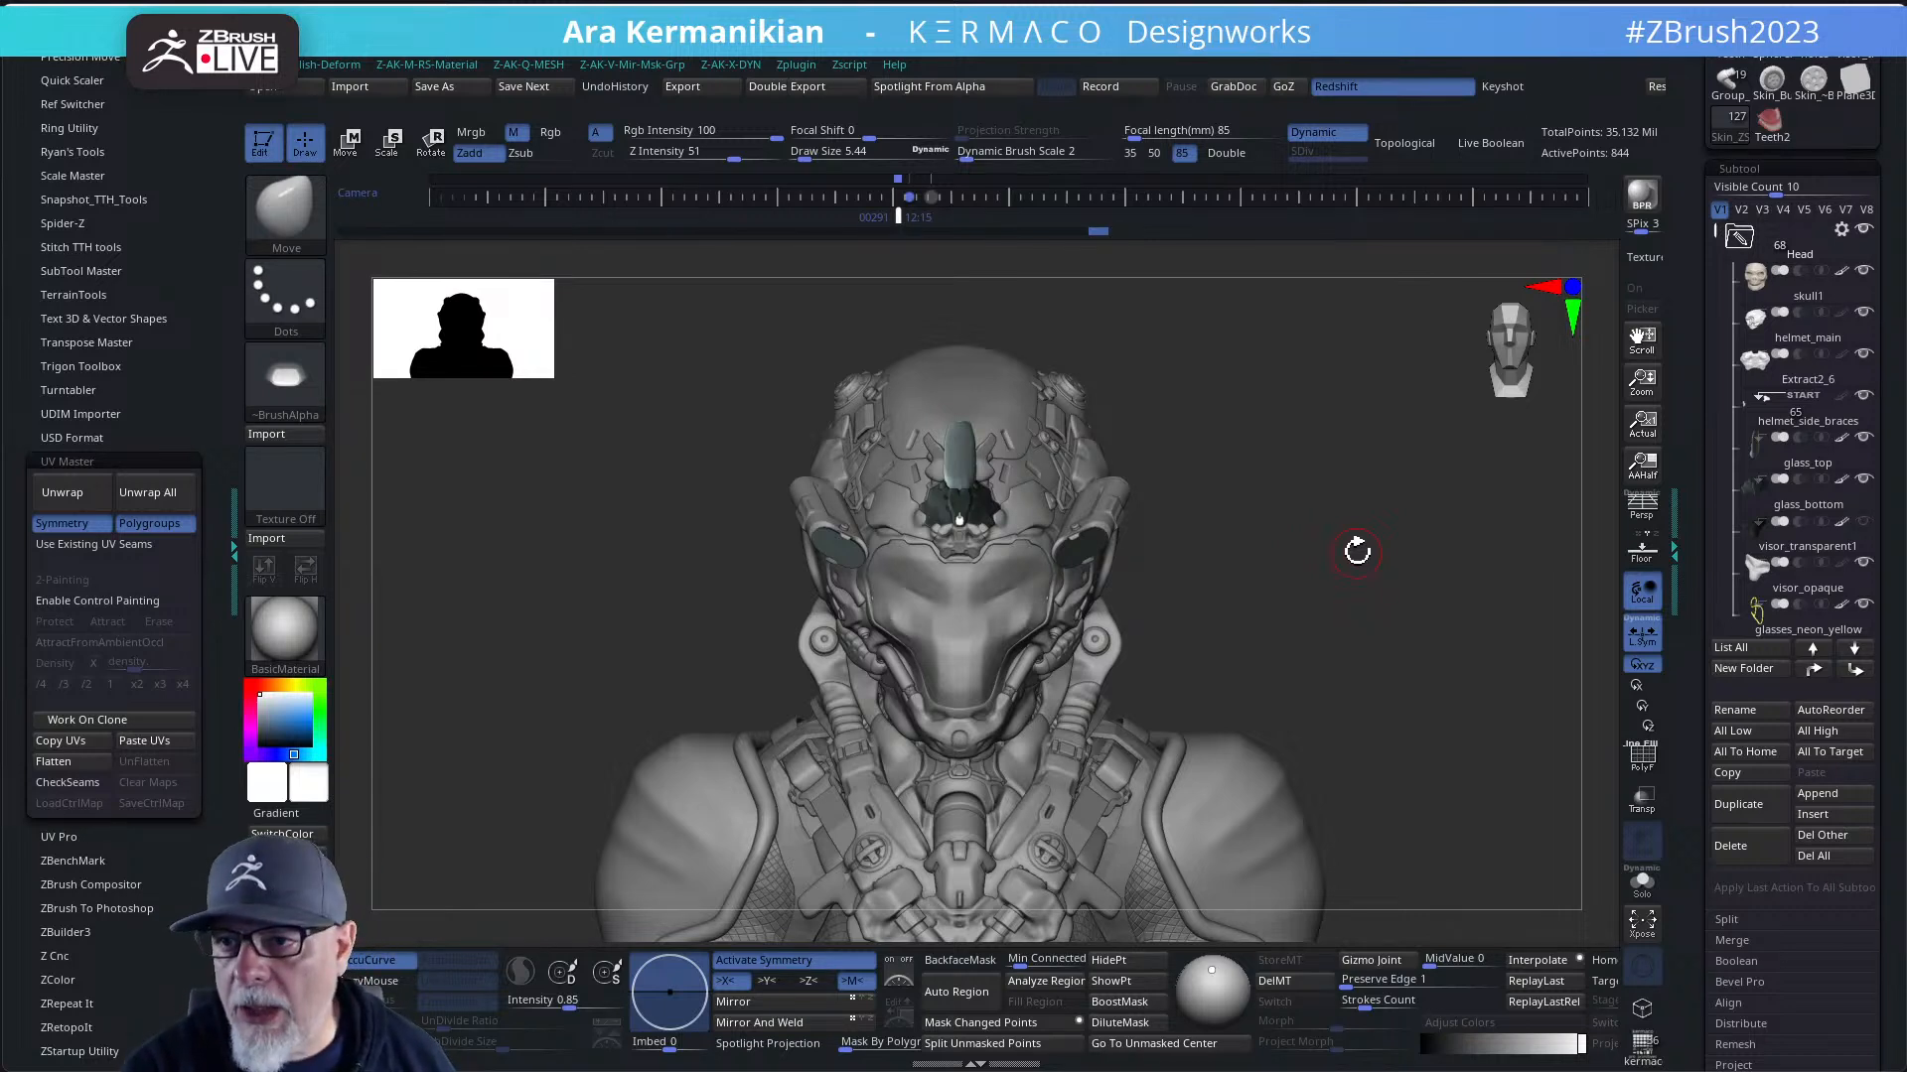
- Show visibility set V8 and examine its helmet and back parts from the front and side
mouse_move(1315, 527)
left_mouse_down()
mouse_move(1327, 587)
mouse_move(1332, 524)
mouse_move(1311, 532)
mouse_move(1307, 596)
mouse_move(1302, 515)
mouse_move(1430, 527)
mouse_move(1336, 531)
left_mouse_up()
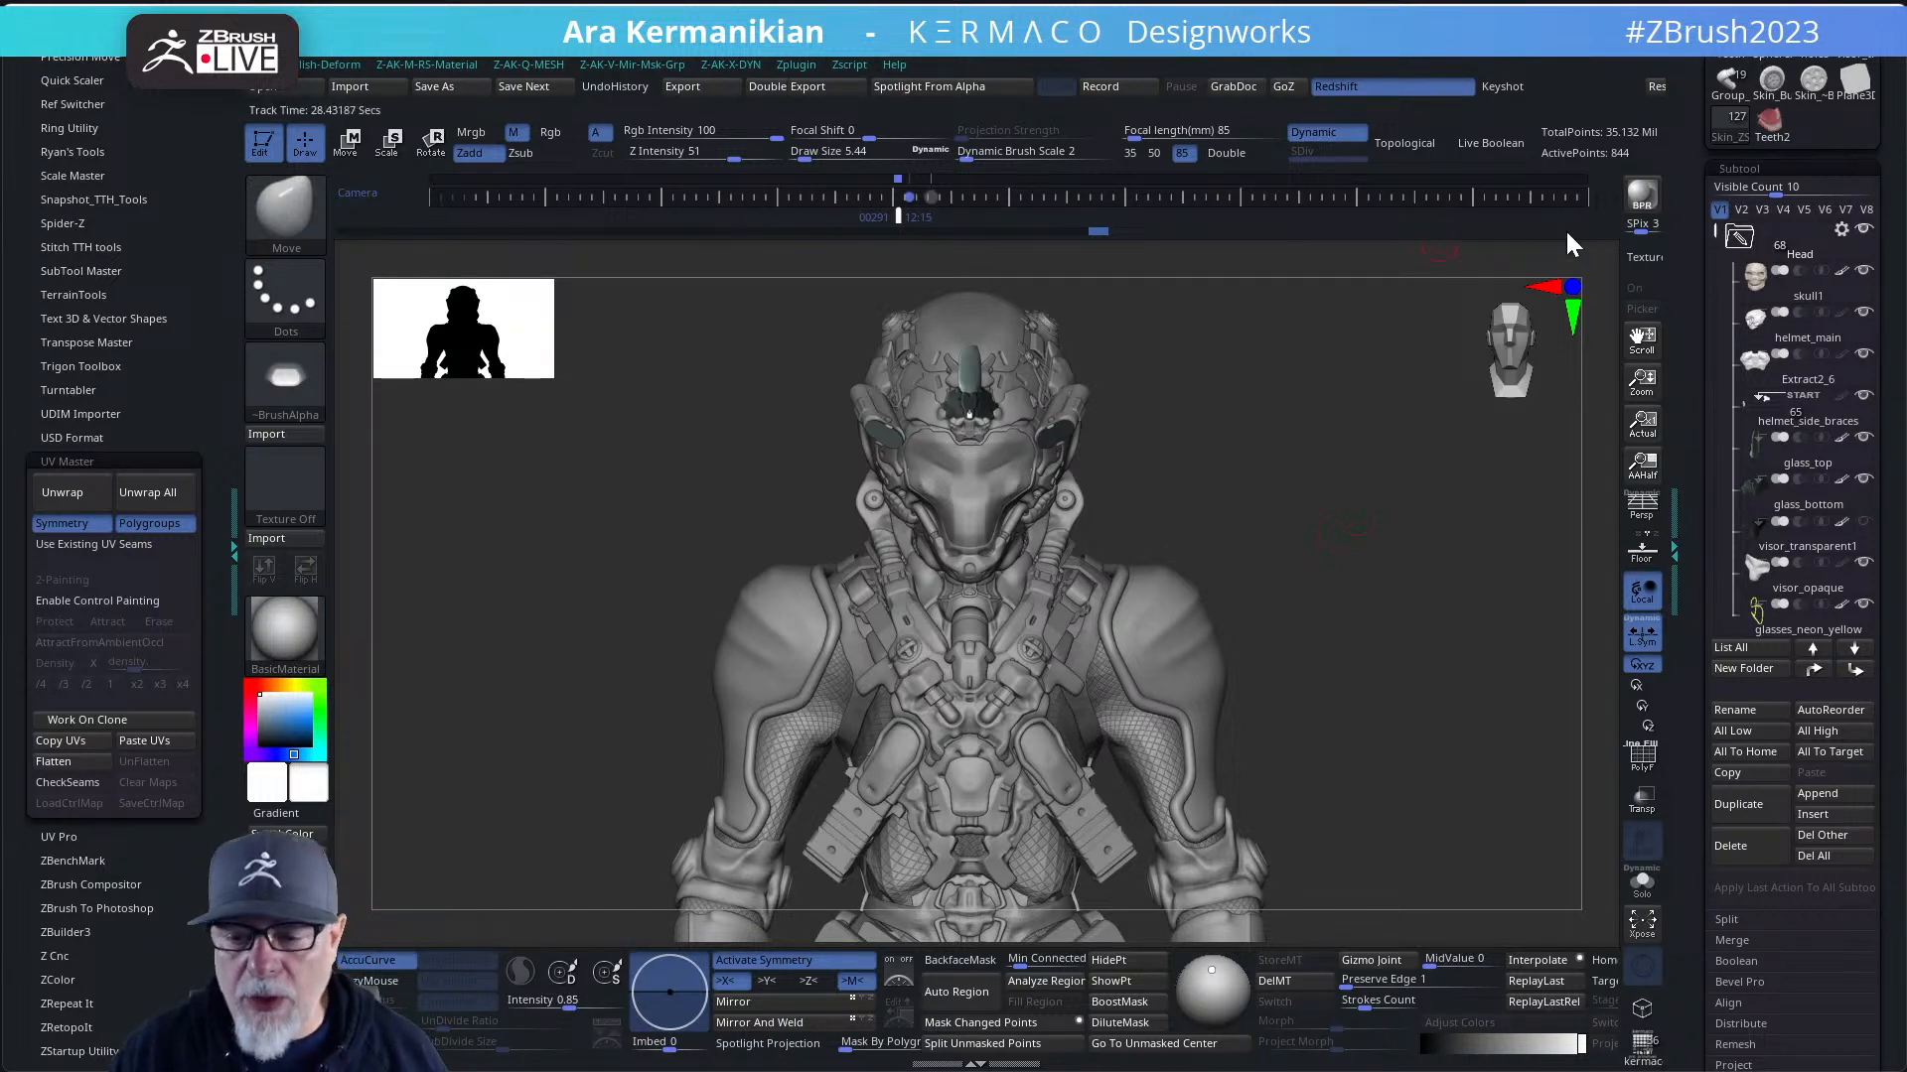
left_click_drag(1711, 230, 1708, 264)
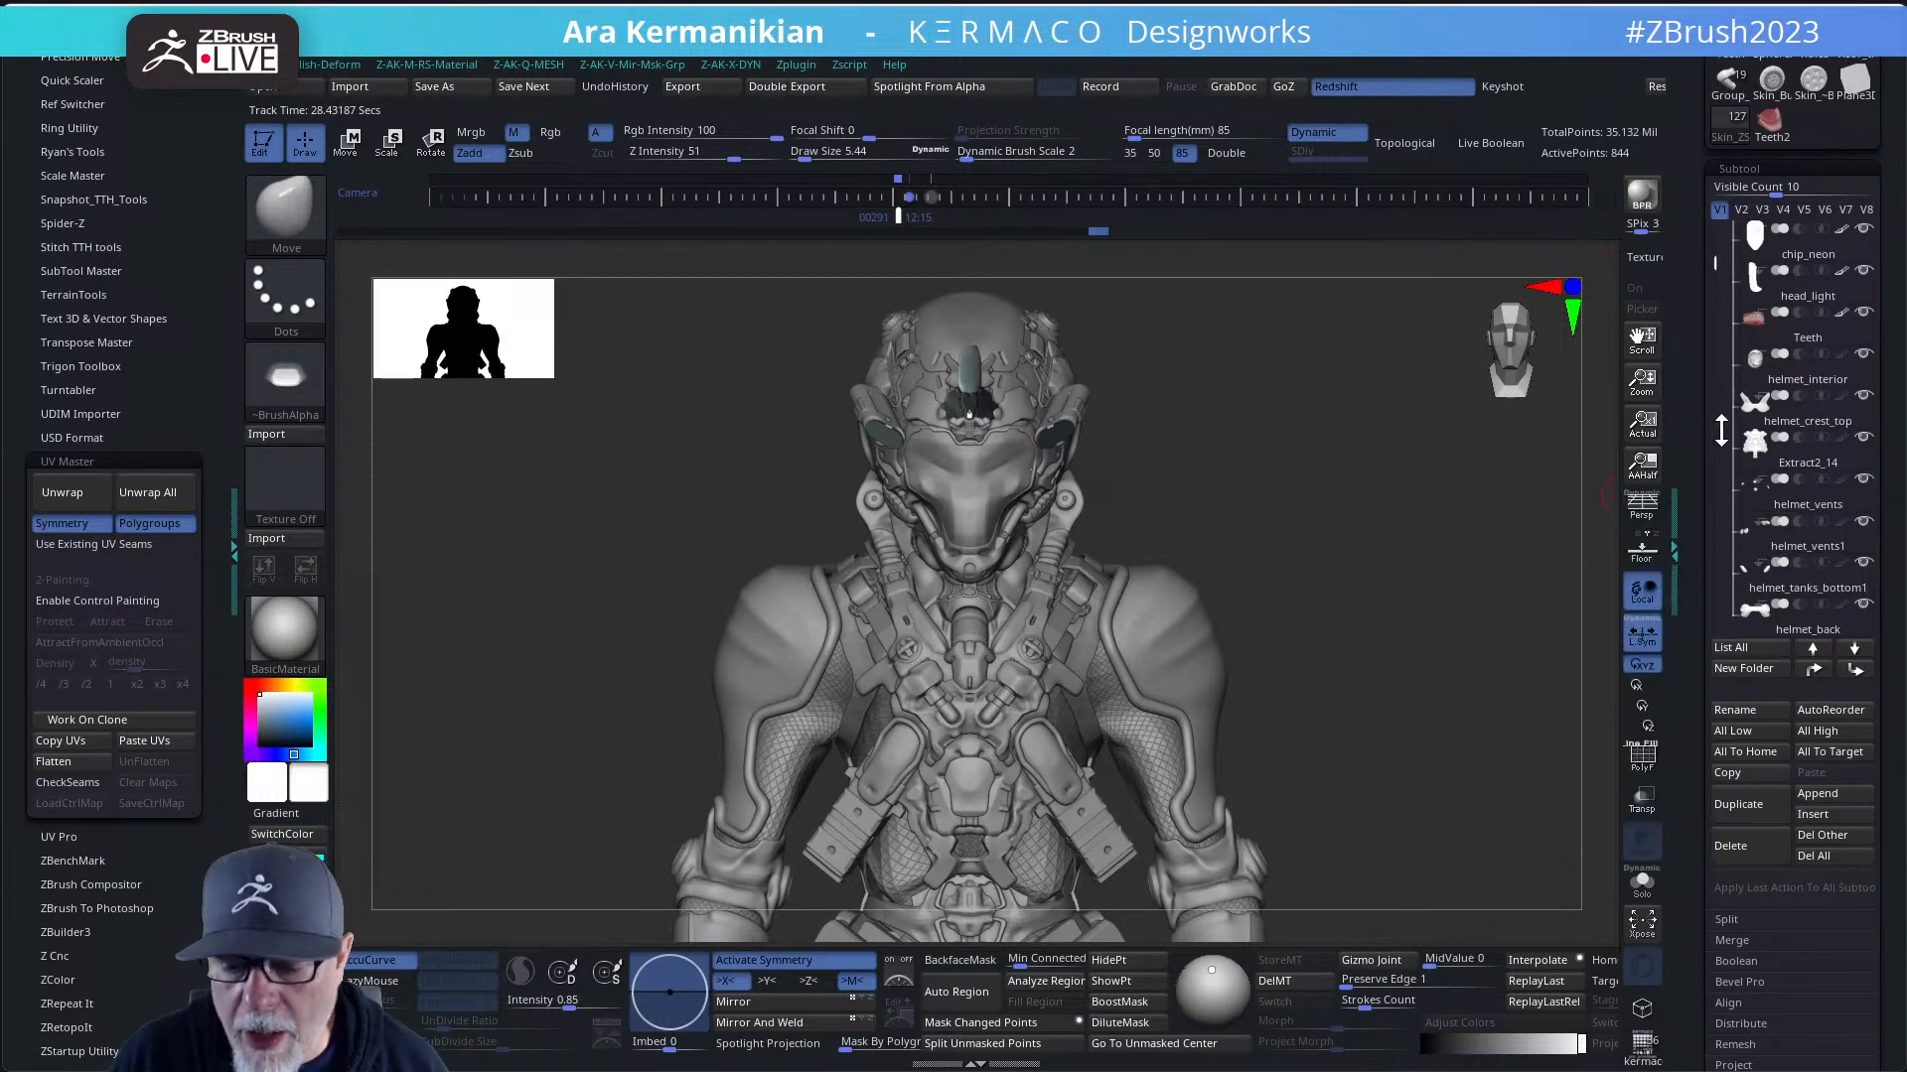
left_click(1868, 211)
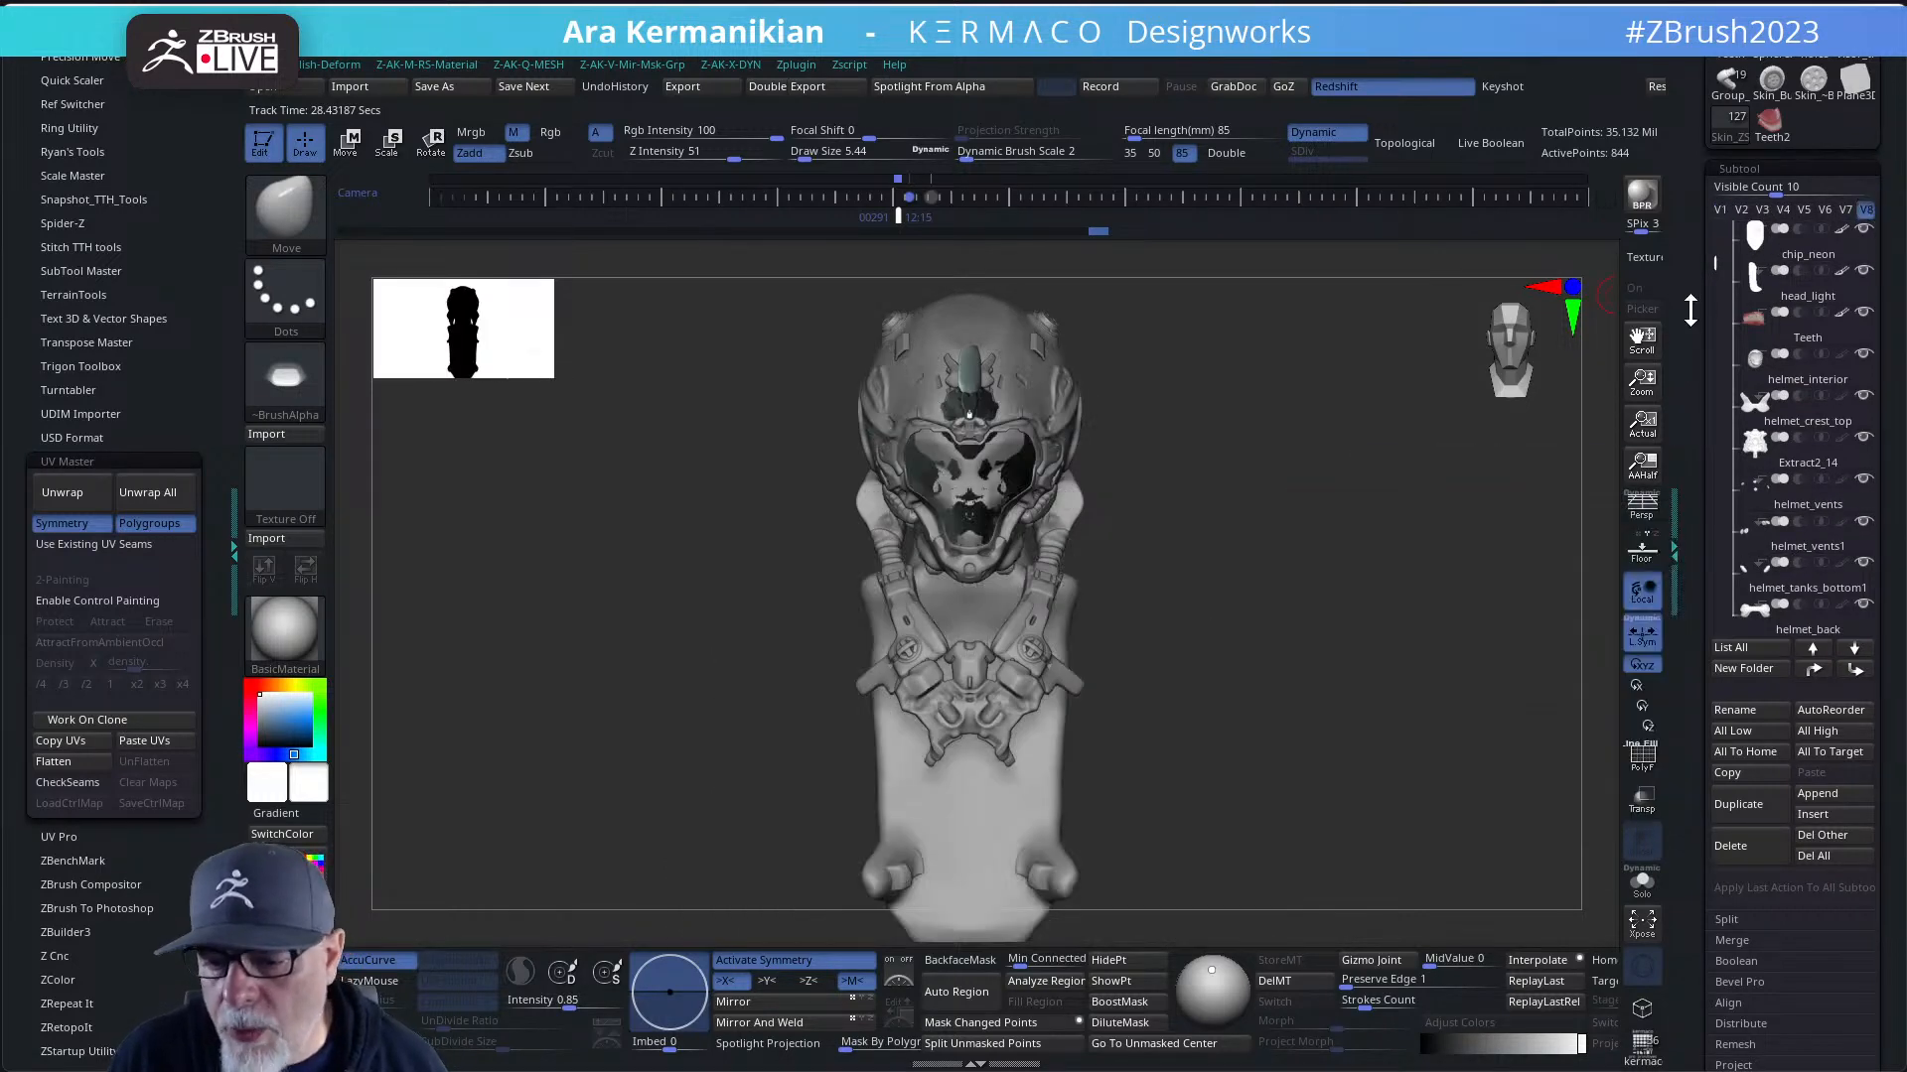
left_click_drag(1713, 268, 1713, 239)
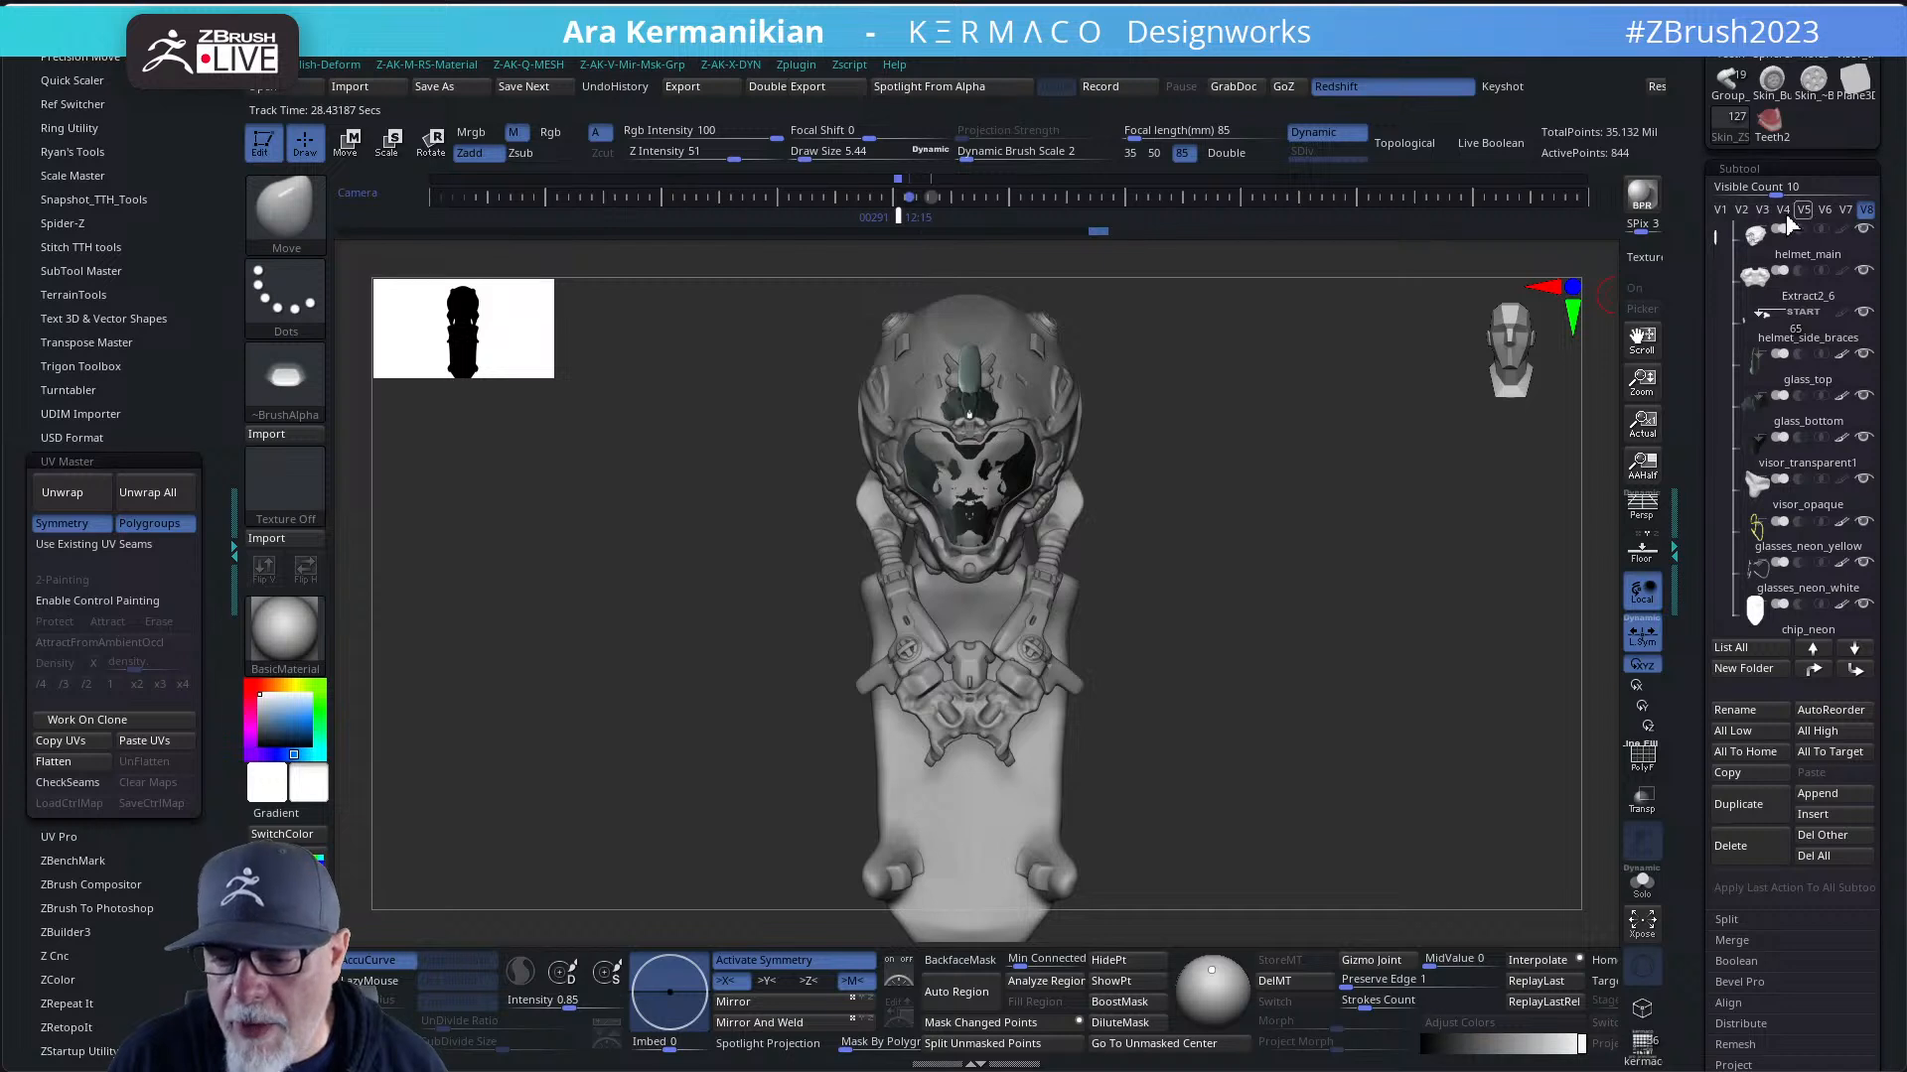
mouse_move(1733, 248)
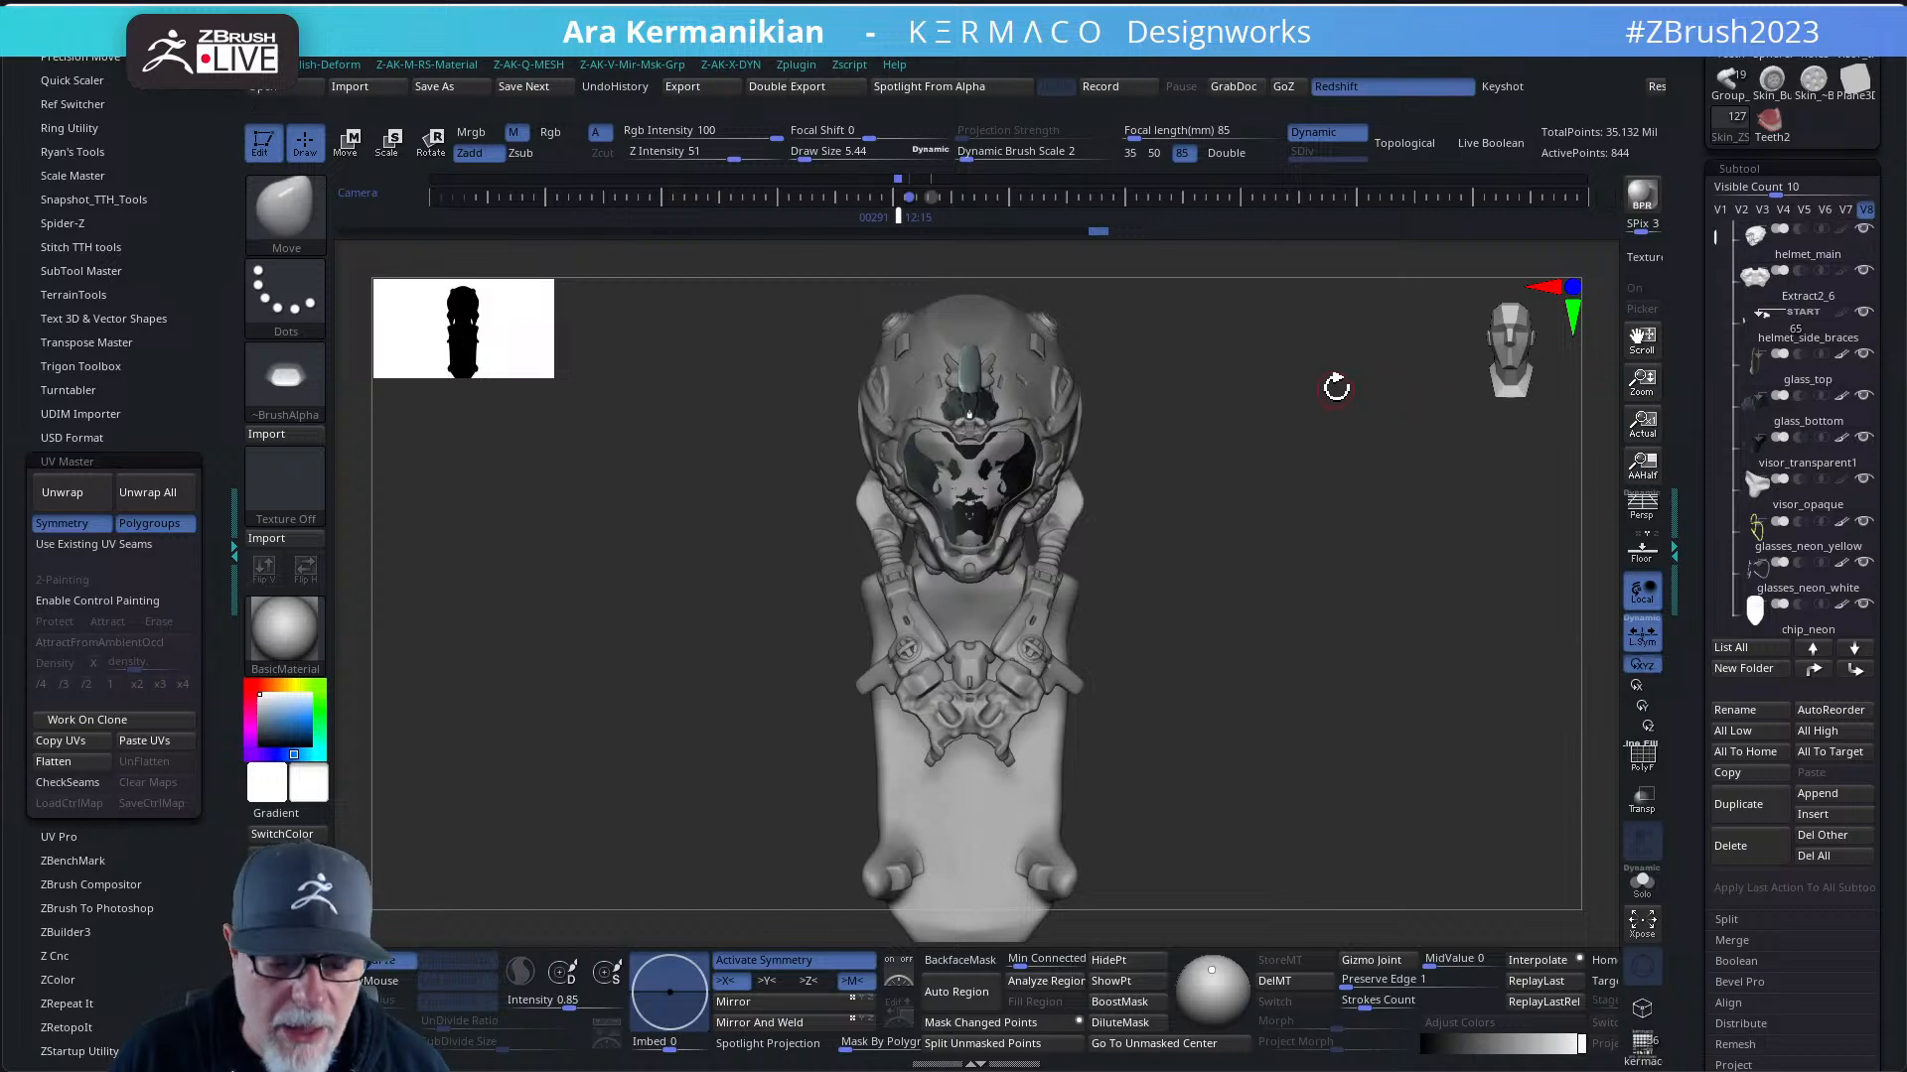
mouse_move(1369, 377)
left_mouse_down()
mouse_move(1450, 369)
mouse_move(1395, 382)
mouse_move(1385, 422)
mouse_move(1234, 410)
mouse_move(1493, 432)
mouse_move(1481, 449)
mouse_move(1686, 489)
left_mouse_up()
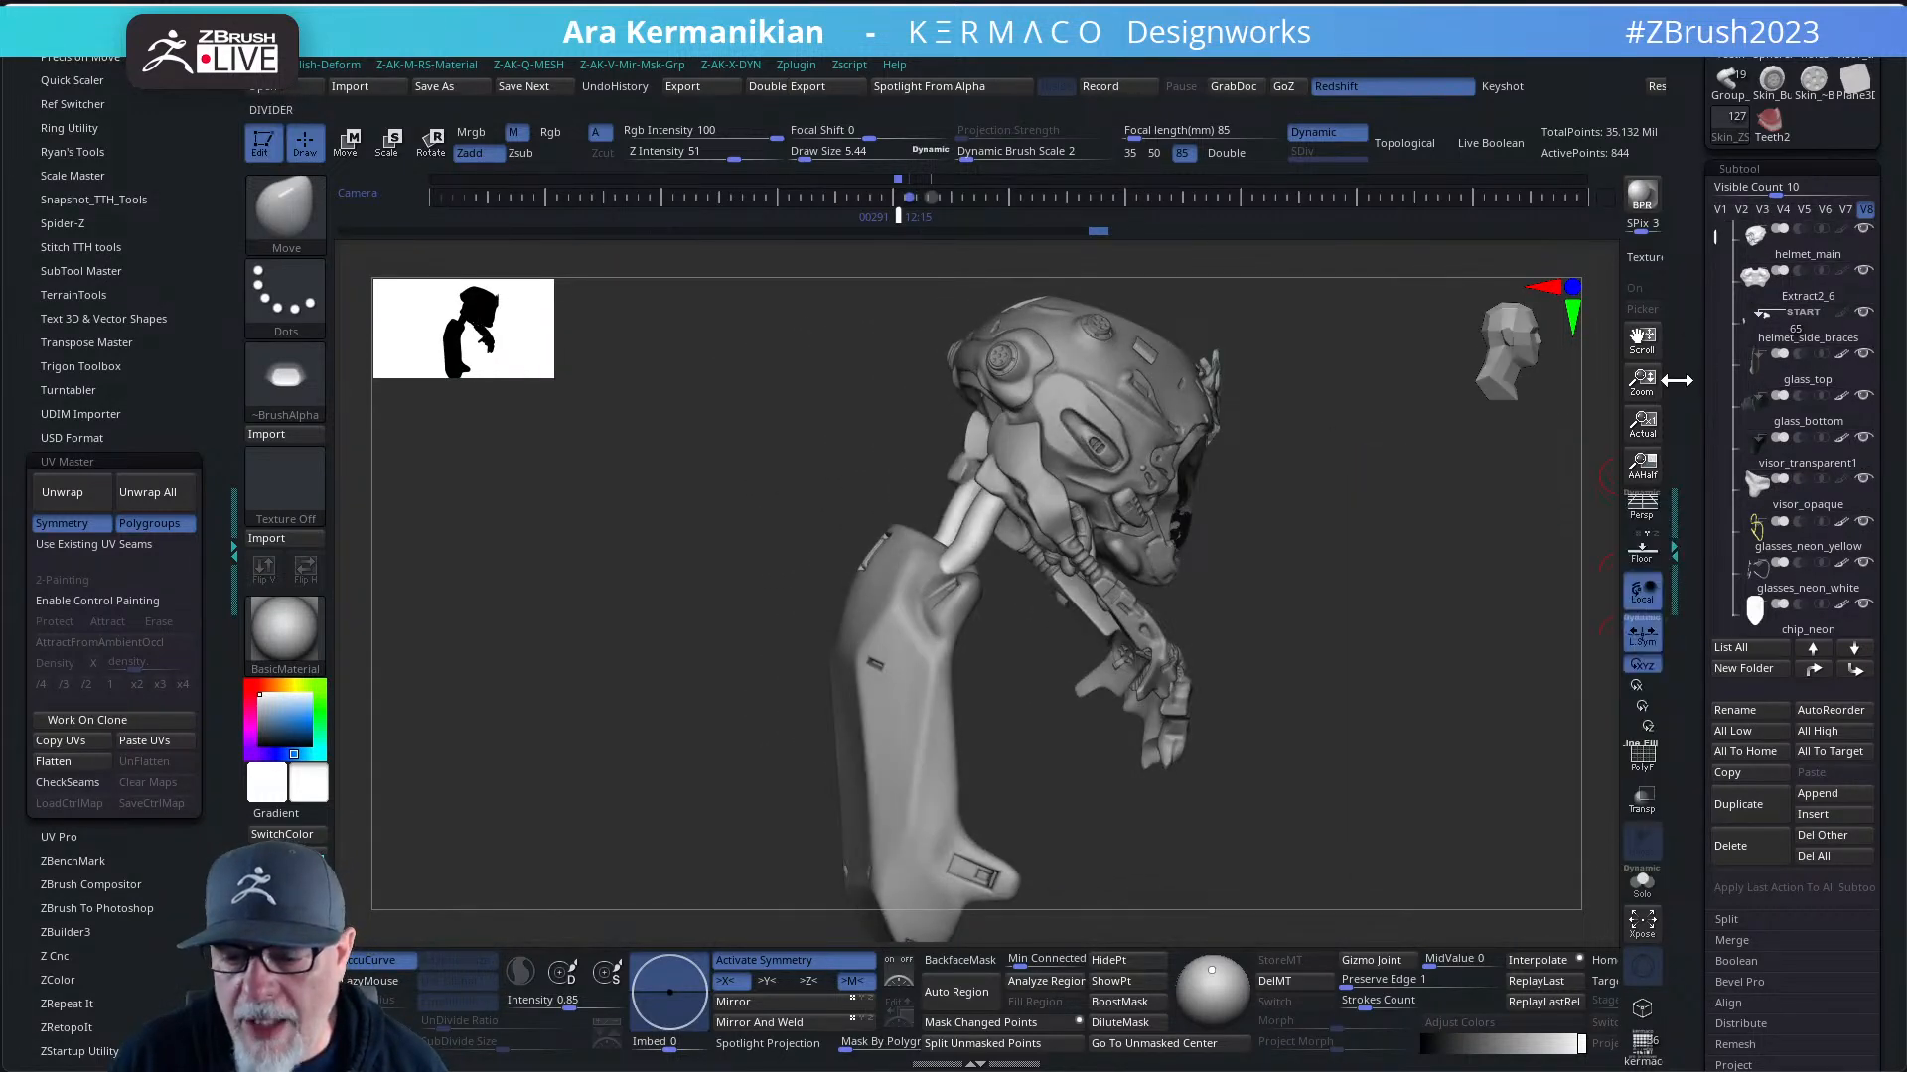
- Select the helmet_main subtool and examine the visible parts of set V8 from different angles
left_click(1823, 260)
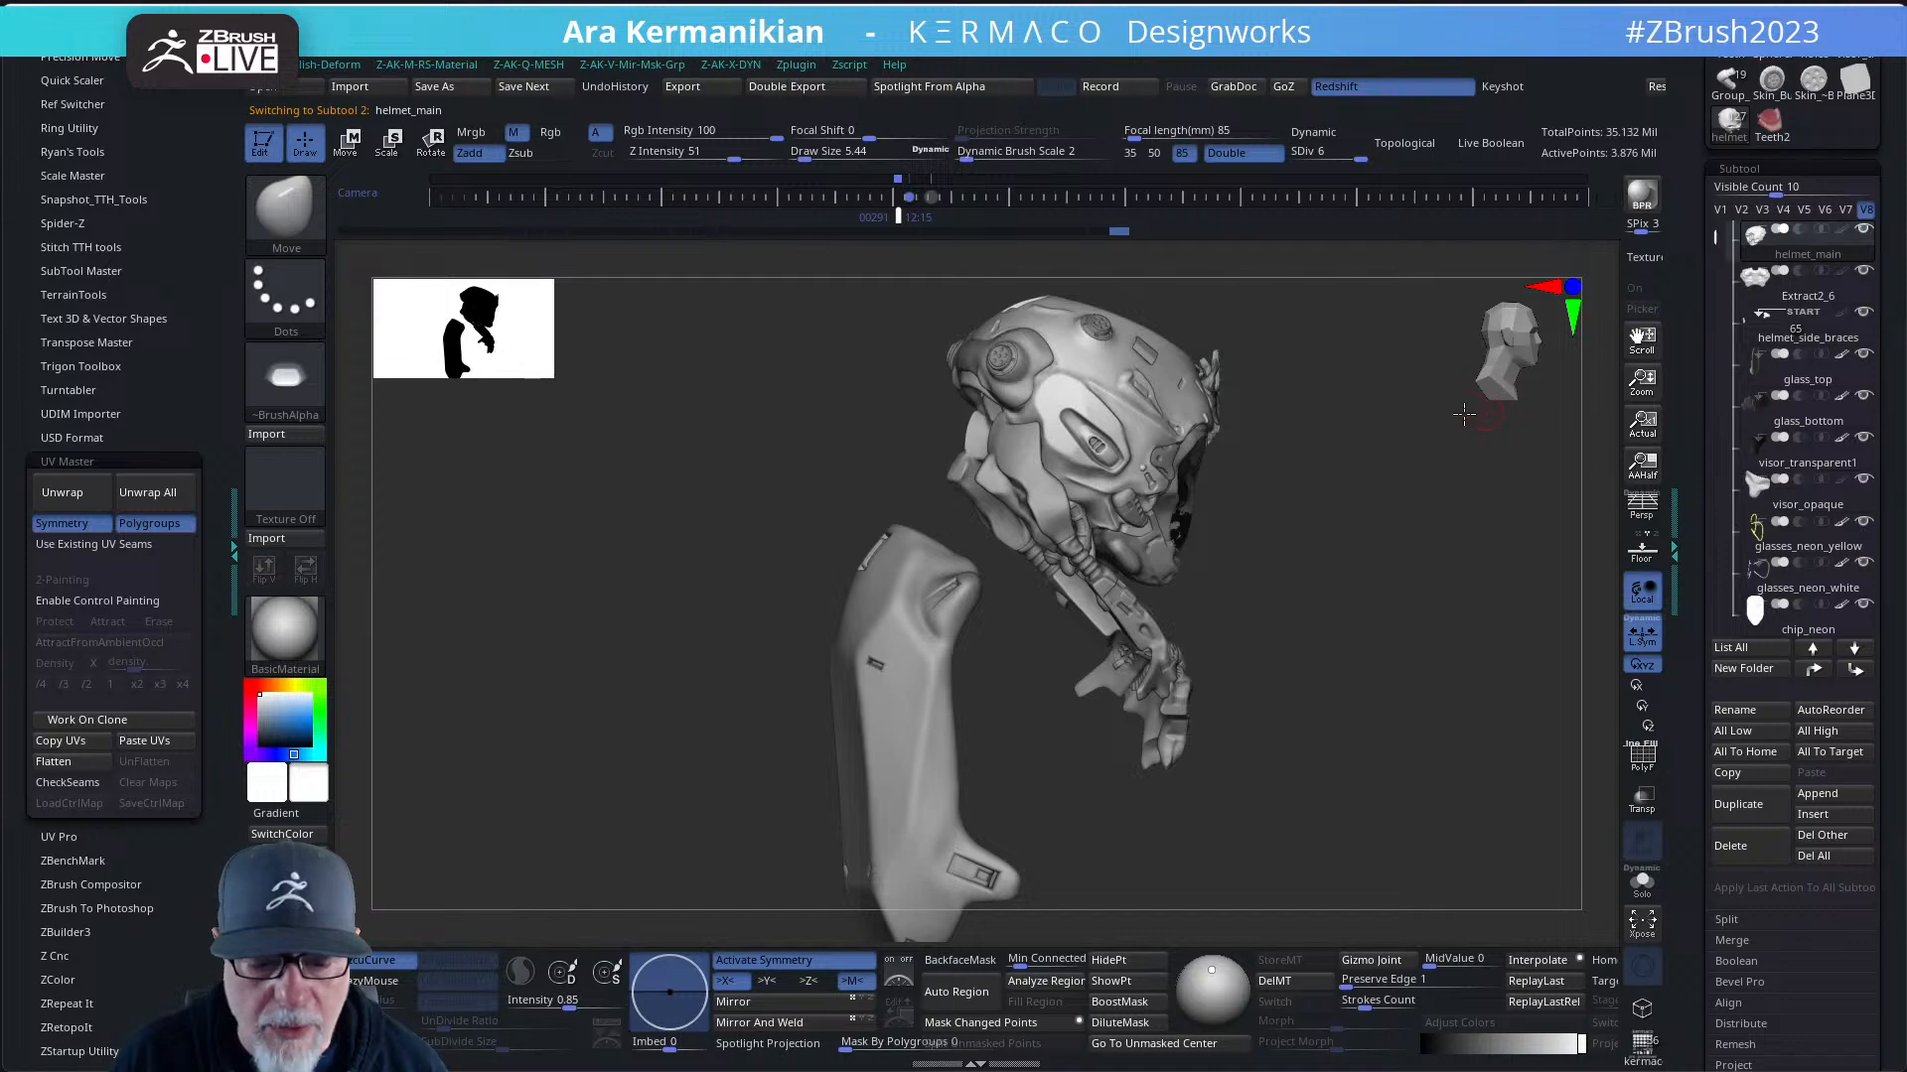
left_click_drag(1468, 409, 928, 494)
mouse_move(1400, 584)
left_mouse_down()
mouse_move(1228, 530)
mouse_move(1308, 609)
mouse_move(1287, 527)
mouse_move(1323, 533)
mouse_move(1302, 527)
mouse_move(1350, 506)
mouse_move(1354, 482)
mouse_move(1377, 558)
mouse_move(1346, 555)
left_mouse_up()
mouse_move(1772, 343)
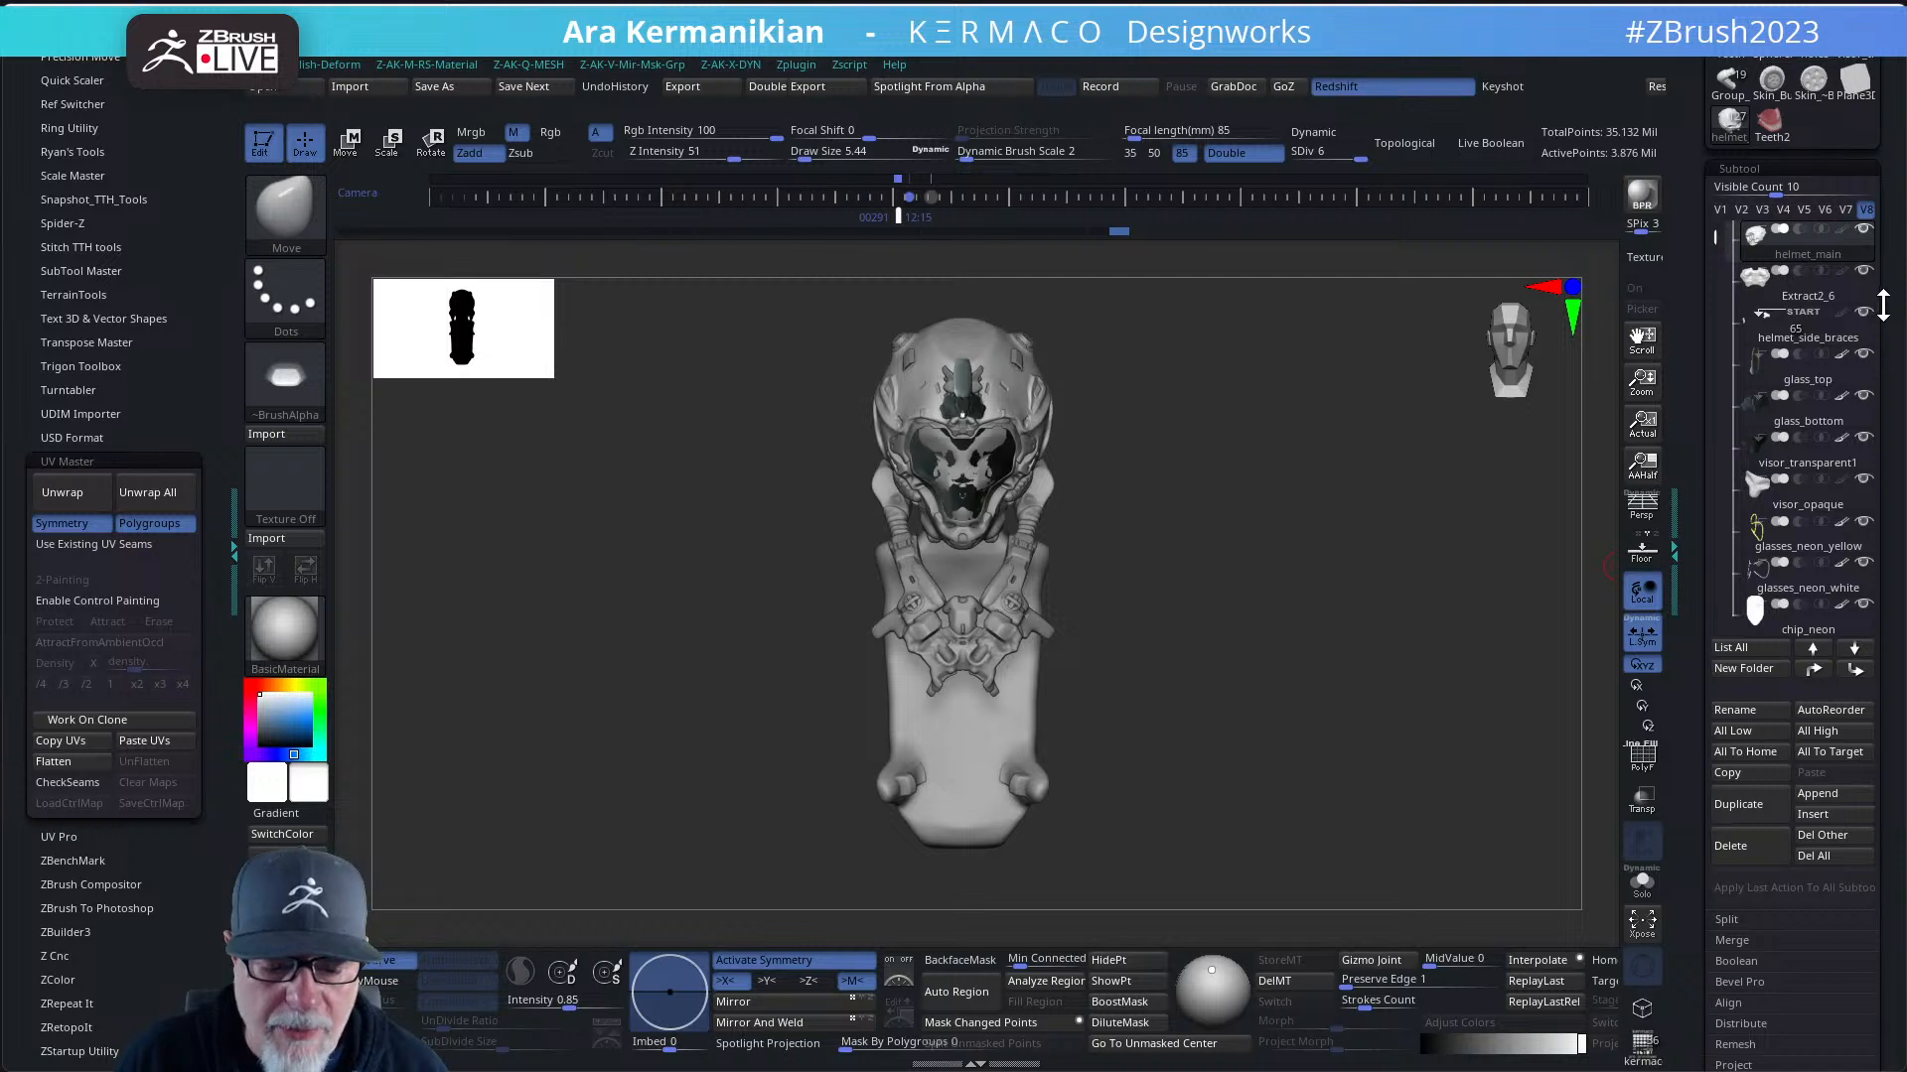
mouse_move(1827, 311)
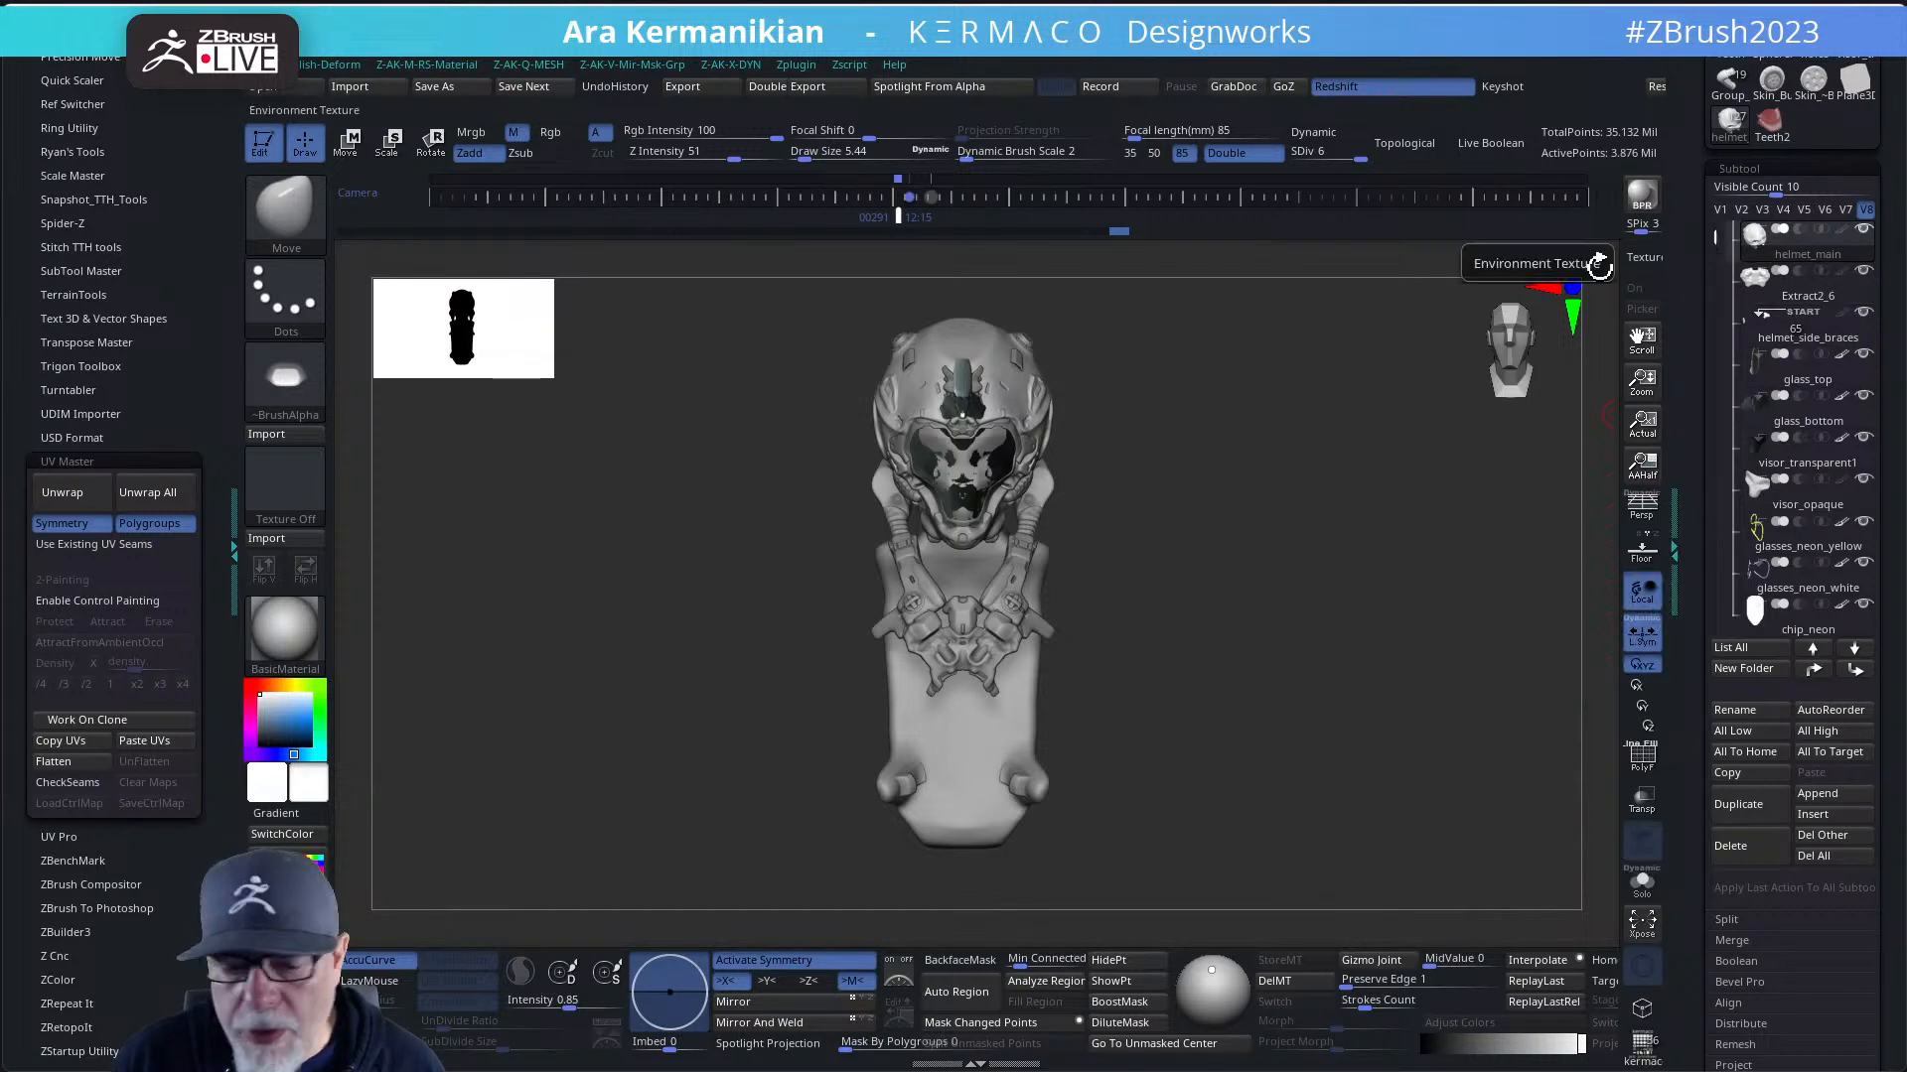
mouse_move(1383, 506)
left_mouse_down()
mouse_move(1290, 497)
mouse_move(1355, 497)
left_mouse_up()
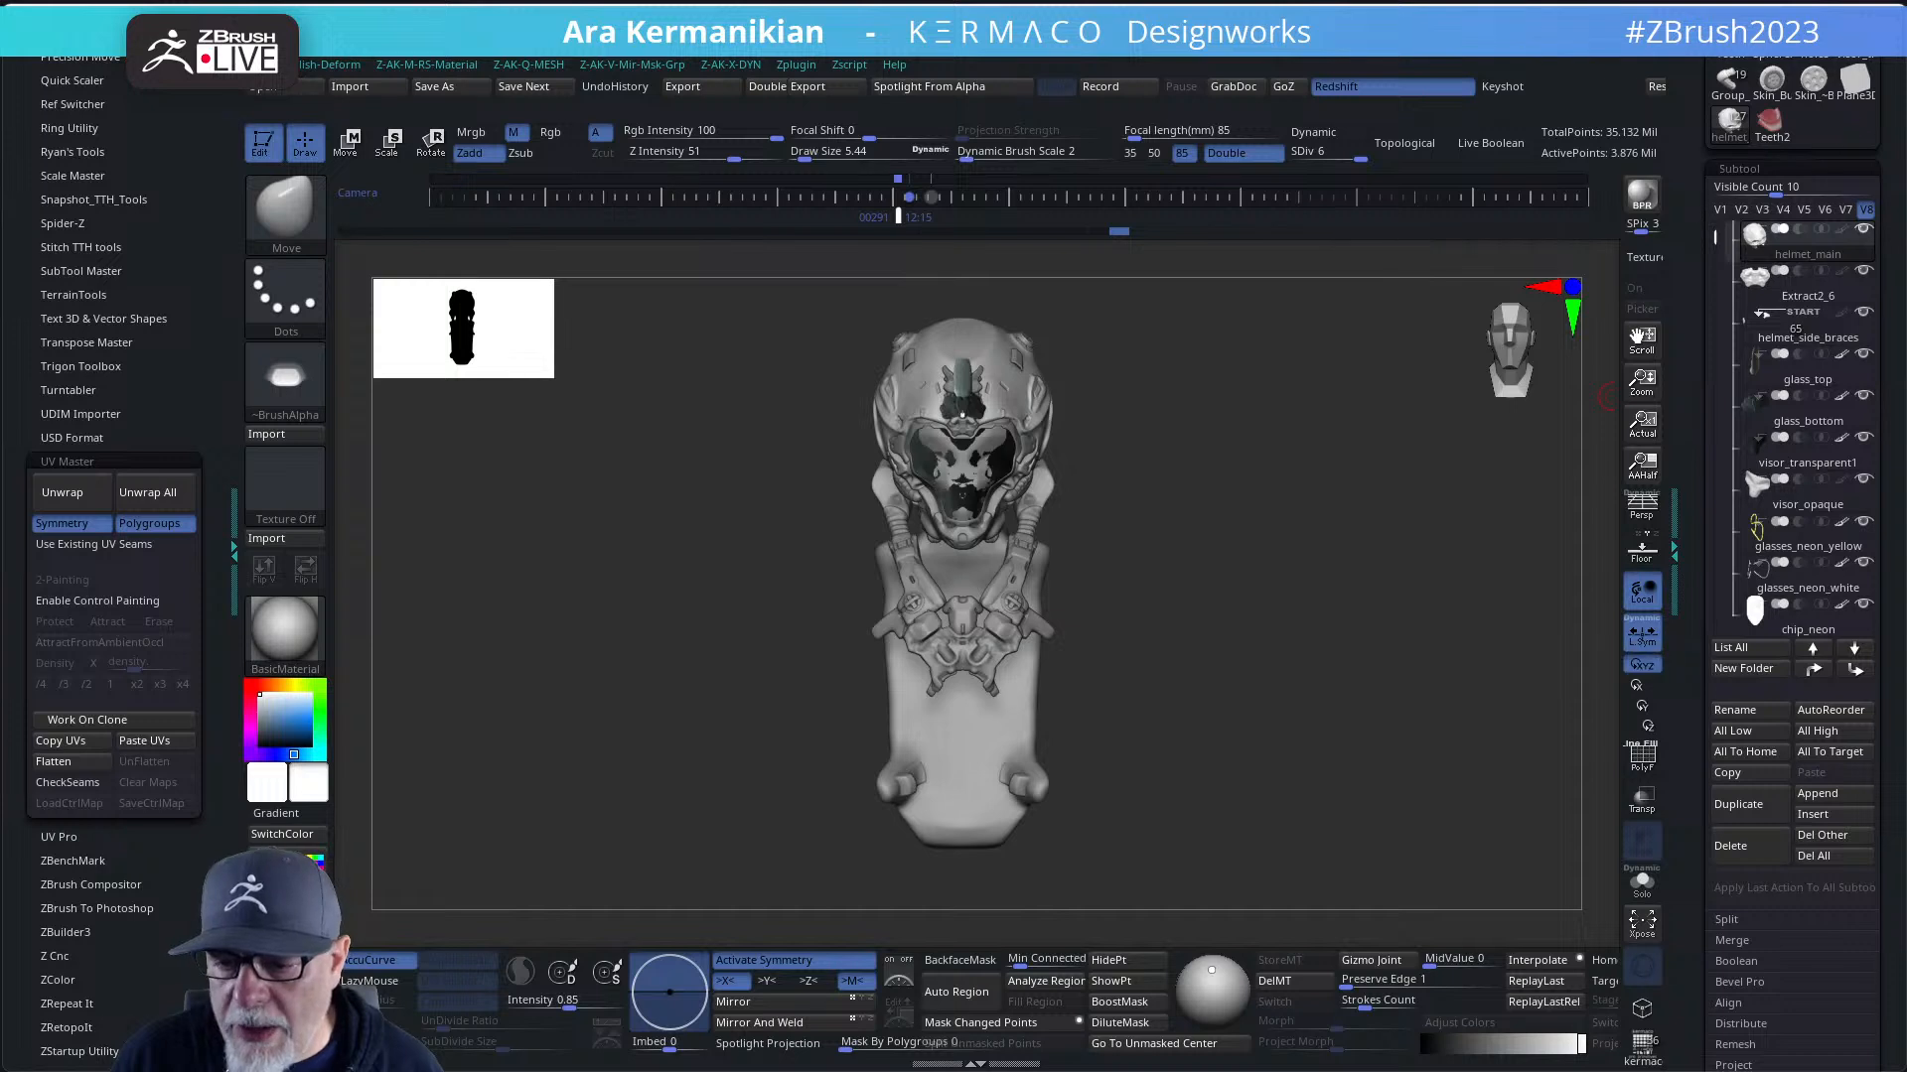
- Show visibility set V5 and examine its skull and jaw parts up close
left_click(1803, 218)
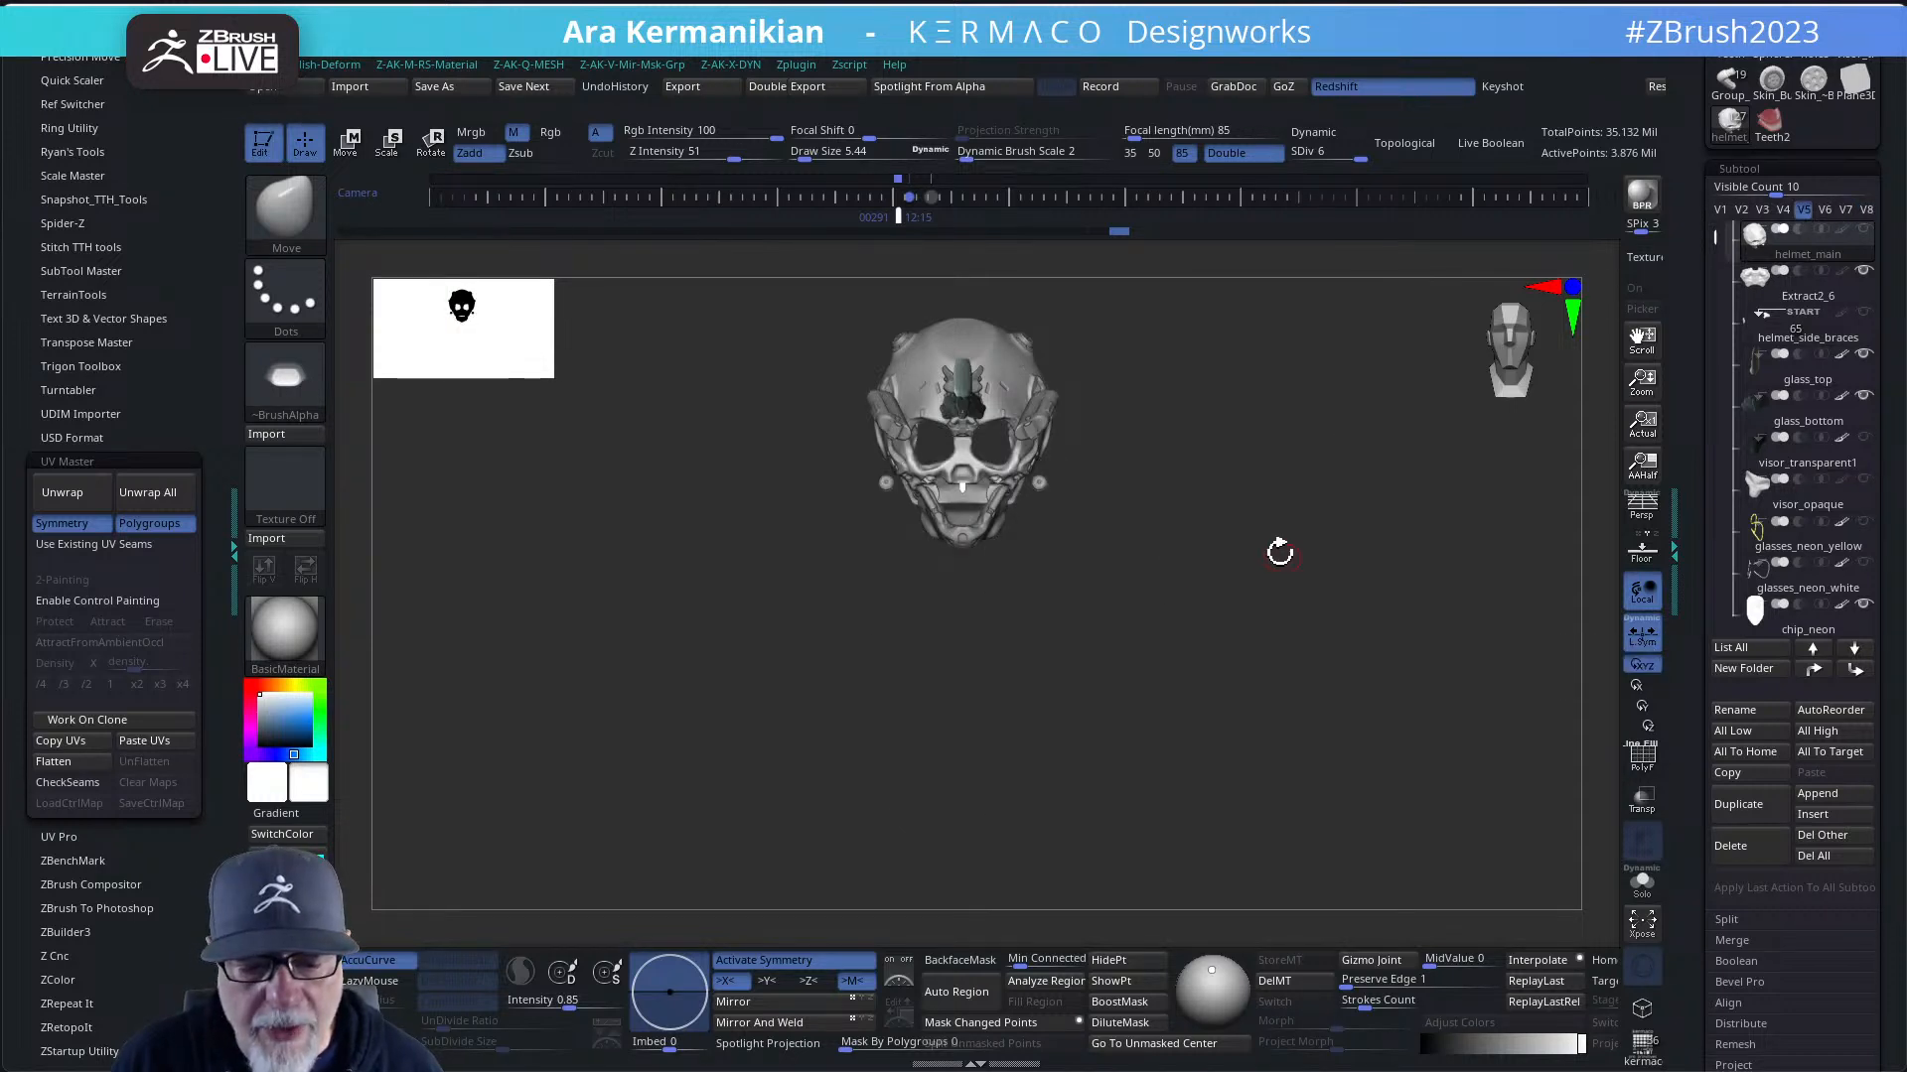
left_click_drag(1362, 479, 1375, 490)
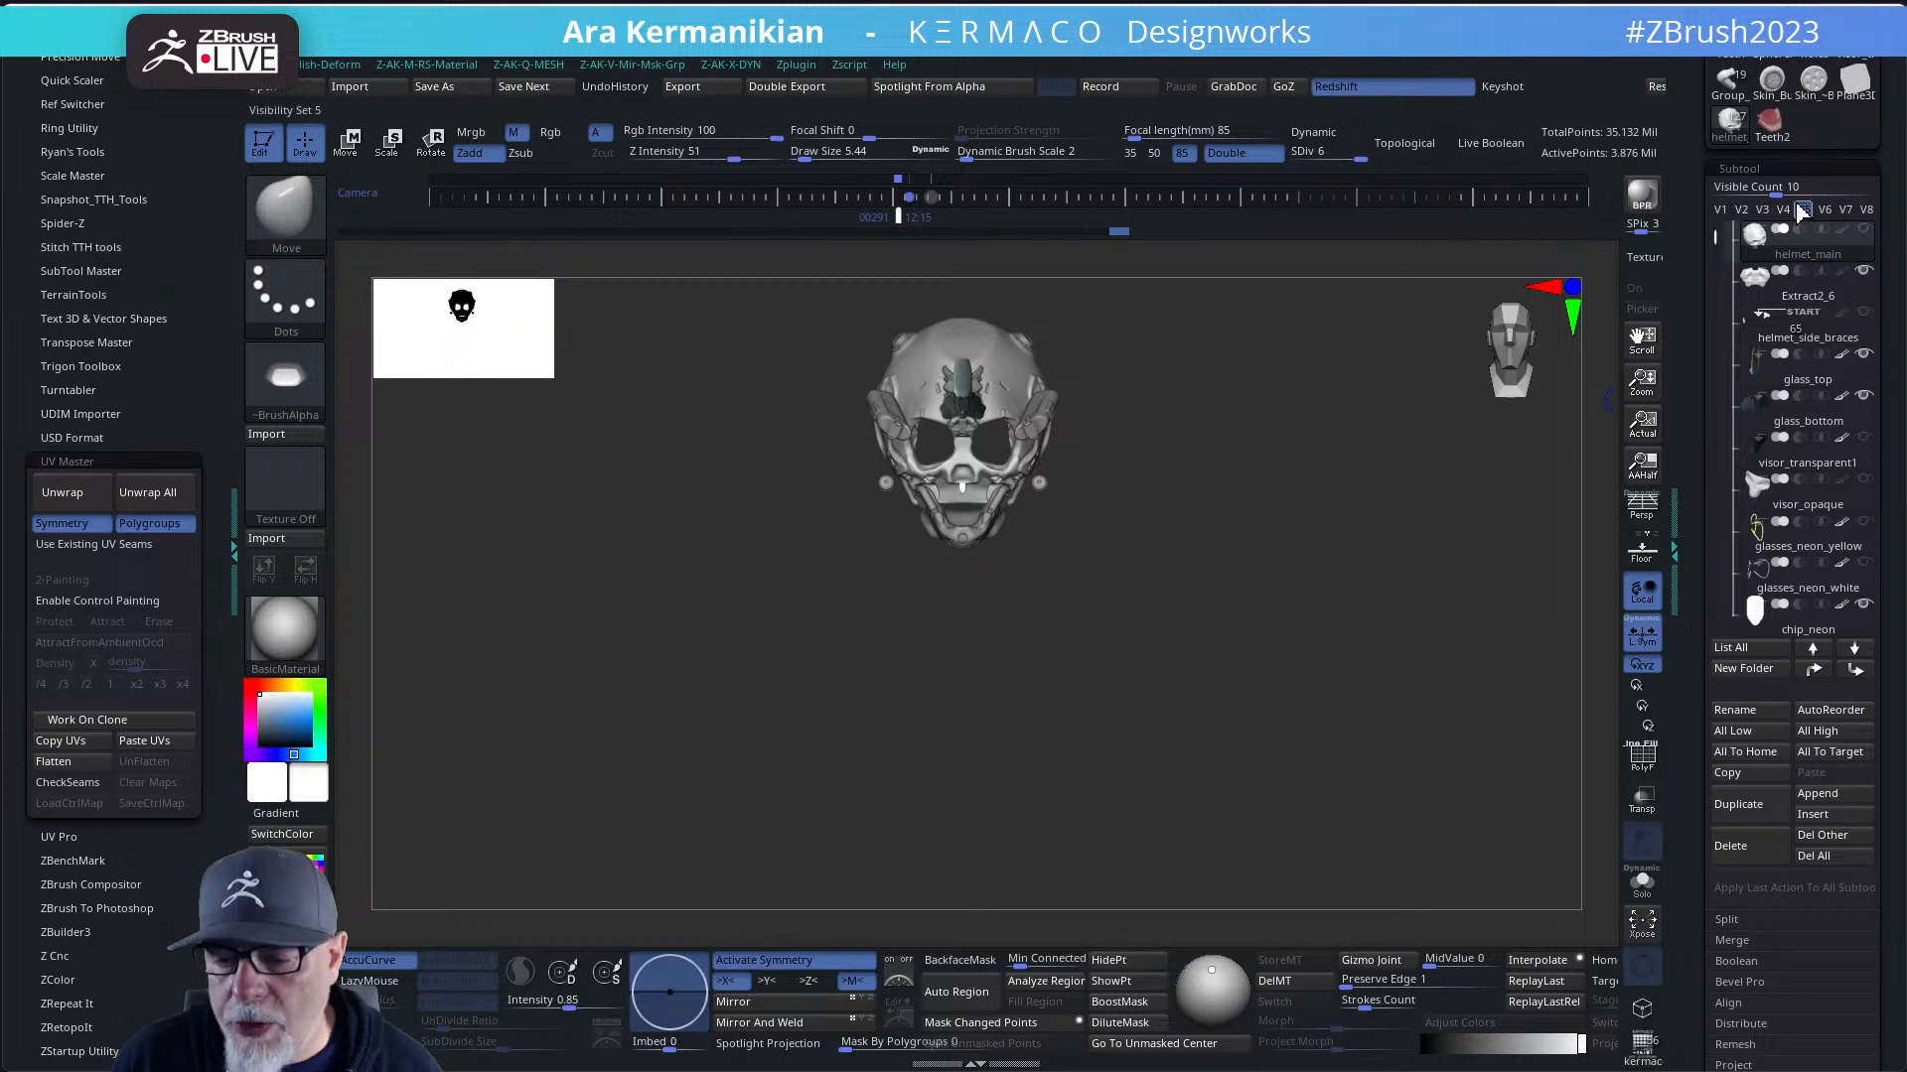
left_click_drag(1178, 438, 1260, 524)
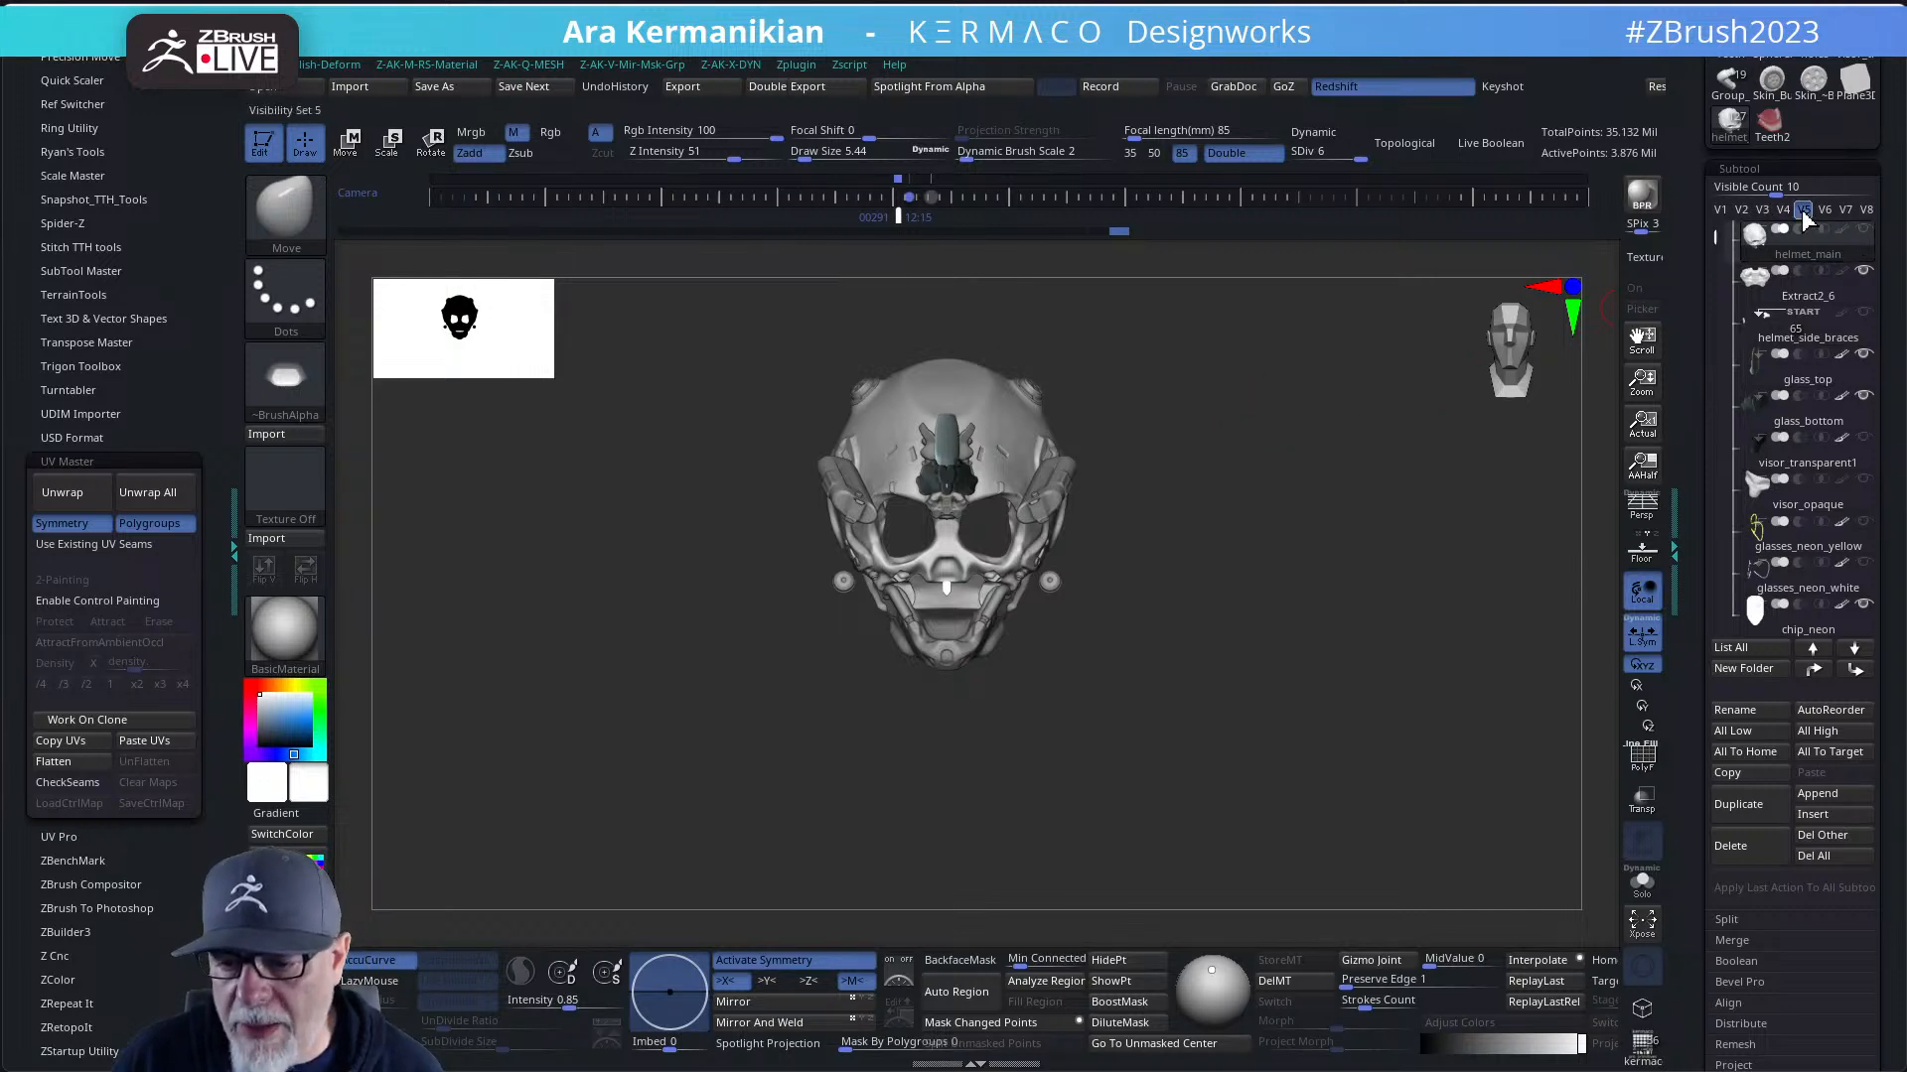
mouse_move(1302, 421)
left_mouse_down()
mouse_move(1165, 455)
mouse_move(1319, 438)
left_mouse_up()
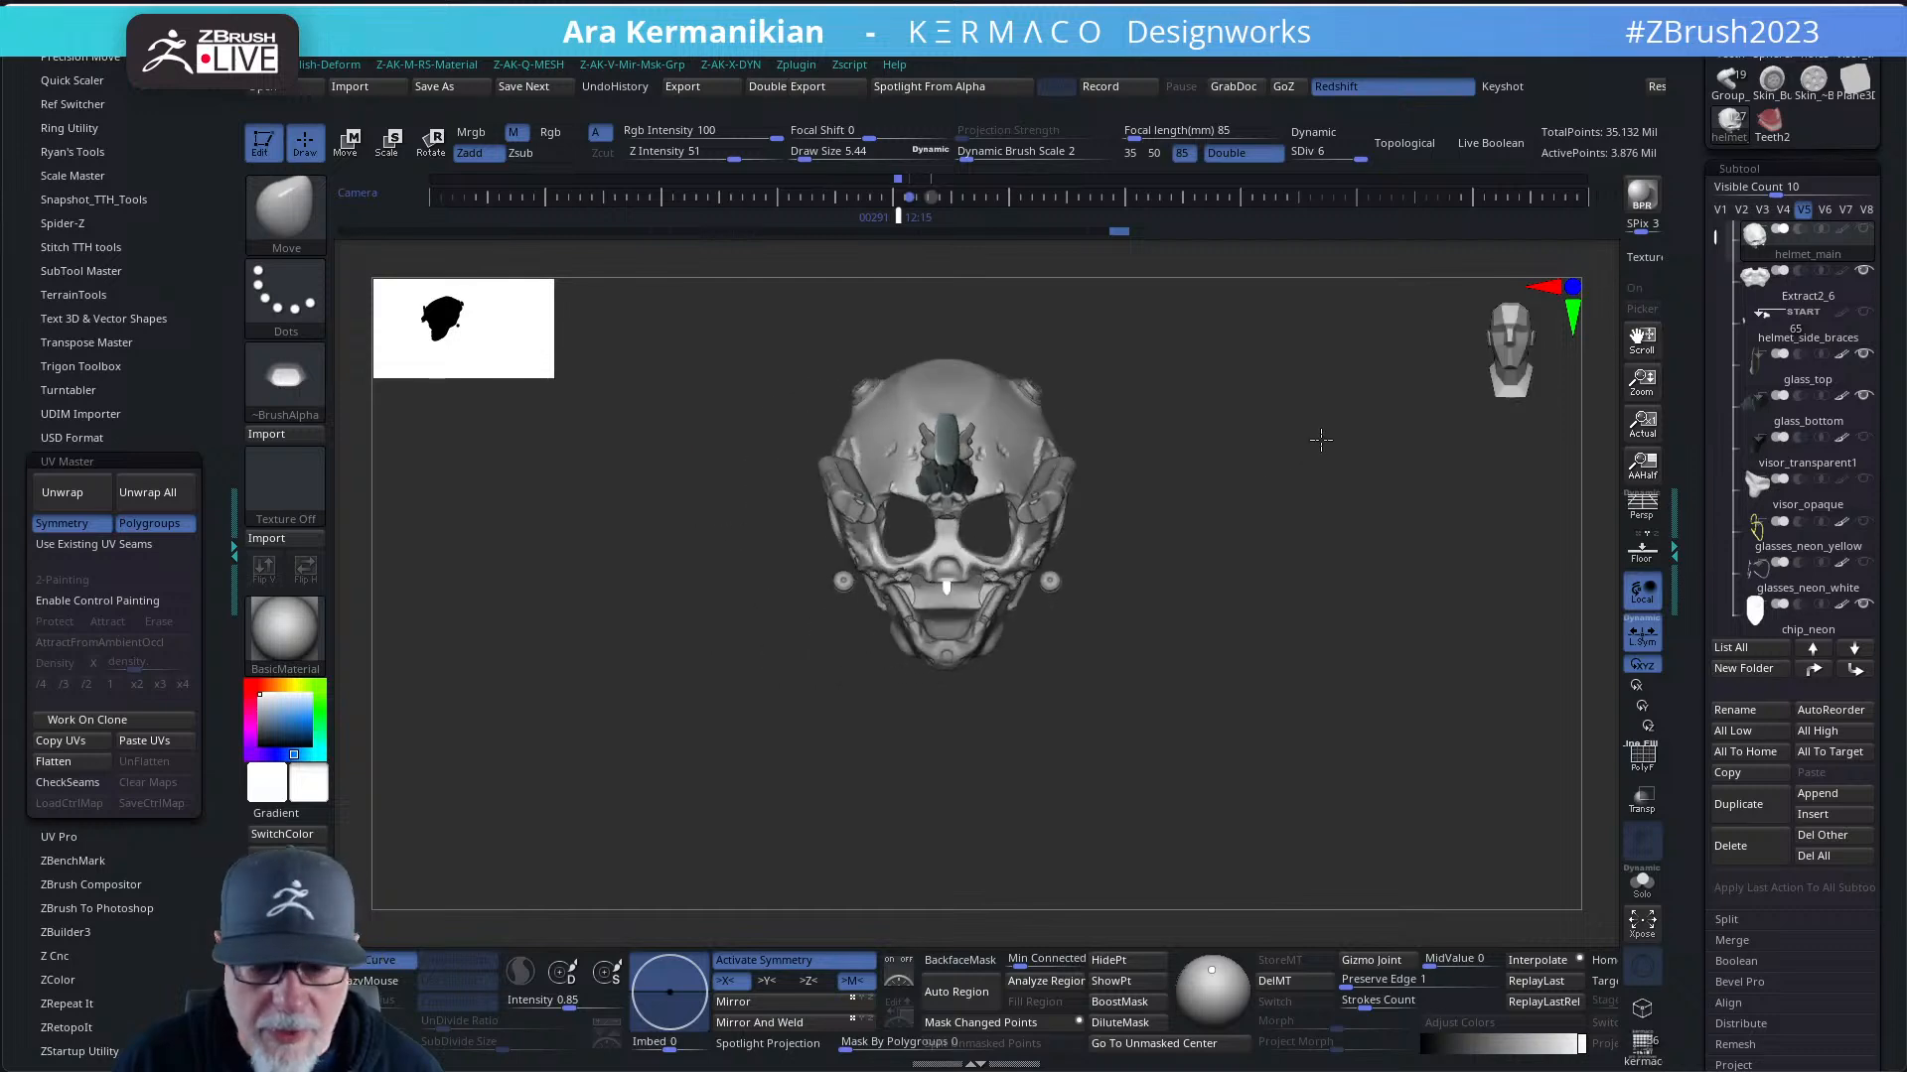
- Show visibility set V2, switch back to set V1 and examine the upper body
left_click(1740, 210)
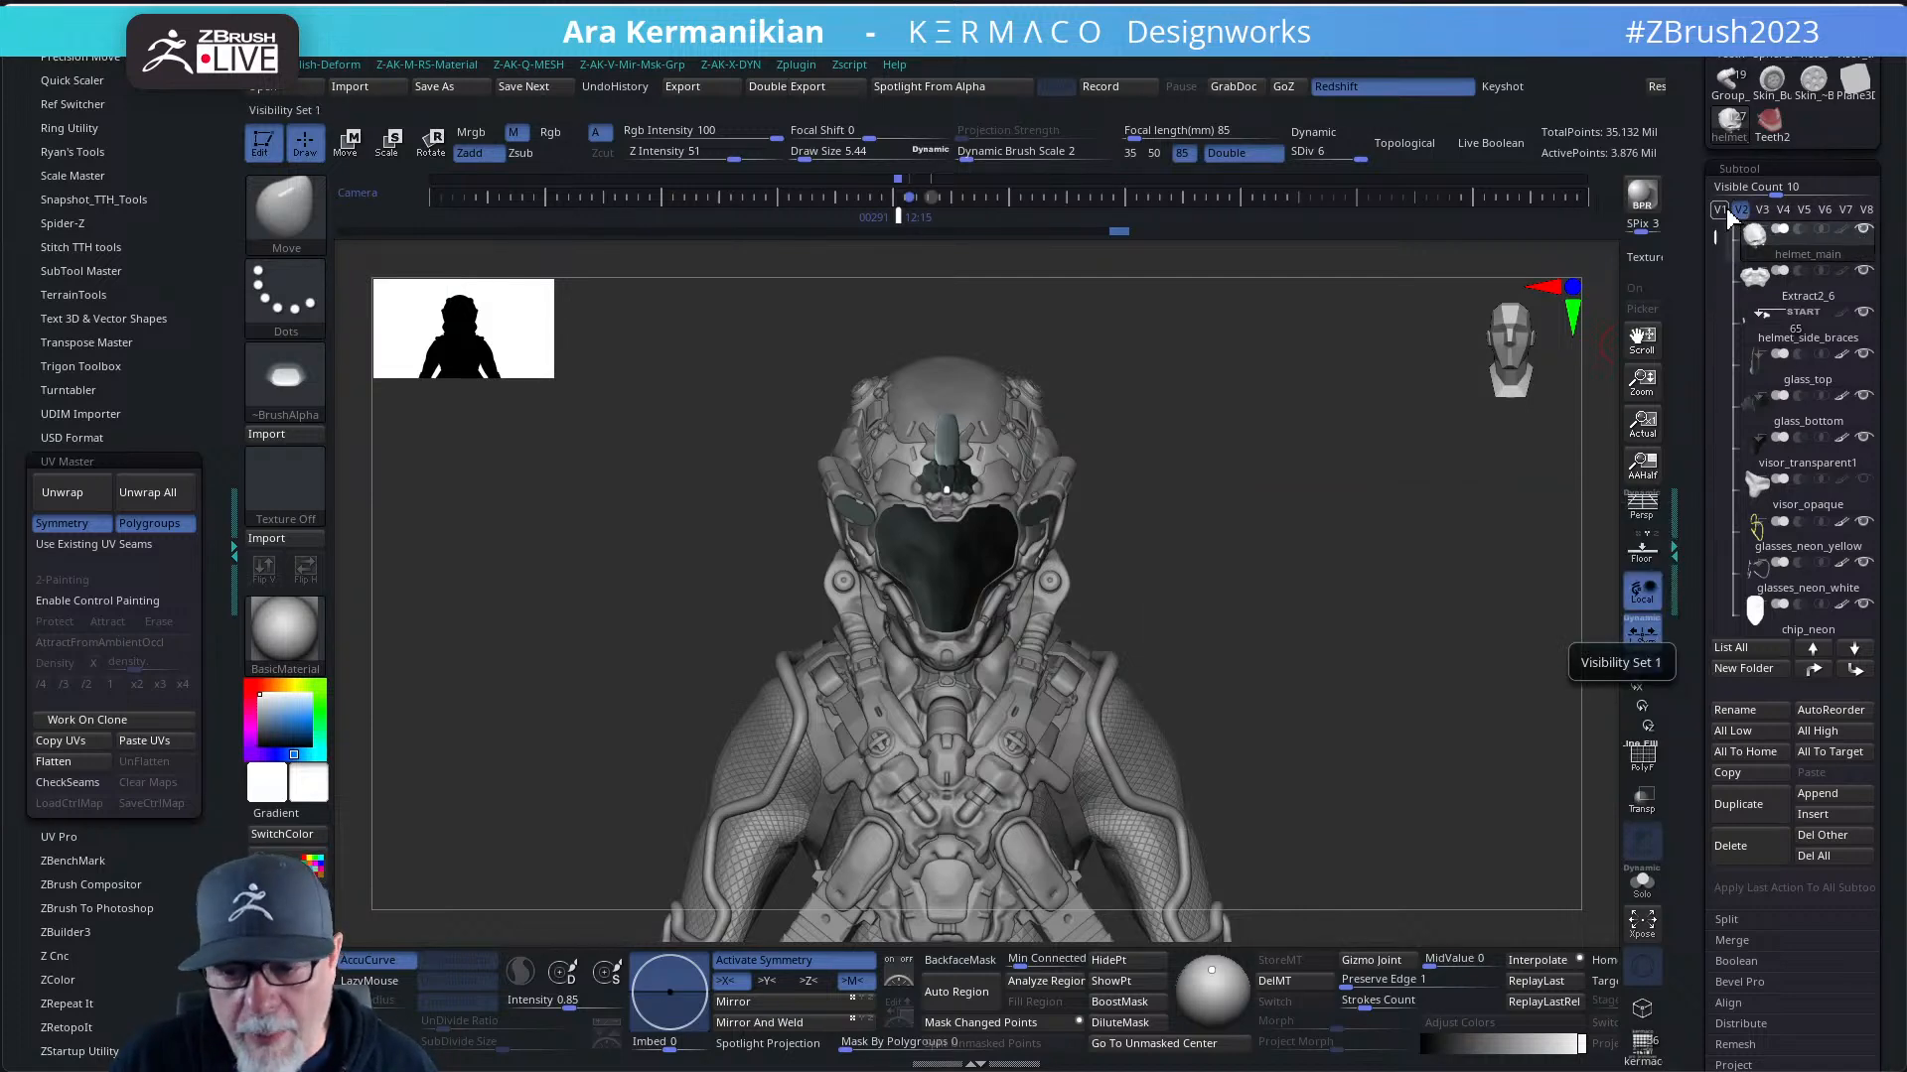
left_click(1724, 211)
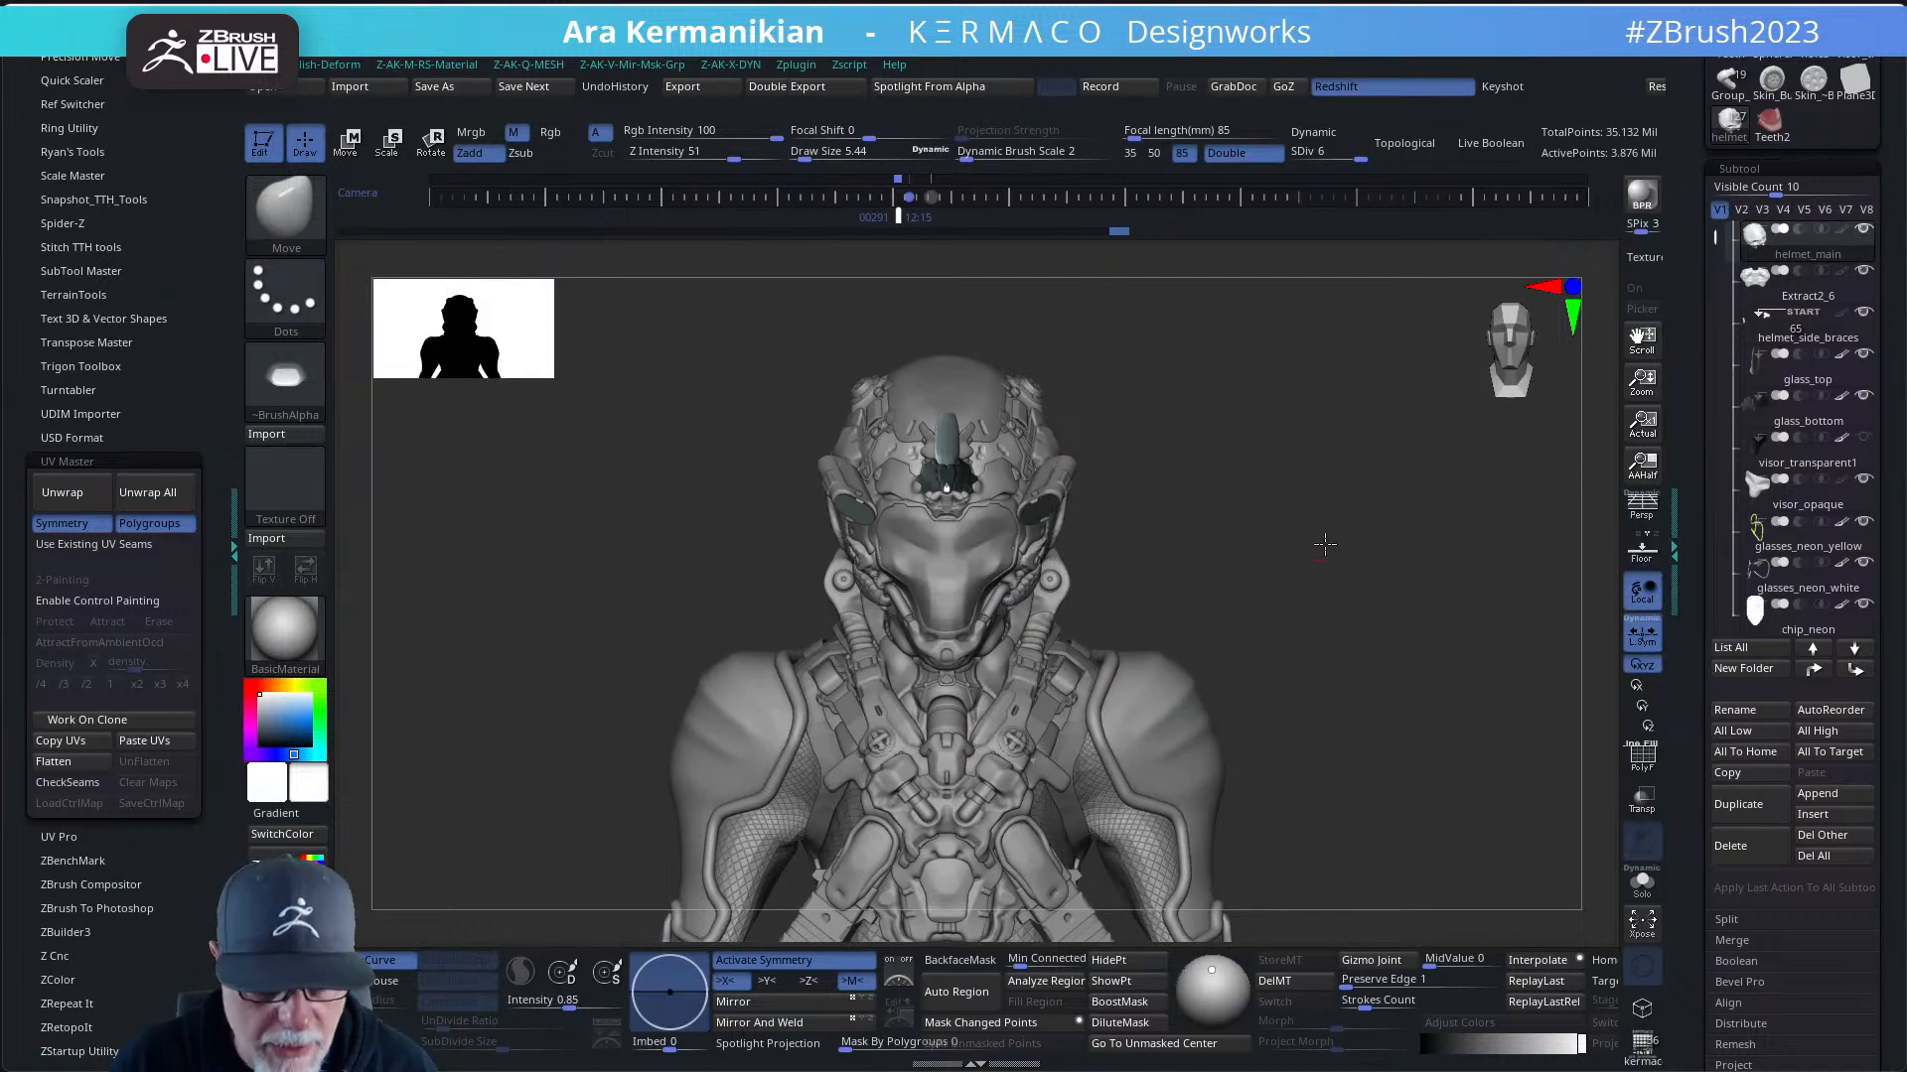
left_click_drag(1325, 544, 1334, 491, "alt")
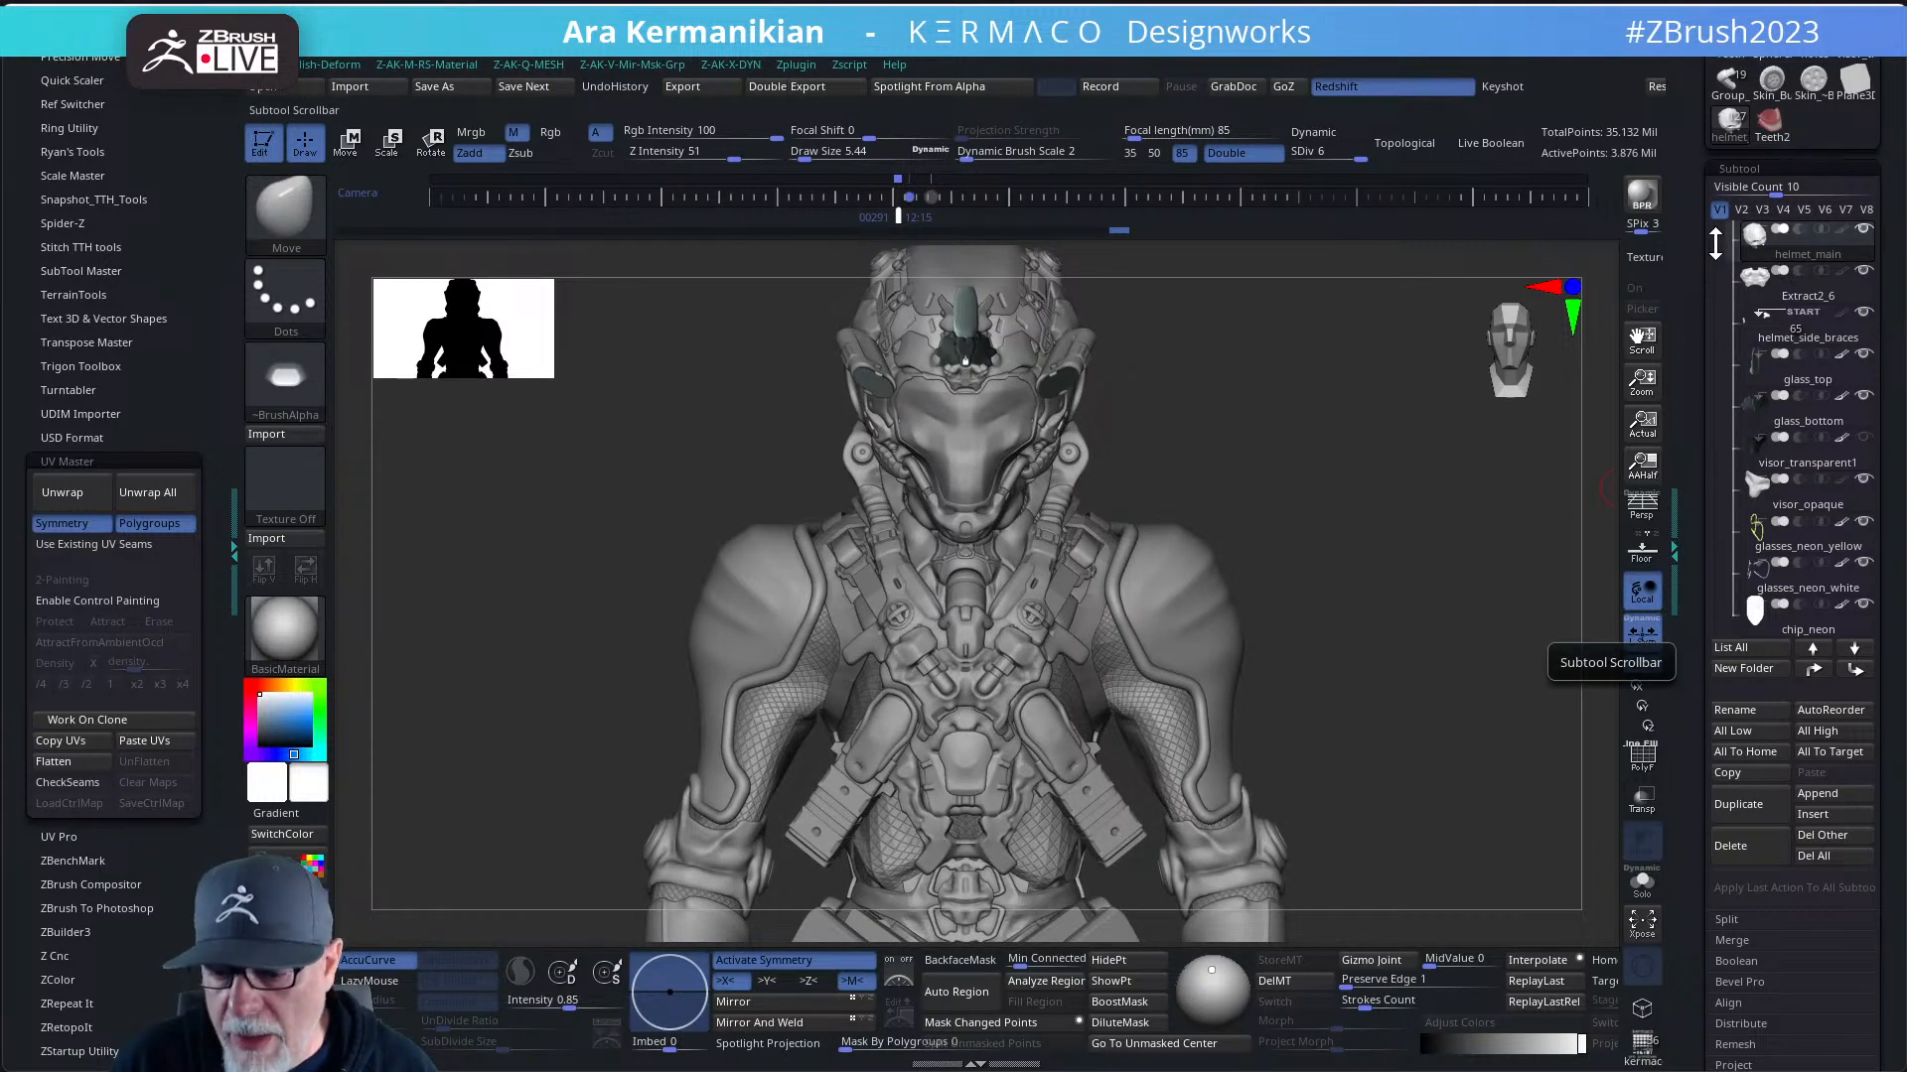
- Select the Extract2_6 subtool and view it alone in Solo mode before restoring the whole figure
left_click(1764, 294)
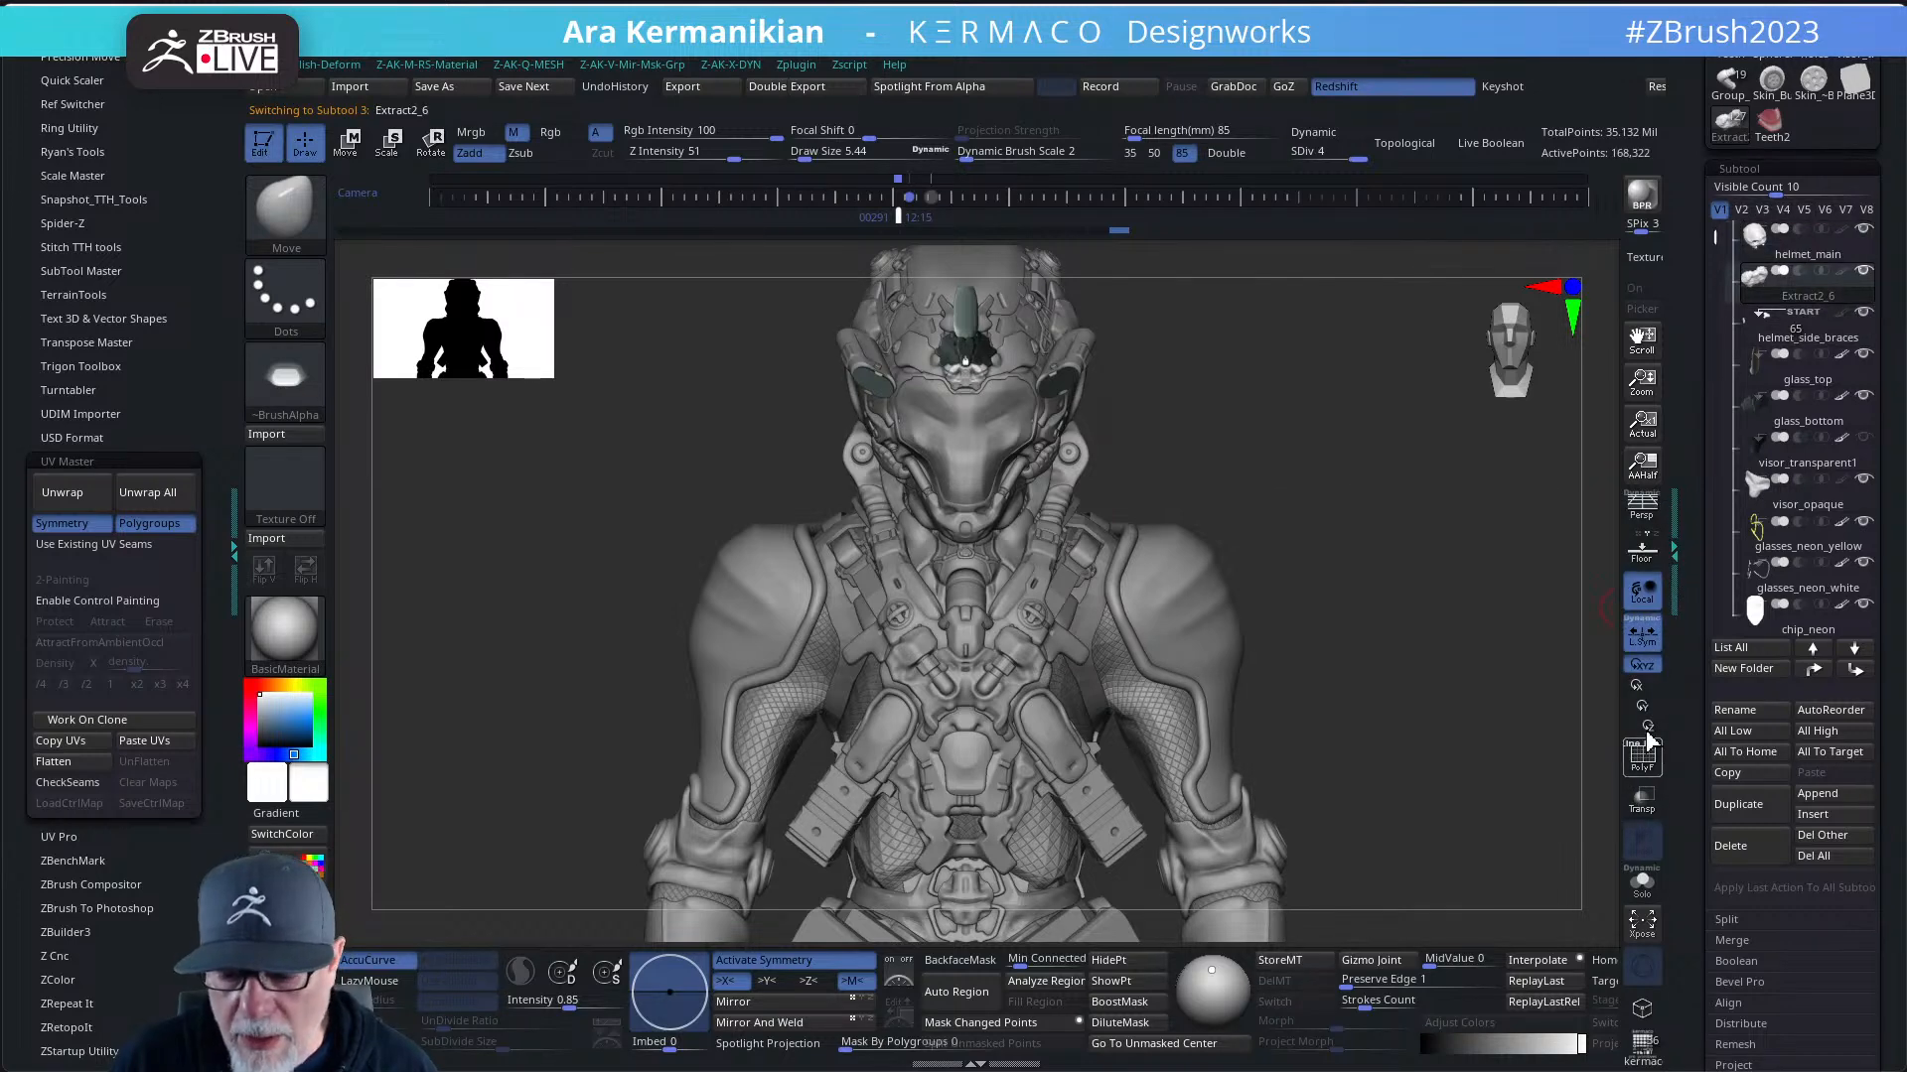
left_click(1641, 886)
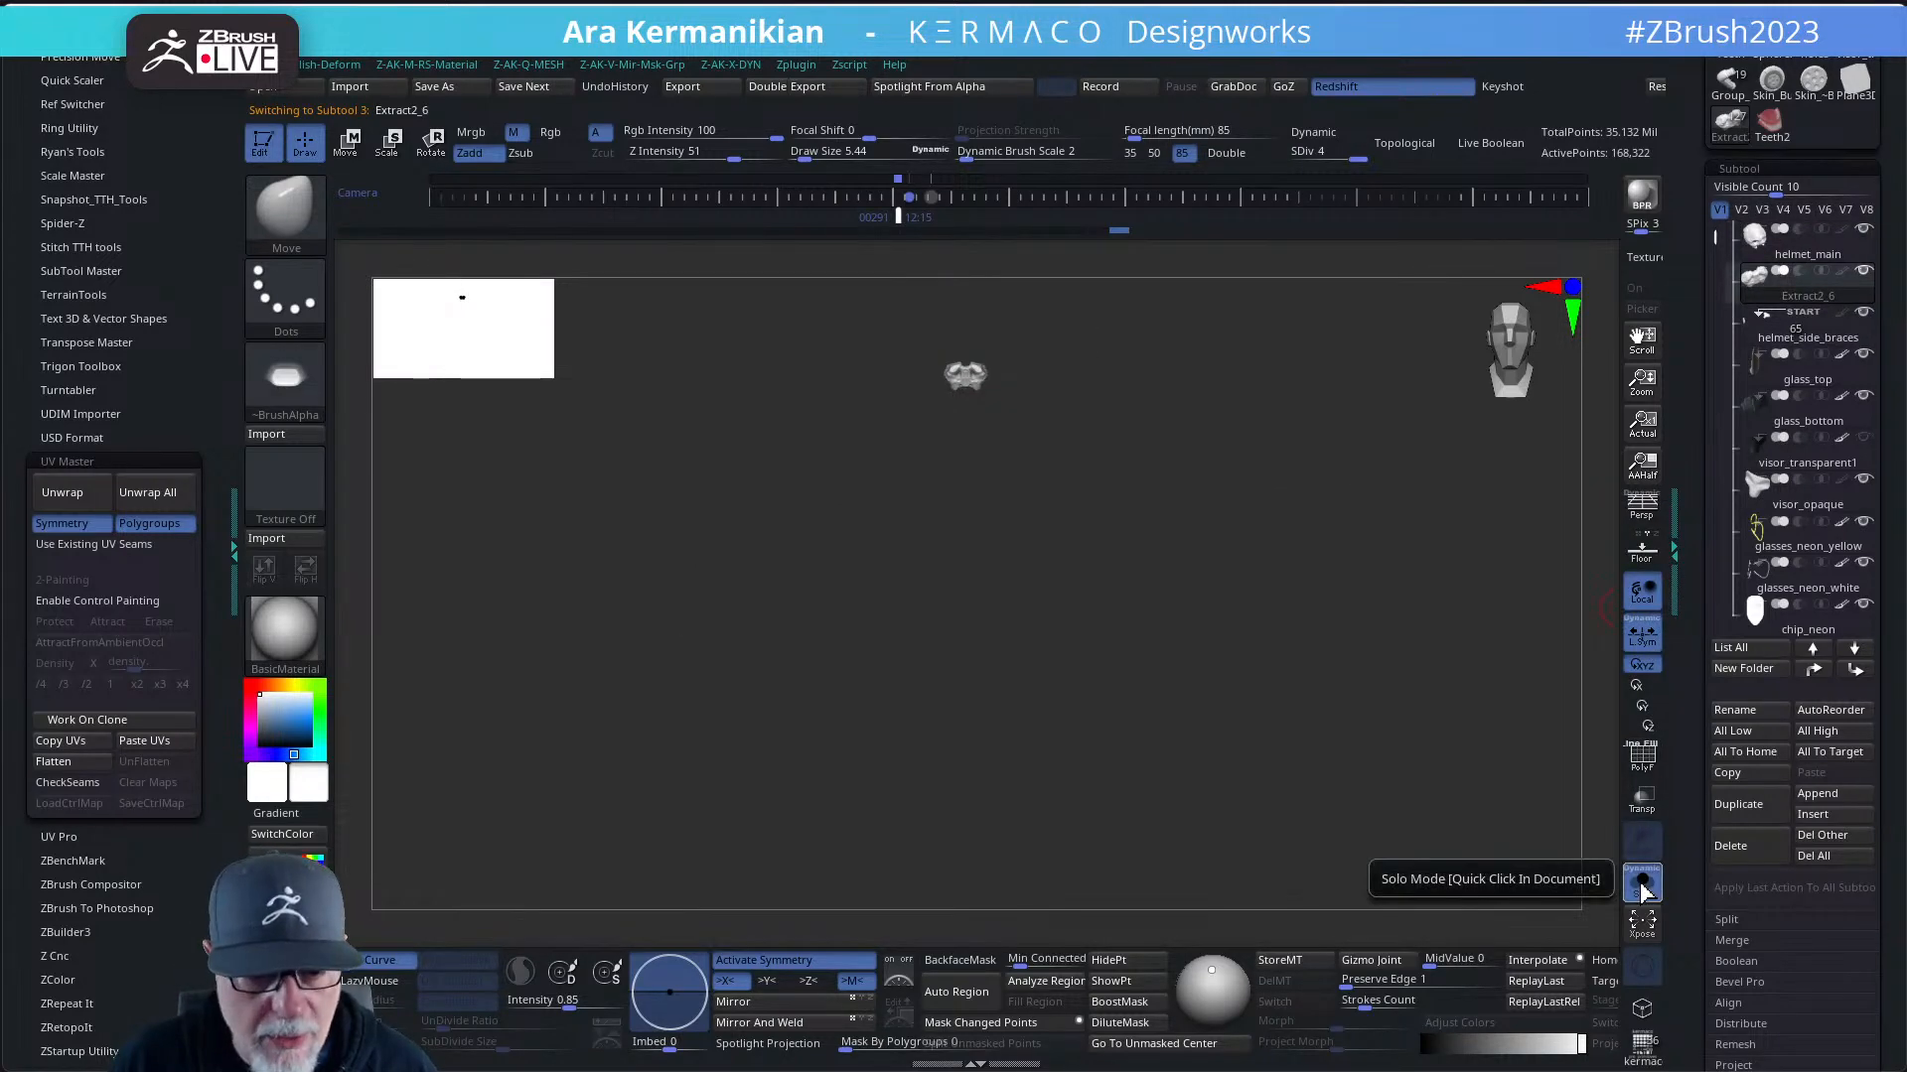
left_click(1641, 884)
mouse_move(1824, 358)
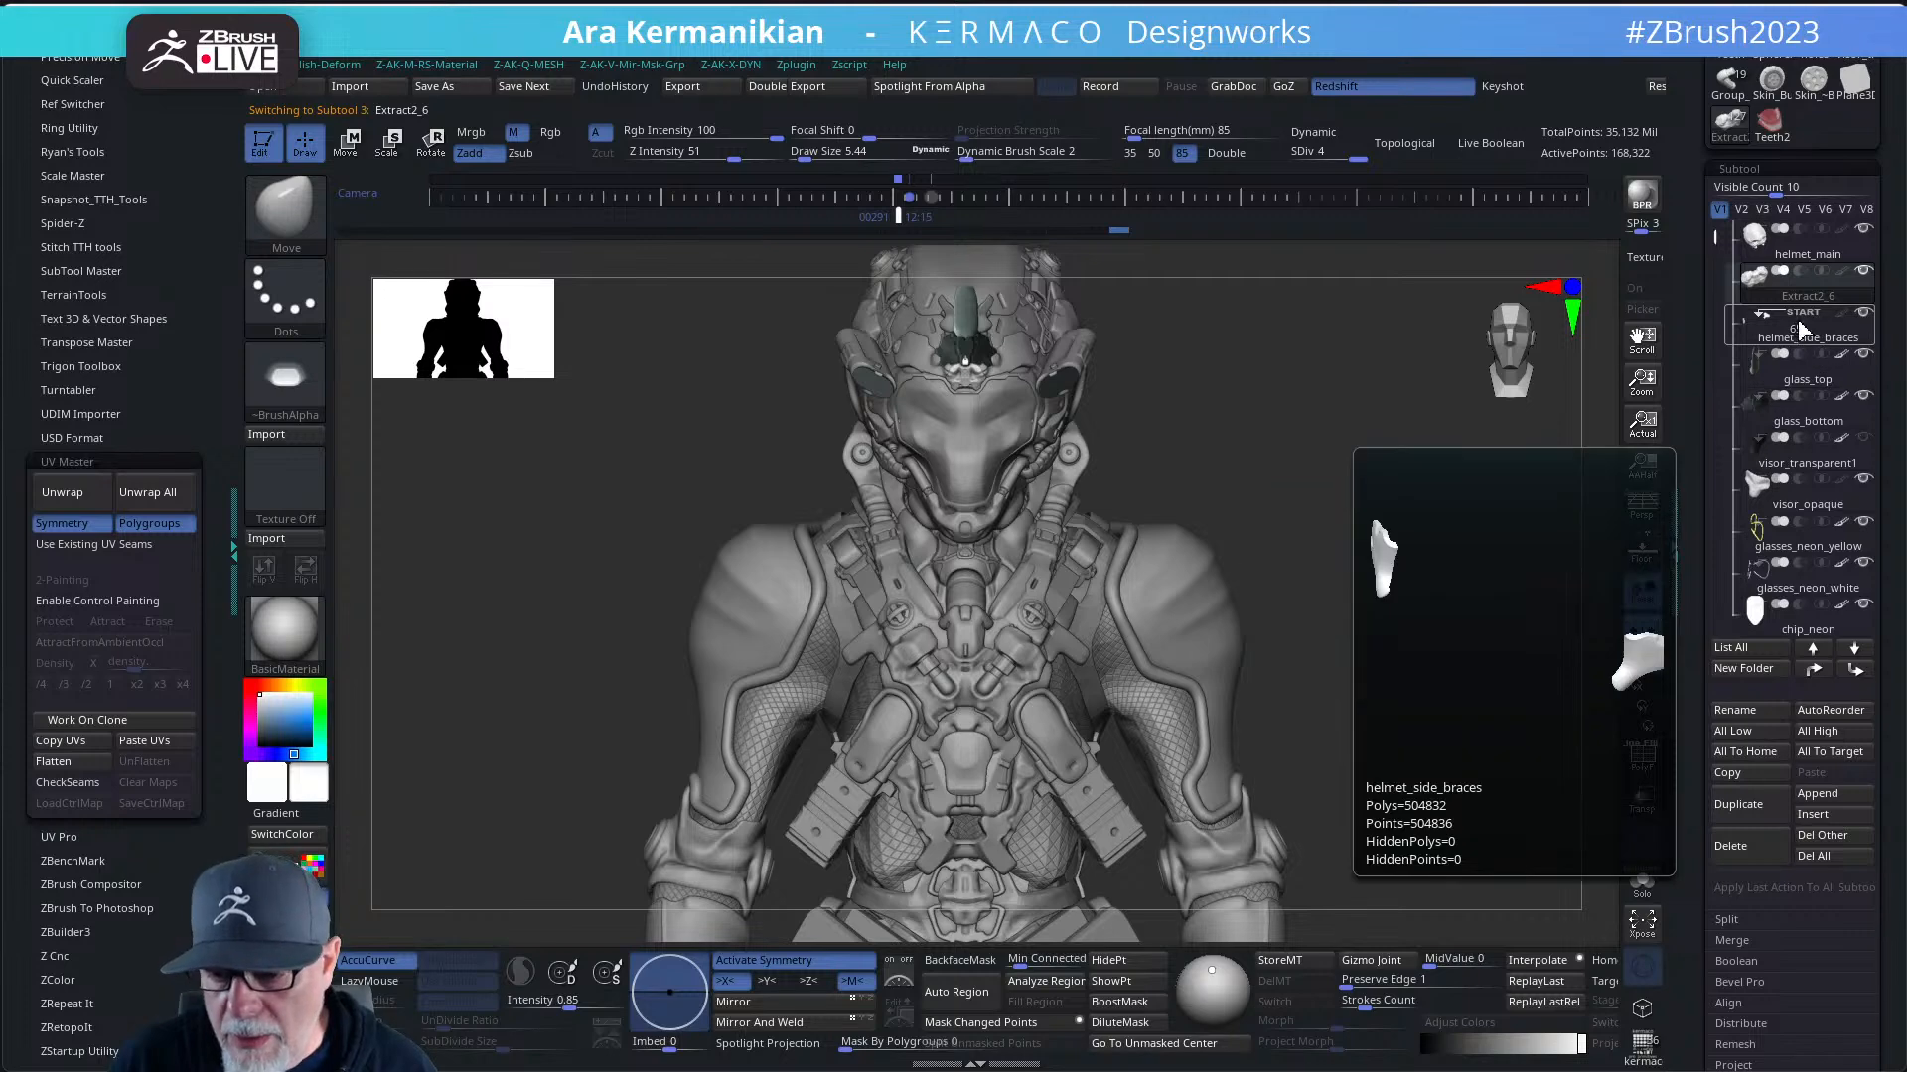
left_click(1748, 711)
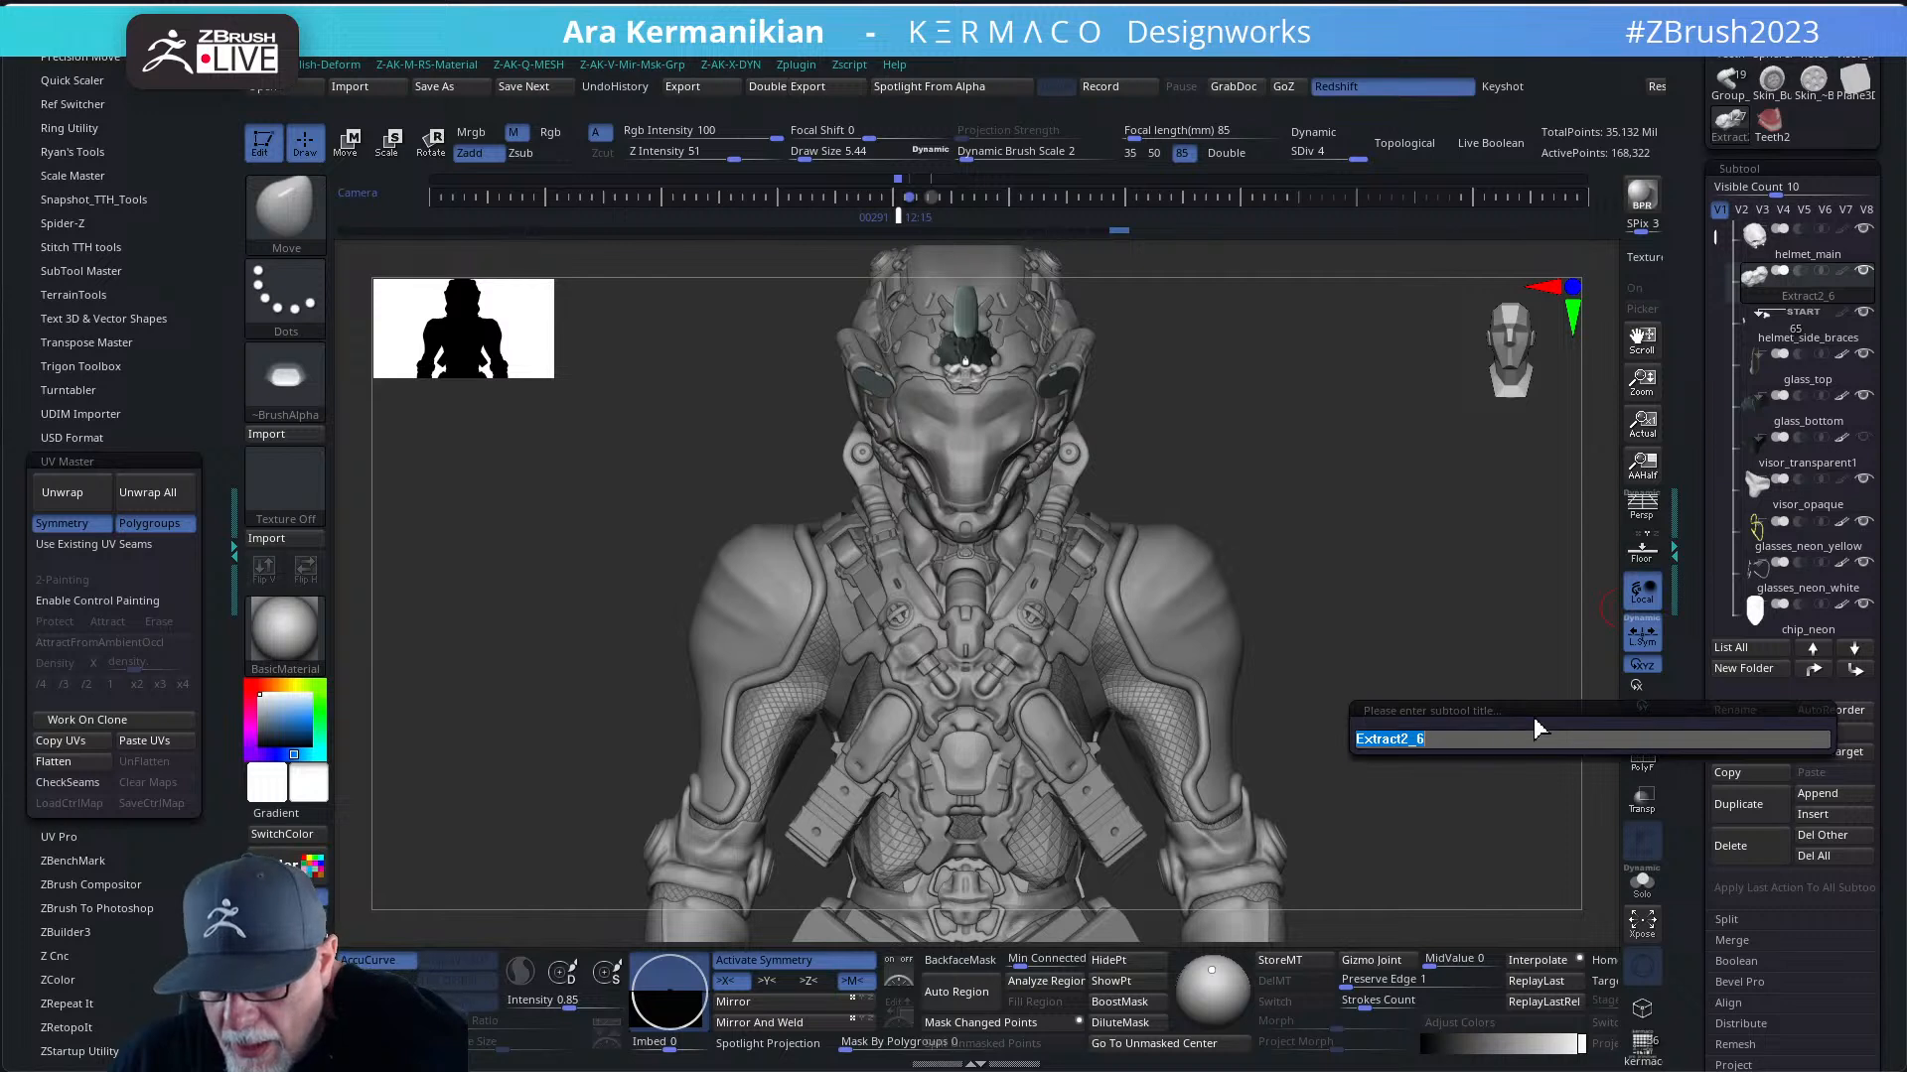
left_click(1469, 737)
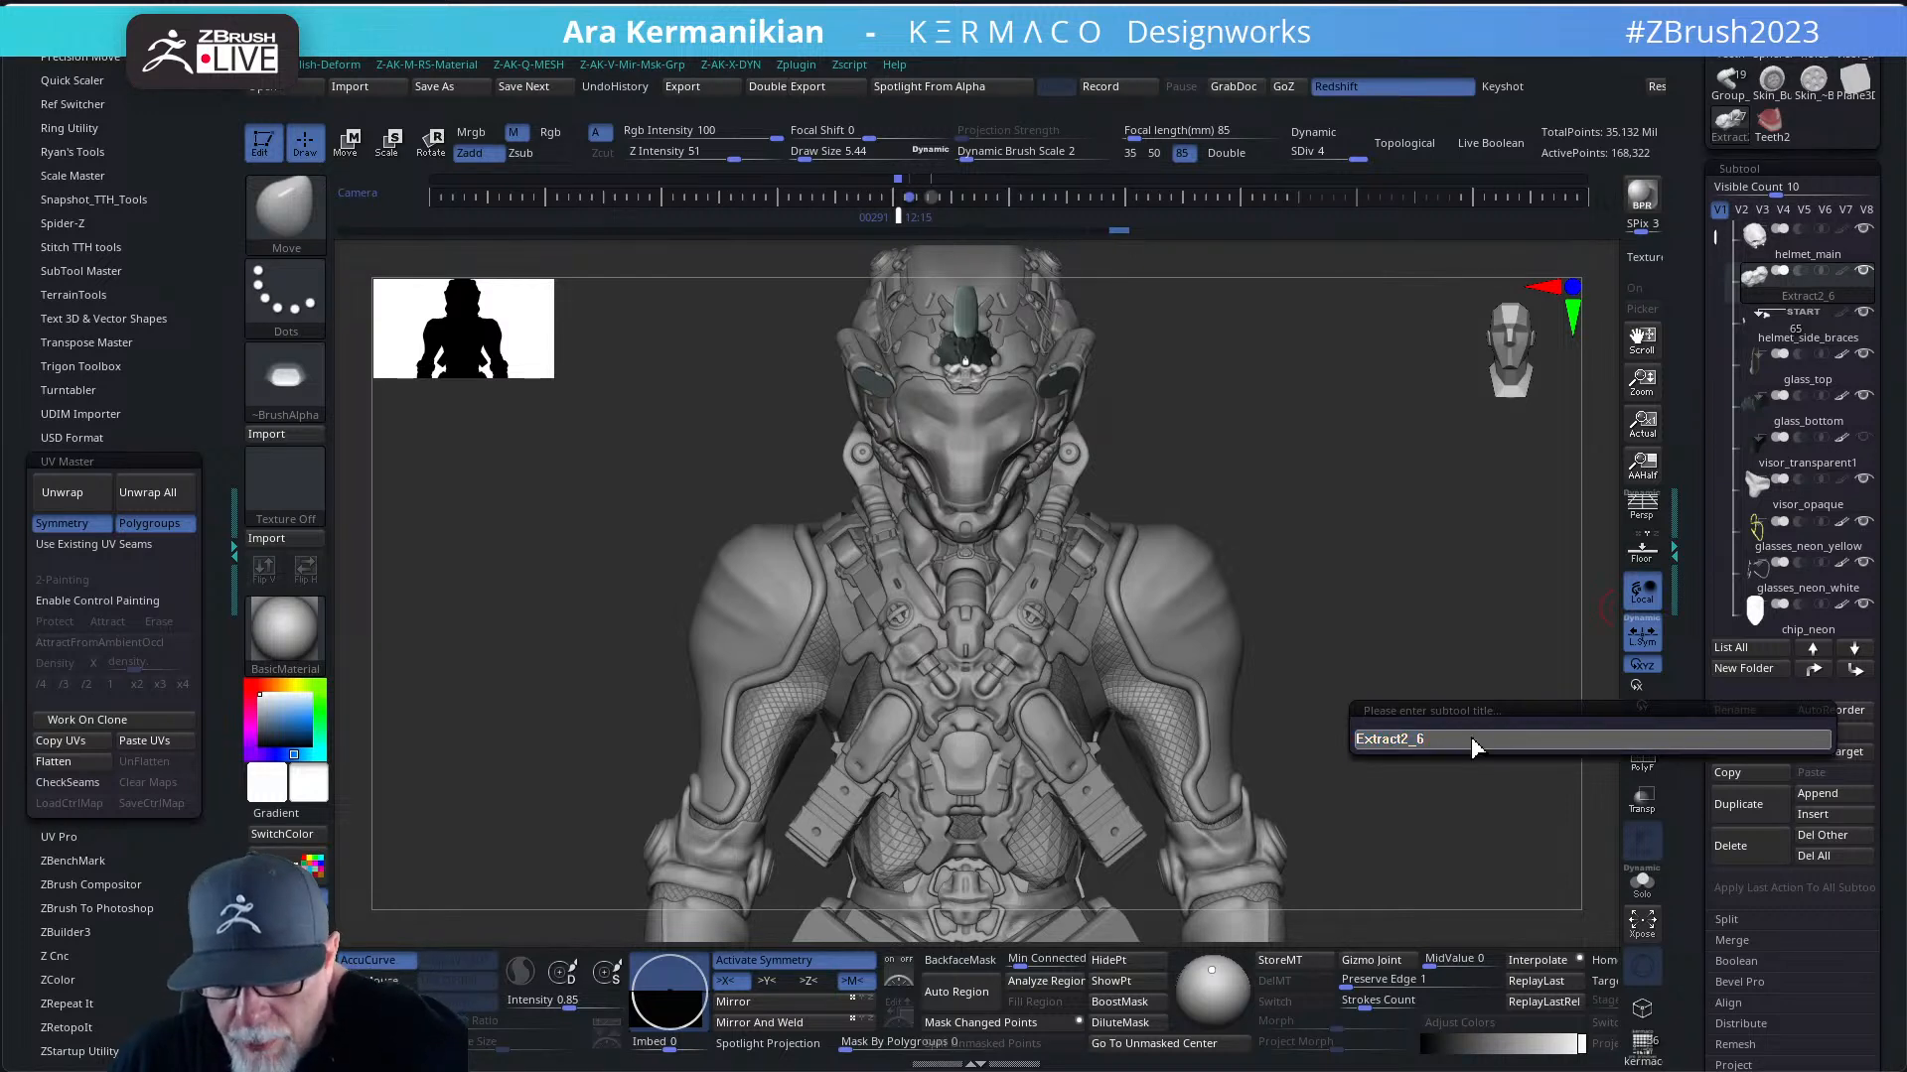
left_click_drag(1422, 744, 1356, 740)
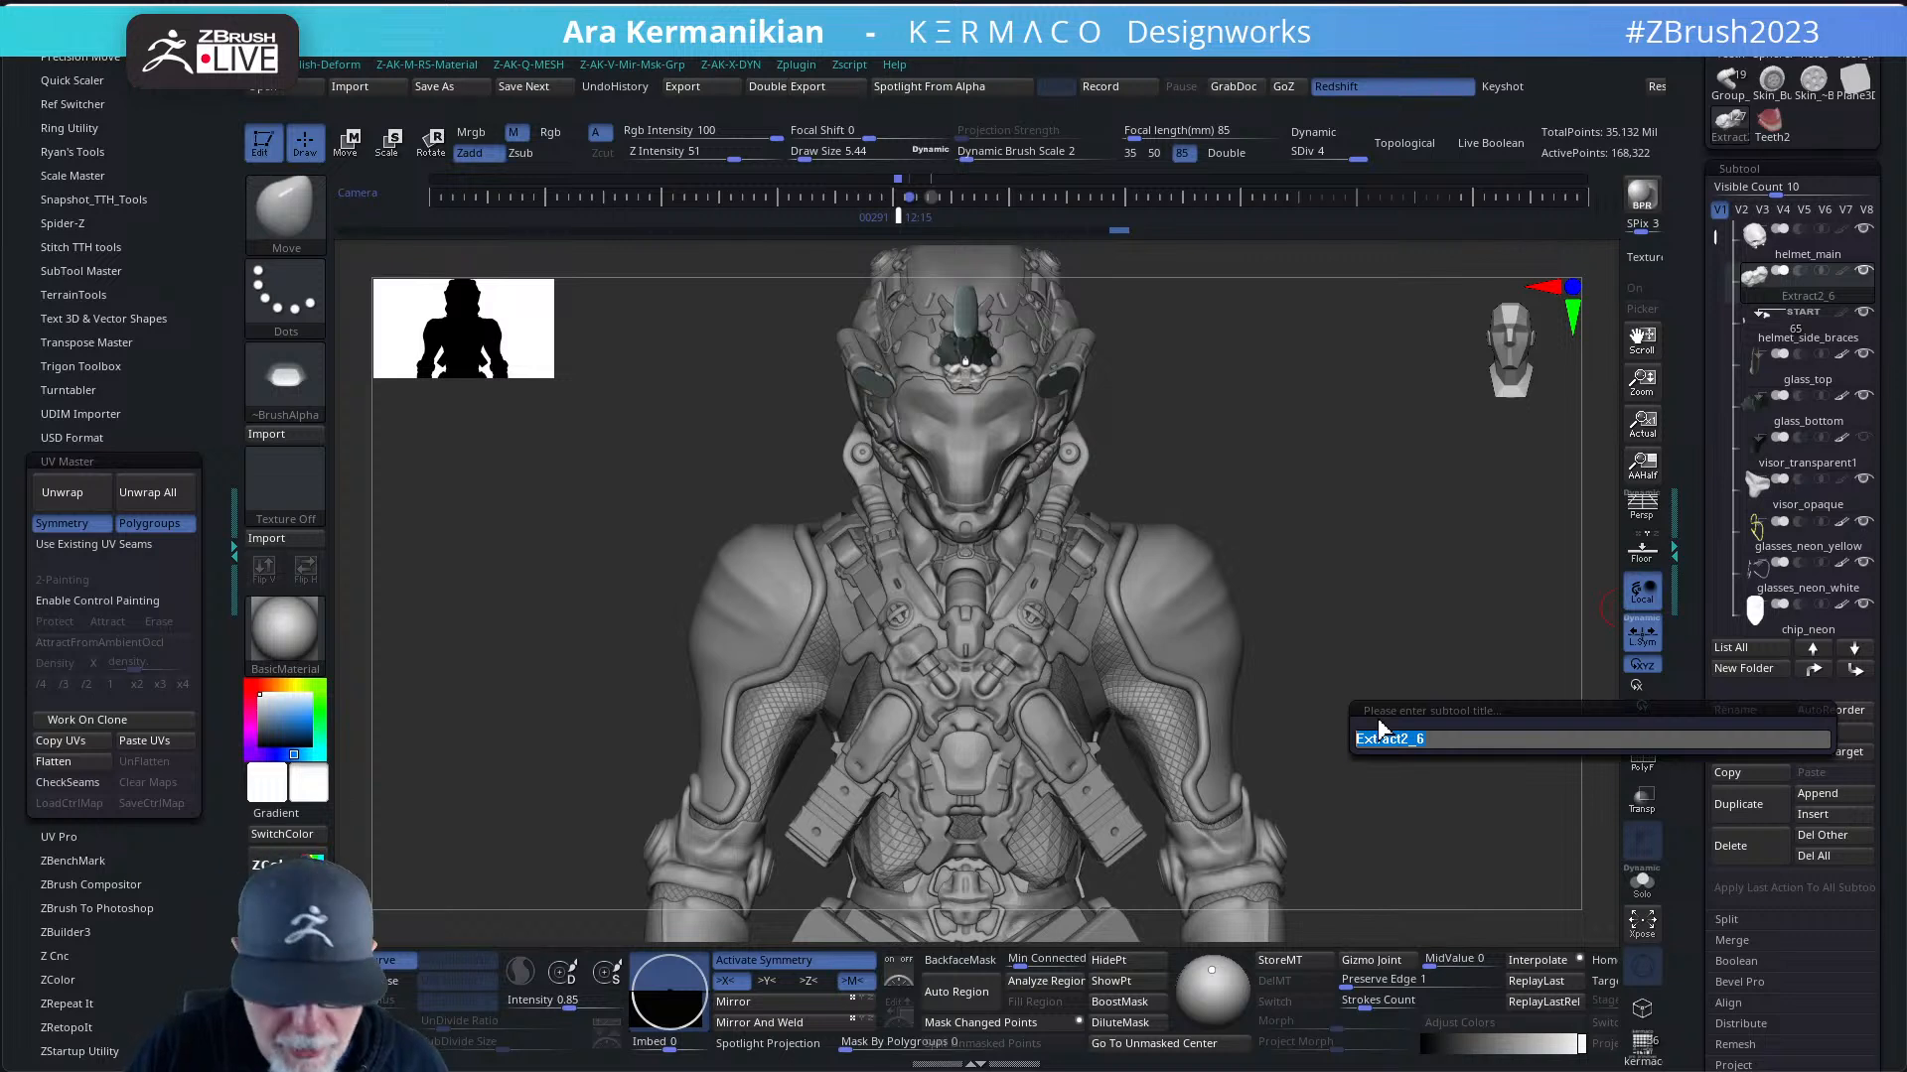
key("BackSpace")
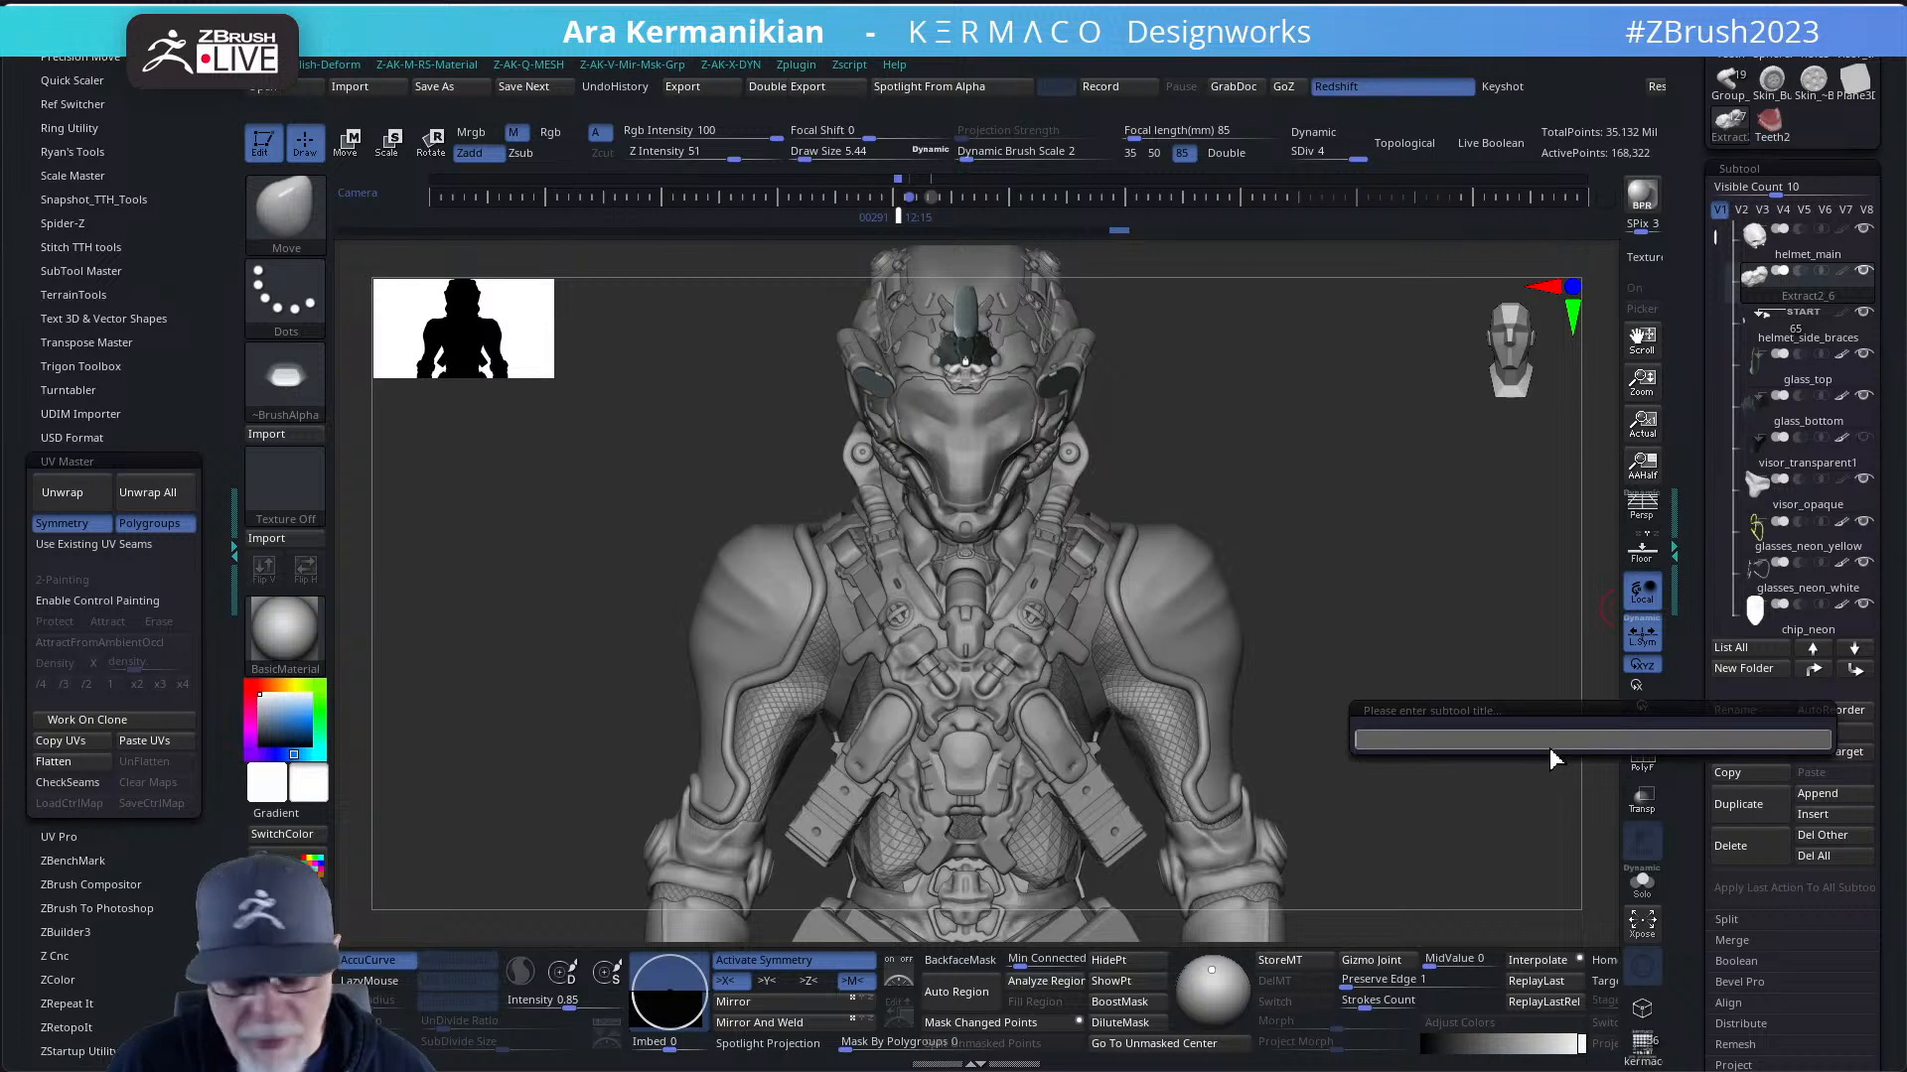
key("Escape")
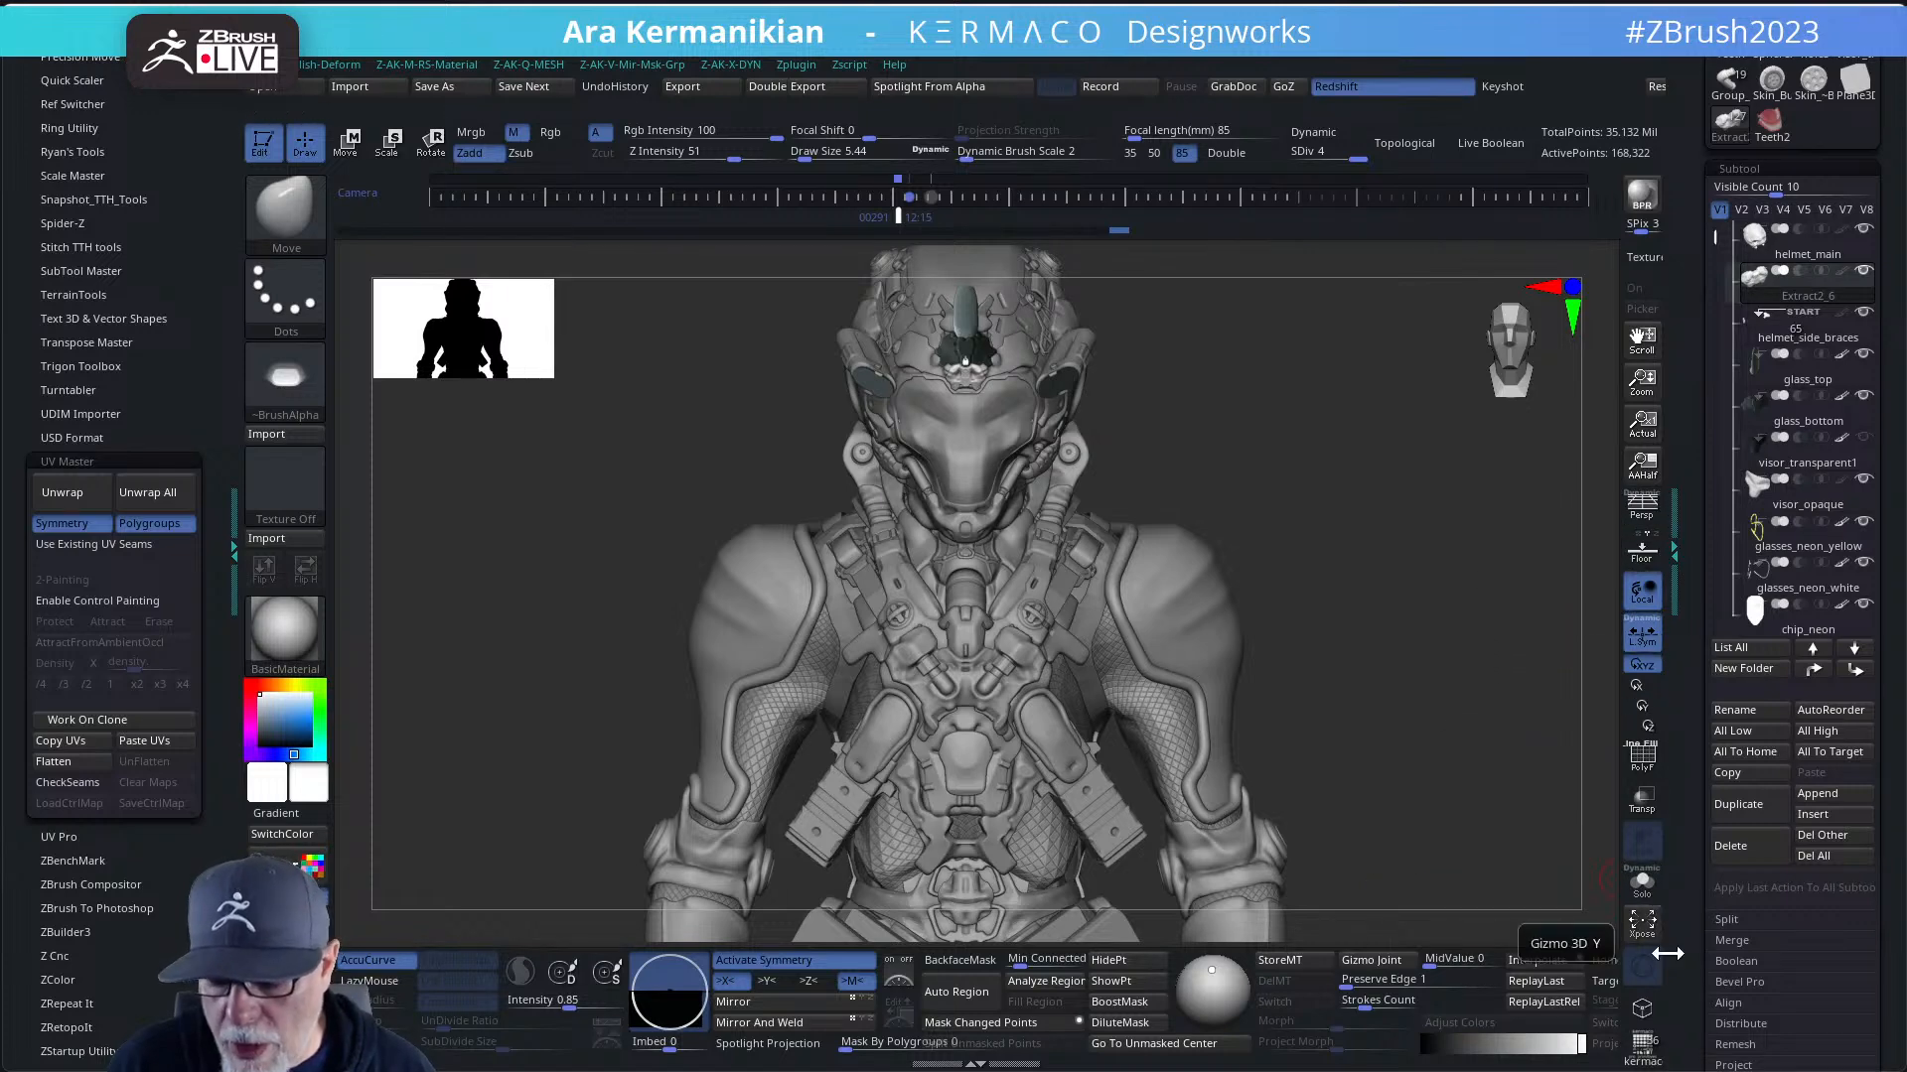
- Turn on ghosted transparency and rename the Extract2_6 subtool to helmet_brace_center_bottom
left_click(1641, 800)
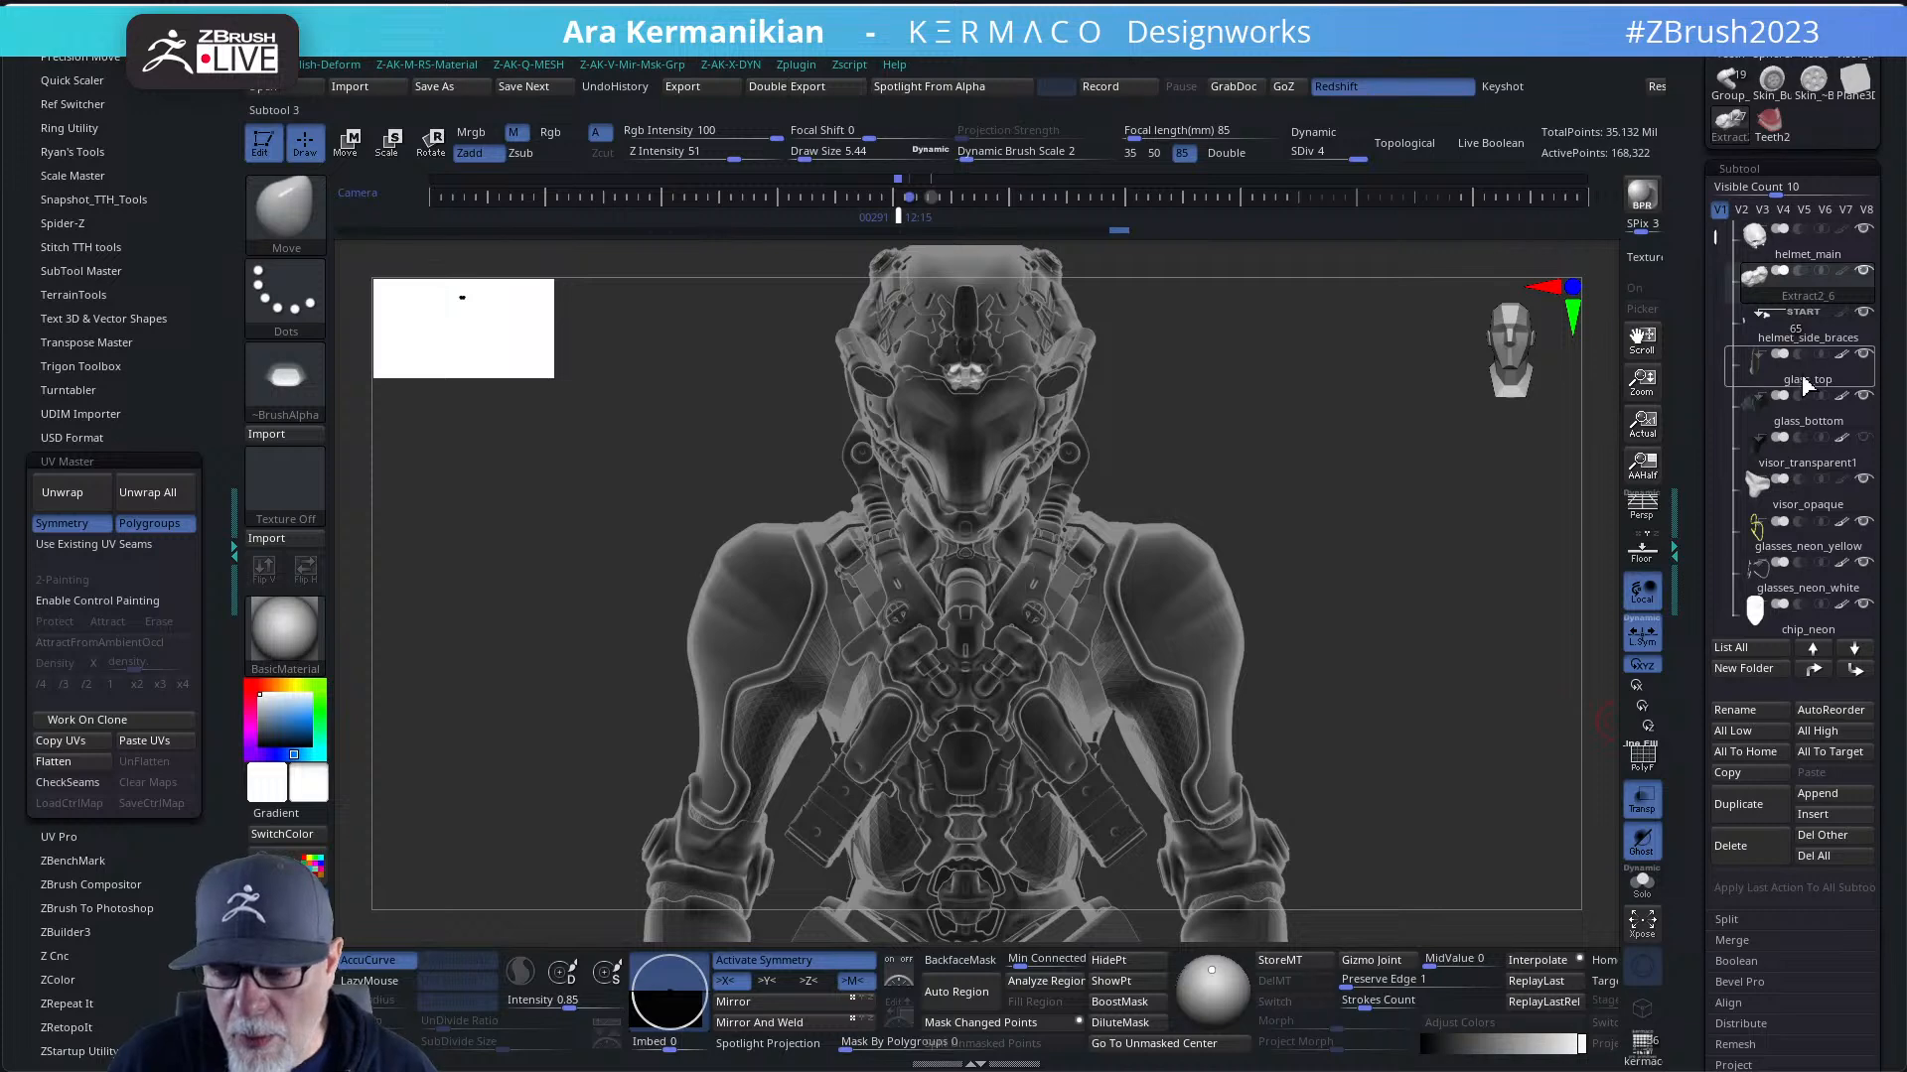
left_click(1748, 716)
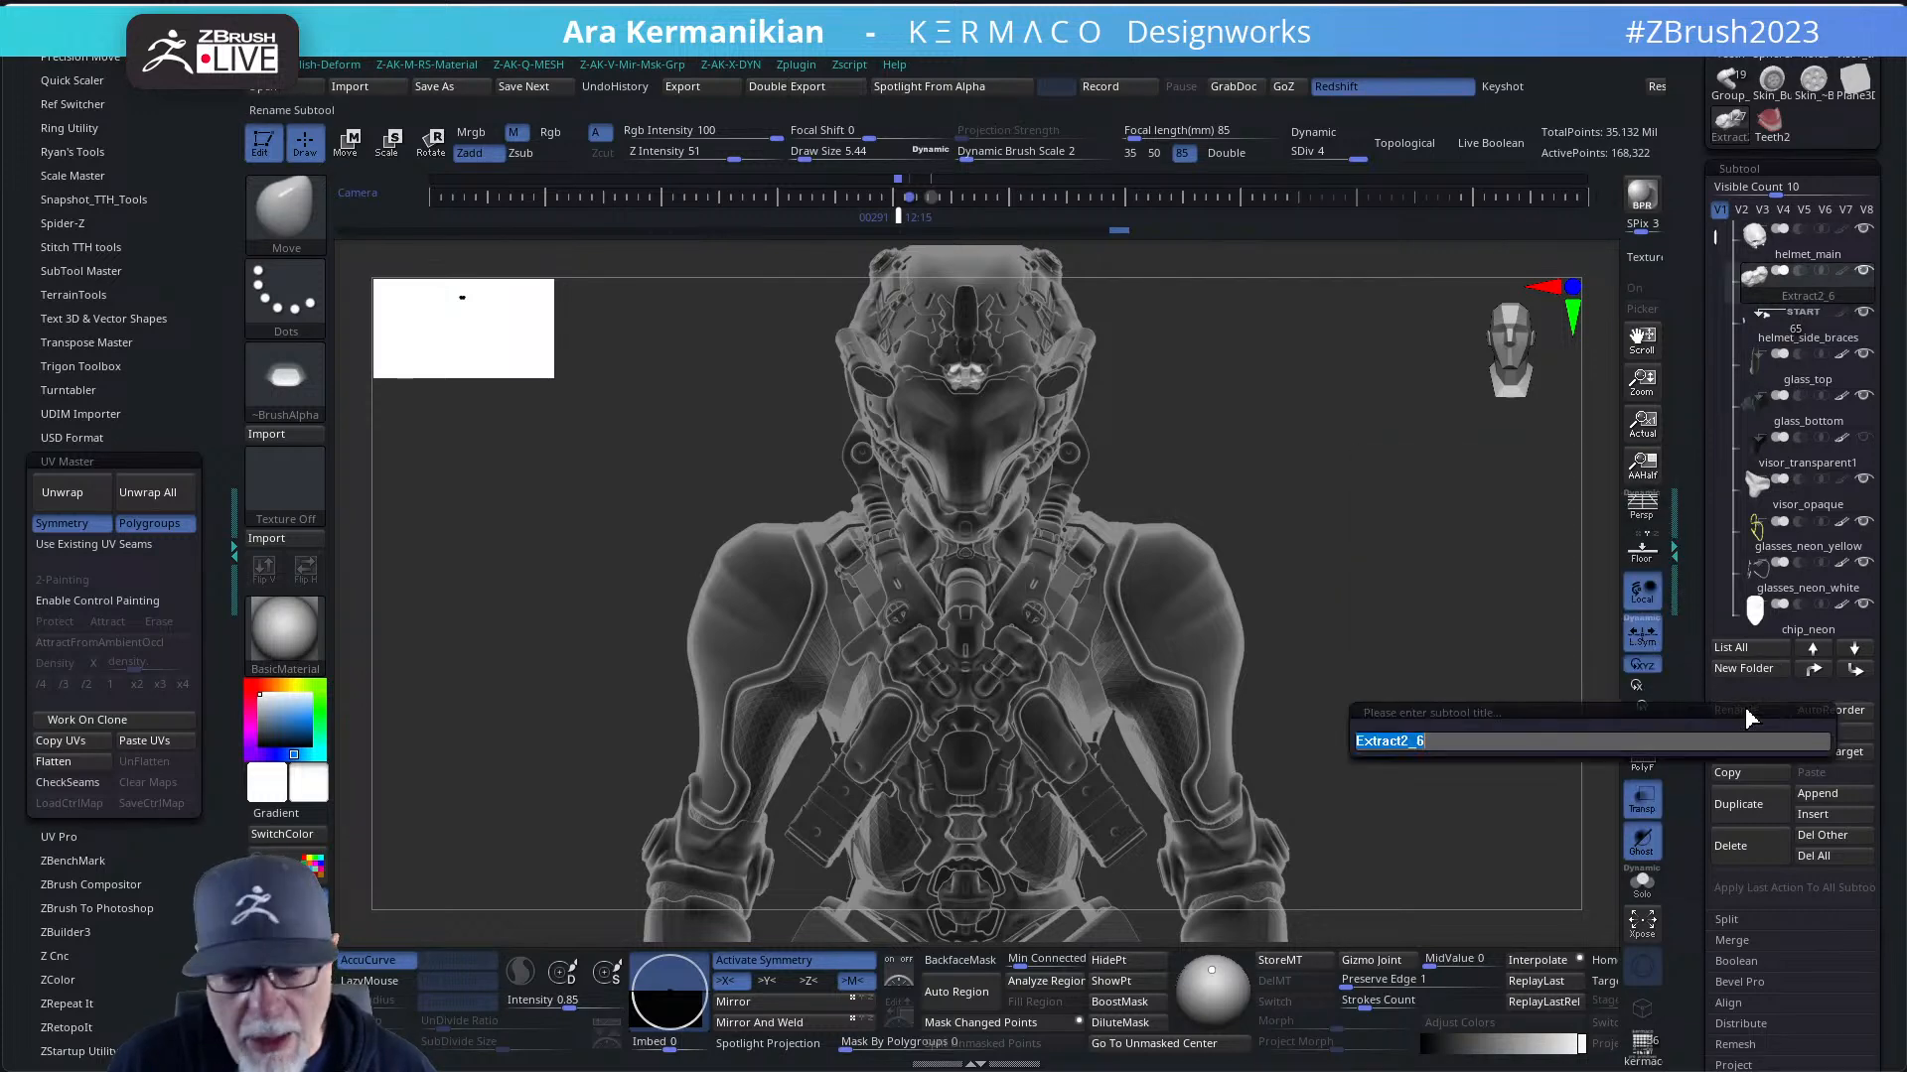
type("he")
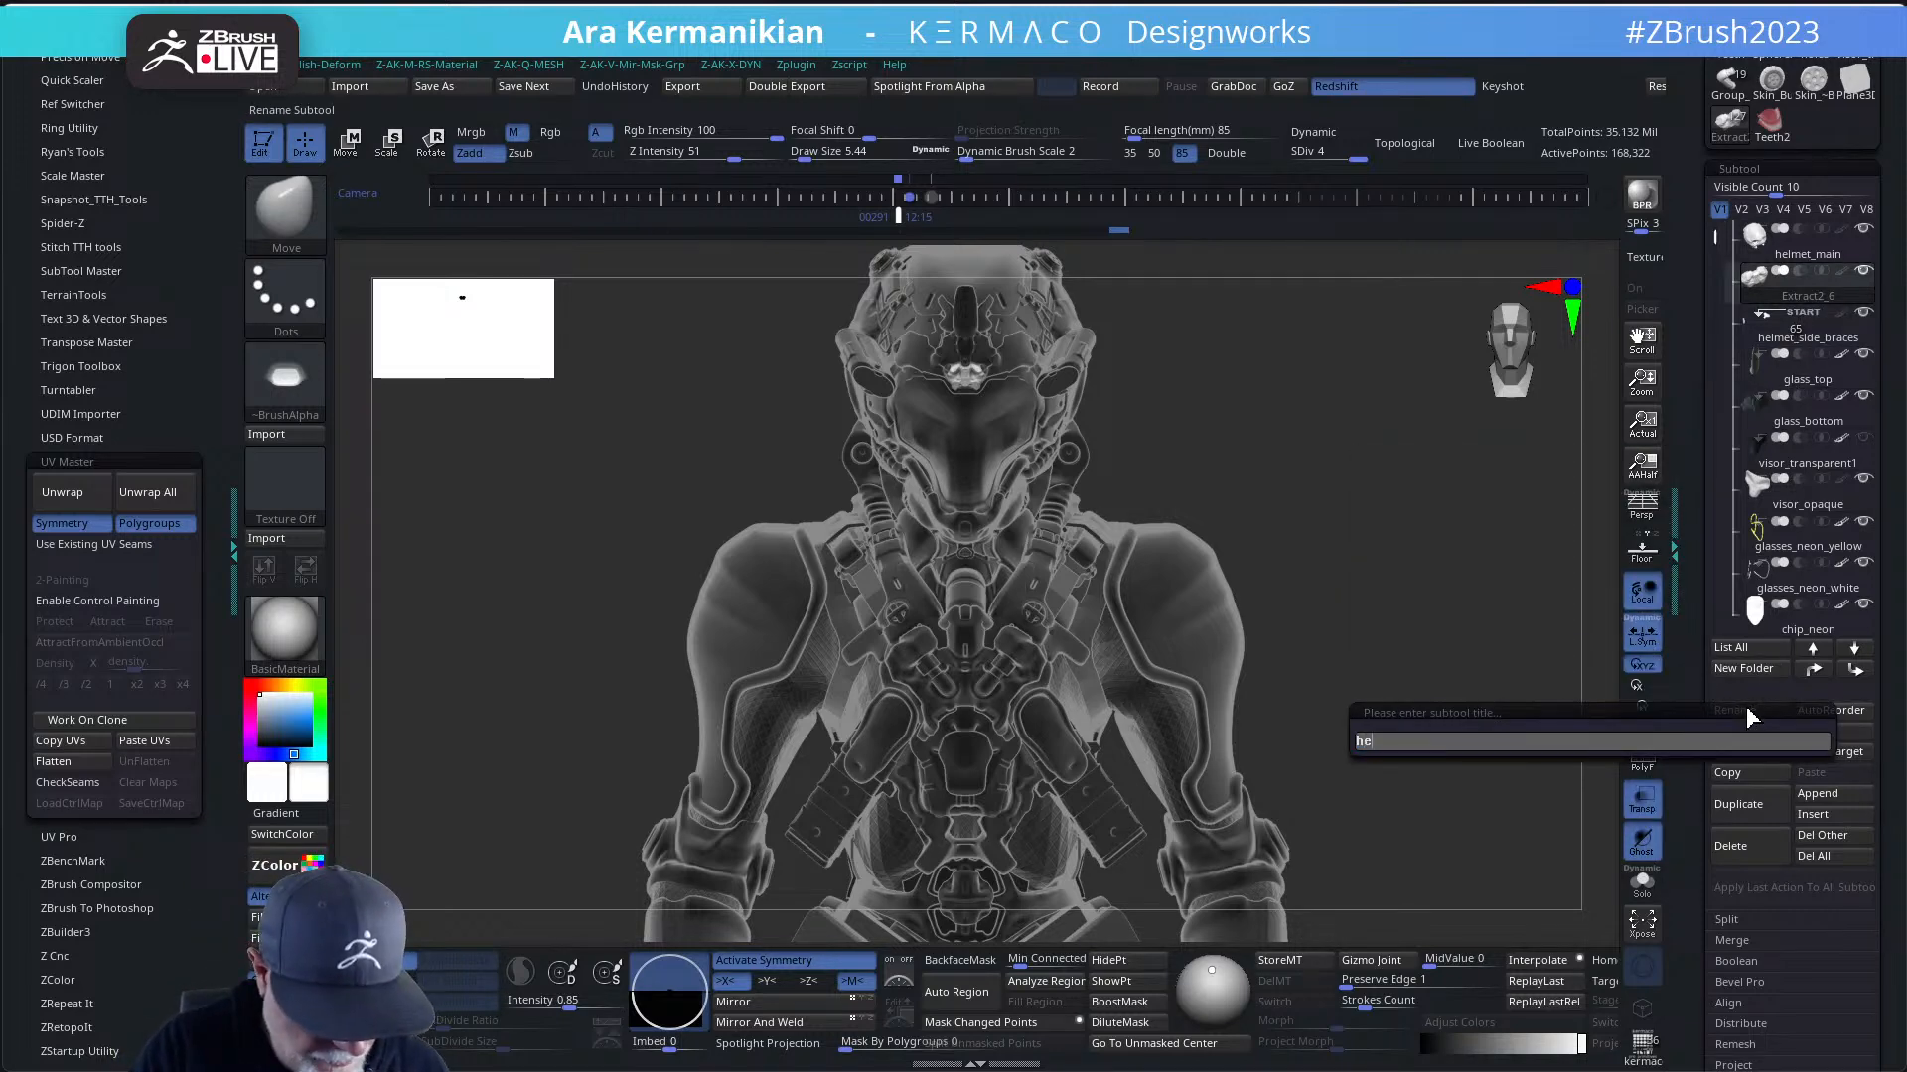
type("lmet_")
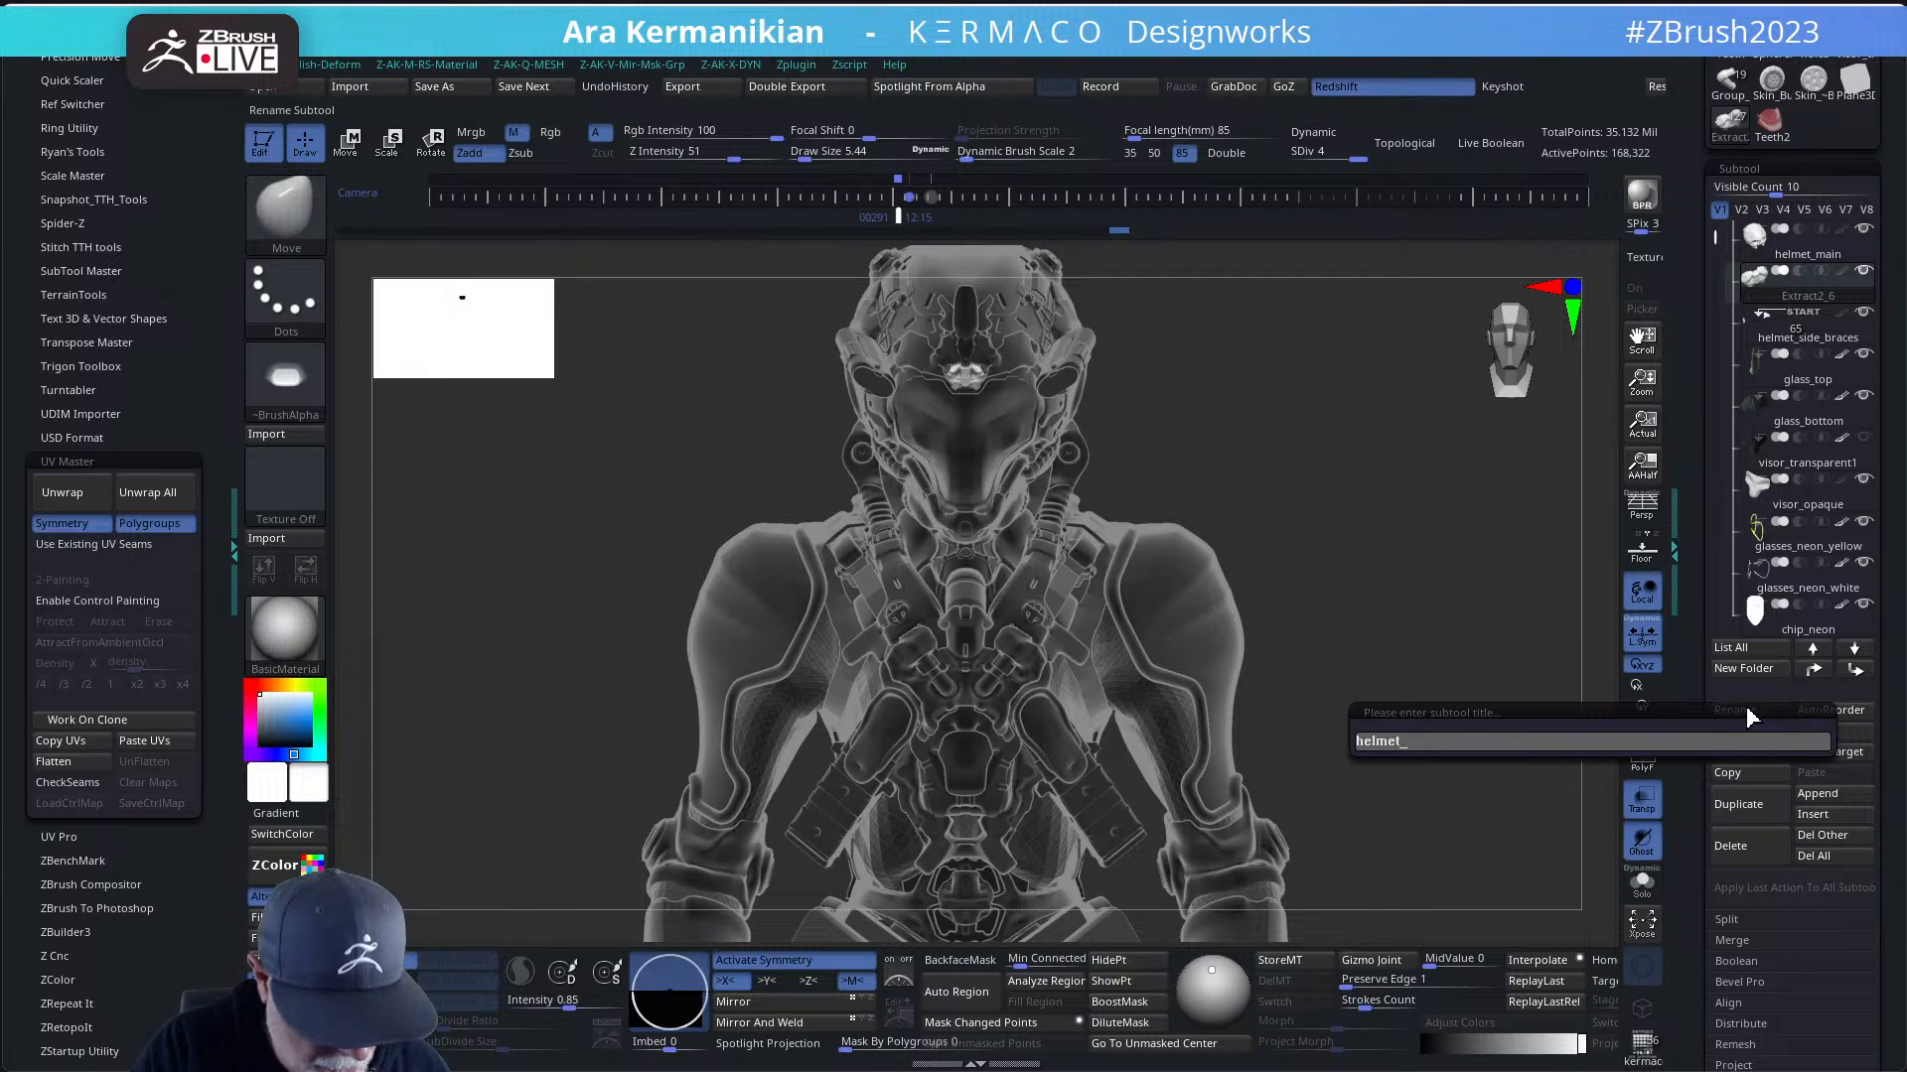
type("center")
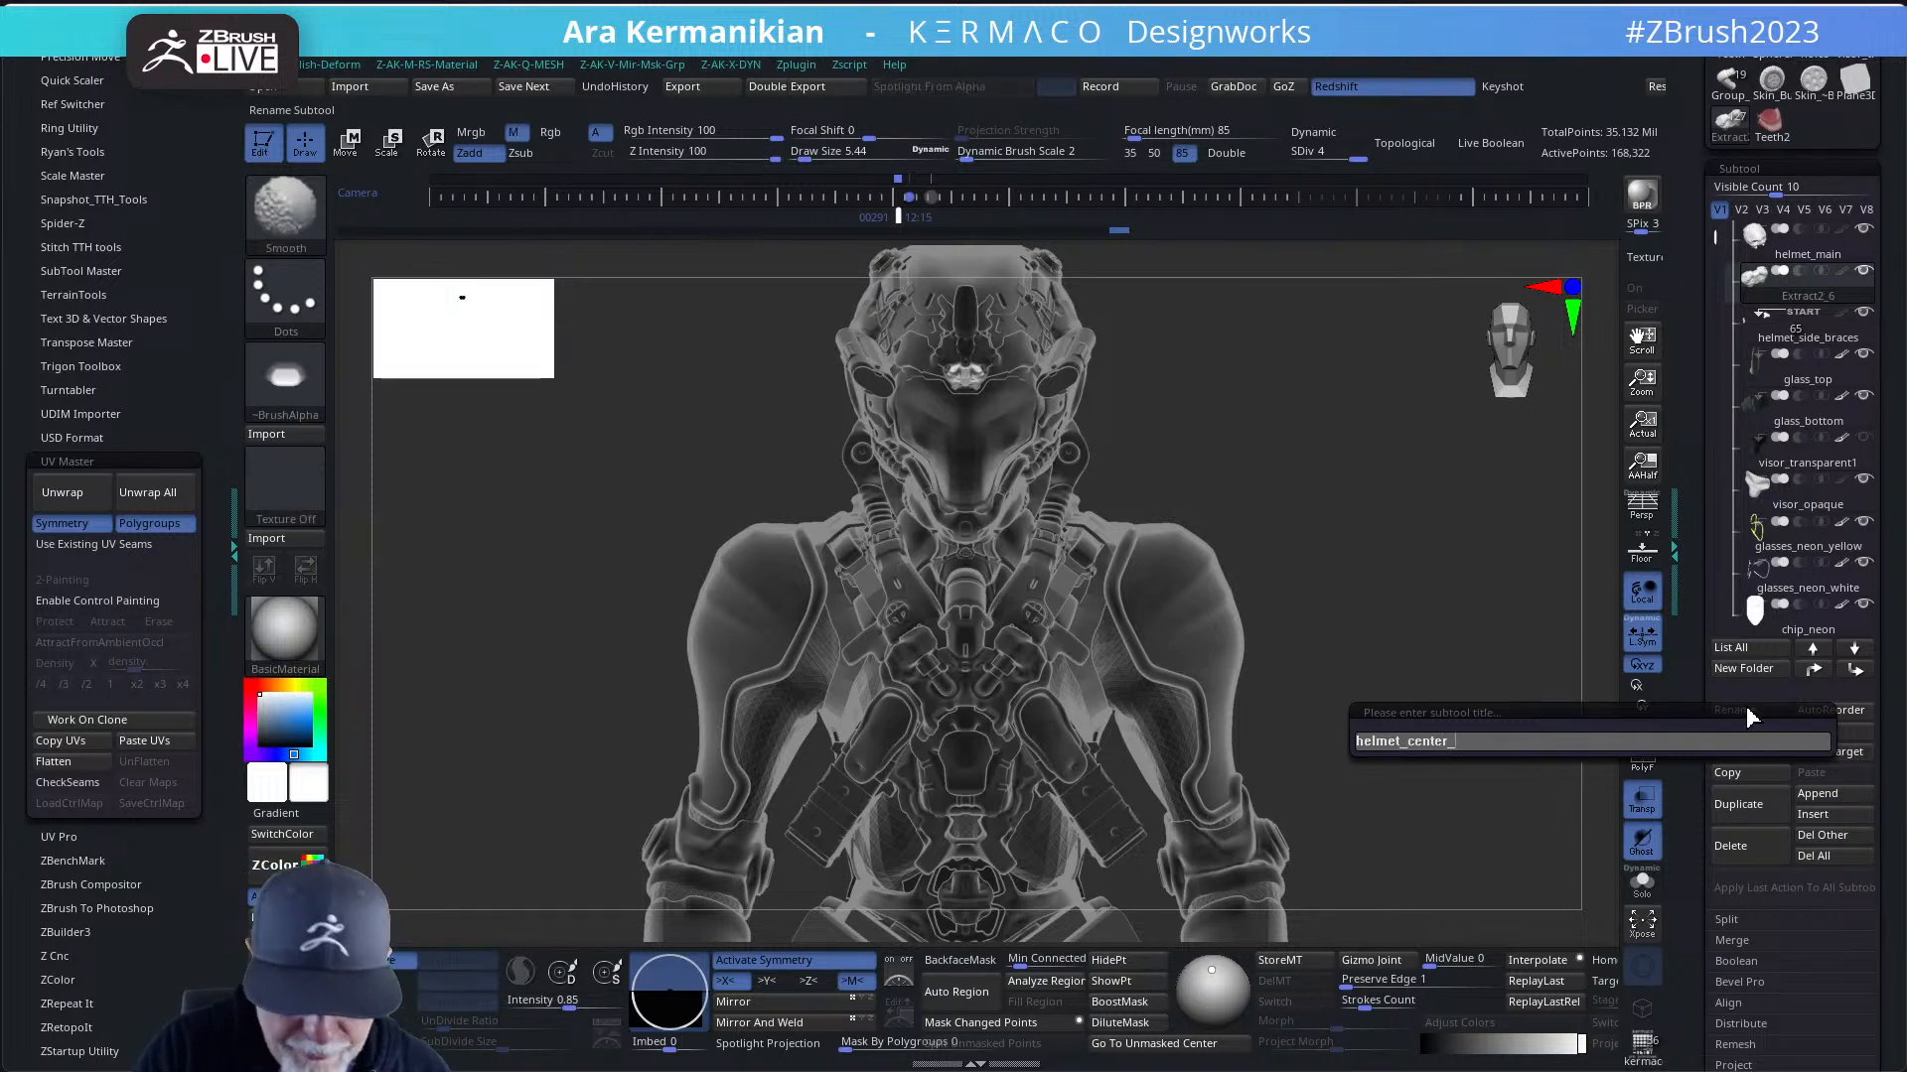
type("_bottom")
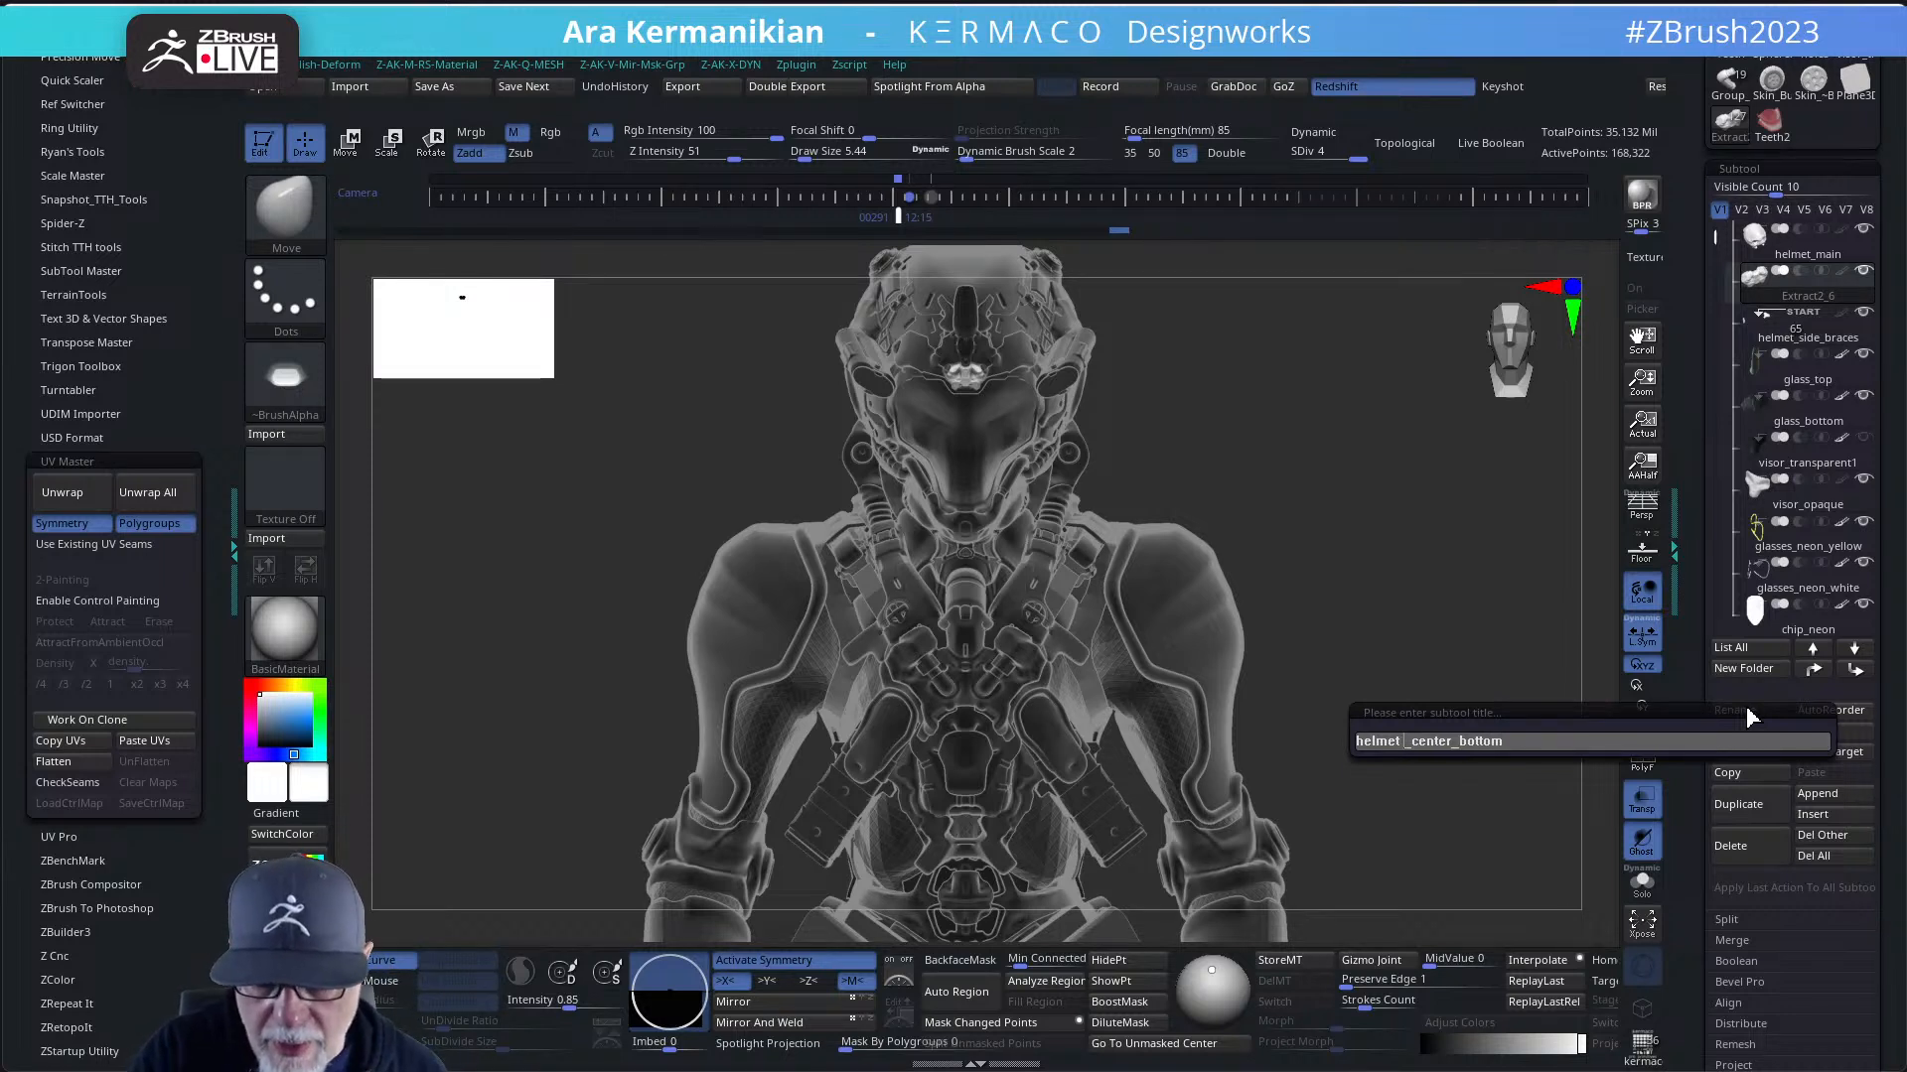
type(" bra")
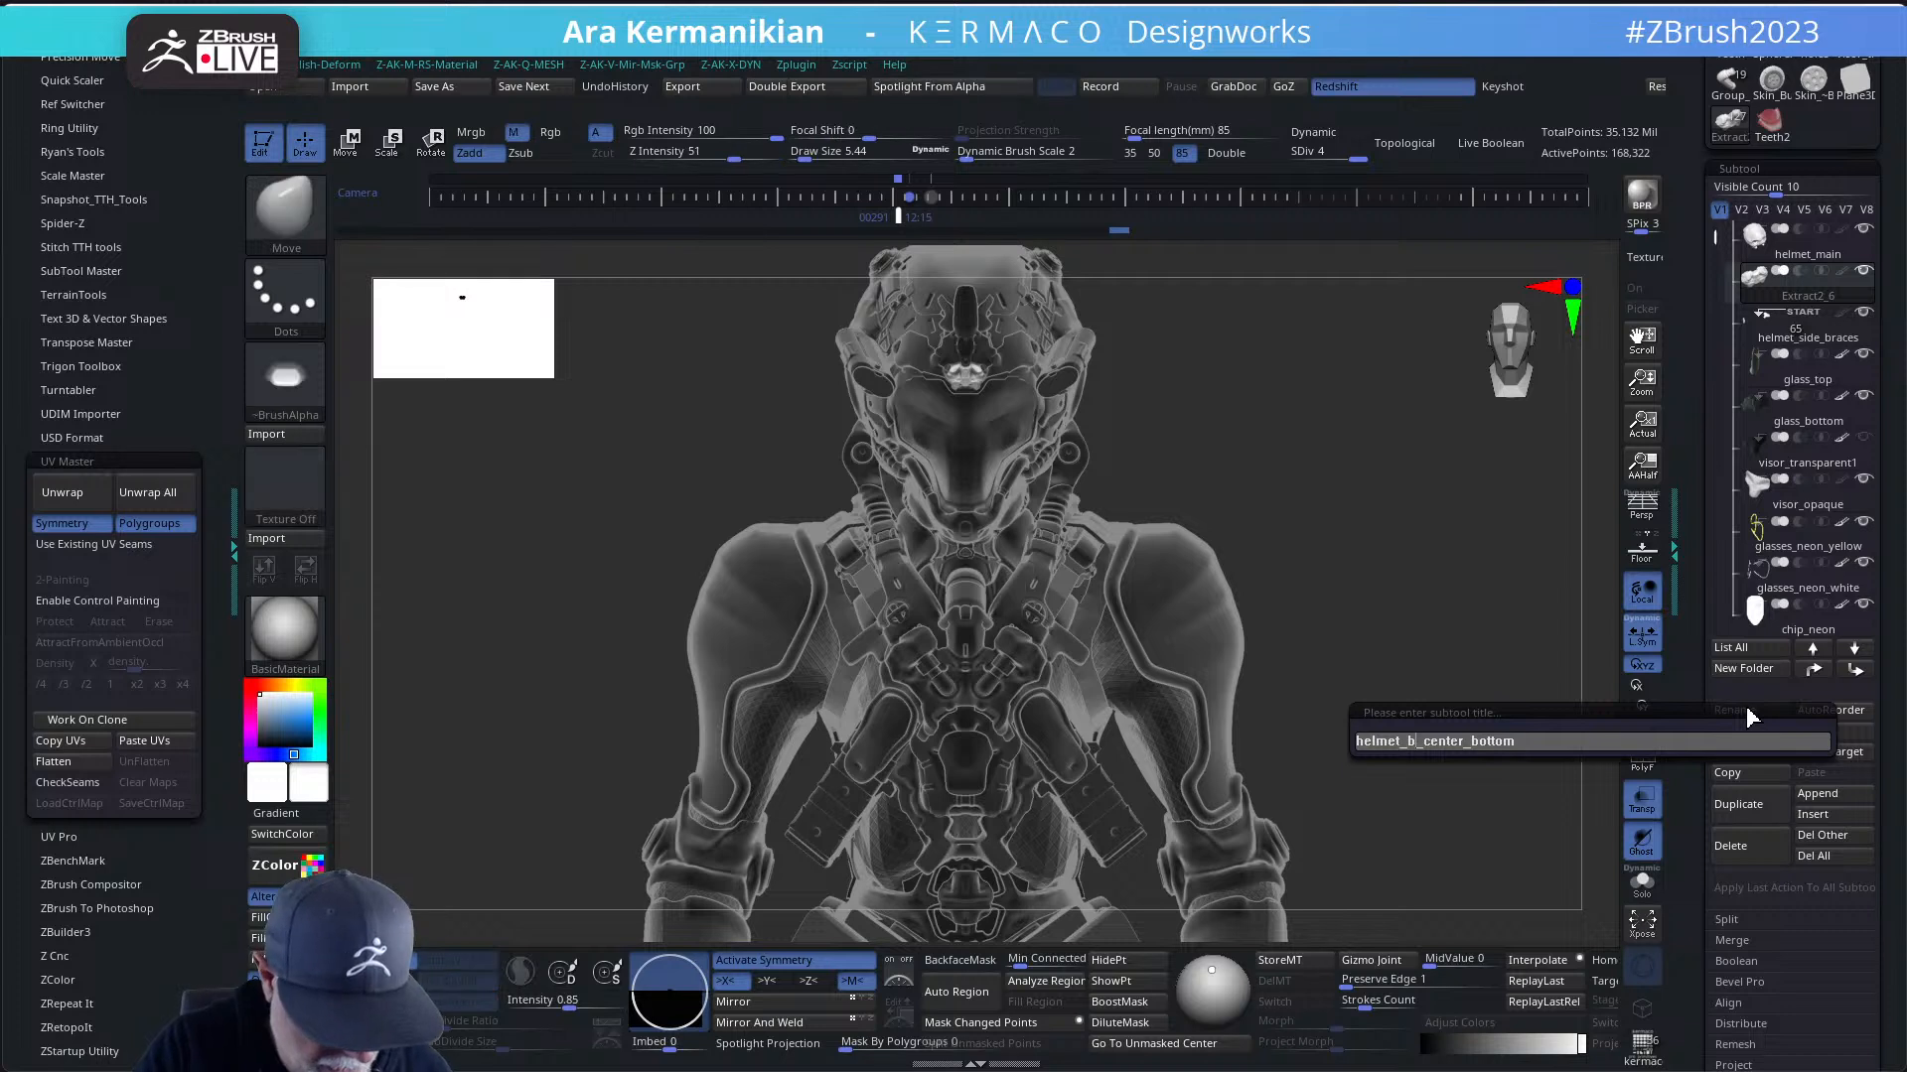
type("ce")
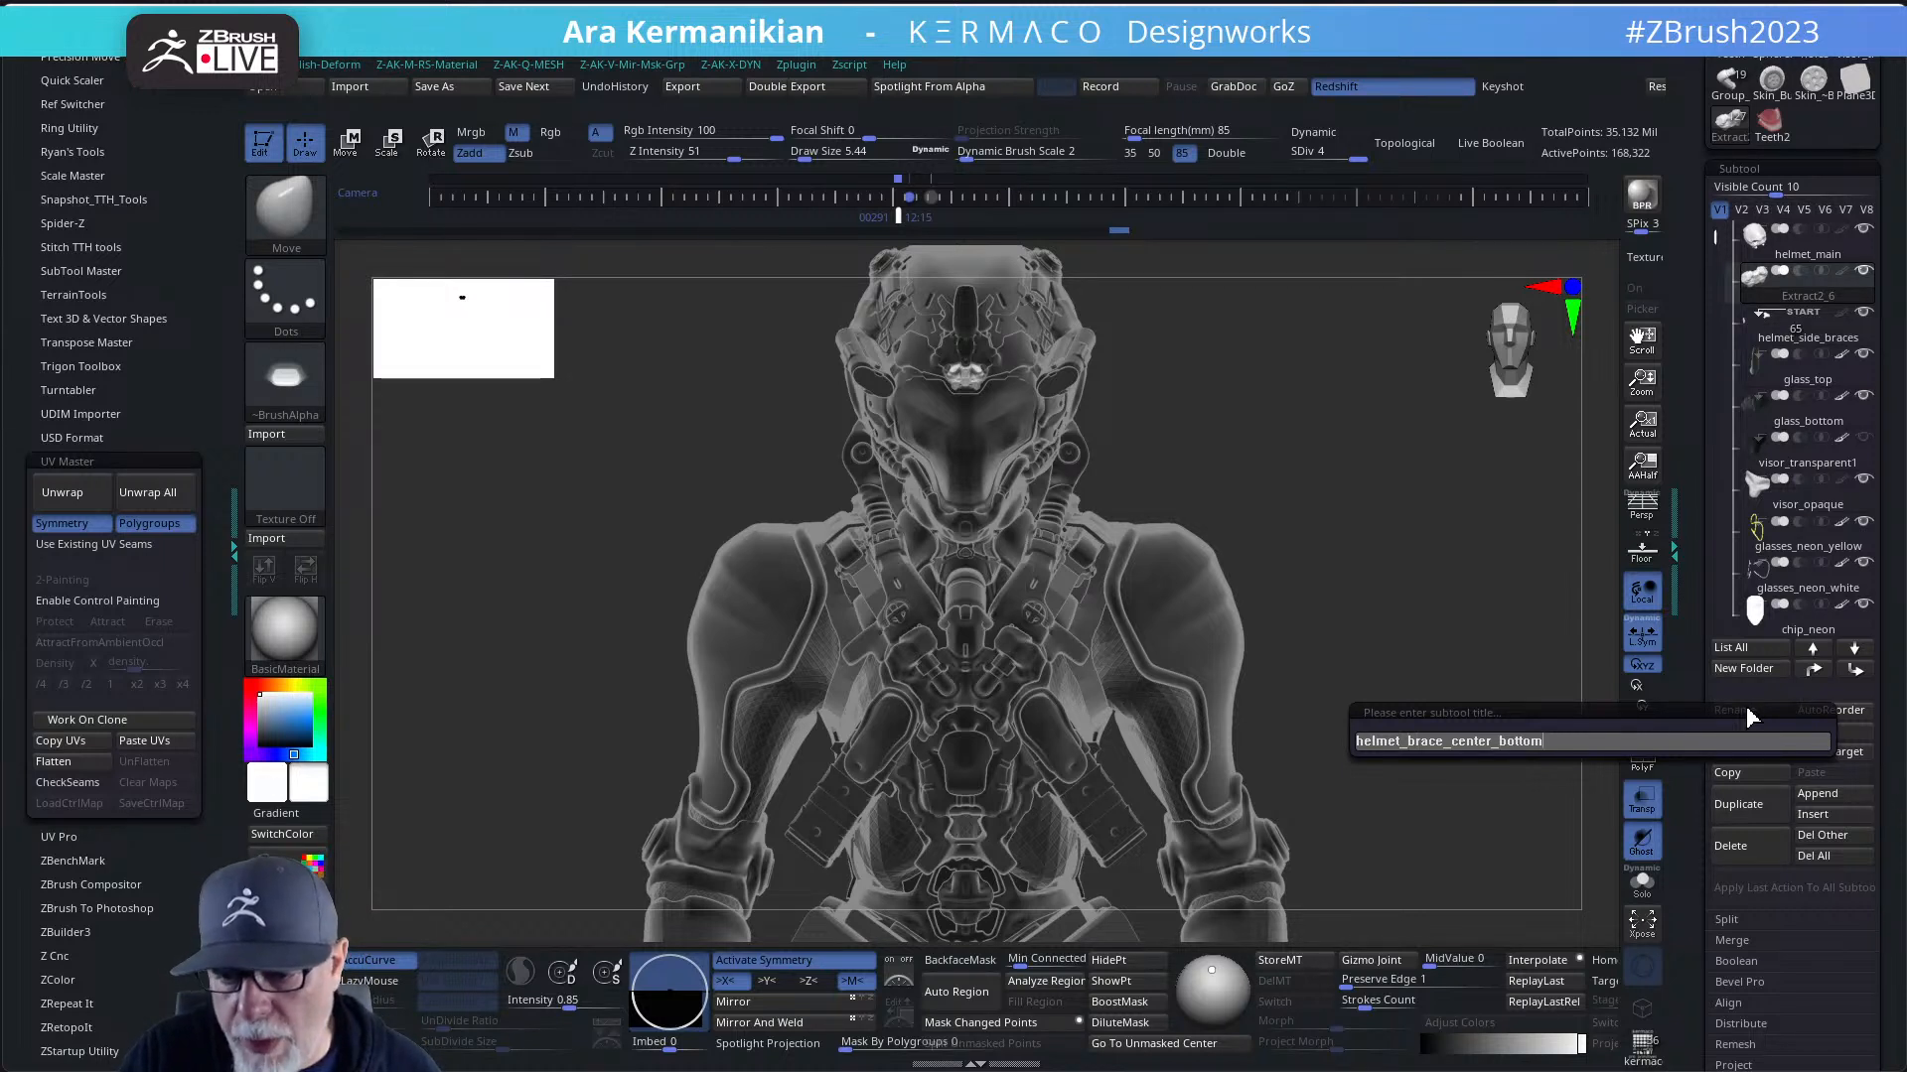
key("Return")
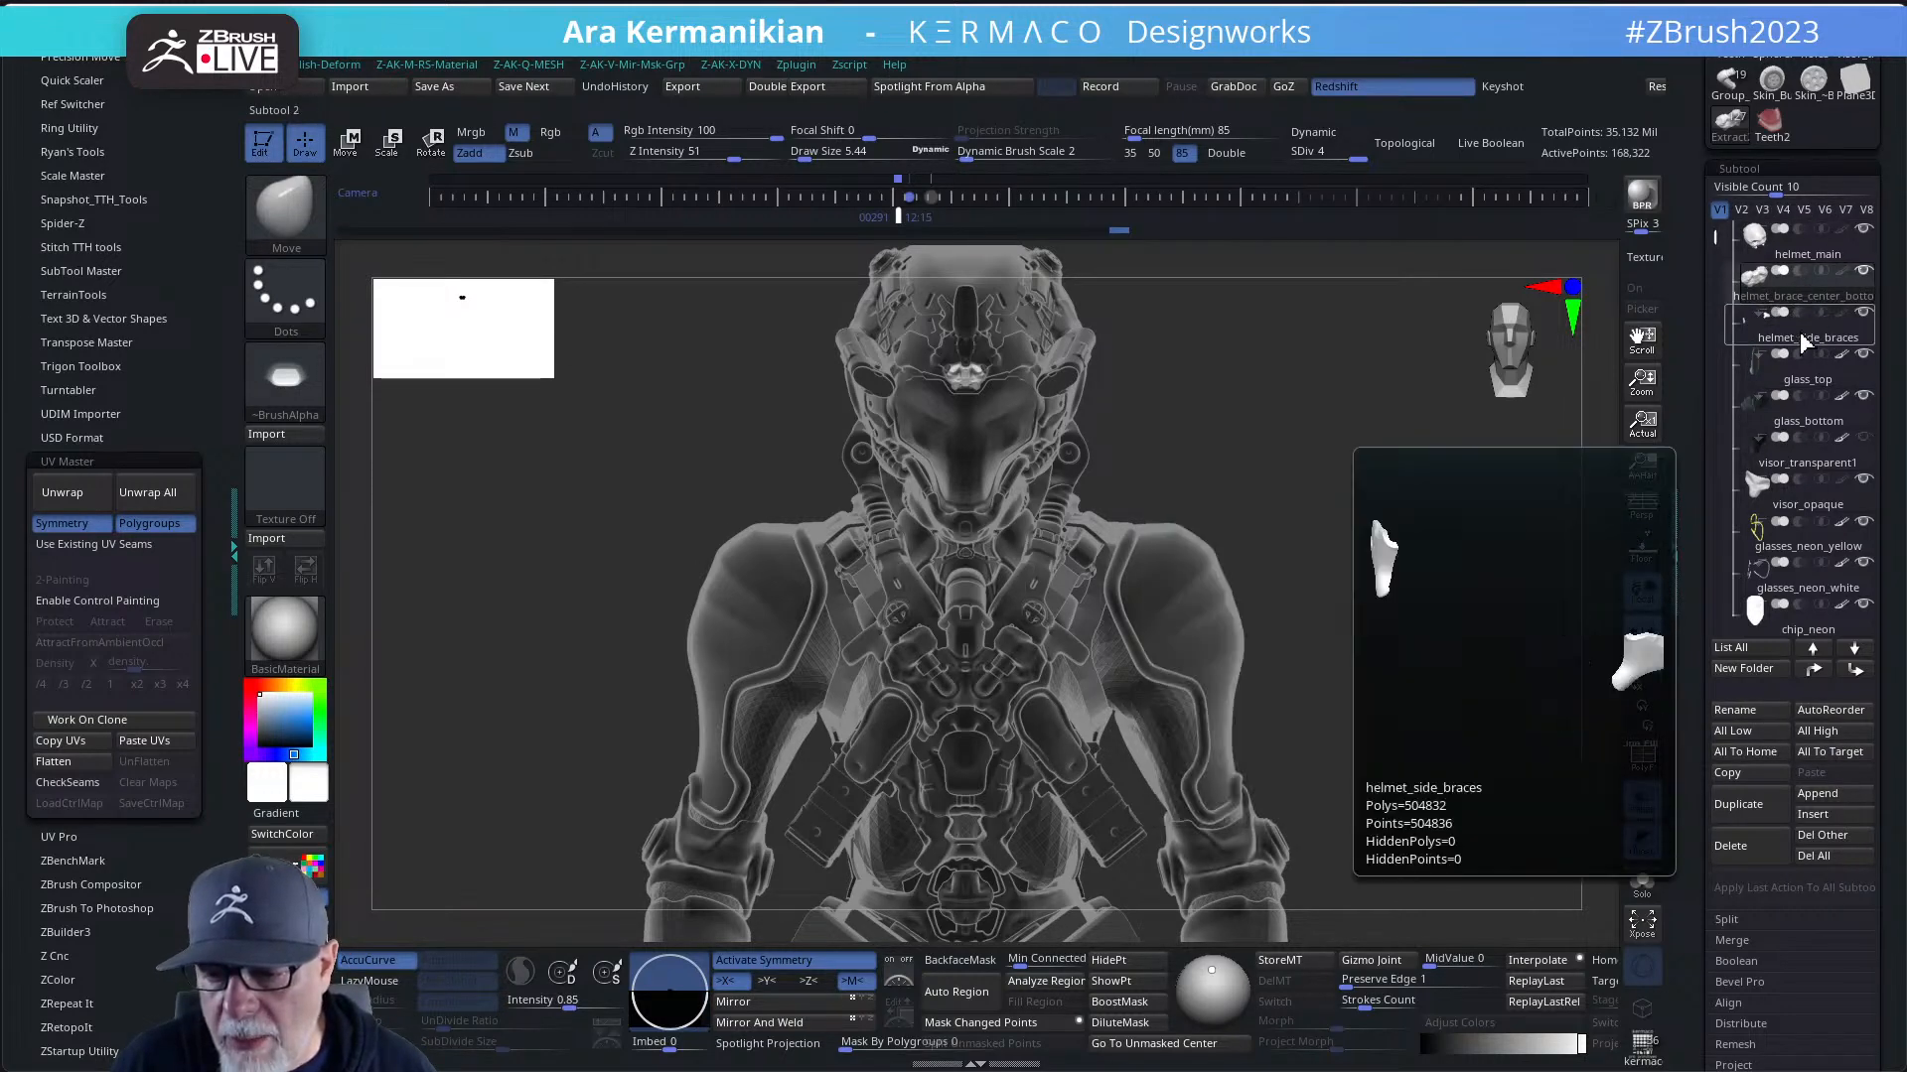
mouse_move(1805, 308)
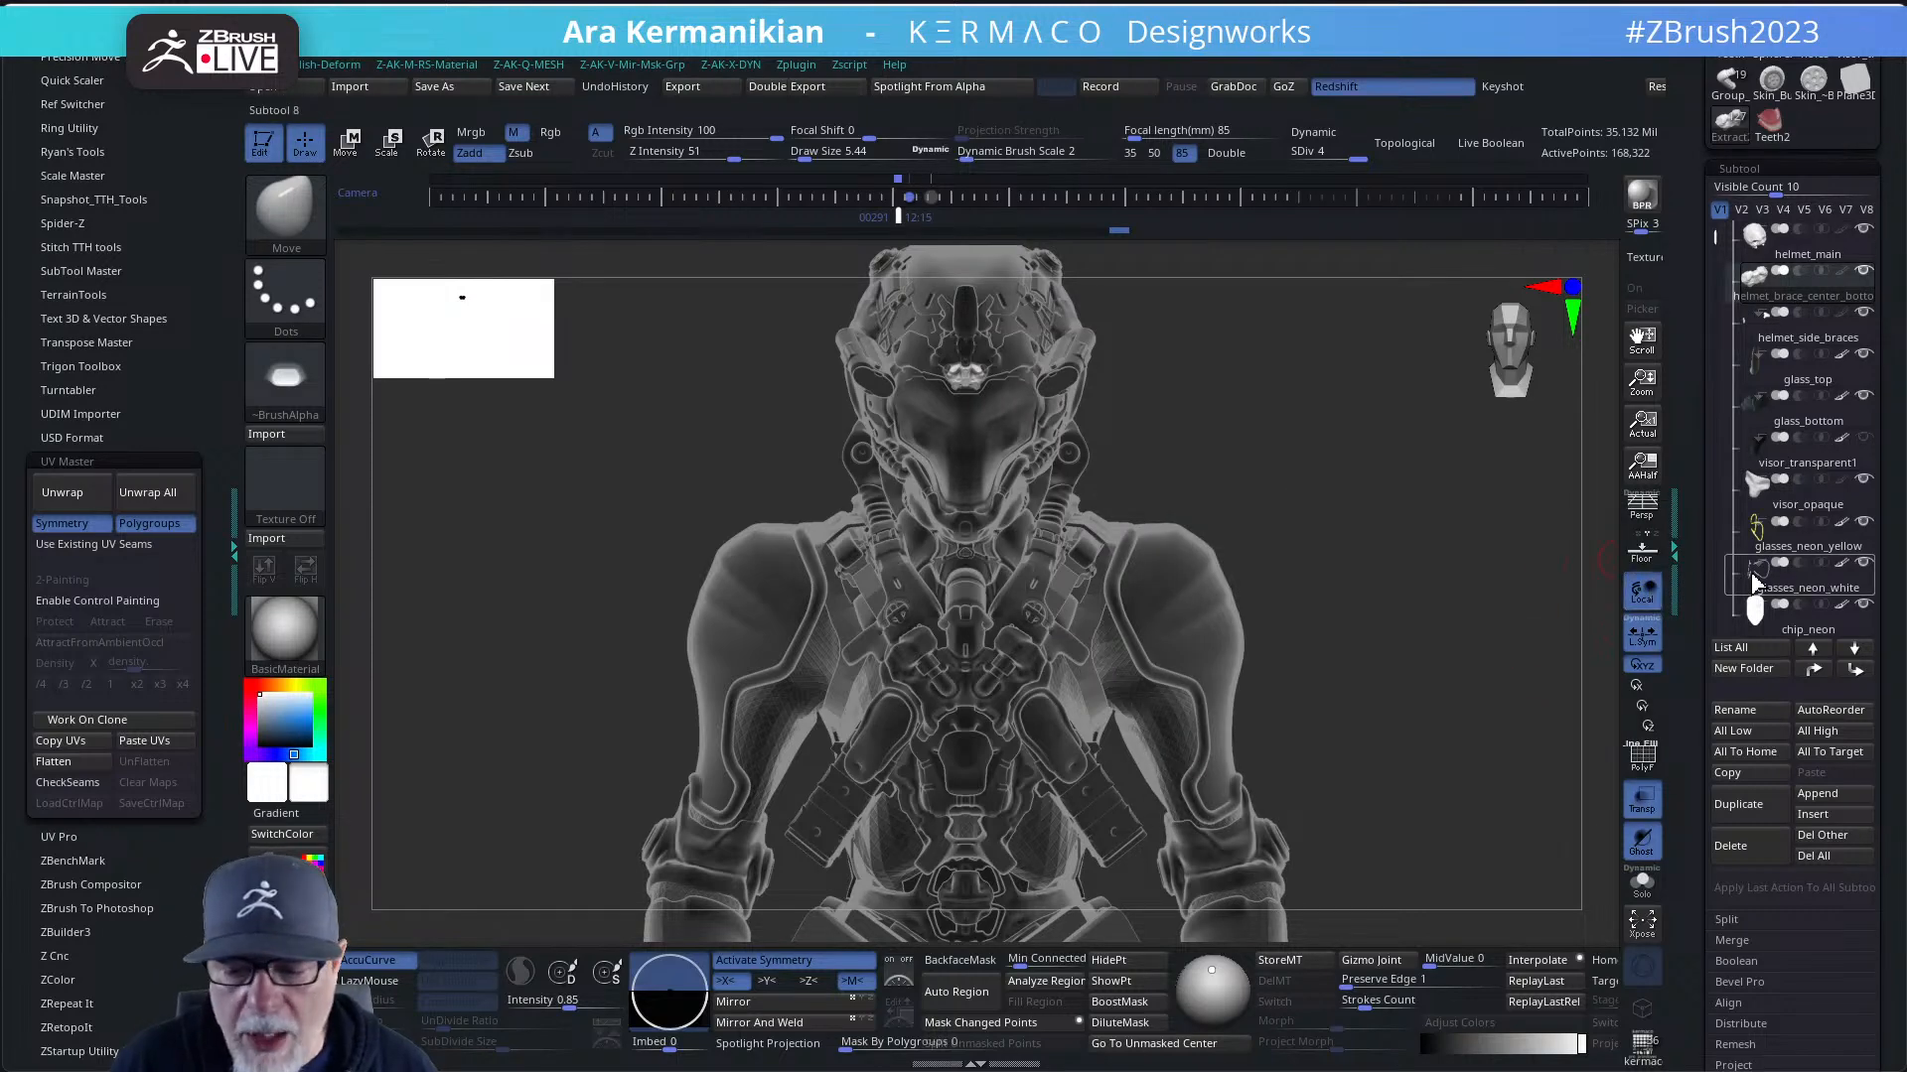
- Turn off transparency and filter the subtool overview by the initial letters E, G and H
left_click(1644, 806)
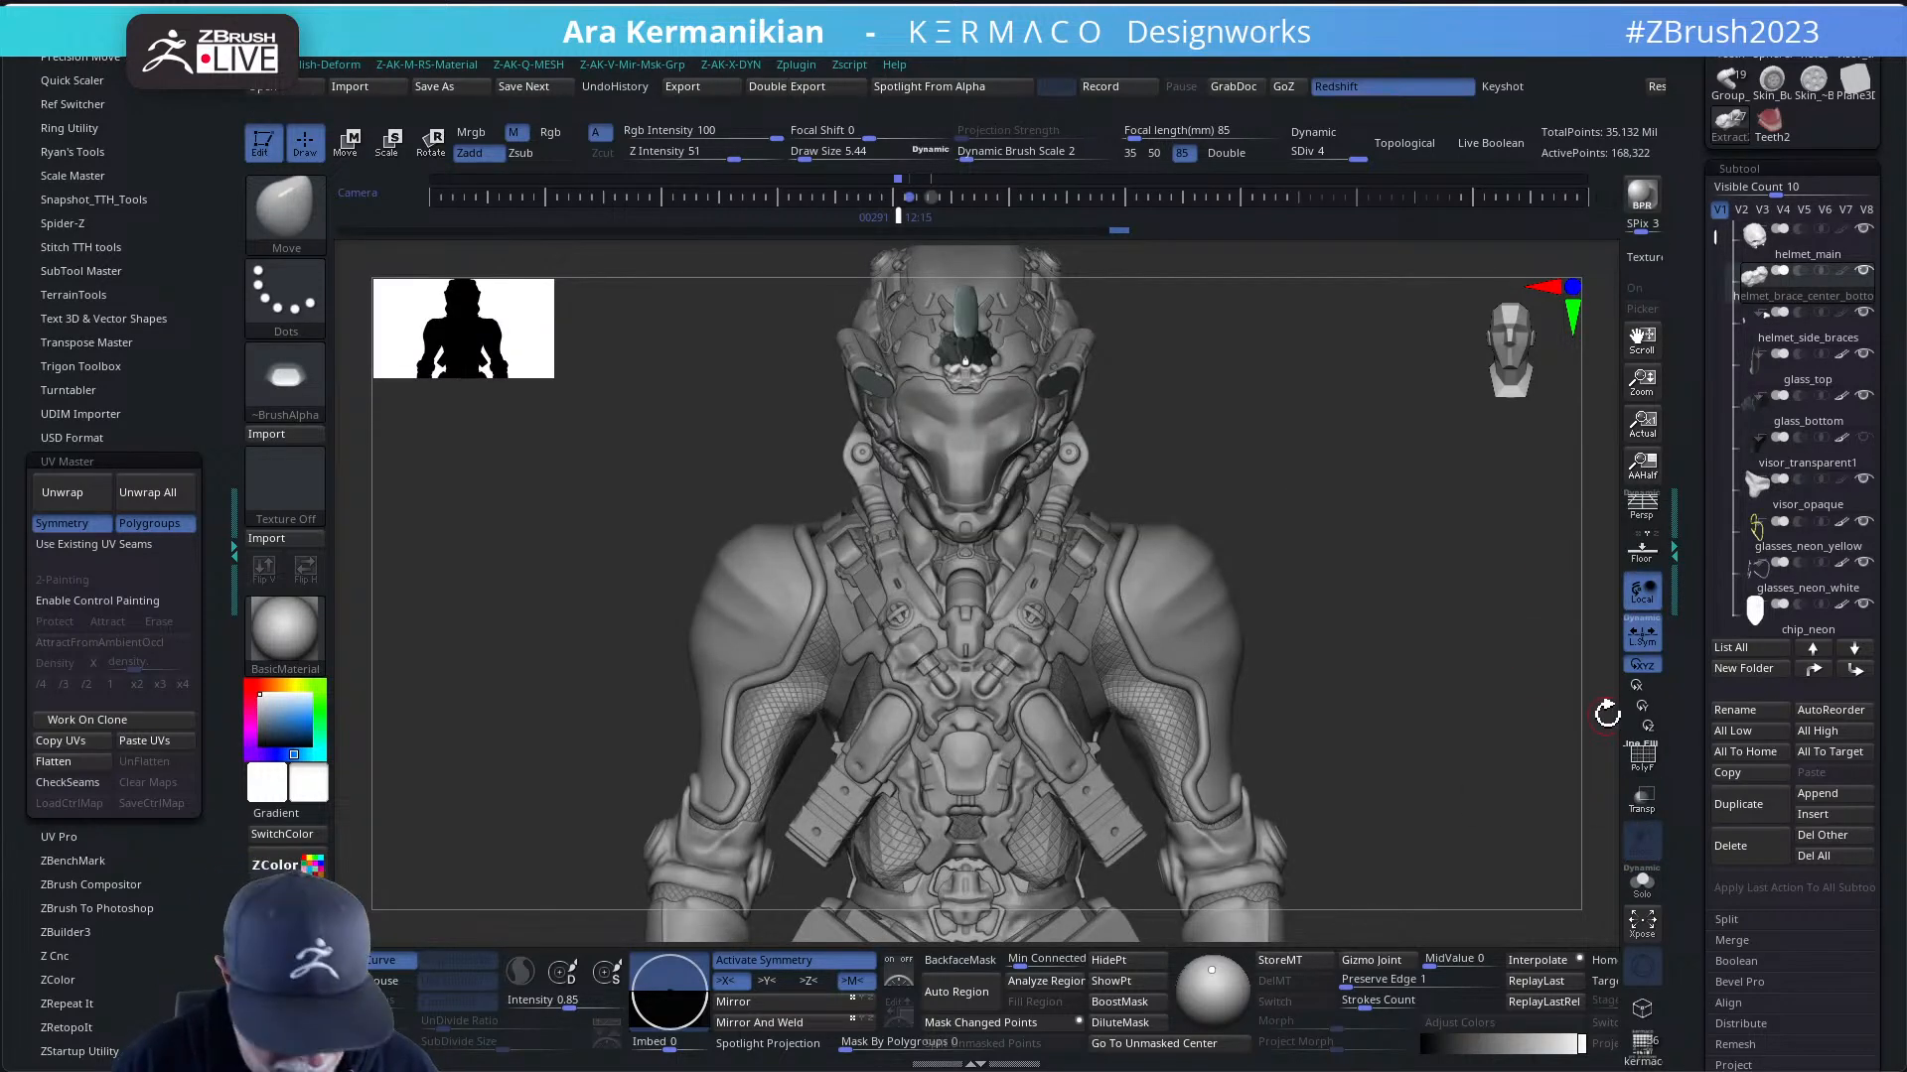
key("n")
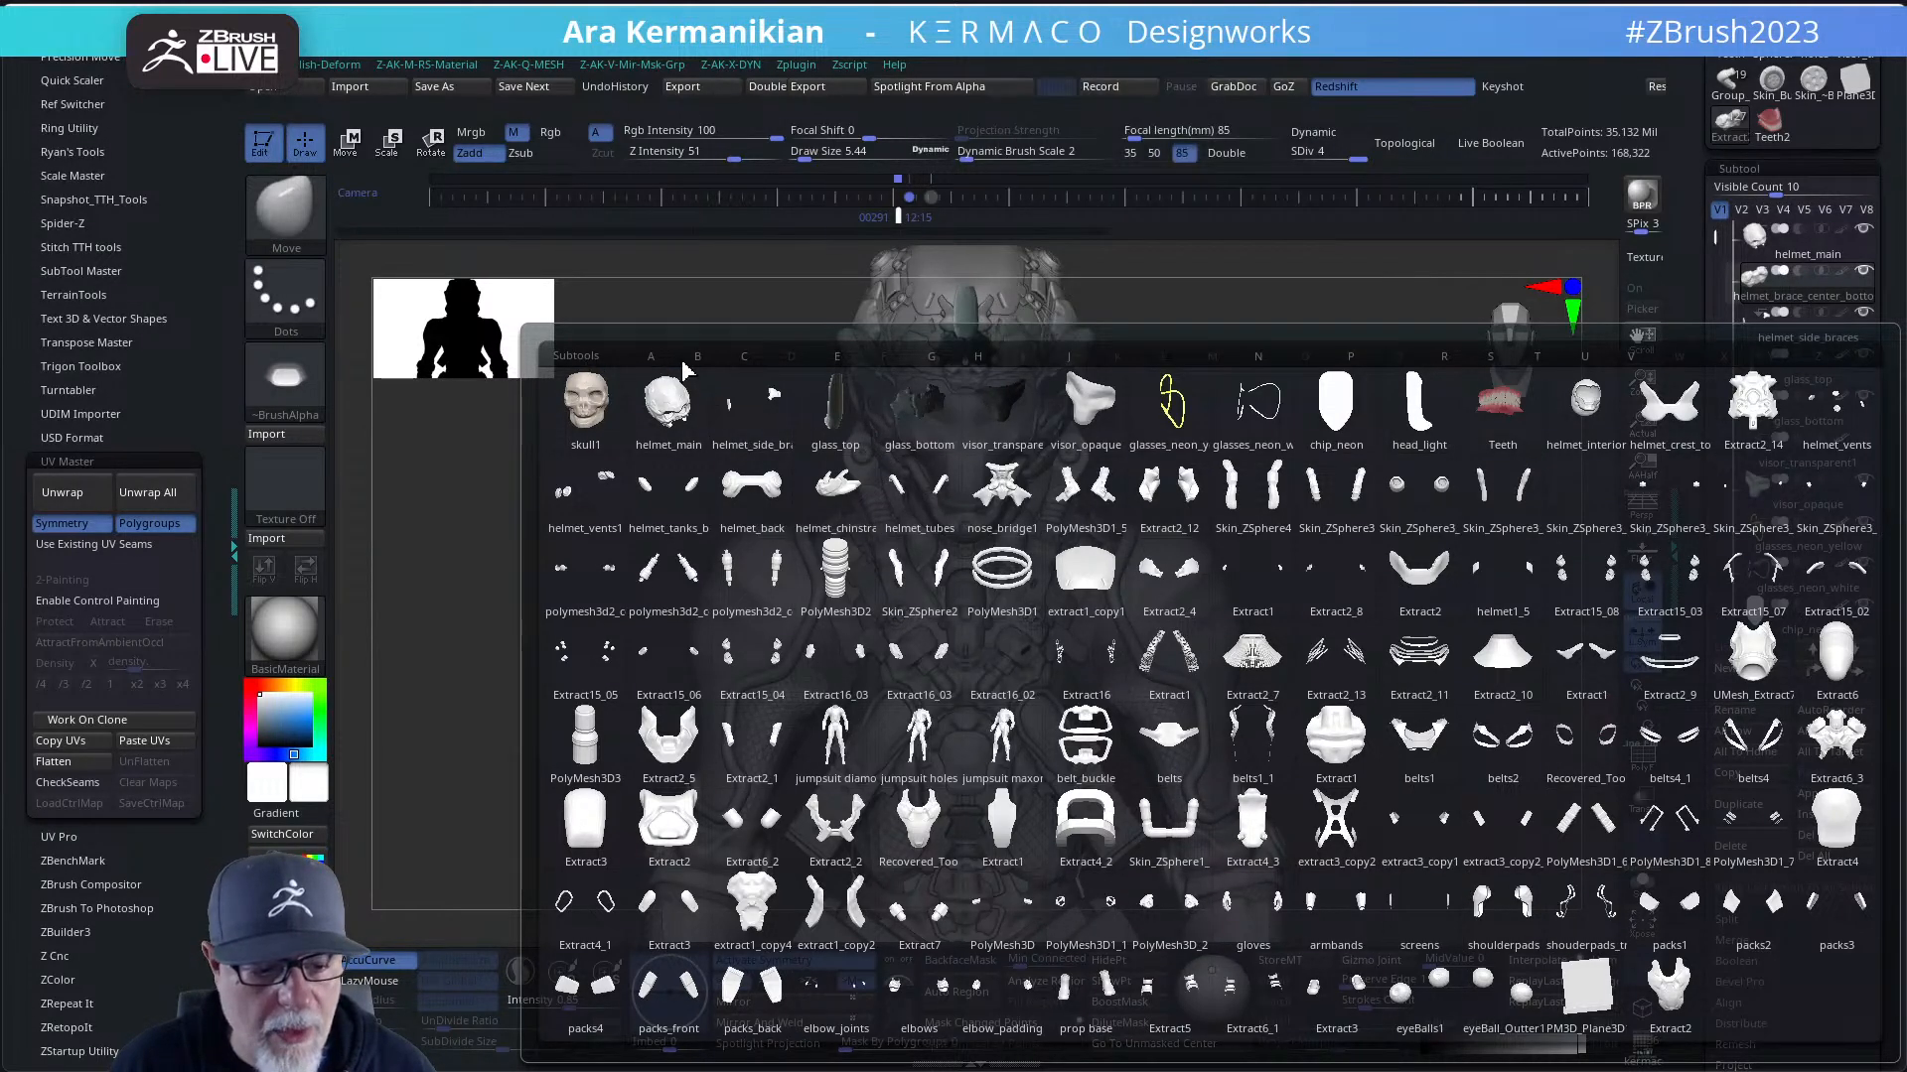
left_click(838, 358)
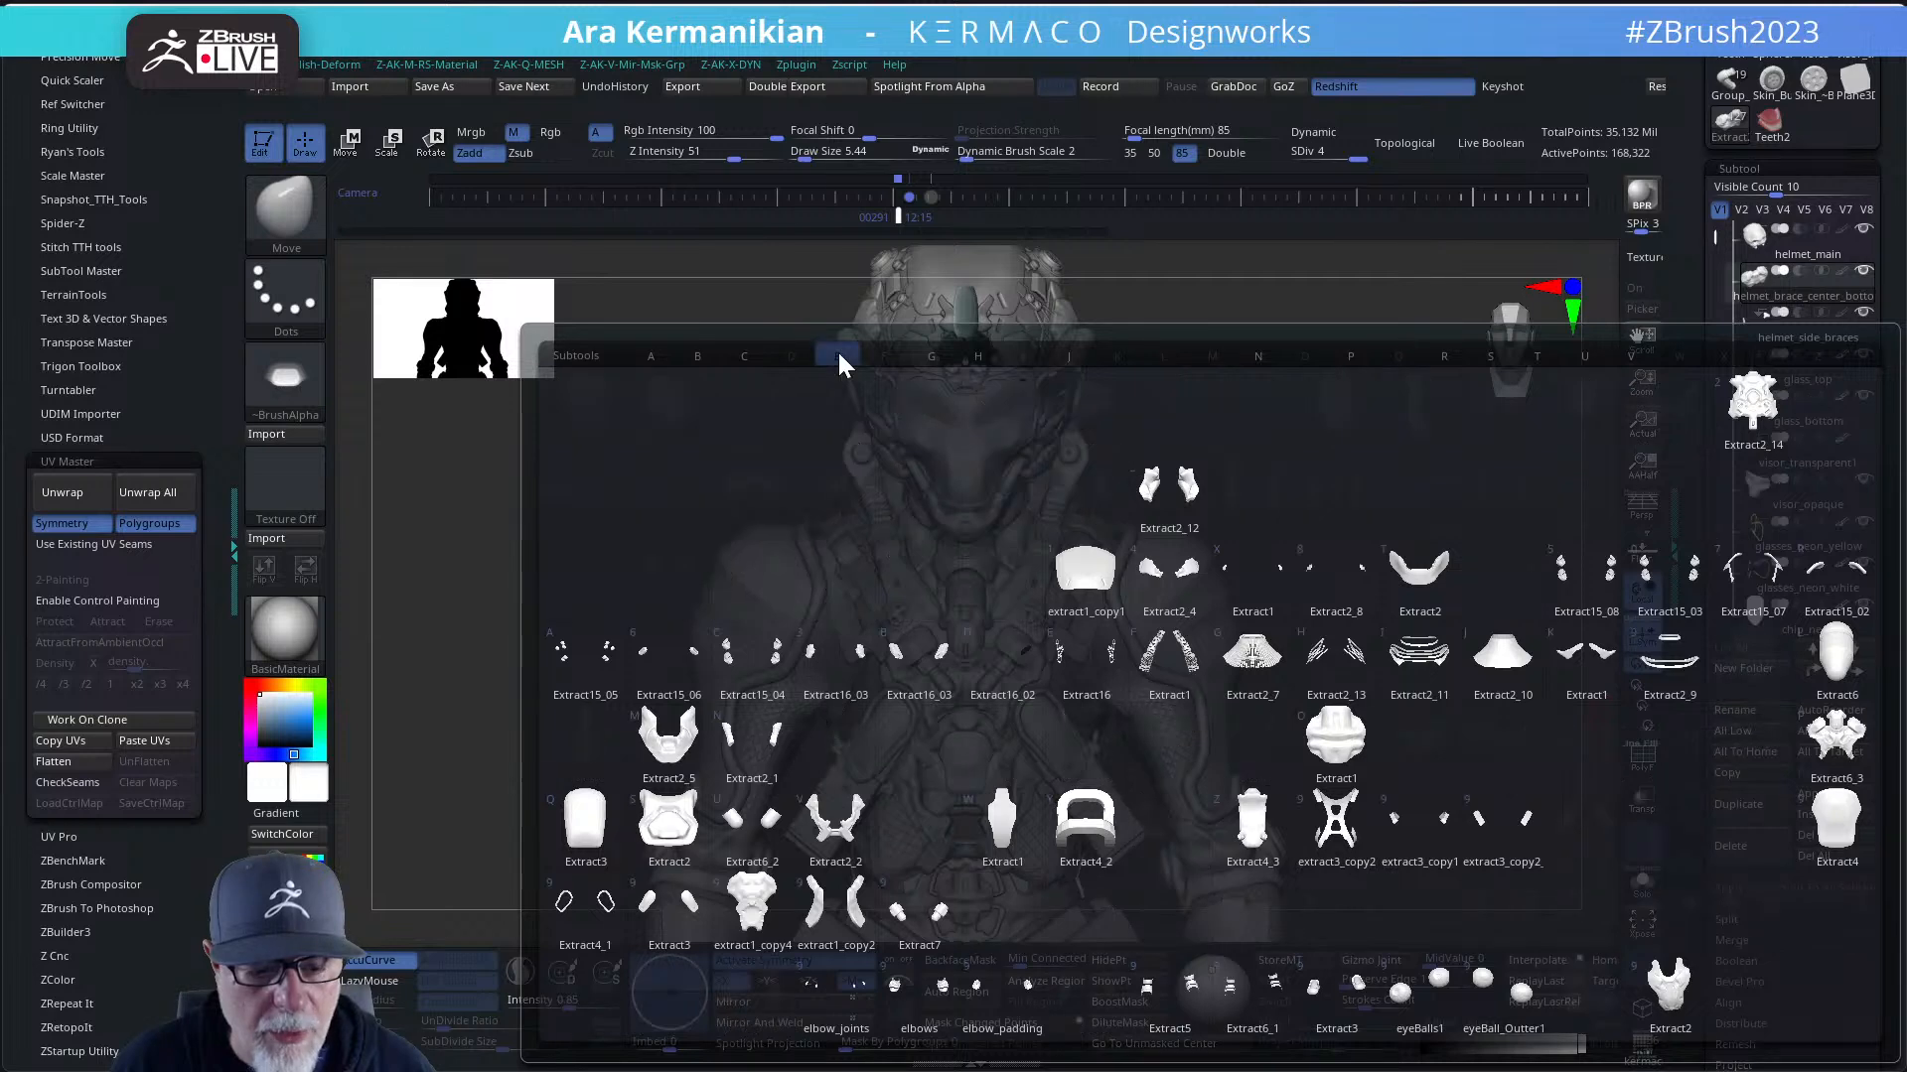
left_click(935, 360)
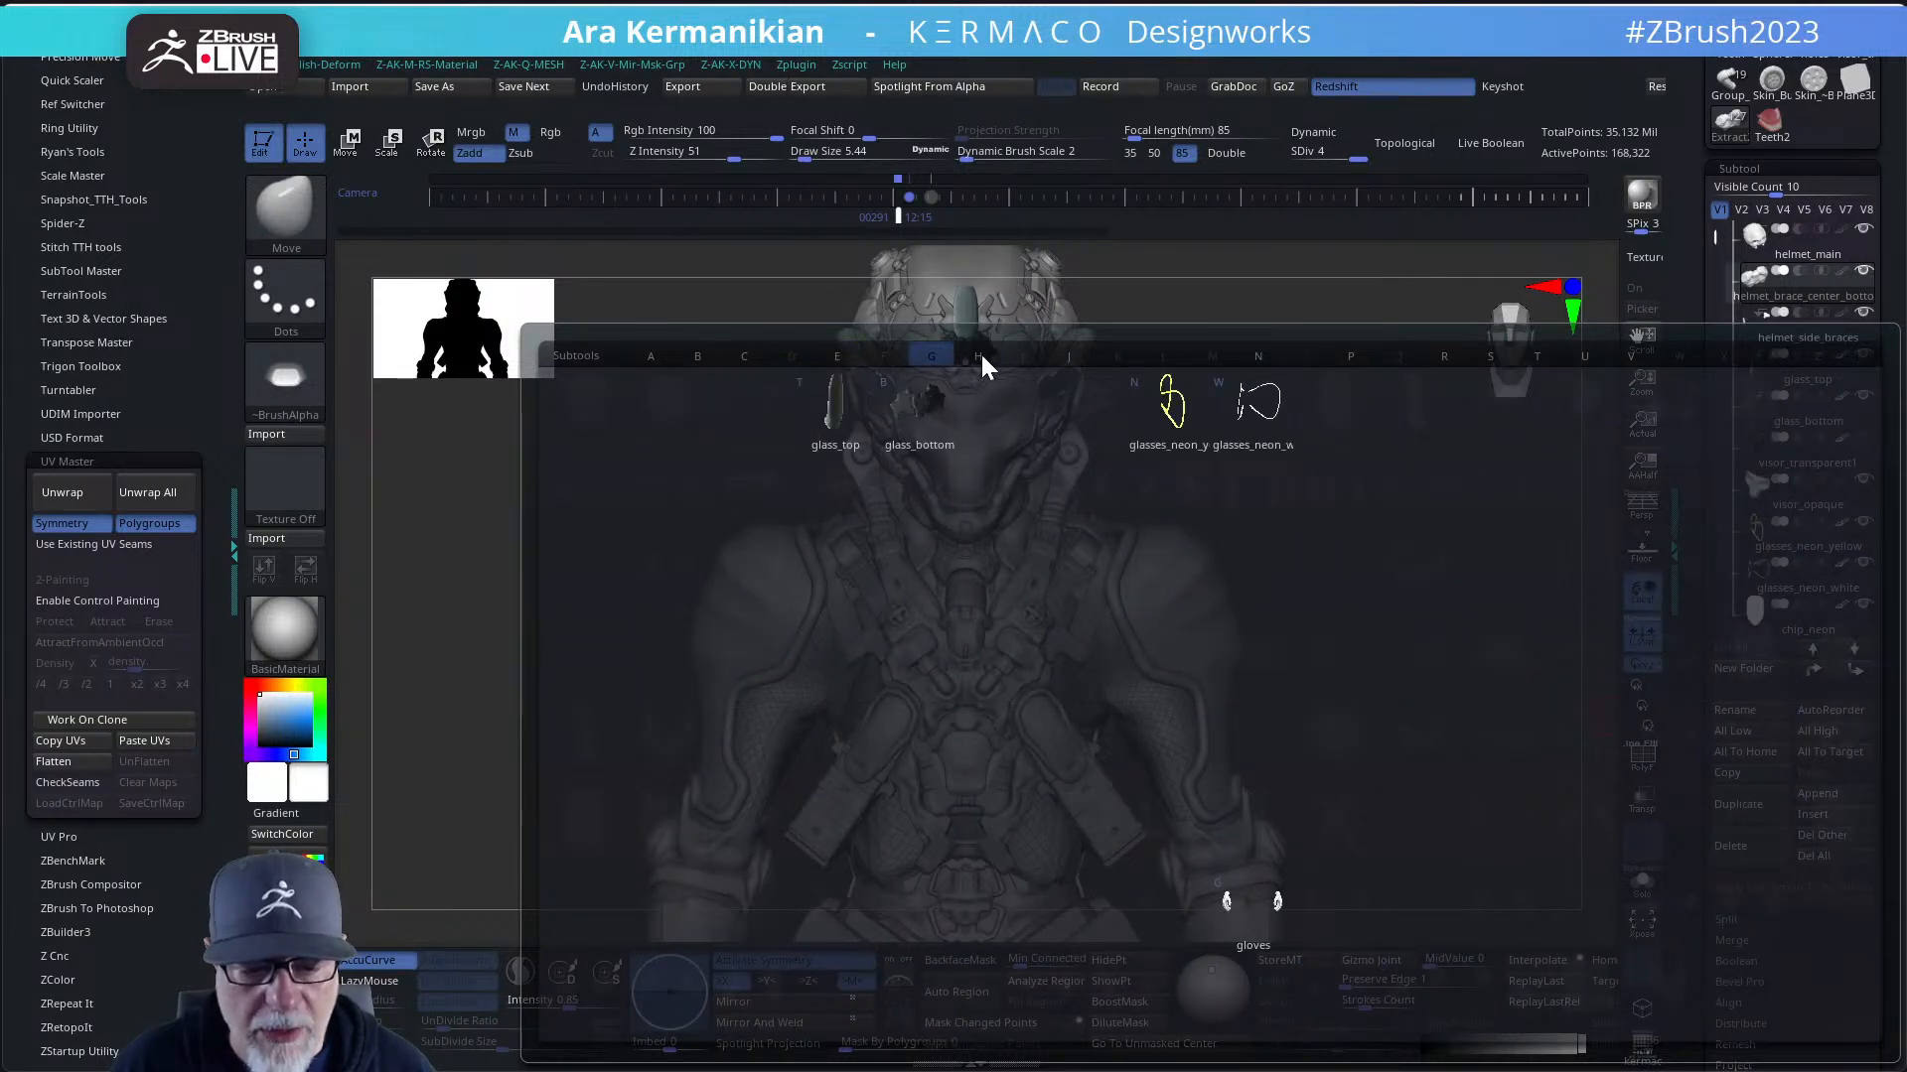
left_click(979, 355)
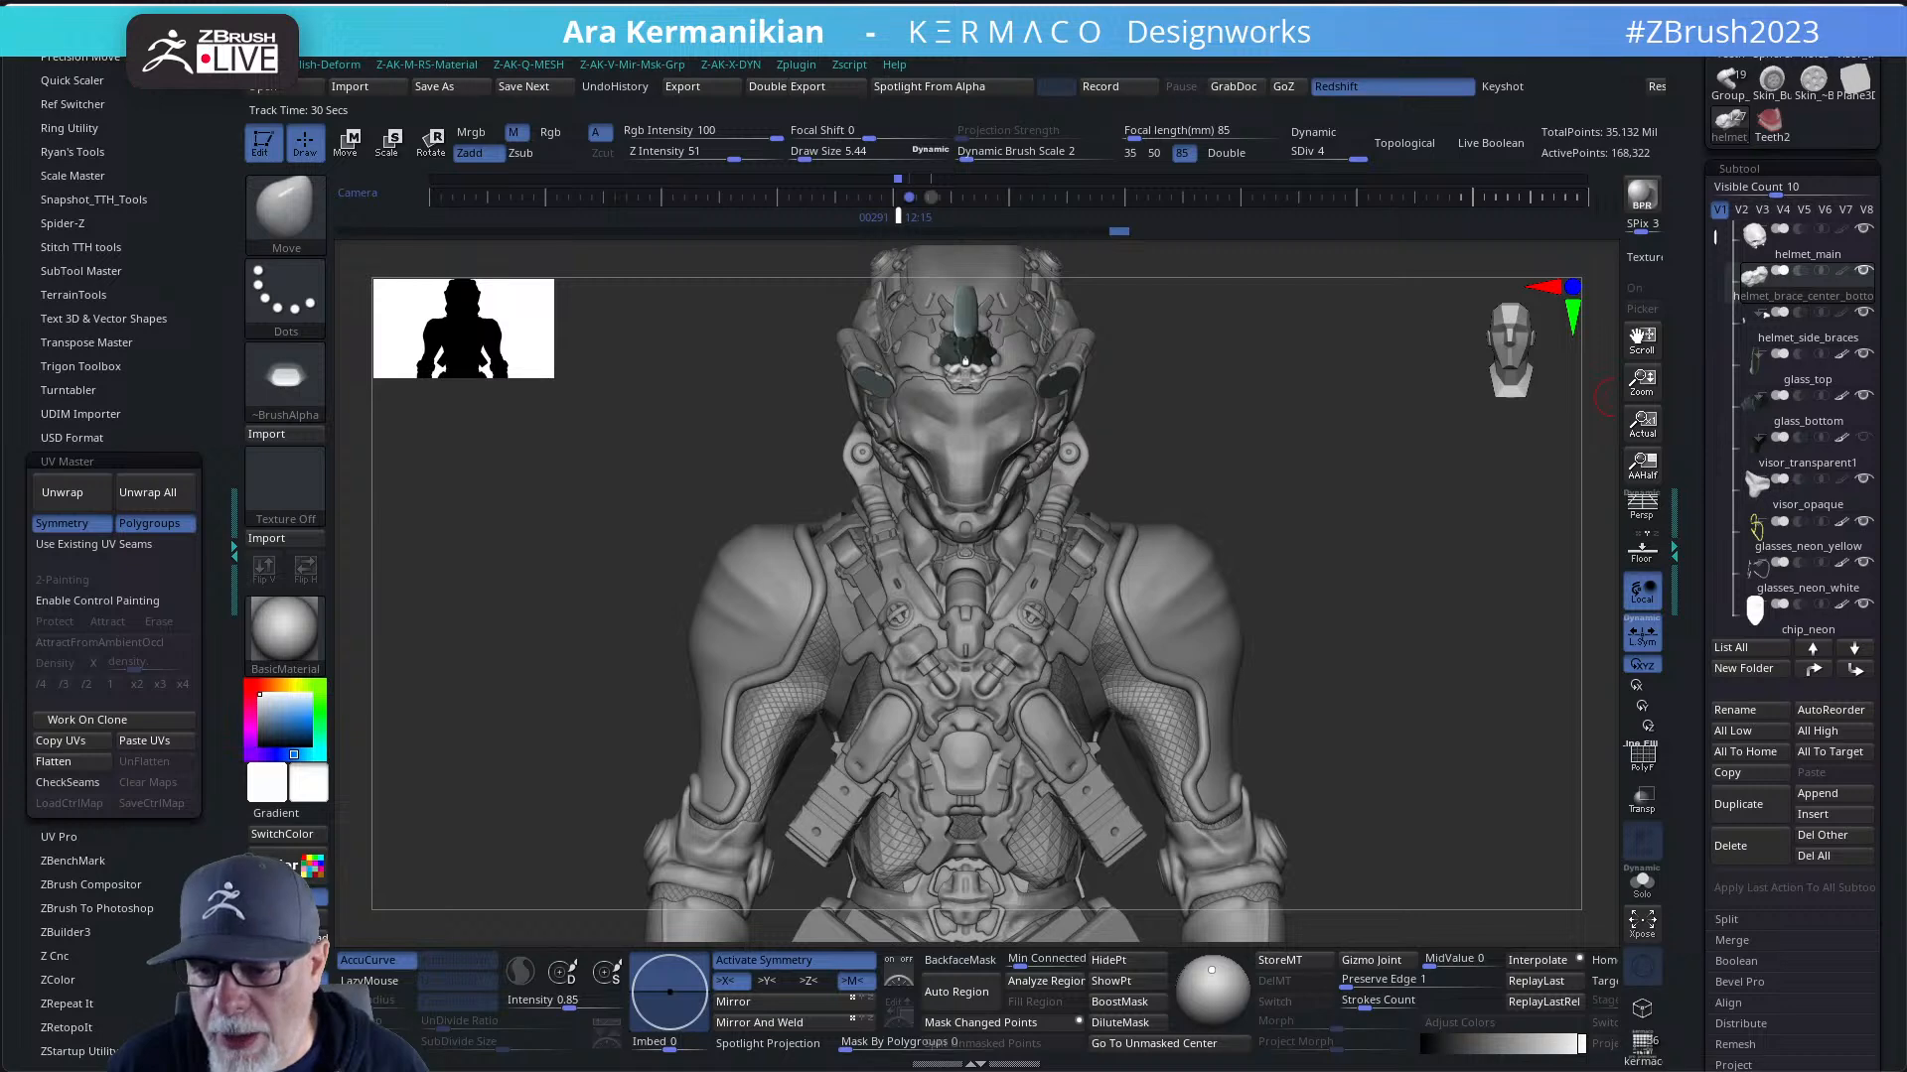
- Show visibility set V8 and select the Skin_ZSphere3_4 subtool further down the subtool list
left_click(1865, 209)
mouse_move(1722, 257)
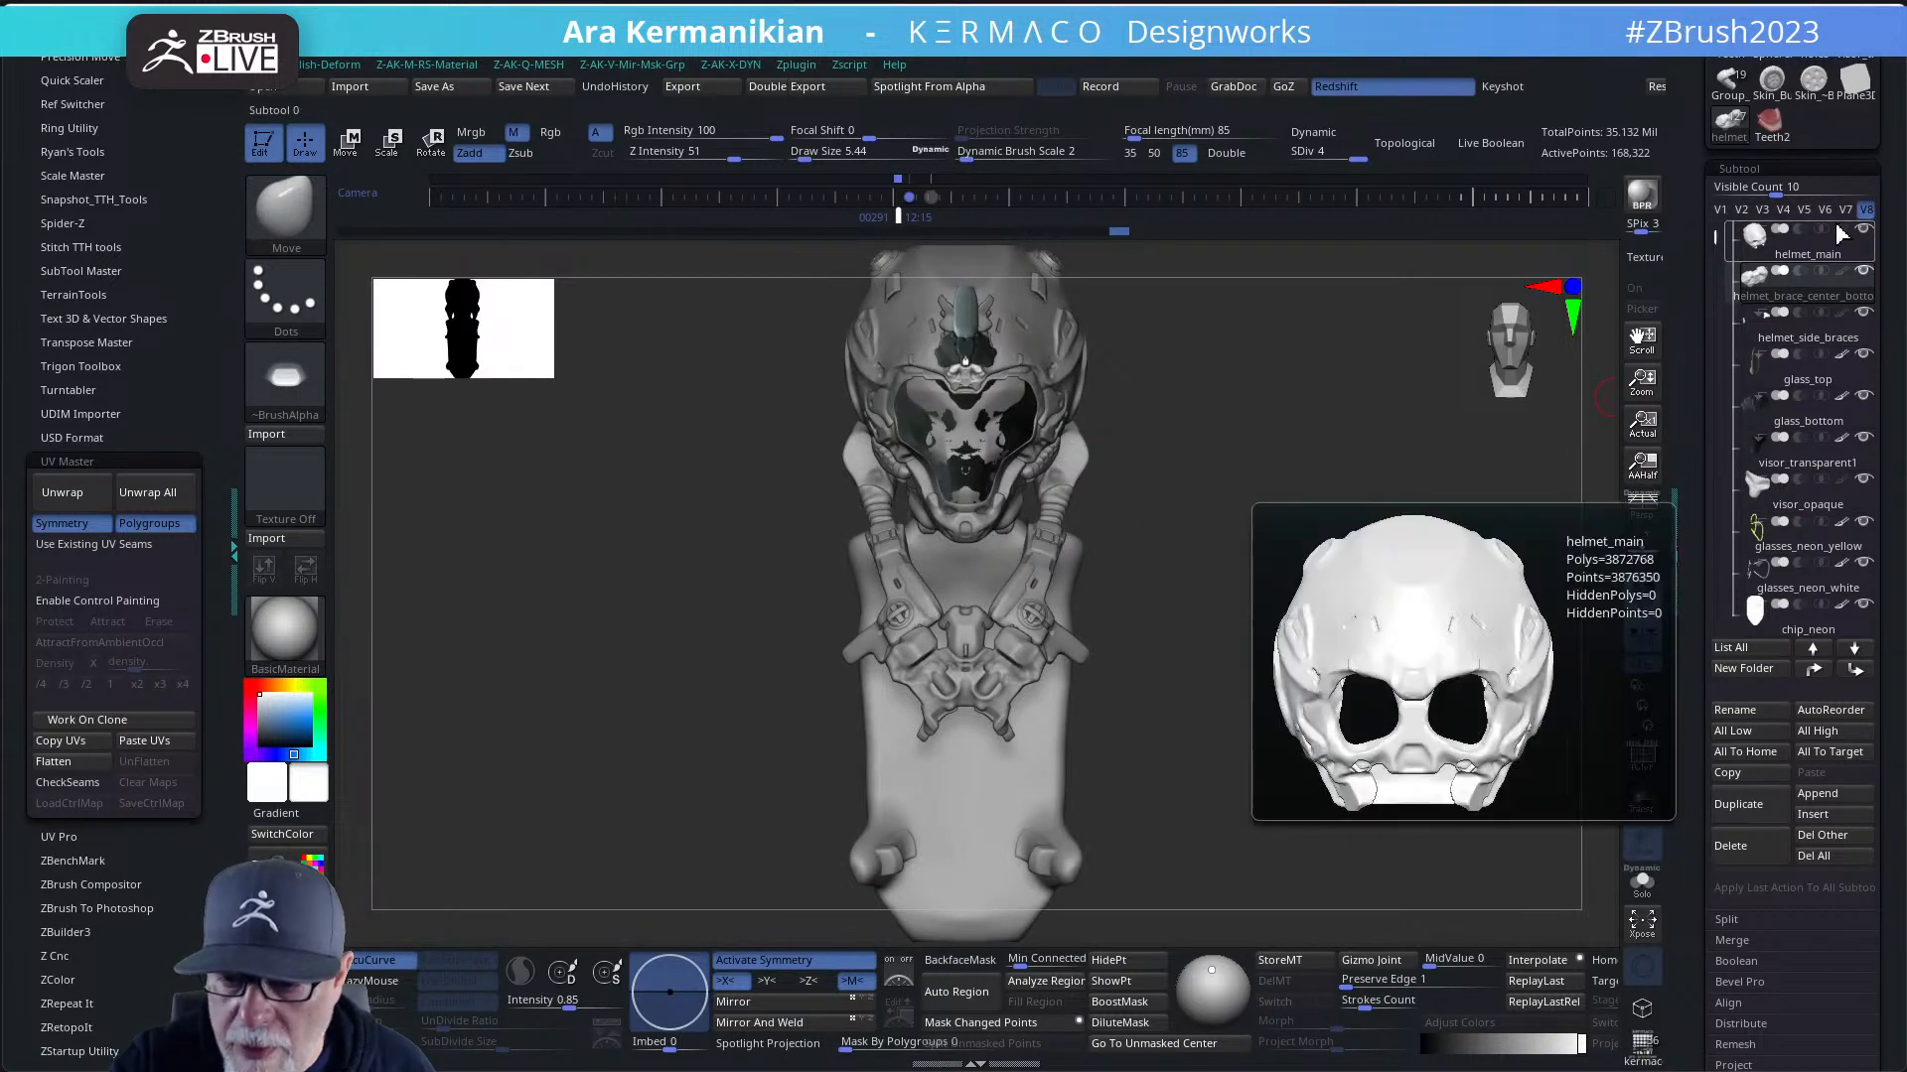
scroll(1807, 437, "down", 5)
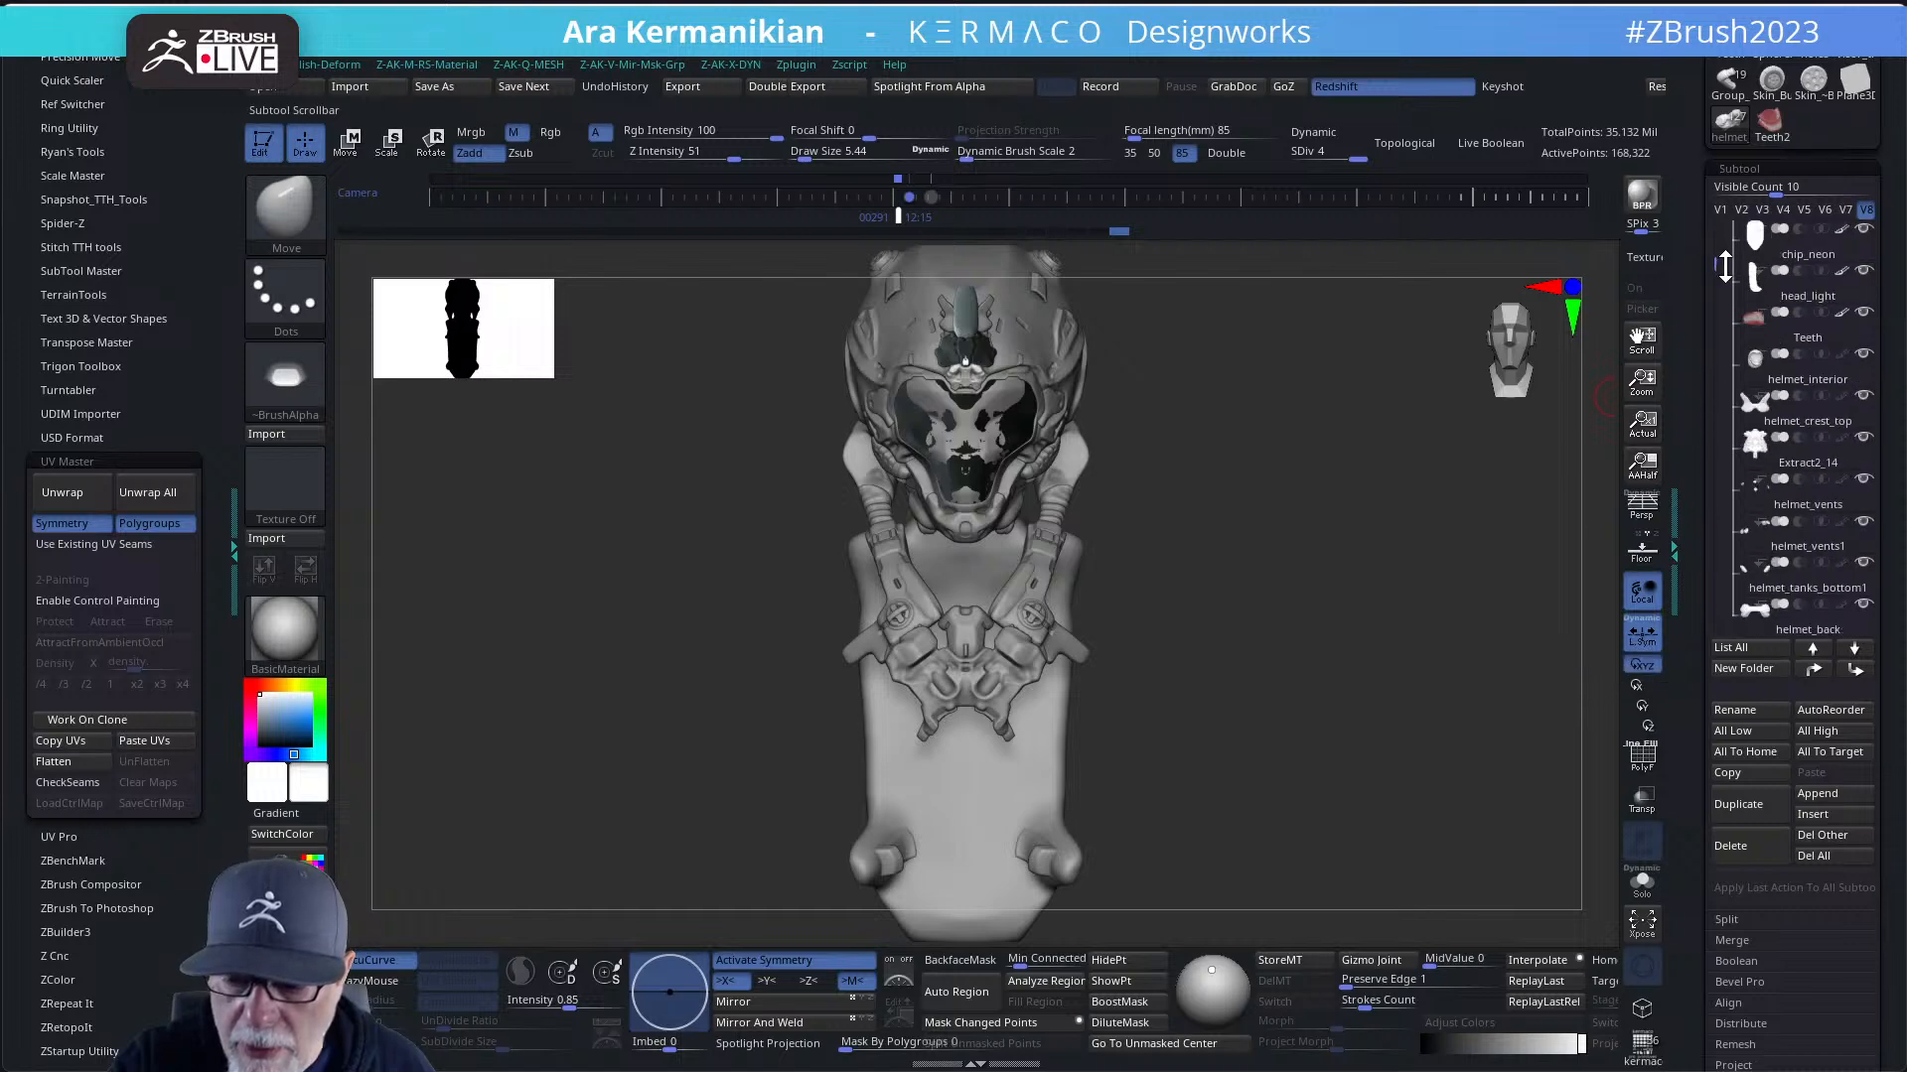
scroll(1860, 473, "down", 6)
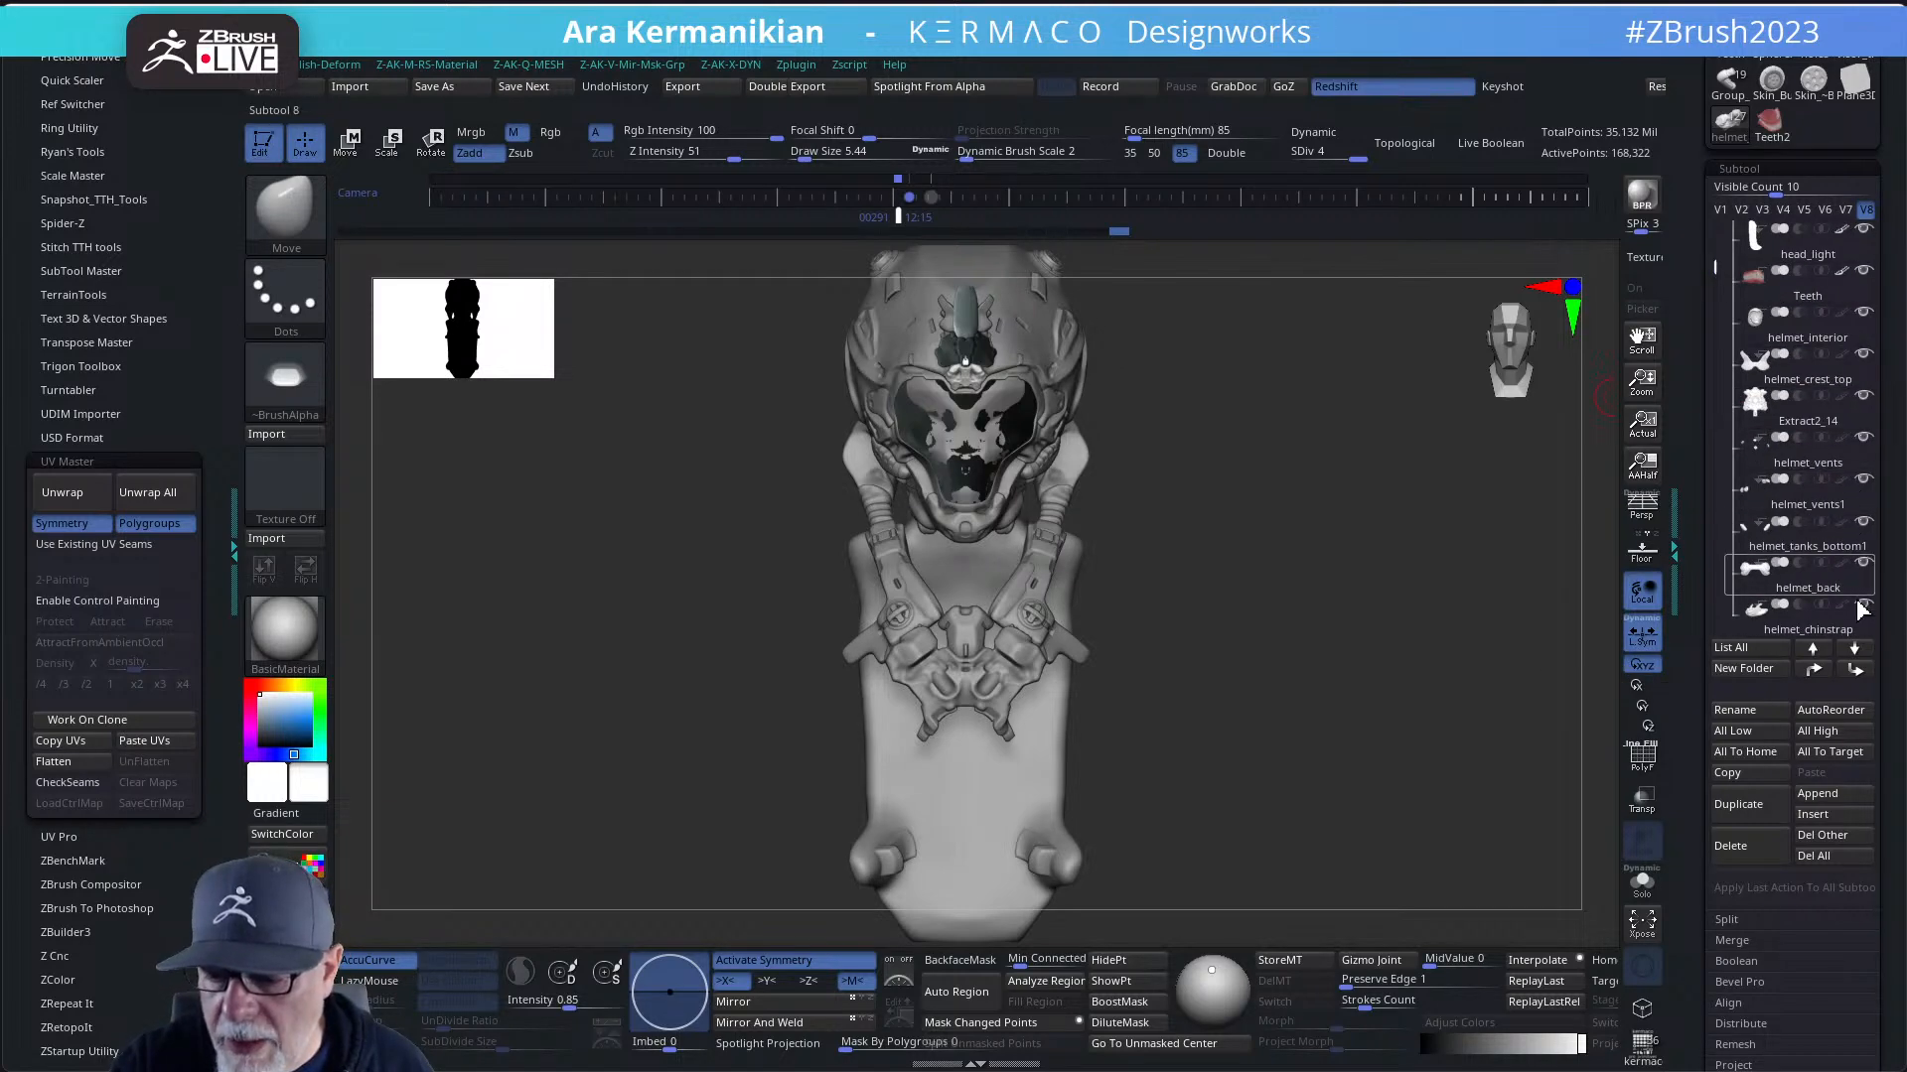
scroll(1720, 285, "down", 4)
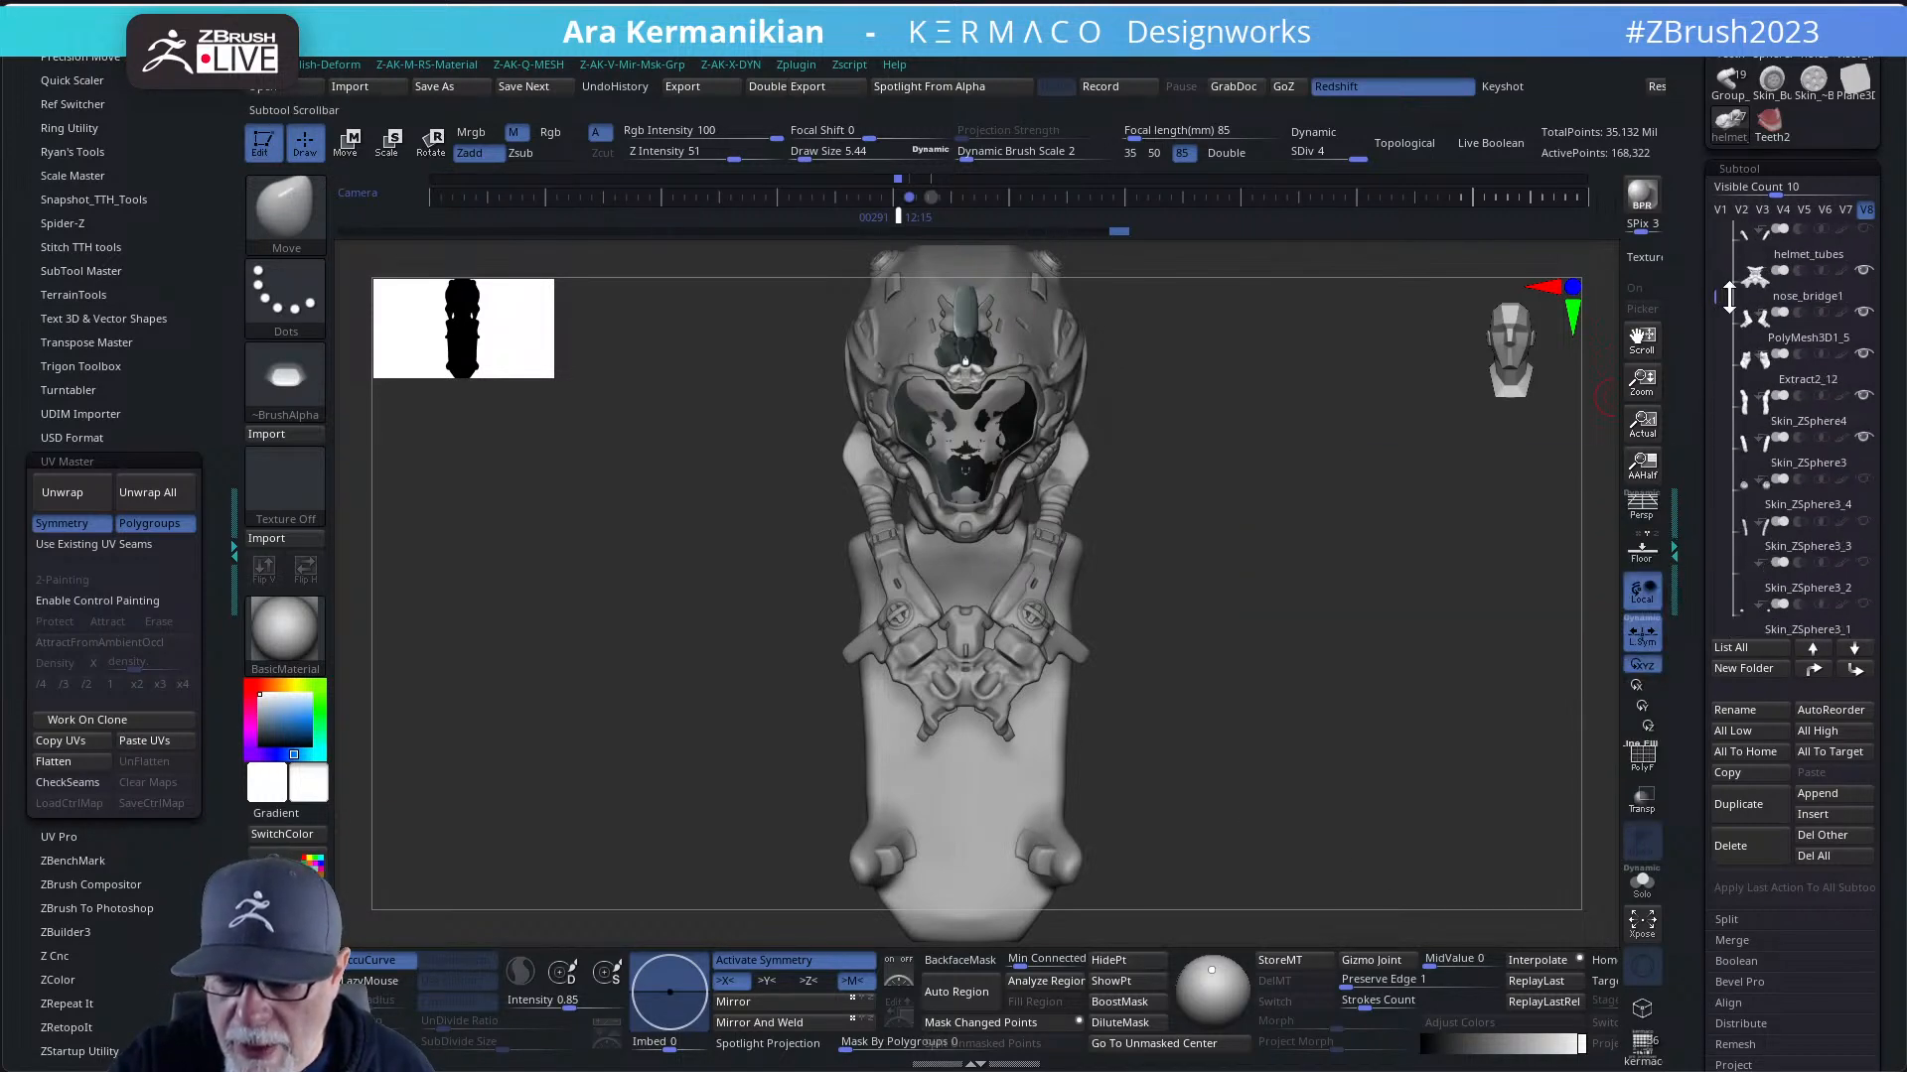
mouse_move(1804, 503)
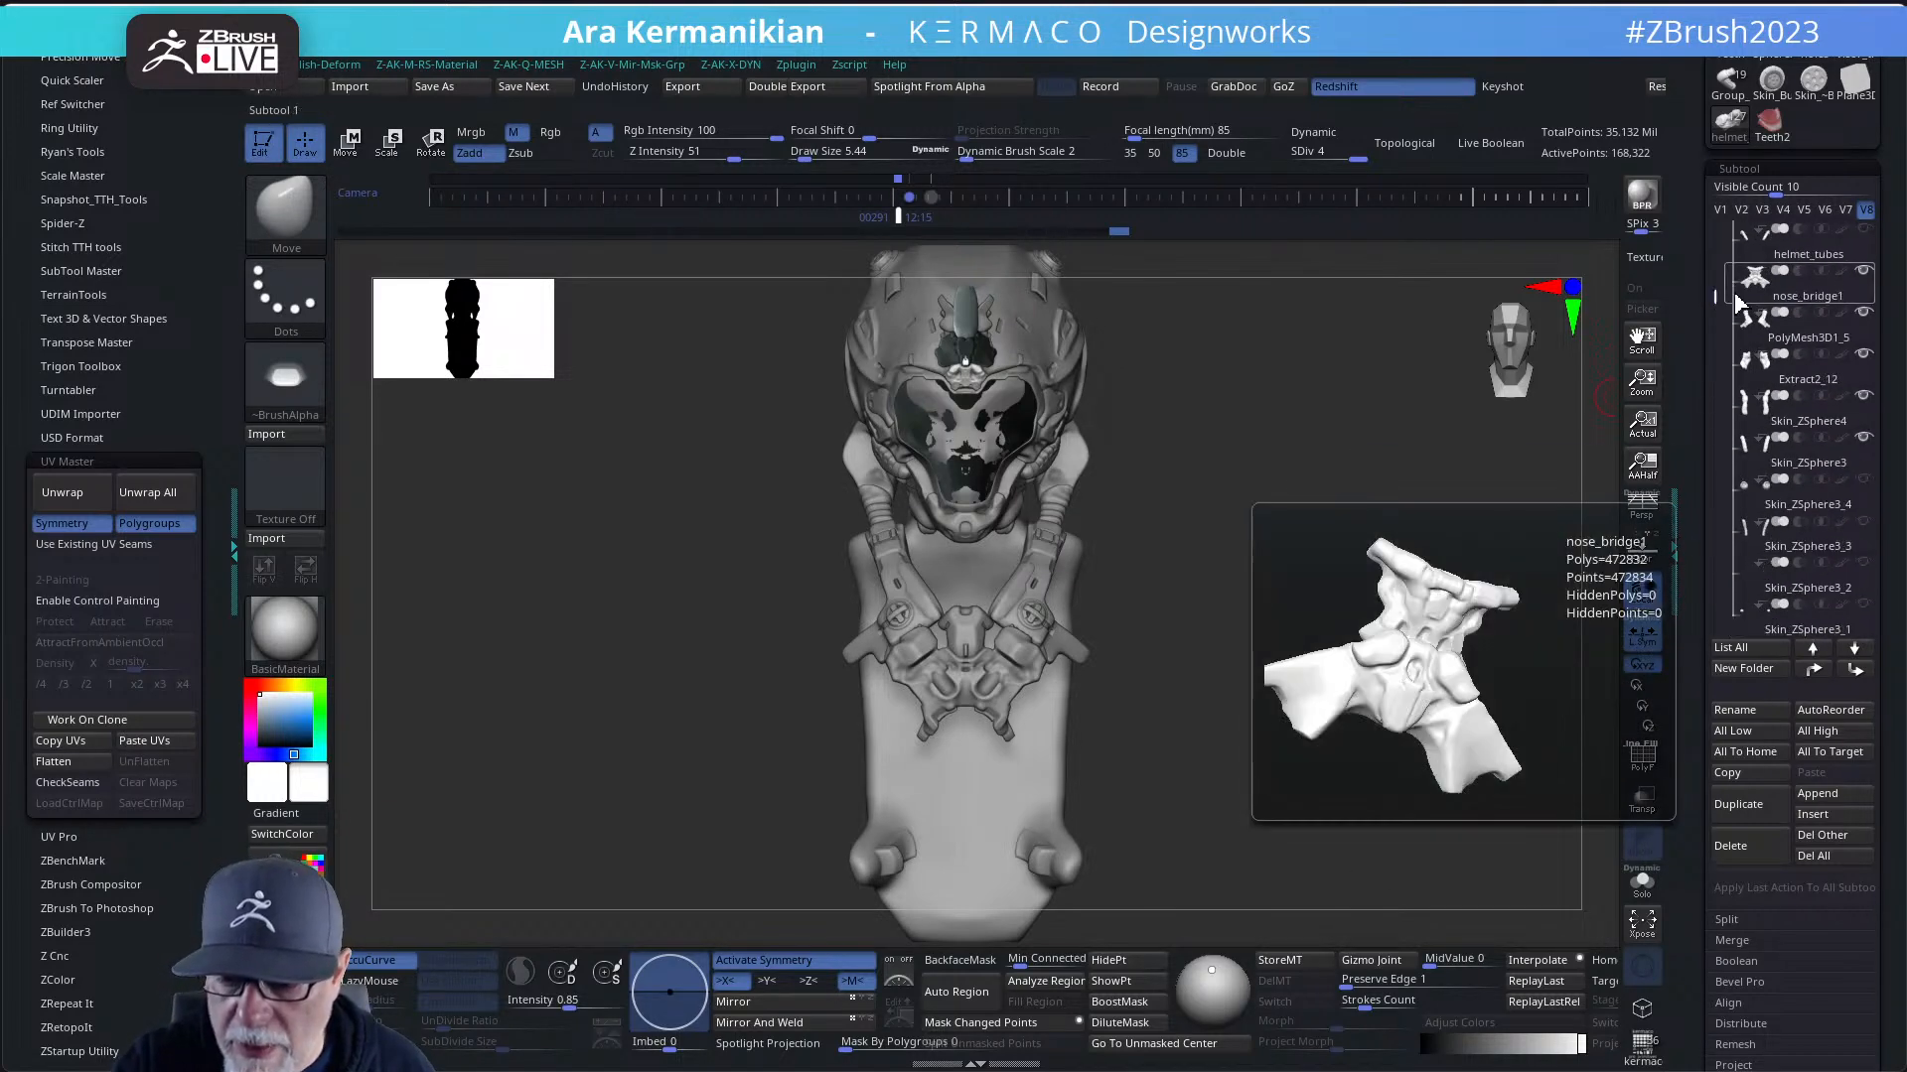
left_click(1815, 507)
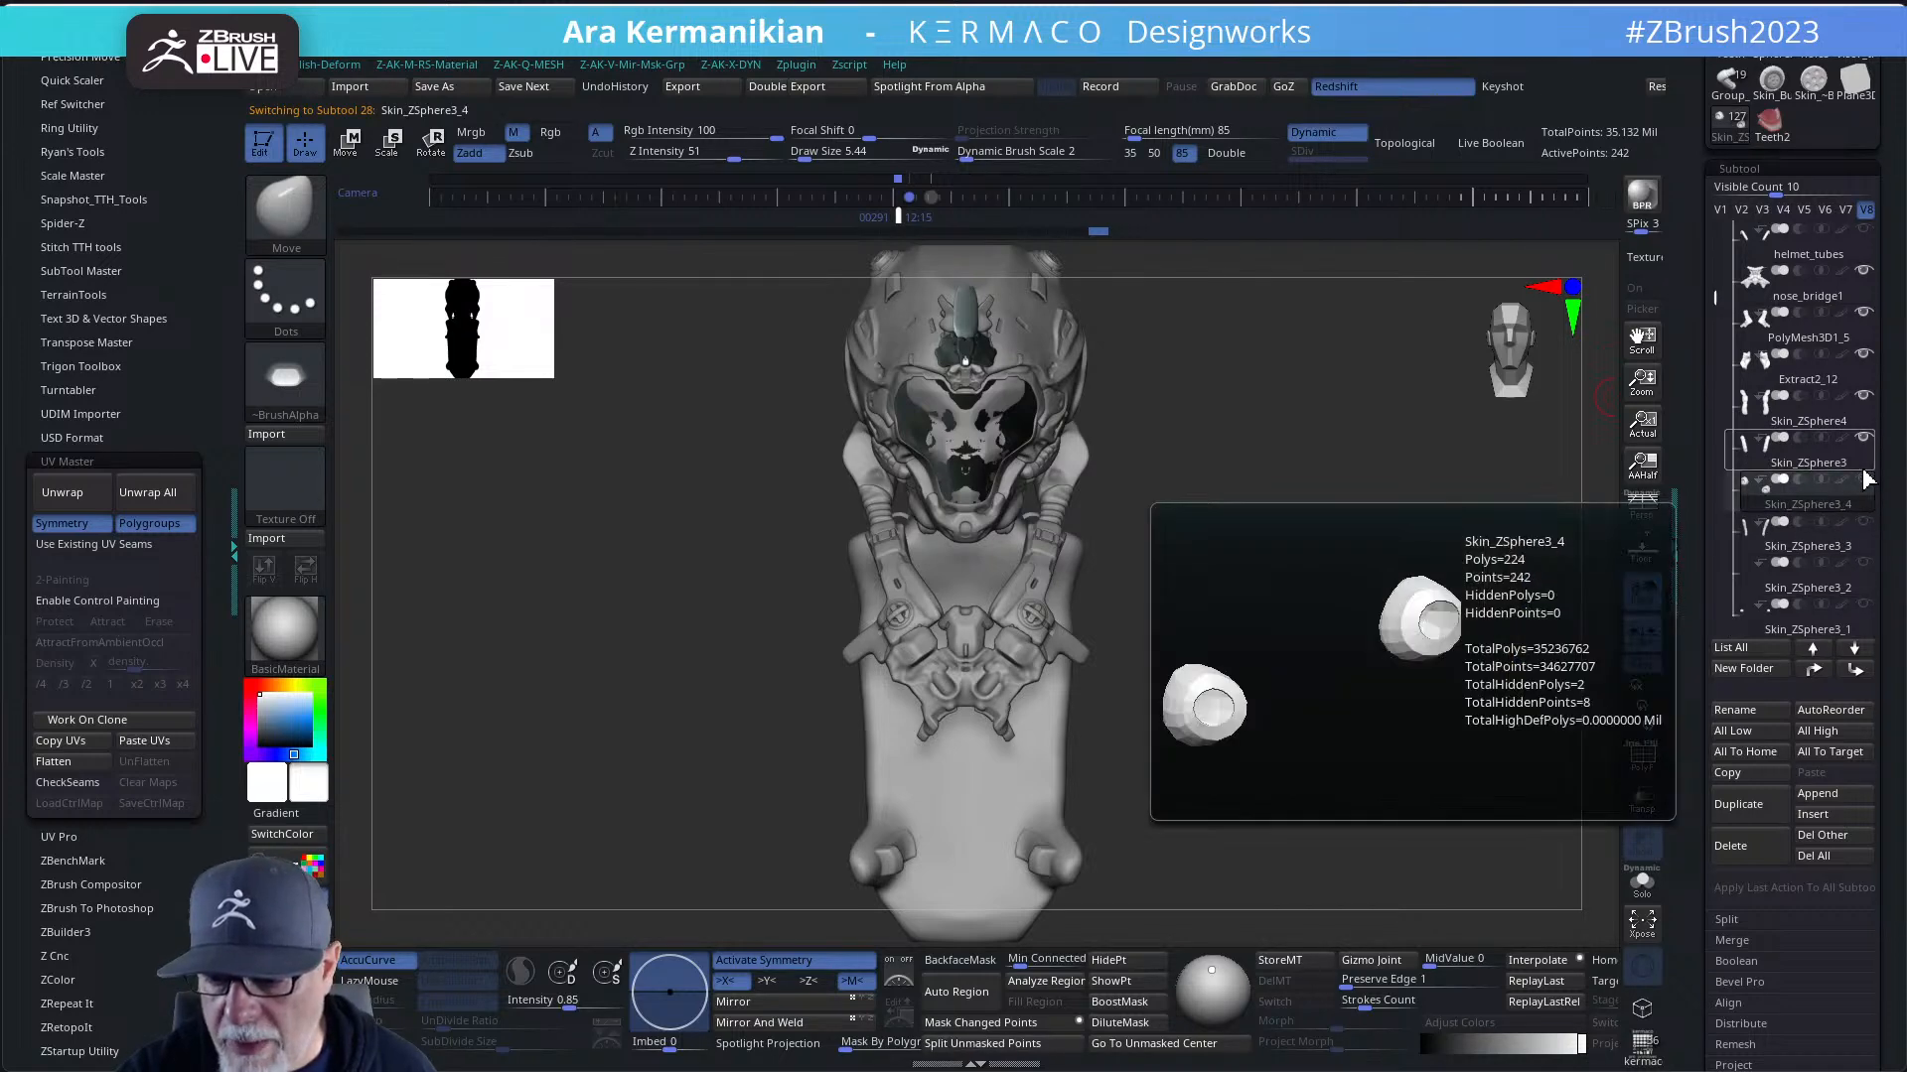
- Return to visibility set V1 and examine the selected subtool from the side in Solo mode before restoring the whole figure
left_click(1721, 210)
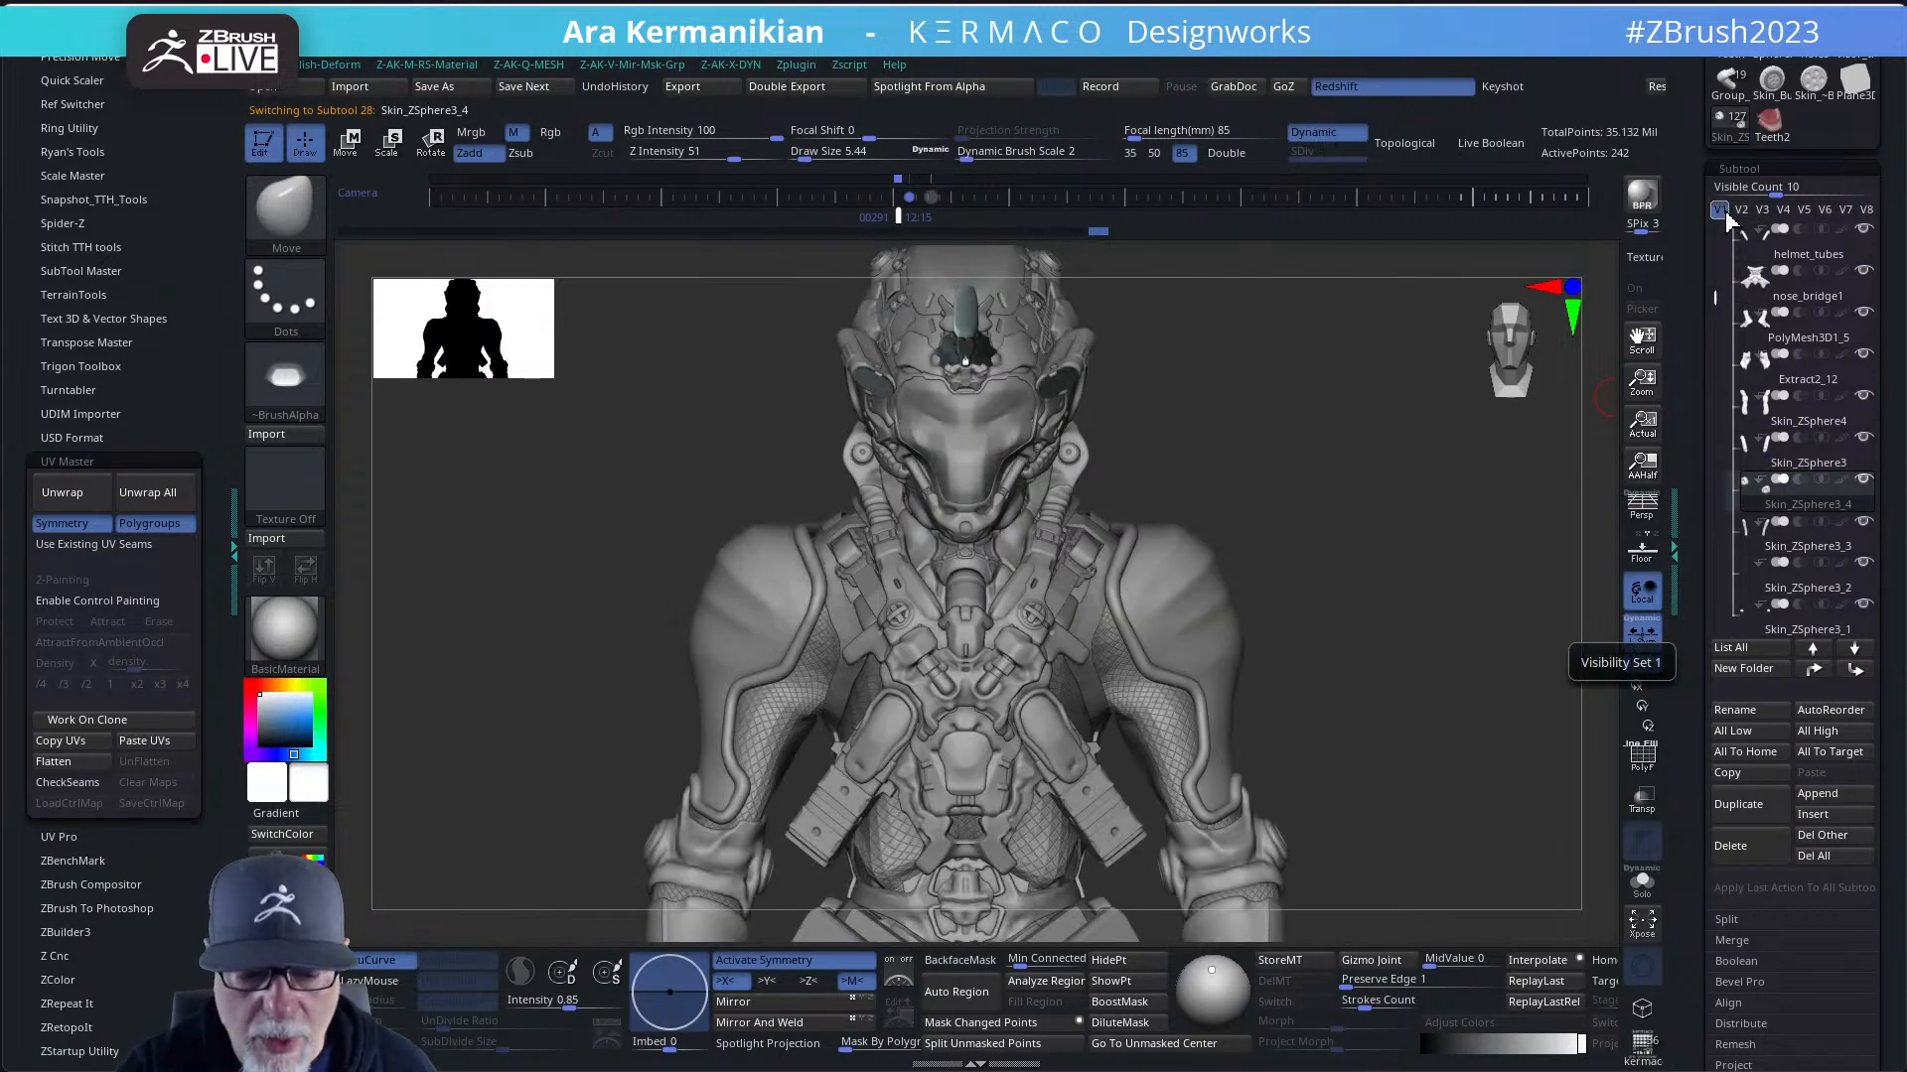
left_click(1649, 884)
left_click_drag(1340, 695, 1232, 697)
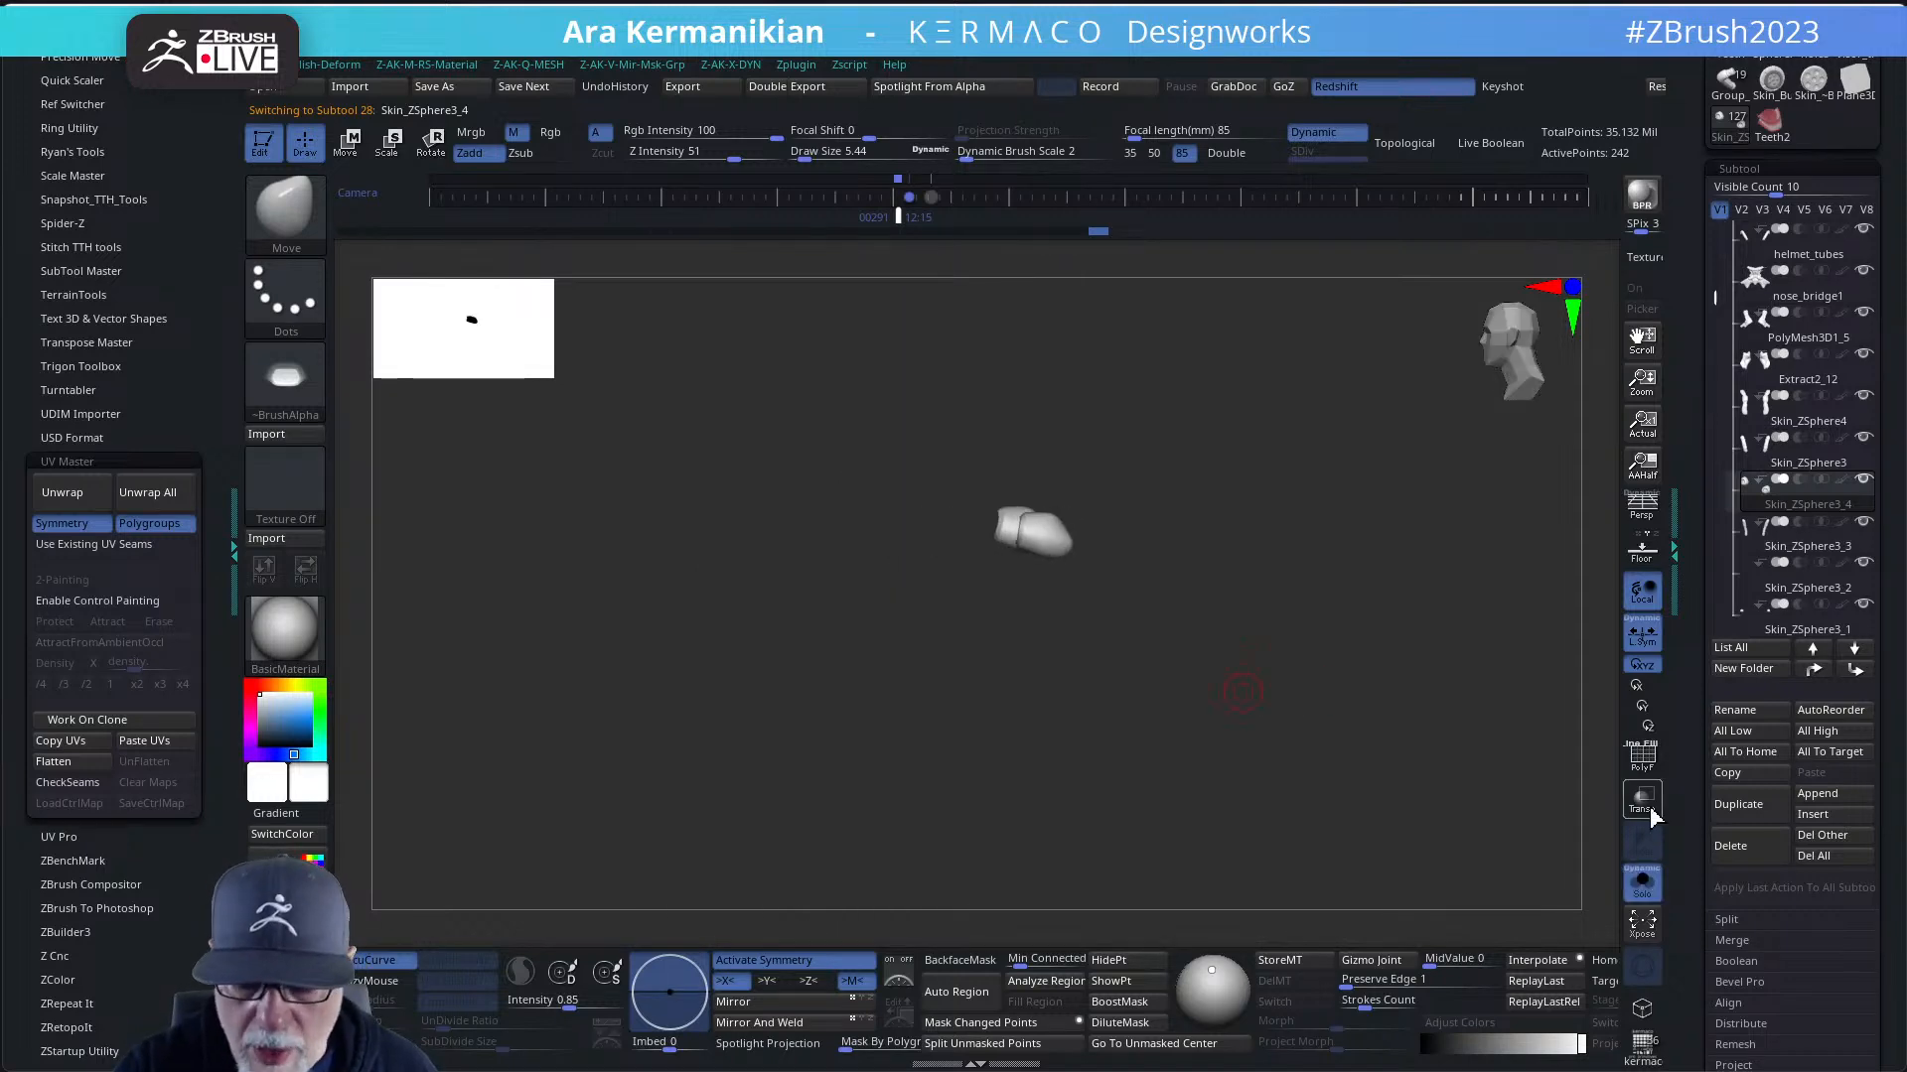
left_click(1644, 882)
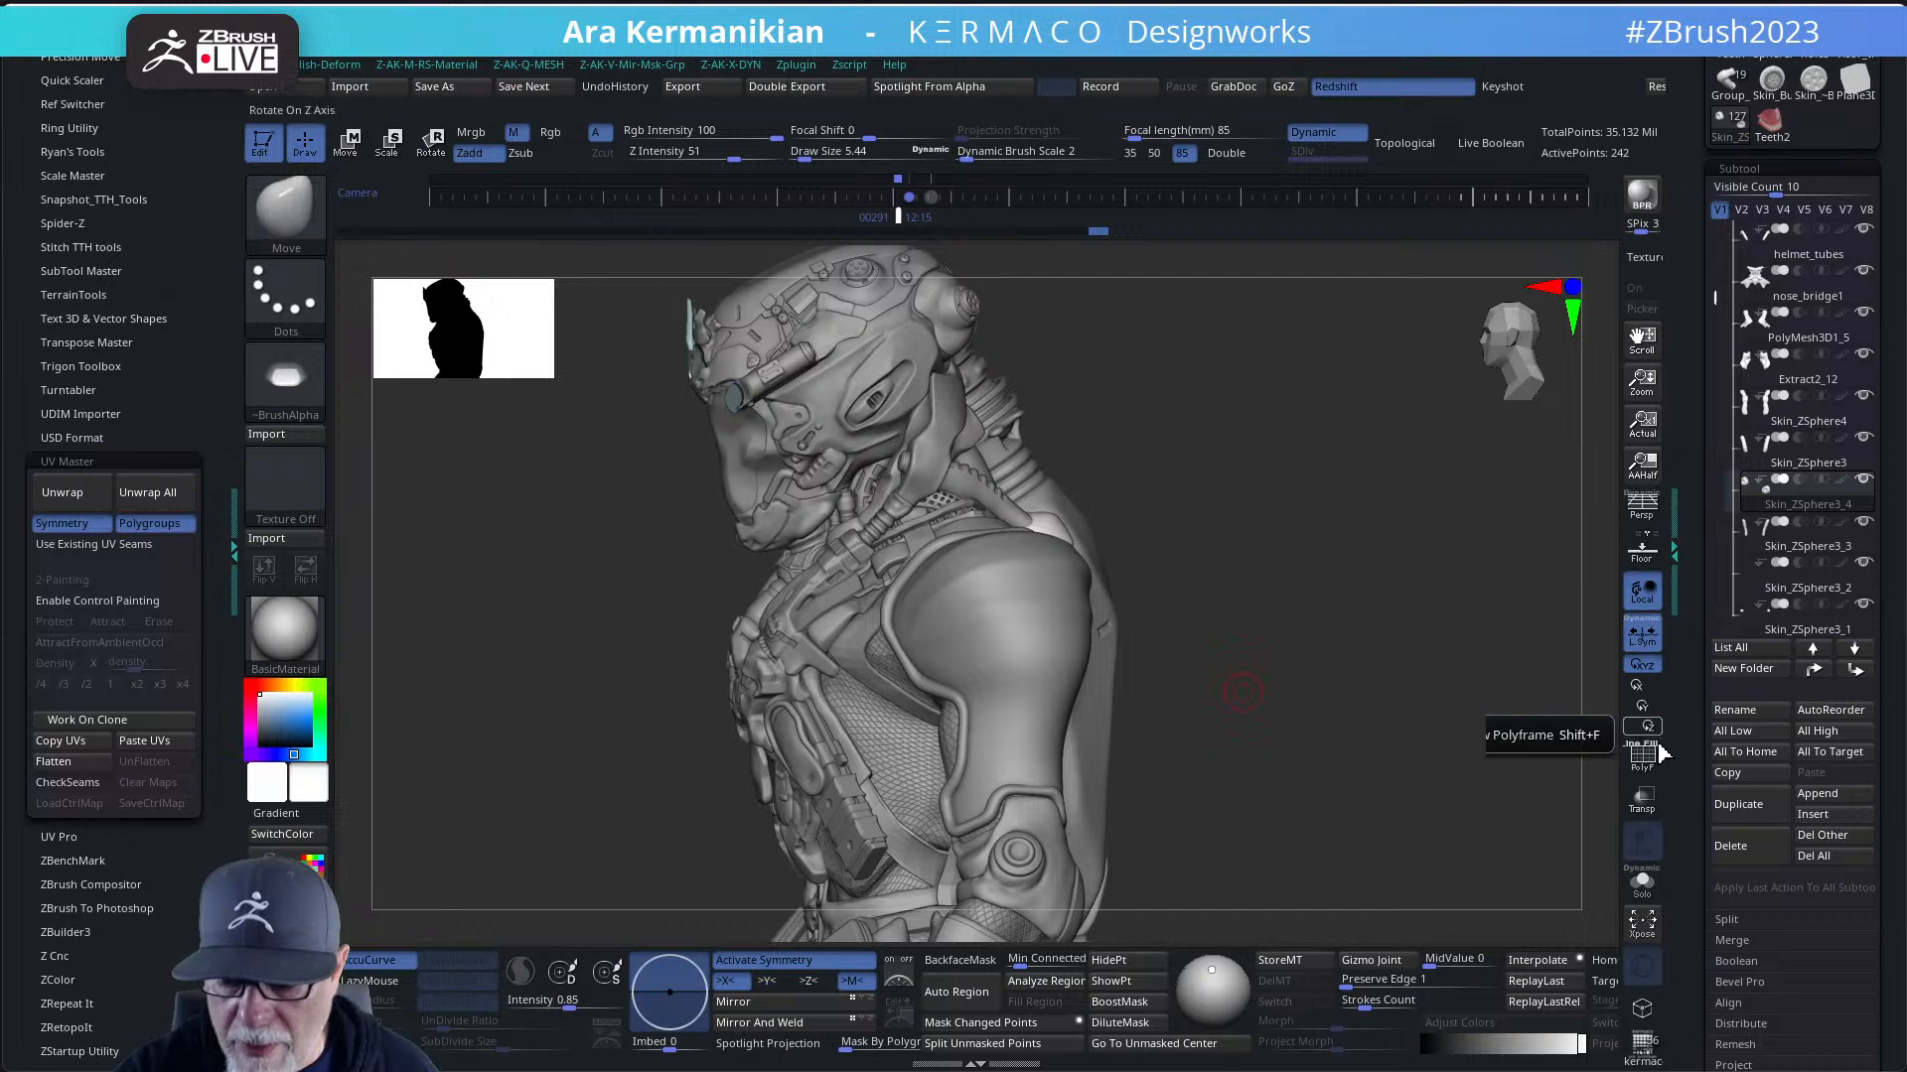
- Check the selected part through the figure with ghosted and non-ghosted transparency, and restore the opaque display
left_click(1643, 802)
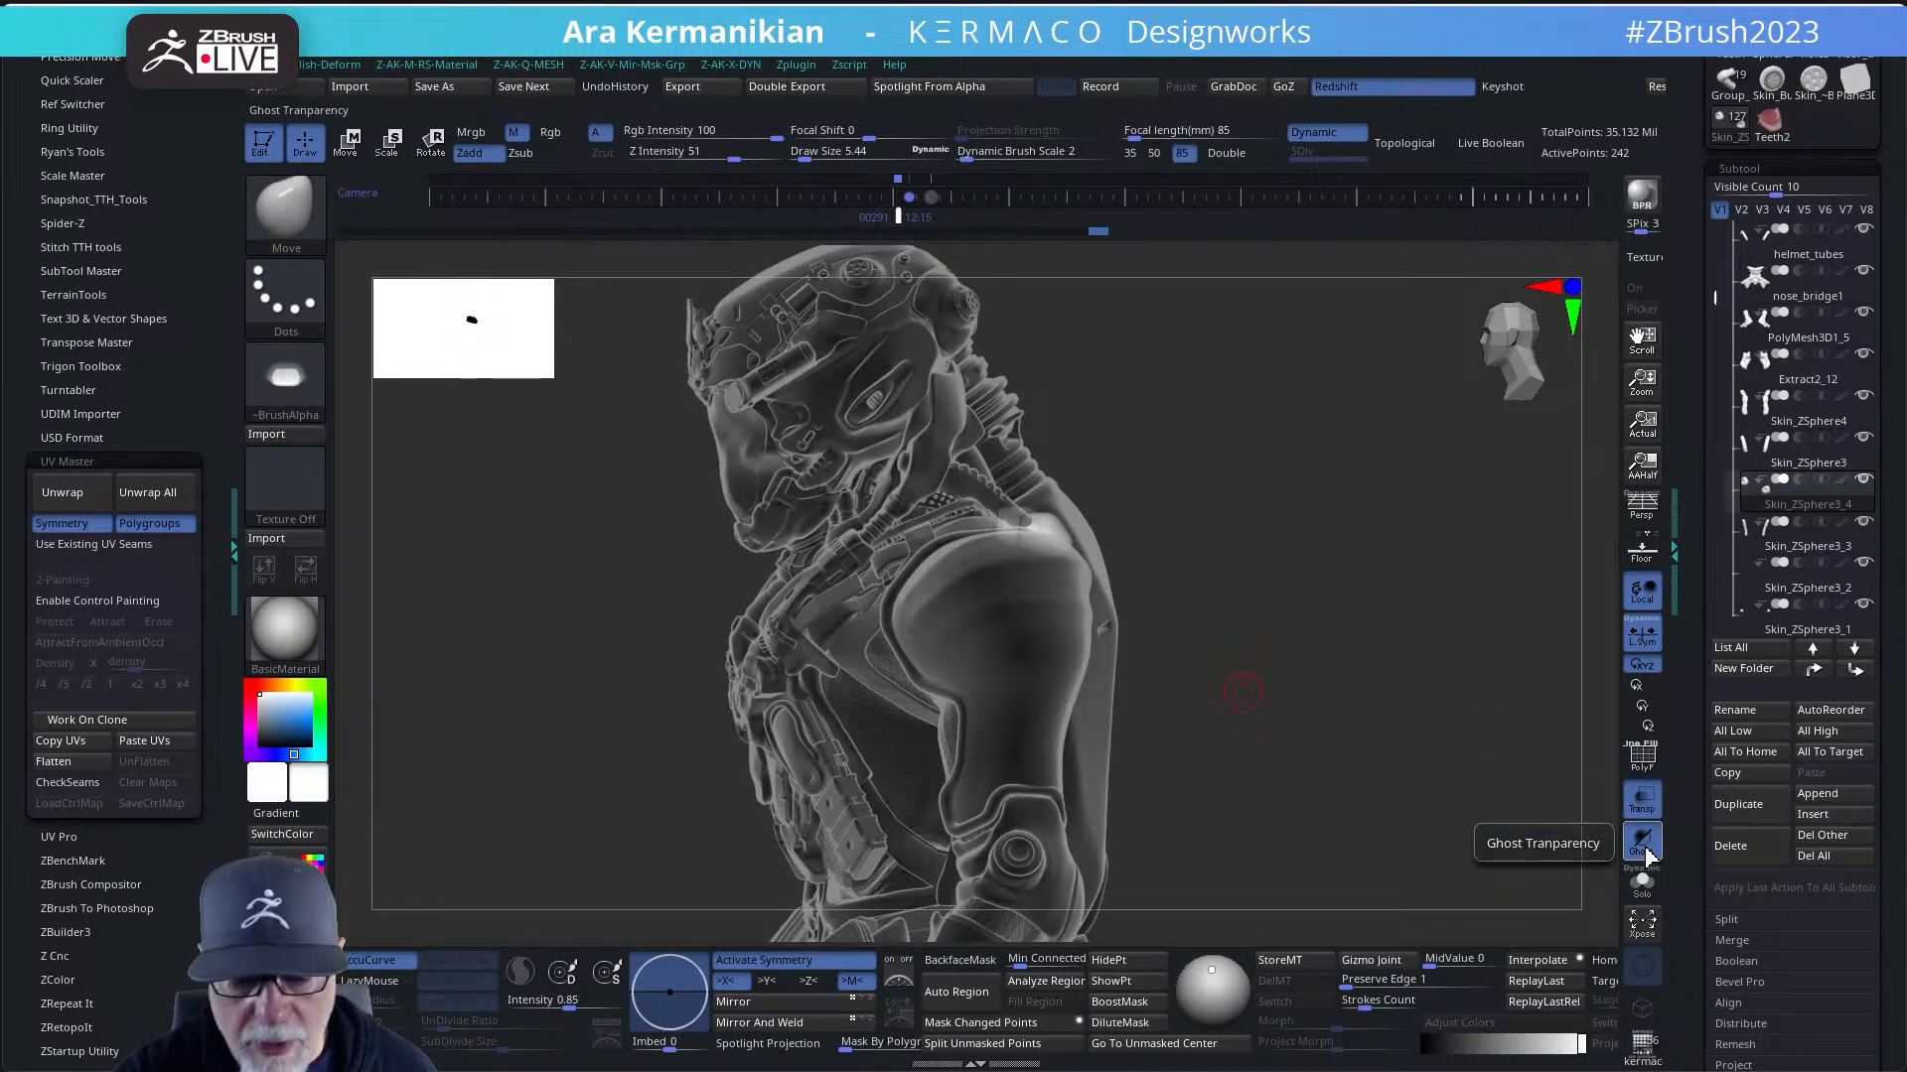
left_click(1646, 850)
left_click_drag(1327, 647, 1081, 666)
left_click(1640, 800)
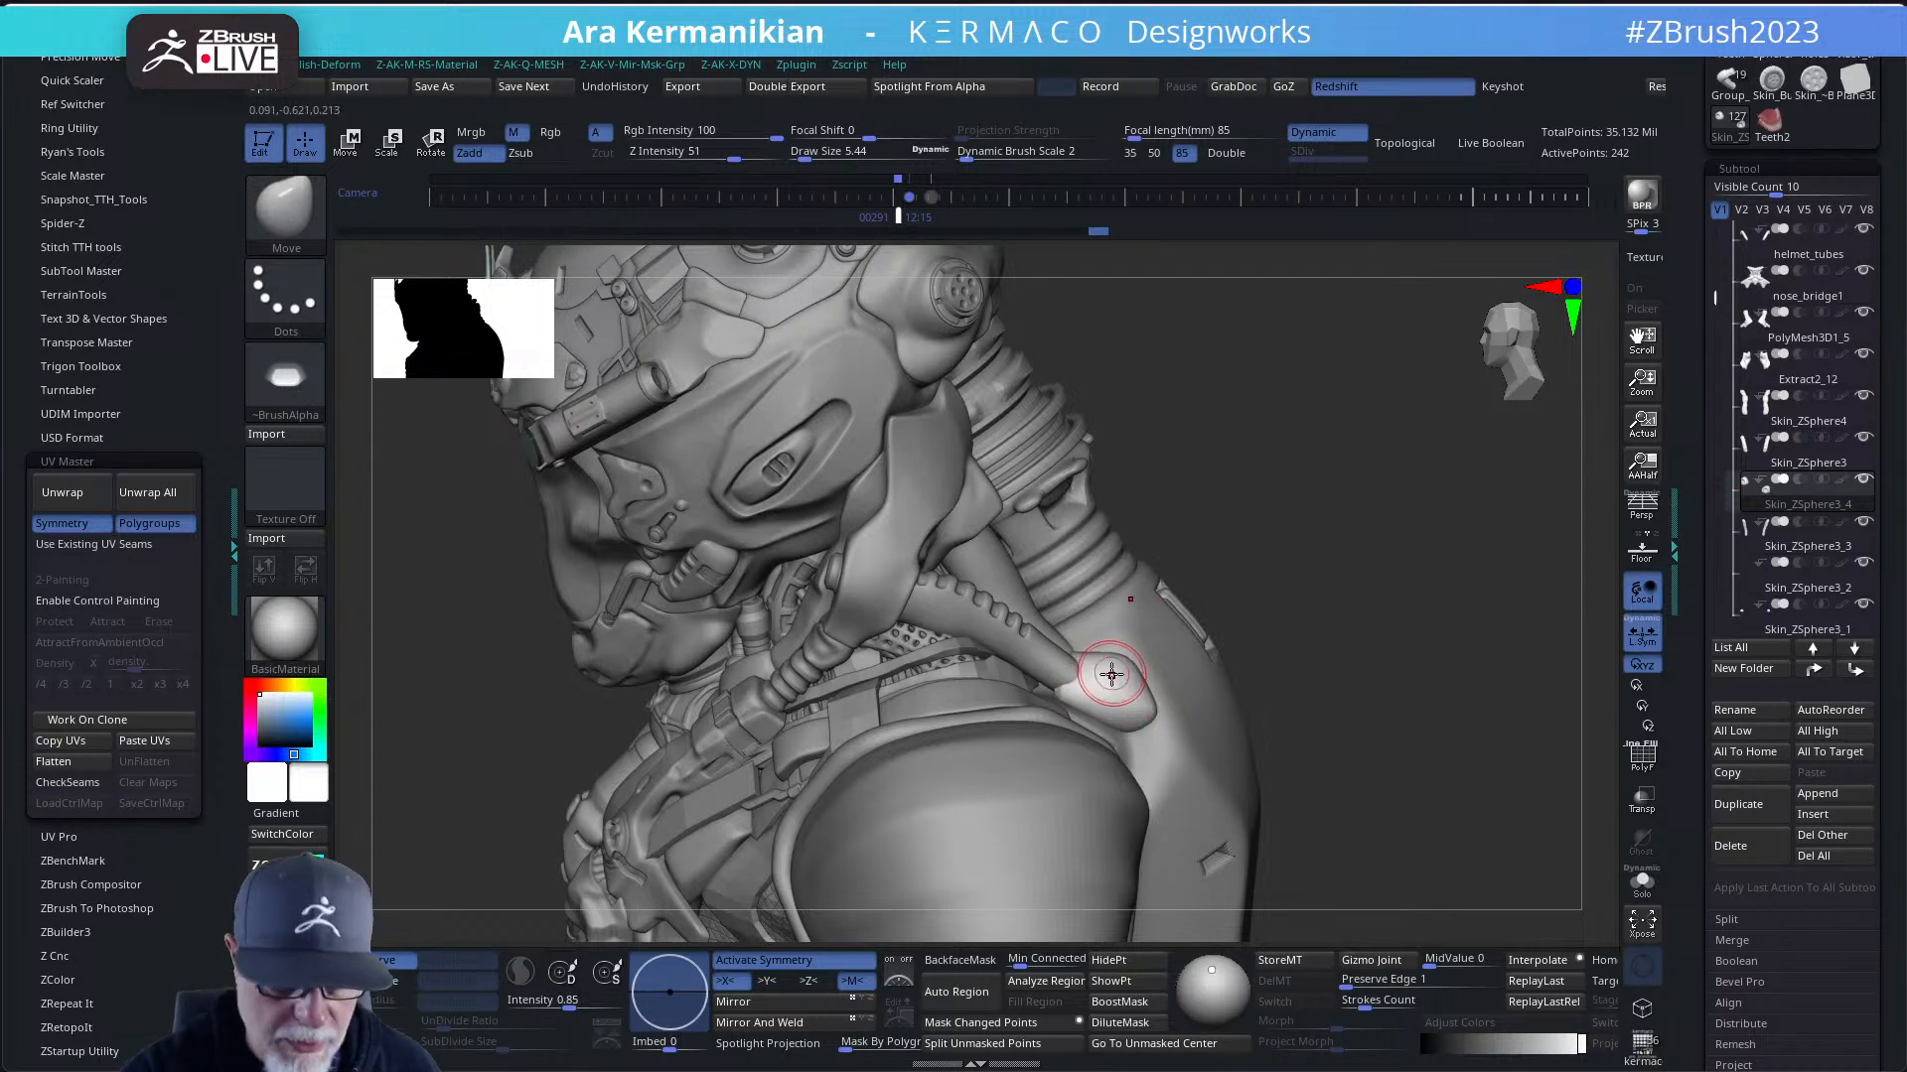
- Set the Move brush's draw size to about 12.4 and reshape the hose end caps at the back of the shoulders symmetrically
key("s")
left_click_drag(1108, 674, 1118, 676)
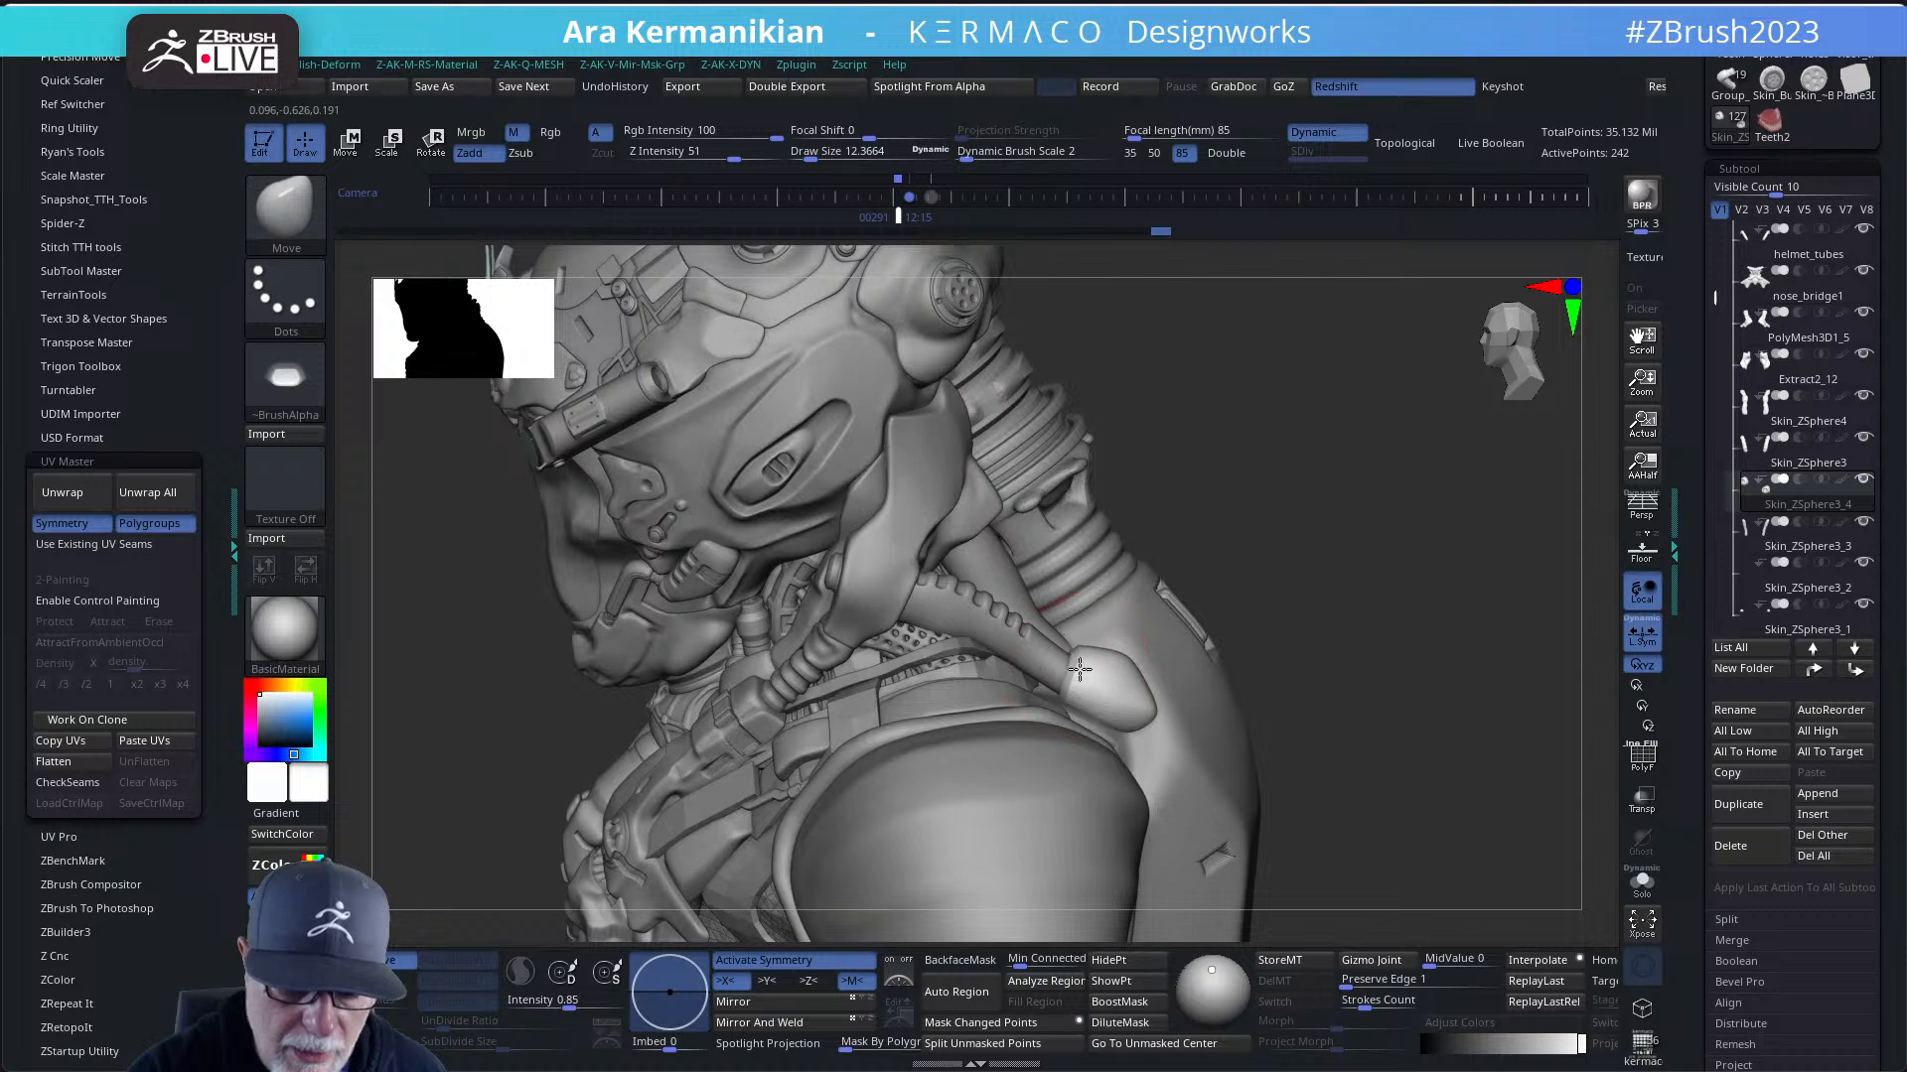
mouse_move(1331, 549)
left_mouse_down()
mouse_move(1451, 490)
mouse_move(1352, 527)
left_mouse_up()
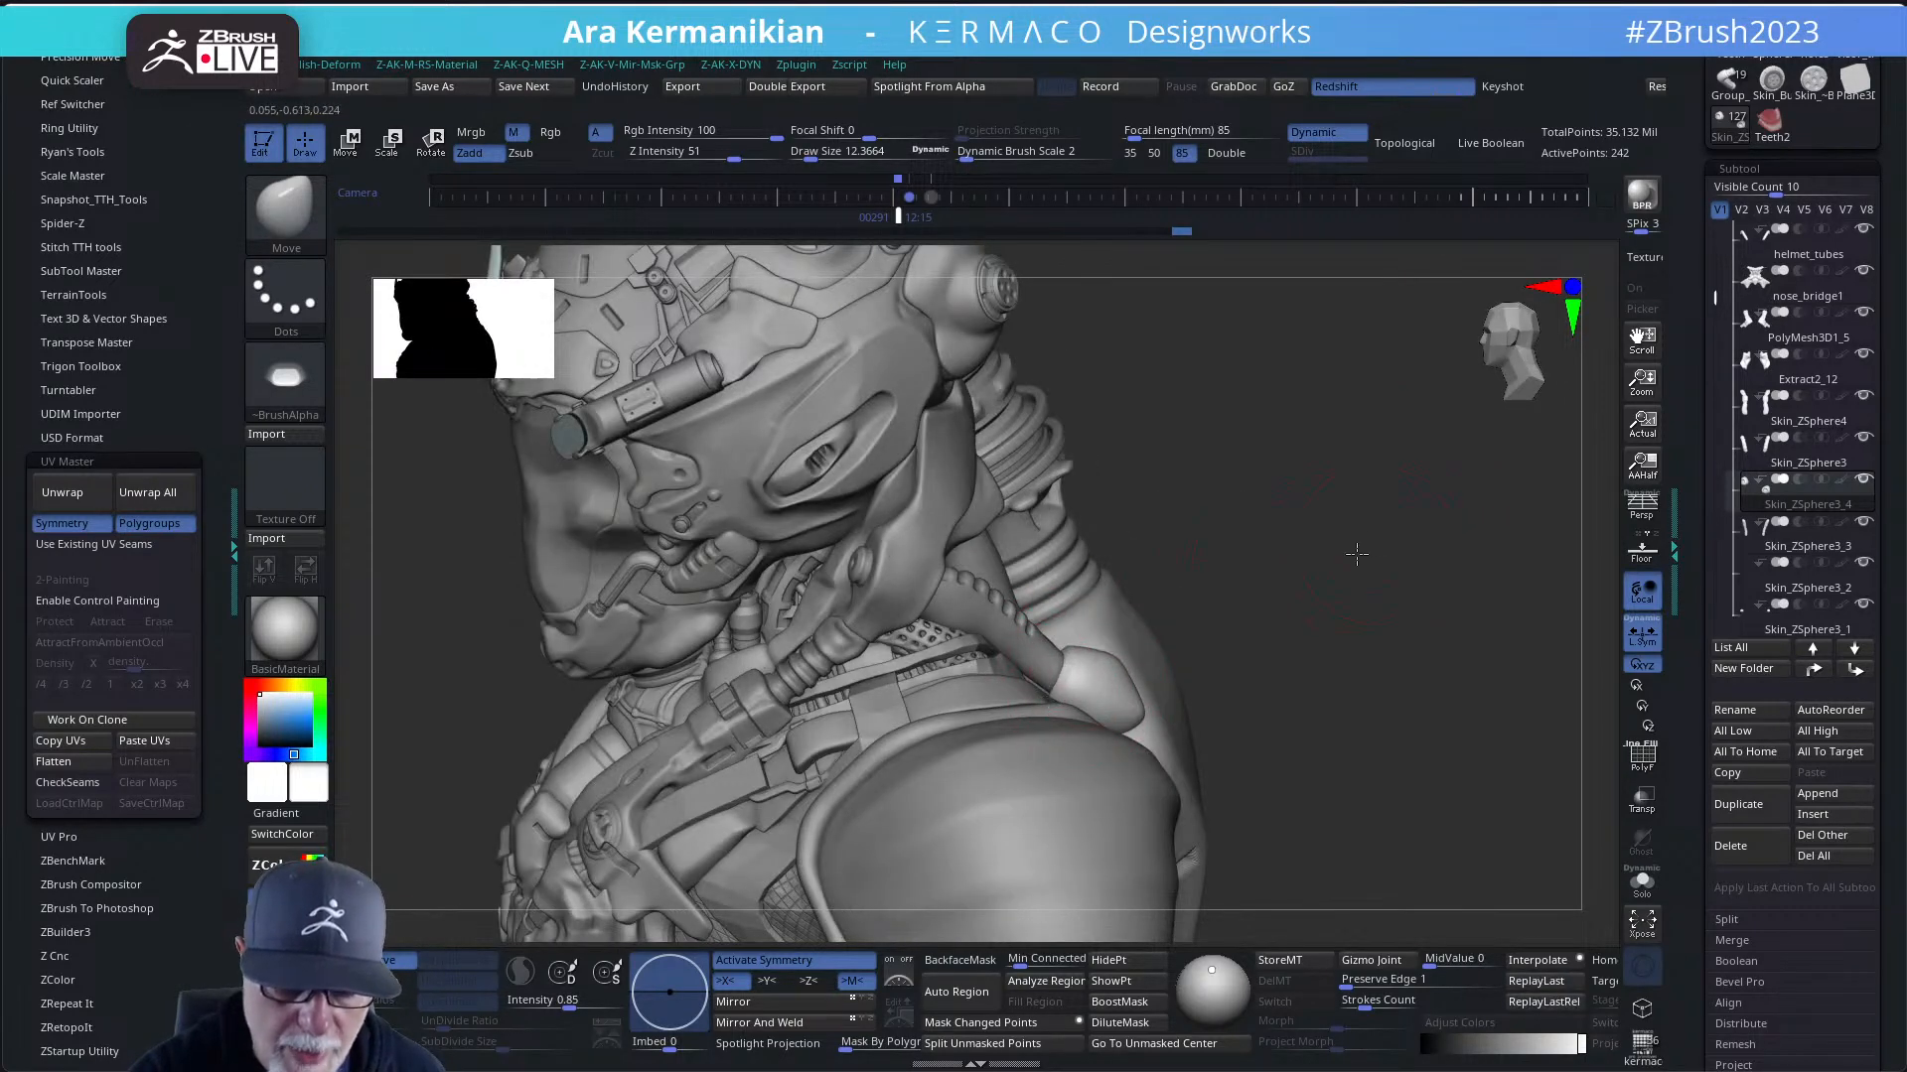
left_click_drag(1357, 554, 1074, 648)
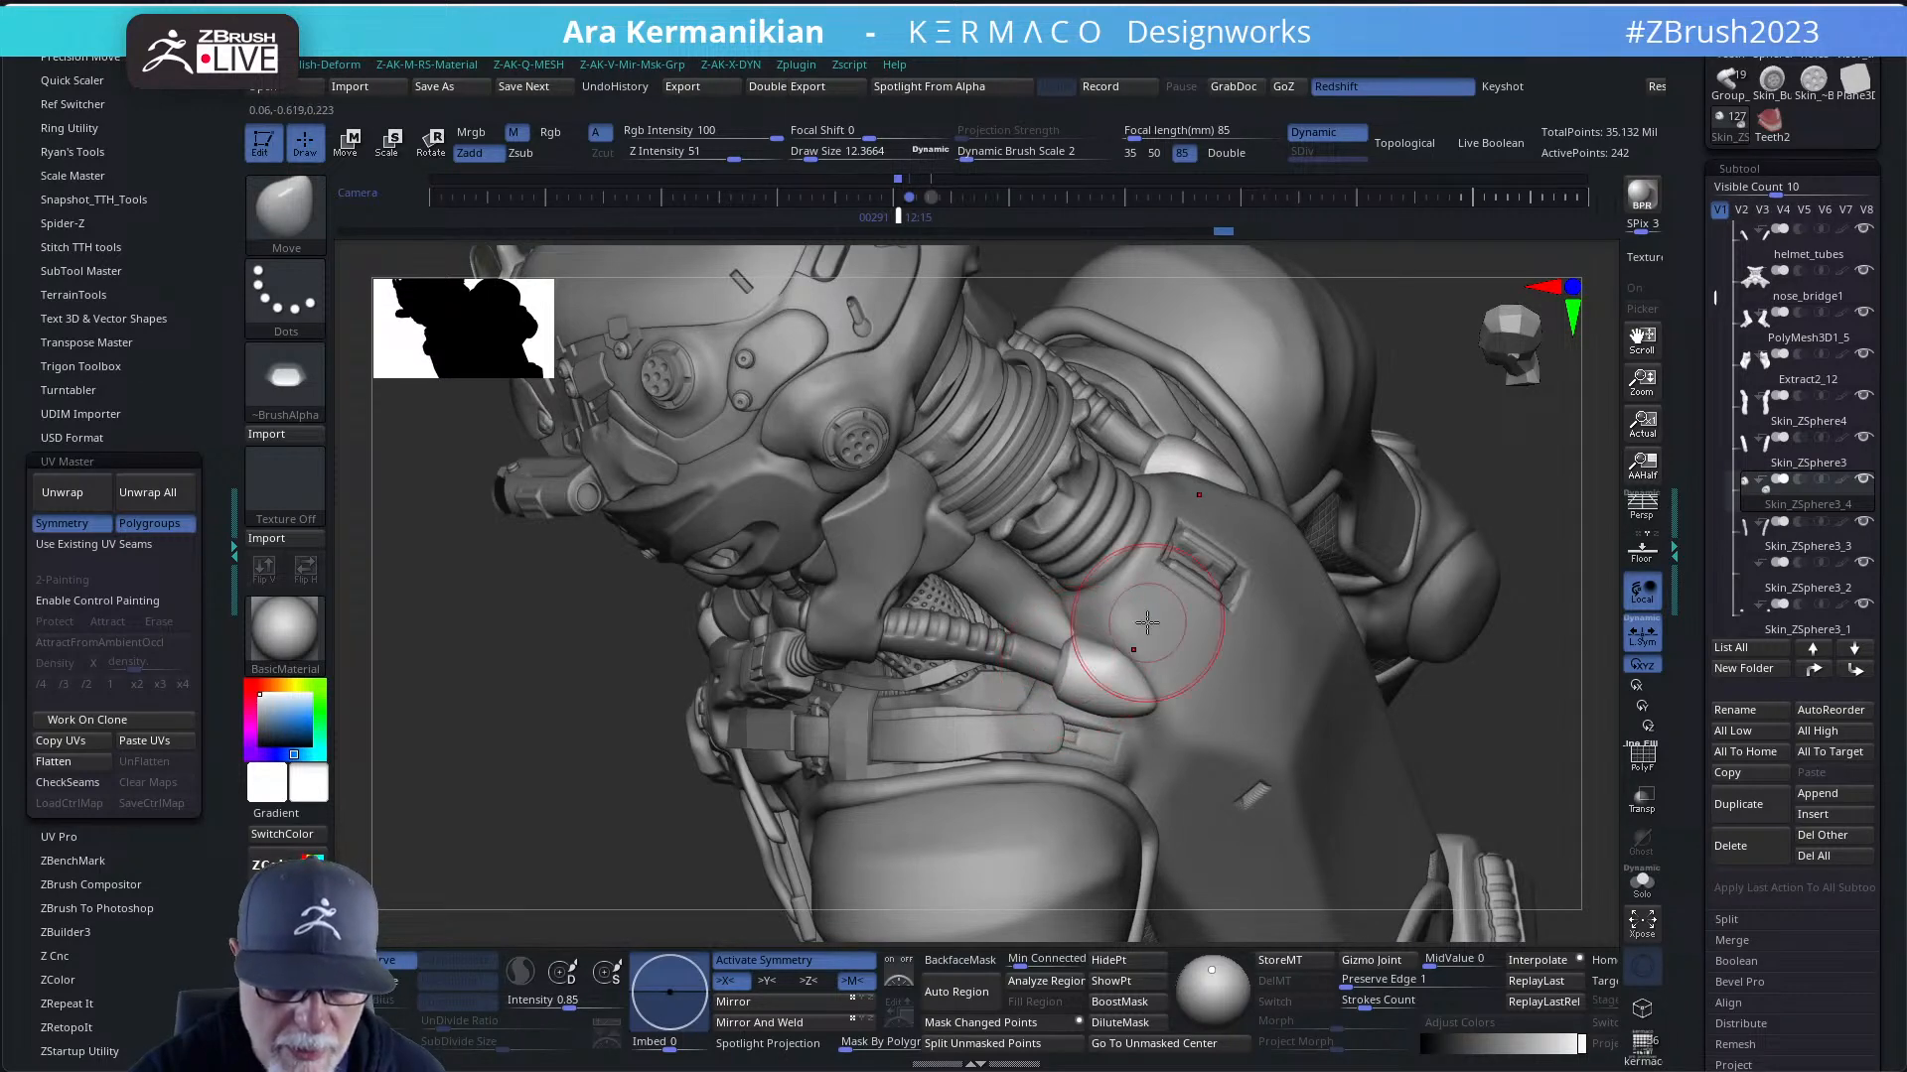
mouse_move(1450, 503)
left_mouse_down("alt")
mouse_move(1452, 533)
mouse_move(1404, 528)
mouse_move(1420, 507)
mouse_move(1351, 560)
mouse_move(1382, 611)
left_mouse_up("alt")
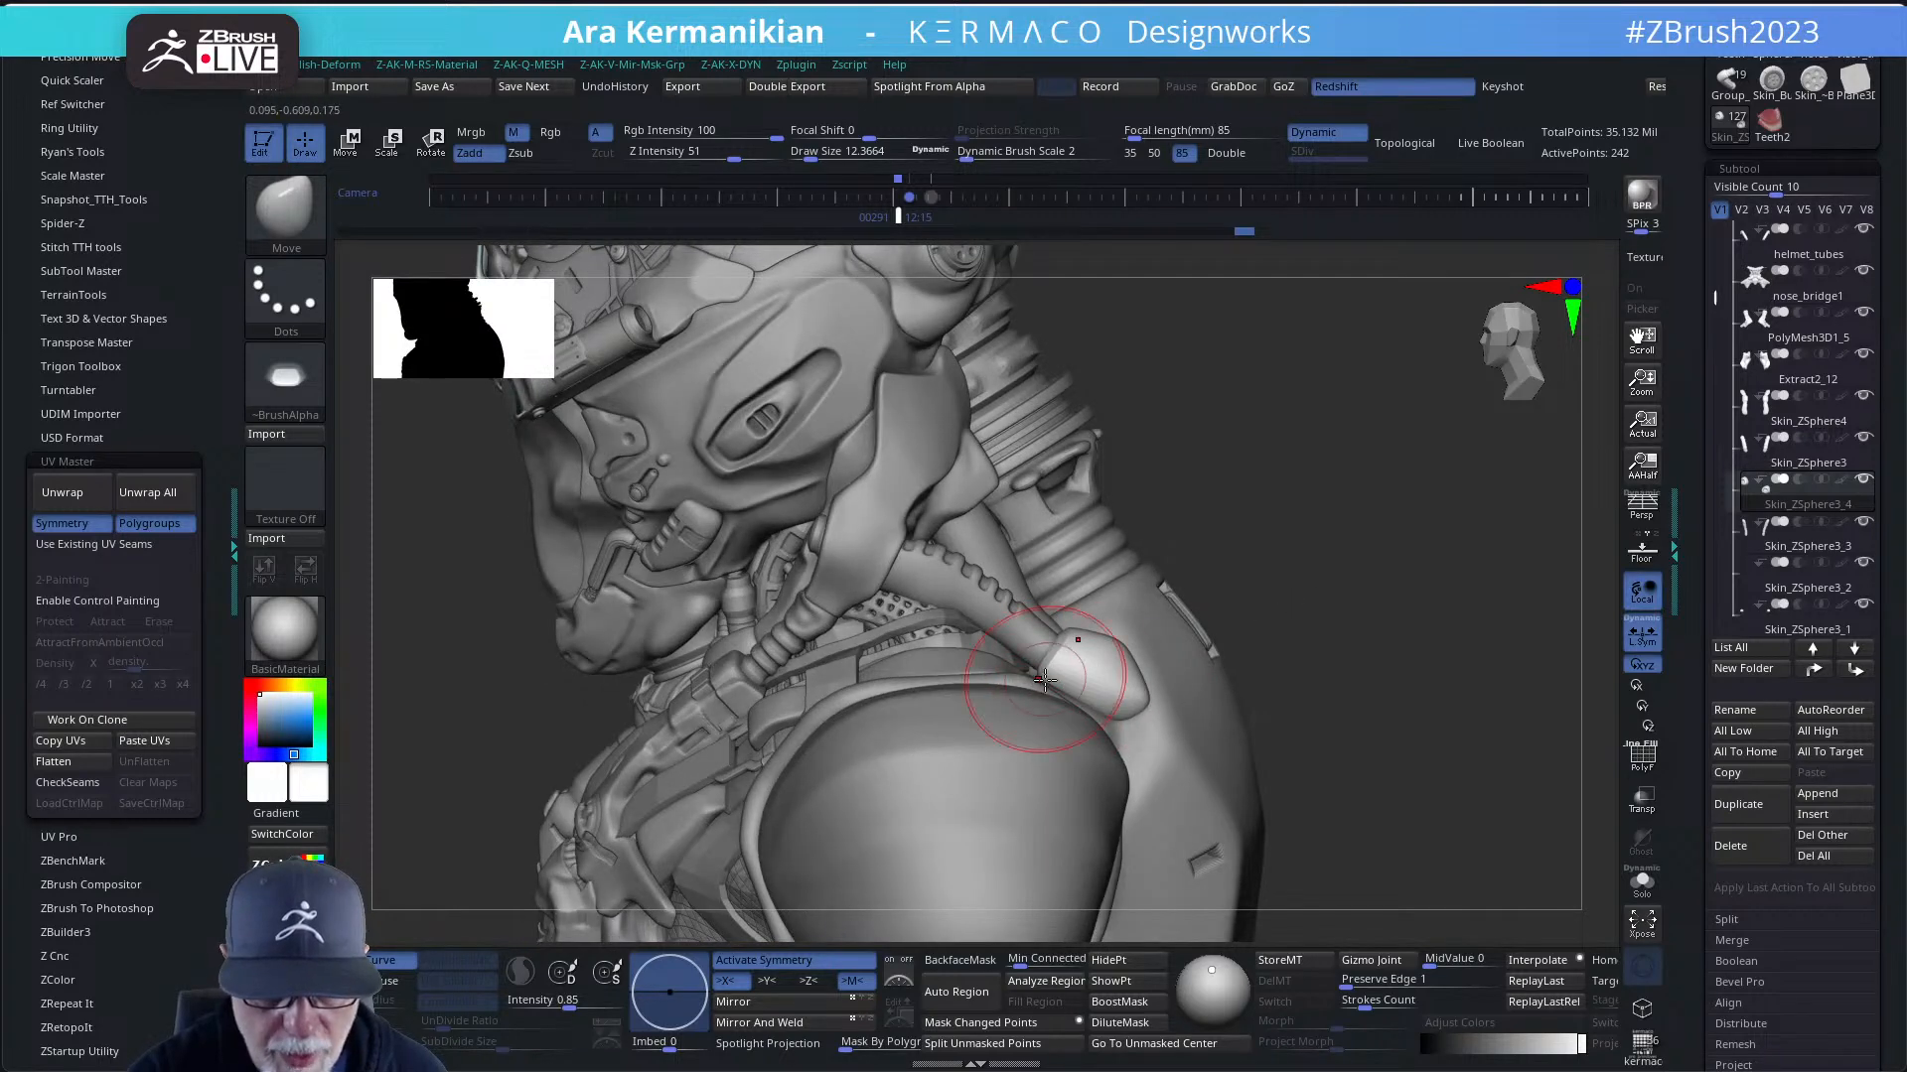
left_click_drag(1390, 516, 1316, 586)
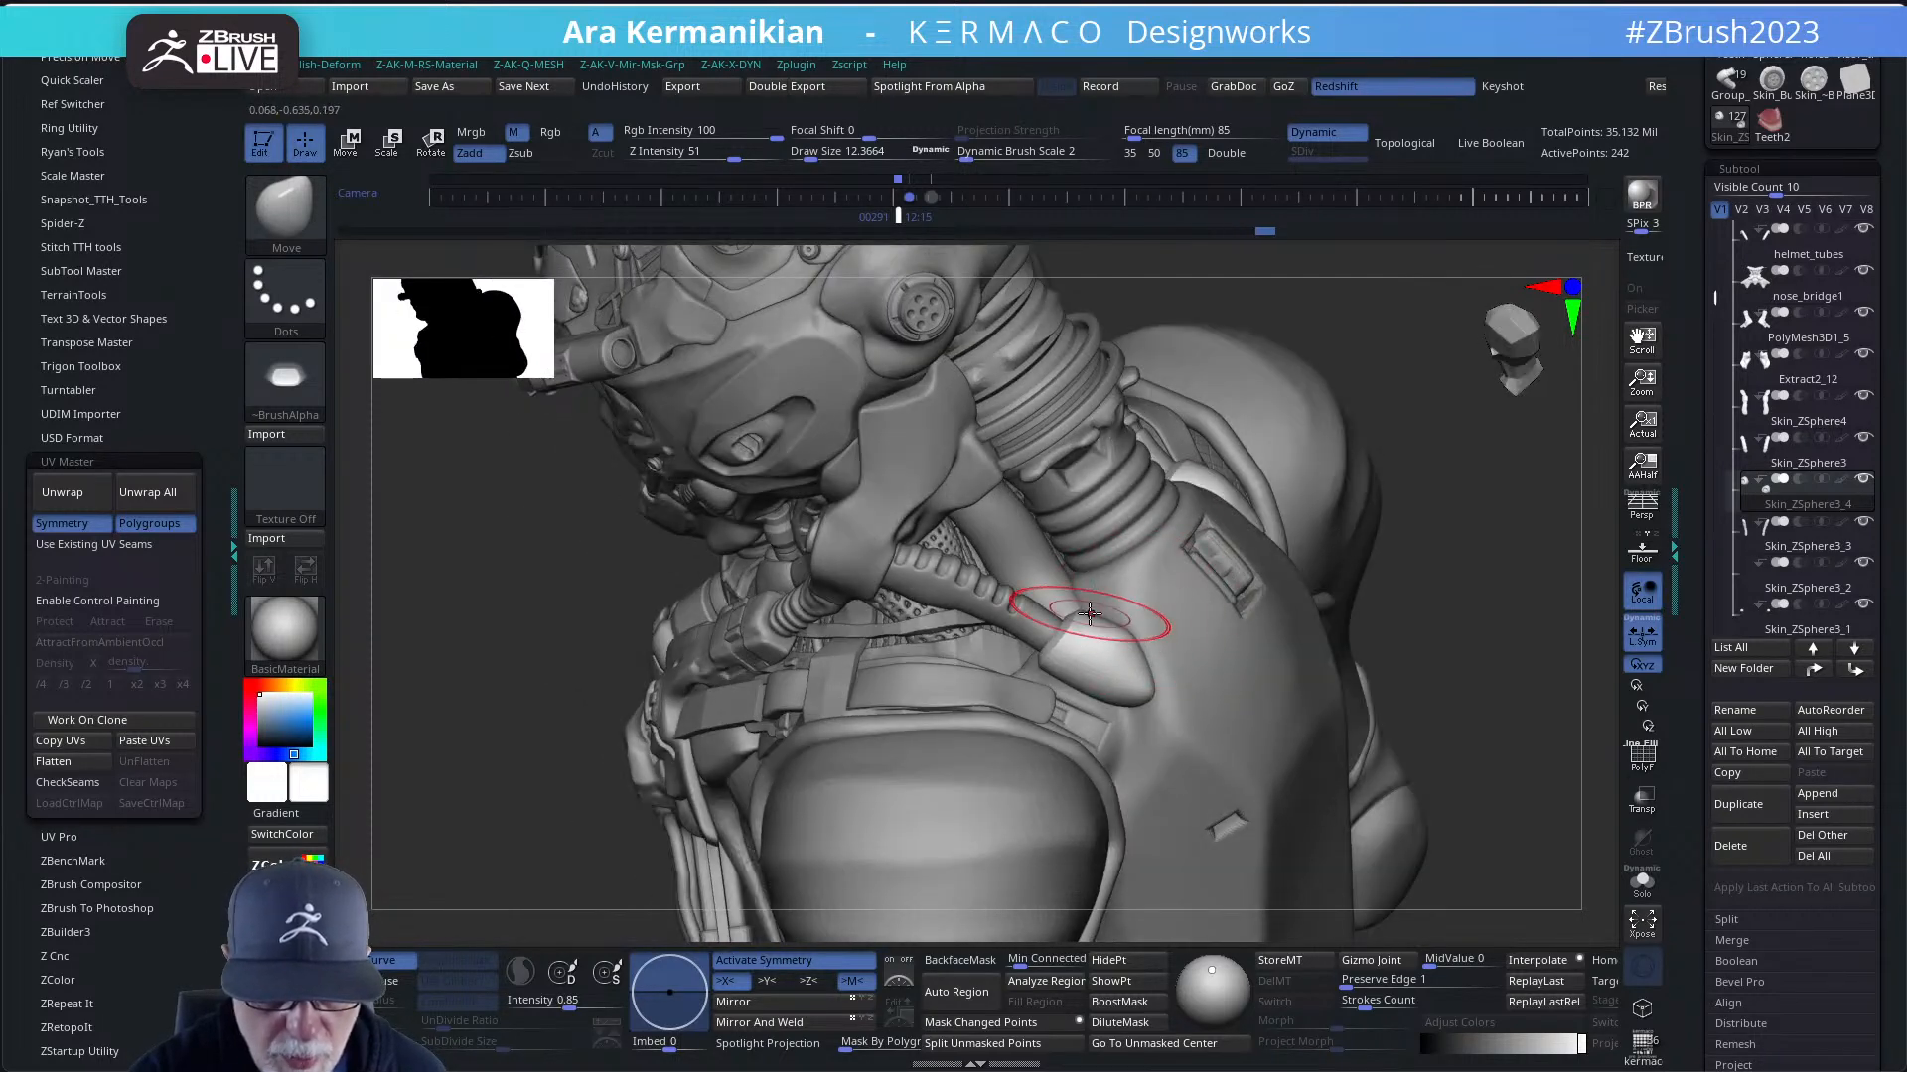
left_click_drag(1088, 615, 1094, 603)
mouse_move(1452, 531)
left_mouse_down()
mouse_move(1366, 591)
mouse_move(1341, 586)
left_mouse_up()
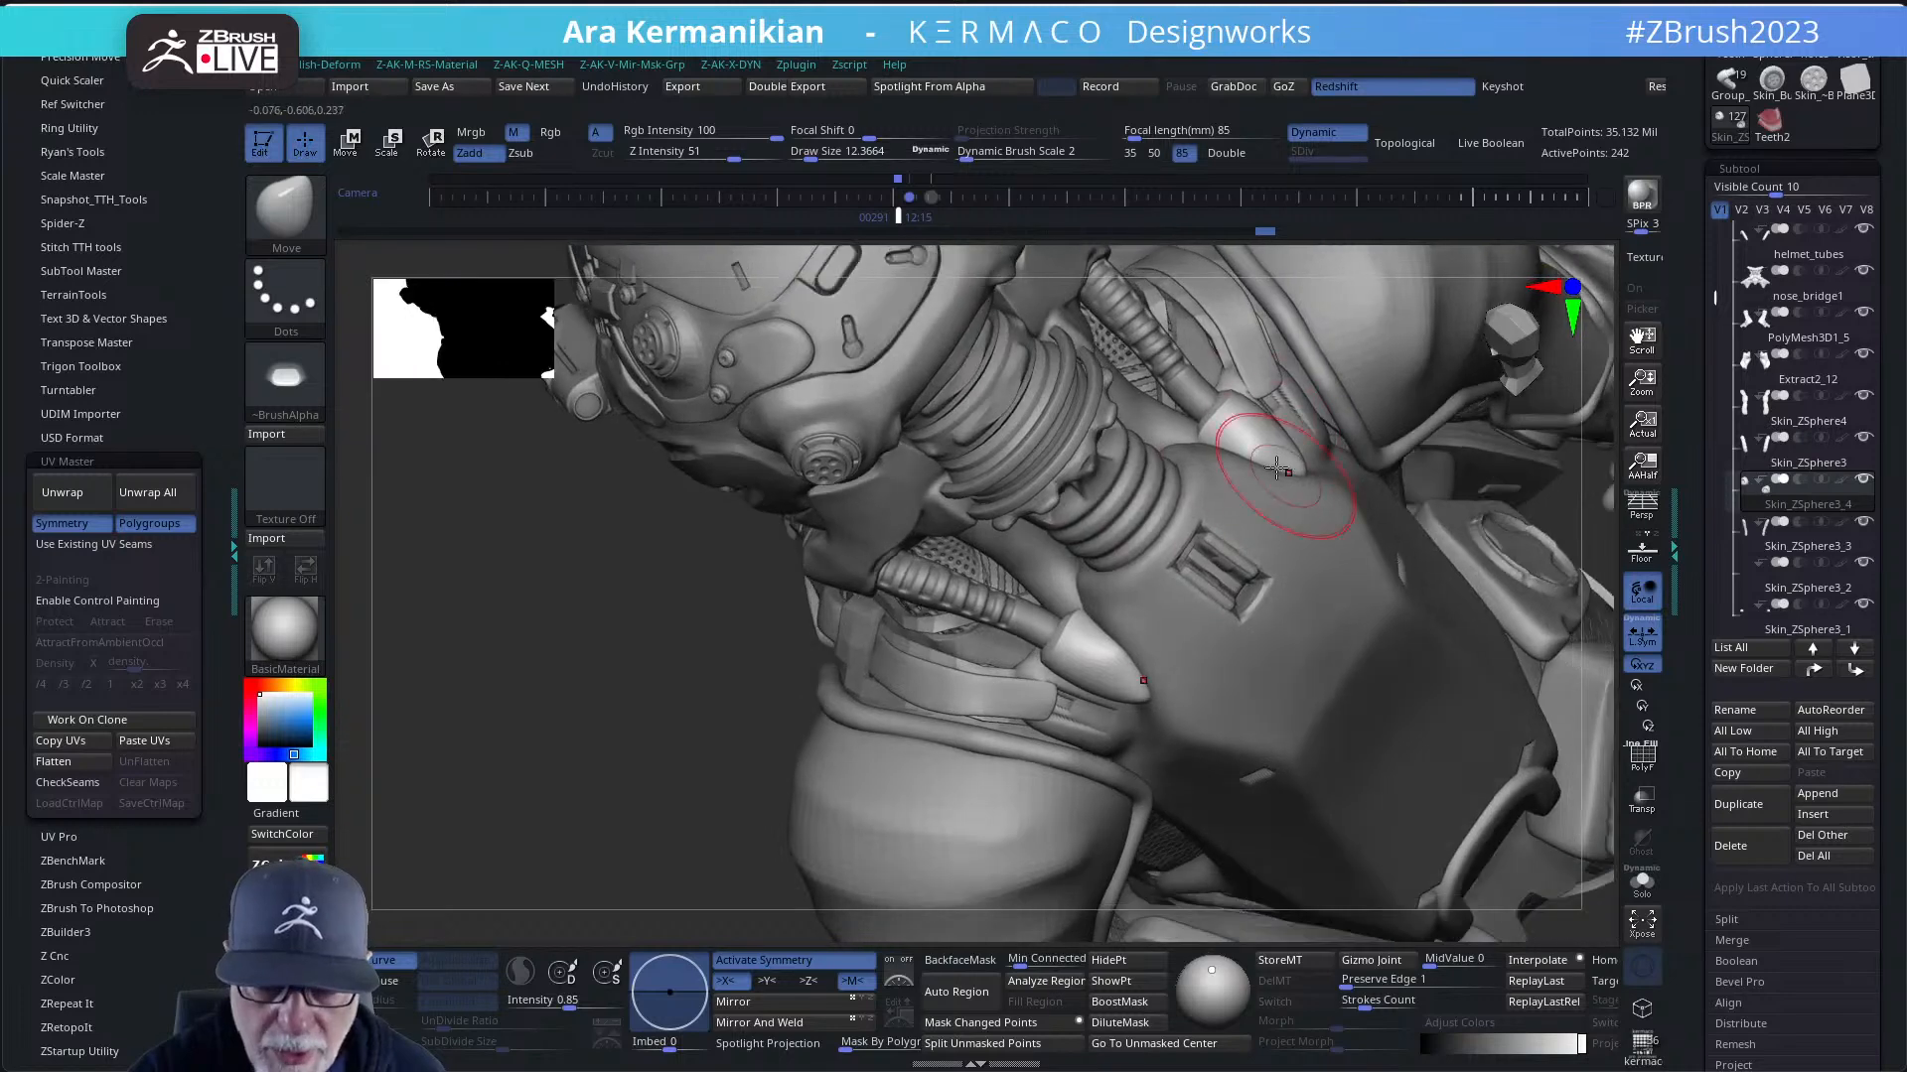
left_click_drag(1212, 419, 1220, 408)
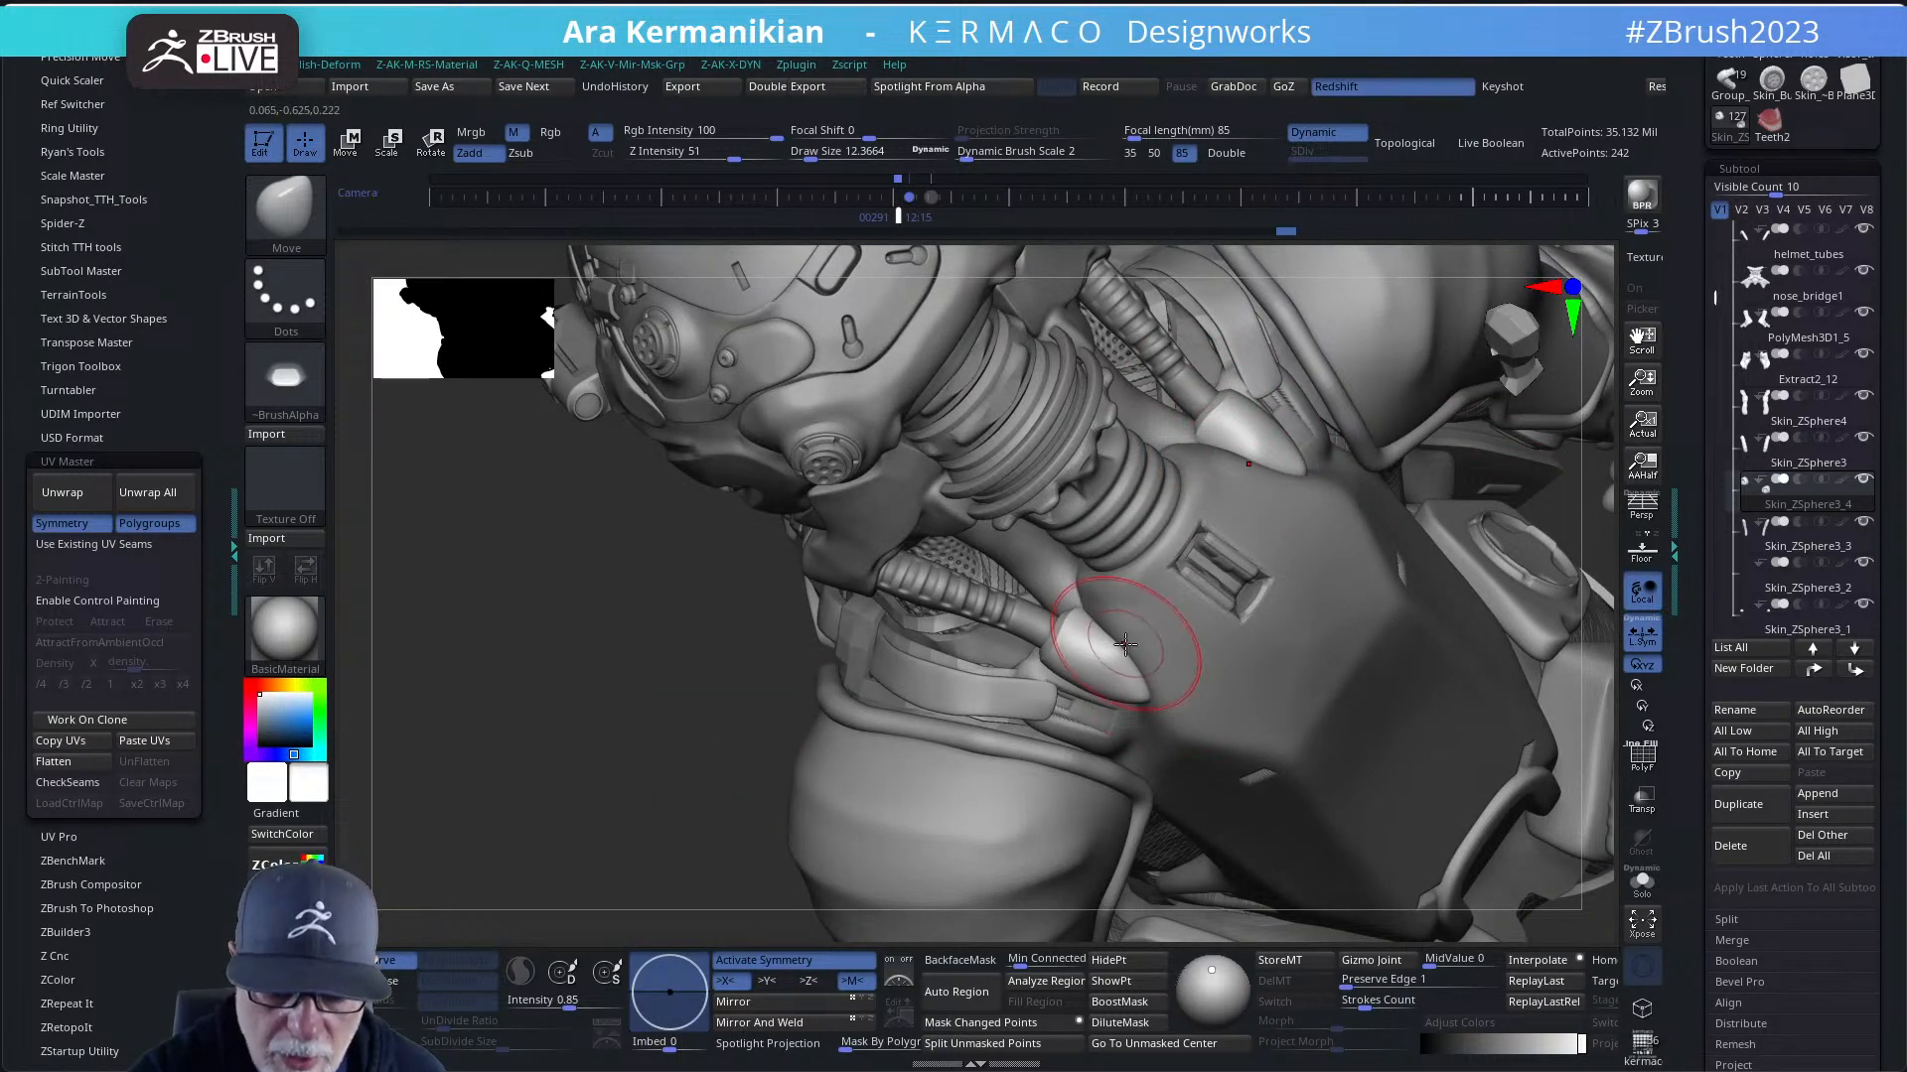
left_click_drag(1066, 637, 1066, 636)
- Reduce the draw size to about 8.5 and refine the end caps where the hoses enter them
key("s")
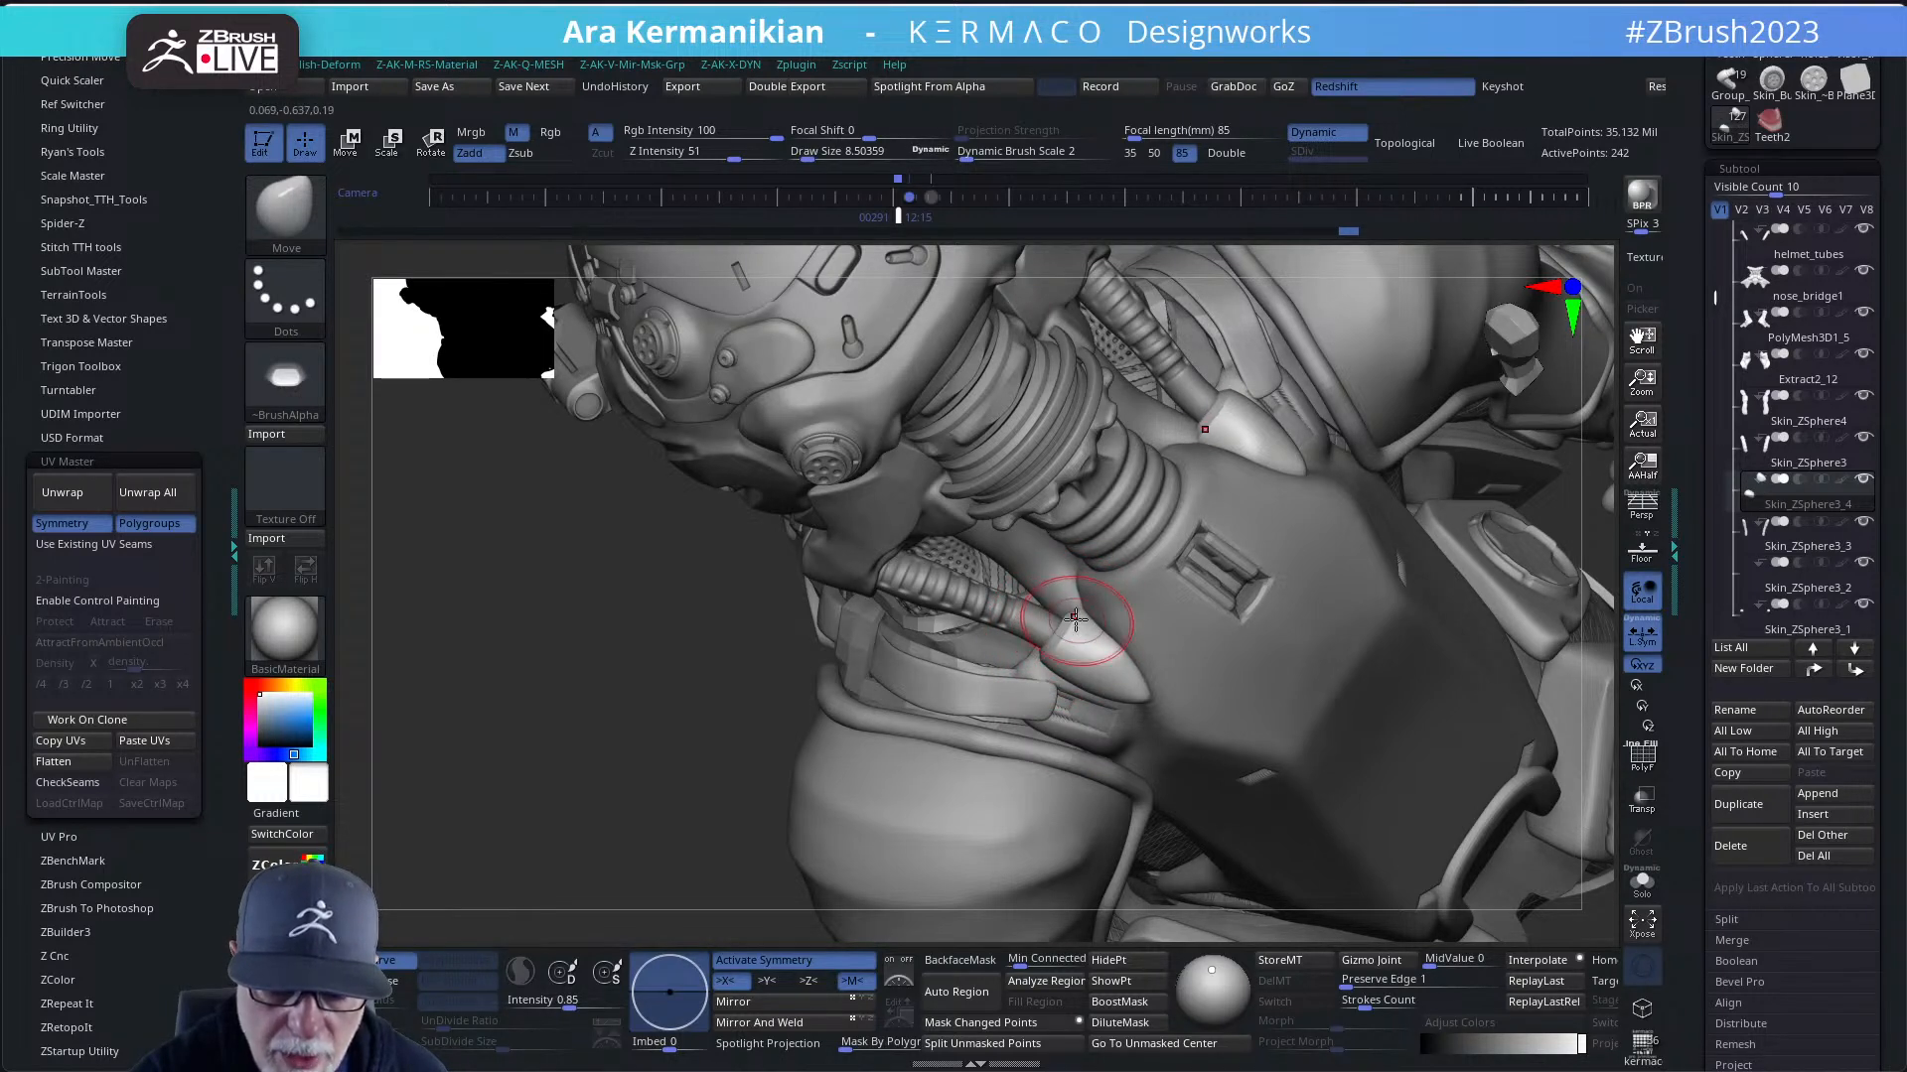
mouse_move(725, 787)
left_mouse_down()
mouse_move(1087, 636)
mouse_move(1064, 620)
left_mouse_up()
mouse_move(1149, 776)
left_mouse_down()
mouse_move(1164, 625)
mouse_move(1176, 650)
left_mouse_up()
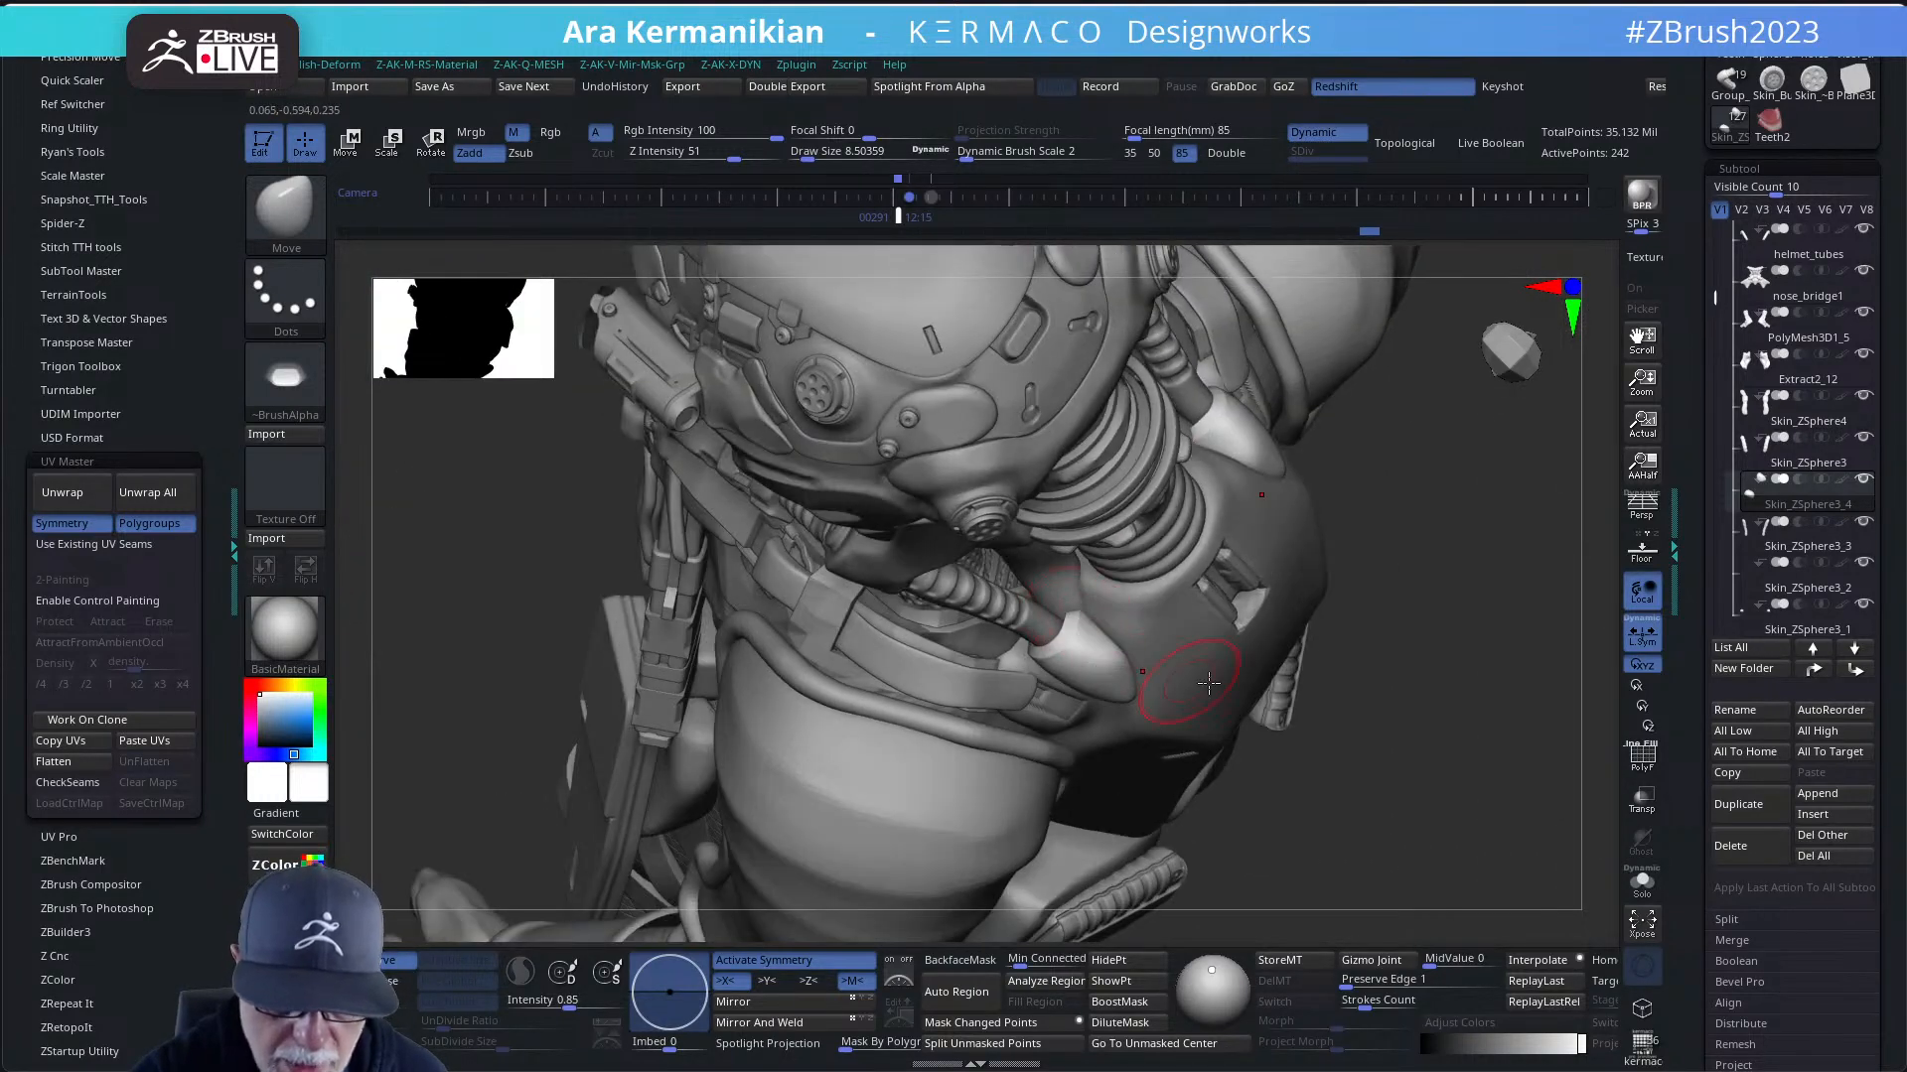
- Turn on ghosted transparency, set the draw size to about 15.4 and adjust the end caps around the hoses
left_click(1641, 797)
left_click(1644, 834)
mouse_move(1390, 723)
left_mouse_down()
mouse_move(1122, 585)
mouse_move(1068, 594)
mouse_move(1048, 636)
left_mouse_up()
key("s")
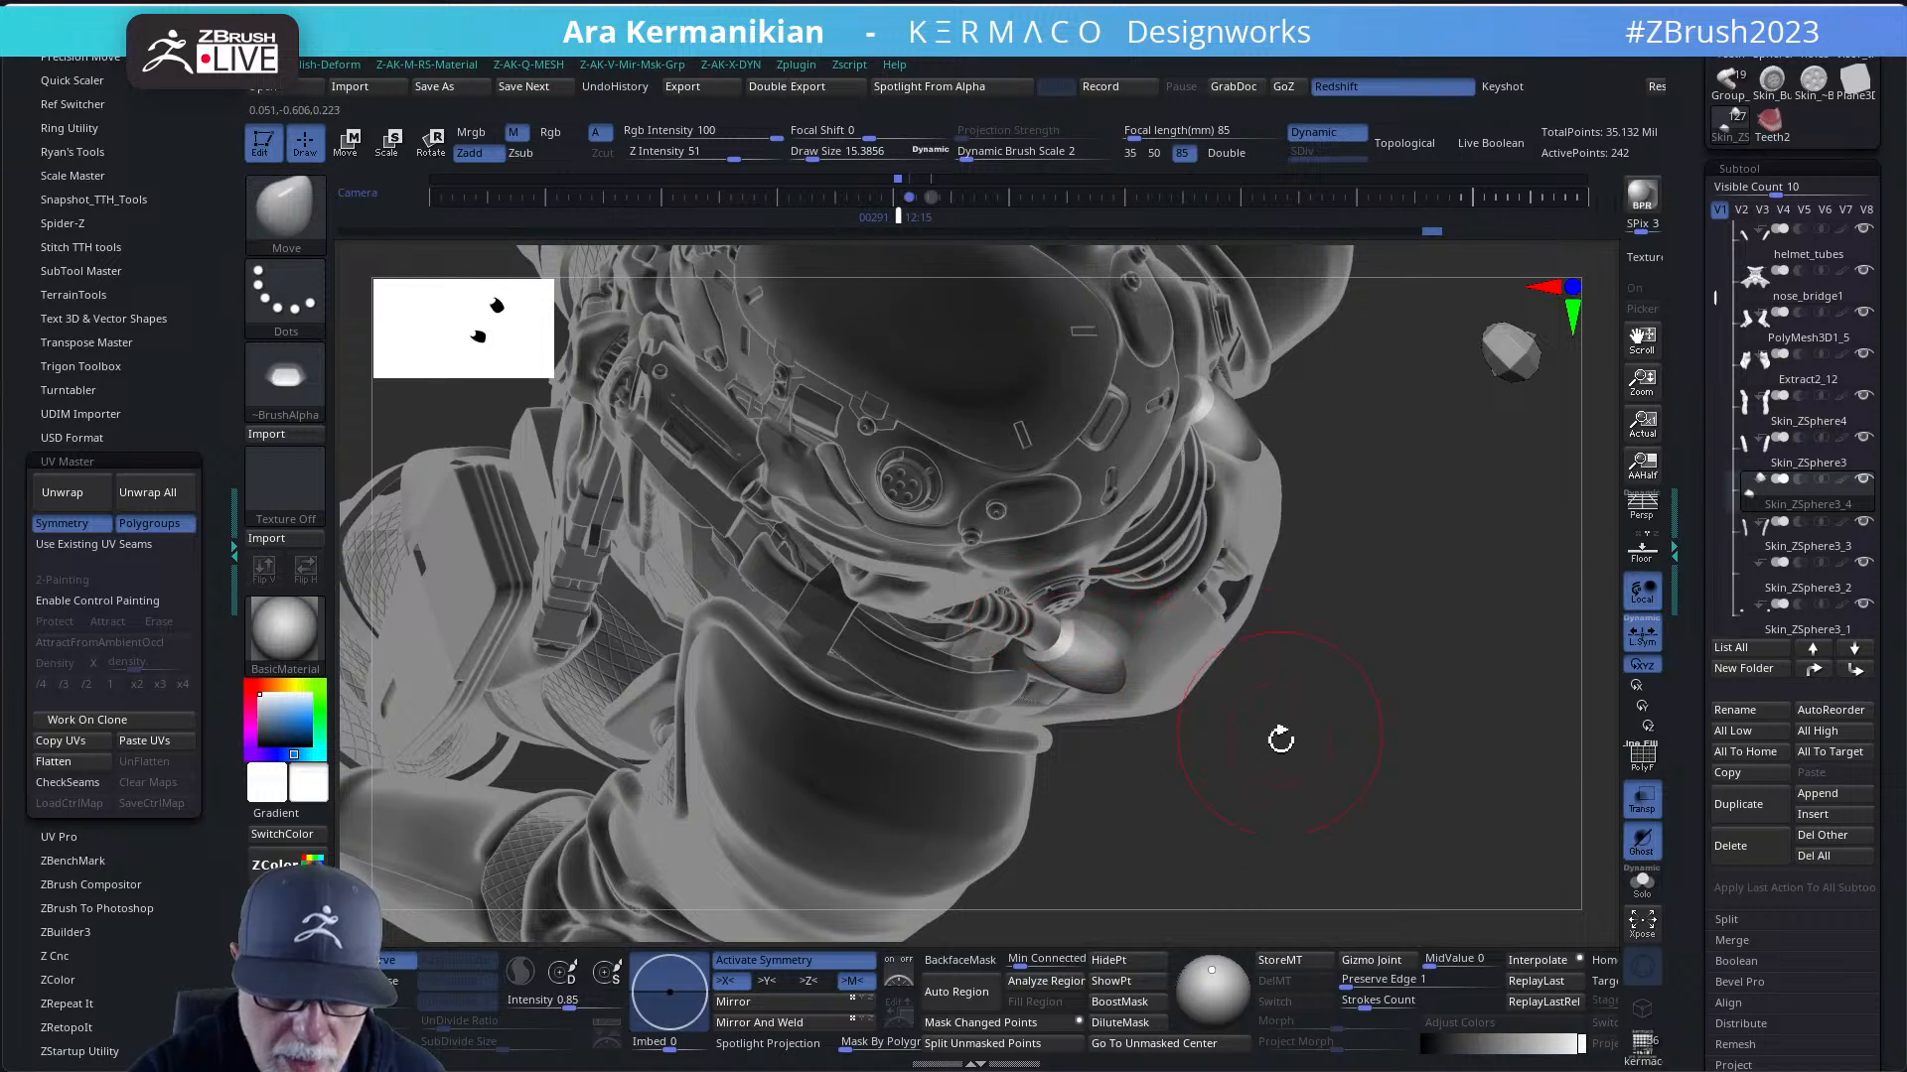
mouse_move(1277, 731)
left_mouse_down()
mouse_move(1259, 666)
mouse_move(1064, 622)
left_mouse_up()
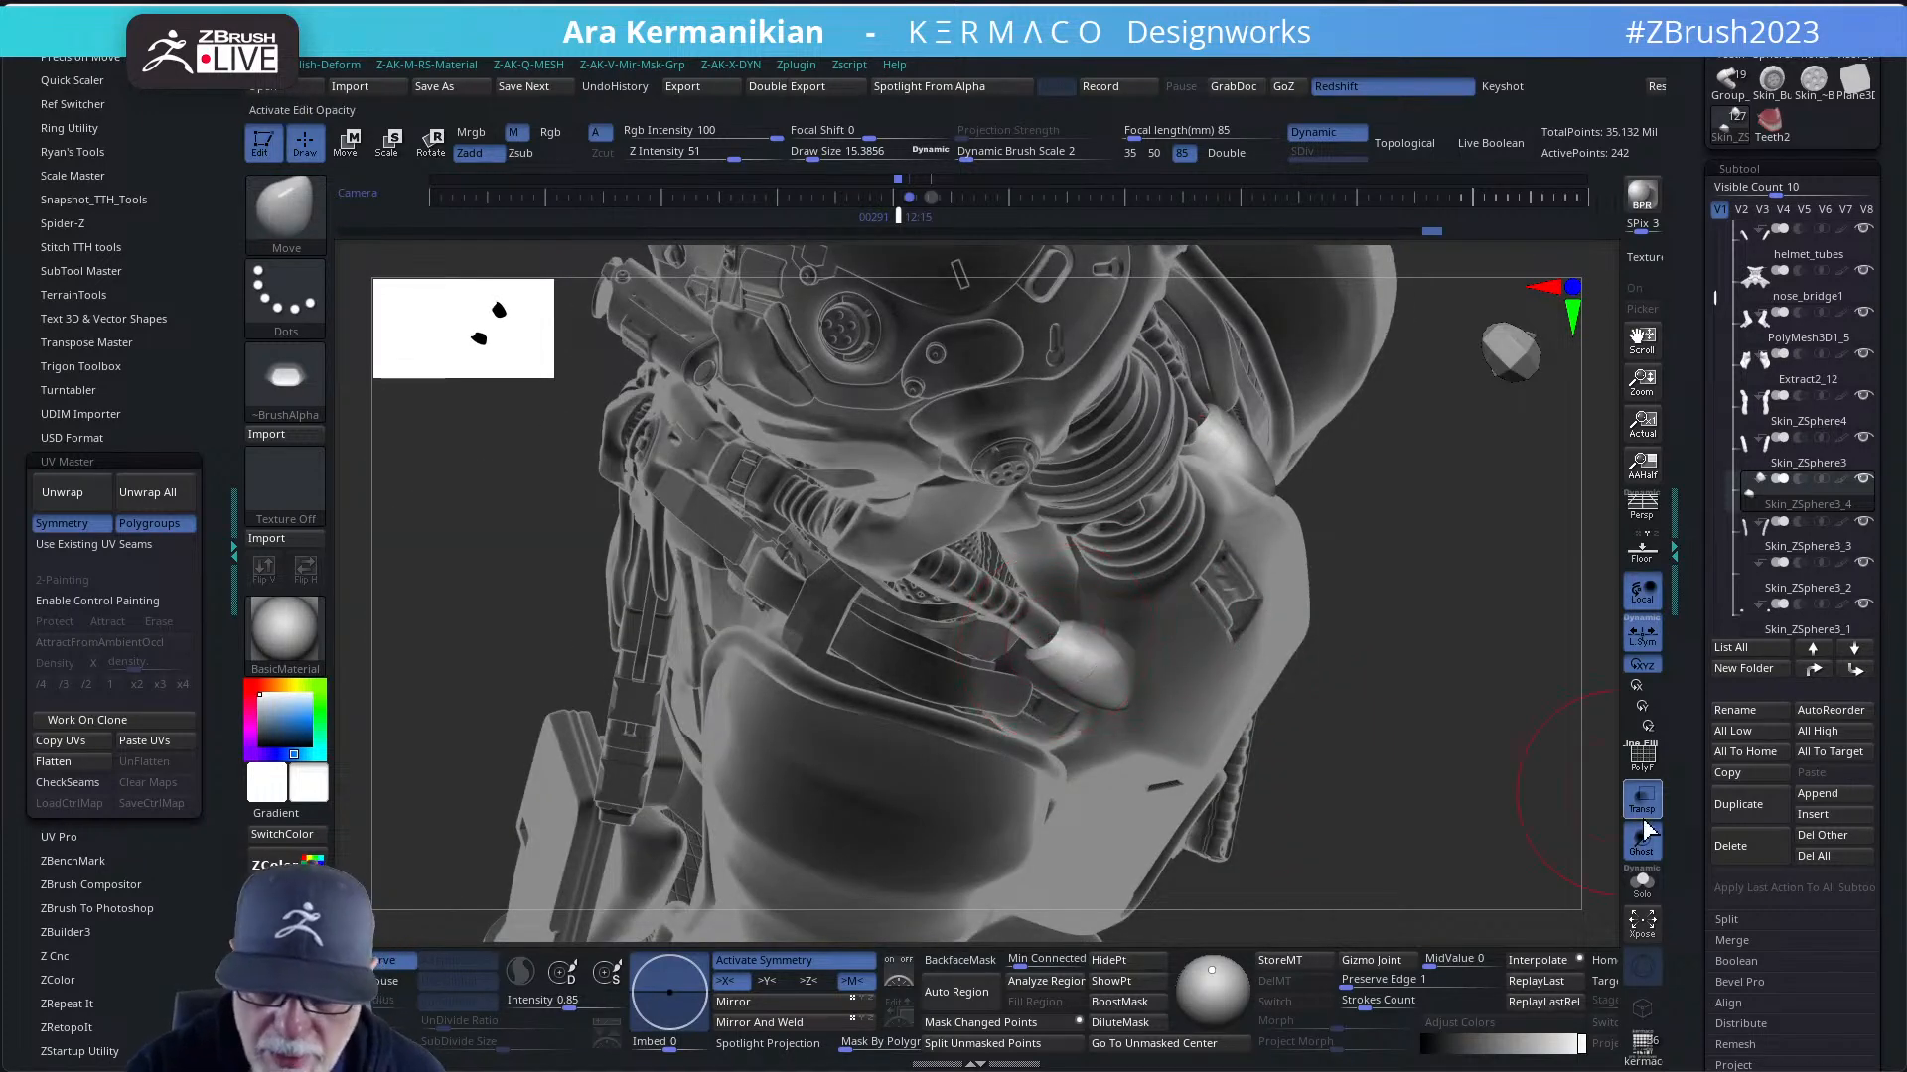
- Isolate the end caps in Solo mode, enable double-sided display and reshape the rim of their openings
left_click(1641, 881)
left_click_drag(1588, 838, 1264, 665)
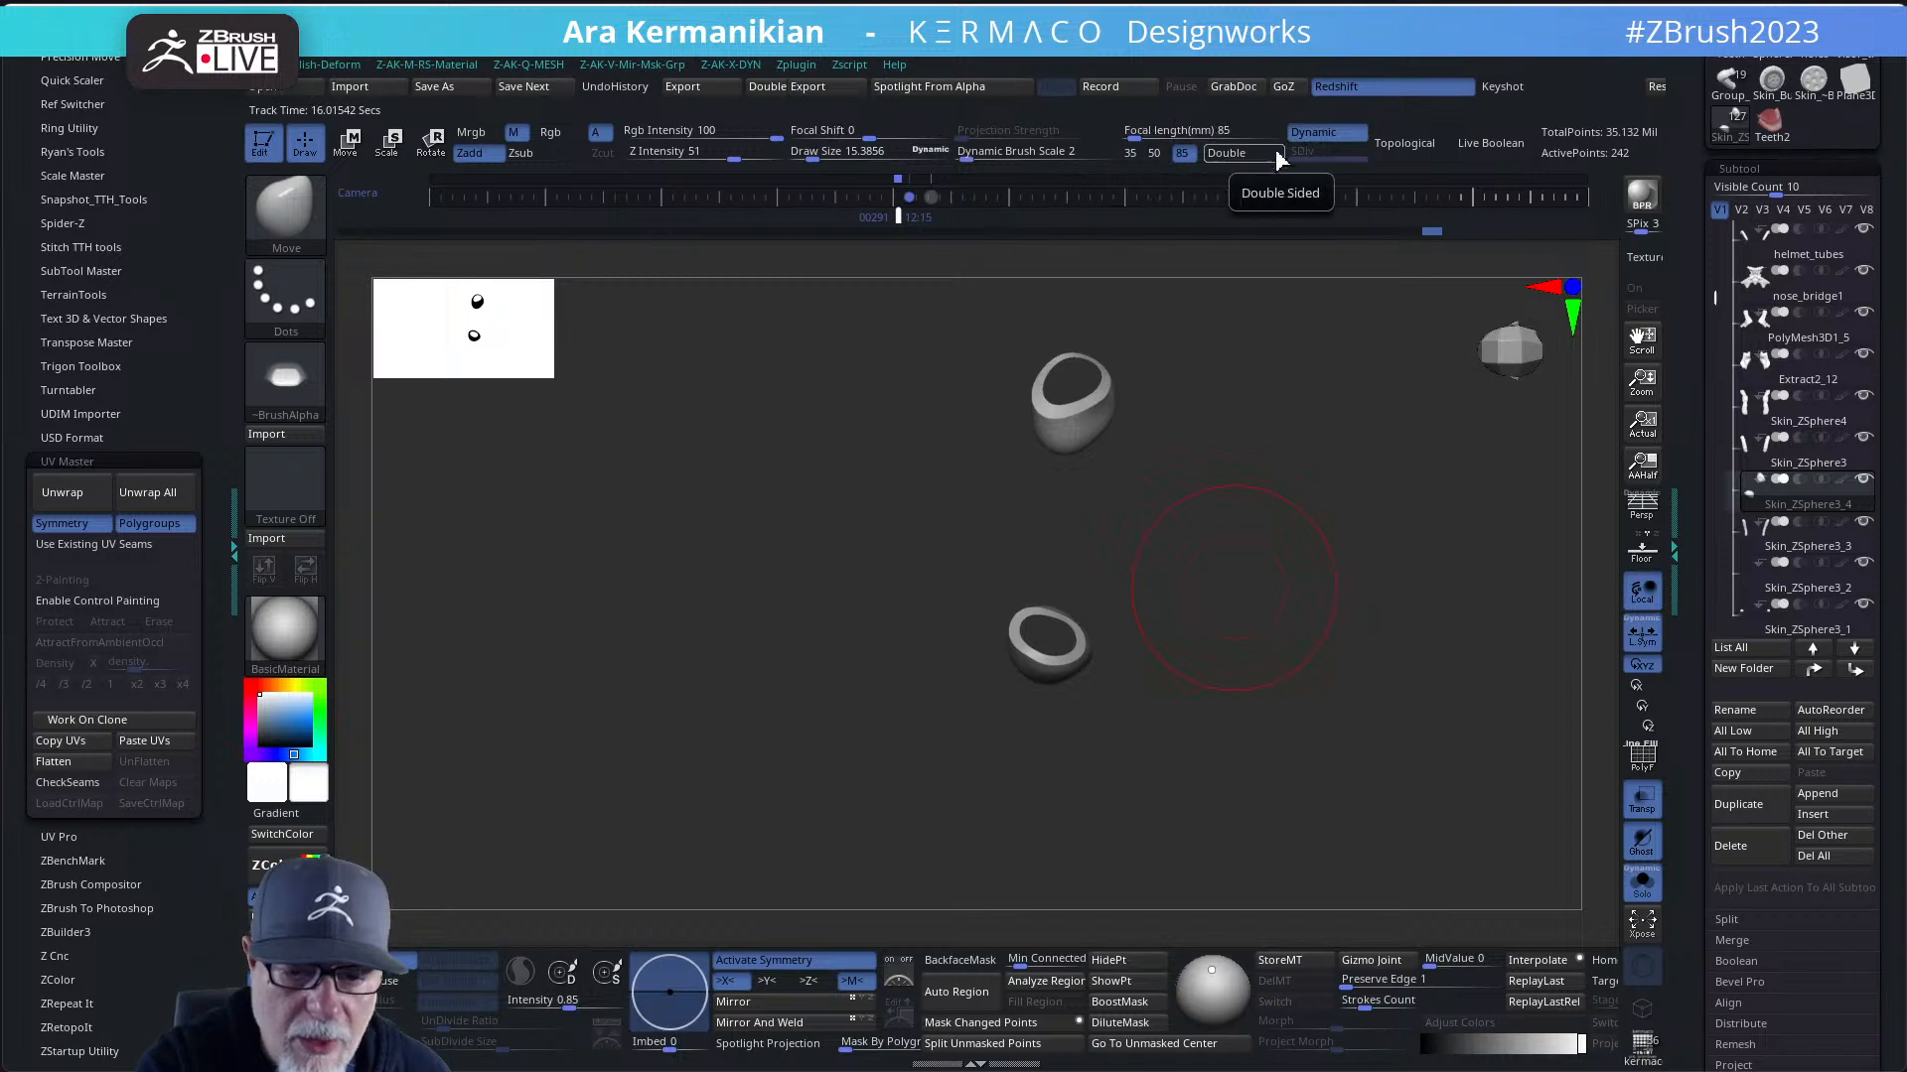
left_click(1226, 153)
left_click_drag(1246, 600, 1026, 631)
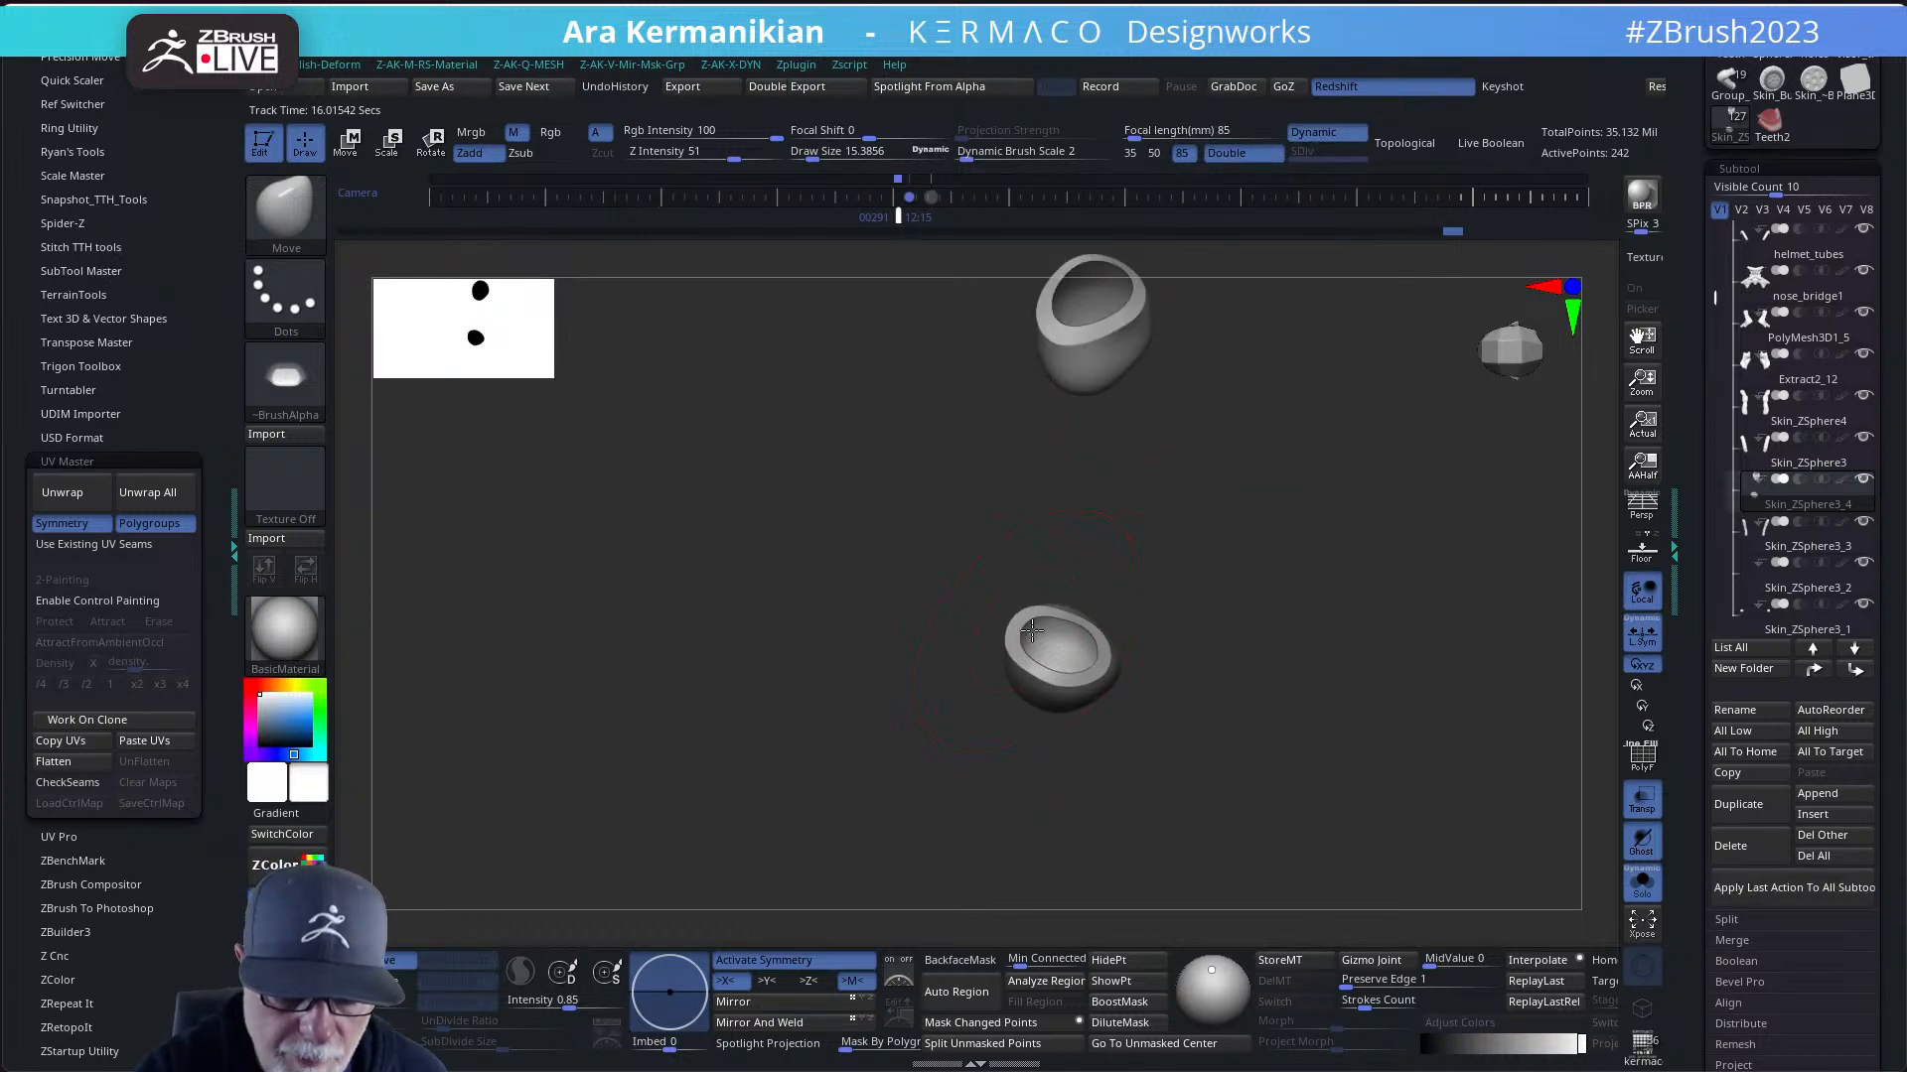
right_click_drag(1033, 630, 1080, 641)
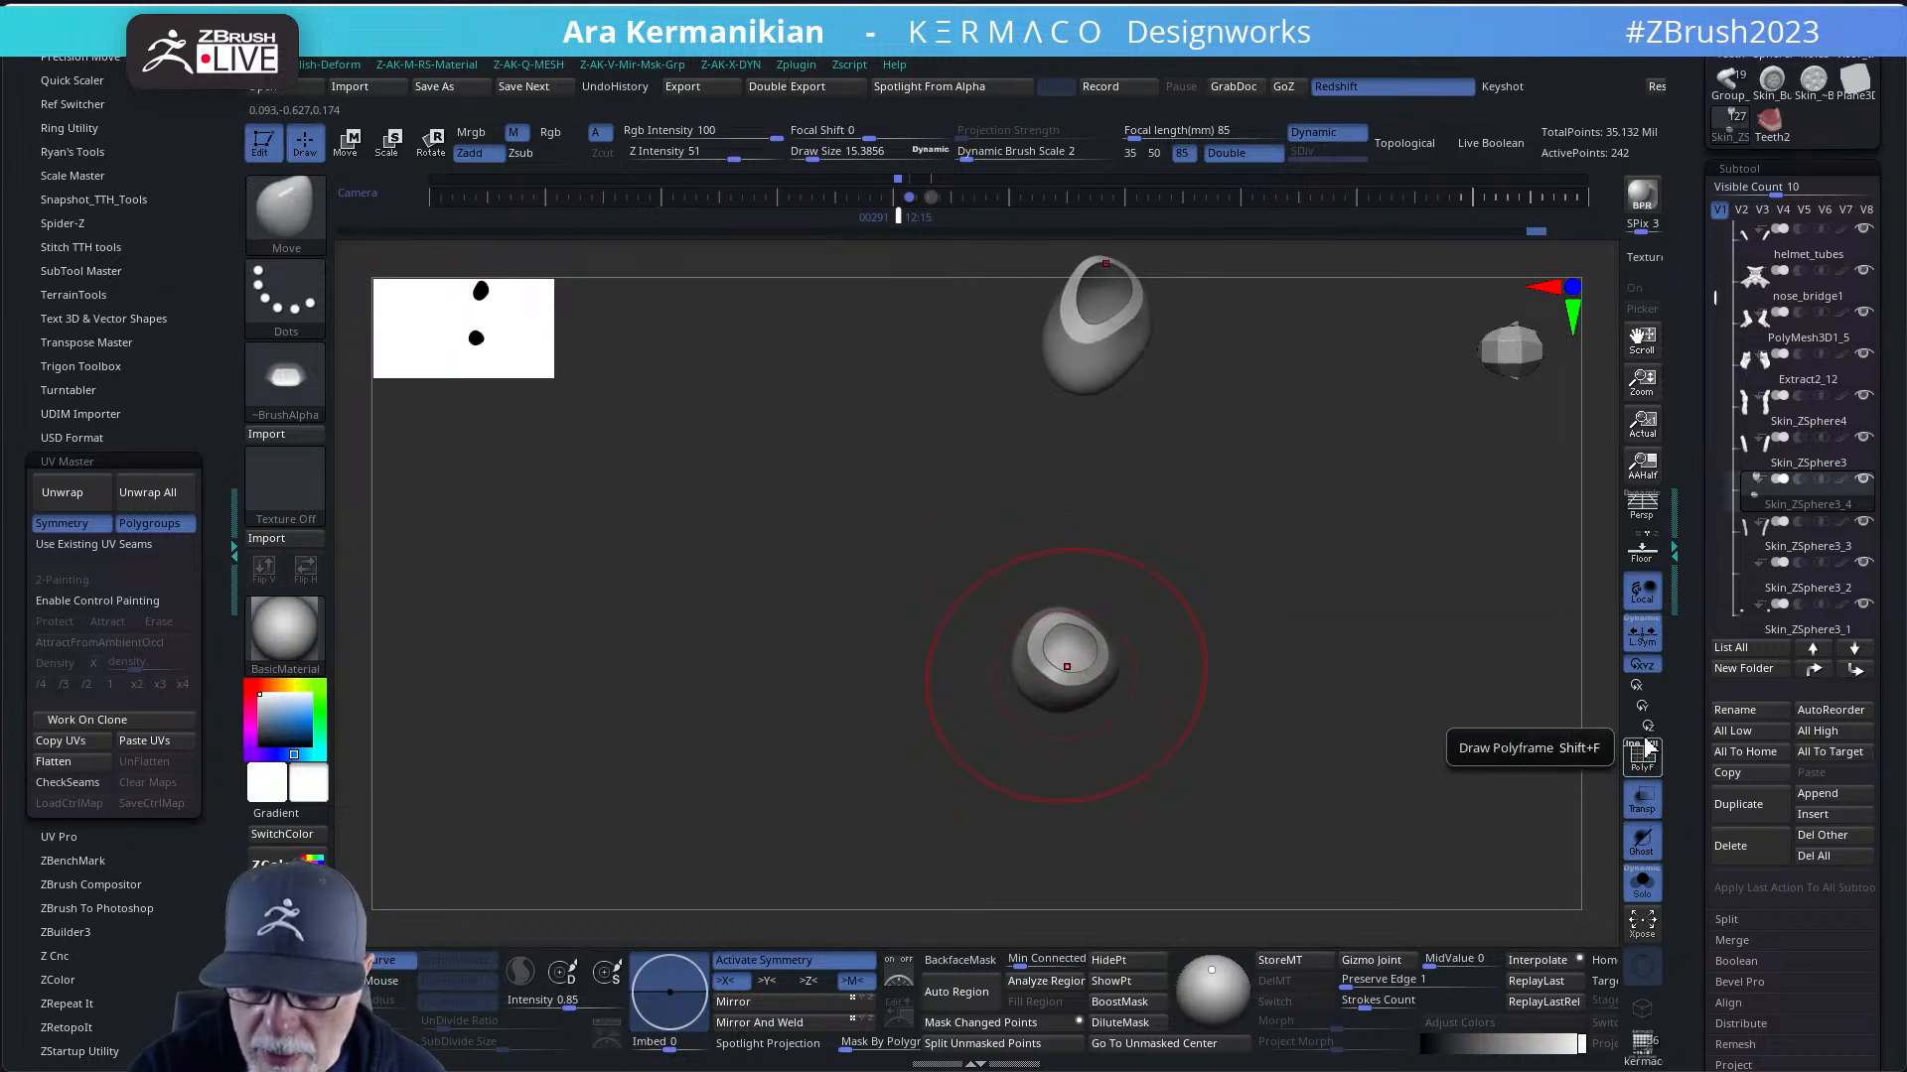
- Leave Solo mode, turn off transparency and fit the end caps around the hoses from several angles
left_click(1641, 882)
right_click_drag(1370, 743, 1328, 709)
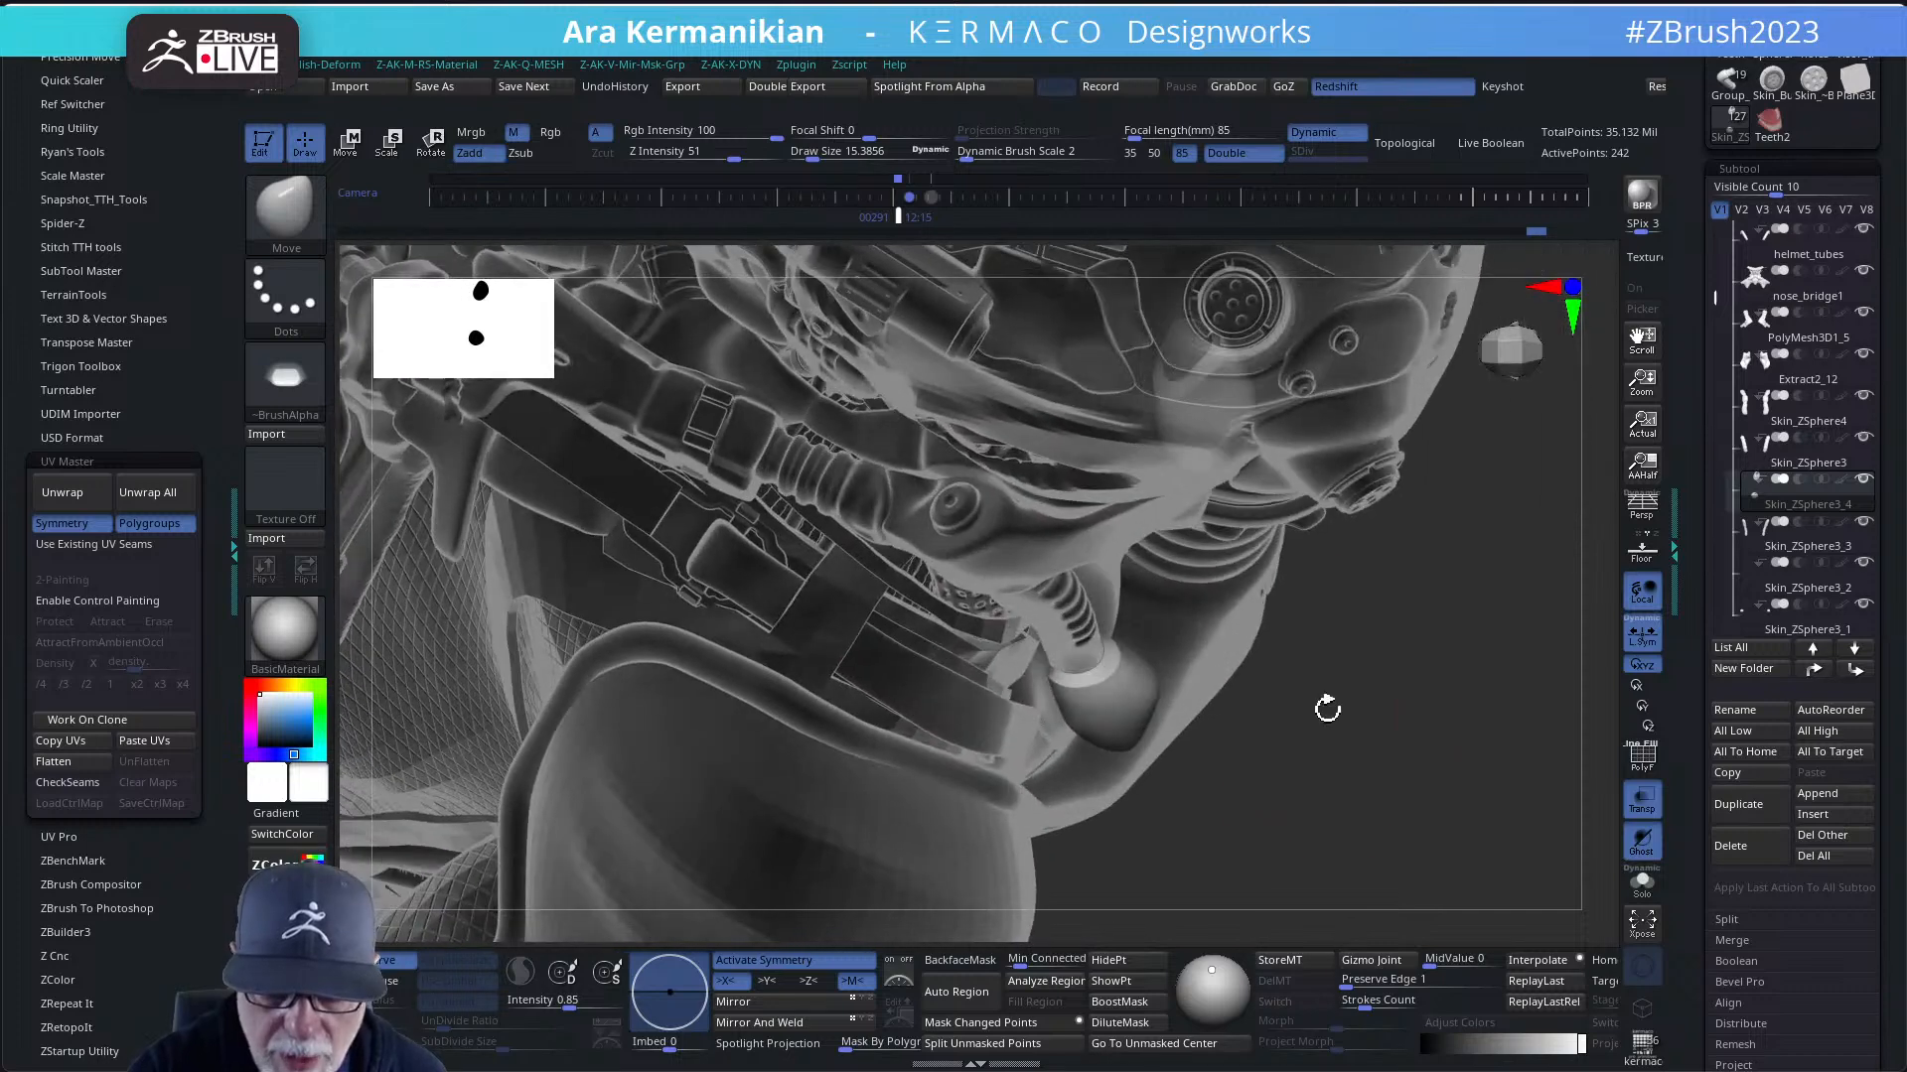
key("shift+t")
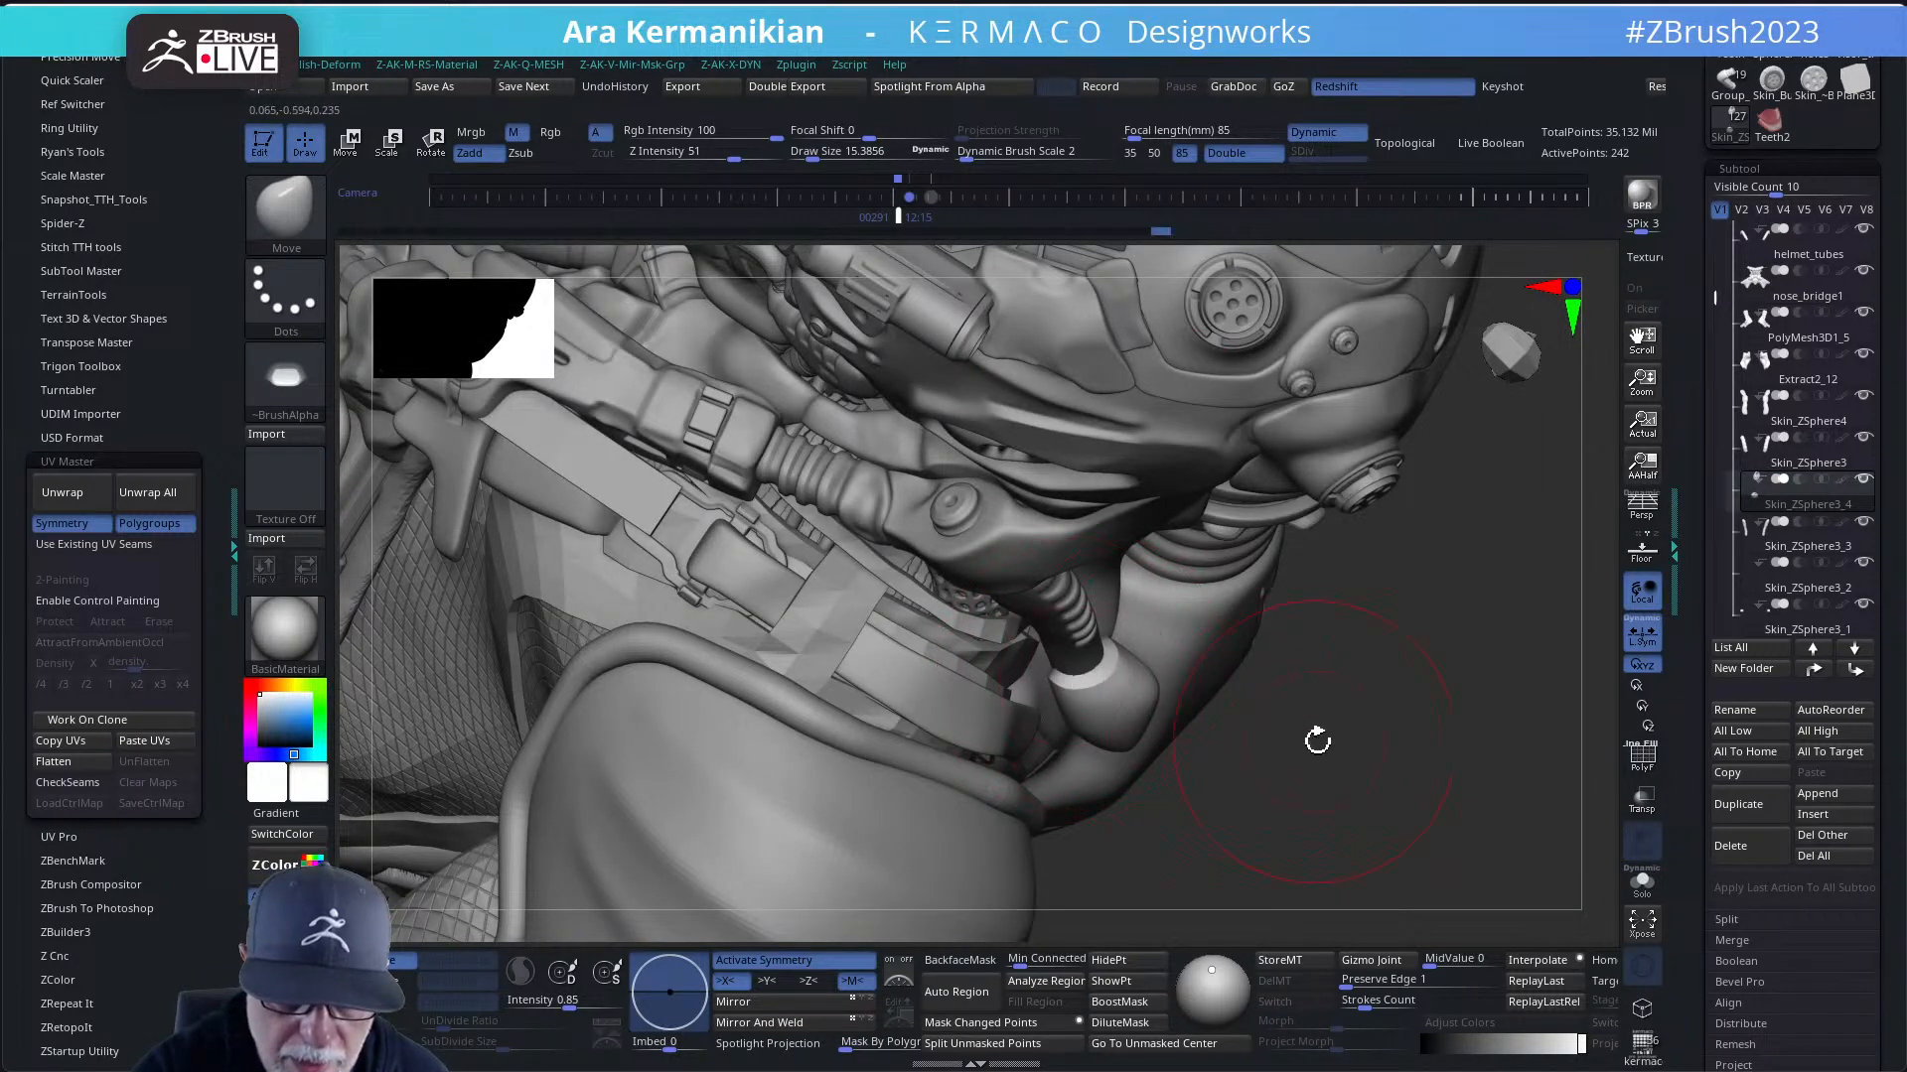
right_click_drag(1320, 741, 1059, 698)
right_click_drag(1423, 715, 1200, 698)
right_click_drag(1494, 782, 1088, 645)
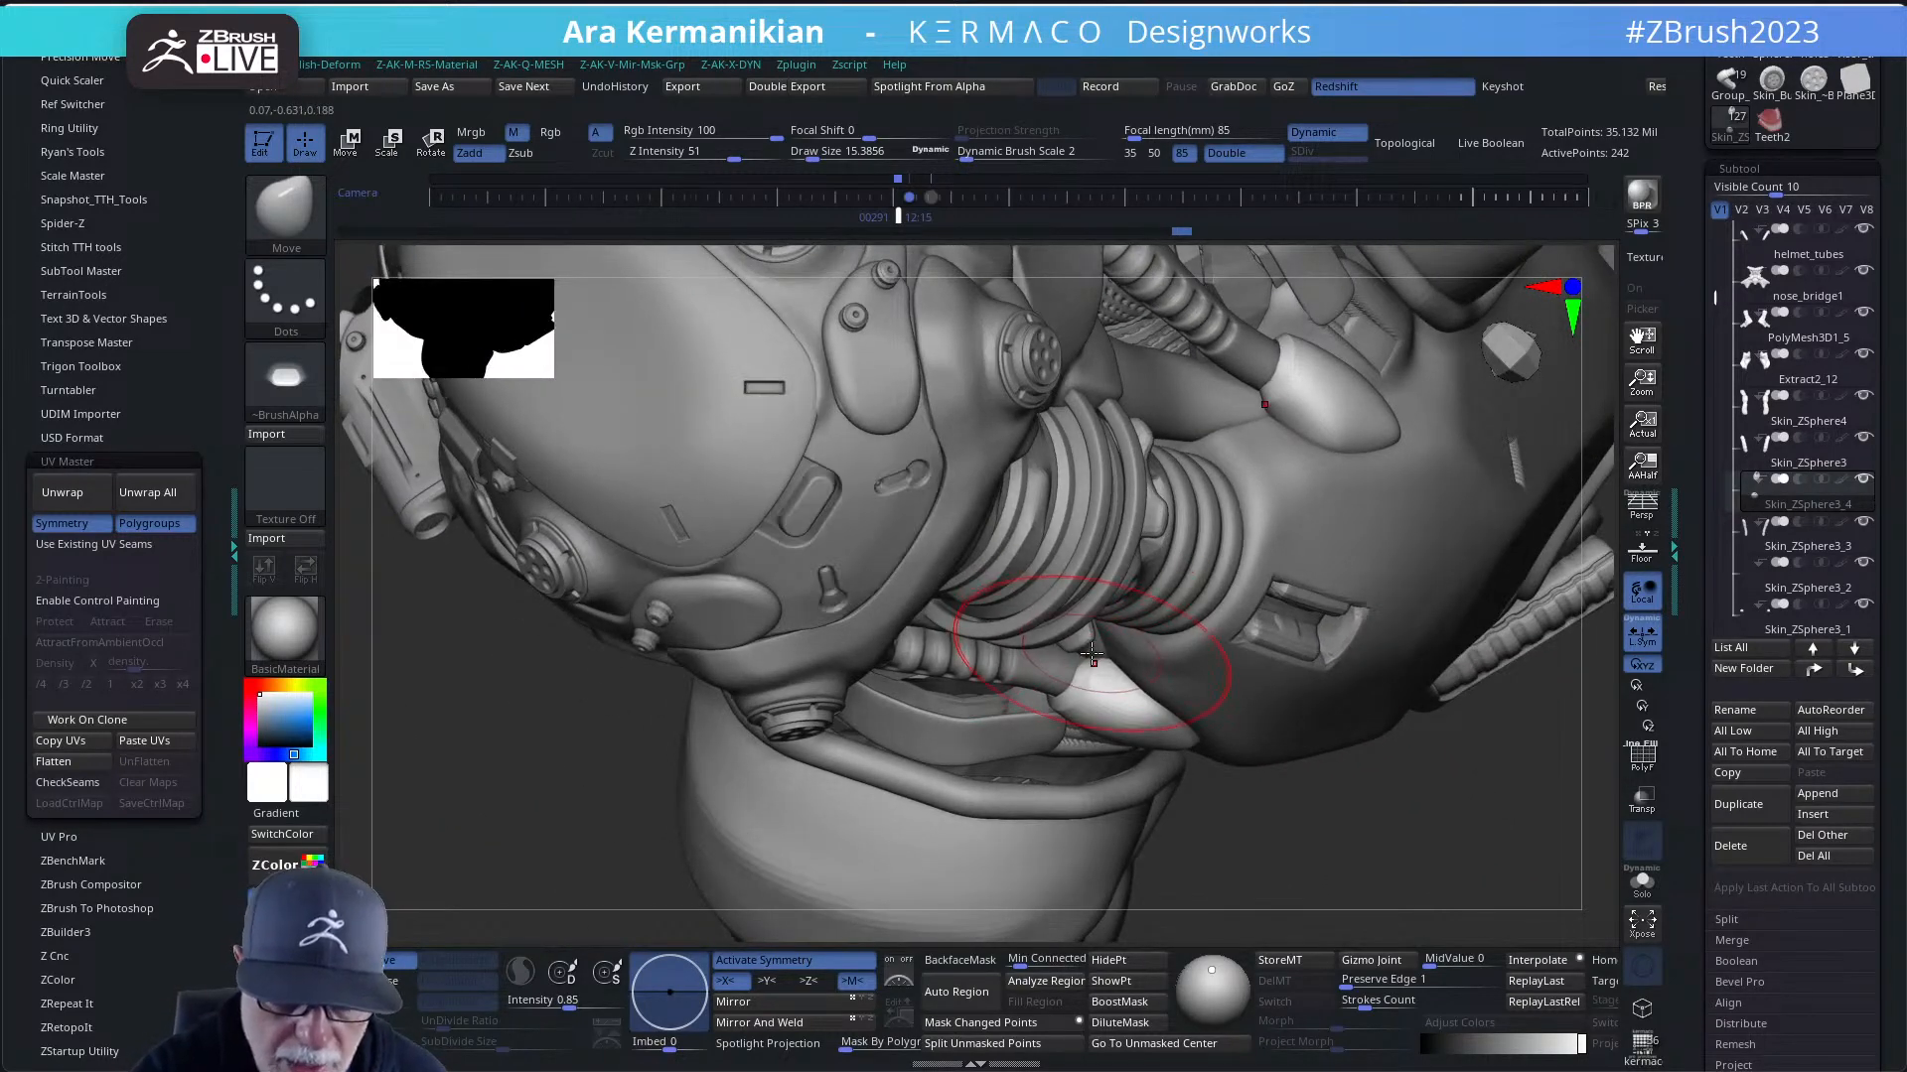
- Isolate the end caps again and adjust their rim with the Move brush at a draw size of about 6.4
left_click(1643, 884)
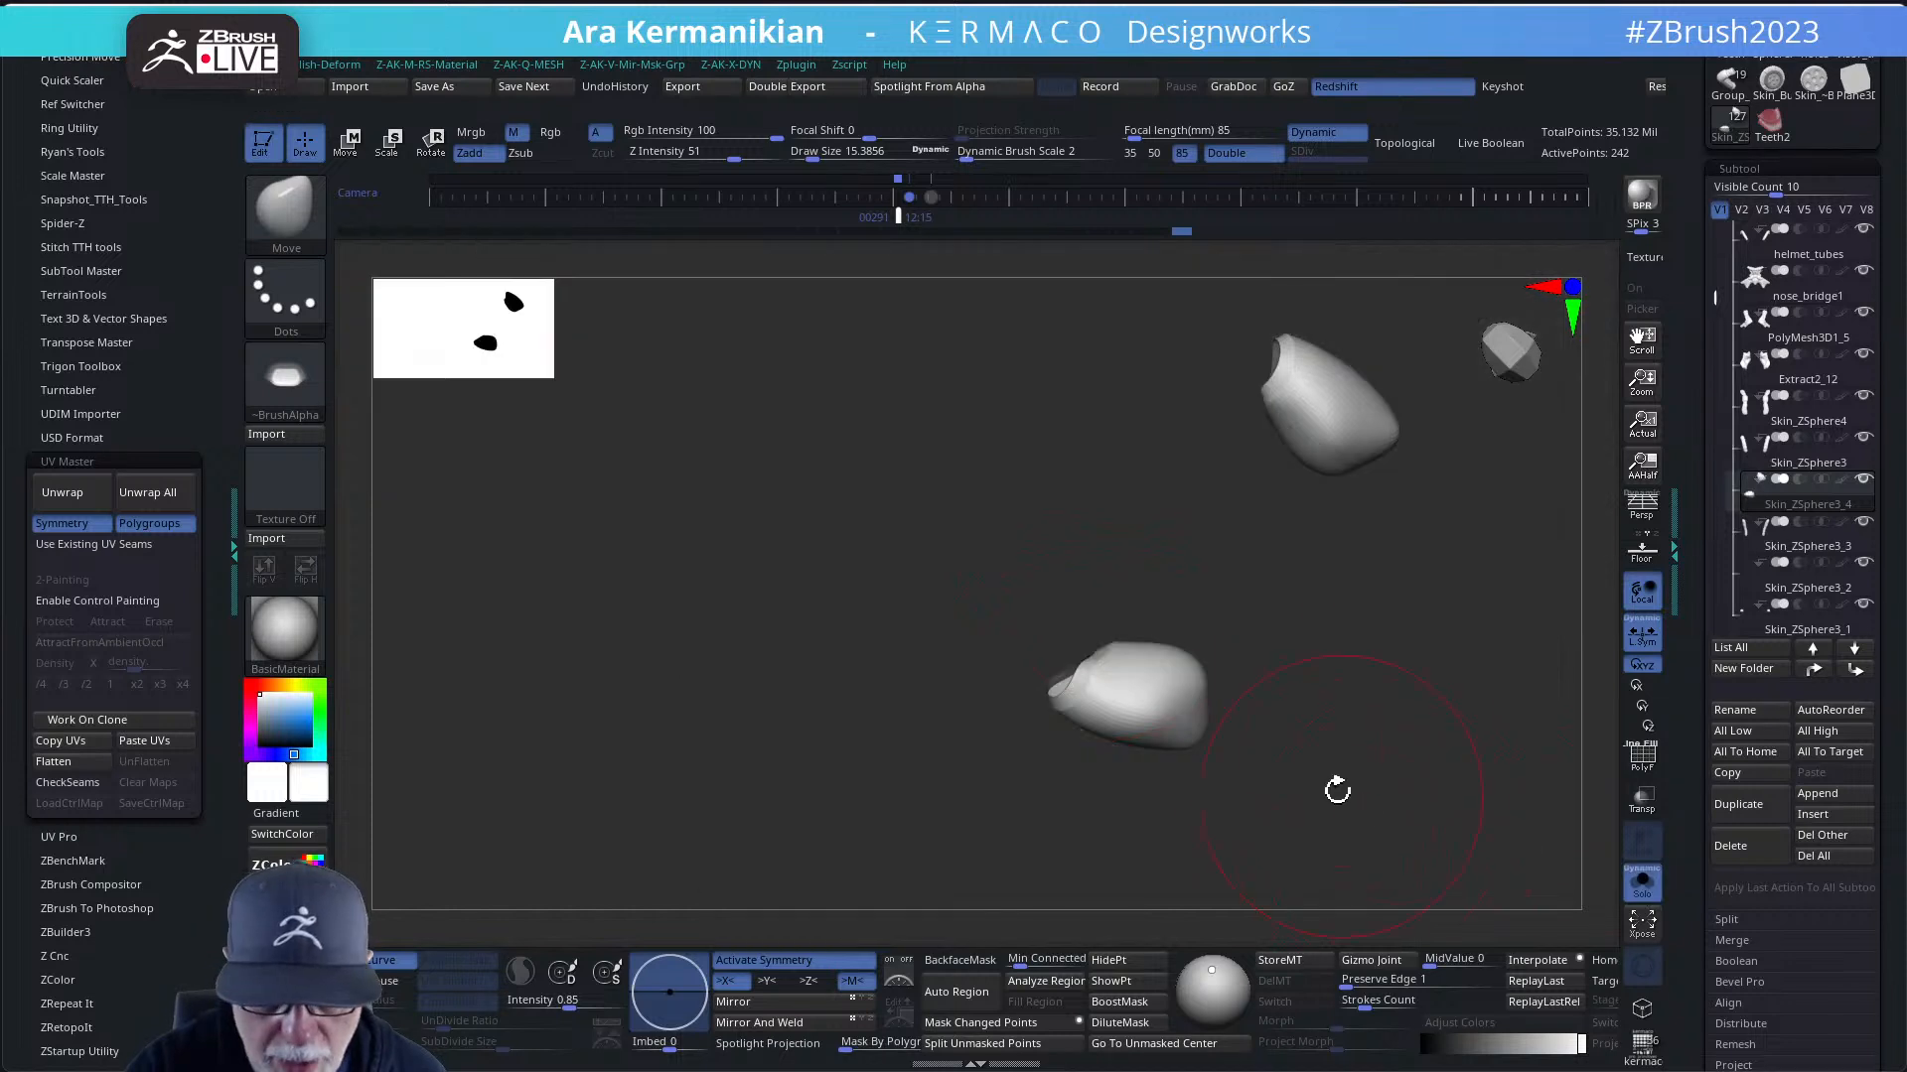
right_click_drag(1336, 787, 1097, 638)
right_click_drag(1151, 580, 1122, 685)
key("s")
left_click_drag(1098, 690, 1090, 690)
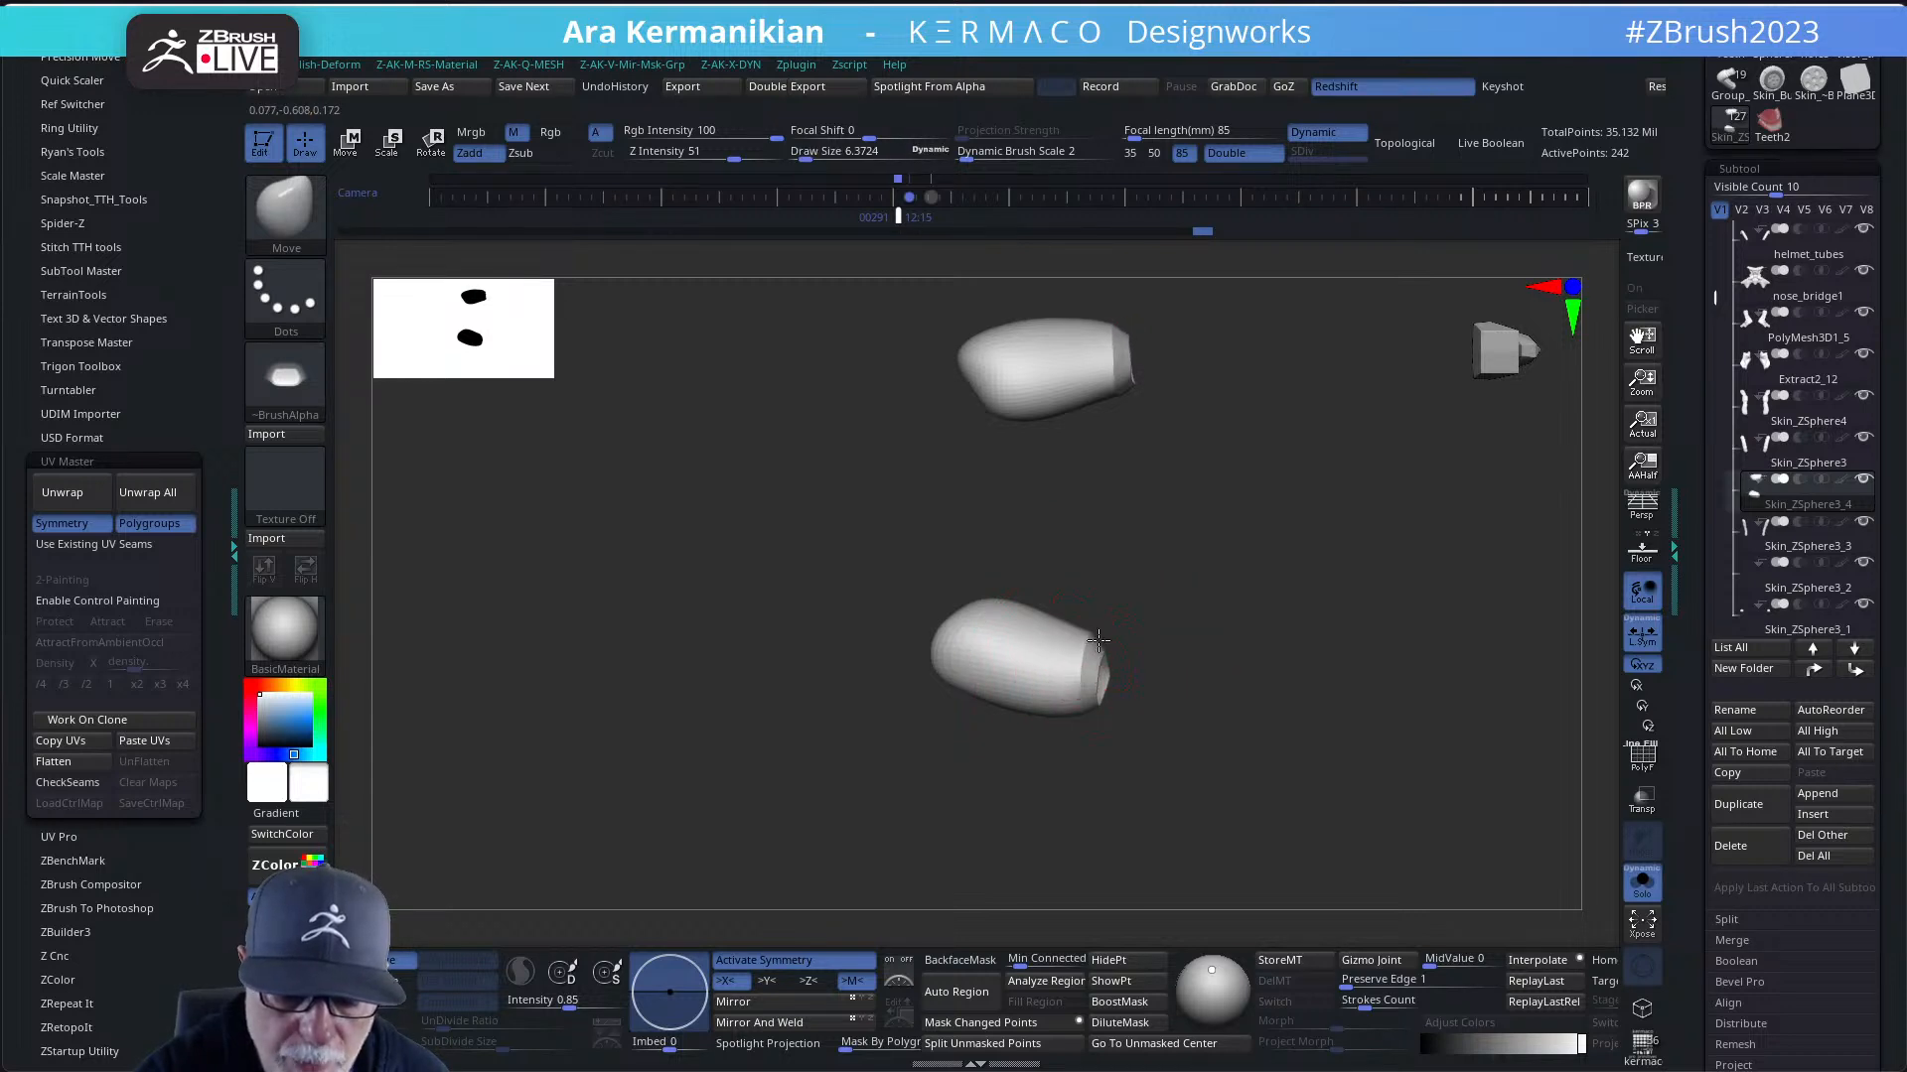
- Inspect the end caps' openings, leave Solo mode and fit their rims around the hoses with the Move brush
mouse_move(1107, 644)
right_mouse_down()
mouse_move(1201, 690)
mouse_move(1142, 673)
mouse_move(1242, 647)
mouse_move(1192, 681)
right_mouse_up()
key("shift")
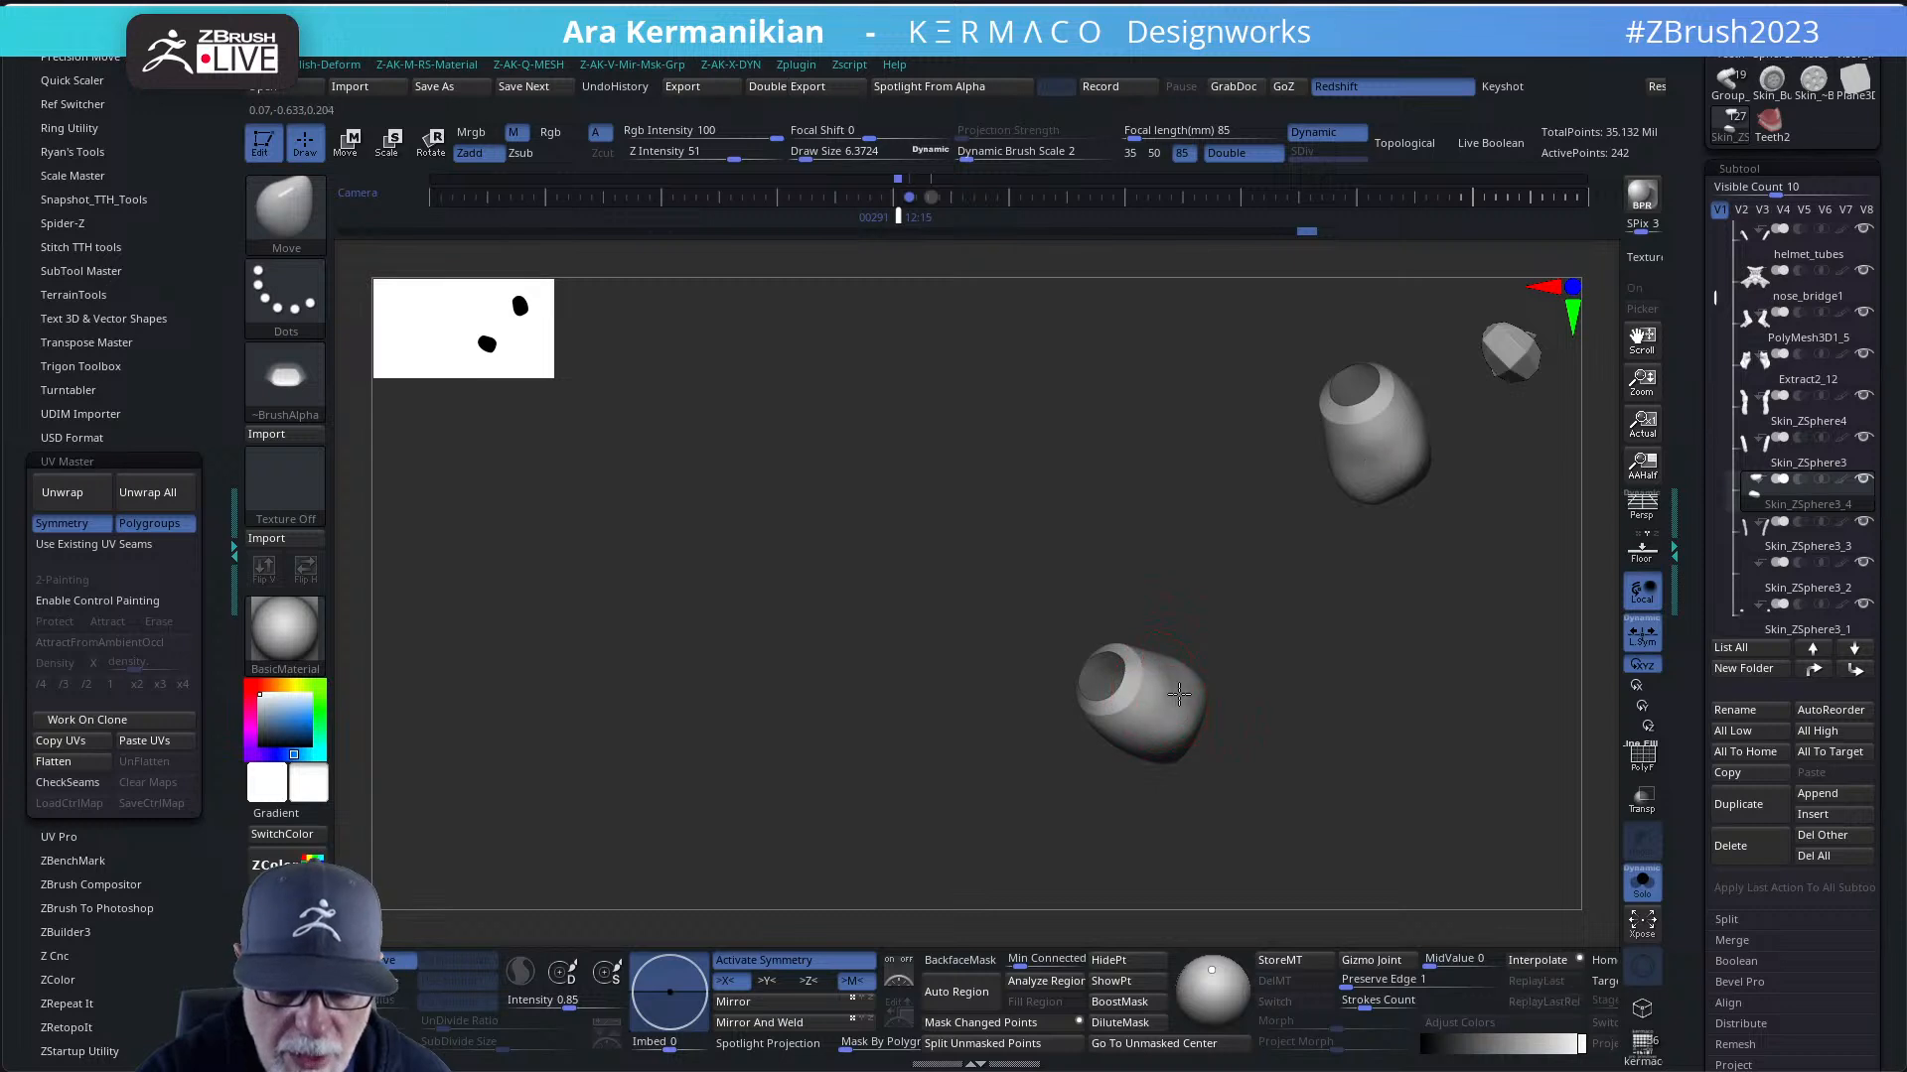
mouse_move(1248, 697)
right_mouse_down()
mouse_move(1157, 650)
mouse_move(1221, 731)
mouse_move(1149, 638)
mouse_move(1217, 693)
mouse_move(1139, 640)
mouse_move(1221, 745)
mouse_move(1290, 608)
mouse_move(1149, 667)
right_mouse_up()
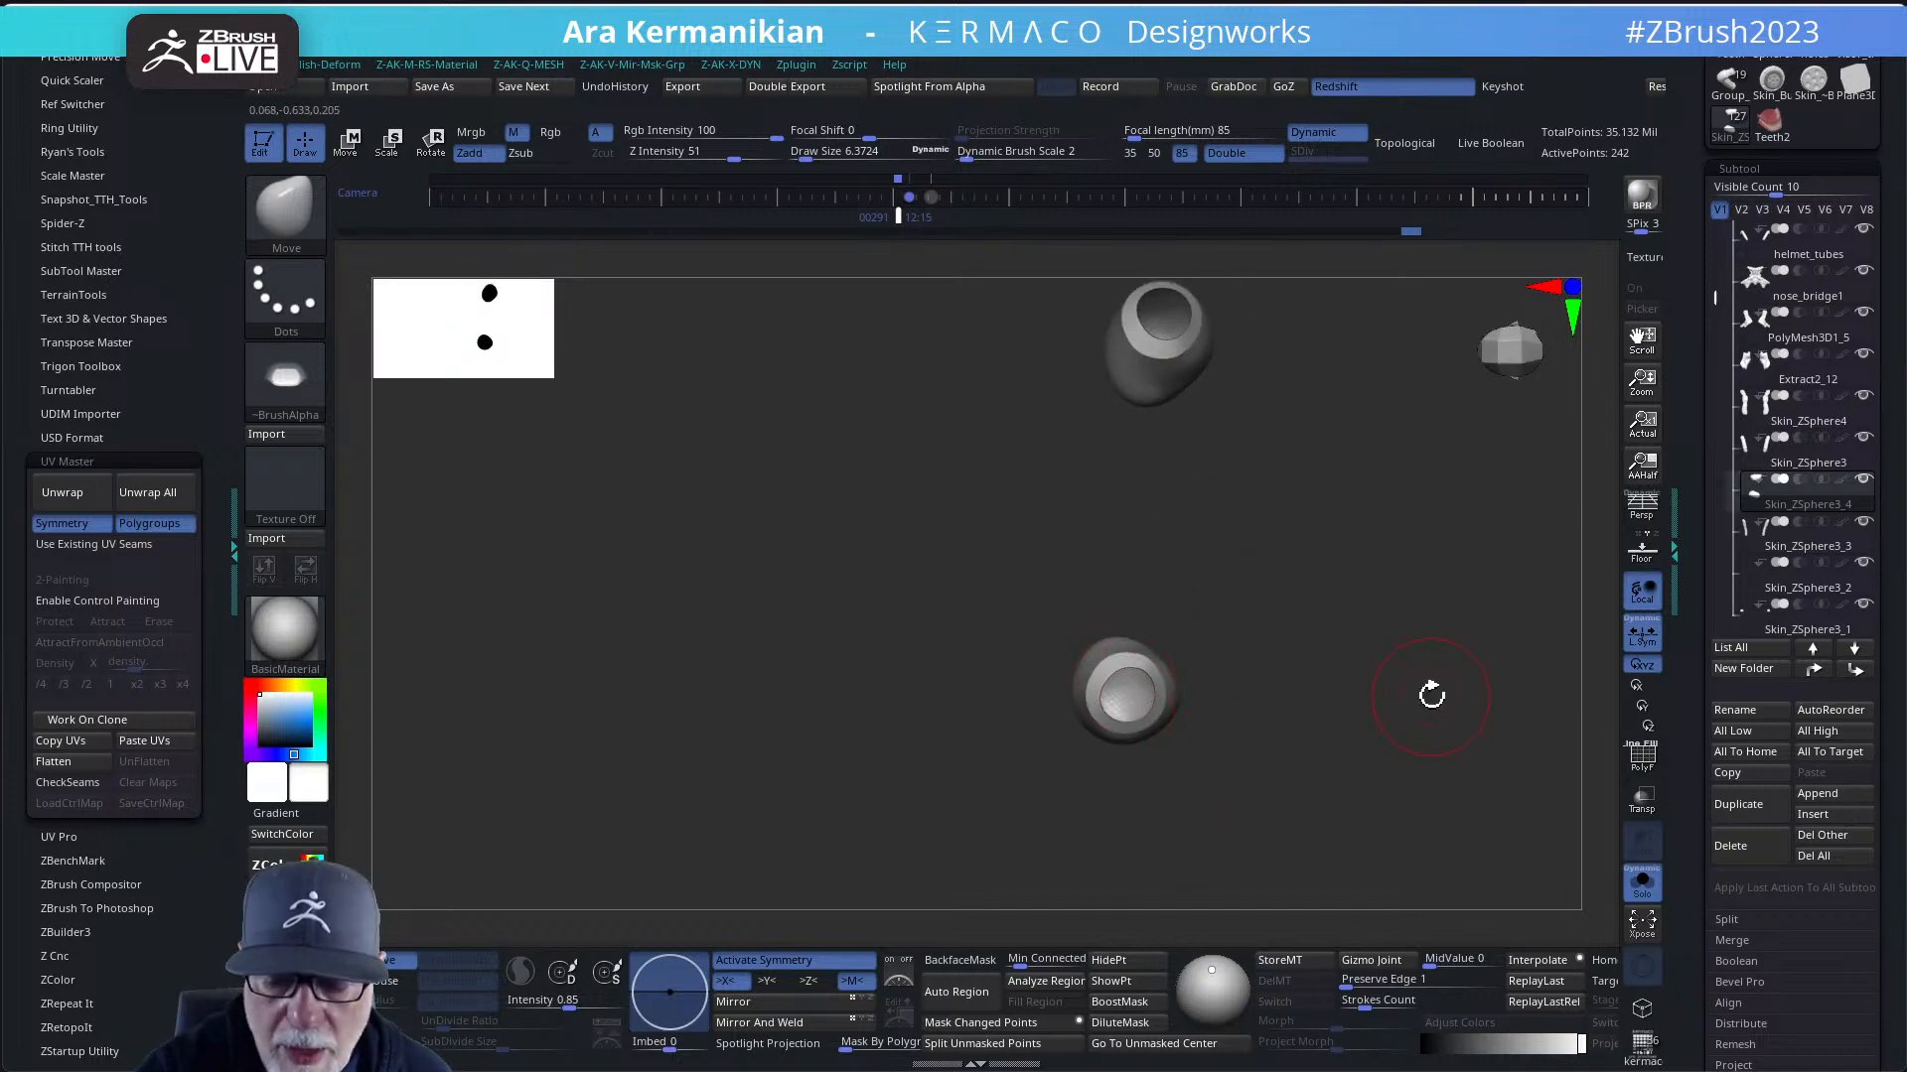
left_click(1641, 881)
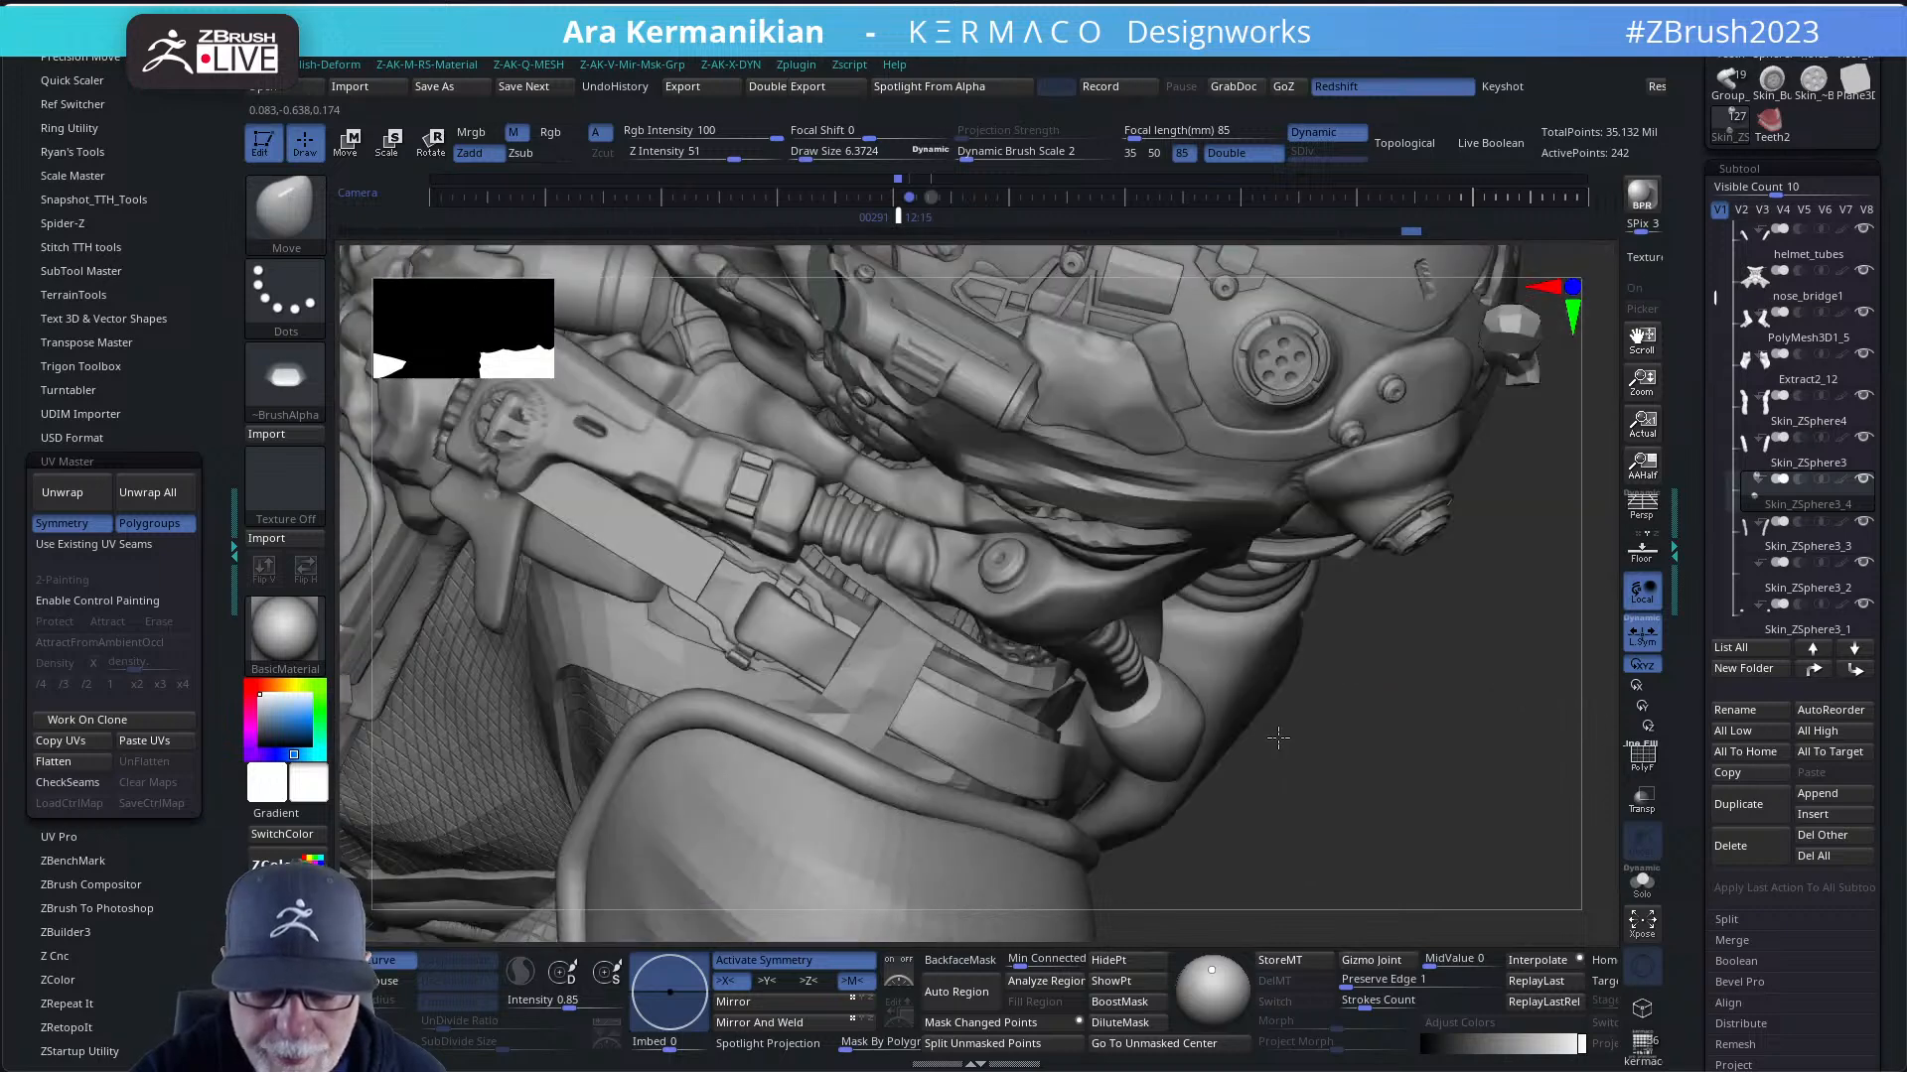
right_click_drag(1278, 737, 1141, 702)
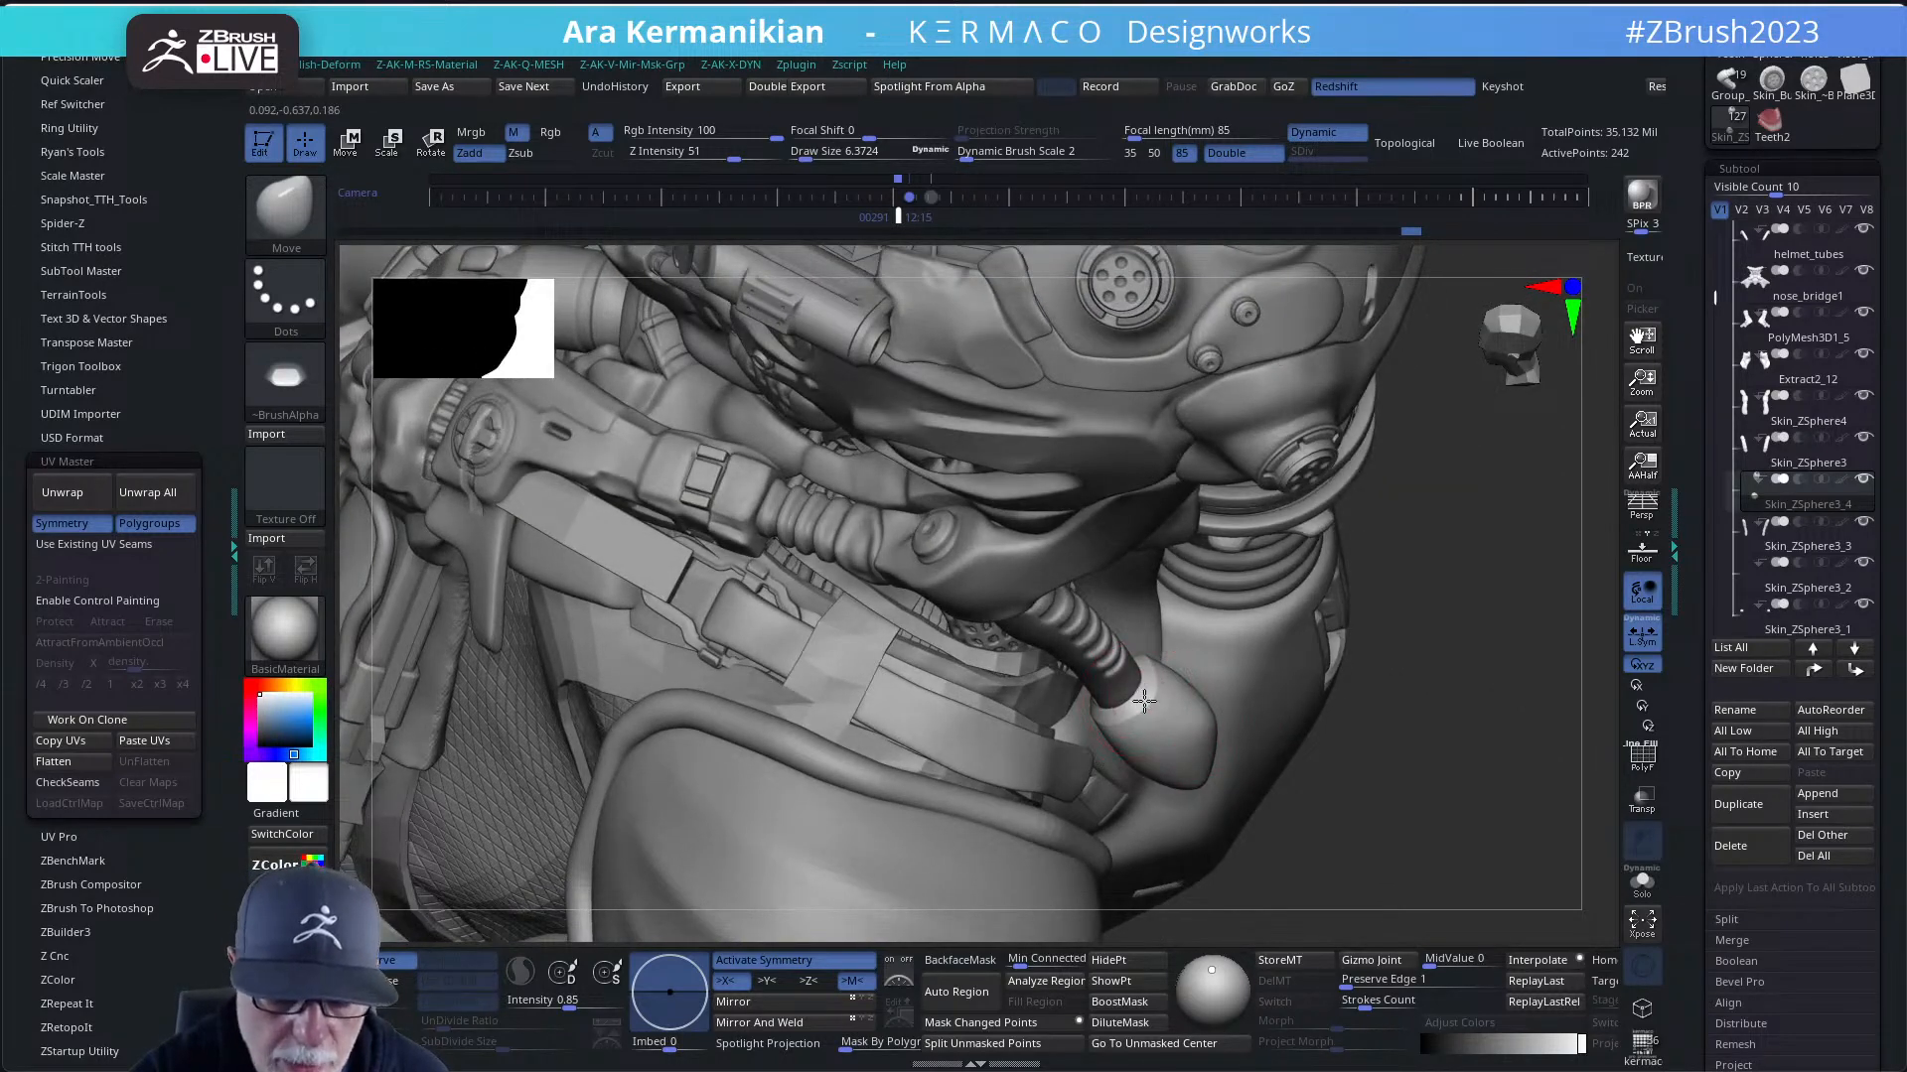
left_click_drag(1105, 701, 1120, 698)
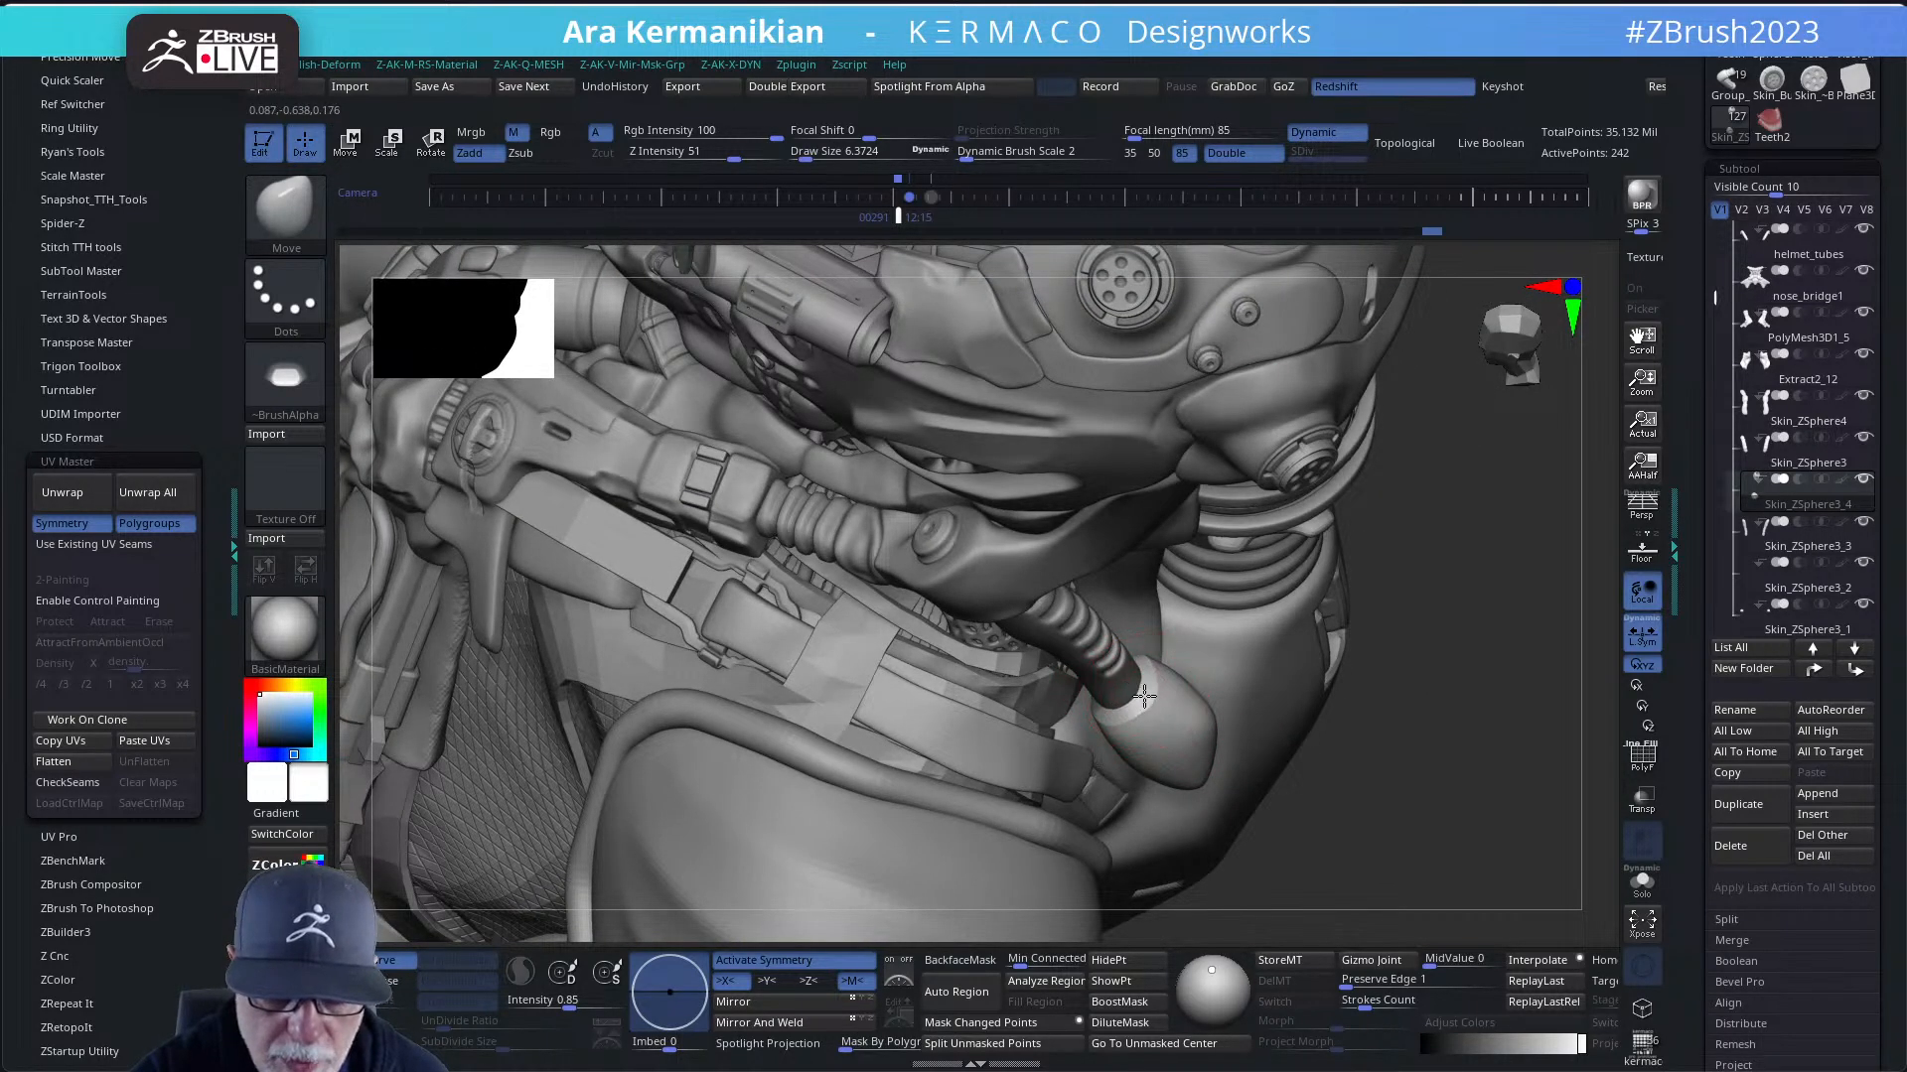
right_click_drag(1232, 664, 1155, 661)
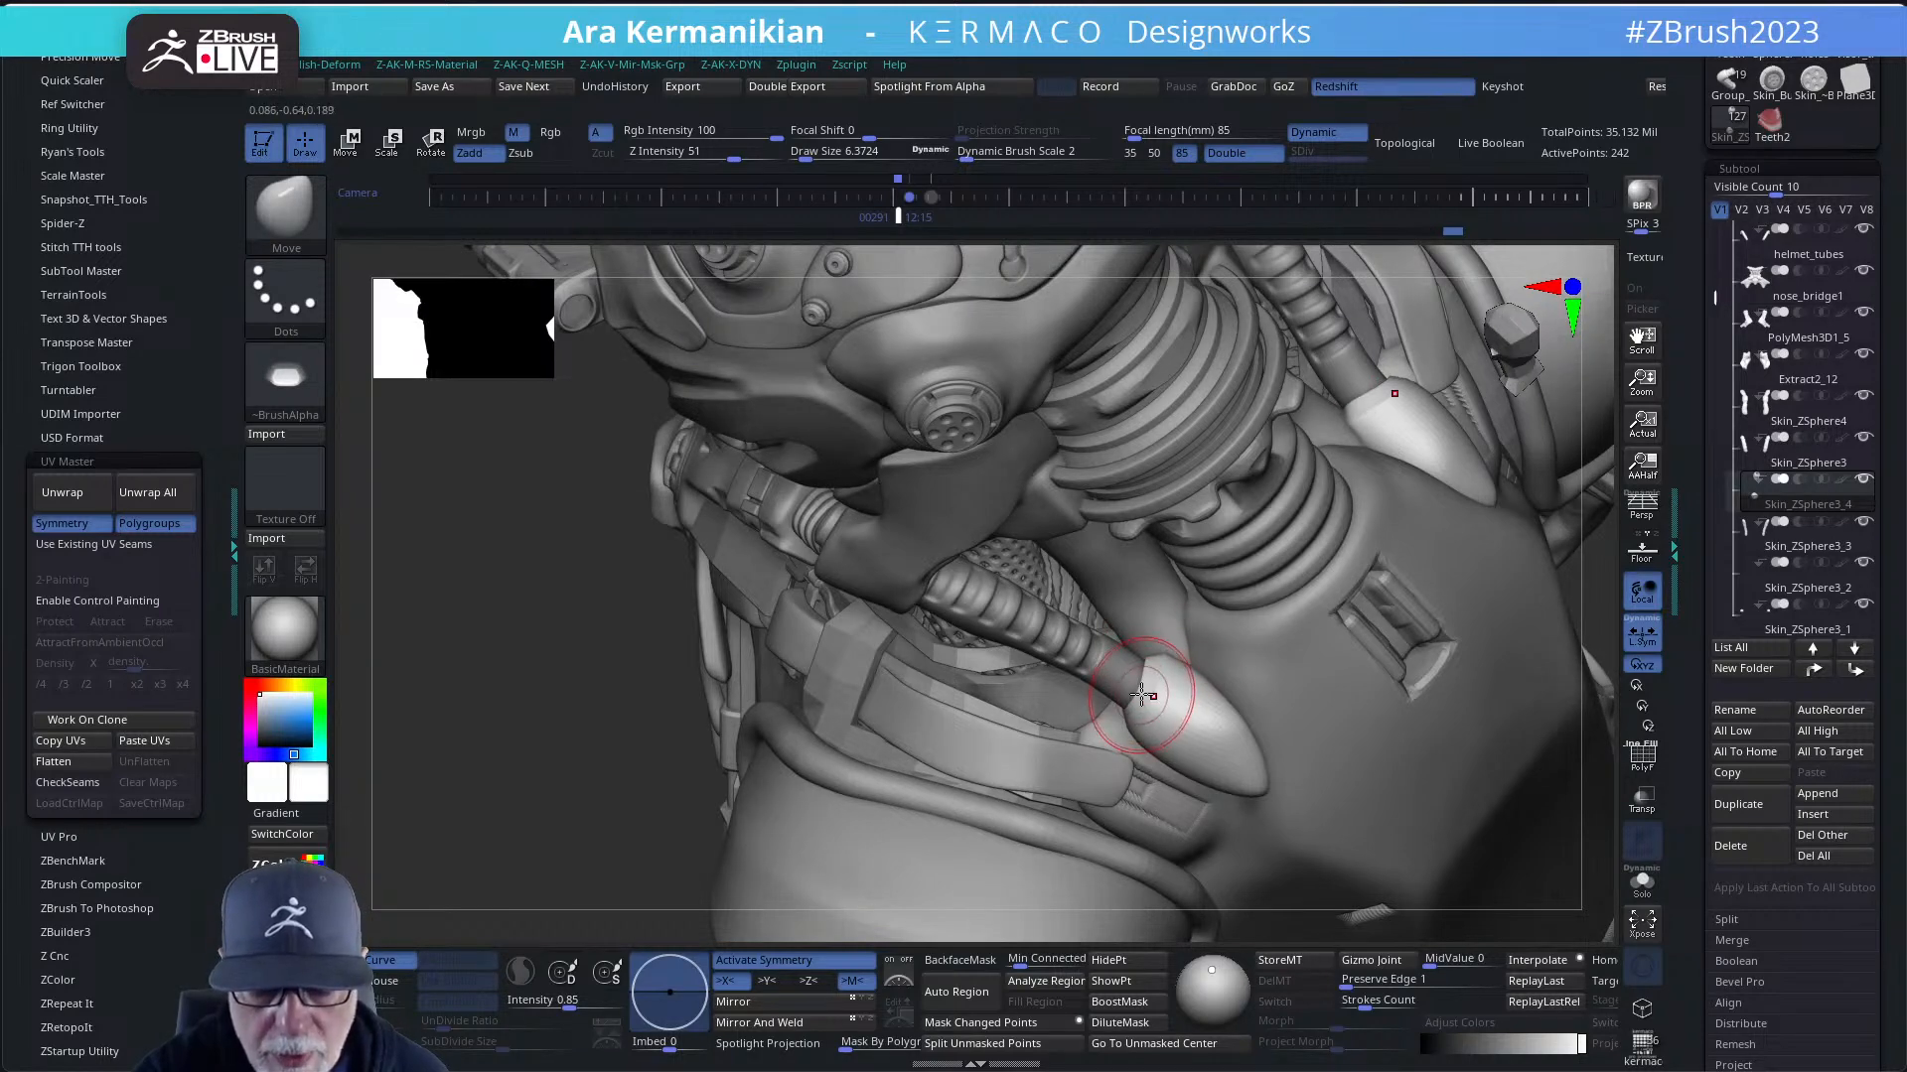
left_click_drag(1145, 693, 1137, 704)
right_click_drag(554, 784, 499, 780, "ctrl")
right_click_drag(1509, 693, 1424, 679)
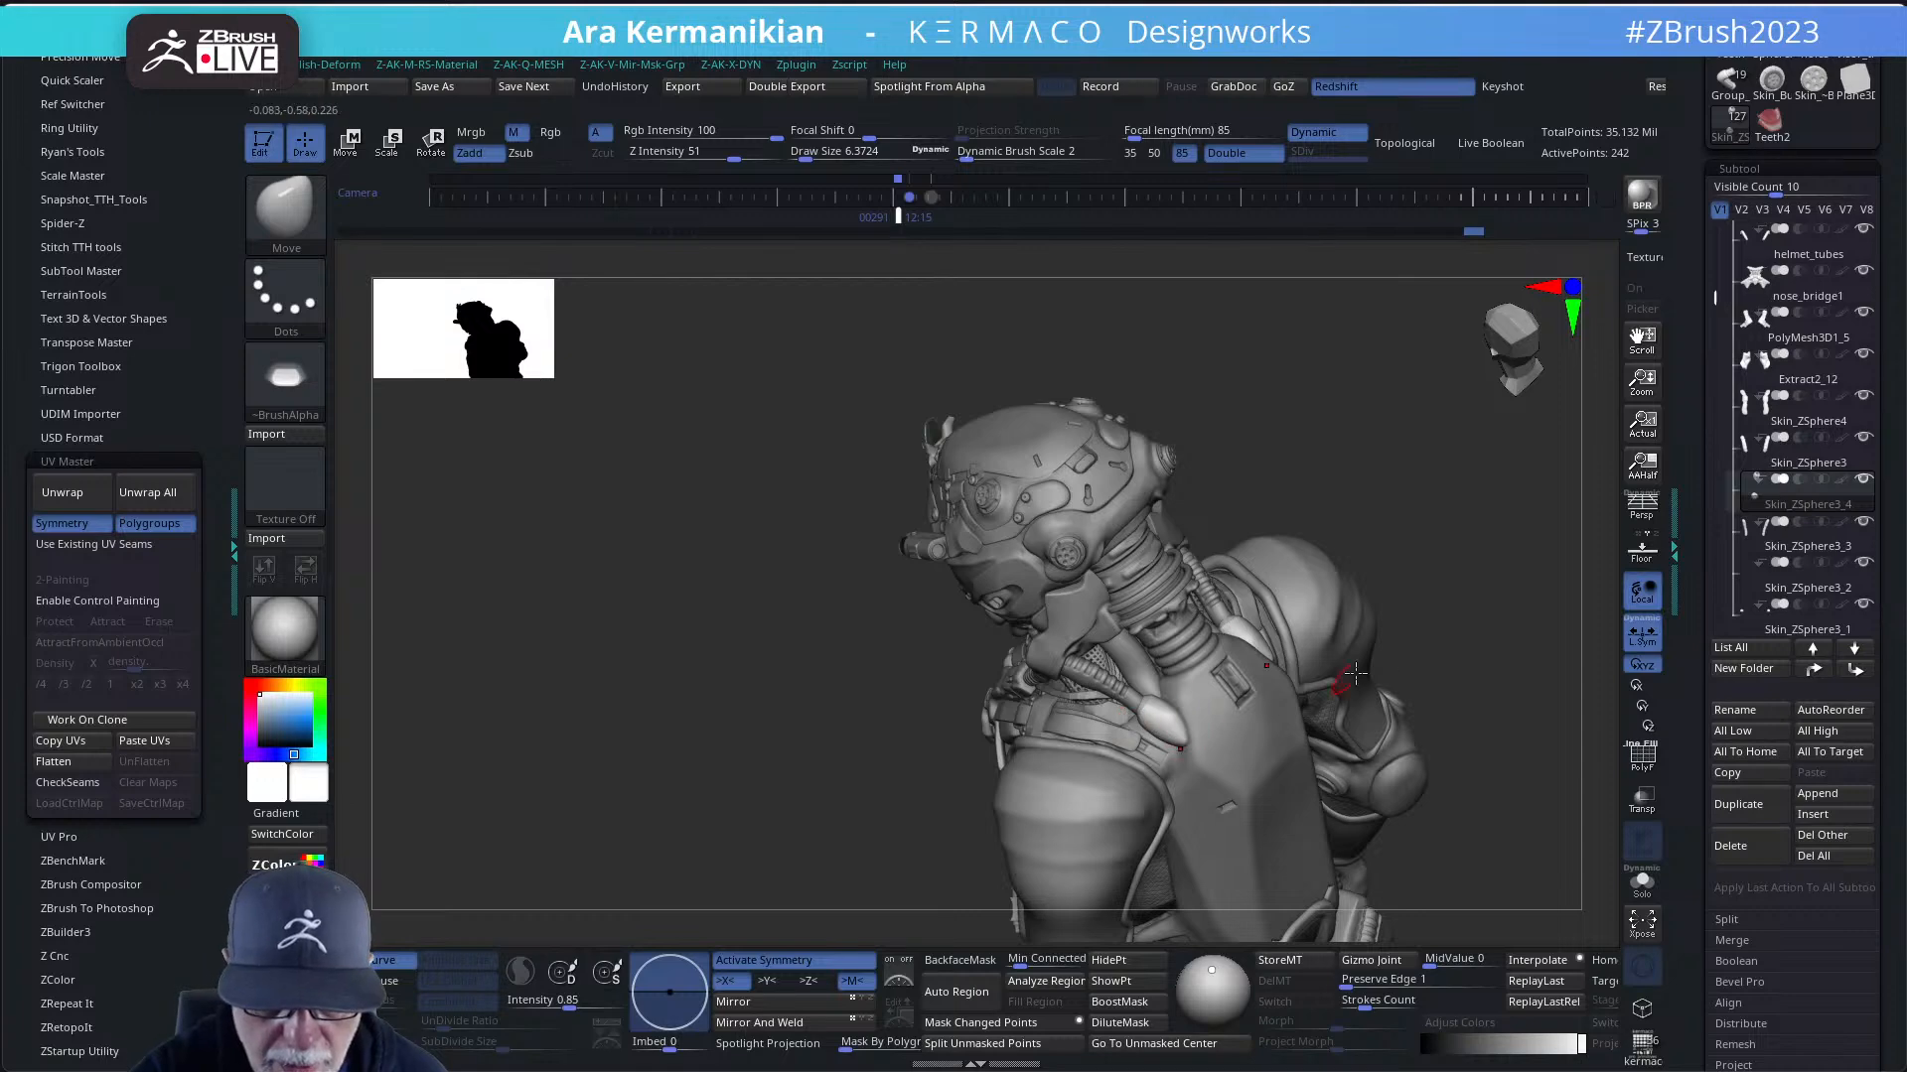
- Smooth the end caps' rims where the hoses enter and reshape the caps from the side and from behind
right_click_drag(1415, 602, 1384, 658)
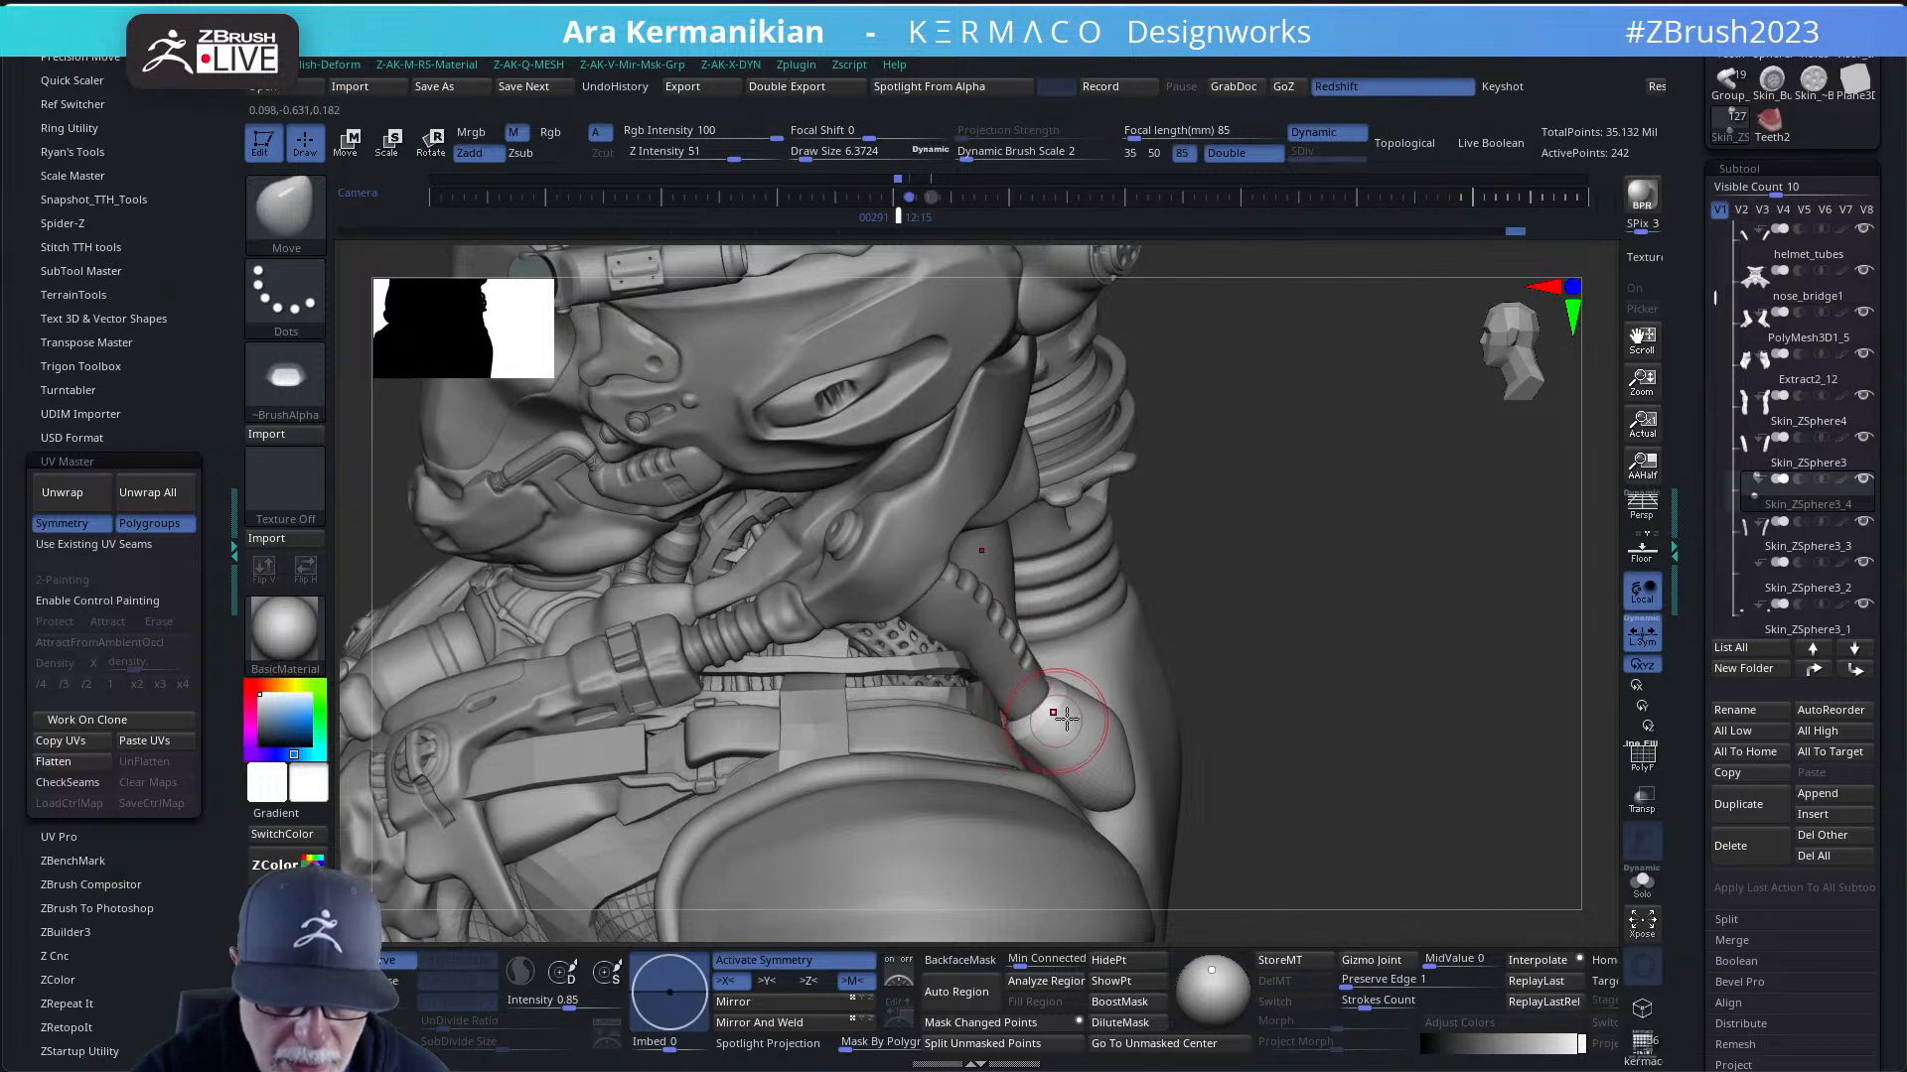
right_click_drag(1321, 599, 1315, 584)
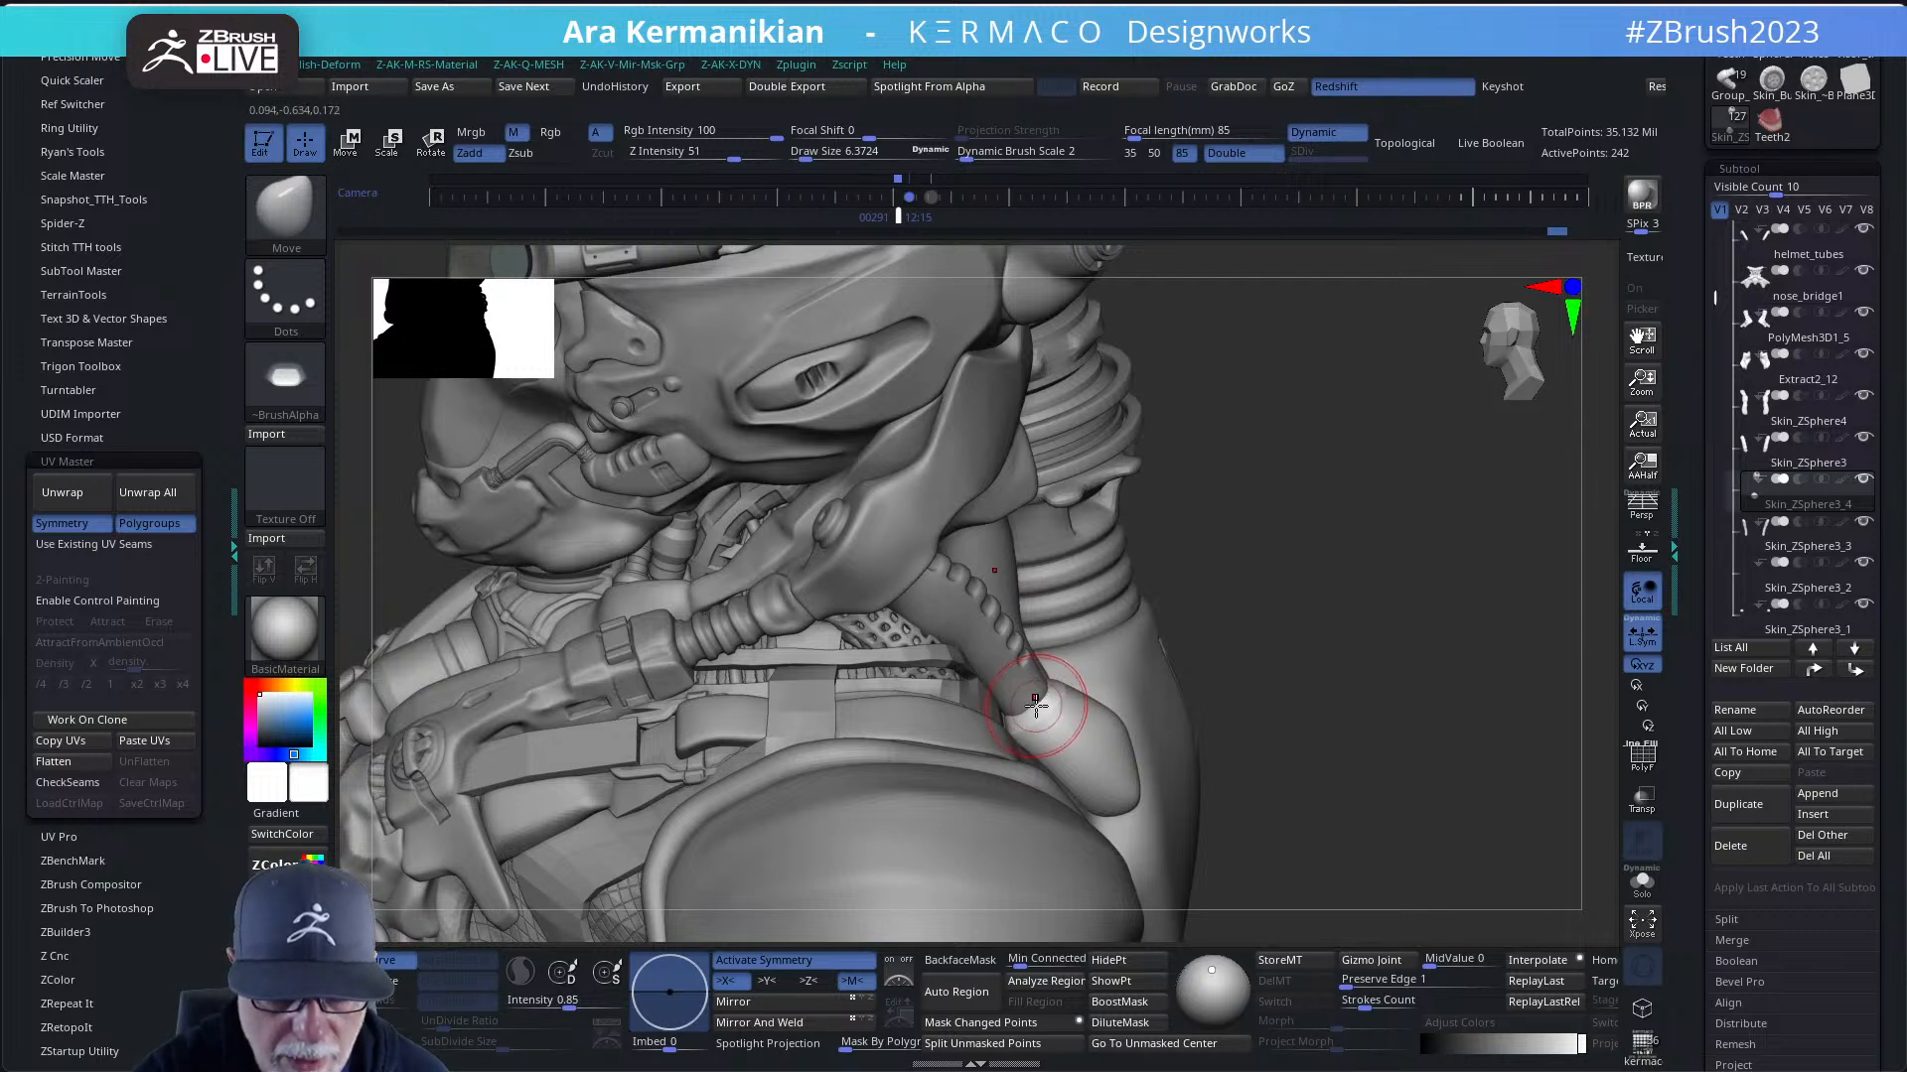
mouse_move(1036, 703)
left_mouse_down("shift")
mouse_move(1051, 675)
mouse_move(1045, 693)
left_mouse_up("shift")
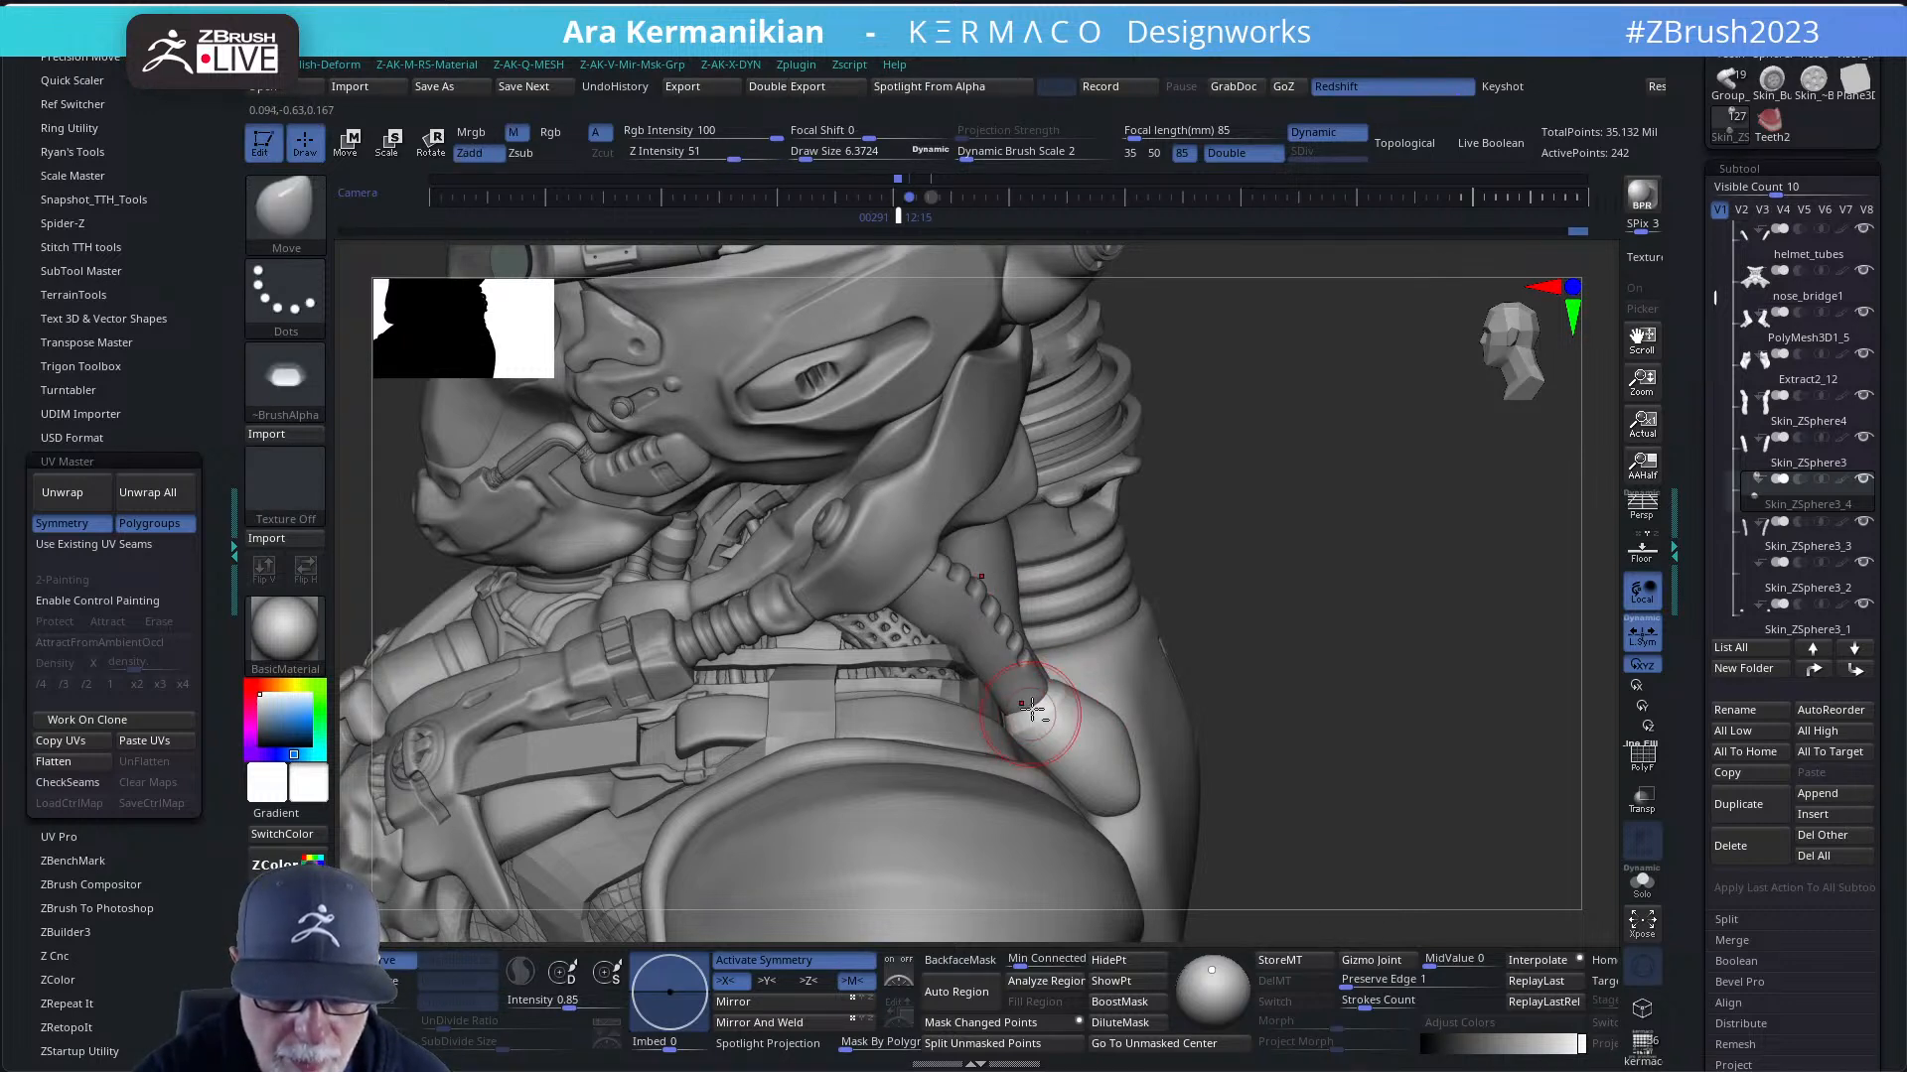
right_click_drag(1191, 618, 1064, 684)
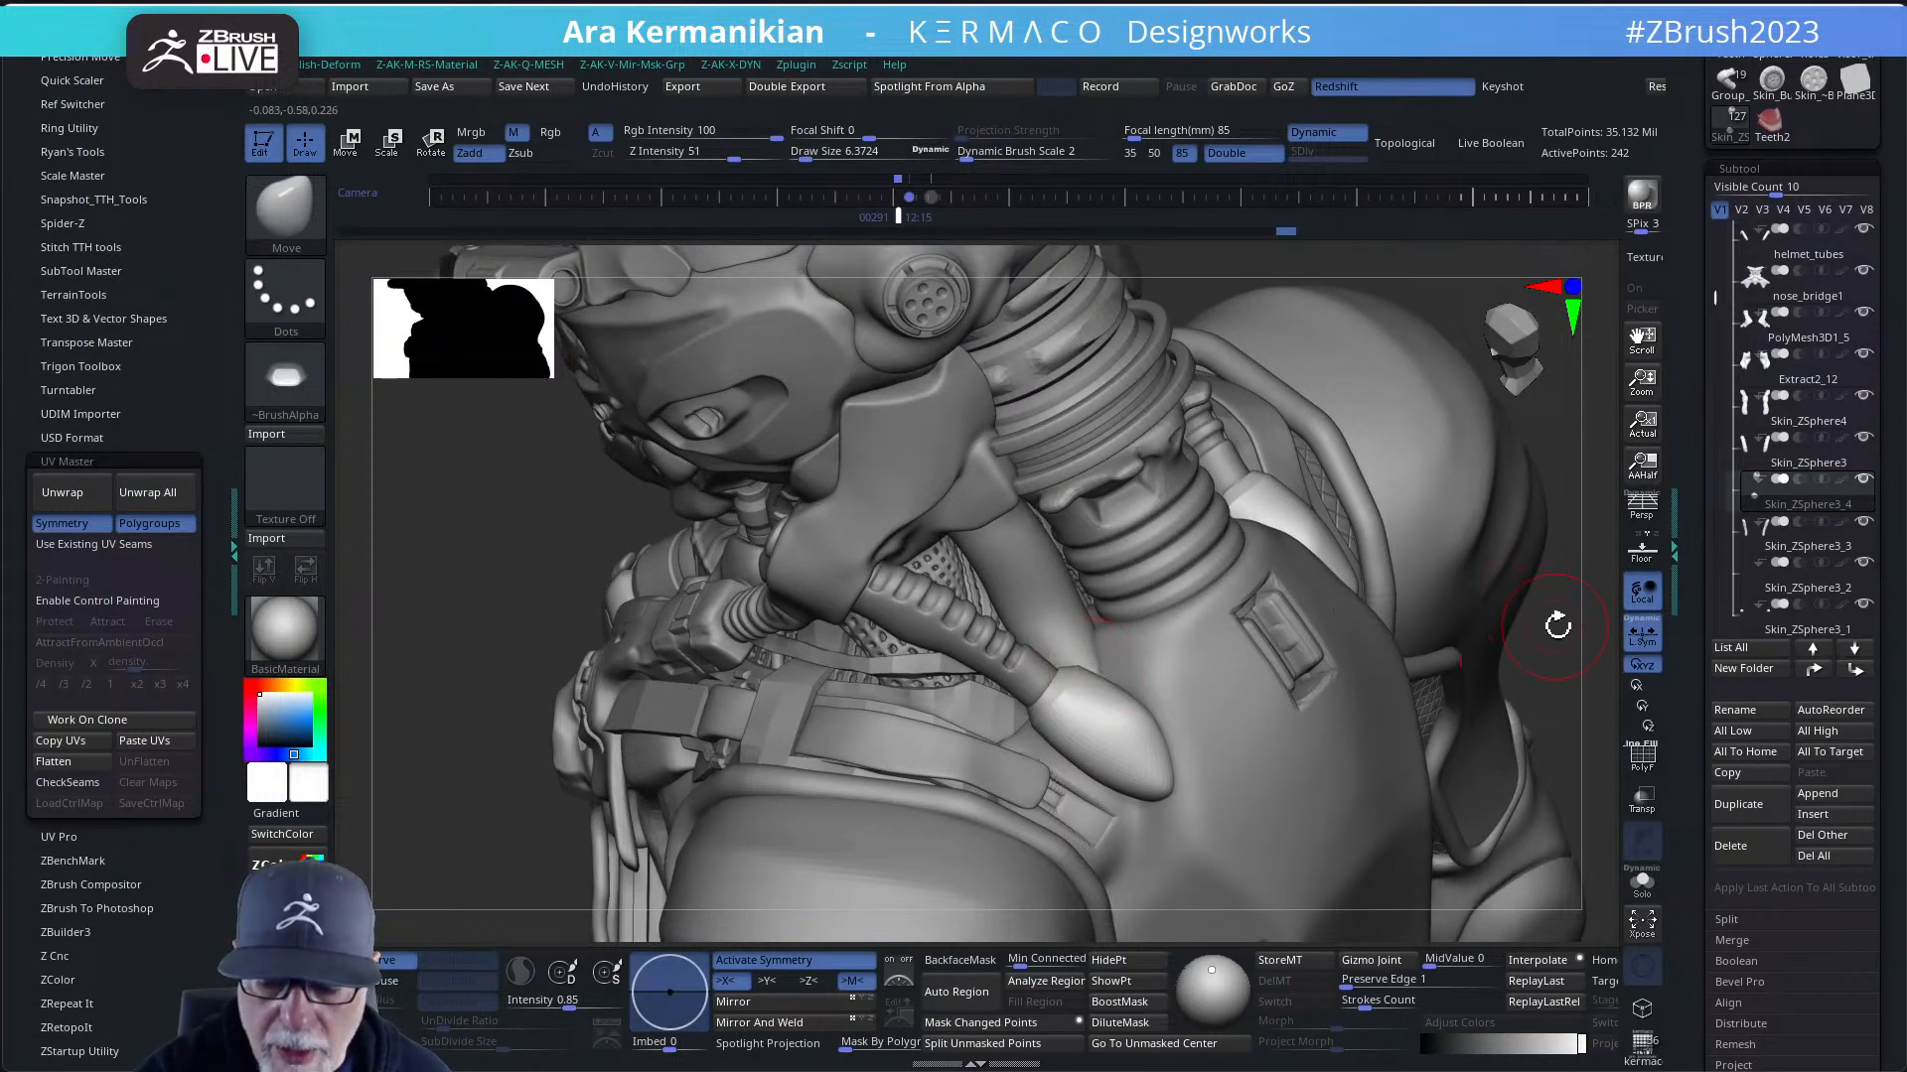
mouse_move(1557, 625)
left_mouse_down("alt")
mouse_move(1332, 553)
mouse_move(1384, 626)
mouse_move(1456, 521)
mouse_move(1281, 646)
left_mouse_up("alt")
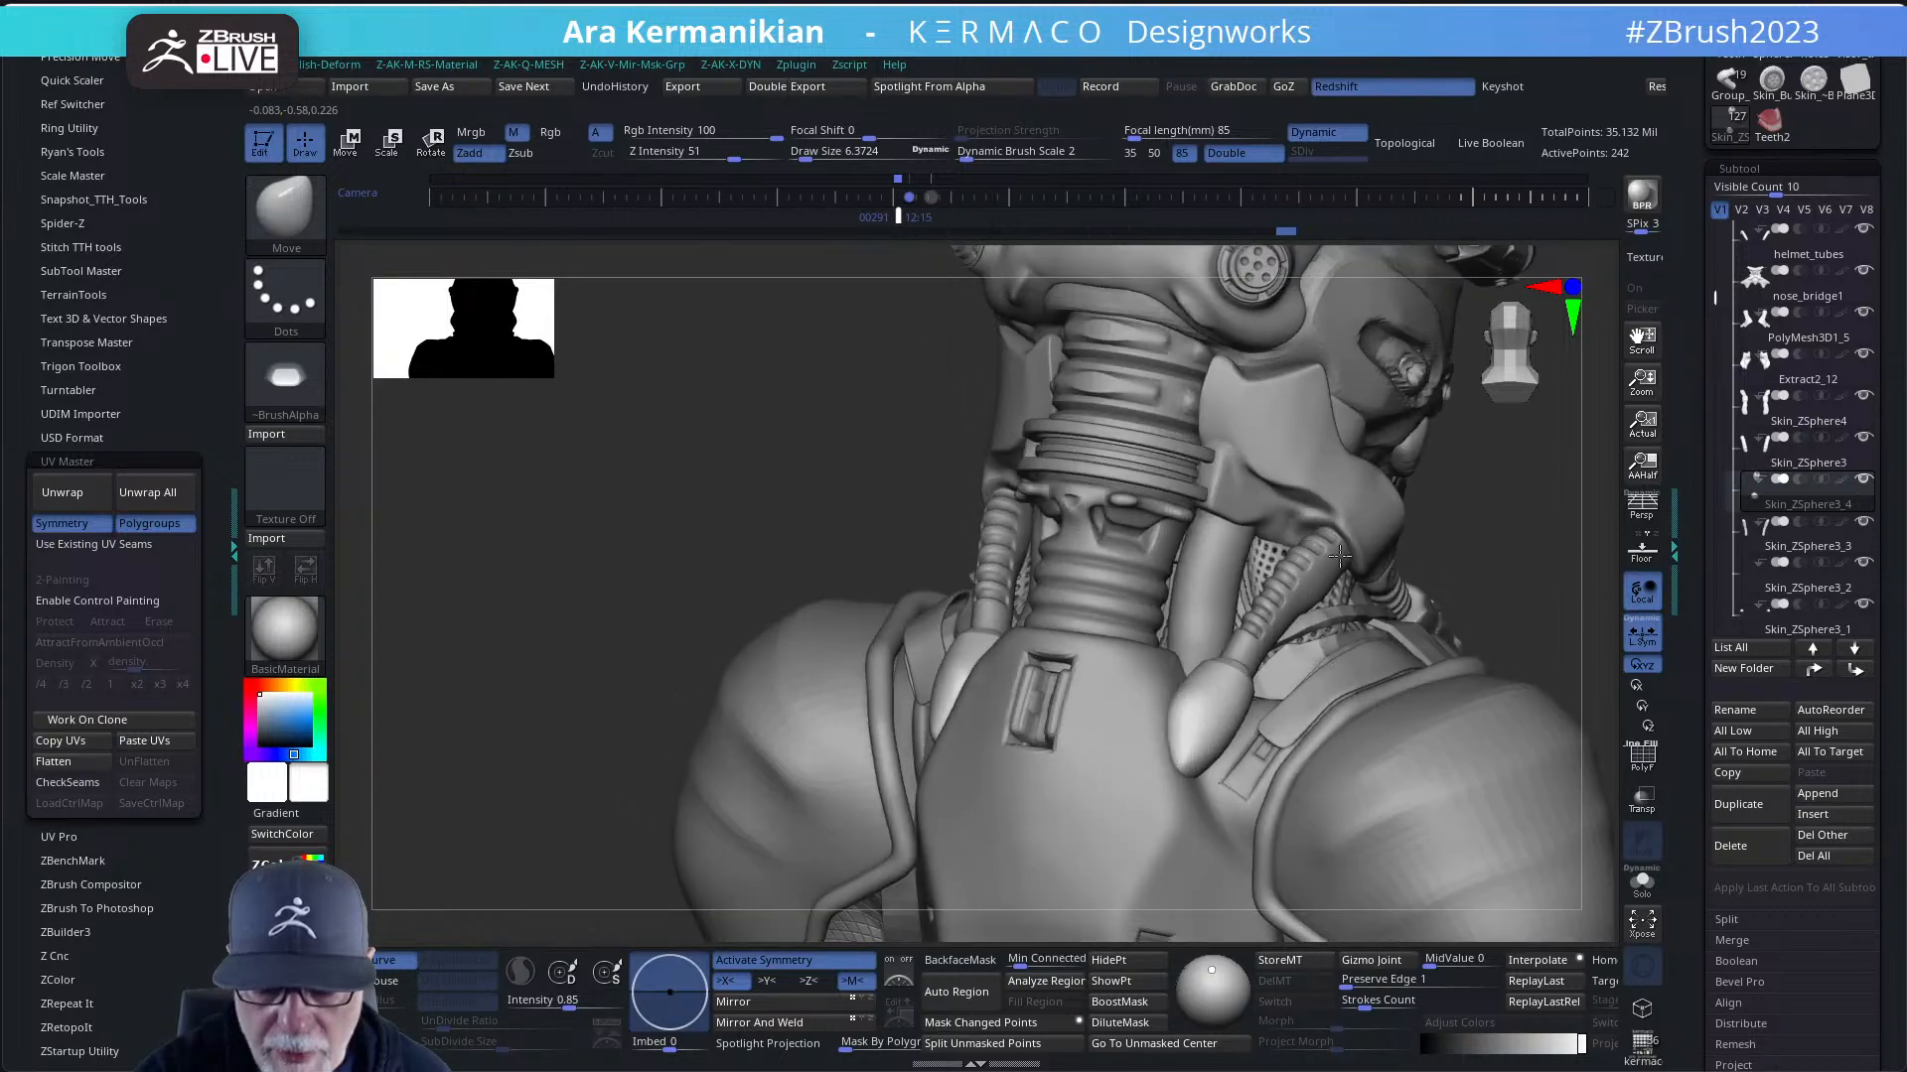
left_click_drag(1192, 719, 1204, 757)
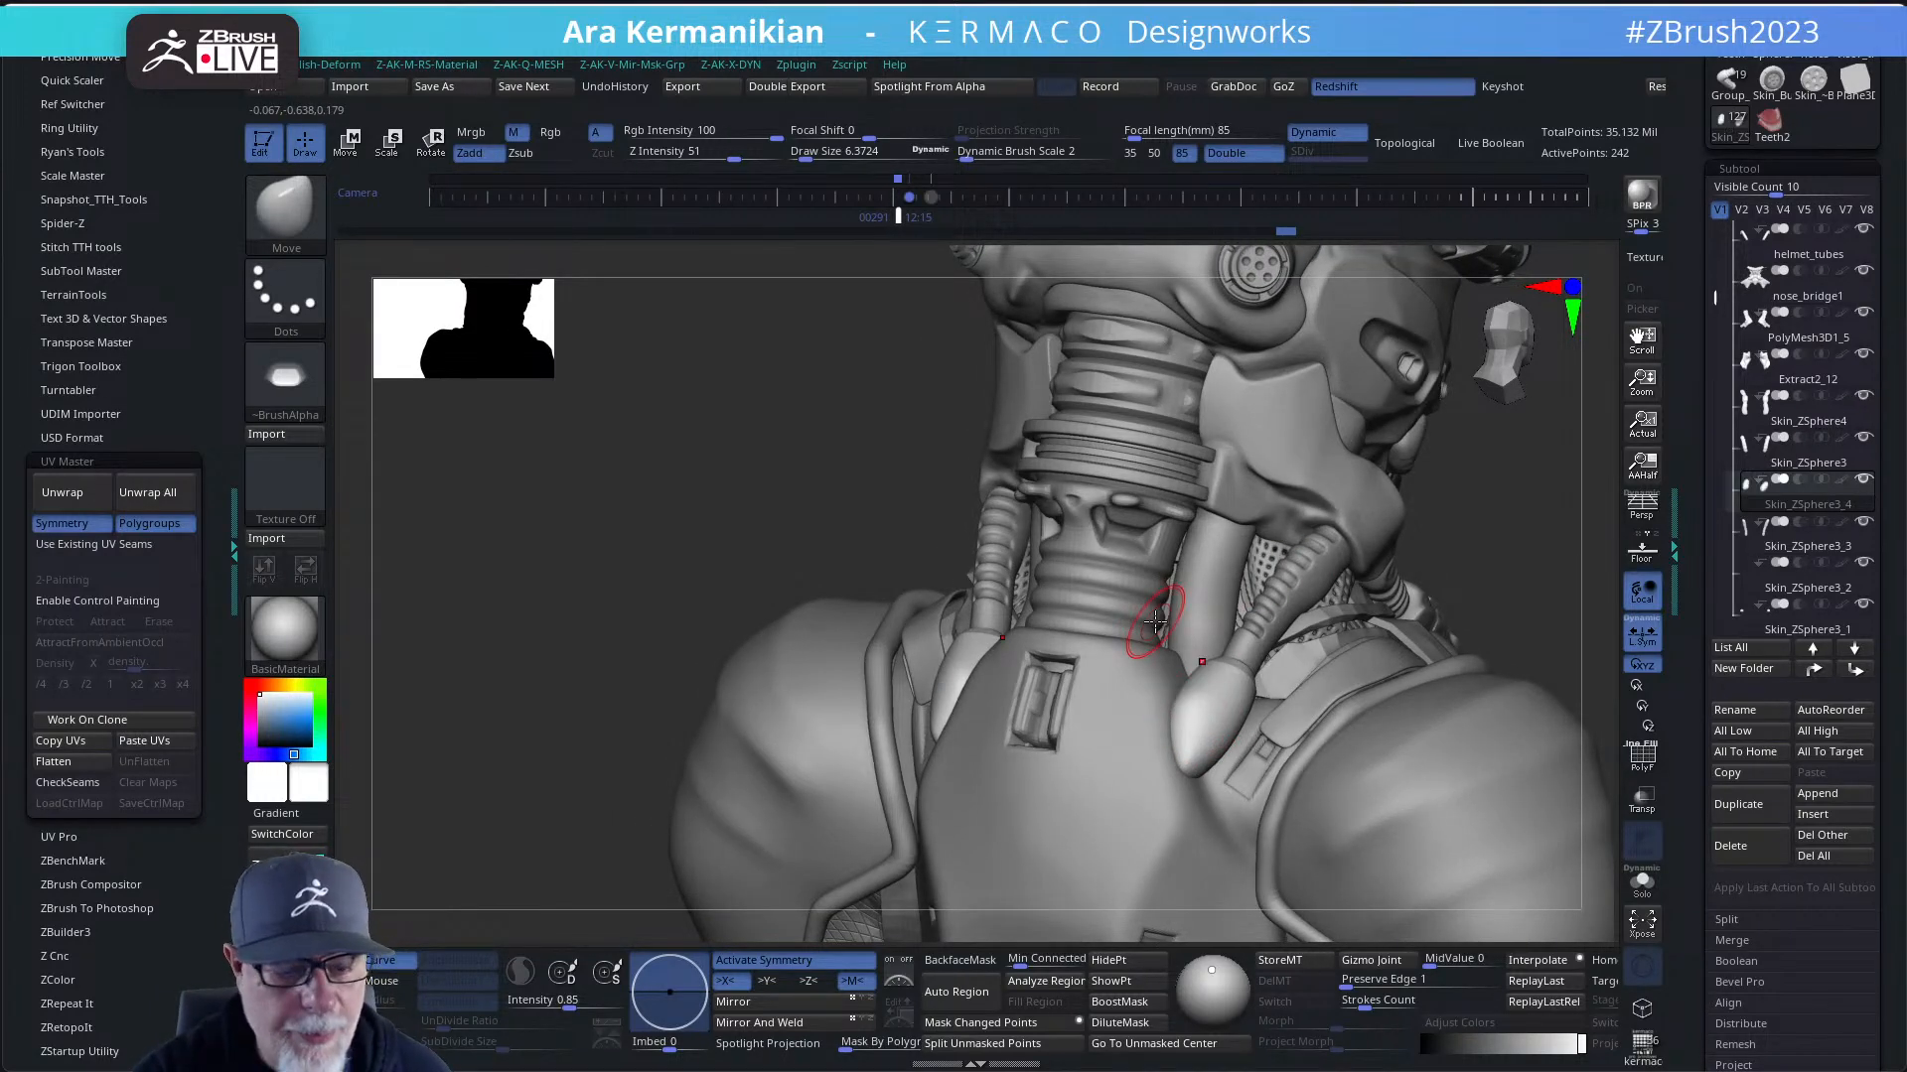
key("b")
key("d")
key("s")
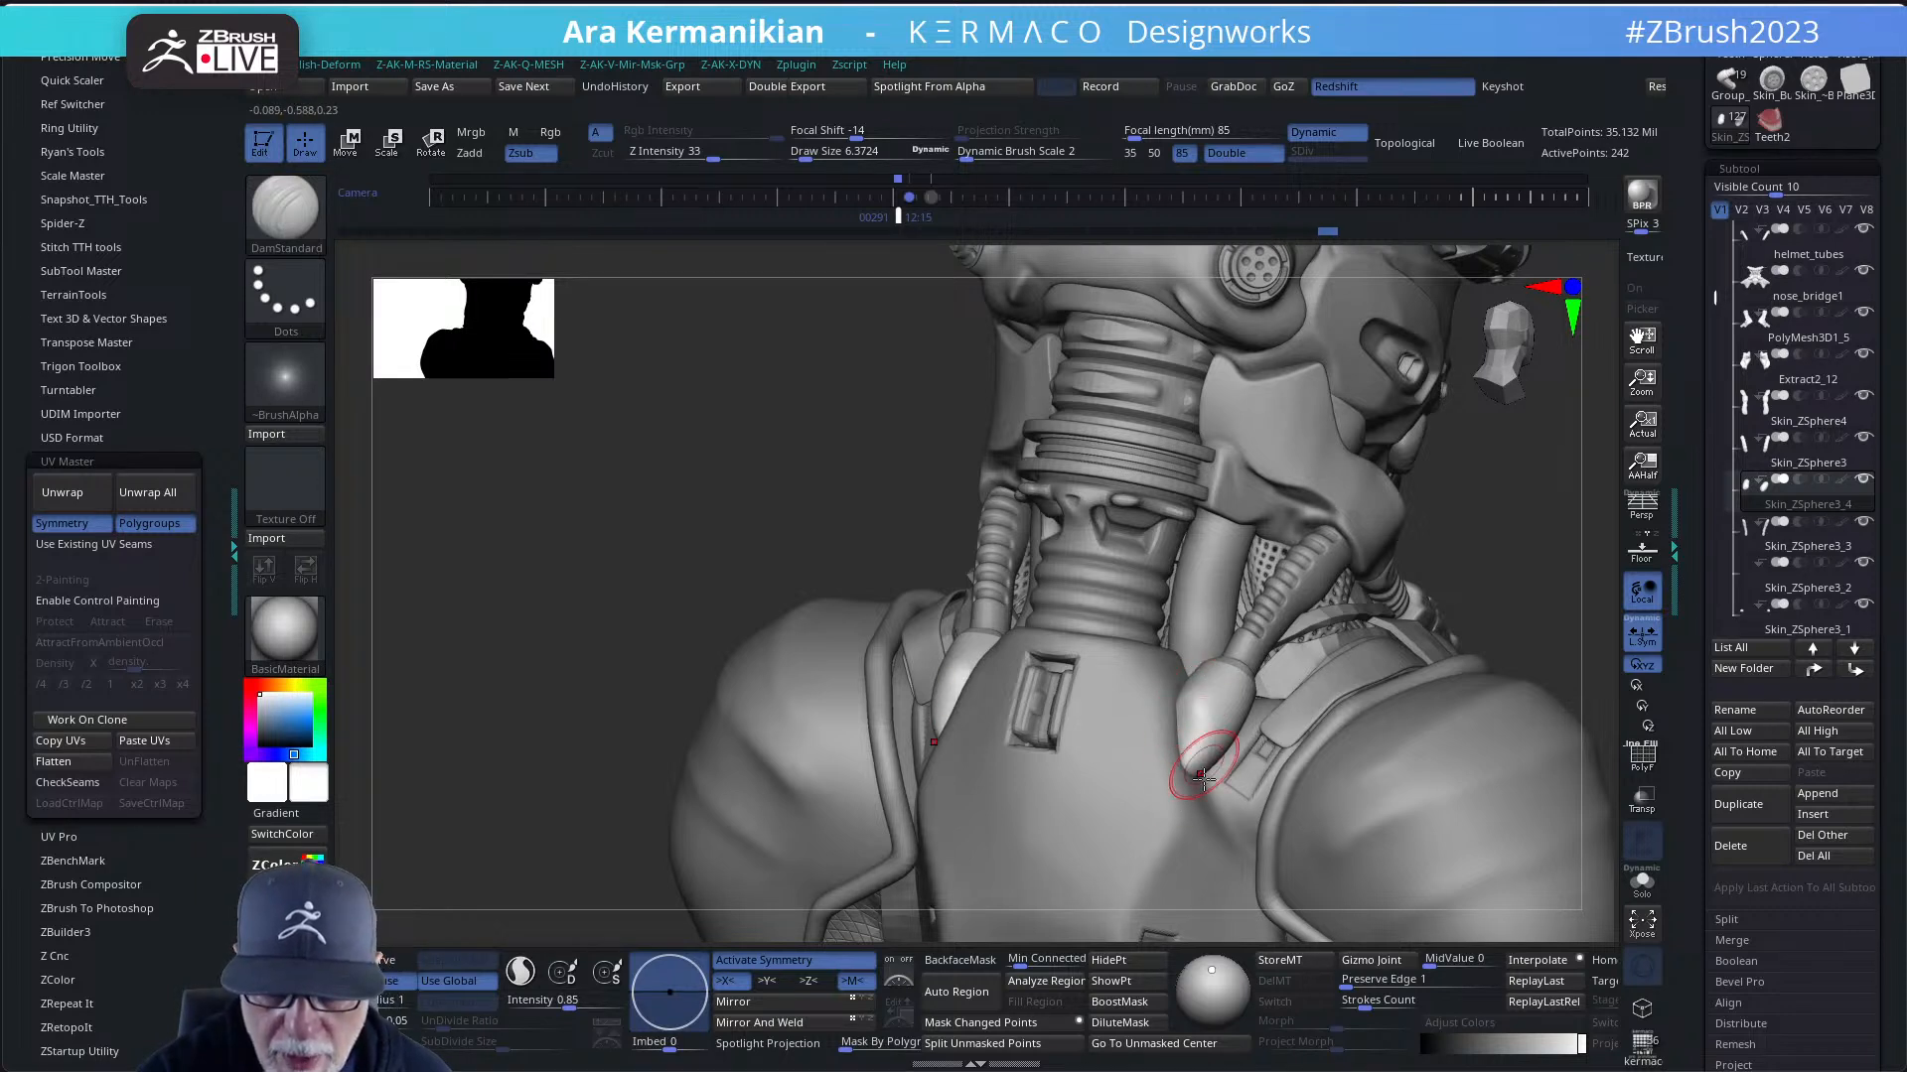
mouse_move(681, 815)
left_mouse_down()
mouse_move(471, 786)
mouse_move(1237, 730)
left_mouse_up()
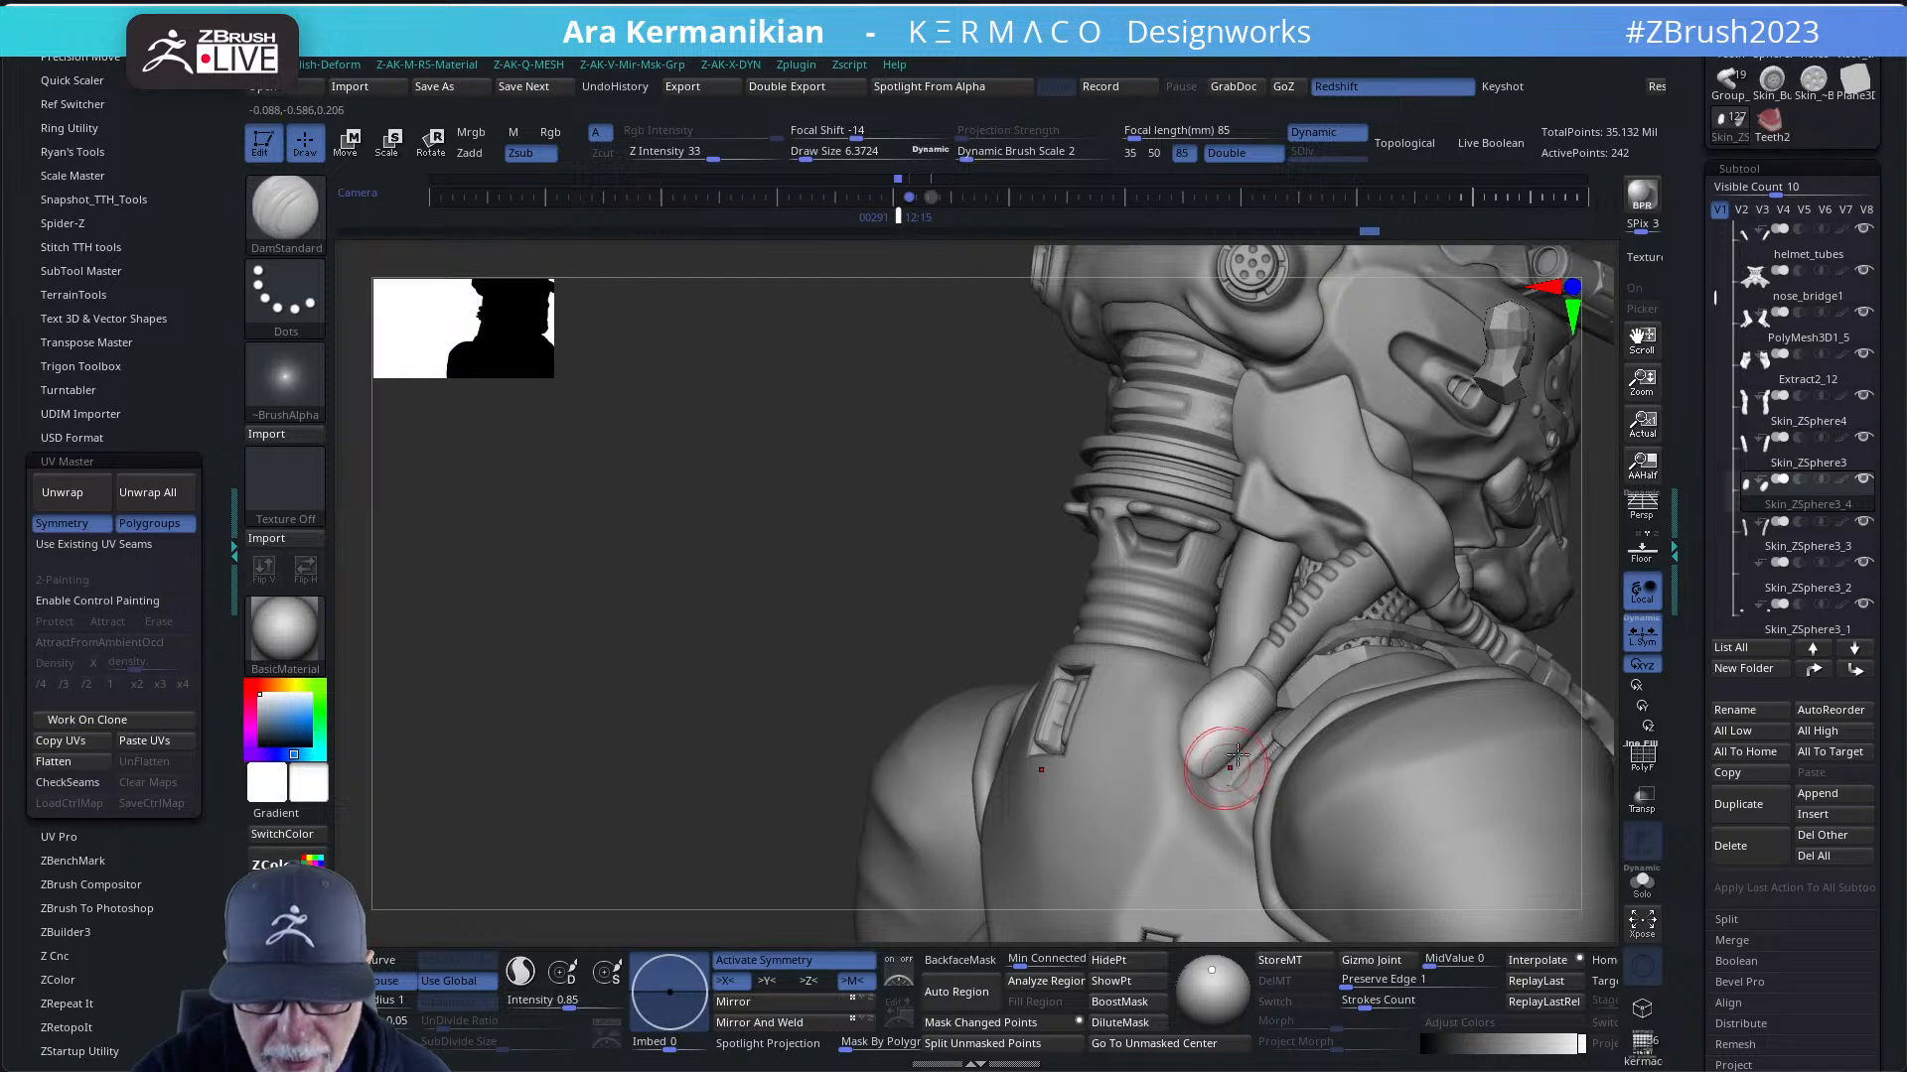
left_click_drag(701, 781, 1214, 675)
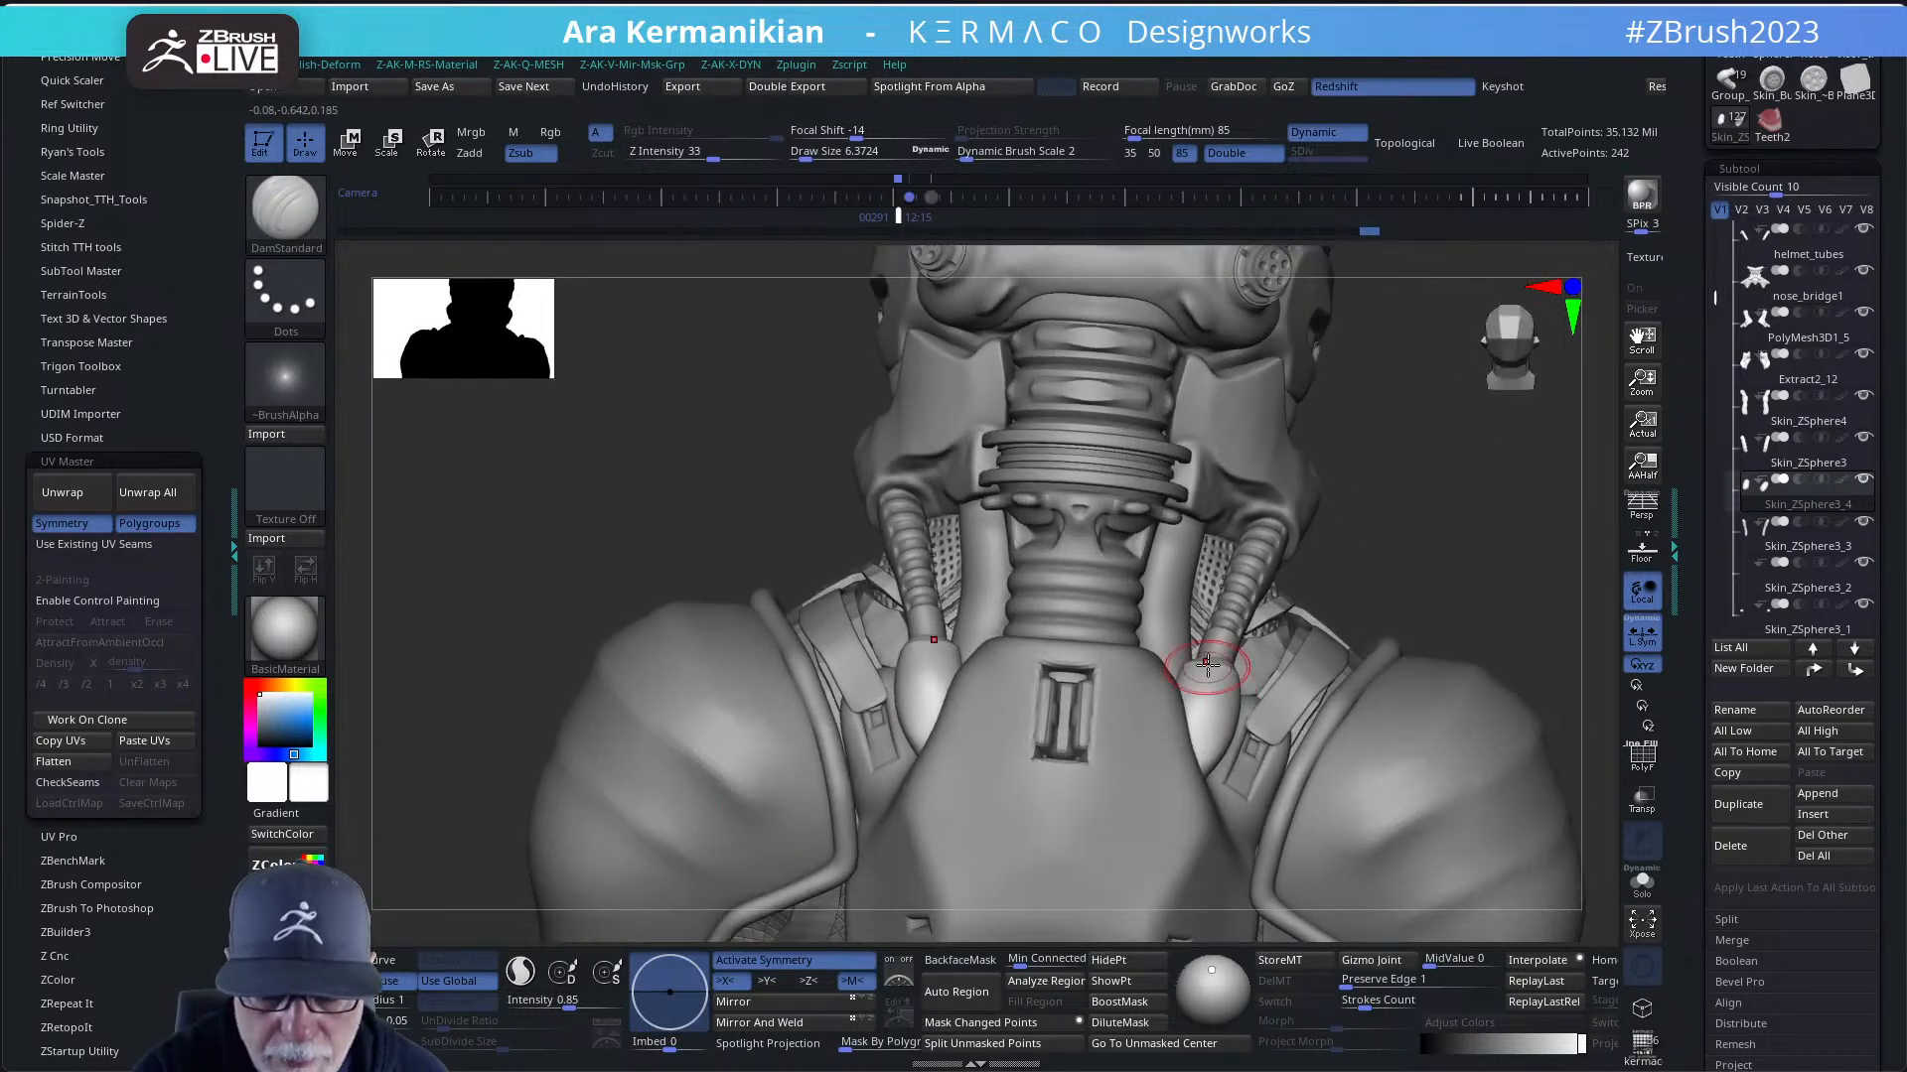
left_click_drag(1461, 545, 1452, 596)
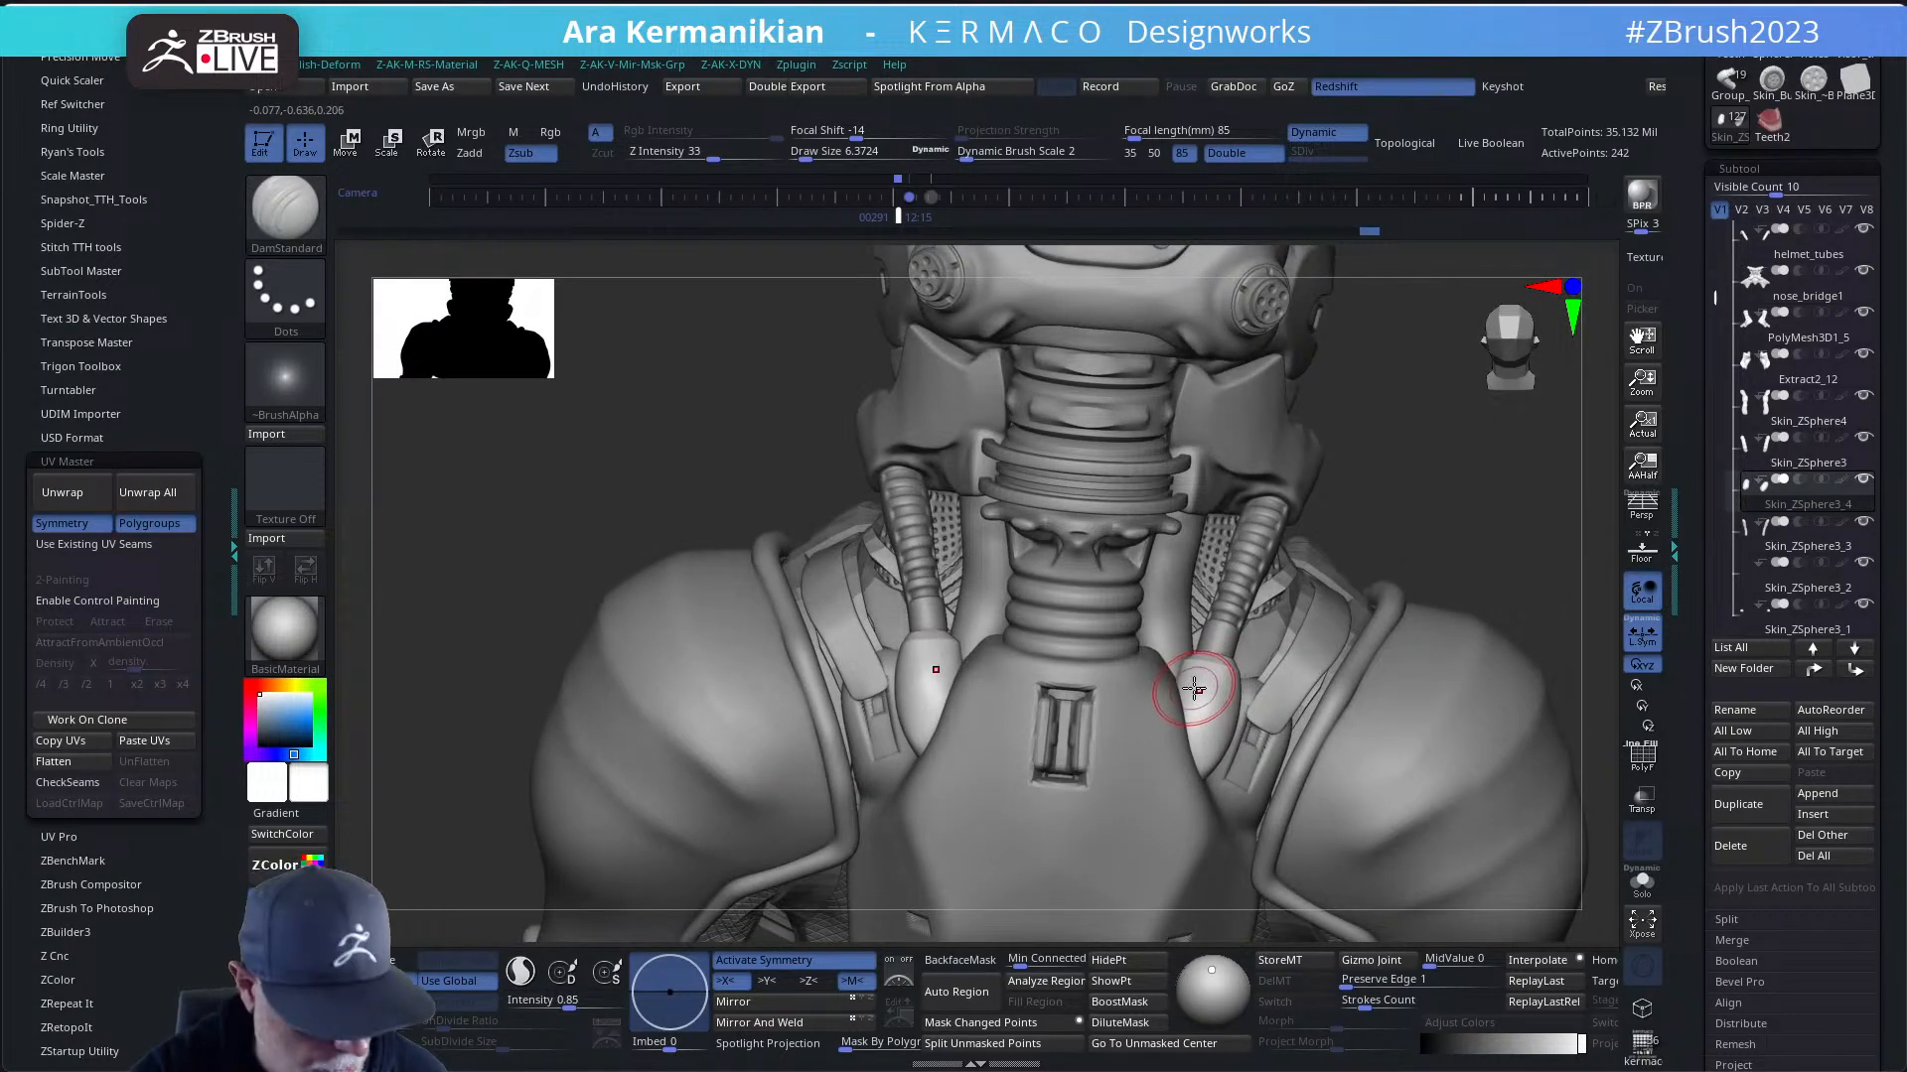
- Isolate the end caps with the Move brush and Polyframe display active, and set the draw size to 1
key("b")
key("m")
key("v")
left_click_drag(1430, 532, 1428, 576)
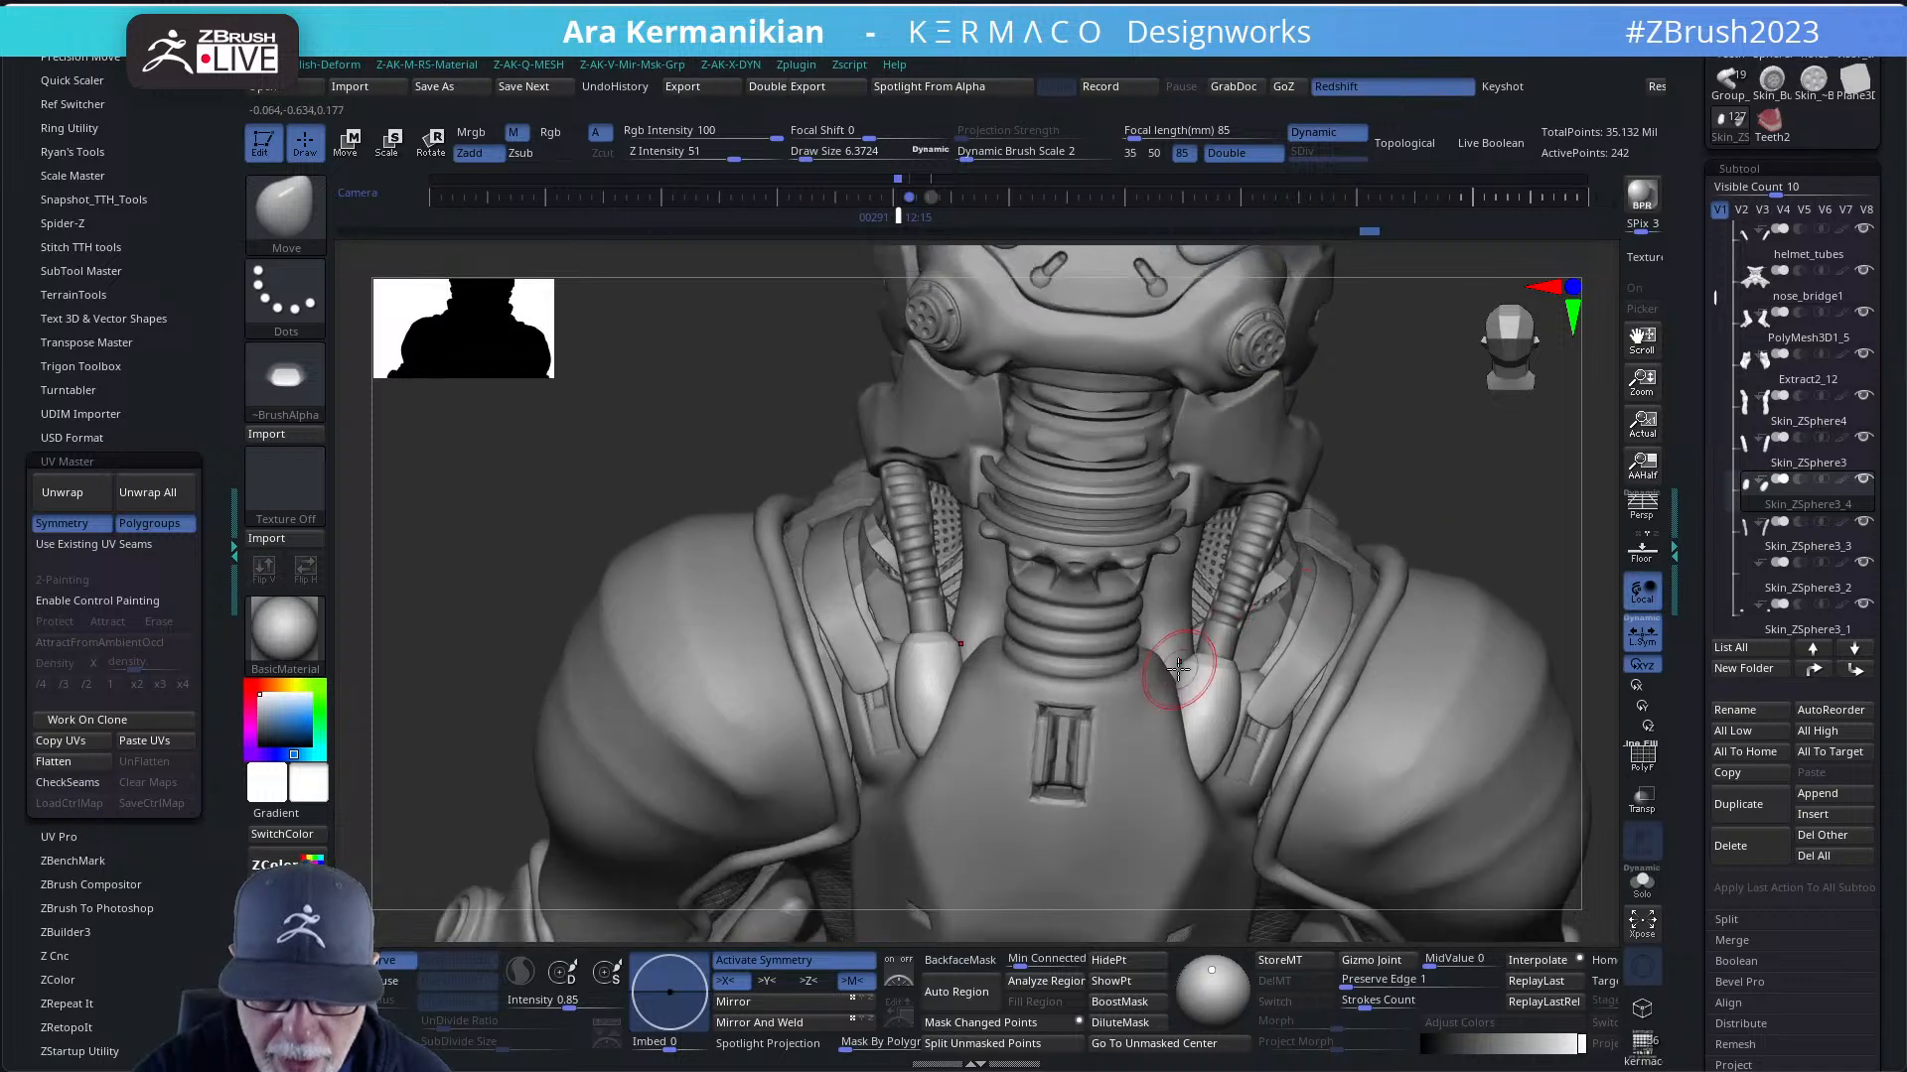
left_click(1642, 884)
left_click_drag(1357, 750, 1301, 692)
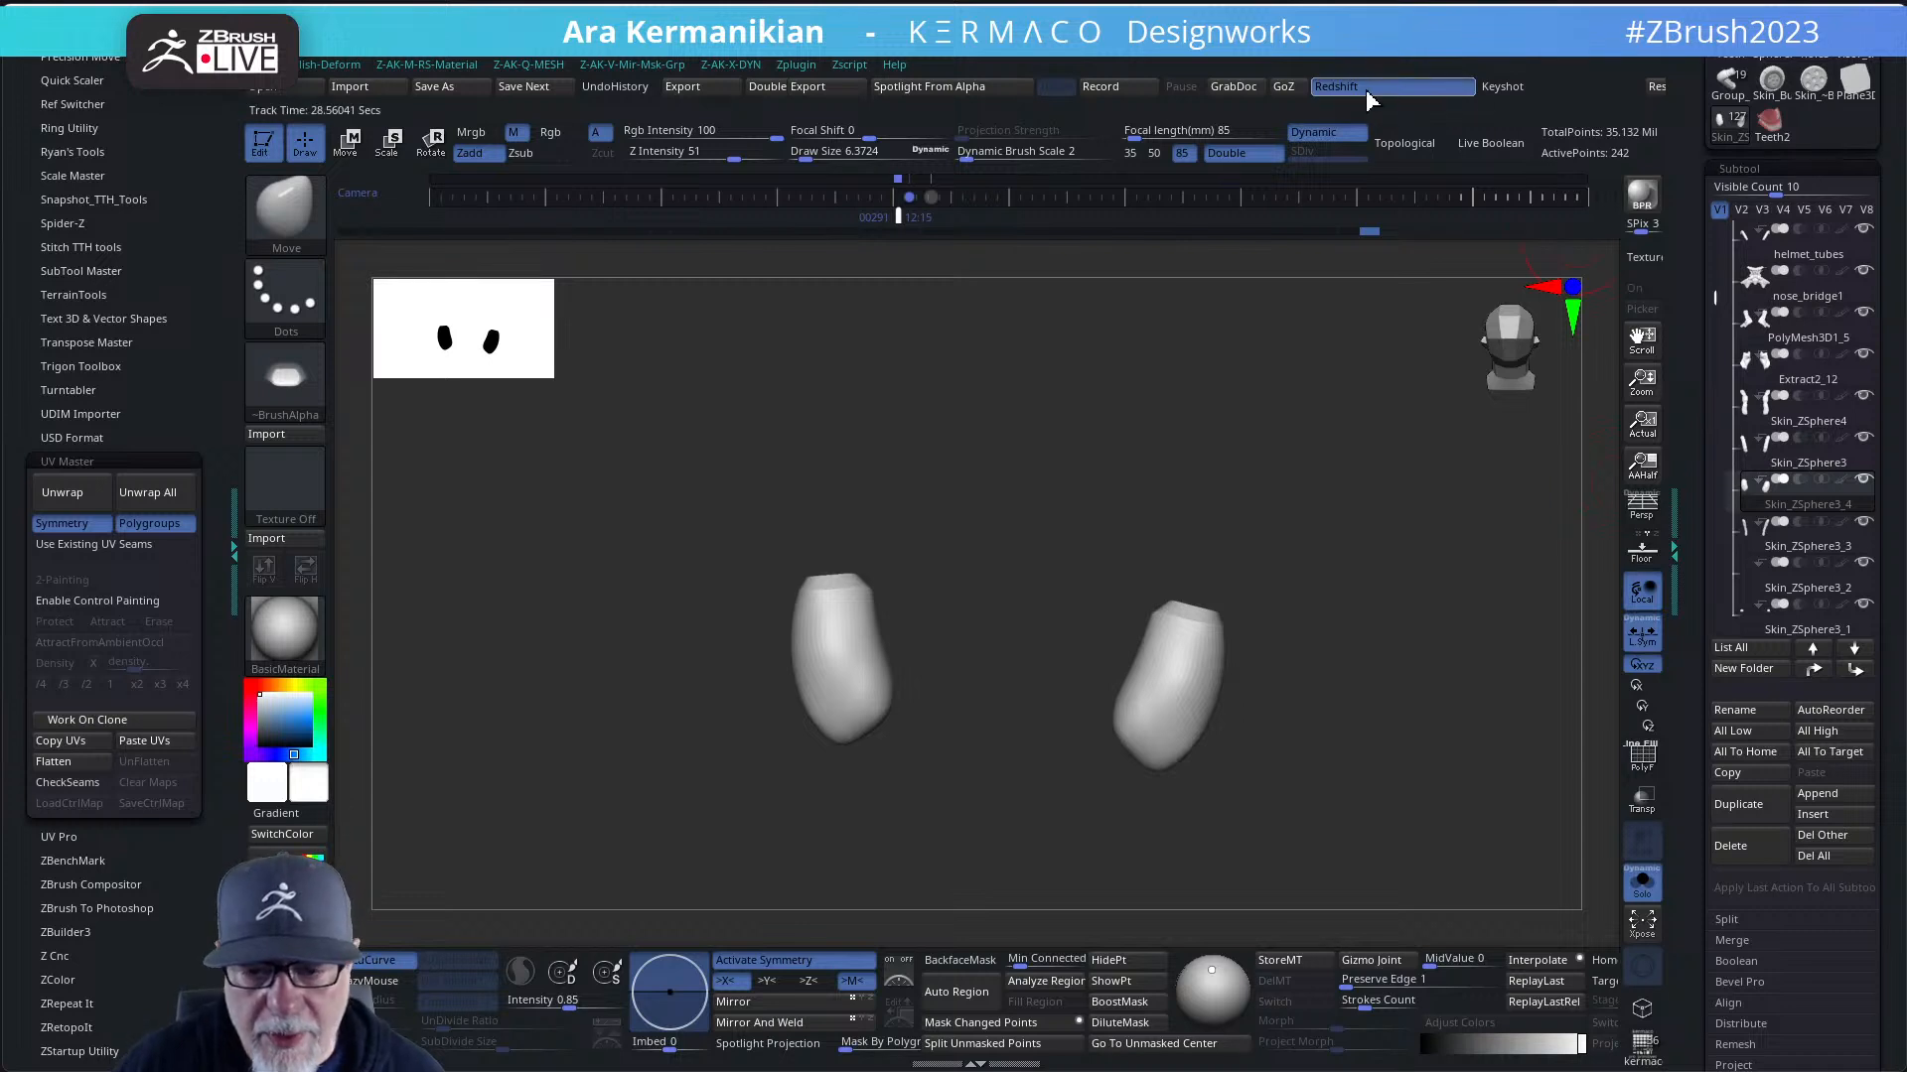
left_click(1641, 752)
mouse_move(1383, 719)
left_mouse_down()
mouse_move(1311, 732)
mouse_move(1320, 792)
mouse_move(1302, 715)
mouse_move(1358, 723)
mouse_move(1395, 637)
left_mouse_up()
mouse_move(1200, 657)
left_mouse_down()
mouse_move(1191, 630)
mouse_move(1236, 631)
mouse_move(1212, 664)
left_mouse_up()
key("s")
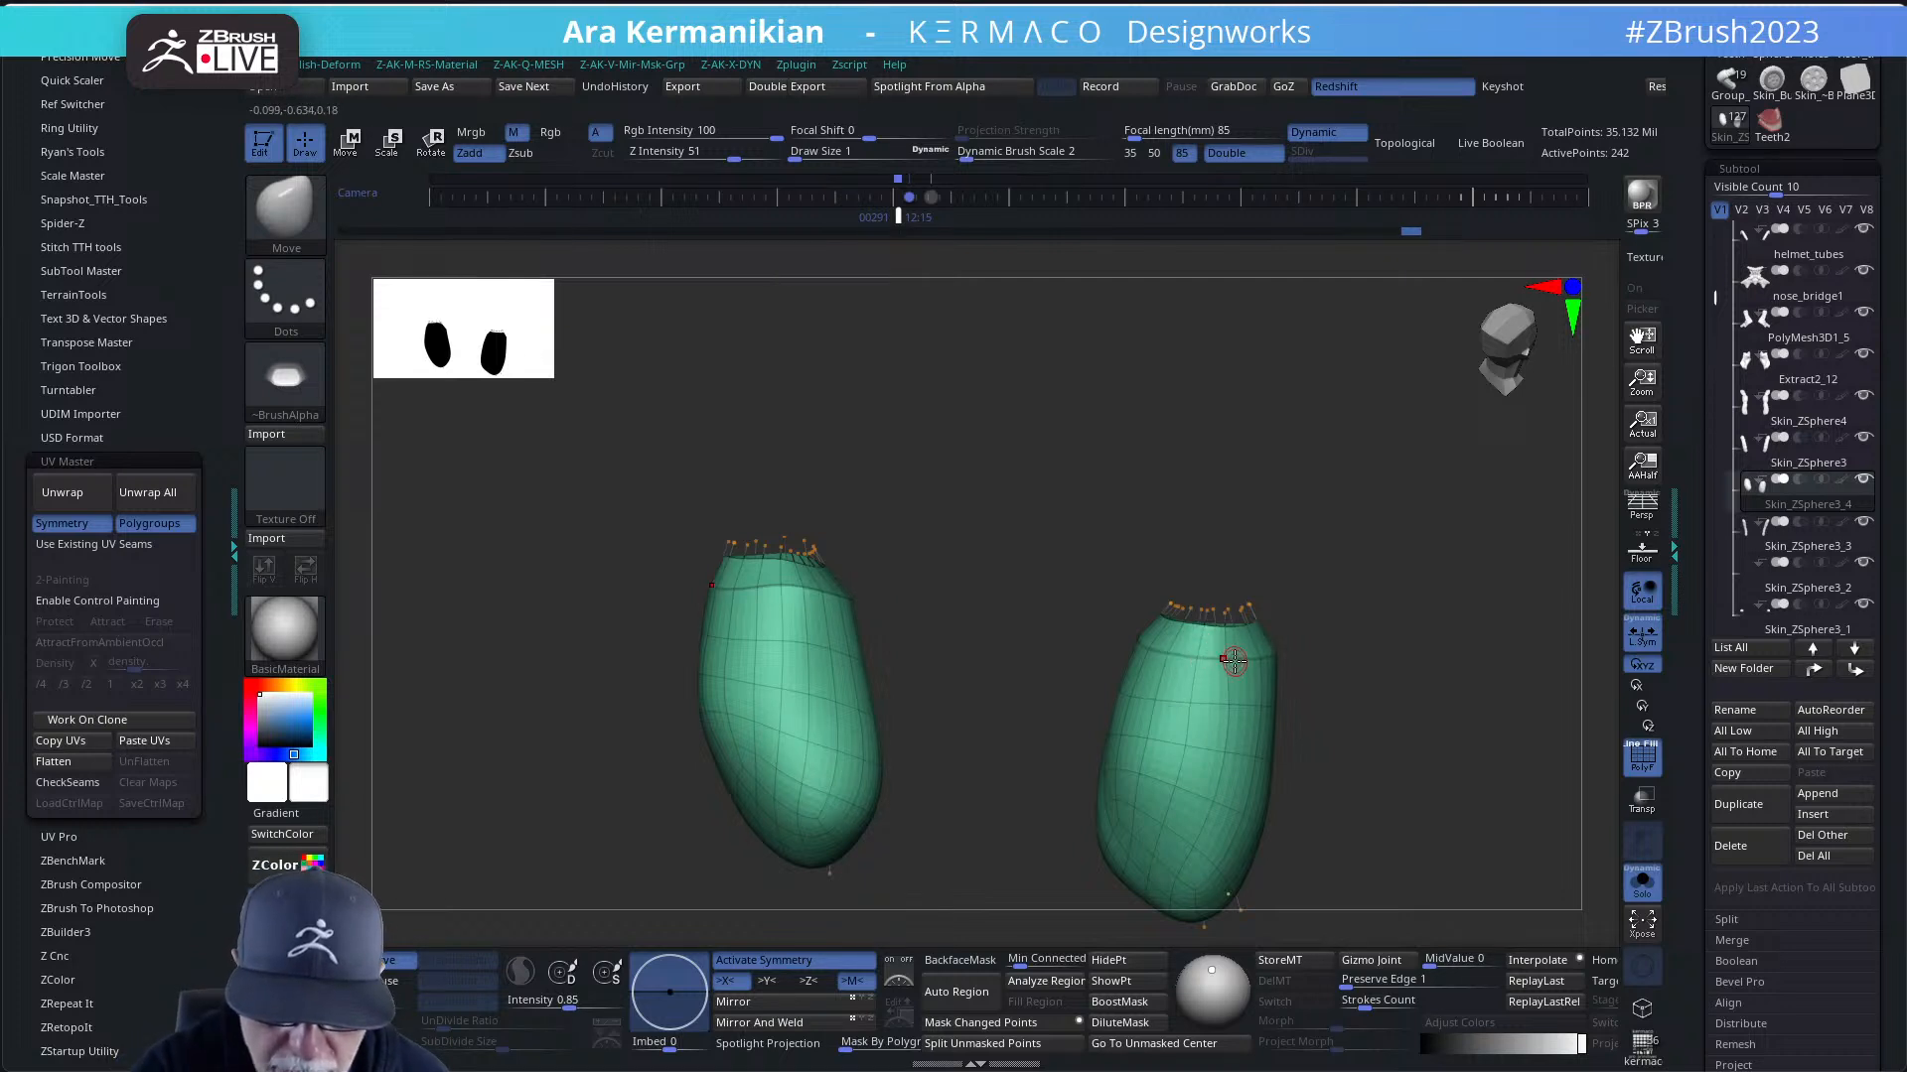
- Shorten the end caps' rims toward their nearest edge loop, then leave Solo mode and turn off Polyframe
left_click_drag(1384, 735, 1097, 625)
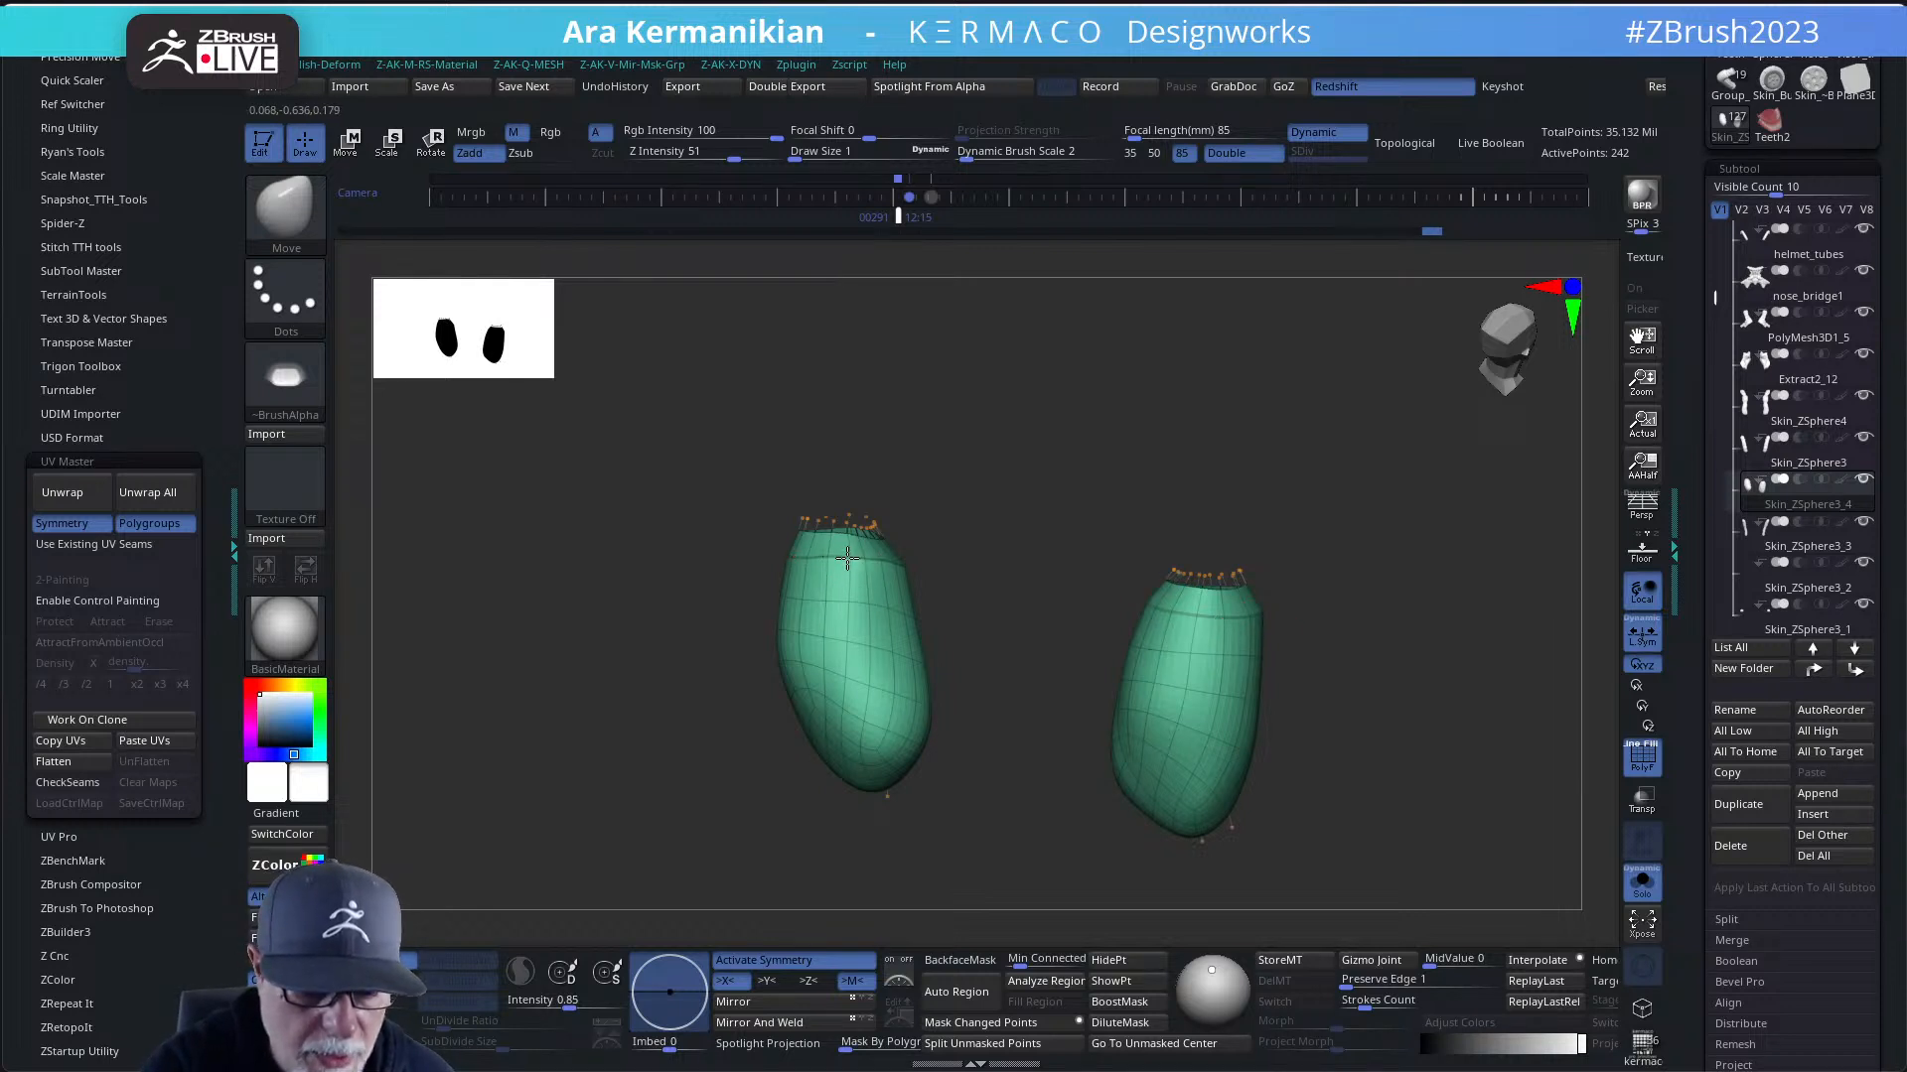
mouse_move(1339, 558)
left_mouse_down()
mouse_move(1366, 541)
mouse_move(1331, 556)
left_mouse_up()
left_click_drag(984, 682, 1018, 660)
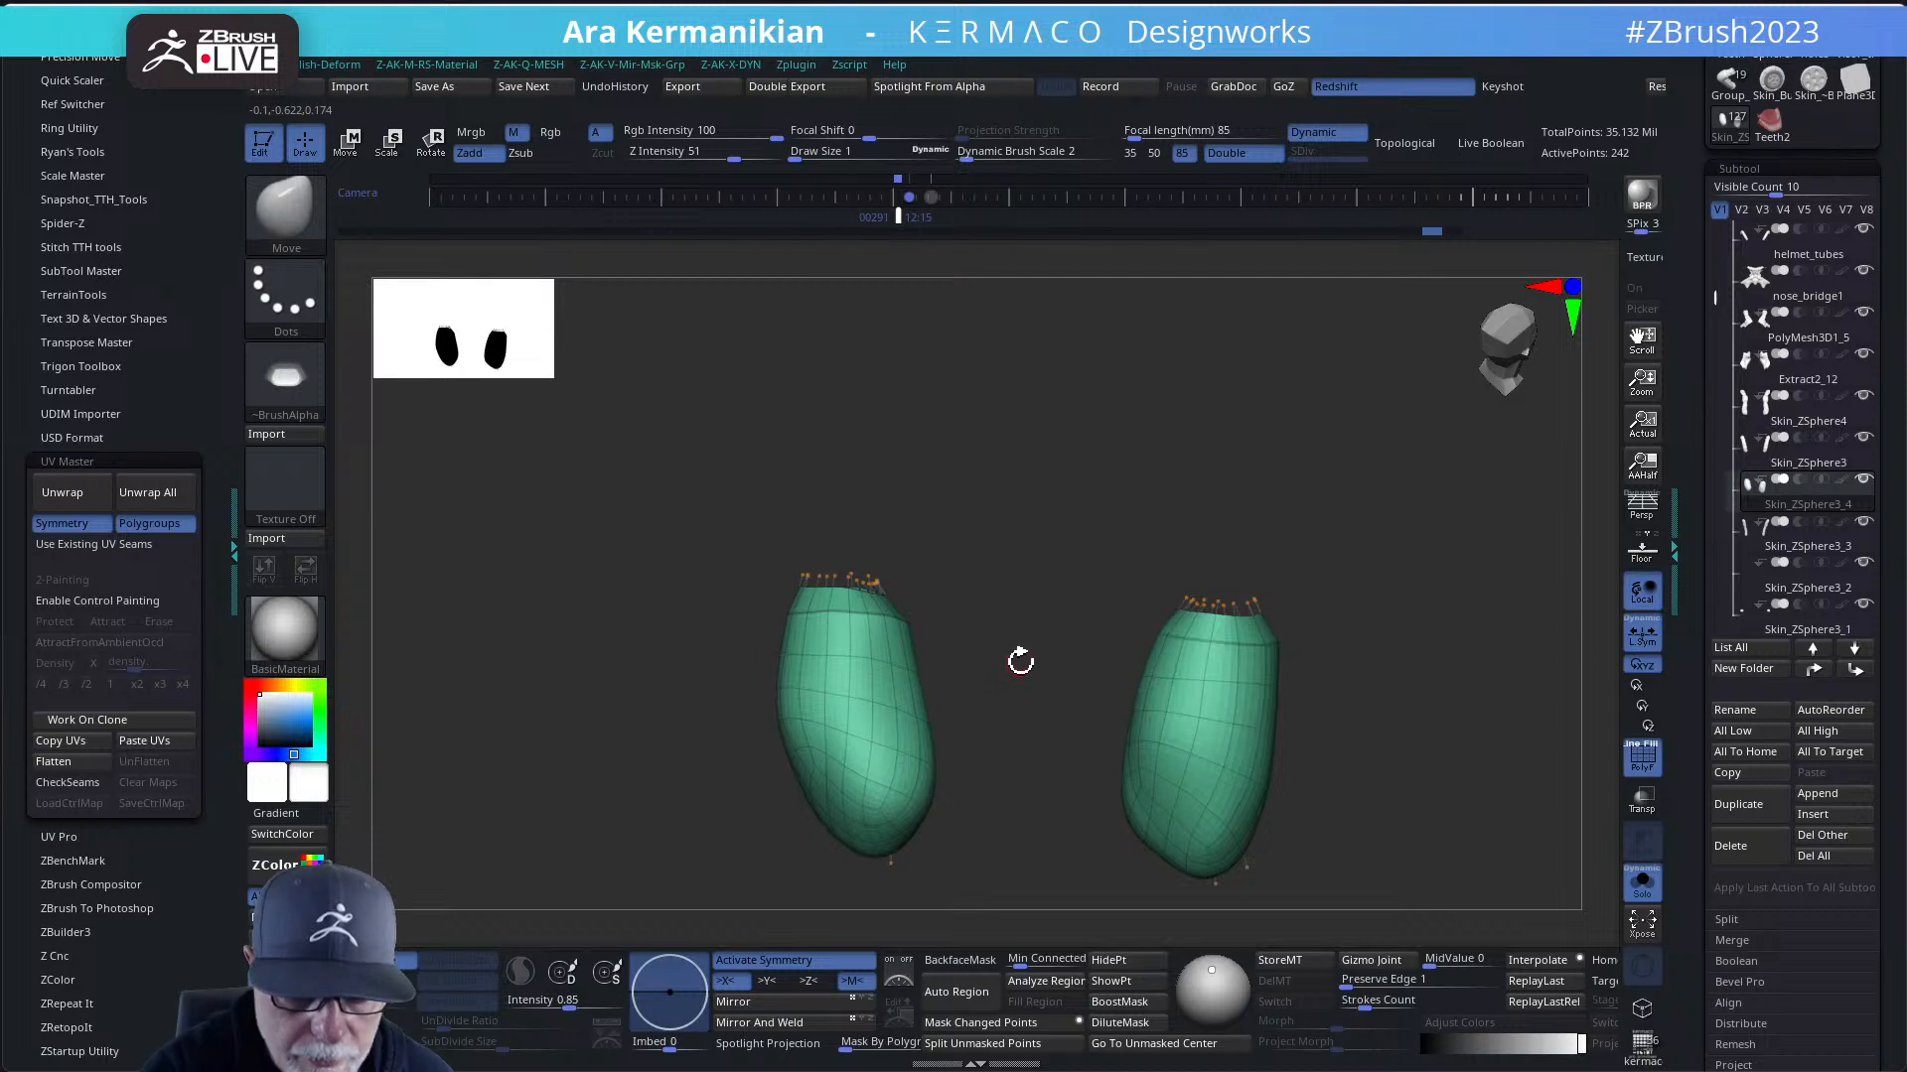
left_click_drag(1399, 623, 1397, 625)
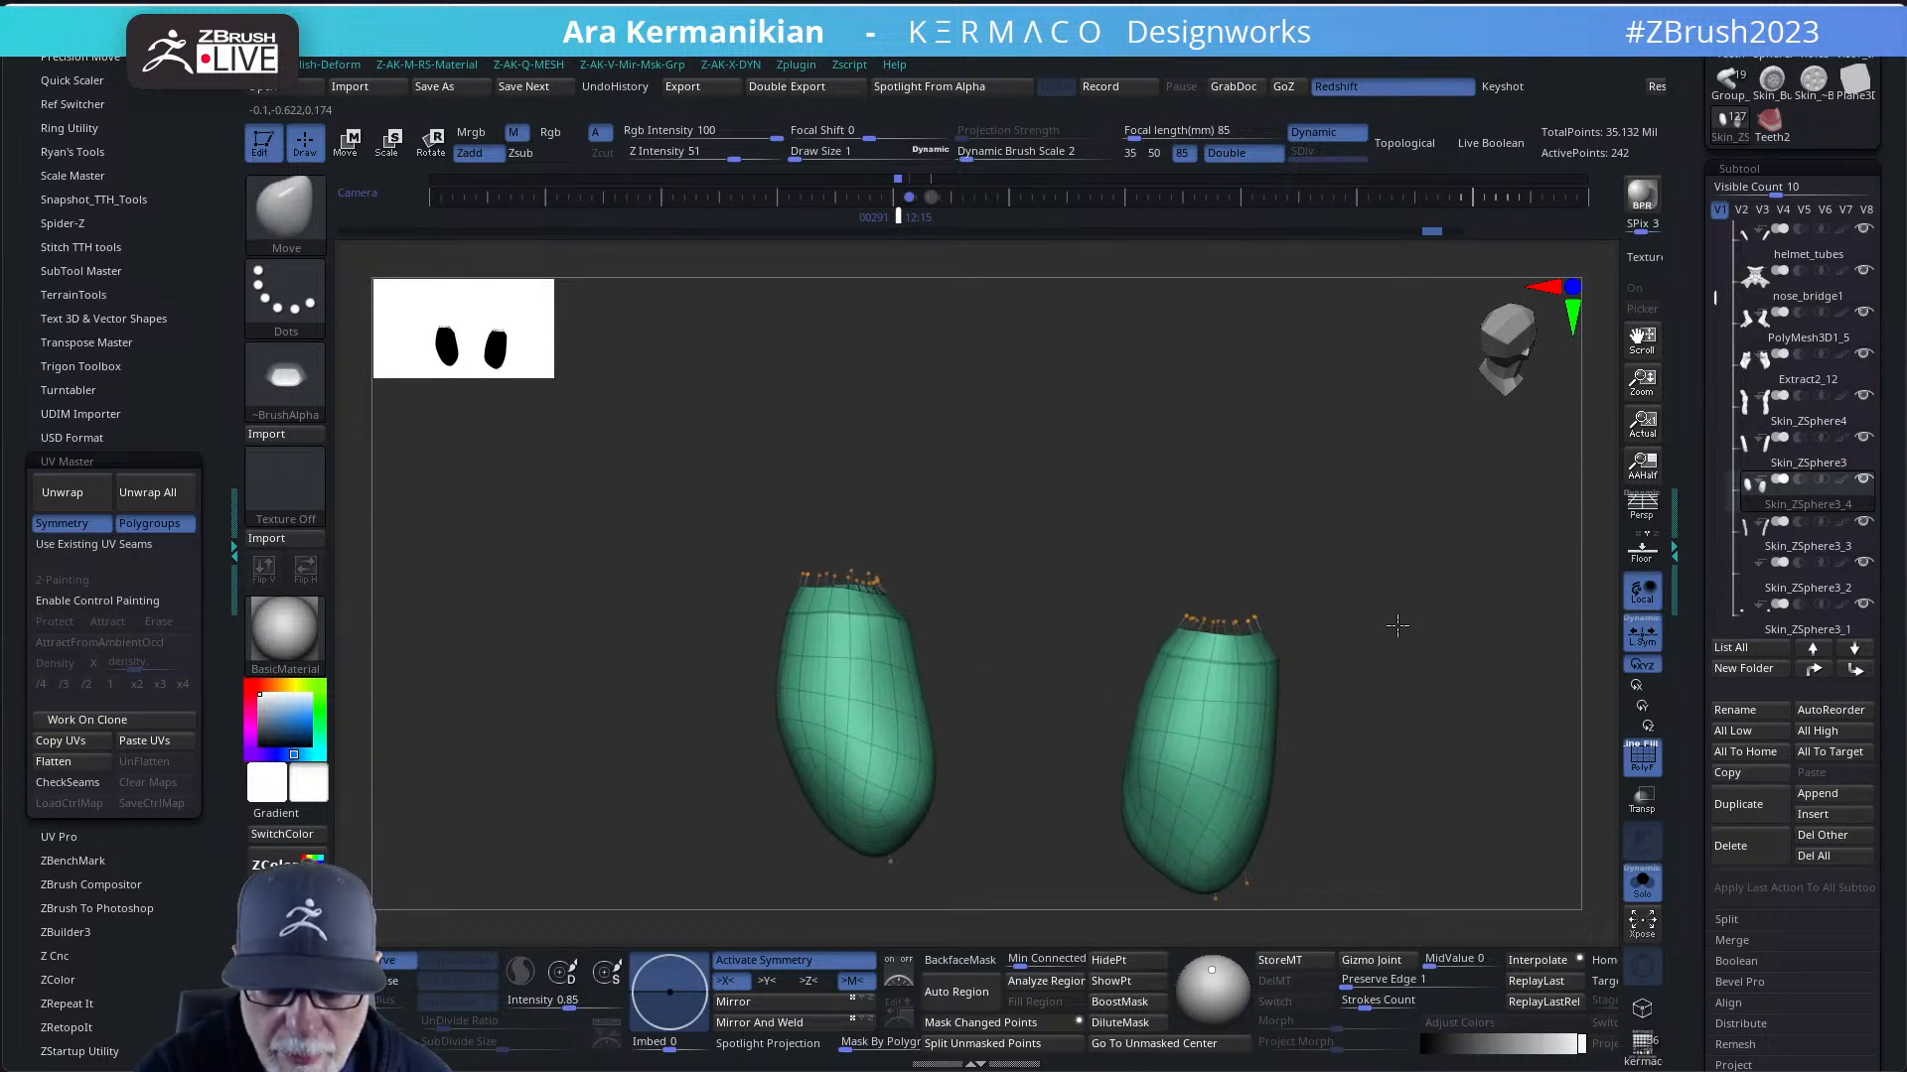
mouse_move(985, 569)
left_mouse_down("ctrl+shift")
mouse_move(1404, 566)
mouse_move(1447, 651)
mouse_move(1433, 668)
left_mouse_up("ctrl+shift")
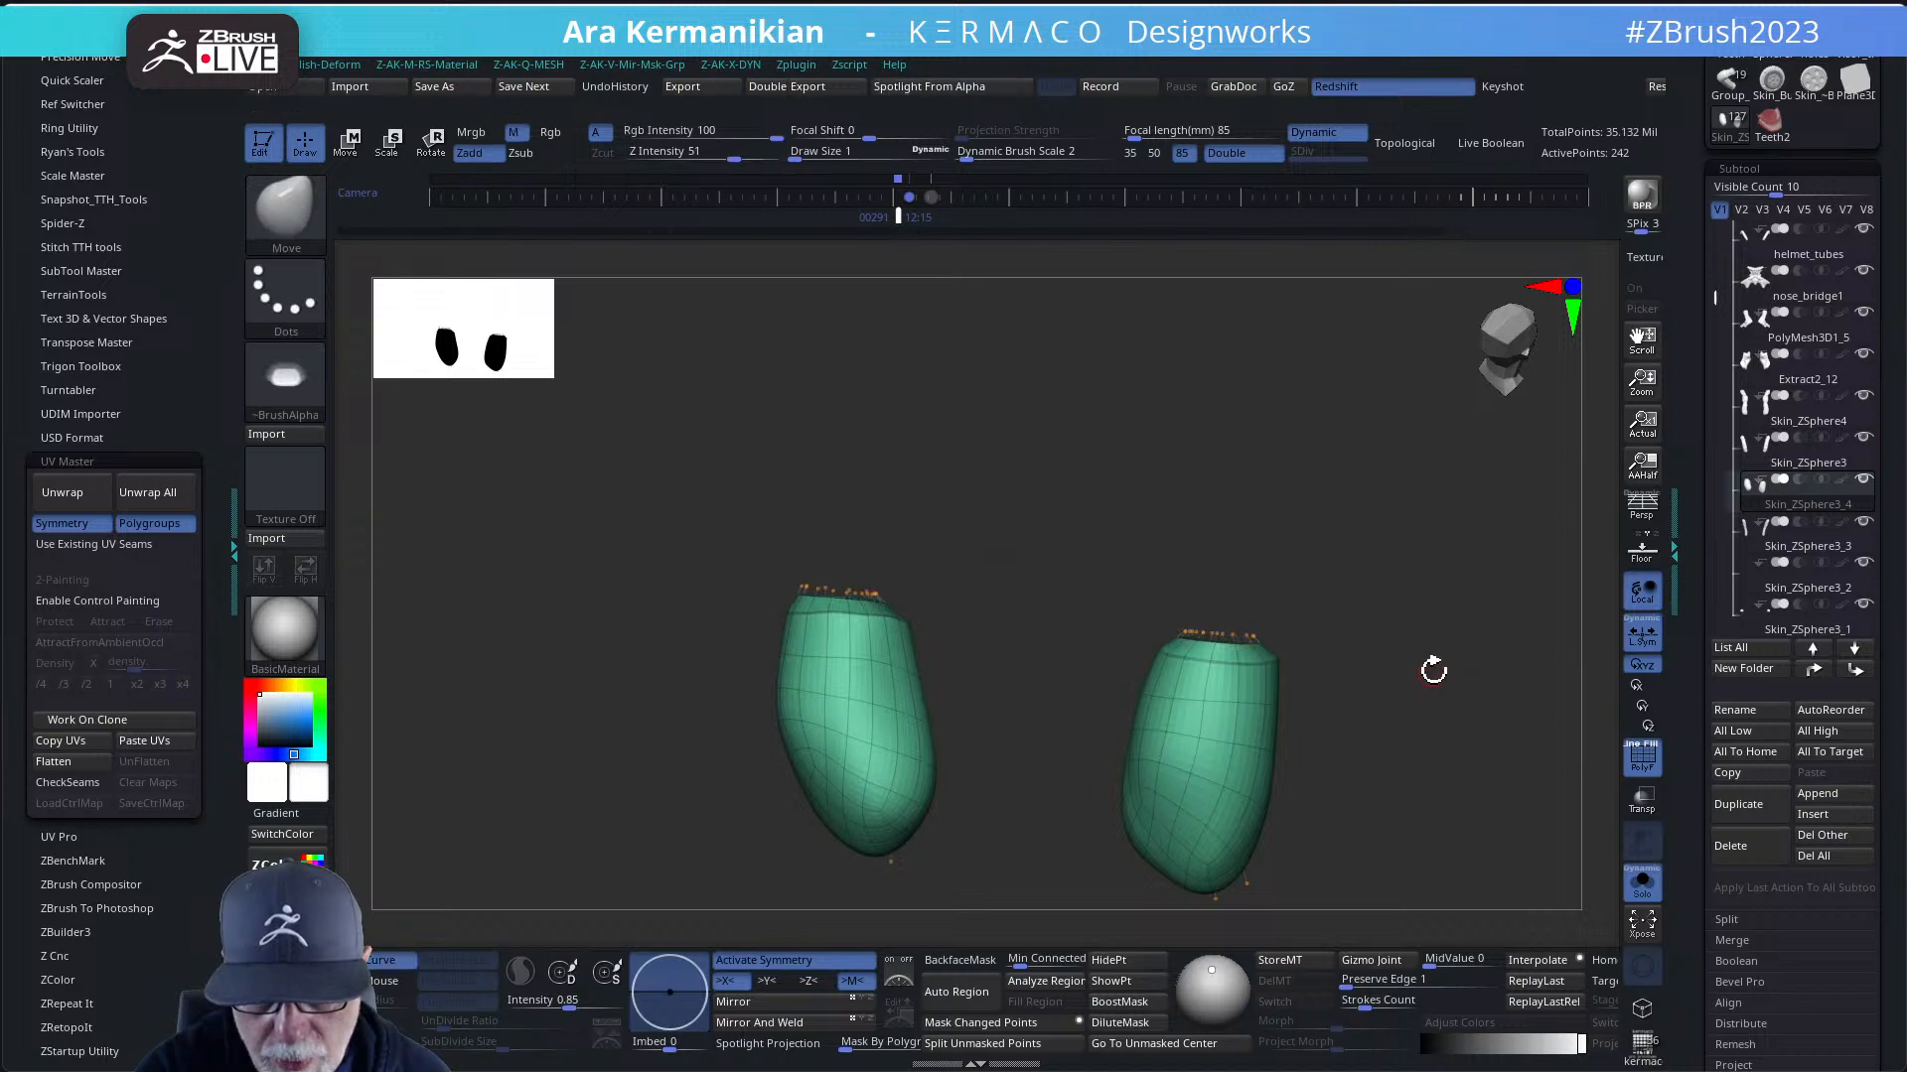
mouse_move(1105, 595)
left_mouse_down("ctrl+shift")
mouse_move(1277, 609)
mouse_move(1394, 651)
left_mouse_up("ctrl+shift")
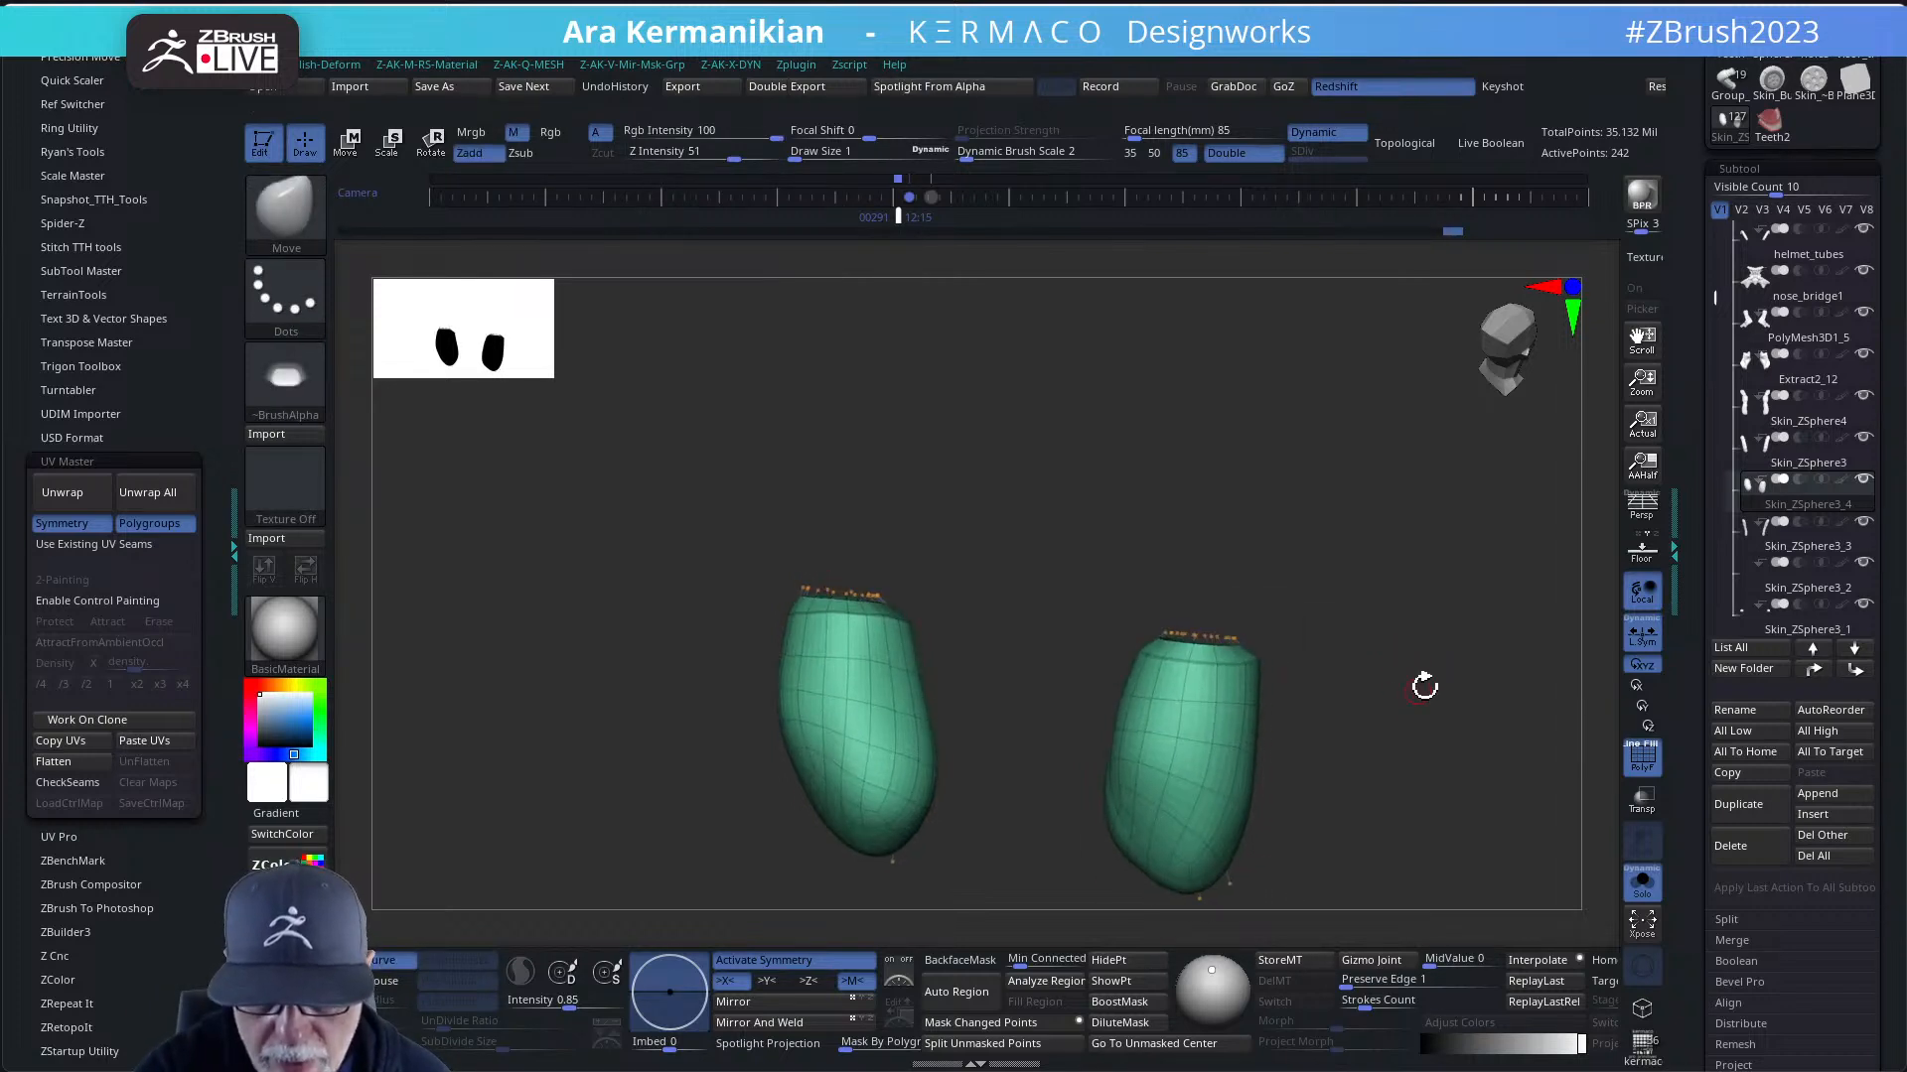
left_click(1647, 880)
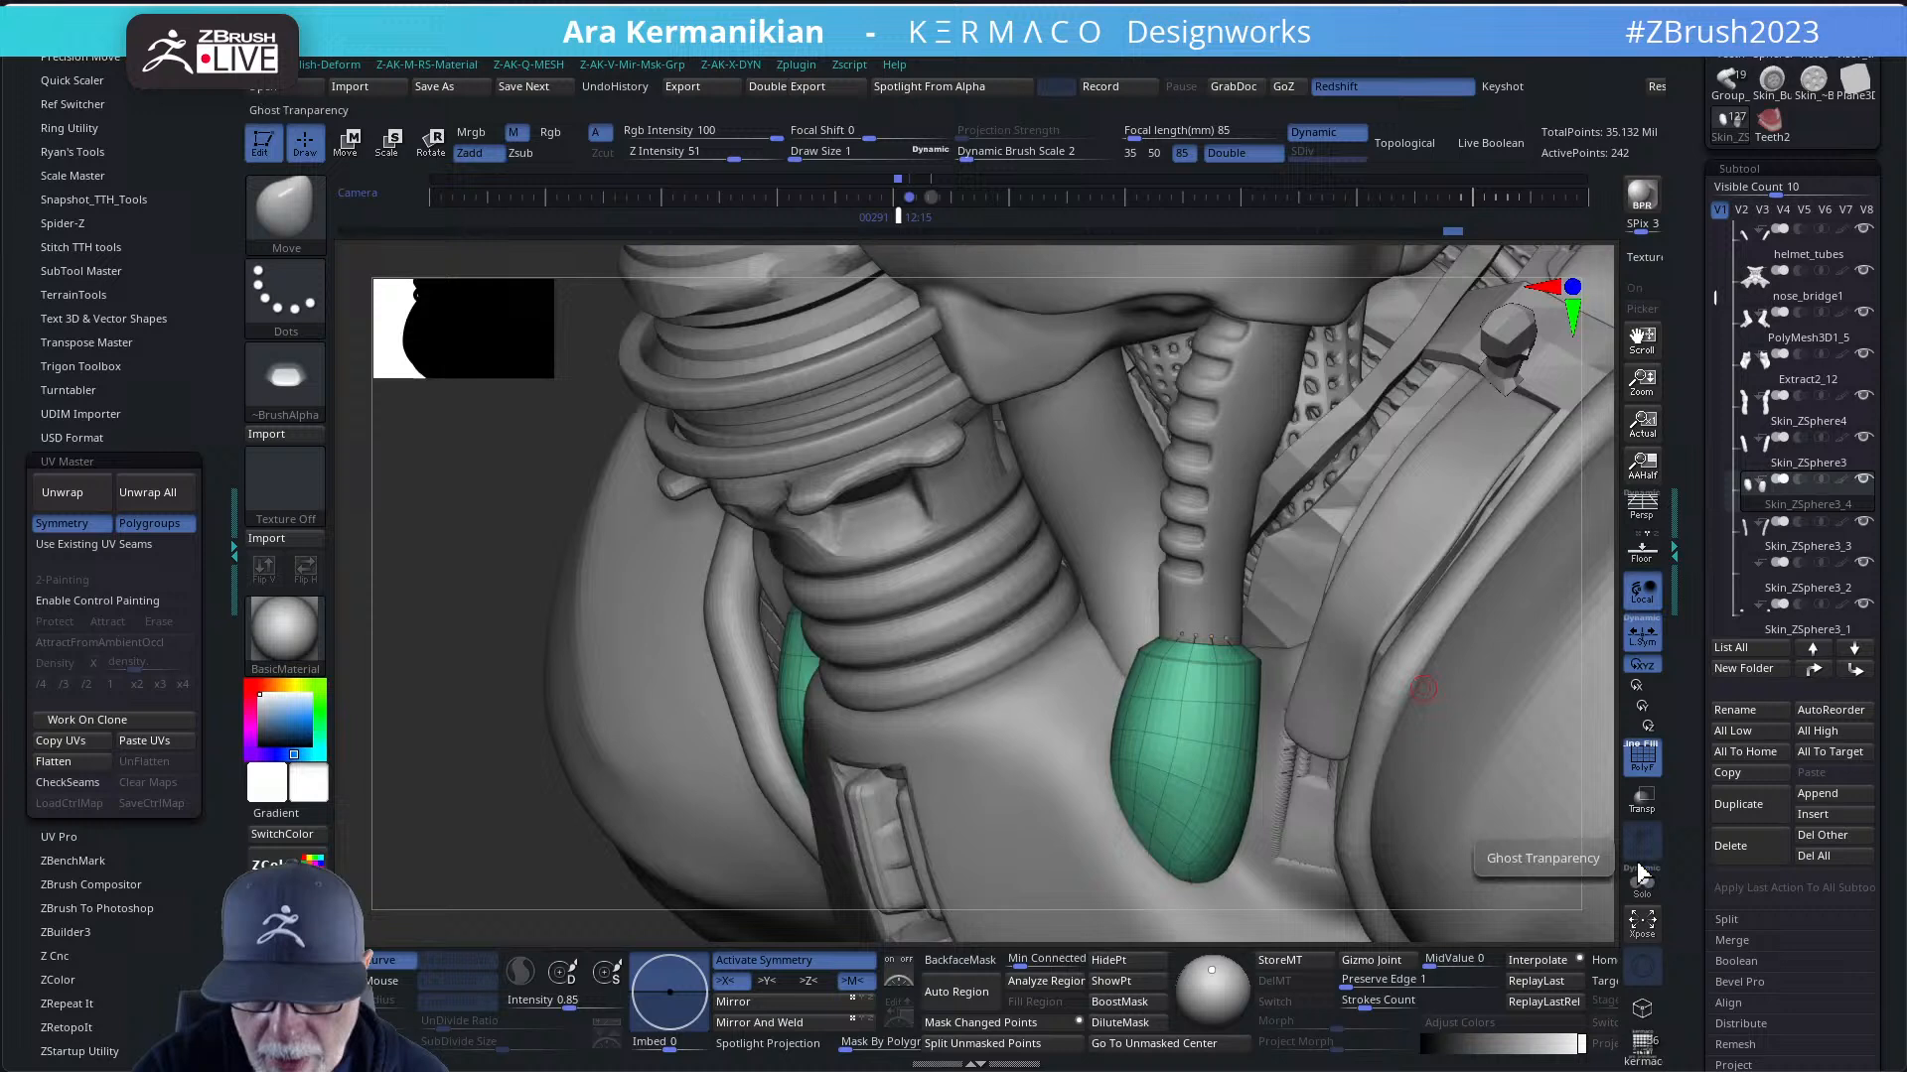
left_click(1640, 767)
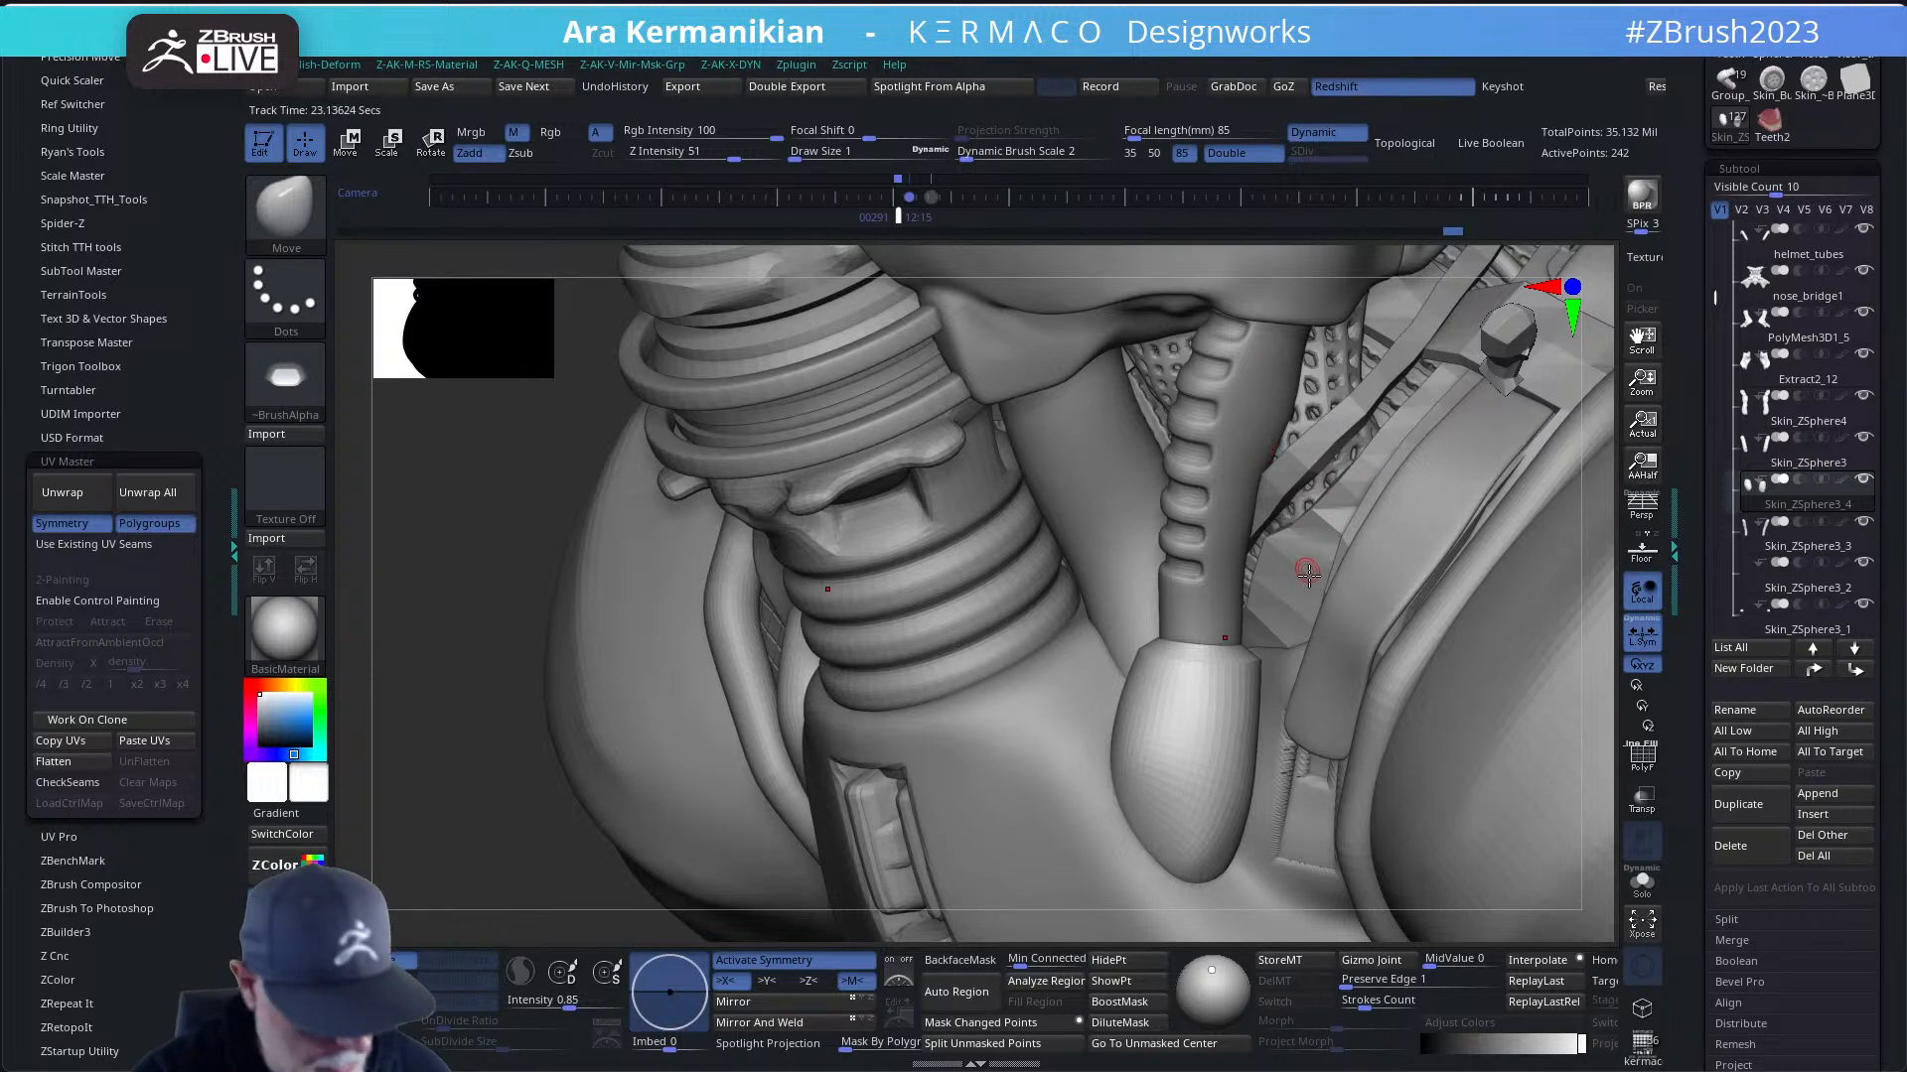
- Apply the end caps' dynamic subdivision as real levels and subdivide them once more to SDiv 4
key("ctrl+q")
left_click(1371, 461)
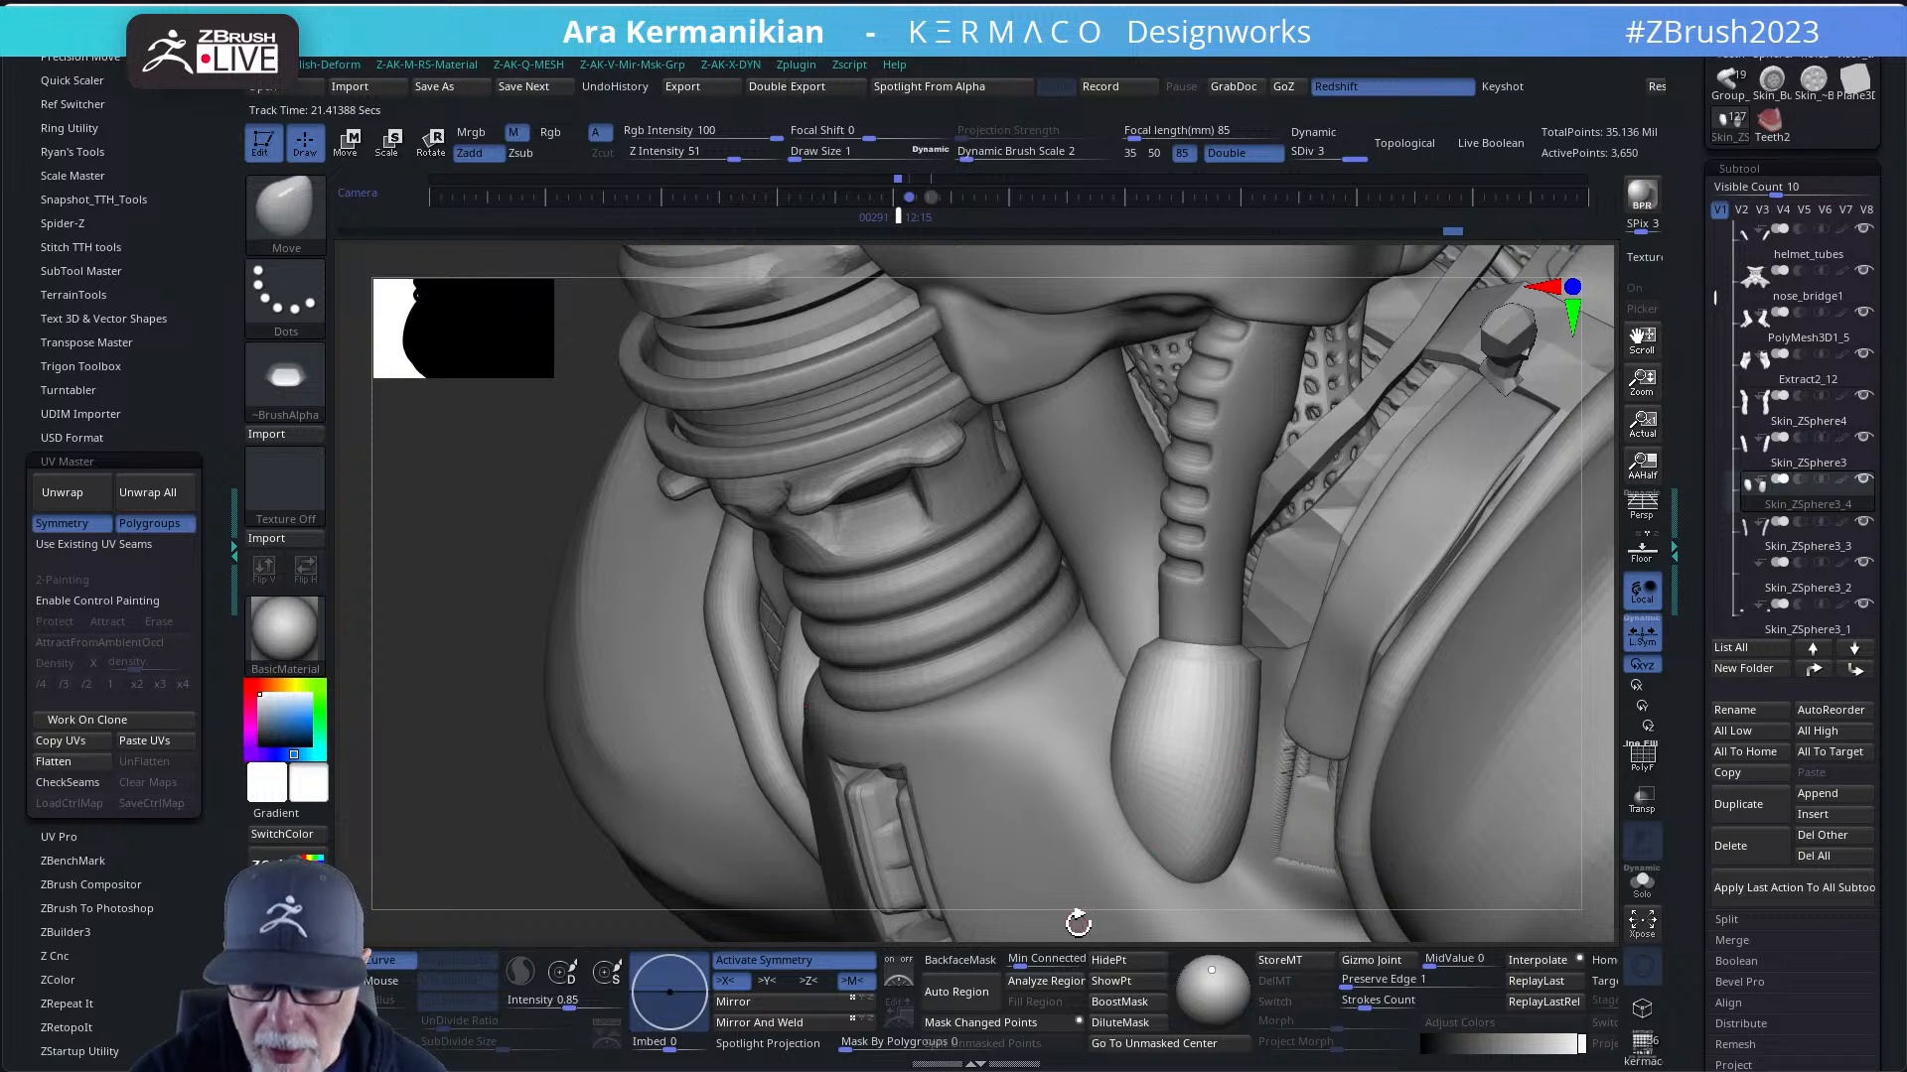
key("ctrl")
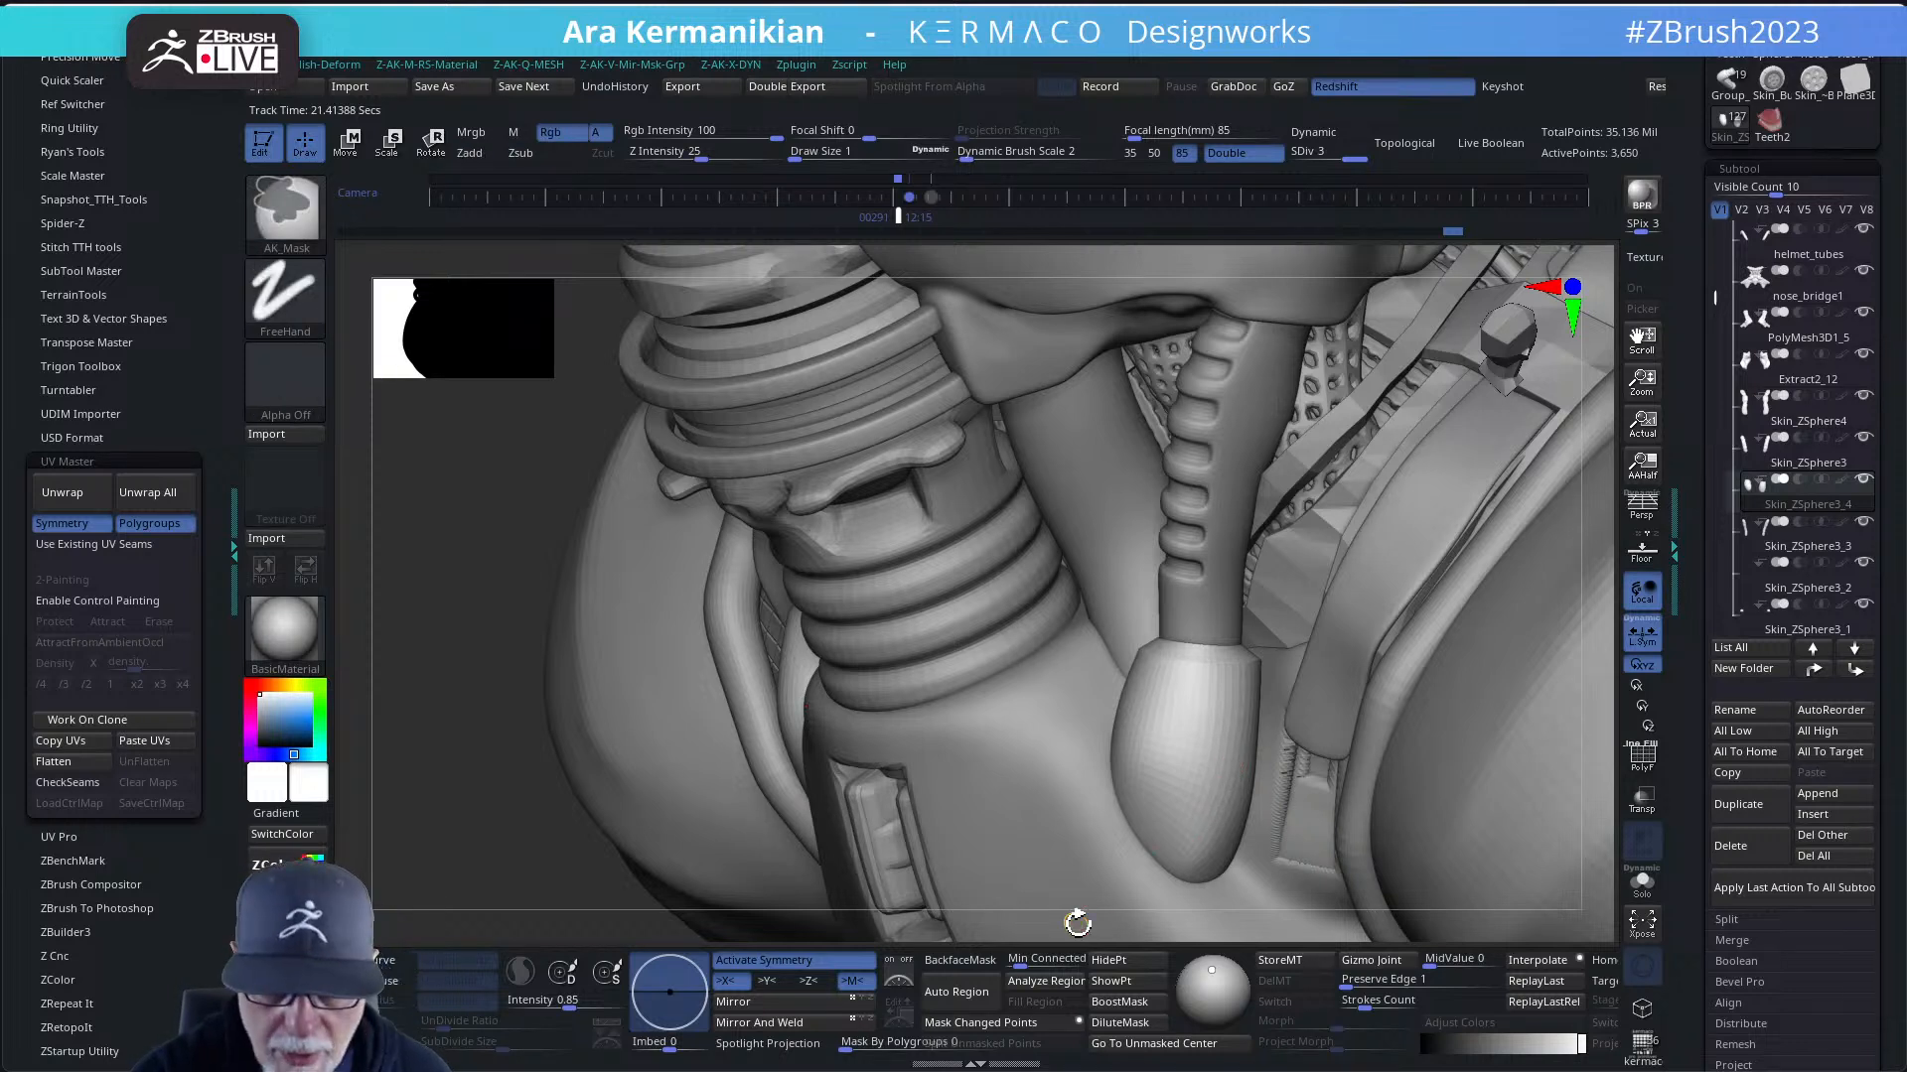
key("ctrl+d")
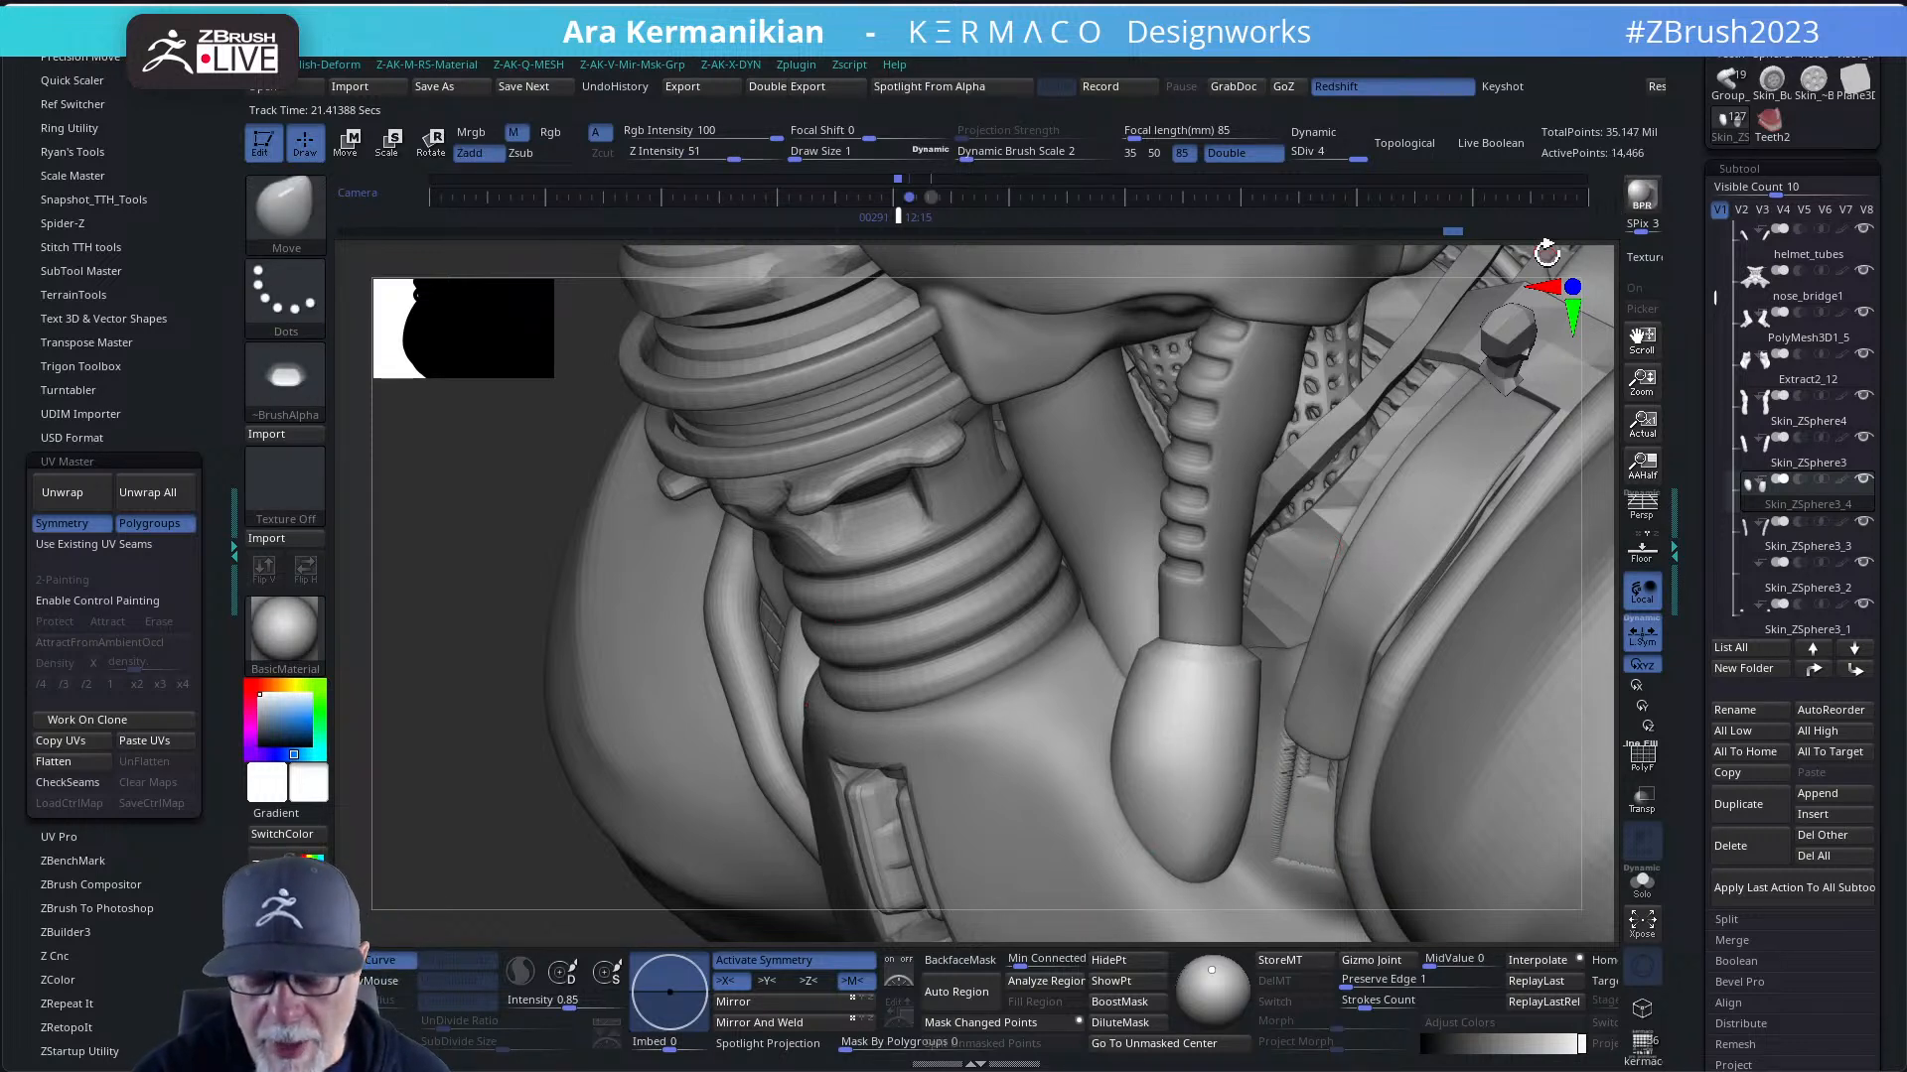
left_click_drag(1600, 609, 1610, 581)
left_click_drag(1320, 159, 1362, 157)
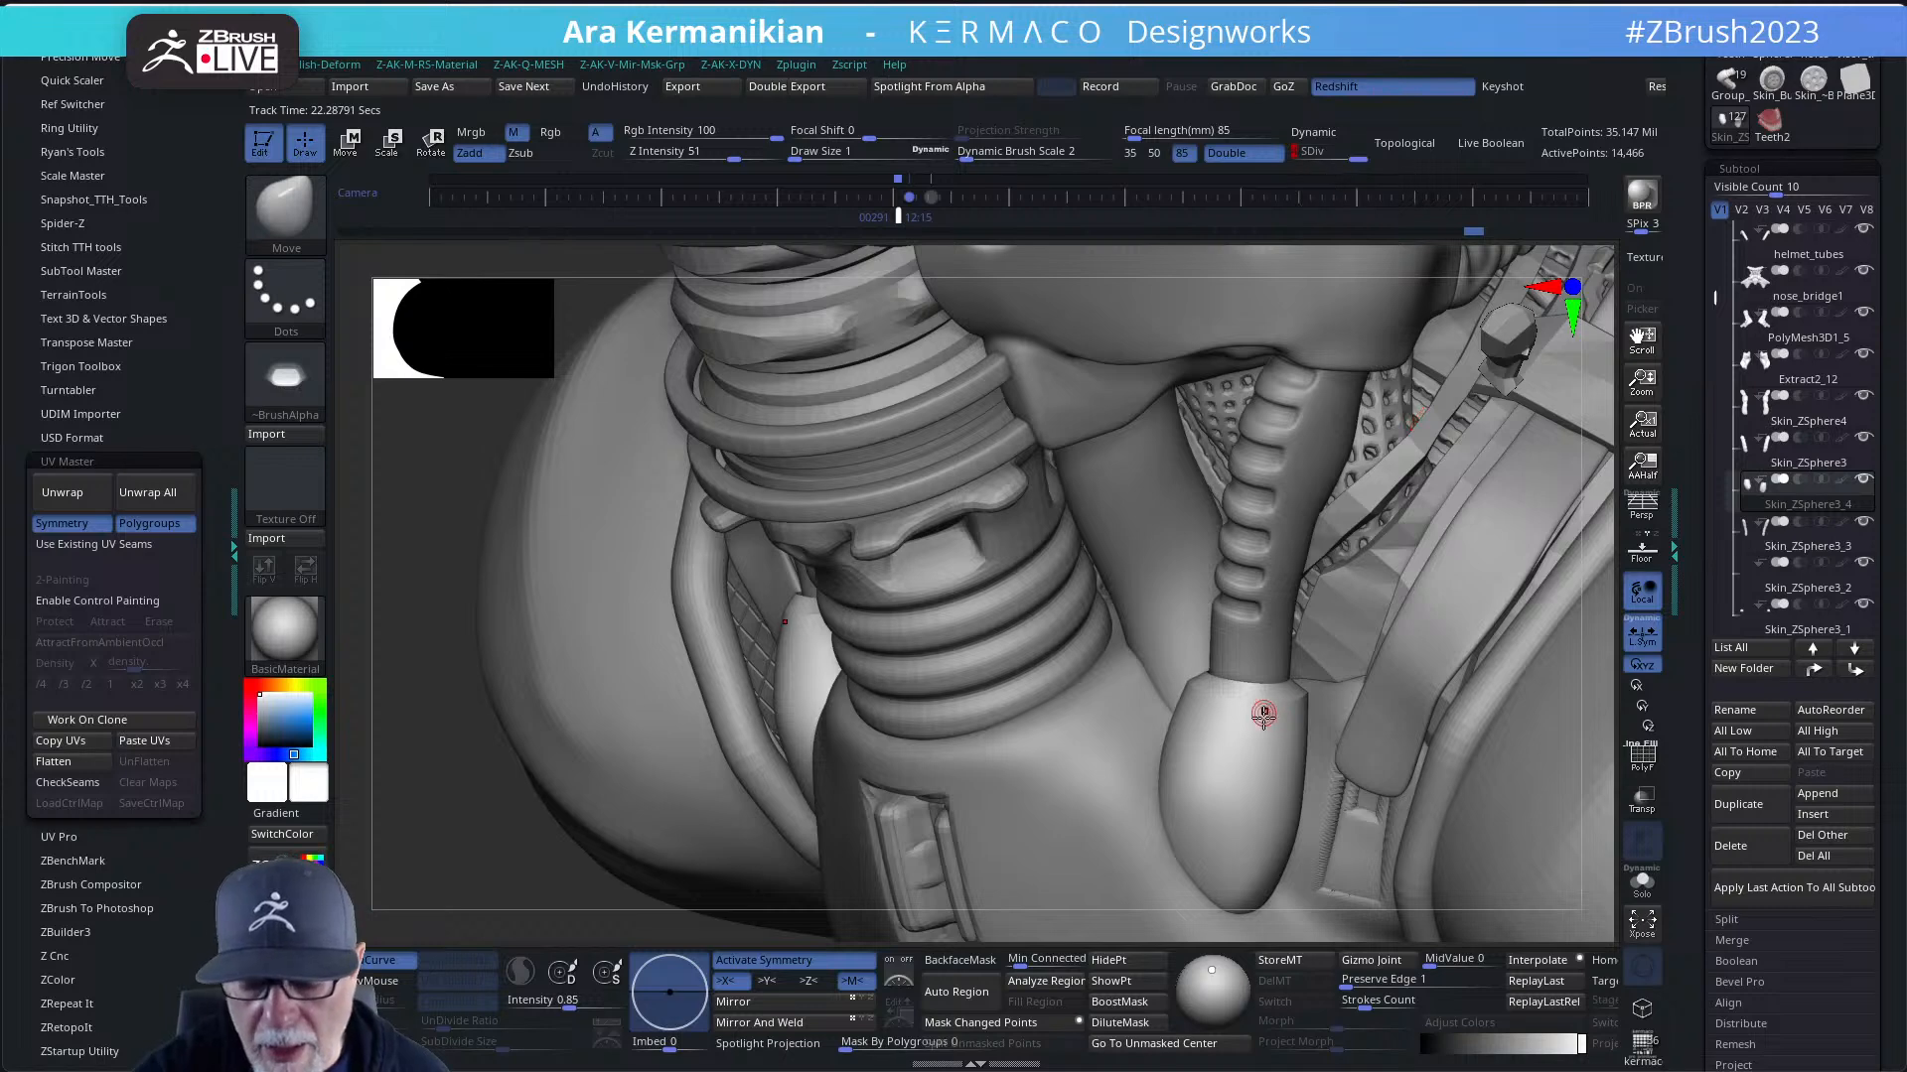
- Check the subdivided end caps in Solo mode and against the hoses and back armor from several angles
left_click_drag(1603, 690, 1614, 697)
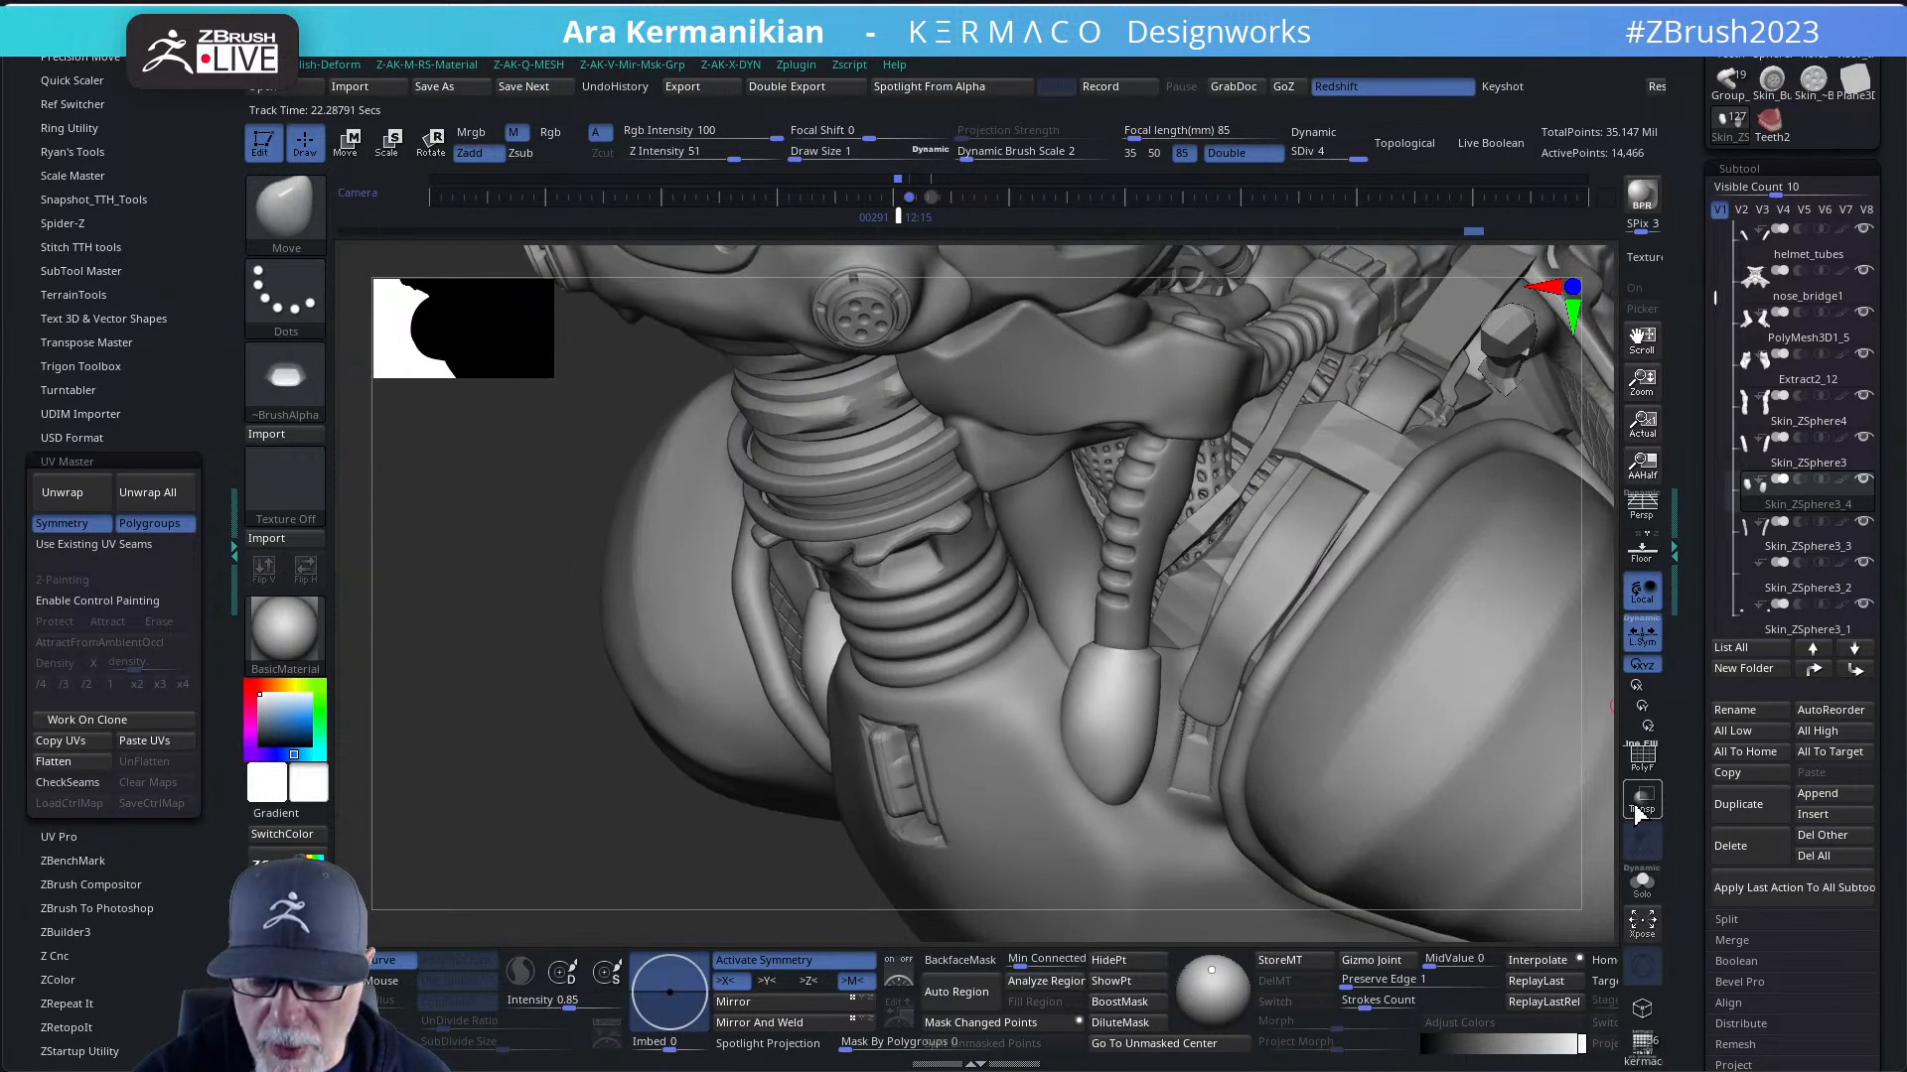
left_click(1644, 887)
right_click_drag(1133, 794, 1051, 730)
left_click(1653, 887)
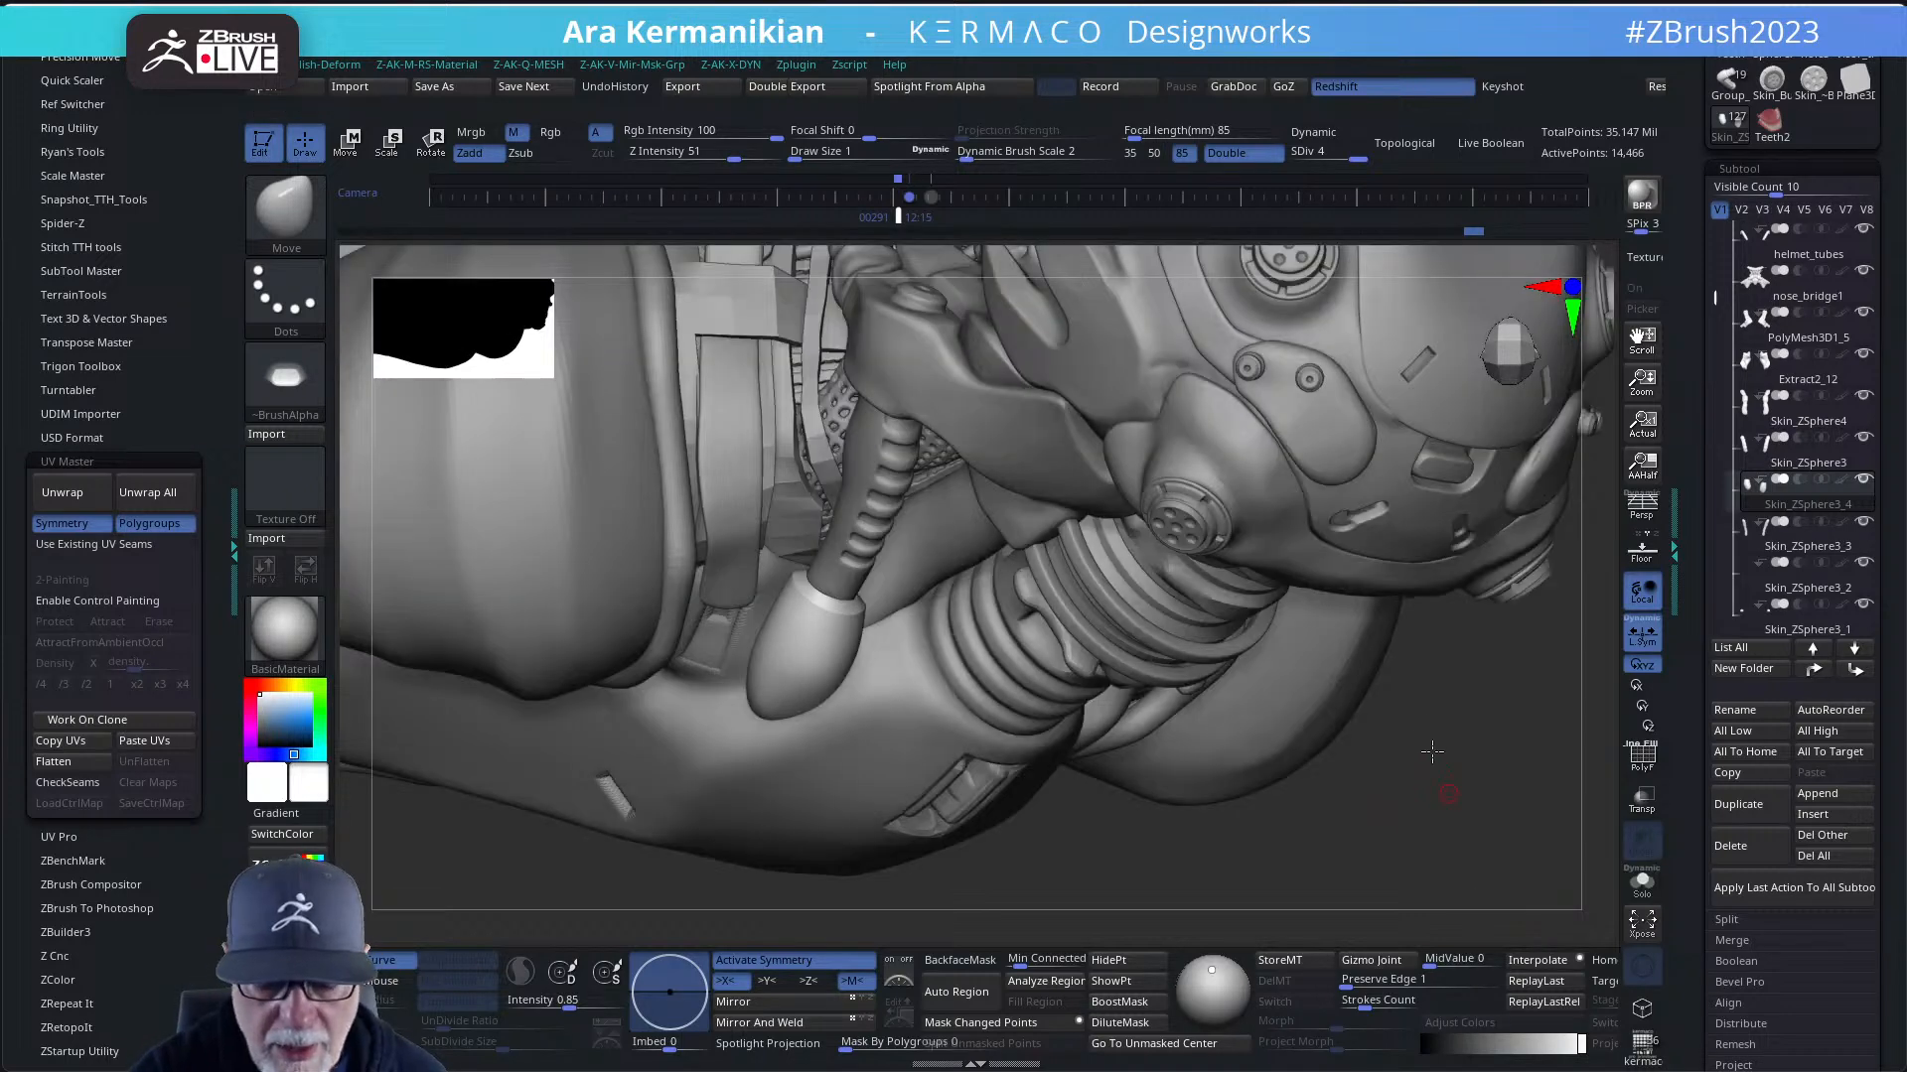
mouse_move(1430, 752)
right_mouse_down()
mouse_move(1498, 545)
mouse_move(1430, 541)
mouse_move(1361, 572)
mouse_move(1399, 573)
mouse_move(1107, 621)
right_mouse_up()
right_click_drag(1382, 524, 1370, 527)
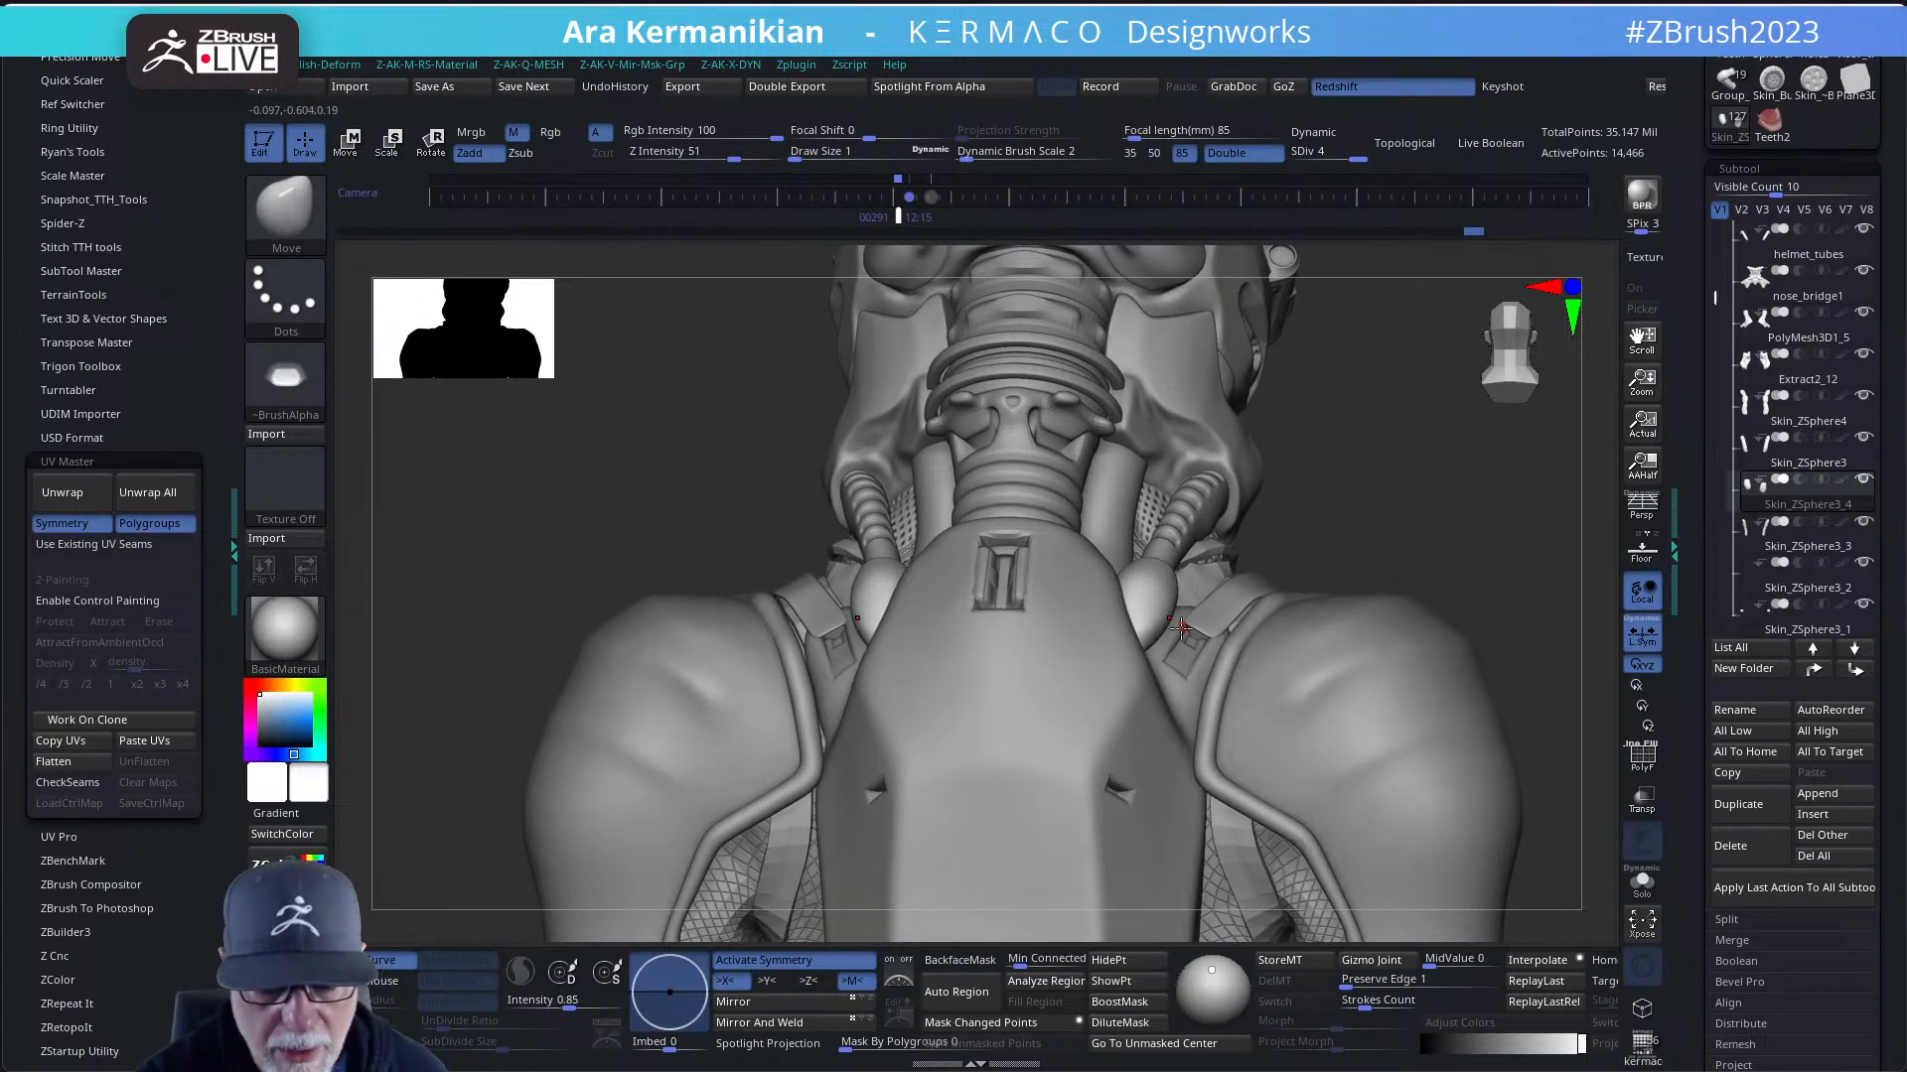
right_click_drag(1338, 504, 1336, 298)
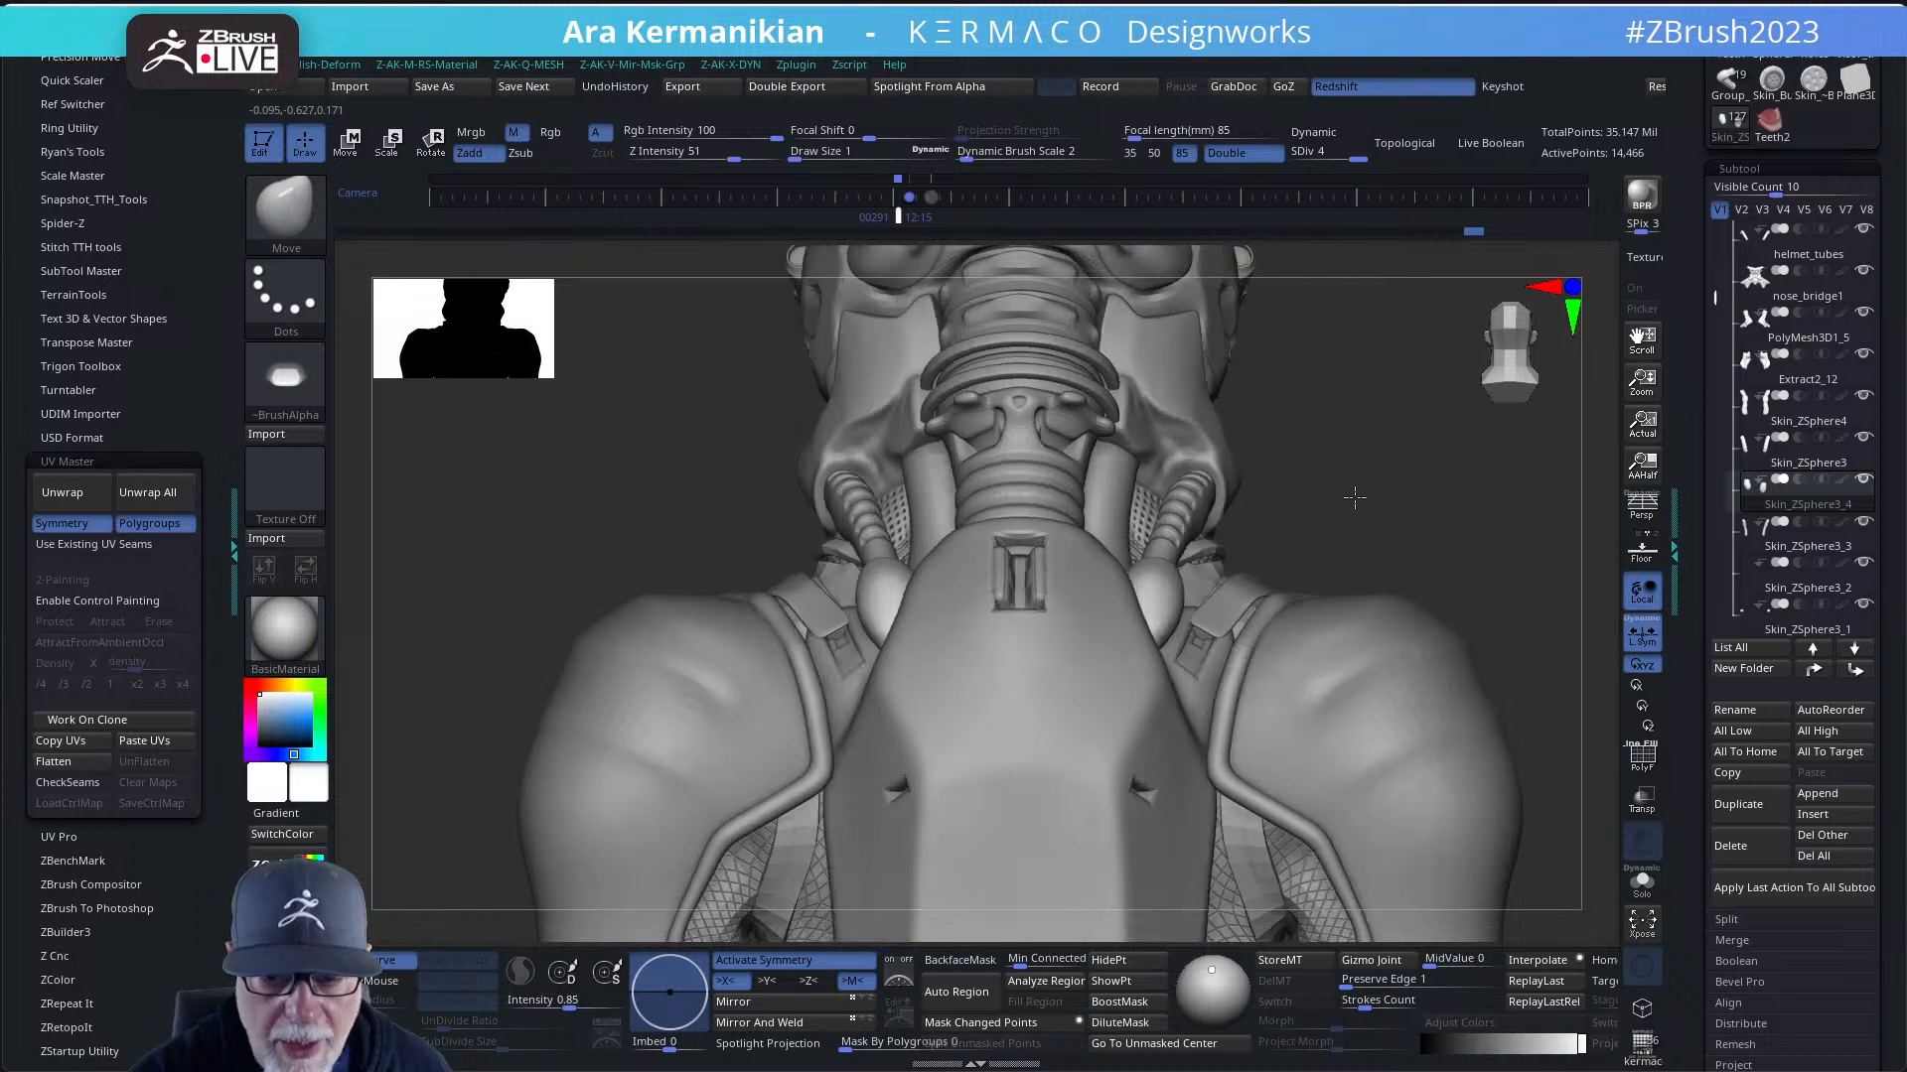
- Adjust the end caps against the back armor with the Move brush at SDiv 3 and draw size 5.44
left_click_drag(1304, 161, 1337, 158)
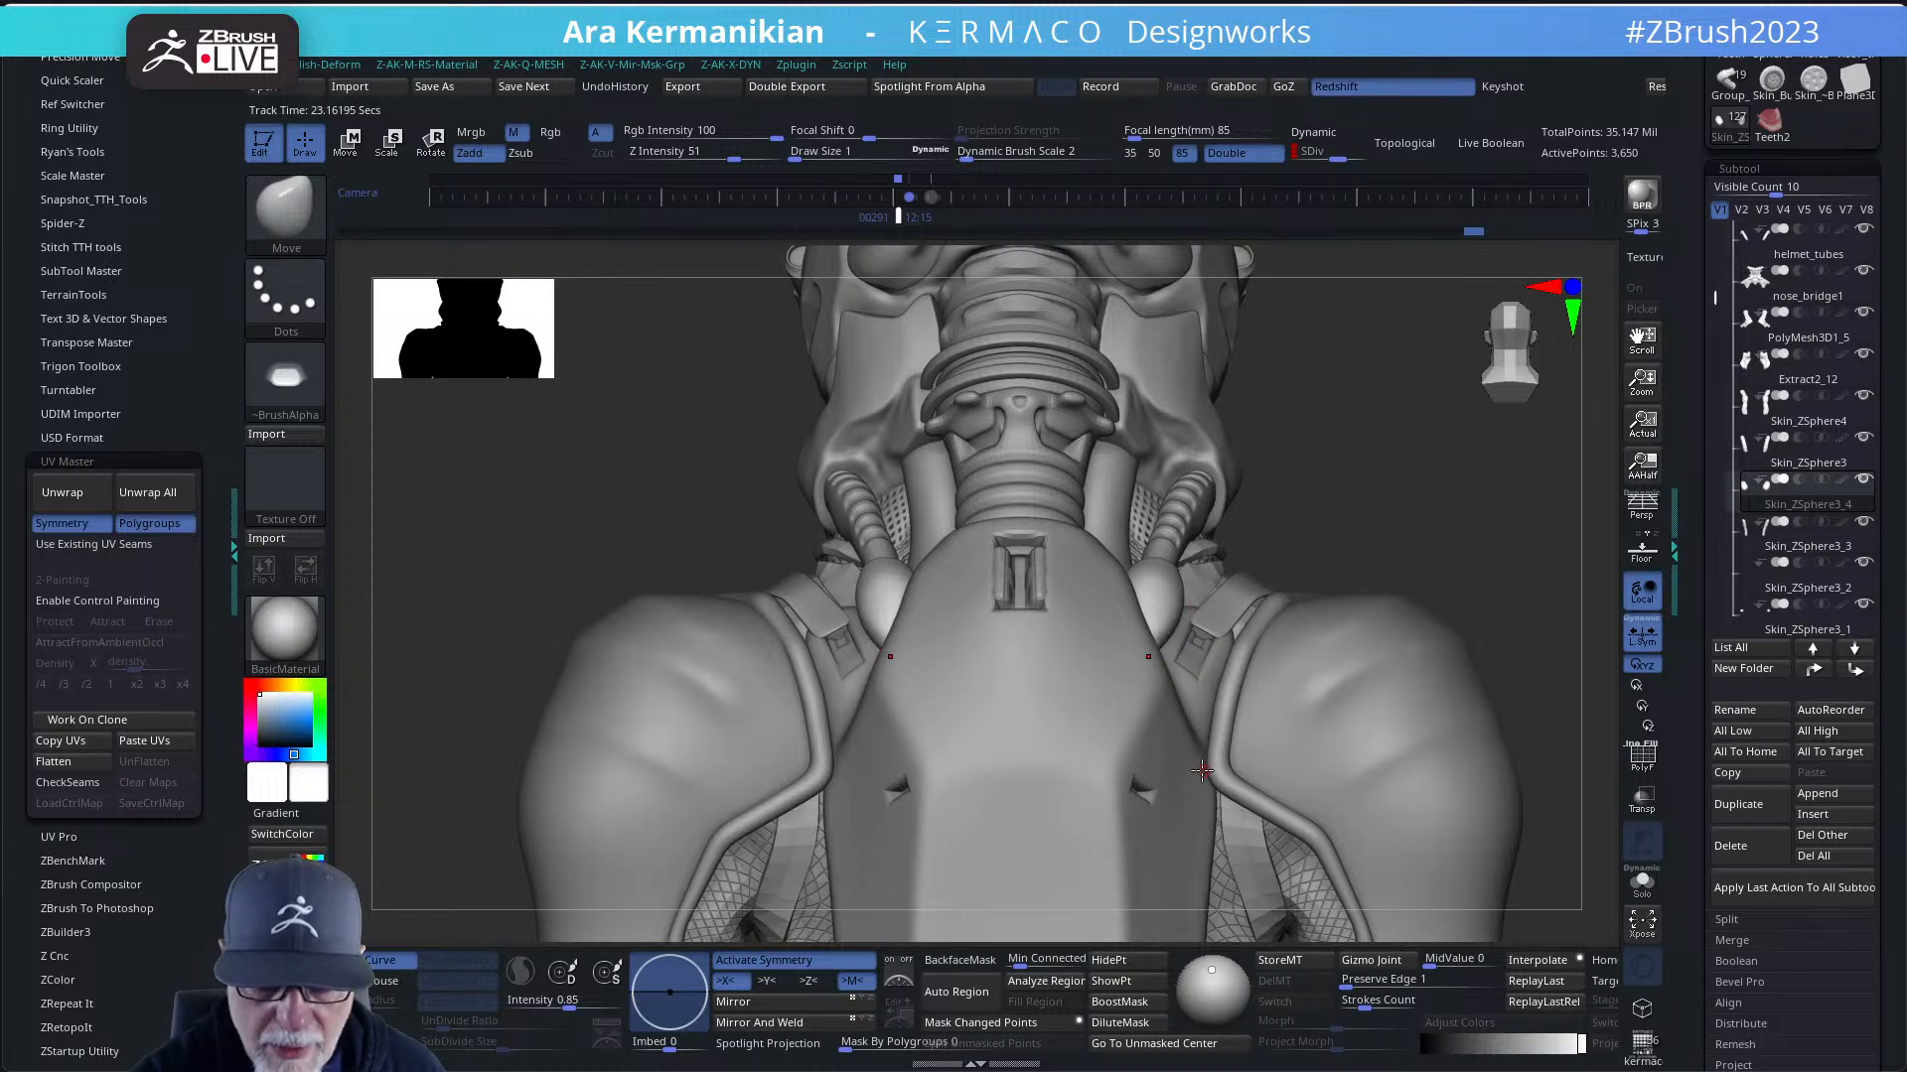
key("s")
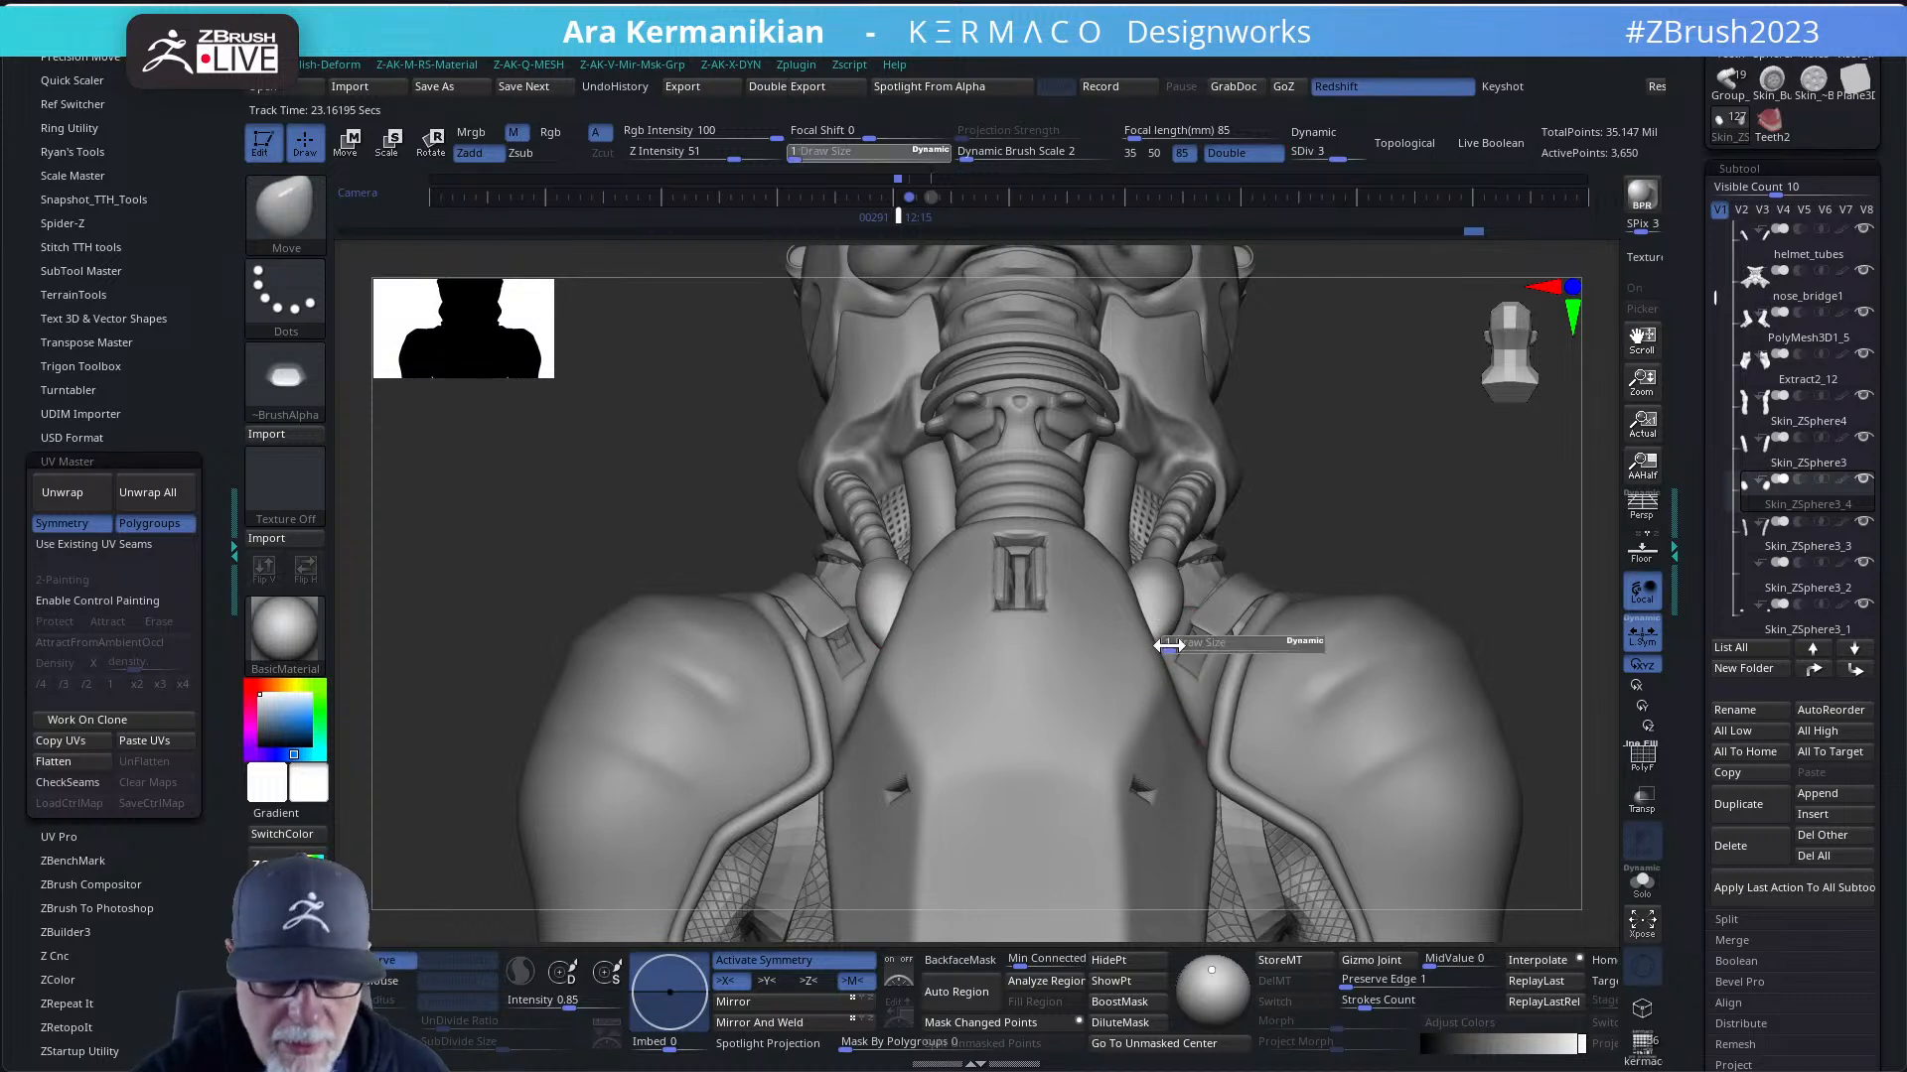
left_click(1177, 645)
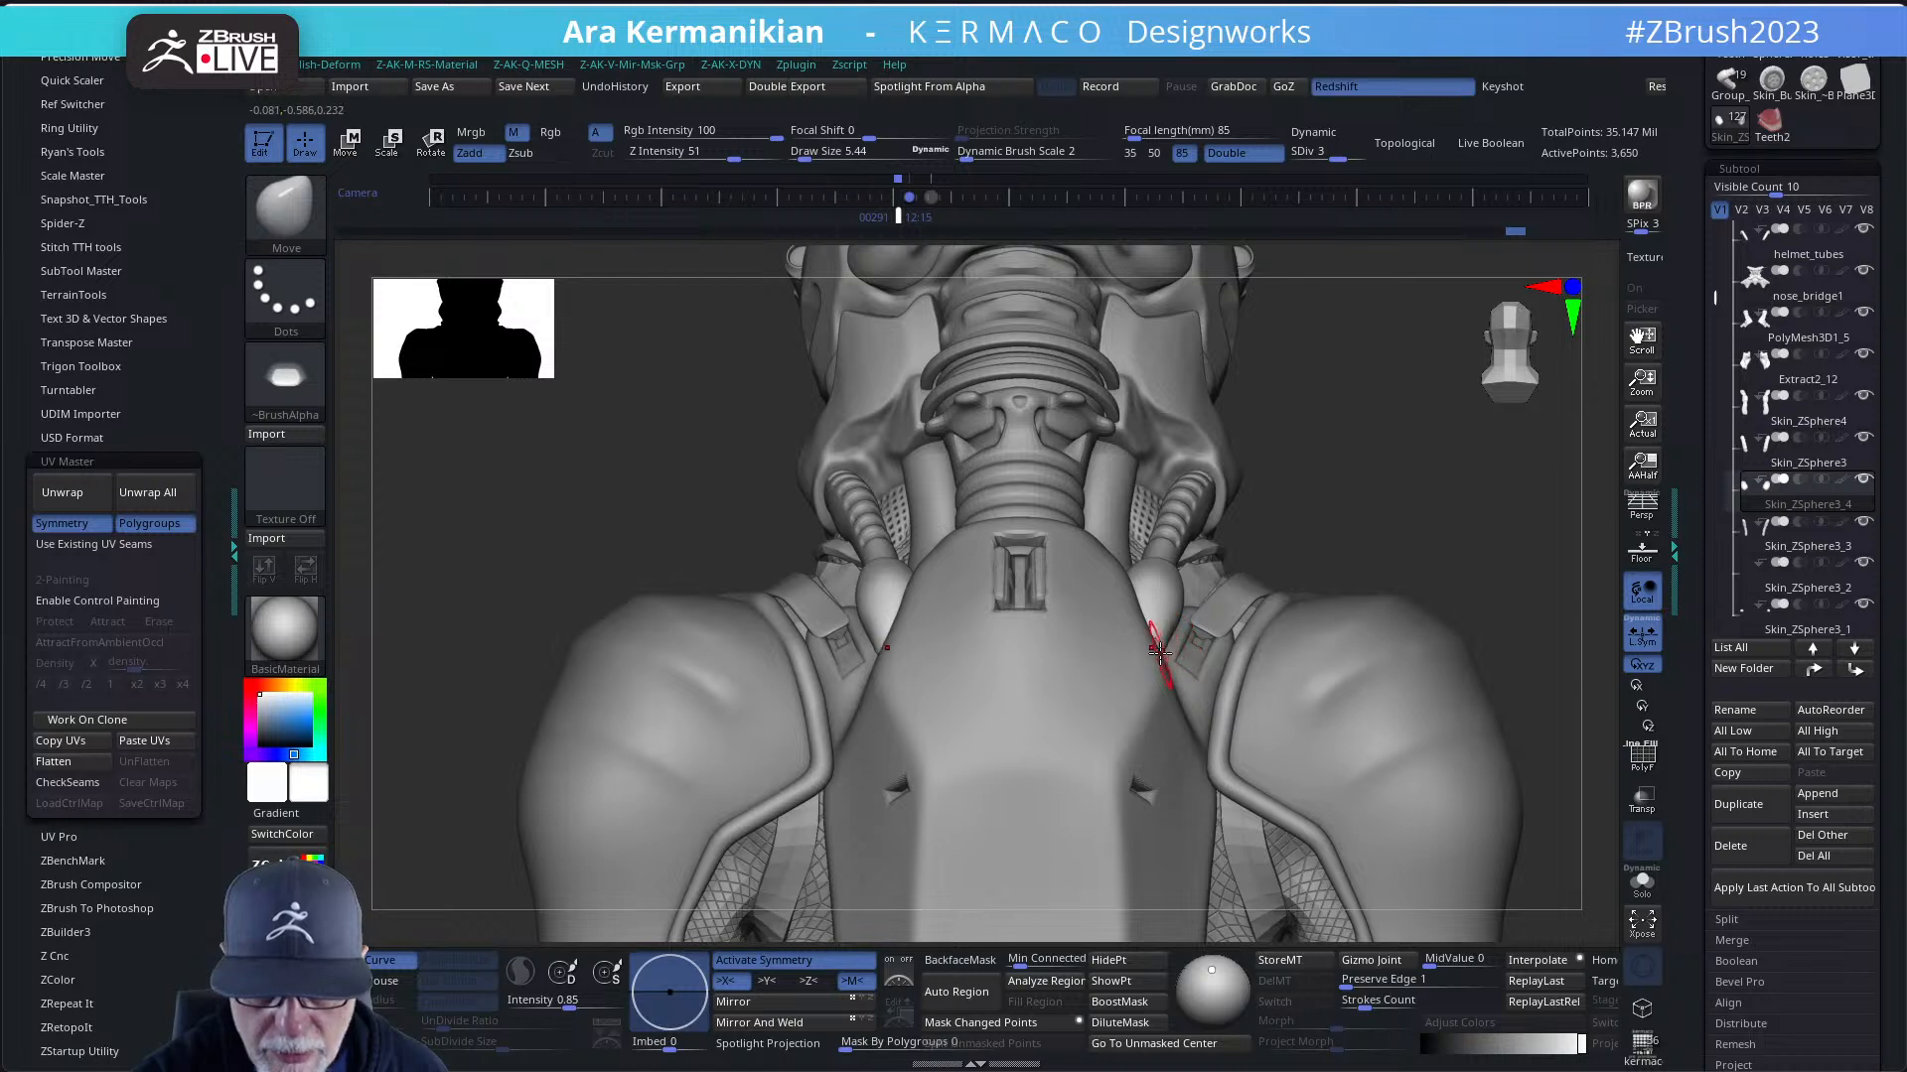
right_click_drag(1160, 650, 1160, 601)
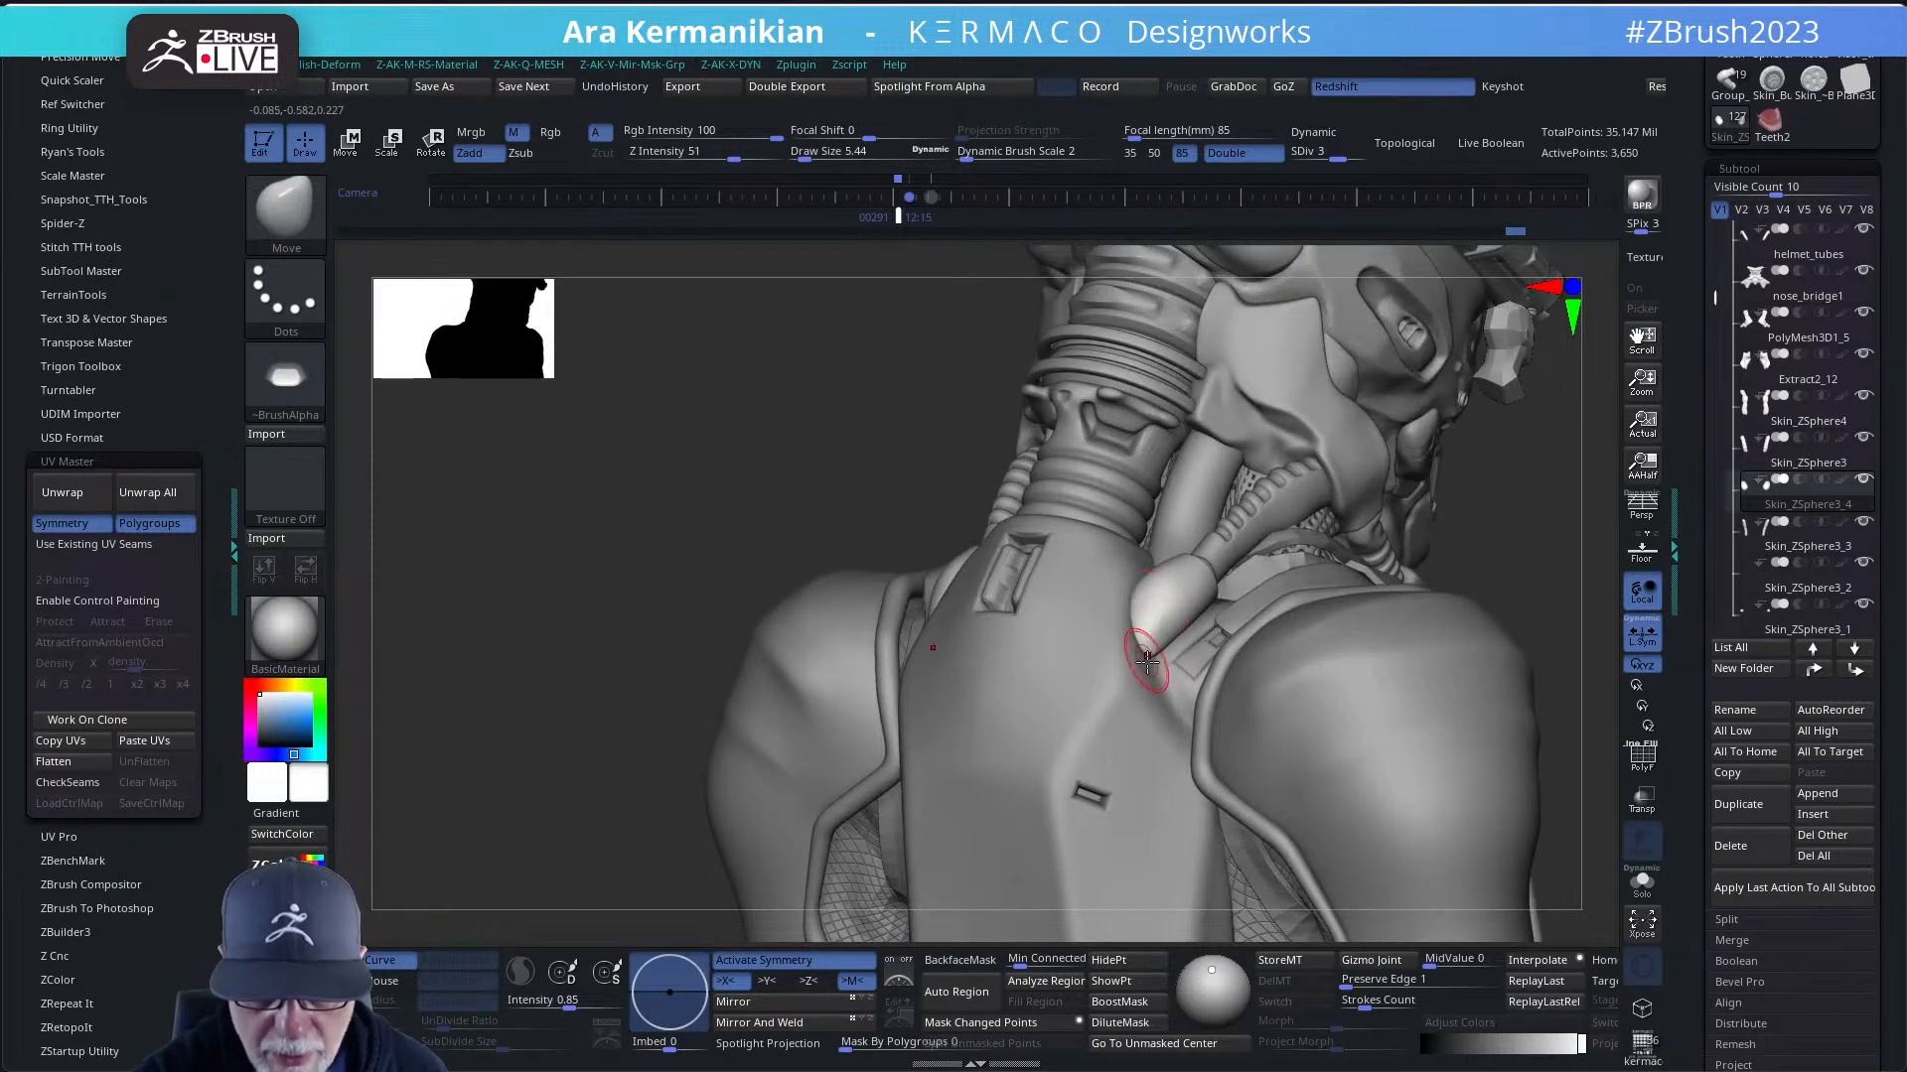
left_click_drag(1511, 523, 1379, 569)
left_click_drag(811, 725, 1430, 533)
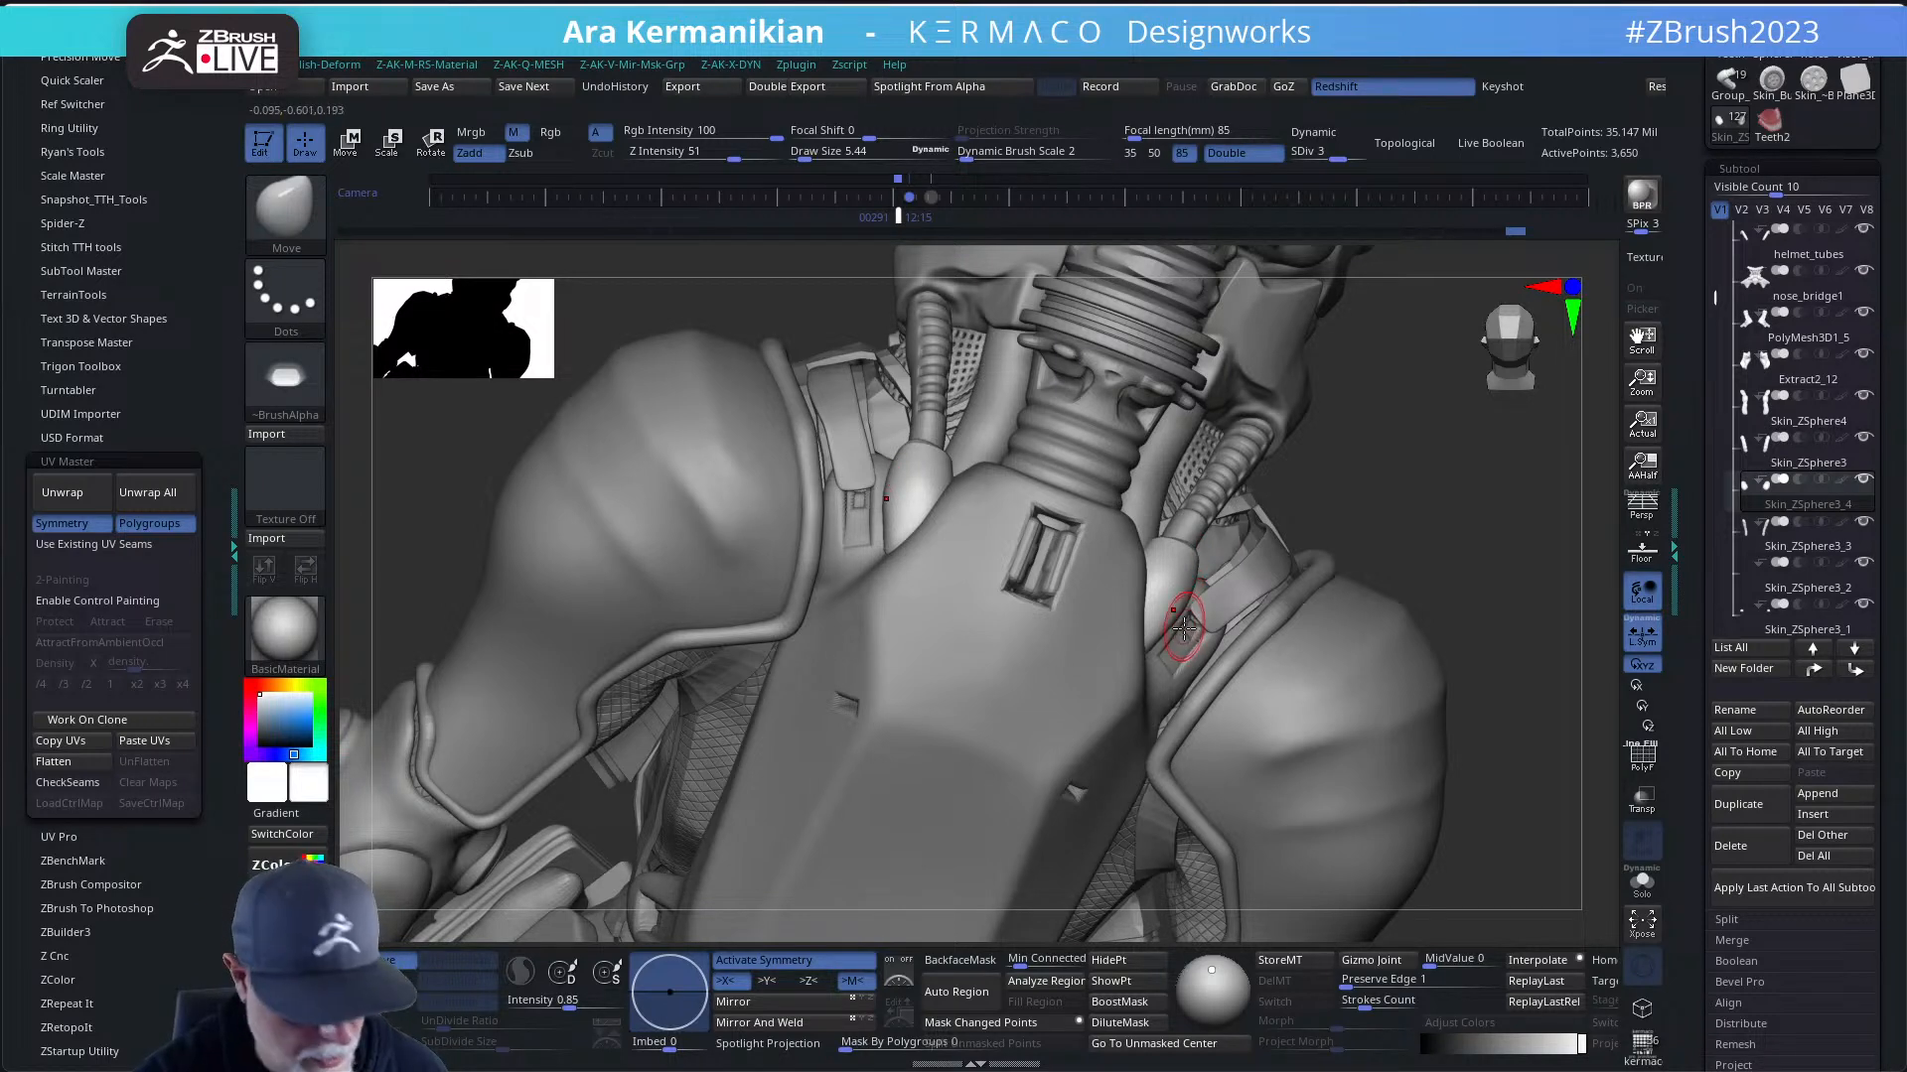
- Smooth the lower ends of the end caps at SDiv 2, then return them to SDiv 4
key("shift")
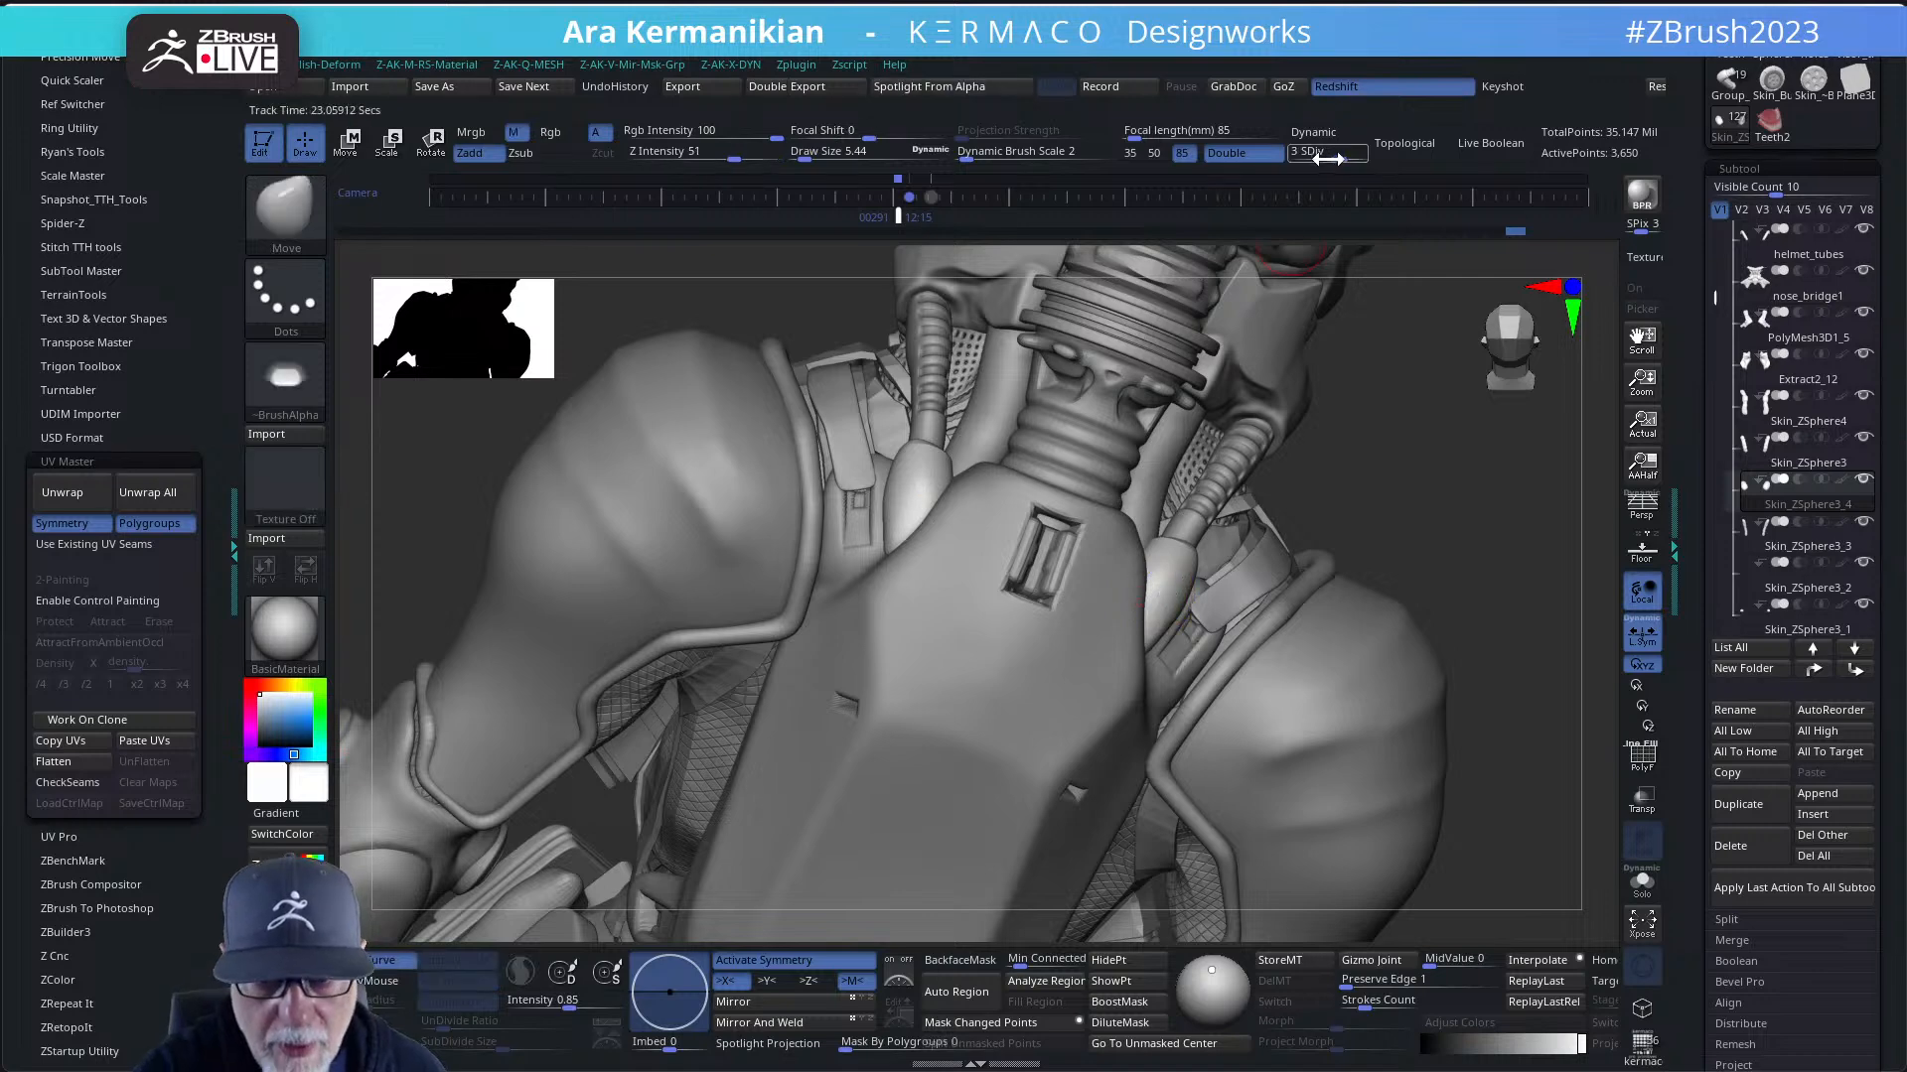
key("shift+d")
key("shift")
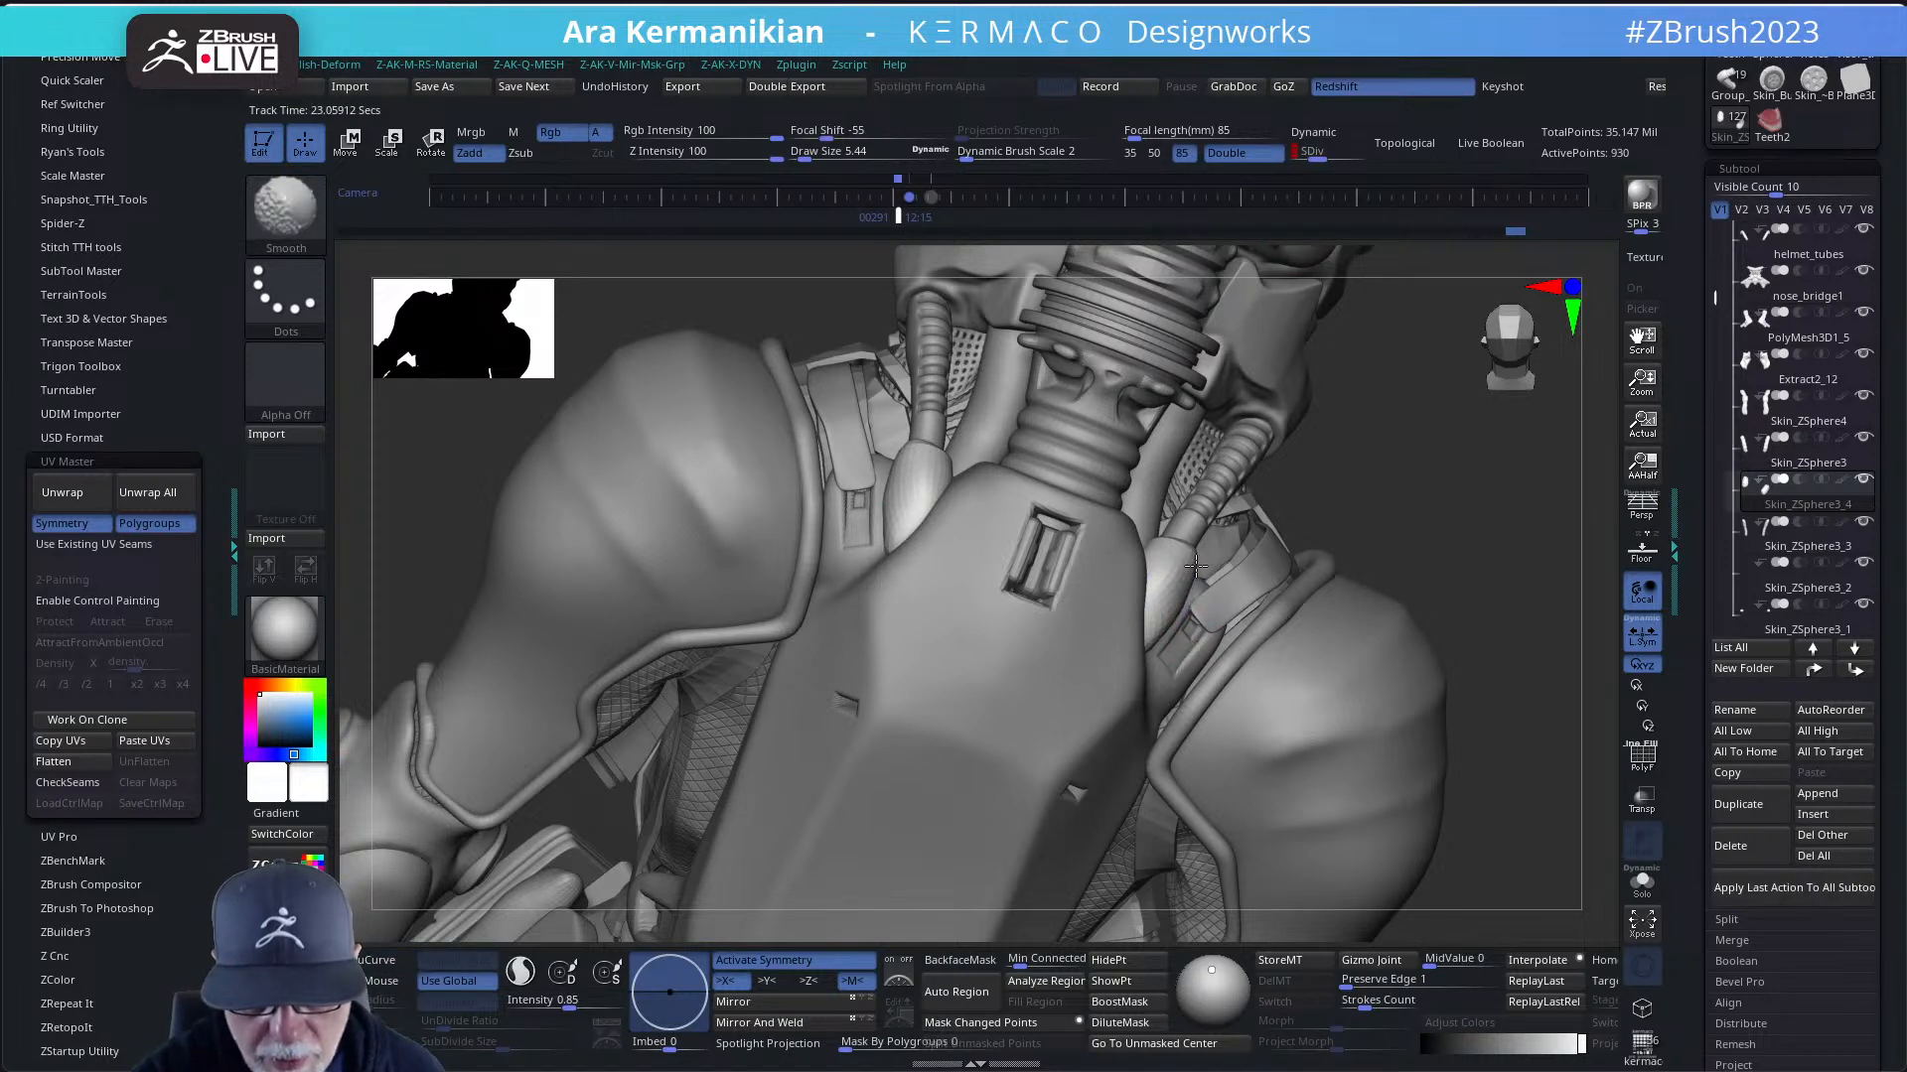
left_click_drag(1181, 598, 1136, 667, "shift")
left_click_drag(1400, 507, 1167, 594)
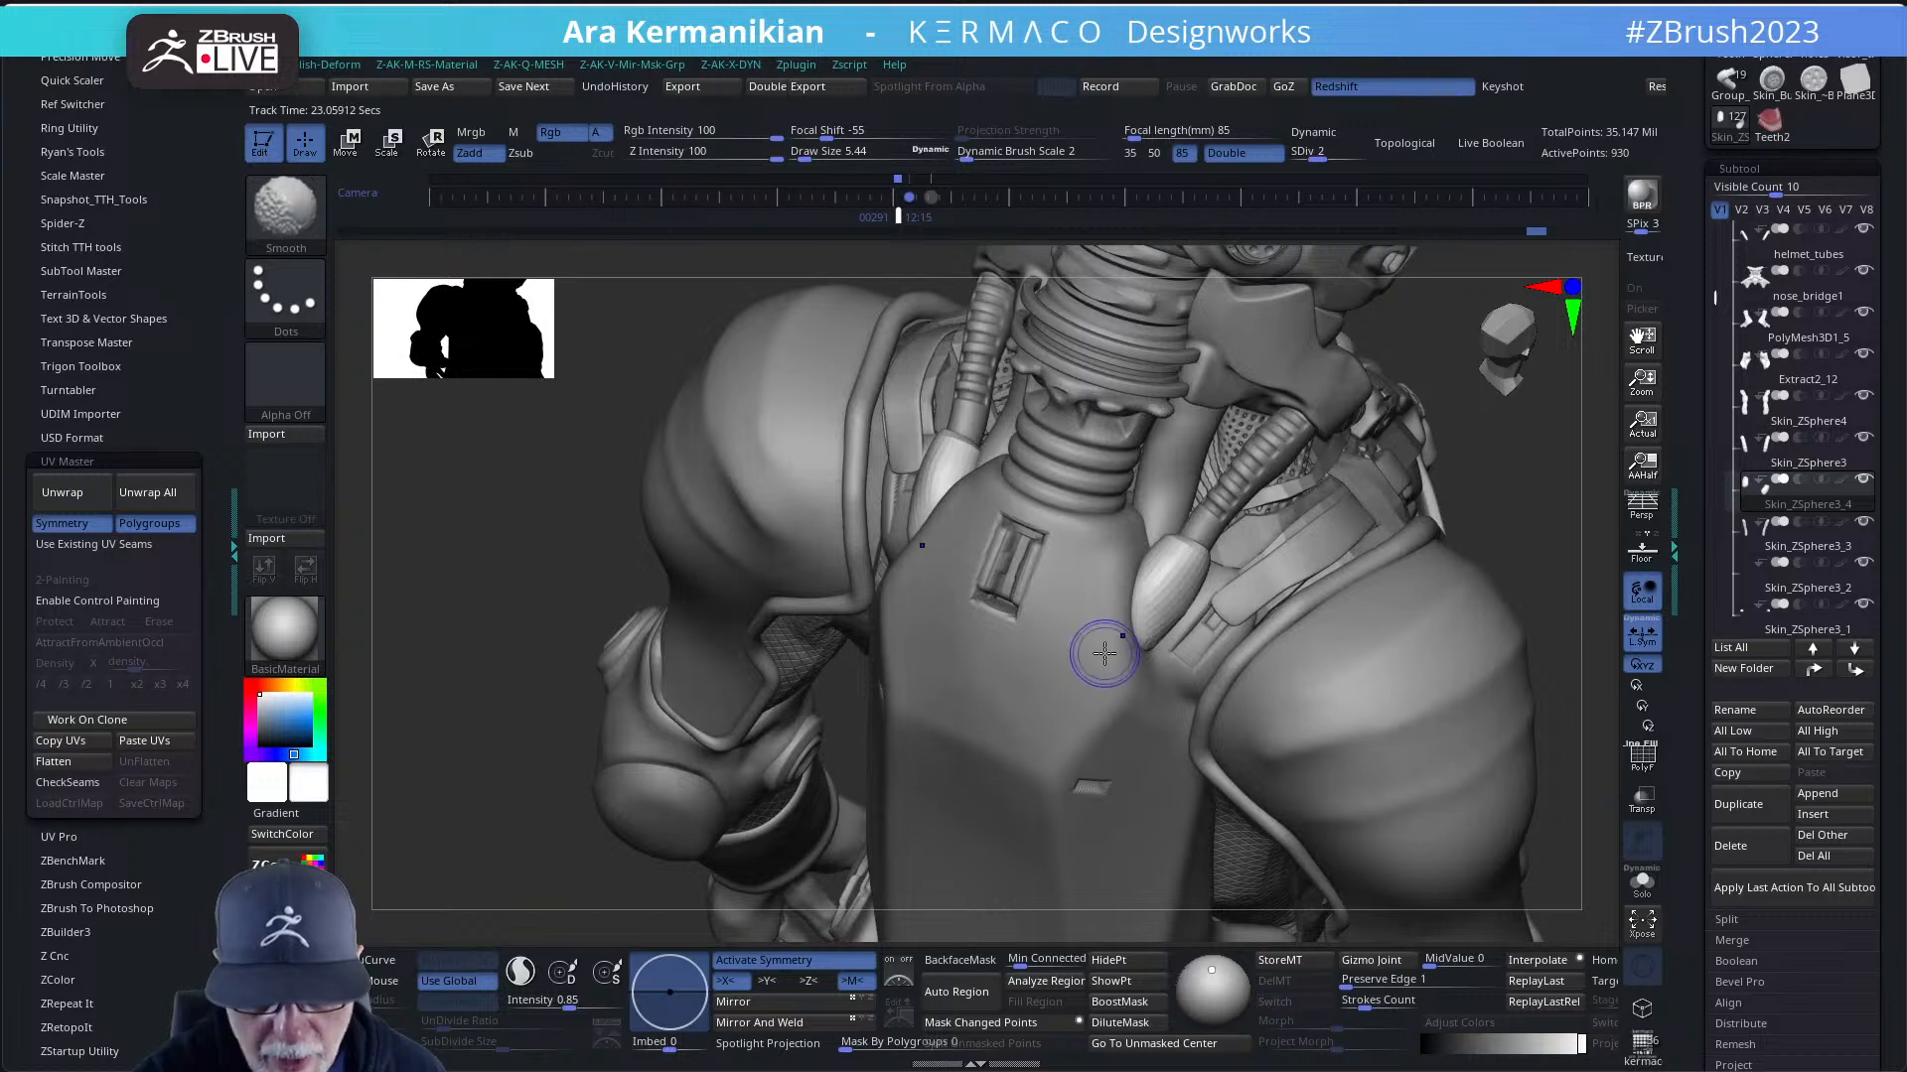
left_click_drag(1324, 153, 1355, 154)
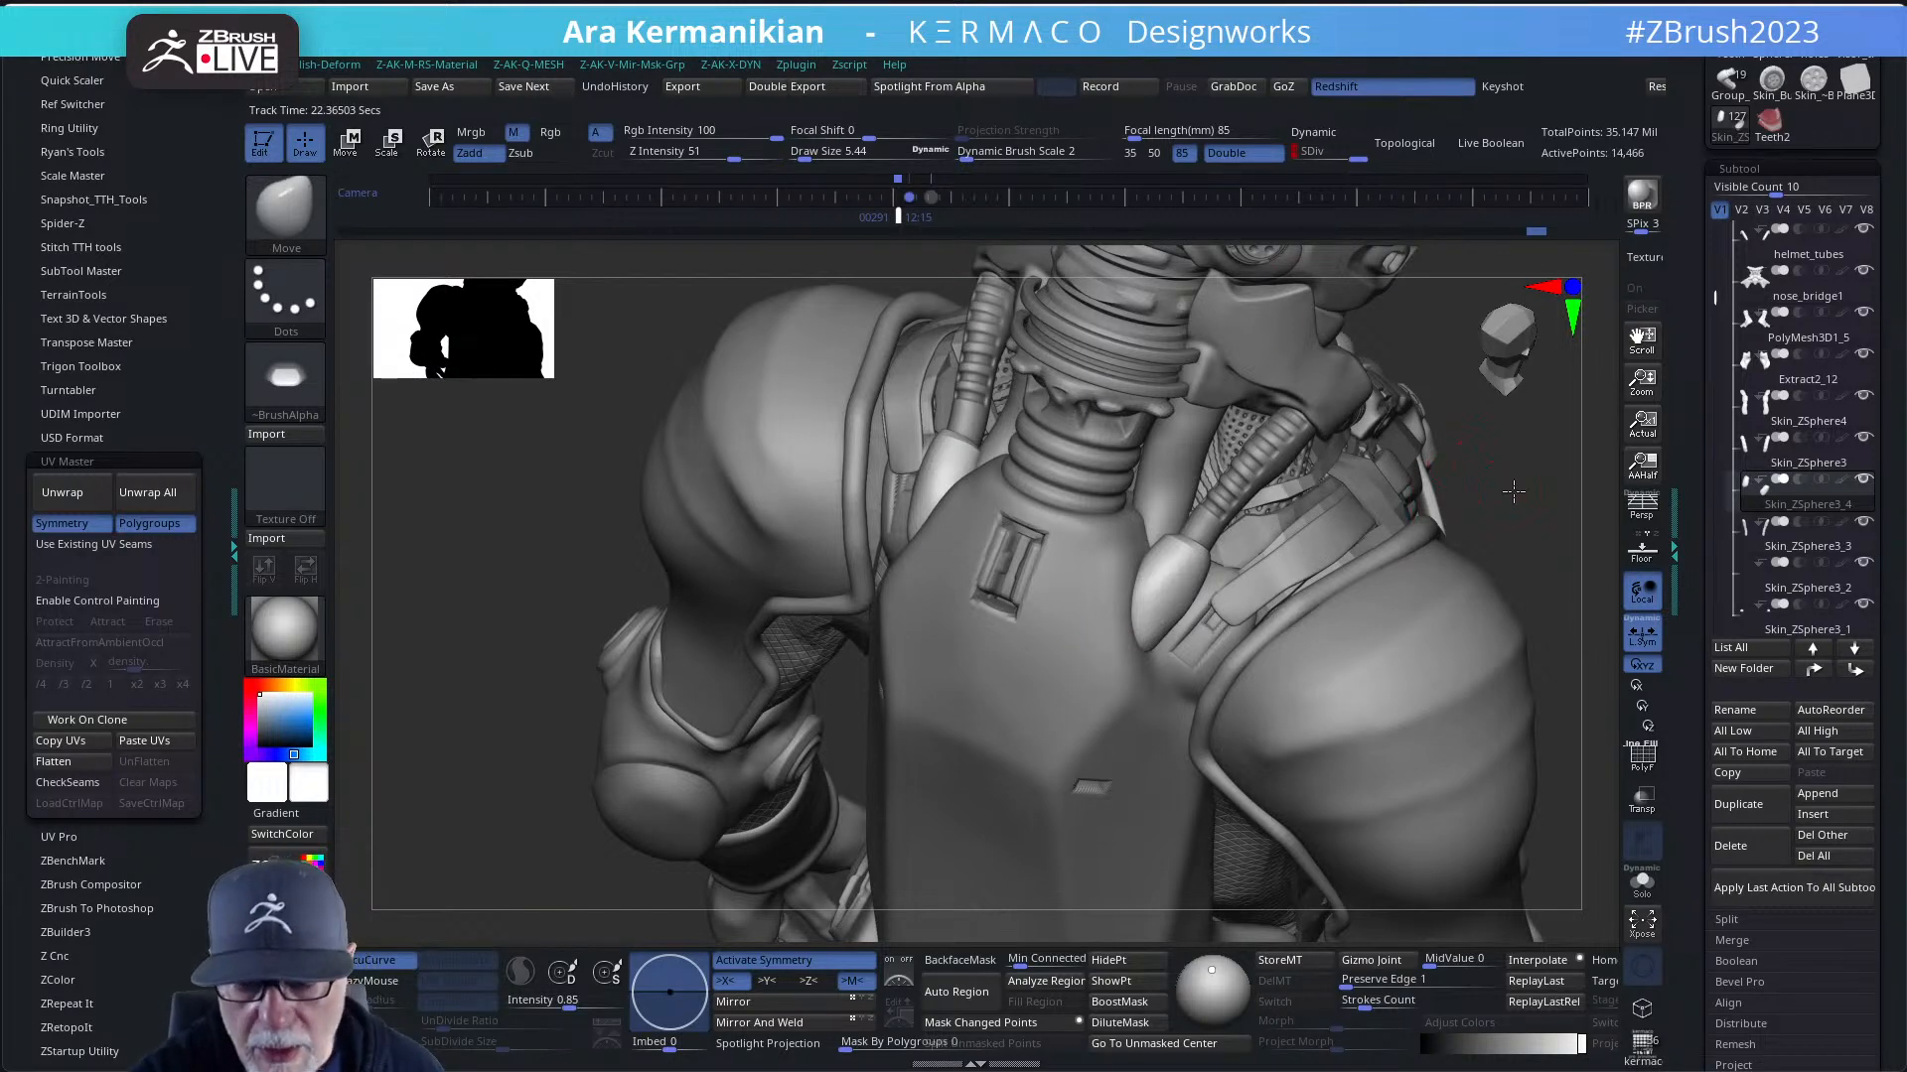
- Unwrap the end caps' UVs at SDiv 1 with Symmetry and Polygroups enabled, then return them to SDiv 4
mouse_move(1462, 471)
left_mouse_down("alt")
mouse_move(1422, 495)
mouse_move(1474, 495)
left_mouse_up("alt")
left_click_drag(1426, 557, 1415, 523, "alt")
left_click_drag(1356, 156, 1294, 159)
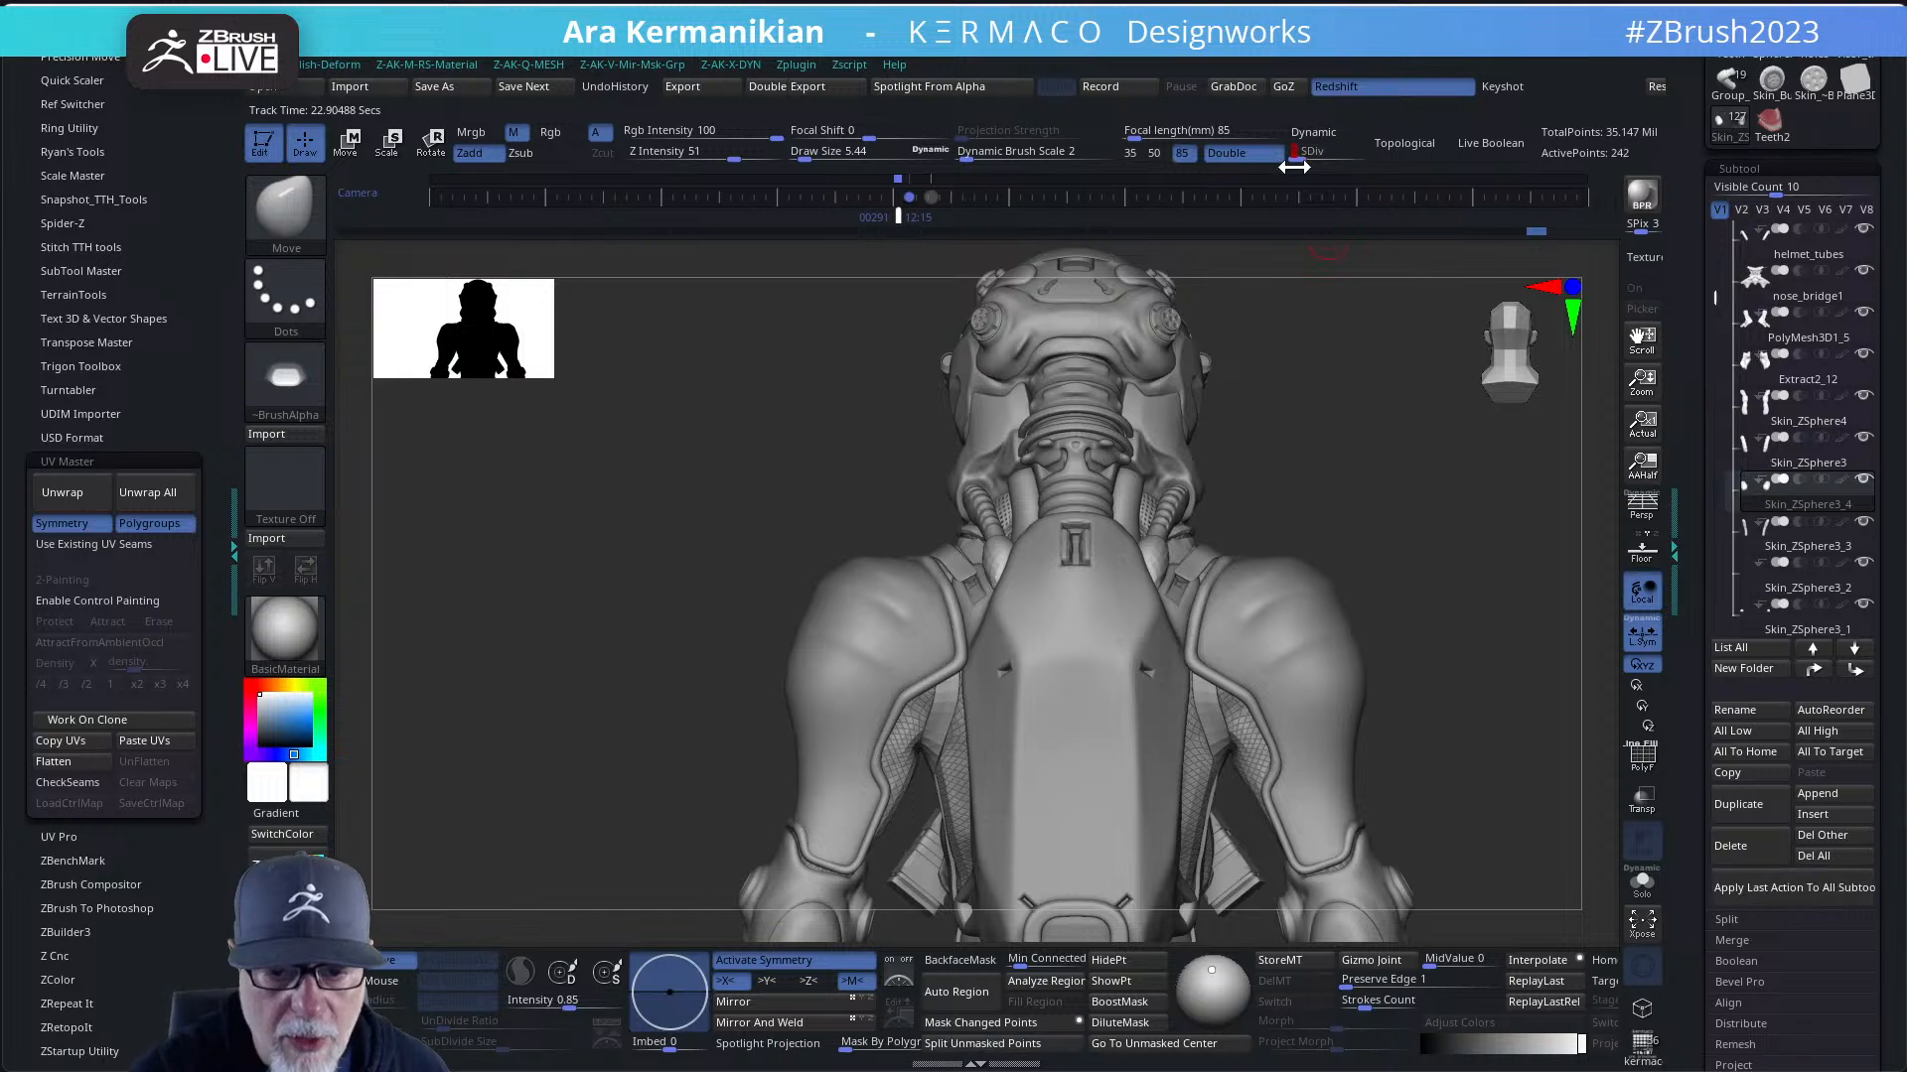
left_click(62, 494)
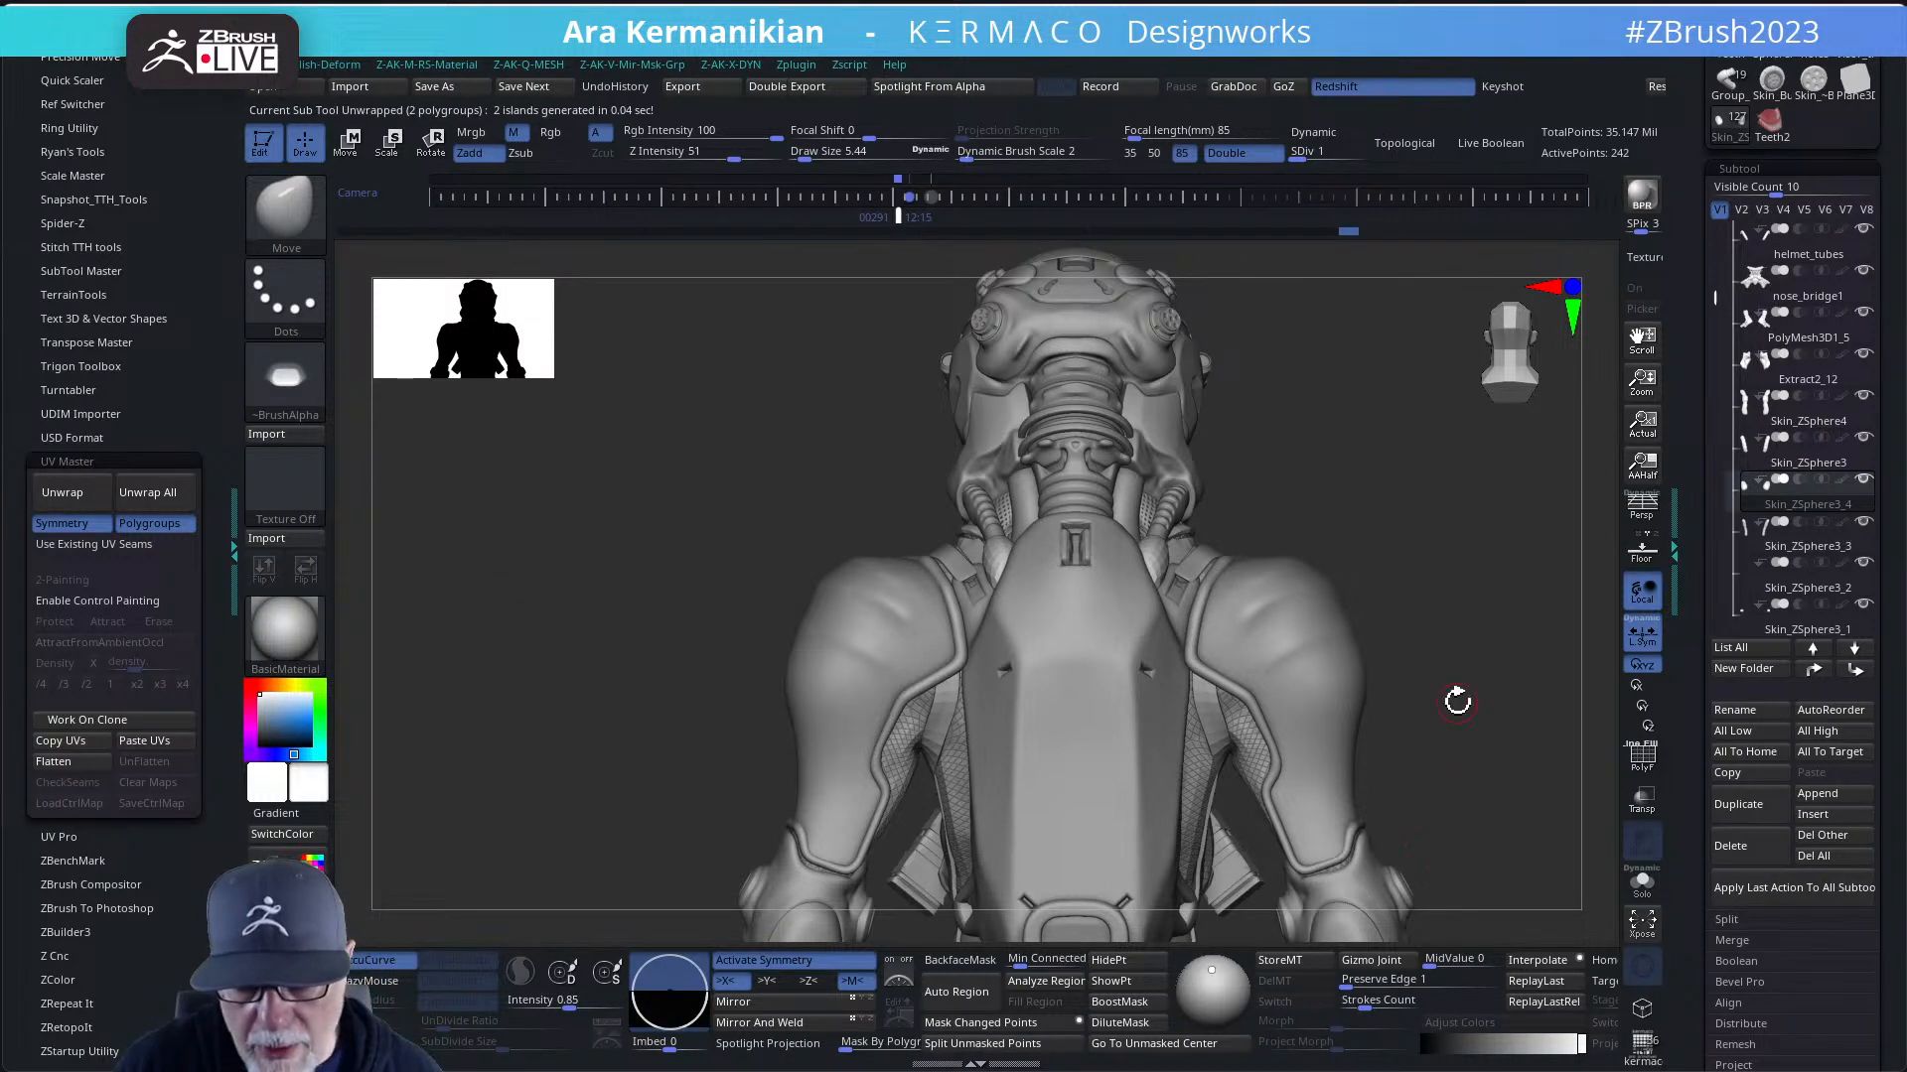
left_click_drag(1296, 157, 1363, 157)
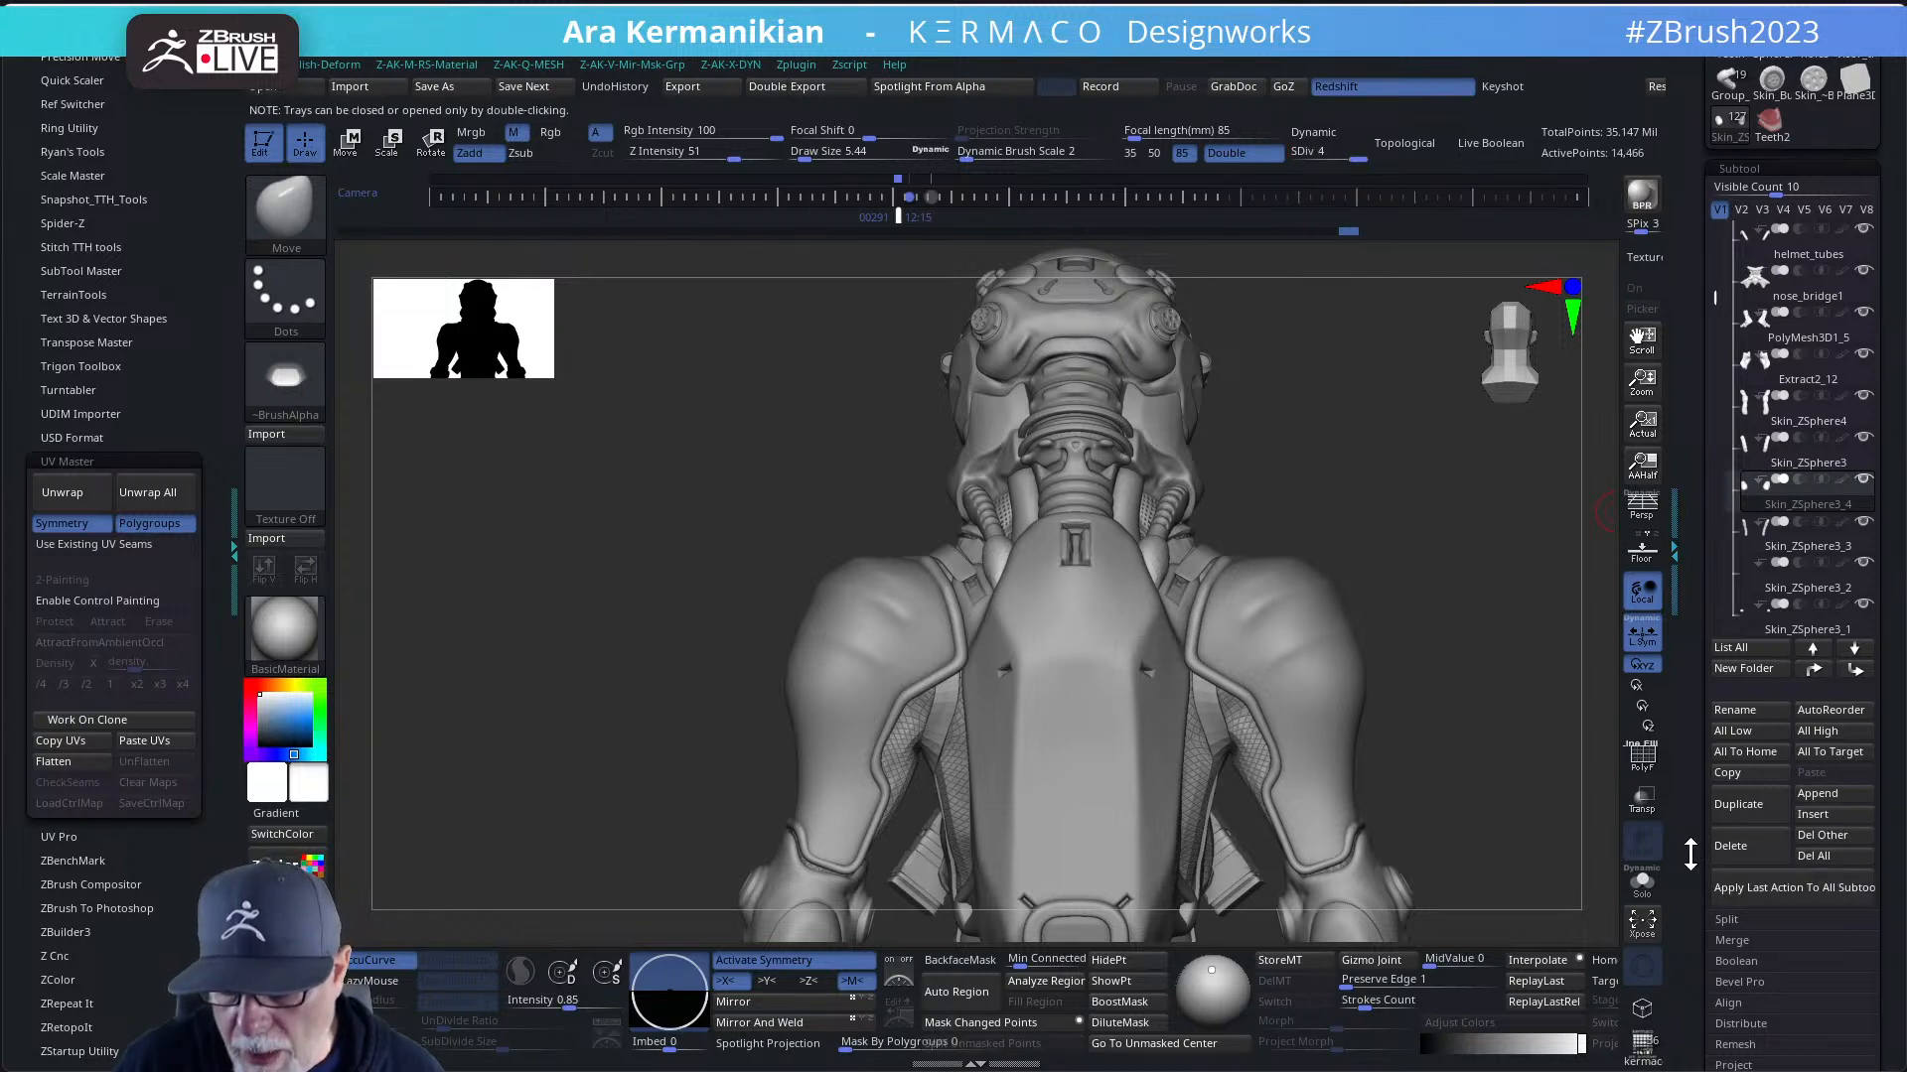
- Apply Texture 19 as the end caps' texture map and check its pattern on them from several angles
scroll(1687, 755, "down", 5)
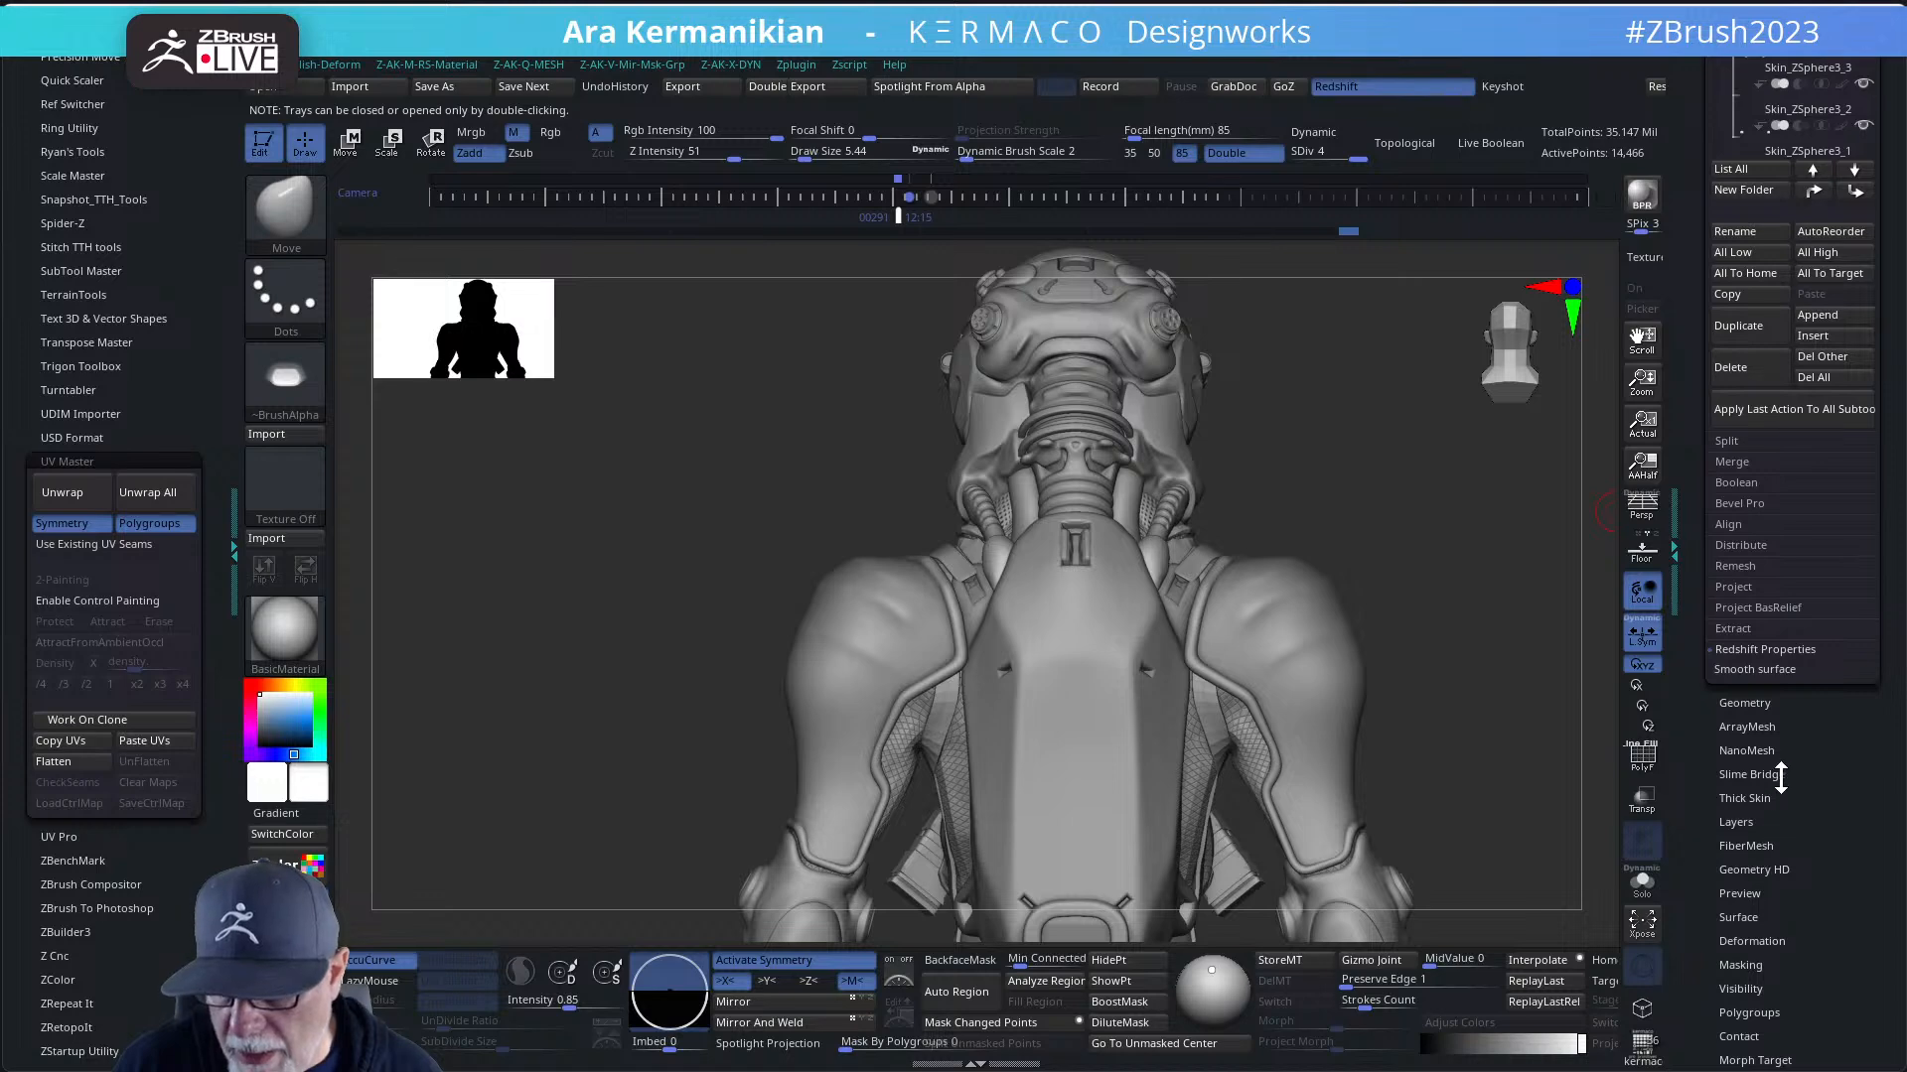
scroll(1816, 989, "down", 3)
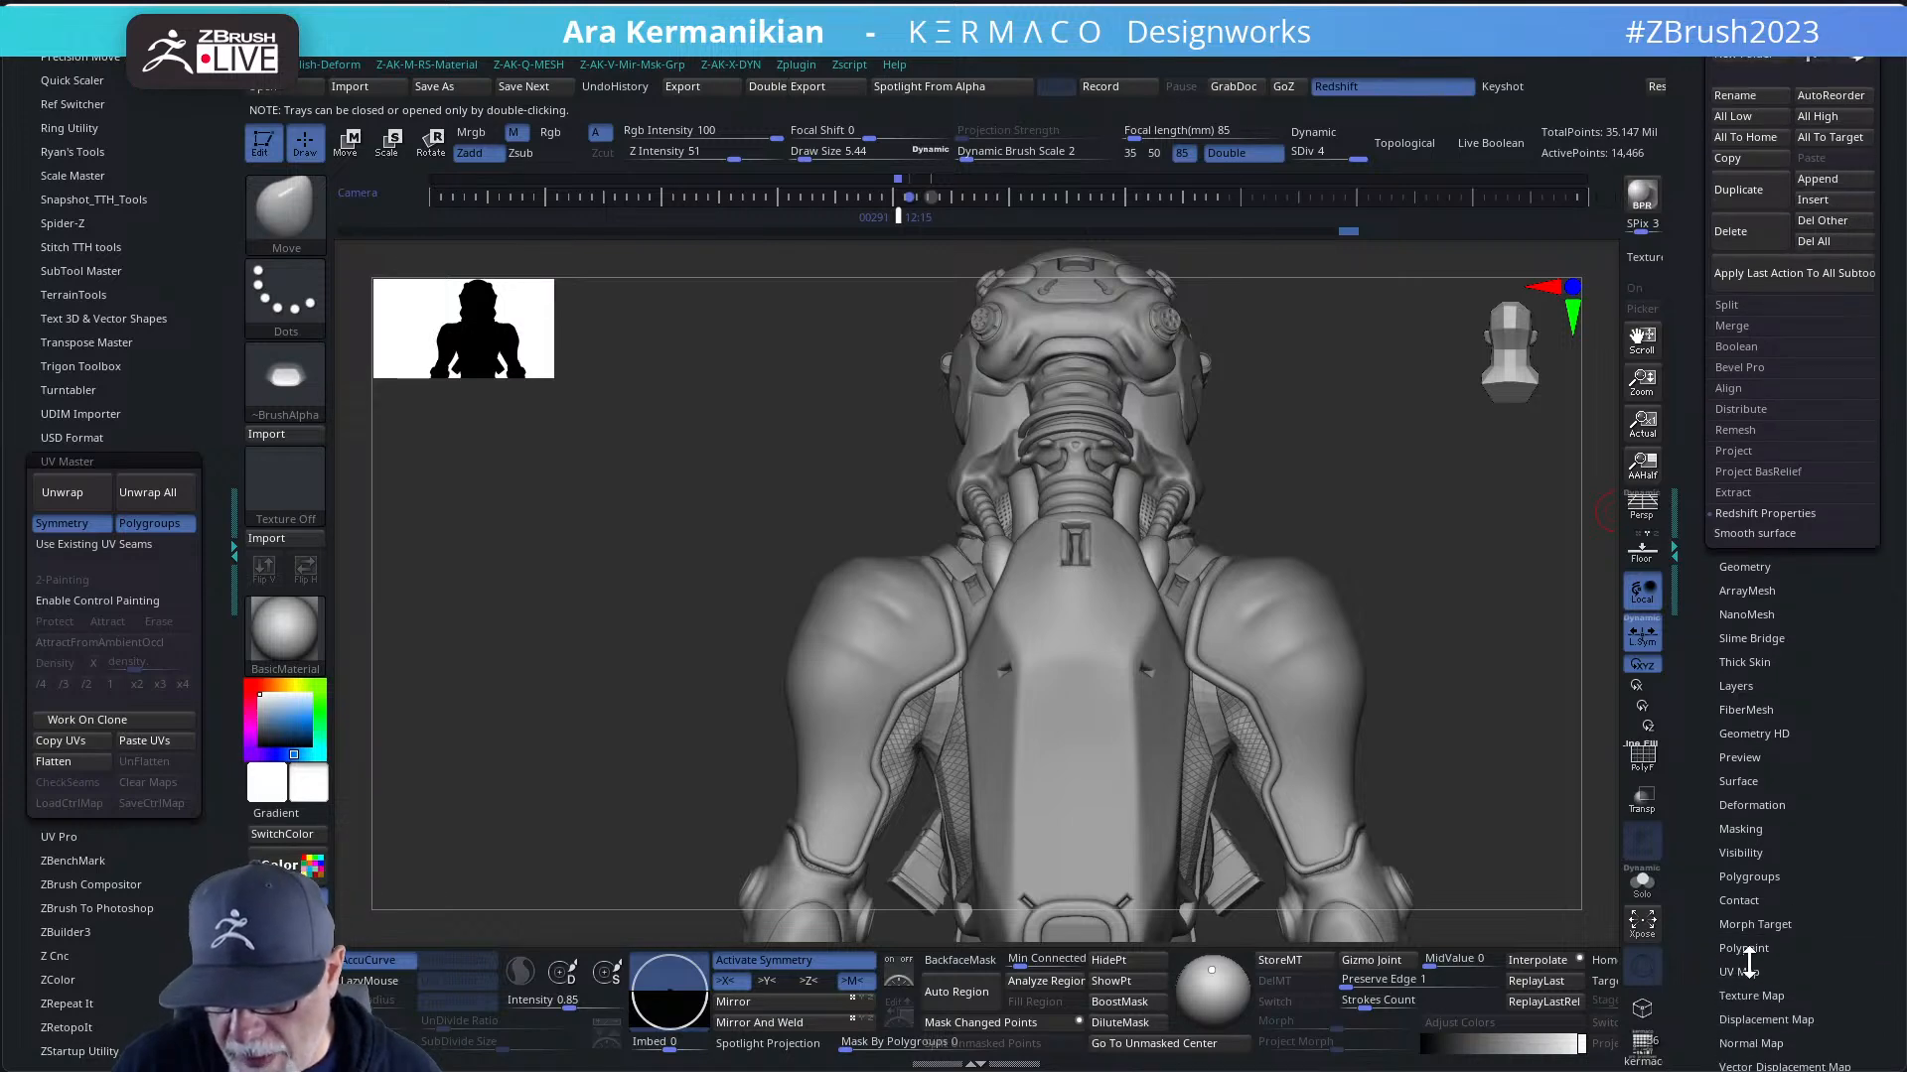
left_click(1746, 996)
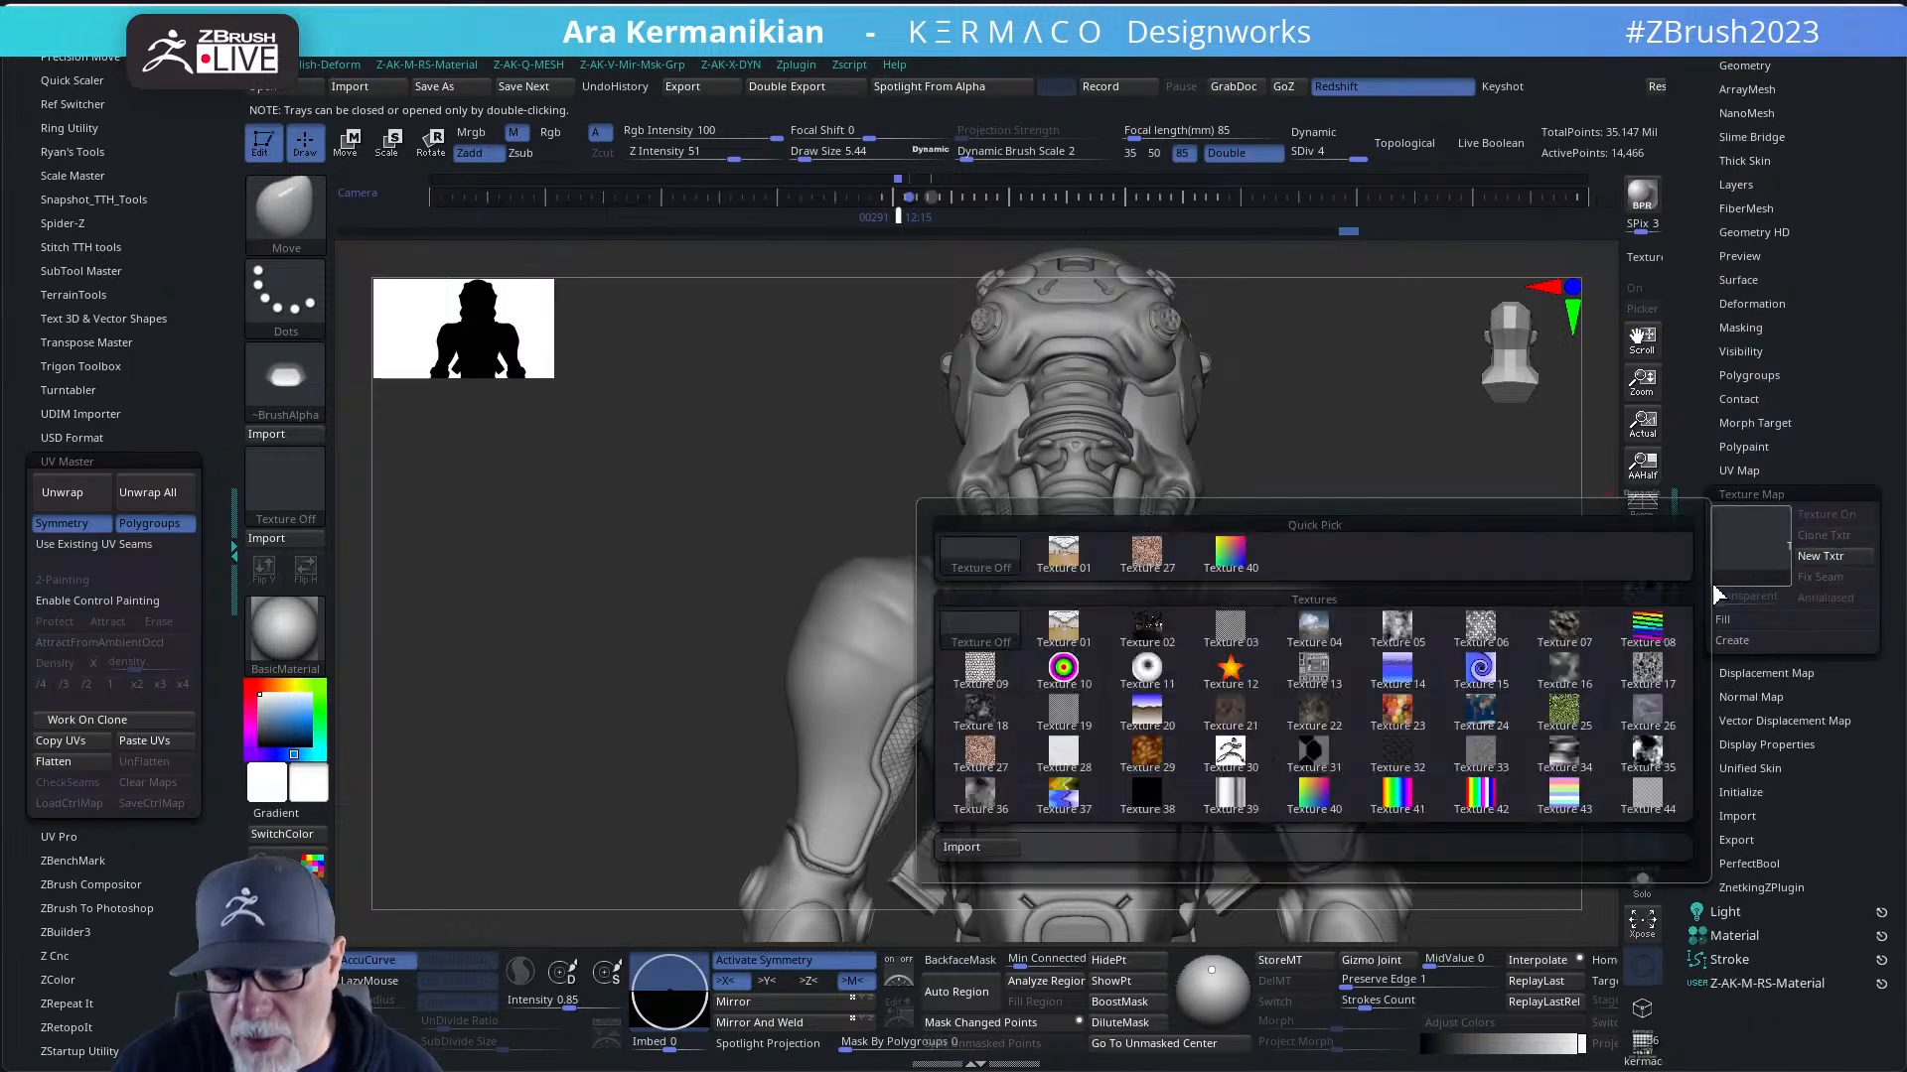
left_click(1748, 545)
left_click(1097, 725)
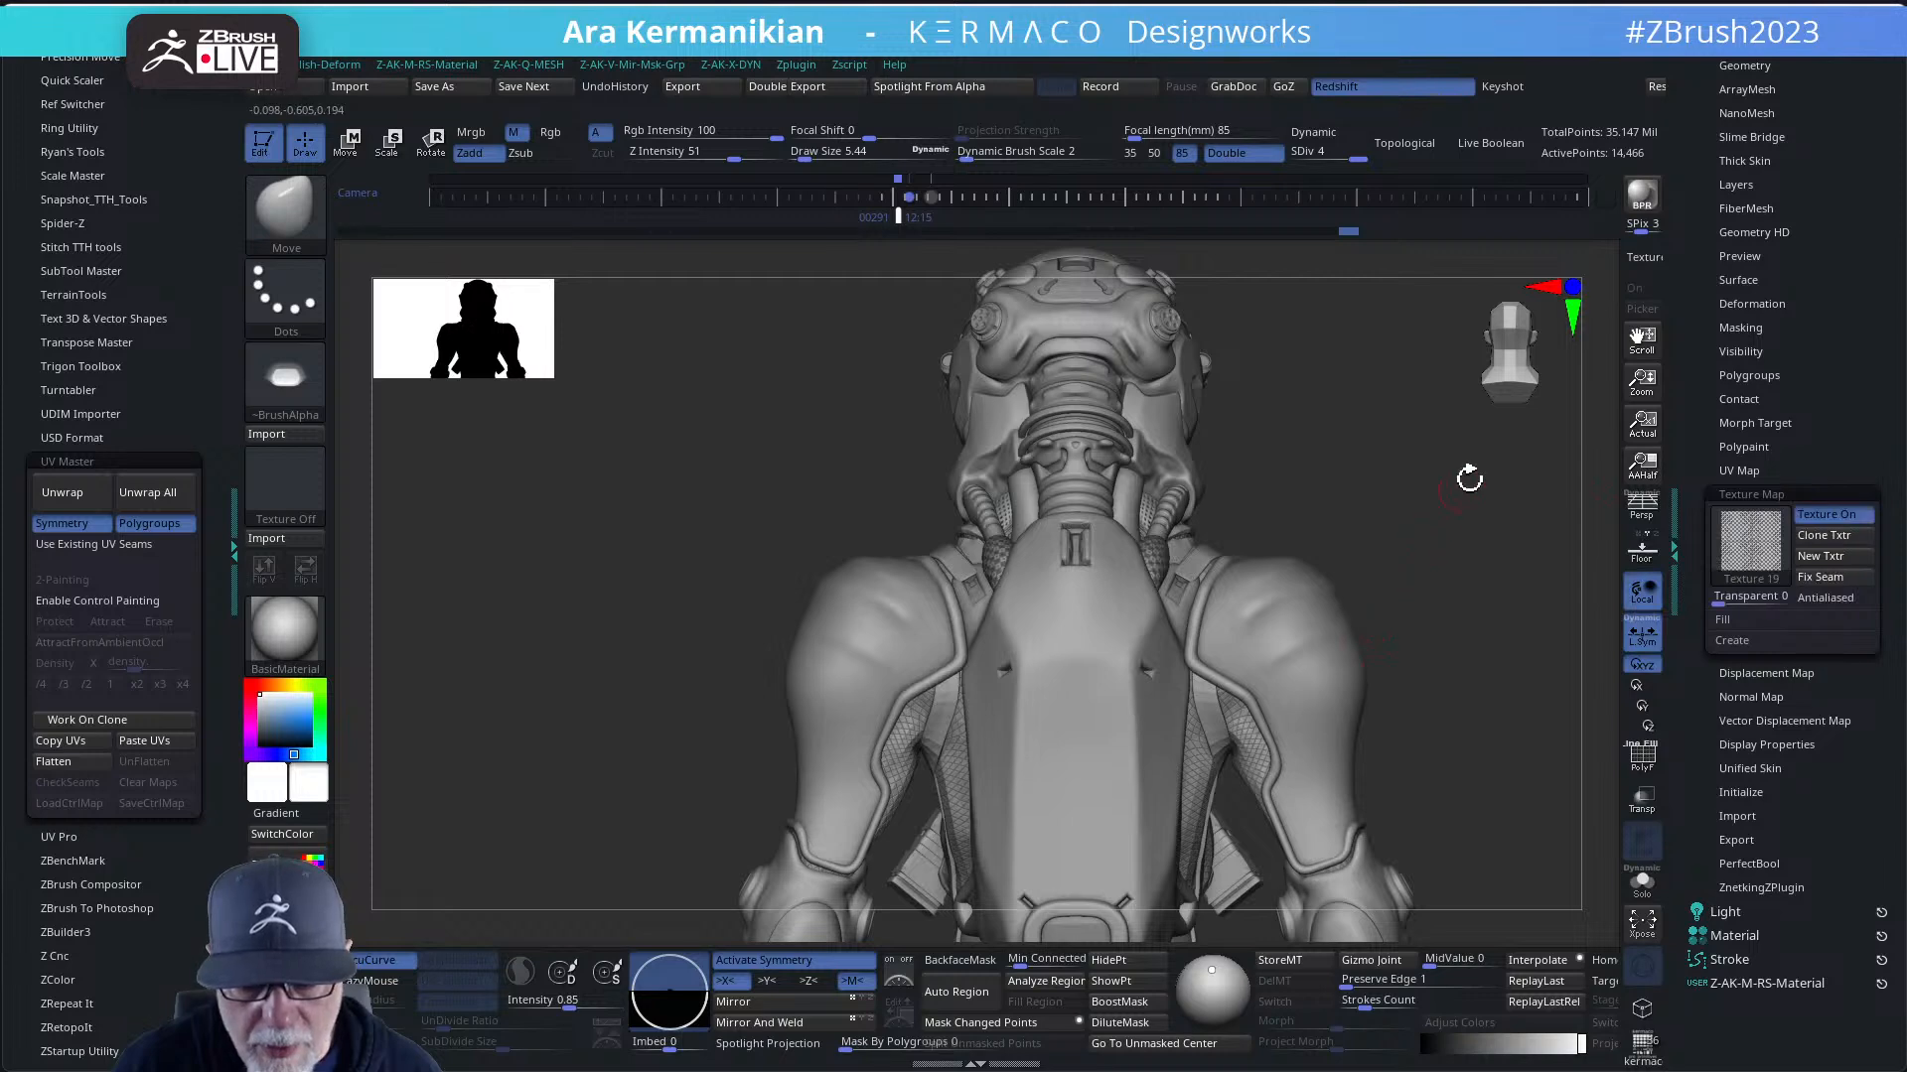
left_click_drag(1442, 514, 1440, 552)
scroll(1439, 552, "up", 5)
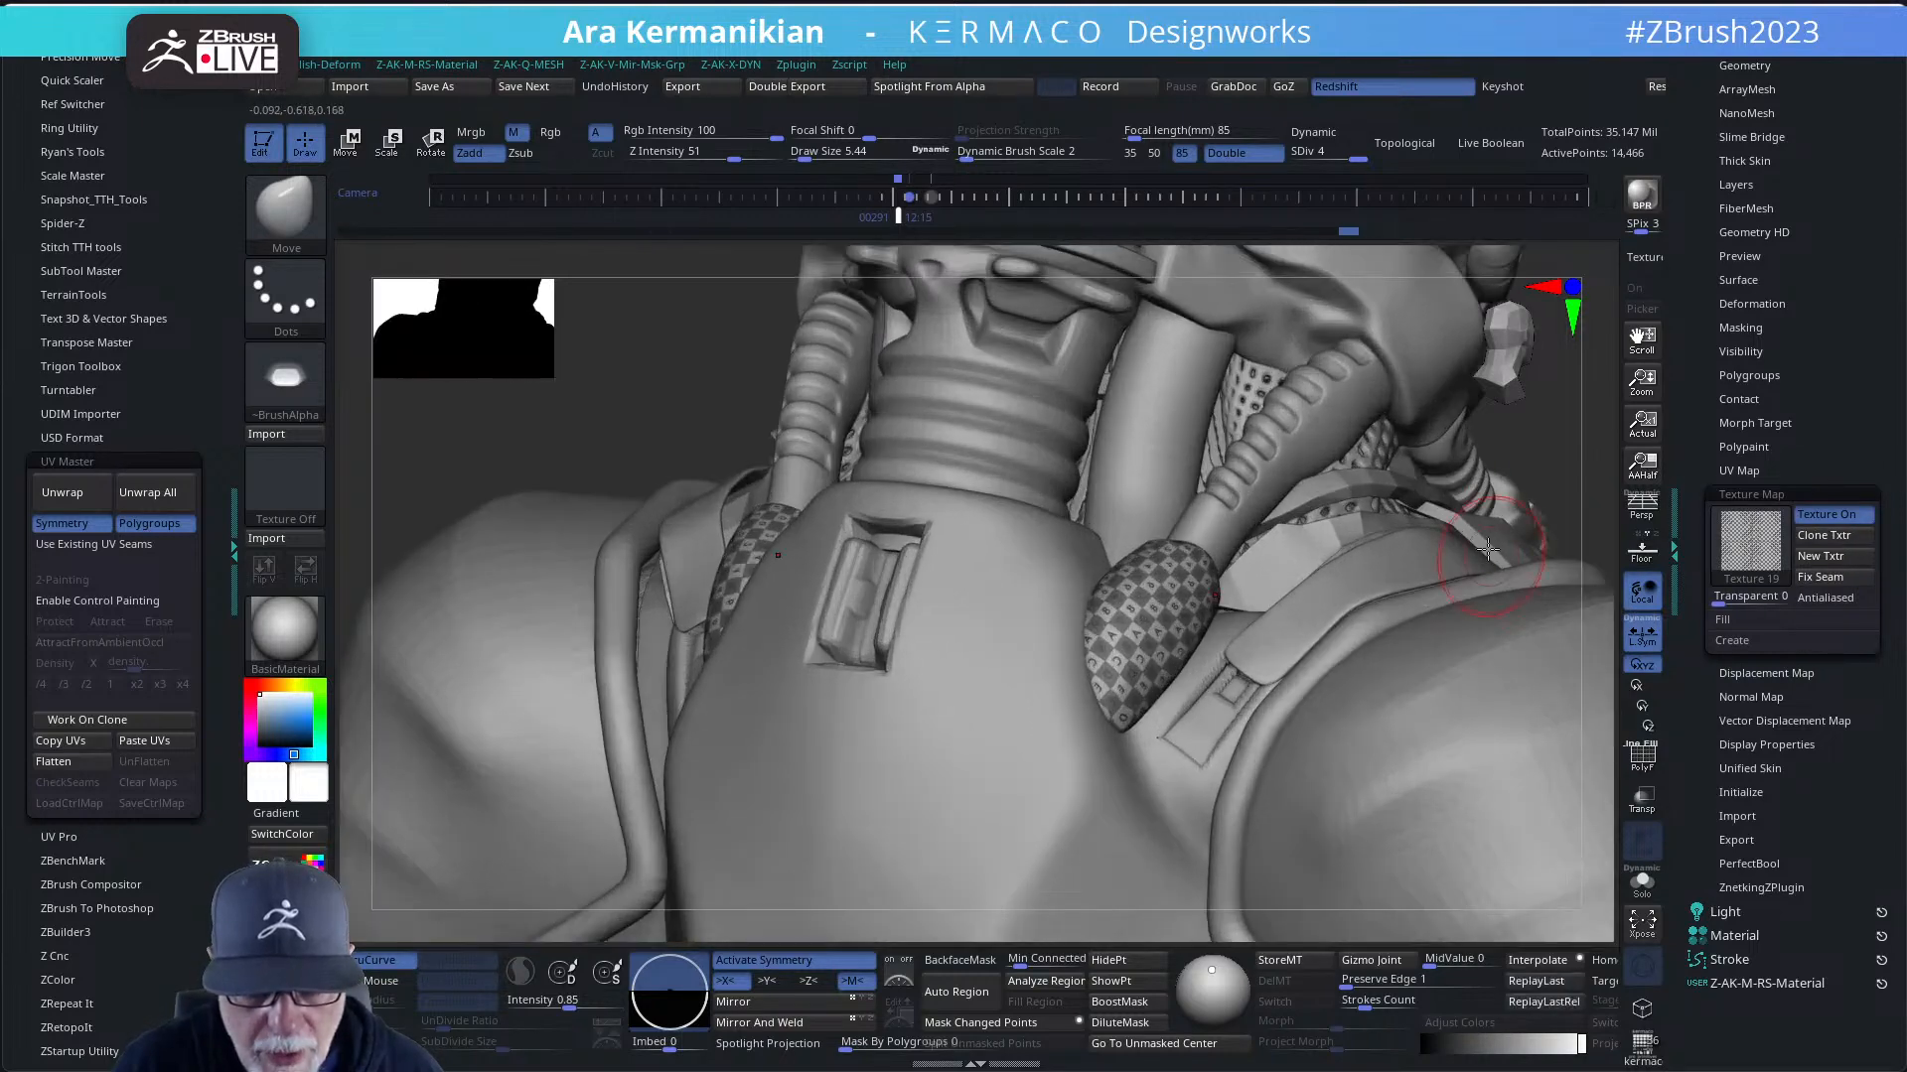
mouse_move(1534, 450)
left_mouse_down()
mouse_move(1519, 509)
mouse_move(1586, 554)
mouse_move(1462, 449)
mouse_move(1543, 455)
left_mouse_up()
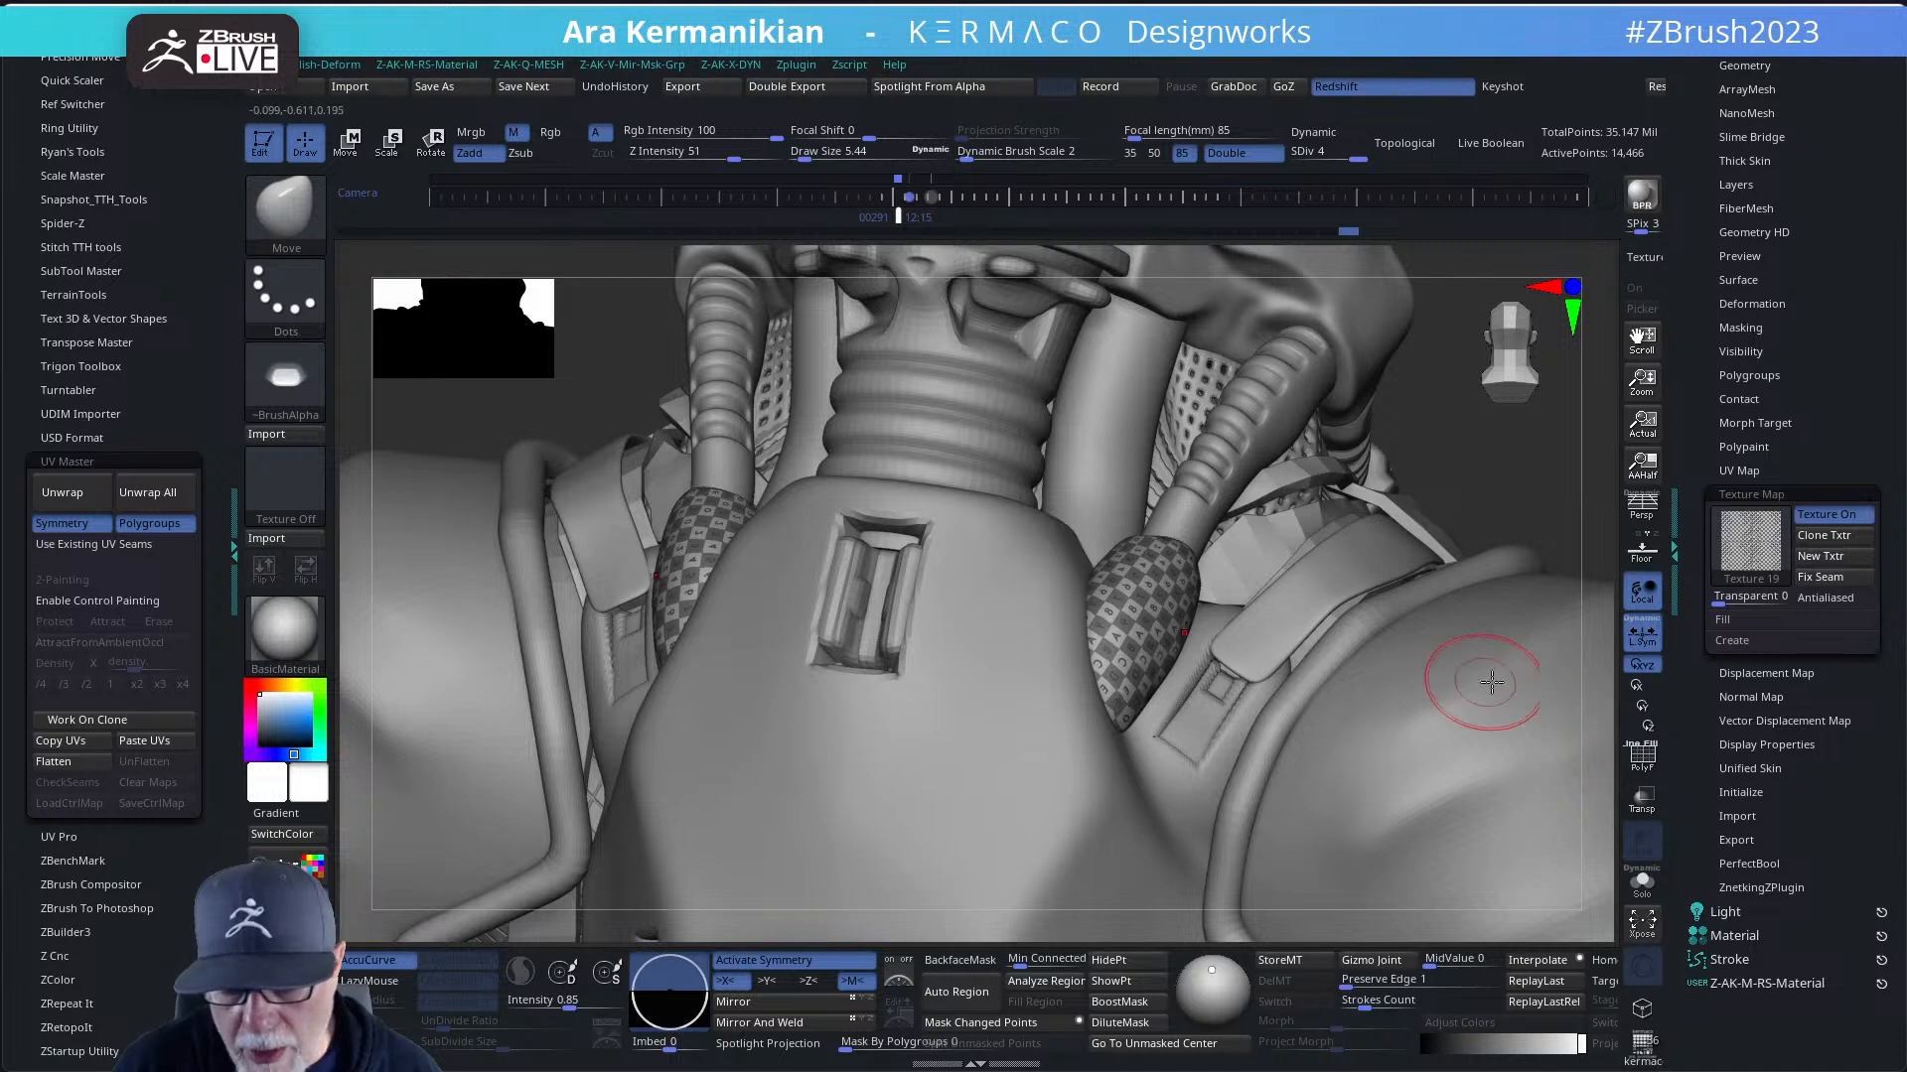
- Isolate the end caps and preview their flattened UV layout with Morph UV, then restore their 3D shape
left_click(1643, 893)
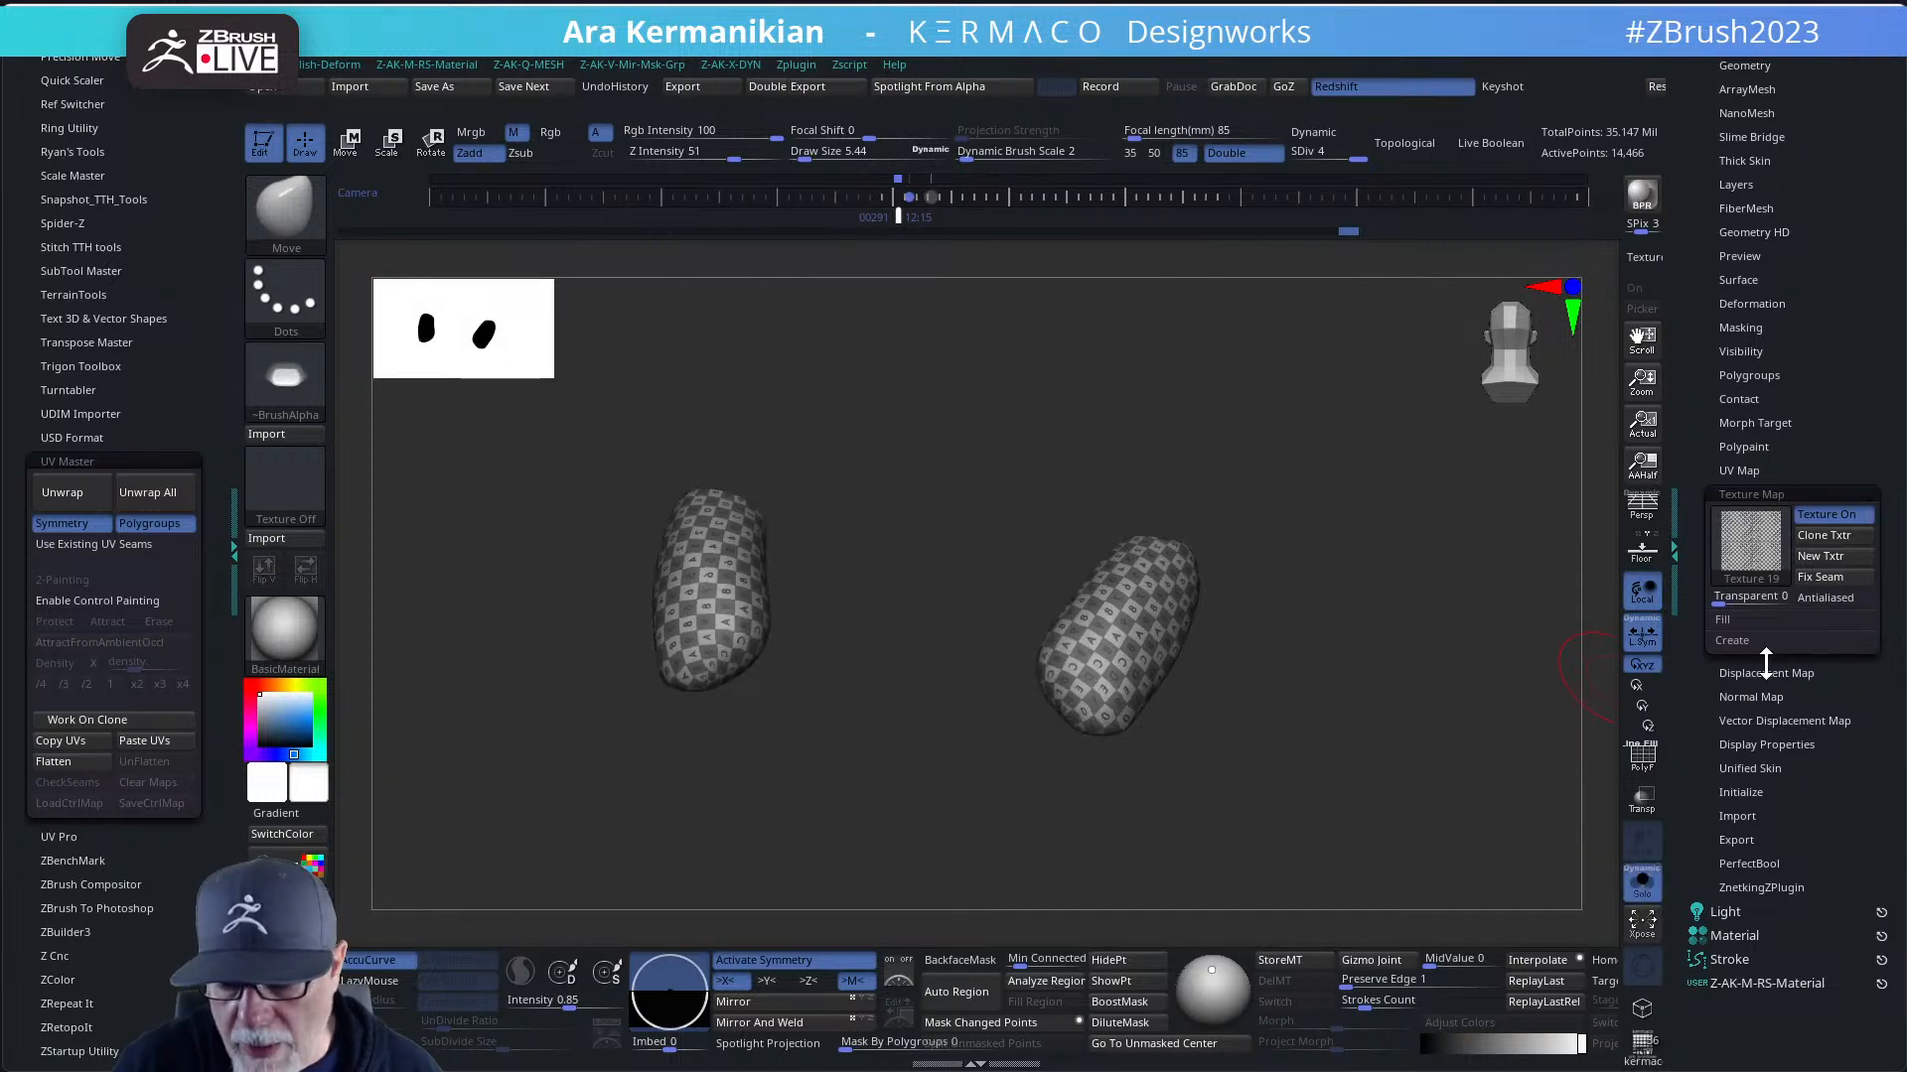
left_click(1742, 473)
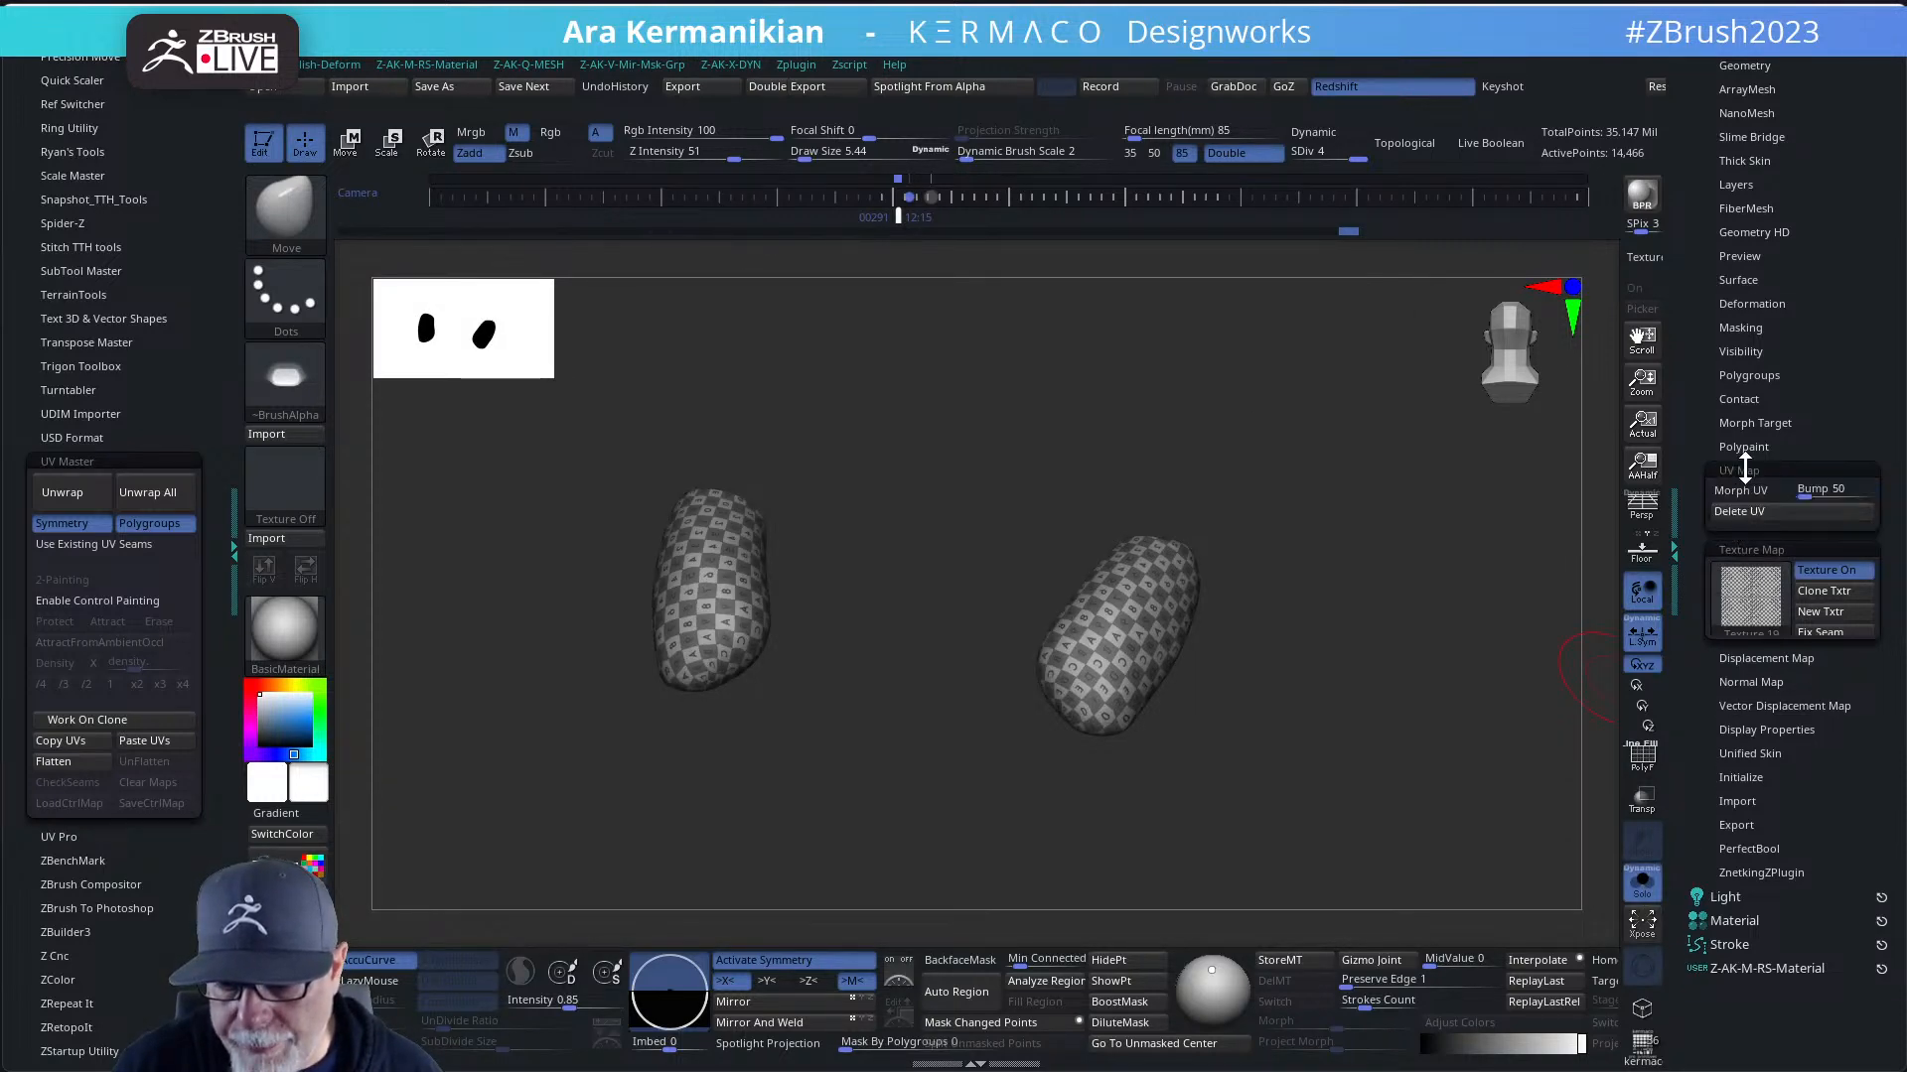
left_click(1742, 488)
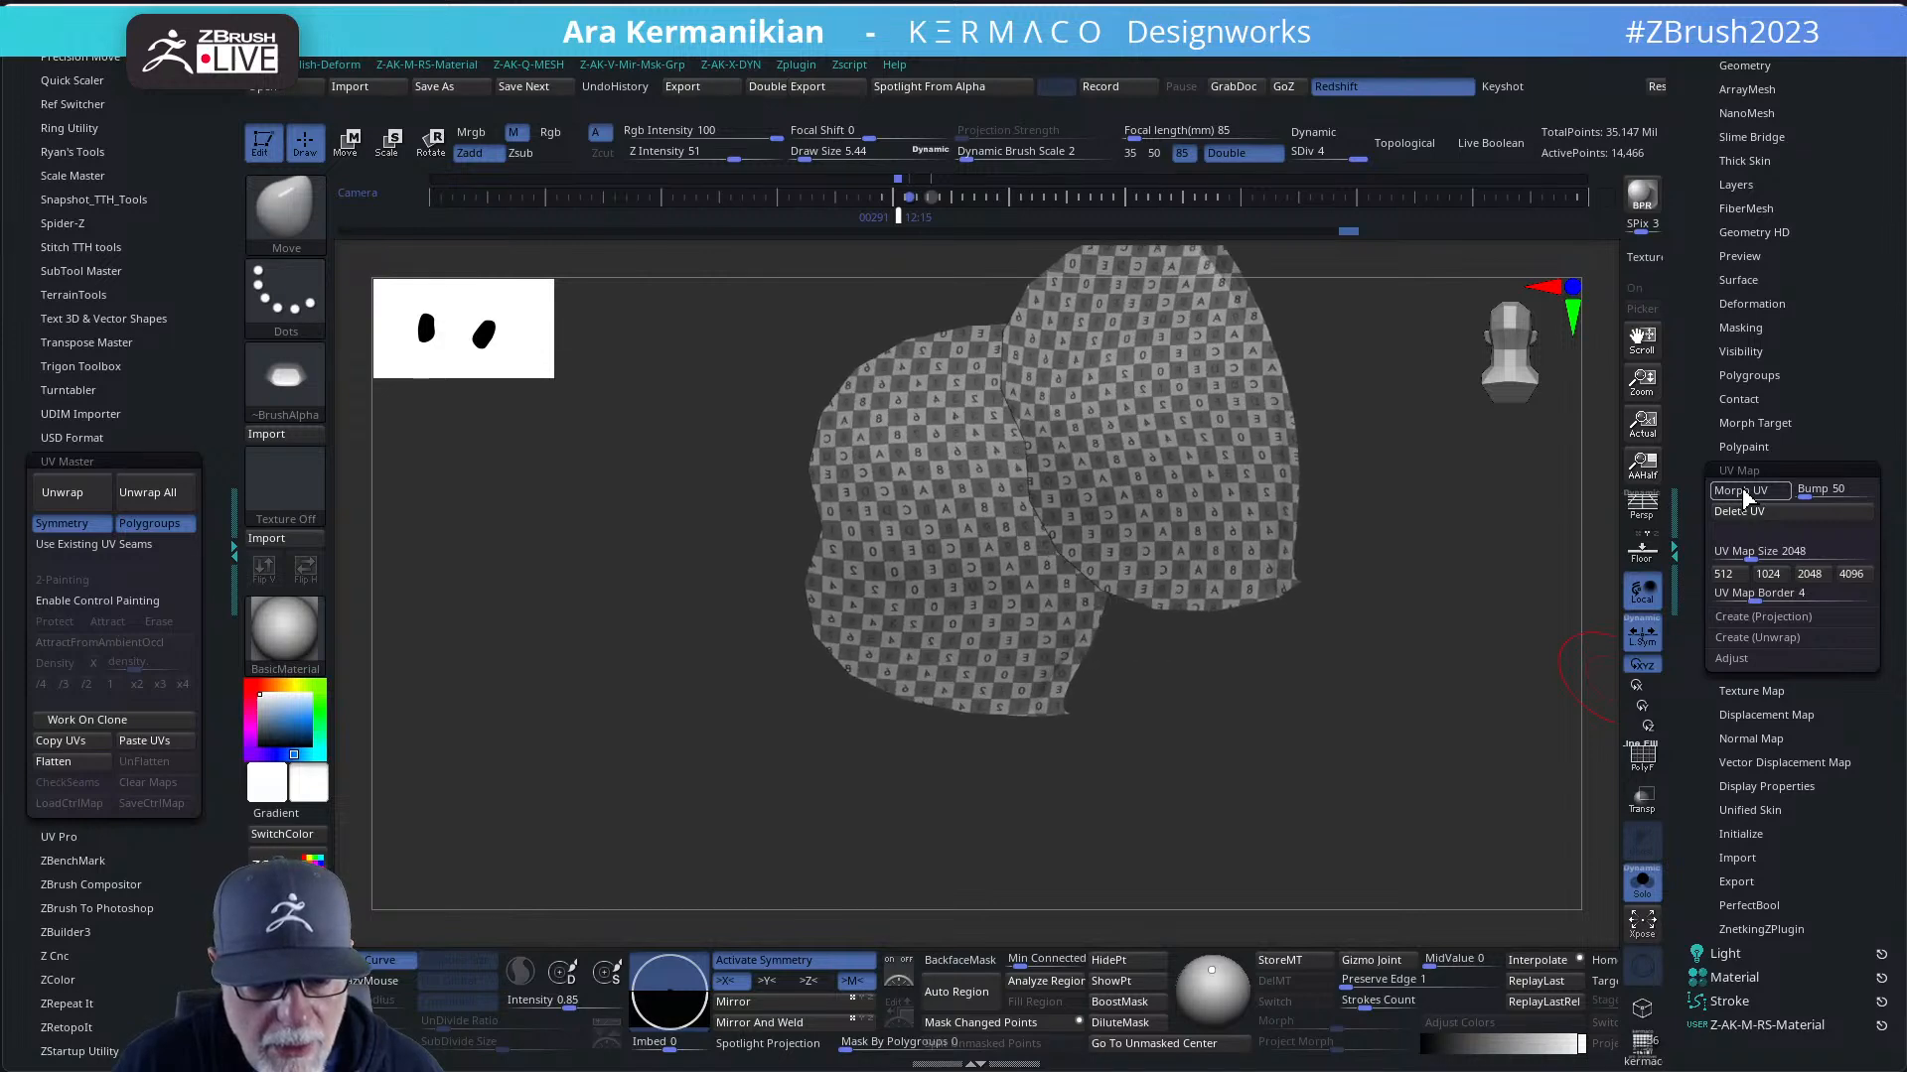
left_click(1740, 486)
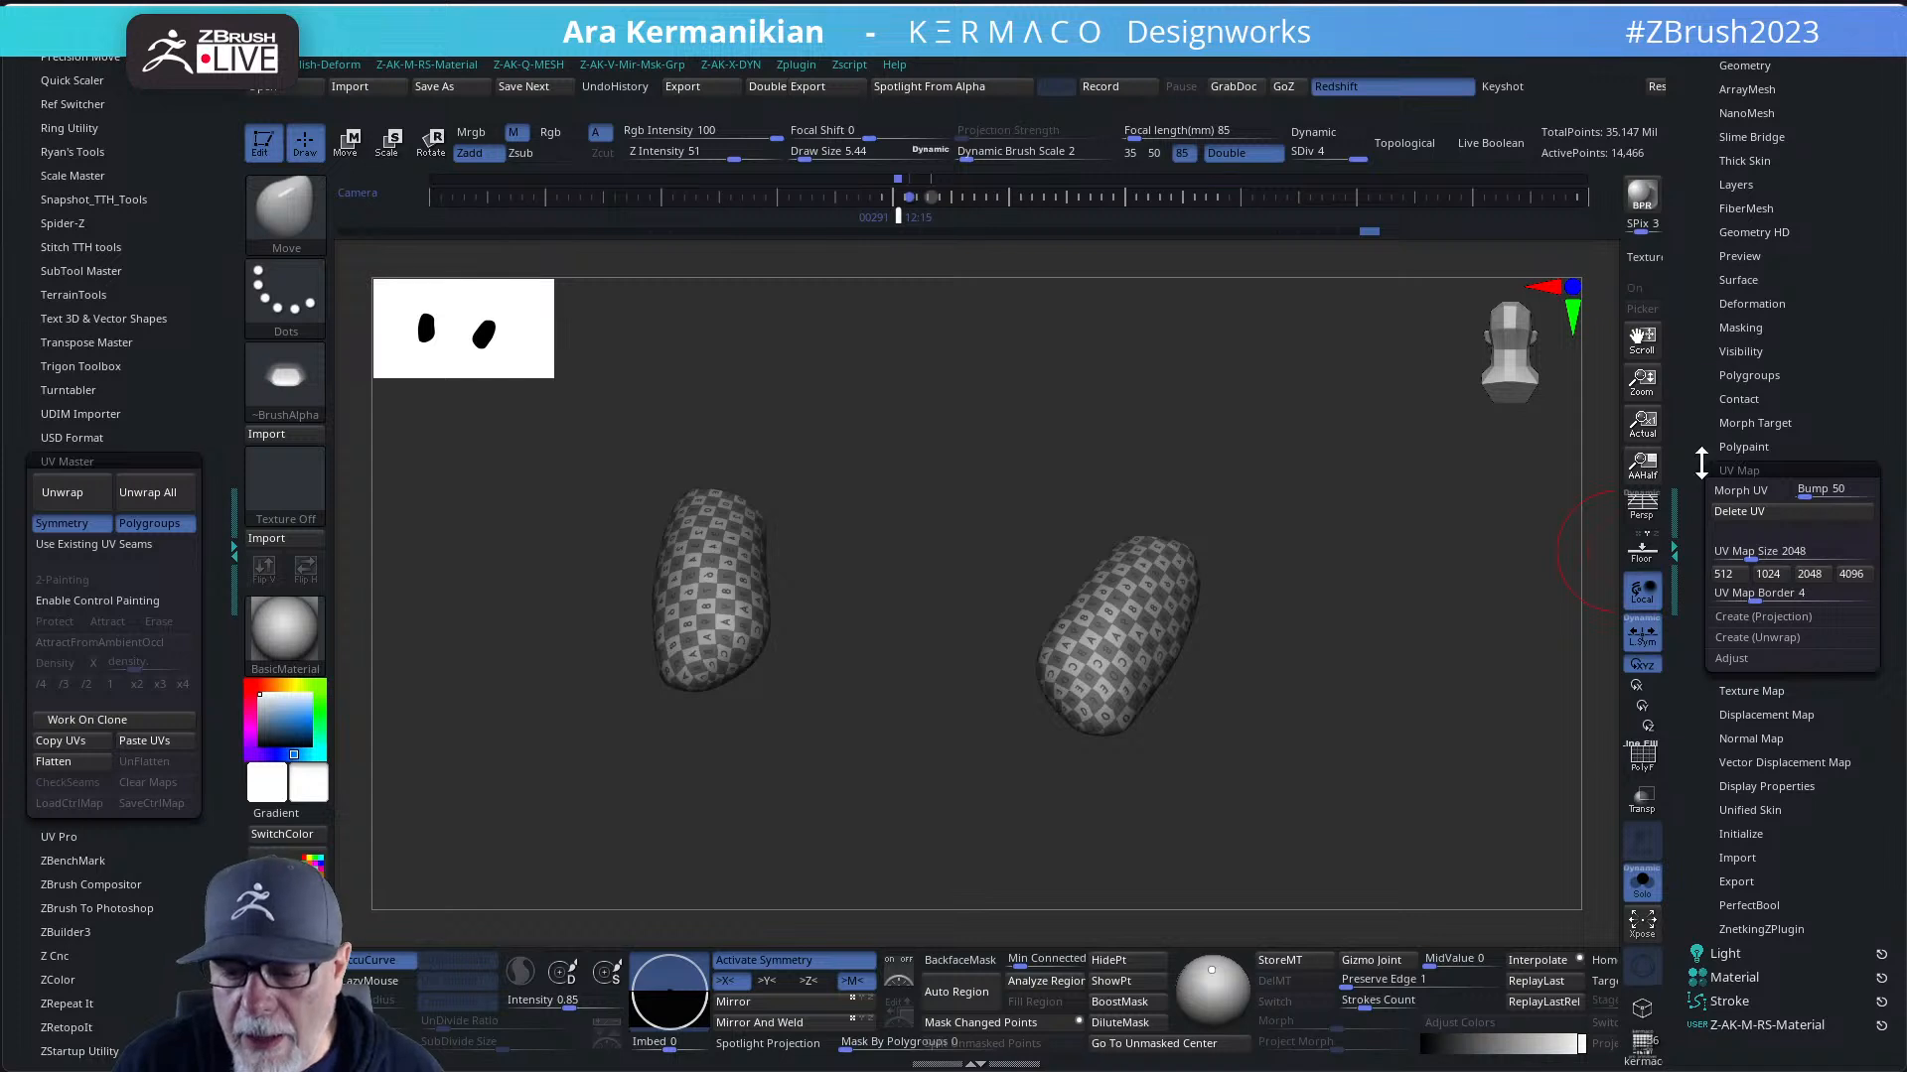
- Turn off the texture map on the end caps
left_click(1750, 690)
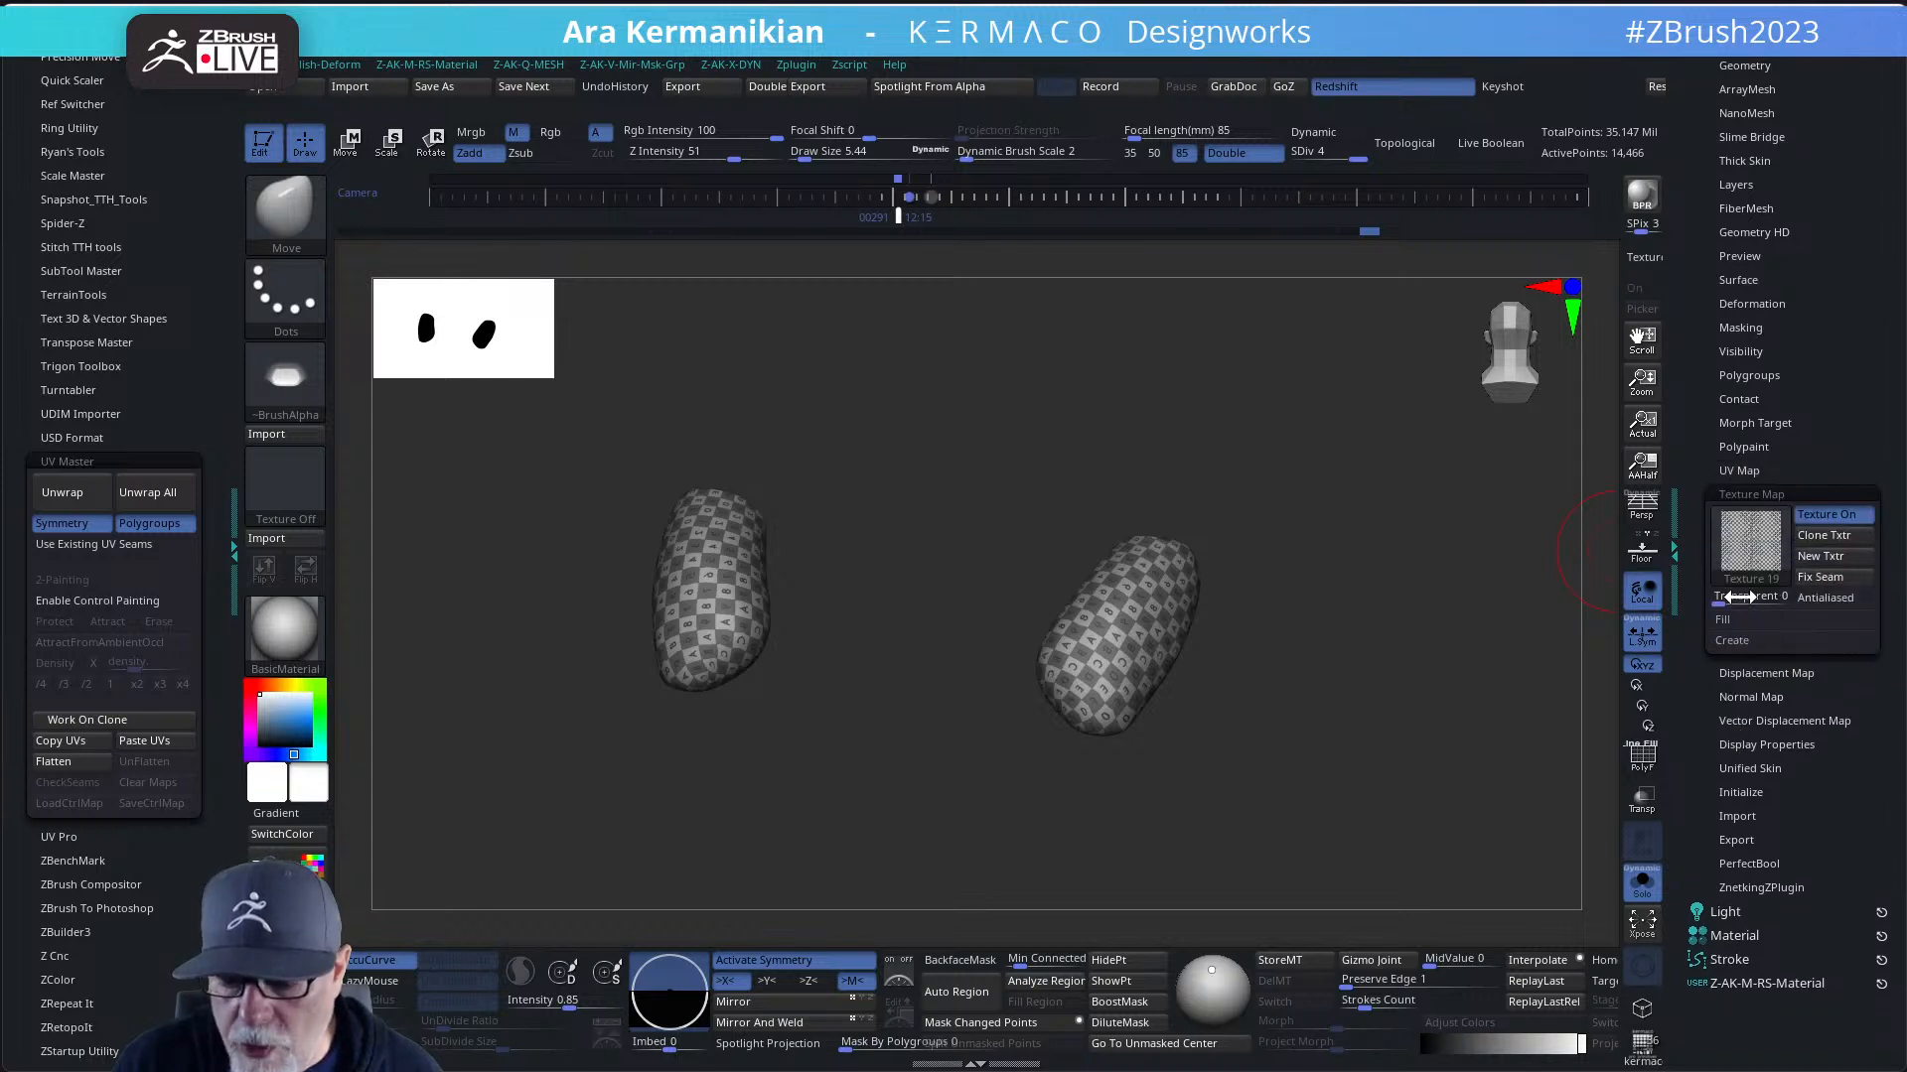
left_click(1749, 539)
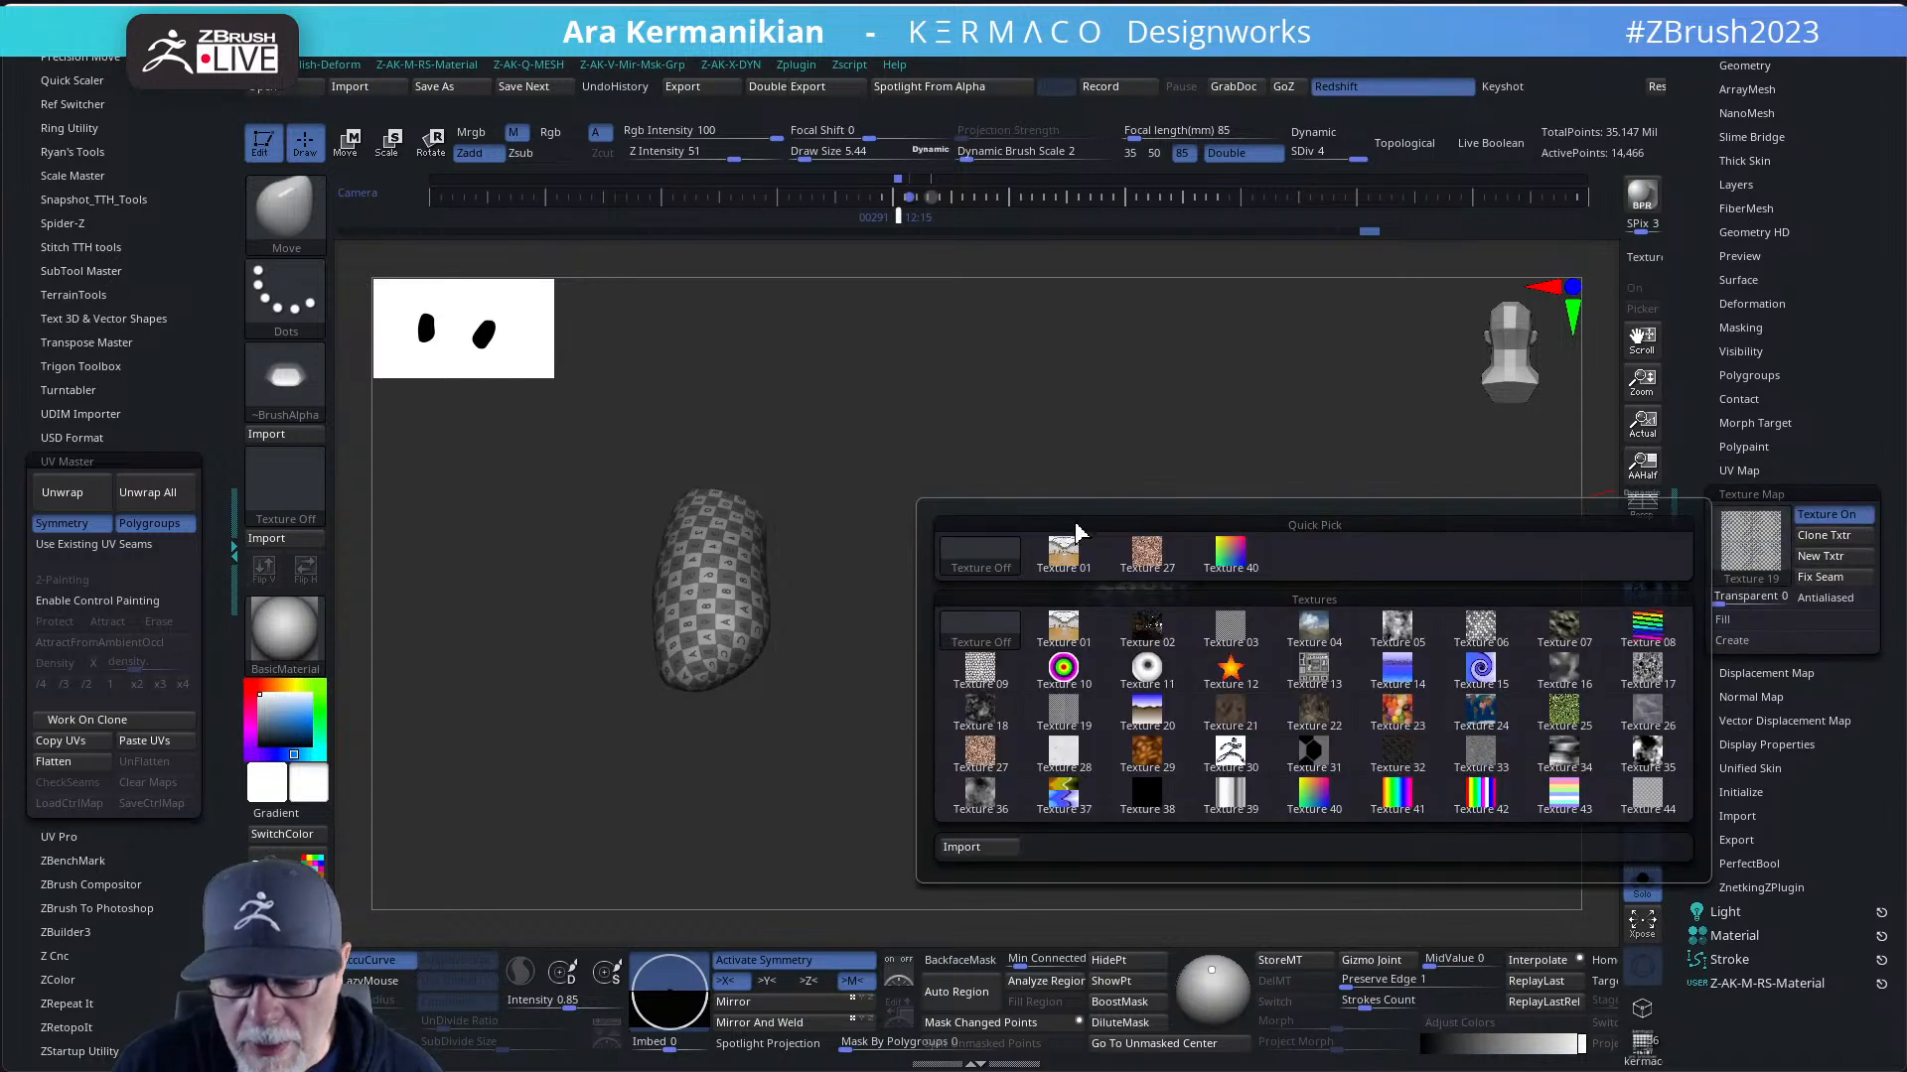
left_click(981, 553)
- Select the hose subtool Skin_ZSphere3_3 and view the isolated hoses from behind
left_click_drag(1707, 460, 1668, 654)
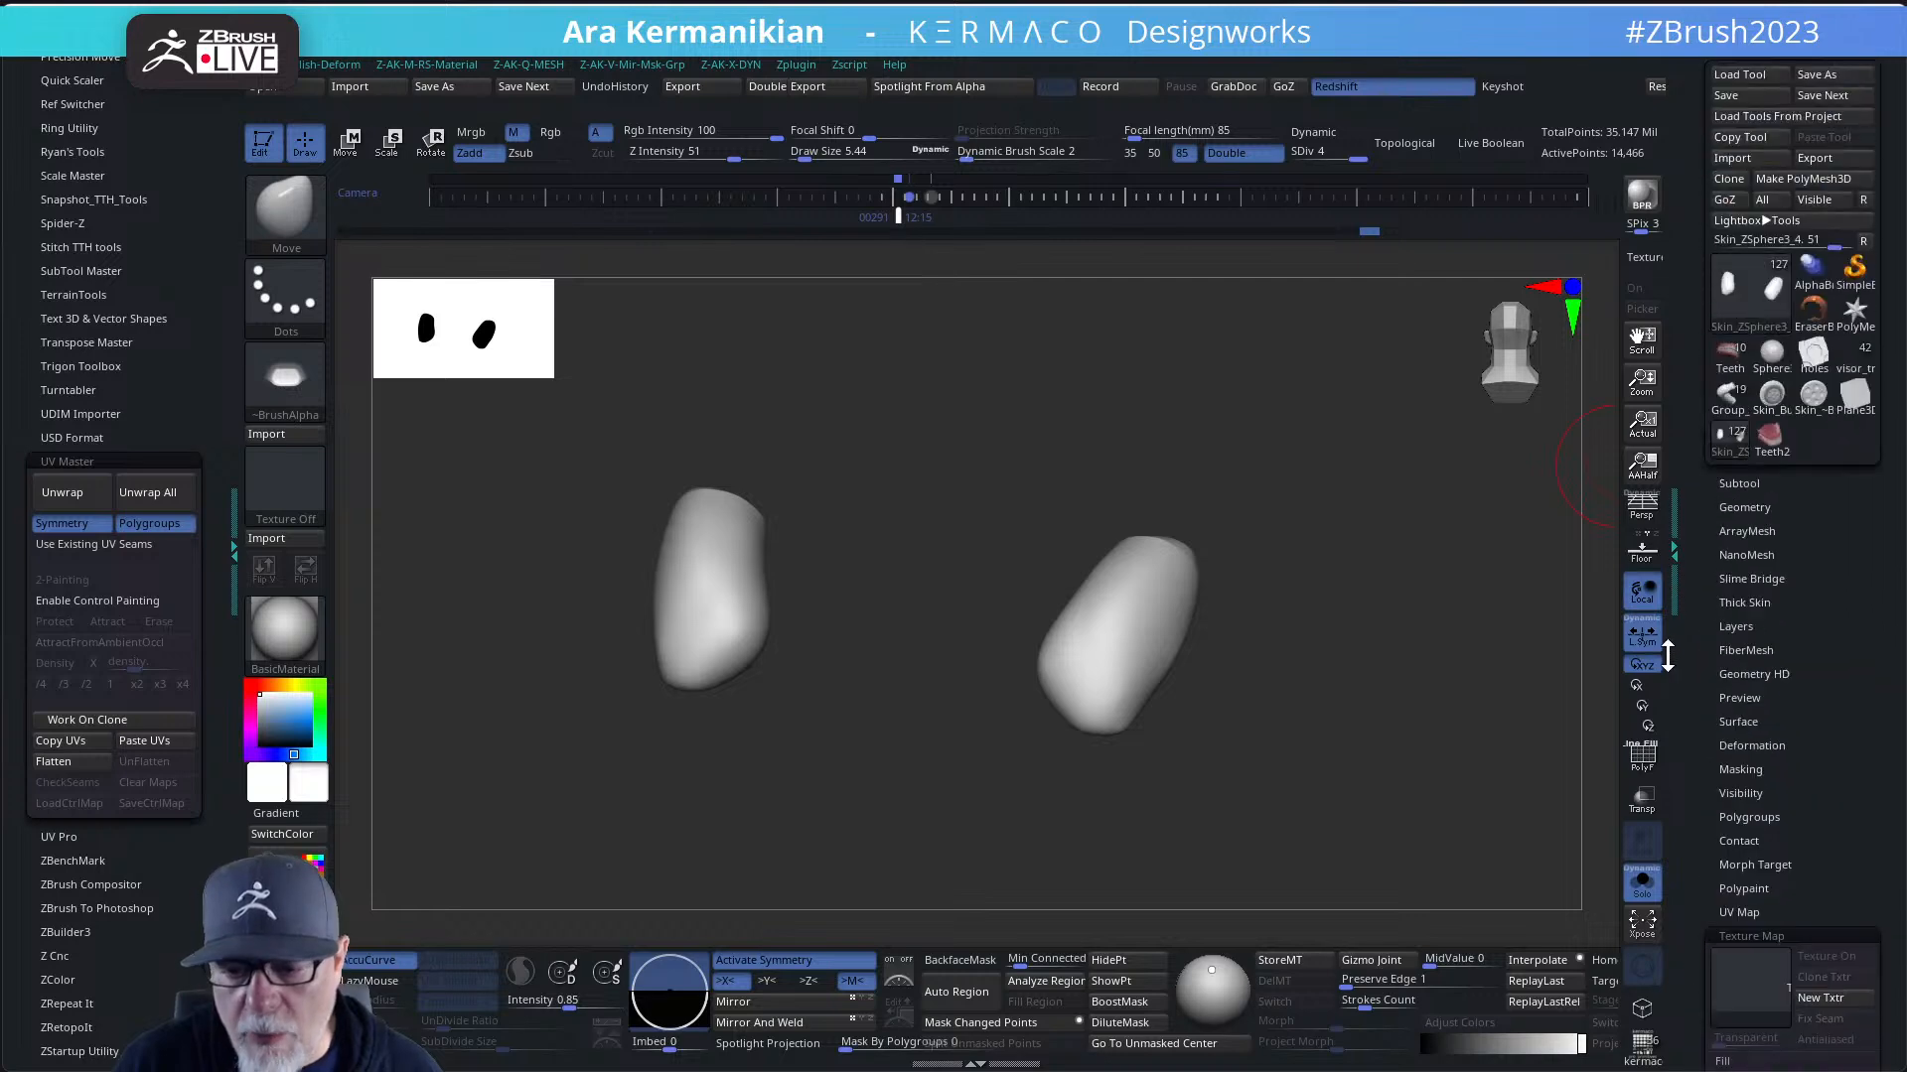
left_click(1739, 483)
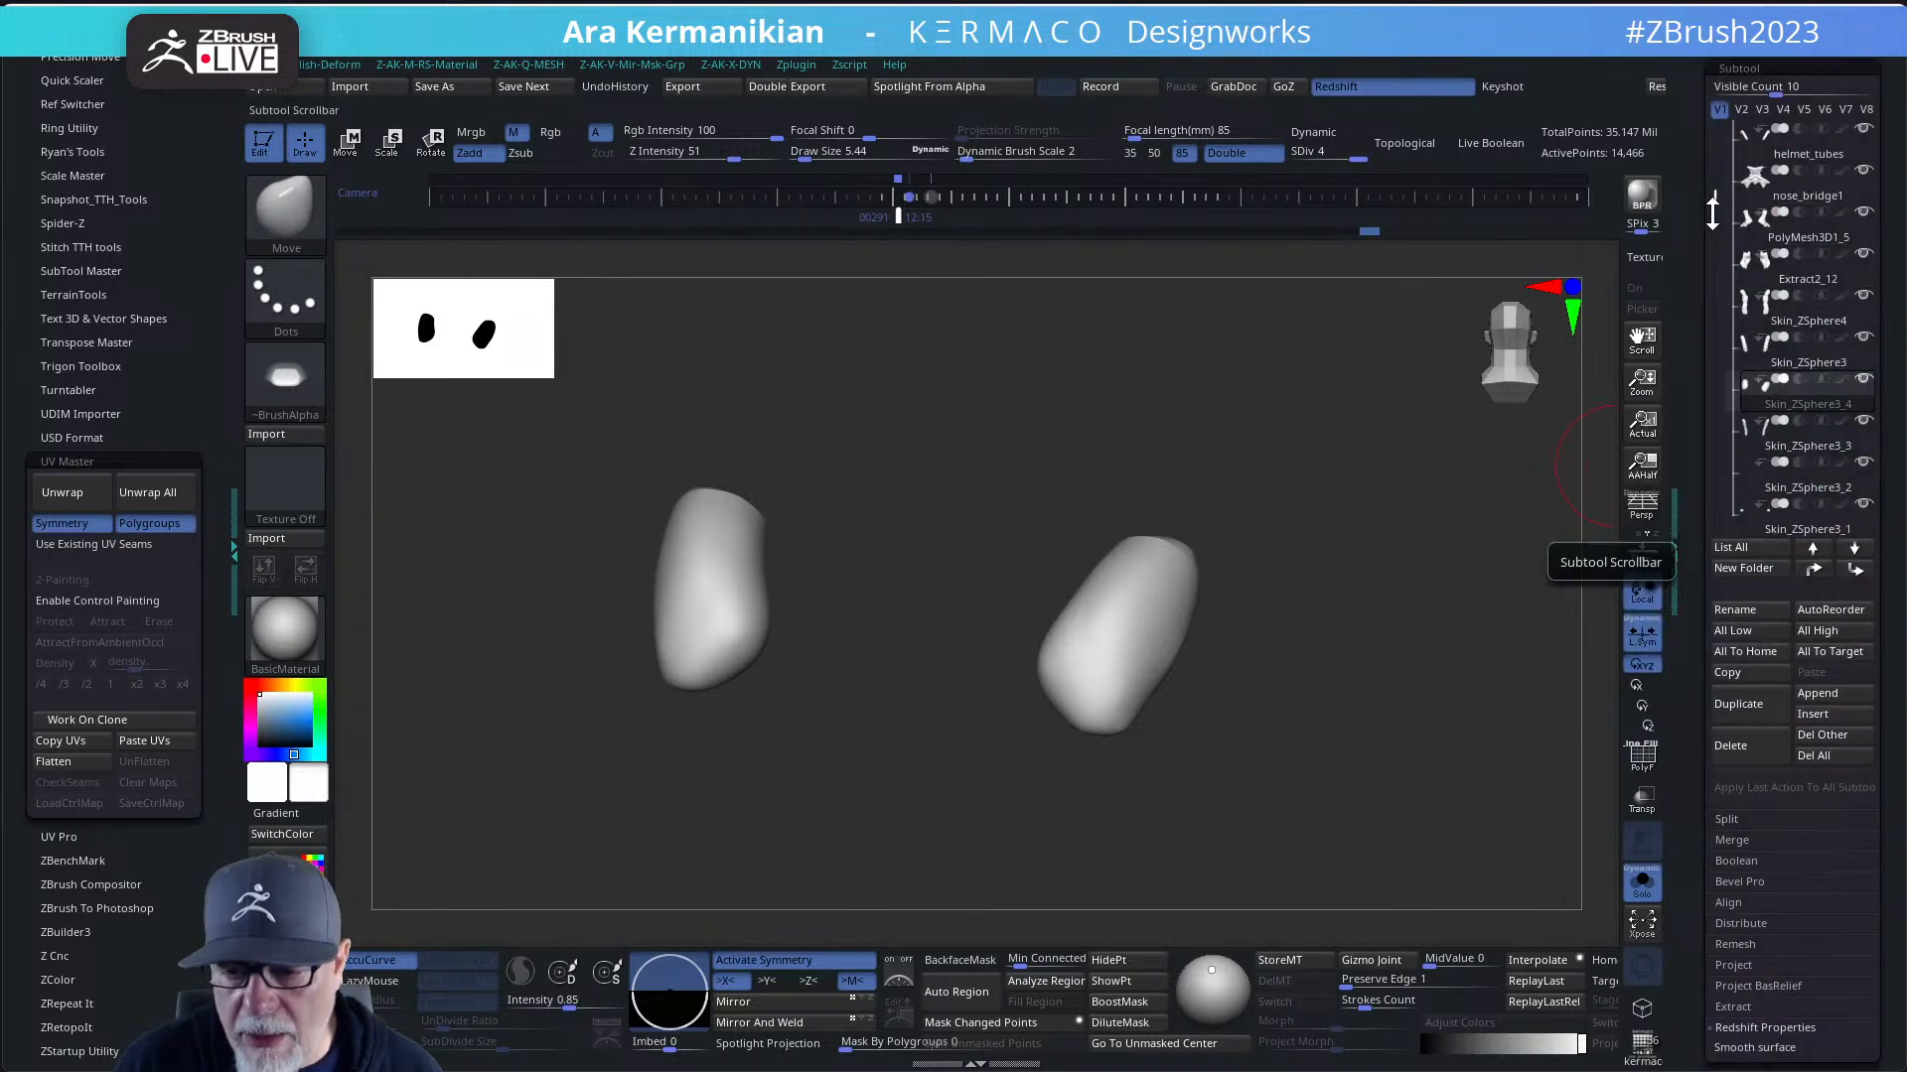
left_click_drag(1699, 226, 1701, 401)
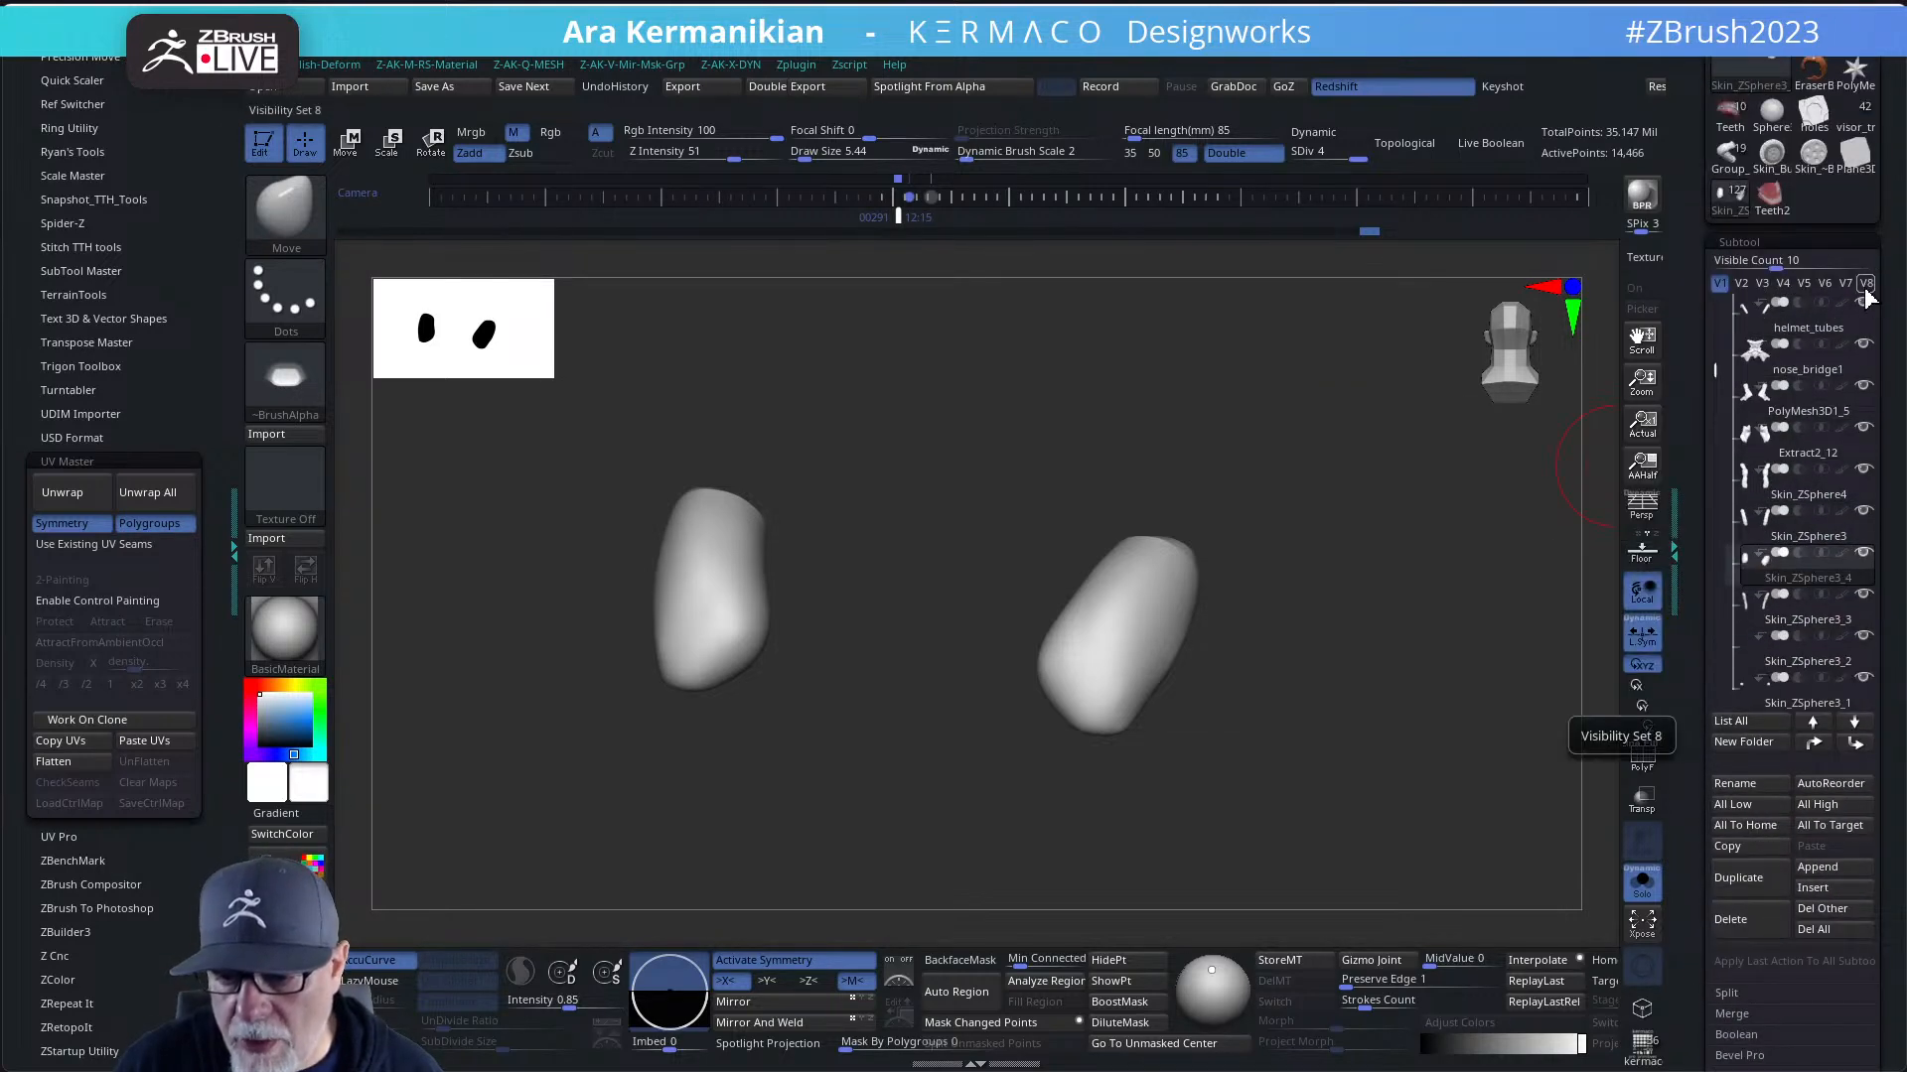
left_click(1800, 632)
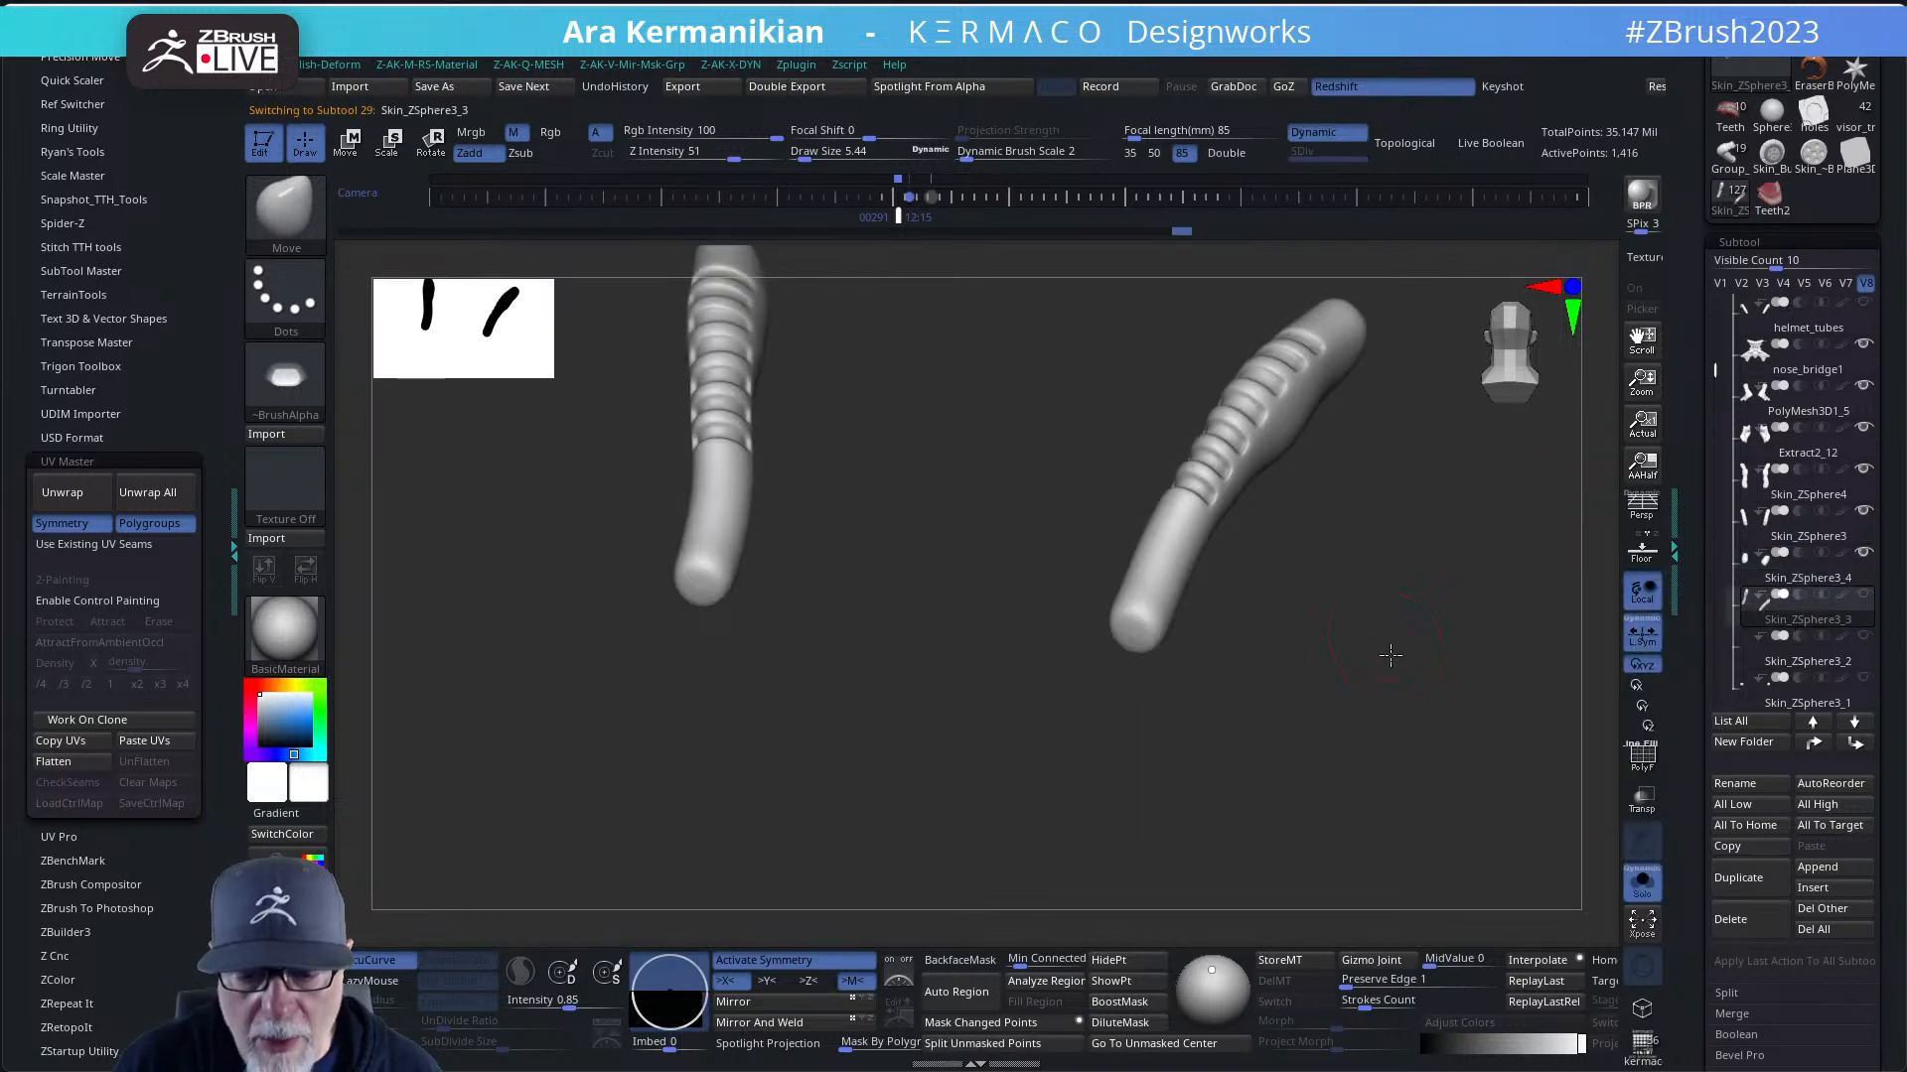
left_click_drag(1387, 659, 1496, 725)
left_click(1641, 757)
left_click(1644, 761)
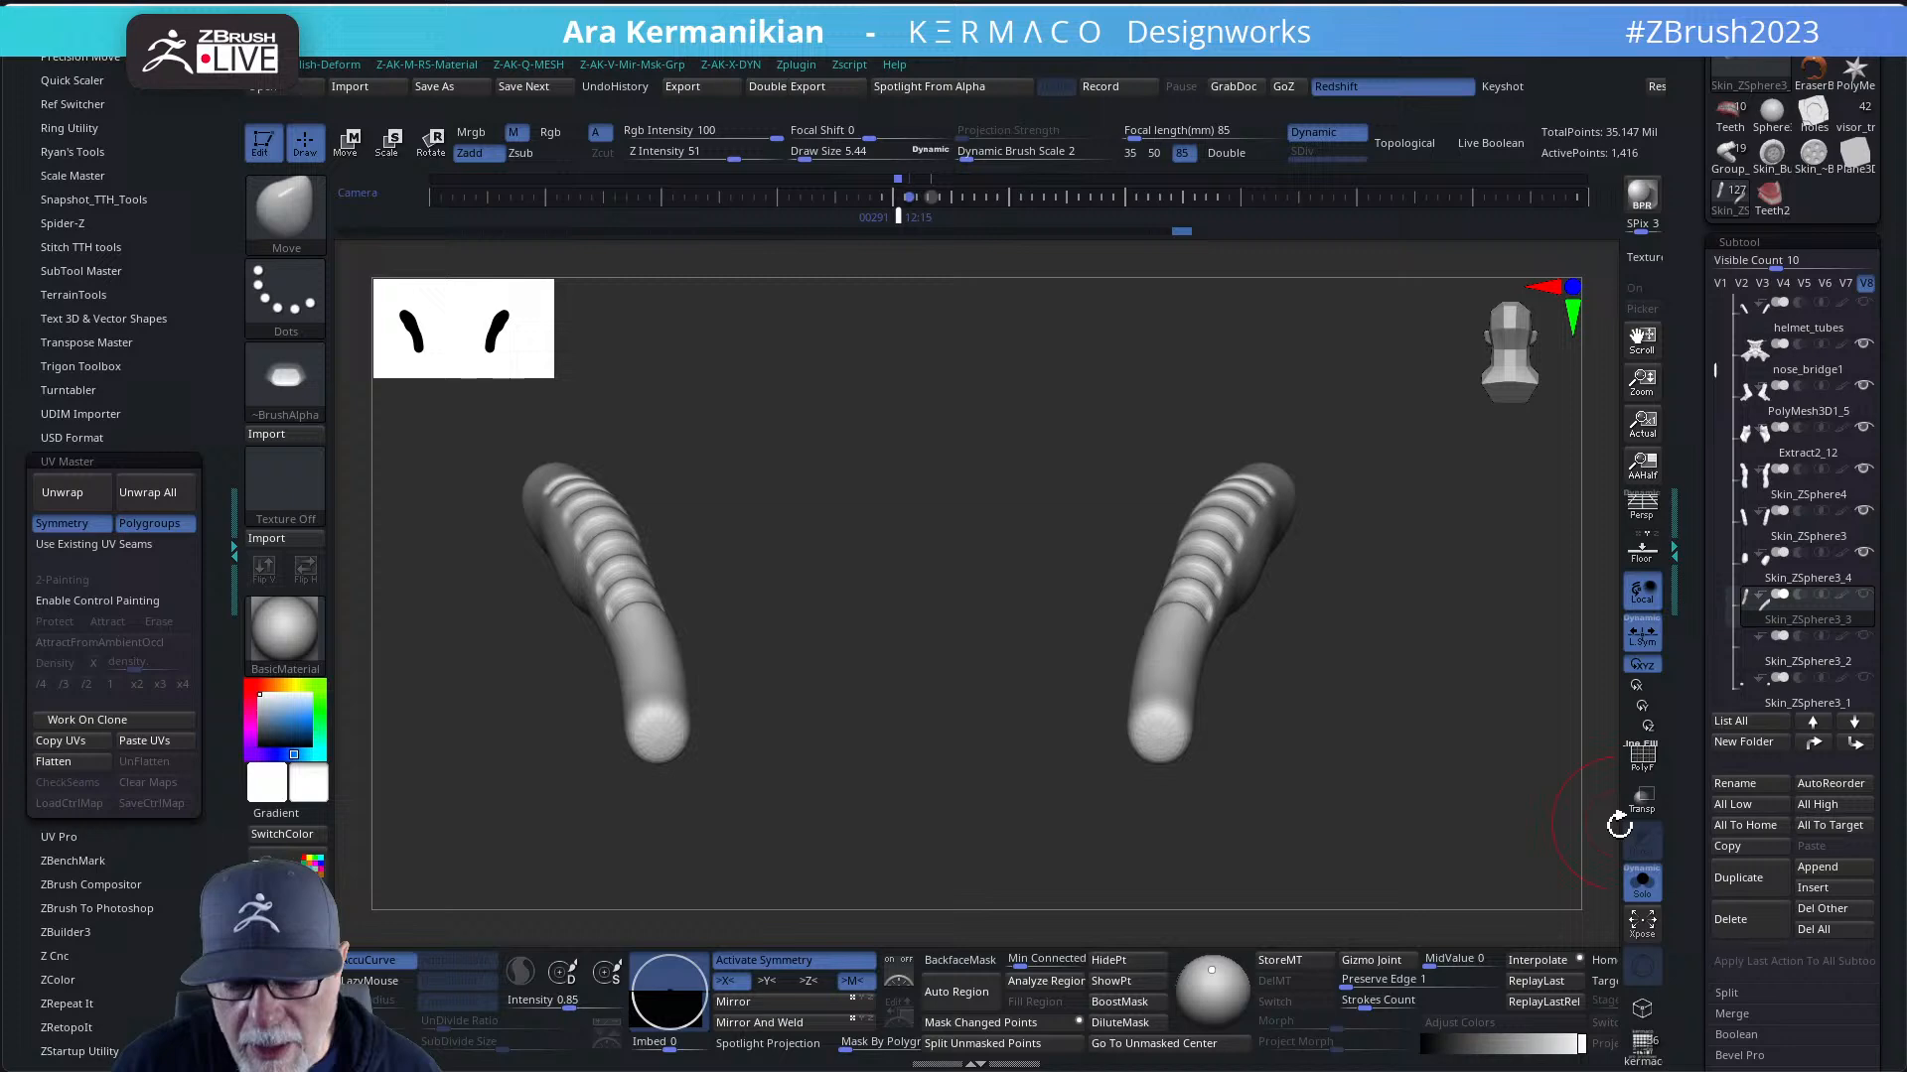
- Leave Solo mode, examine the hoses' connections with Transparency and Ghost on, and turn off their dynamic subdivision
left_click(1642, 881)
left_click_drag(1459, 756, 1379, 677)
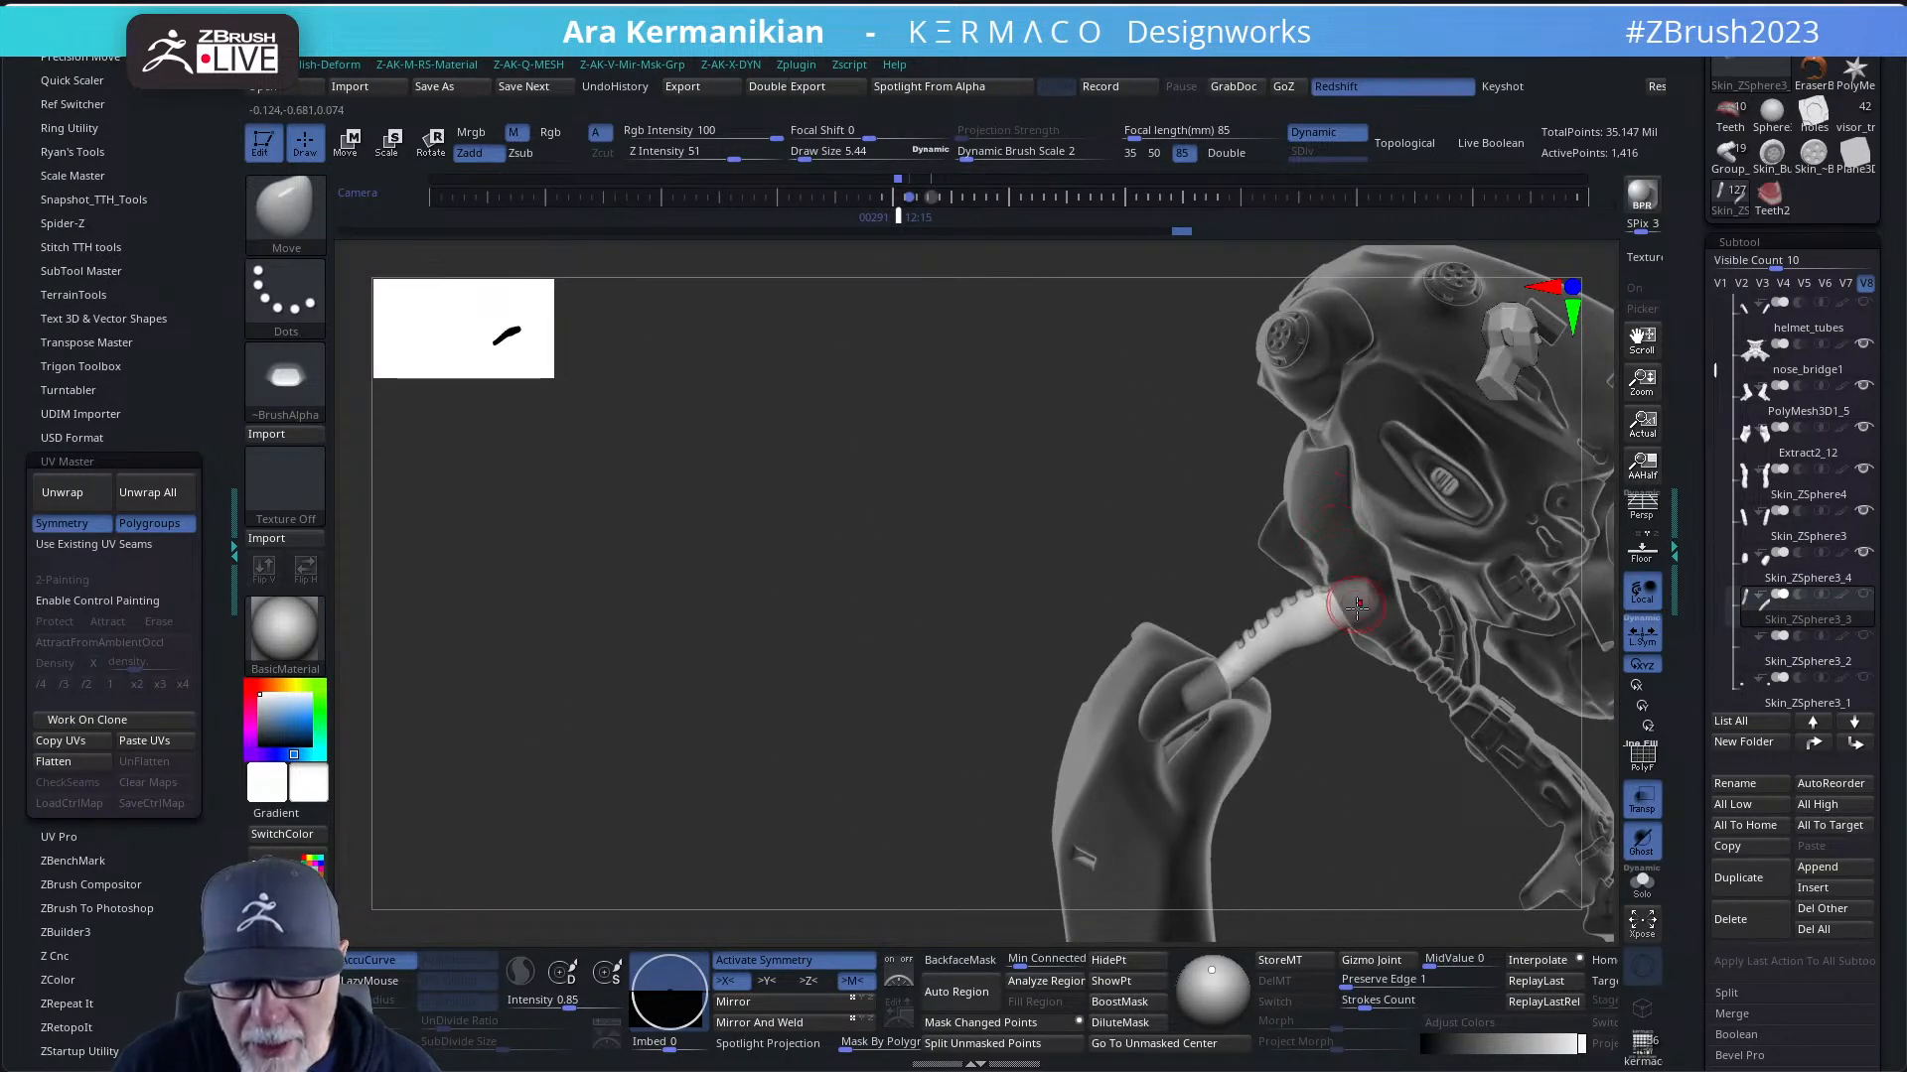
left_click_drag(1409, 780, 1204, 574)
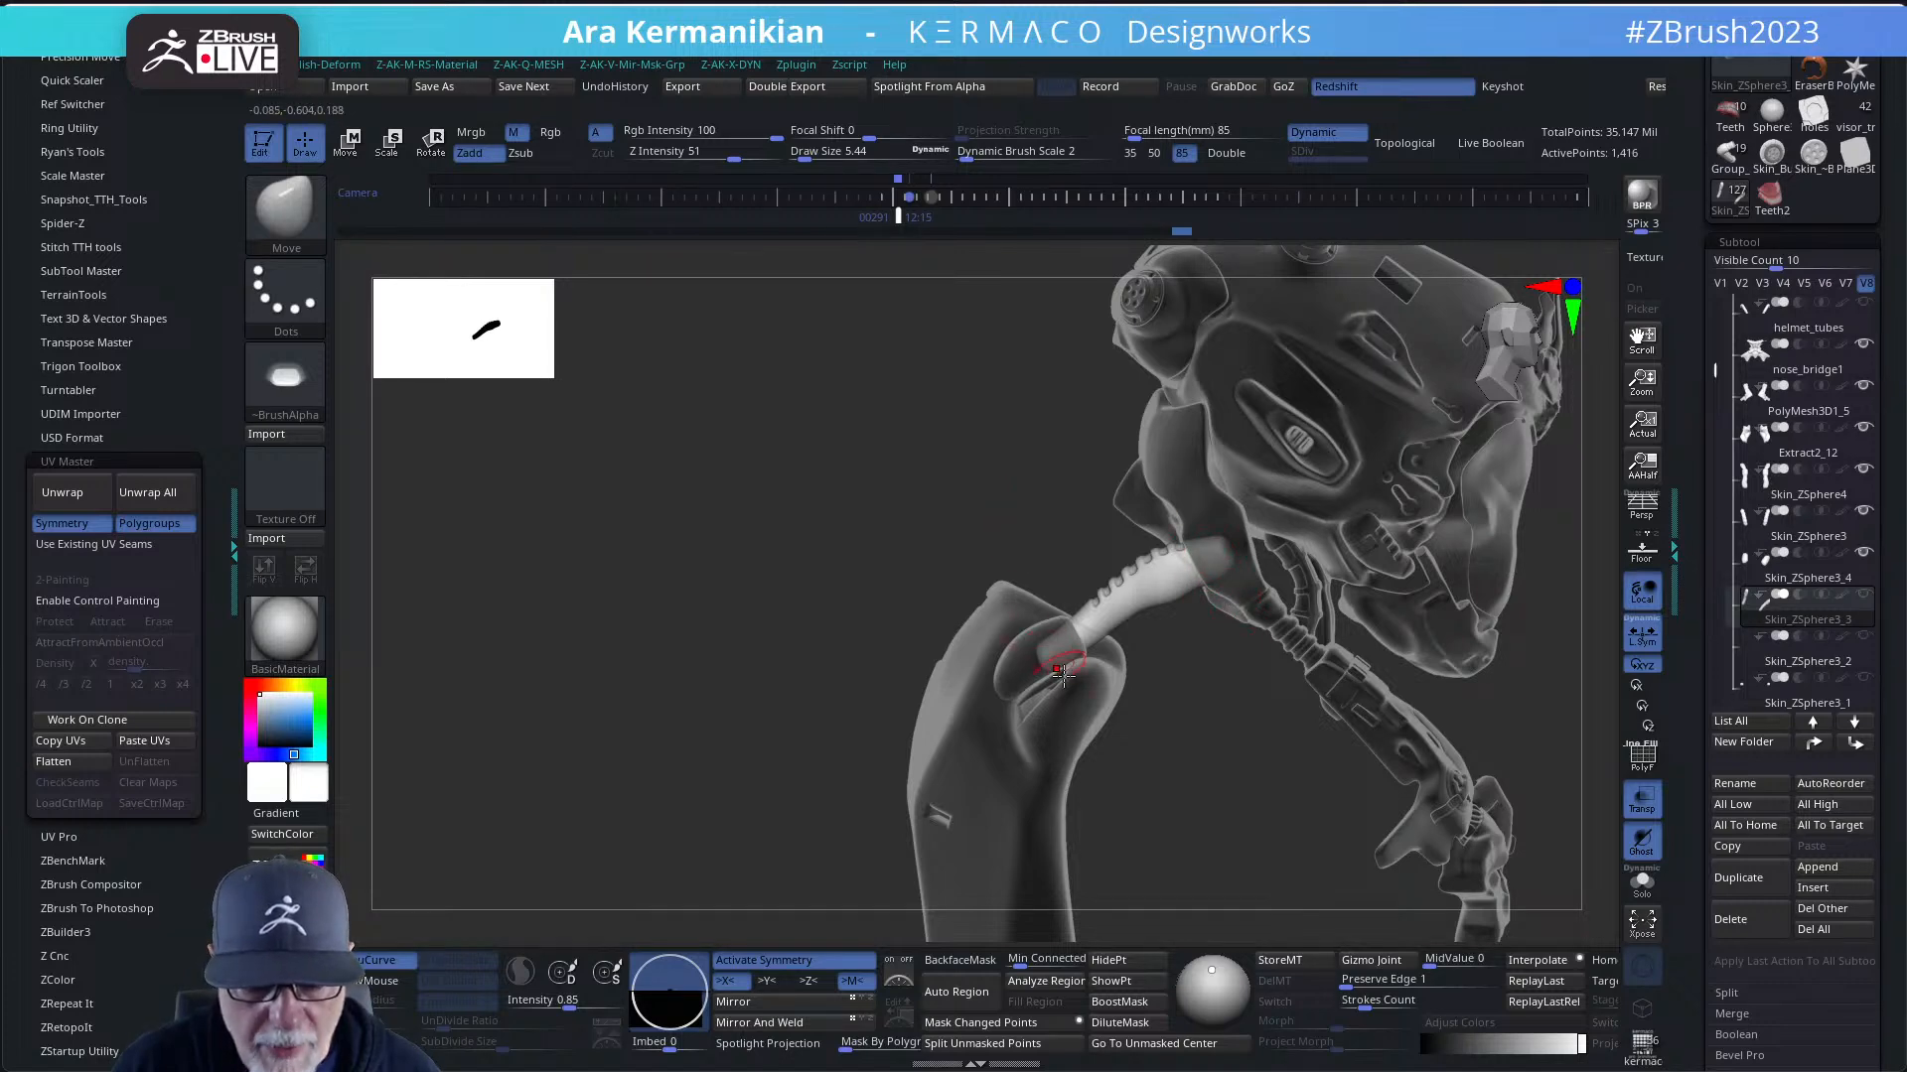
left_click_drag(1195, 787, 1498, 549, "shift")
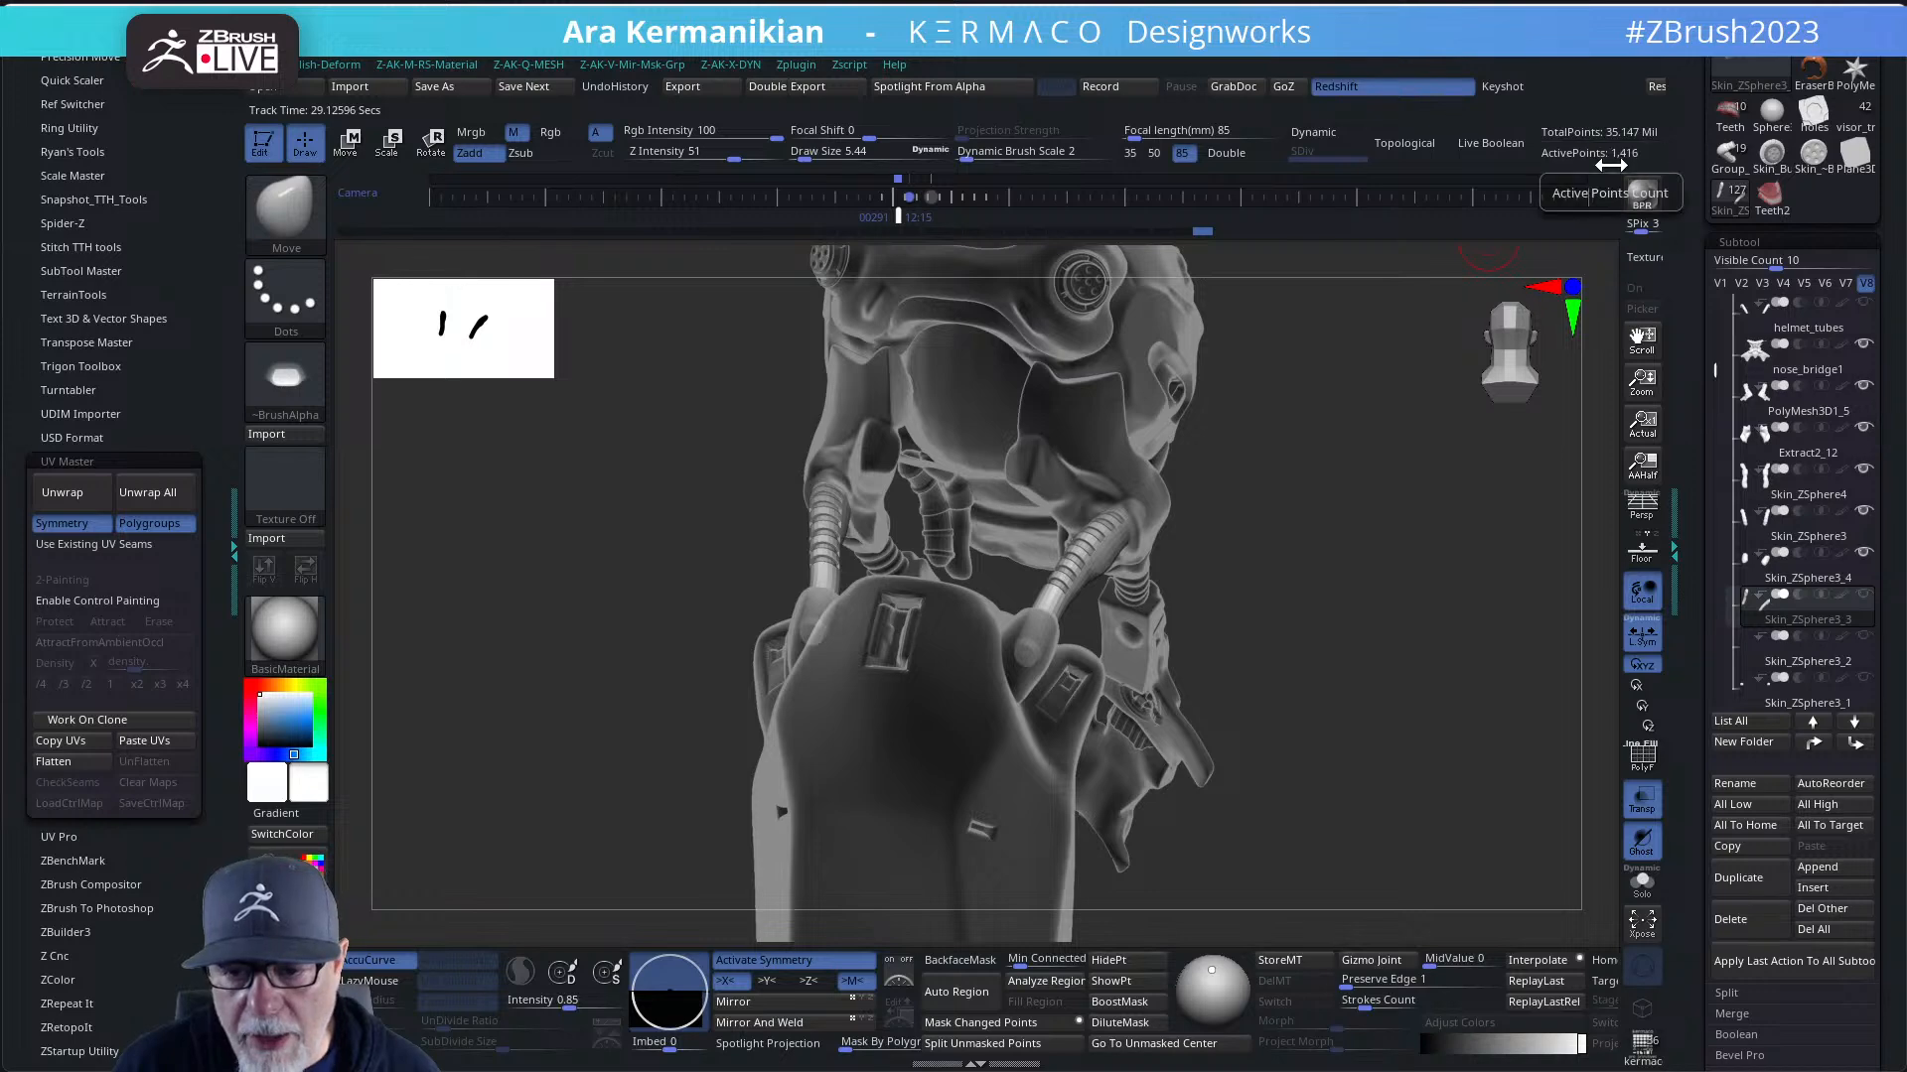
- Show the hoses' polygon mesh and polygroups with Polyframe, then isolate them in Solo mode
left_click(1641, 757)
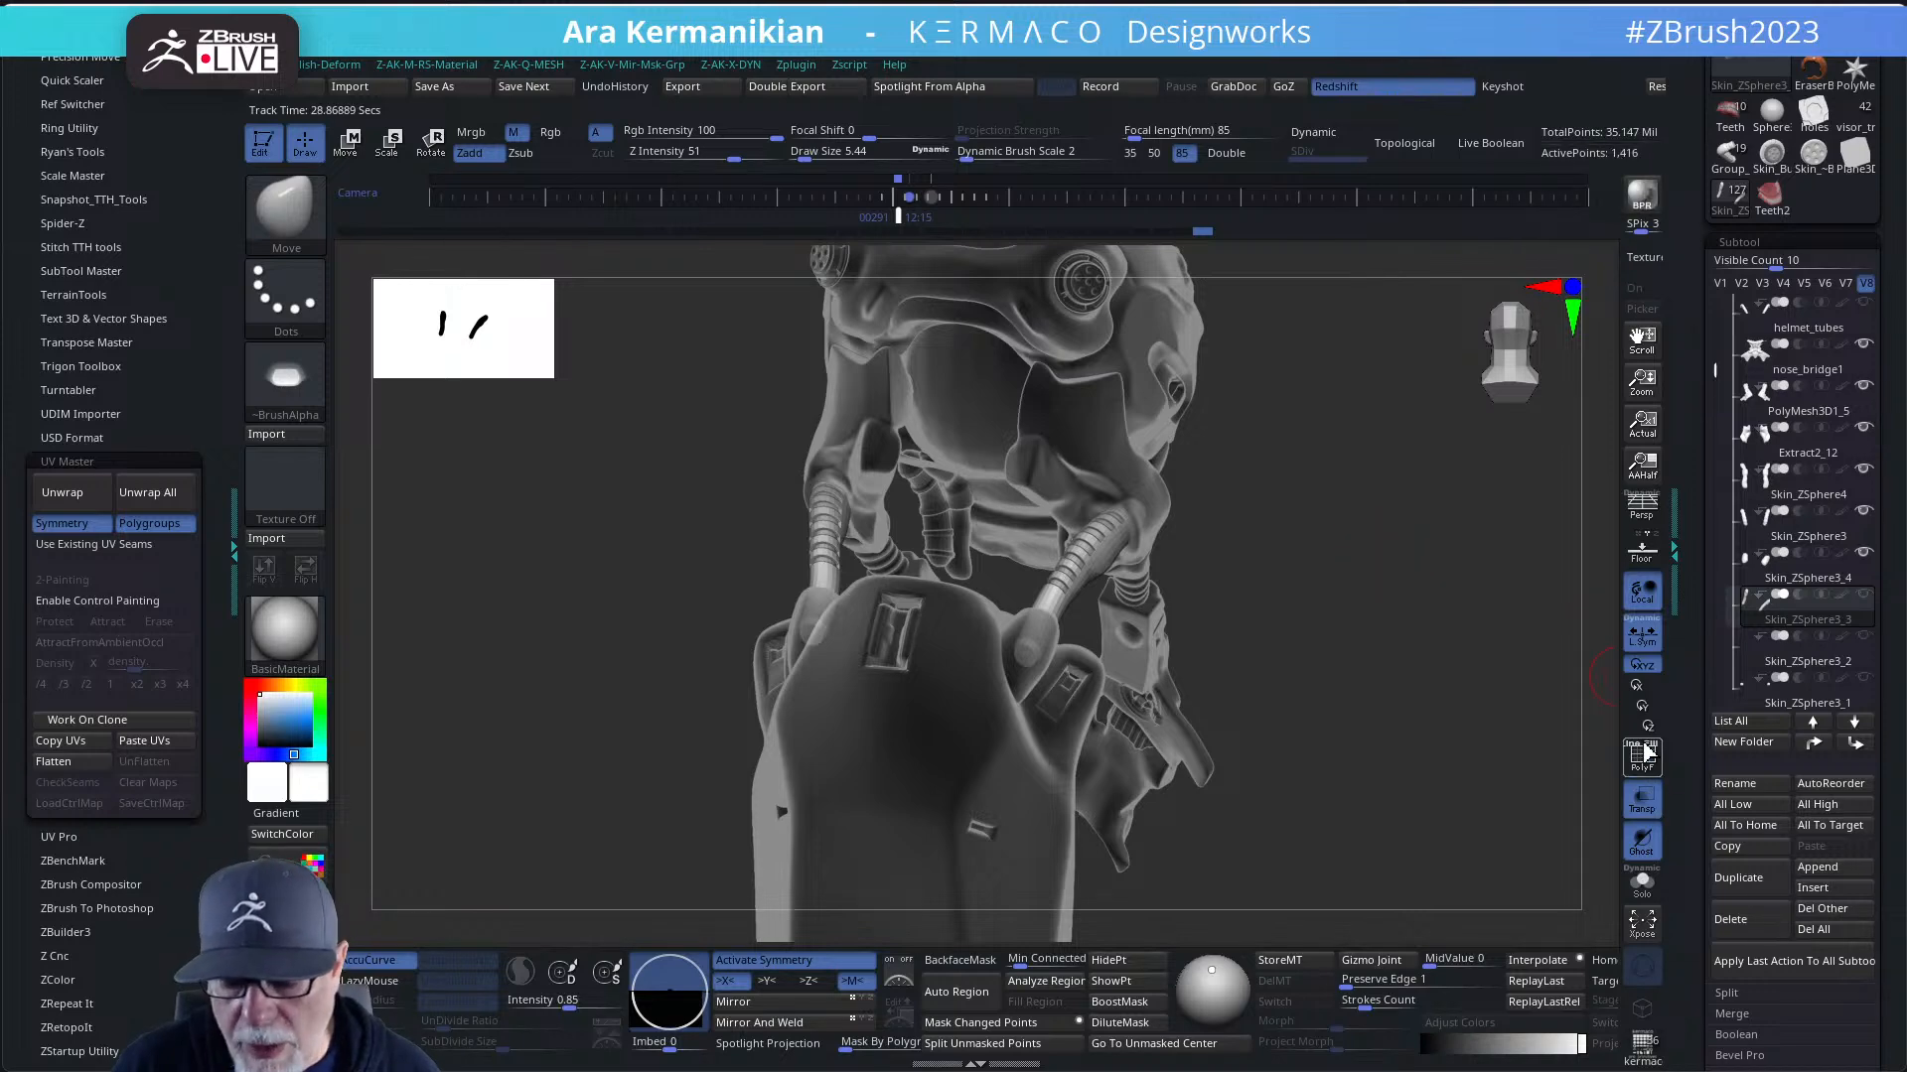
left_click_drag(1426, 673, 1465, 622)
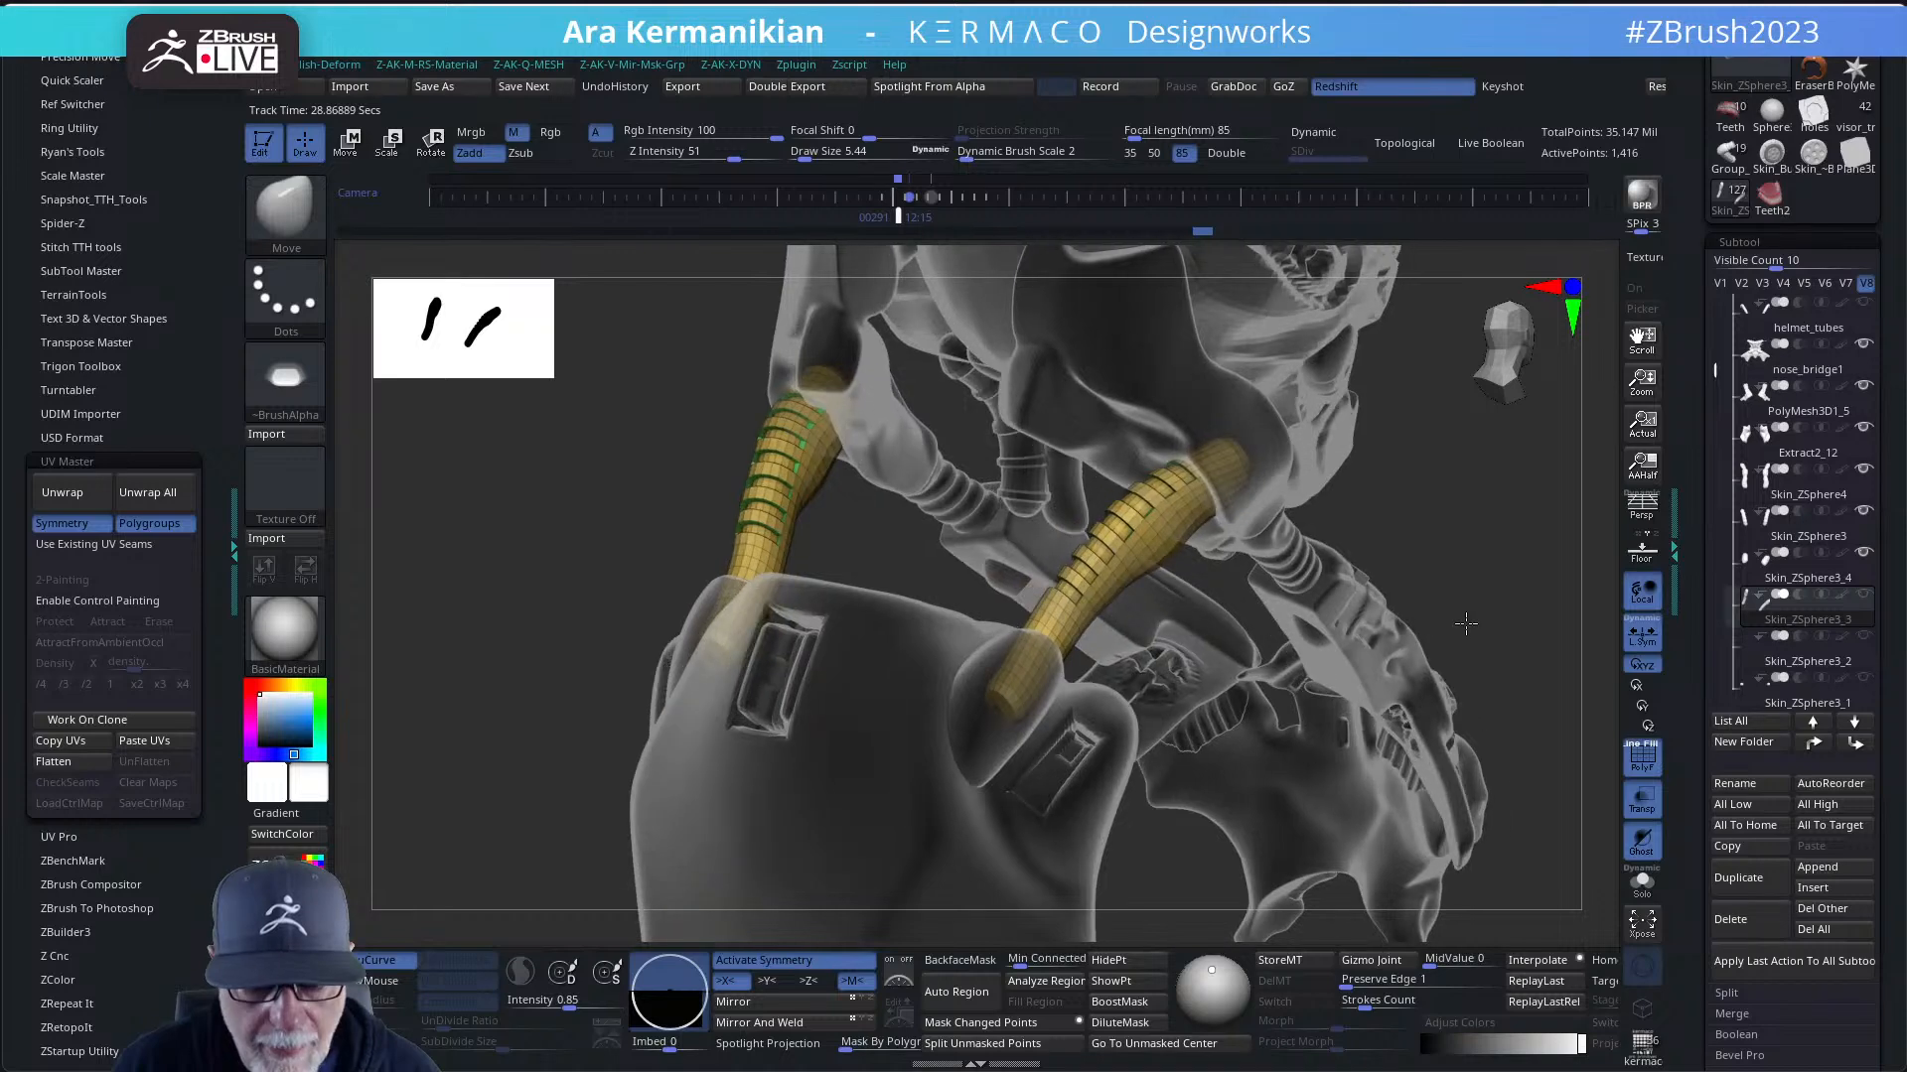
left_click(1644, 887)
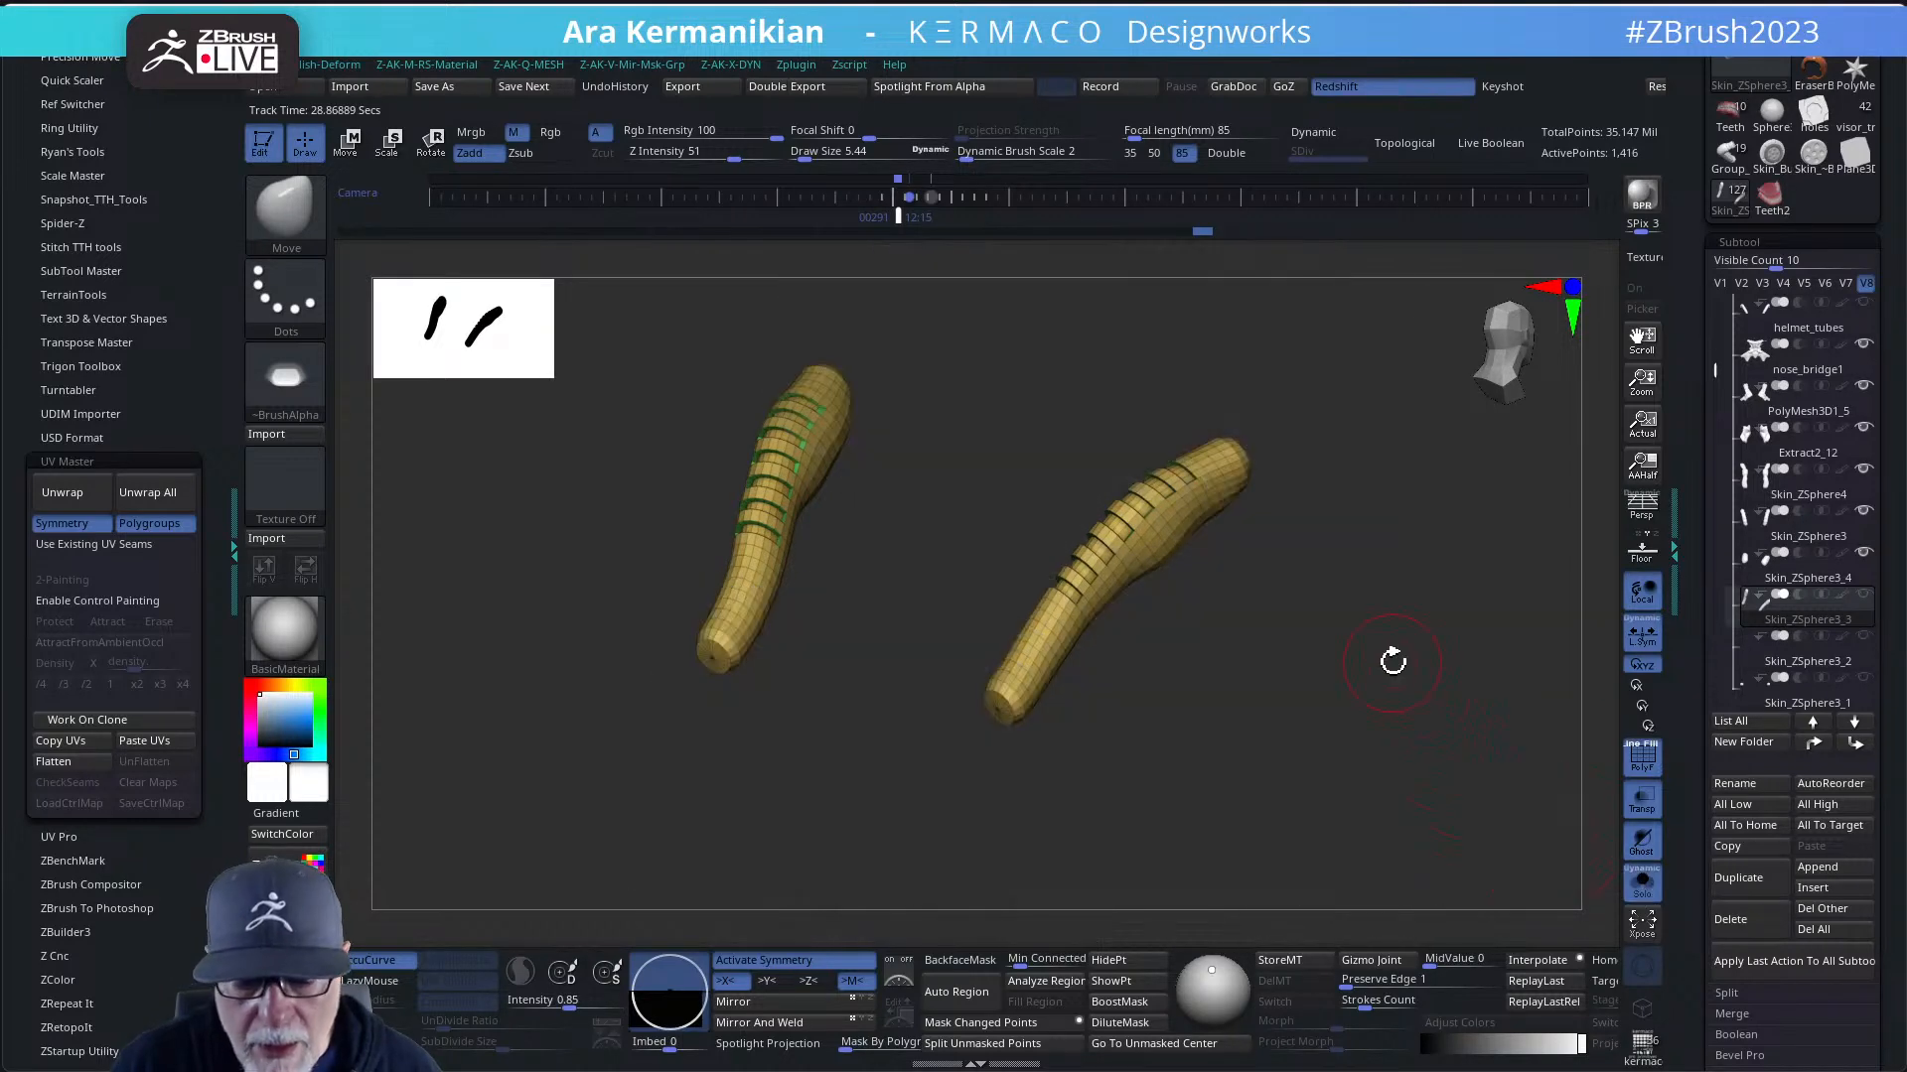
- Switch to the ZModeler brush and leave Solo mode to see the hoses against the ghosted surrounding parts
mouse_move(1344, 676)
left_mouse_down("alt")
mouse_move(1331, 626)
mouse_move(1350, 655)
mouse_move(1310, 698)
mouse_move(1408, 694)
left_mouse_up("alt")
key("s")
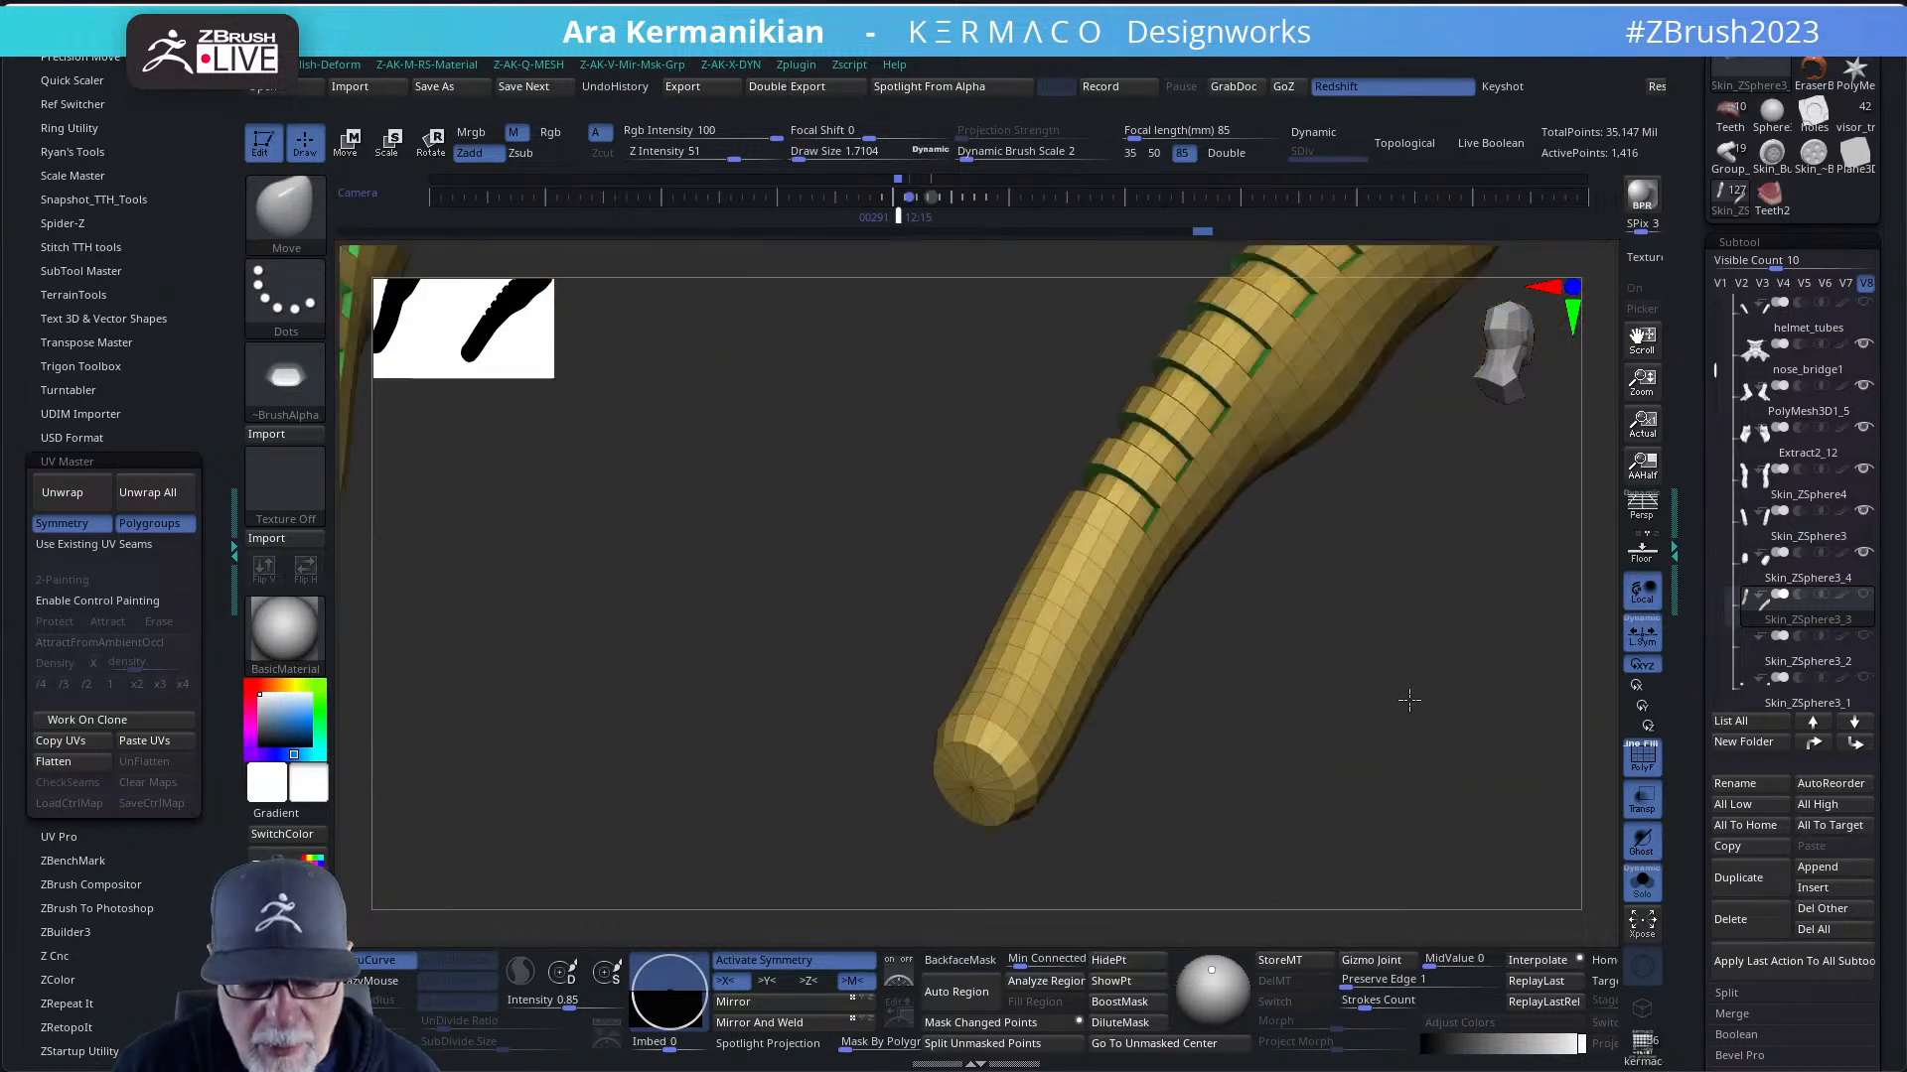
key("b")
key("z")
key("m")
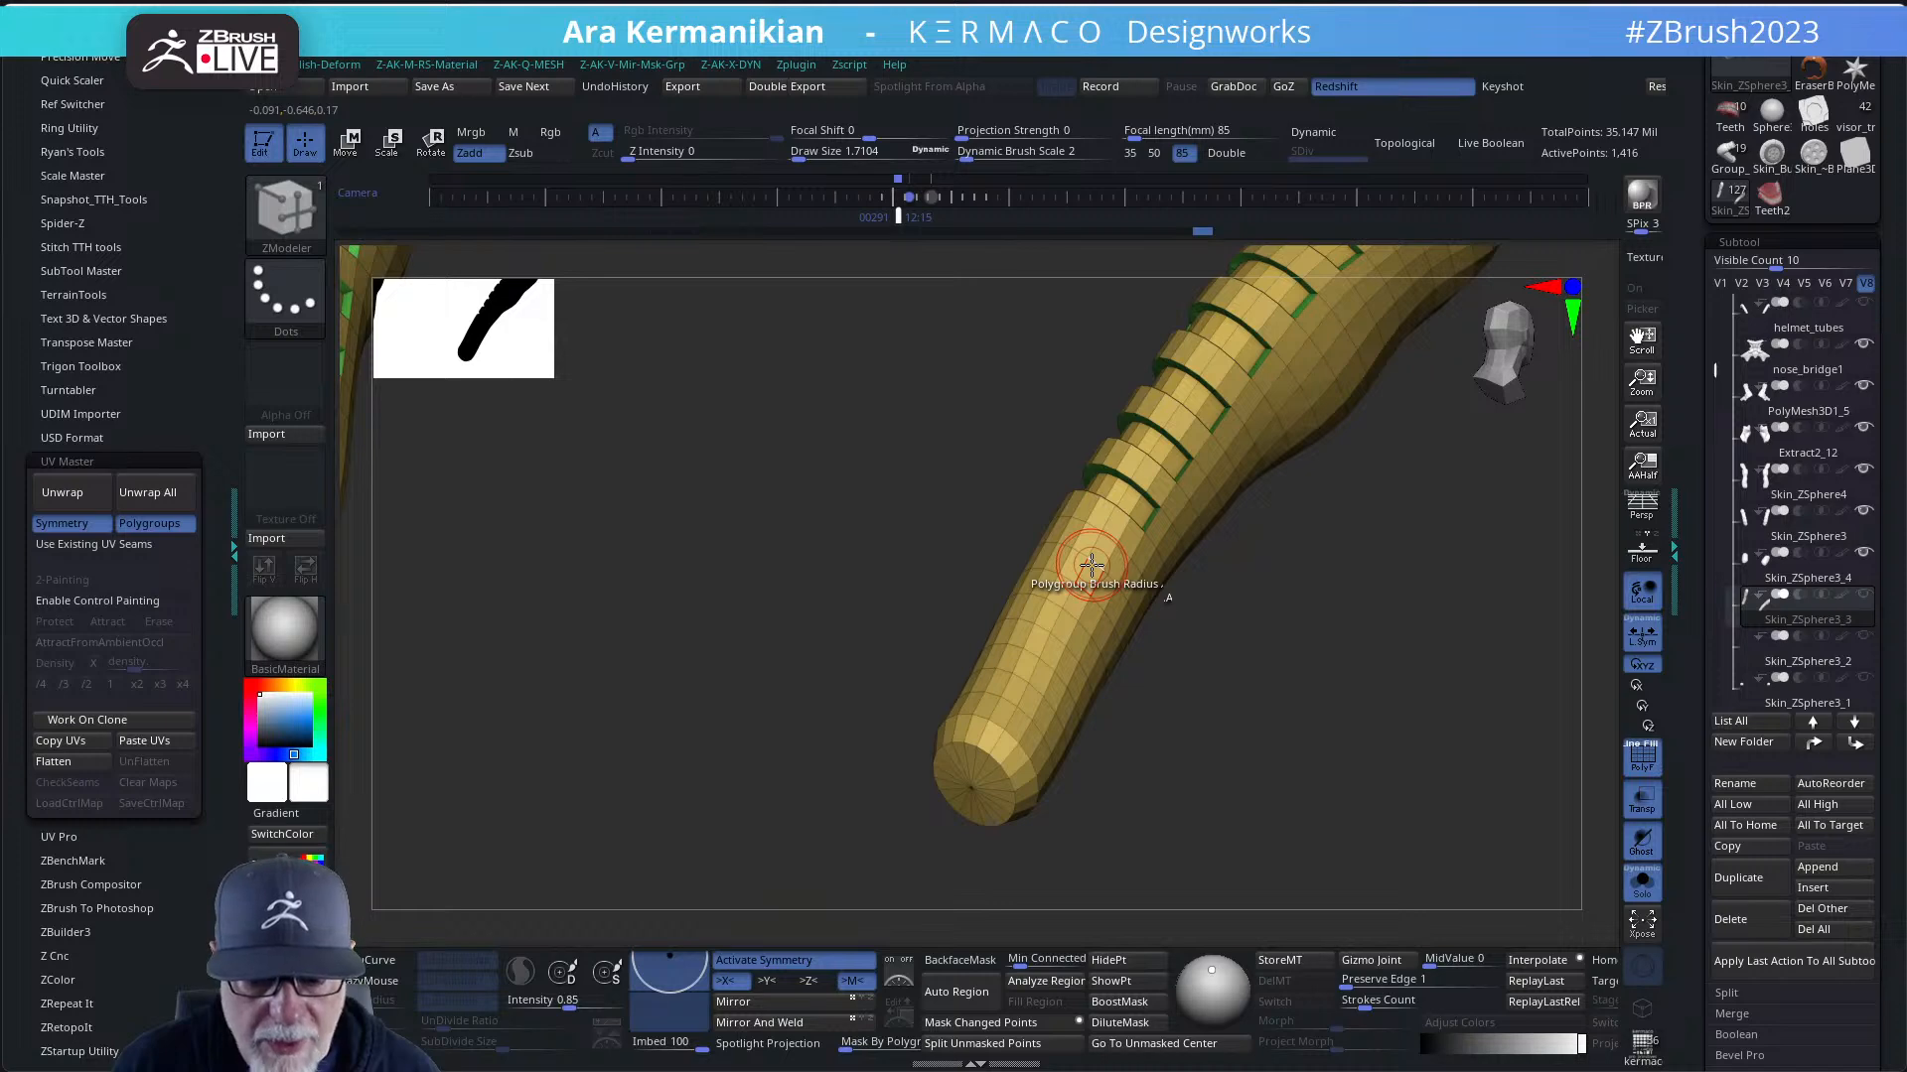
left_click_drag(1245, 683, 1234, 660, "alt")
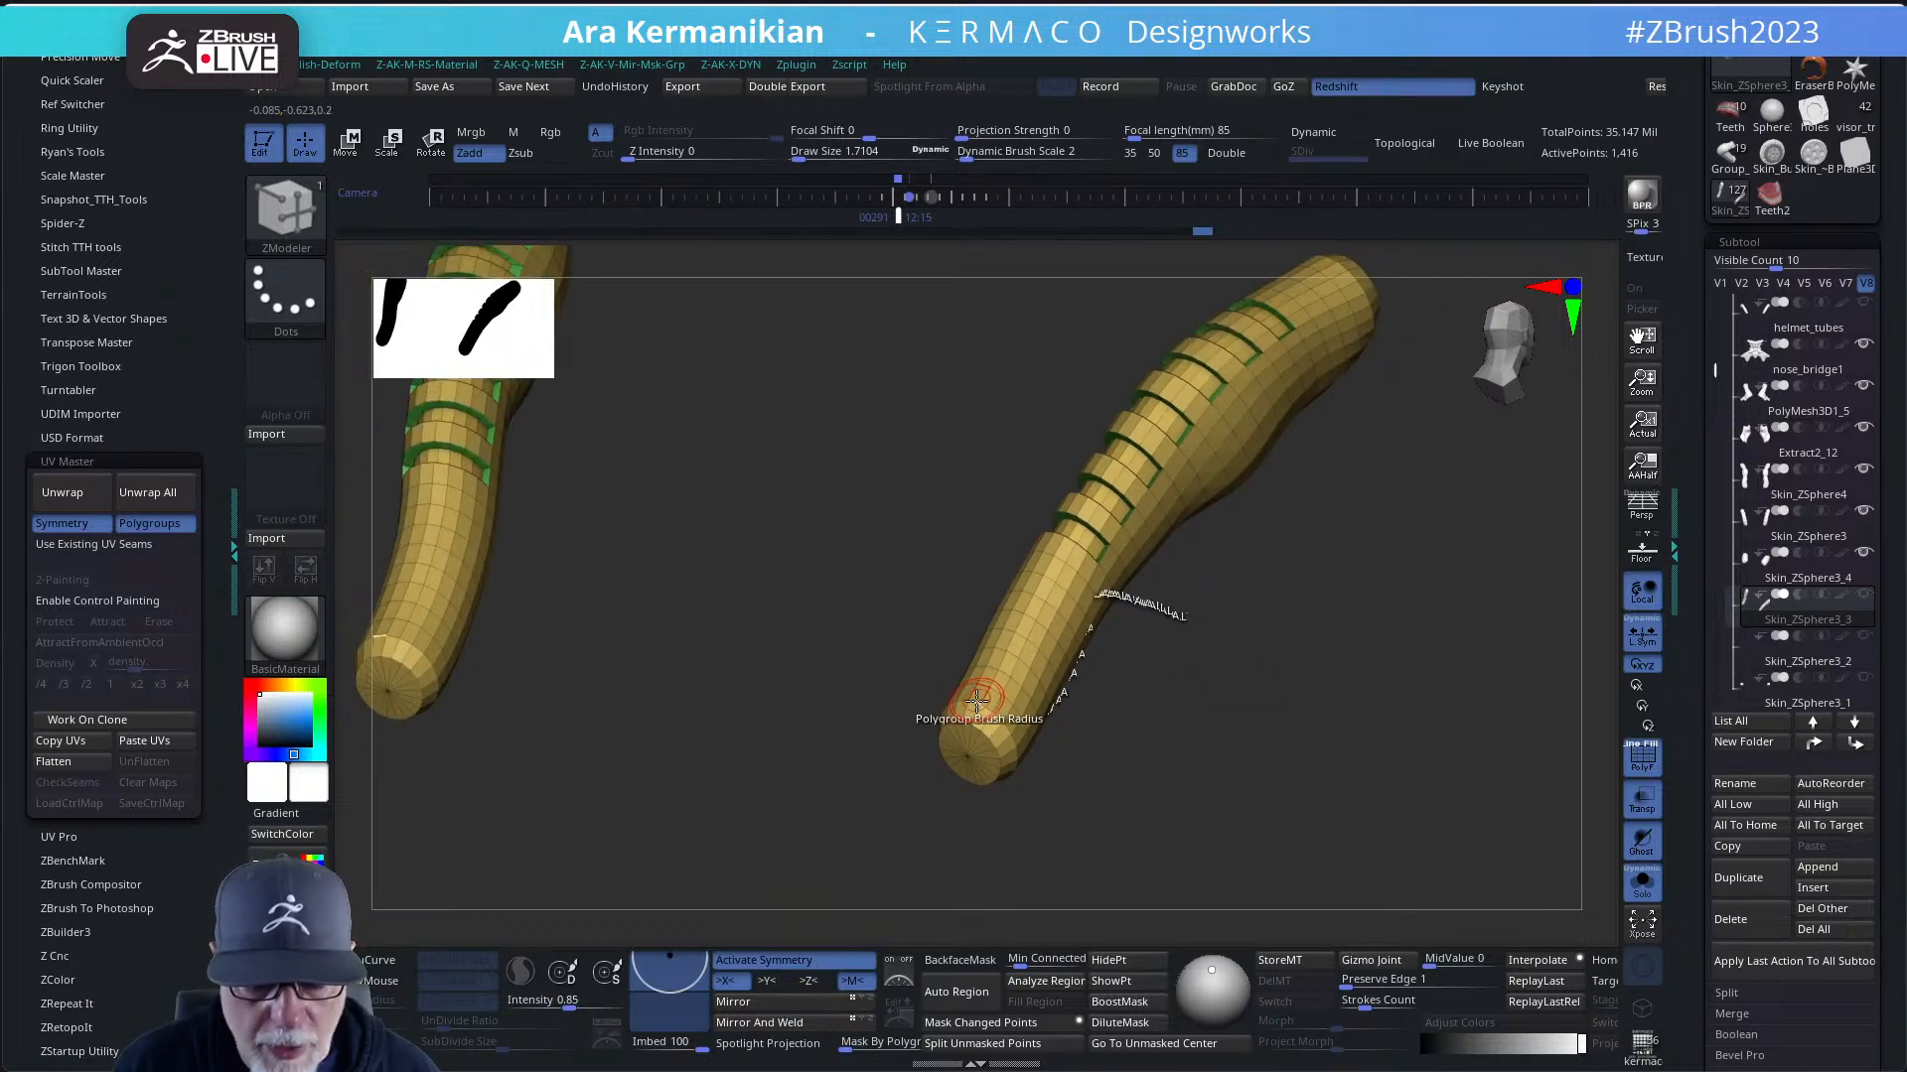
left_click(1643, 884)
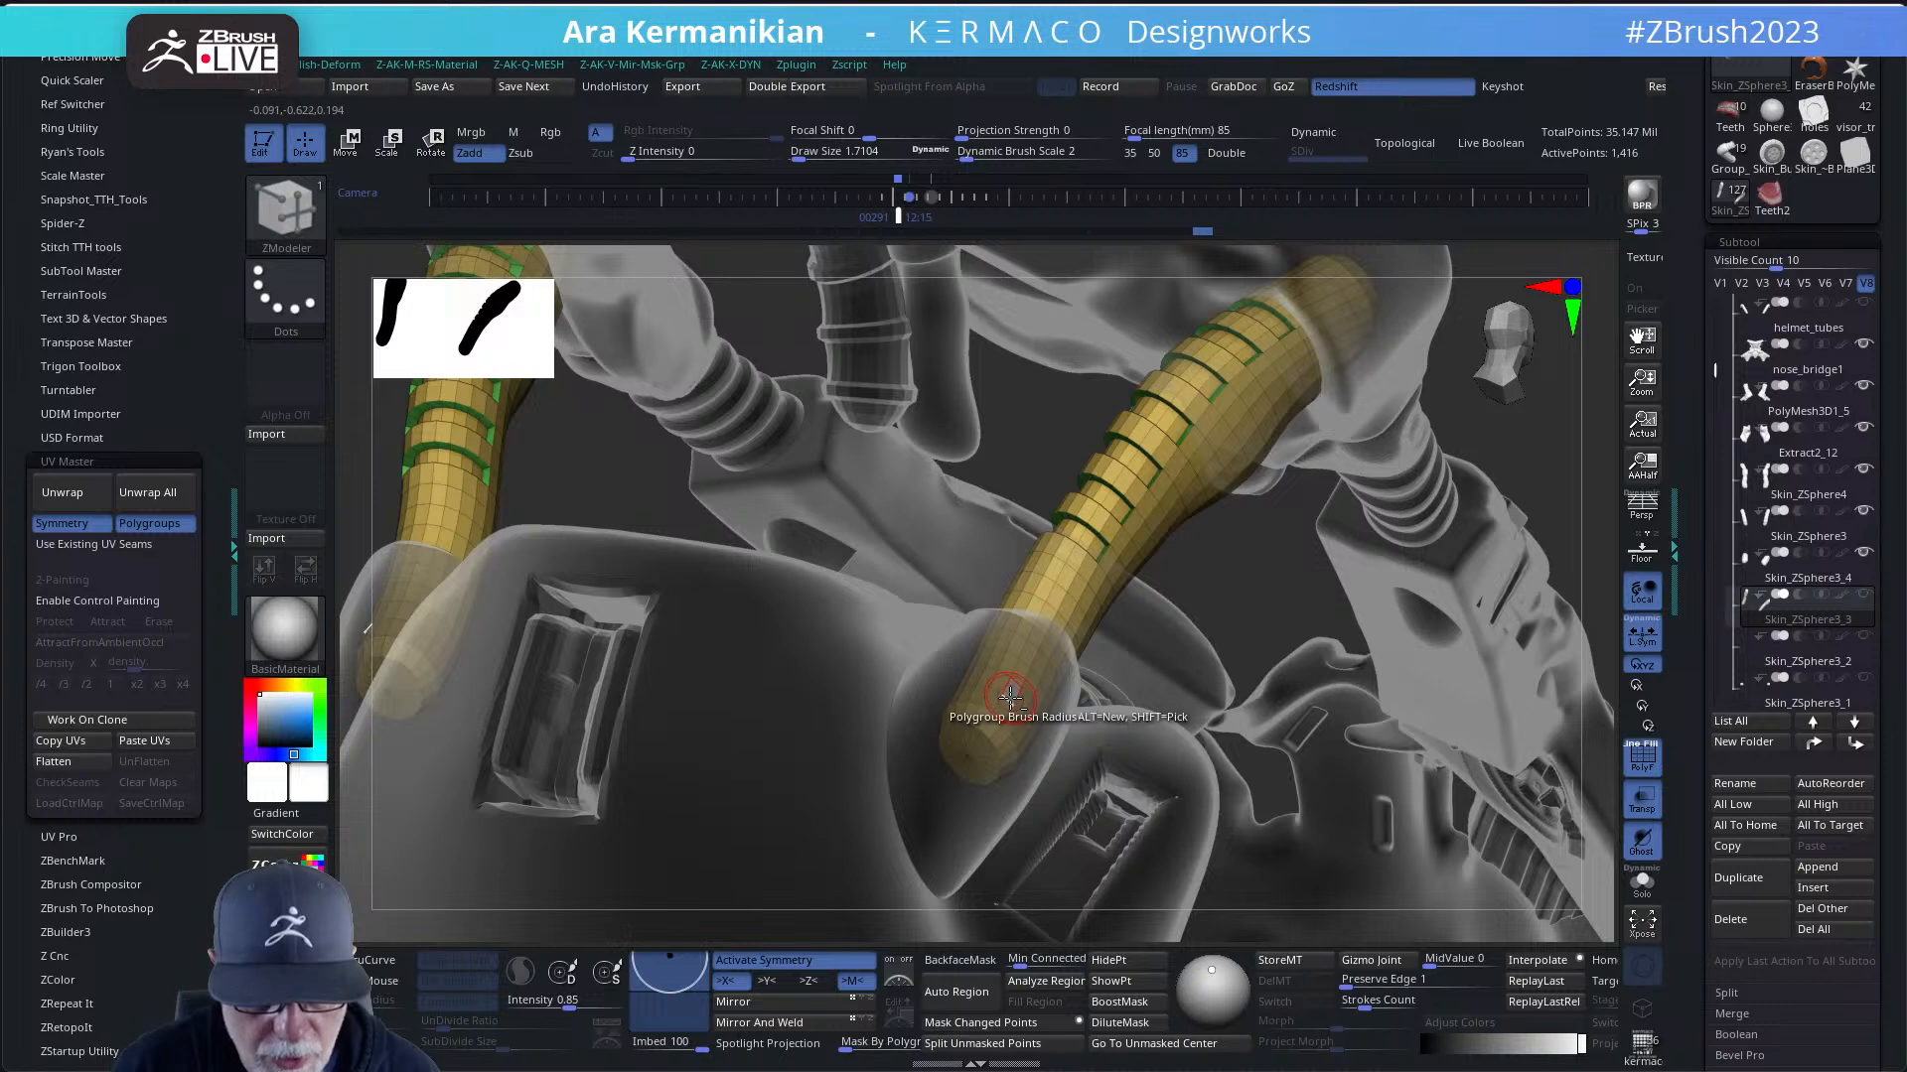
- Delete edge loops on the hoses' lower sections with the ZModeler edge action Insert EdgeLoop
right_click_drag(1557, 517, 1371, 668, "ctrl")
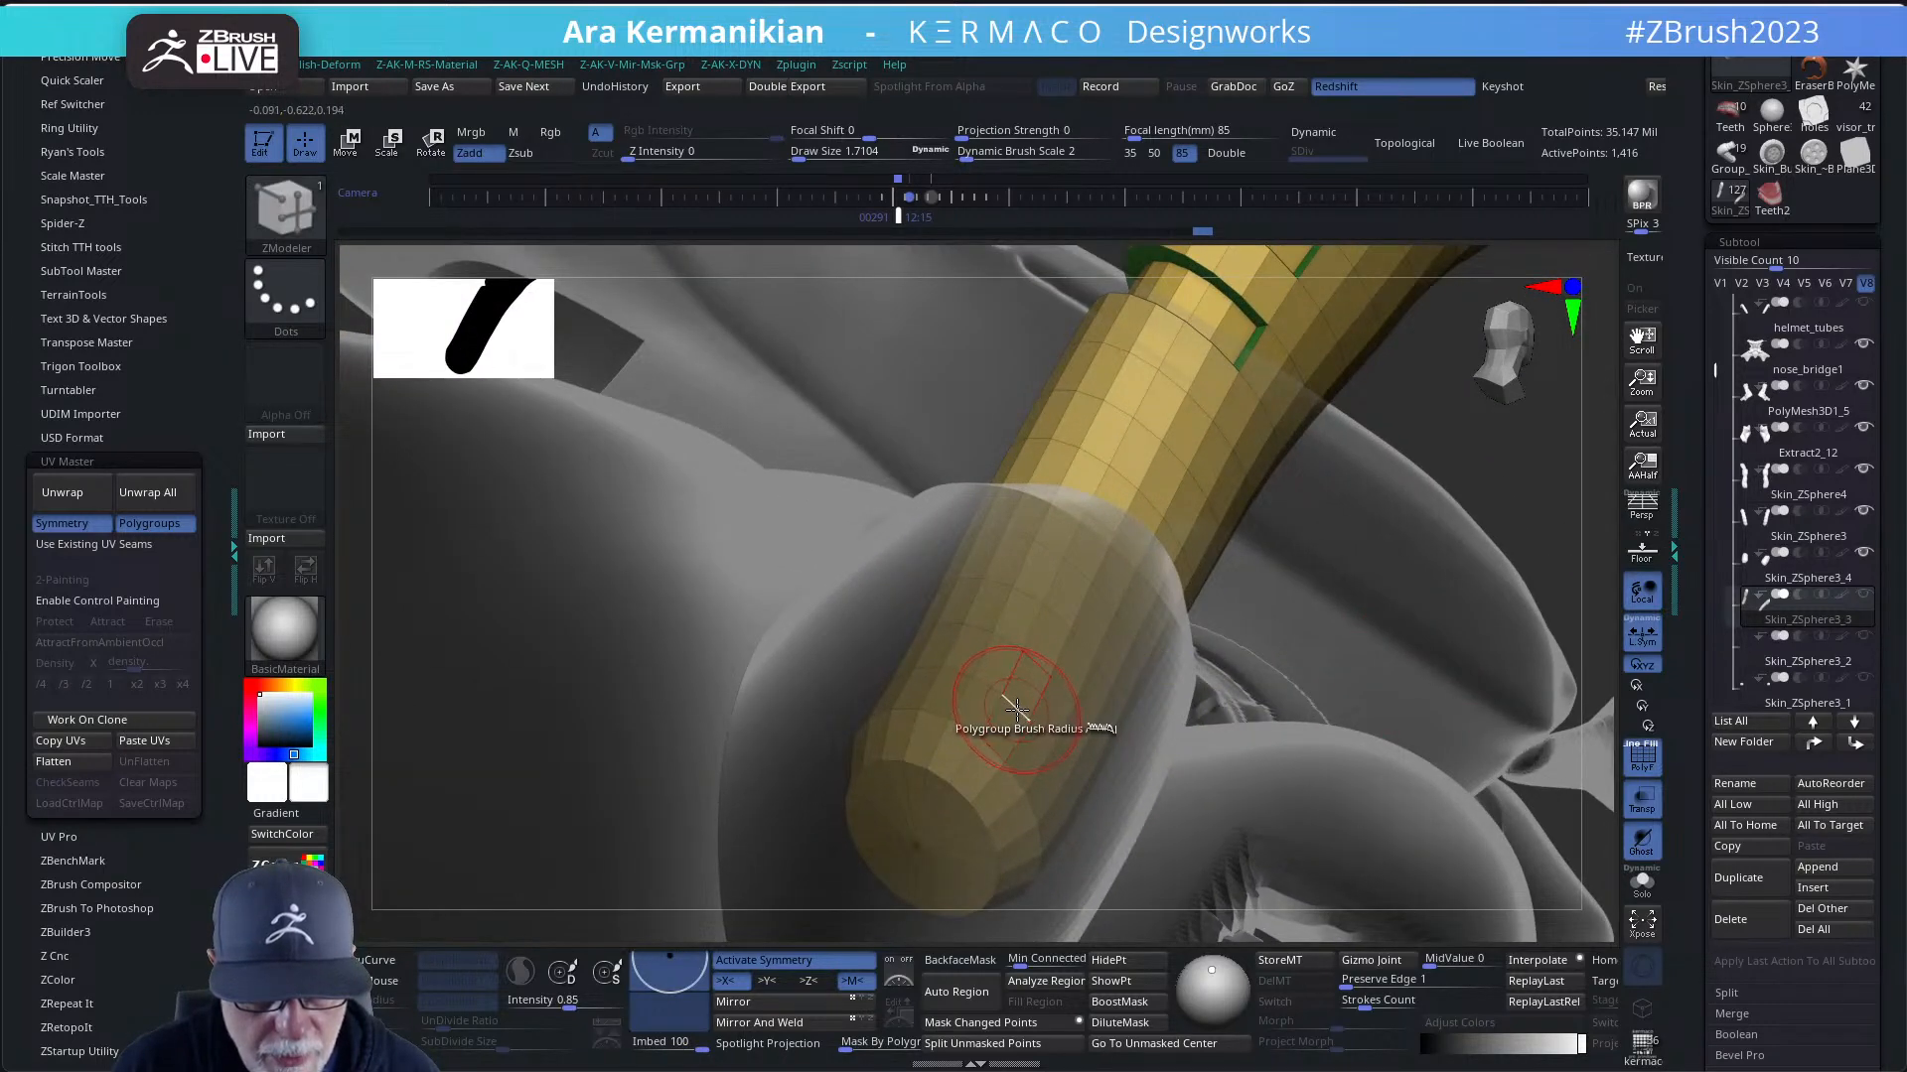
key("space")
left_click(959, 486)
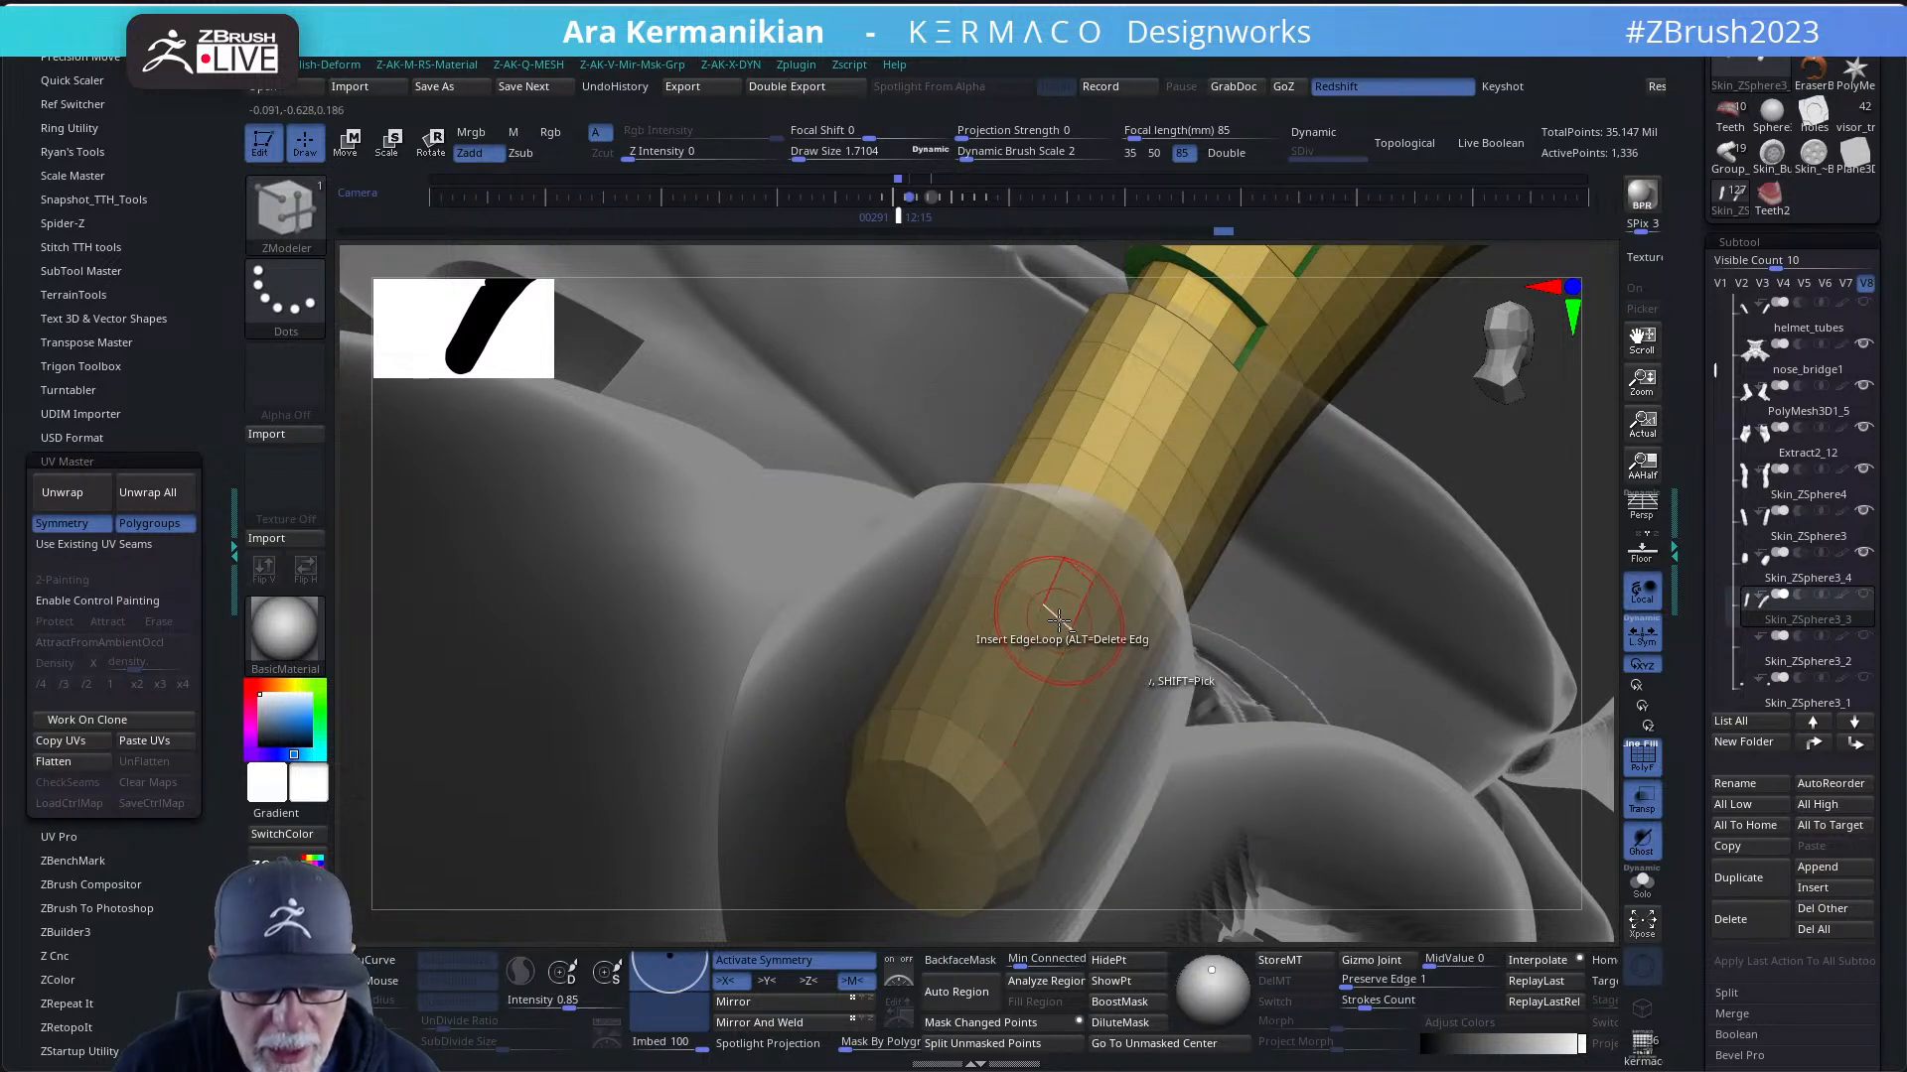
left_click(1059, 621, "alt")
left_click(1076, 572, "alt")
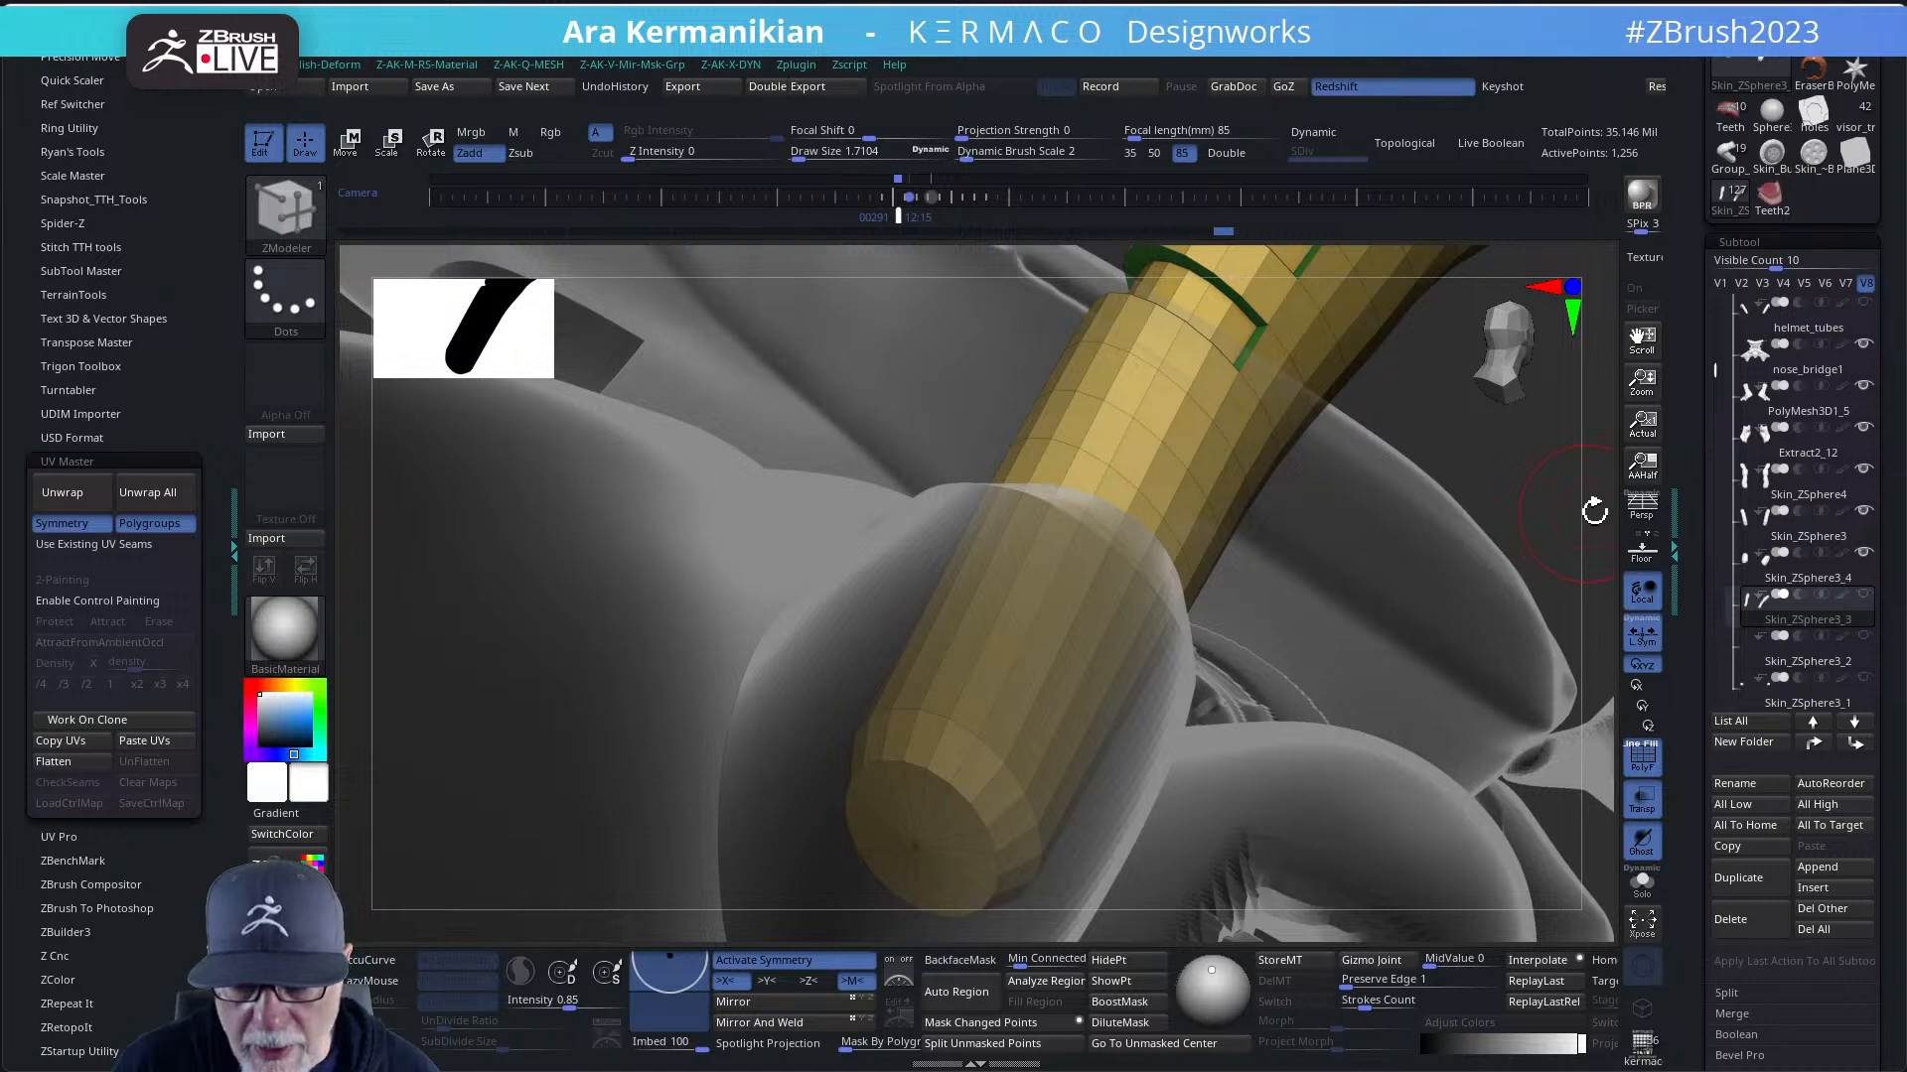
- Open the hoses' lower ends by deleting the rounded end polyloop and the remaining cap island with ZModeler
left_click_drag(1594, 511, 1614, 471)
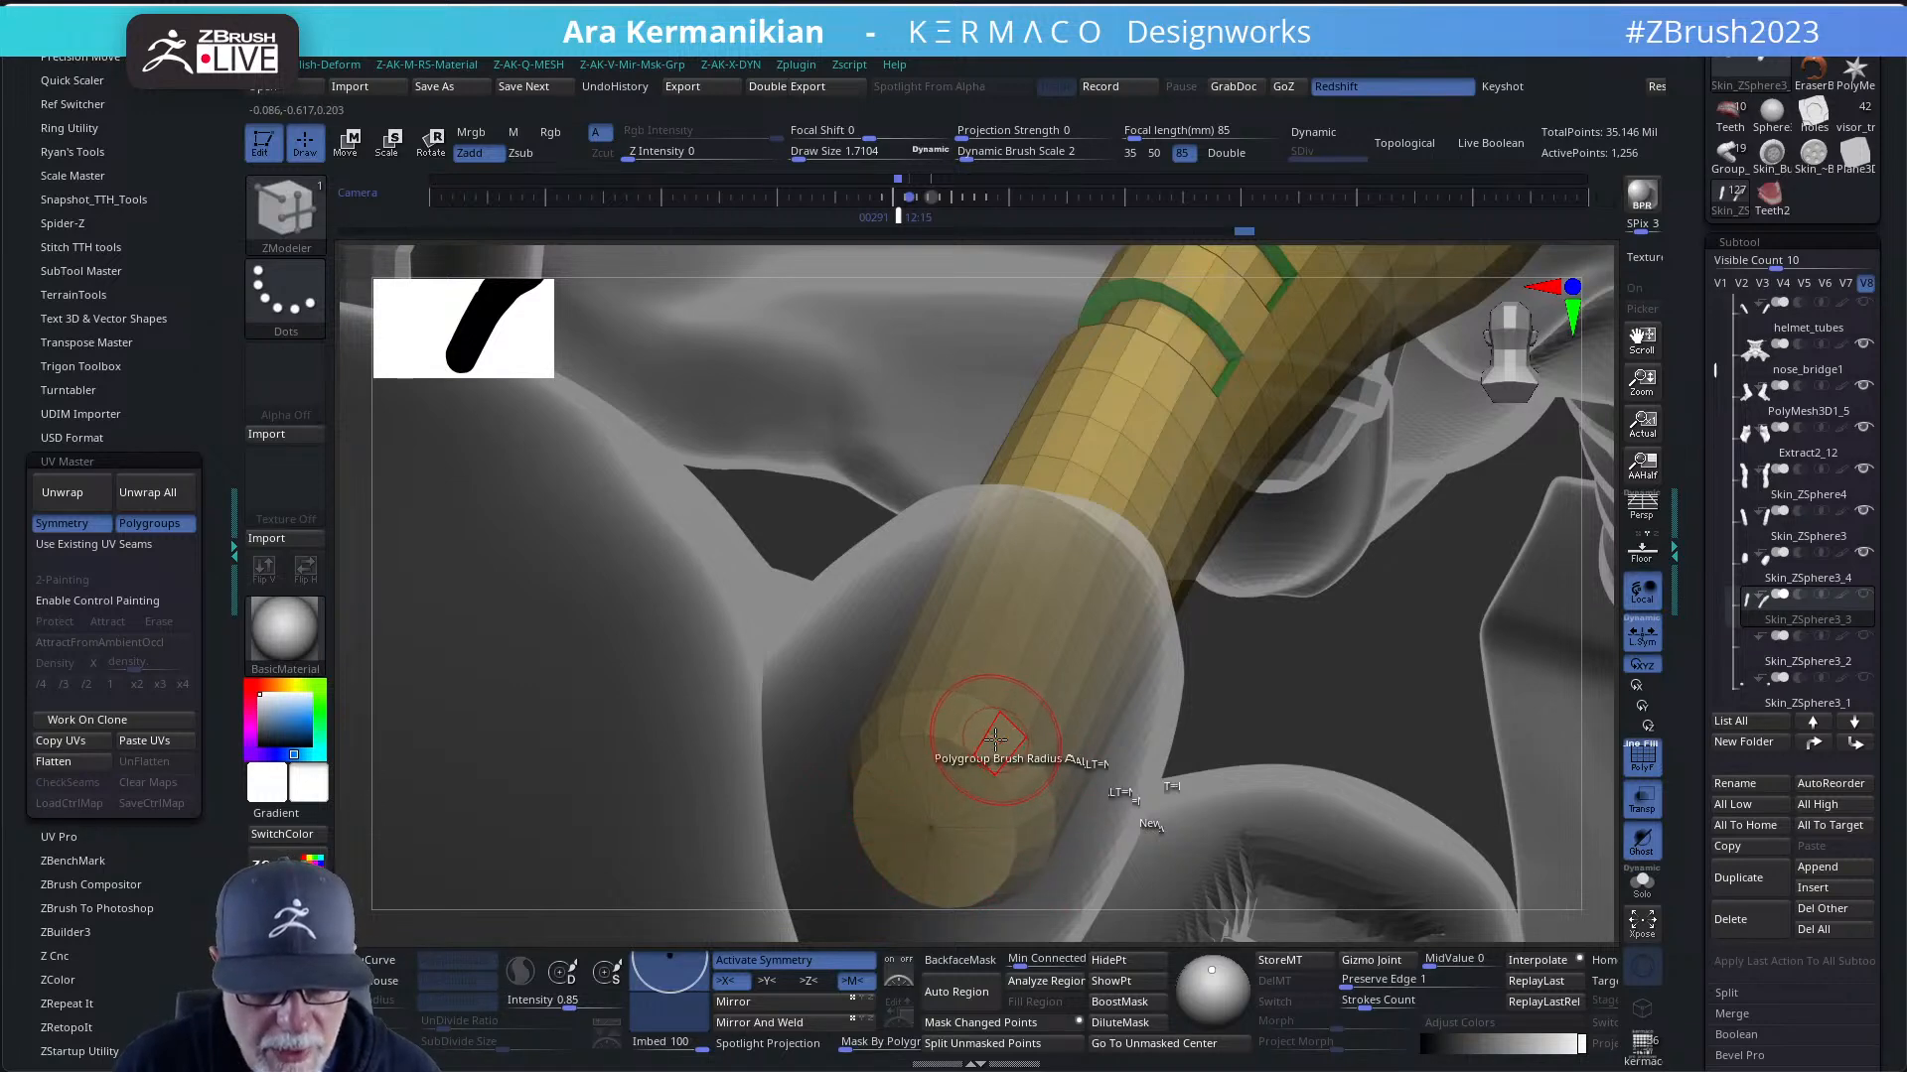
key("space")
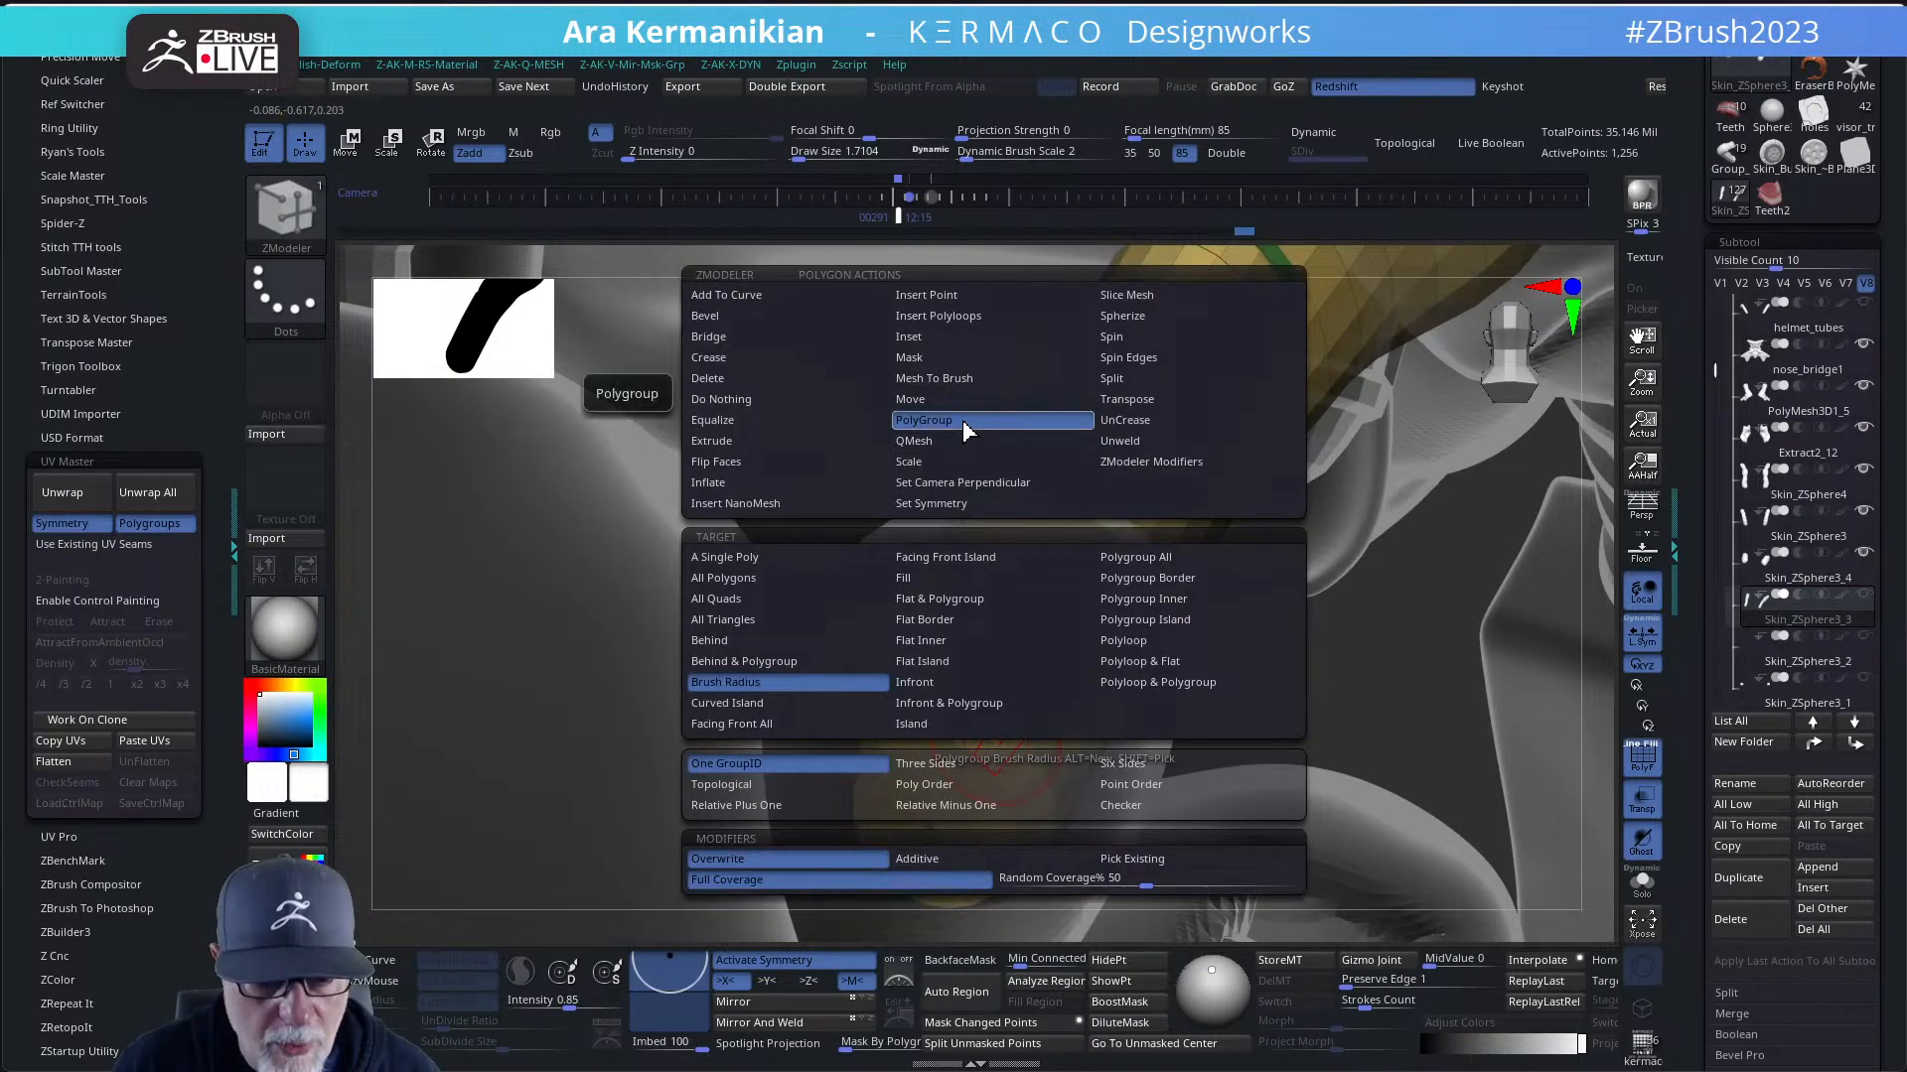
left_click(725, 377)
left_click(1118, 661)
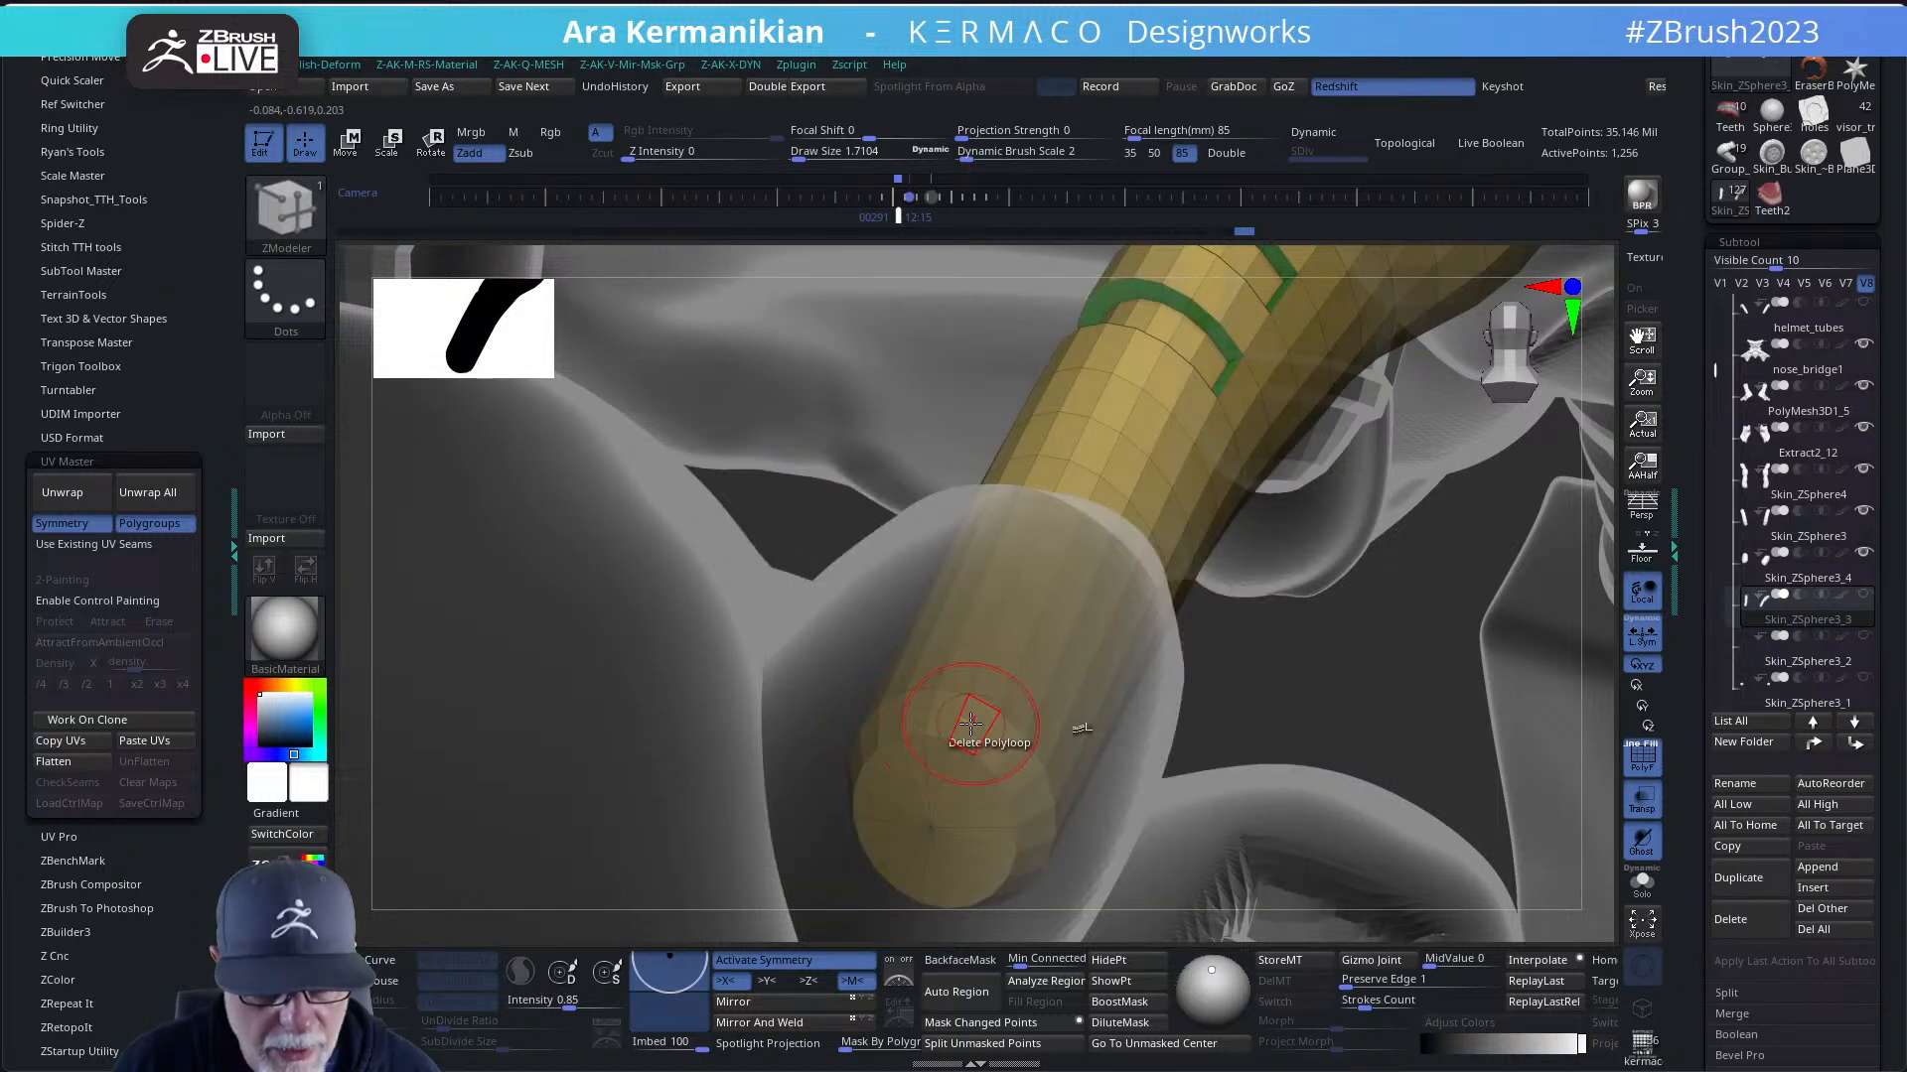
left_click(973, 730)
key("space")
mouse_move(1099, 576)
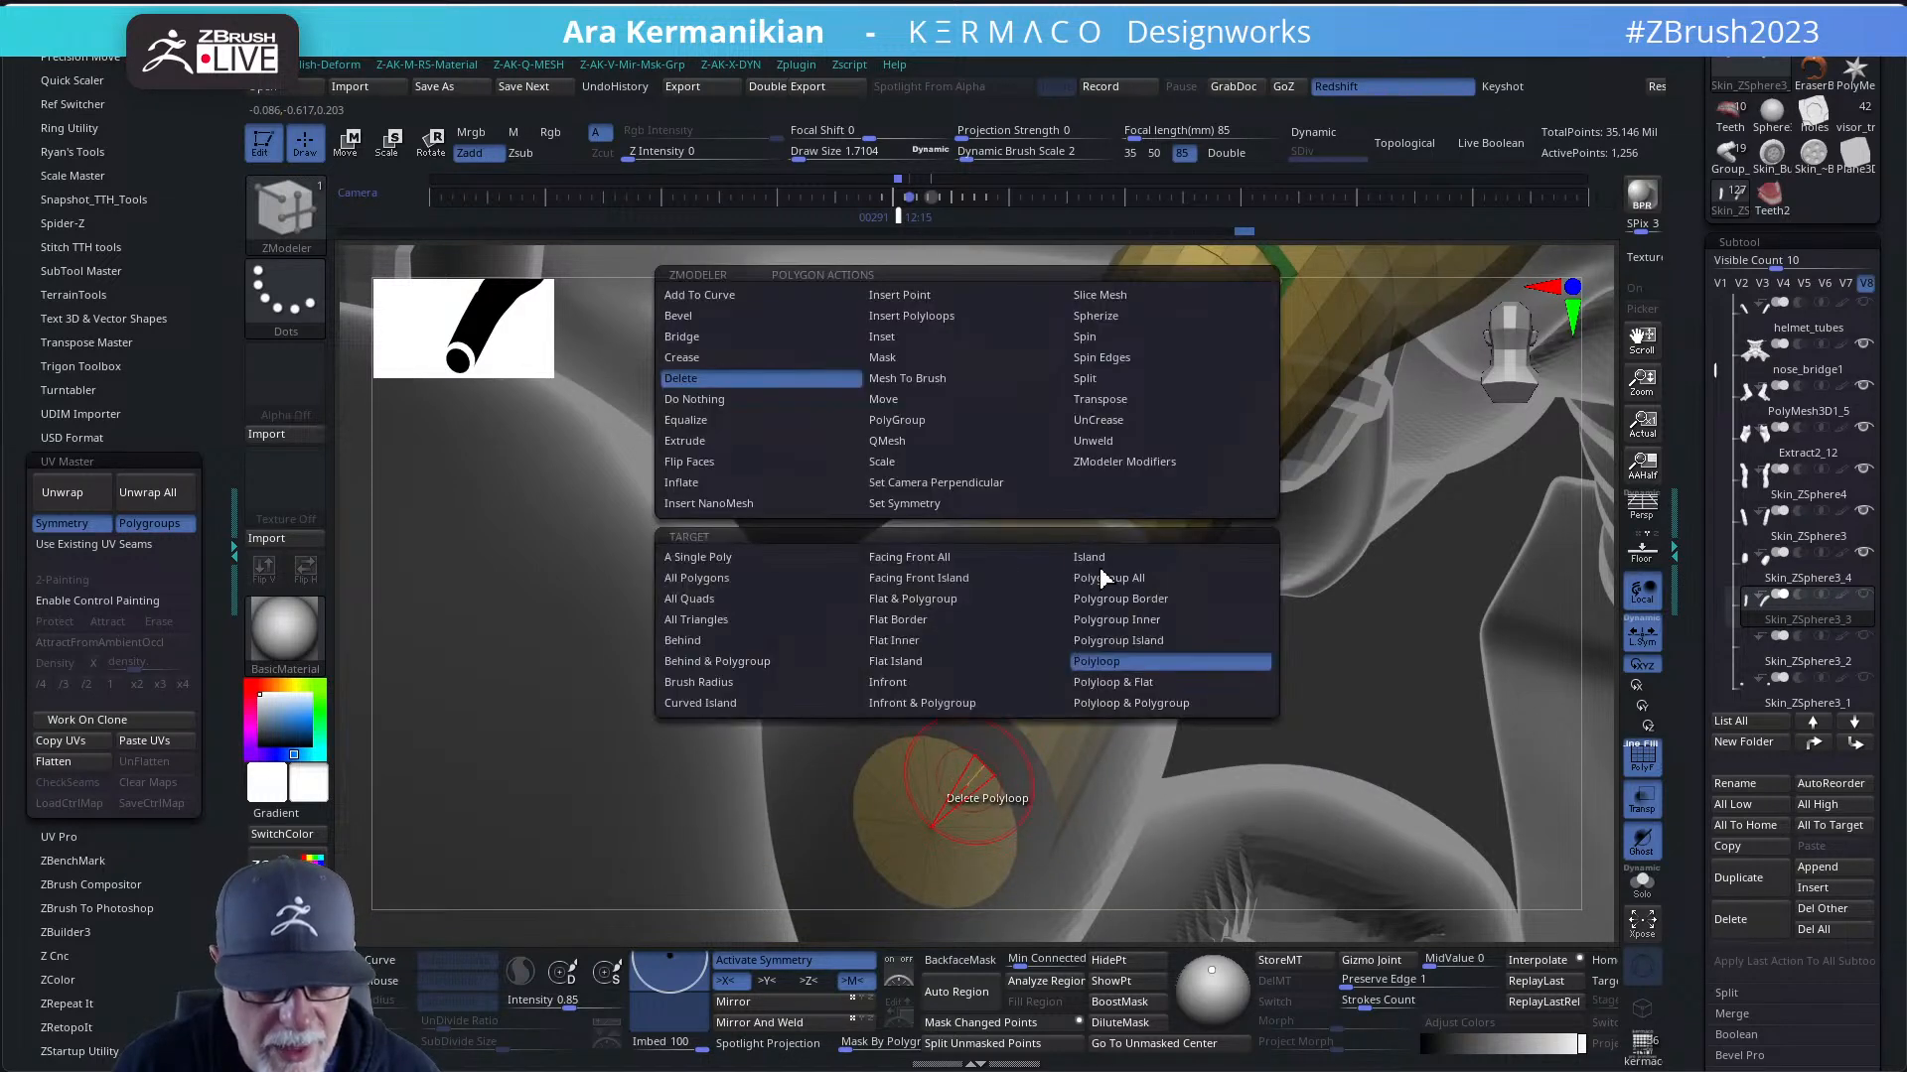
left_click(969, 767)
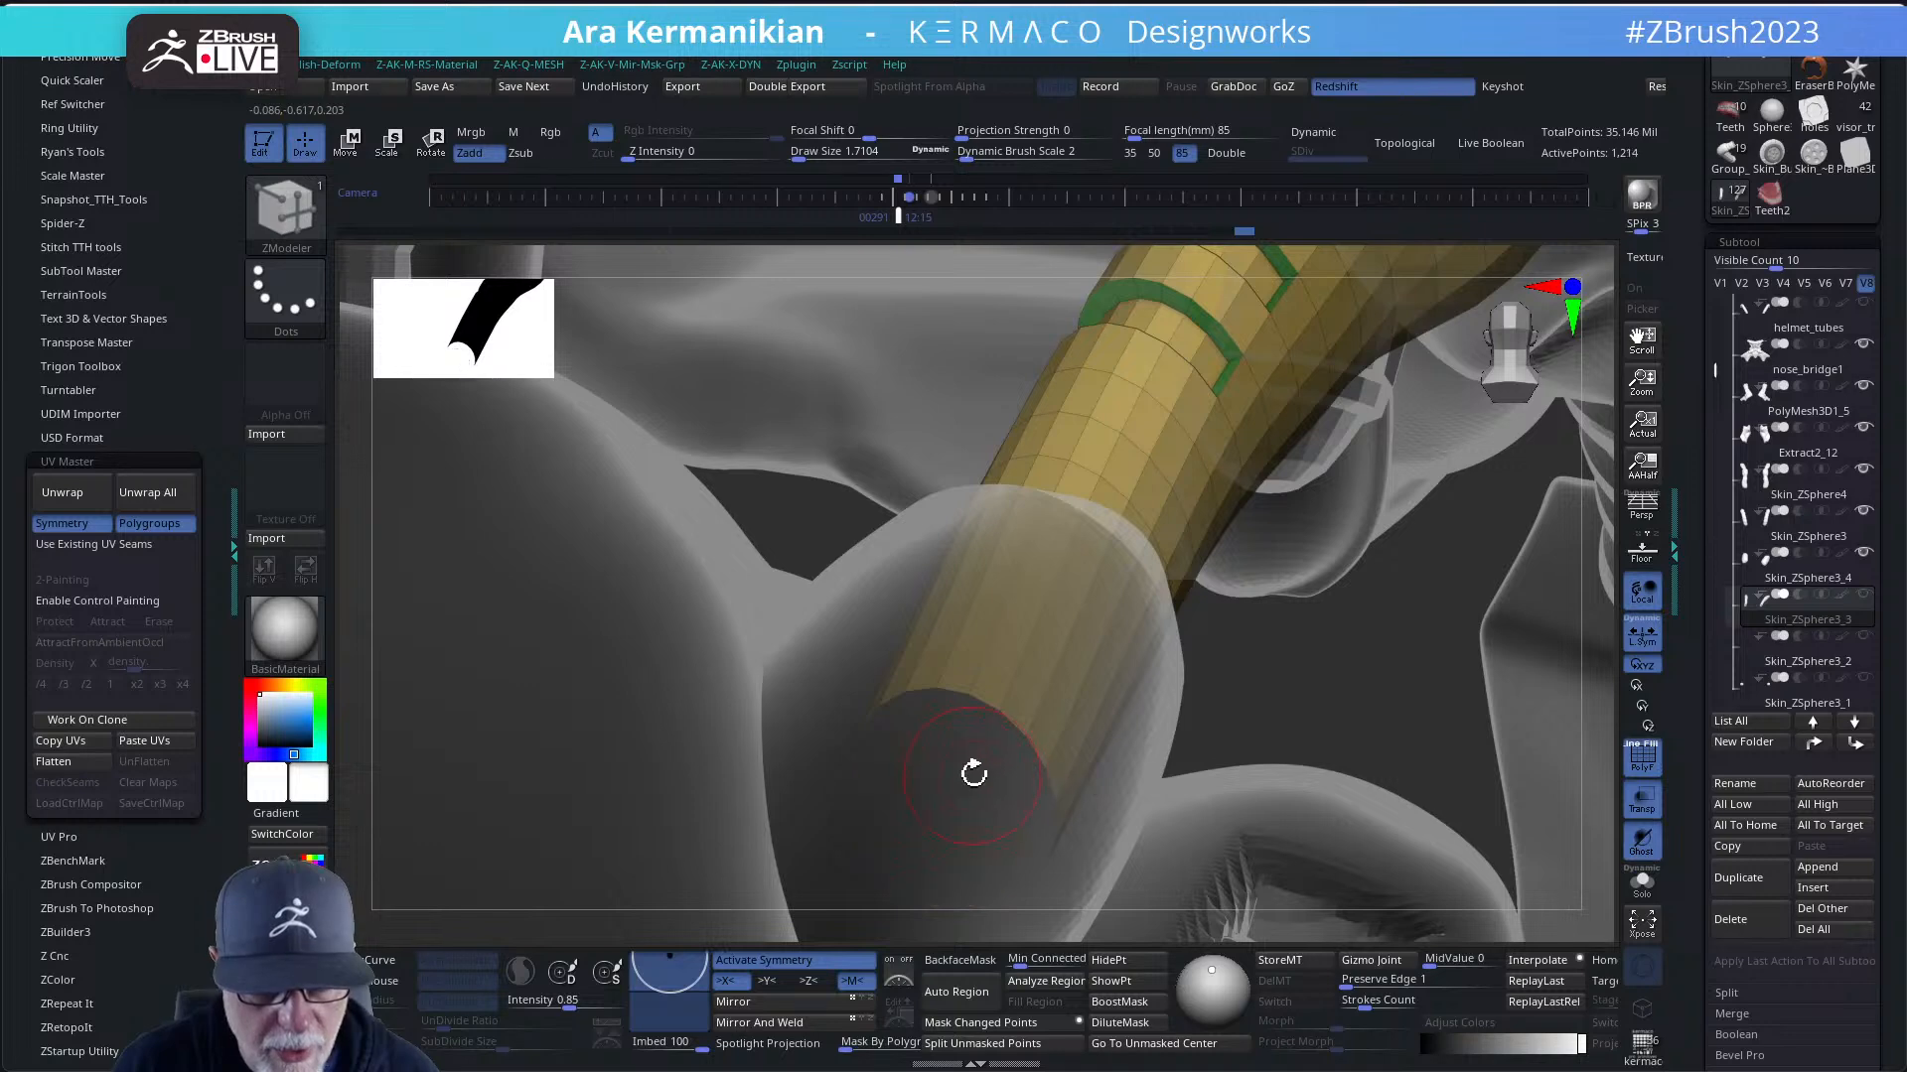
- Trim the hoses' lower ends straight with ClipCurve from a side view
left_click_drag(1611, 692, 1019, 874)
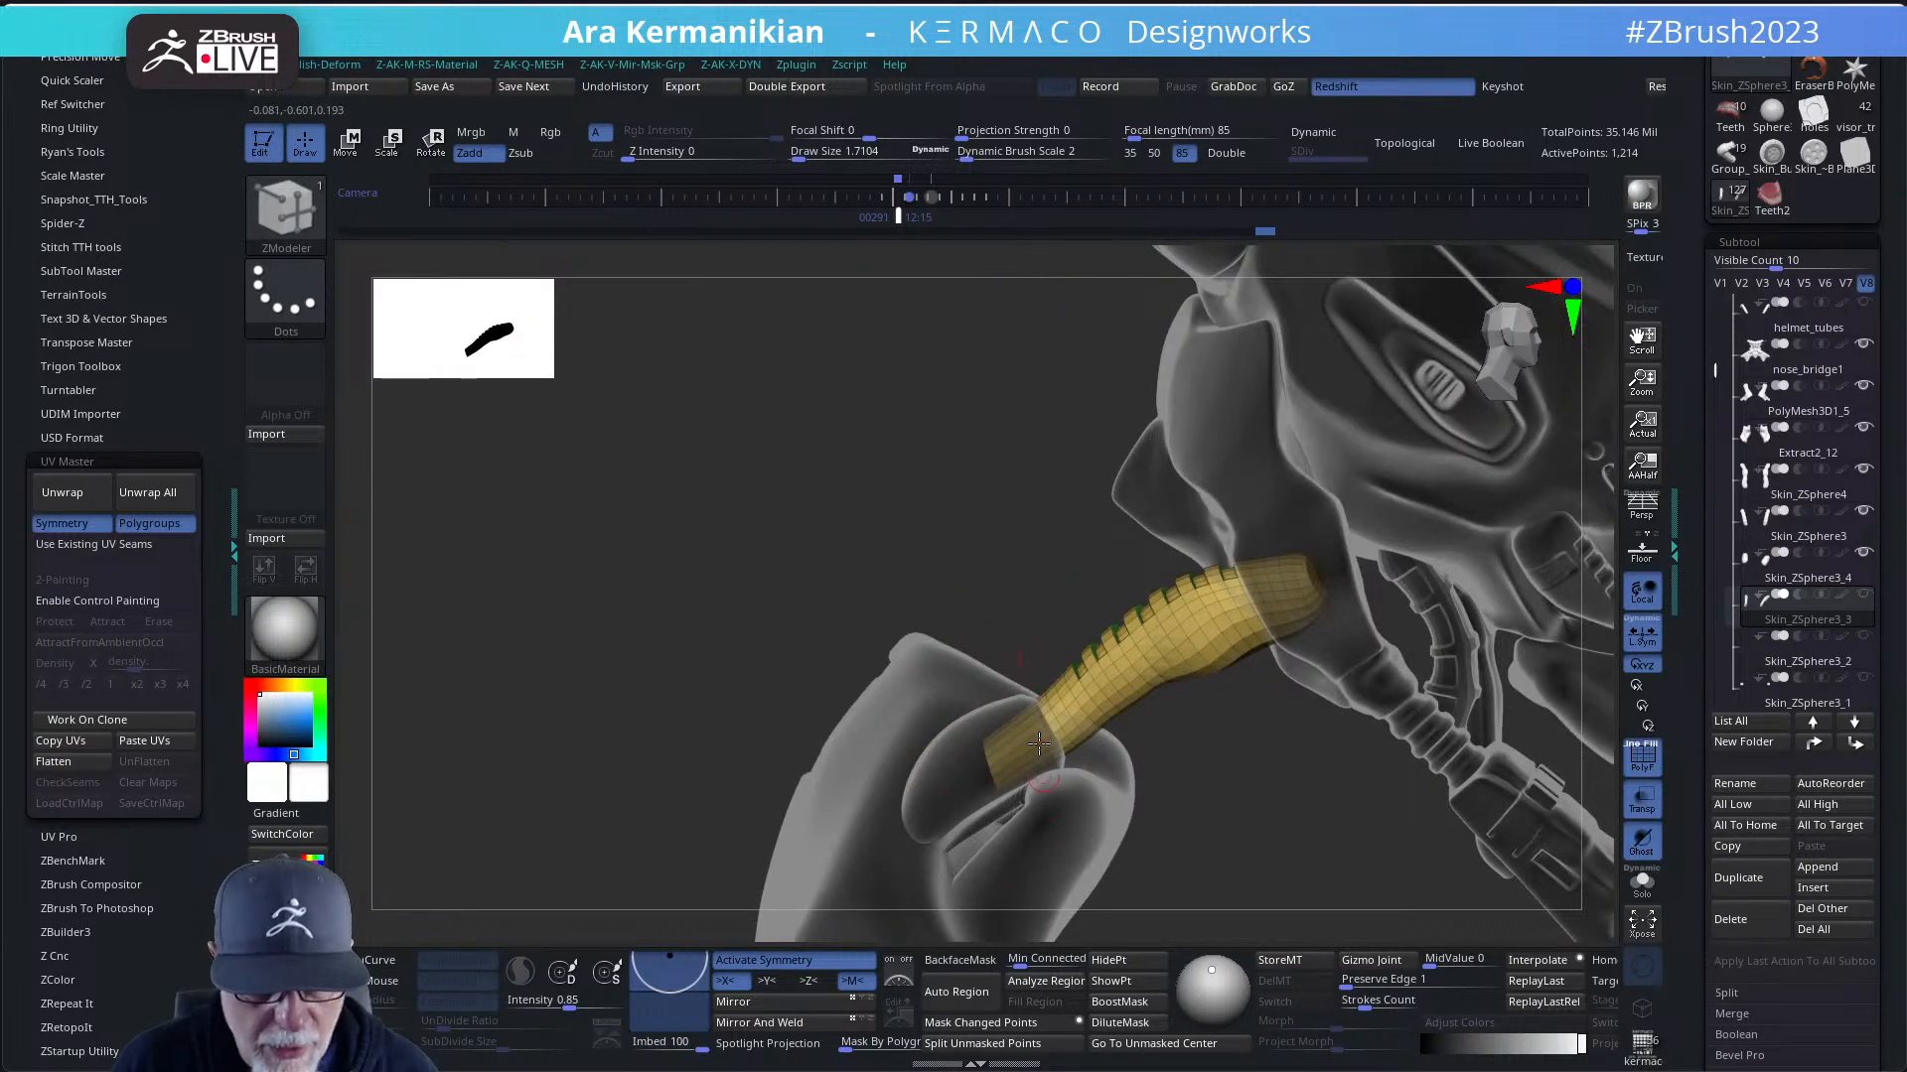
mouse_move(836, 564)
left_mouse_down("ctrl+shift")
mouse_move(809, 489)
mouse_move(533, 361)
mouse_move(595, 722)
mouse_move(956, 486)
mouse_move(876, 511)
mouse_move(902, 531)
left_mouse_up("ctrl+shift")
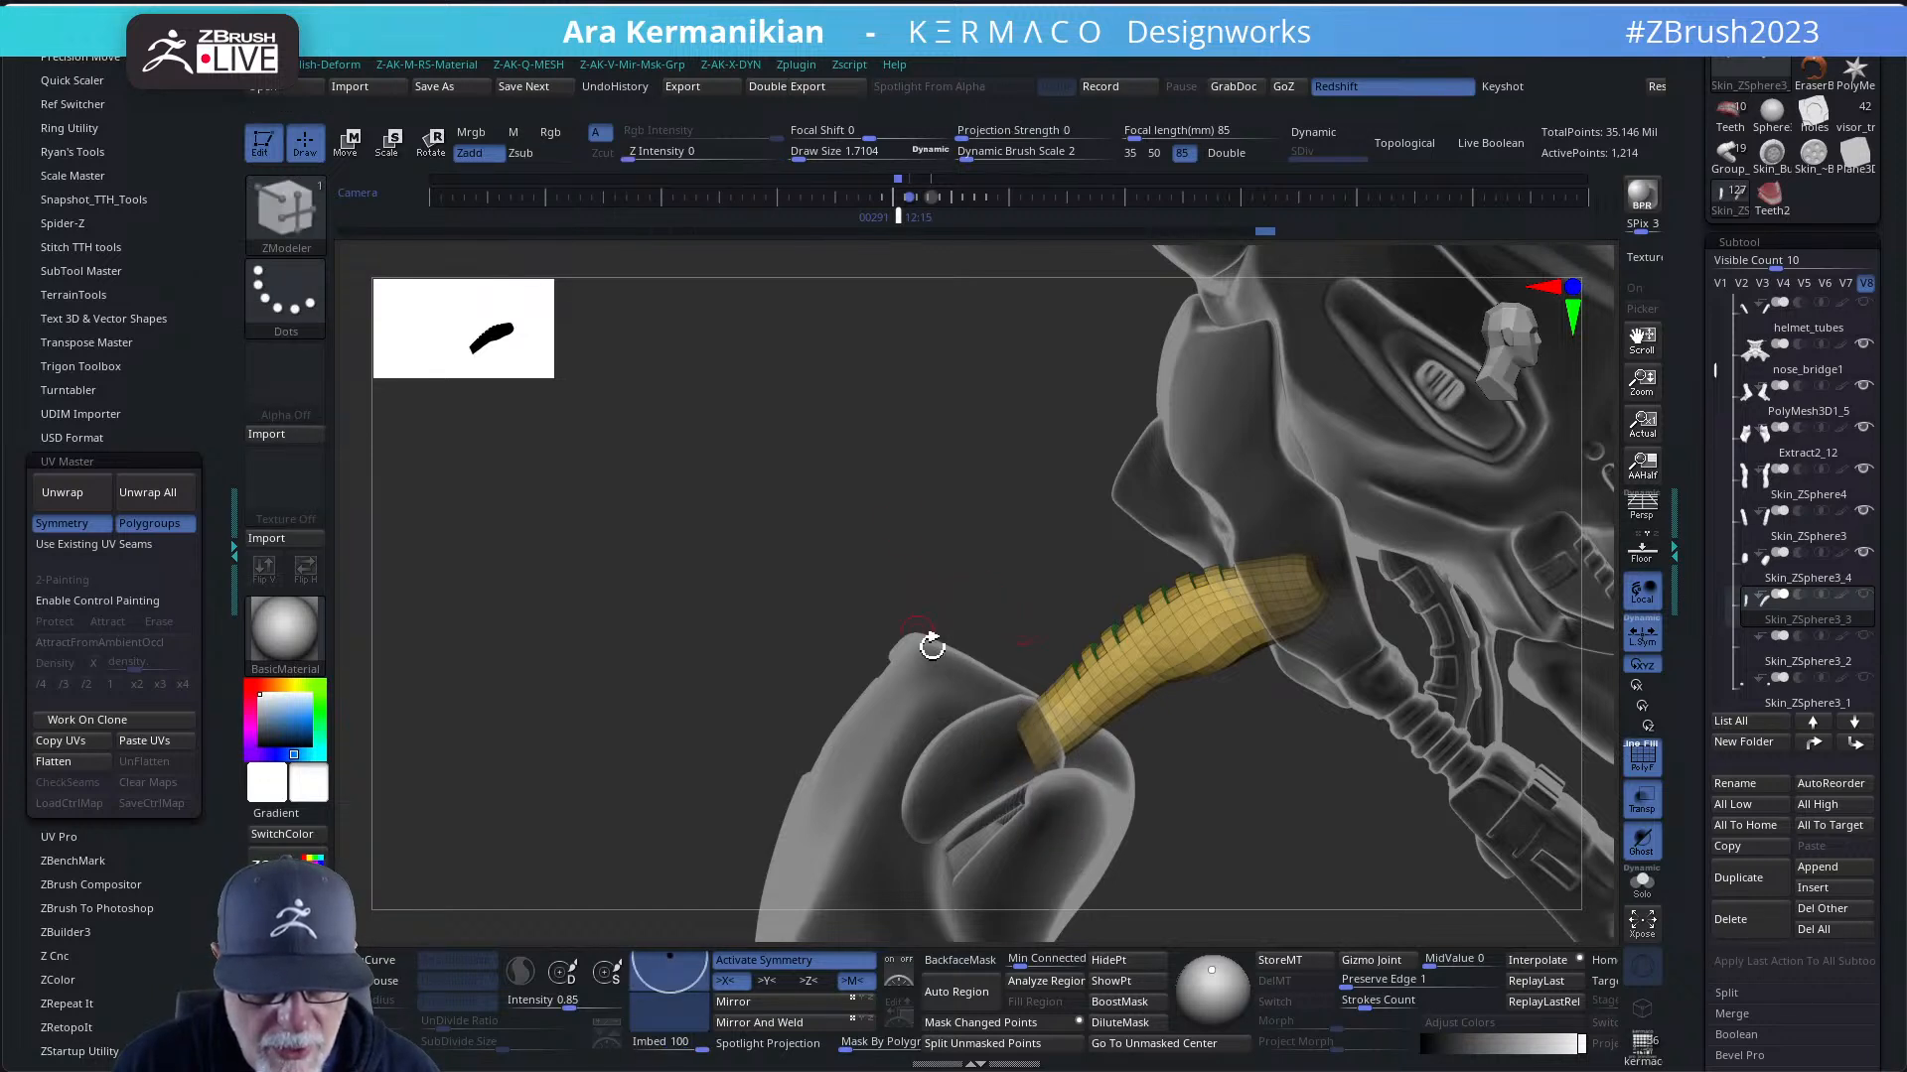
right_click_drag(970, 730, 969, 593)
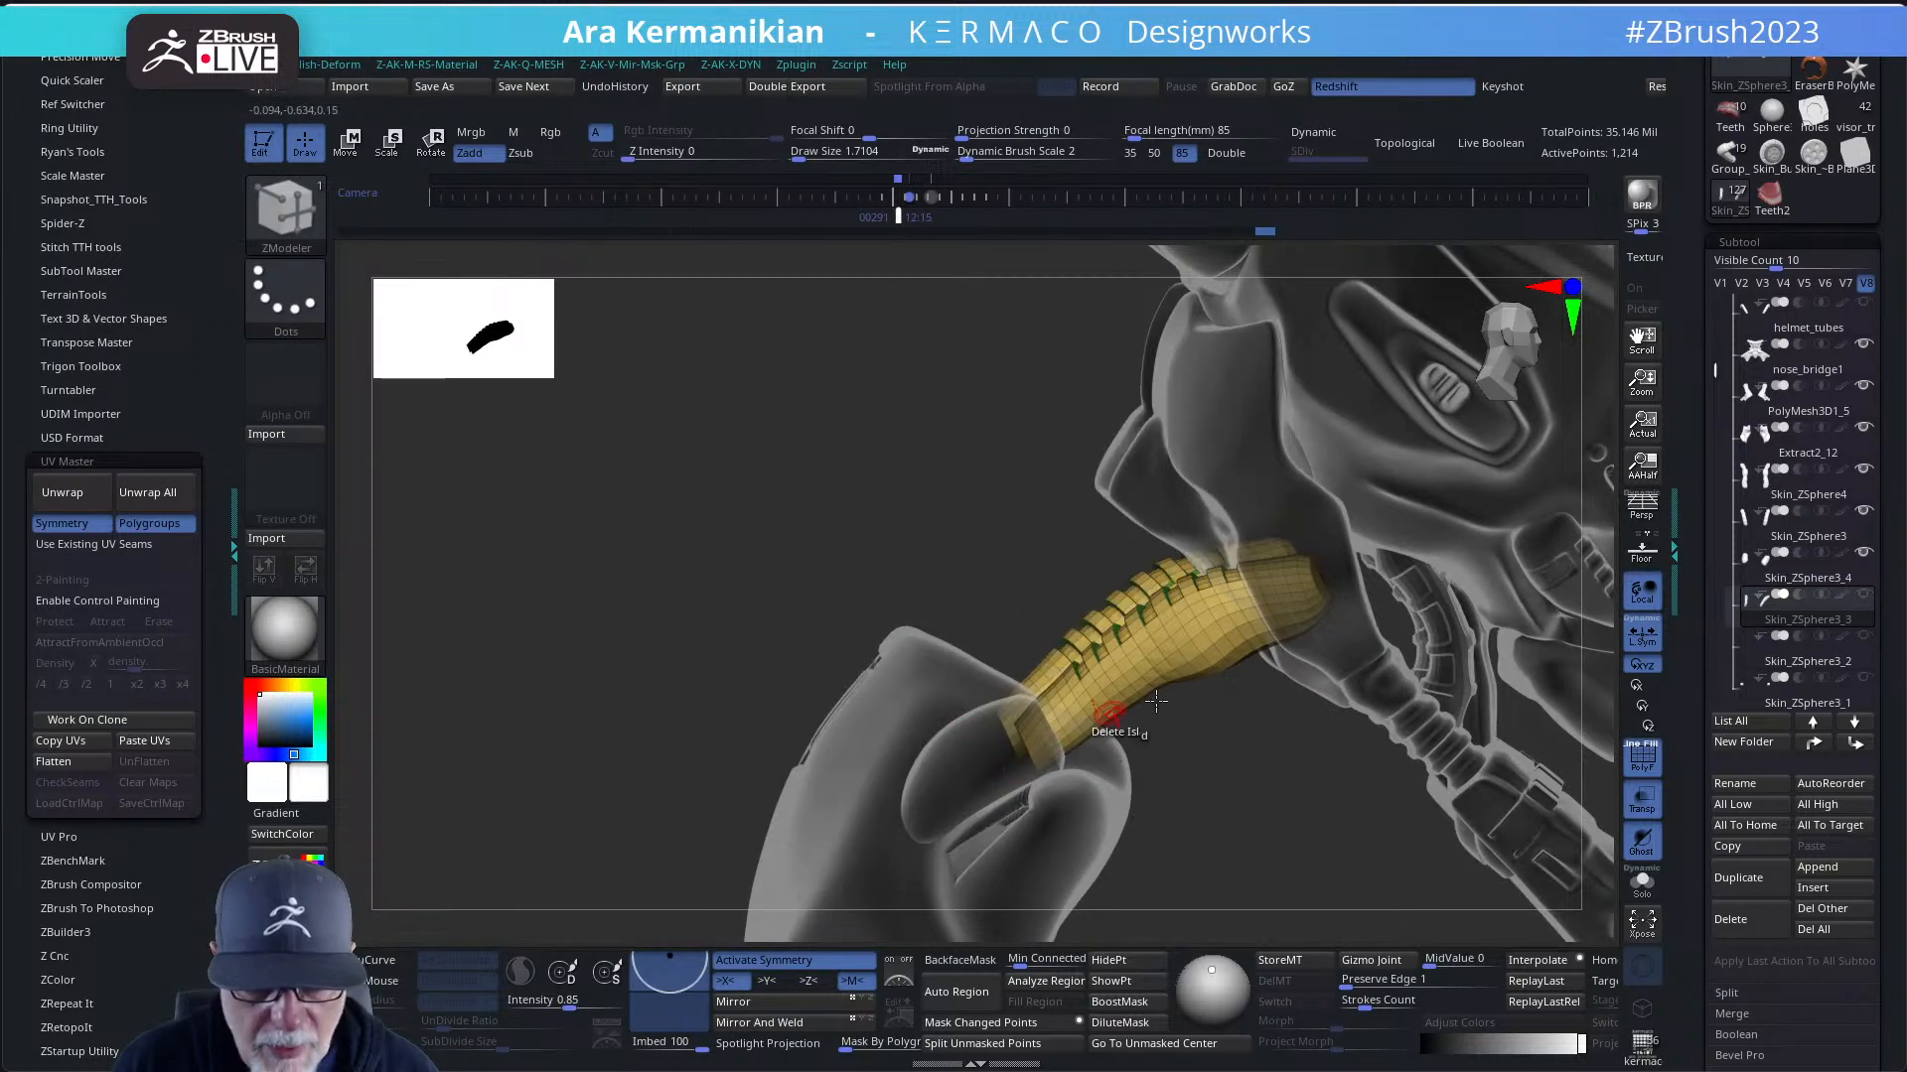
- Isolate the hoses in Solo mode and delete an edge loop near their upper ends
right_click_drag(1281, 797, 1440, 695)
left_click(1640, 887)
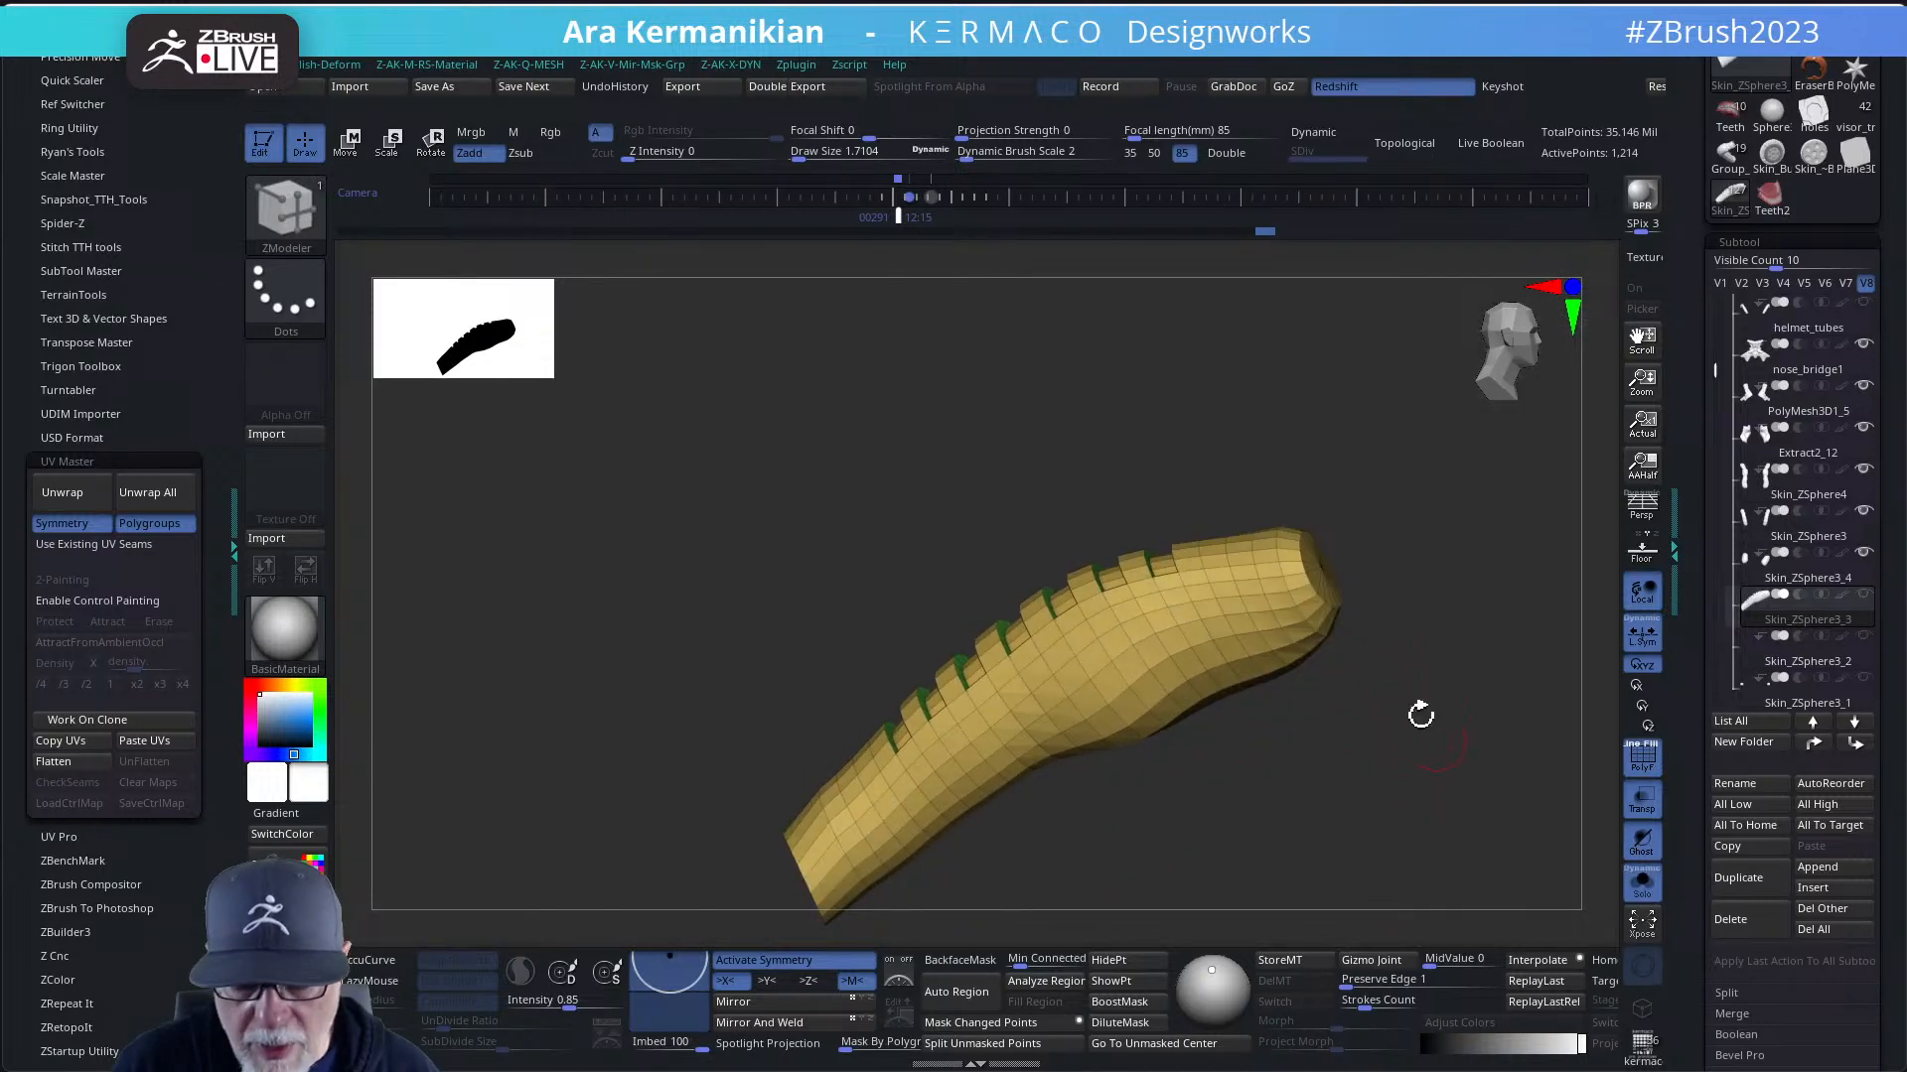
left_click(1276, 583)
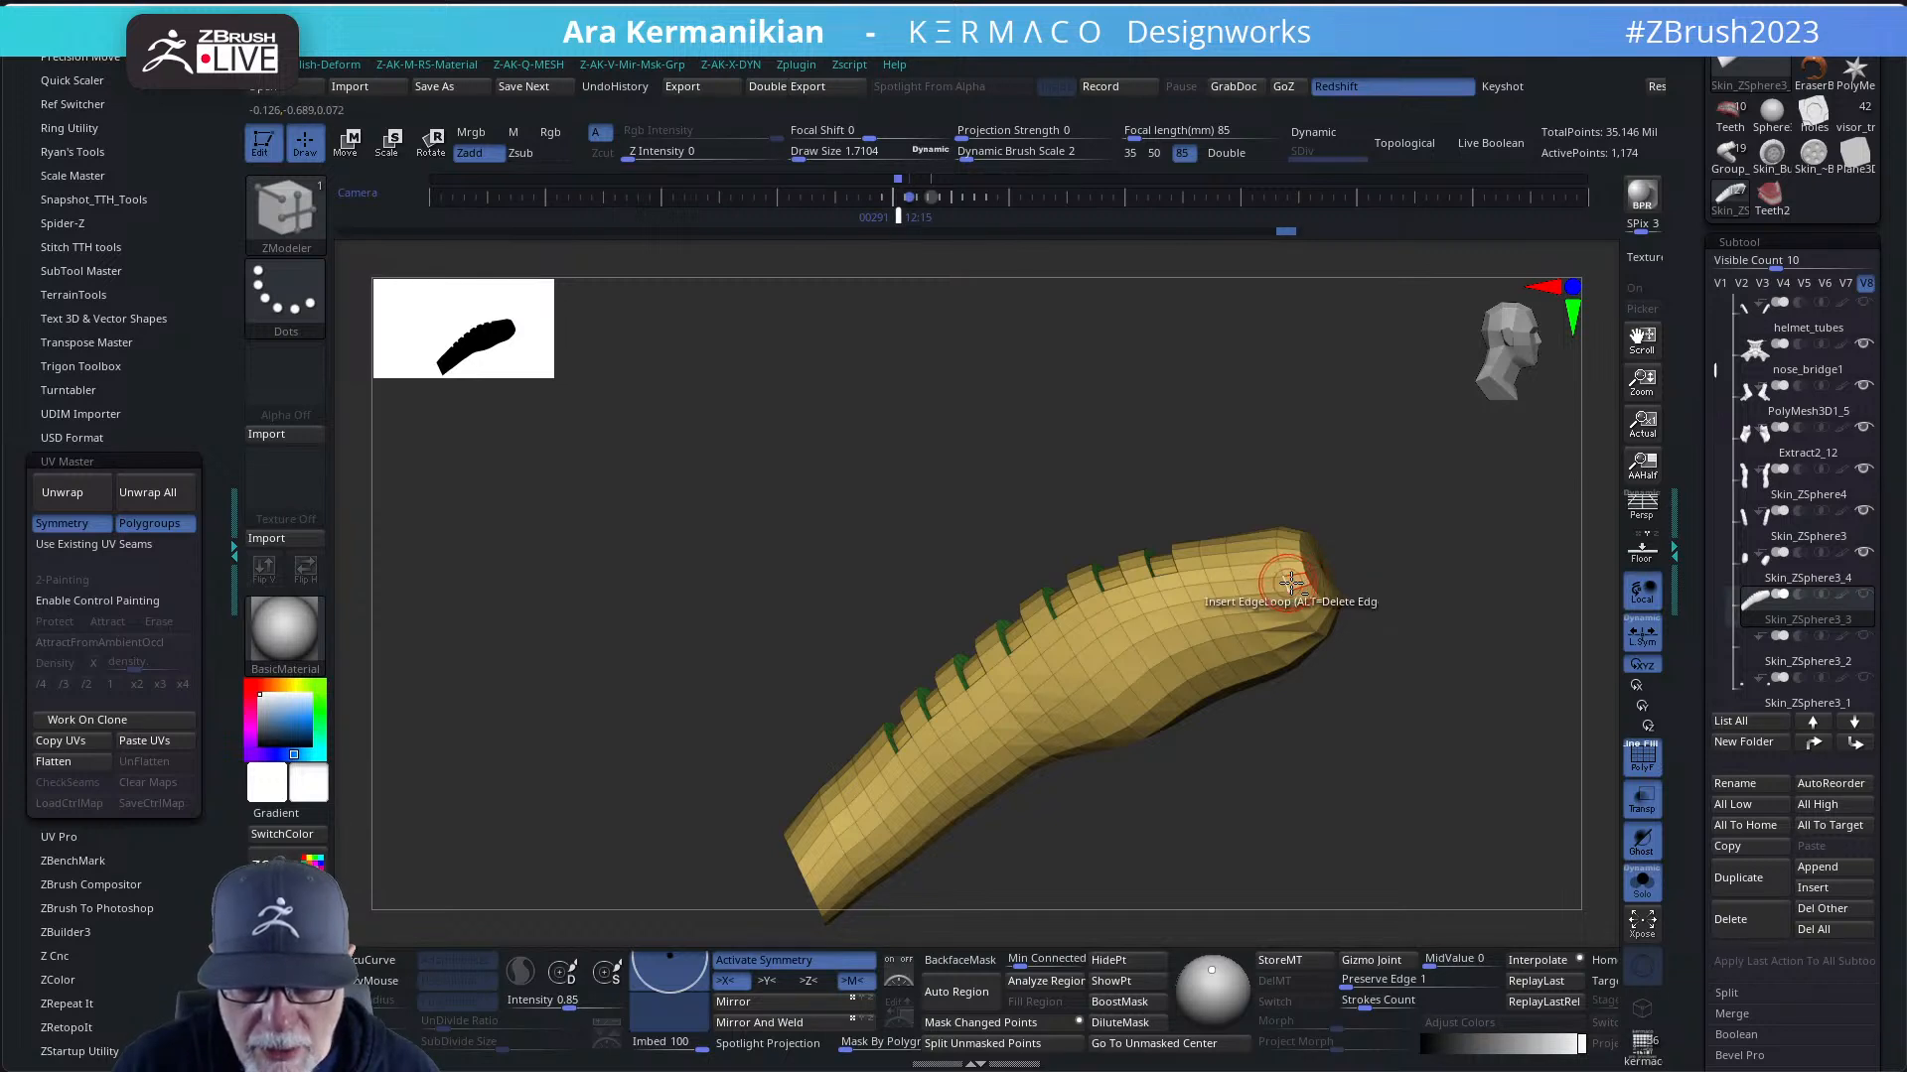
- Open the hoses' upper ends by deleting the end polyloop and the leftover cap island with ZModeler
left_click_drag(1296, 579, 1331, 659)
key("space")
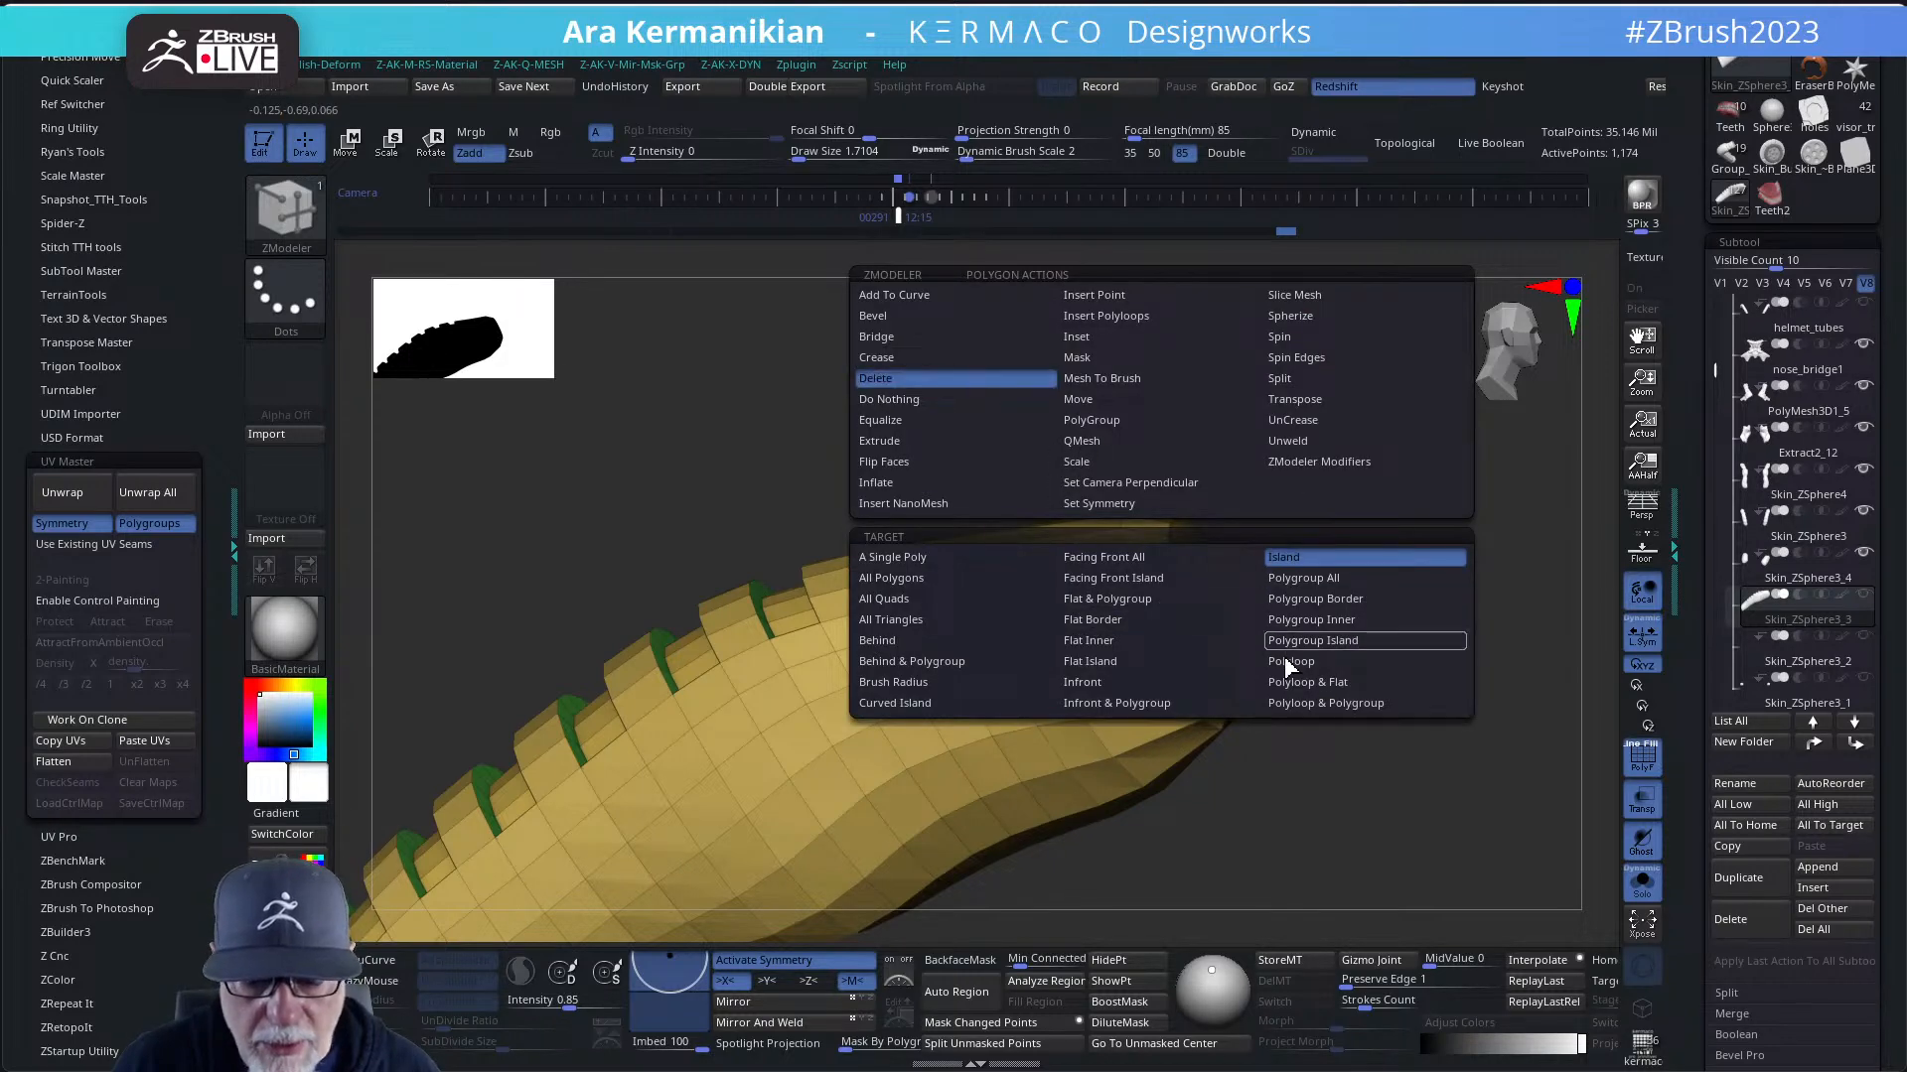
left_click(1287, 660)
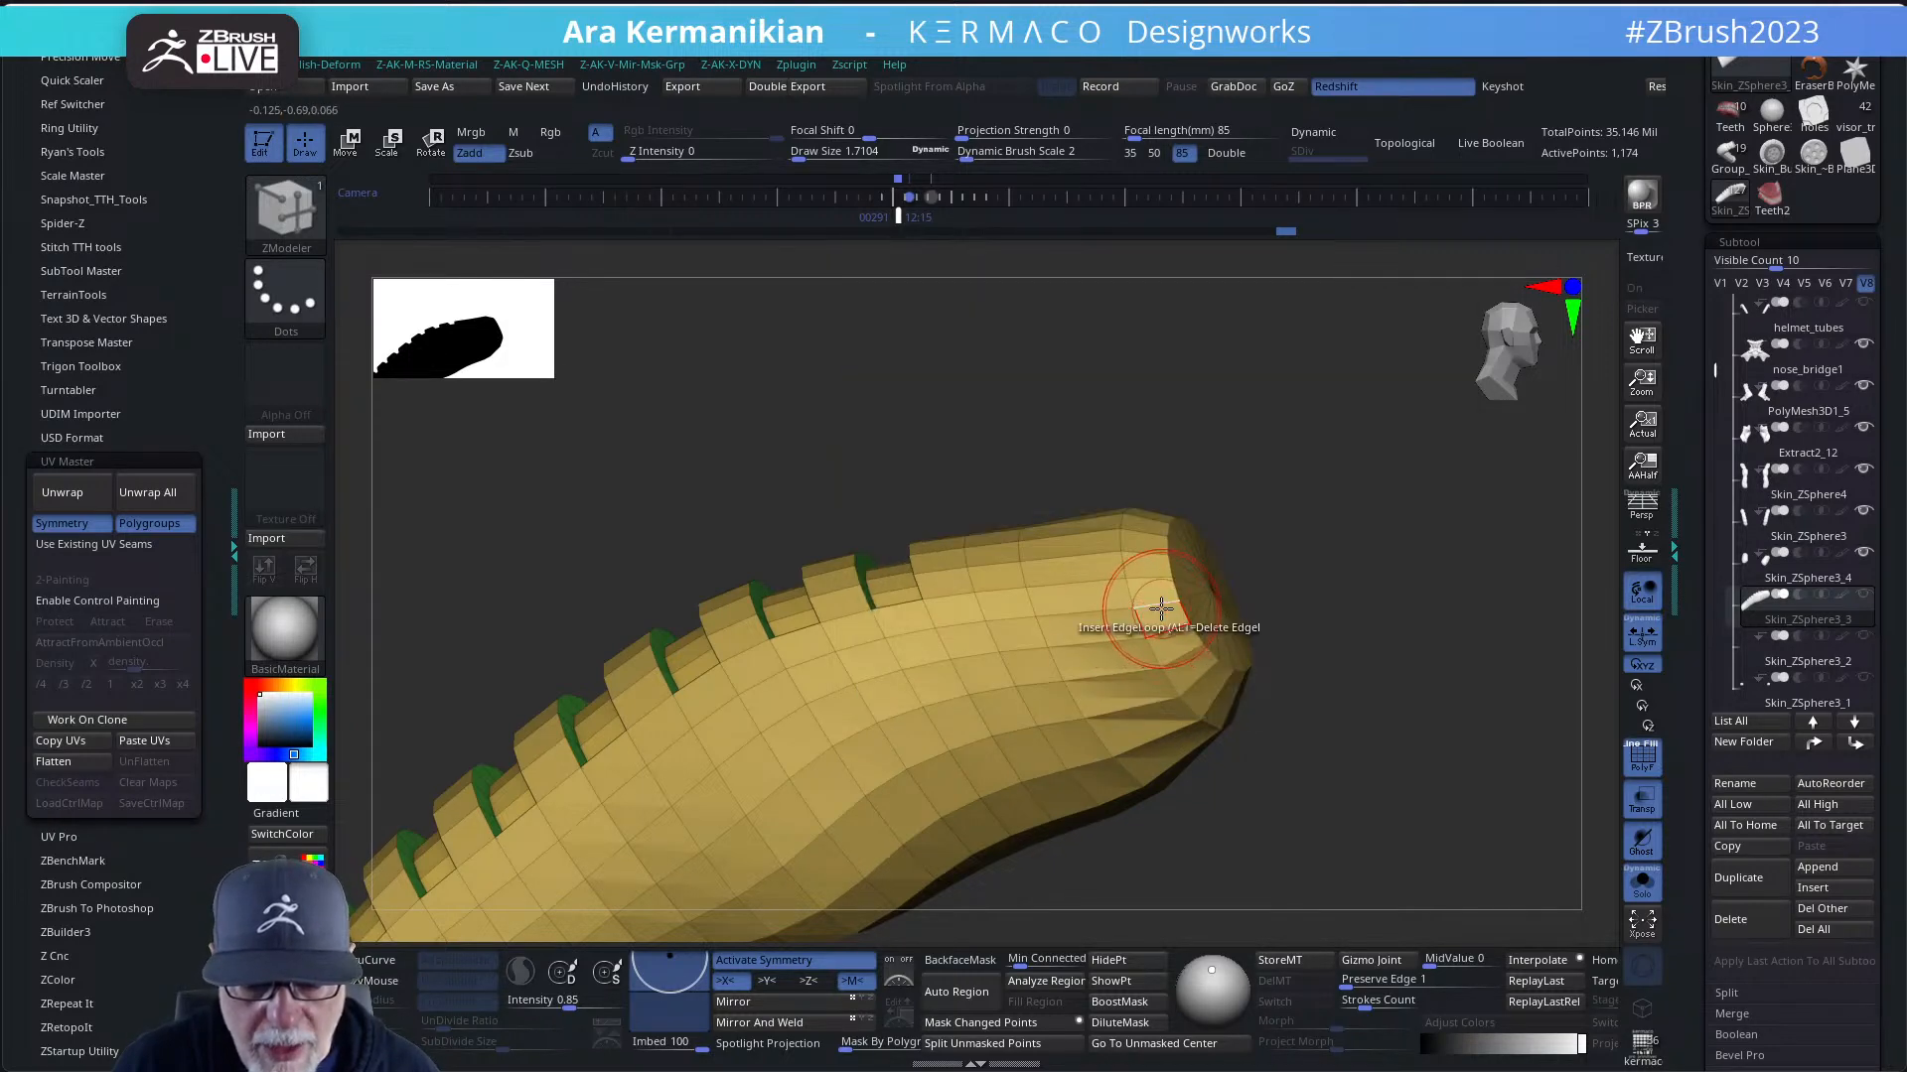
left_click_drag(1365, 650, 1234, 611)
key("space")
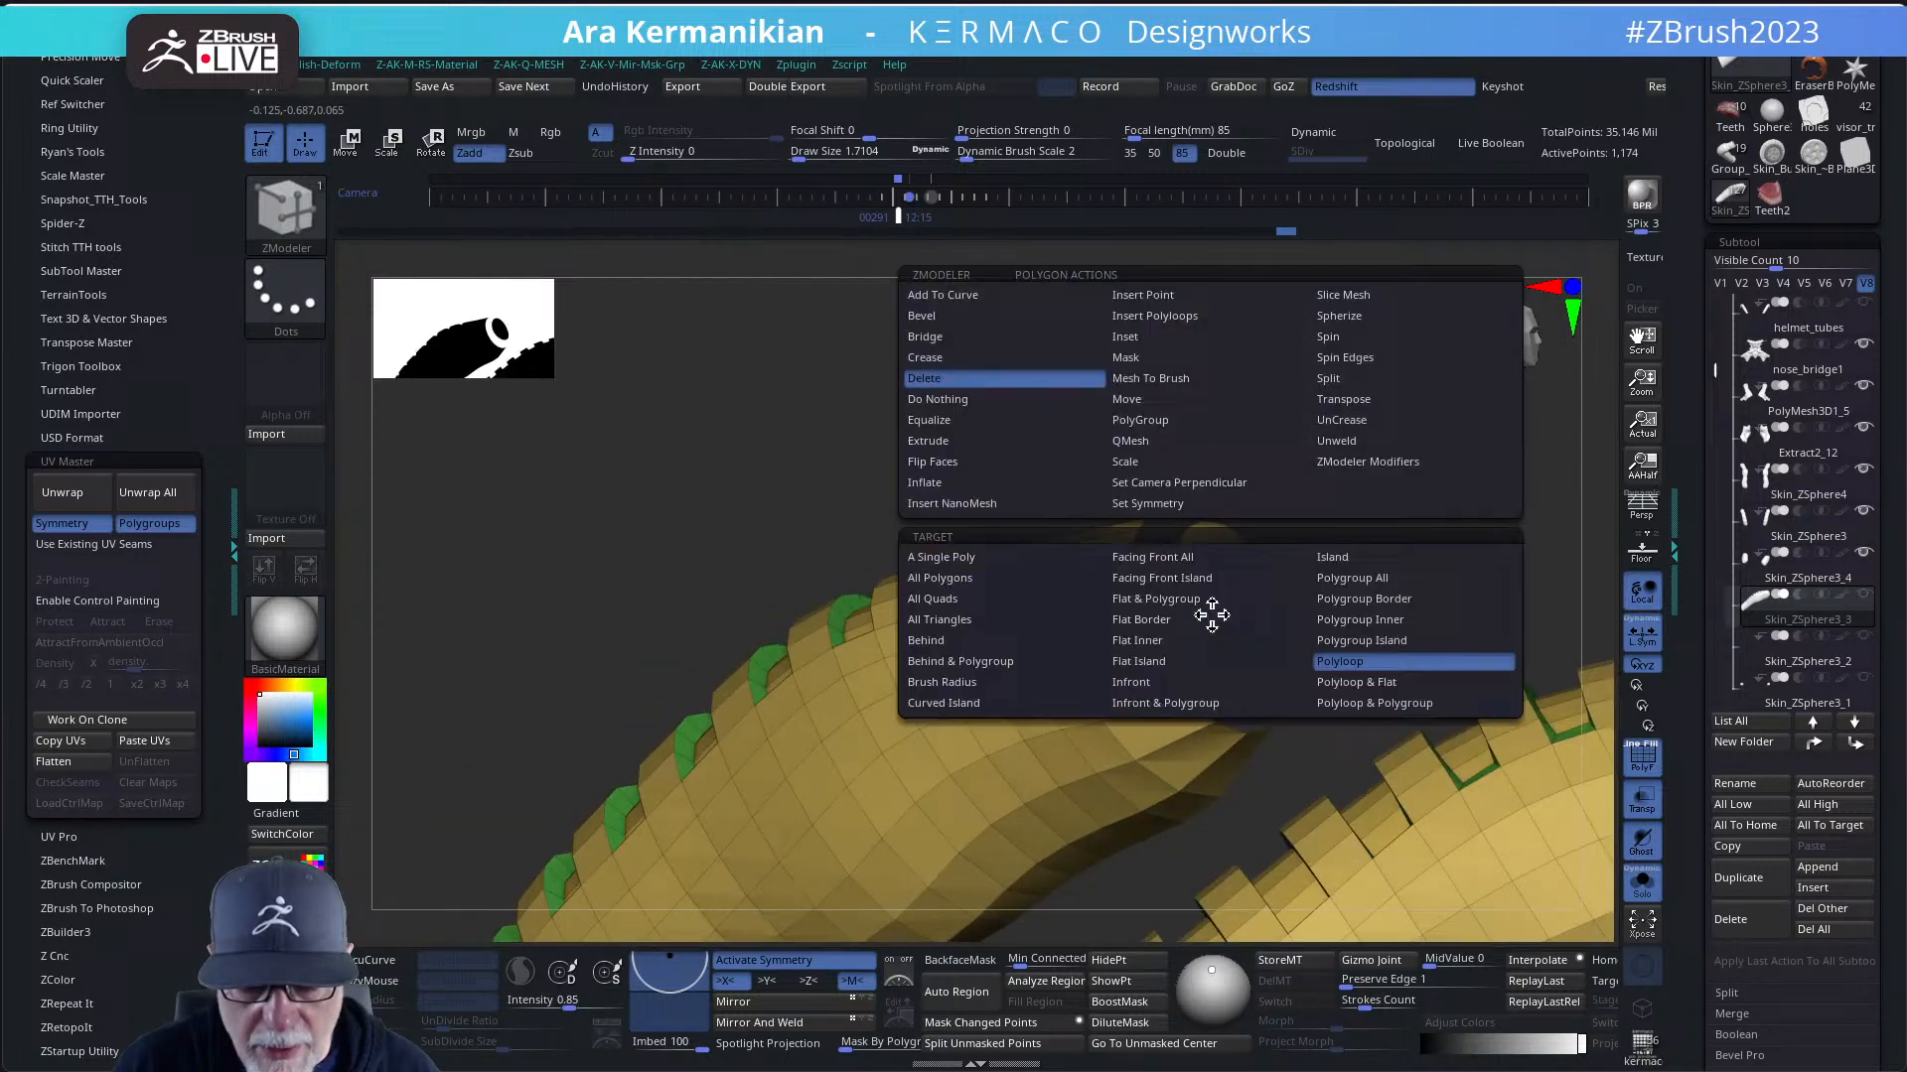
left_click(1347, 559)
left_click(1234, 635)
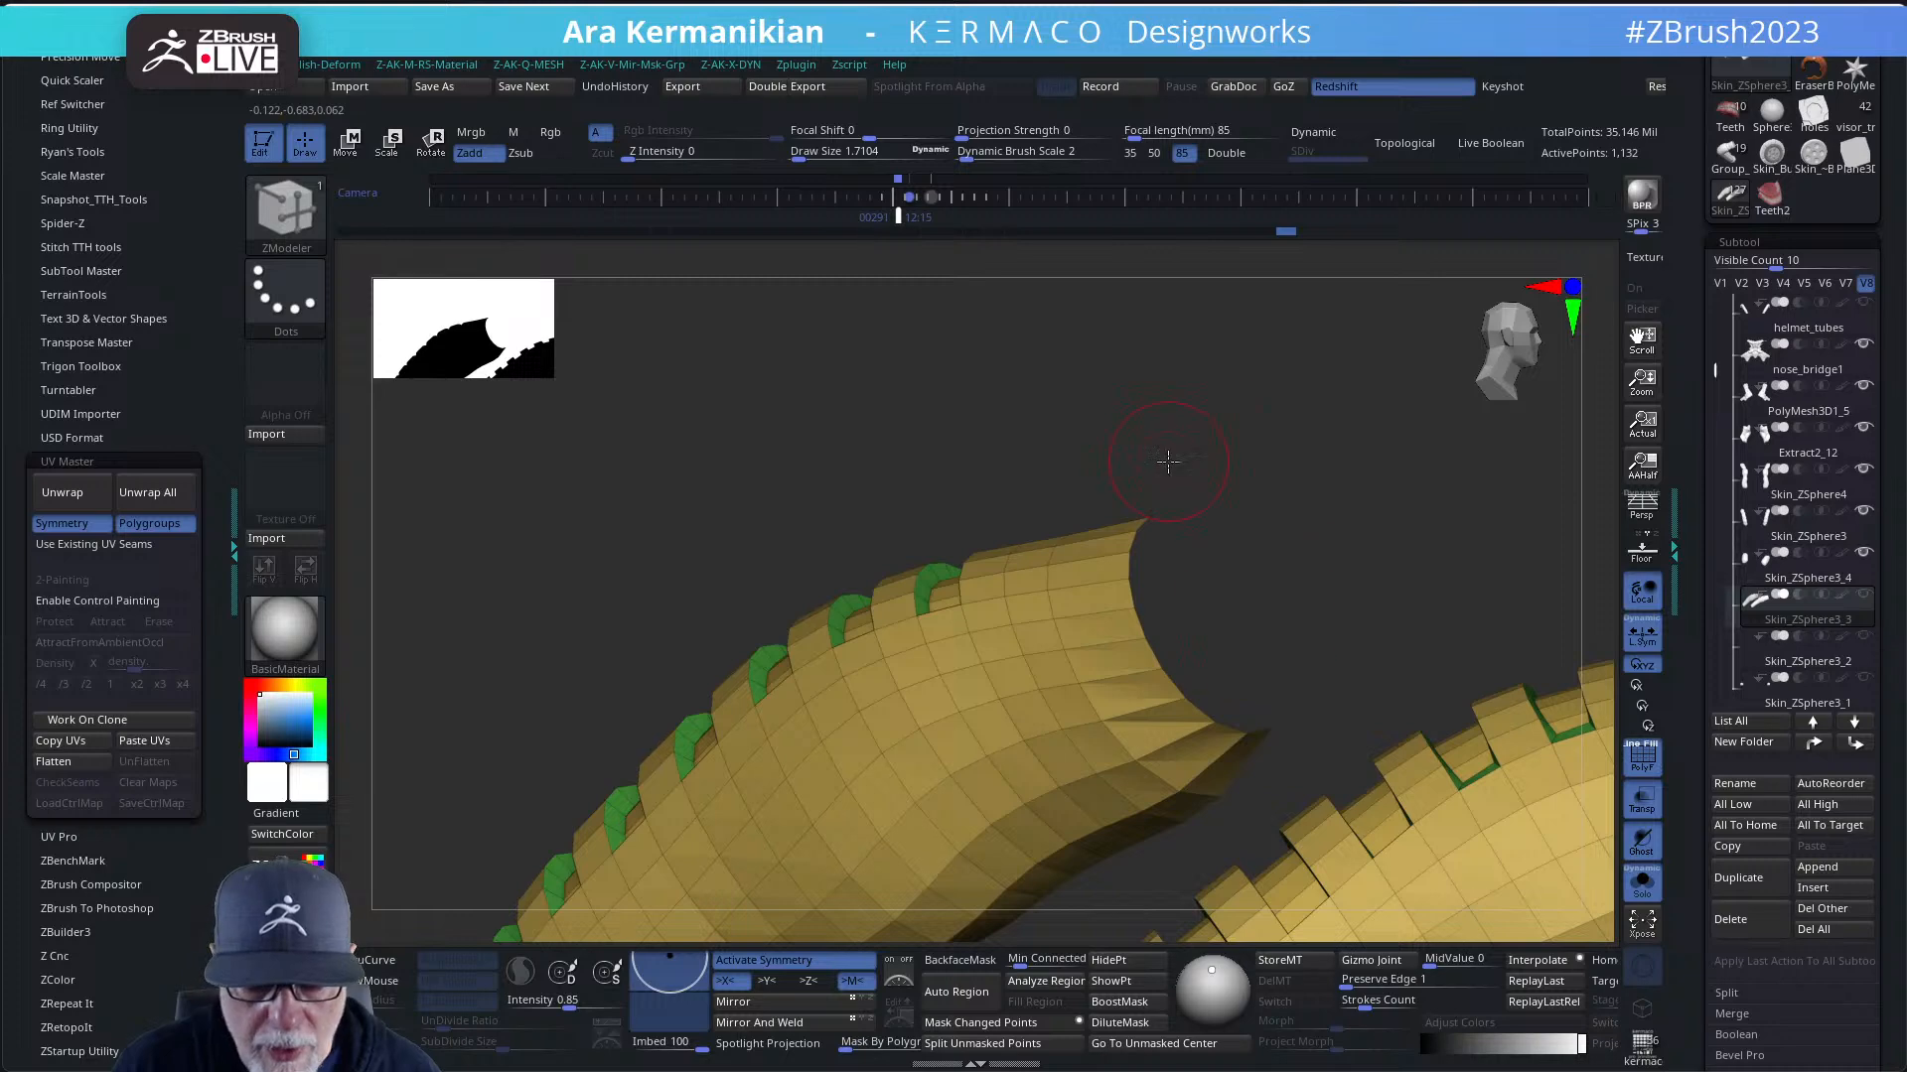
- Leave Solo mode and delete one more edge loop where the hoses' upper ends enter the helmet part
left_click_drag(1167, 462, 989, 450, "alt")
left_click_drag(1249, 571, 1154, 522, "alt")
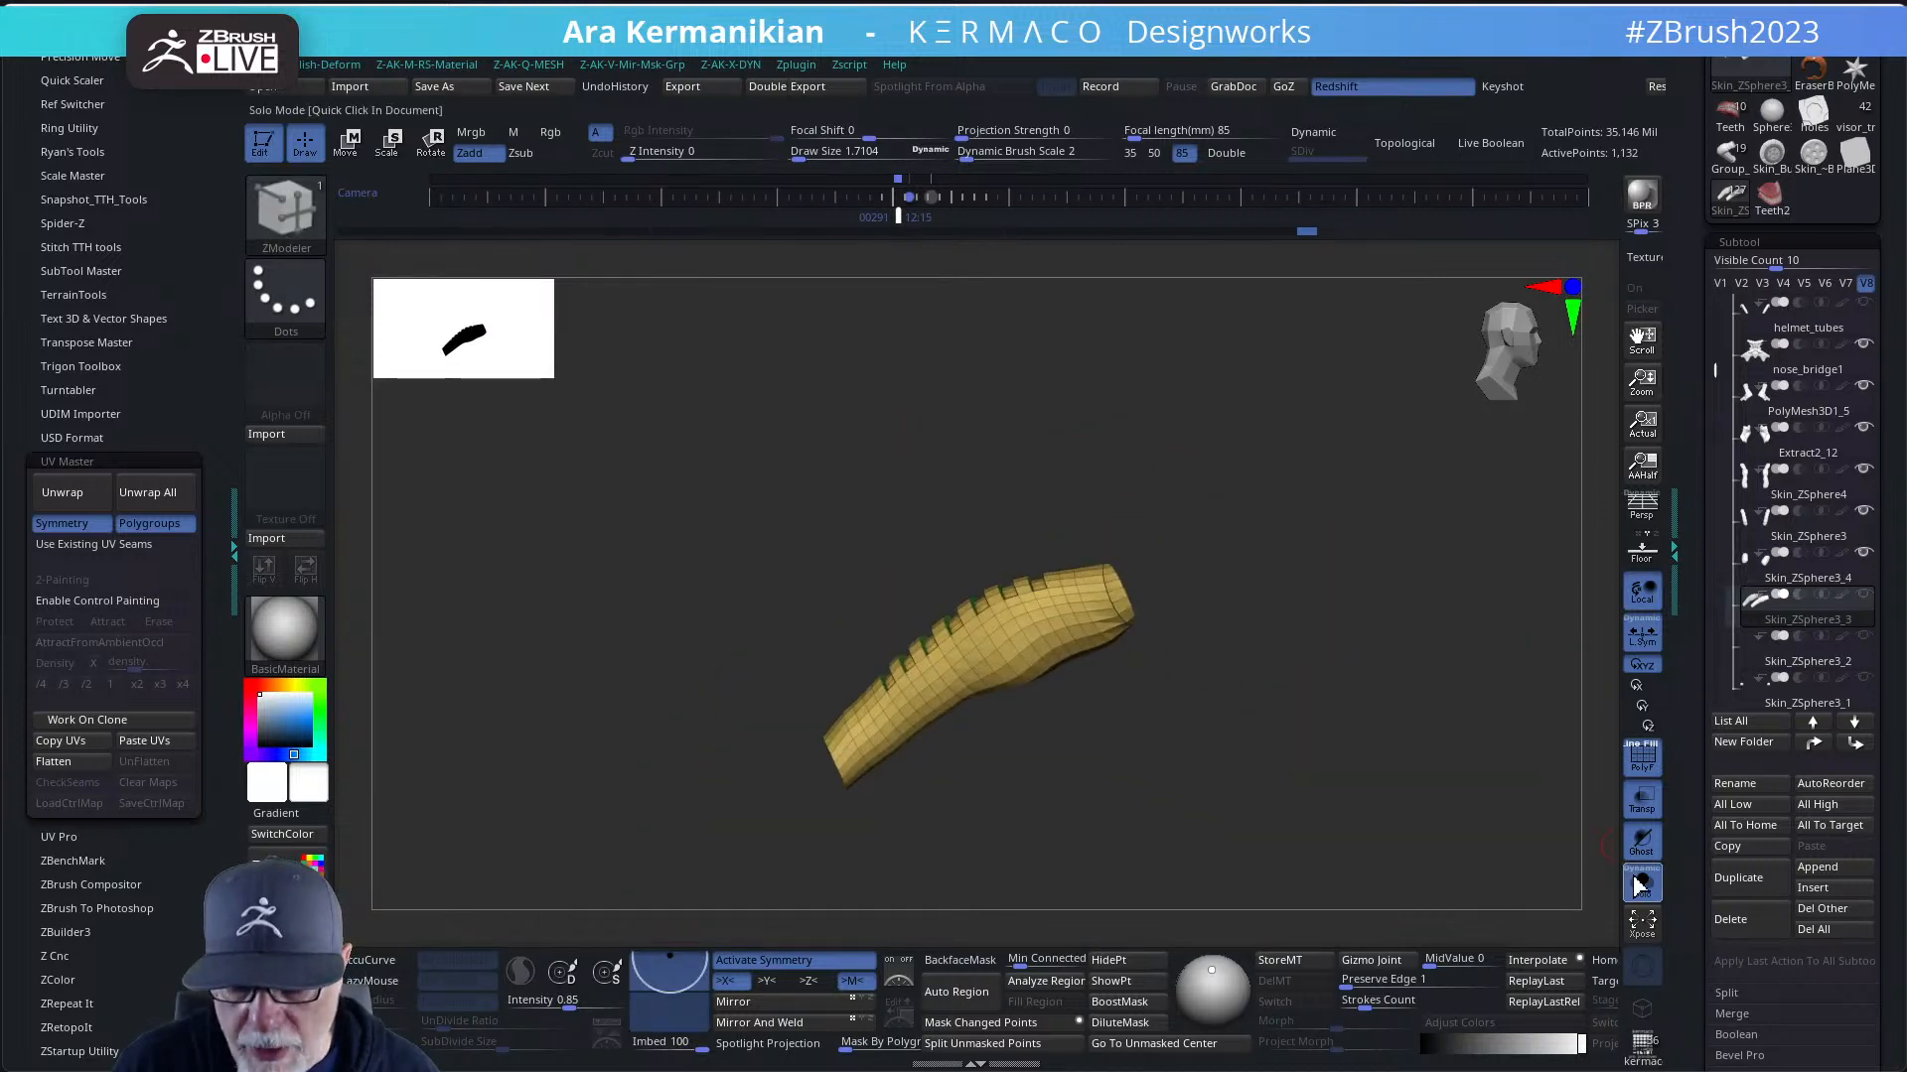
left_click(1641, 884)
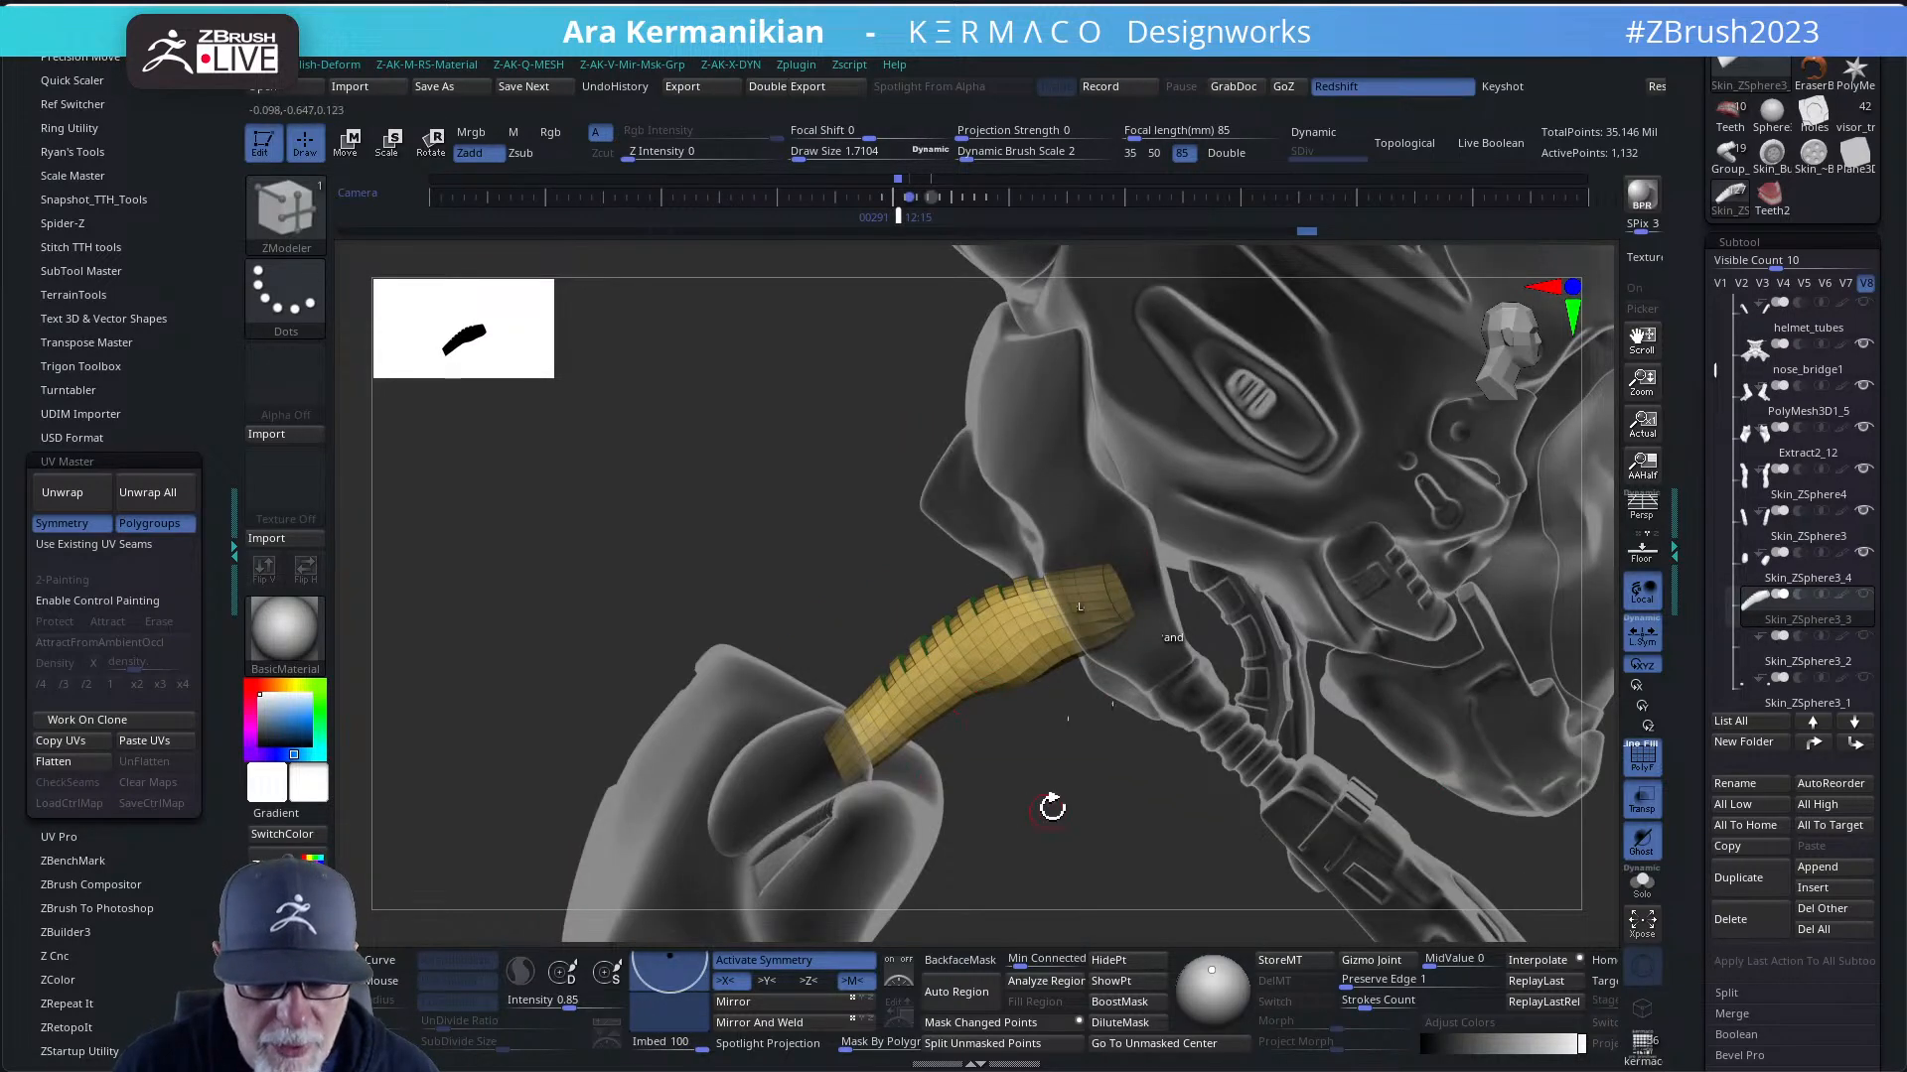
left_click_drag(1052, 808, 1108, 879)
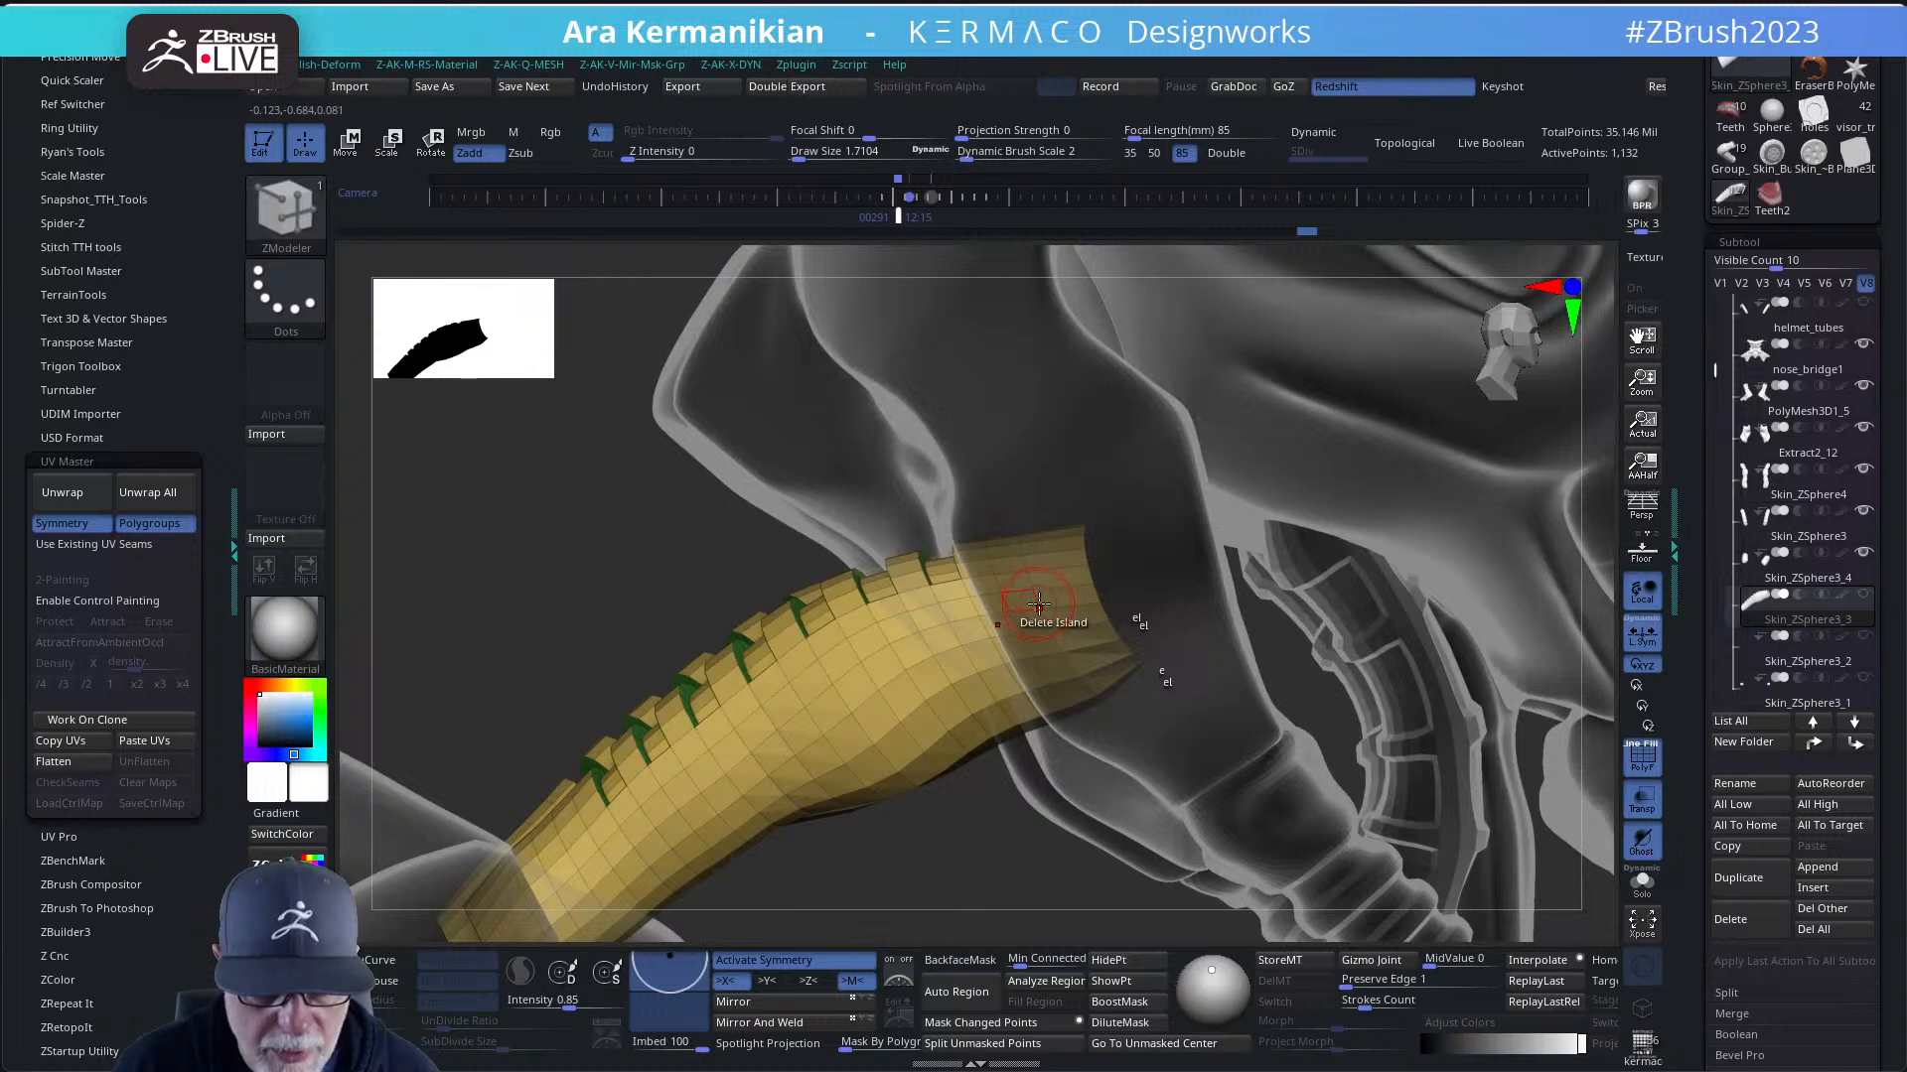
left_click(1038, 609)
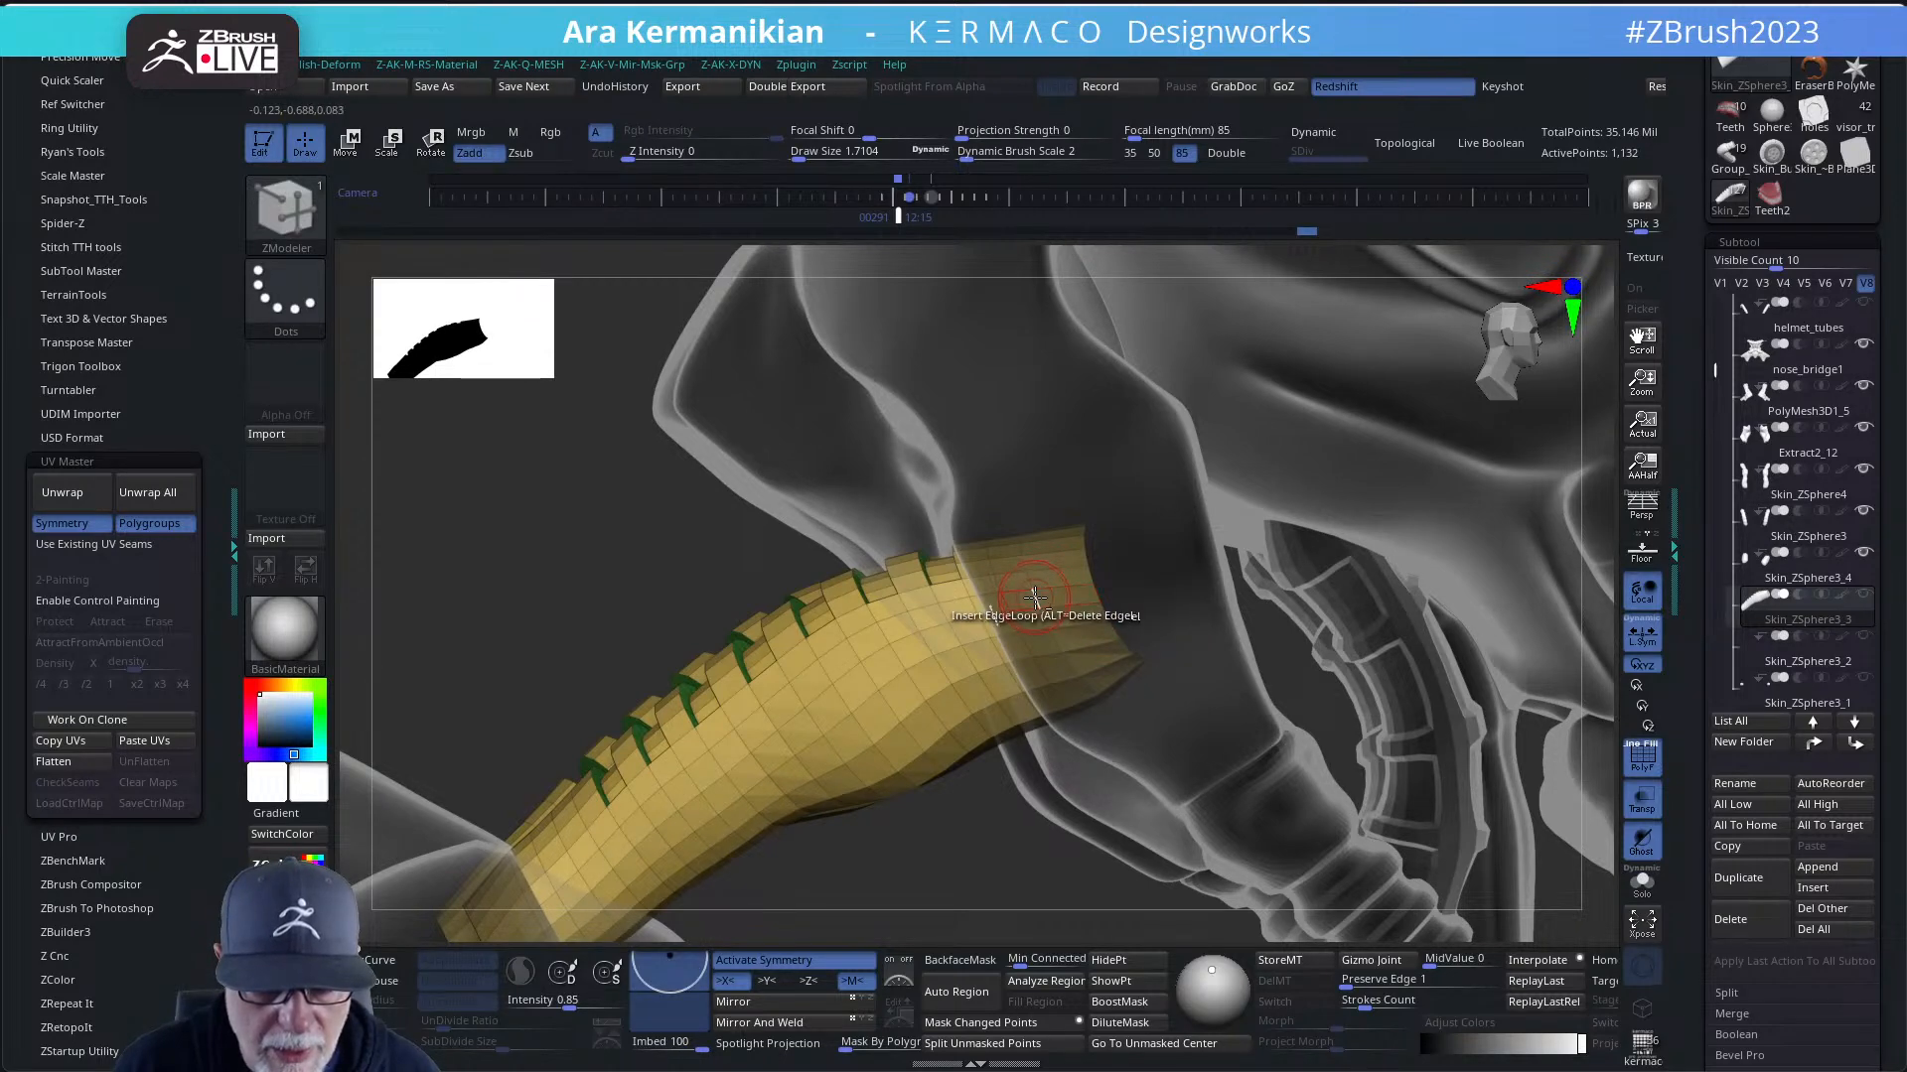
left_click(1035, 598, "alt")
left_click_drag(996, 858, 1110, 786, "alt")
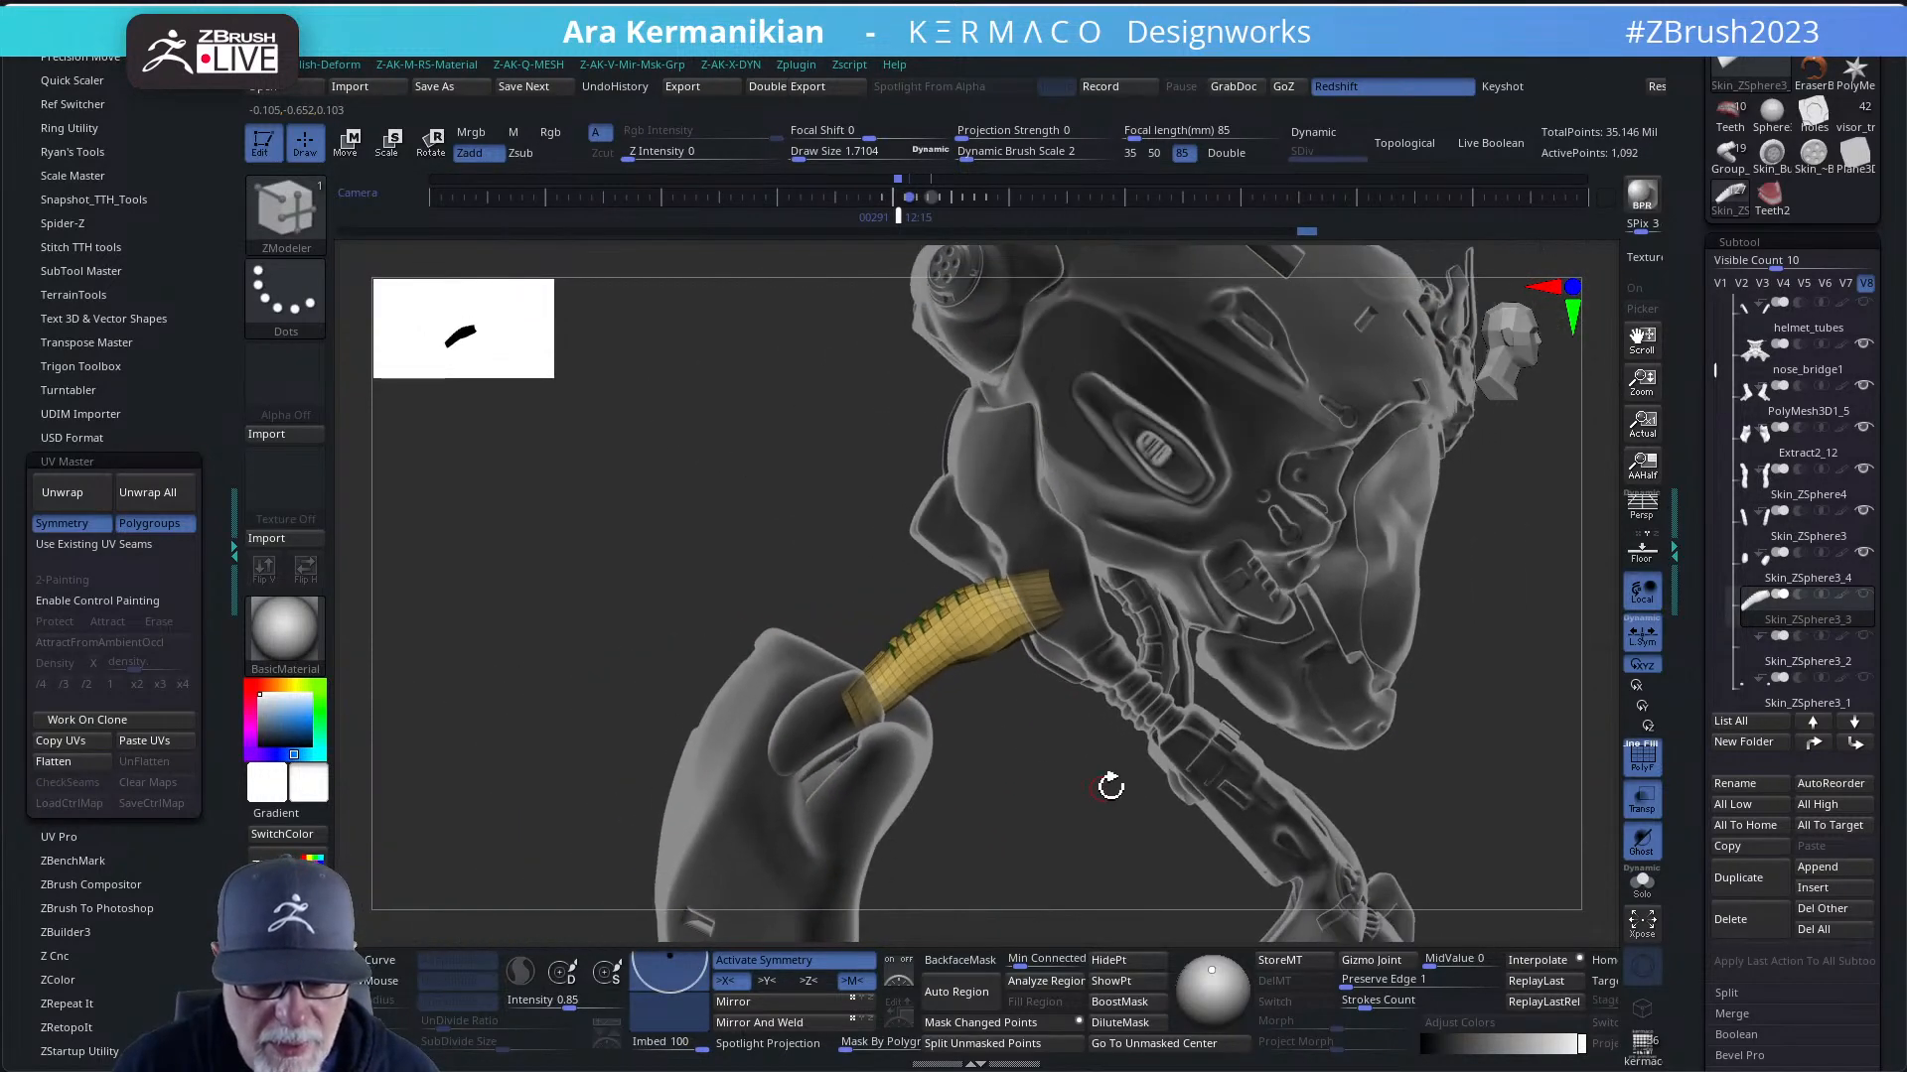
- Trim the hoses' upper ends with ClipCurve from the side and view both hoses from behind
key("ctrl+shift")
mouse_move(961, 389)
left_mouse_down("ctrl+shift")
mouse_move(1043, 531)
mouse_move(1093, 741)
left_mouse_up("ctrl+shift")
left_click_drag(1061, 810, 1158, 806)
left_click_drag(1169, 730, 1209, 775)
left_click_drag(1233, 689, 1314, 705)
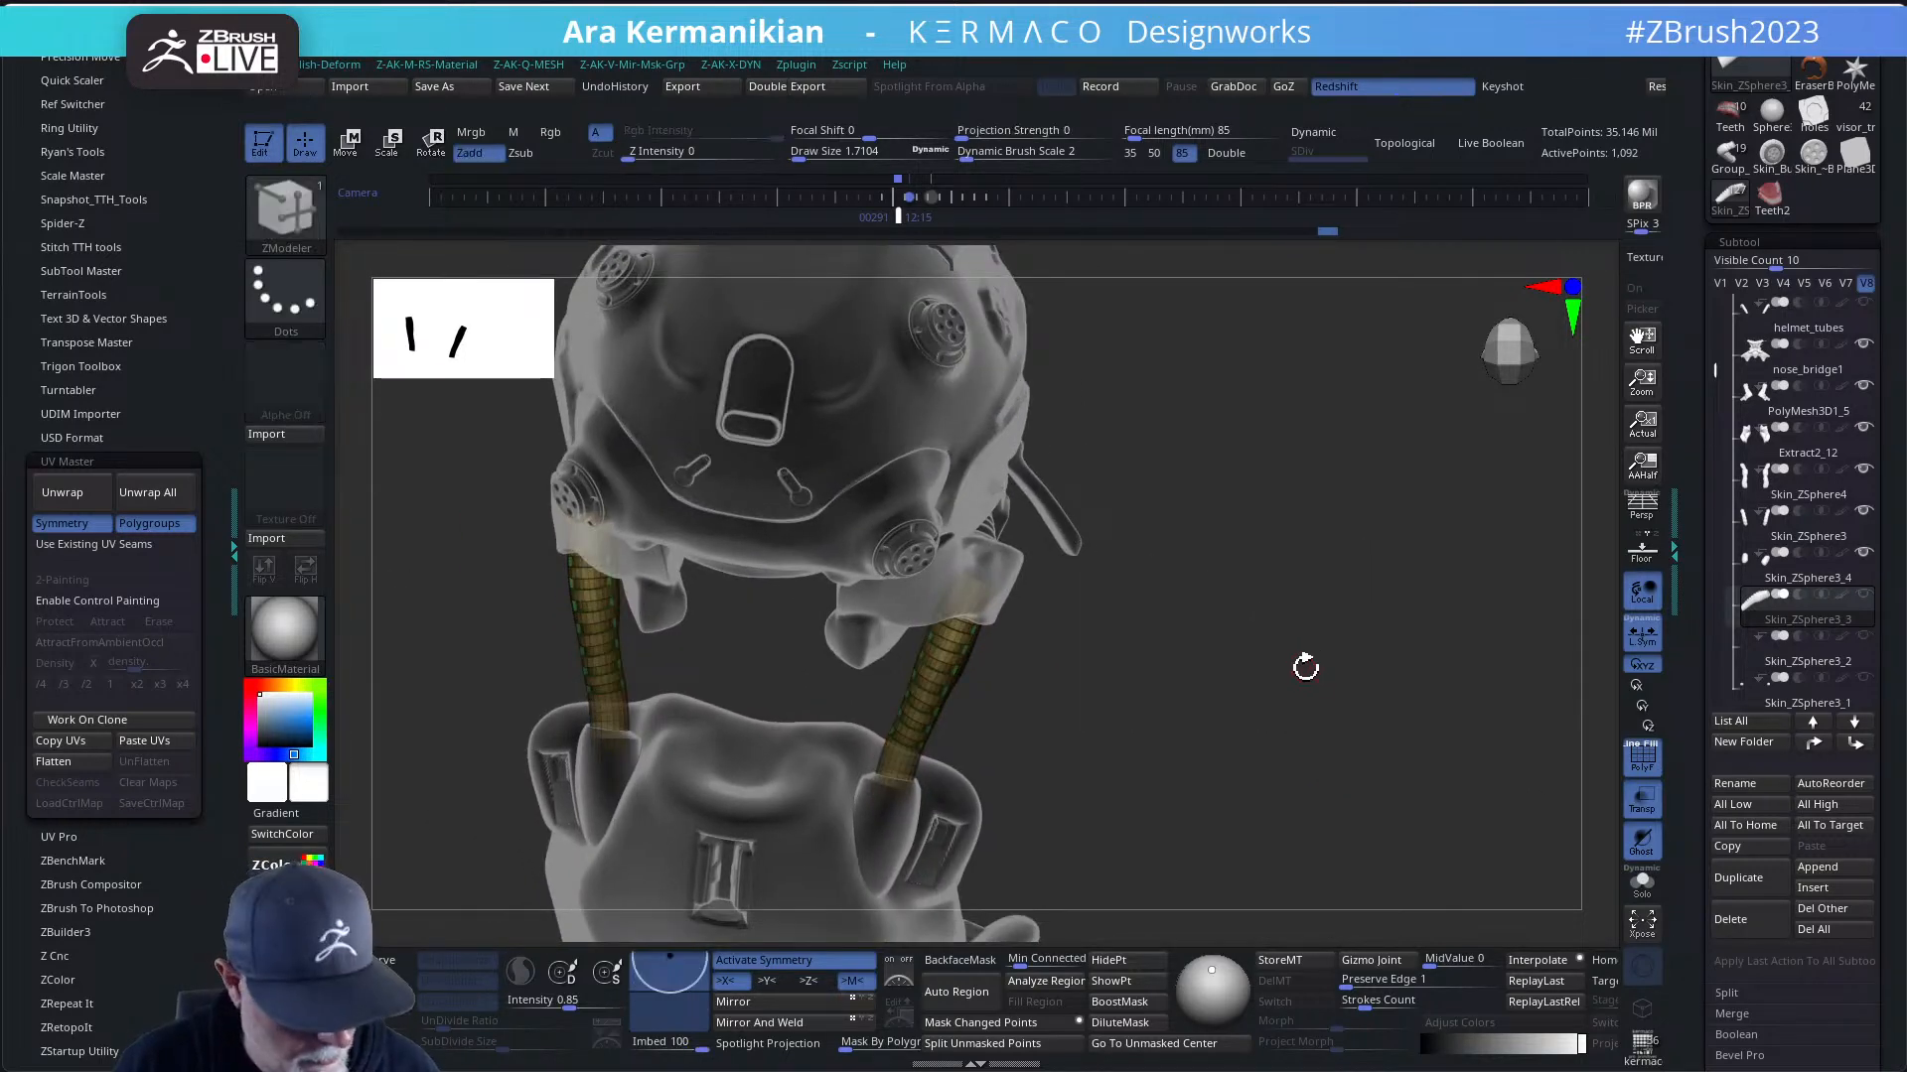
- Isolate the hoses in Solo mode and try to trim their upper ends from behind with ClipCurve
mouse_move(1283, 604)
left_mouse_down("ctrl+shift")
mouse_move(1524, 753)
mouse_move(1251, 636)
mouse_move(1158, 700)
mouse_move(1157, 683)
mouse_move(1206, 702)
left_mouse_up("ctrl+shift")
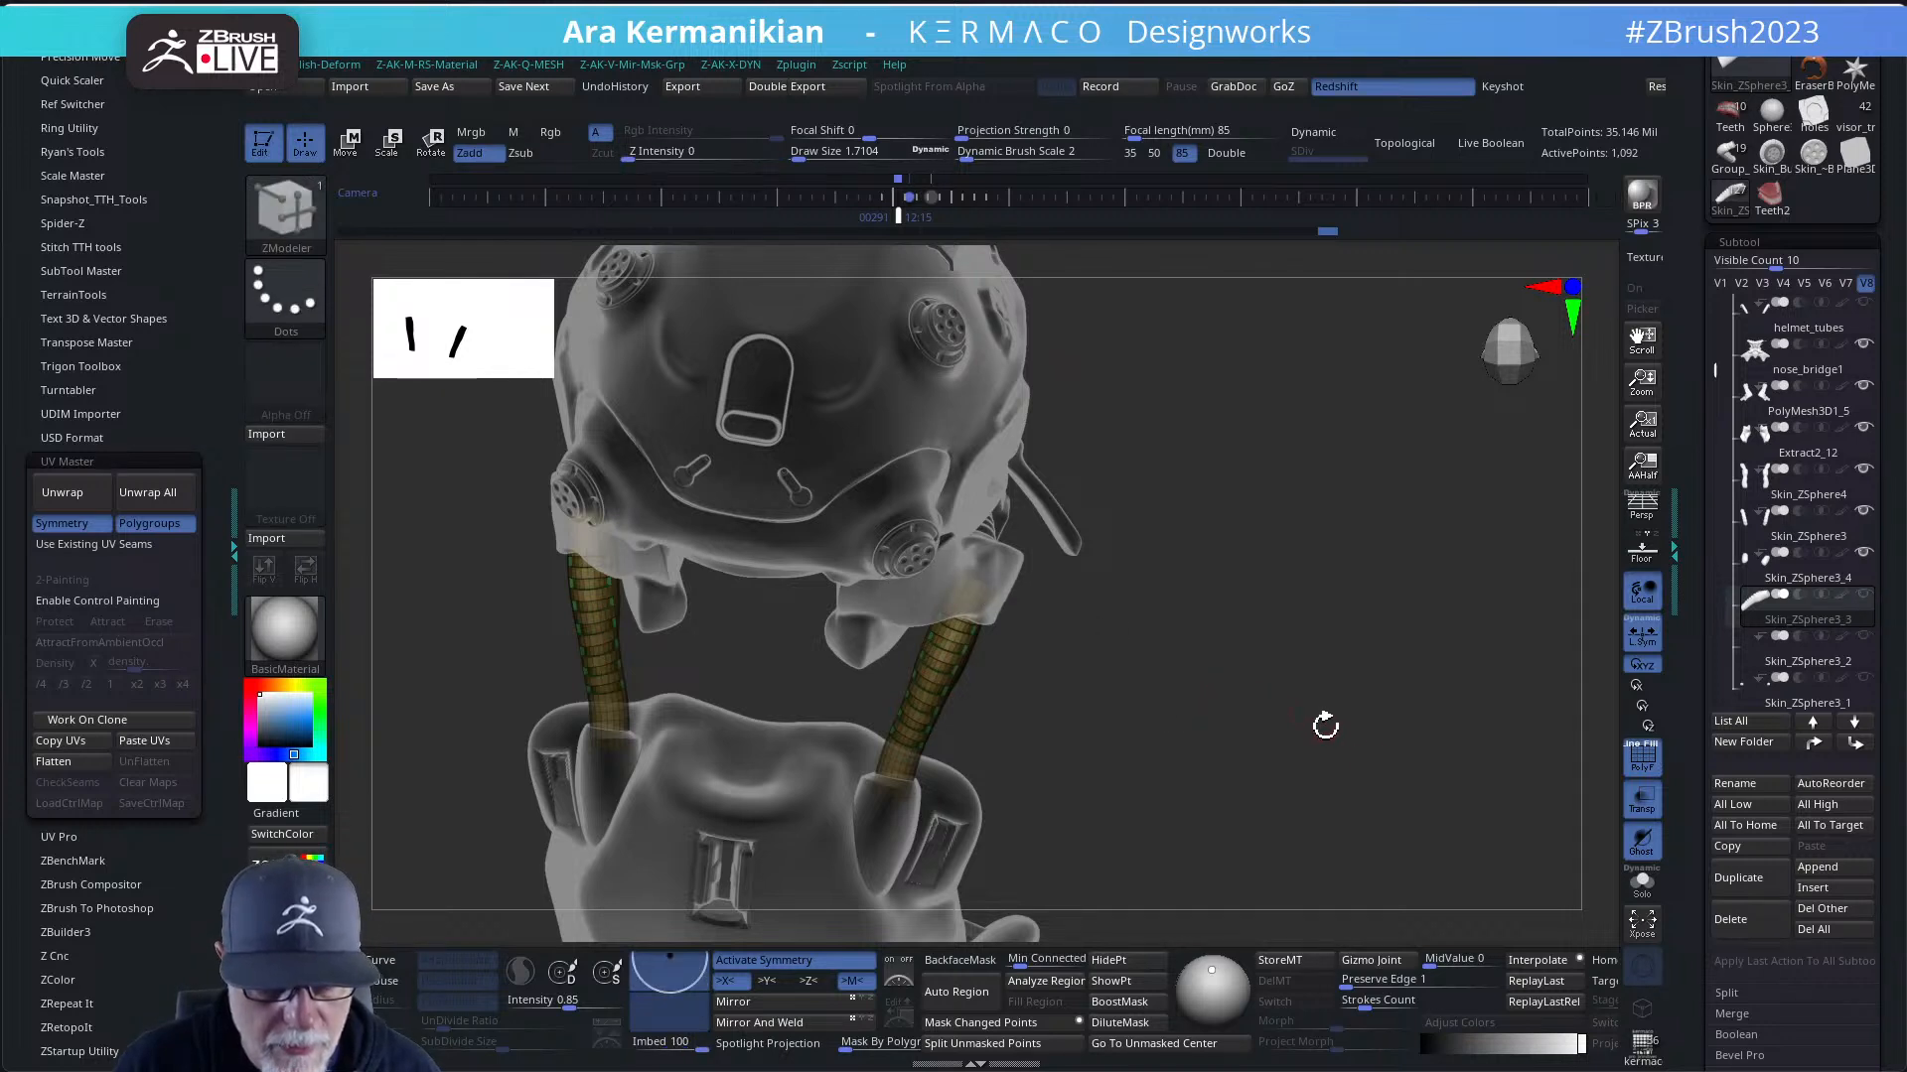
left_click(1641, 884)
left_click_drag(854, 502, 1171, 600, "ctrl+shift")
mouse_move(910, 511)
left_mouse_down("ctrl+shift")
mouse_move(1223, 621)
mouse_move(1193, 662)
left_mouse_up("ctrl+shift")
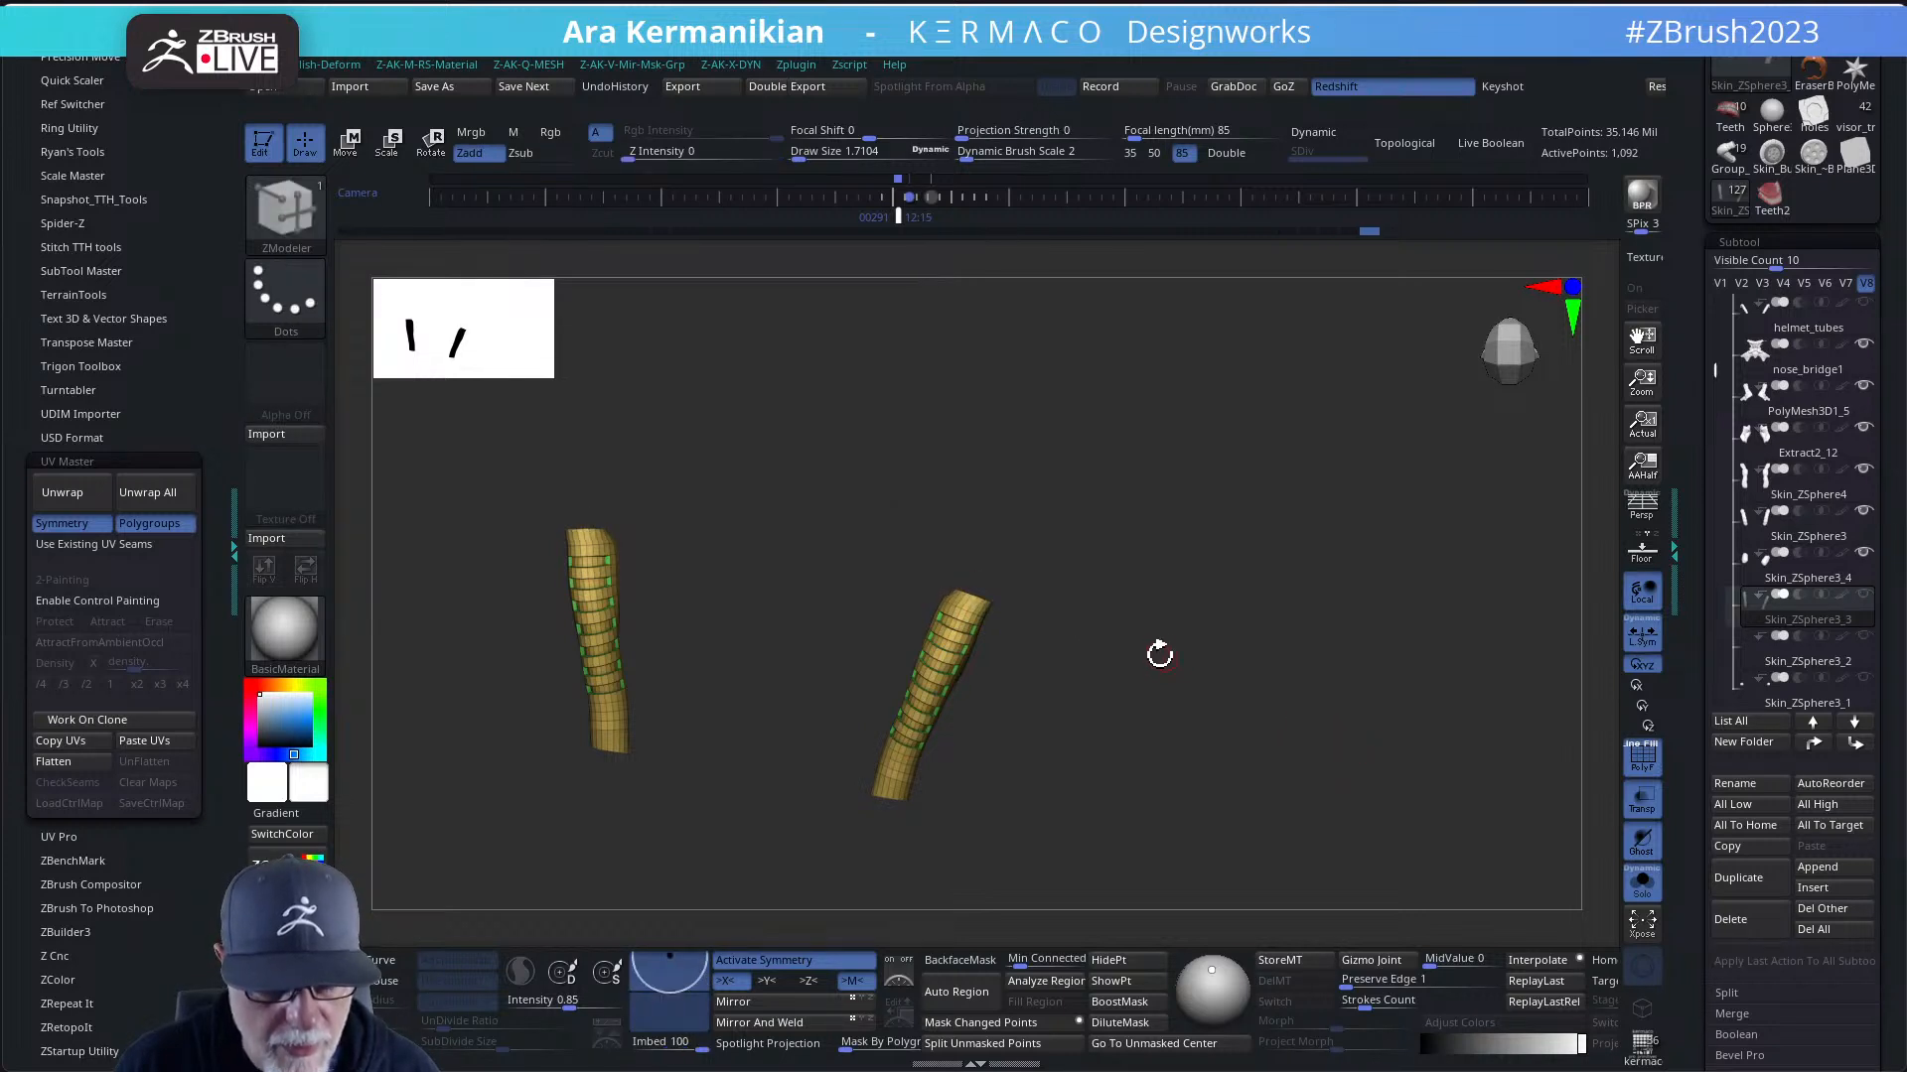
left_click_drag(1033, 595, 1009, 579)
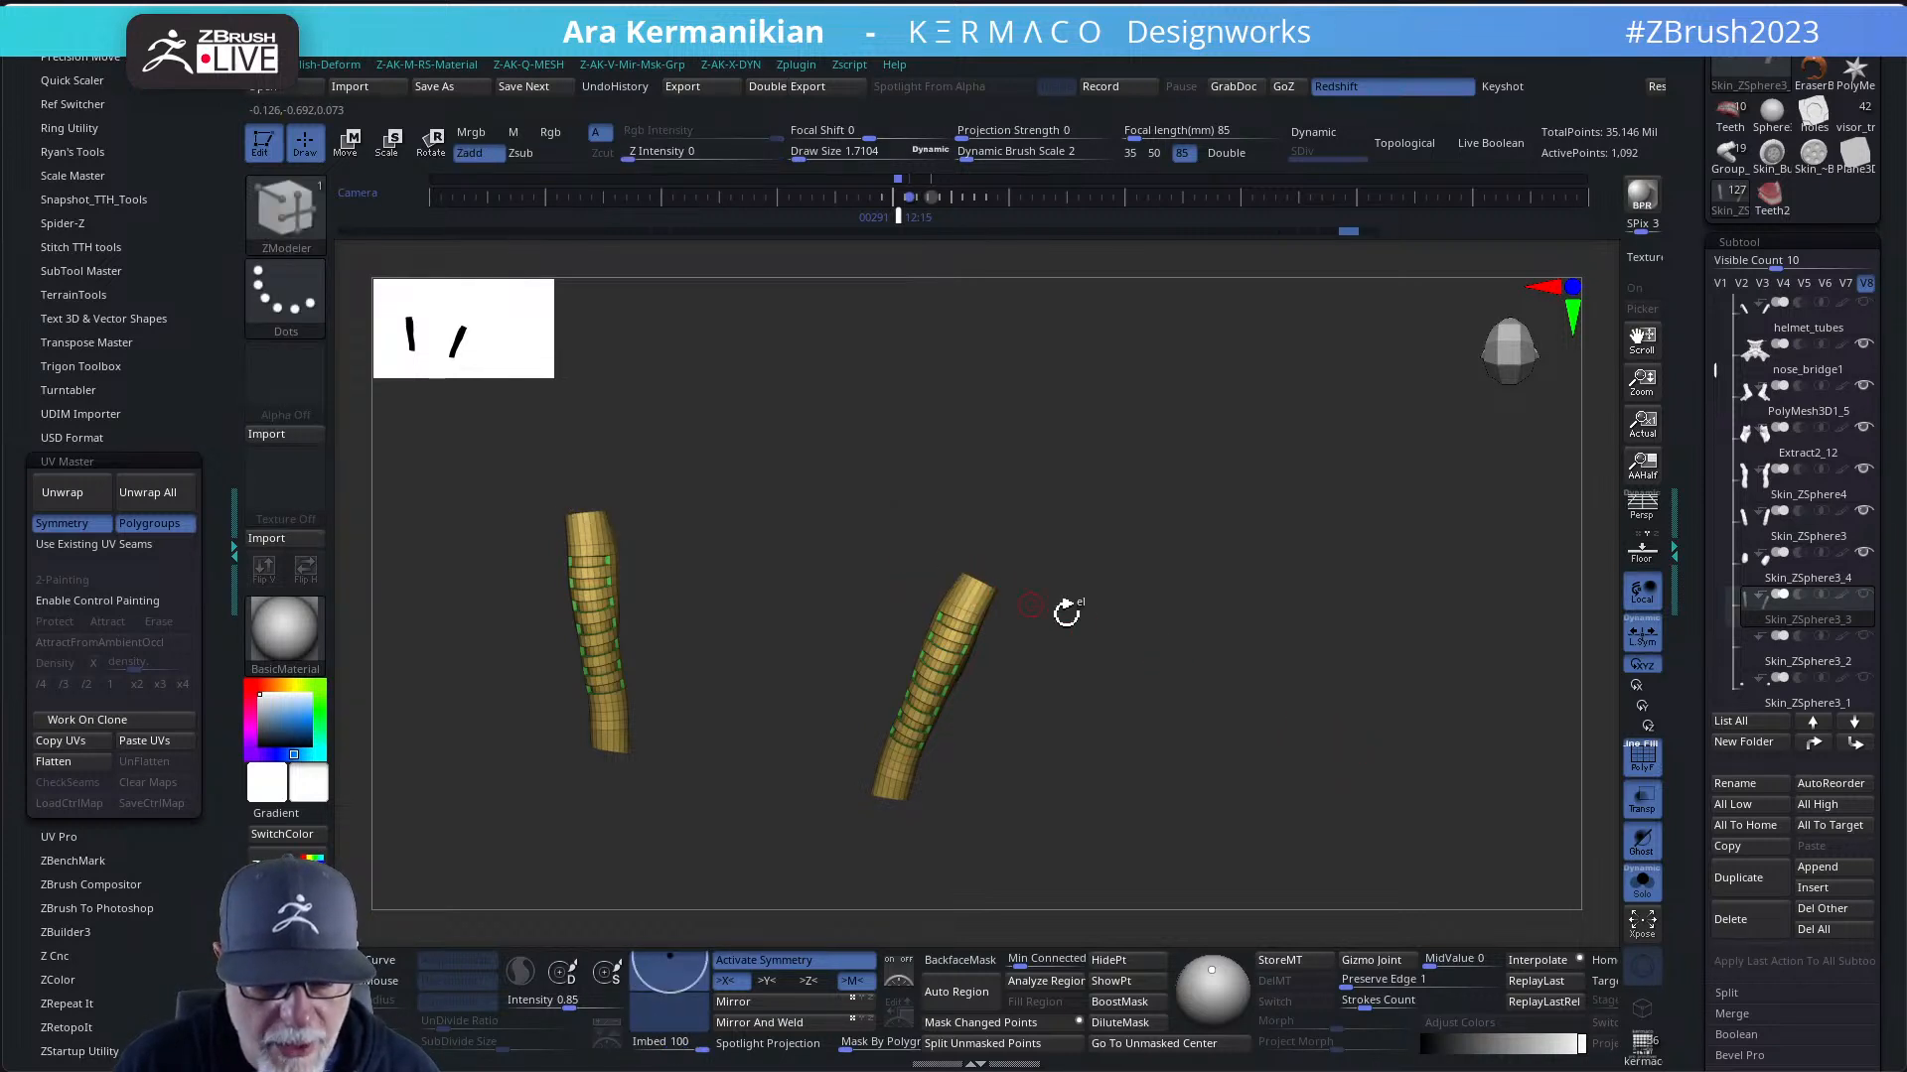
key("ctrl+shift")
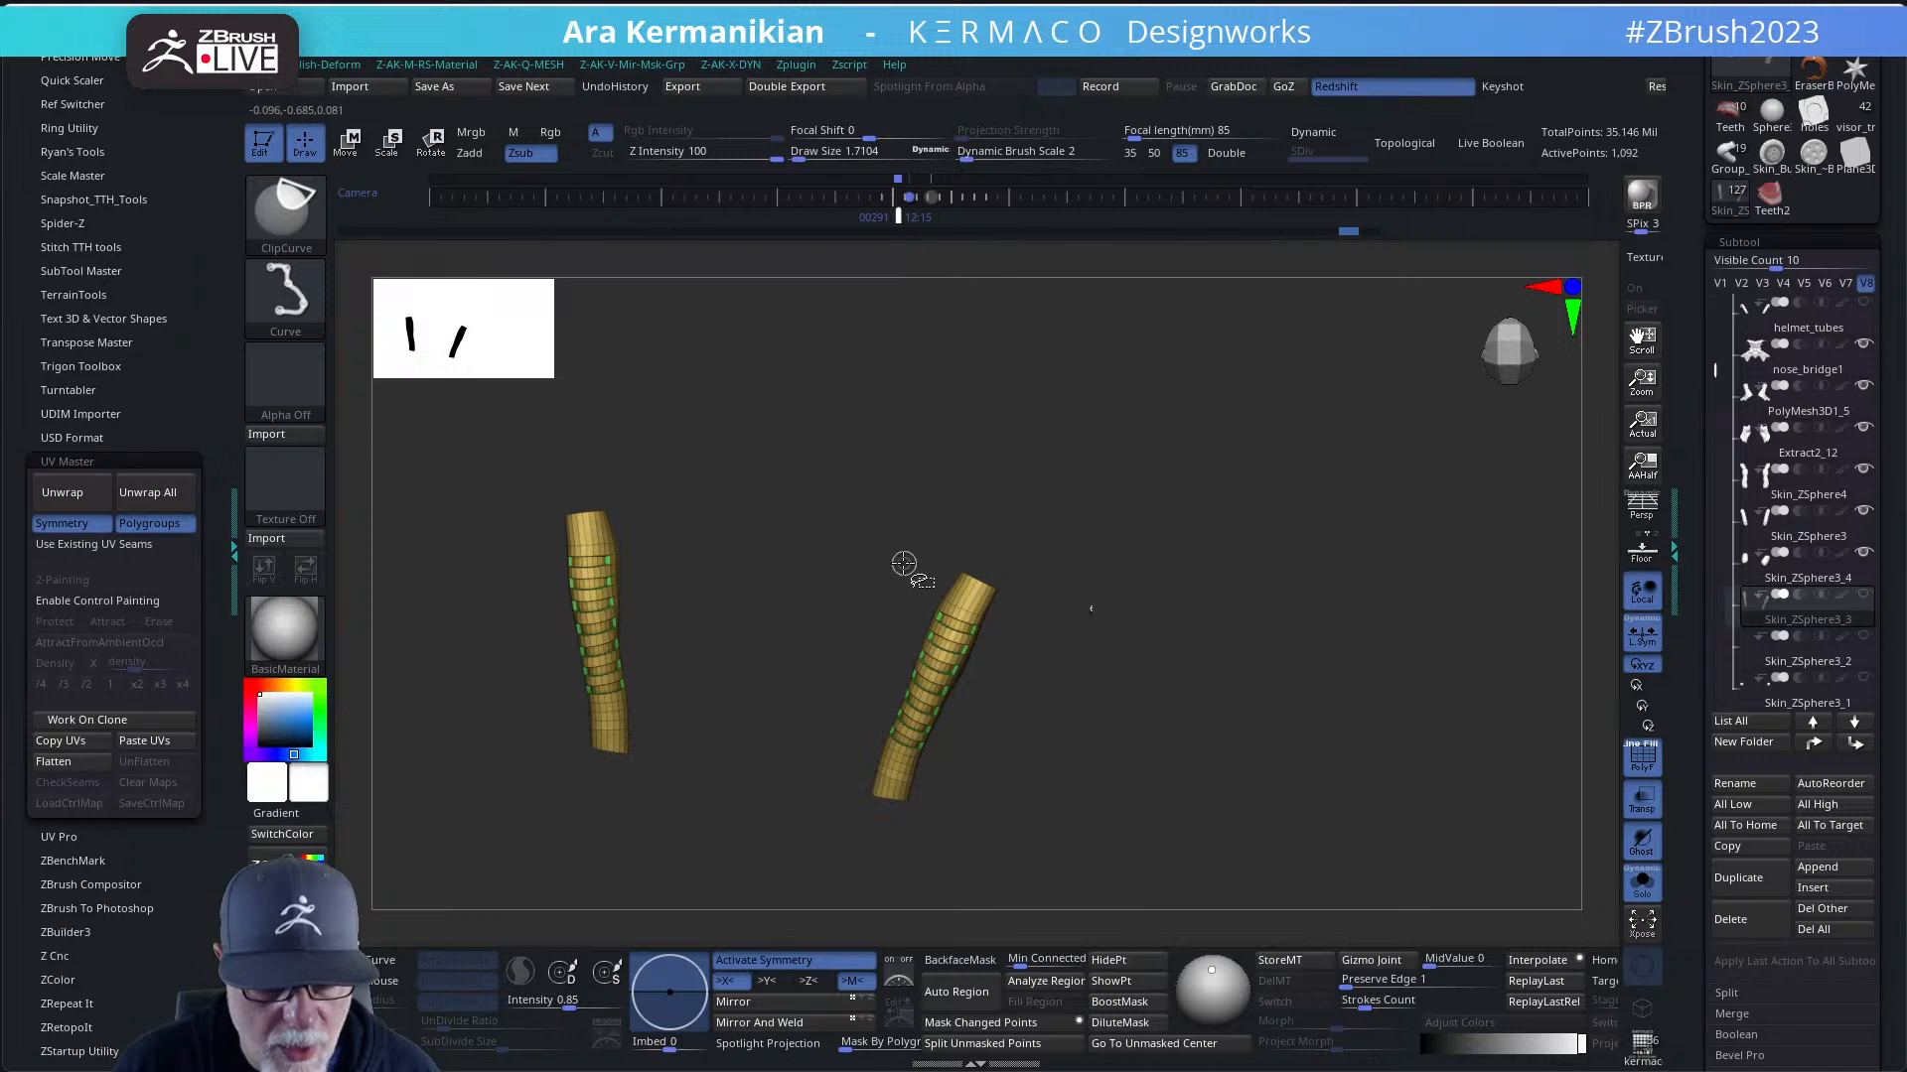
mouse_move(1074, 633)
left_mouse_down("ctrl+shift")
mouse_move(1096, 640)
mouse_move(1098, 553)
left_mouse_up("ctrl+shift")
- Mask the hoses except their upper ends, place the gizmo on the unmasked end and move it slightly down along the hose
left_click_drag(803, 583, 1000, 893, "ctrl")
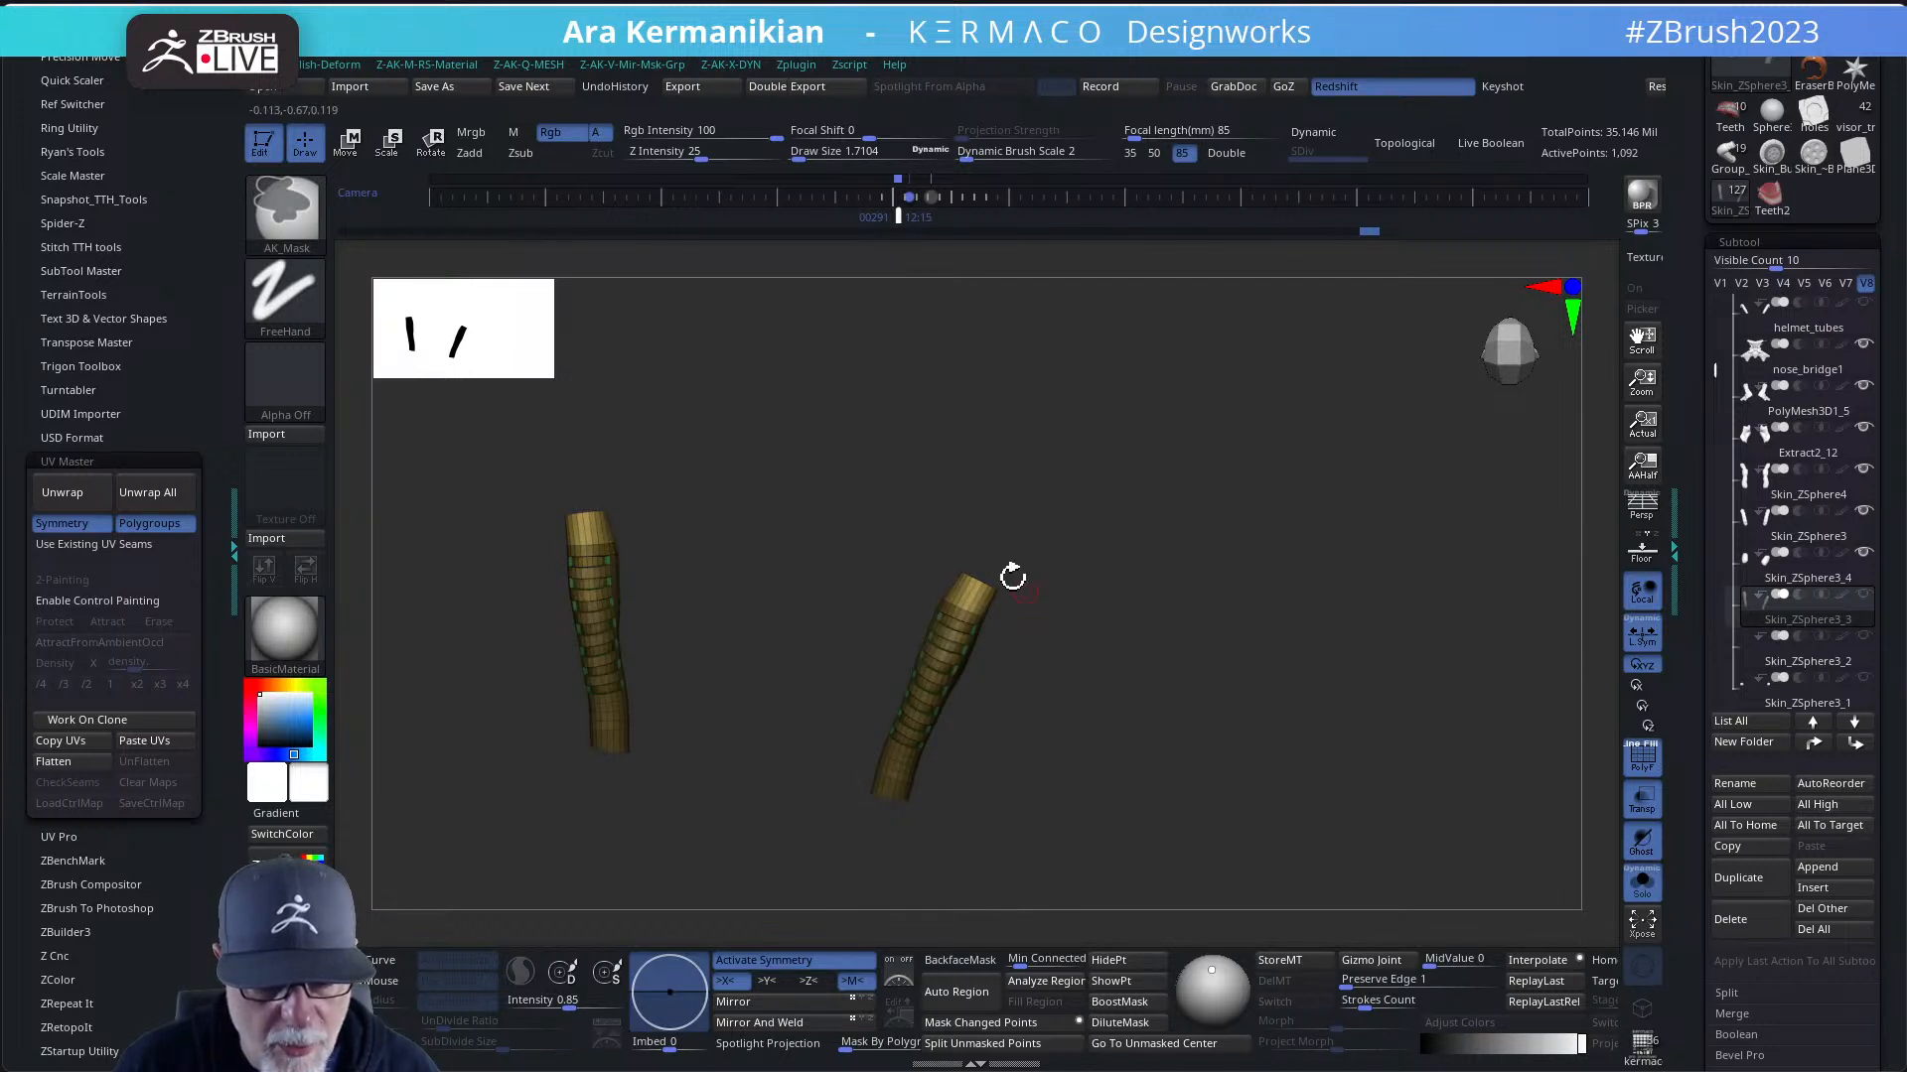
key("w")
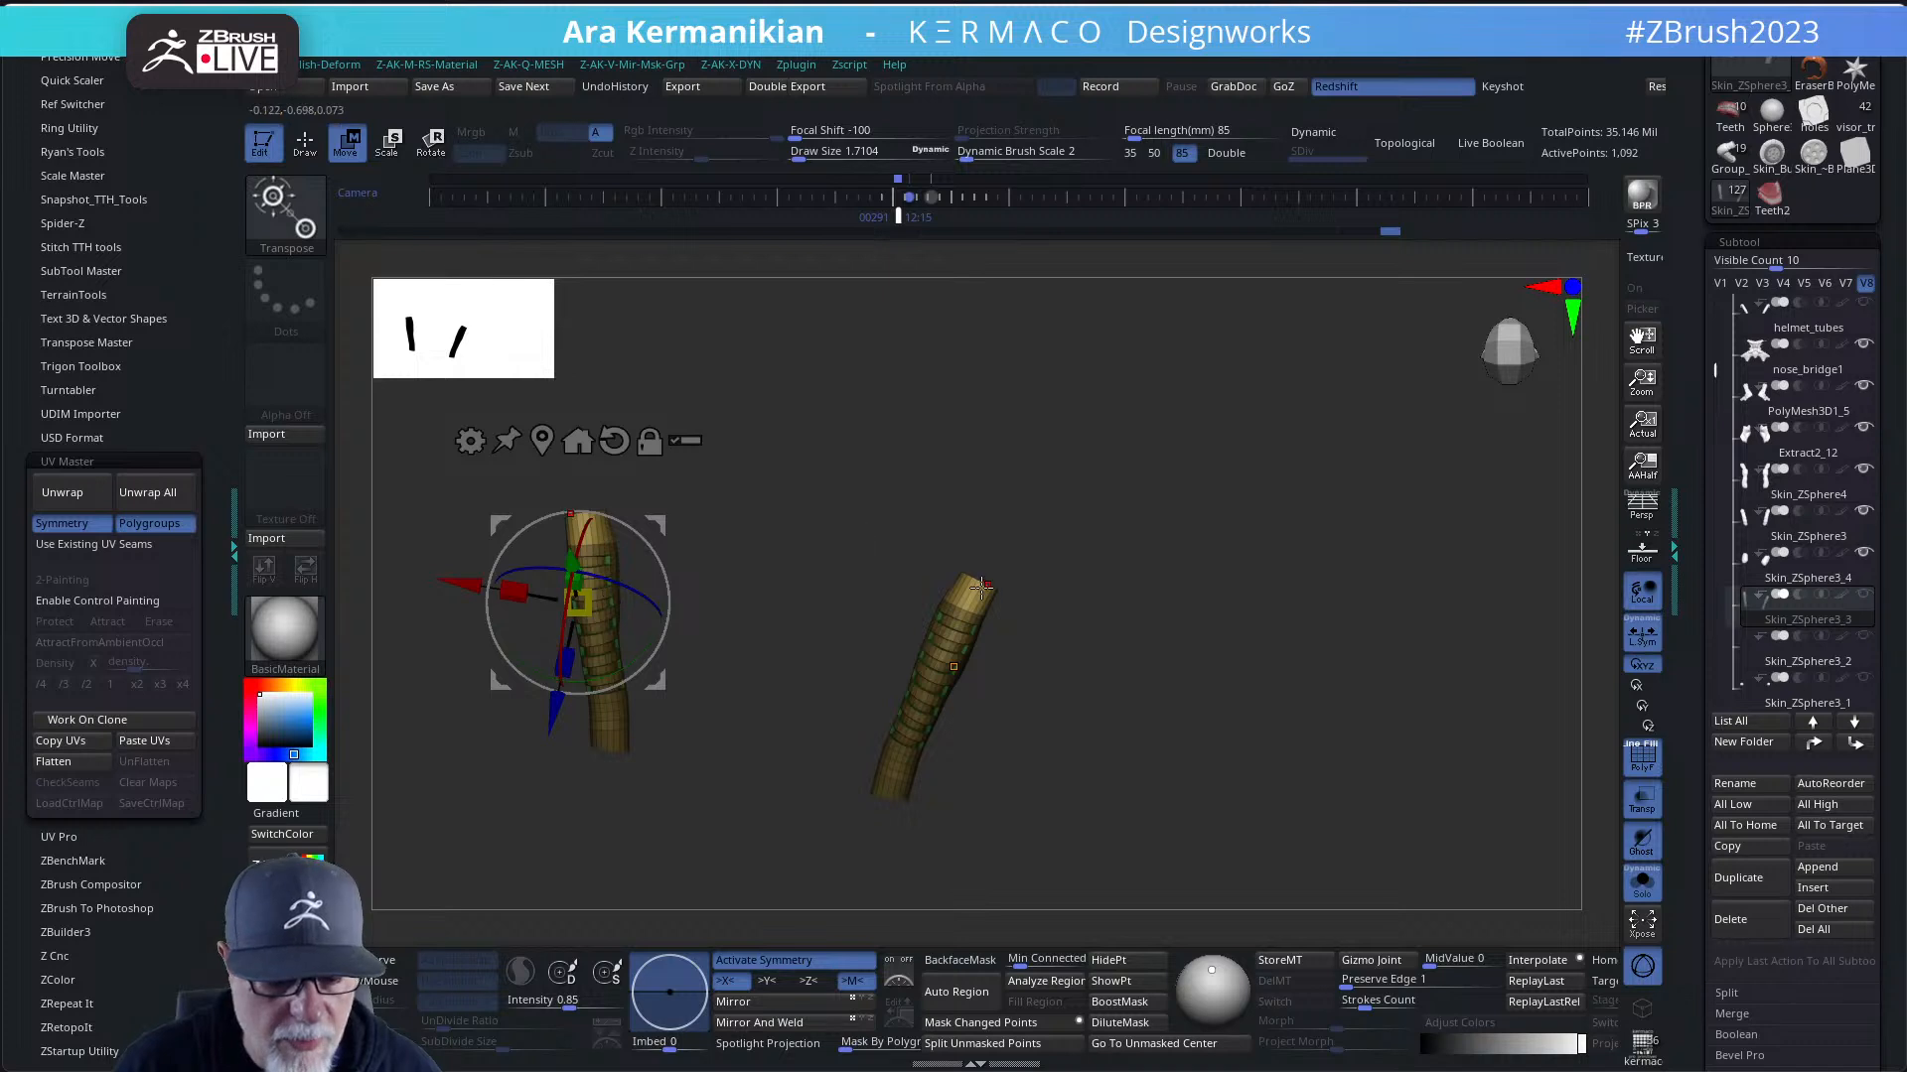
left_click(973, 584)
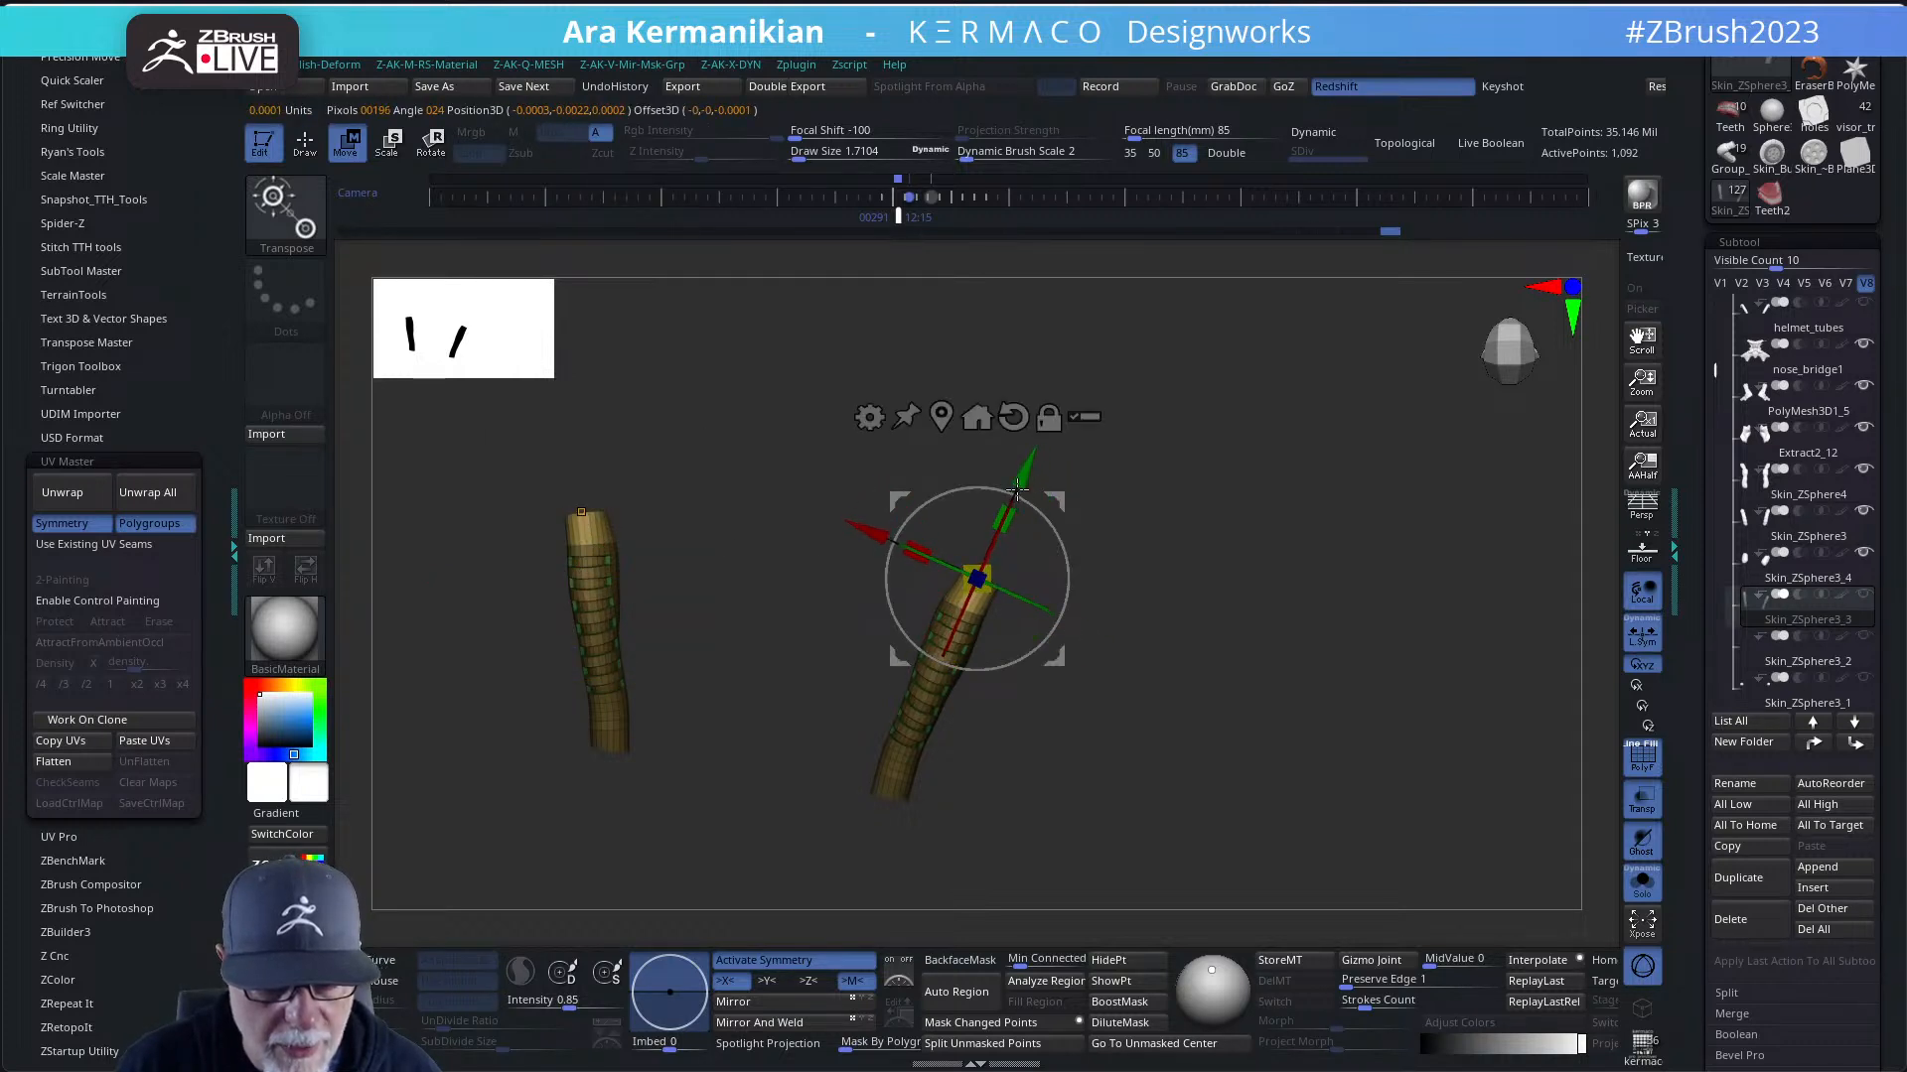
left_click_drag(1028, 458, 1022, 479)
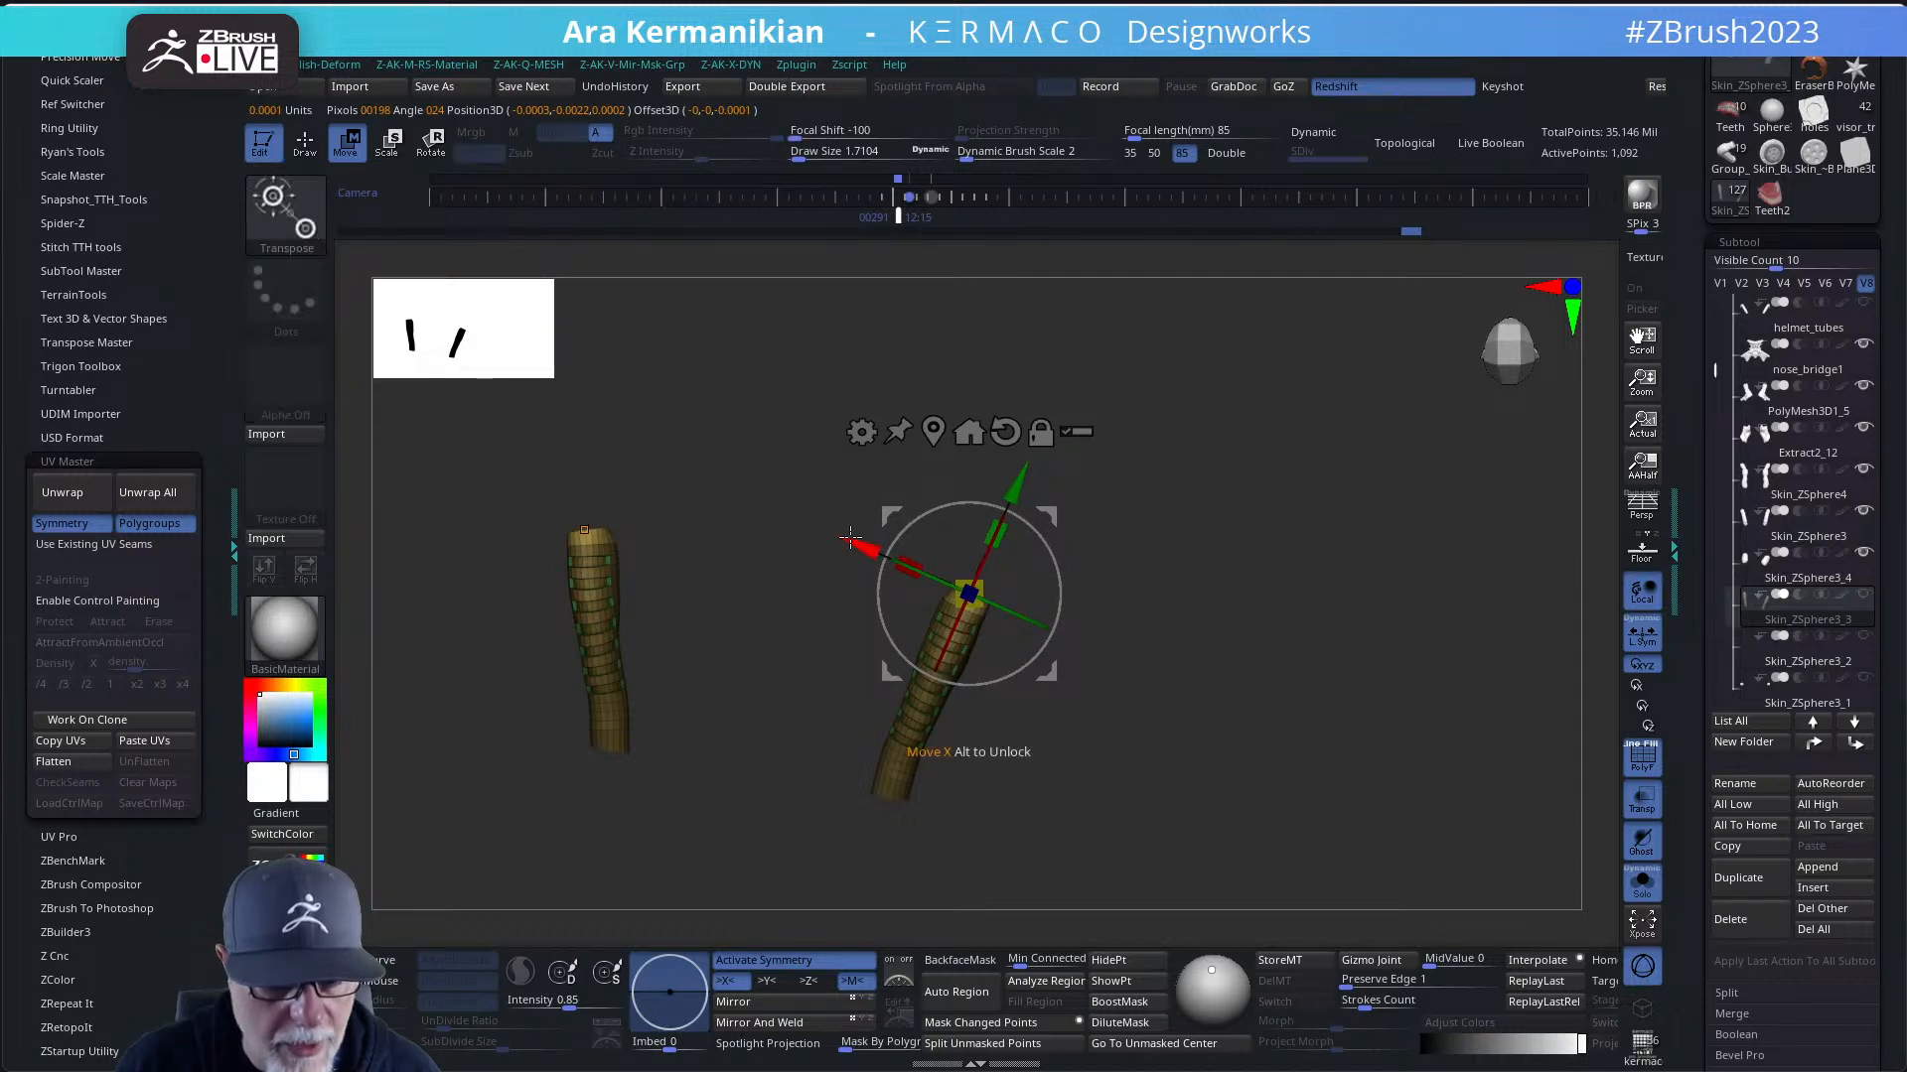
- Return to Draw mode, leave Solo mode and examine how the hoses' ends fit the helmet and body from the side and behind
left_click_drag(852, 541, 849, 541)
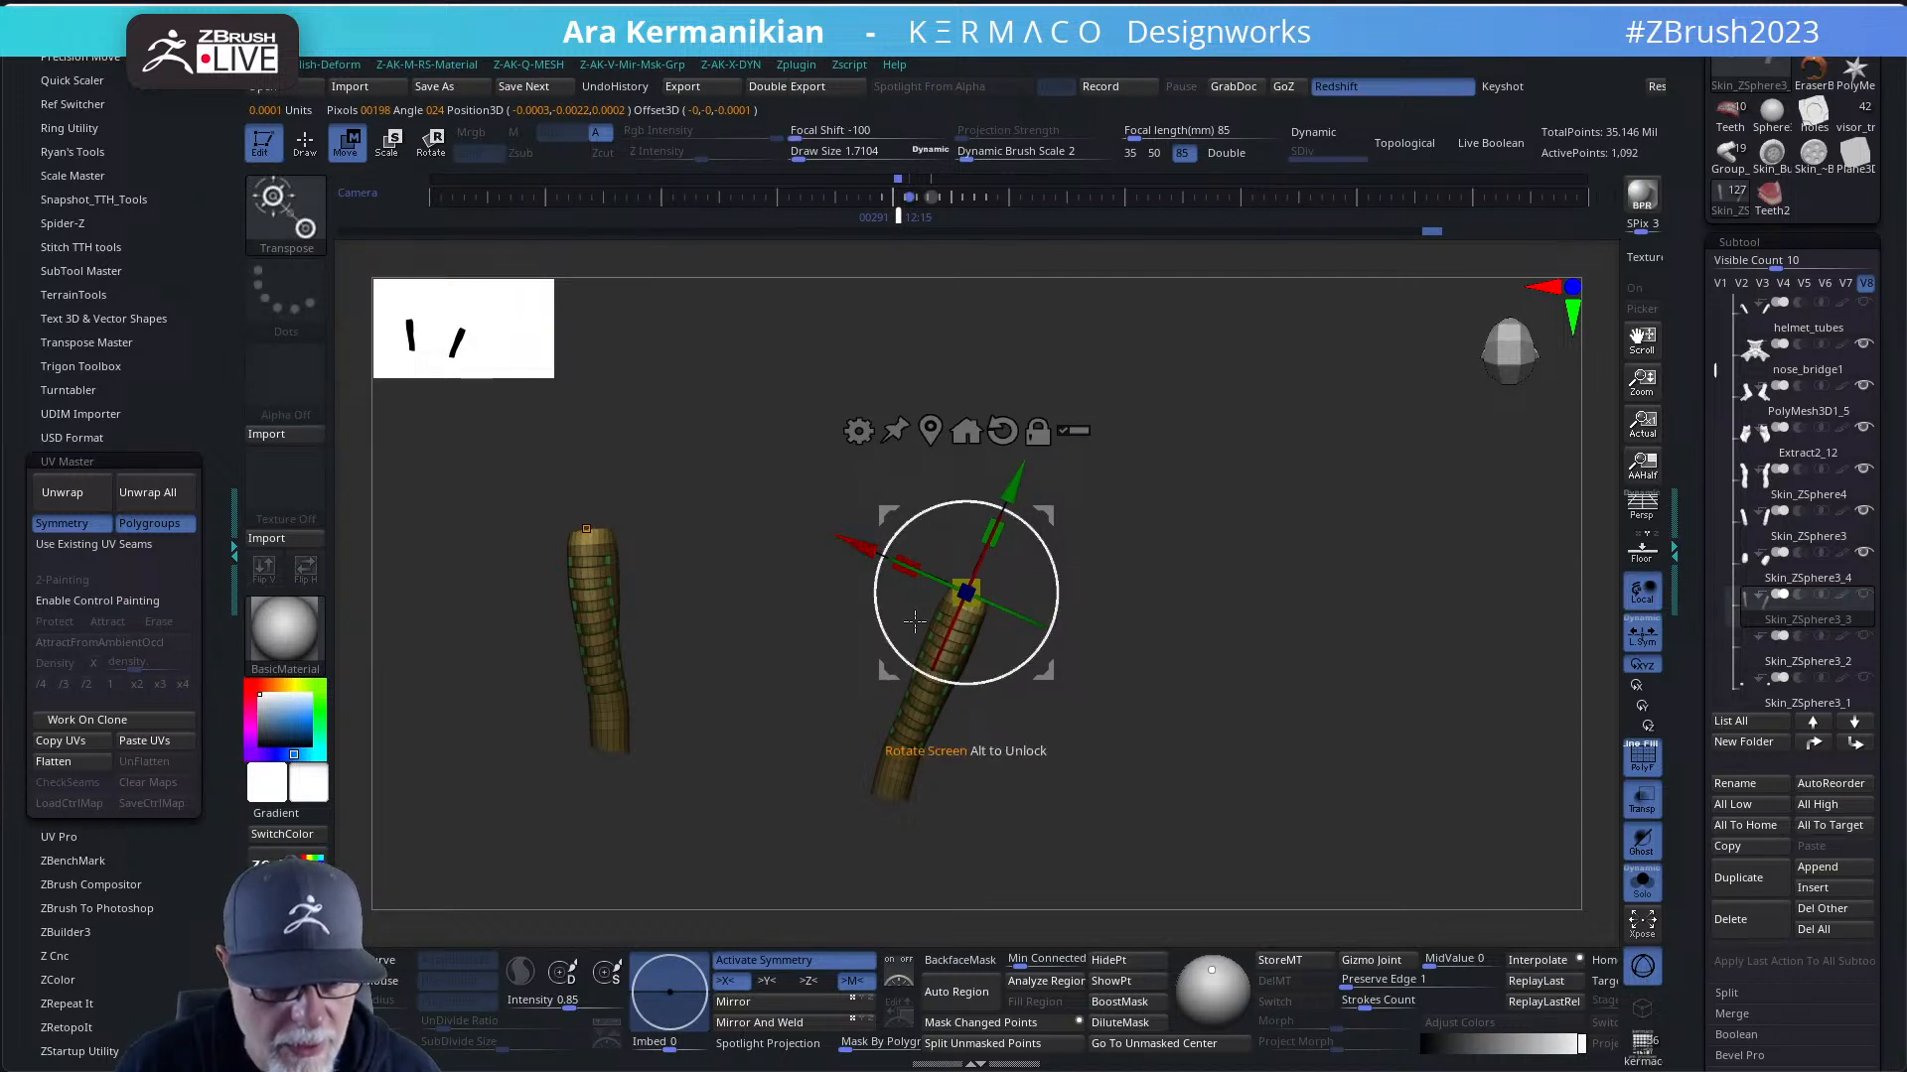
key("q")
left_click(1642, 880)
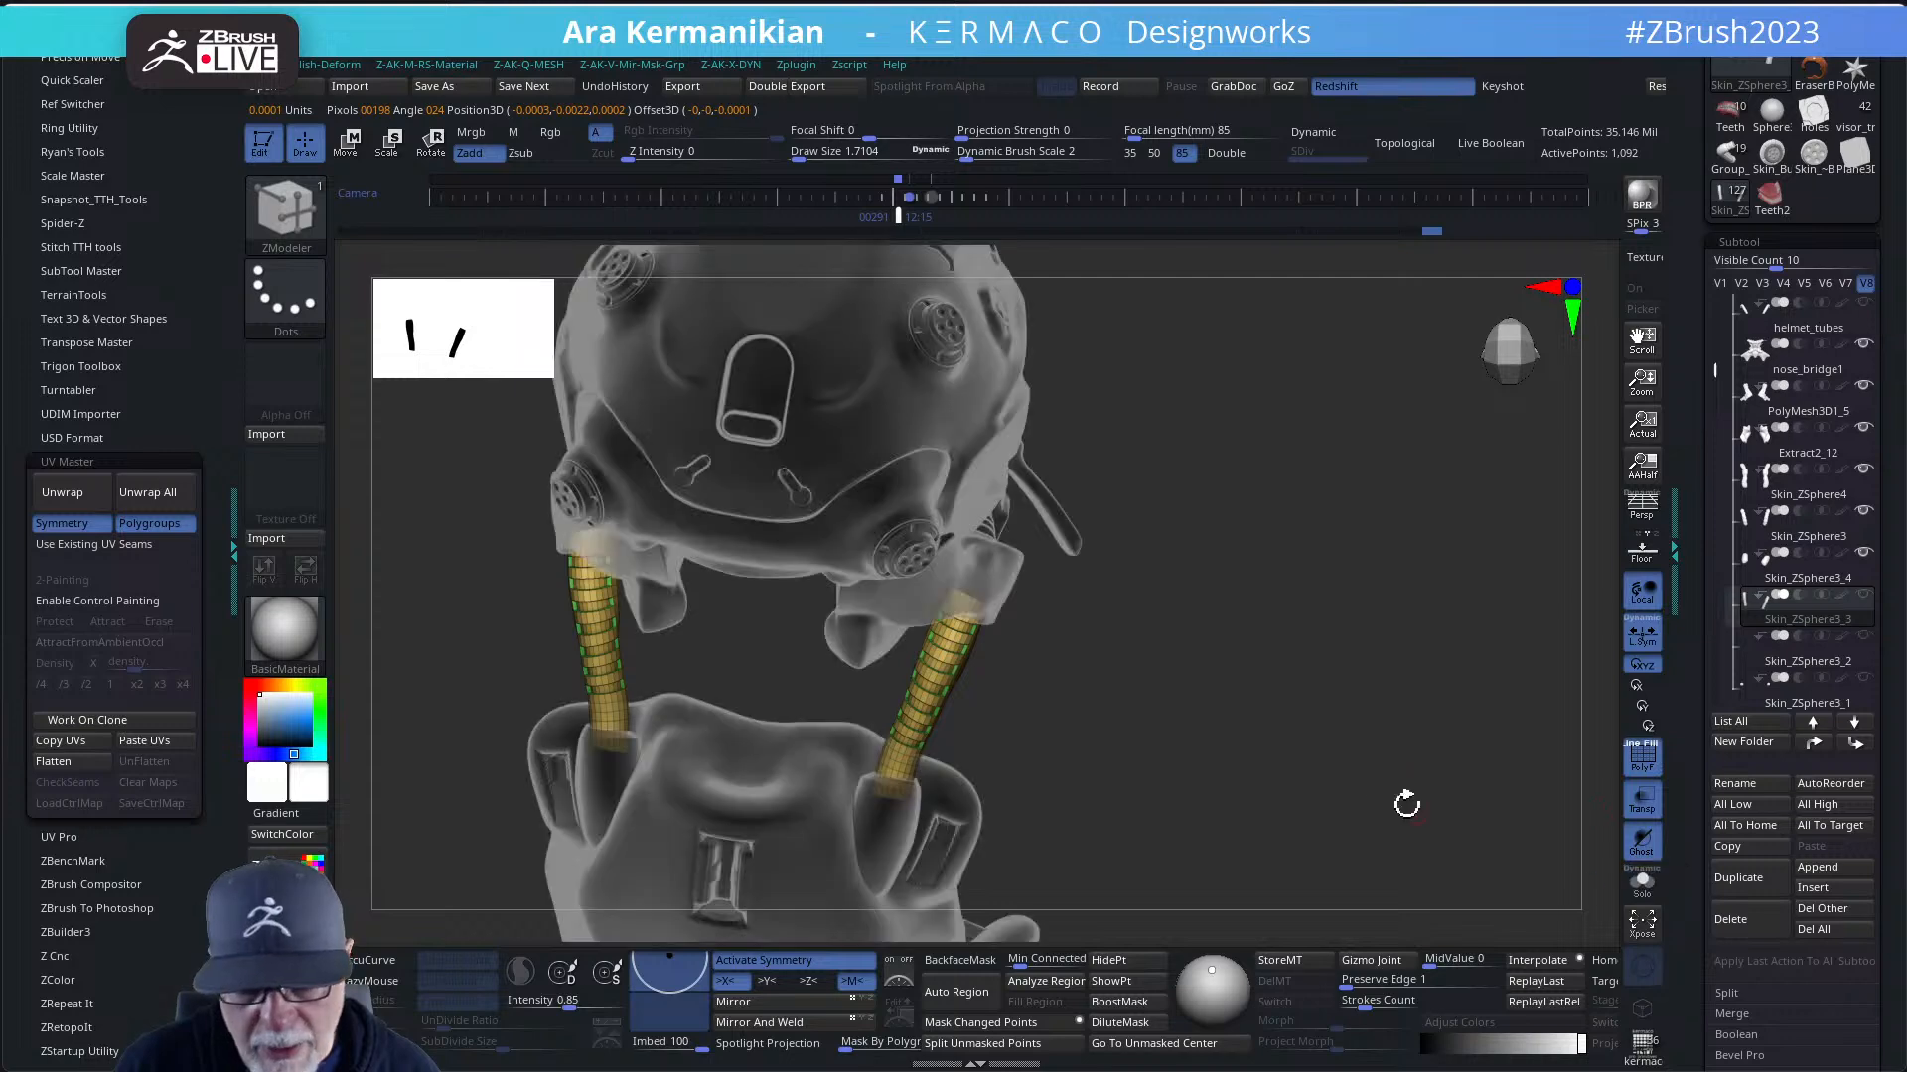
left_click_drag(1407, 804, 1233, 620)
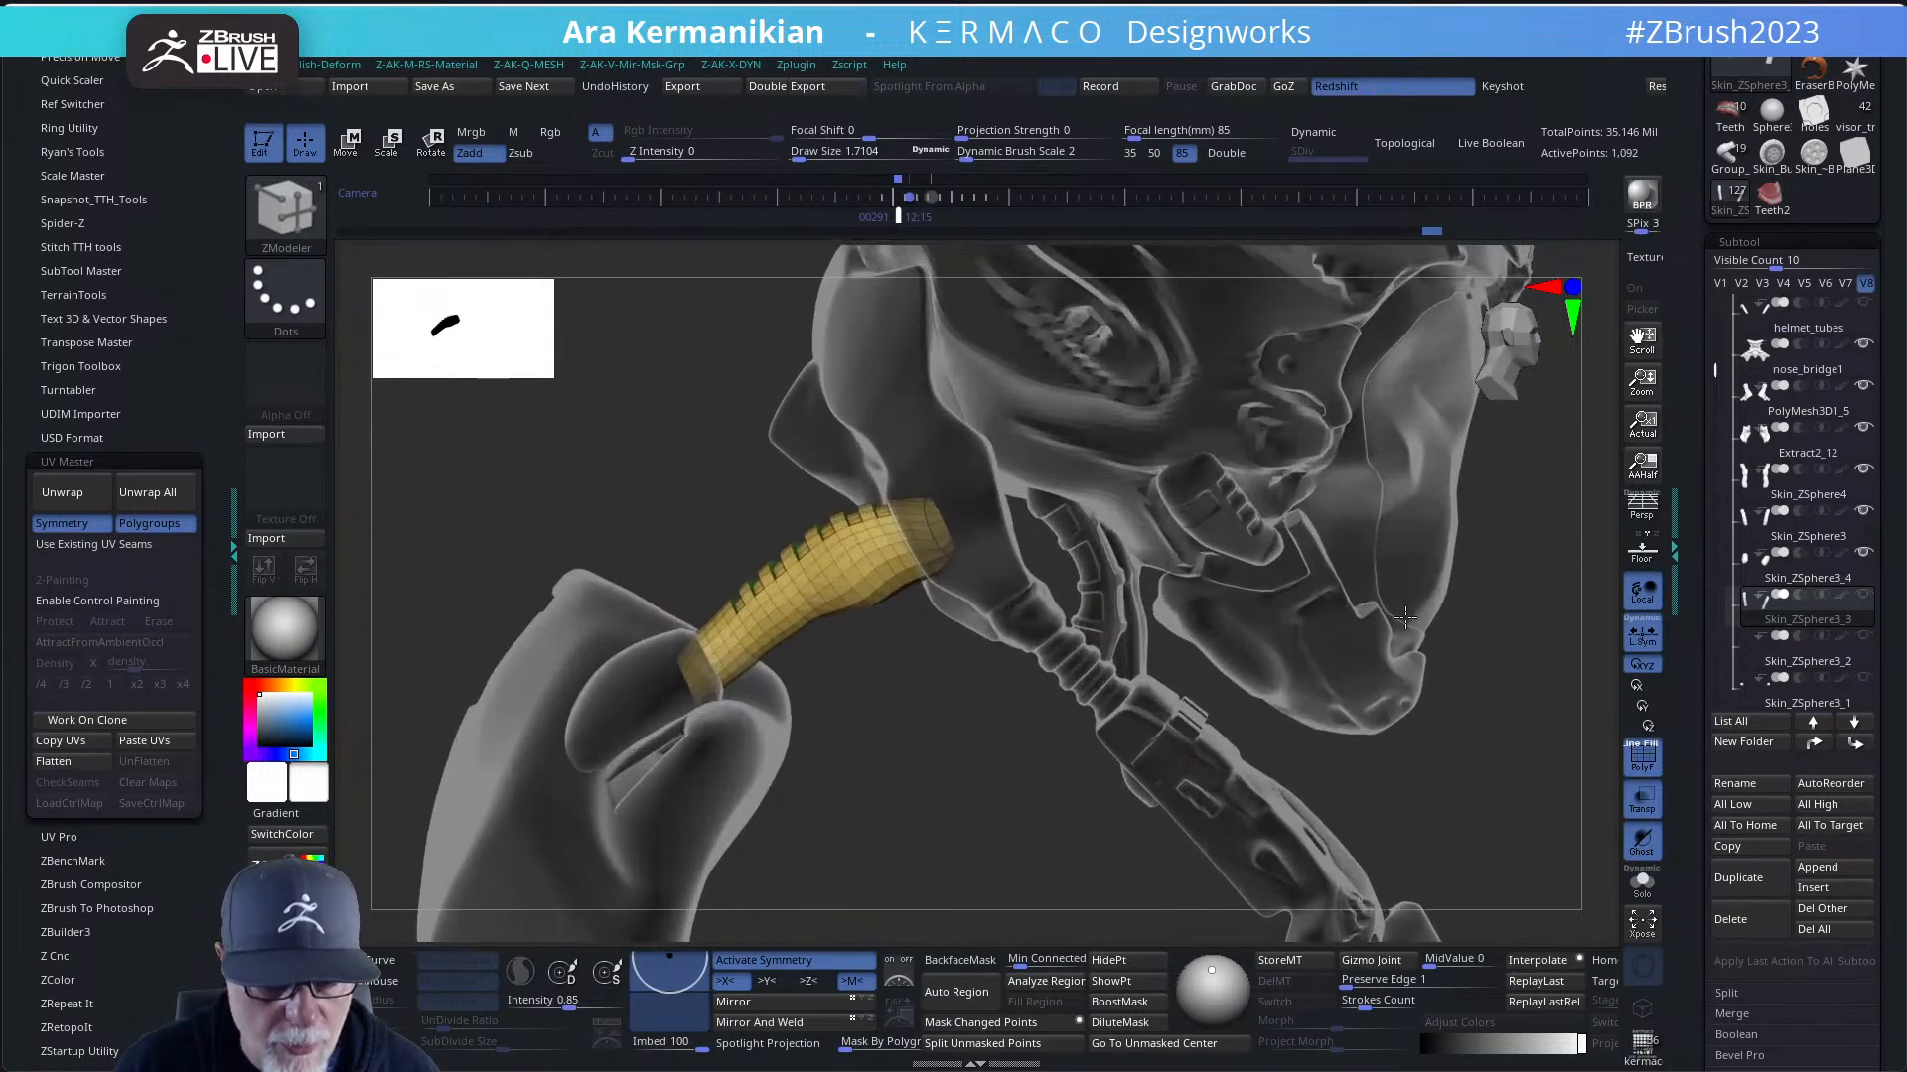
mouse_move(927, 765)
left_mouse_down()
mouse_move(938, 660)
mouse_move(870, 625)
left_mouse_up()
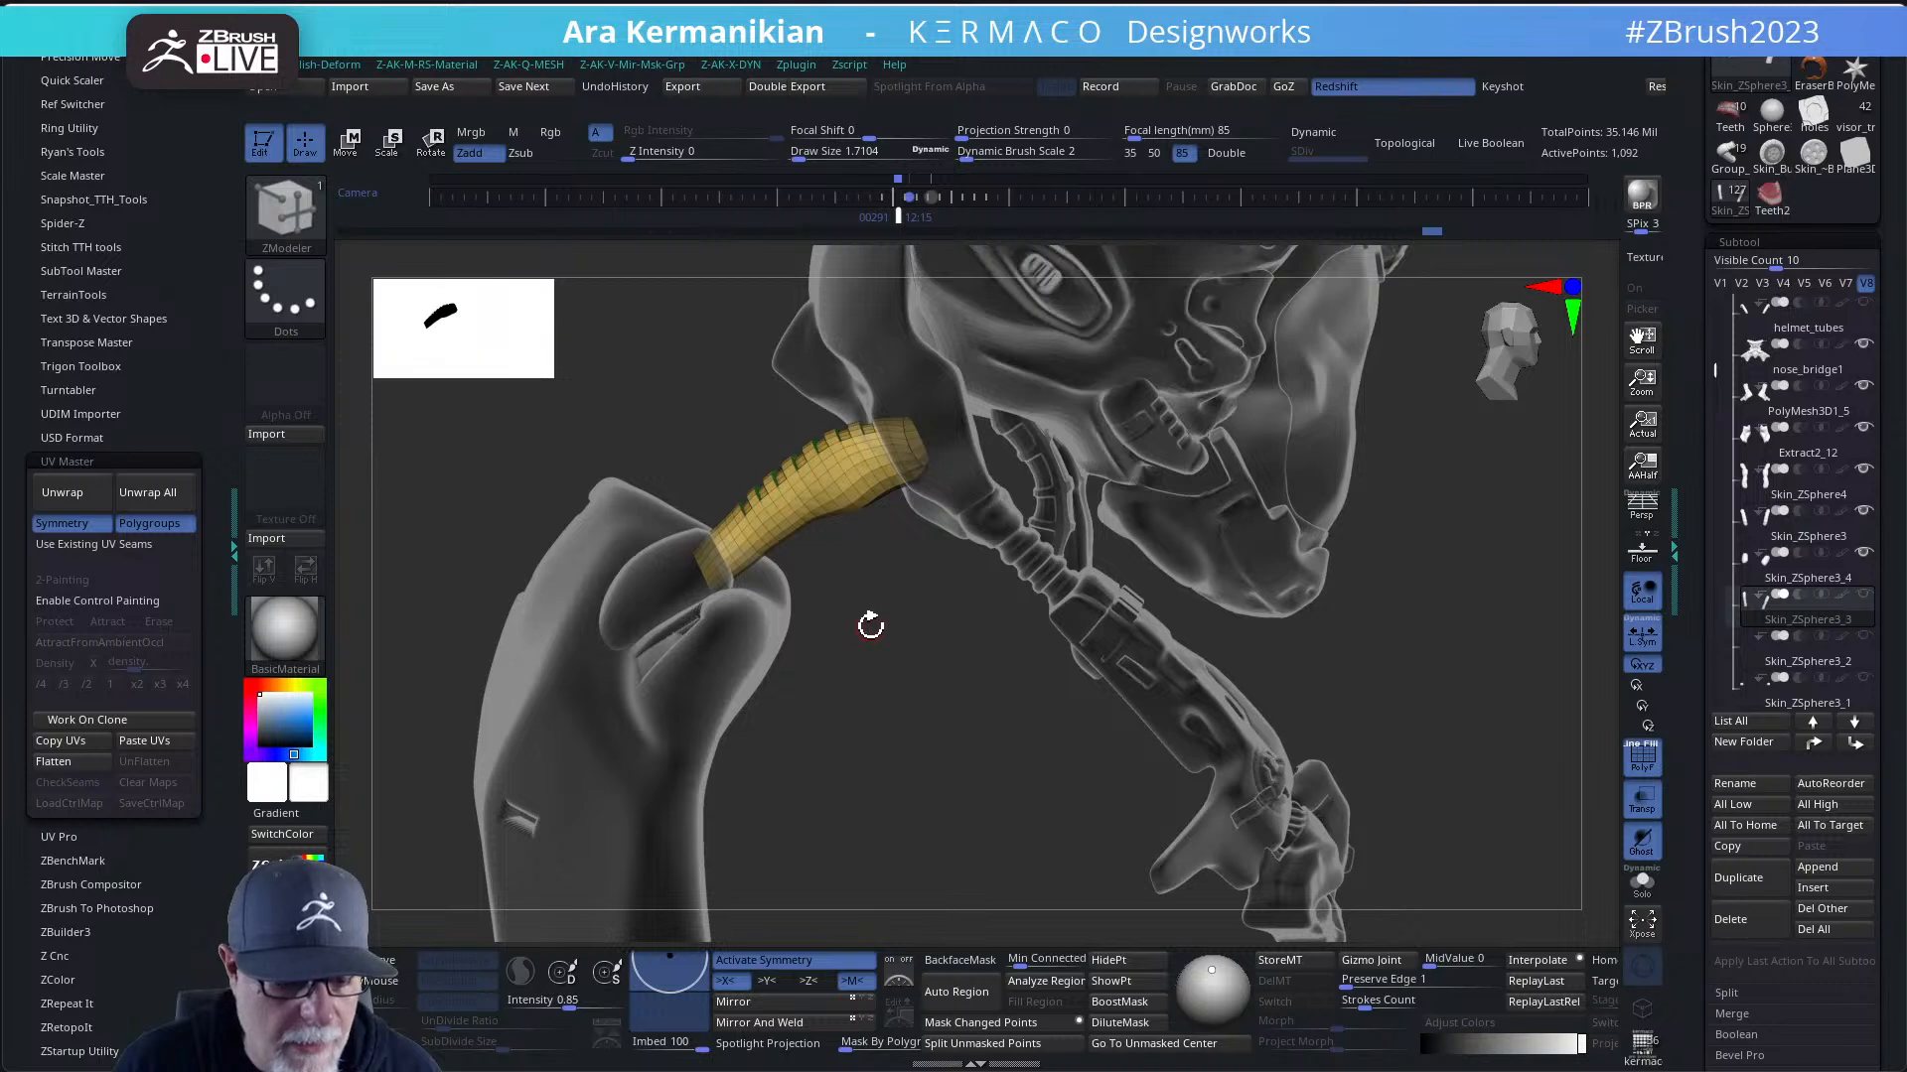
left_click_drag(928, 751, 1210, 722)
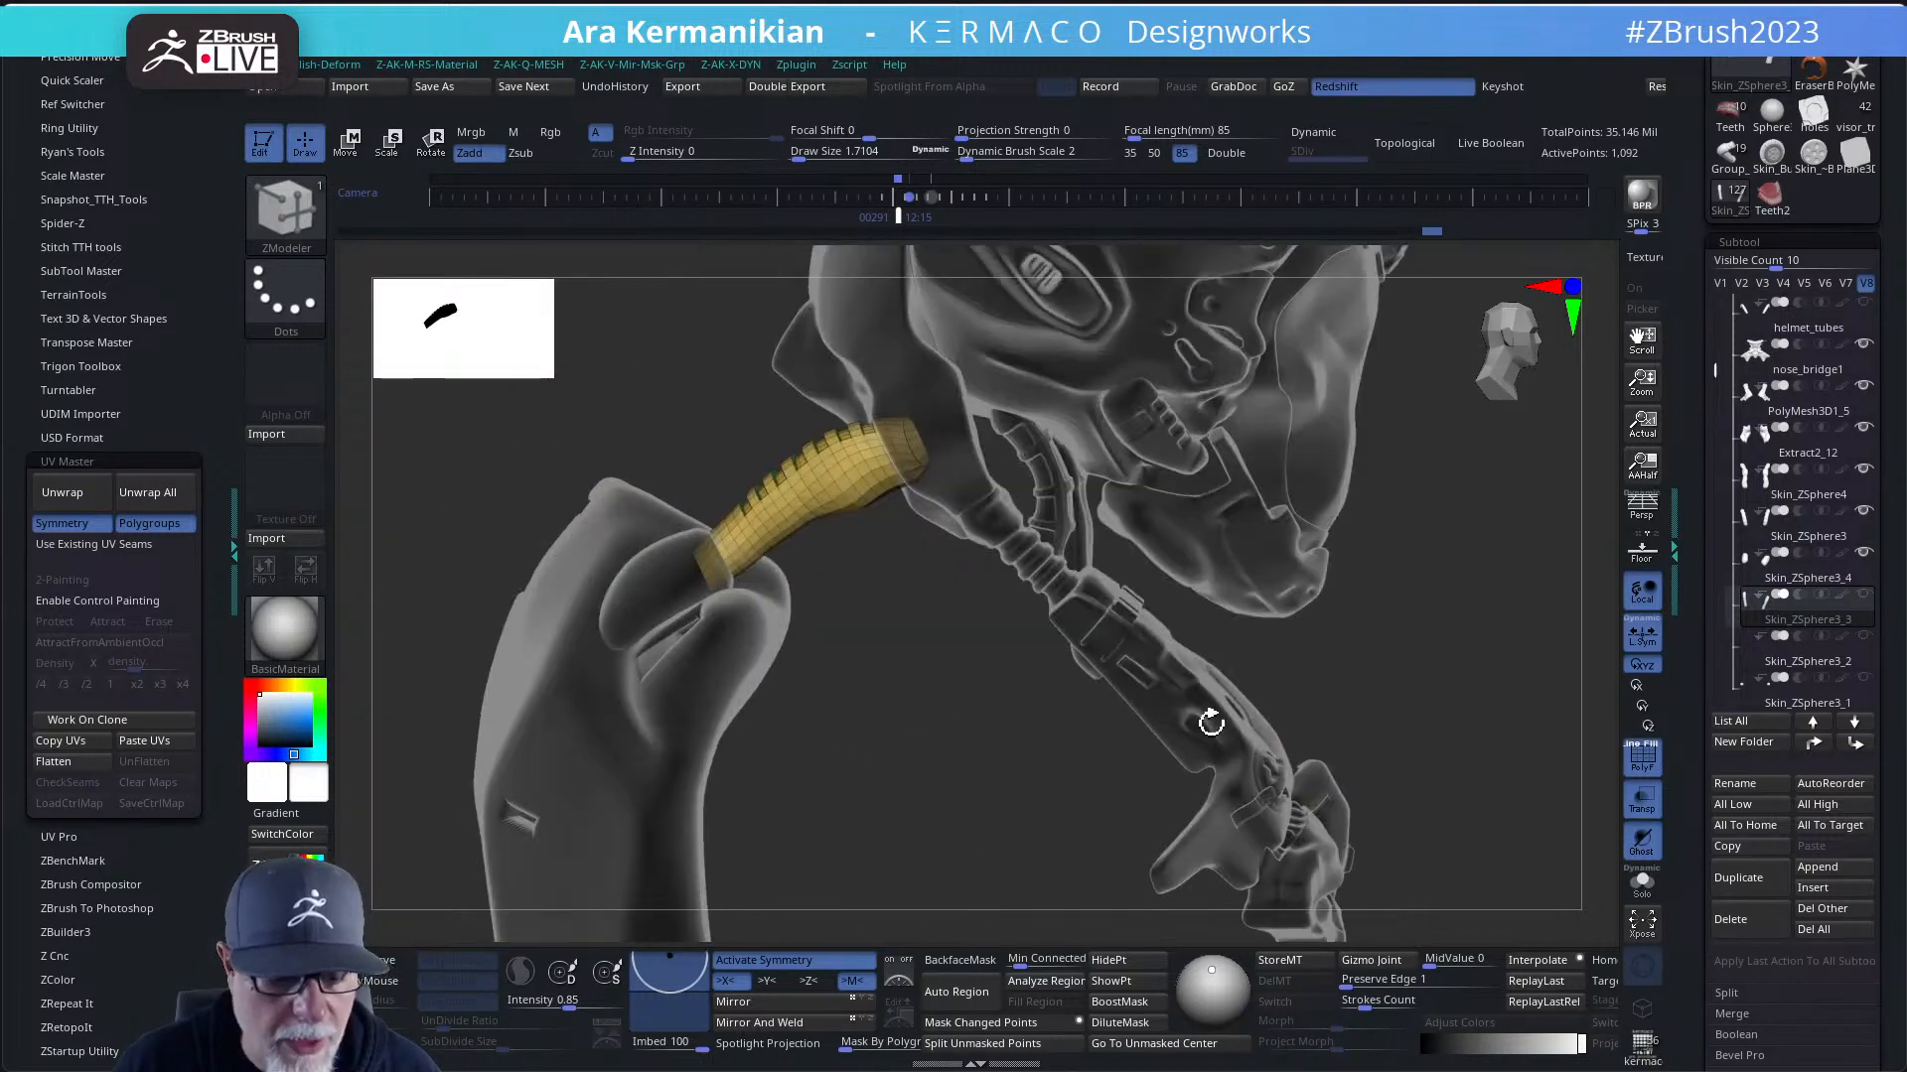
left_click_drag(1433, 689, 1395, 682)
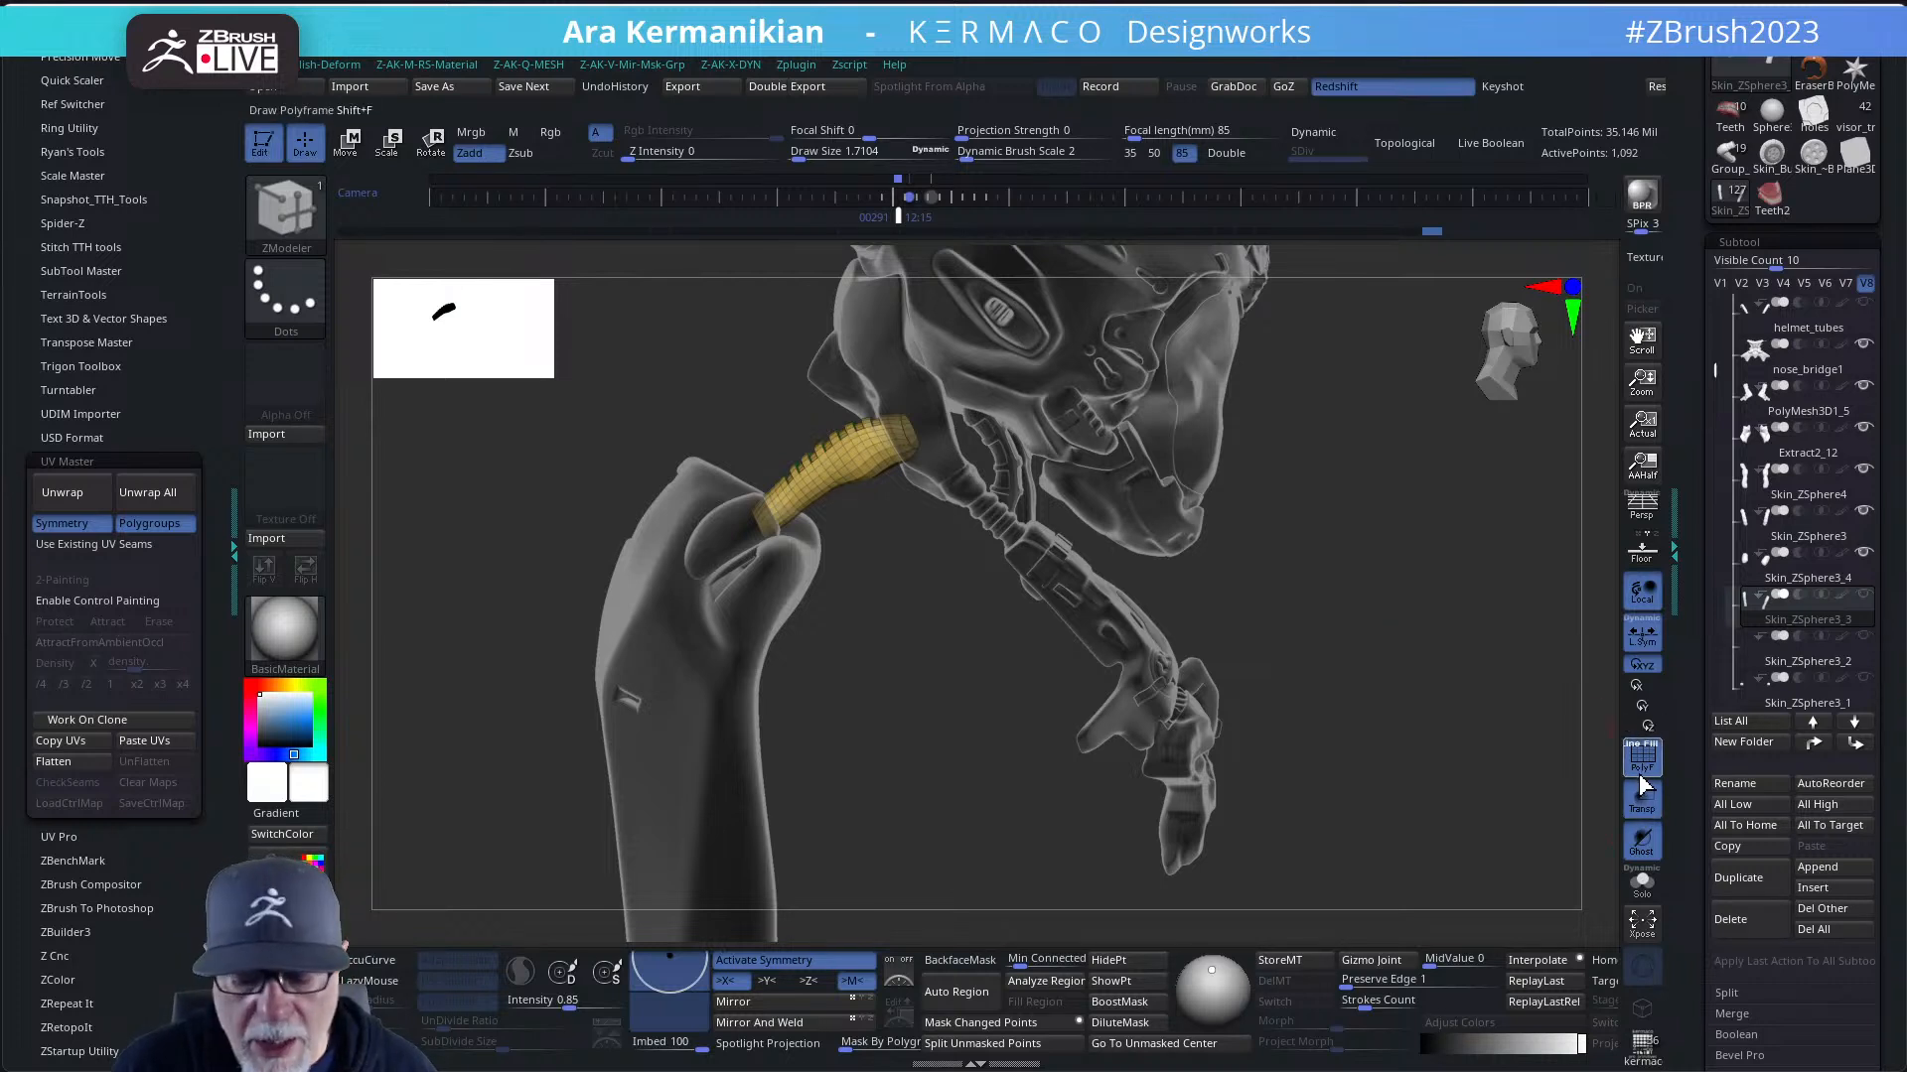
left_click_drag(1345, 647, 1404, 586)
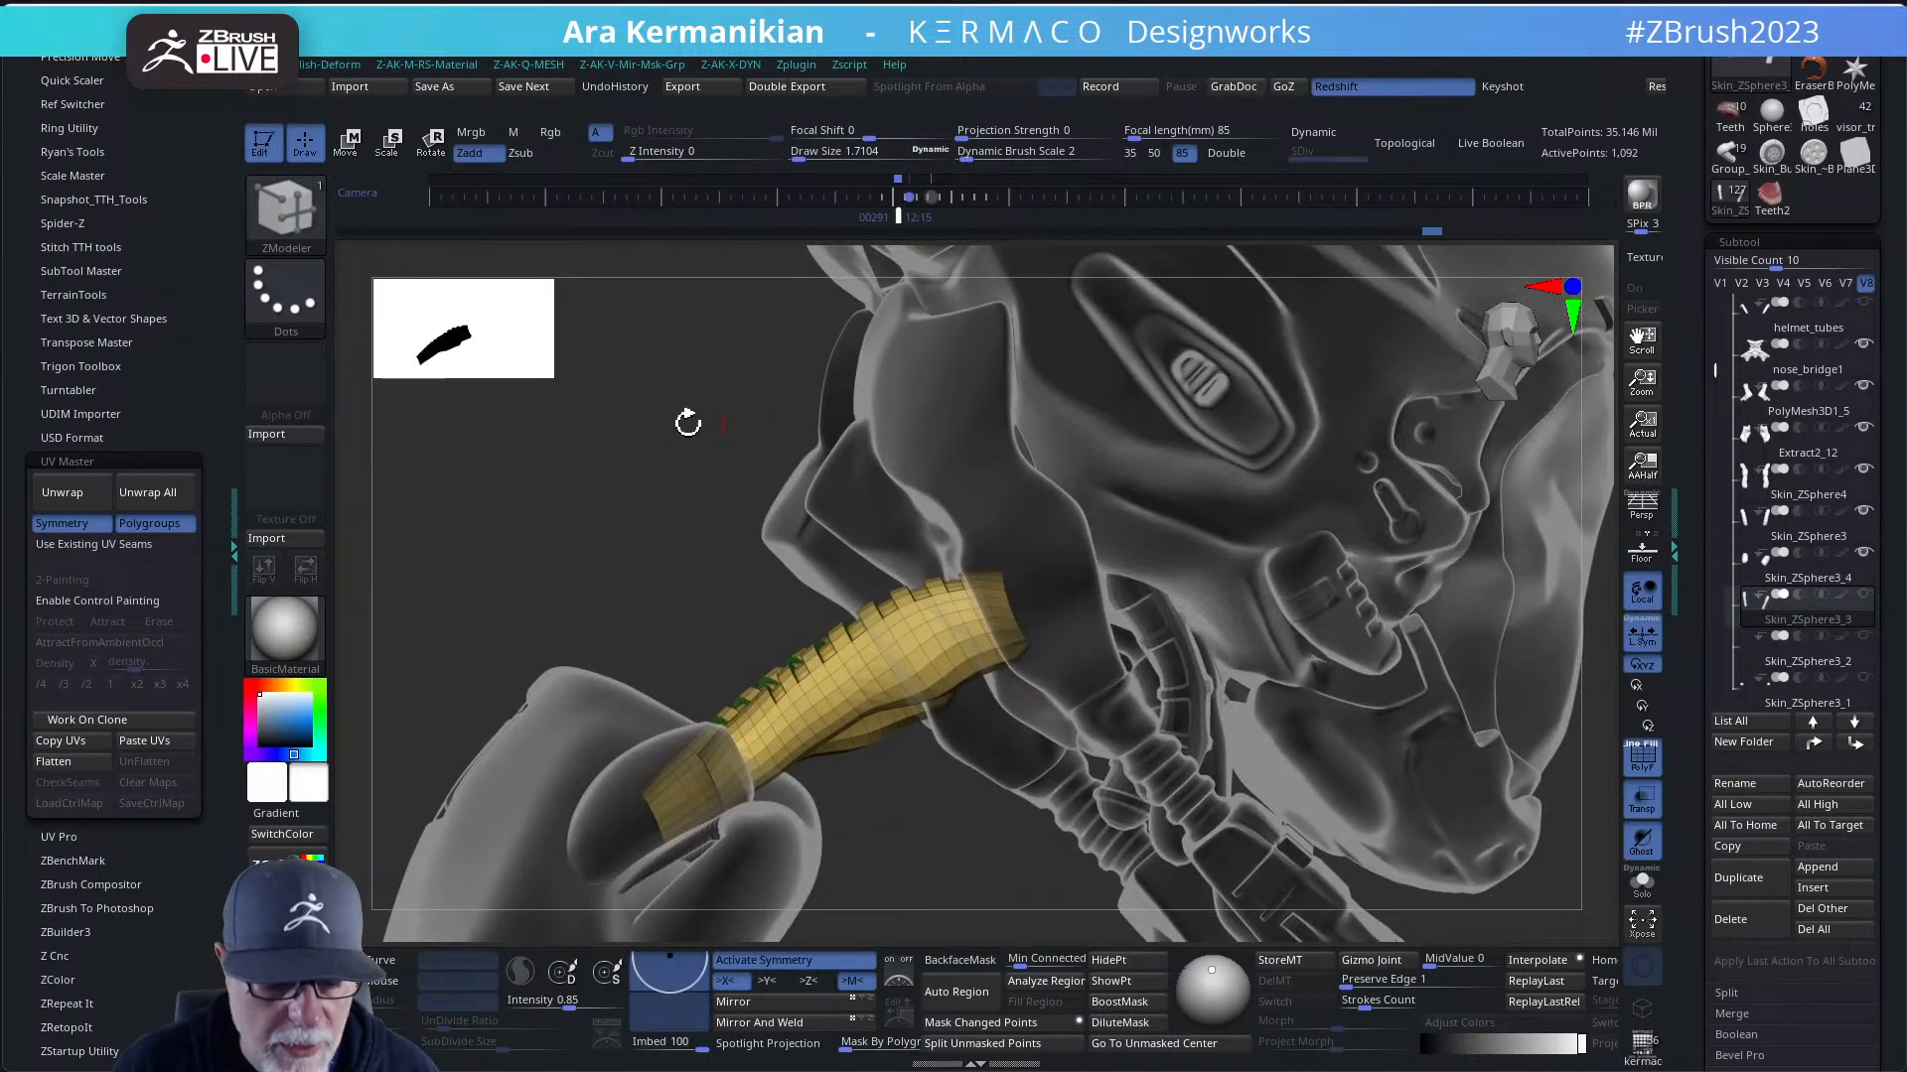
left_click_drag(658, 432, 1338, 727)
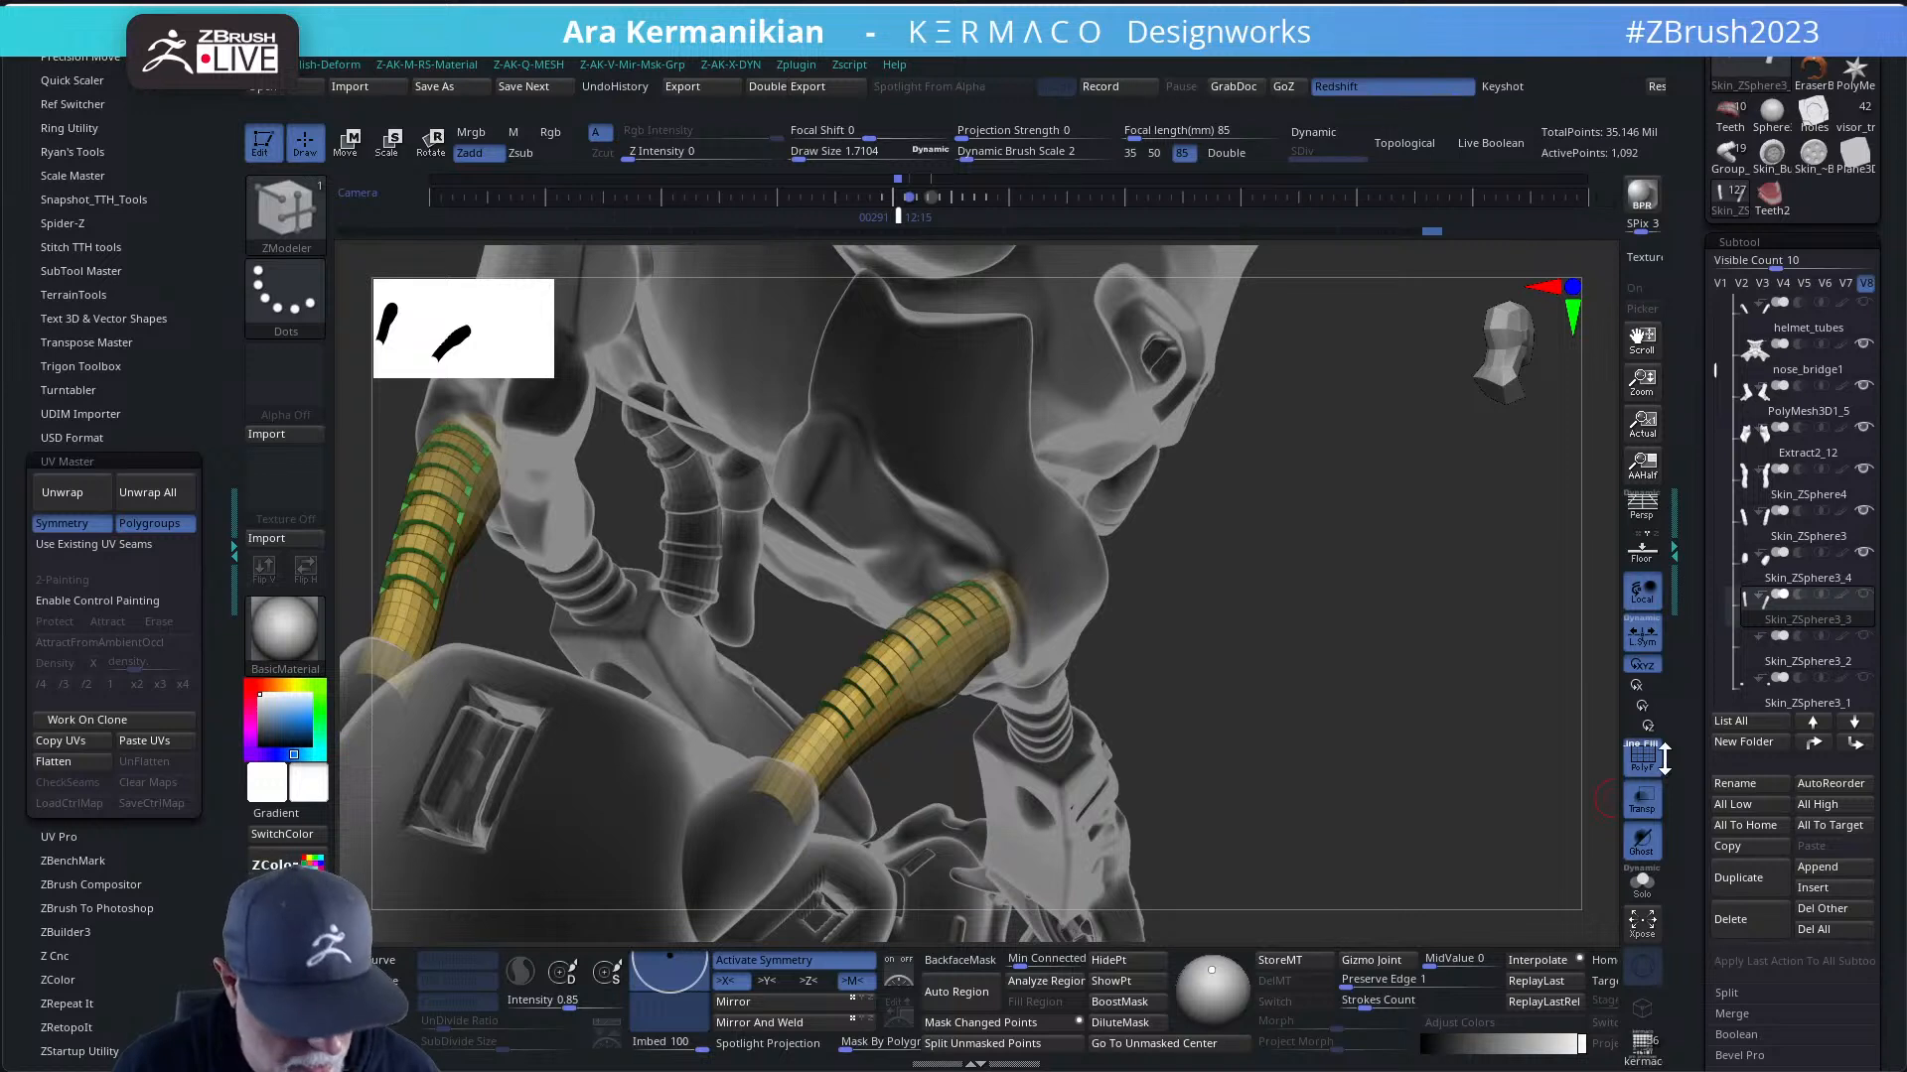
- Turn on dynamic subdivision for the hoses and crease the complete lengthwise edge loop along their undersides with ZModeler
left_click(1313, 136)
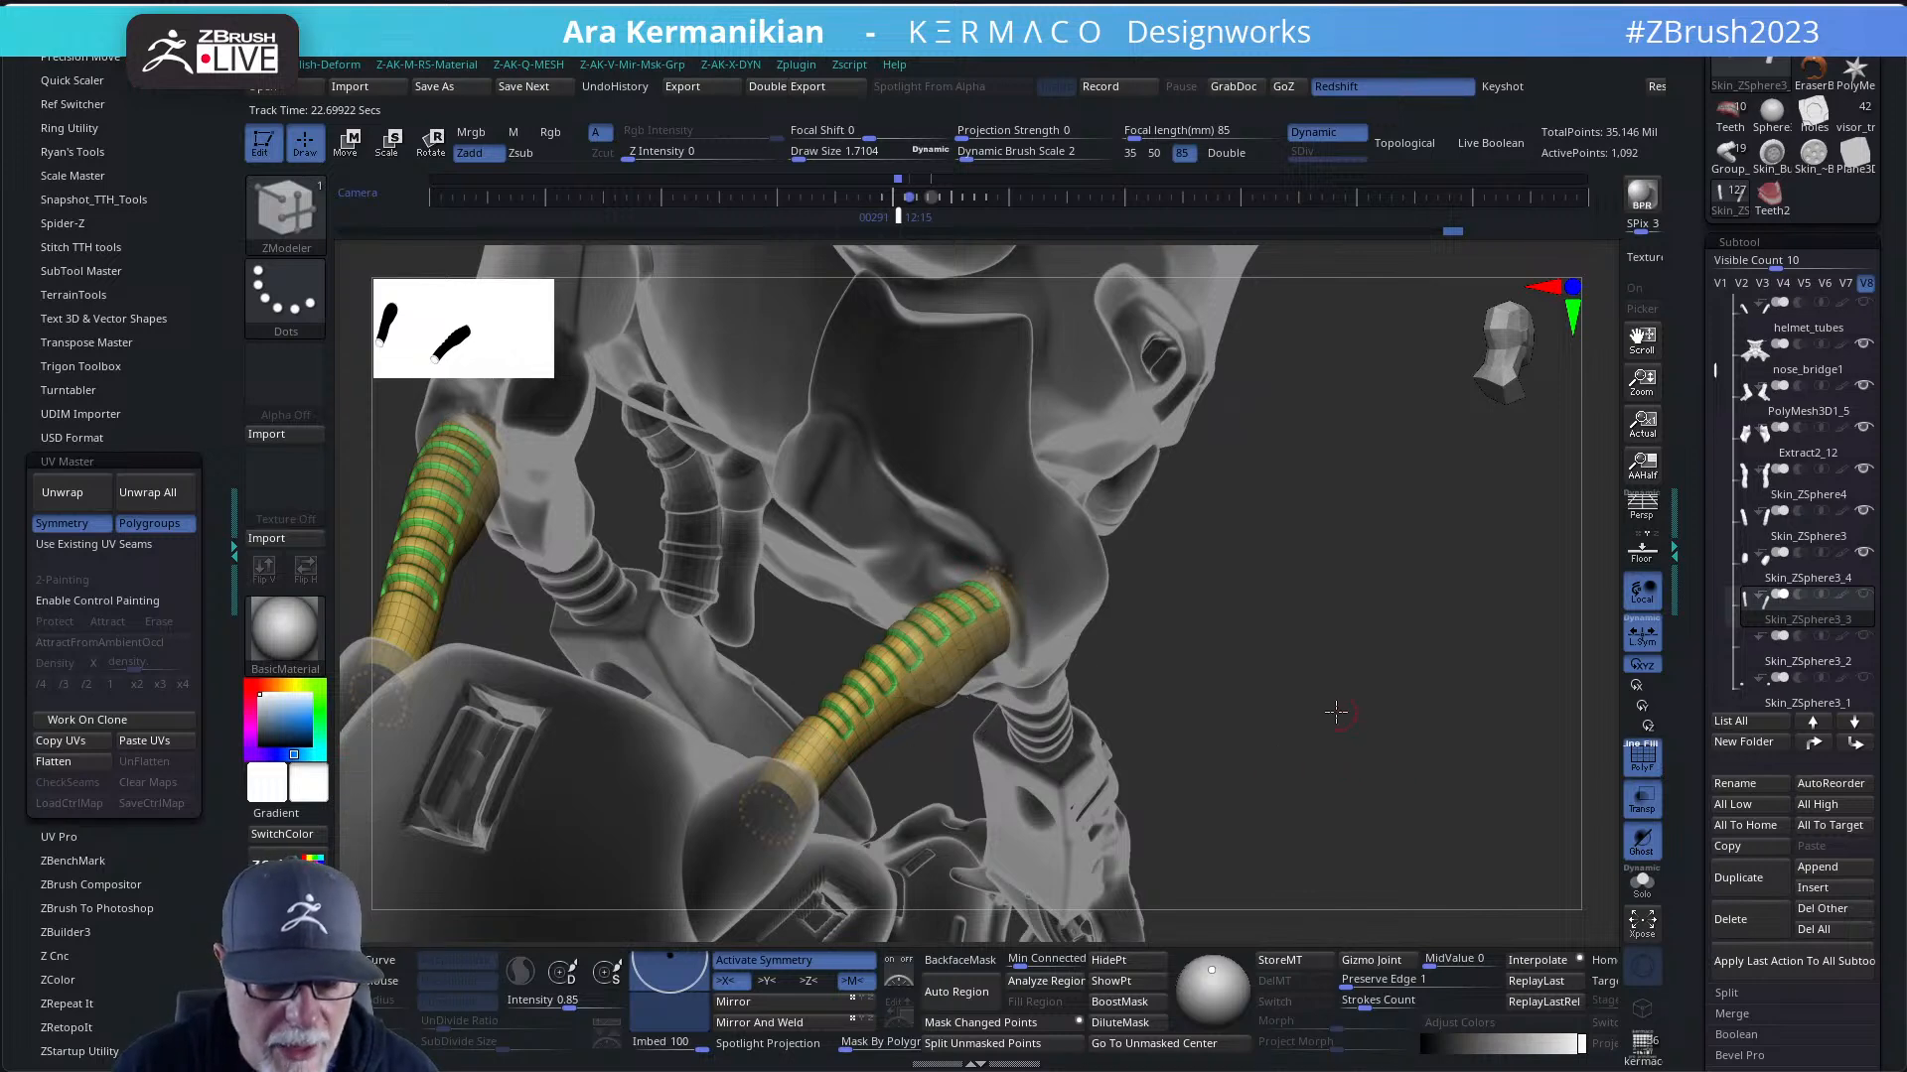
left_click_drag(1336, 711, 961, 540)
key("space")
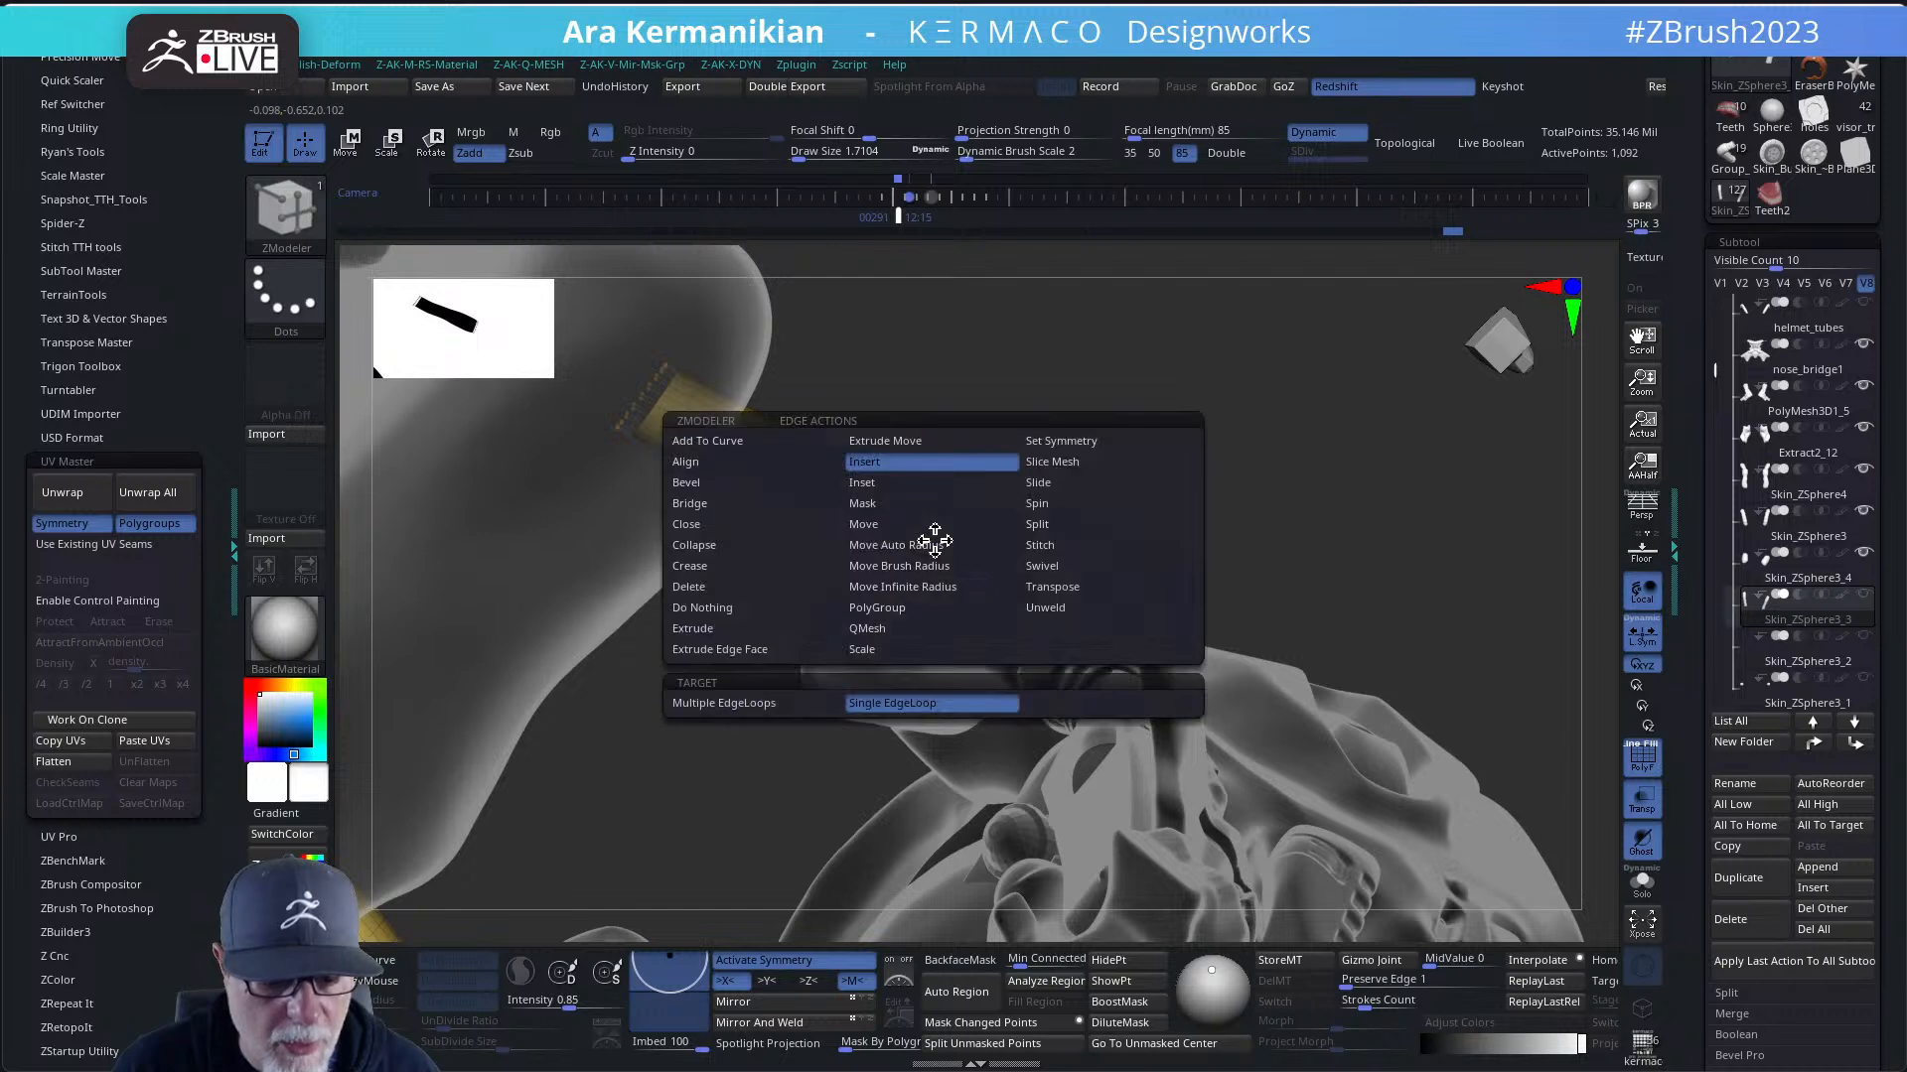
left_click(696, 566)
left_click(775, 725)
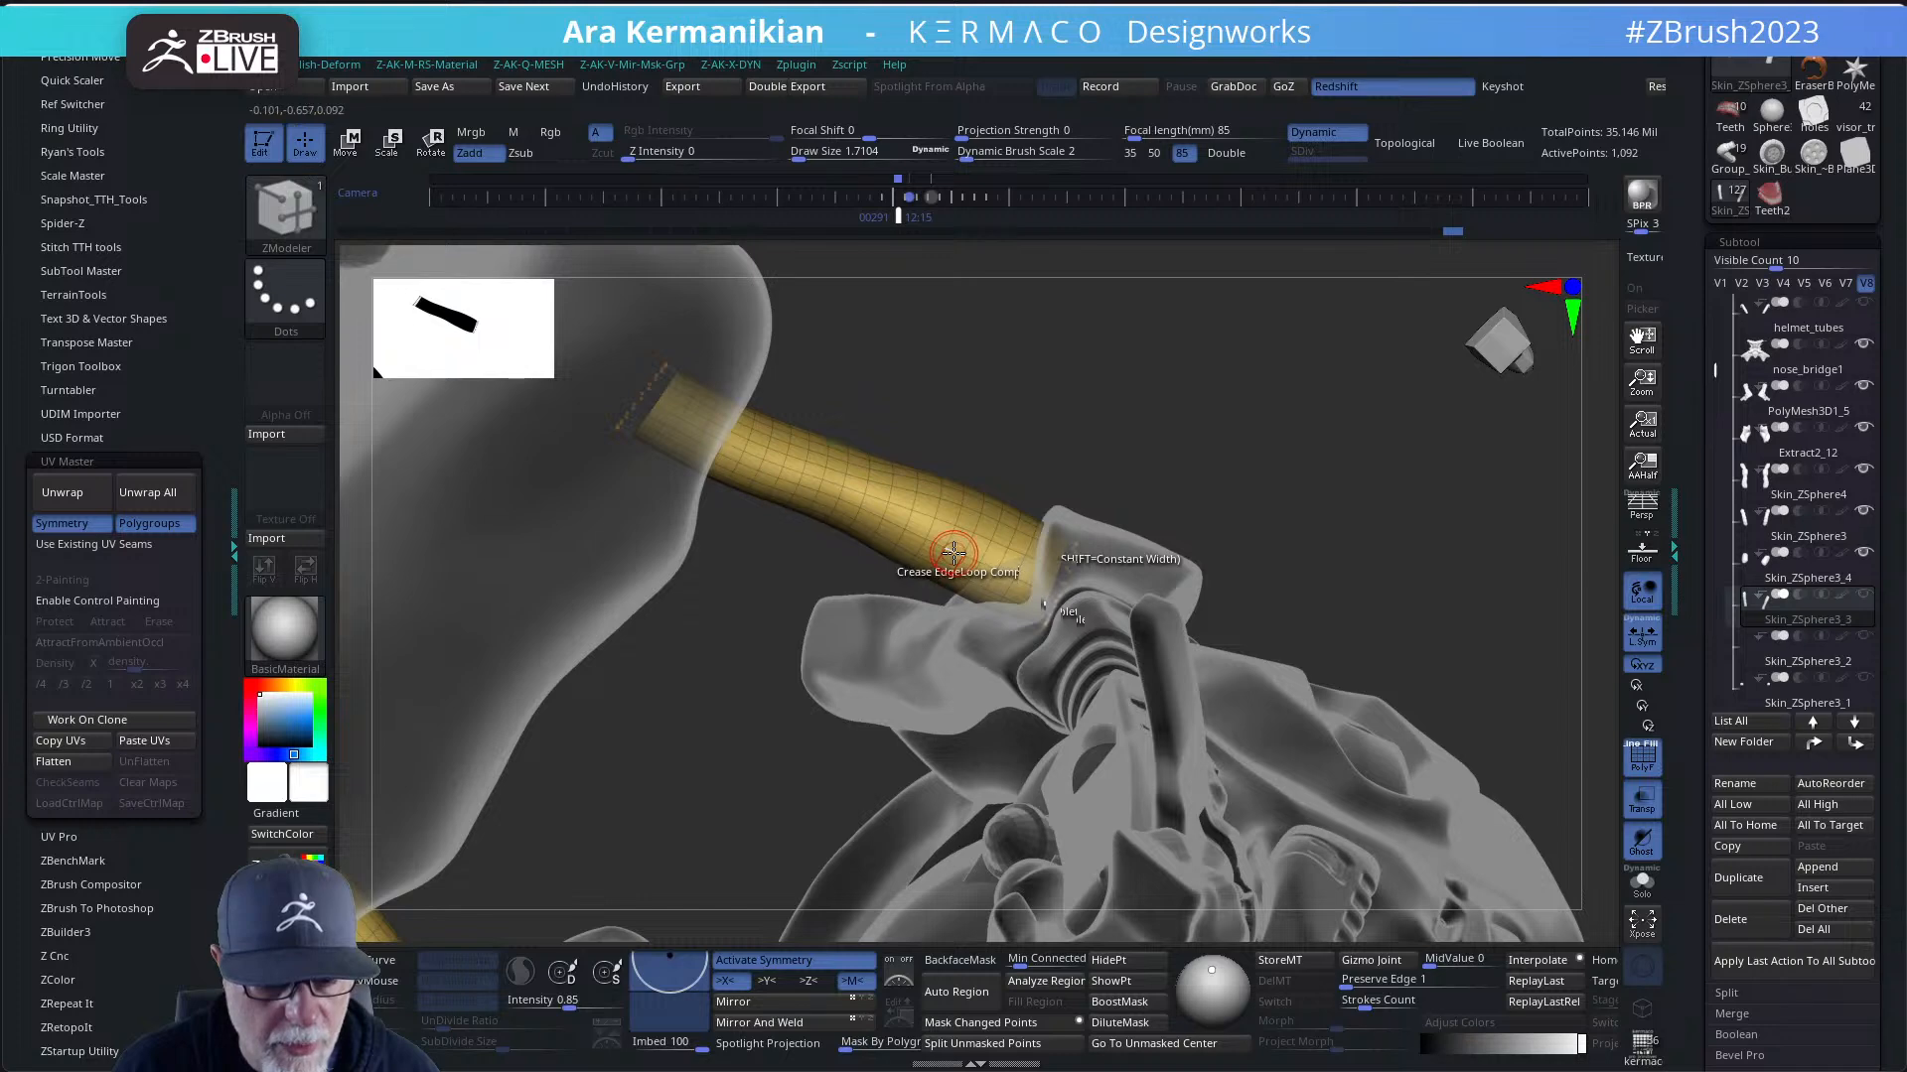
- Unwrap the hoses' UVs through UV Map with Creased edges and Symmetry enabled
left_click_drag(1381, 429, 1324, 679)
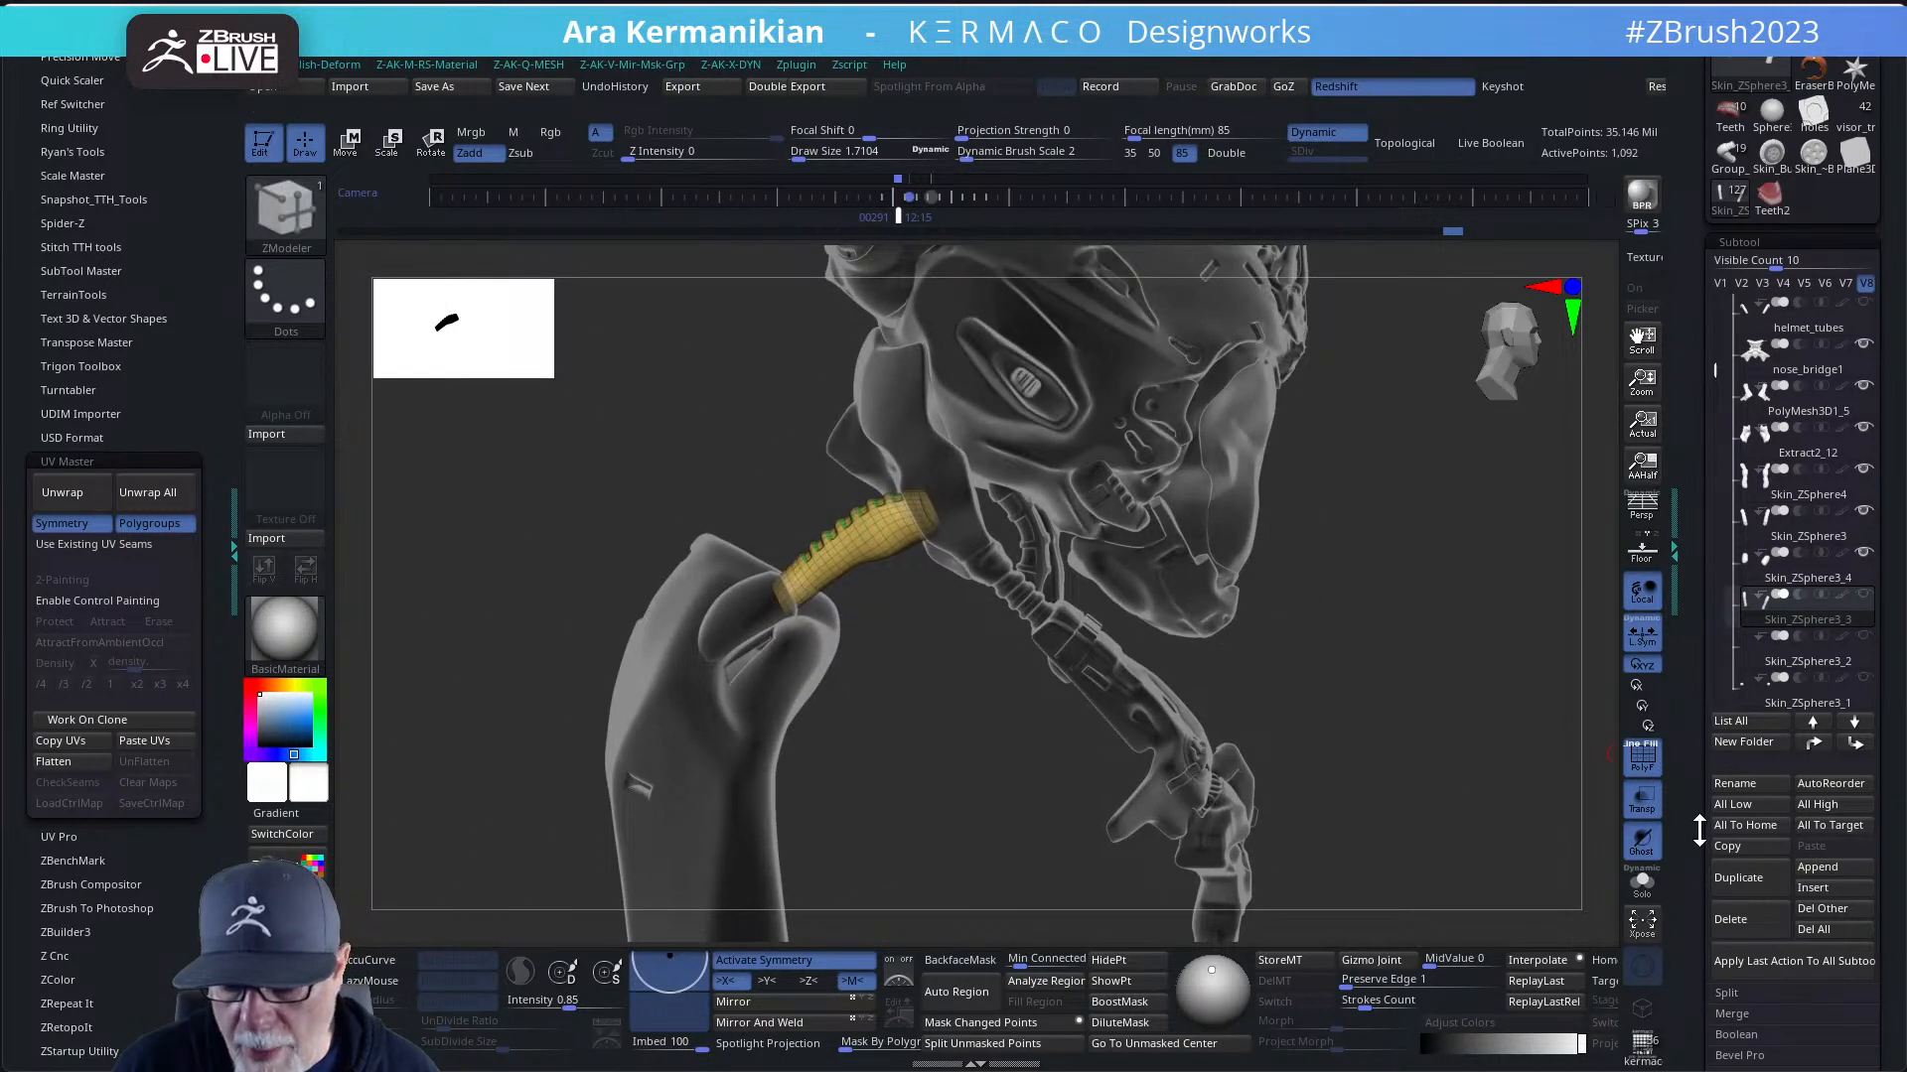
scroll(1699, 832, "down", 5)
scroll(1799, 960, "down", 2)
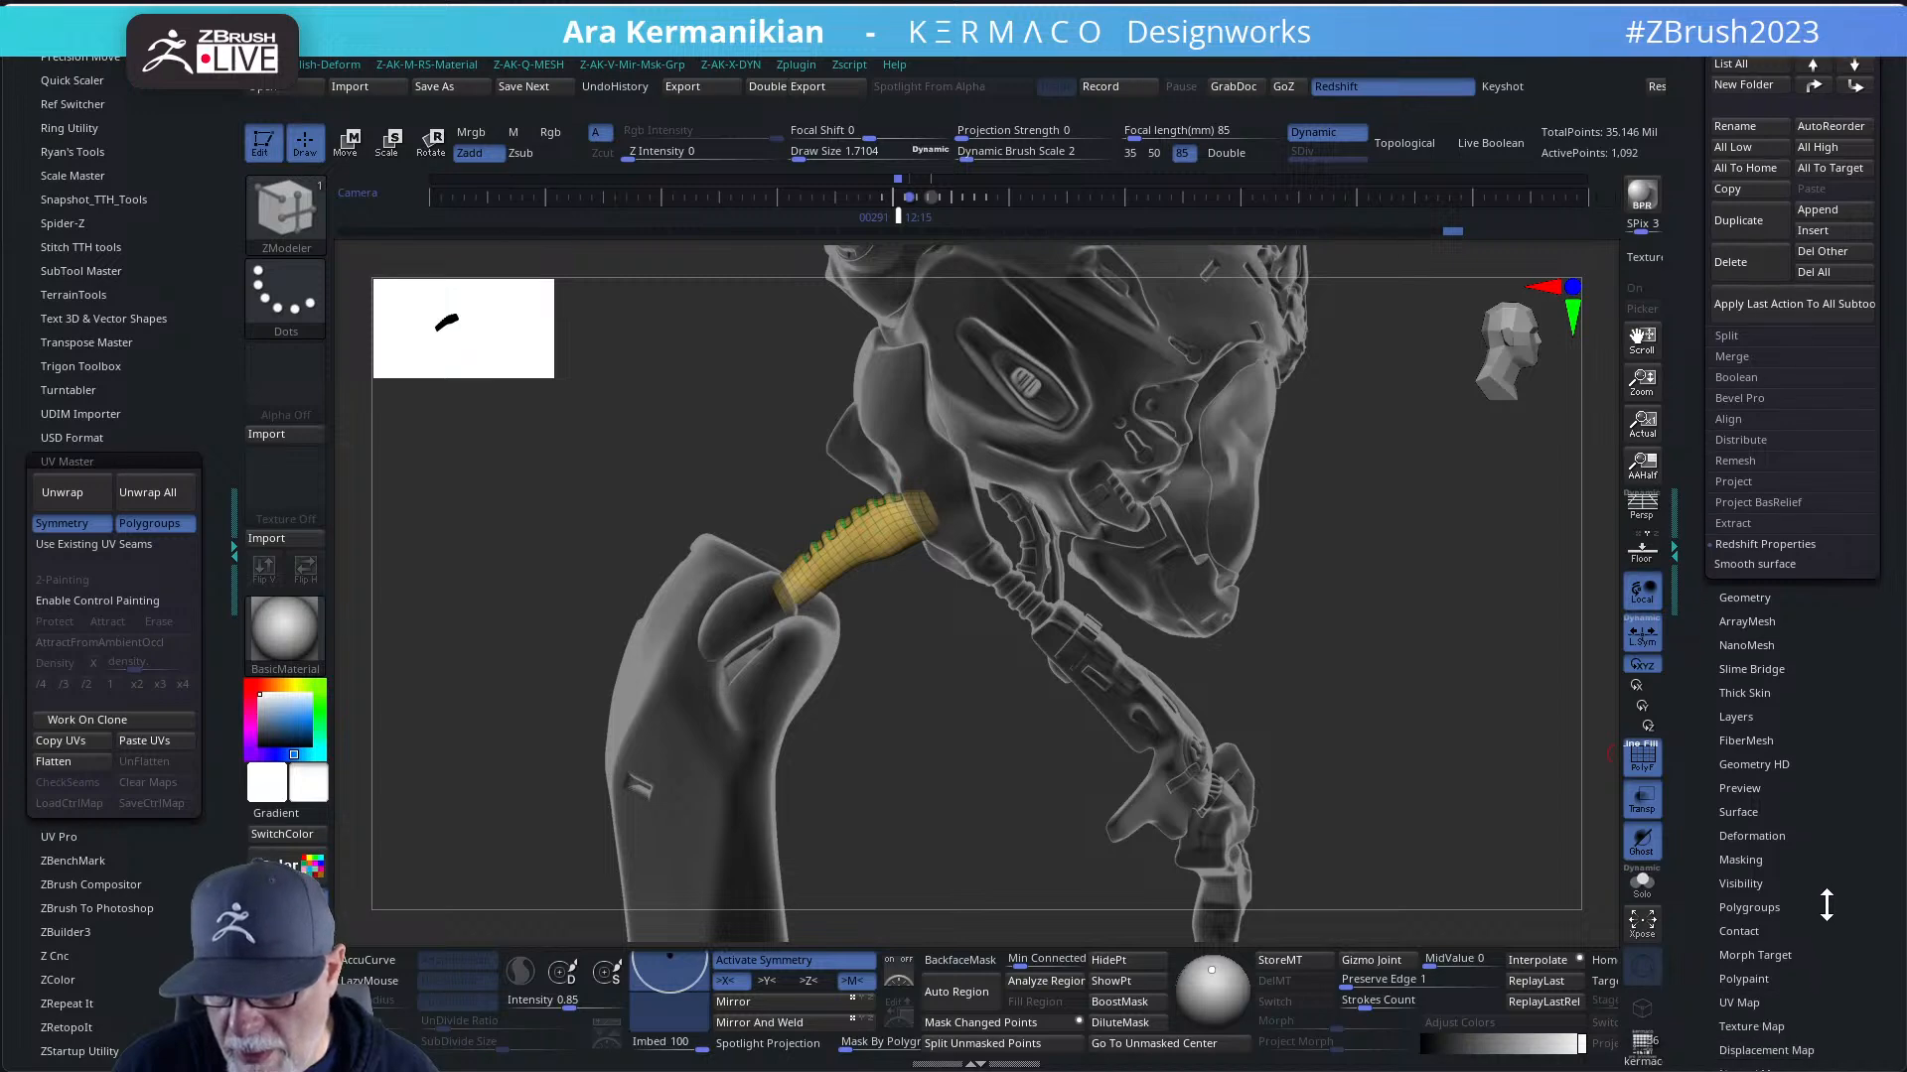
left_click(1739, 877)
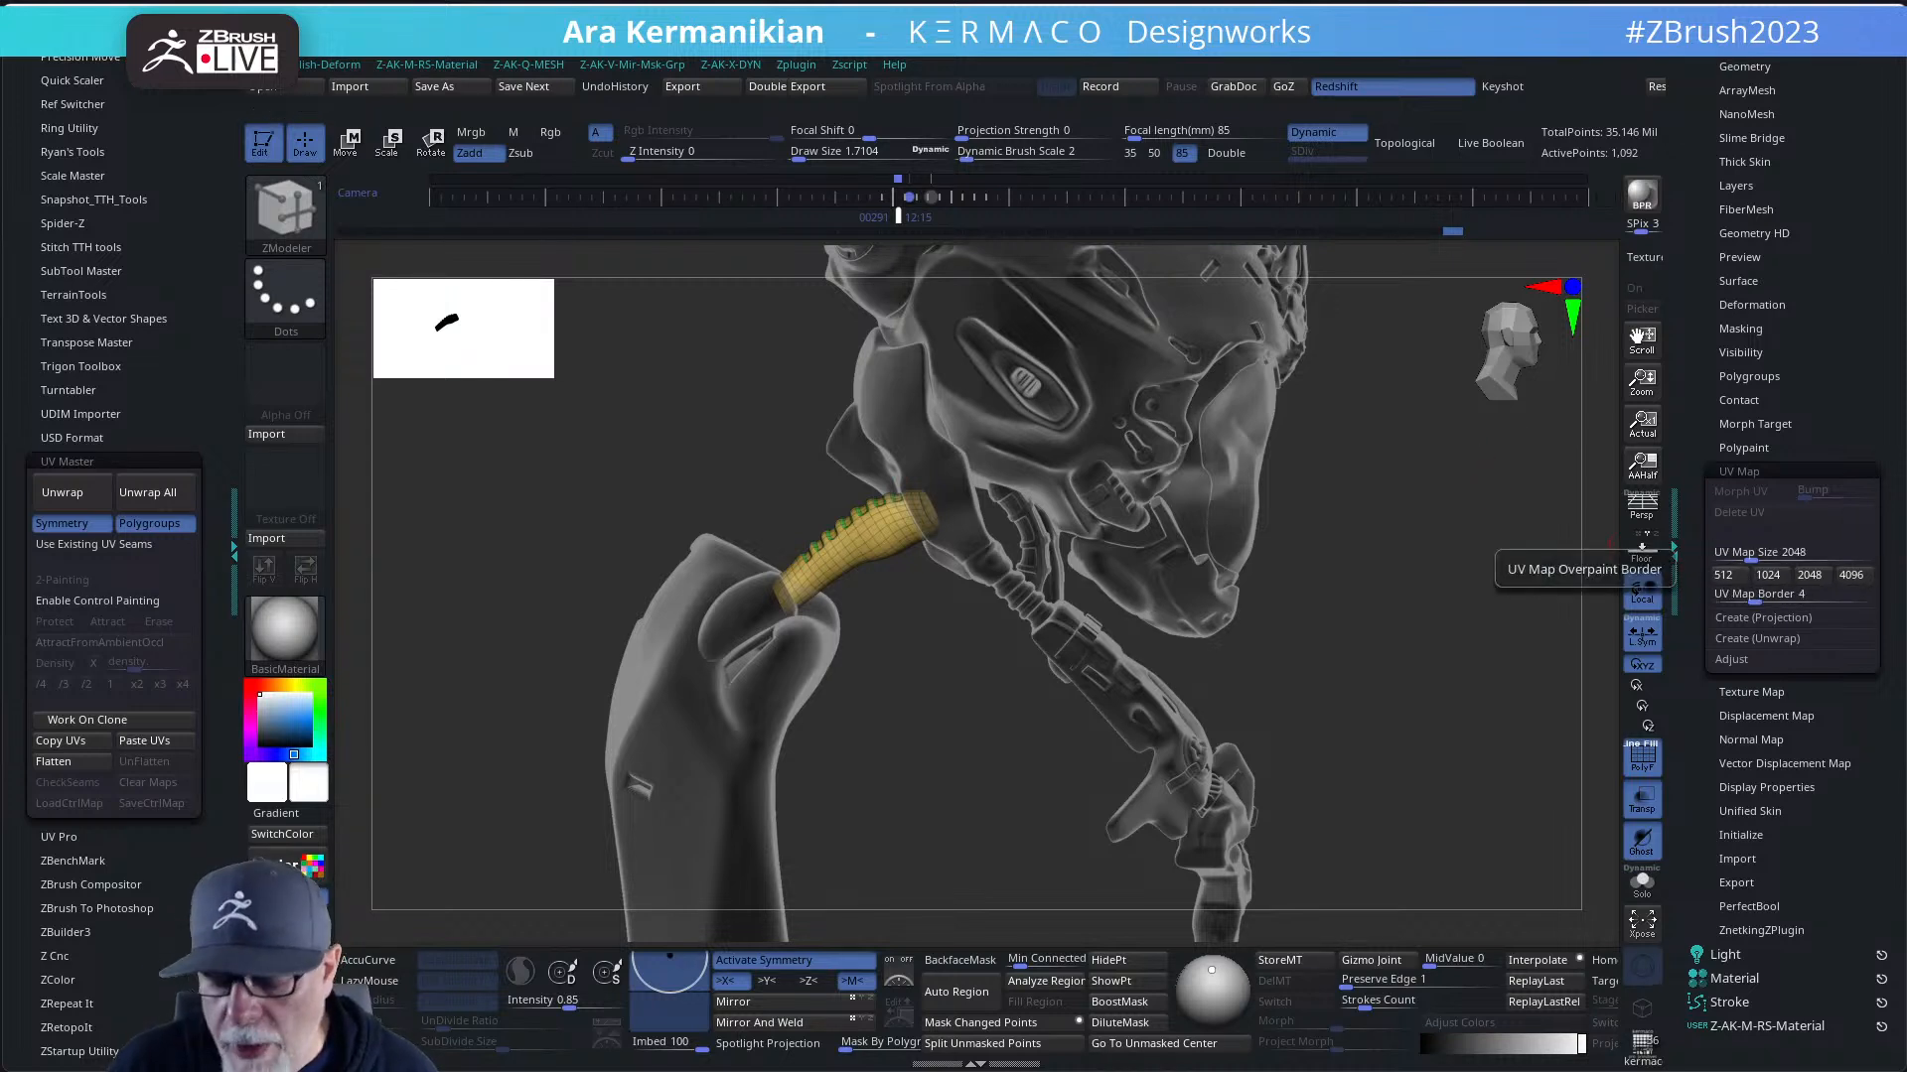
left_click(1748, 640)
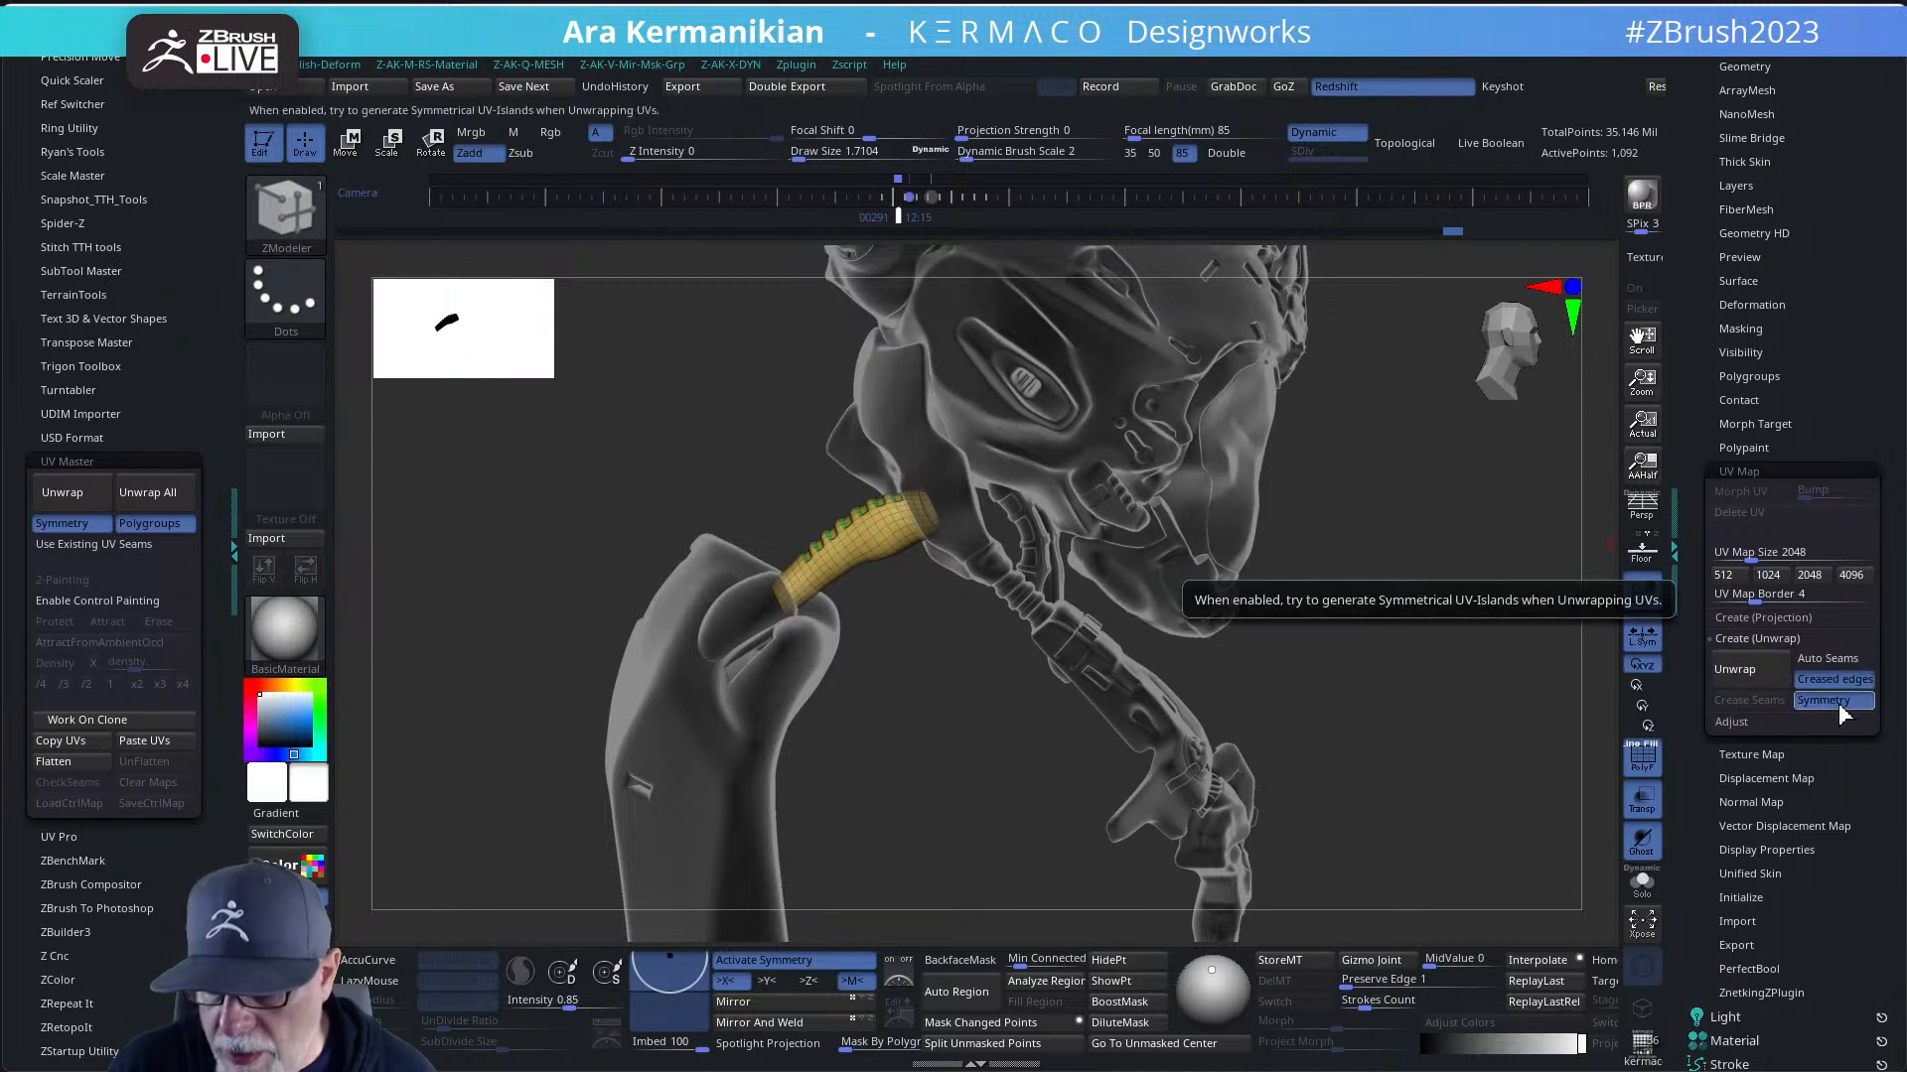
left_click(1751, 671)
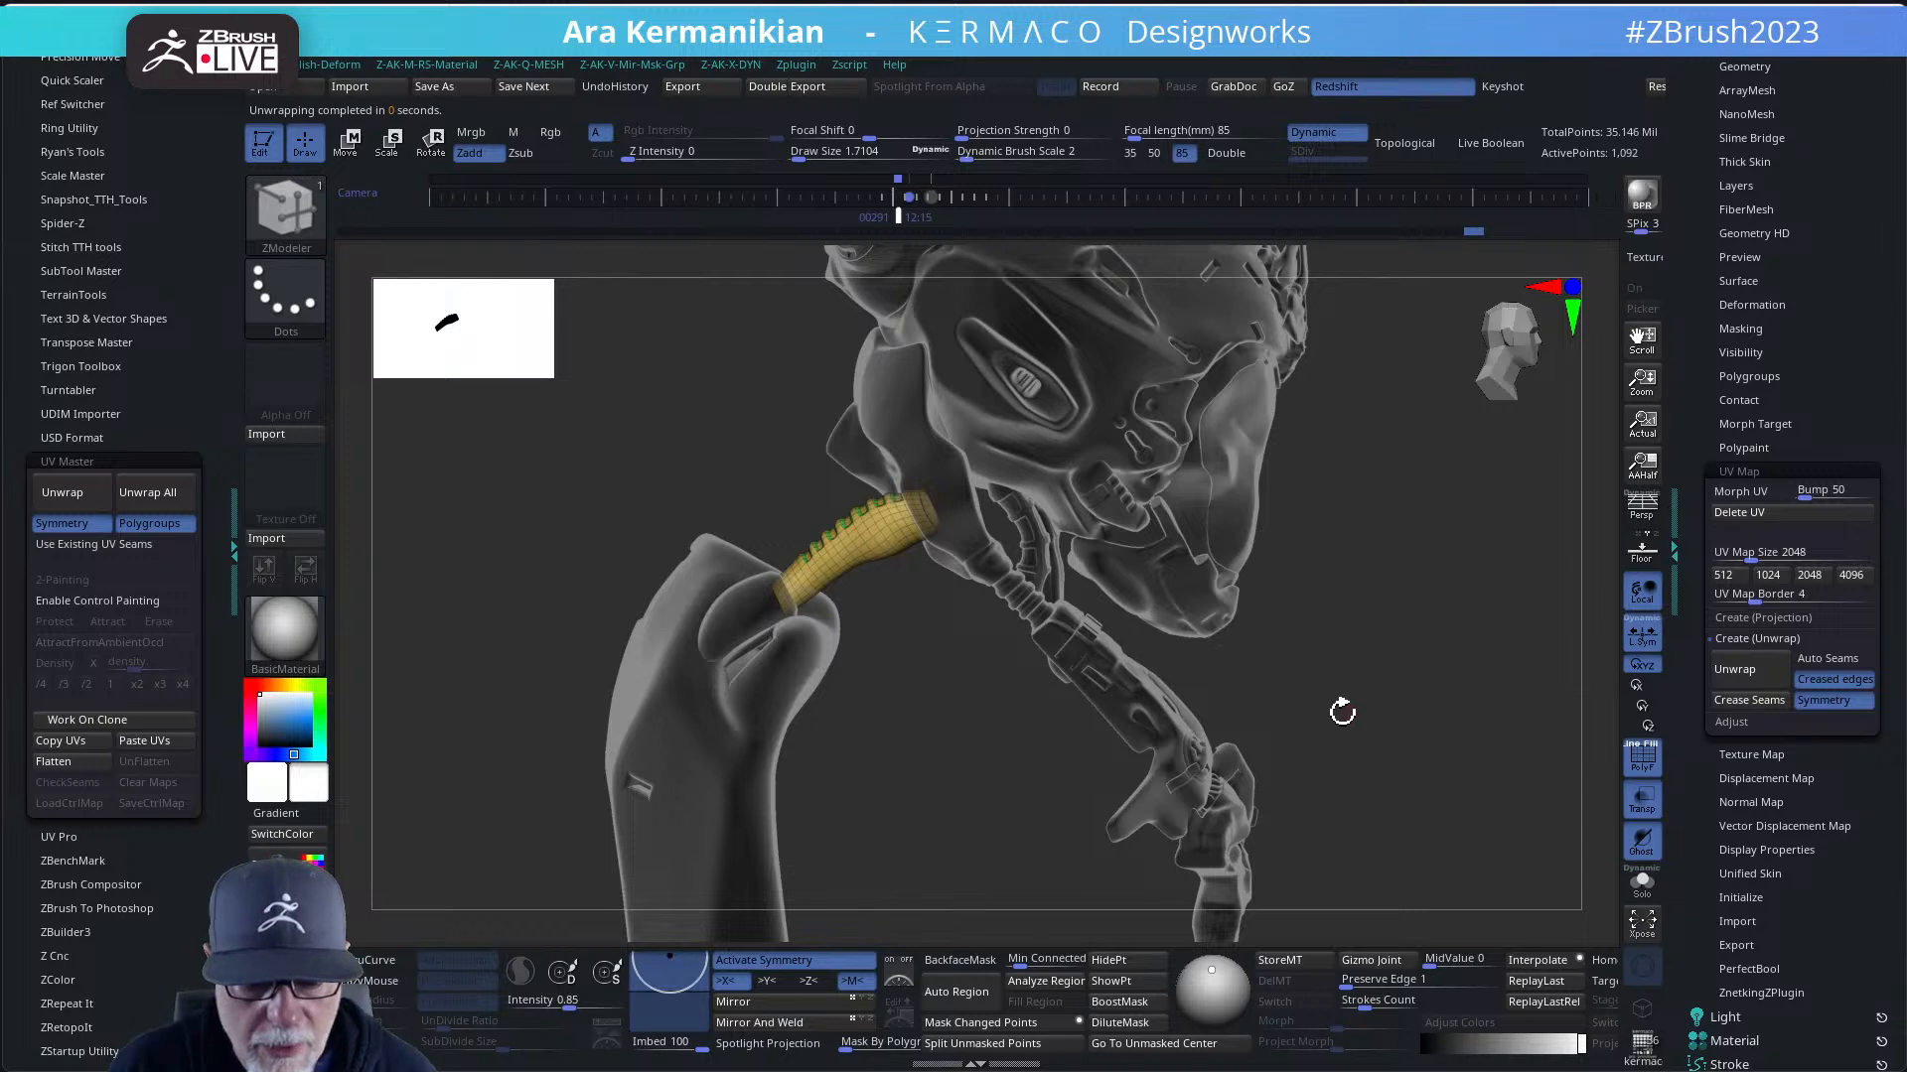
- Hide the polyframe and preview the hoses' flattened UV layout with Morph UV, then return them to their 3D shape
left_click_drag(1342, 712, 1701, 887)
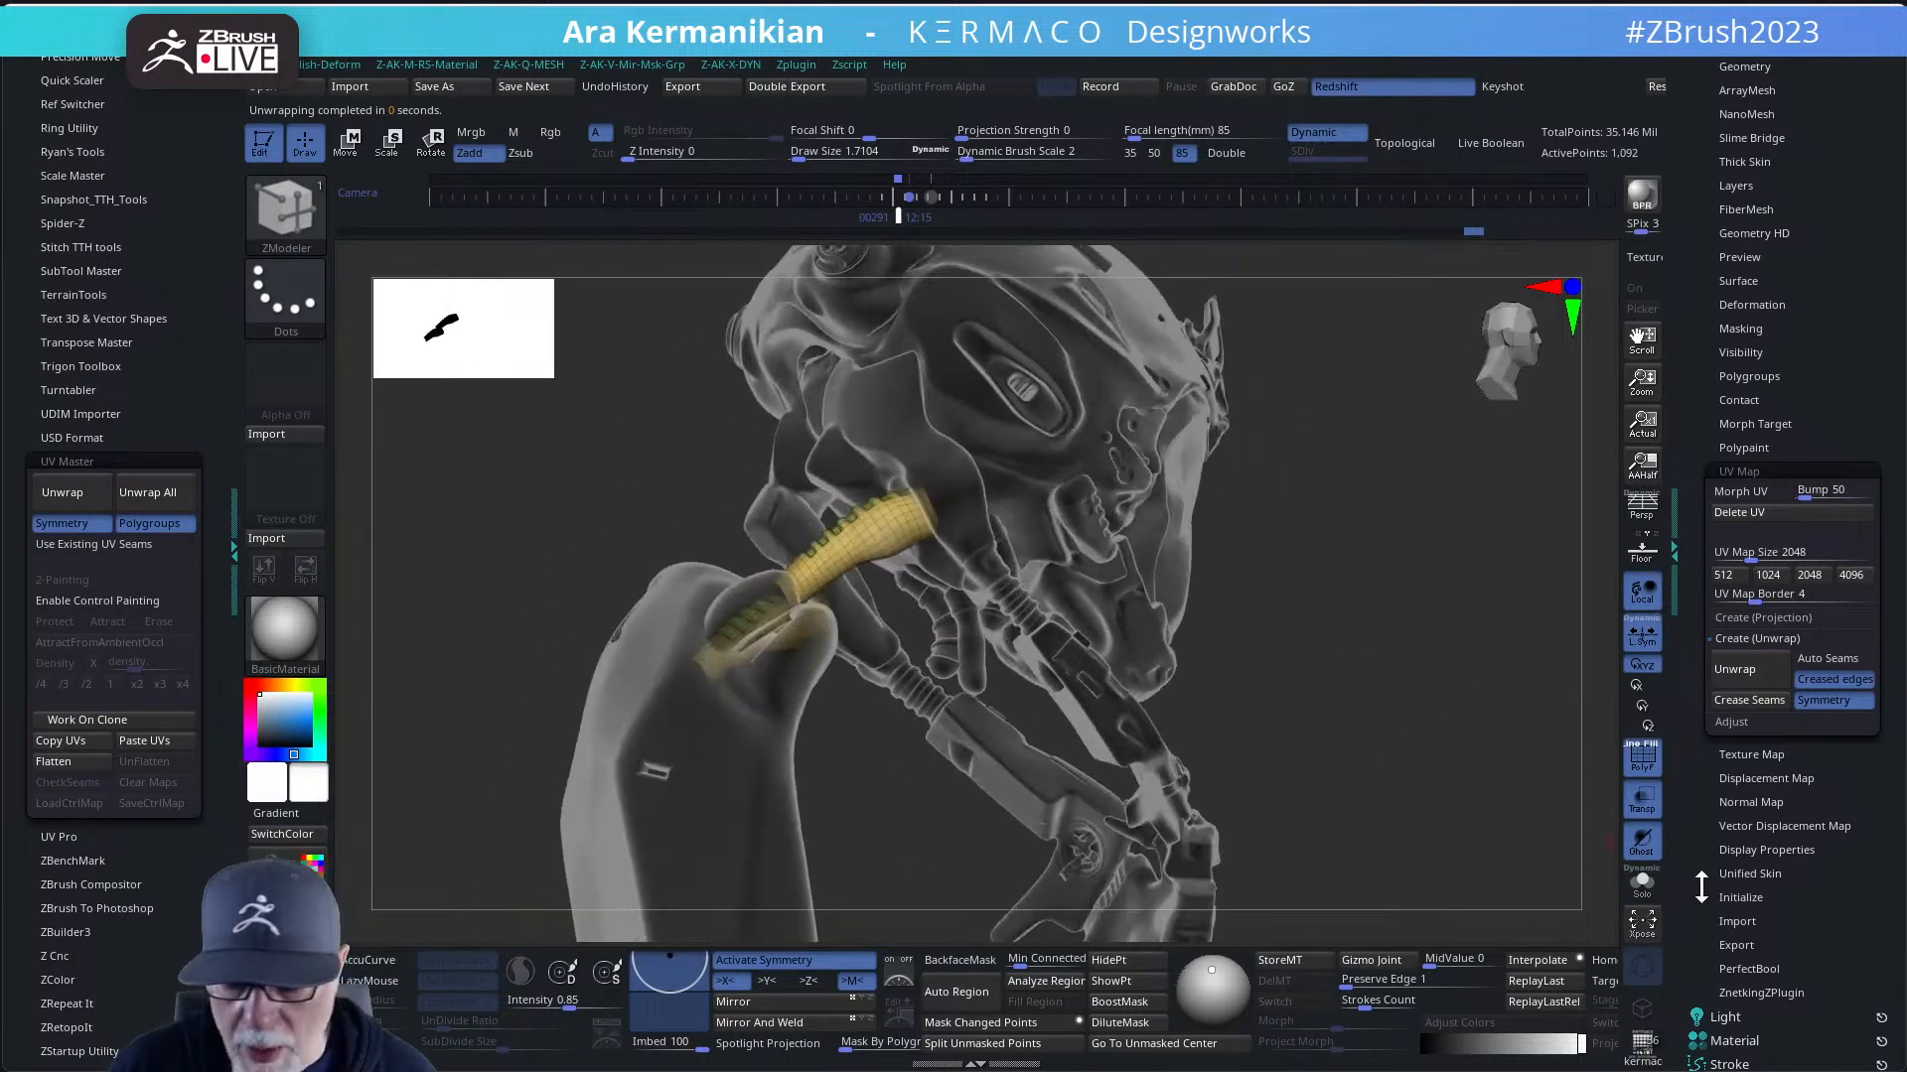
mouse_move(1705, 966)
left_mouse_down()
mouse_move(1677, 808)
mouse_move(1701, 846)
left_mouse_up()
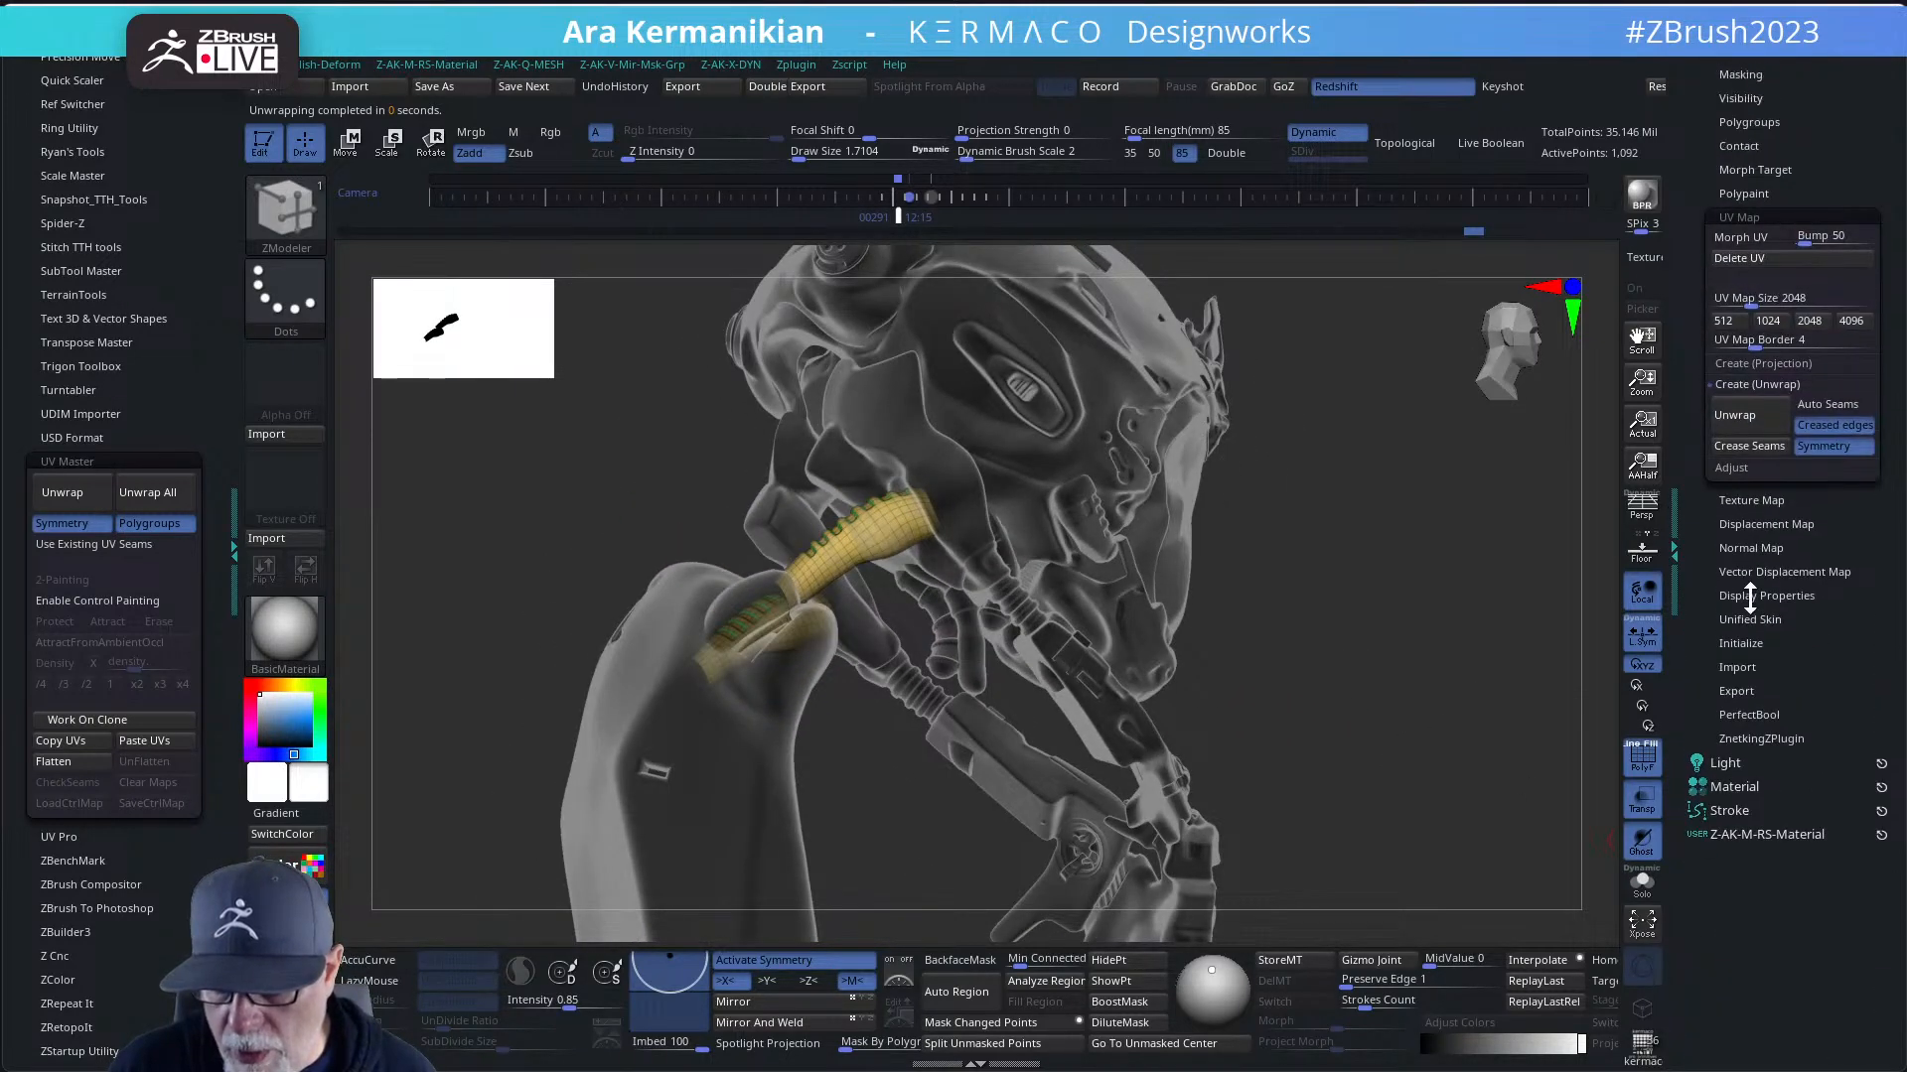
left_click_drag(1394, 626, 1623, 643)
left_click(1642, 761)
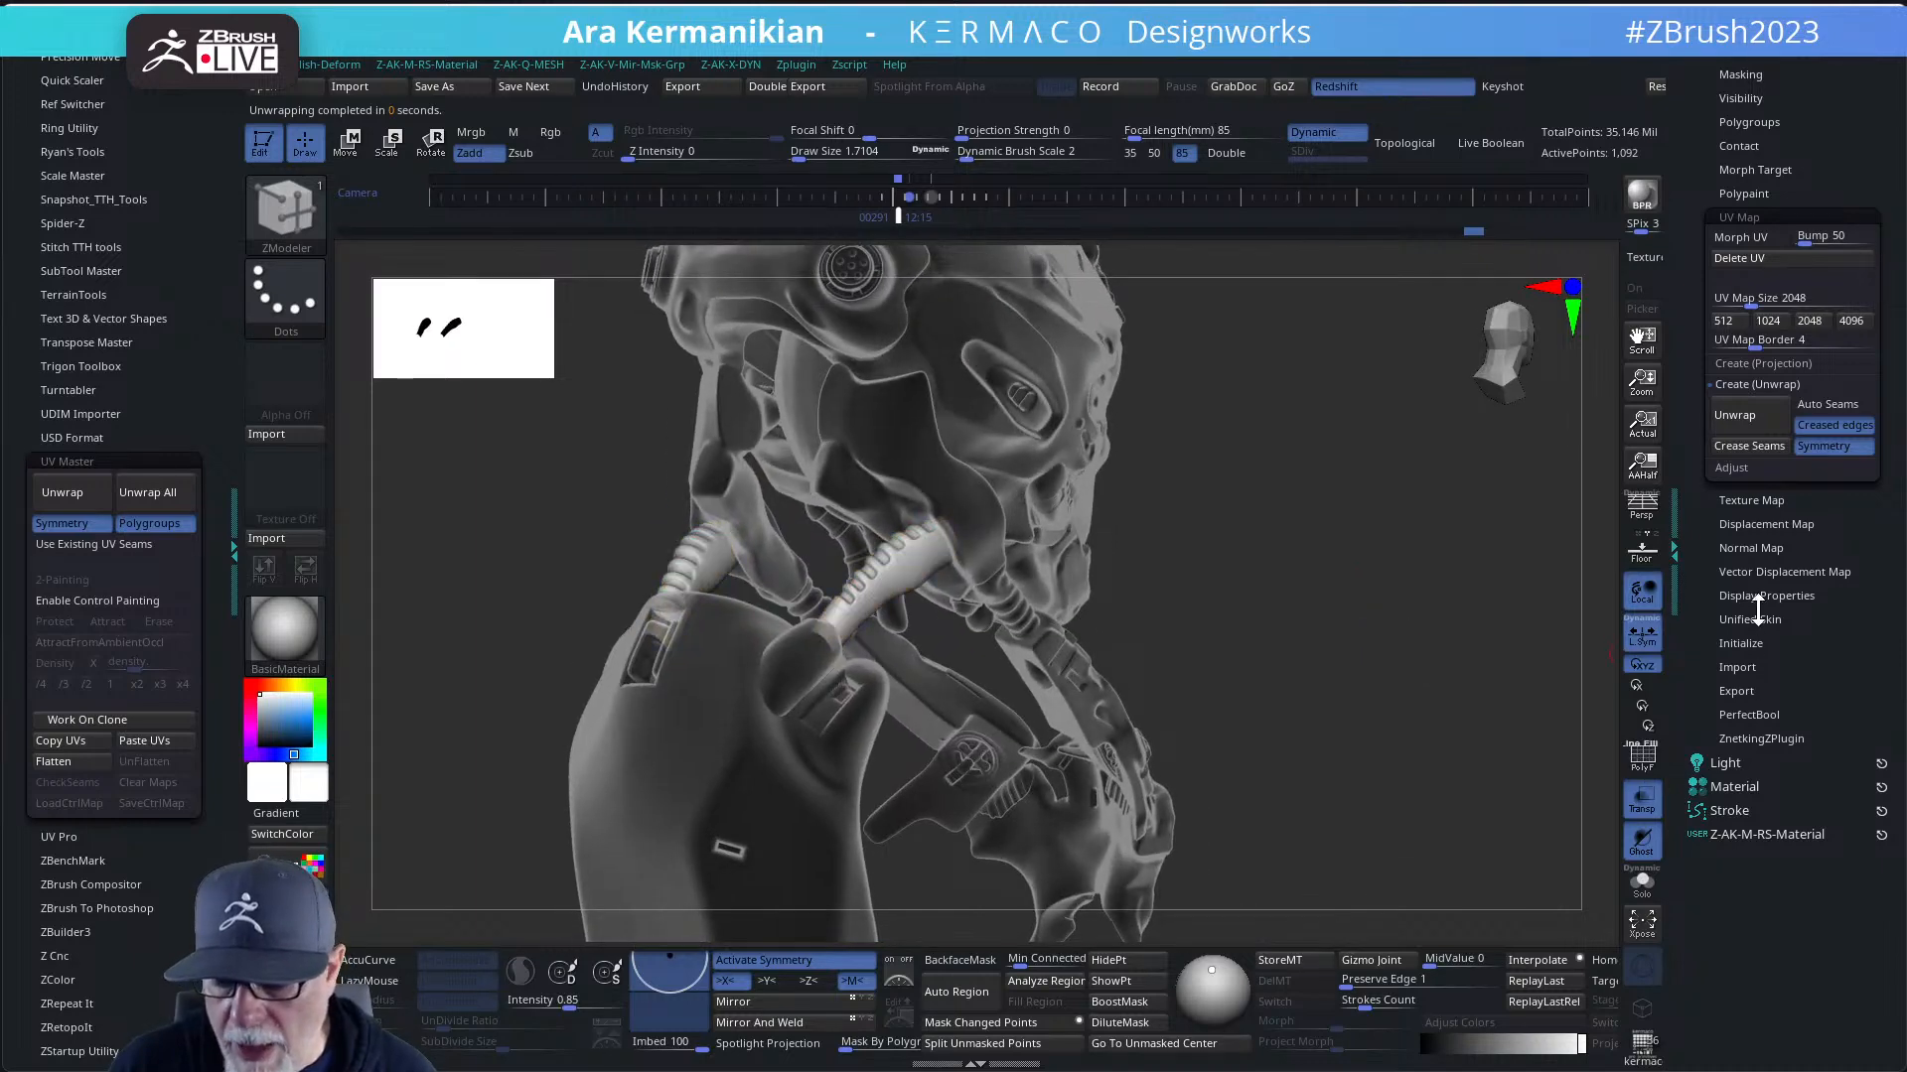
left_click(1733, 193)
left_click(1744, 192)
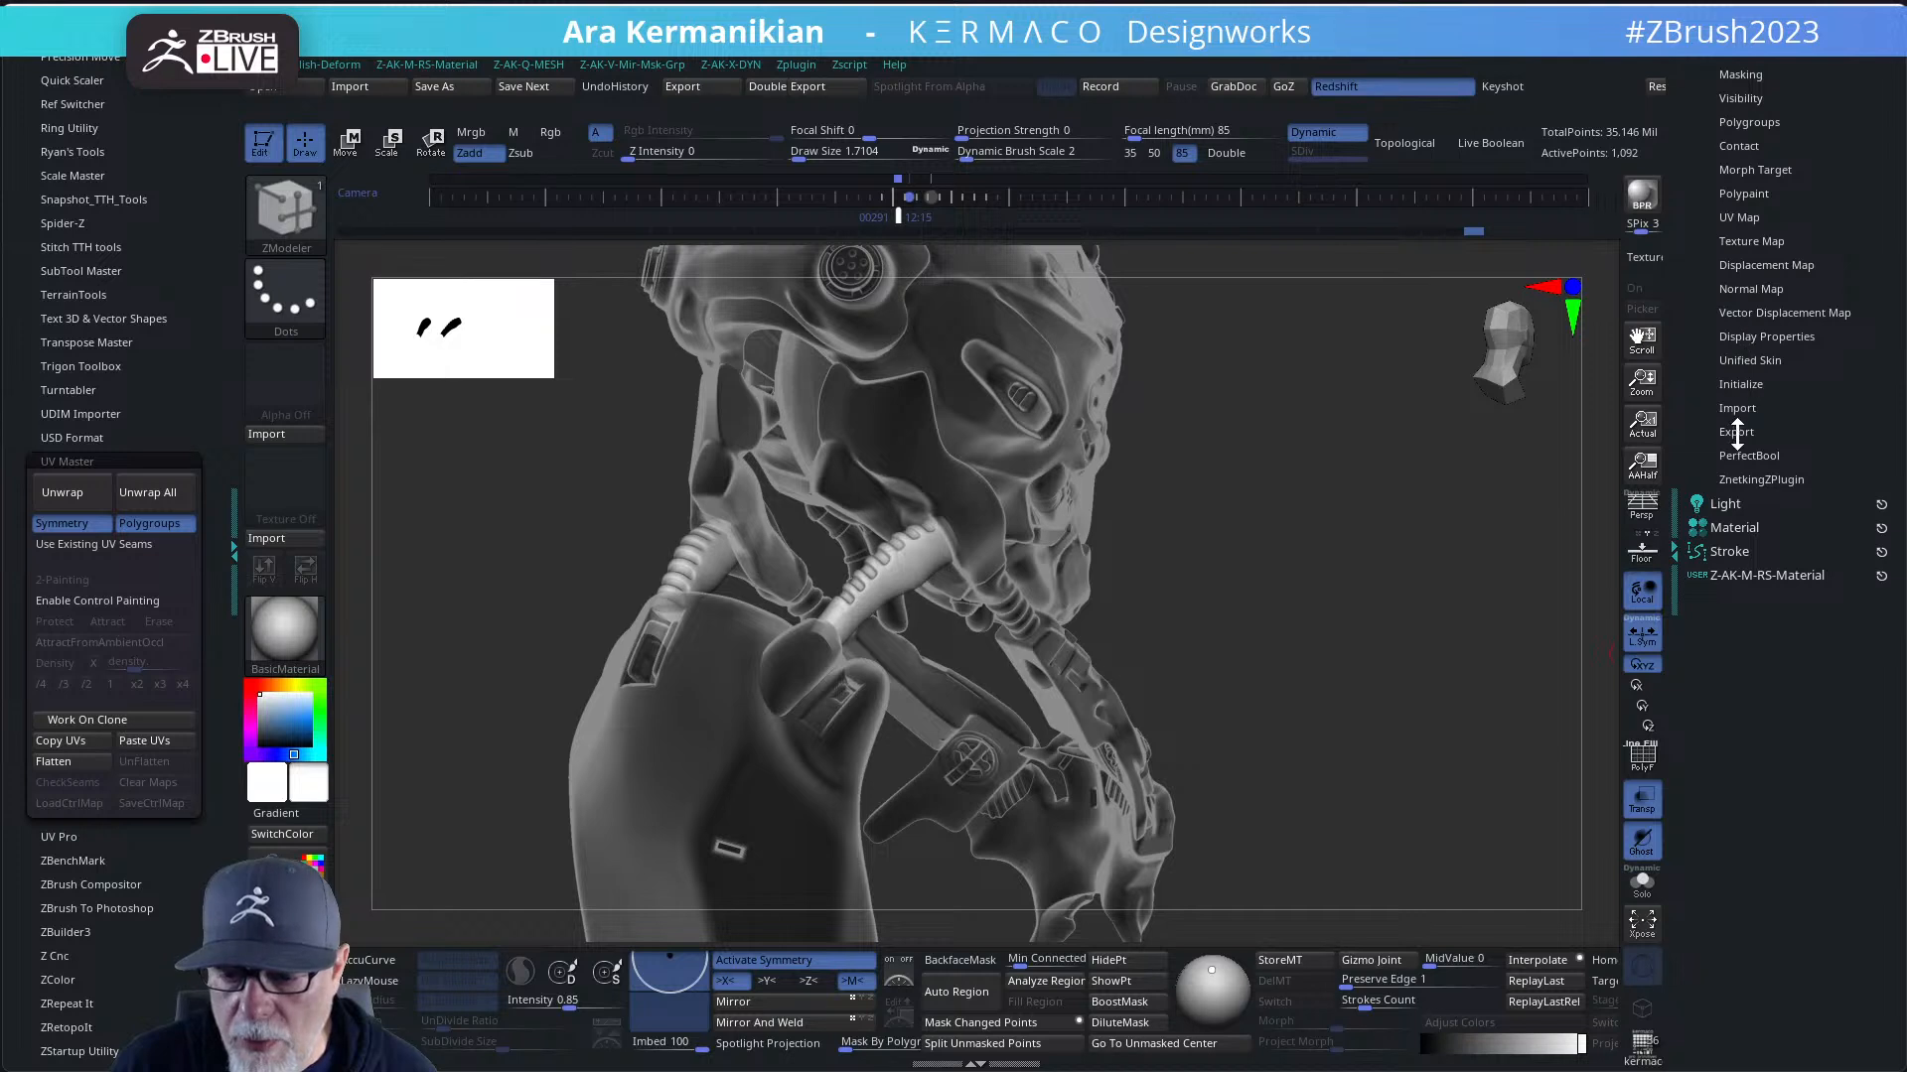
left_click(1738, 217)
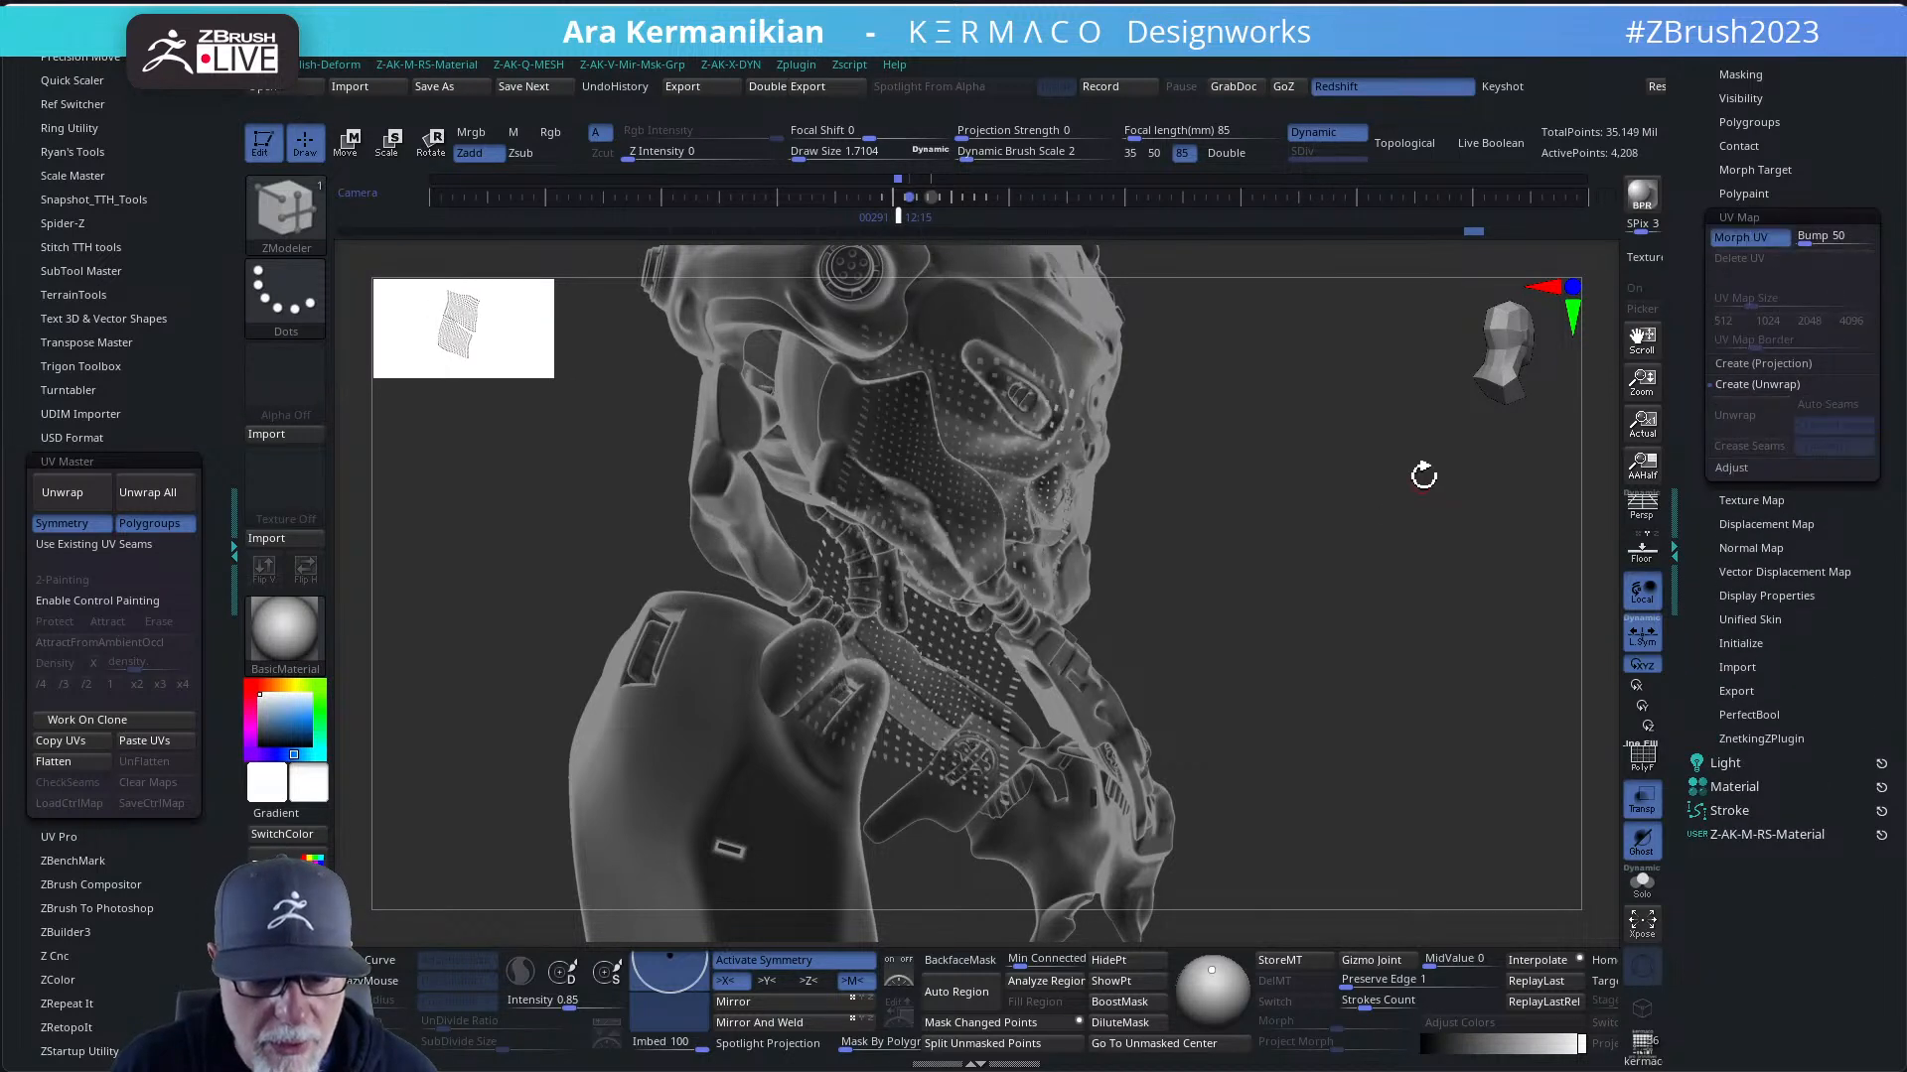
left_click(1754, 244)
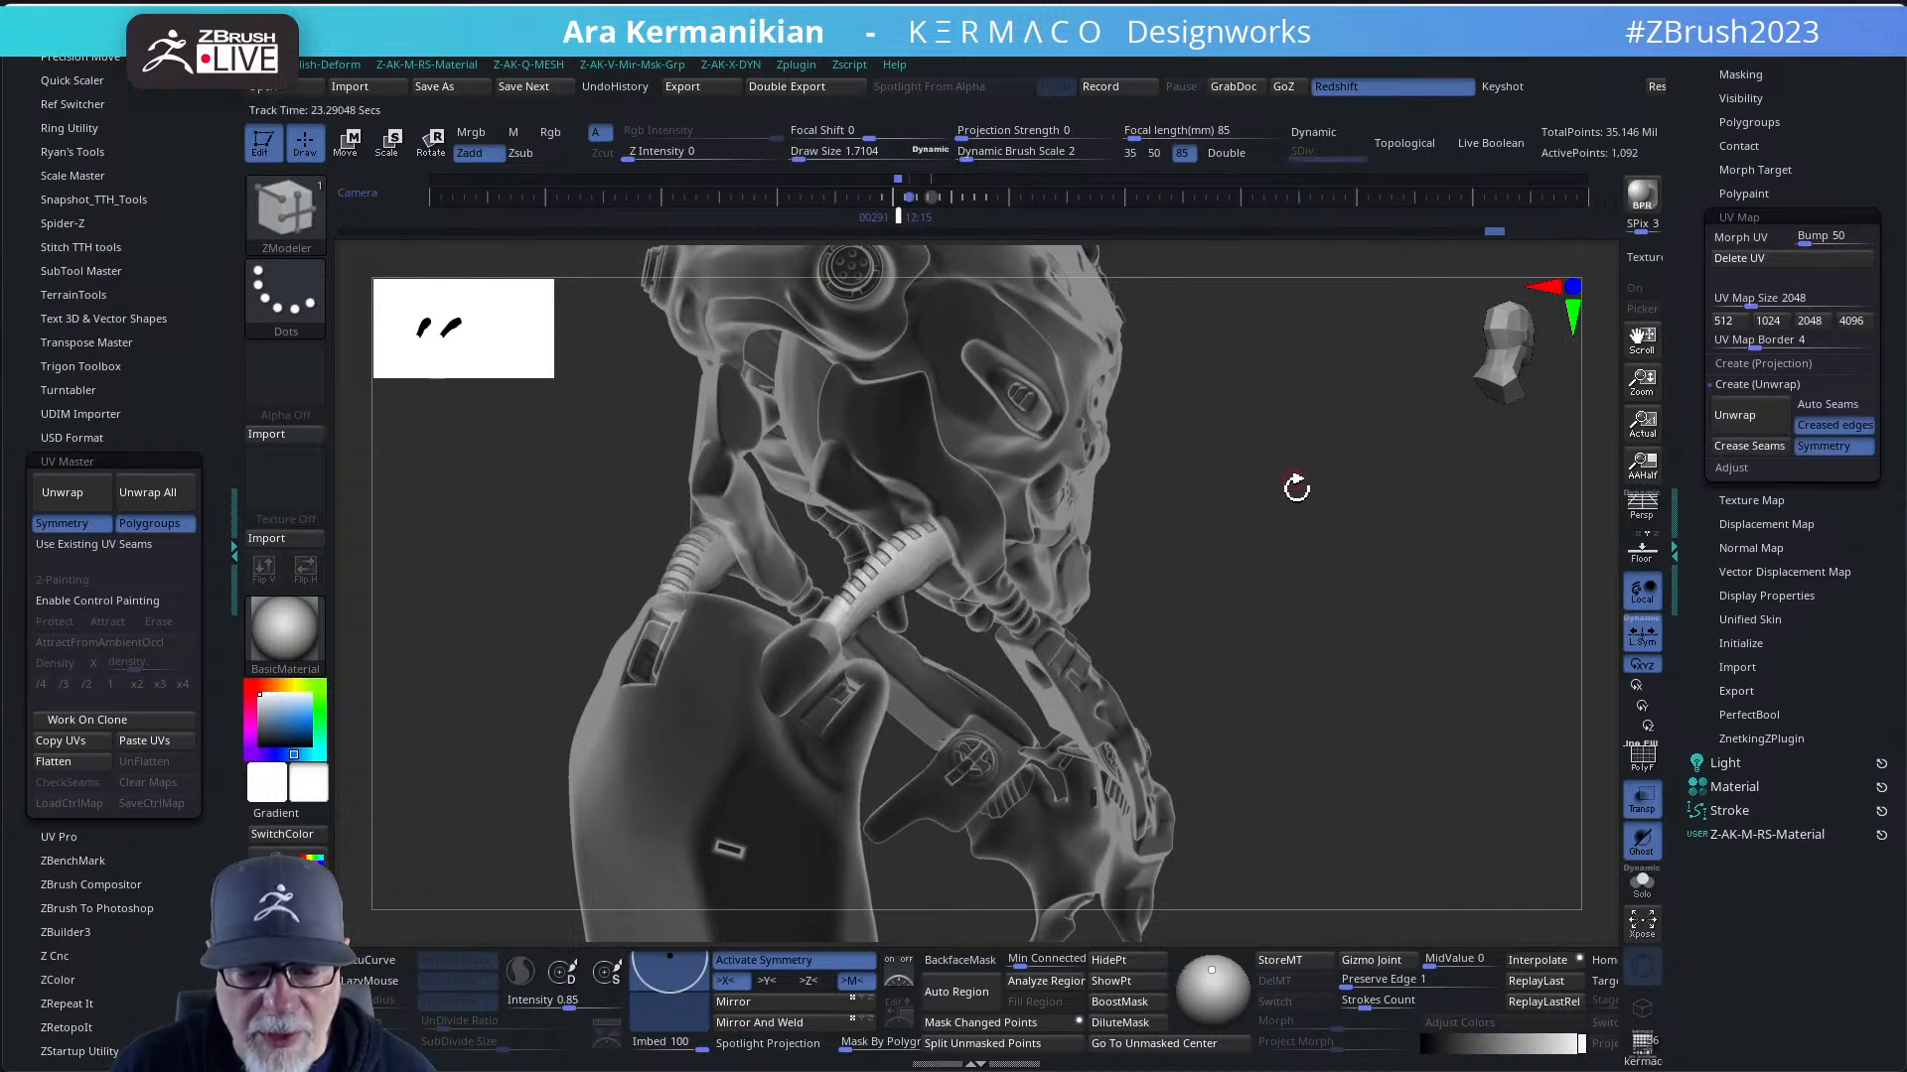
- Isolate the hoses in Solo mode, unwrap their UVs again and check the flattened islands with Morph UV
left_click(1641, 880)
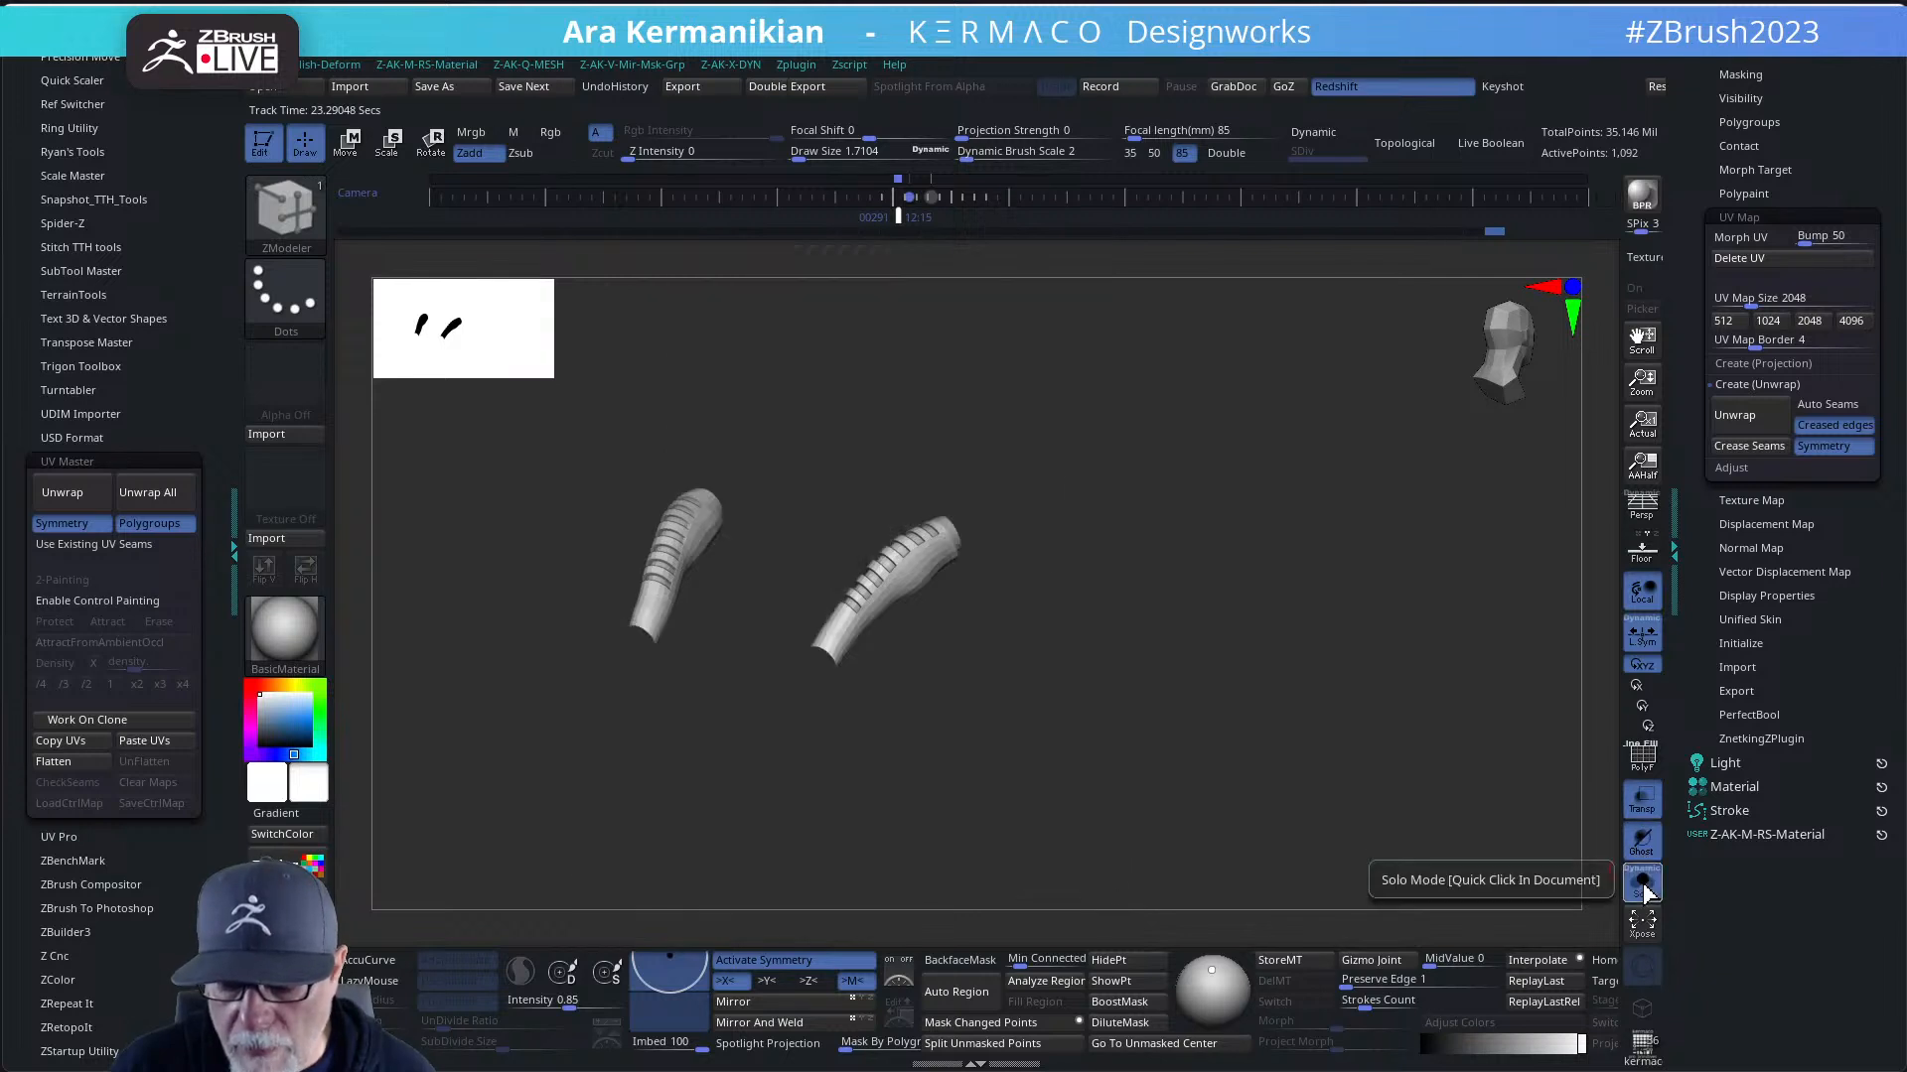
left_click(1733, 416)
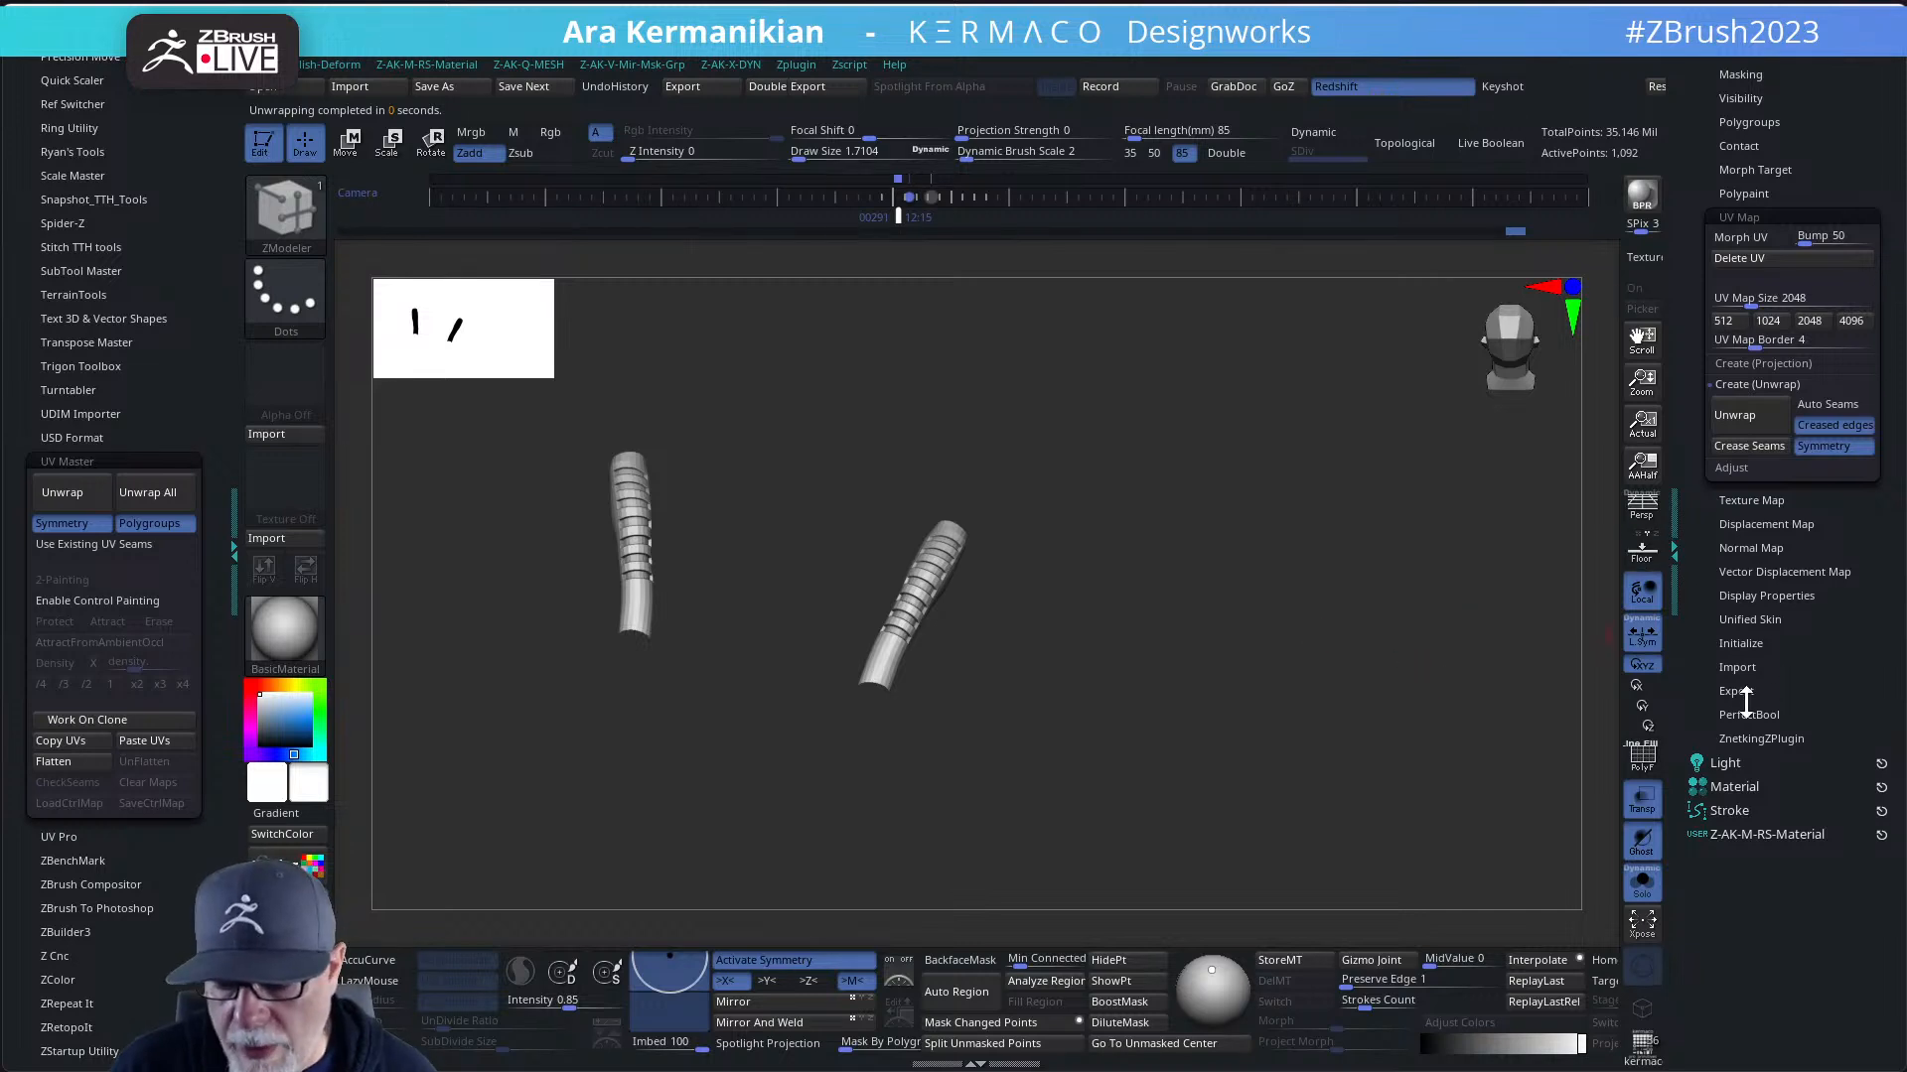
left_click(1749, 241)
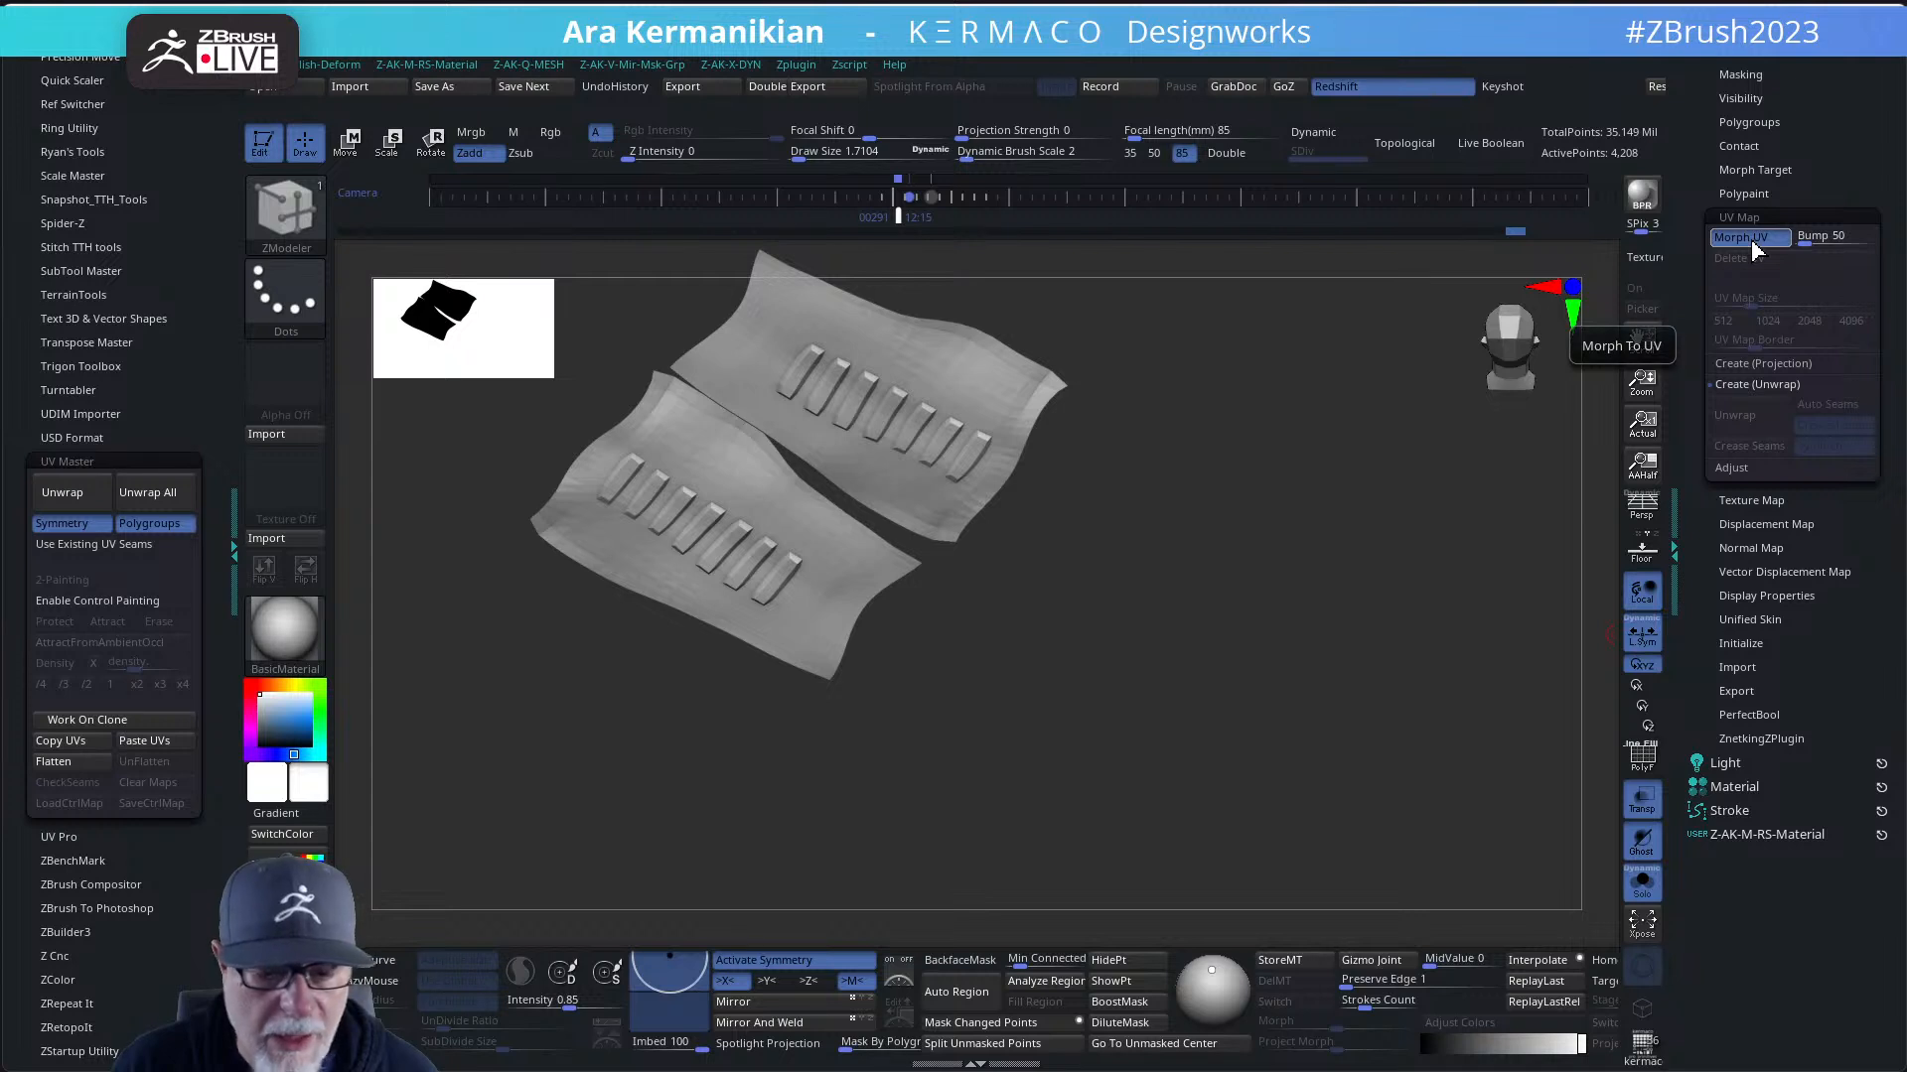
left_click(1745, 238)
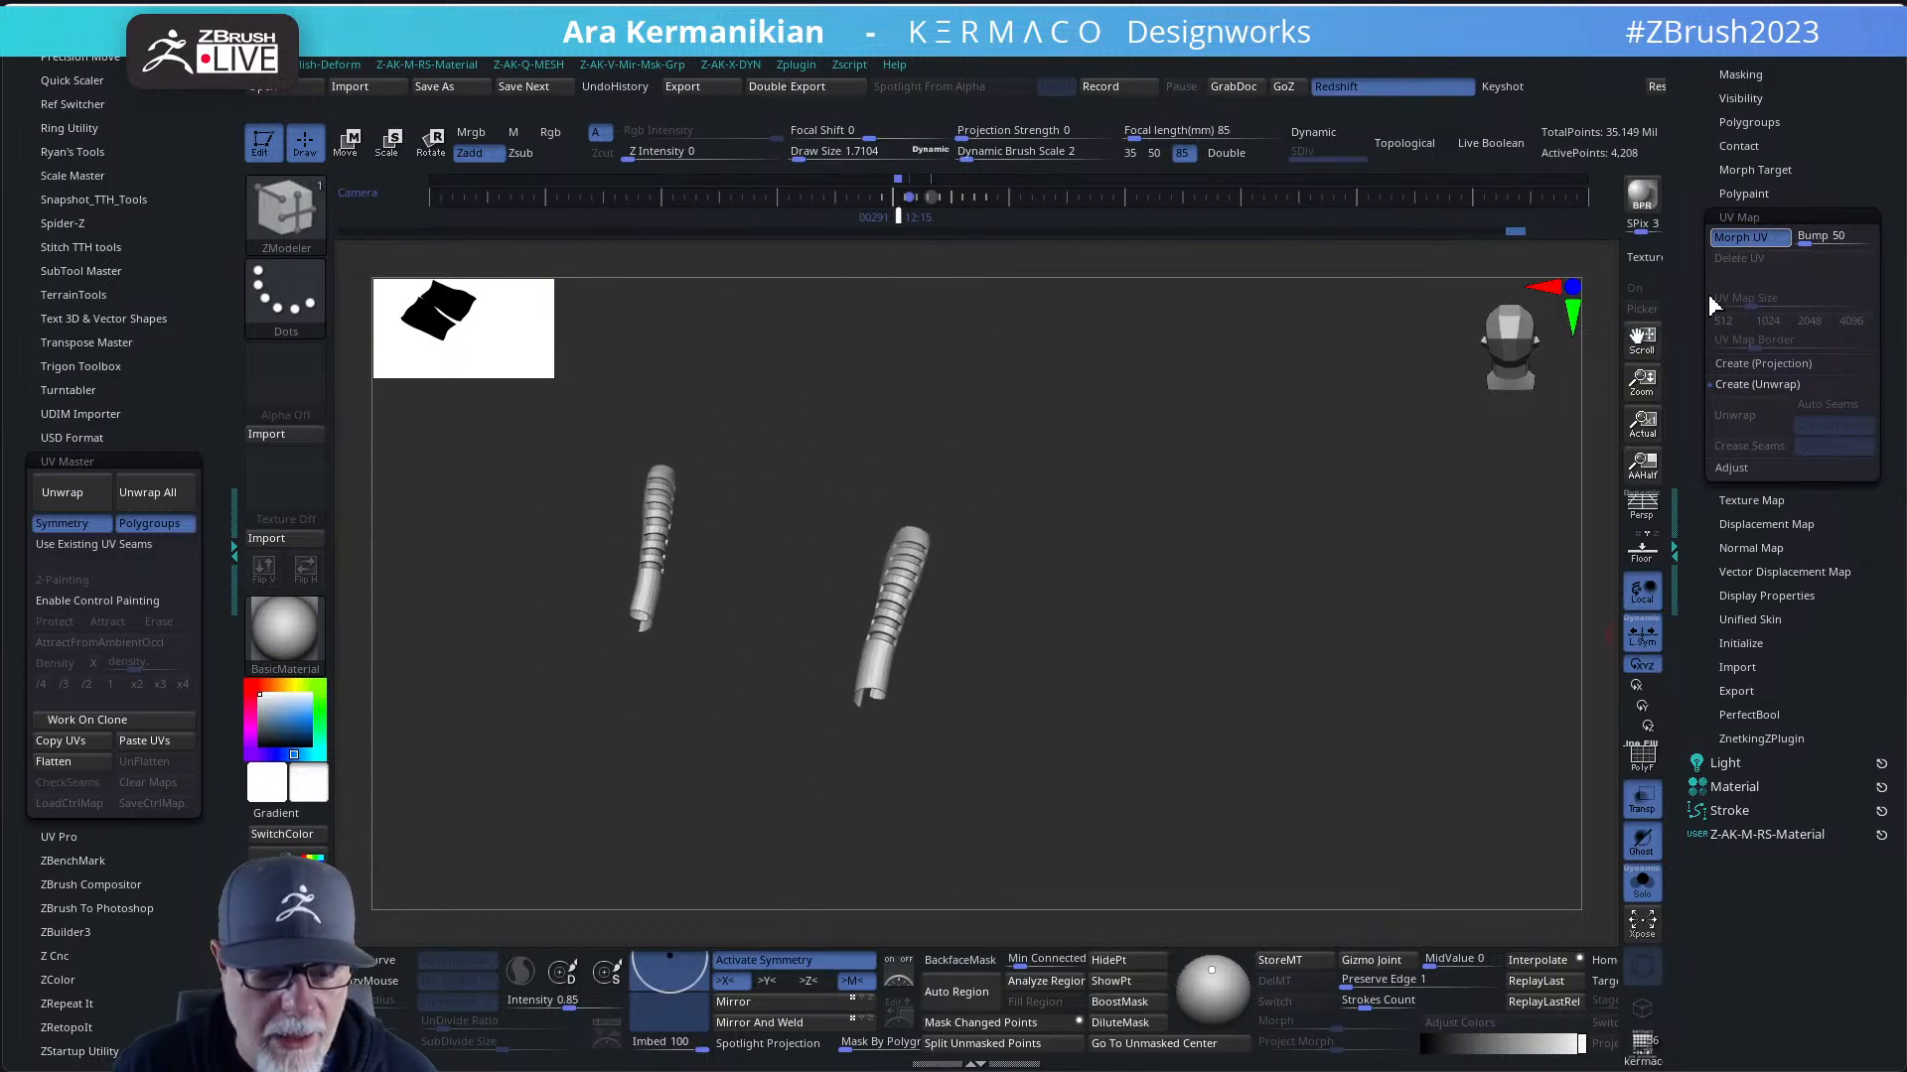
- Turn dynamic subdivision back on for the hoses and uncrease the lengthwise seam along their undersides
left_click_drag(1331, 584, 1083, 457)
left_click(1319, 131)
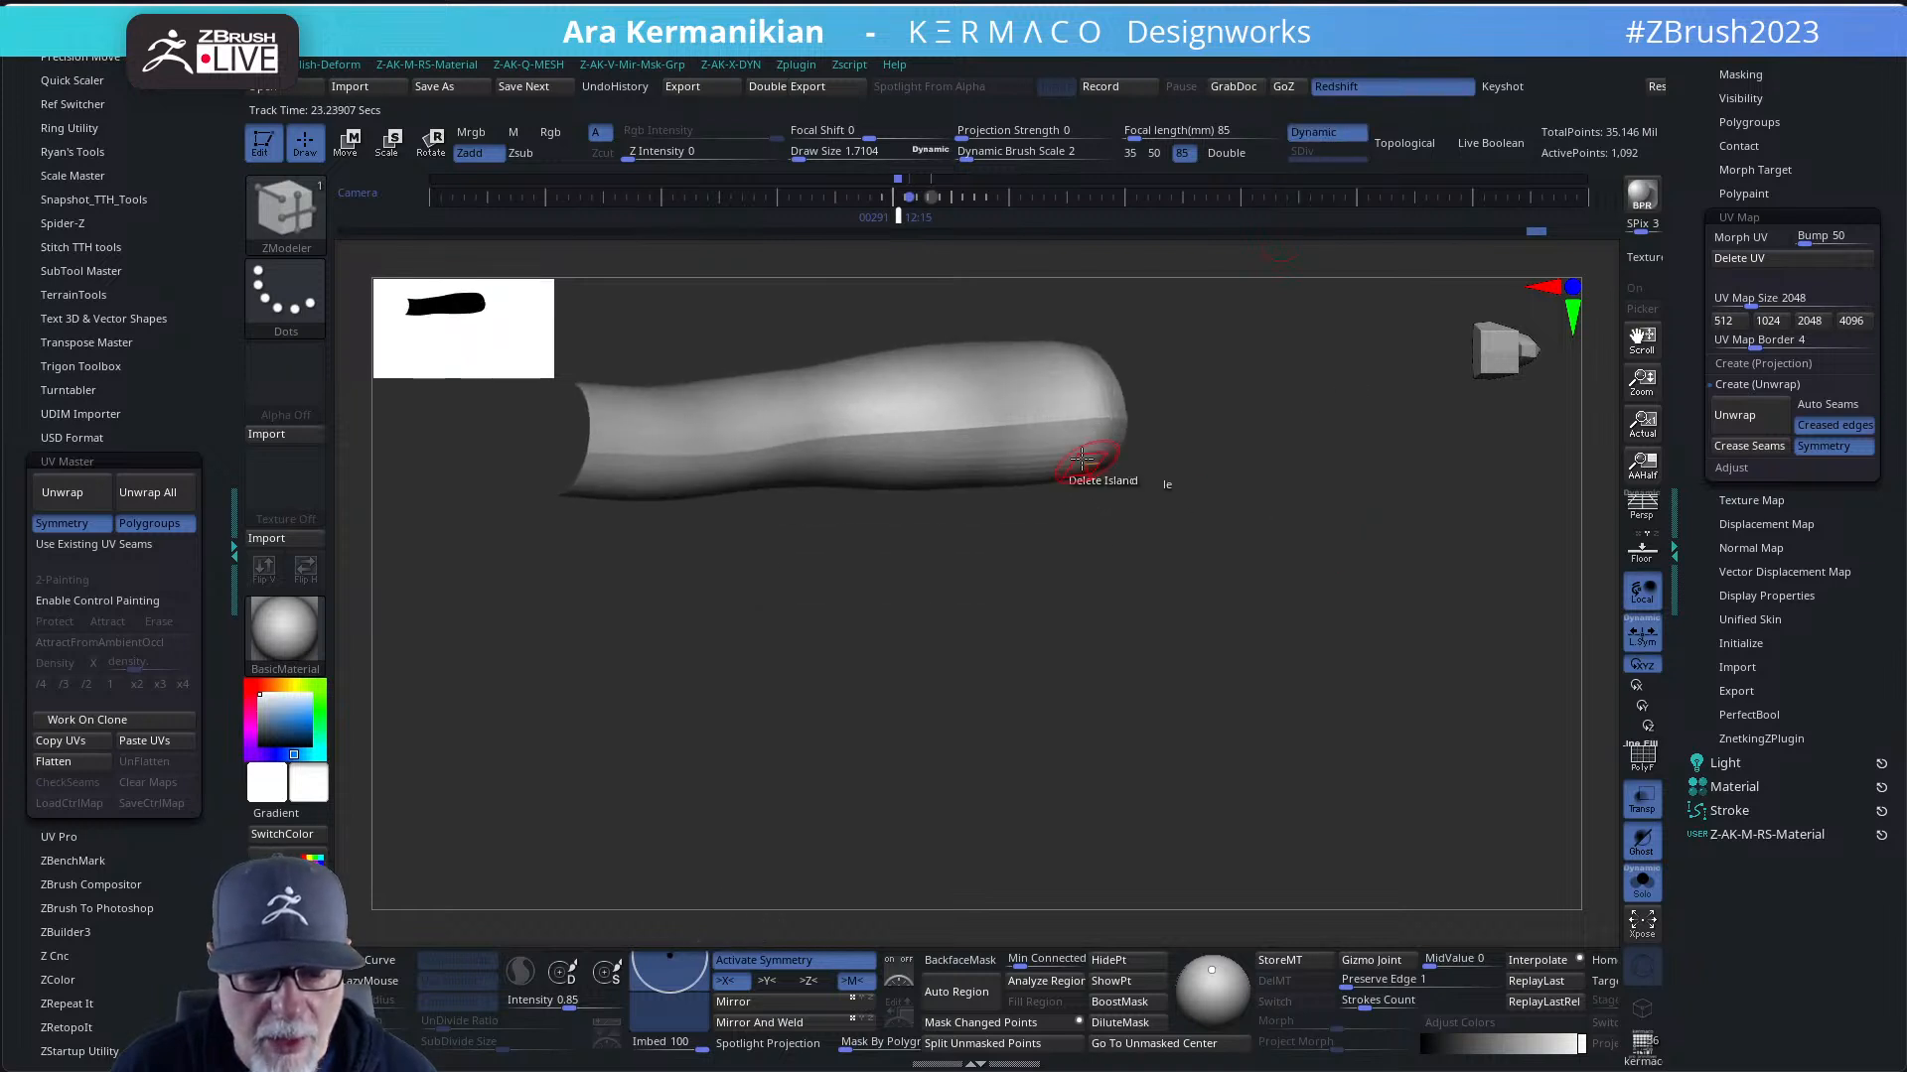
left_click(1000, 425)
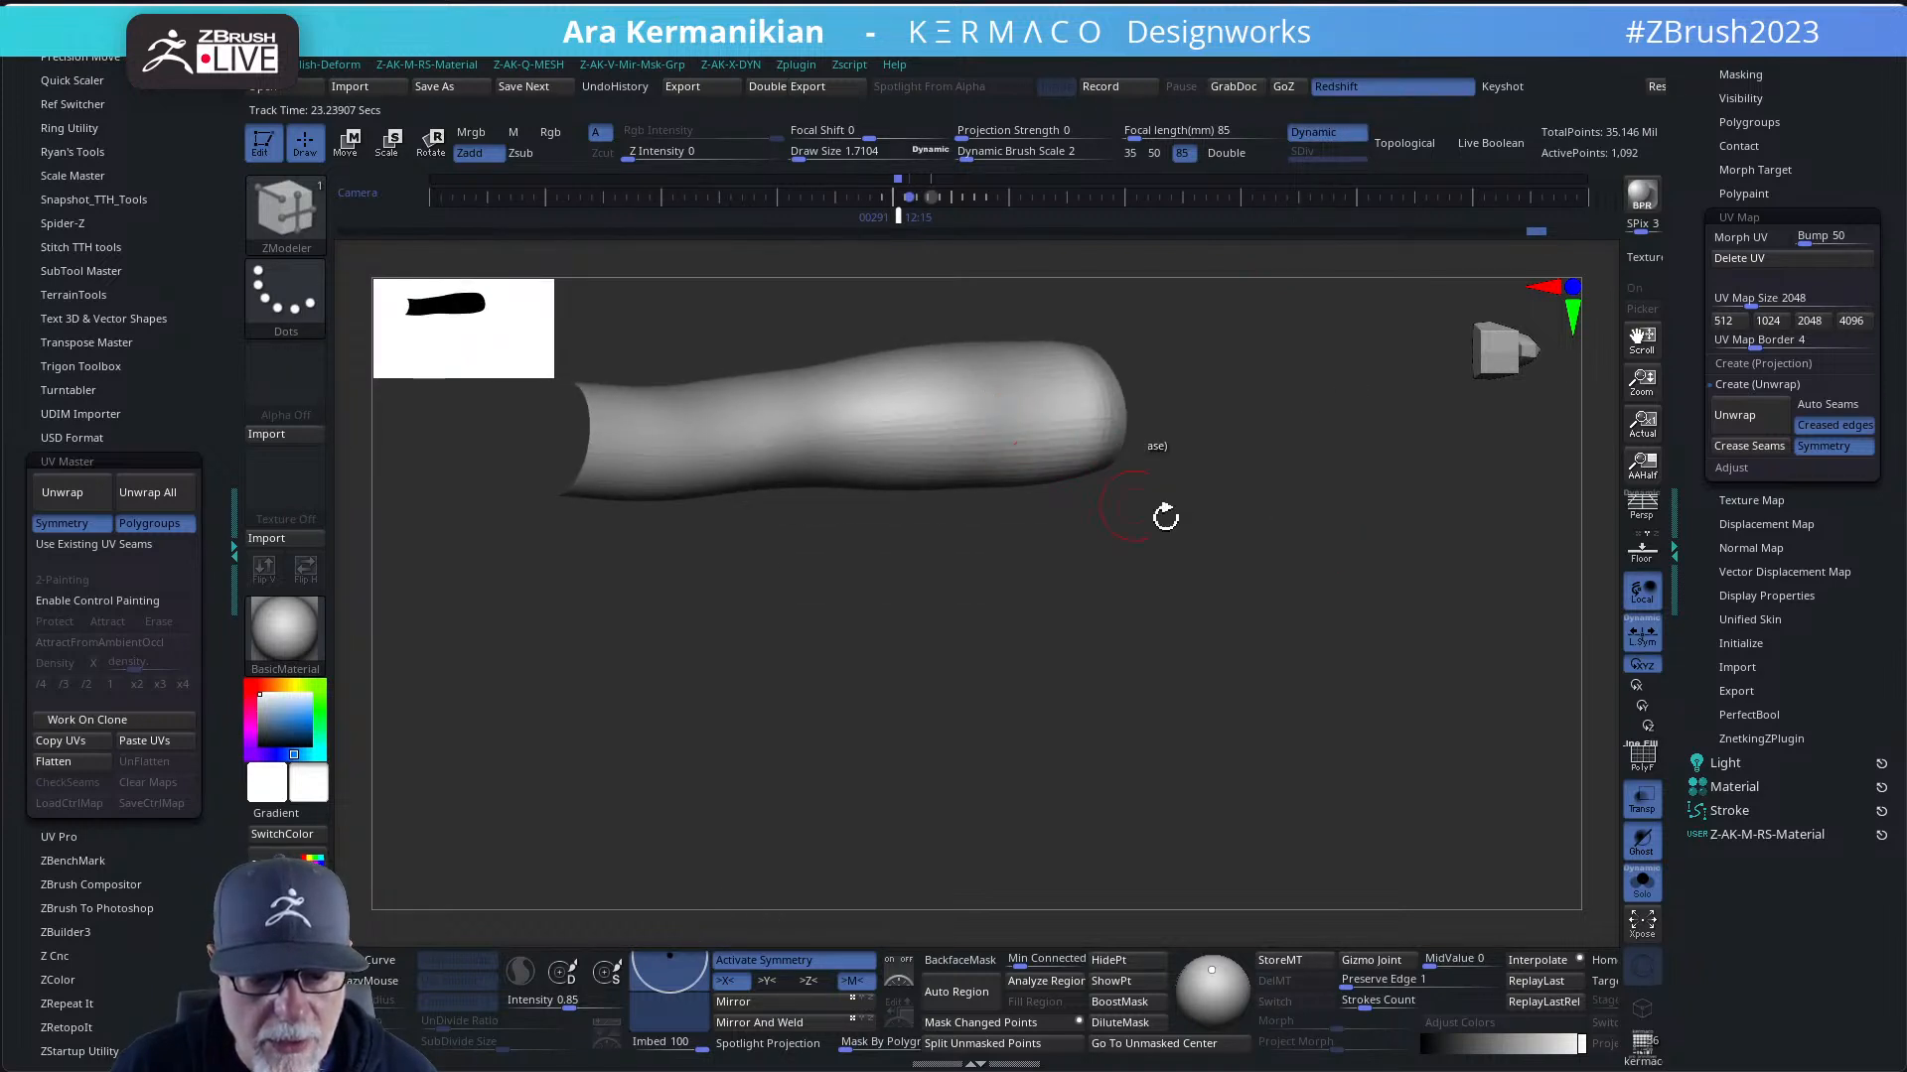
left_click_drag(1344, 623, 1390, 675)
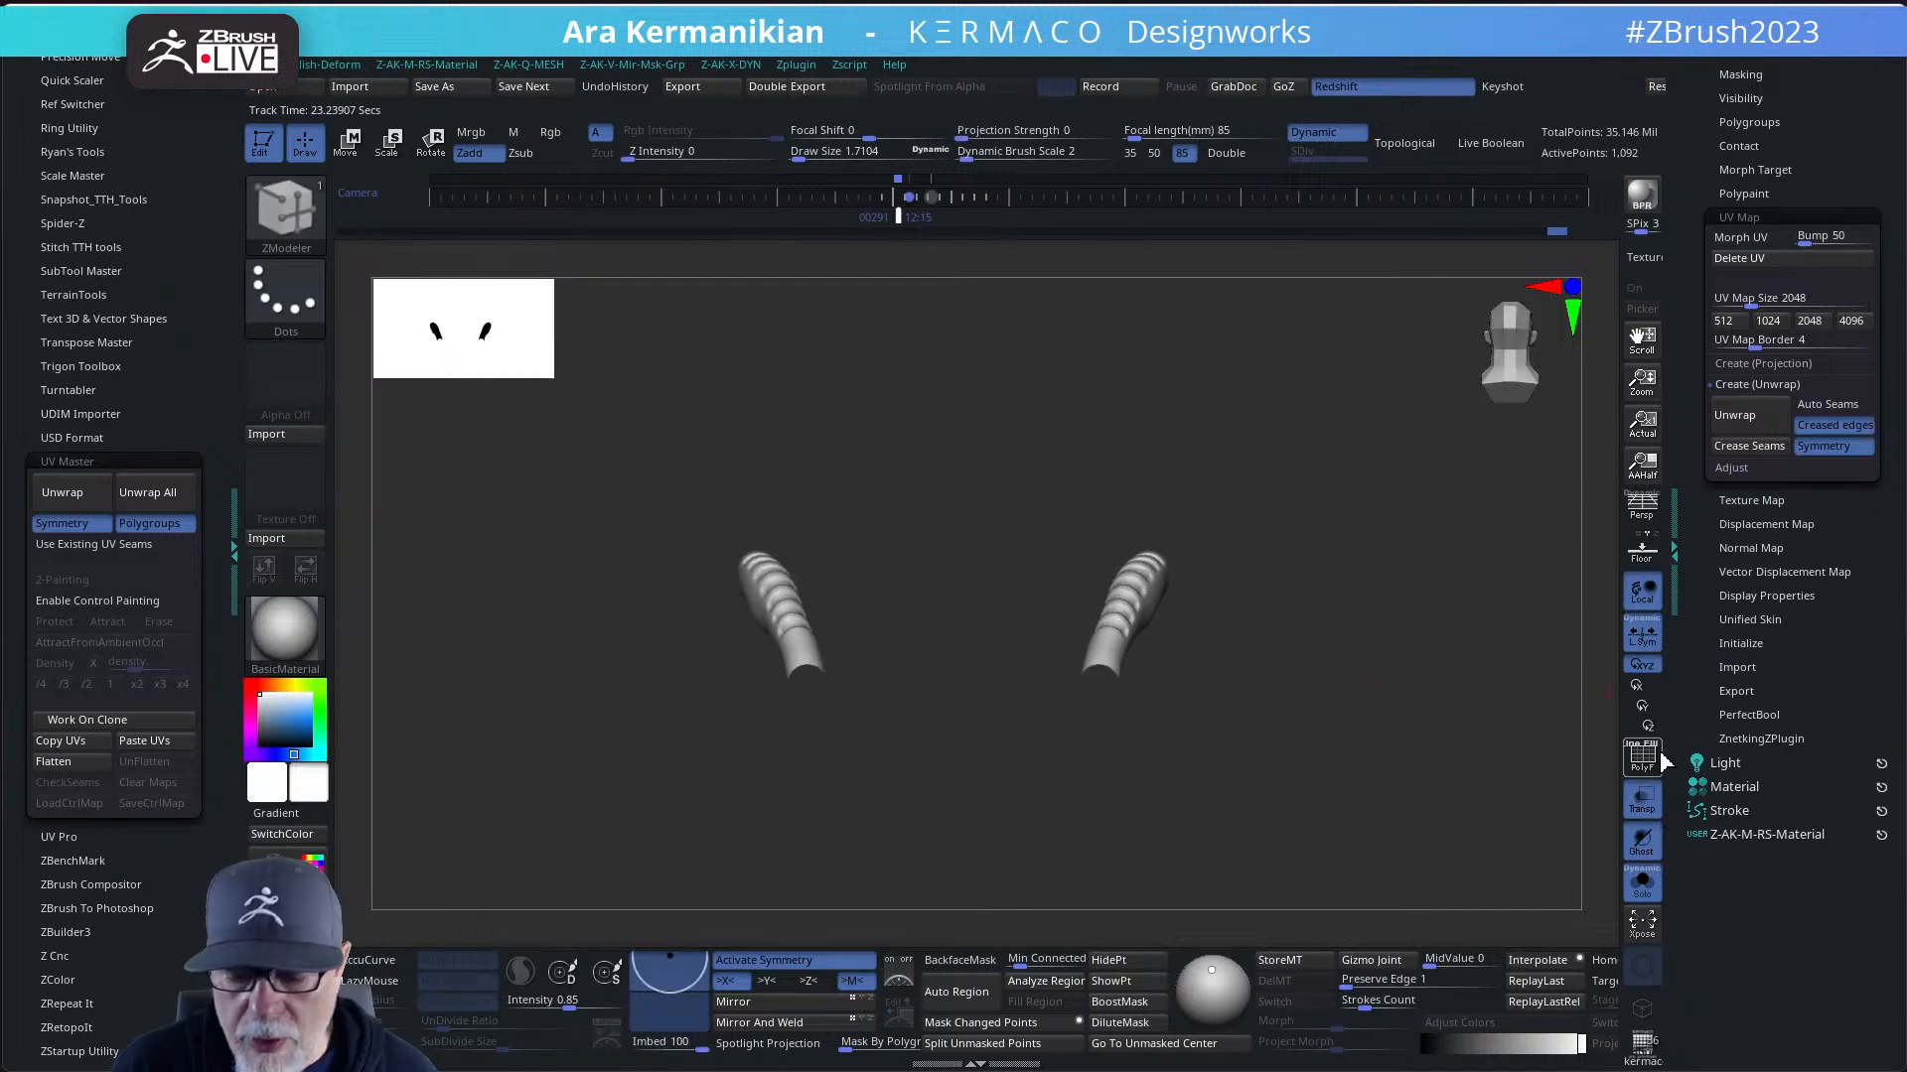
- Leave Solo mode and view the hoses in place on the whole character from the side
left_click(1642, 821)
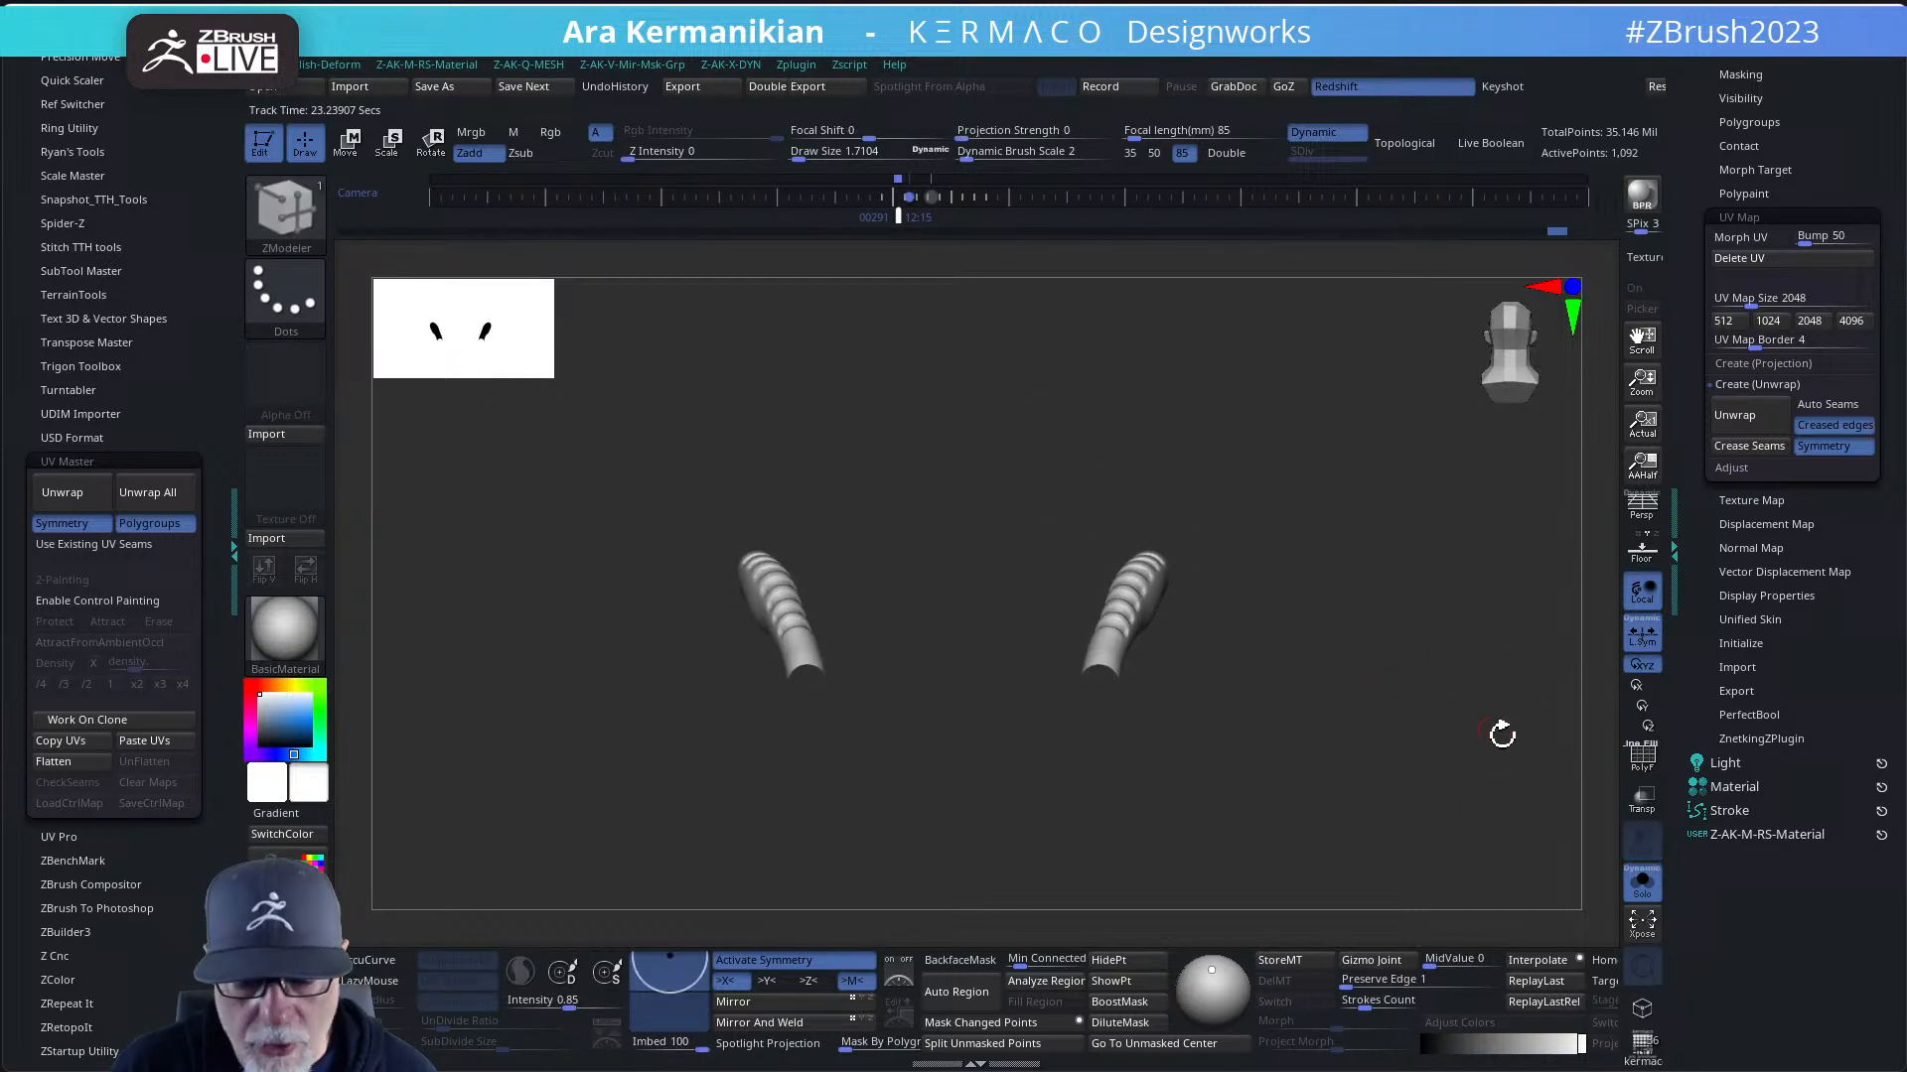
left_click(1640, 800)
left_click(1642, 883)
left_click_drag(1455, 700, 1413, 657)
mouse_move(1334, 594)
left_mouse_down()
mouse_move(1417, 742)
mouse_move(1387, 736)
mouse_move(1370, 698)
mouse_move(1404, 731)
mouse_move(1398, 579)
mouse_move(1325, 750)
mouse_move(1510, 765)
mouse_move(1376, 418)
mouse_move(1401, 688)
mouse_move(1440, 635)
left_mouse_up()
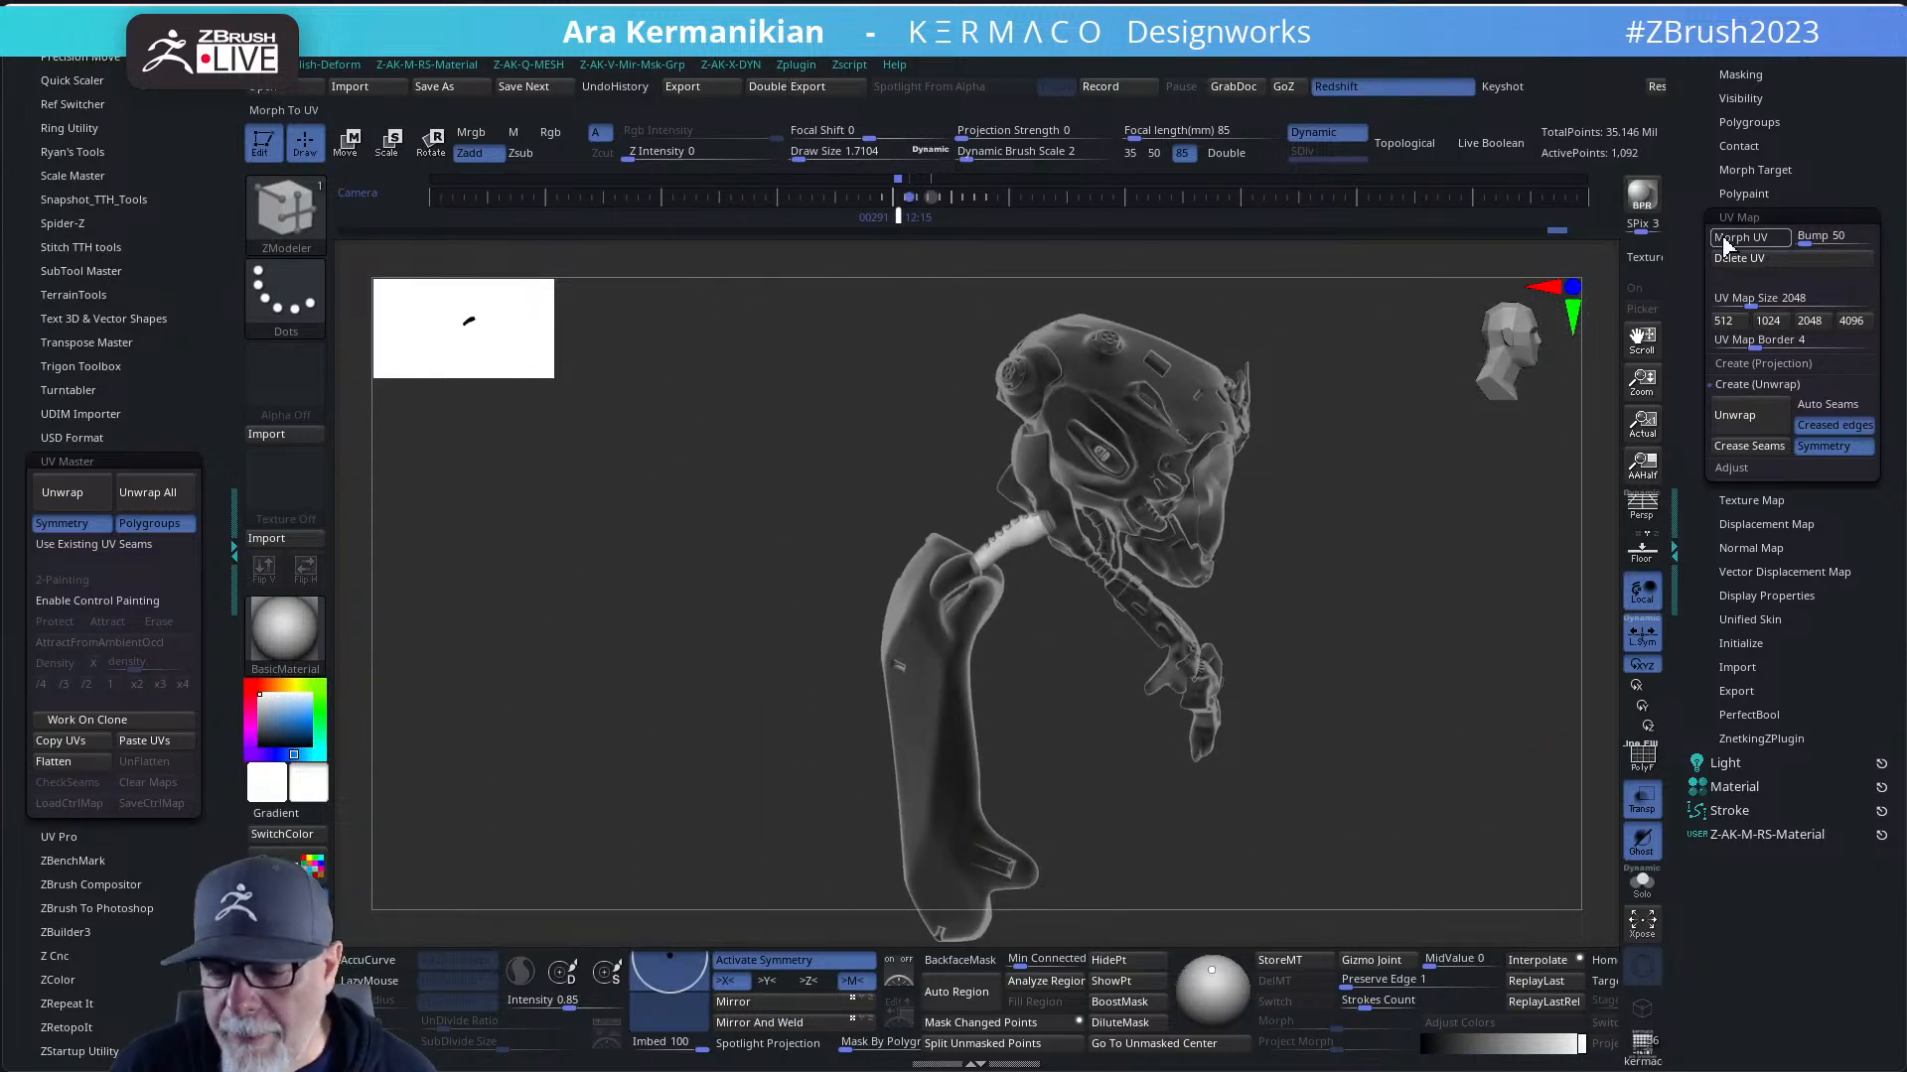
- Apply Texture 19 as the hoses' texture map and inspect the checker pattern on them up close
left_click_drag(1693, 147, 1680, 300)
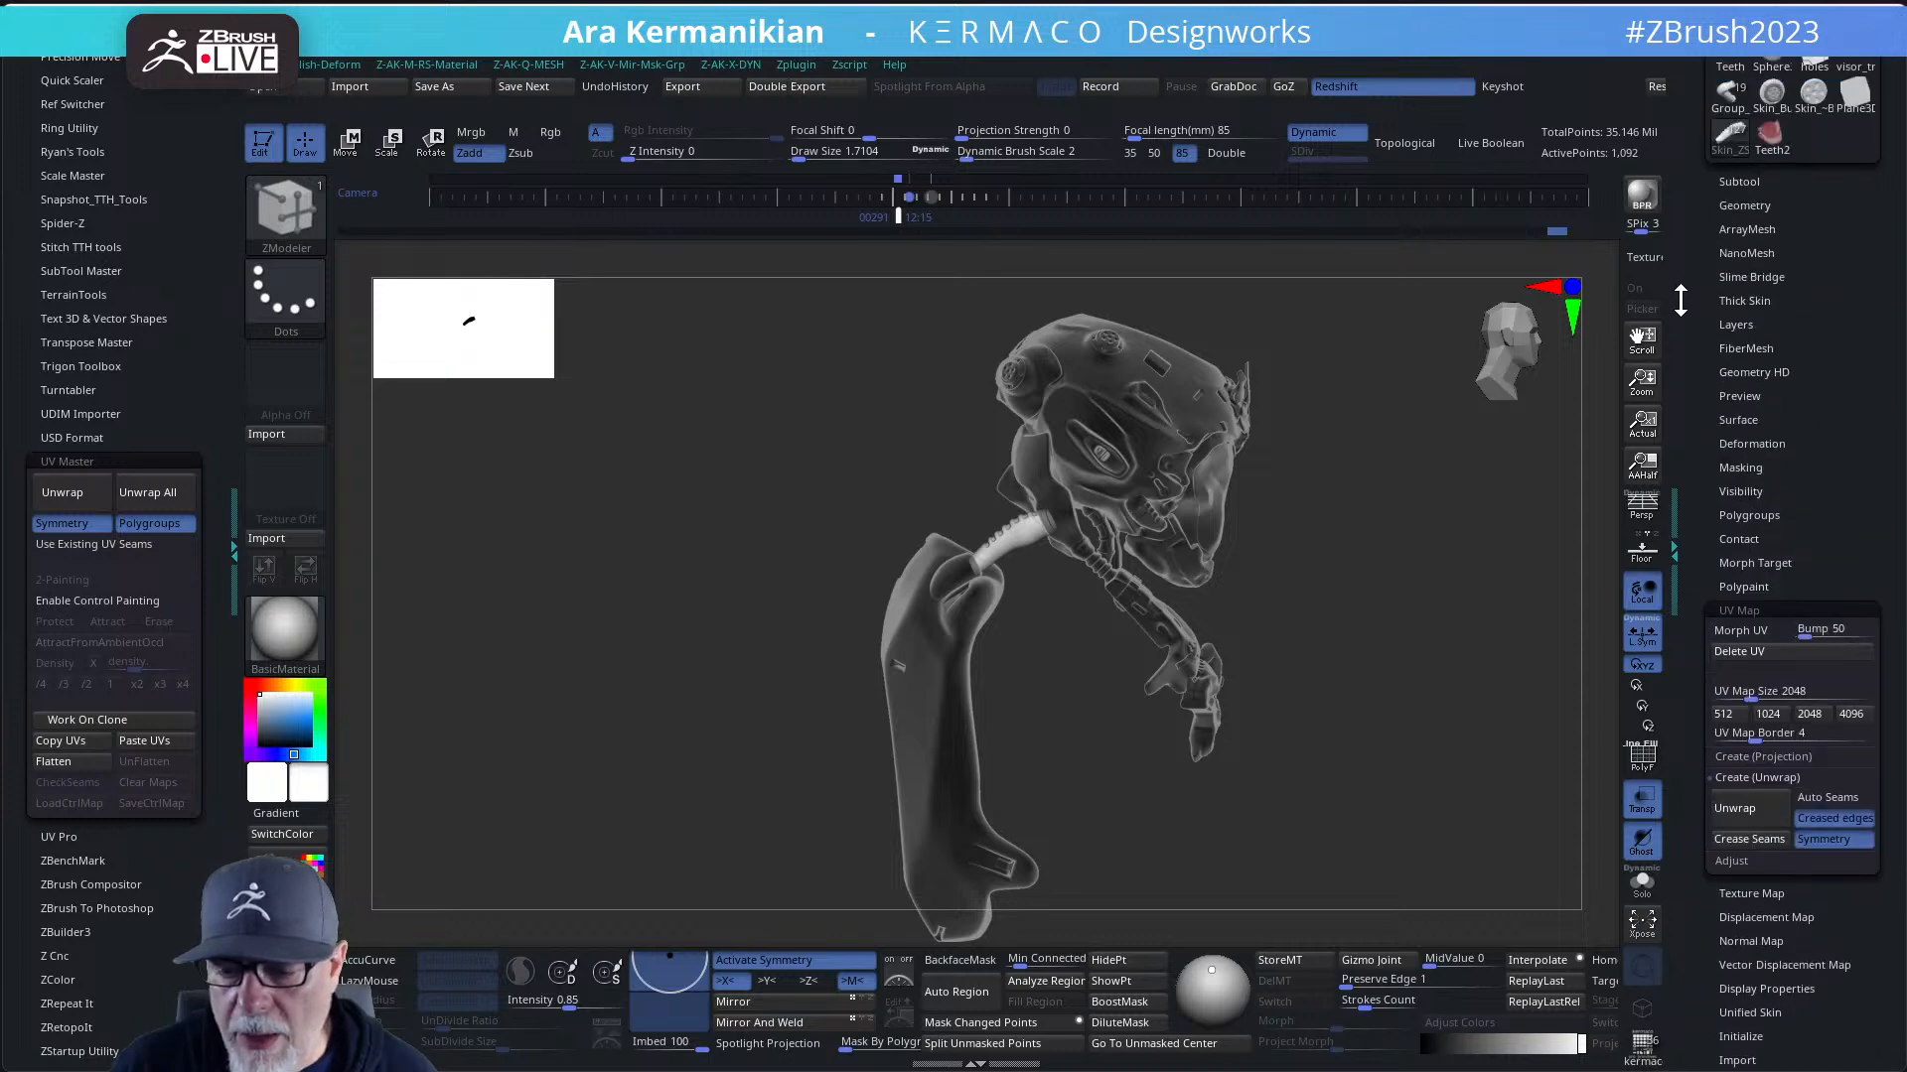
left_click(1739, 610)
left_click(1751, 635)
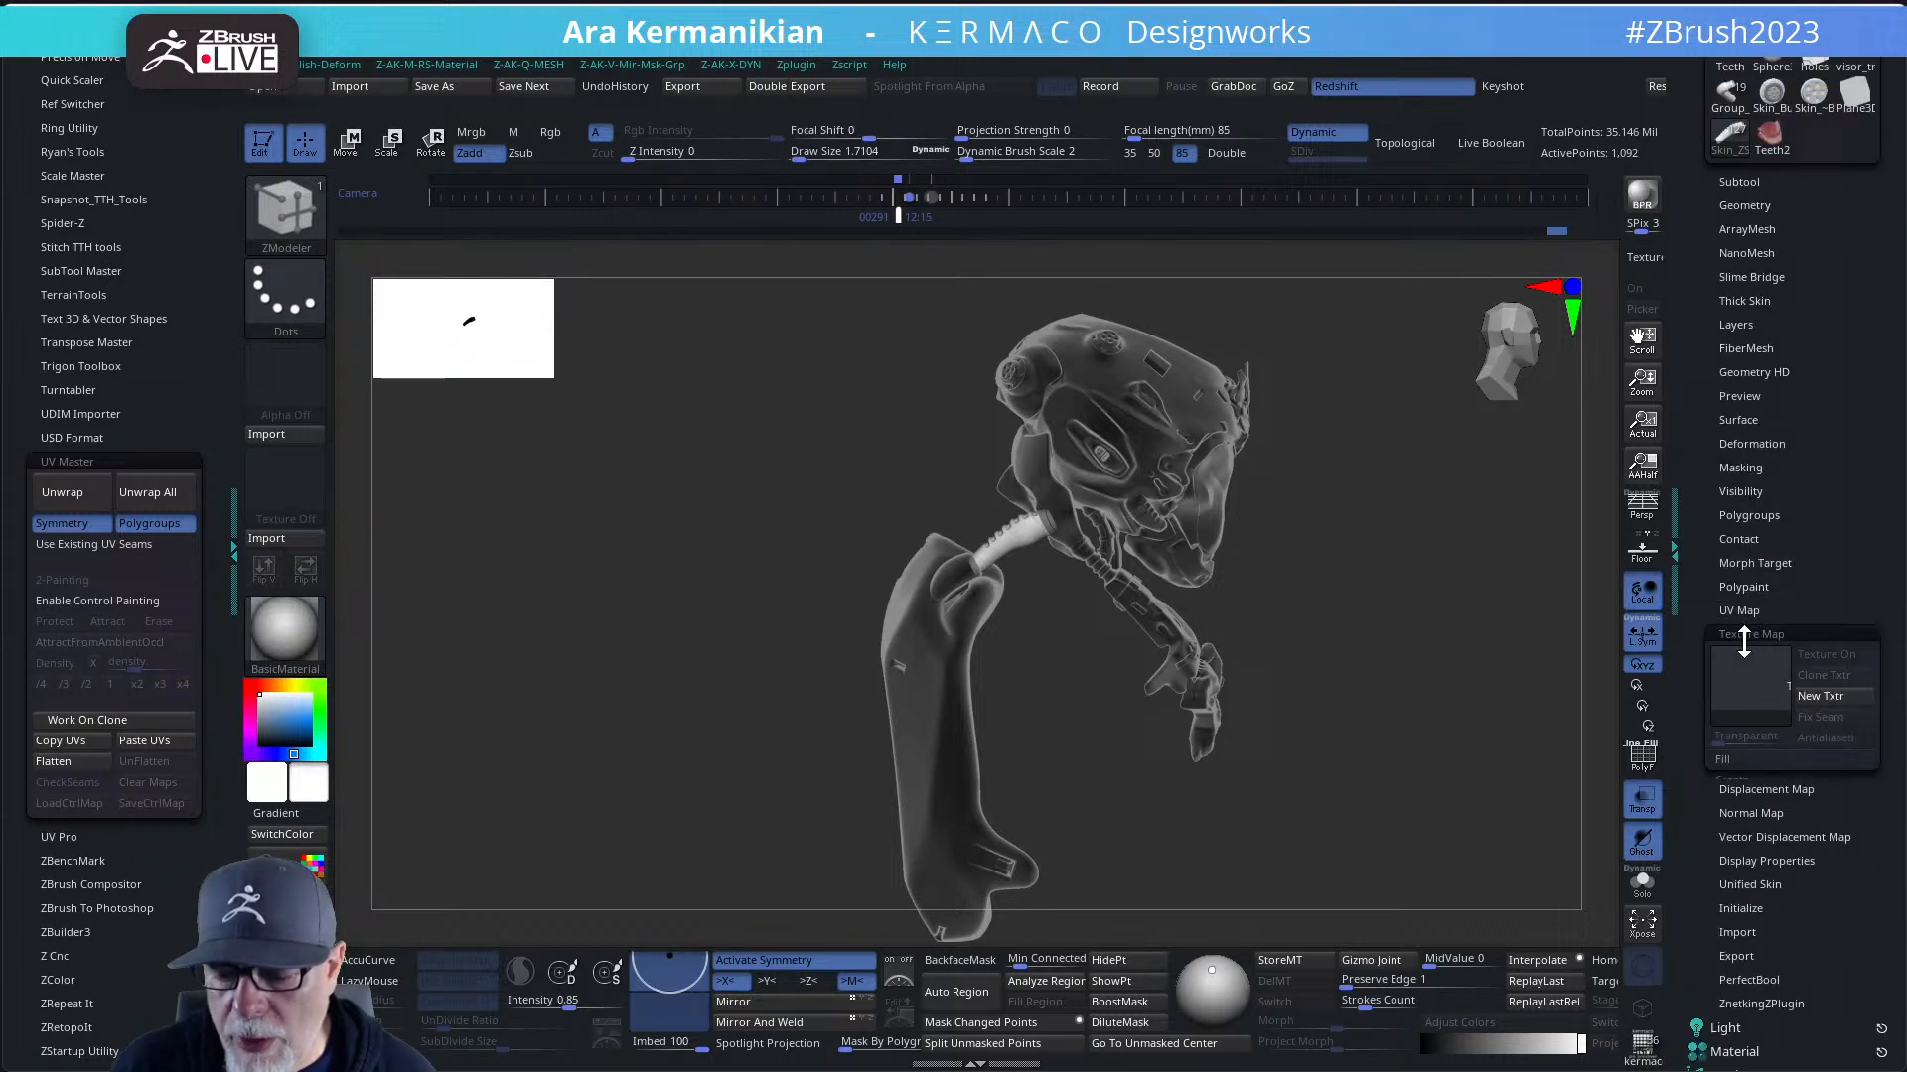
left_click(1750, 692)
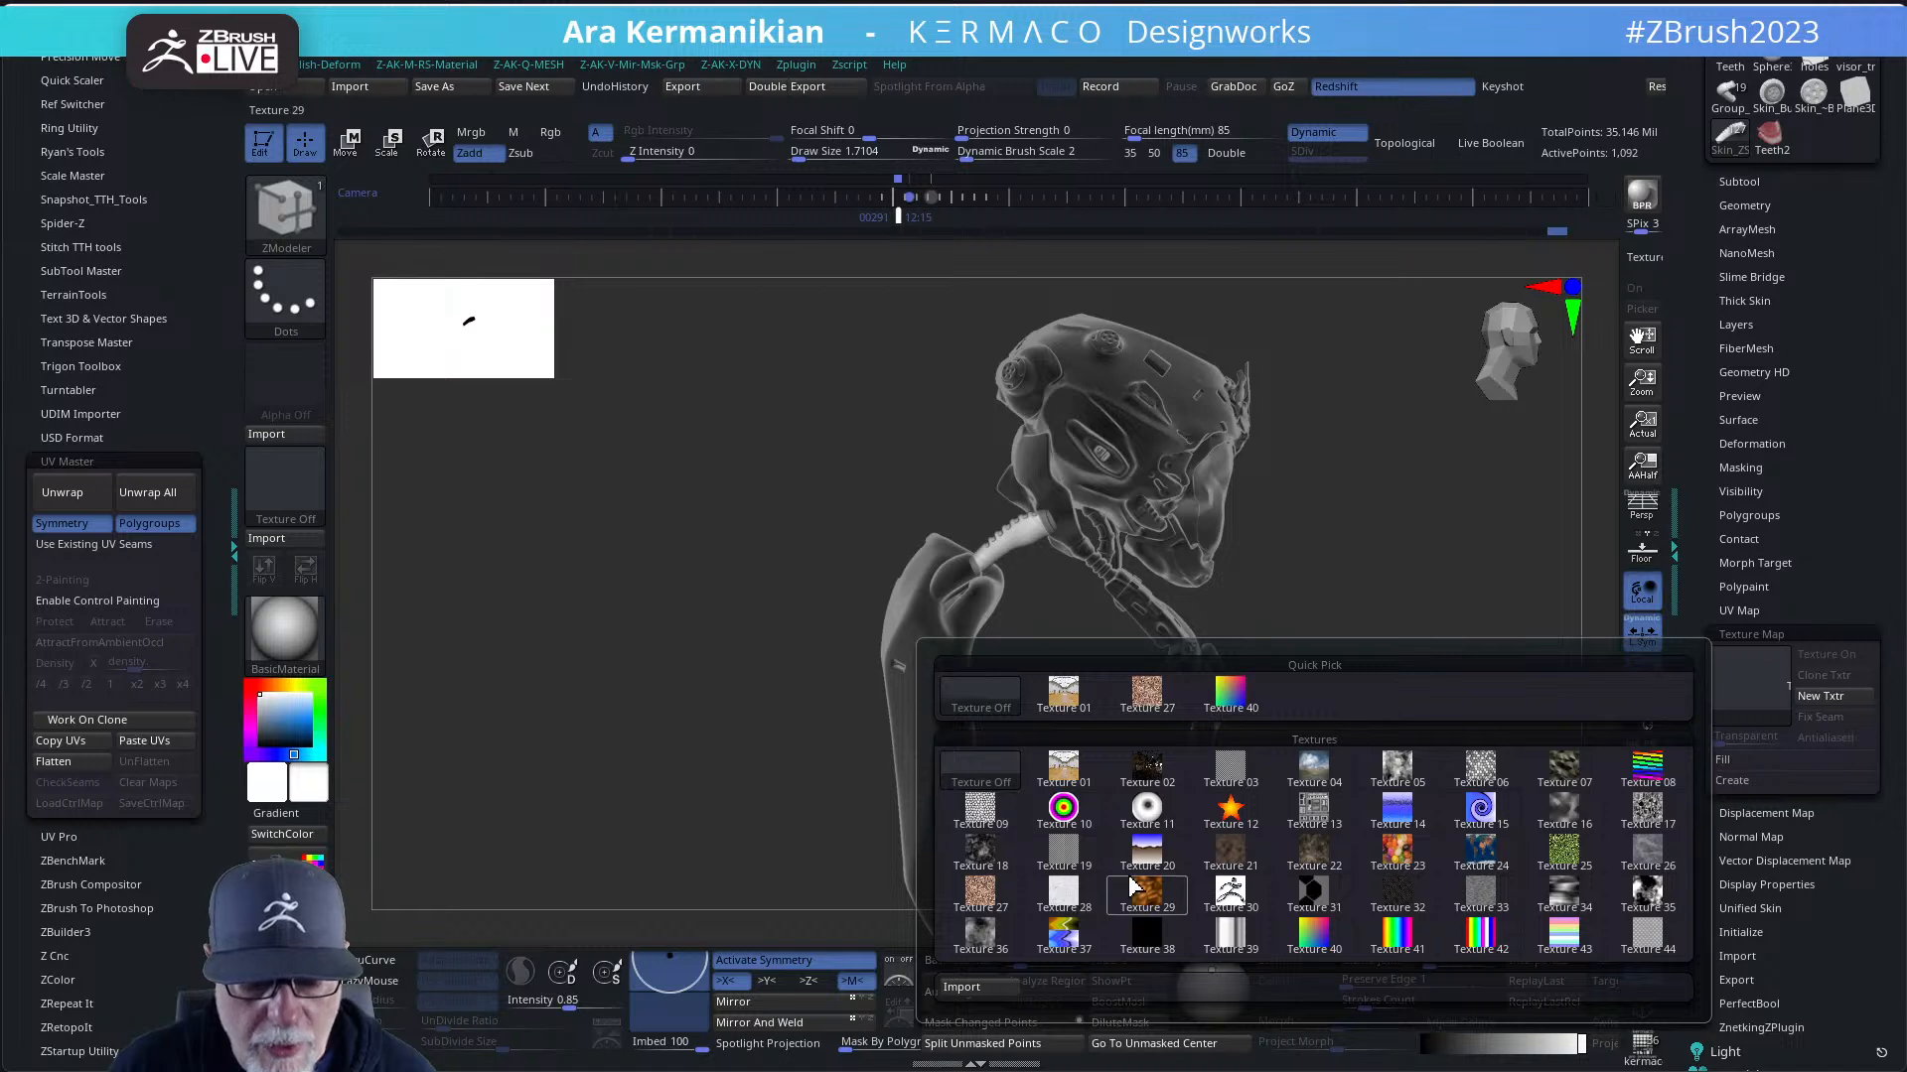
left_click(1066, 854)
left_click_drag(1389, 631, 1594, 662)
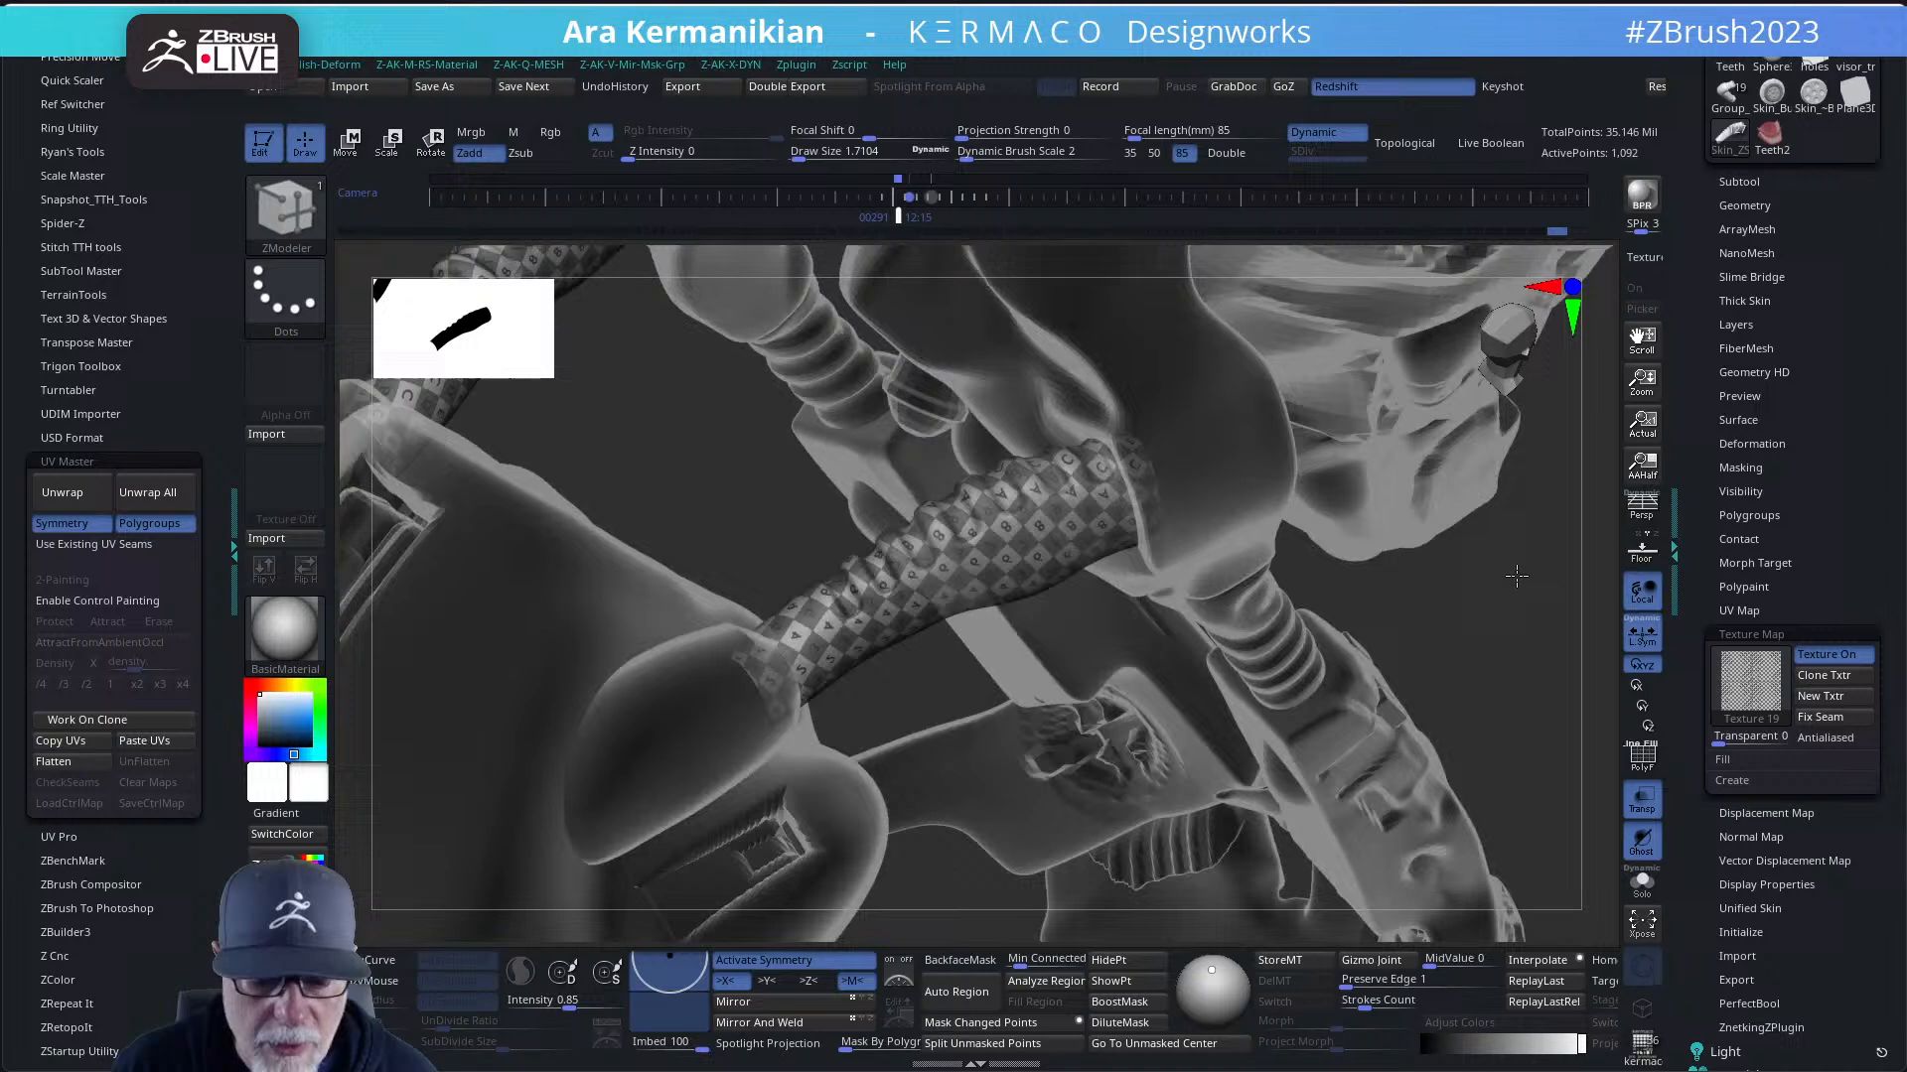
- Remove the checker texture map from the ribbed hoses and view them on the character from the side
left_click(1767, 675)
left_click(998, 780)
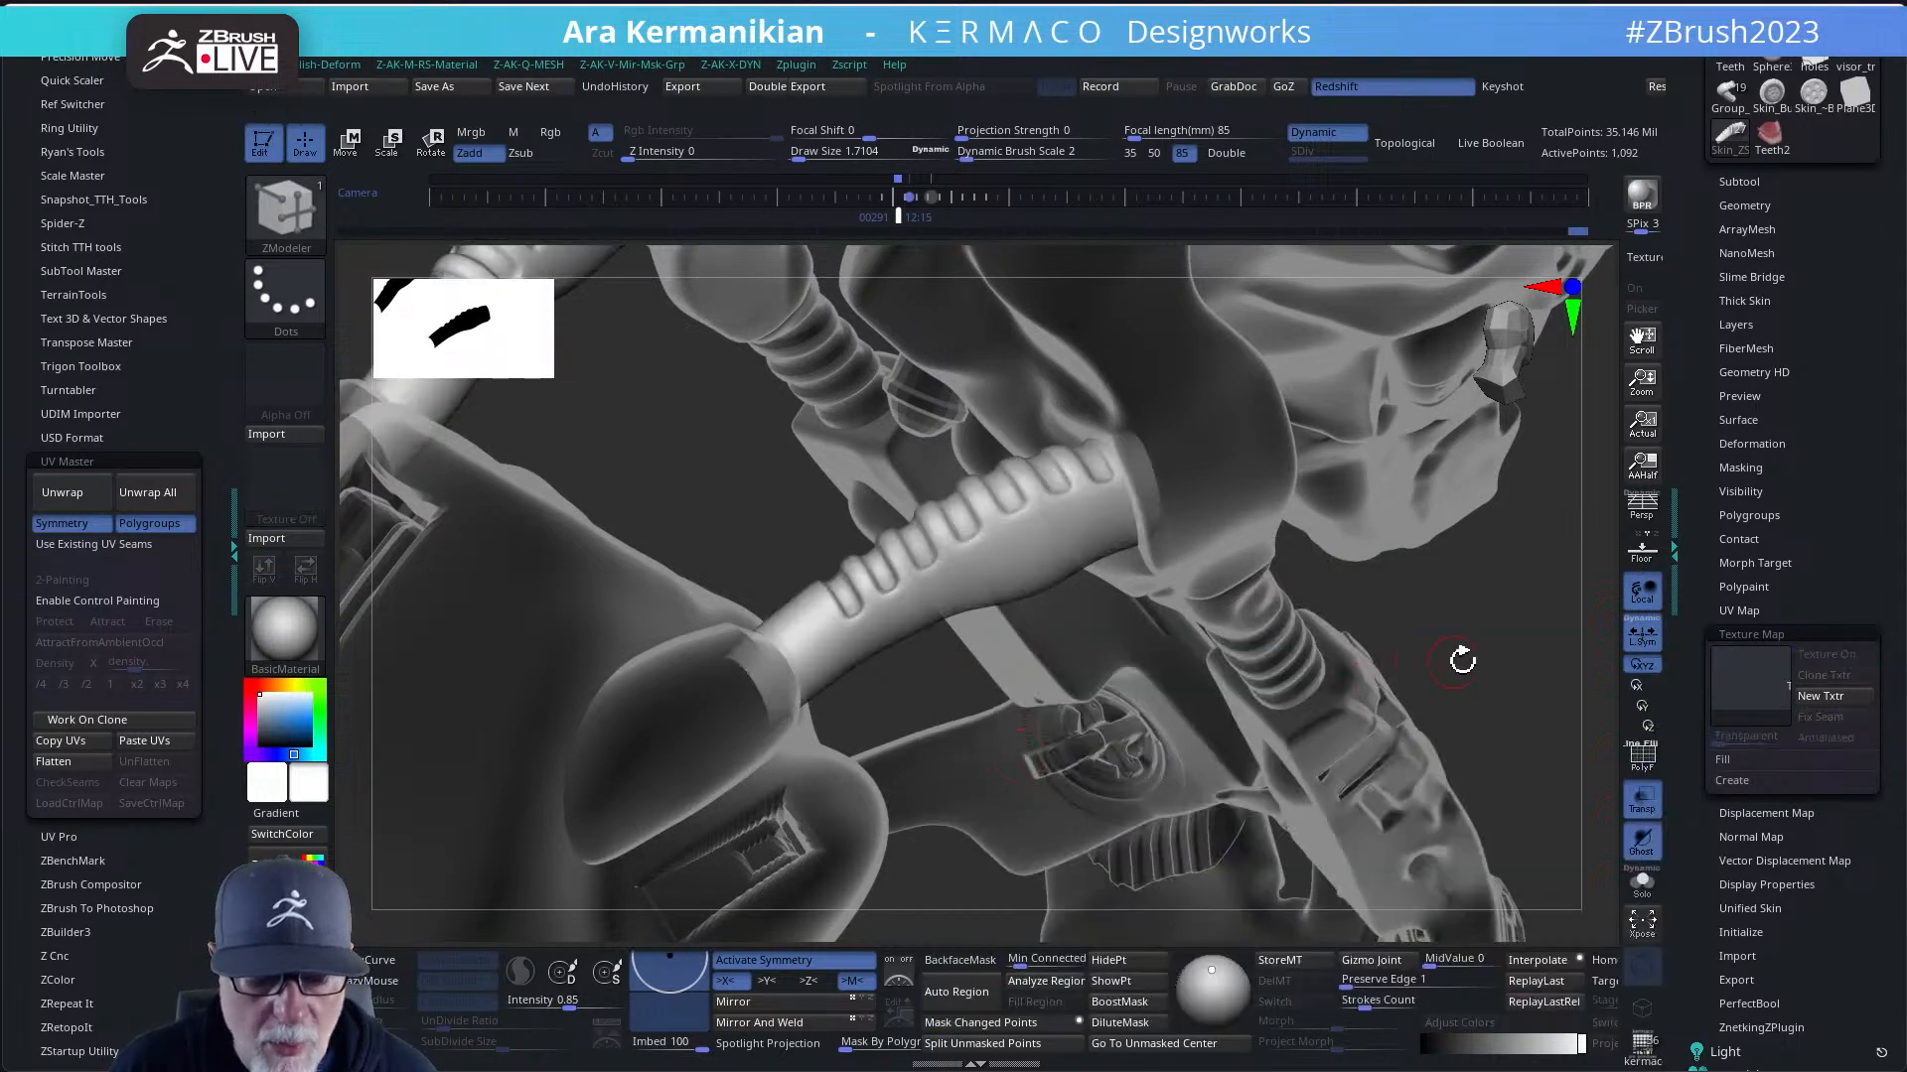
left_click_drag(1511, 655, 1258, 619, "alt")
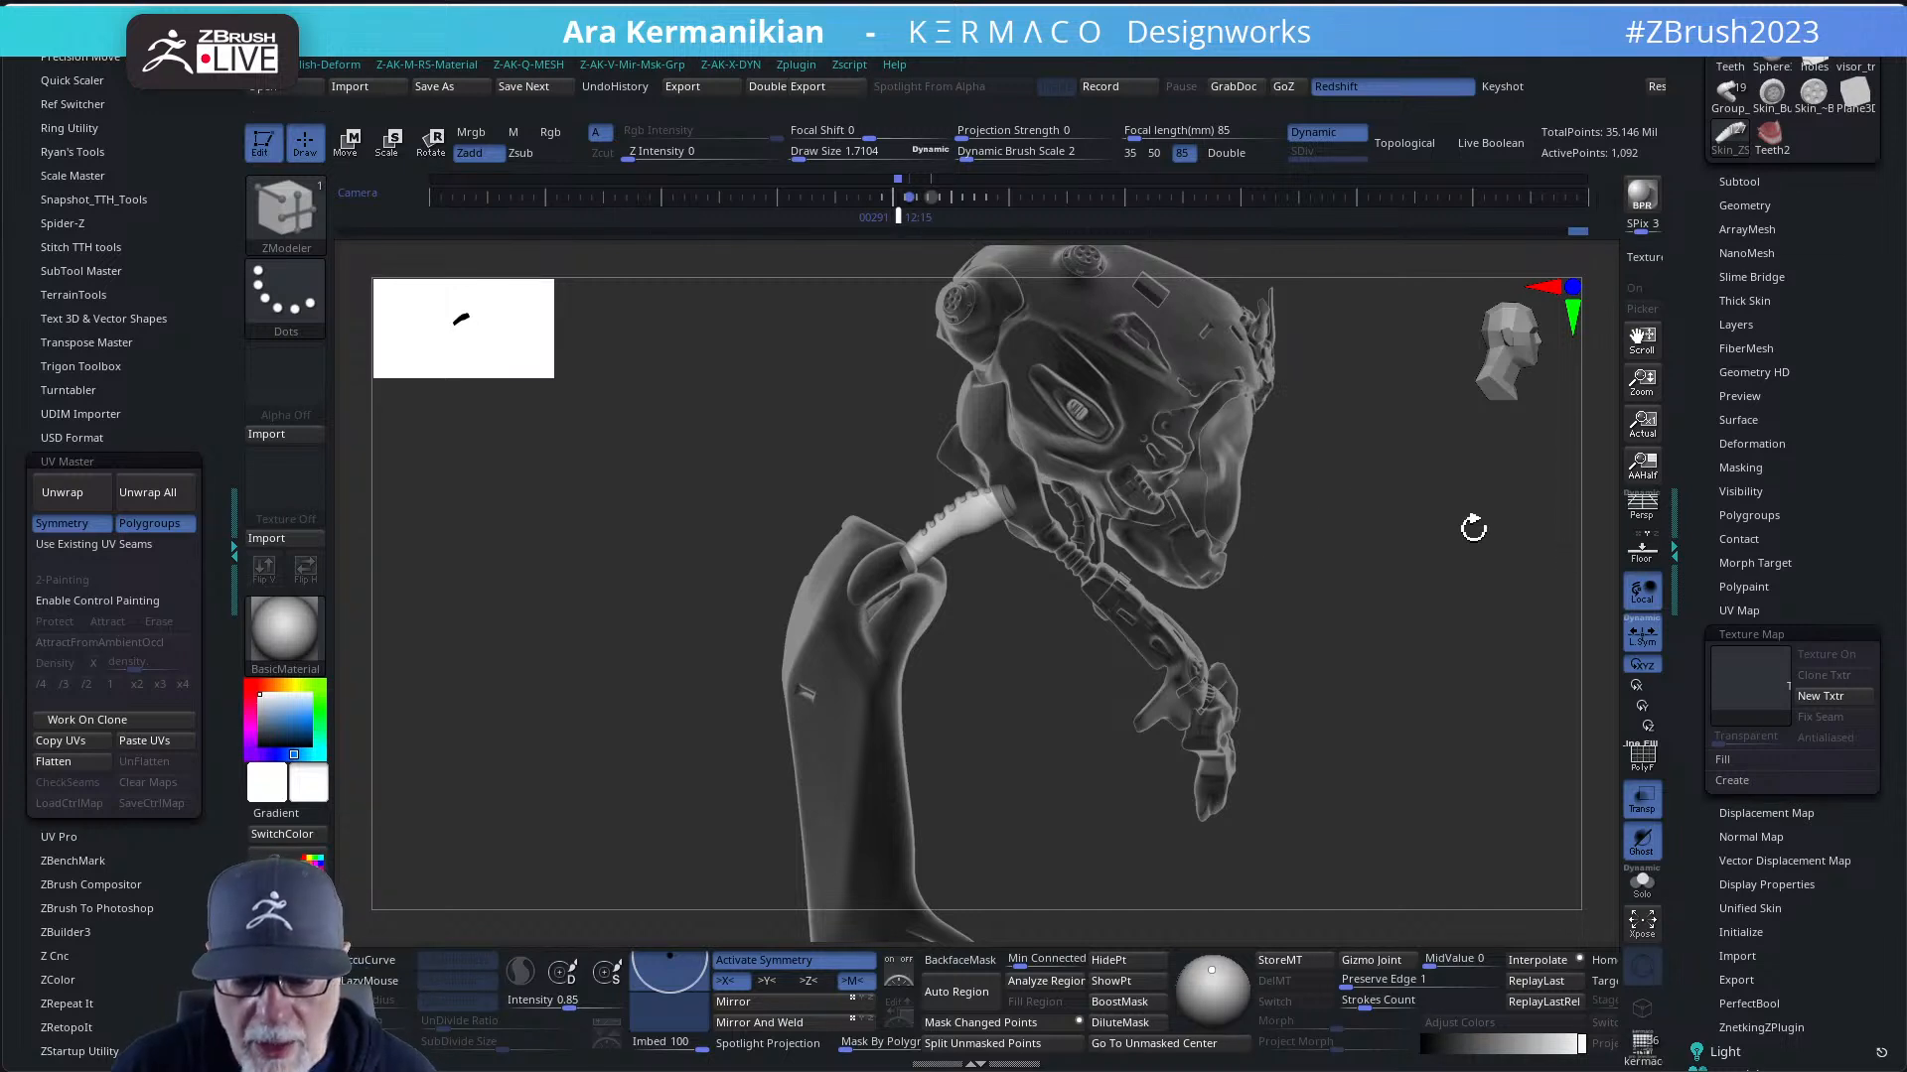
left_click(1751, 636)
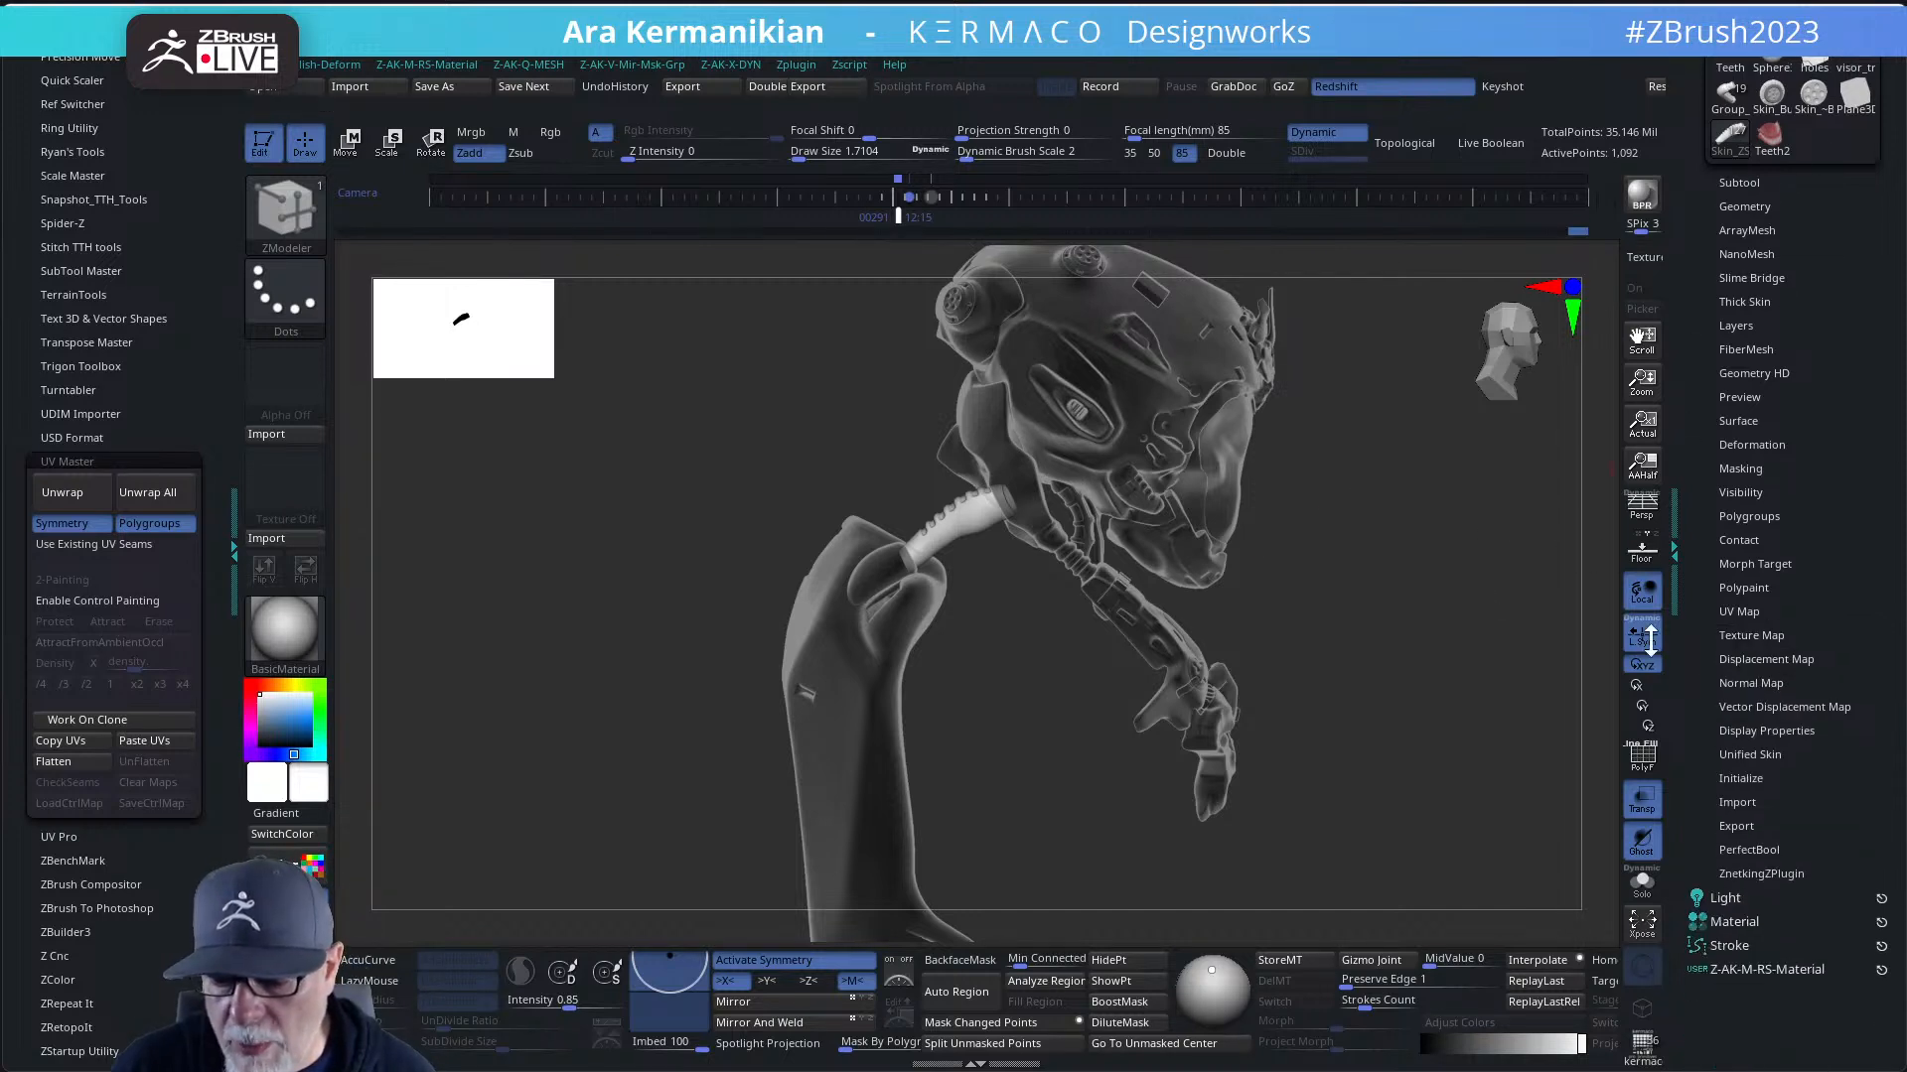
- Select the Skin_ZSphere3_2 subtool, switch to visibility set V1 and turn off transparency
left_click(1747, 182)
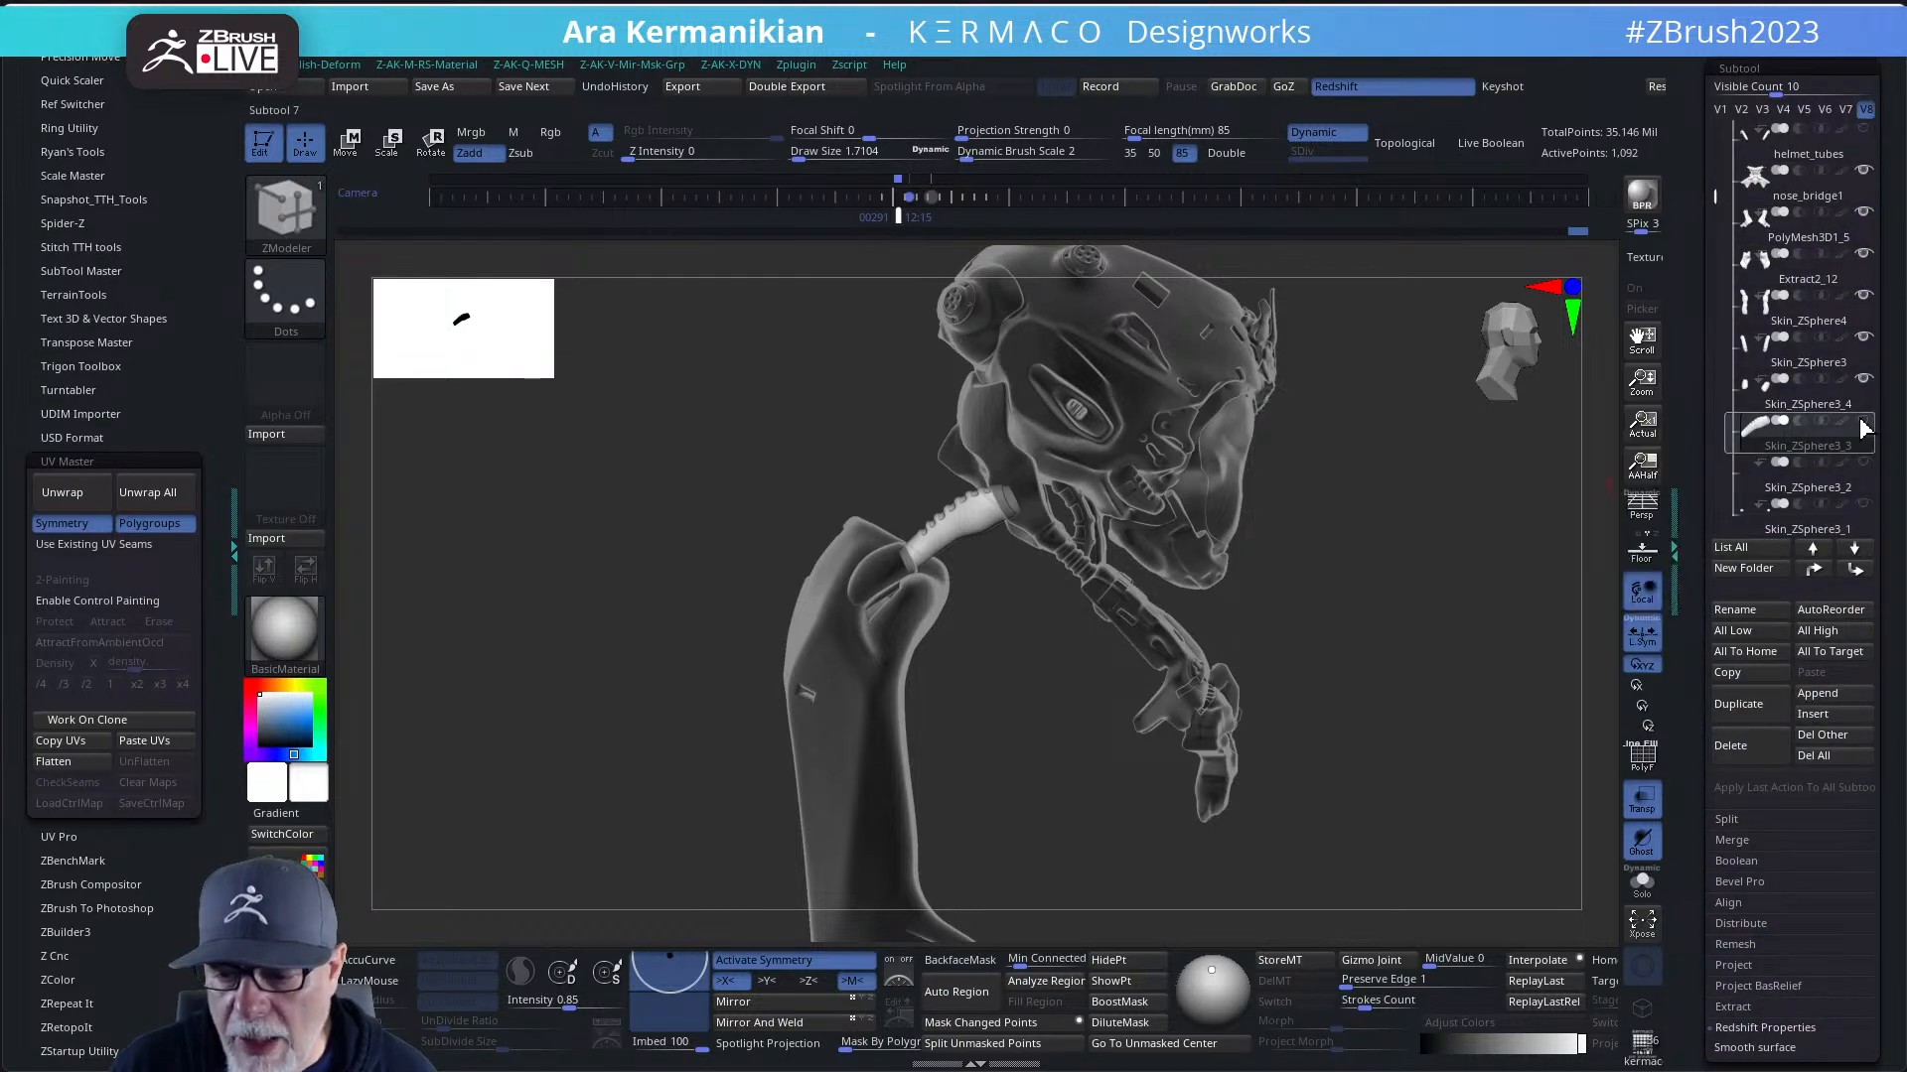
left_click(1784, 495)
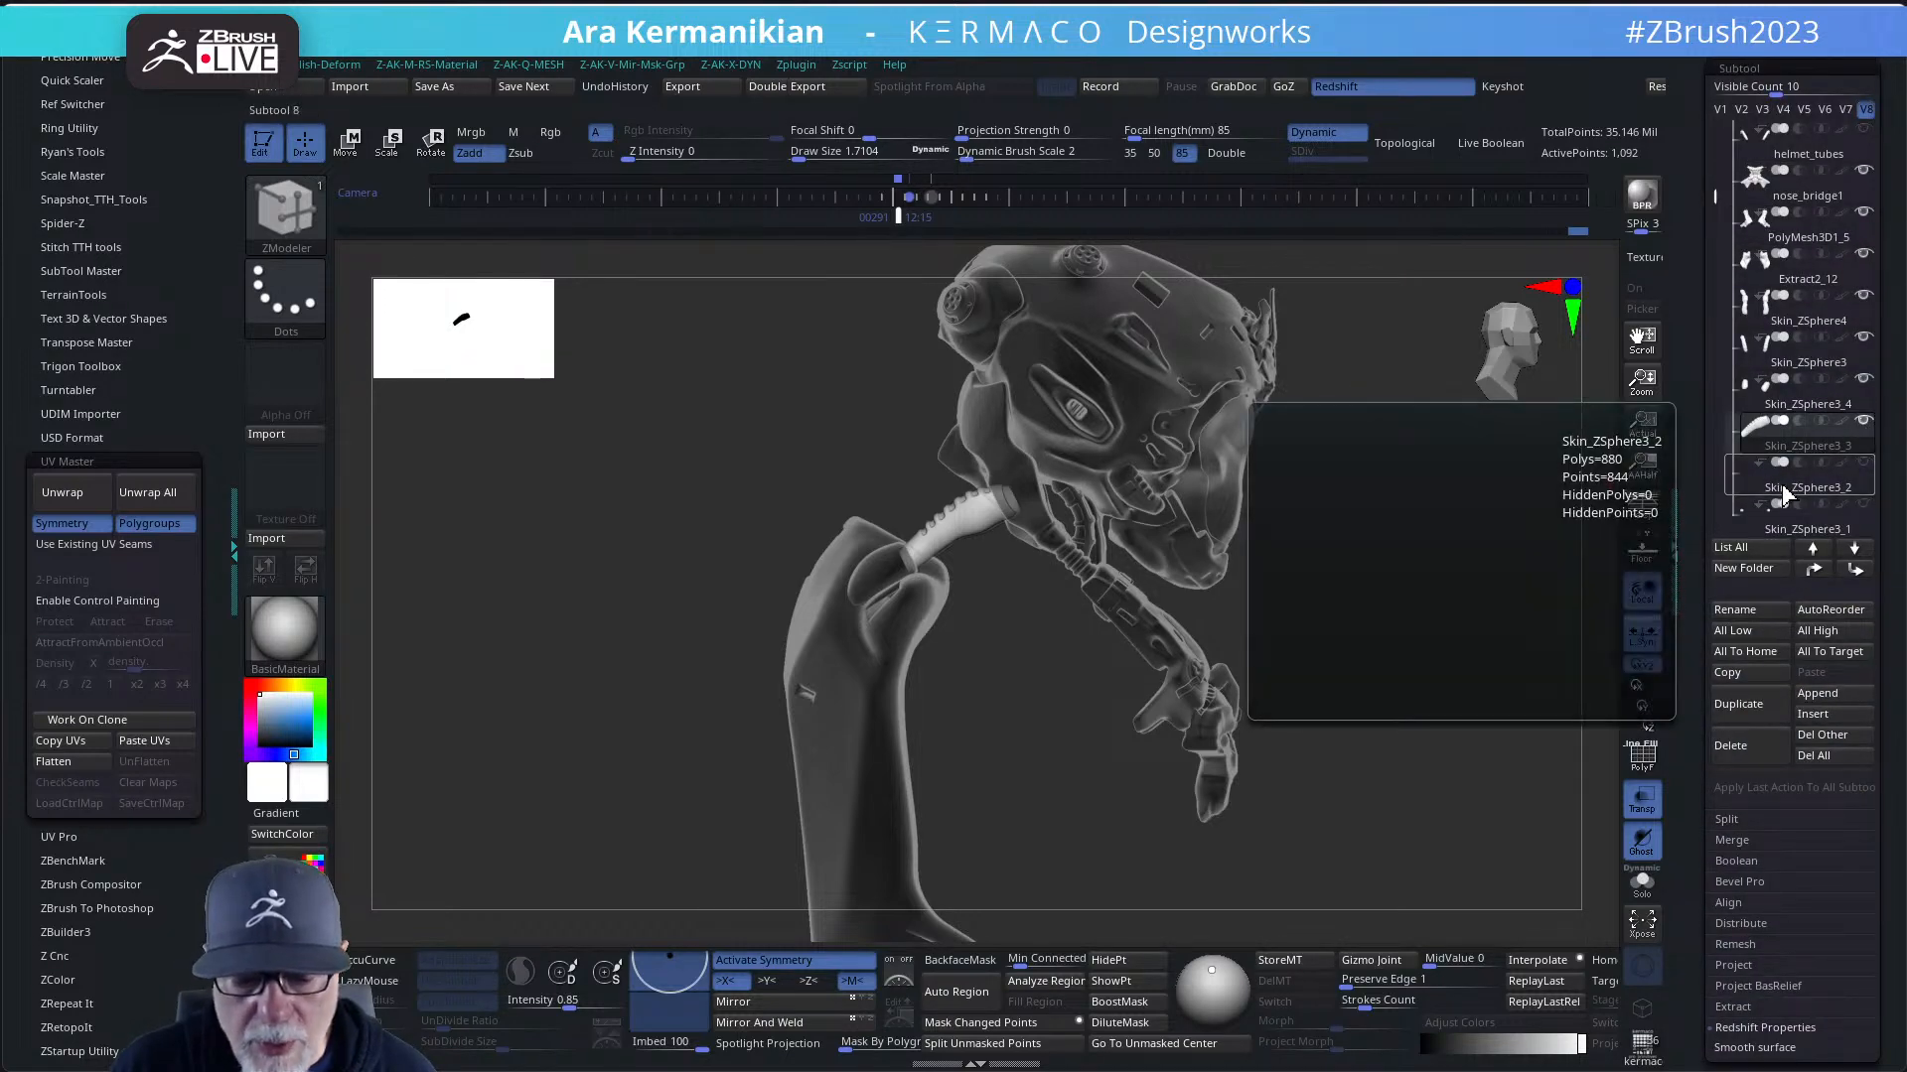
left_click_drag(1379, 621, 1308, 598)
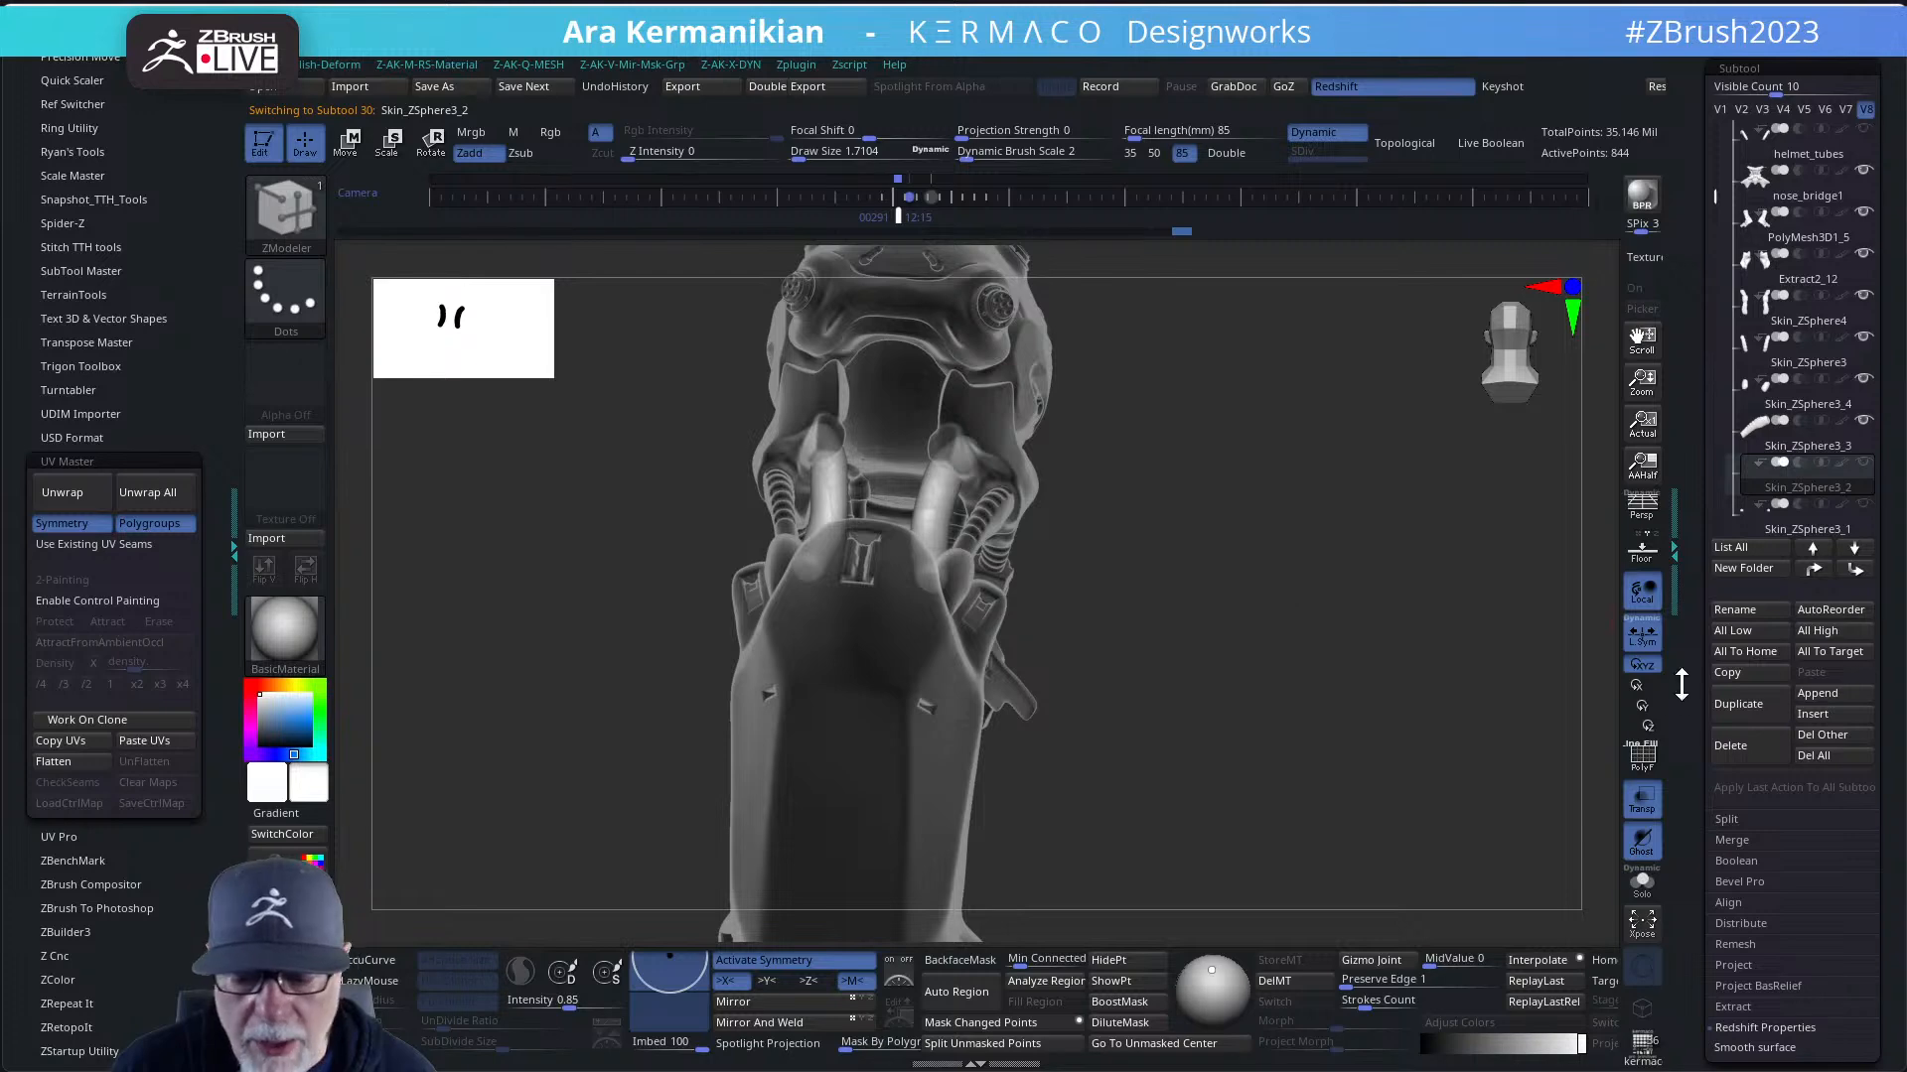
left_click(1719, 109)
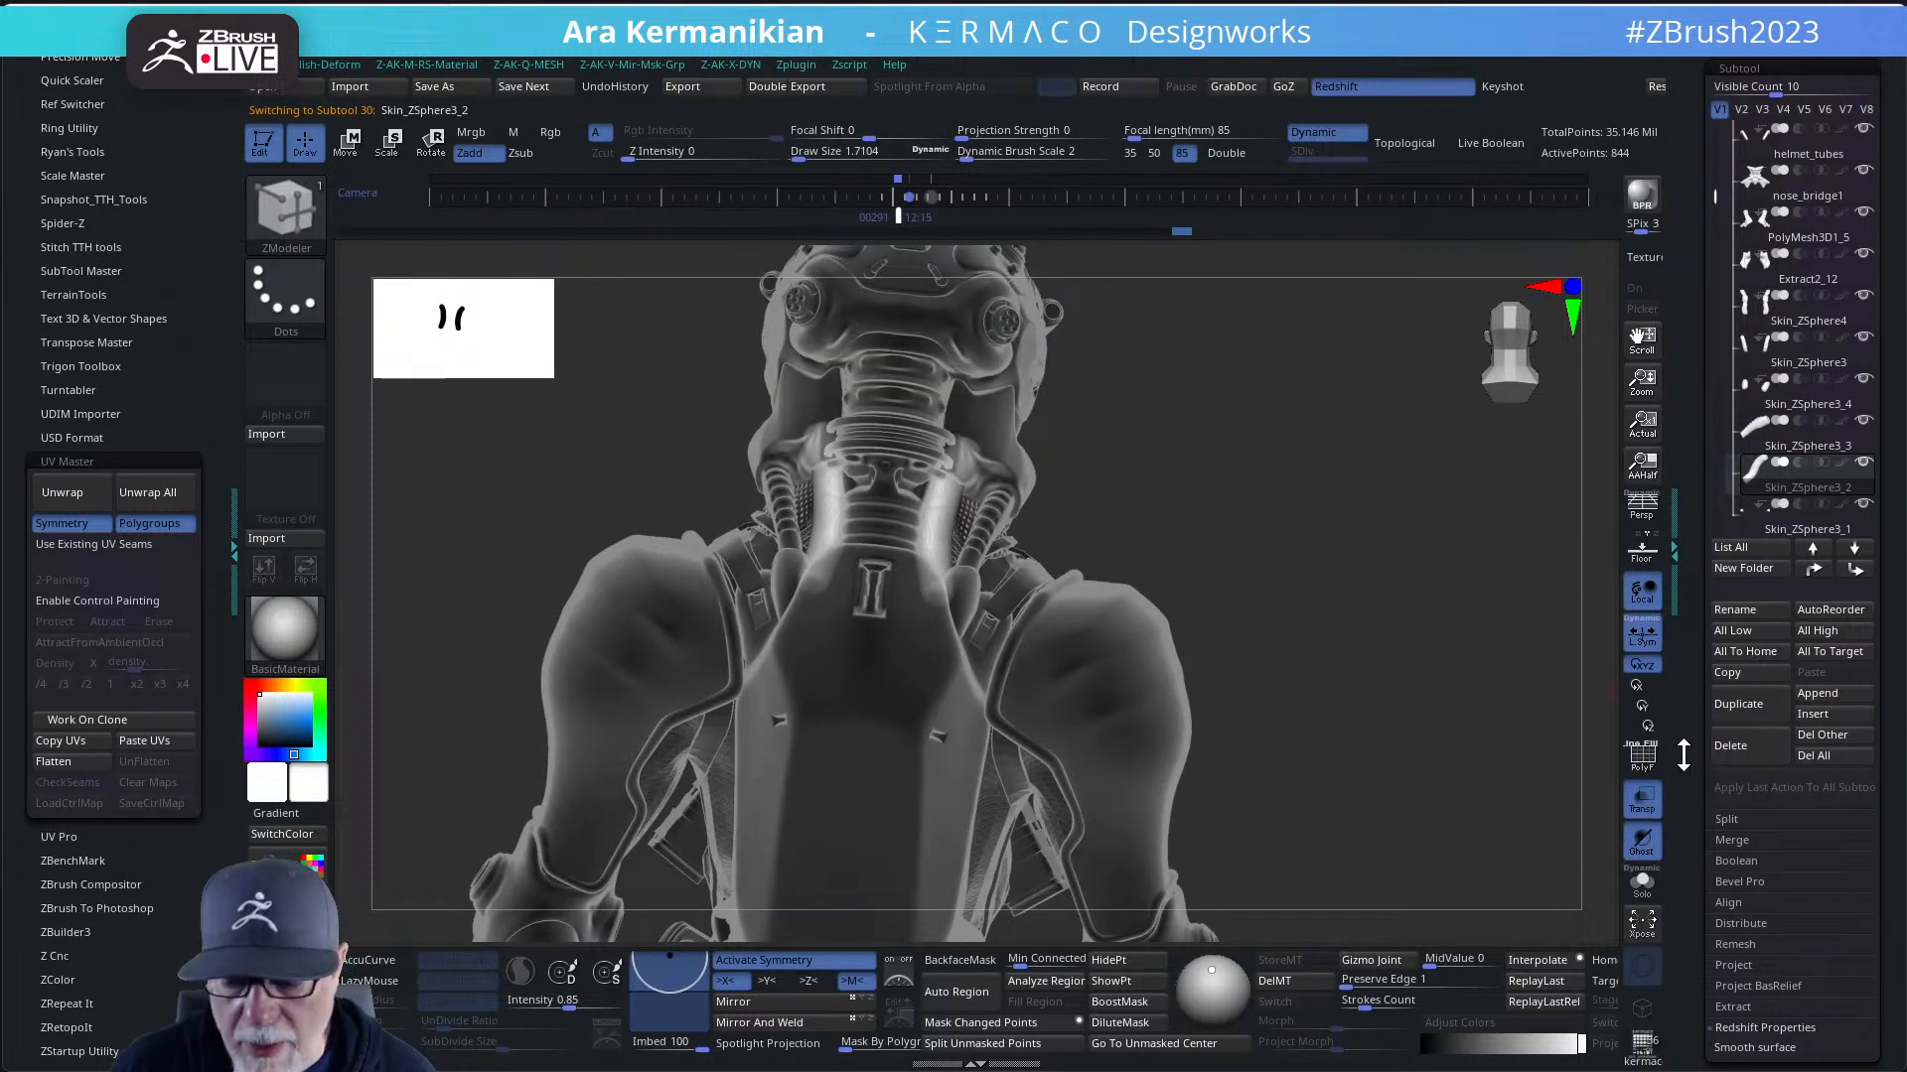
left_click(1641, 799)
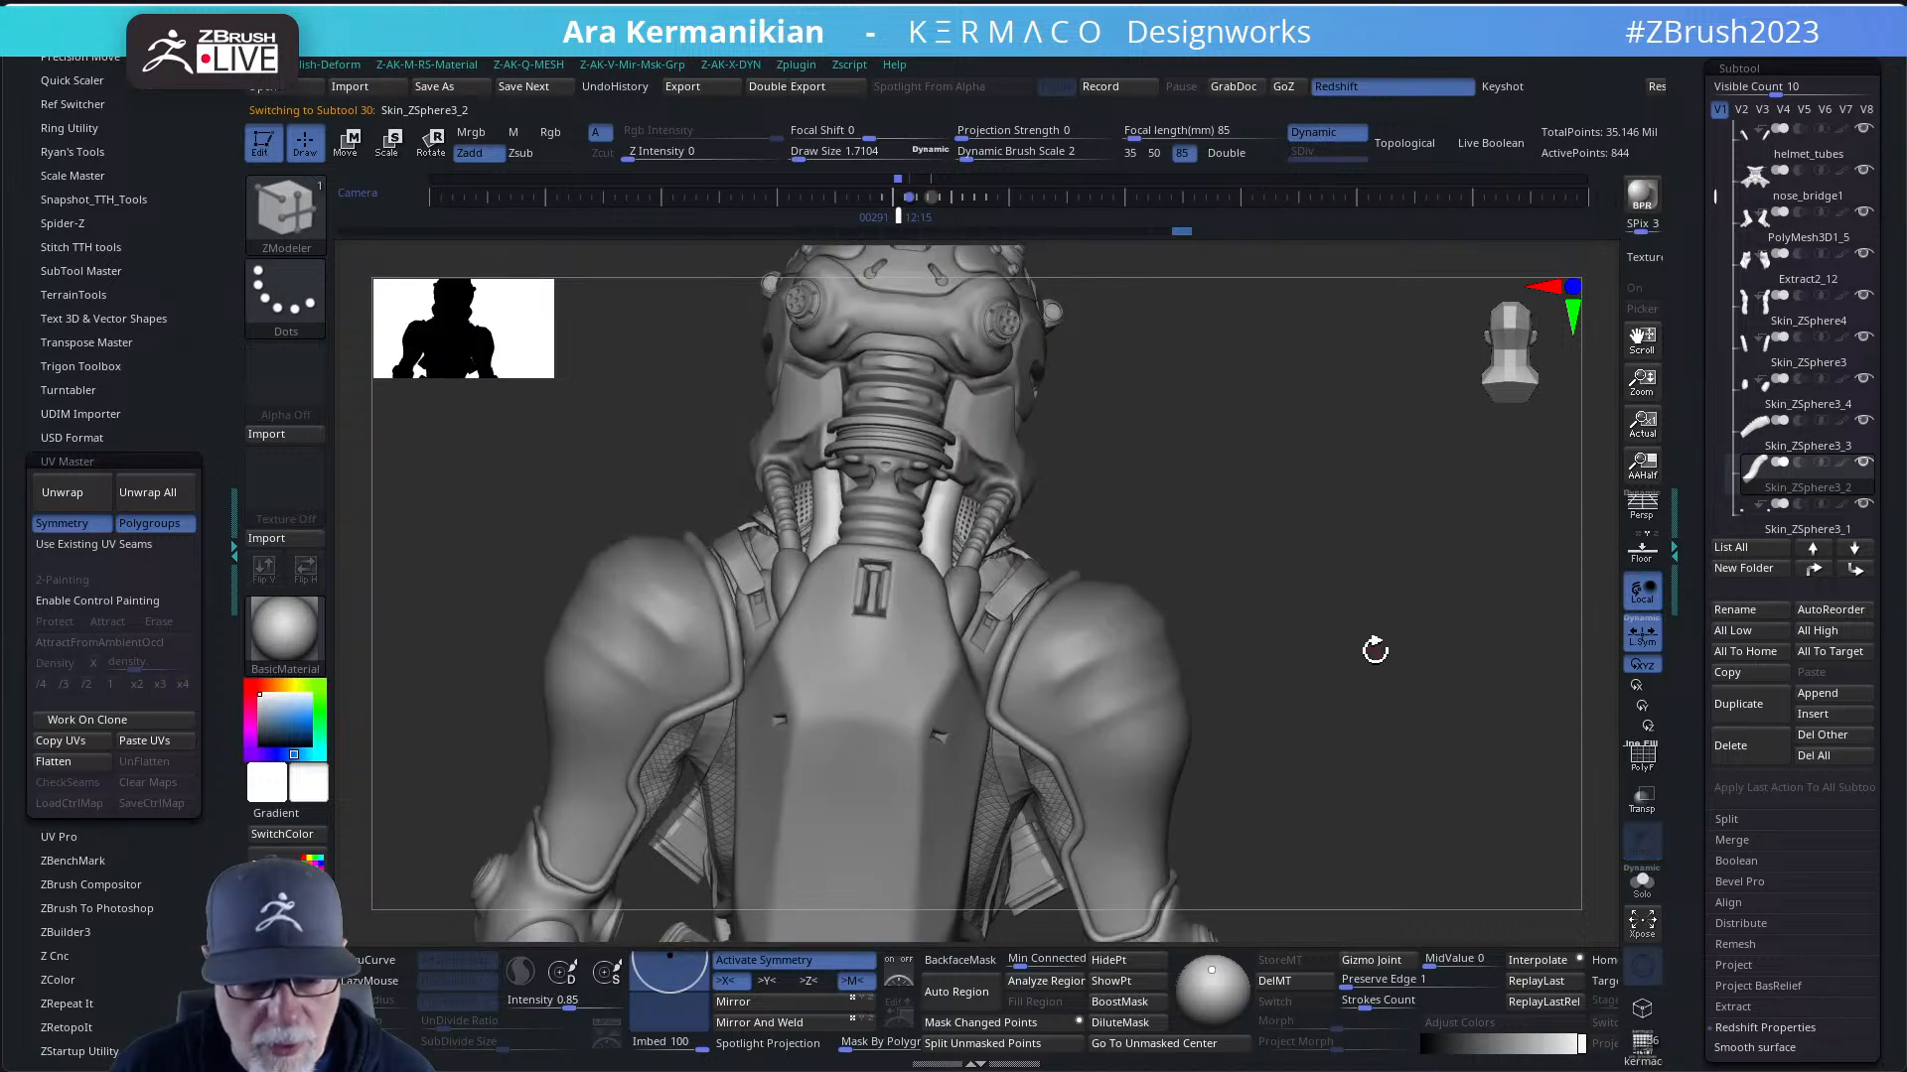
- Inspect the neck tubes and hoses from behind and above, and set the brush draw size to 5.44
left_click_drag(1374, 647, 1134, 607)
left_click_drag(1366, 659, 1345, 703)
left_click_drag(1314, 605, 1331, 655)
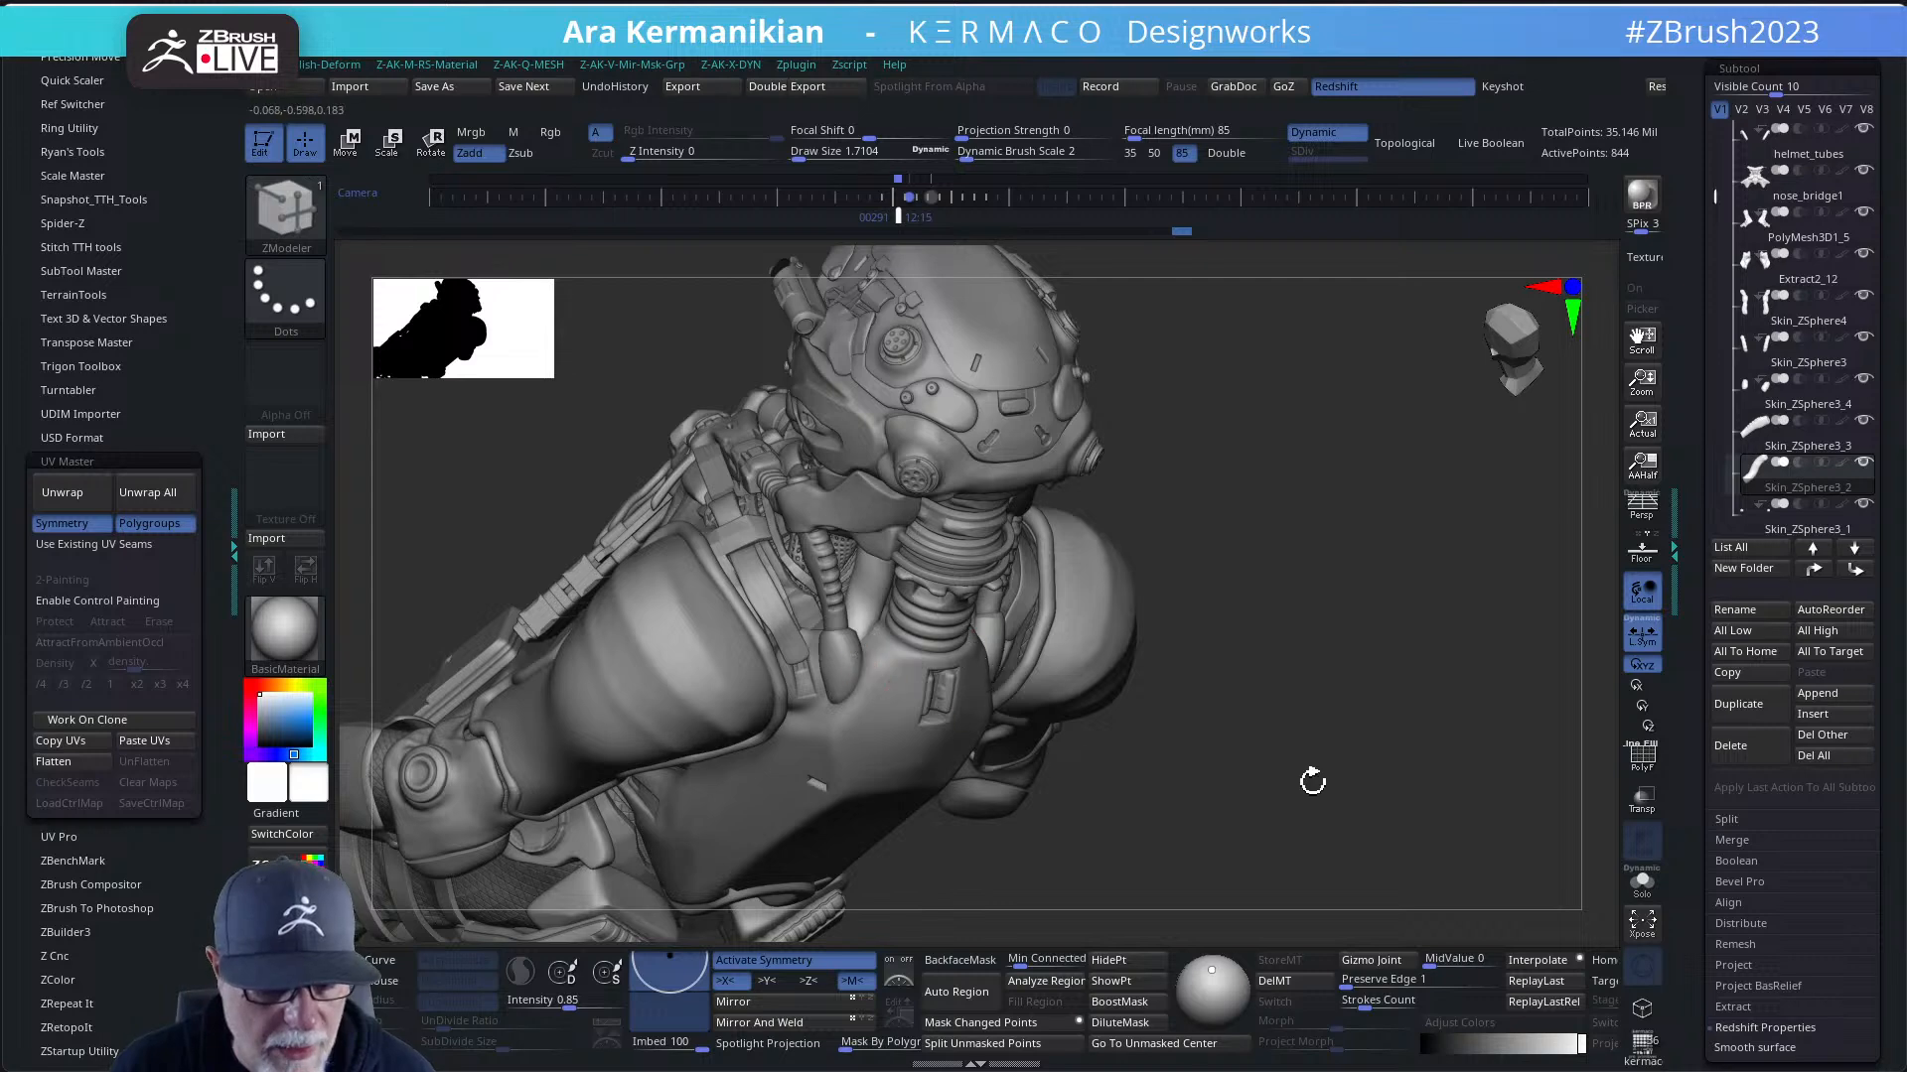
left_click_drag(1311, 779, 1216, 725)
left_click_drag(1381, 616, 1315, 693, "alt")
left_click_drag(1396, 597, 1388, 636)
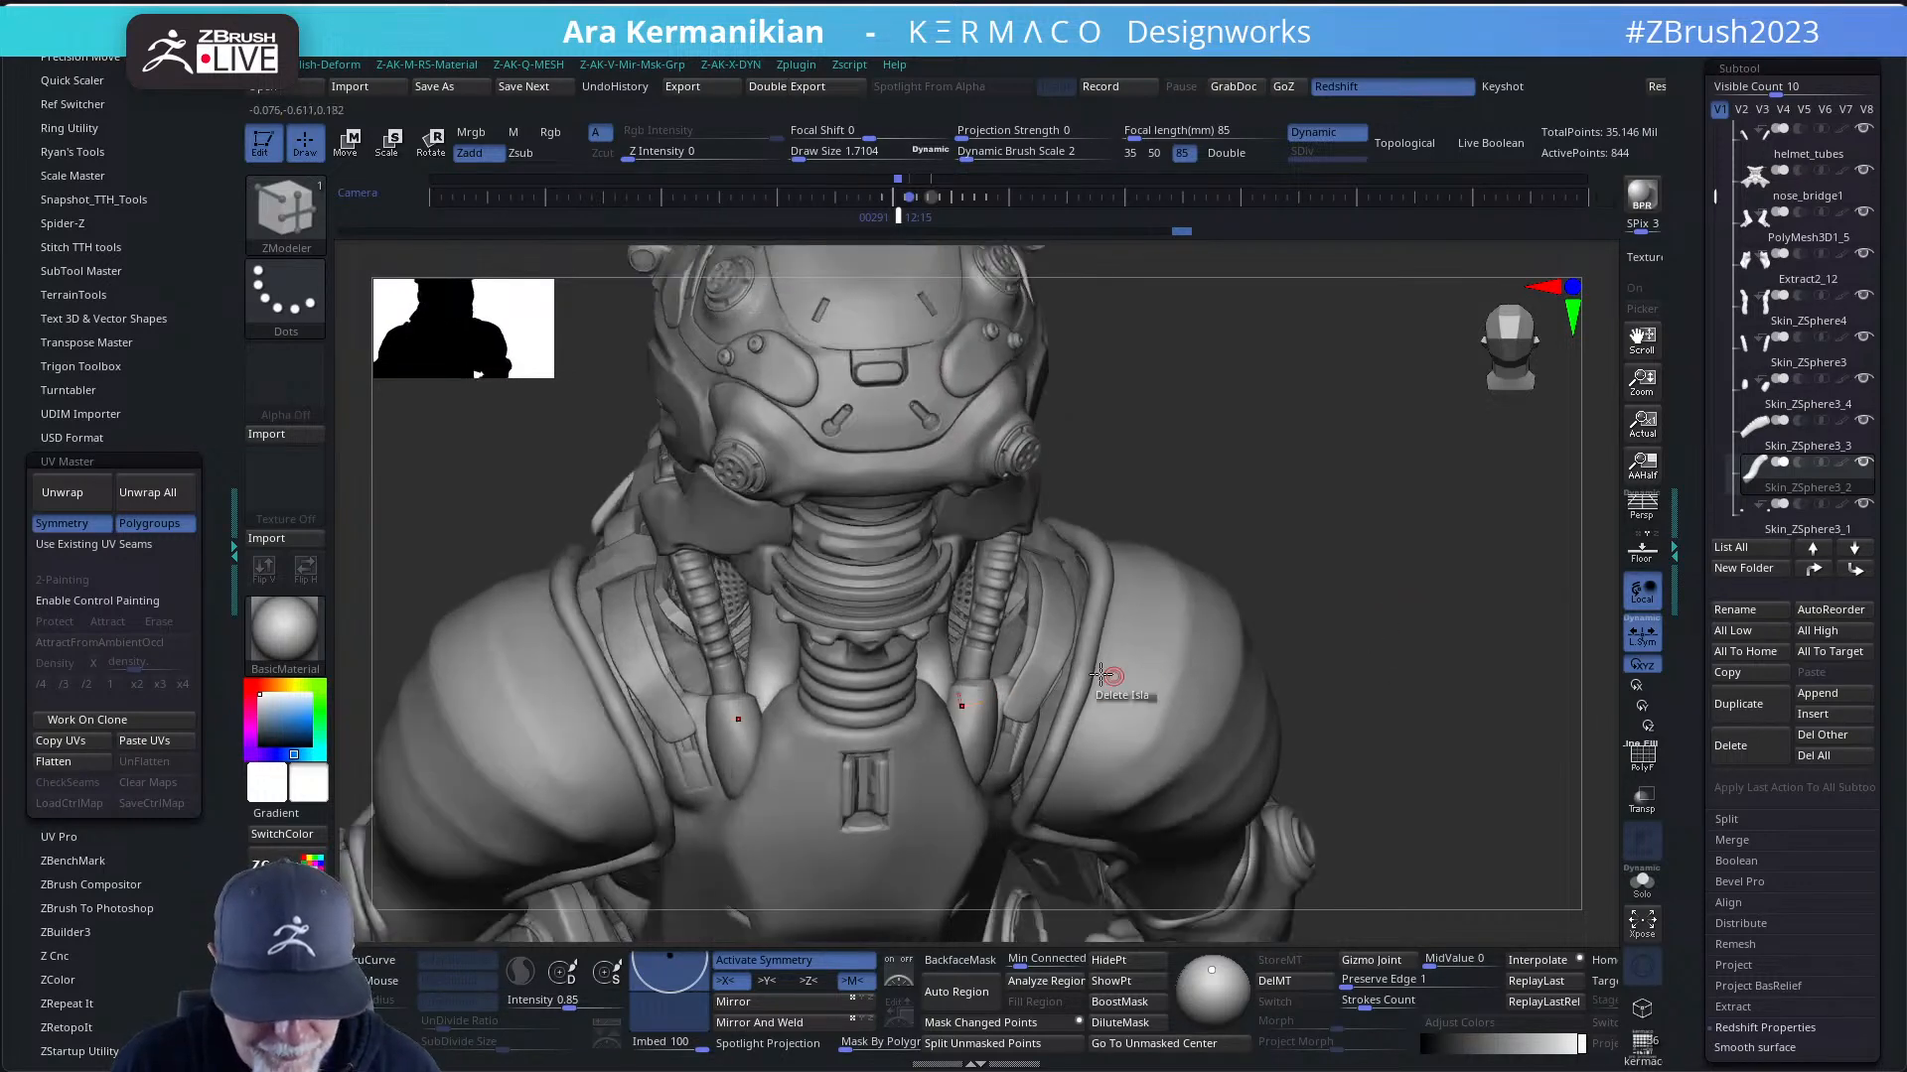
key("s")
left_click(1062, 664)
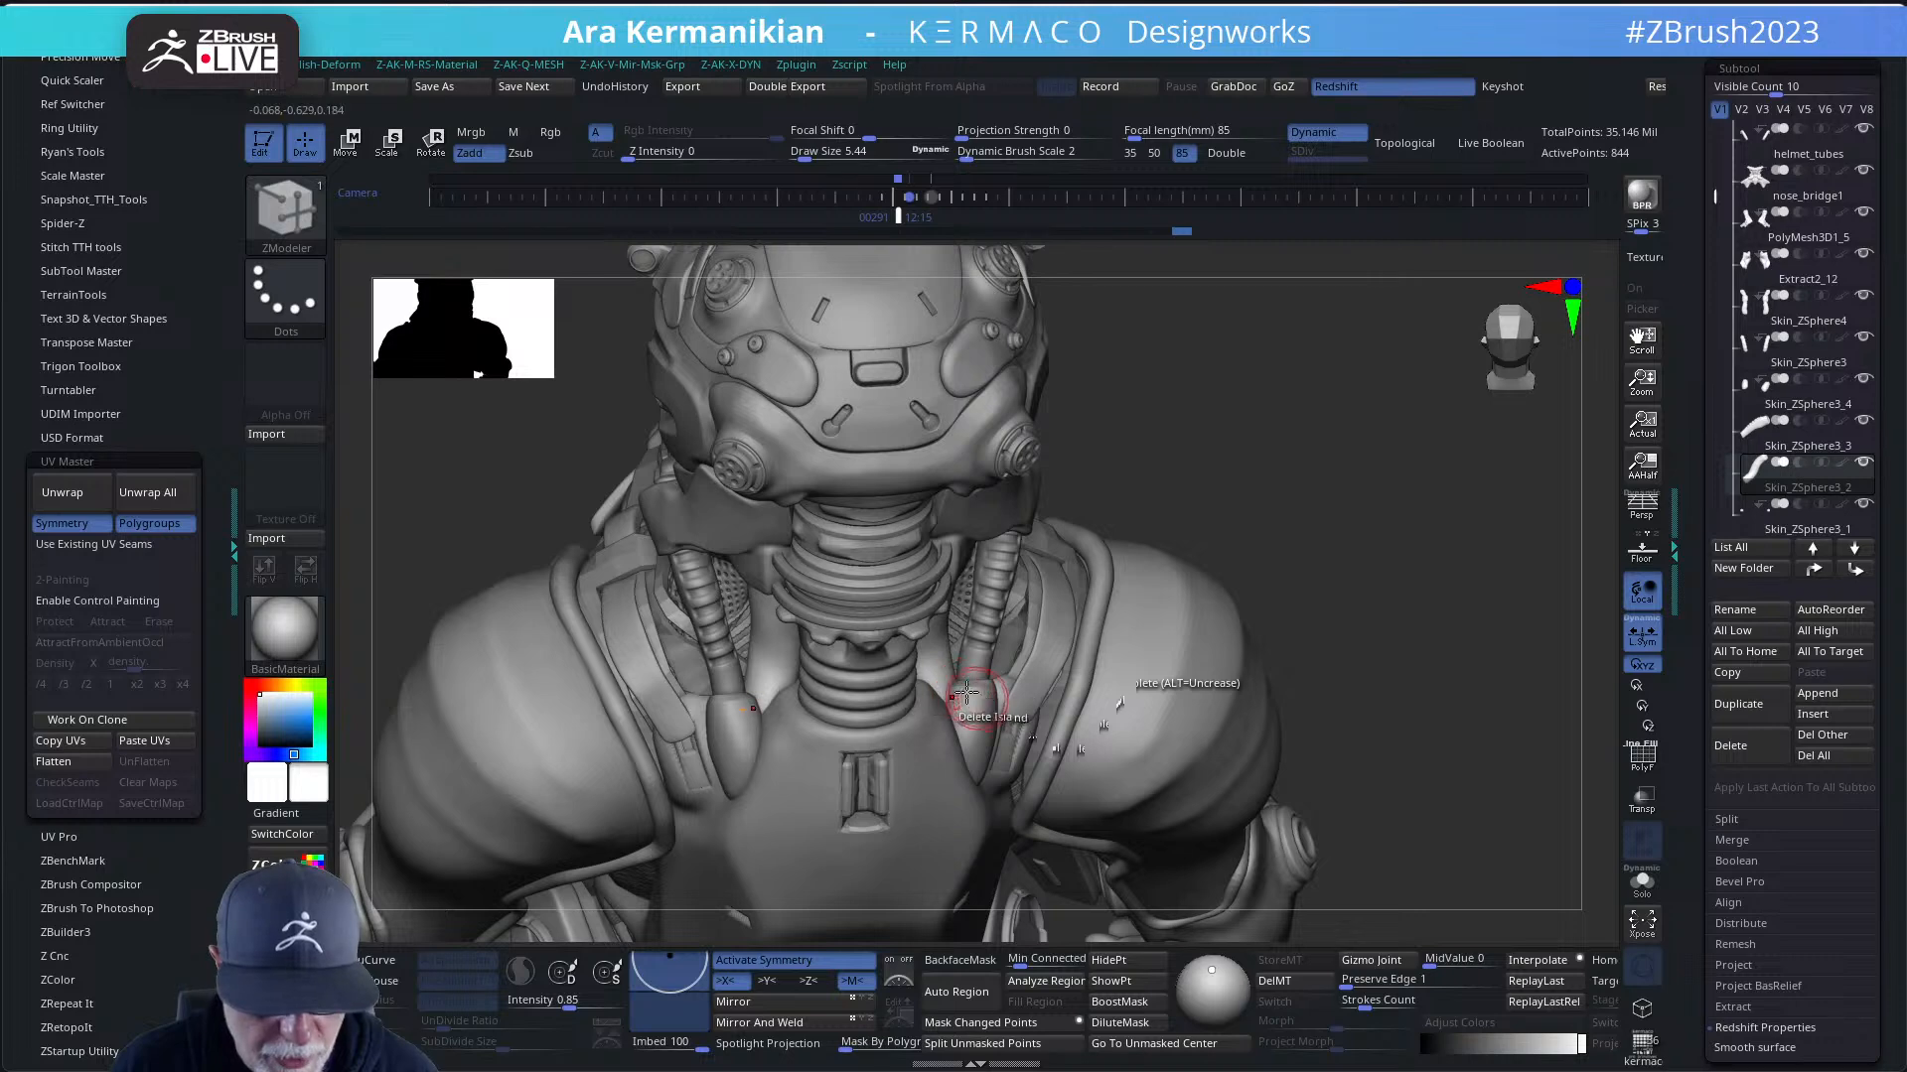
left_click_drag(1429, 547, 1430, 467)
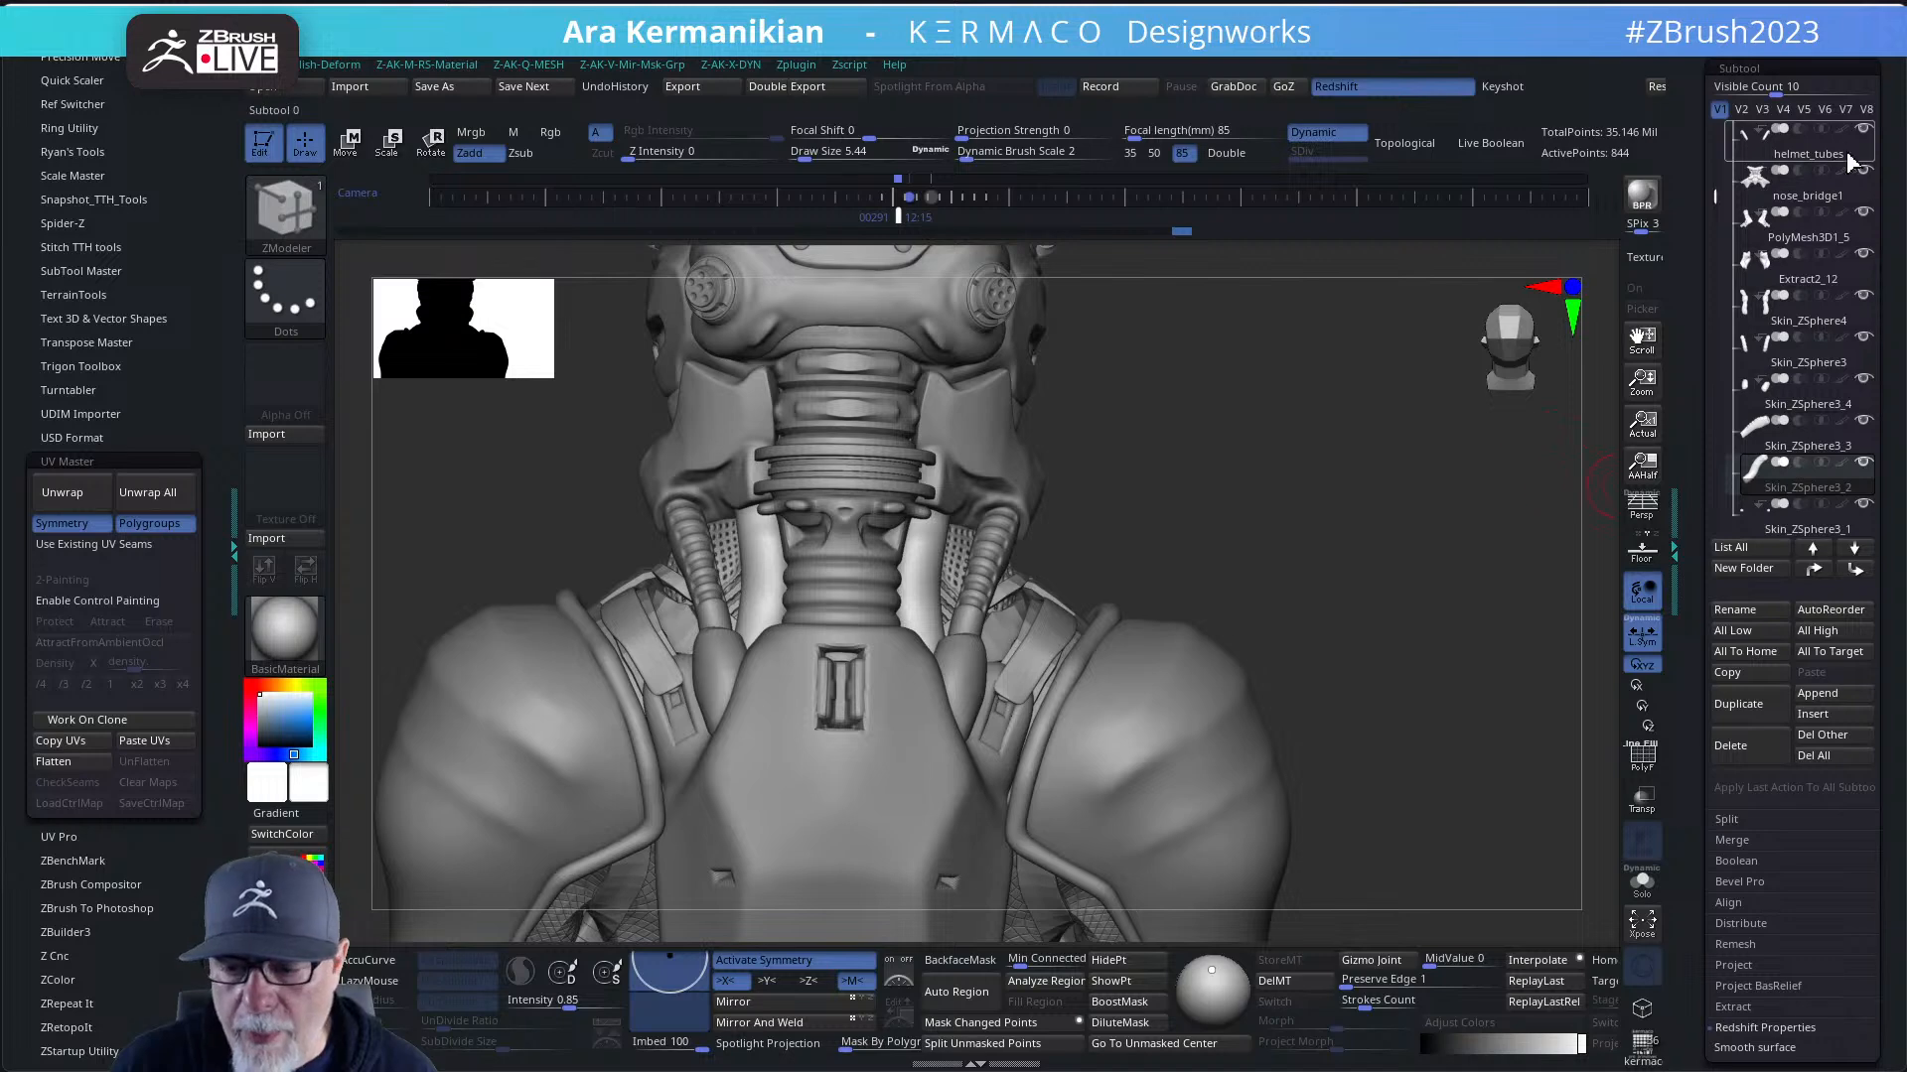
- Apply dynamic subdivision to the ribbed Skin_ZSphere3_3 hoses and divide them once more to subdivision level 4
left_click(1814, 447)
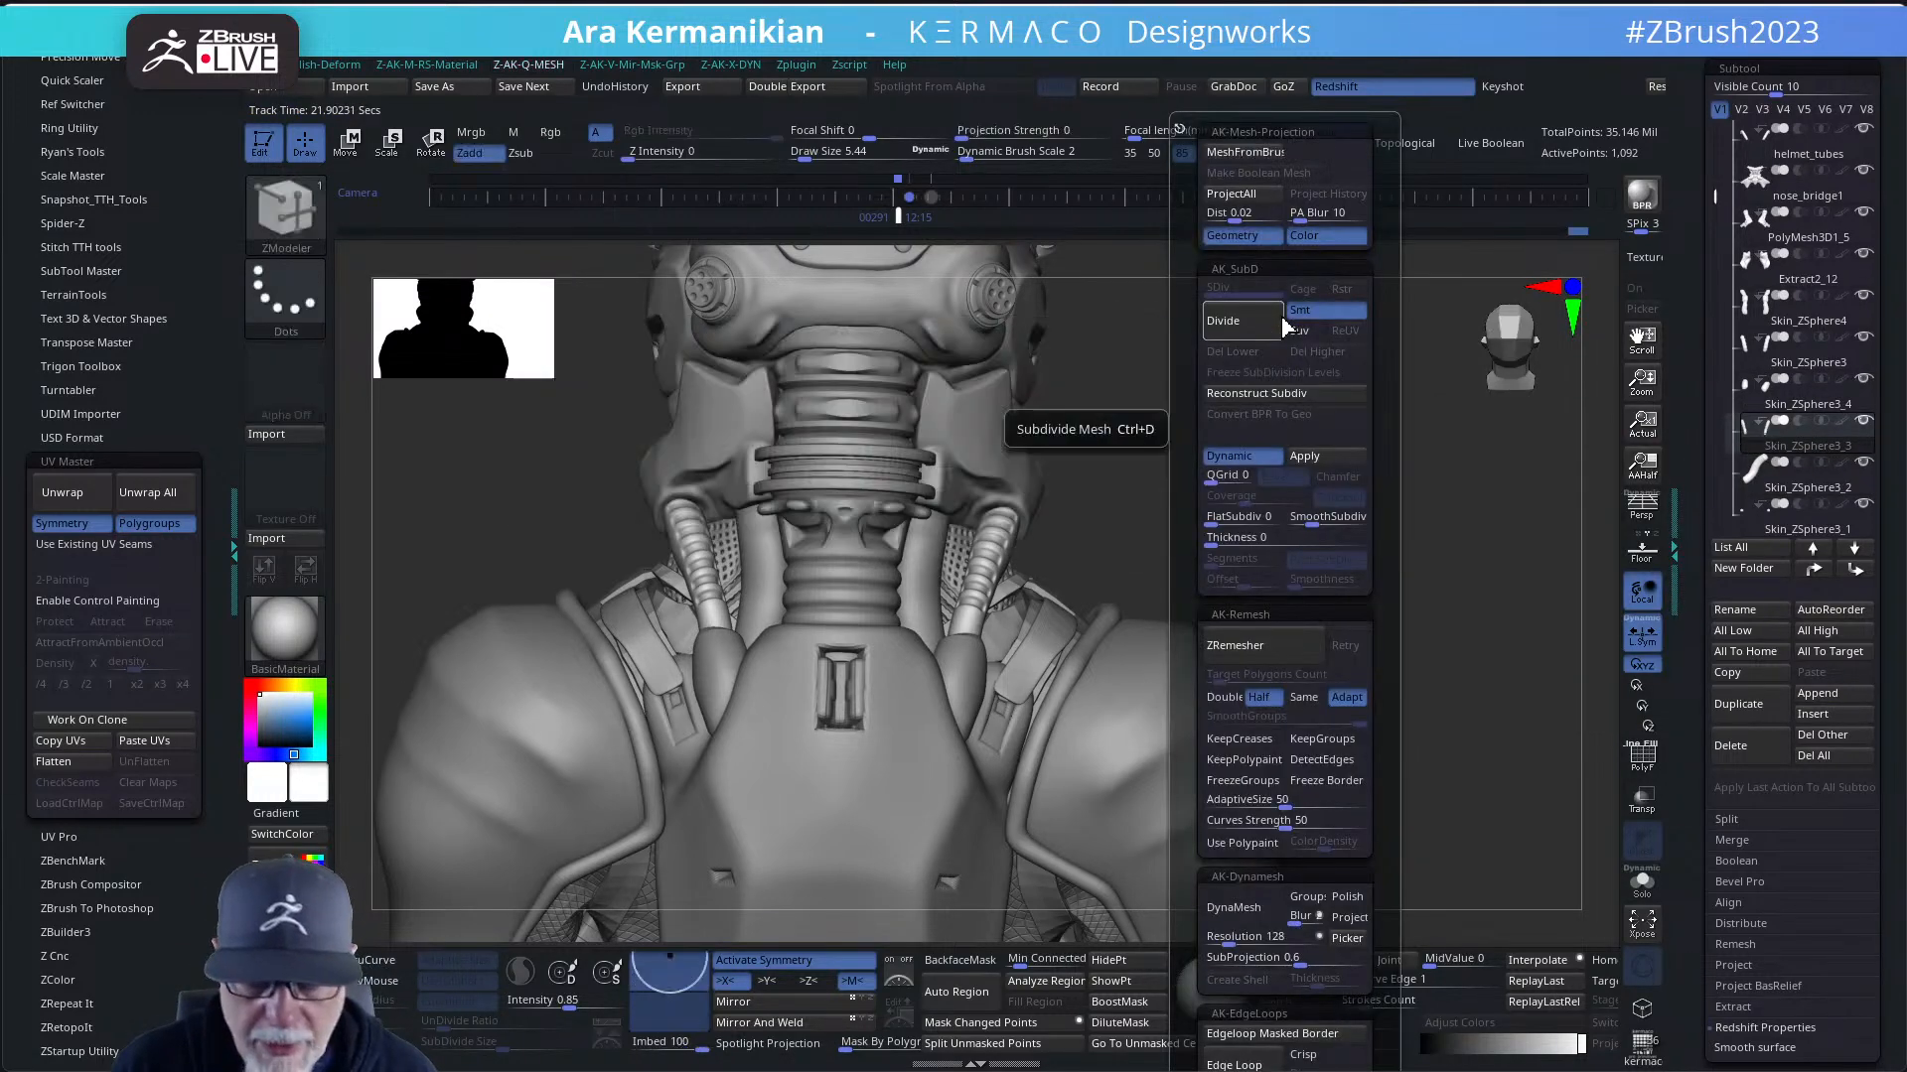
key("space")
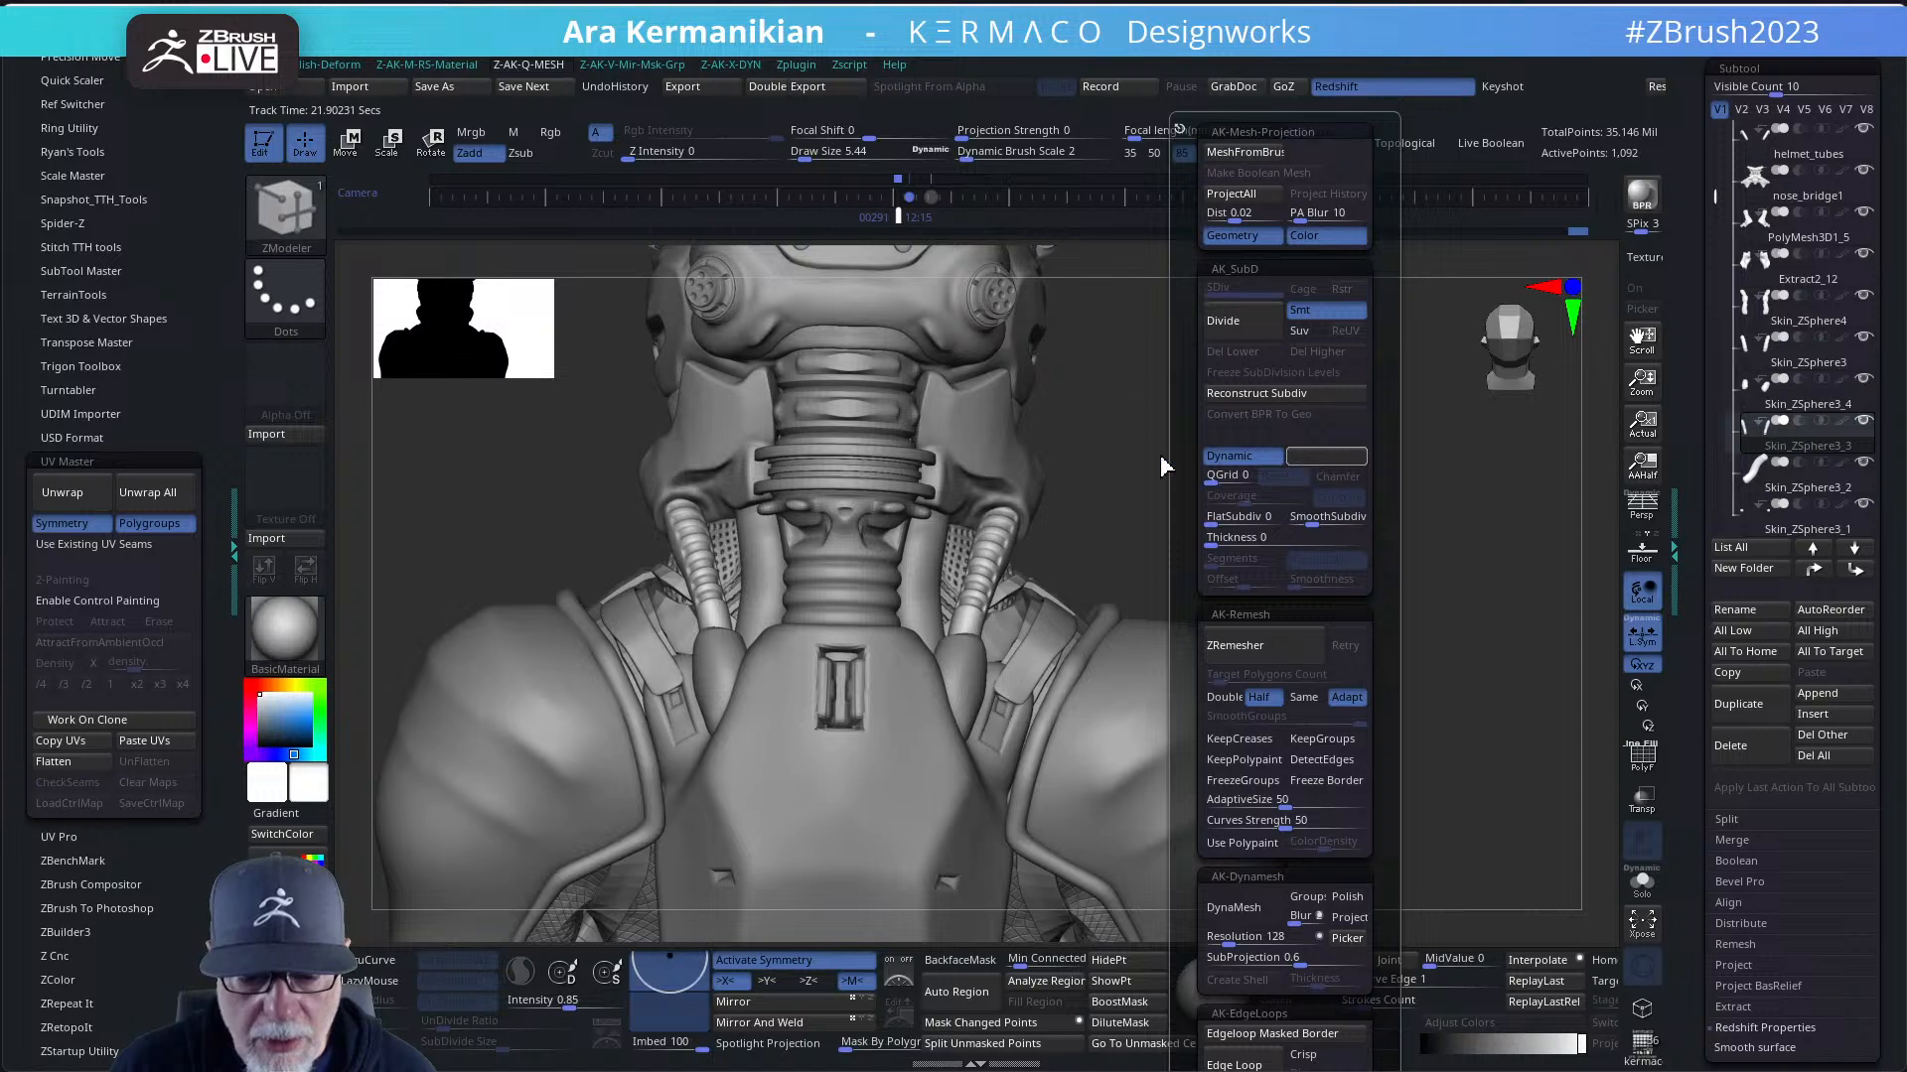
left_click_drag(1226, 587, 1387, 616)
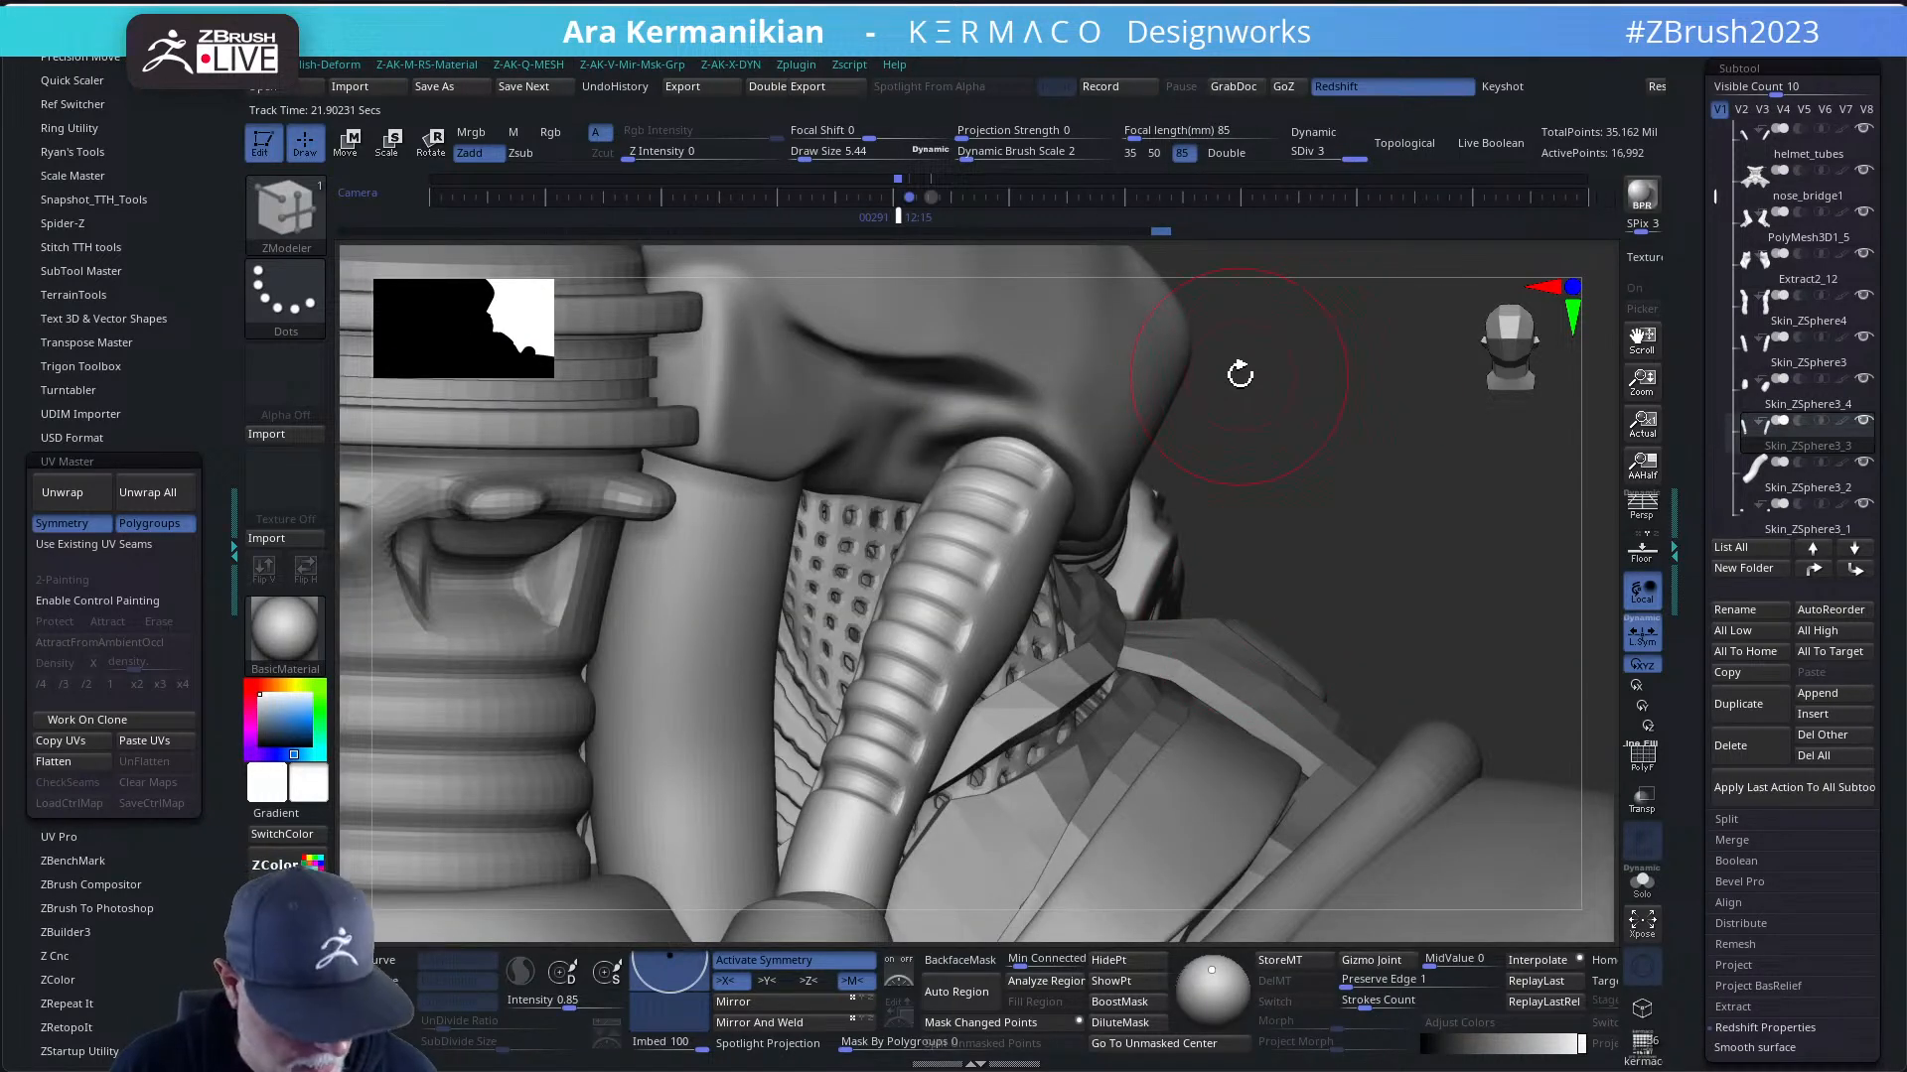
key("ctrl+d")
mouse_move(1282, 482)
left_mouse_down("alt")
mouse_move(1195, 456)
mouse_move(1226, 558)
mouse_move(1138, 538)
mouse_move(897, 605)
left_mouse_up("alt")
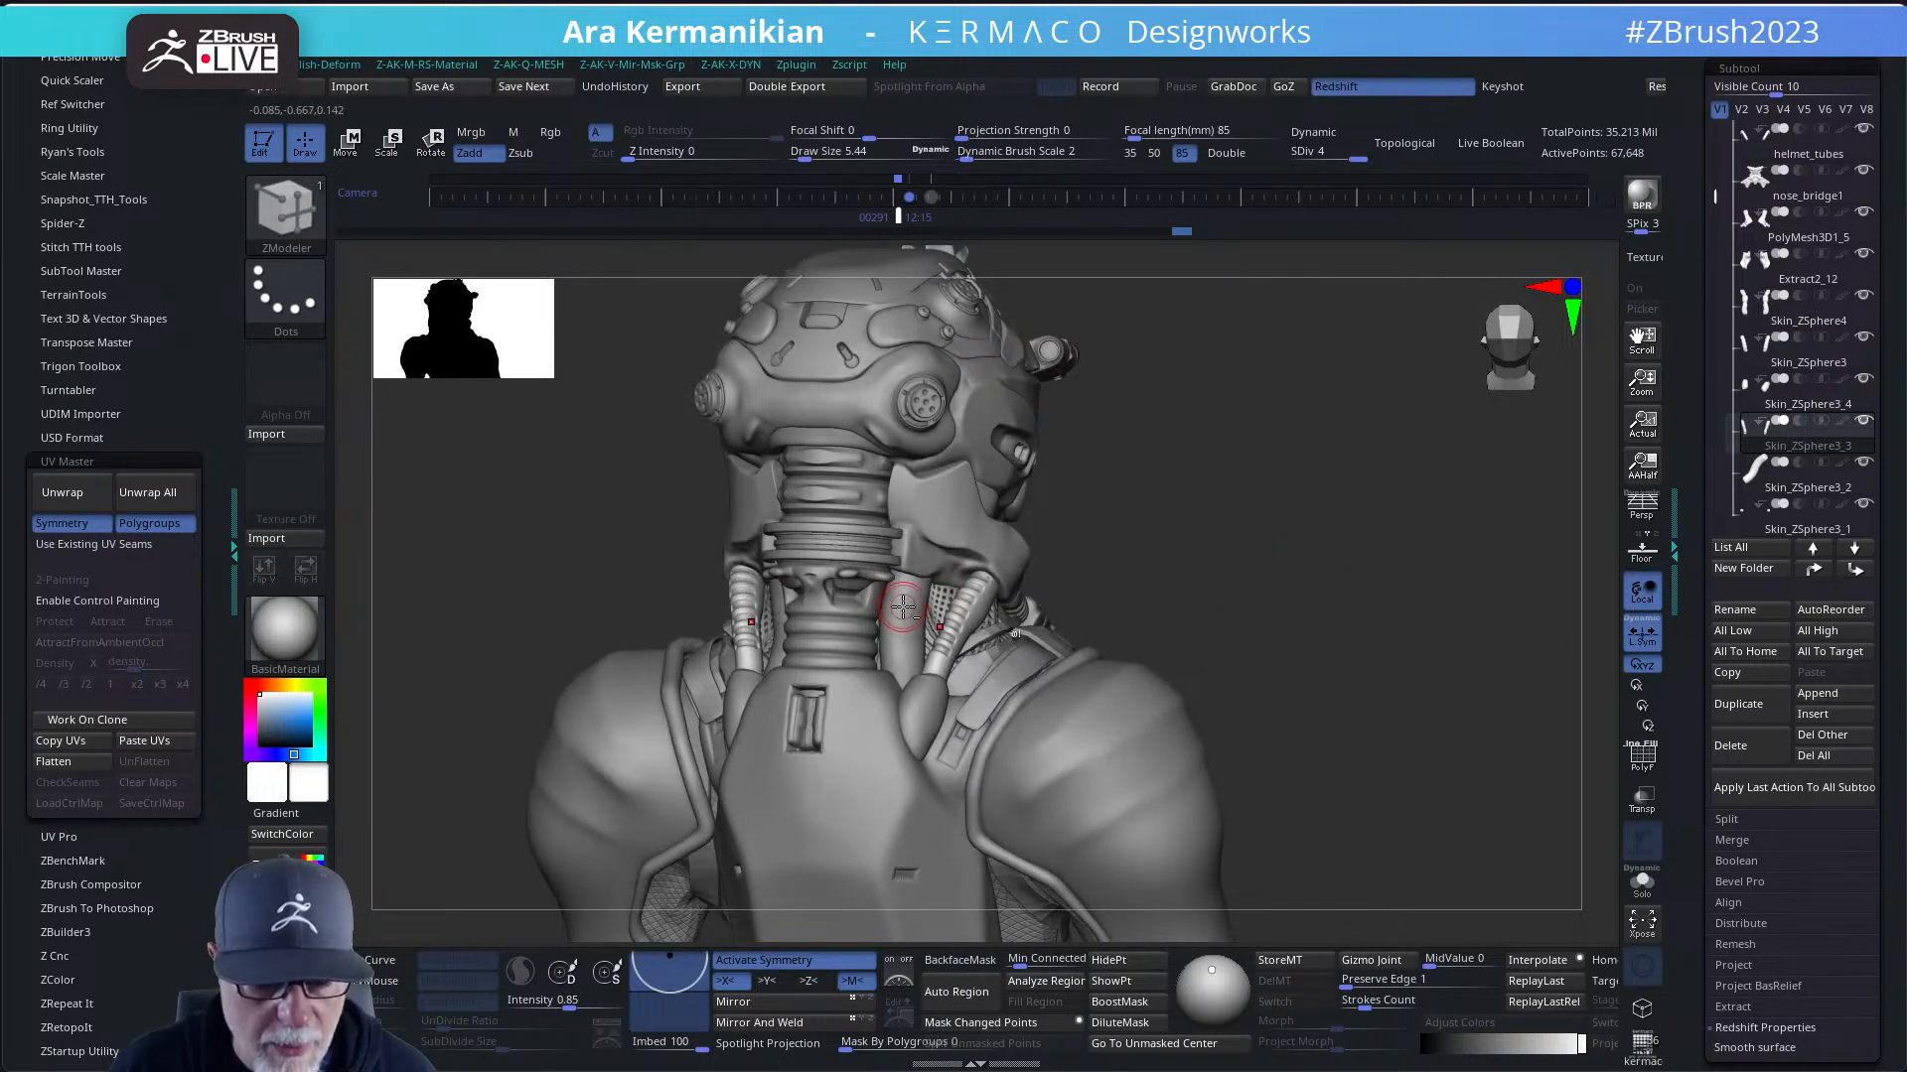
- Isolate the smooth Skin_ZSphere3_2 tubes in Solo mode with dynamic subdivision off and the polyframe shown
left_click(902, 606, "alt")
left_click_drag(1319, 593, 1708, 761, "shift")
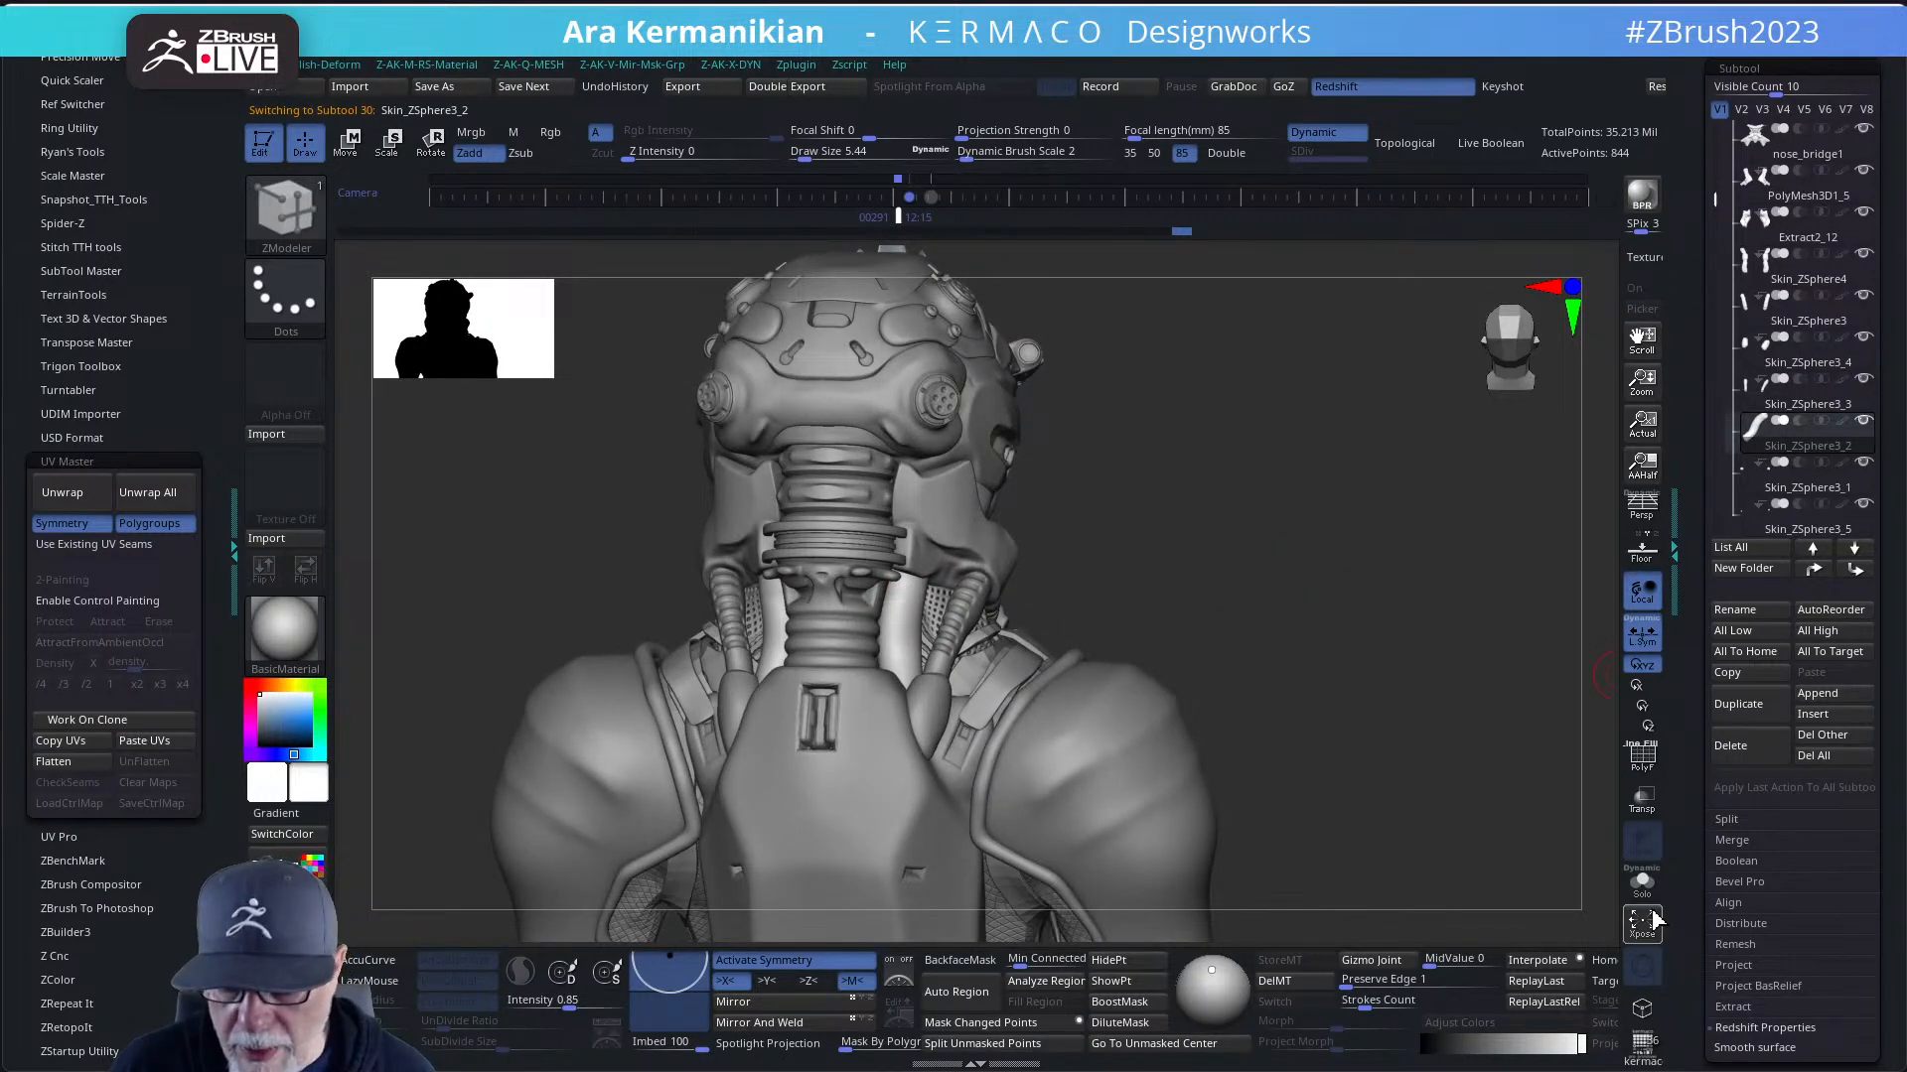
left_click(1642, 881)
left_click_drag(1344, 753, 1566, 656)
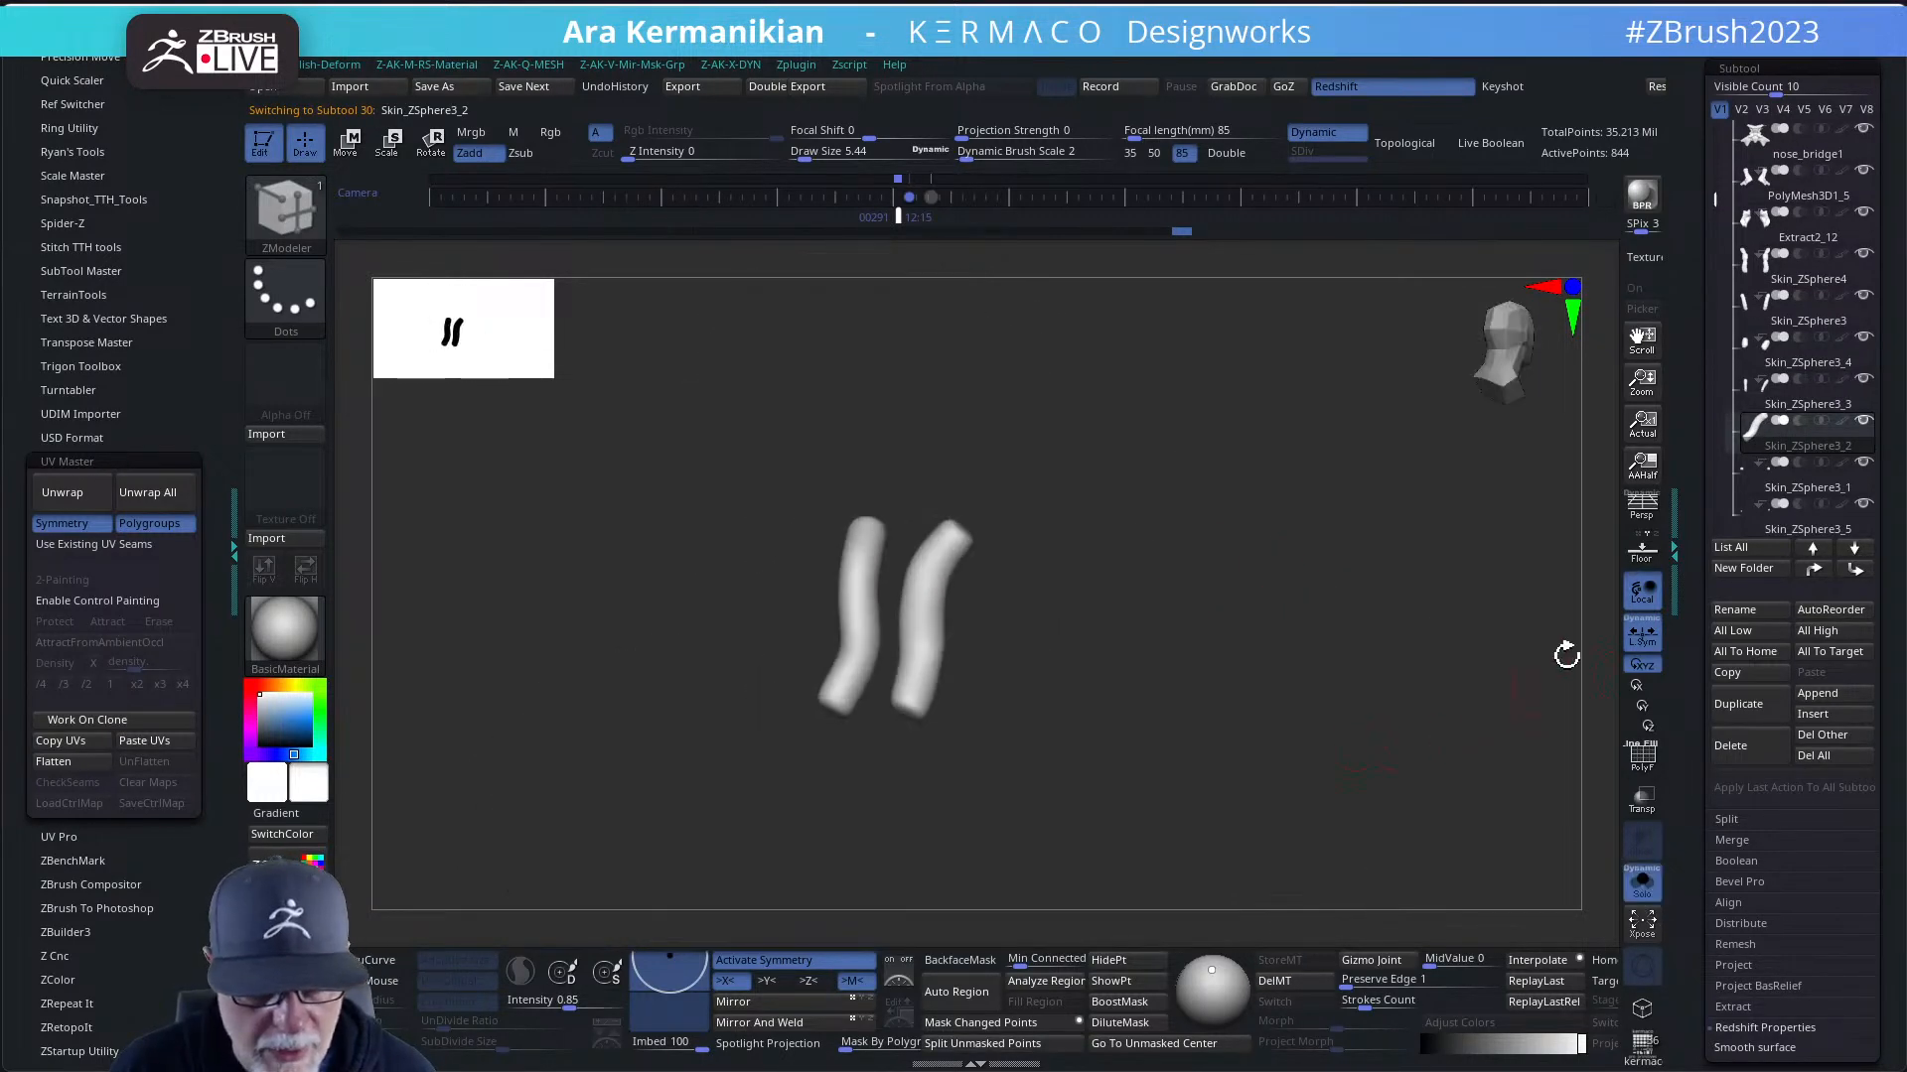
left_click(1317, 136)
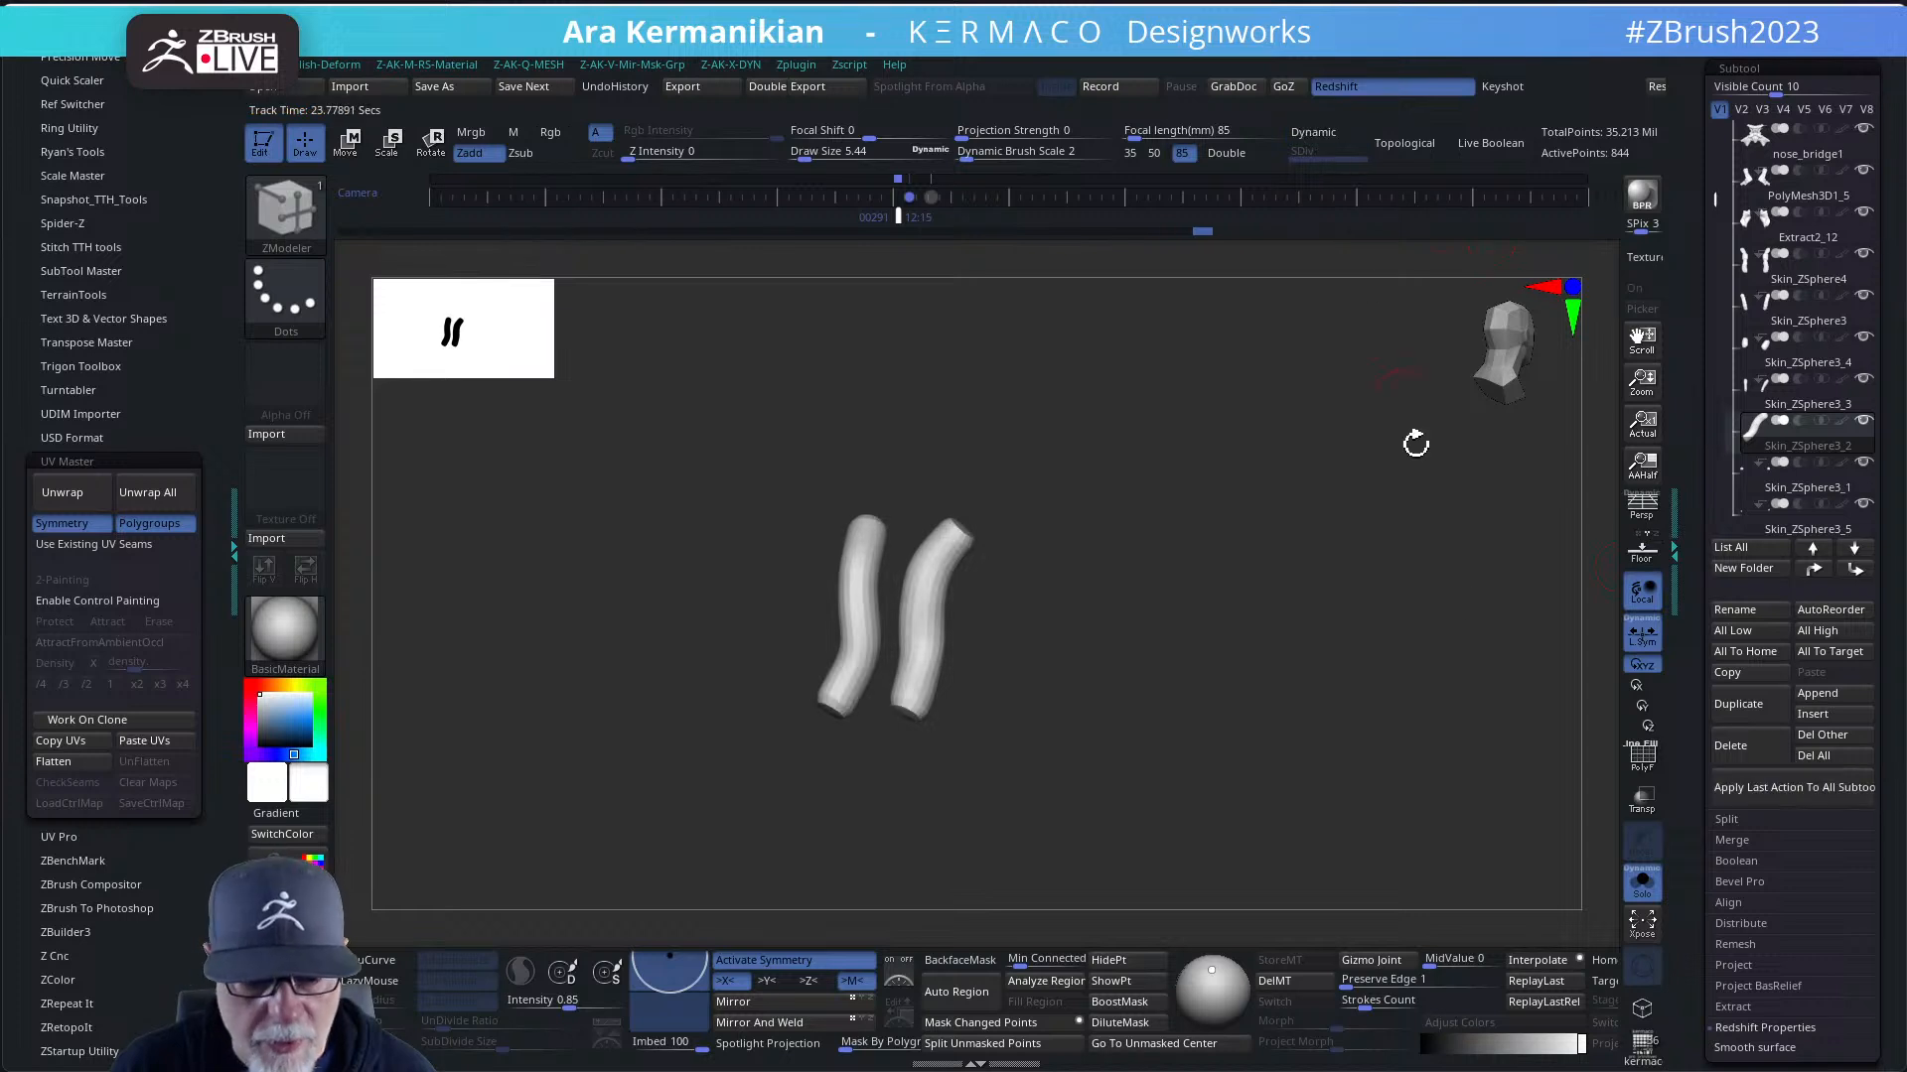
left_click(1643, 760)
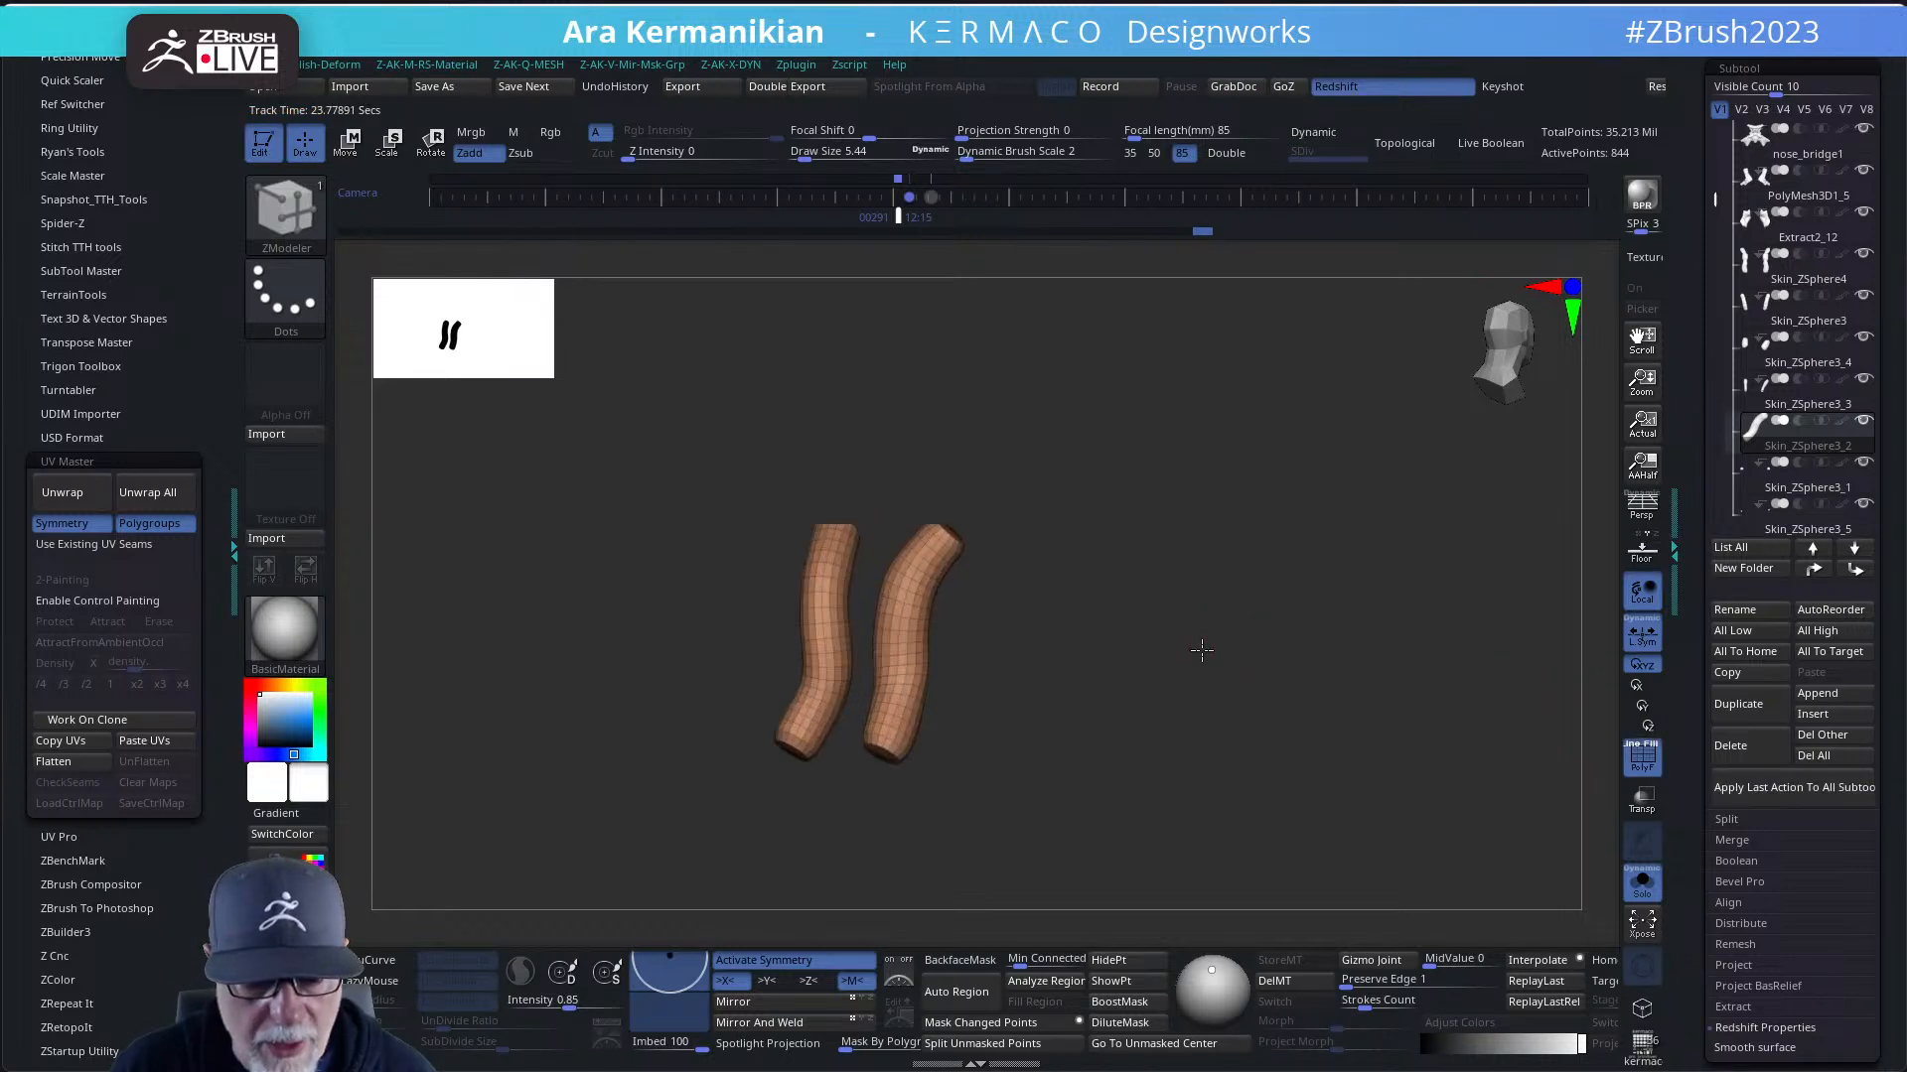
- Delete the polyloop beside the end cap at both ends of the smooth tubes using ZModeler's Delete Polyloop
scroll(1261, 637, "up", 5)
left_click_drag(1262, 638, 1268, 676, "alt")
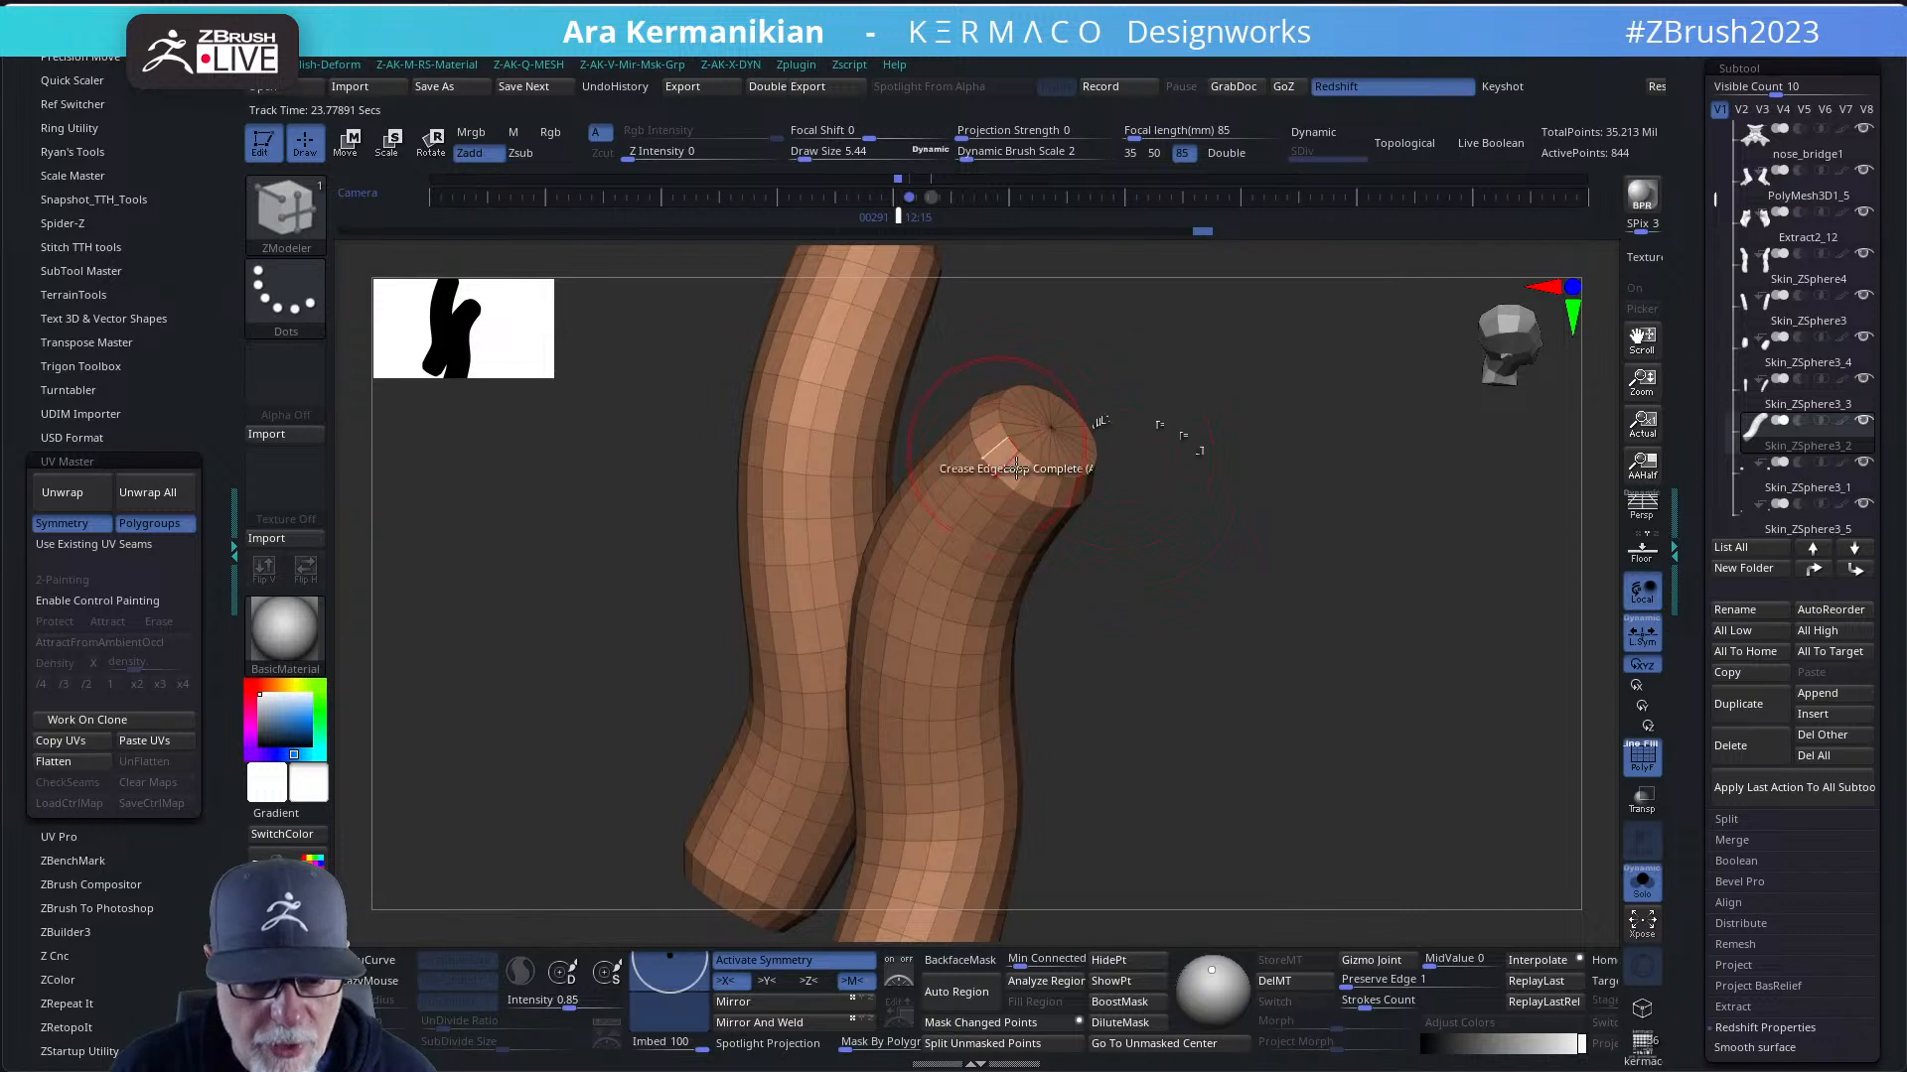
left_click_drag(1198, 501, 1063, 489, "alt")
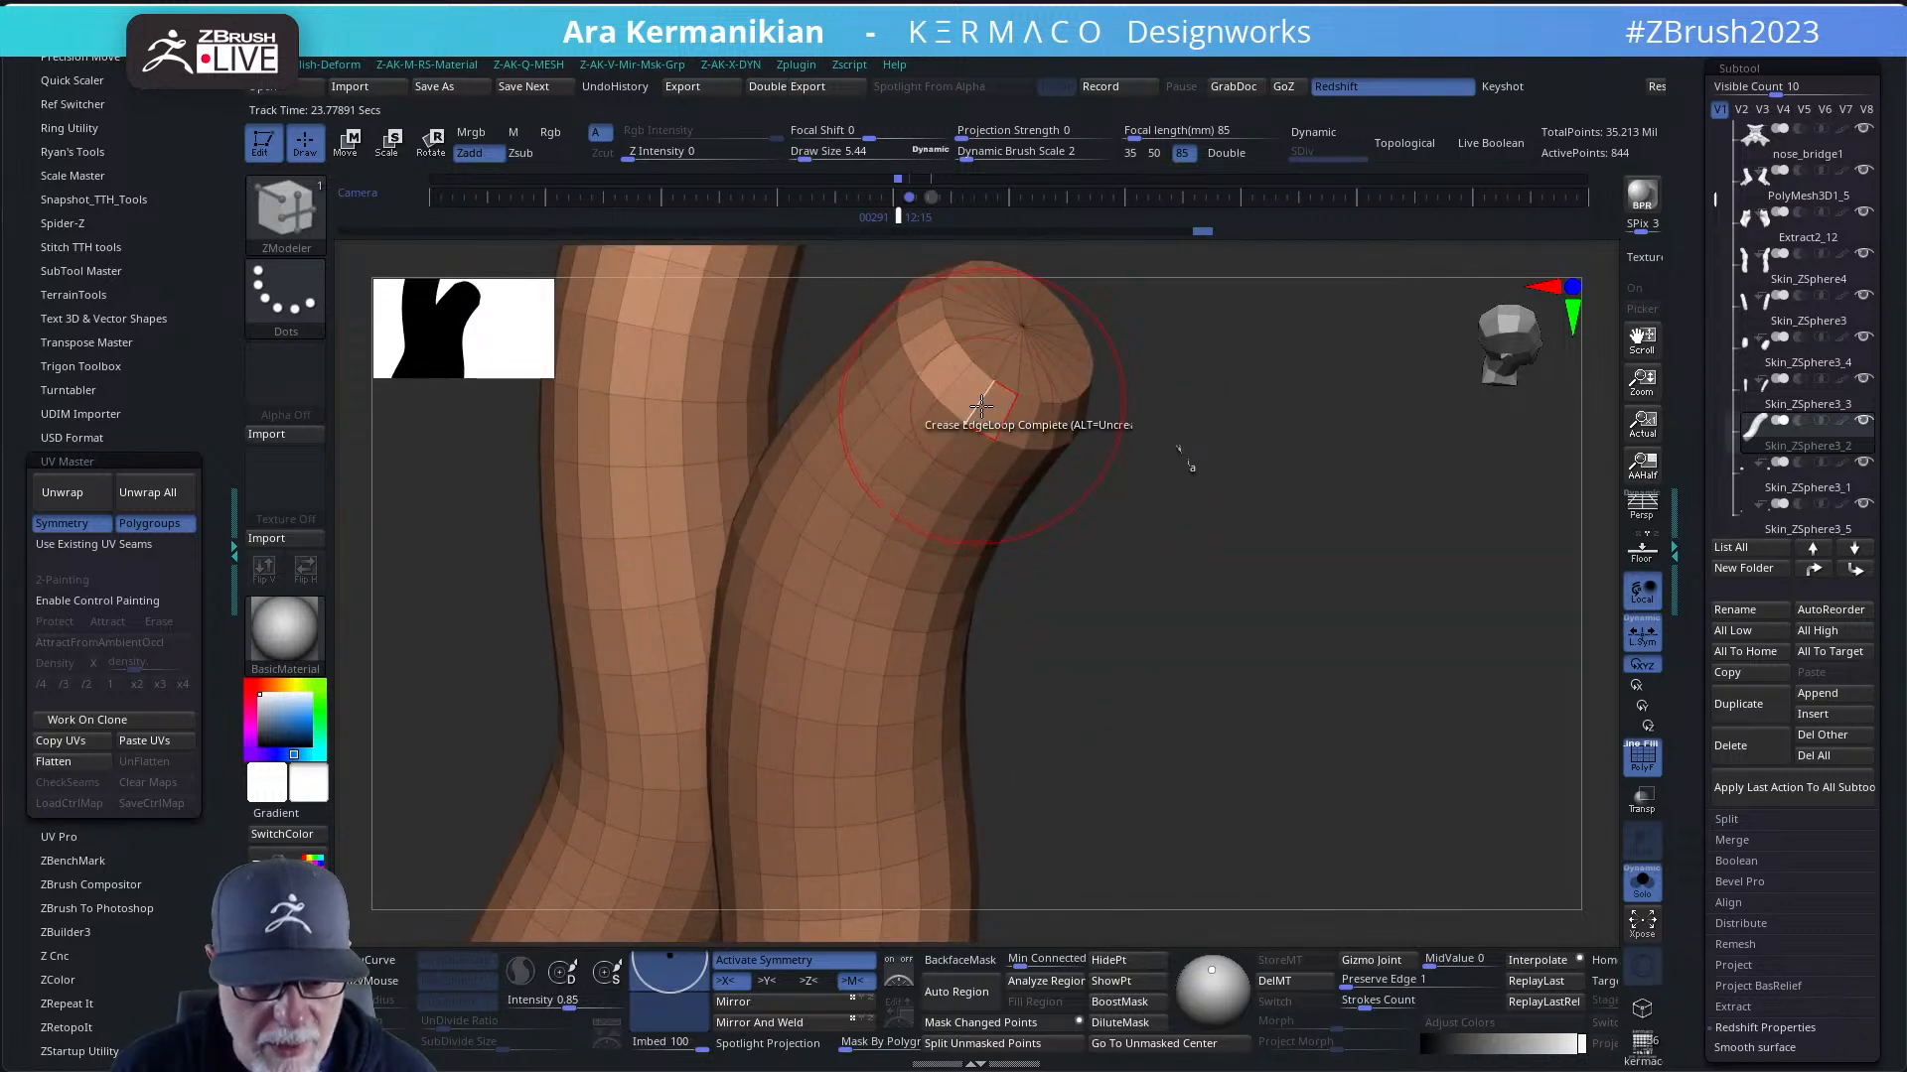
key("space")
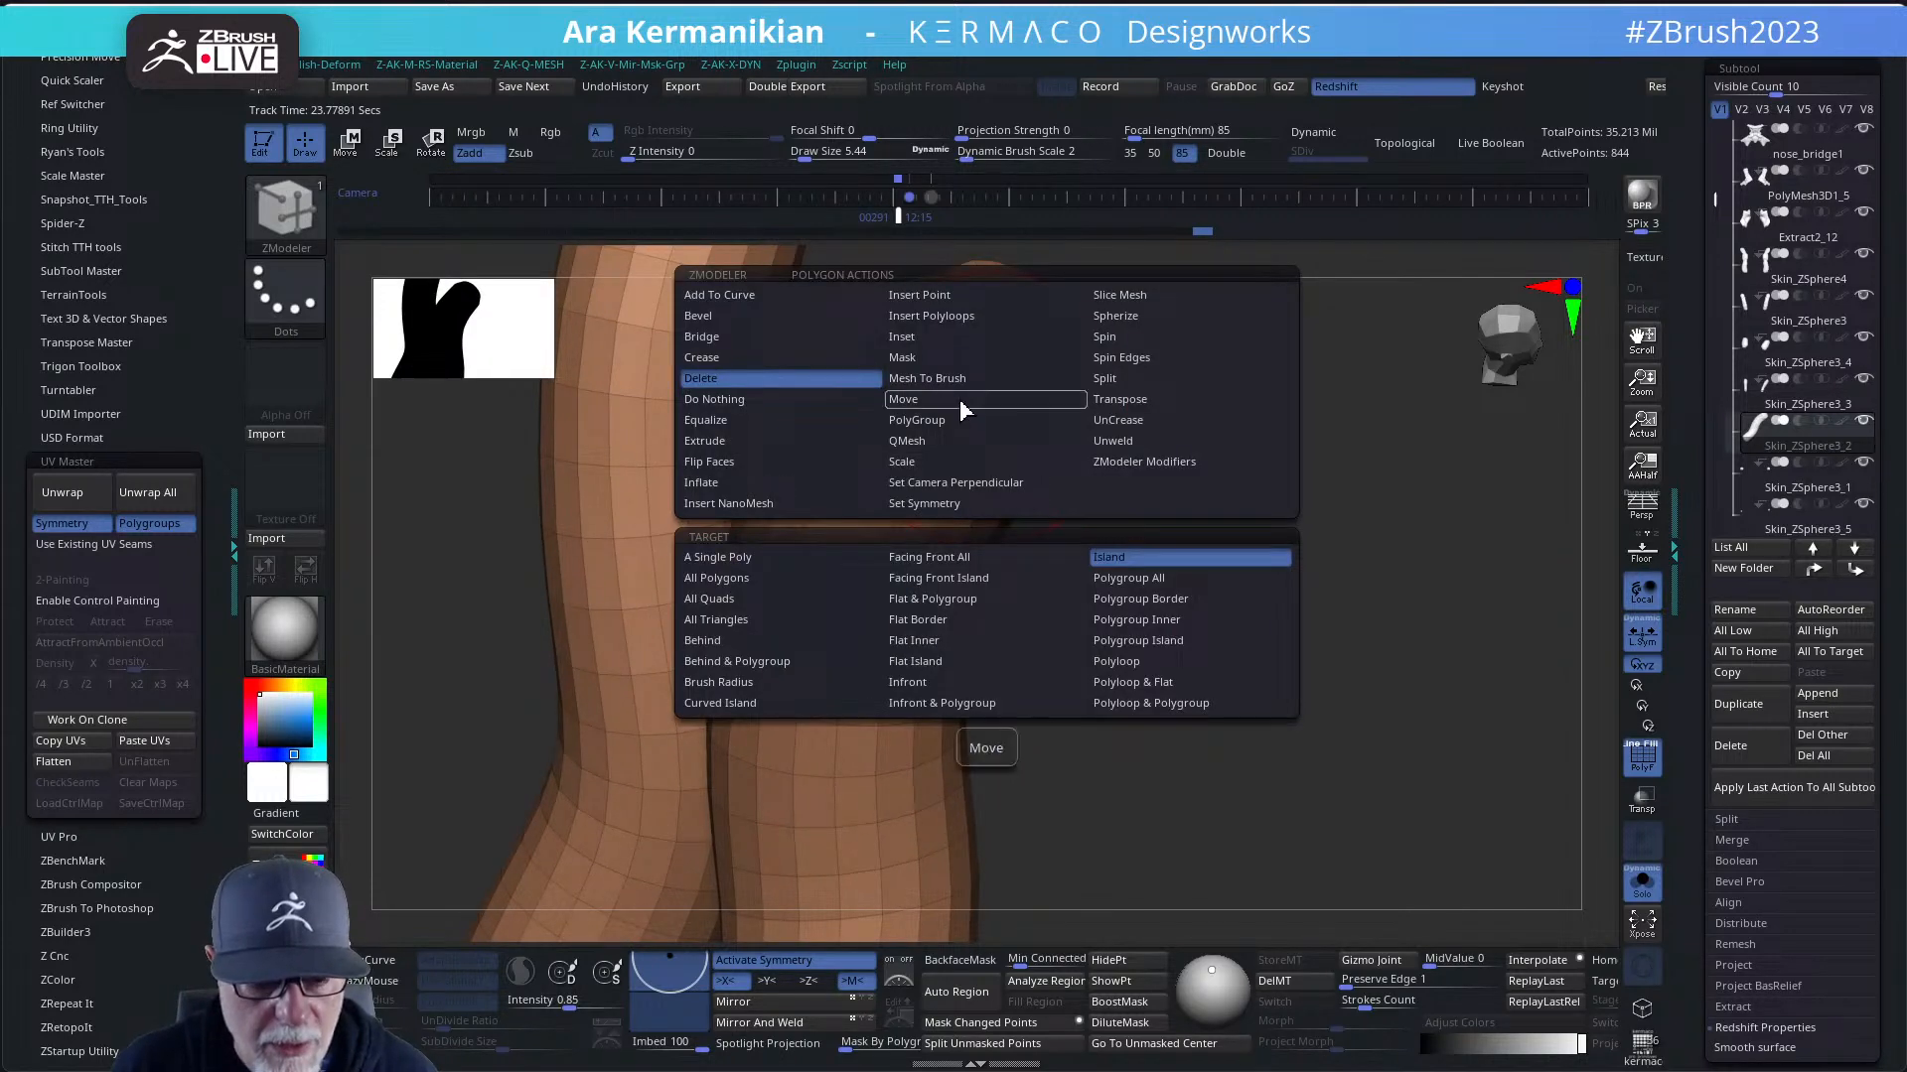
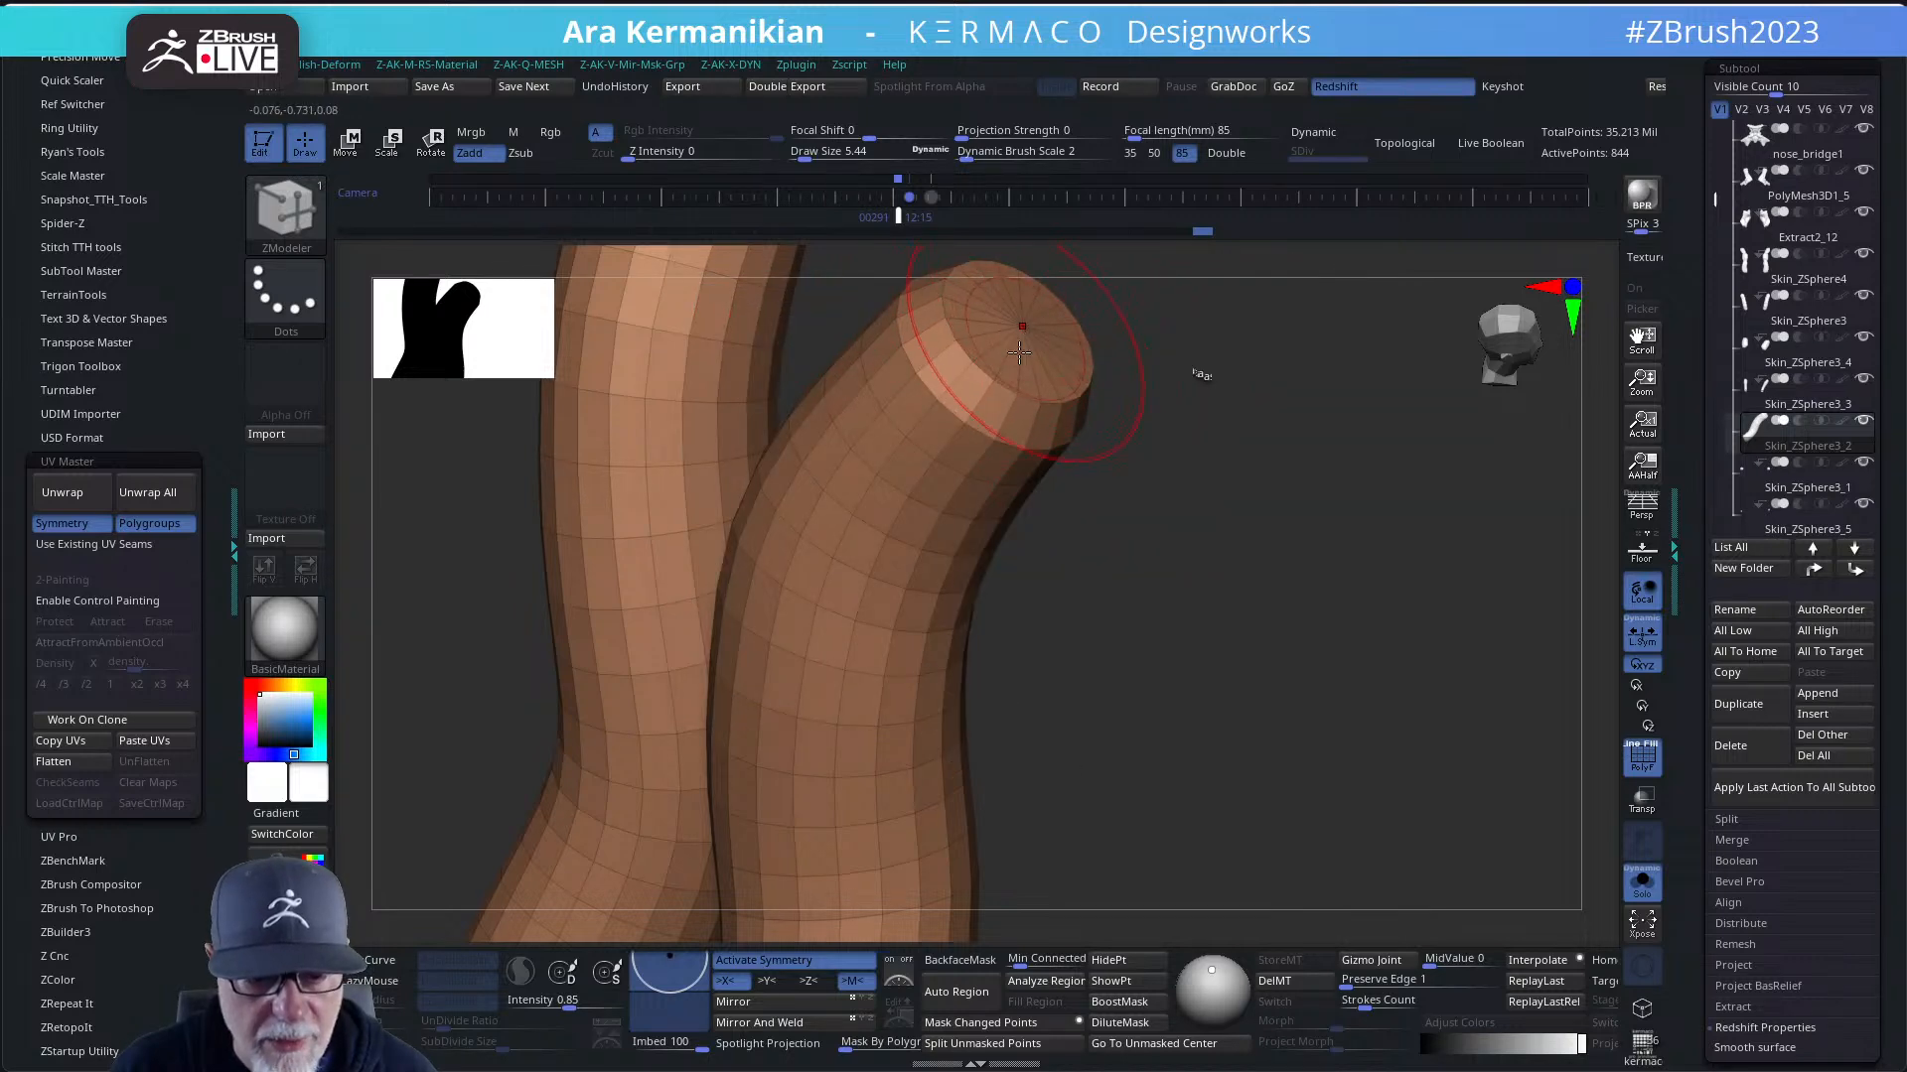
key("space")
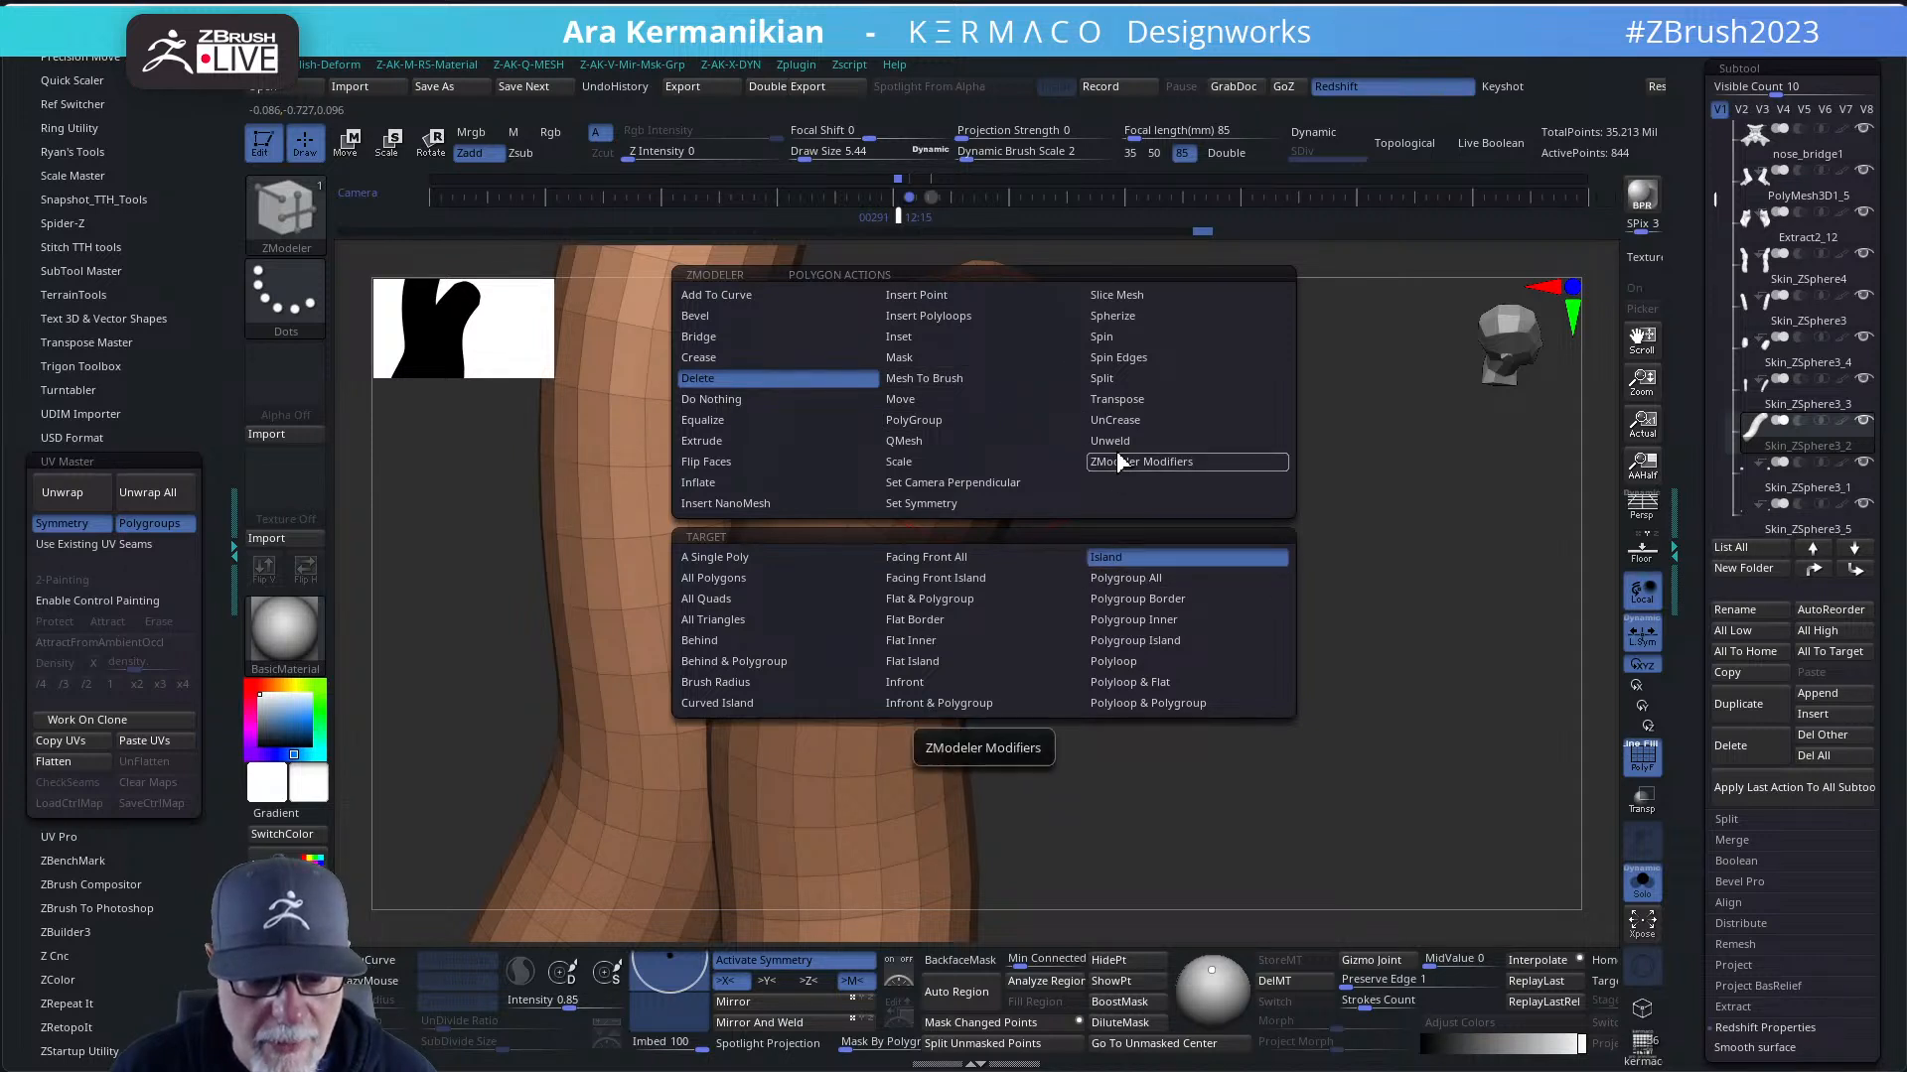
left_click(1122, 662)
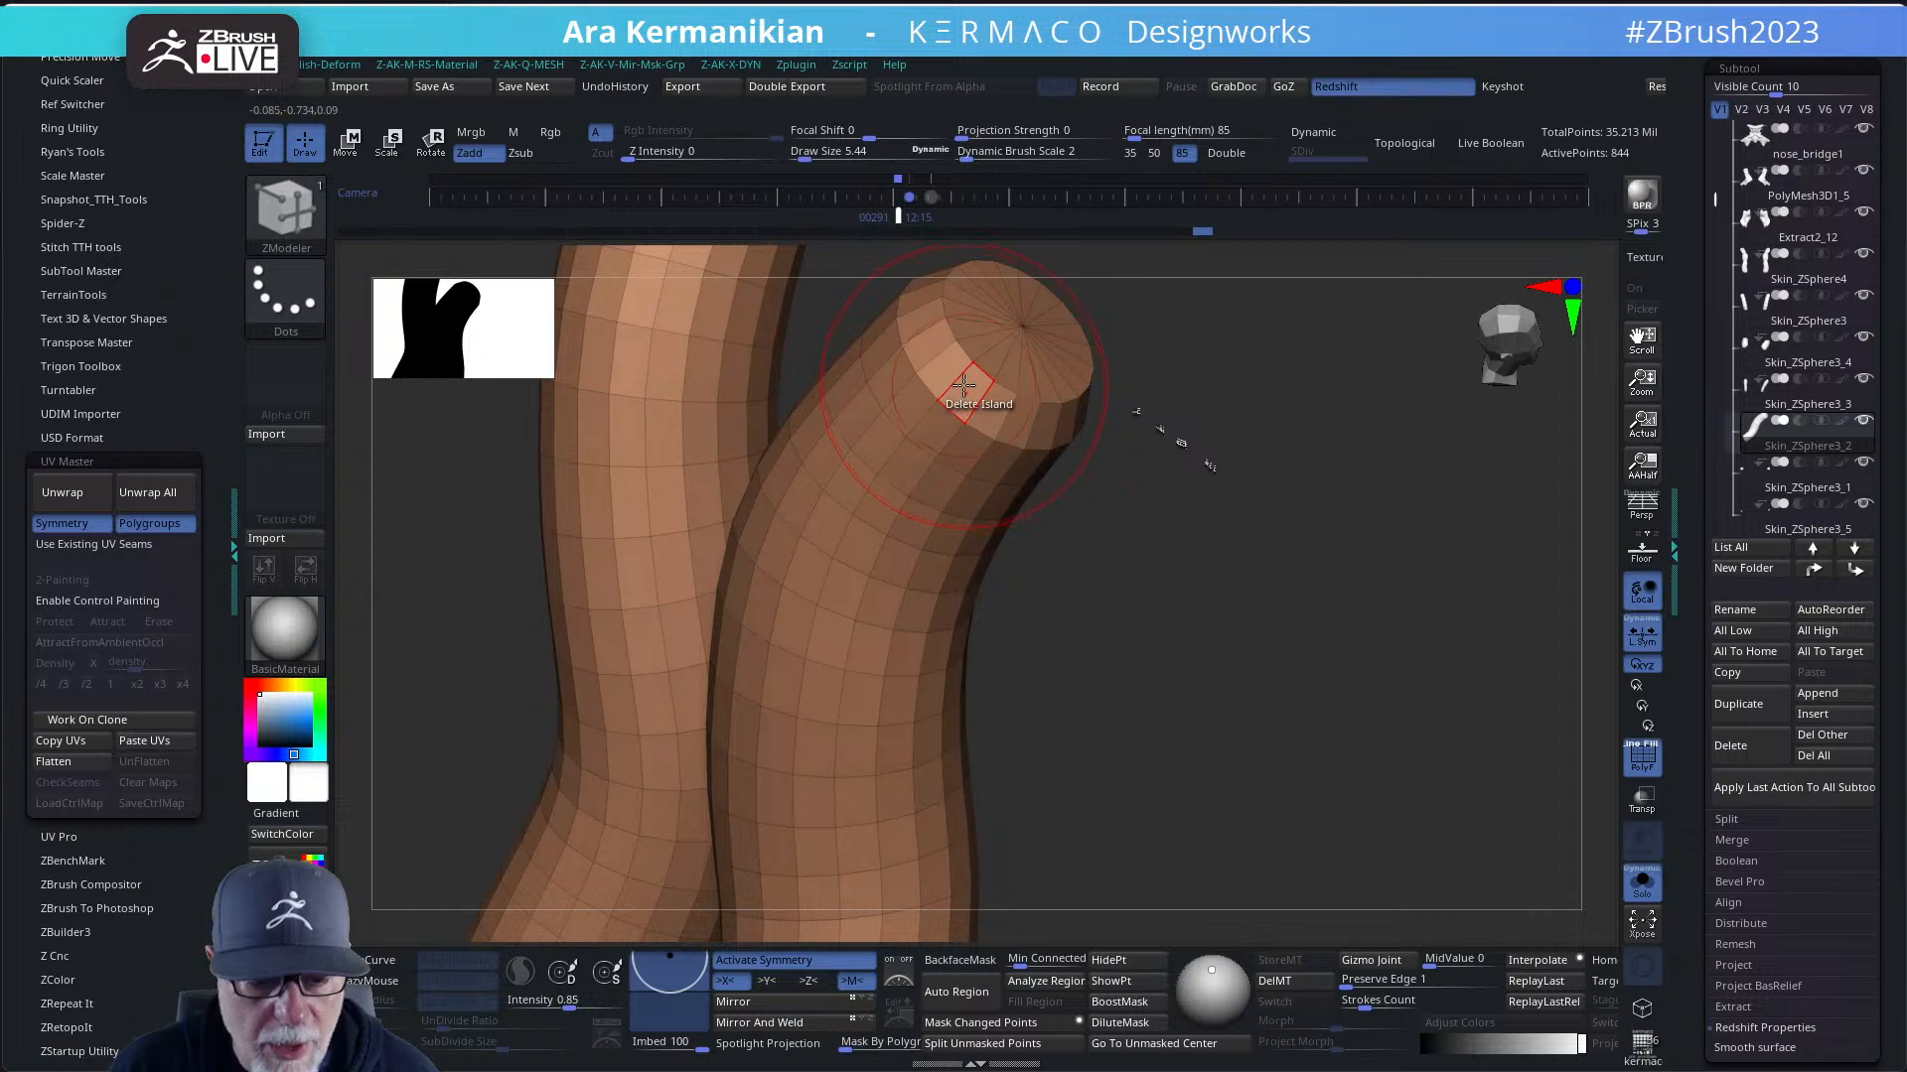
key("space")
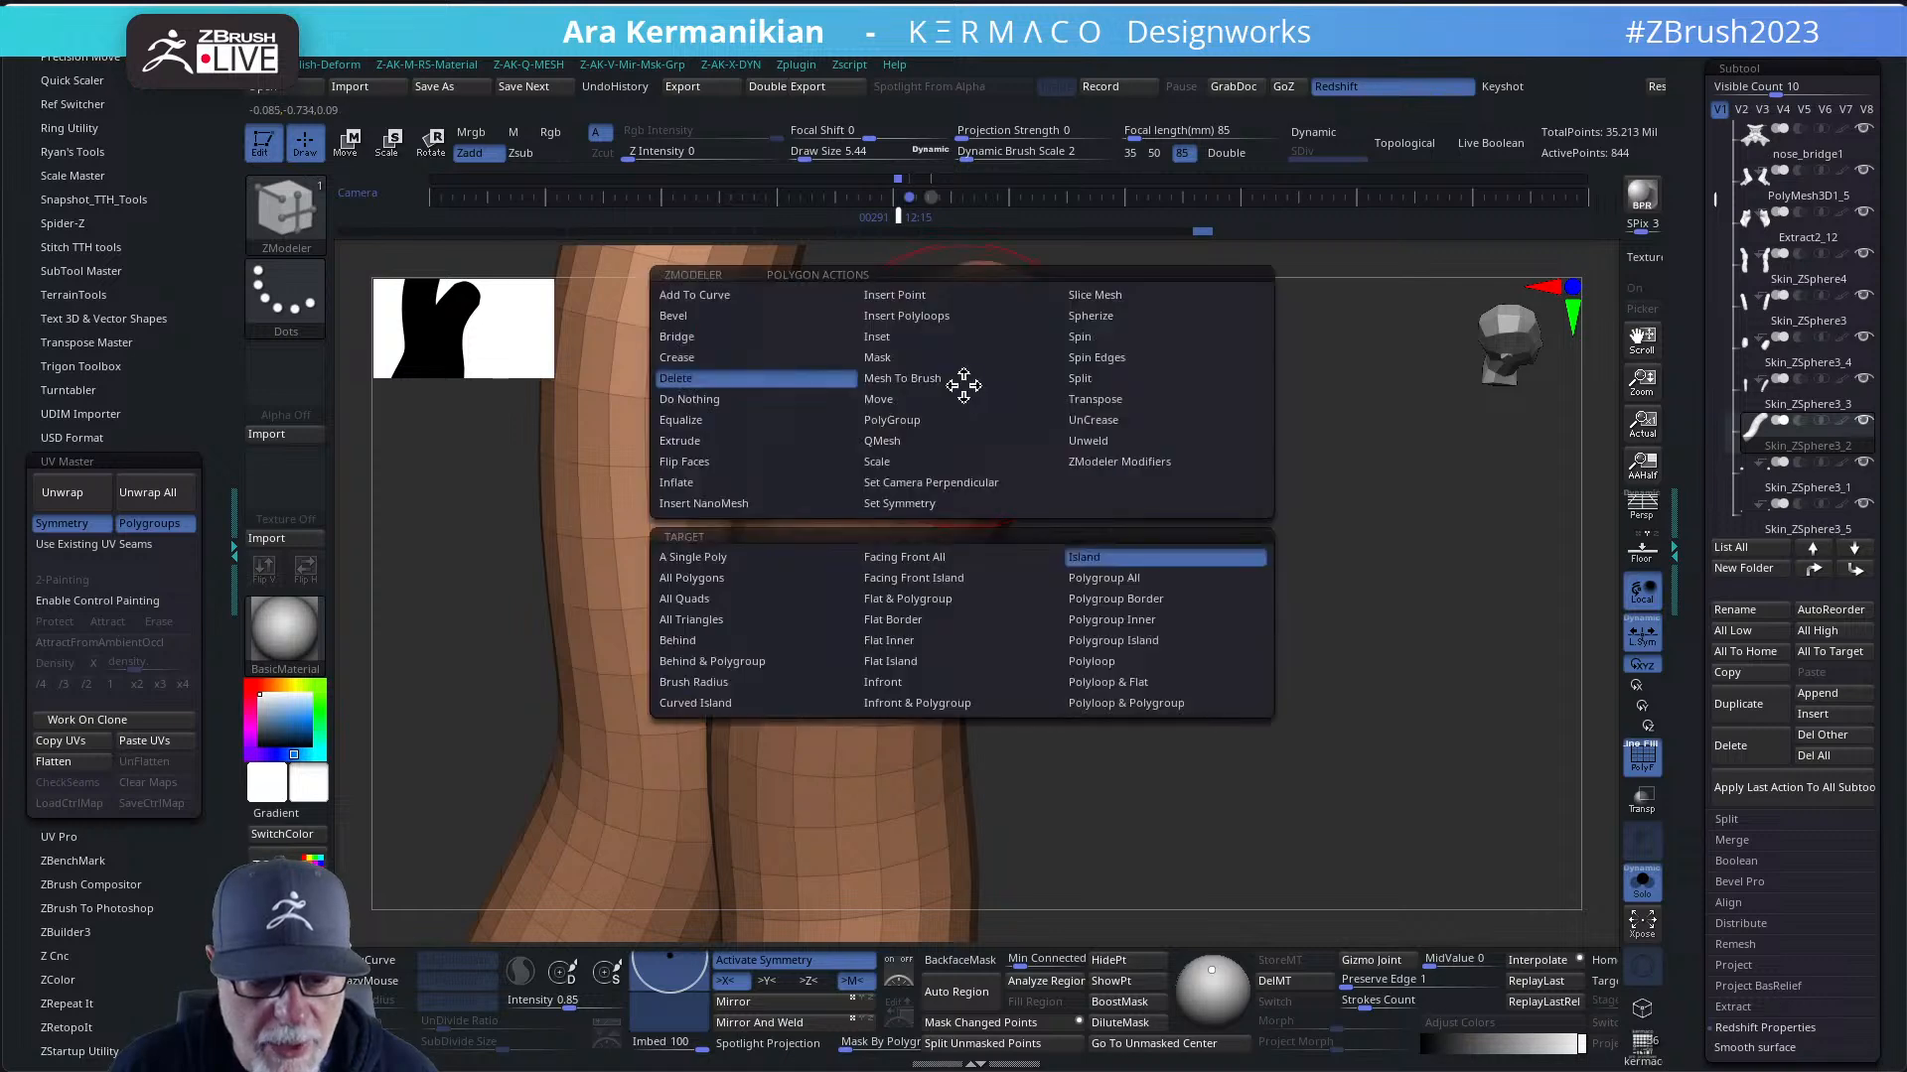
left_click(1118, 665)
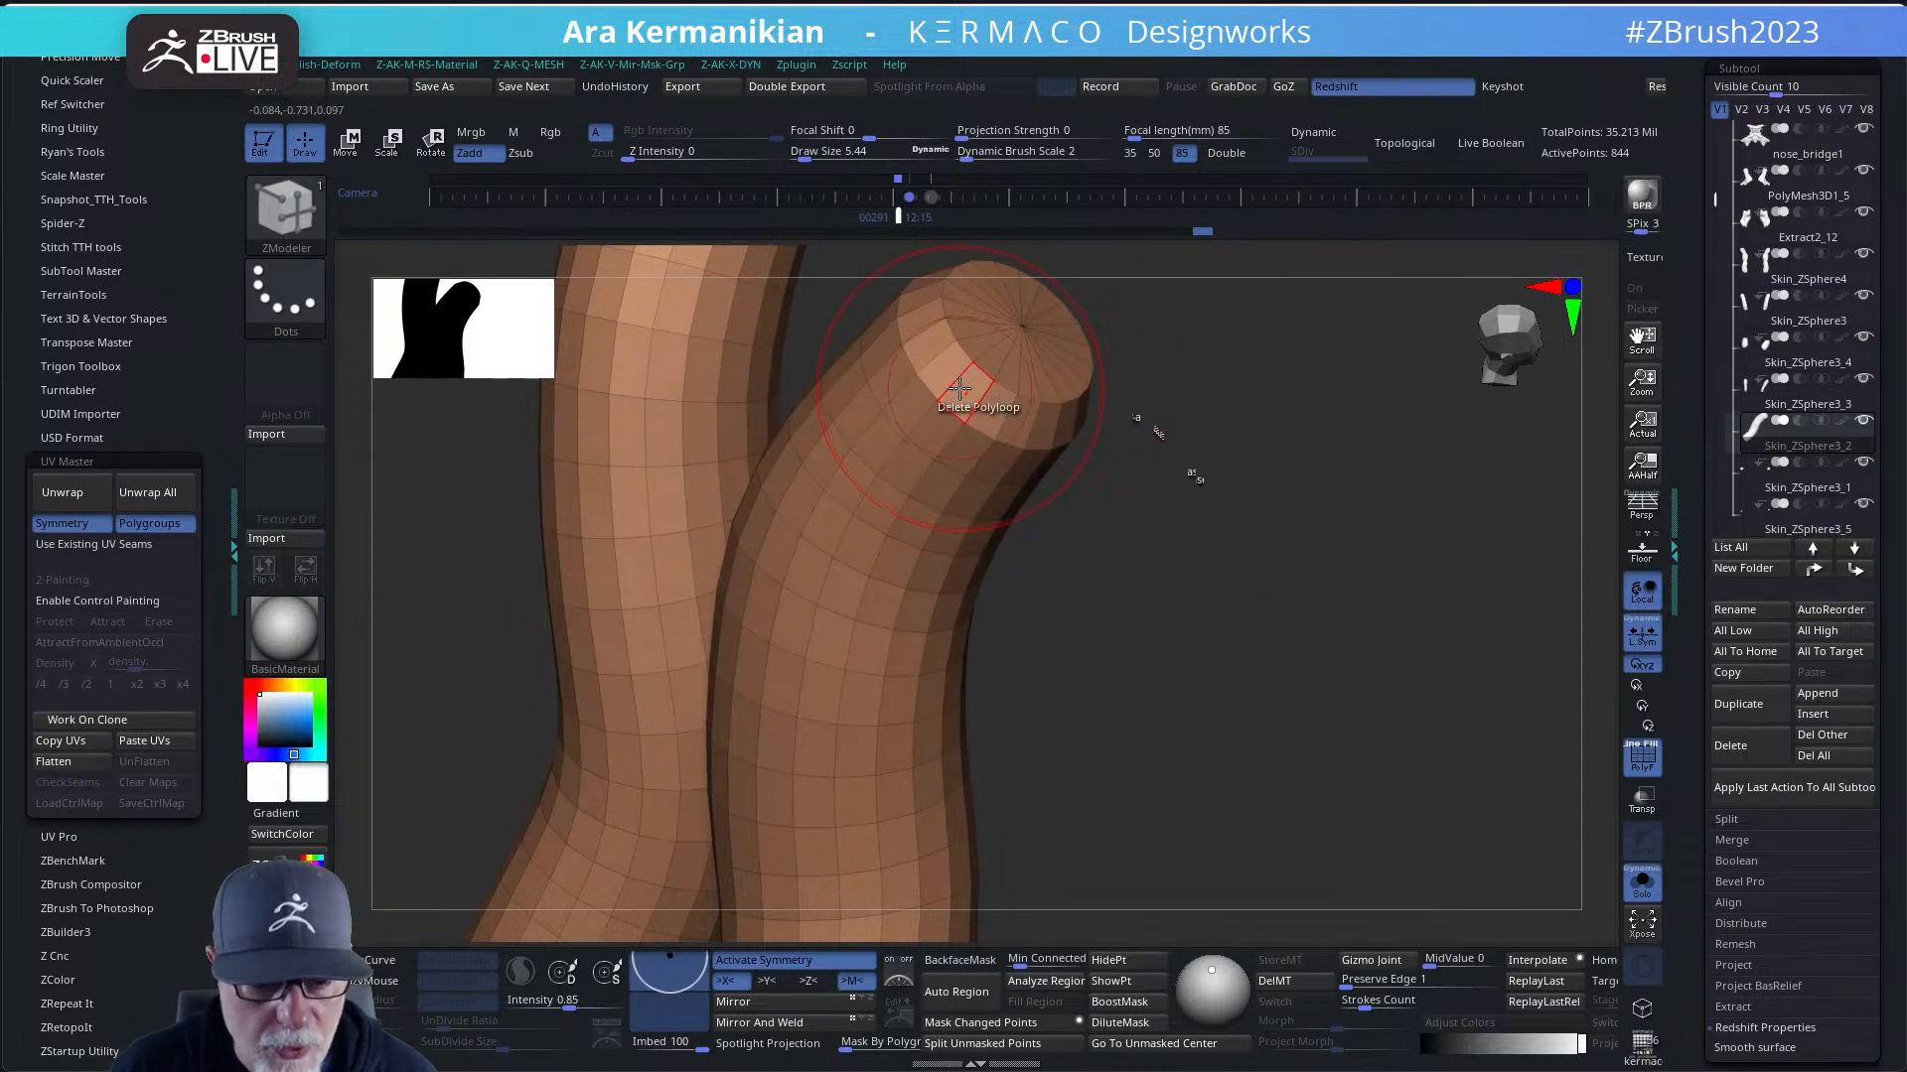
left_click(959, 388)
left_click_drag(1239, 727, 1167, 672)
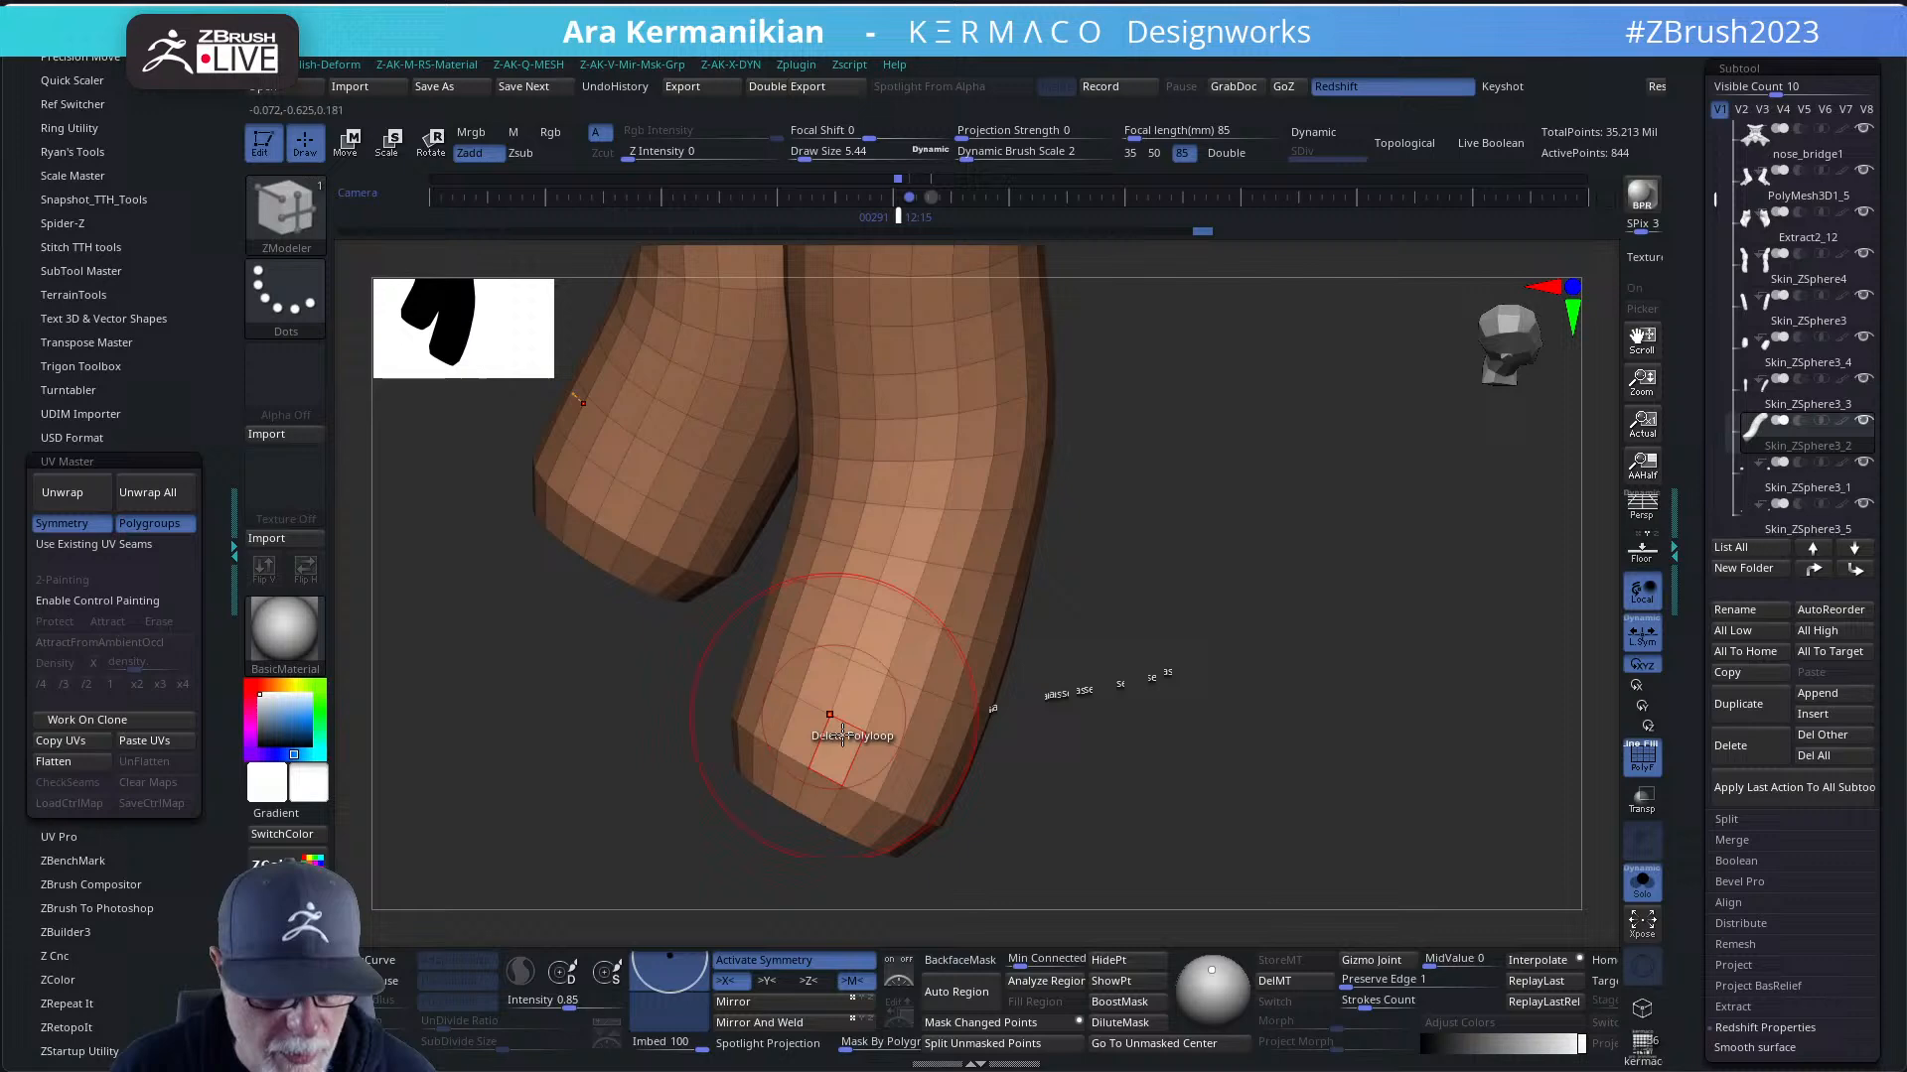
left_click(851, 806)
- Delete the detached end caps at both ends of the smooth tubes using ZModeler's Delete Island
left_click_drag(1055, 927, 1123, 741)
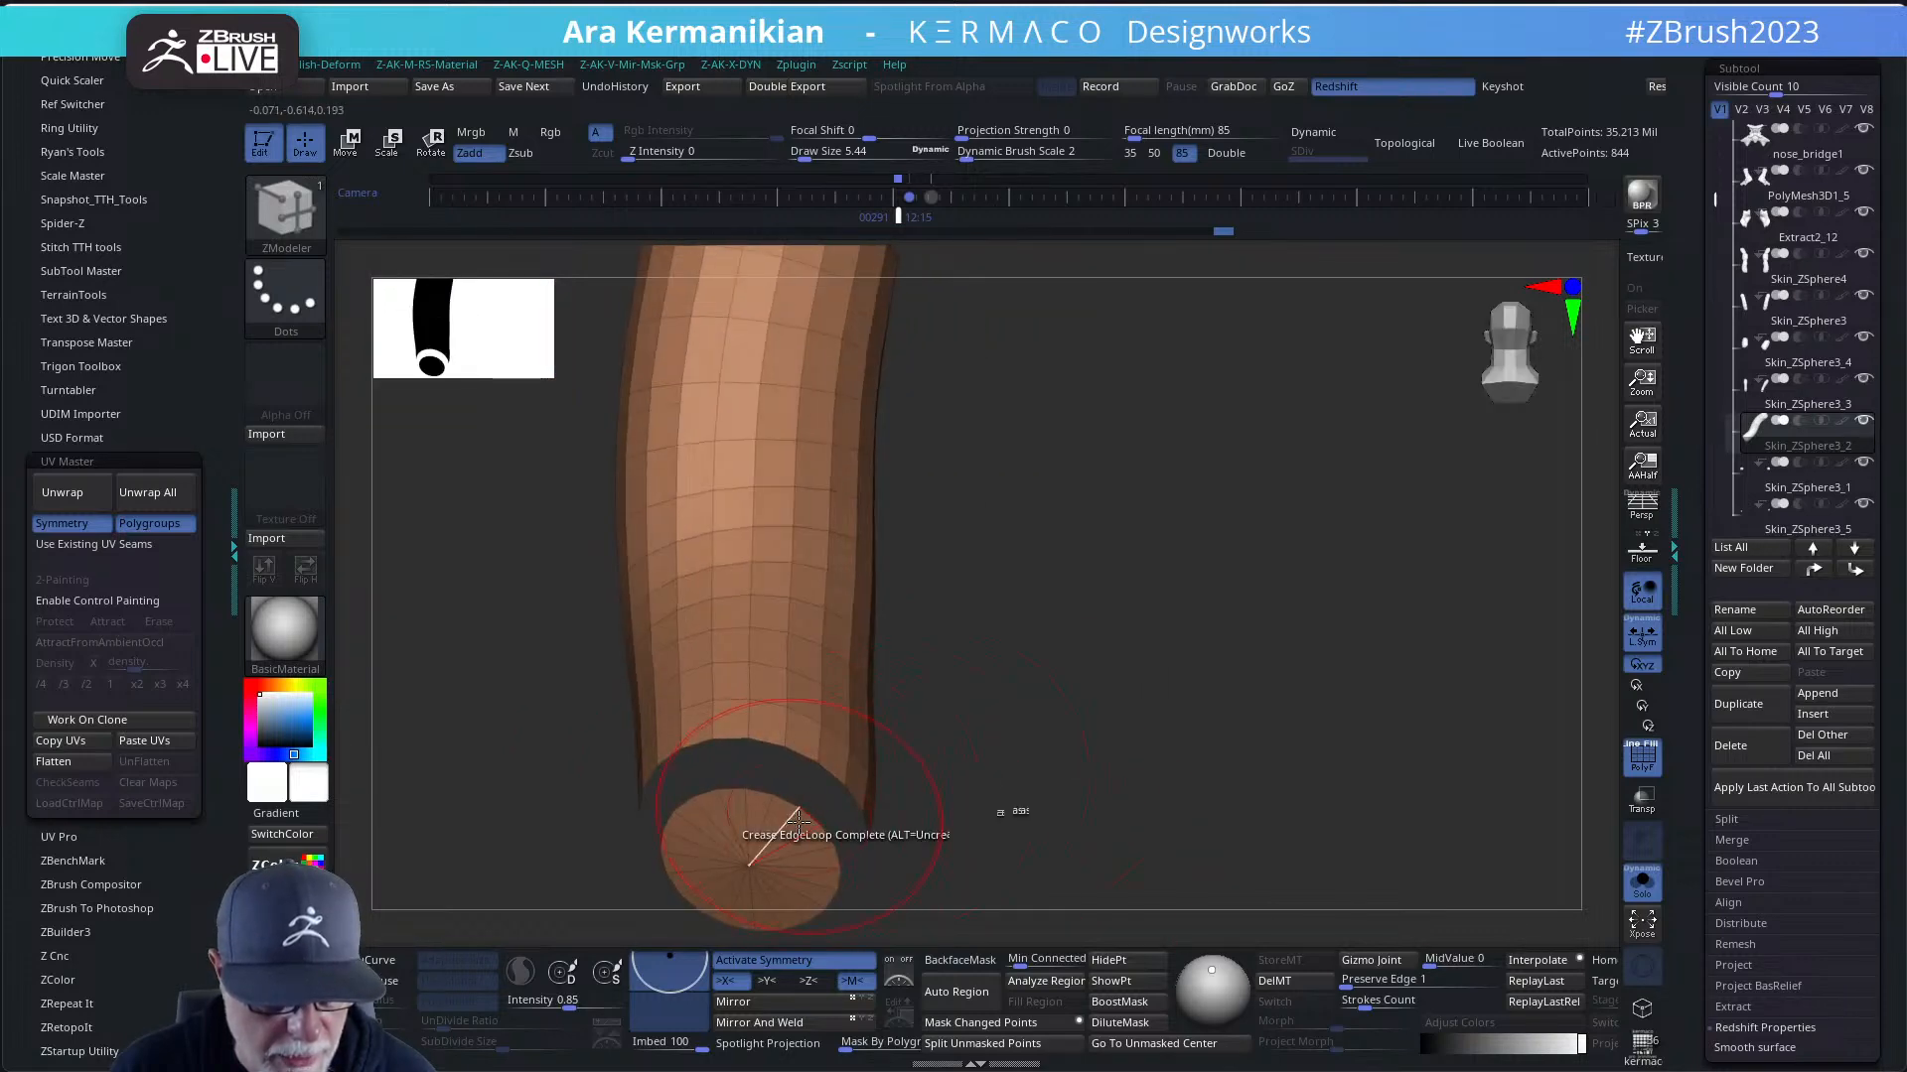
key("space")
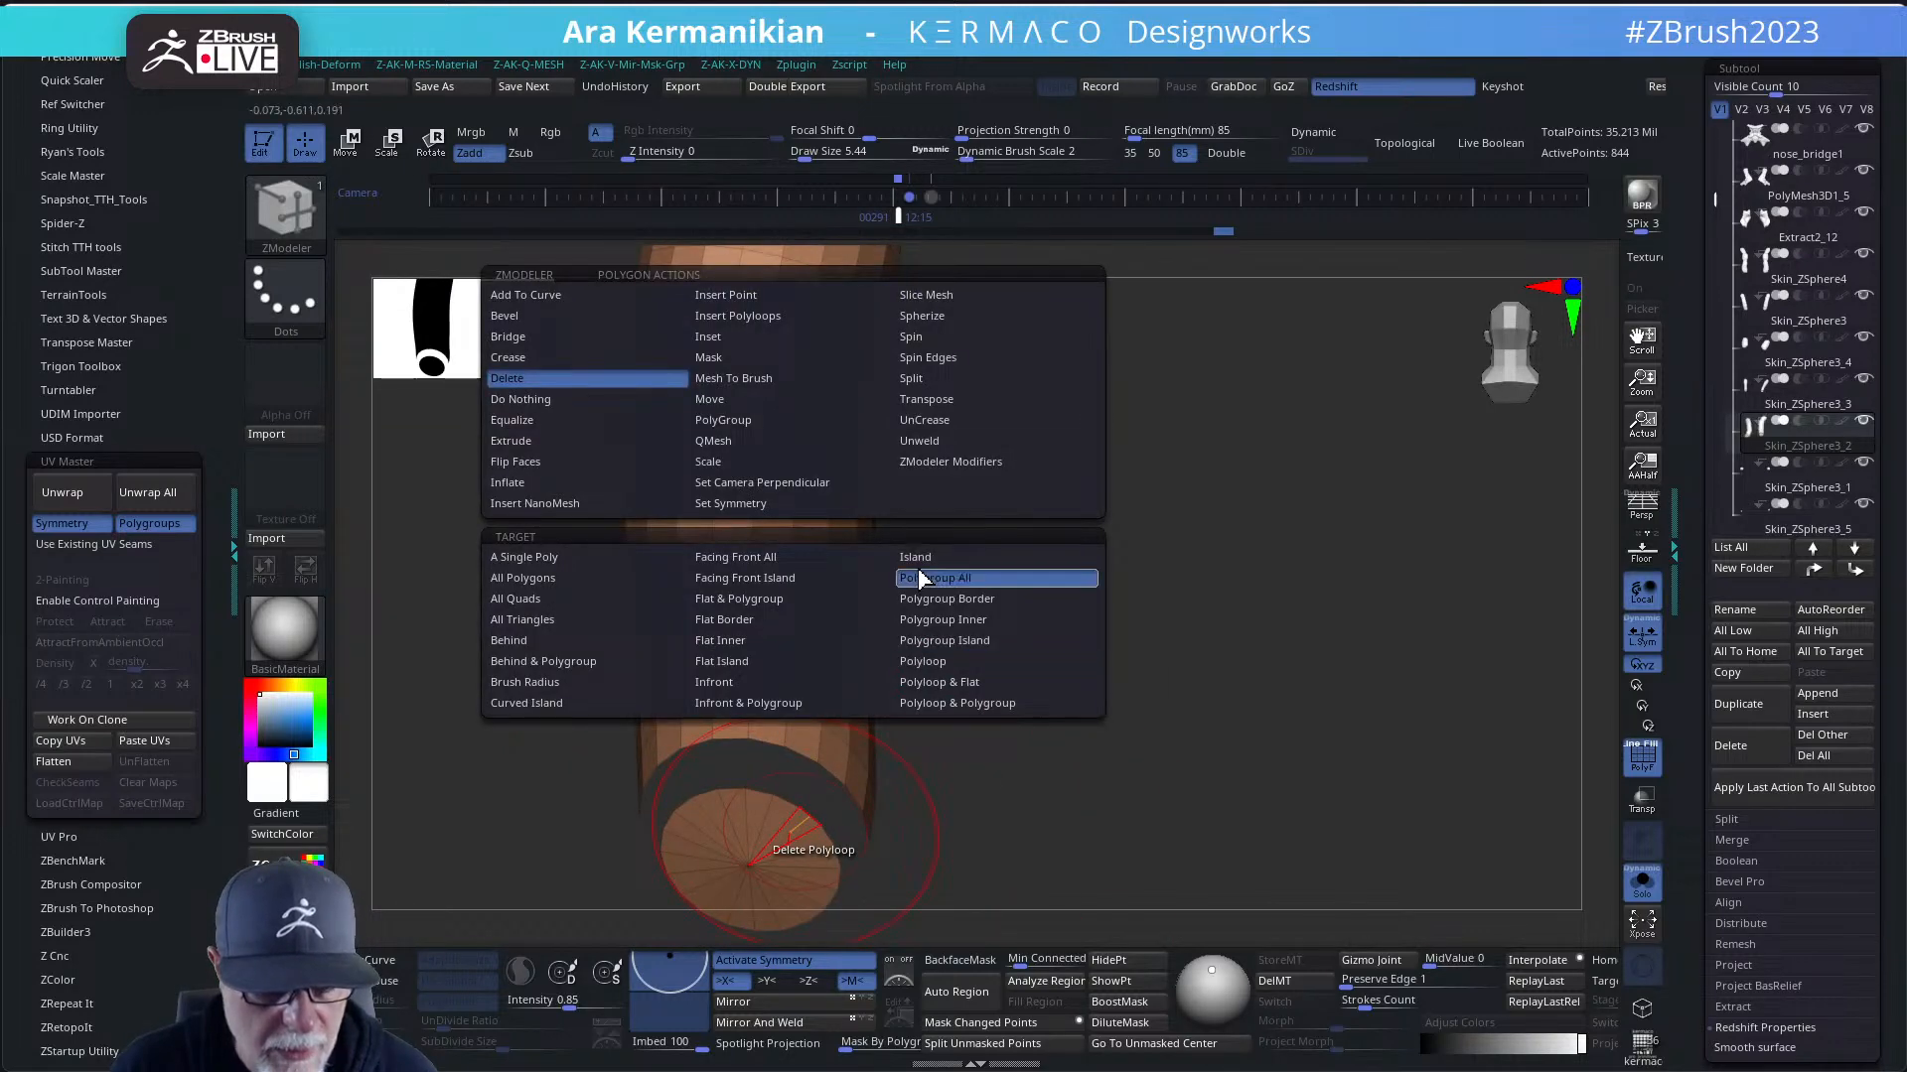
left_click(915, 557)
left_click(785, 839)
left_click_drag(1207, 652, 1234, 497)
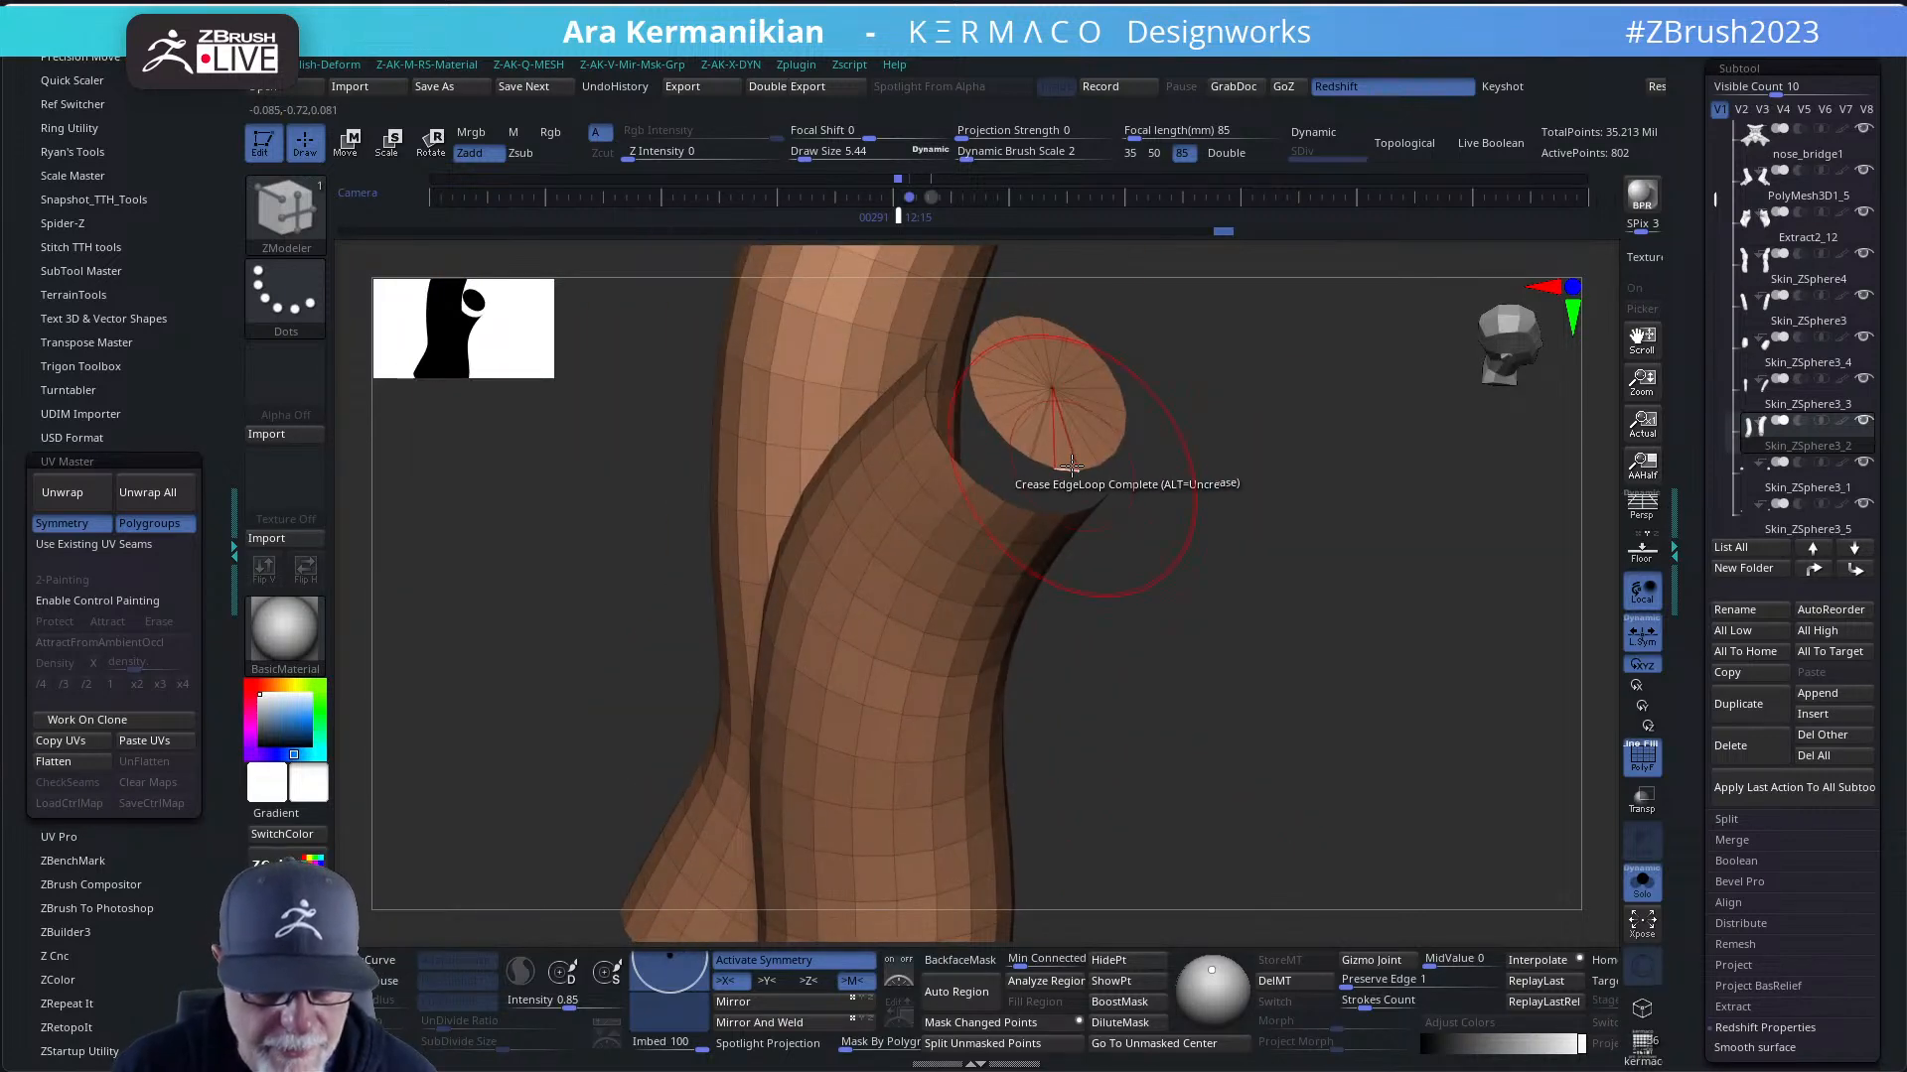
left_click(1068, 453)
- Check the open-ended tubes from the front, leave Solo mode and view them in place on the character
key("f")
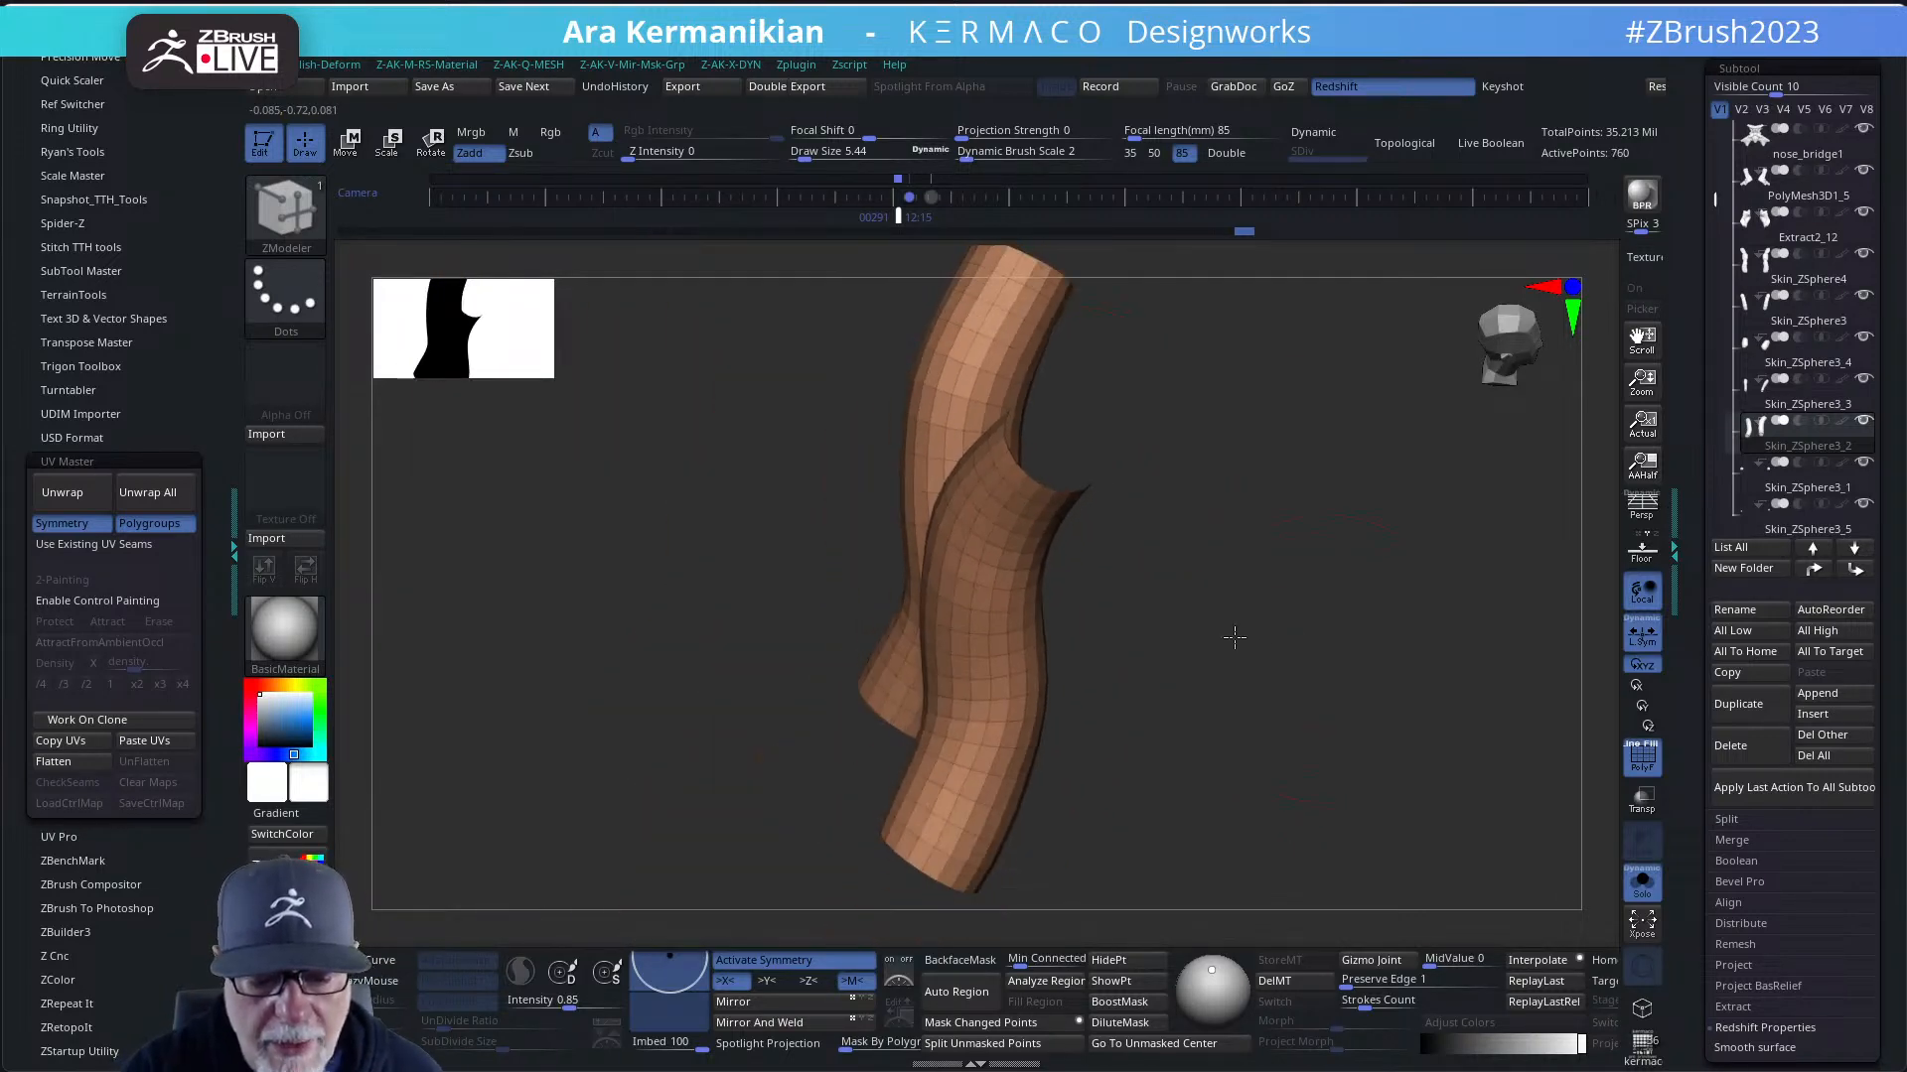
left_click_drag(1234, 634, 1358, 644)
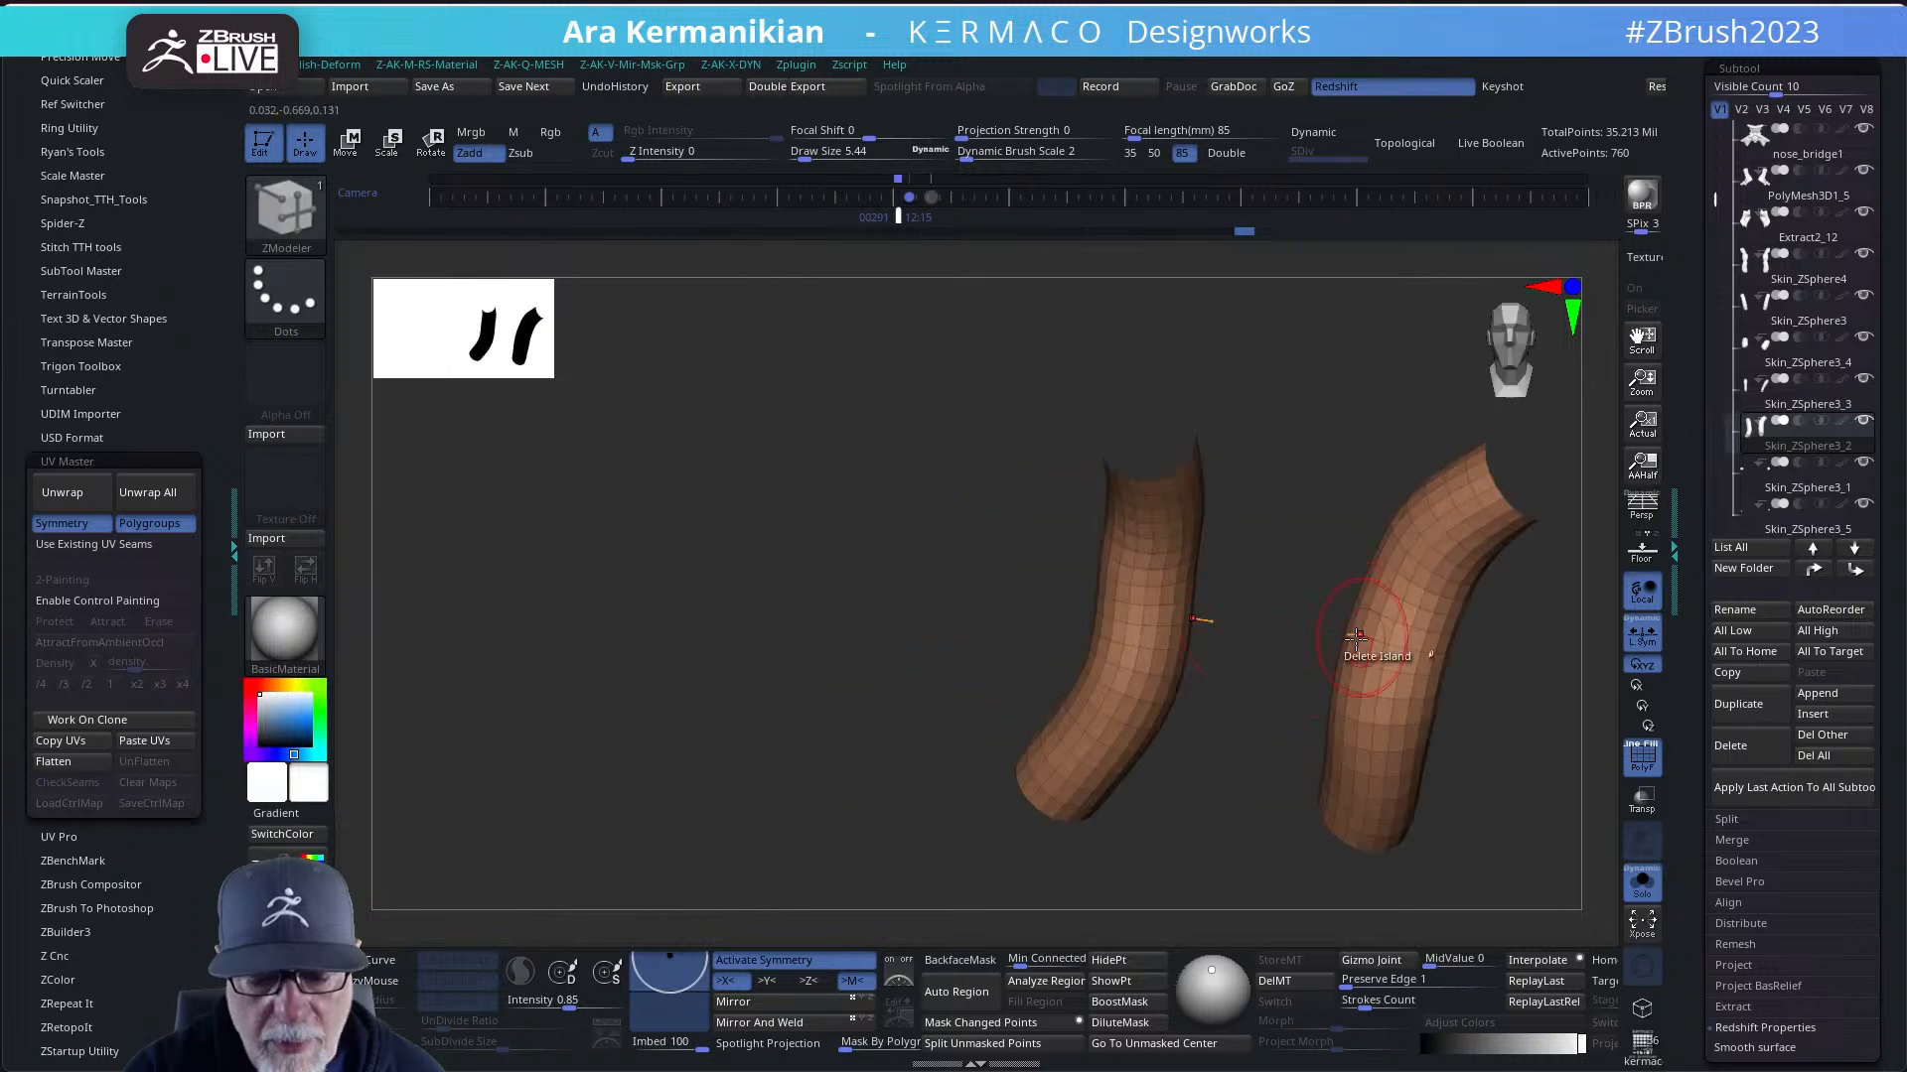
left_click(1641, 887)
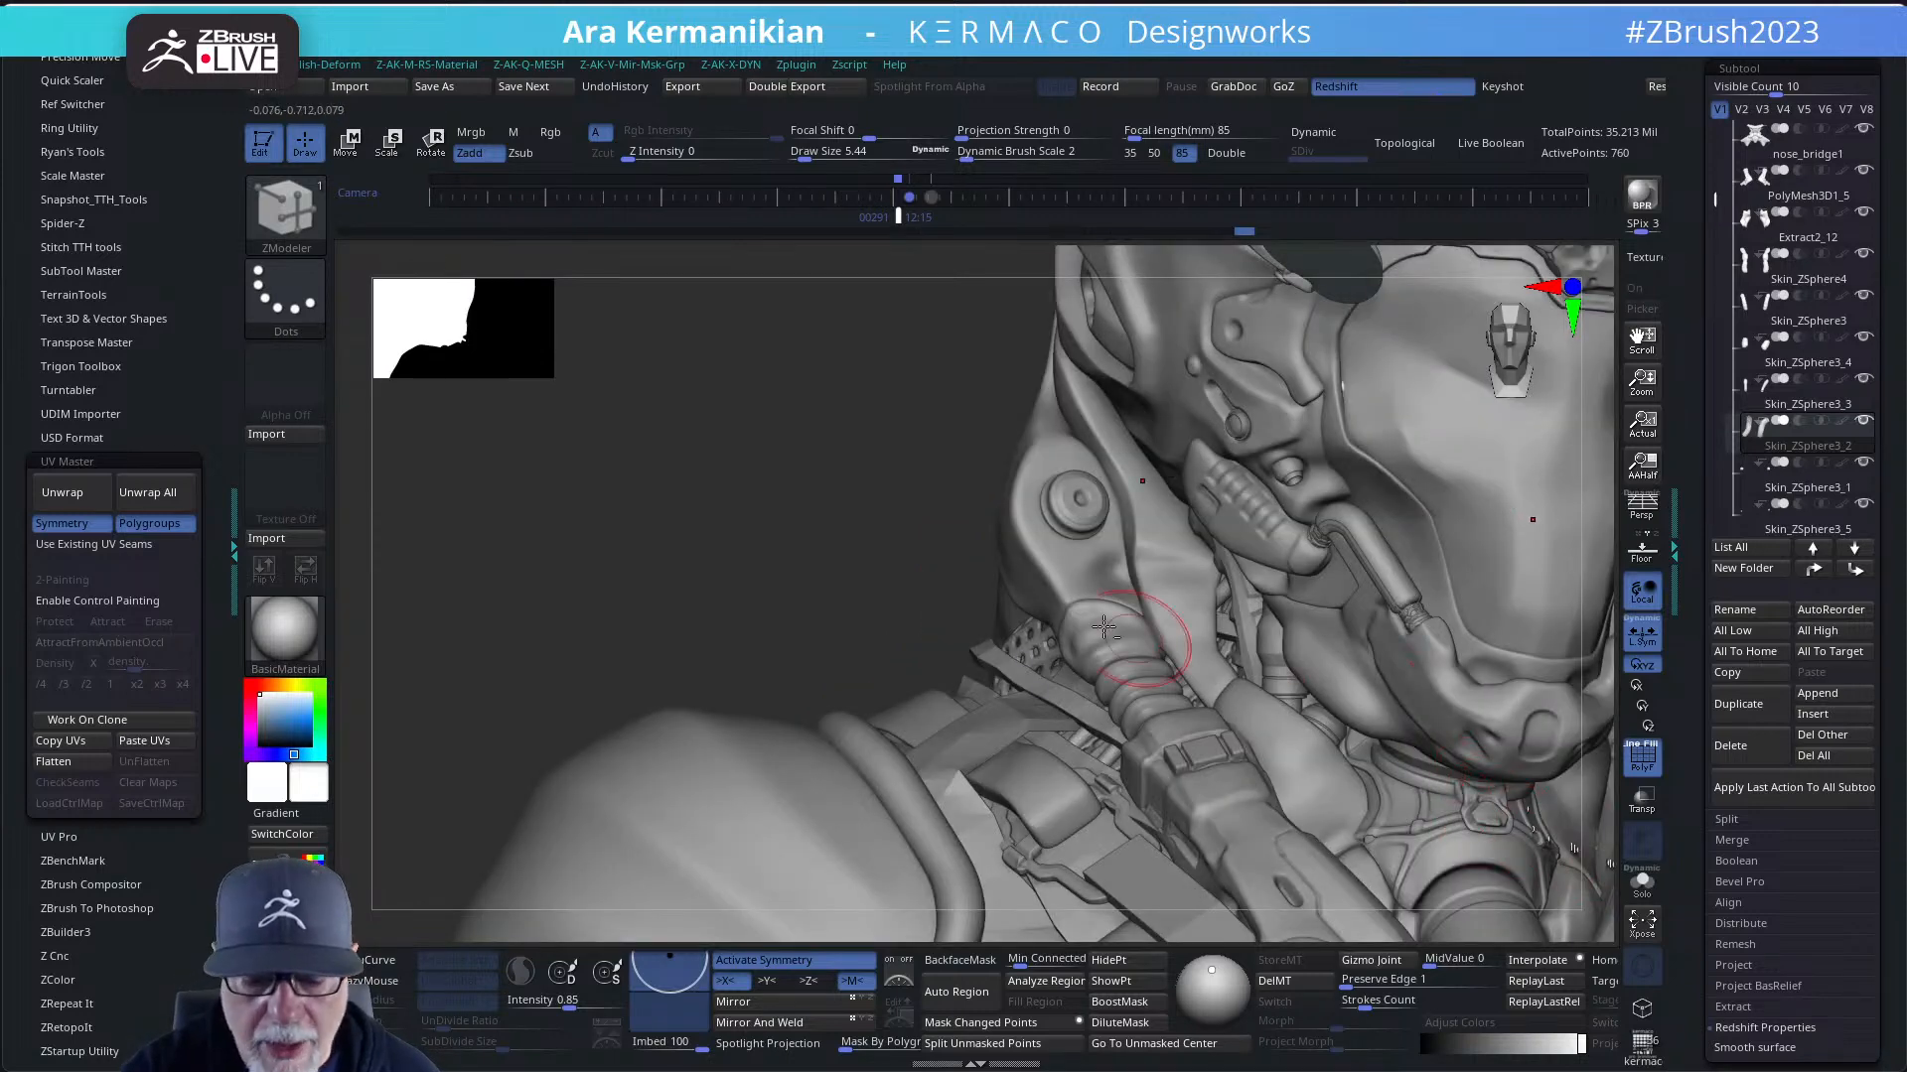
- Isolate the open-ended tubes in Solo mode and unwrap their UVs with the built-in UV Map Unwrap
key("f")
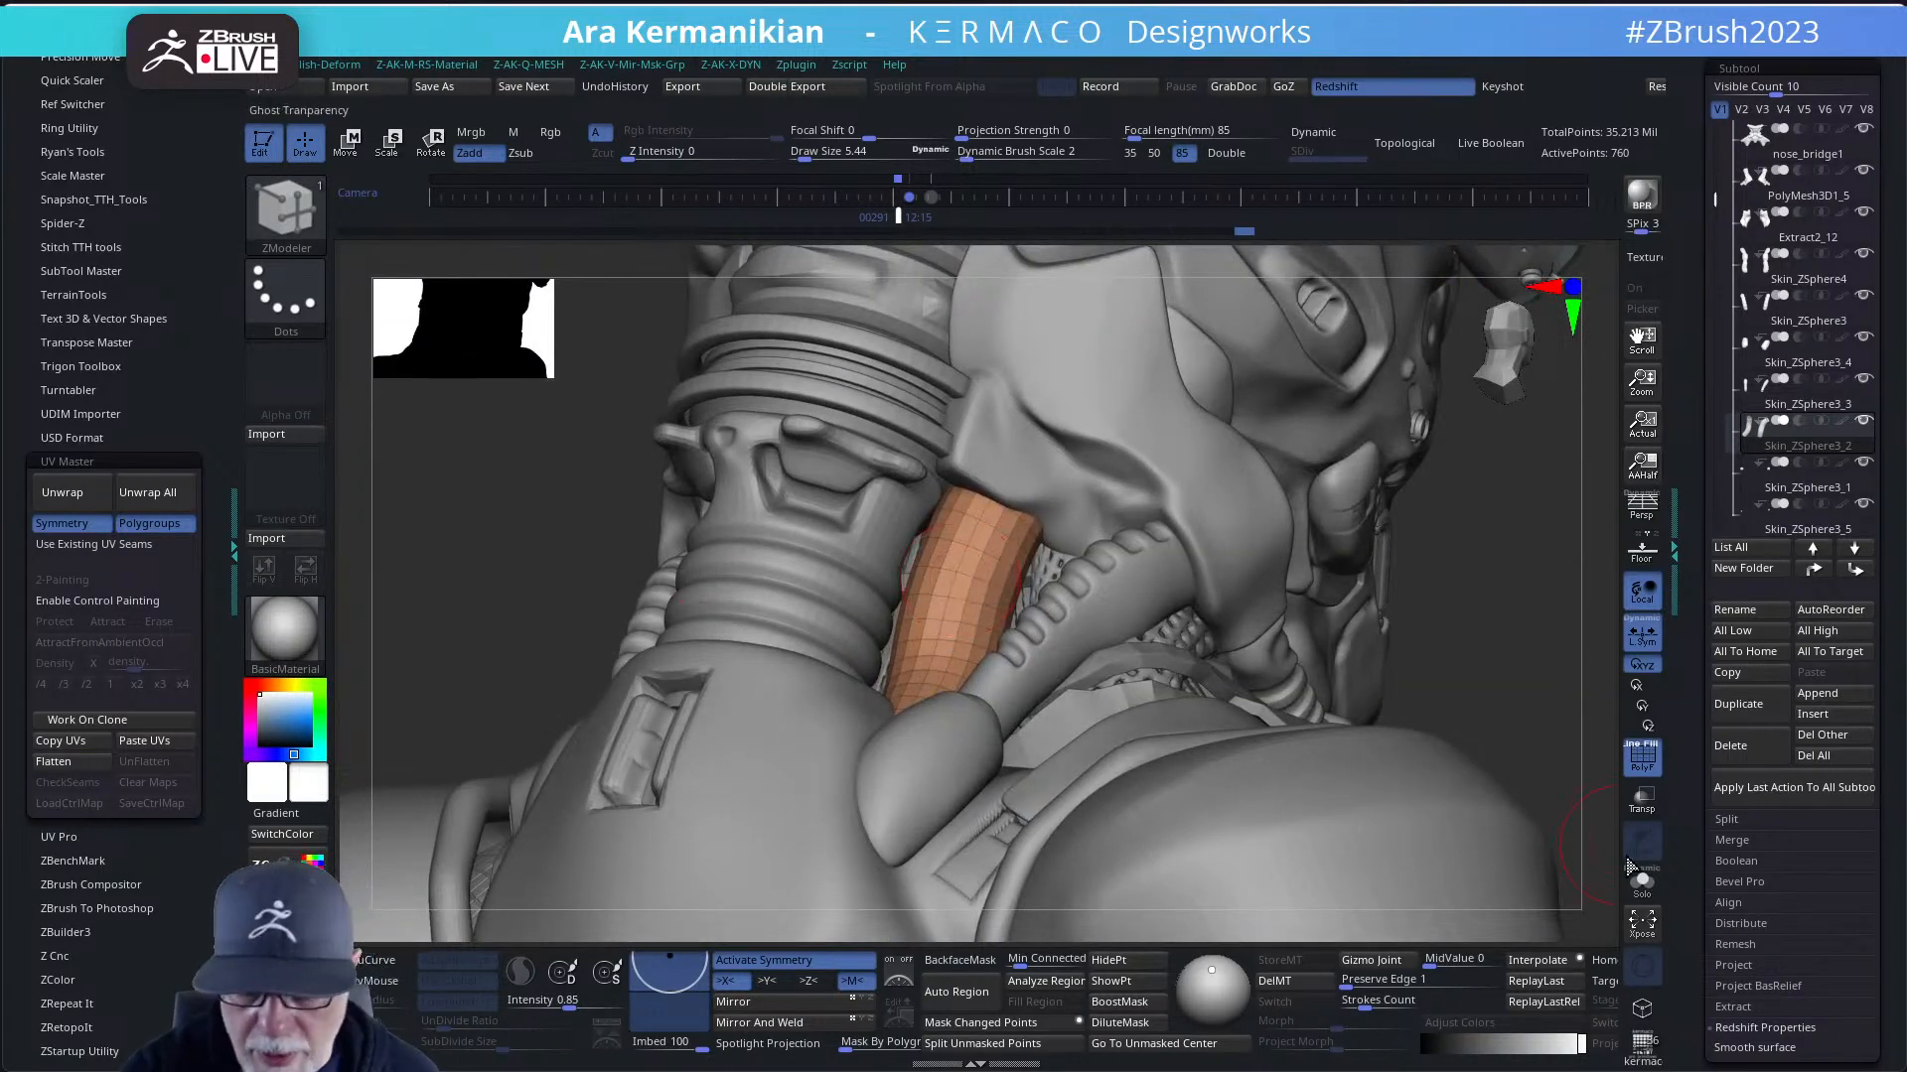
left_click(1641, 887)
left_click_drag(1409, 690, 1175, 605)
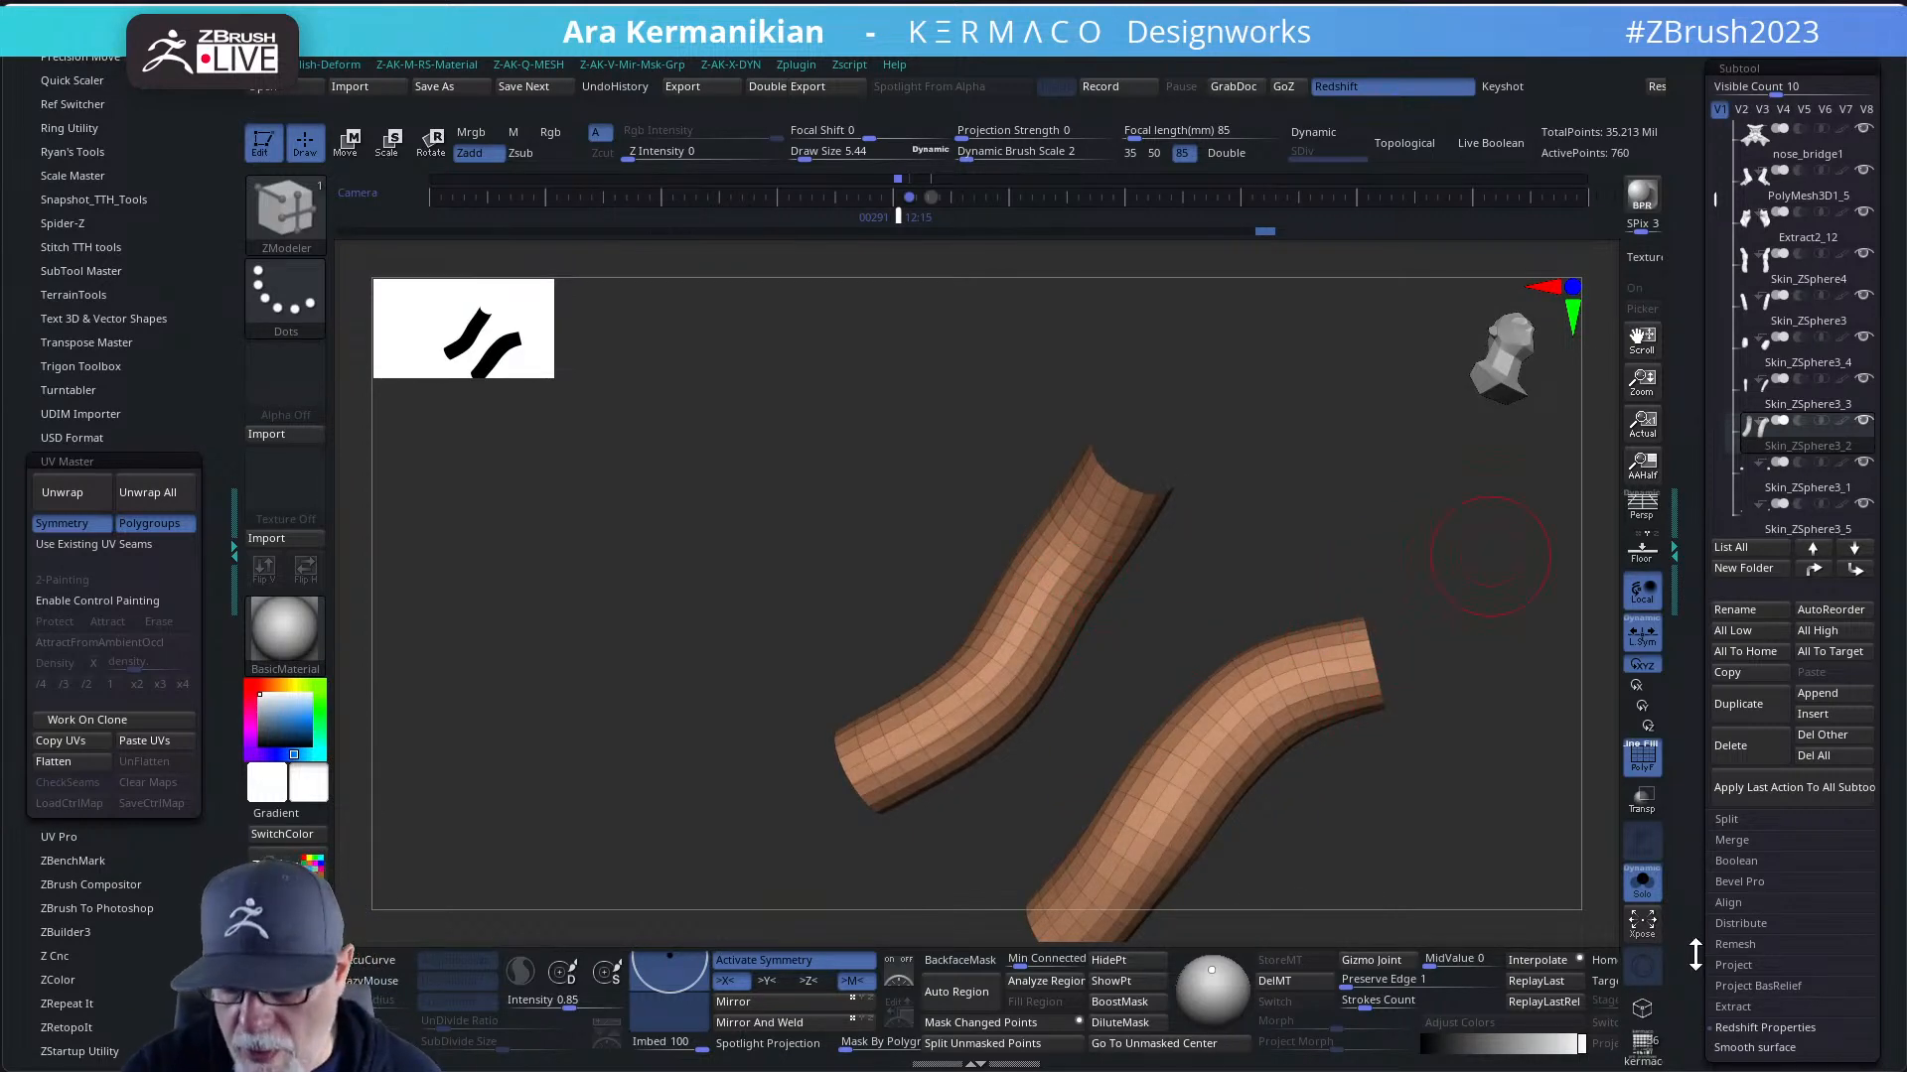
left_click_drag(1695, 956, 1741, 617)
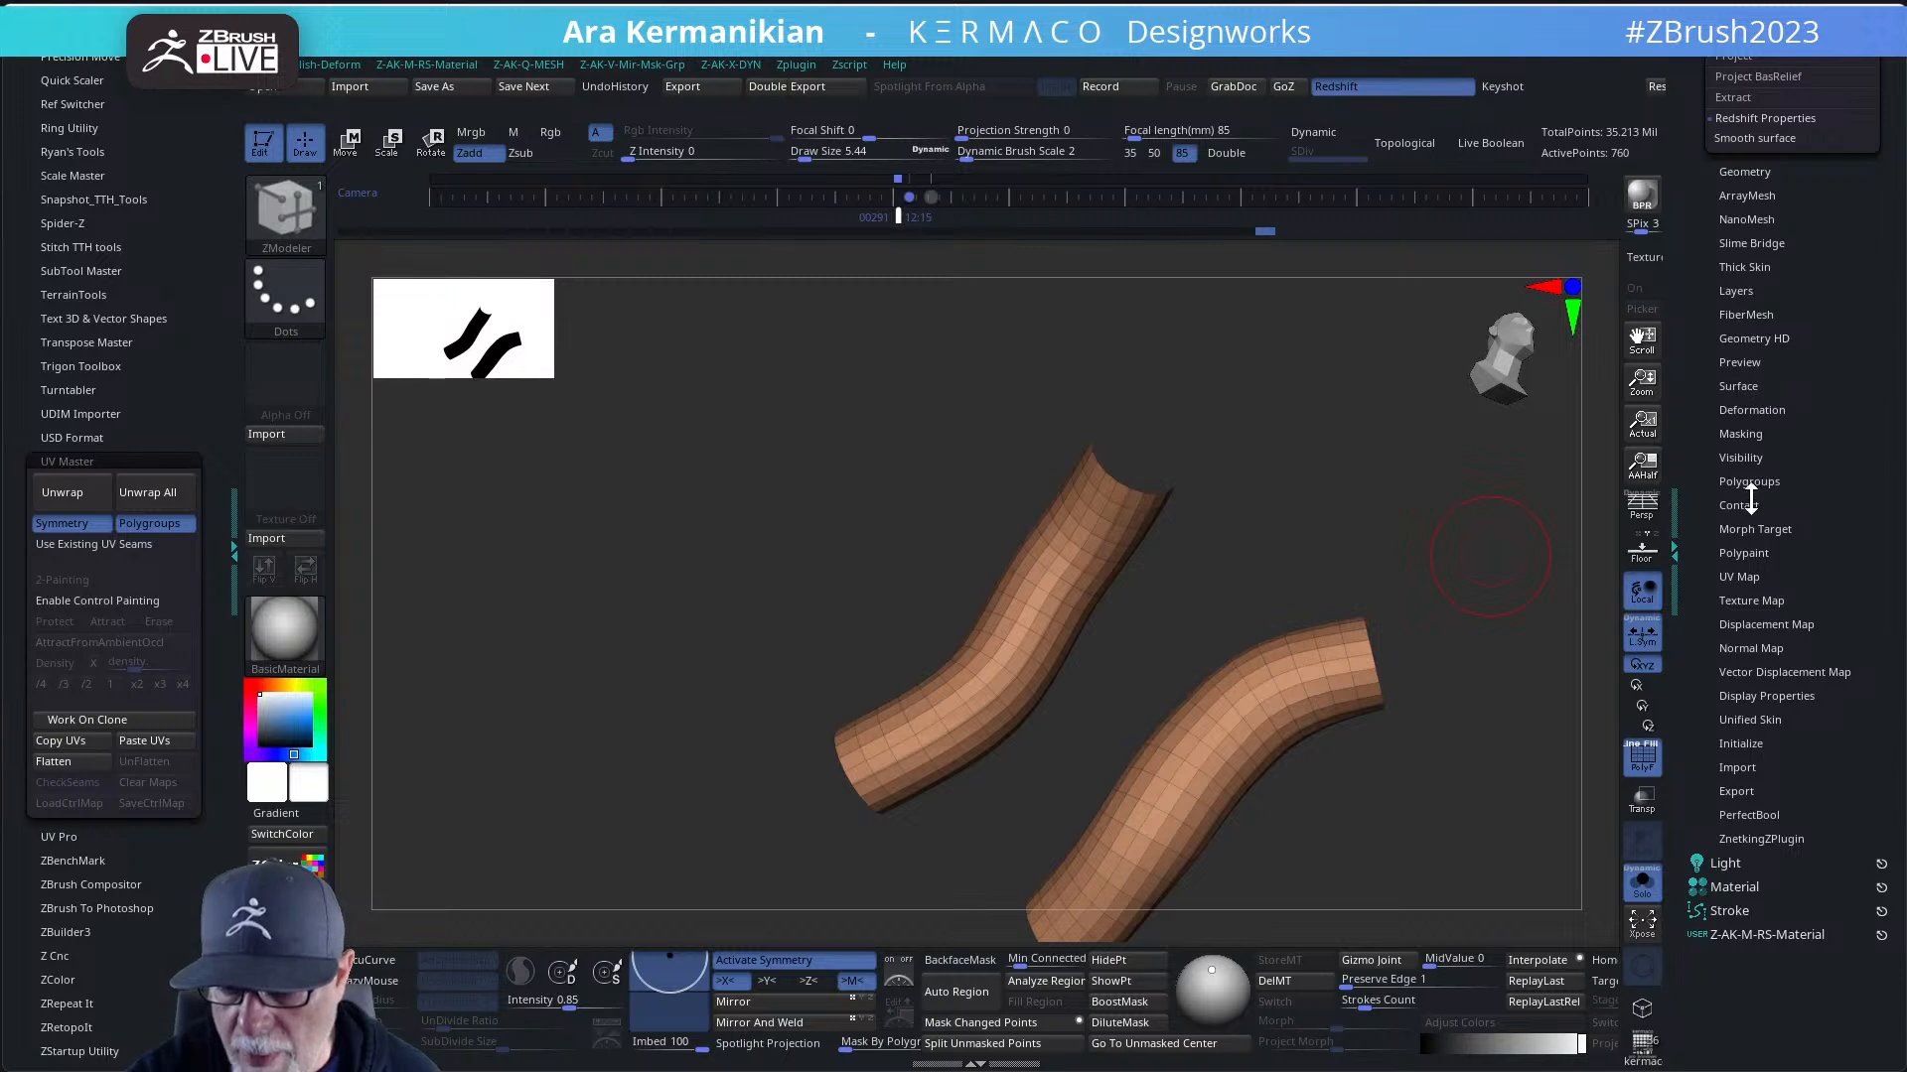
left_click(1739, 577)
left_click(1763, 666)
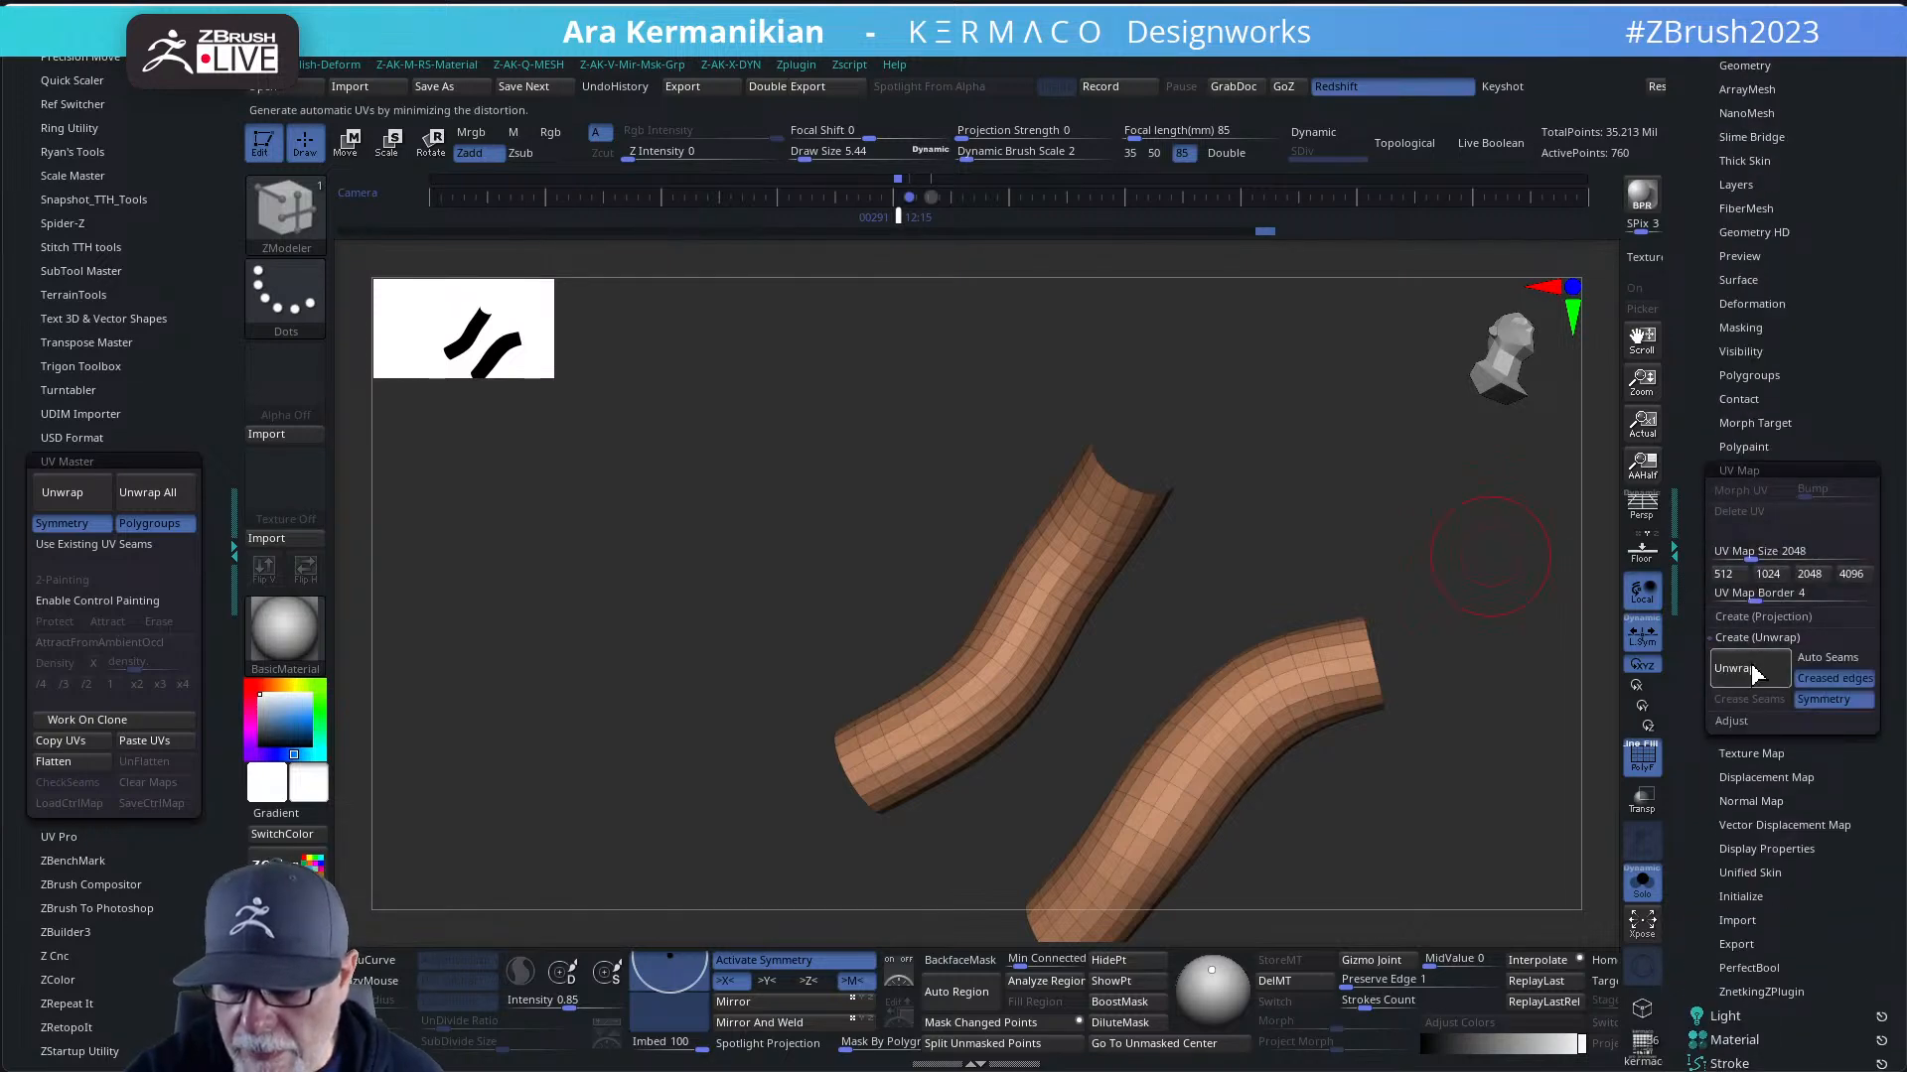
left_click_drag(1471, 691, 1481, 643)
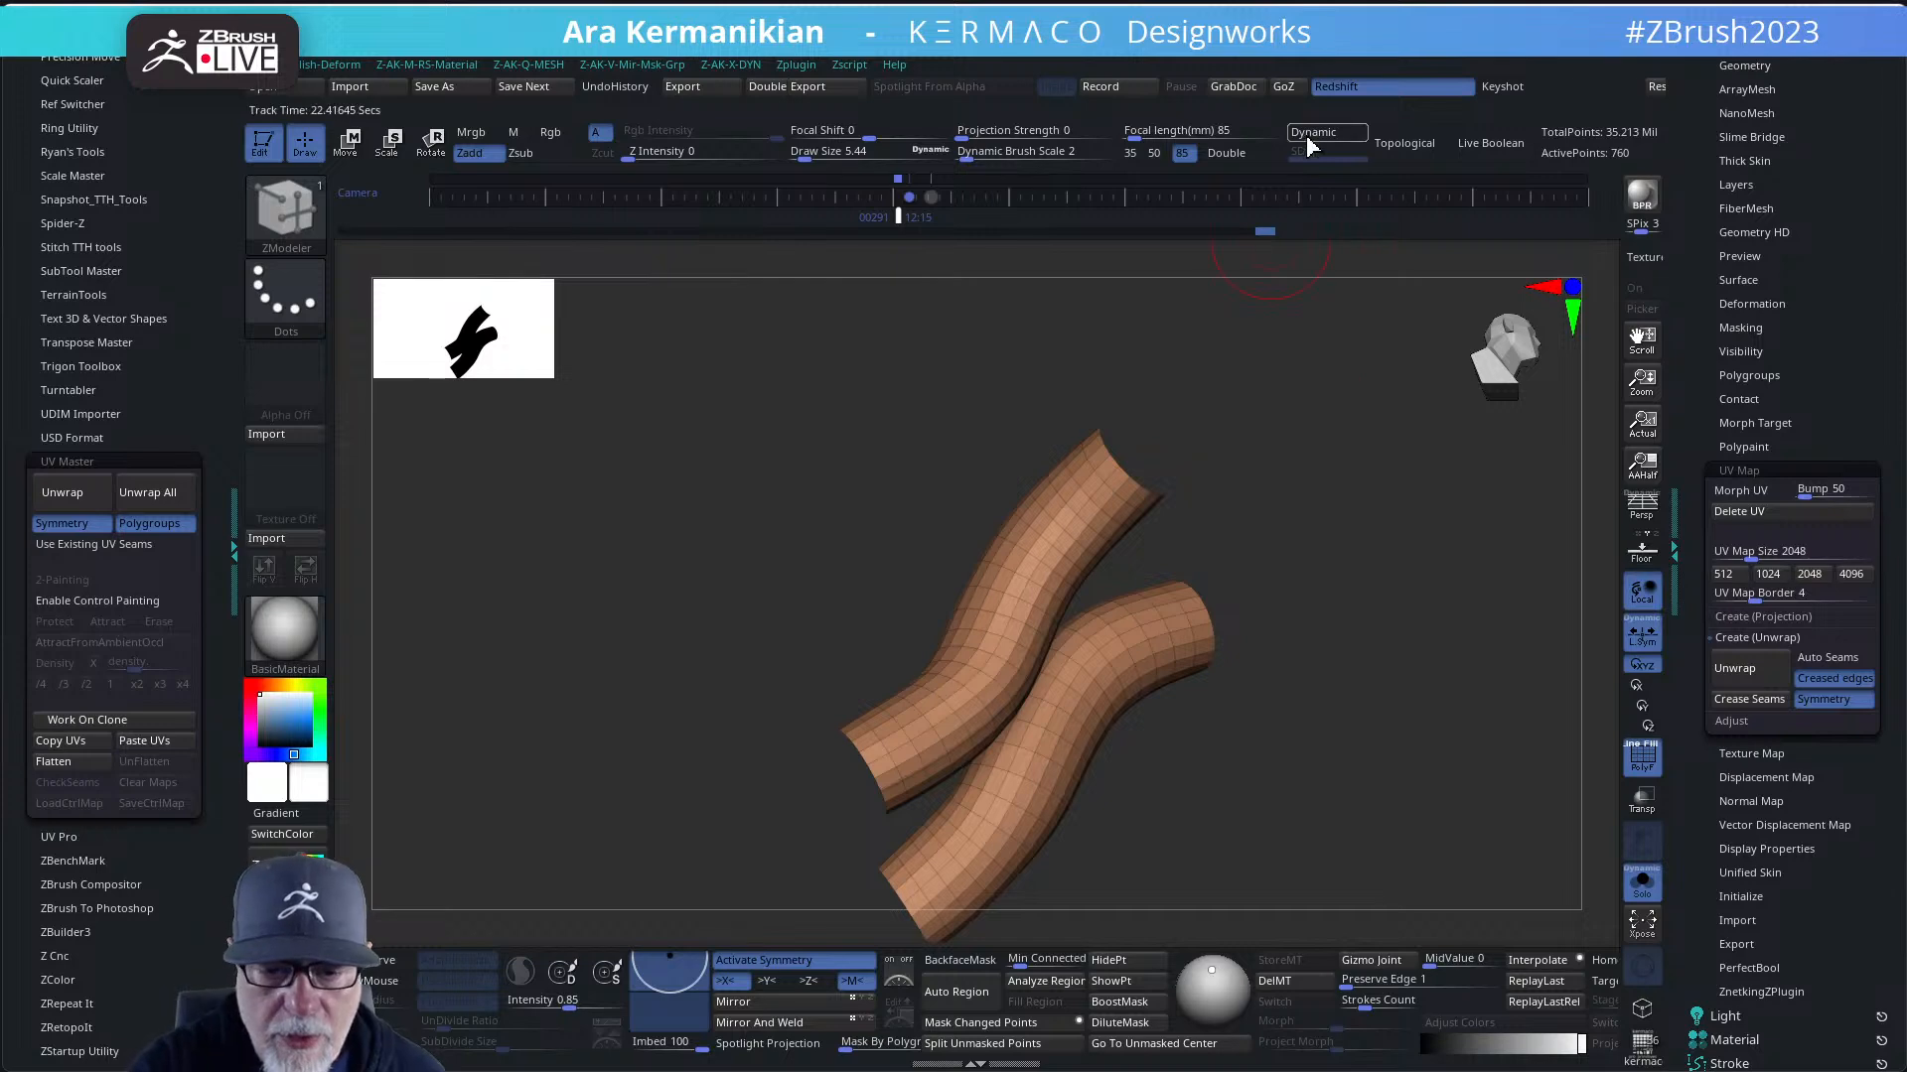
- Turn on dynamic subdivision for the tubes, view them in place and apply it as real subdivision levels, with the polyframe hidden
left_click(1309, 134)
left_click_drag(1301, 579, 1458, 695)
left_click(1640, 878)
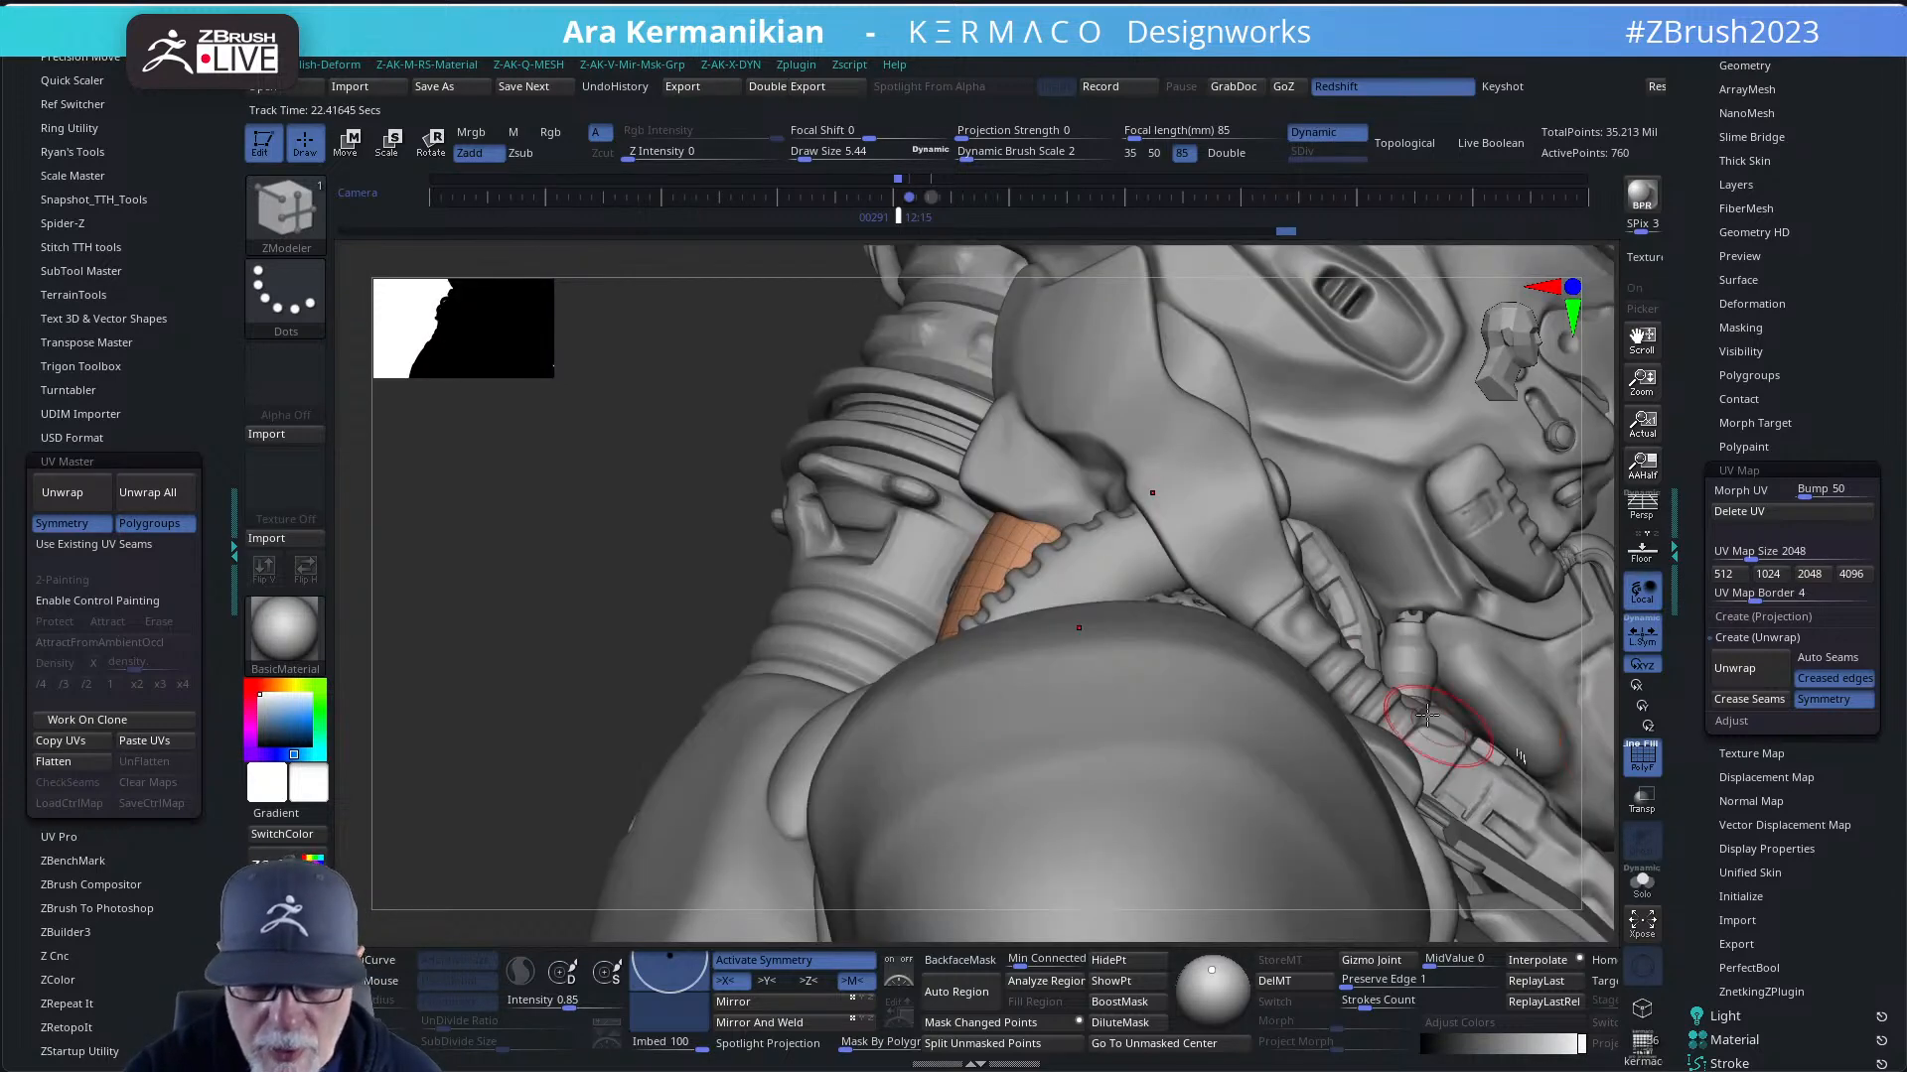
key("f")
mouse_move(606, 628)
left_mouse_down()
mouse_move(1367, 557)
mouse_move(1371, 592)
left_mouse_up()
key("q")
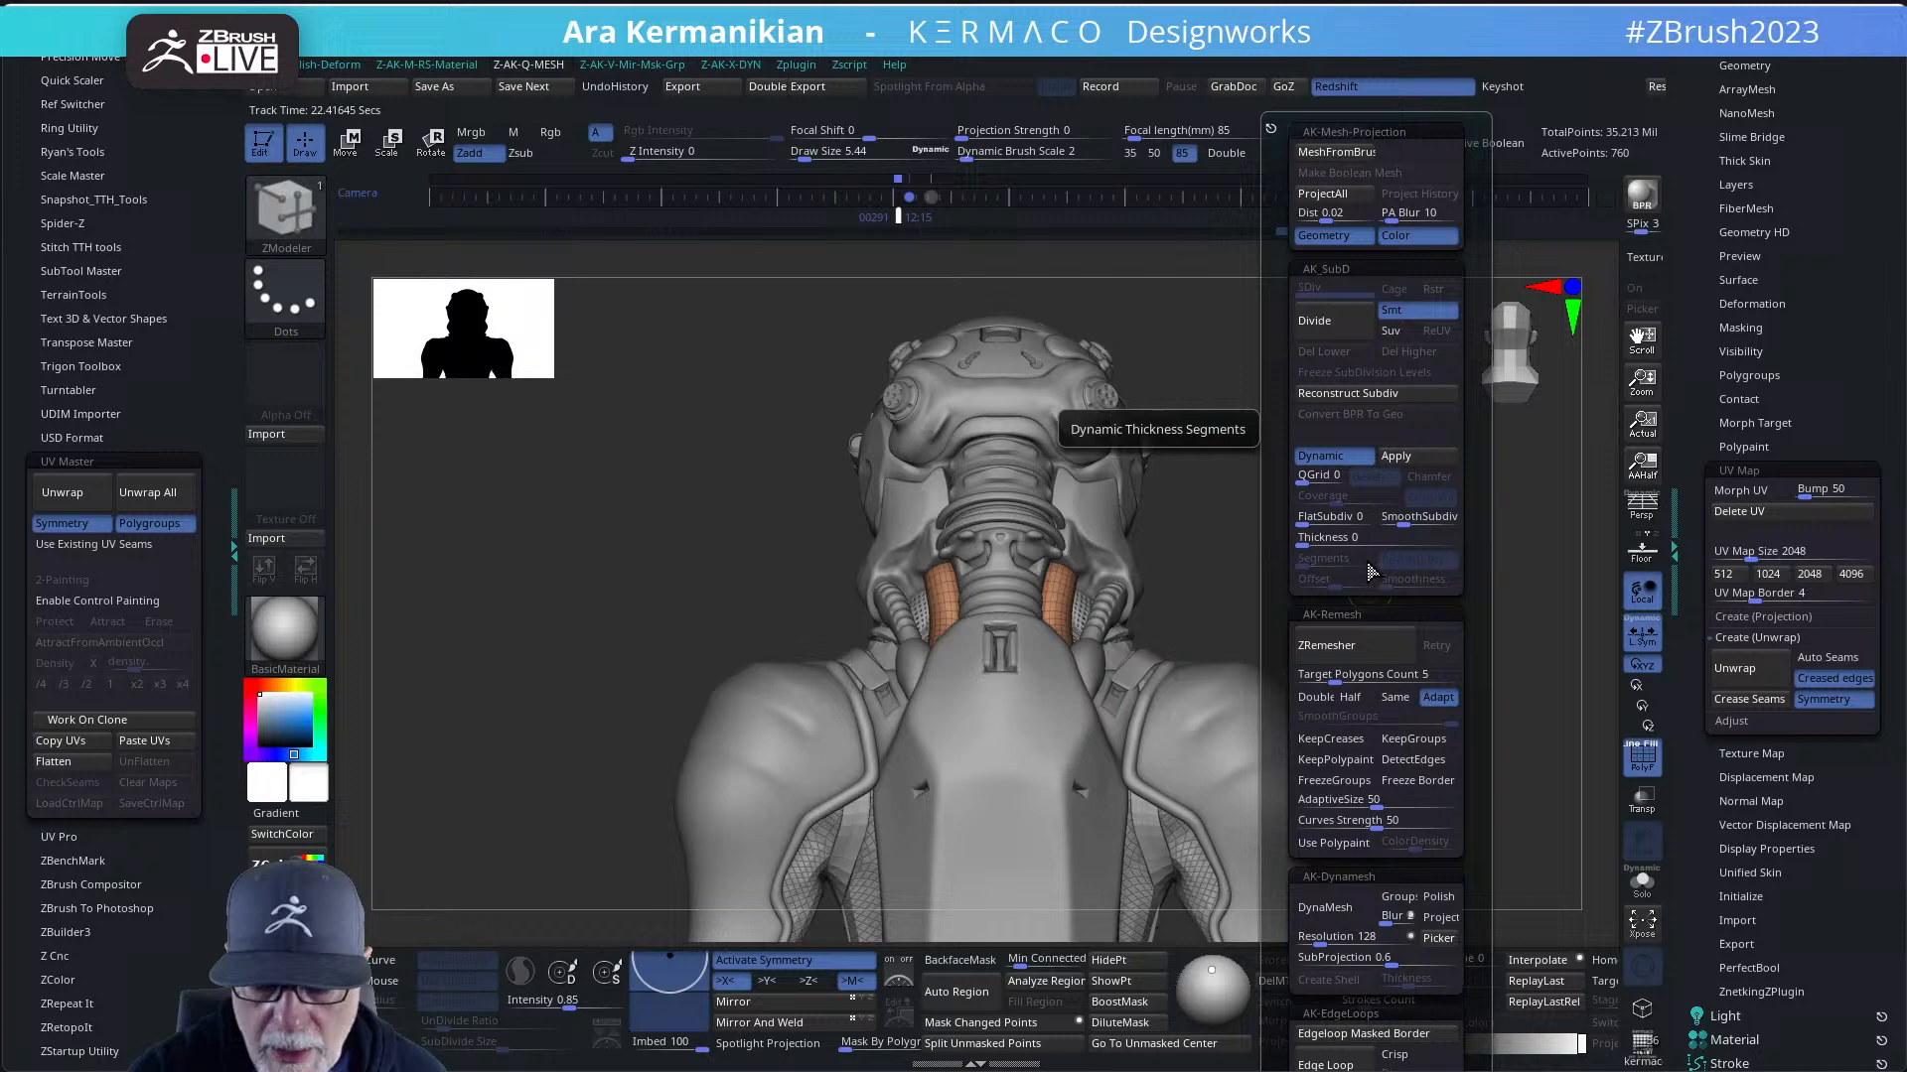
left_click(1377, 655)
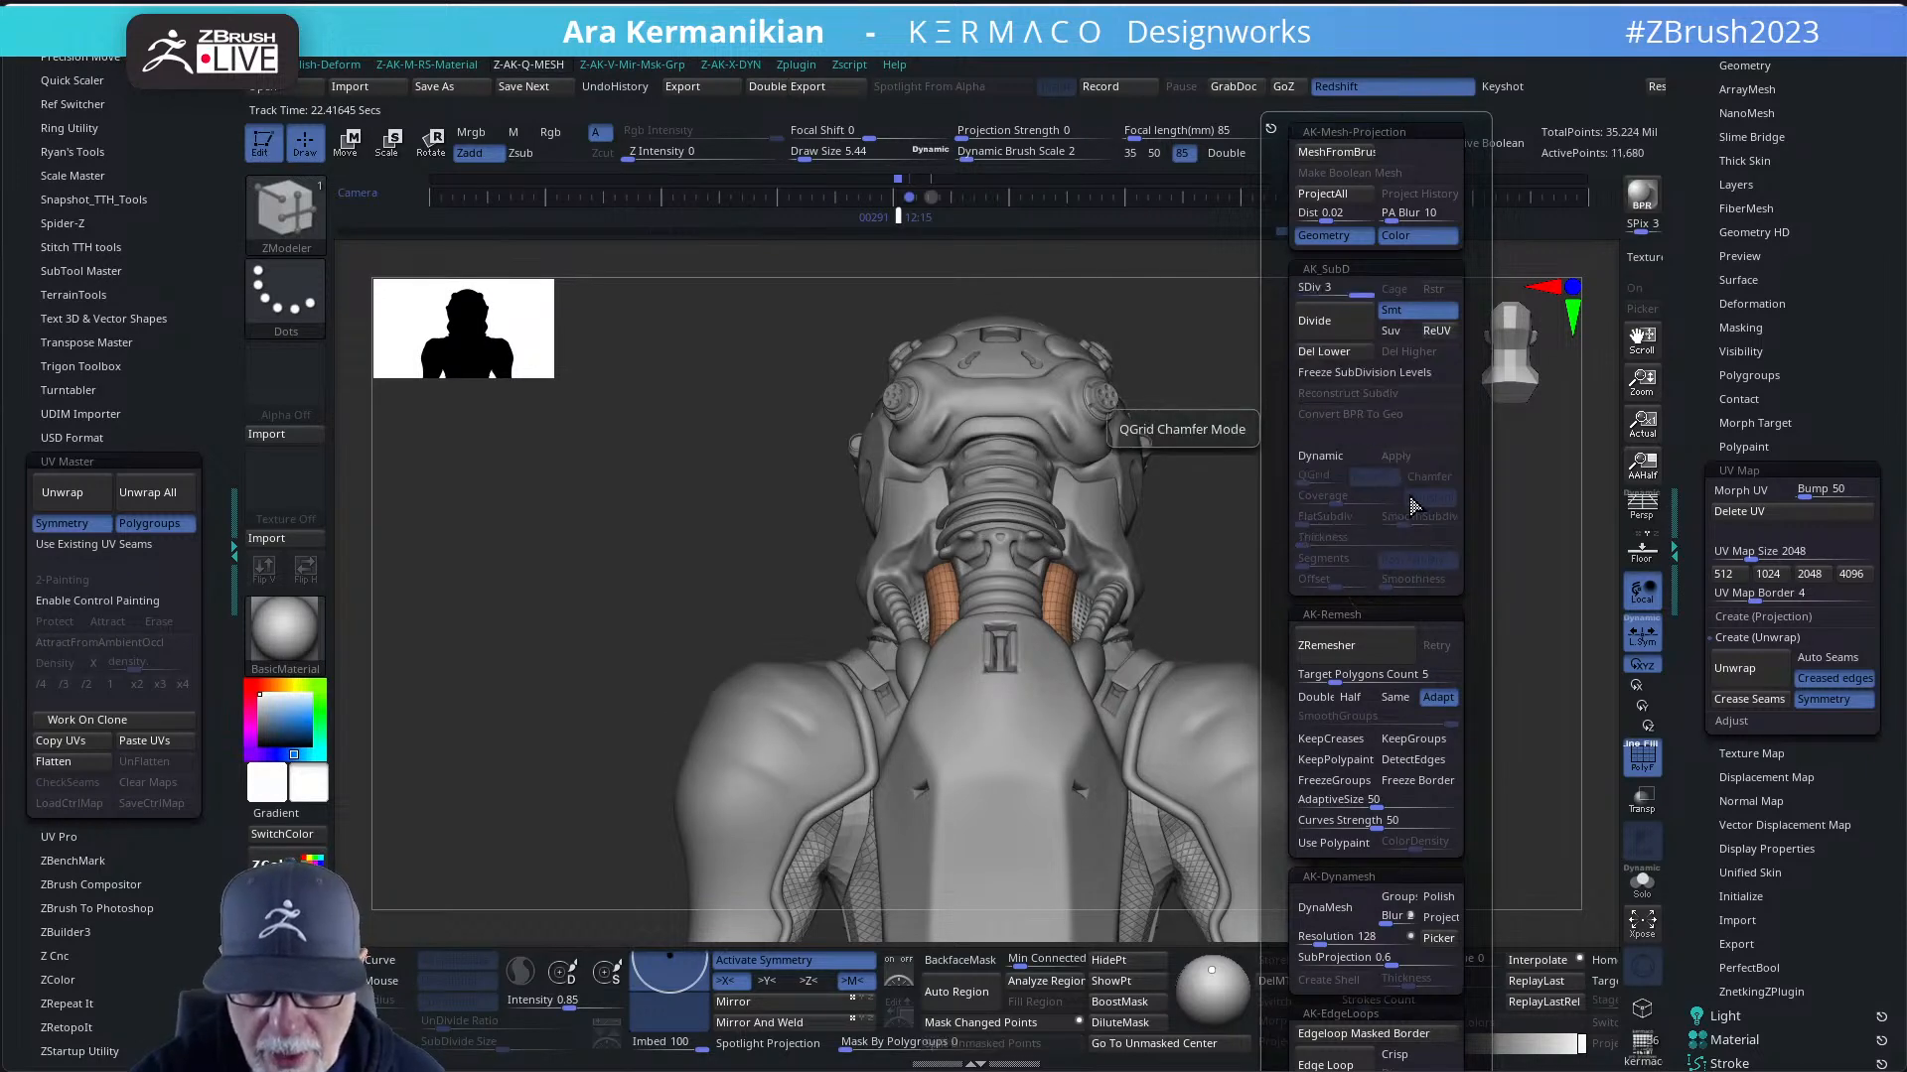
left_click(1643, 758)
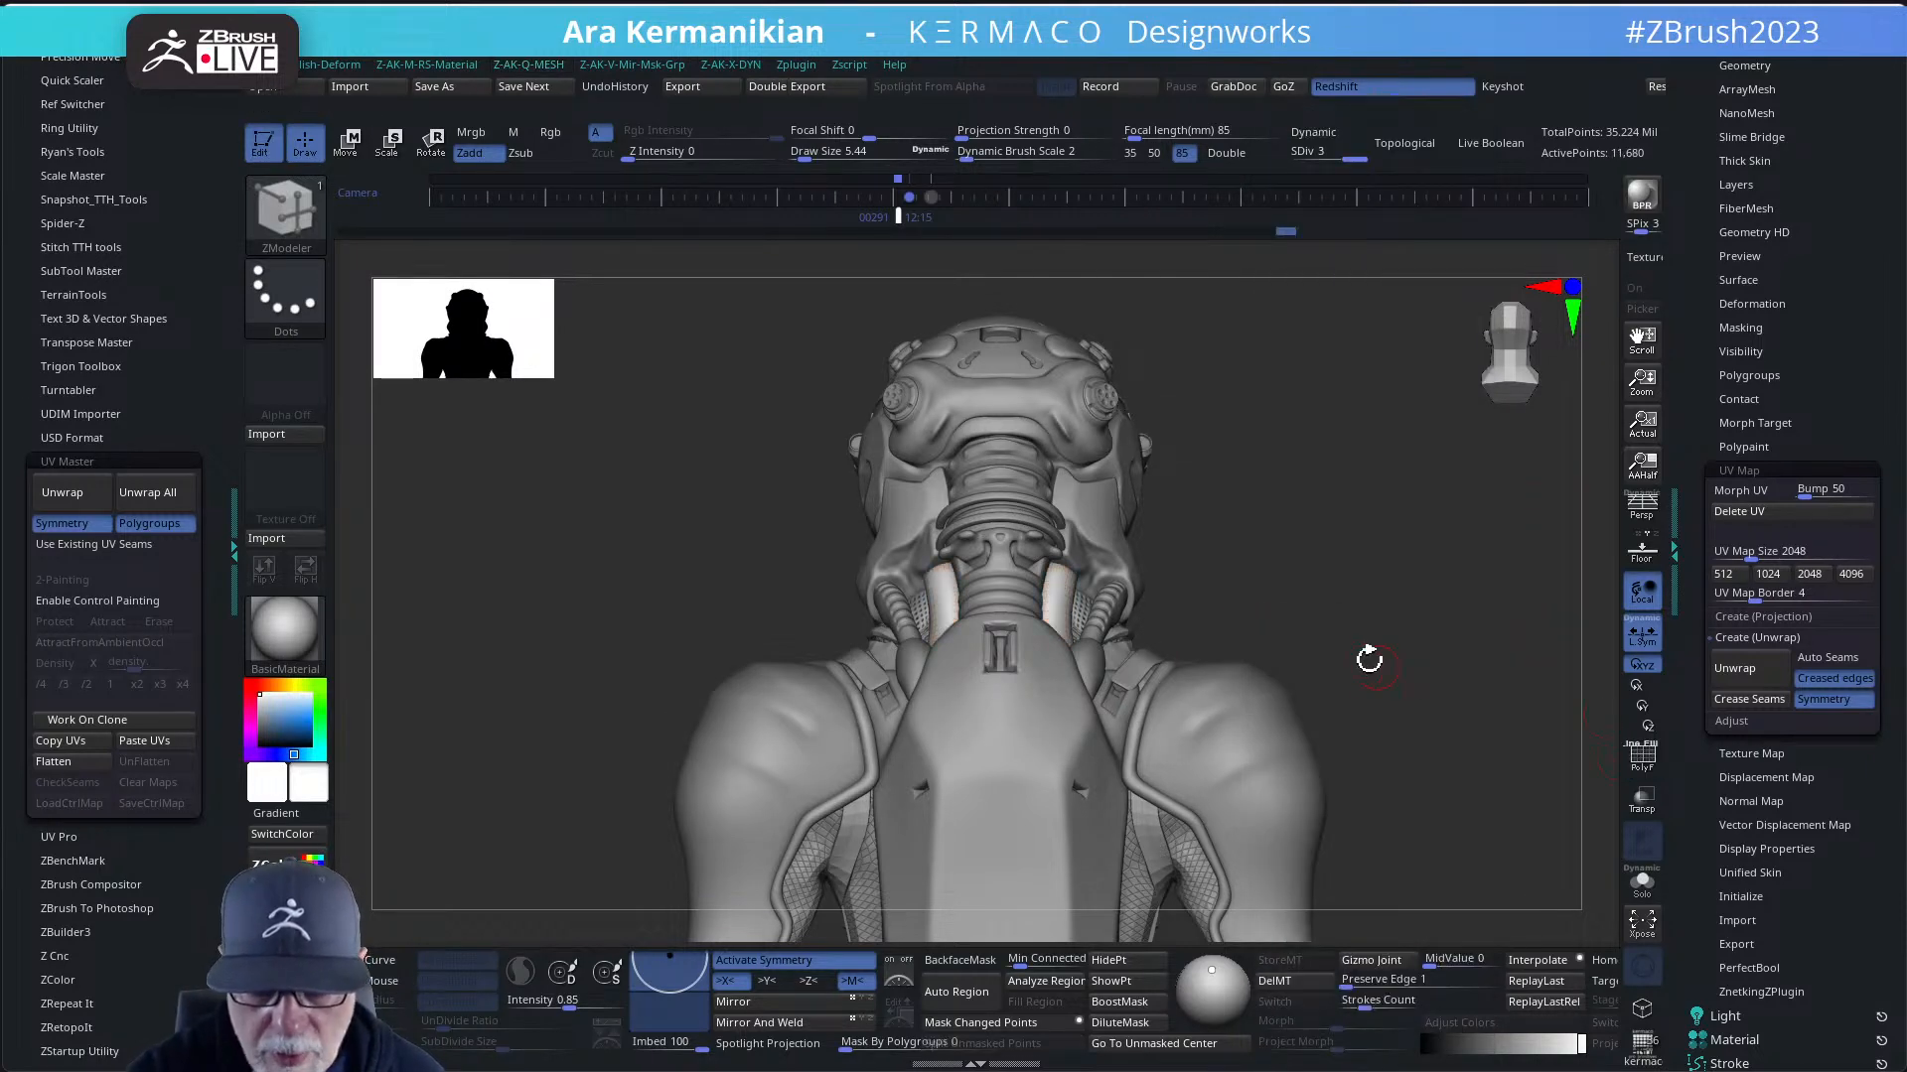
- Reshape the smooth tubes beside the back of the neck symmetrically using the Move brush at a draw size of 10.99
right_click_drag(1370, 659, 1073, 790, "alt")
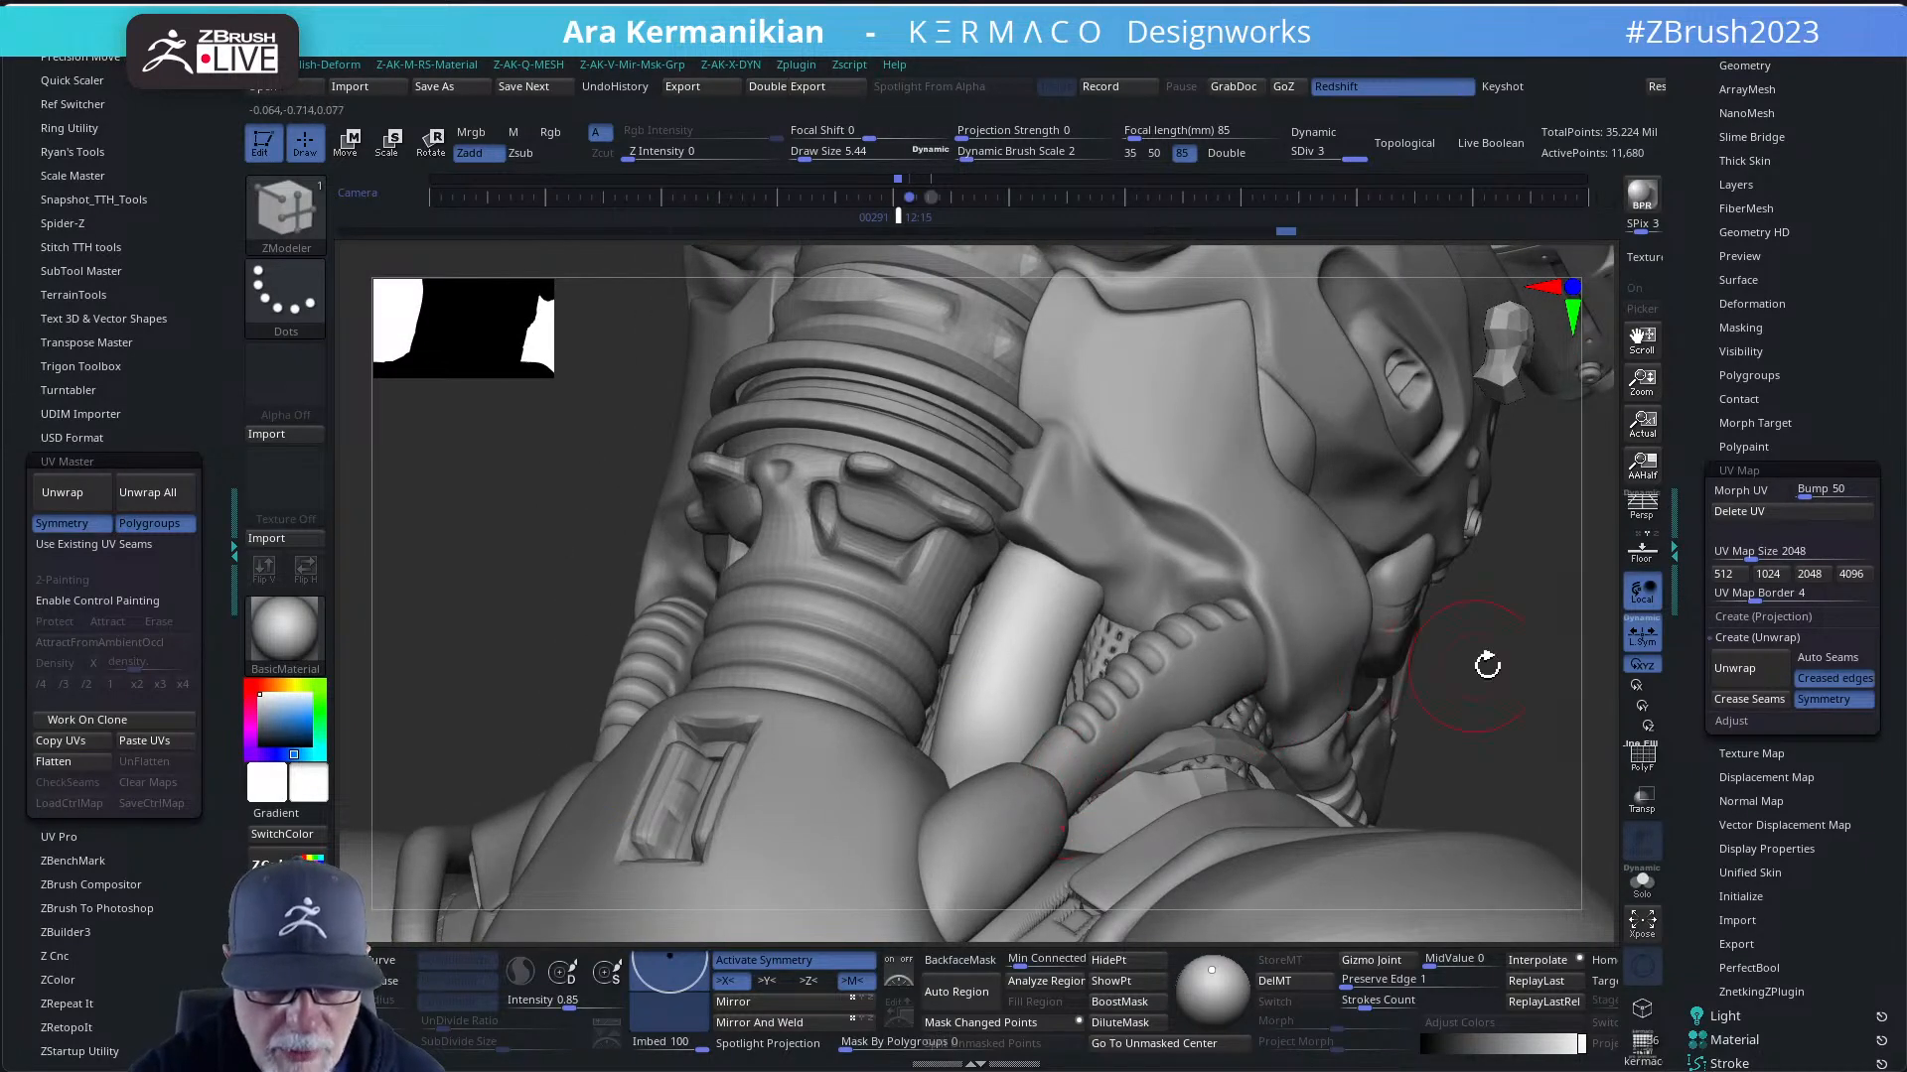
right_click_drag(1485, 664, 1063, 596)
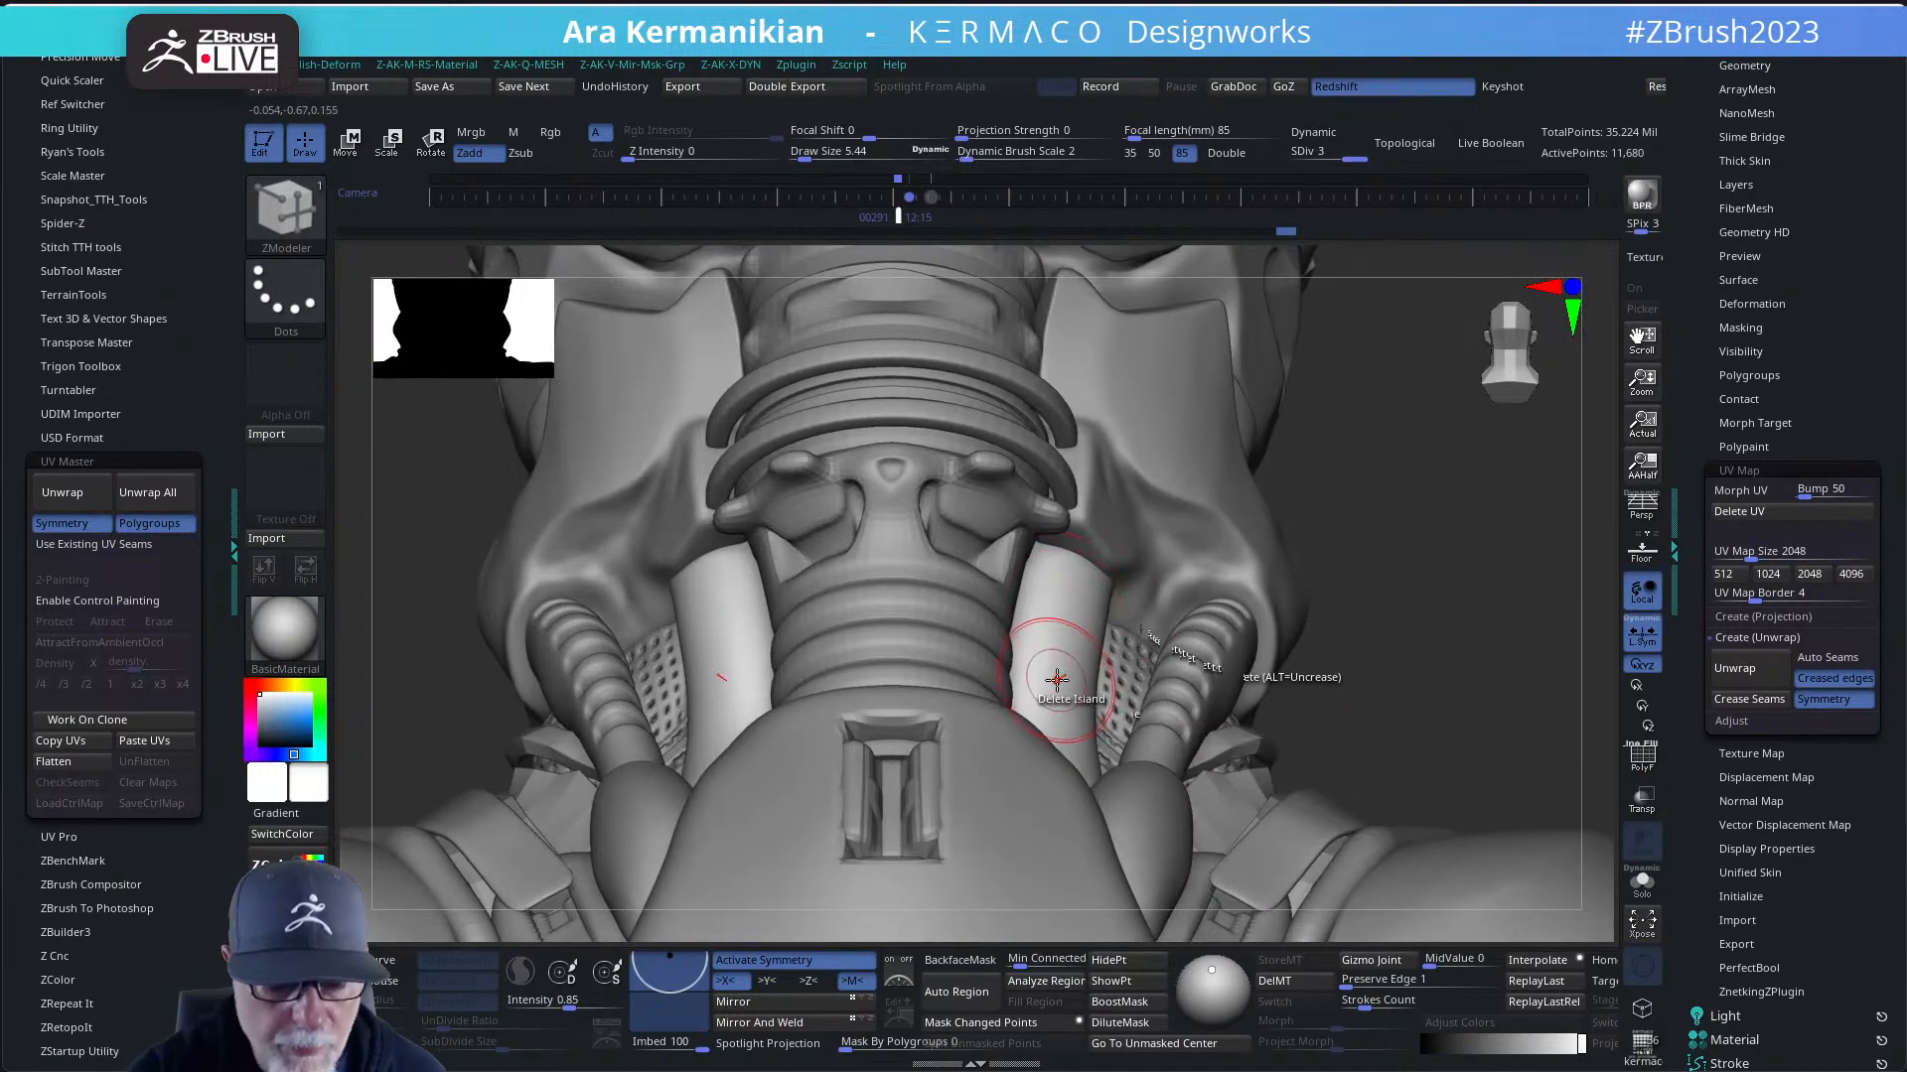
key("b")
key("m")
key("v")
key("s")
left_click_drag(1060, 679, 1019, 682)
right_click_drag(1414, 641, 964, 671)
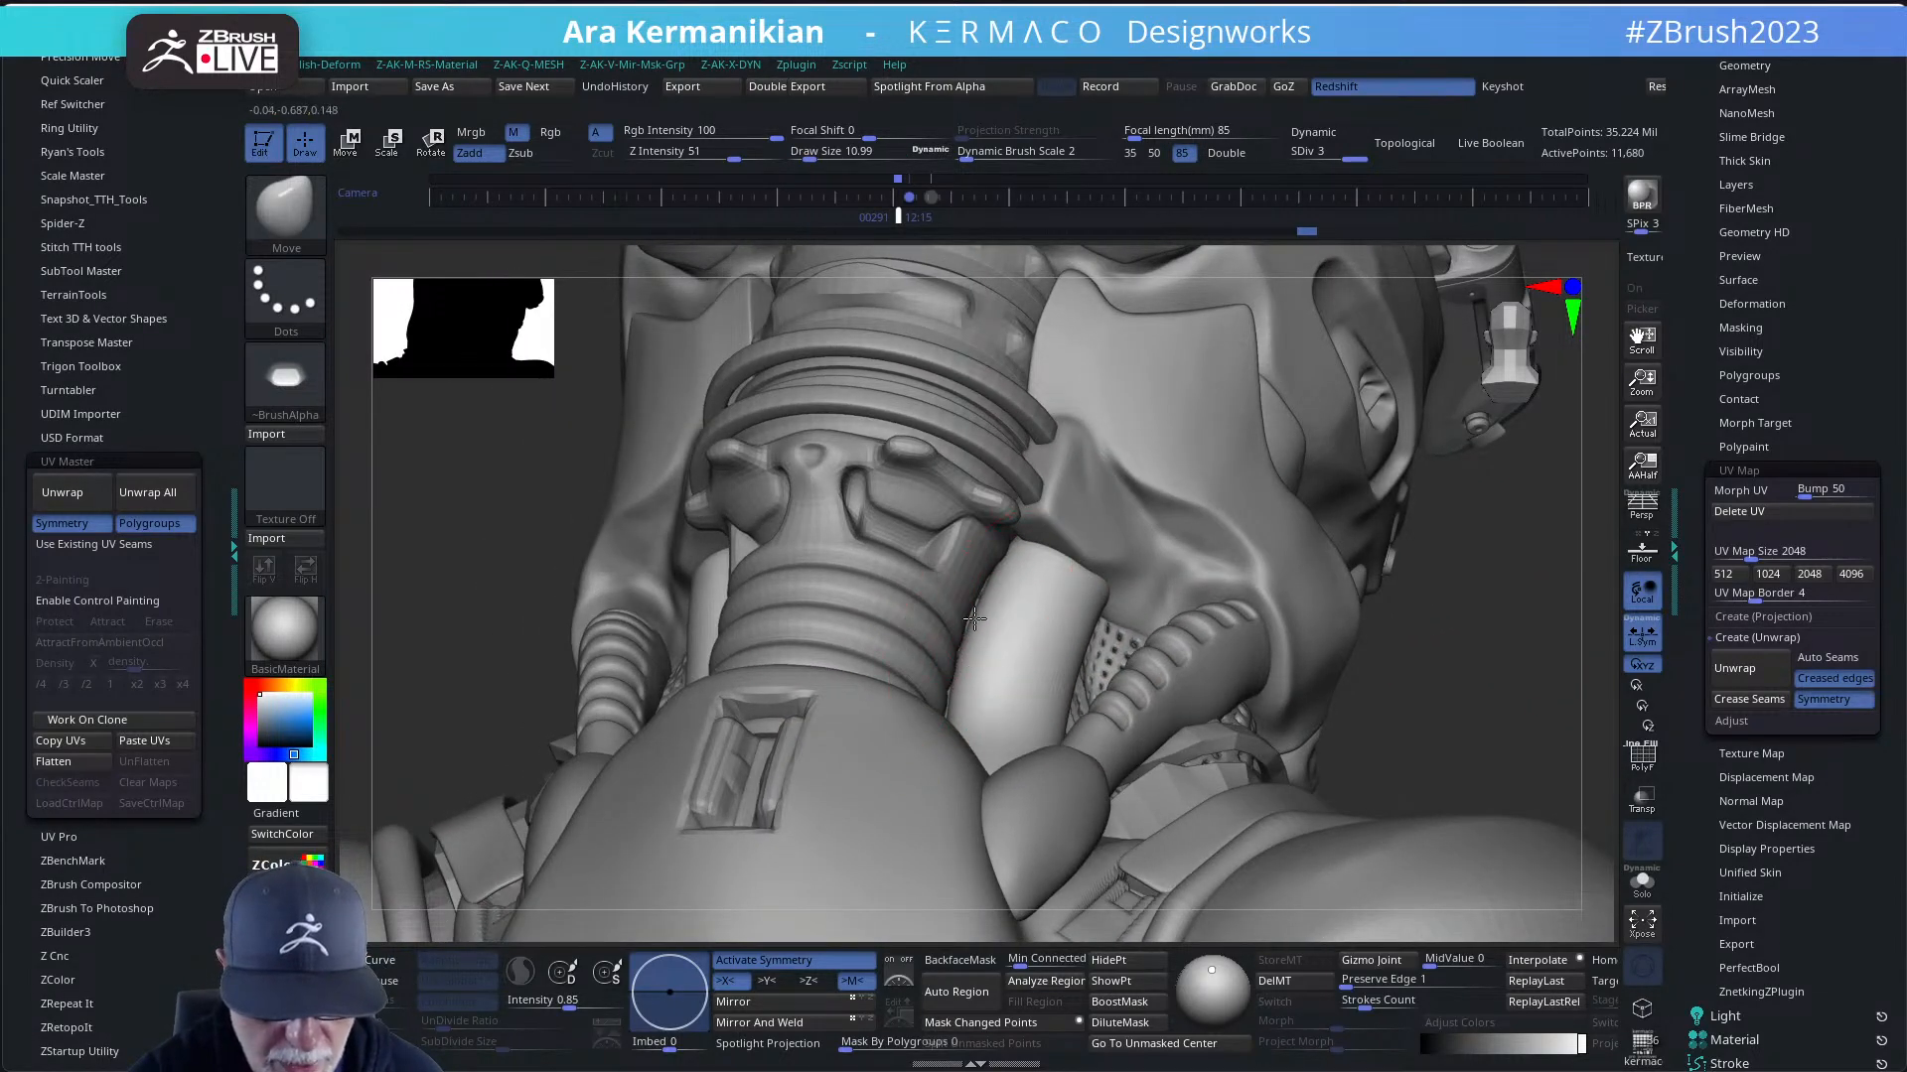
mouse_move(1213, 651)
right_mouse_down()
mouse_move(941, 630)
mouse_move(992, 654)
right_mouse_up()
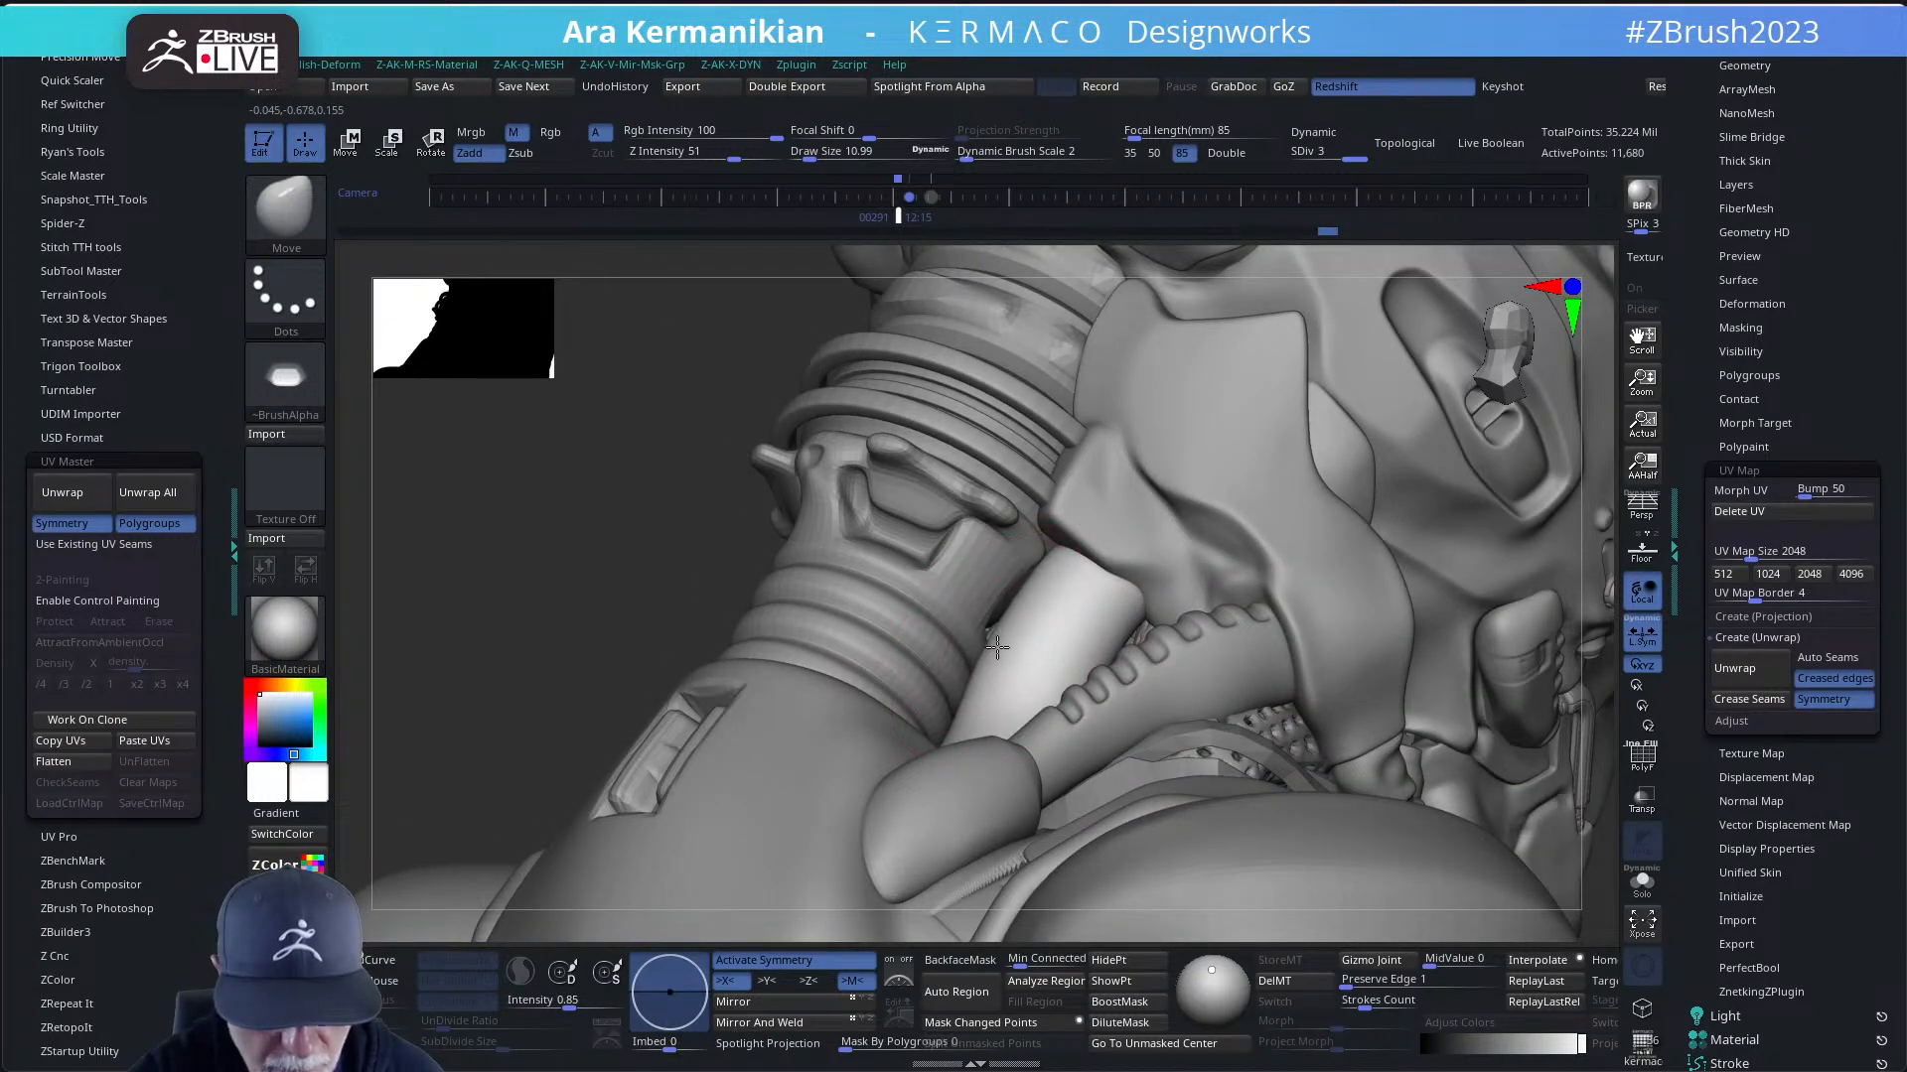
mouse_move(544, 680)
right_mouse_down()
mouse_move(1366, 686)
mouse_move(955, 757)
right_mouse_up()
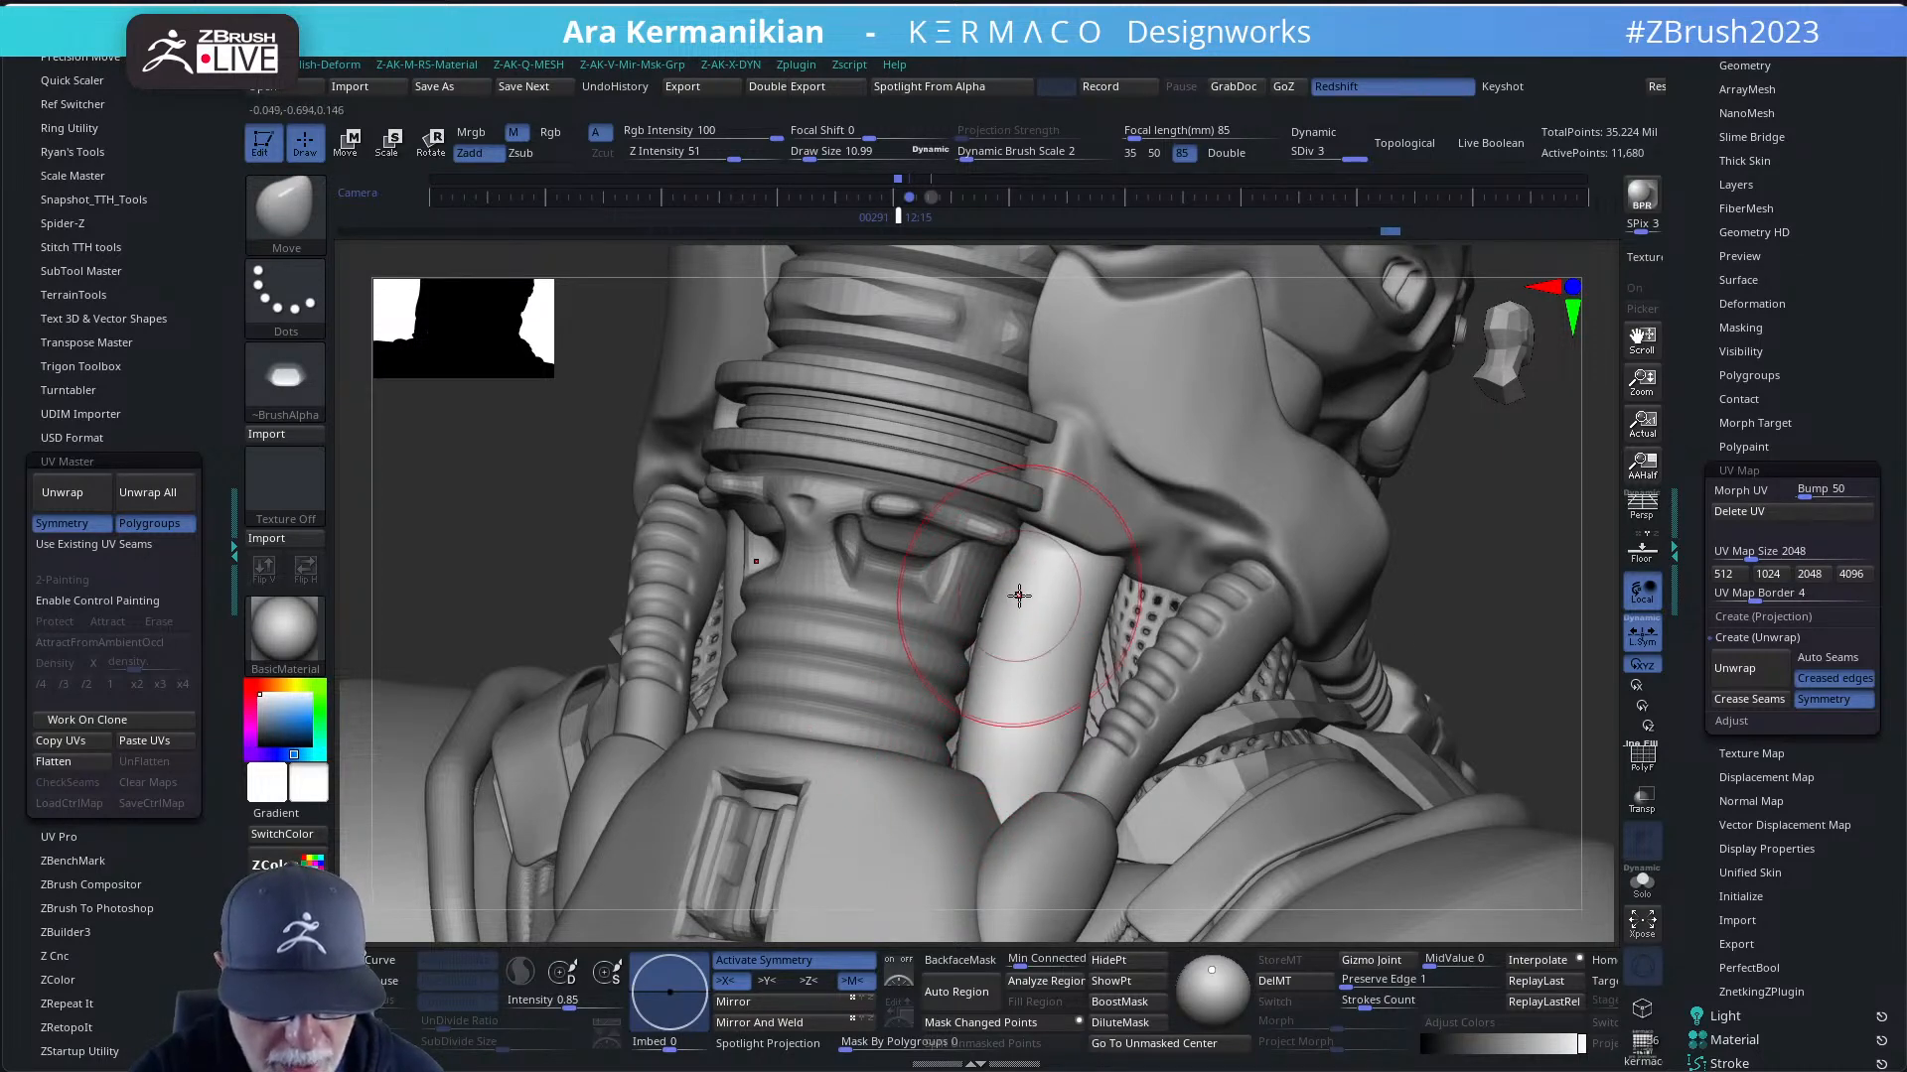
mouse_move(1465, 641)
right_mouse_down()
mouse_move(1415, 556)
mouse_move(1063, 603)
right_mouse_up()
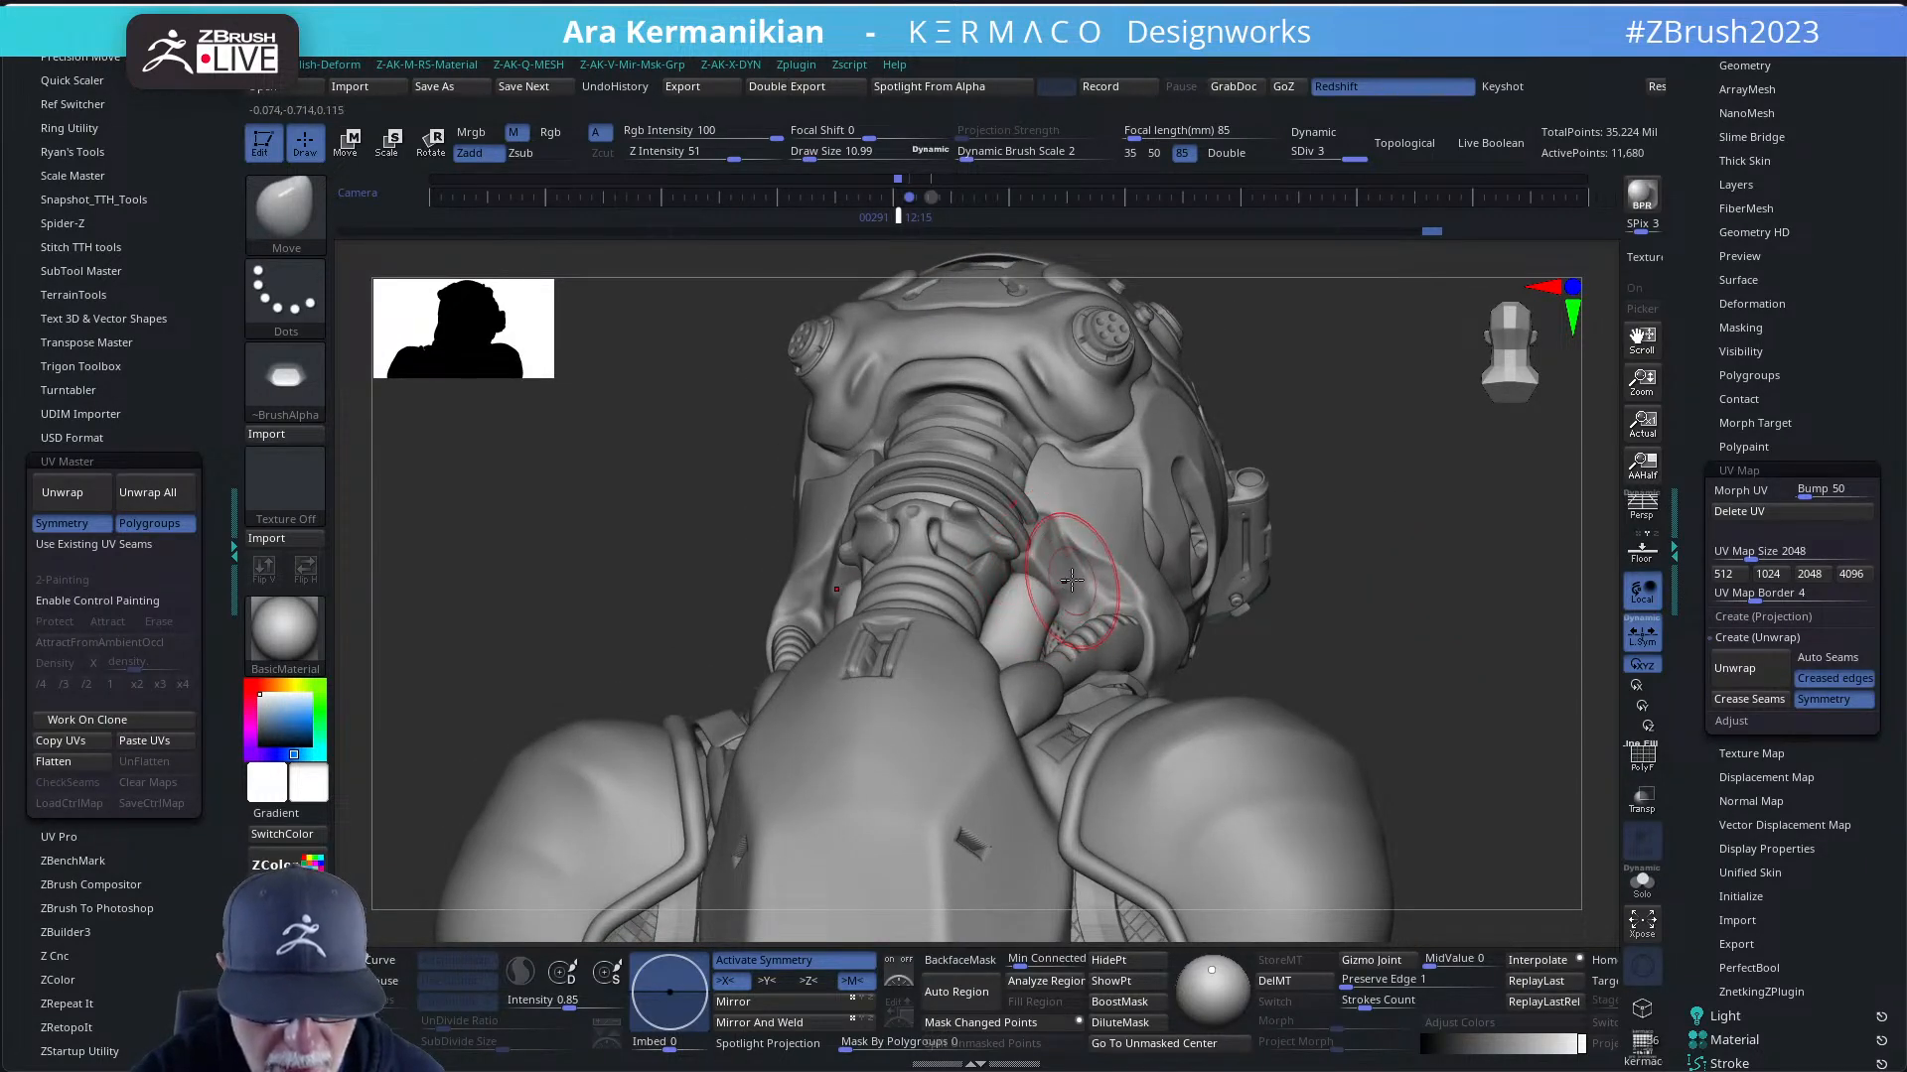
mouse_move(1354, 462)
right_mouse_down()
mouse_move(1392, 566)
mouse_move(1353, 624)
mouse_move(1273, 617)
mouse_move(1227, 646)
right_mouse_up()
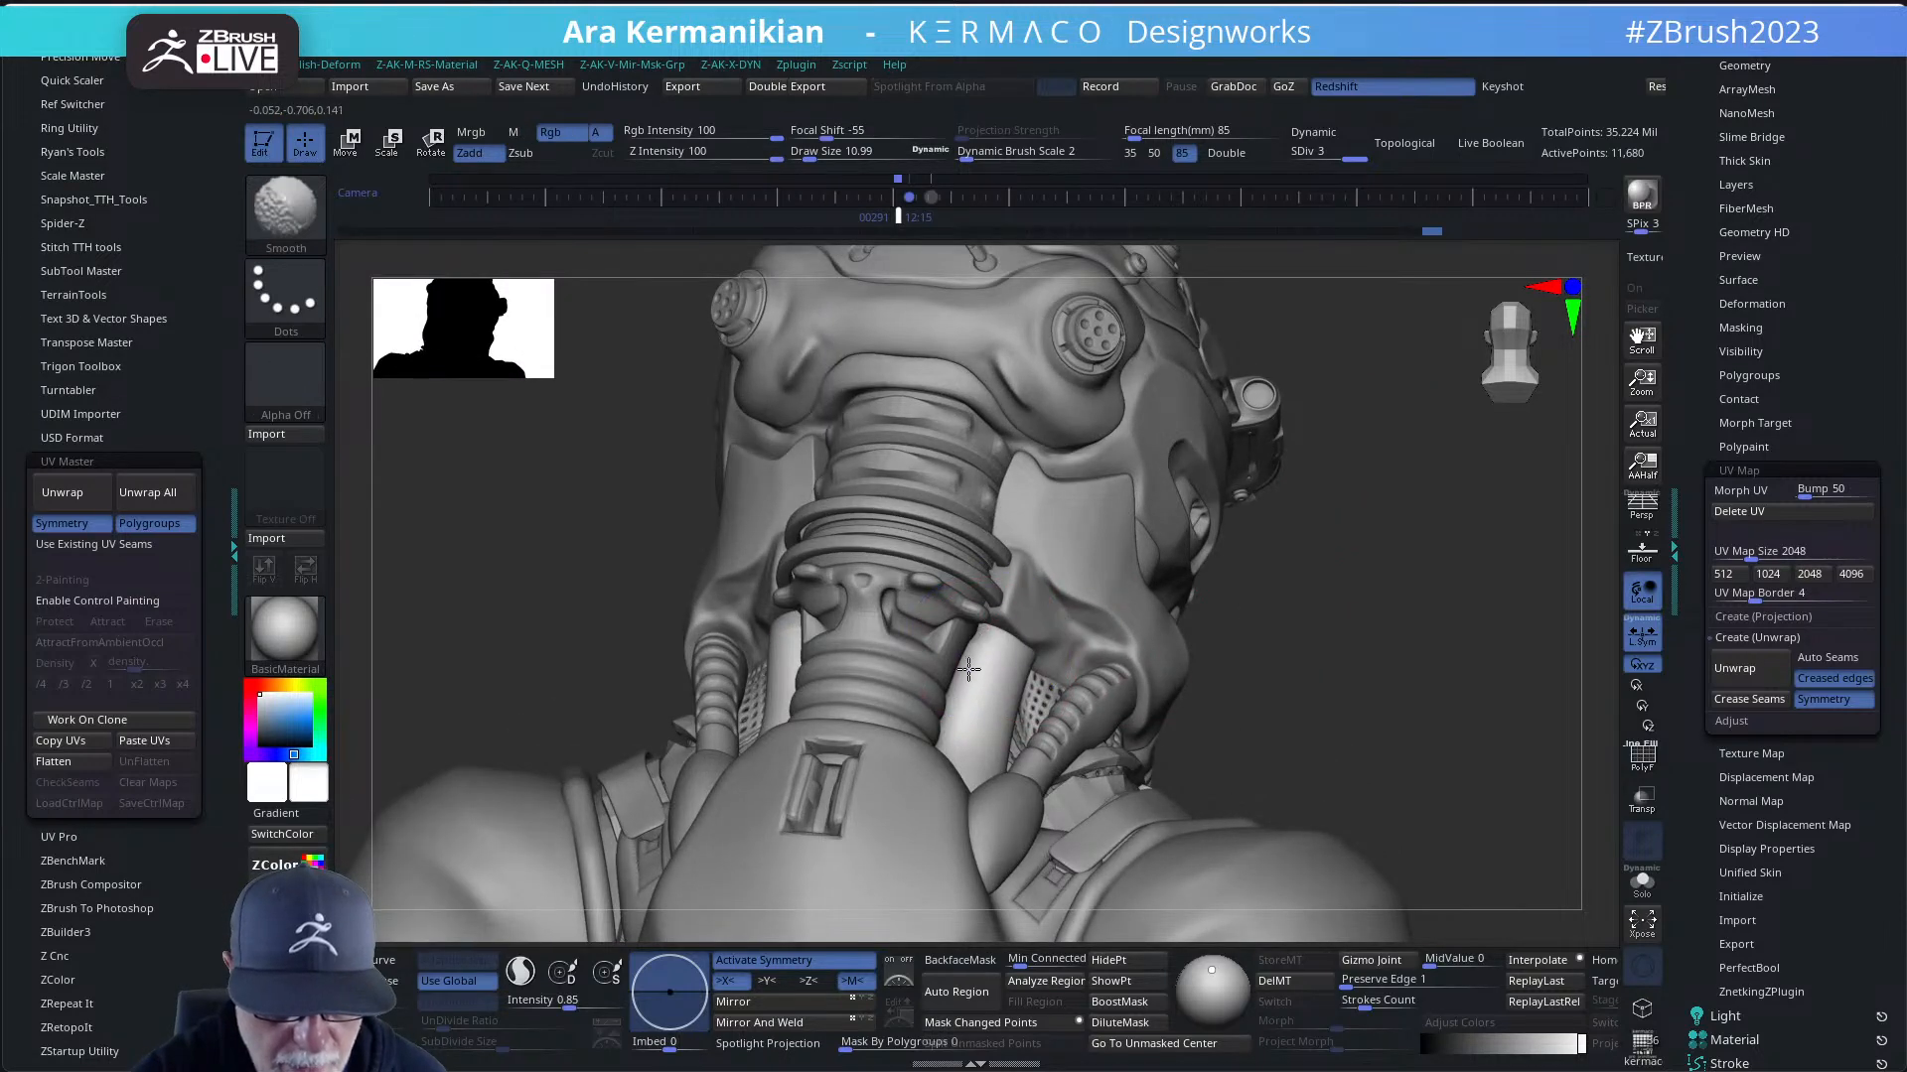
- Show the polyframe, lower the tubes to subdivision level 1 and delete their higher subdivision levels
left_click(1641, 762)
mouse_move(1258, 659)
right_mouse_down("alt")
mouse_move(1255, 683)
mouse_move(1342, 206)
right_mouse_up("alt")
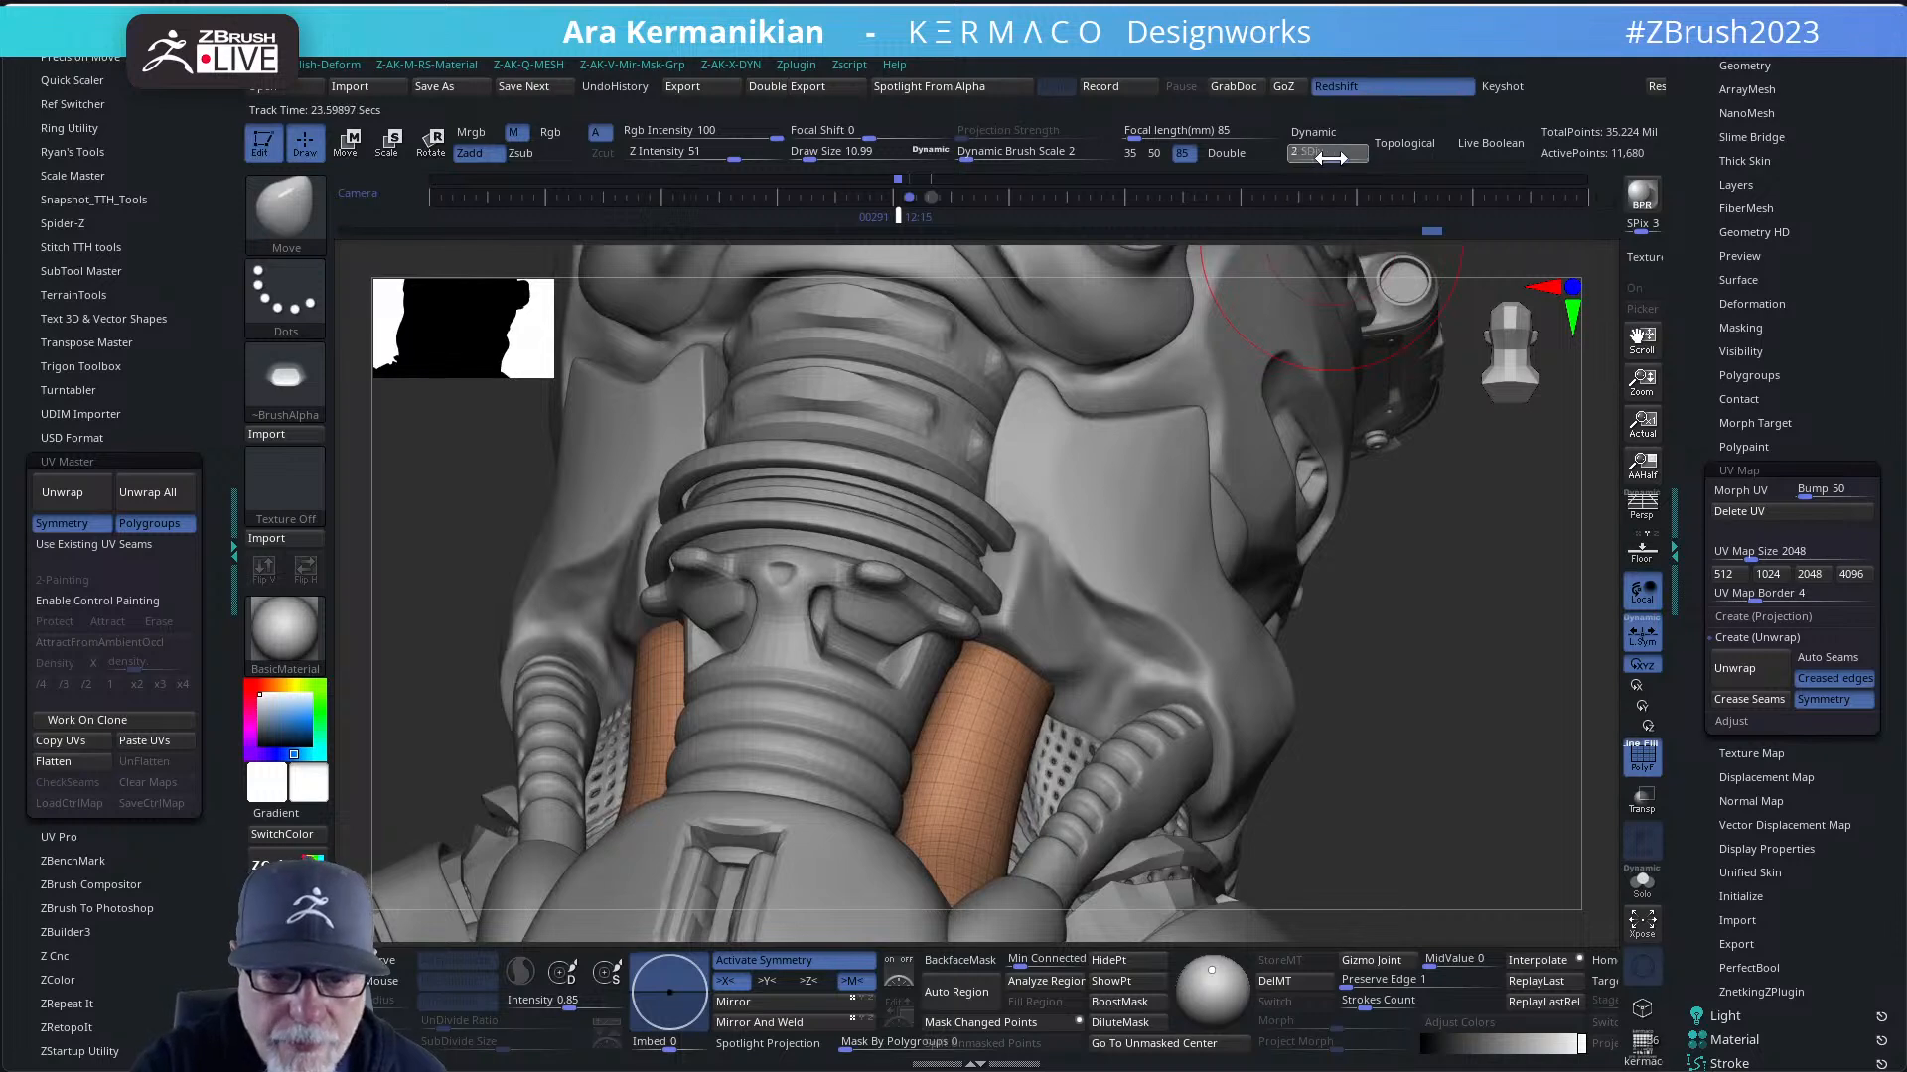
left_click_drag(1331, 157, 1302, 167)
right_click_drag(1426, 687, 1423, 669, "alt")
key("q")
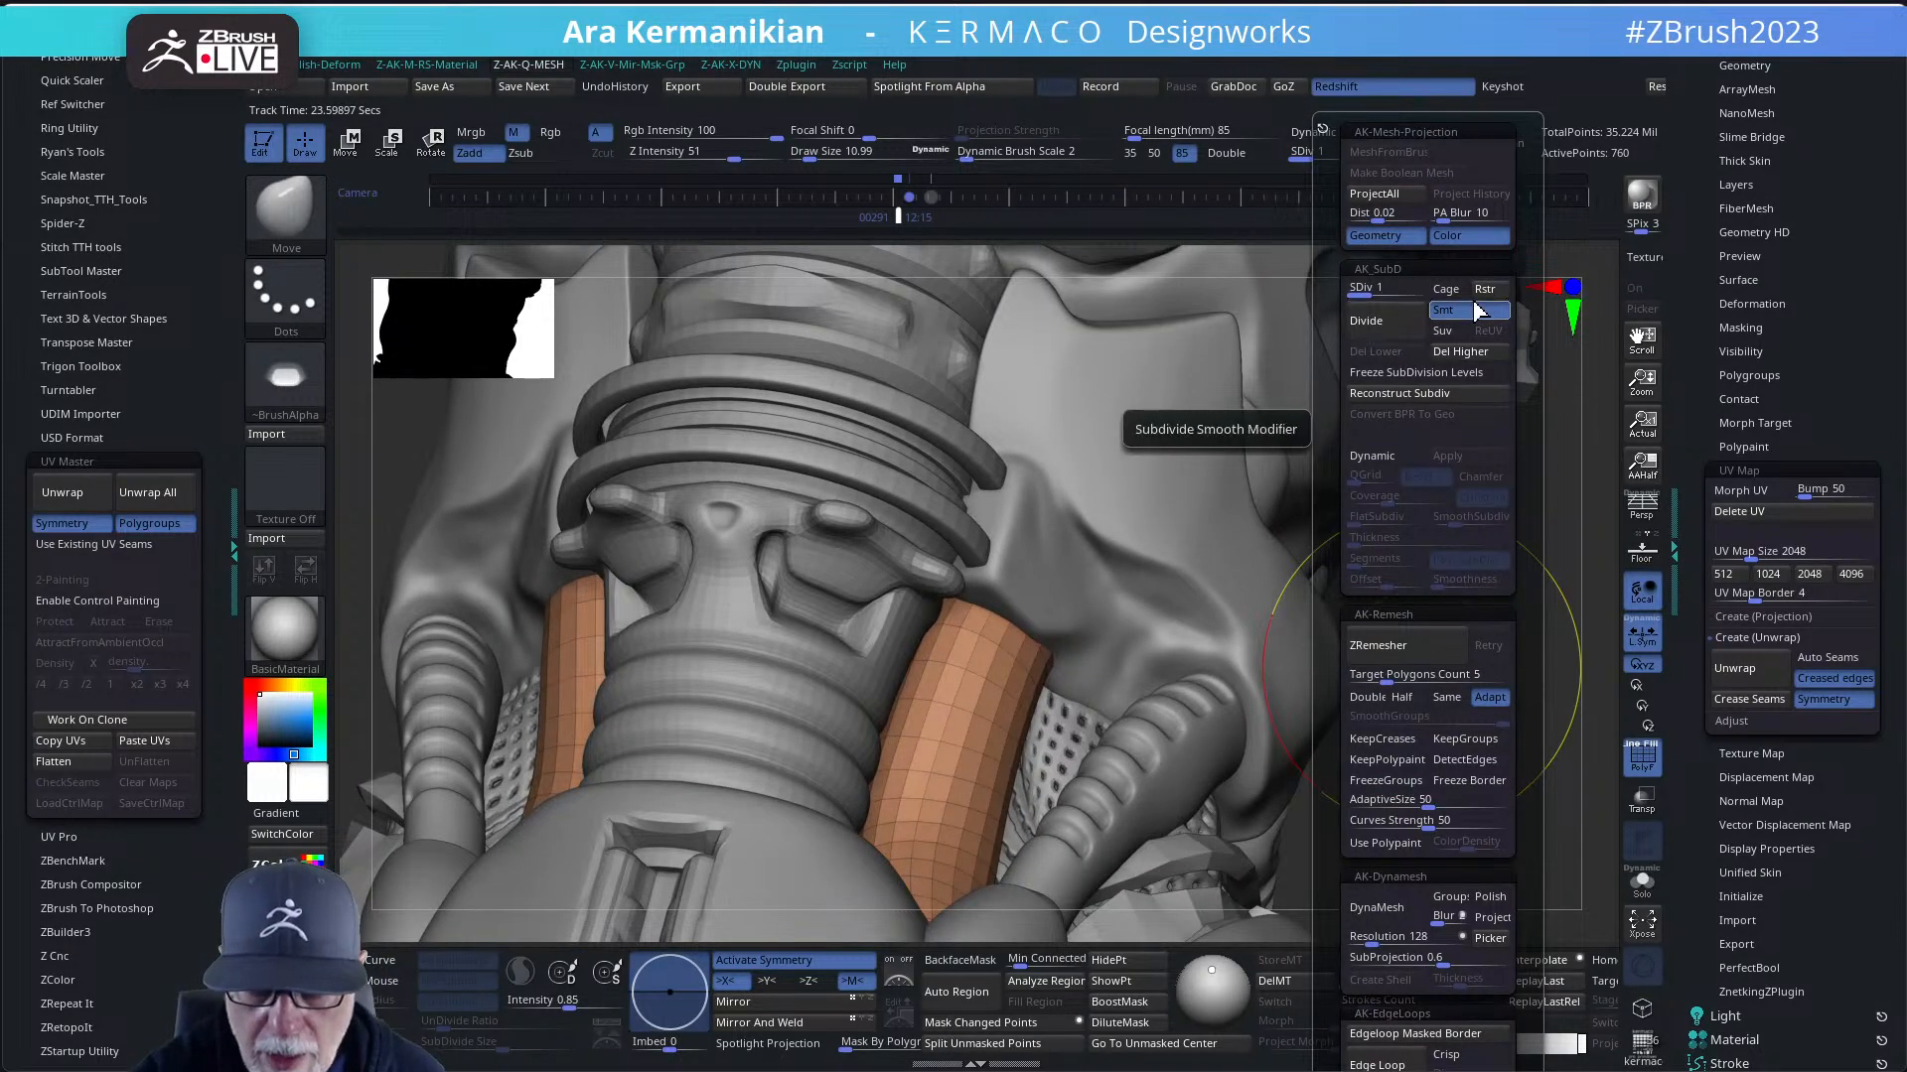
left_click(1471, 353)
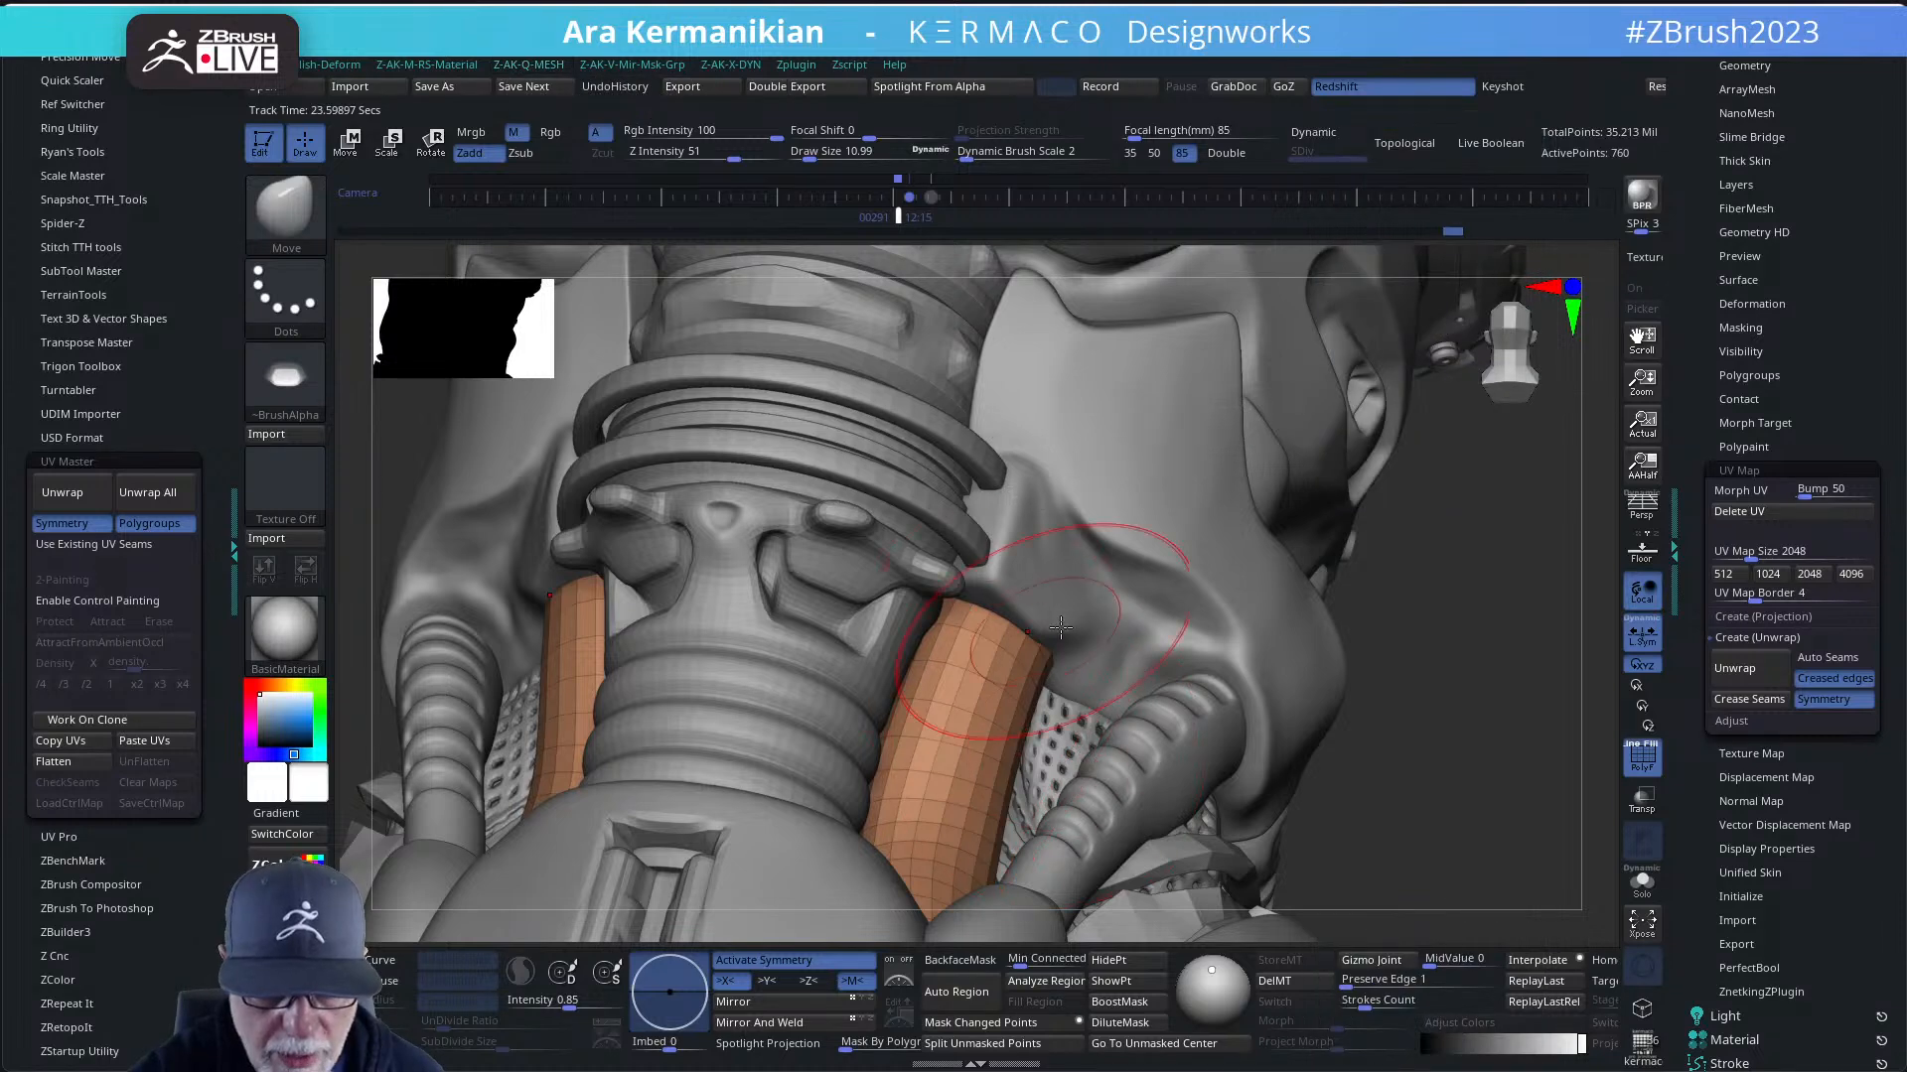
- Isolate the tubes and delete the polyloops at their upper ends using ZModeler's Delete Polyloop
left_click(1644, 892)
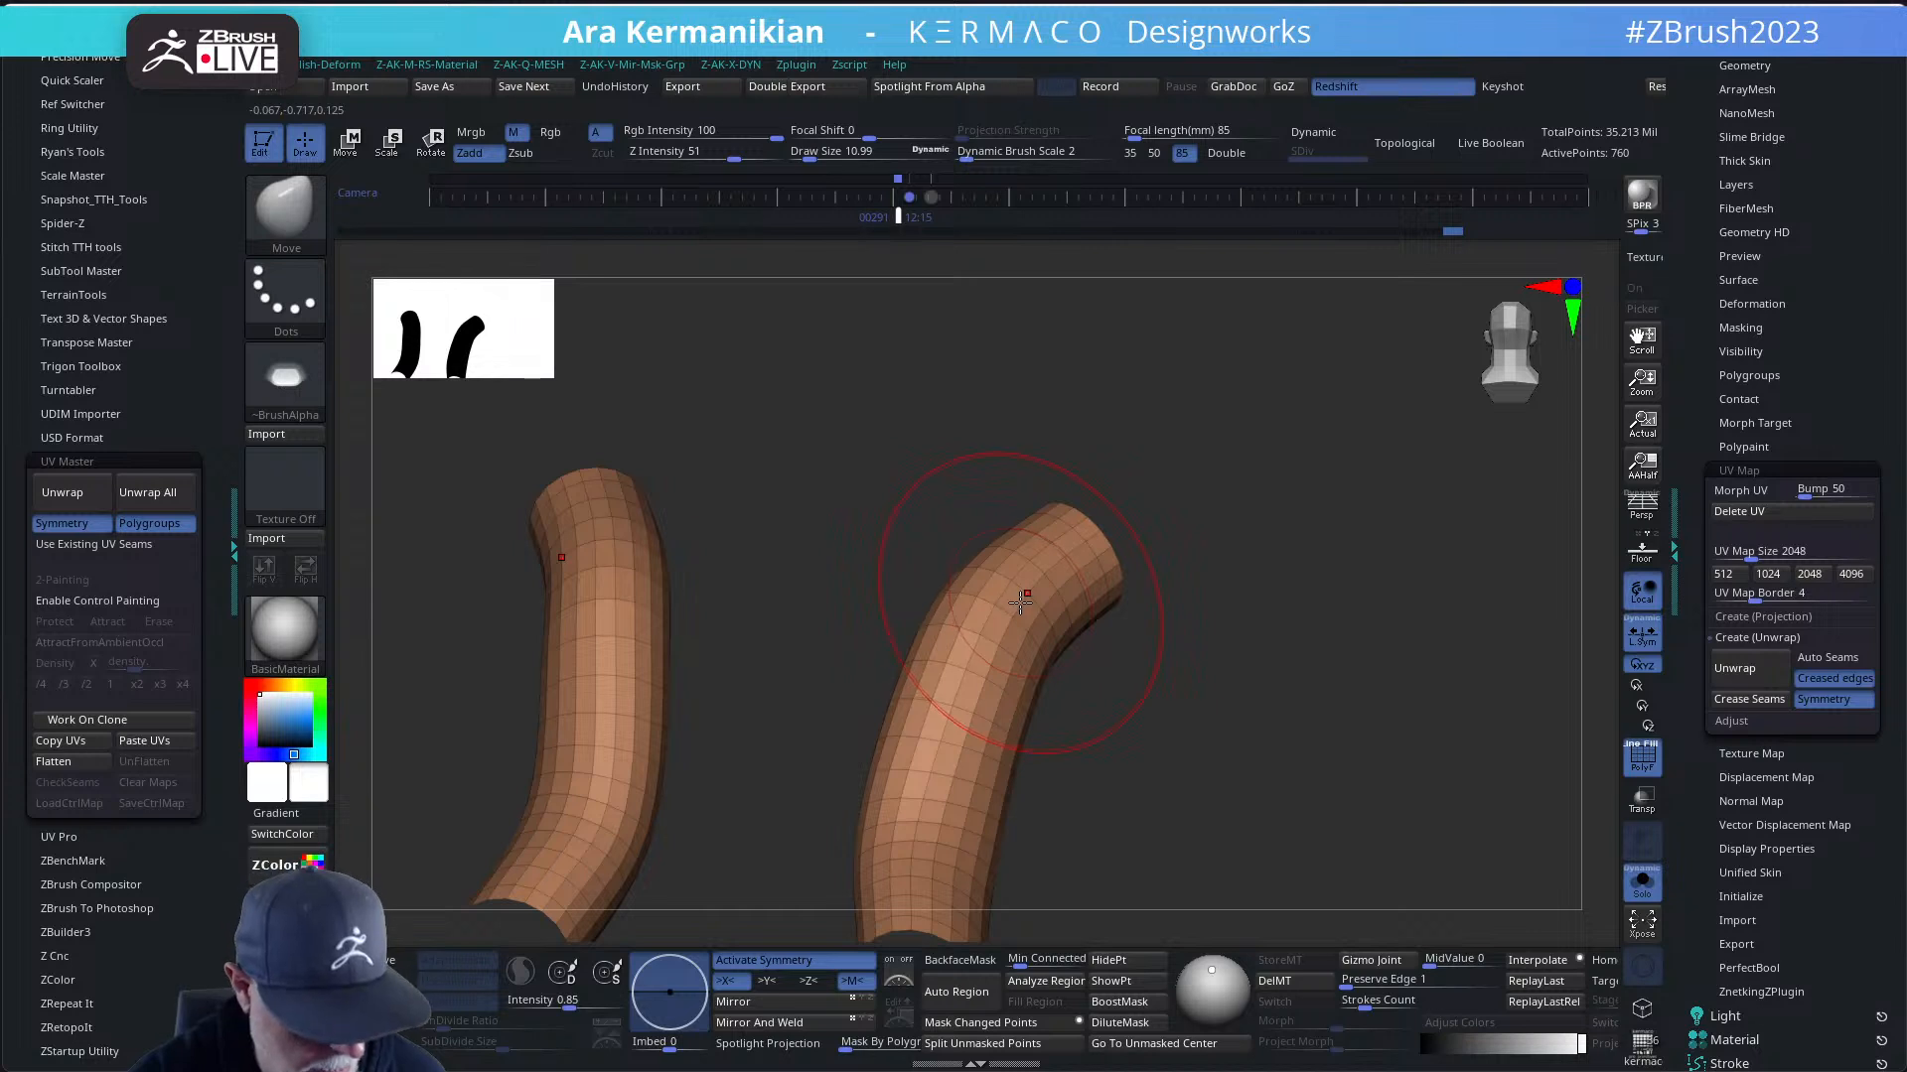
key("b")
key("z")
key("m")
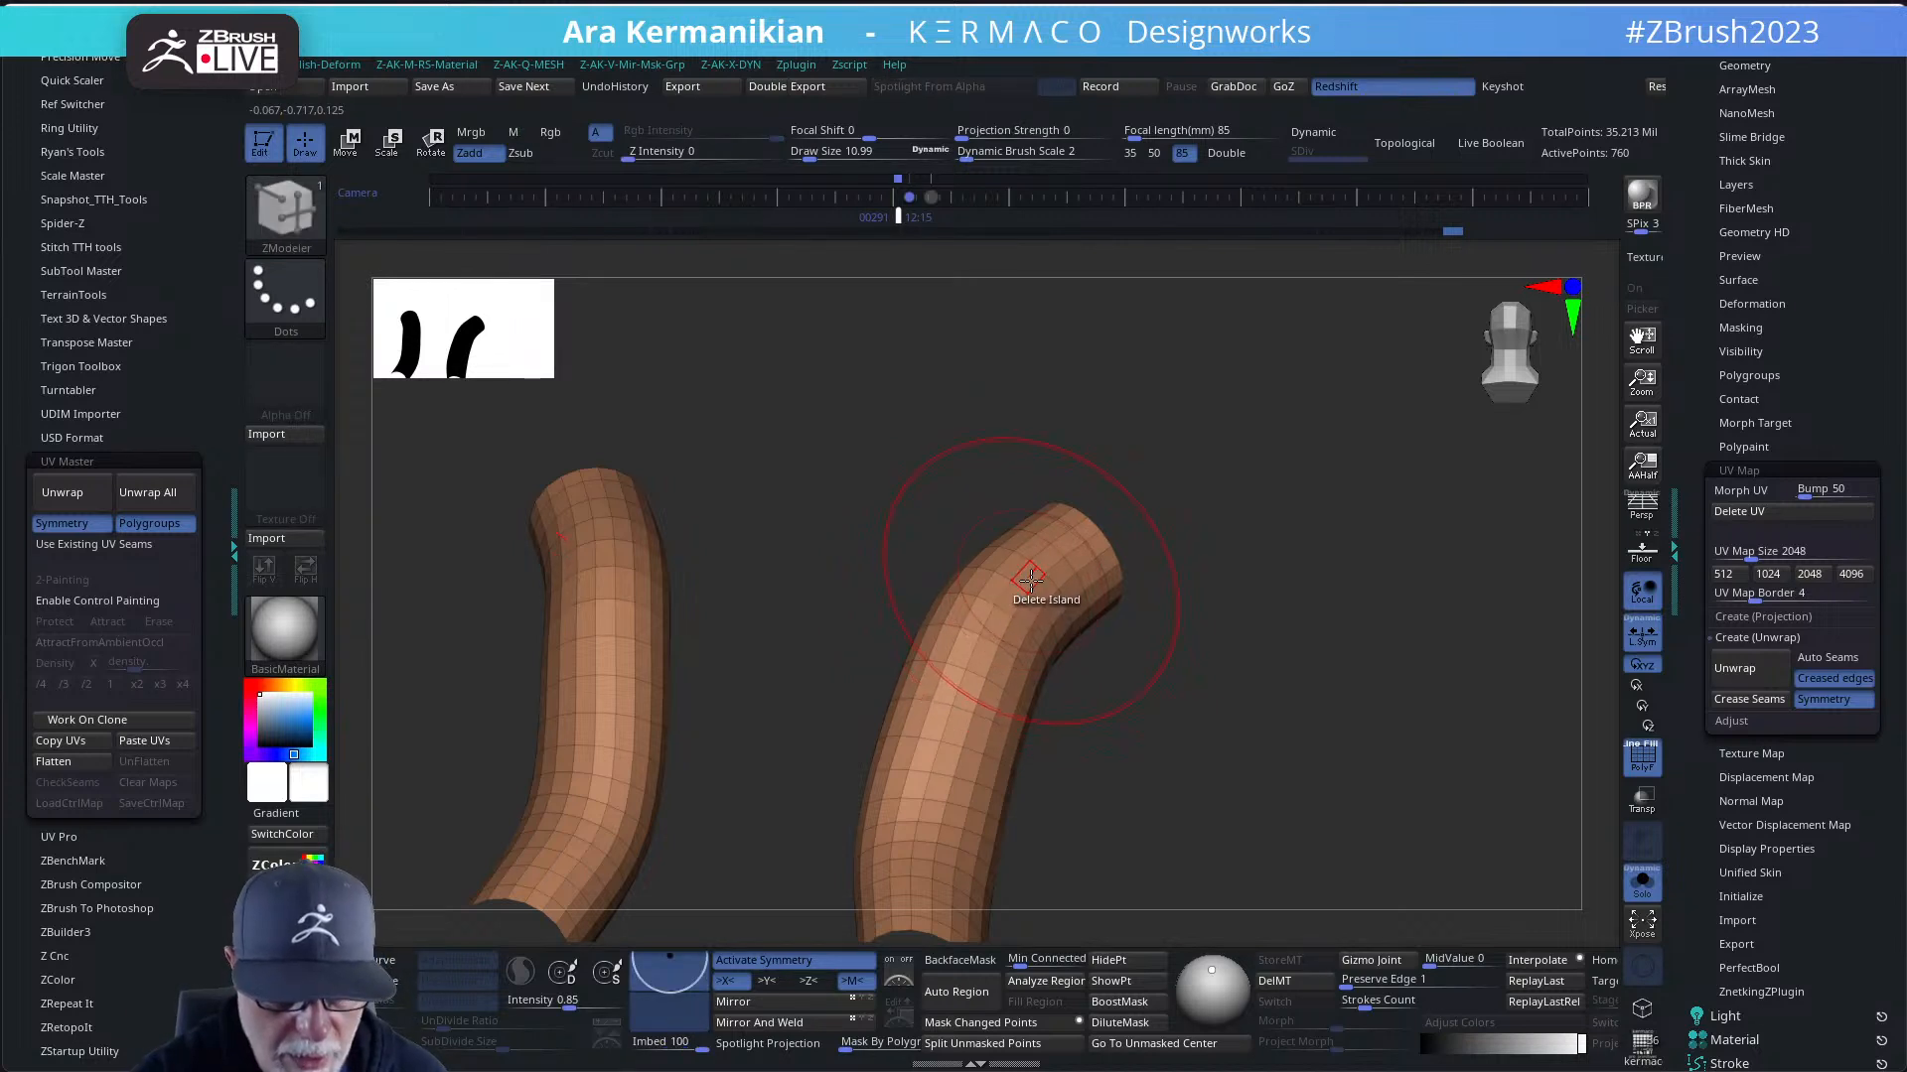
key("space")
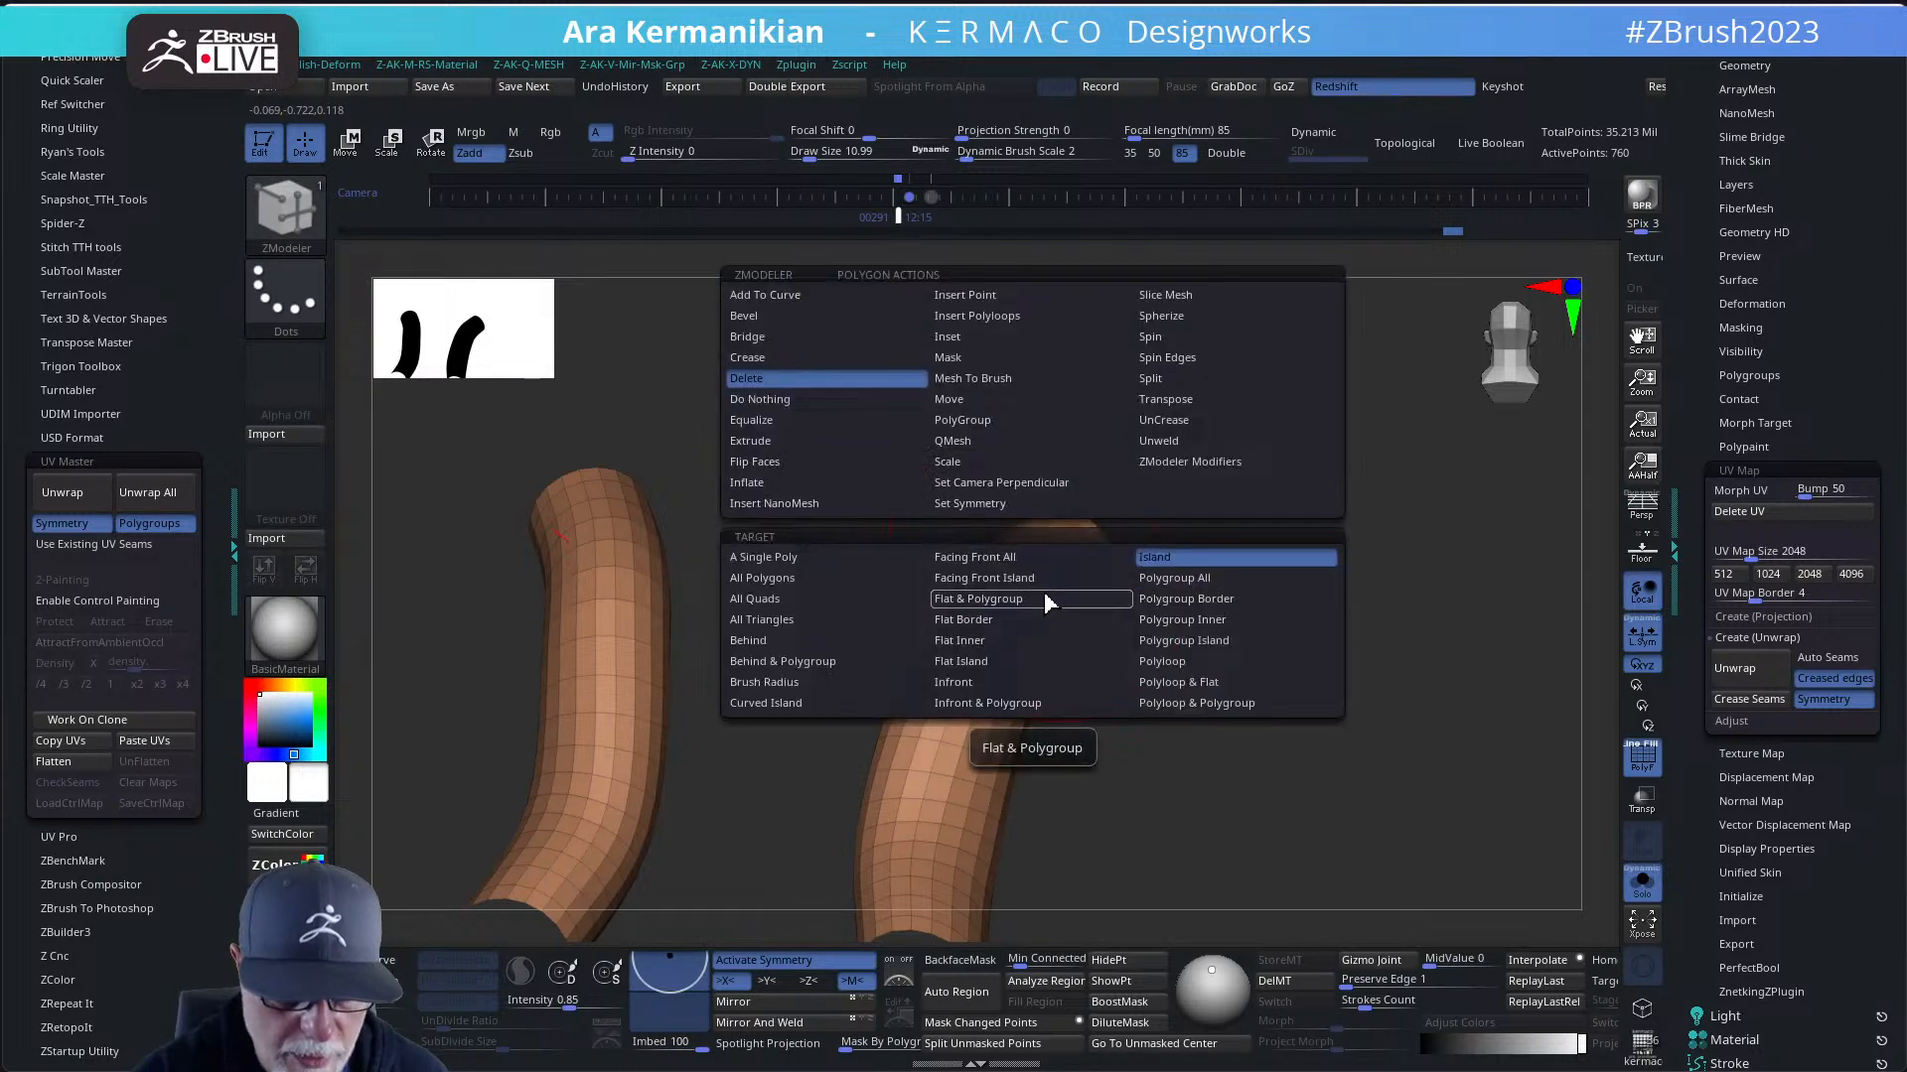
left_click(1181, 663)
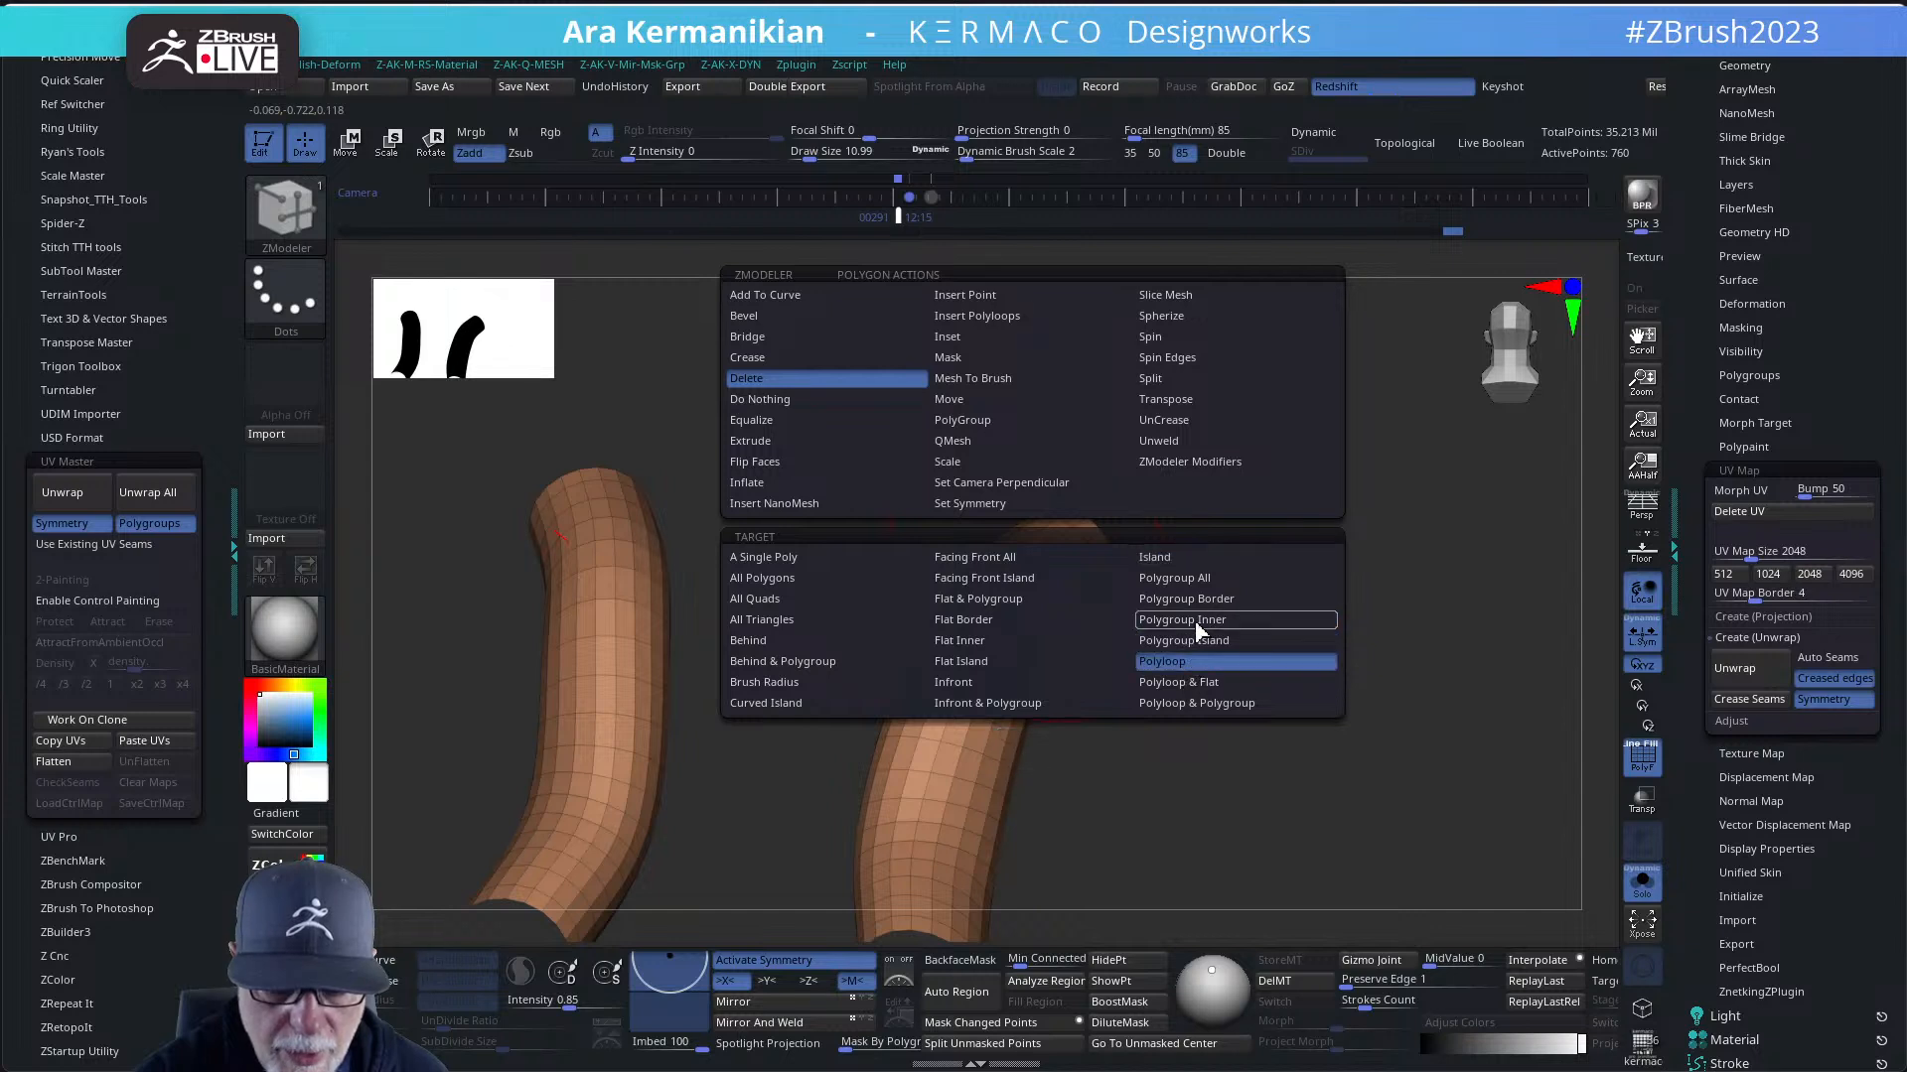
left_click(1029, 579)
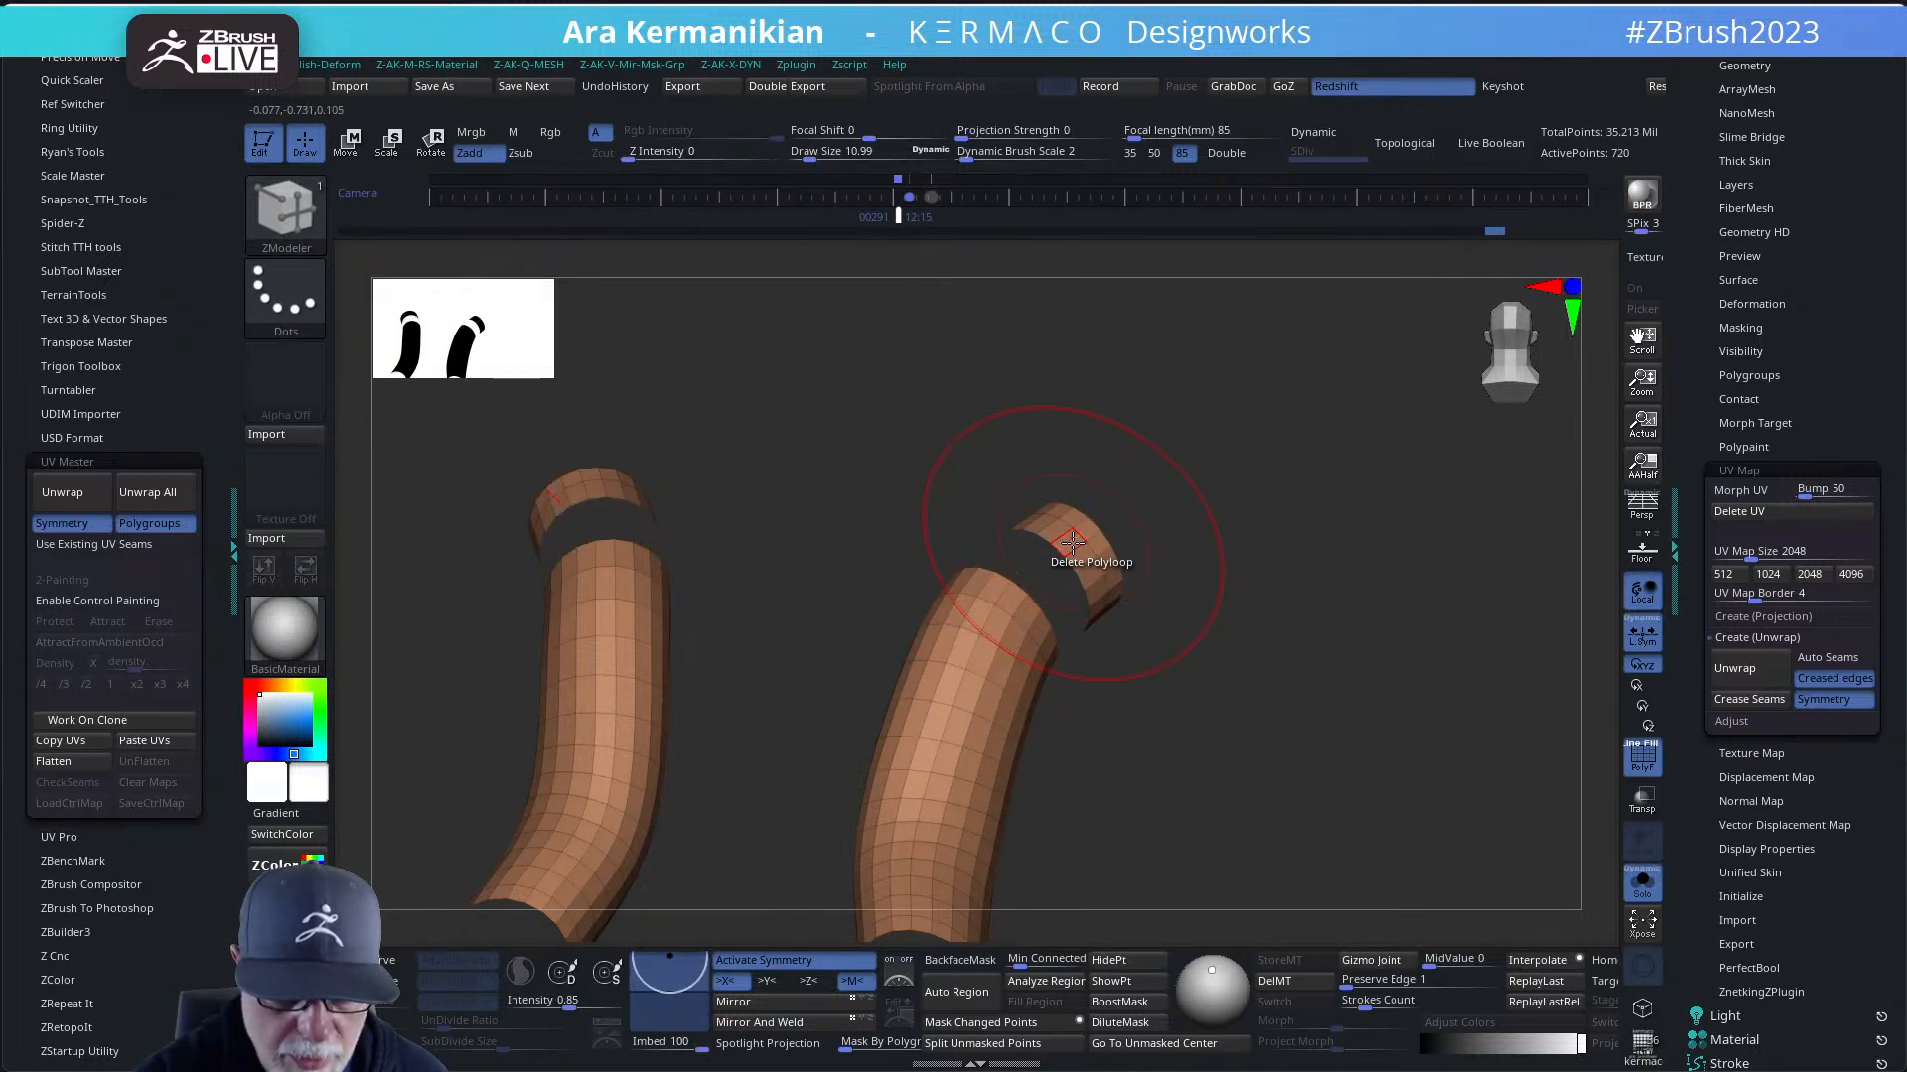
left_click(1074, 541)
left_click(1087, 531)
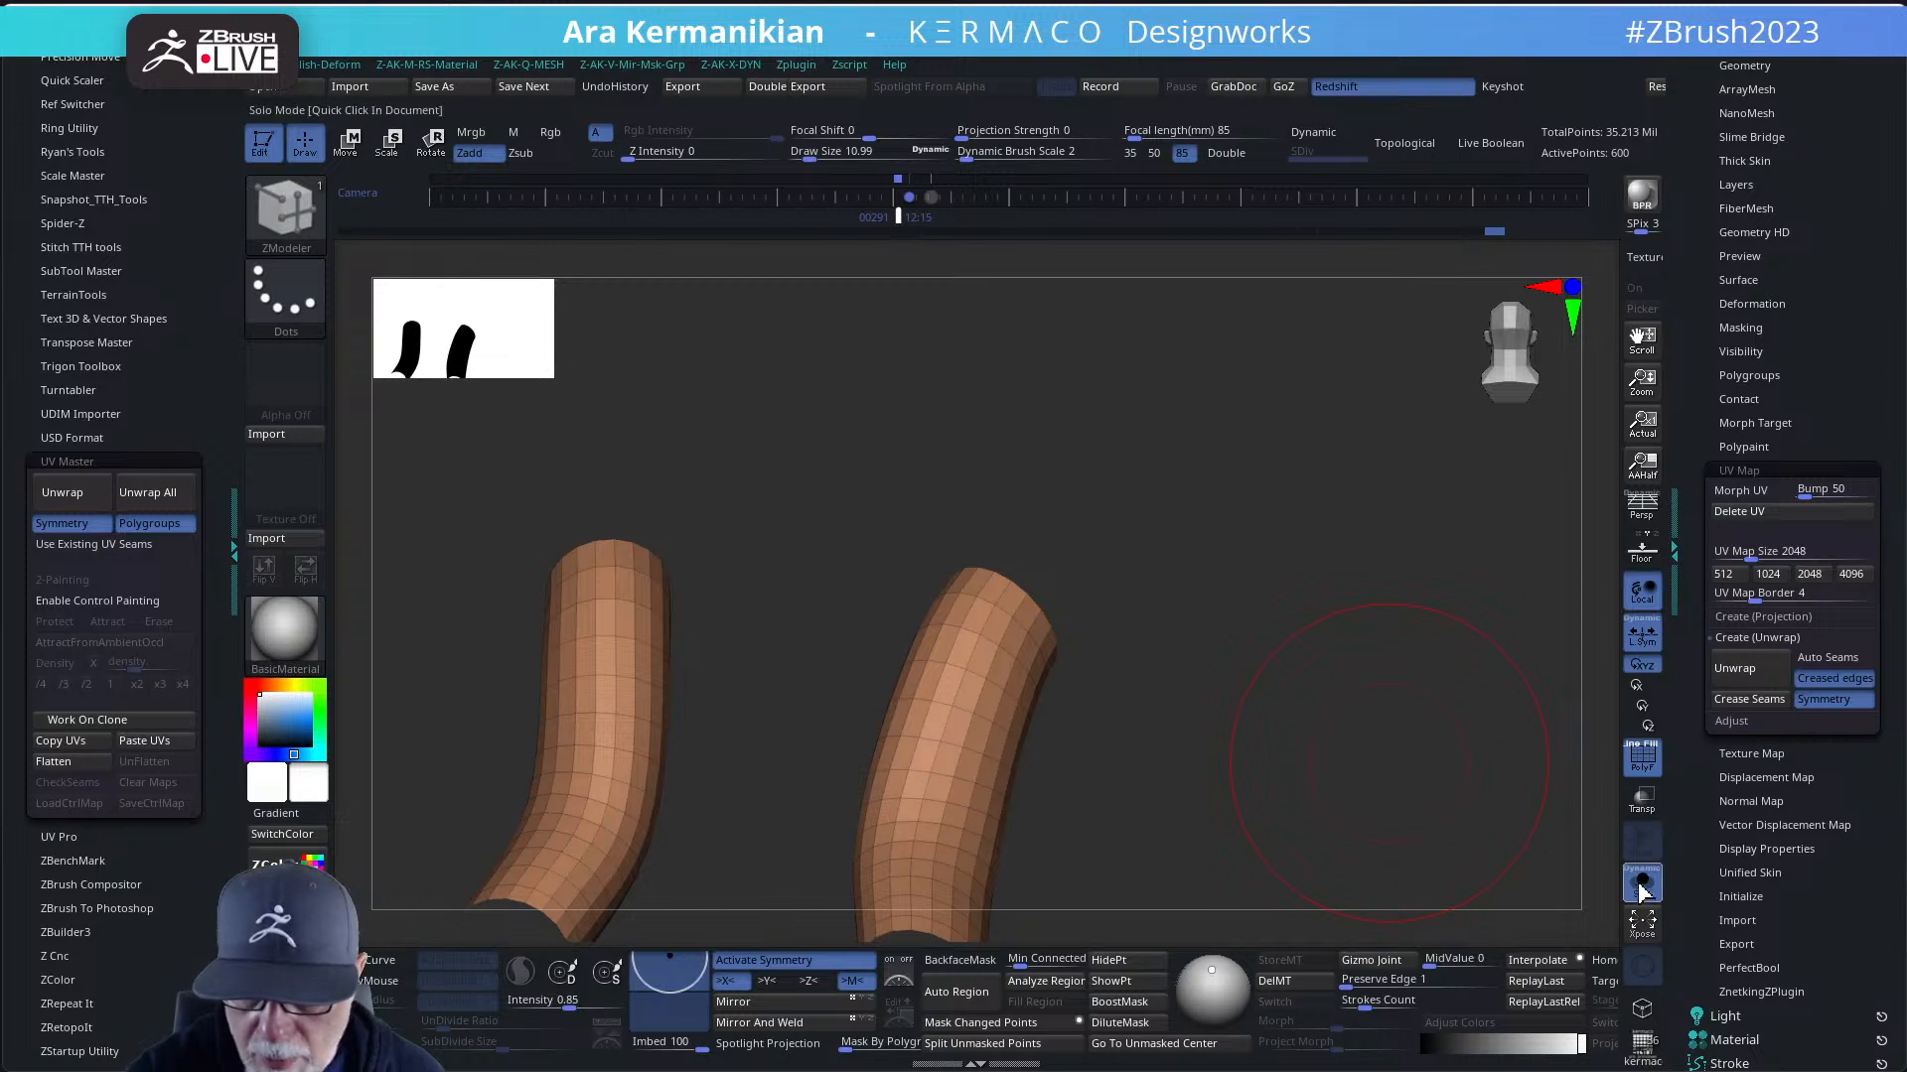
- Leave Solo mode and remove an edge loop near the tubes' upper ends using ZModeler's edge Insert action
left_click(1641, 885)
left_click_drag(1456, 806, 1447, 795)
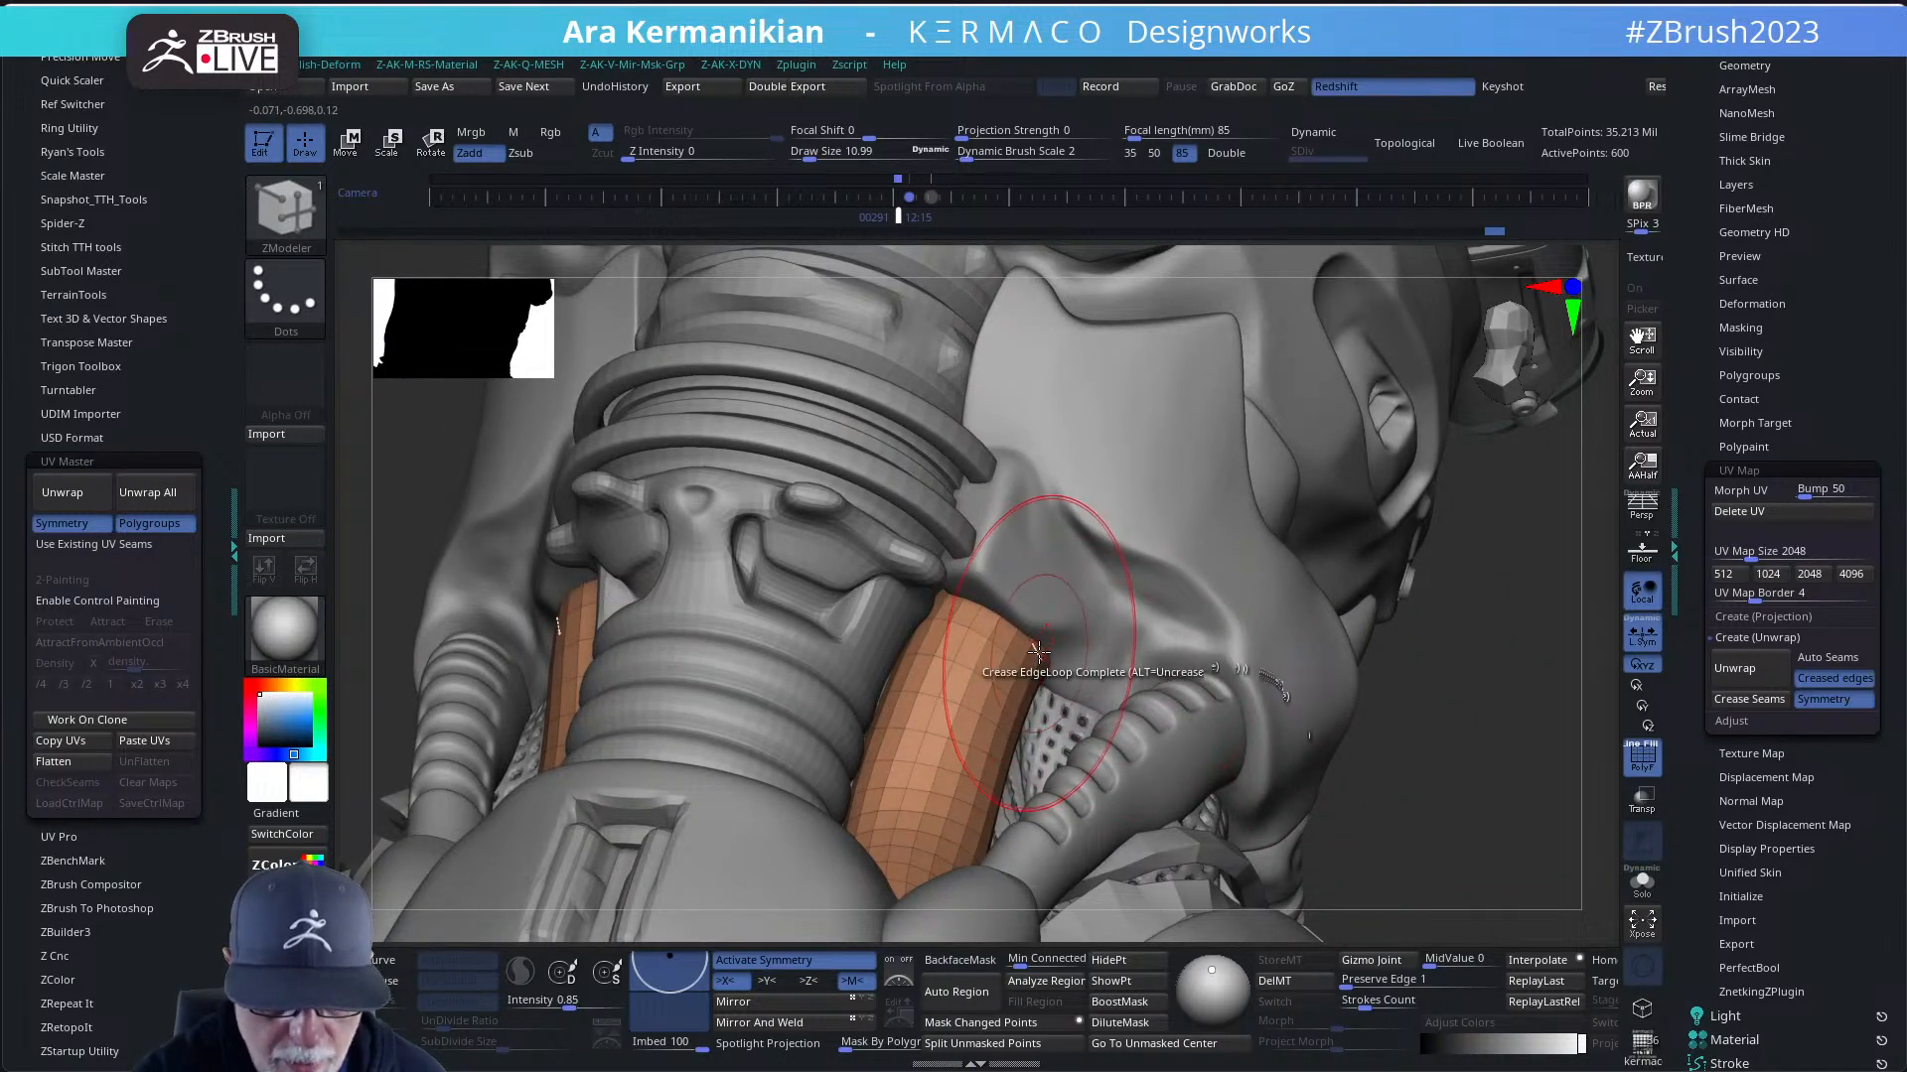
key("space")
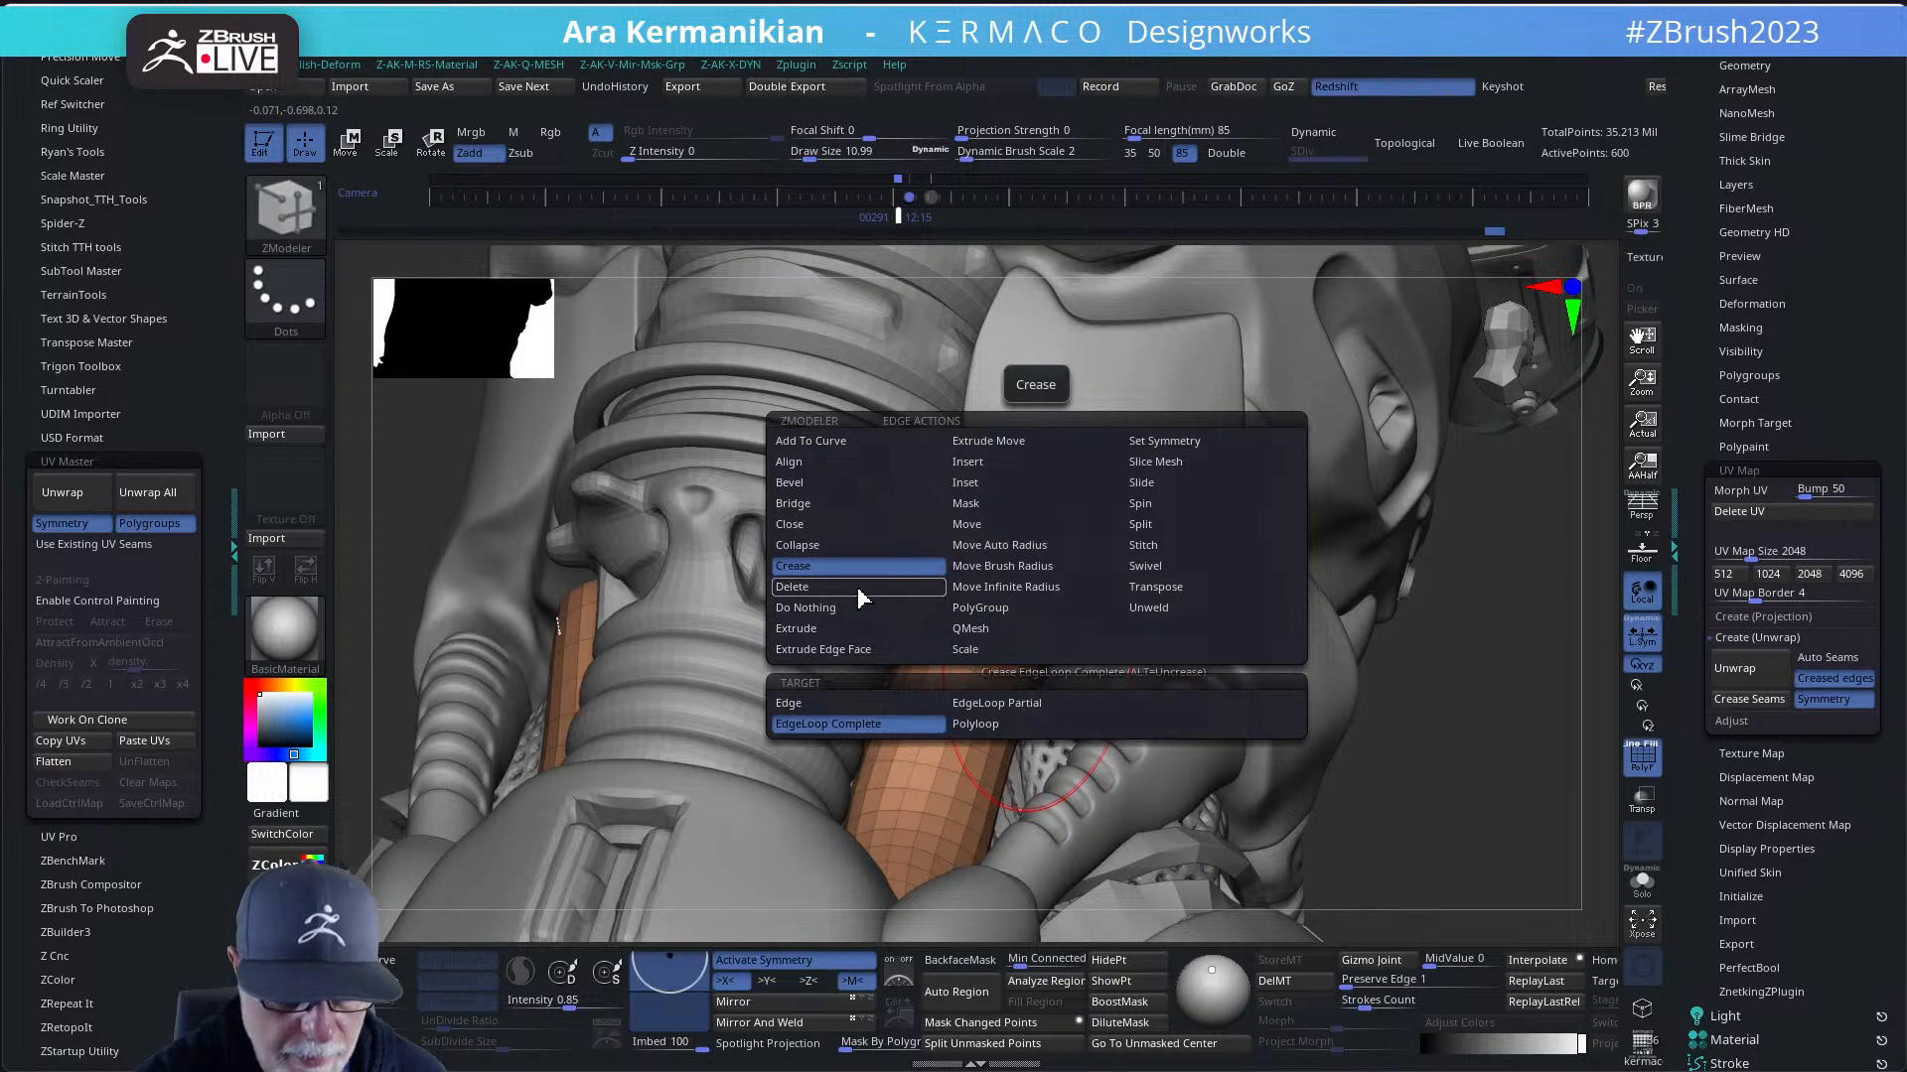
left_click(968, 461)
left_click(1038, 650)
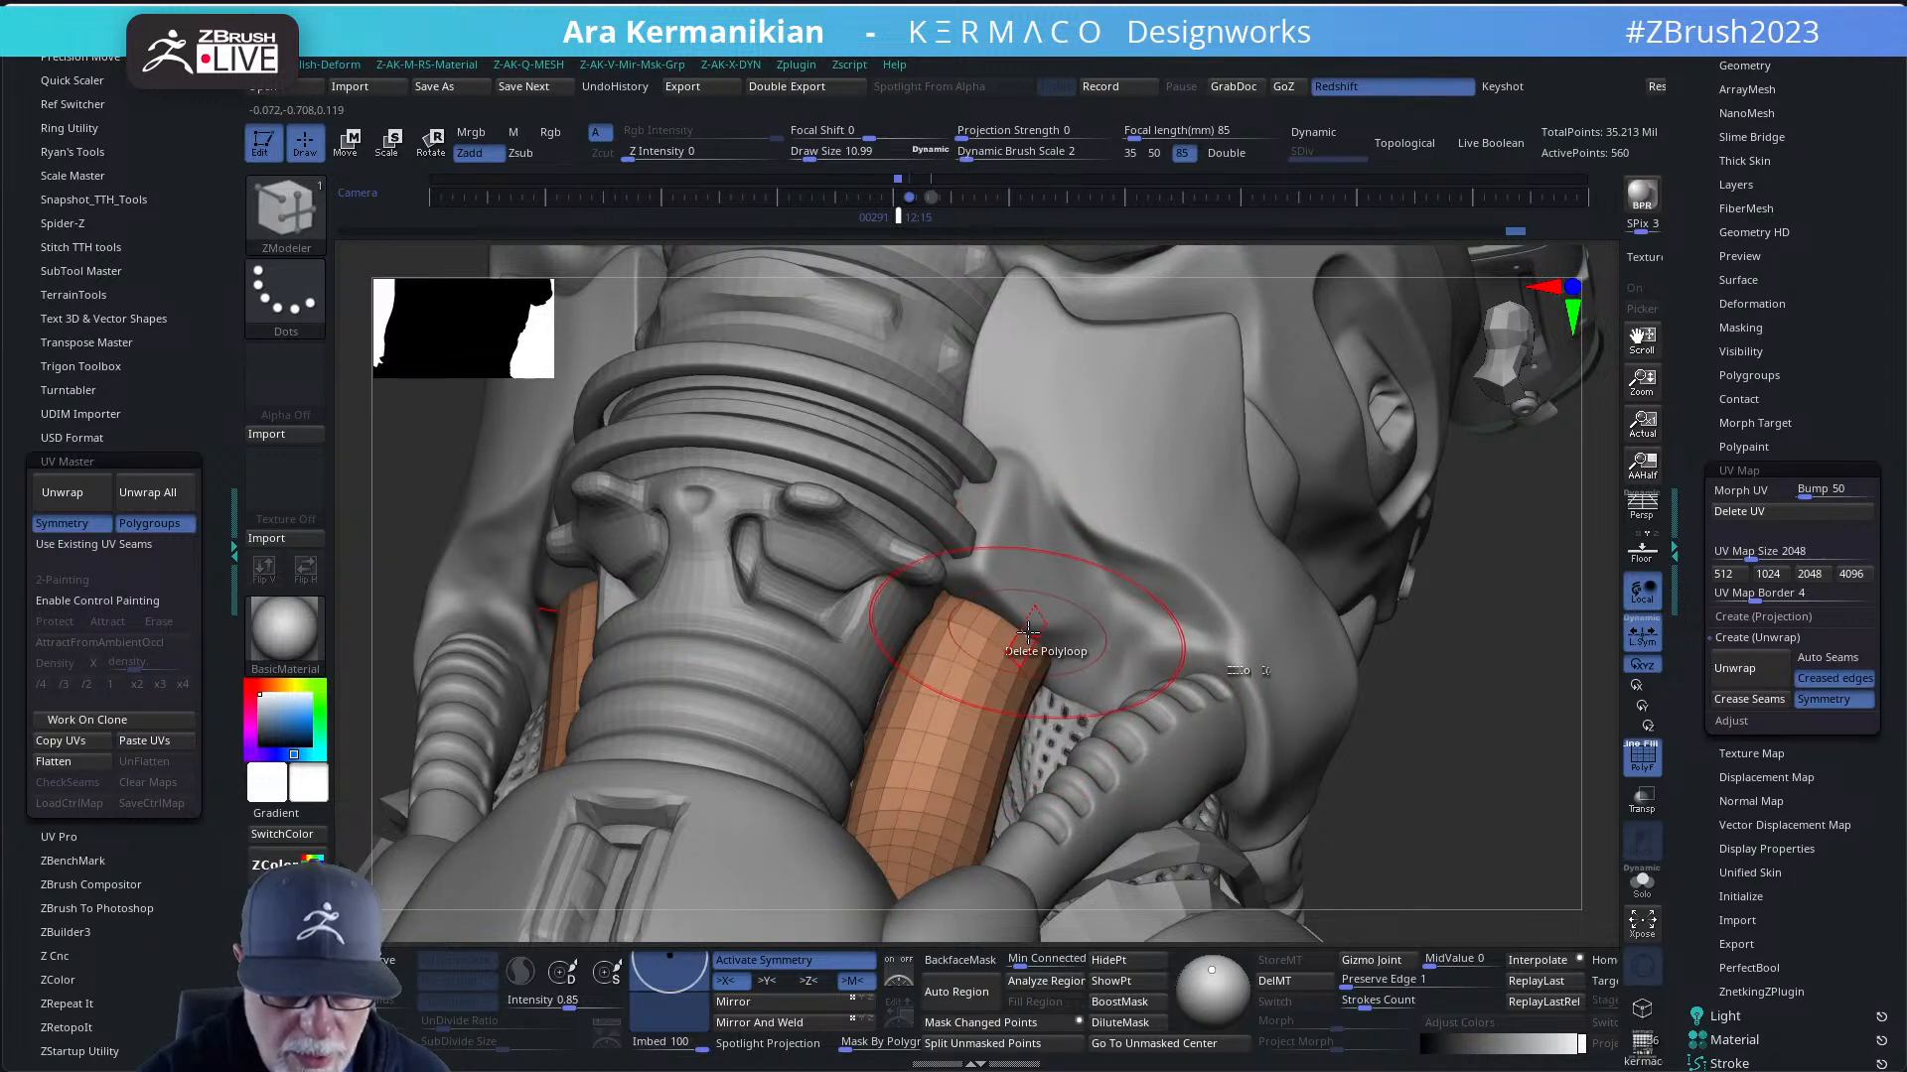
- Set ZModeler's polygon action to QMesh with the Polyloop target and try it on a lengthwise loop of the tubes
key("space")
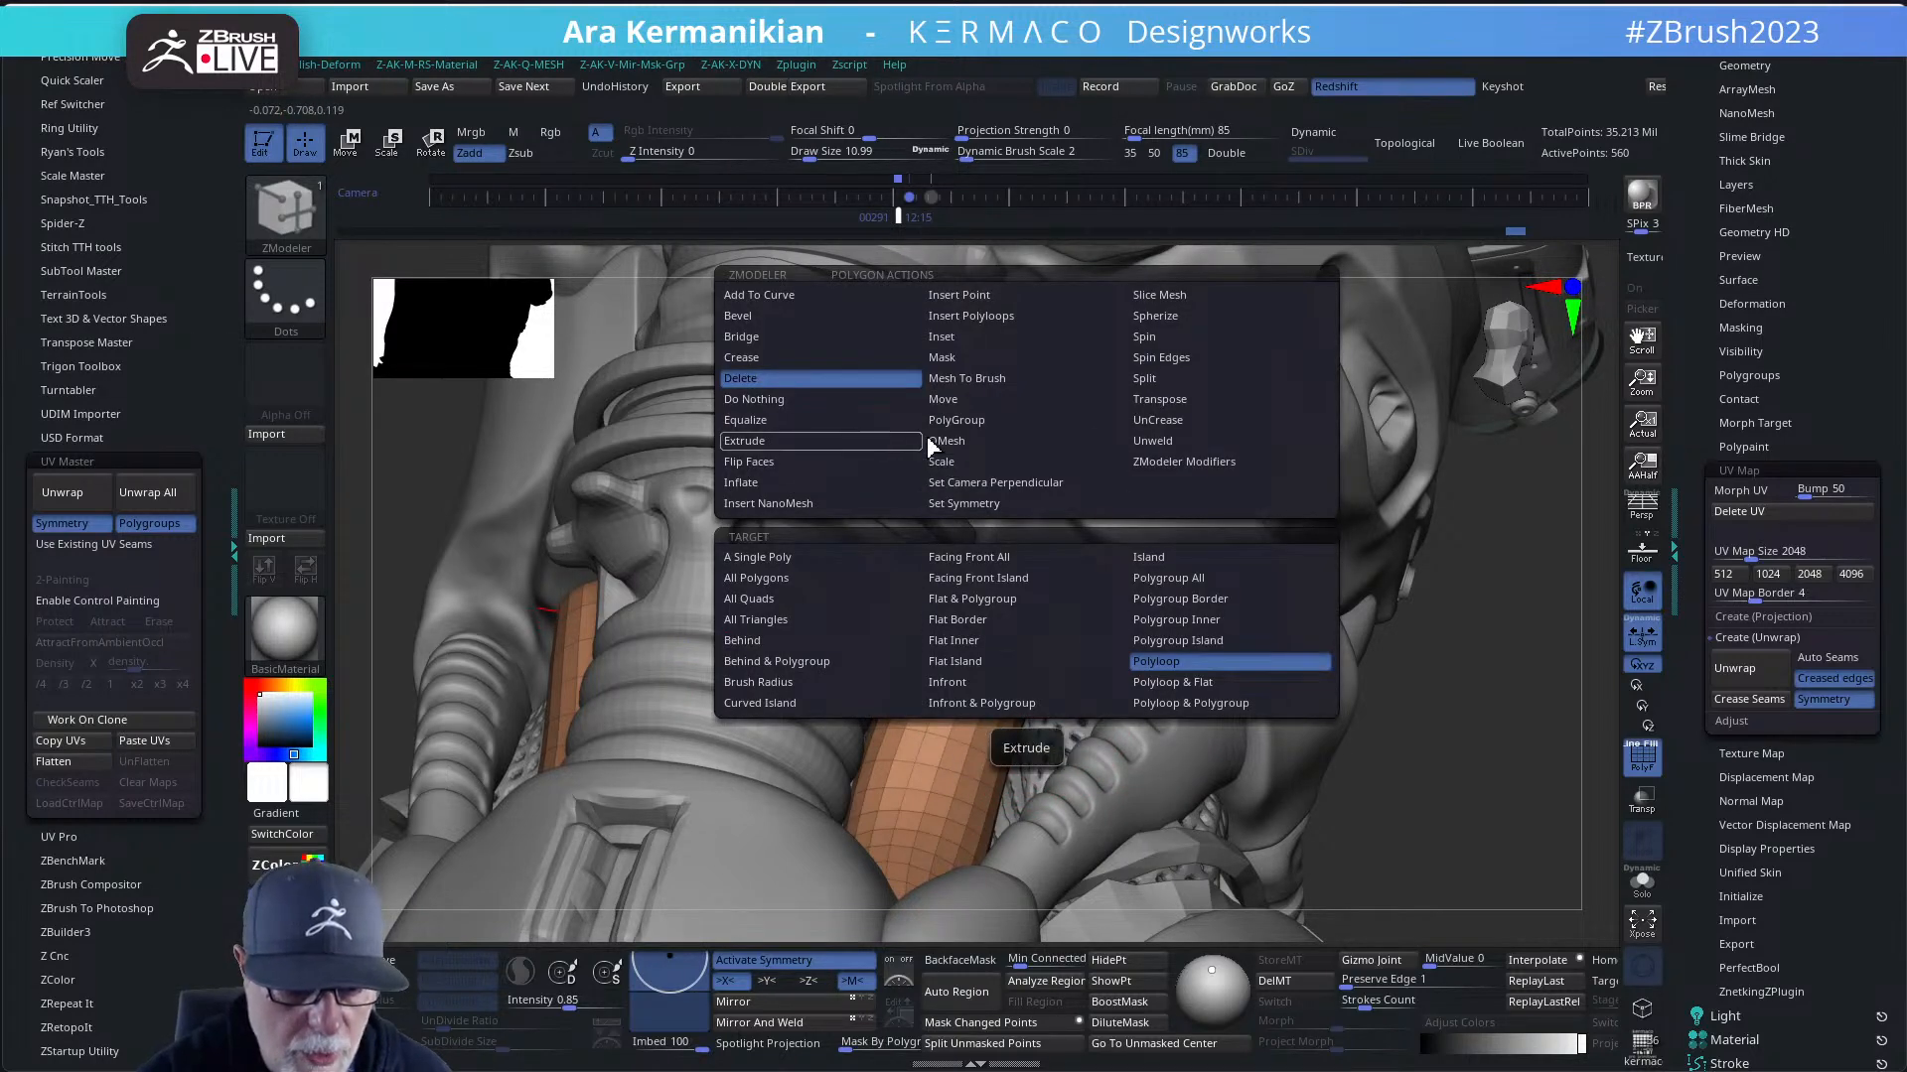
left_click(959, 439)
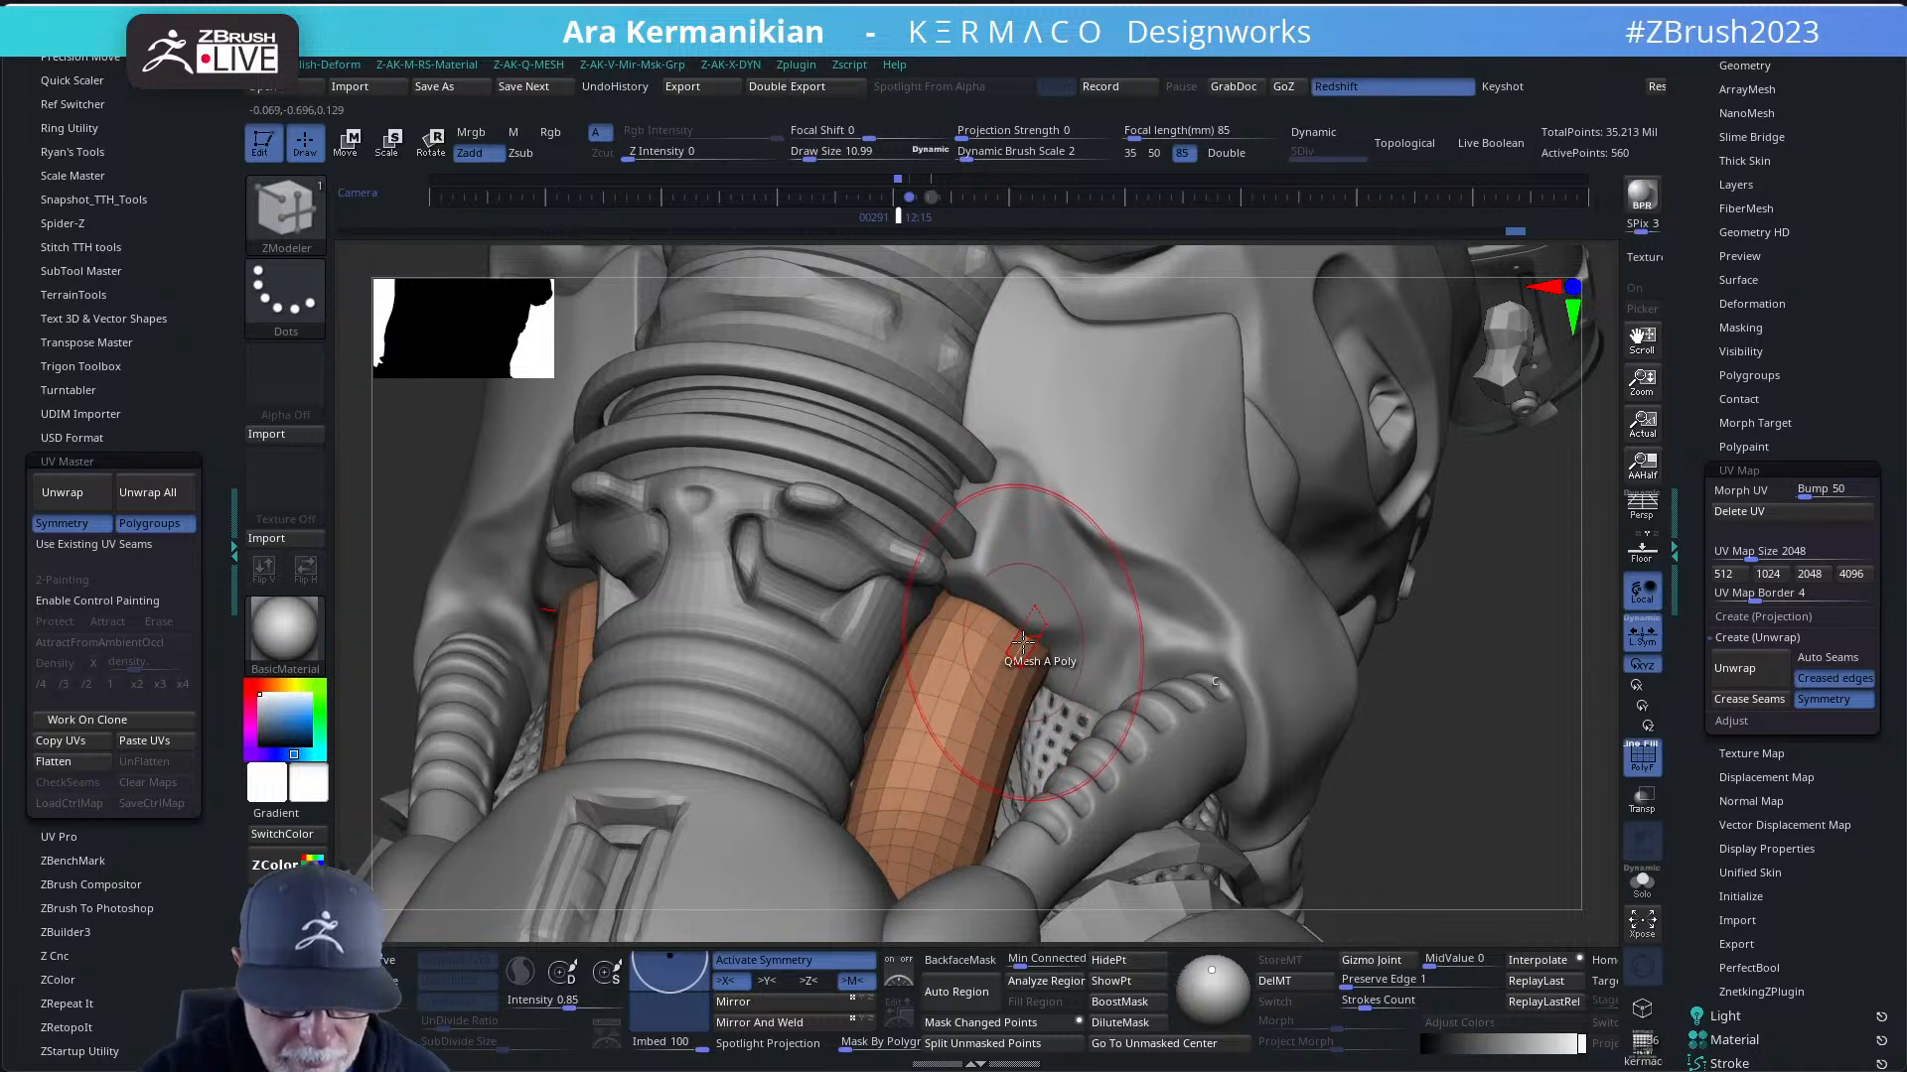
key("space")
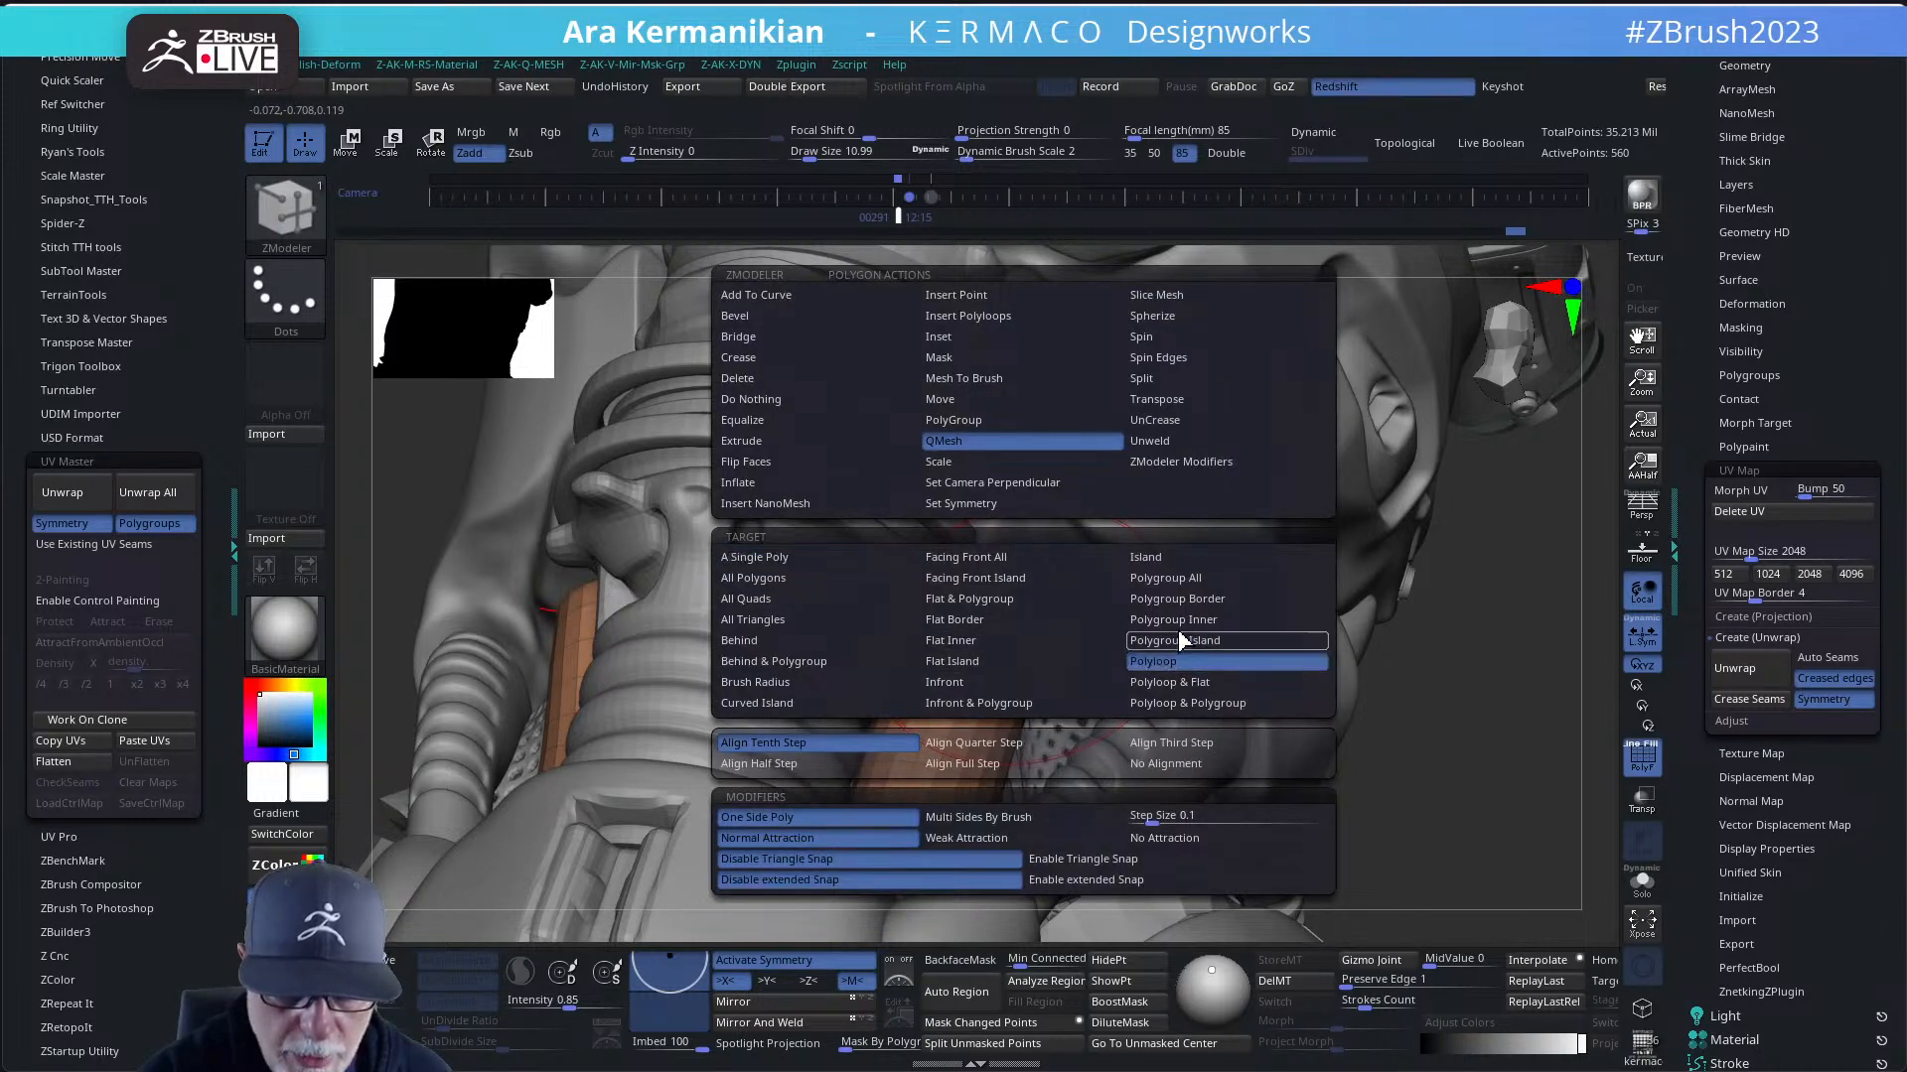
left_click(1152, 660)
left_click(1007, 632)
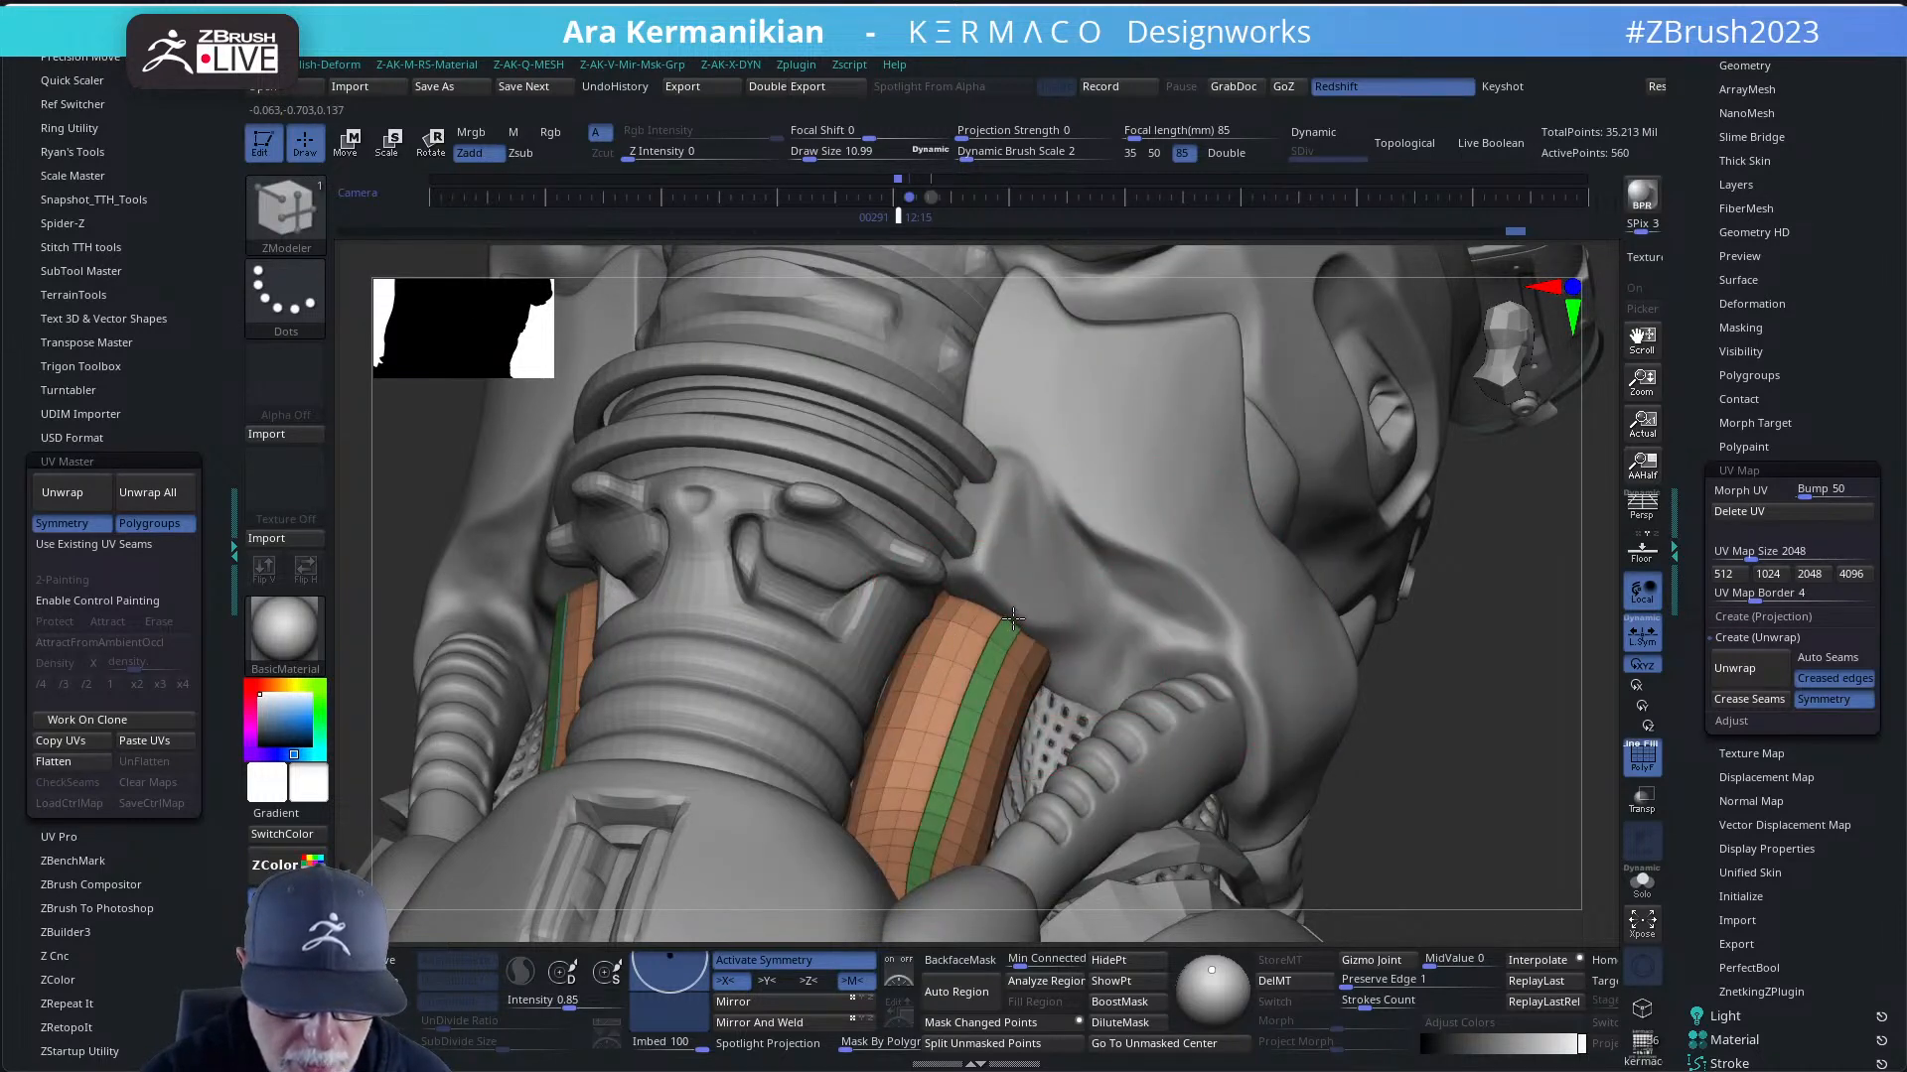
key("ctrl")
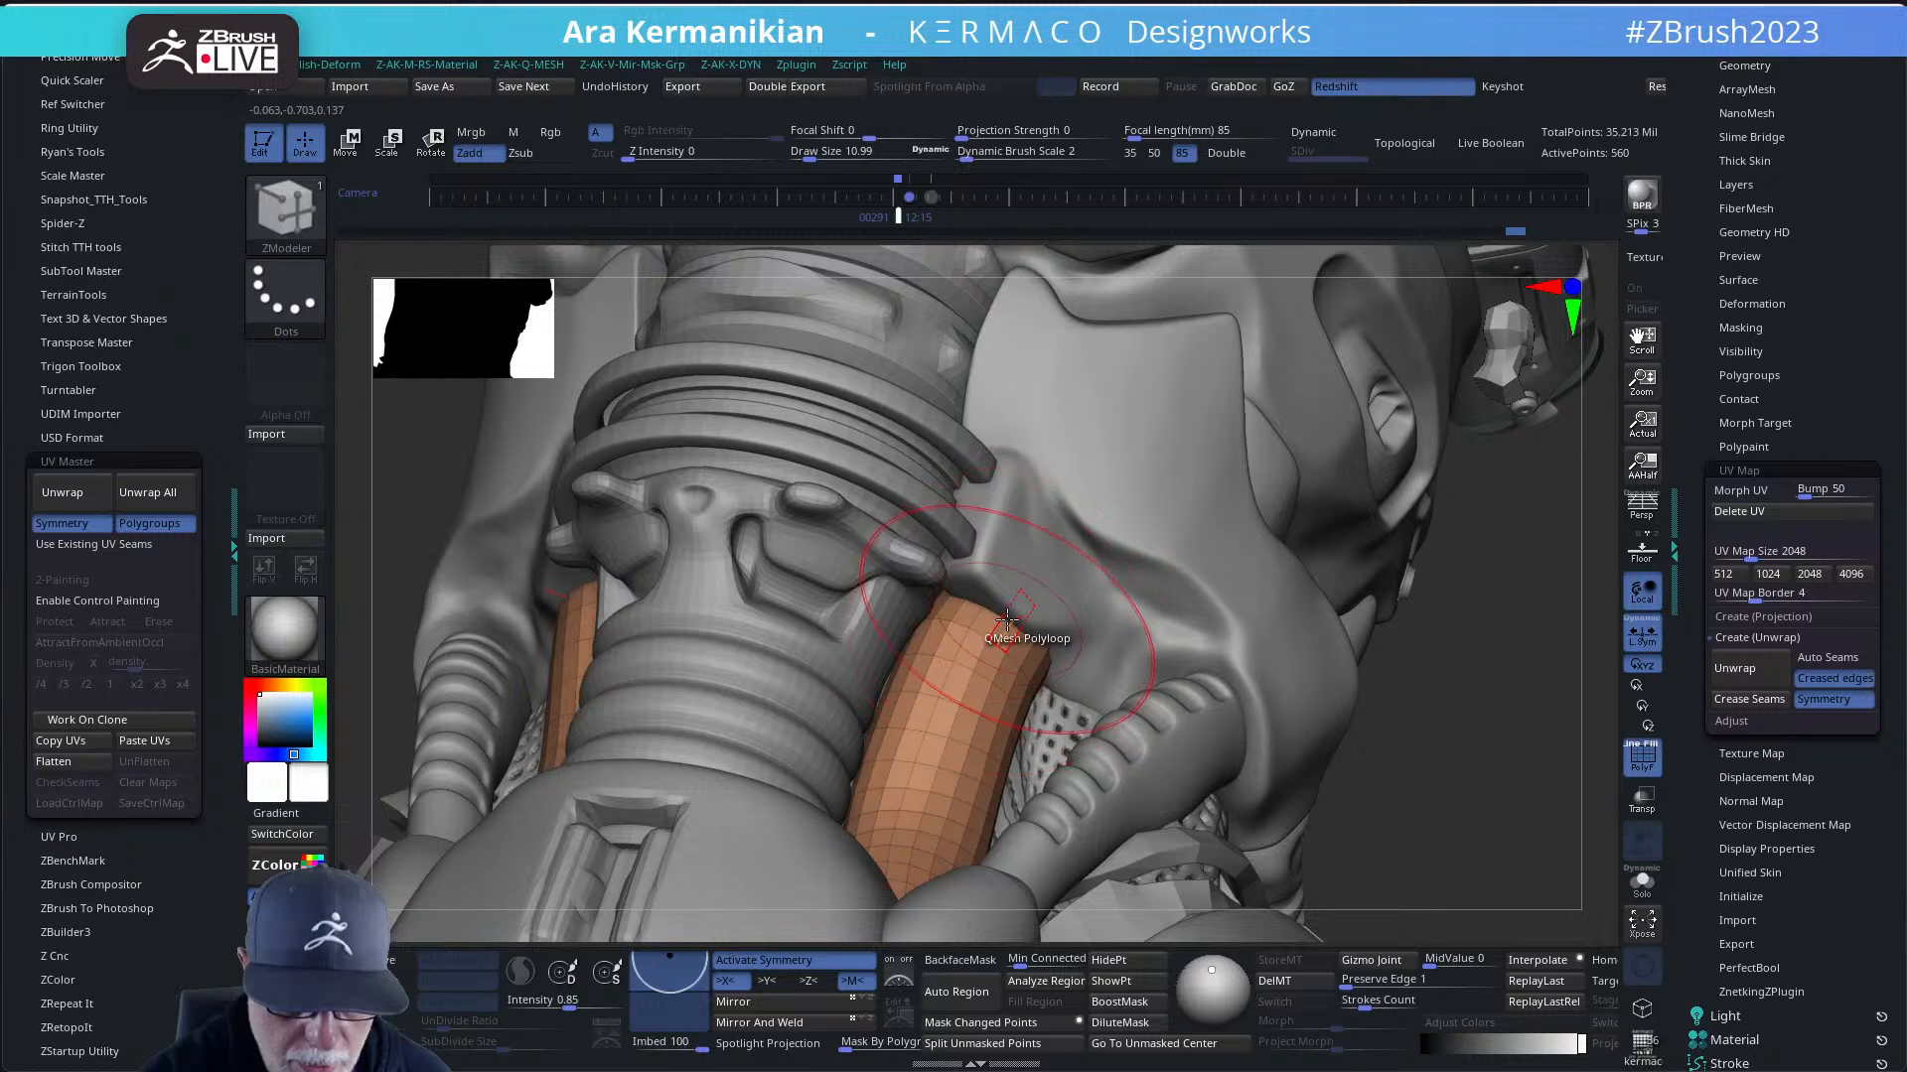
- Isolate the tubes and QMesh the polyloop around their upper ends outward into raised collars
left_click(1641, 882)
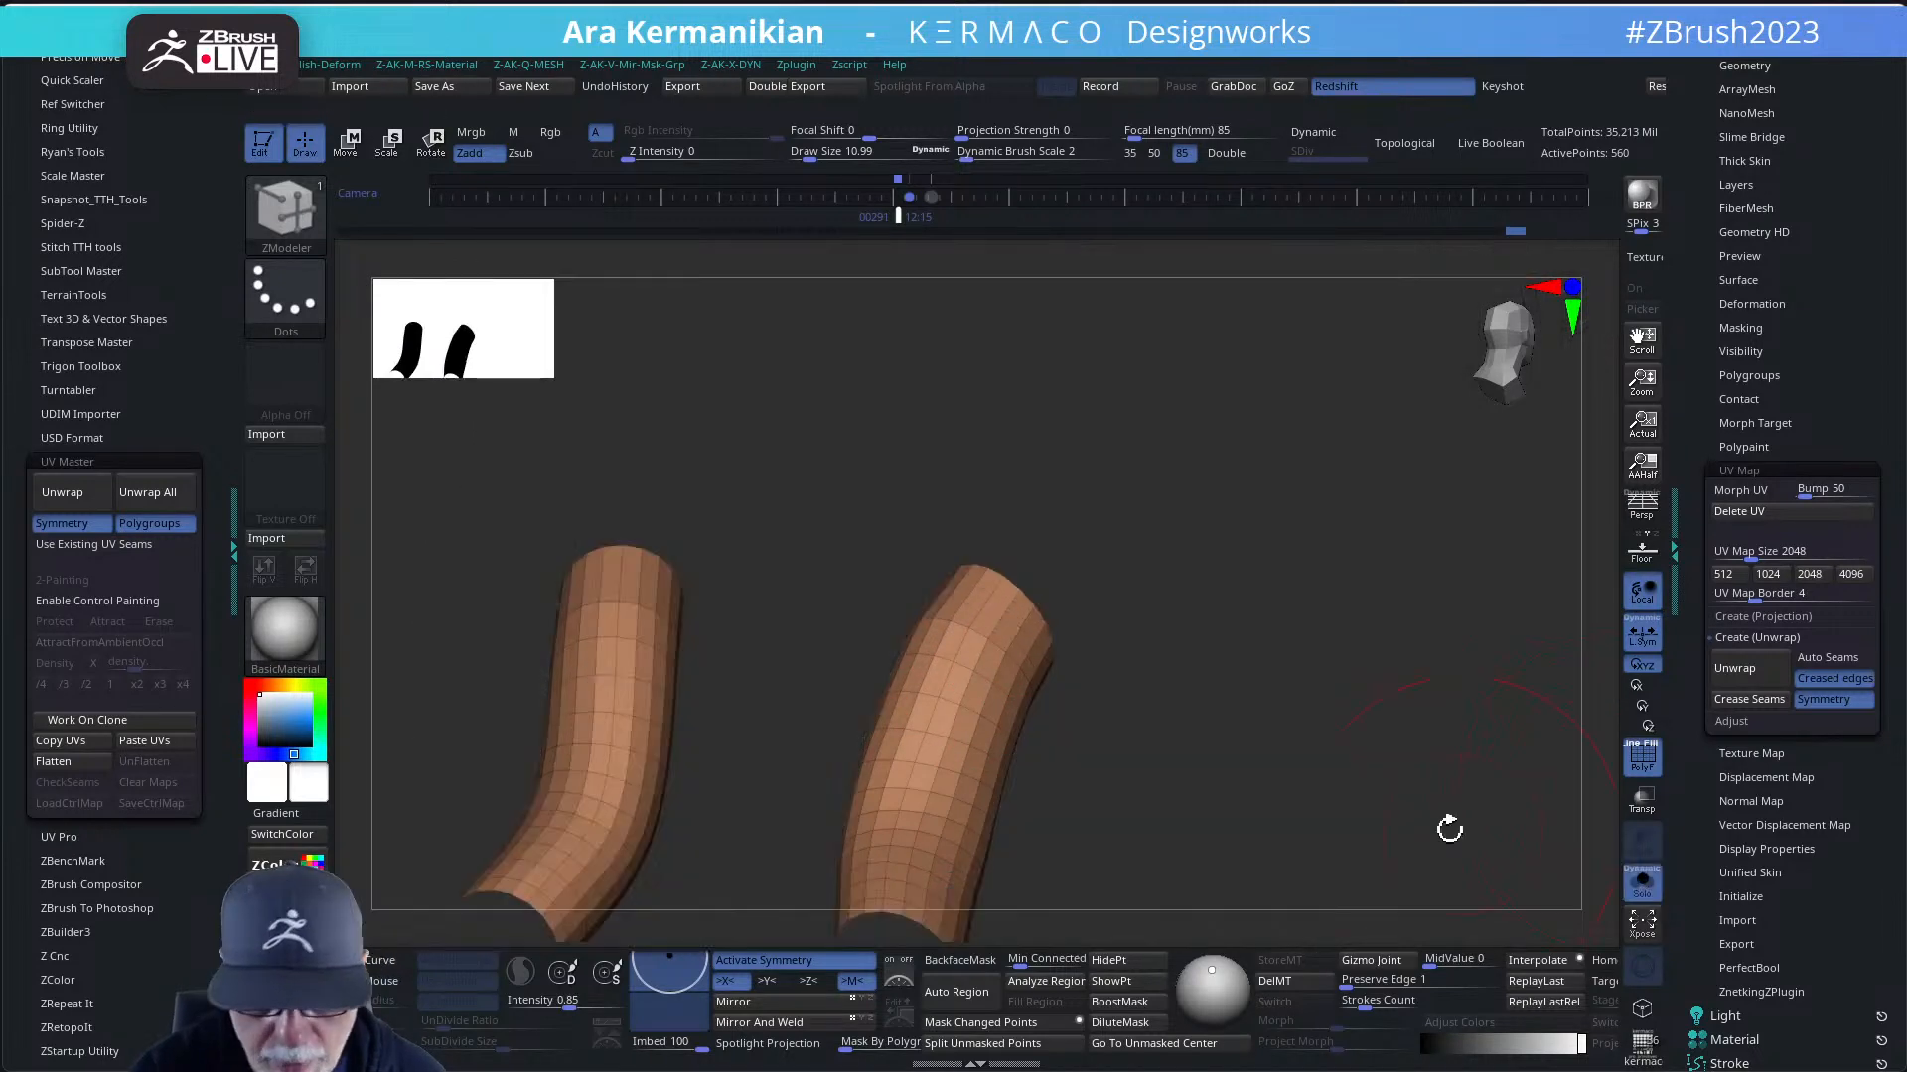
right_click_drag(1362, 740, 1359, 765, "ctrl")
left_click_drag(992, 647, 997, 626)
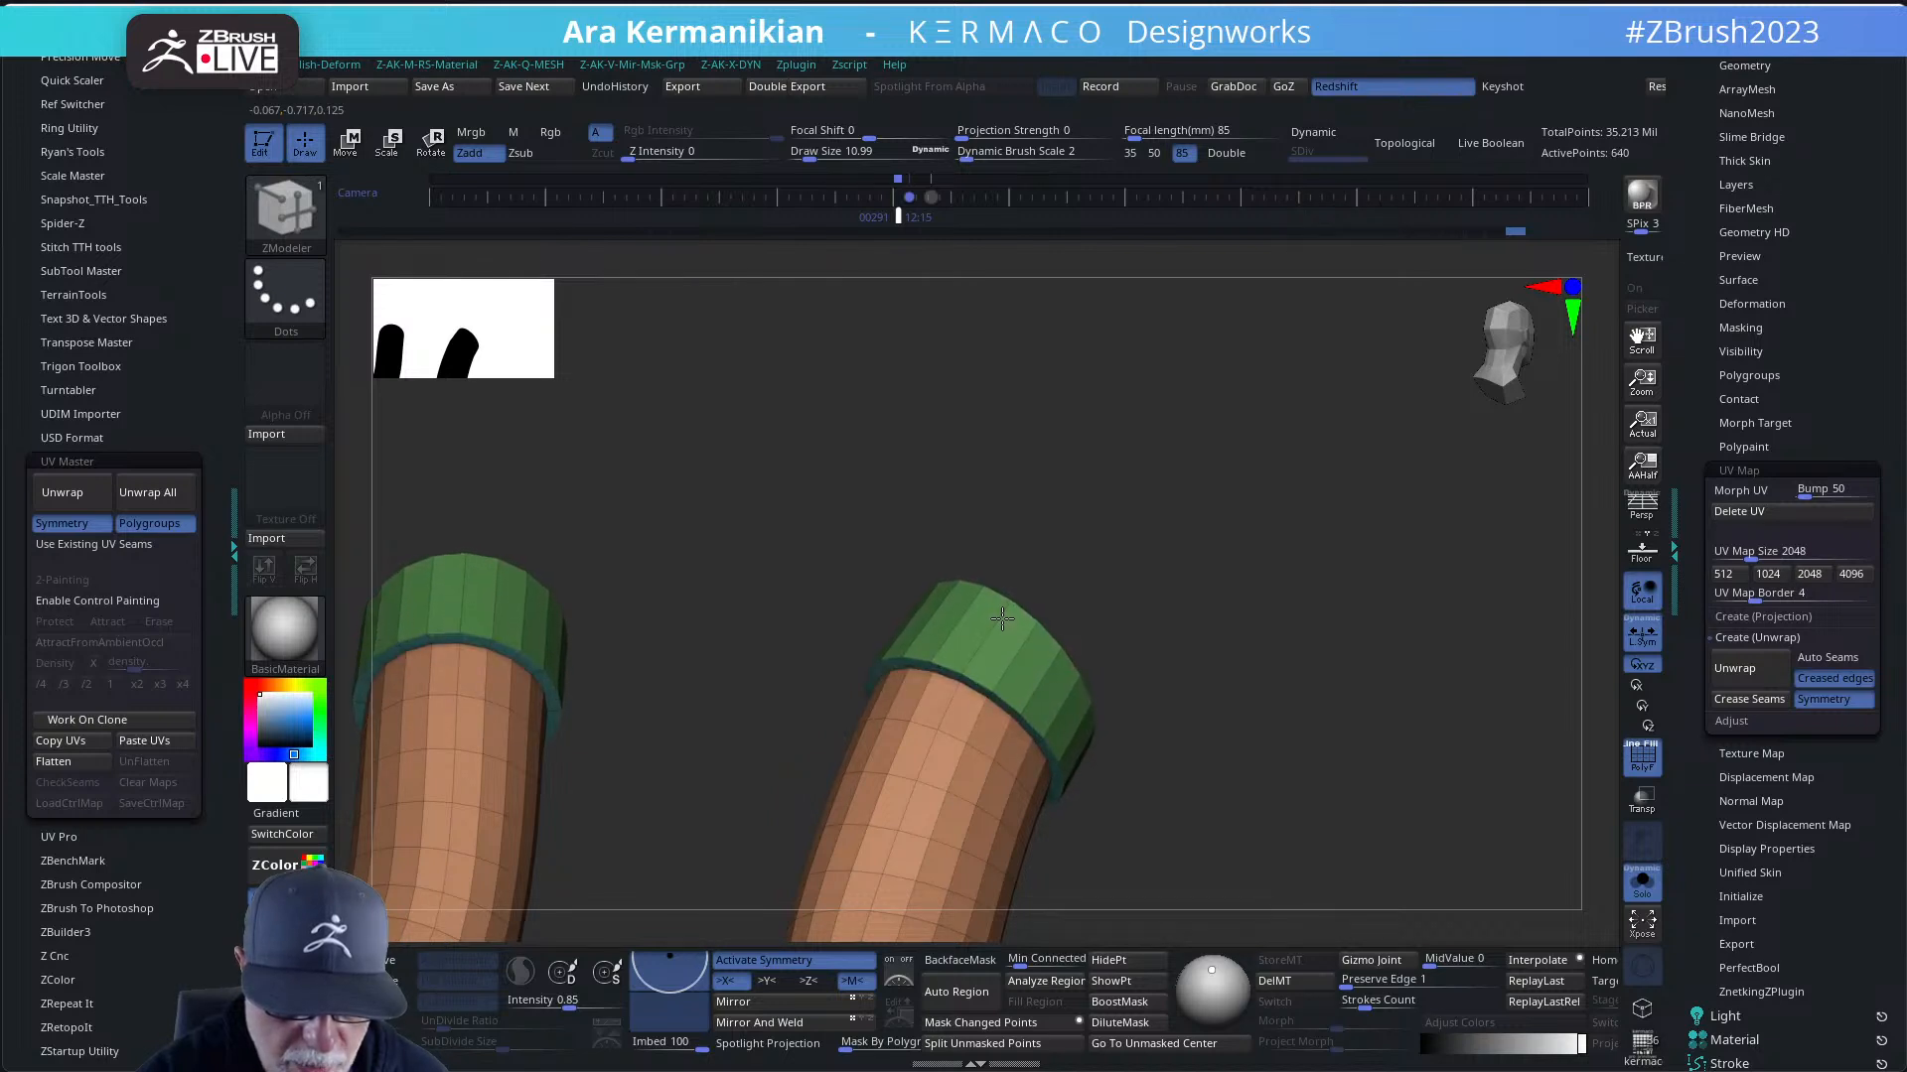
- Try to QMesh the polyloop just below the tubes' raised collars outward and undo it
left_click_drag(1004, 615, 1004, 614)
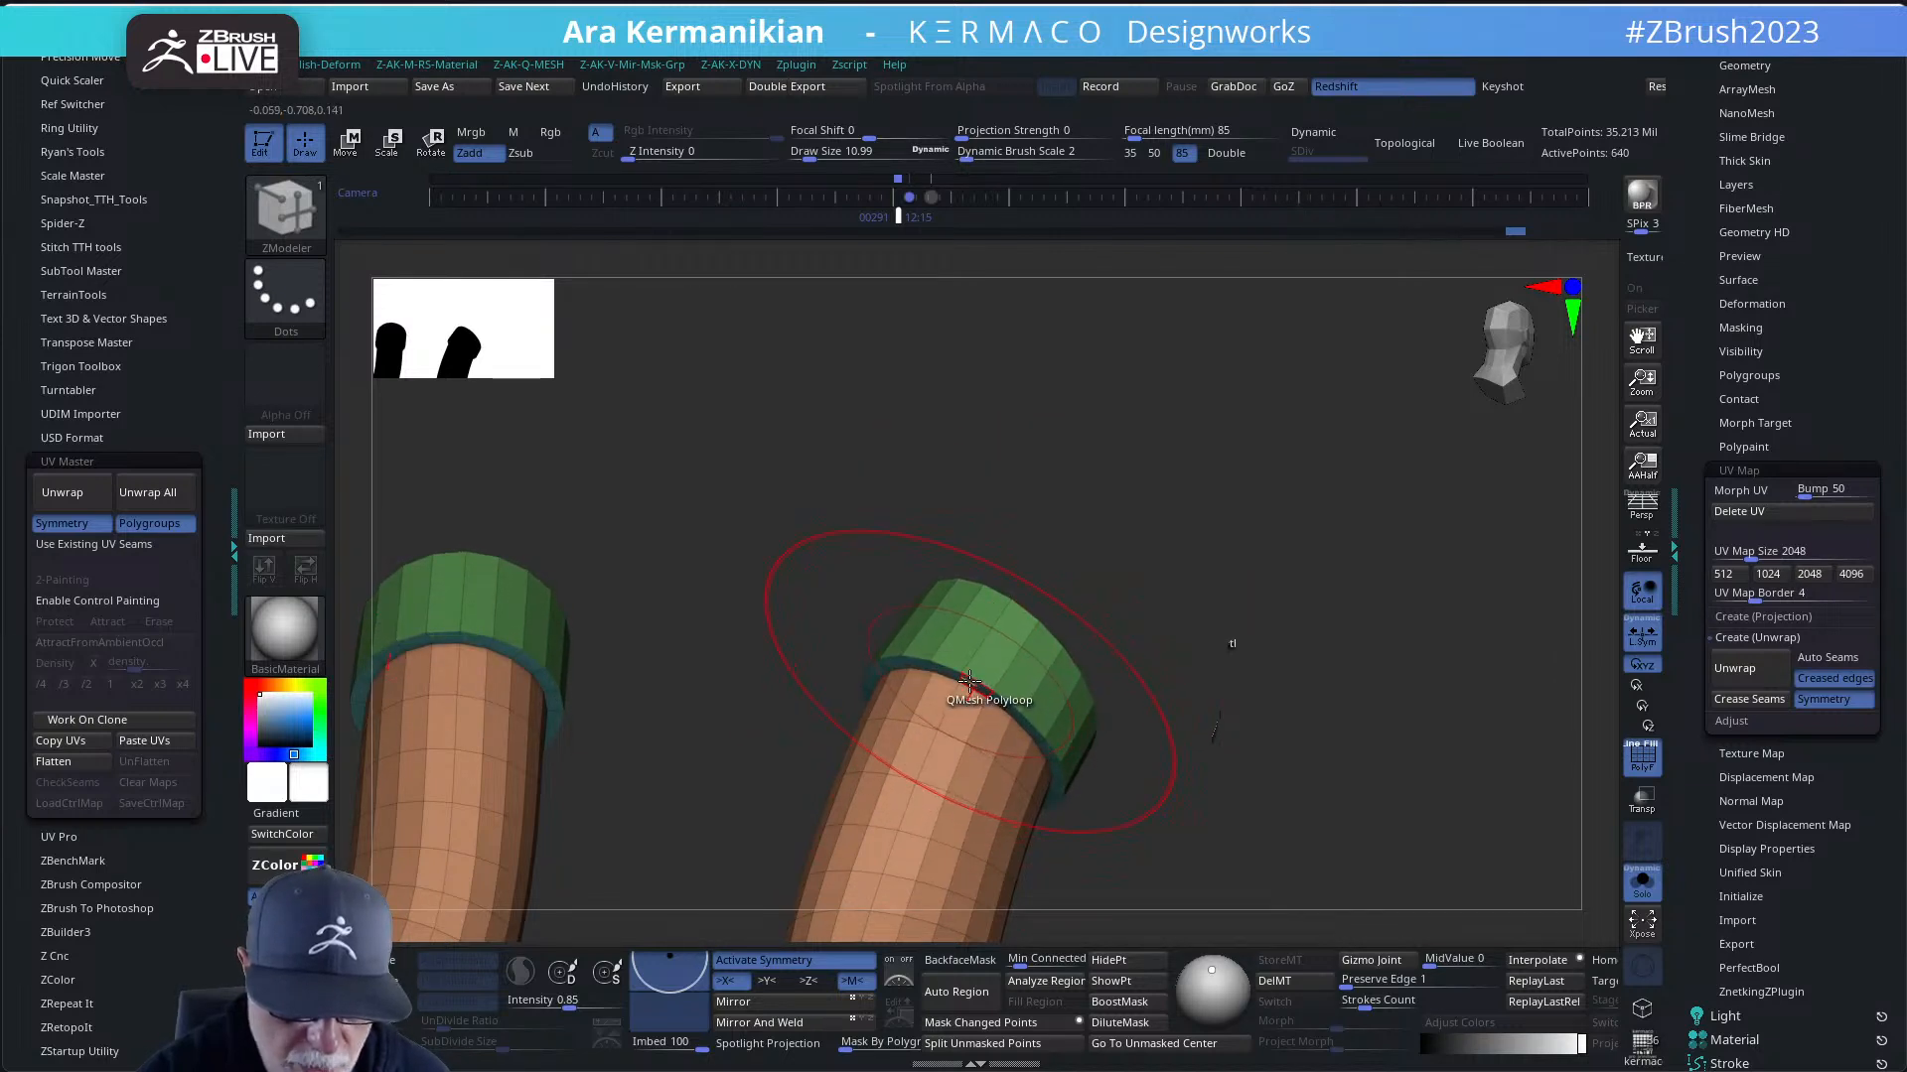
left_click_drag(969, 681, 969, 759)
left_click_drag(1128, 681, 1291, 765)
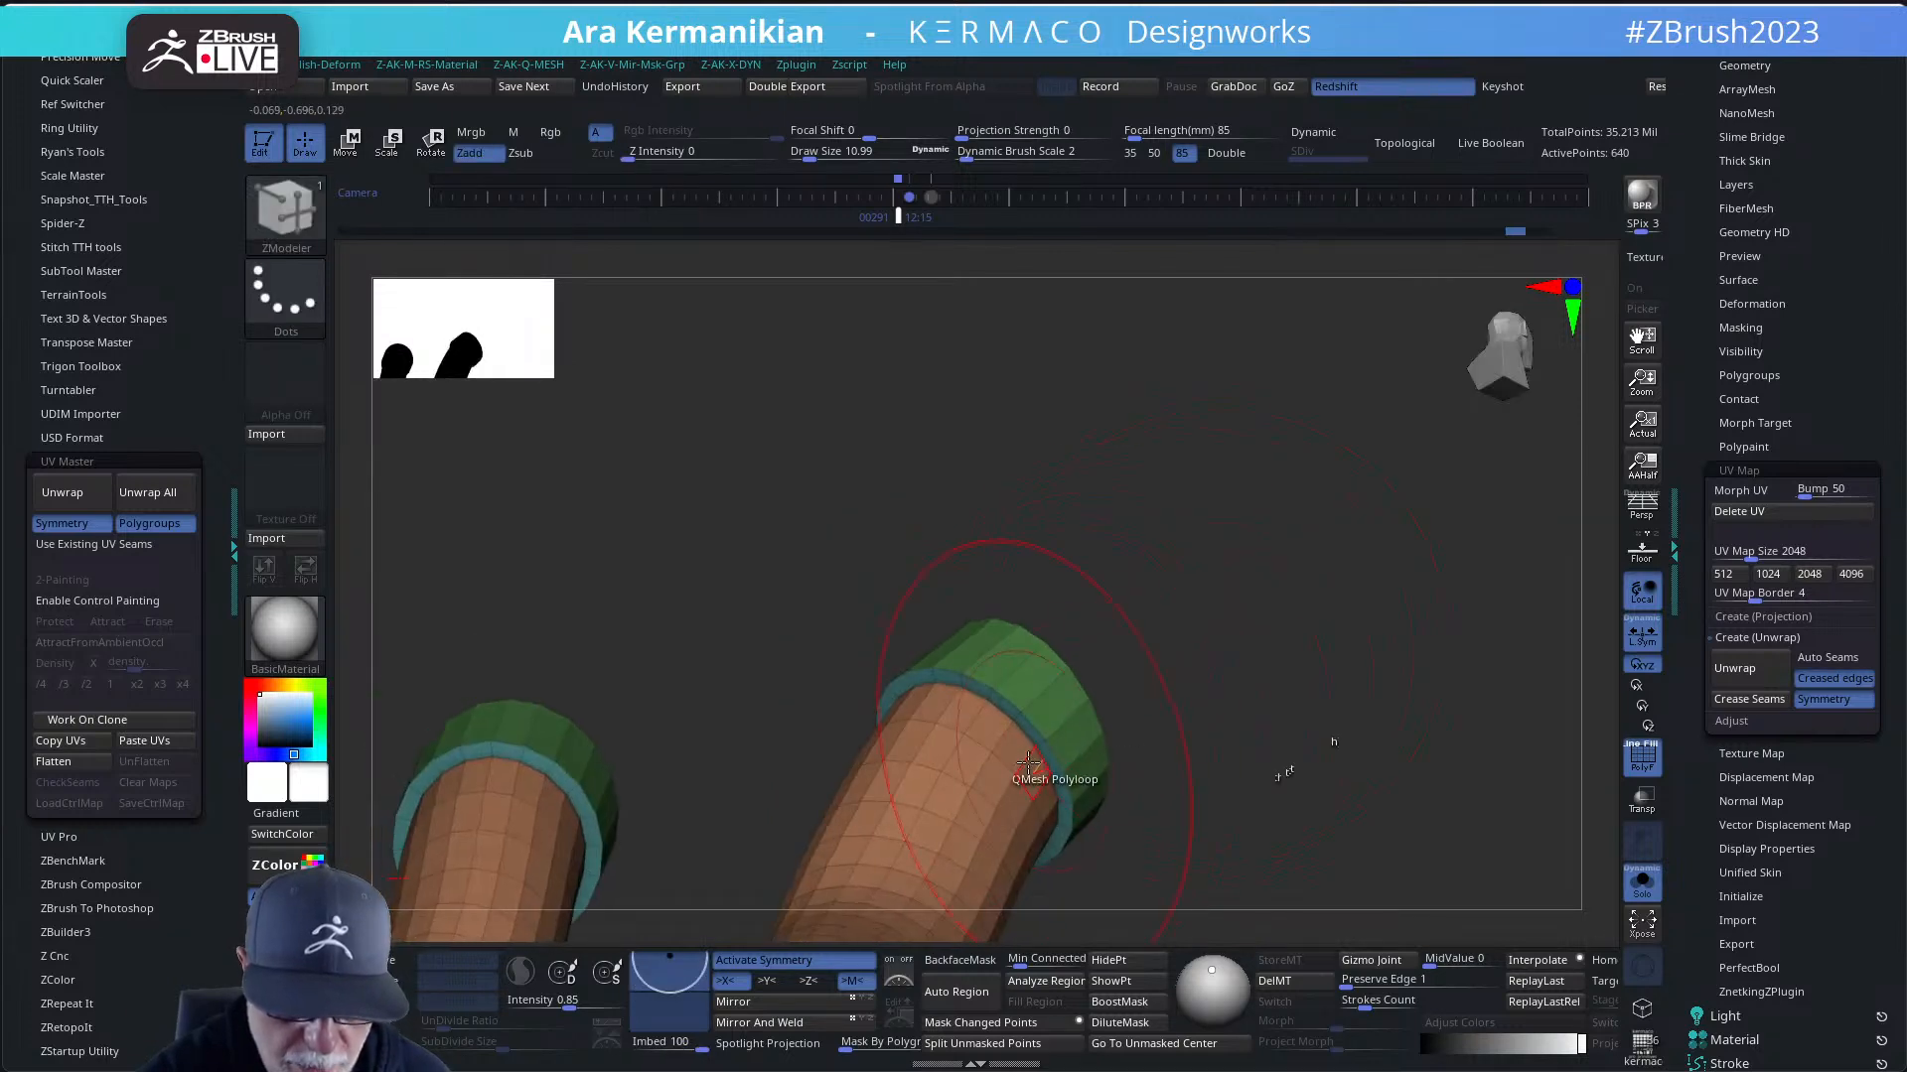
left_click(1011, 741)
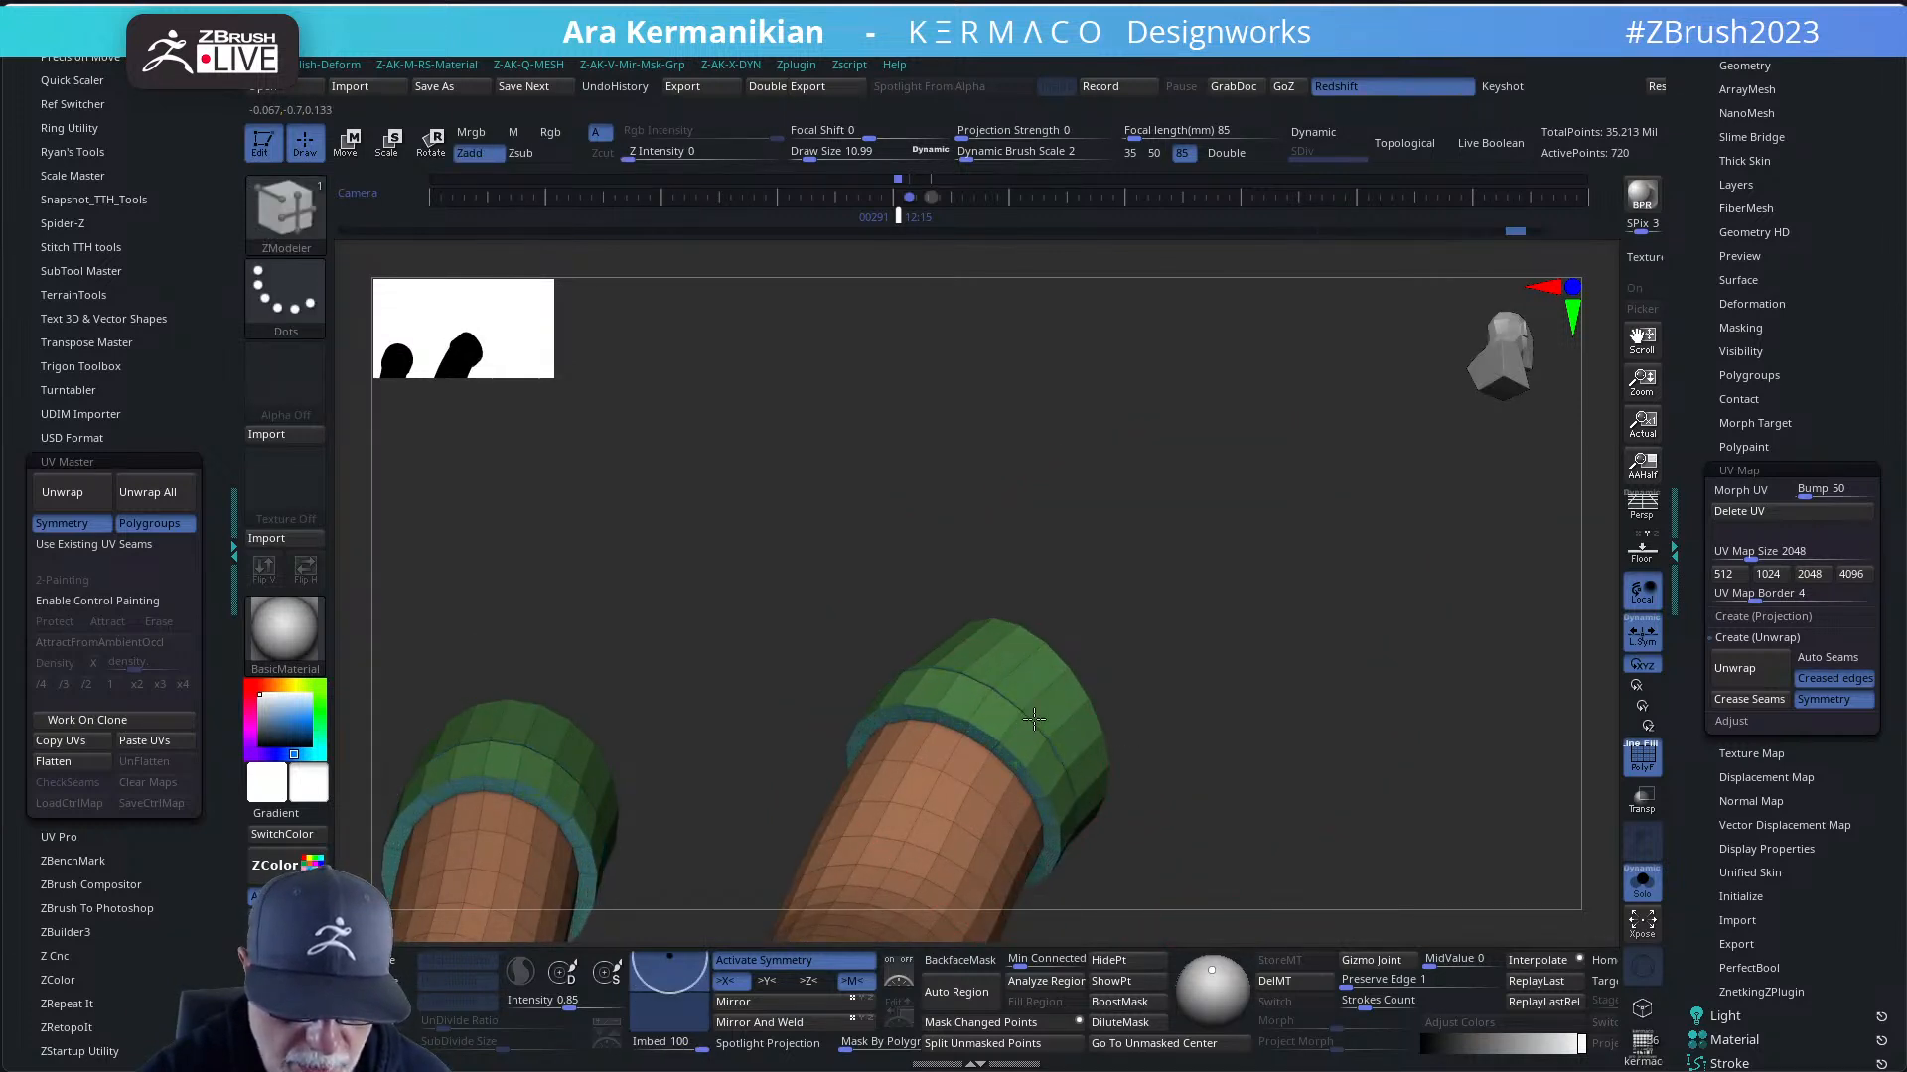
key("ctrl+z")
- Leave Solo mode and turn on the dynamic subdivision preview for the tubes
left_click_drag(1225, 721, 1147, 671, "alt")
key("z")
left_click_drag(1070, 742, 1065, 742)
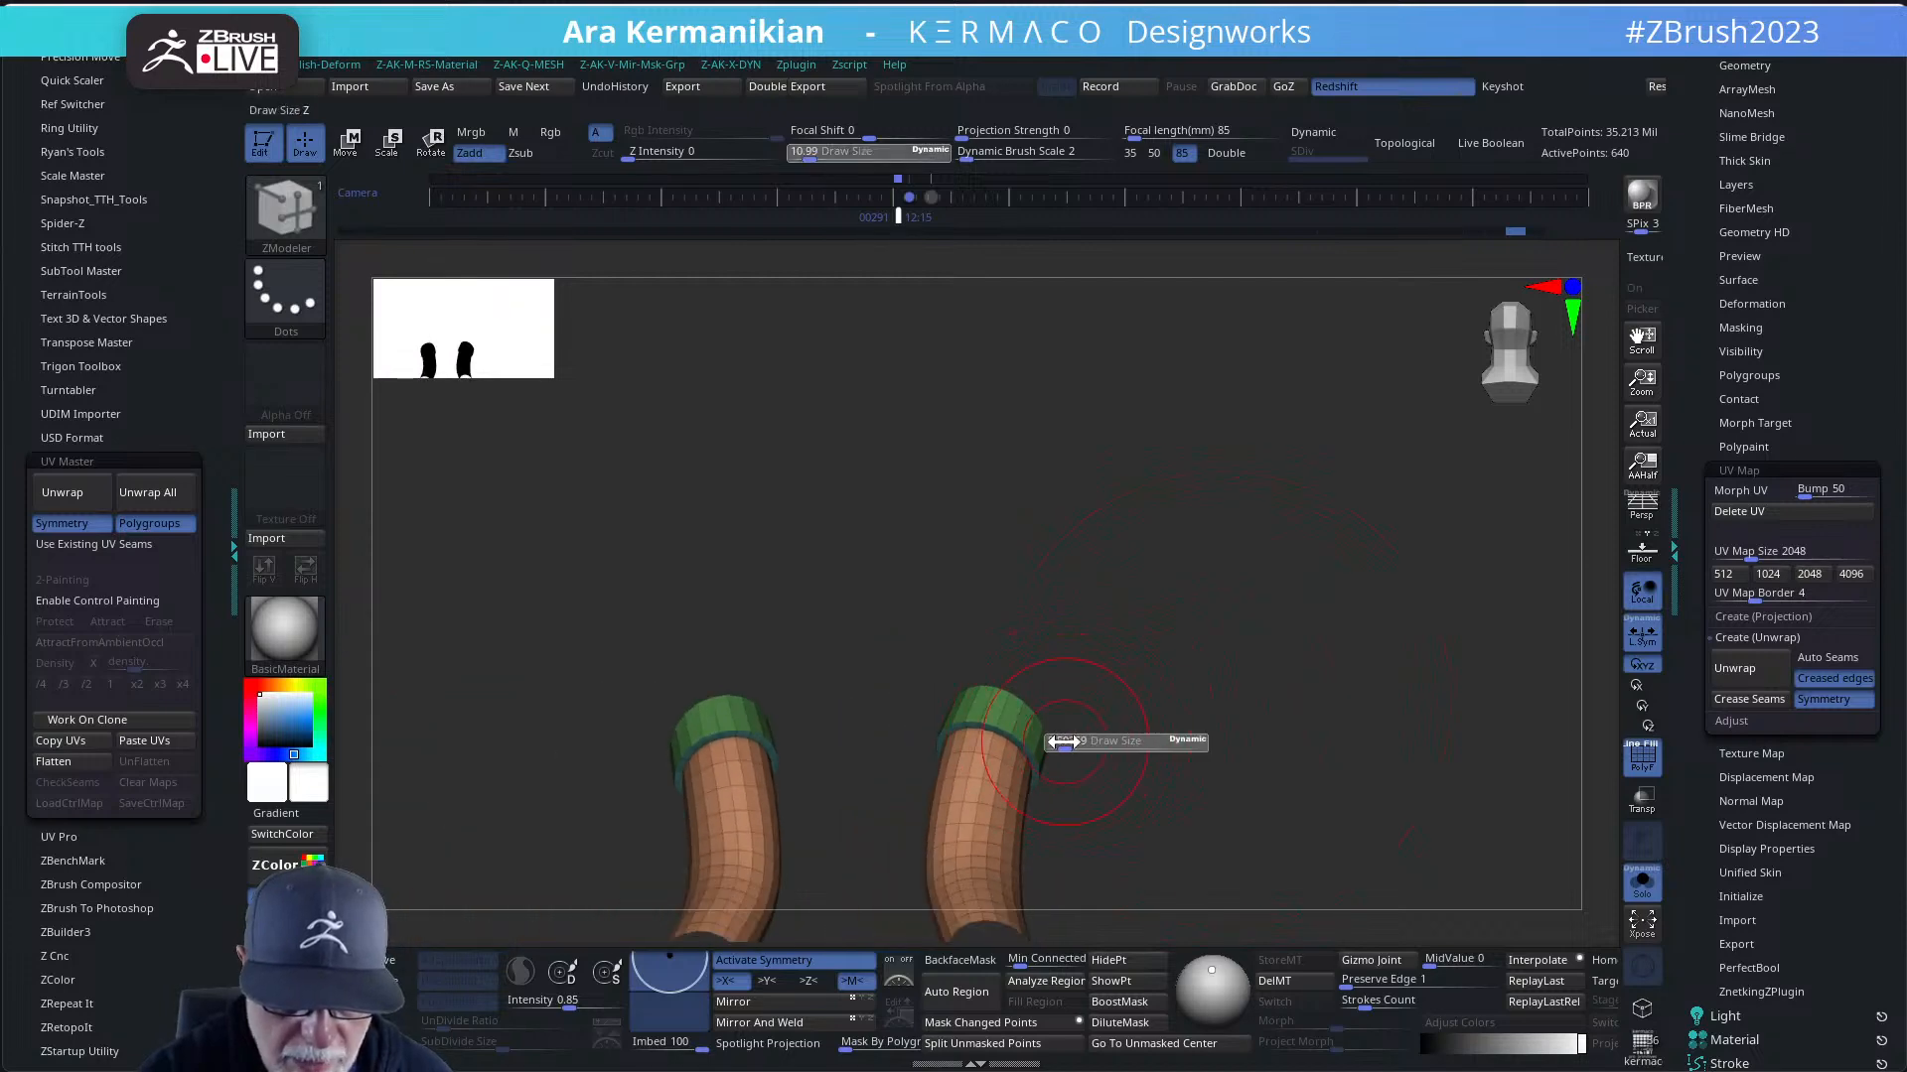
left_click(1641, 882)
left_click_drag(1333, 667, 1311, 649)
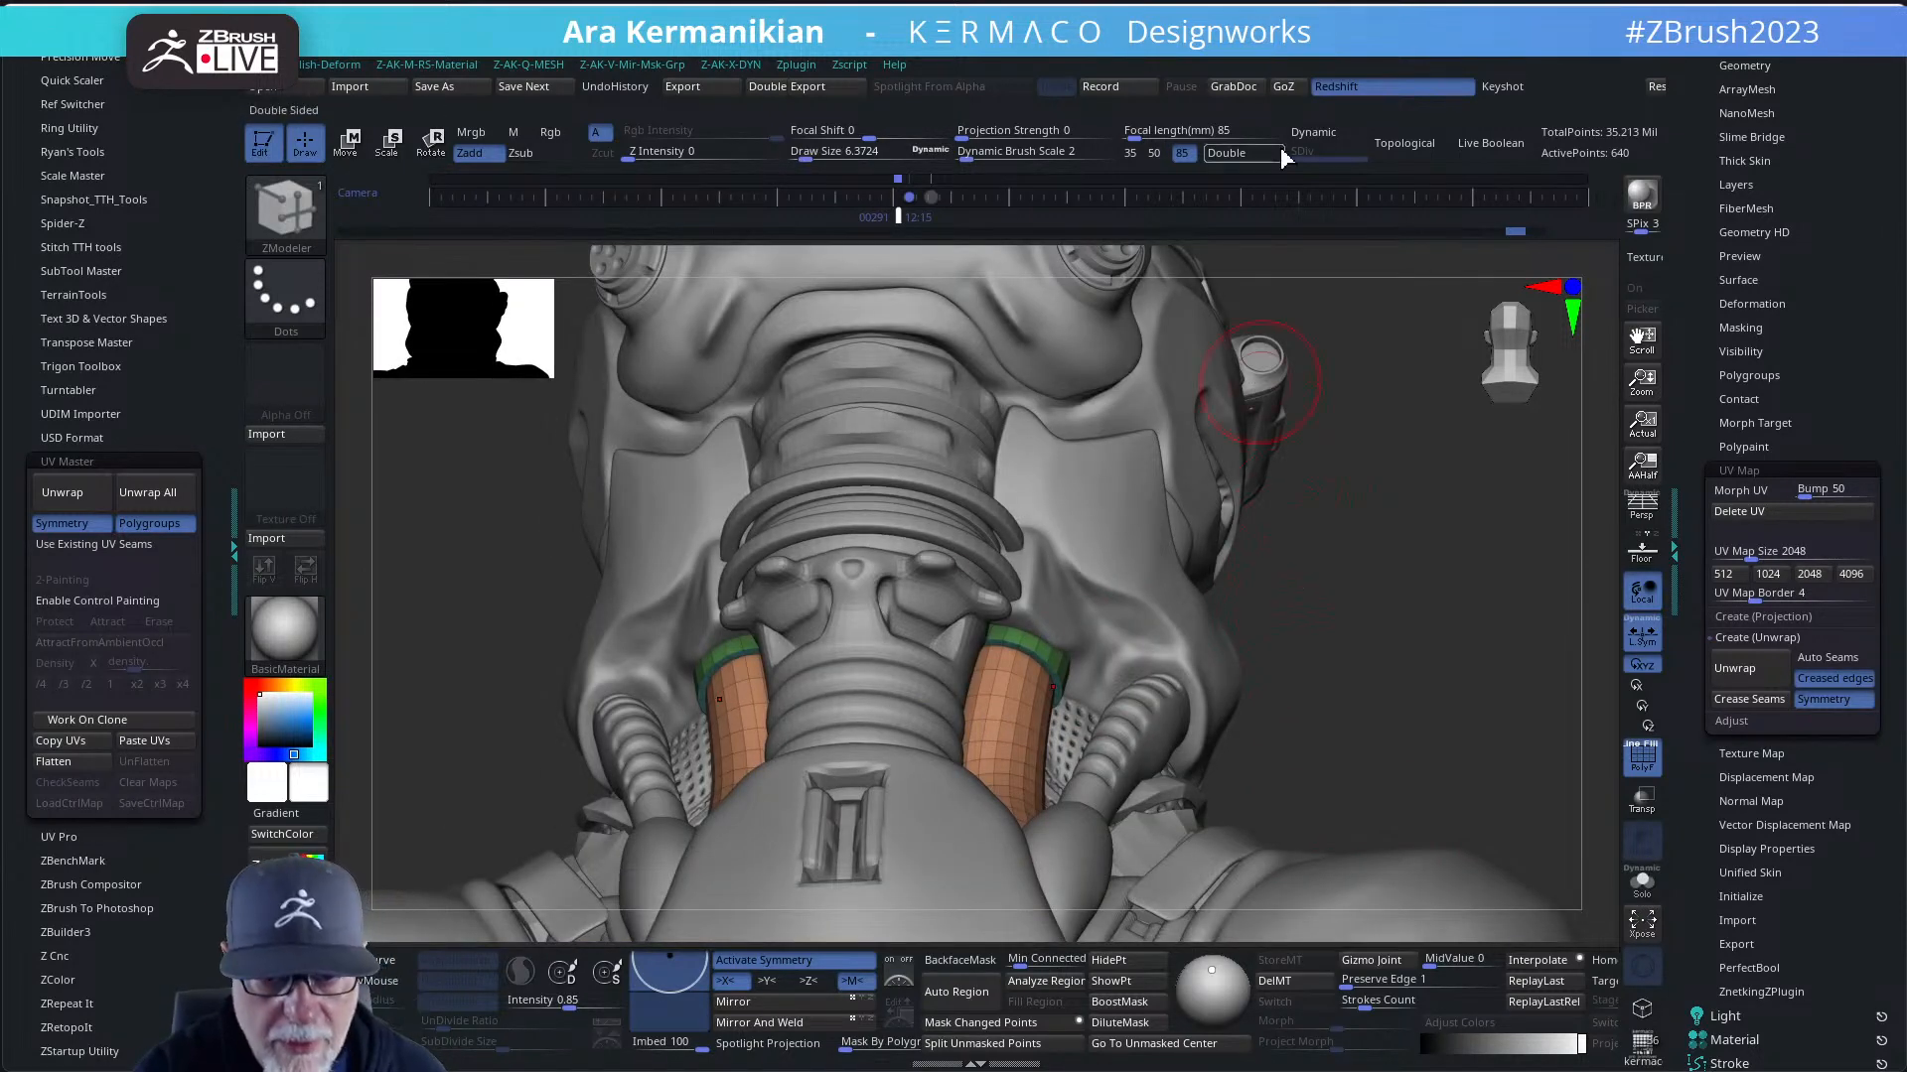
left_click(1319, 147)
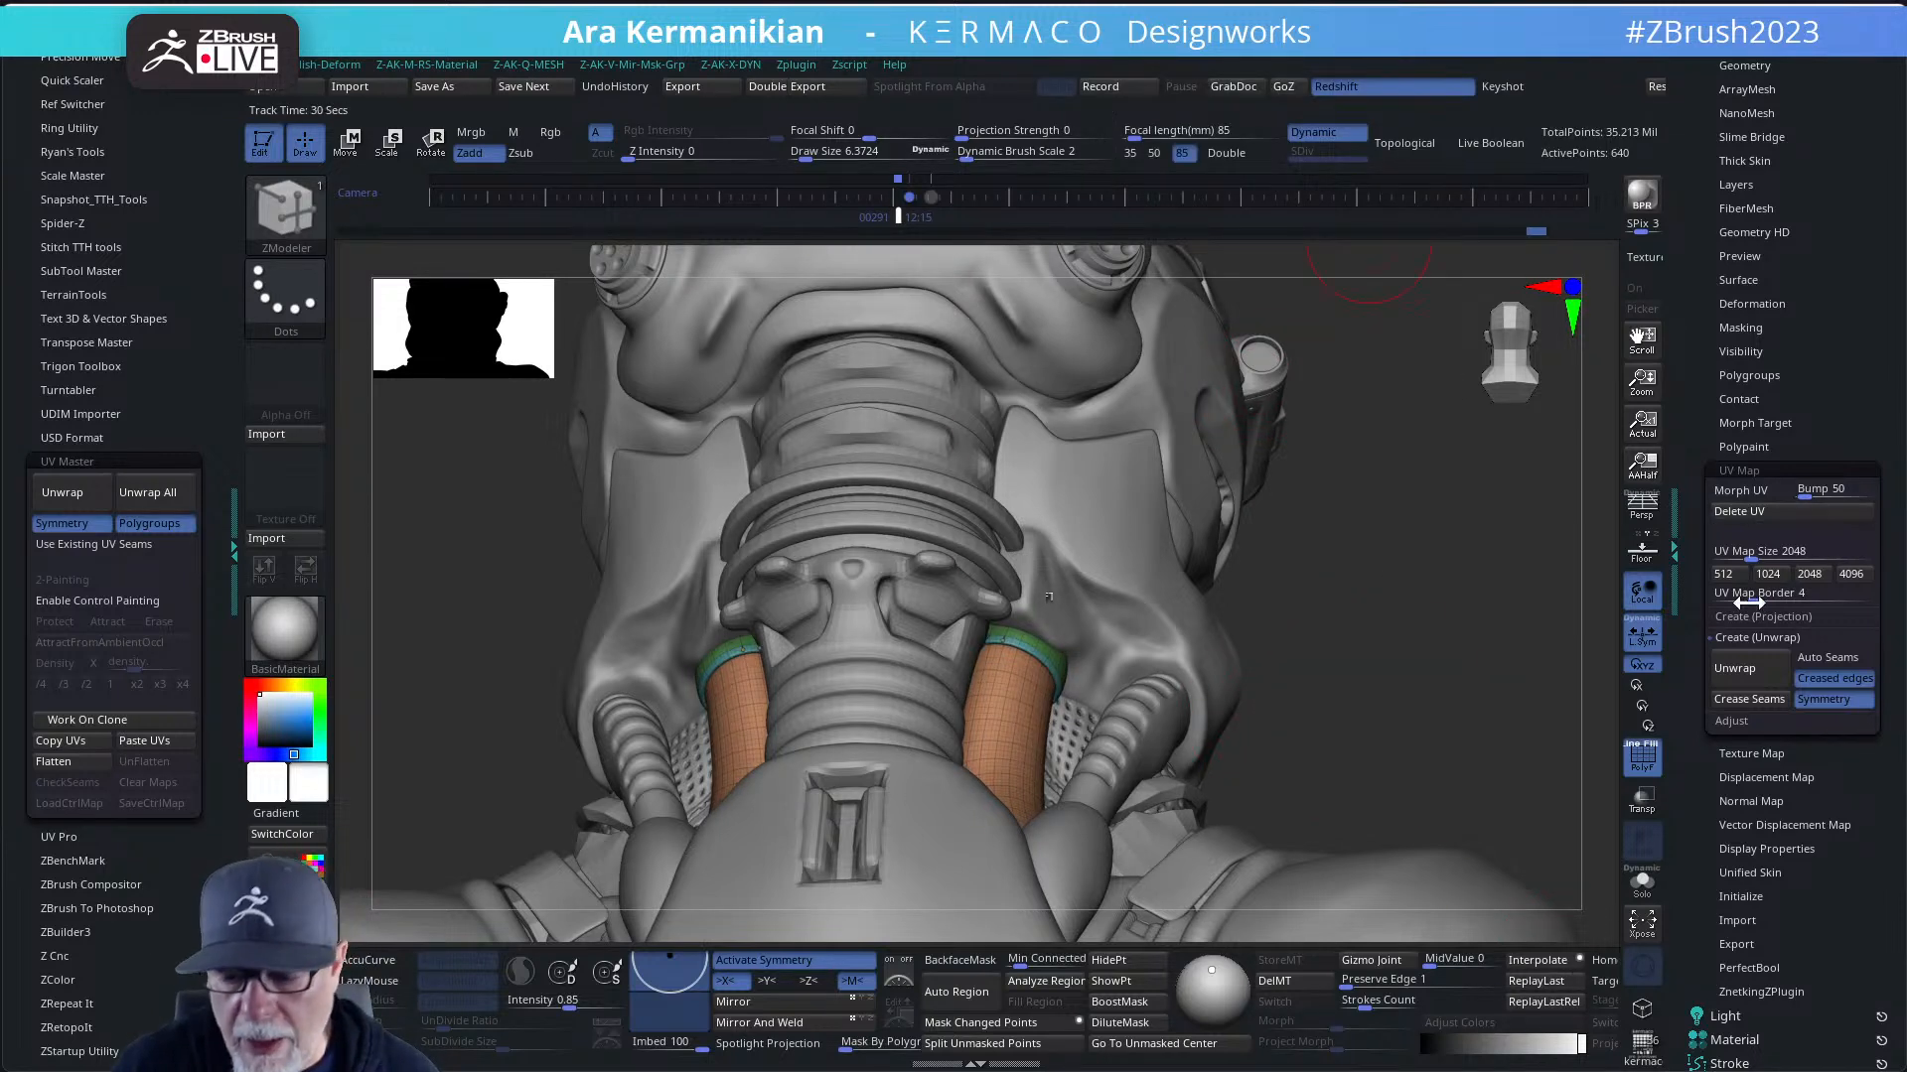
- Check the tubes' mesh integrity and fix the mesh
left_click(1739, 471)
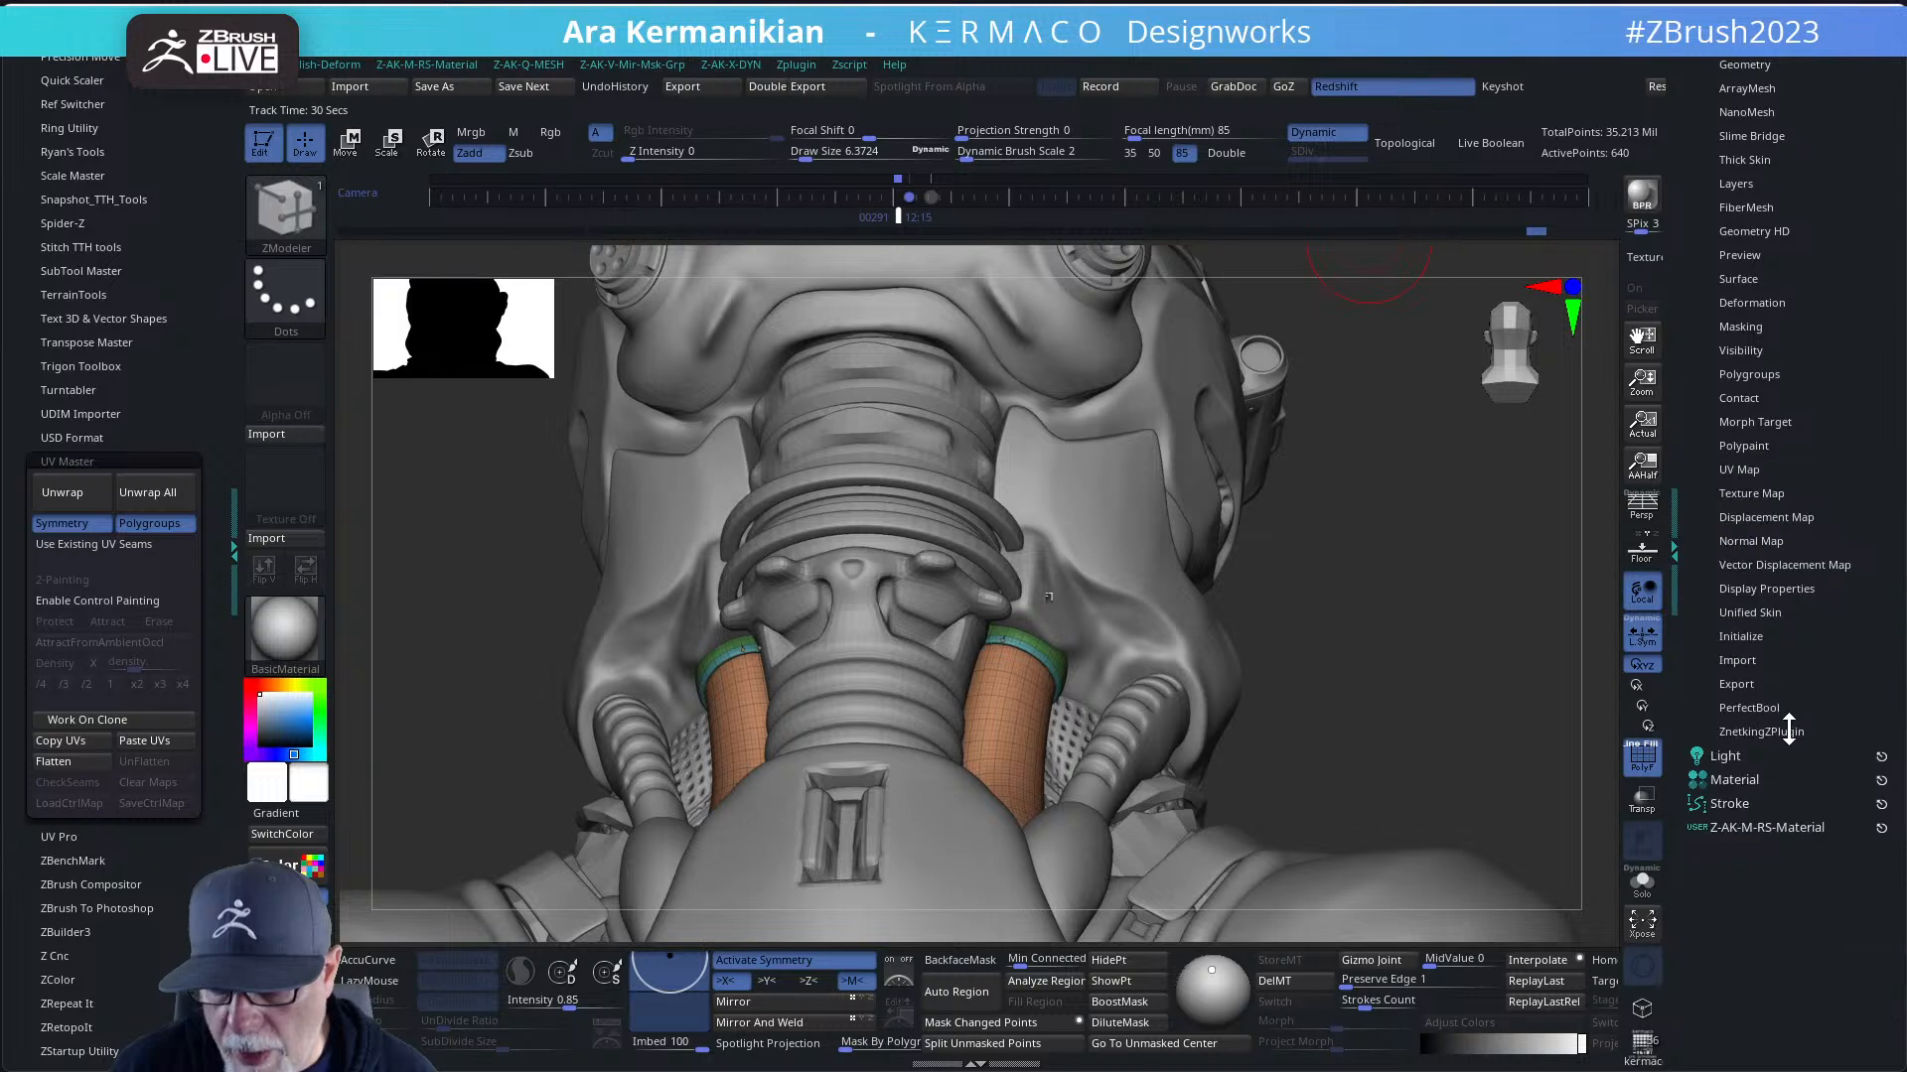
left_click_drag(1723, 254, 1695, 354)
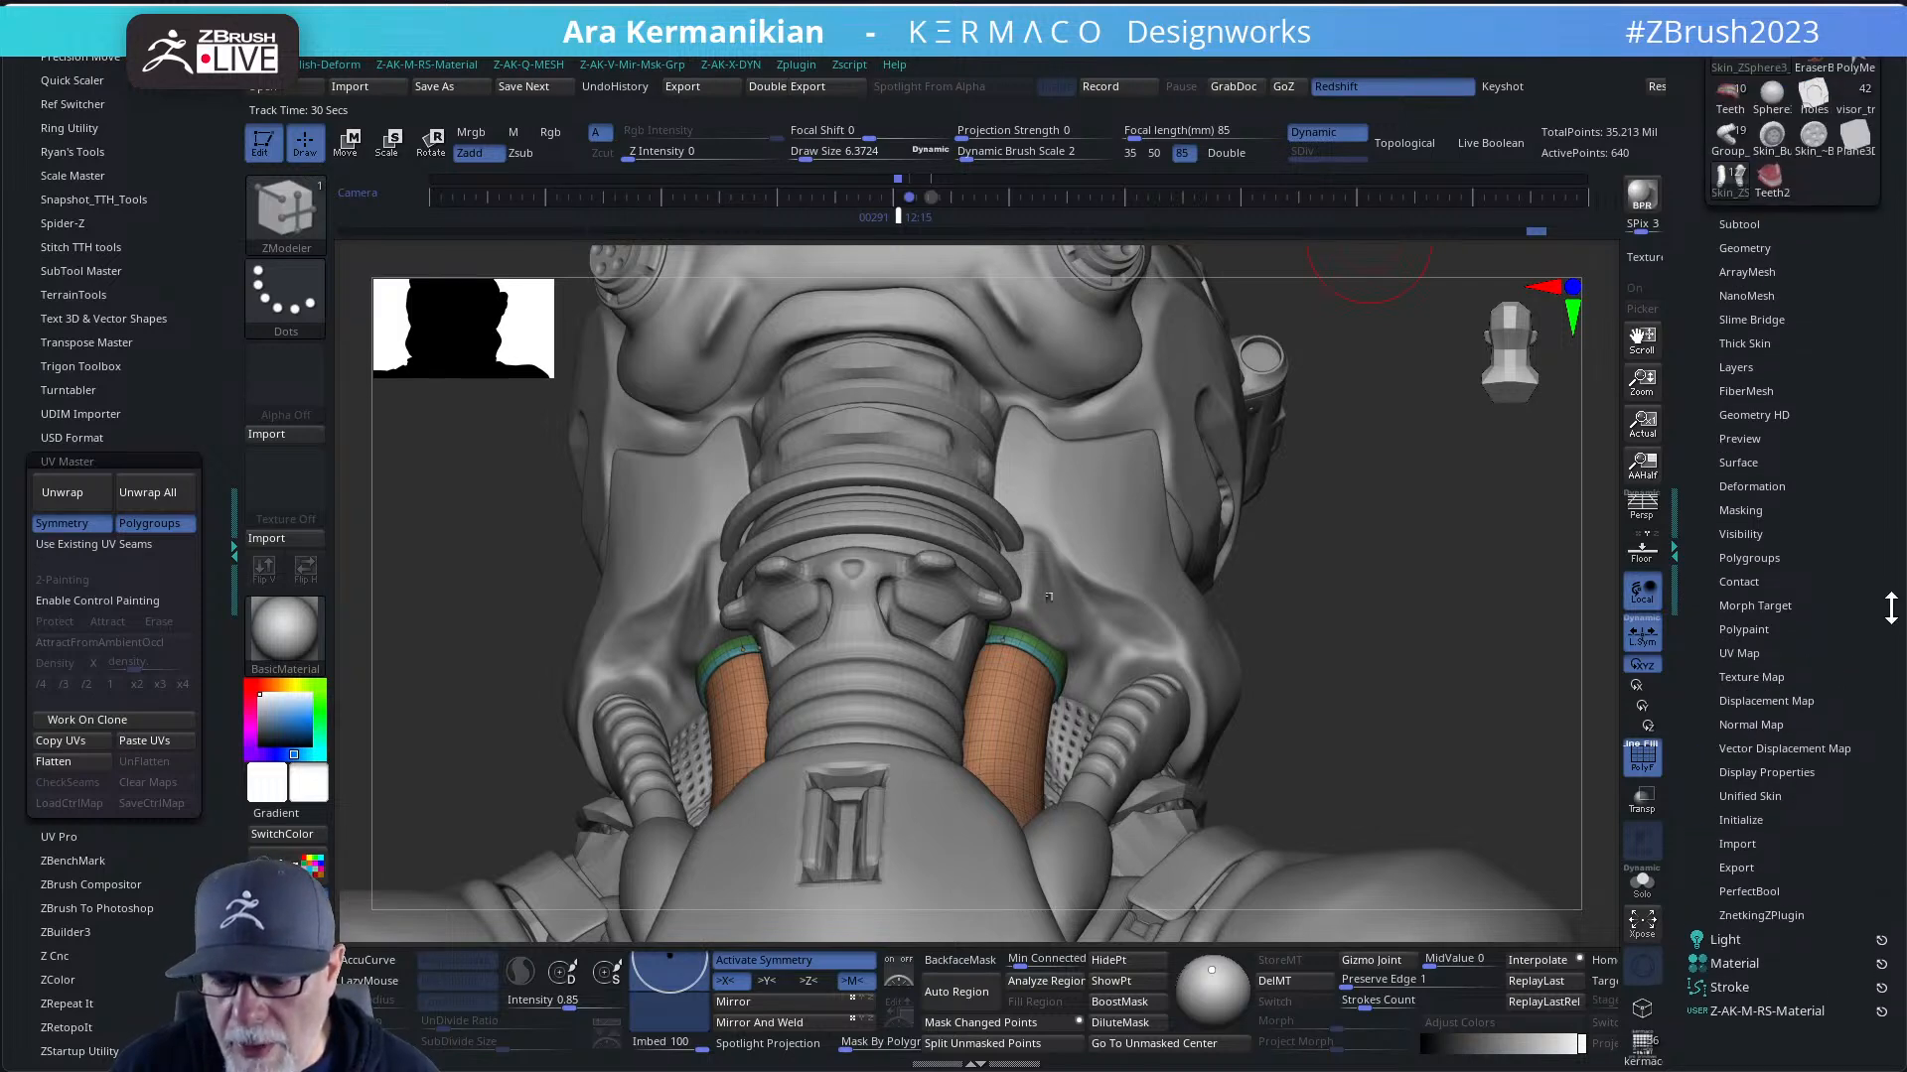
left_click(1746, 247)
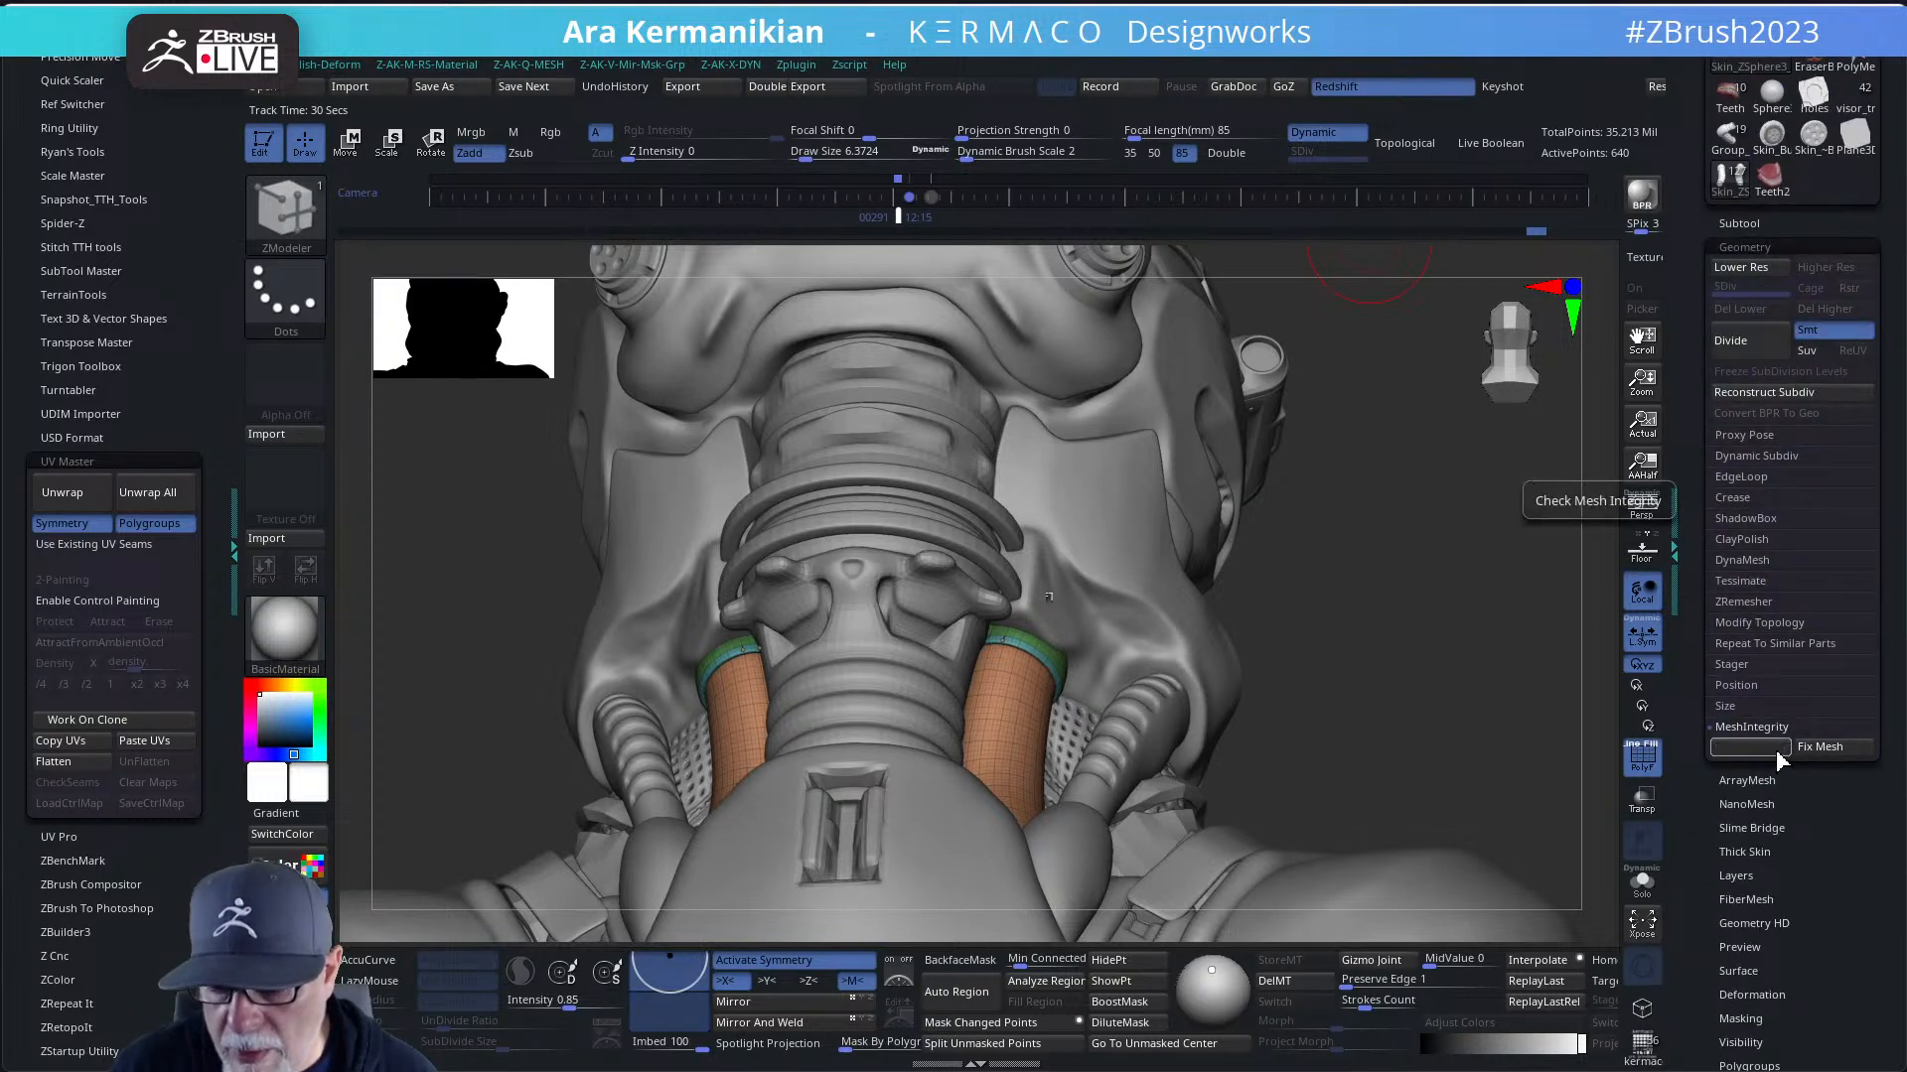
left_click(1773, 748)
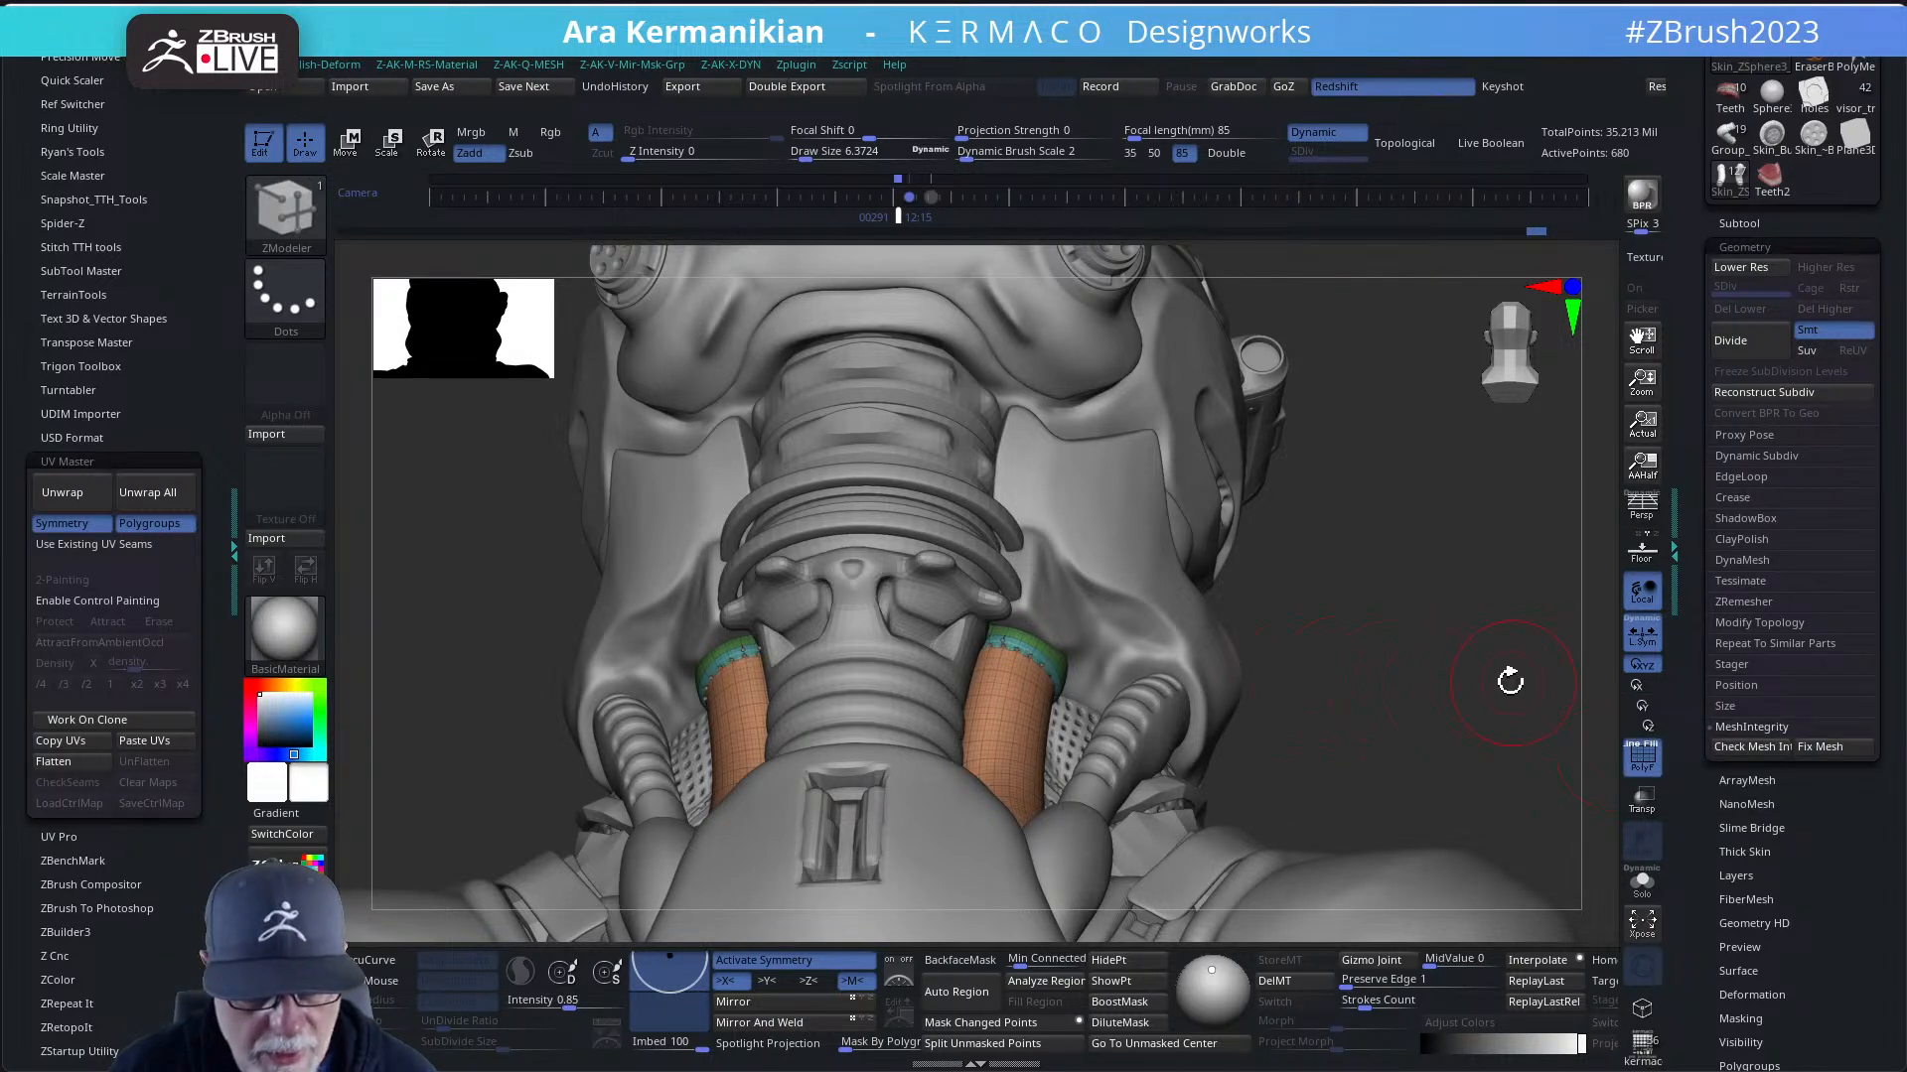
- Inspect the subdivided collars in isolation, undo the mesh fix and turn off dynamic subdivision
left_click_drag(1510, 681, 1205, 646)
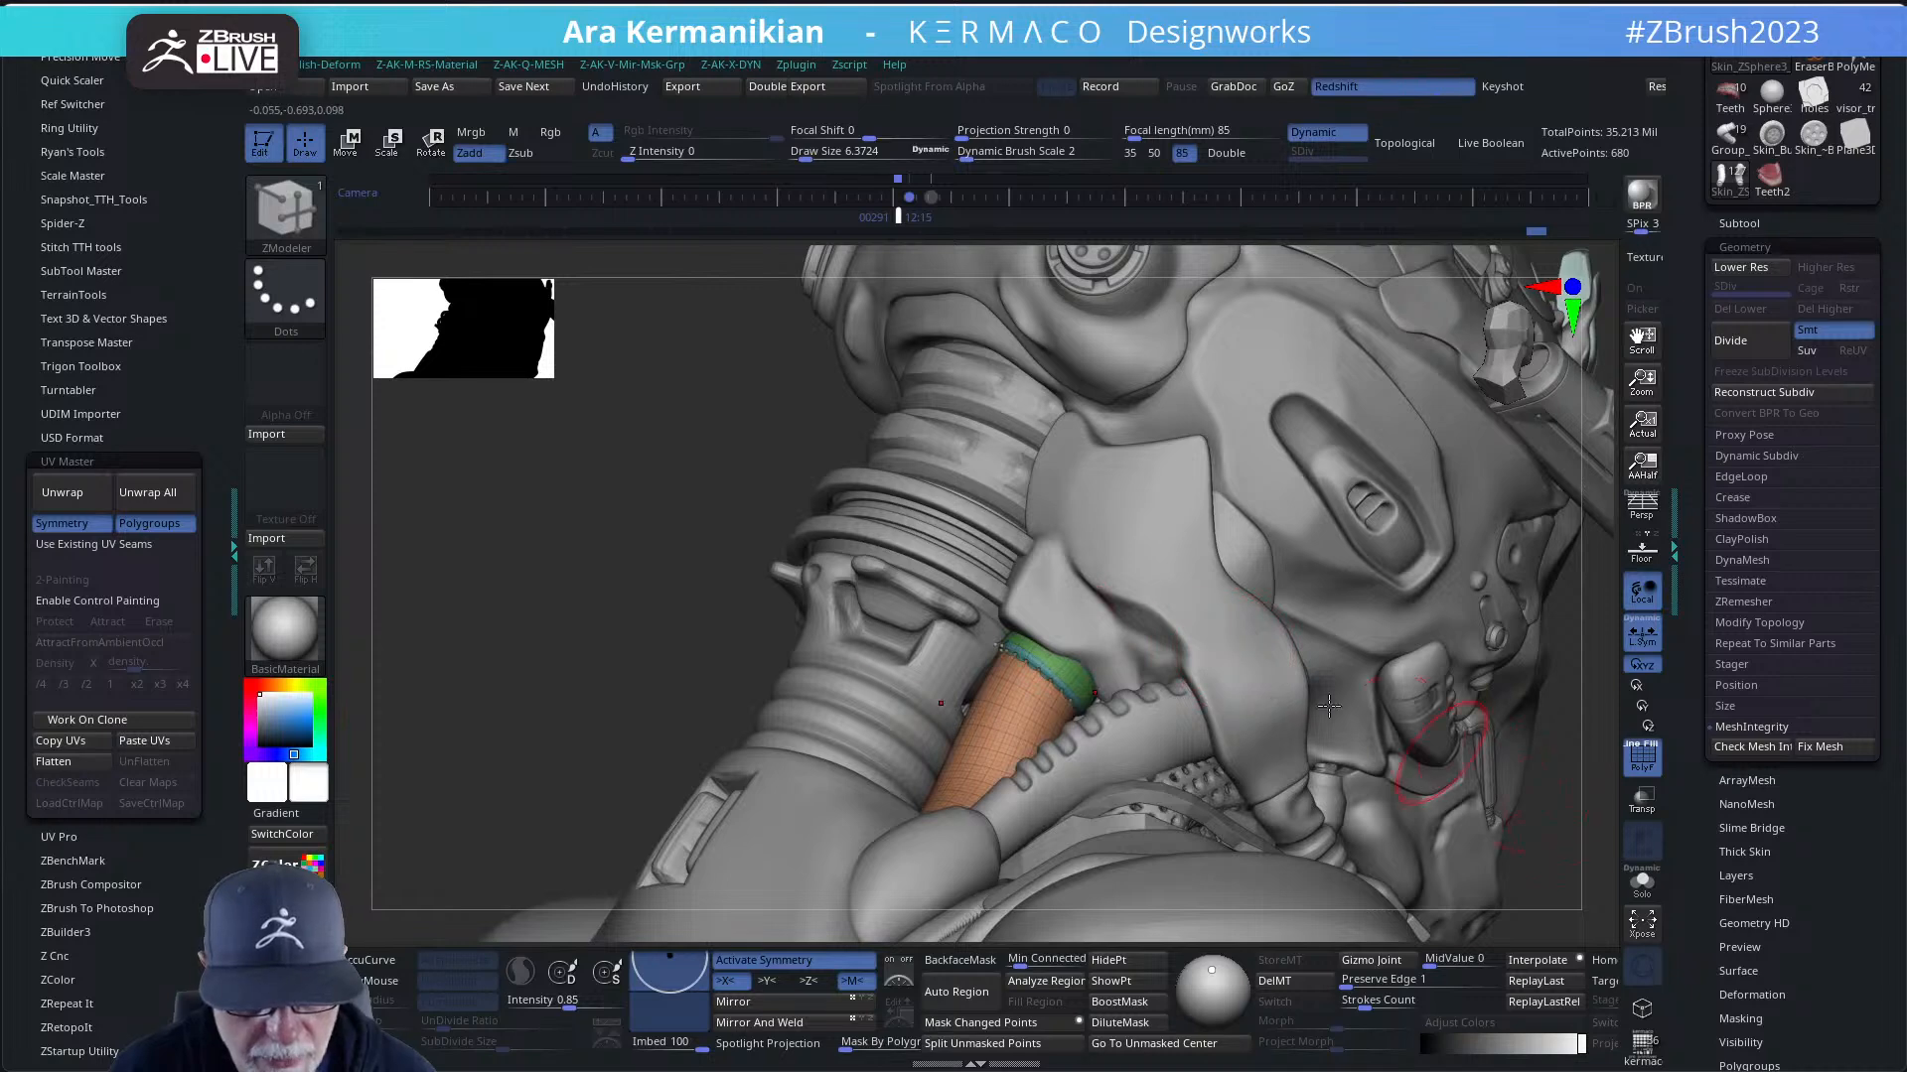
key("f")
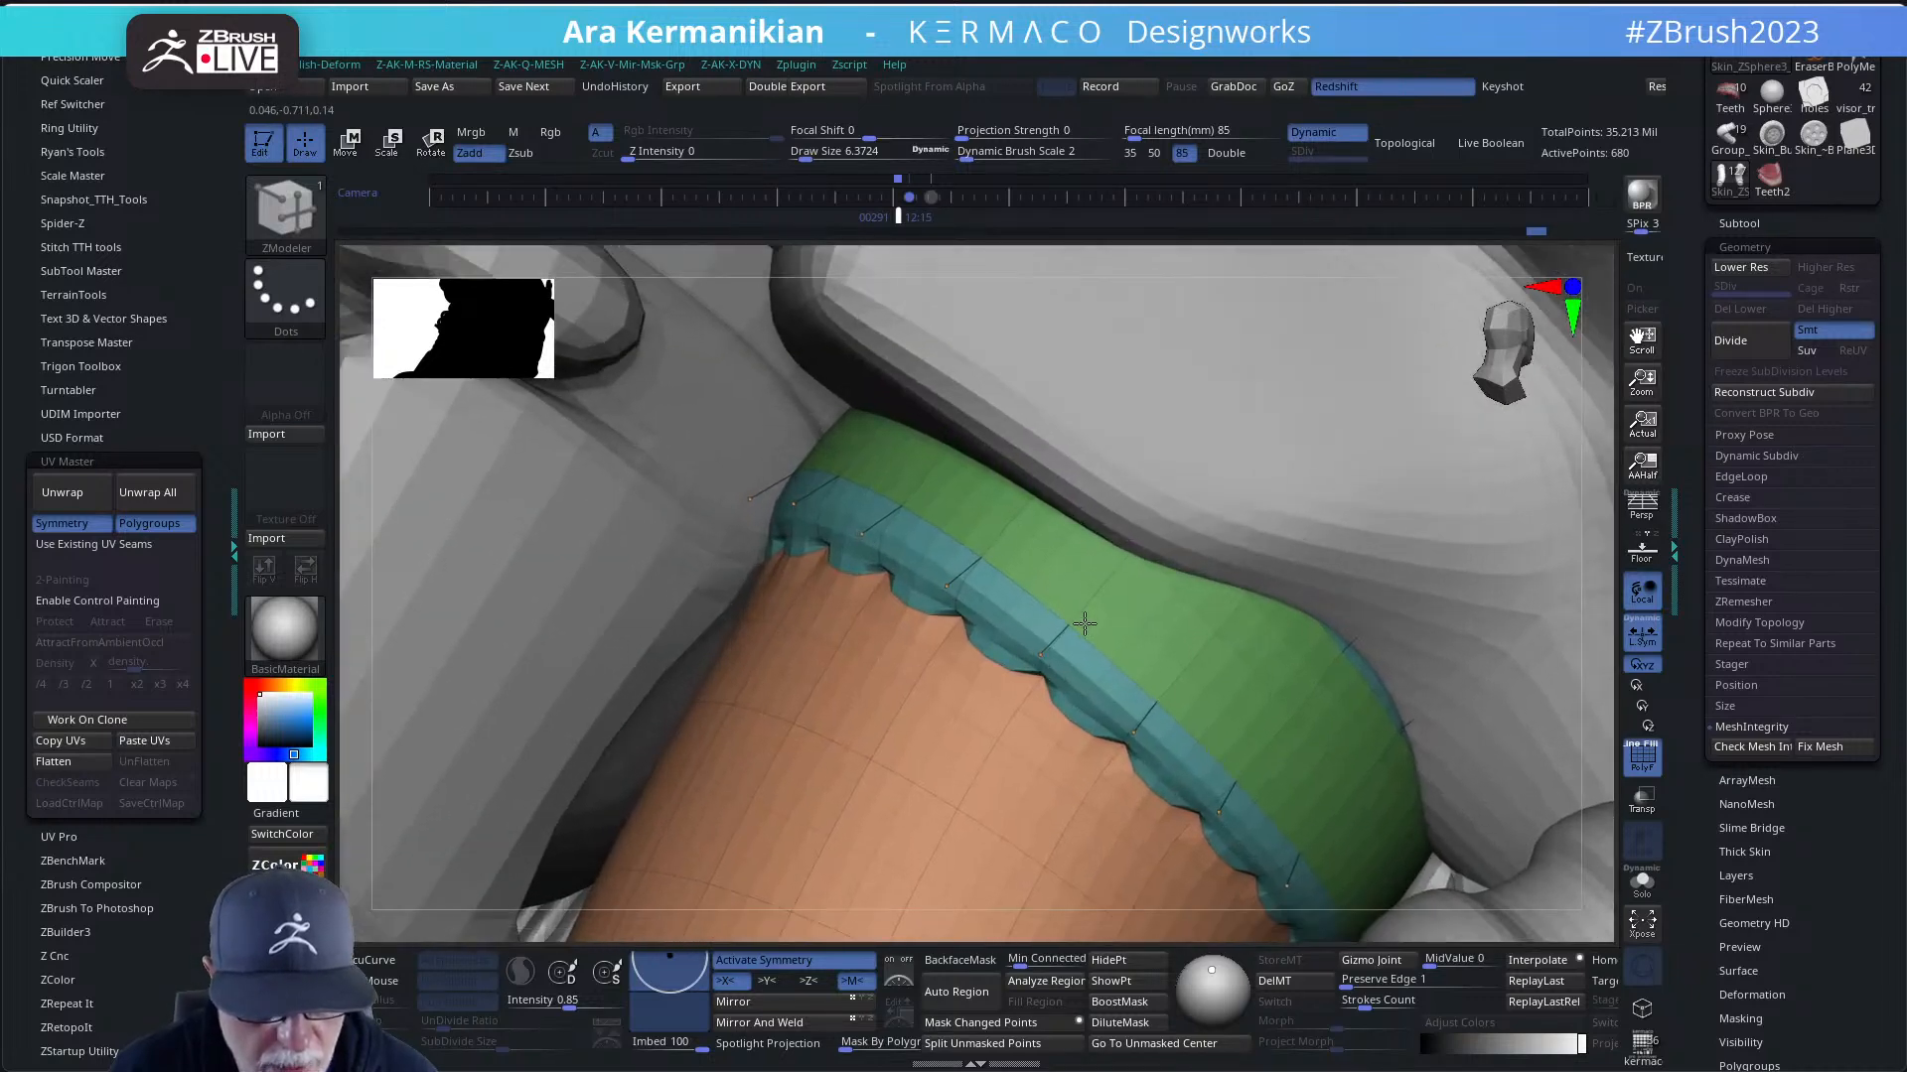
left_click(1644, 890)
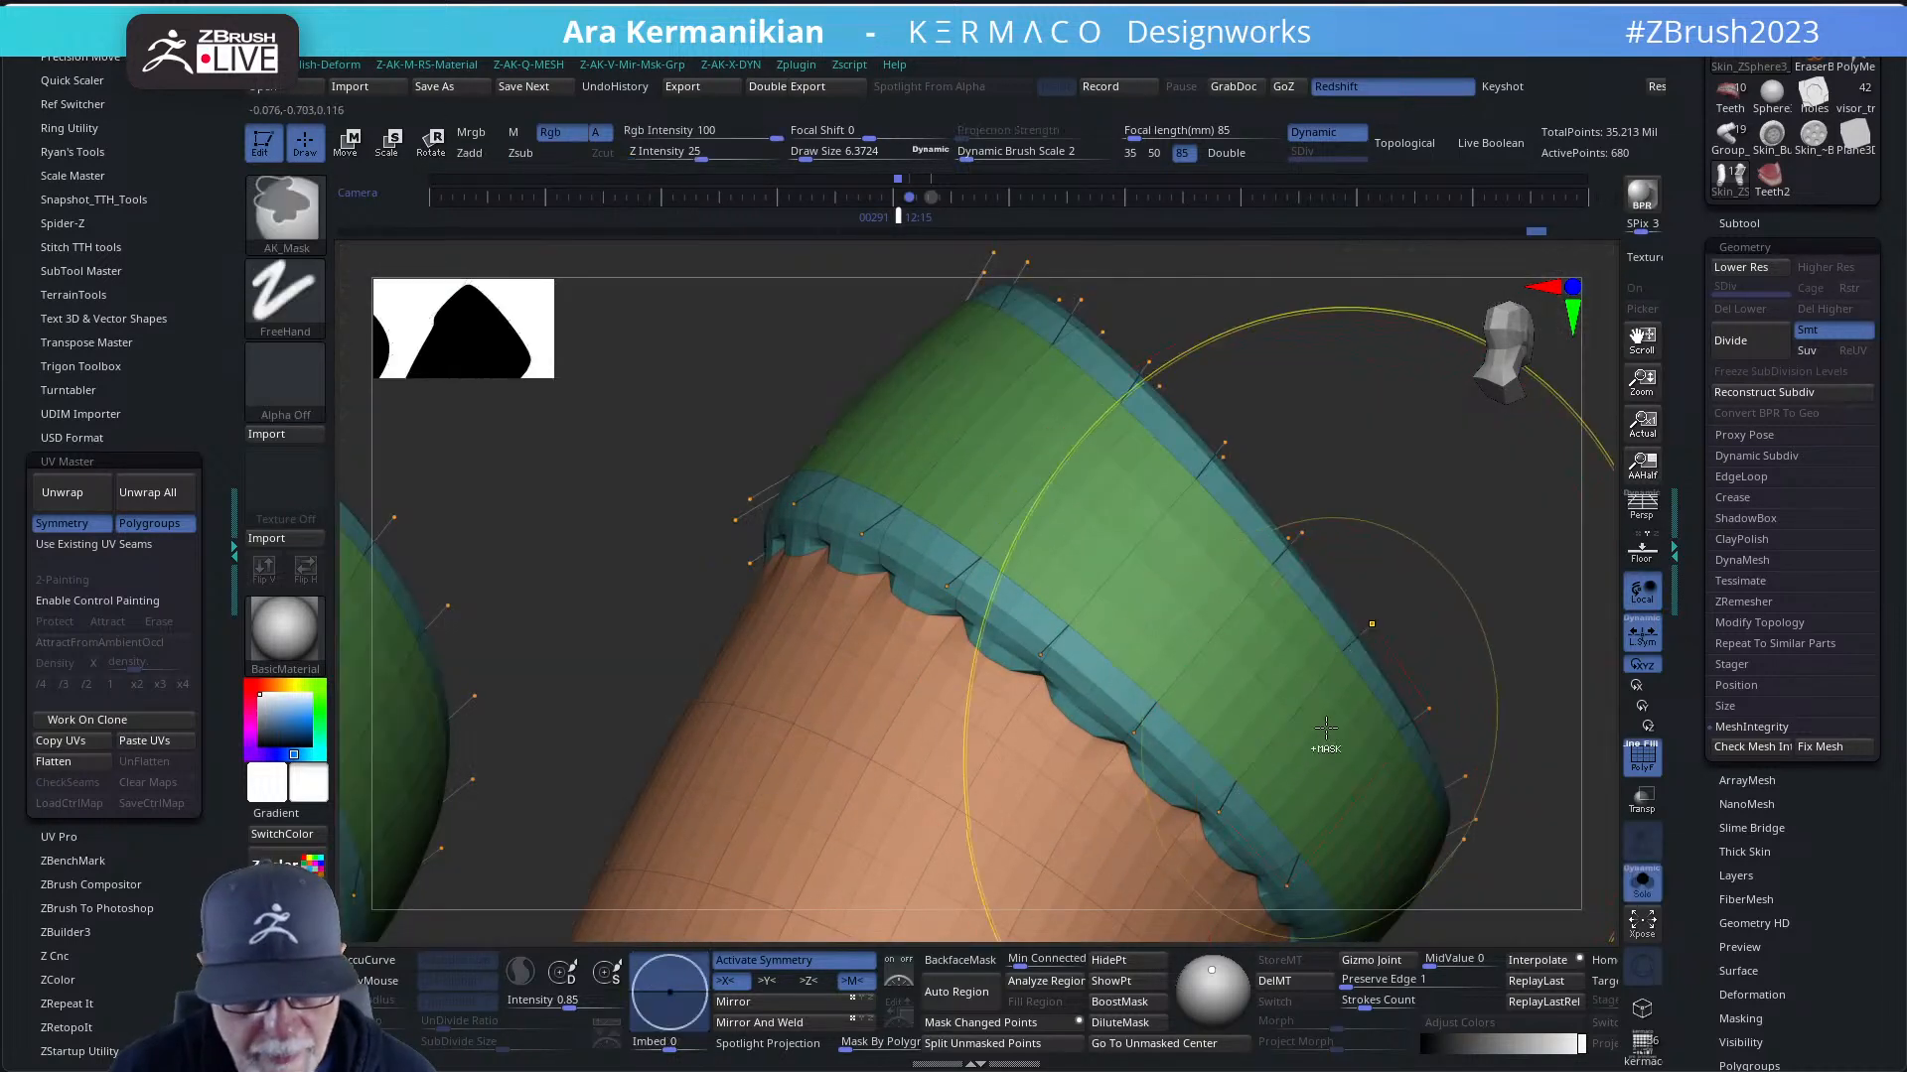
key("ctrl+z")
key("shift+d")
- Undo the end collars, QMesh the tubes' end polyloop outward again and check the mesh integrity
left_click_drag(1358, 553, 1335, 452)
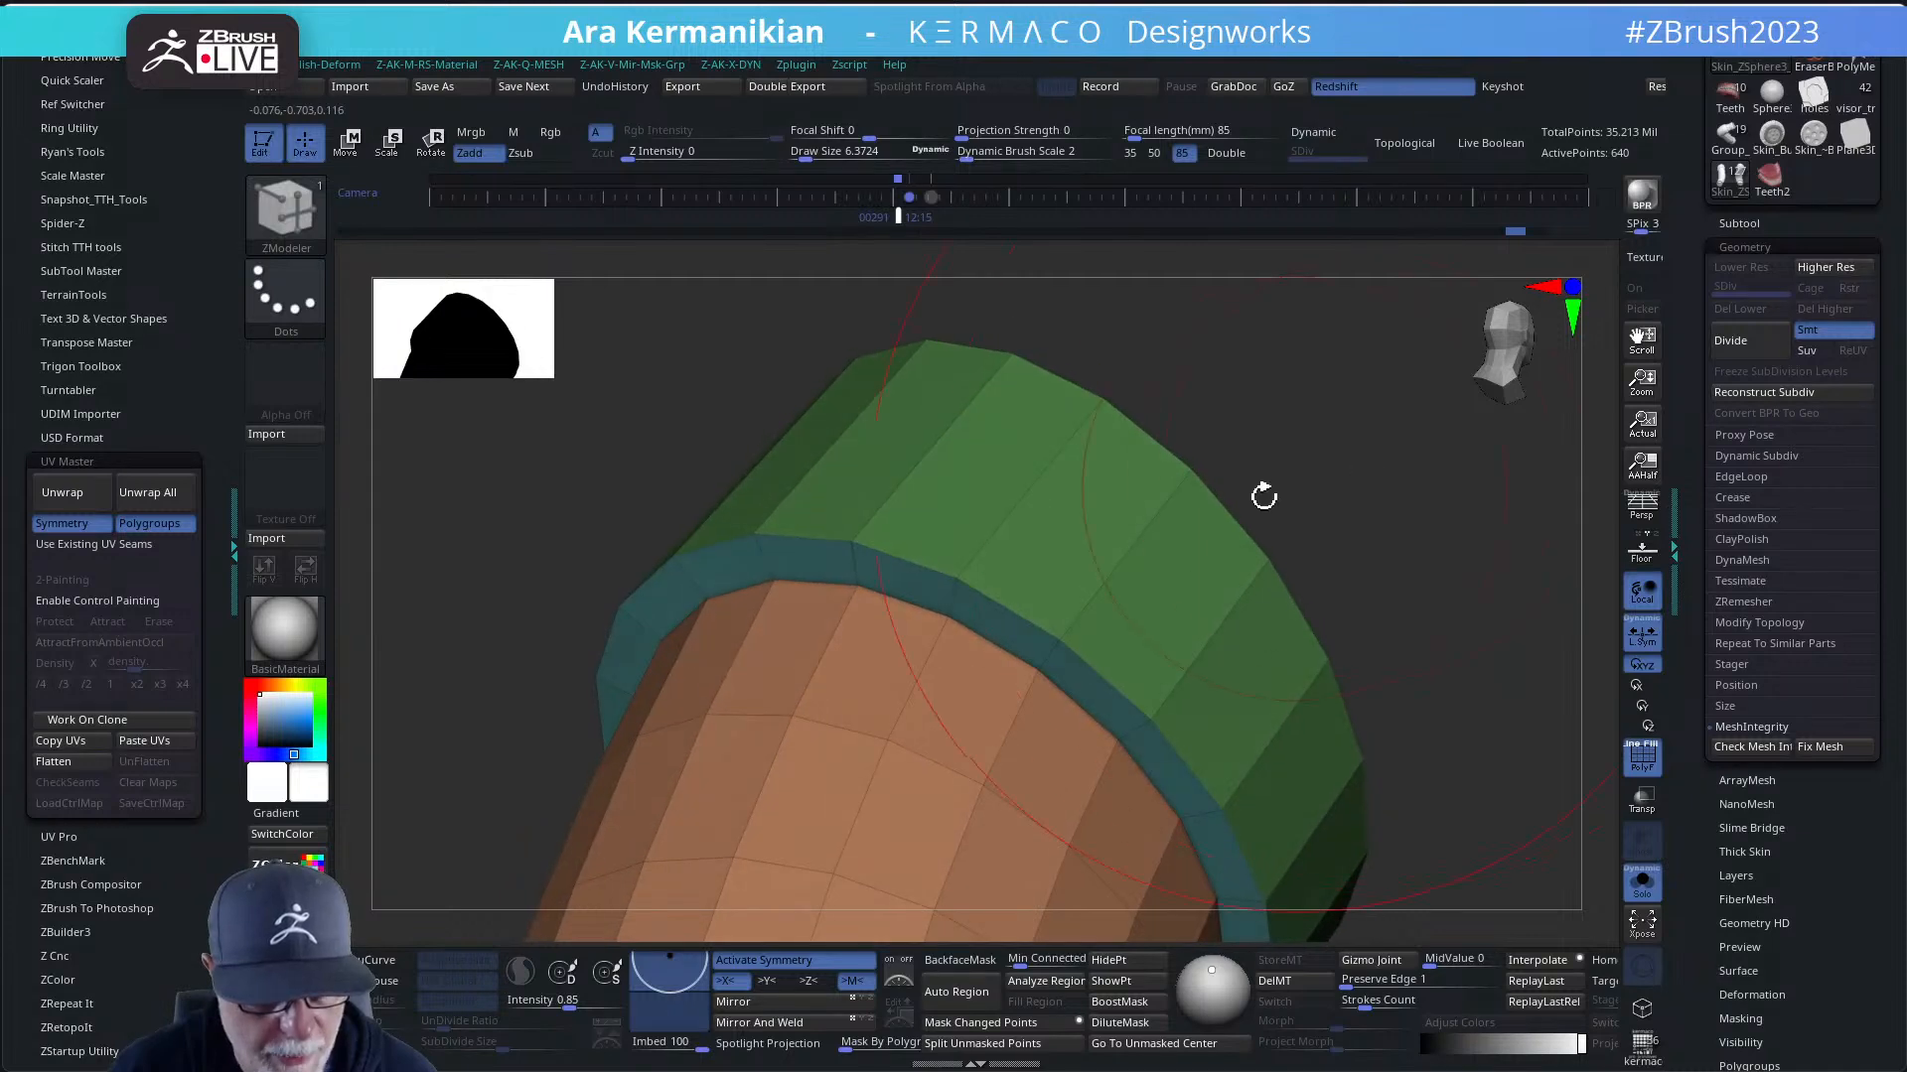
key("ctrl+z")
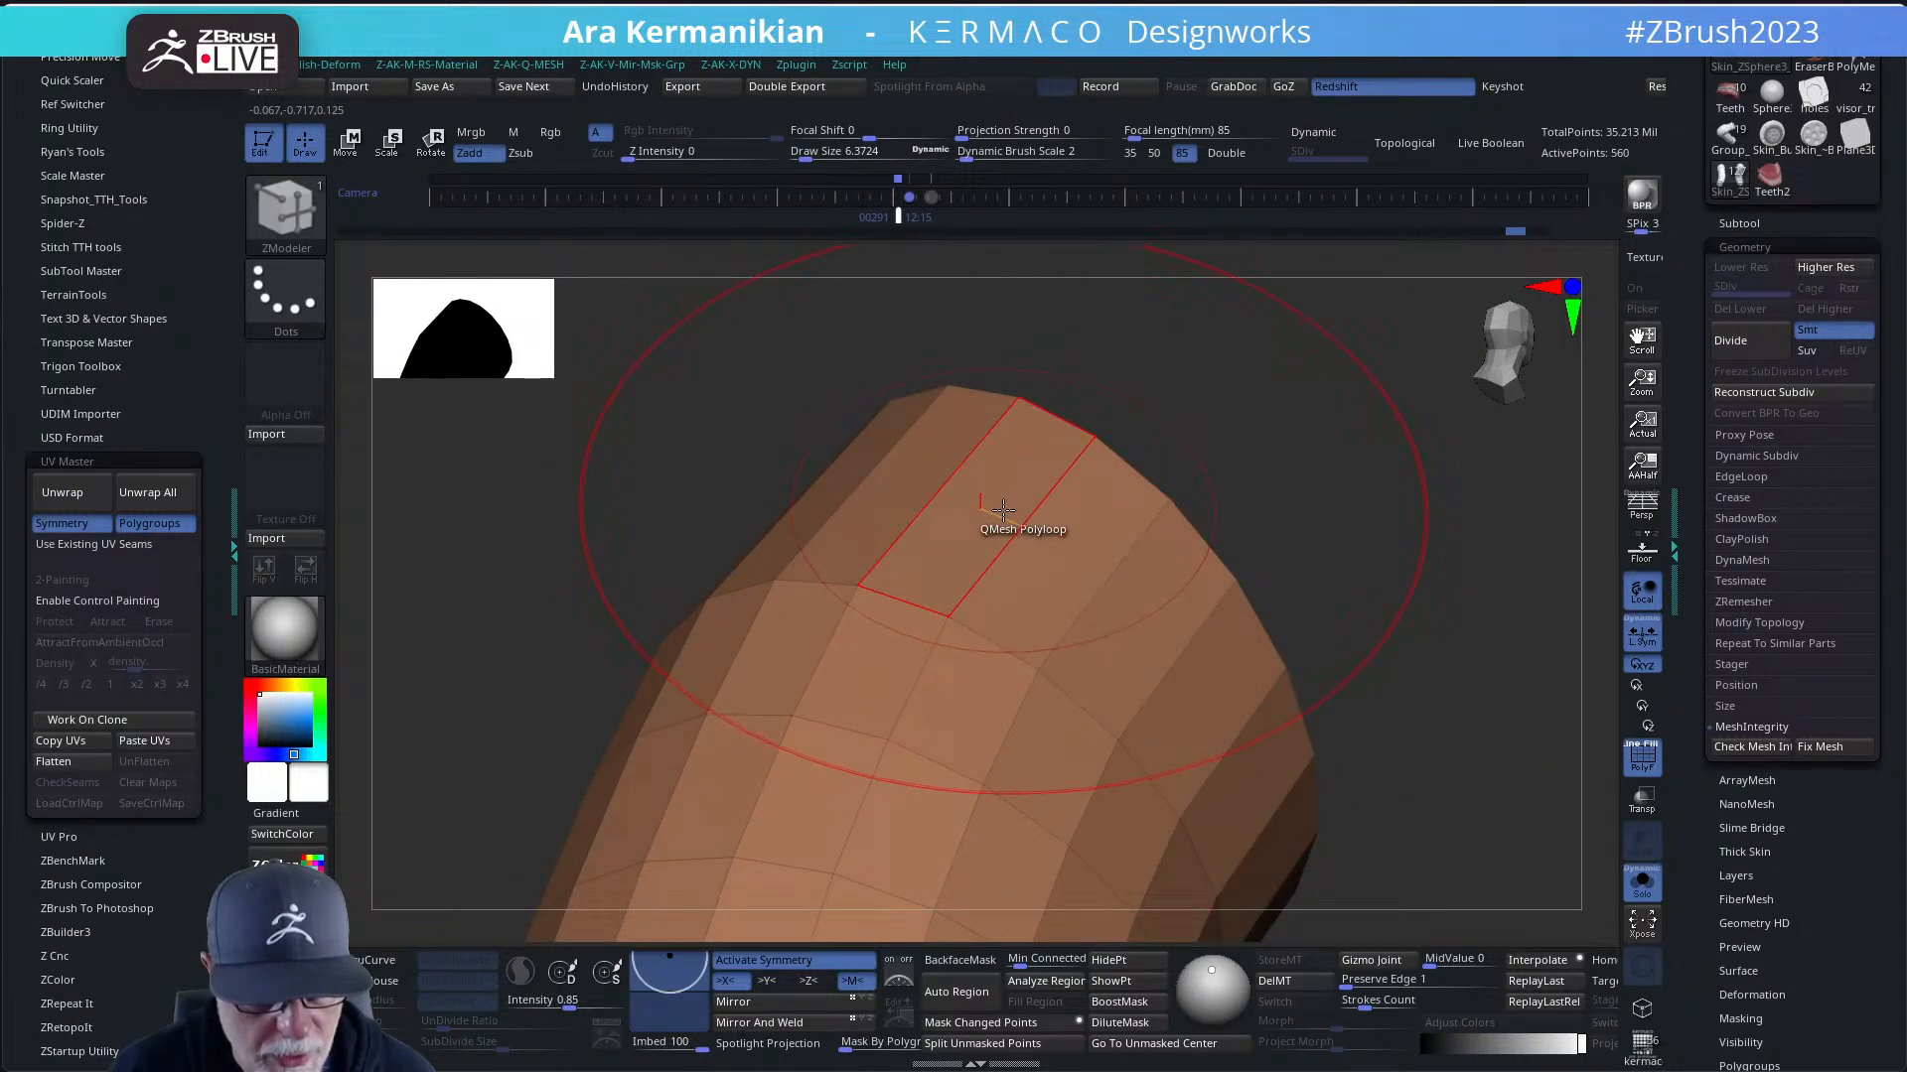
left_click_drag(1008, 519, 1029, 438)
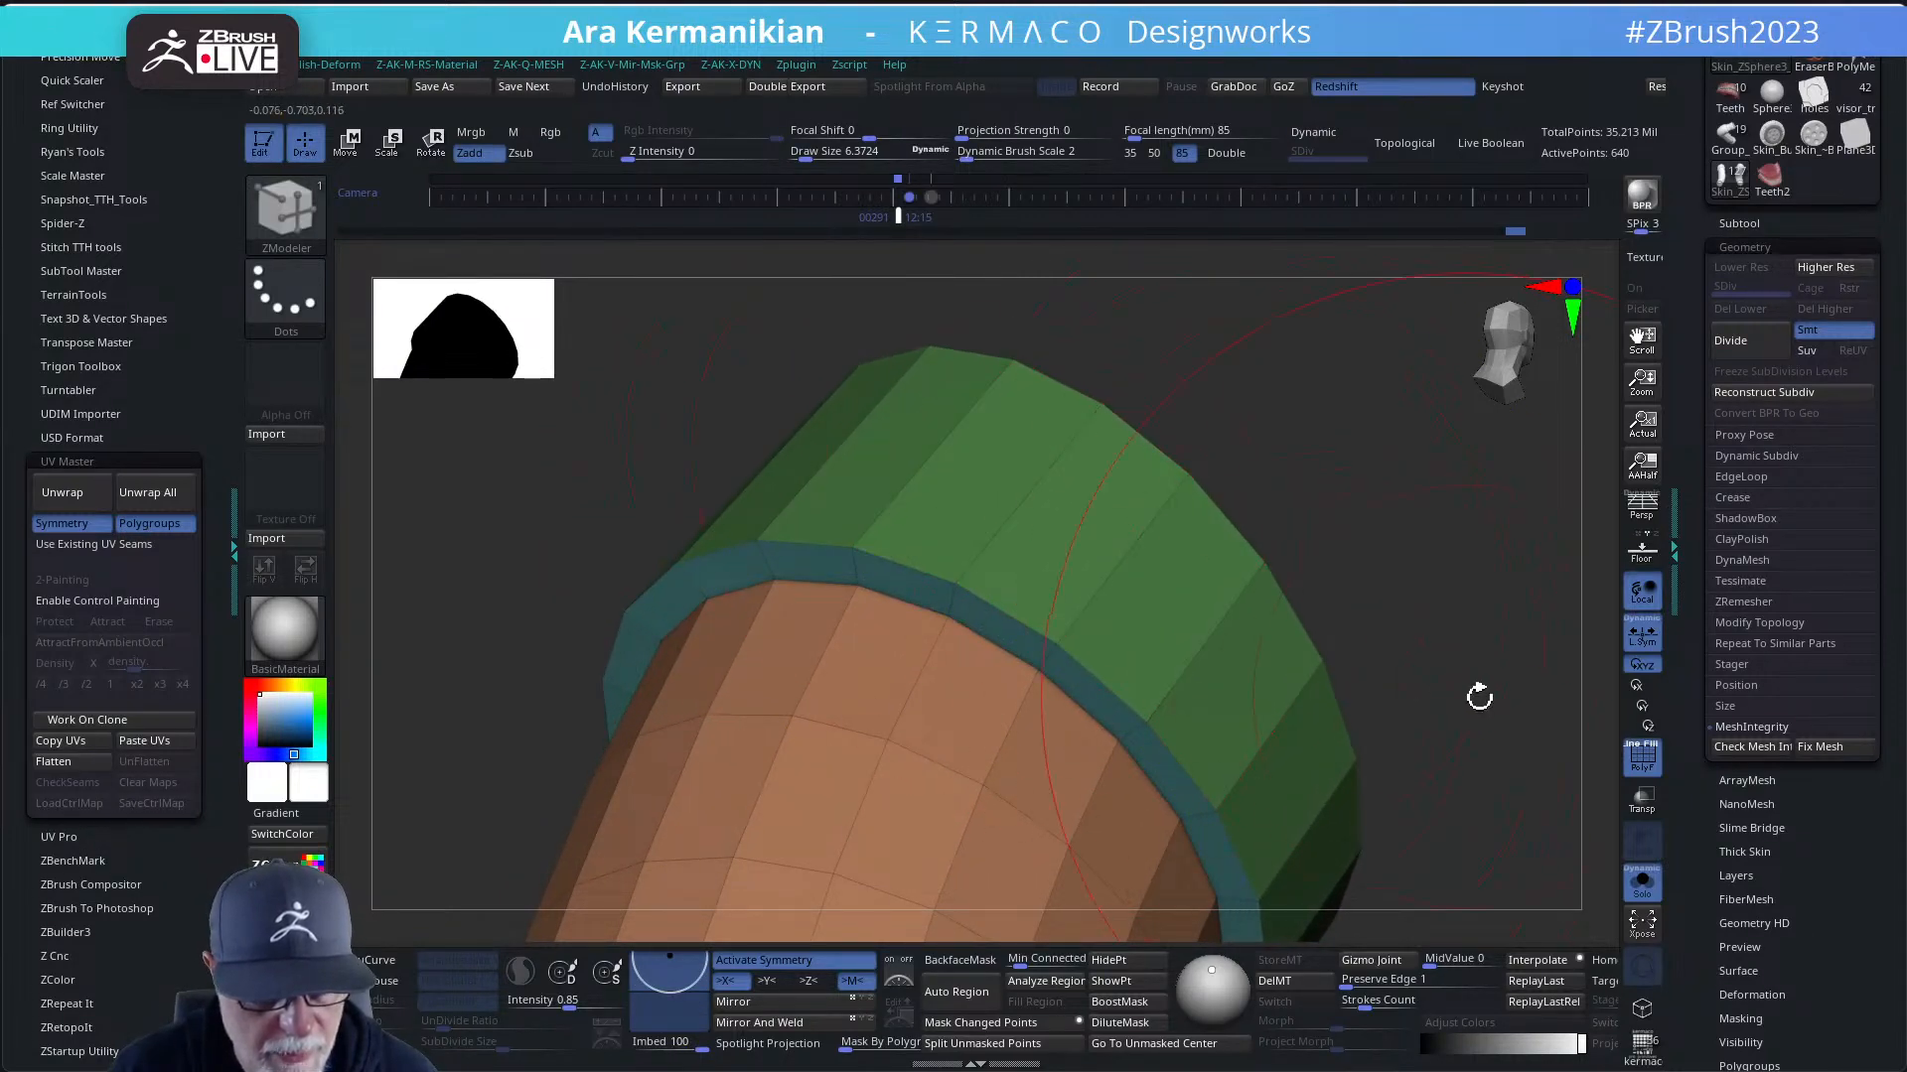
left_click(1750, 744)
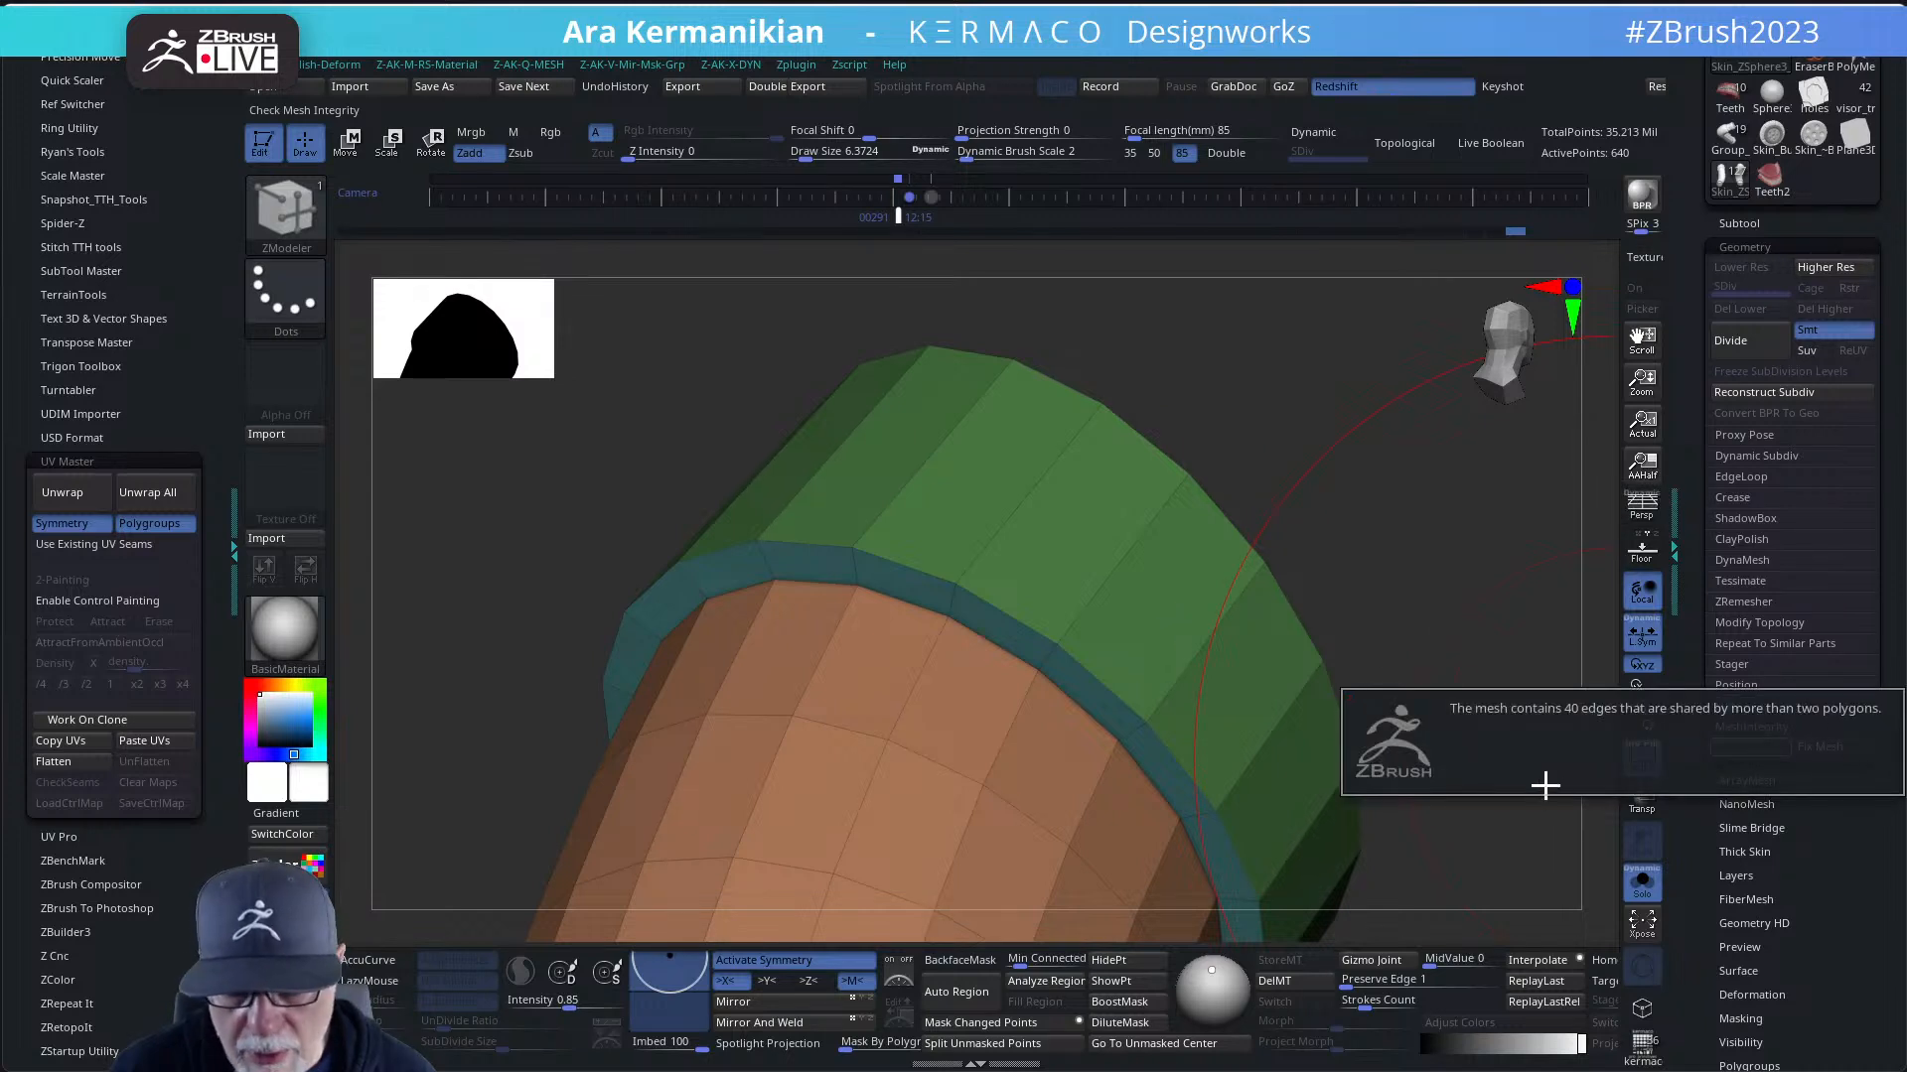
- Undo the end collars, QMesh the polyloop just below the tubes' end loop outward instead, and check the mesh integrity
key("ctrl+z")
key("ctrl+z")
key("ctrl+z")
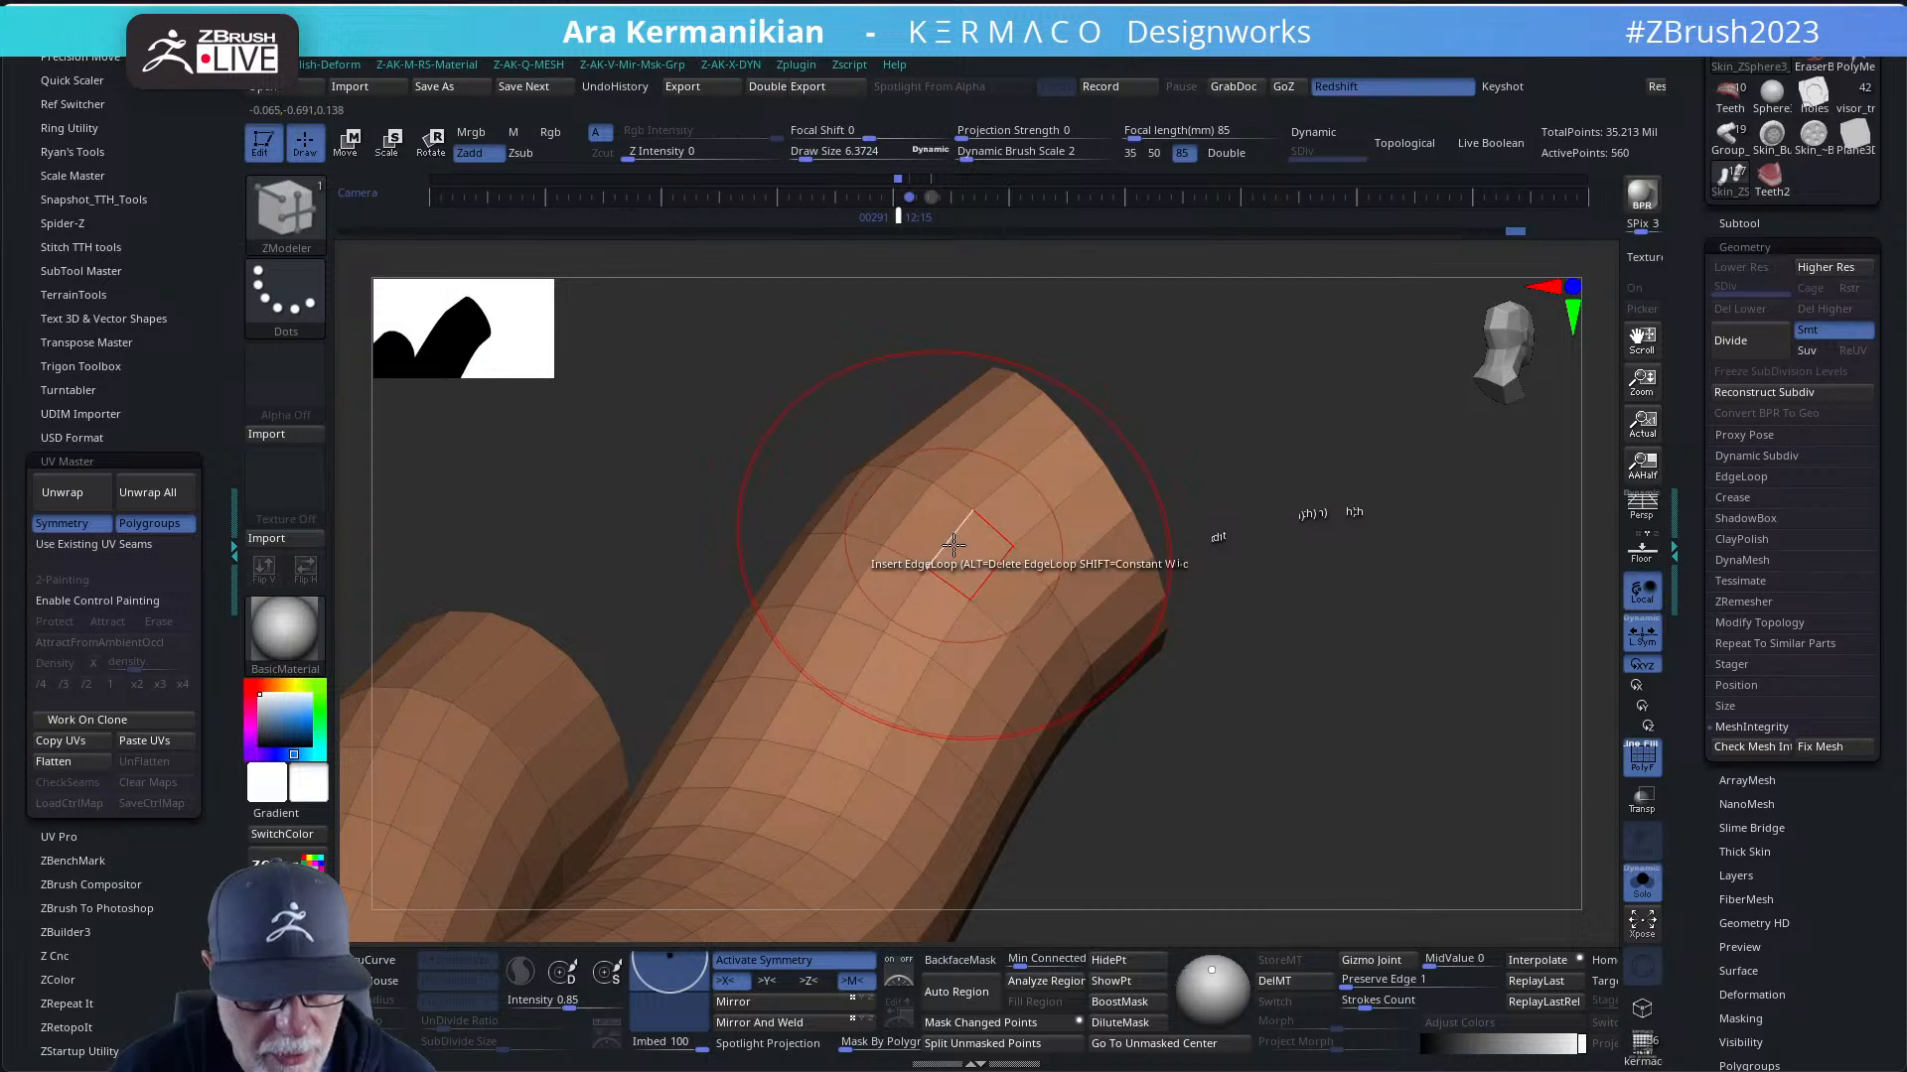
left_click_drag(953, 542, 973, 518)
left_click(1763, 744)
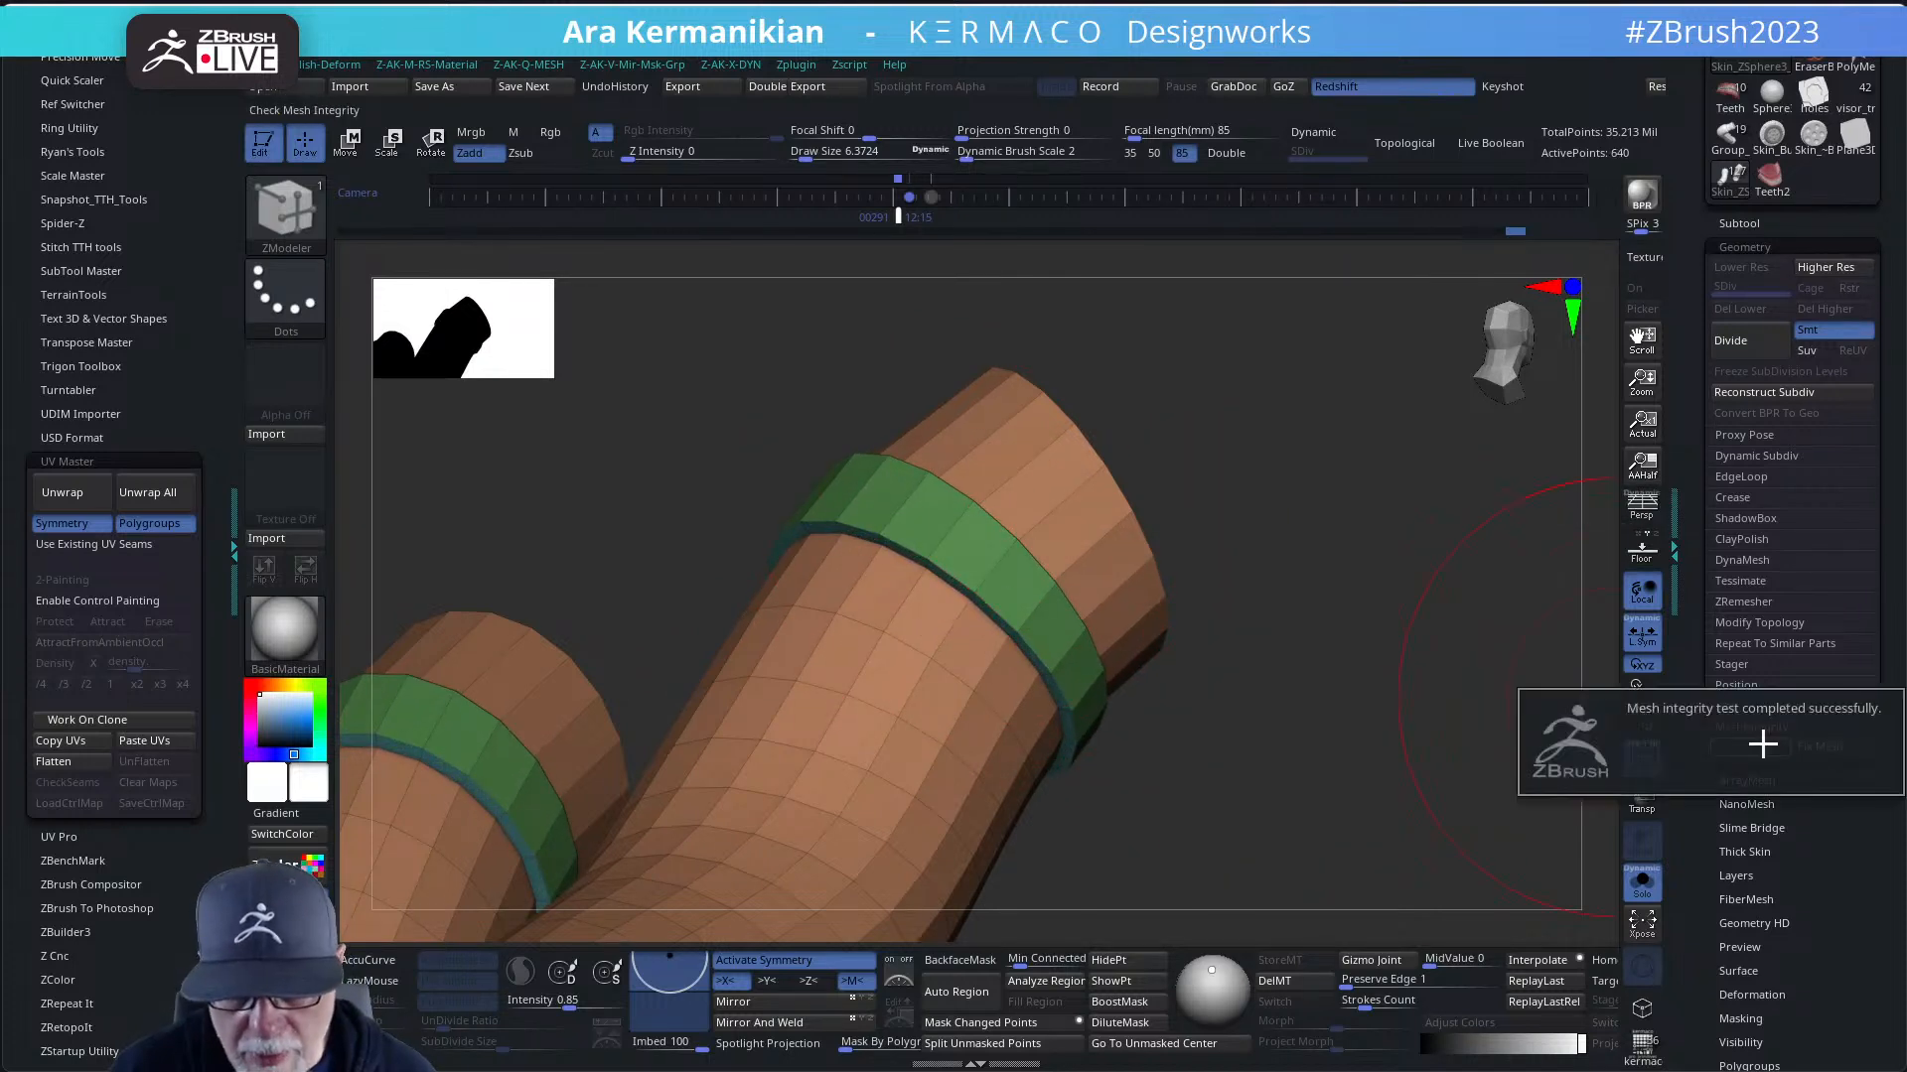
- Try to QMesh the end polyloop above the raised band and undo the attempts
left_click(1041, 500)
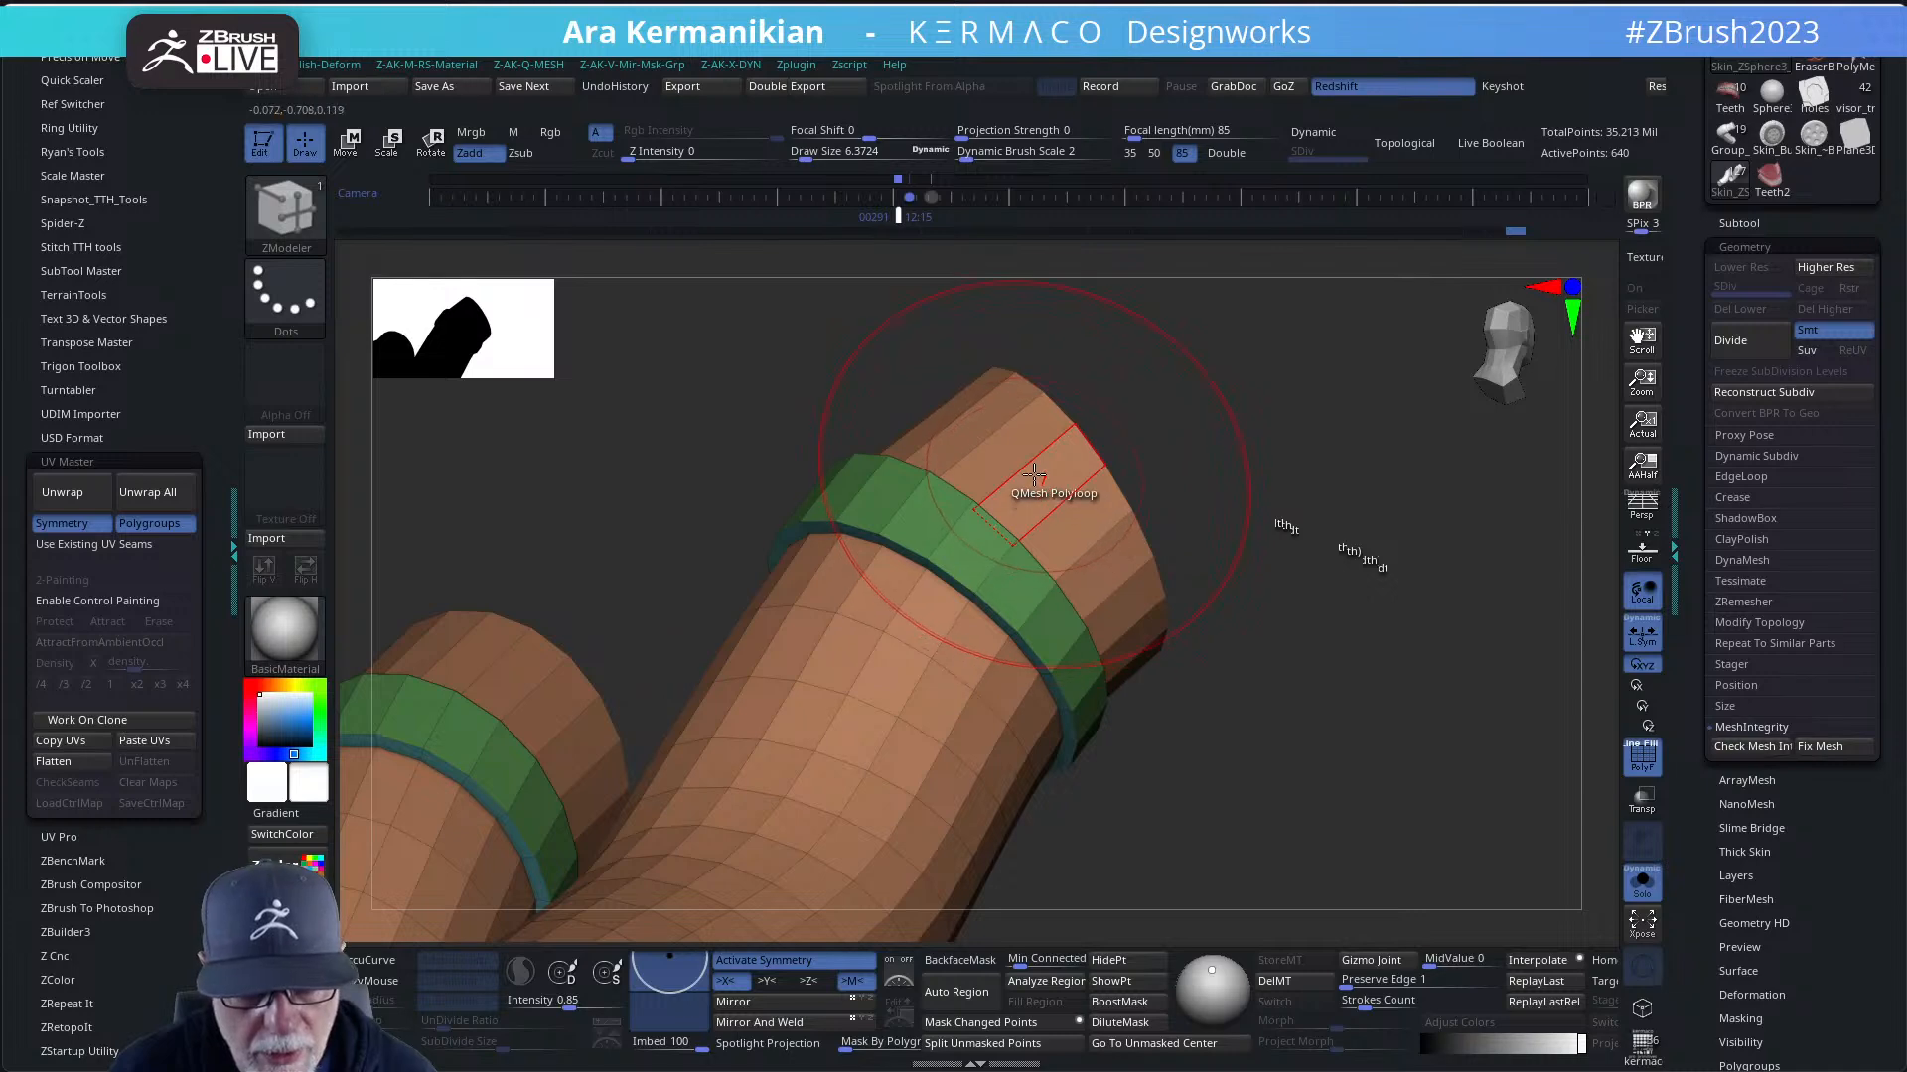
key("ctrl+z")
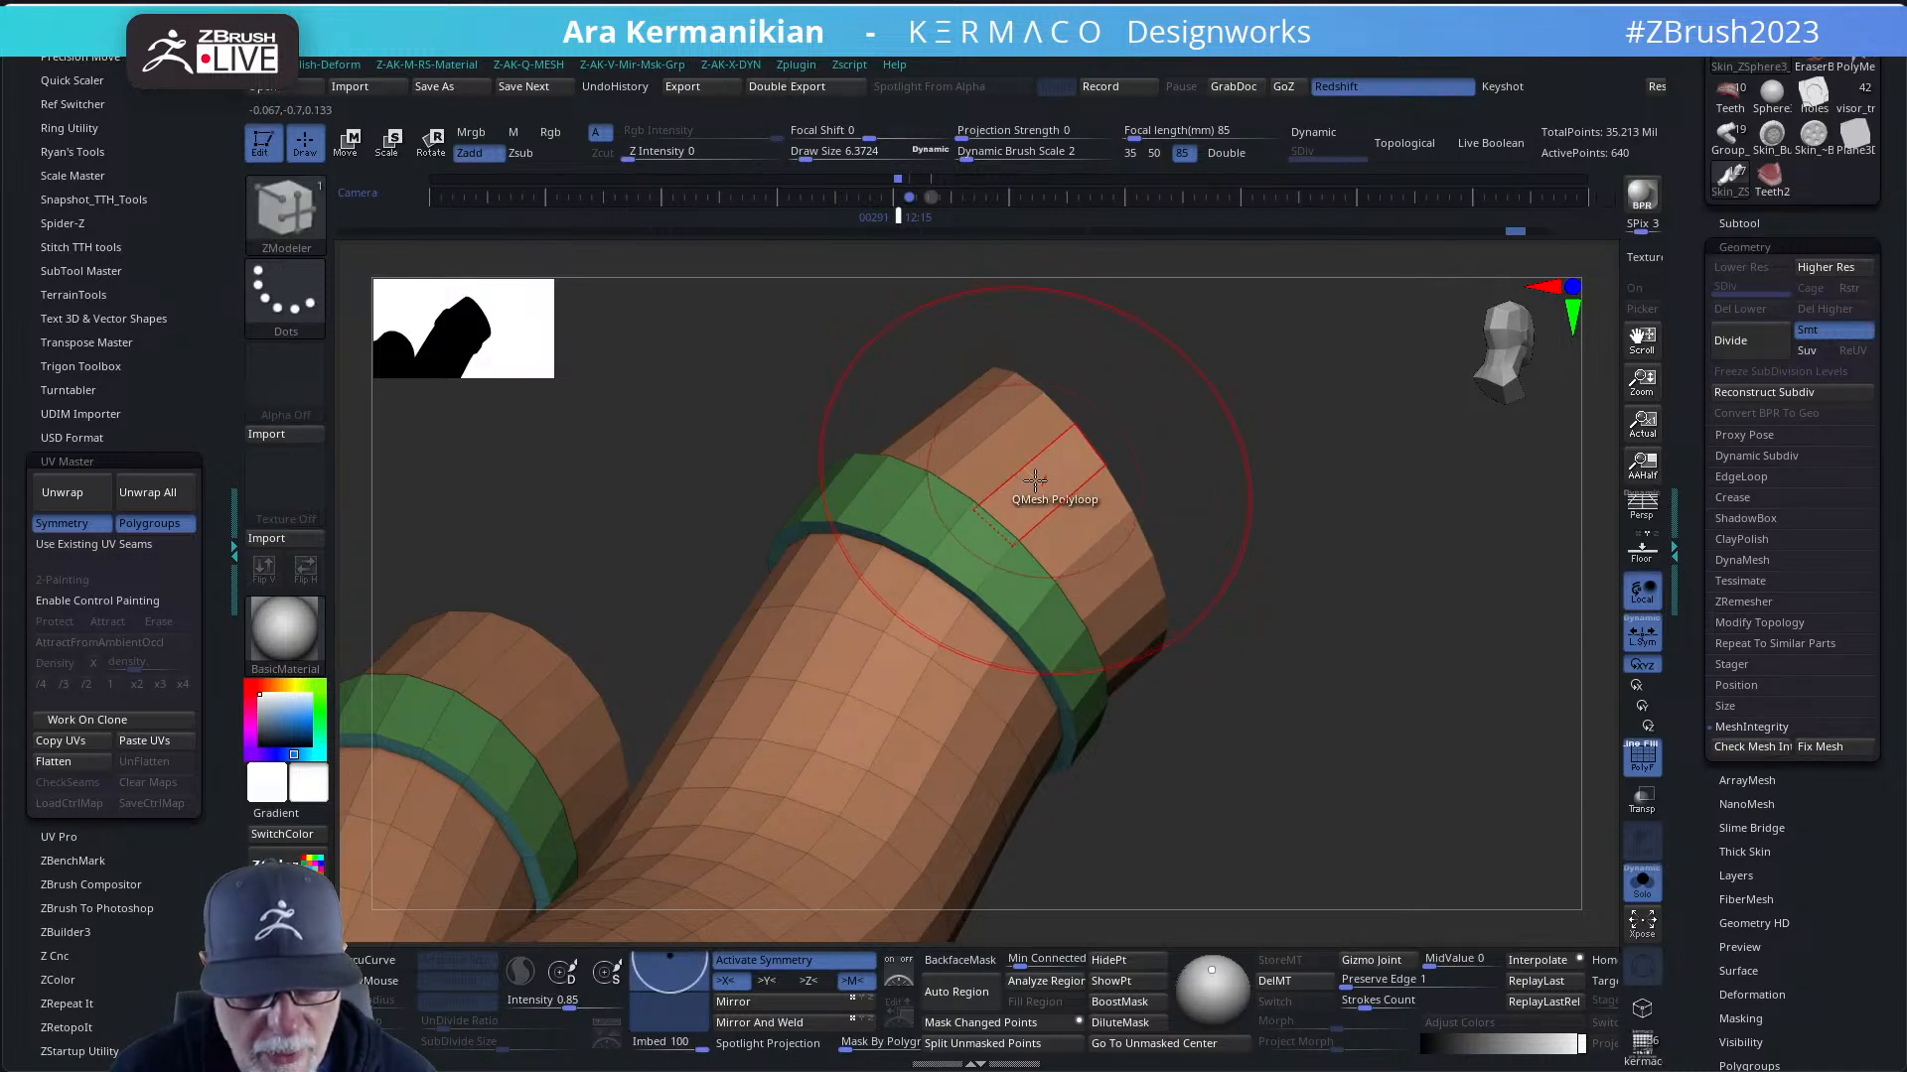
left_click(1033, 475)
key("ctrl+z")
- QMesh the tubes' end polyloop outward to meet the raised band and check the mesh integrity
mouse_move(1336, 511)
left_mouse_down()
mouse_move(1349, 523)
mouse_move(1332, 520)
mouse_move(1362, 476)
mouse_move(1352, 502)
left_mouse_up()
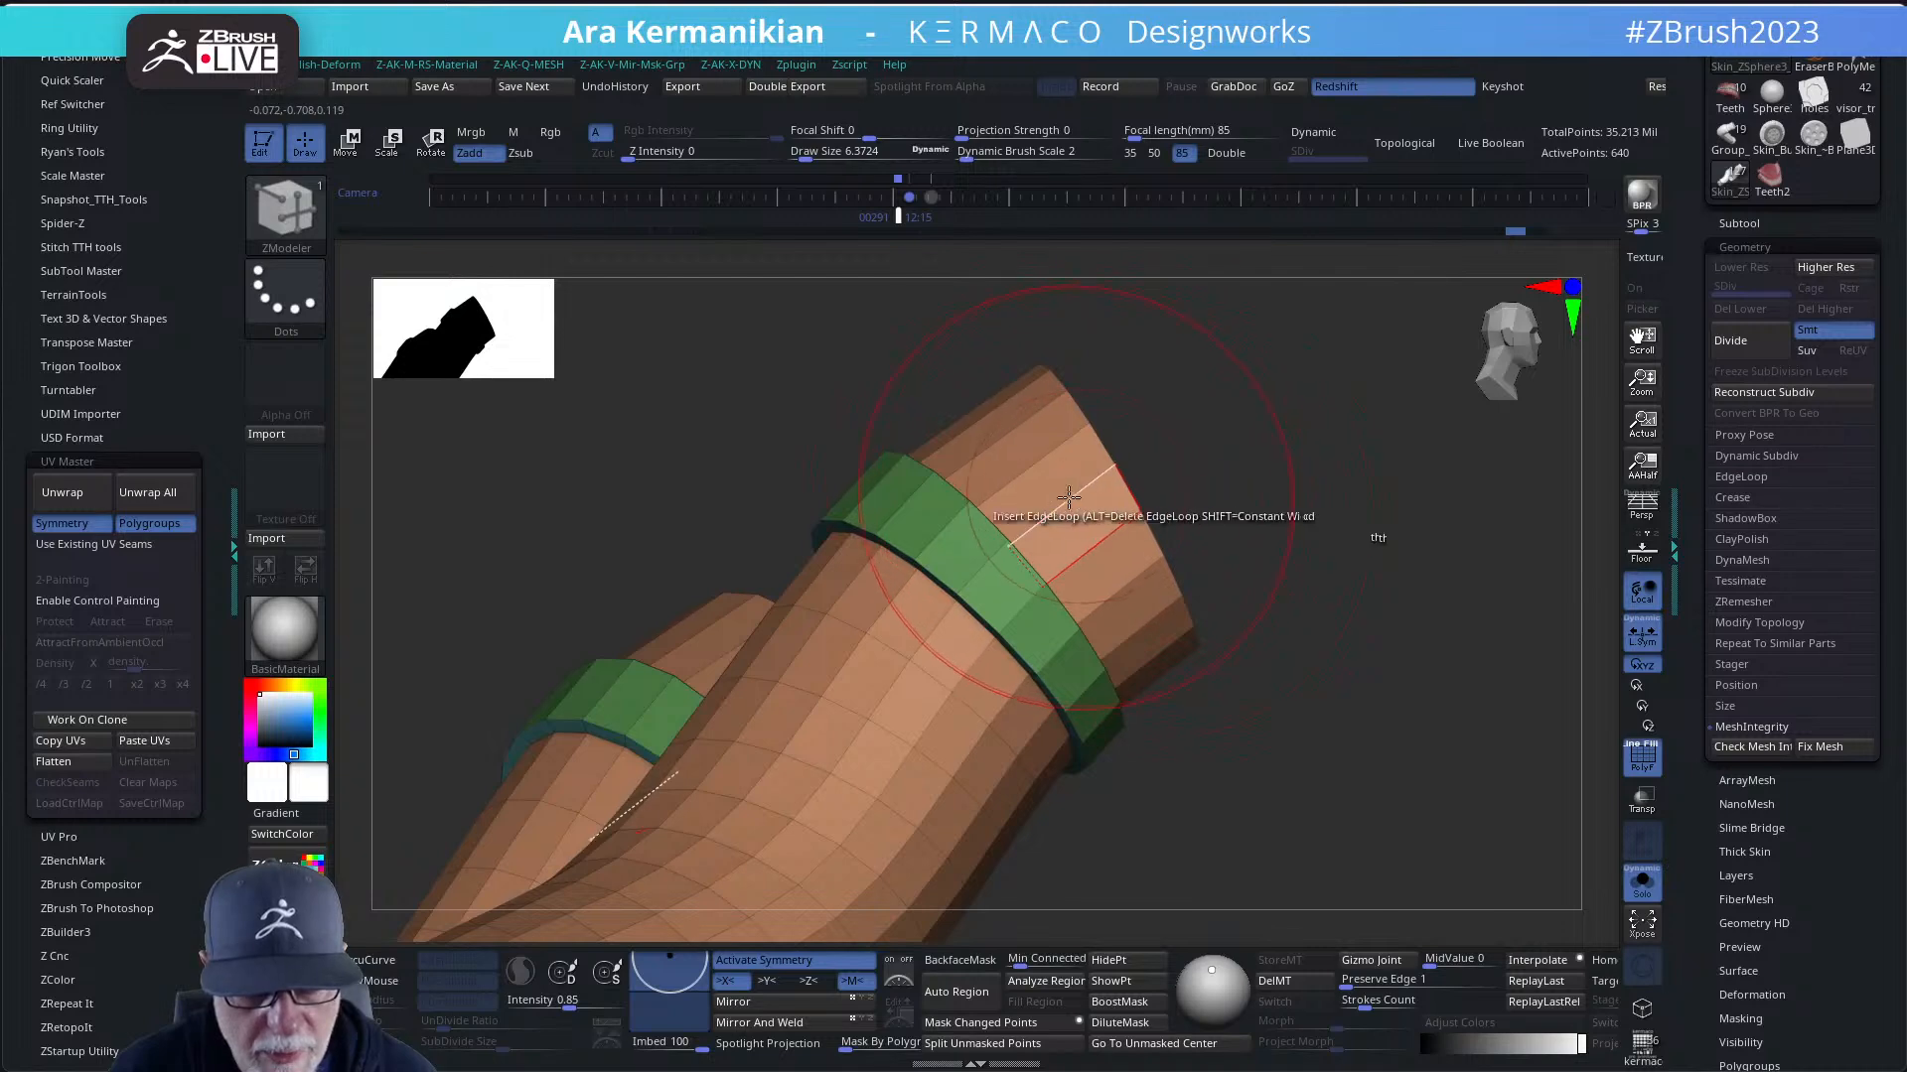
left_click_drag(1311, 583, 1019, 527)
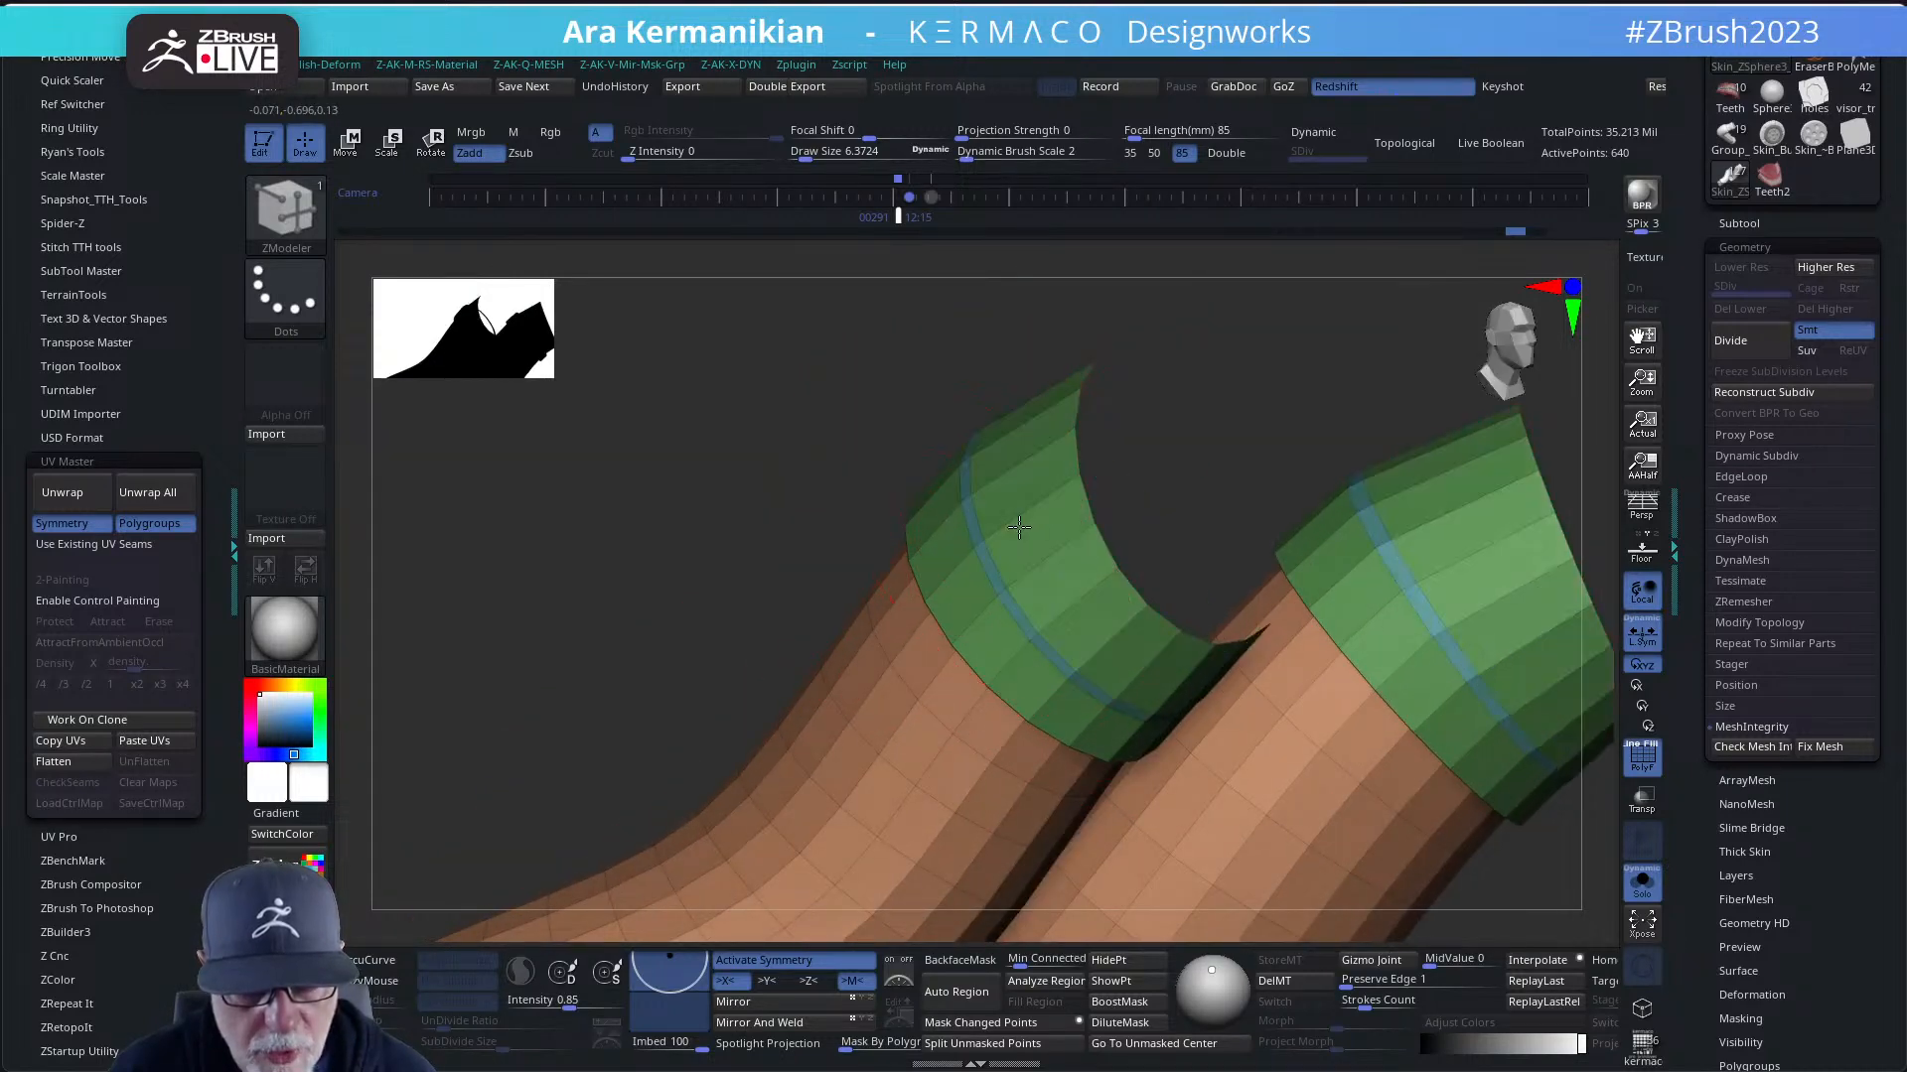
left_click_drag(874, 366, 754, 353, "alt")
left_click(1733, 741)
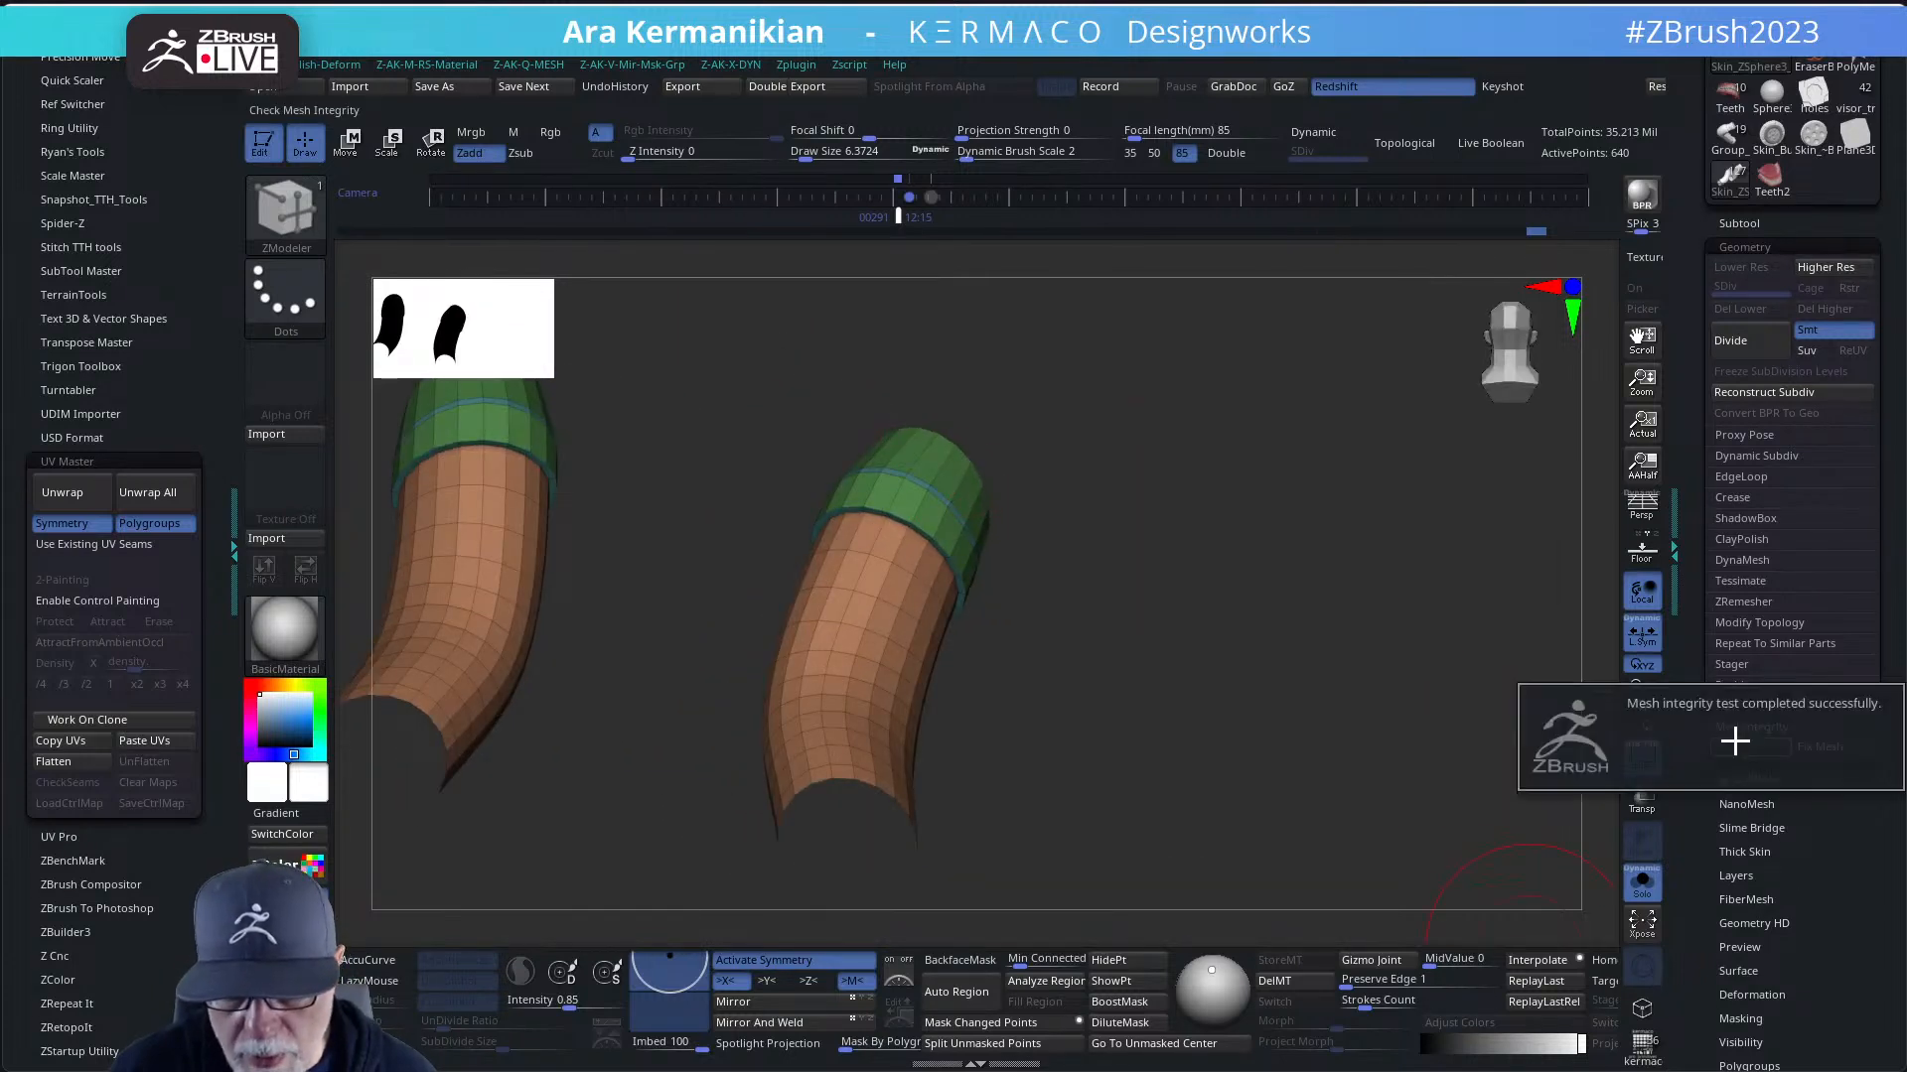
- Turn on dynamic subdivision for the isolated tubes and hide their PolyFrame wireframe
left_click_drag(1549, 715, 1439, 689)
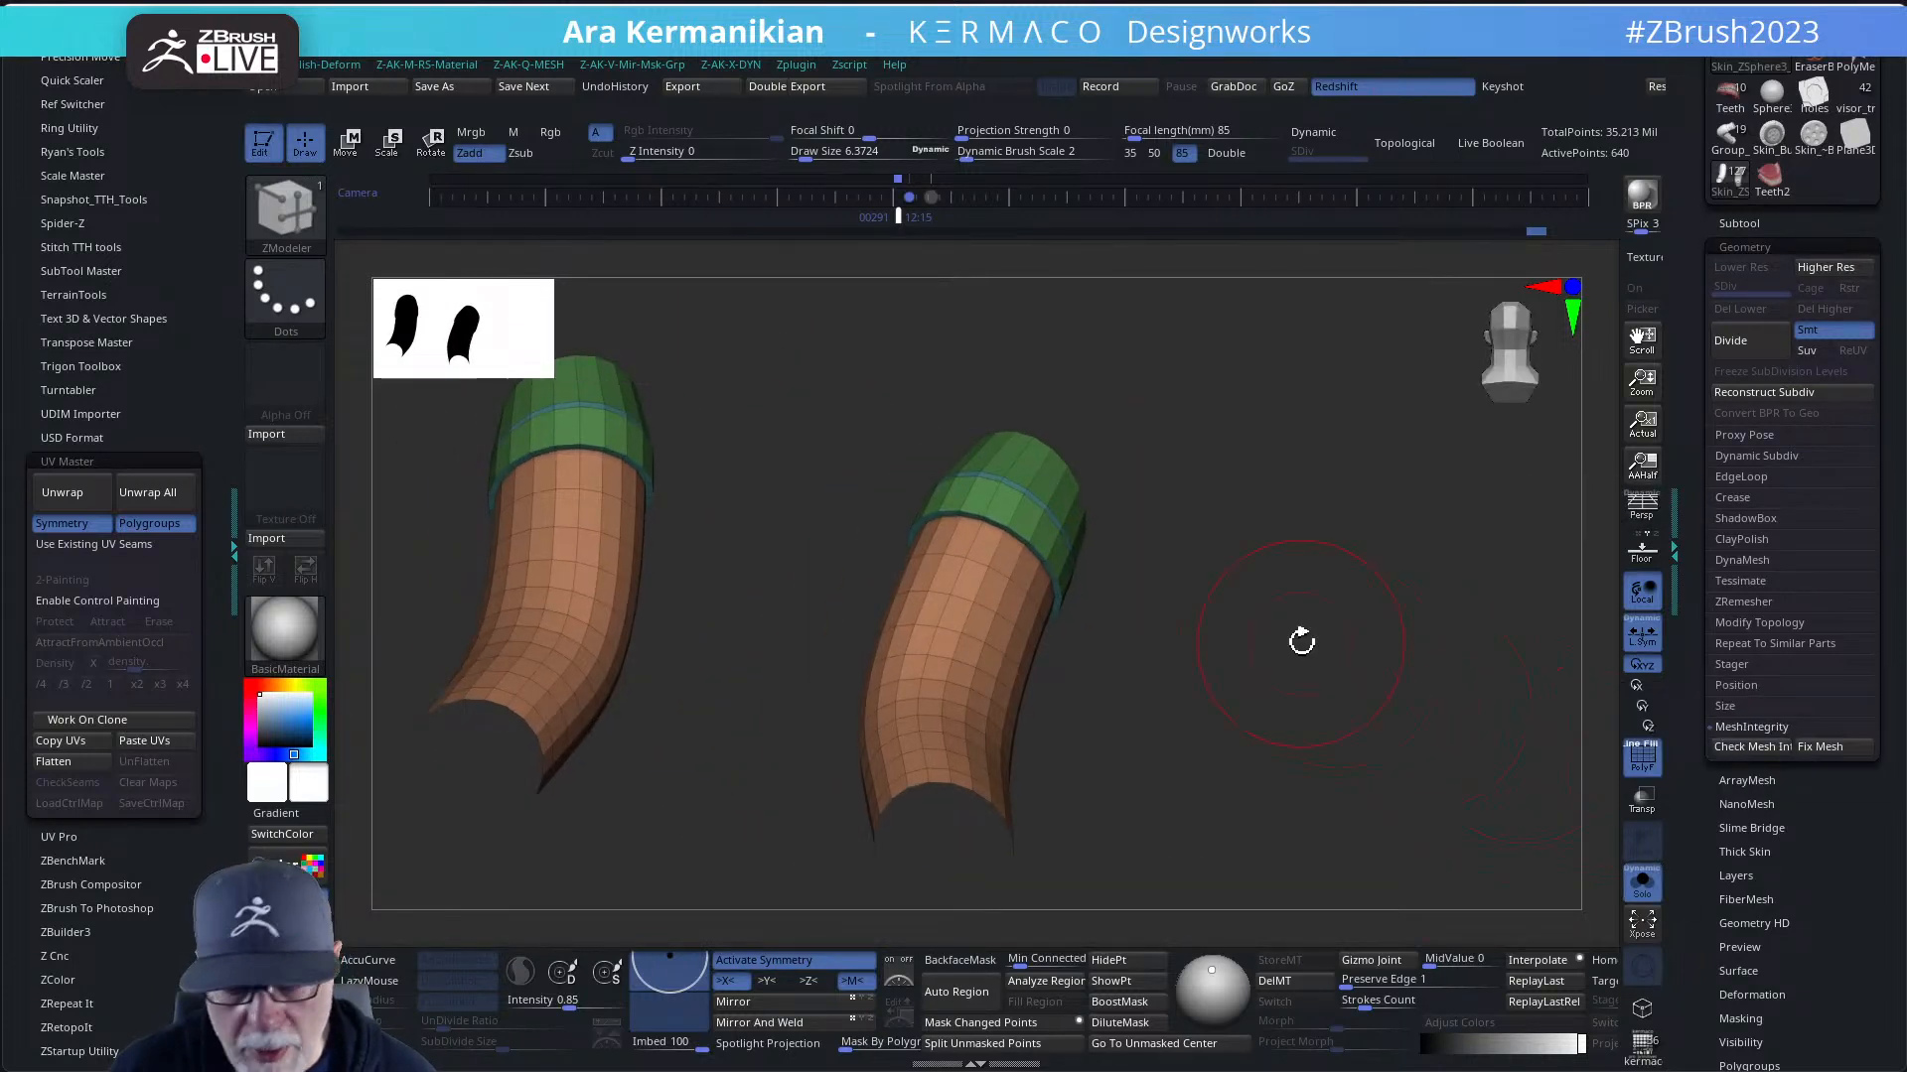
key("ctrl+d")
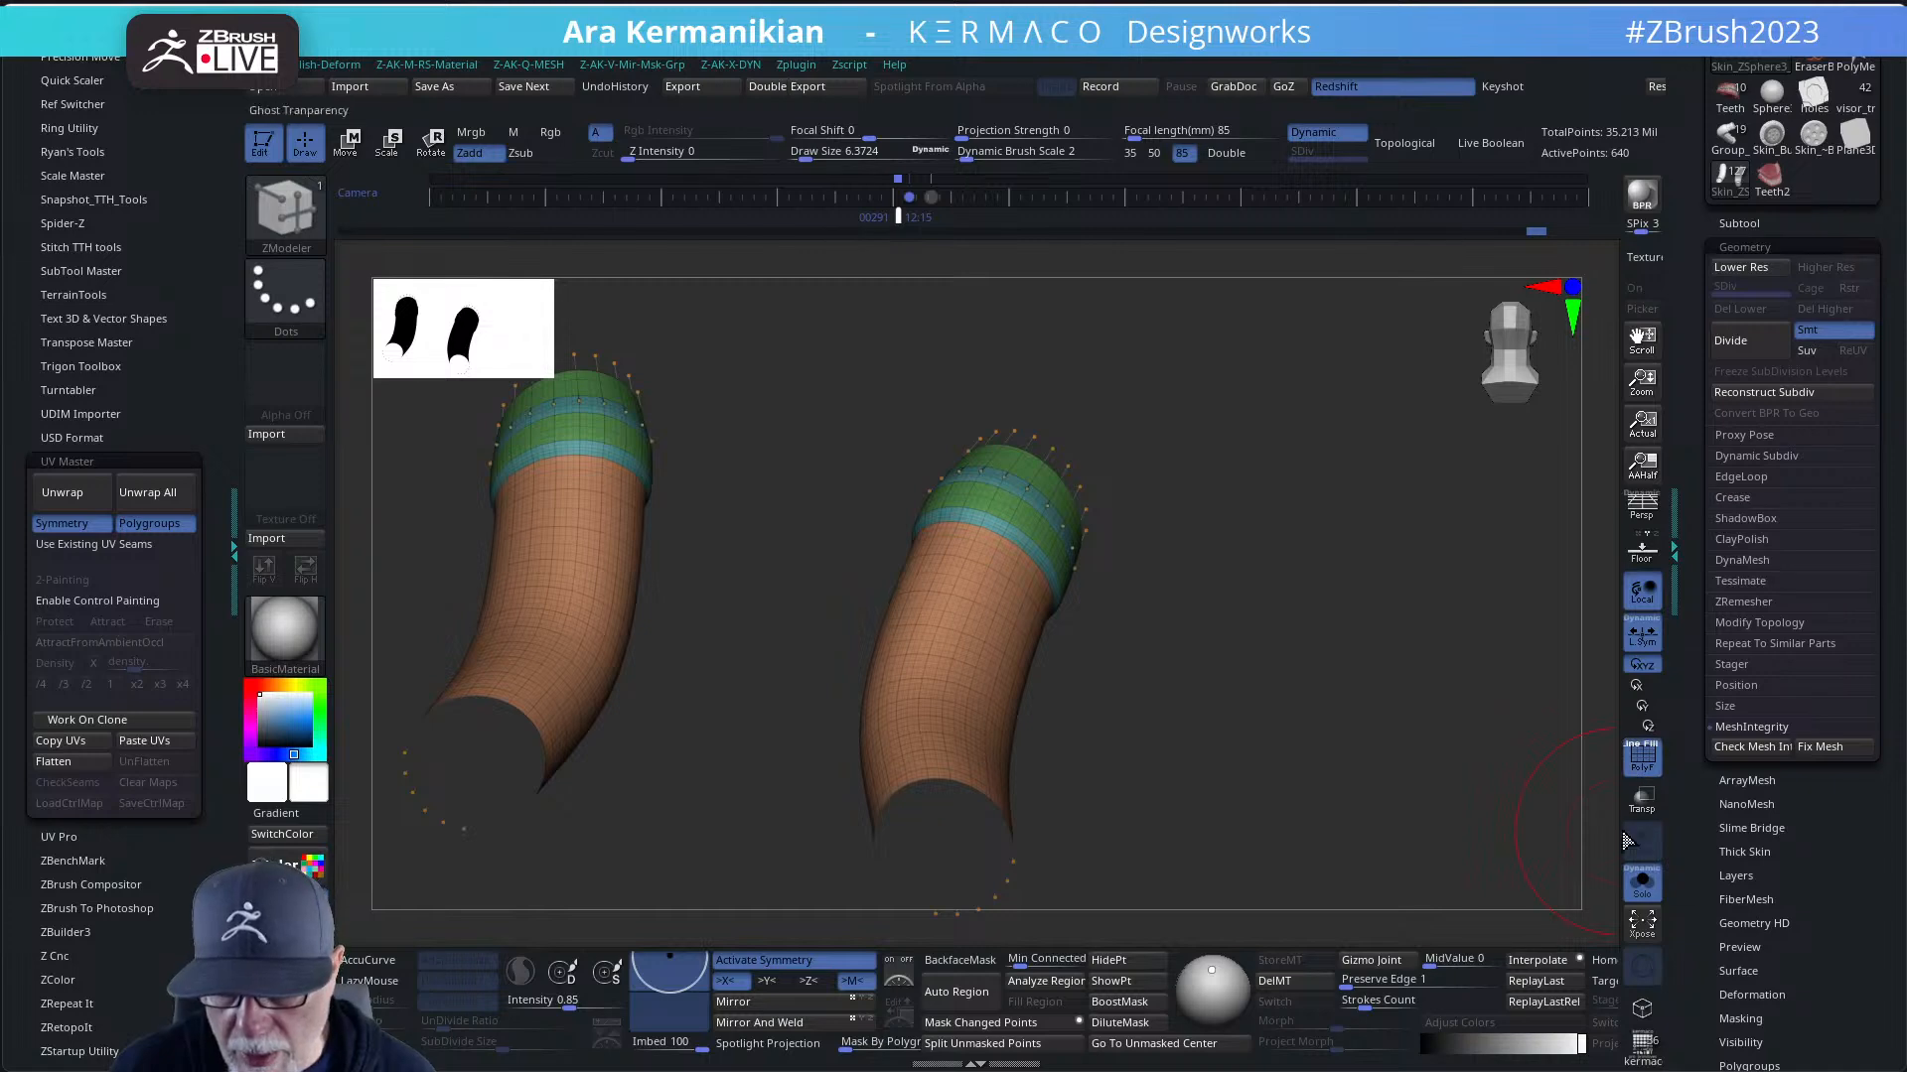
left_click(1648, 775)
left_click_drag(1439, 664, 1404, 651)
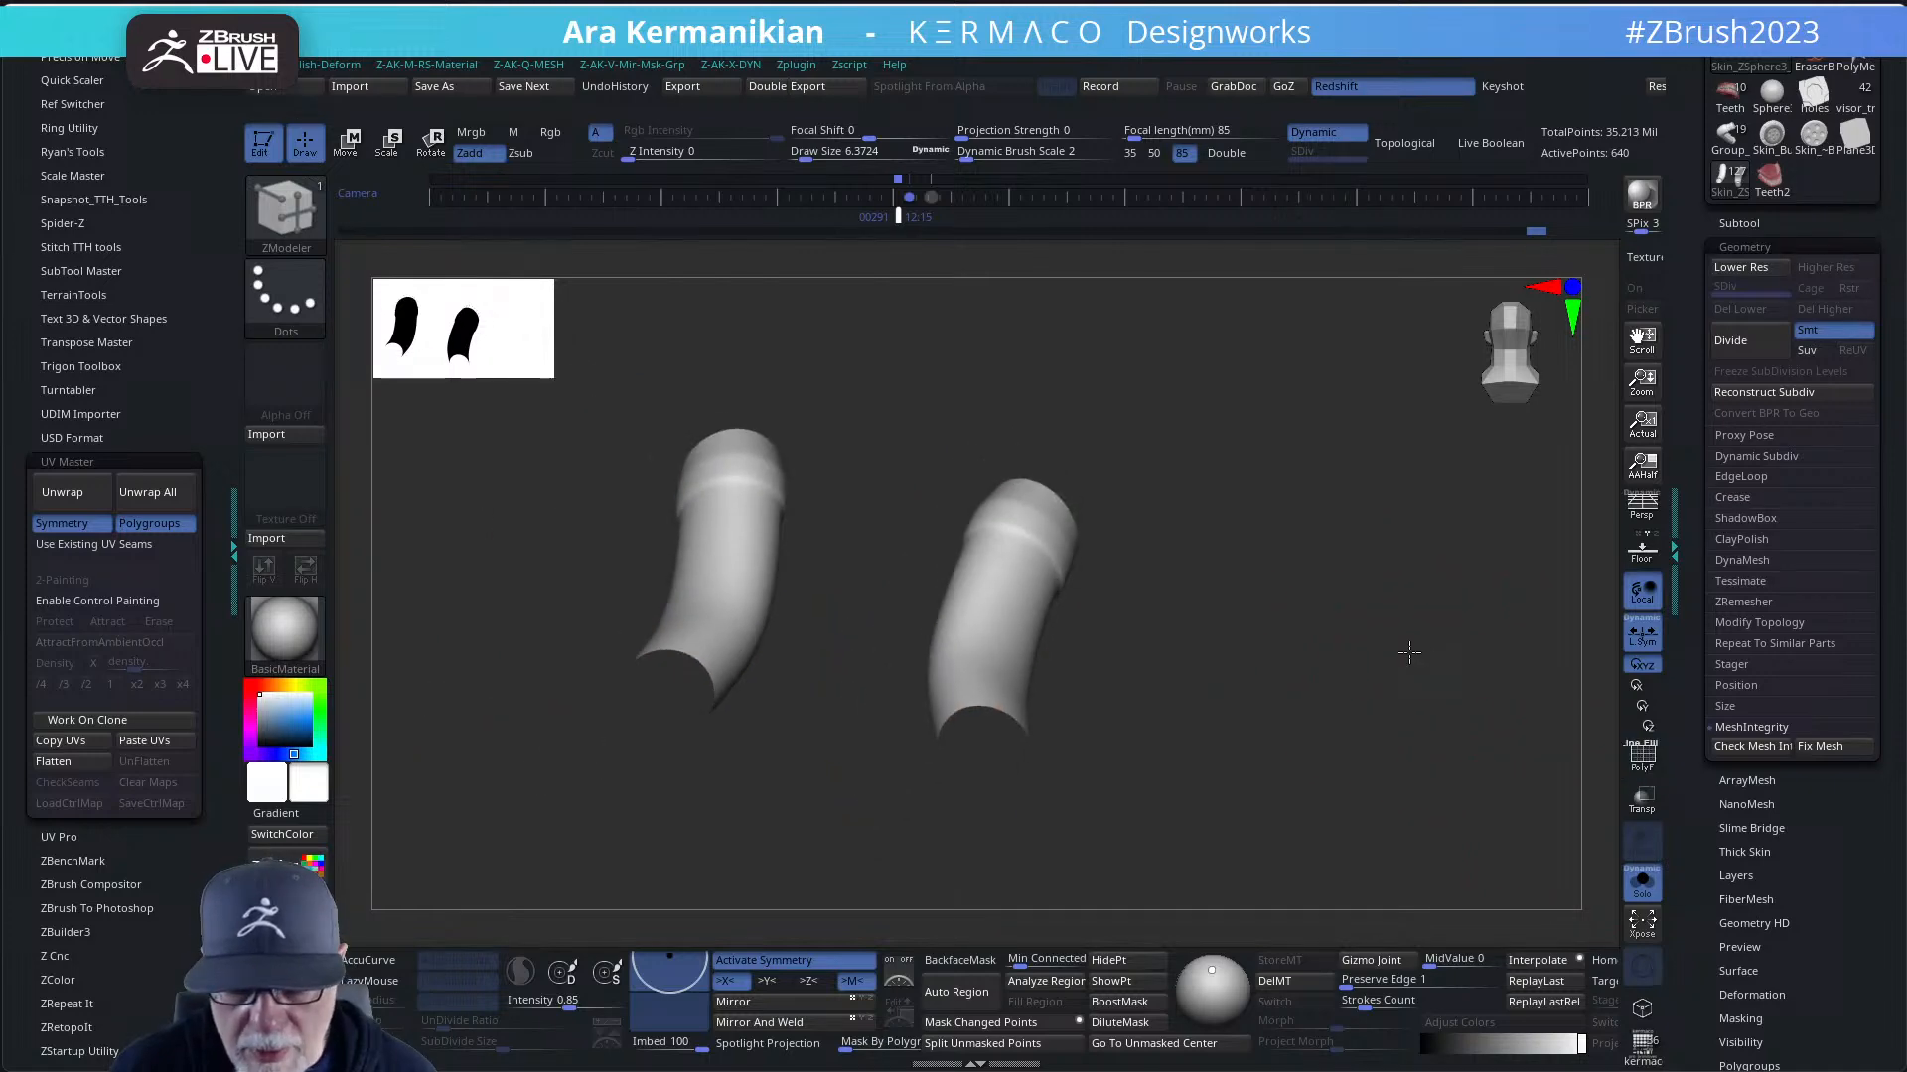
left_click(1643, 761)
left_click(1644, 776)
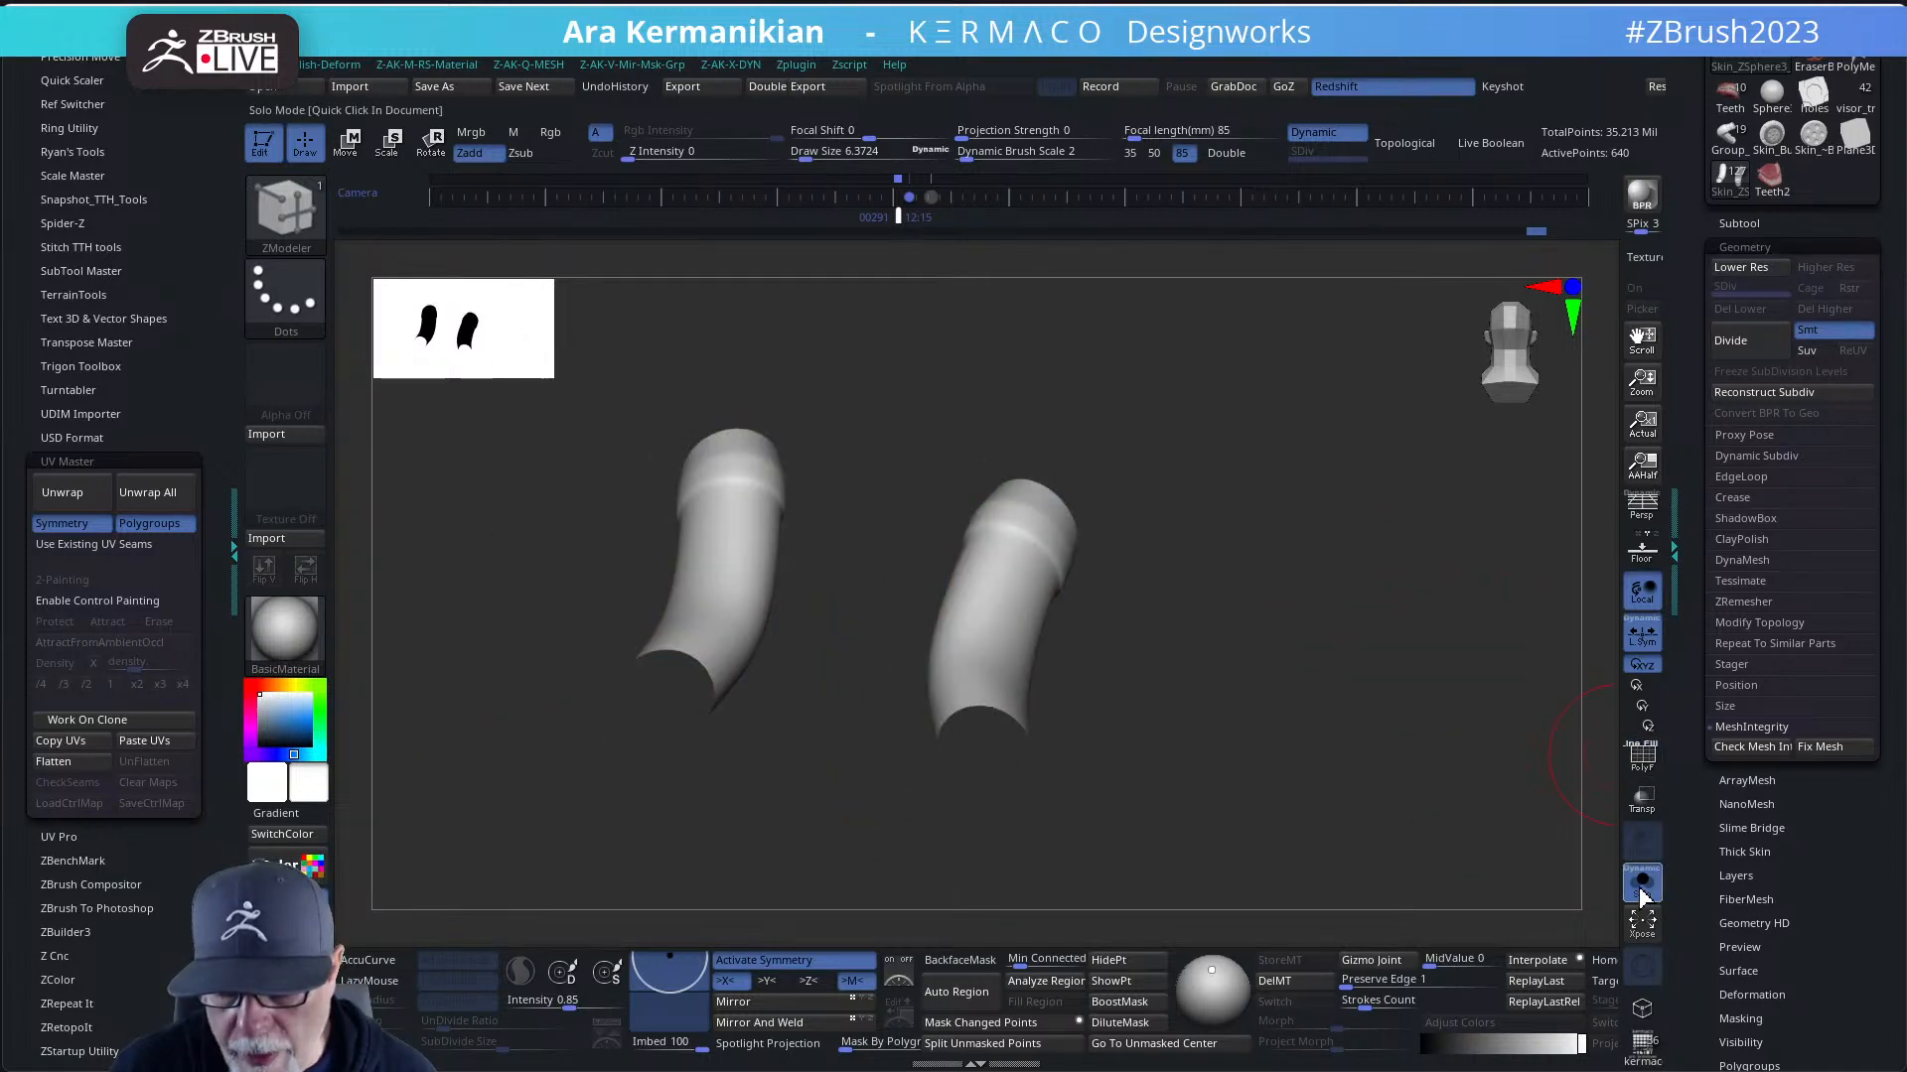
- Leave Solo mode, examine how the collared tubes fit around the neck, and turn off dynamic subdivision
left_click(1641, 886)
left_click_drag(1415, 693, 1202, 620, "alt")
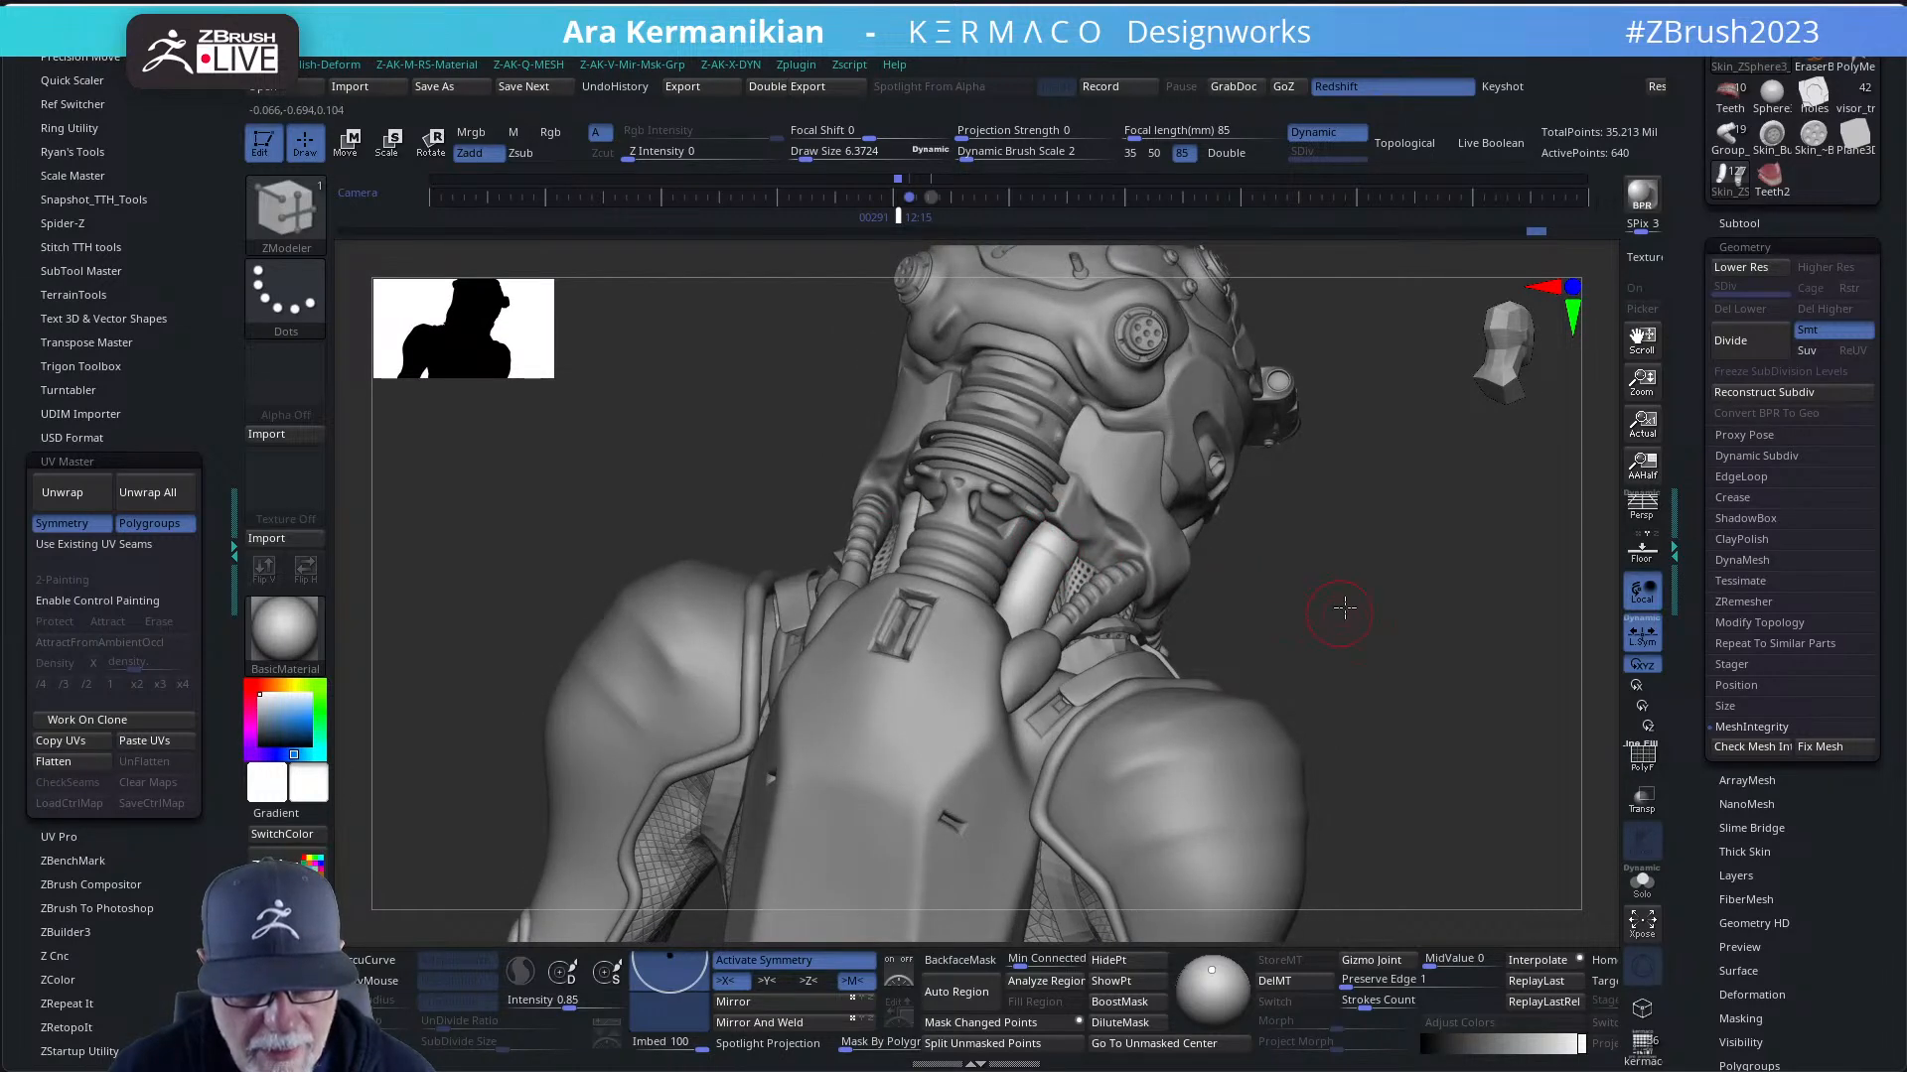
left_click_drag(1343, 606, 1408, 630)
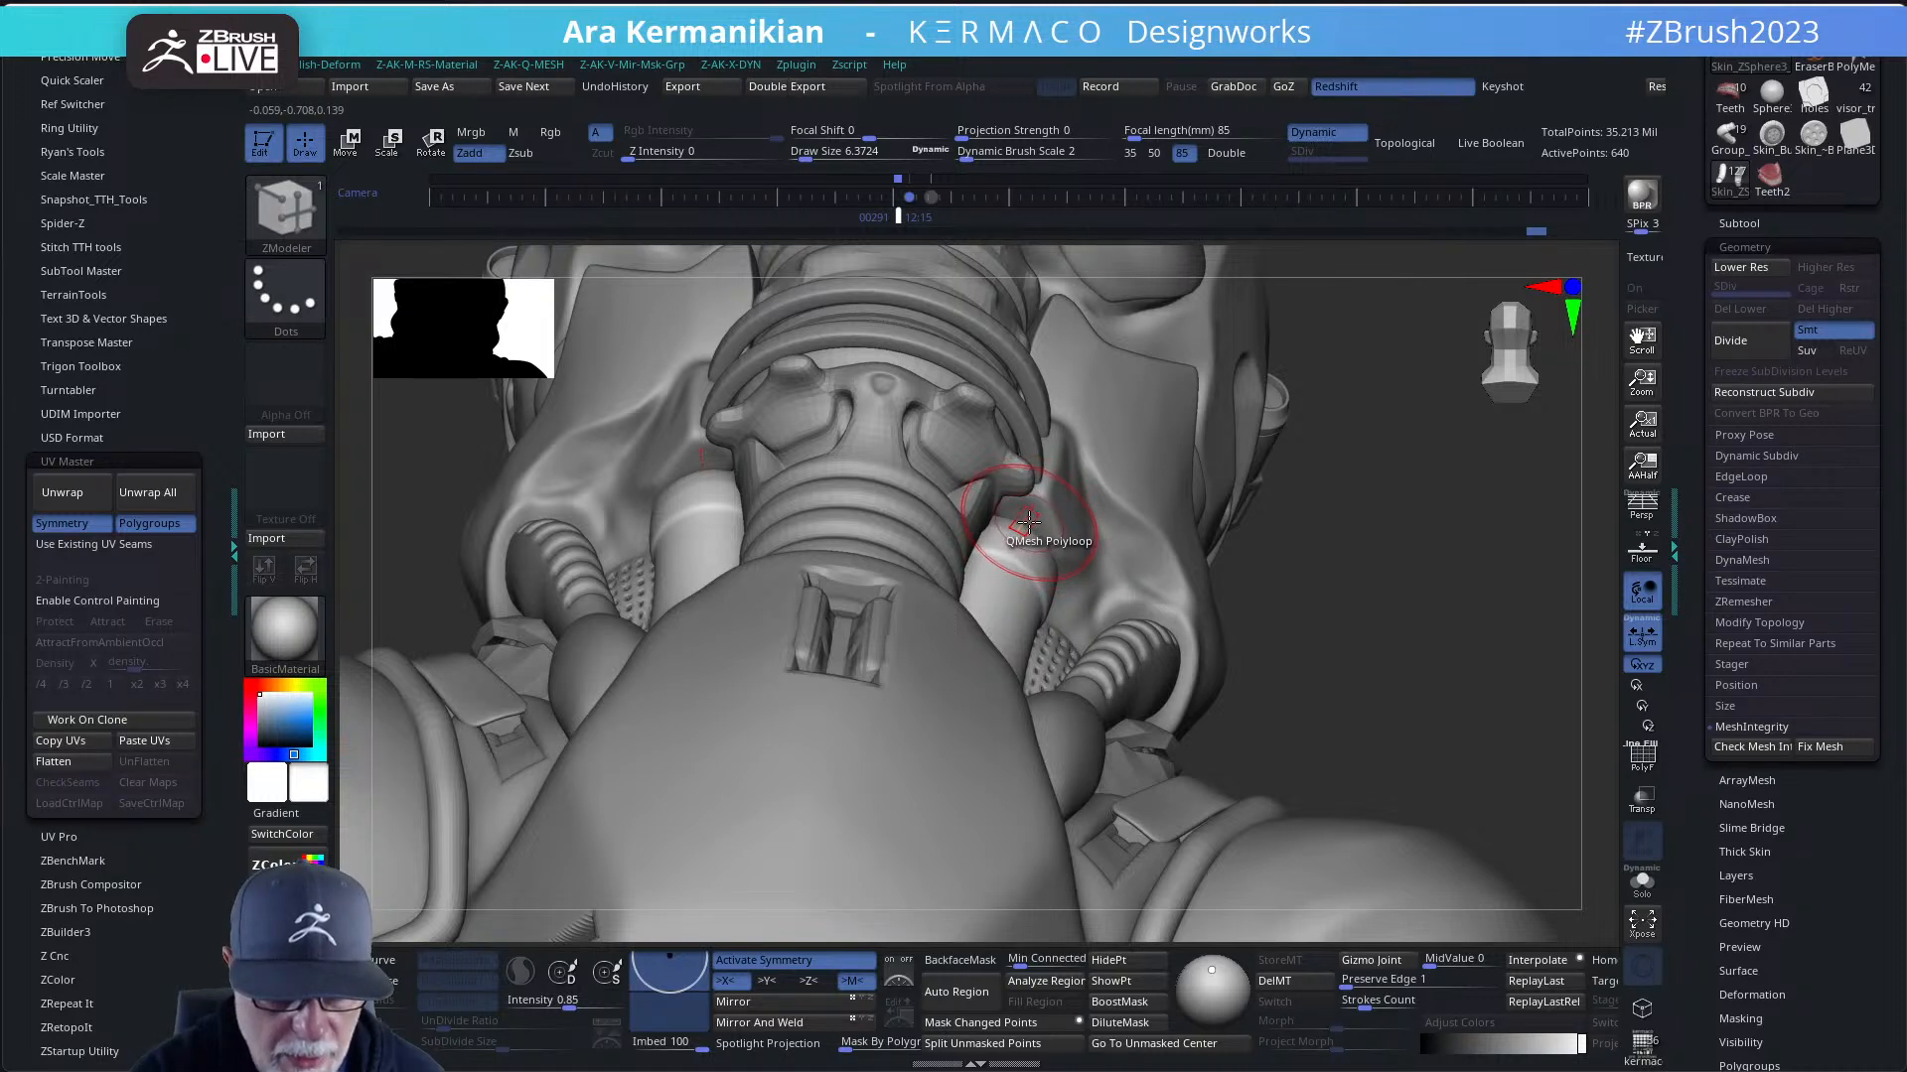
key("shift+d")
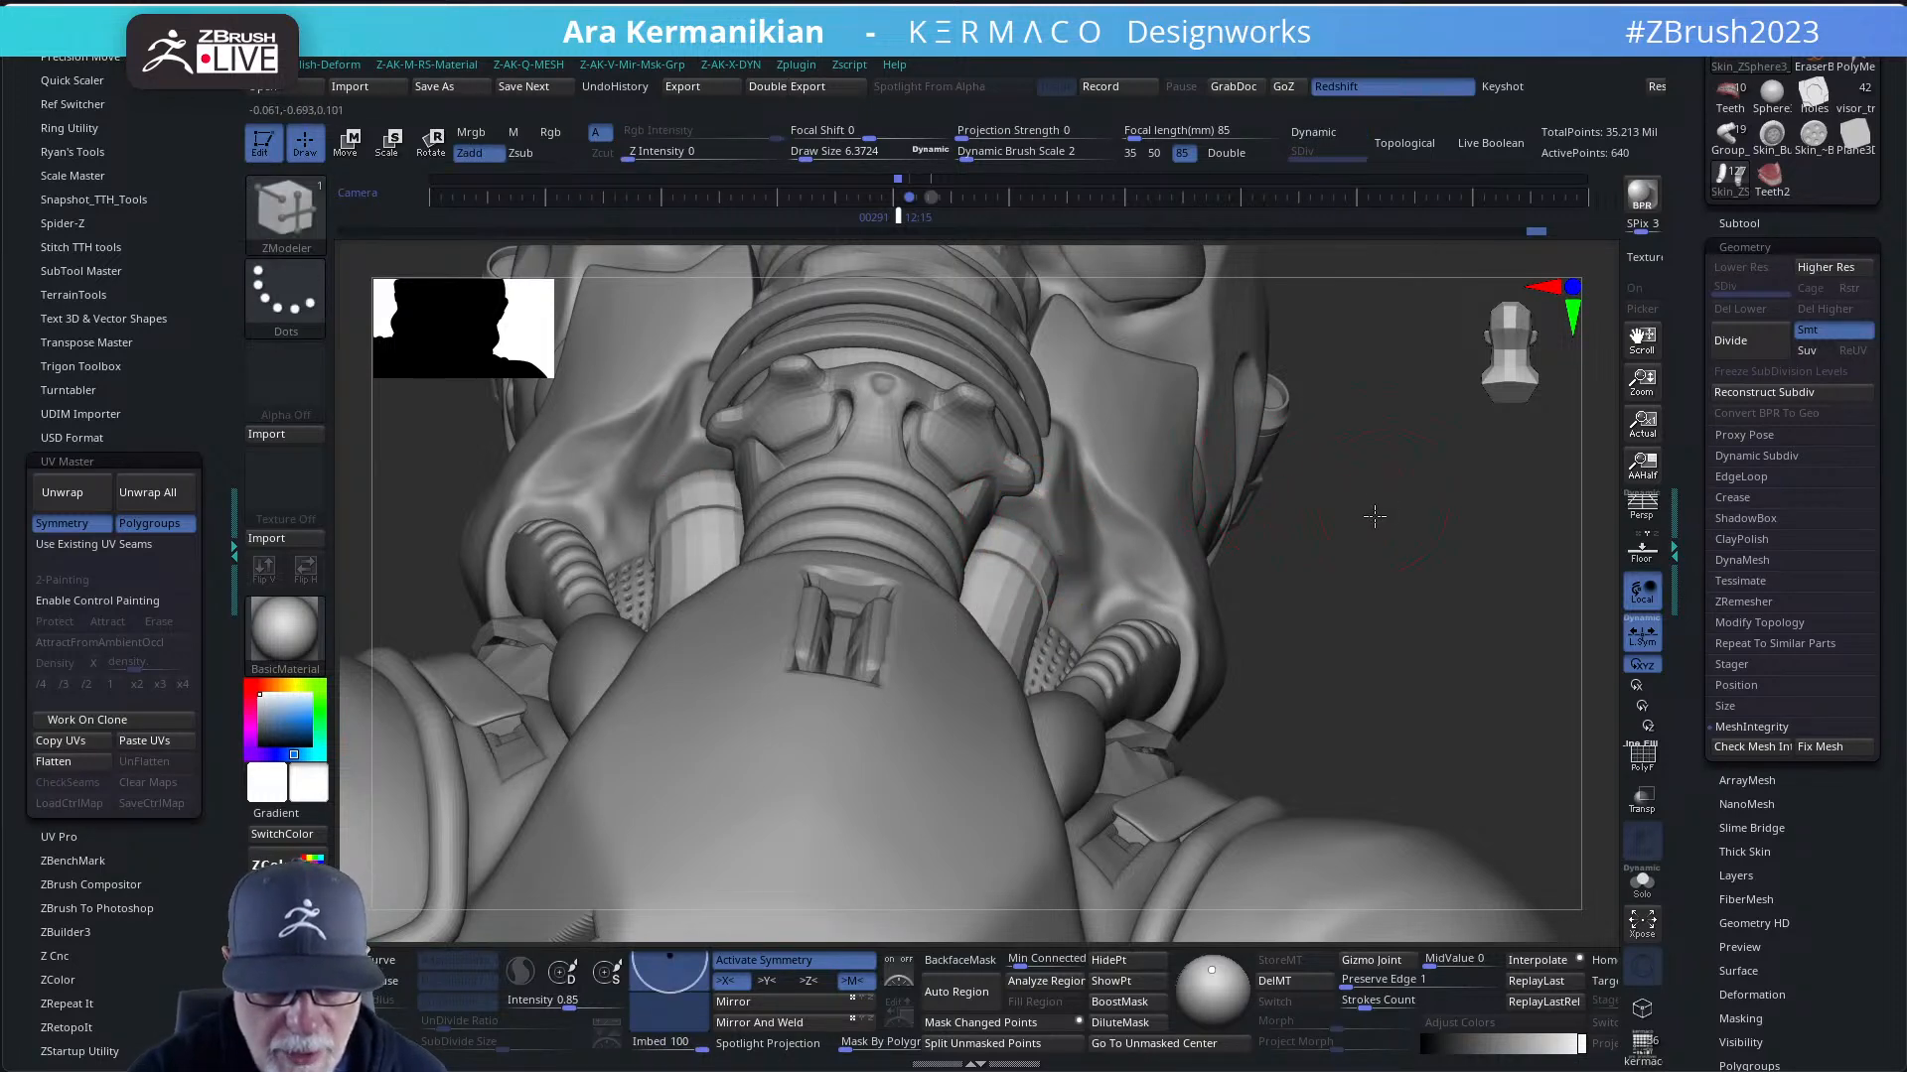
left_click_drag(1374, 515, 1189, 545)
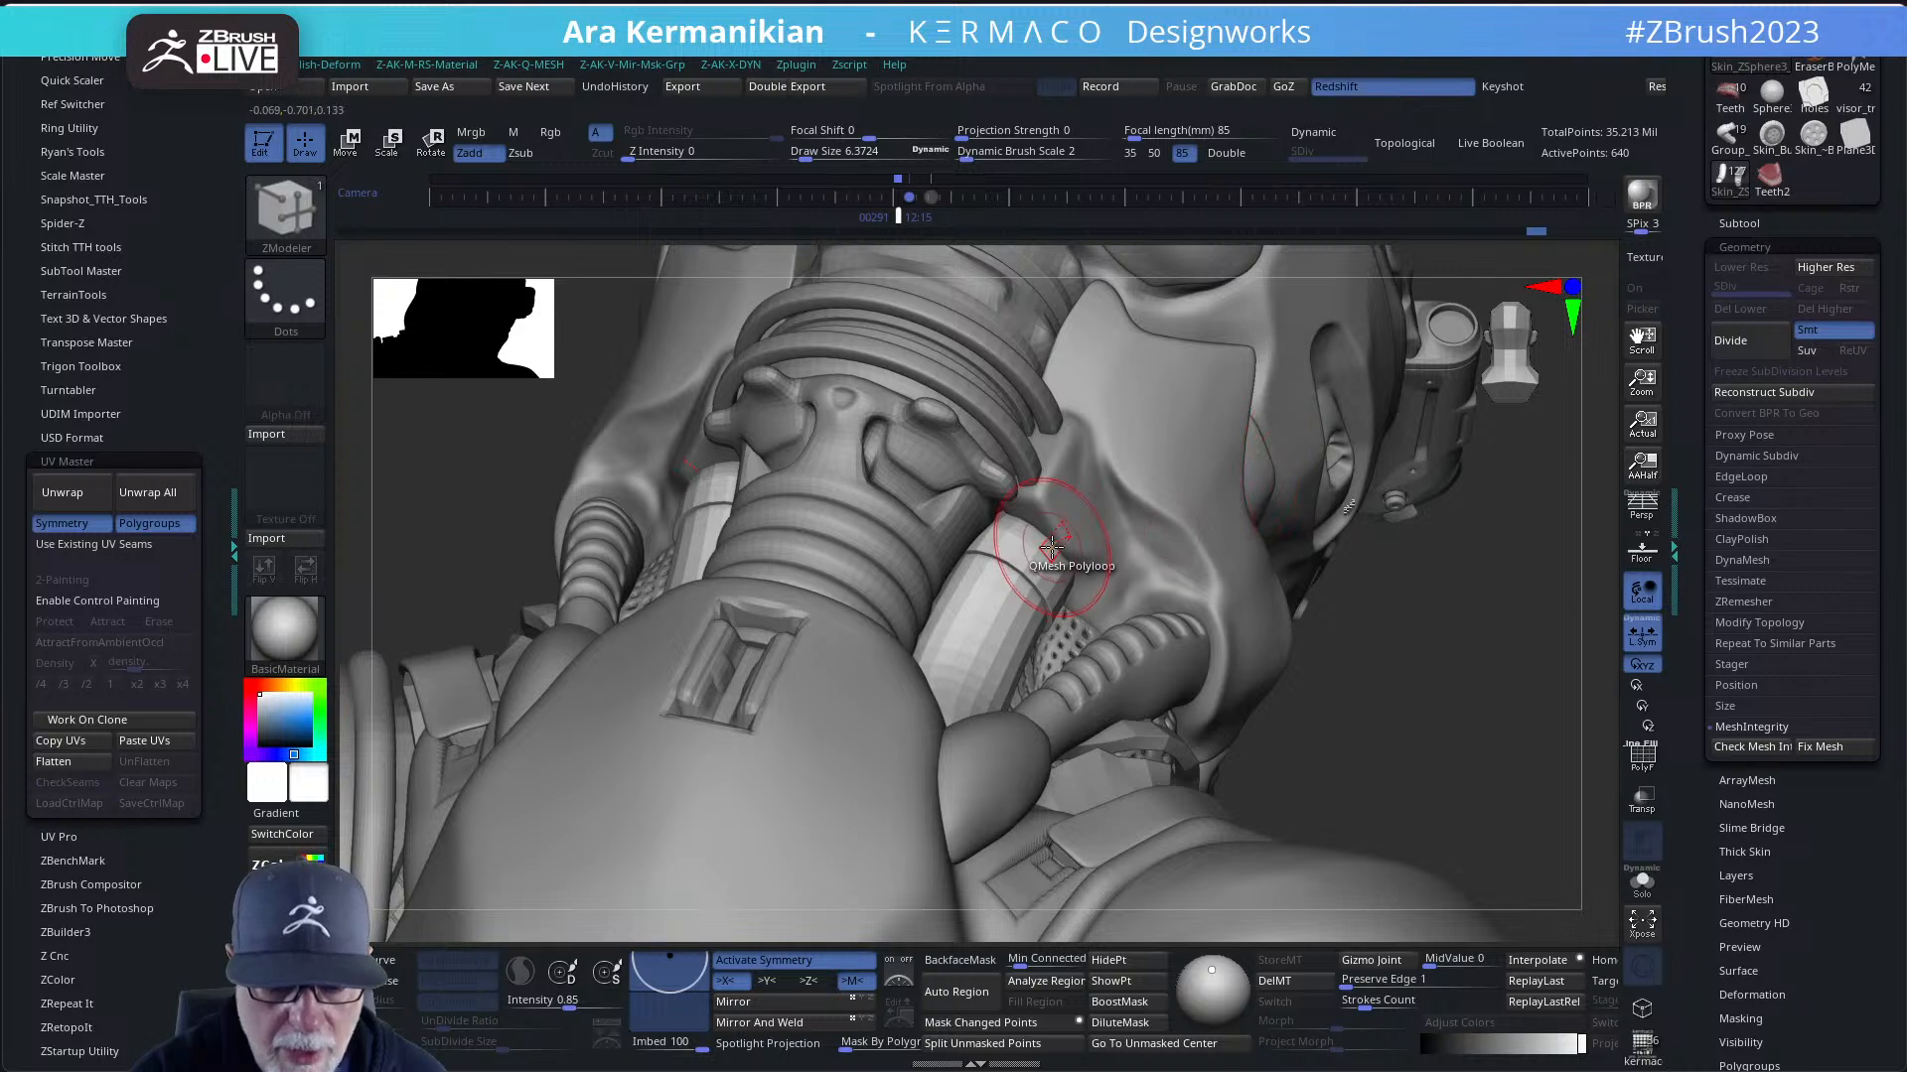
- Isolate the neck tubes and delete the polyloop at their upper ends with ZModeler's Delete Polyloop action
left_click(1644, 884)
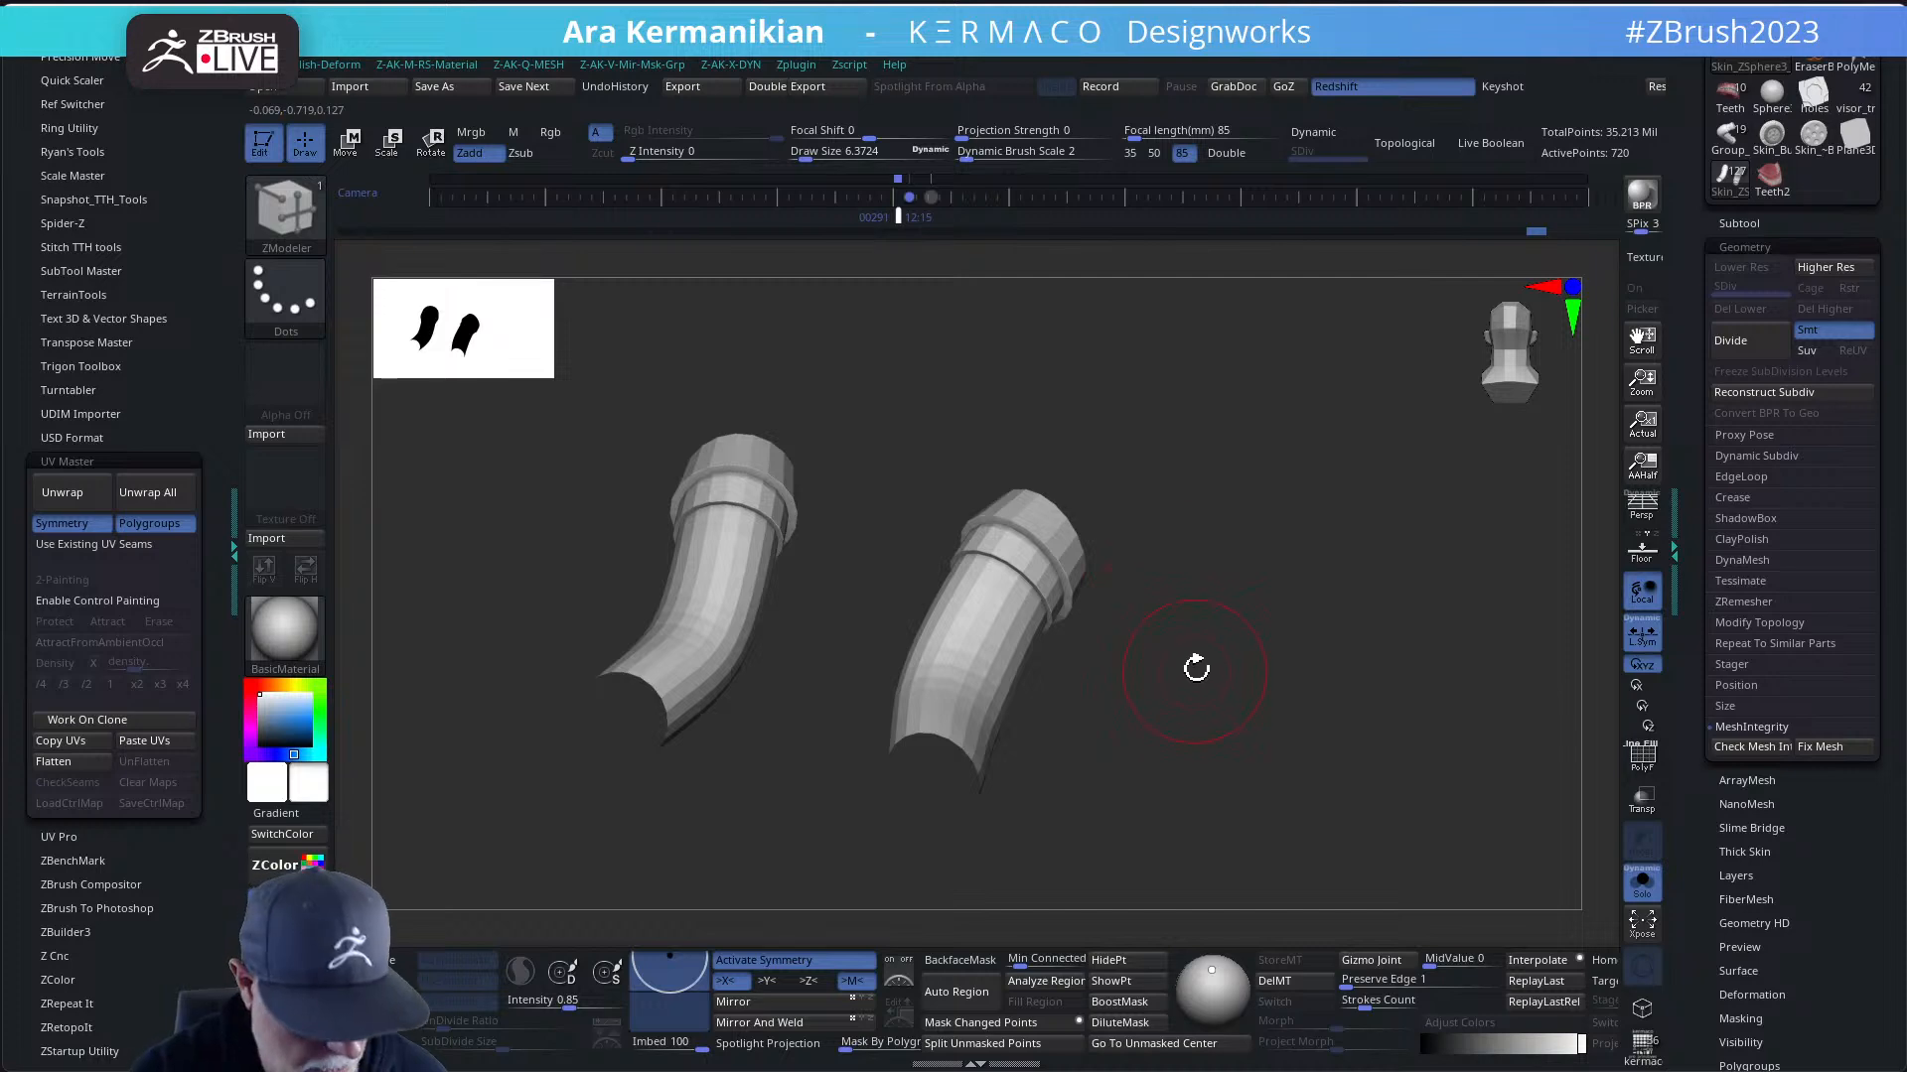
left_click_drag(1197, 668, 972, 536)
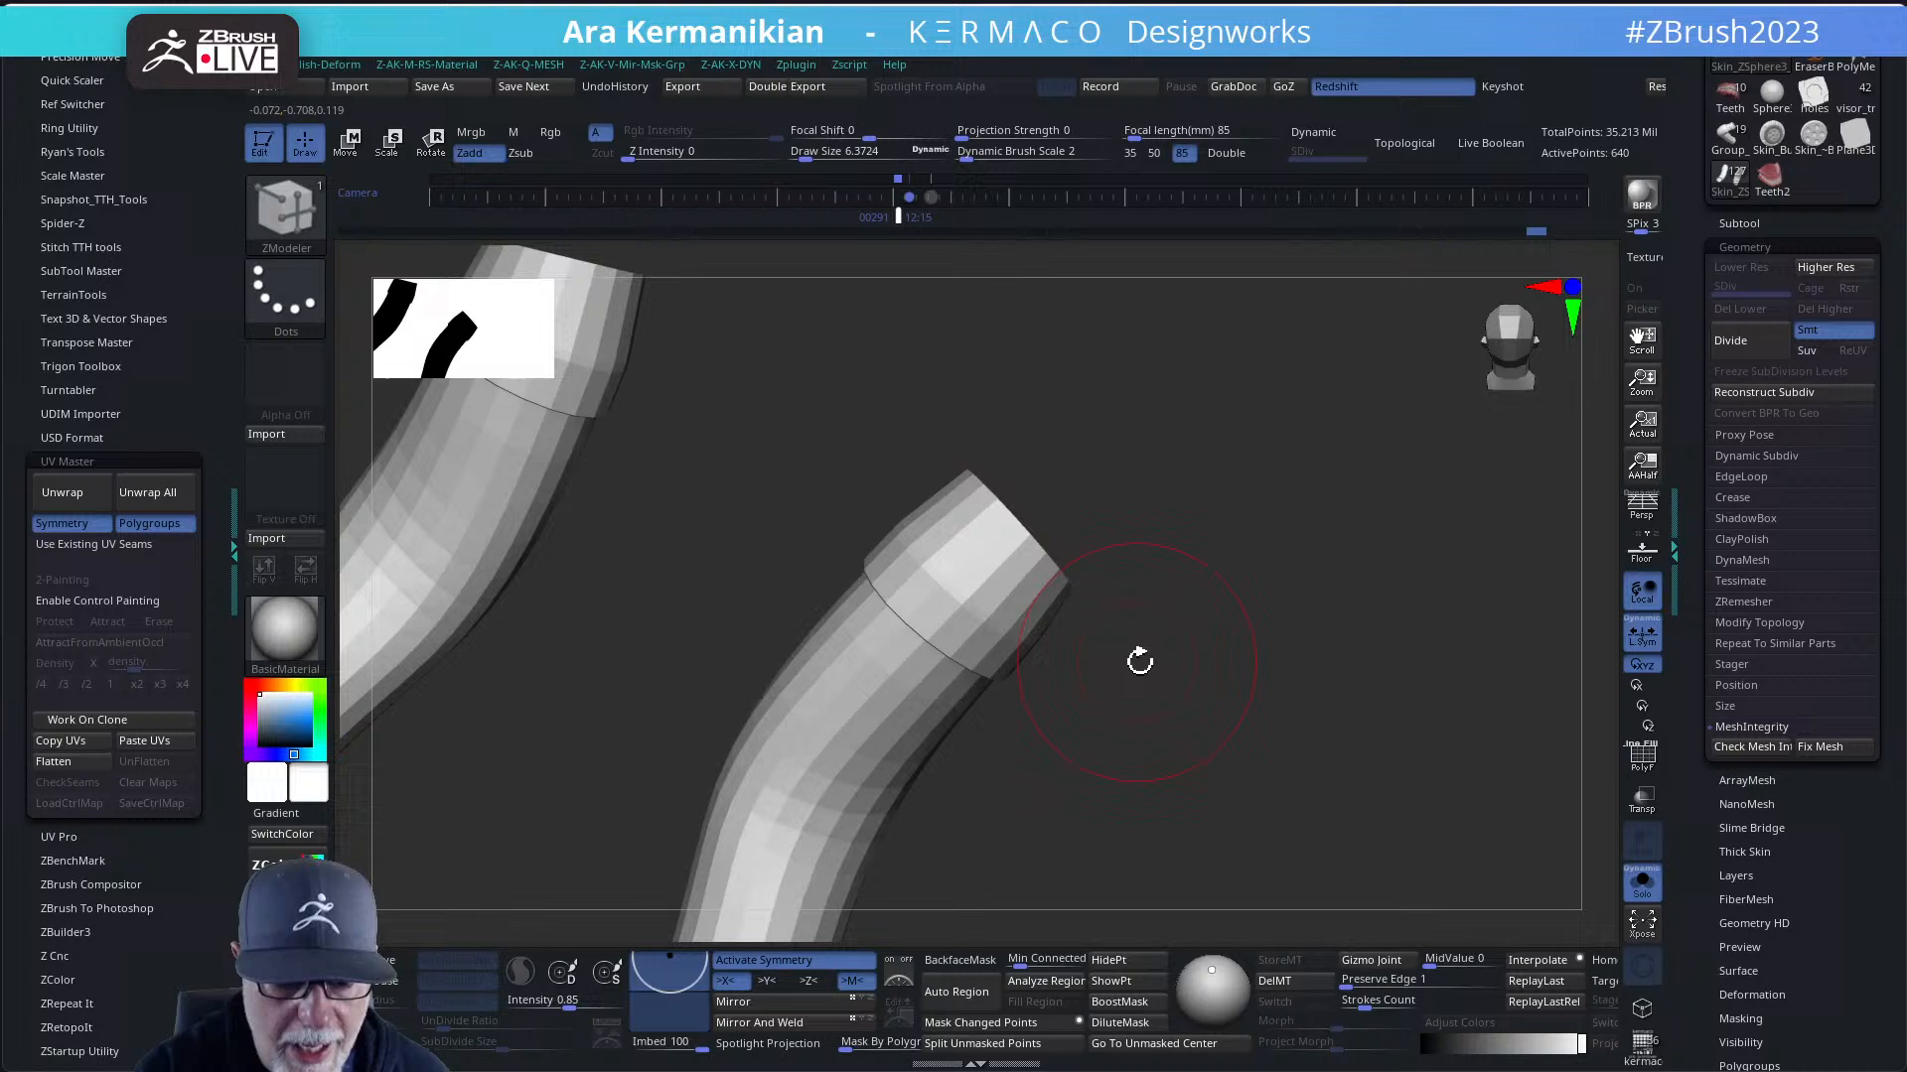
left_click_drag(1139, 661, 1202, 651)
key("space")
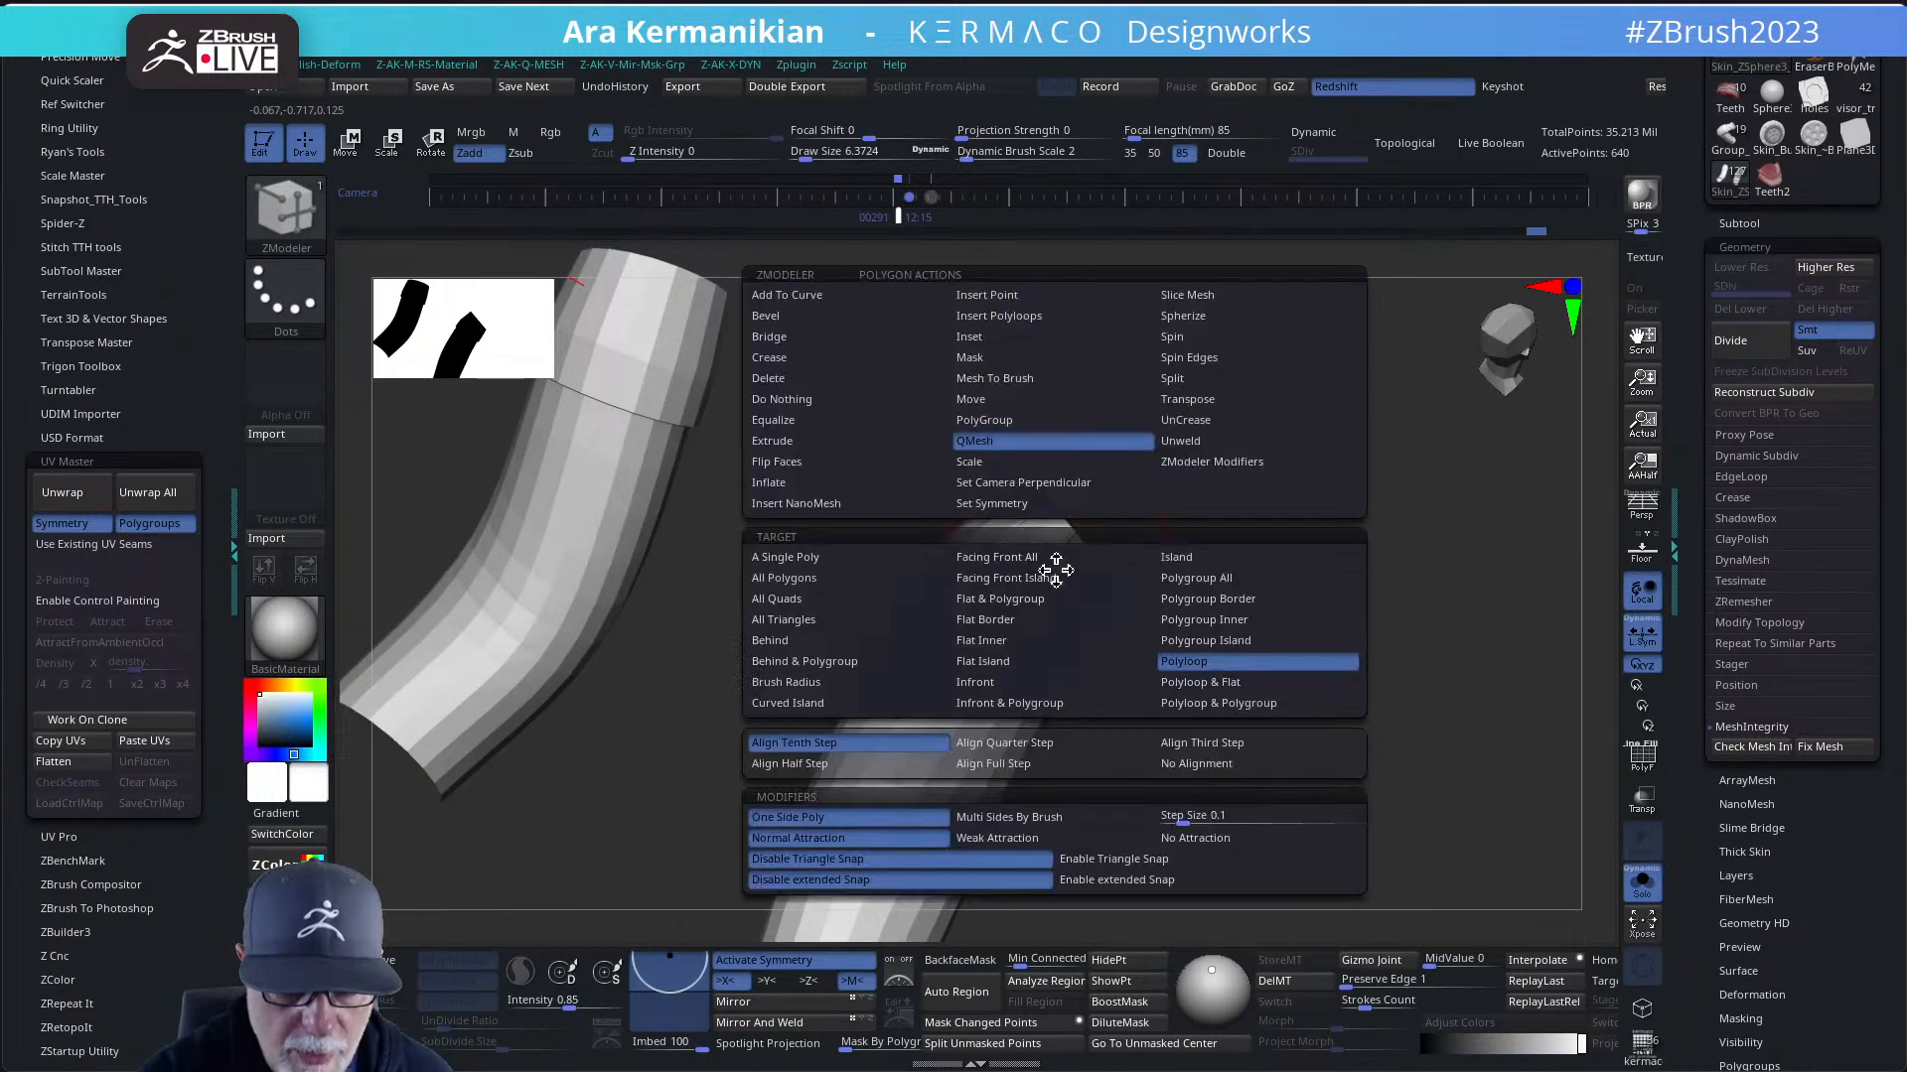
left_click(827, 378)
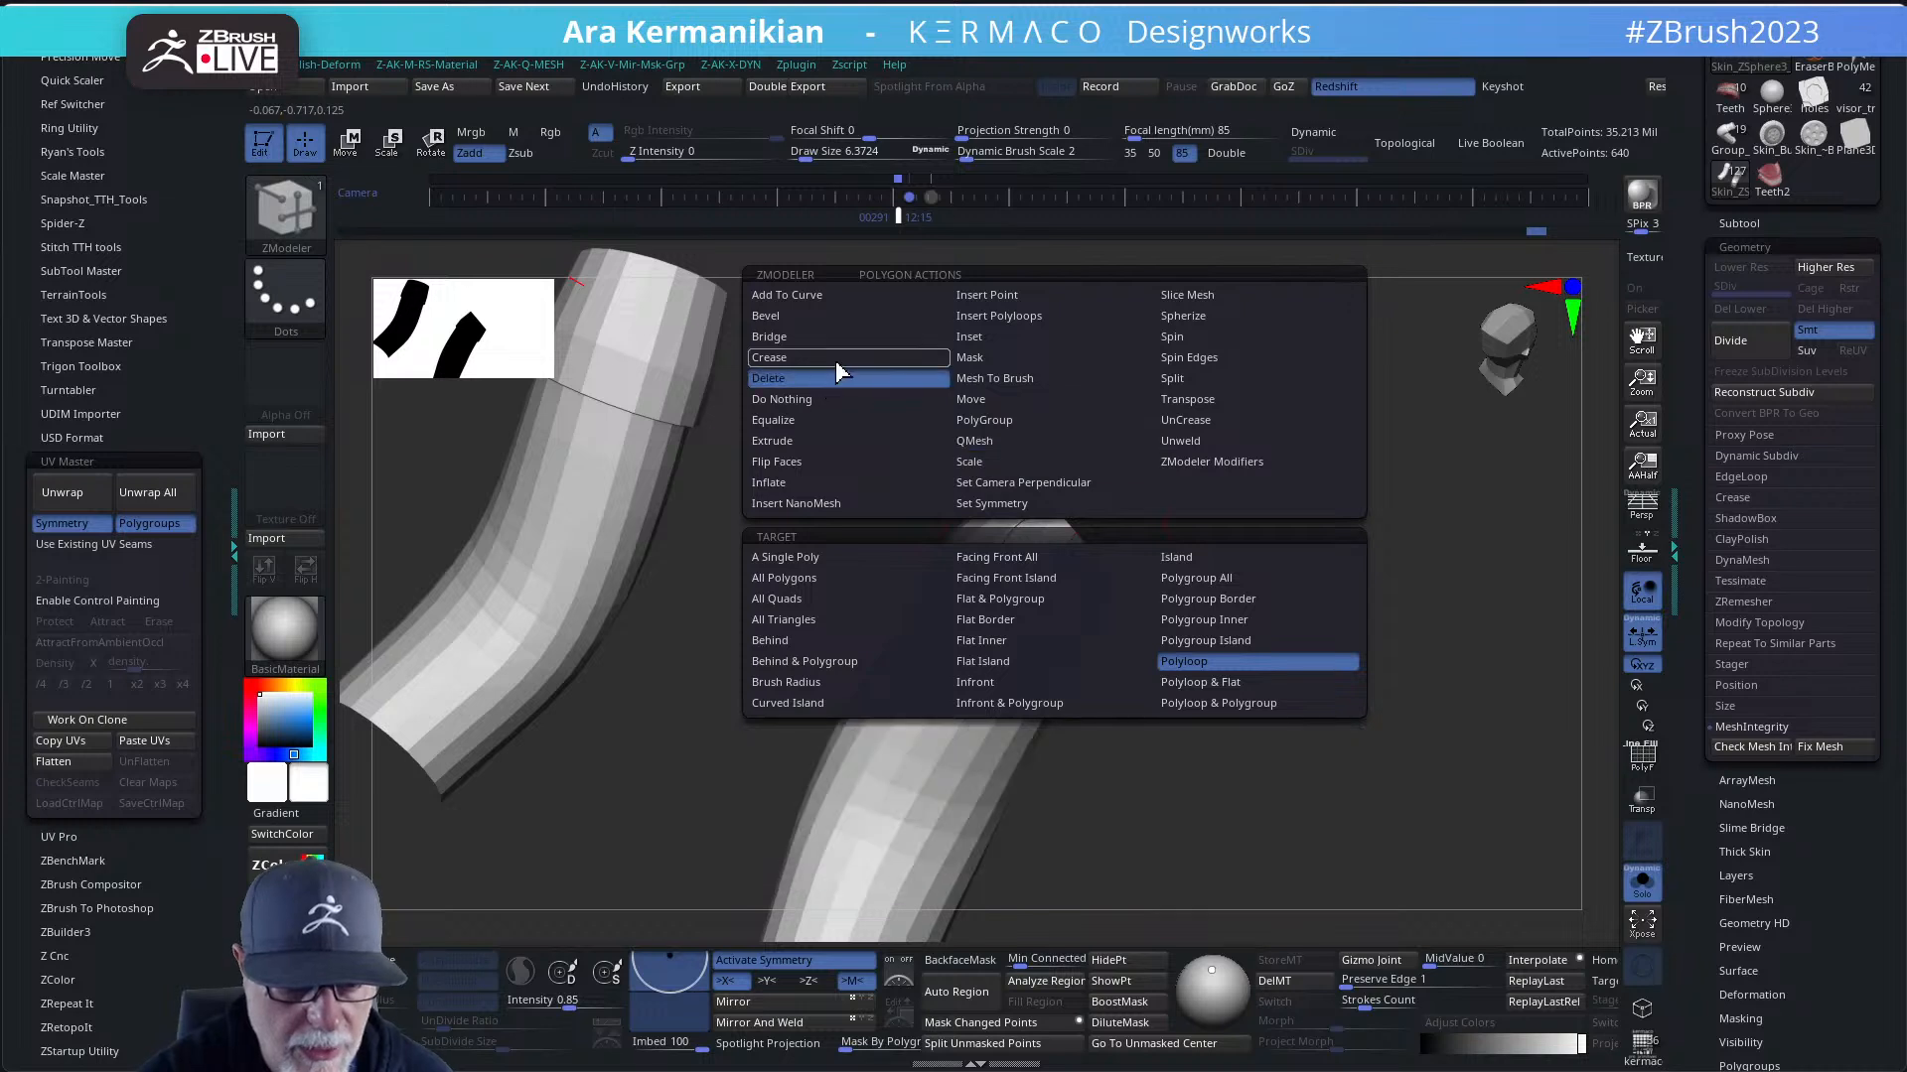
left_click(1232, 661)
left_click(1035, 551)
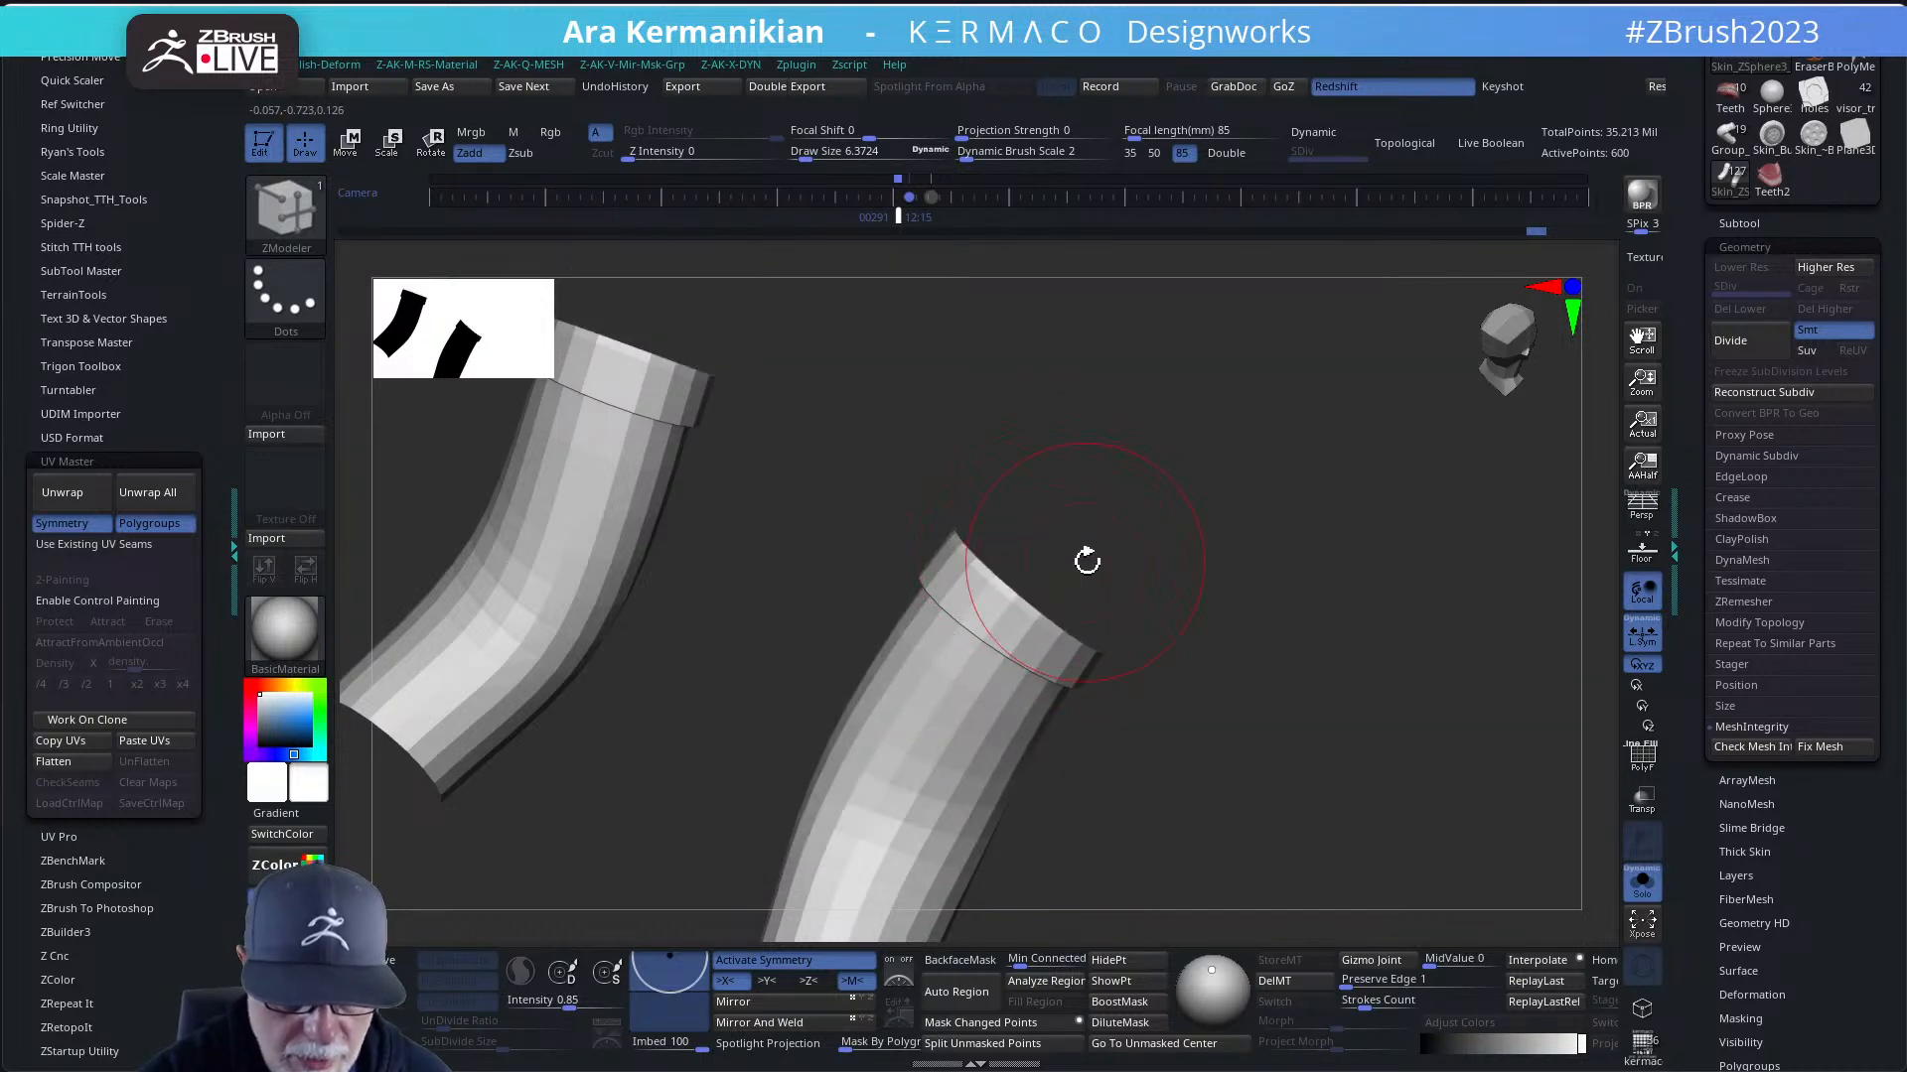
- Turn on double-sided display for the tubes and switch to the Move brush with a draw size of about 7.39
left_click_drag(1207, 600, 1166, 586)
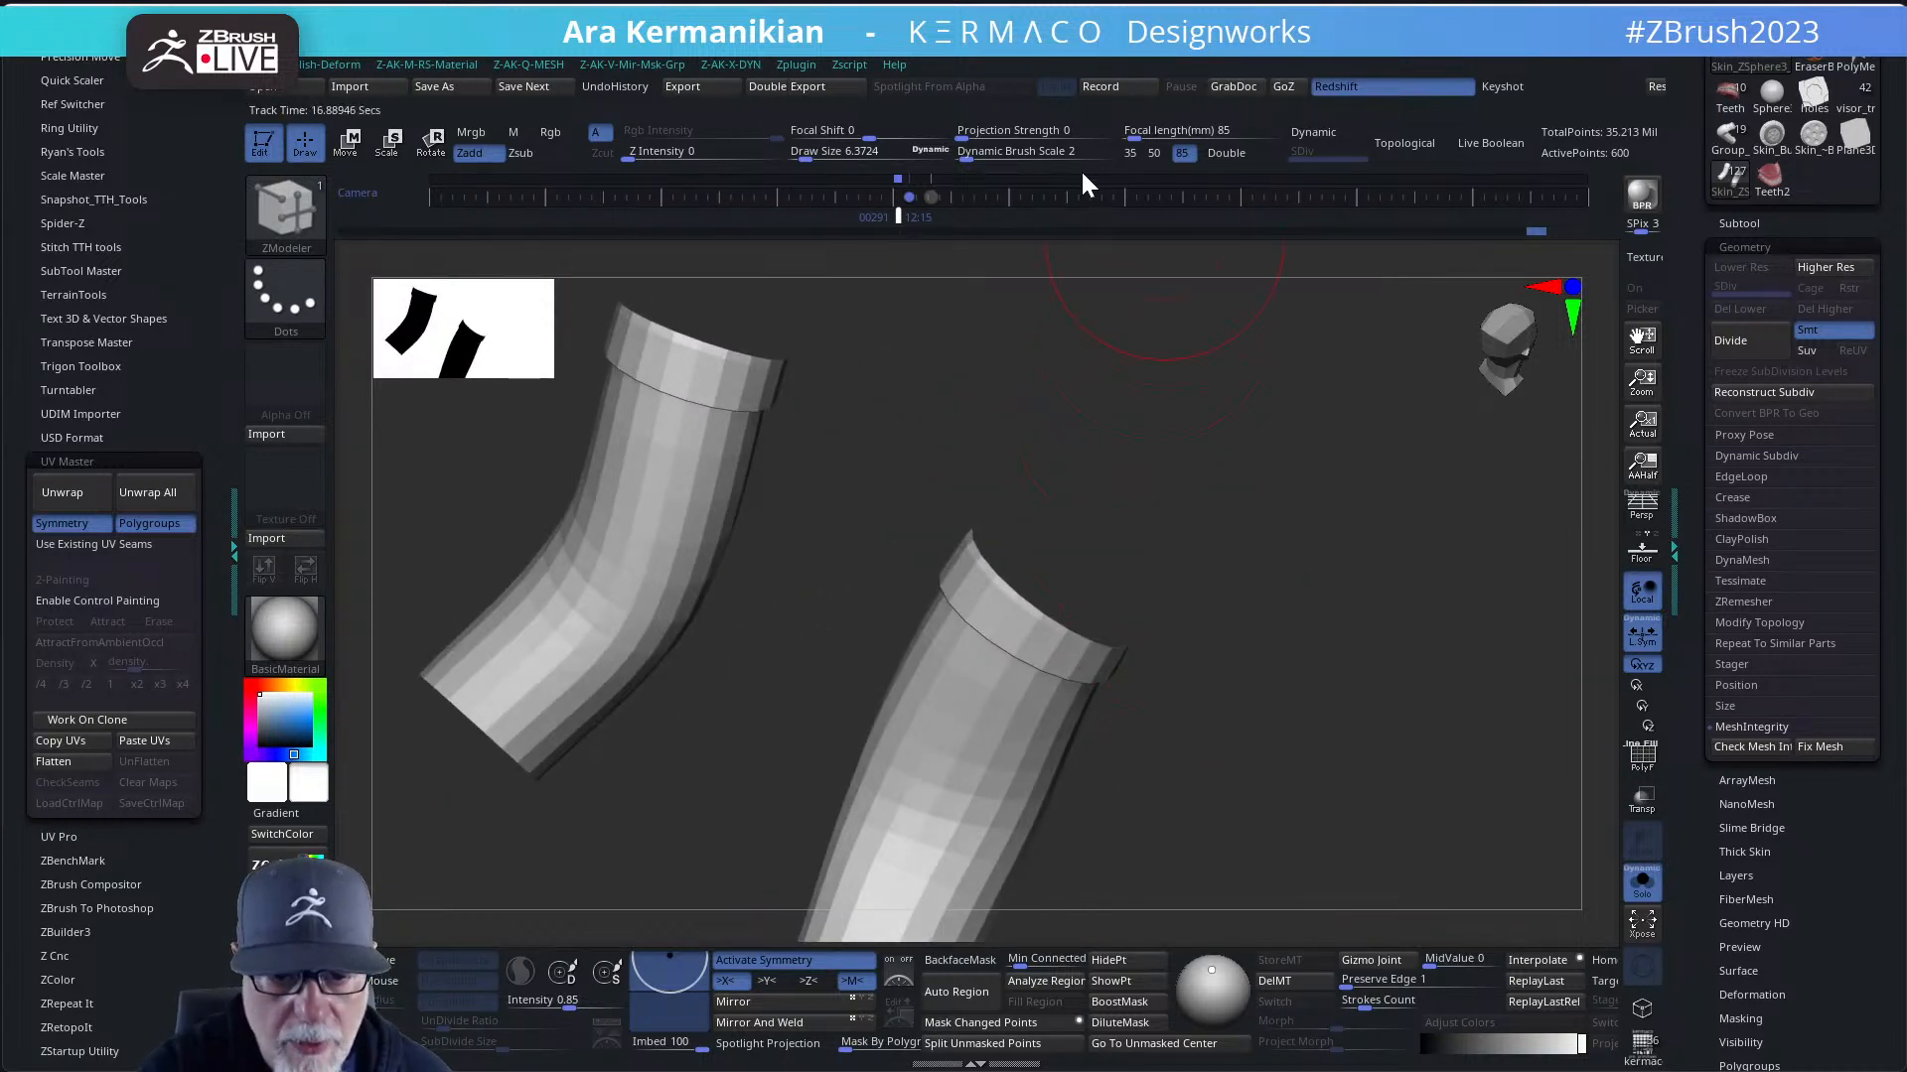
left_click(1253, 154)
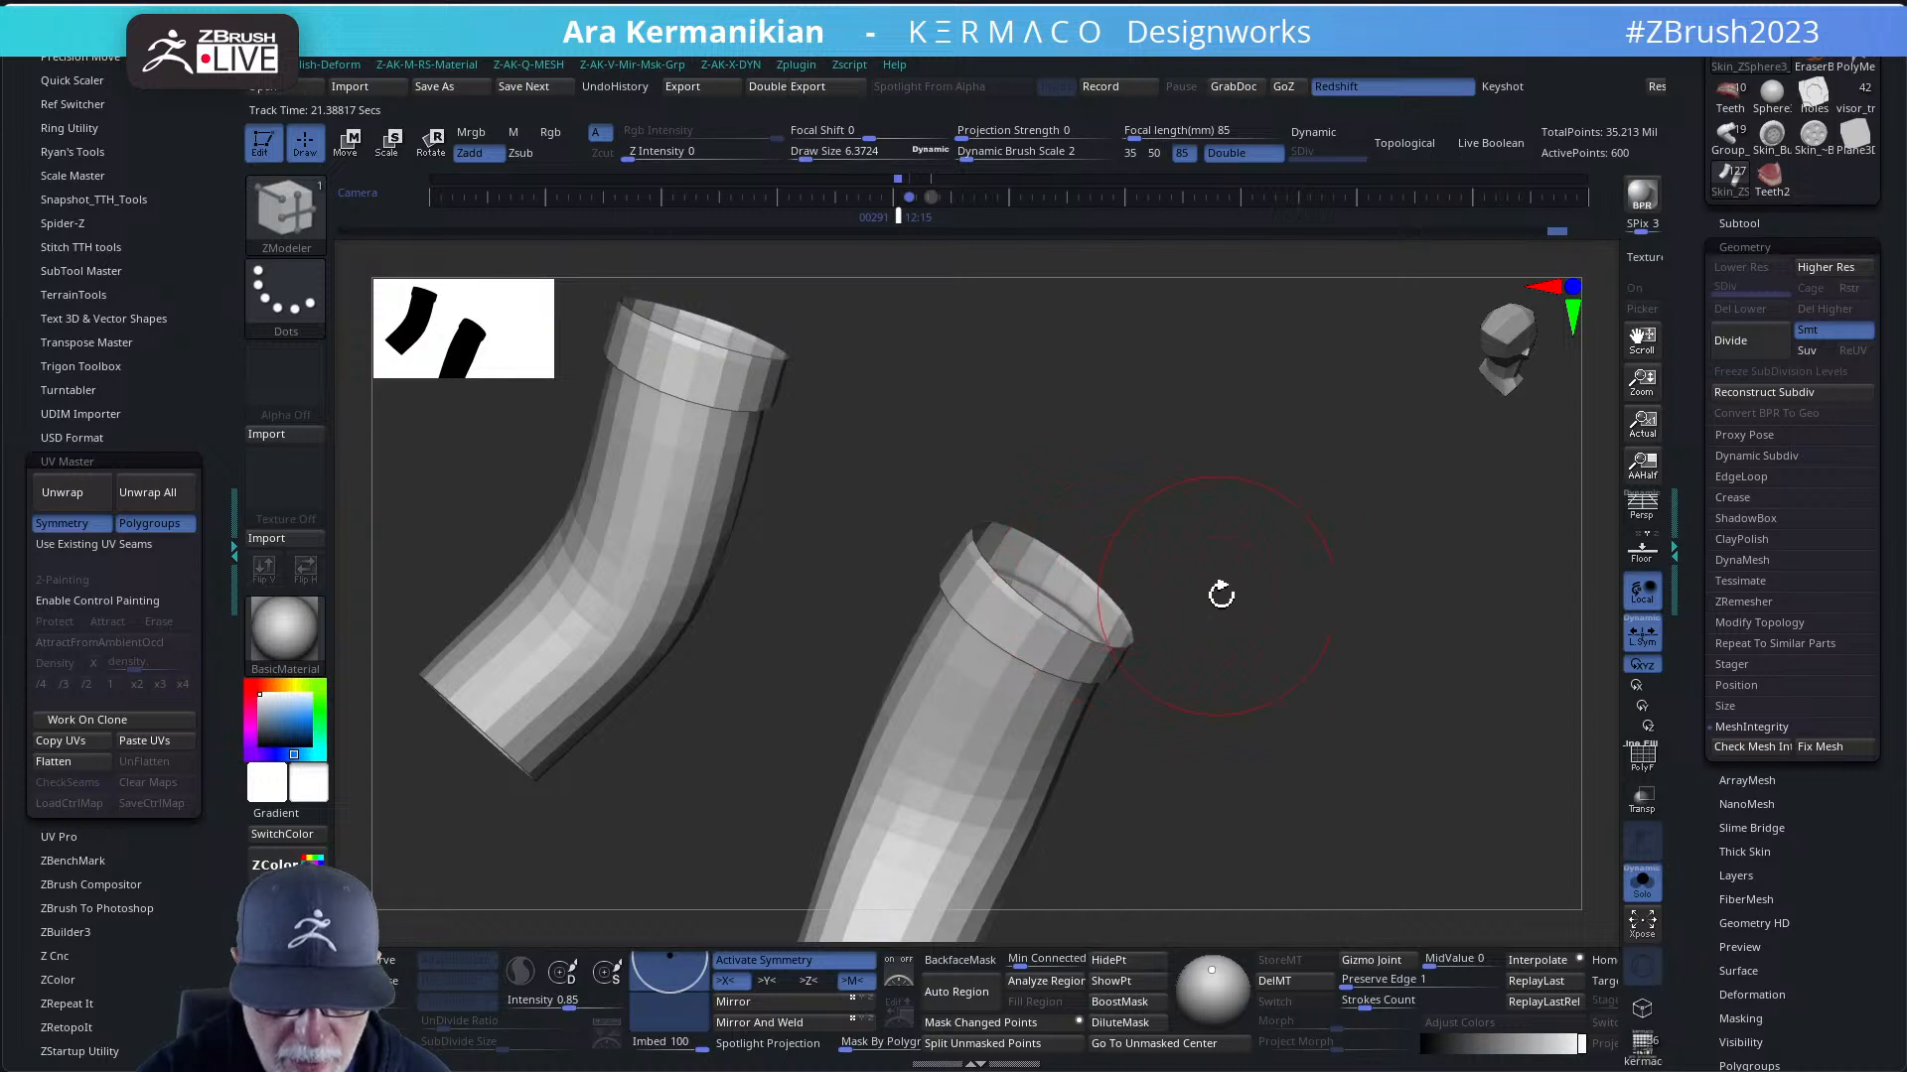
mouse_move(1221, 594)
left_mouse_down()
mouse_move(1253, 546)
mouse_move(1239, 564)
left_mouse_up()
key("b")
key("m")
key("v")
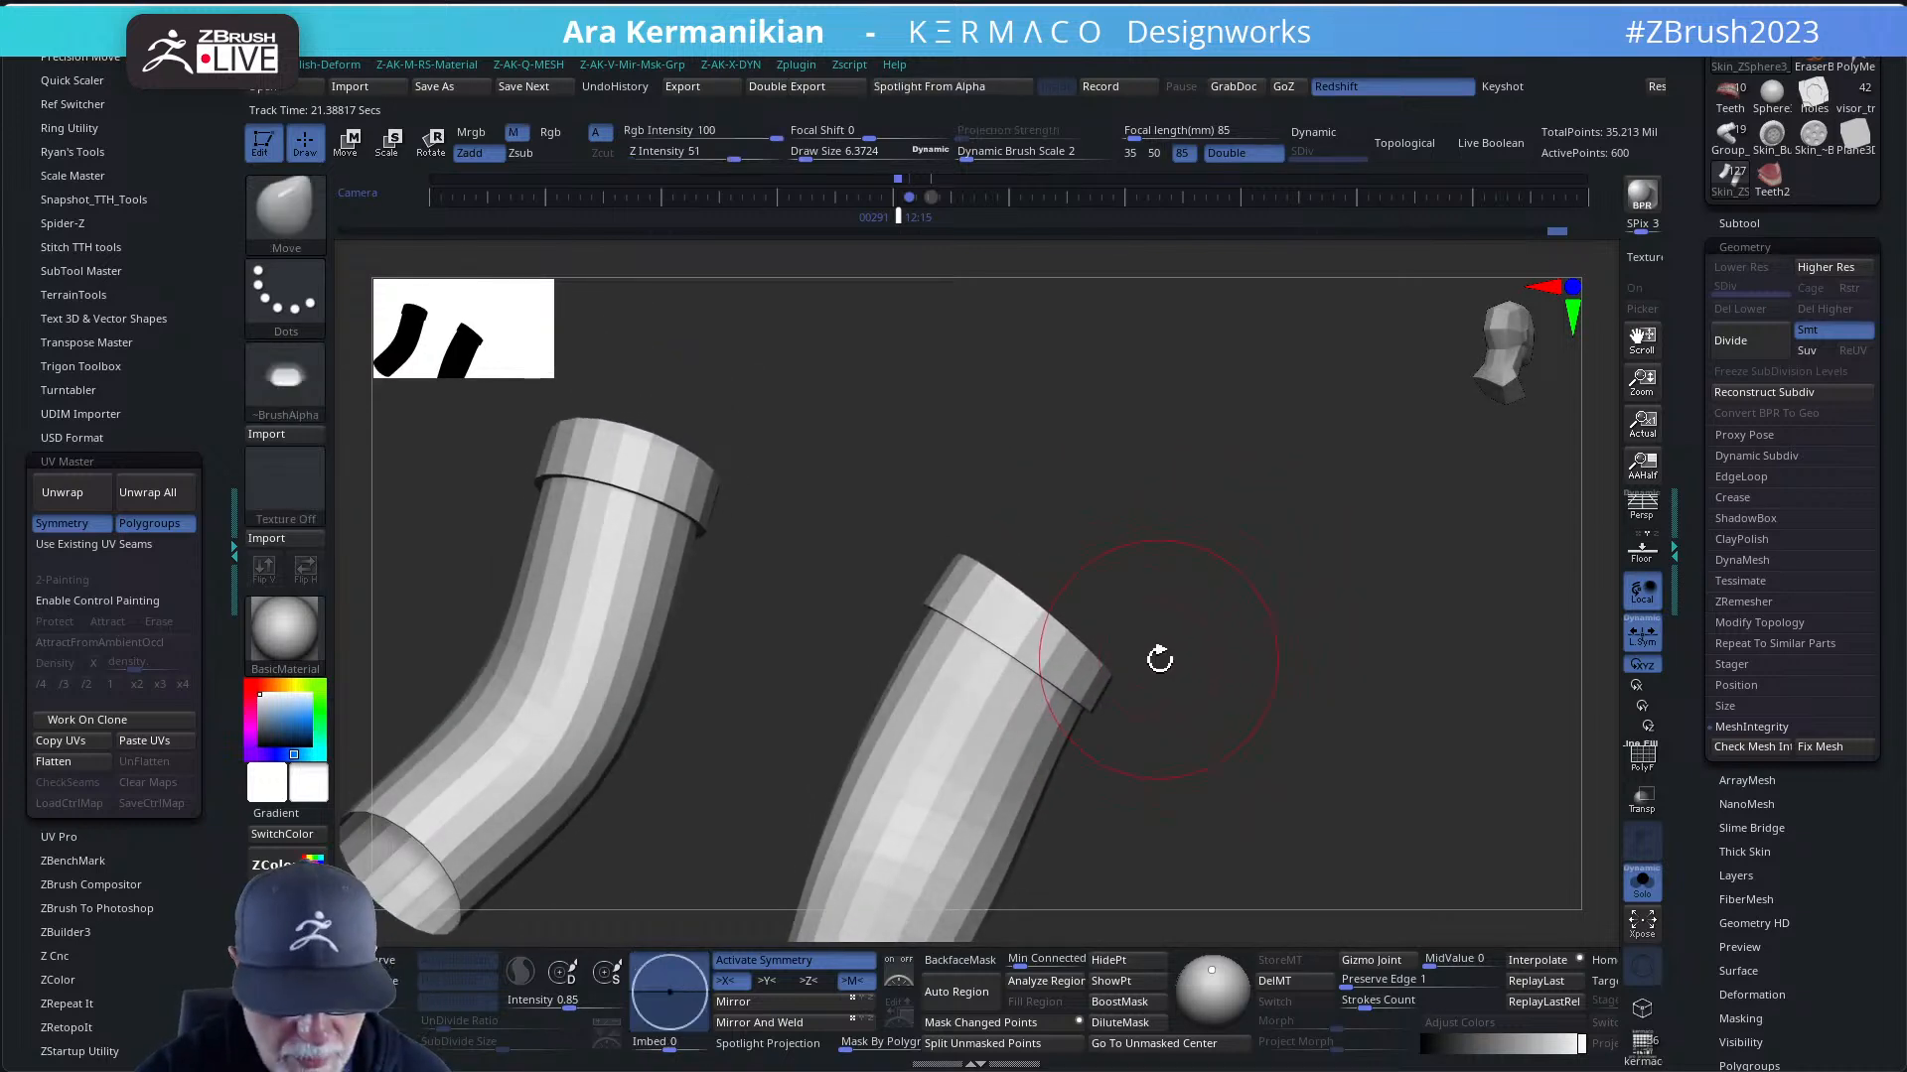
key("s")
left_click_drag(1164, 660, 1084, 688)
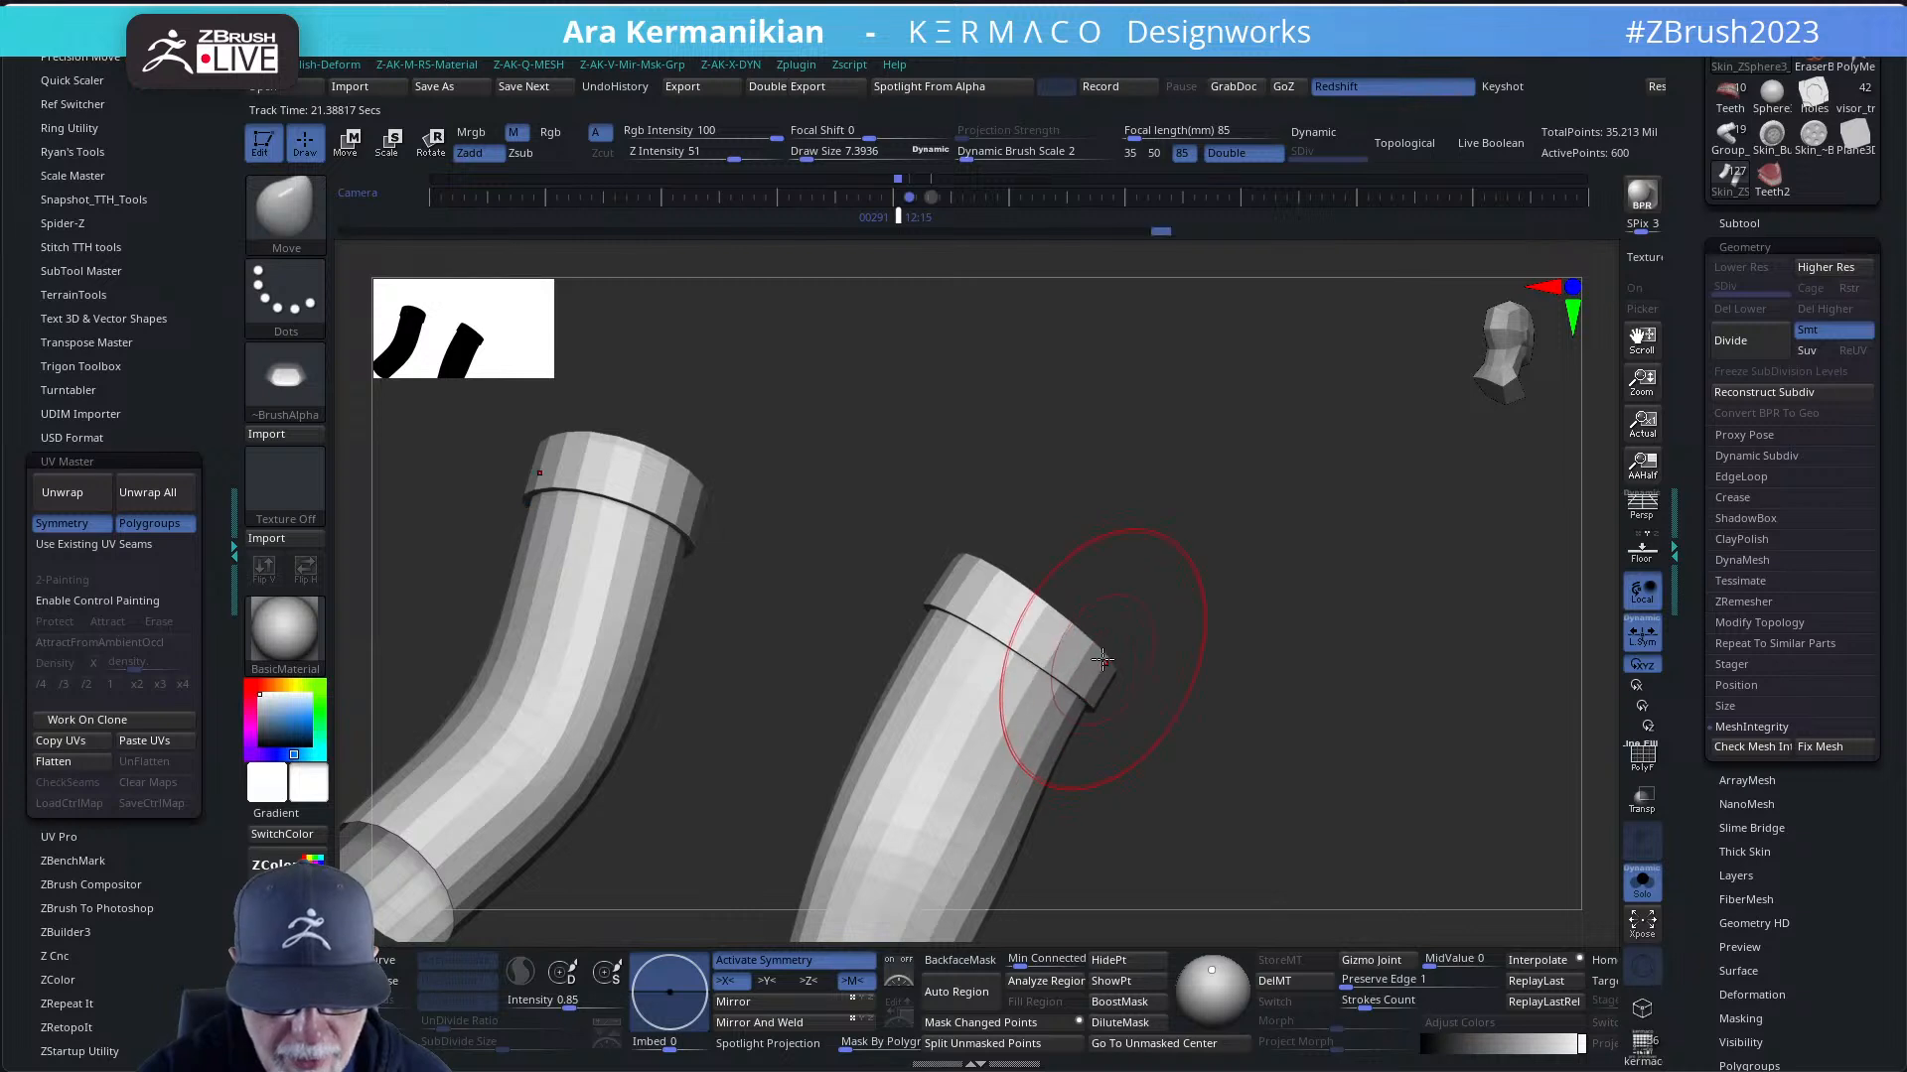
- Mask the bodies of both tubes, leaving only the raised collars unmasked
left_click_drag(1277, 583, 1086, 771)
mouse_move(1159, 838)
left_mouse_down("ctrl")
mouse_move(979, 745)
mouse_move(974, 502)
mouse_move(951, 592)
left_mouse_up("ctrl")
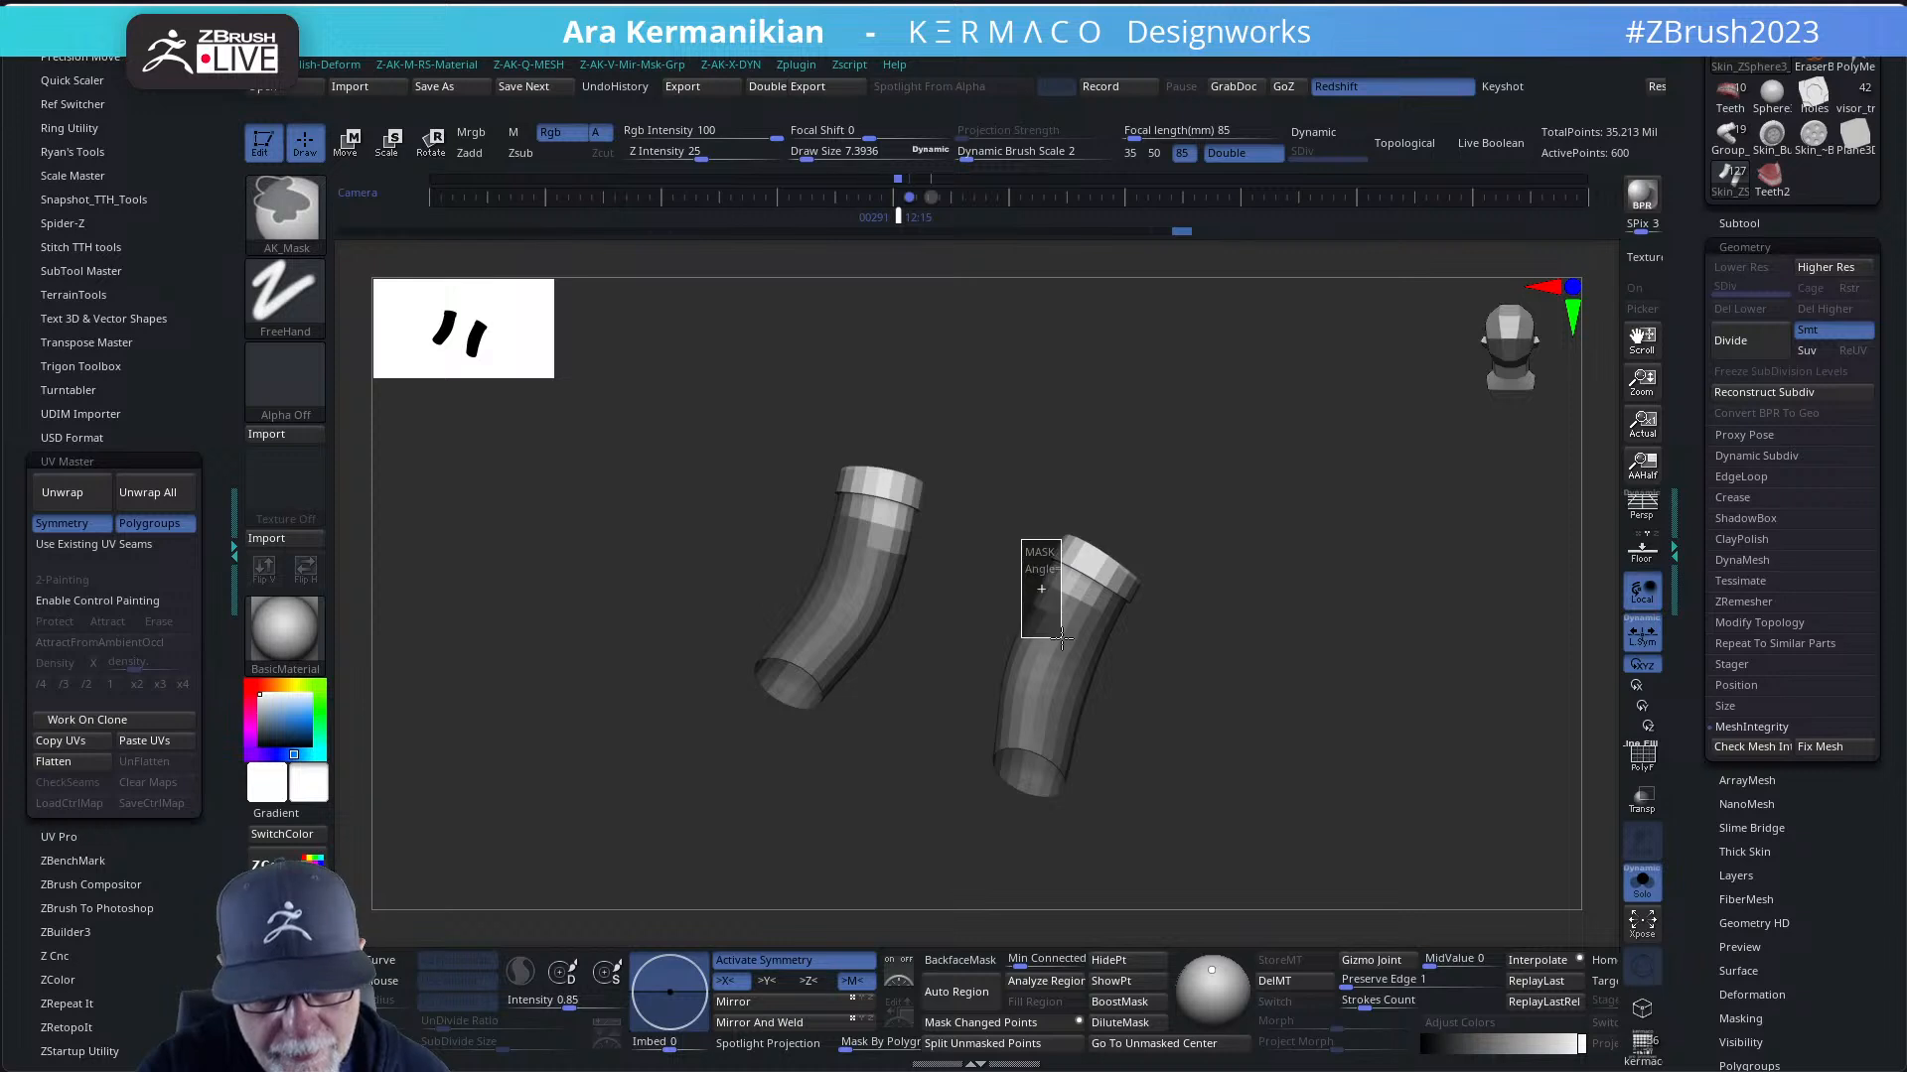
mouse_move(1062, 638)
left_mouse_down("ctrl")
mouse_move(1056, 559)
mouse_move(1084, 627)
left_mouse_up("ctrl")
mouse_move(1127, 713)
left_mouse_down("alt")
mouse_move(1098, 676)
mouse_move(1117, 715)
left_mouse_up("alt")
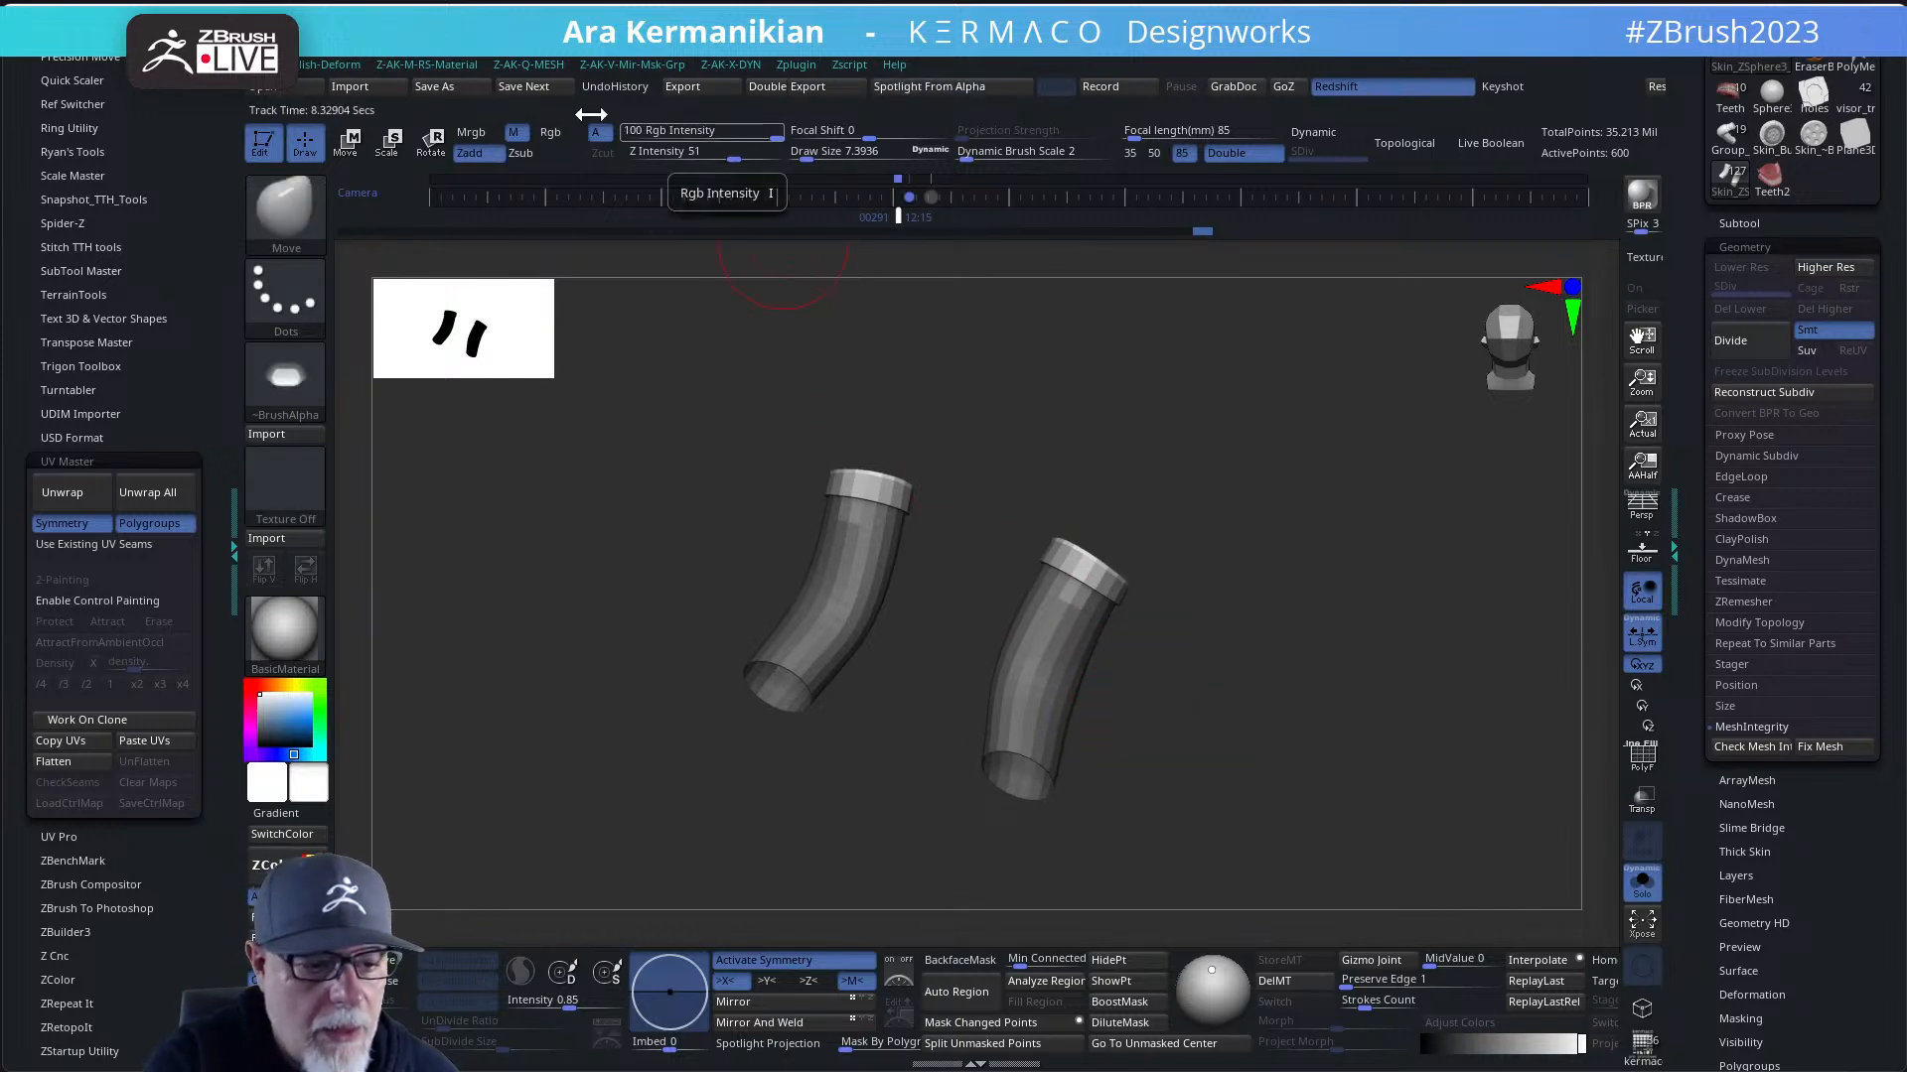
mouse_move(1234, 688)
left_mouse_down("alt")
mouse_move(1236, 661)
mouse_move(1218, 681)
mouse_move(1228, 711)
left_mouse_up("alt")
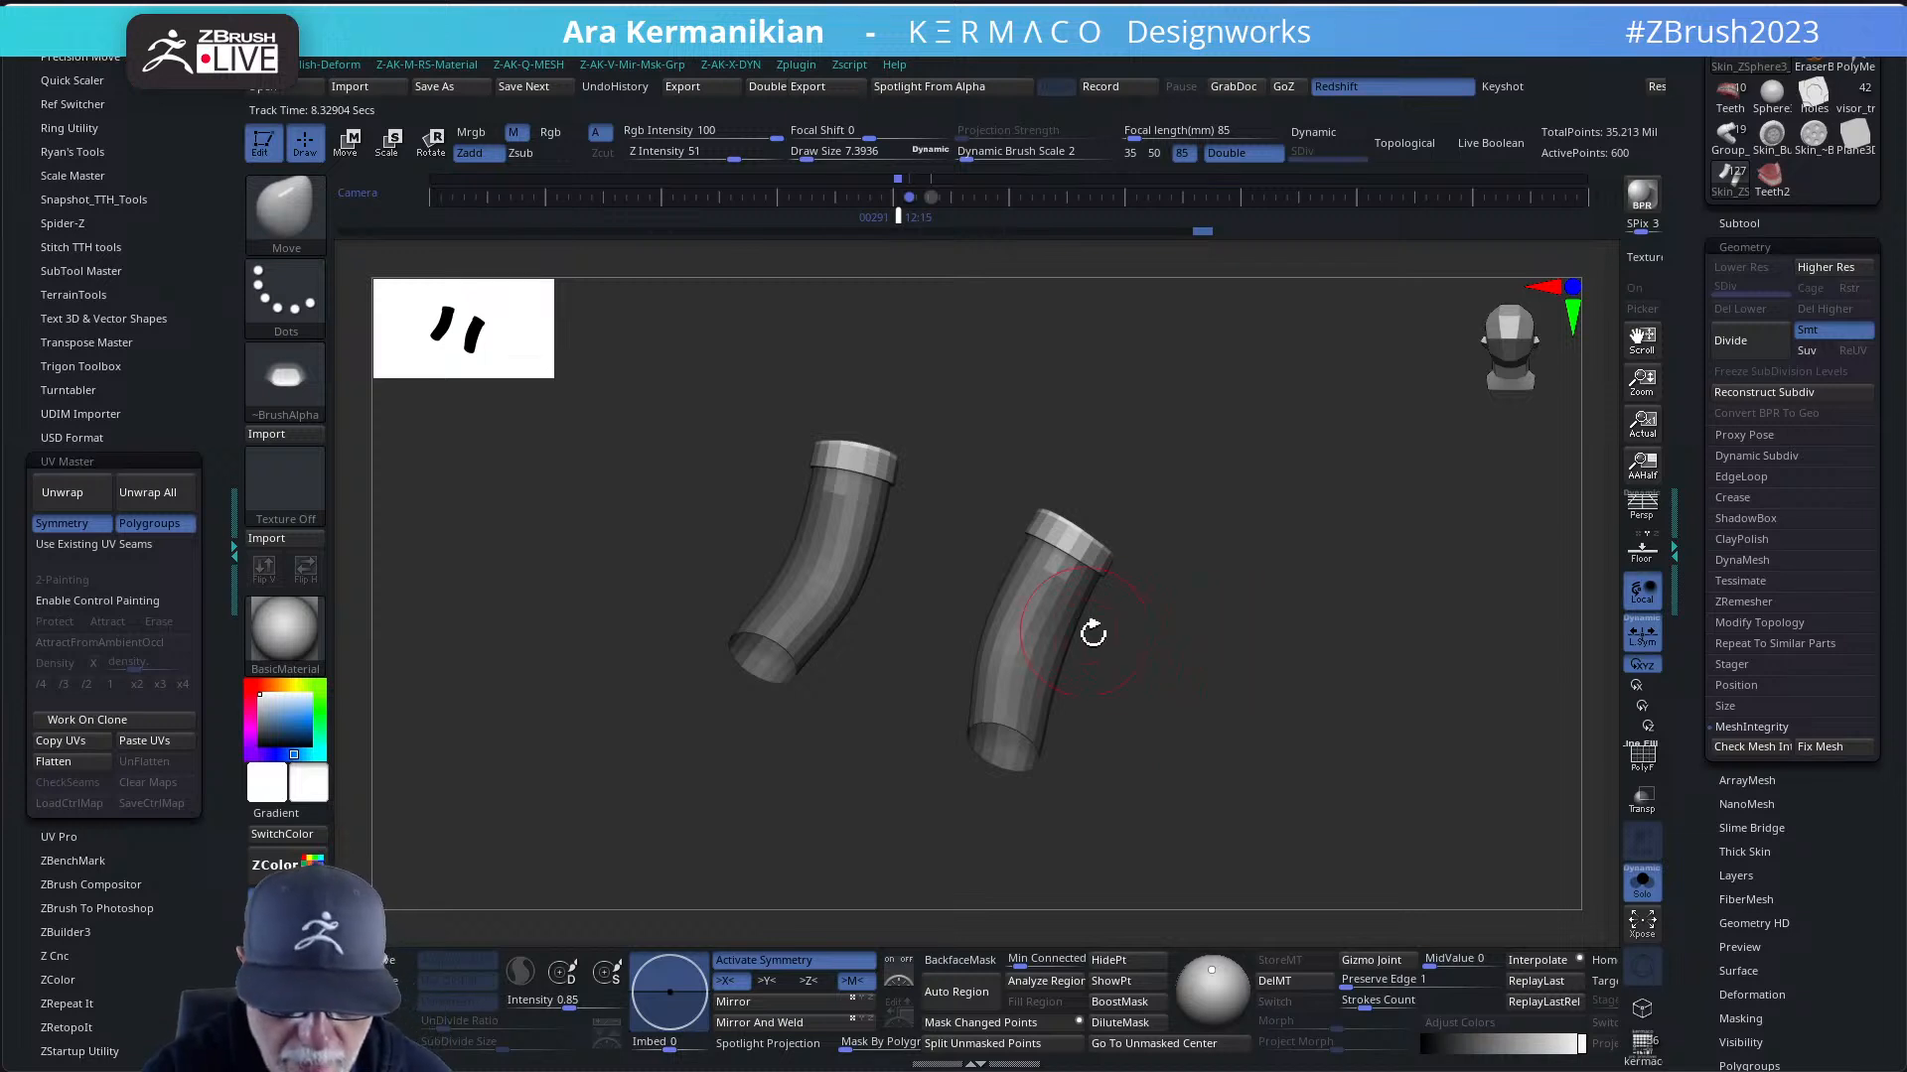
mouse_move(1089, 634)
left_mouse_down("ctrl")
mouse_move(1033, 551)
mouse_move(991, 541)
left_mouse_up("ctrl")
- Place the Gizmo on the unmasked collar, nudge the collar slightly along the tube, and clear the mask
mouse_move(1281, 563)
left_mouse_down()
mouse_move(1223, 574)
mouse_move(1247, 597)
mouse_move(1120, 557)
mouse_move(1061, 563)
left_mouse_up()
key("w")
left_click_drag(1356, 558, 1196, 617)
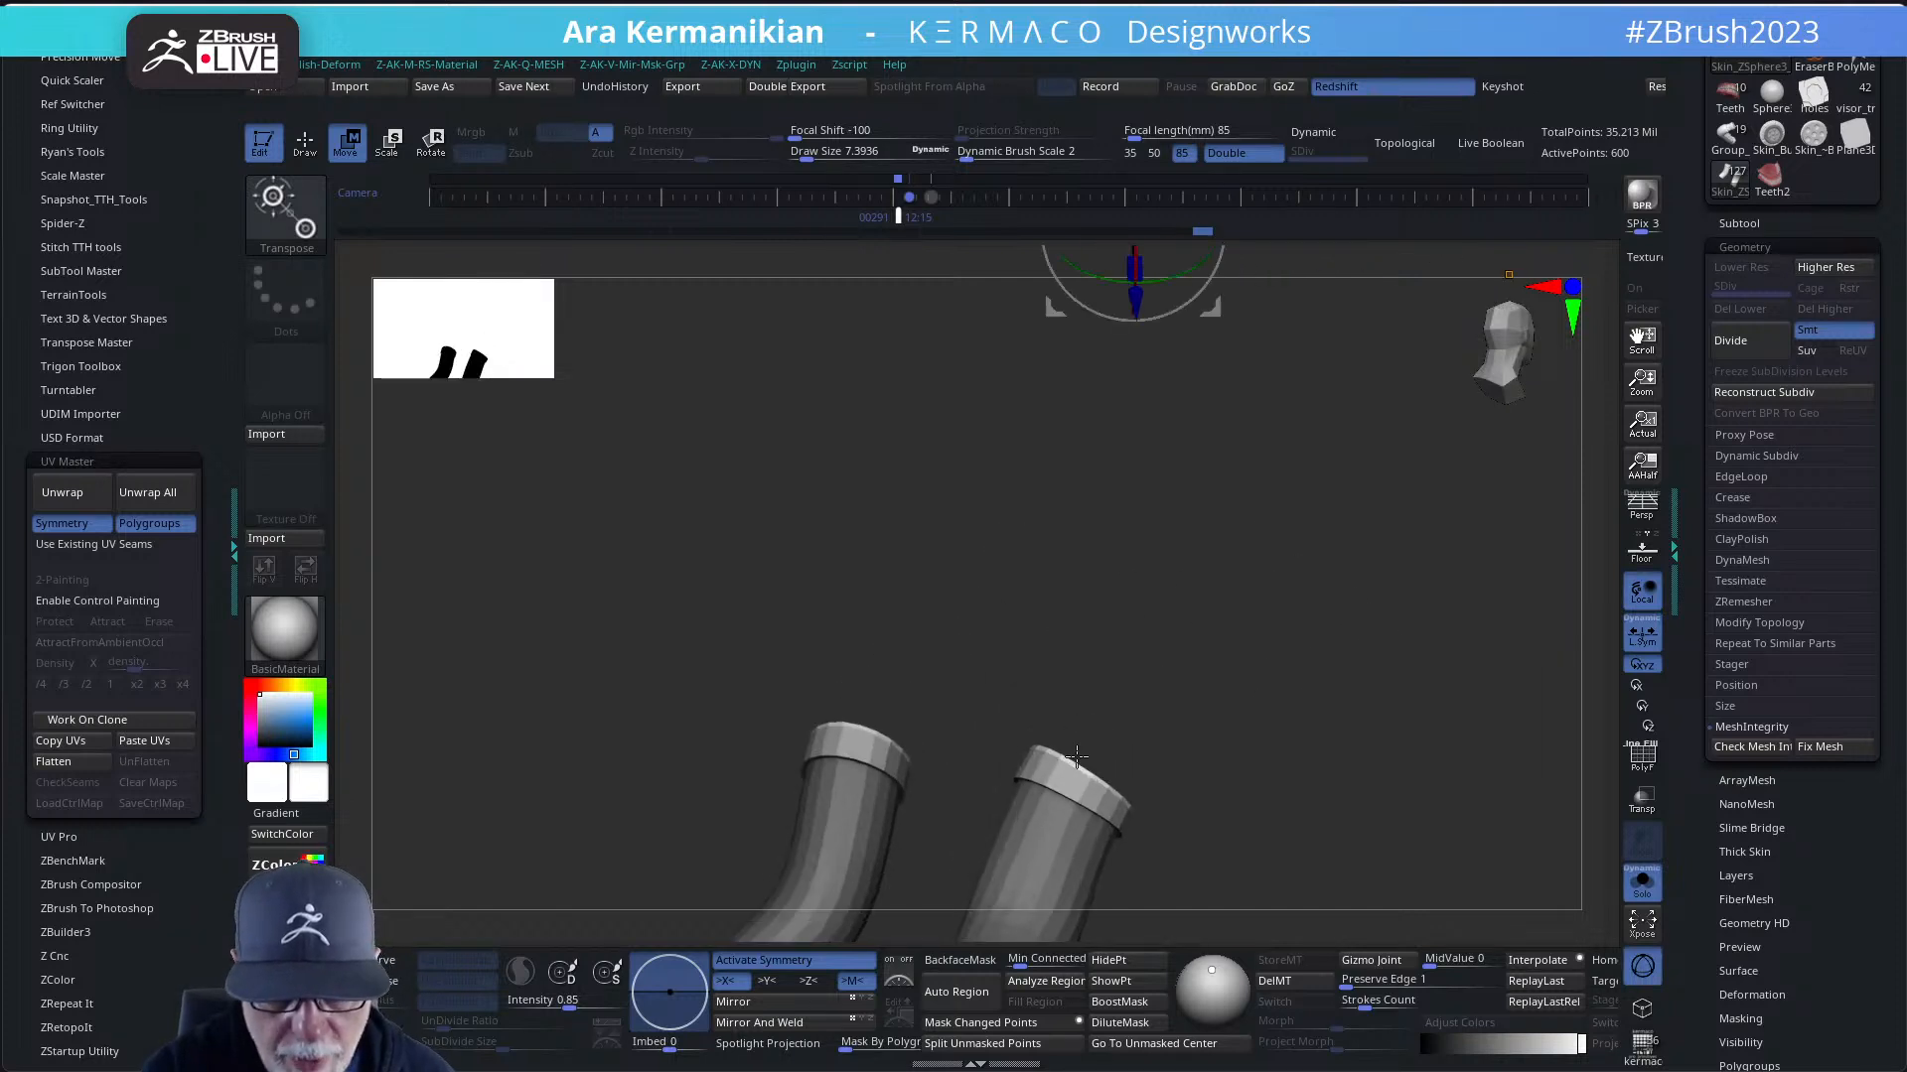
left_click(1076, 757)
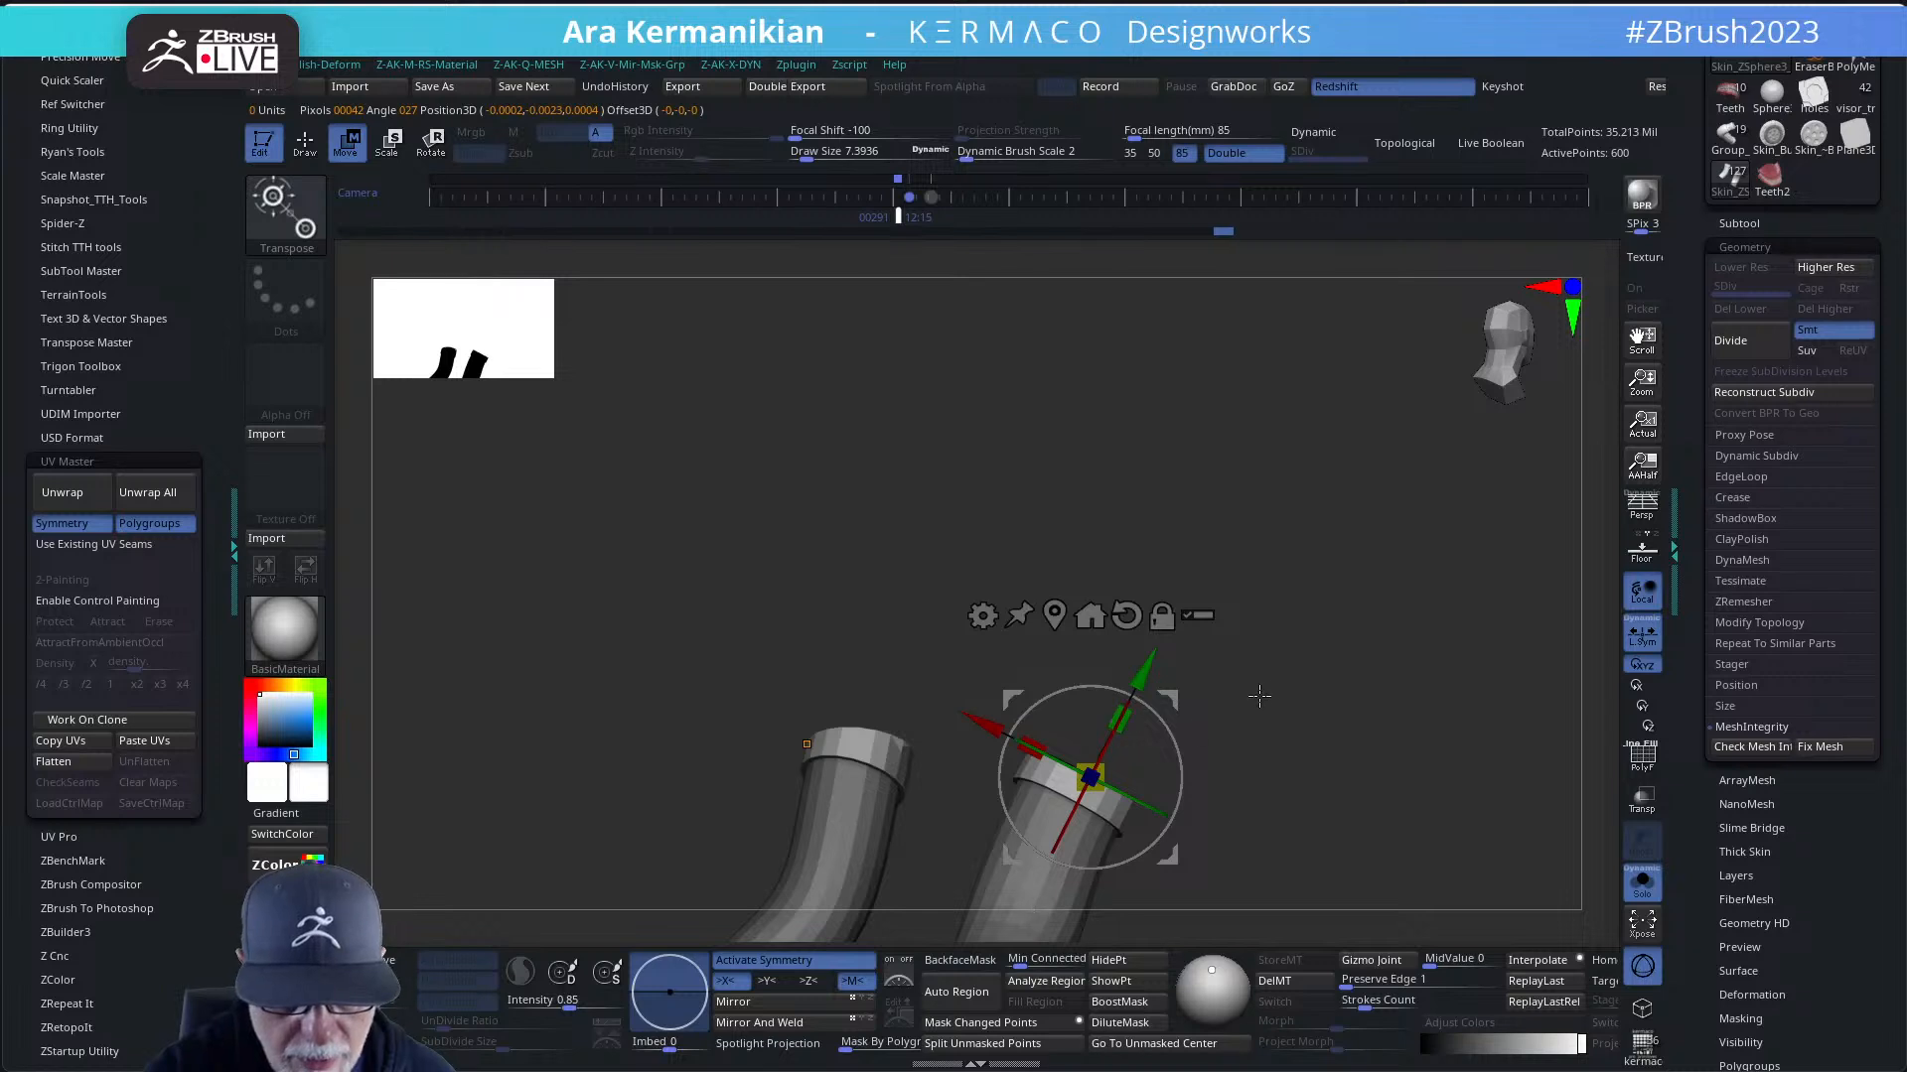
mouse_move(1259, 696)
left_mouse_down()
mouse_move(1259, 750)
mouse_move(1264, 681)
left_mouse_up()
mouse_move(1075, 751)
left_mouse_down()
mouse_move(1092, 725)
mouse_move(1073, 757)
left_mouse_up()
mouse_move(1286, 644)
left_mouse_down("ctrl")
mouse_move(1341, 726)
mouse_move(1282, 668)
mouse_move(1337, 702)
left_mouse_up("ctrl")
key("q")
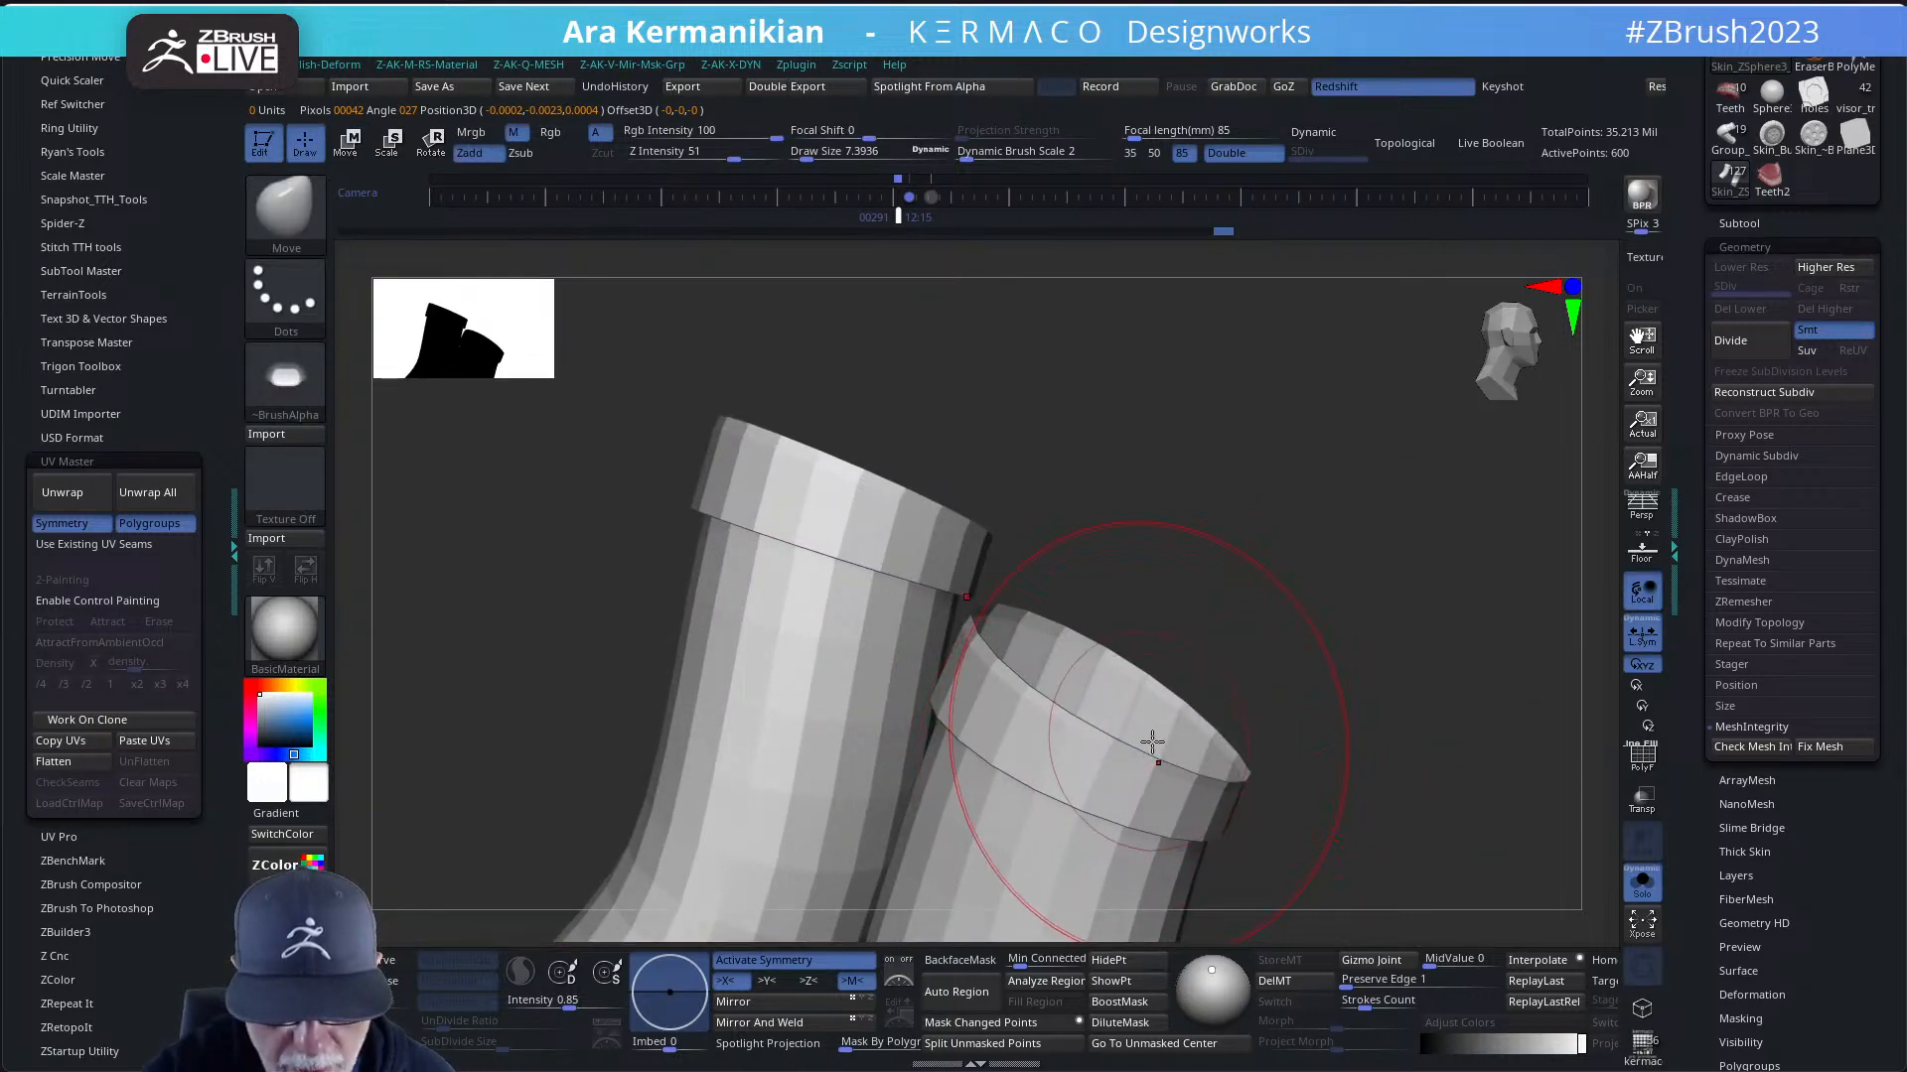
- Show the PolyFrame wireframe and delete the narrow polyloop on the collars' top rim with ZModeler
left_click(1641, 766)
left_click_drag(1309, 686, 1242, 708)
left_click_drag(1141, 760, 1297, 688)
key("b")
key("z")
key("m")
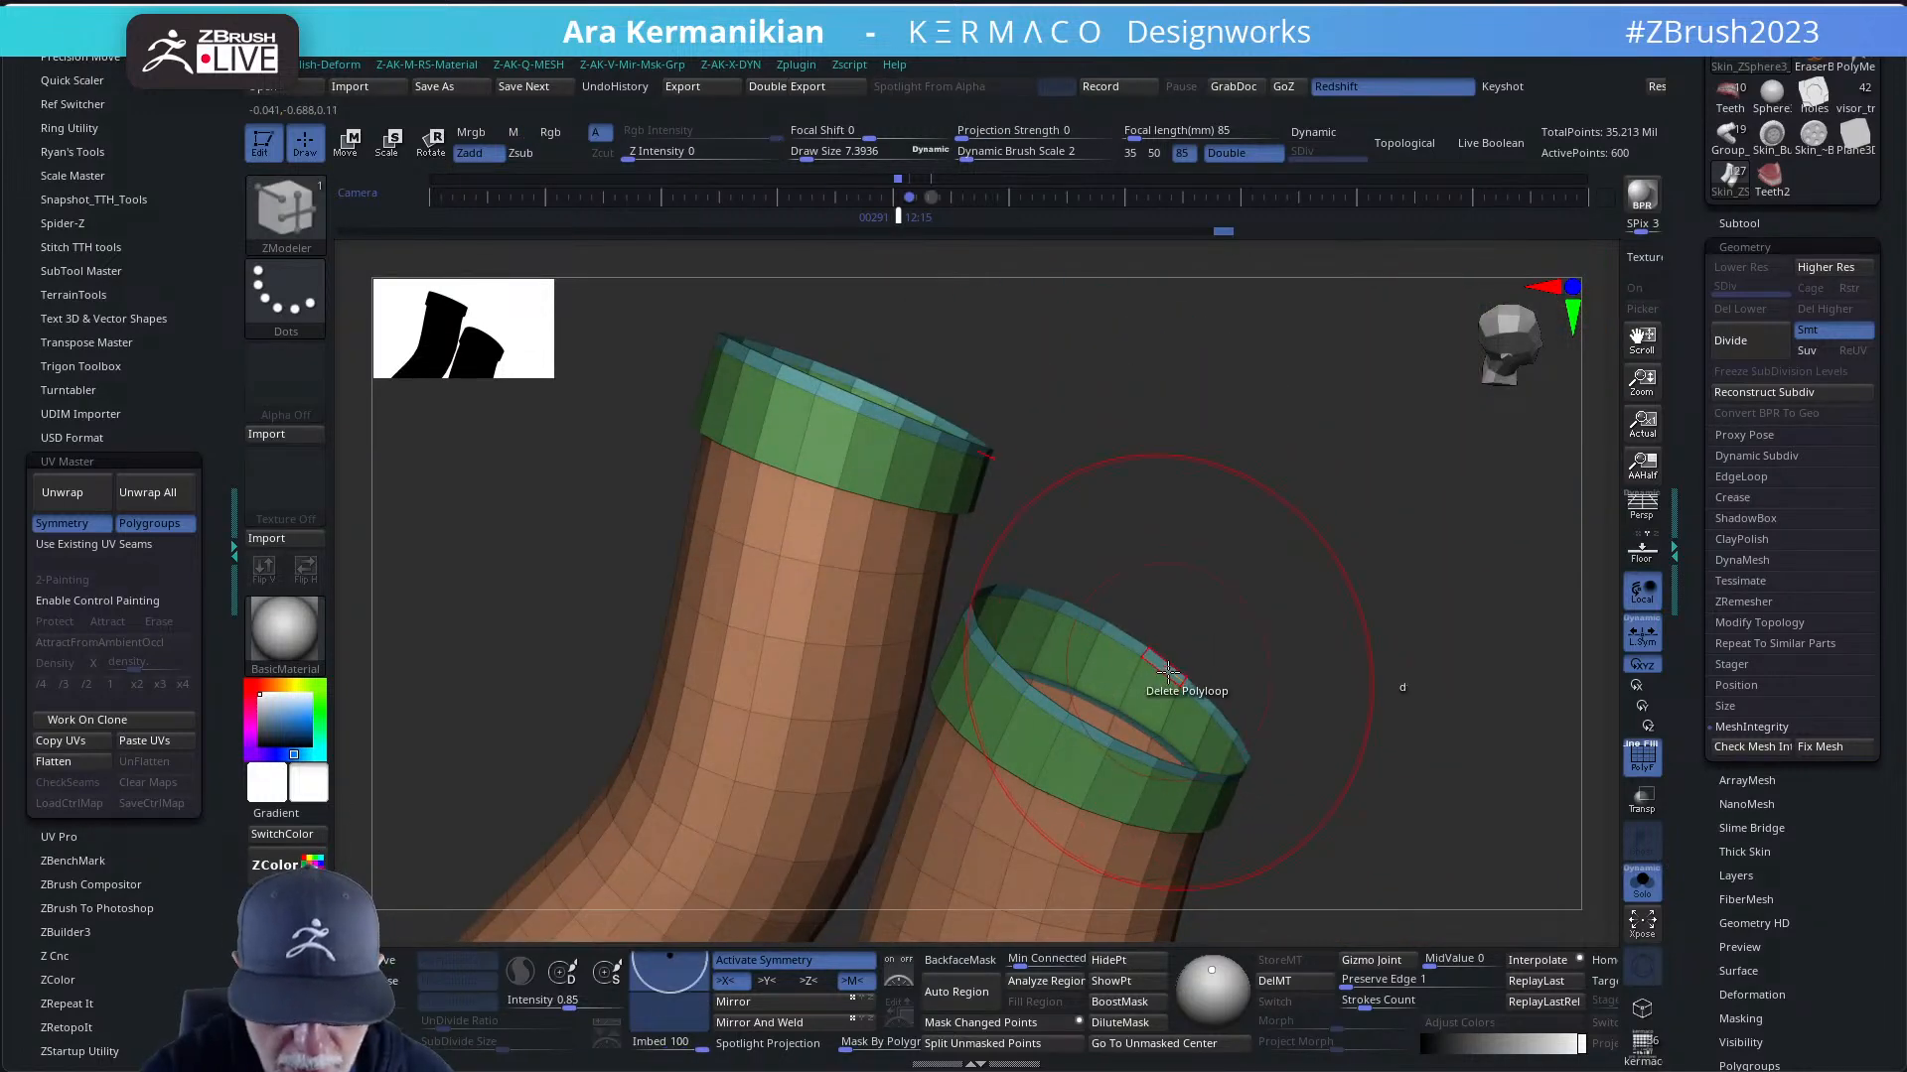
left_click(1172, 676)
left_click_drag(1208, 659, 1229, 713)
- Extrude the collars' open top edge upward with the ZModeler Extrude action targeting EdgeLoop
key("space")
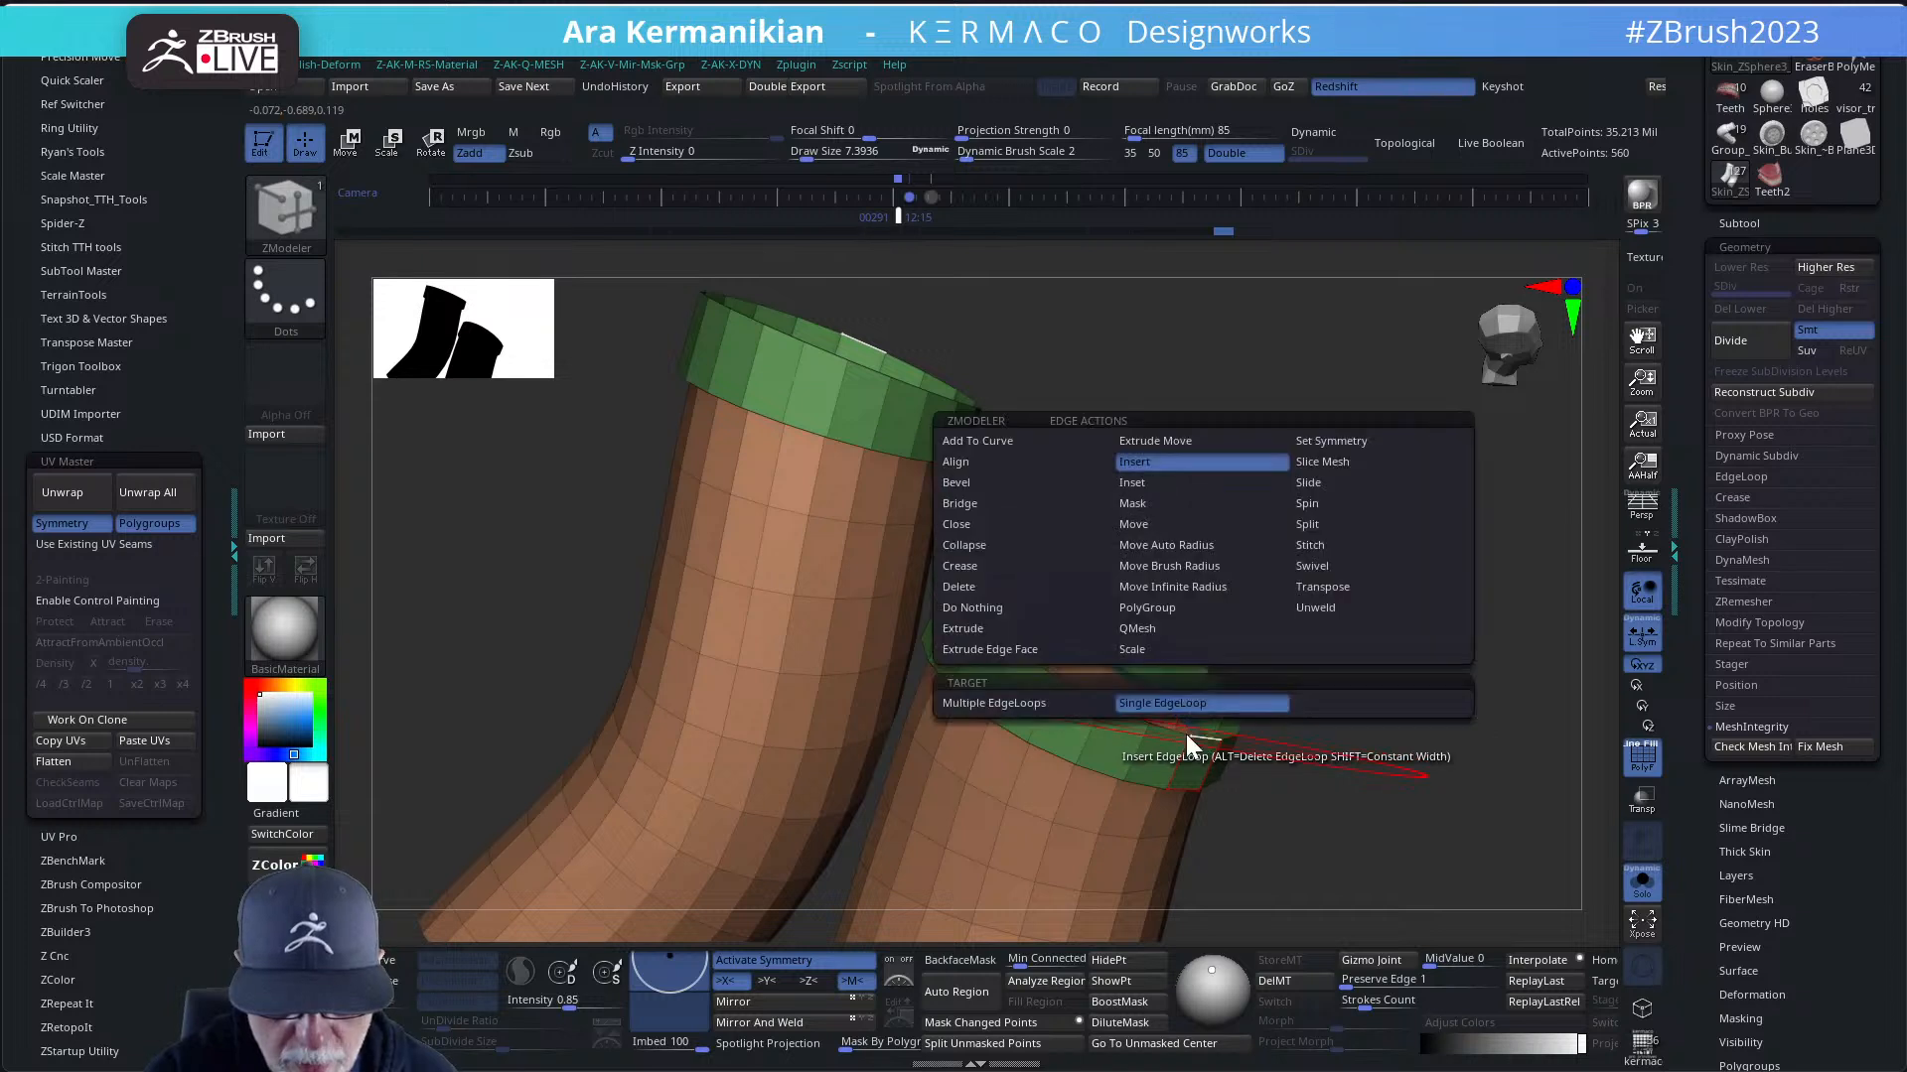
left_click(1006, 632)
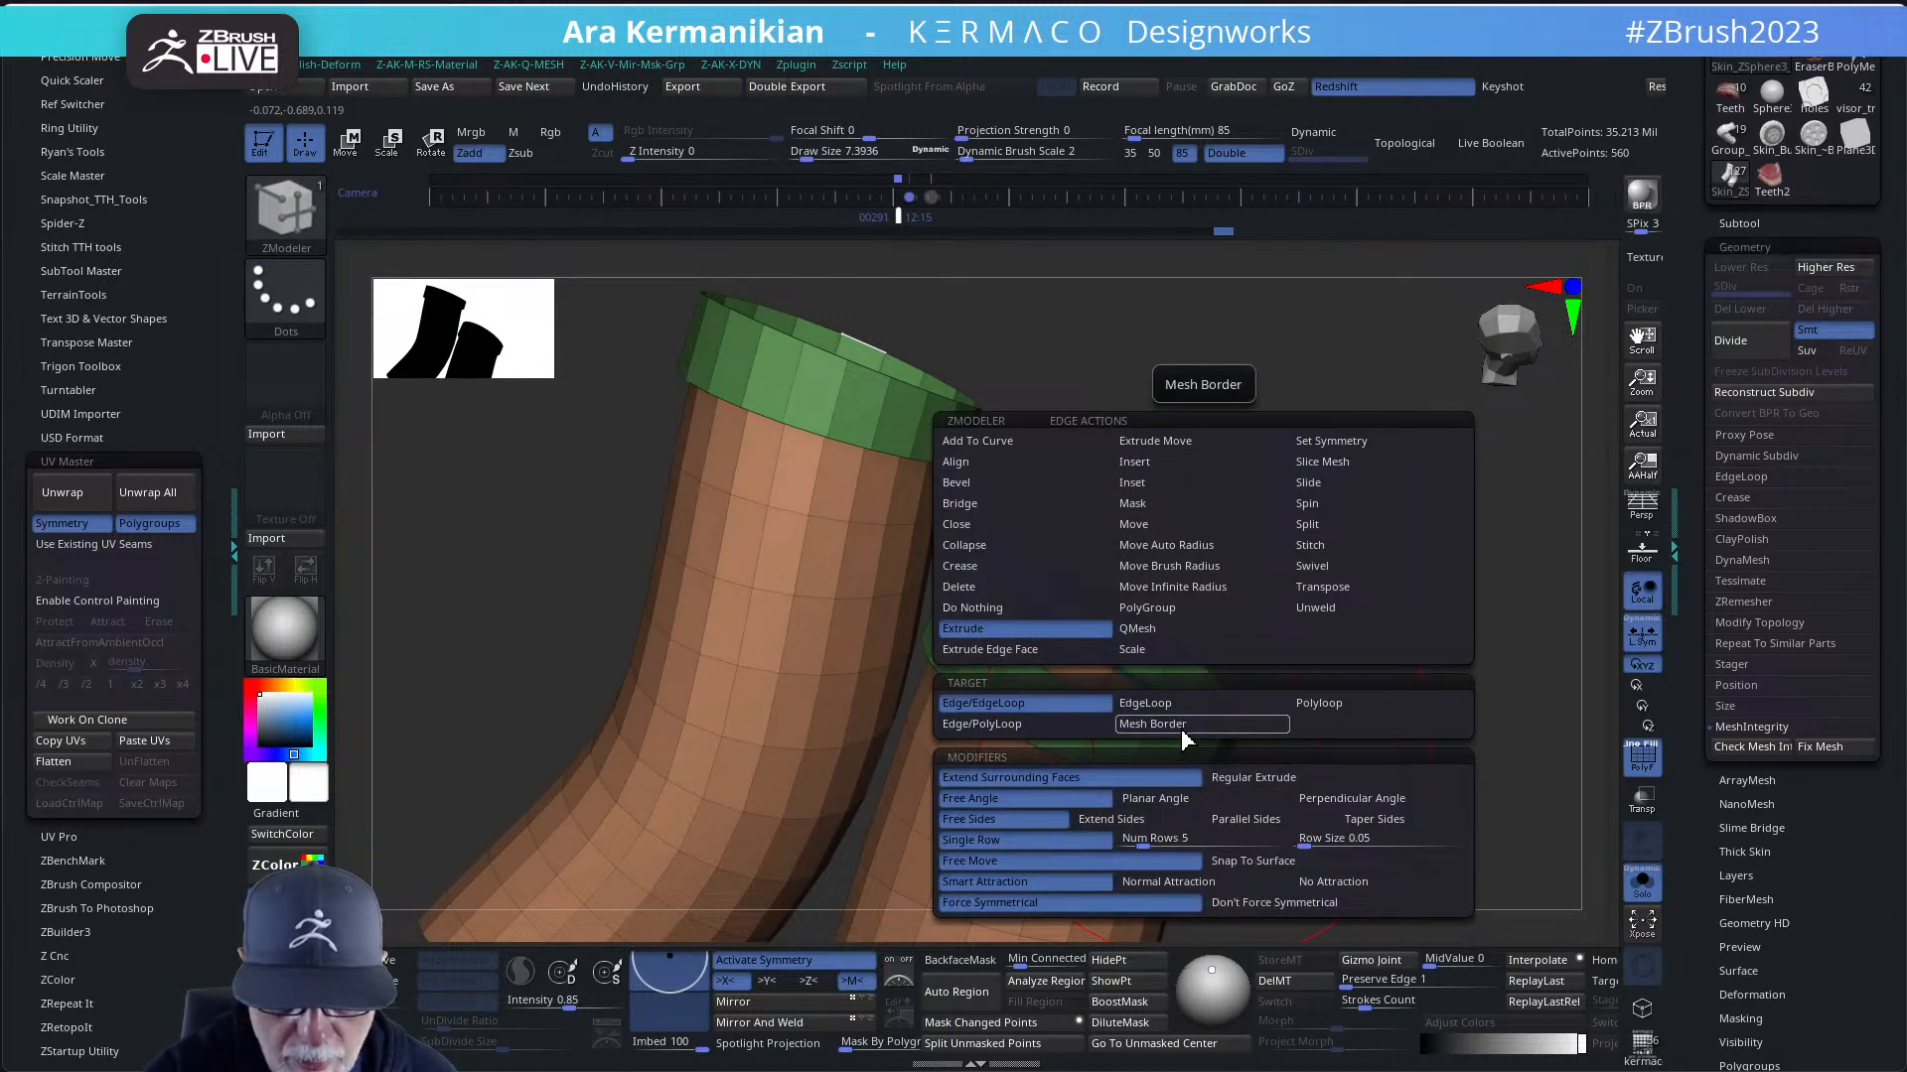
left_click(1172, 705)
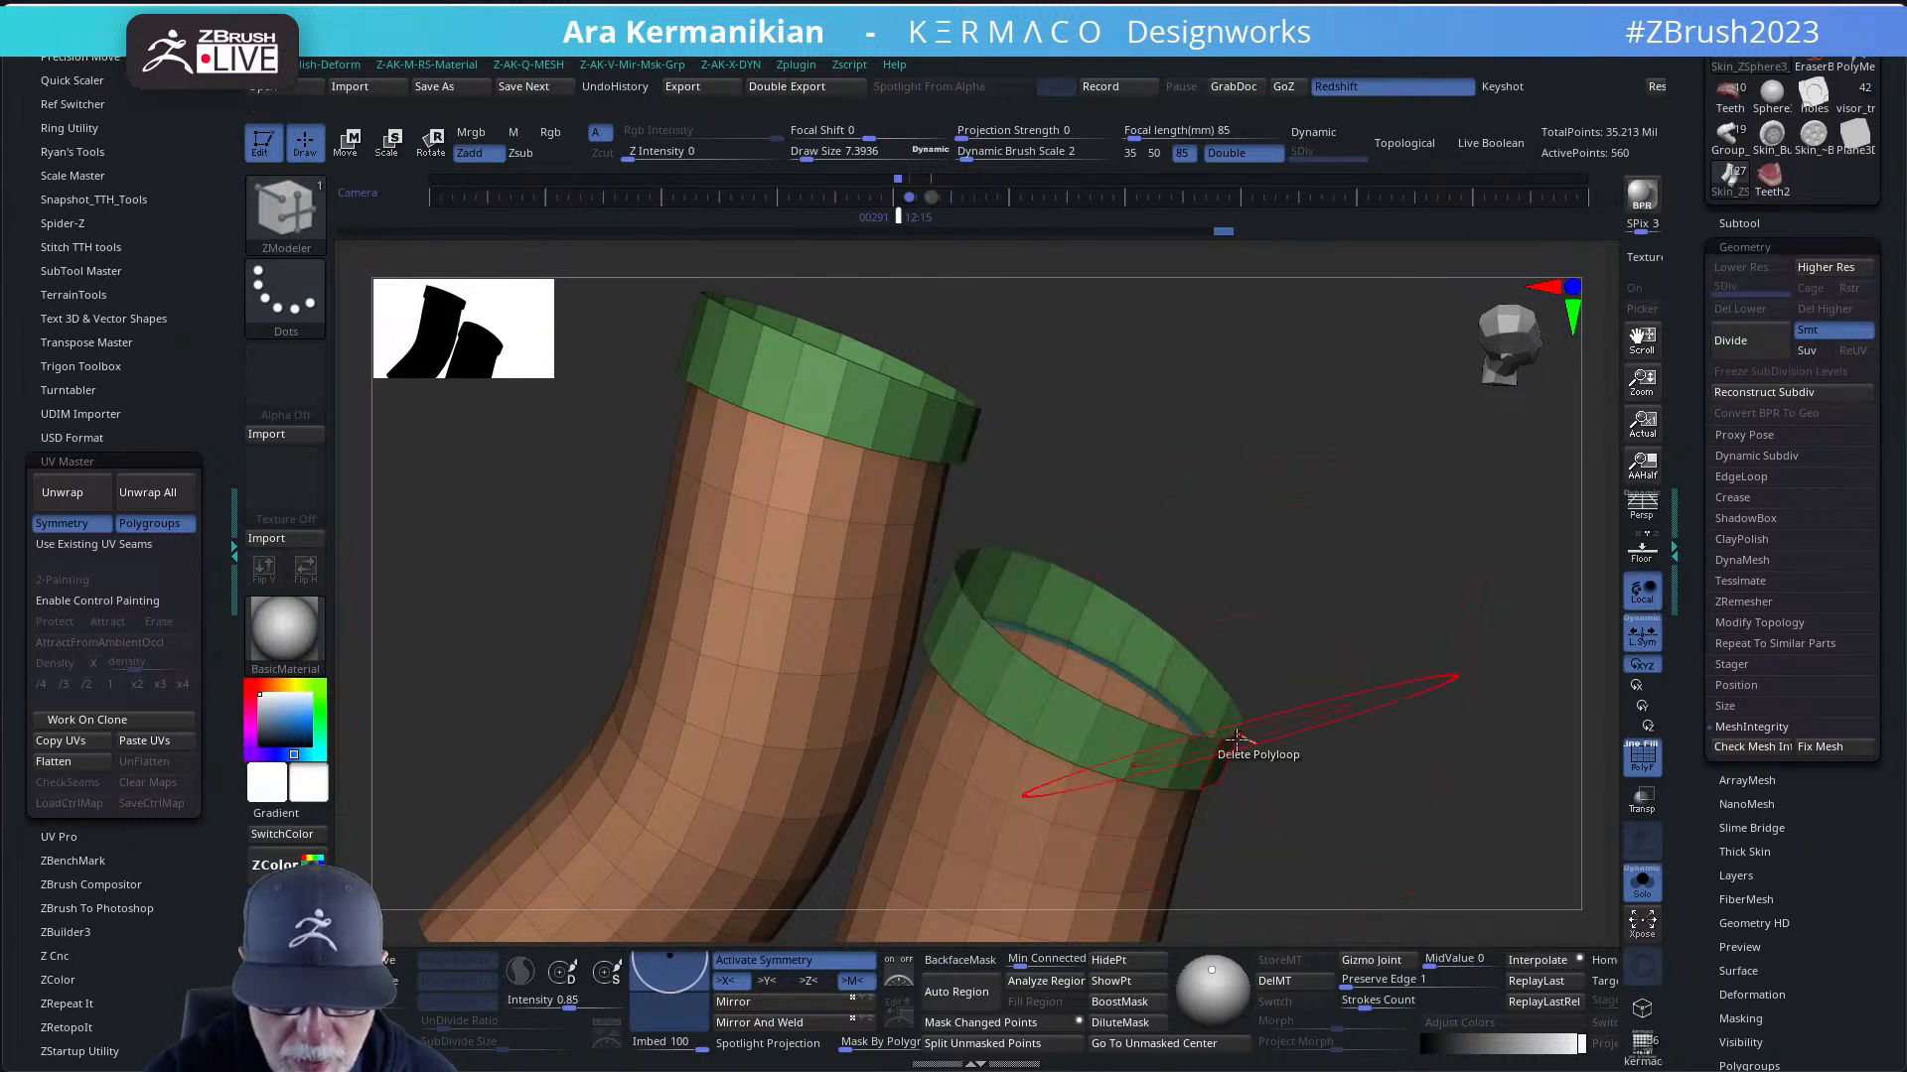
left_click_drag(1231, 690, 1226, 604)
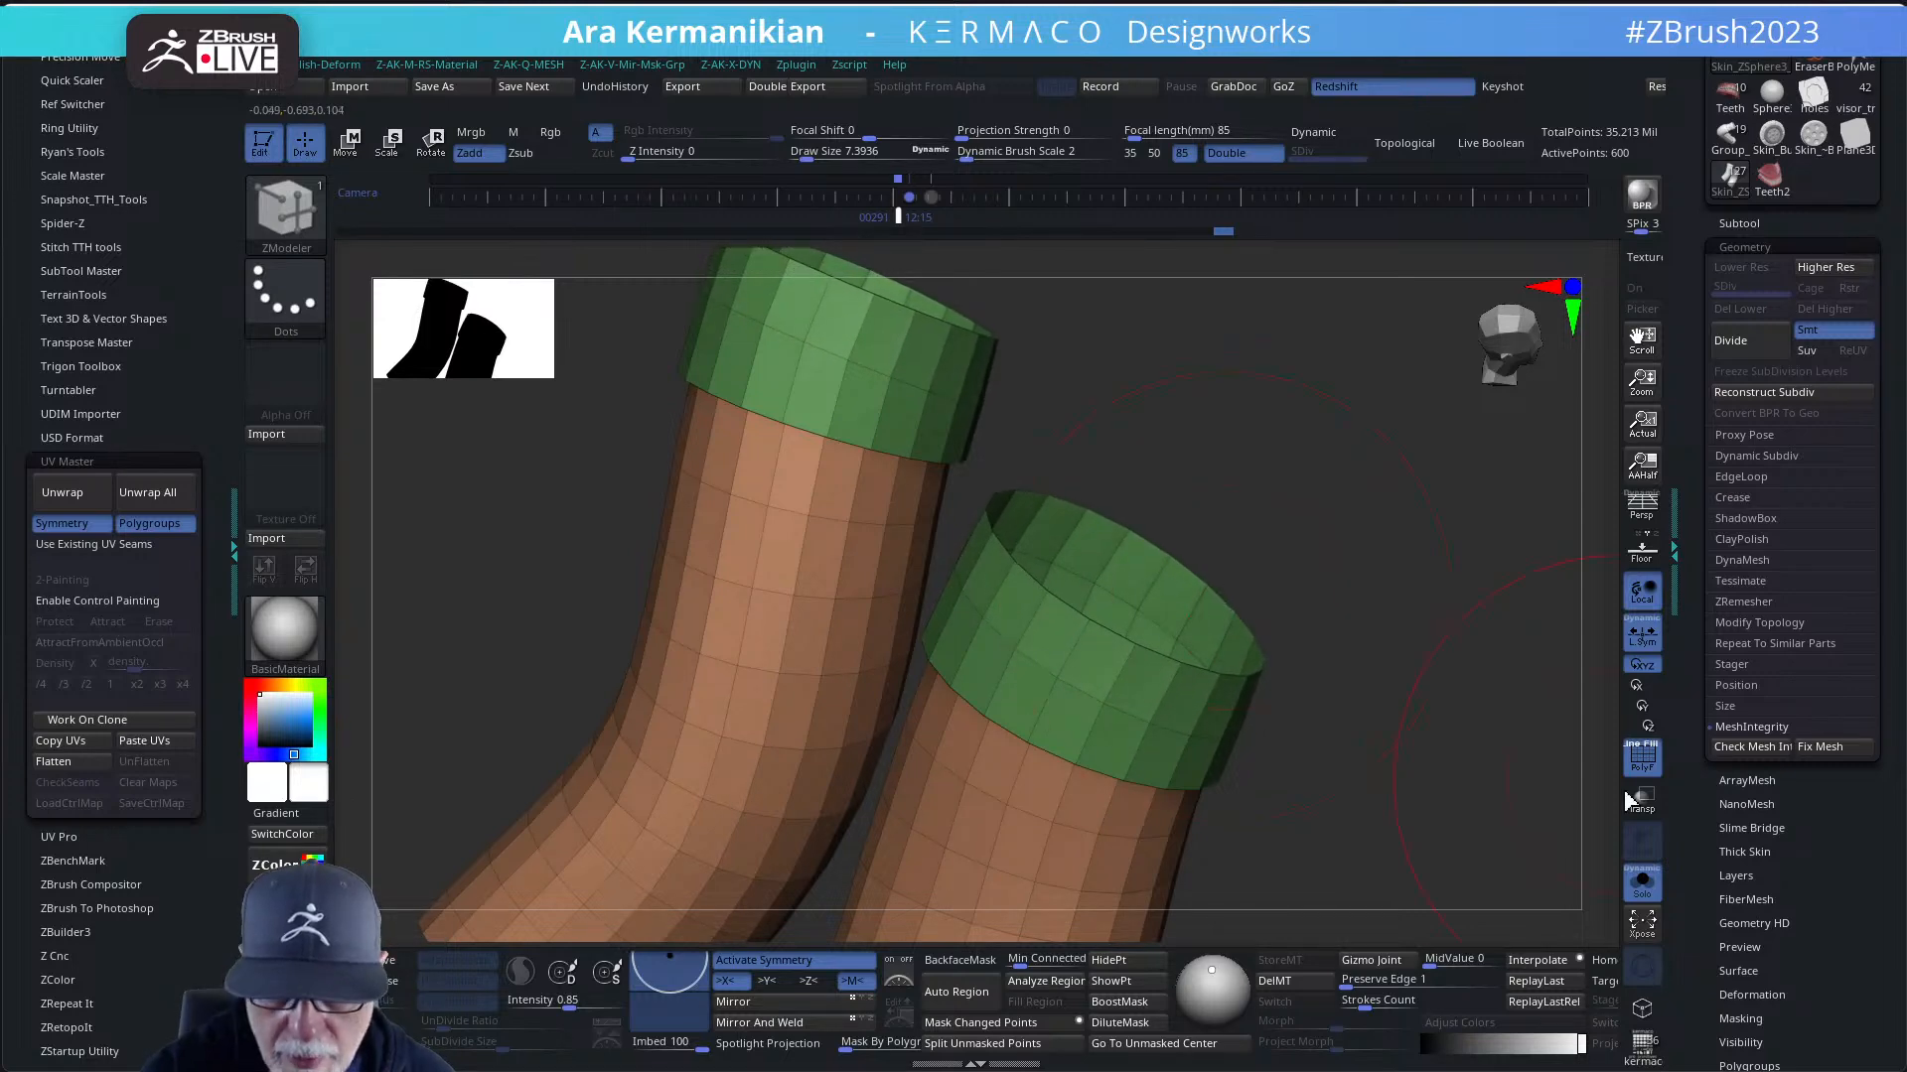
- Leave Solo mode, turn on dynamic subdivision for the tubes, and examine how the extended collars fit around the neck
left_click(1642, 882)
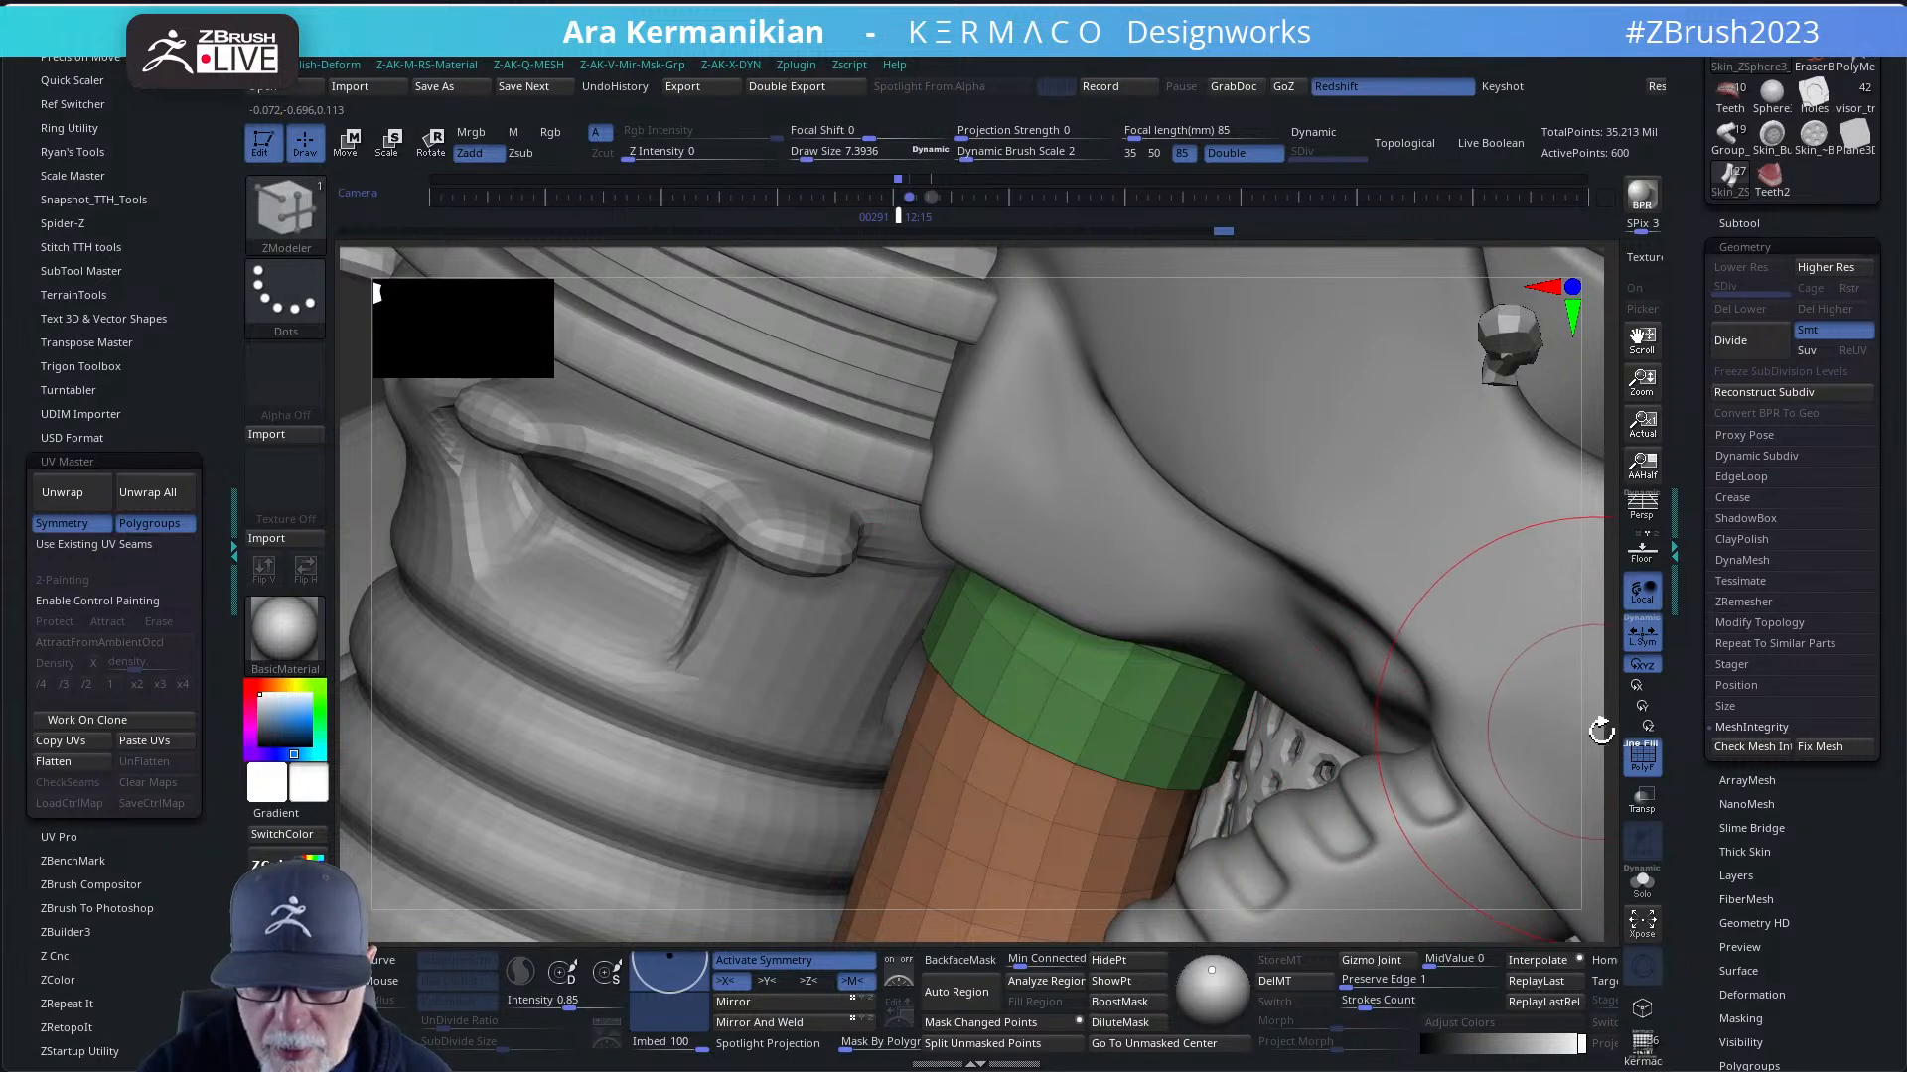
mouse_move(1469, 672)
left_mouse_down()
mouse_move(1423, 672)
mouse_move(1440, 675)
left_mouse_up()
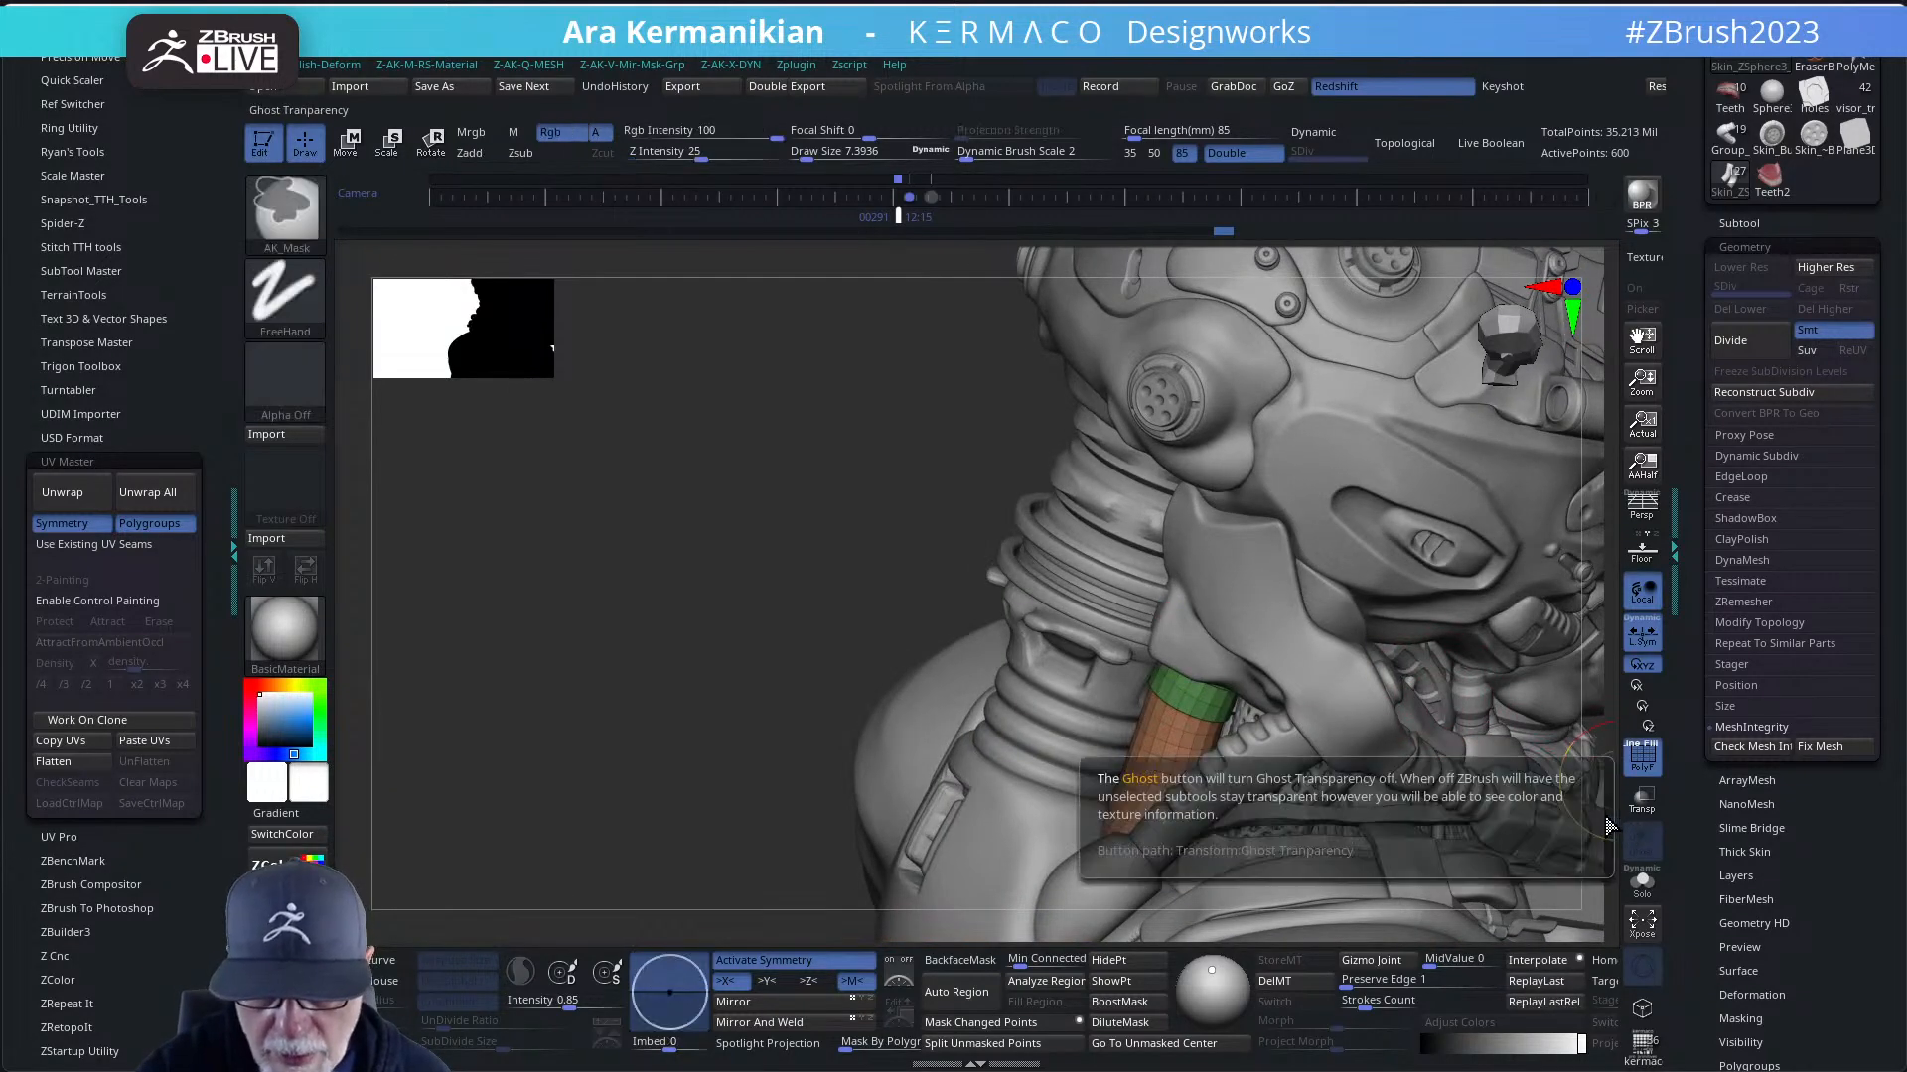
left_click(1643, 889)
left_click_drag(1292, 681, 1376, 631, "alt")
left_click(1644, 888)
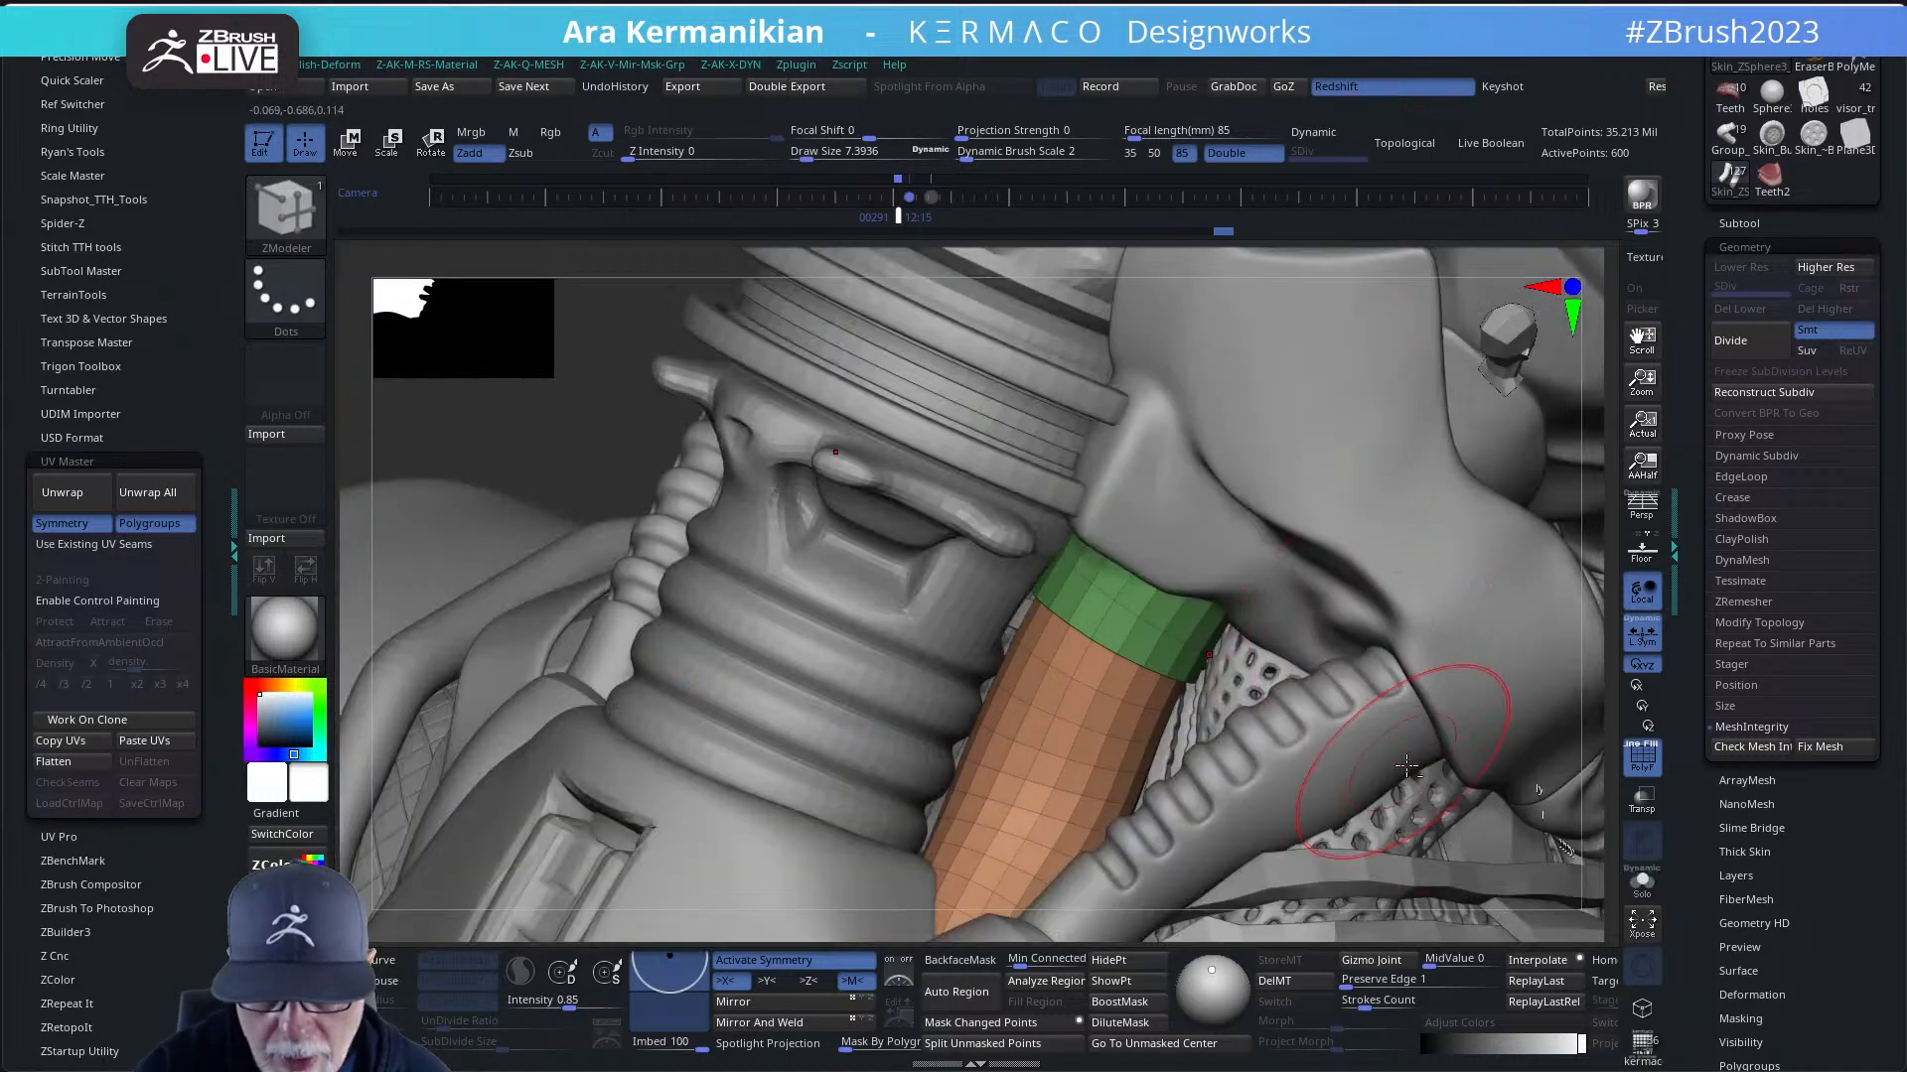
key("d")
left_click_drag(1595, 773, 1434, 728)
left_click_drag(1450, 653, 1529, 641)
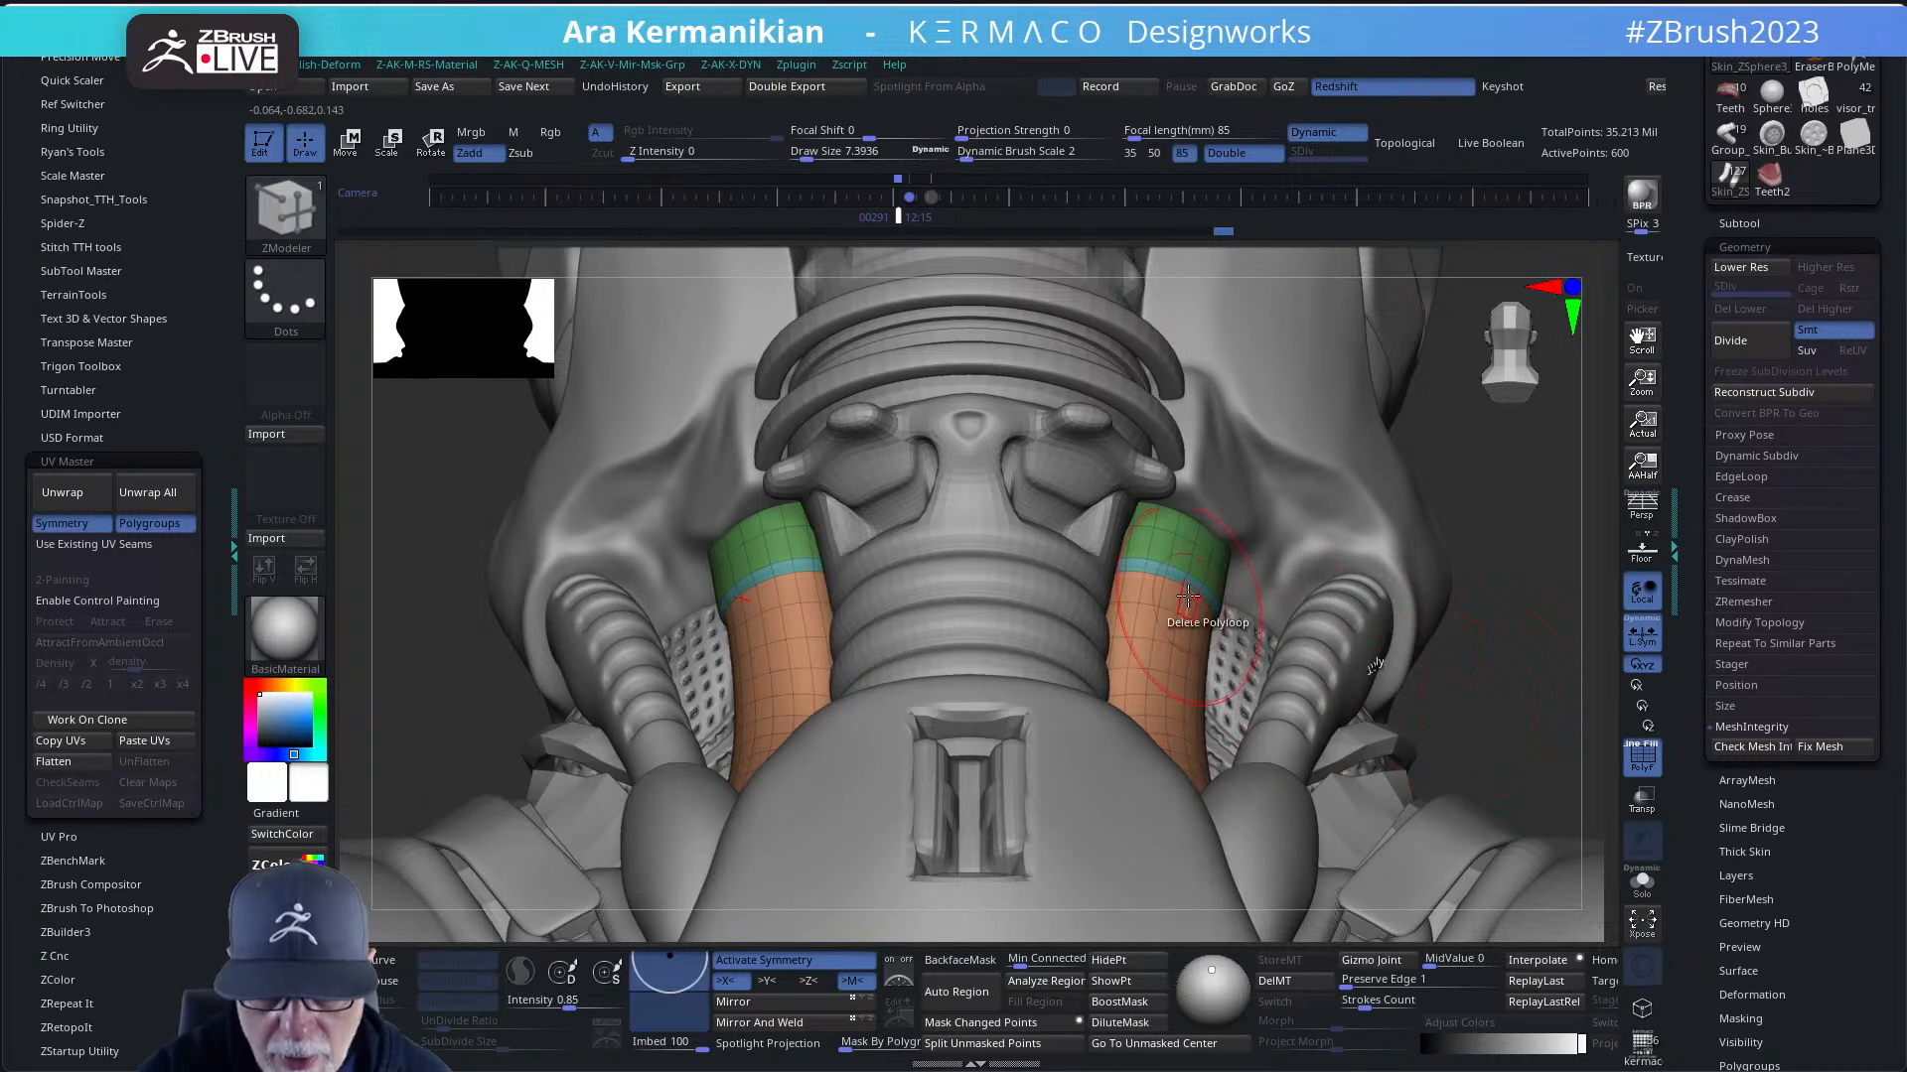
right_click_drag(1495, 626, 1291, 556)
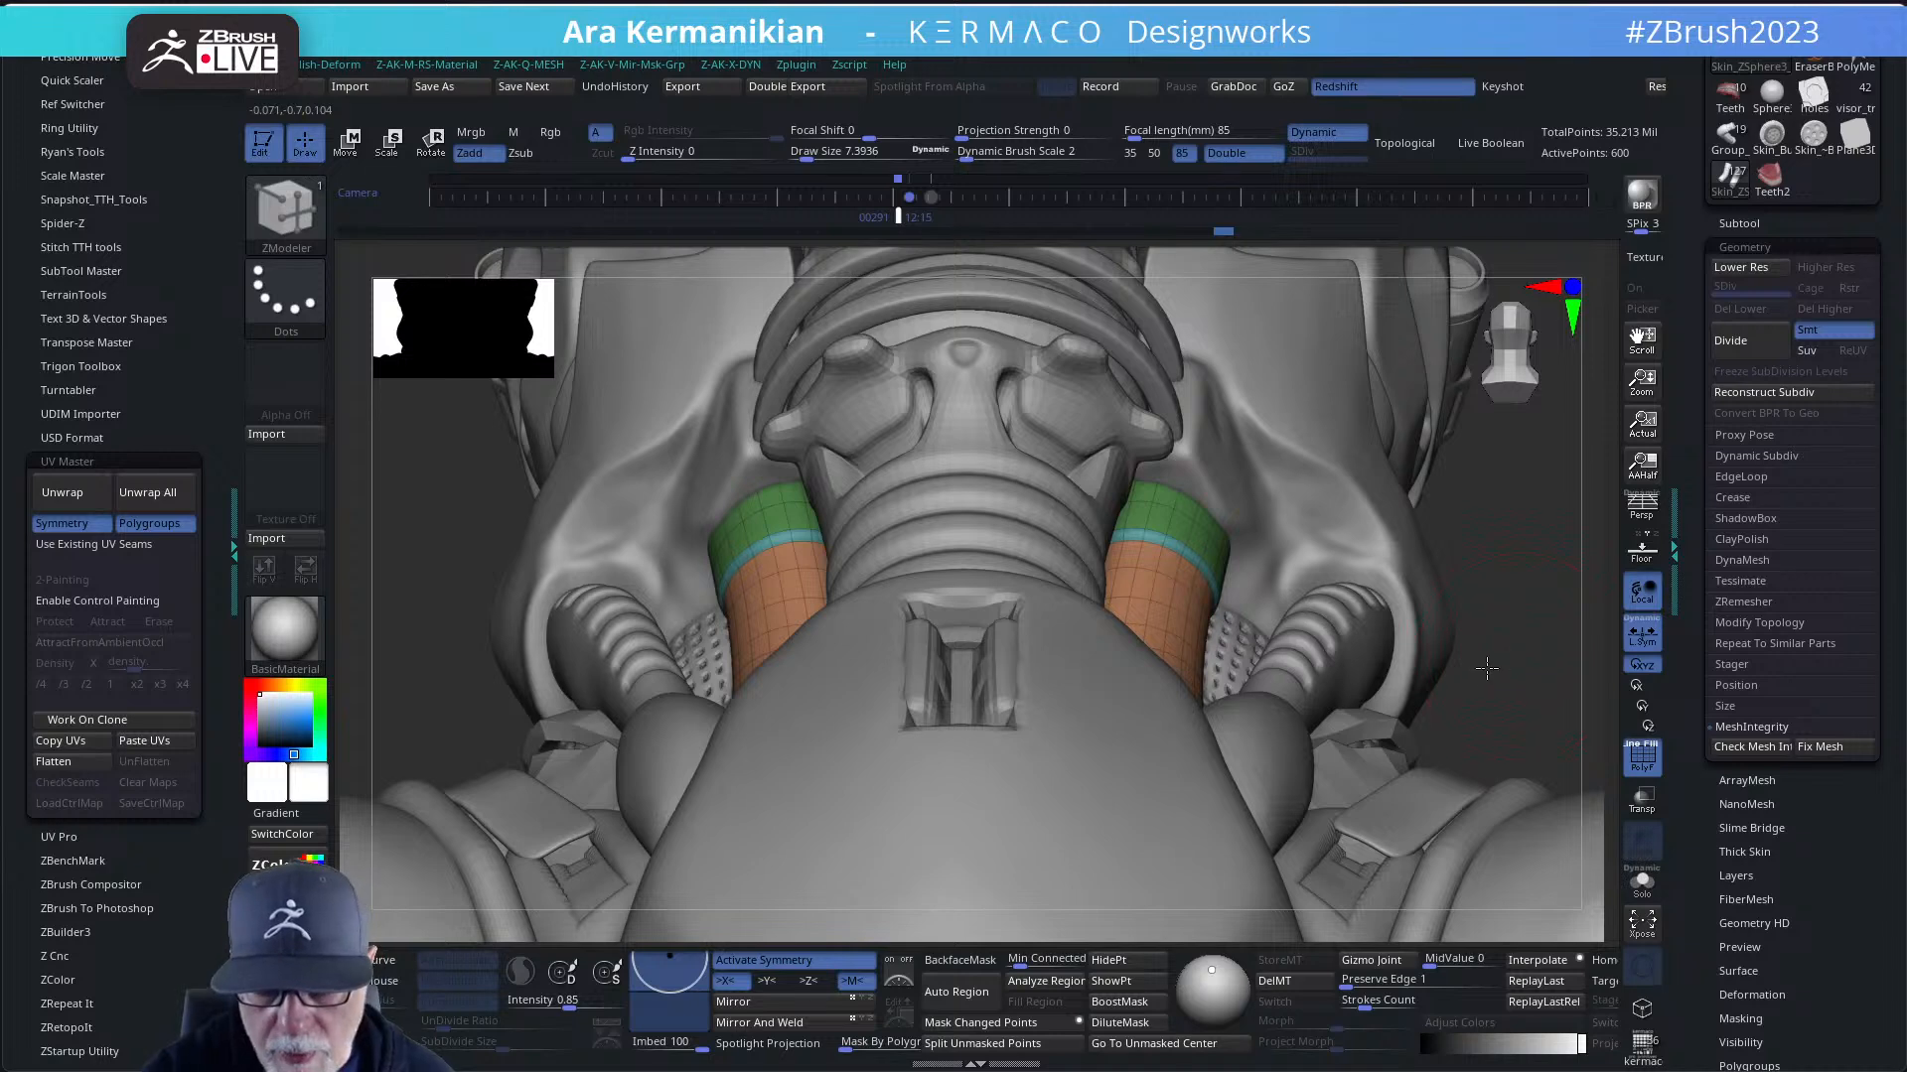
right_click_drag(1487, 668, 1502, 680)
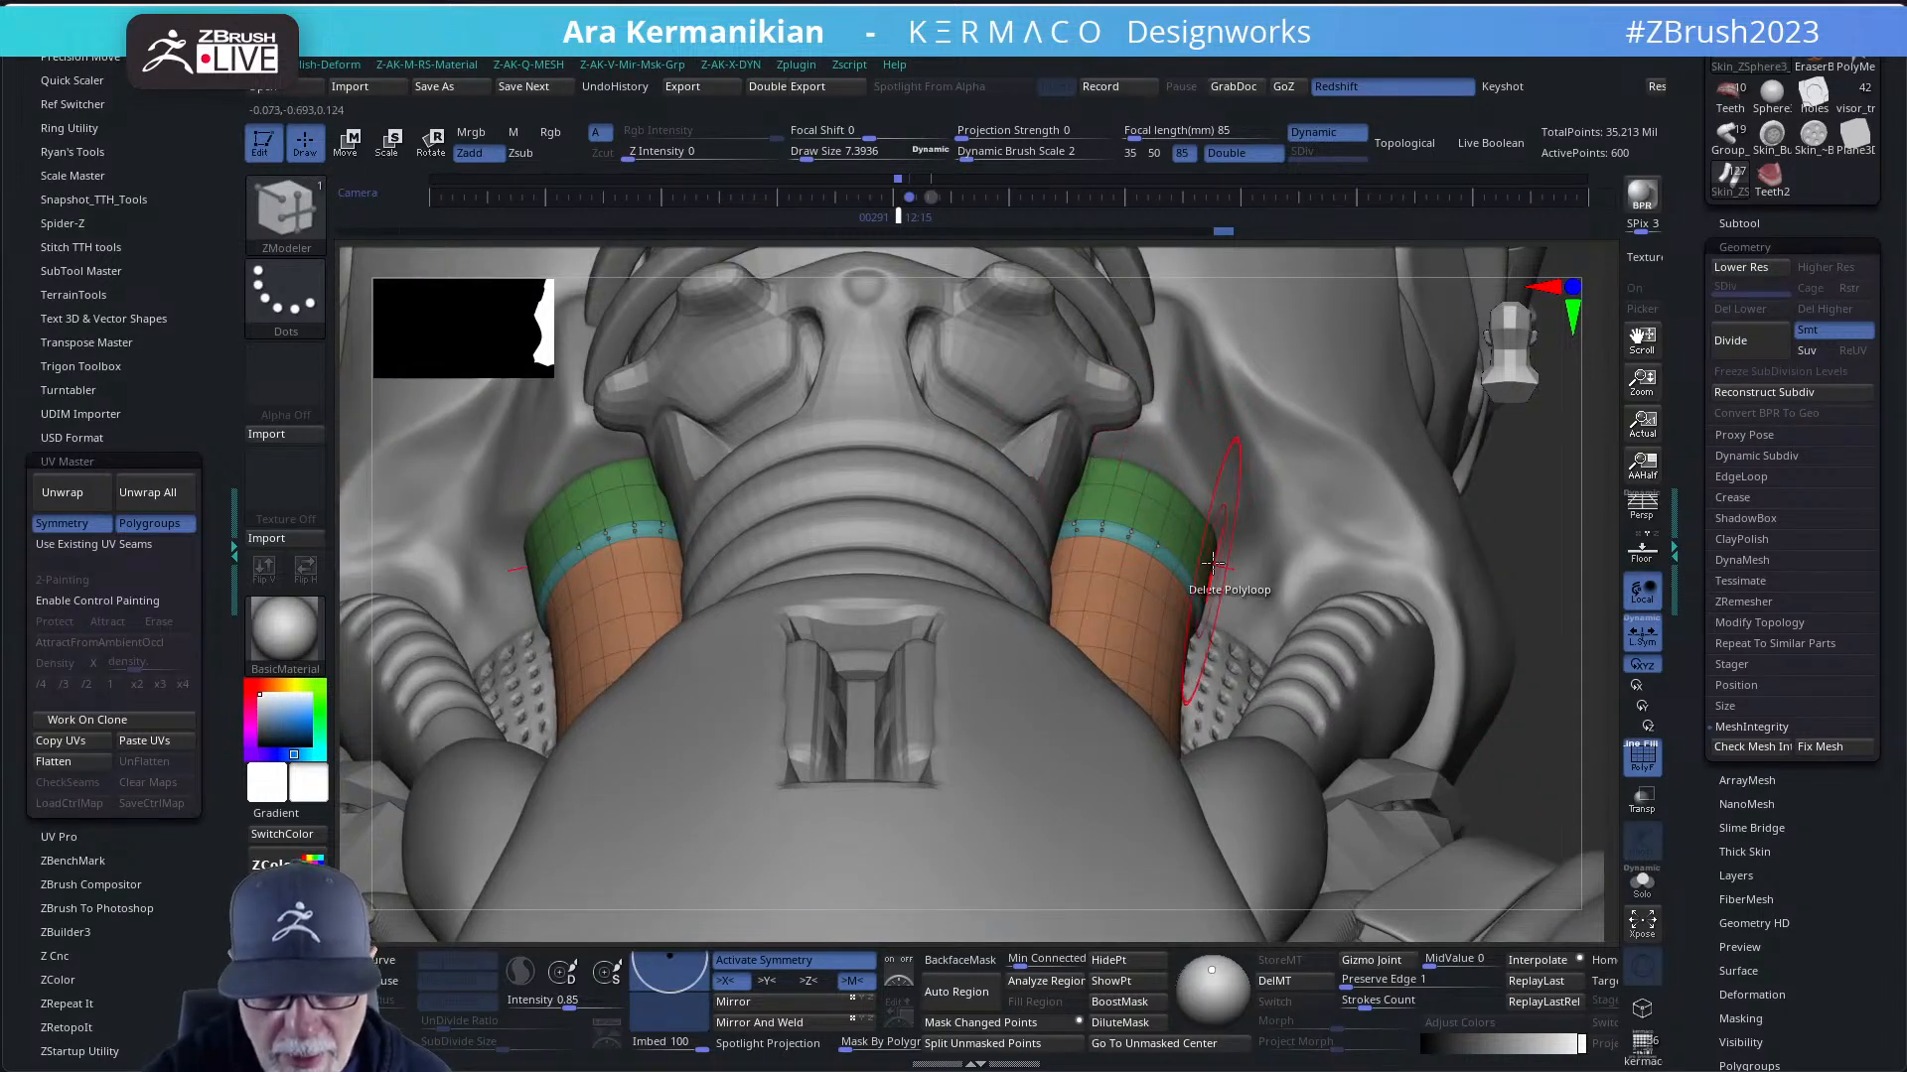
- Select the Extract2_12 subtool draped around the tubes and choose the DamStandard brush with a draw size of about 2.6
left_click(1447, 585, "alt")
key("s")
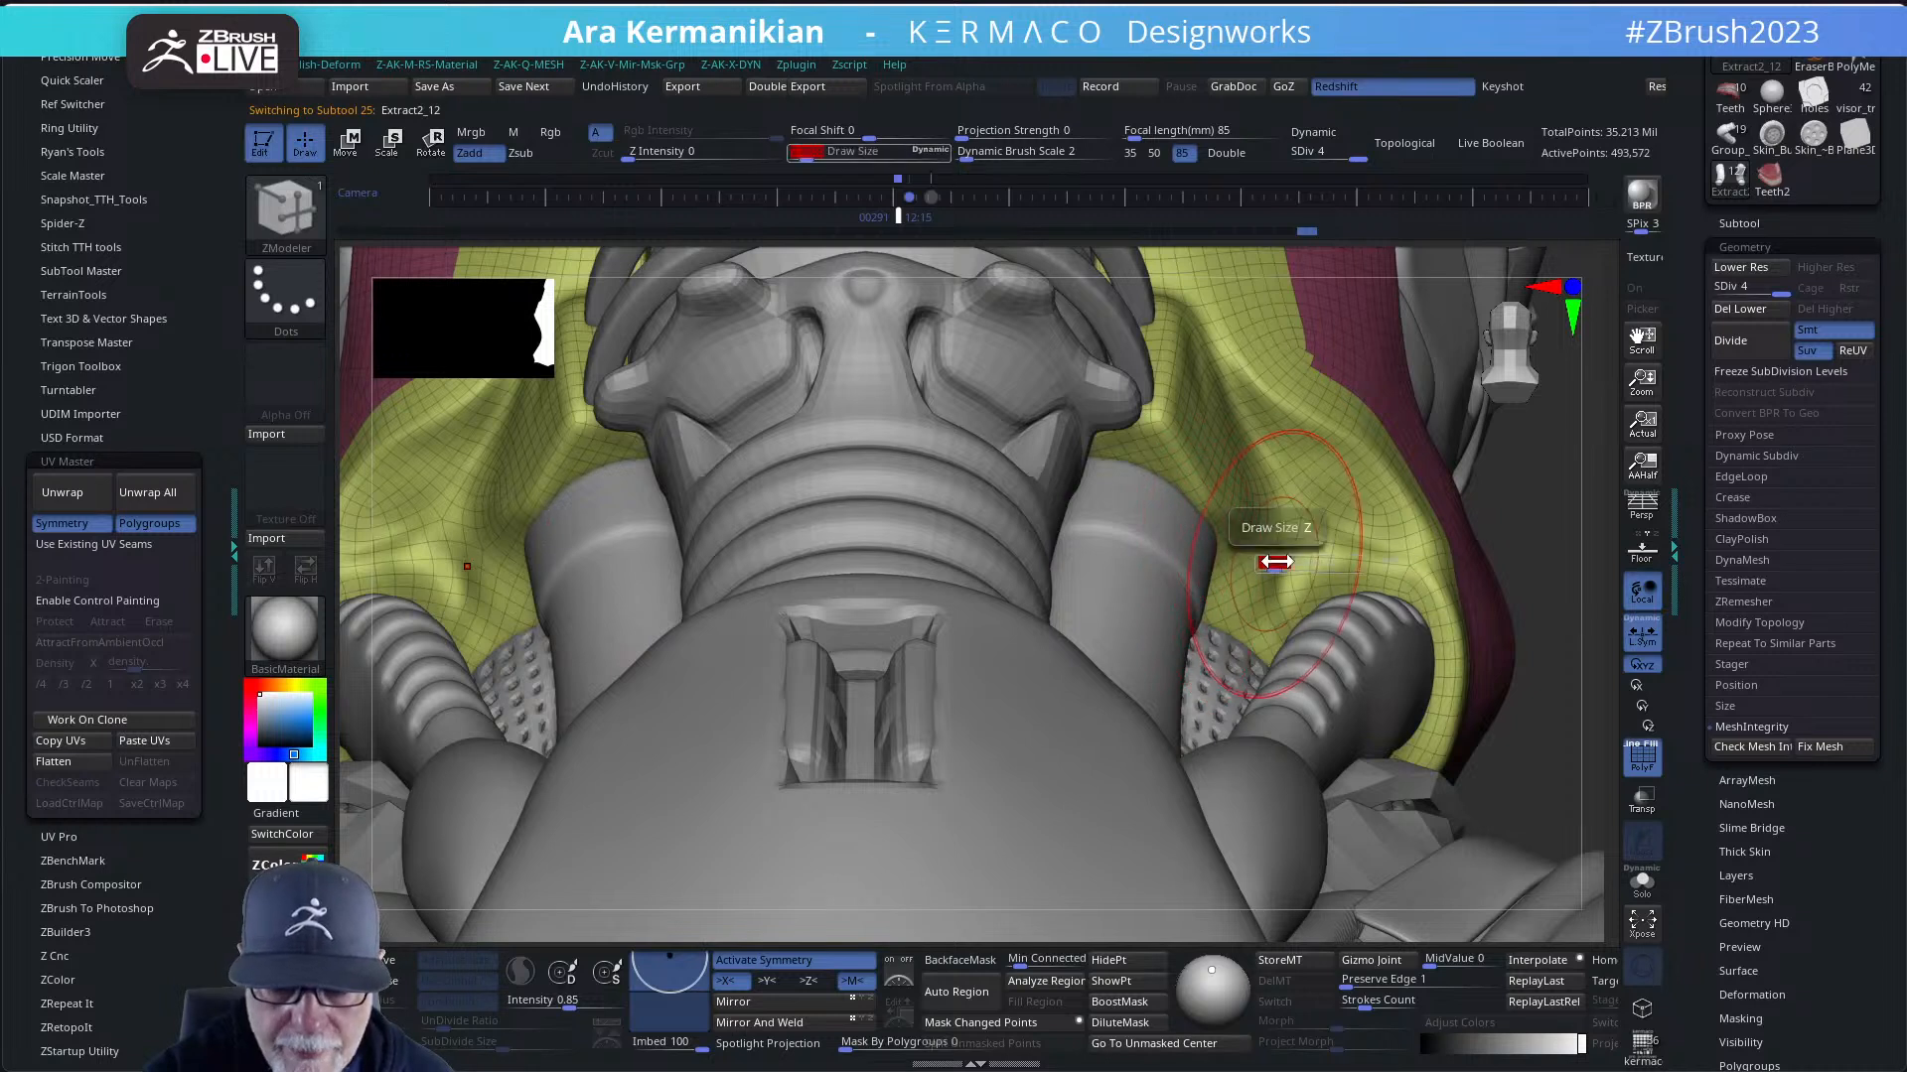
left_click_drag(1275, 562, 1255, 563)
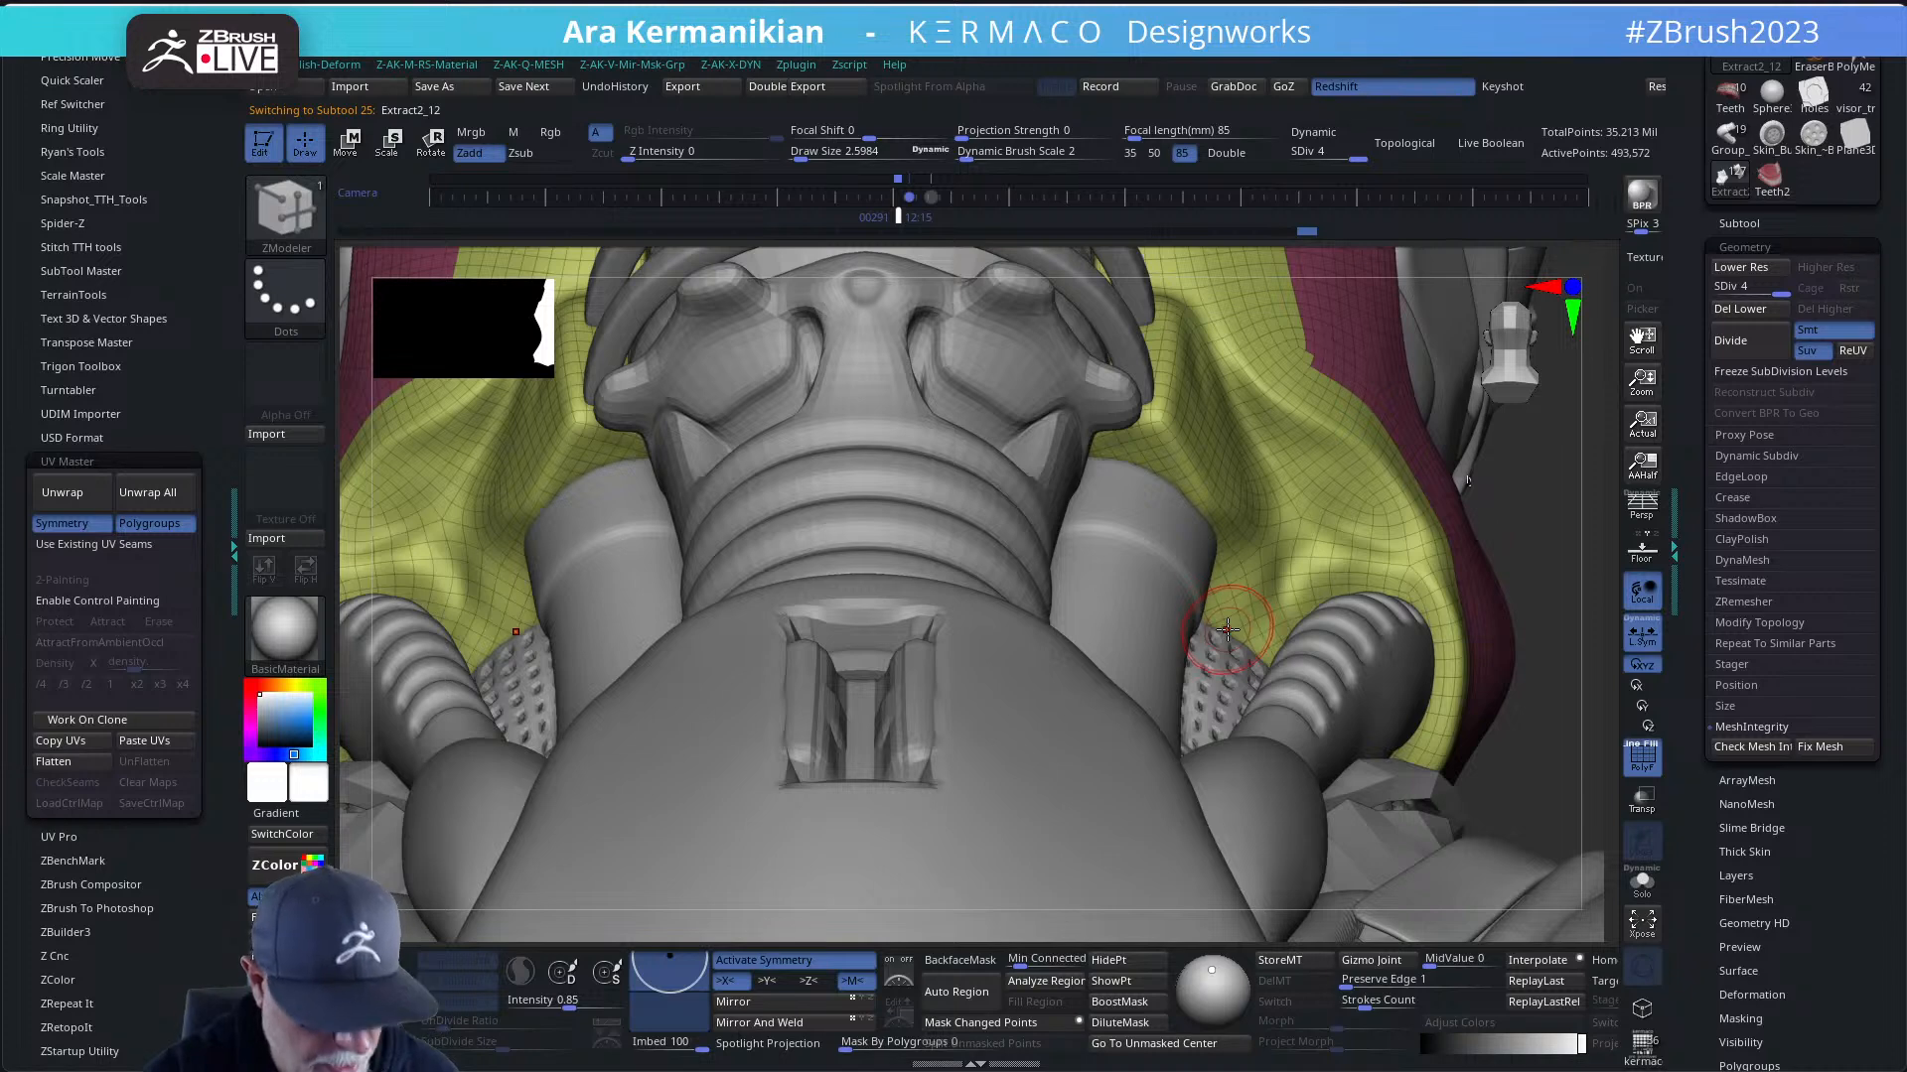
key("b")
key("d")
key("s")
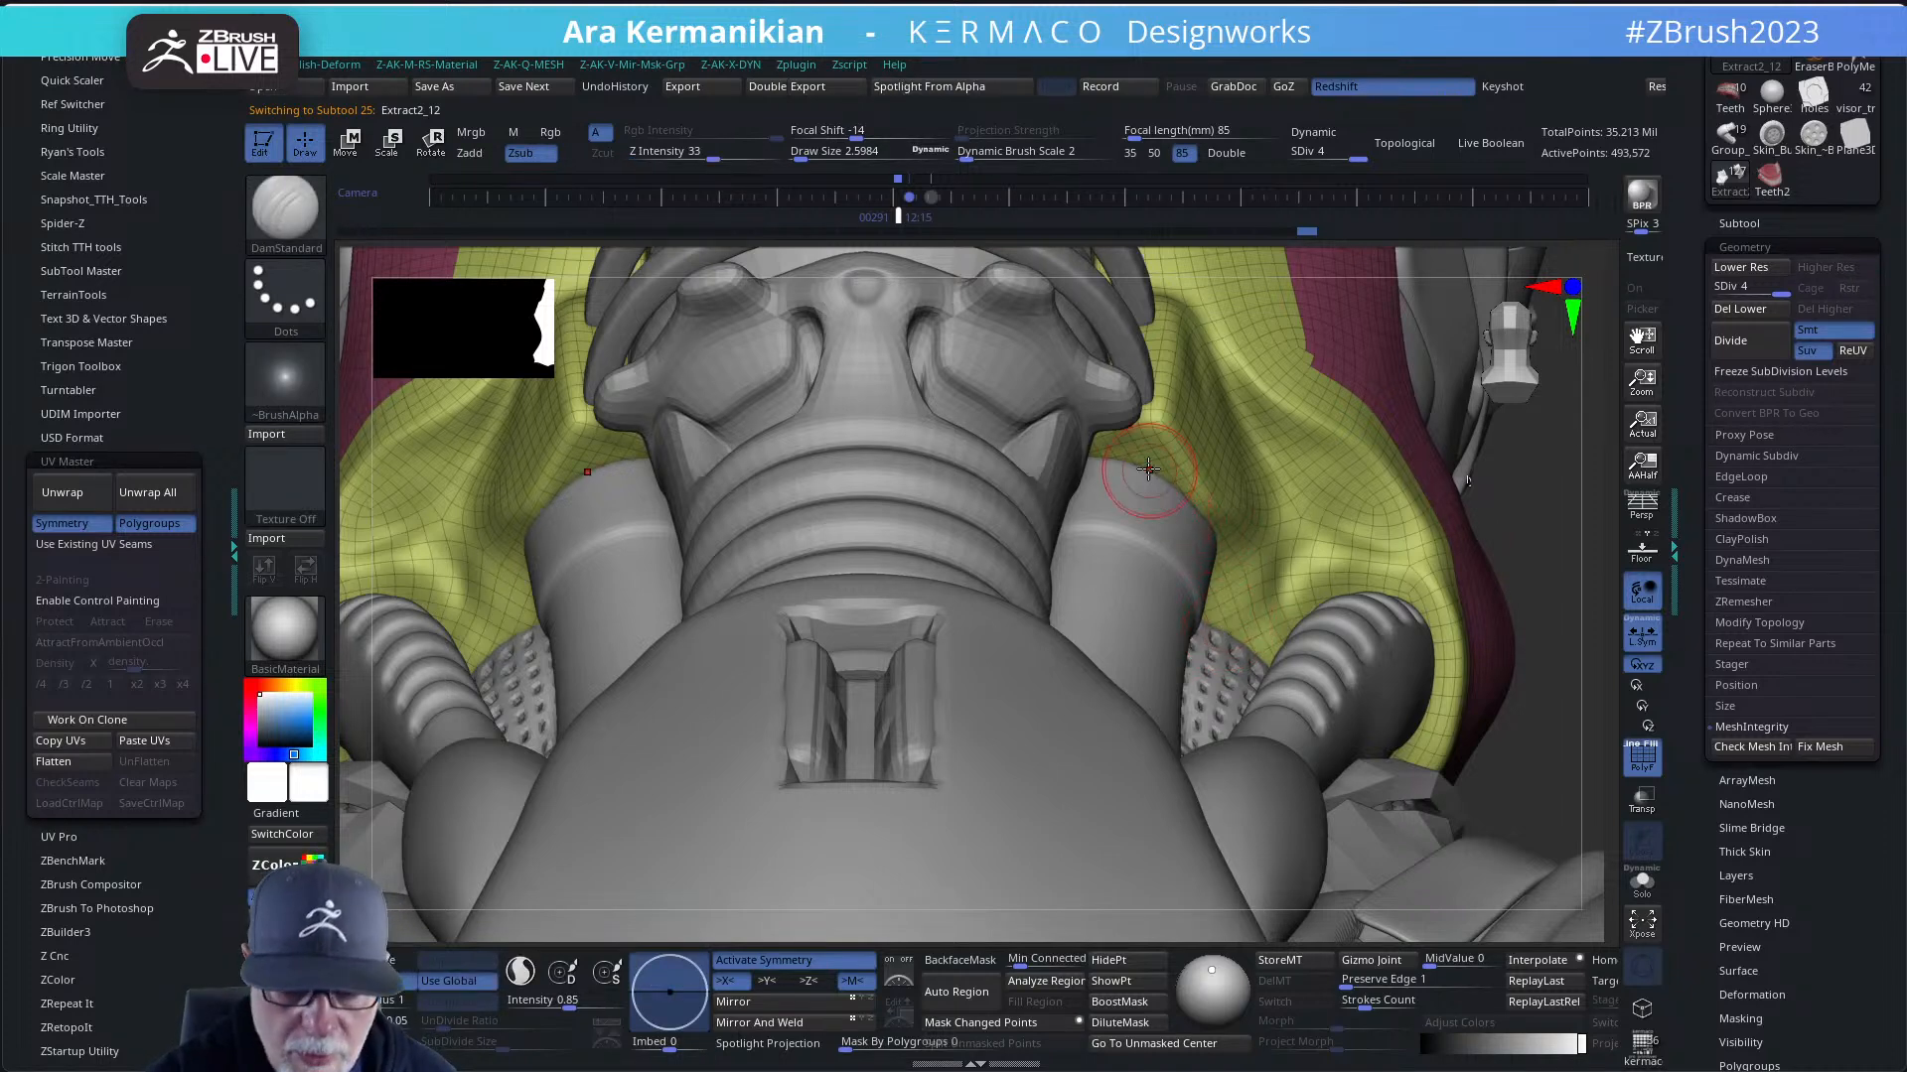
- Hide the PolyFrame wireframe and reduce the brush draw size to about 1.7 near the tube's upper end
left_click(1641, 759)
left_click_drag(1540, 566, 1247, 460)
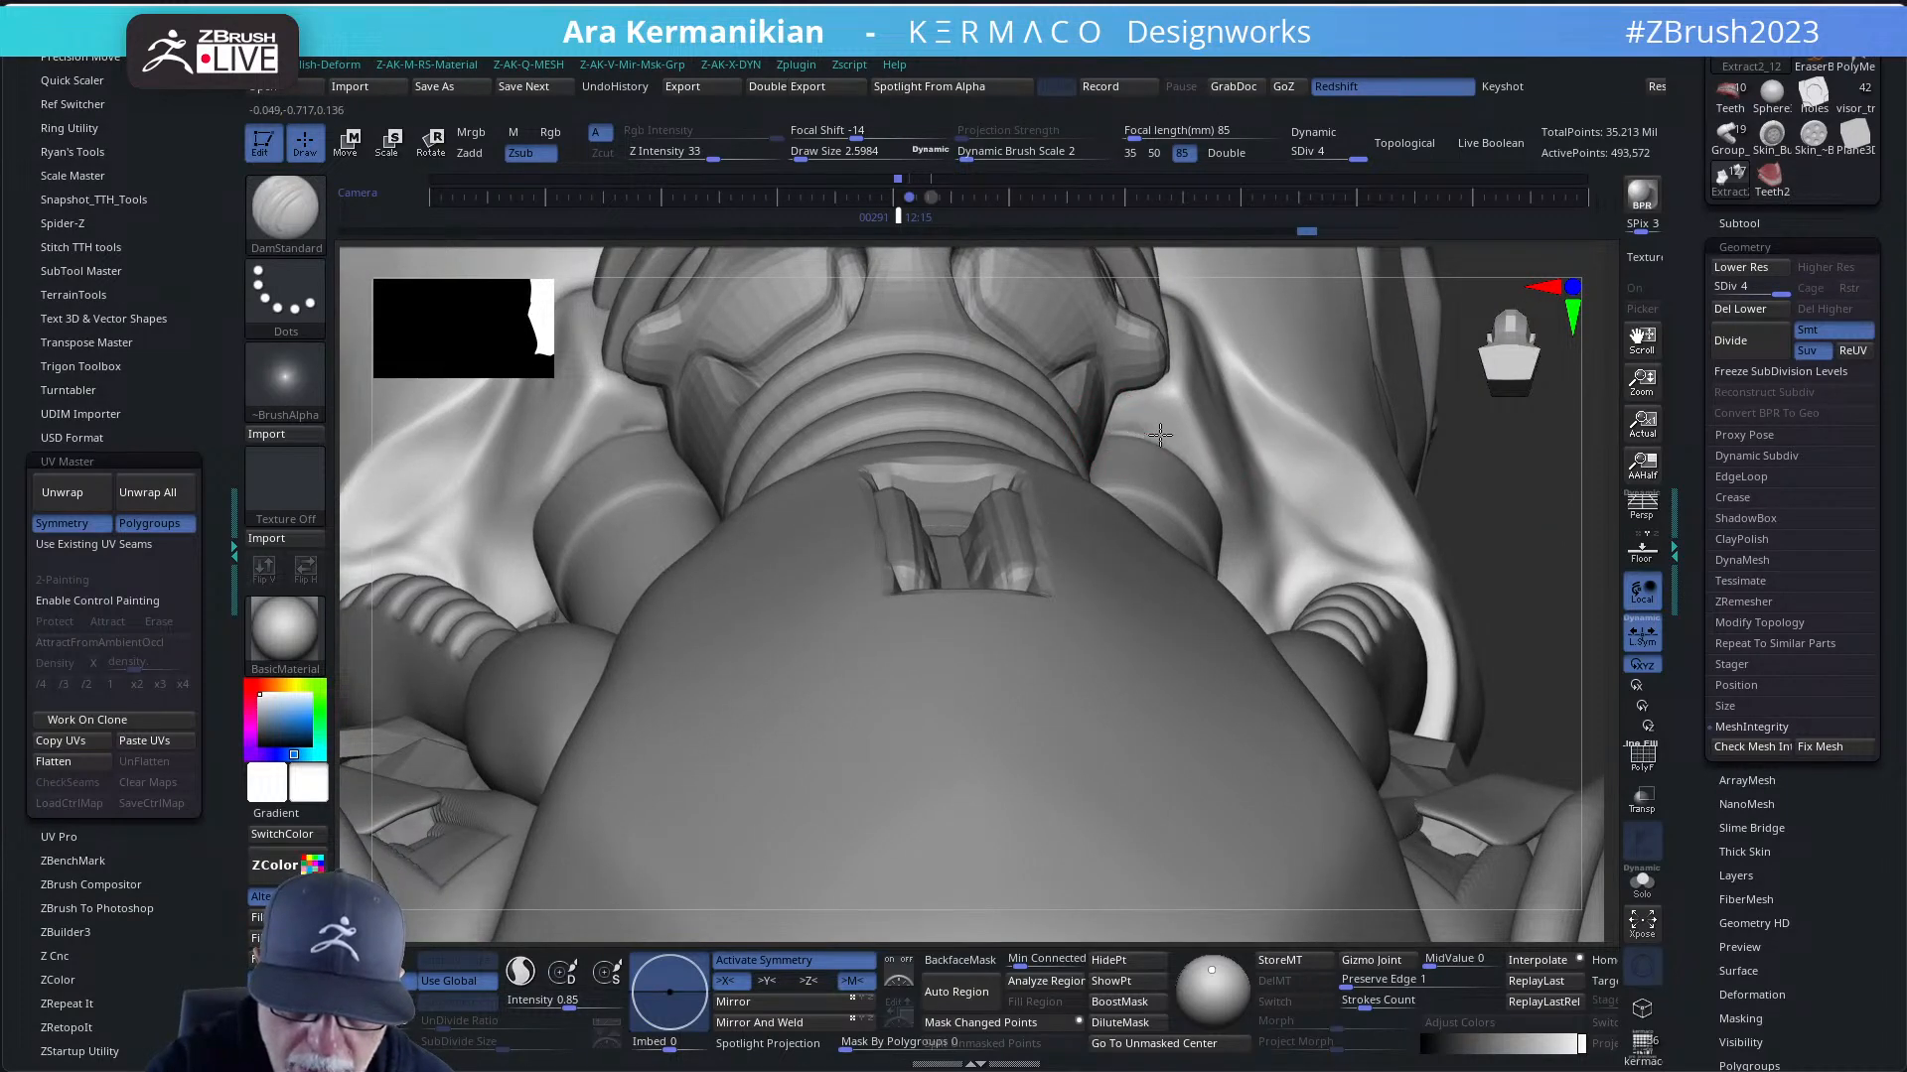
key("s")
left_click(1125, 438)
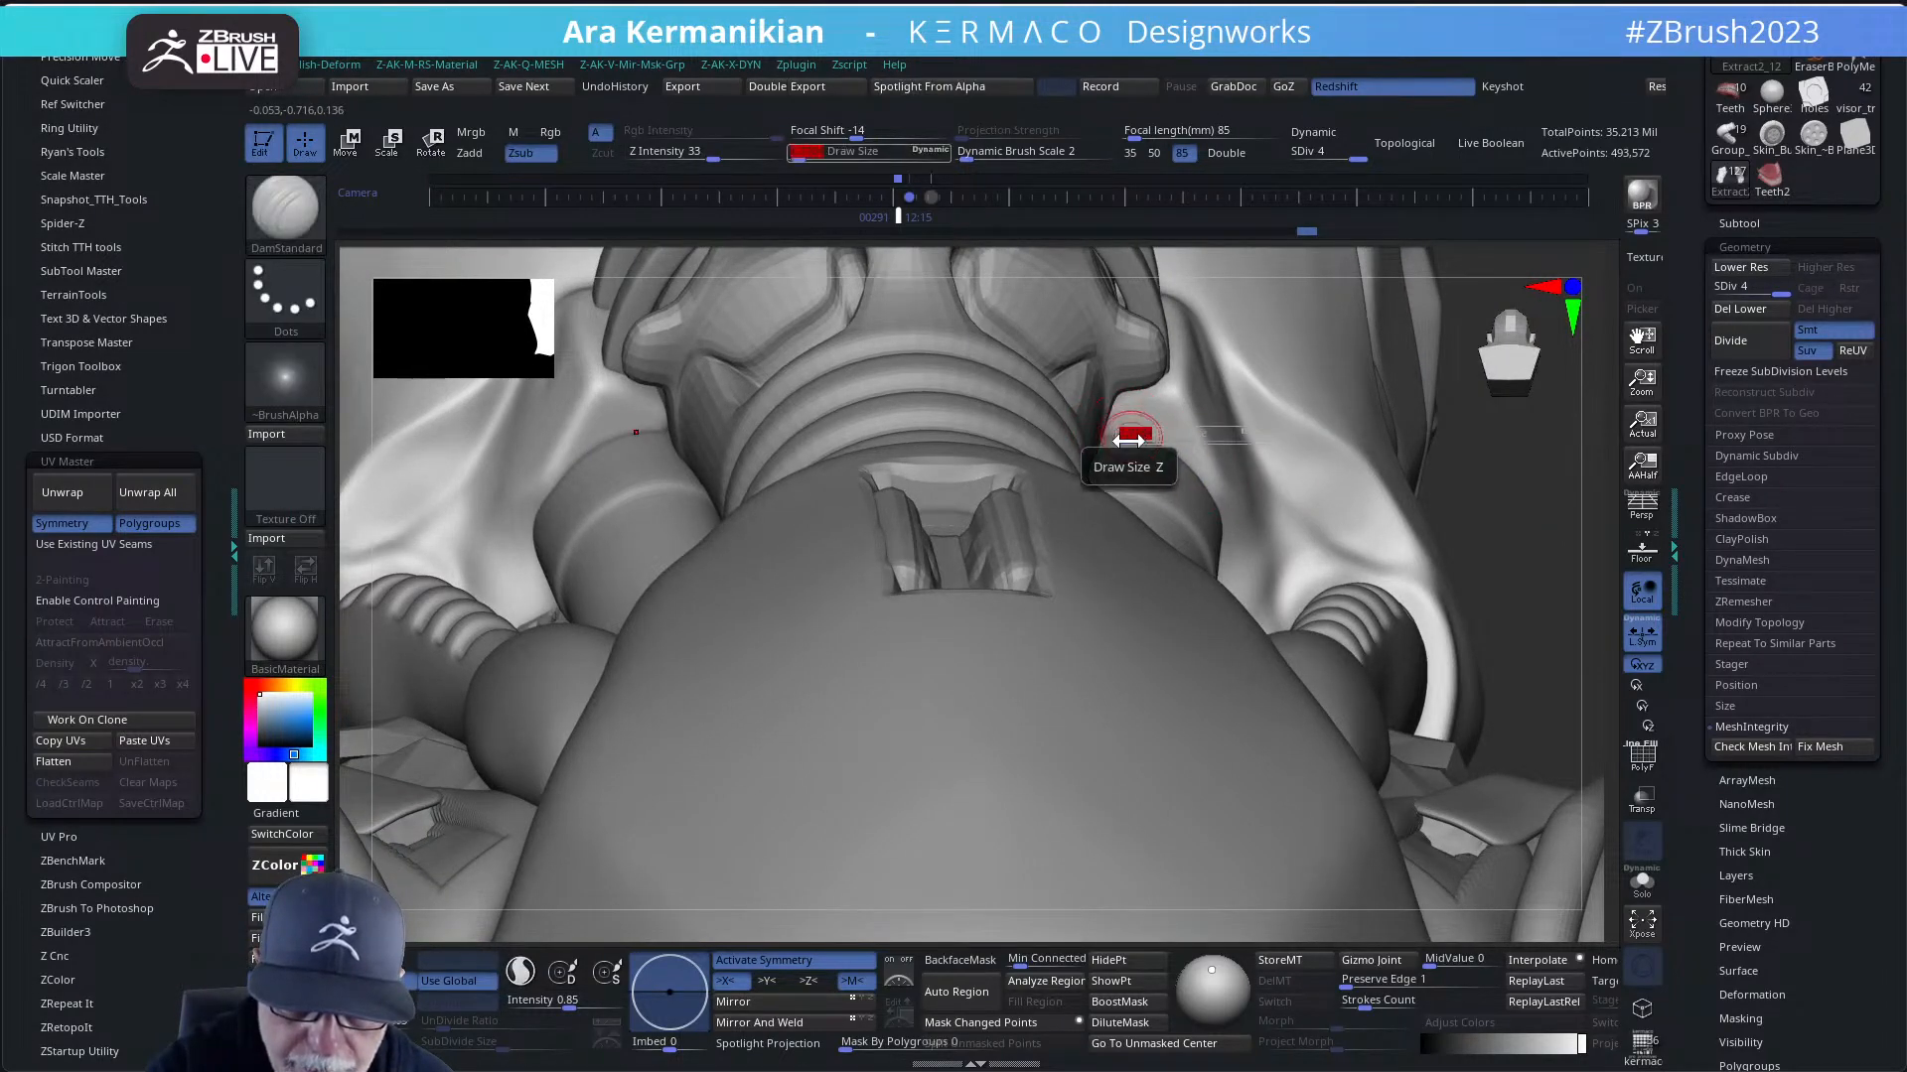
- Try to pick the ClayBuildup brush from the AK-QBrush collection
mouse_move(303, 422)
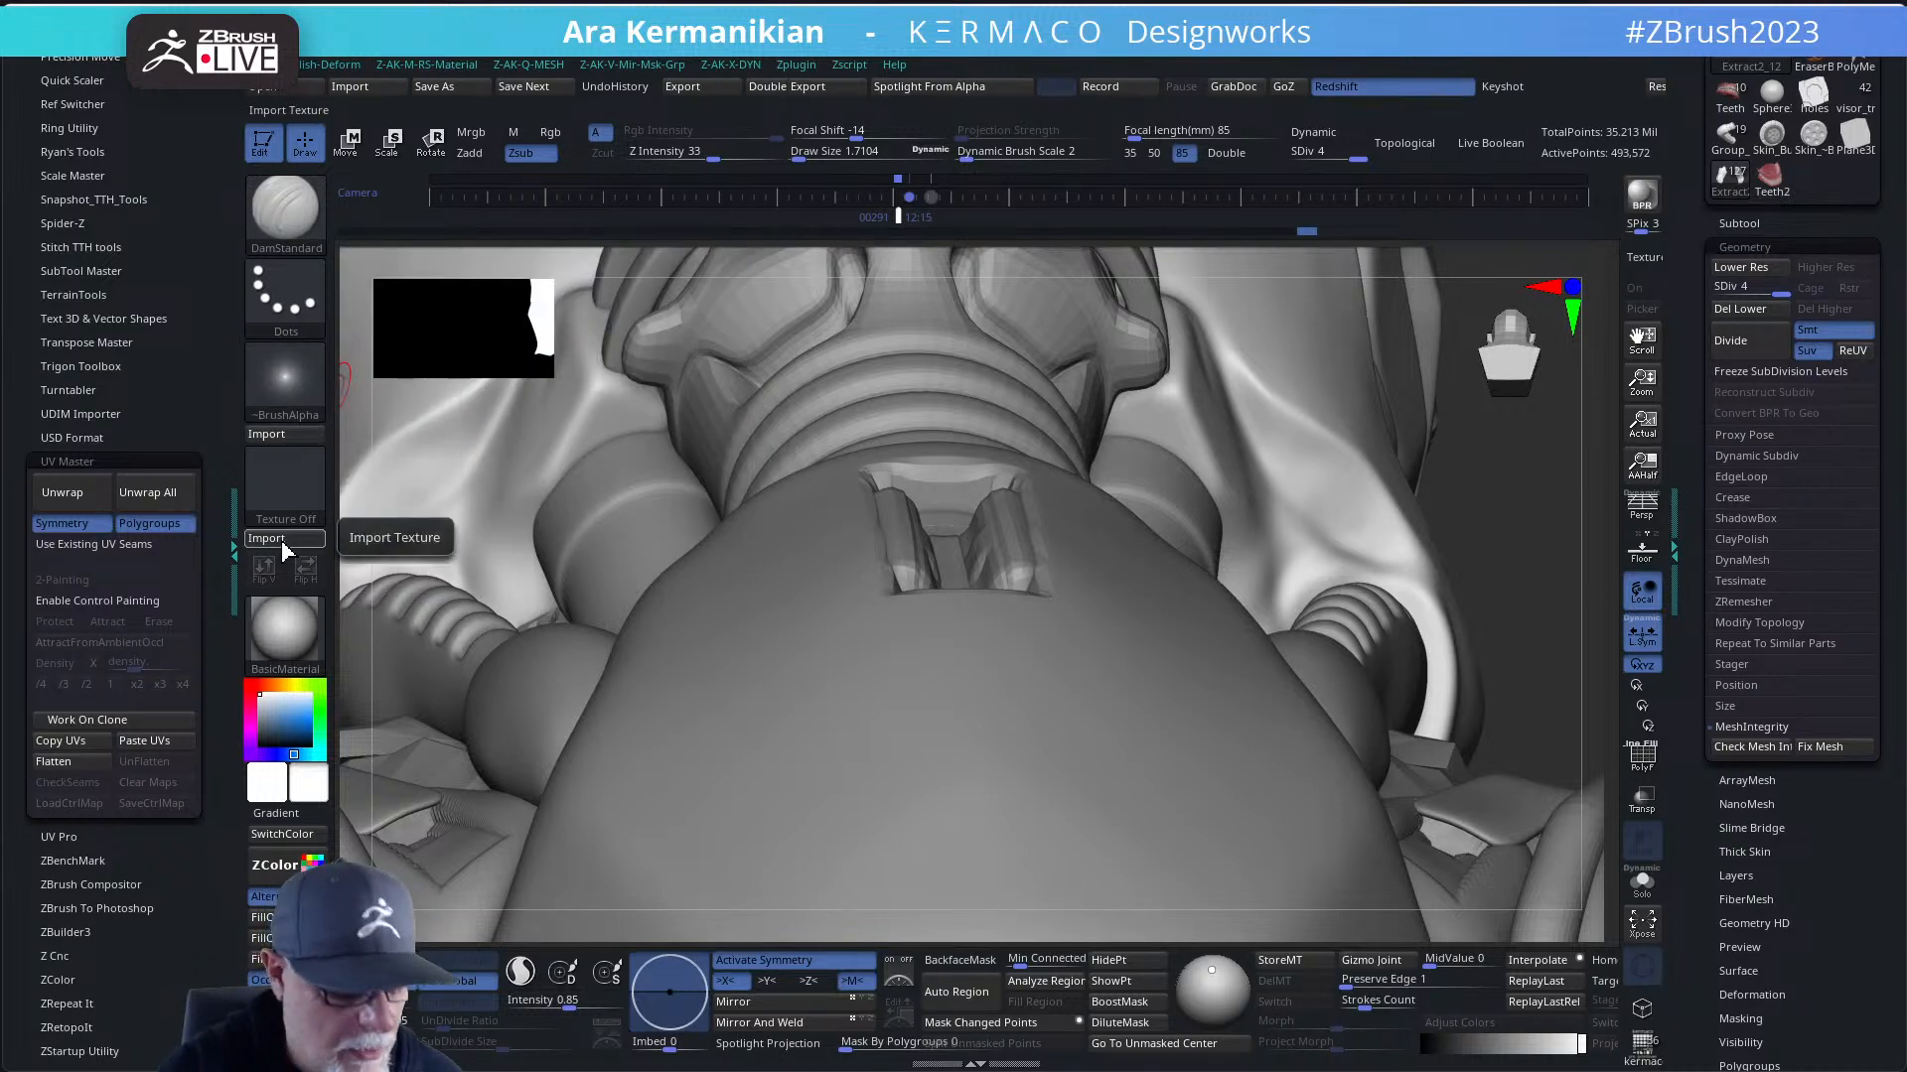
key("ctrl")
key("ctrl+q")
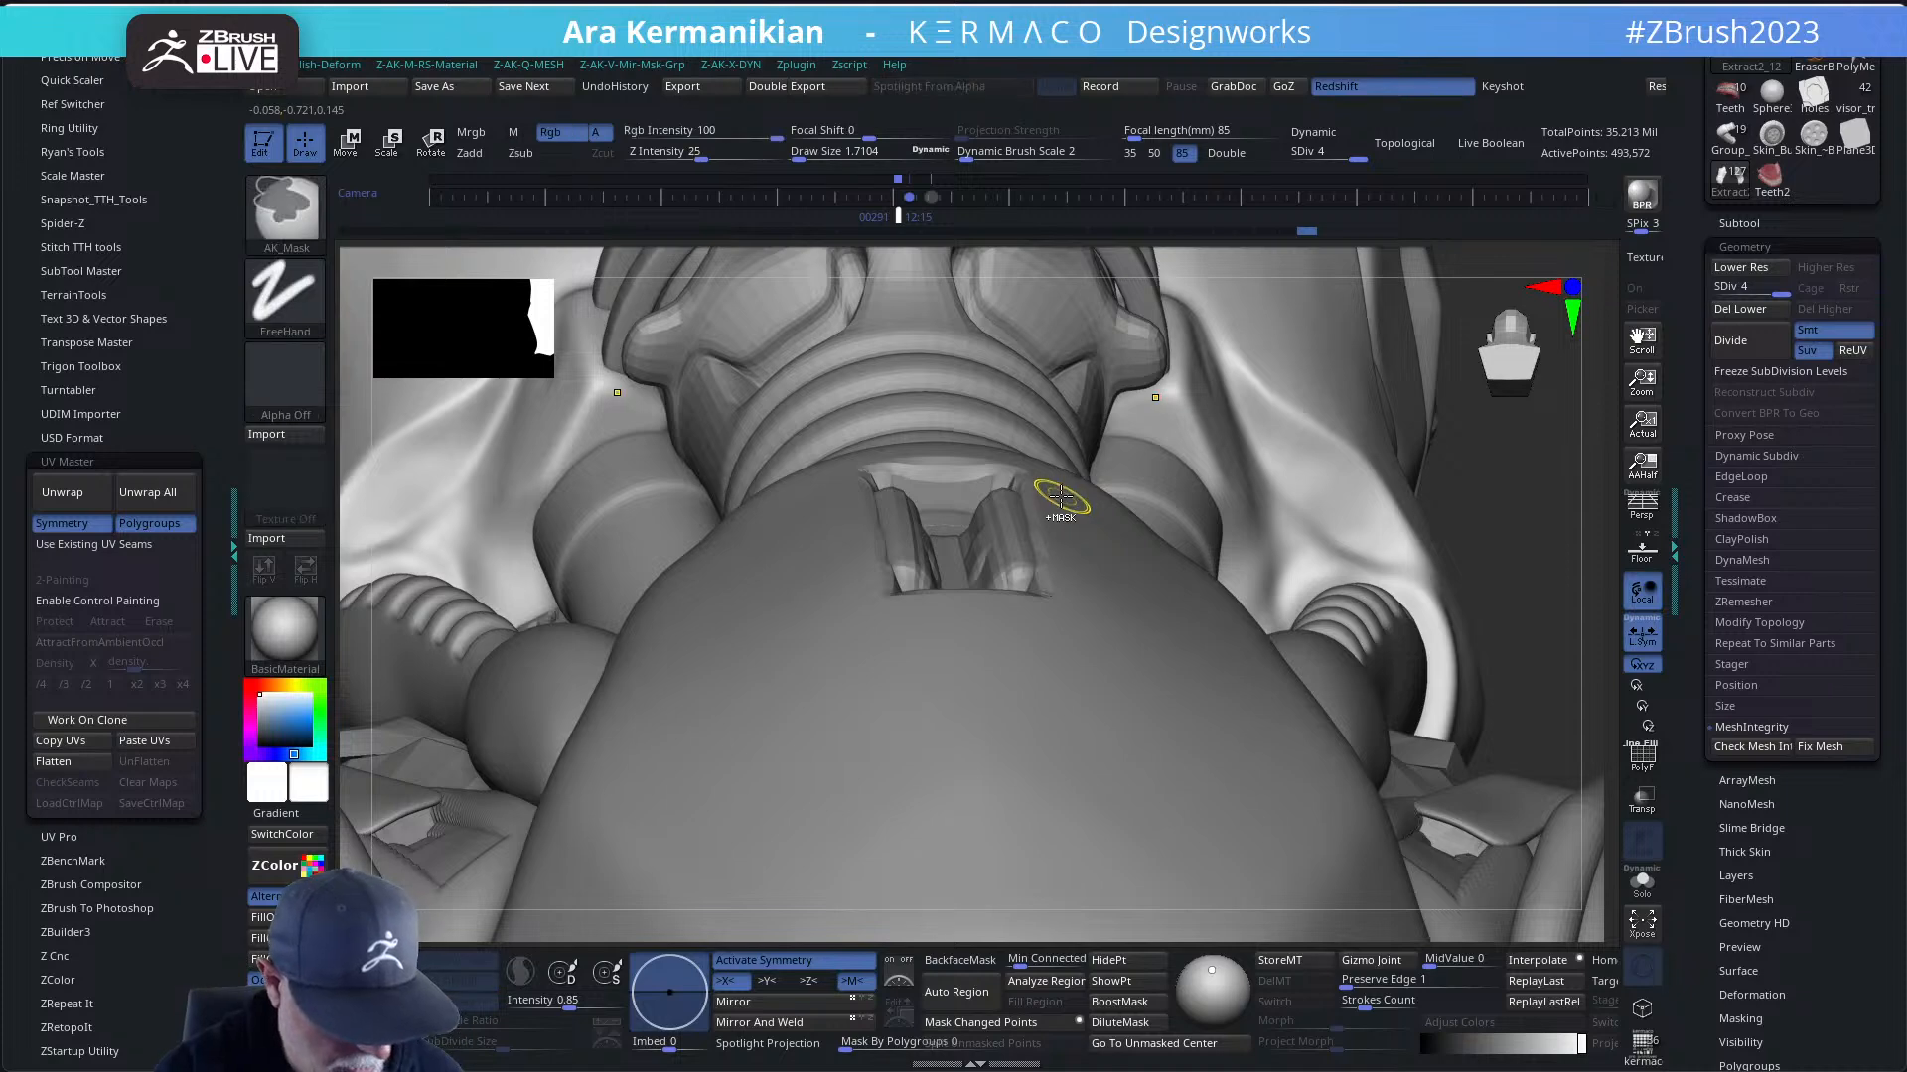
key("ctrl+q")
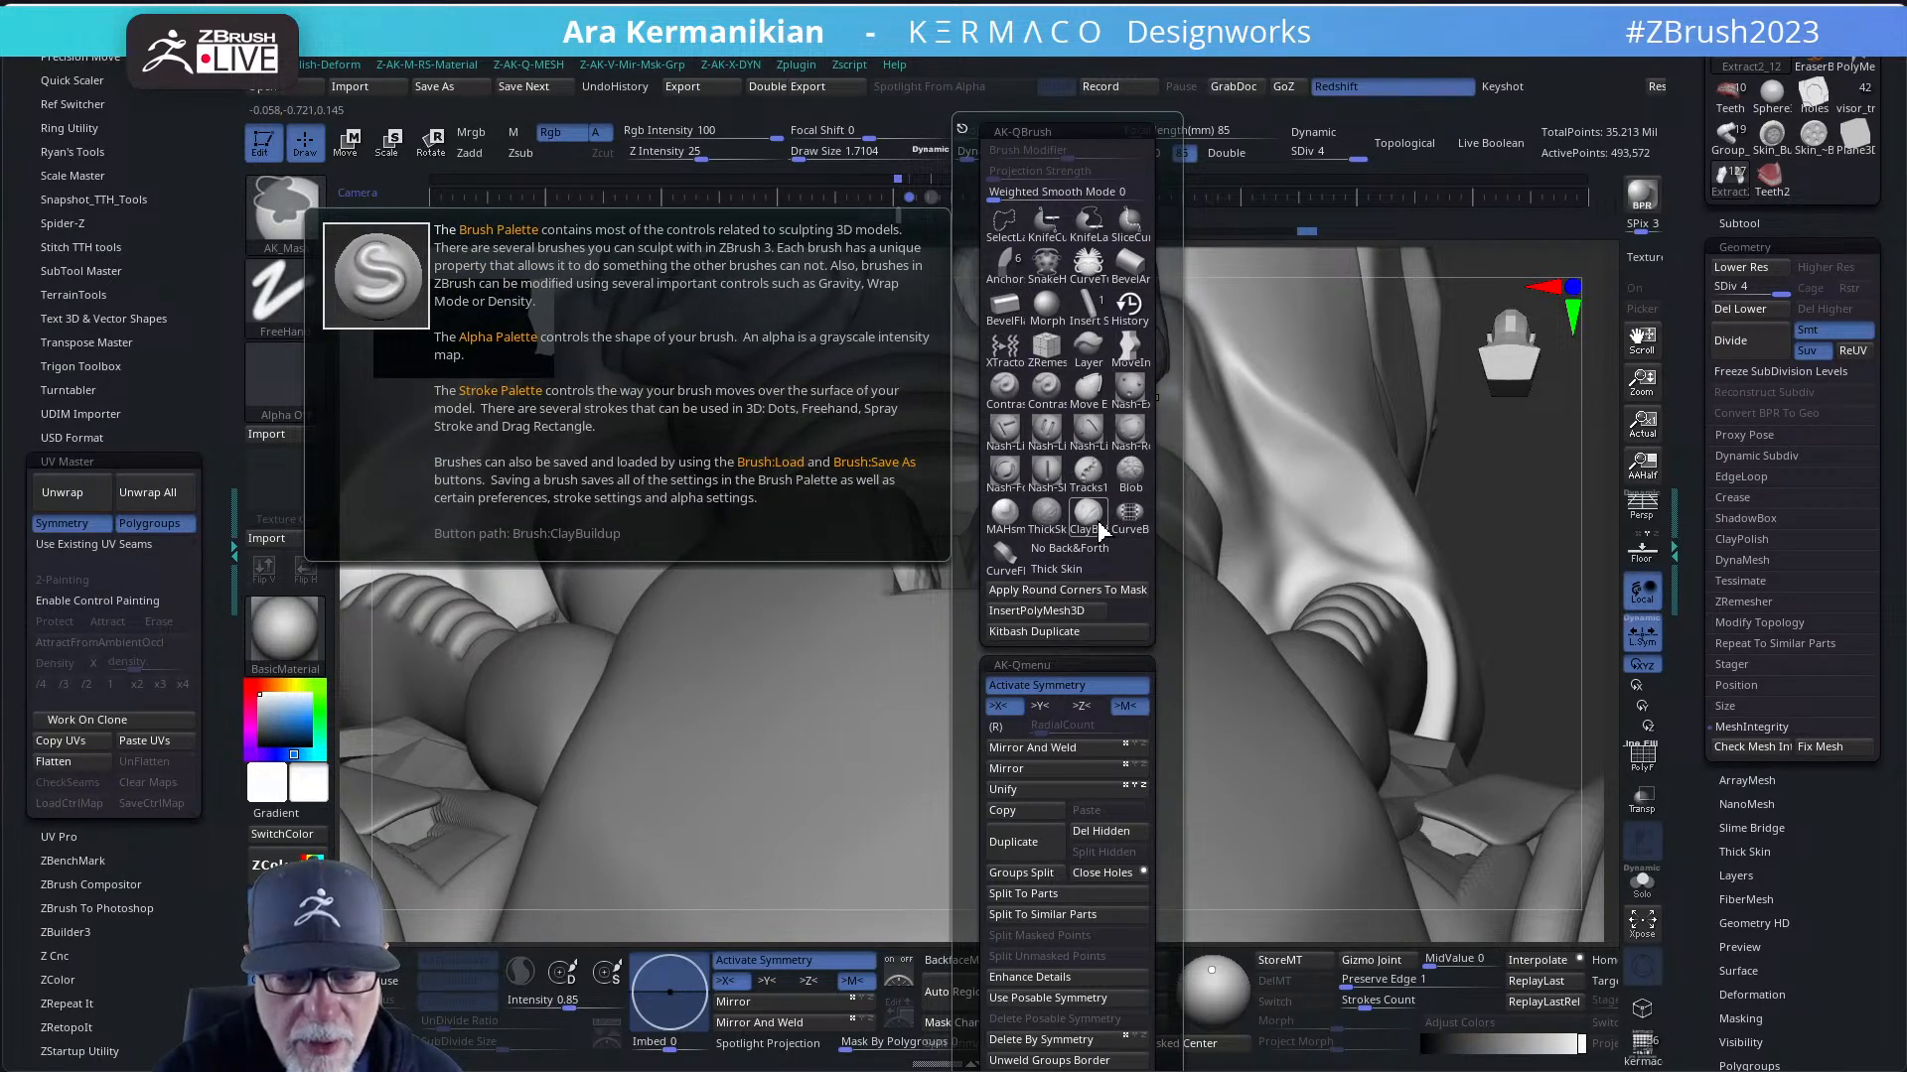
left_click(1096, 522)
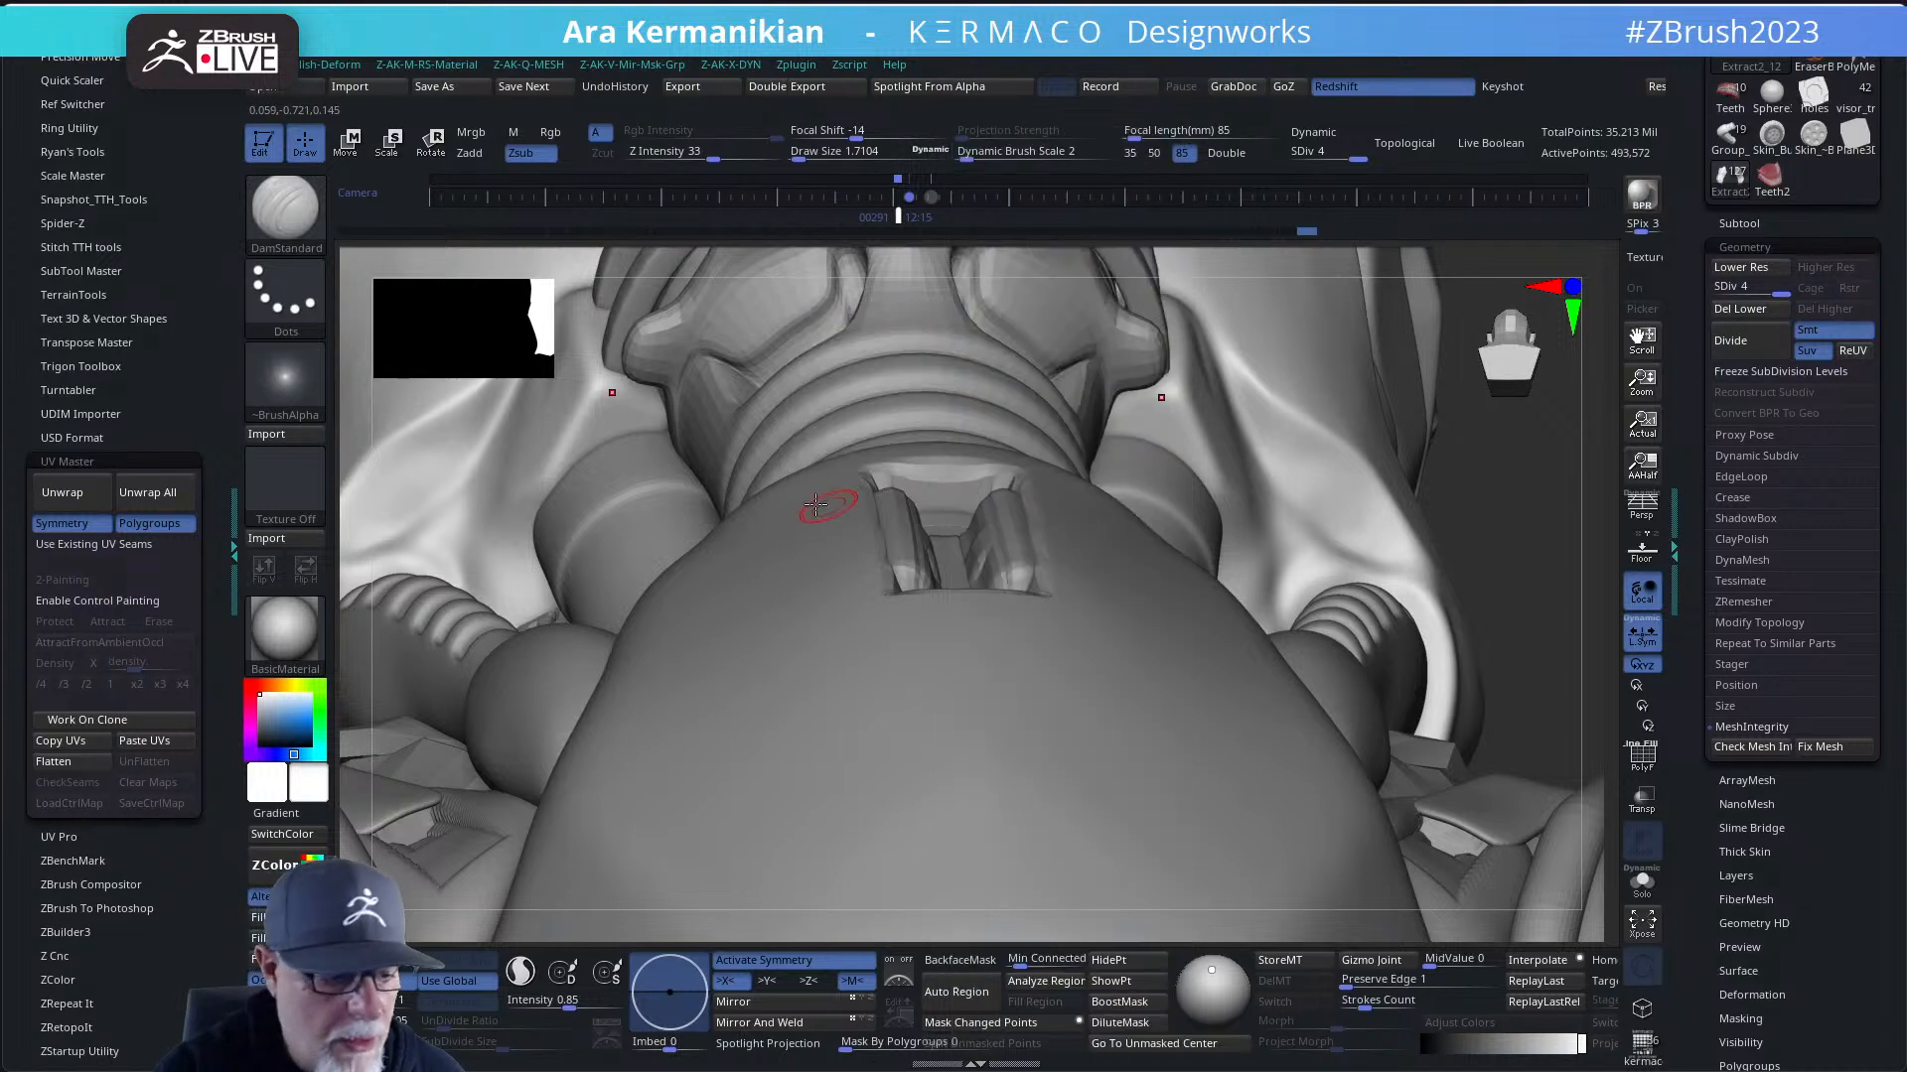
- Try a stroke on the draped piece using the DamStandard brush with the Button_34 alpha, and undo it
left_click(285, 382)
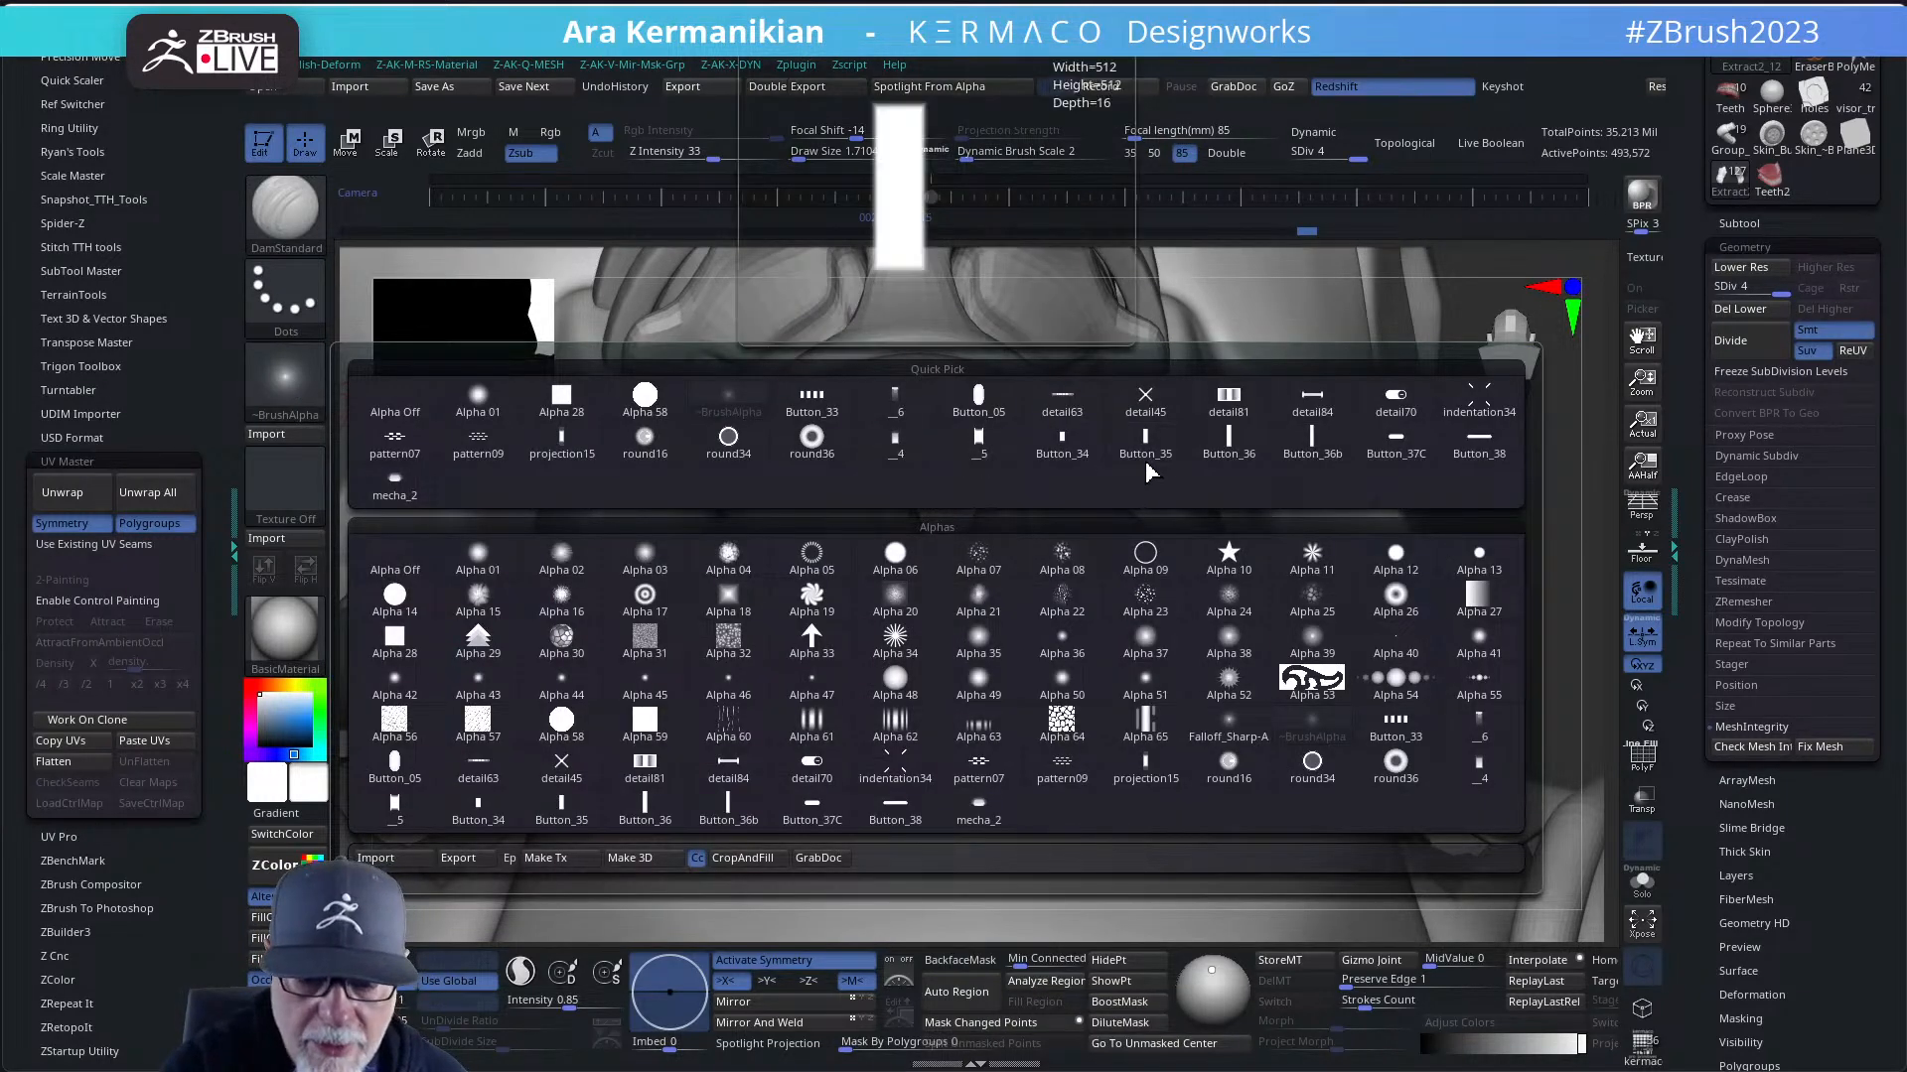
left_click(1061, 437)
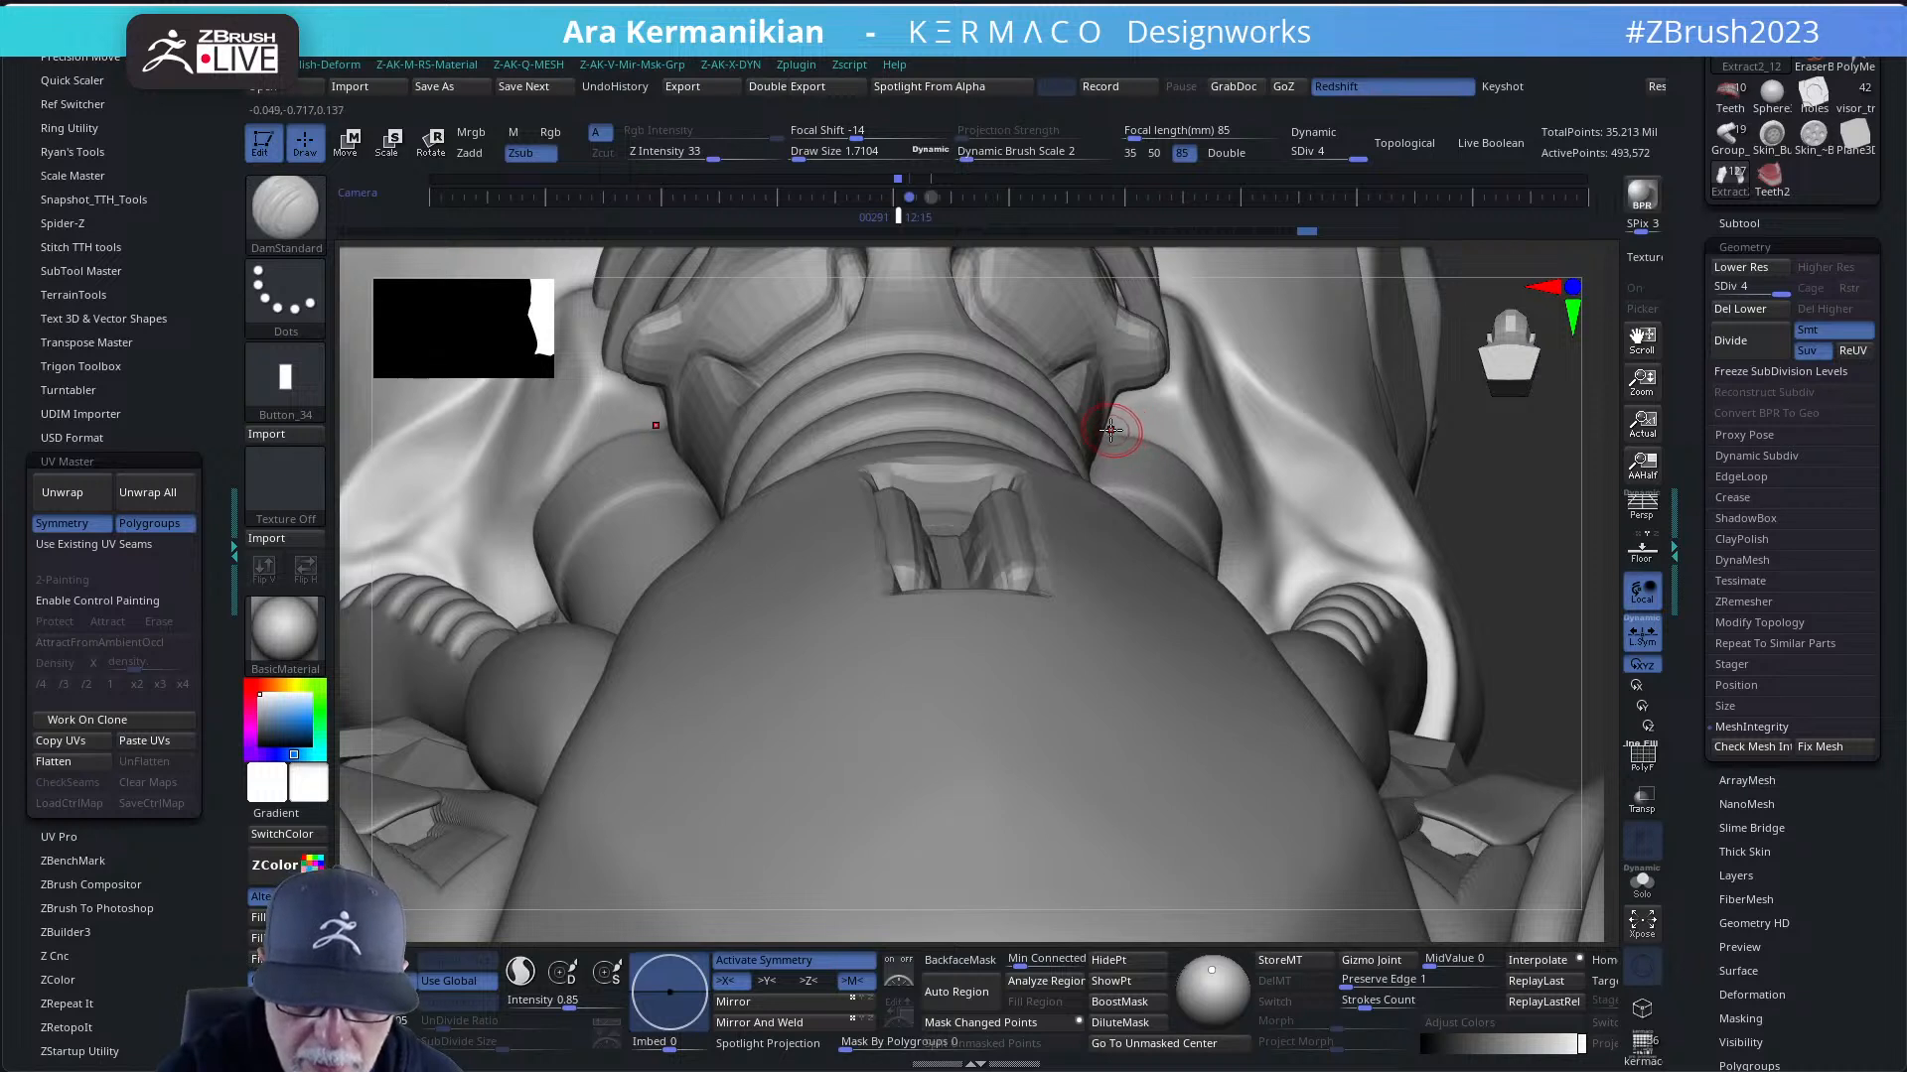
key("ctrl+z")
- Set the brush draw size to about 3.2 and reset the DamStandard brush to its default settings
key("s")
left_click_drag(1122, 428, 1129, 428)
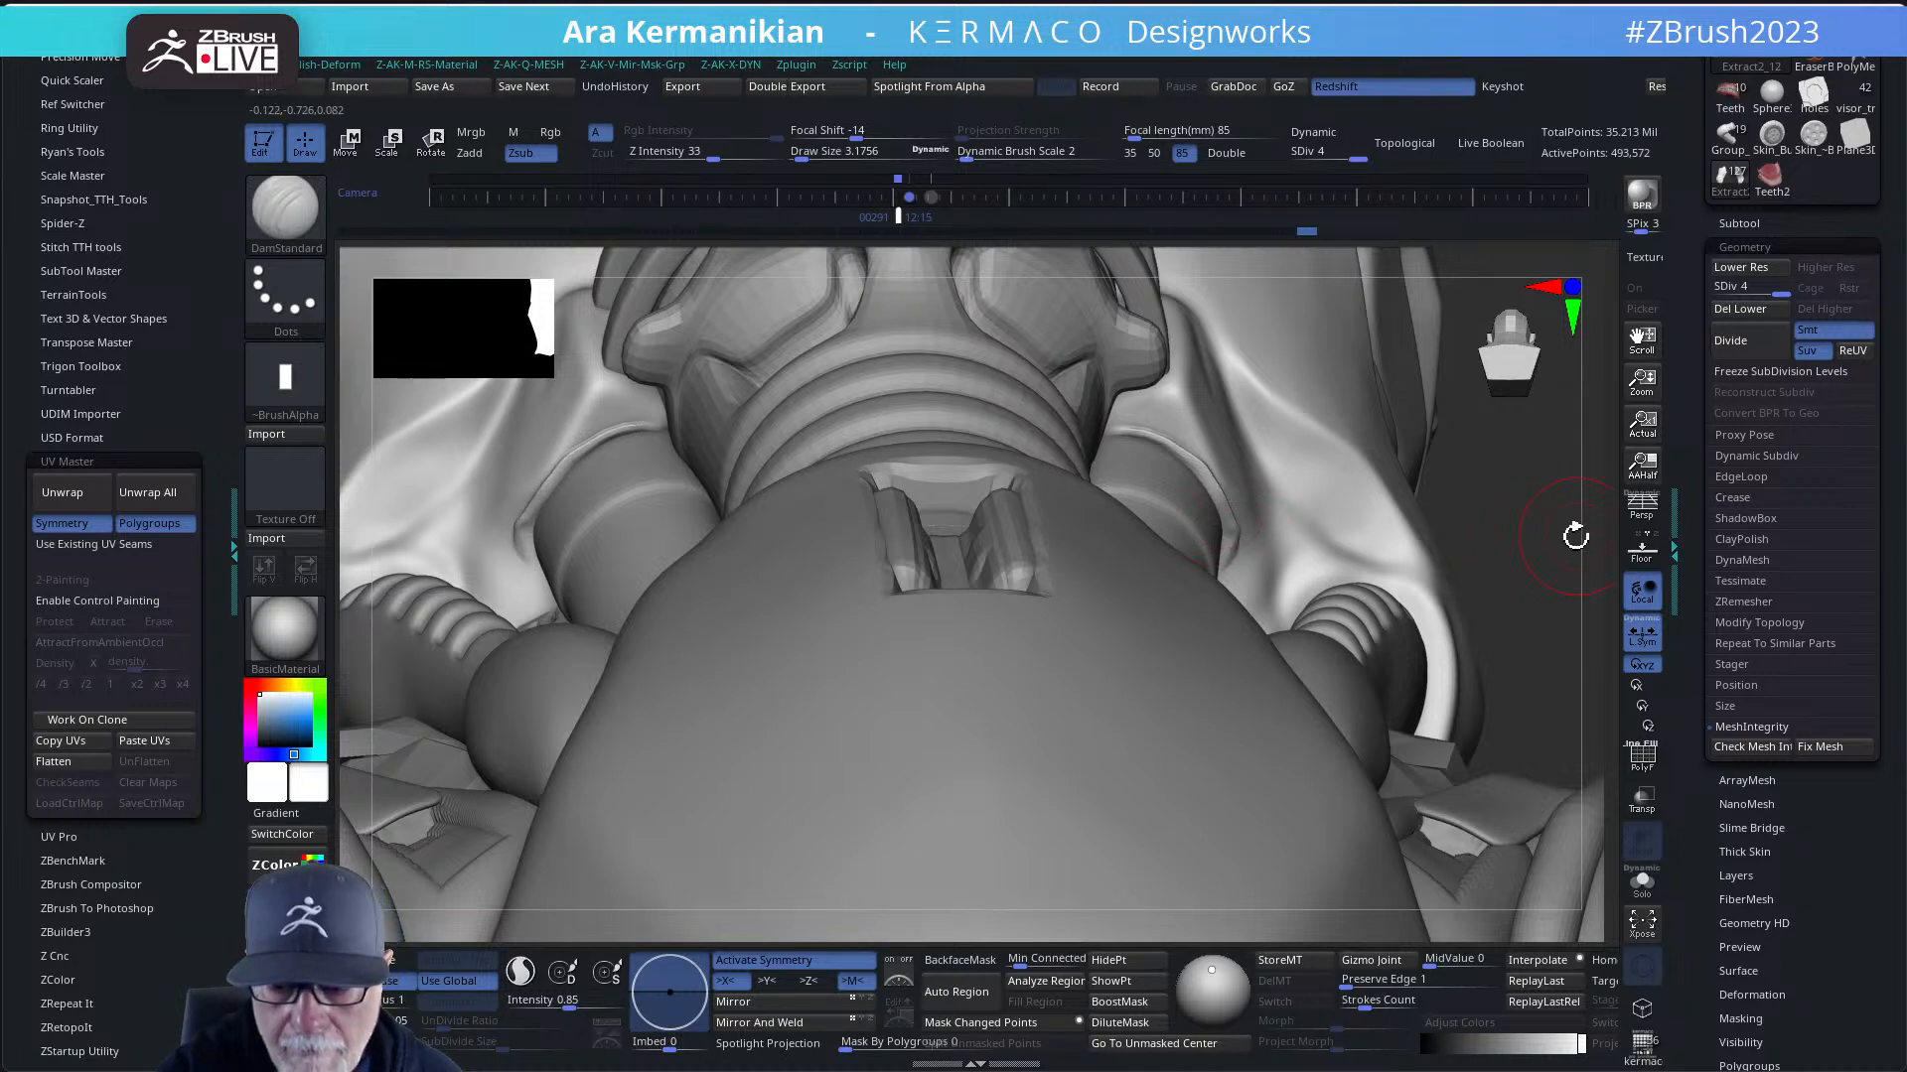
left_click_drag(1569, 537, 1485, 531, "alt")
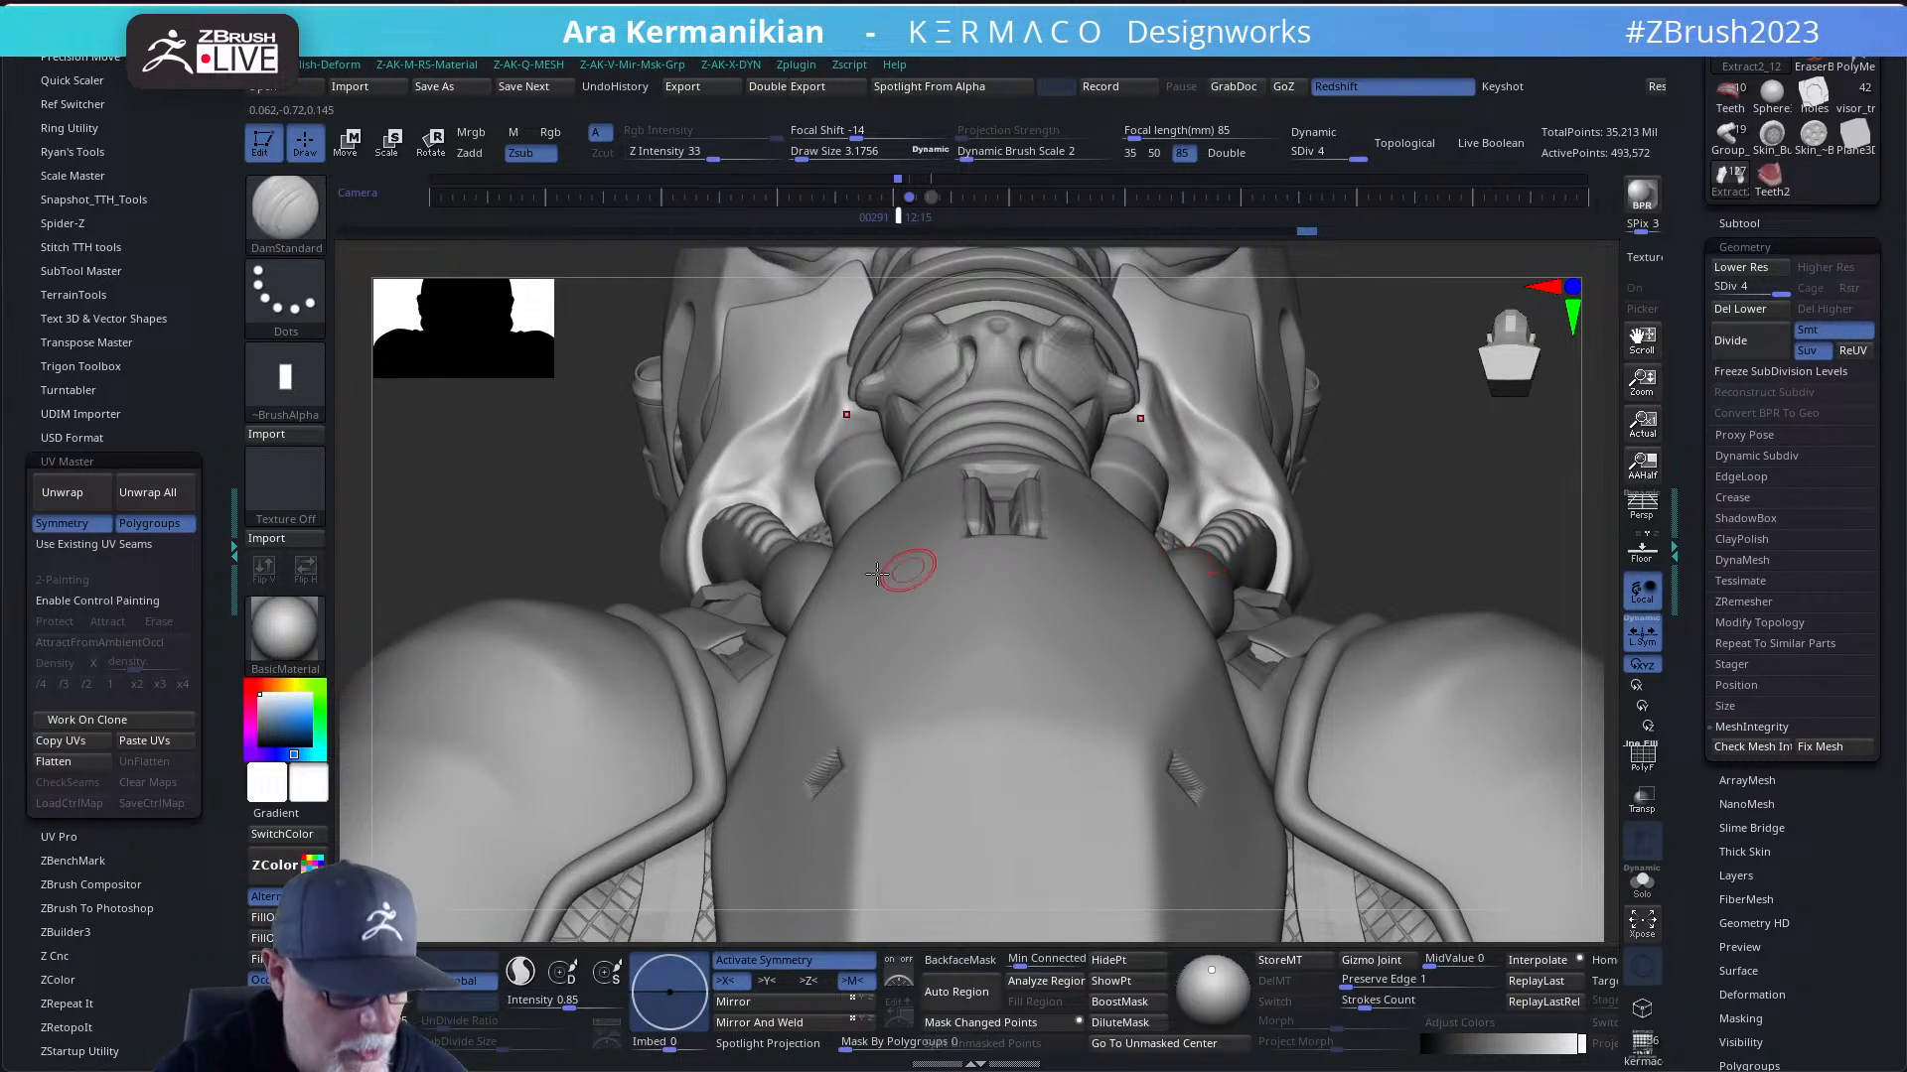
left_click(112, 460)
left_click_drag(175, 515, 165, 785)
left_click(78, 91)
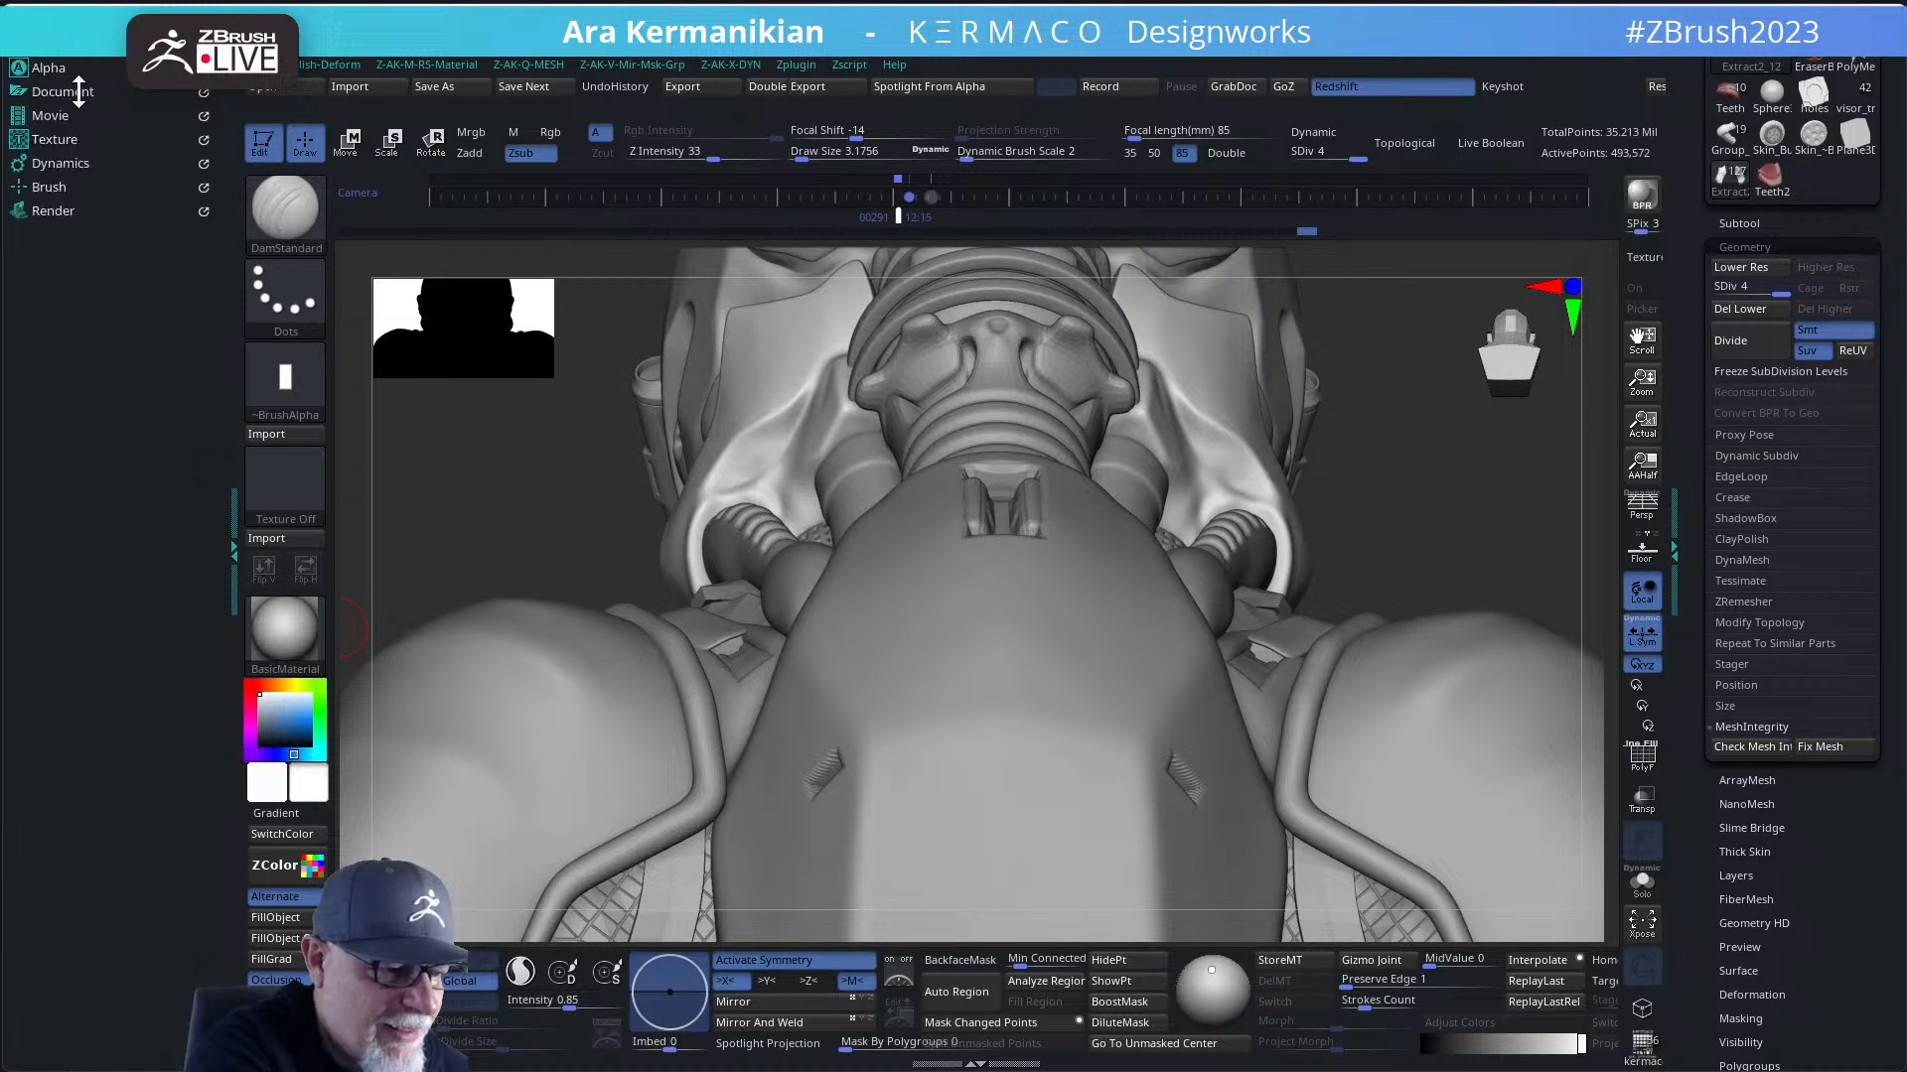
left_click(54, 185)
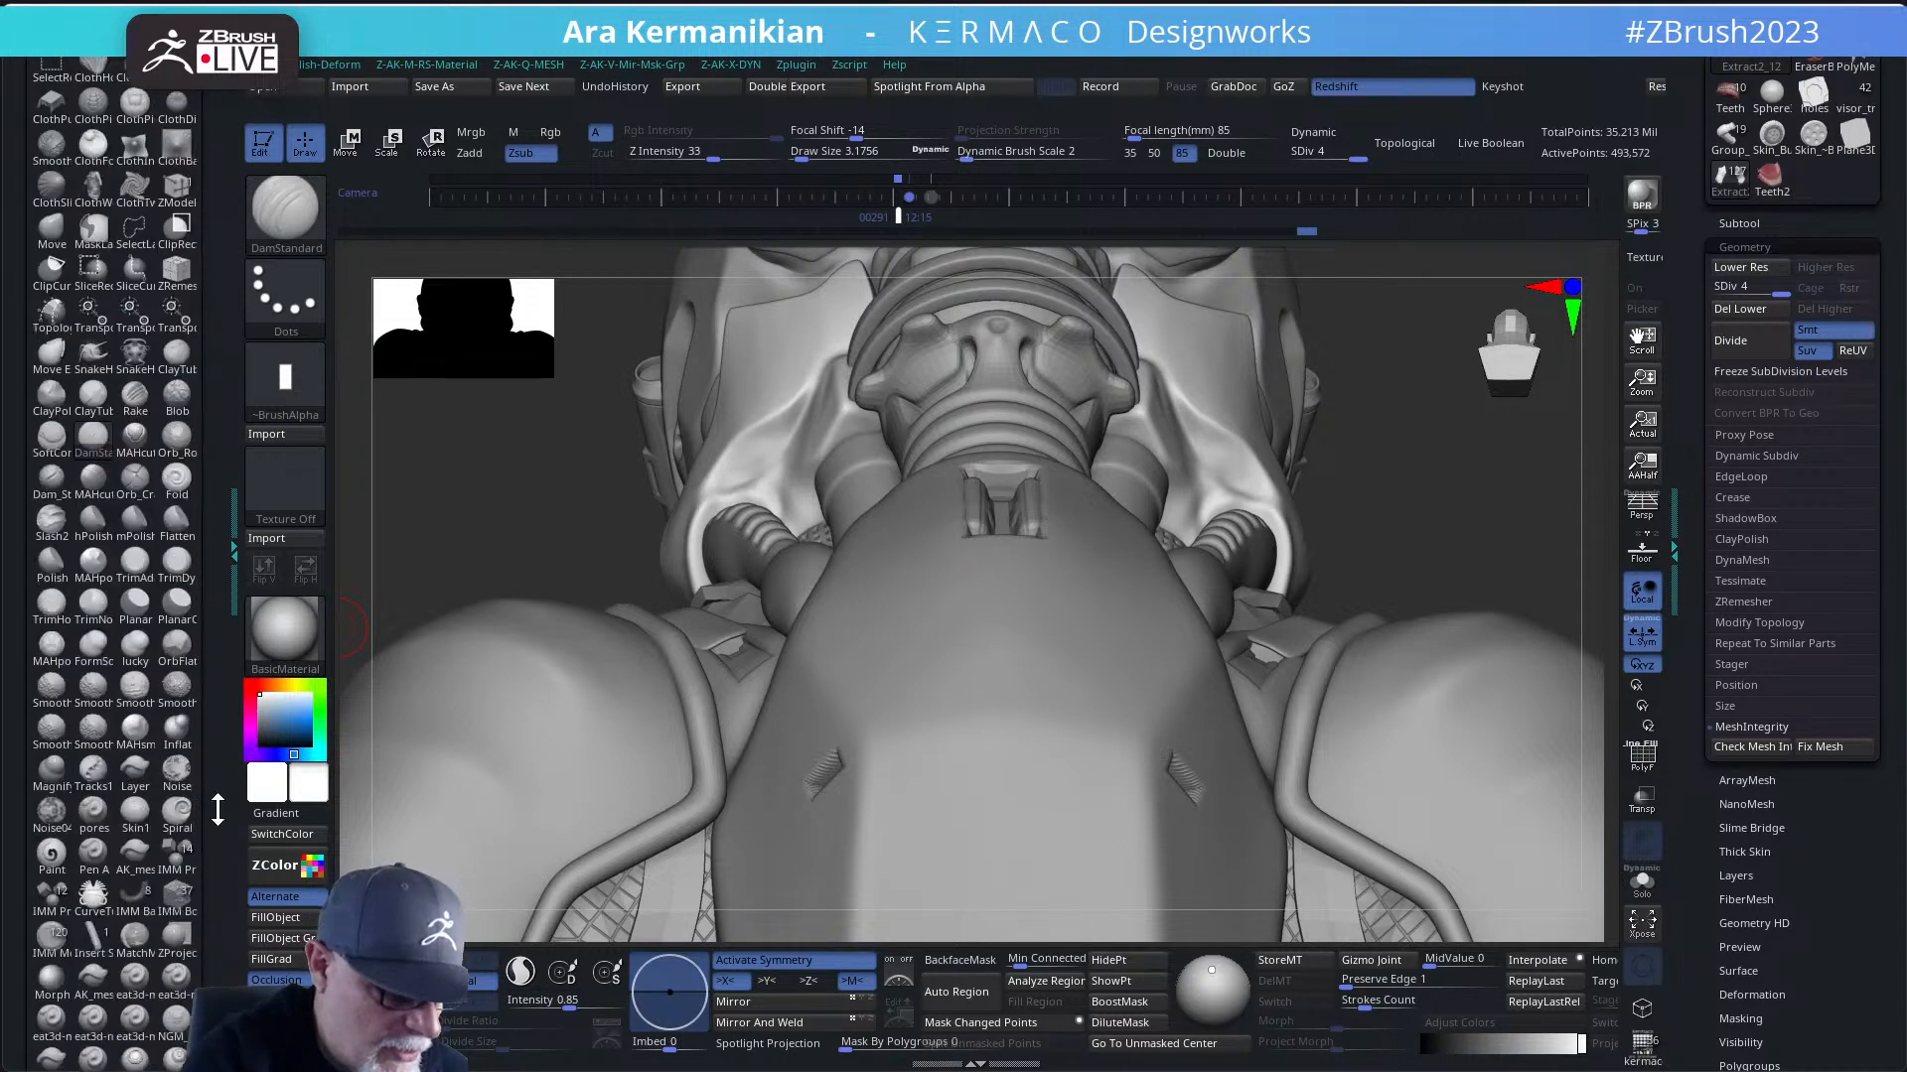
left_click_drag(217, 800, 210, 687)
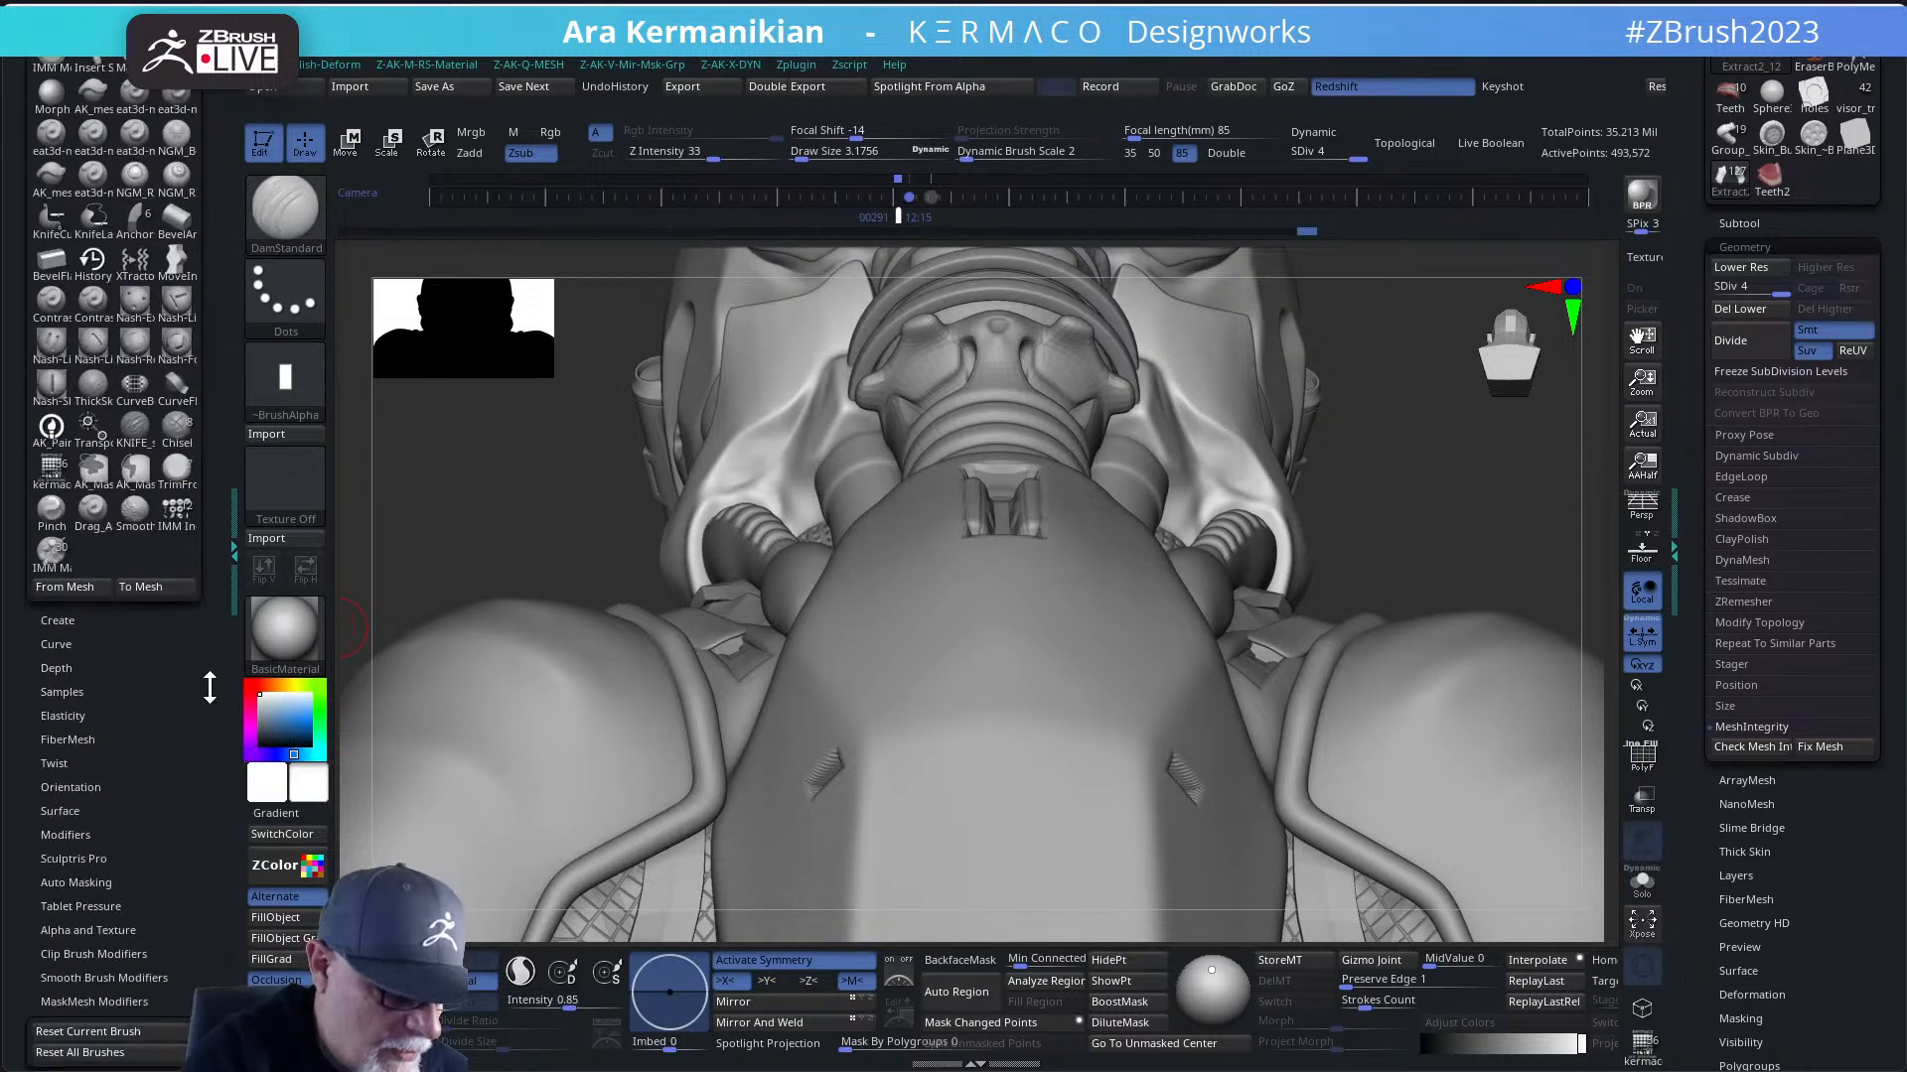
left_click(126, 1032)
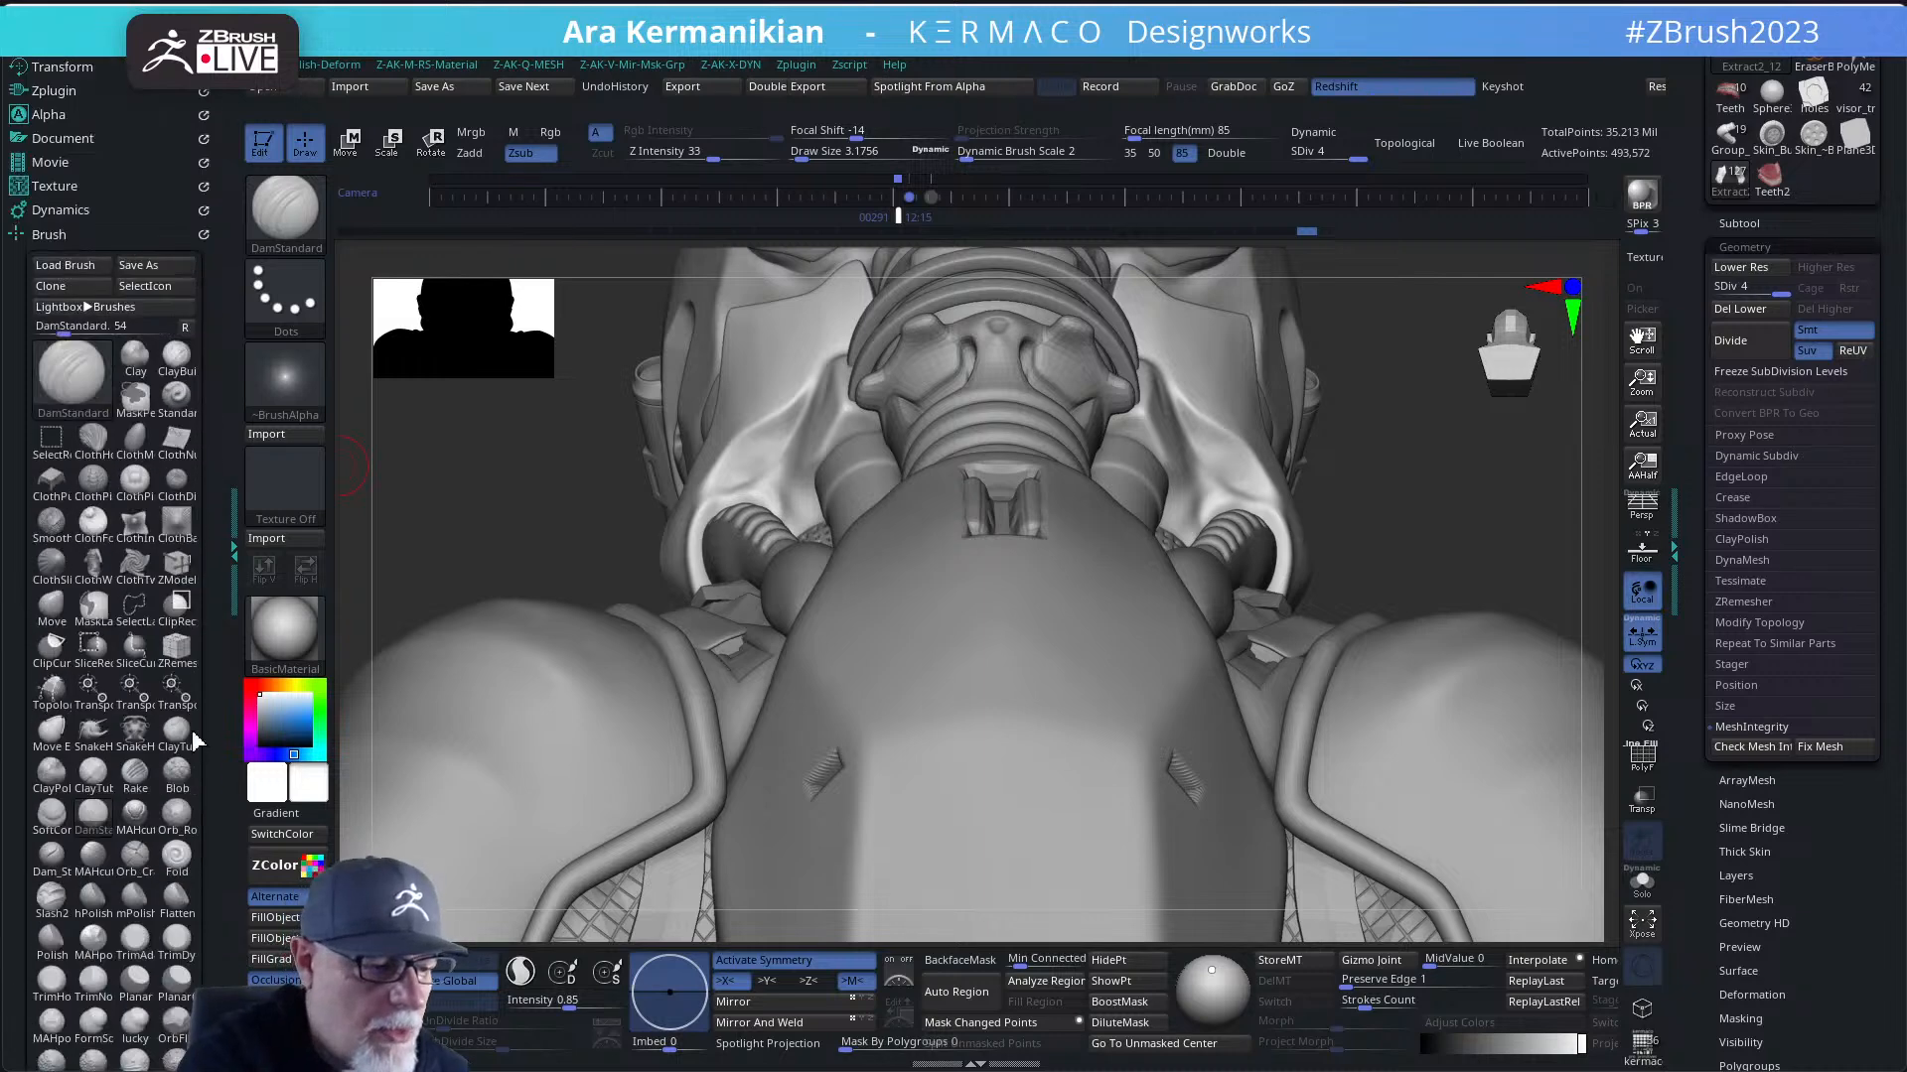
left_click(50, 235)
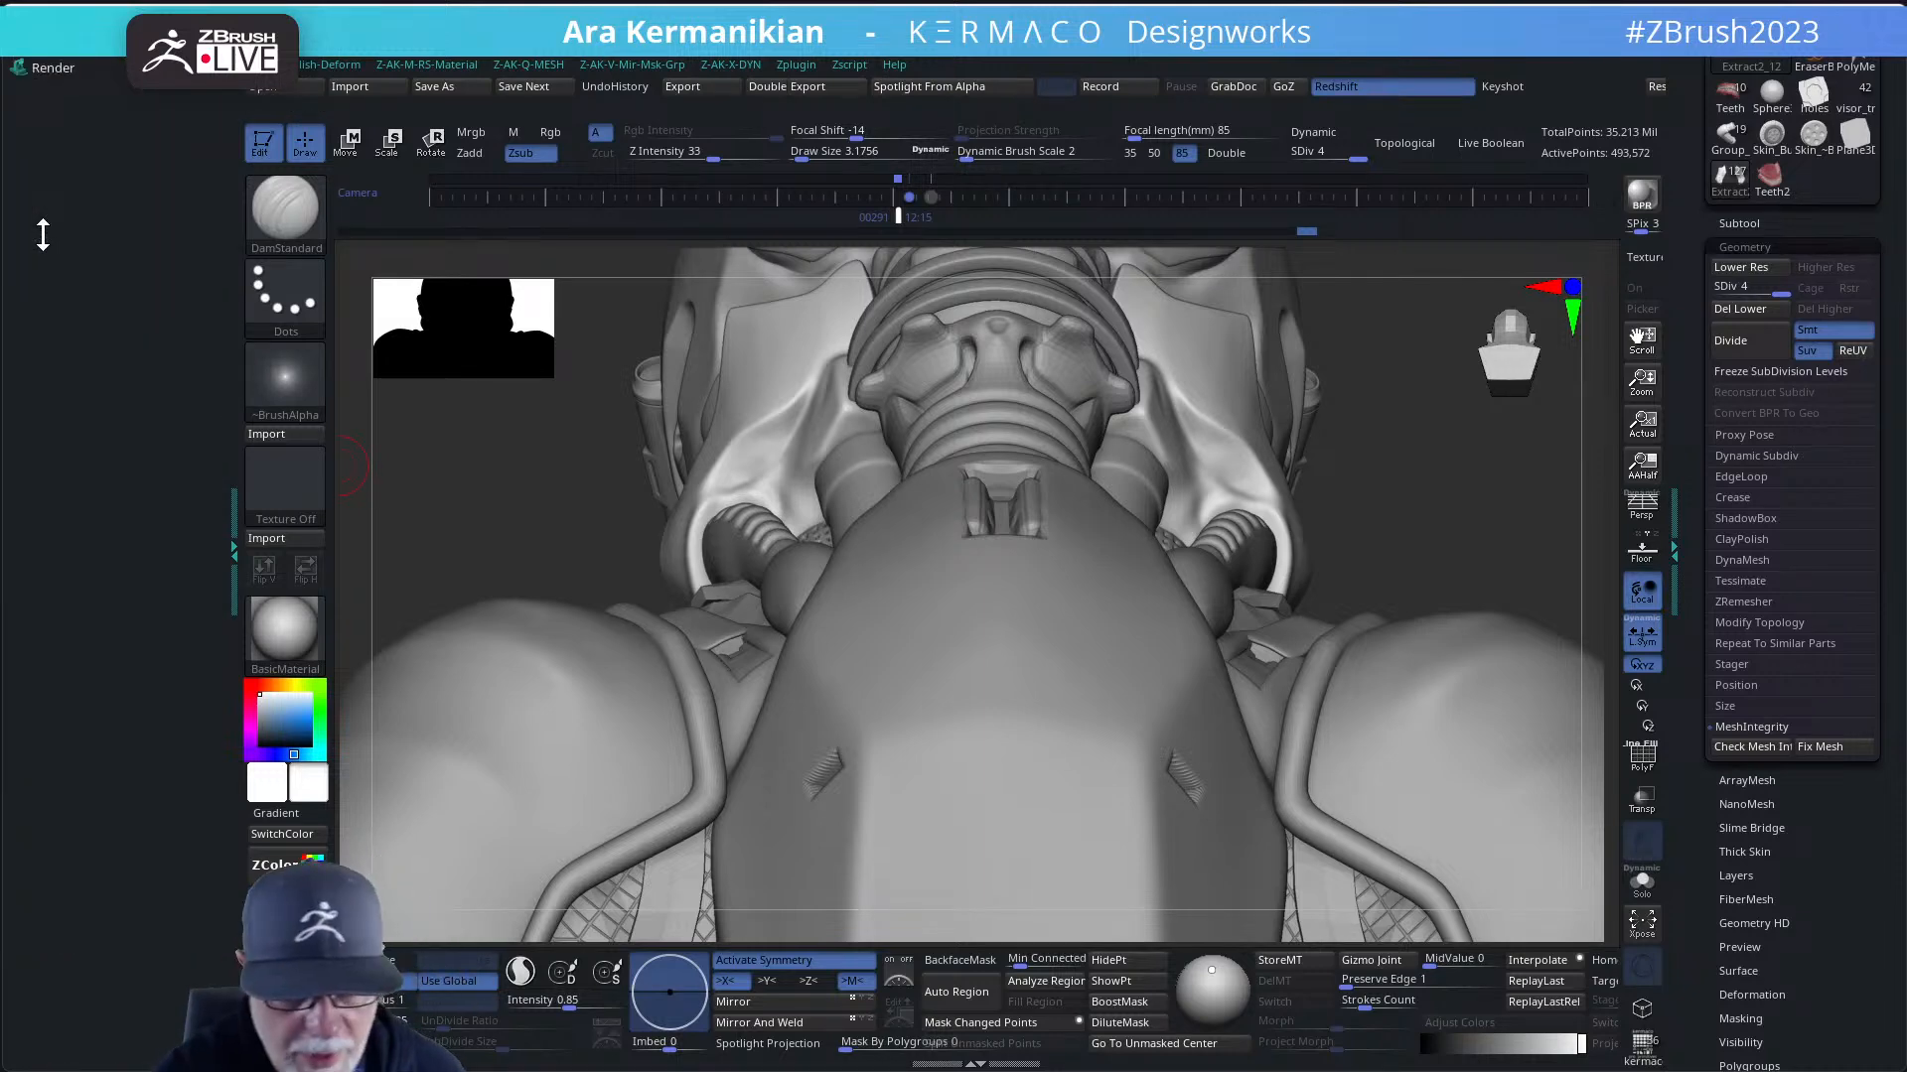
- Choose the AK_Mask brush from the quick brush set as the masking brush
right_click_drag(1401, 526, 1391, 540)
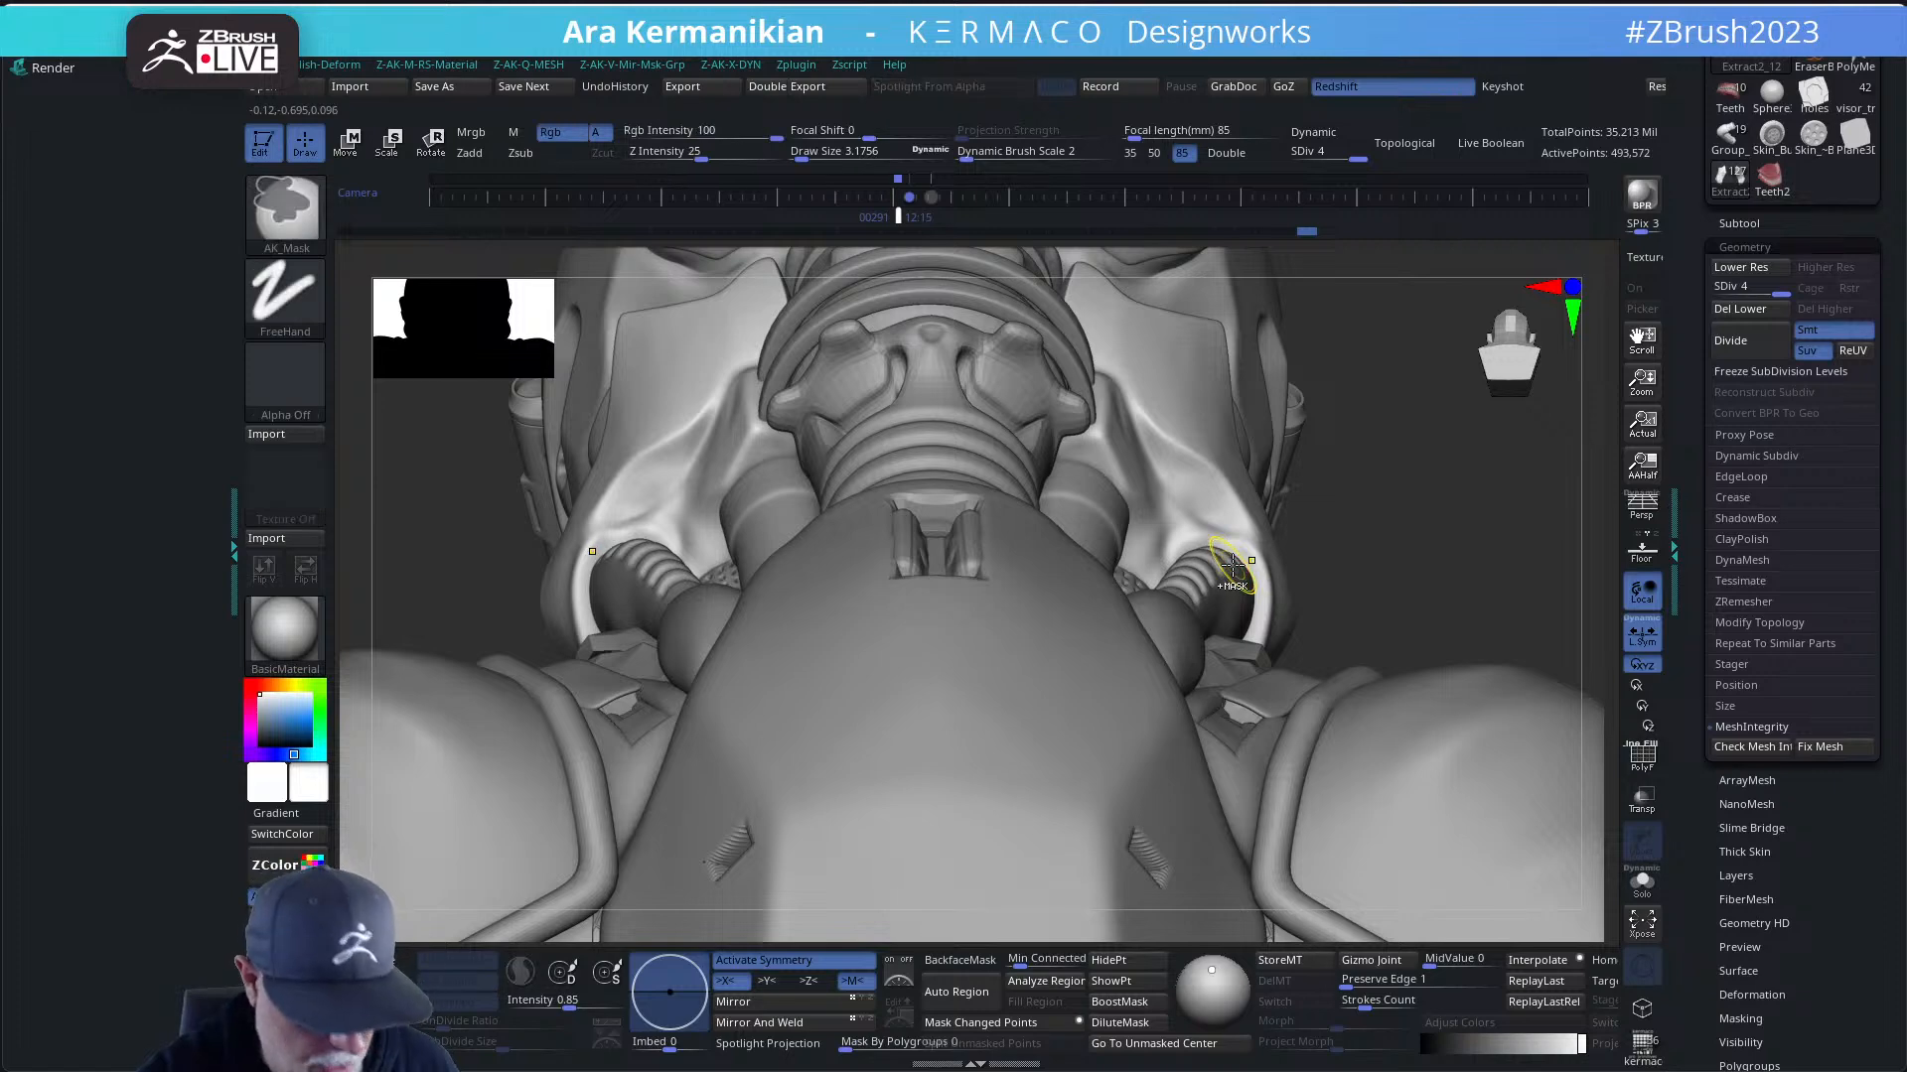
key("space")
key("b")
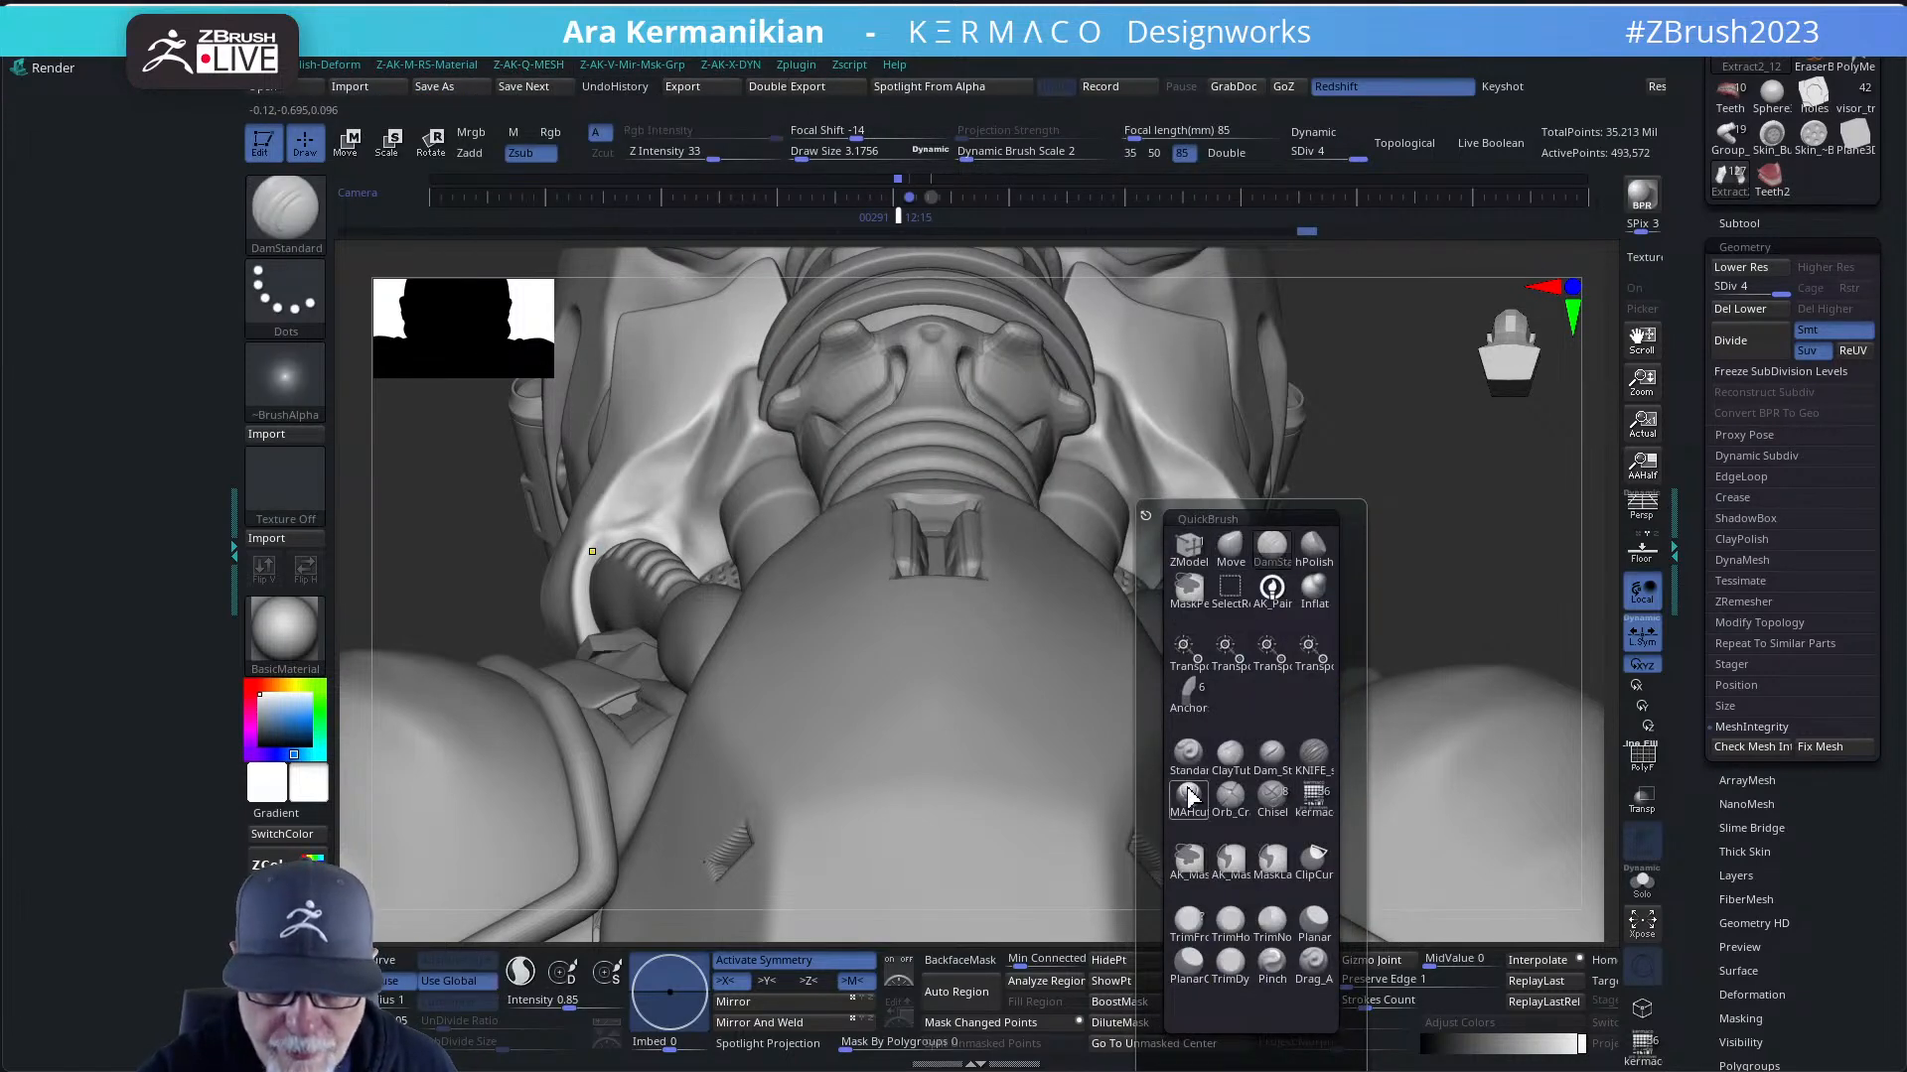
left_click(1206, 857)
right_click_drag(1400, 544, 1370, 501)
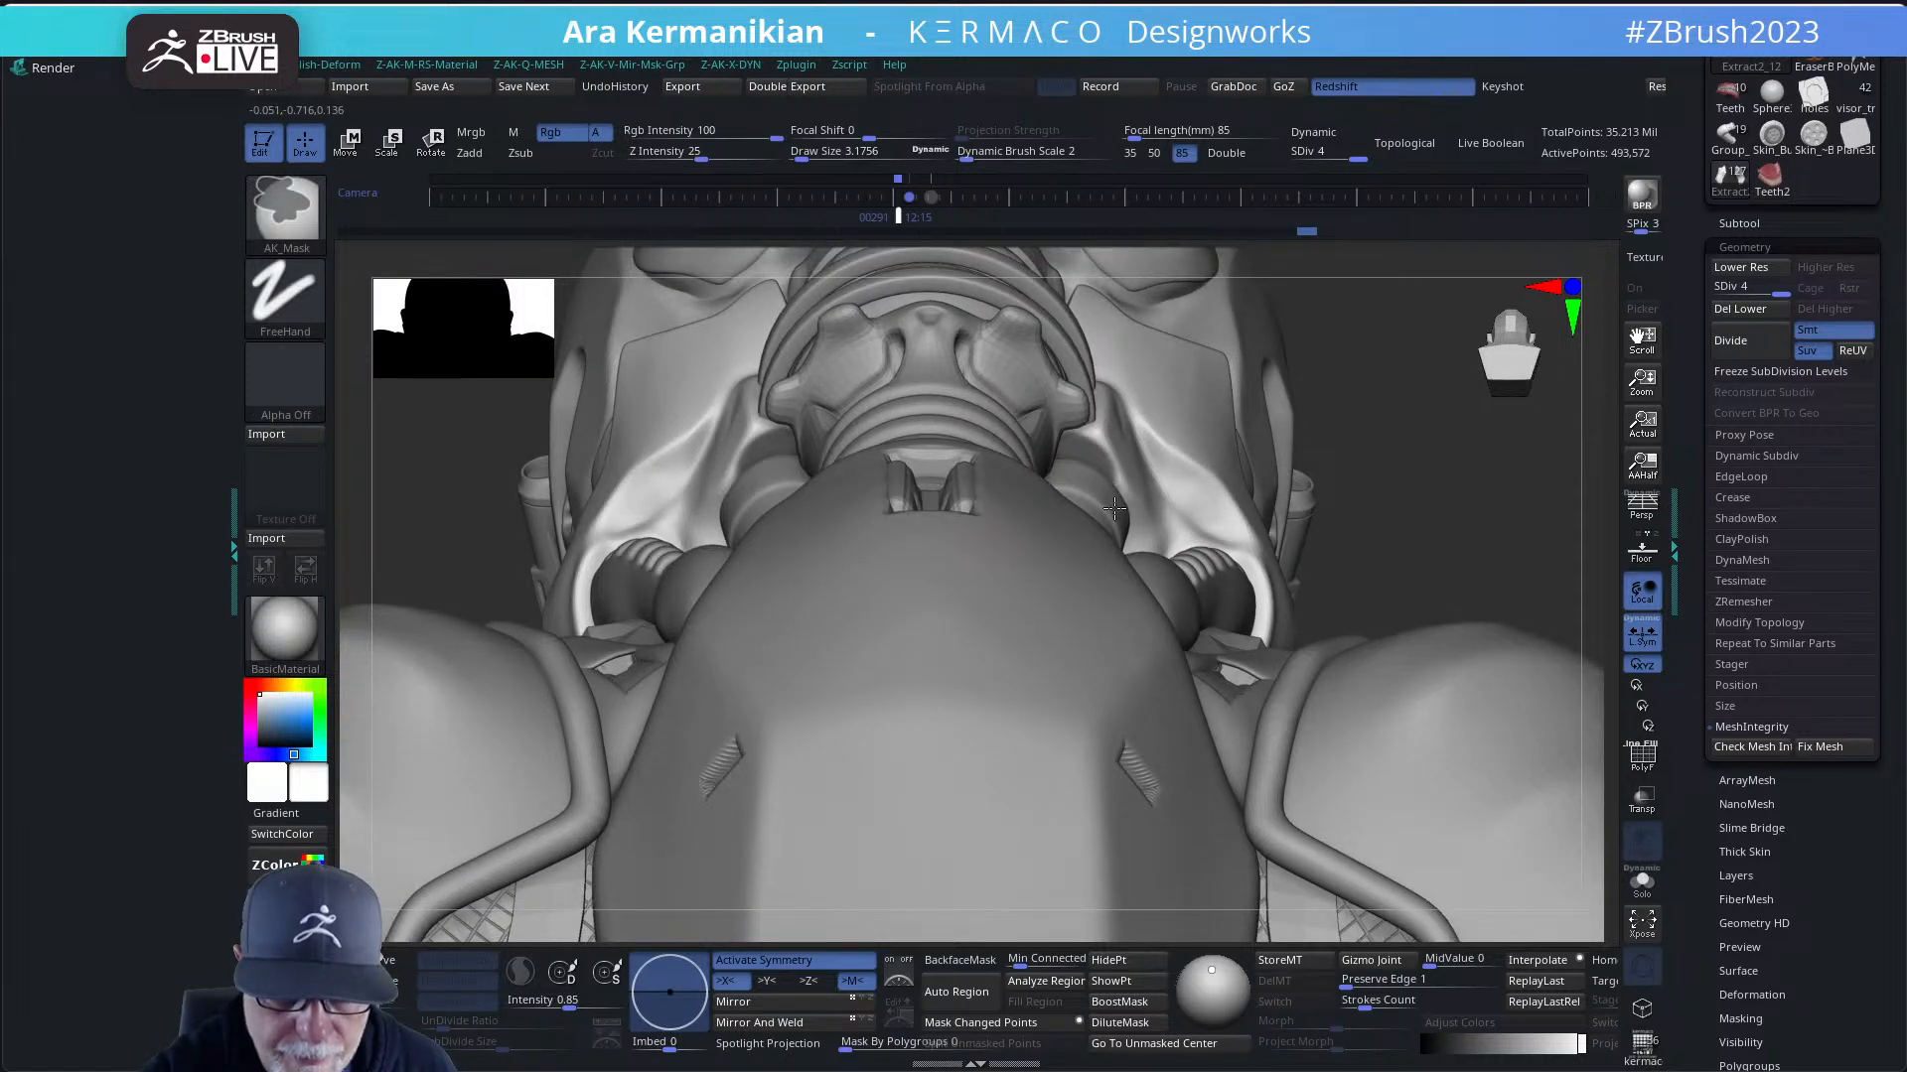
key("ctrl")
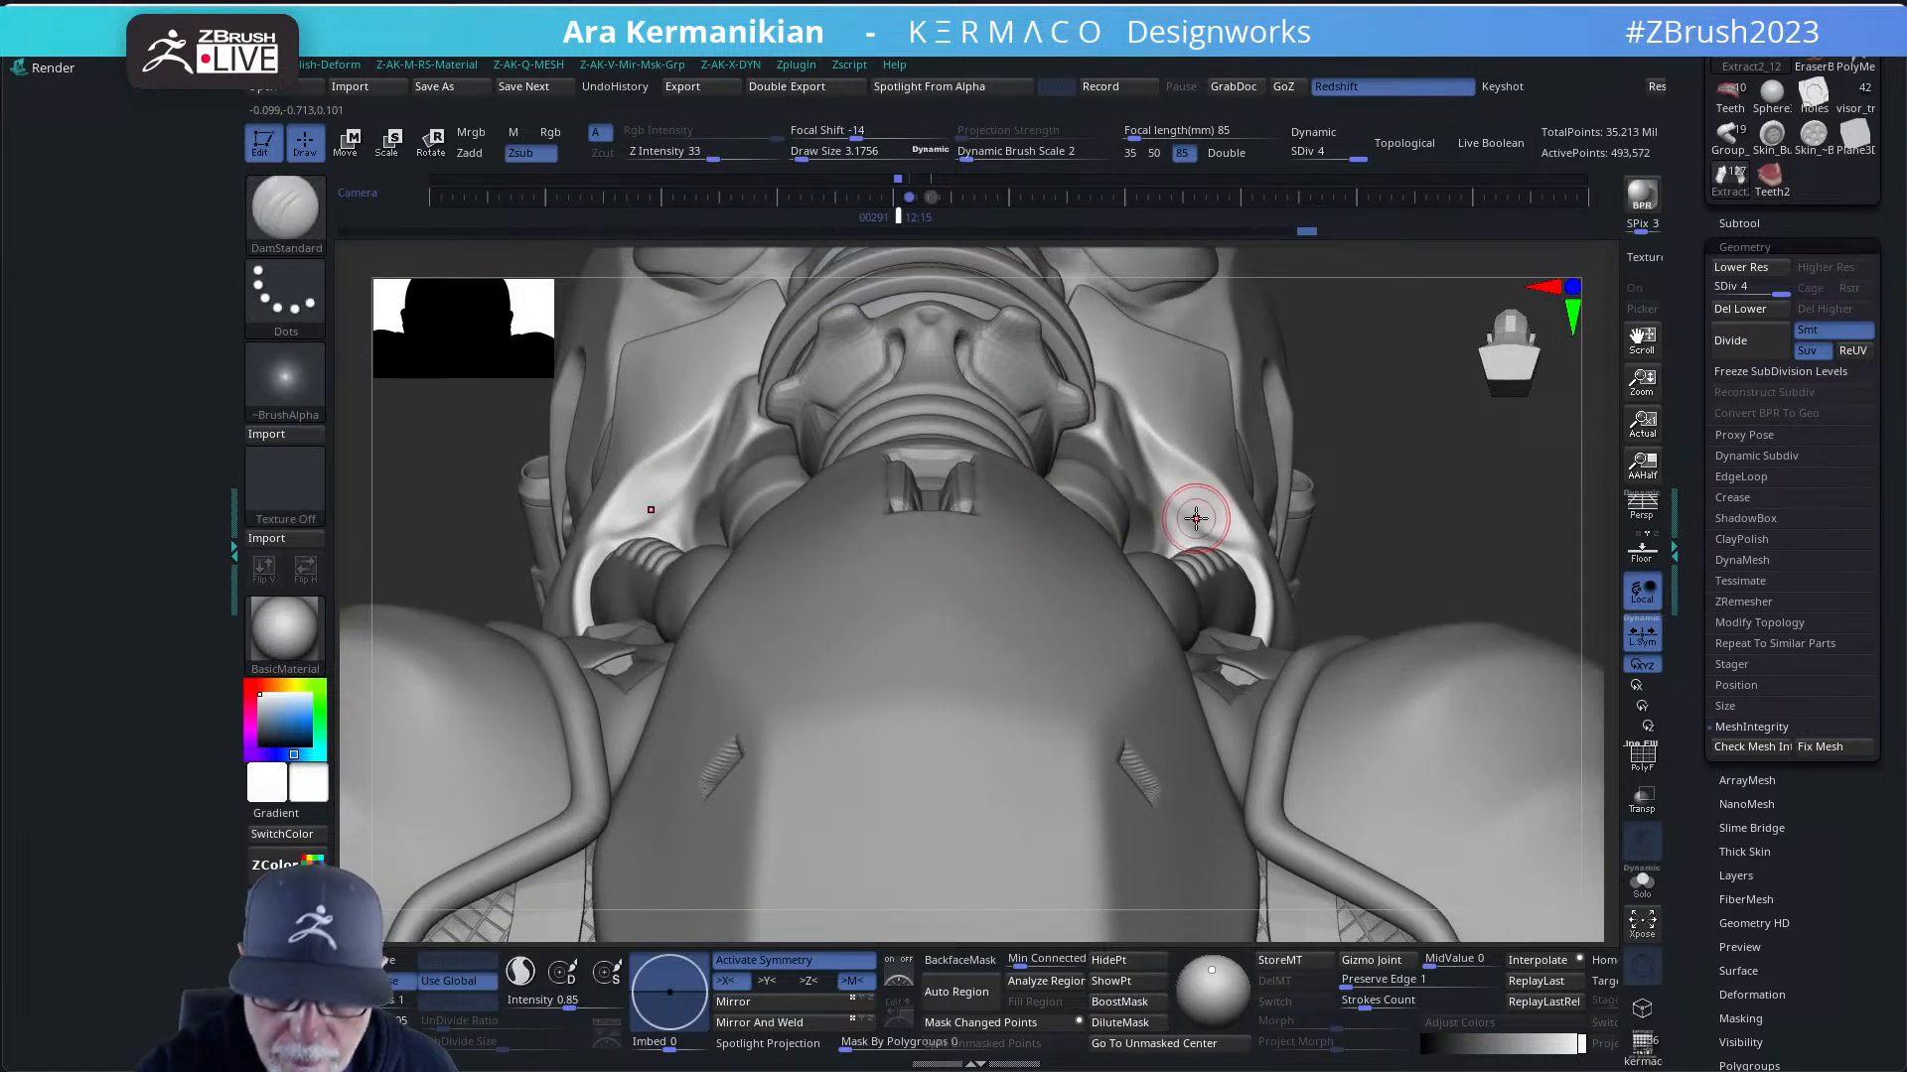
- Isolate the draped pieces in Solo mode and start masking the inner recess where the neck tube passes
left_click(1642, 886)
mouse_move(1390, 645)
right_mouse_down()
mouse_move(1311, 528)
mouse_move(1115, 511)
right_mouse_up()
key("ctrl")
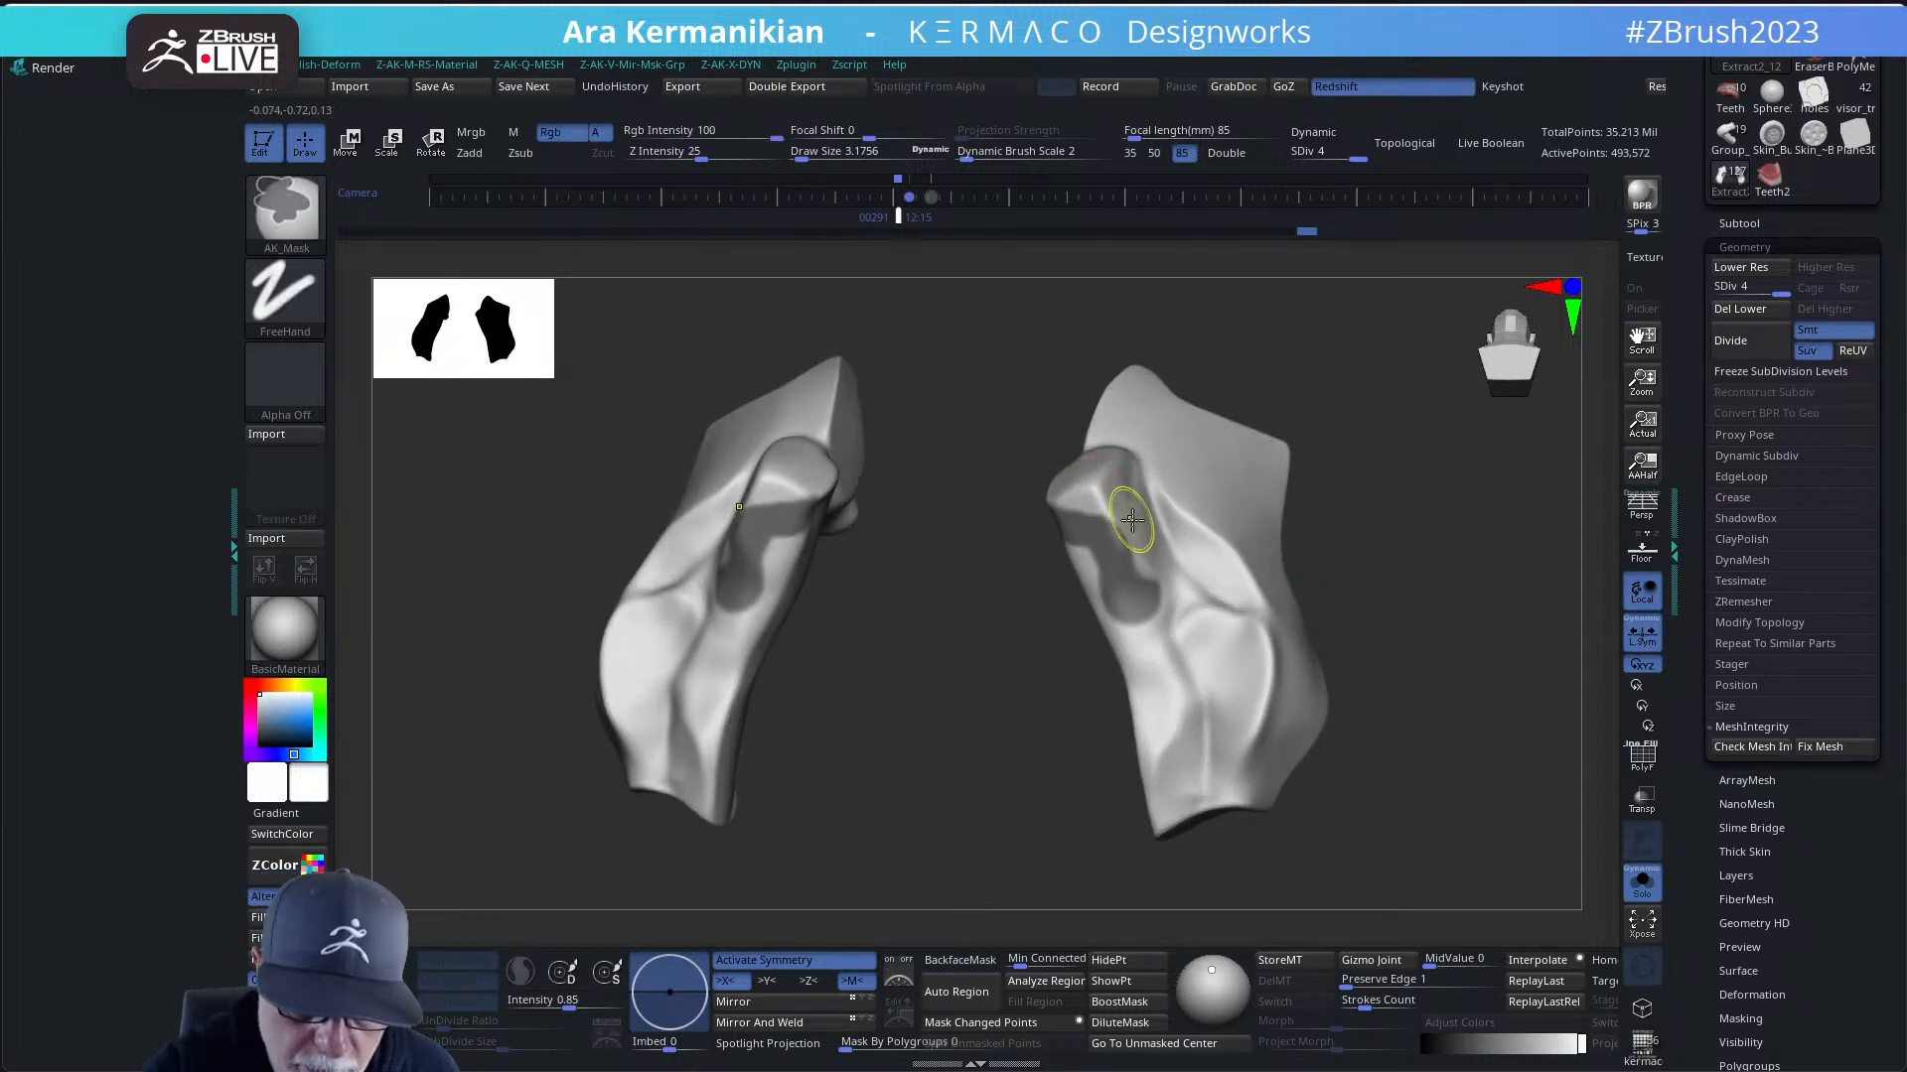
key("ctrl")
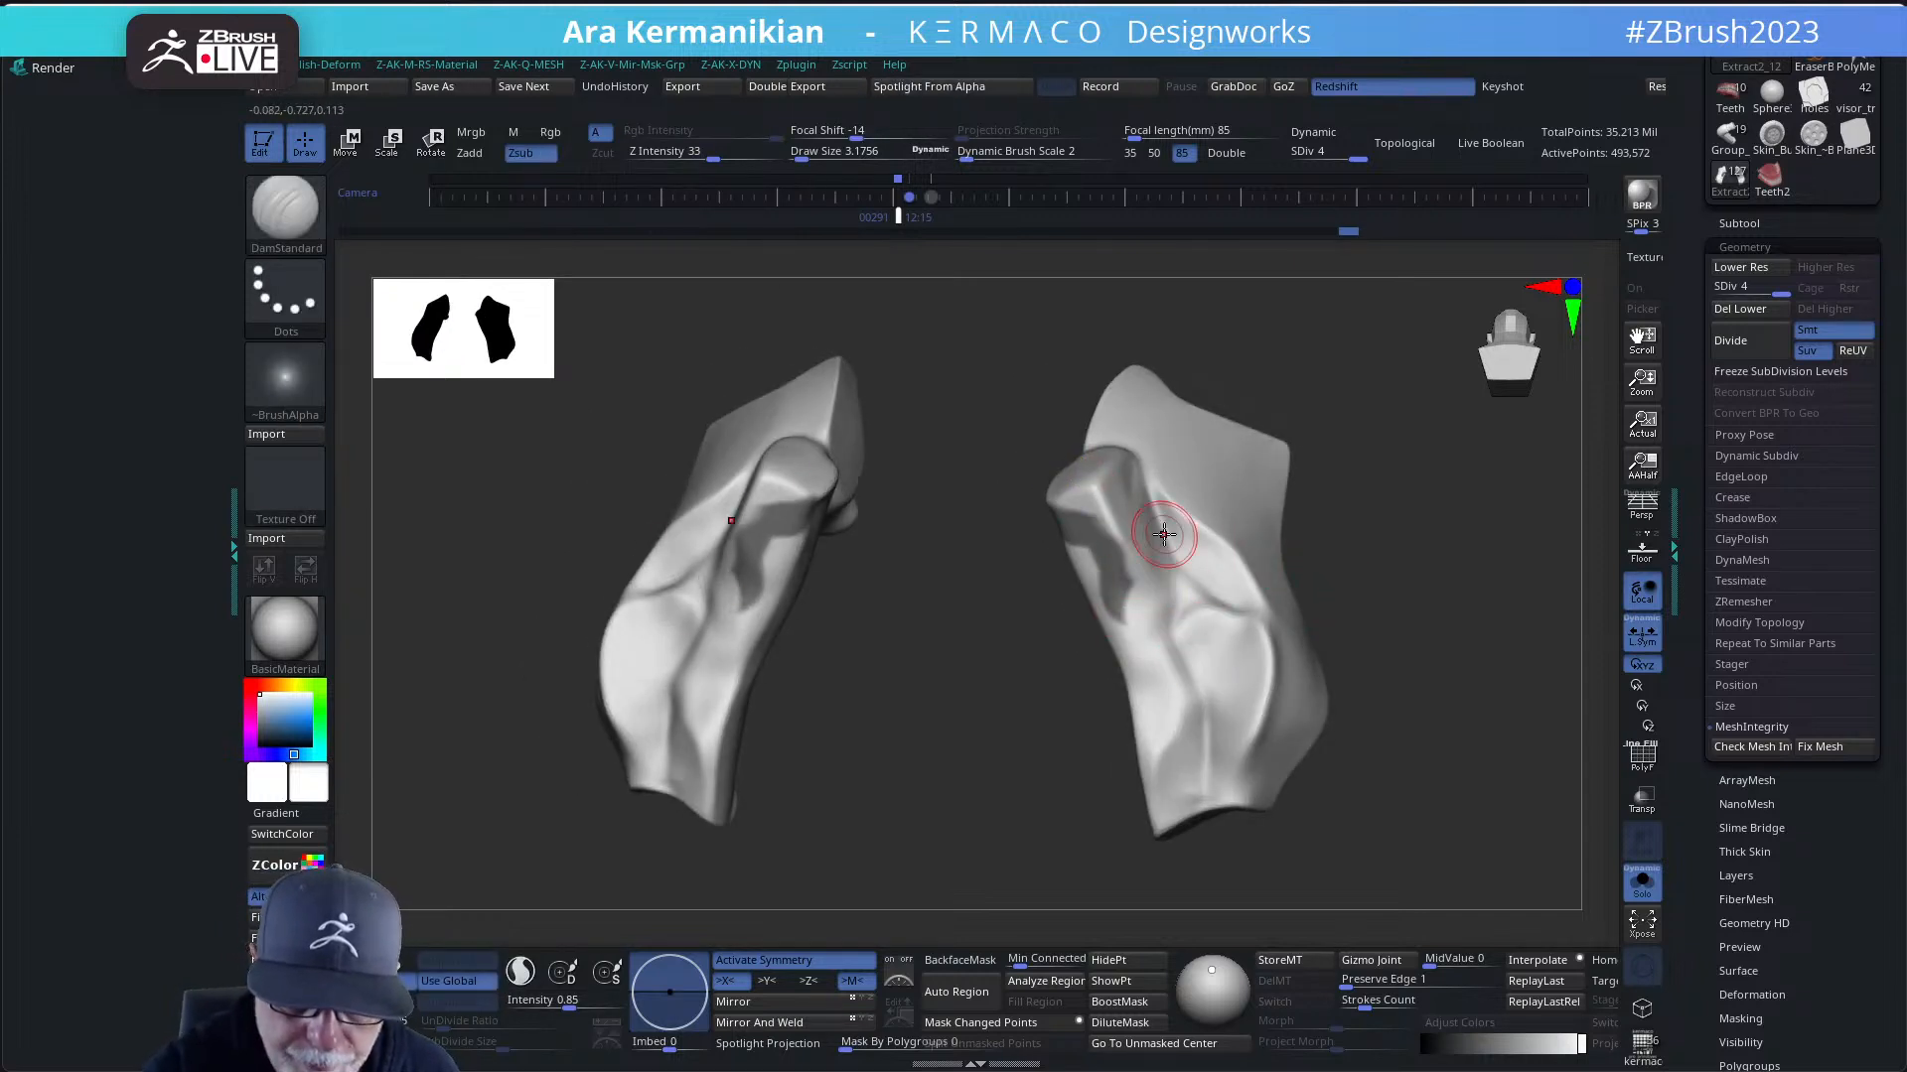
- Turn on ghost transparency and leave Solo mode to see the tubes through the draped pieces
left_click(1642, 799)
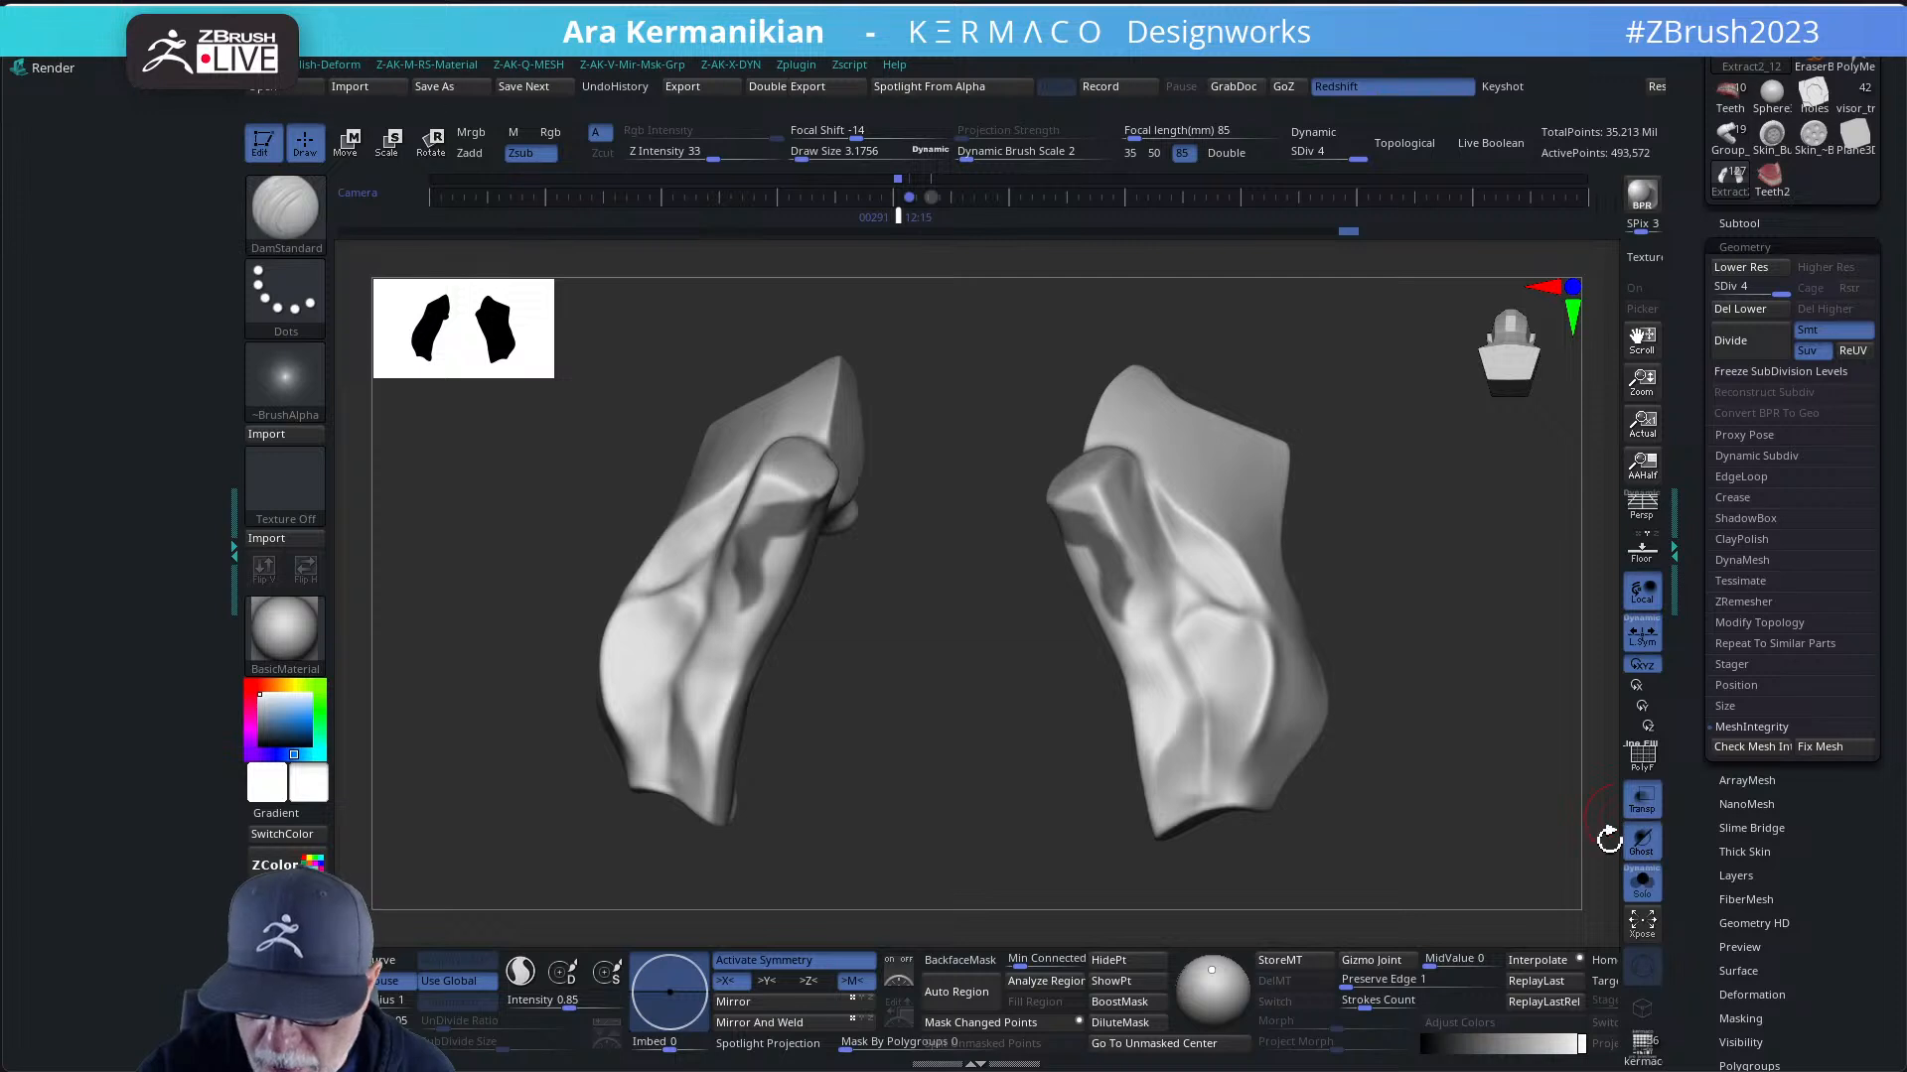
left_click(1641, 881)
key("ctrl")
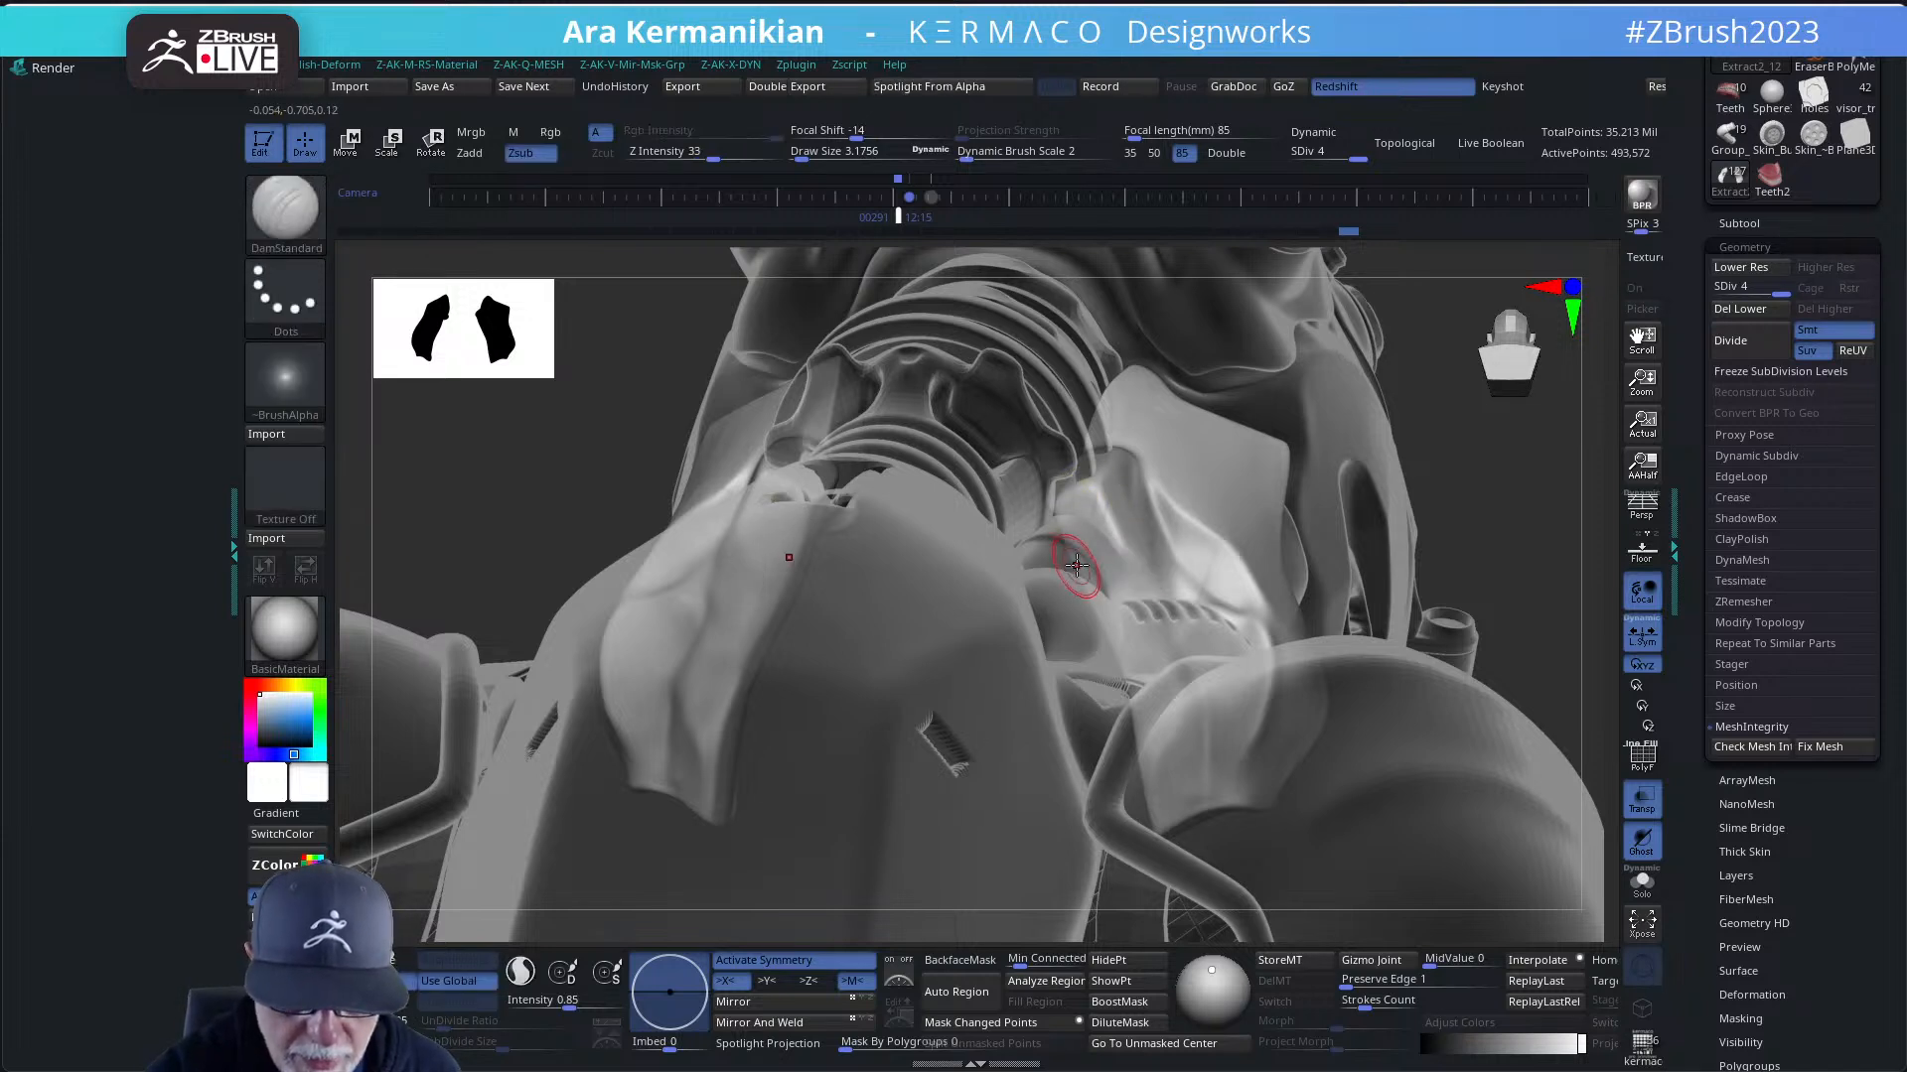
- Mask the inner side of the draped piece where it overlaps the neck tube, using a draw size of about 3.2
key("s")
left_click_drag(1080, 562, 1064, 571)
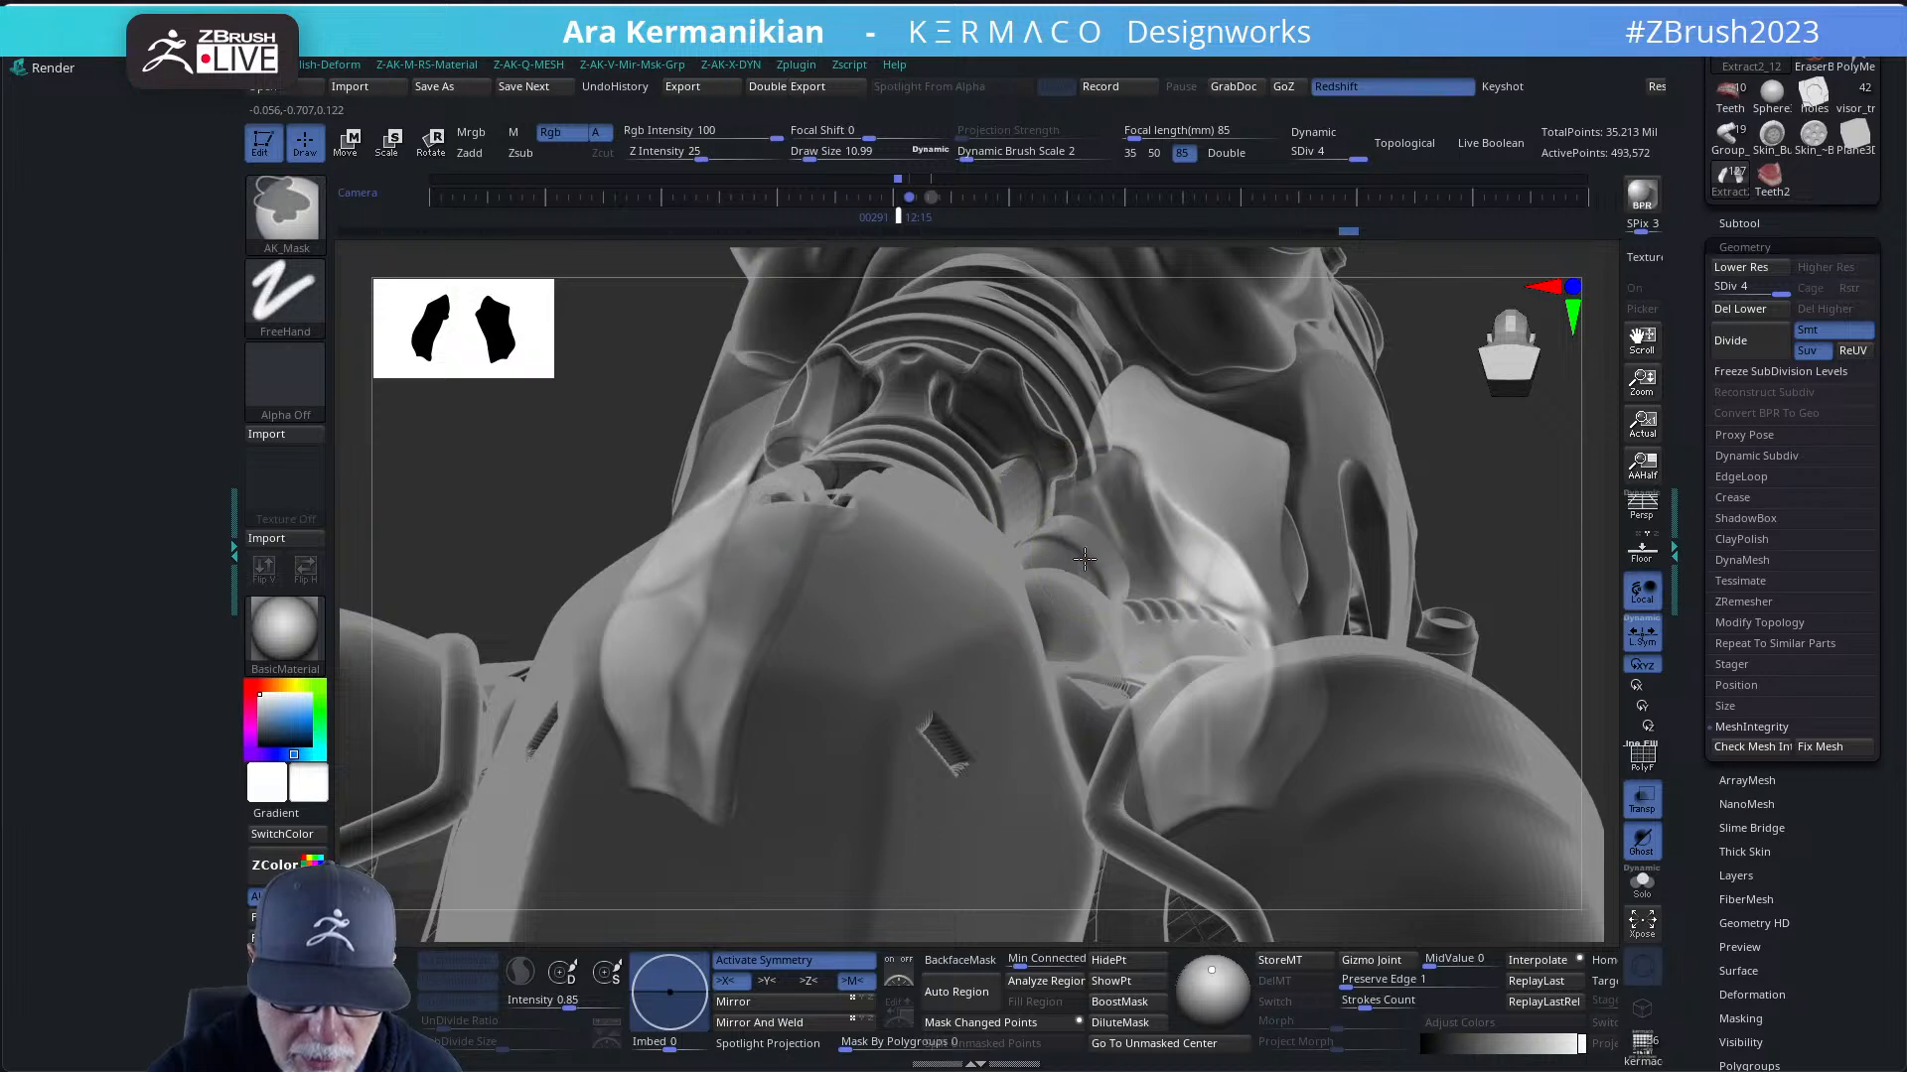
mouse_move(1468, 544)
right_mouse_down()
mouse_move(1367, 459)
mouse_move(1383, 455)
mouse_move(1316, 559)
mouse_move(1039, 605)
right_mouse_up()
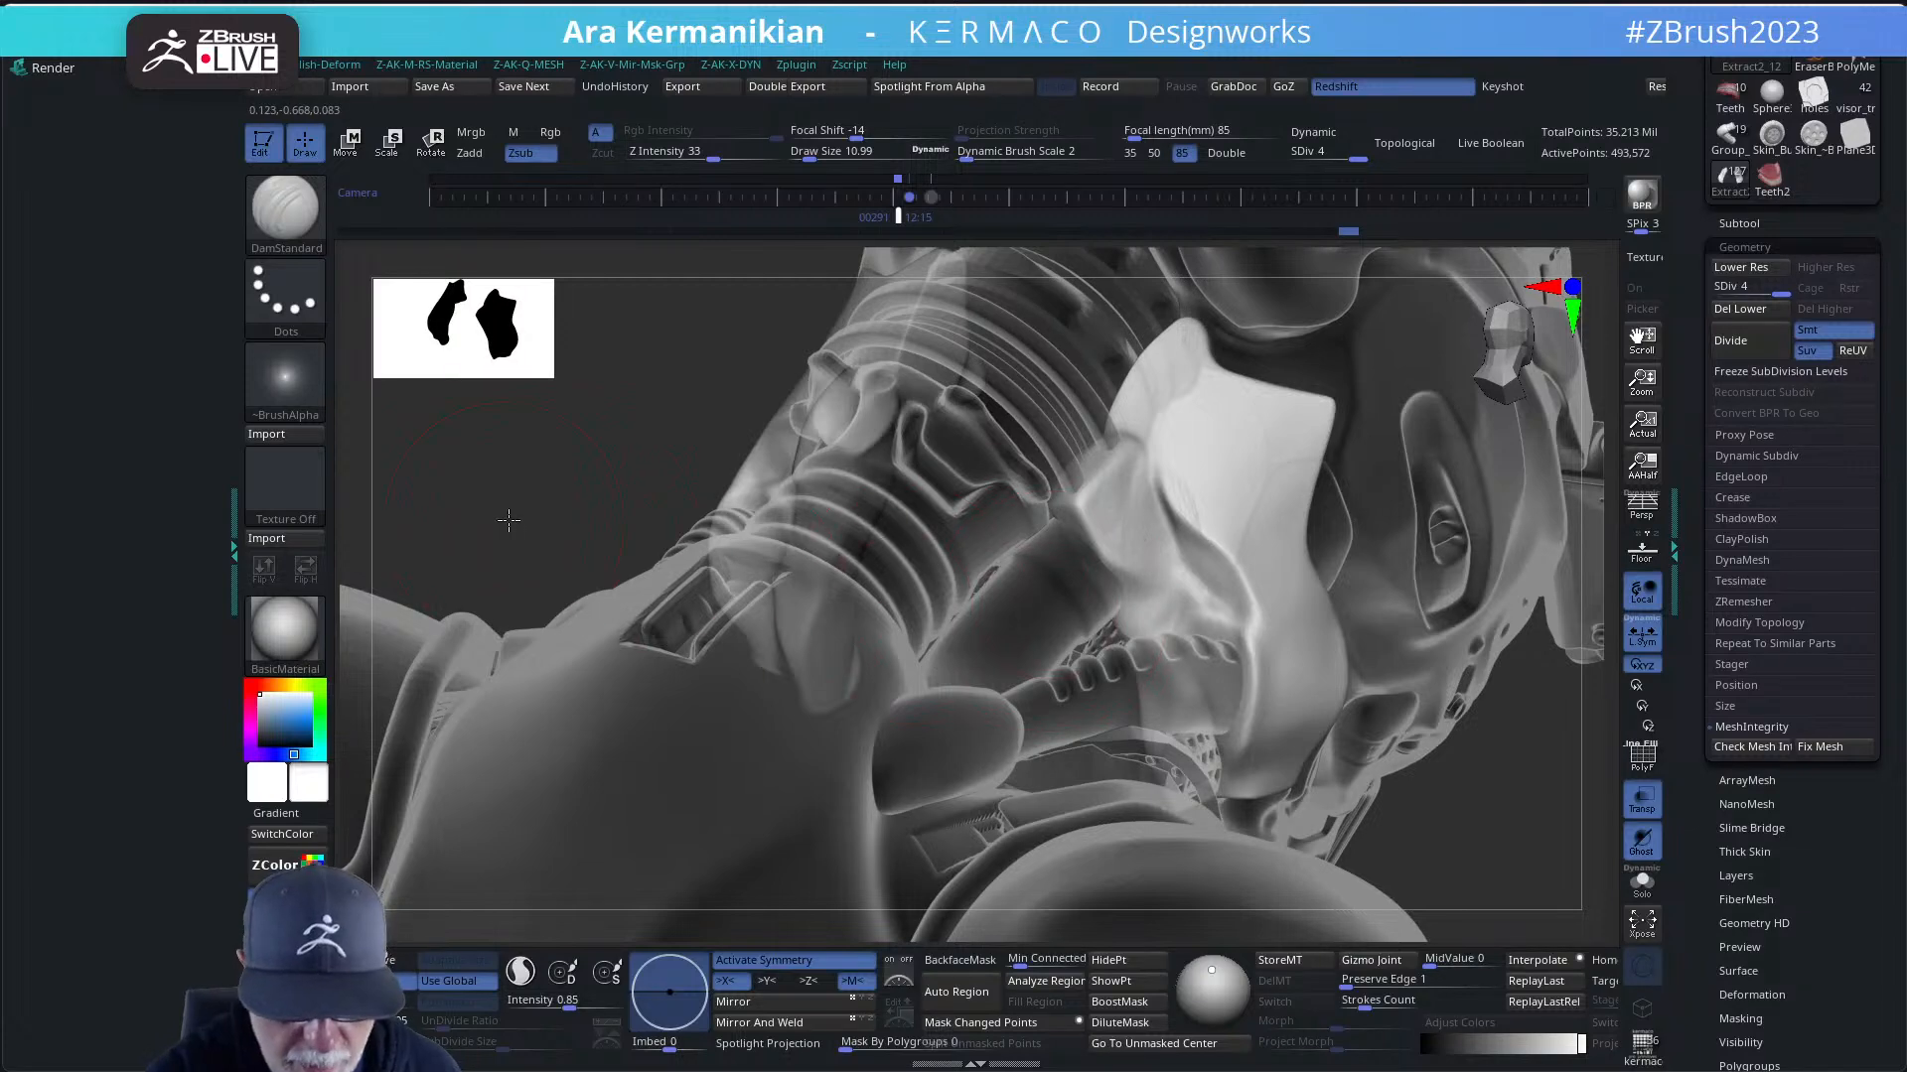
right_click_drag(507, 519, 1072, 596)
key("s")
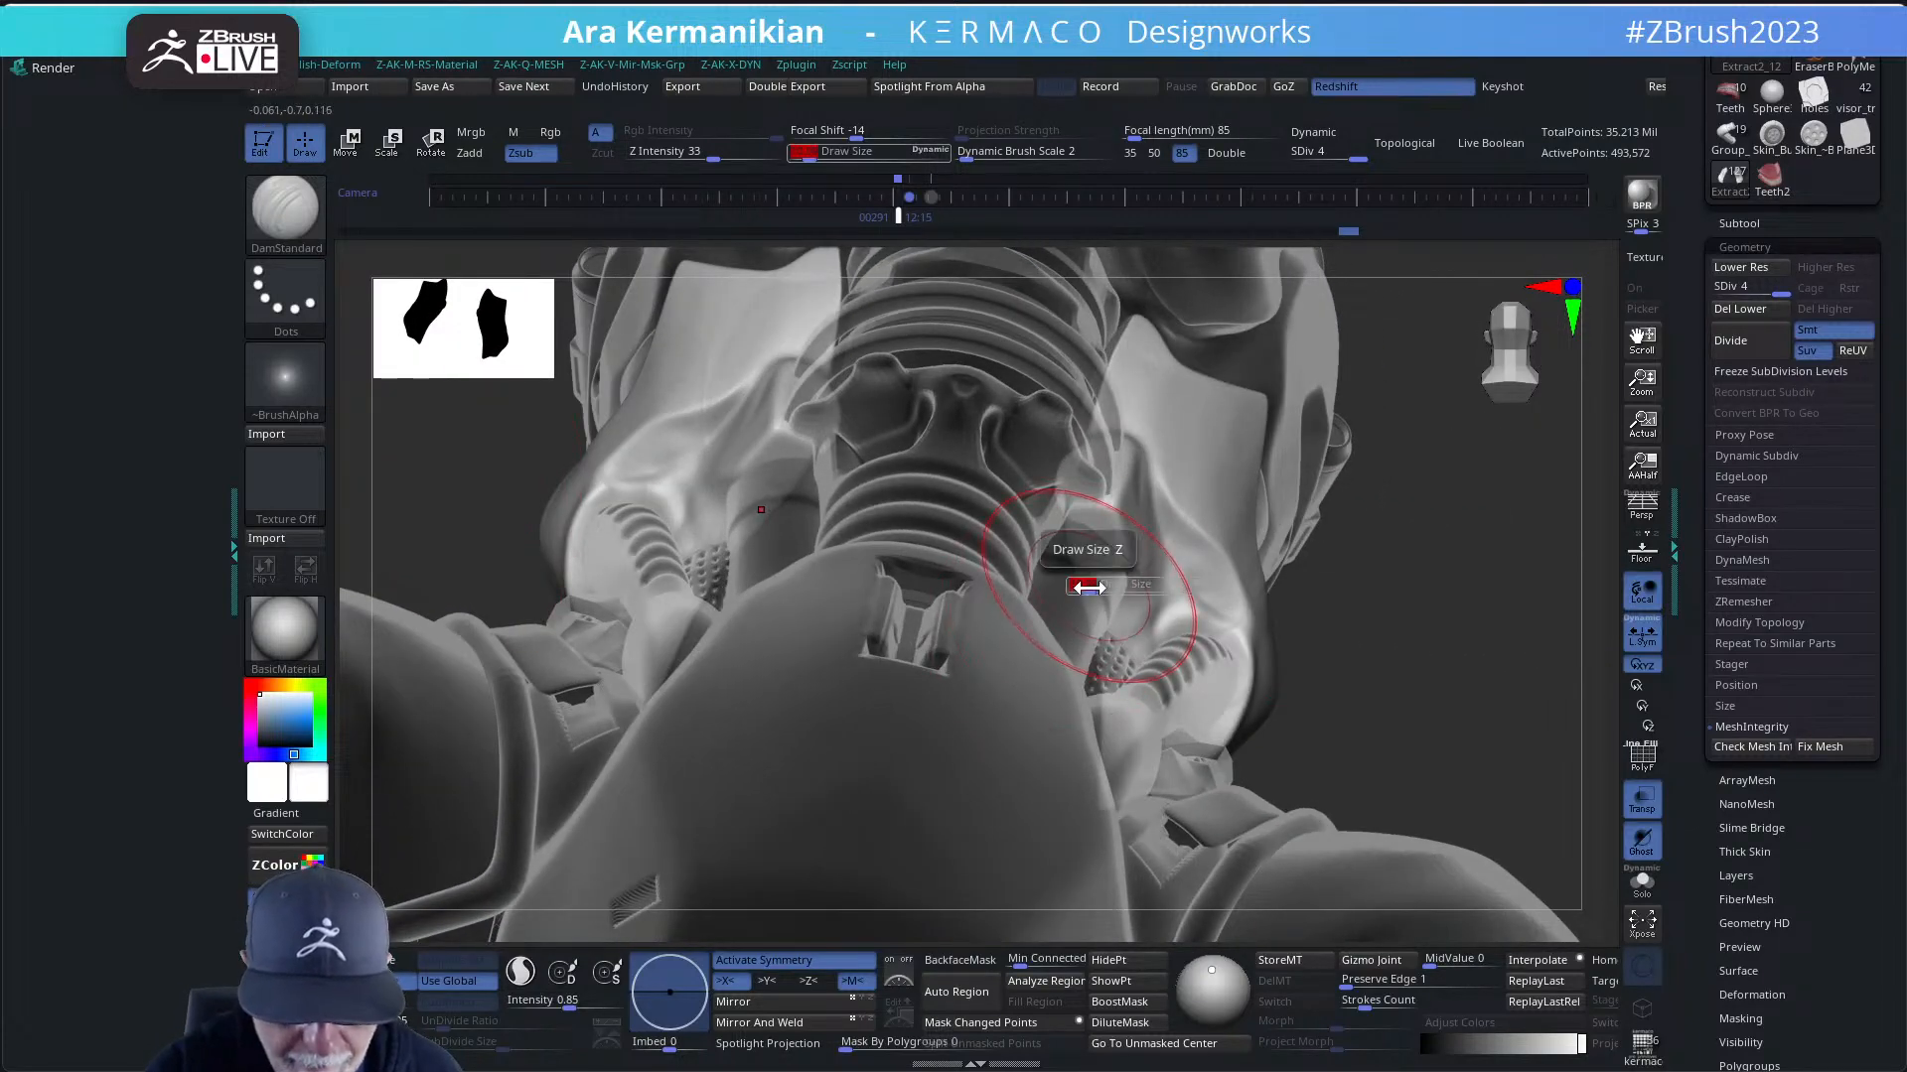
left_click(1080, 589)
mouse_move(1073, 537)
left_mouse_down("ctrl")
mouse_move(1098, 556)
mouse_move(1097, 601)
left_mouse_up("ctrl")
mouse_move(1391, 599)
left_mouse_down()
mouse_move(1207, 608)
mouse_move(1138, 646)
mouse_move(1102, 600)
left_mouse_up()
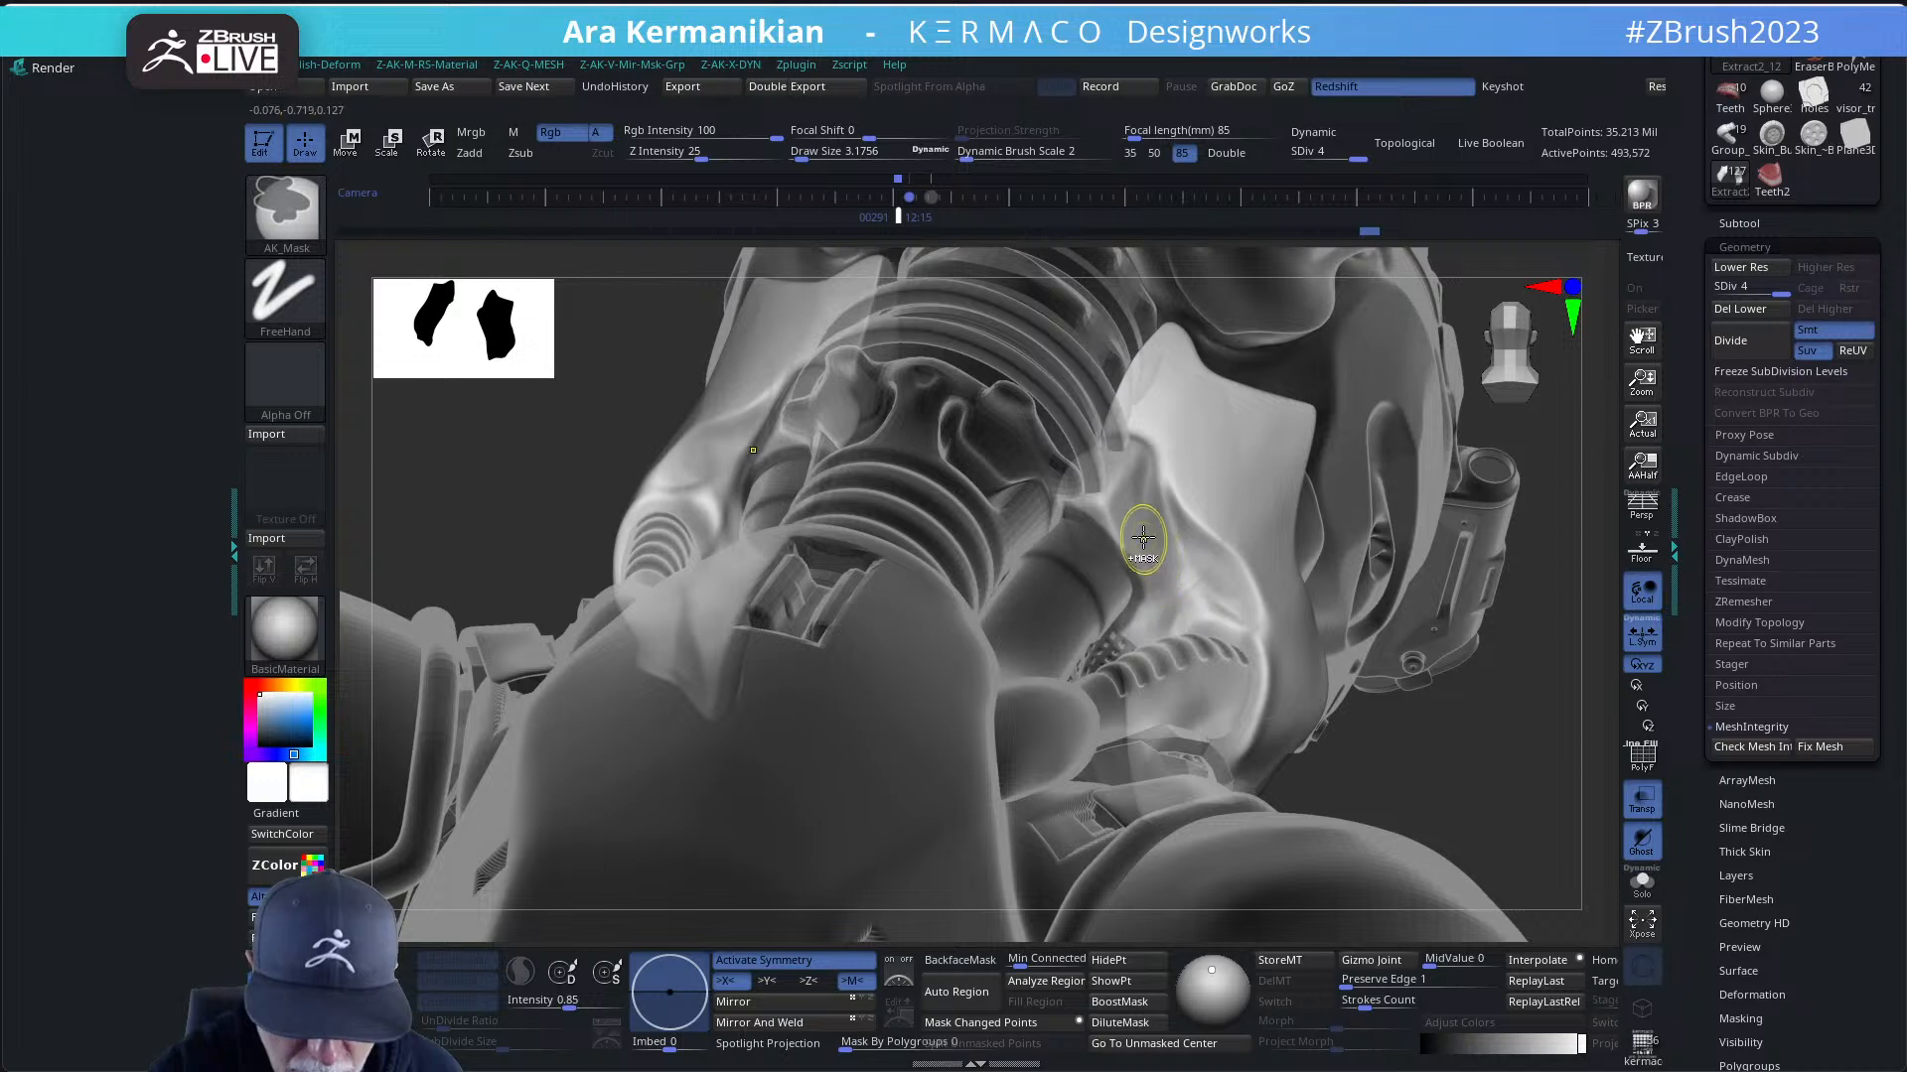
left_click_drag(1475, 693, 1158, 566)
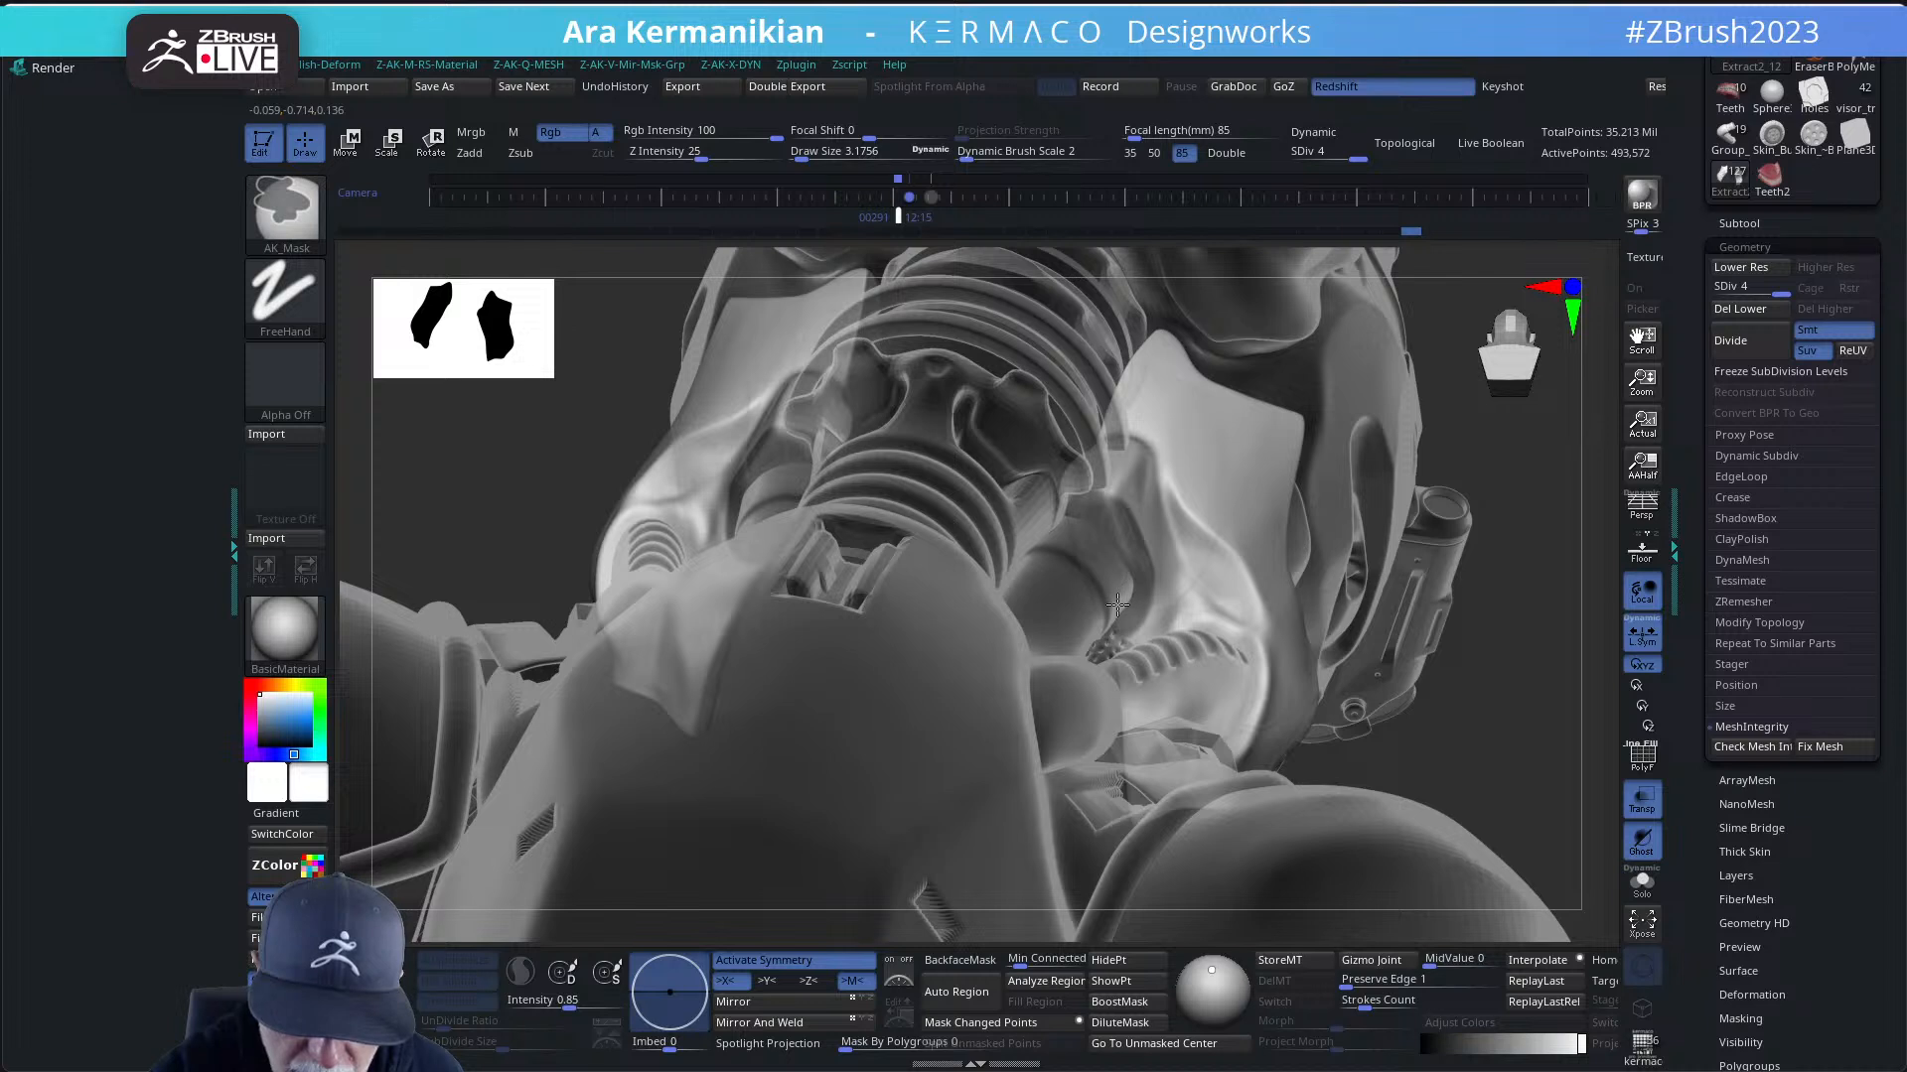
- Isolate the draped pieces in Solo mode and fill in the mask down to the lower end of the recess
left_click_drag(1455, 624, 1480, 541, "alt")
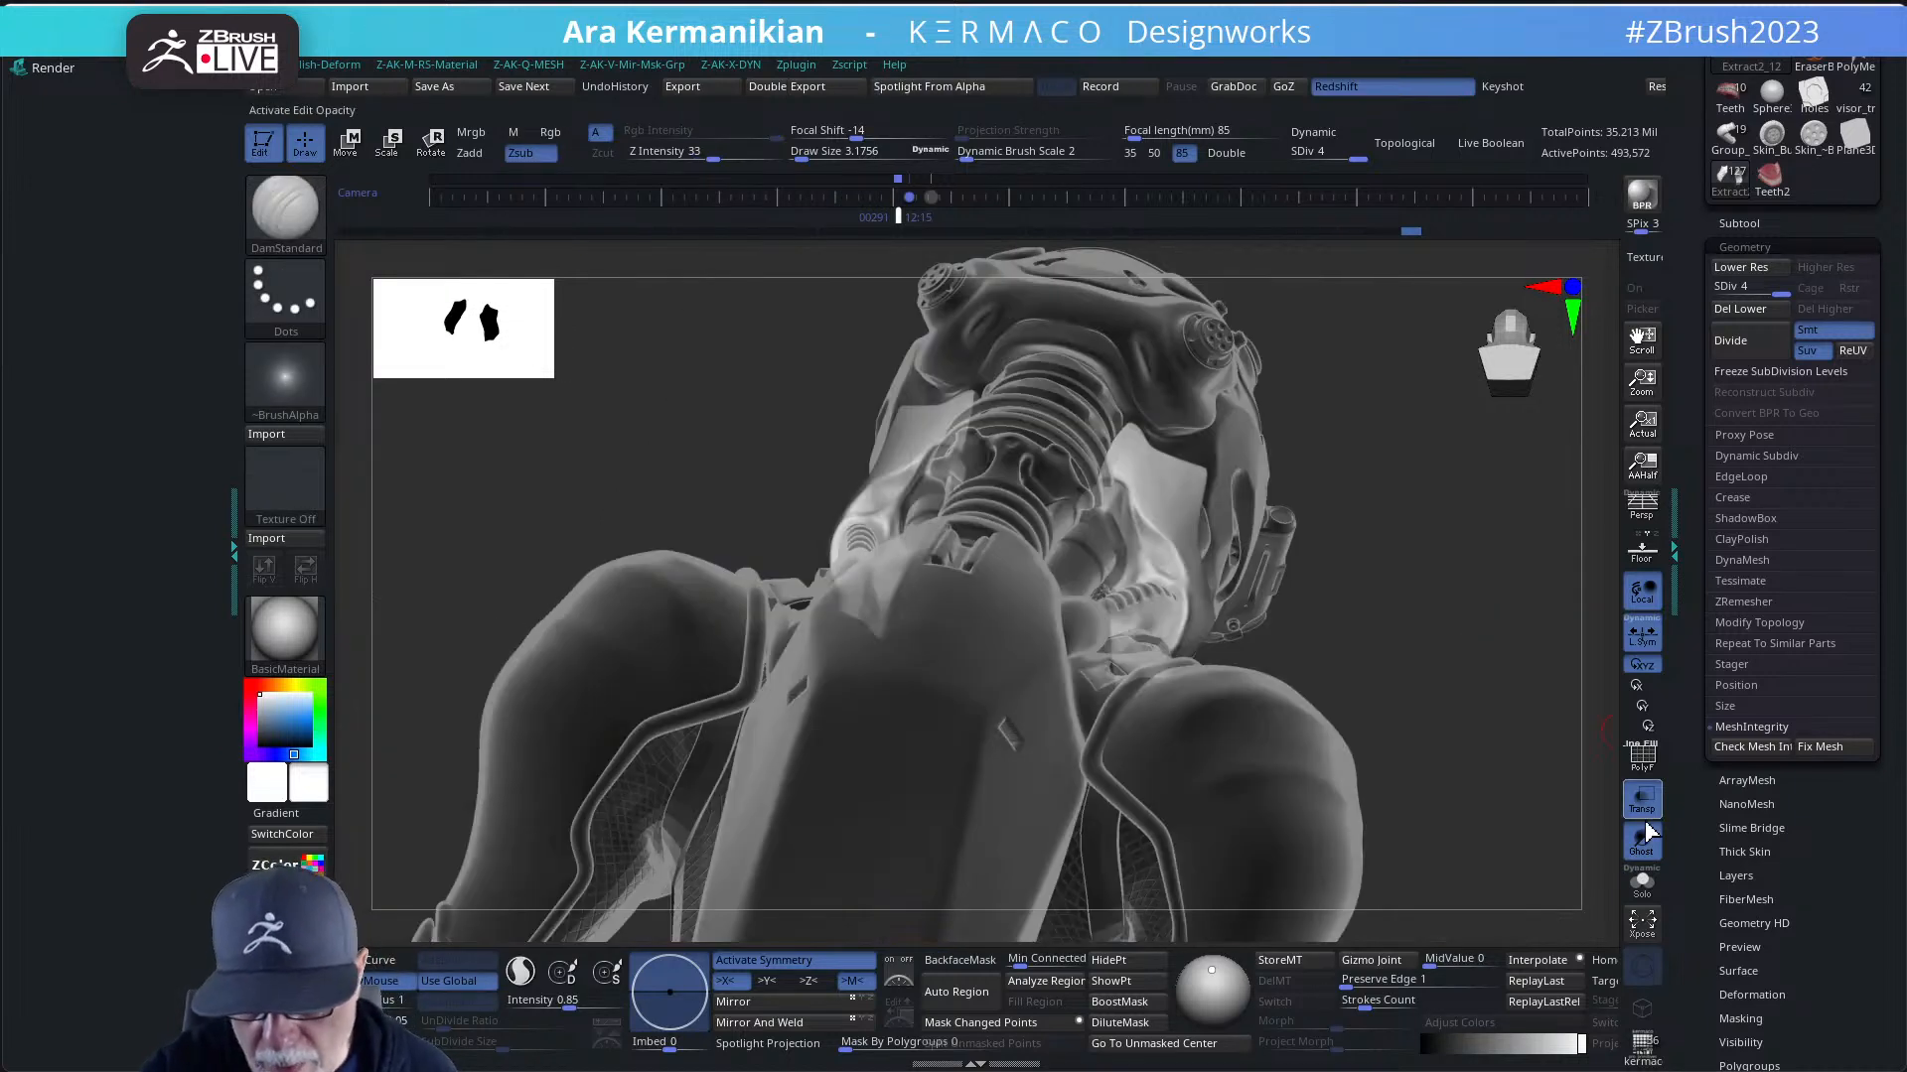
left_click(1644, 883)
mouse_move(1401, 727)
left_mouse_down()
mouse_move(1421, 668)
mouse_move(1361, 702)
mouse_move(1278, 703)
left_mouse_up()
left_click_drag(1072, 608, 1066, 625, "ctrl")
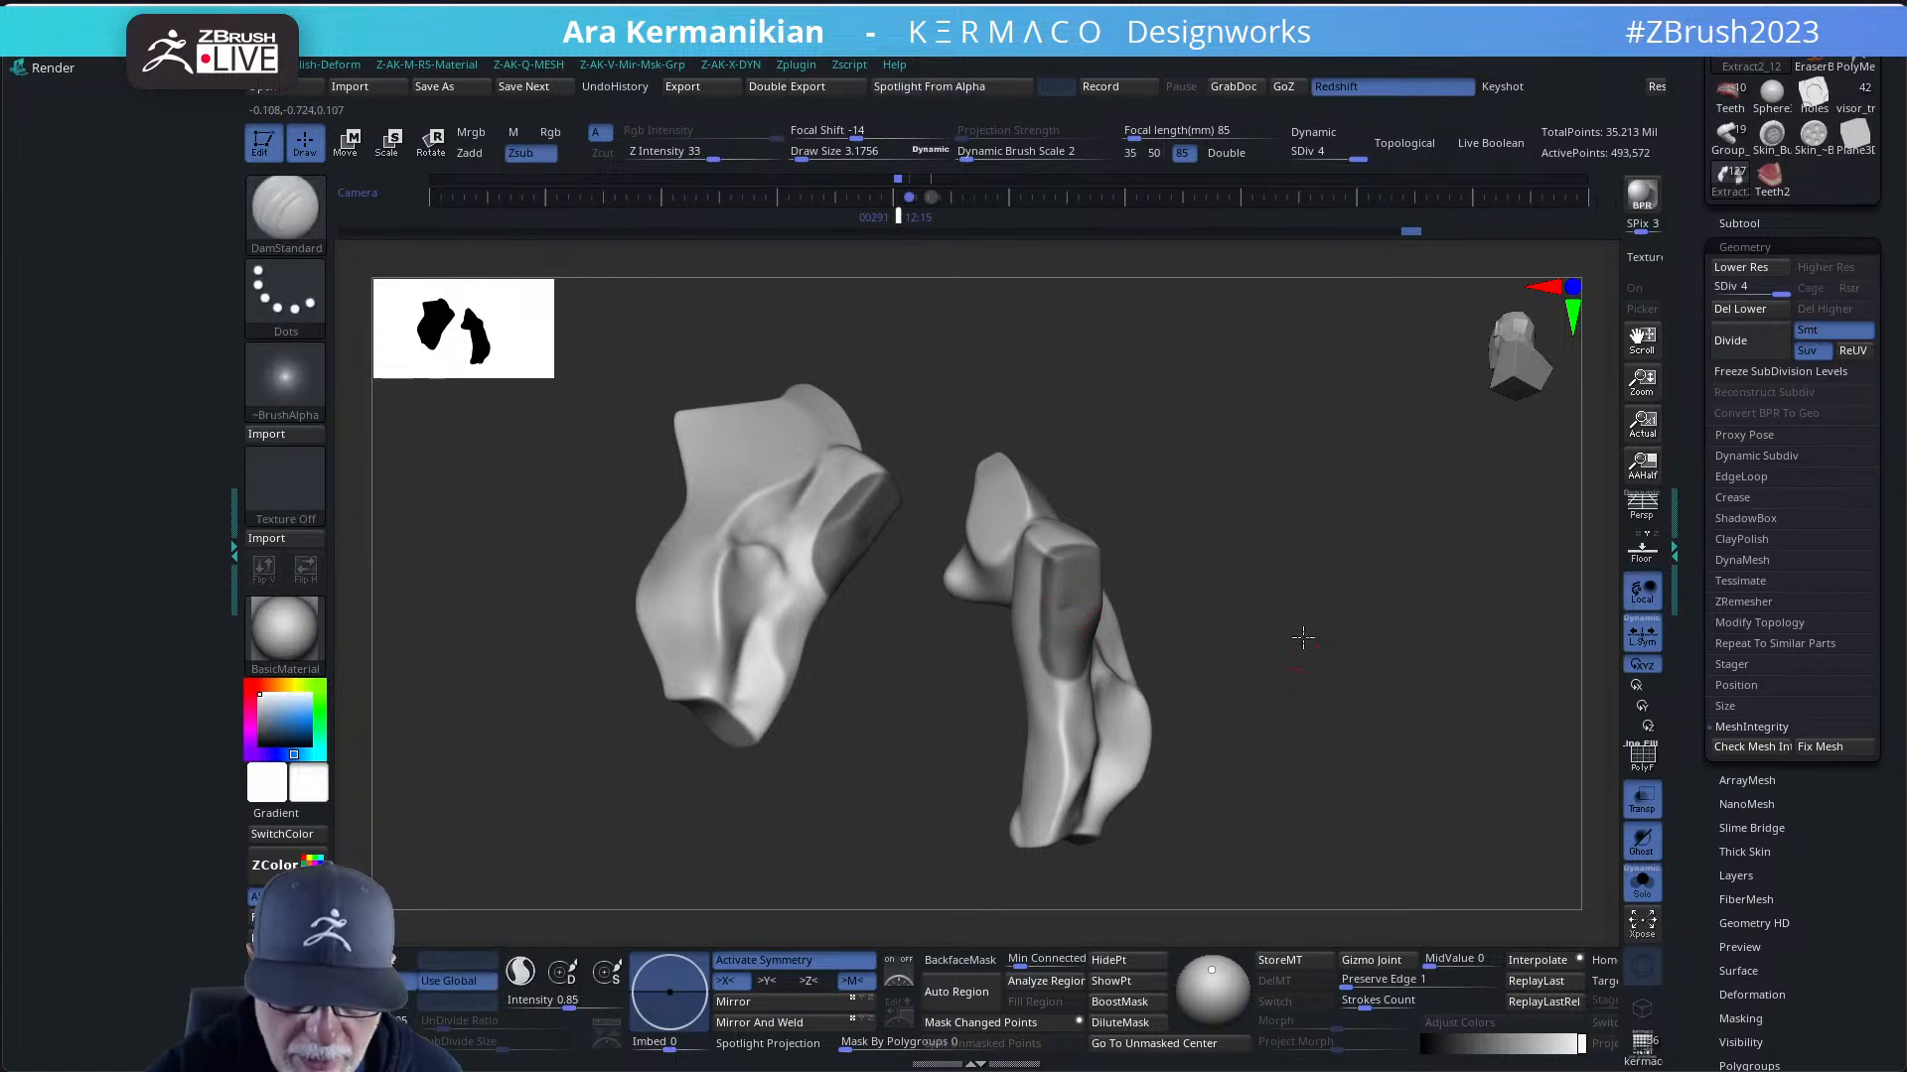
mouse_move(1303, 637)
left_mouse_down()
mouse_move(1200, 681)
mouse_move(1115, 609)
left_mouse_up()
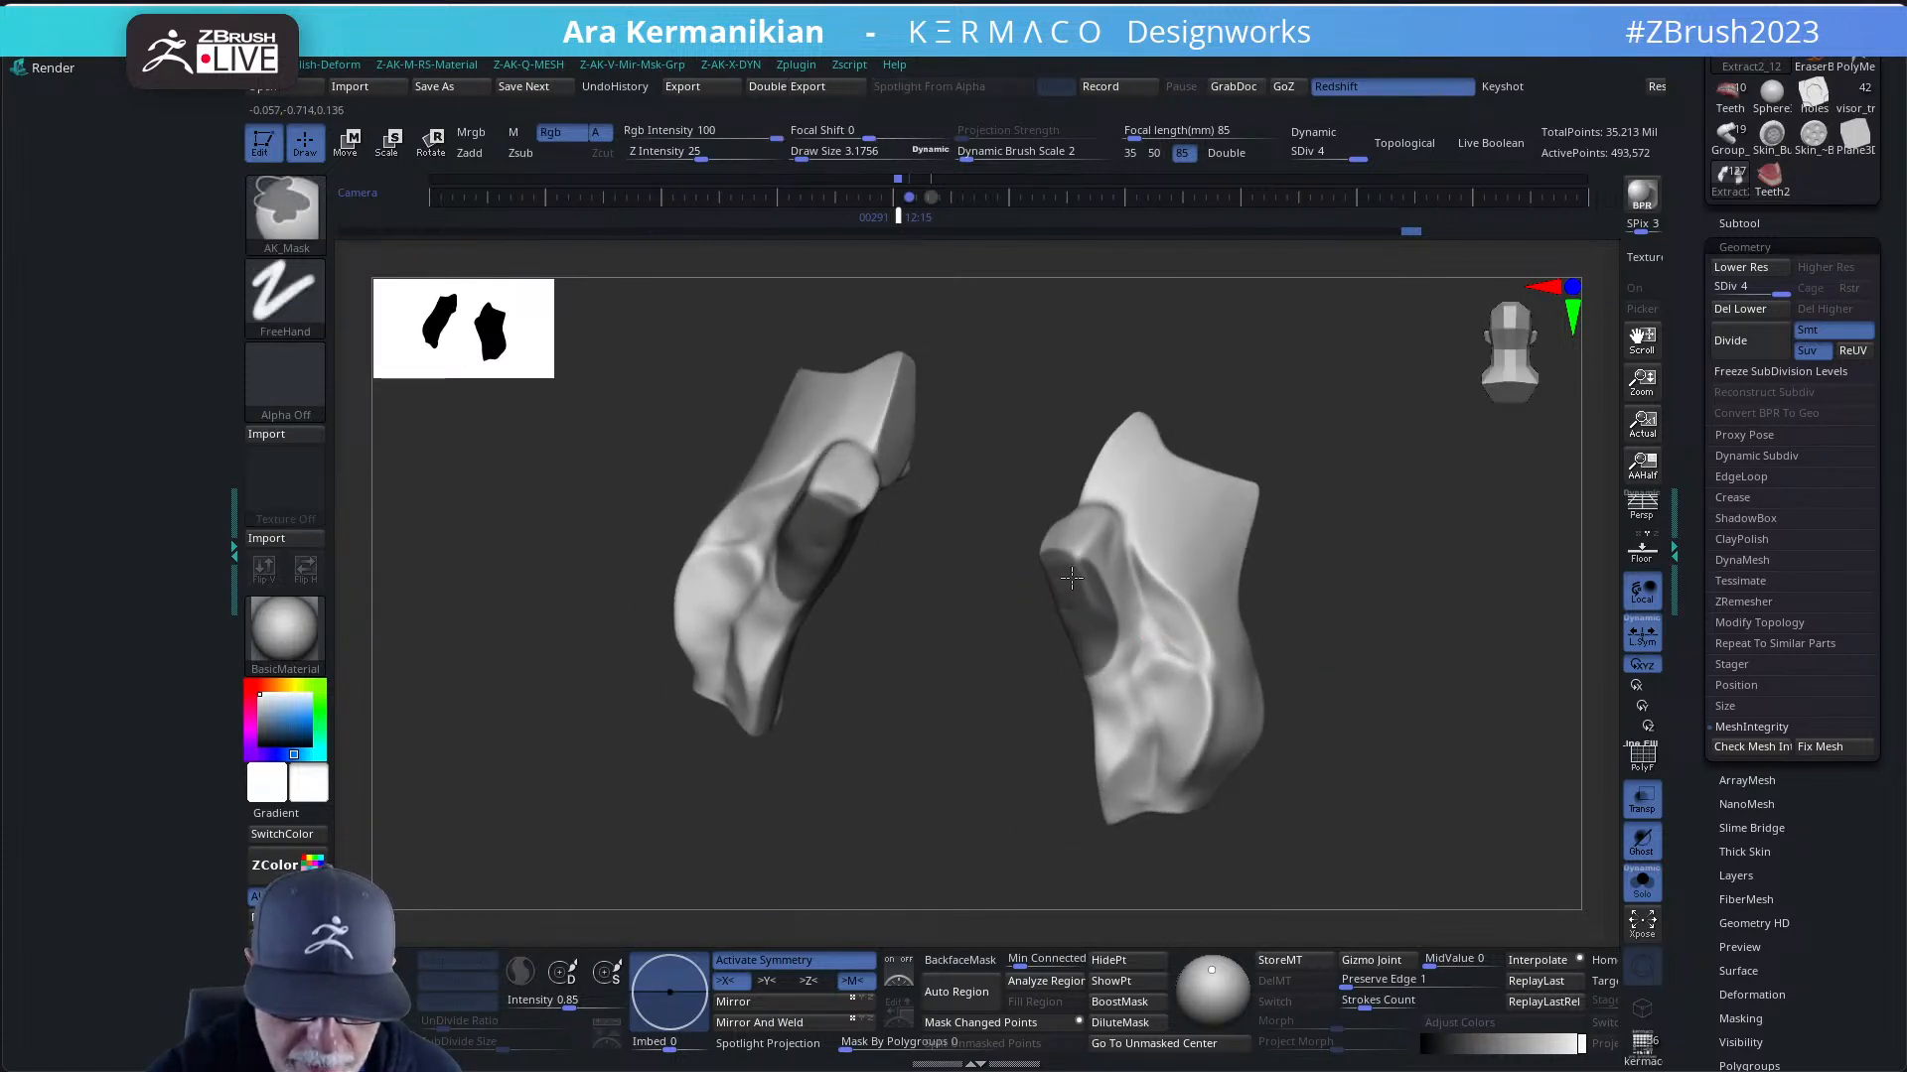
left_click_drag(1049, 573, 1115, 651, "ctrl")
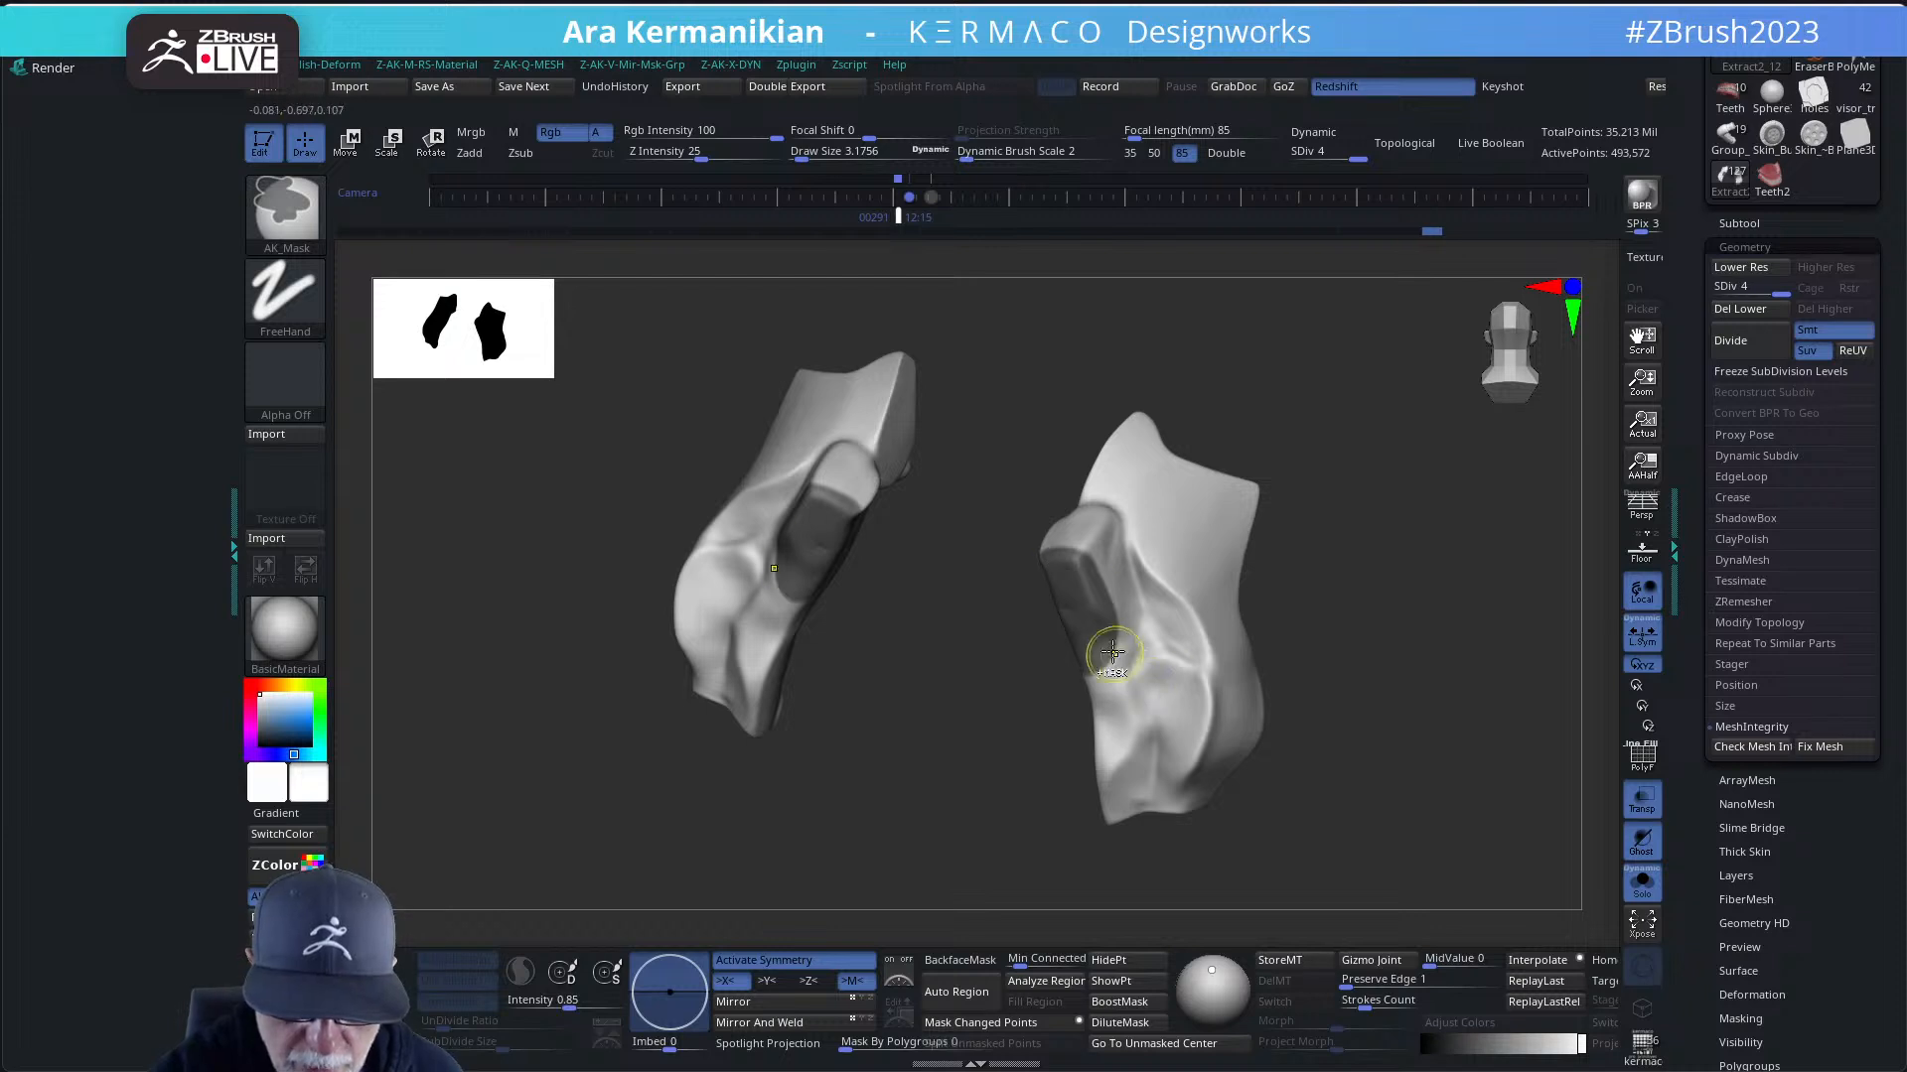
- Refine the mask's upper corner and the edges along the recess on the draped piece
mouse_move(1315, 622)
left_mouse_down("alt")
mouse_move(1384, 628)
mouse_move(1230, 608)
mouse_move(1290, 604)
mouse_move(1281, 647)
mouse_move(1287, 624)
mouse_move(1265, 635)
mouse_move(1294, 659)
mouse_move(1232, 645)
left_mouse_up("alt")
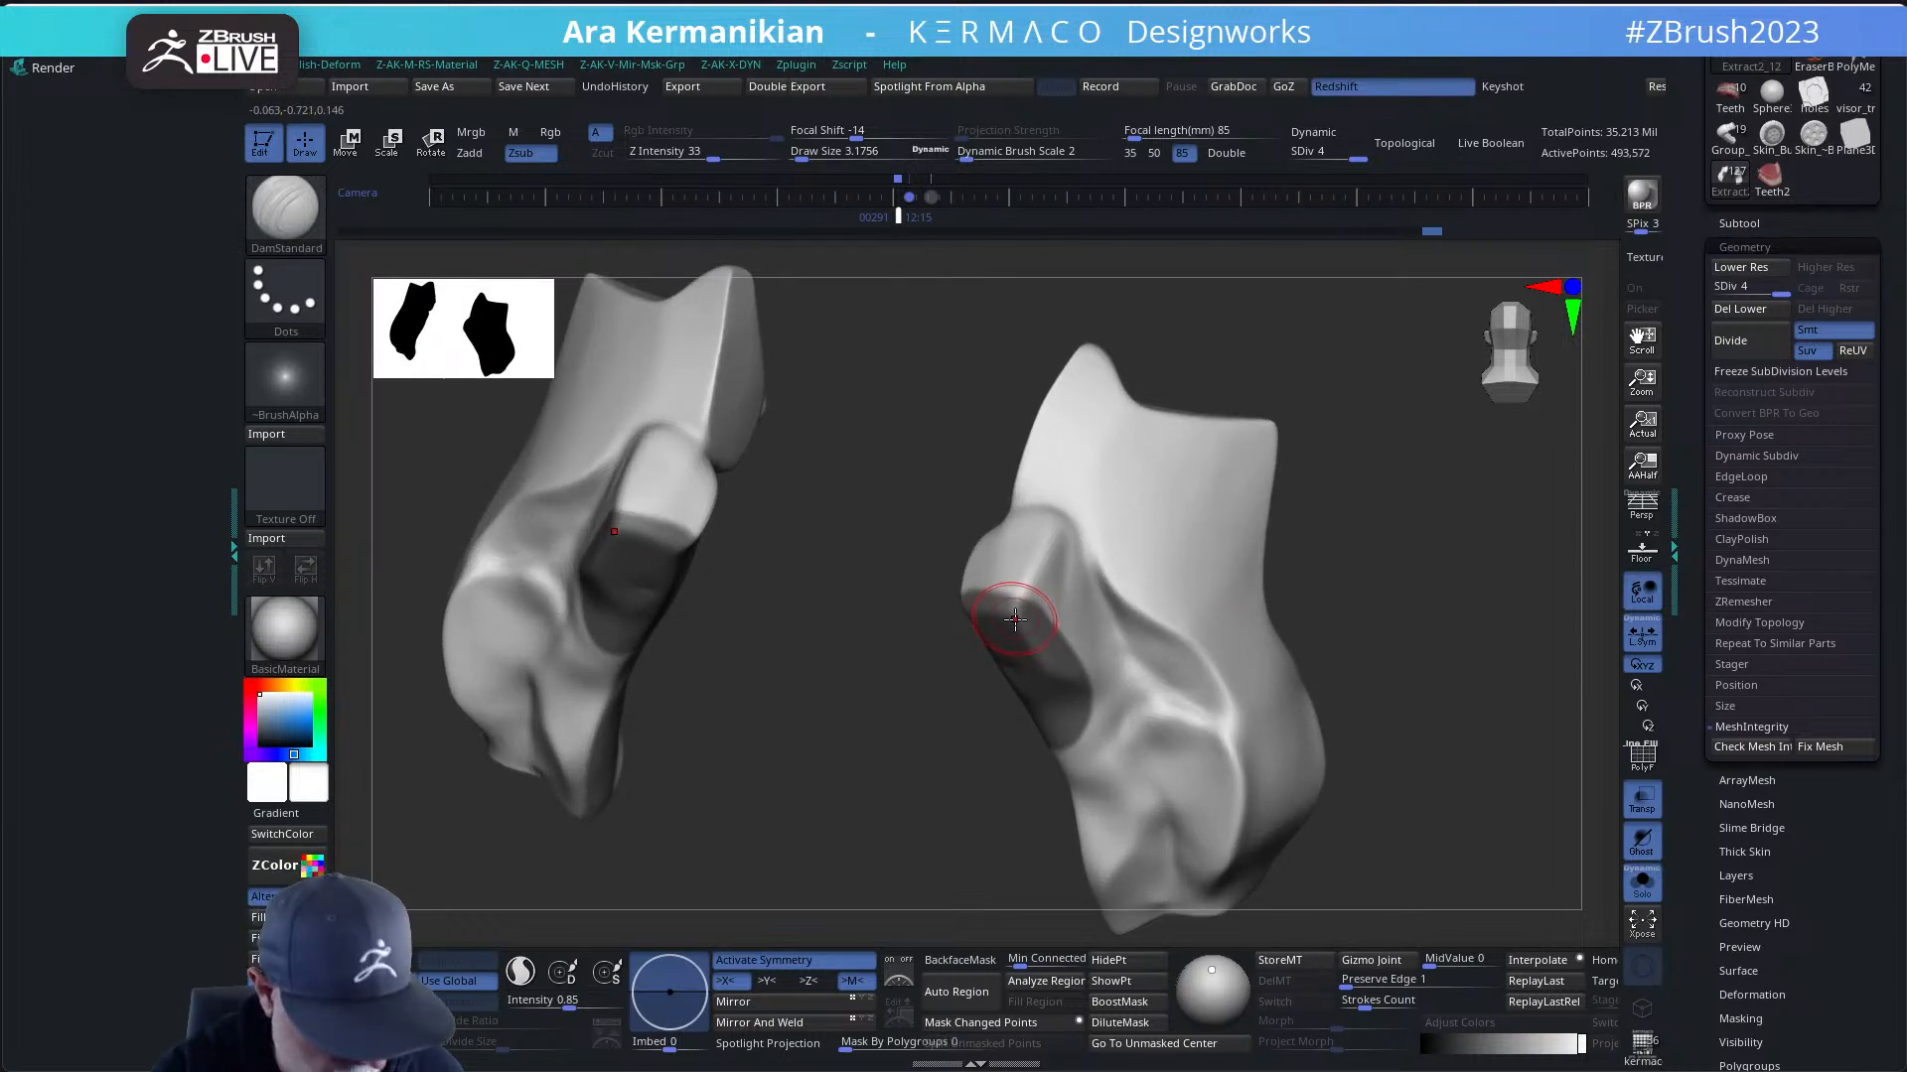
mouse_move(1016, 618)
left_mouse_down("ctrl")
mouse_move(1013, 601)
mouse_move(1008, 631)
left_mouse_up("ctrl")
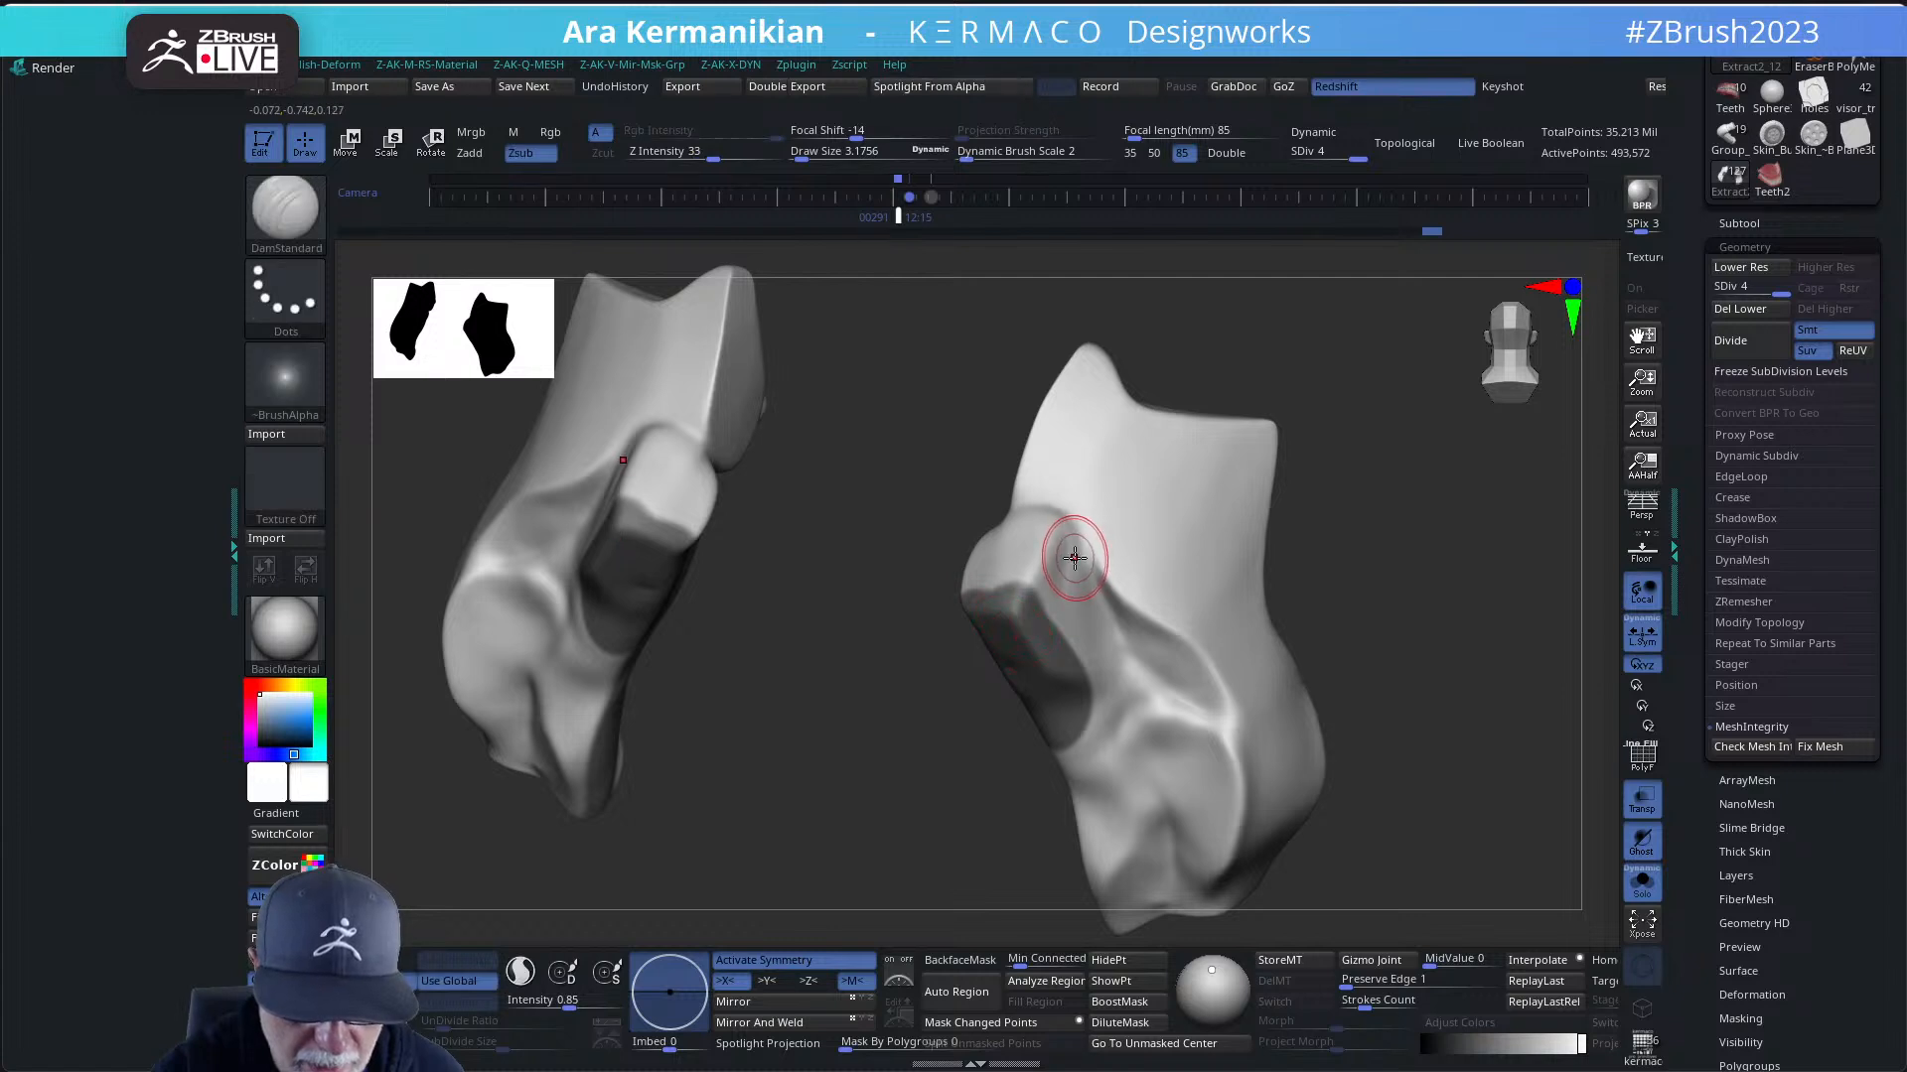
mouse_move(1034, 557)
left_mouse_down("ctrl")
mouse_move(1017, 557)
mouse_move(1107, 594)
left_mouse_up("ctrl")
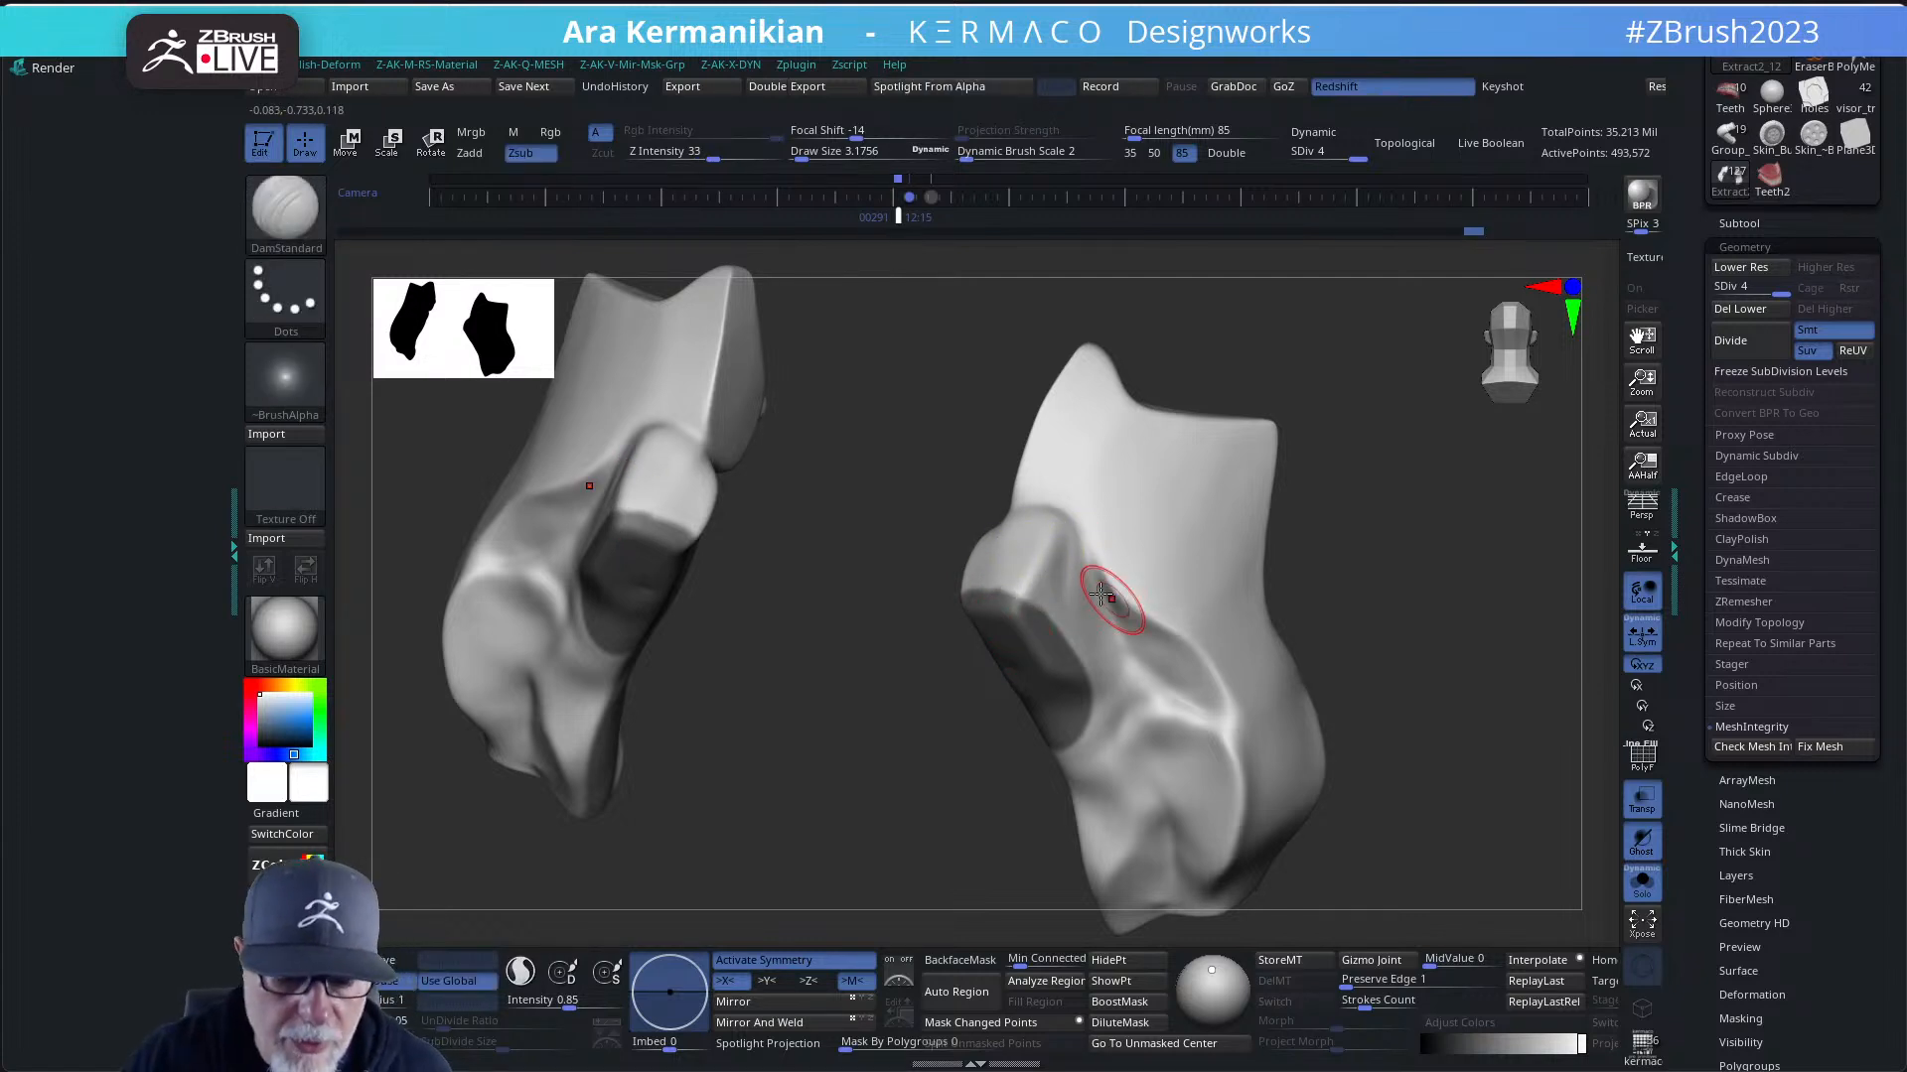
left_click_drag(1033, 646, 1028, 669, "ctrl")
left_click(1027, 677, "ctrl+shift")
left_click(1025, 680, "ctrl+shift")
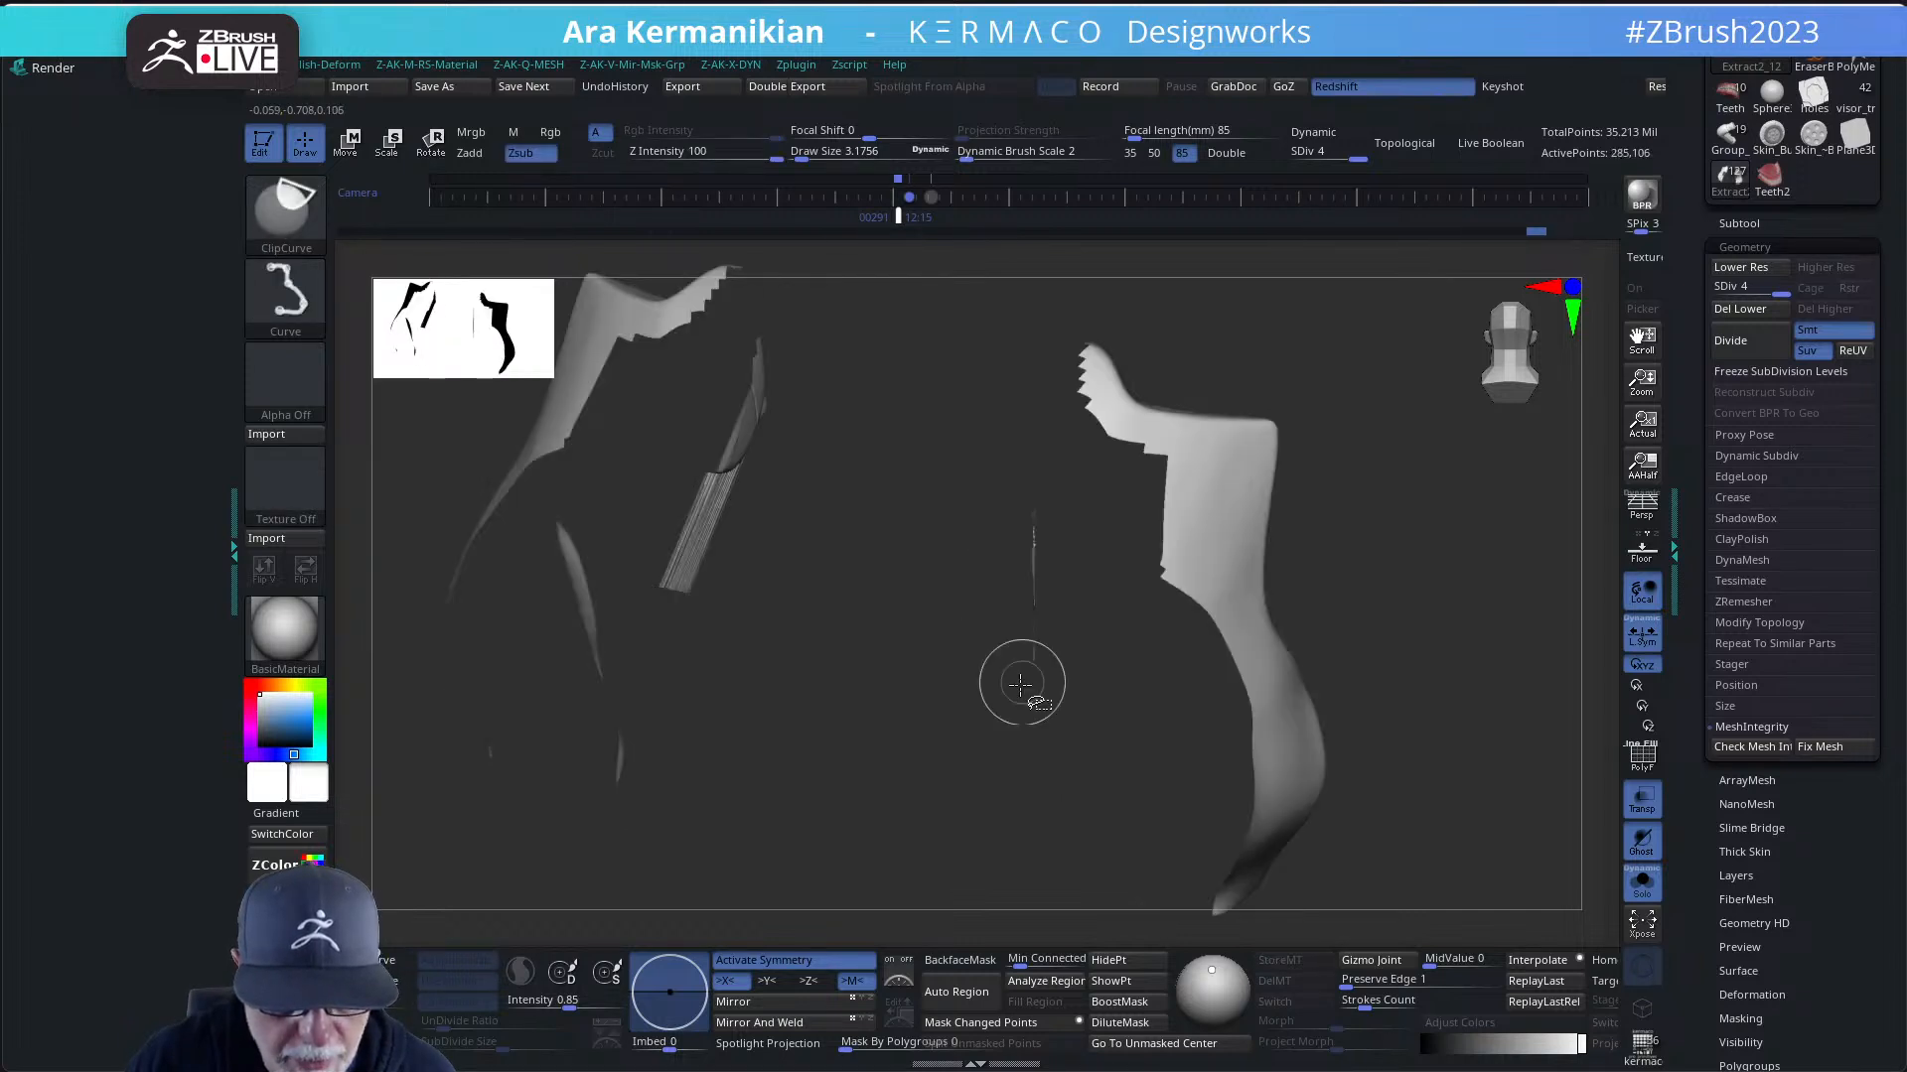
left_click(1023, 746, "ctrl+shift")
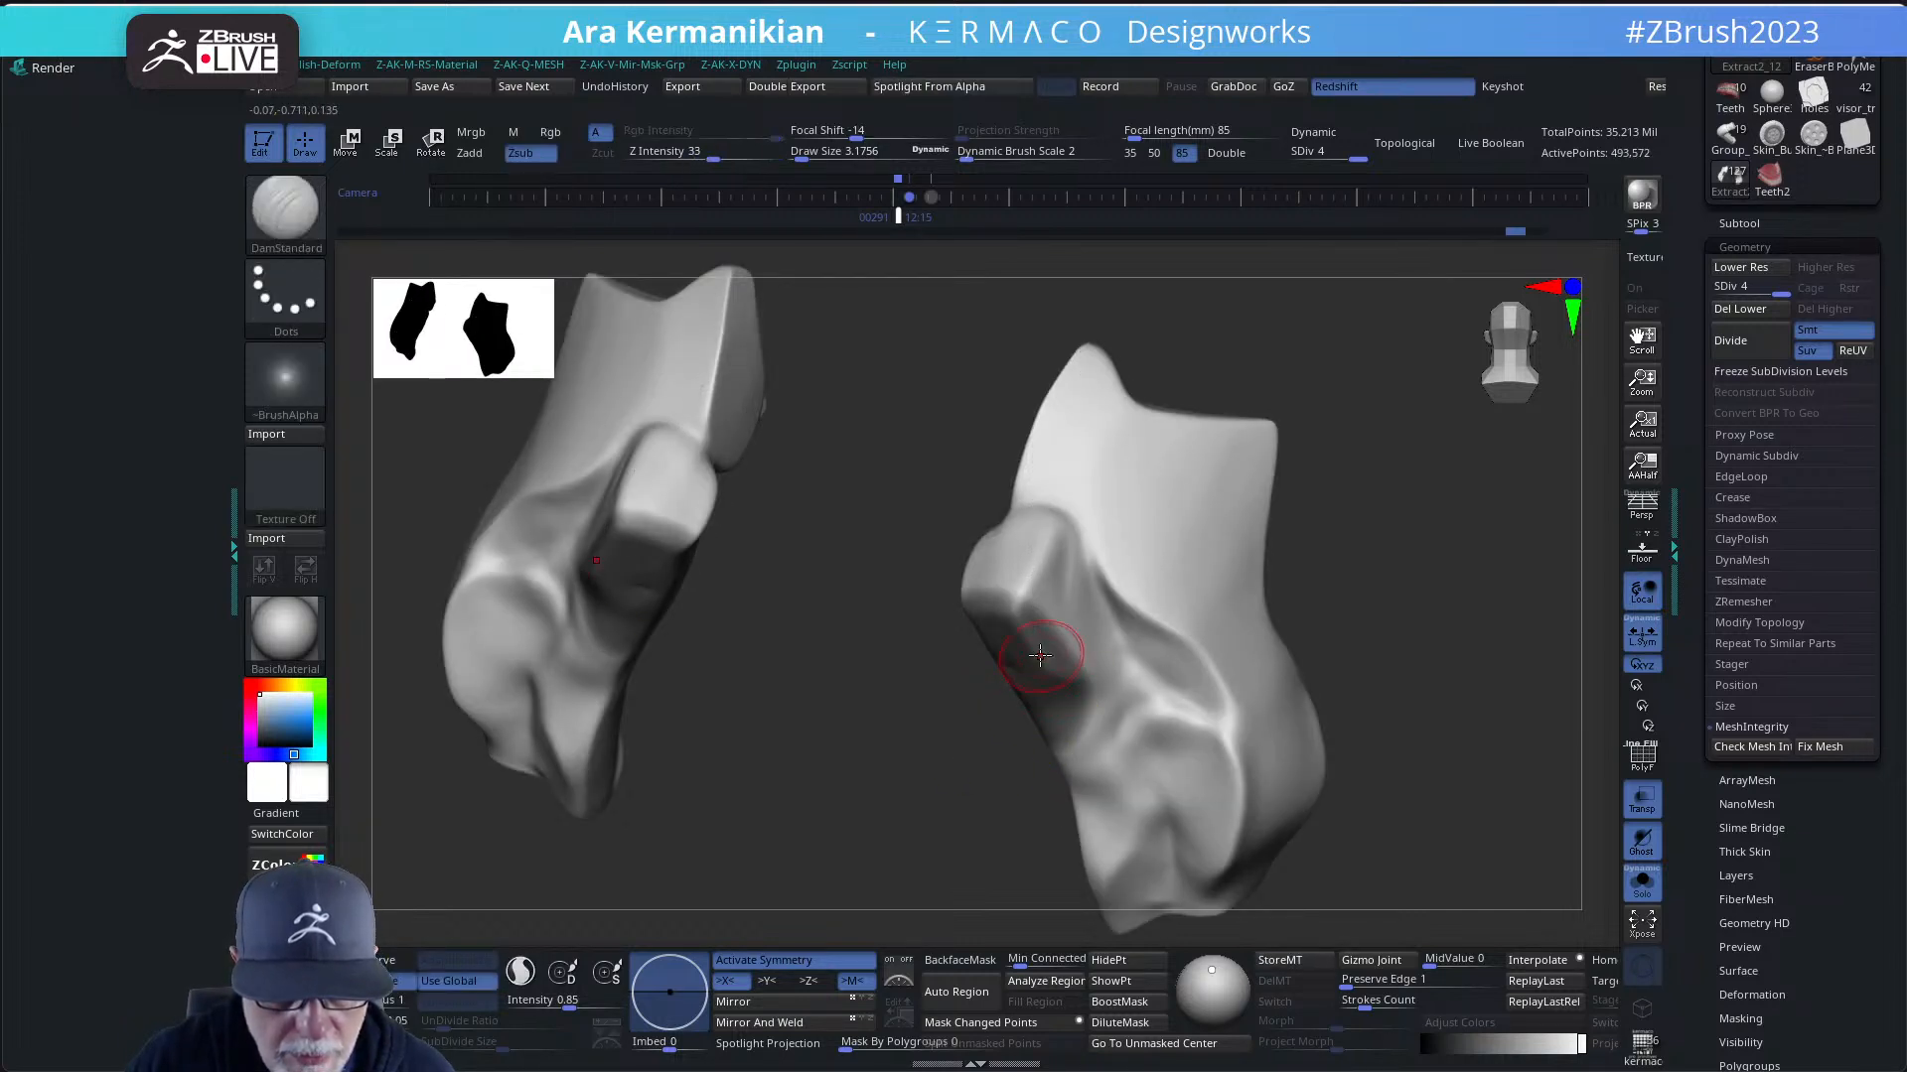
- Sharpen the mask's edges around the recess and leave Solo mode to show the ghosted character
key("ctrl")
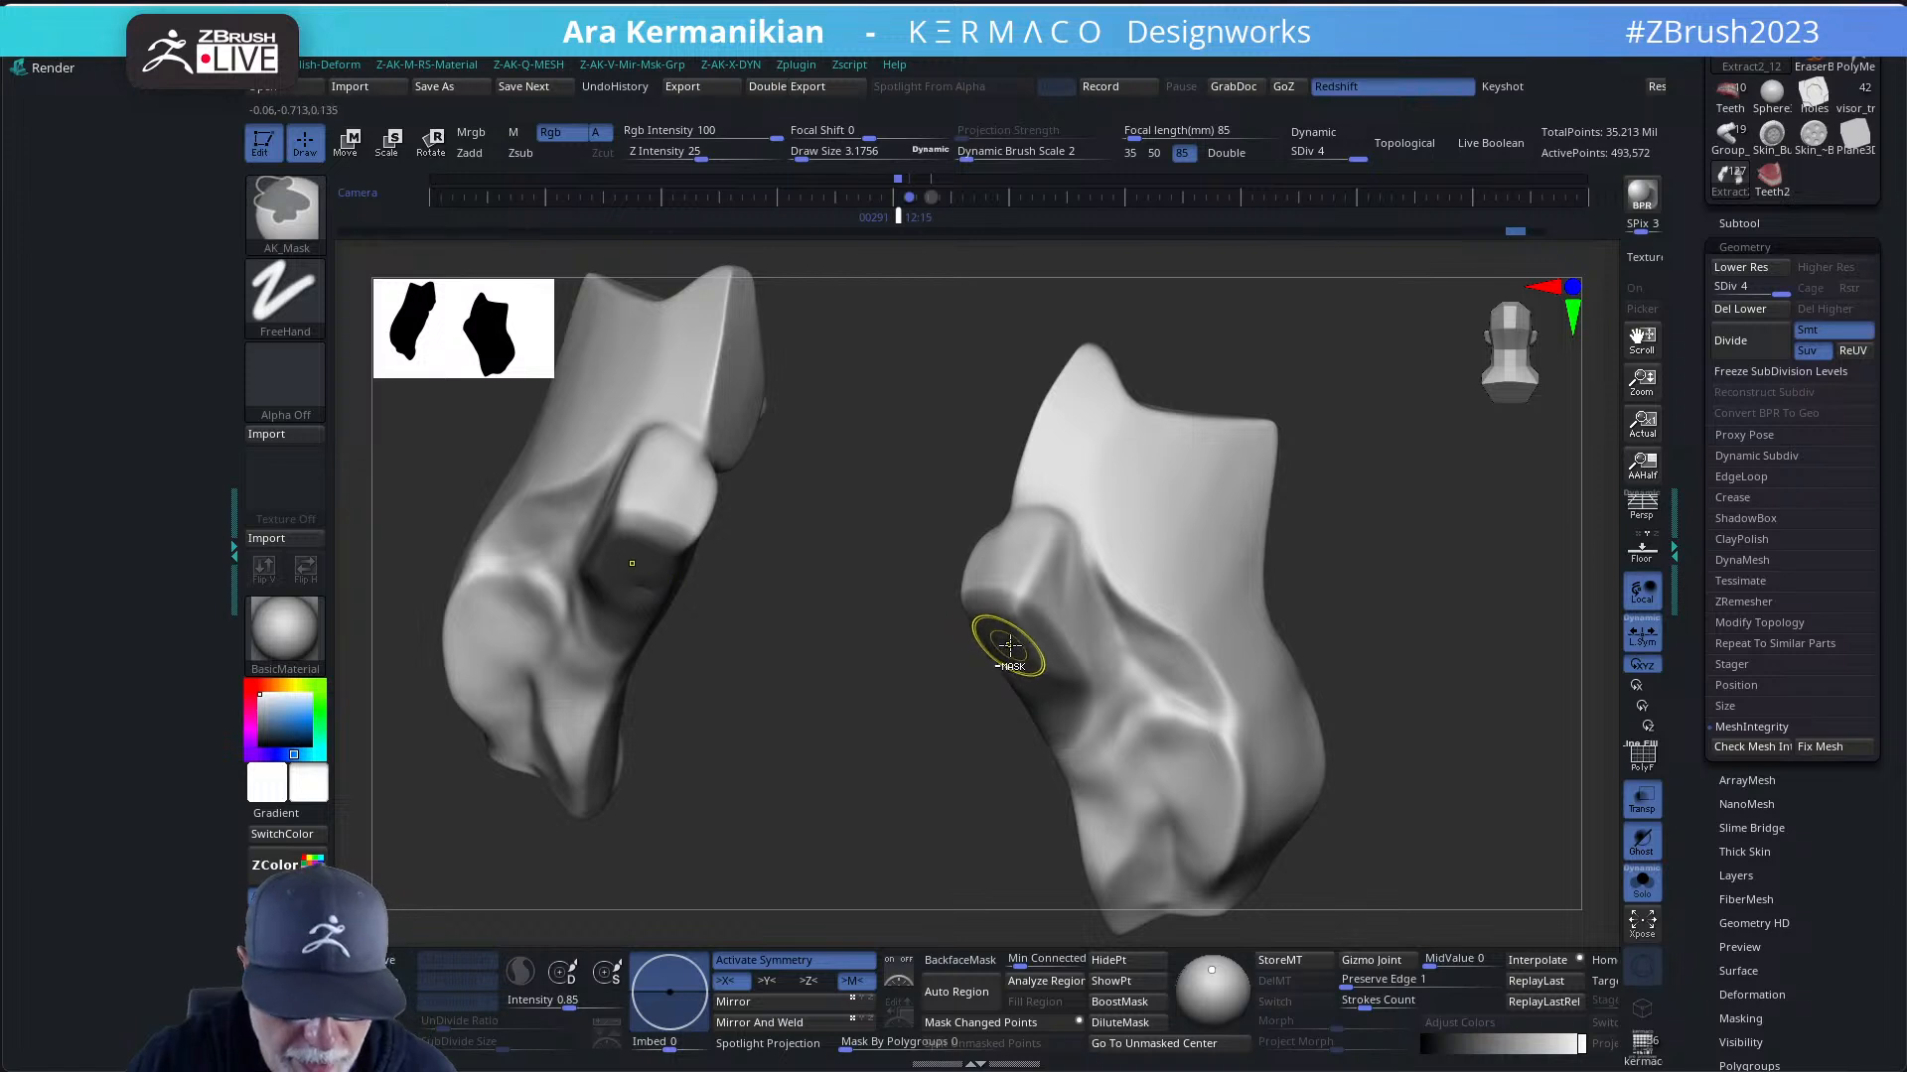
left_click(1016, 651, "ctrl")
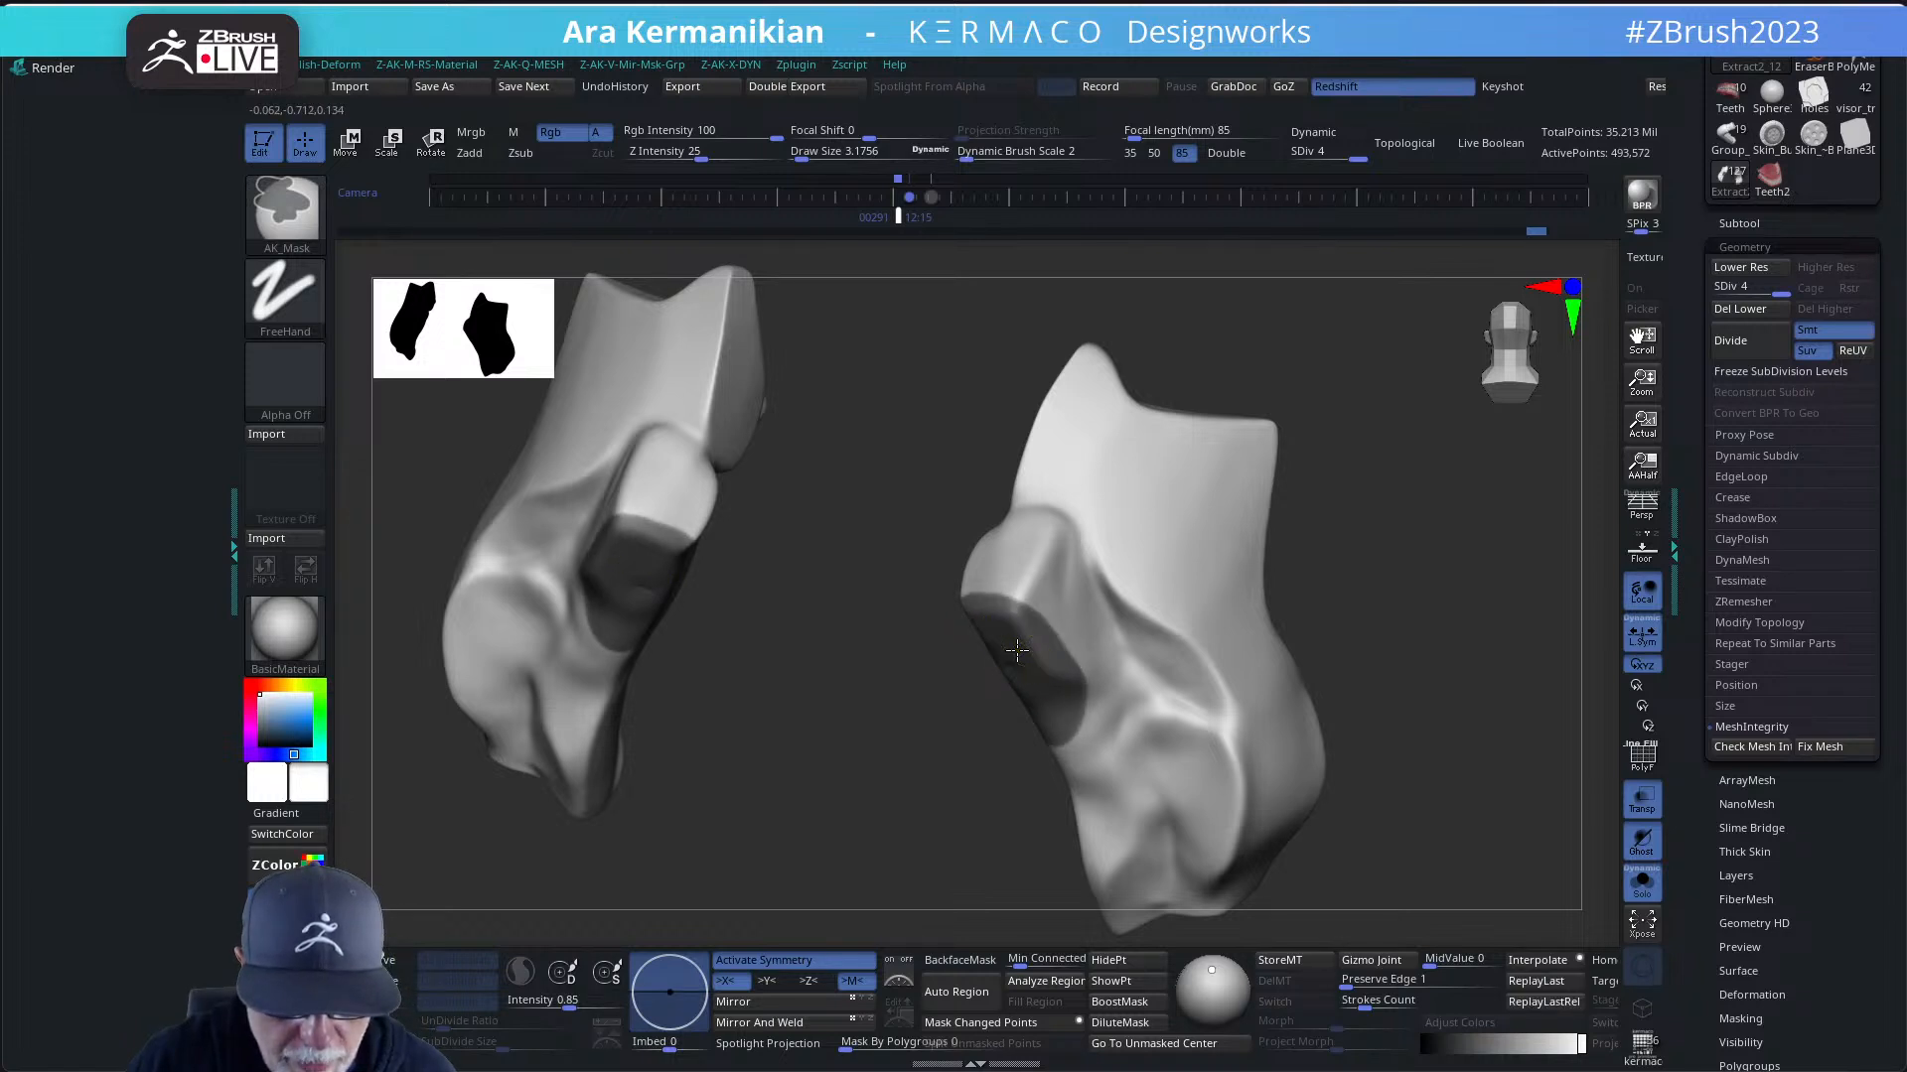
left_click(1017, 652, "ctrl")
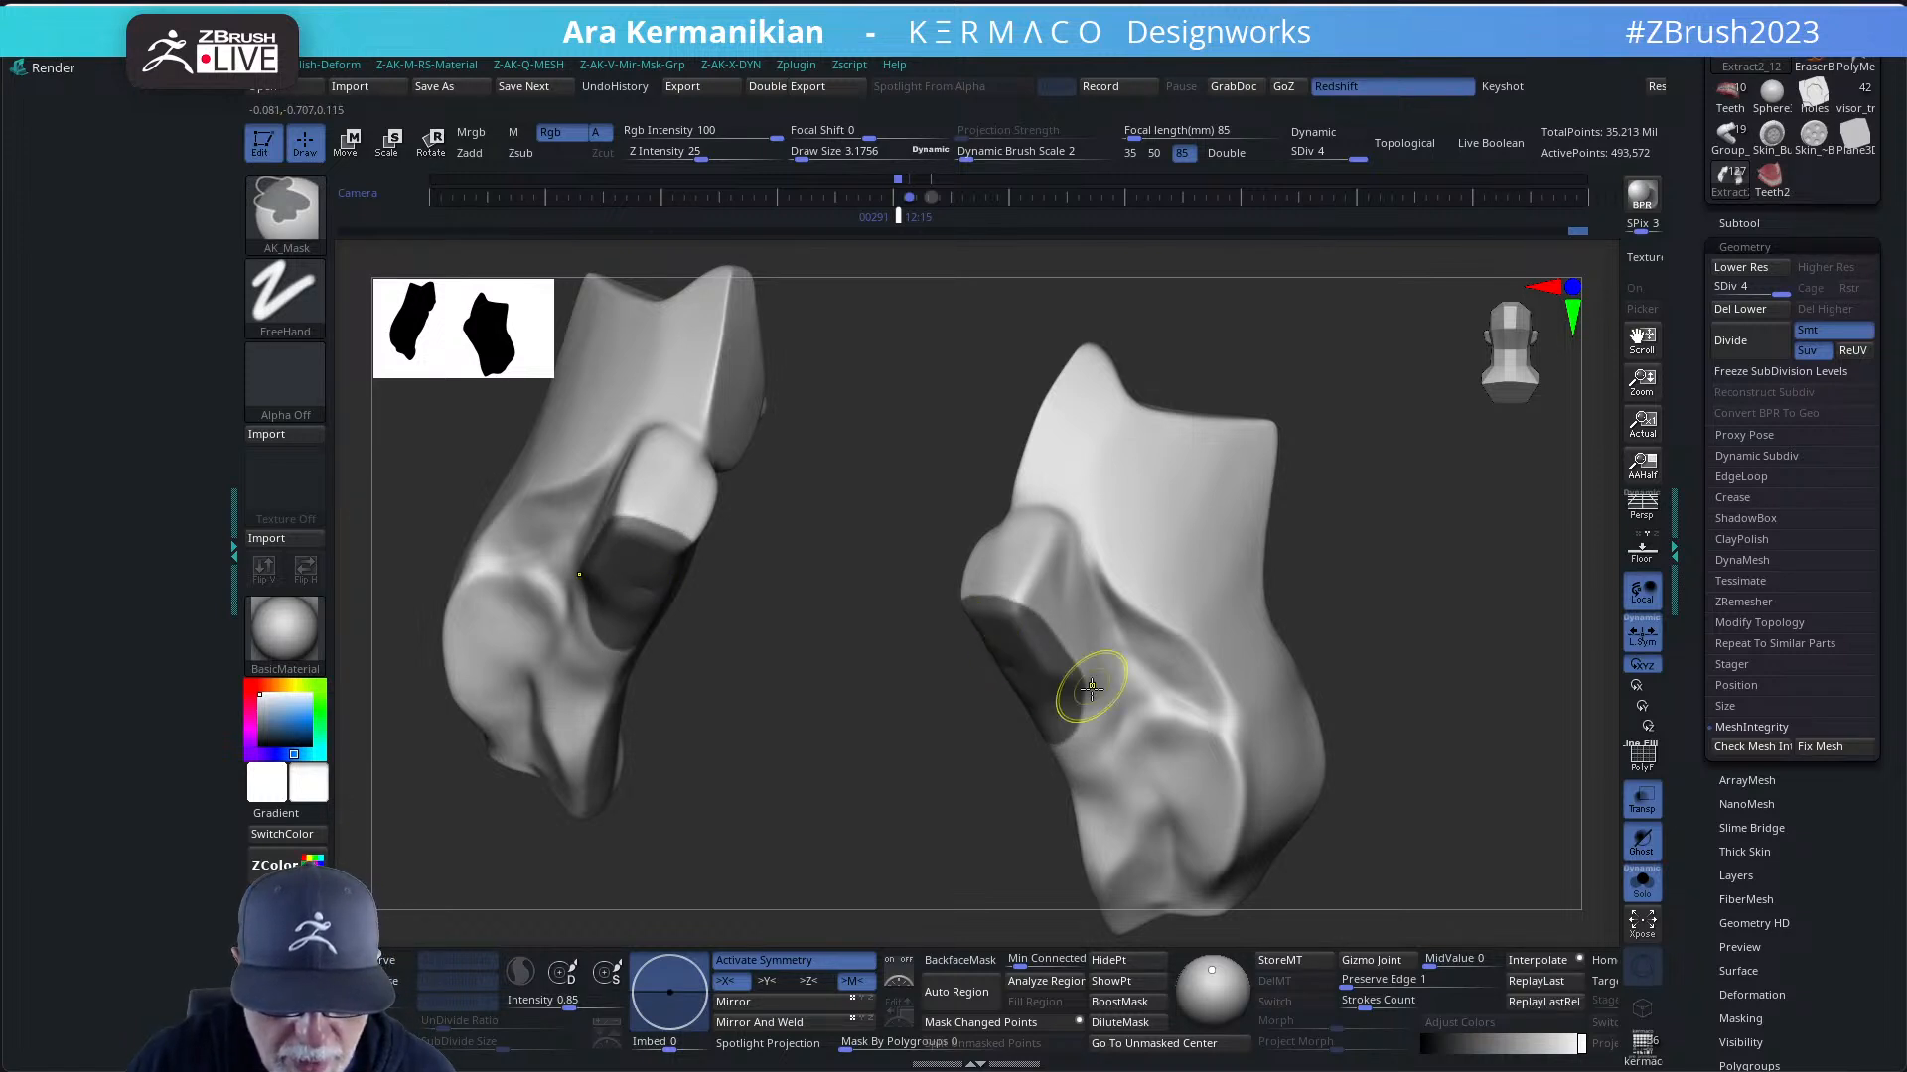
left_click(1652, 904)
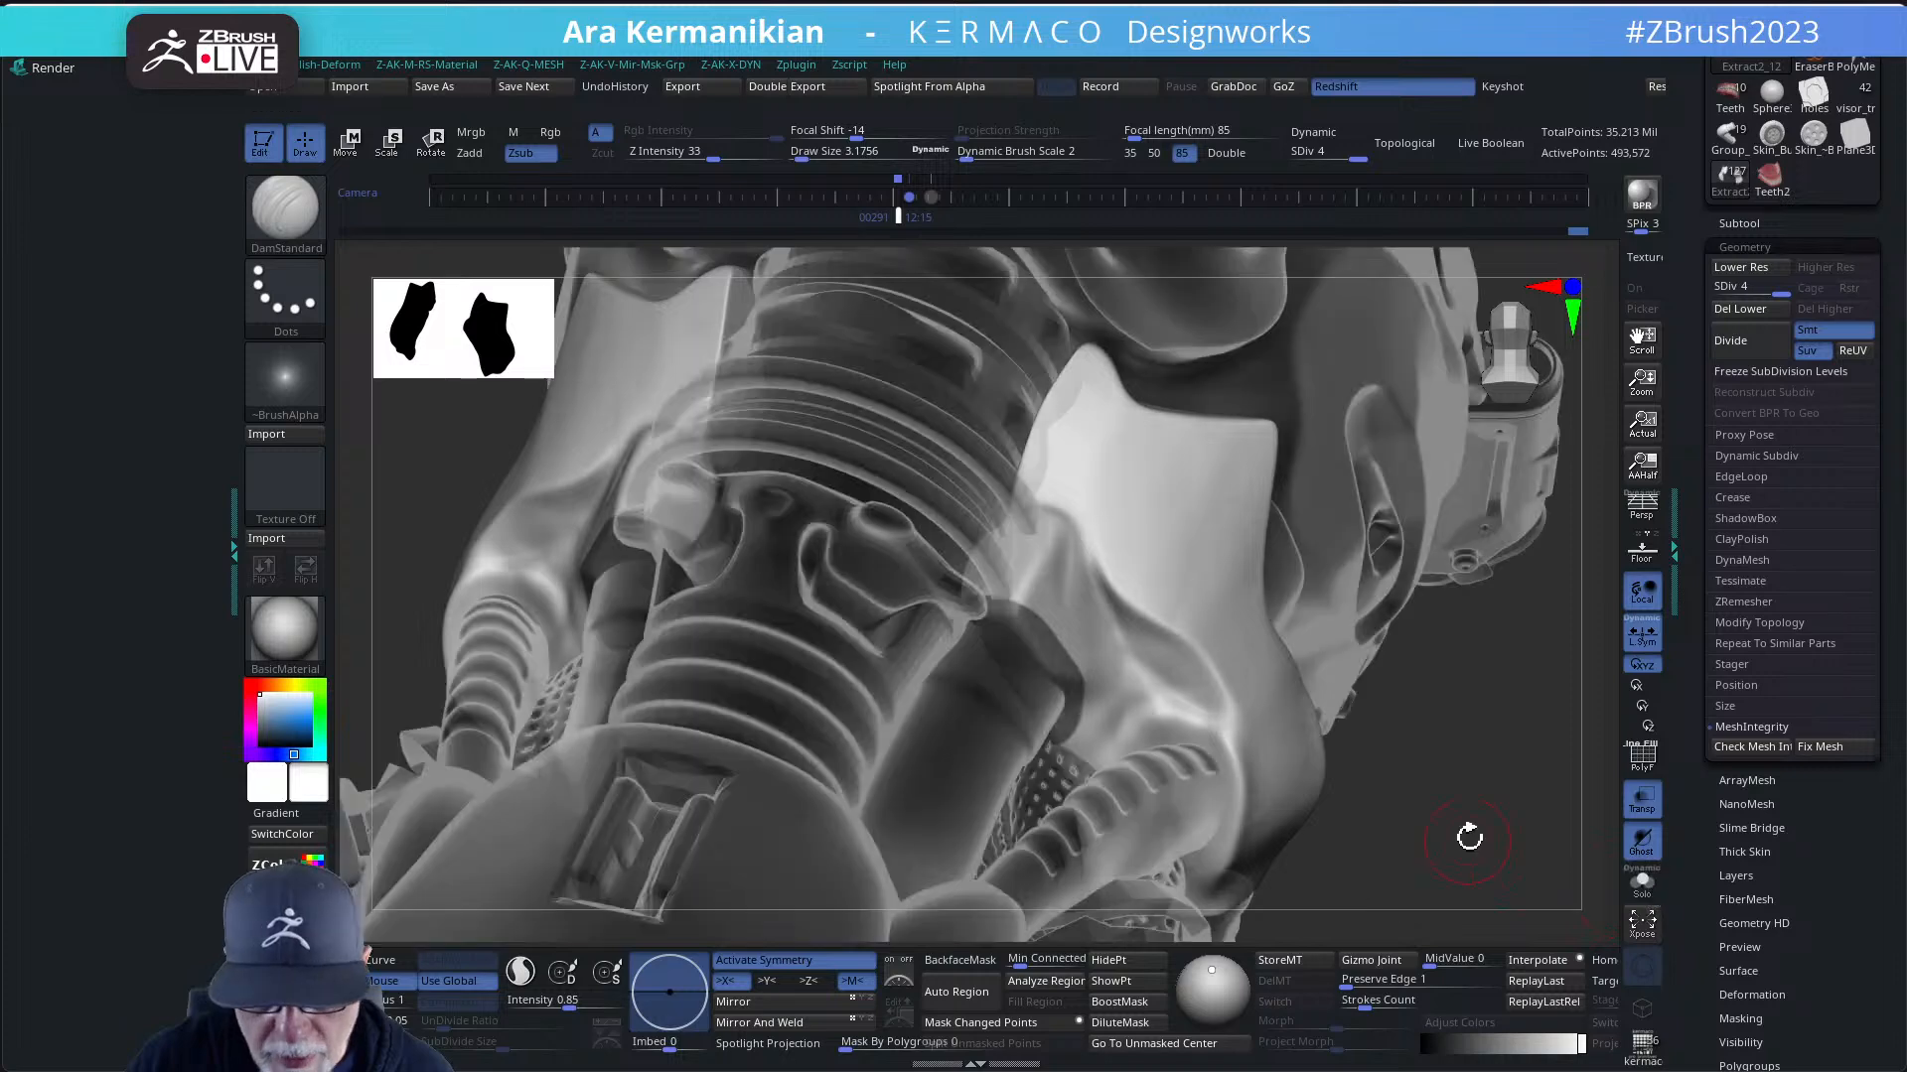
- Turn off the ghosted transparency to show the character solid, and undo the last edit on the draped piece
left_click_drag(1487, 789, 1505, 663)
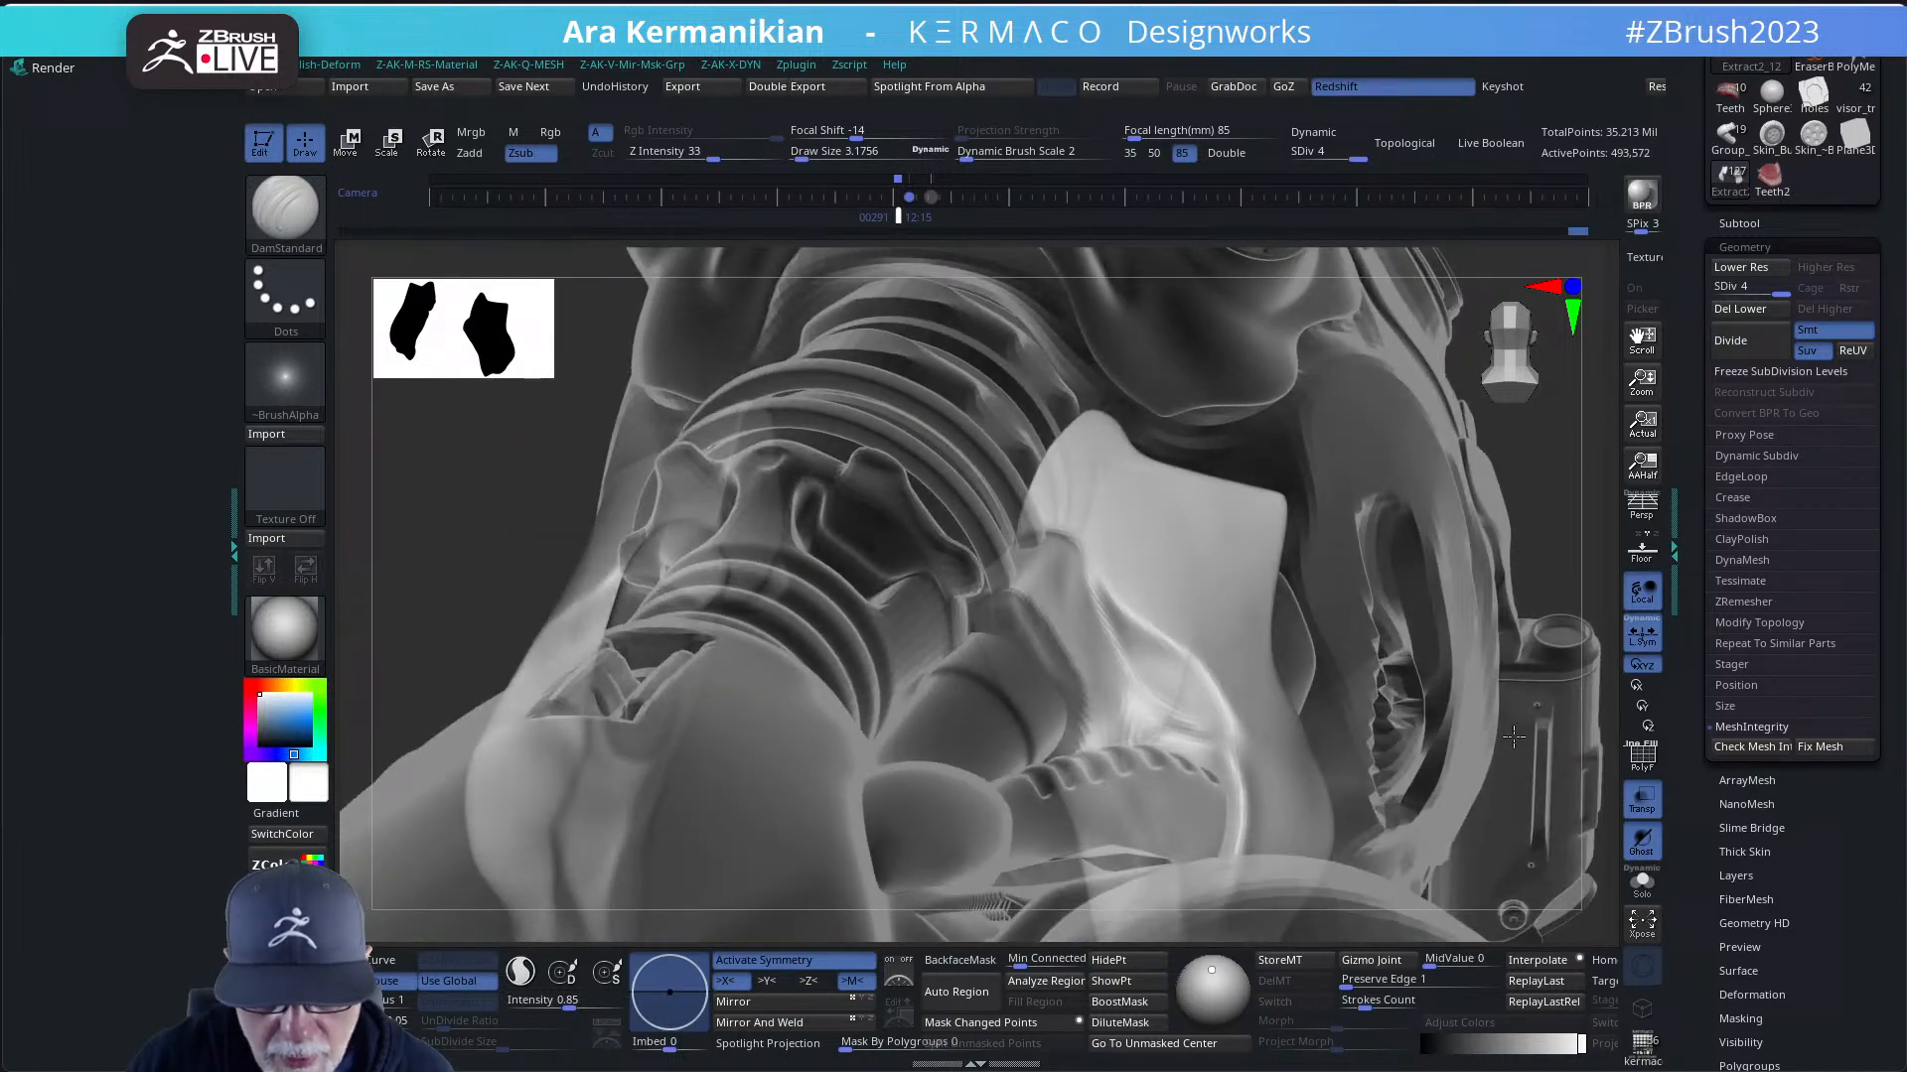
left_click(1650, 807)
mouse_move(1548, 530)
left_mouse_down("alt")
mouse_move(1426, 502)
mouse_move(1421, 523)
mouse_move(1439, 480)
mouse_move(1417, 483)
mouse_move(1407, 512)
mouse_move(1489, 575)
mouse_move(1498, 562)
left_mouse_up("alt")
key("ctrl")
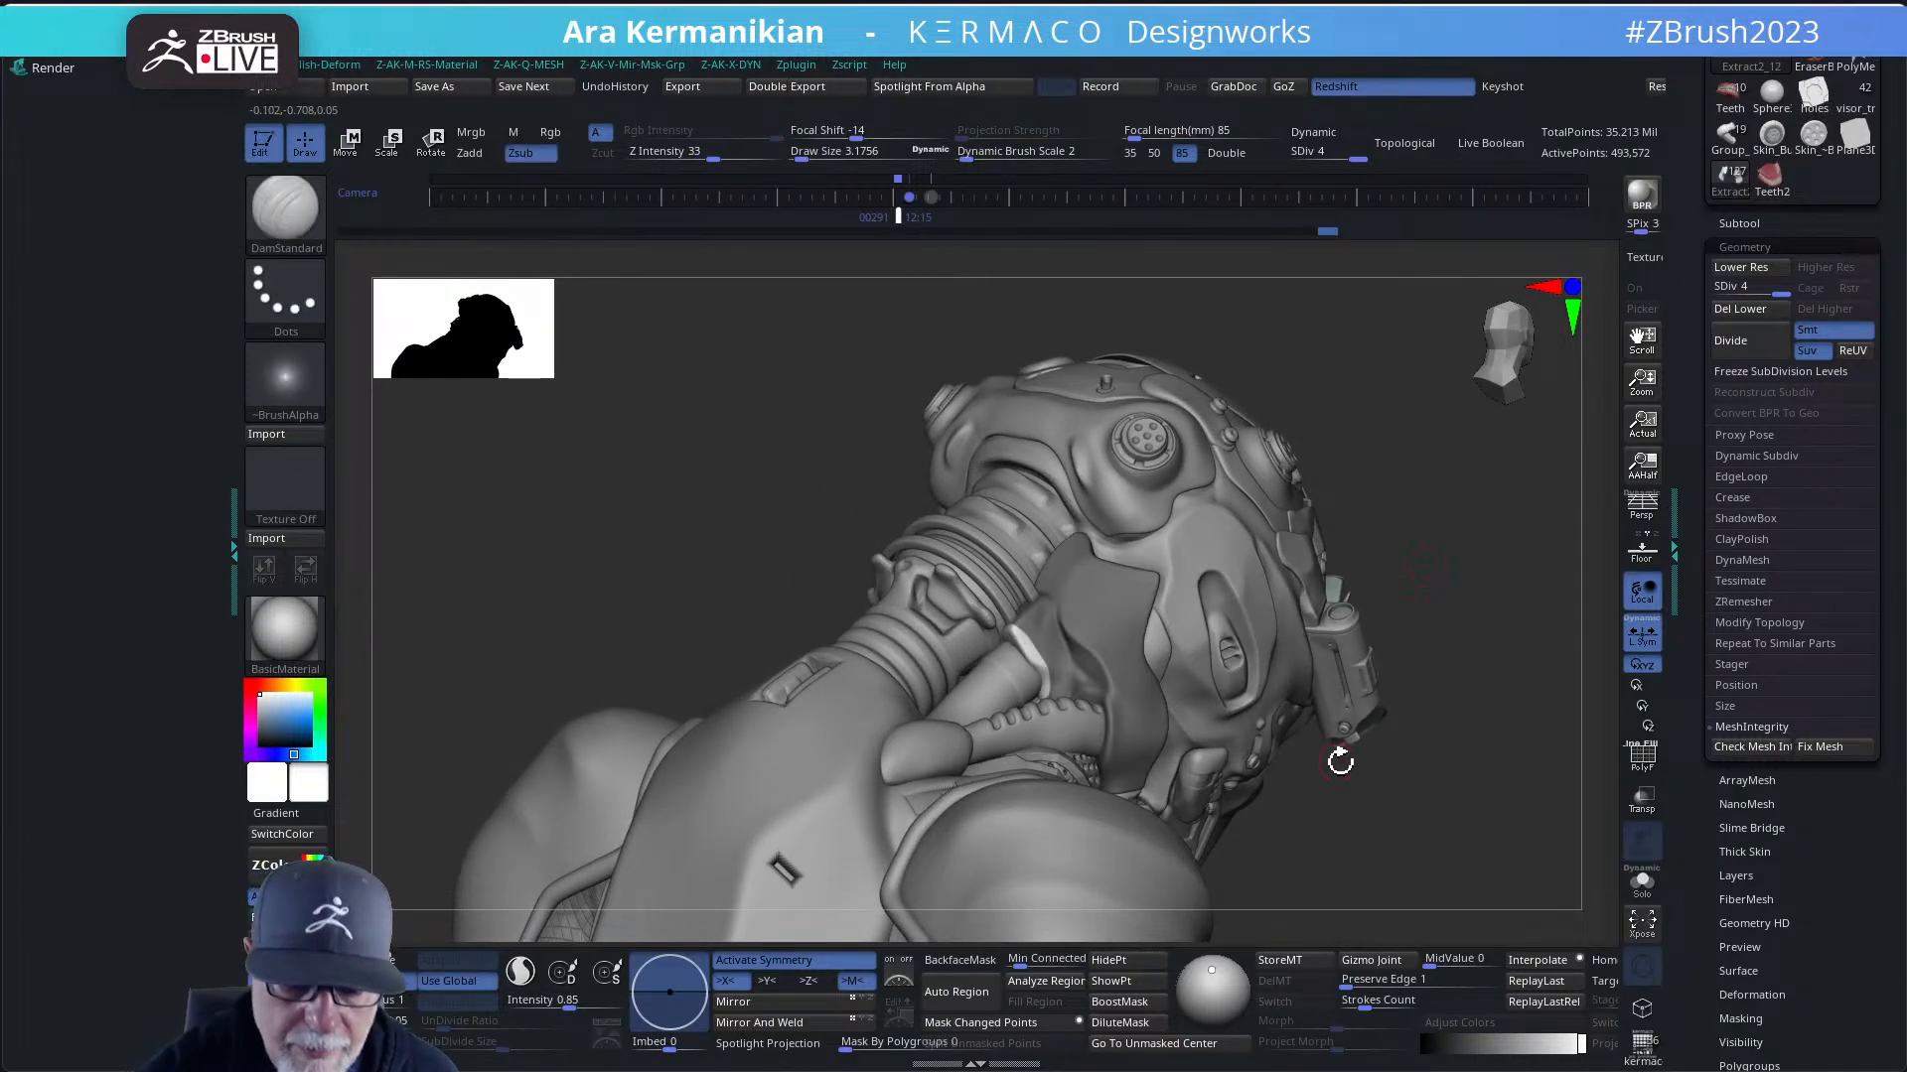
key("ctrl+z")
left_click_drag(1410, 806, 1226, 698)
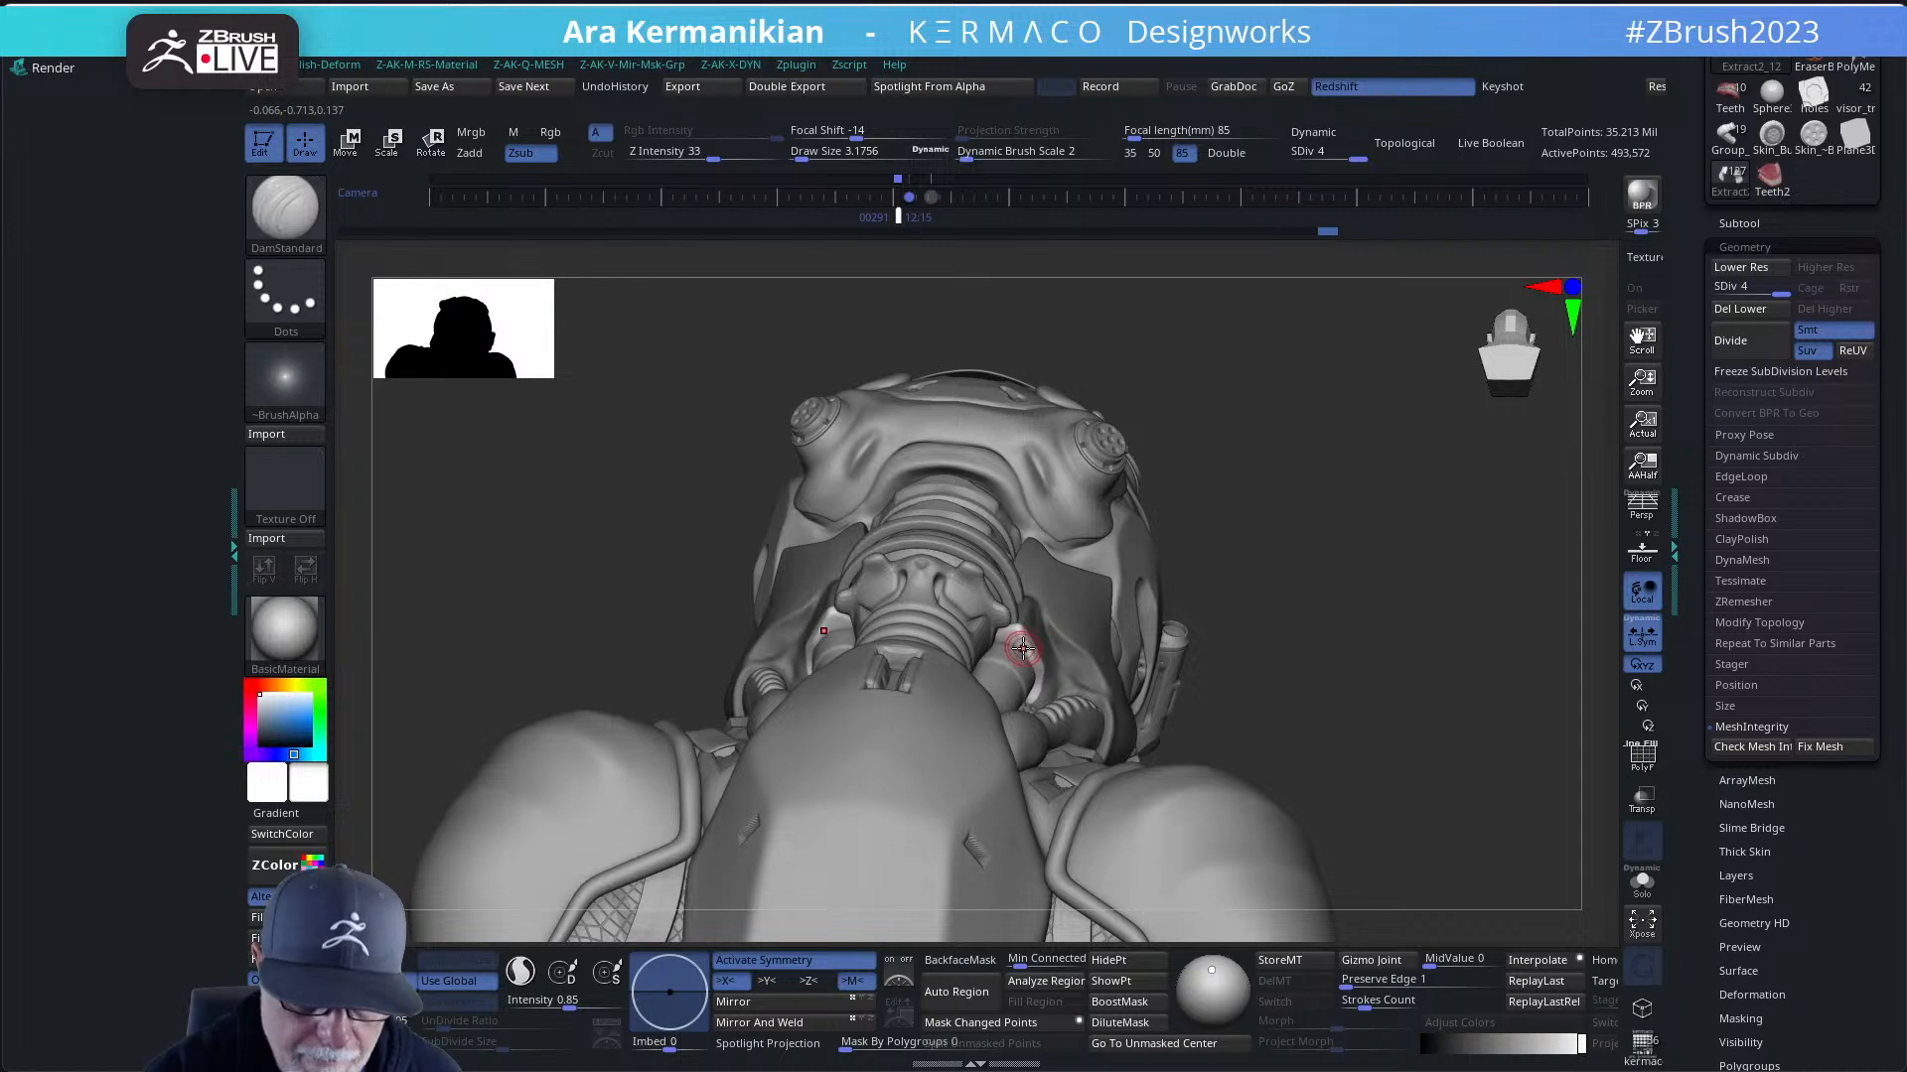
- Switch to the Inflat brush with a draw size of about 11 and lower the draped piece to subdivision level 1
key("s")
left_click_drag(1005, 619, 1032, 620)
key("b")
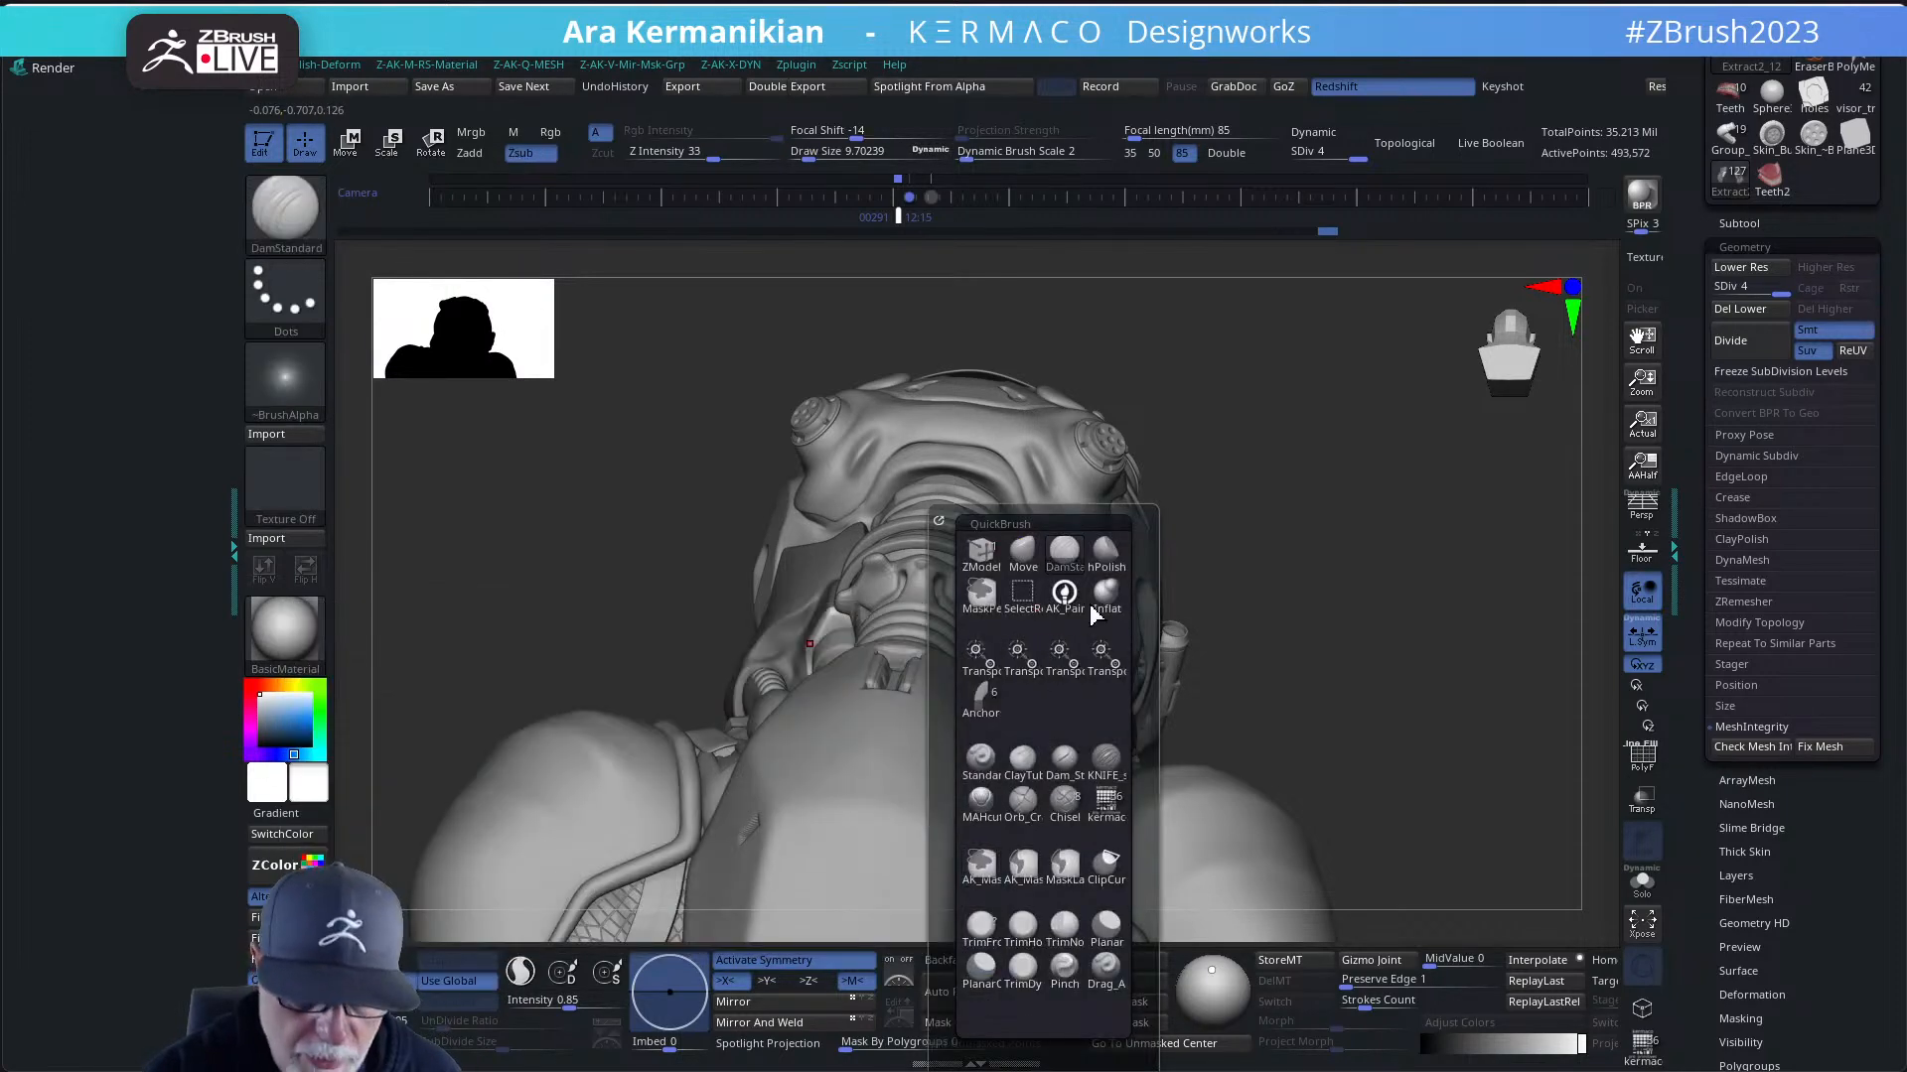
left_click(1108, 596)
key("shift+d")
key("shift+d")
key("shift+d")
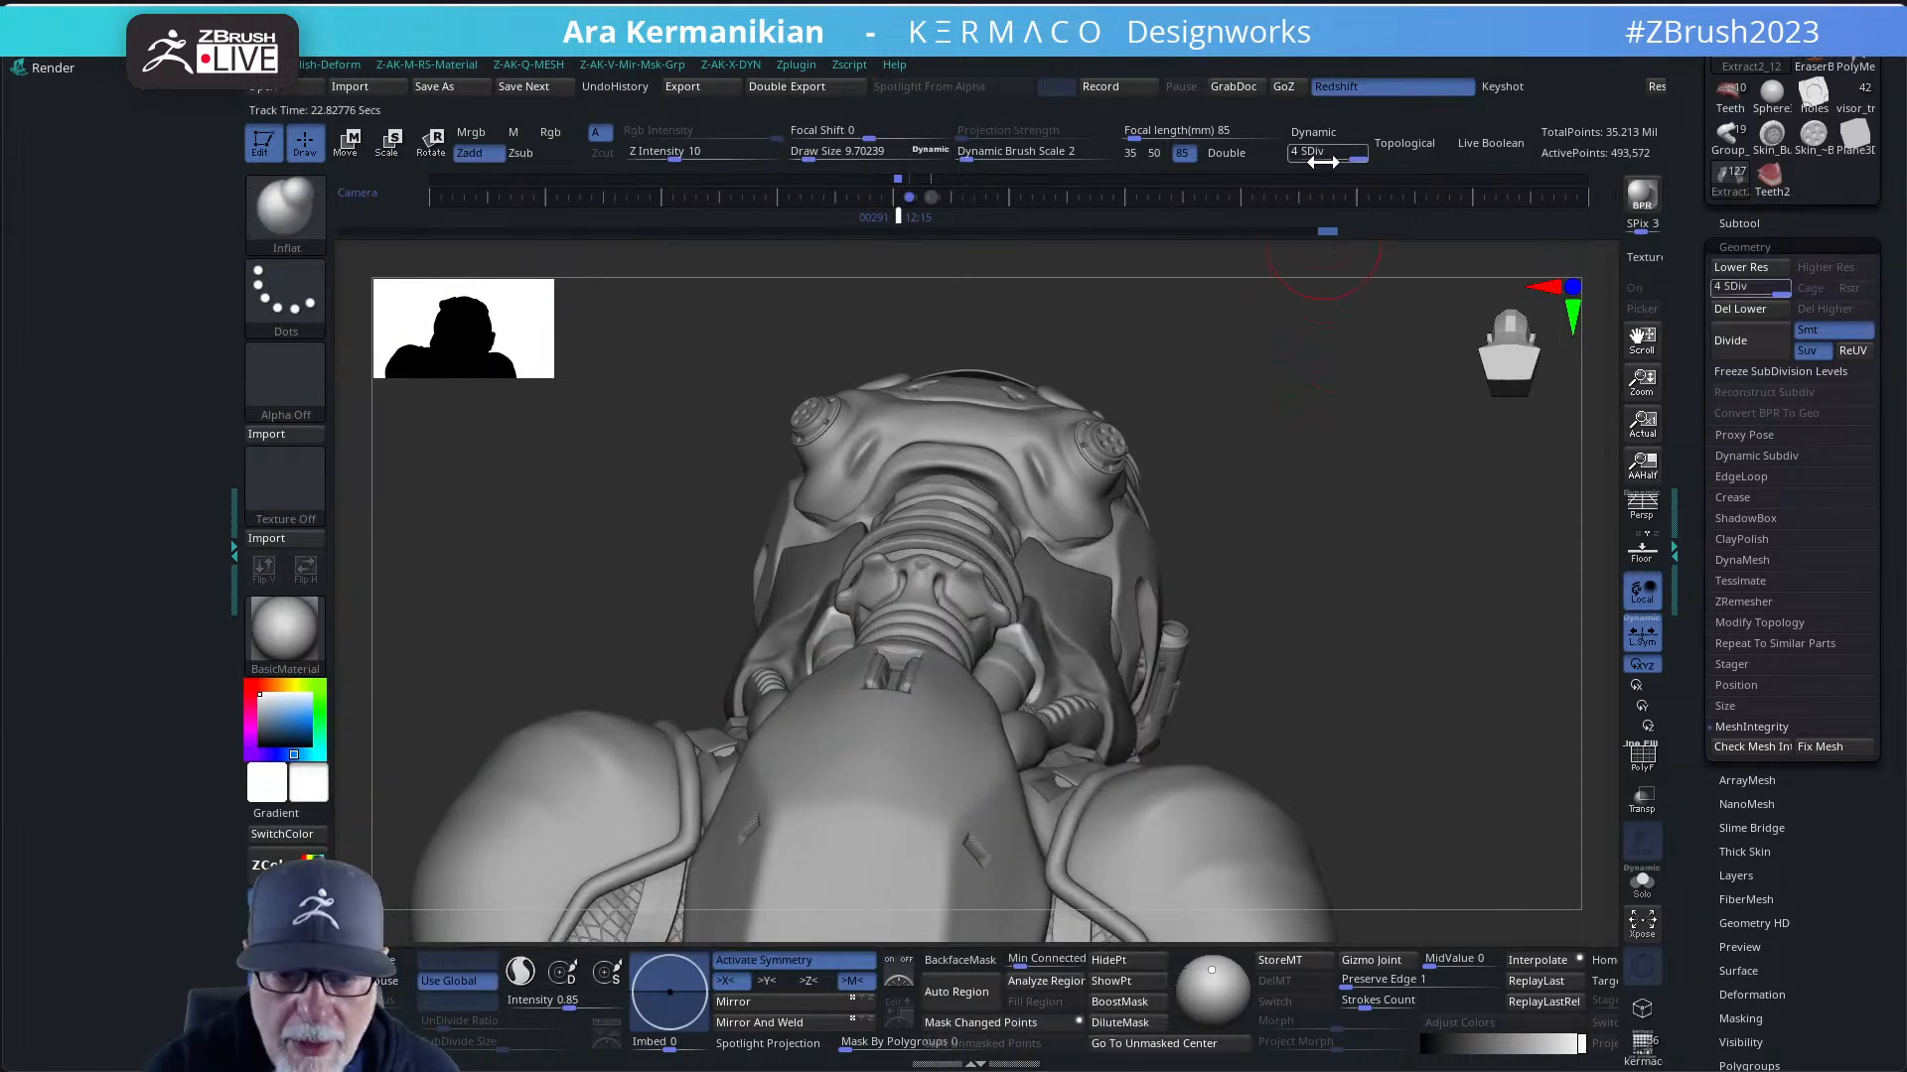
key("s")
left_click_drag(1029, 655, 1040, 676)
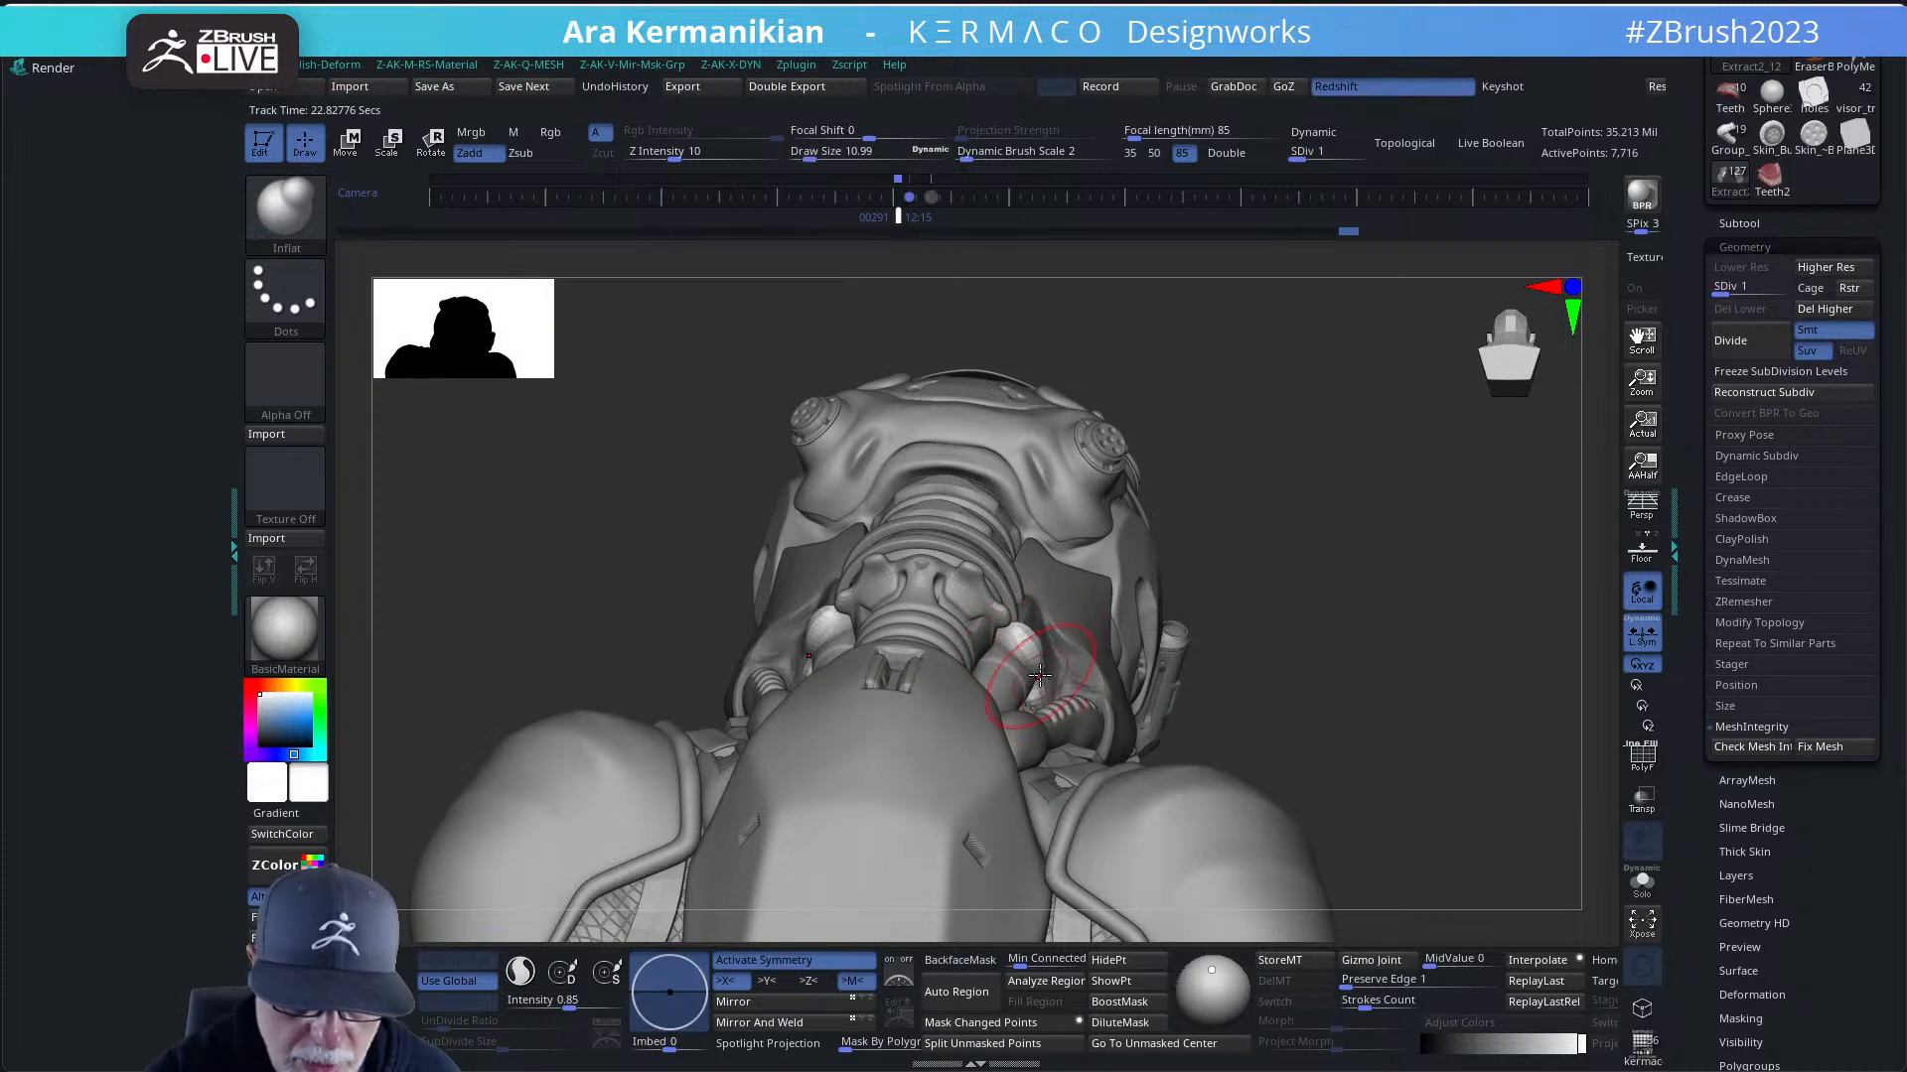
- Reshape the unmasked flap between the short neck hose and cheek panel with the Move brush, and smooth its surface
left_click_drag(1318, 545, 1172, 551)
mouse_move(1023, 641)
left_mouse_down("shift")
mouse_move(1050, 673)
mouse_move(1028, 645)
mouse_move(1003, 685)
mouse_move(1023, 645)
mouse_move(993, 685)
mouse_move(1021, 631)
mouse_move(993, 641)
mouse_move(1048, 654)
left_mouse_up("shift")
key("b")
key("m")
key("v")
left_click_drag(1379, 553, 1336, 661, "alt")
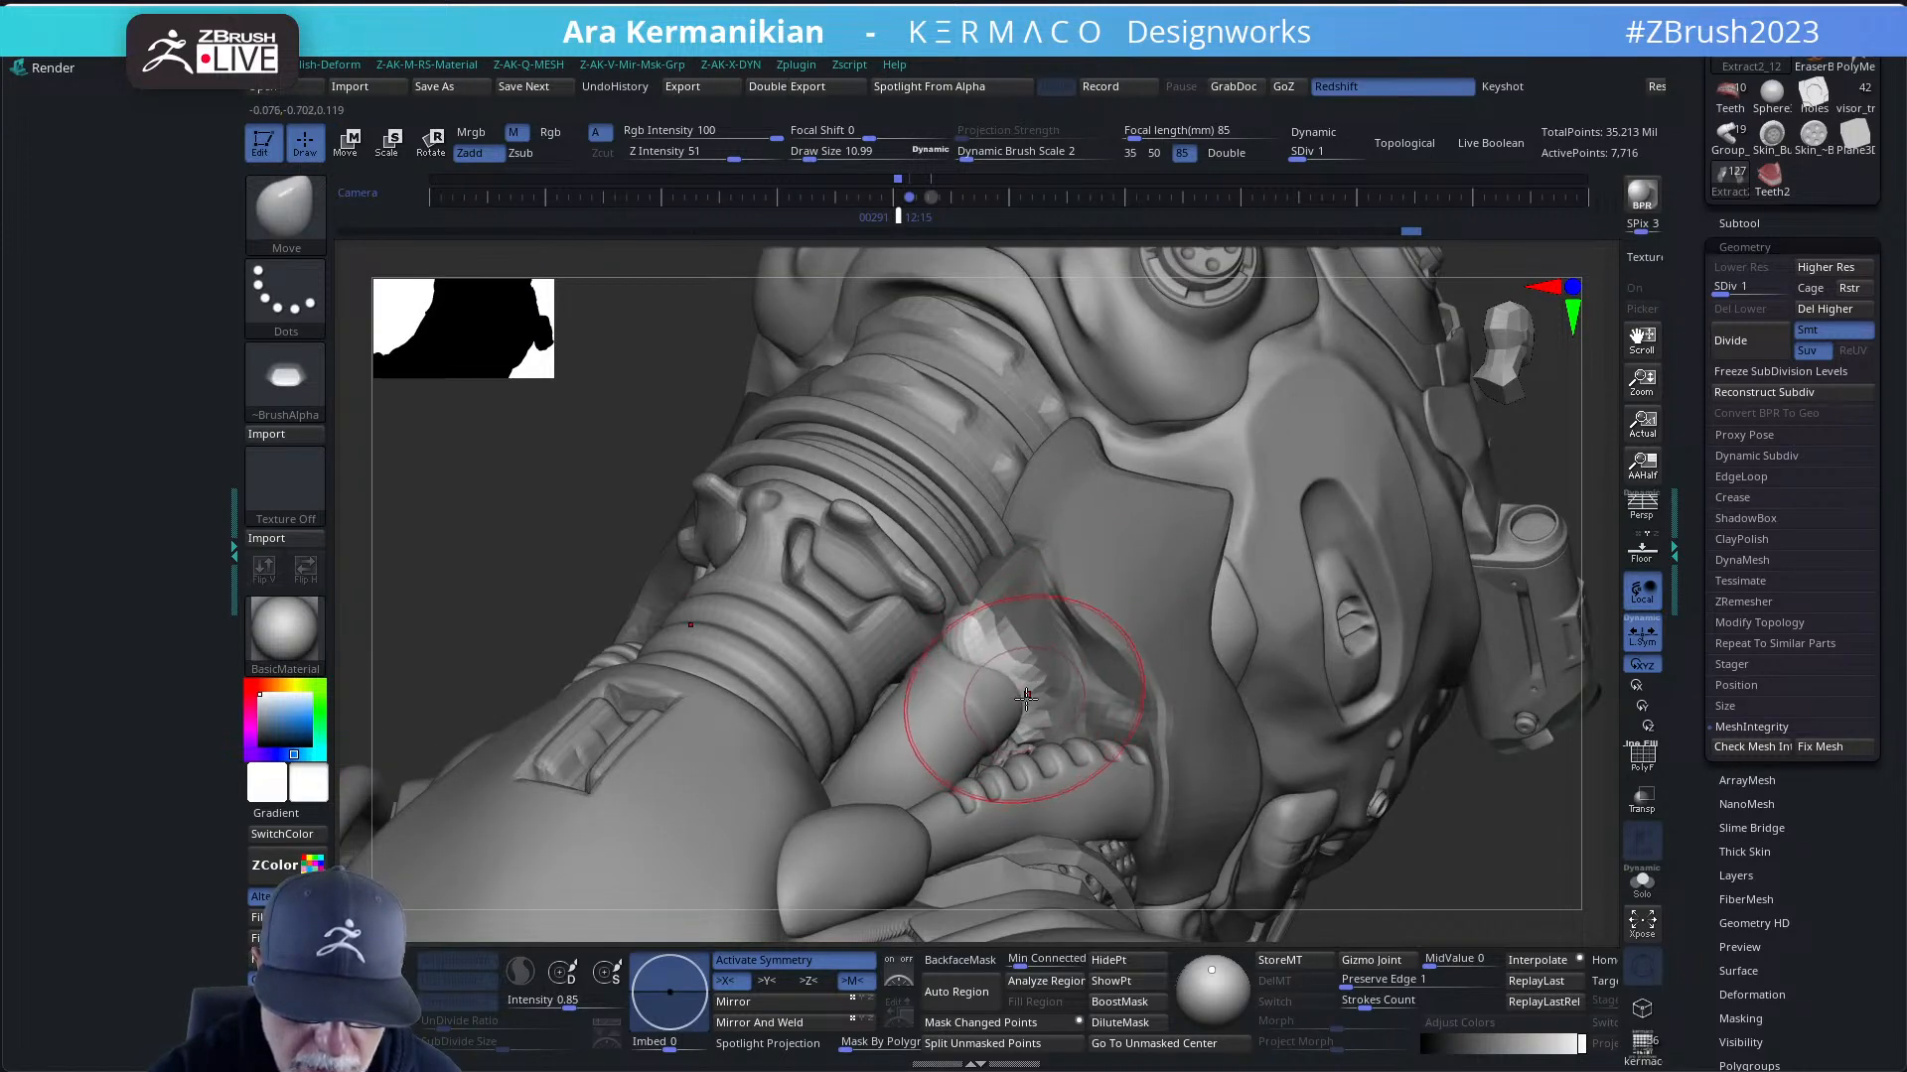
key("ctrl")
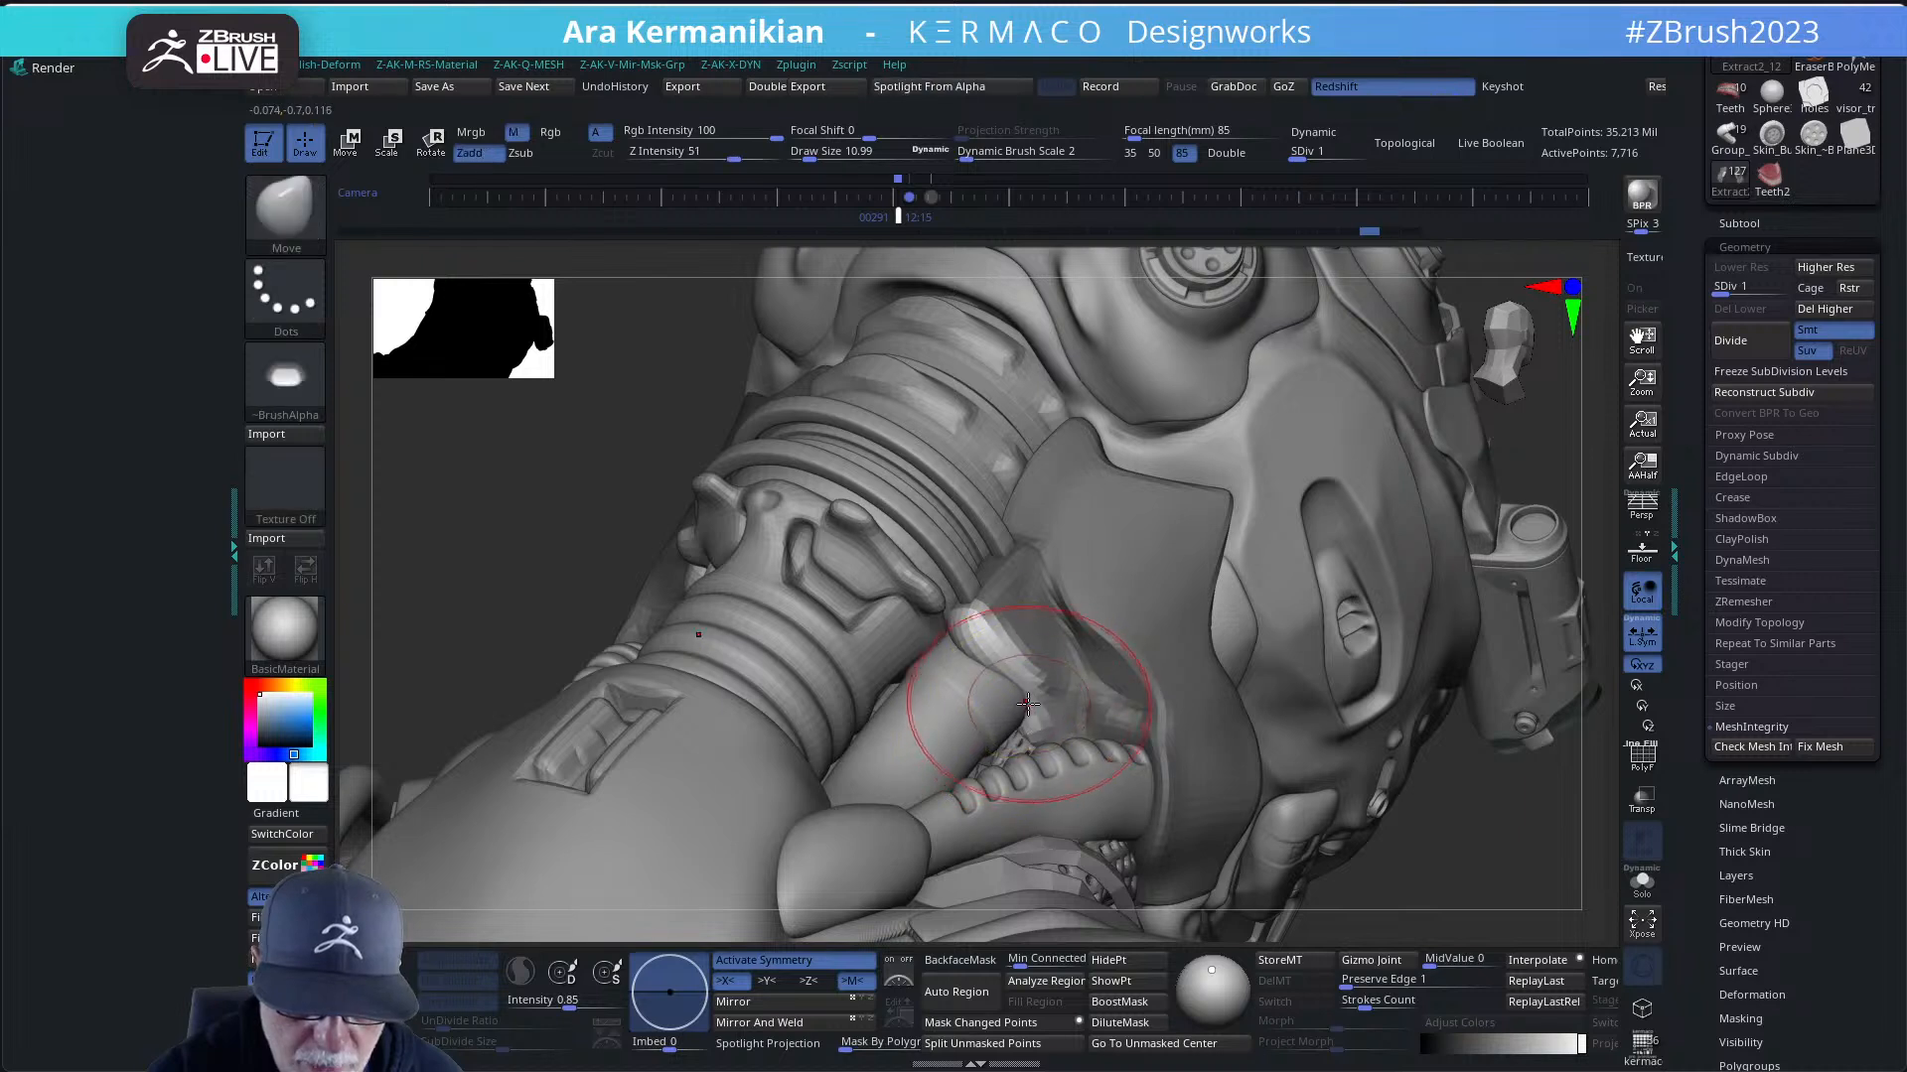
key("shift")
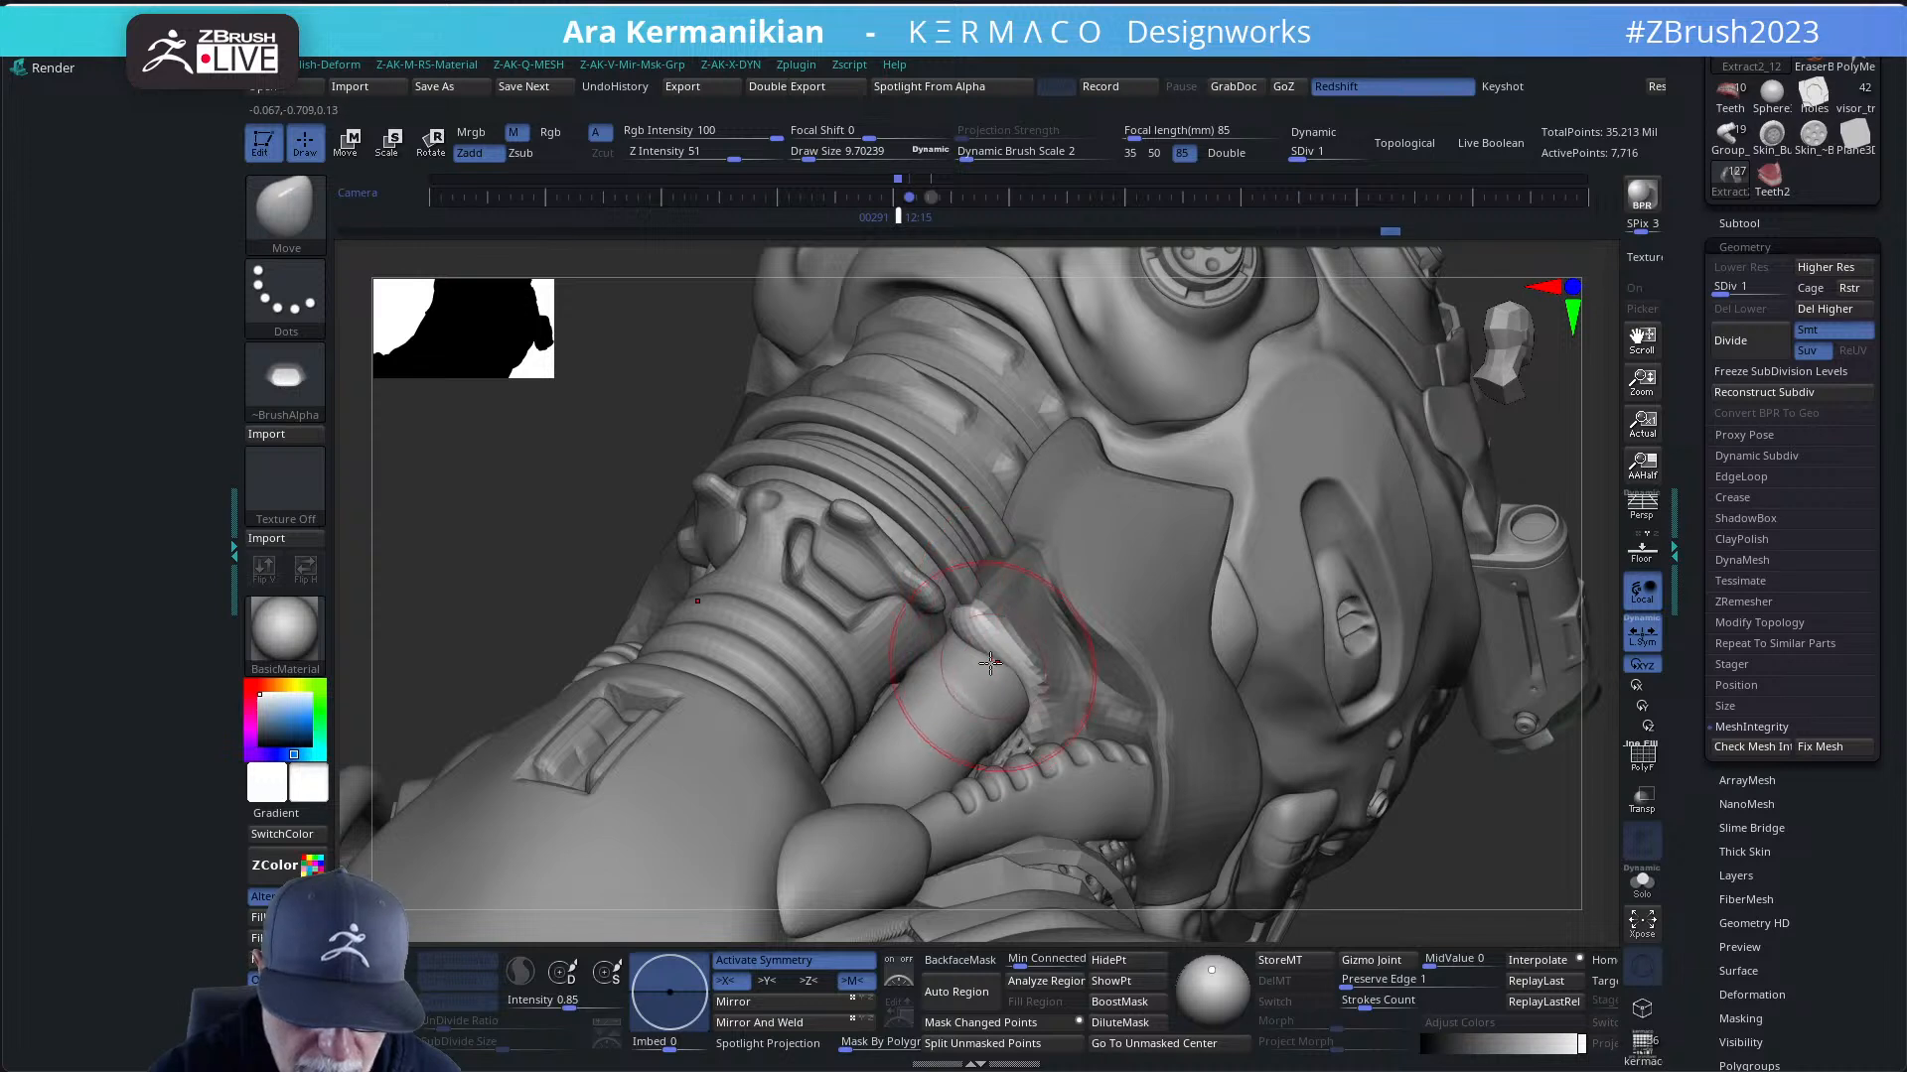
key("shift")
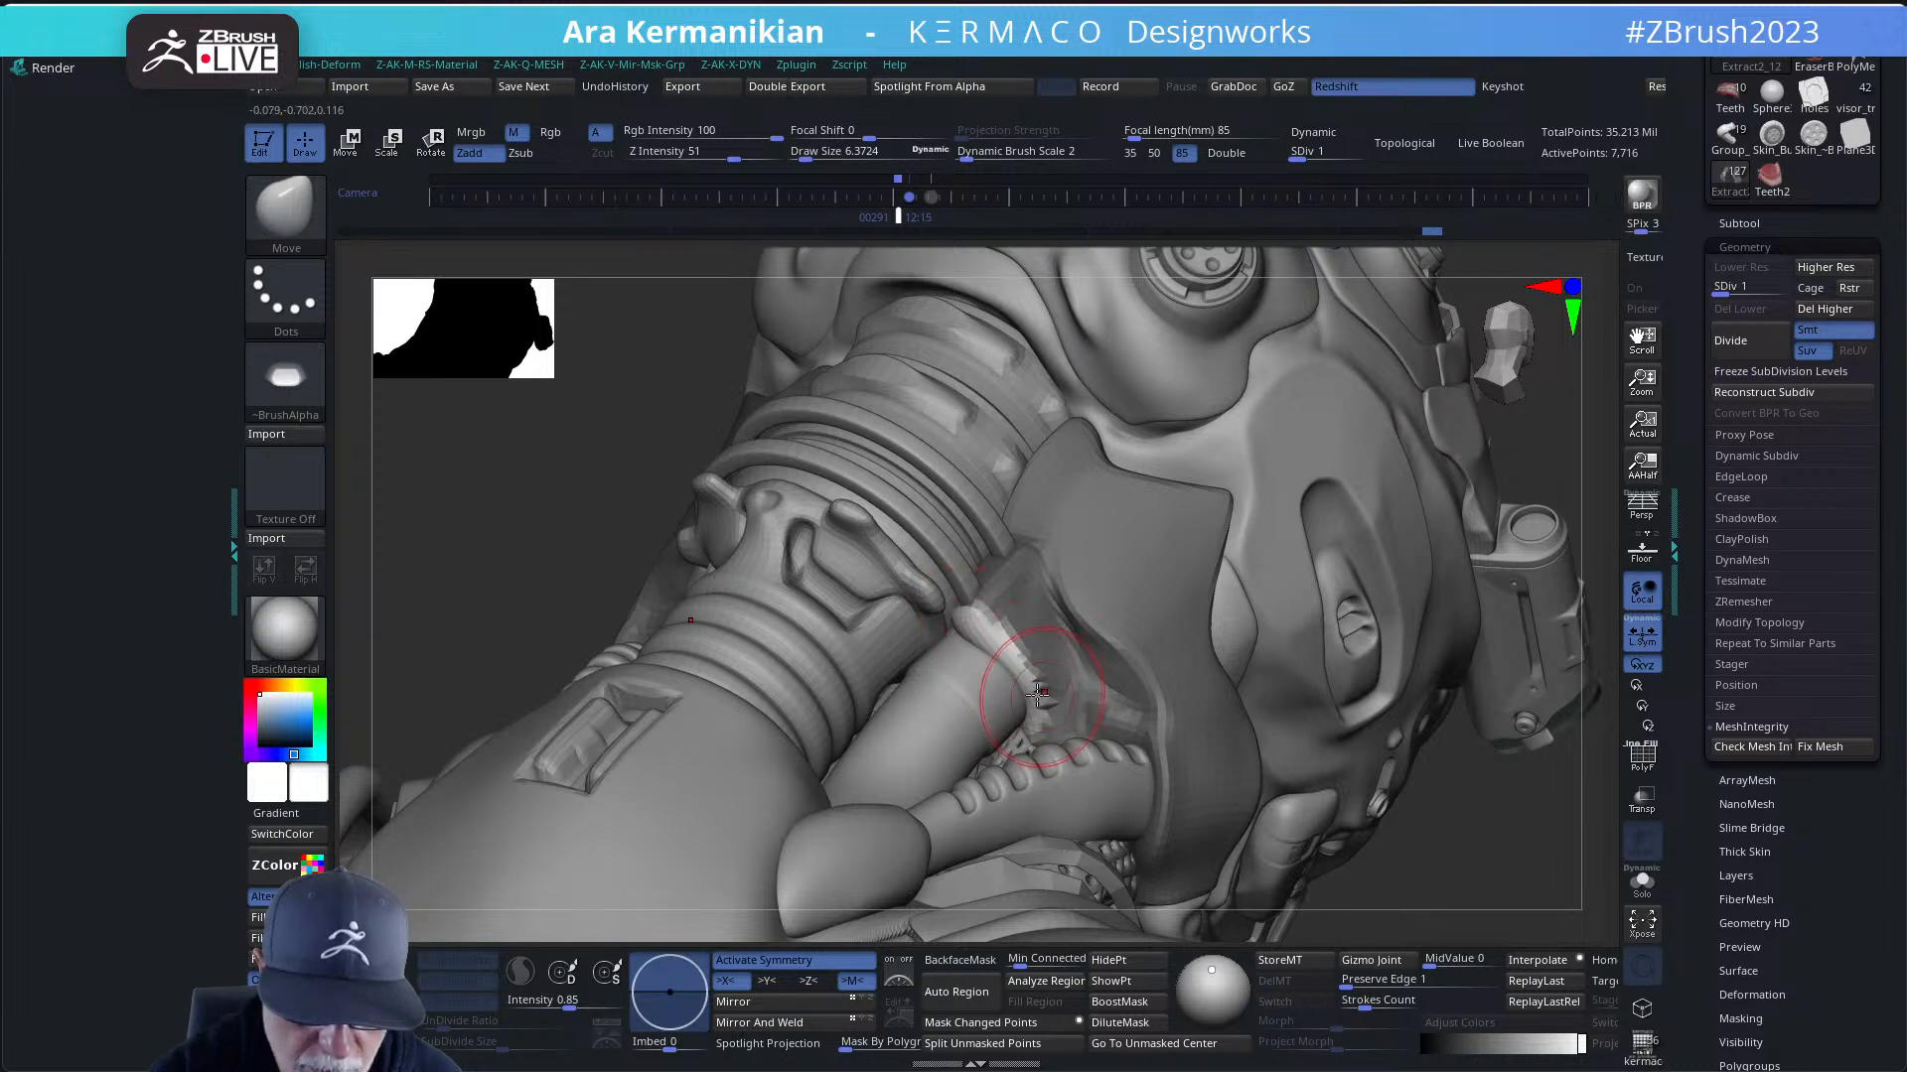
key("shift")
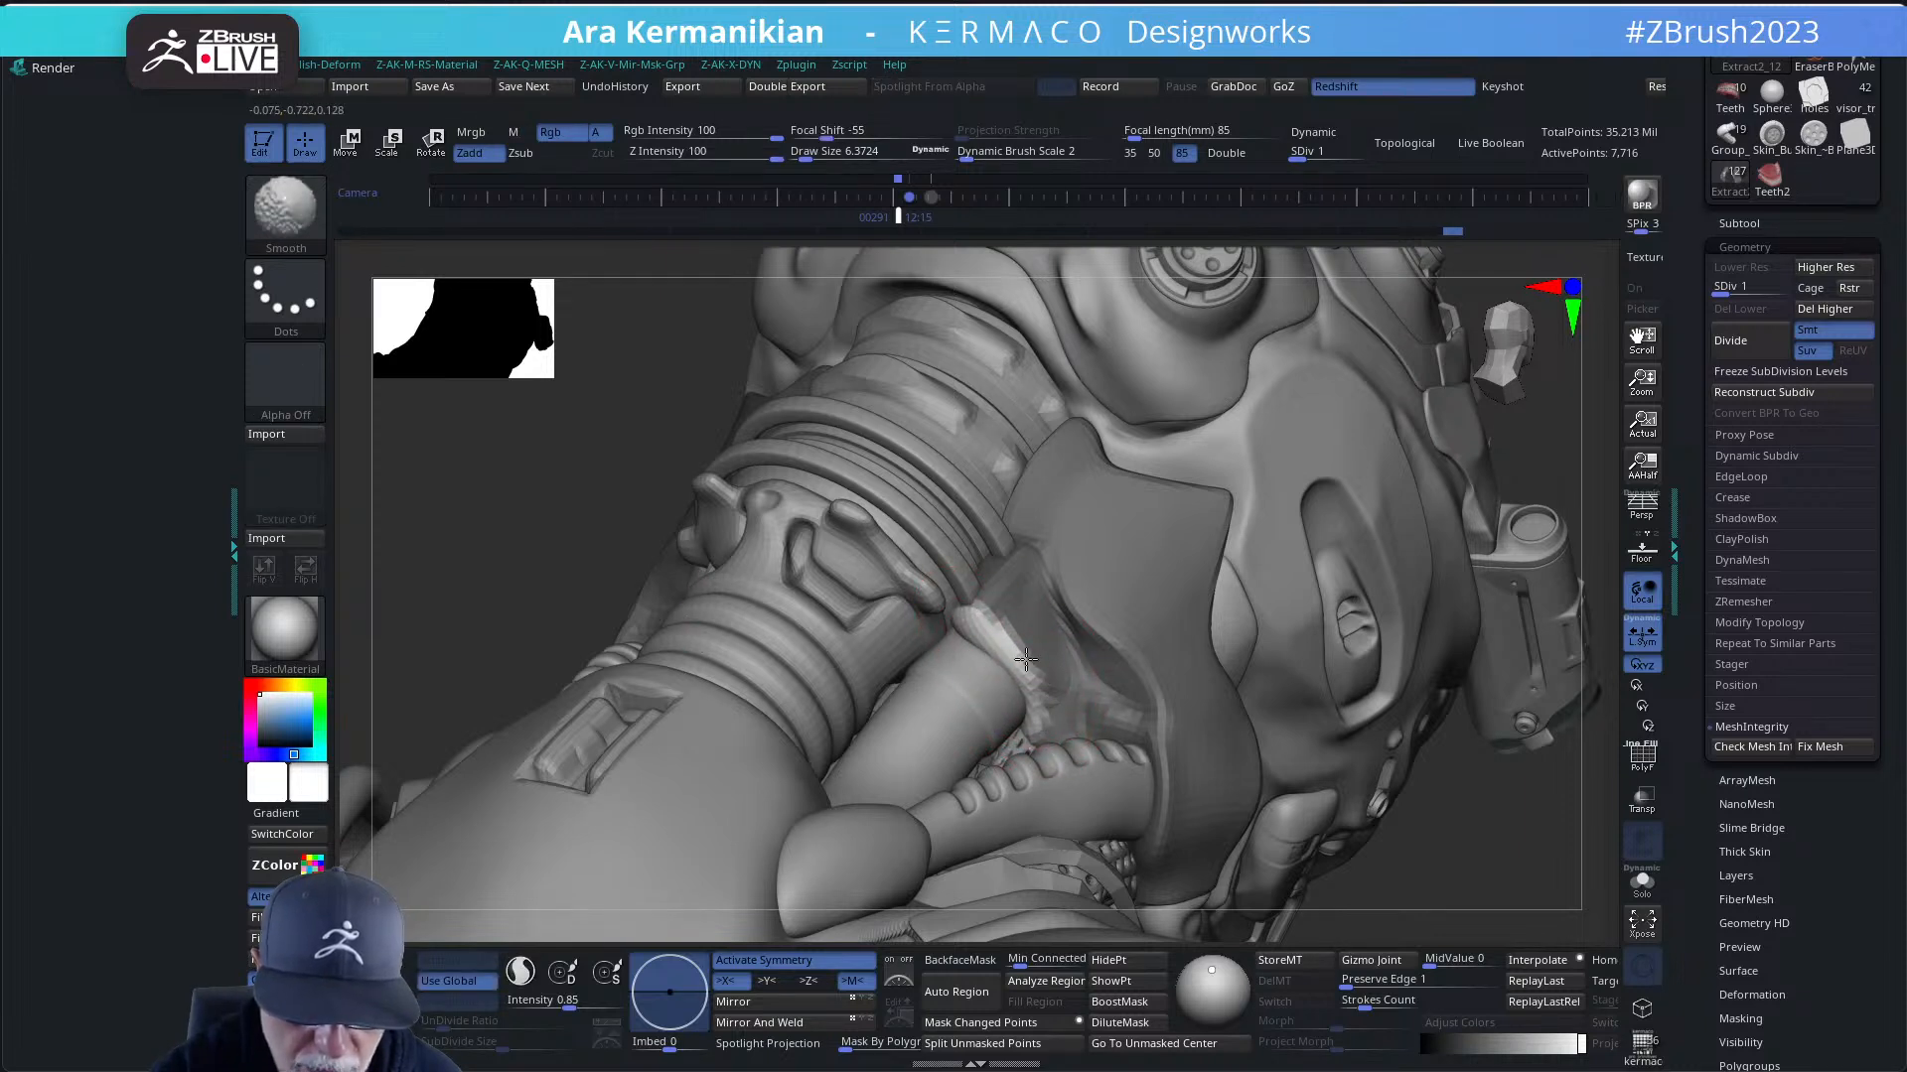
- Clear the mask on the cheek panel mesh and raise it to subdivision level 4
left_click(606, 641, "ctrl")
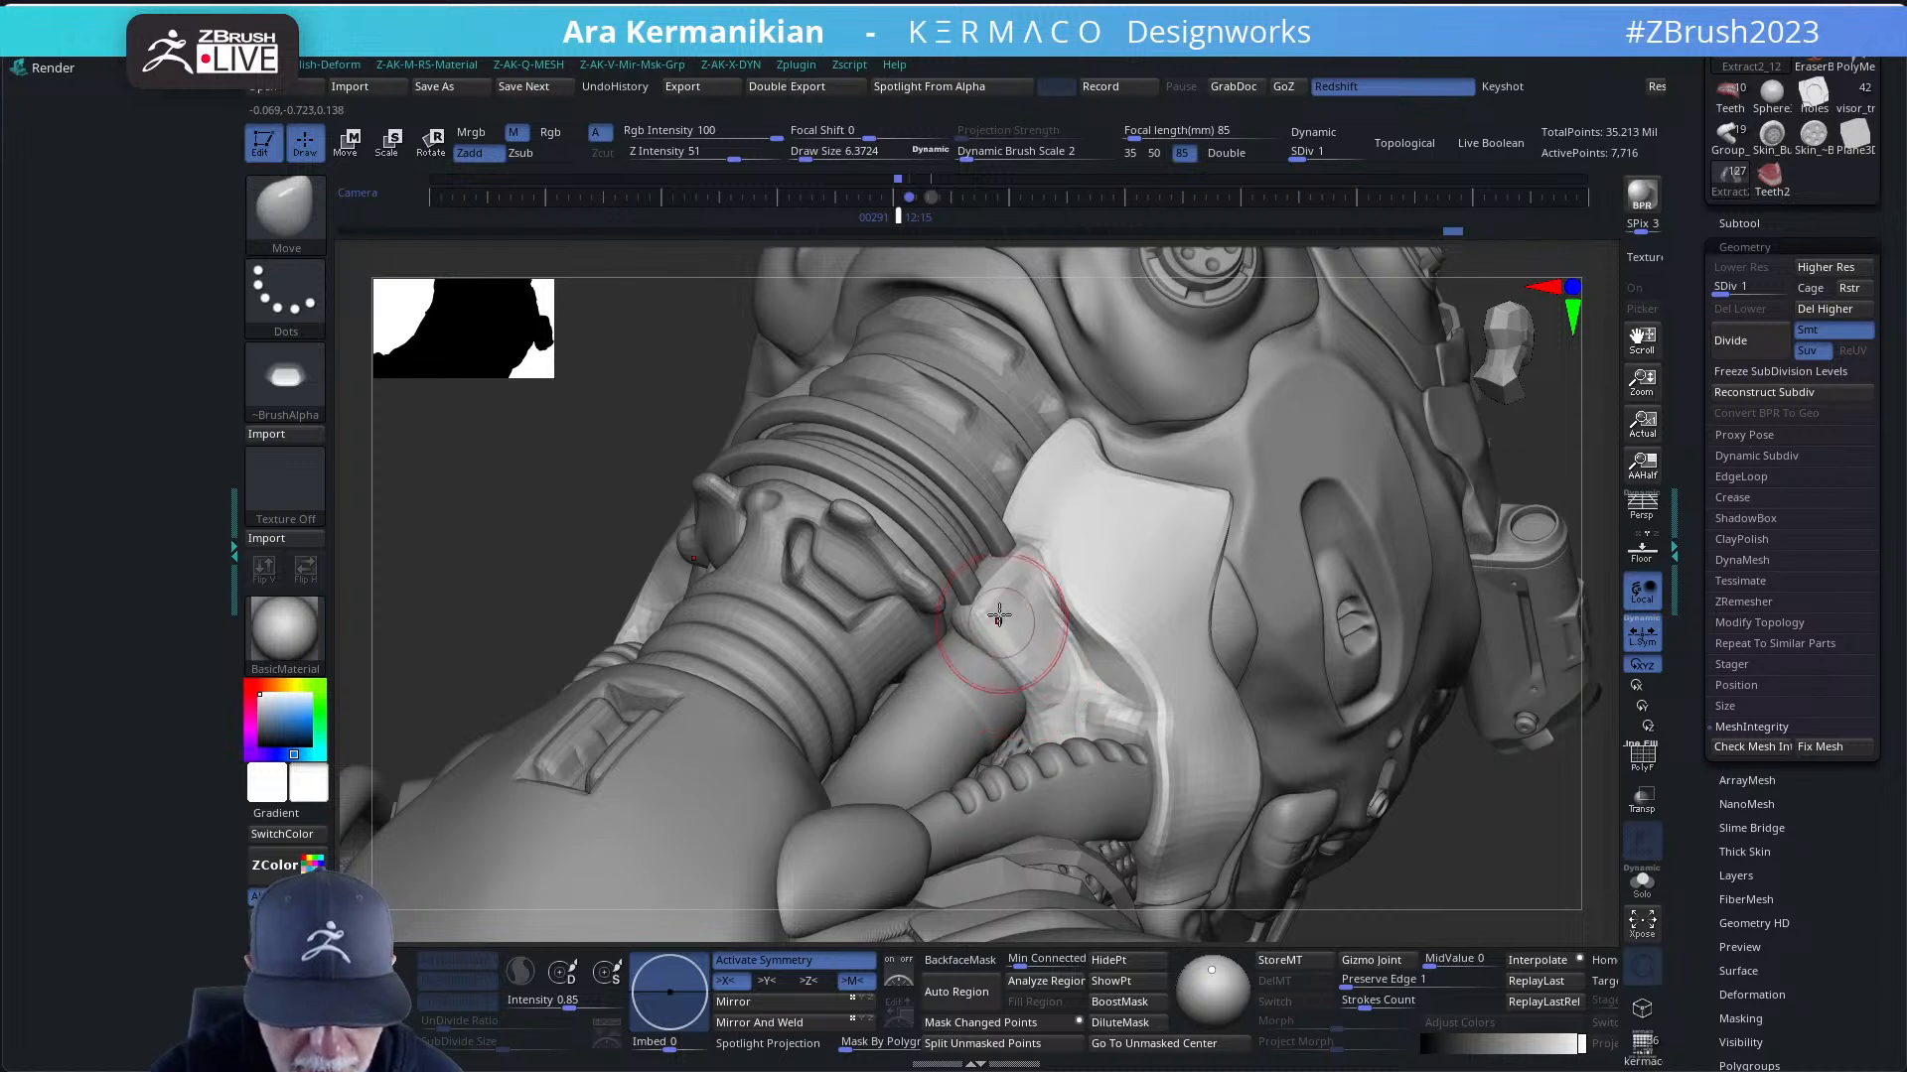
key("shift")
key("d")
key("d")
key("d")
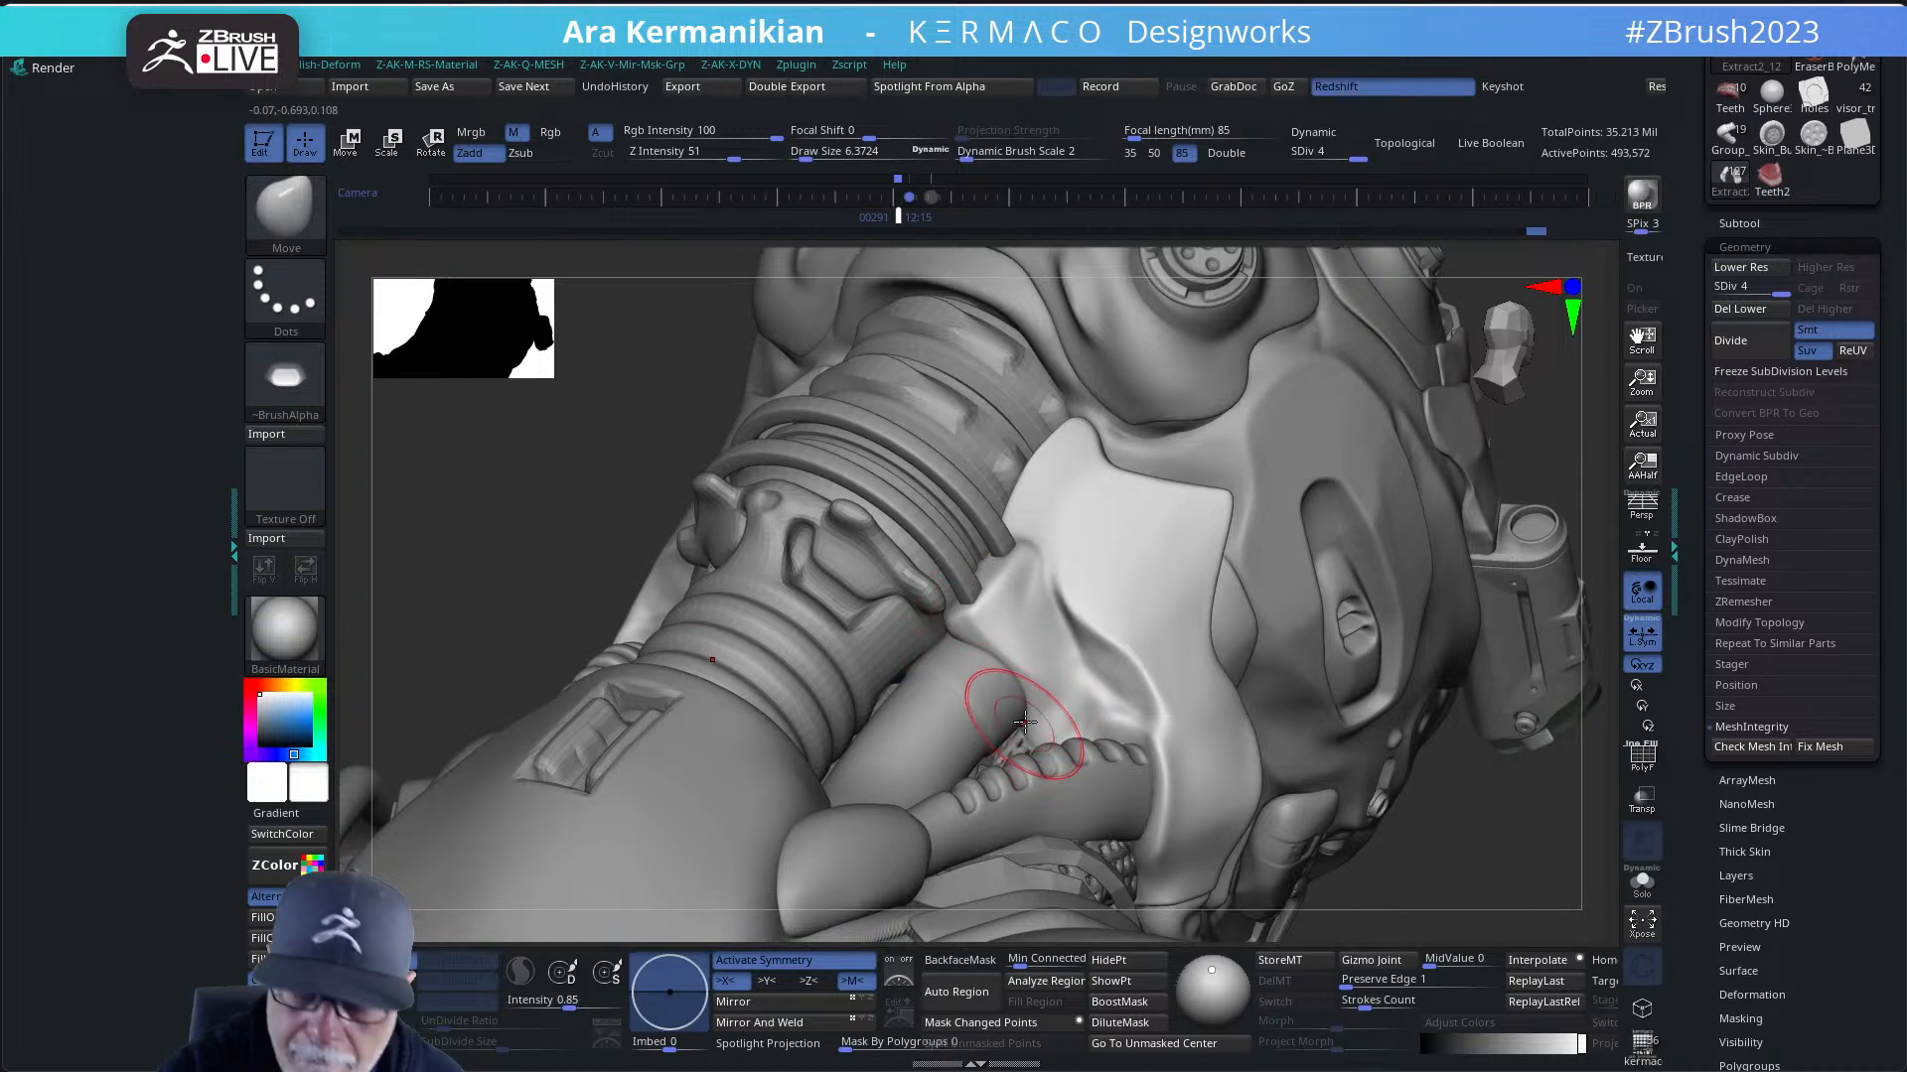
- Adjust the cheek panel's inner flap around the short hose and beside the ringed neck tube with the Move brush
right_click_drag(1439, 505, 1438, 573)
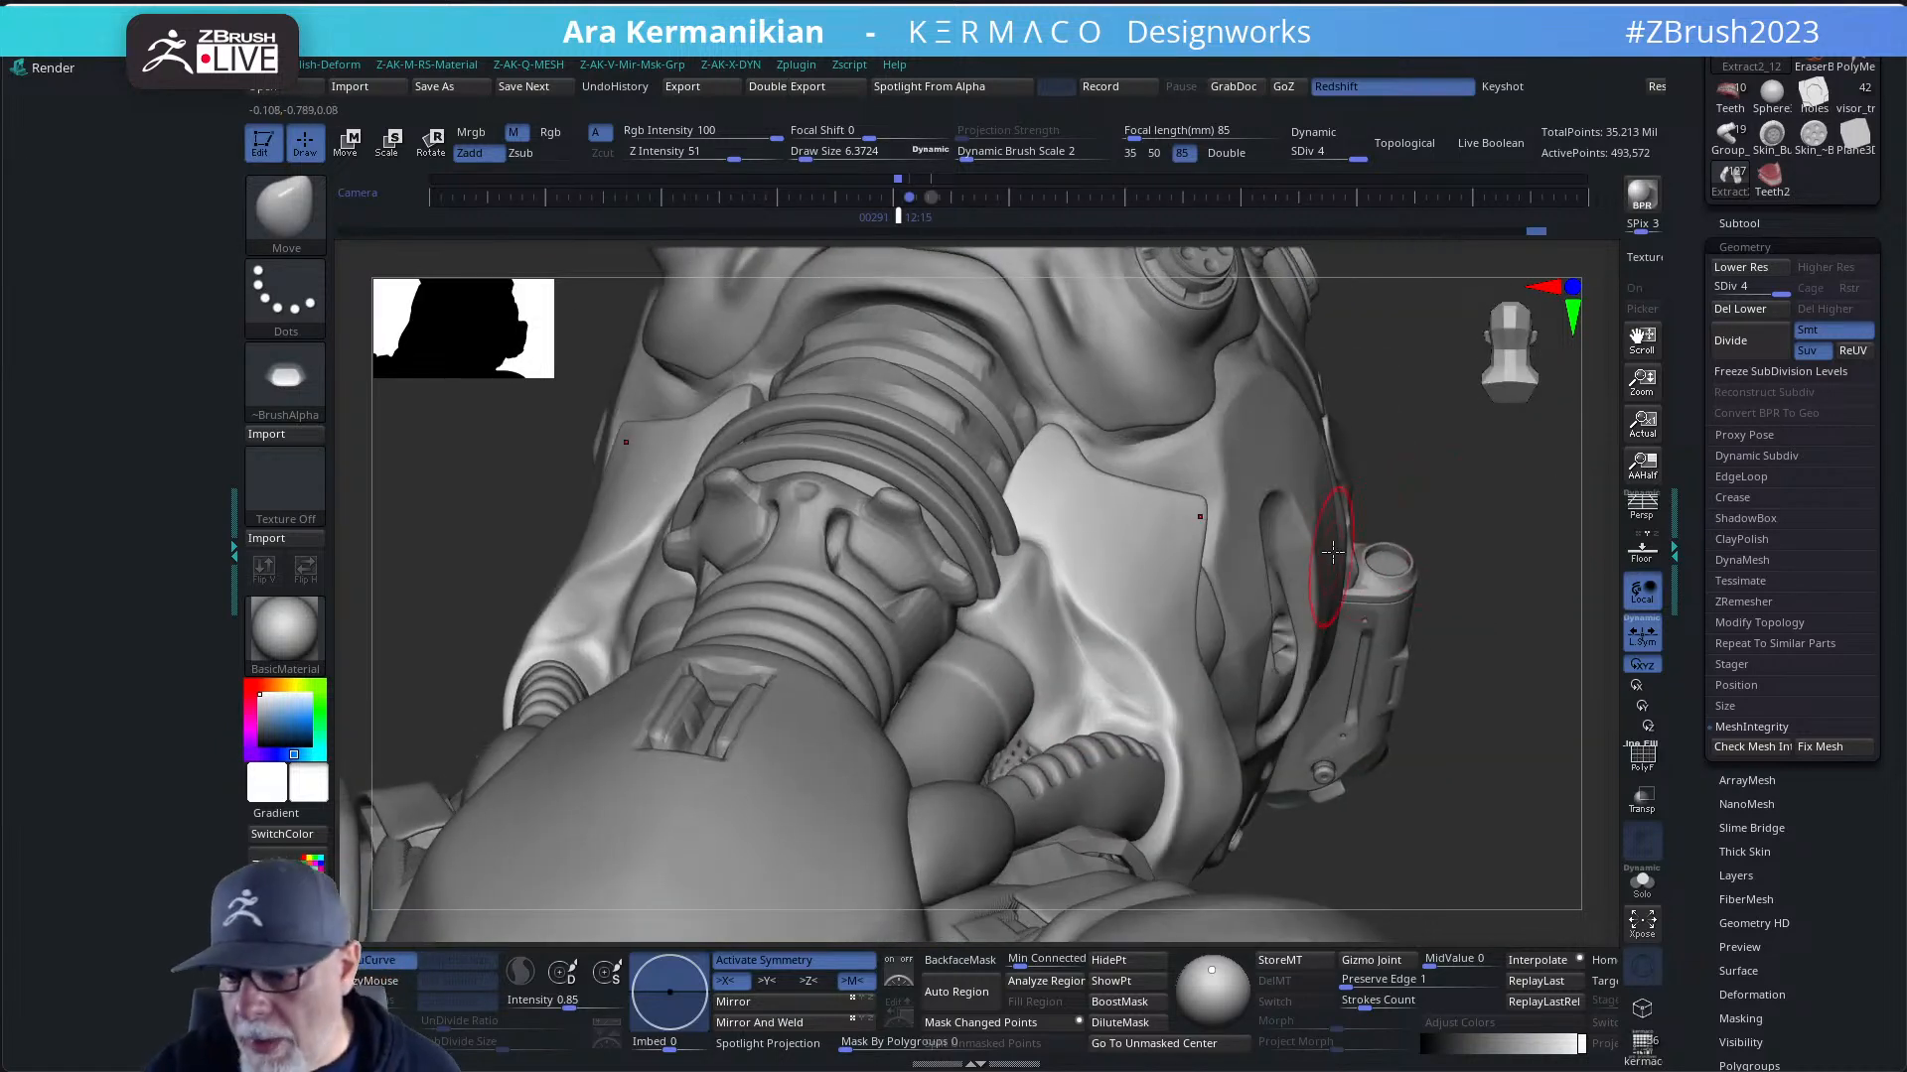
left_click_drag(1455, 523, 1474, 498)
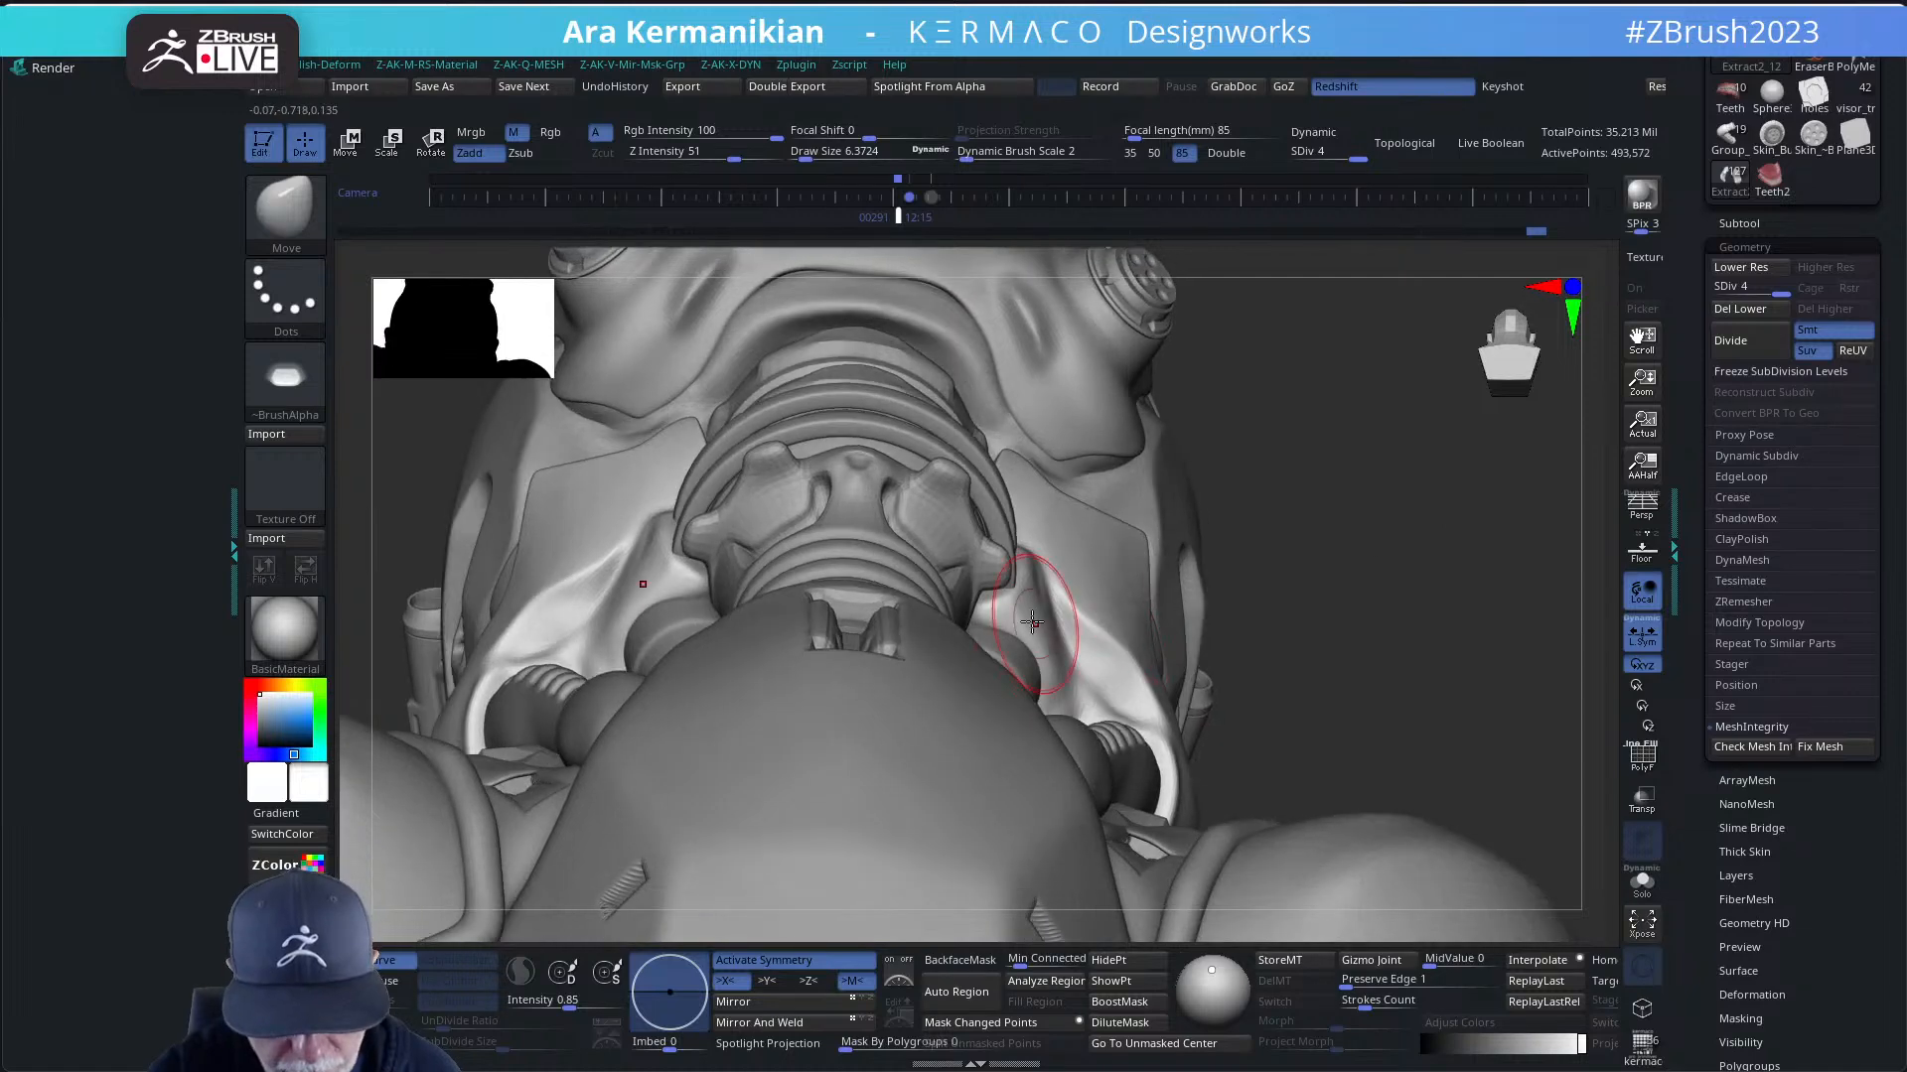
left_click_drag(1008, 600, 1021, 586)
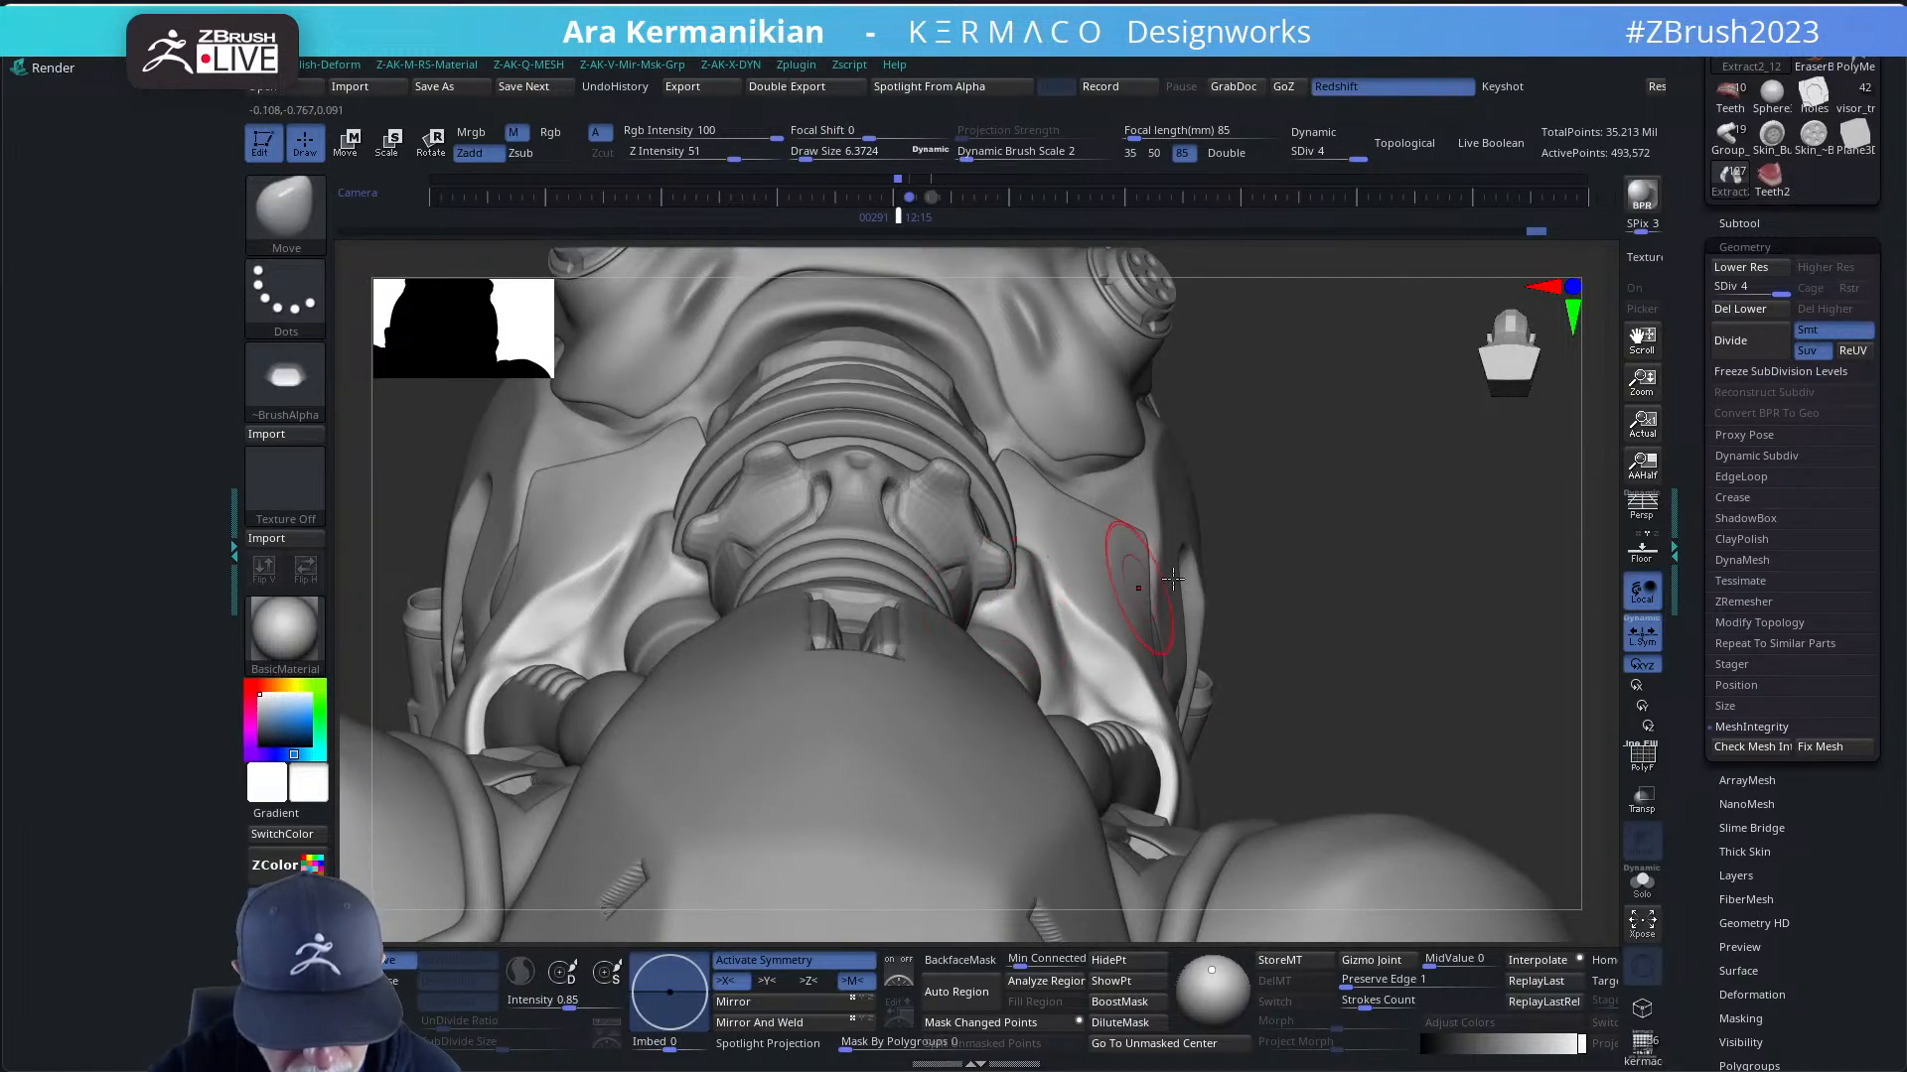
left_click_drag(1376, 504, 1276, 517)
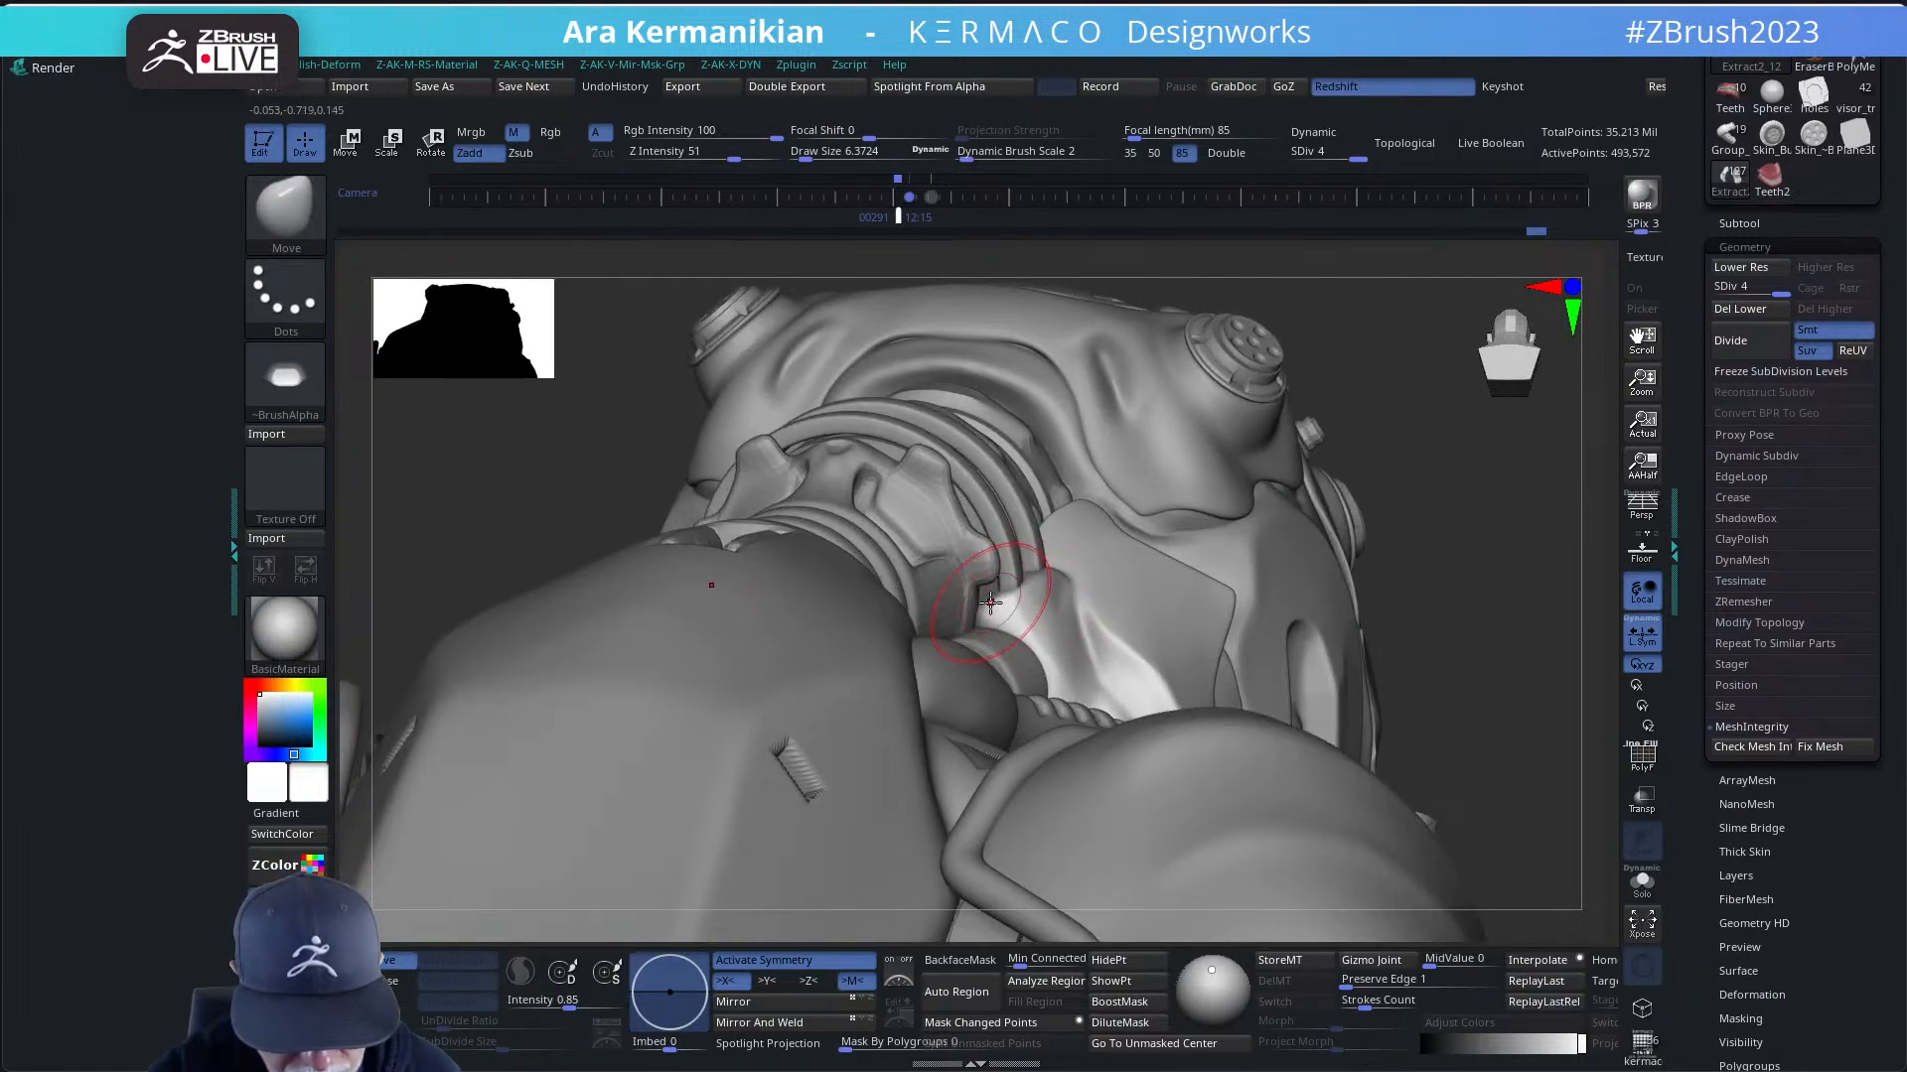
left_click_drag(990, 601, 982, 601)
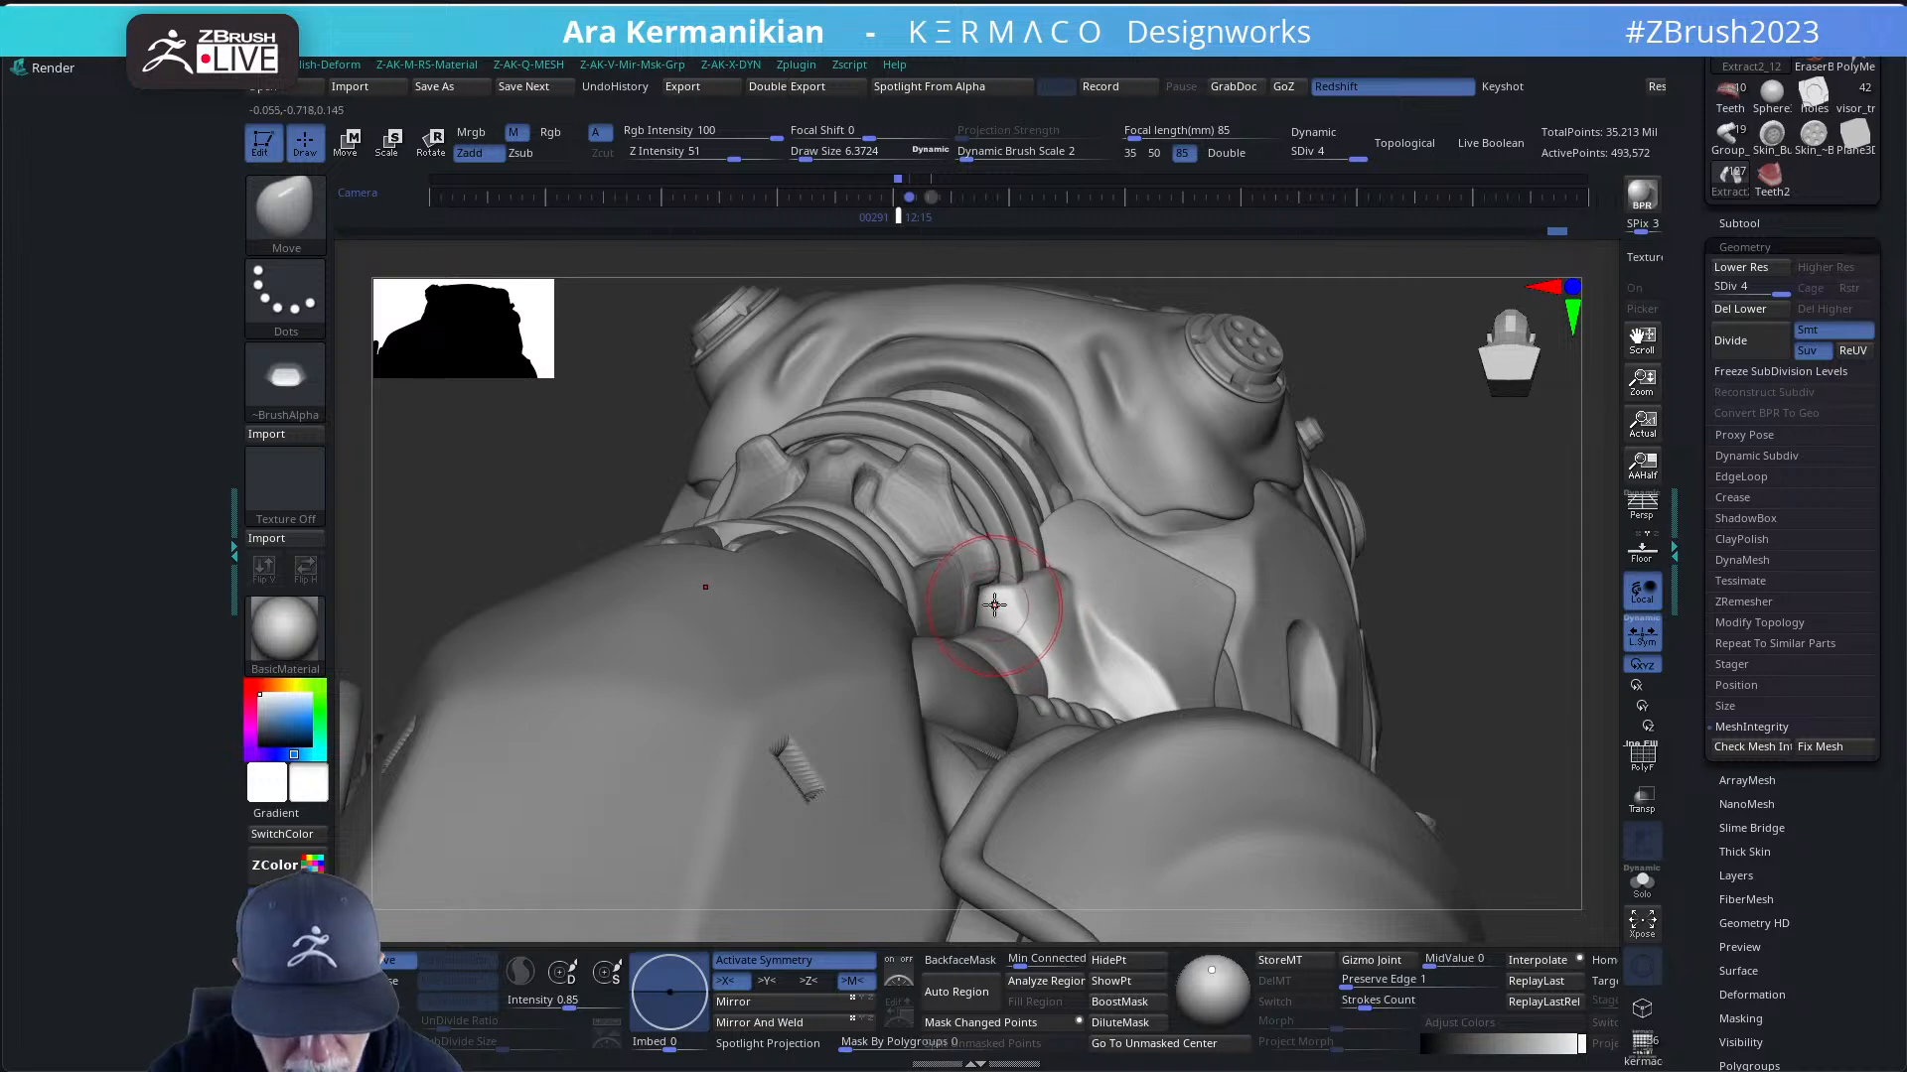
left_click_drag(1031, 644, 1043, 658)
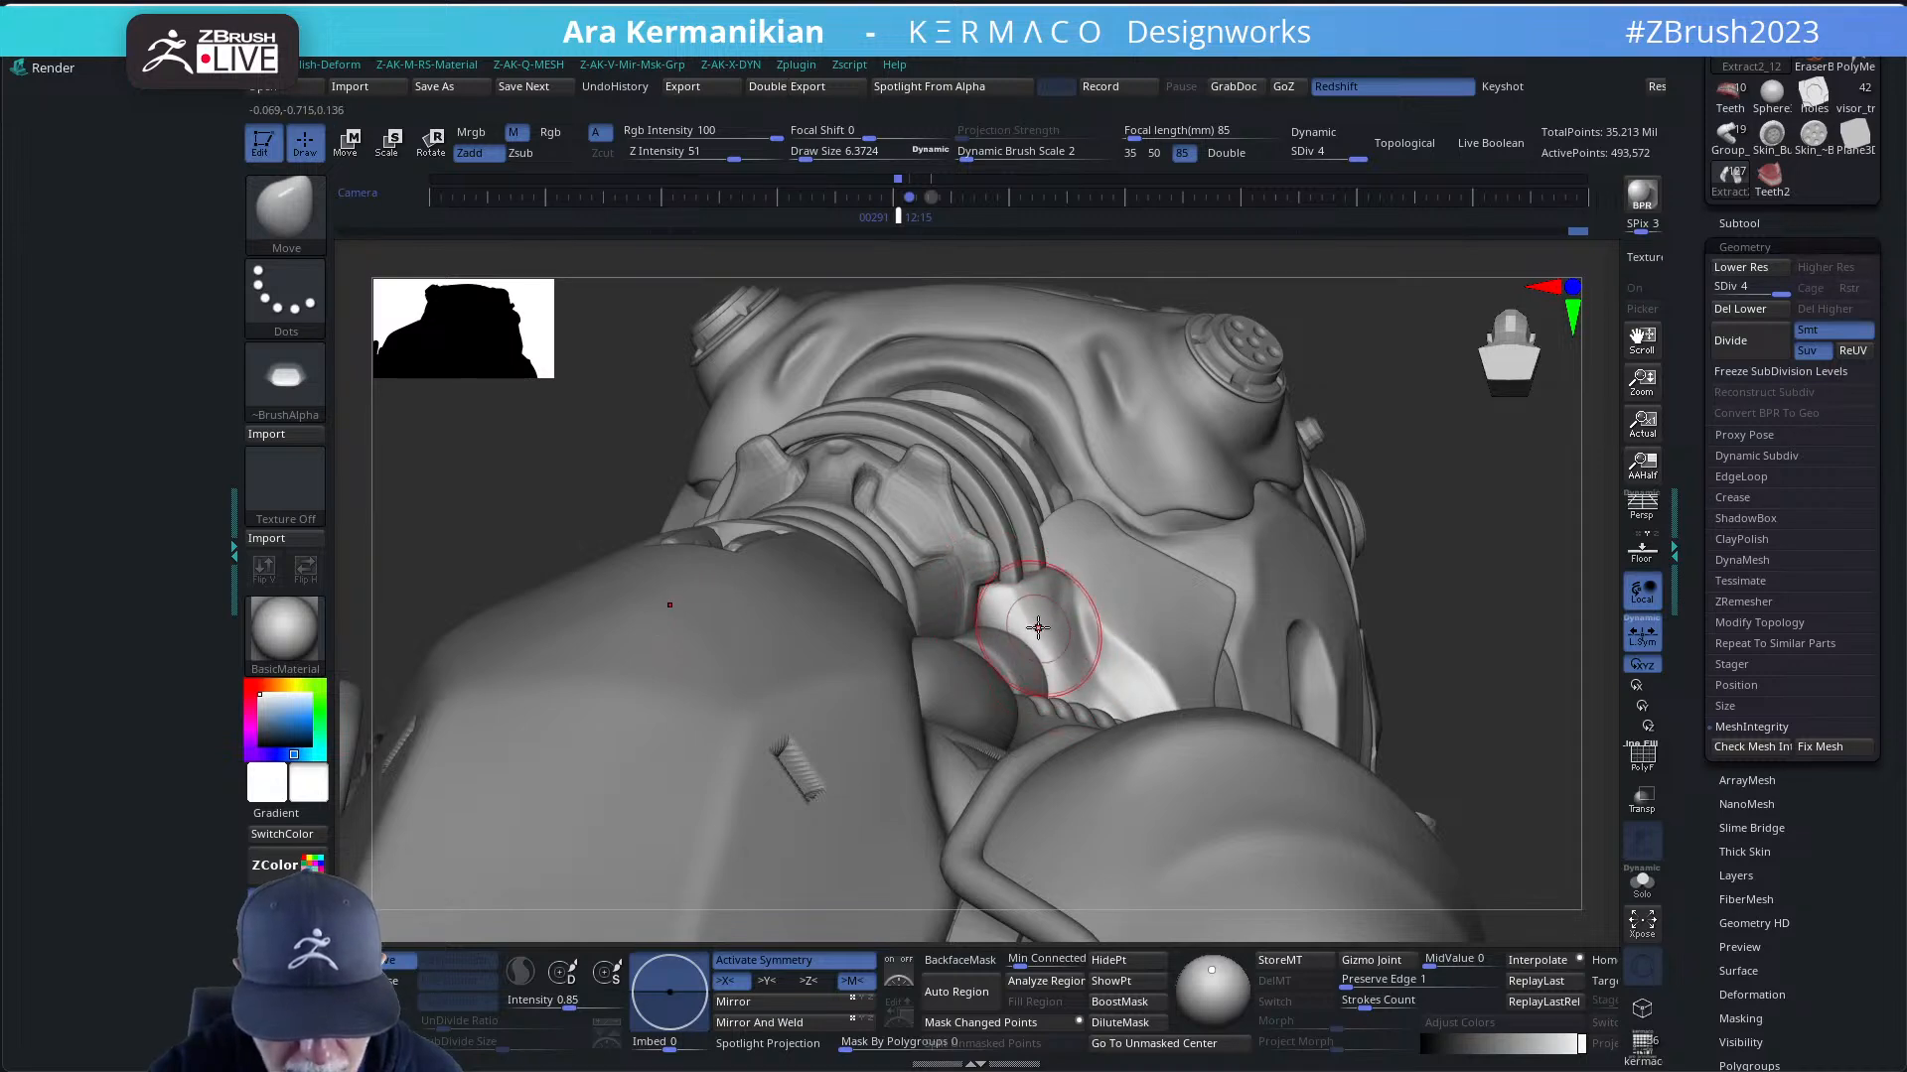
- Pull the flap's inner corner into place where the ringed neck tube meets the short hose
mouse_move(1450, 542)
left_mouse_down()
mouse_move(1379, 587)
mouse_move(1427, 636)
mouse_move(1341, 596)
left_mouse_up()
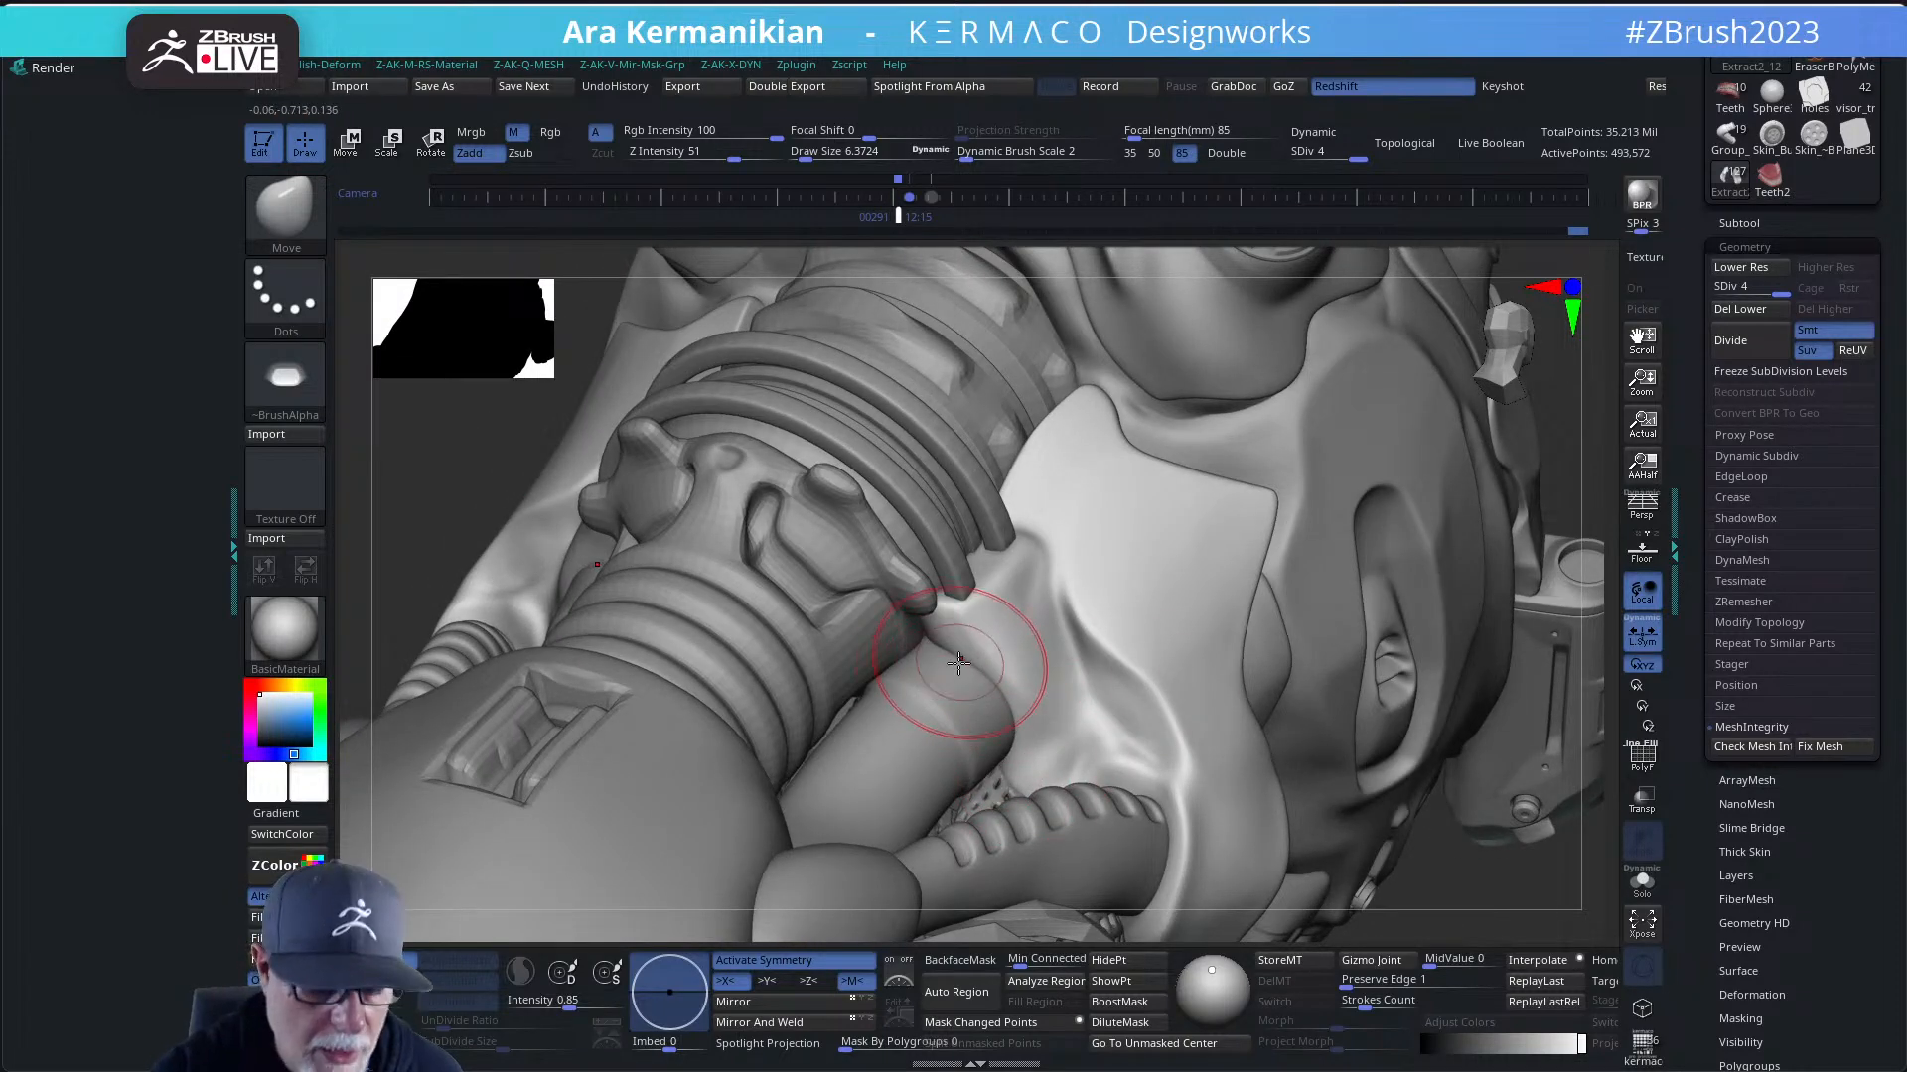
left_click_drag(928, 637, 930, 637)
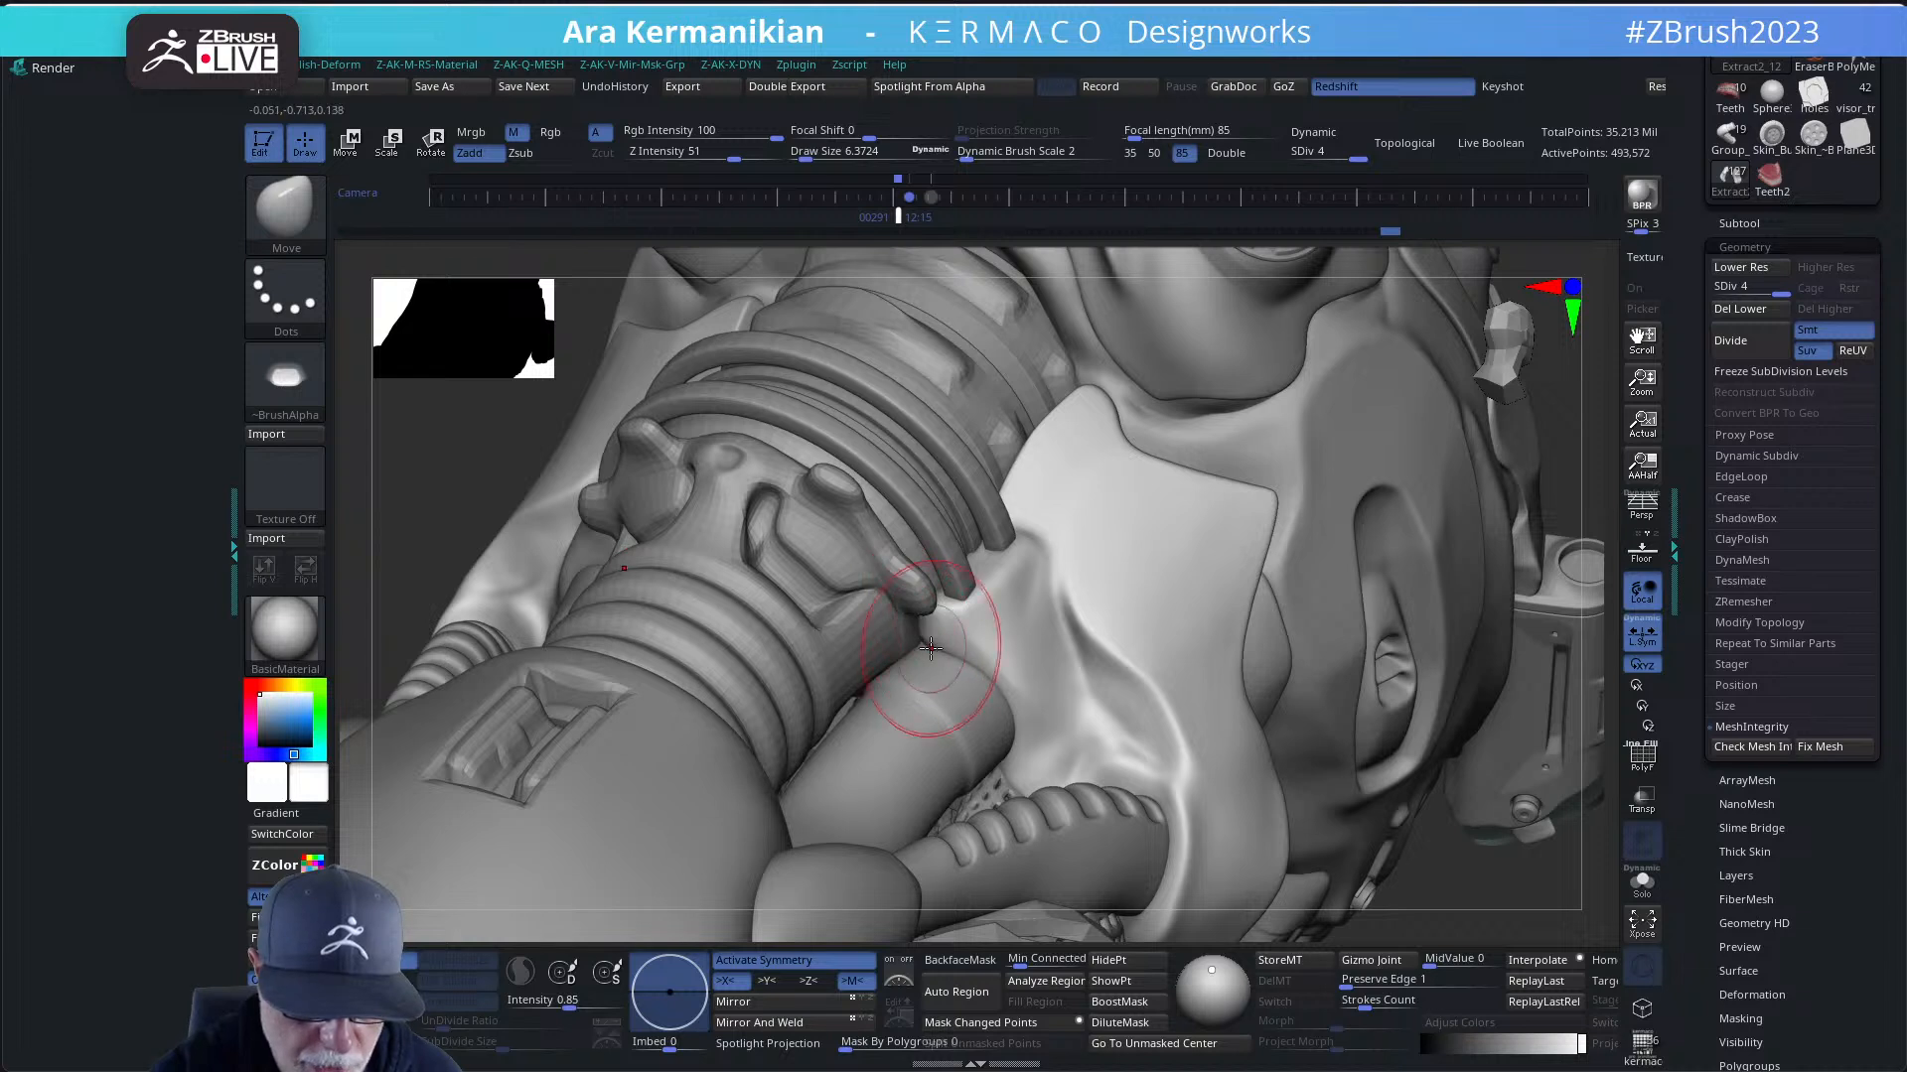
left_click_drag(923, 634, 920, 650)
key("shift")
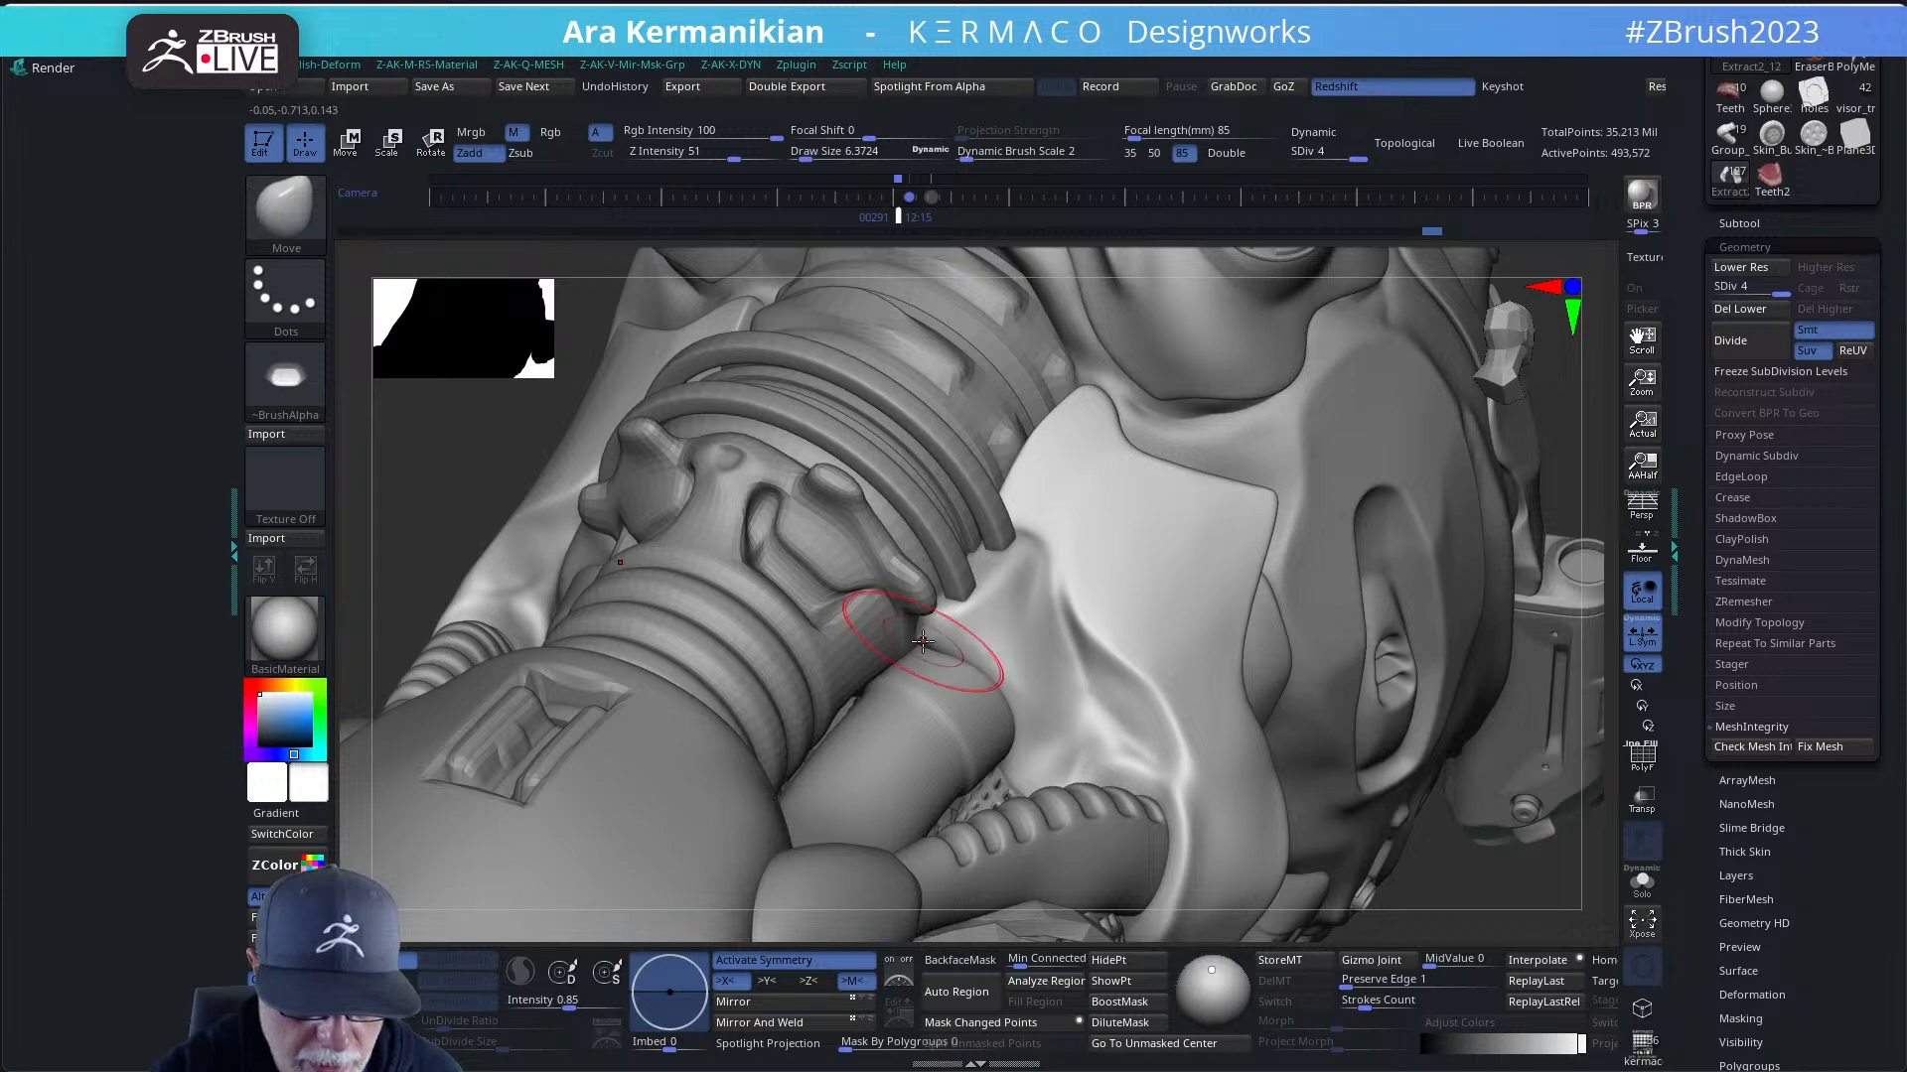
- Refine the flap's edge around the end of the short hose with the DamStandard brush
right_click_drag(923, 641, 1013, 631)
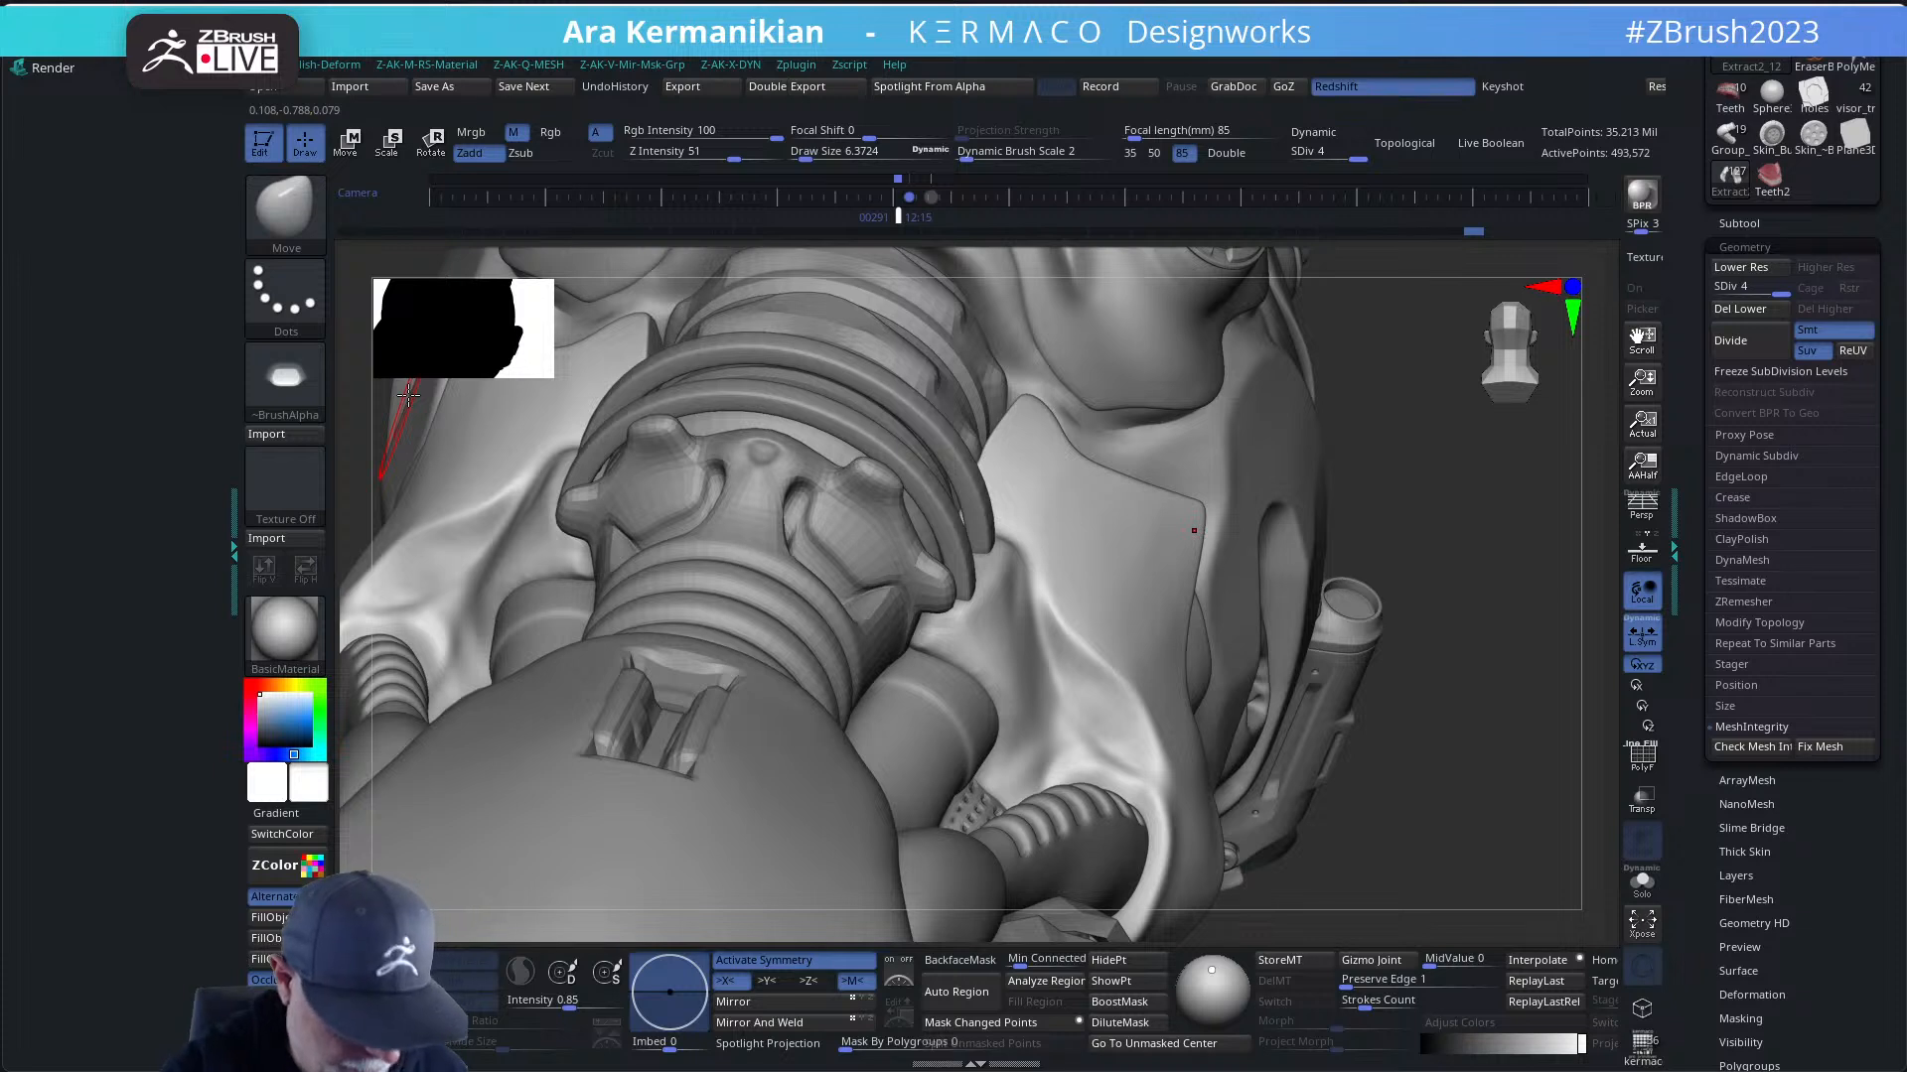
key("b")
key("d")
key("s")
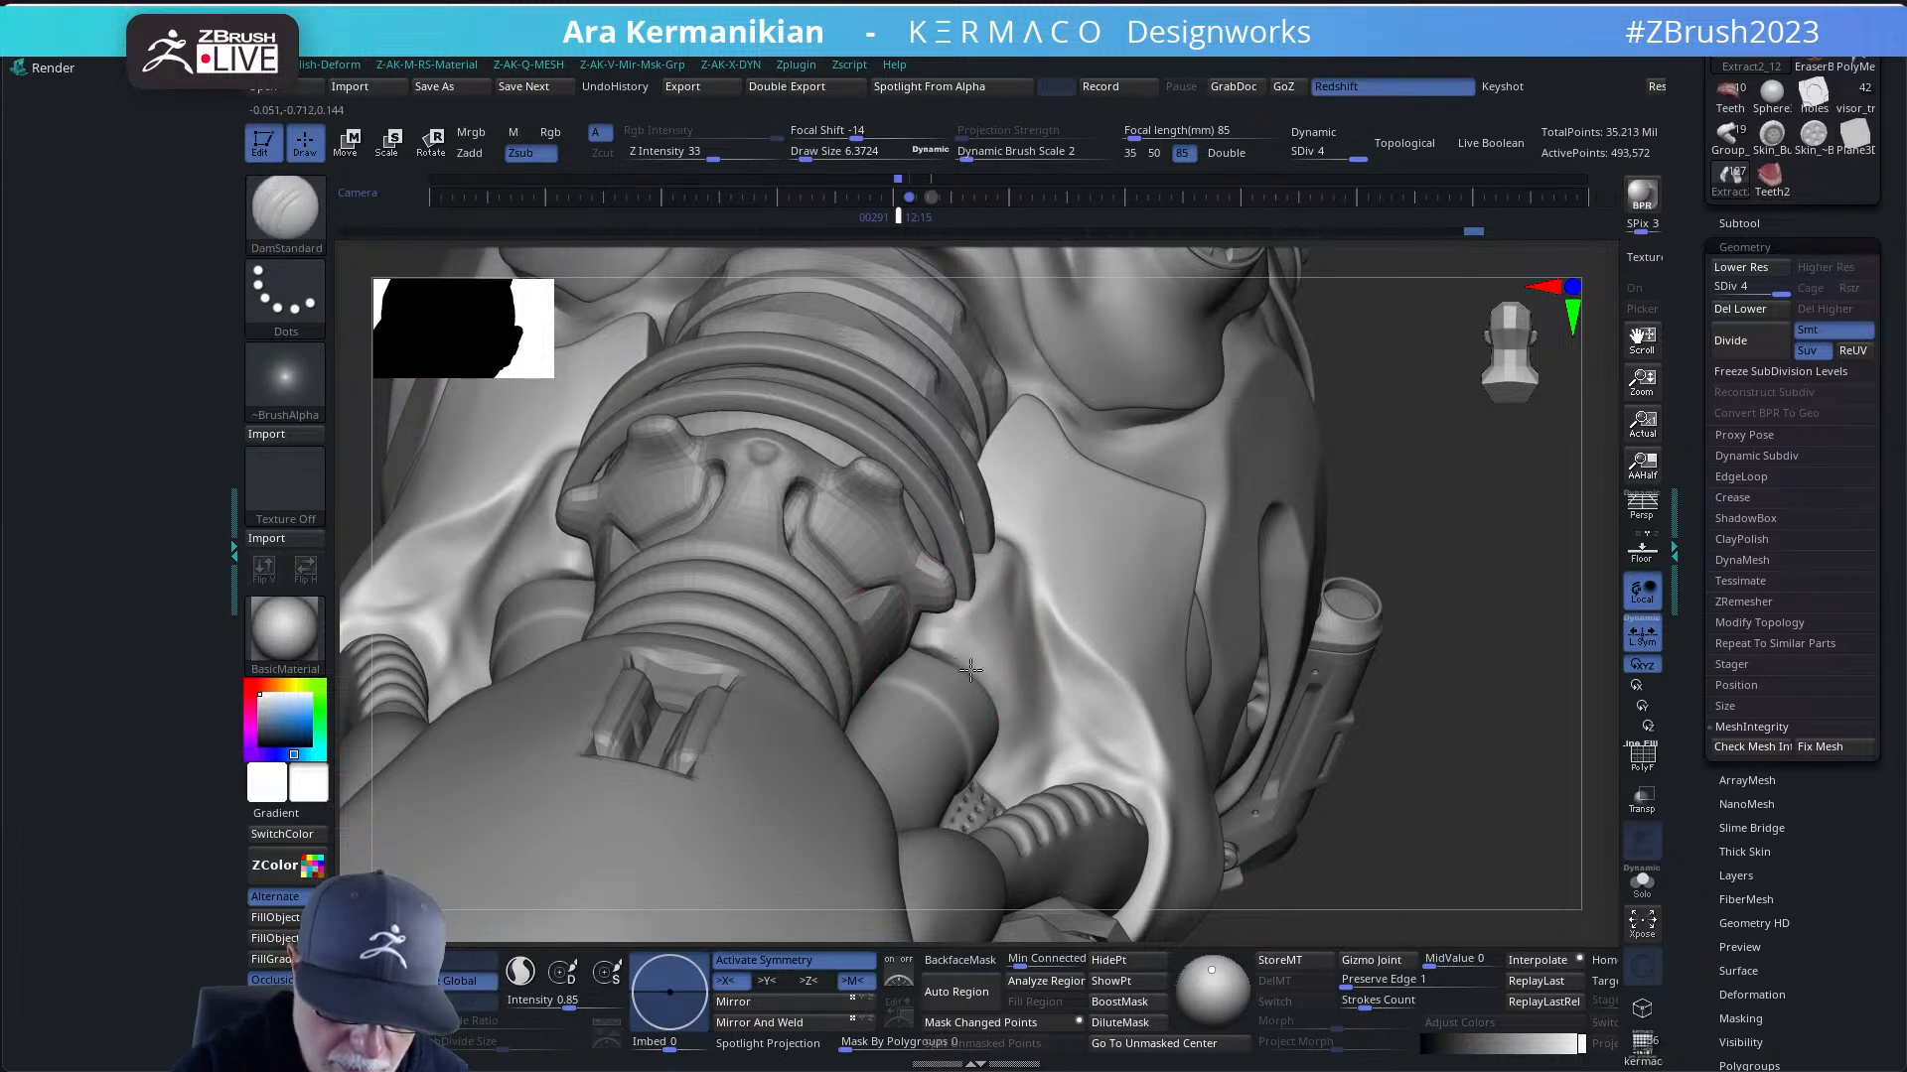
left_click_drag(991, 763, 979, 775)
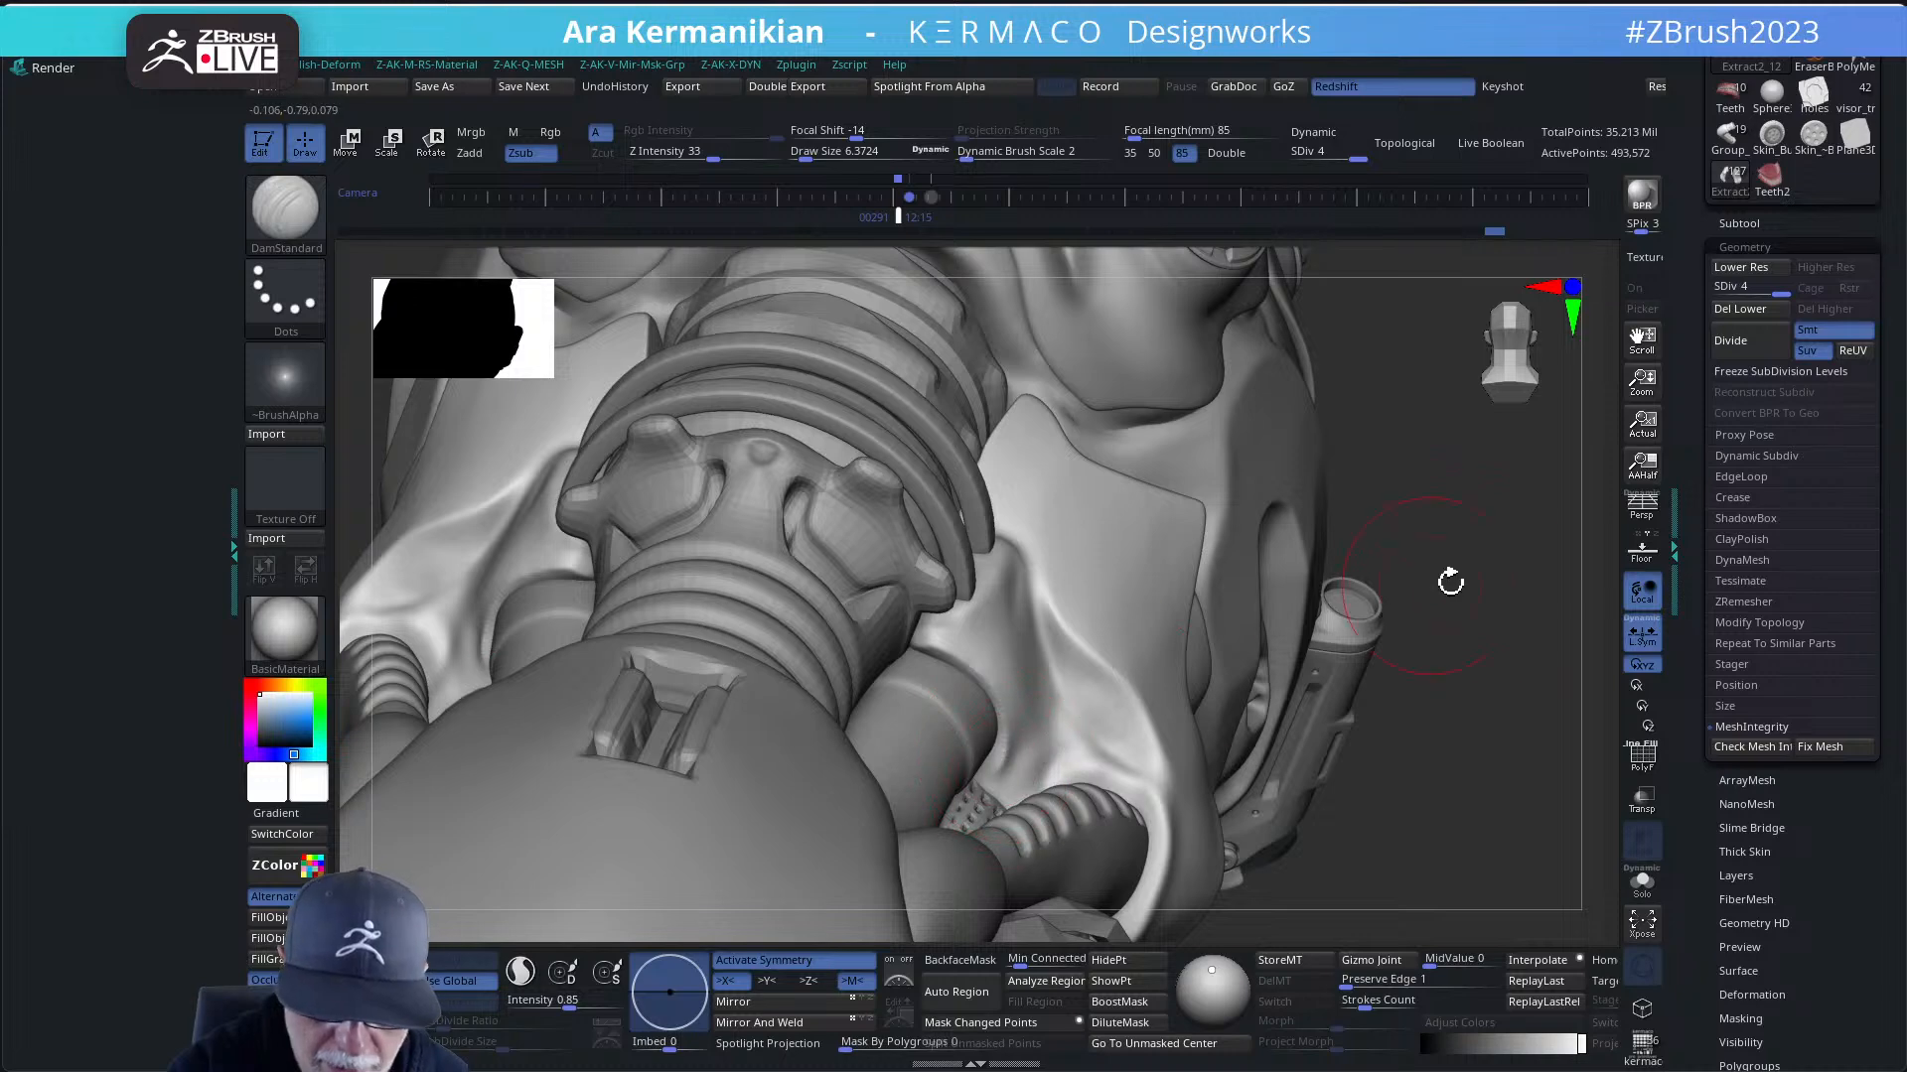
left_click_drag(1450, 579, 1093, 715)
key("ctrl")
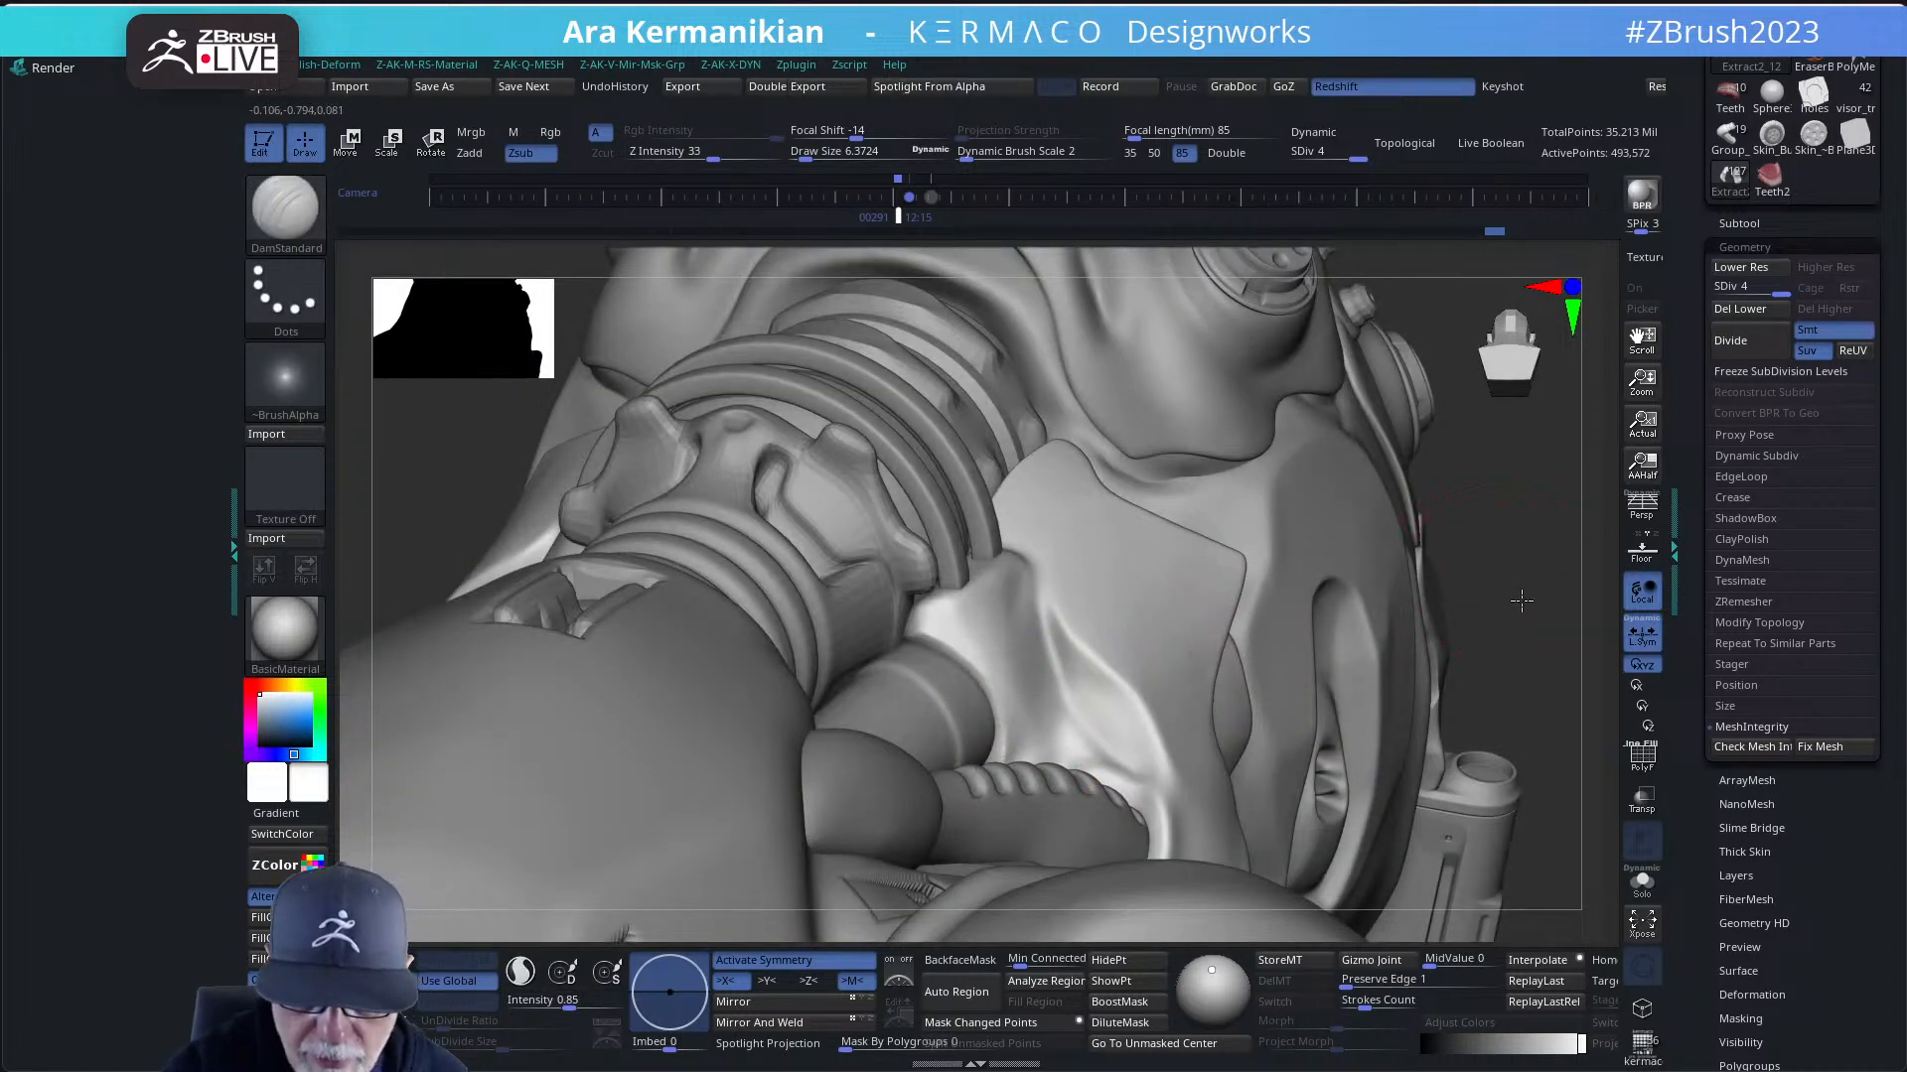
left_click_drag(1510, 596, 1023, 760)
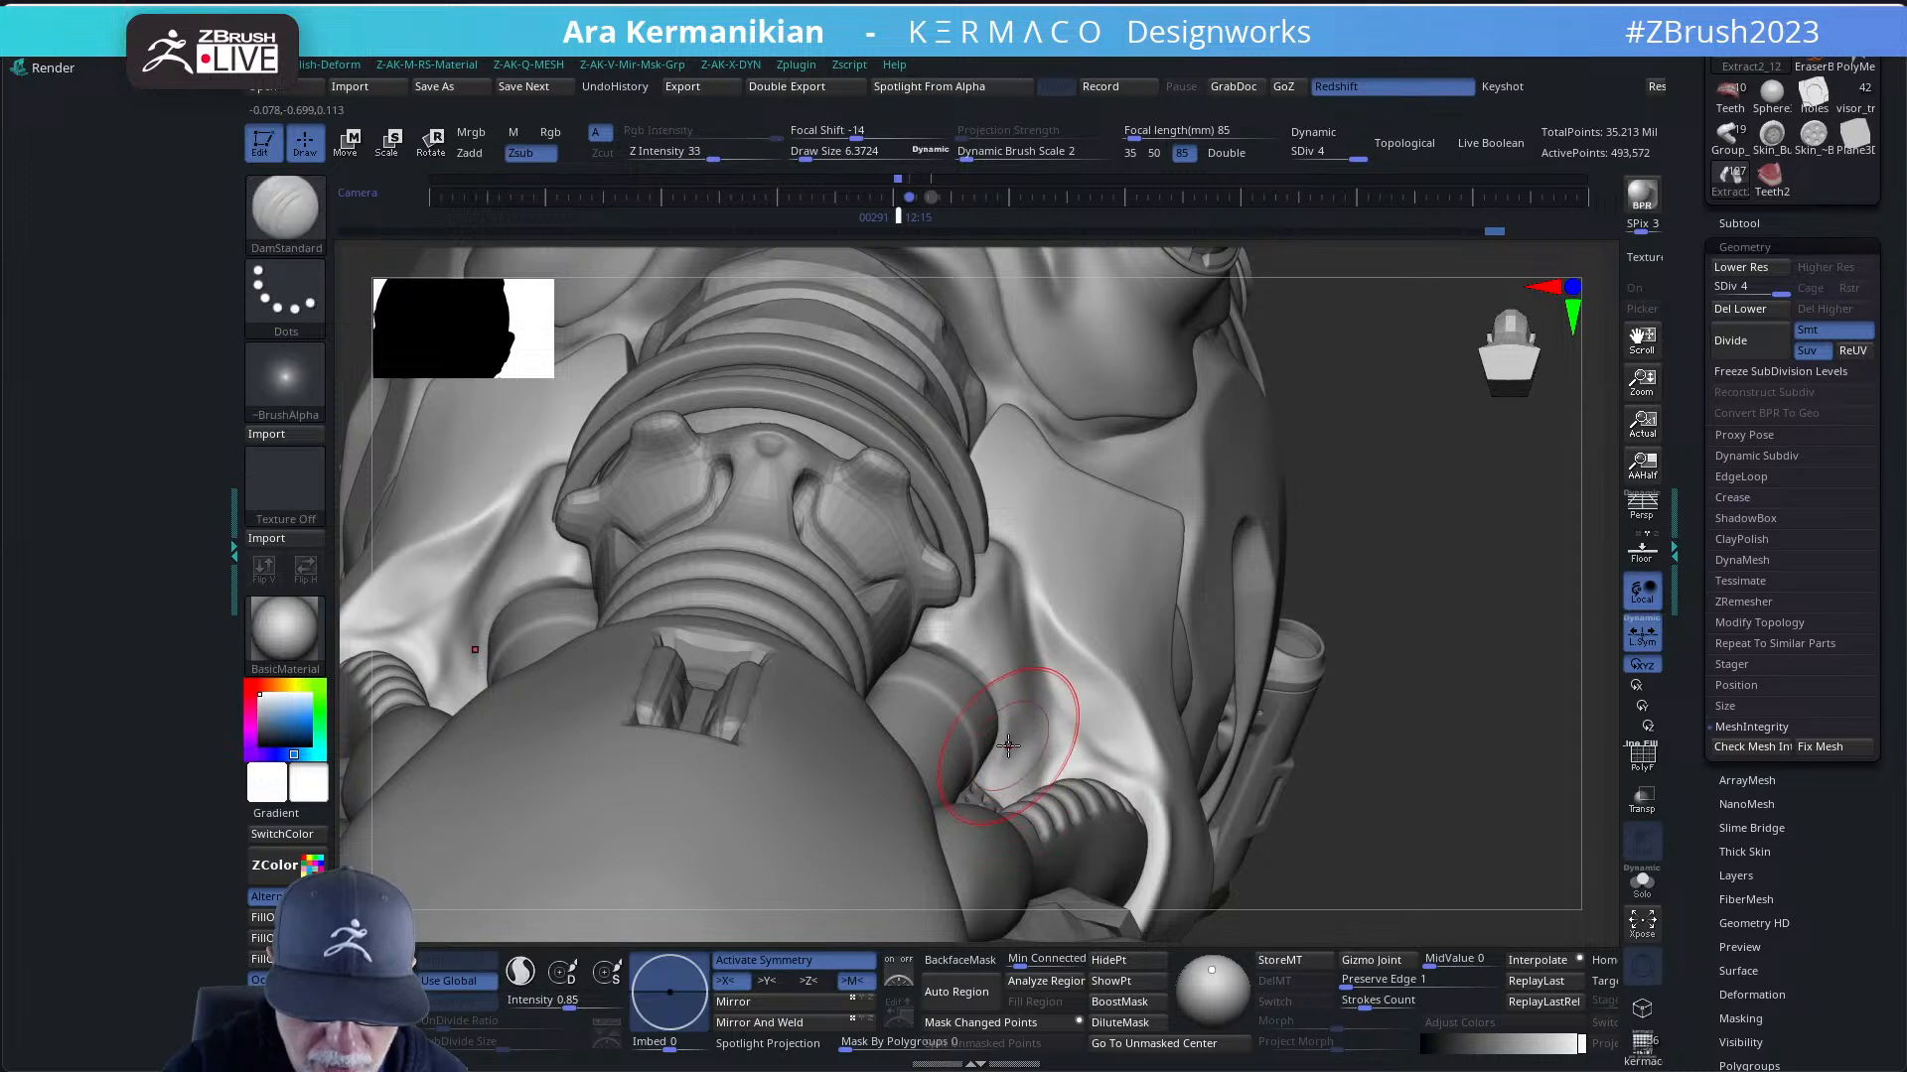
key("shift")
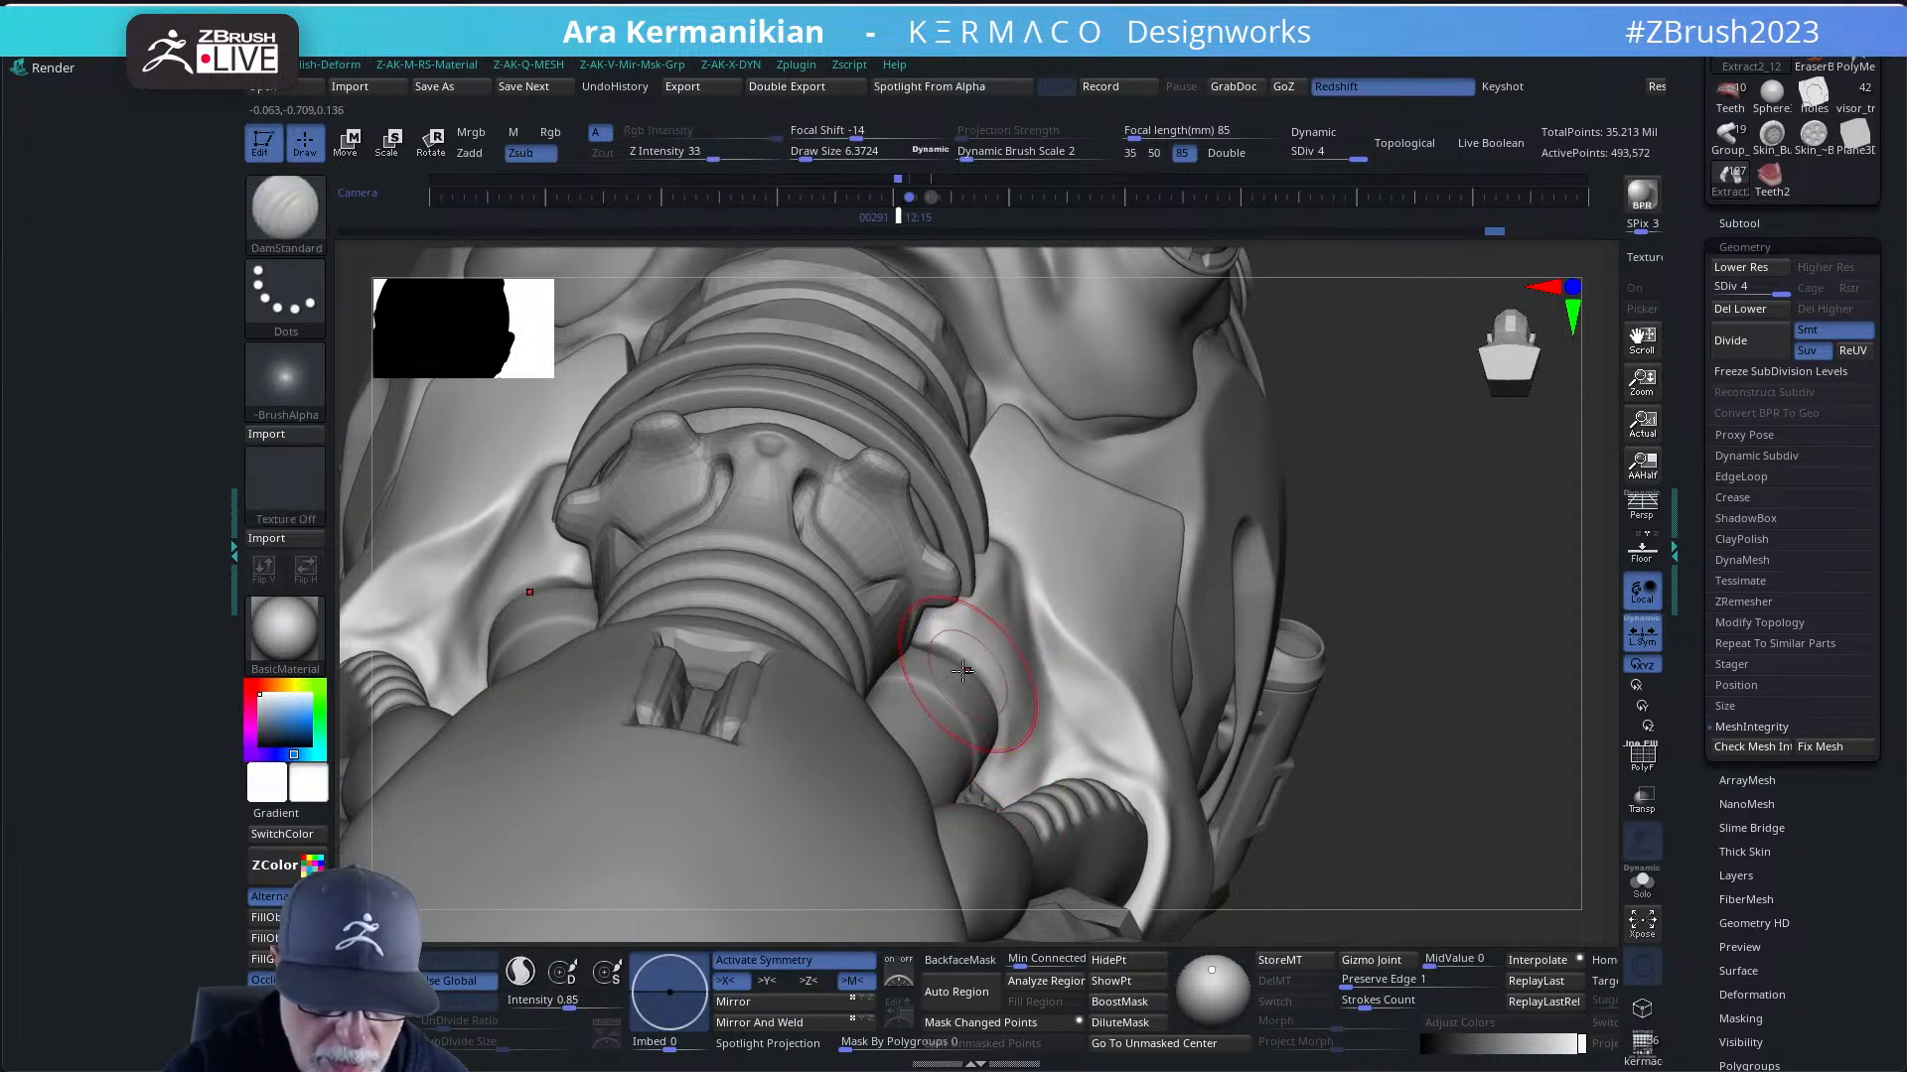
left_click_drag(1435, 527, 1005, 731)
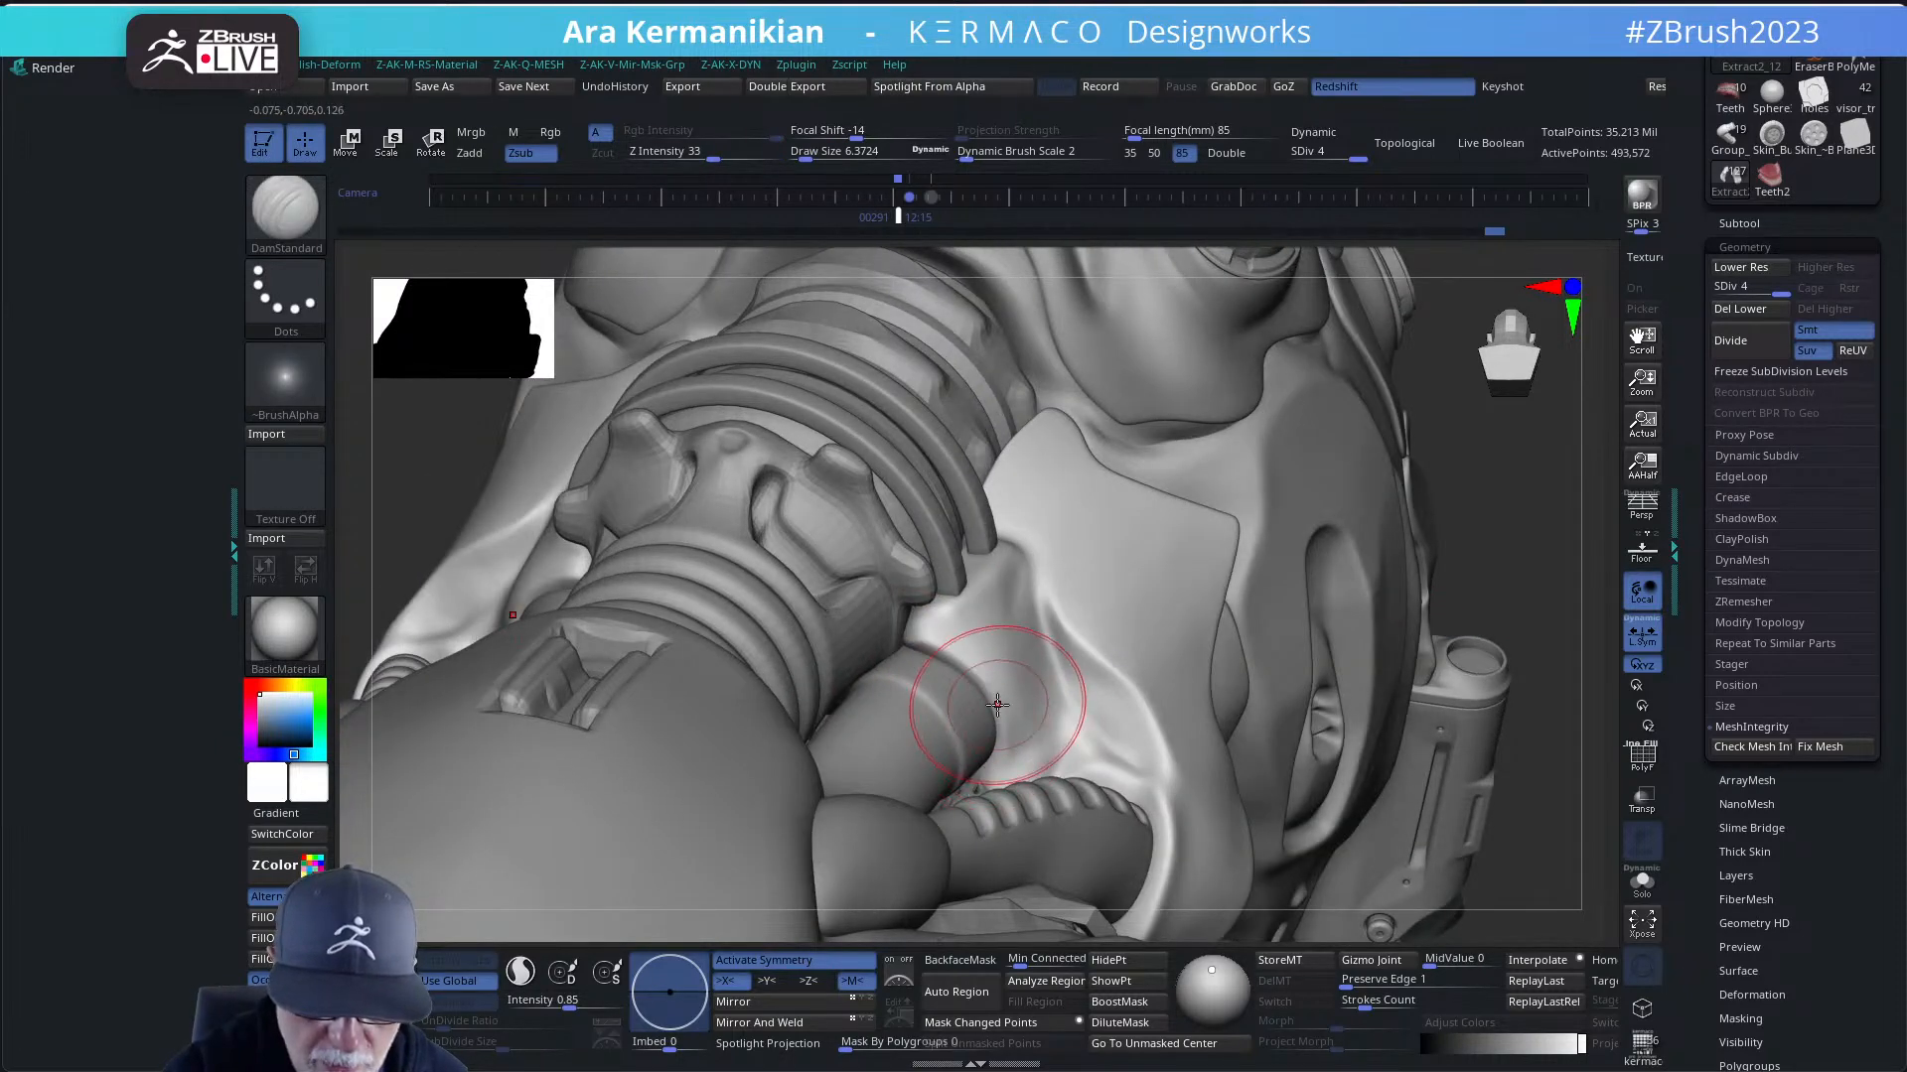
- Shape the flap's lower edge above the ribbed hose with the Move brush at about 8.5 draw size, and smooth it
left_click_drag(1476, 596, 1464, 594)
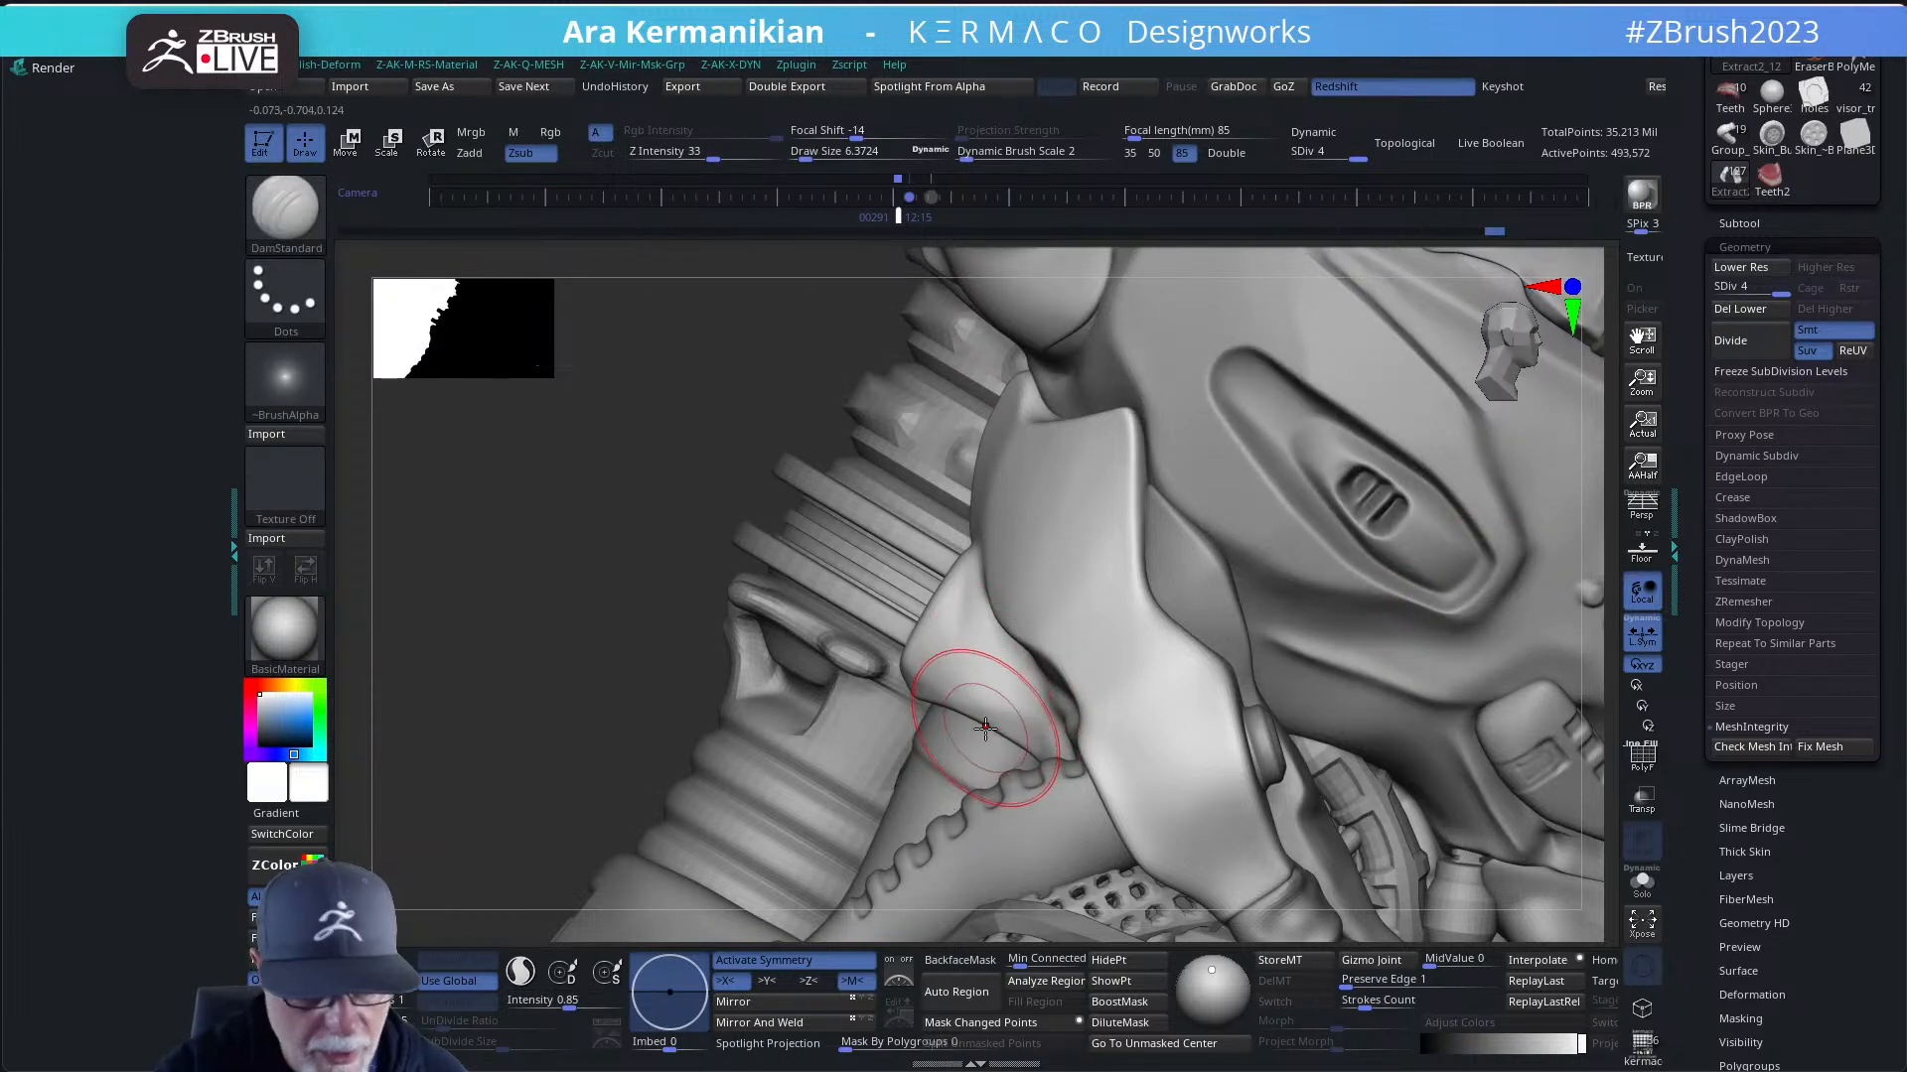
key("b")
key("m")
key("v")
key("s")
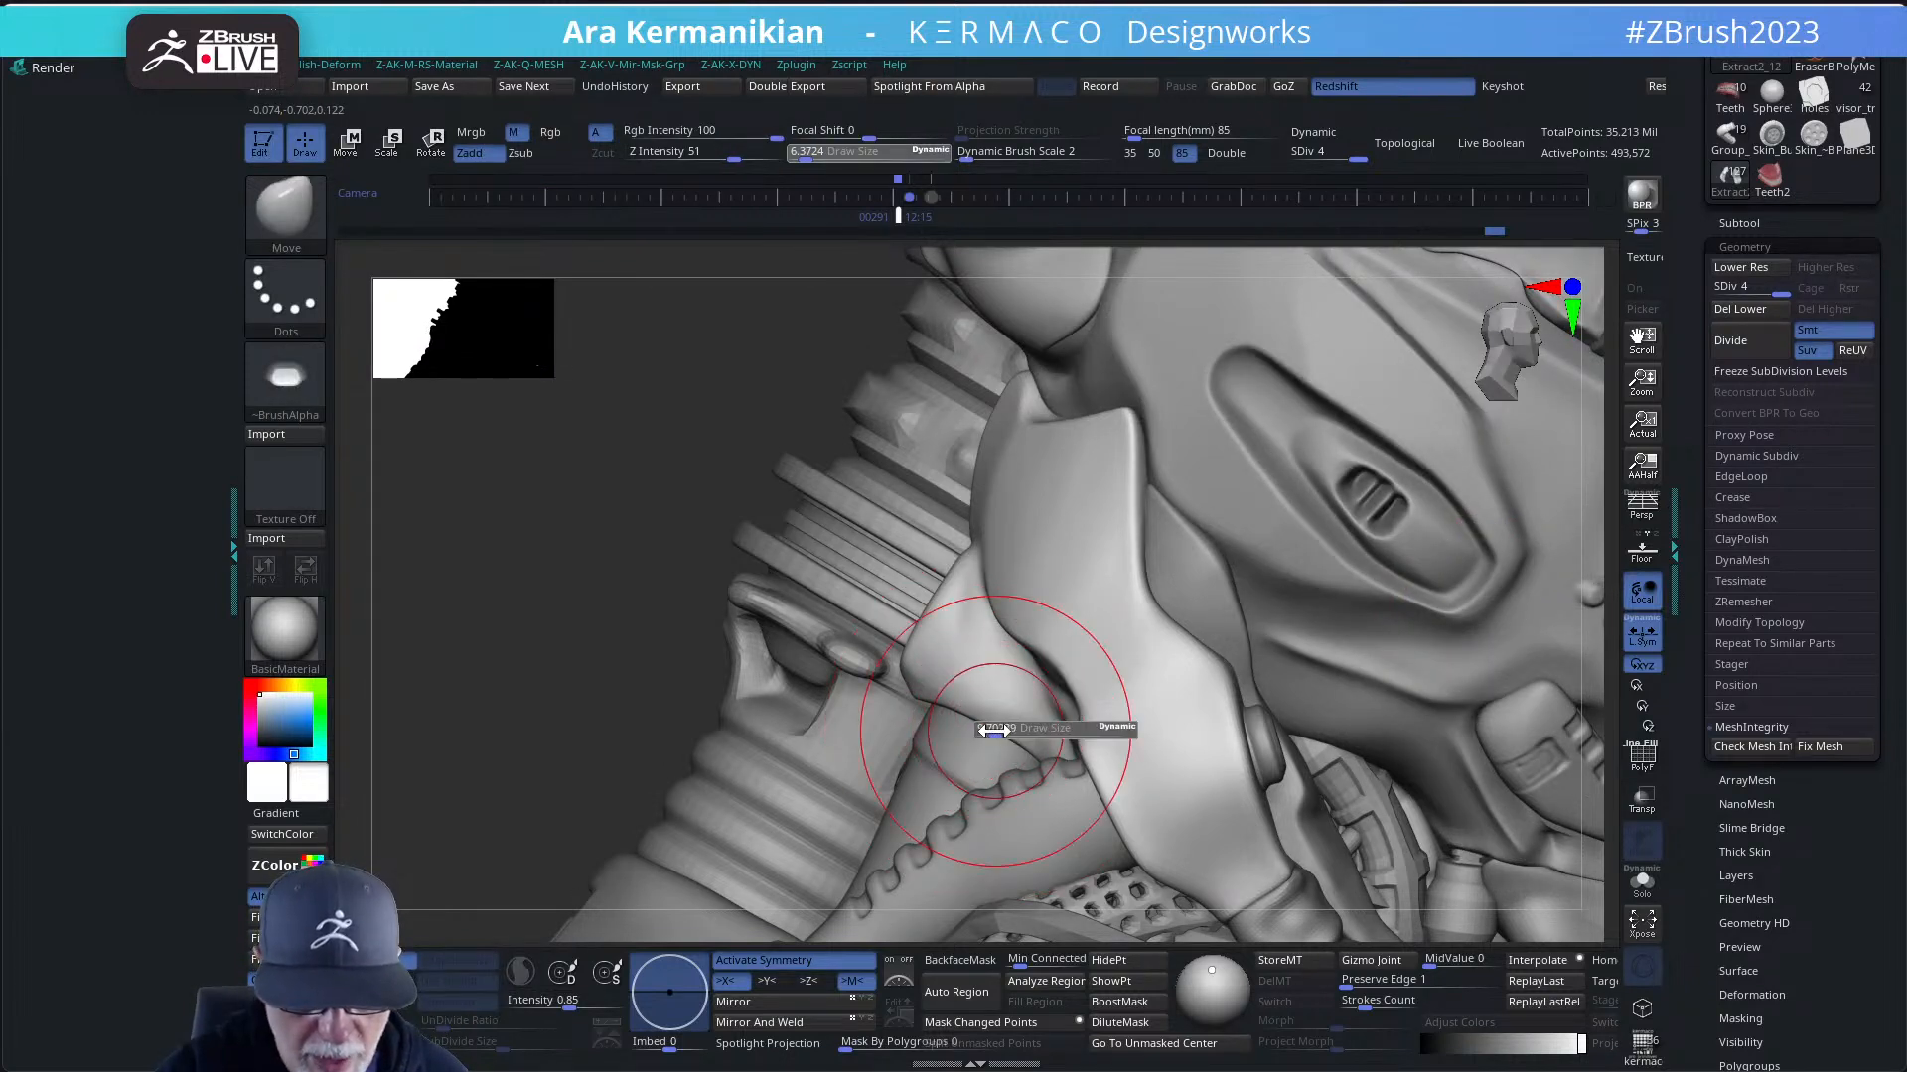
left_click_drag(984, 737, 969, 715)
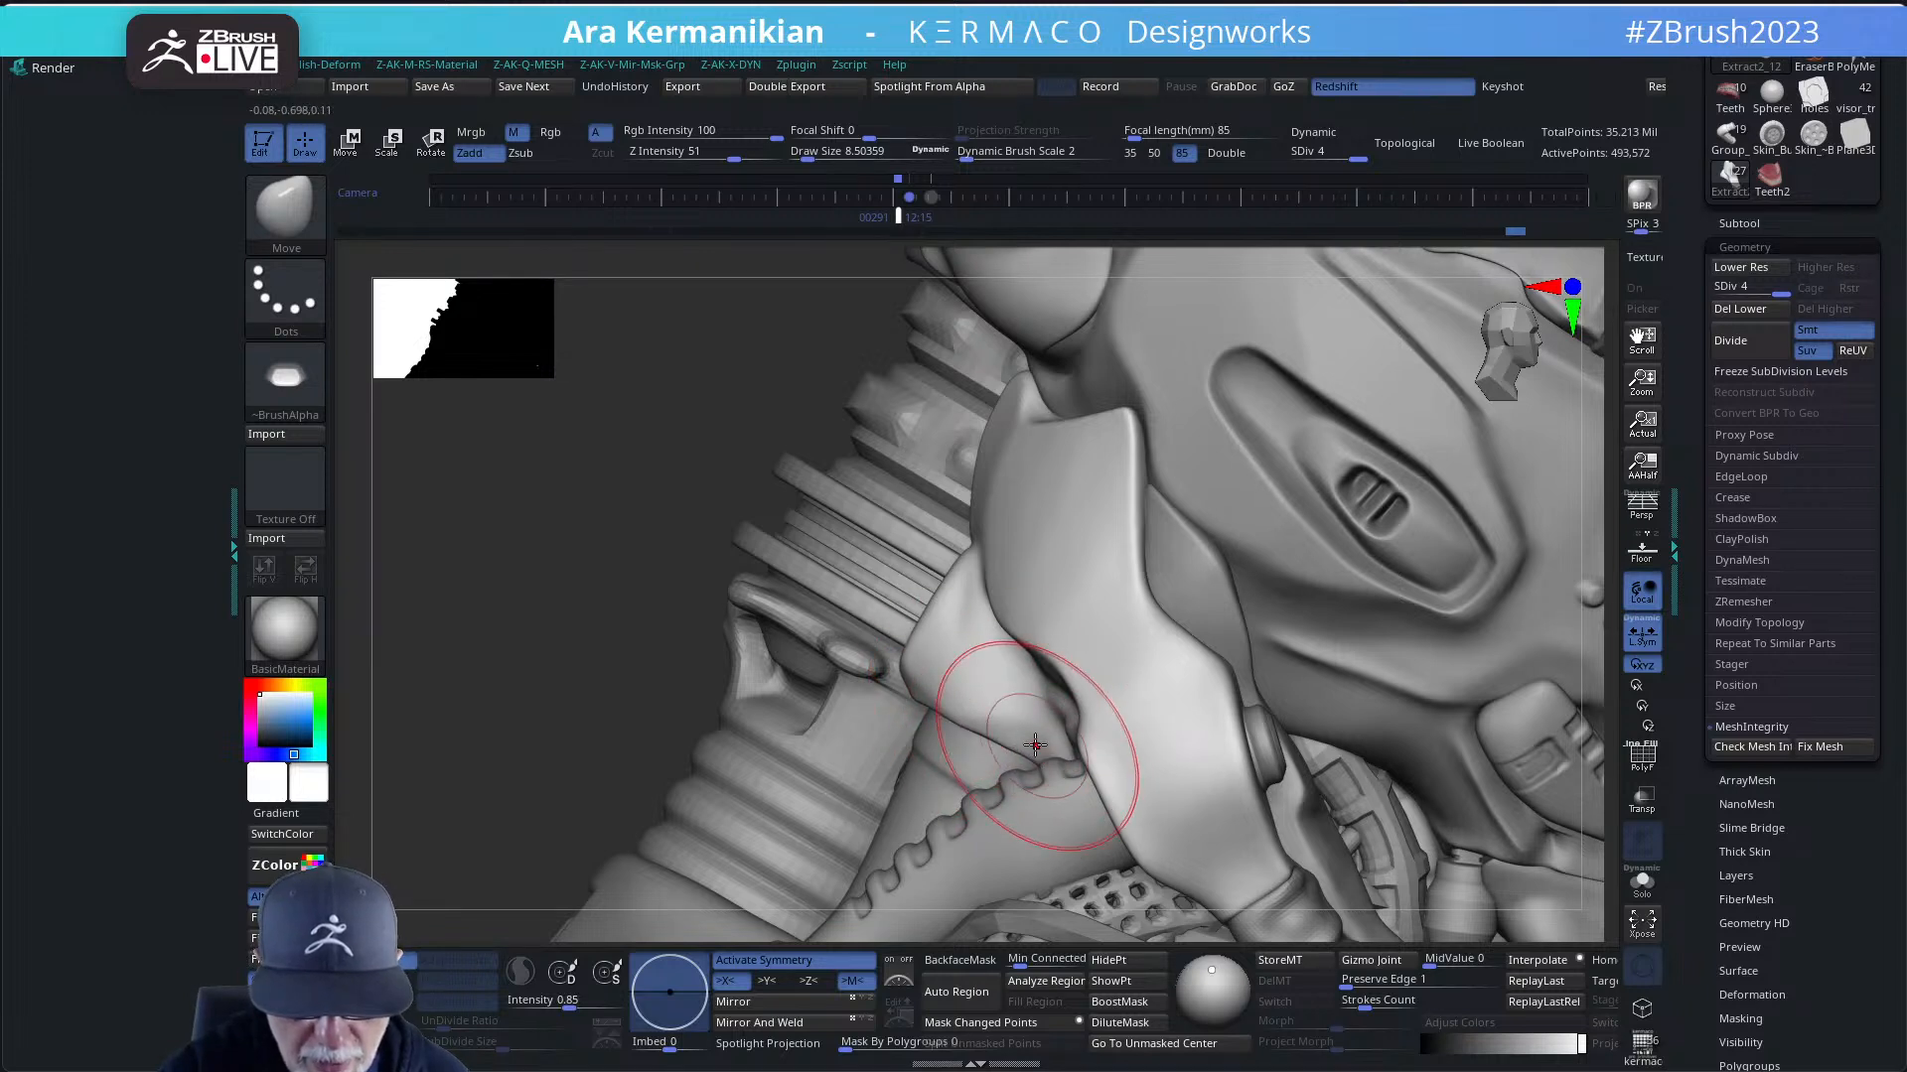
key("shift")
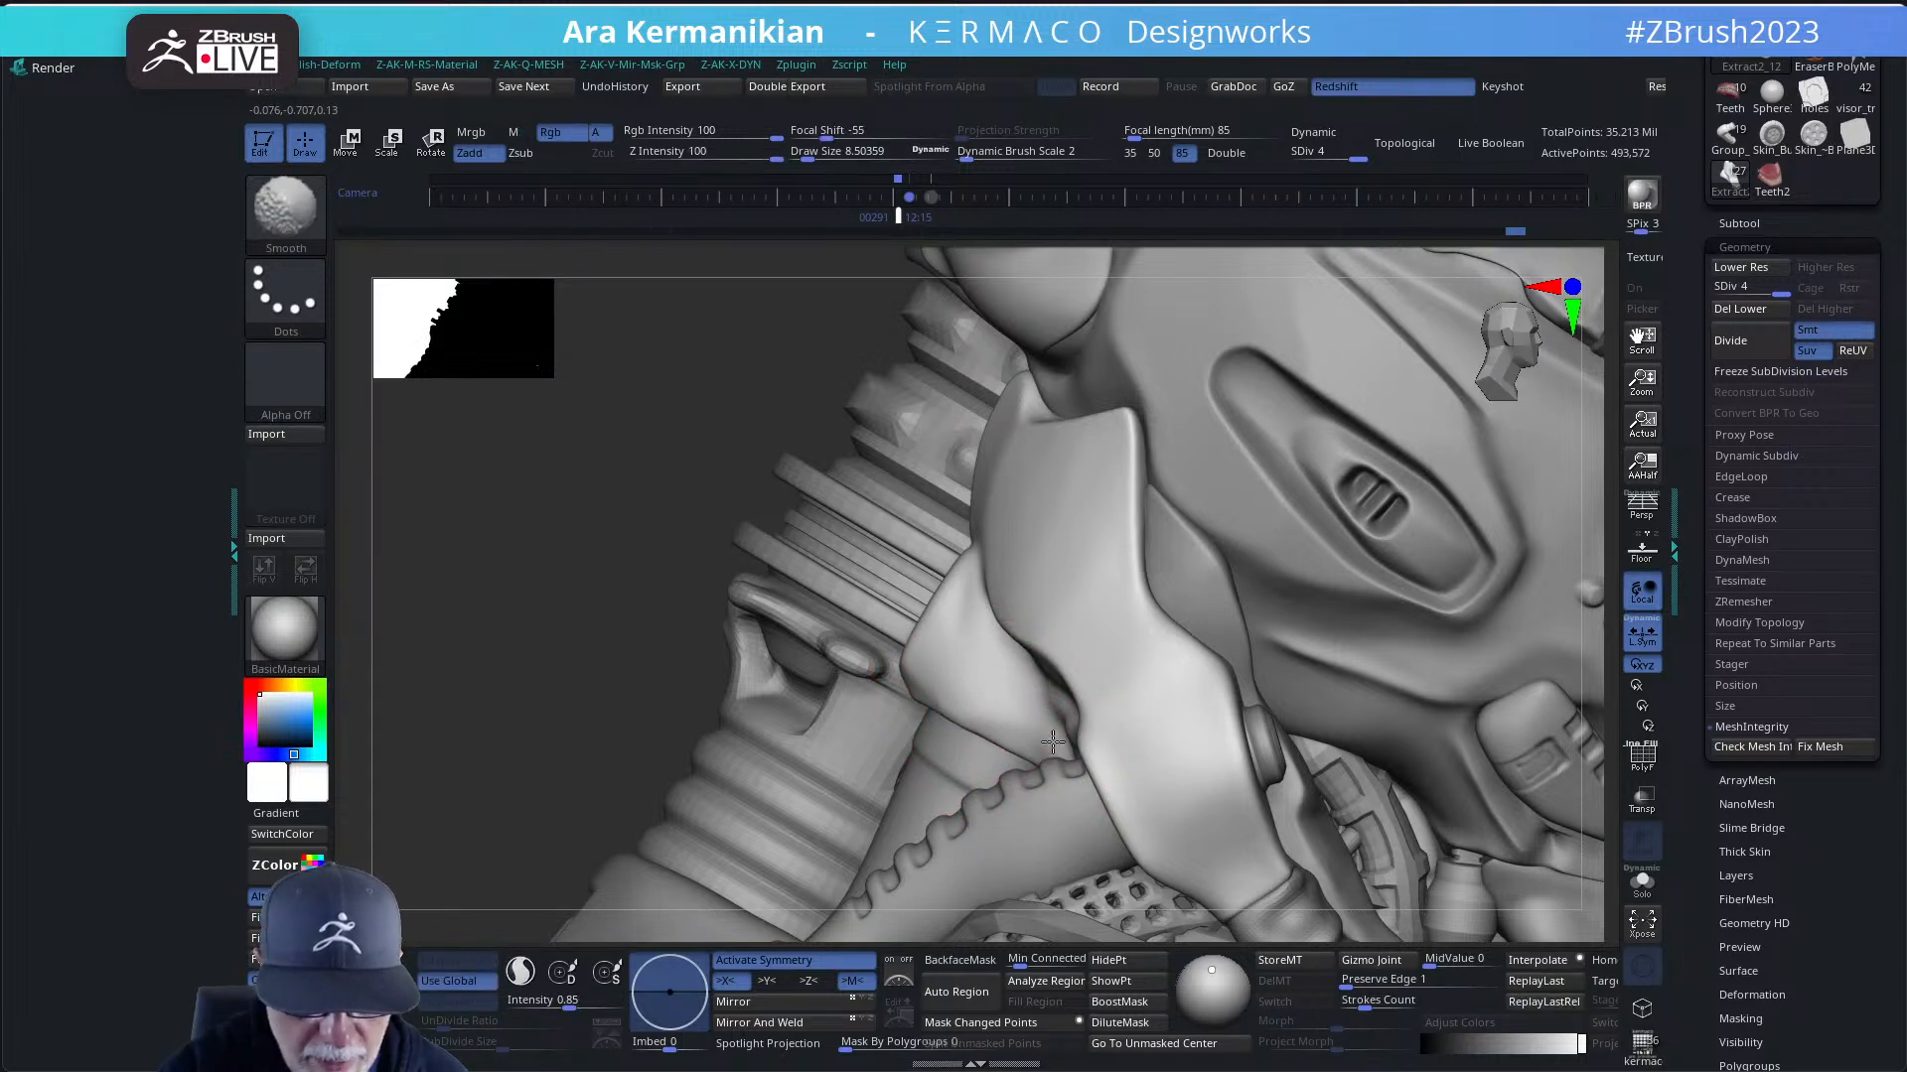
left_click_drag(1052, 743, 1000, 724, "shift")
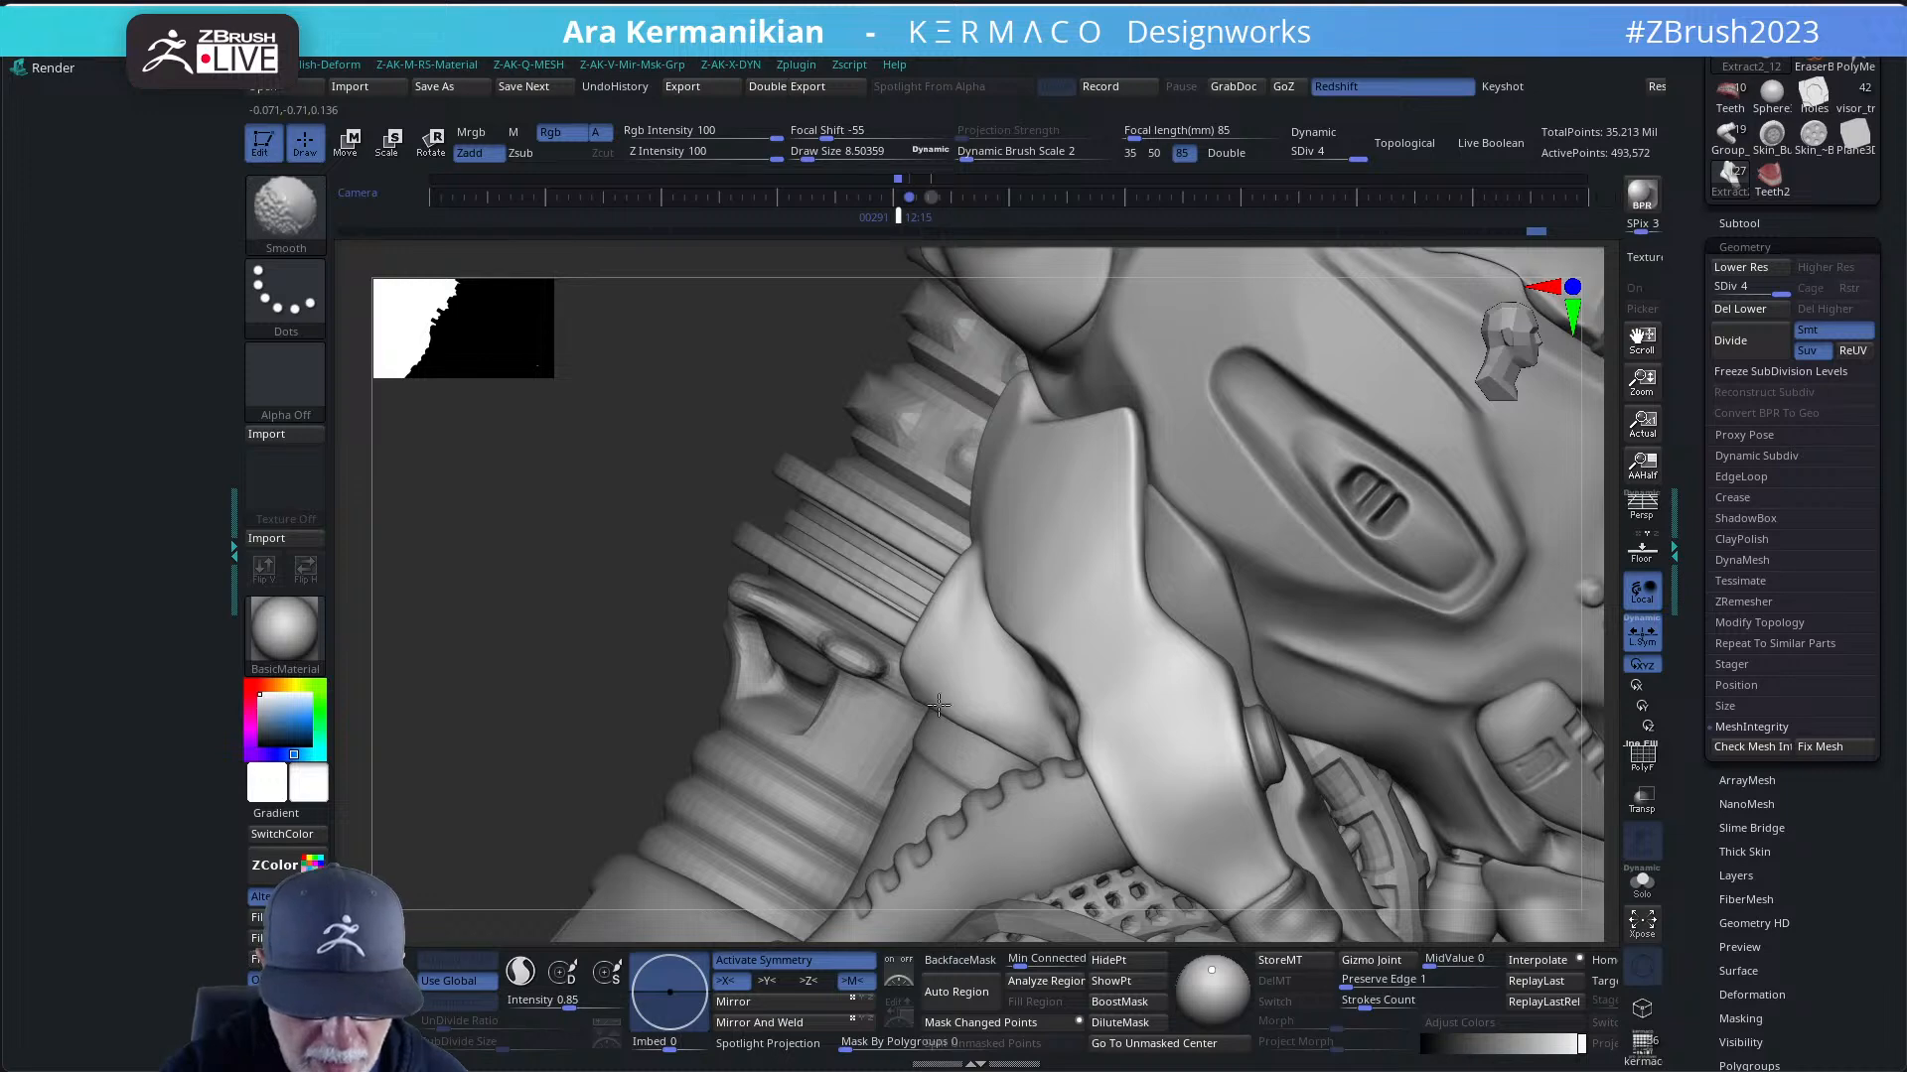
- Fine-tune the flap's inner corner beside the ringed neck tube with the Move brush at draw size 5.44
mouse_move(663, 723)
right_mouse_down()
mouse_move(596, 669)
mouse_move(1276, 616)
right_mouse_up()
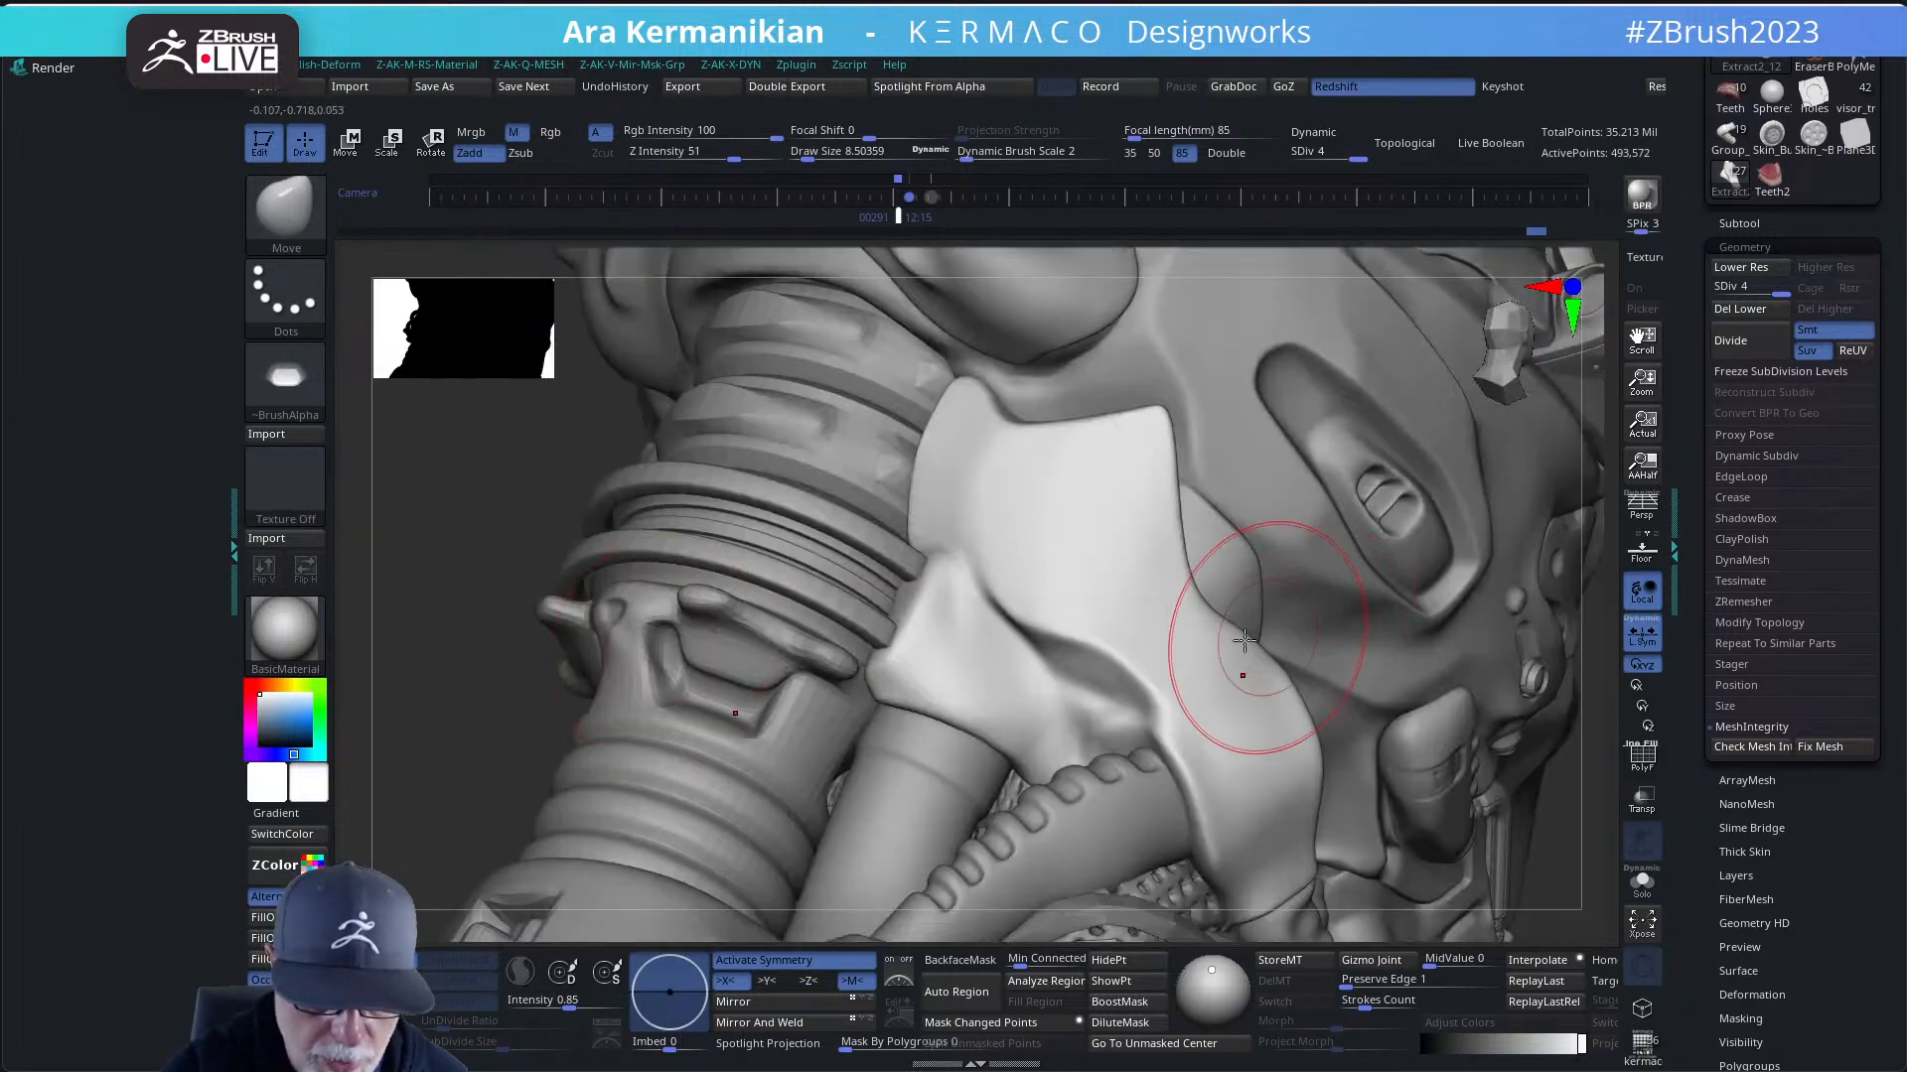
right_click_drag(1616, 553, 880, 717)
mouse_move(1400, 510)
right_mouse_down()
mouse_move(987, 676)
mouse_move(1296, 519)
mouse_move(970, 635)
right_mouse_up()
key("s")
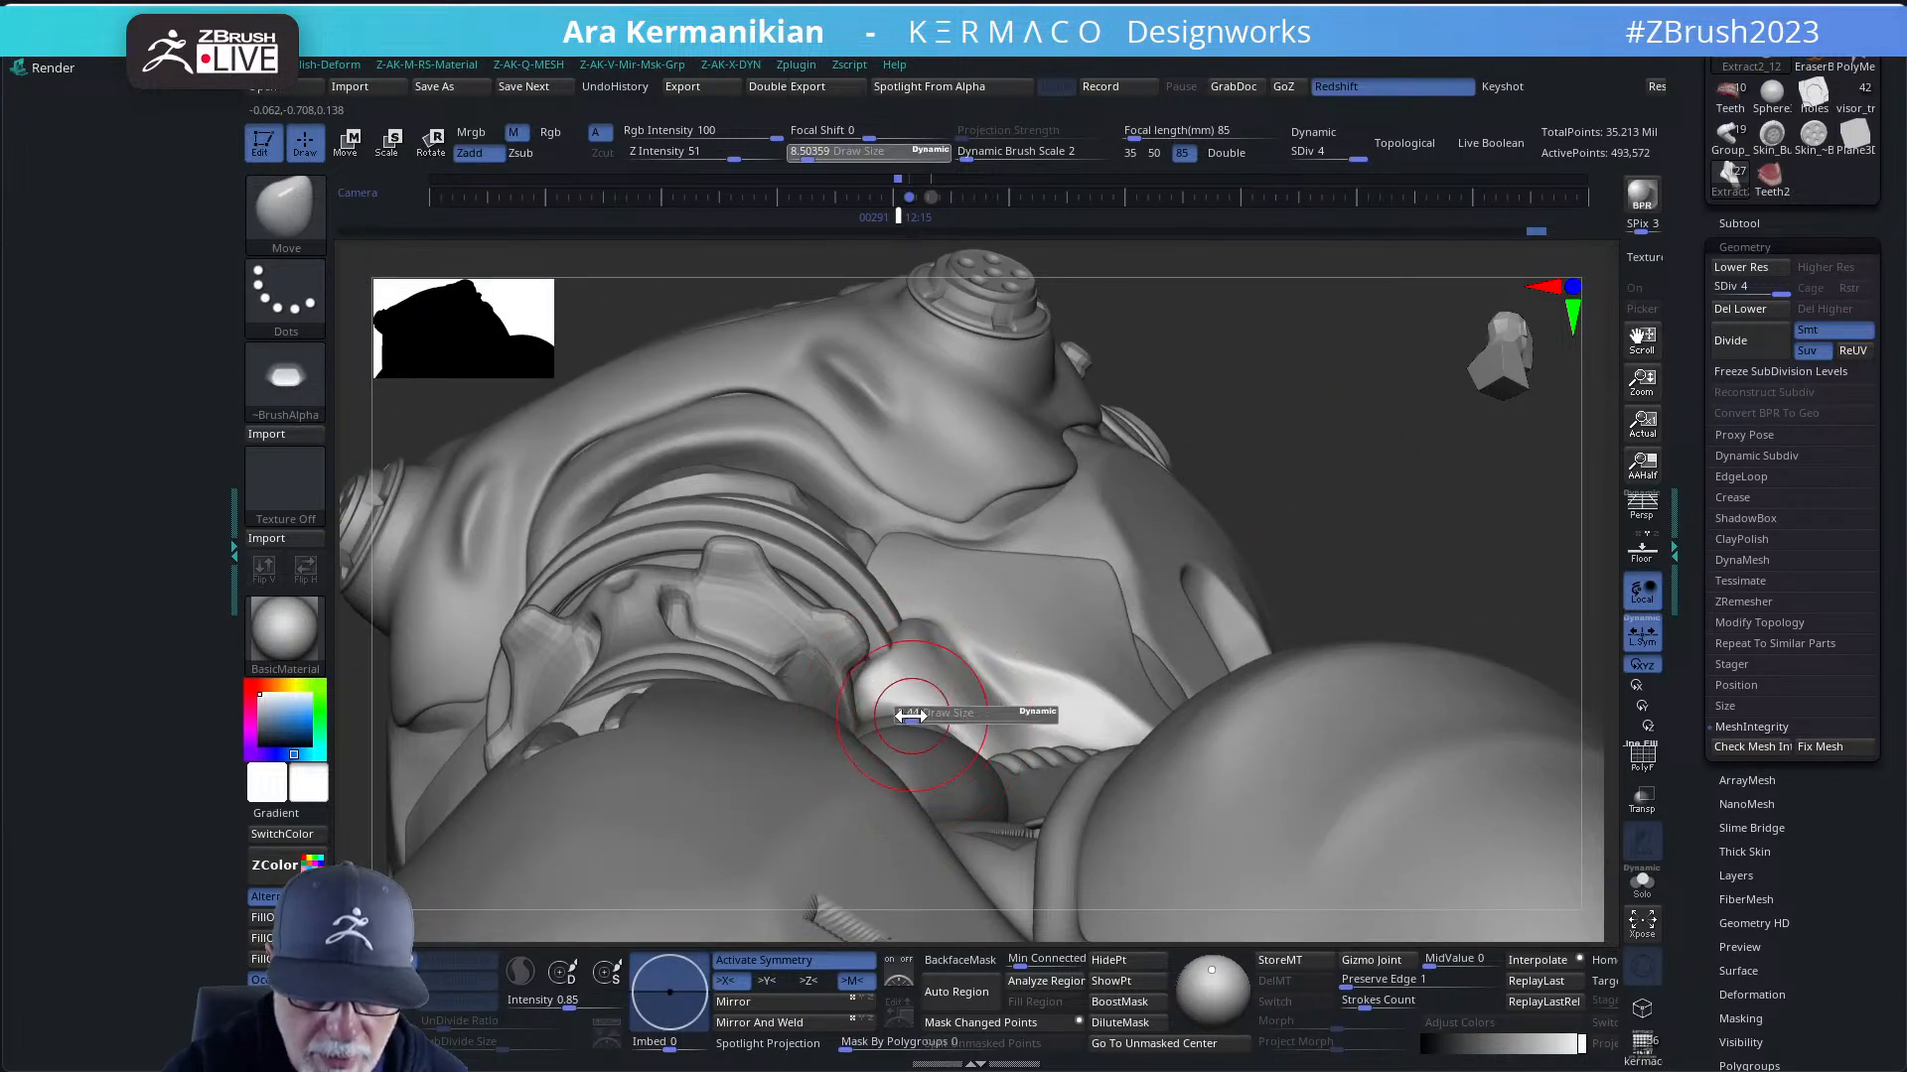
left_click_drag(910, 715, 893, 711)
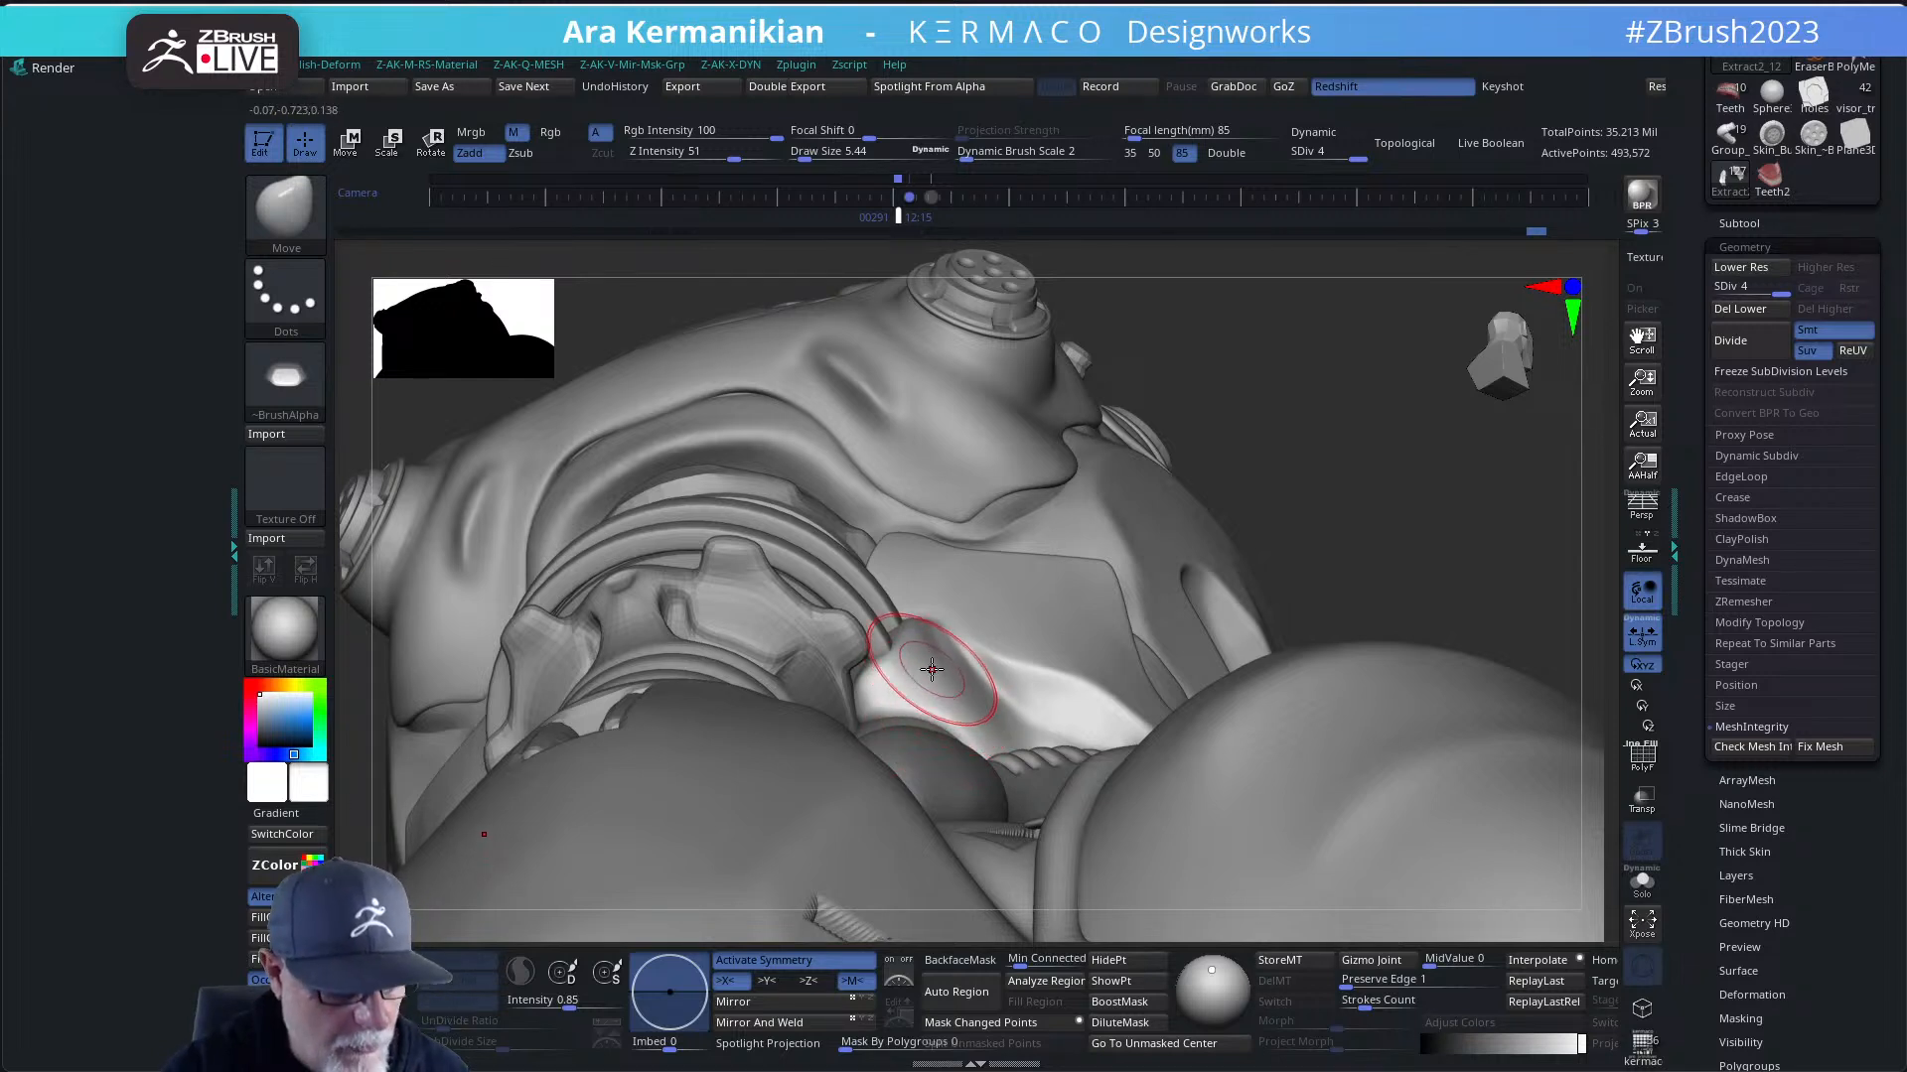
- Define the flap's lower folds with the DamStandard brush and smooth its inner edge beside the neck tube
key("b")
key("z")
key("m")
key("b")
key("d")
key("s")
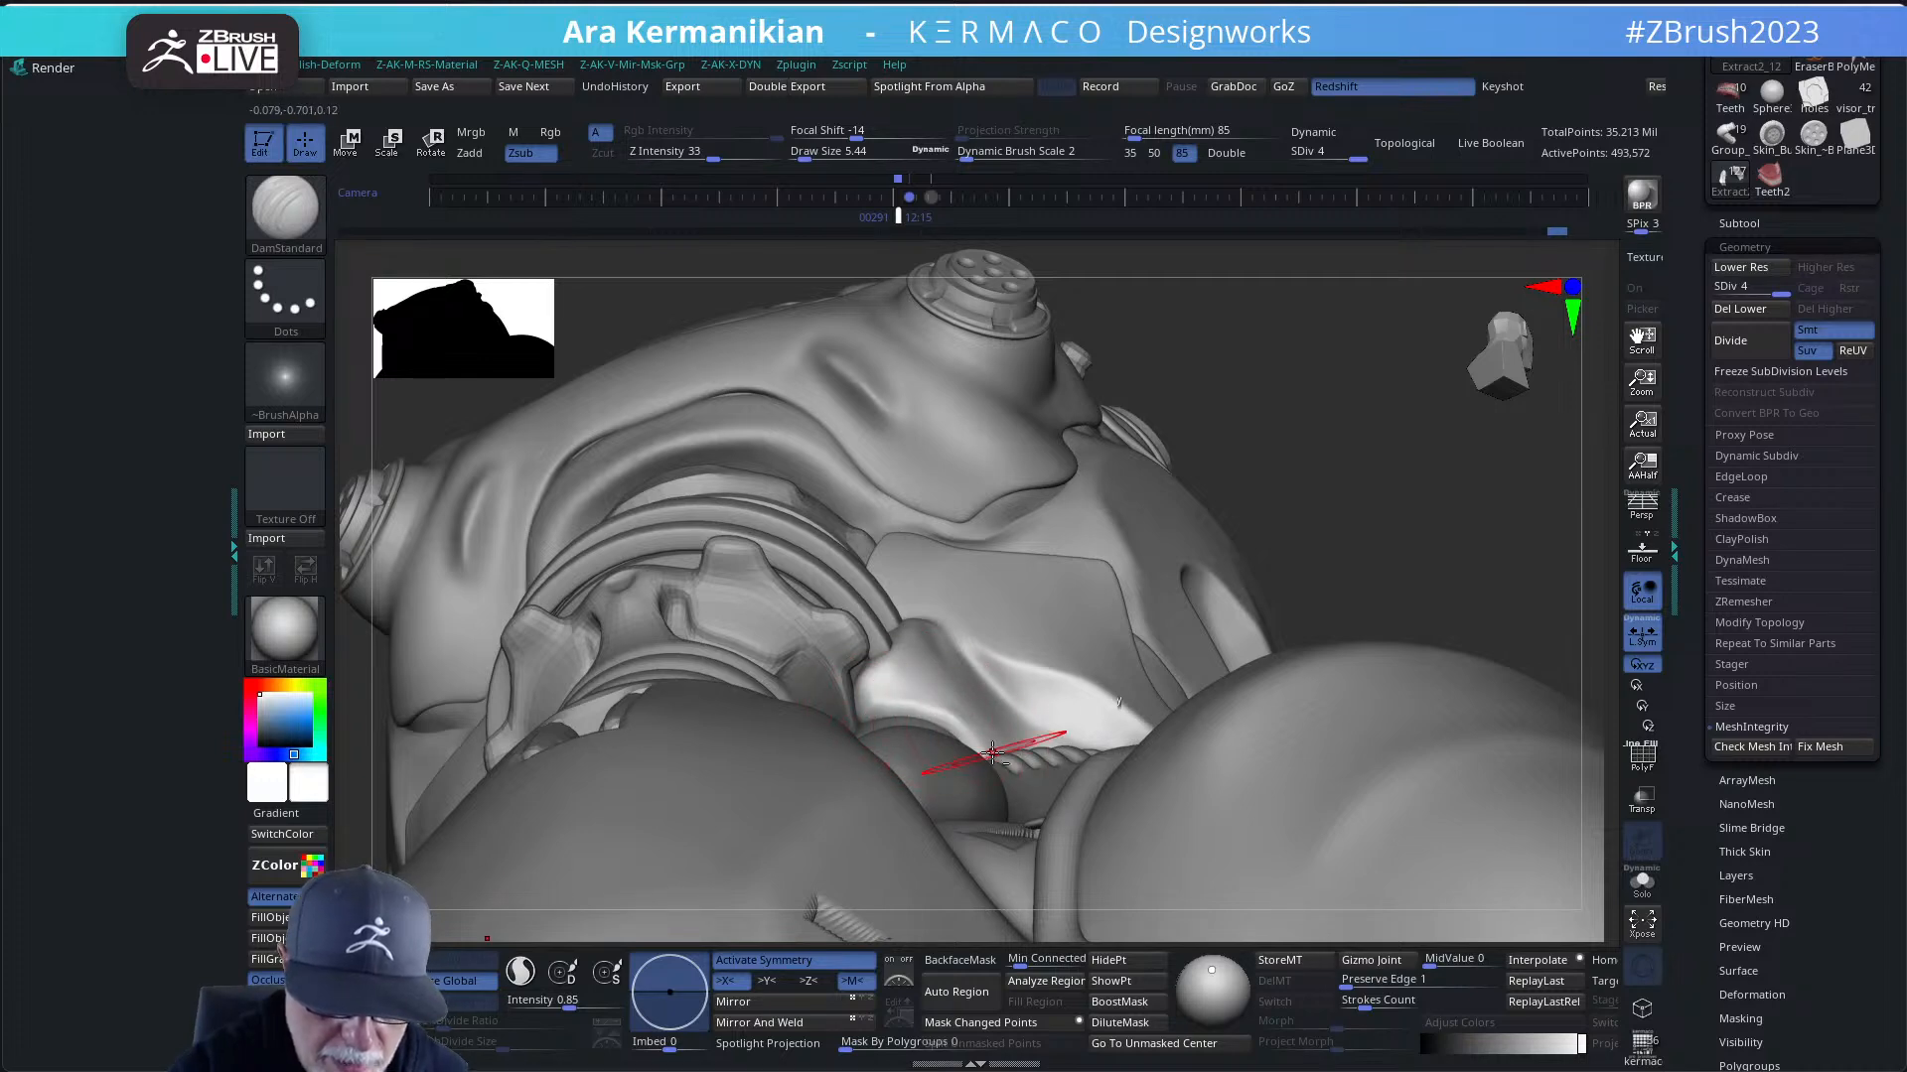
left_click_drag(1426, 503, 1108, 670)
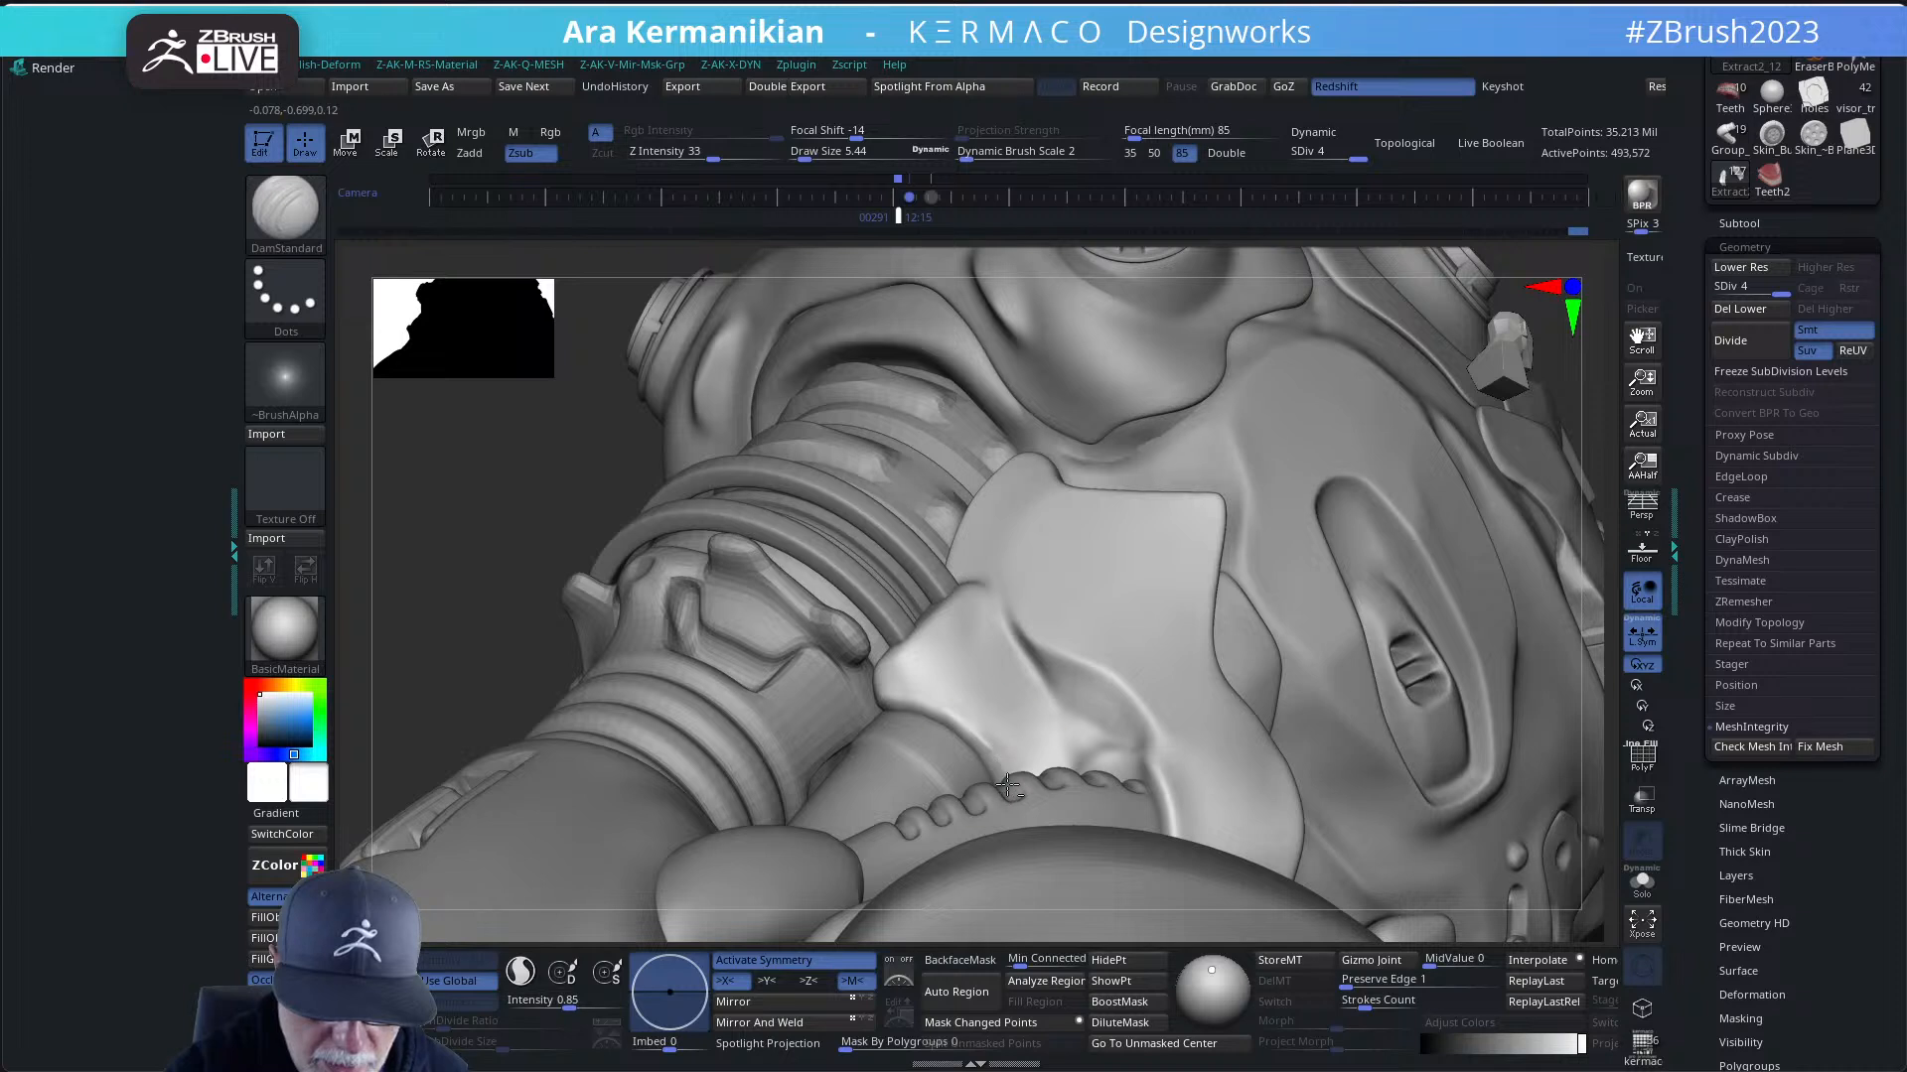
key("shift")
mouse_move(904, 706)
left_mouse_down("shift")
mouse_move(971, 598)
mouse_move(909, 644)
left_mouse_up("shift")
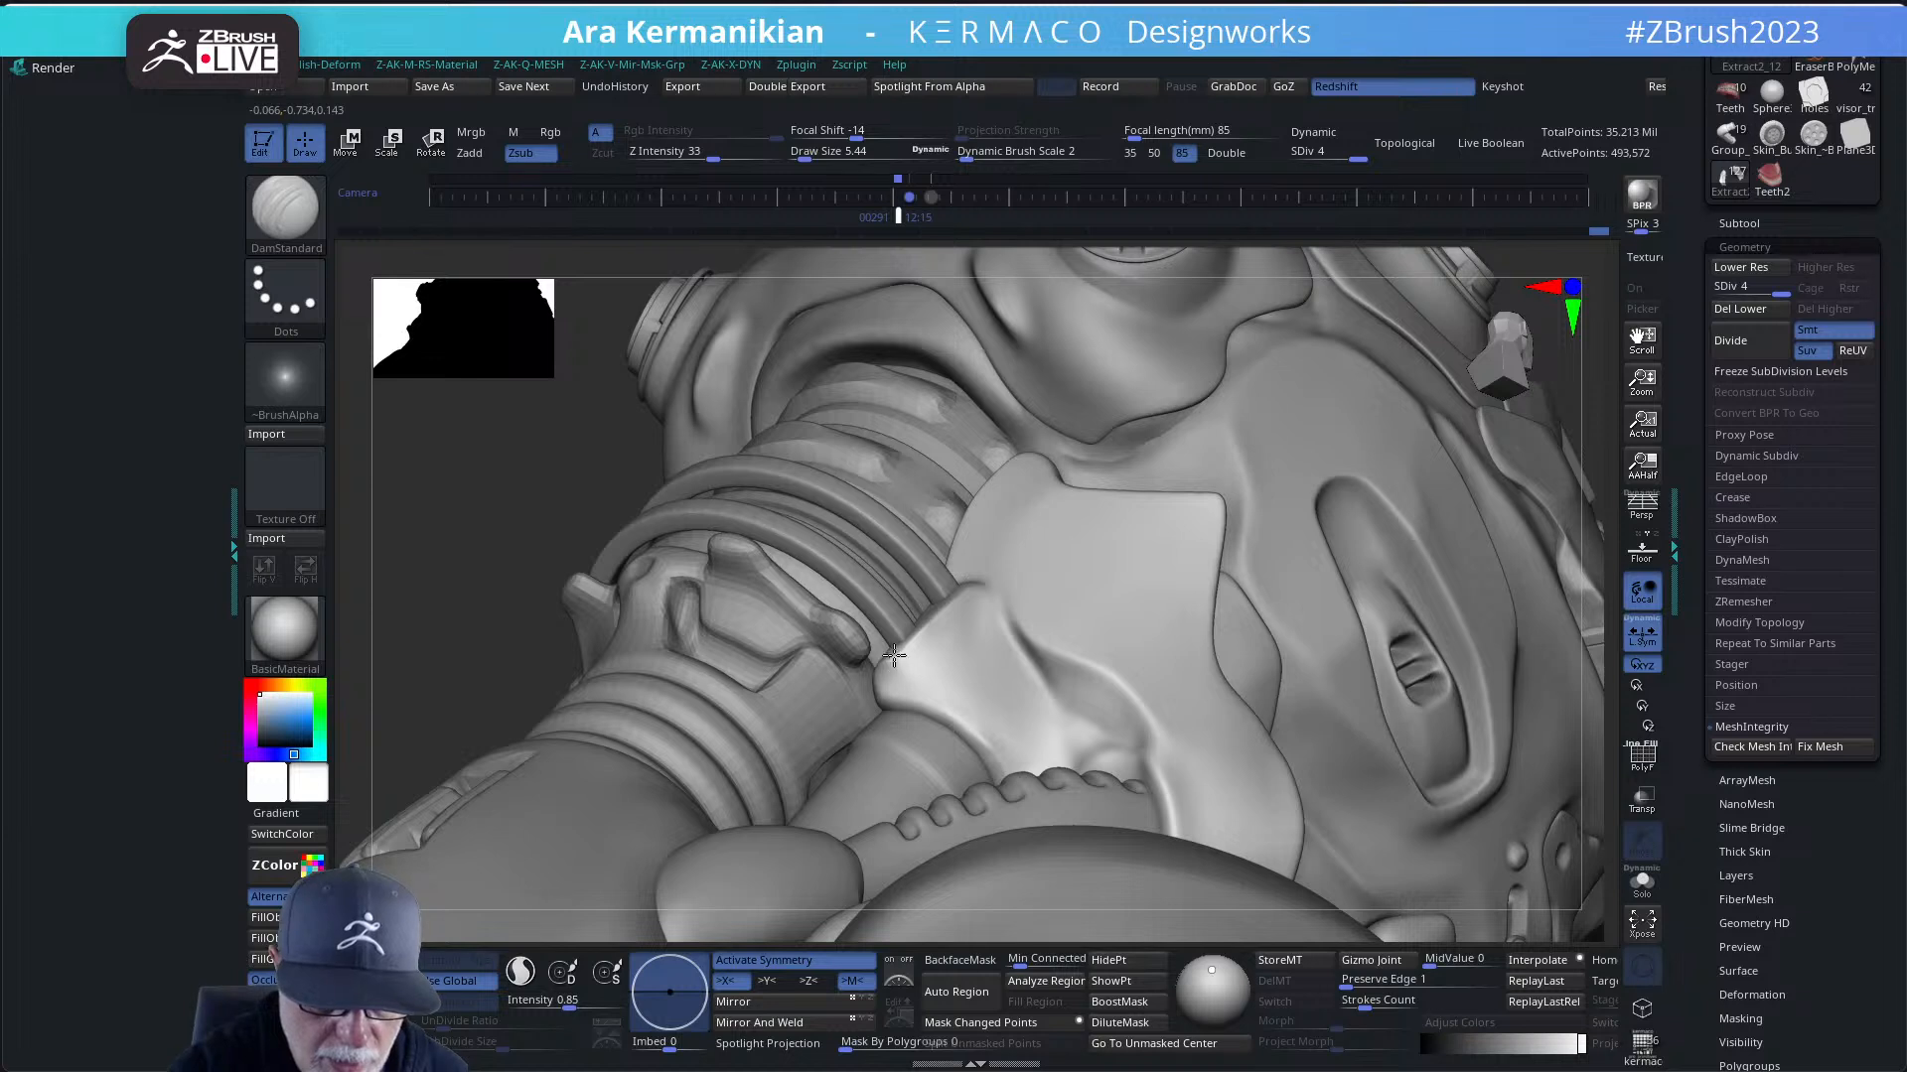
key("shift")
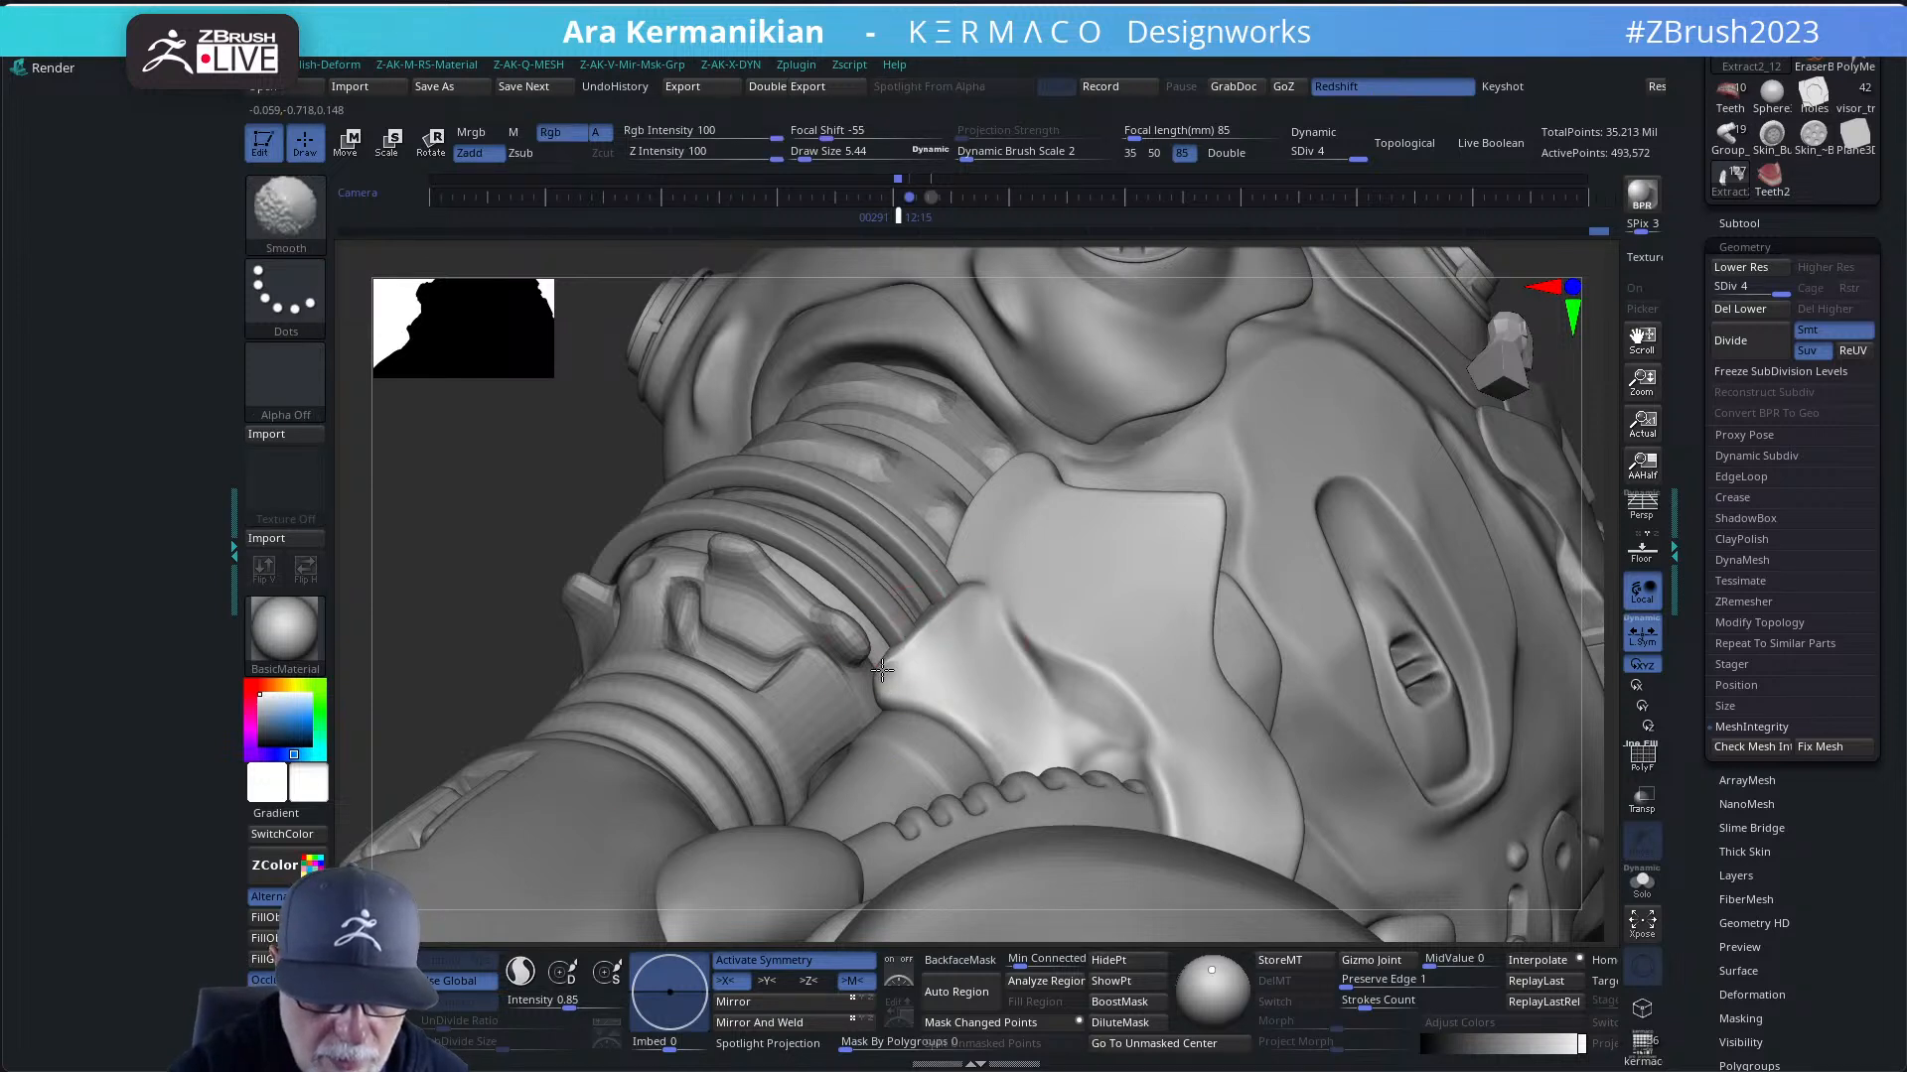
- Smooth the flap's inner edge and lower corner beside the ringed neck tube
mouse_move(882, 670)
left_mouse_down("shift")
mouse_move(880, 697)
mouse_move(890, 651)
mouse_move(938, 713)
left_mouse_up("shift")
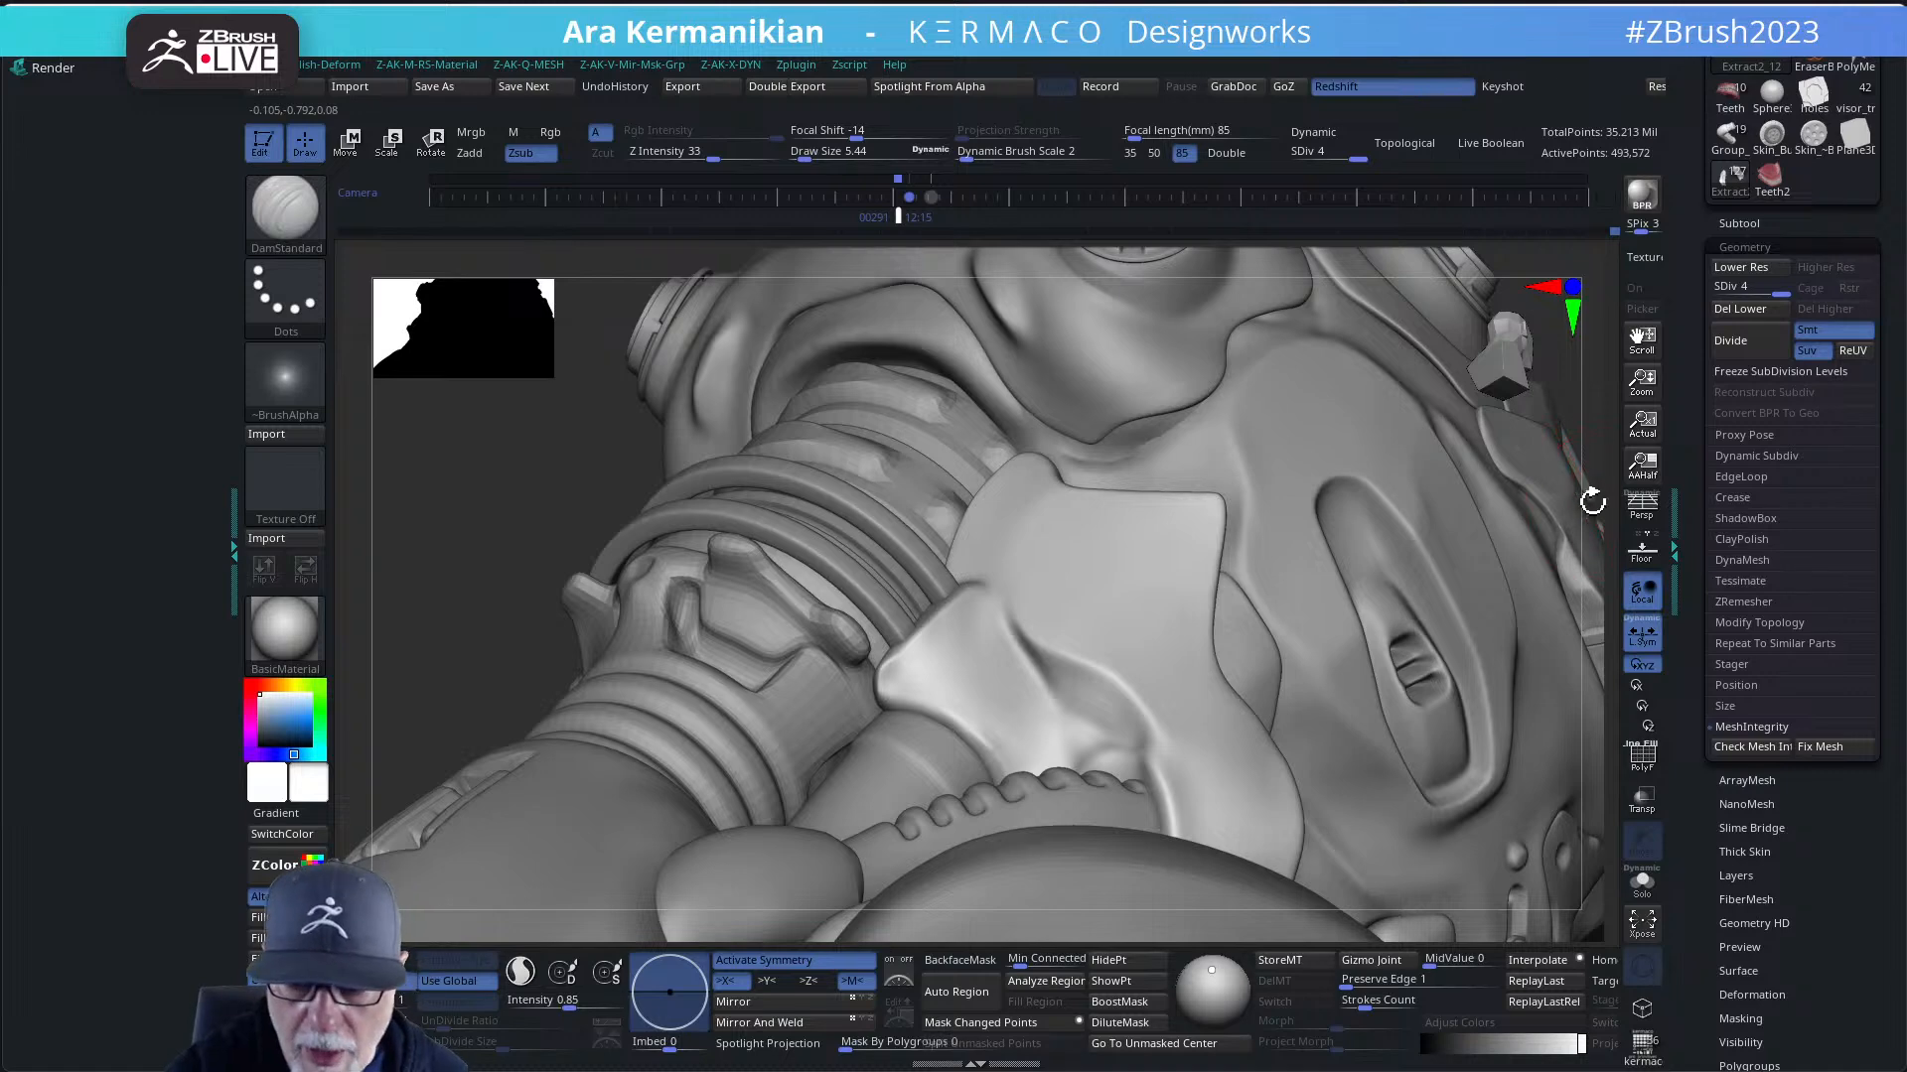
key("f")
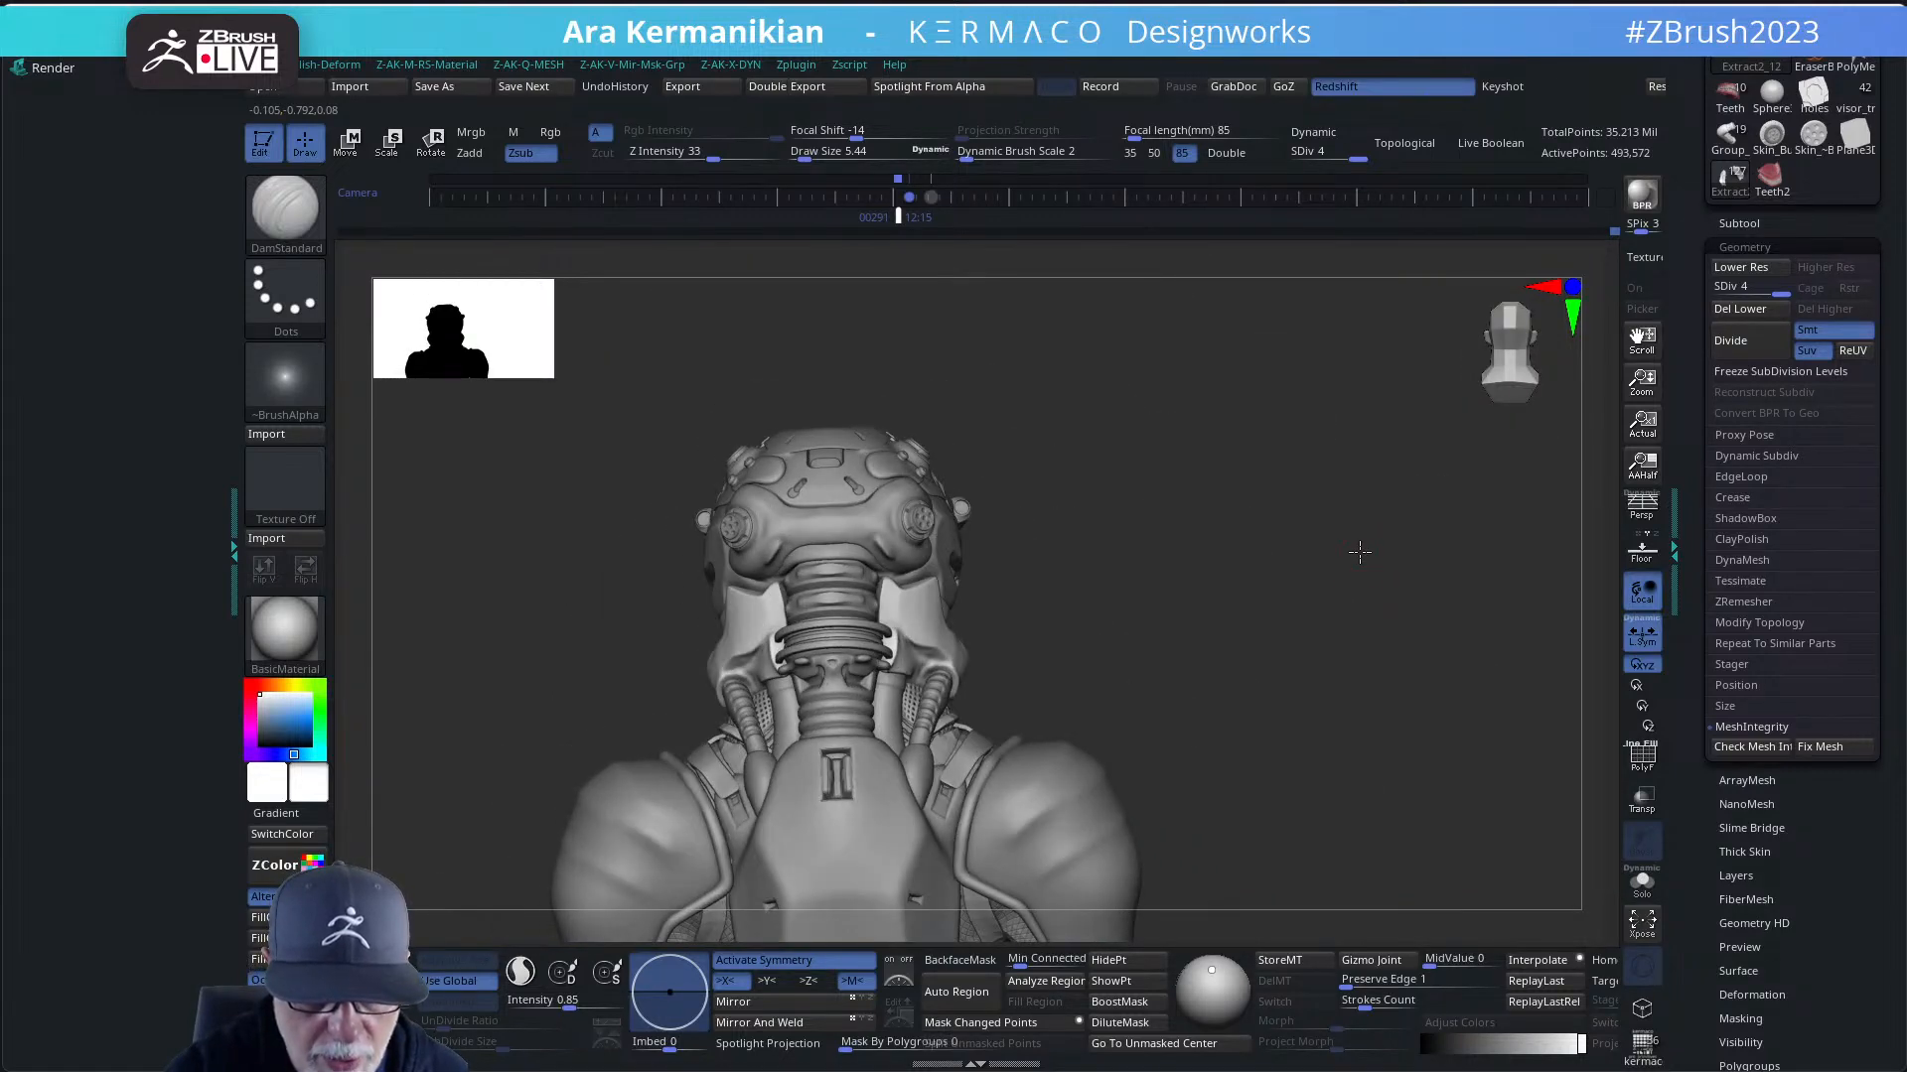
mouse_move(1360, 552)
left_mouse_down()
mouse_move(1363, 581)
mouse_move(1362, 542)
mouse_move(1371, 576)
mouse_move(1357, 554)
mouse_move(1241, 596)
left_mouse_up()
key("shift")
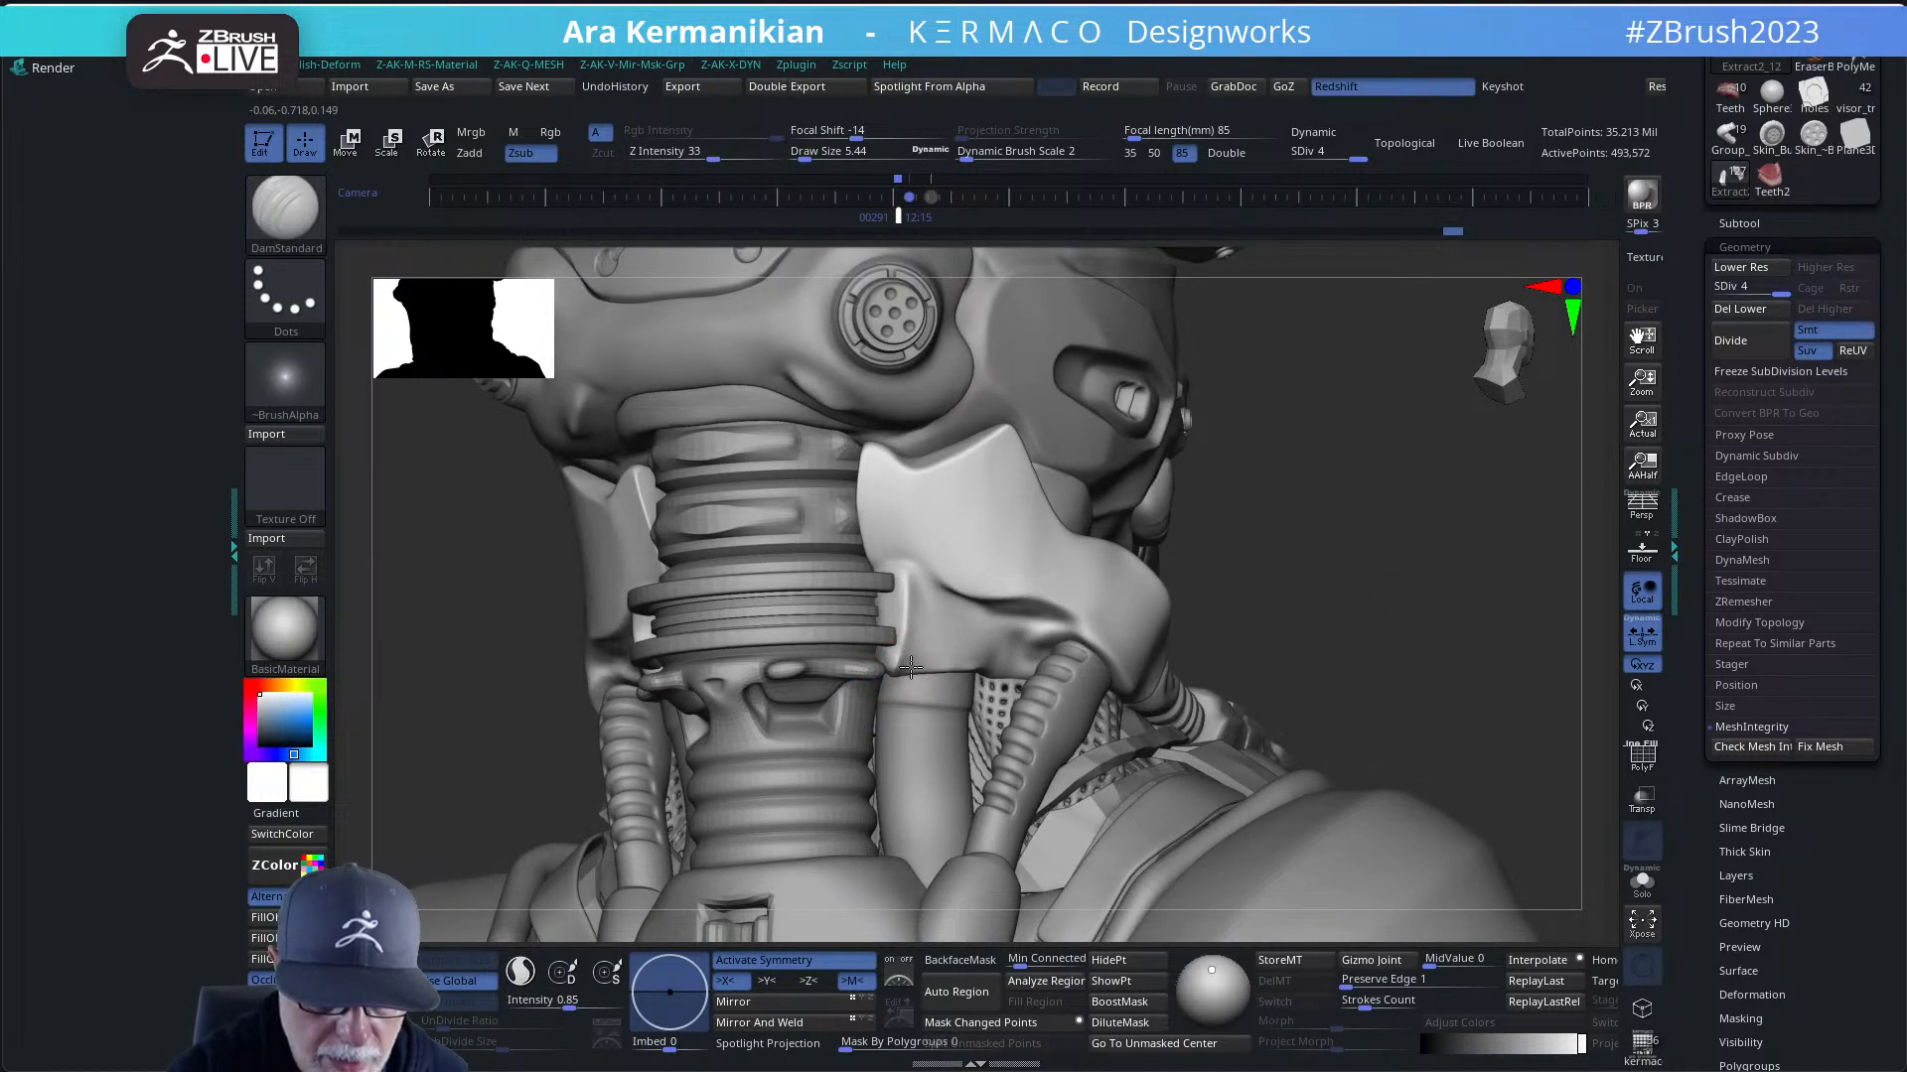
key("shift")
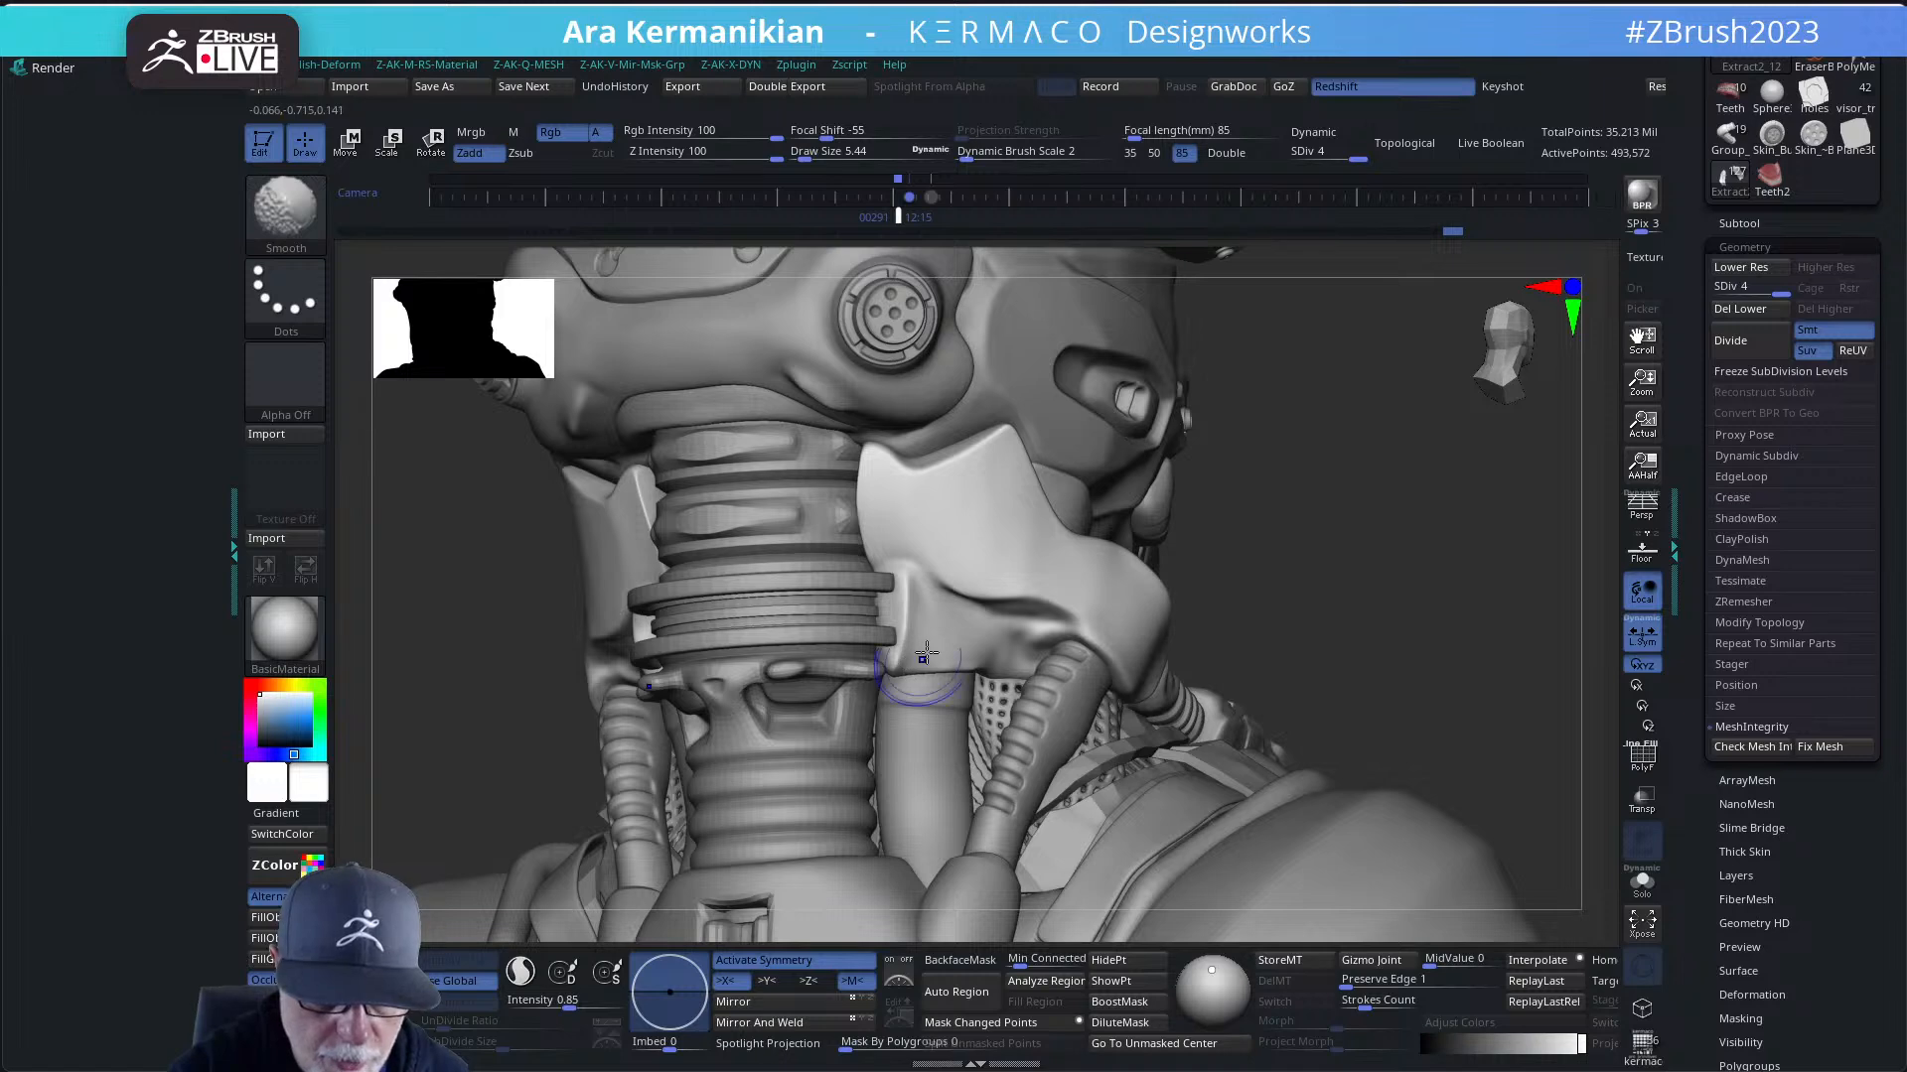
left_click_drag(1320, 532, 1022, 553, "shift")
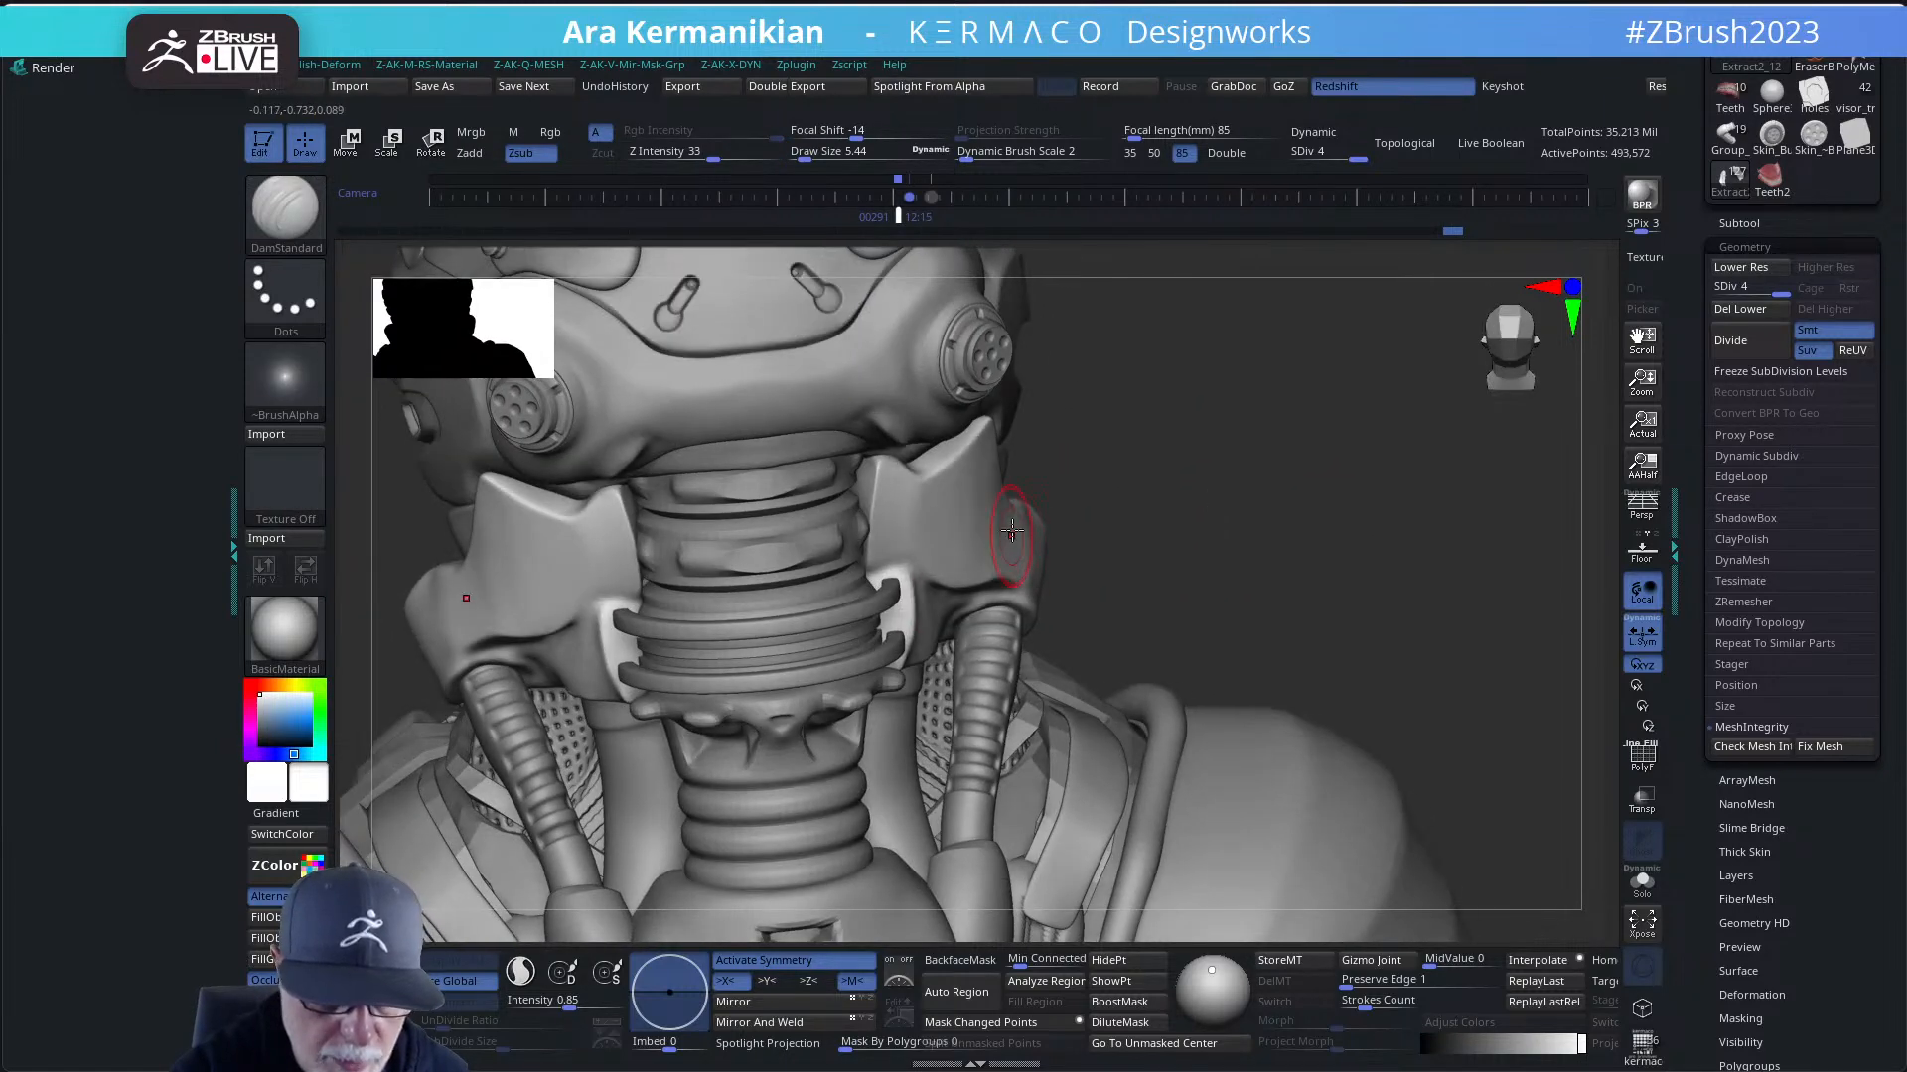
- Adjust the flap's inner edge beside the neck rings with the Move brush at about 13.83 draw size
key("b")
key("m")
key("v")
key("s")
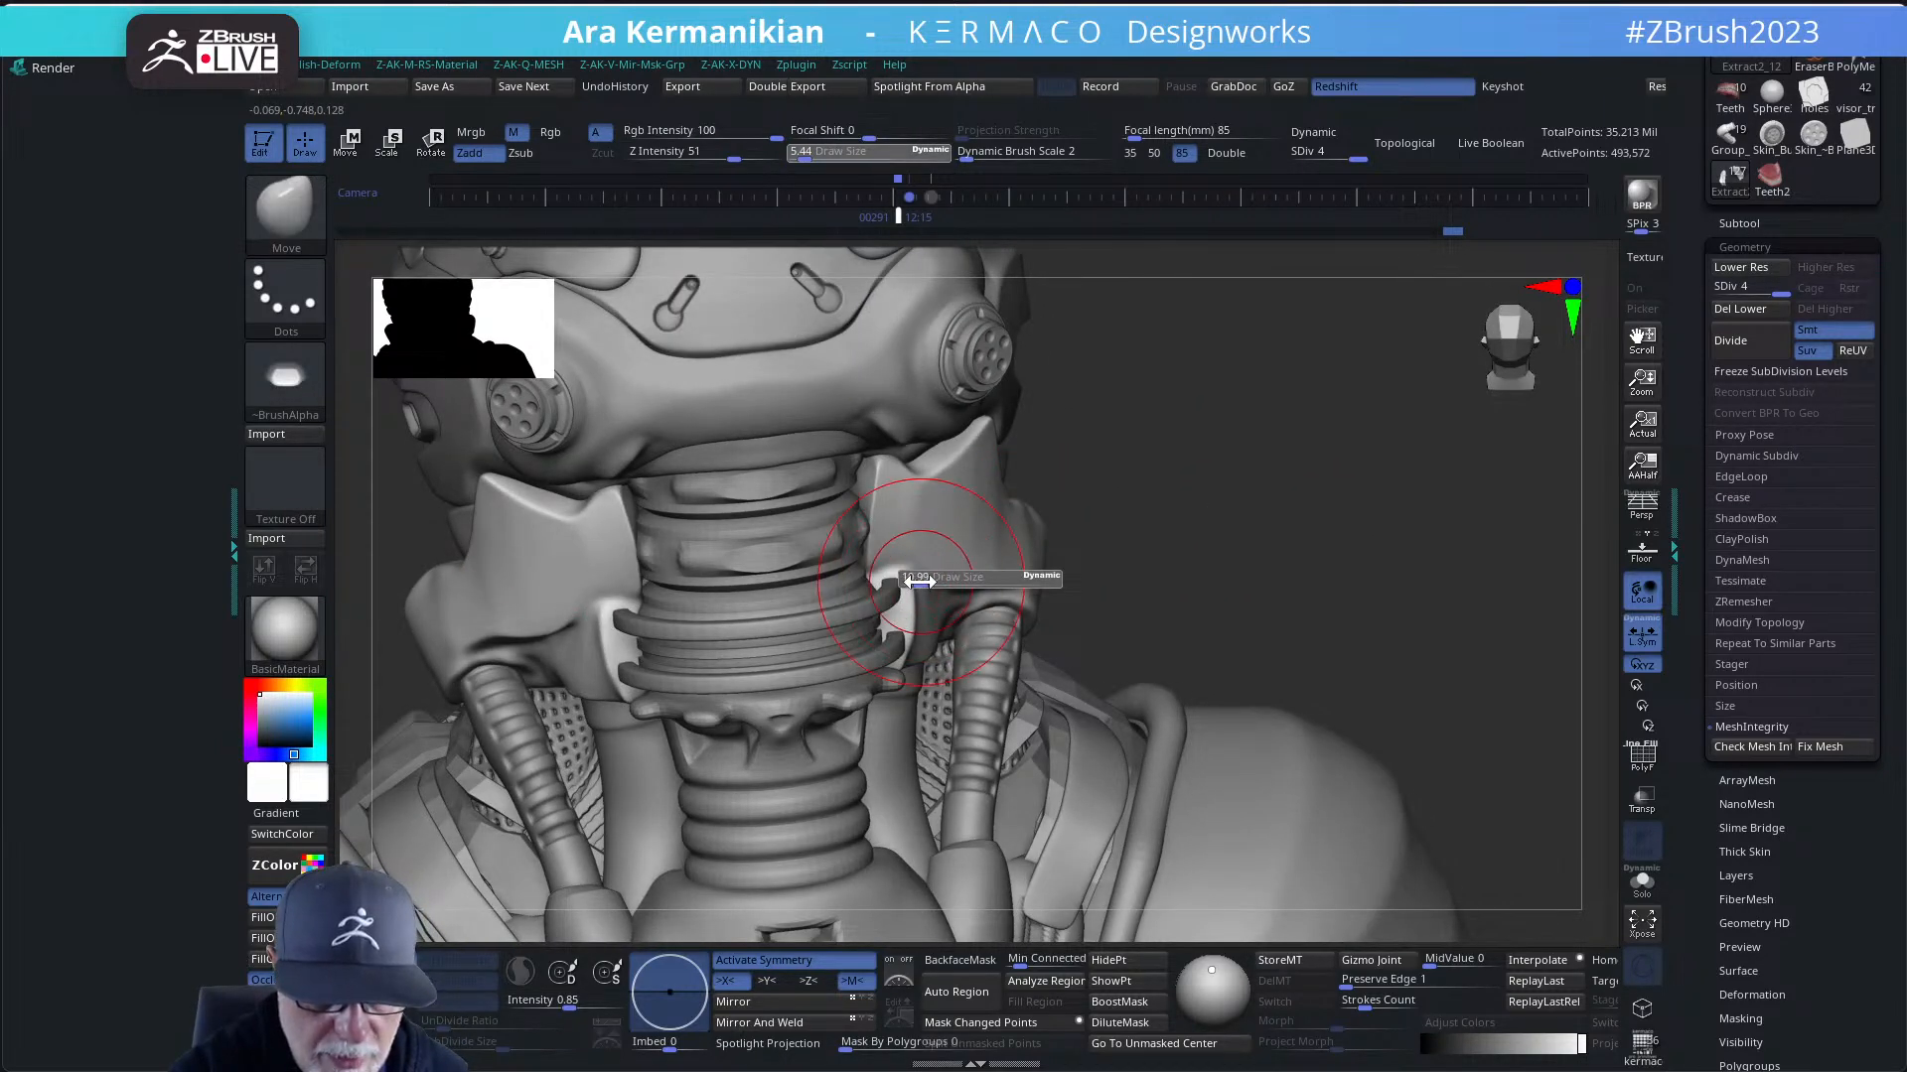
mouse_move(920, 582)
left_mouse_down()
mouse_move(869, 564)
mouse_move(913, 600)
left_mouse_up()
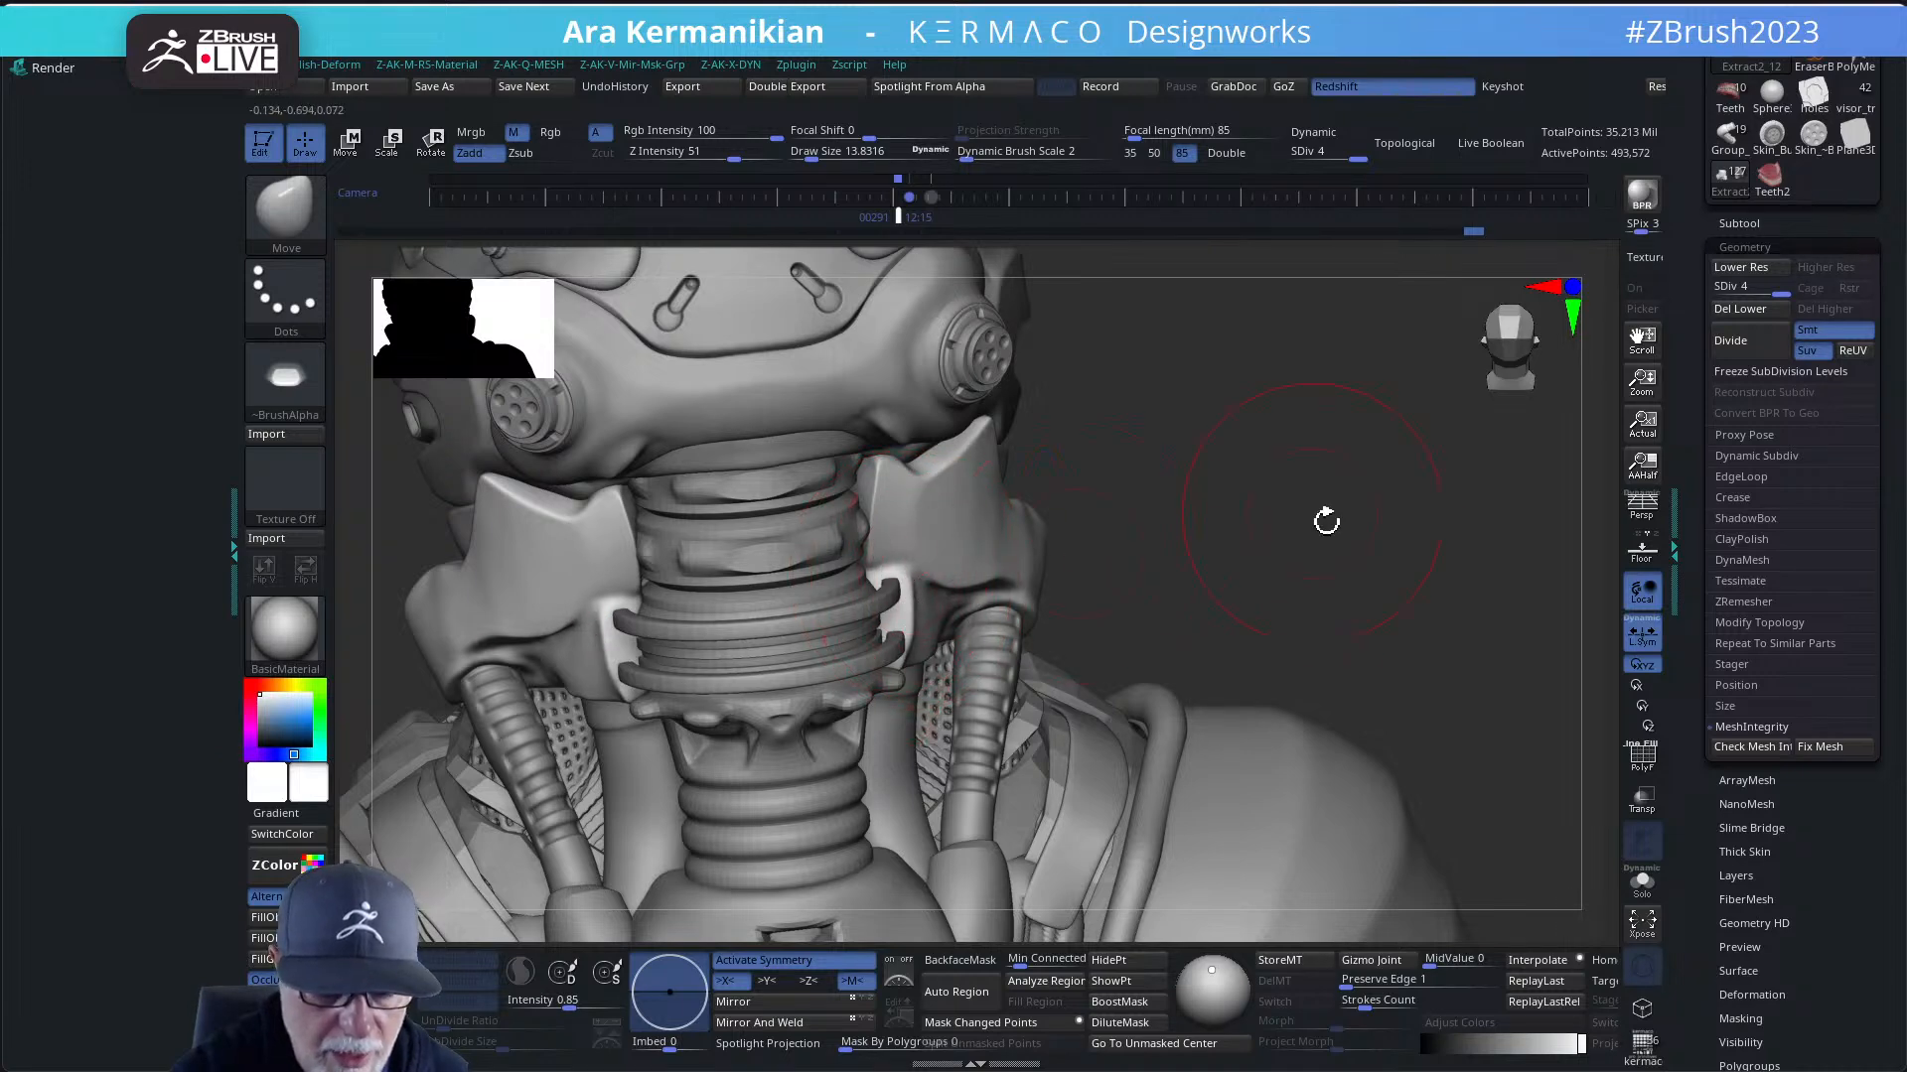
- Refine the crease at the flap's inner corner with the DamStandard brush at about 9.7 draw size, and smooth it
mouse_move(1328, 519)
left_mouse_down()
mouse_move(1323, 554)
mouse_move(1253, 548)
left_mouse_up()
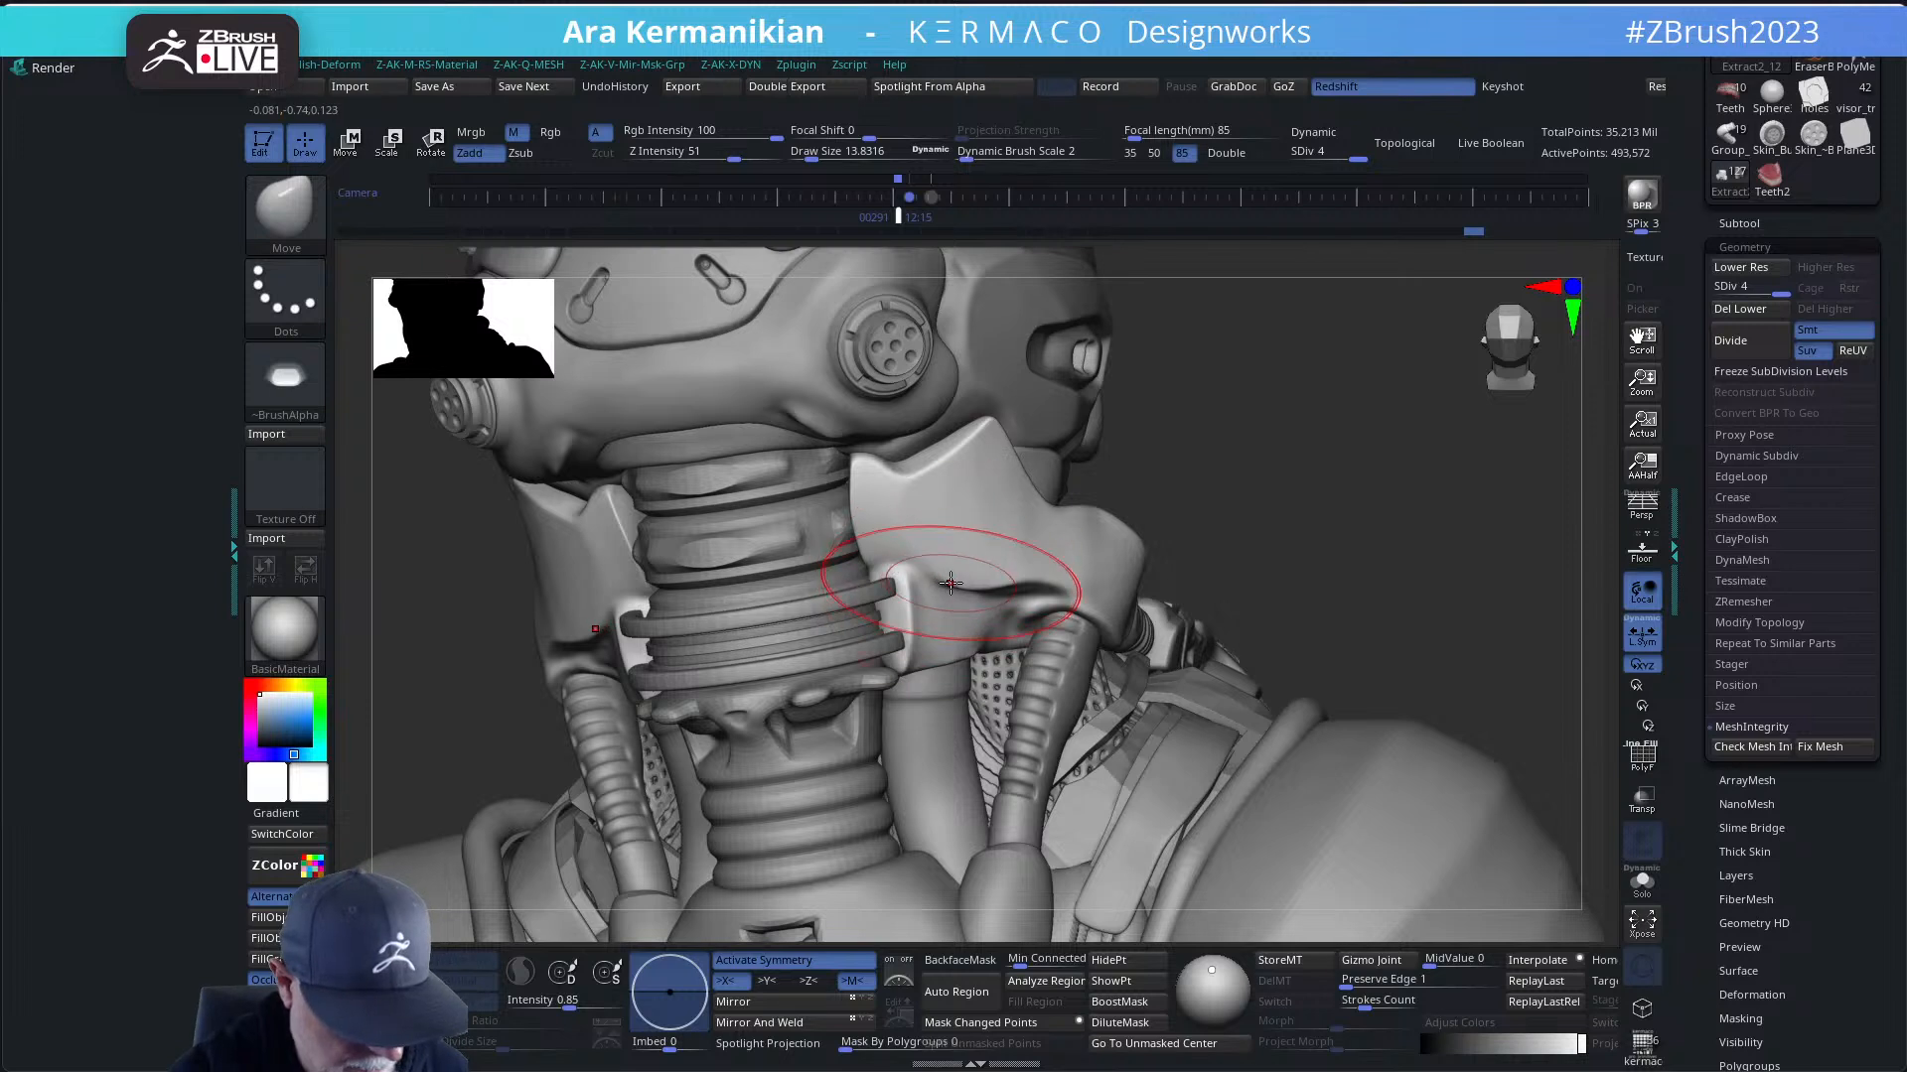
key("b")
key("d")
key("s")
key("s")
left_click_drag(927, 607, 926, 609)
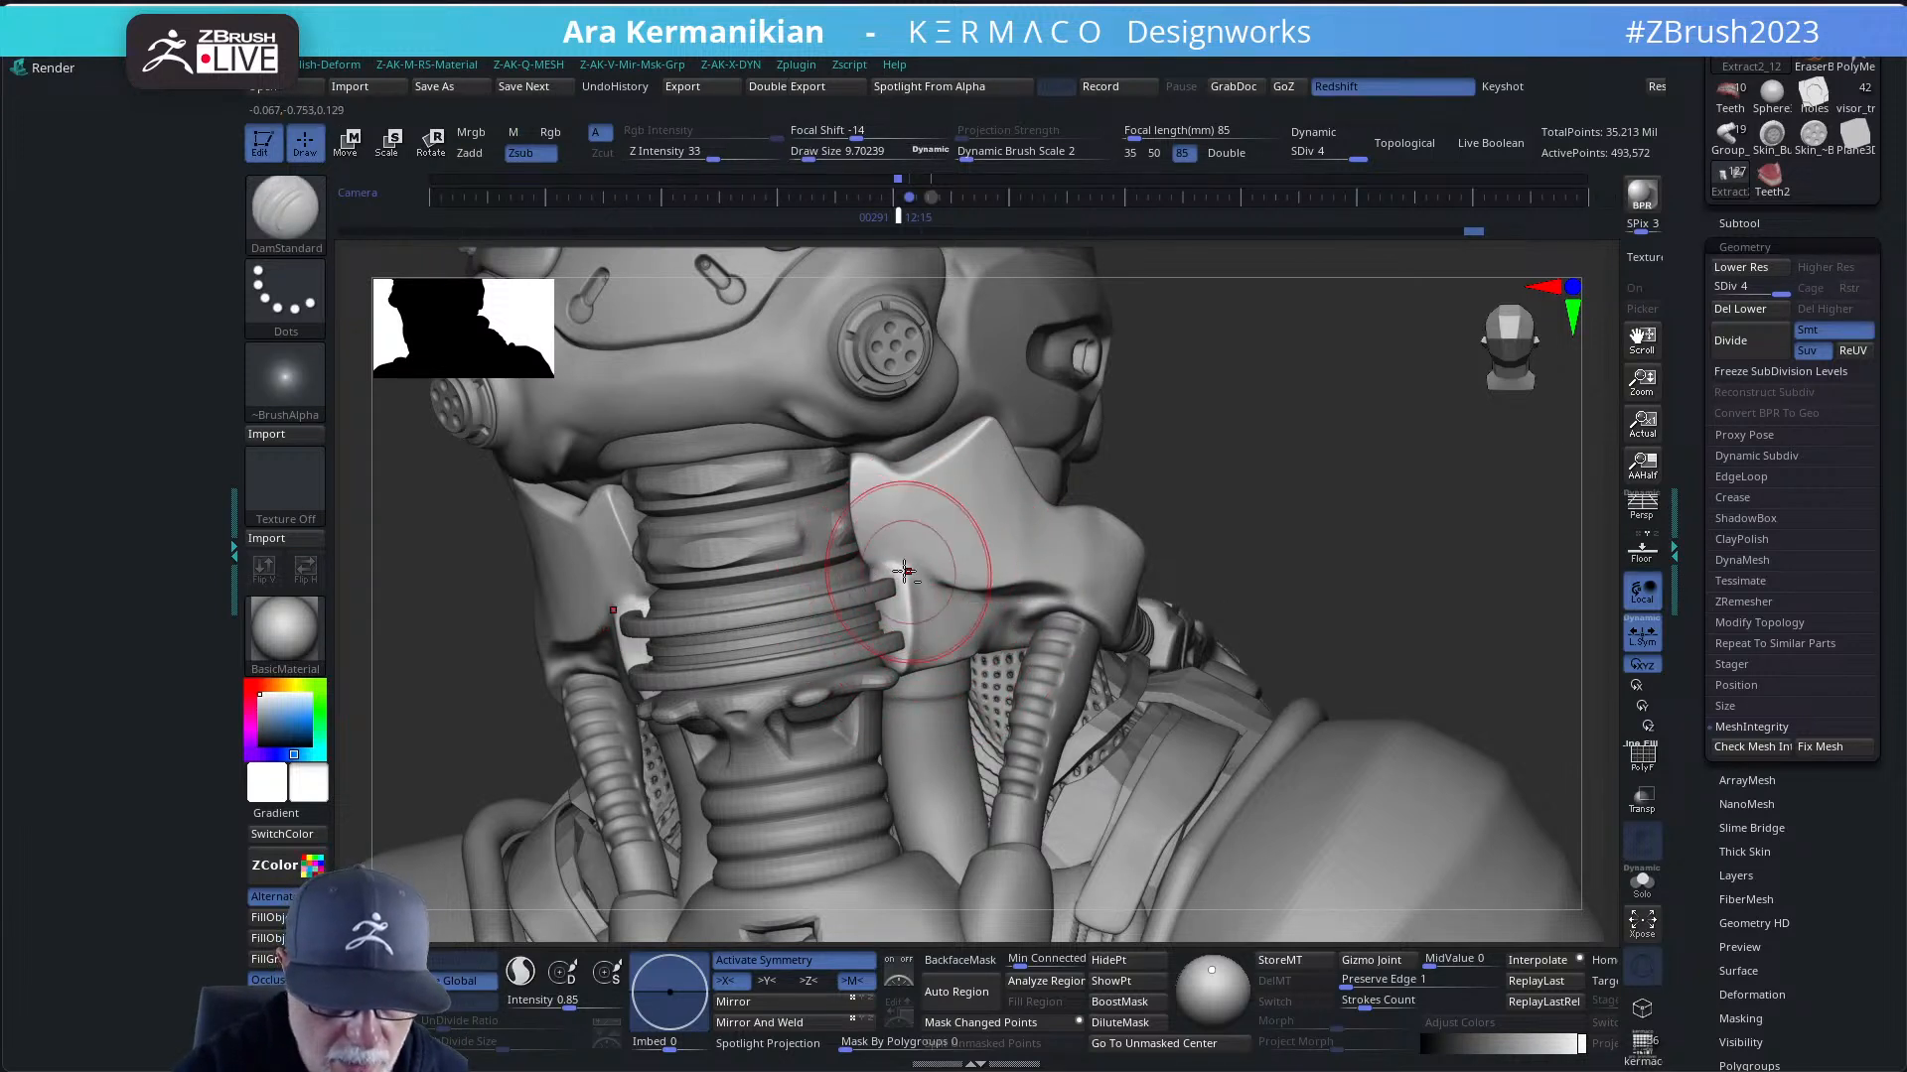
mouse_move(910, 577)
left_mouse_down("shift")
mouse_move(892, 598)
mouse_move(901, 563)
left_mouse_up("shift")
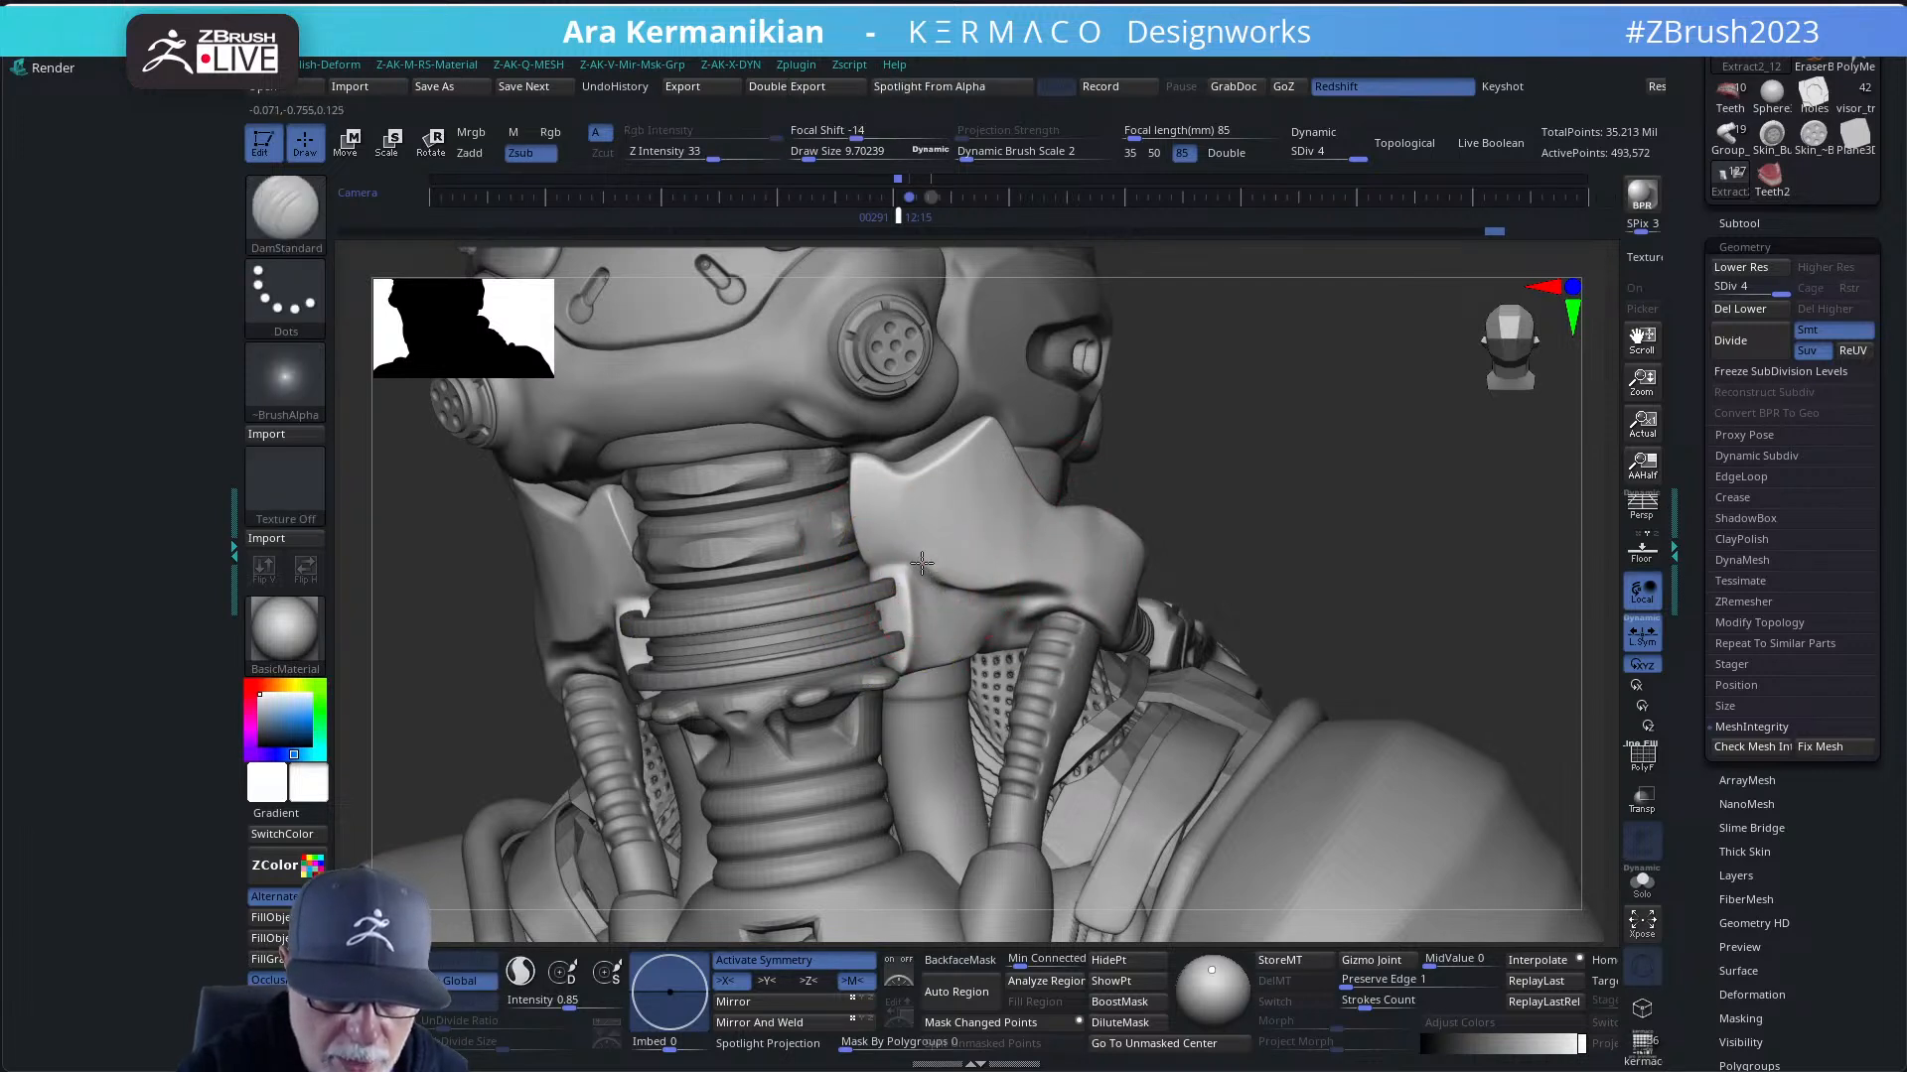
left_click_drag(922, 563, 878, 565)
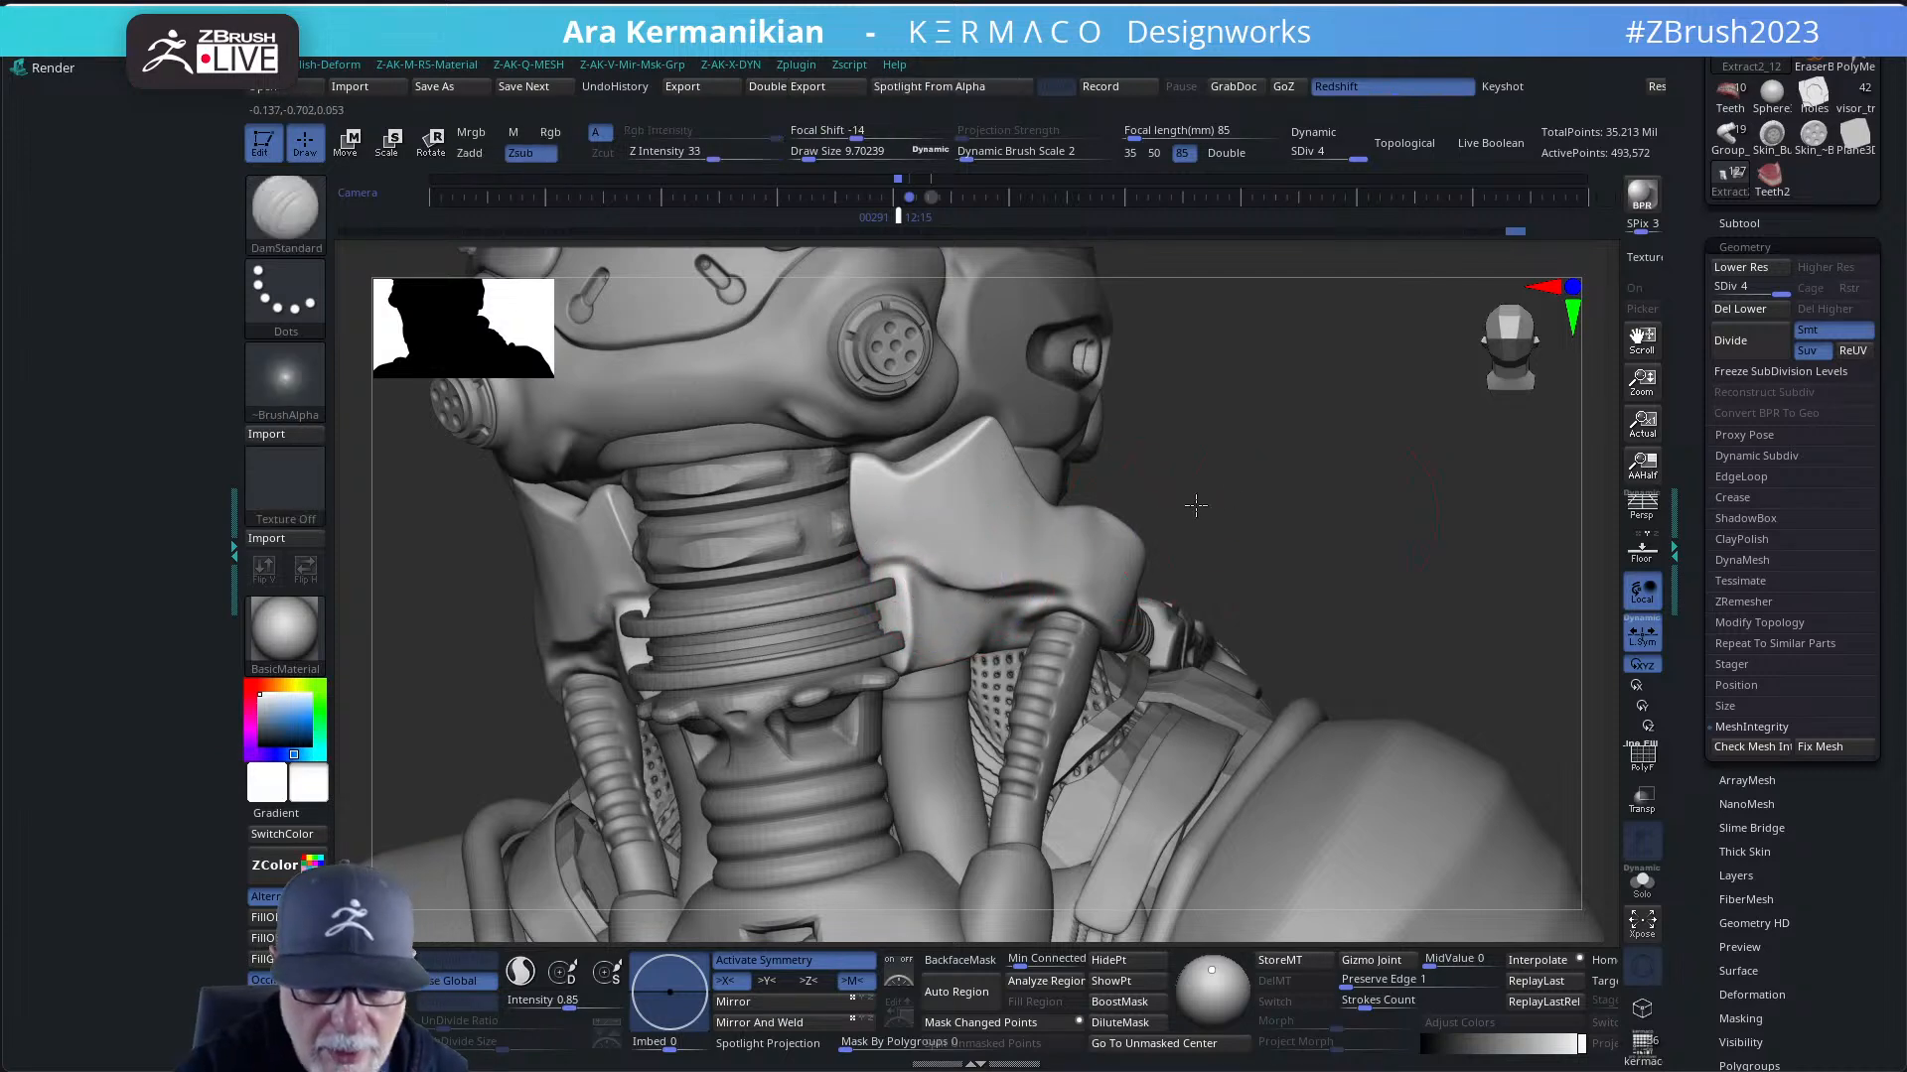
- Set up the Drag_Alpha brush with the Button_34 alpha for stamping detail on the flap
key("f")
mouse_move(1261, 499)
left_mouse_down()
mouse_move(1221, 536)
mouse_move(1236, 508)
left_mouse_up()
key("shift")
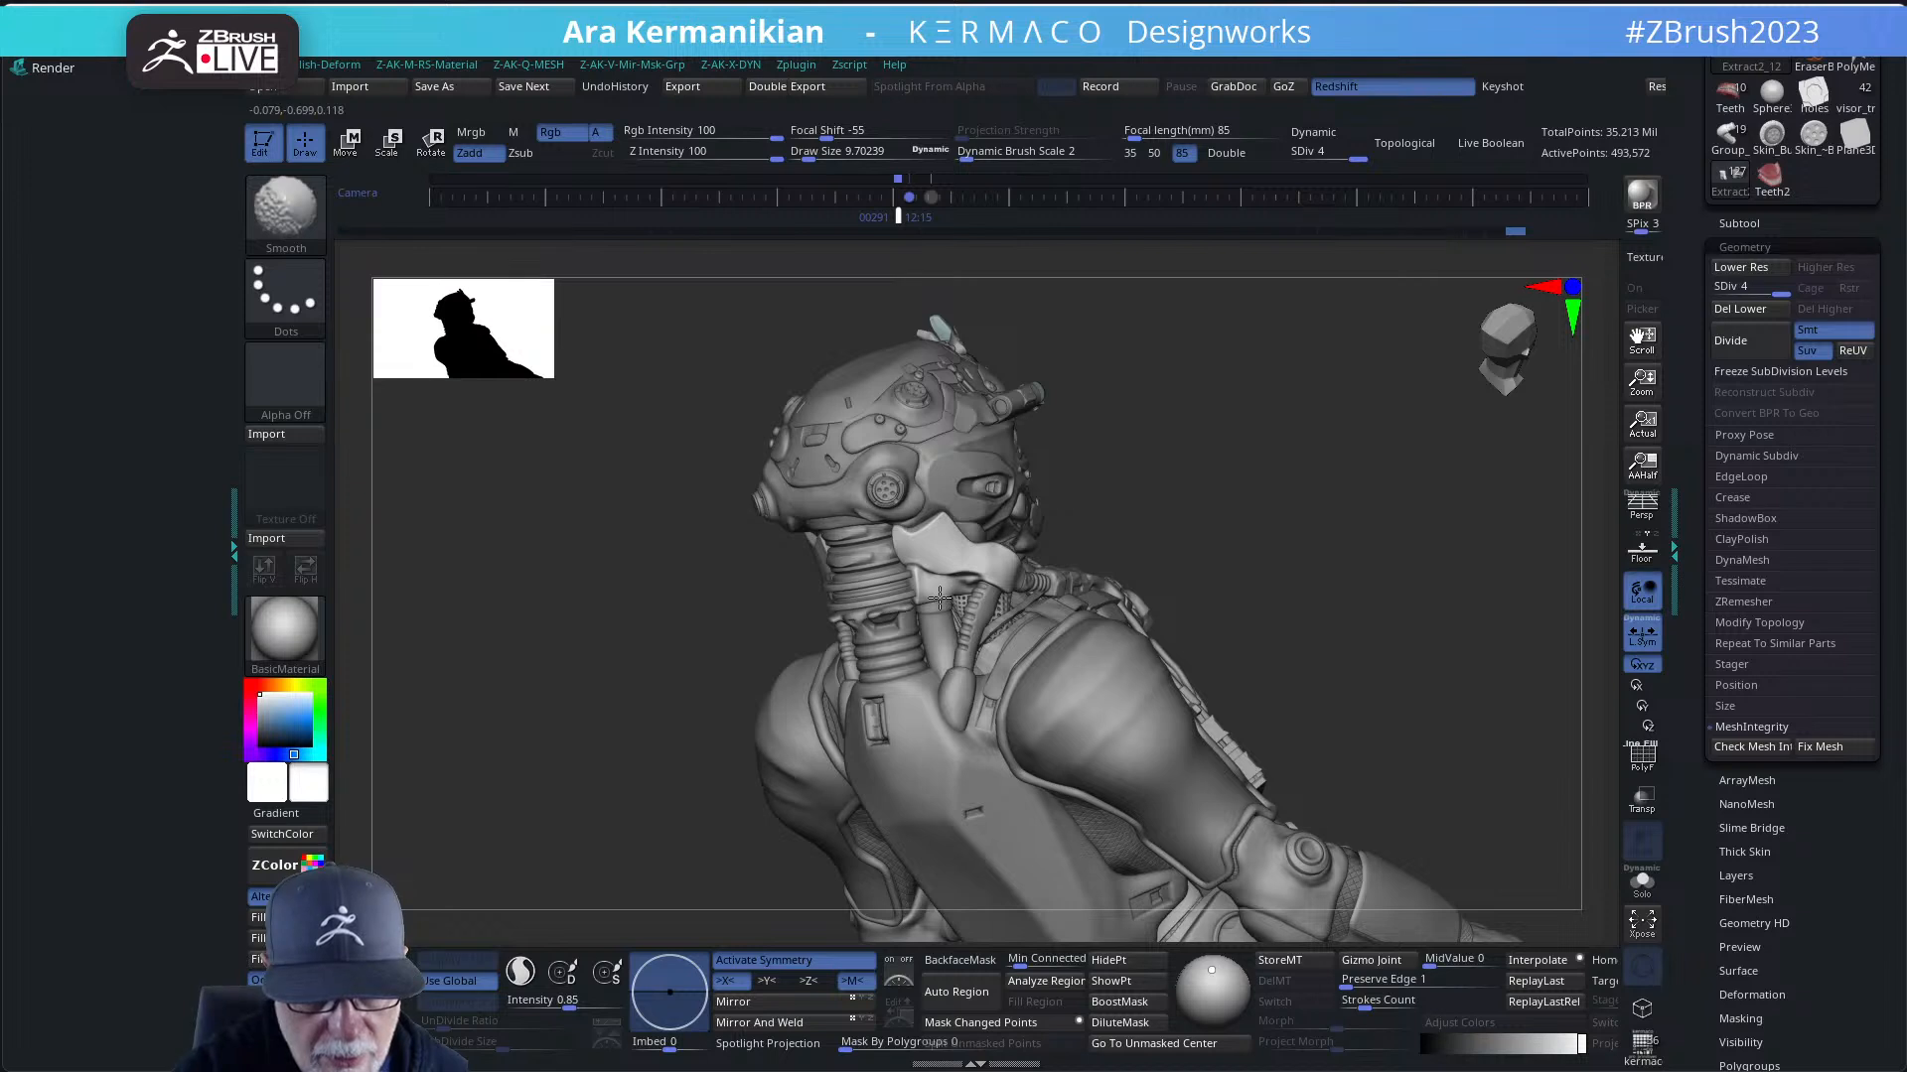
left_click_drag(1281, 497, 1158, 510)
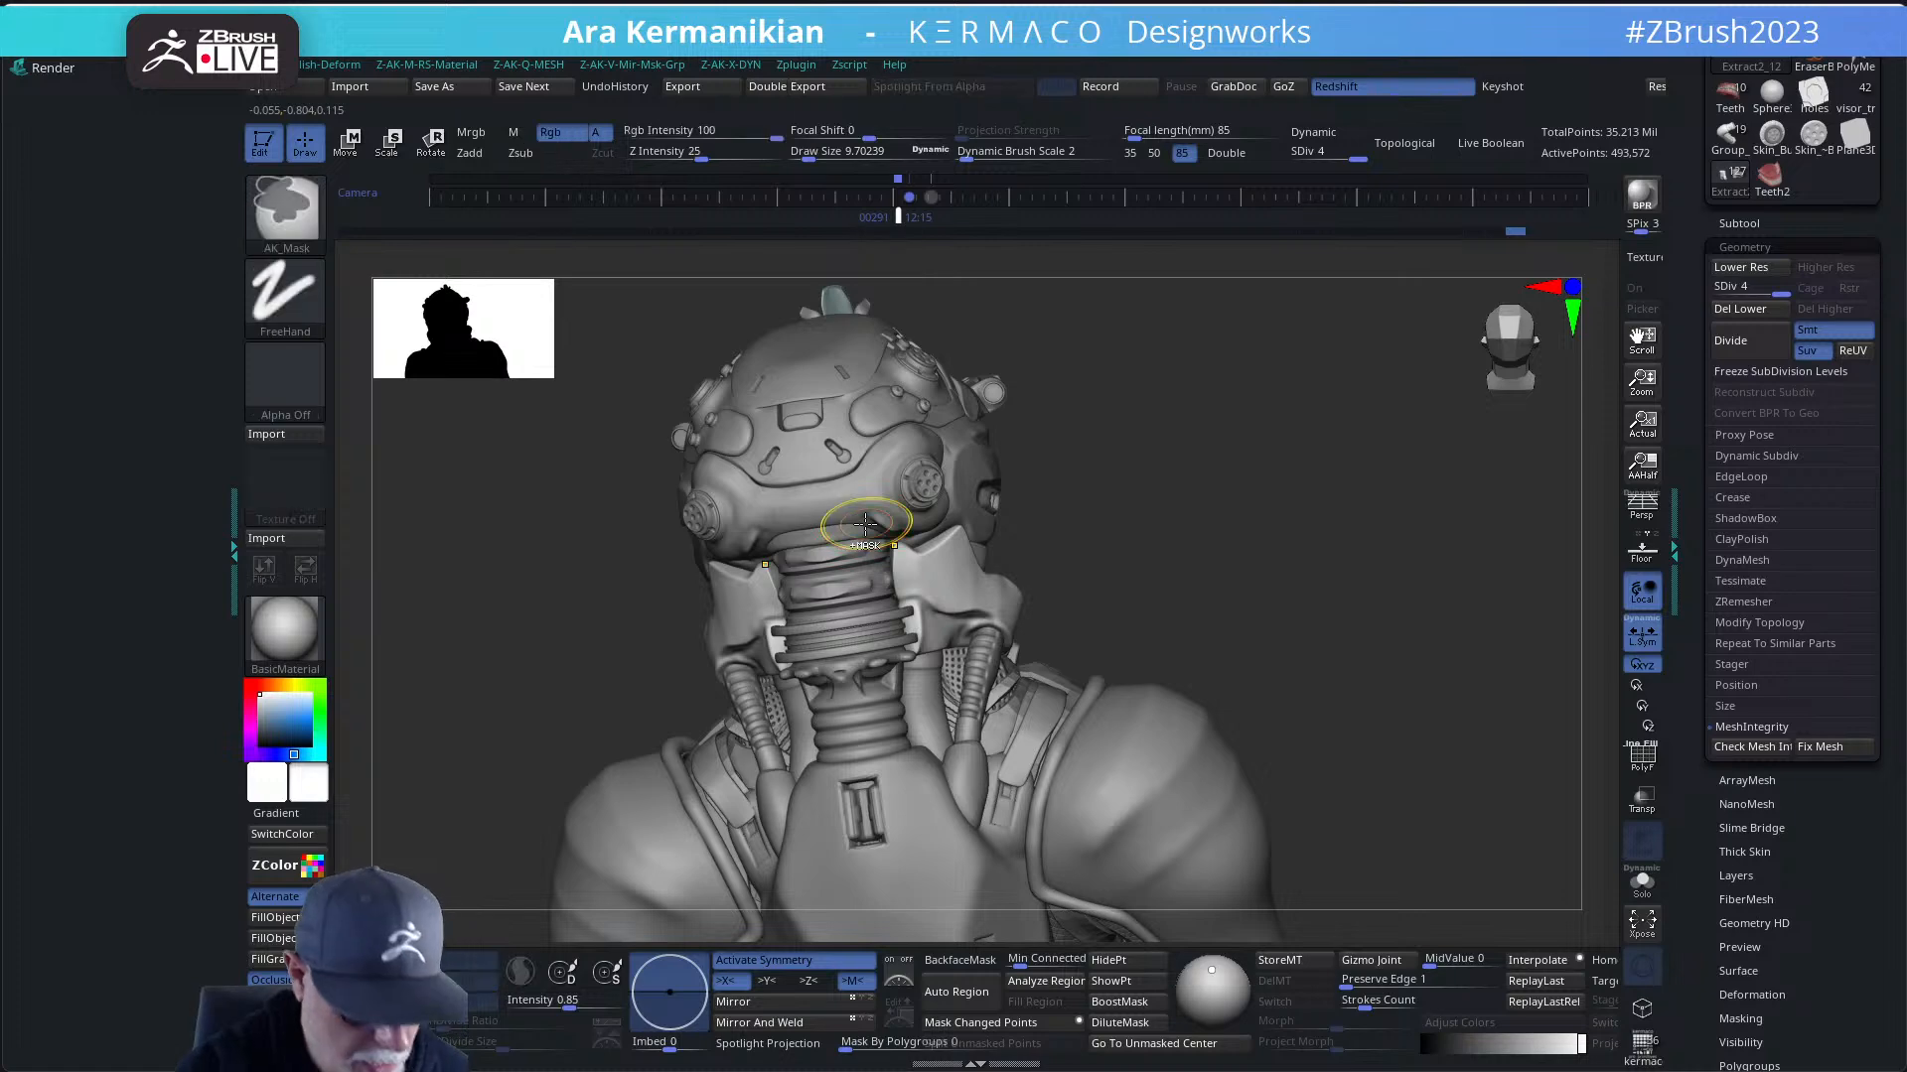
key("b")
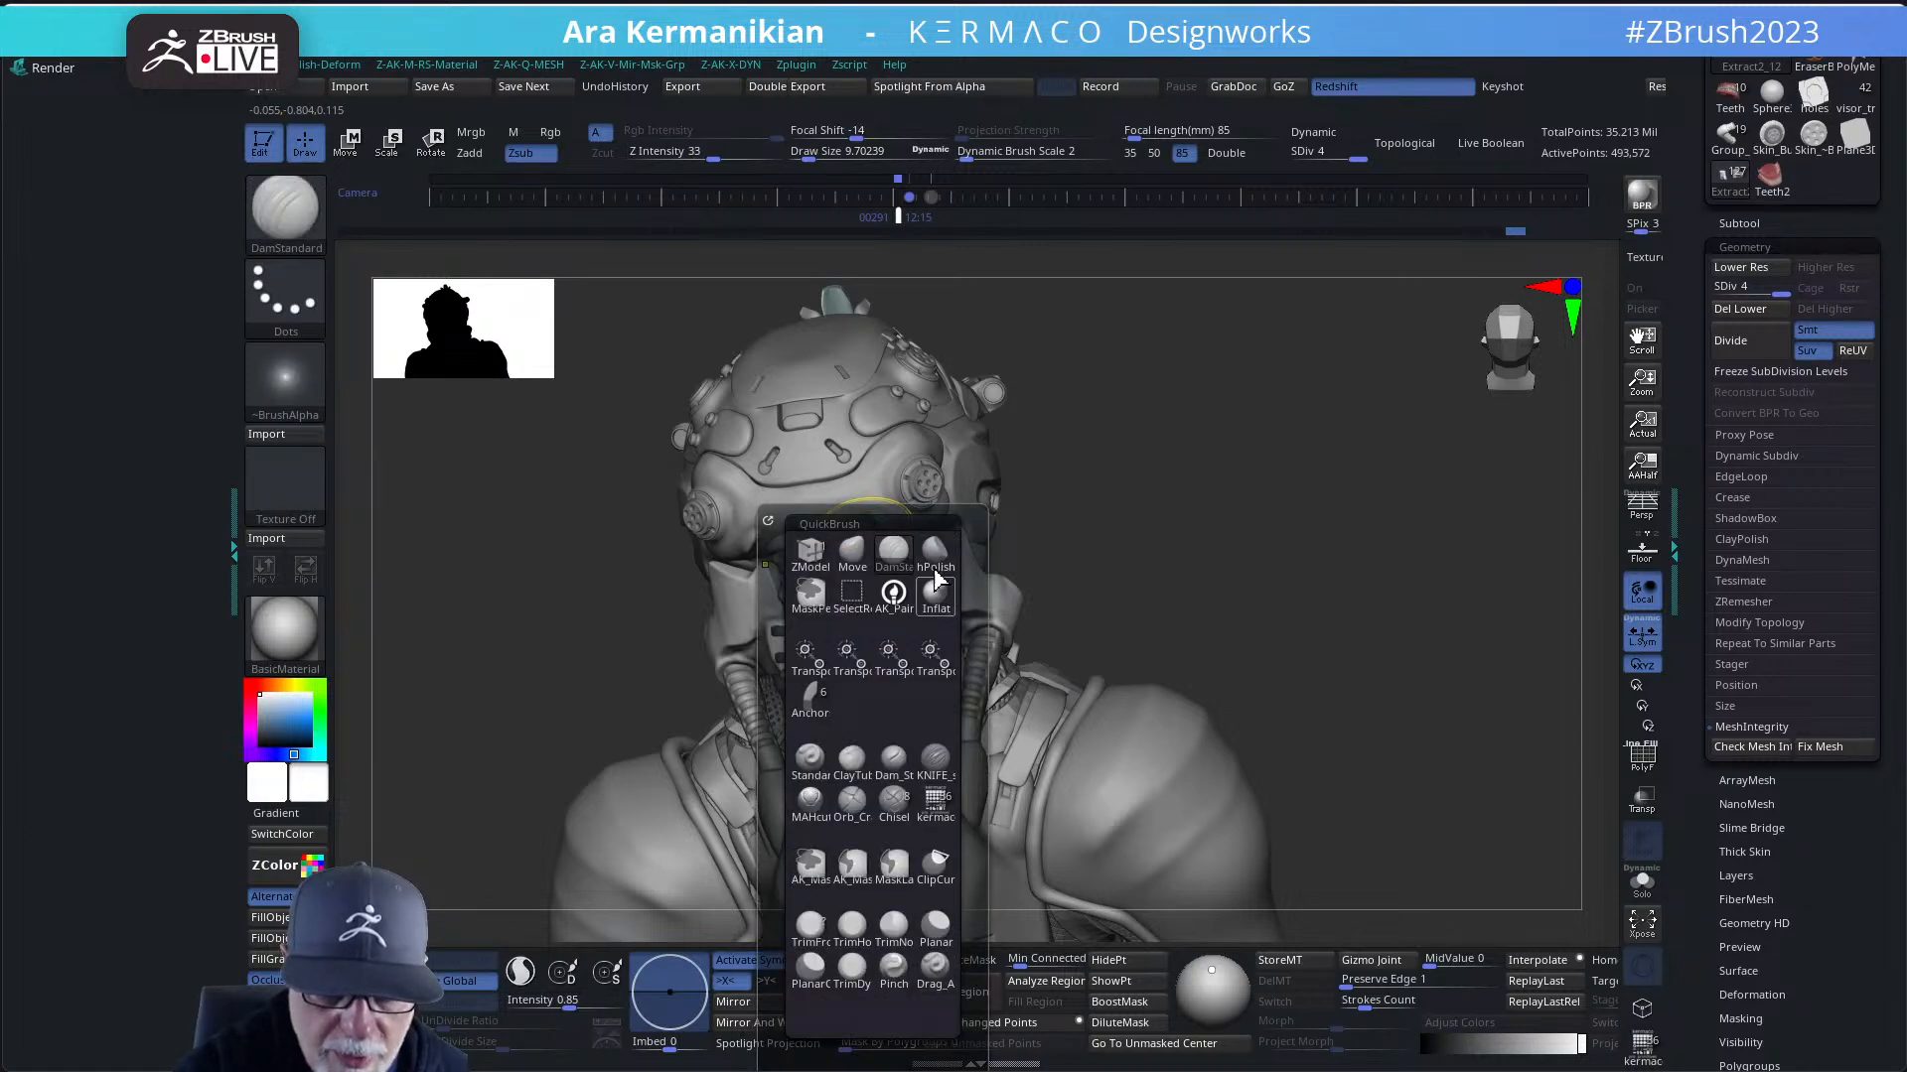
left_click(935, 966)
left_click_drag(1175, 575, 874, 576)
left_click(297, 379)
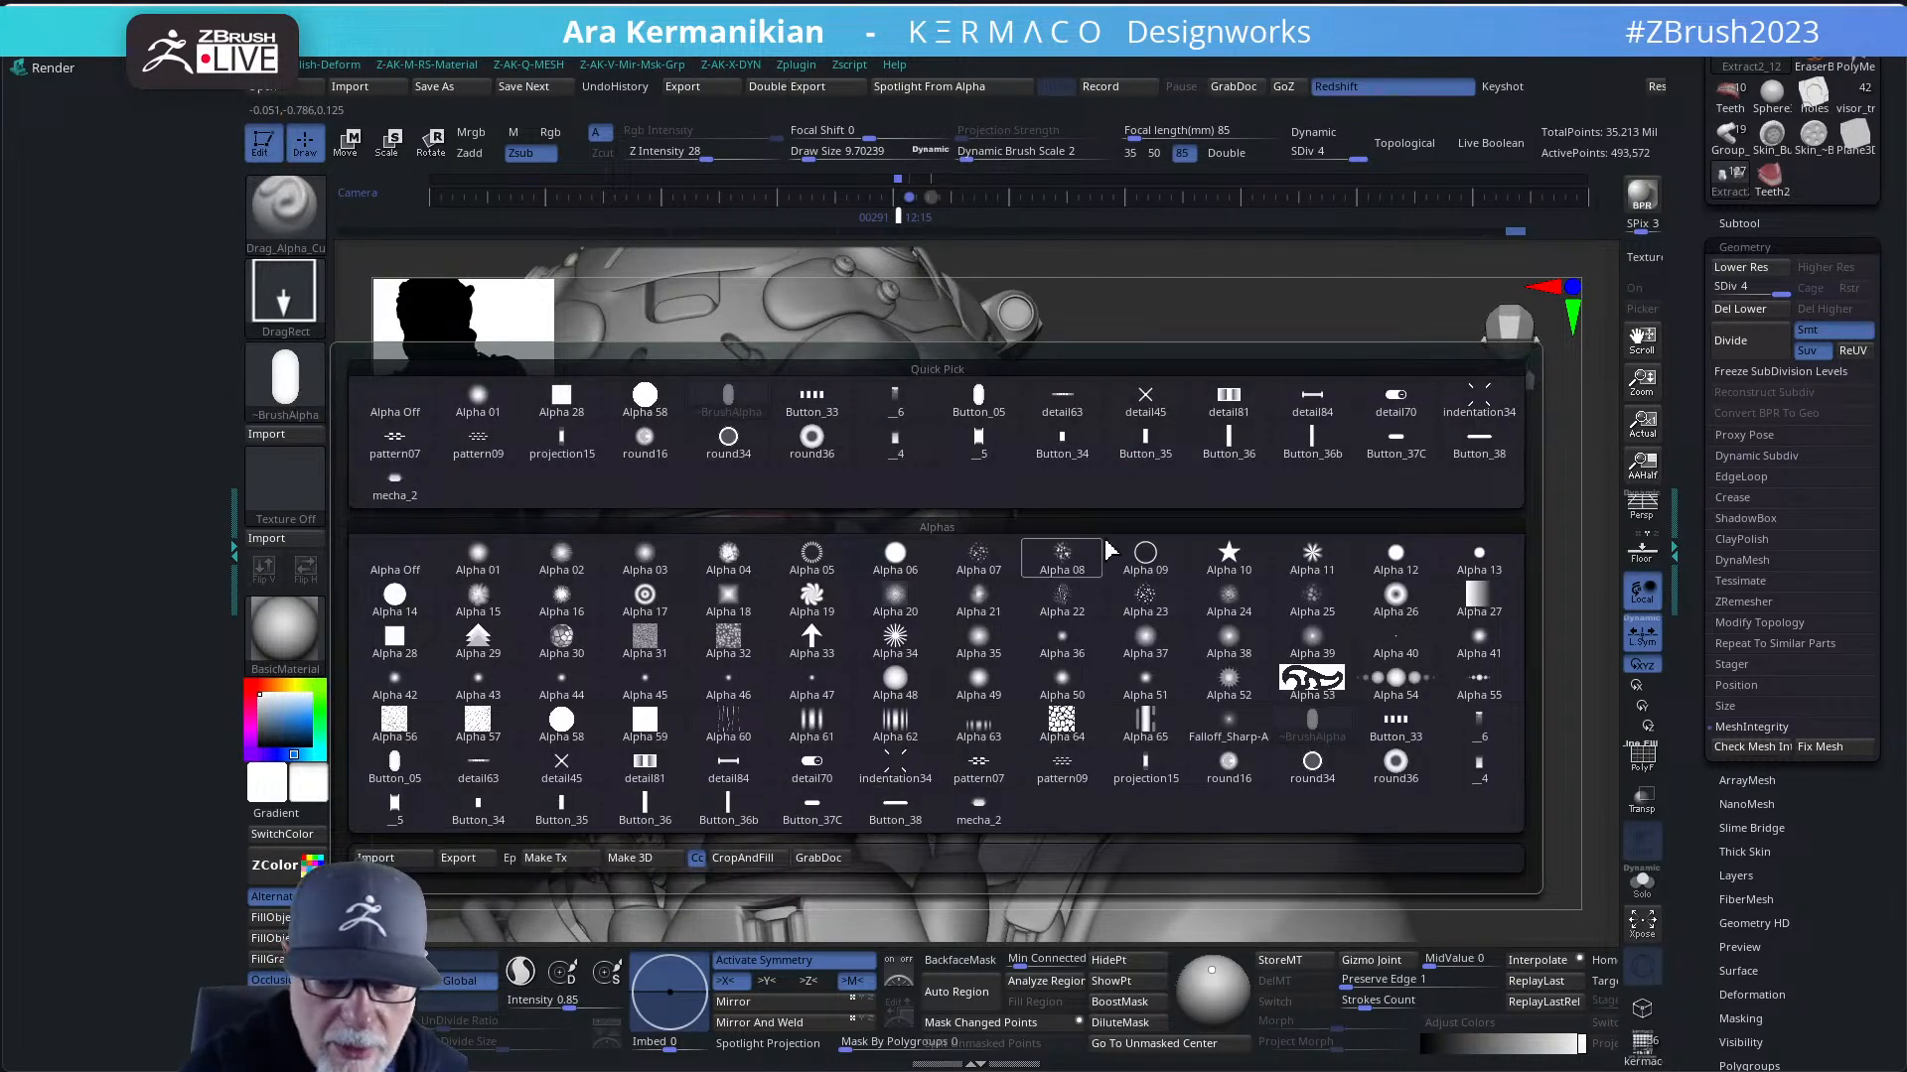
left_click(1062, 439)
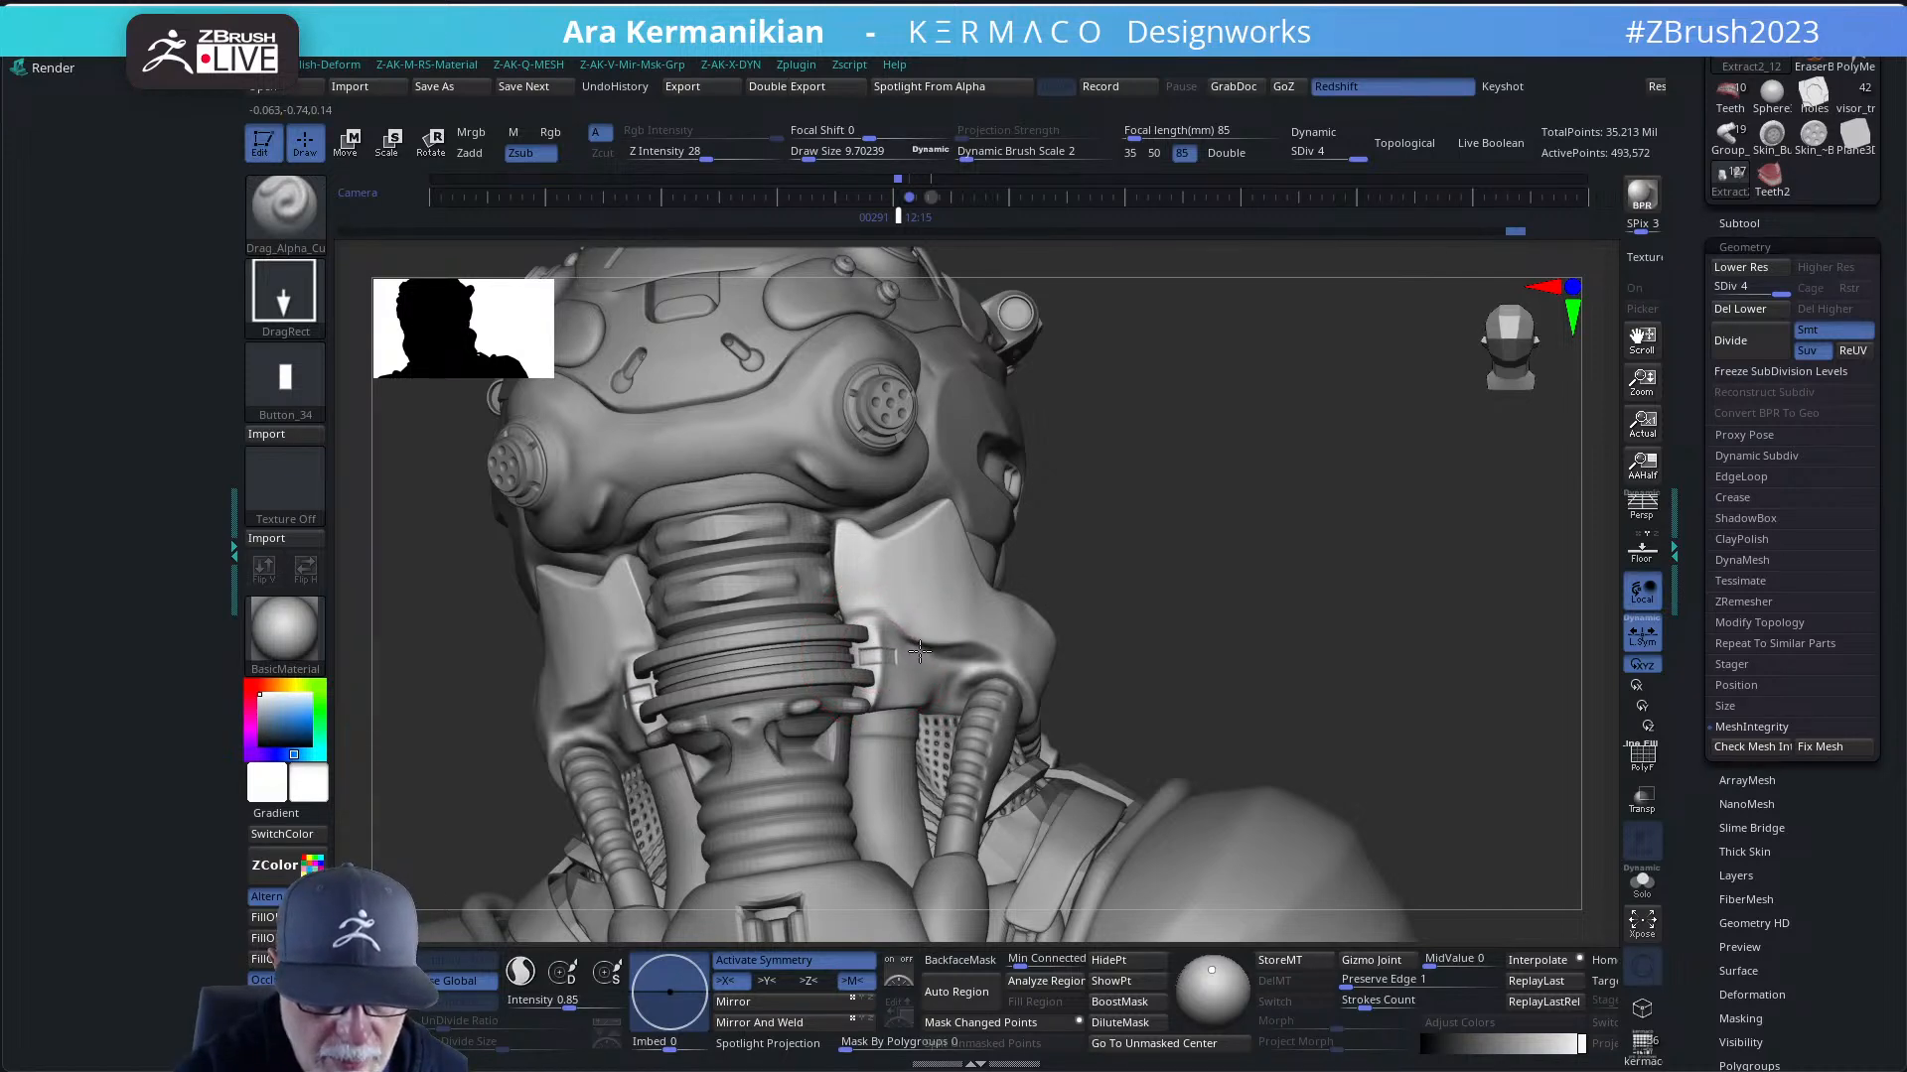
- Stamp a small rectangular notch into the flap's inner edge beside the neck rings and soften around it
left_click_drag(920, 652, 921, 651)
left_click_drag(1246, 555, 1211, 552)
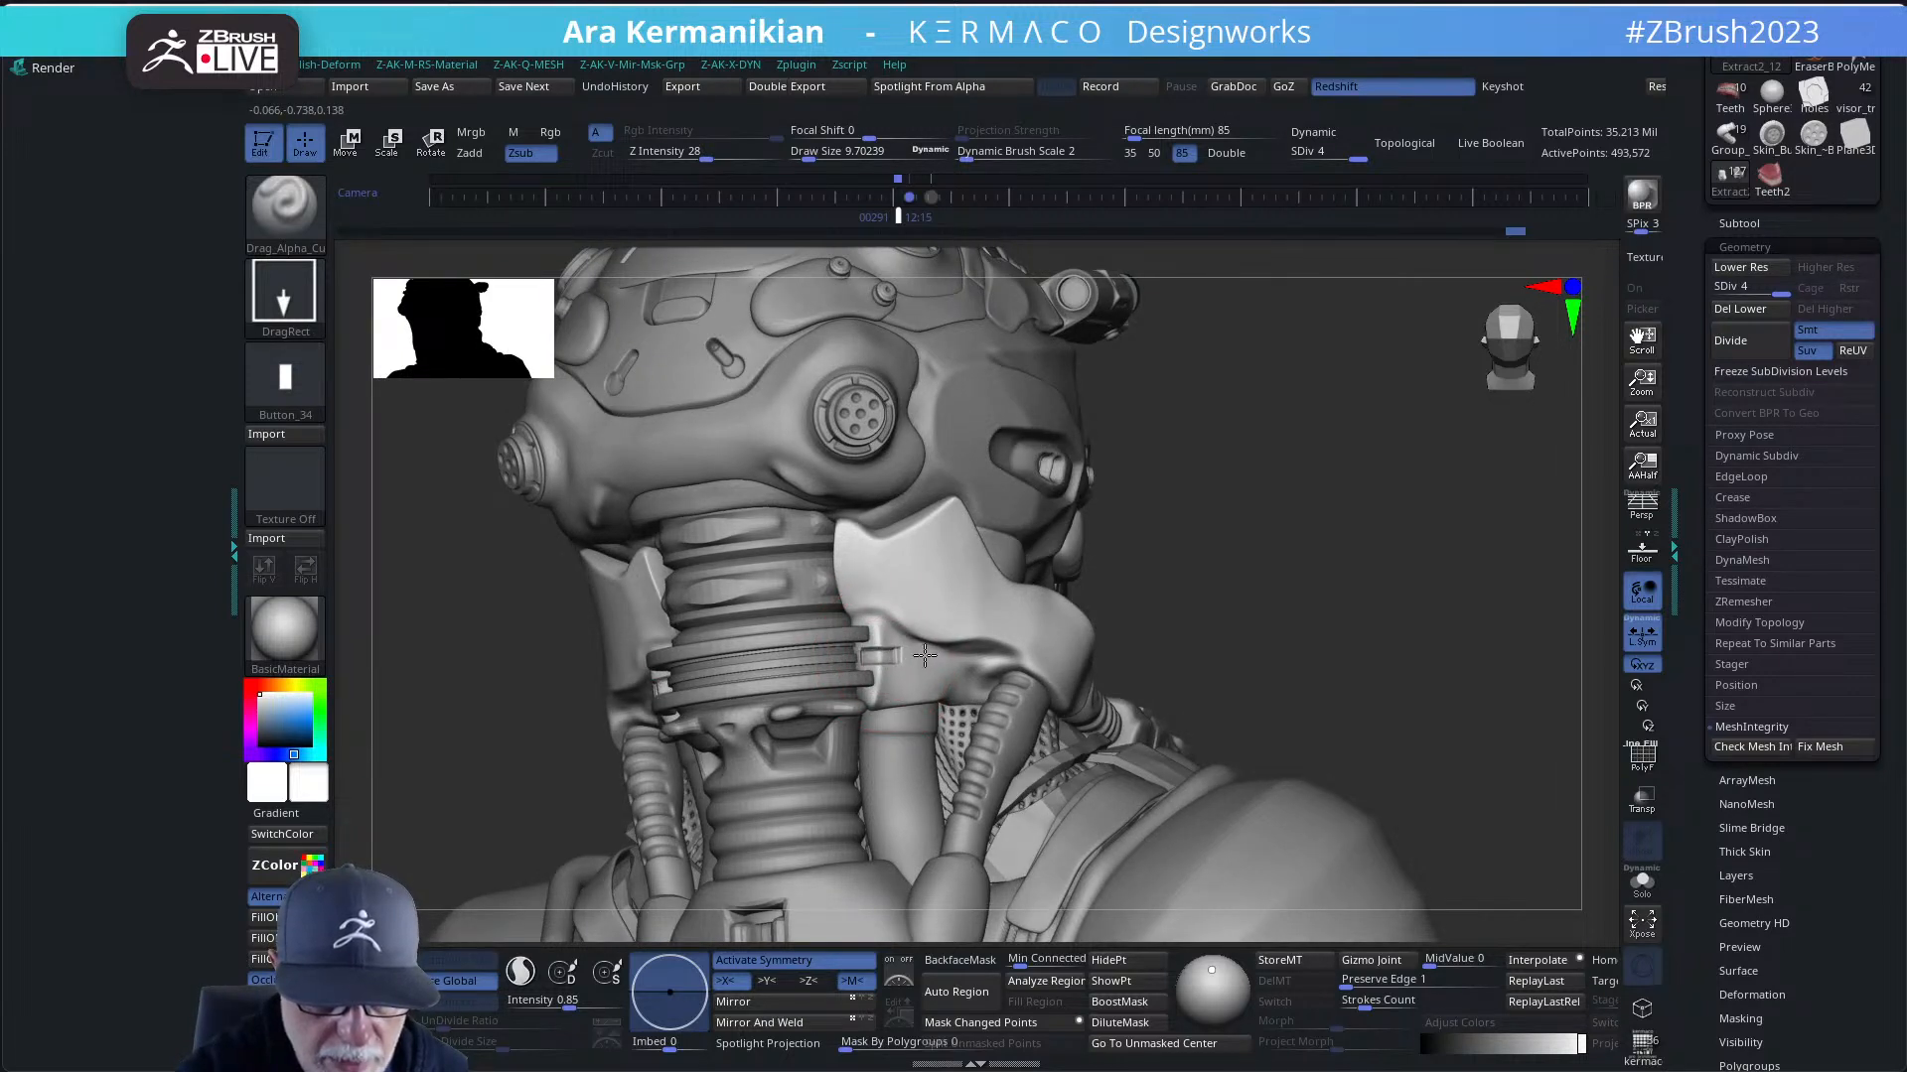
left_click_drag(924, 655, 890, 656)
key("ctrl+z")
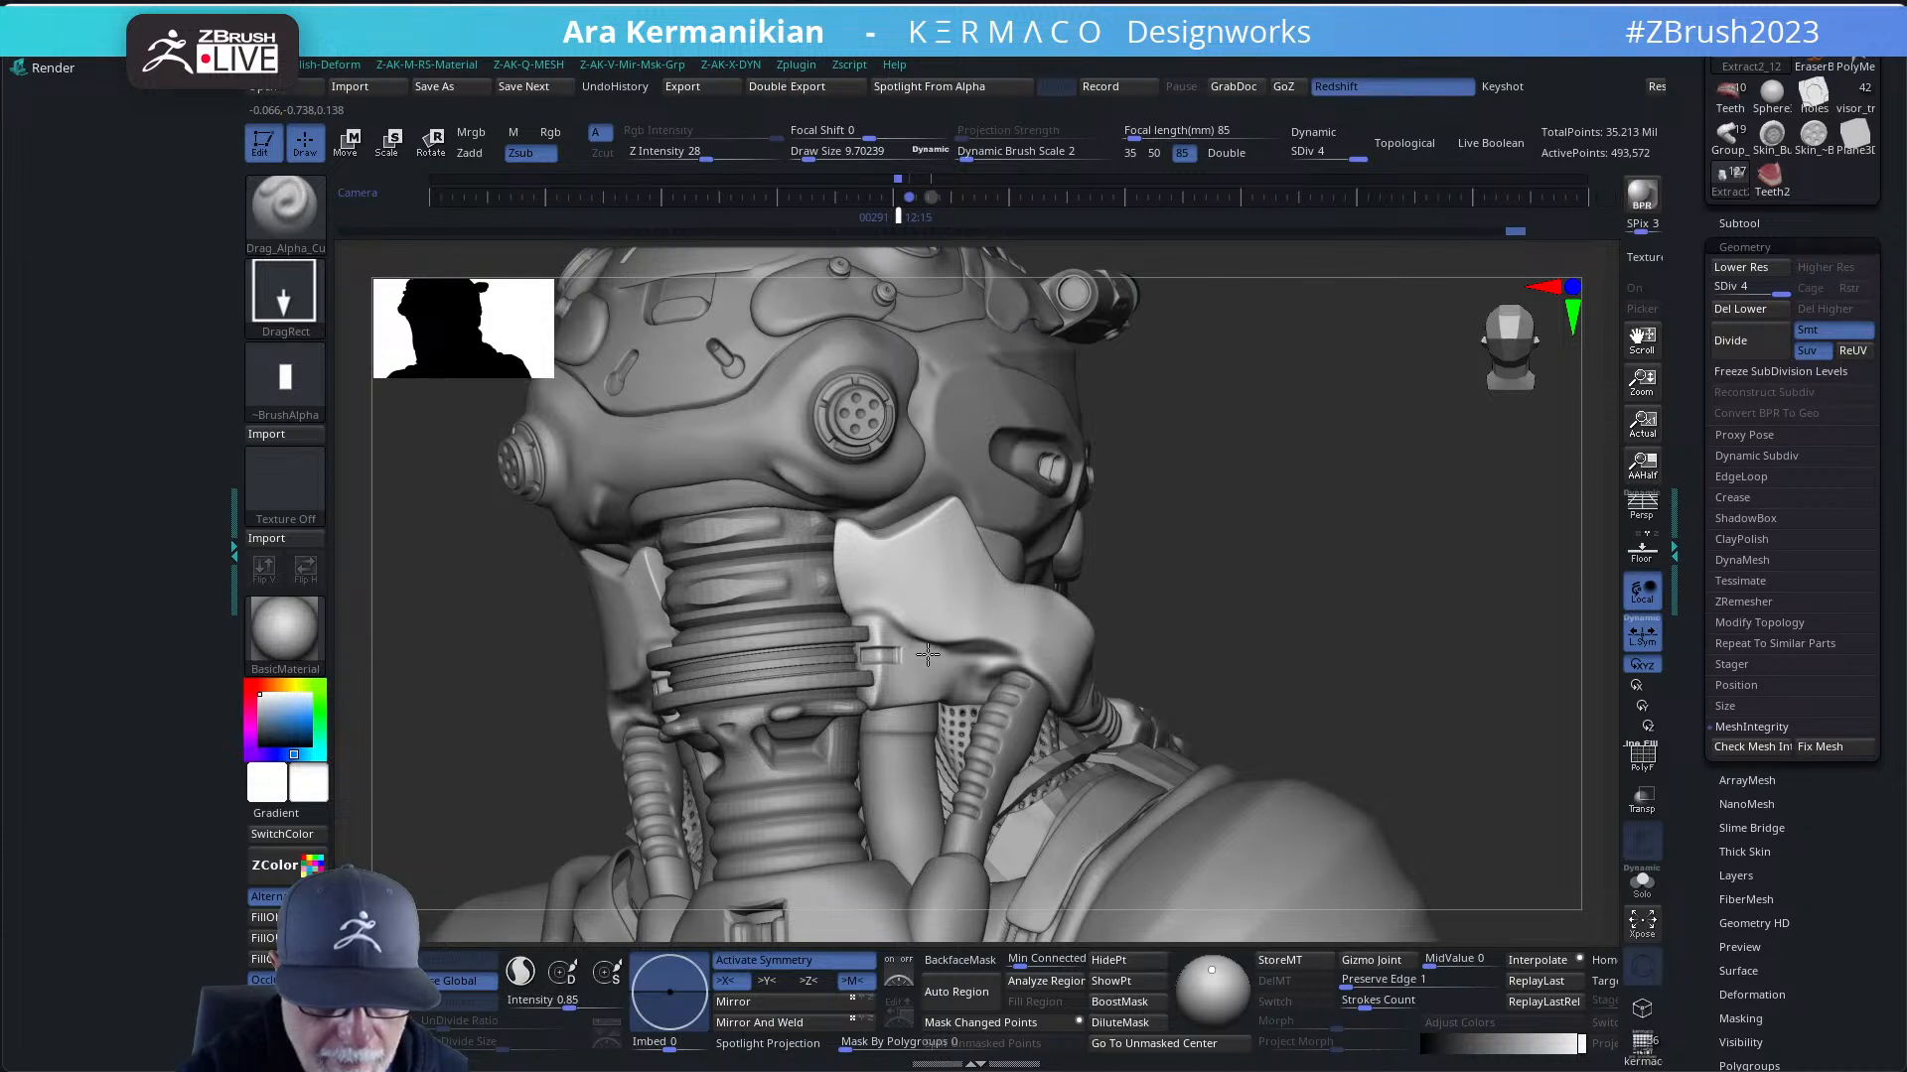
key("shift")
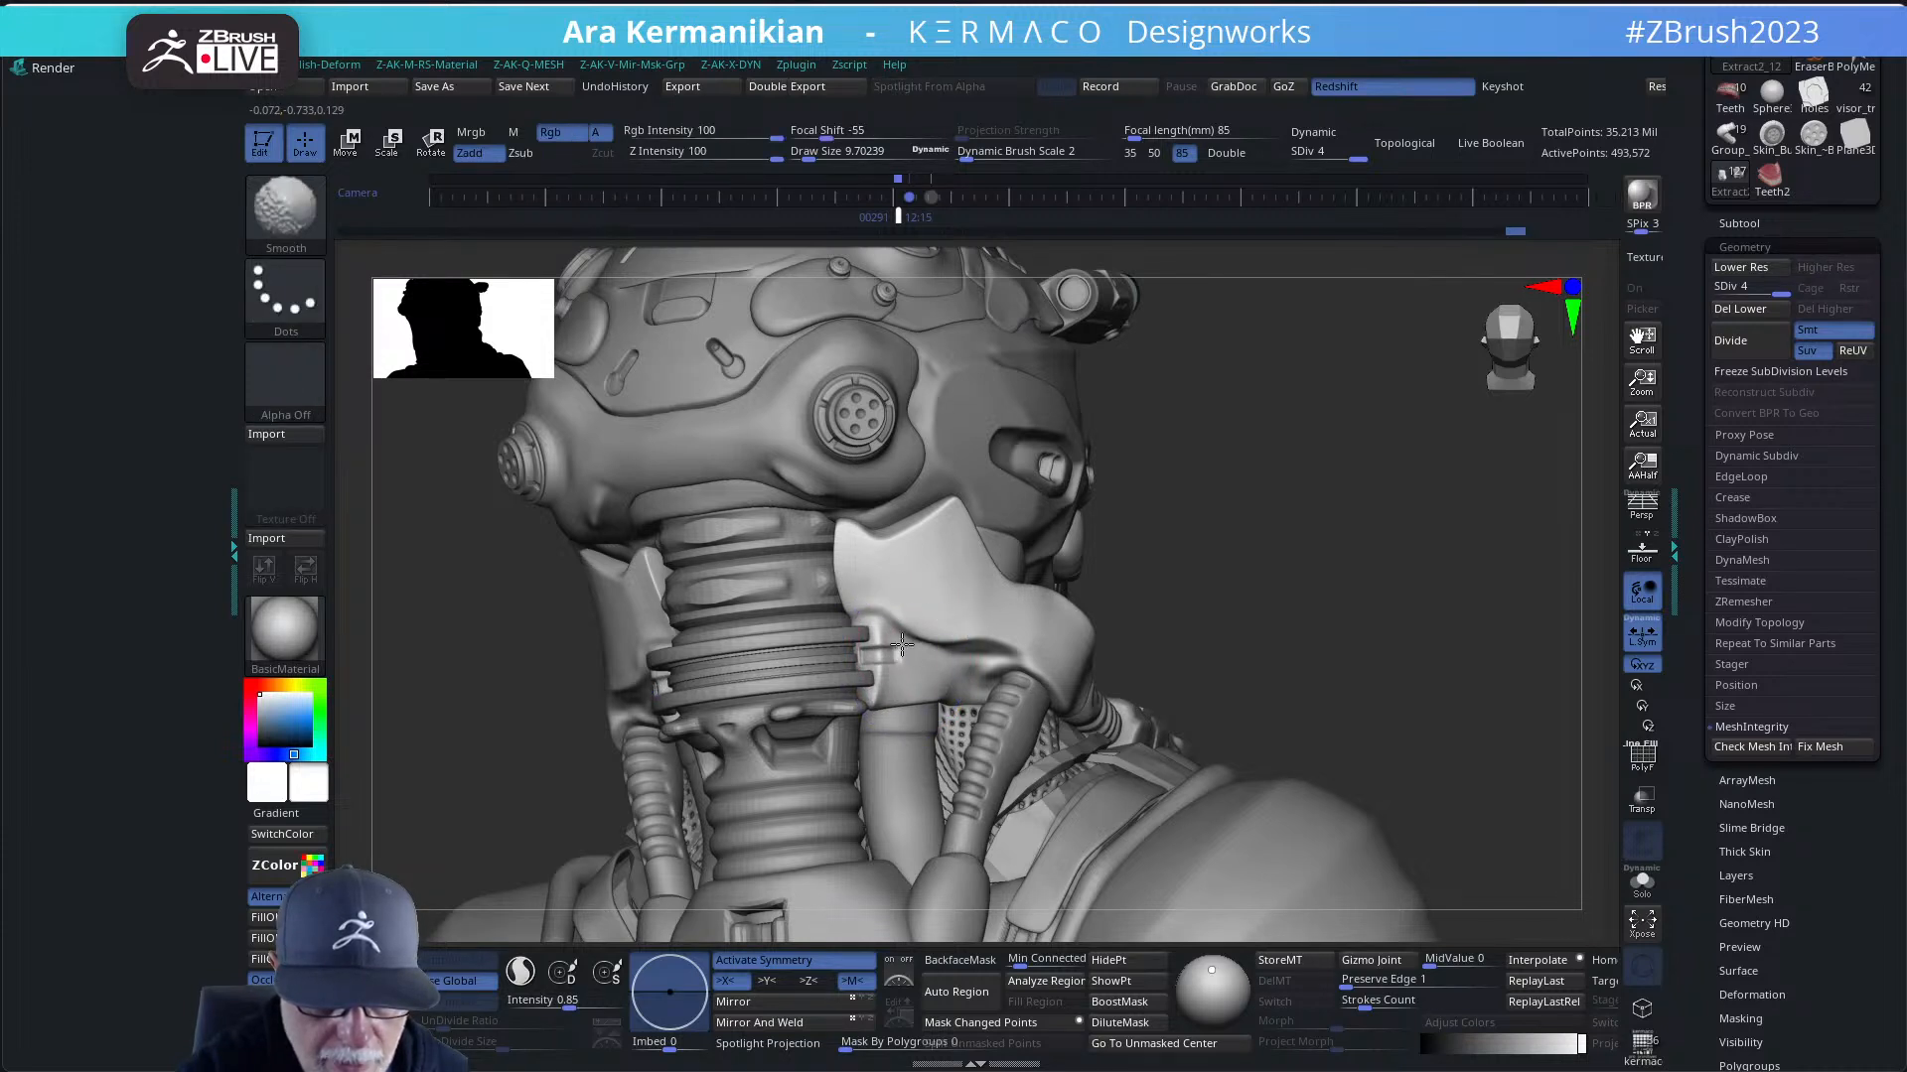
key("shift")
- Blend the stamped notch into the flap's inner edge by smoothing around its border
mouse_move(1142, 557)
left_mouse_down("alt")
mouse_move(1171, 575)
mouse_move(1152, 573)
mouse_move(1149, 609)
mouse_move(1229, 567)
mouse_move(1190, 598)
mouse_move(1238, 592)
mouse_move(1187, 594)
left_mouse_up("alt")
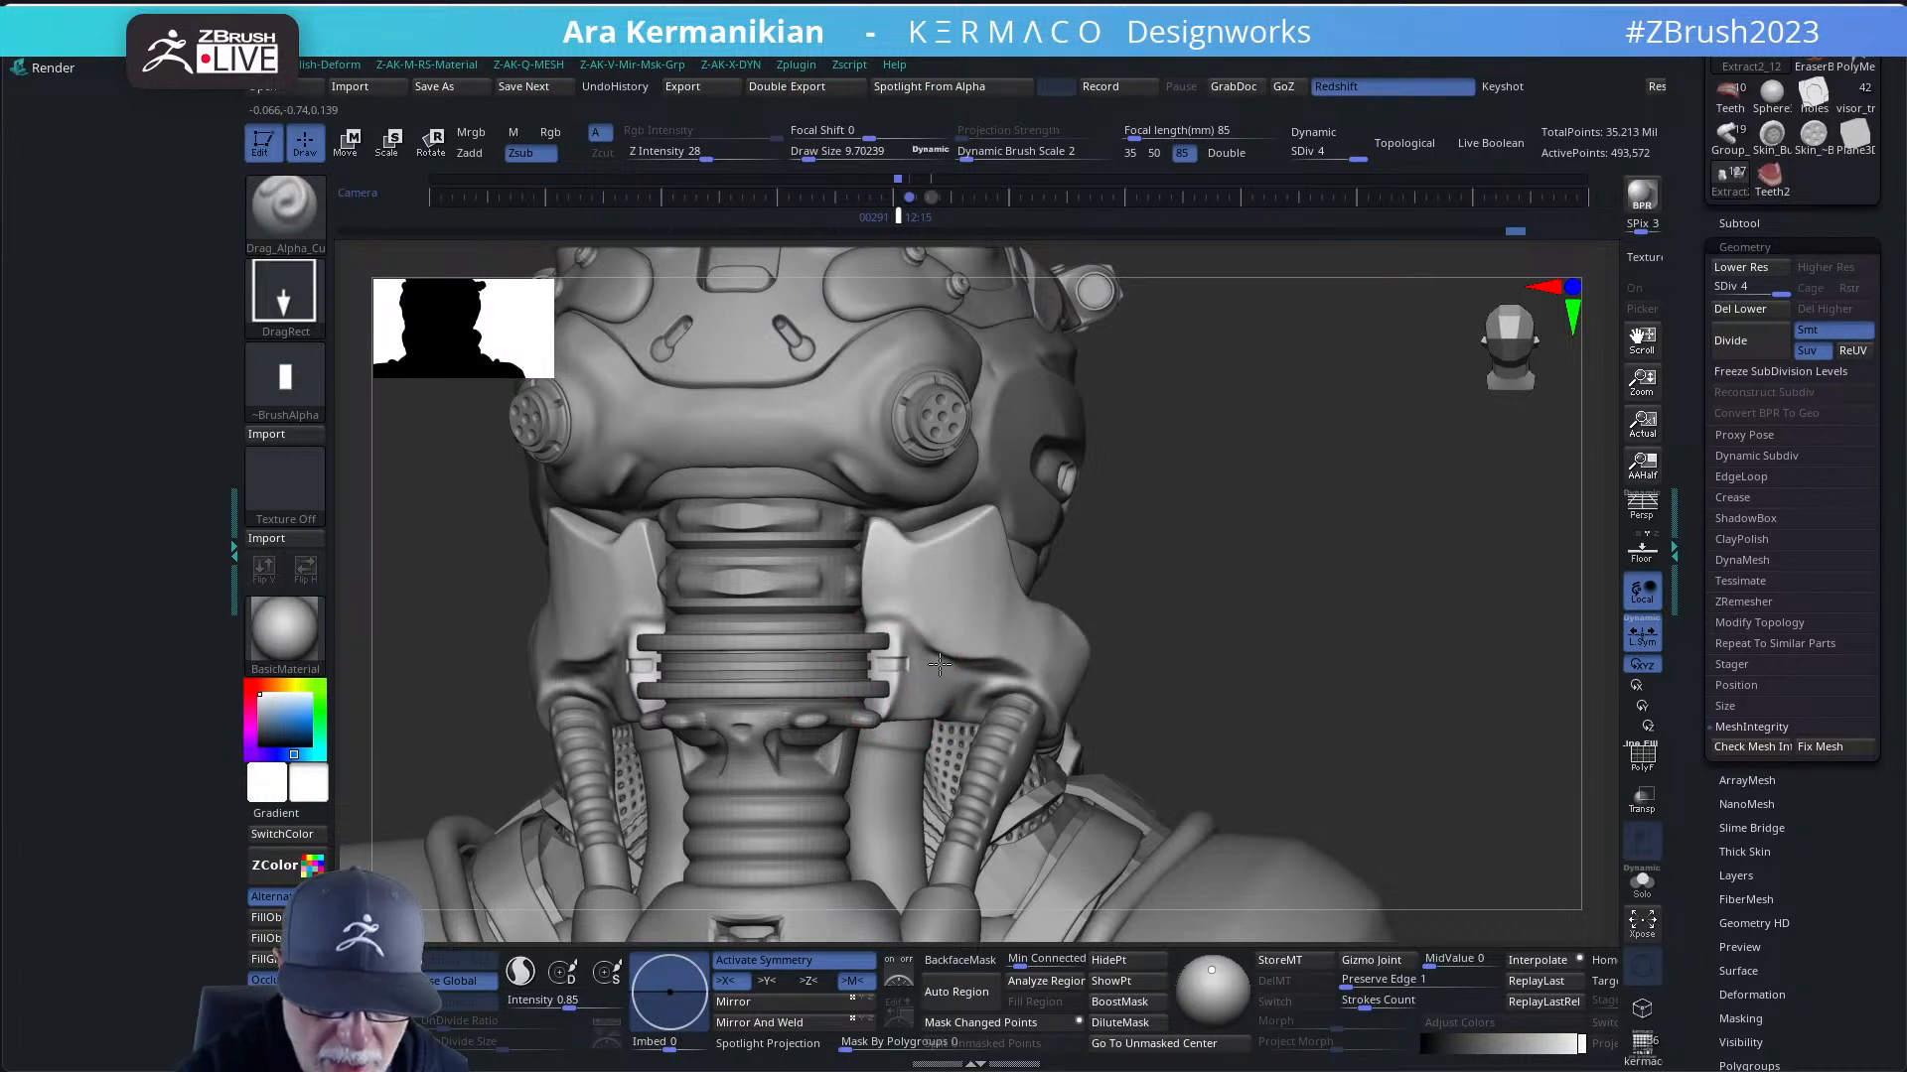
left_click_drag(1104, 605, 978, 598)
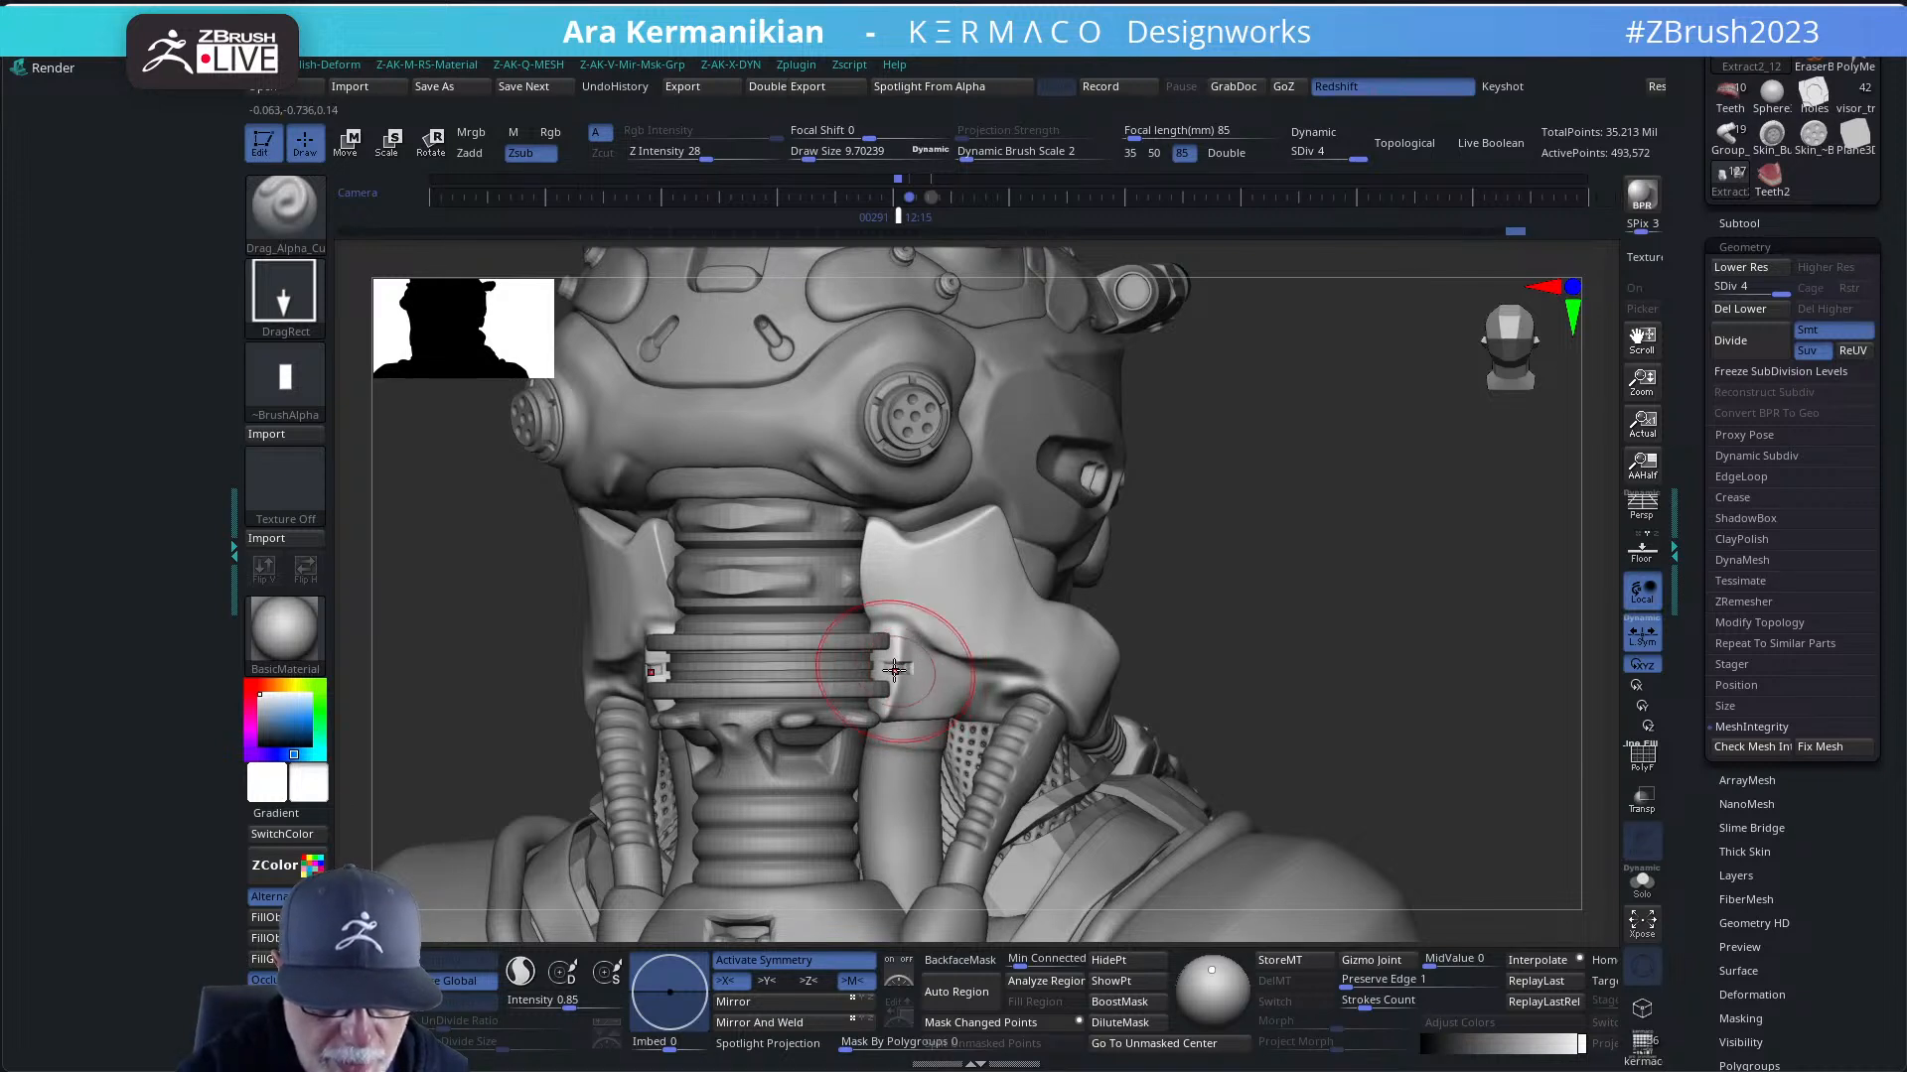
left_click_drag(1225, 555, 1102, 600, "shift")
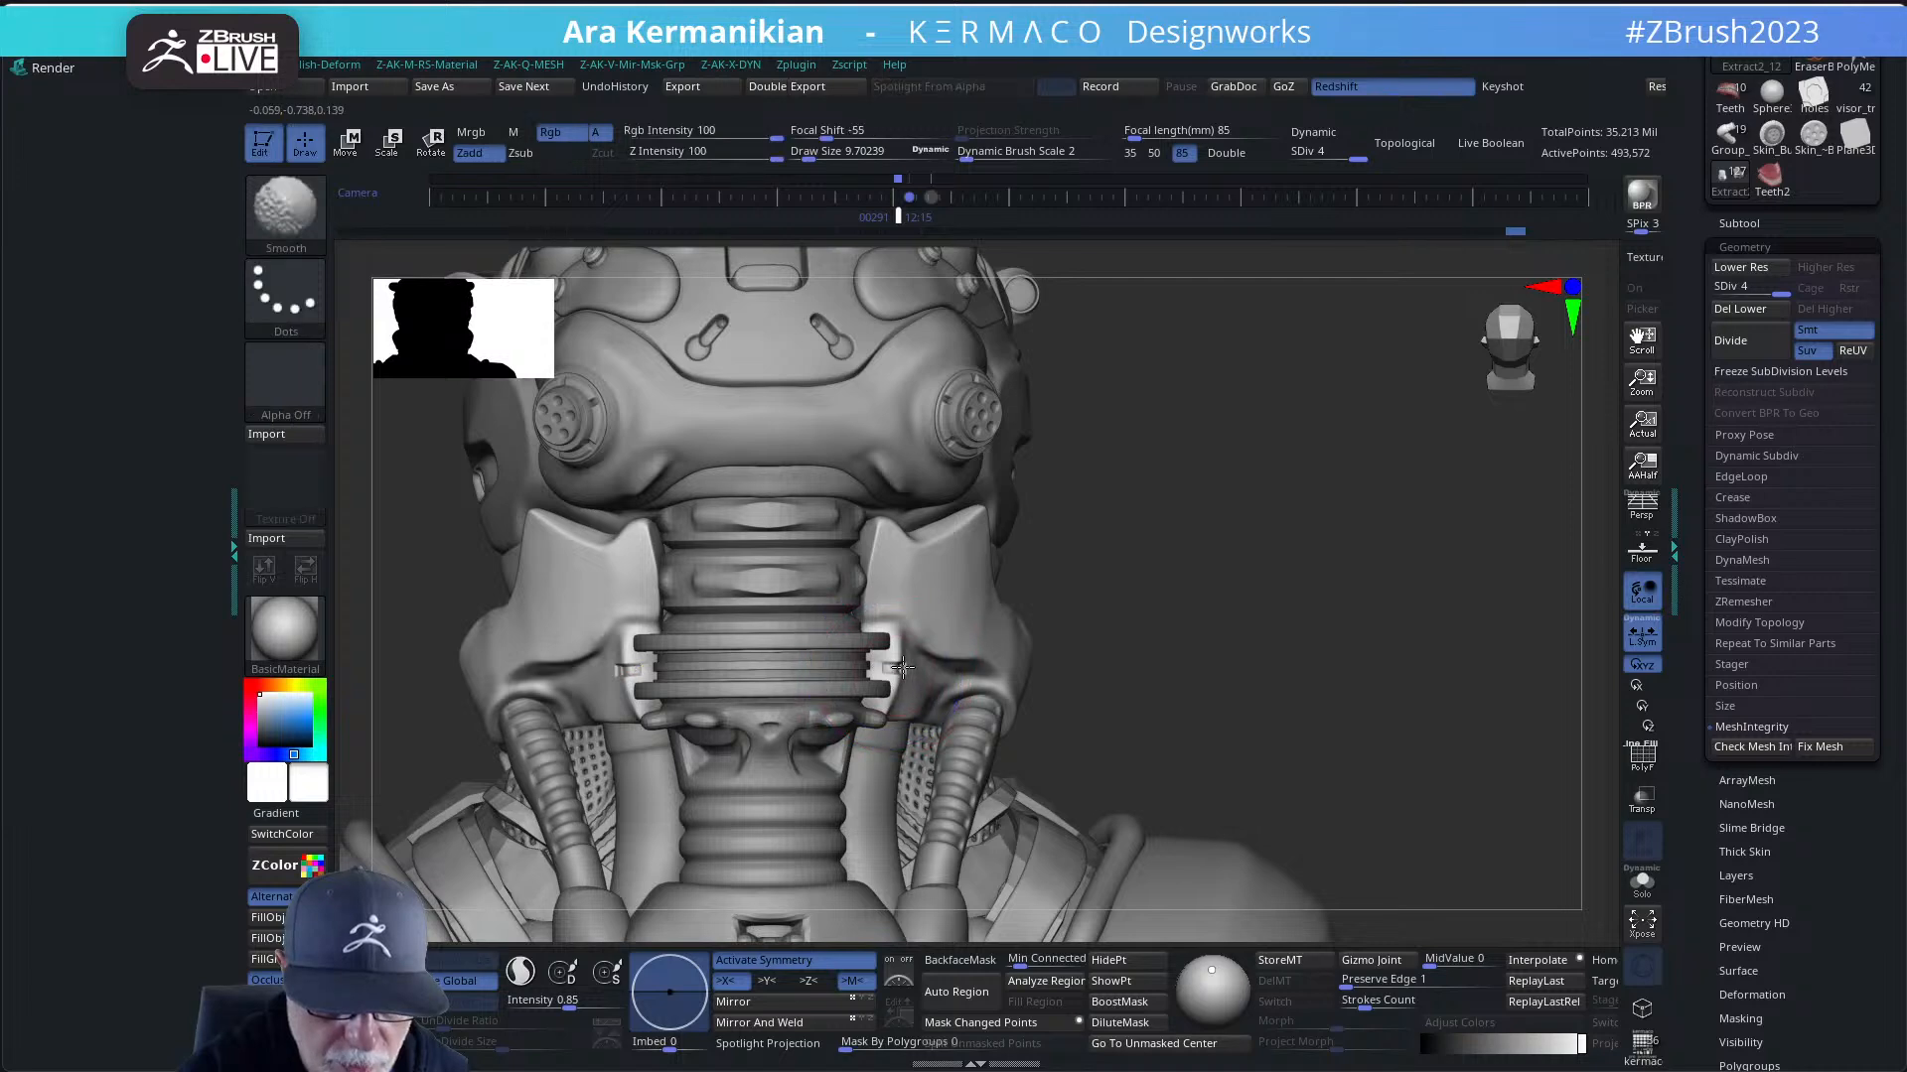
left_click_drag(903, 667, 913, 685, "shift")
- Reshape the flap's lower contour above the ribbed hose with the Move brush at about 15.39 draw size
mouse_move(1183, 575)
left_mouse_down("alt")
mouse_move(1115, 579)
mouse_move(1136, 592)
mouse_move(1115, 593)
mouse_move(1153, 579)
mouse_move(1153, 553)
mouse_move(1180, 614)
mouse_move(908, 682)
mouse_move(787, 668)
left_mouse_up("alt")
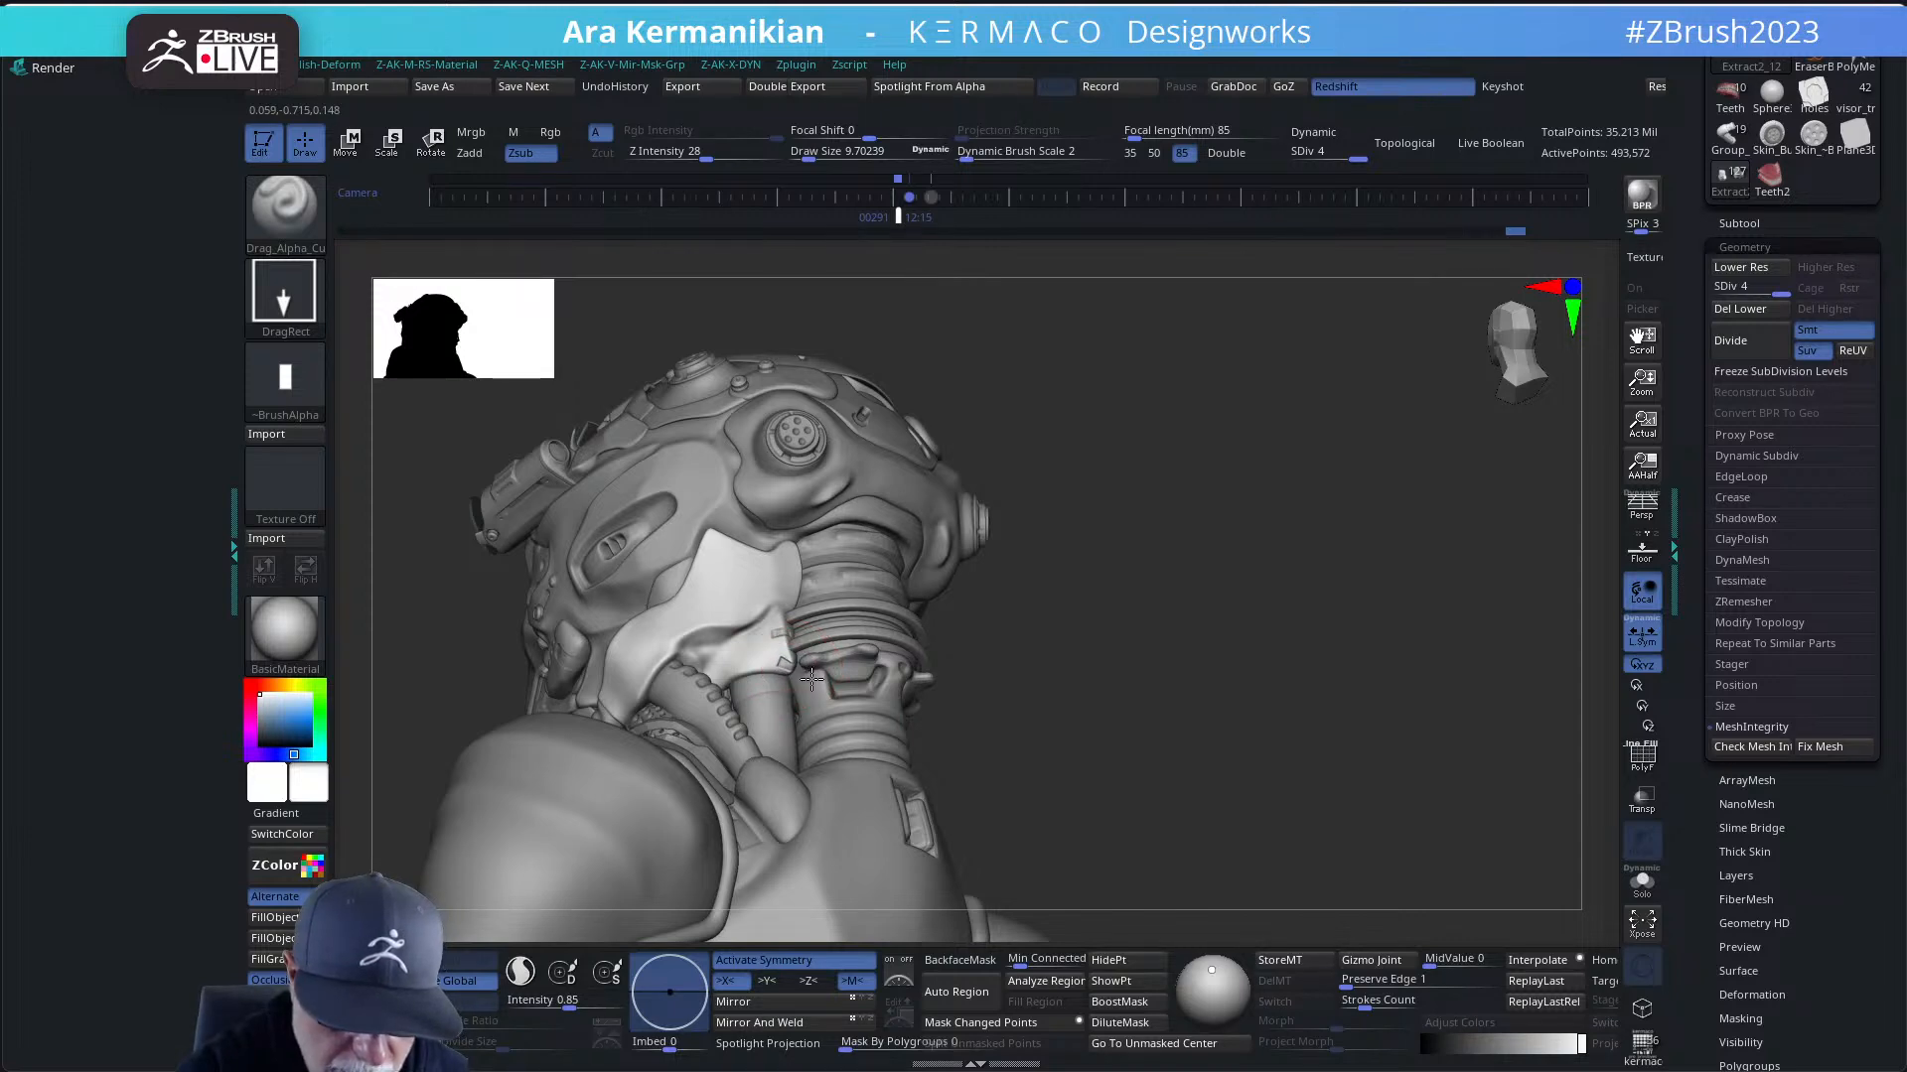
mouse_move(1138, 532)
left_mouse_down()
mouse_move(788, 666)
mouse_move(830, 647)
left_mouse_up()
mouse_move(1038, 541)
left_mouse_down()
mouse_move(1106, 596)
mouse_move(1022, 601)
mouse_move(1064, 647)
mouse_move(1005, 624)
left_mouse_up()
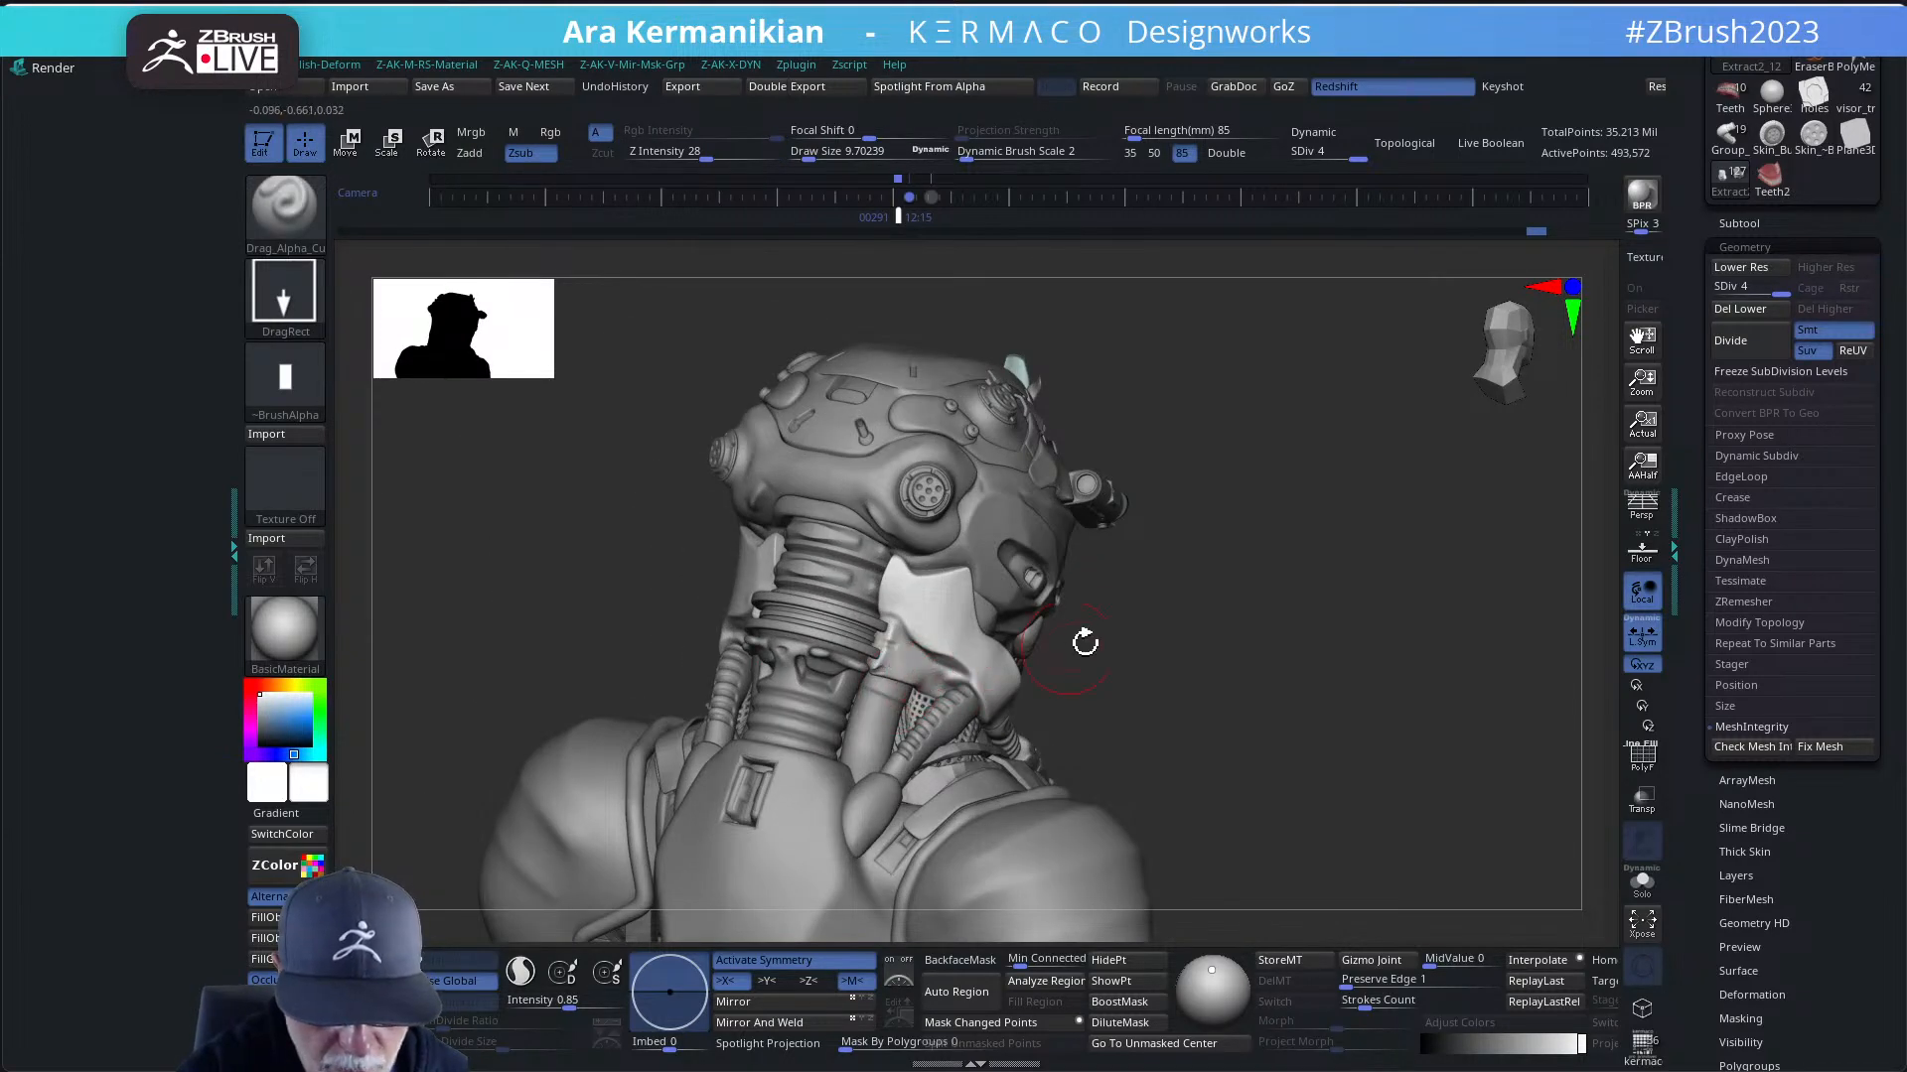
left_click_drag(1127, 612, 1092, 618)
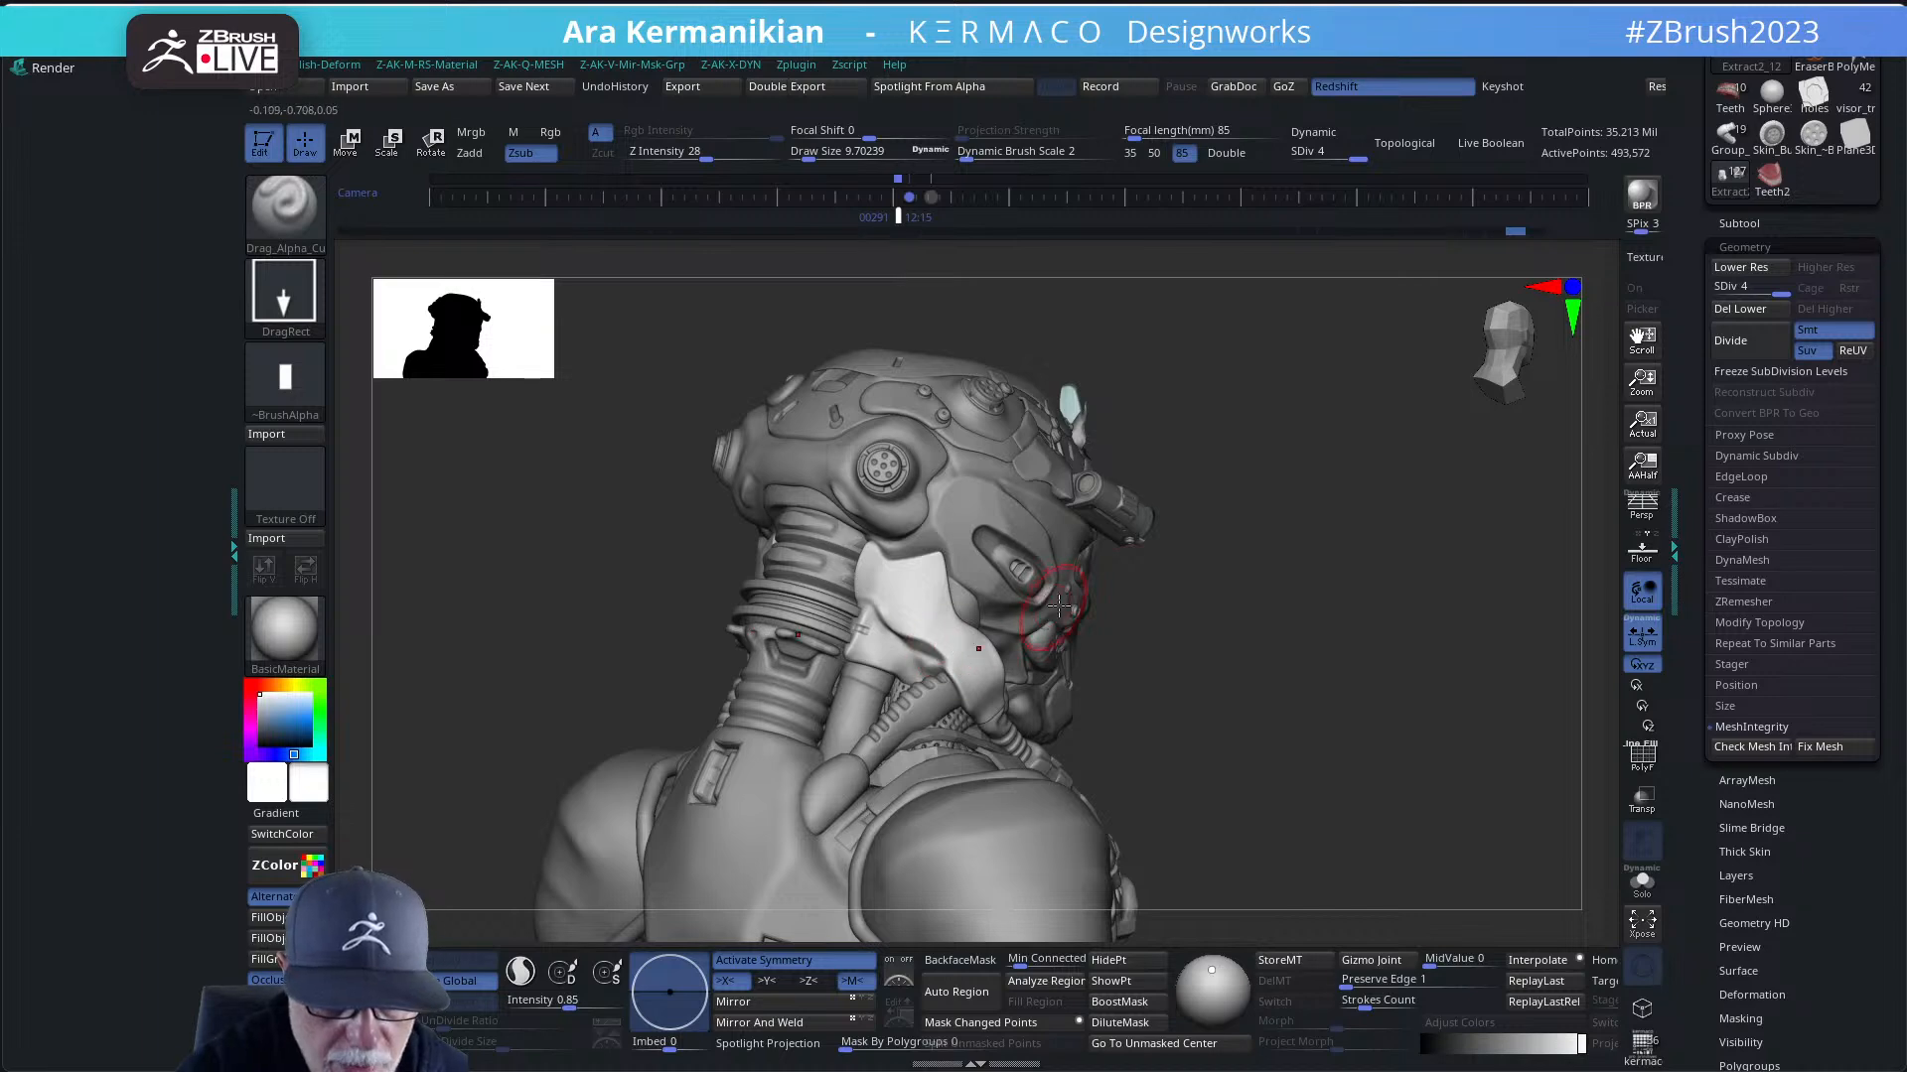
mouse_move(1214, 587)
left_mouse_down()
mouse_move(1226, 566)
mouse_move(1162, 616)
mouse_move(896, 659)
left_mouse_up()
key("b")
key("m")
key("v")
key("s")
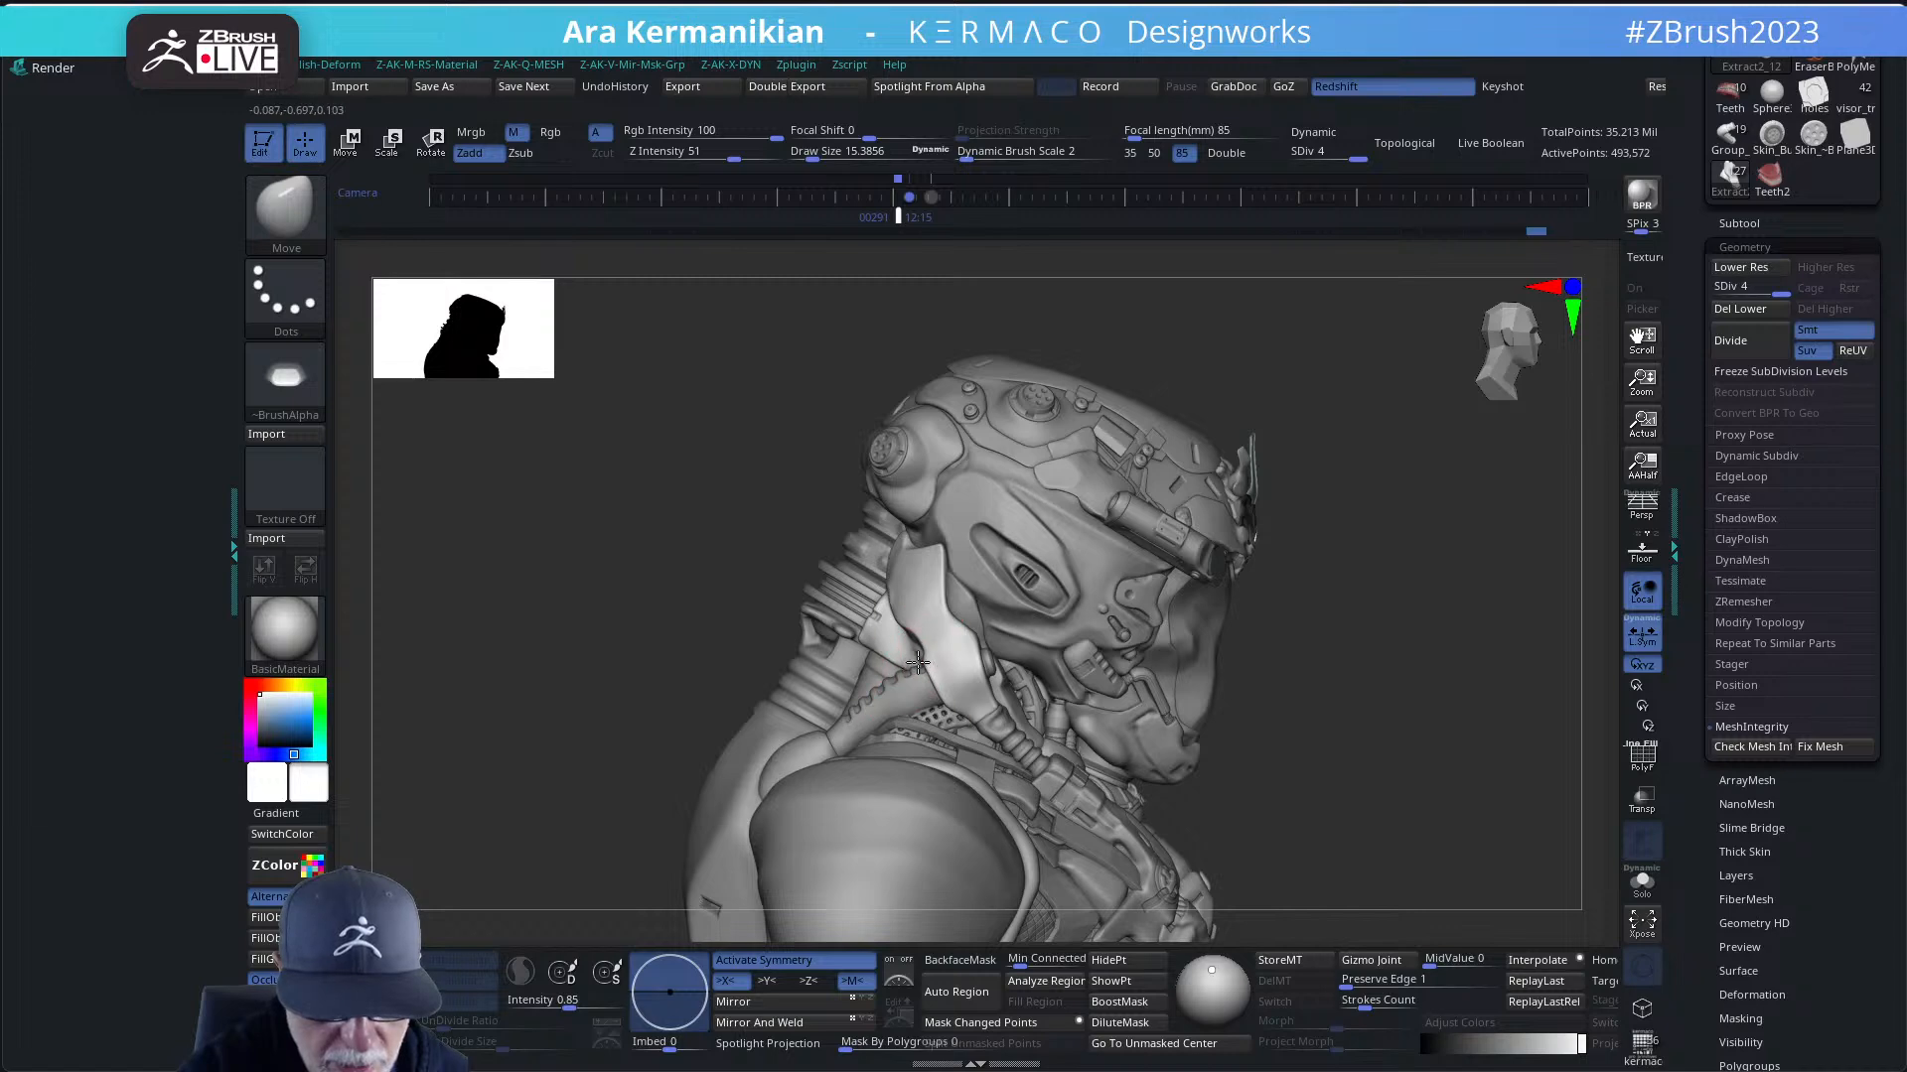
left_click_drag(626, 758, 922, 659)
key("shift")
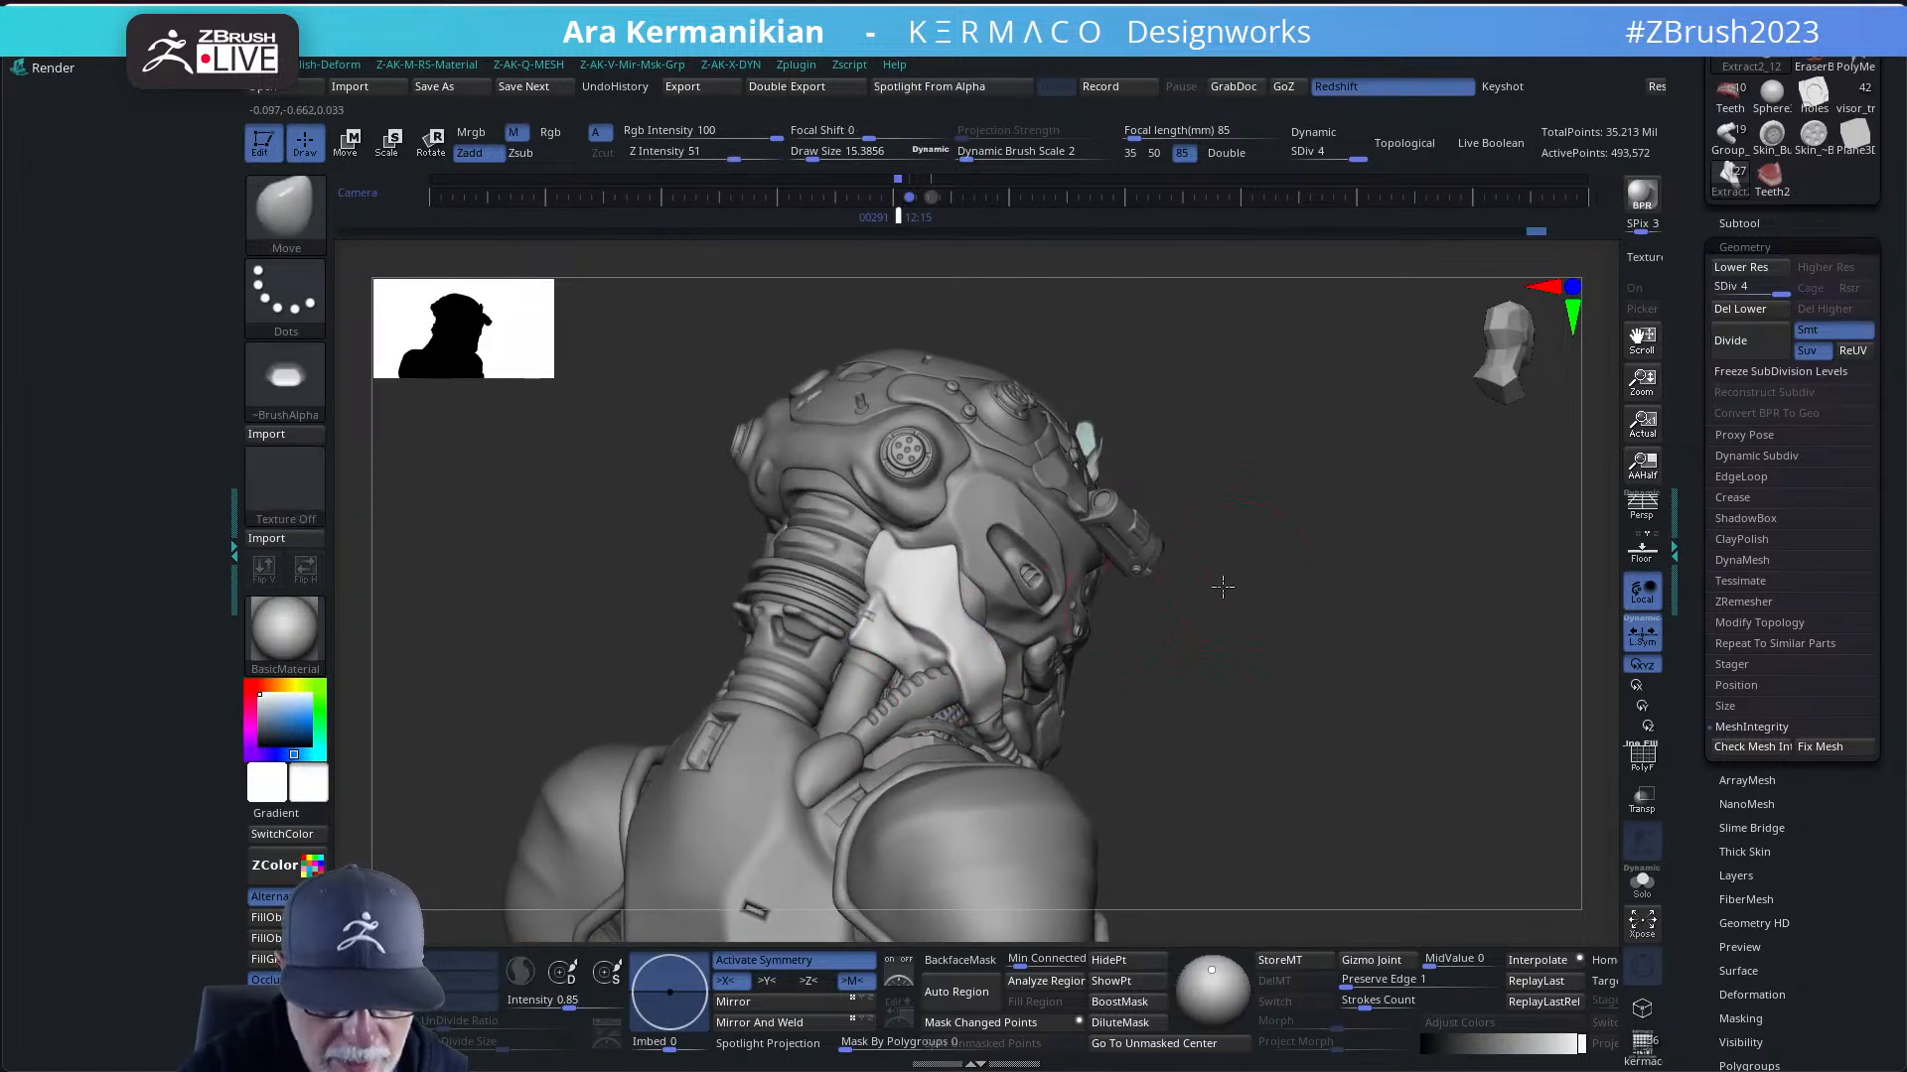
- Check the flap's silhouette from behind and the side, and smooth its rear edge beside the neck tube
left_click_drag(1231, 575, 1142, 596)
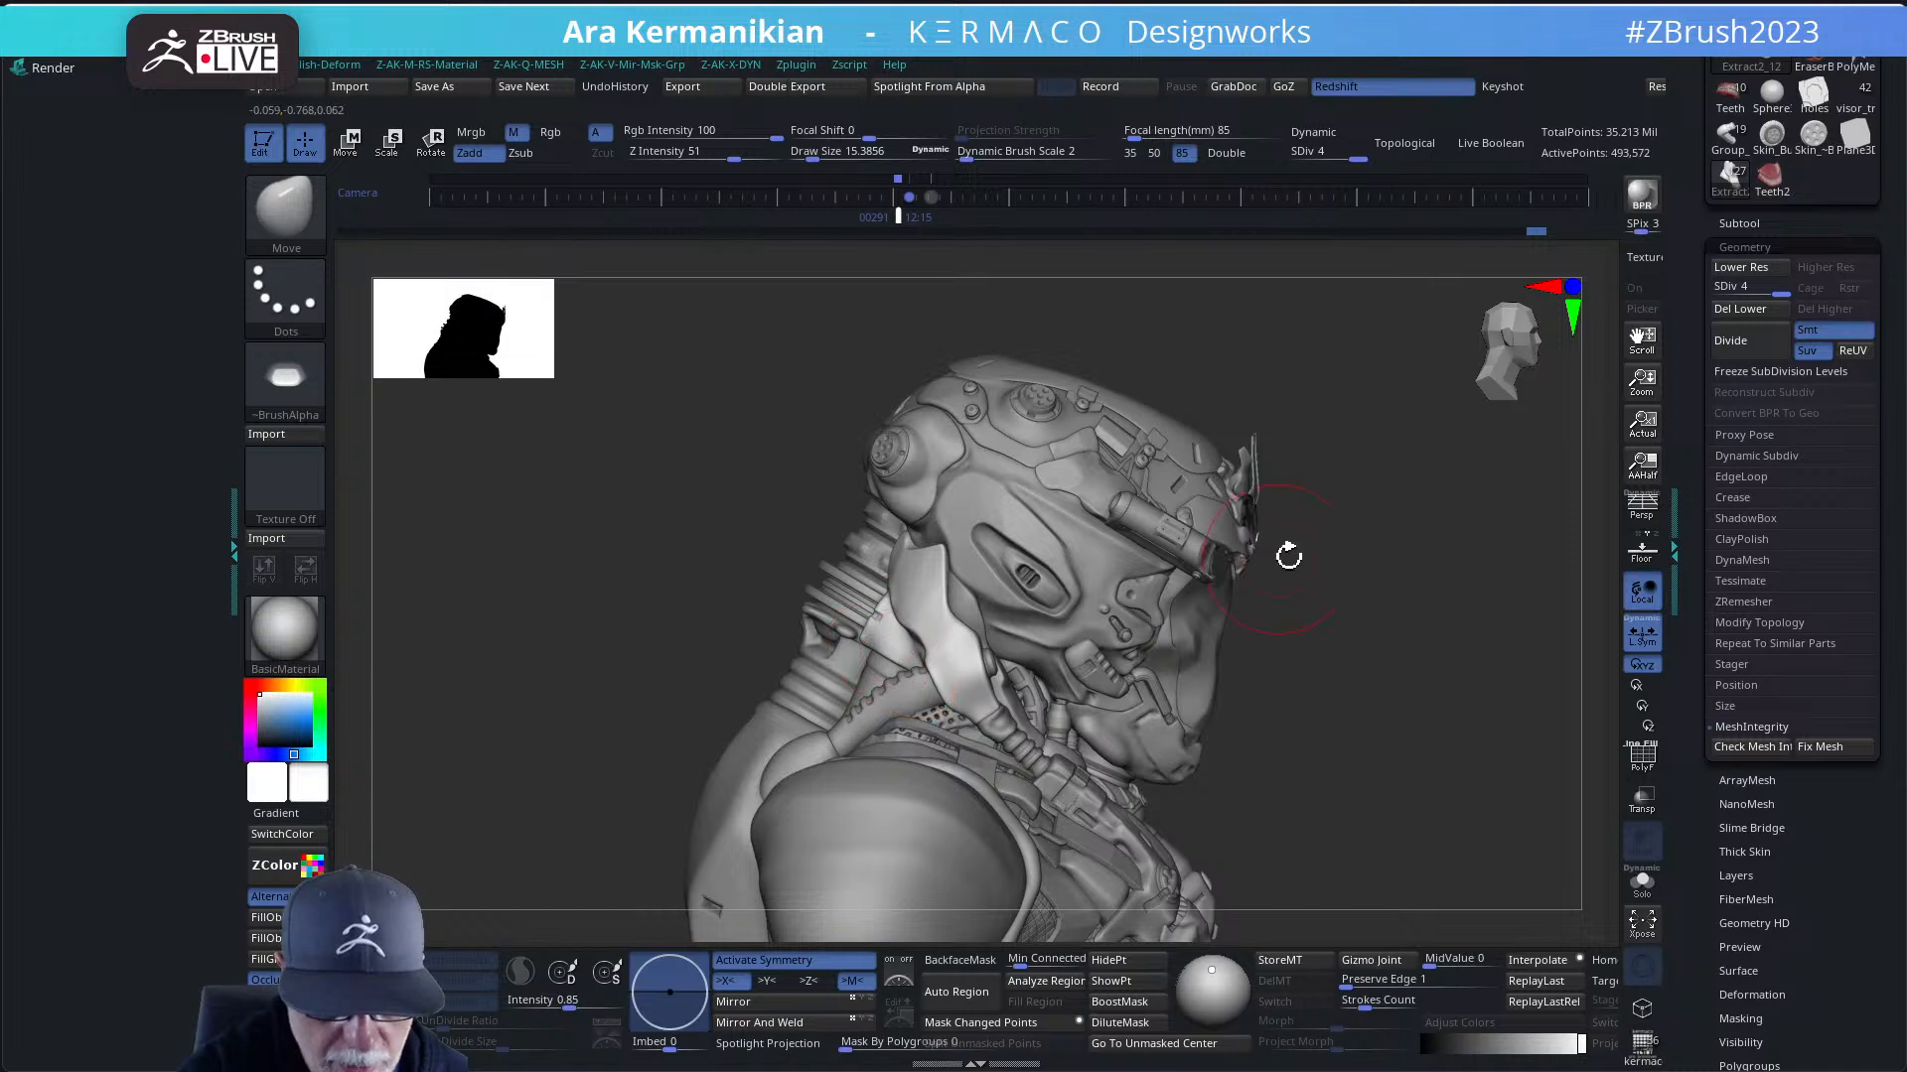
left_click_drag(1361, 517, 1255, 545)
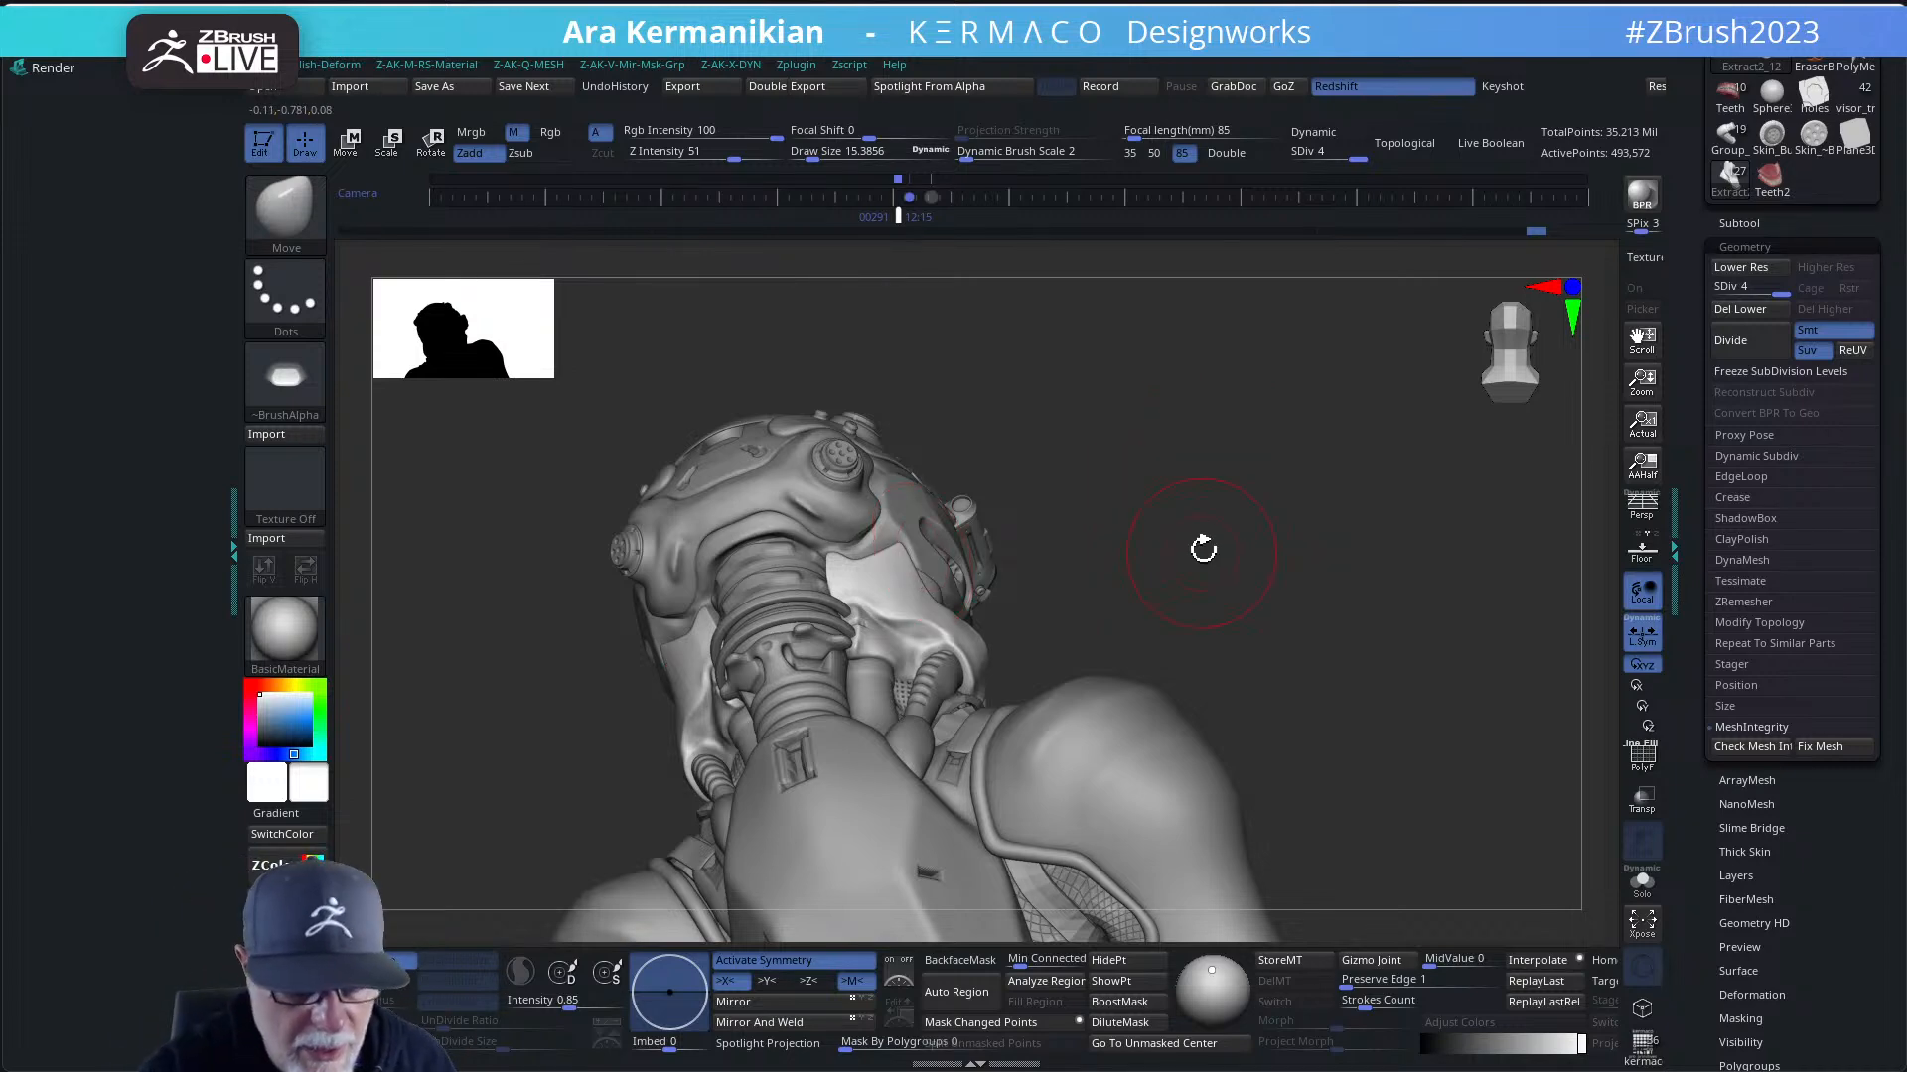
left_click_drag(1206, 556, 1182, 592)
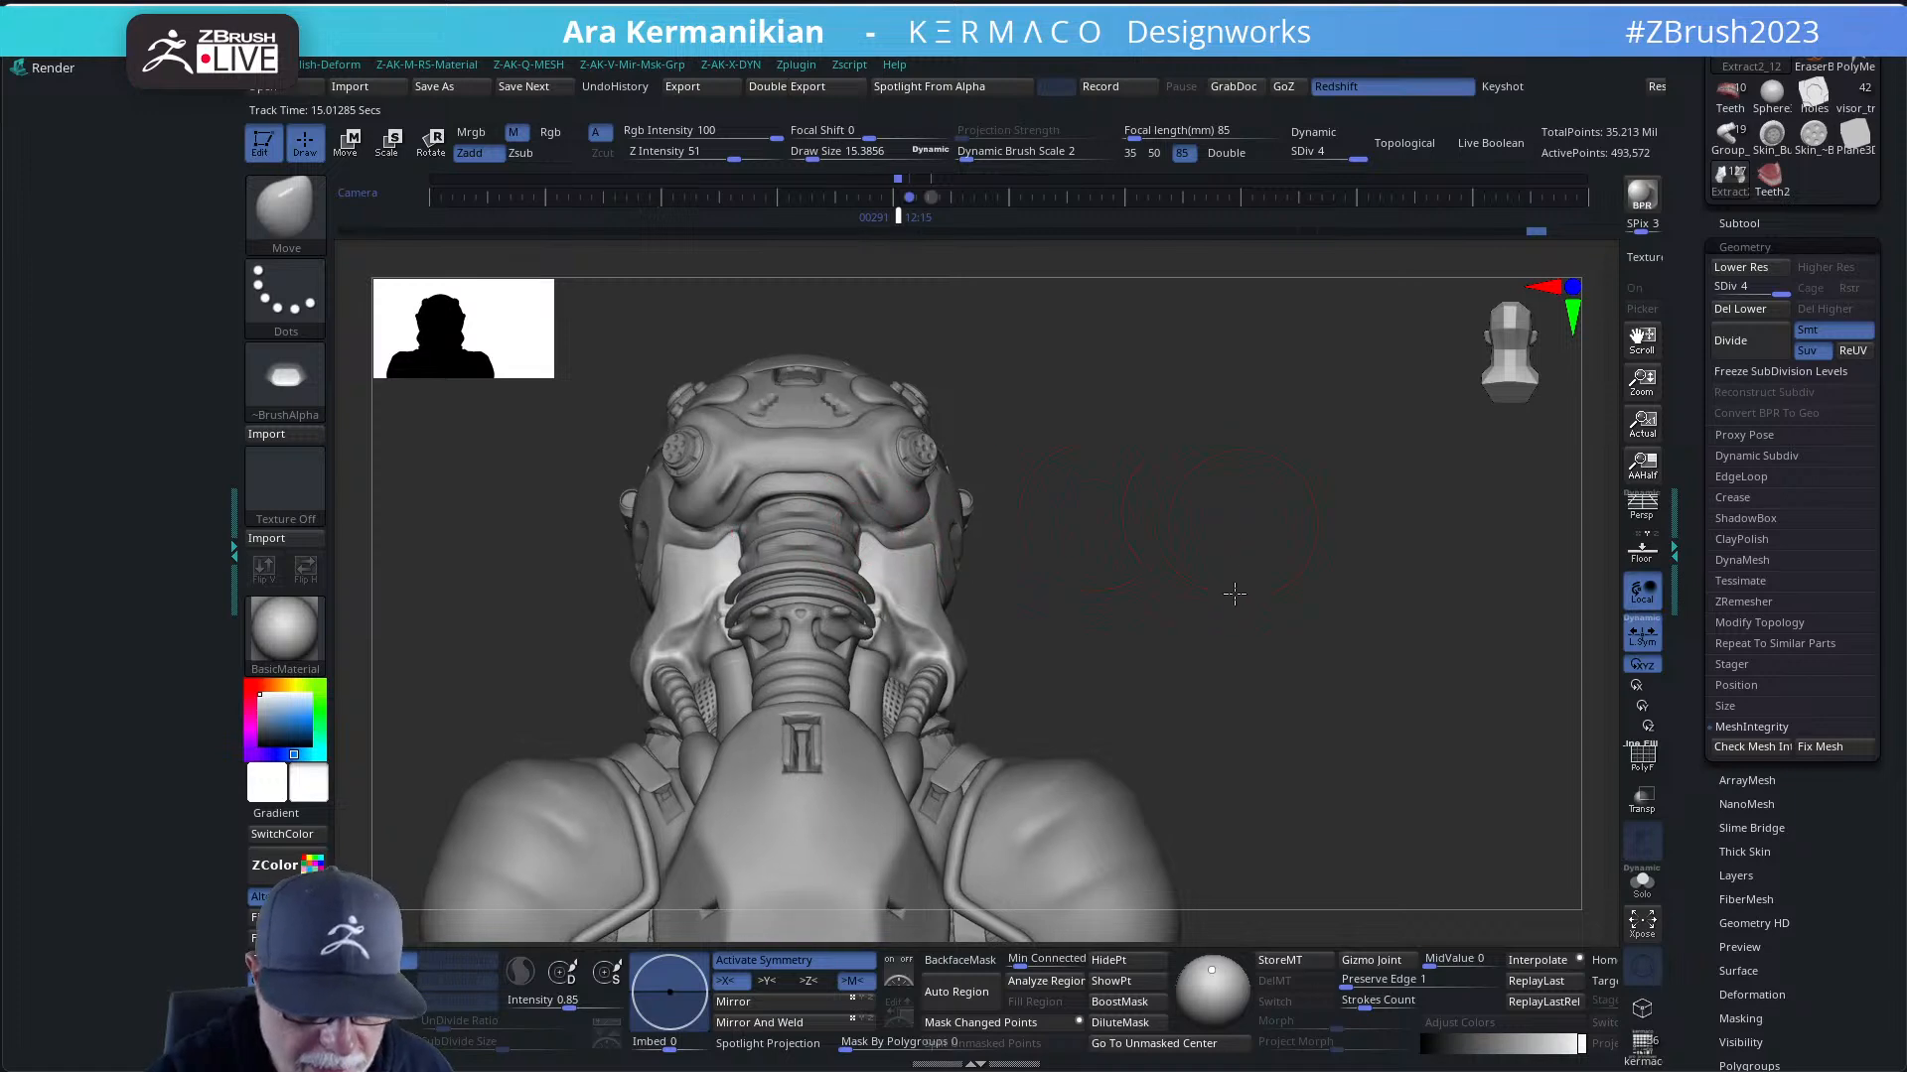
left_click_drag(1231, 556, 947, 556)
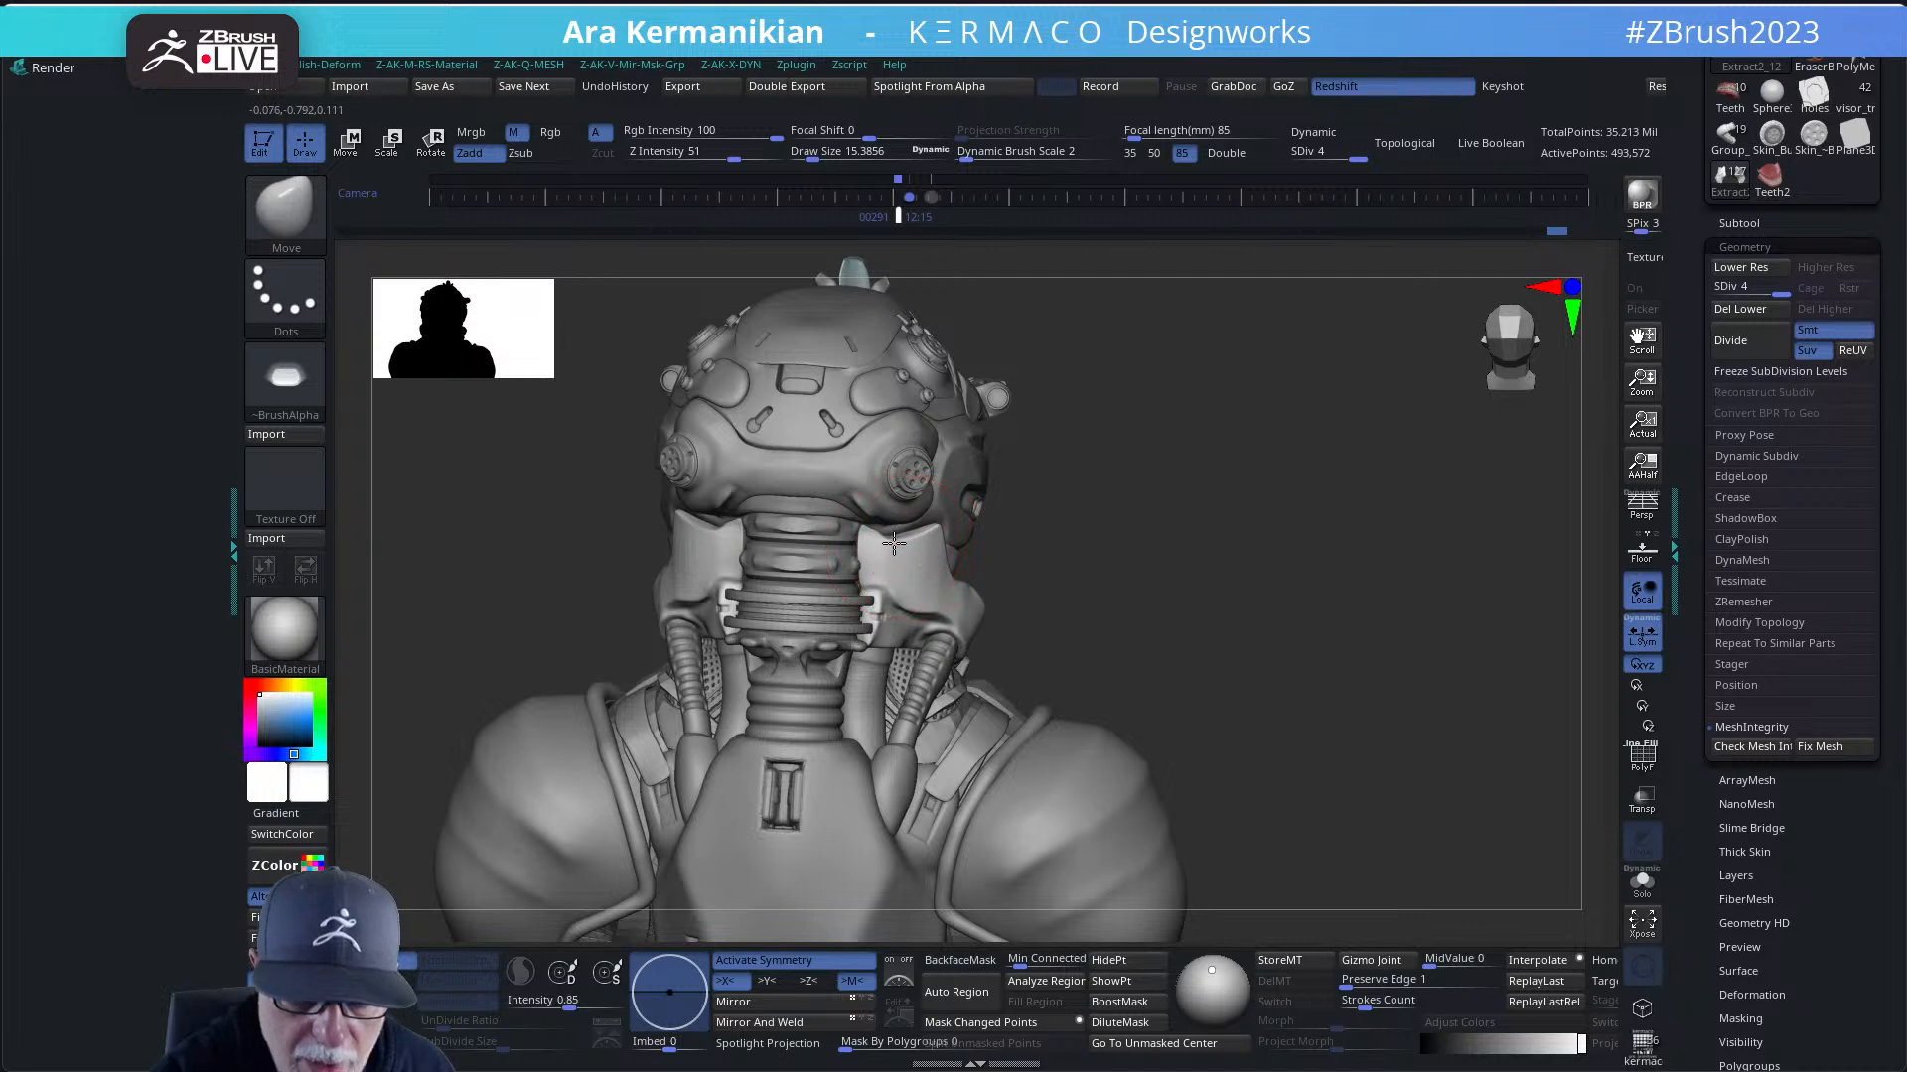
left_click_drag(1111, 515, 1181, 526)
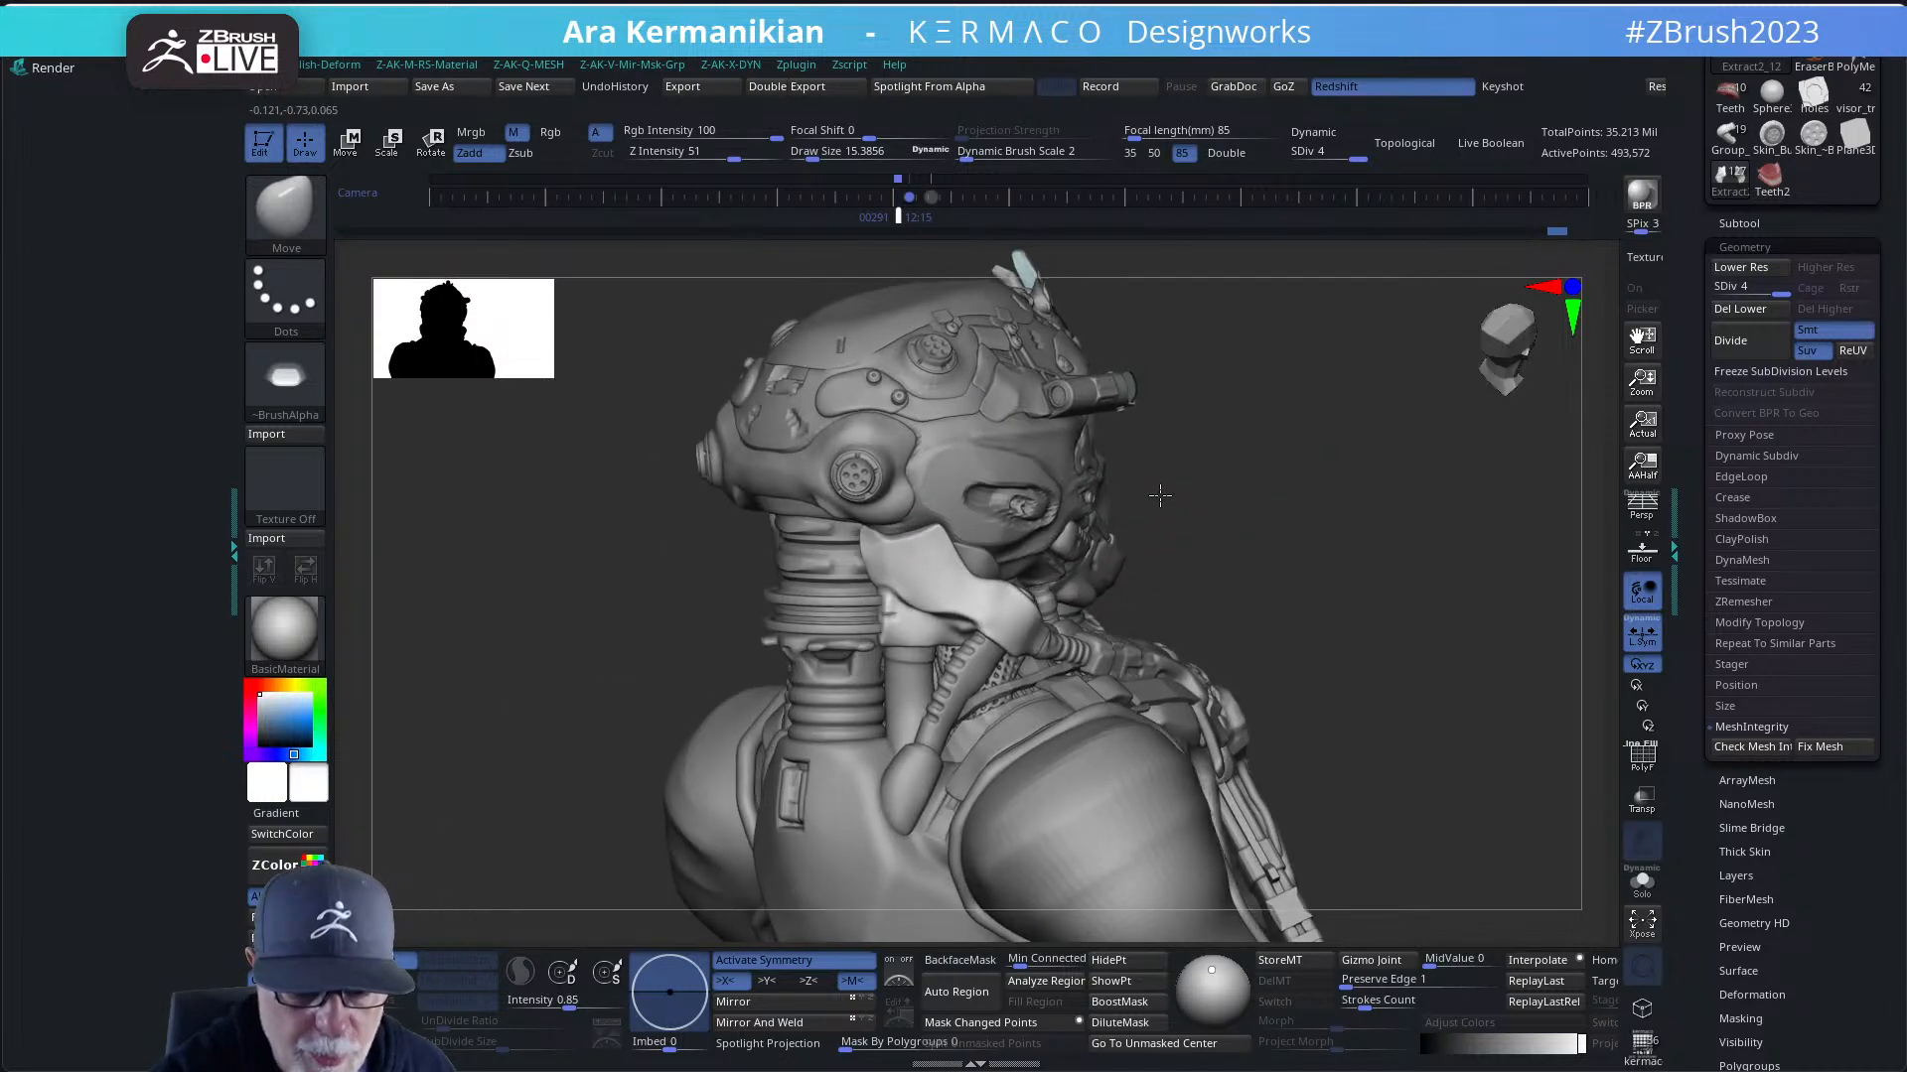
left_click_drag(899, 552, 862, 585, "shift")
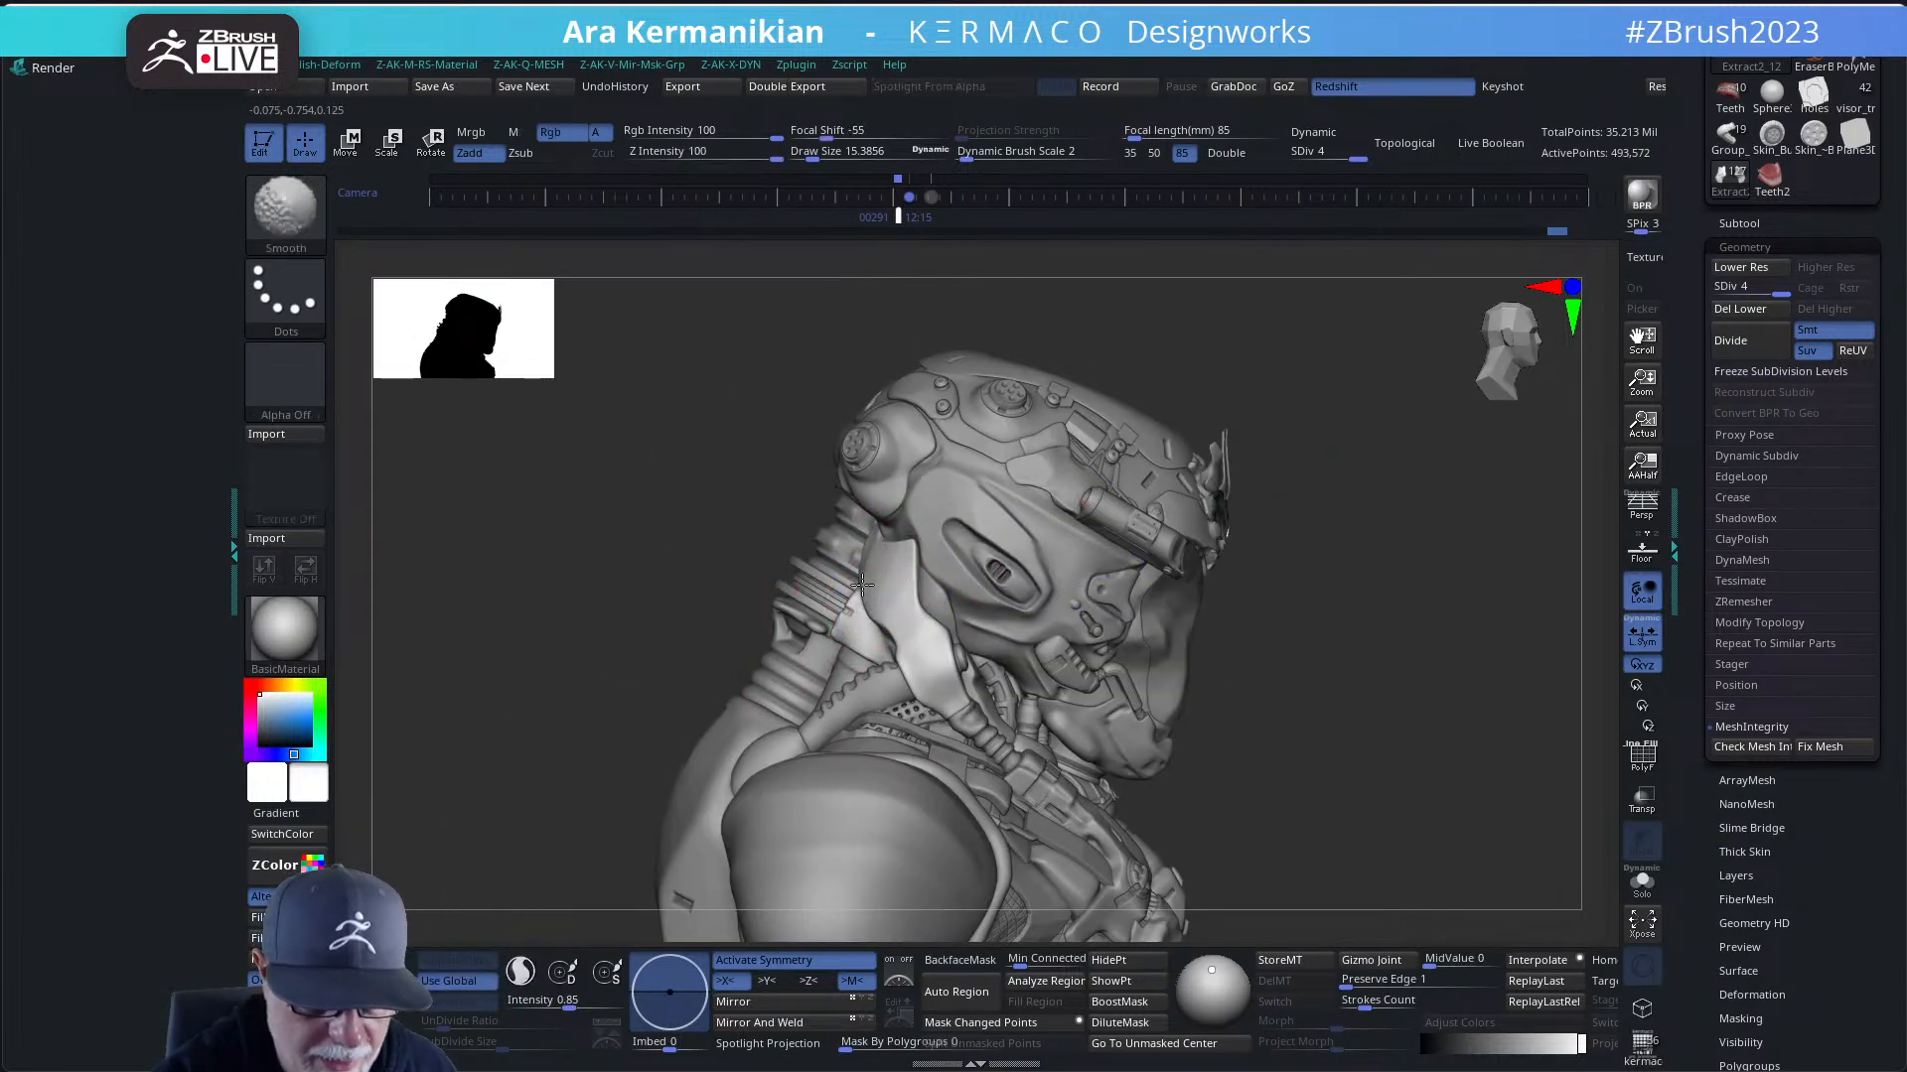
- Polish the flap's inner lower corner beside the neck tube with the hPolish brush at about 4.5 draw size
mouse_move(1334, 576)
left_mouse_down()
mouse_move(1385, 569)
mouse_move(1331, 566)
mouse_move(1307, 593)
mouse_move(1219, 608)
mouse_move(1130, 588)
mouse_move(955, 658)
left_mouse_up()
key("b")
key("h")
key("p")
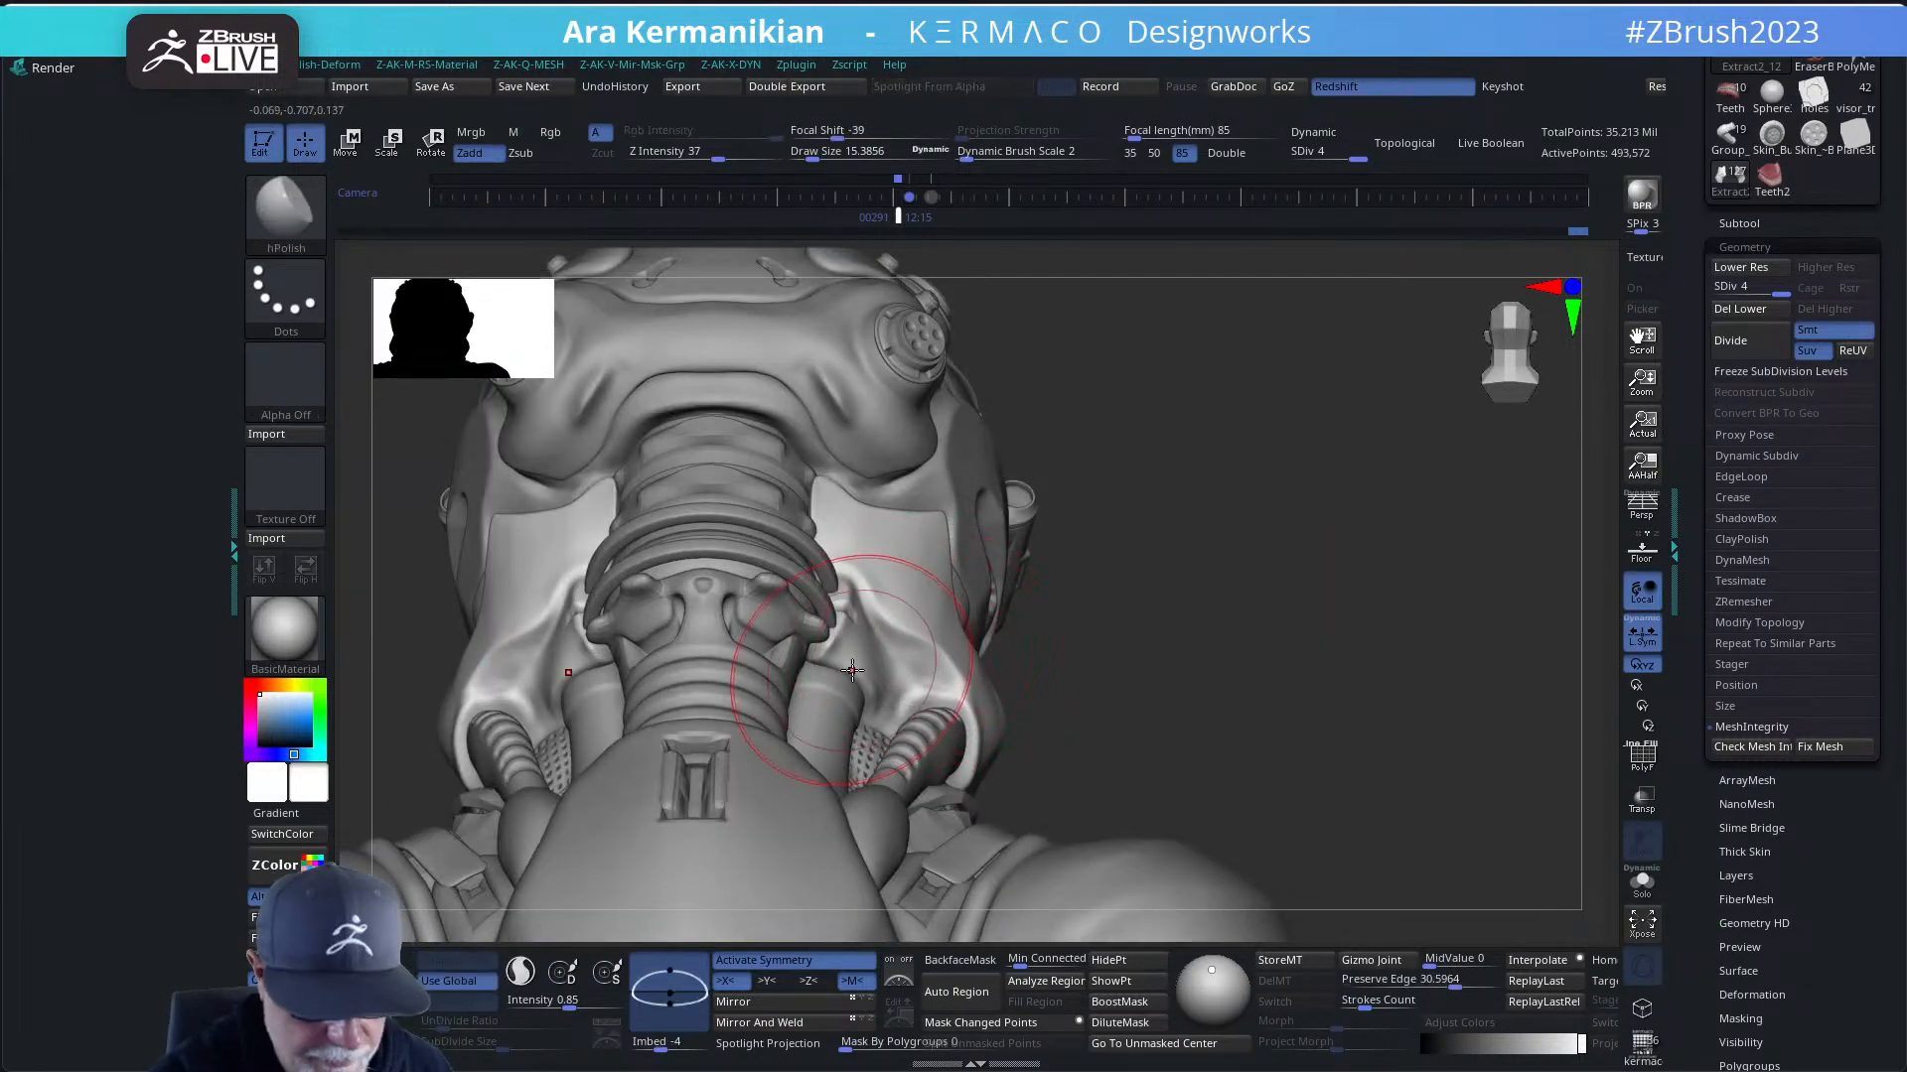
key("s")
left_click_drag(851, 668, 839, 656)
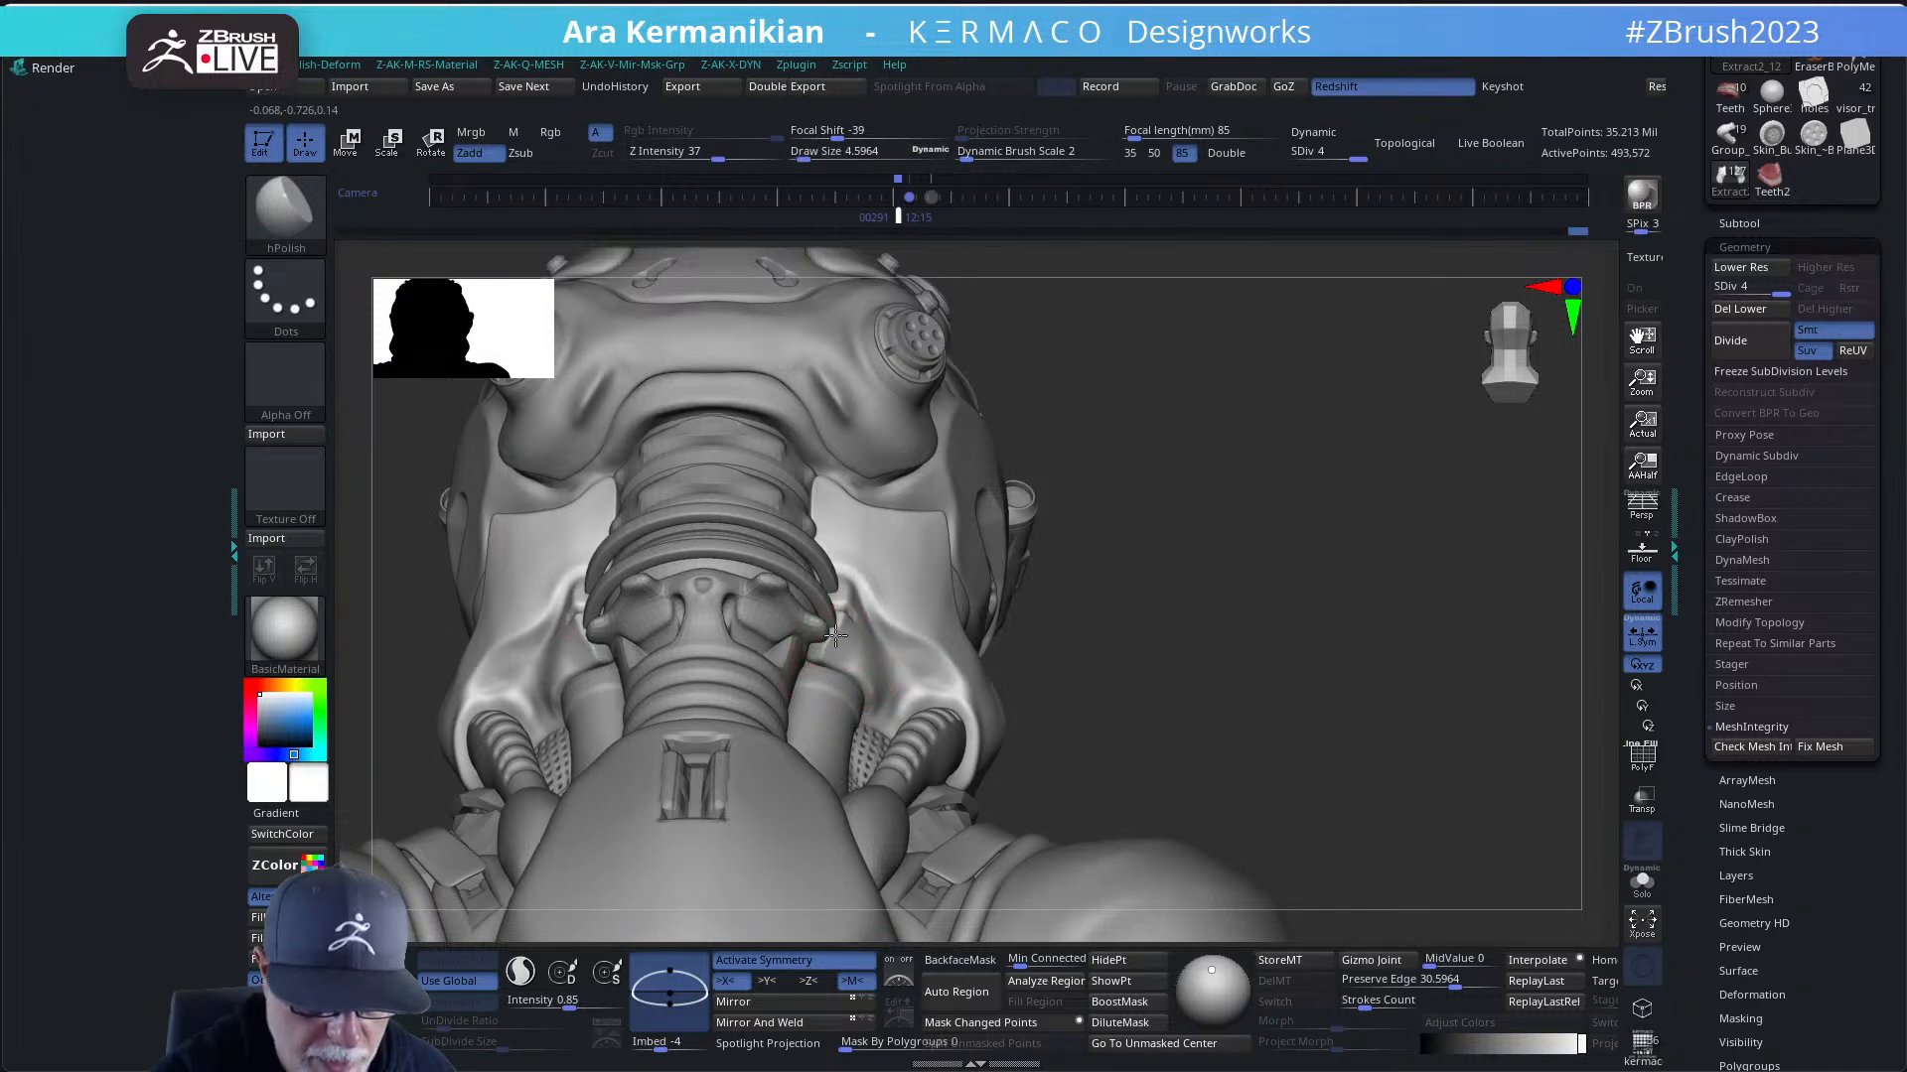
- Adjust the flap's inner lower edge beside the neck tube with the Move brush at about 4.5 draw size and smooth it
left_click_drag(1220, 532, 893, 620)
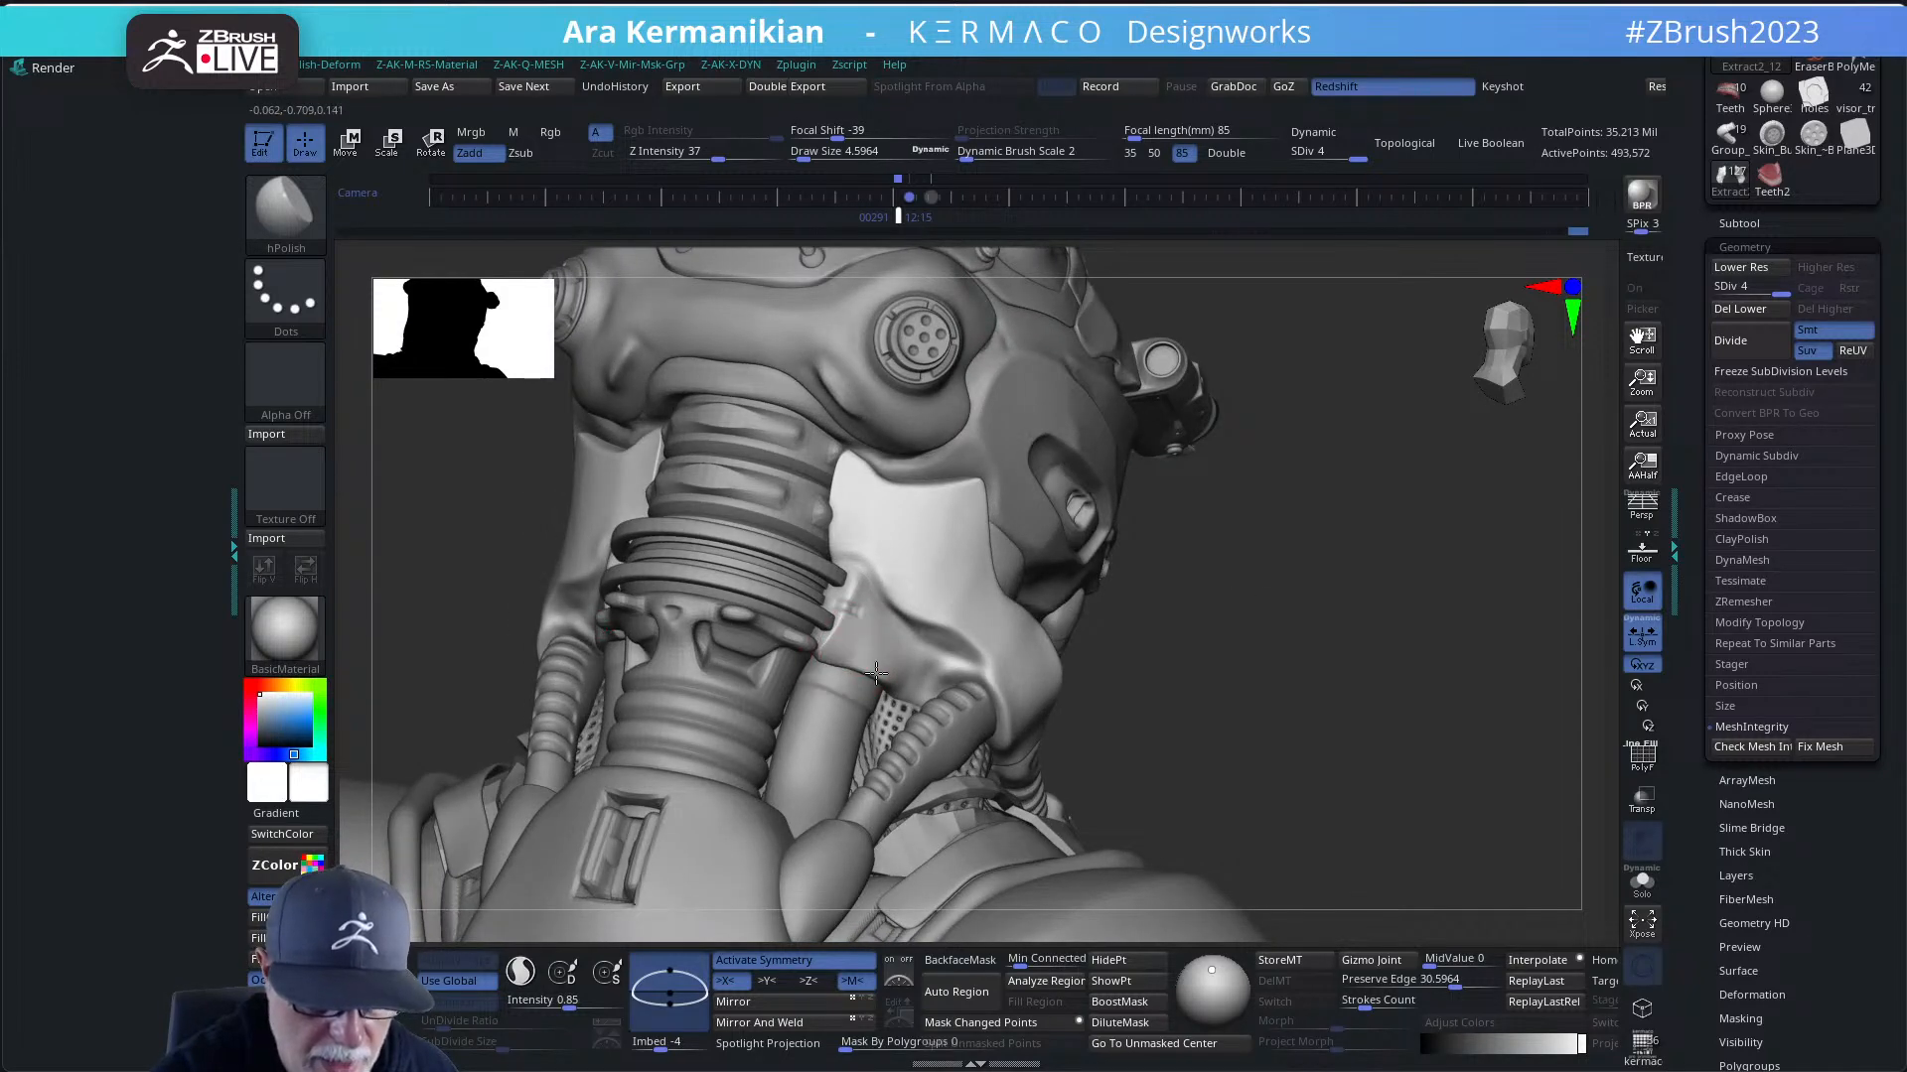
mouse_move(1291, 559)
left_mouse_down()
mouse_move(1235, 540)
mouse_move(981, 639)
left_mouse_up()
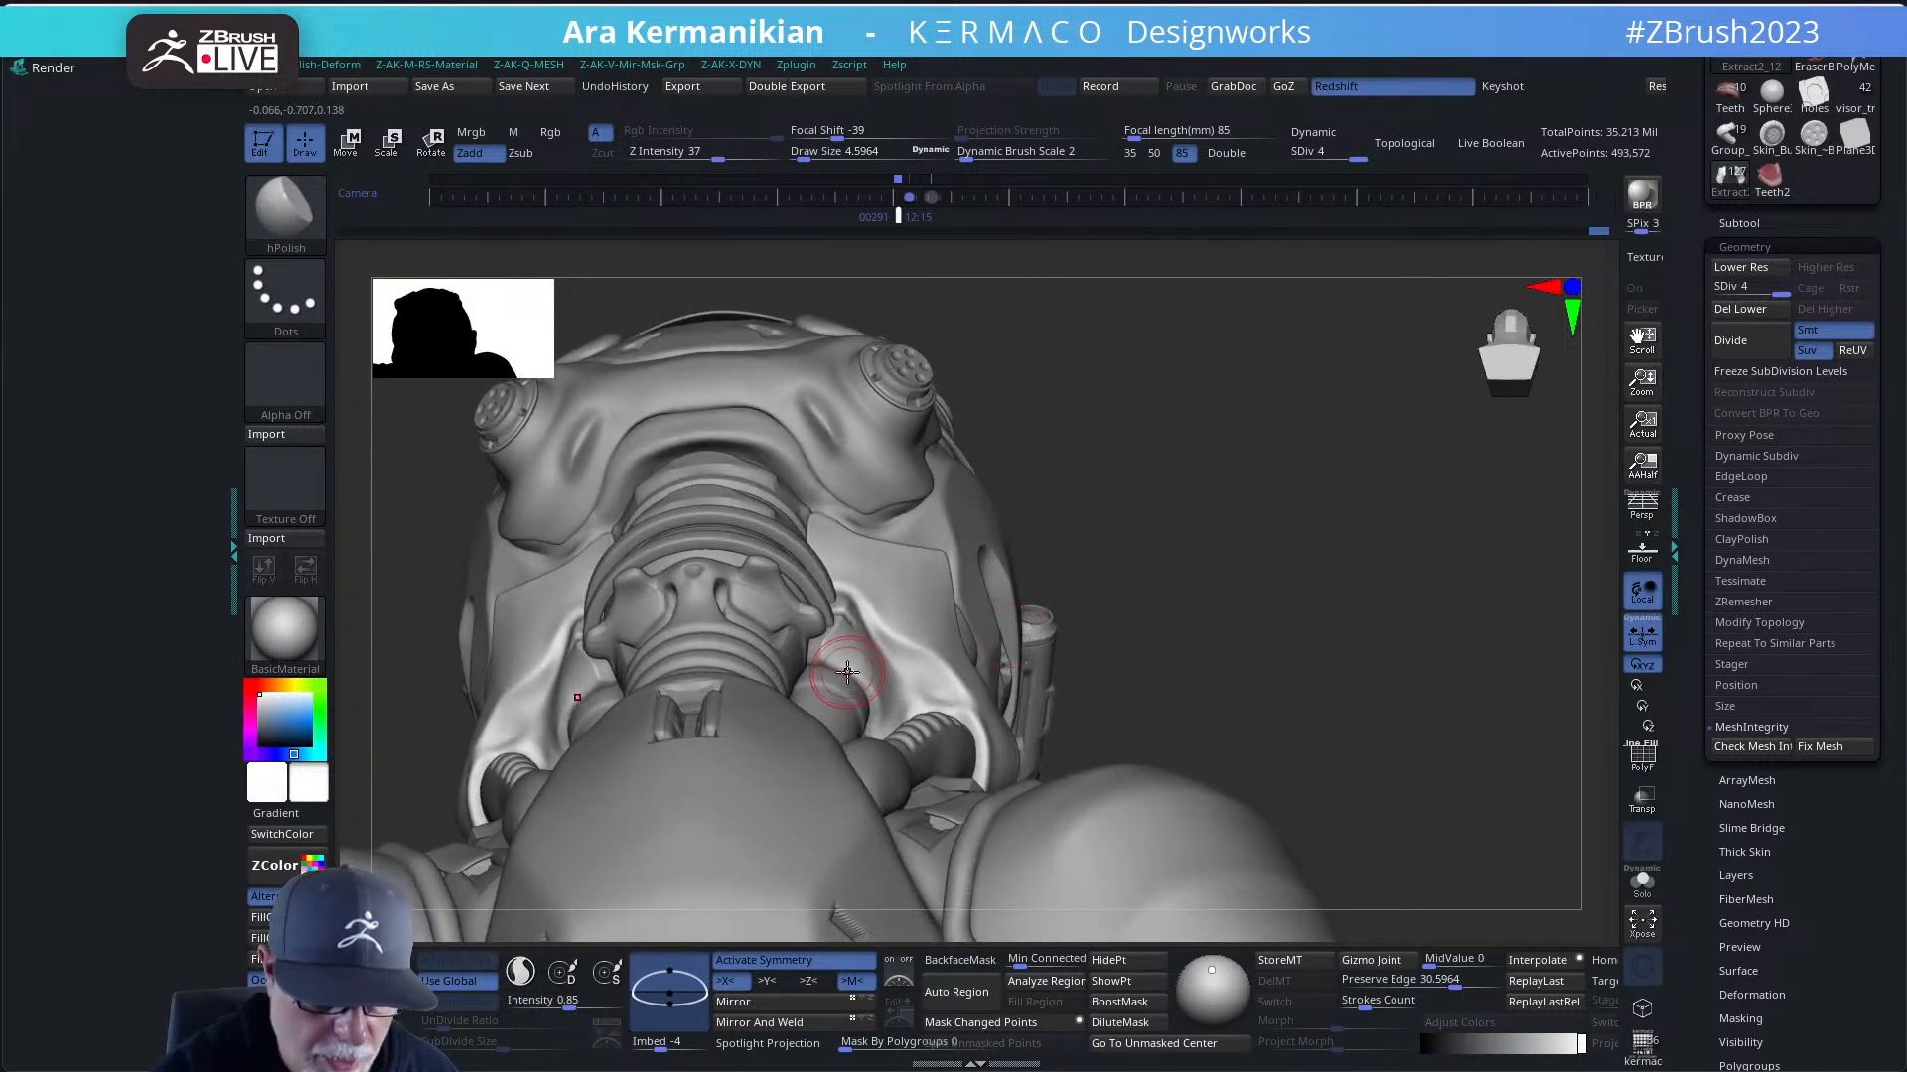
key("b")
key("m")
key("v")
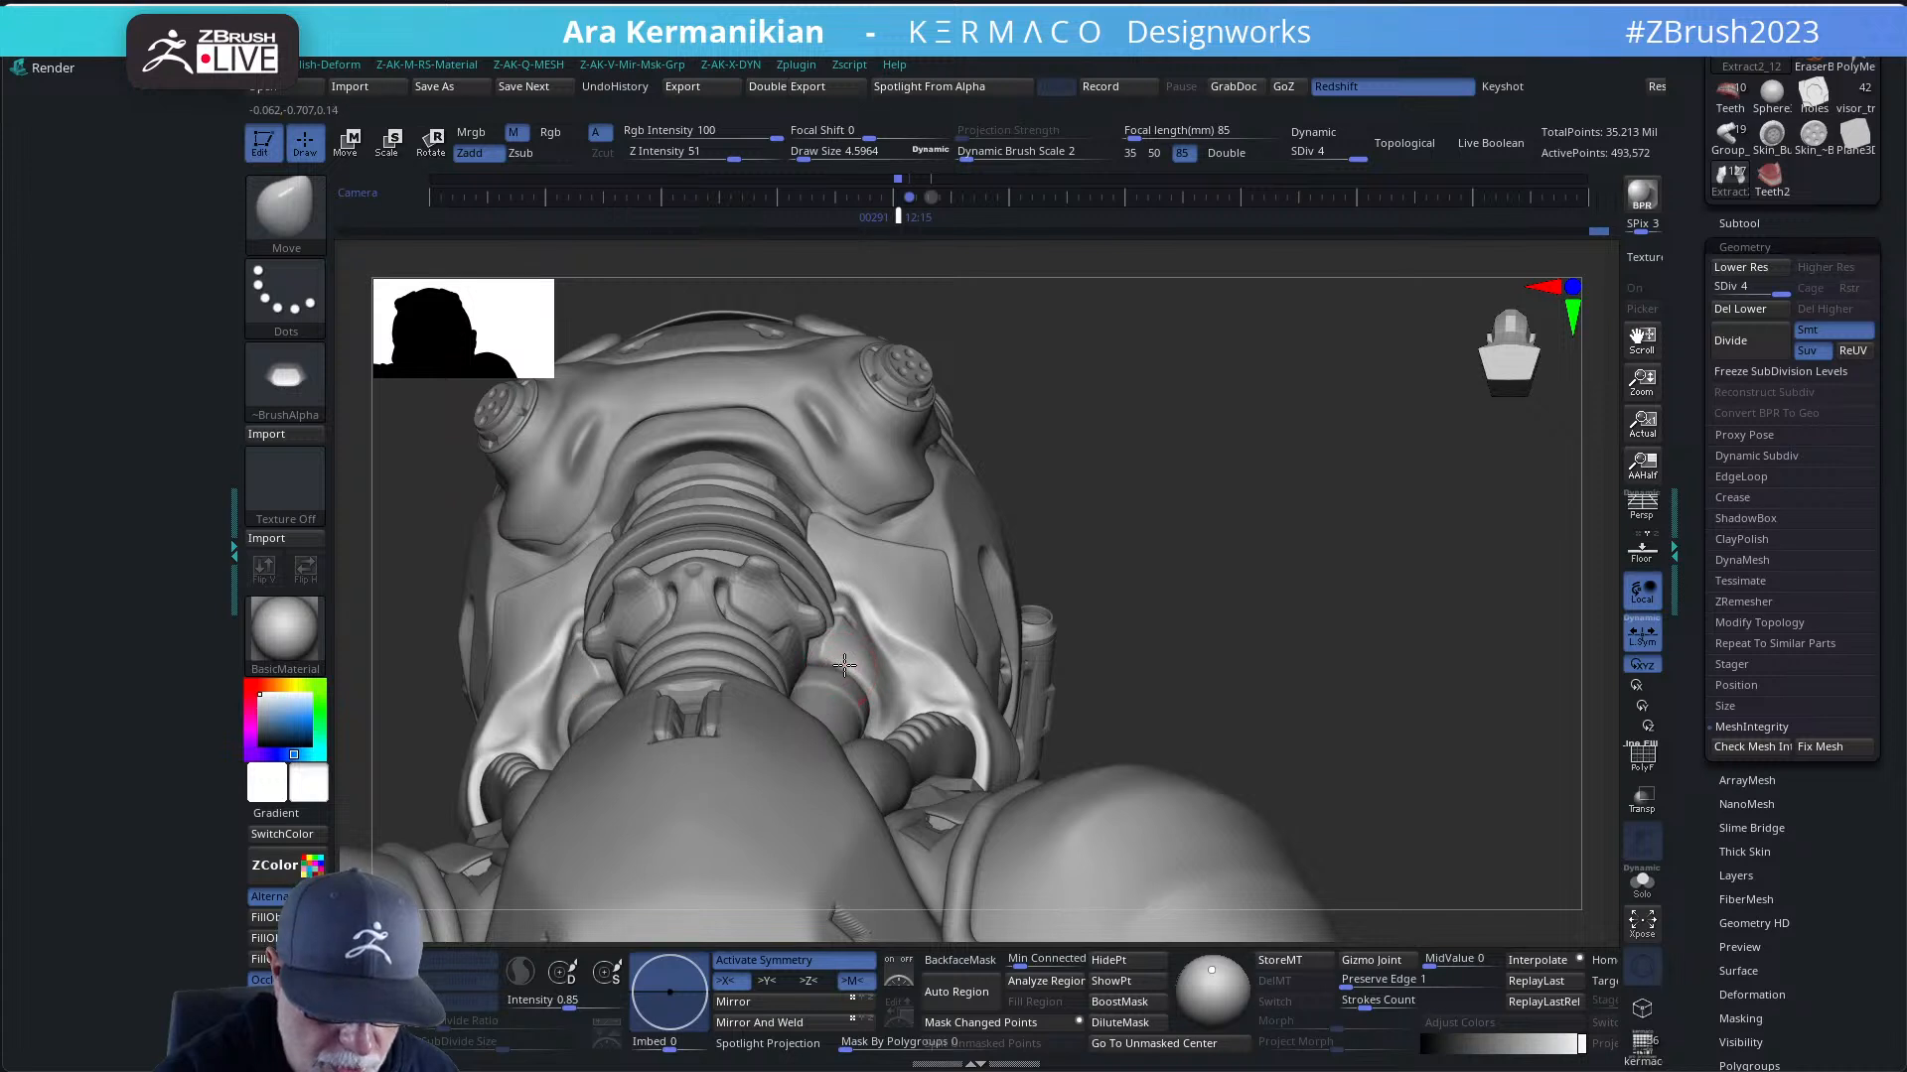
key("shift")
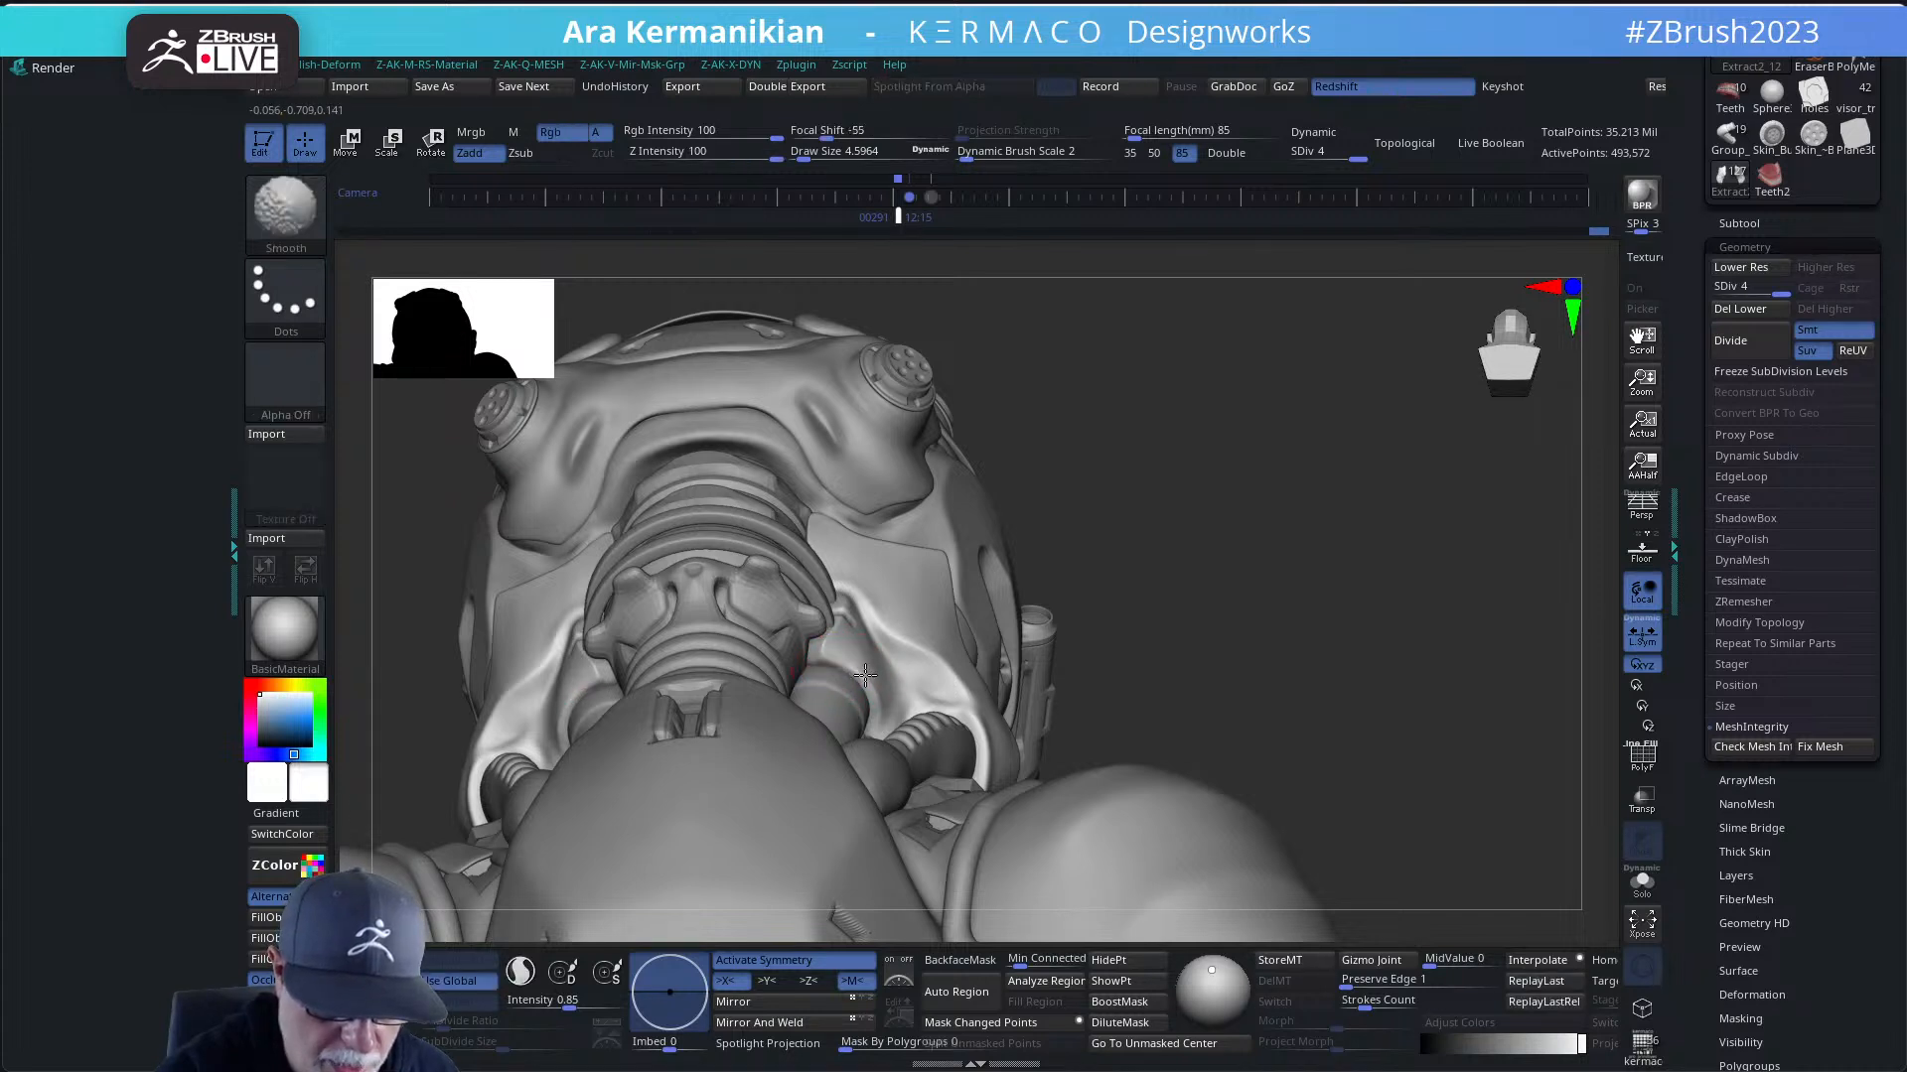
left_click_drag(879, 721, 872, 703, "shift")
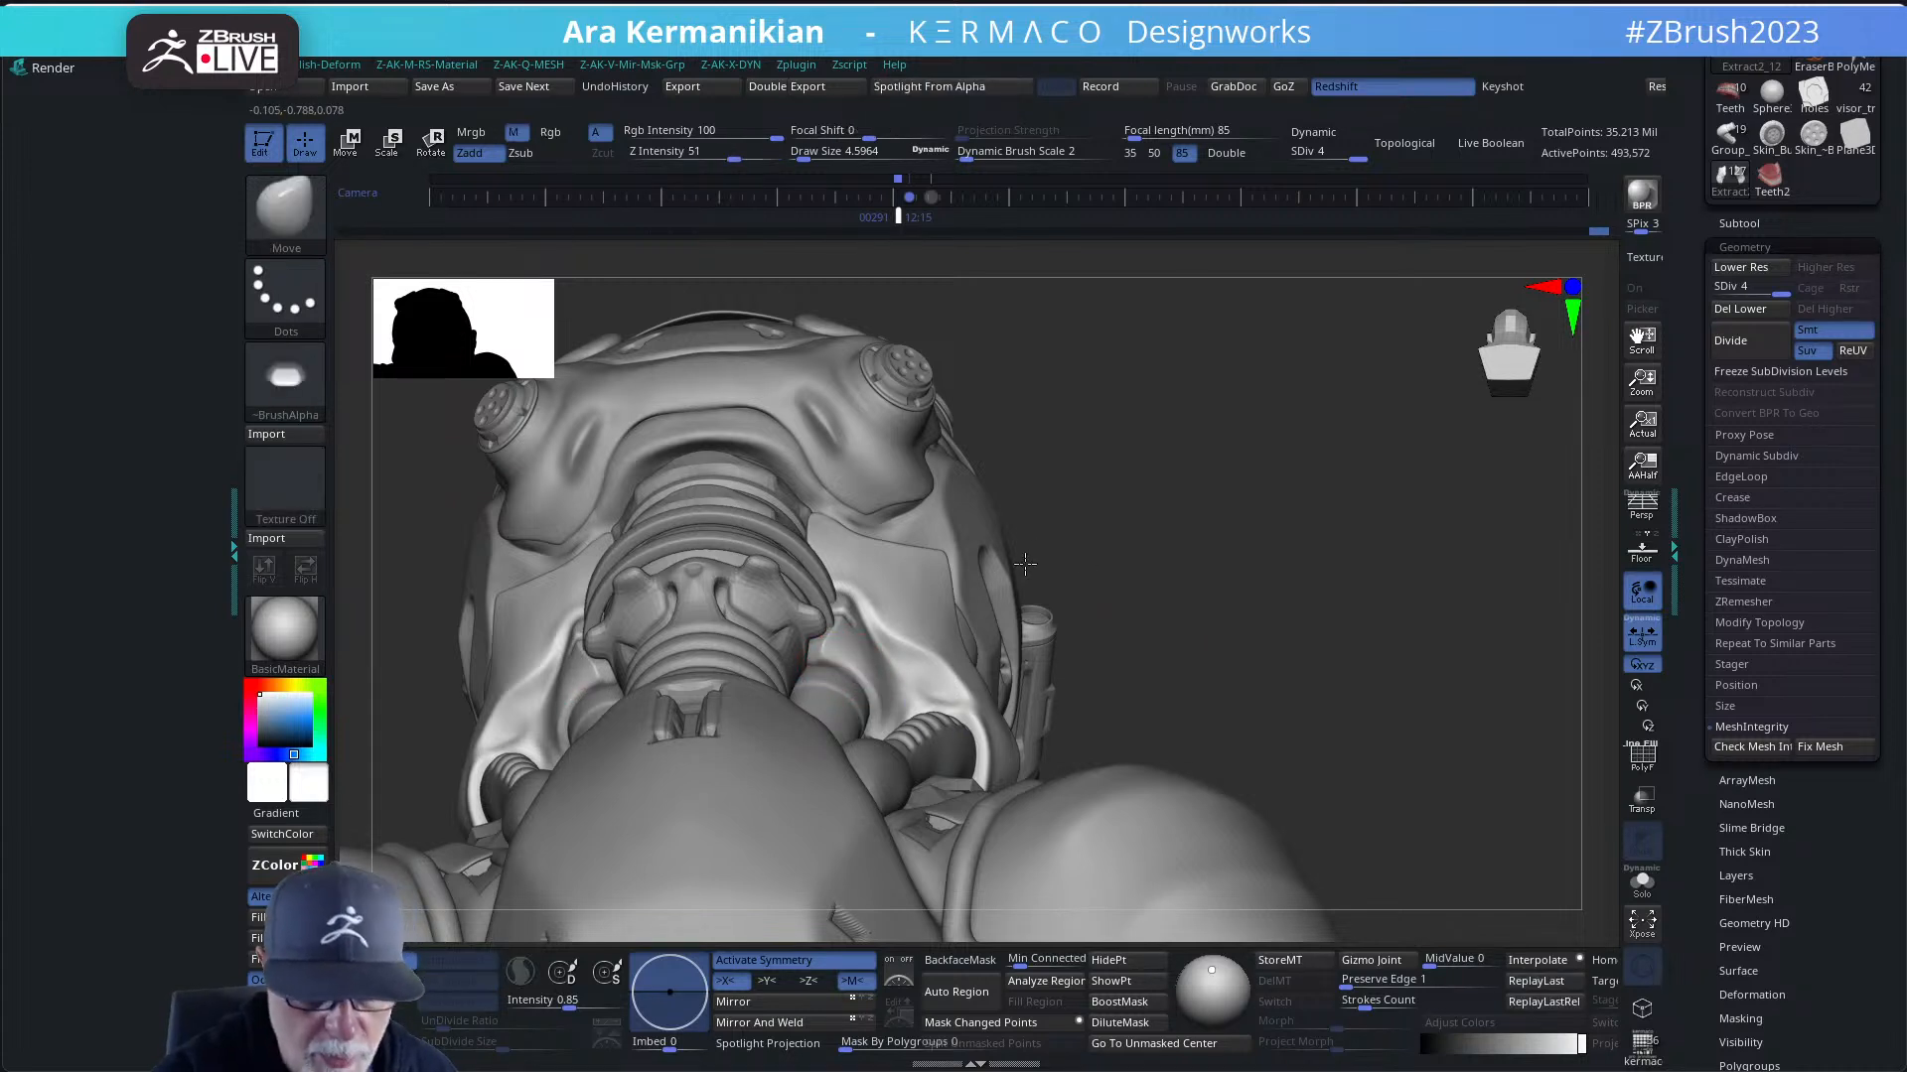
- Sharpen the crease across the flap between the neck rings and the ribbed hose with the DamStandard brush at Z intensity 33
left_click_drag(1025, 564, 1118, 524, "alt")
mouse_move(1136, 596)
left_mouse_down()
mouse_move(1182, 592)
mouse_move(1103, 610)
mouse_move(1182, 527)
mouse_move(1209, 618)
mouse_move(1070, 578)
left_mouse_up()
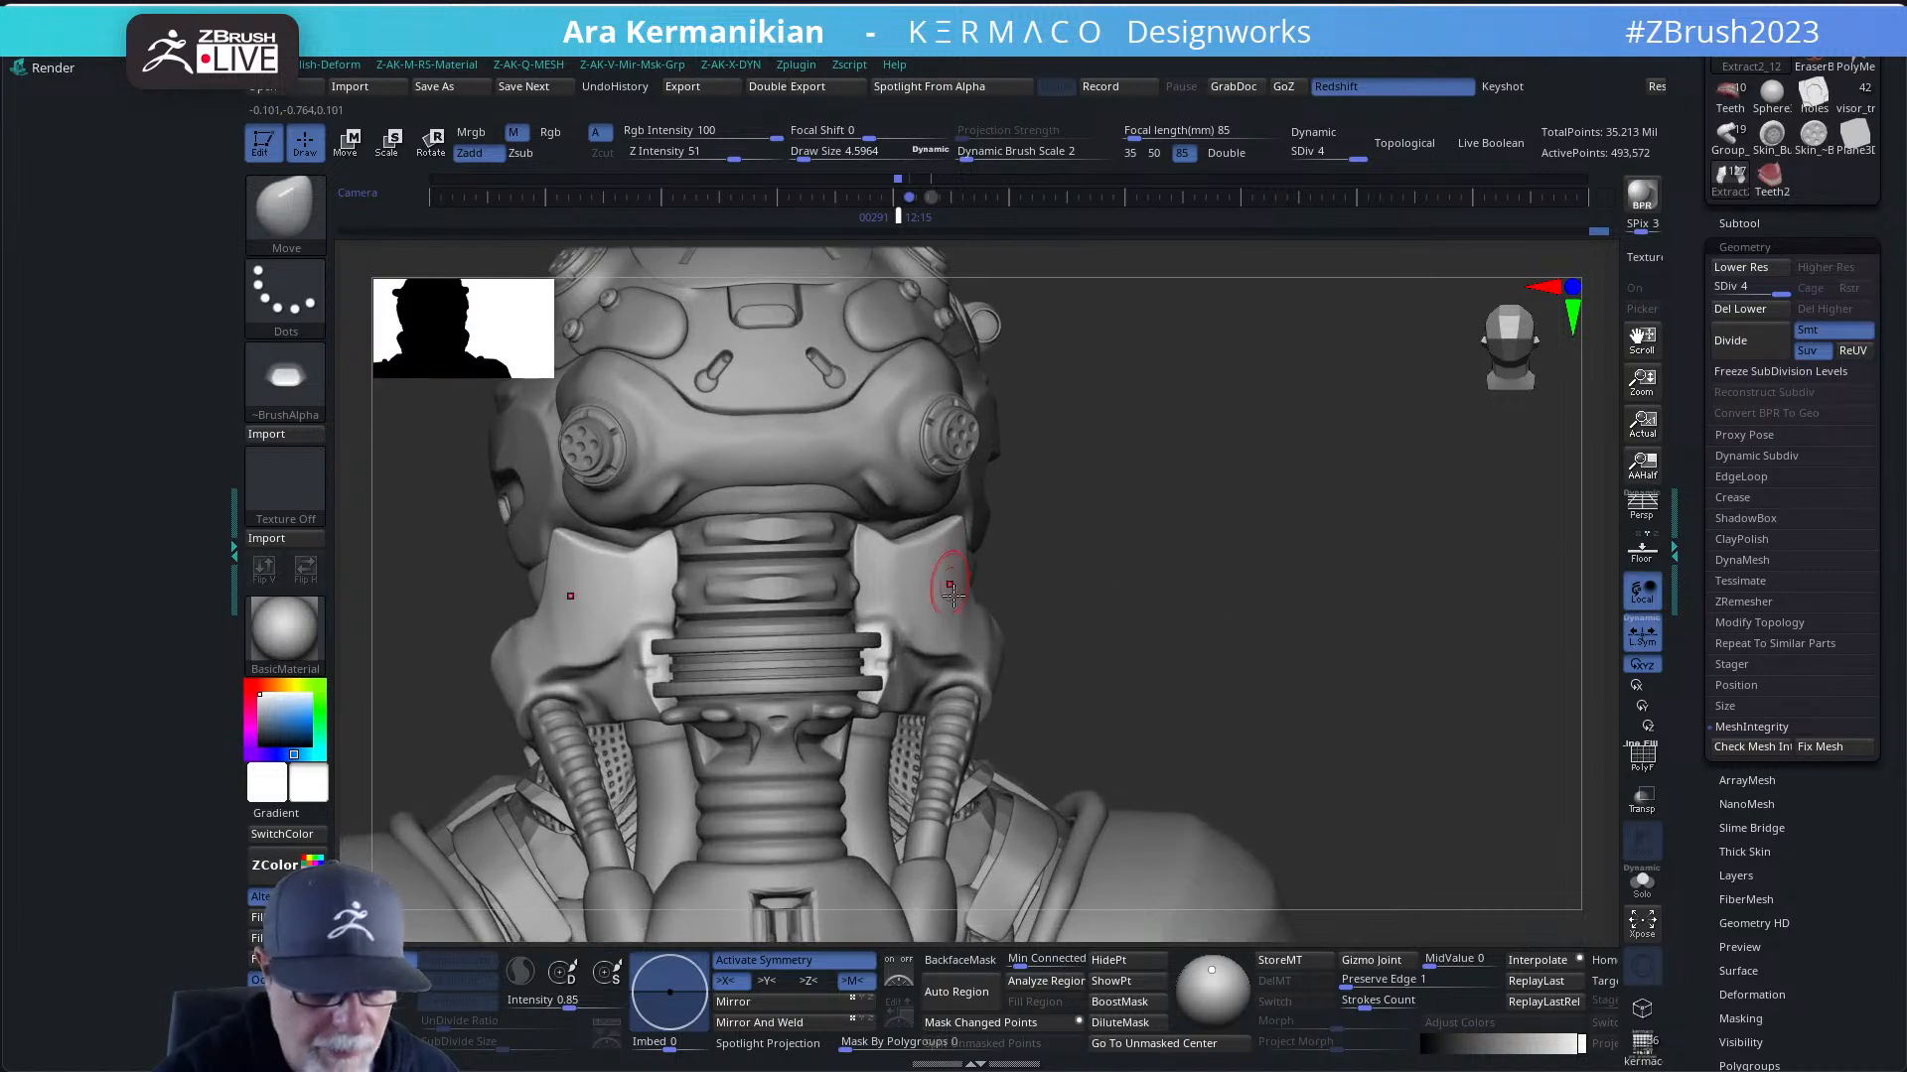
key("b")
key("d")
key("s")
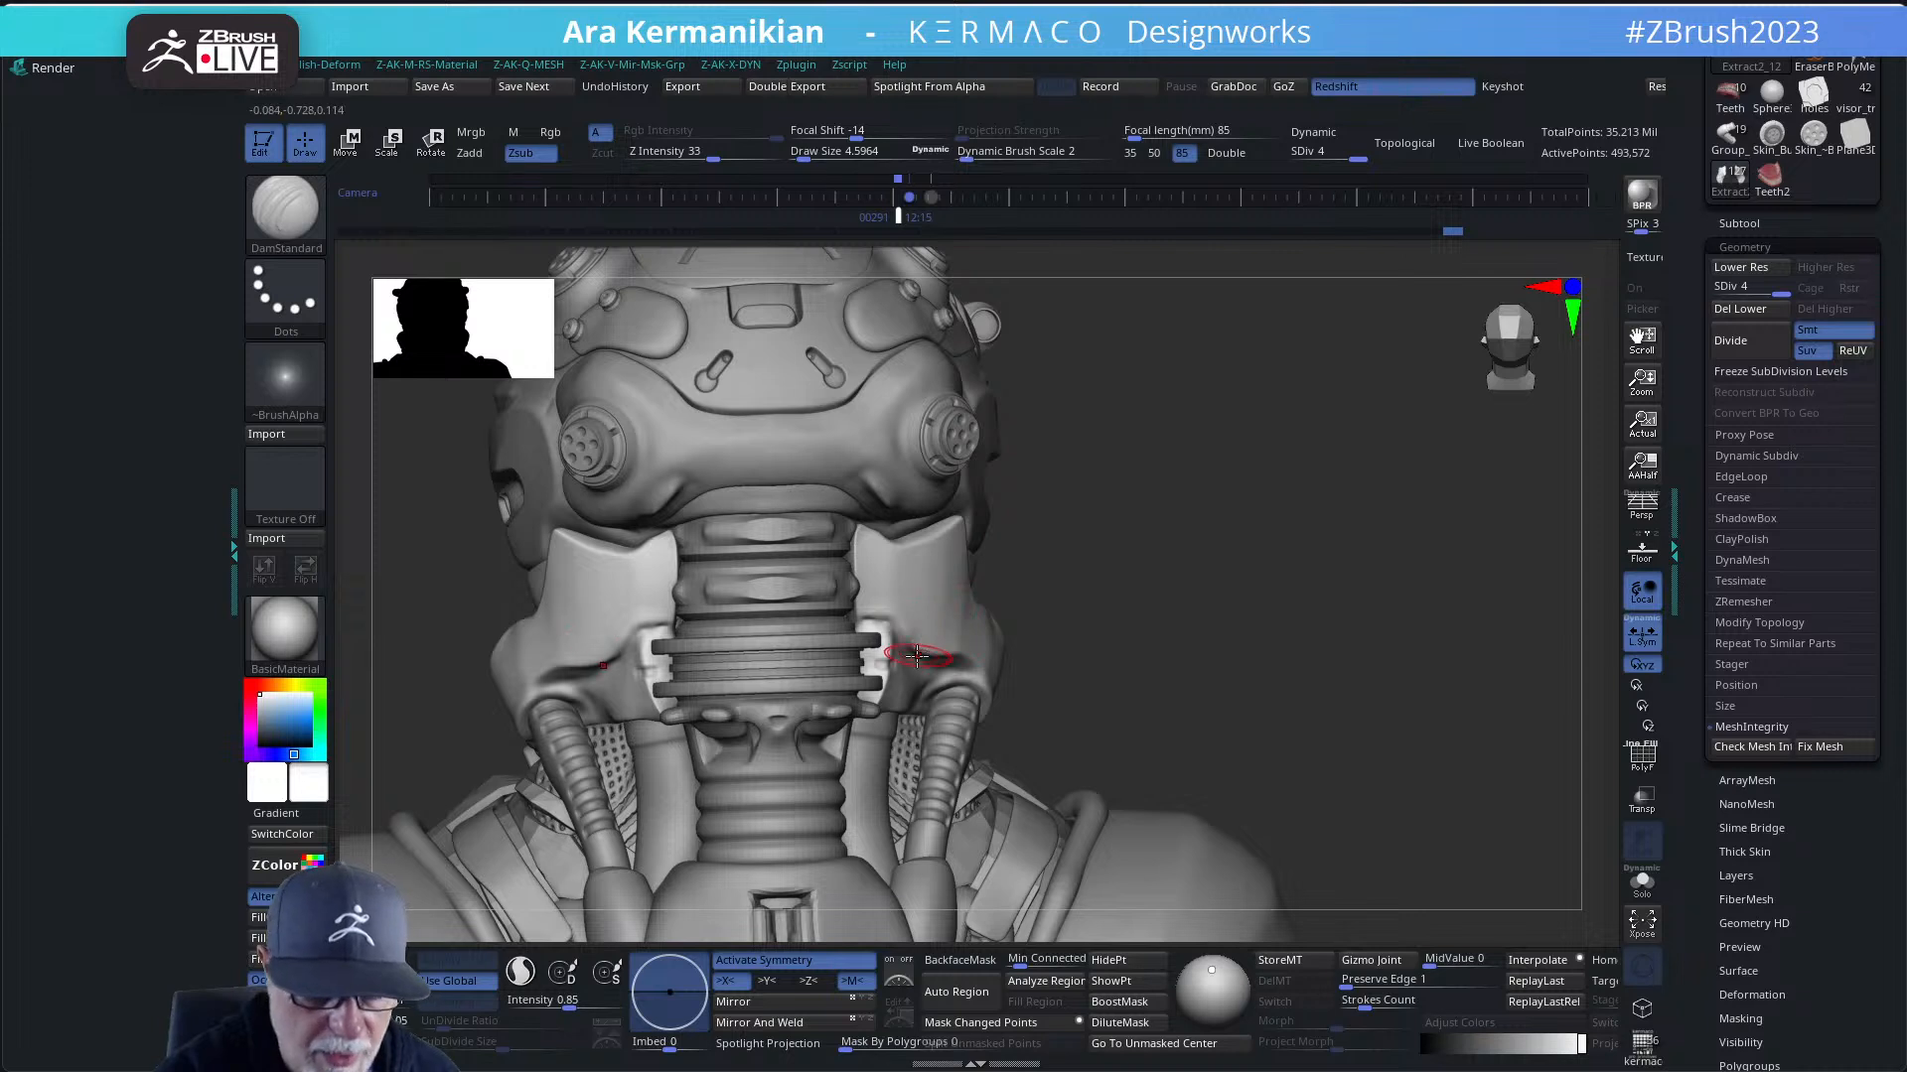
key("shift")
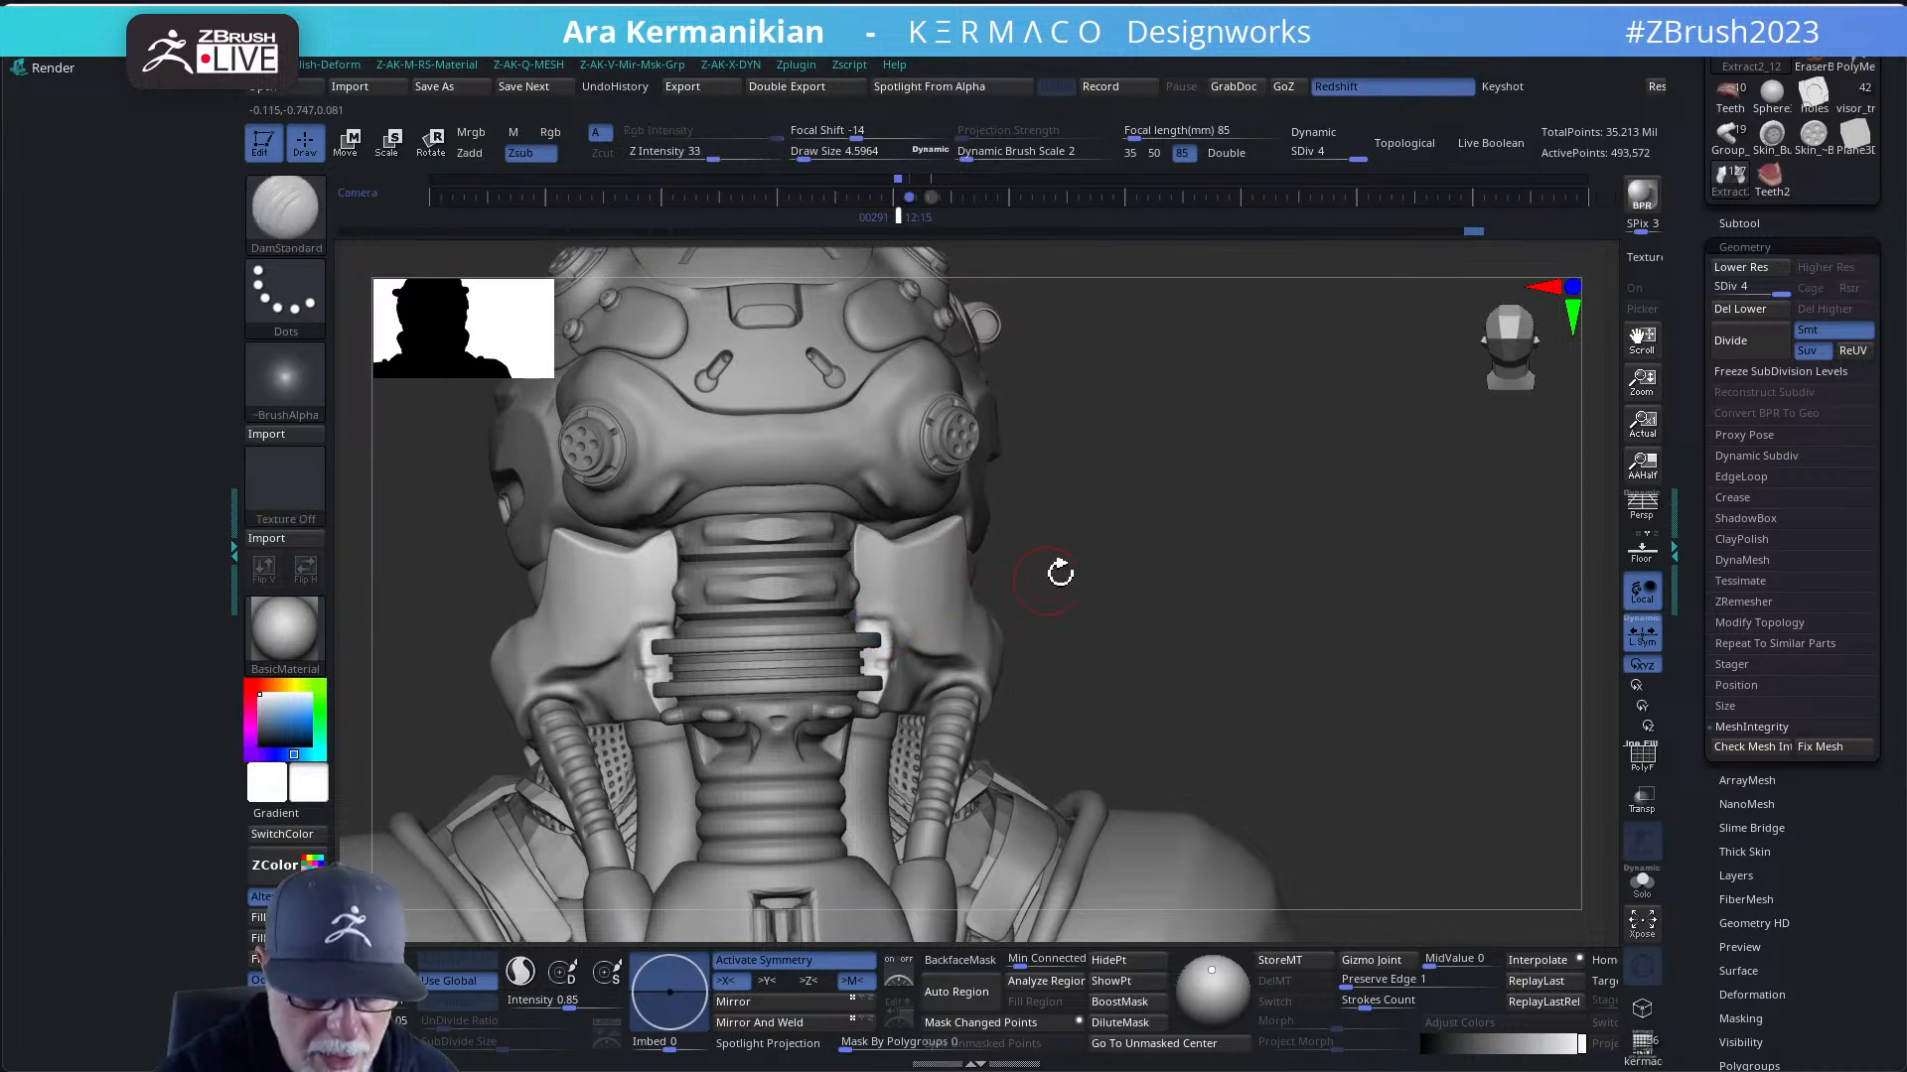
left_click_drag(1060, 570, 871, 620)
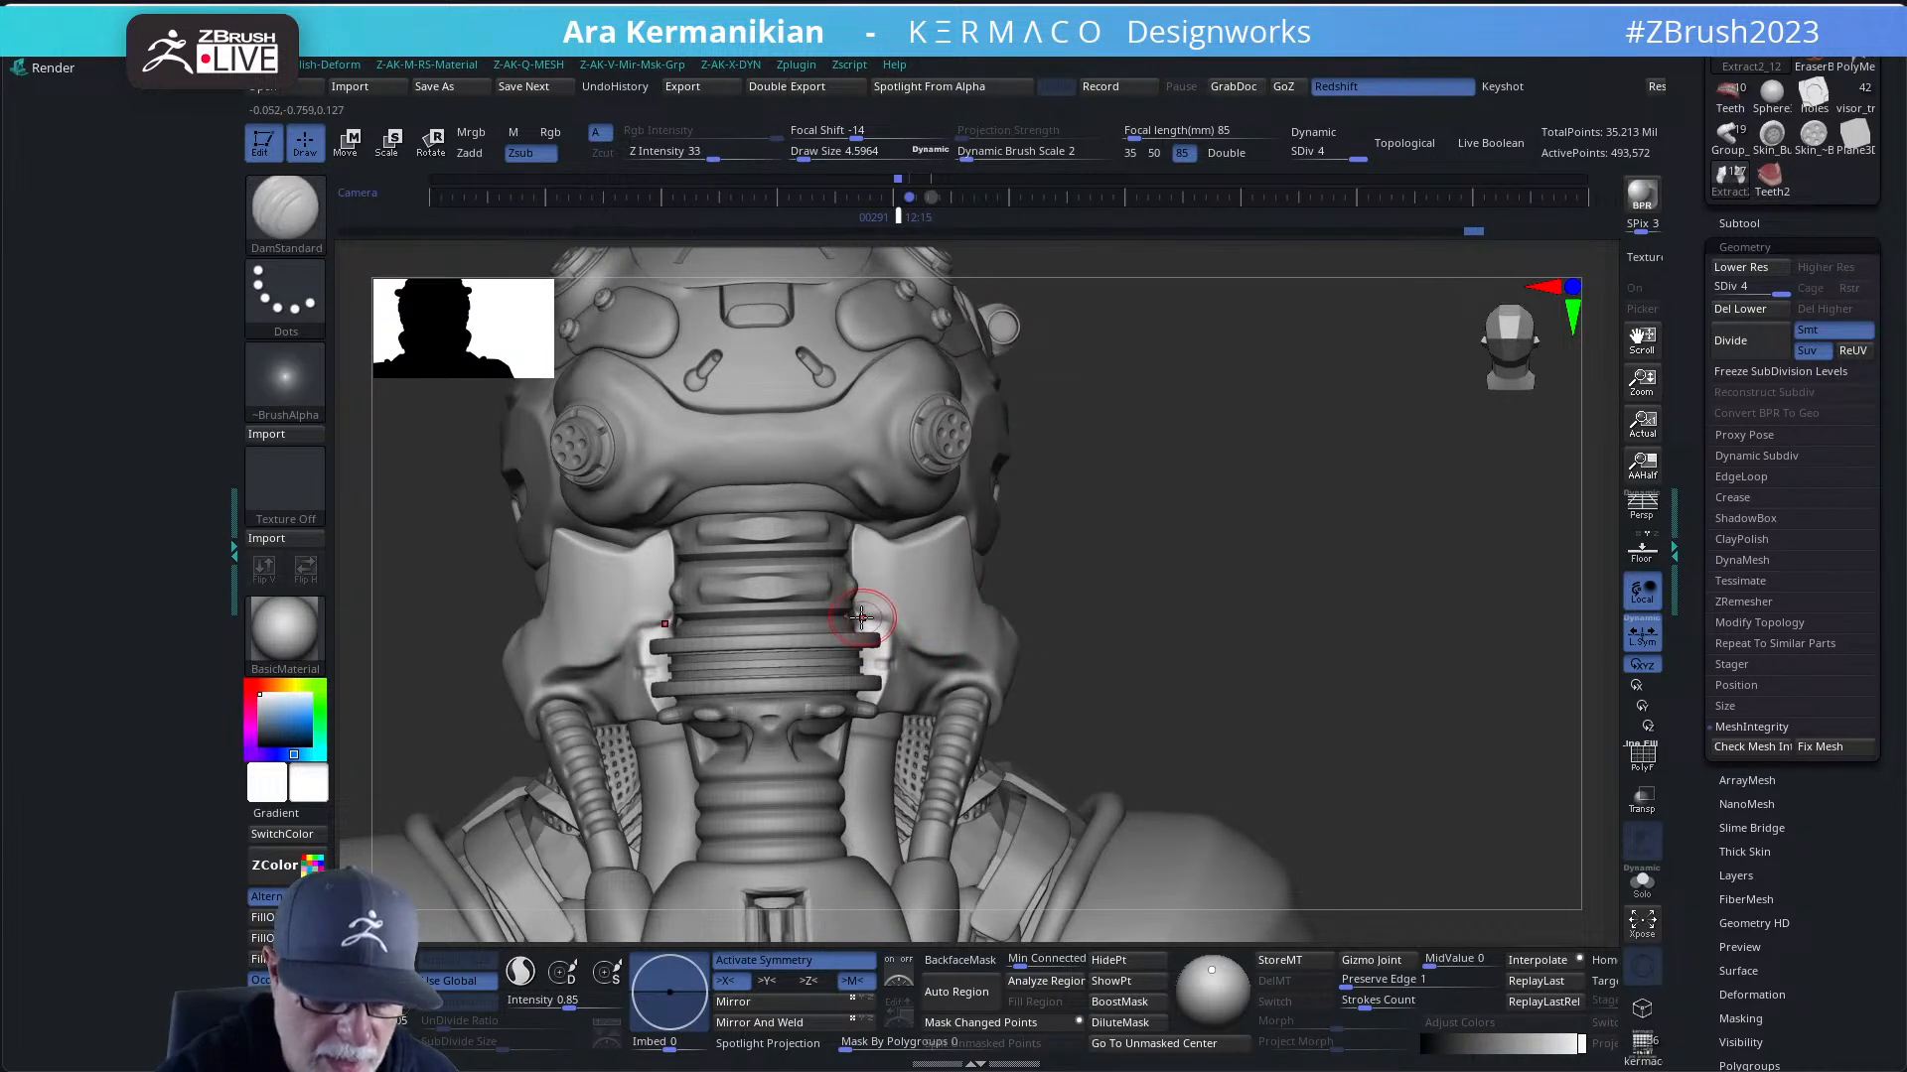
key("shift")
key("shift")
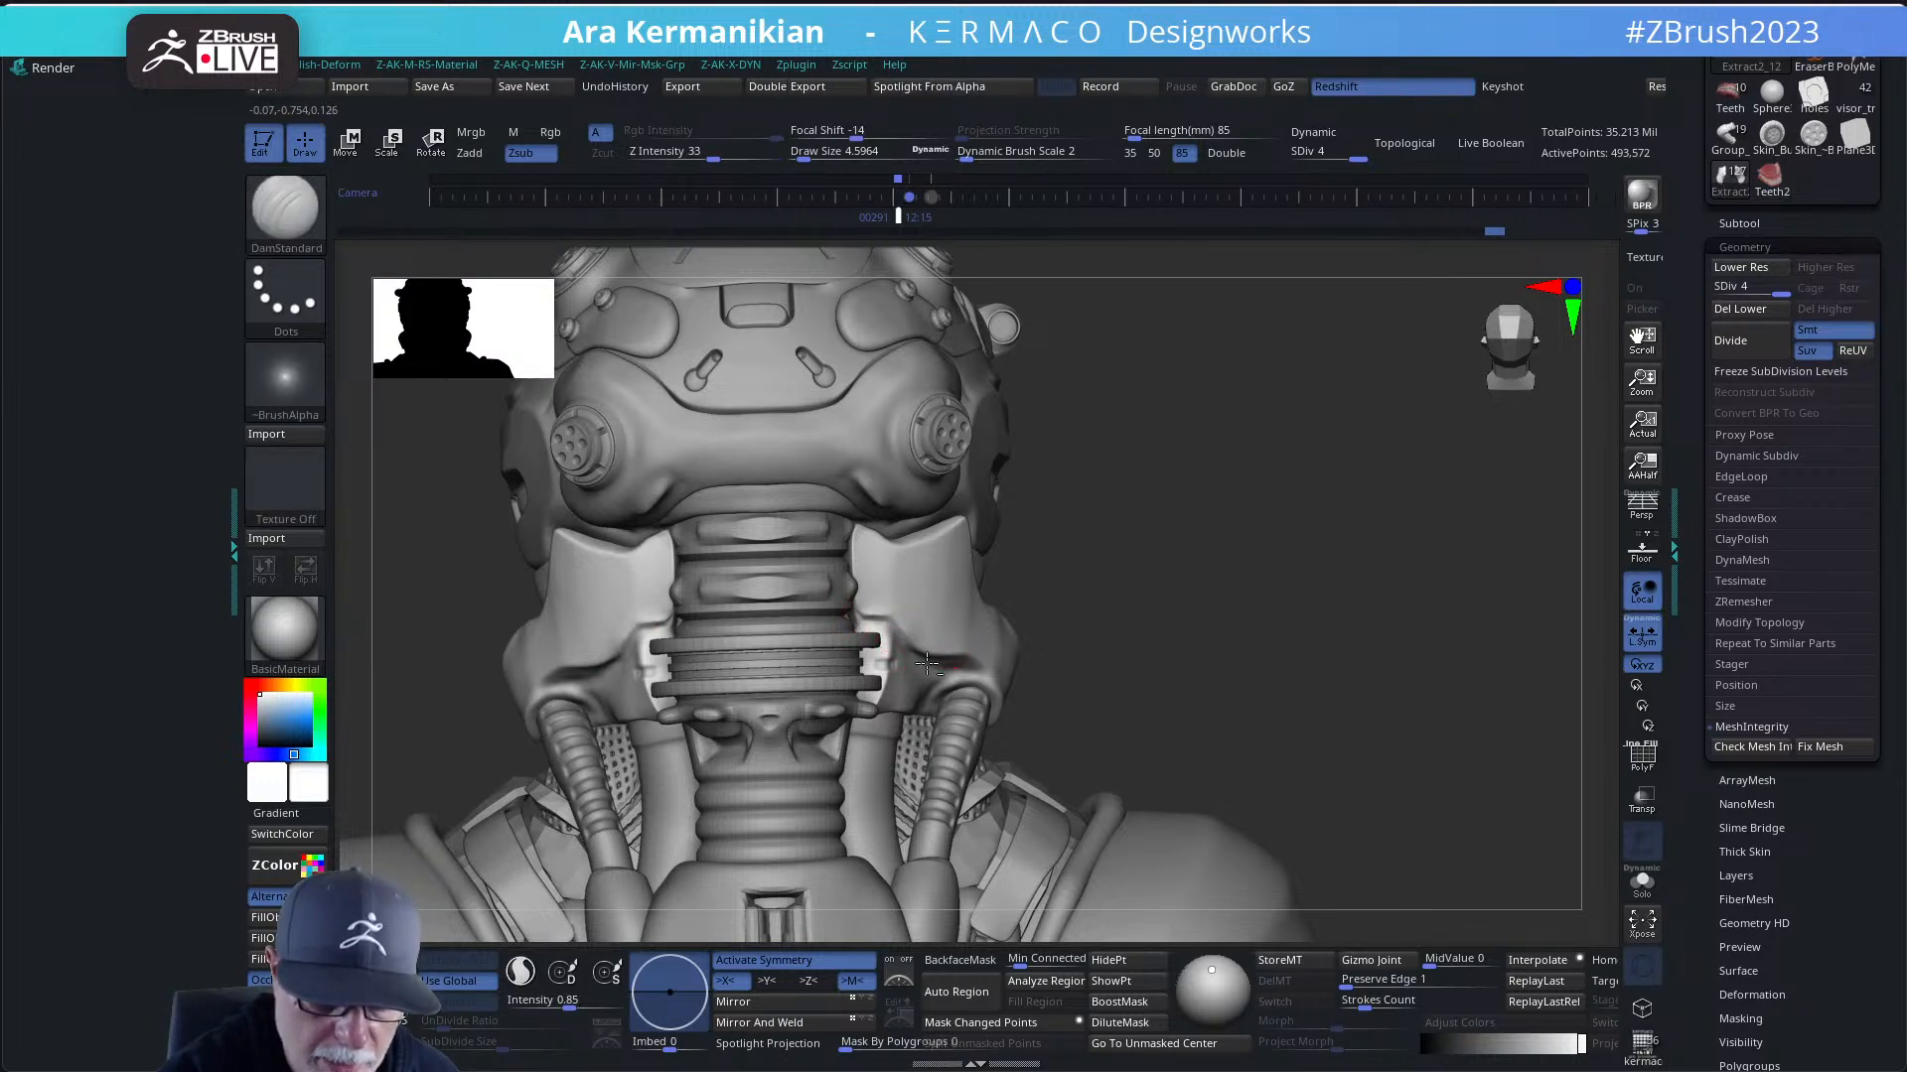
- Refine the flap's crease from the side above the ribbed hose, smoothing the transition into the surrounding surface
key("shift")
mouse_move(1116, 583)
left_mouse_down()
mouse_move(1165, 541)
mouse_move(1131, 544)
mouse_move(1136, 523)
mouse_move(1192, 528)
mouse_move(835, 598)
left_mouse_up()
key("shift")
mouse_move(1013, 566)
left_mouse_down()
mouse_move(1171, 490)
mouse_move(1182, 527)
mouse_move(799, 646)
left_mouse_up()
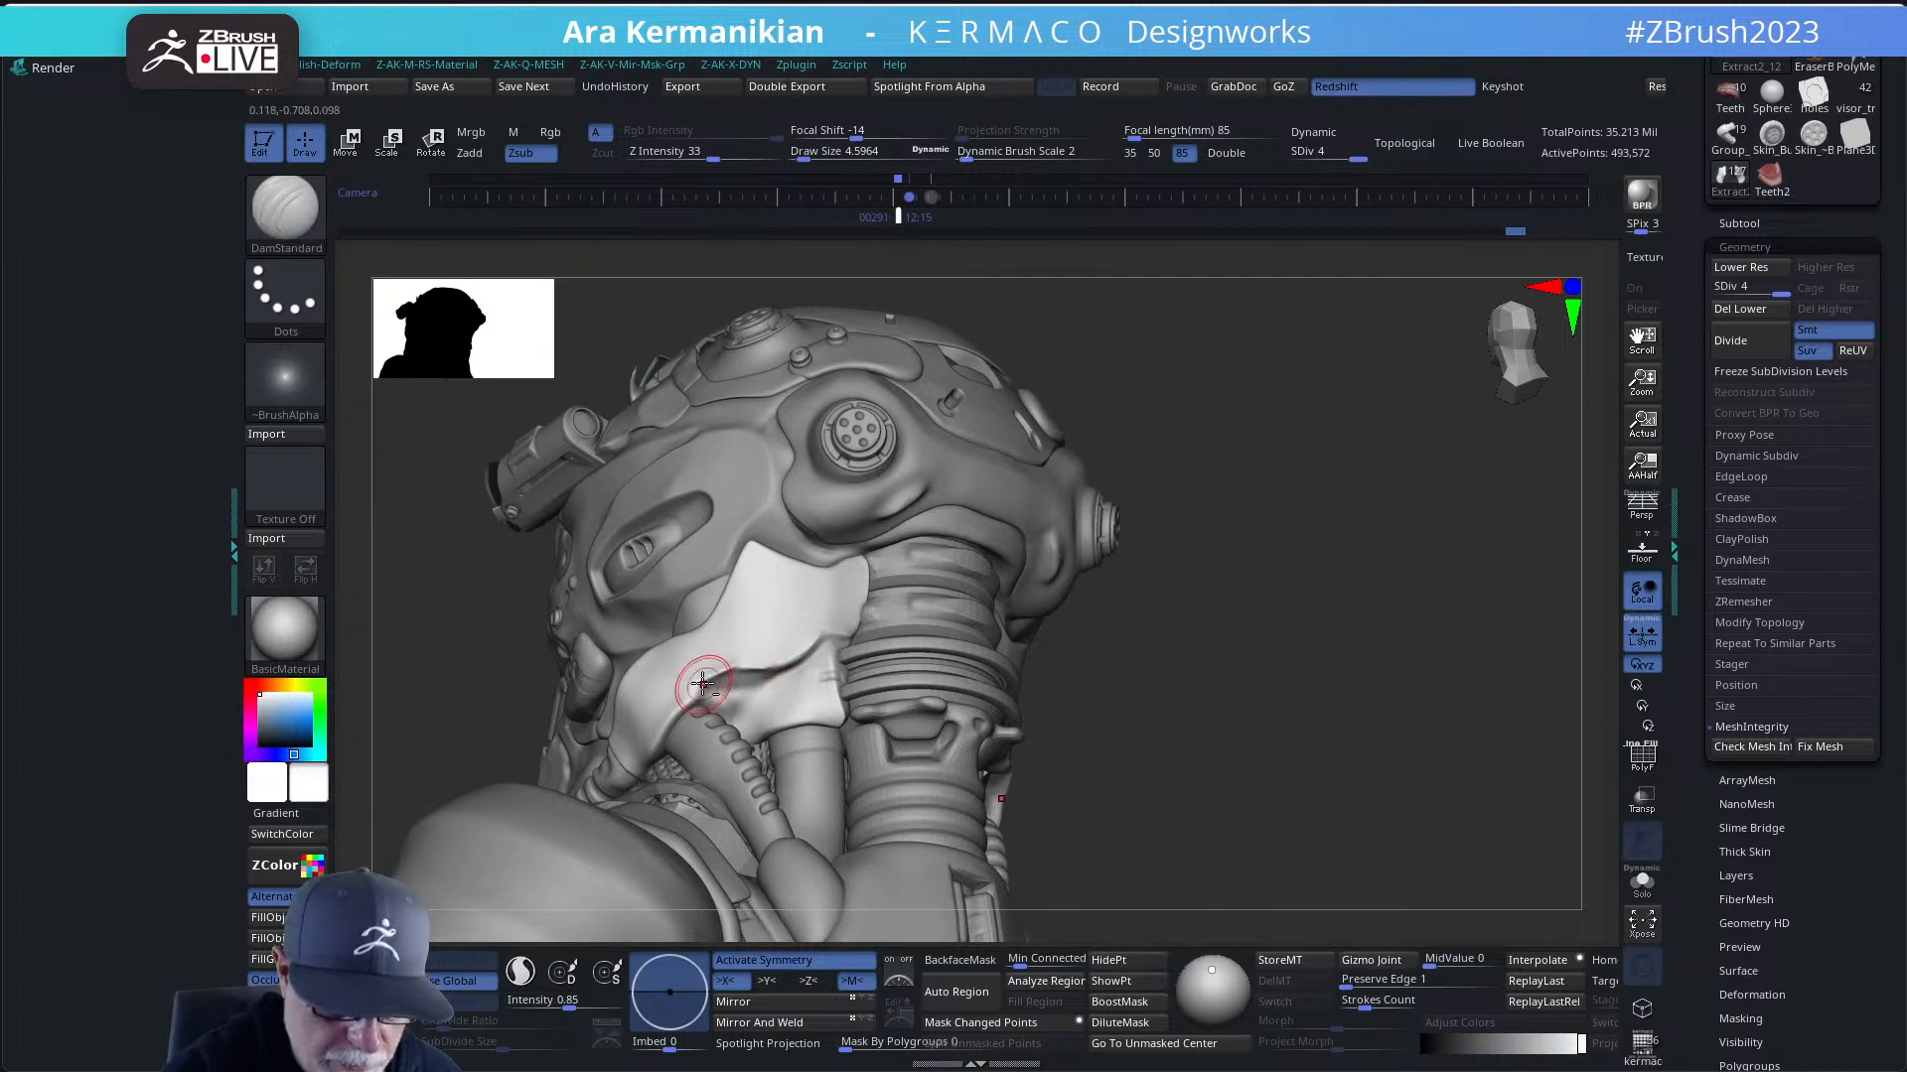
key("shift")
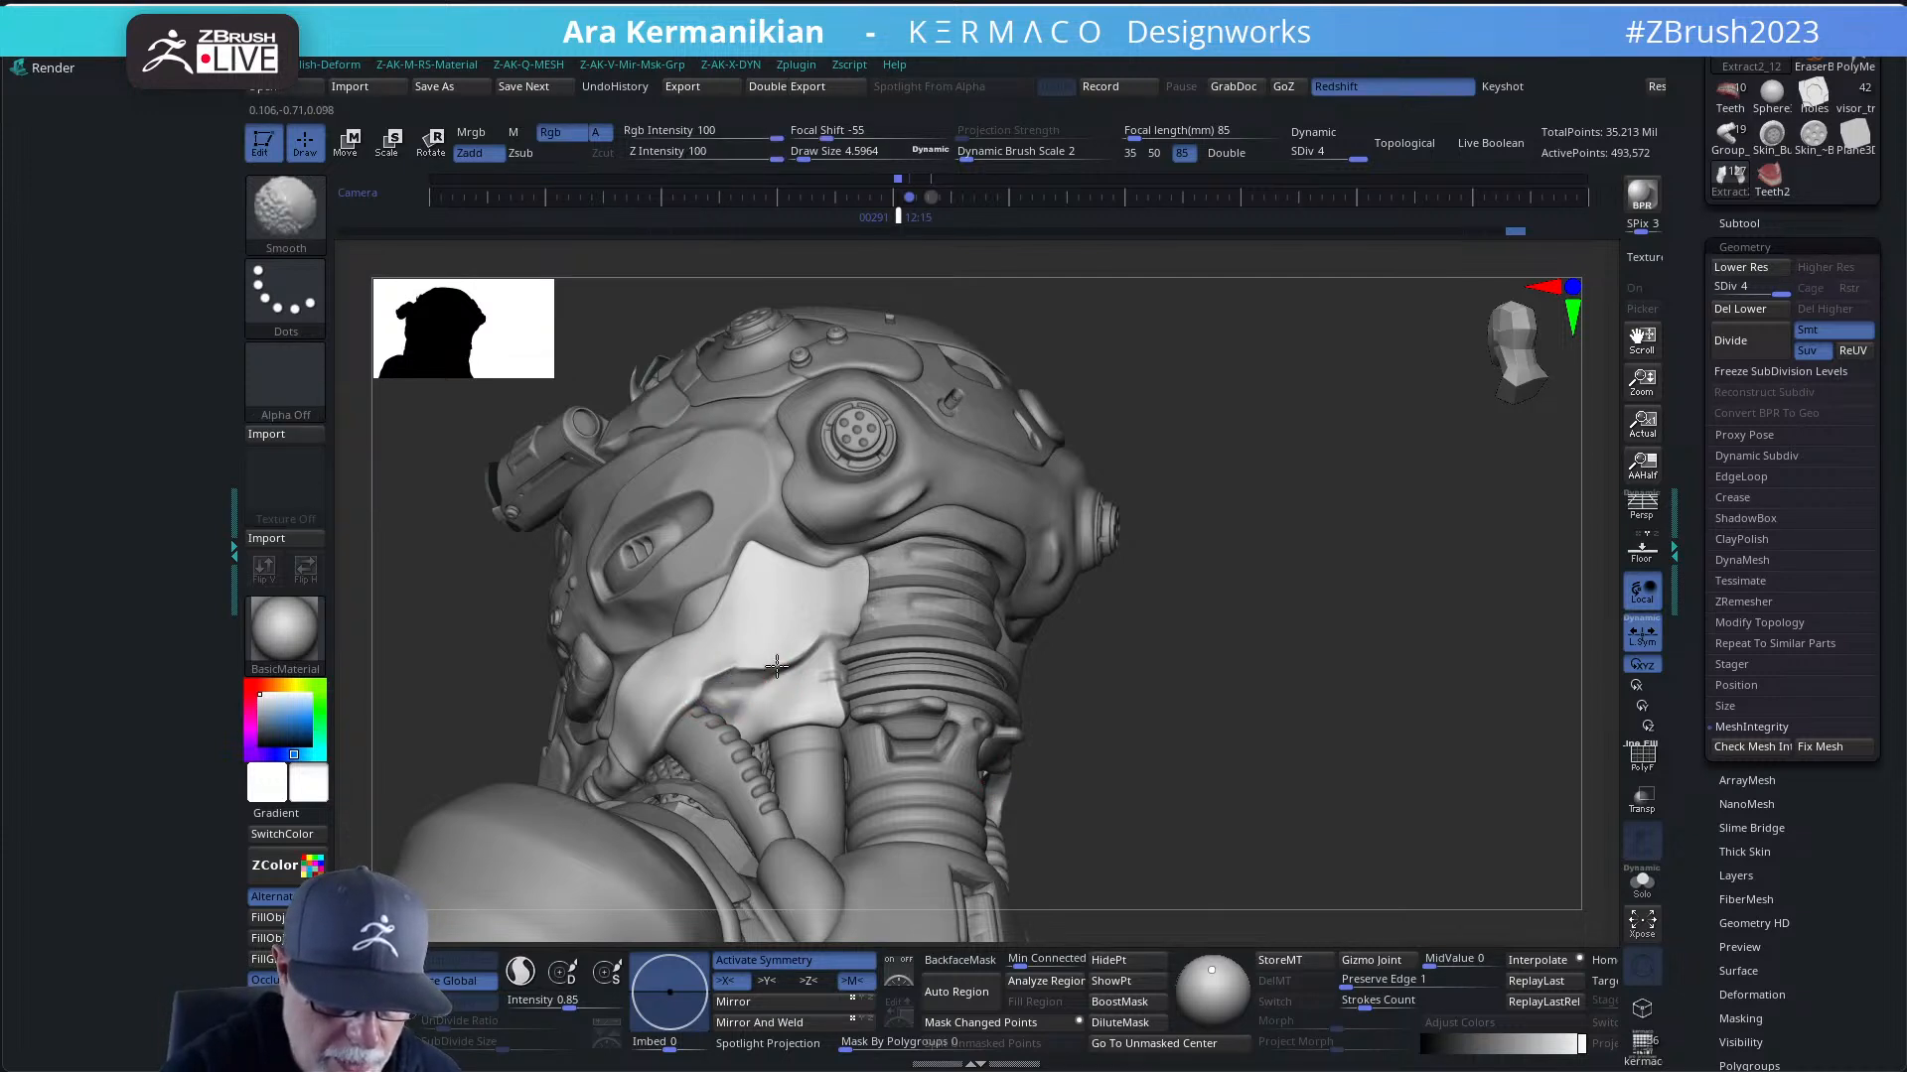
mouse_move(1272, 537)
left_mouse_down("alt")
mouse_move(1120, 561)
mouse_move(1183, 599)
mouse_move(1218, 562)
mouse_move(1179, 600)
mouse_move(1169, 663)
left_mouse_up("alt")
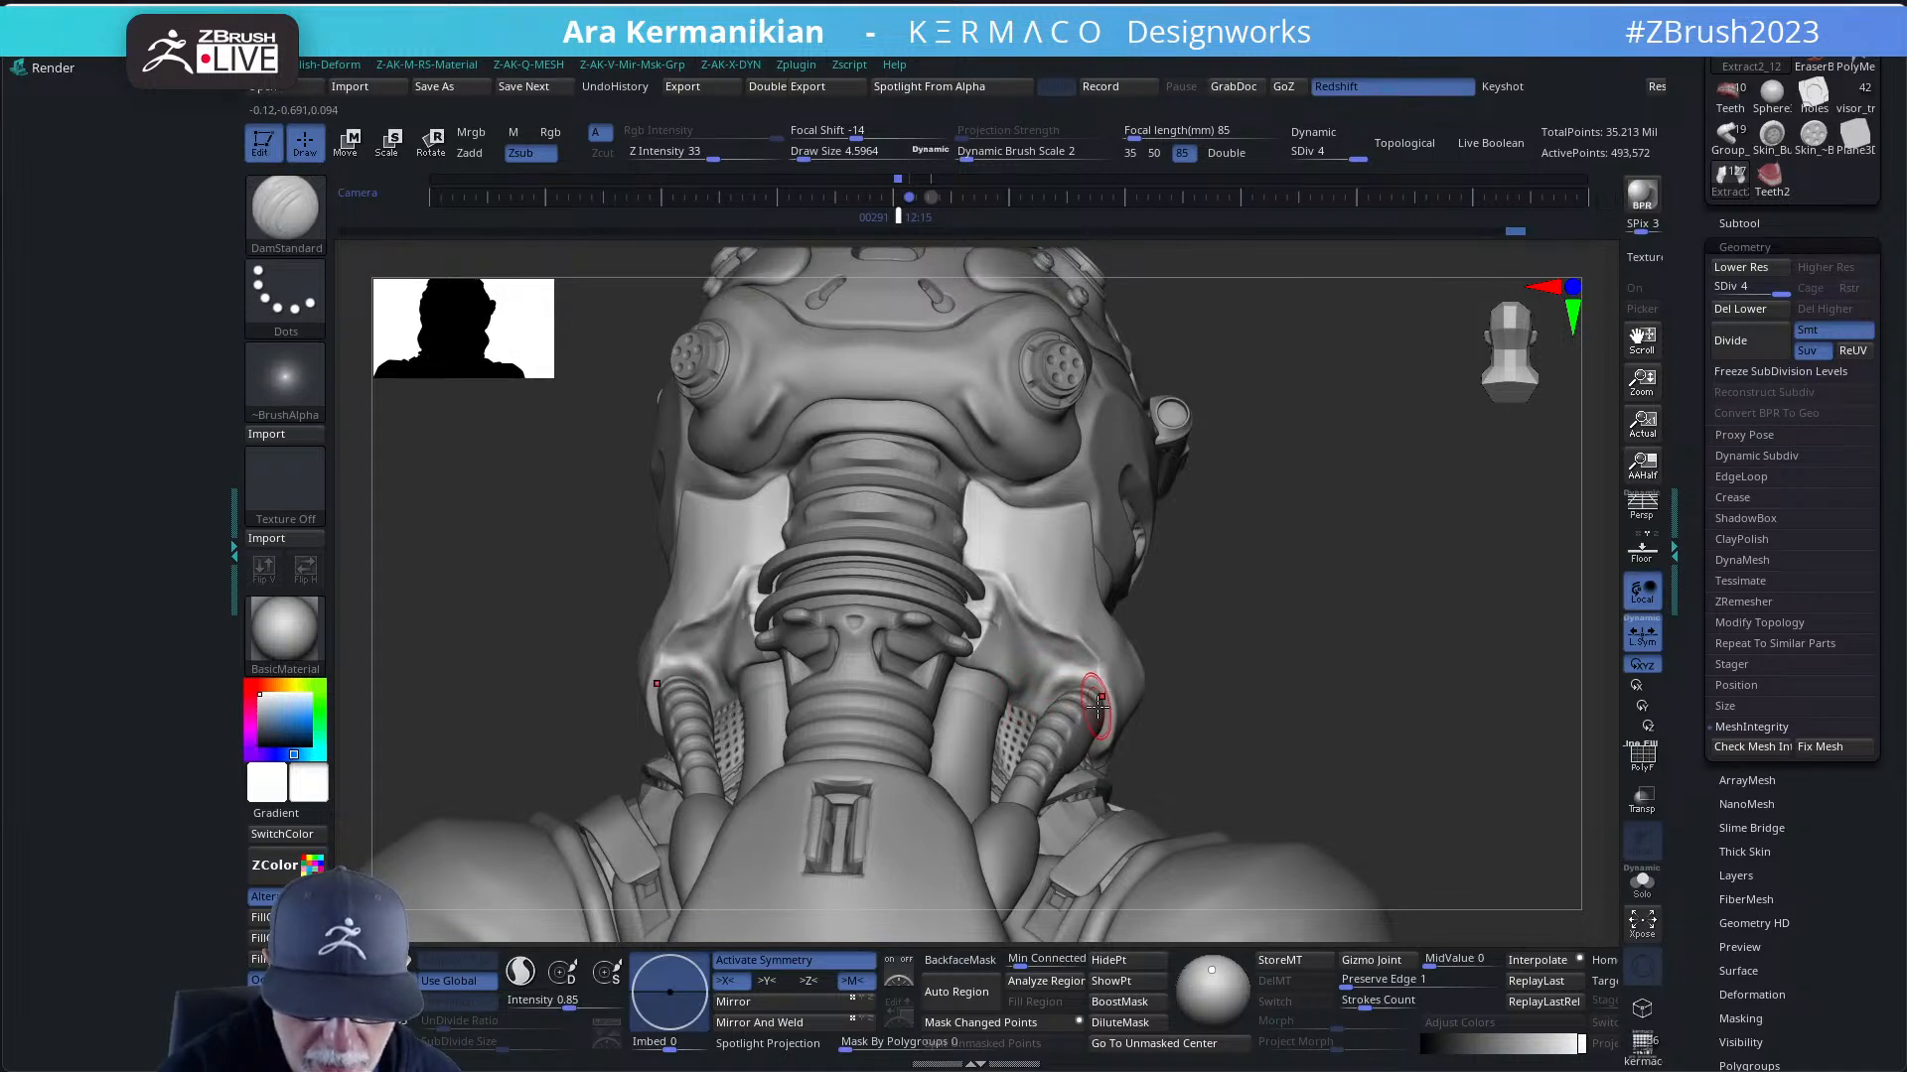
- Isolate the flap to smooth its underside above the ribbed hose, and bring the other parts back into view
mouse_move(1260, 643)
left_mouse_down()
mouse_move(1208, 630)
mouse_move(1112, 656)
left_mouse_up()
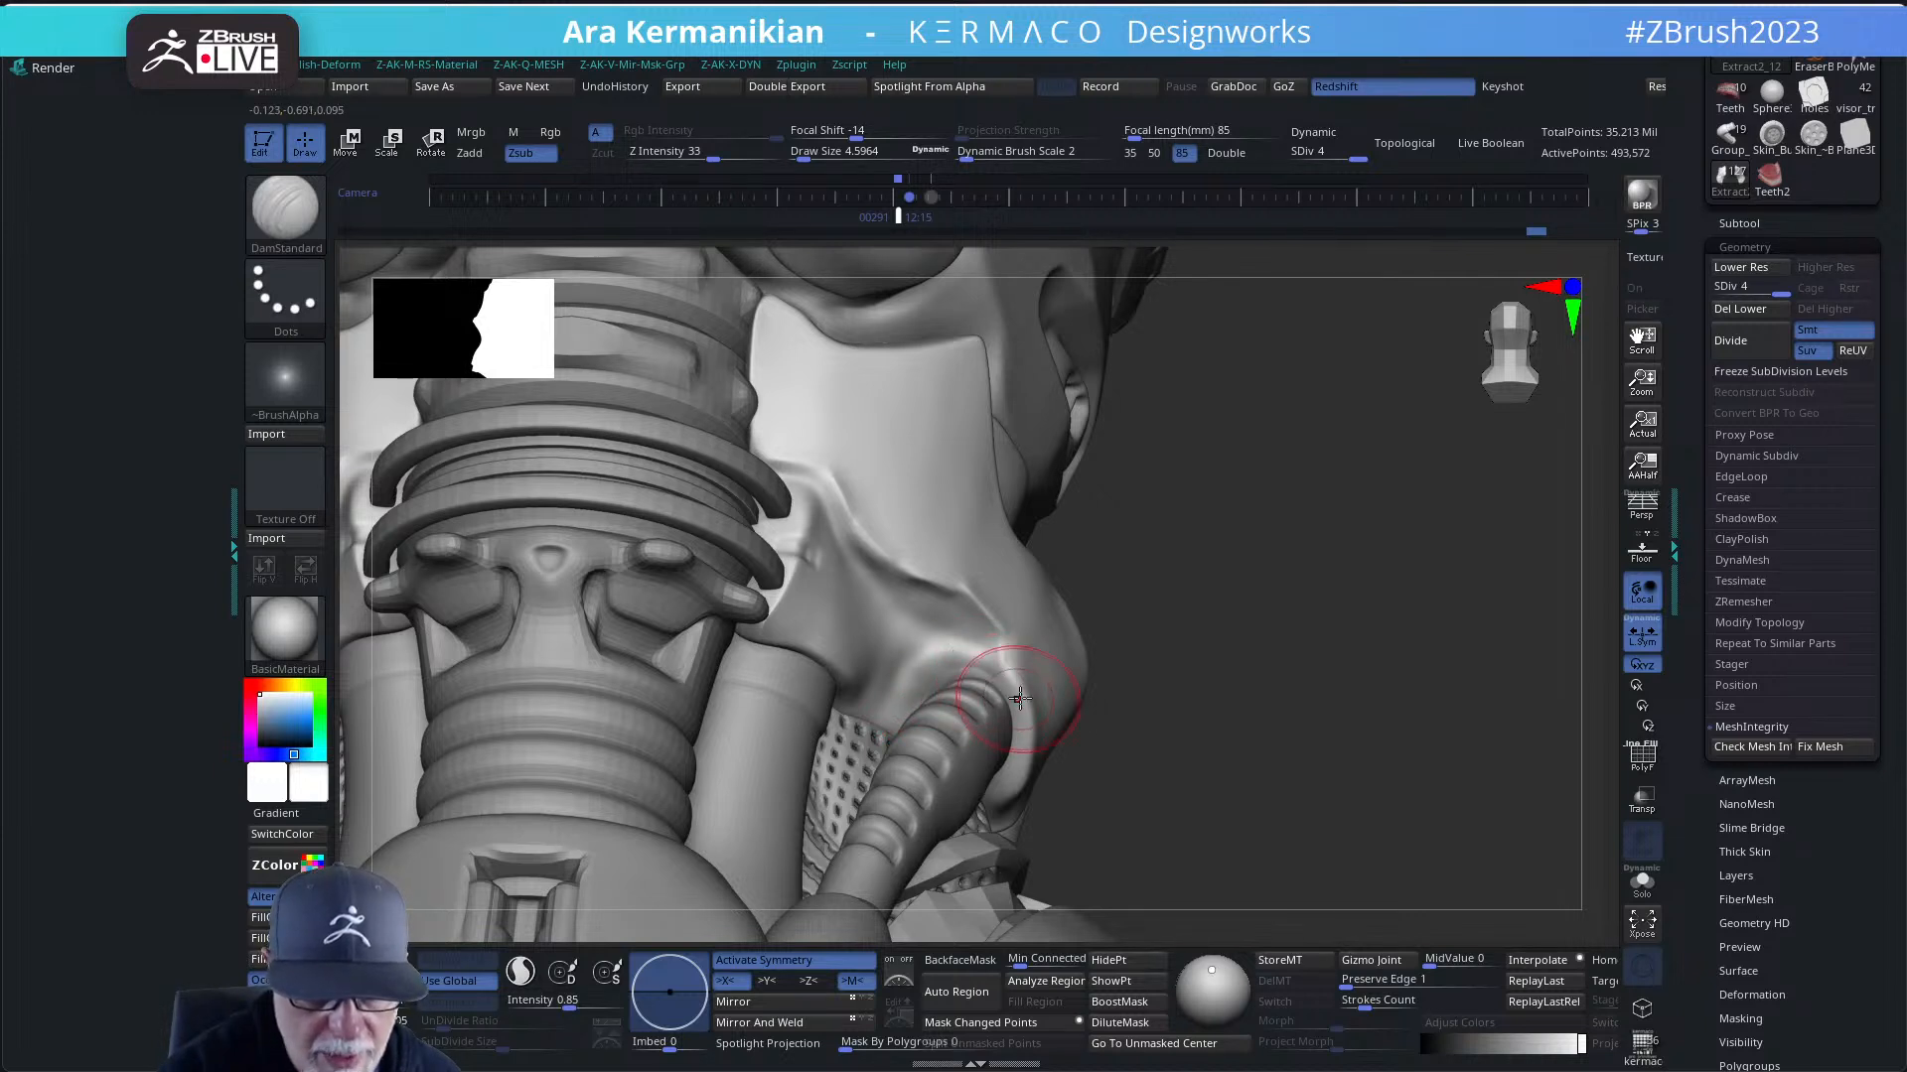
key("ctrl")
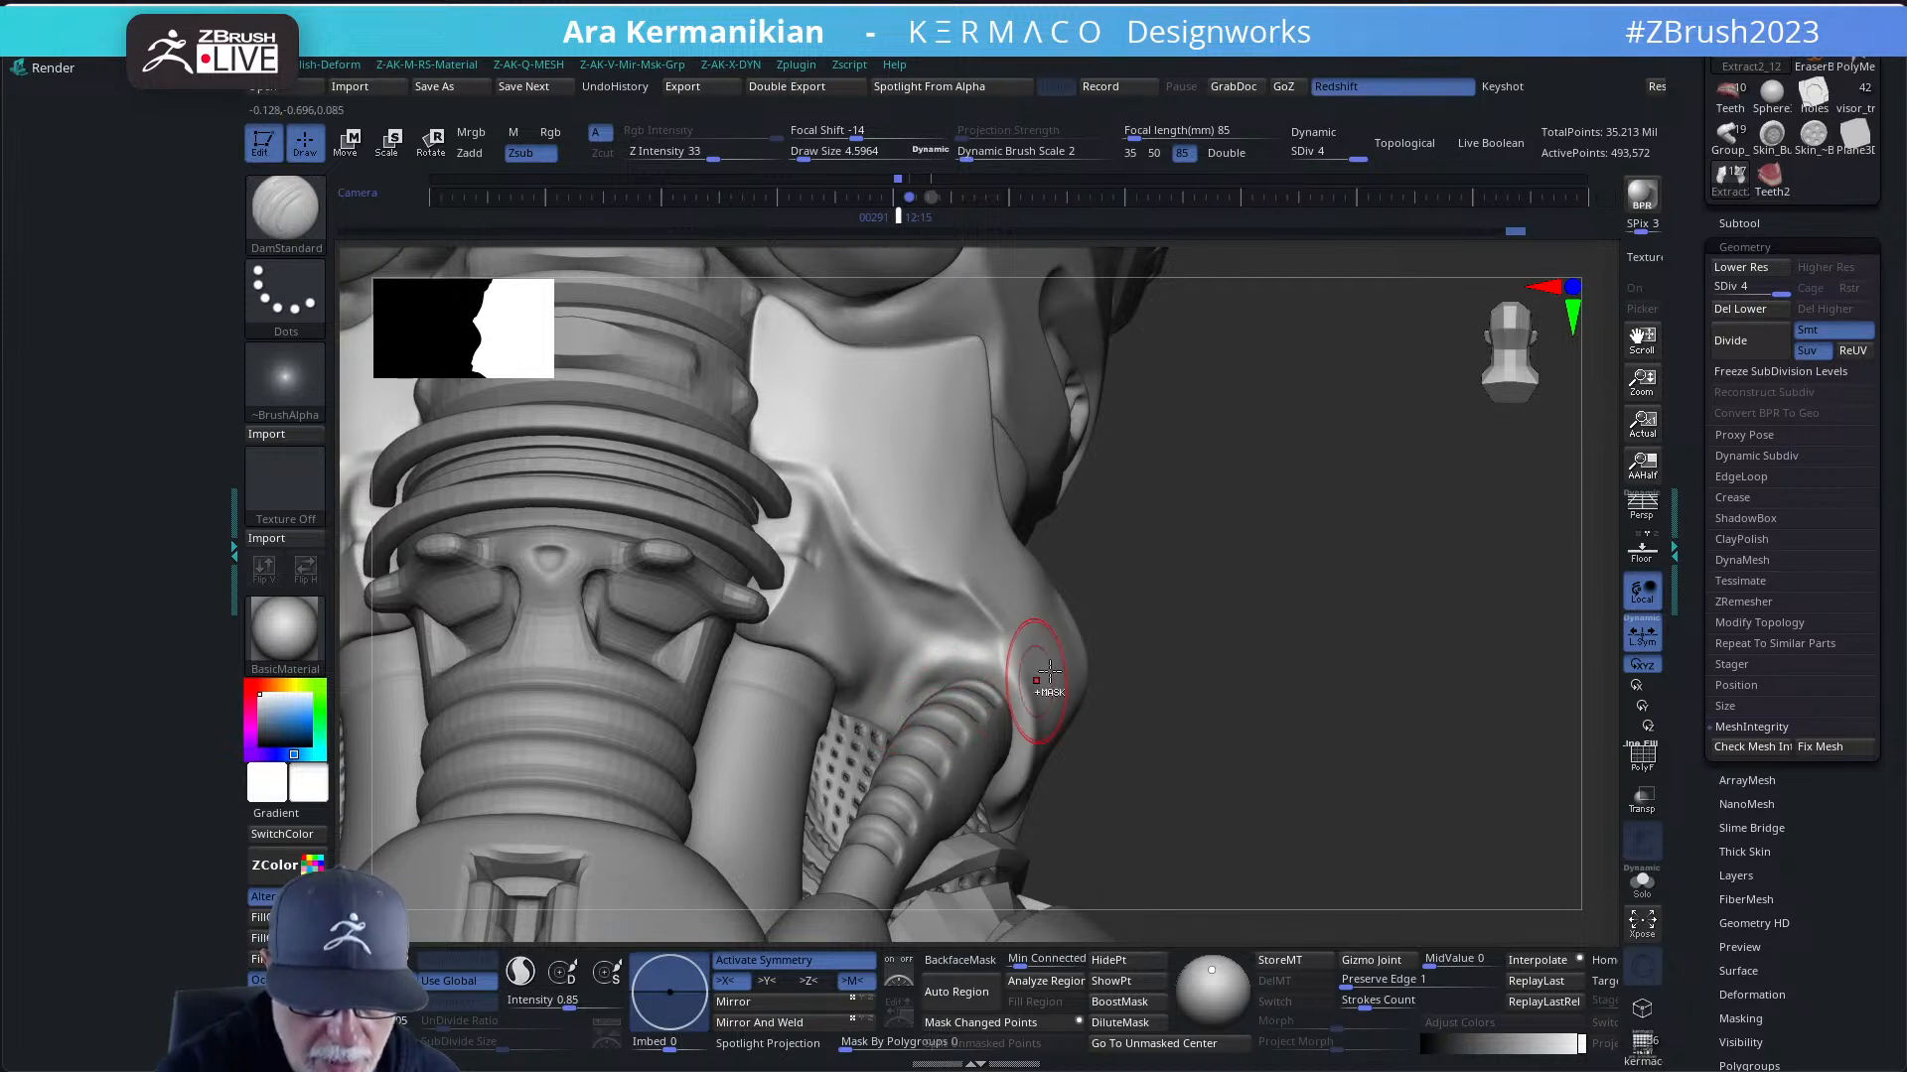
left_click_drag(1261, 605, 1186, 618)
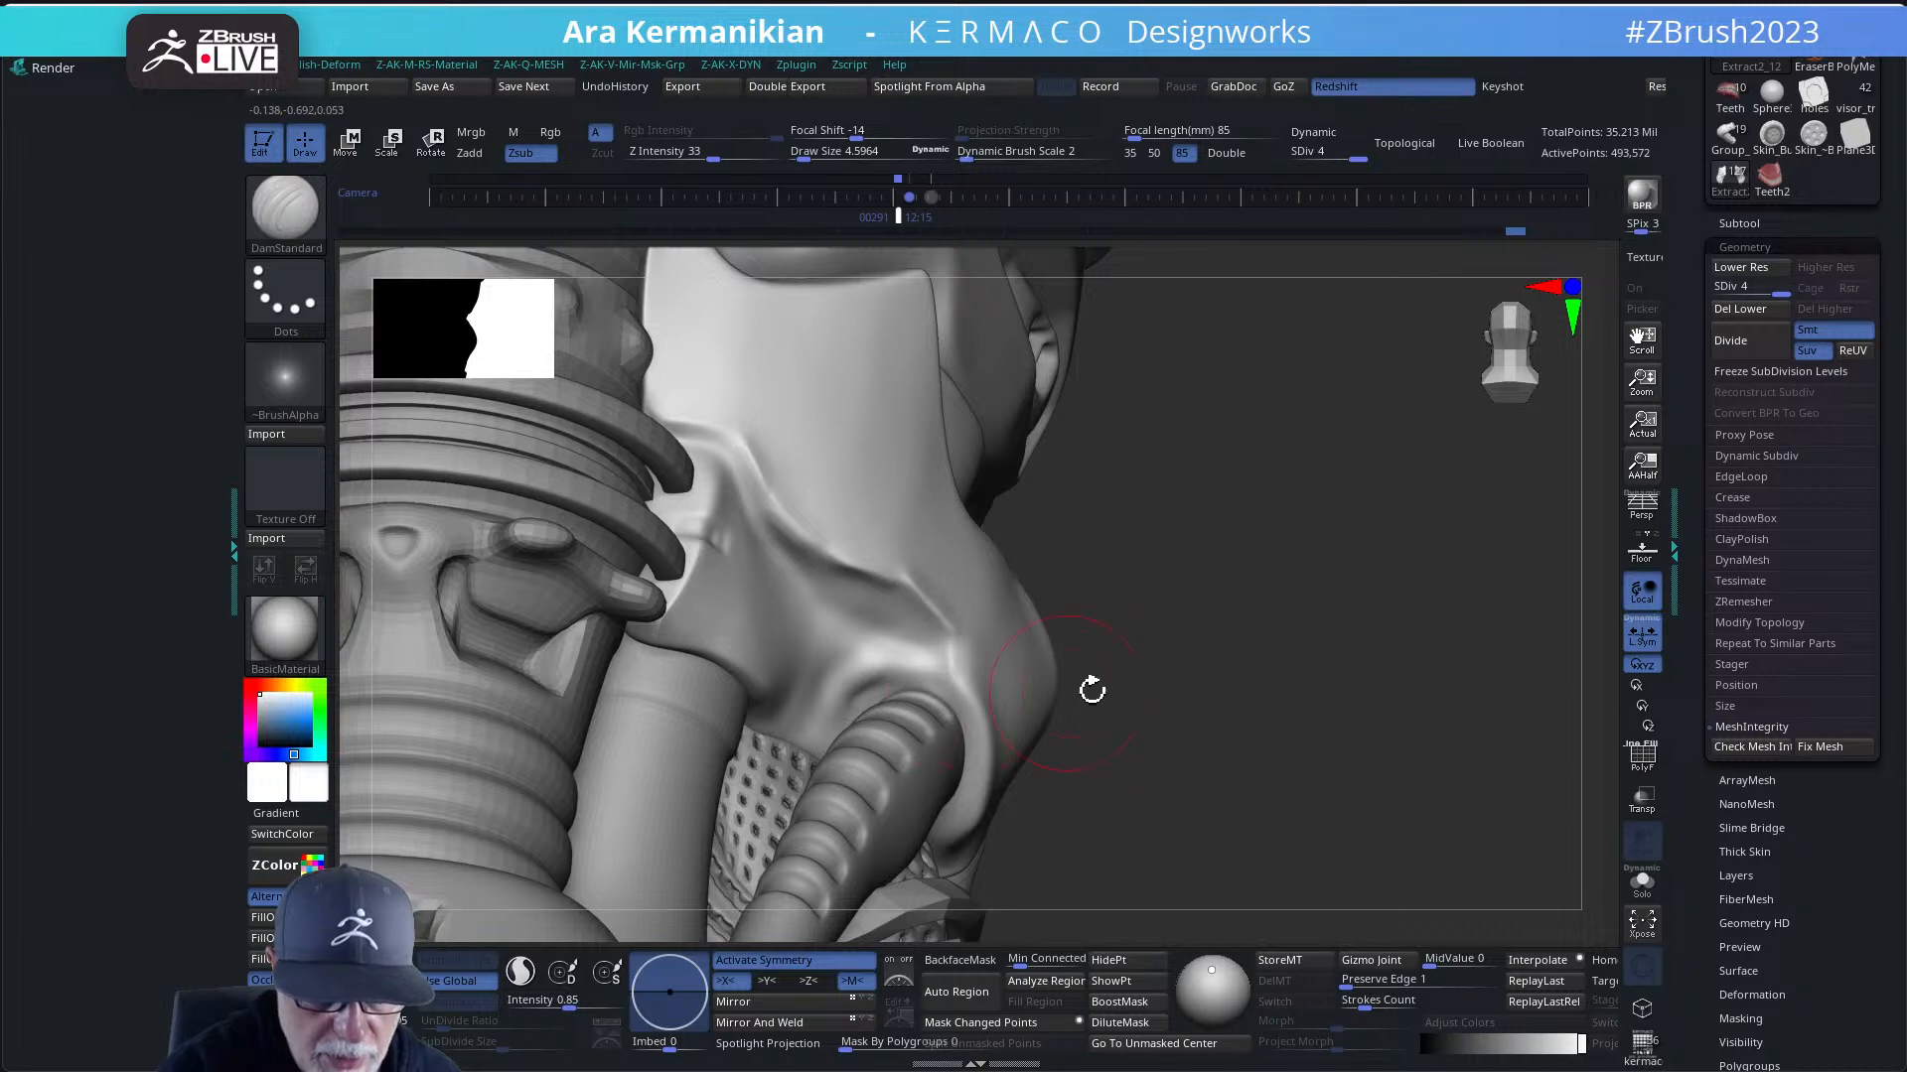
left_click_drag(1091, 689, 1247, 646)
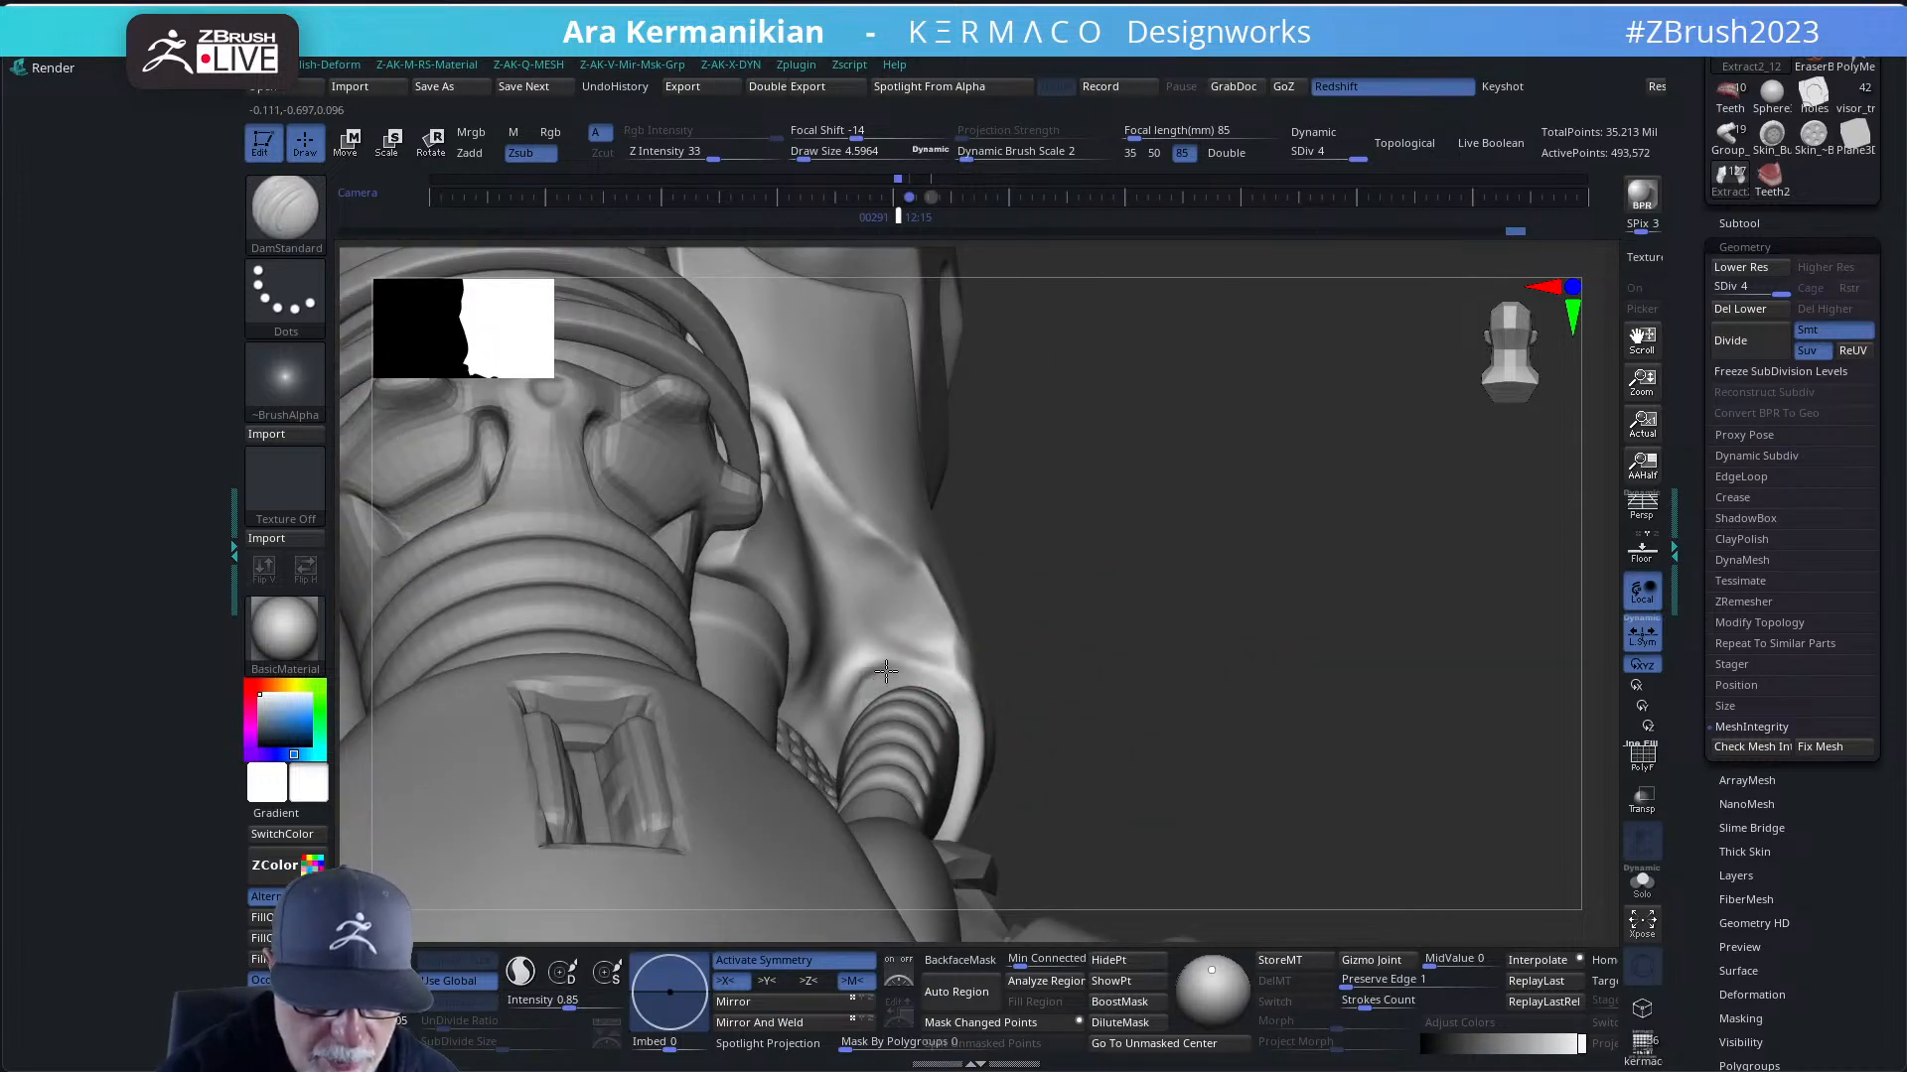
mouse_move(1170, 613)
left_mouse_down()
mouse_move(1387, 779)
mouse_move(1363, 792)
left_mouse_up()
left_click(1643, 894)
left_click_drag(877, 689, 852, 688, "shift")
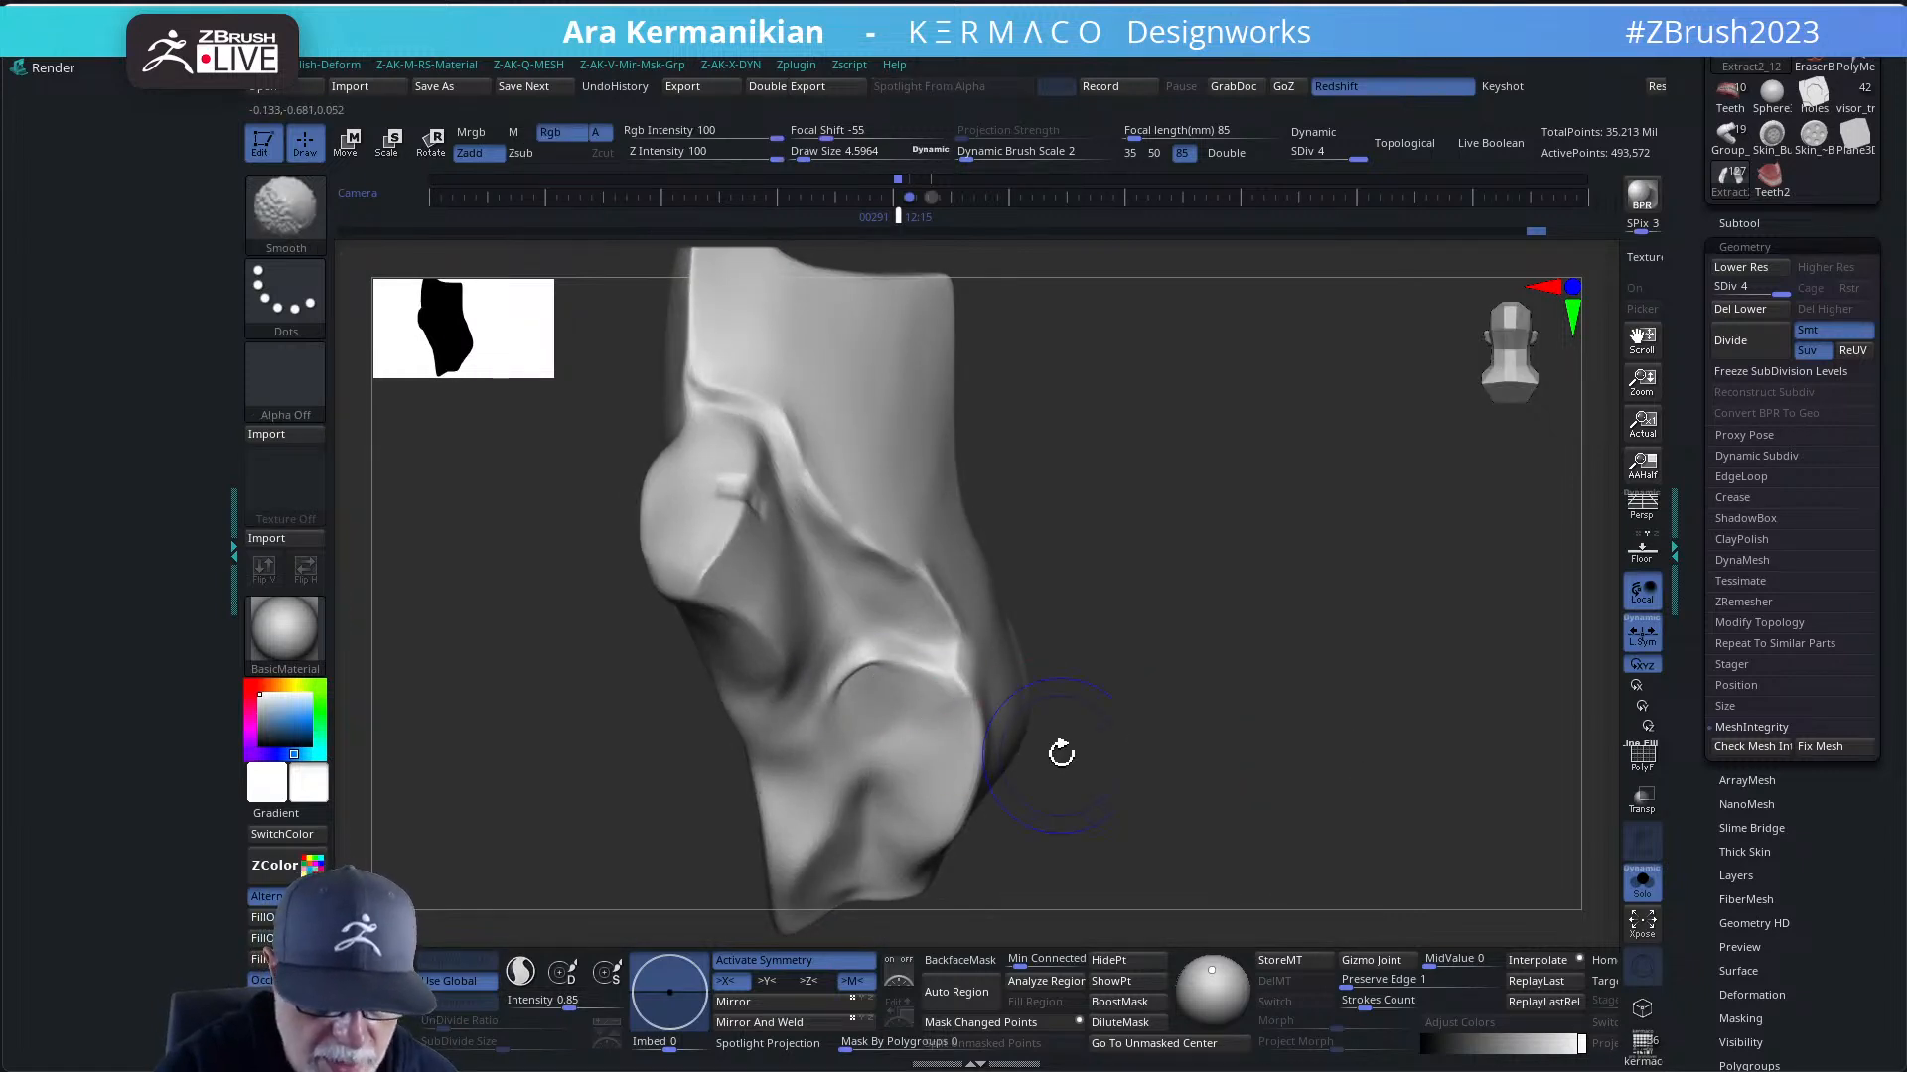
left_click(1641, 886)
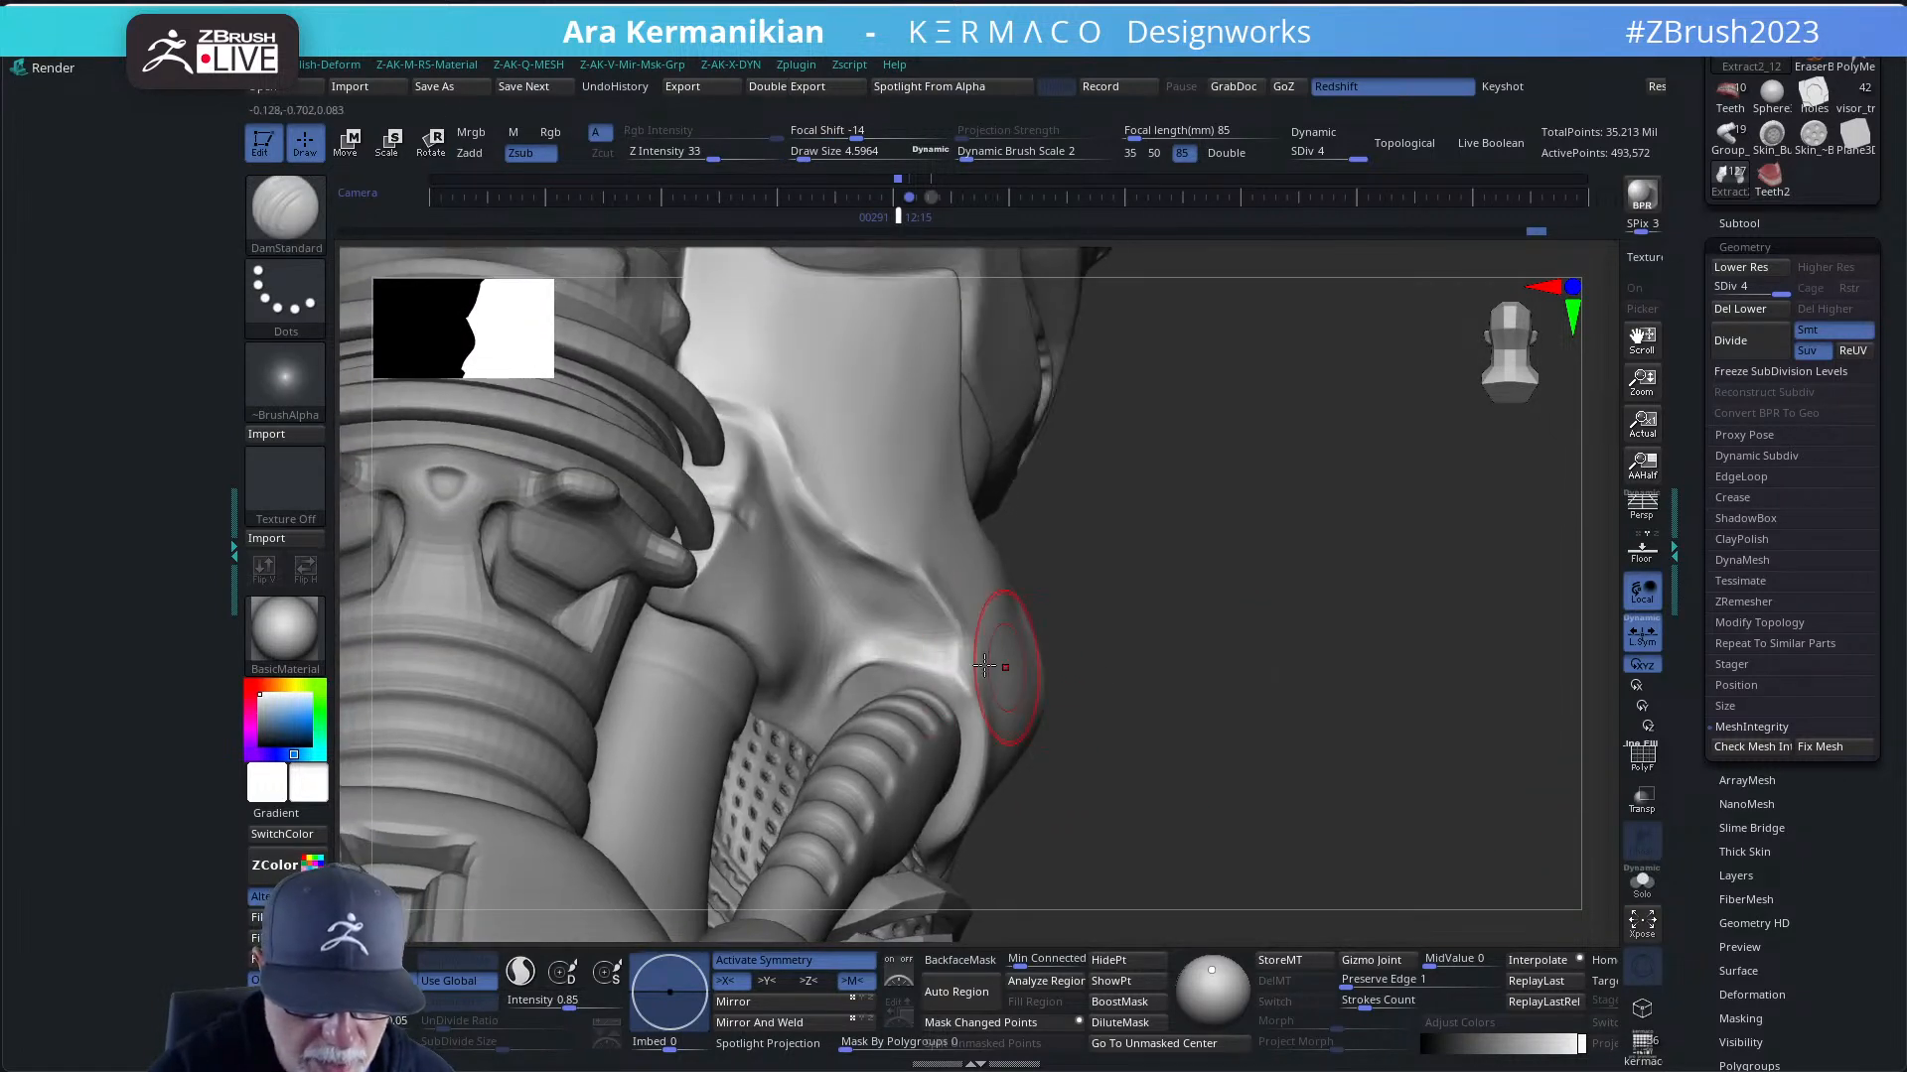
- Switch to the Move brush, undo the trial stroke above the ribbed hose, and set the brush's alpha to off
key("b")
key("m")
key("v")
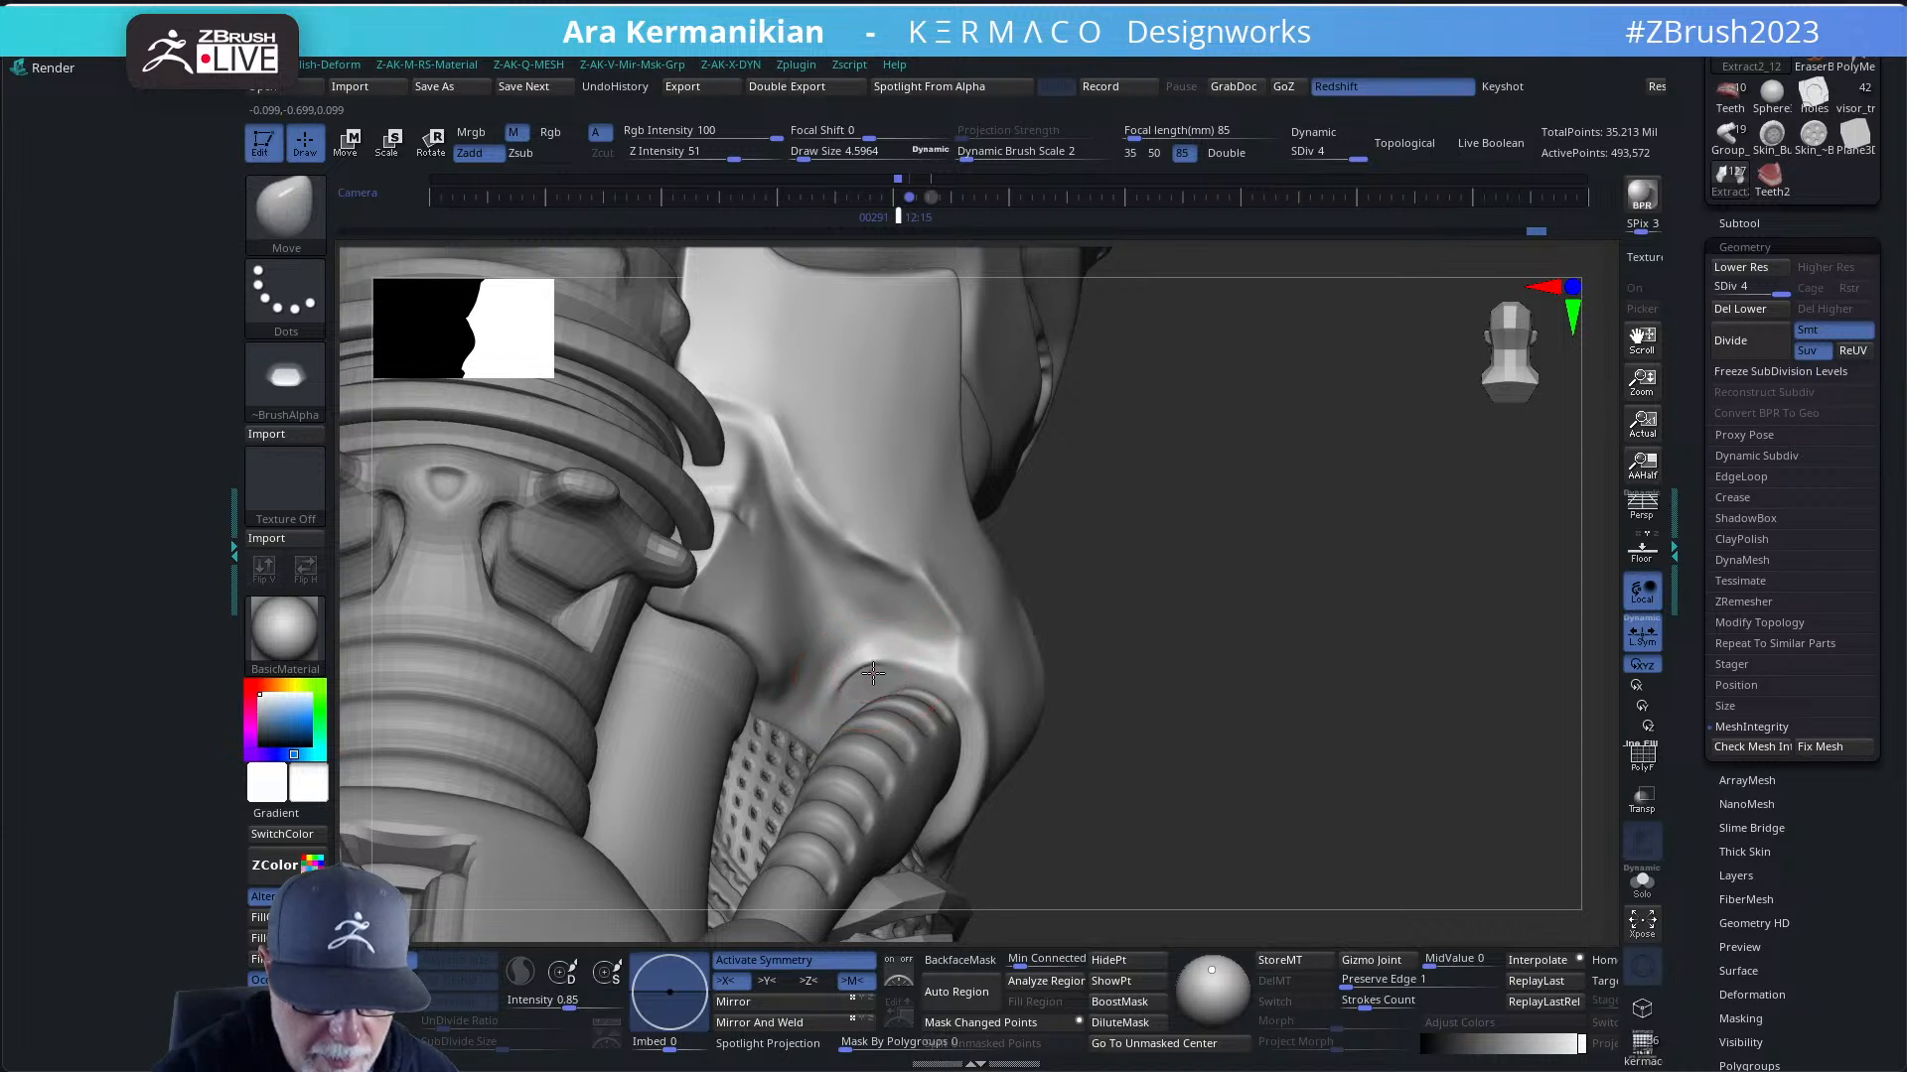
key("ctrl+z")
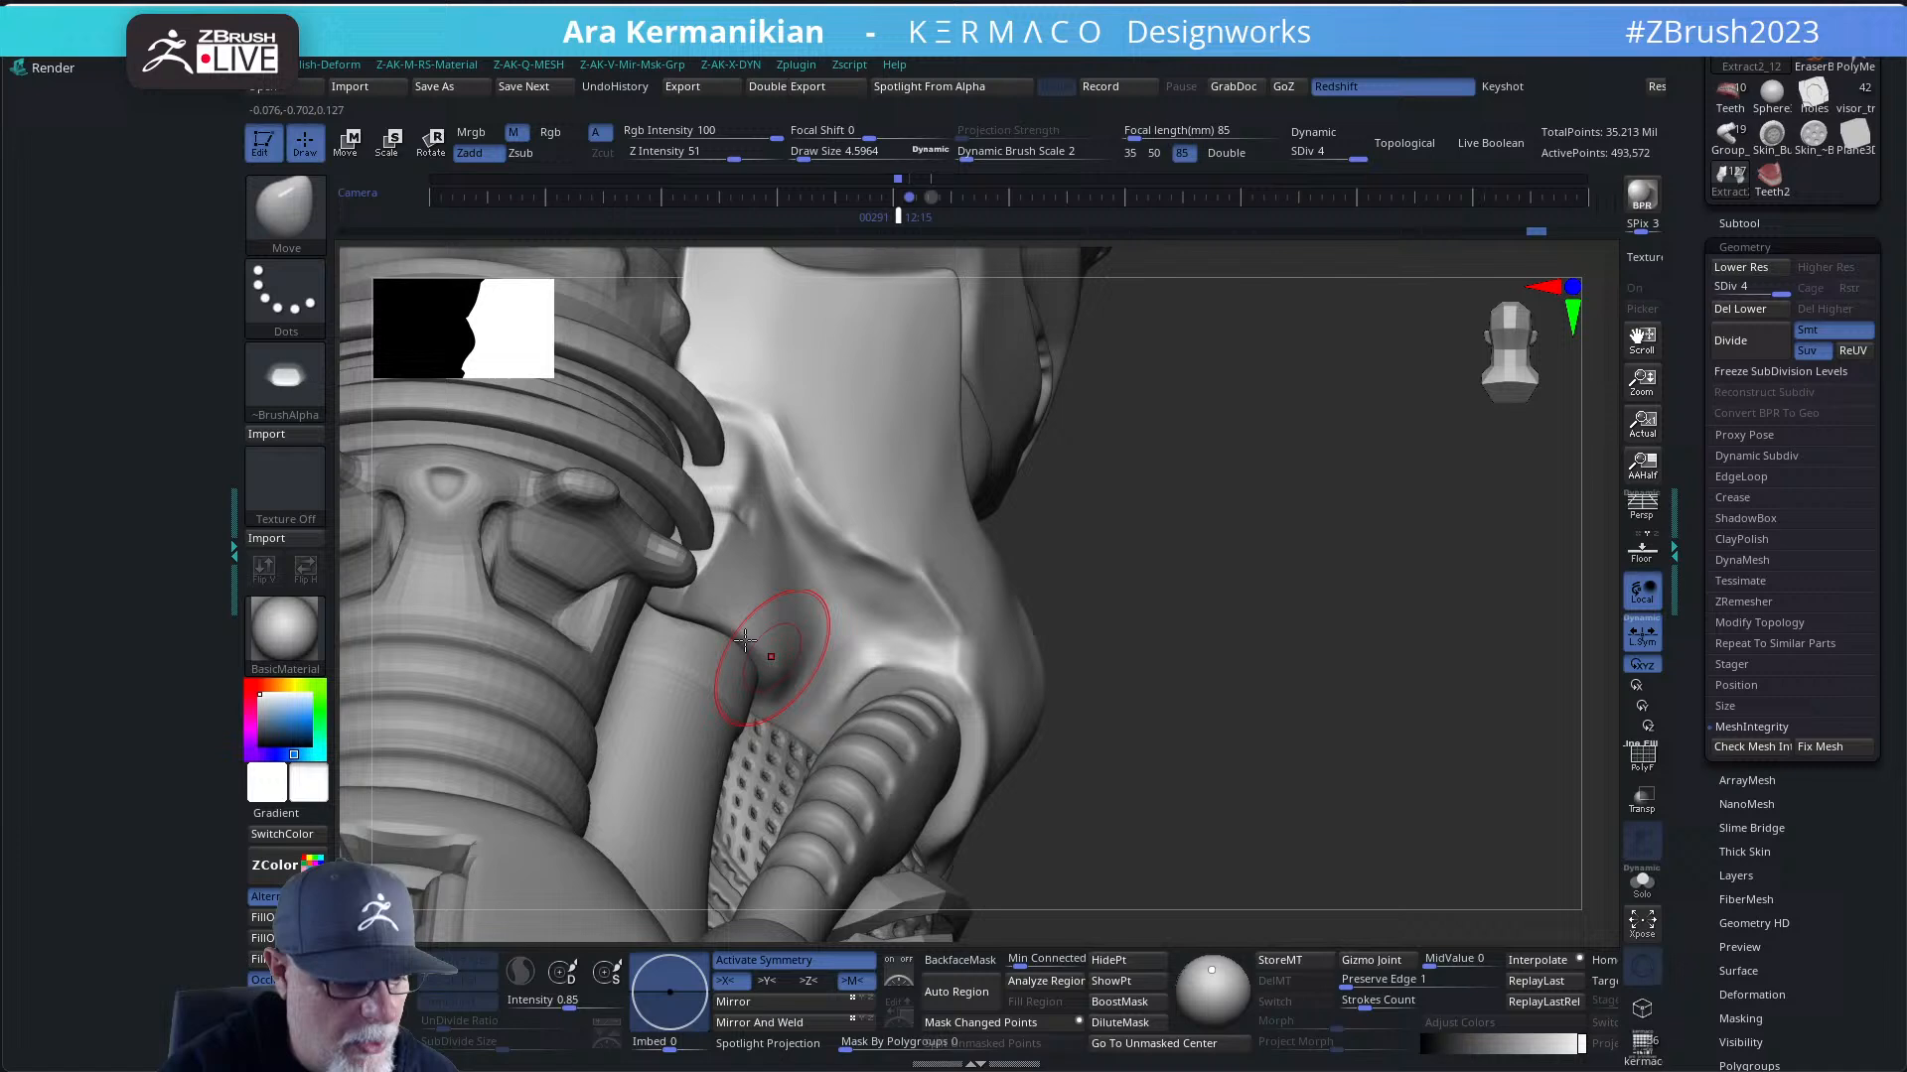
left_click(286, 377)
left_click(400, 409)
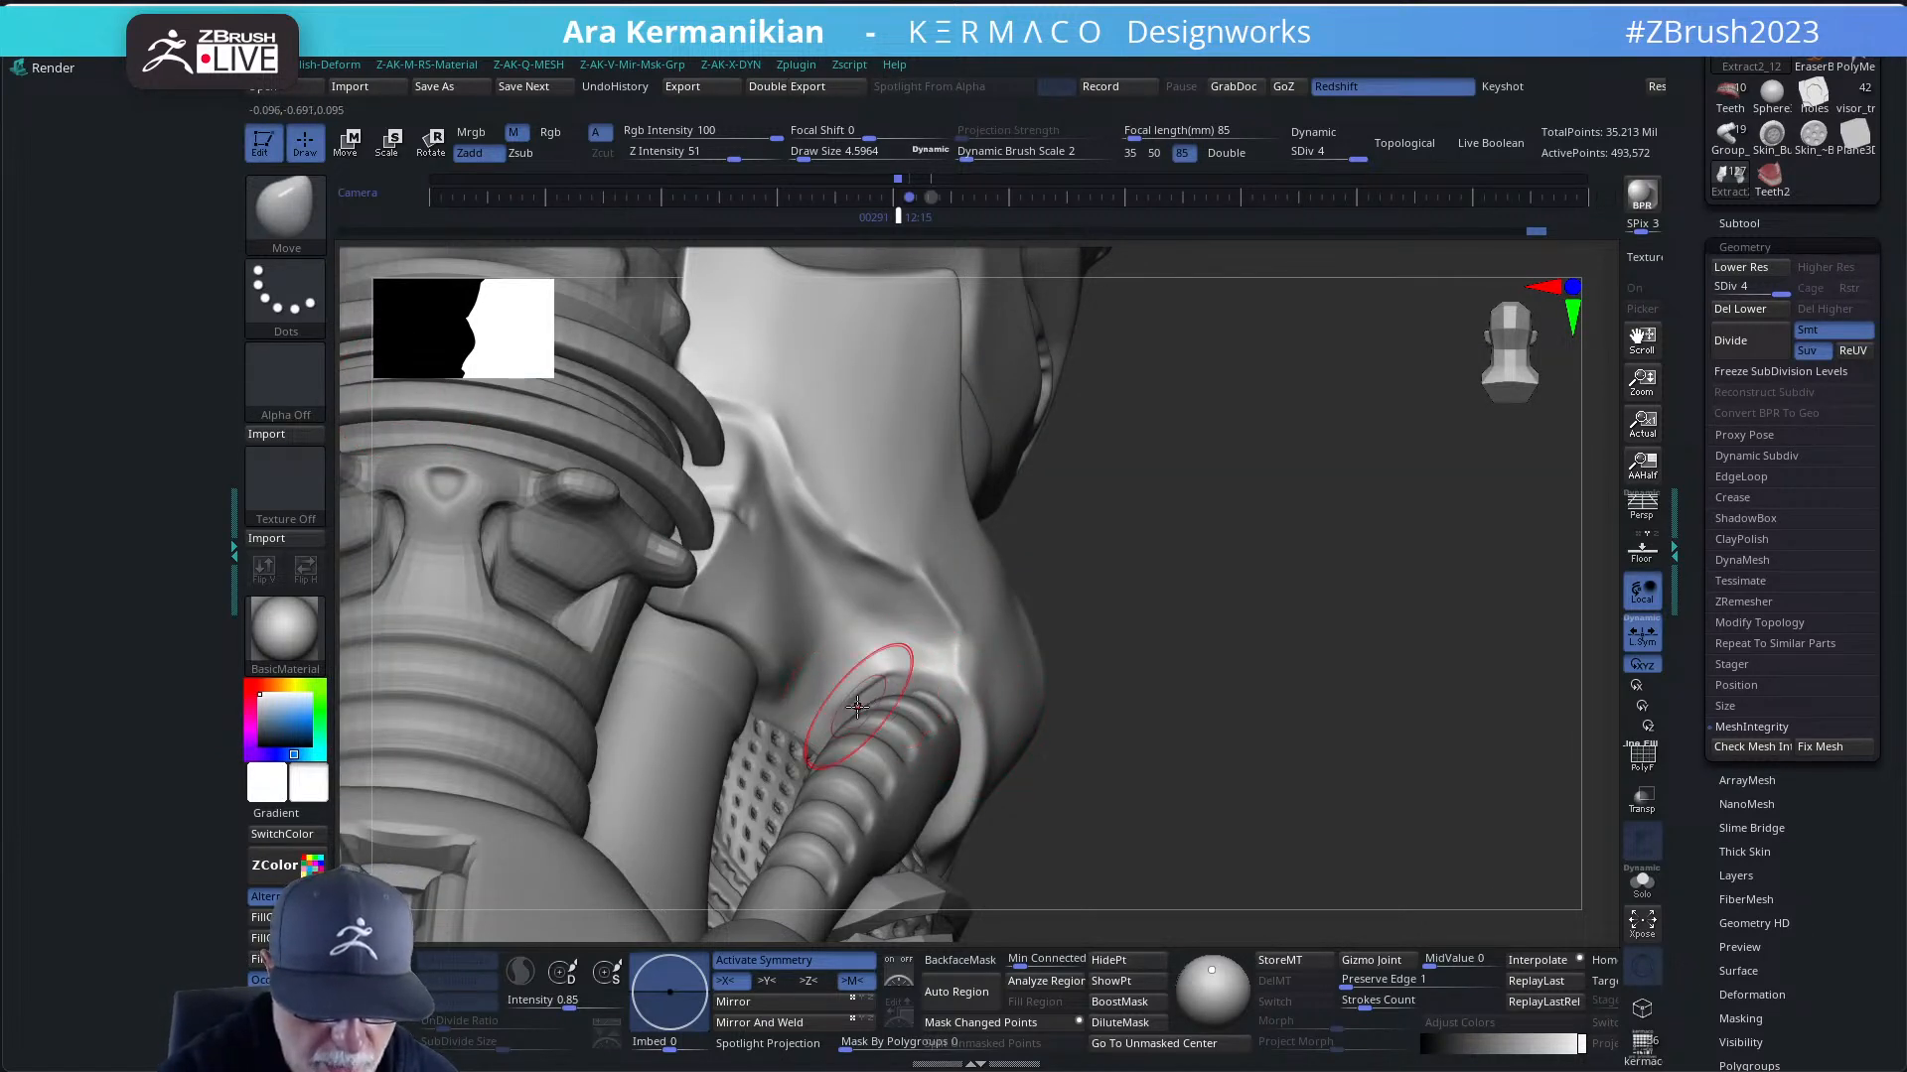
- Reshape the flap's lower edge around the ribbed hose's upper end with the Move brush, undoing the unwanted stroke
left_click_drag(907, 672, 912, 685)
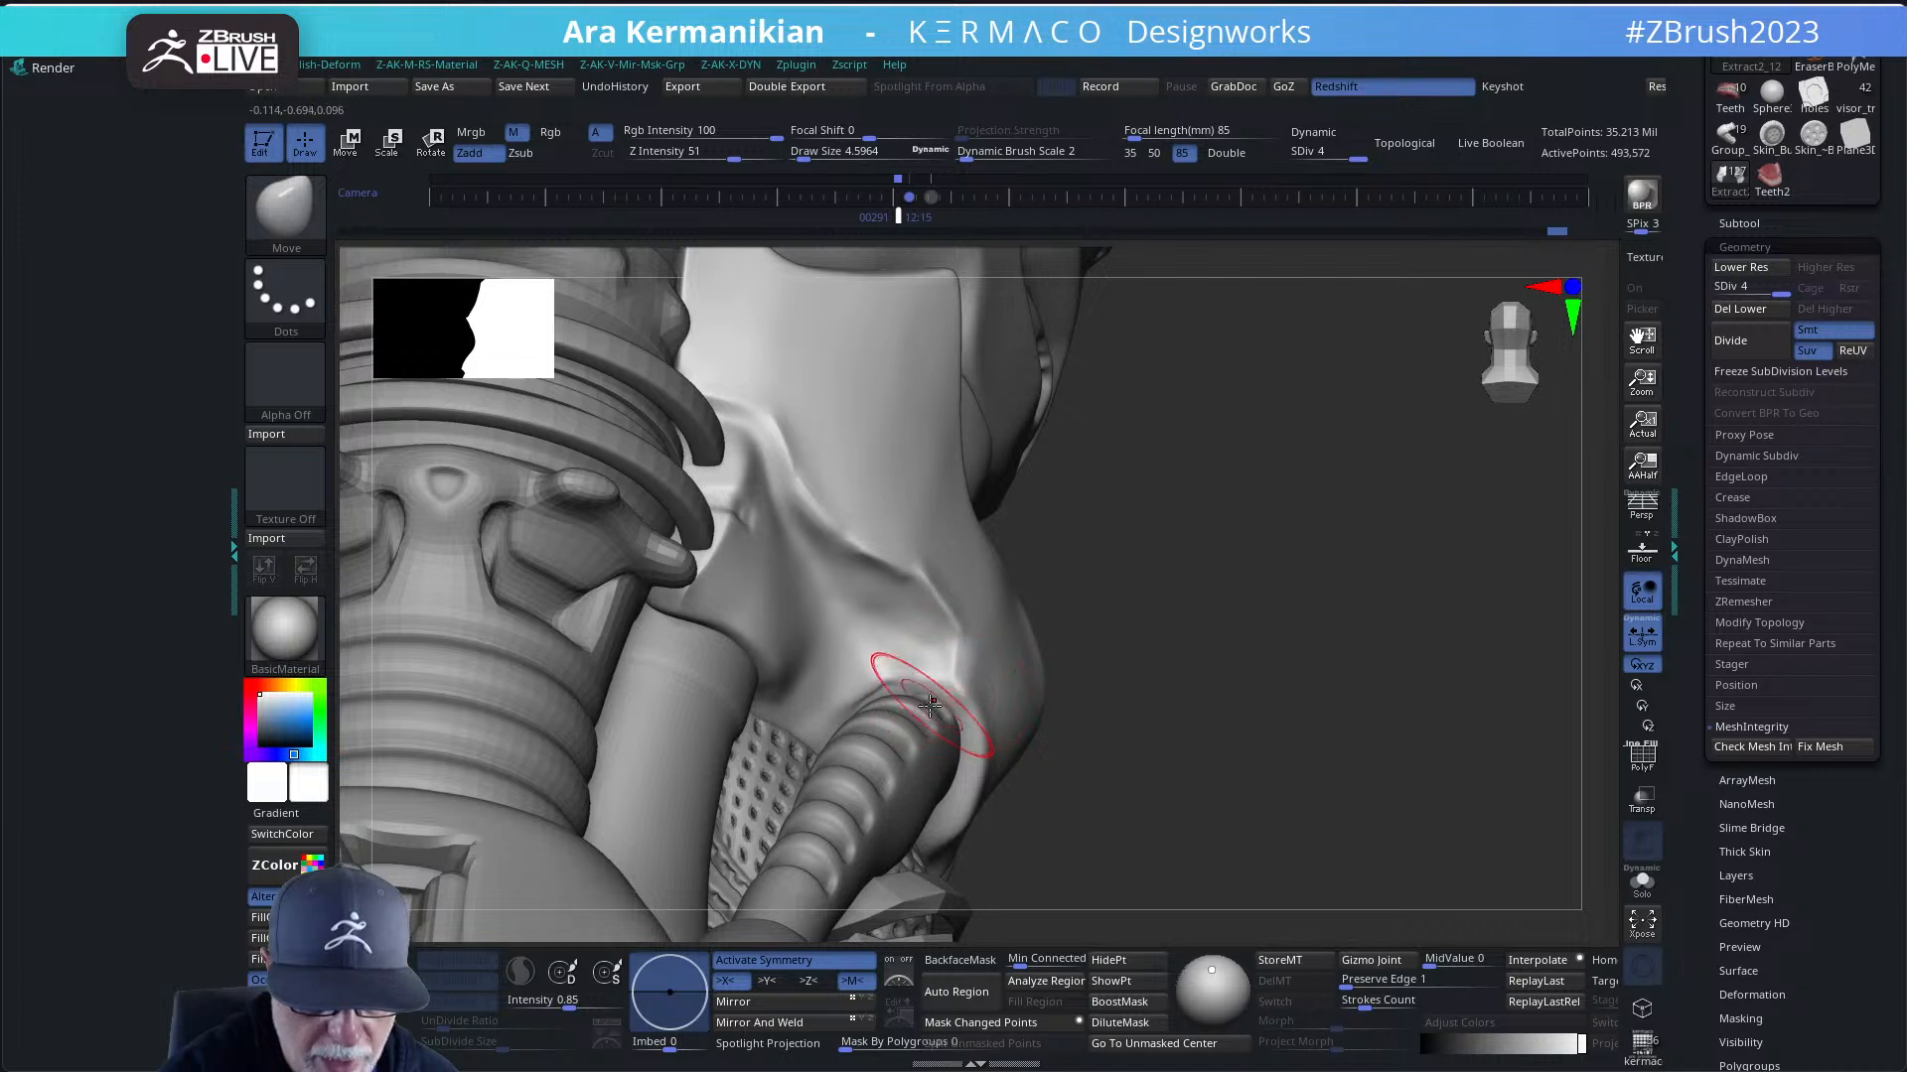
left_click_drag(1152, 655, 894, 698)
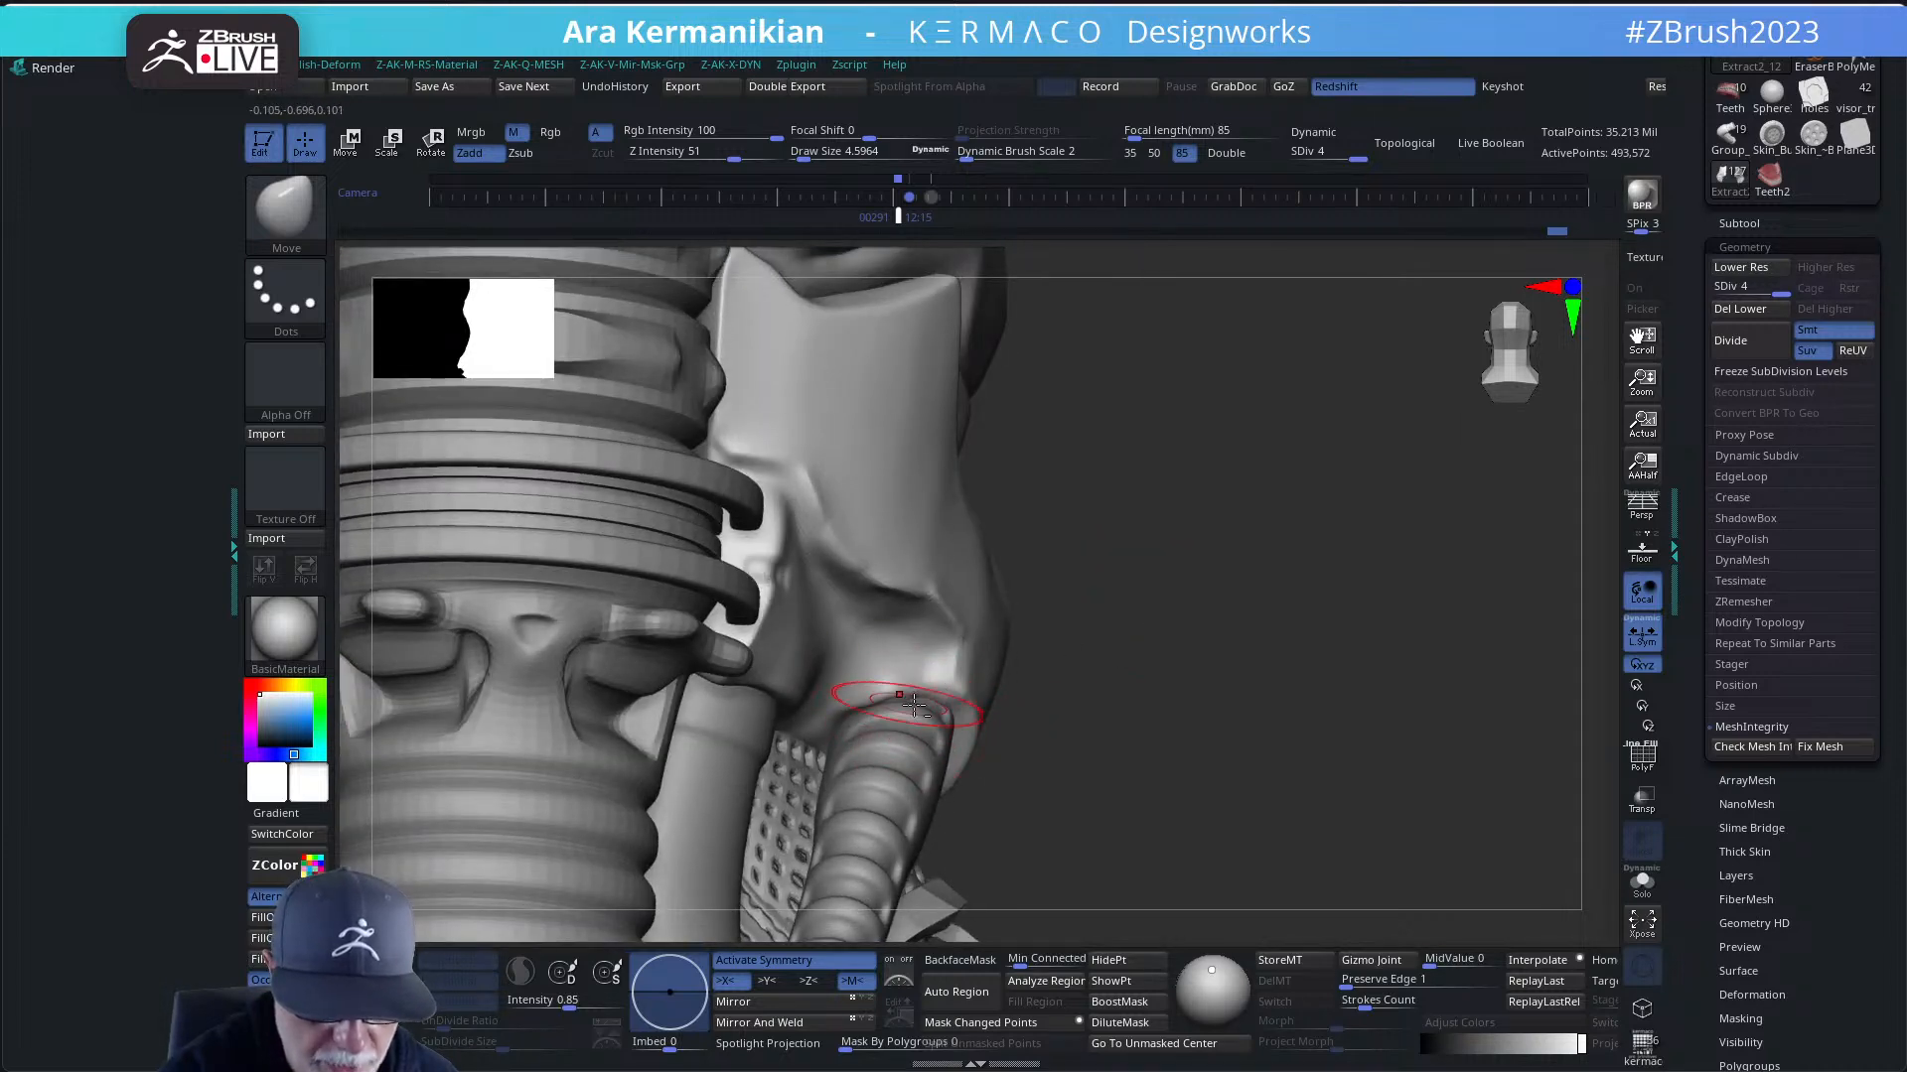
key("ctrl+z")
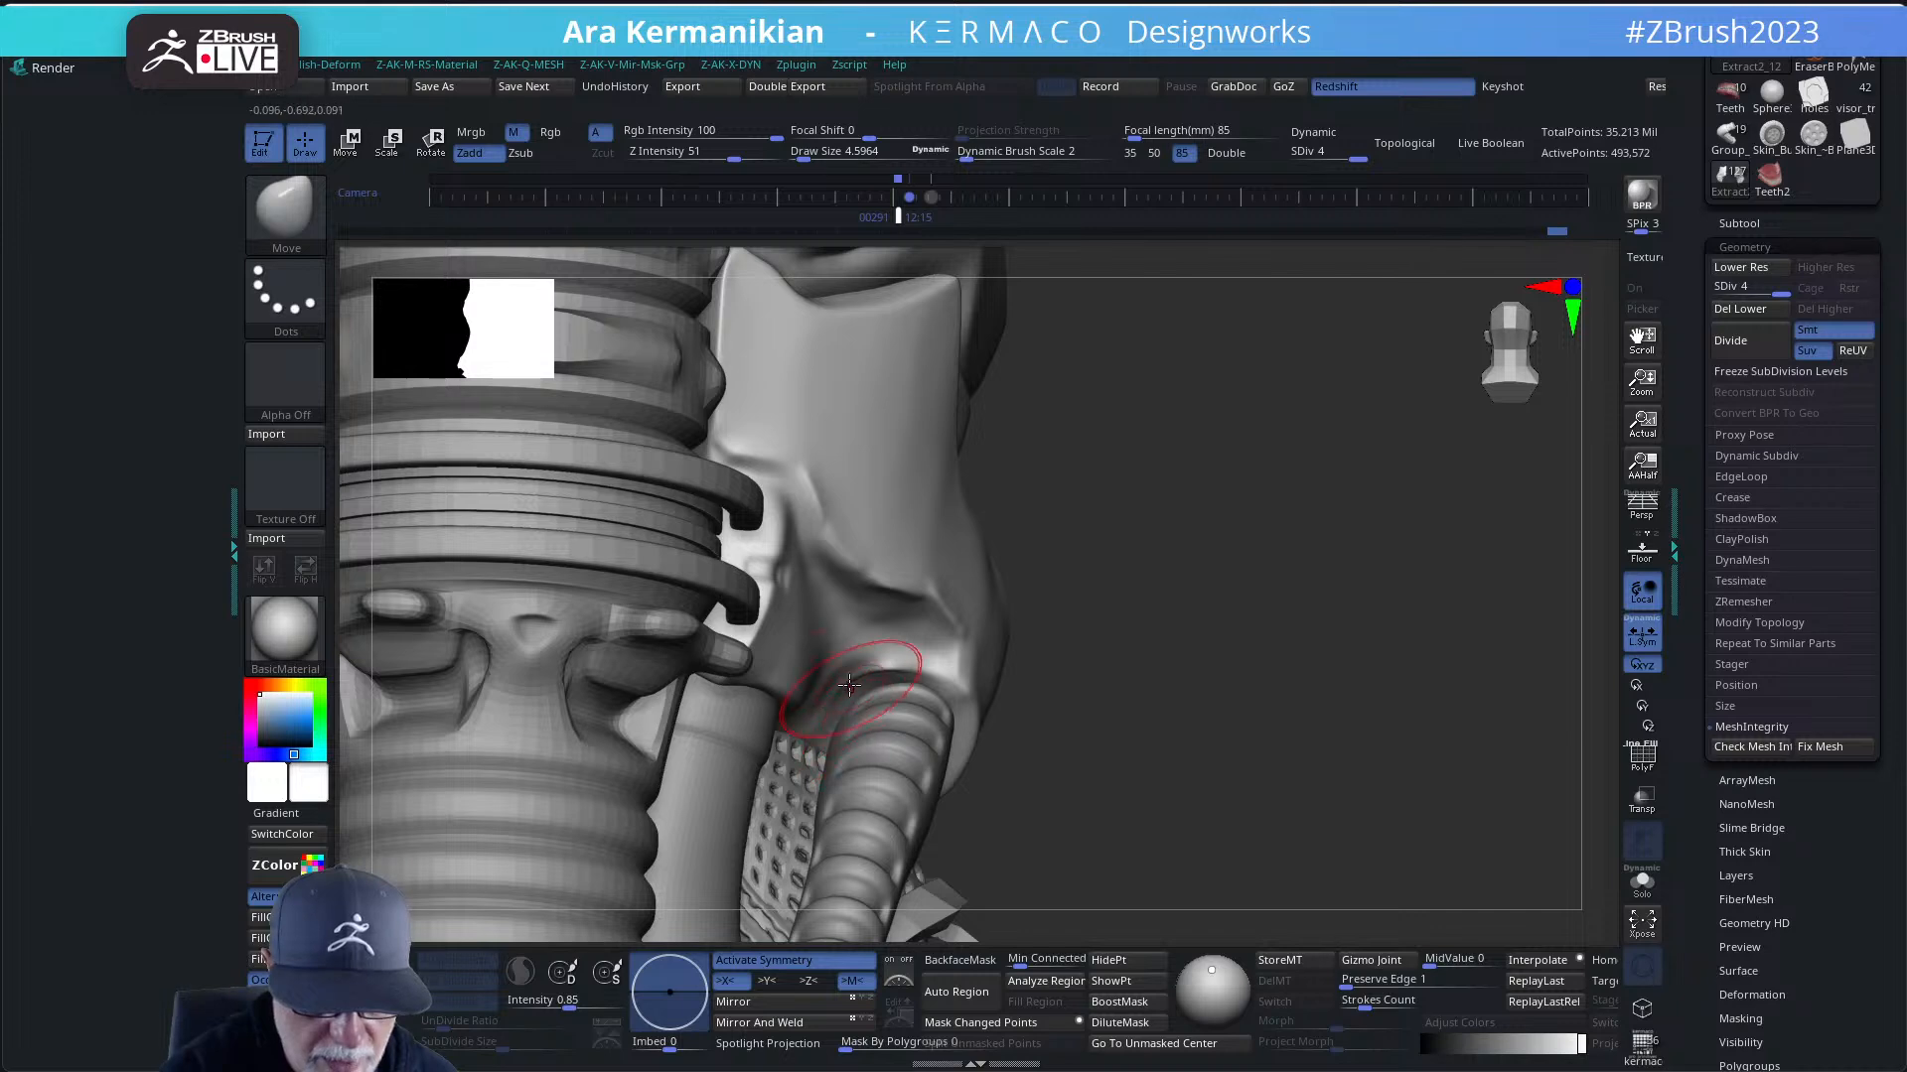
mouse_move(1030, 626)
left_mouse_down()
mouse_move(895, 681)
mouse_move(879, 669)
left_mouse_up()
left_click_drag(1231, 603, 1184, 584)
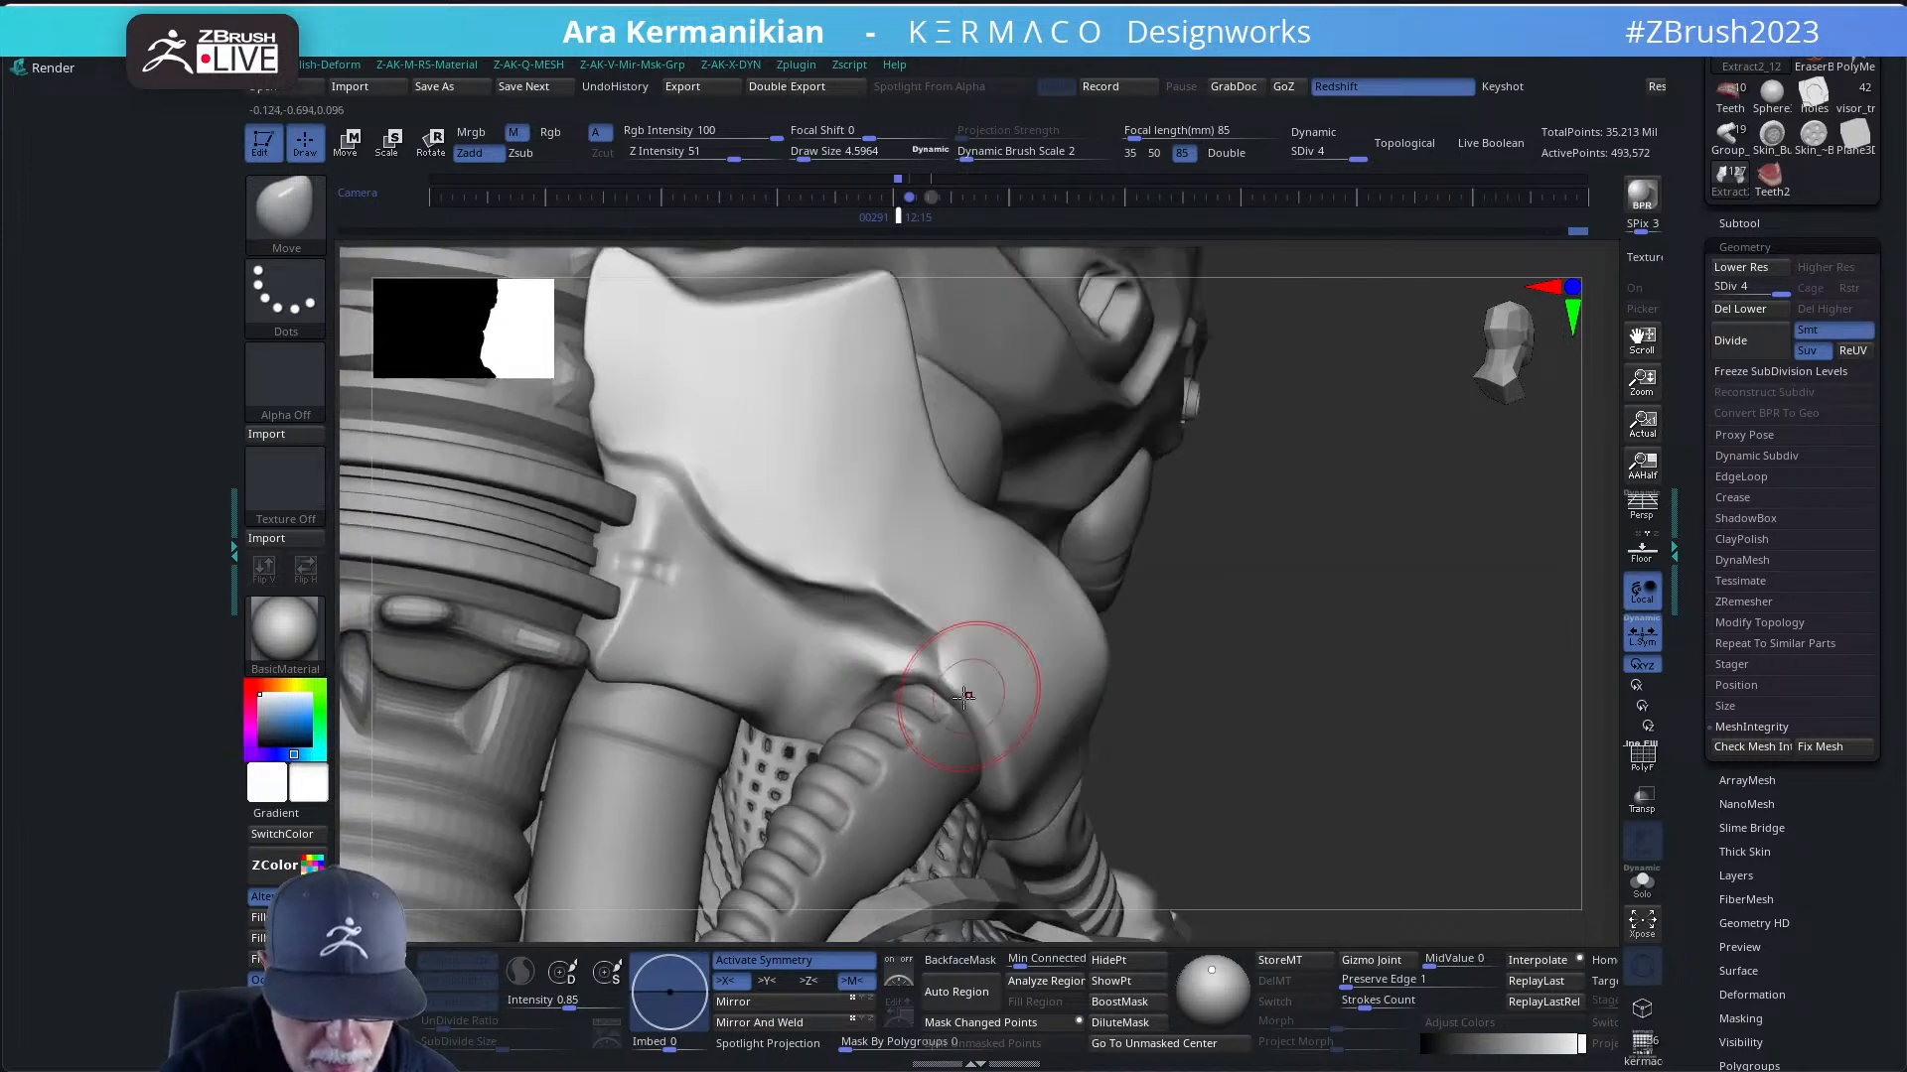
- Fit the flap's edge closely around the ribbed hose with the Move brush at about 2.6 draw size and smooth it
key("s")
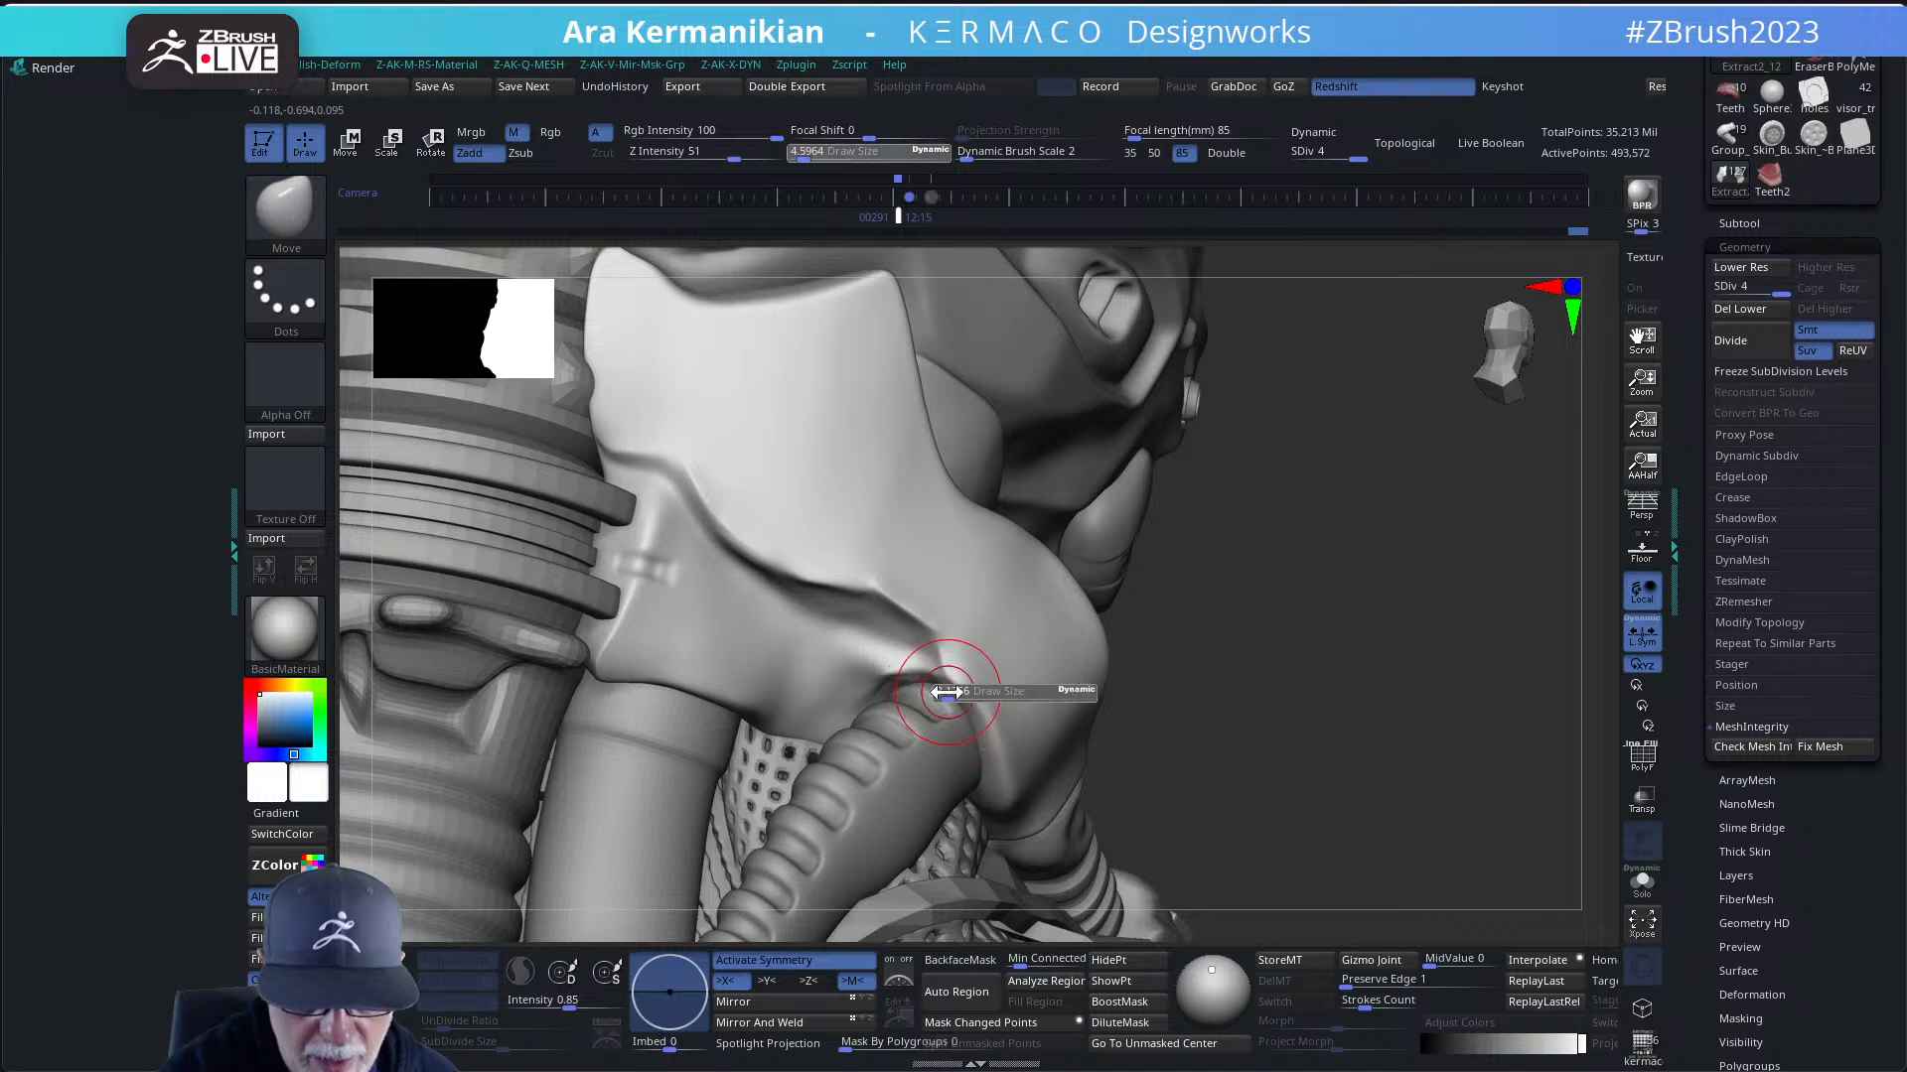
left_click_drag(943, 692, 925, 693)
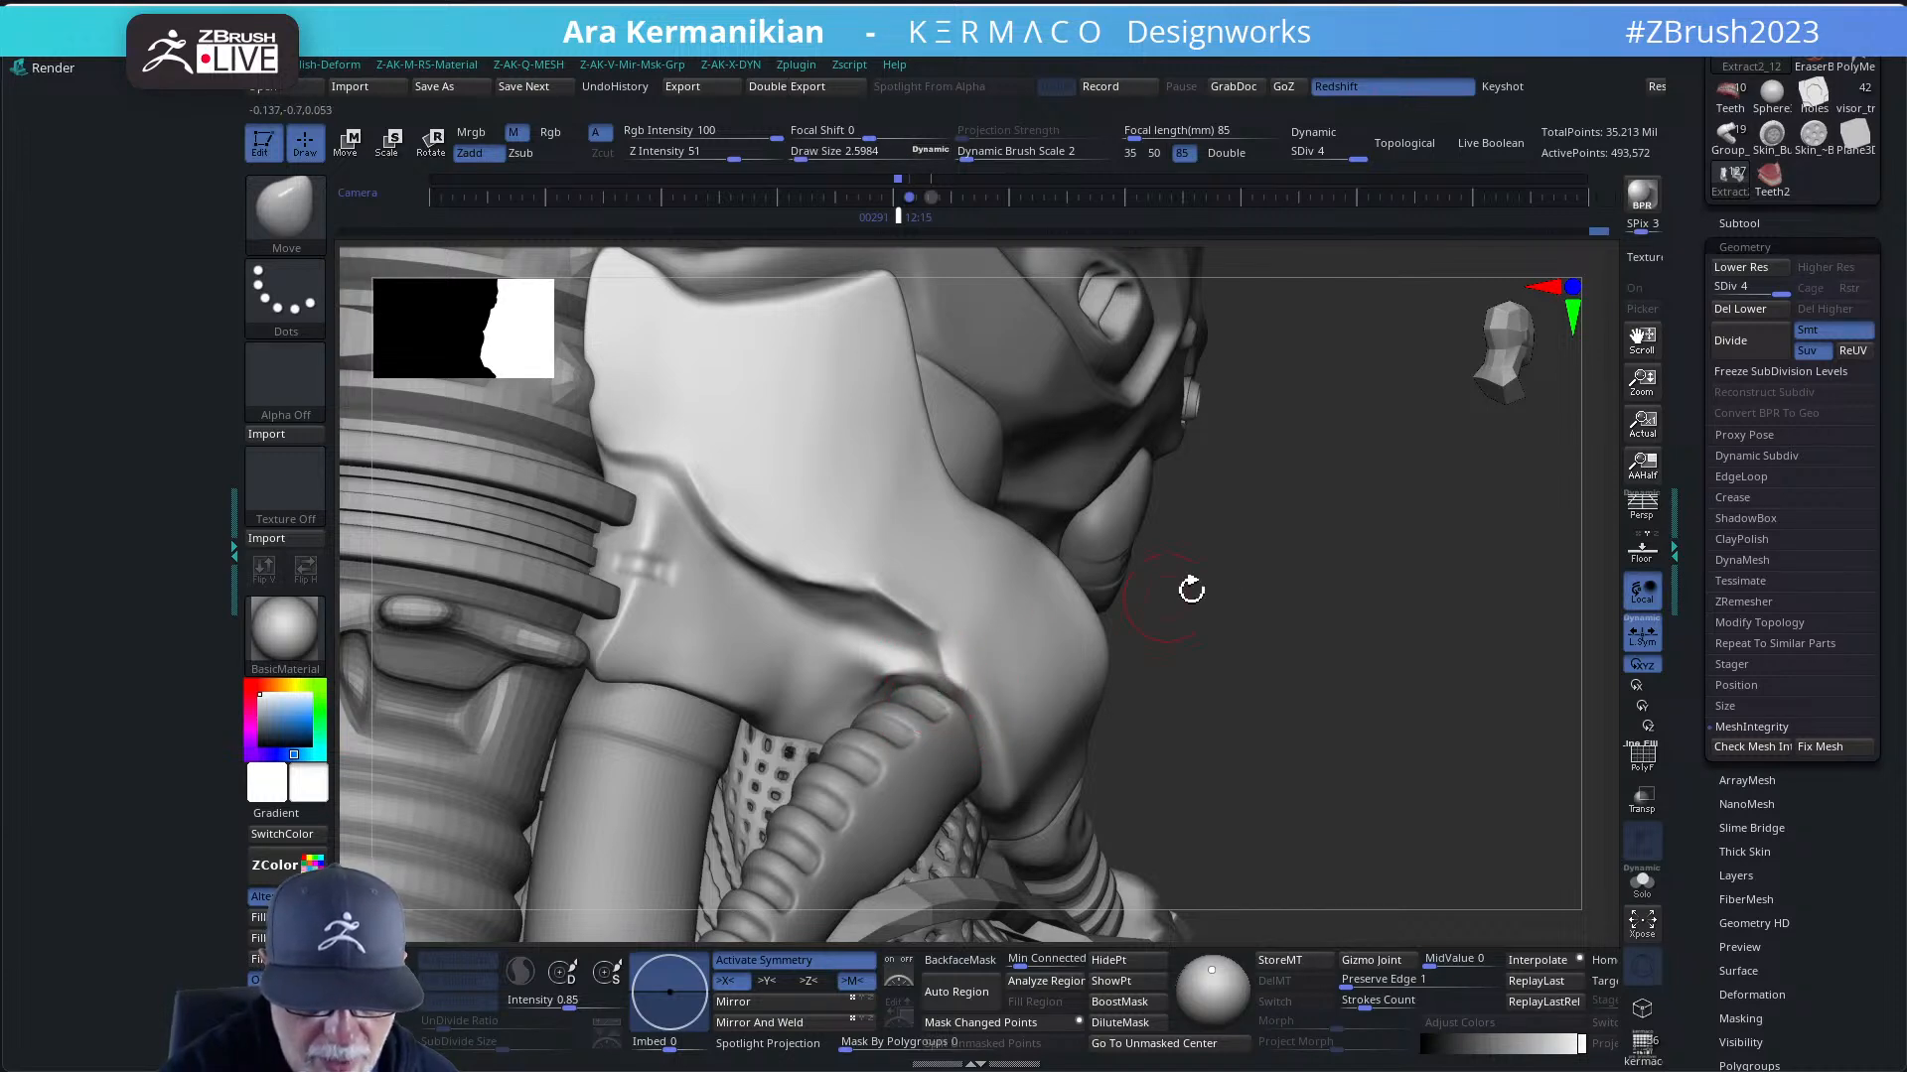
left_click_drag(1266, 599, 1196, 625)
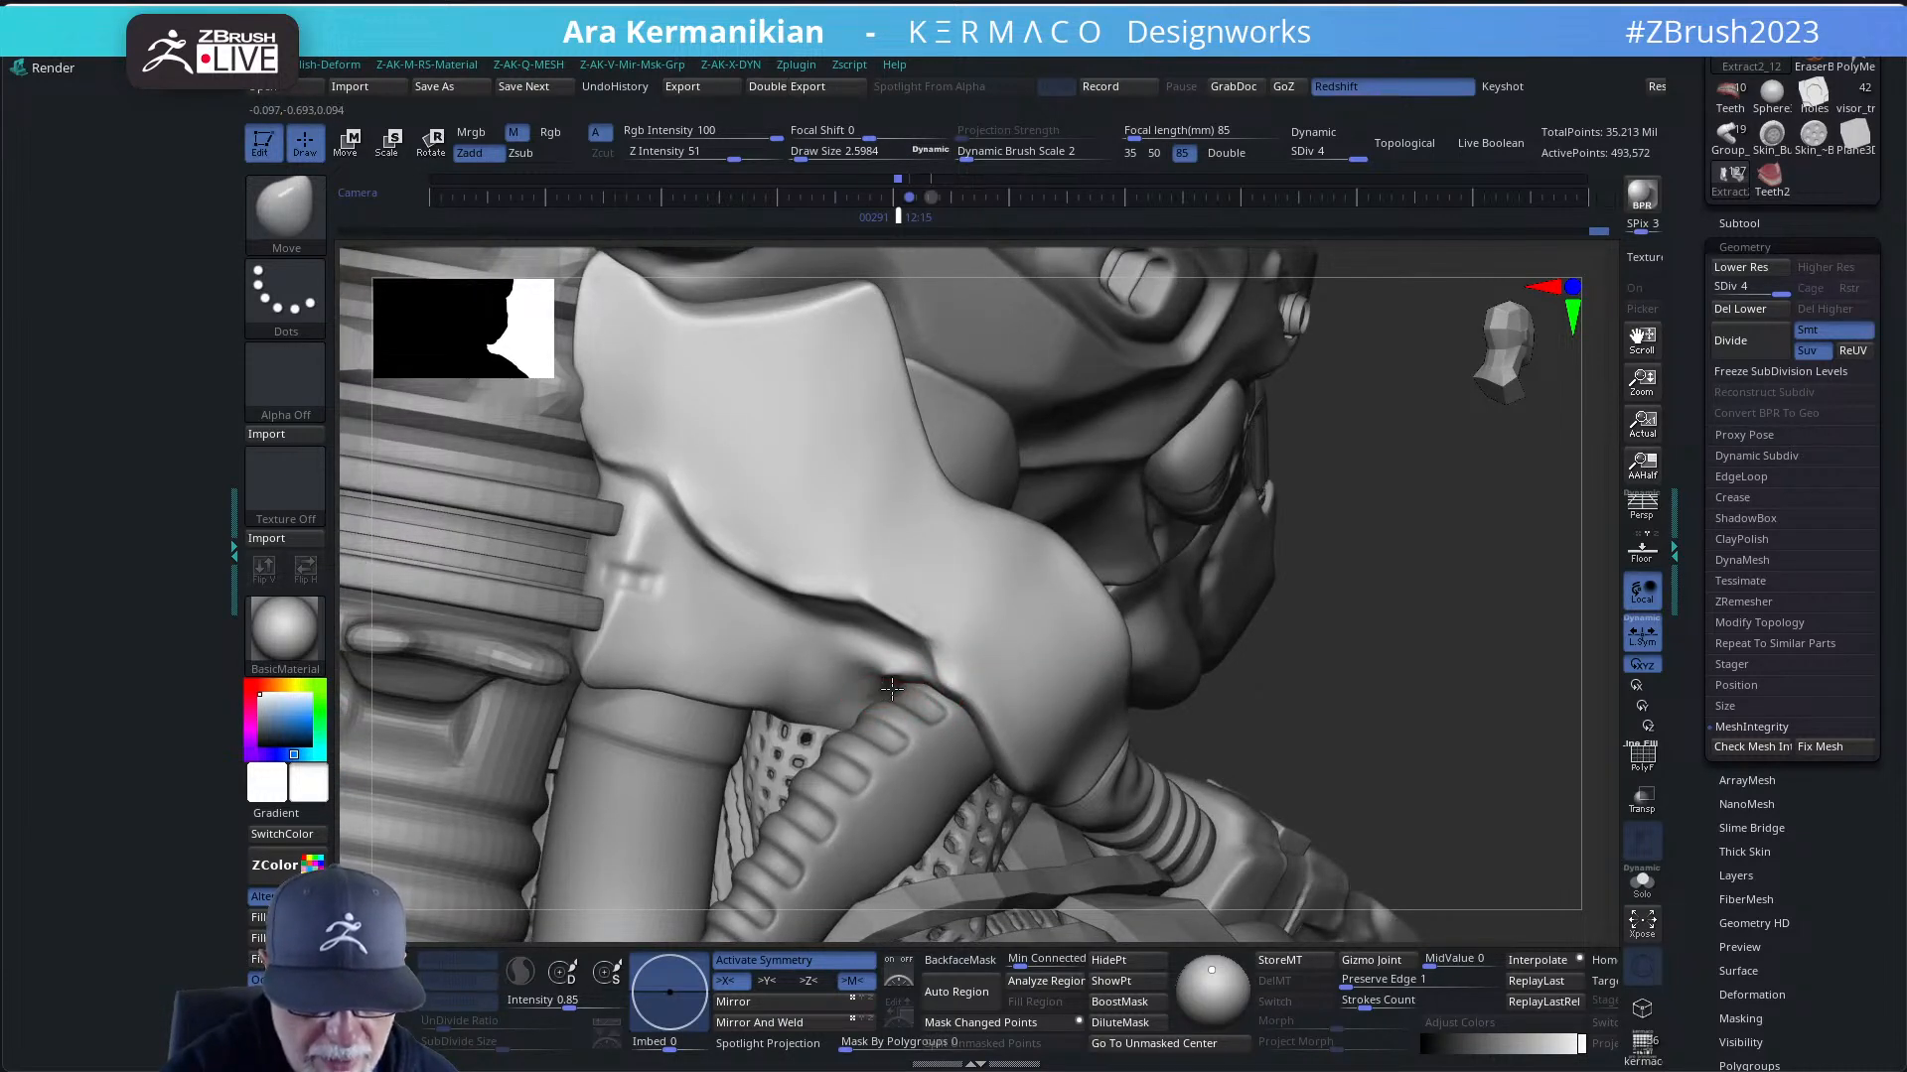
left_click_drag(1320, 599, 1382, 548)
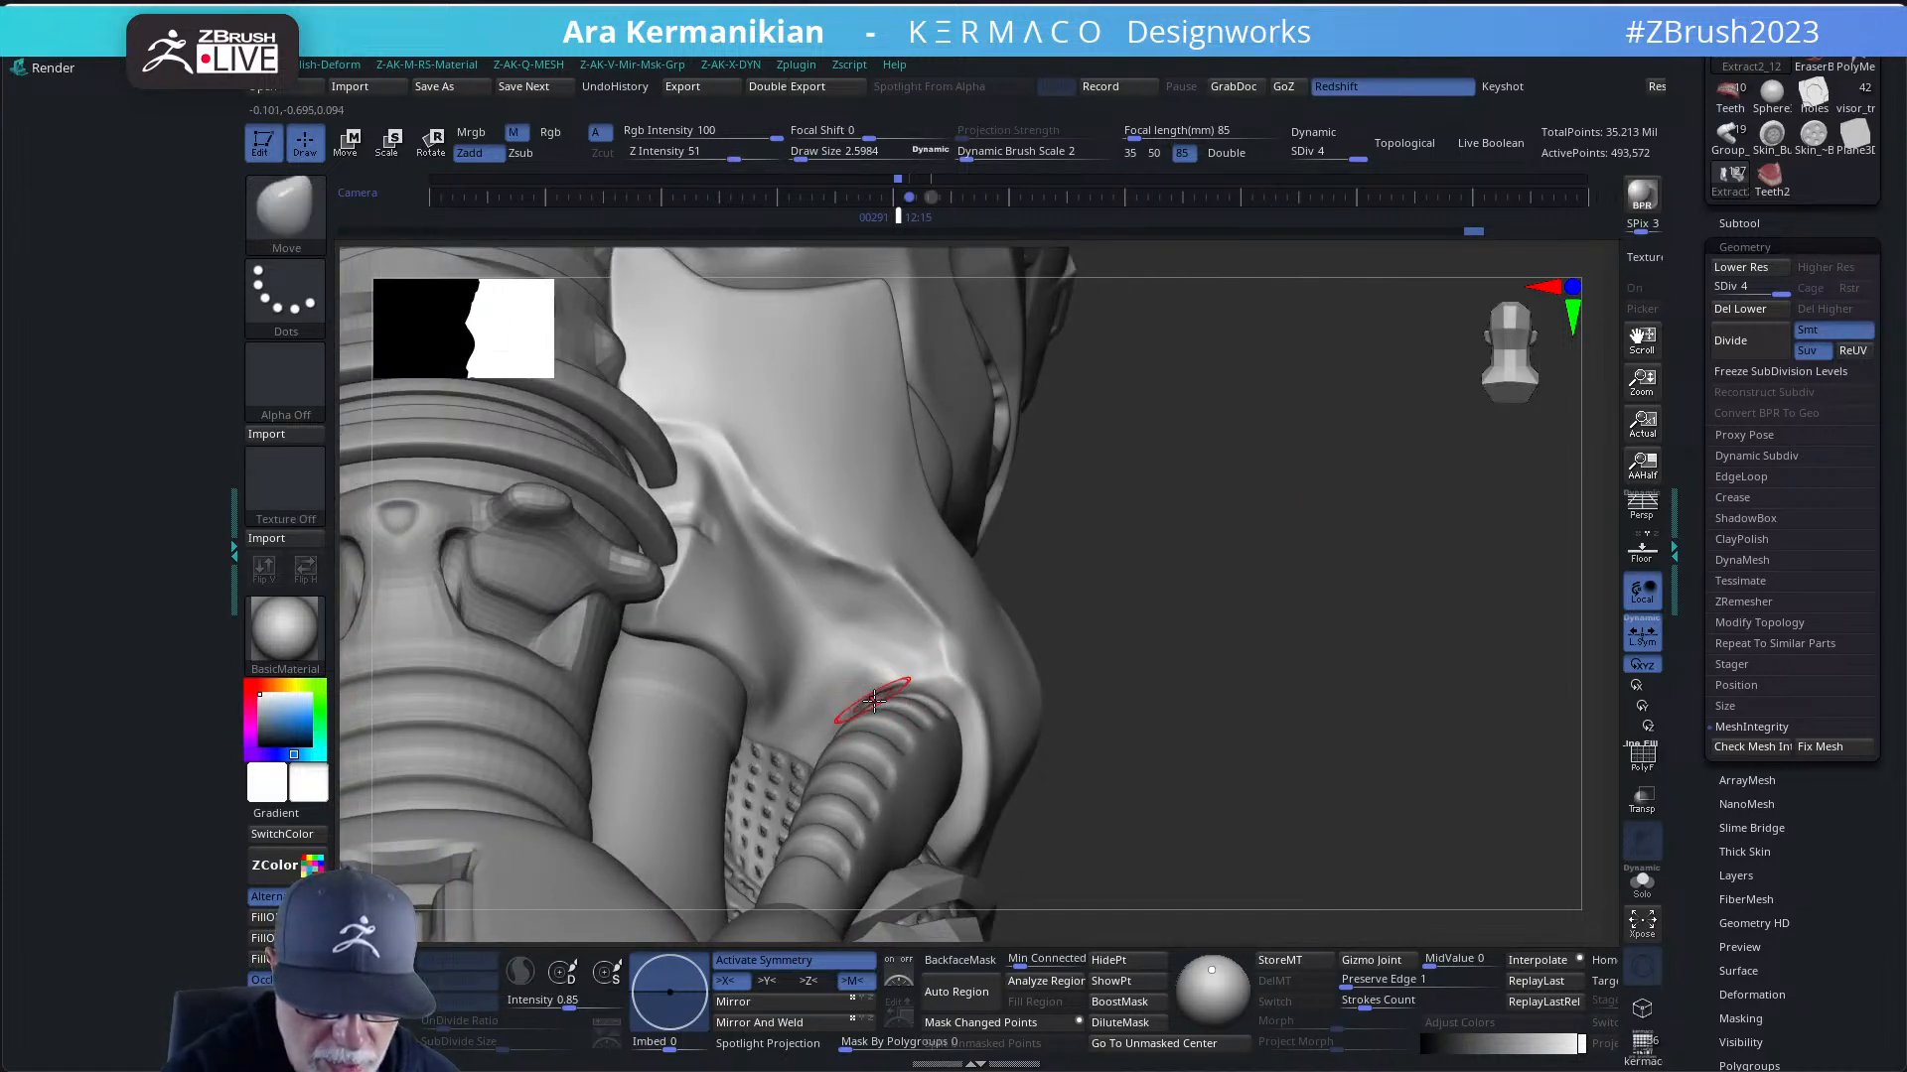
key("shift")
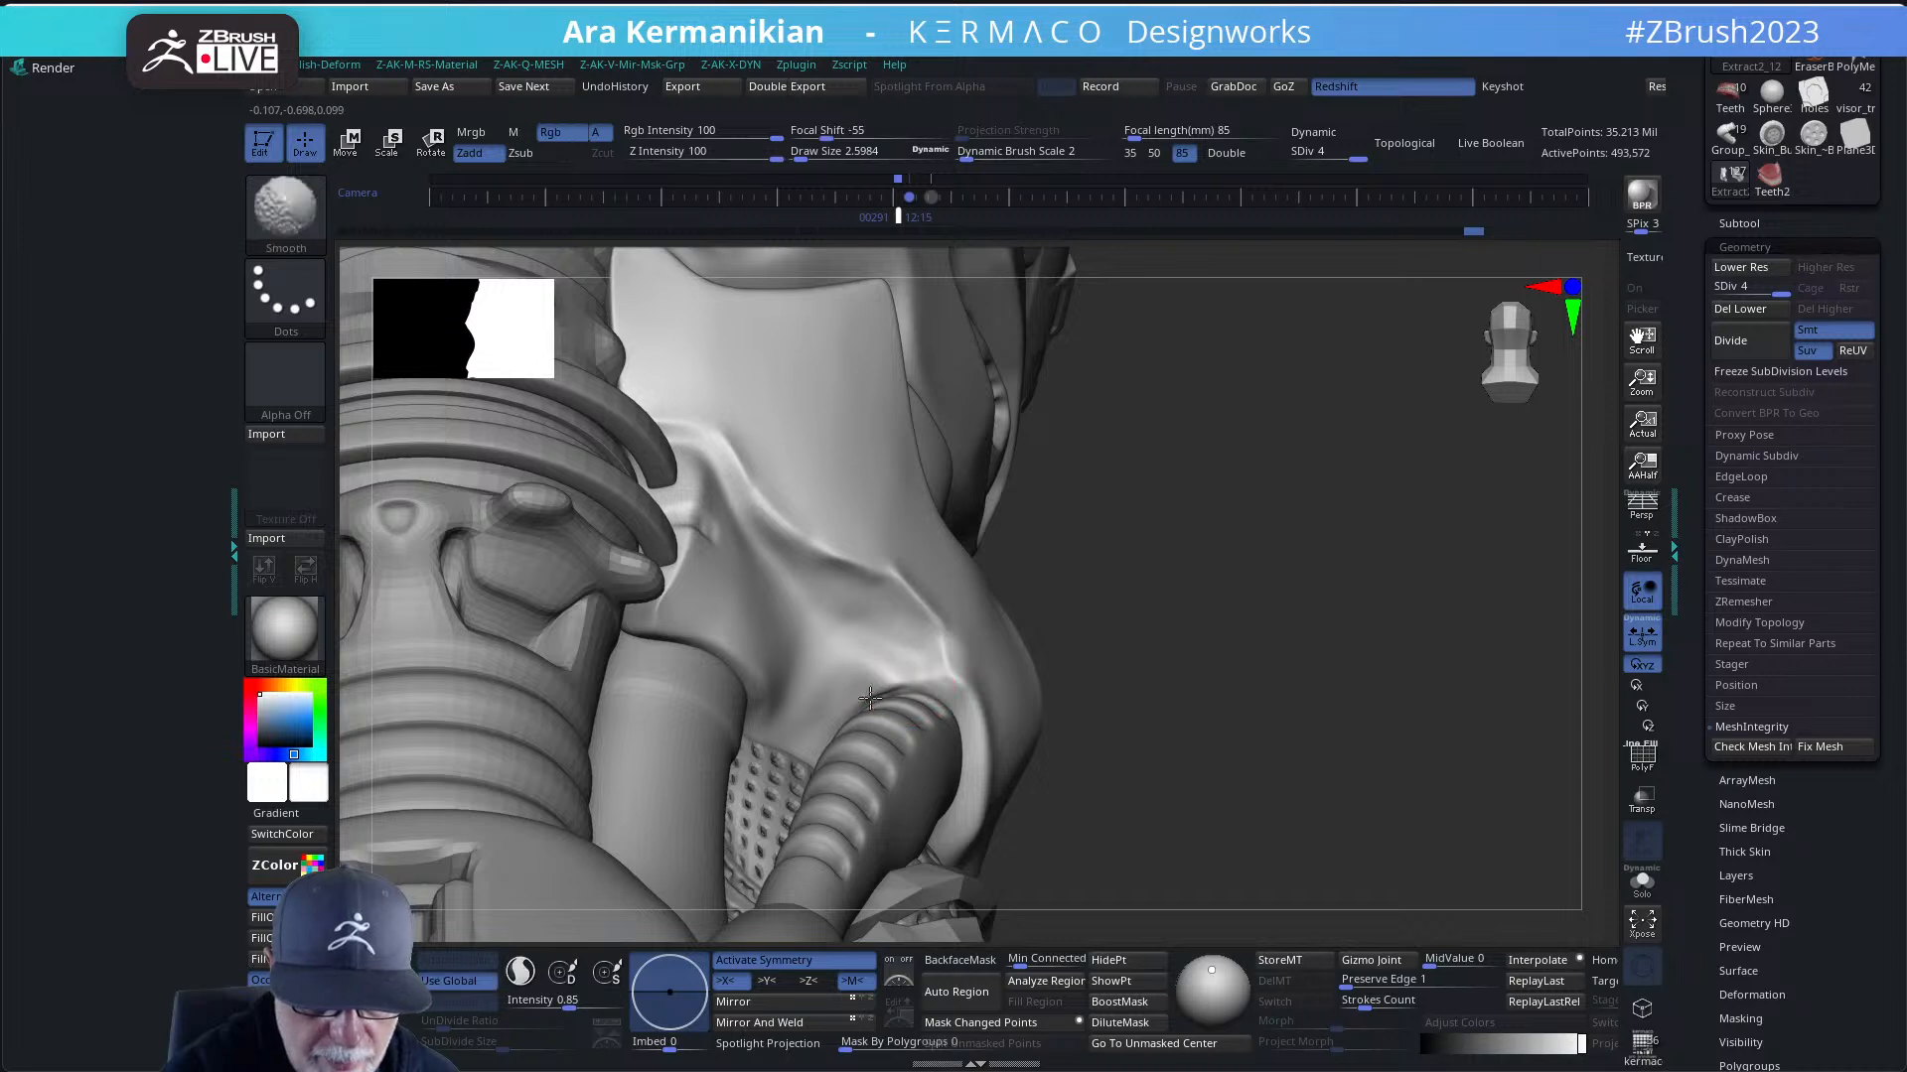
left_click_drag(848, 713, 894, 697, "shift")
- Smooth the flap's edge beside the ribbed hose using subdivision level 2, and return the flap to level 4
left_click_drag(1155, 661, 984, 669)
left_click_drag(1129, 611, 942, 695)
key("shift+d")
key("shift+d")
key("shift")
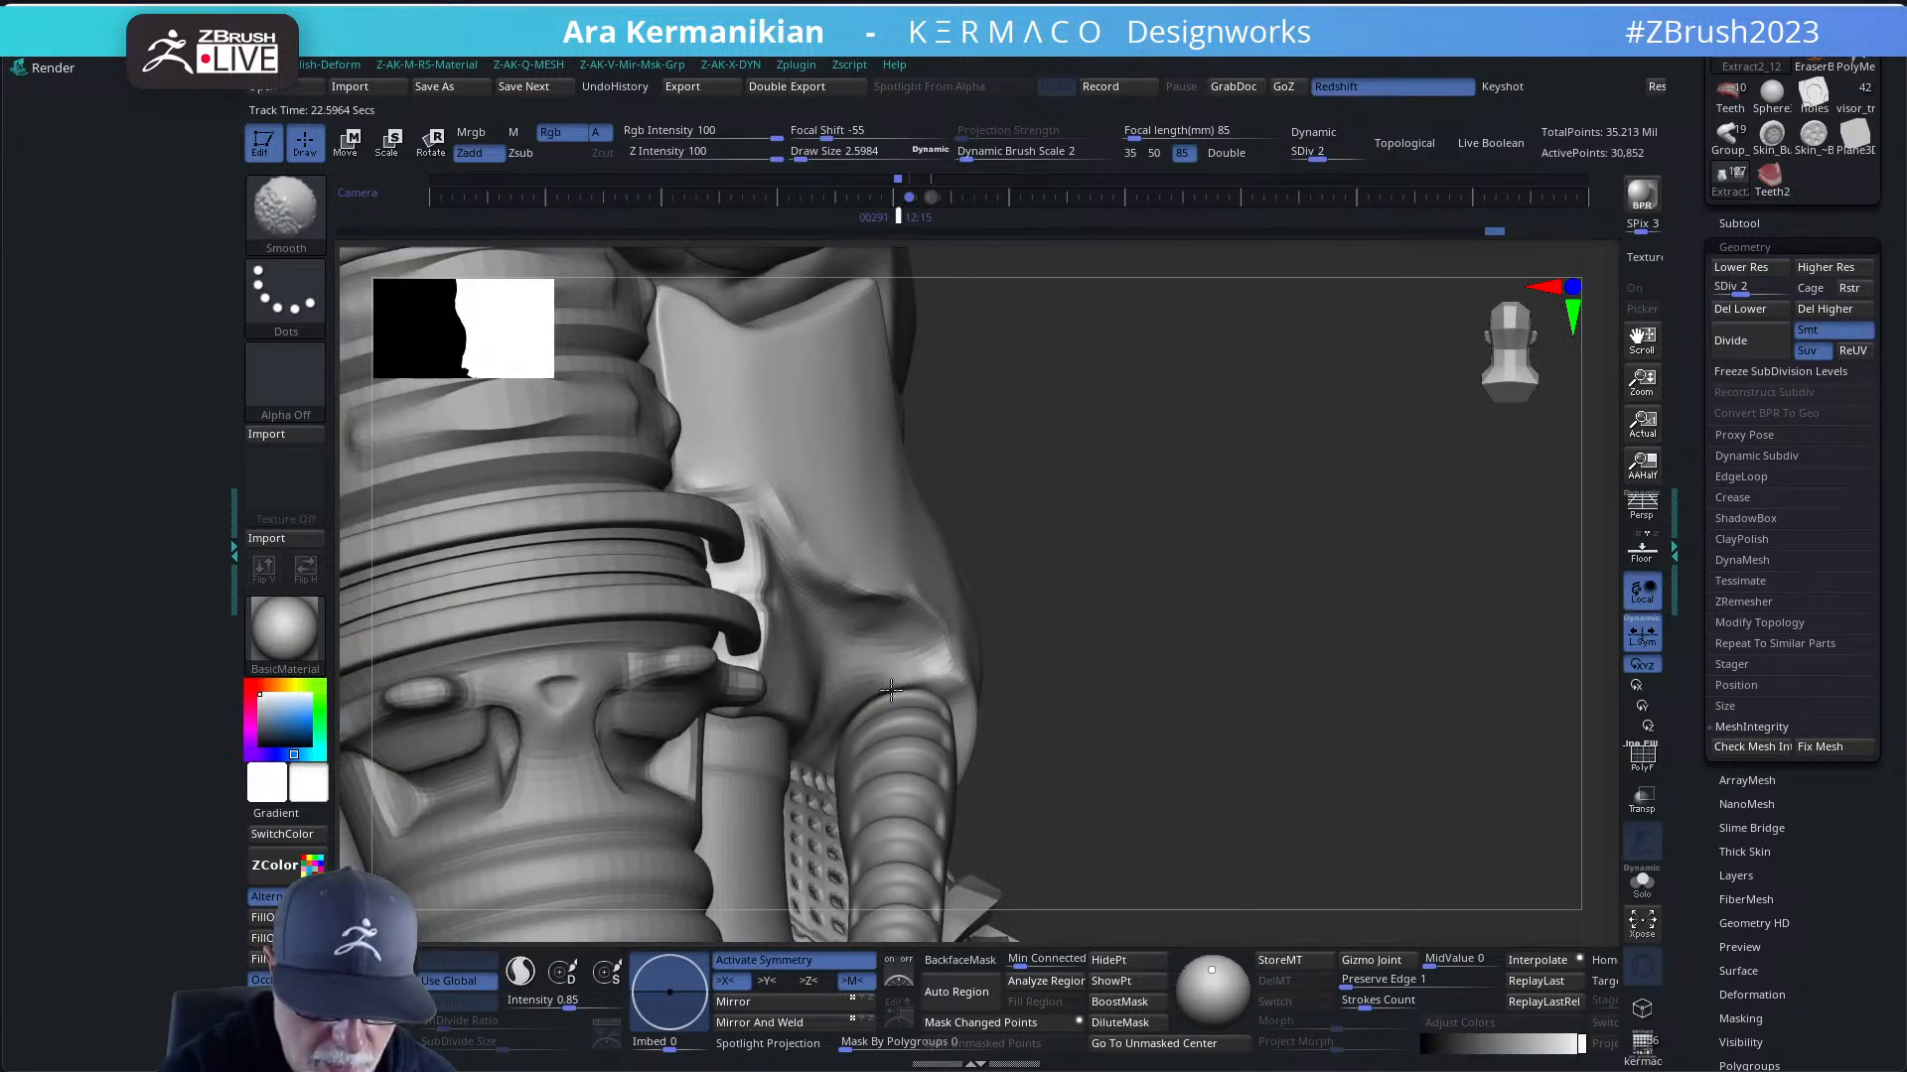
key("d")
key("d")
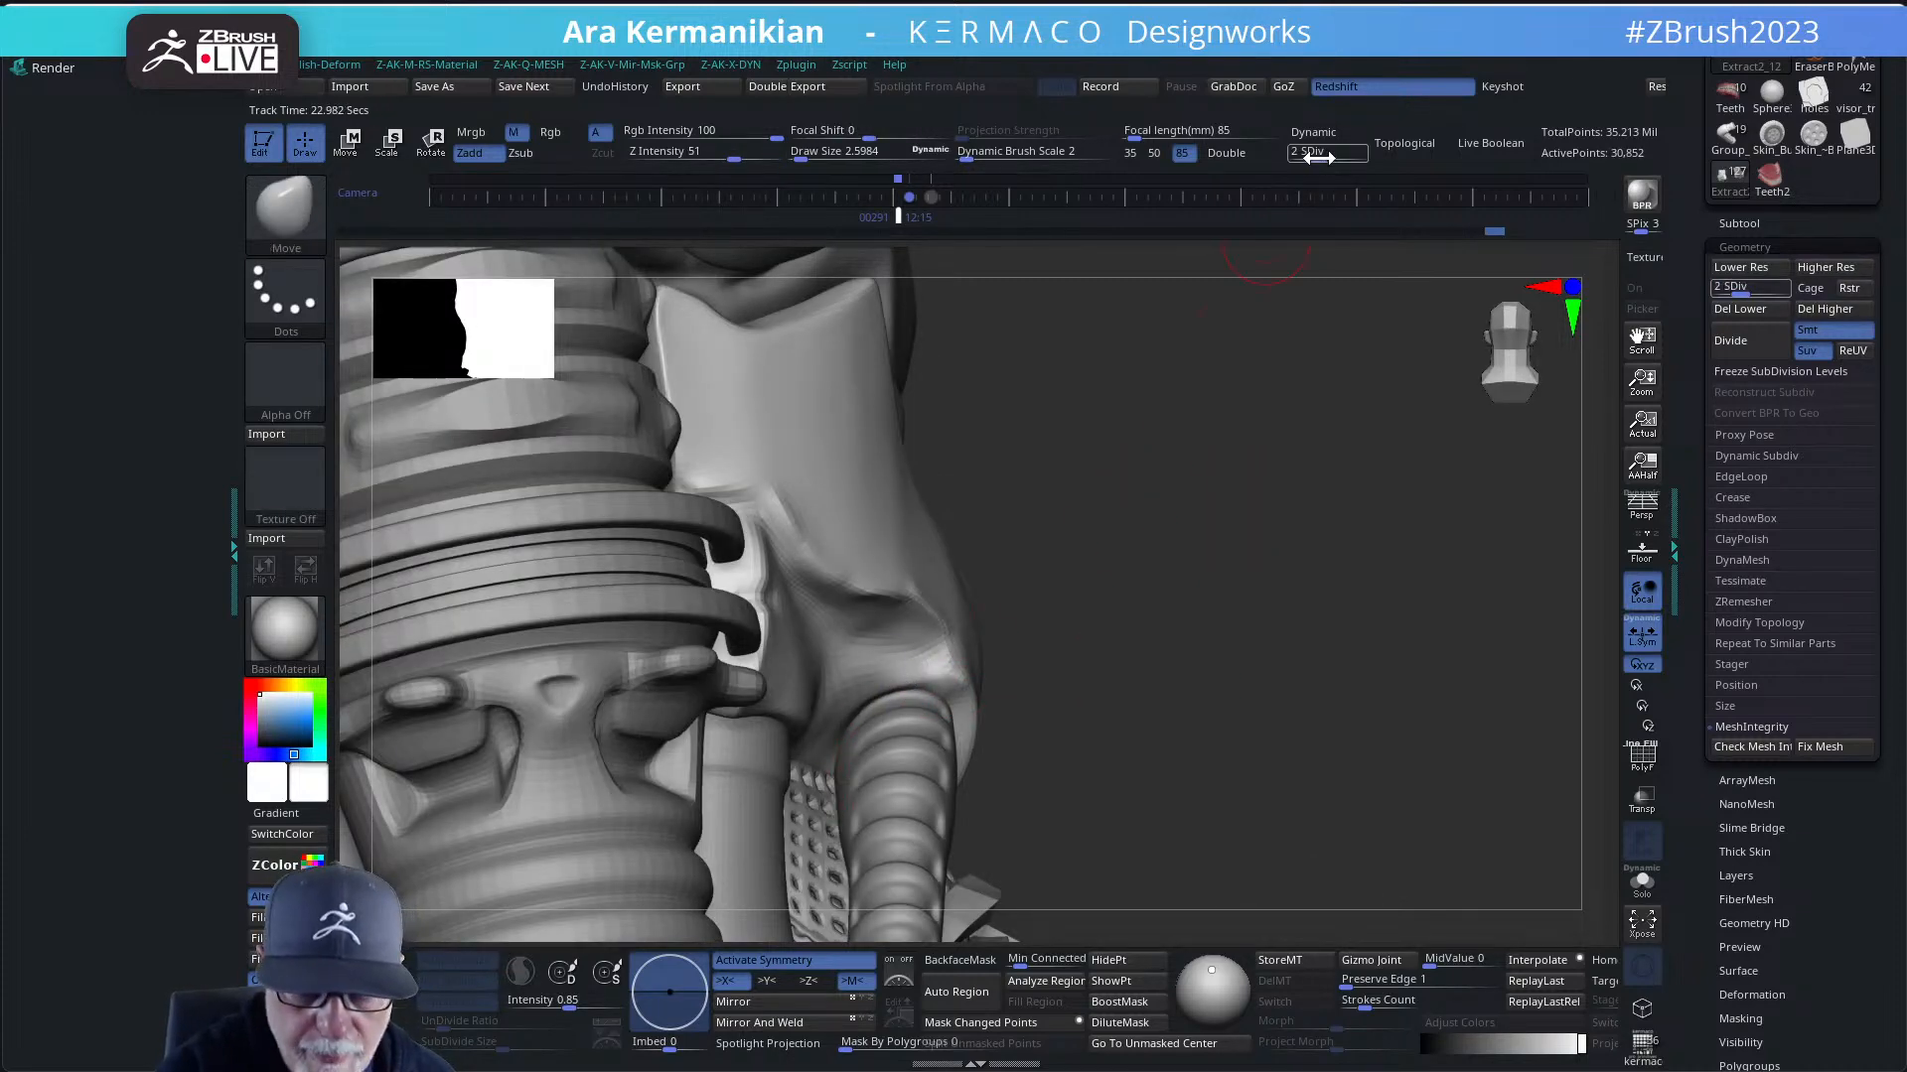
left_click_drag(1261, 645, 1122, 650)
mouse_move(851, 724)
left_mouse_down("shift")
mouse_move(874, 707)
mouse_move(844, 735)
left_mouse_up("shift")
- Nudge the flap's inner lower corner beside the neck tube with the Move brush at about 2.6 draw size
key("f")
mouse_move(1046, 629)
left_mouse_down()
mouse_move(1298, 604)
mouse_move(1297, 623)
mouse_move(1269, 583)
mouse_move(1207, 603)
mouse_move(1247, 626)
mouse_move(1174, 629)
mouse_move(1291, 596)
mouse_move(1204, 626)
mouse_move(1248, 638)
mouse_move(1114, 574)
mouse_move(1219, 655)
mouse_move(845, 656)
left_mouse_up()
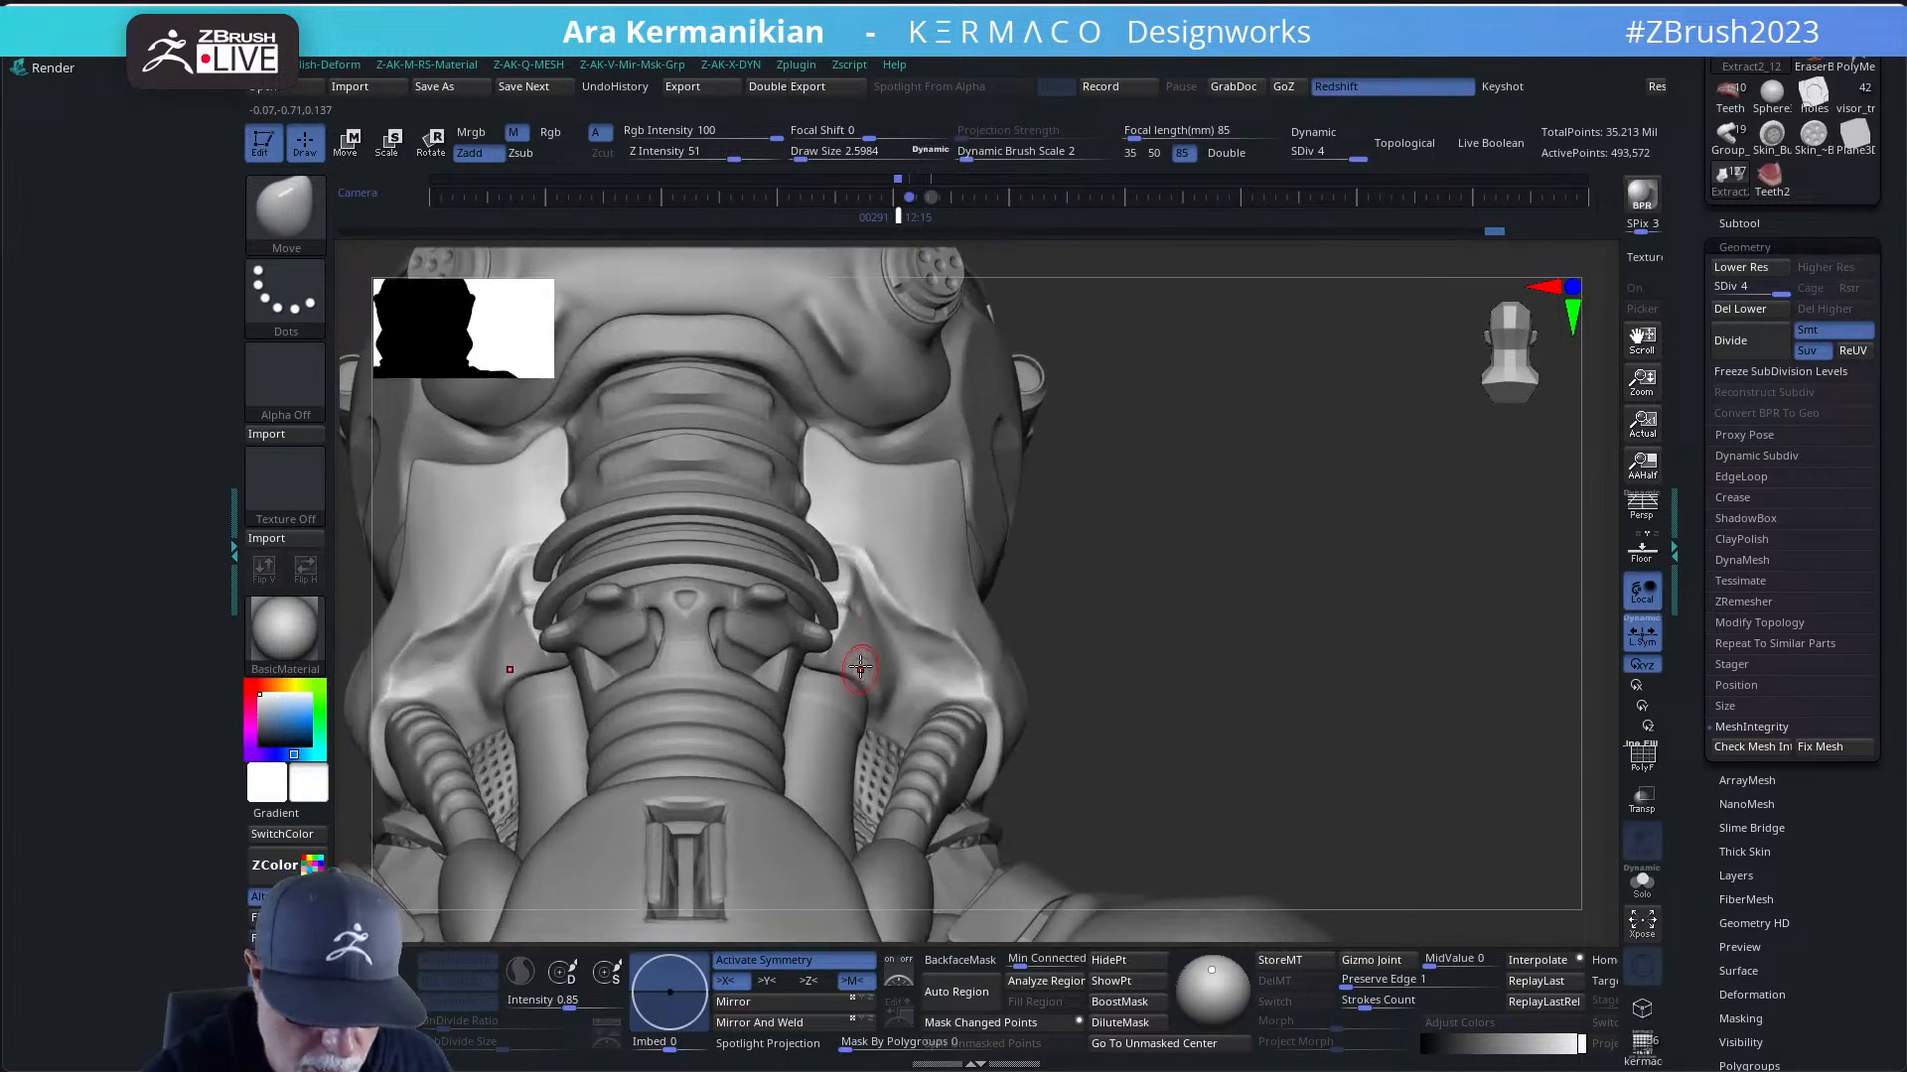
left_click_drag(1194, 588, 1089, 548)
left_click_drag(794, 641, 789, 654)
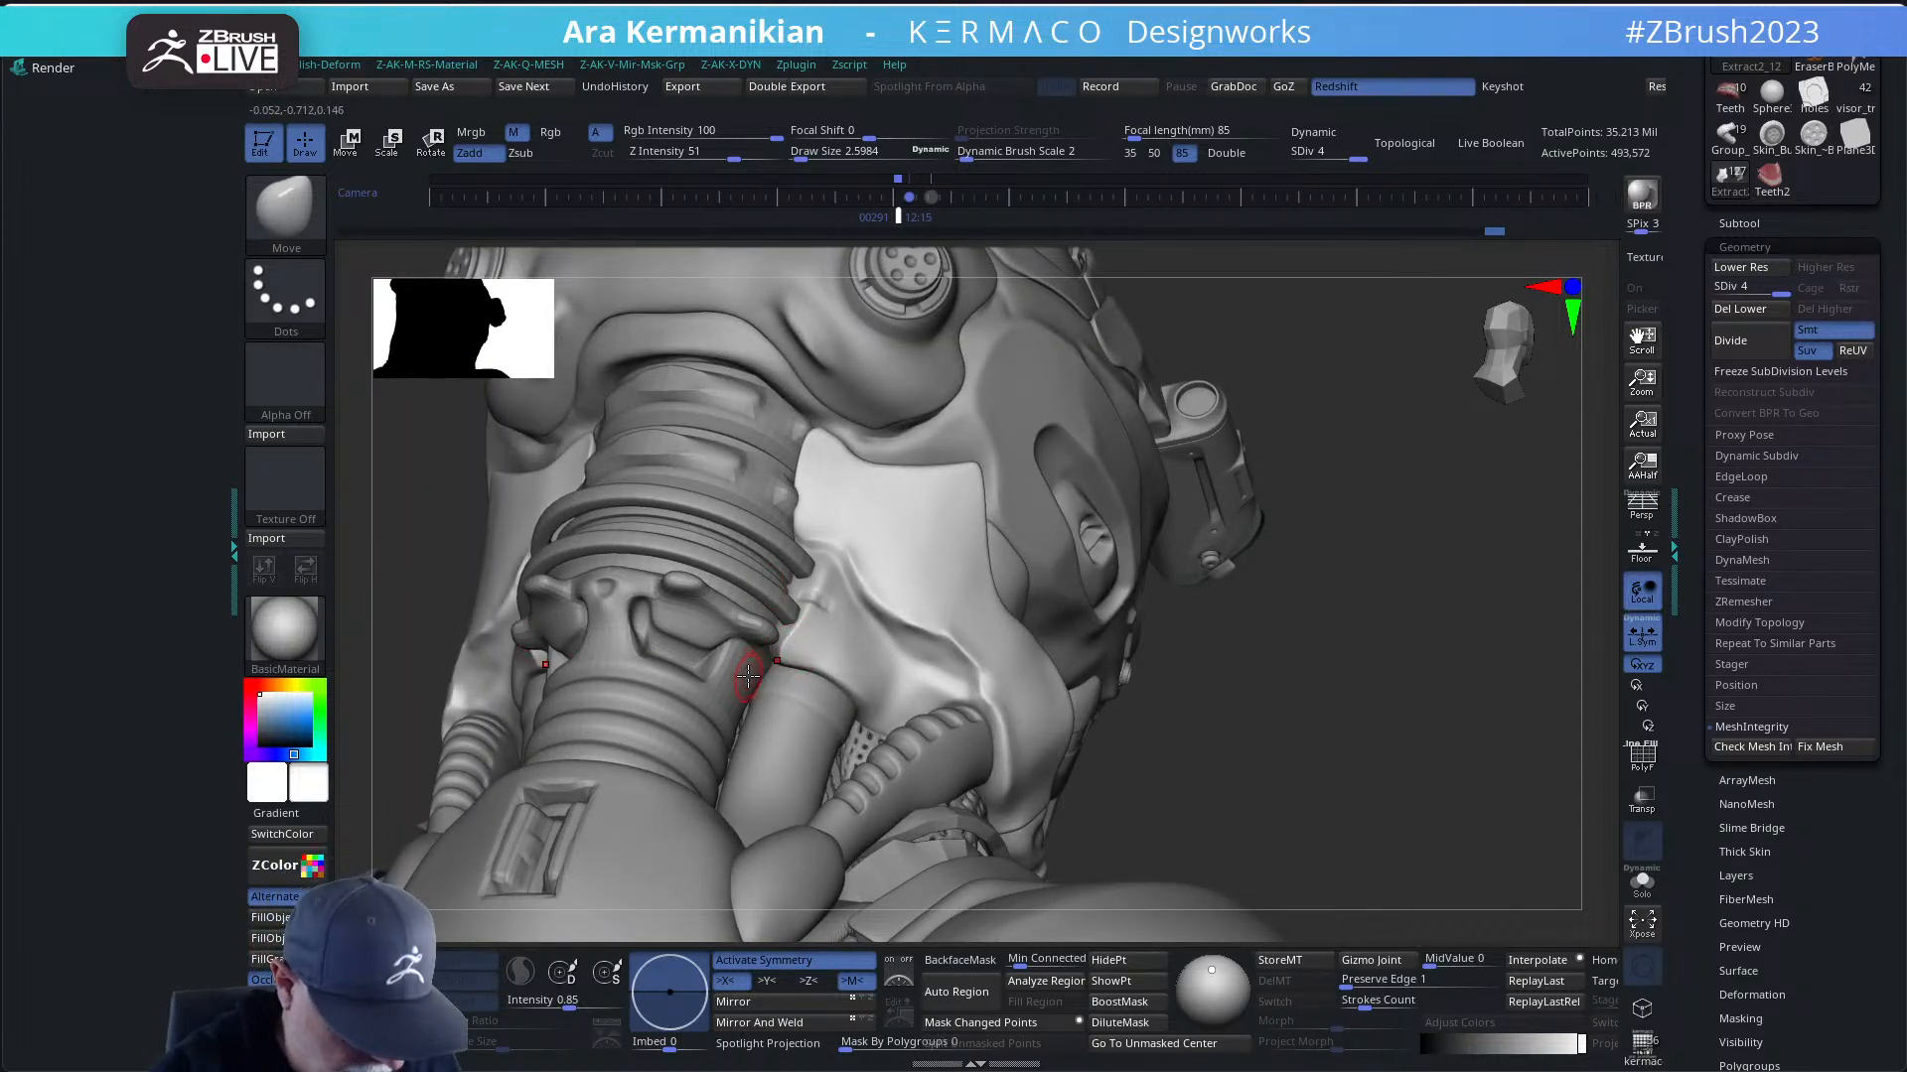
- Stamp a small rounded notch into the flap's inner lower corner with the Drag_Alpha_Cut brush and Button_05 alpha, and smooth around it
key("b")
key("b")
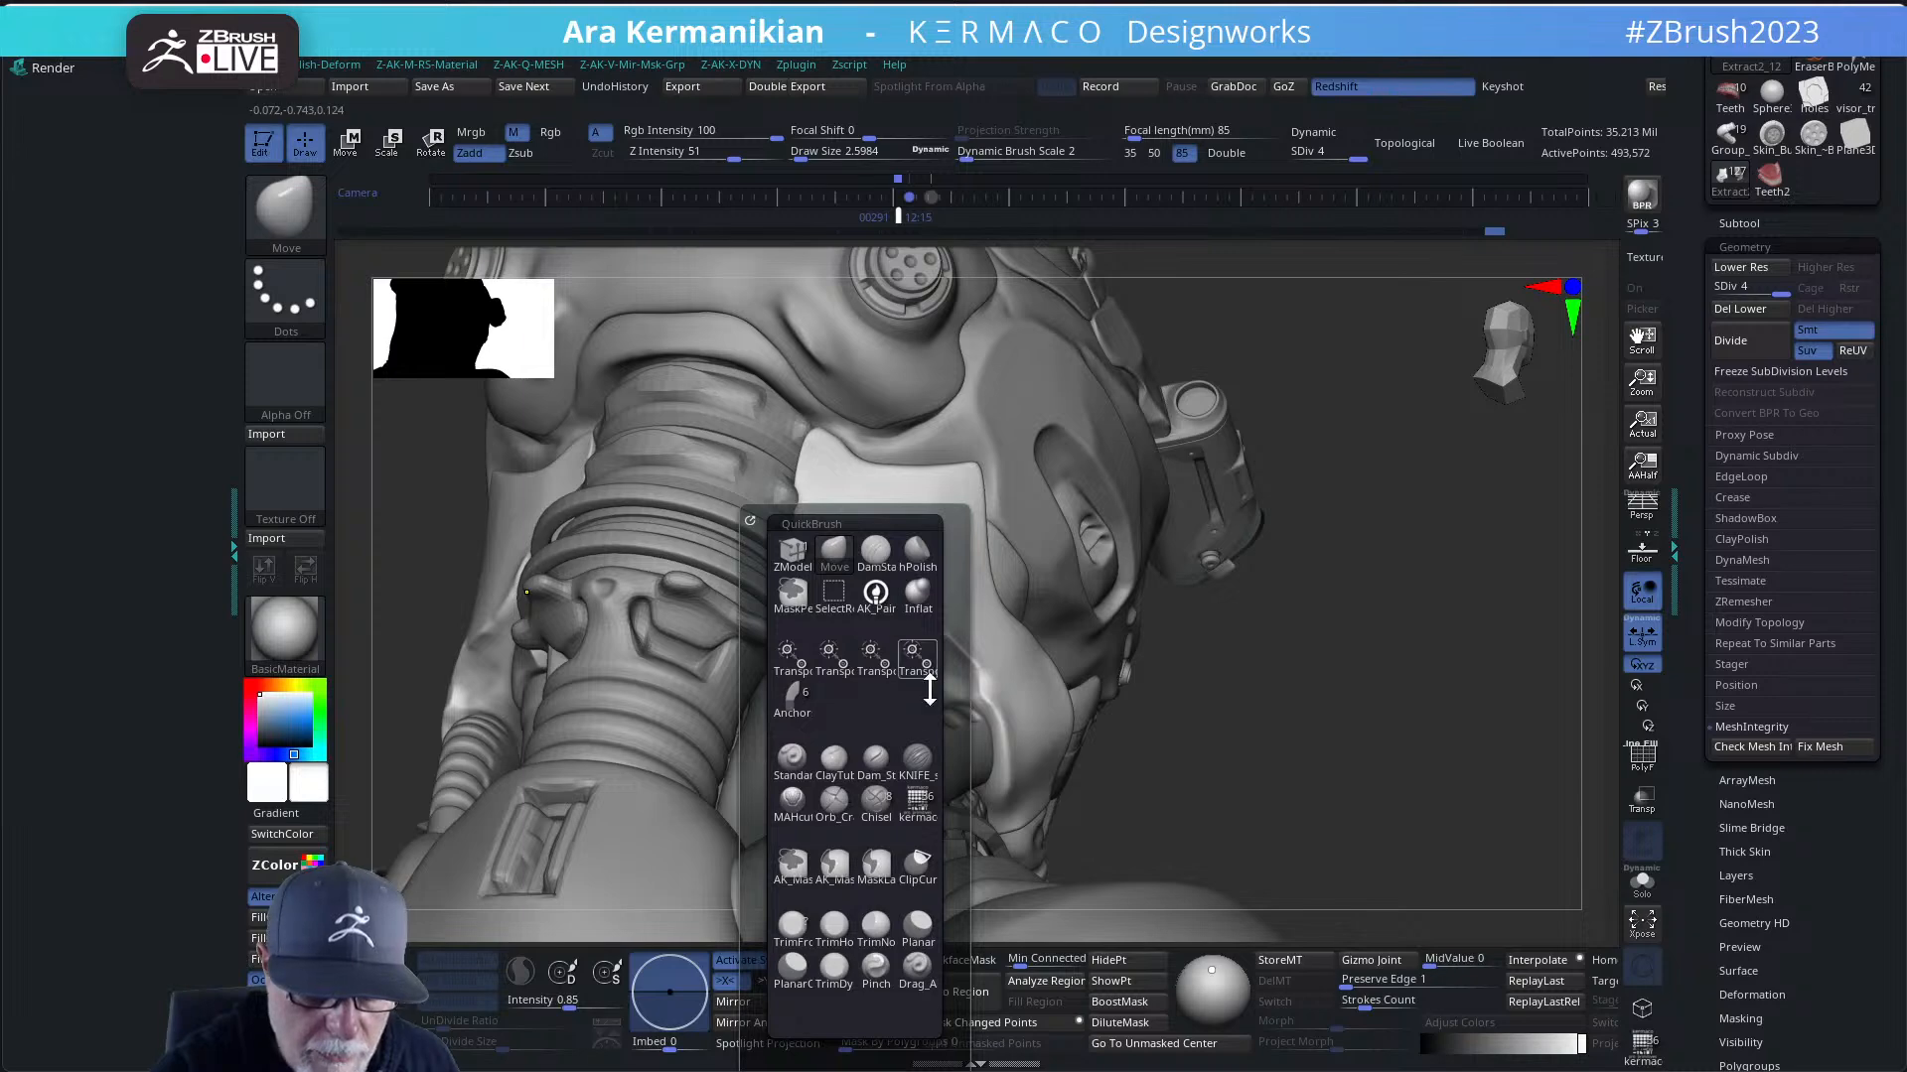
left_click(918, 973)
left_click(301, 383)
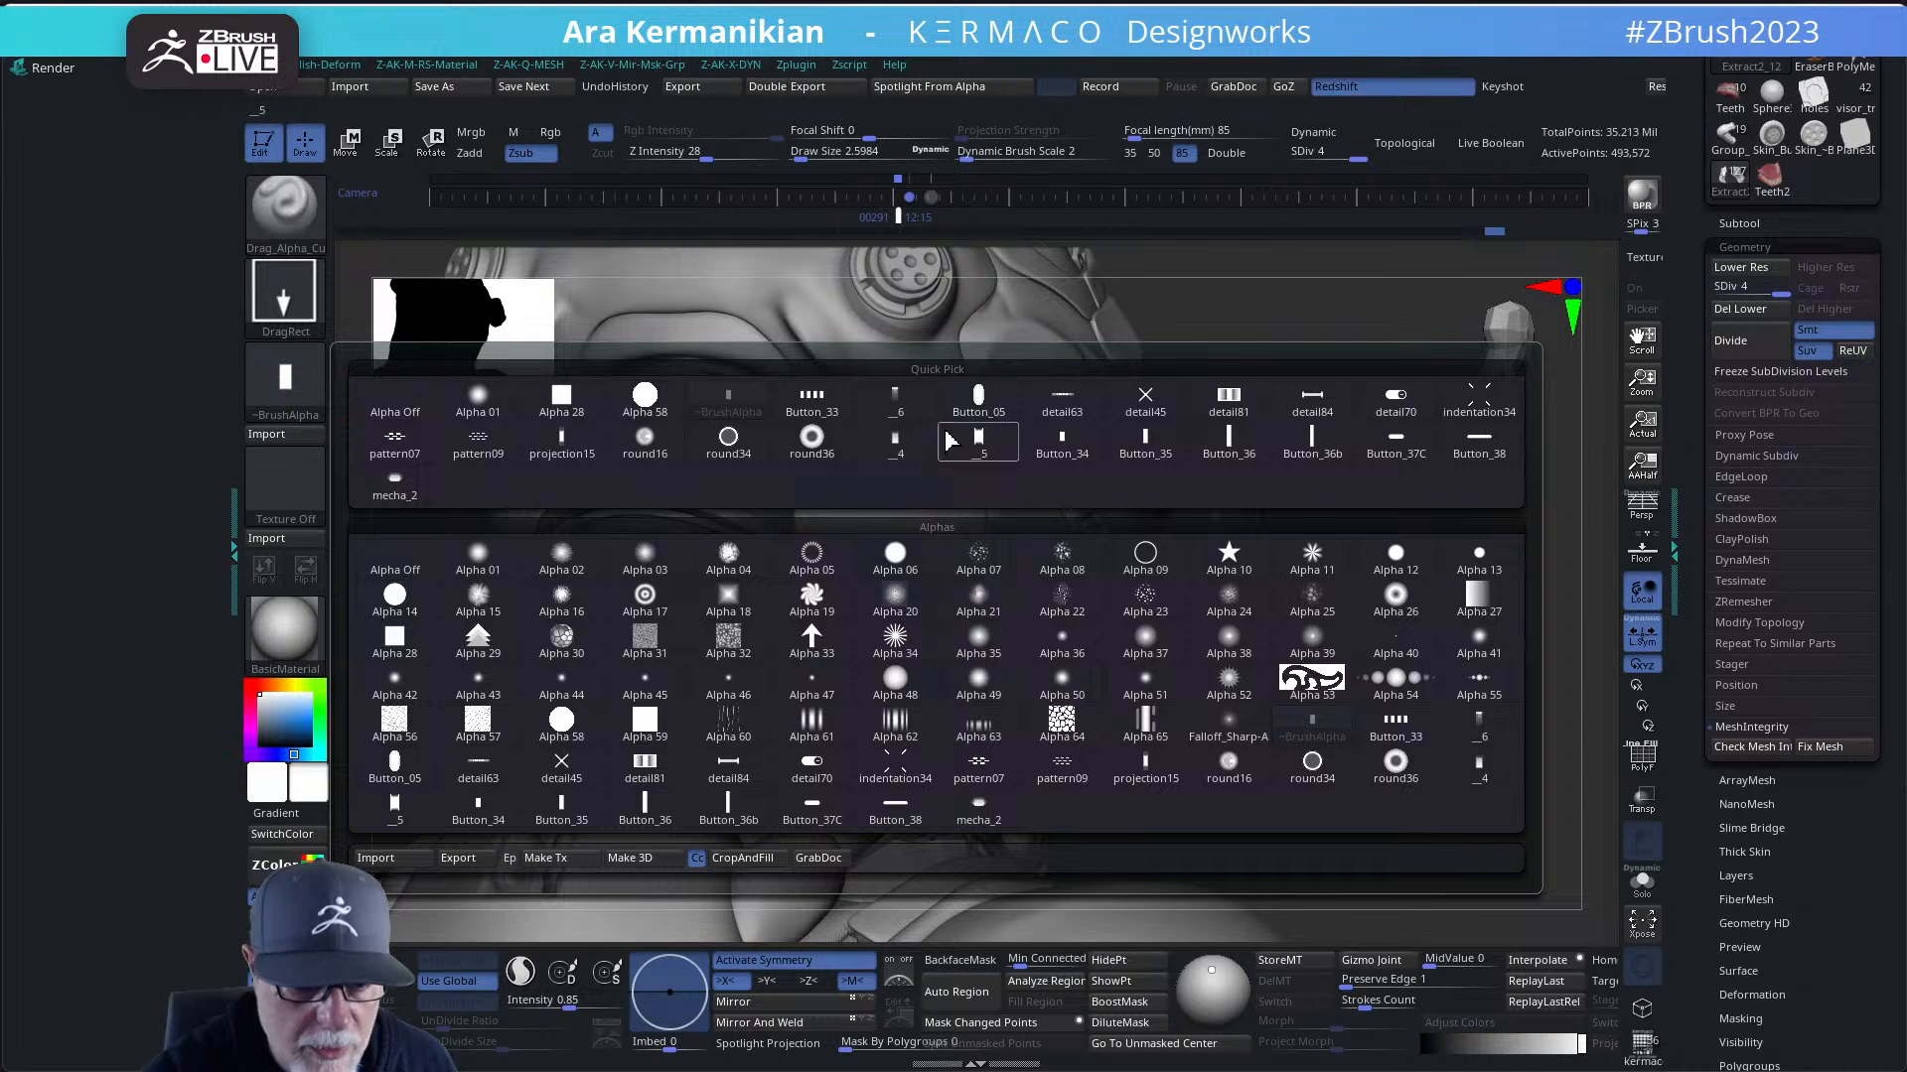
left_click(978, 397)
left_click_drag(1314, 666, 1319, 659)
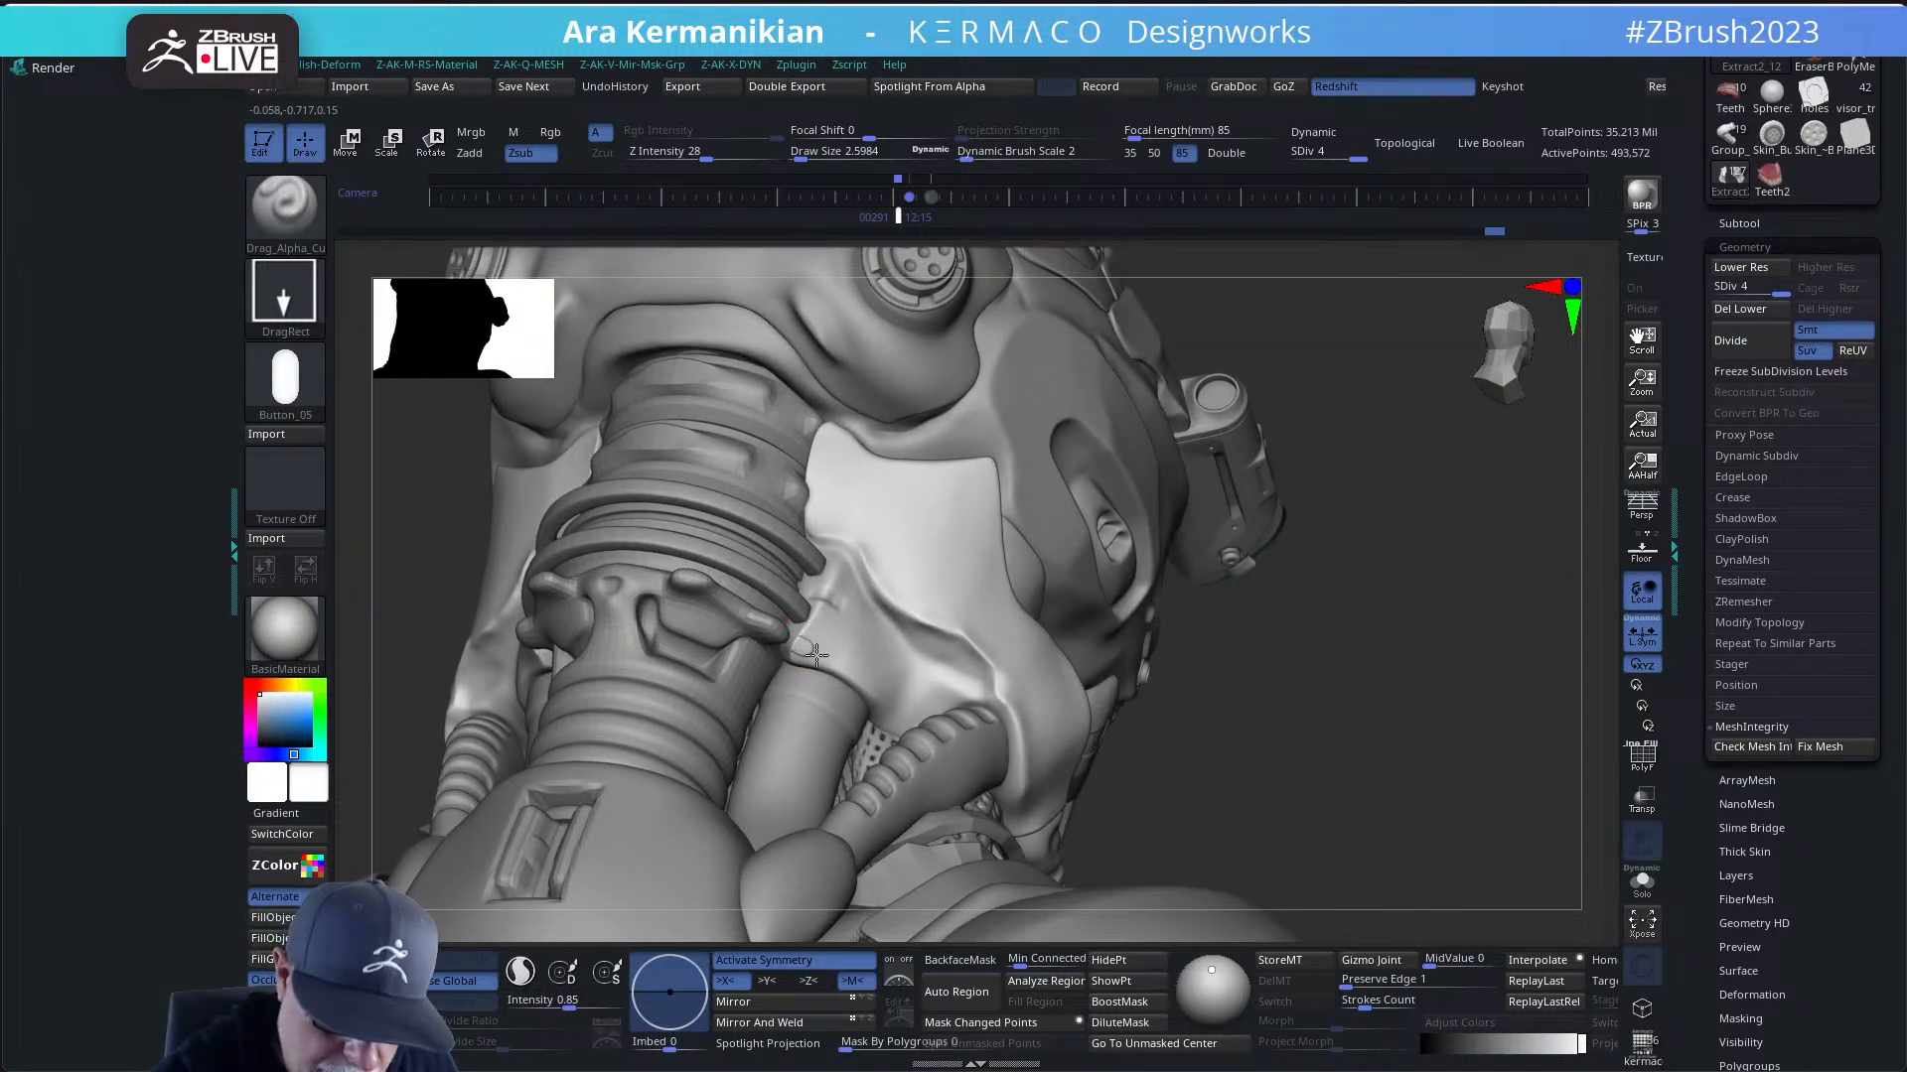
left_click_drag(821, 653, 796, 641)
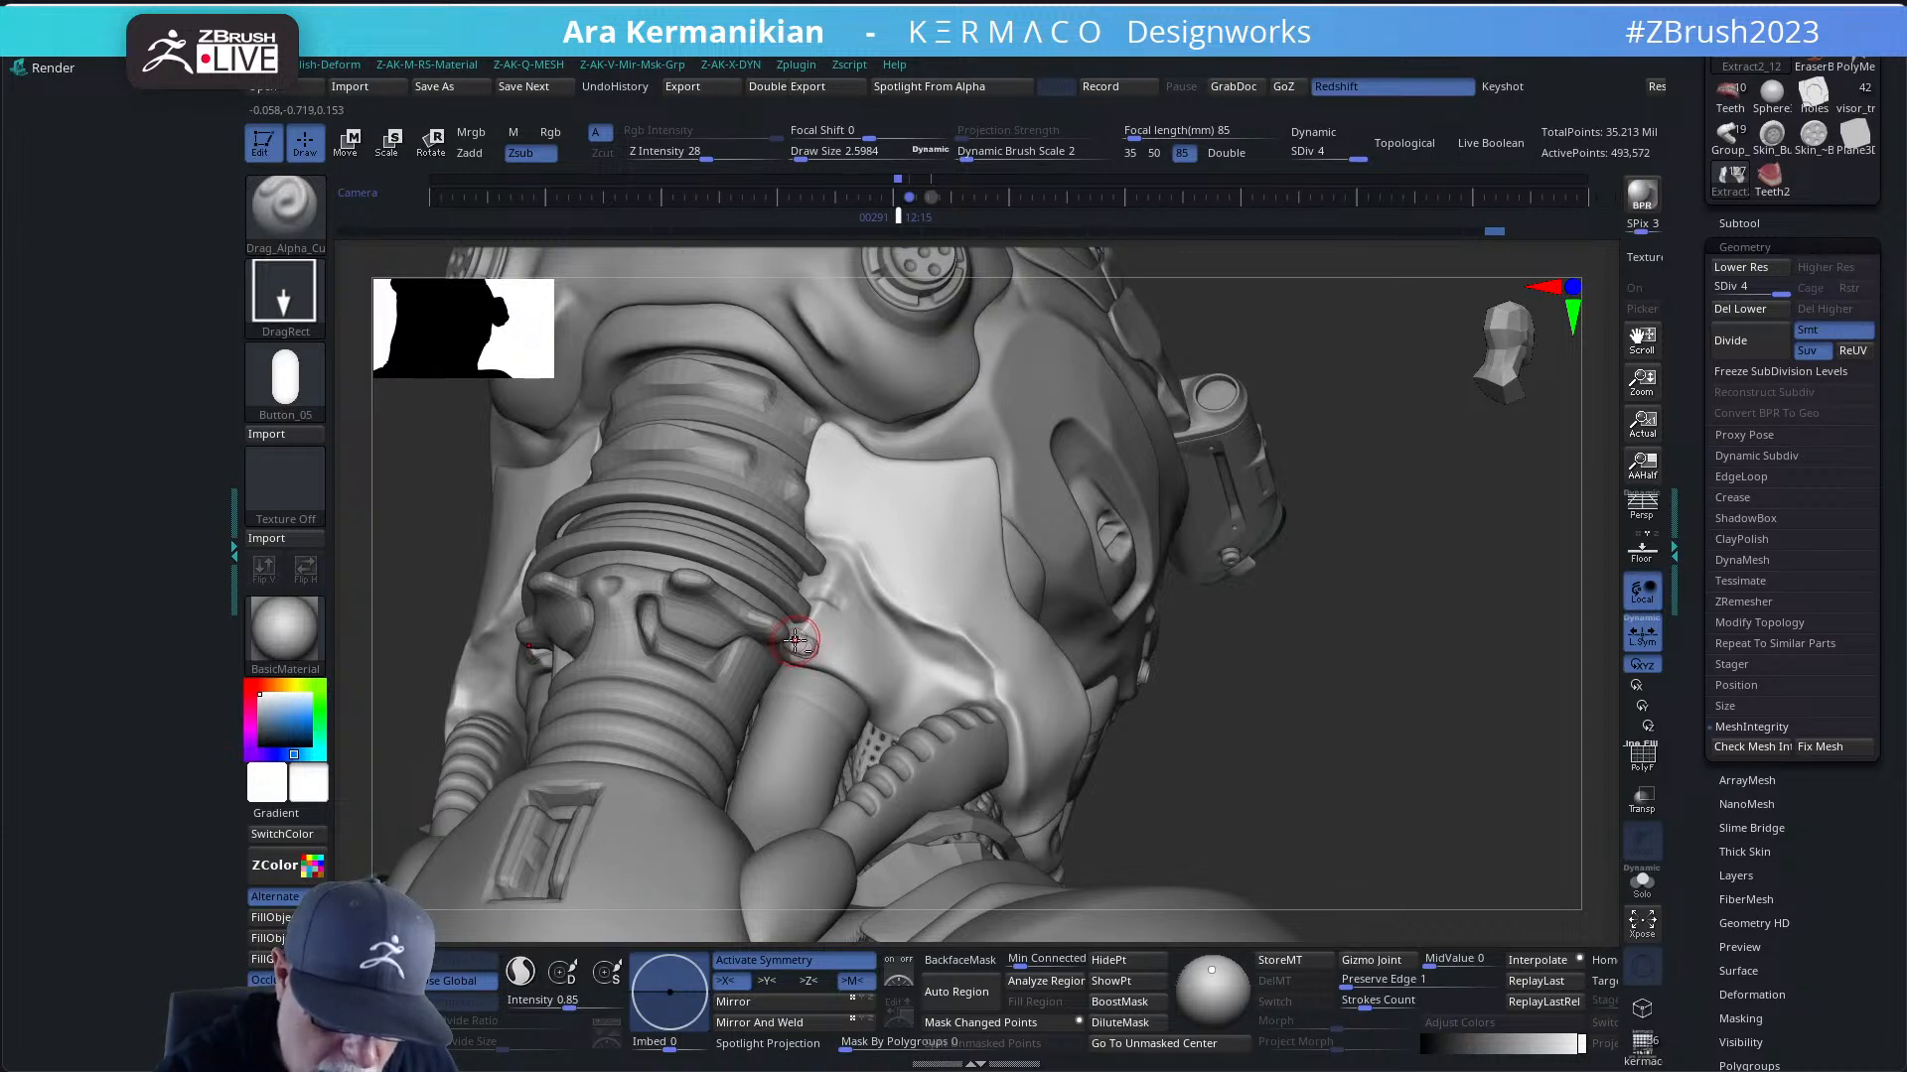
key("shift")
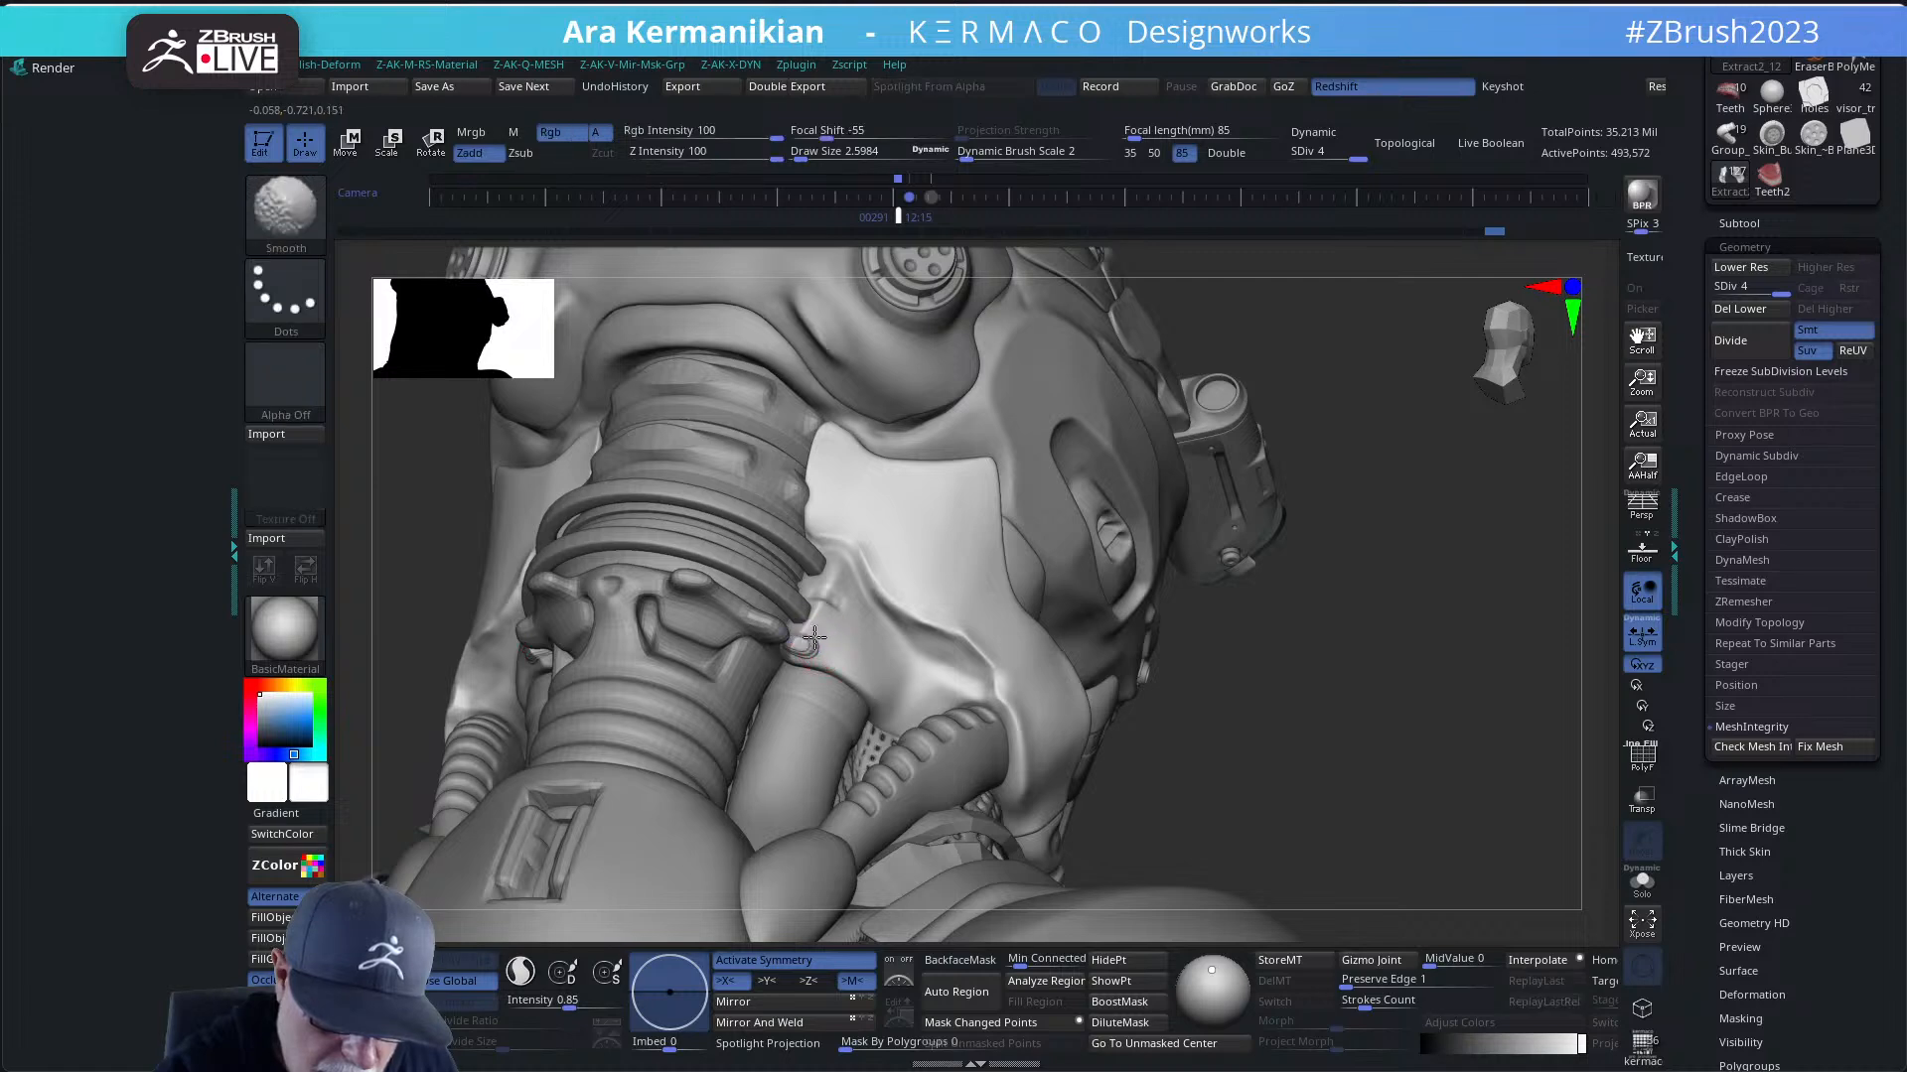
left_click_drag(790, 648, 821, 650, "shift")
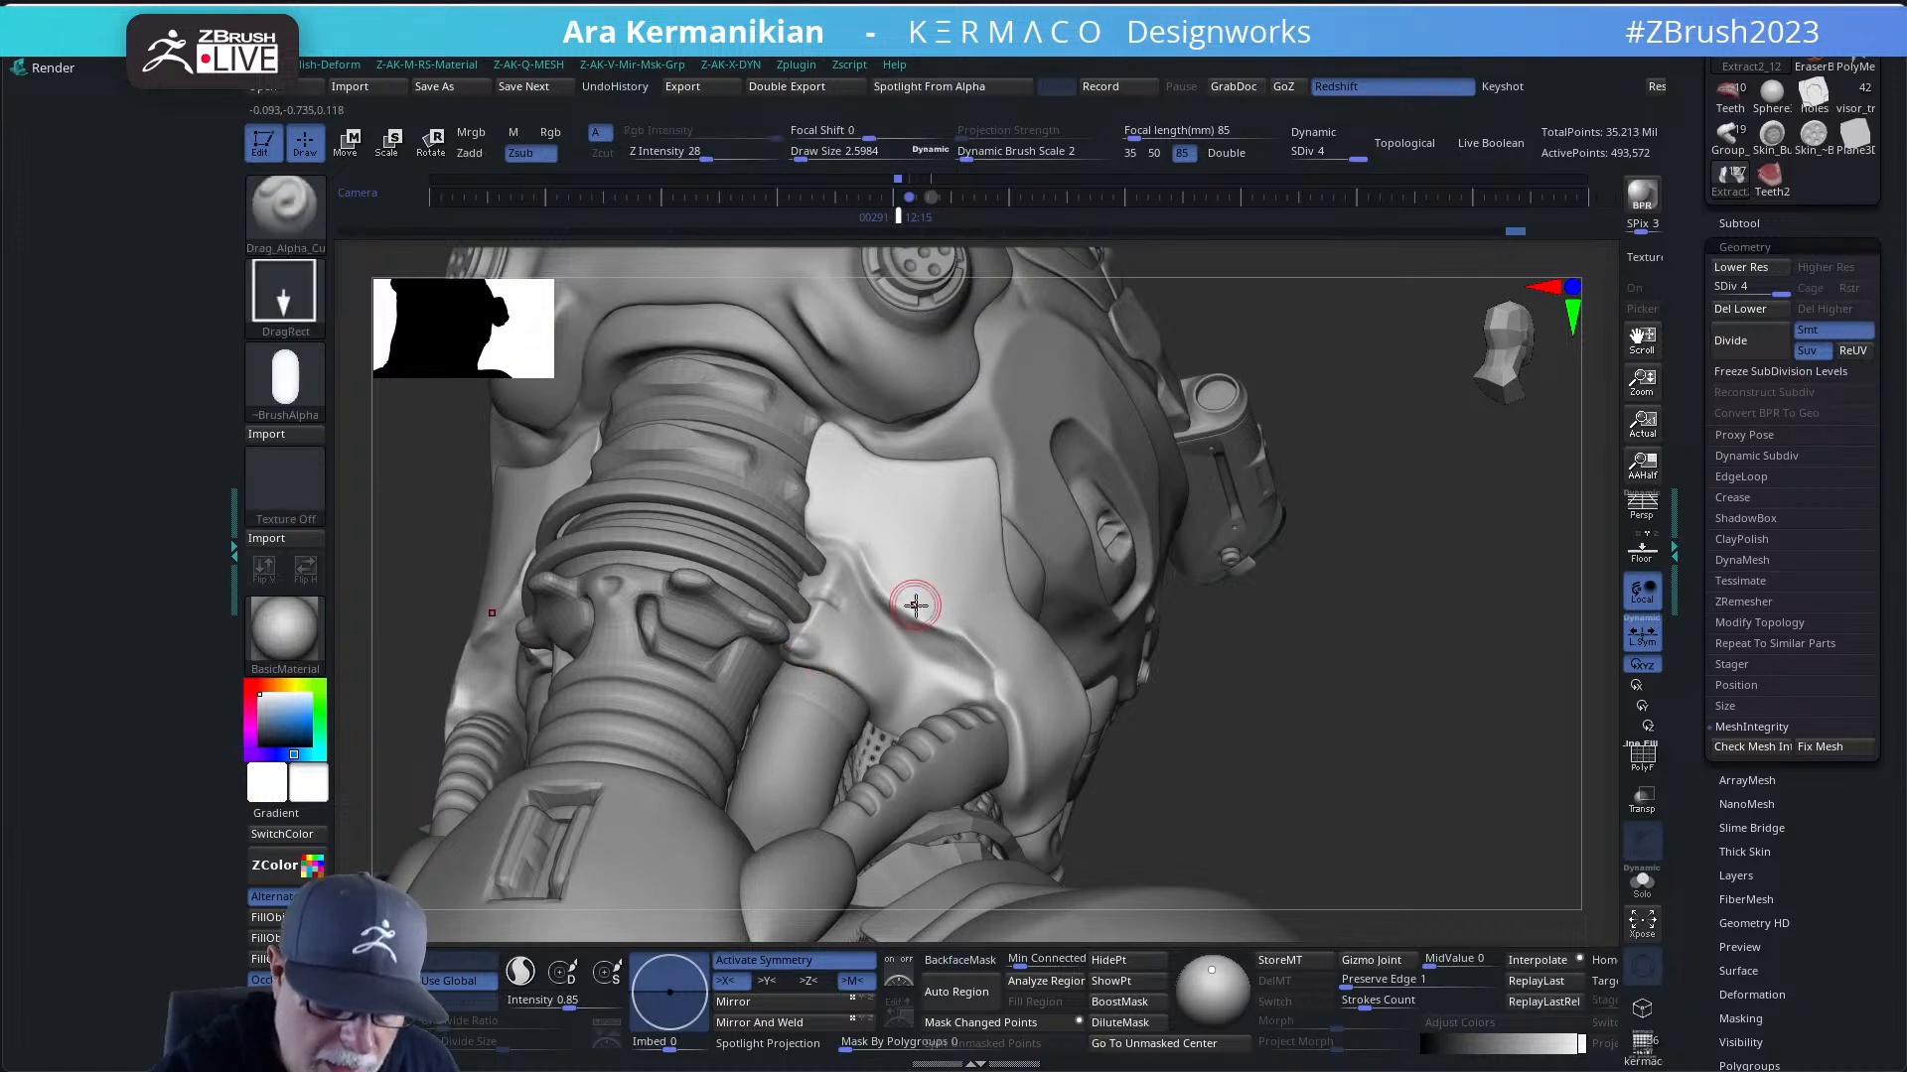
- Adjust the flap's inner lower corner between the neck tube and the smooth hose using the Move brush at about 4.6 draw size
key("f")
left_click_drag(1276, 528, 819, 726)
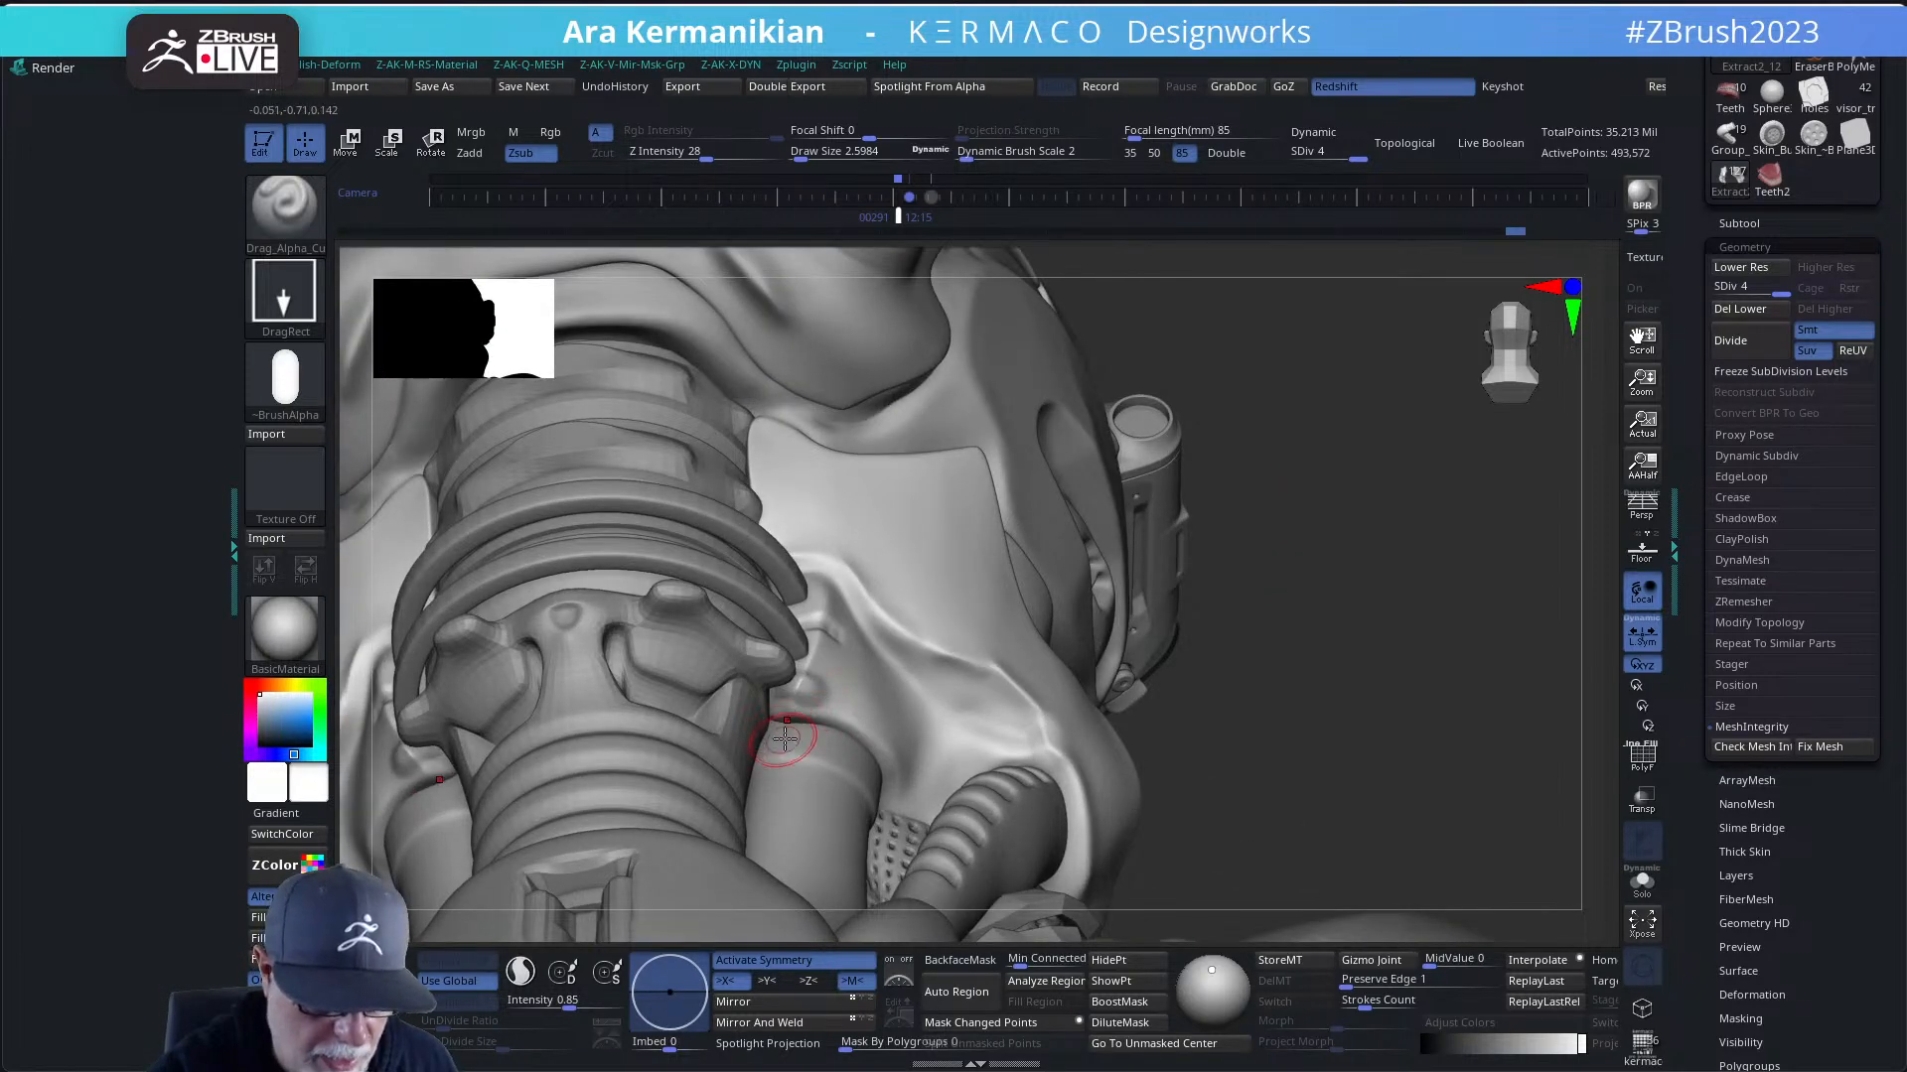
key("b")
key("z")
key("m")
key("b")
key("m")
key("v")
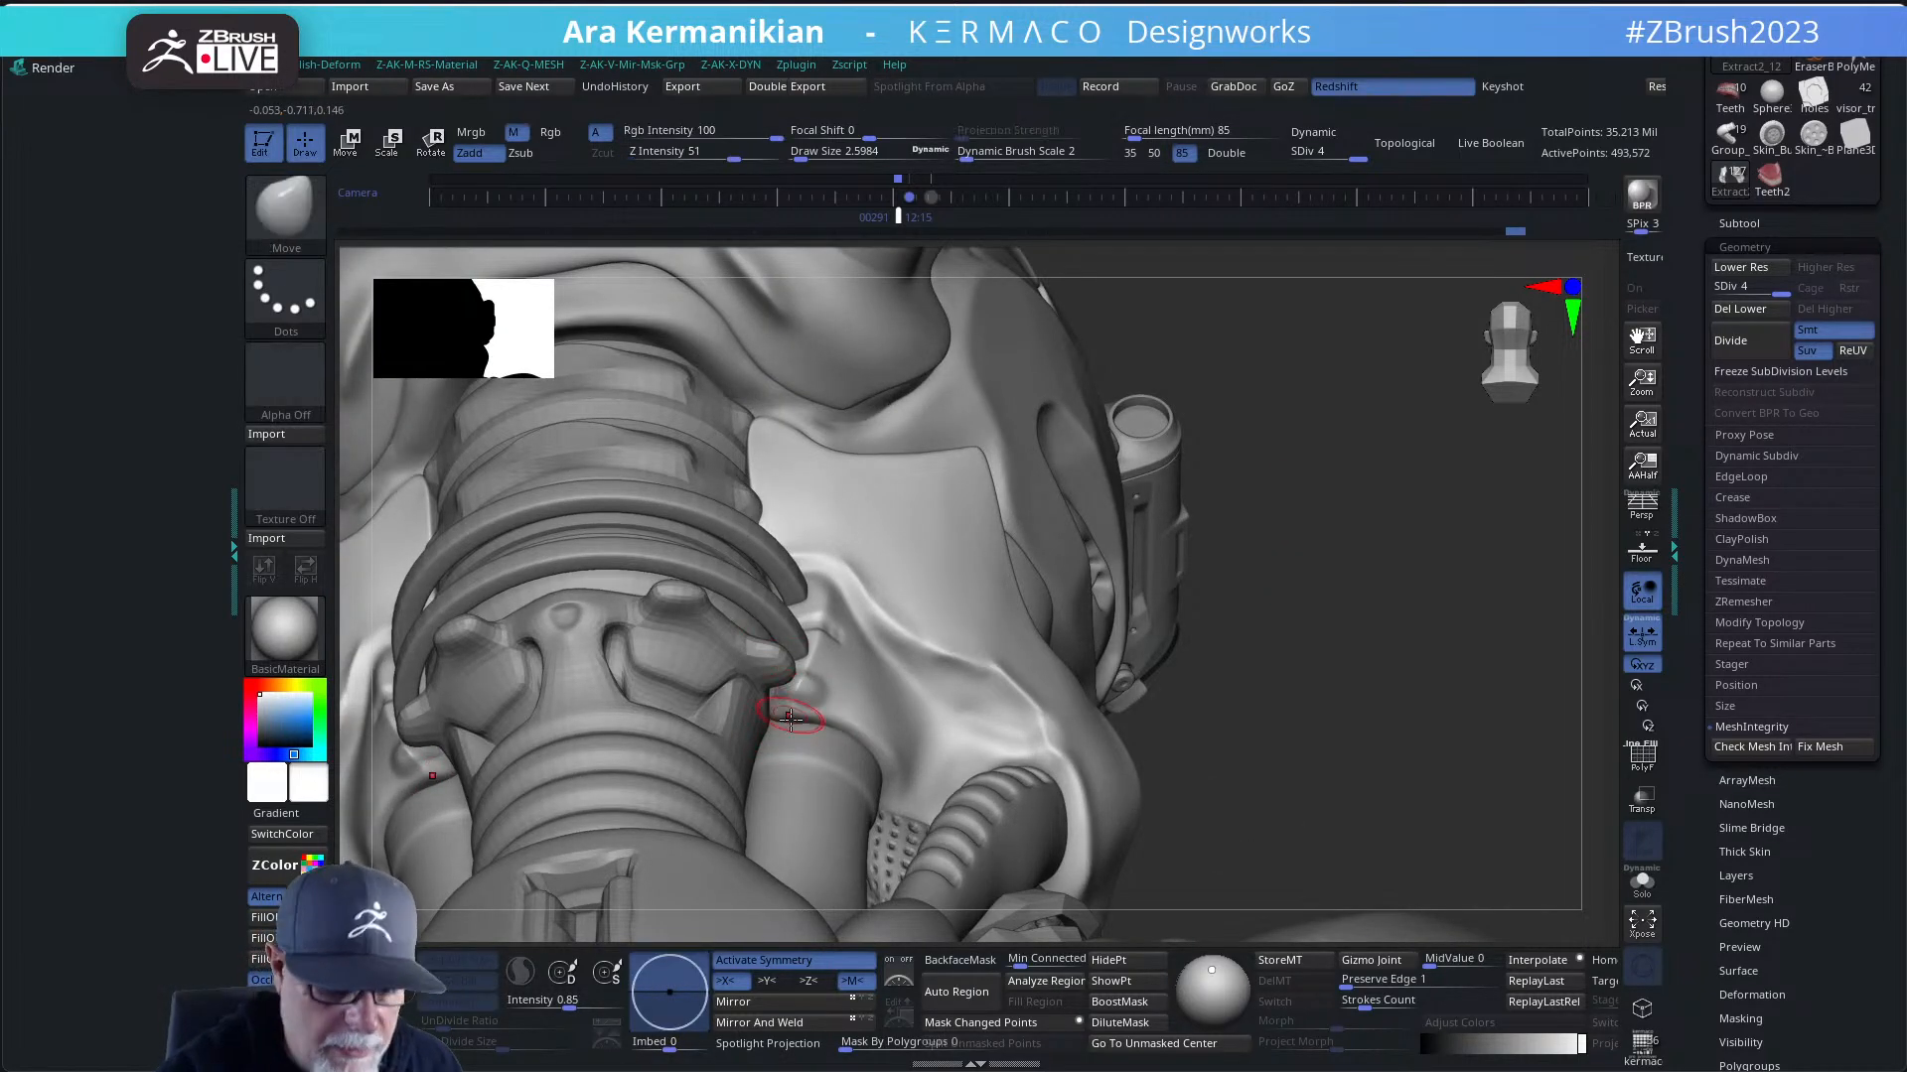
key("s")
left_click(790, 723)
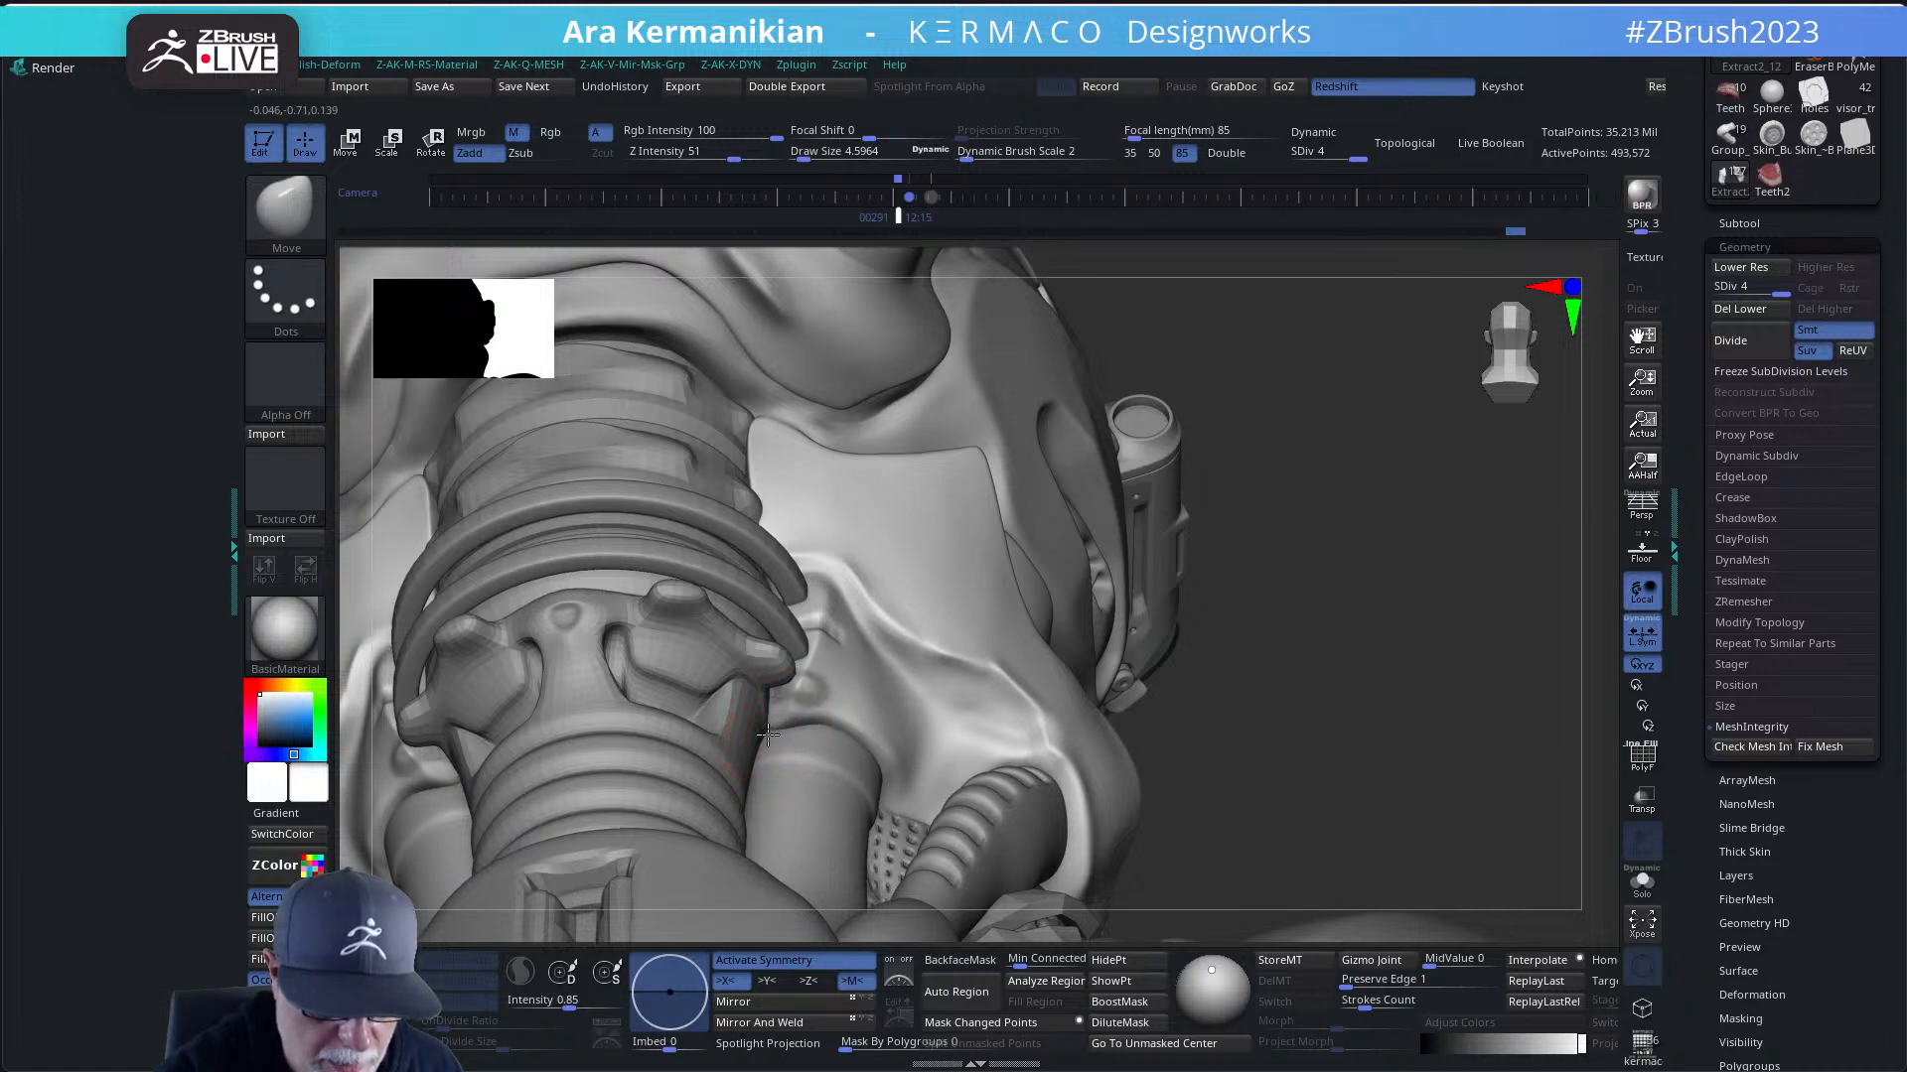
left_click_drag(1322, 560, 786, 758)
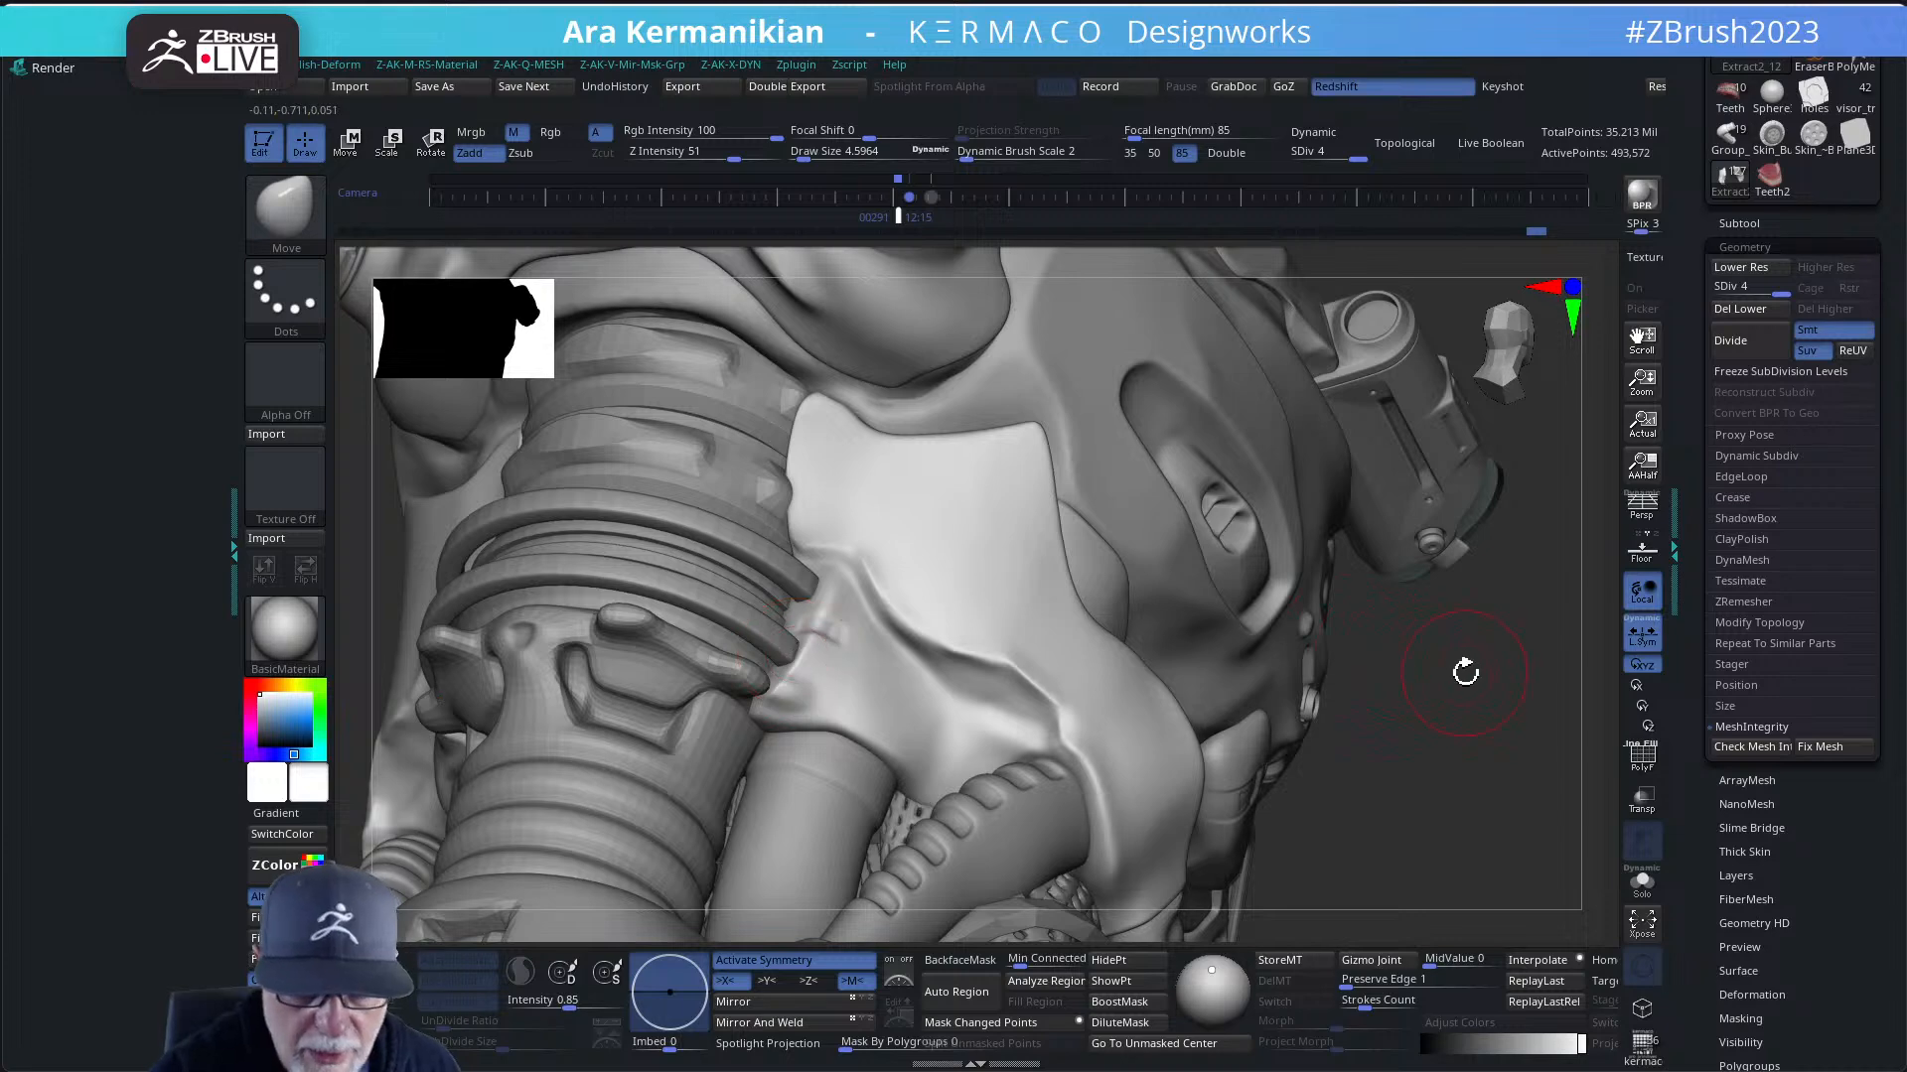
- Reshape the flap's inner edge along the neck tube's upper rings with the Move brush
left_click_drag(1418, 658, 1307, 696)
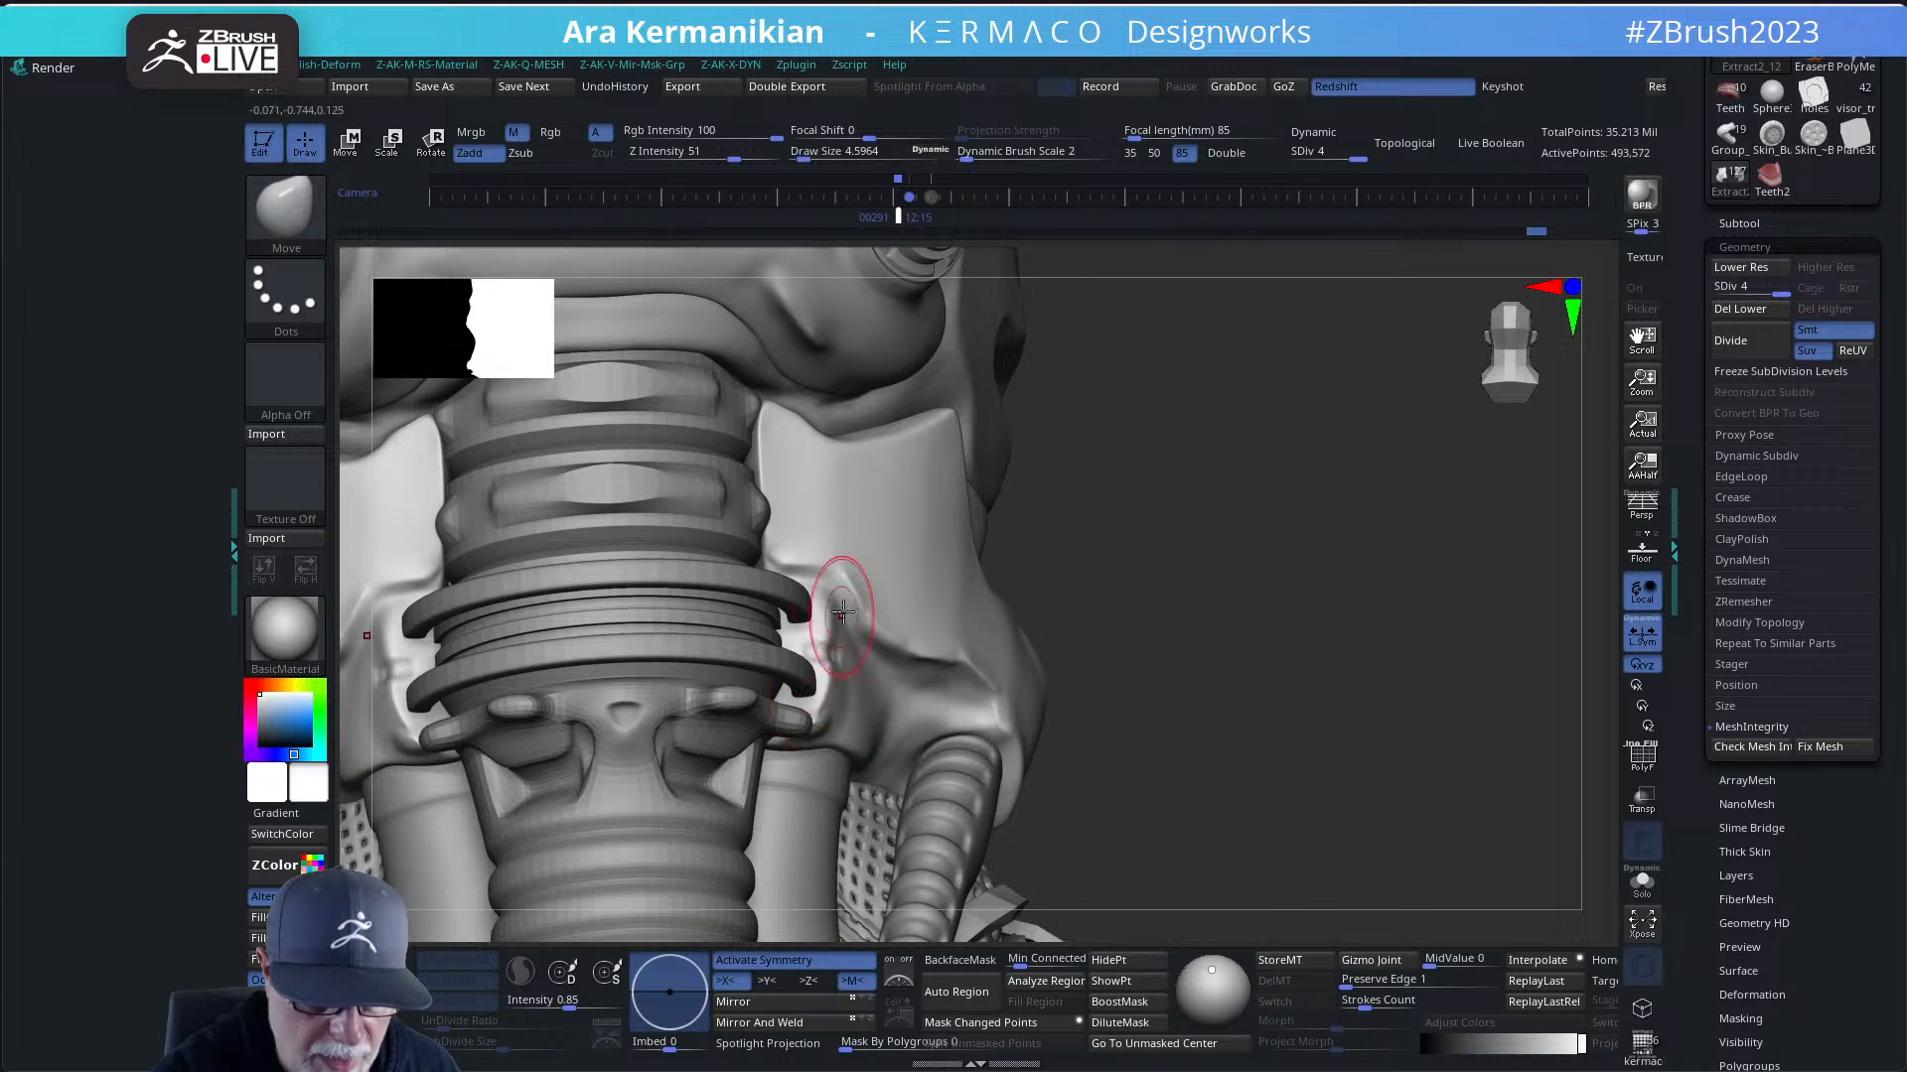
left_click_drag(1259, 557, 1026, 553)
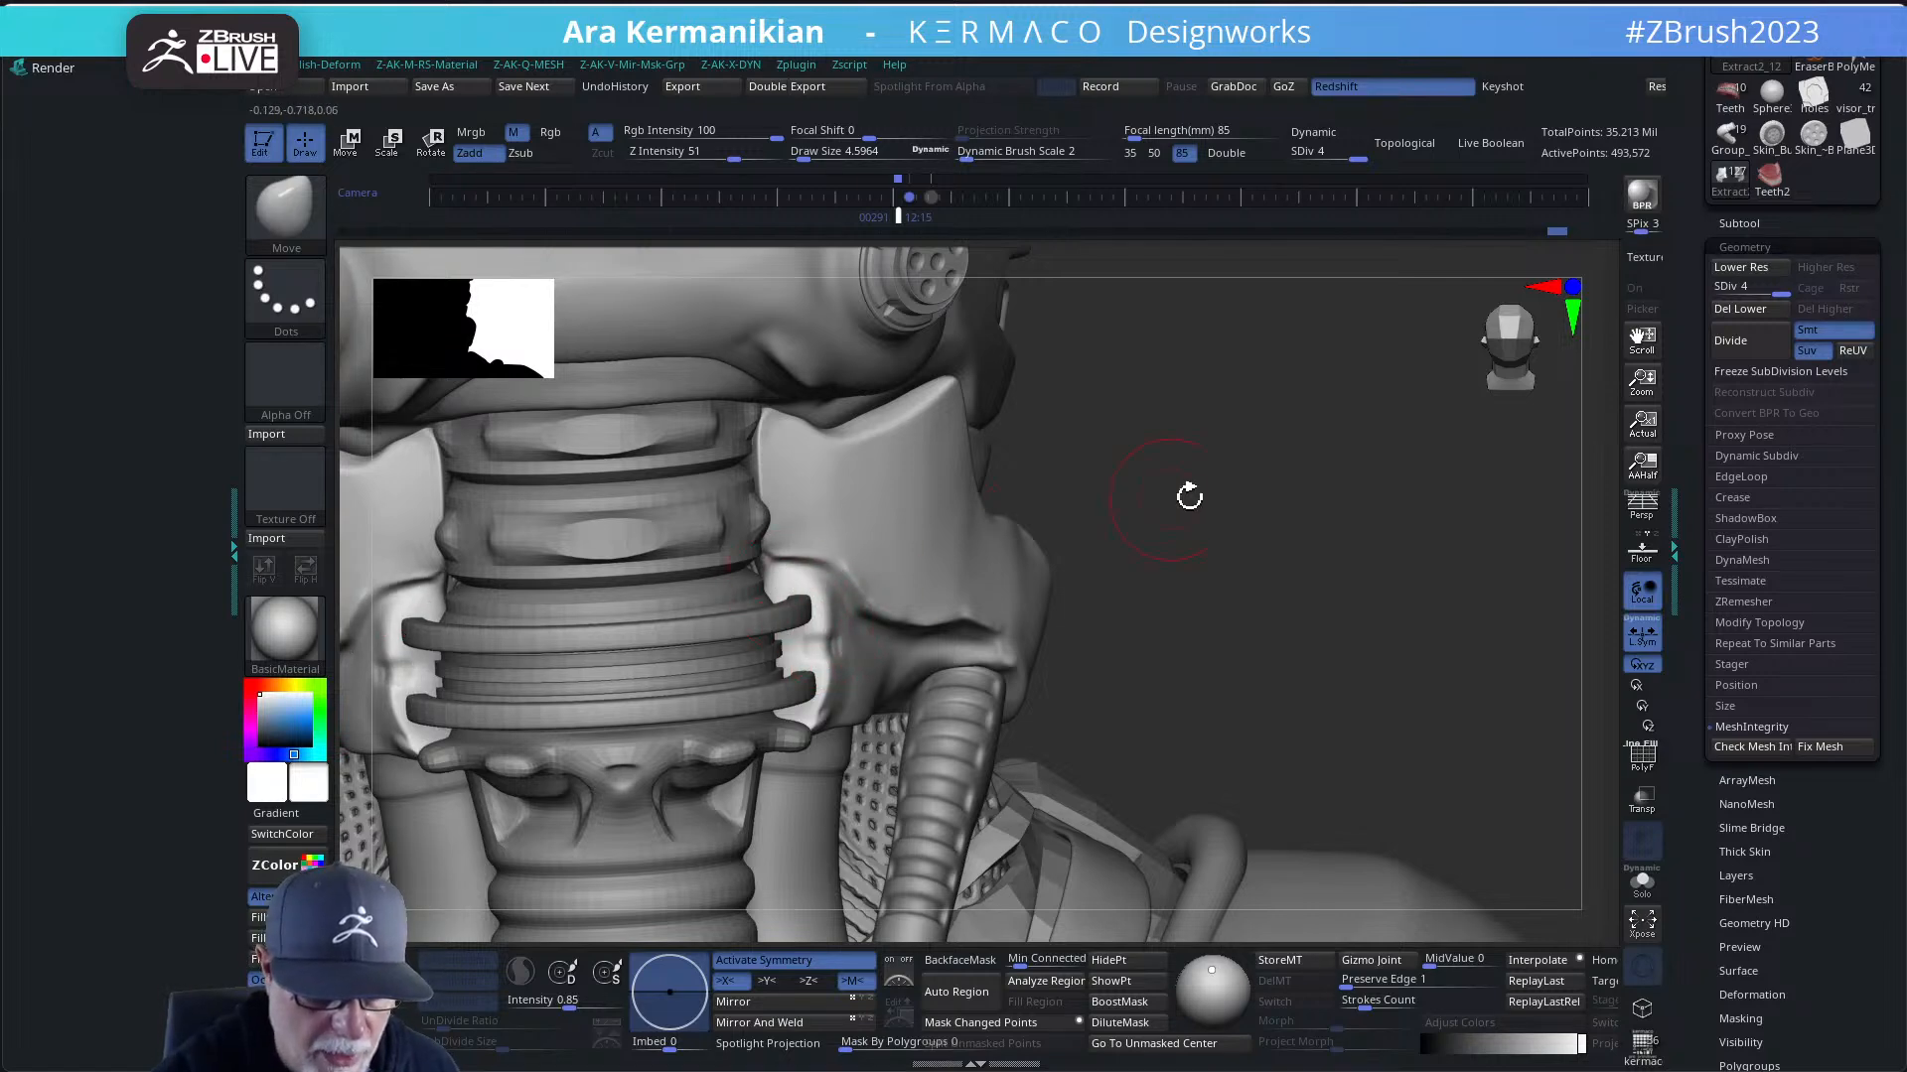
left_click_drag(1189, 497, 762, 593)
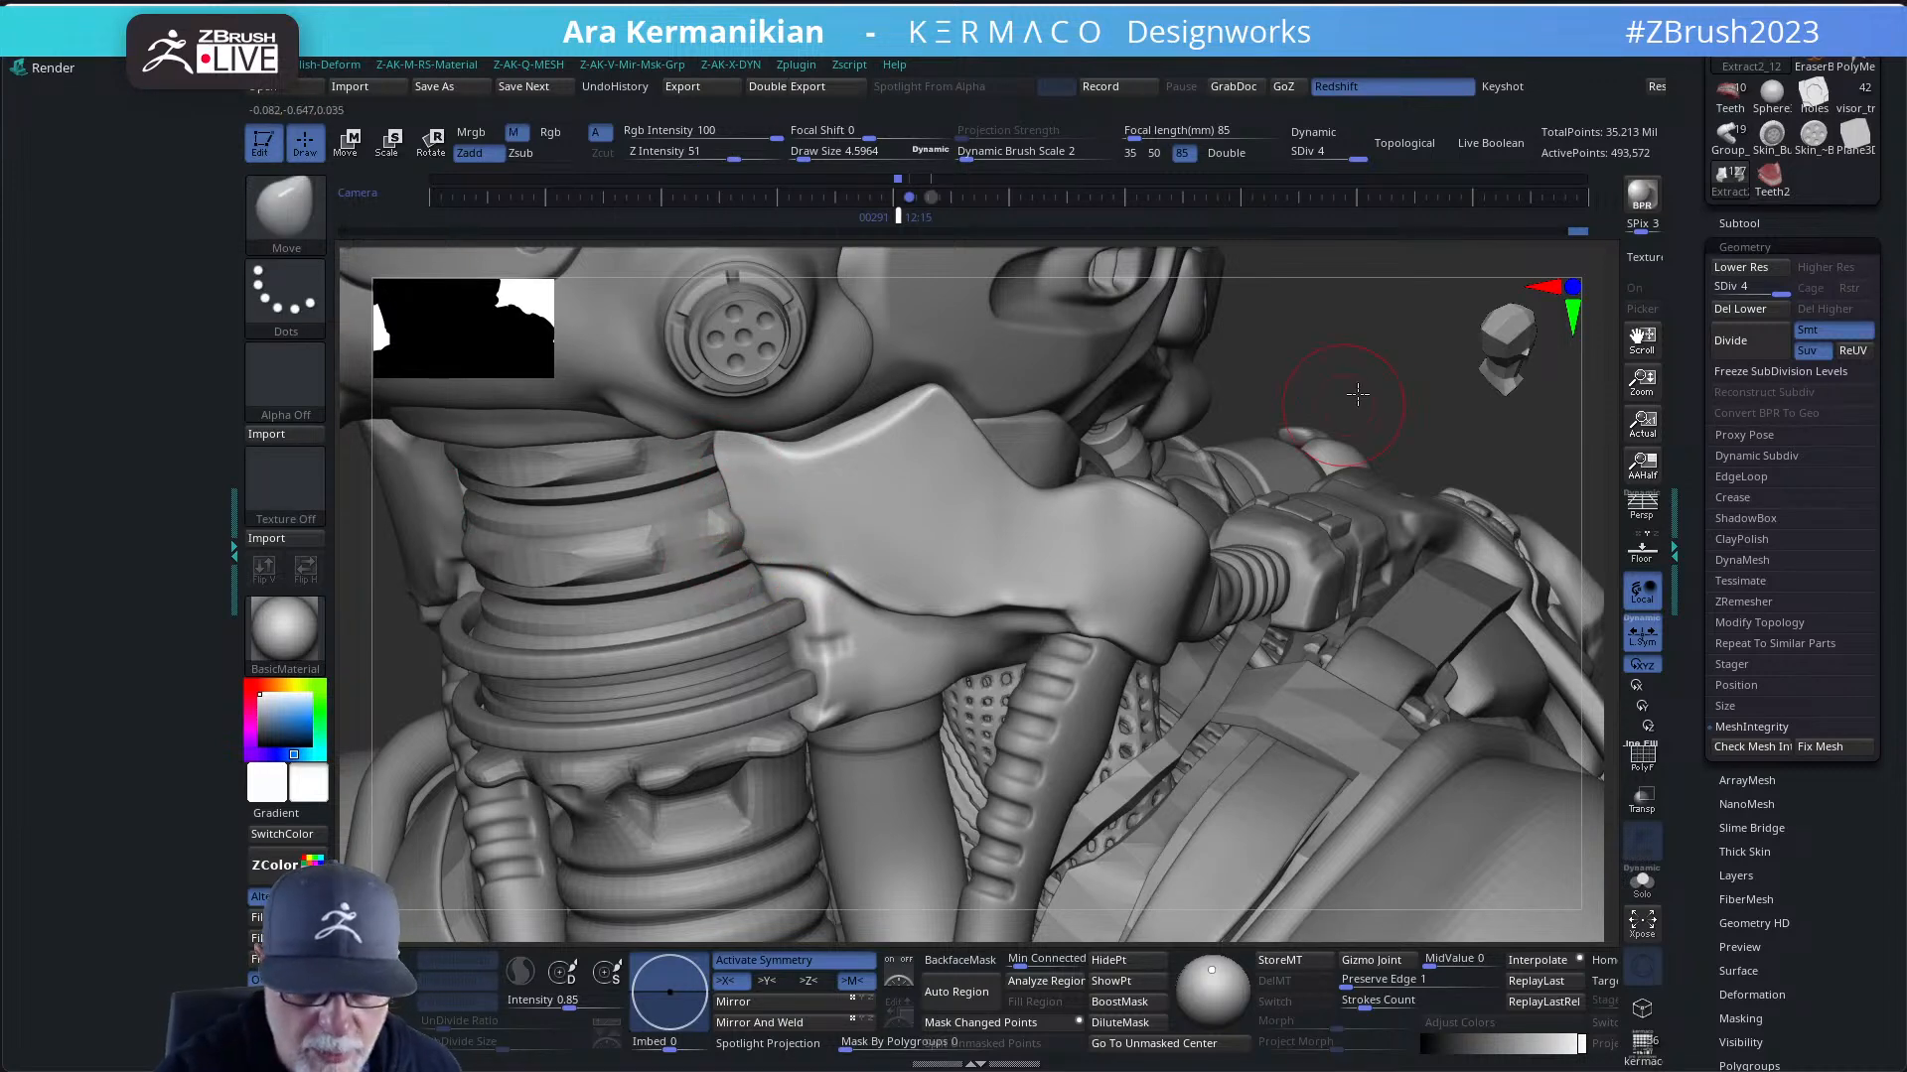
right_click_drag(764, 569, 823, 541)
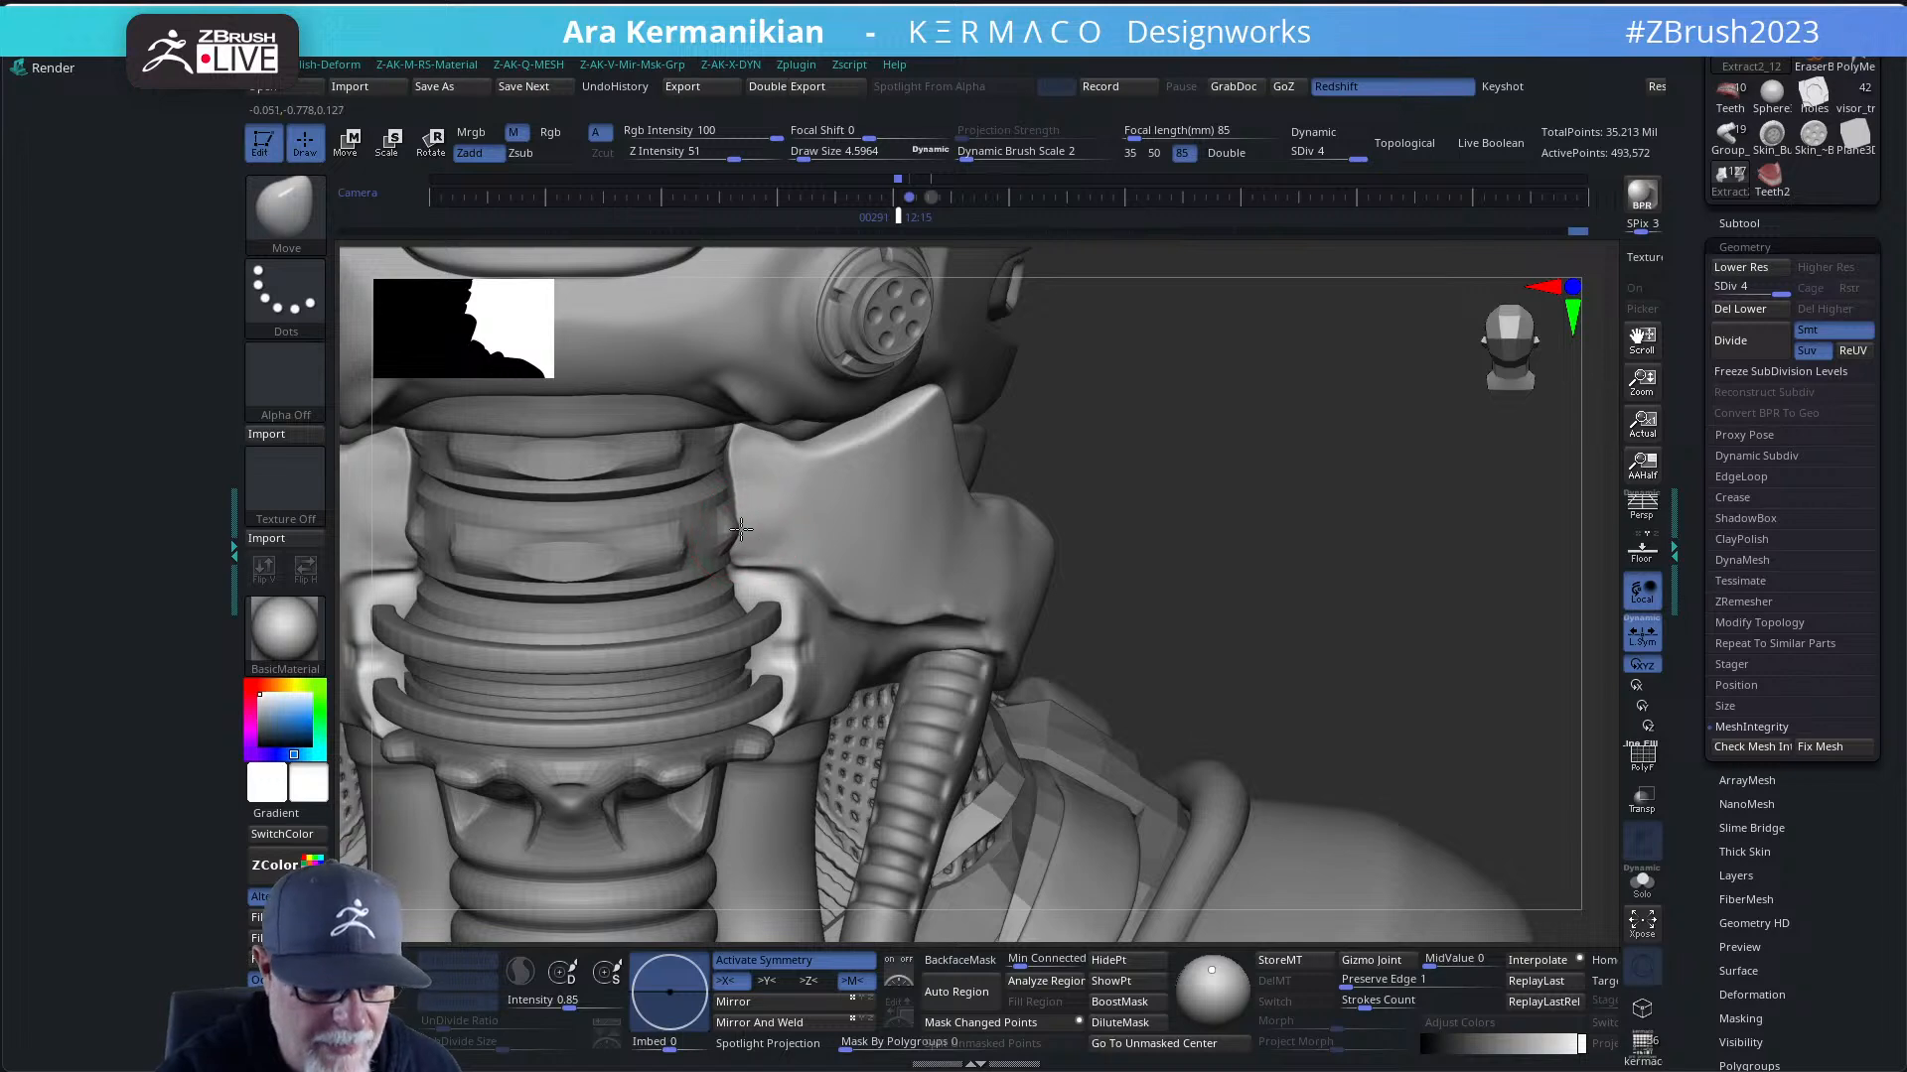
right_click_drag(1165, 477, 731, 537)
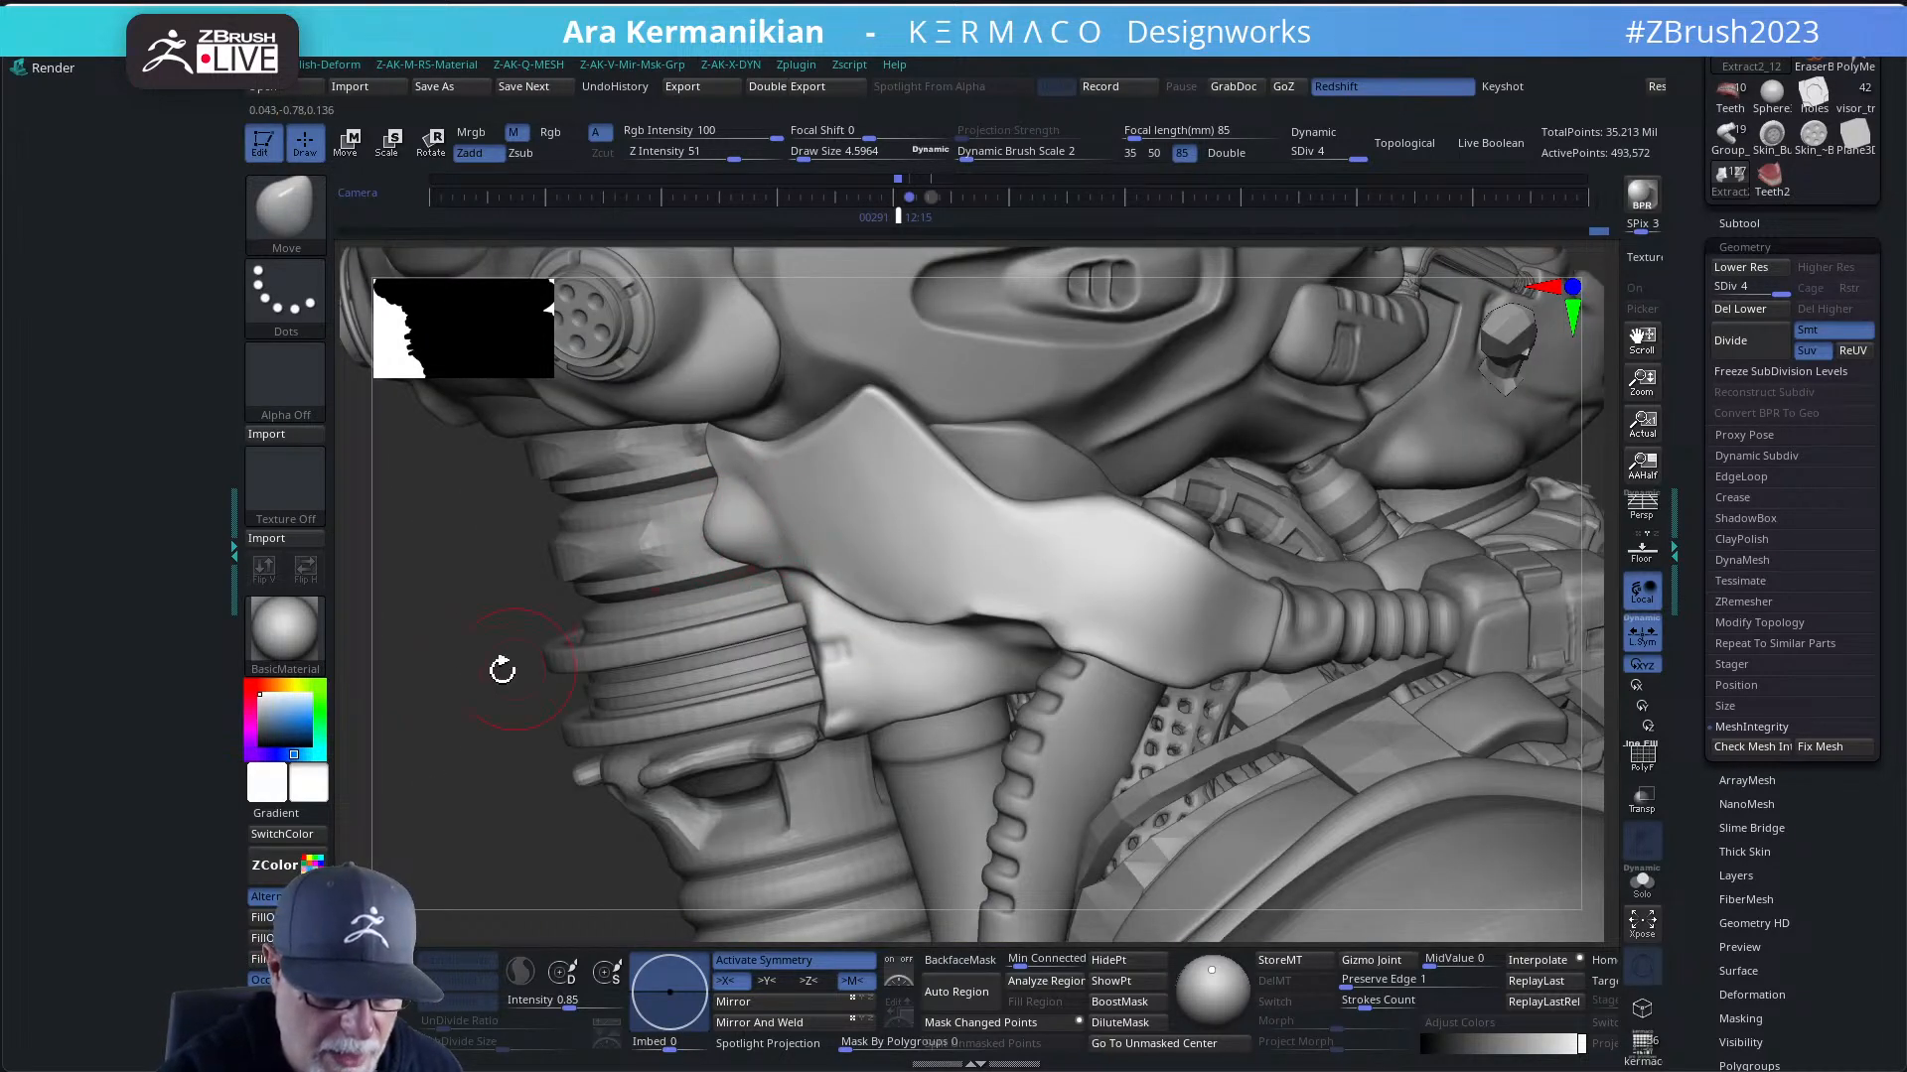
right_click_drag(494, 675, 702, 468)
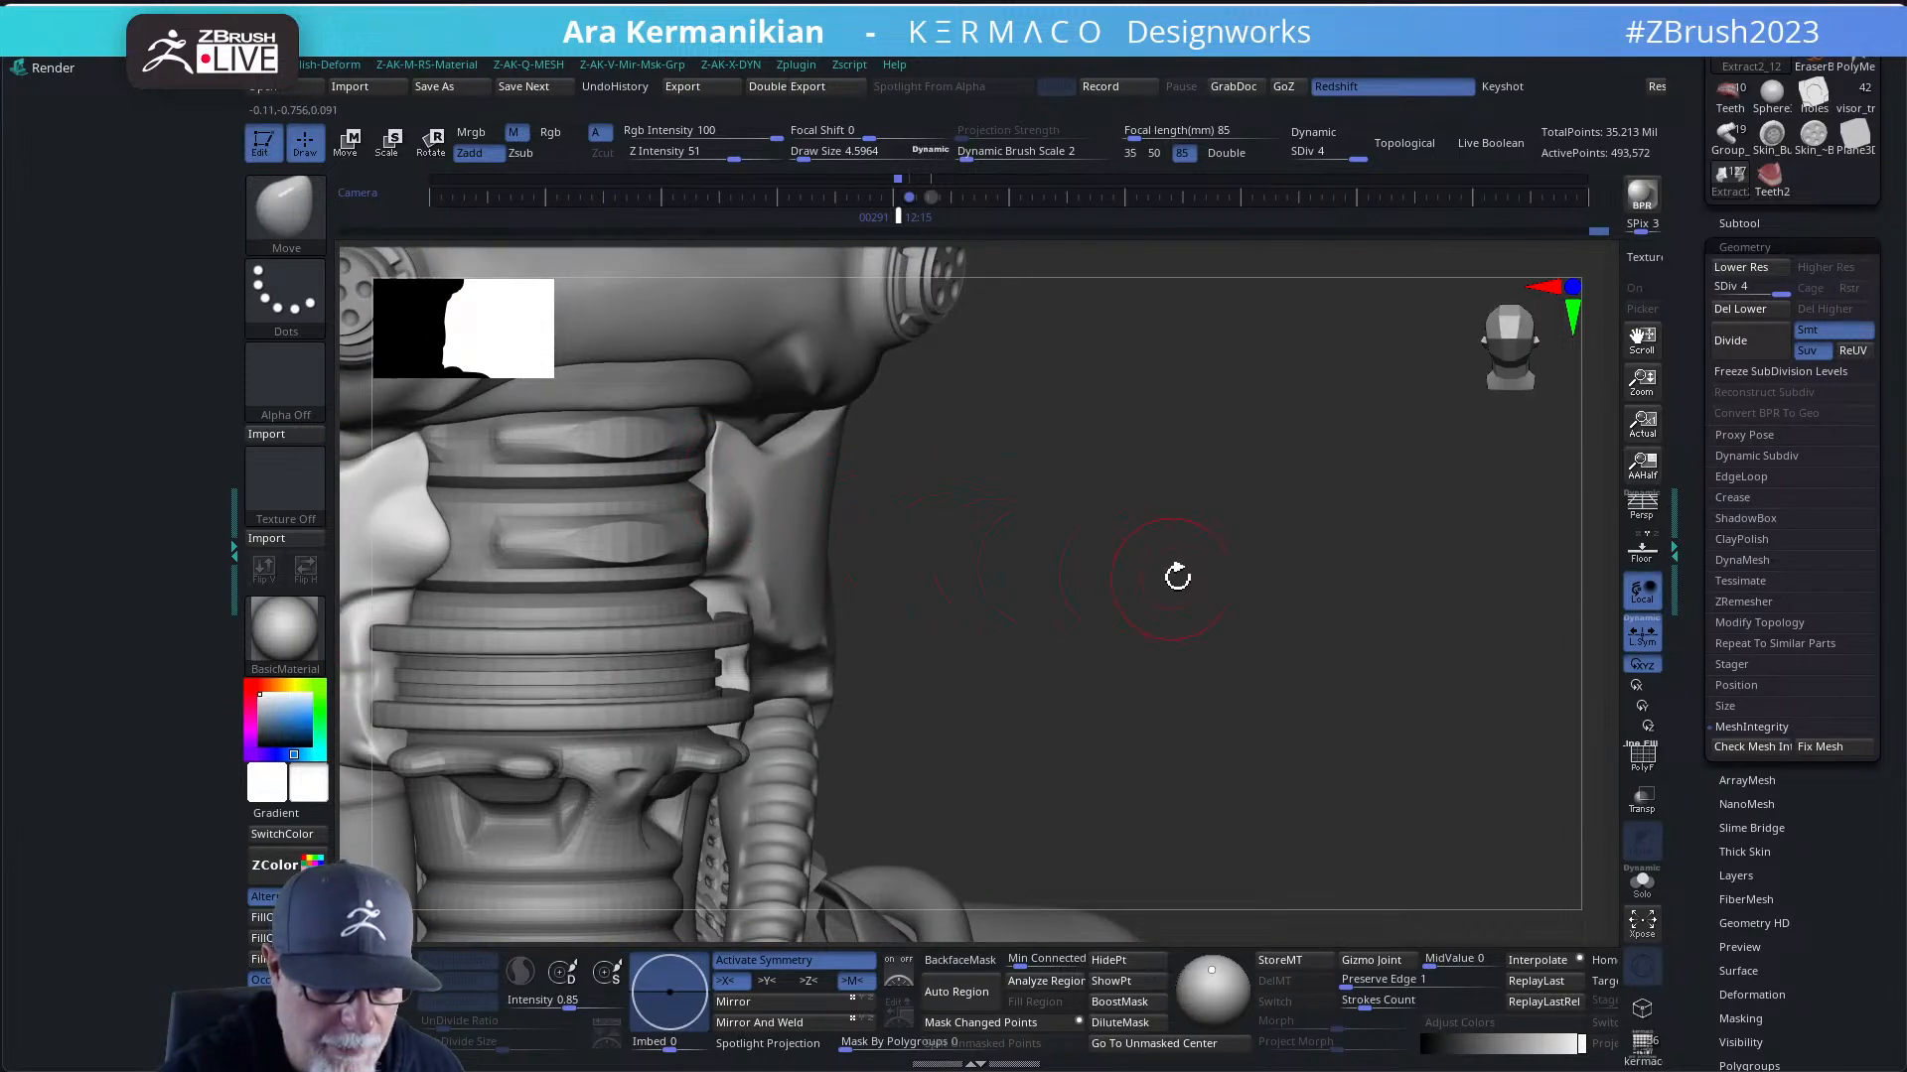
right_click_drag(1274, 554, 1191, 540)
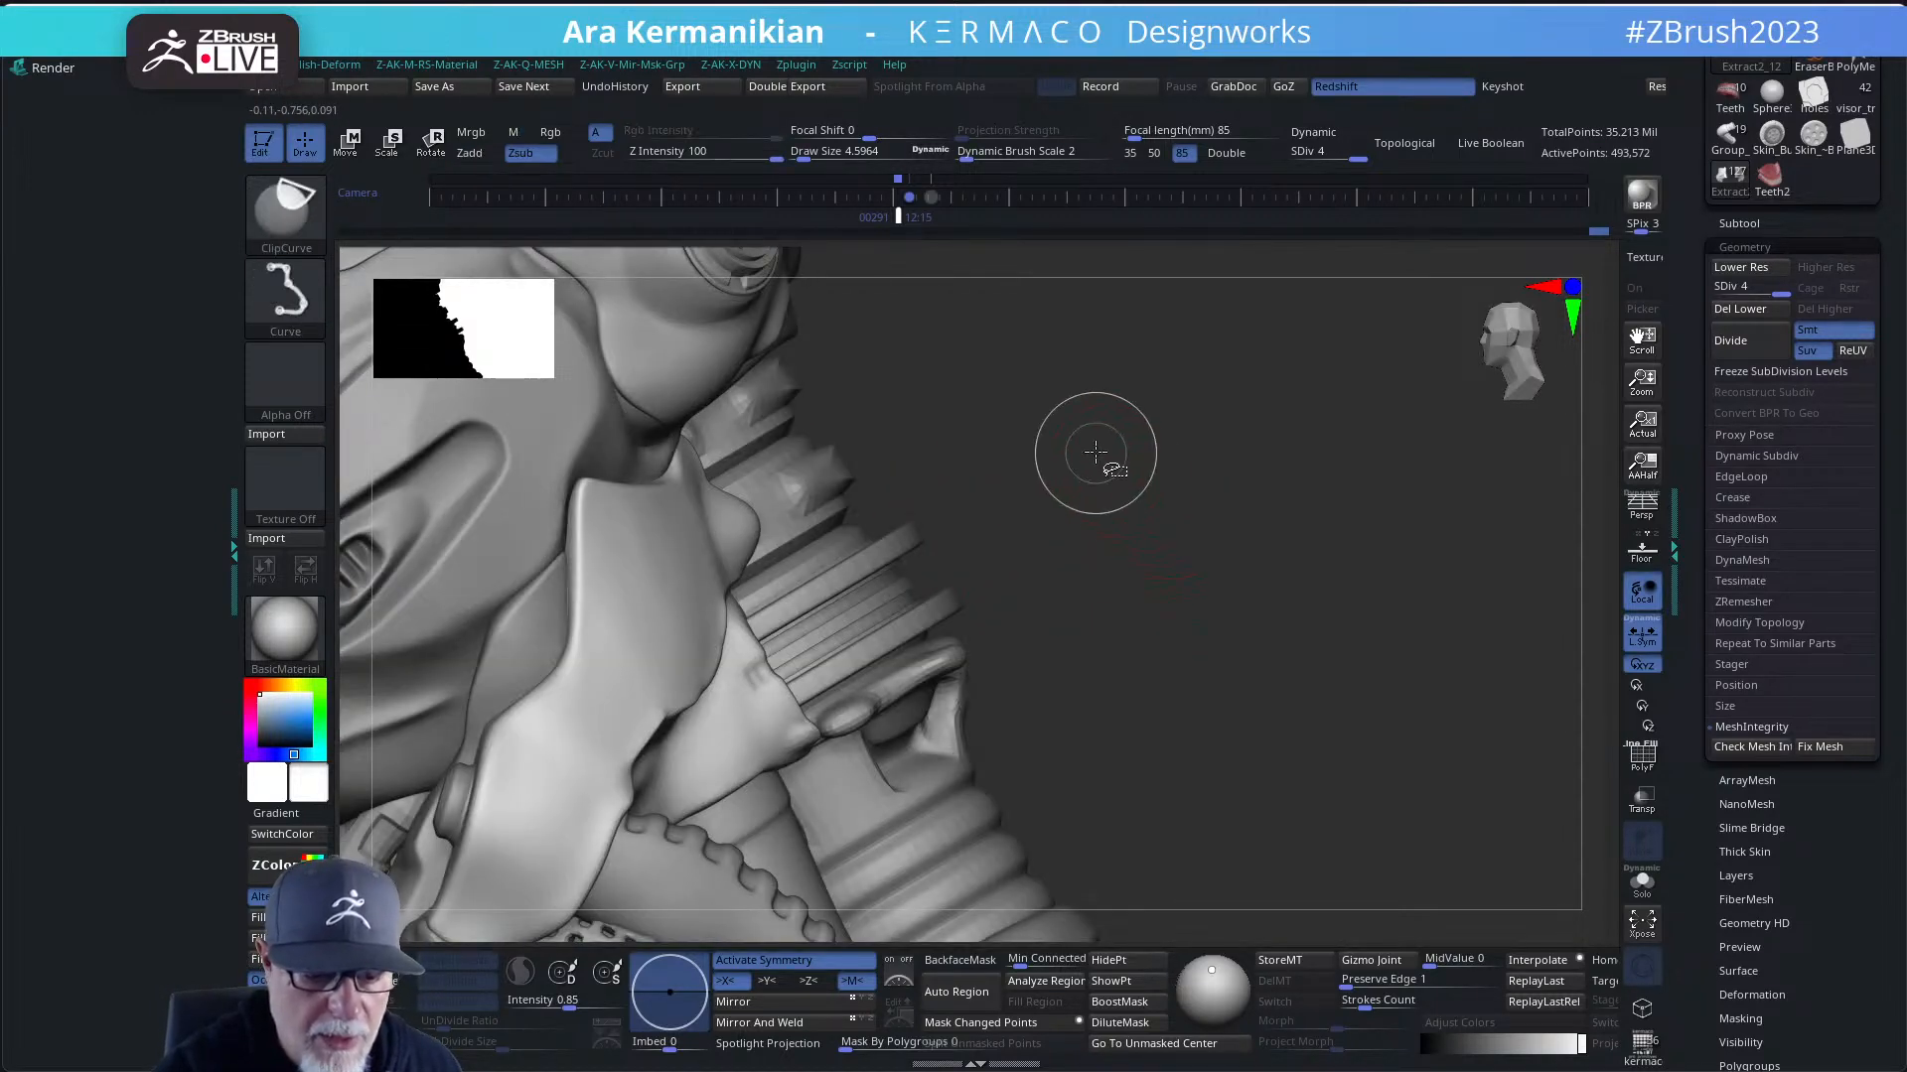
- Smooth the flap's inner edge and the upper end of its crease beside the neck rings
mouse_move(1100, 459)
left_mouse_down("ctrl+shift")
mouse_move(1198, 703)
mouse_move(802, 707)
mouse_move(773, 618)
left_mouse_up("ctrl+shift")
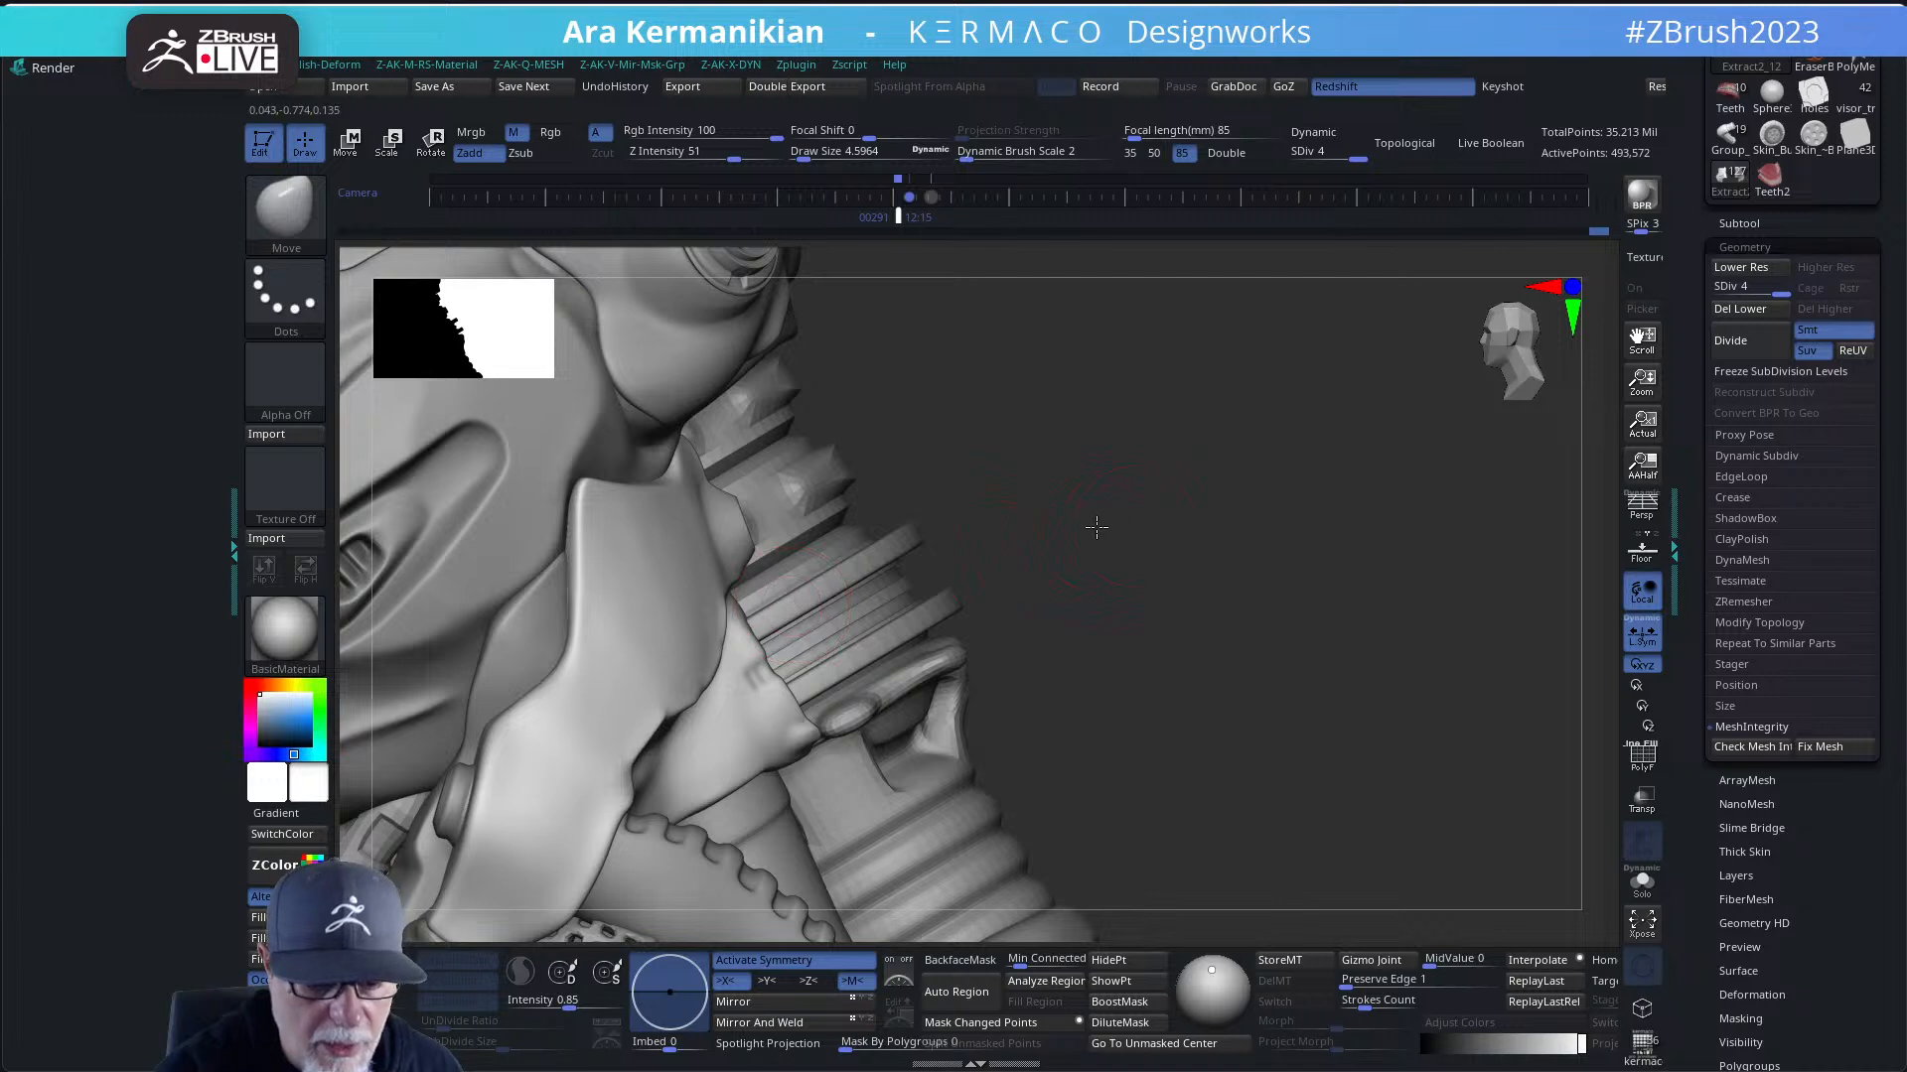
mouse_move(1094, 523)
left_mouse_down()
mouse_move(545, 524)
mouse_move(549, 605)
left_mouse_up()
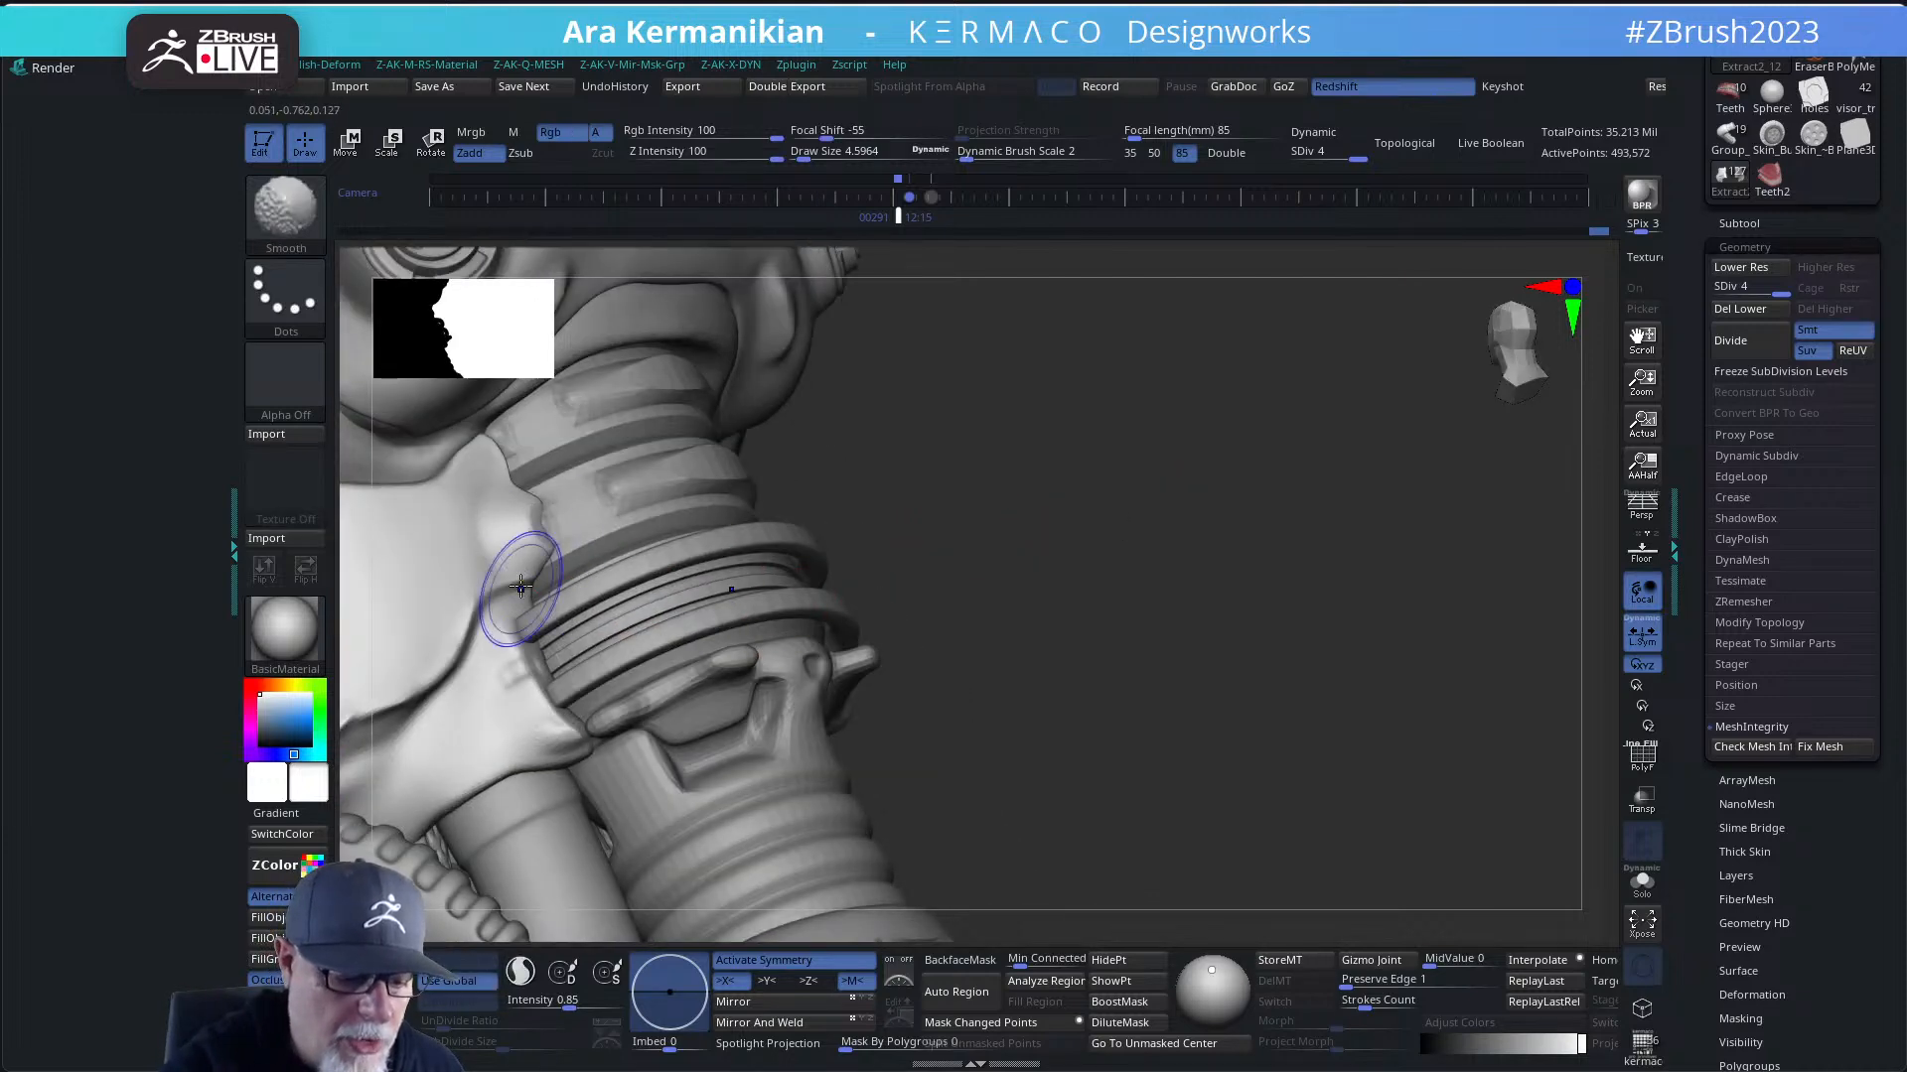
left_click_drag(504, 514, 474, 604, "shift")
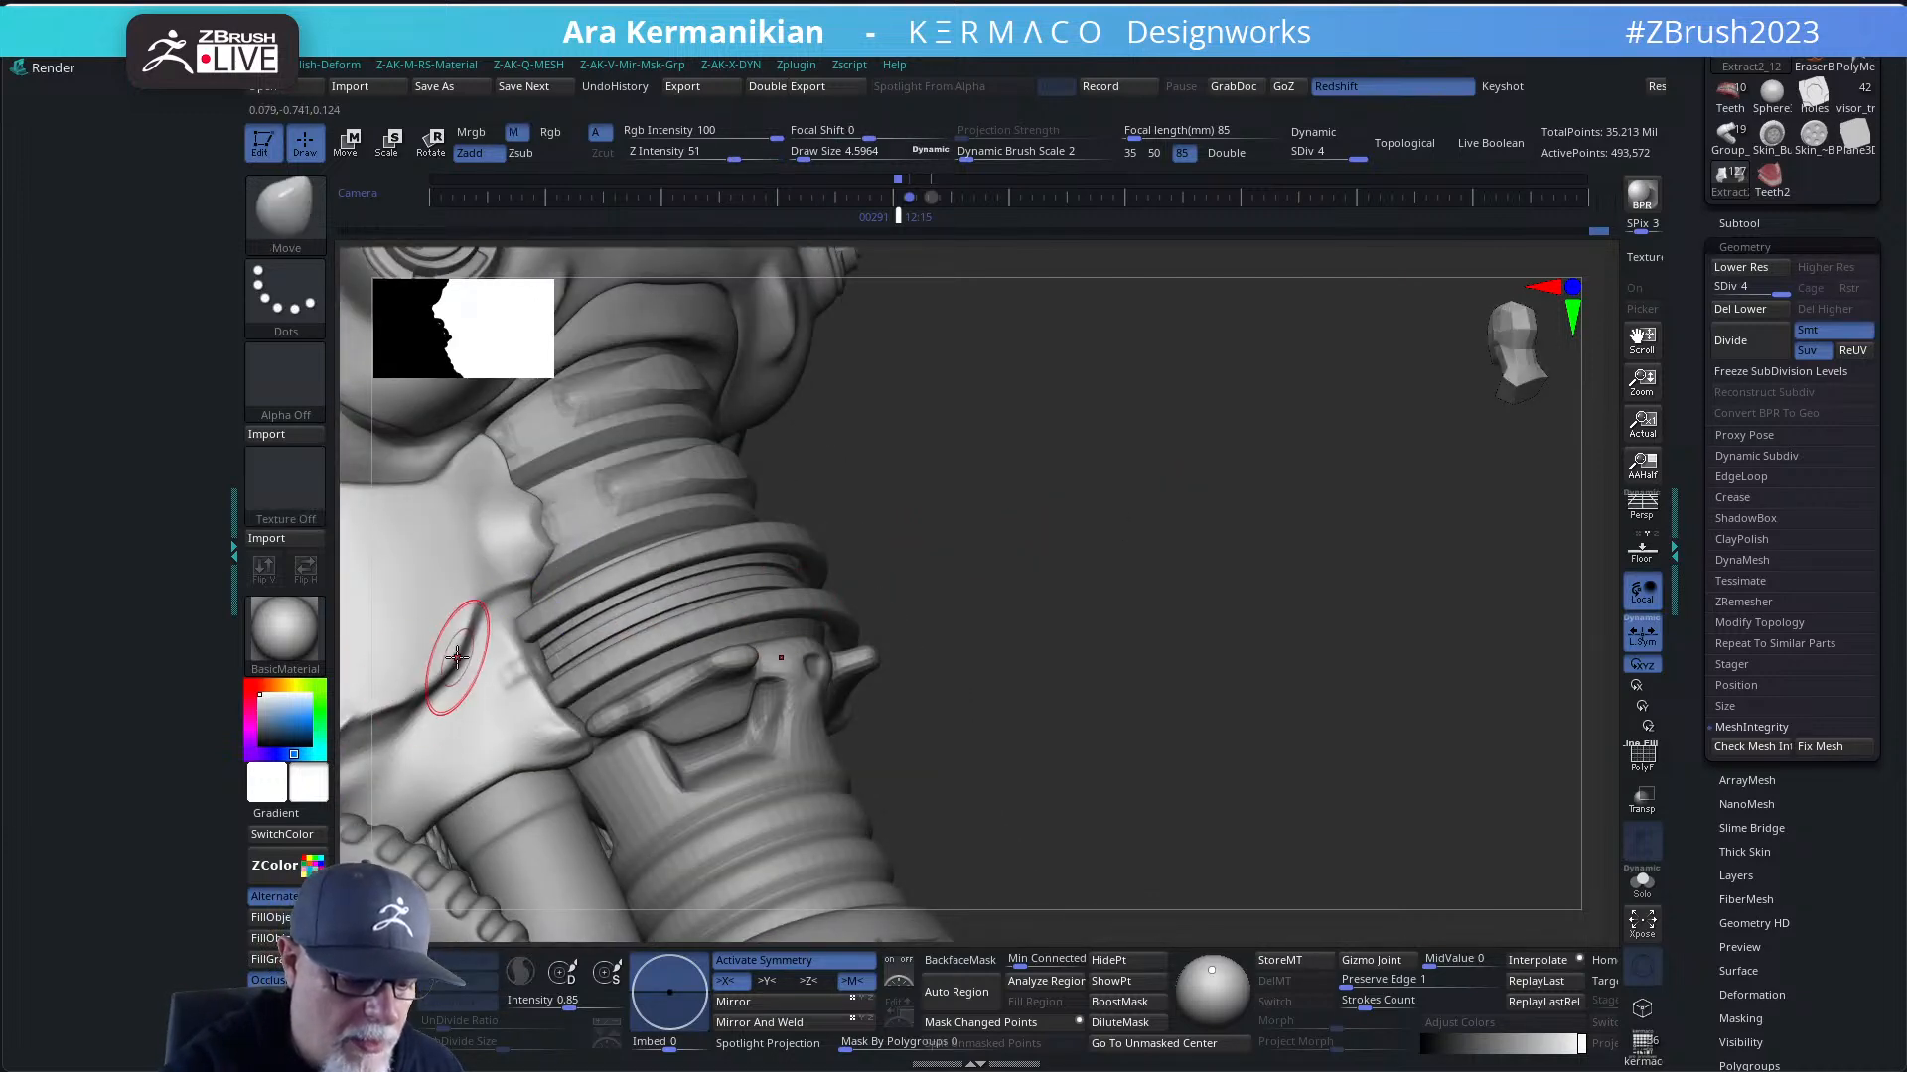
- Deepen the diagonal crease above the ribbed hose with the DamStandard brush and smooth its lower end
left_click_drag(1222, 517, 617, 681)
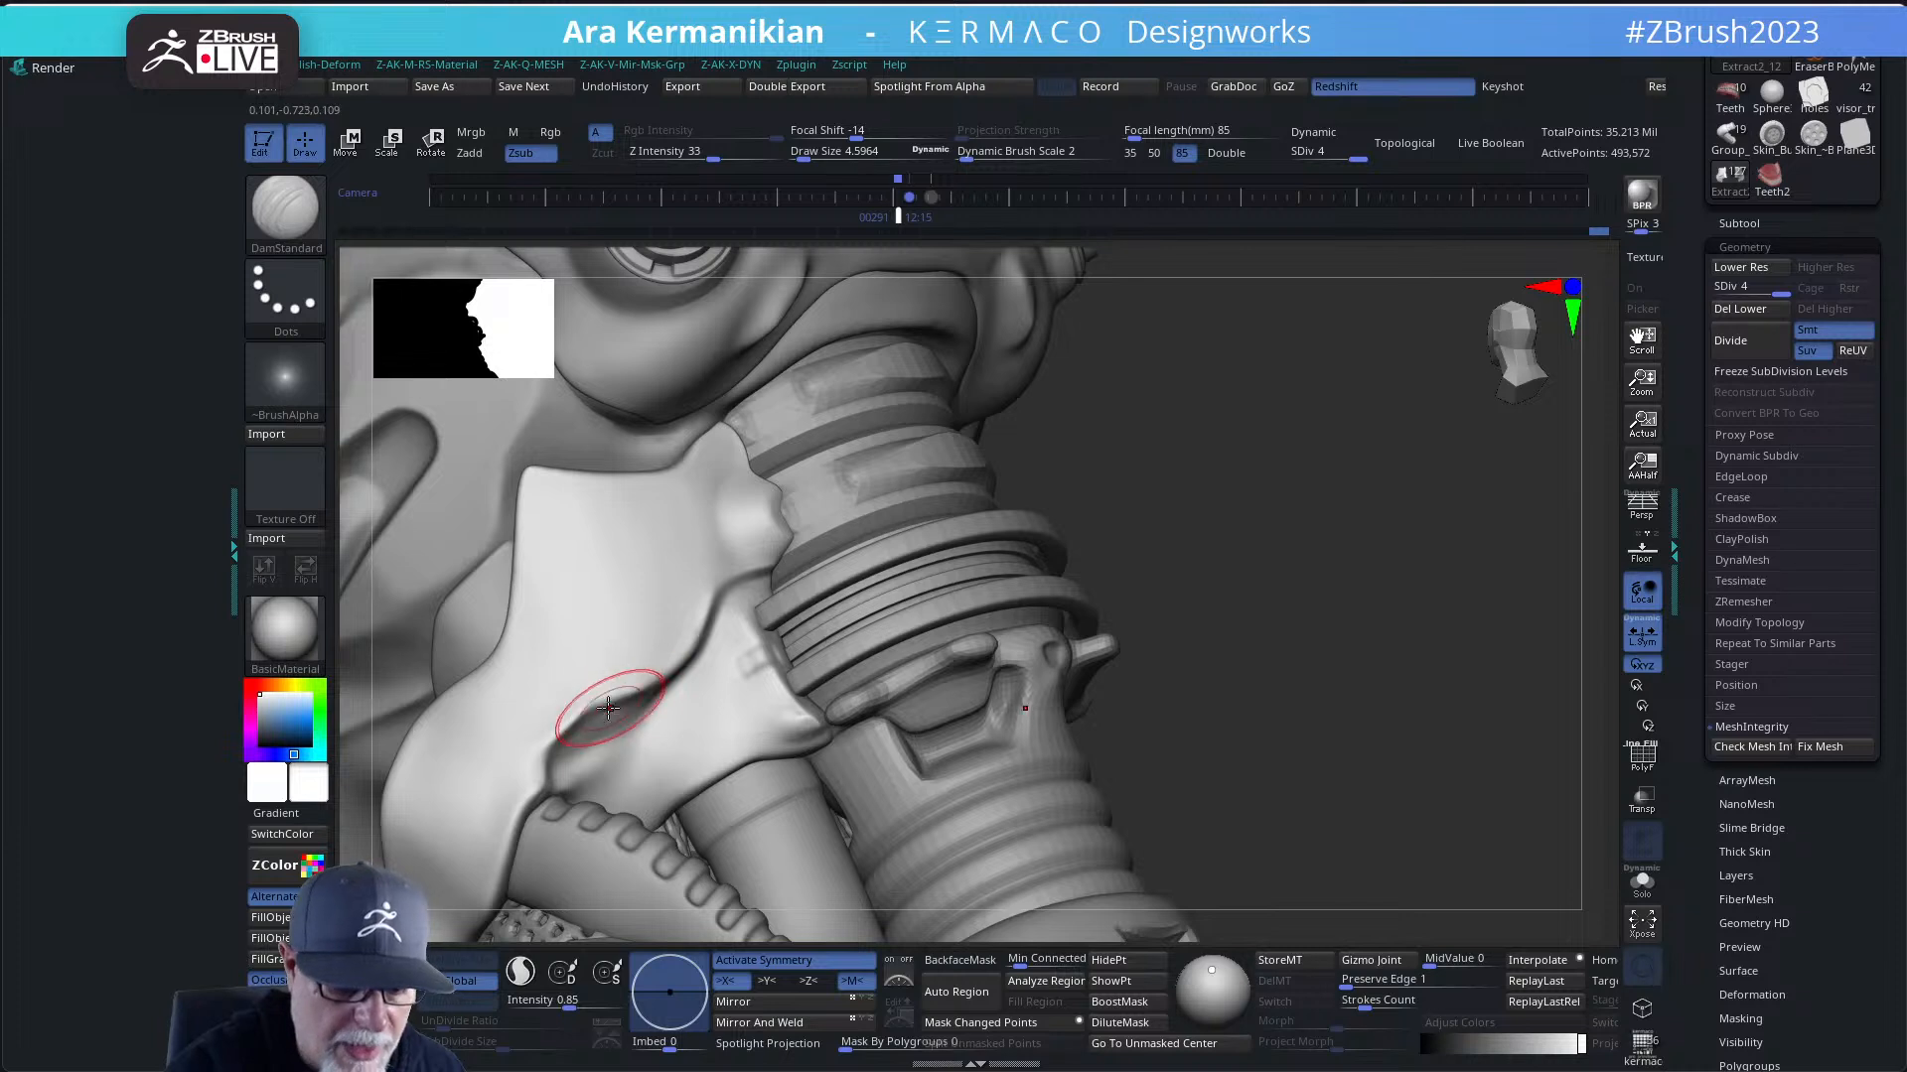
left_click_drag(668, 683, 574, 732)
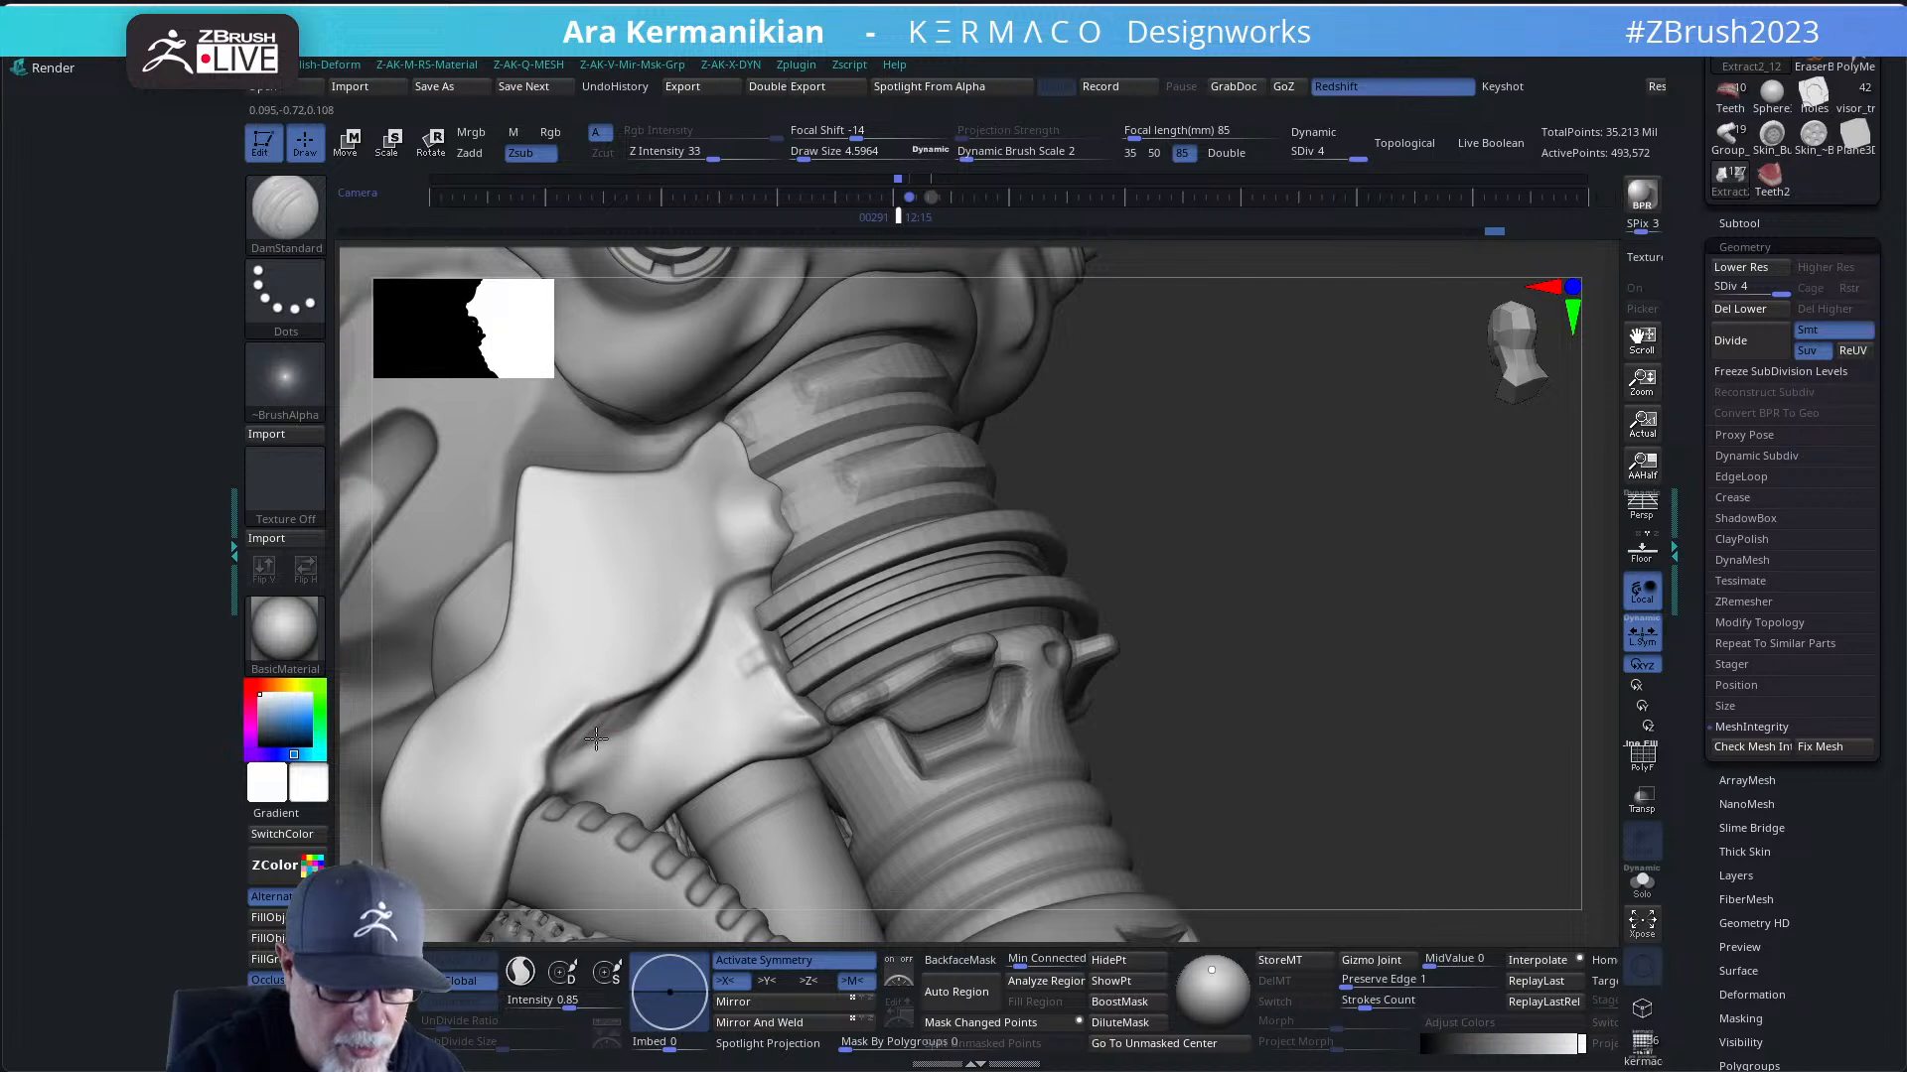
left_click_drag(649, 699, 578, 763)
left_click_drag(586, 733, 602, 716, "shift")
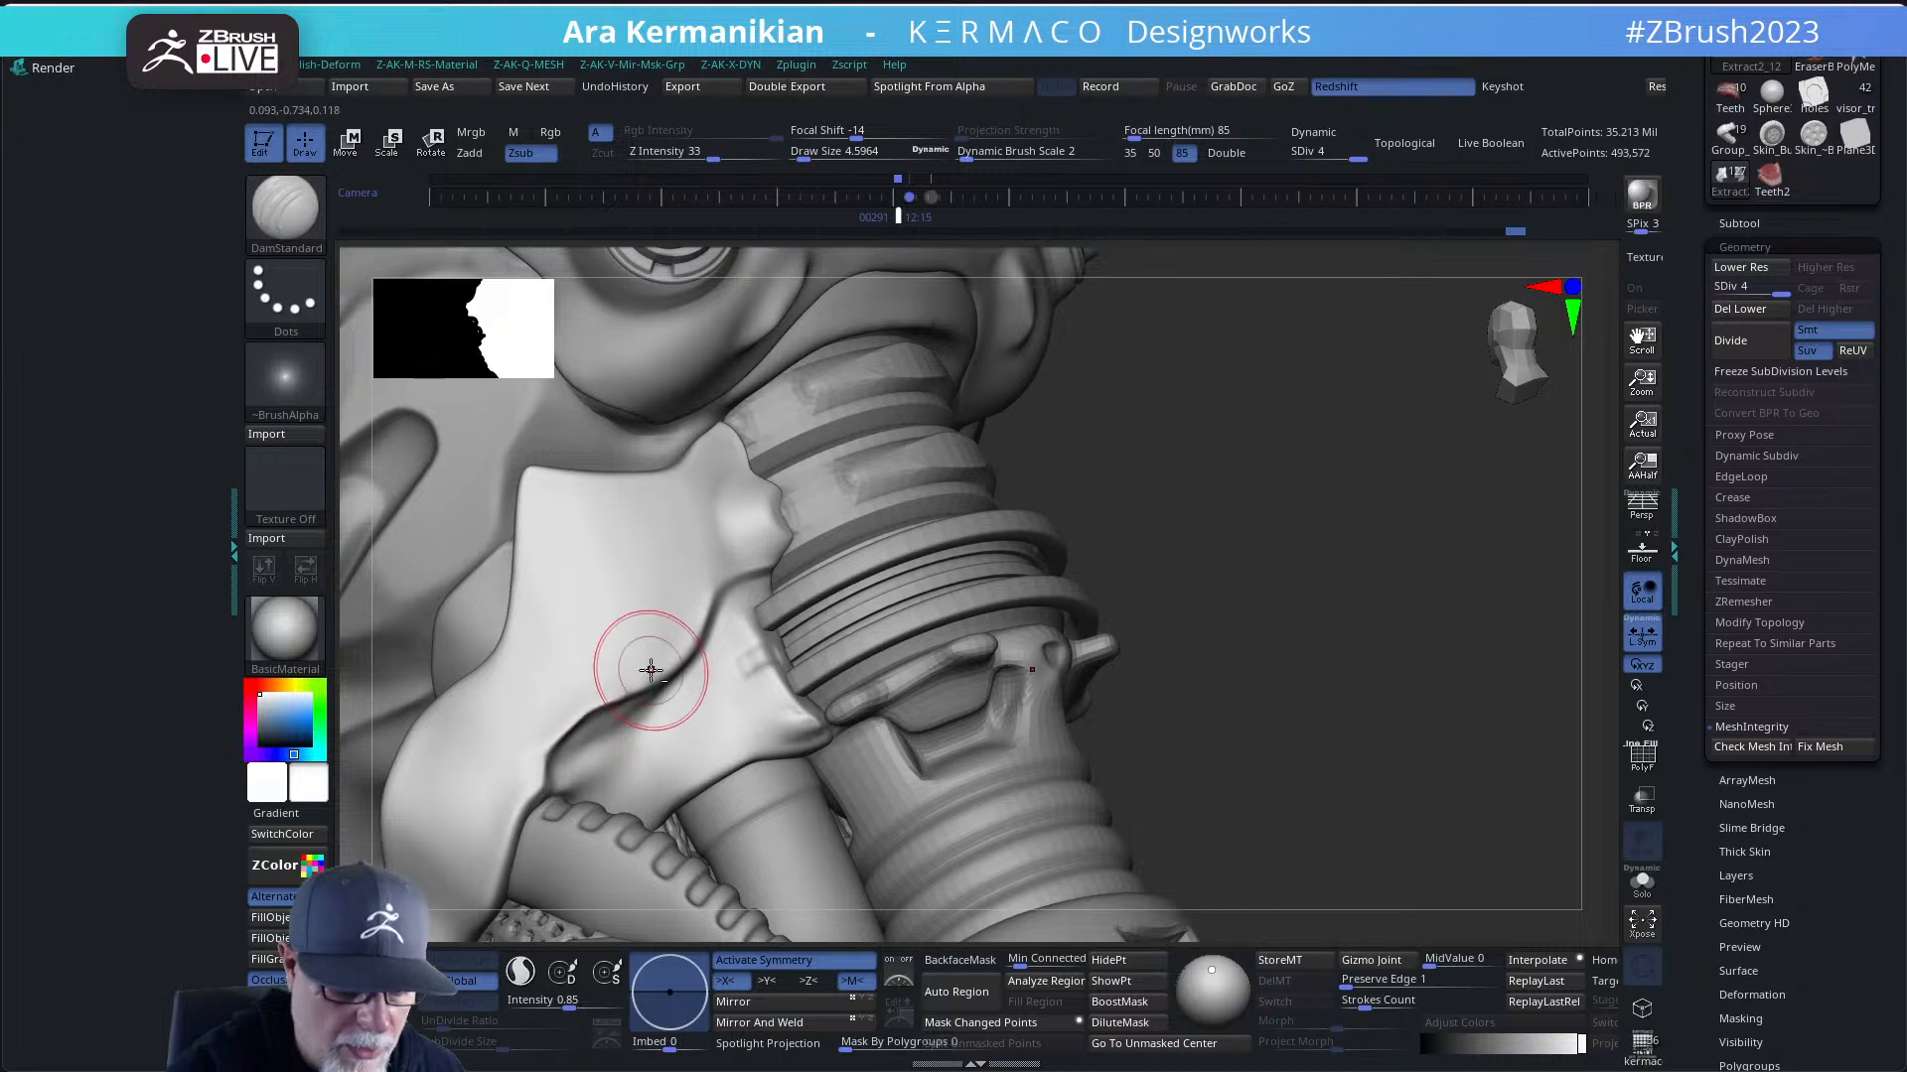
- Reshape the flap's upper inner corner beneath the helmet's round vent with the Move brush and smooth it
mouse_move(1130, 569)
left_mouse_down("alt")
mouse_move(1192, 566)
mouse_move(1141, 596)
mouse_move(1175, 602)
mouse_move(1158, 553)
mouse_move(1177, 596)
mouse_move(1008, 557)
left_mouse_up("alt")
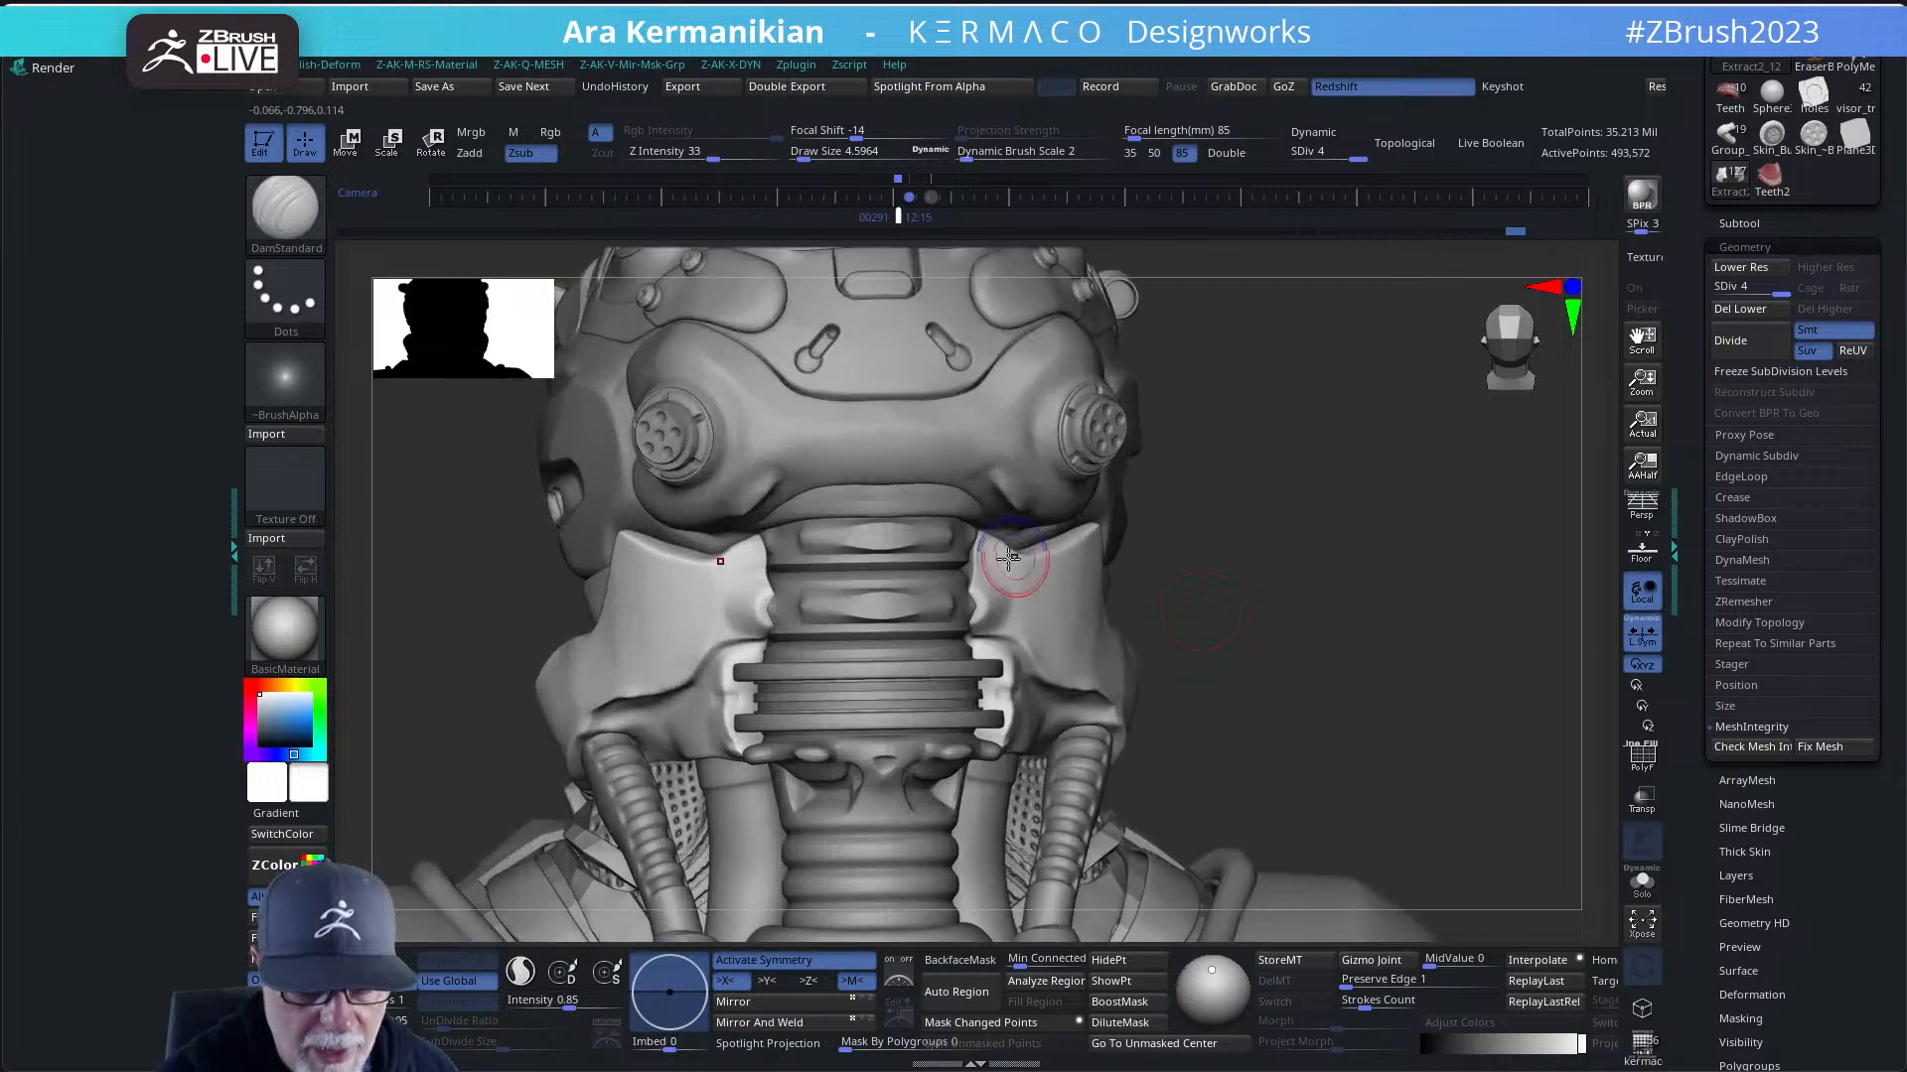
key("shift")
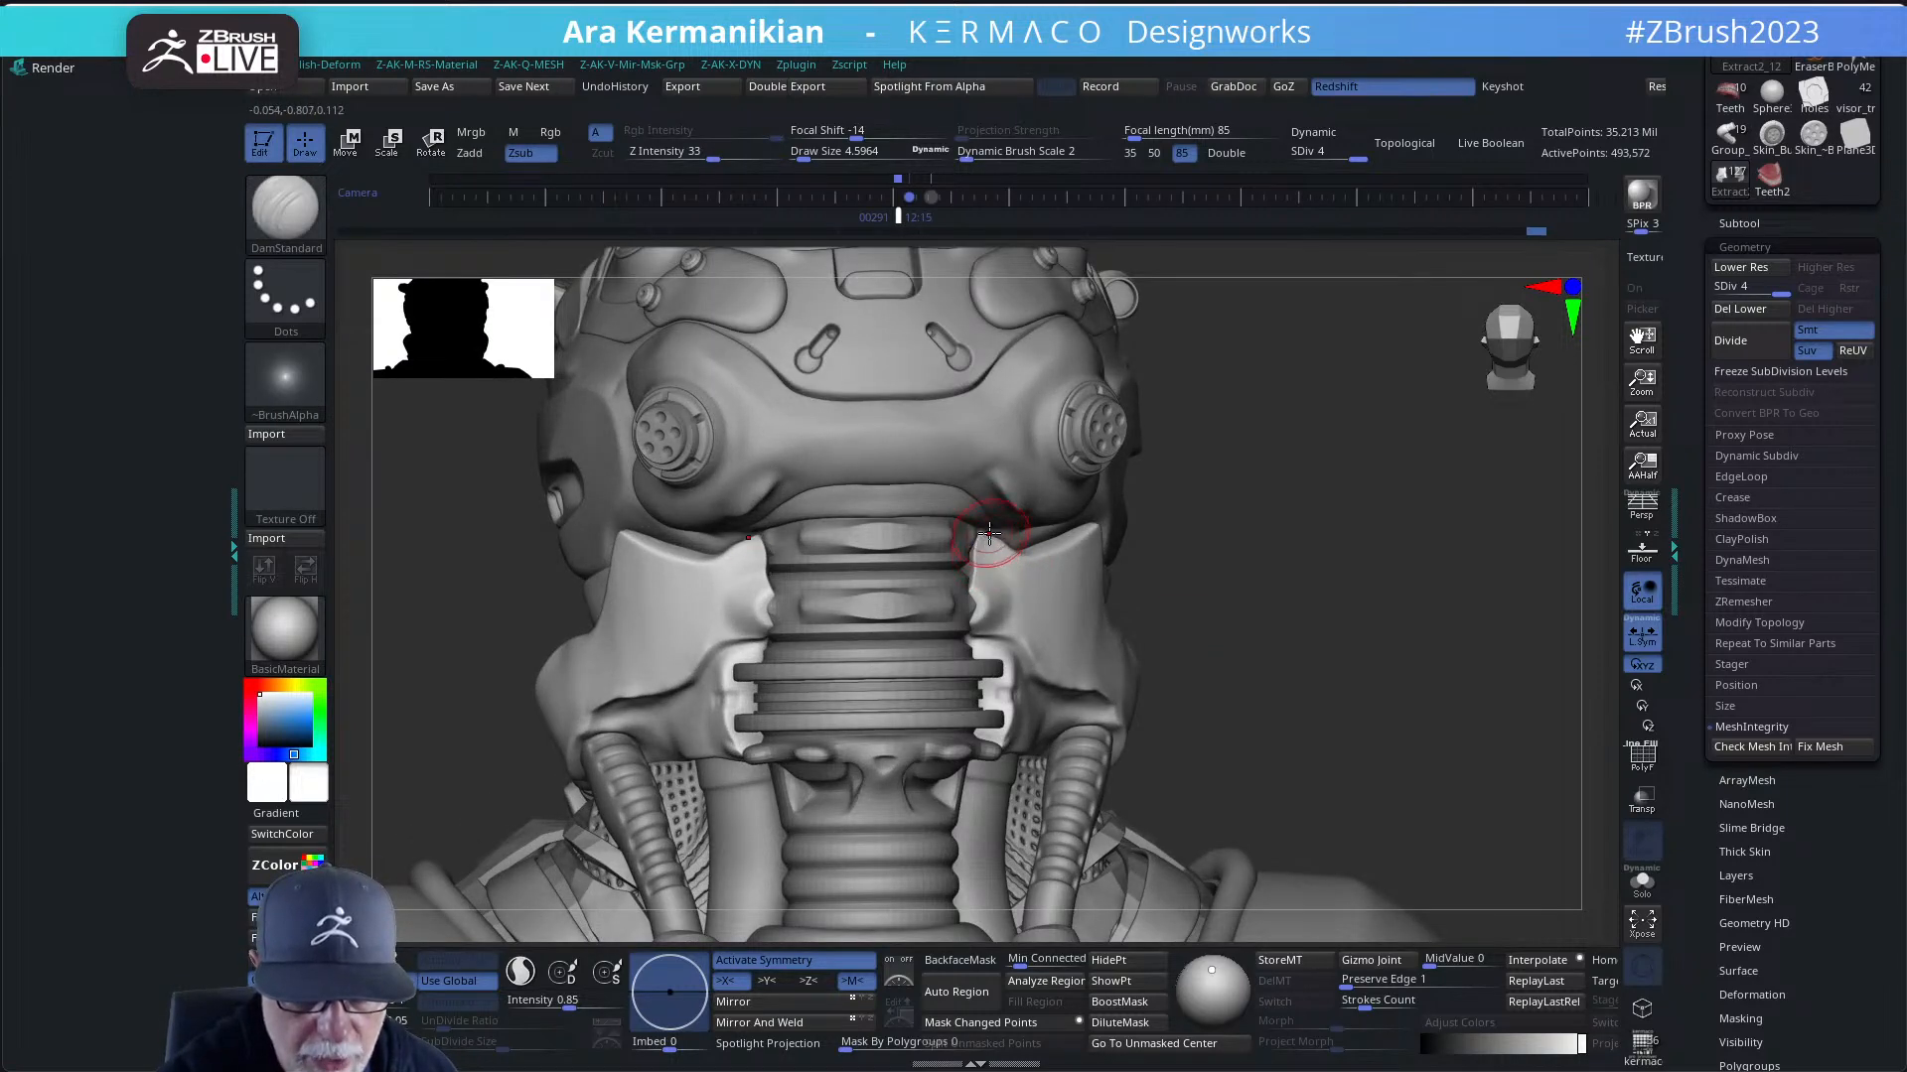
key("b")
key("m")
key("v")
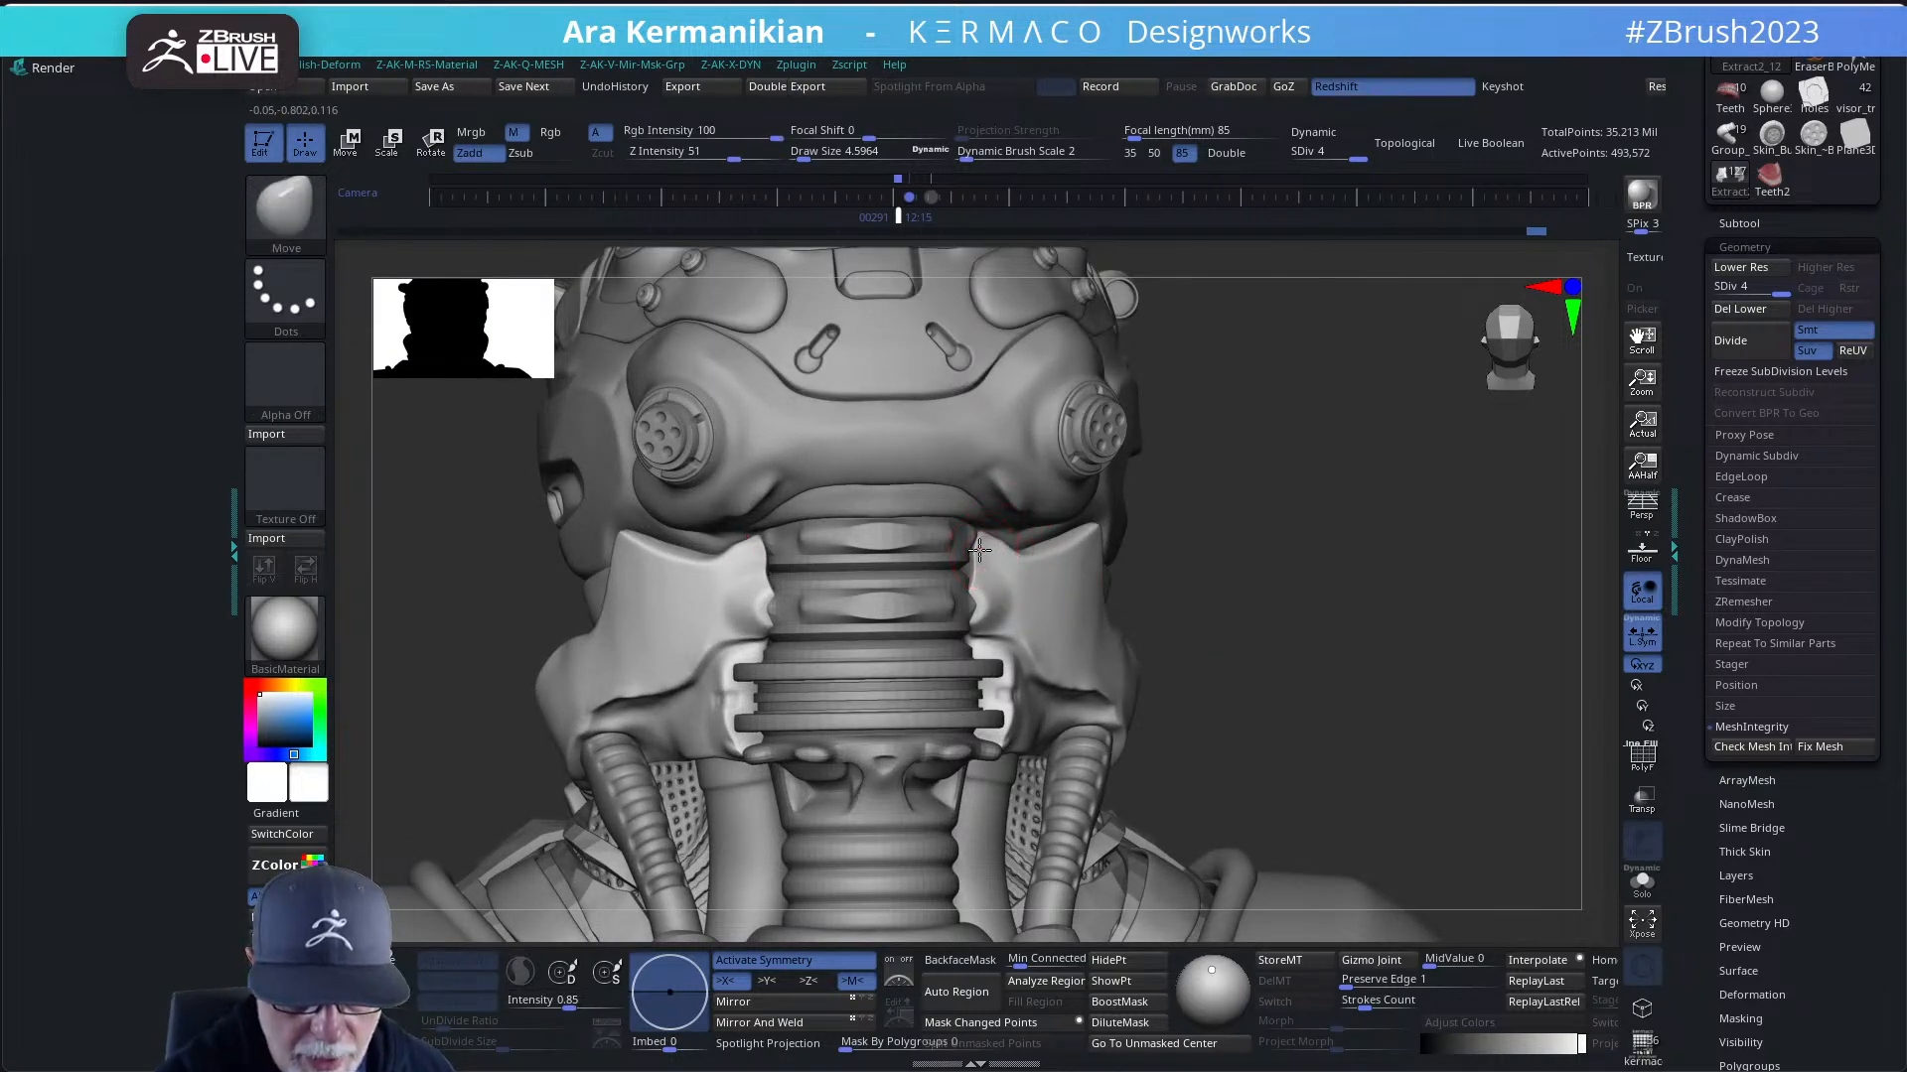
key("shift")
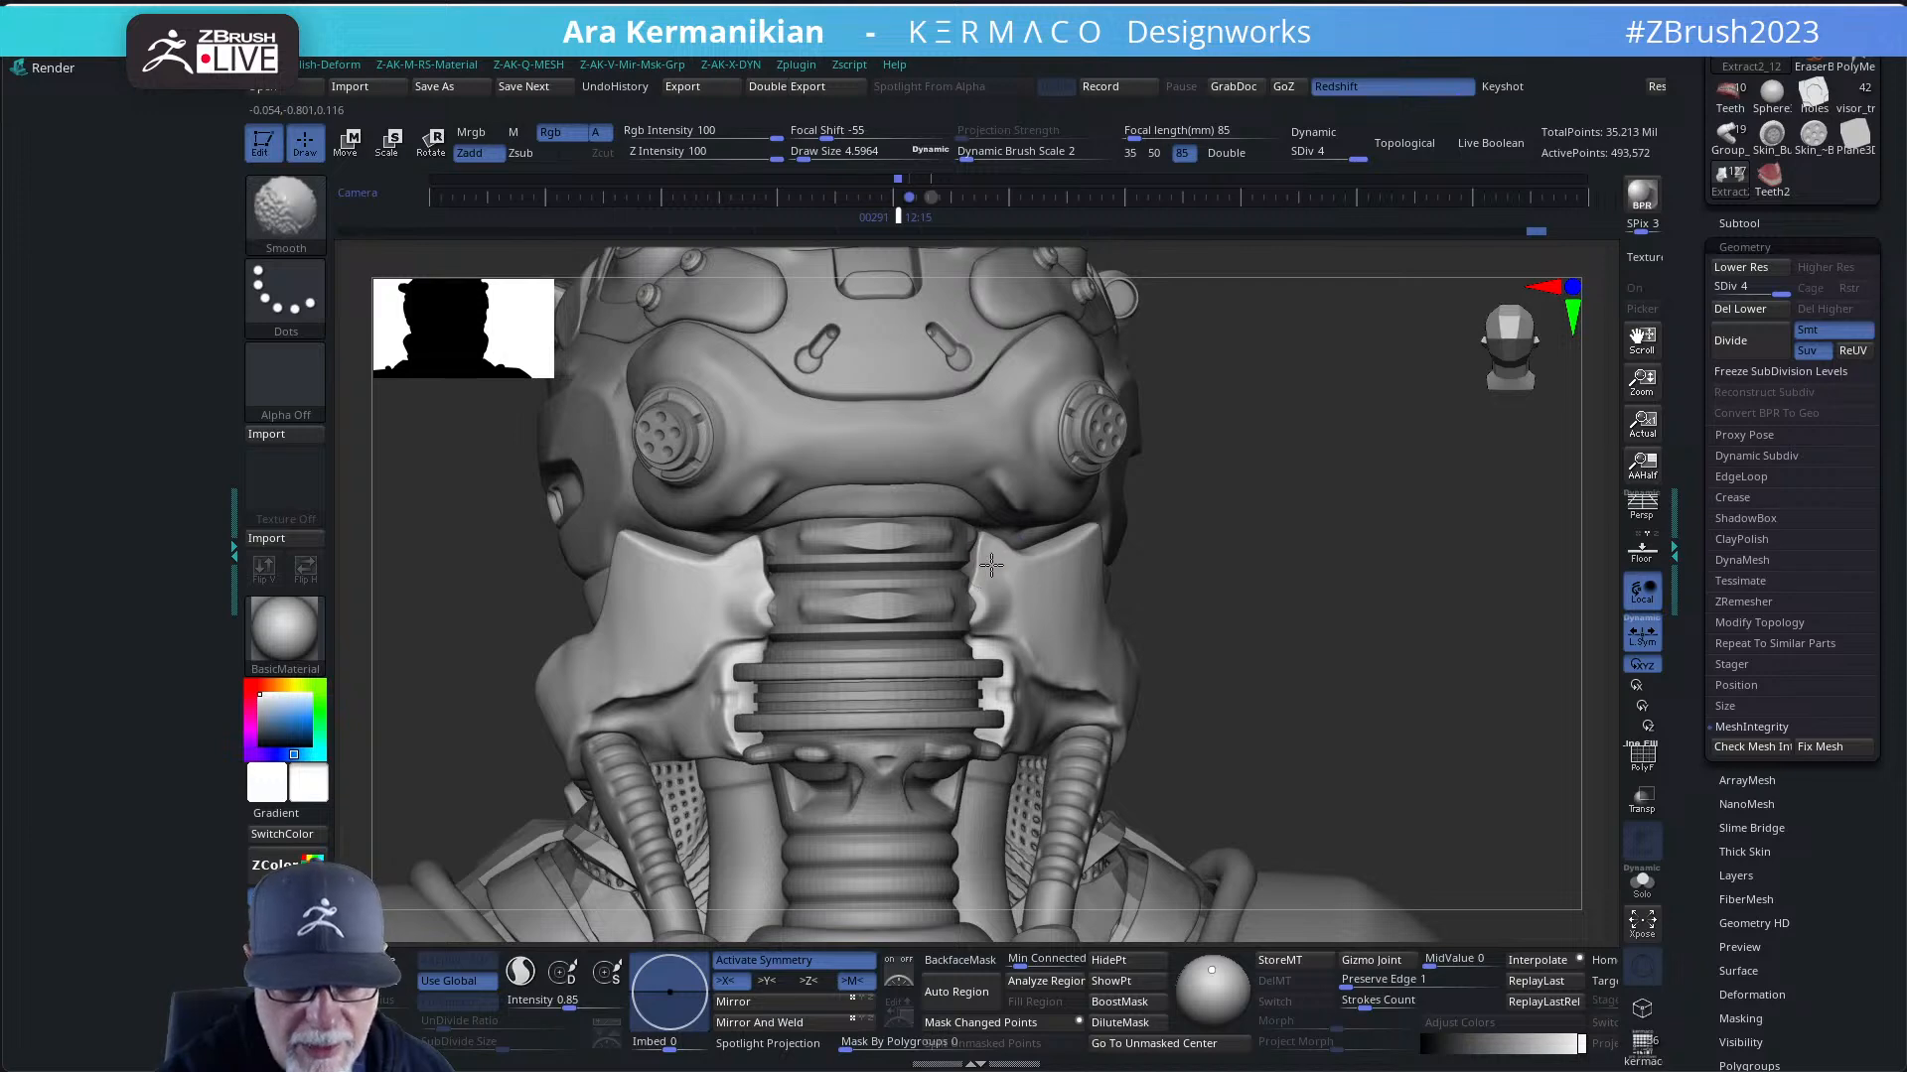
right_click_drag(1324, 498, 1029, 540)
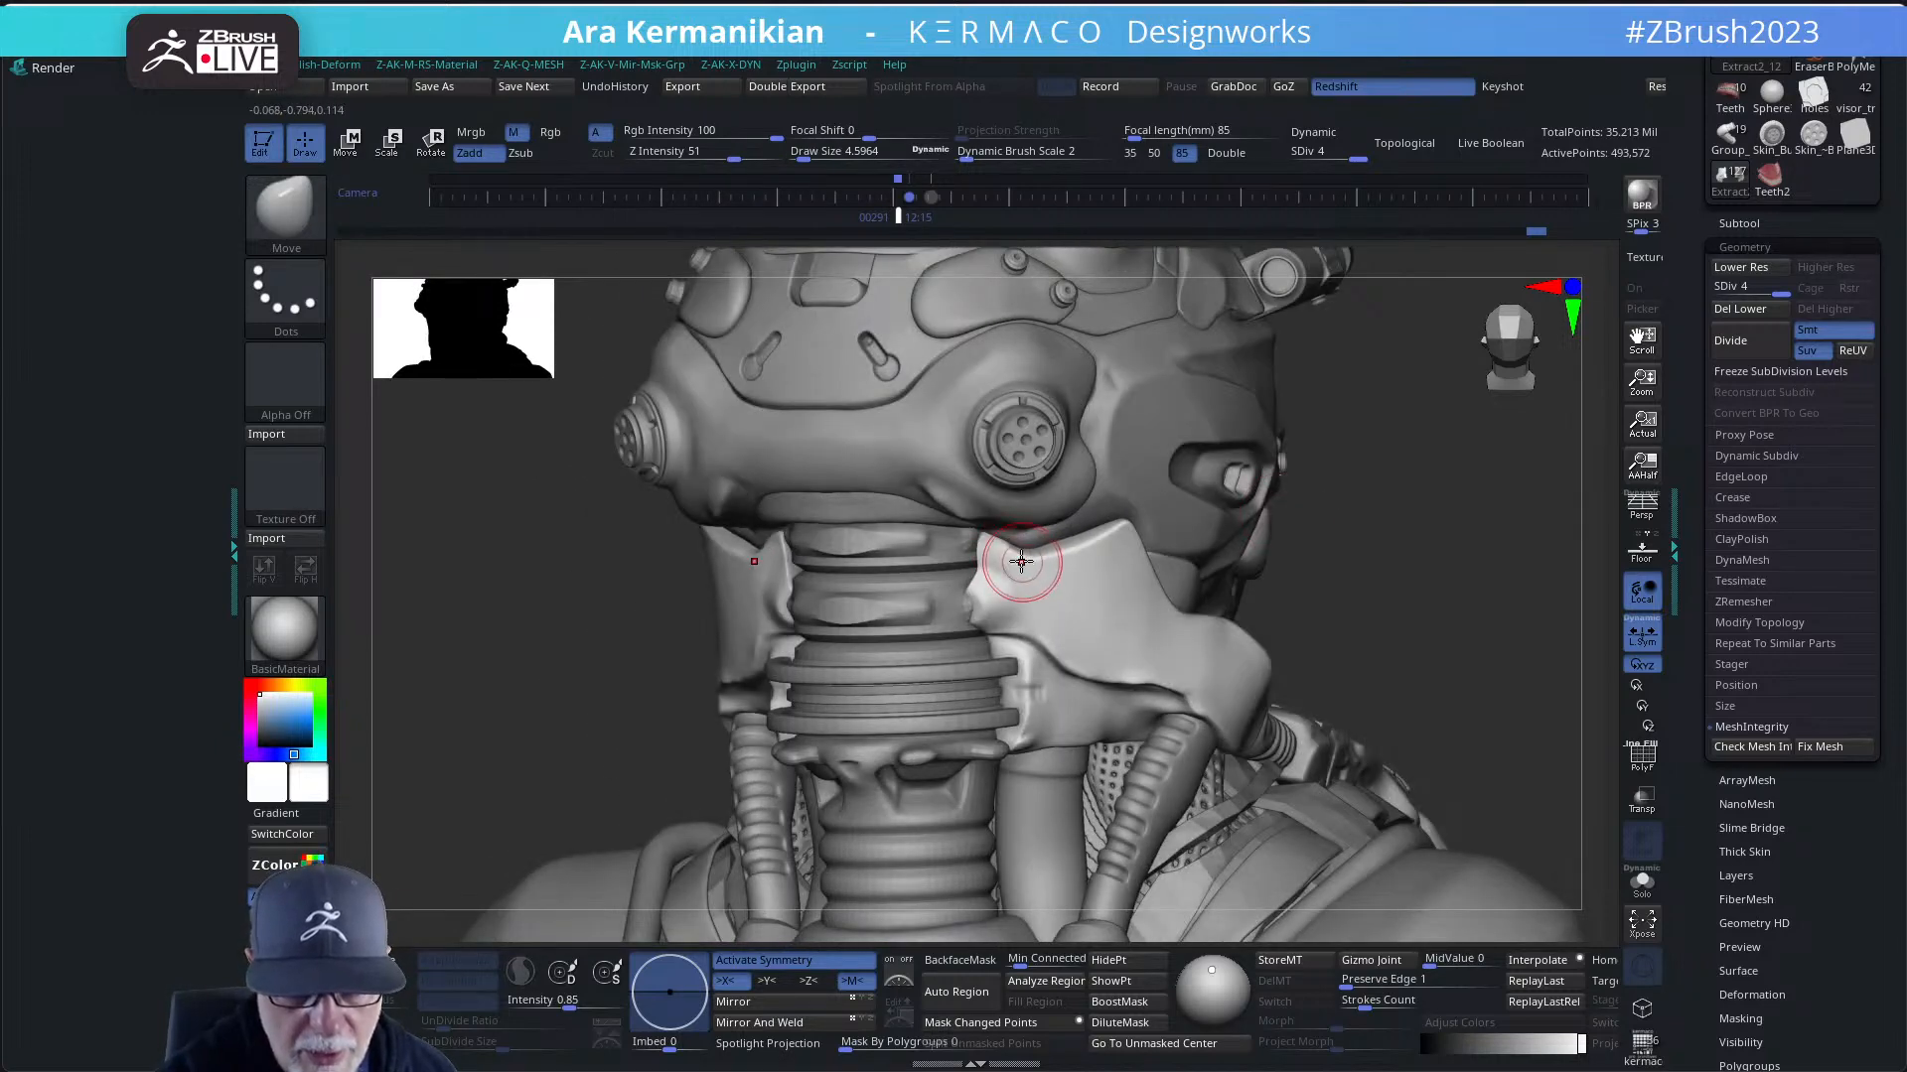
key("shift")
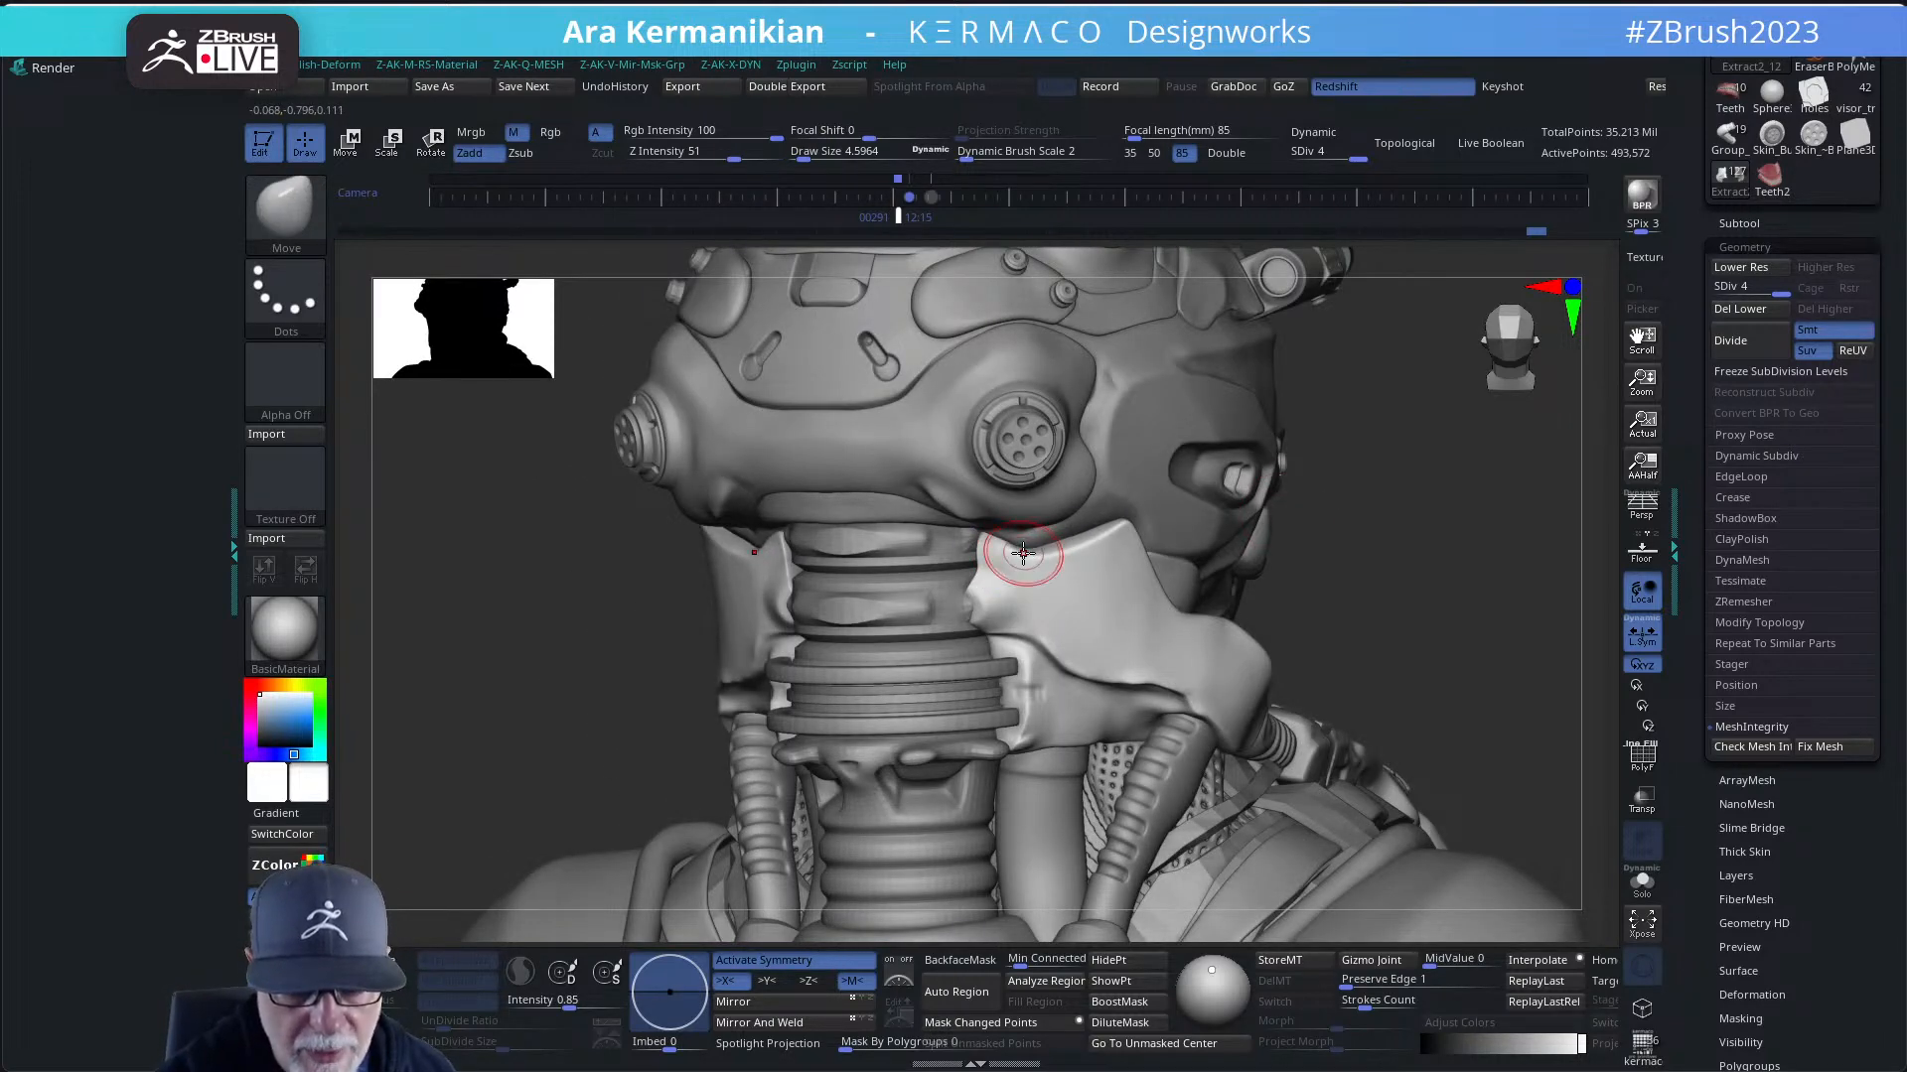
- Nudge the flap's top edge beside the uppermost neck ring with the Move brush to refine its fit under the helmet
right_click_drag(1314, 489, 1288, 512)
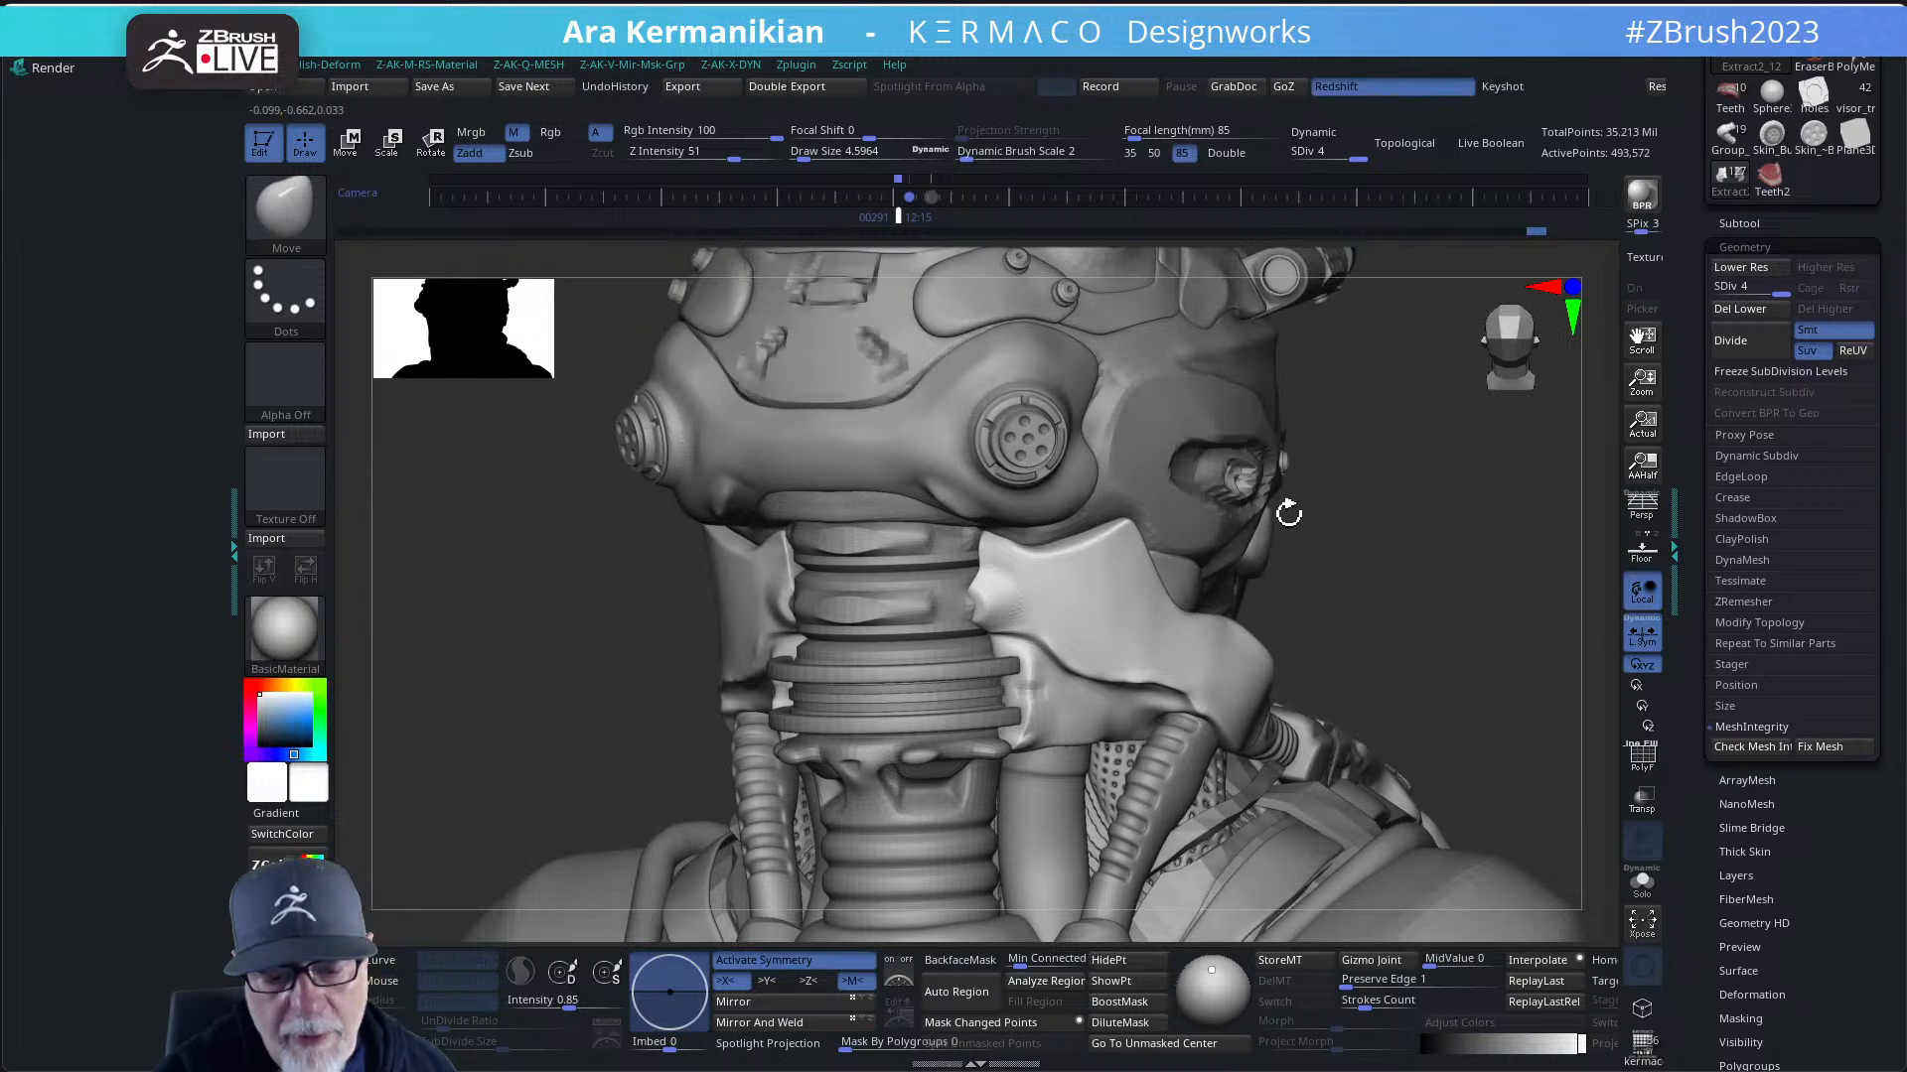
left_click_drag(1288, 512, 1360, 635, "alt")
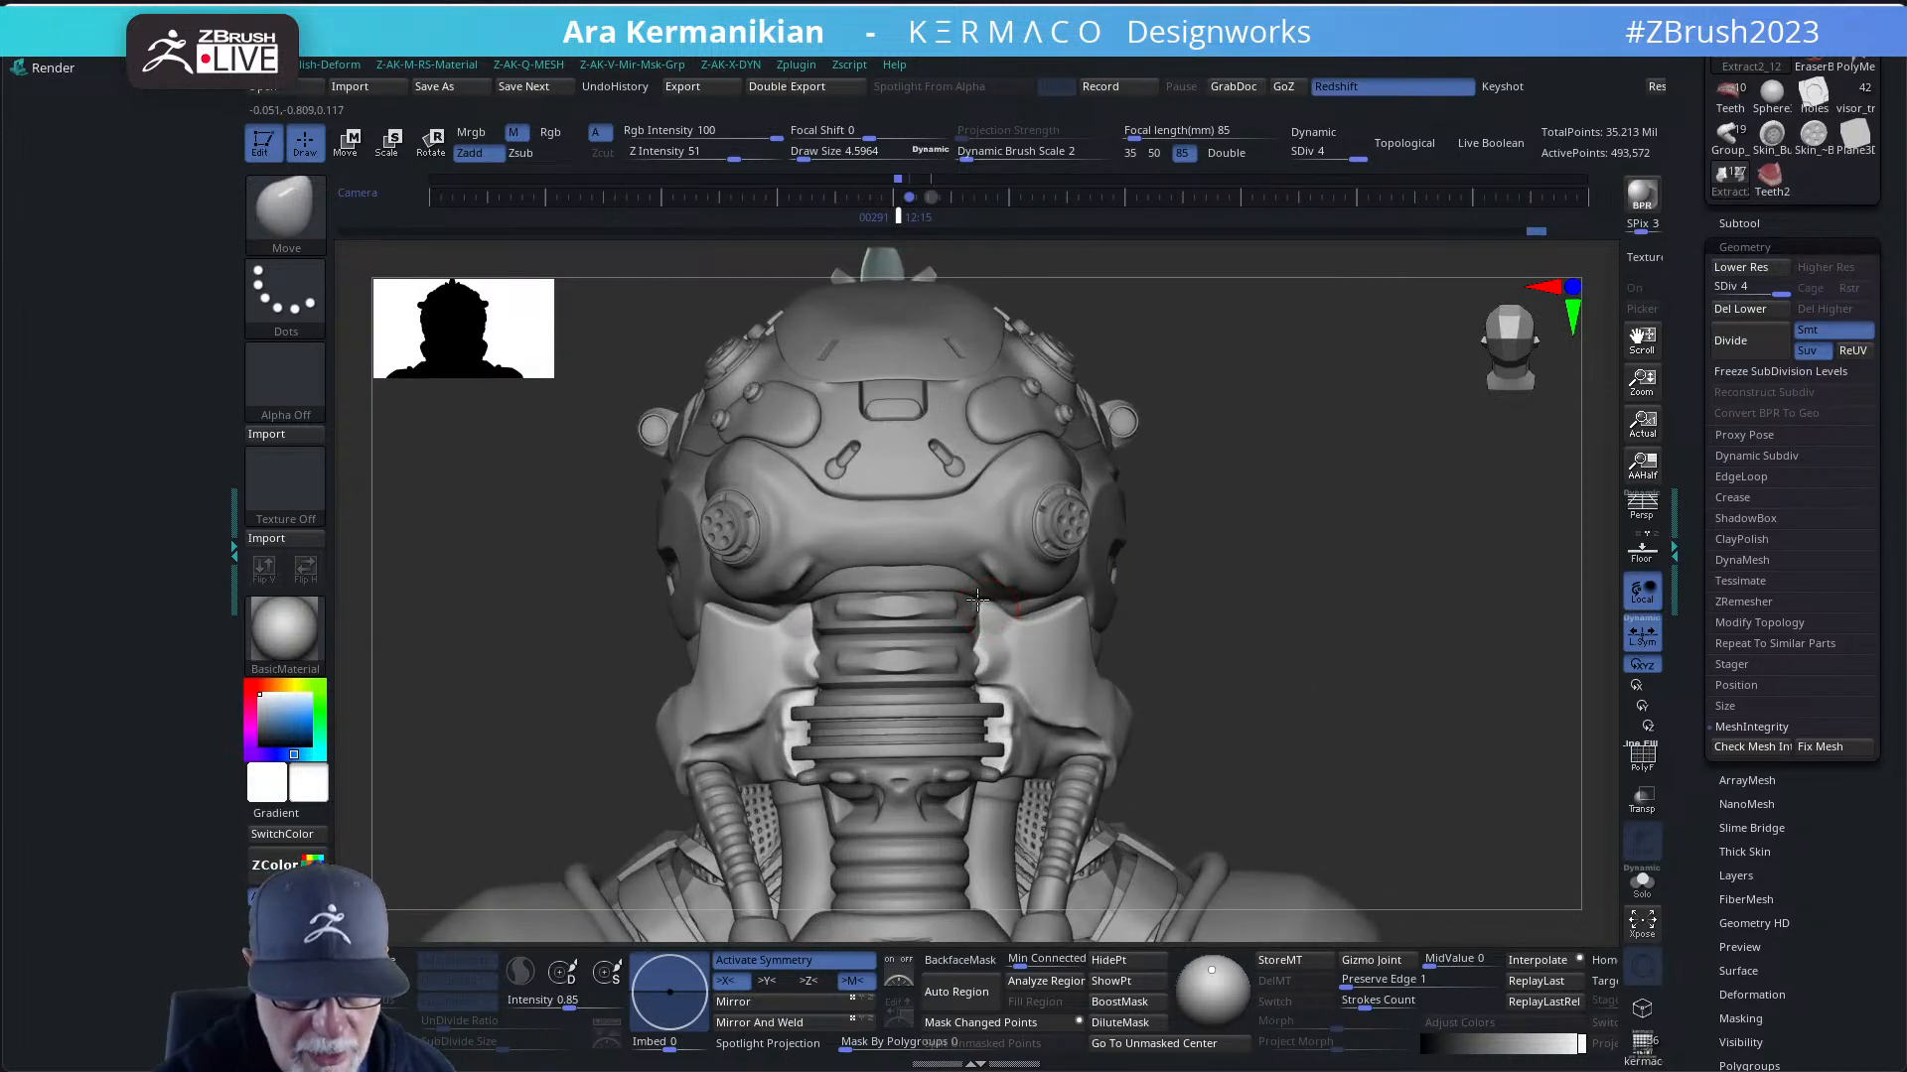
right_click_drag(1003, 616, 983, 606)
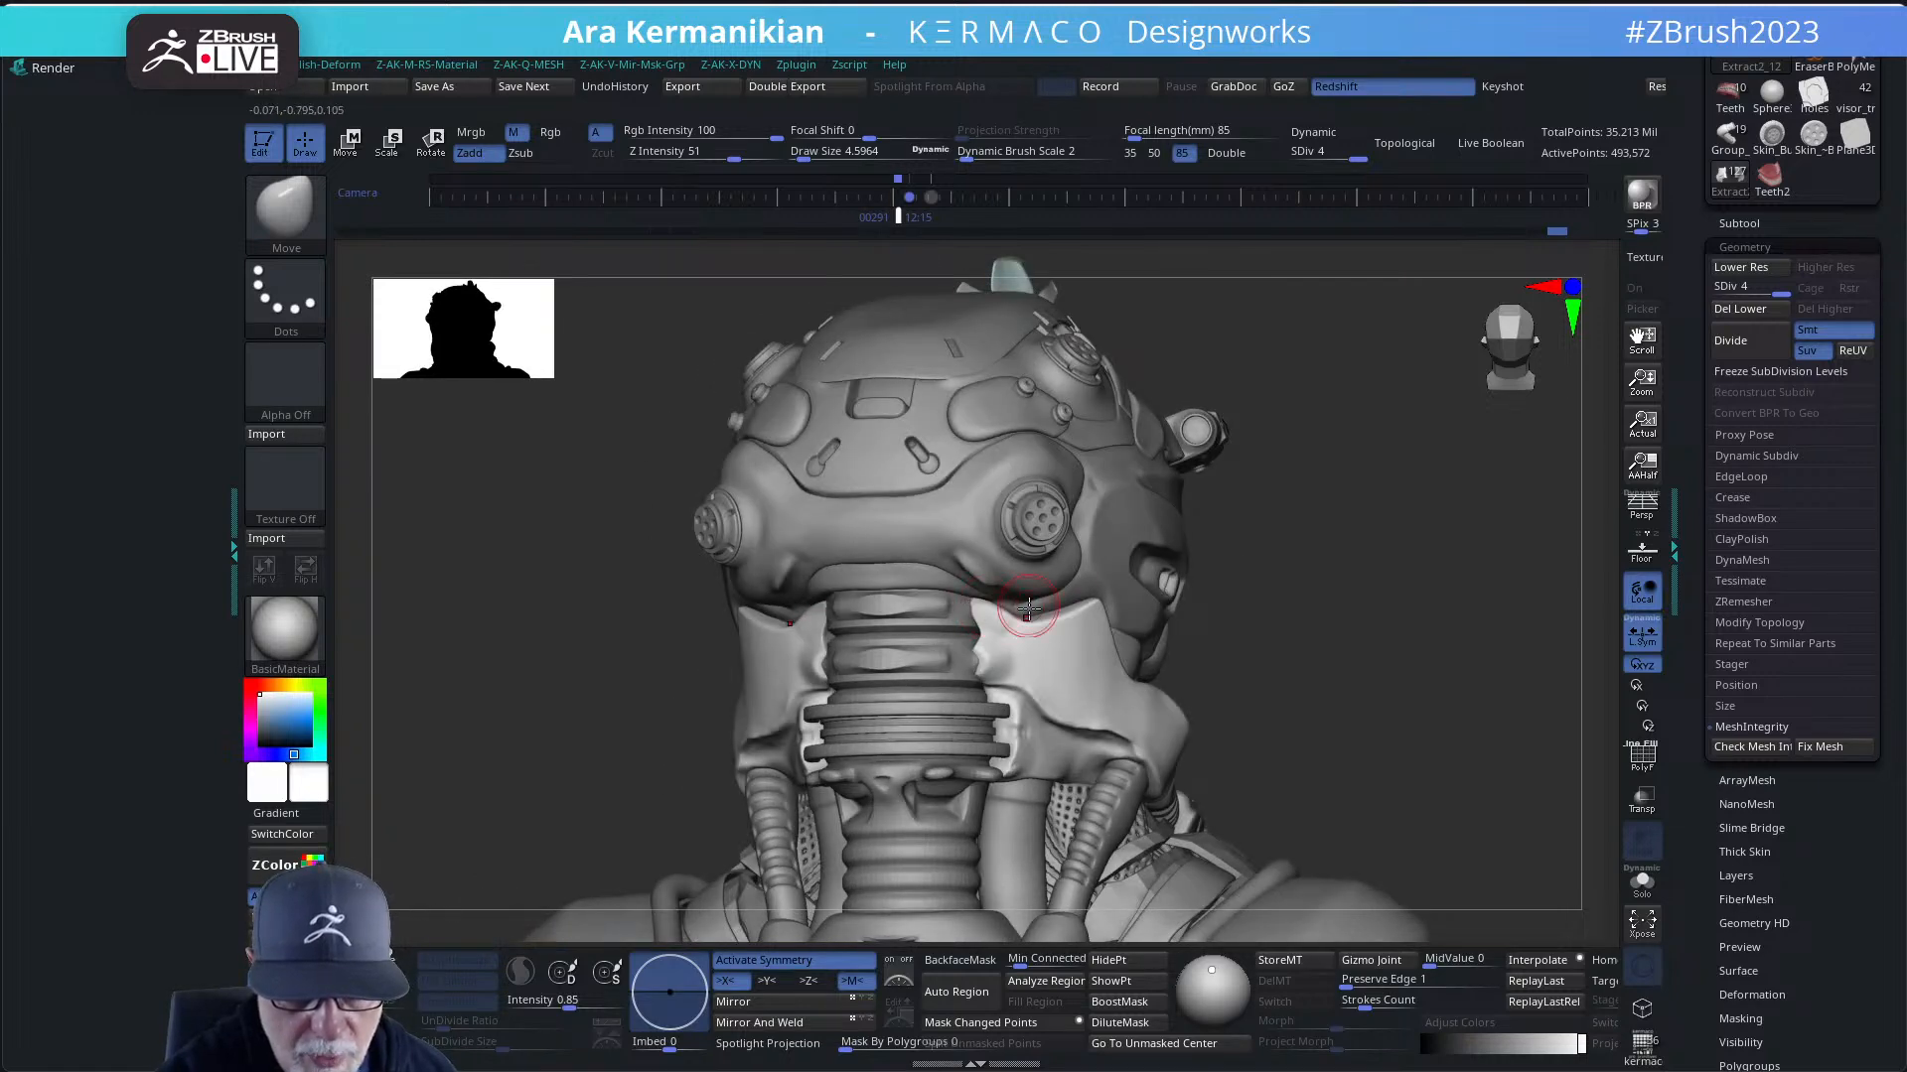
left_click_drag(1299, 545, 1375, 561)
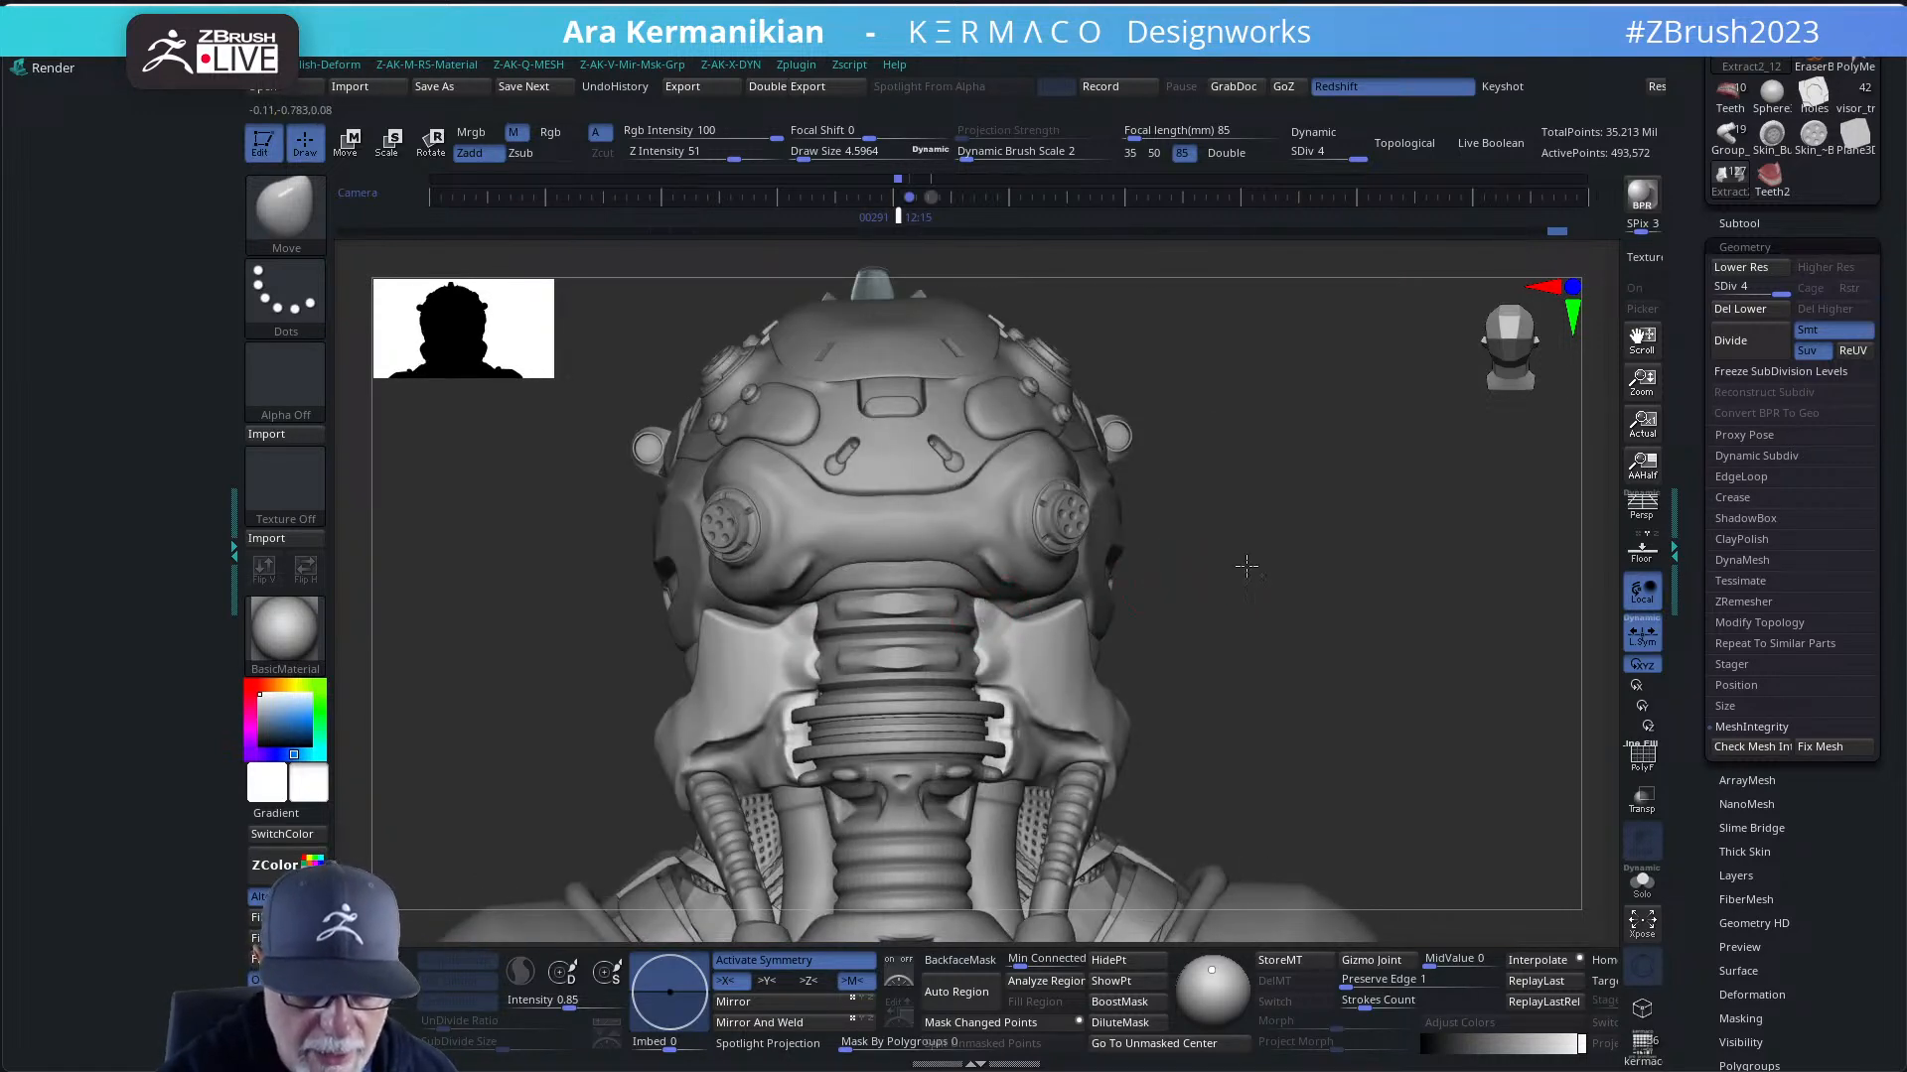
left_click_drag(1246, 566, 1048, 599)
left_click_drag(829, 657, 809, 588, "ctrl")
mouse_move(682, 695)
left_mouse_down("ctrl+shift")
mouse_move(880, 582)
mouse_move(1040, 527)
mouse_move(1152, 521)
left_mouse_up("ctrl+shift")
key("space")
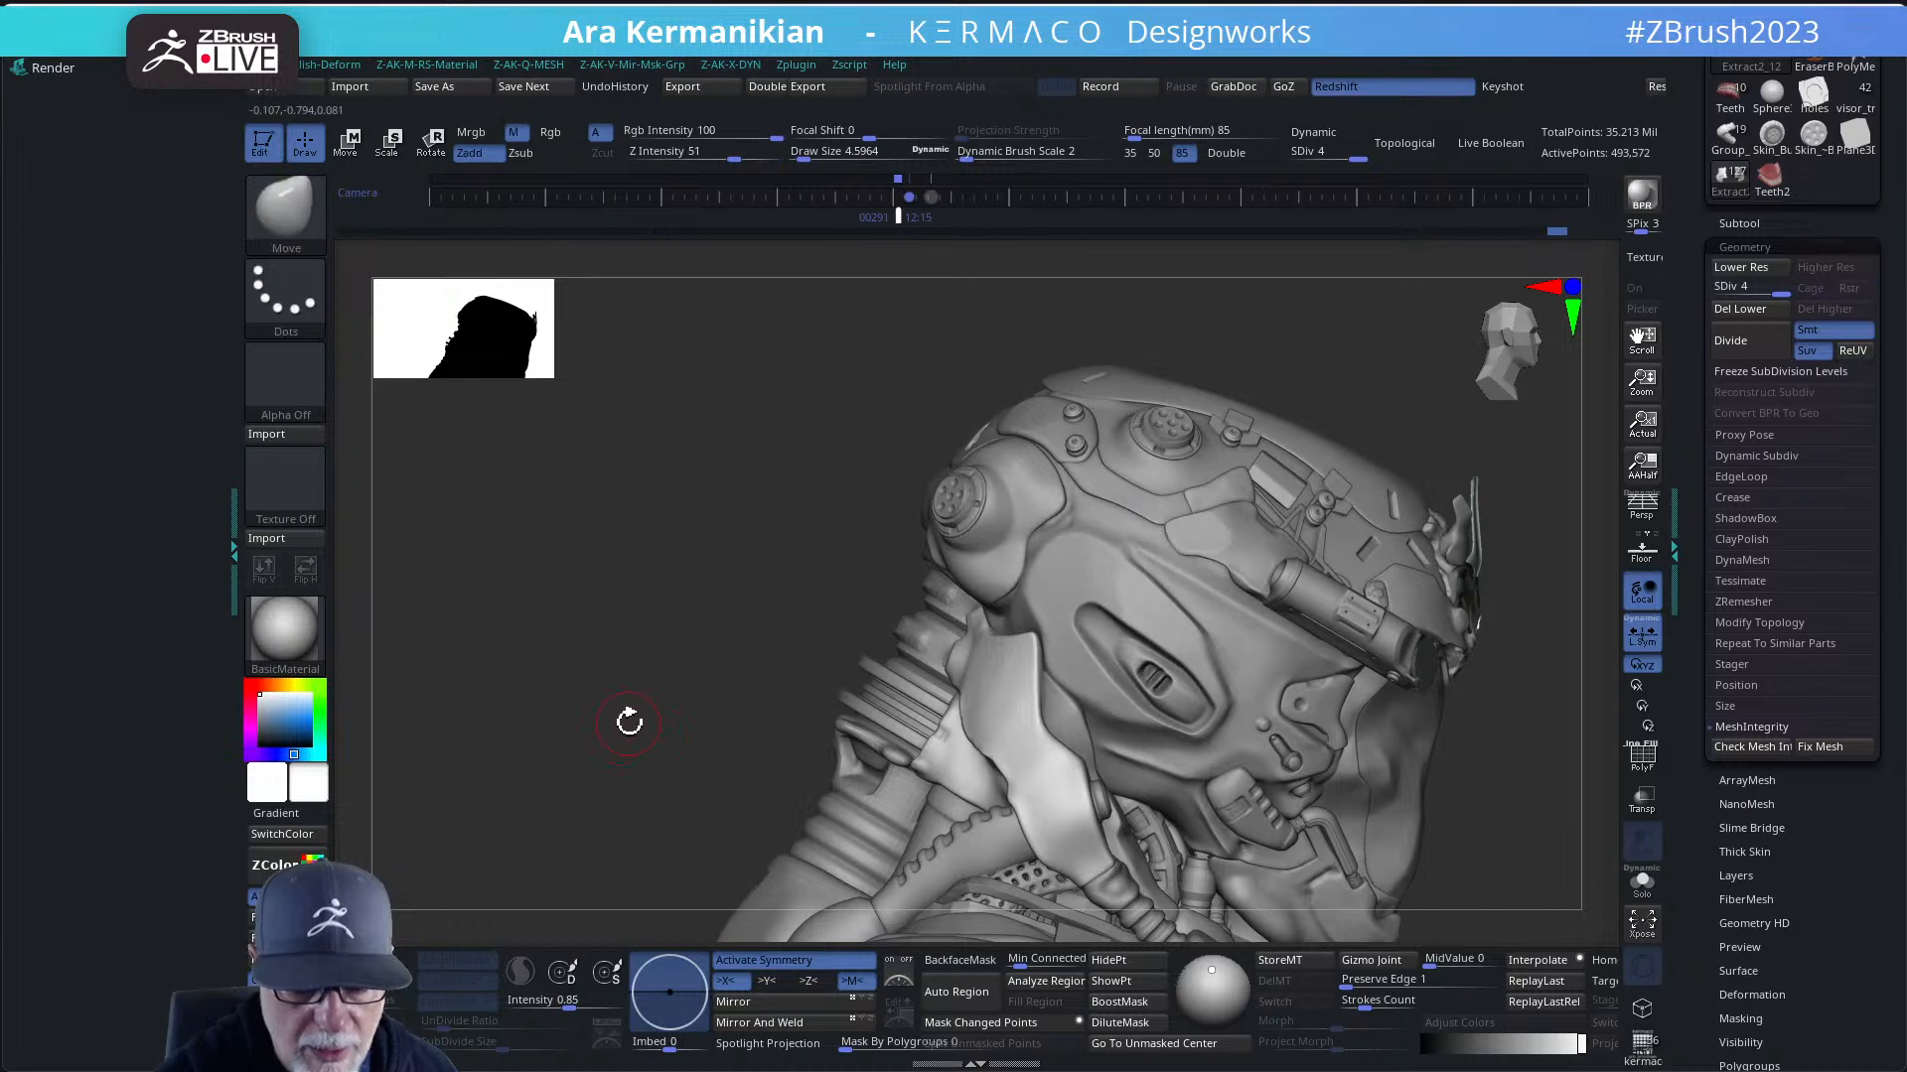
left_click_drag(628, 722, 765, 720)
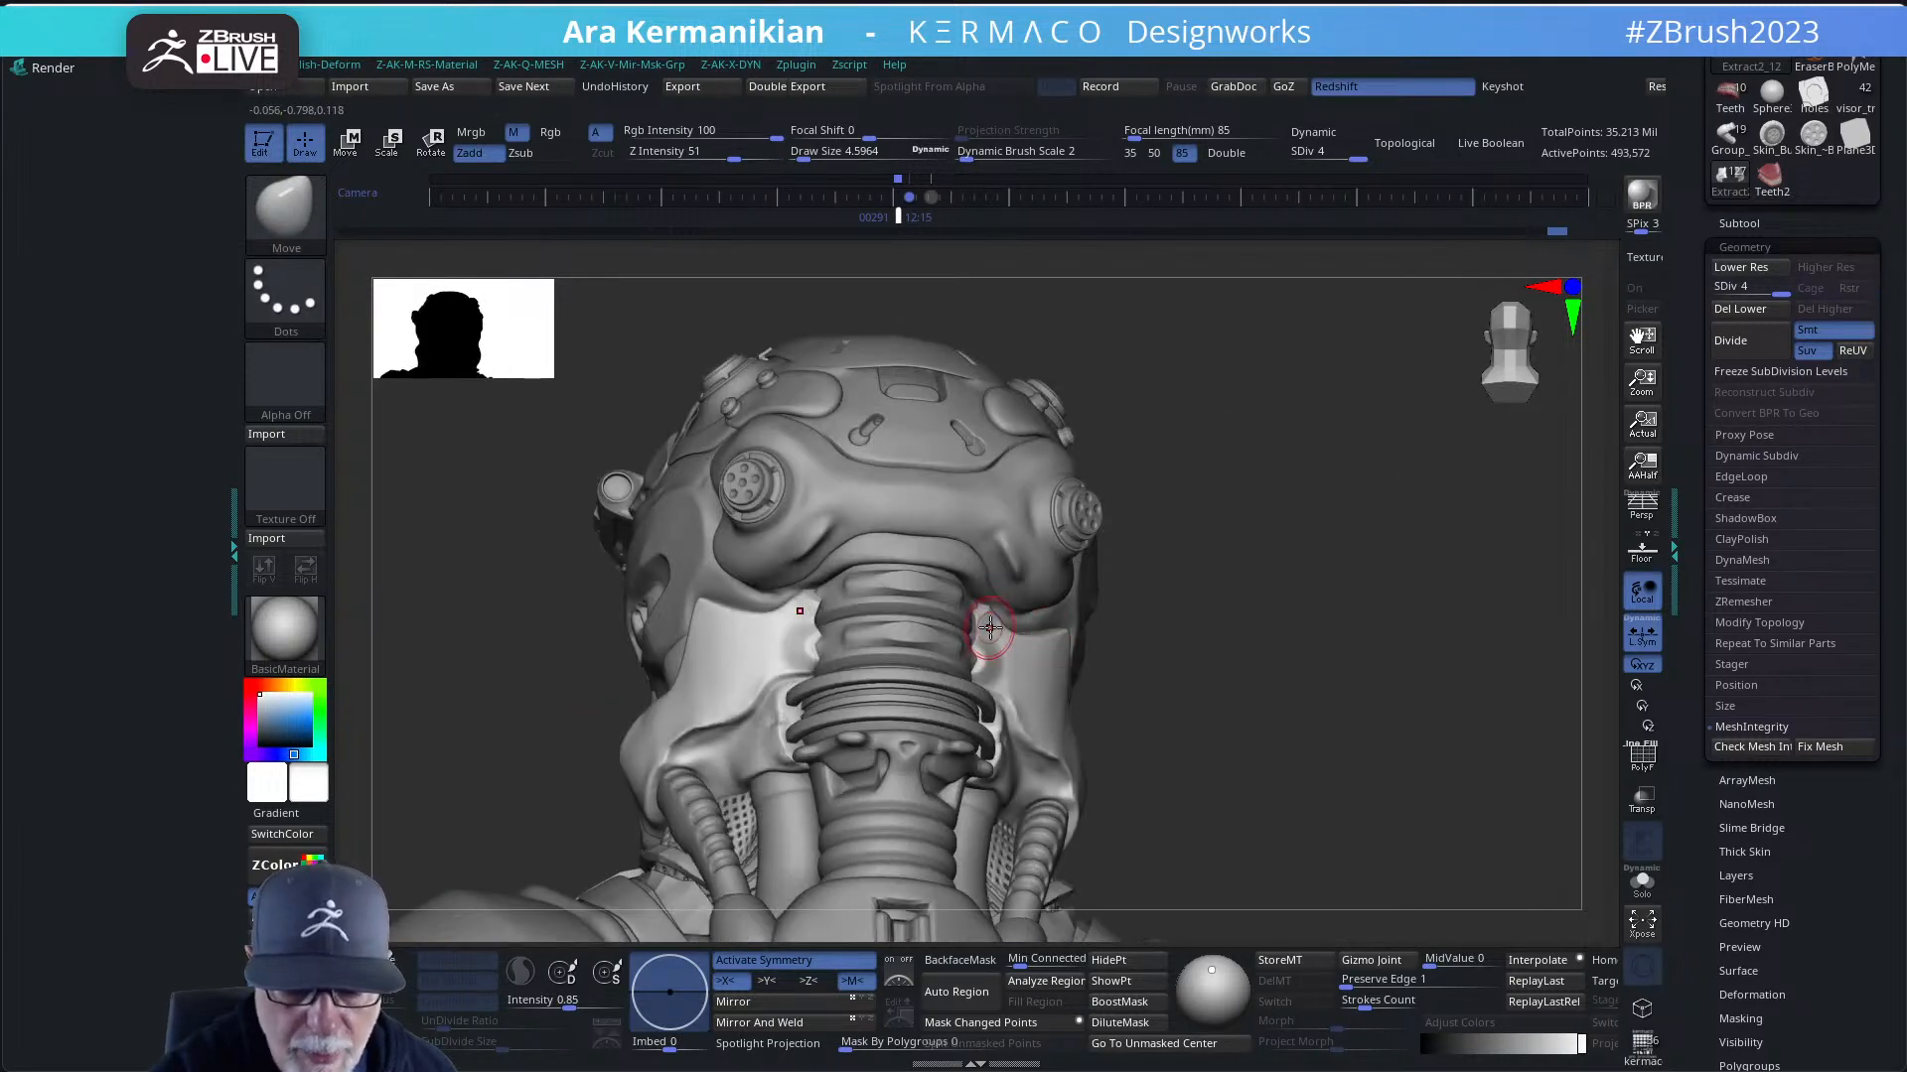
- Smooth the cheek flap's inner upper edge beside the neck rings, beneath the helmet's round vent
key("shift")
key("shift")
left_click_drag(1263, 586, 961, 663, "alt")
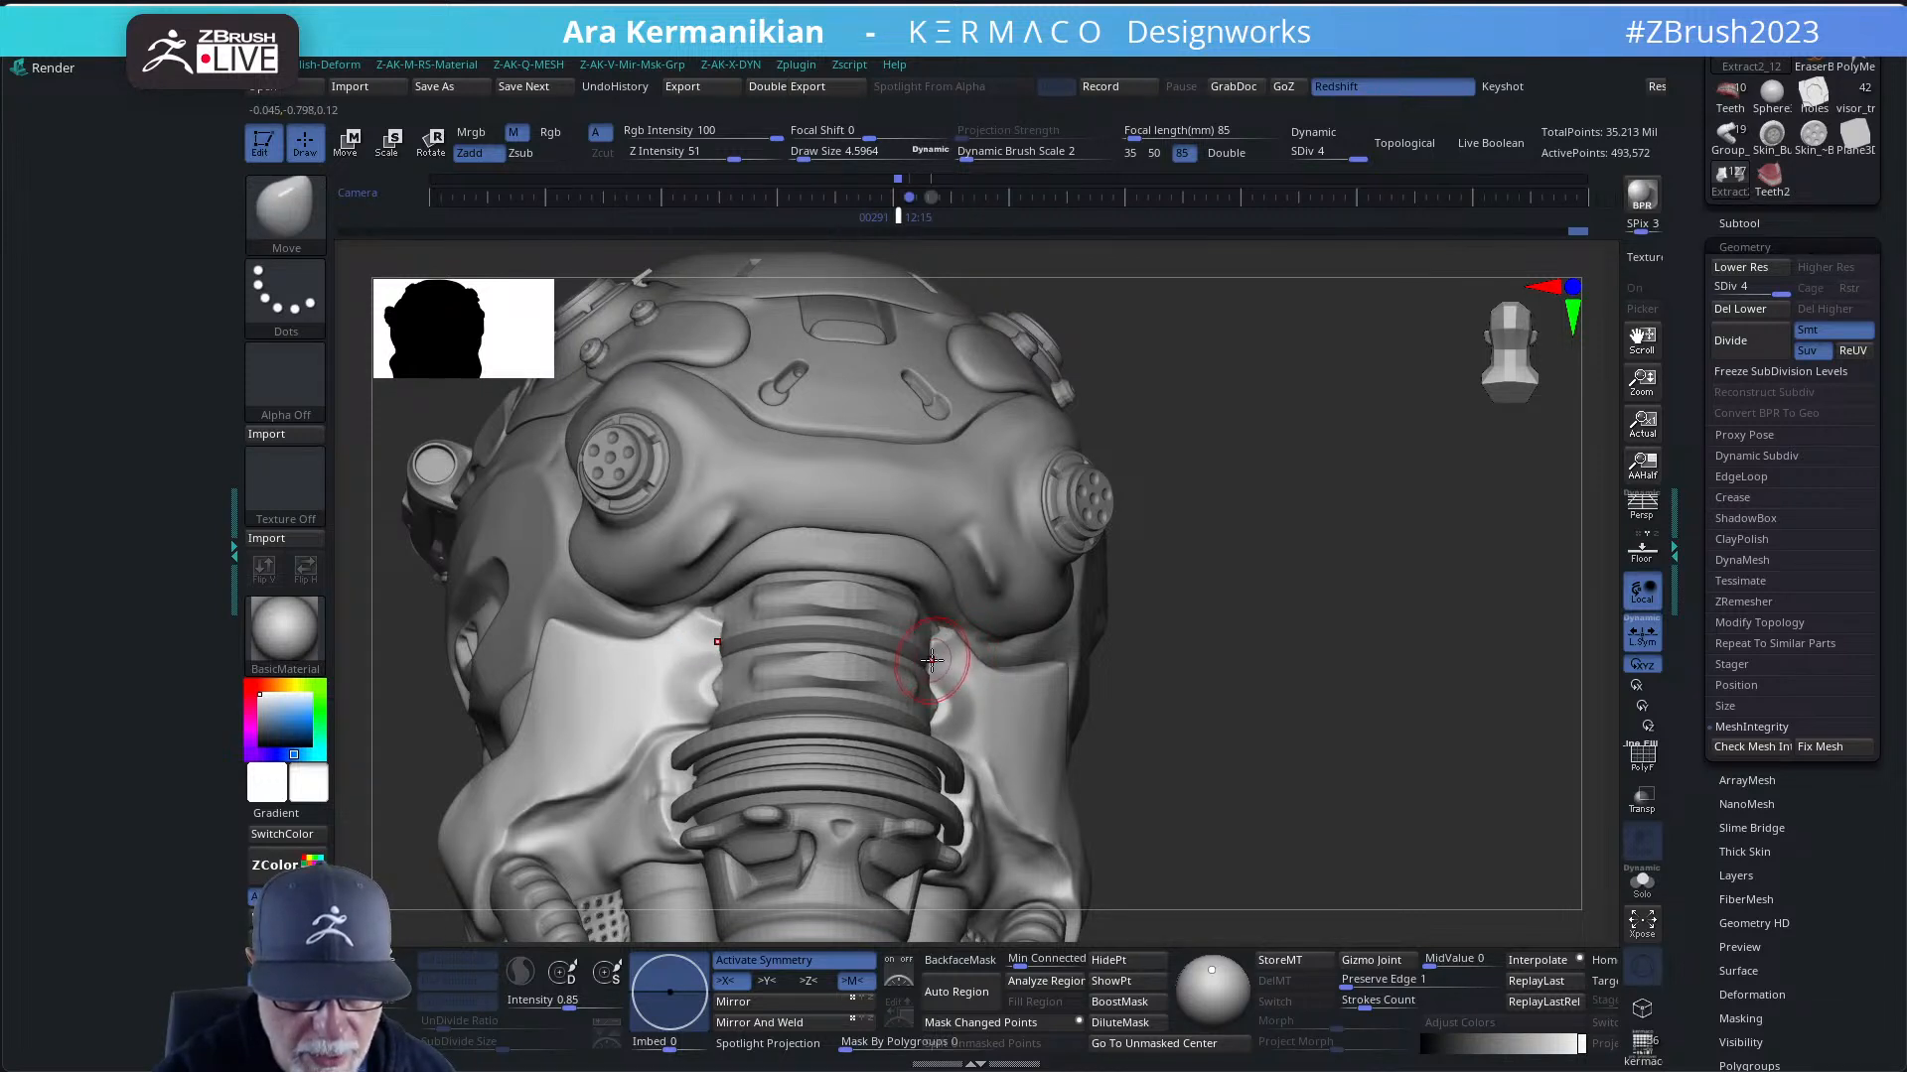
left_click_drag(950, 681, 932, 672, "shift")
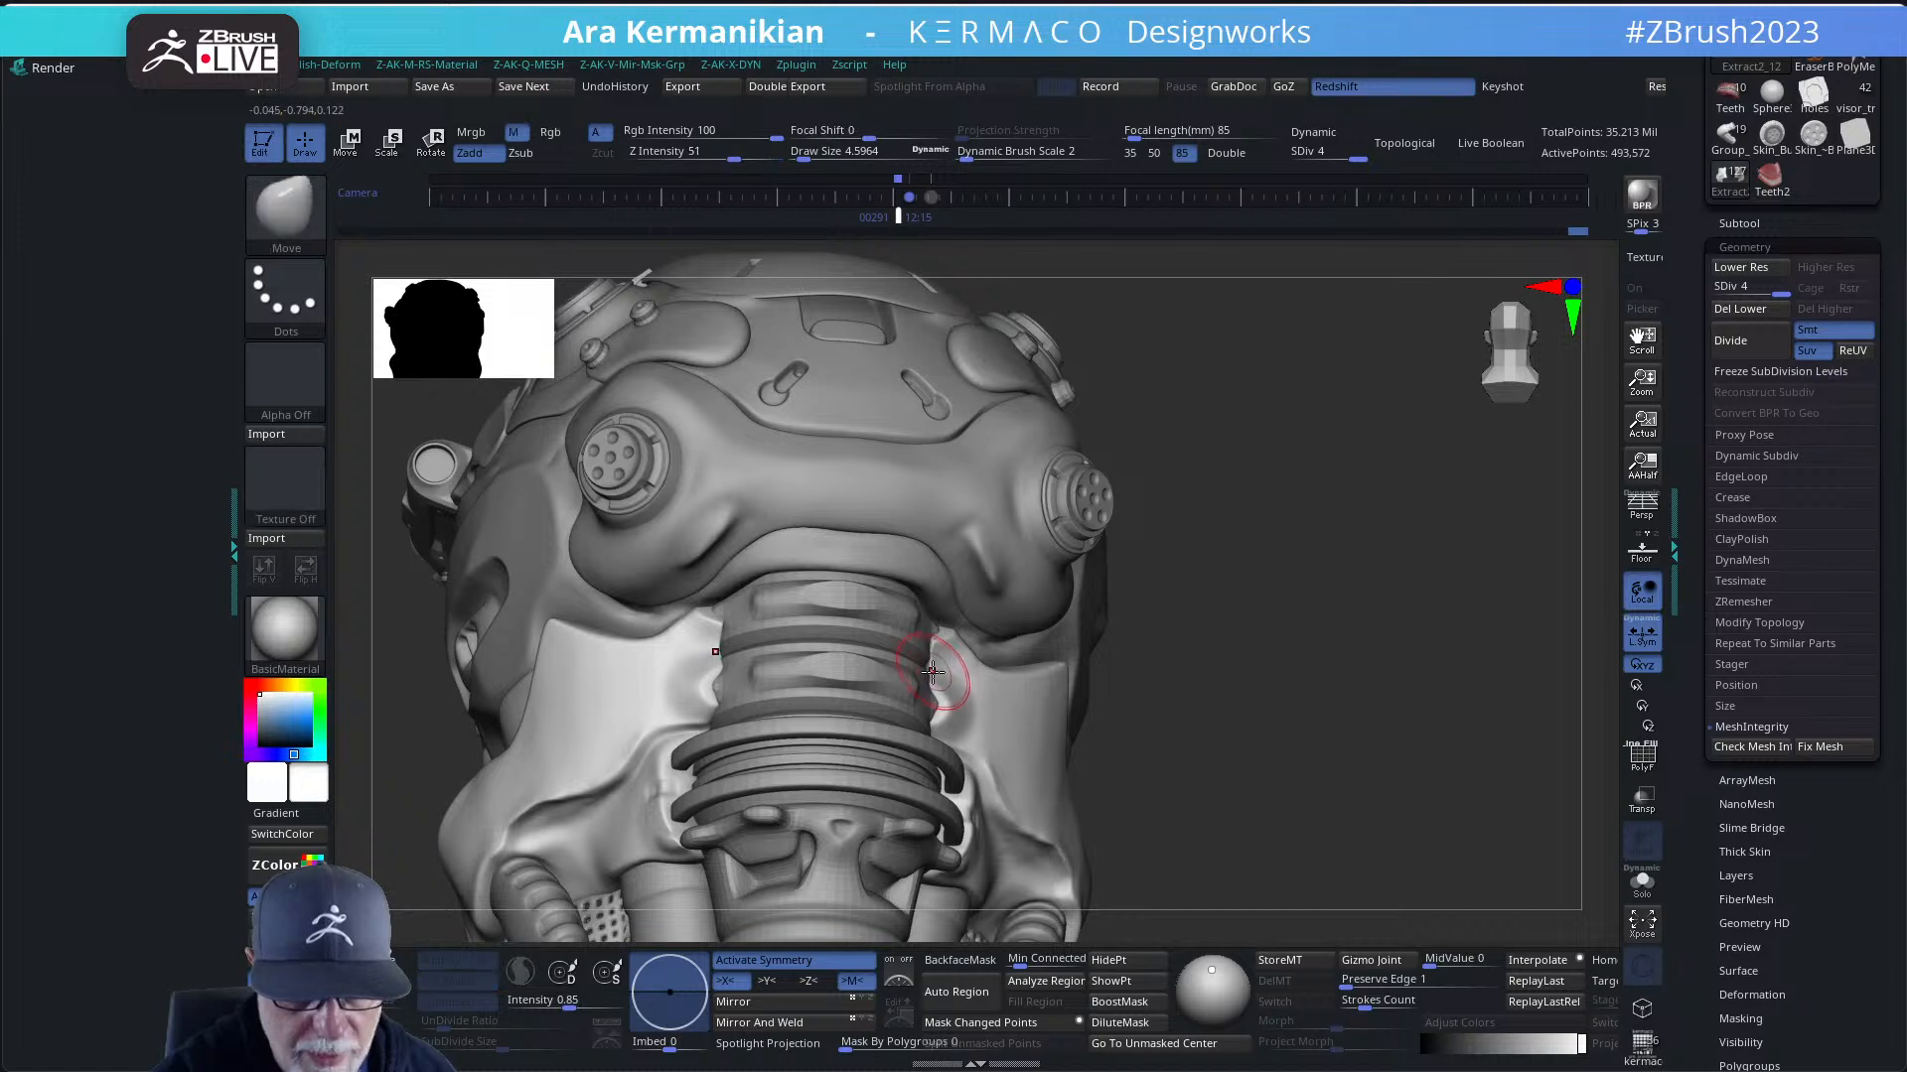
left_click_drag(1273, 588, 1282, 649, "alt")
mouse_move(1265, 610)
left_mouse_down()
mouse_move(1289, 613)
mouse_move(1291, 535)
left_mouse_up()
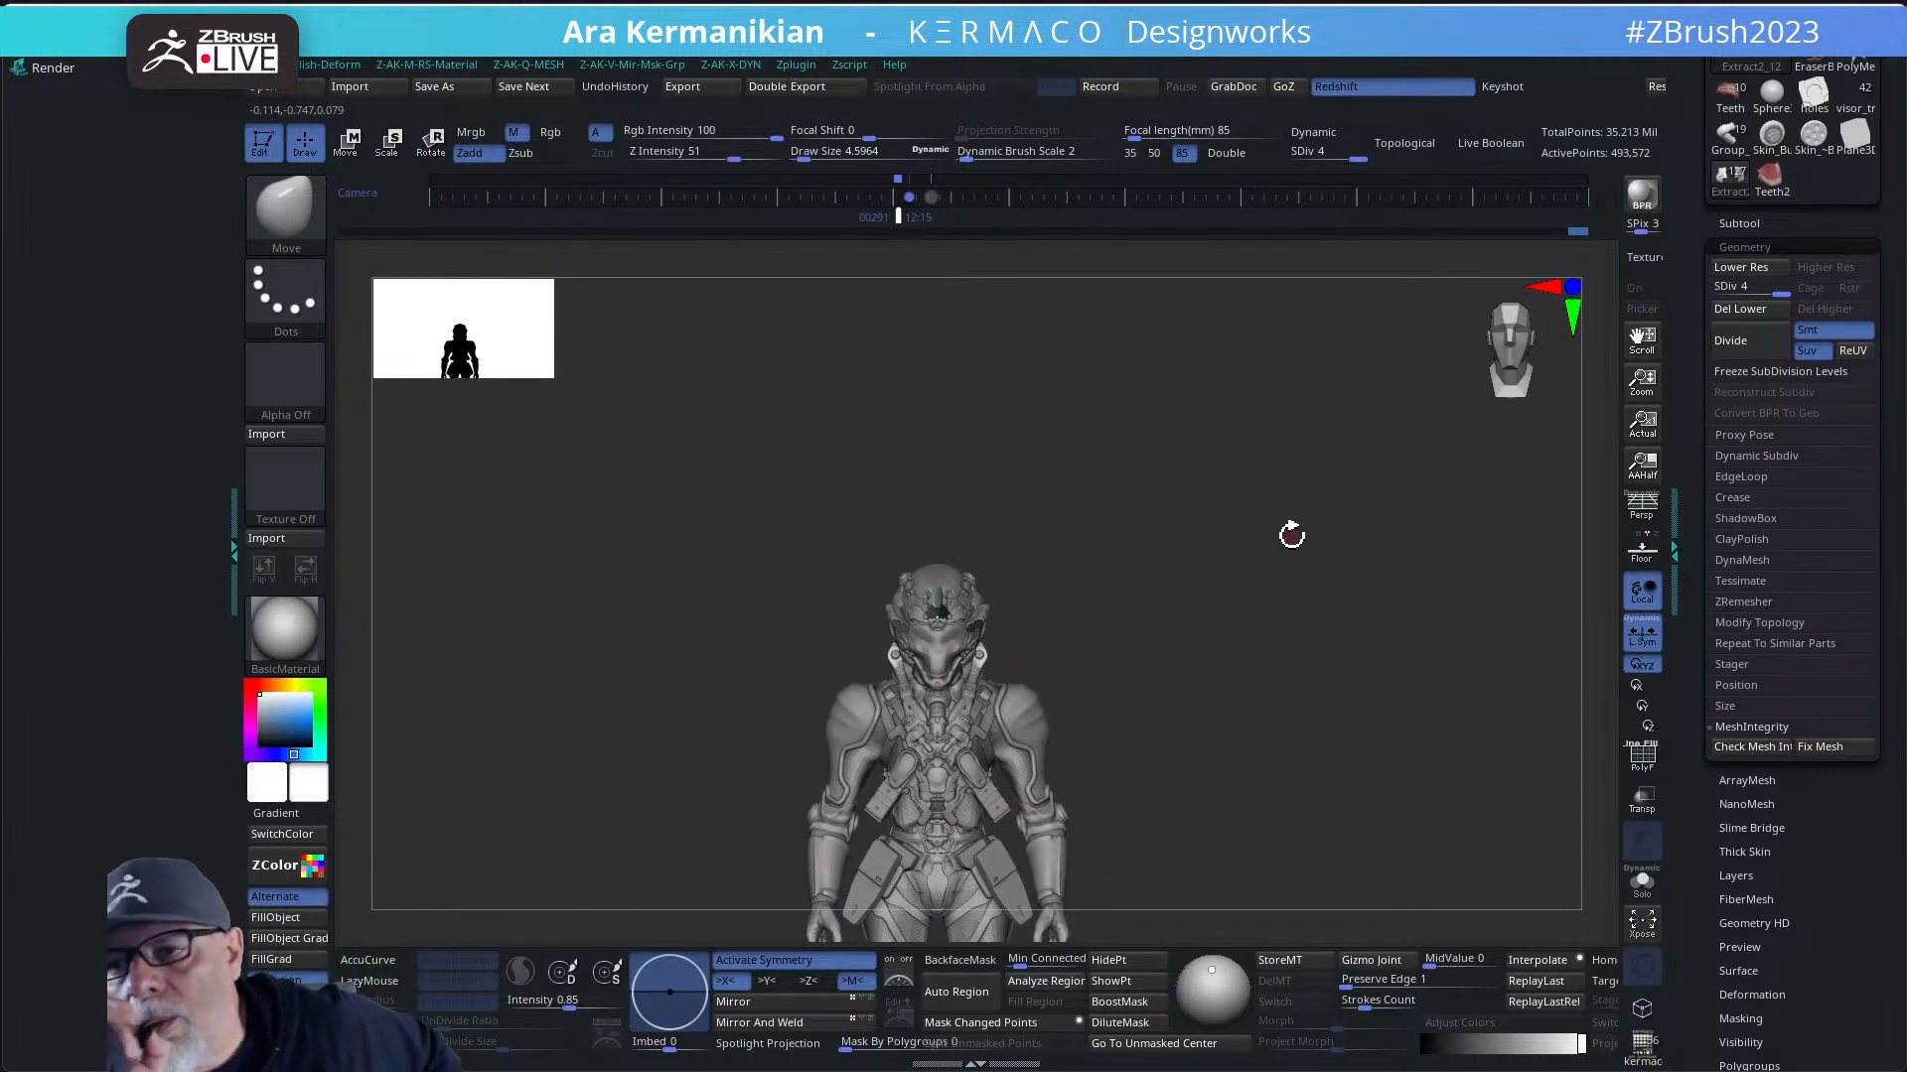
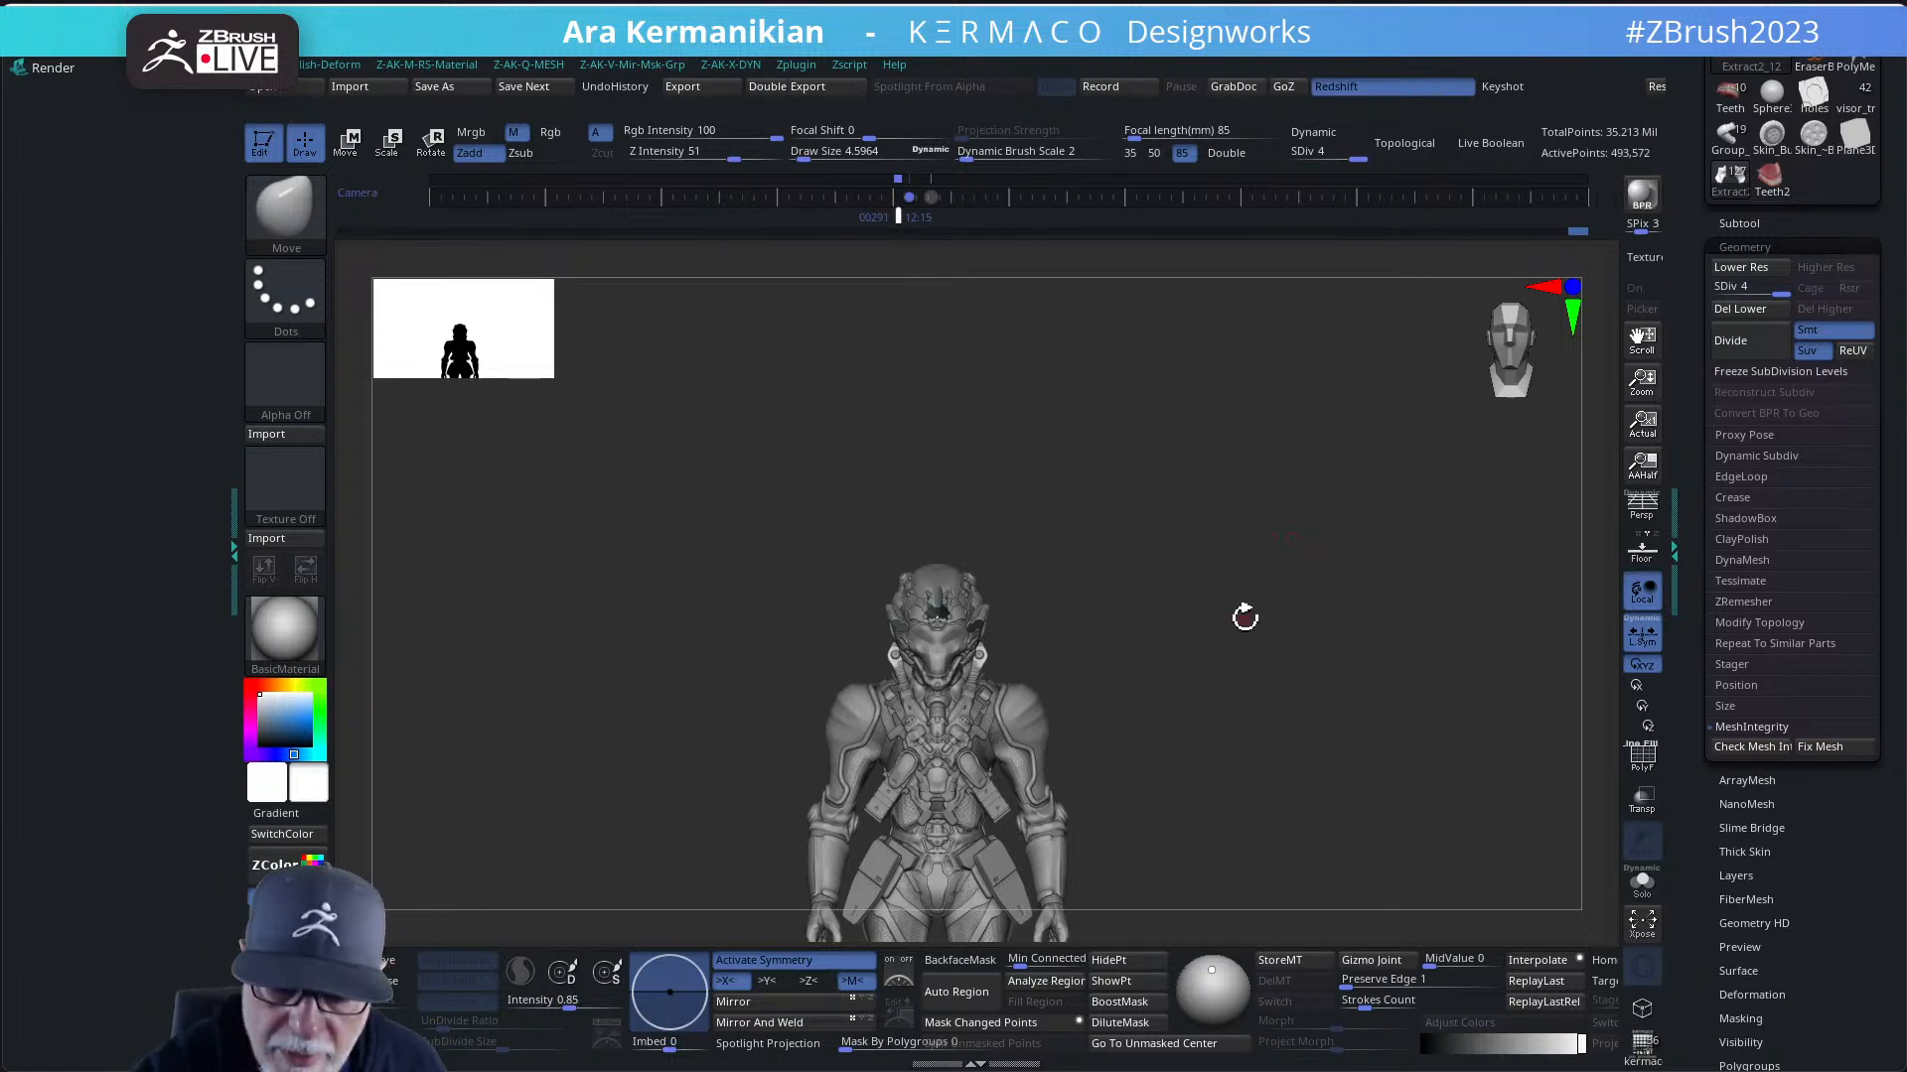
- Lower the cheek flap to subdivision level 2 and smooth its surface below the round side vent
mouse_move(1244, 617)
left_mouse_down("alt")
mouse_move(1275, 591)
mouse_move(1345, 600)
mouse_move(1204, 619)
mouse_move(1217, 599)
mouse_move(1337, 664)
mouse_move(1303, 609)
mouse_move(1287, 636)
mouse_move(1221, 596)
mouse_move(979, 659)
mouse_move(1249, 564)
mouse_move(1231, 635)
mouse_move(1043, 681)
left_mouse_up("alt")
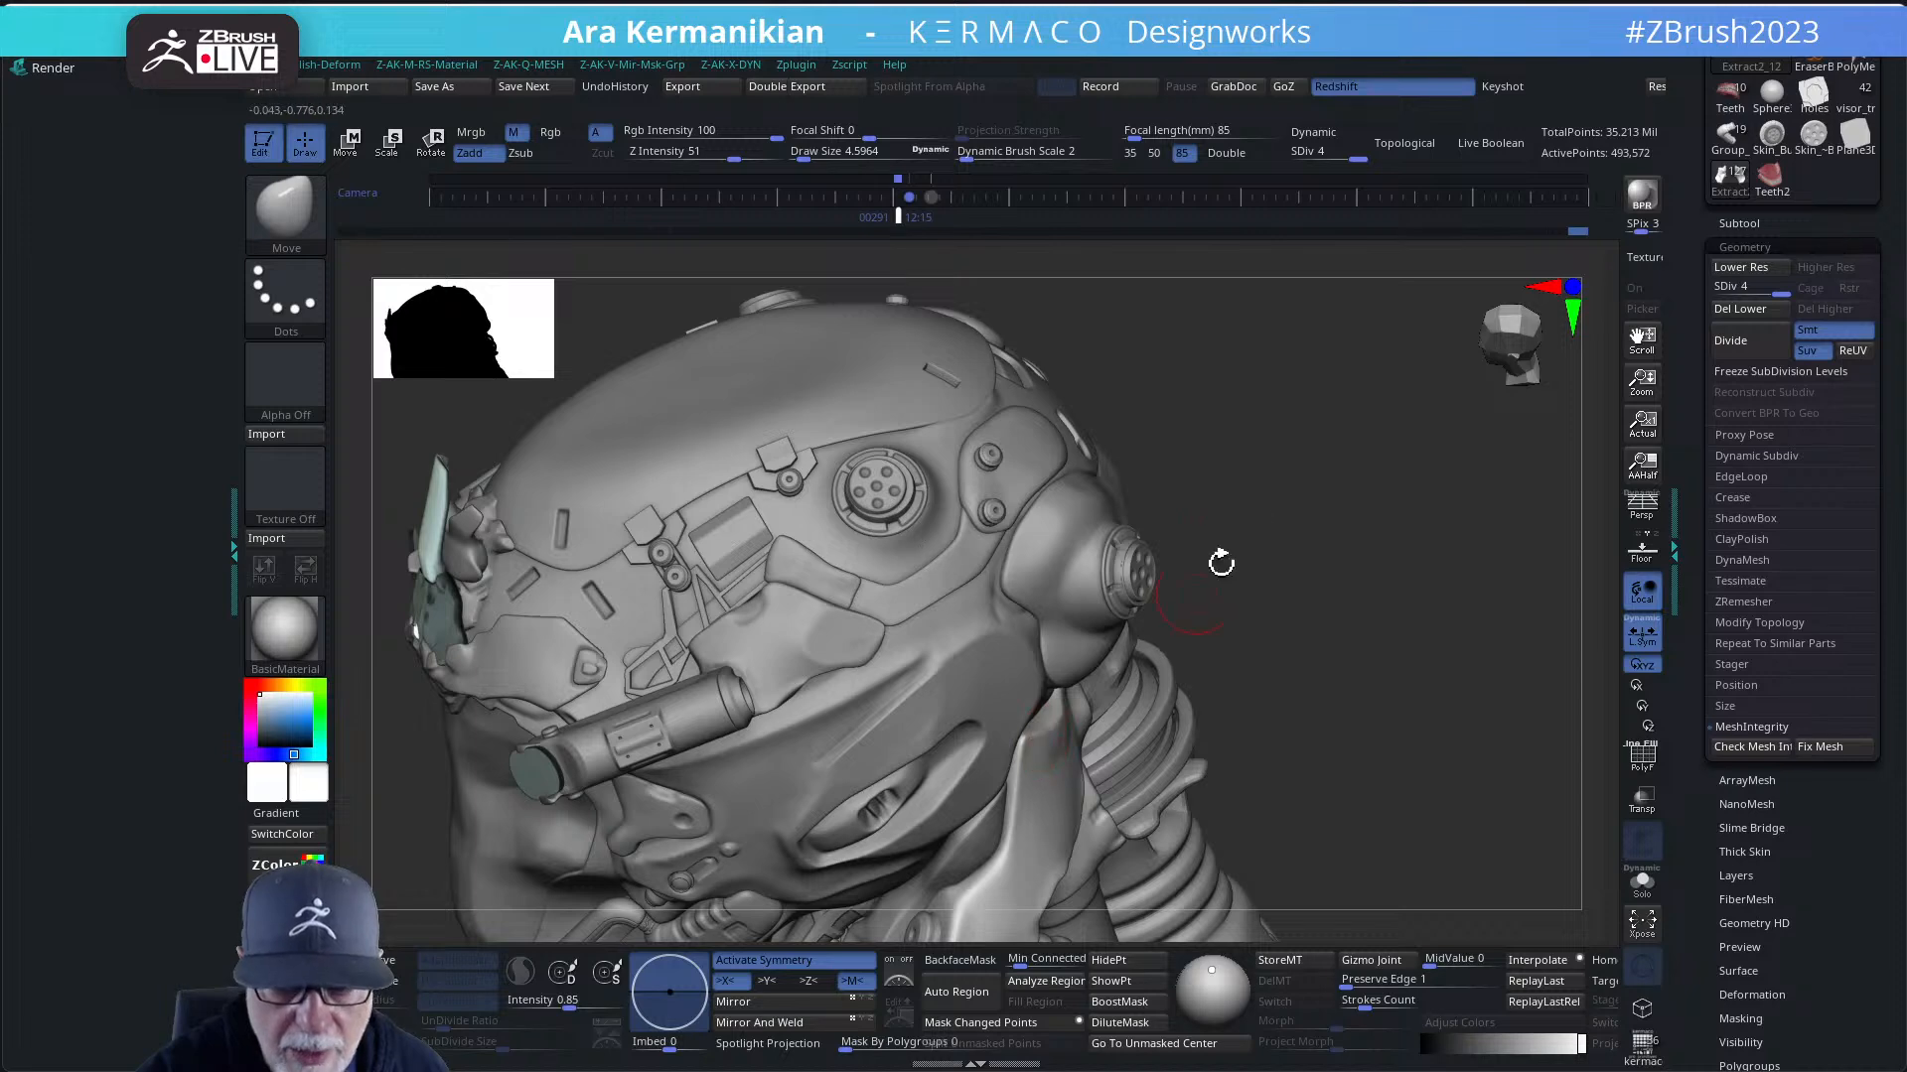
key("ctrl")
left_click_drag(1347, 161, 1301, 159)
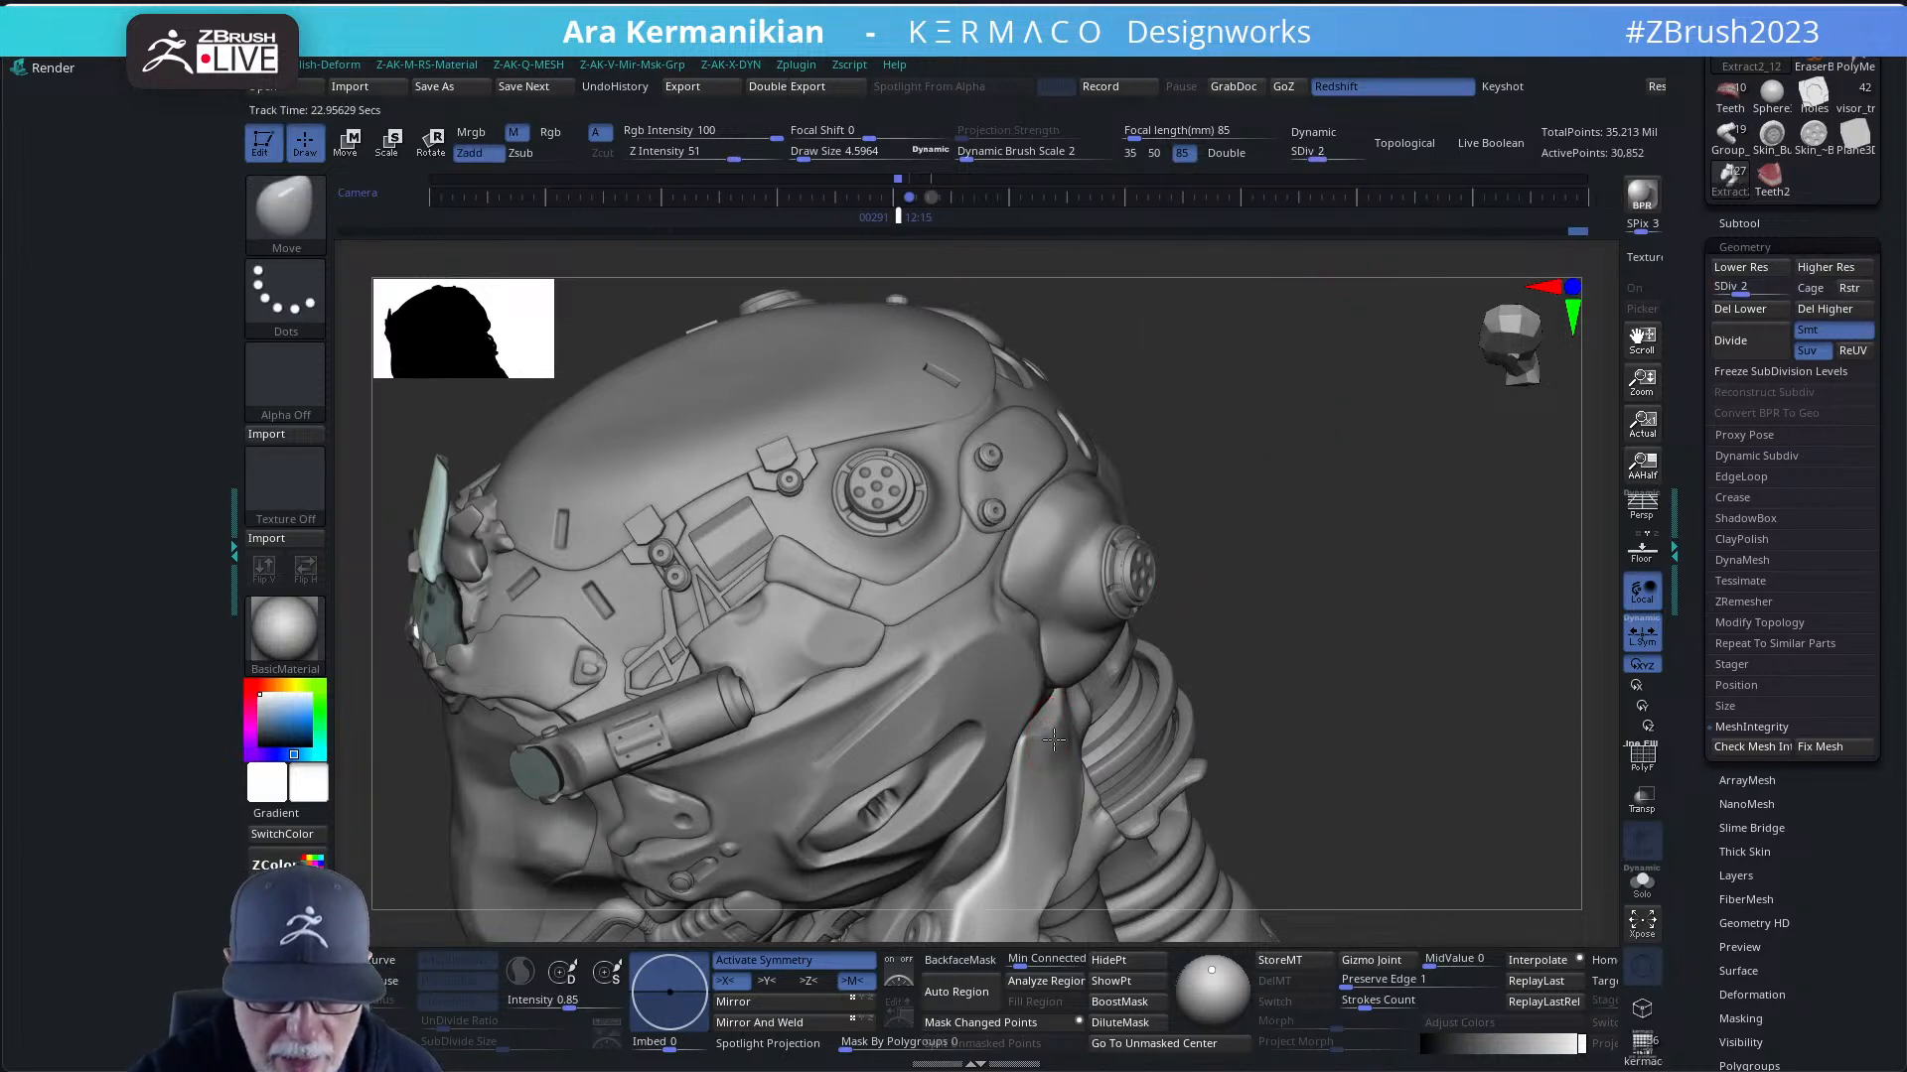
left_click_drag(1353, 600, 1085, 715)
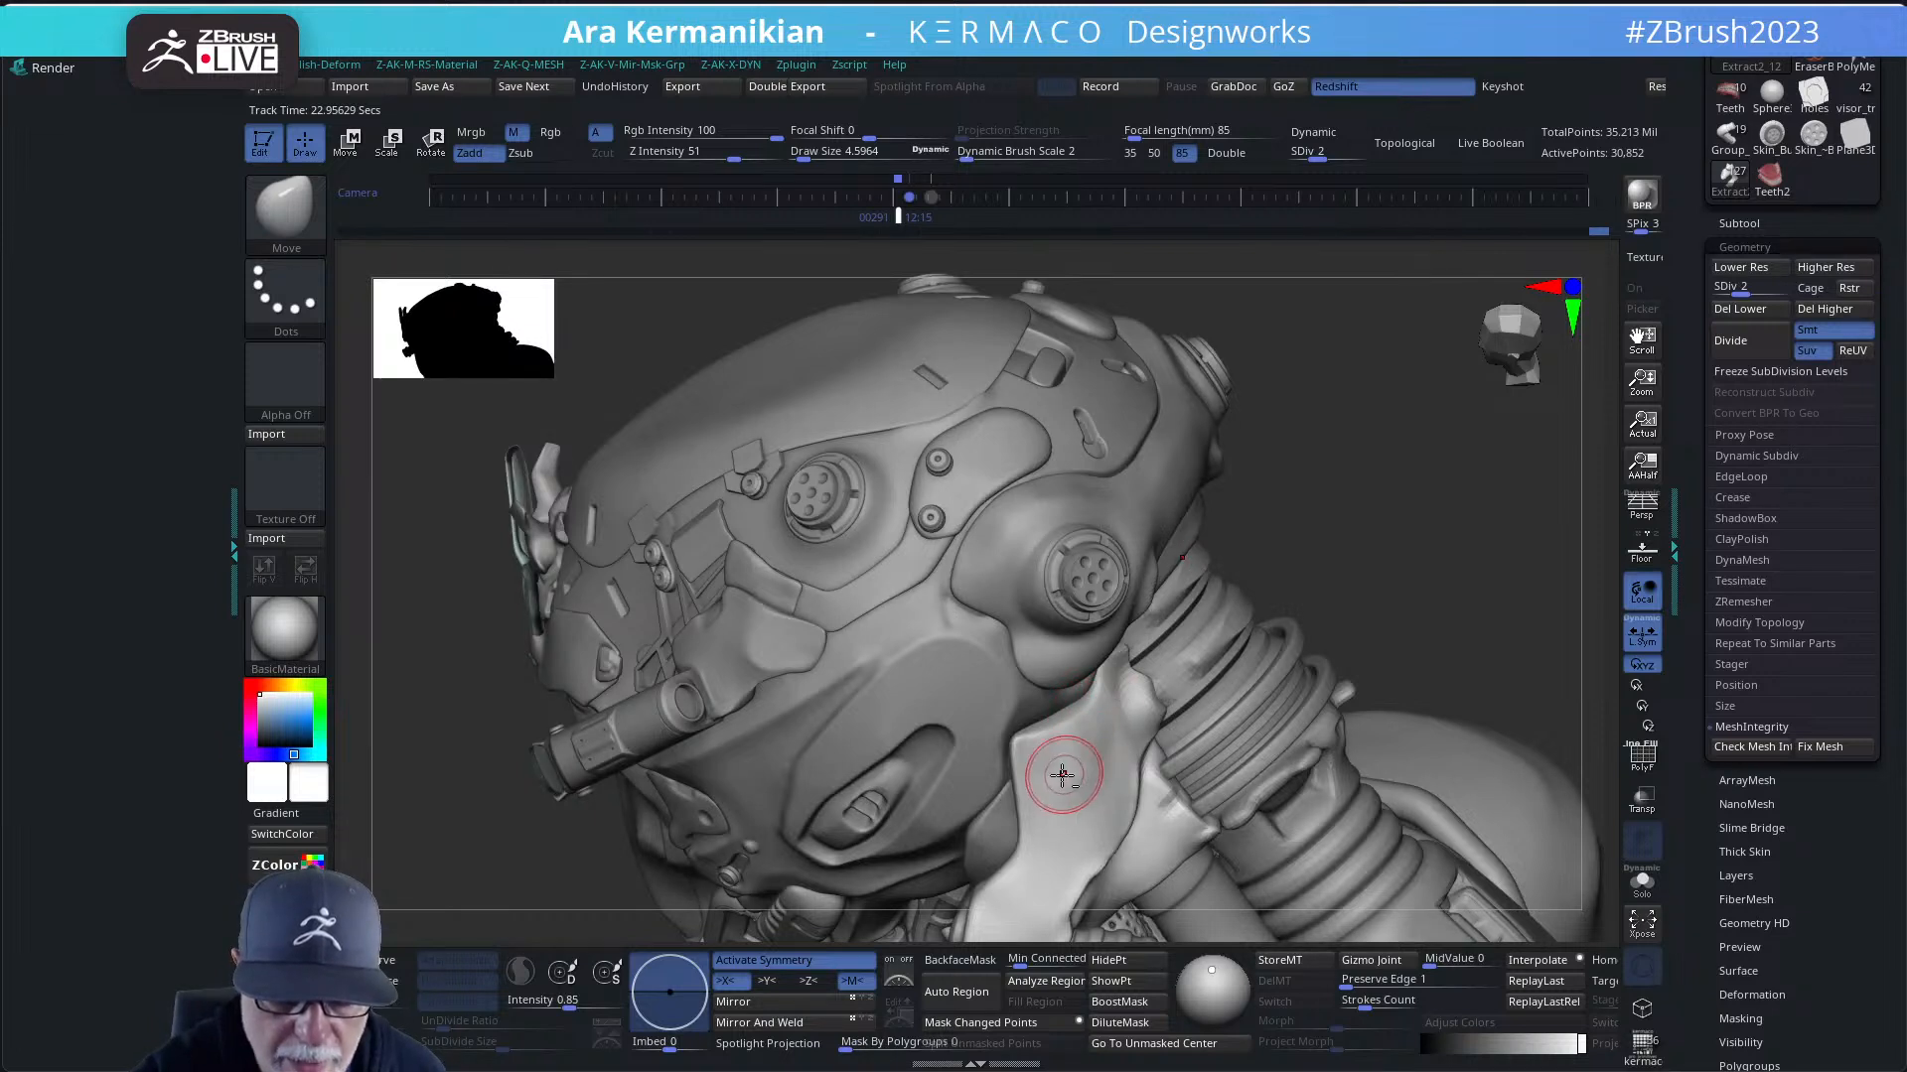
key("shift")
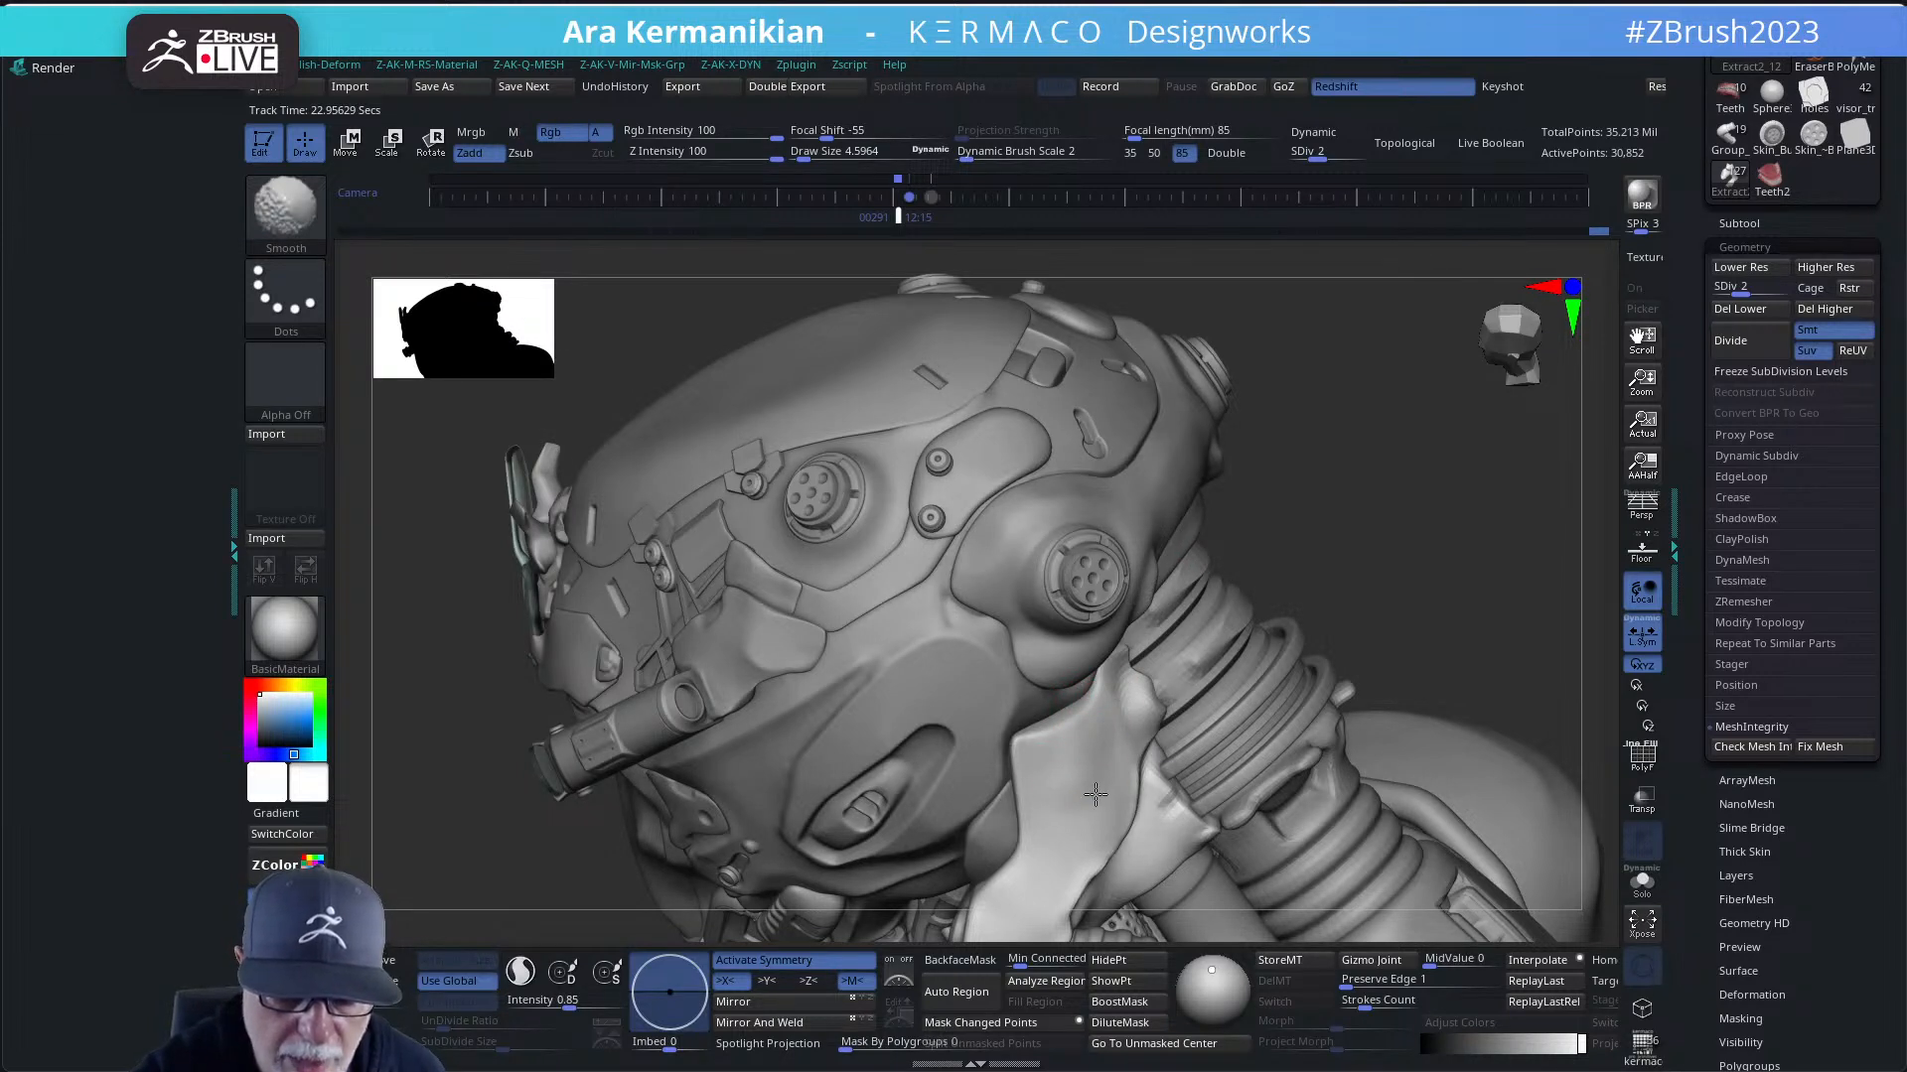
mouse_move(1346, 593)
left_mouse_down("alt")
mouse_move(1323, 609)
mouse_move(1352, 635)
mouse_move(1319, 630)
mouse_move(1350, 622)
mouse_move(1350, 597)
left_mouse_up("alt")
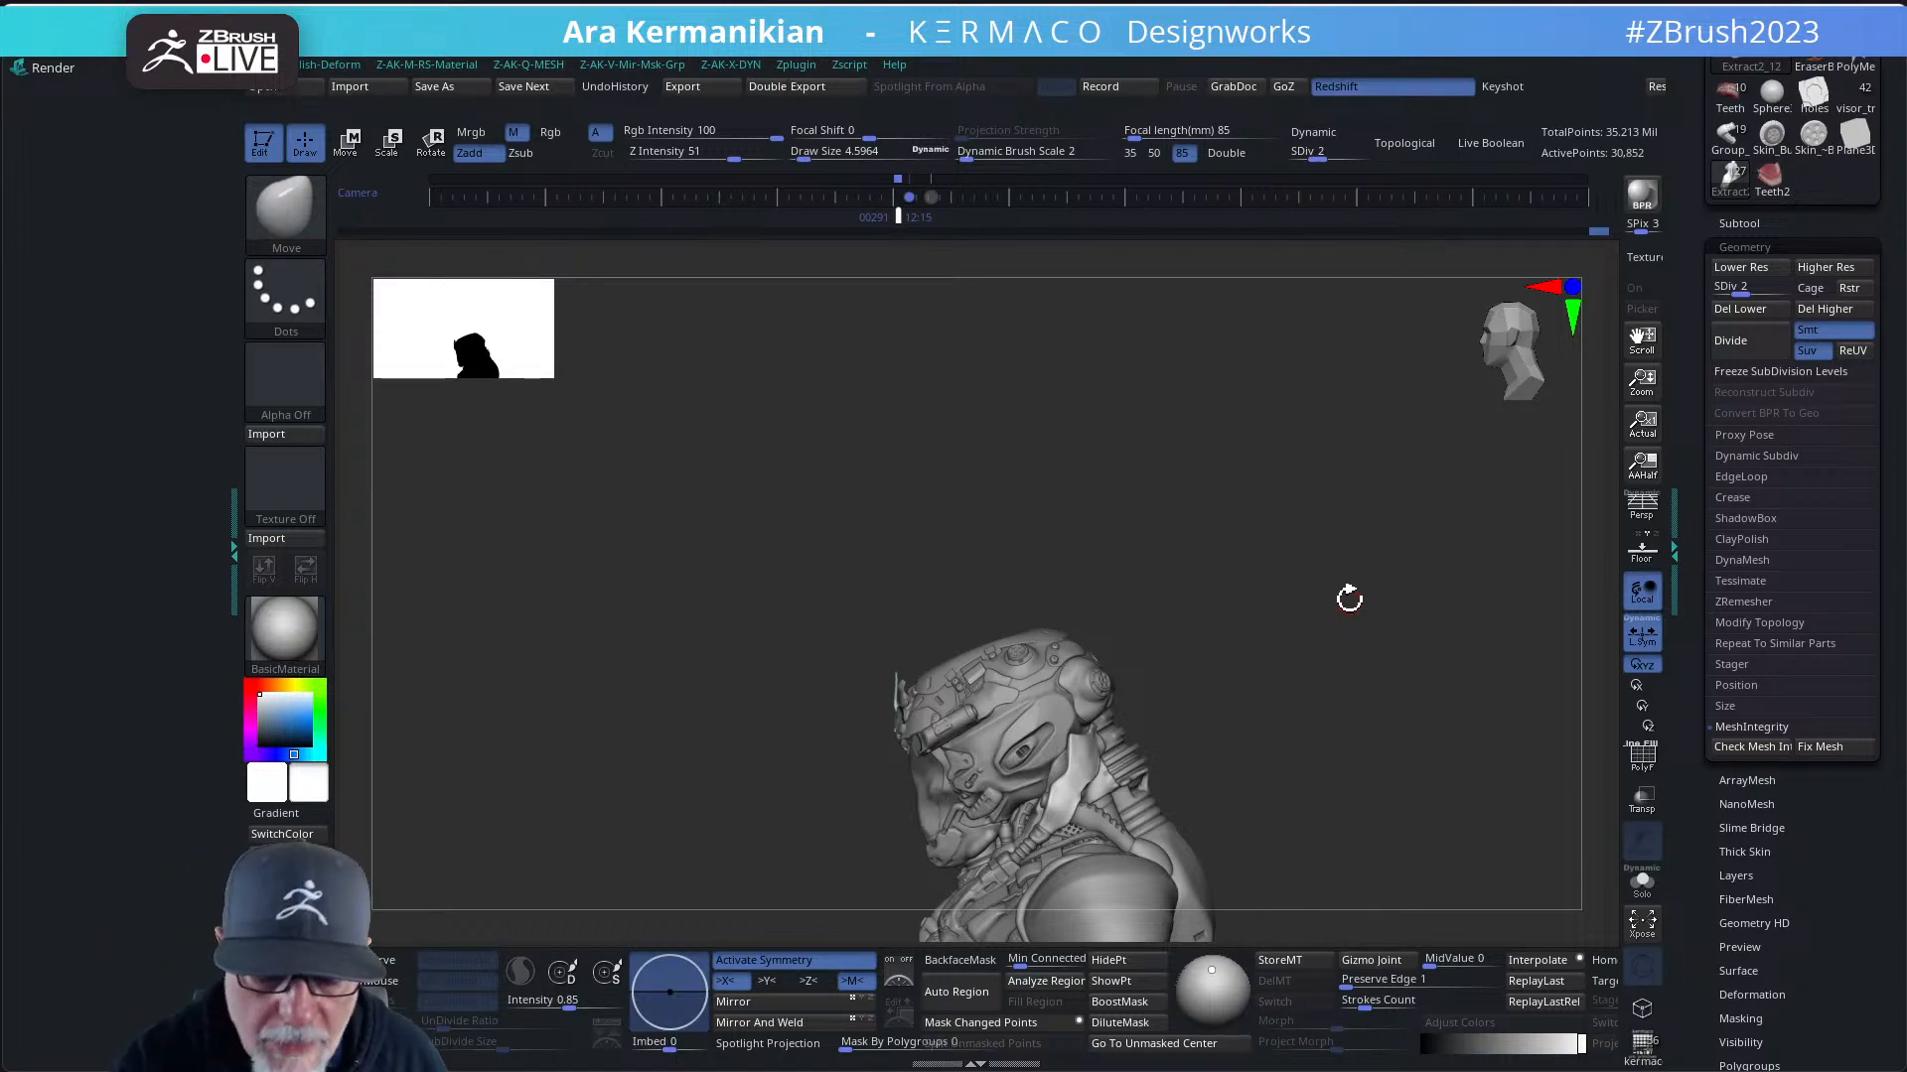
- Select the visor_opaque subtool and examine the visor and helmet from the front and three-quarter view
left_click_drag(1348, 599, 1311, 604, "shift")
mouse_move(1326, 720)
left_mouse_down("alt")
mouse_move(1303, 568)
mouse_move(1349, 630)
mouse_move(1331, 665)
mouse_move(1373, 593)
mouse_move(1374, 646)
mouse_move(1398, 666)
mouse_move(1357, 655)
left_mouse_up("alt")
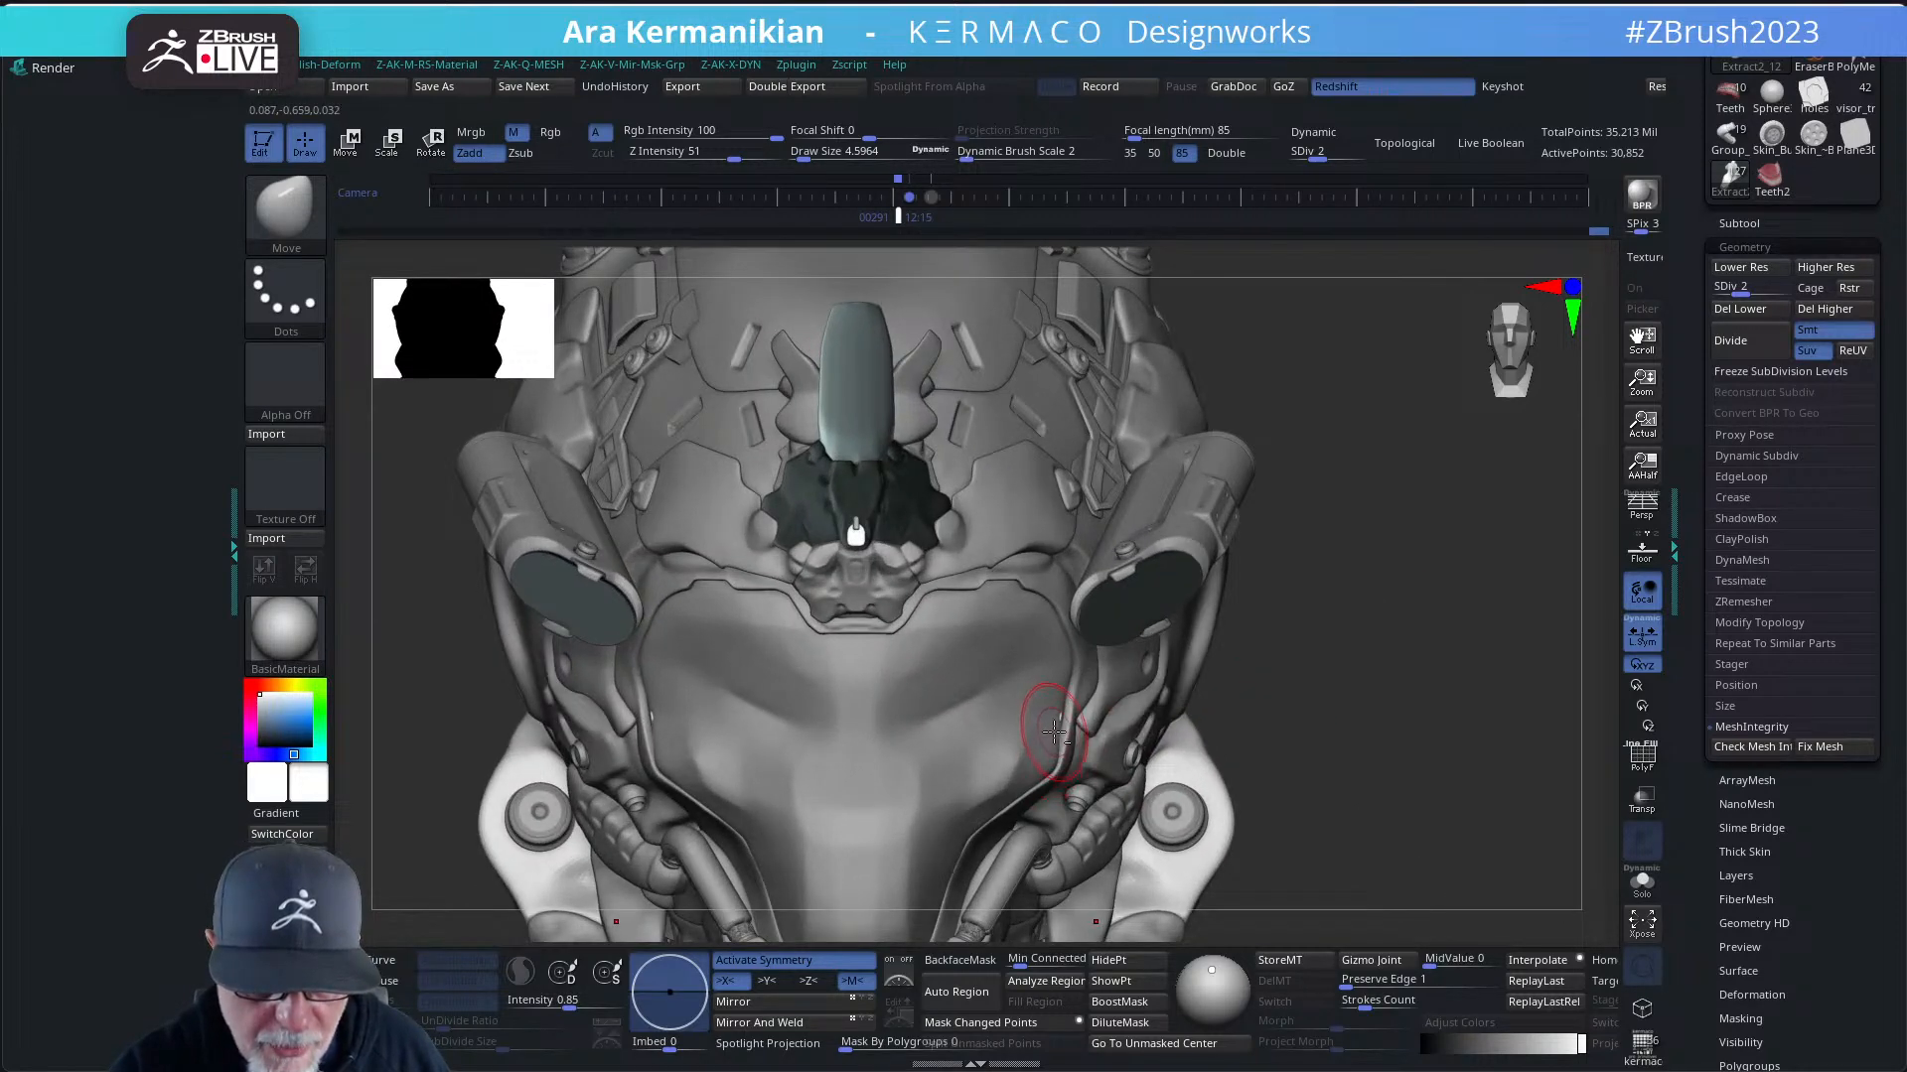
left_click(1055, 732, "alt")
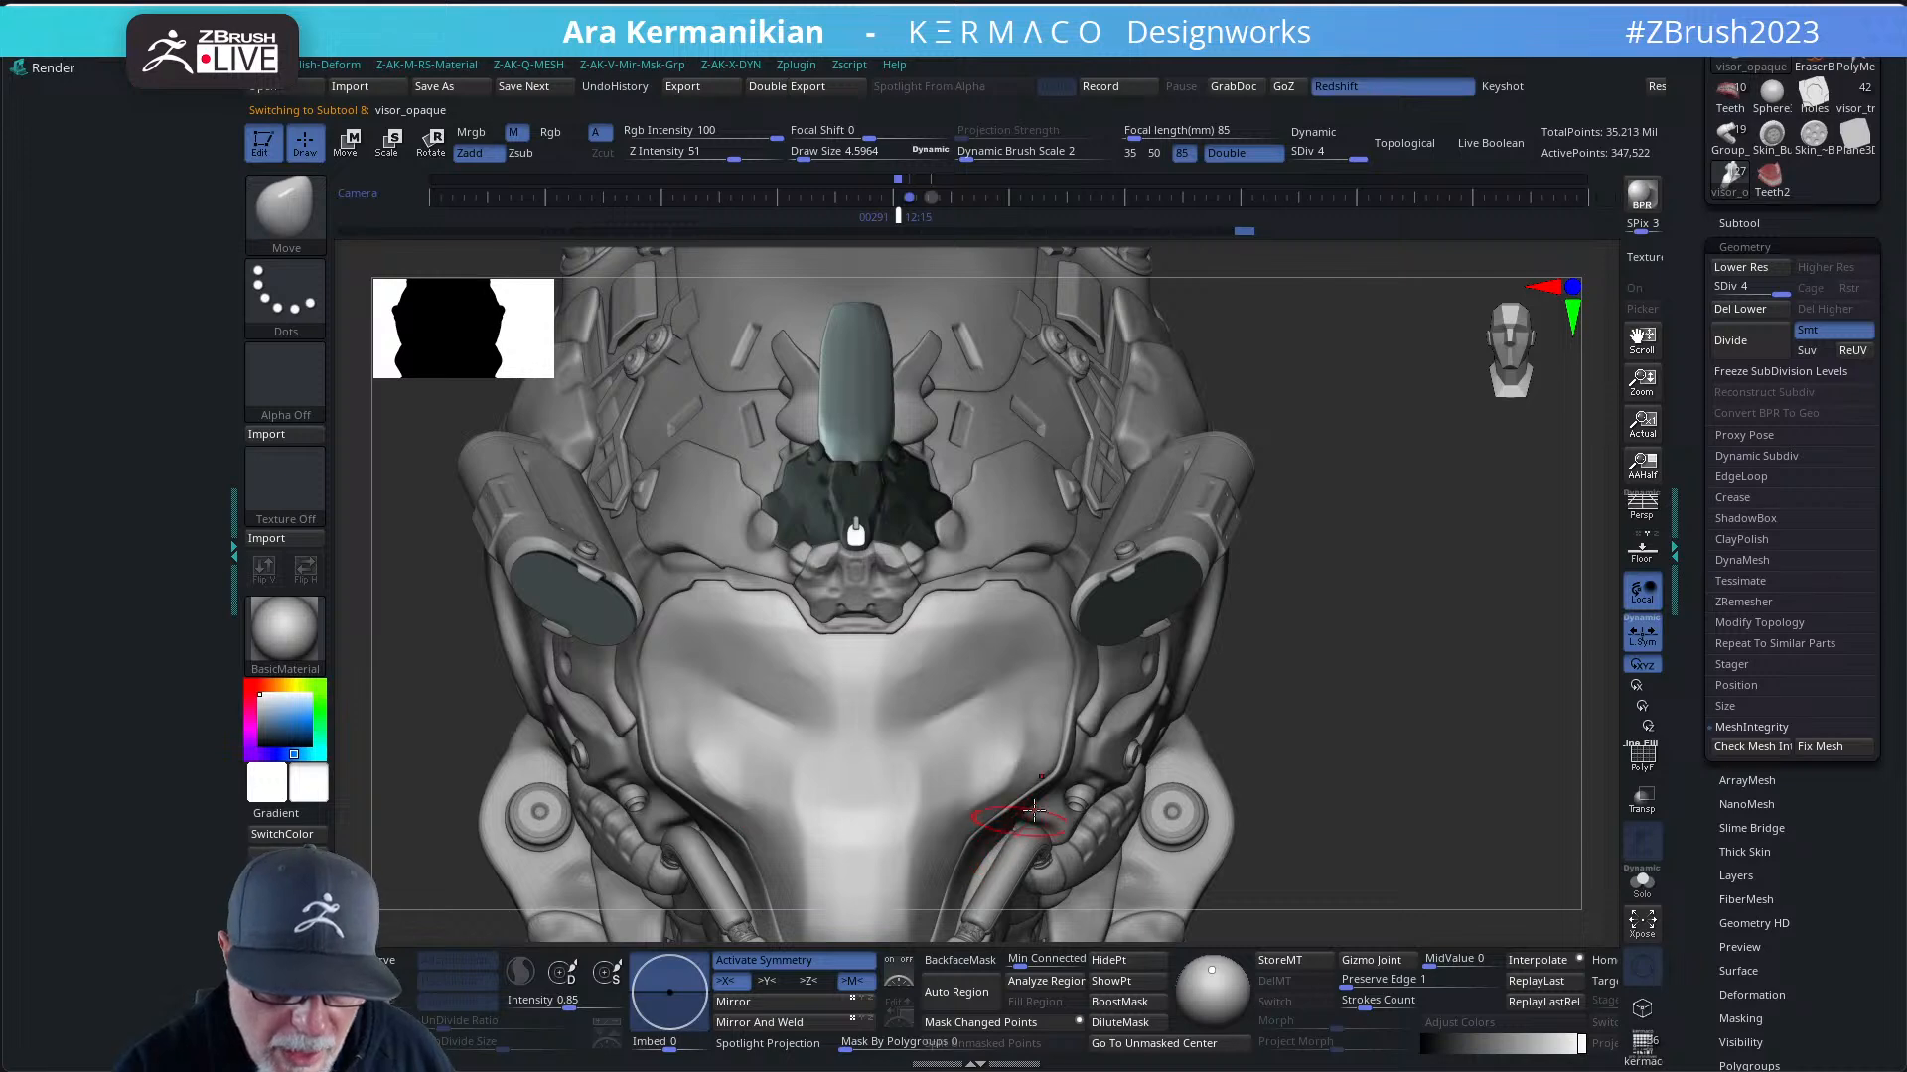
left_click_drag(1362, 698, 1373, 554, "alt")
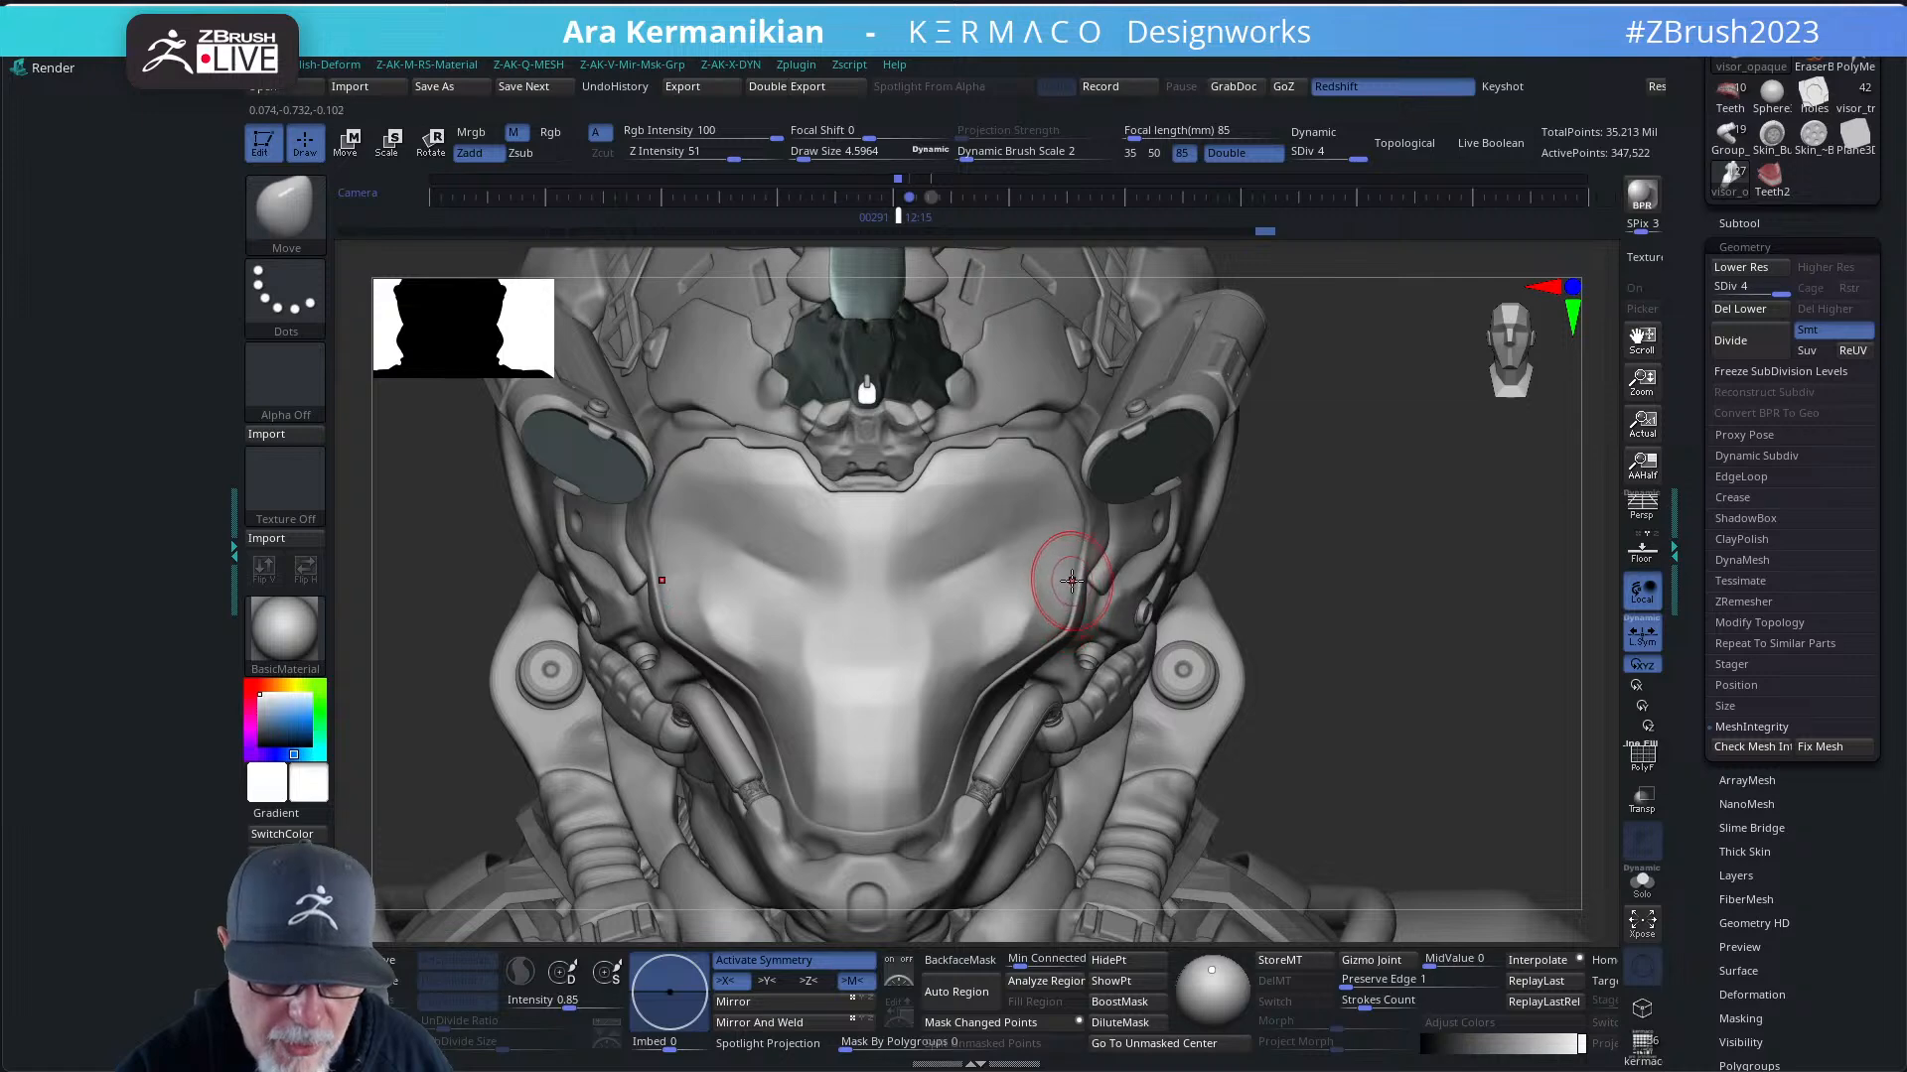
mouse_move(1370, 503)
left_mouse_down()
mouse_move(1296, 506)
mouse_move(1374, 460)
mouse_move(1380, 579)
mouse_move(1312, 573)
left_mouse_up()
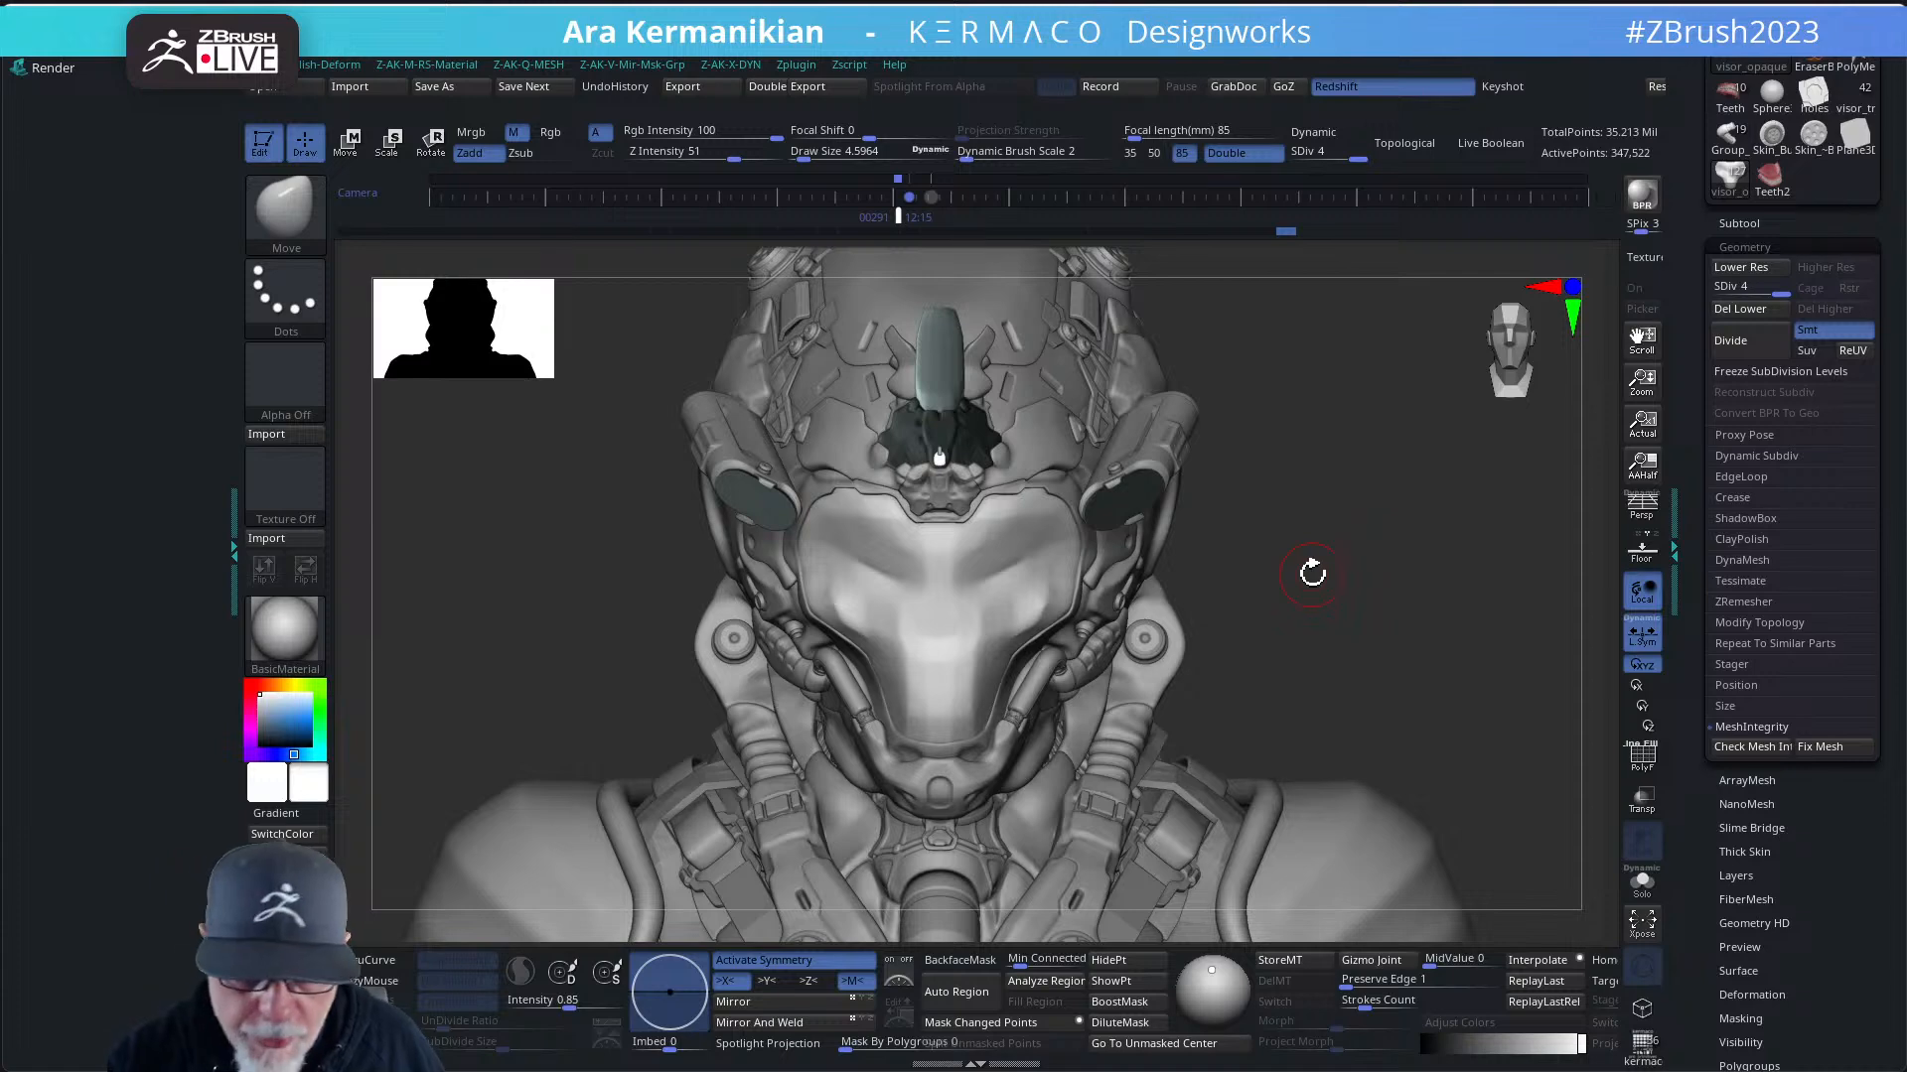
mouse_move(1308, 600)
left_mouse_down()
mouse_move(1319, 571)
mouse_move(1362, 561)
mouse_move(1315, 557)
mouse_move(1467, 518)
left_mouse_up()
mouse_move(1012, 659)
left_mouse_down()
mouse_move(940, 694)
mouse_move(956, 680)
left_mouse_up()
left_click_drag(1530, 503, 1556, 480)
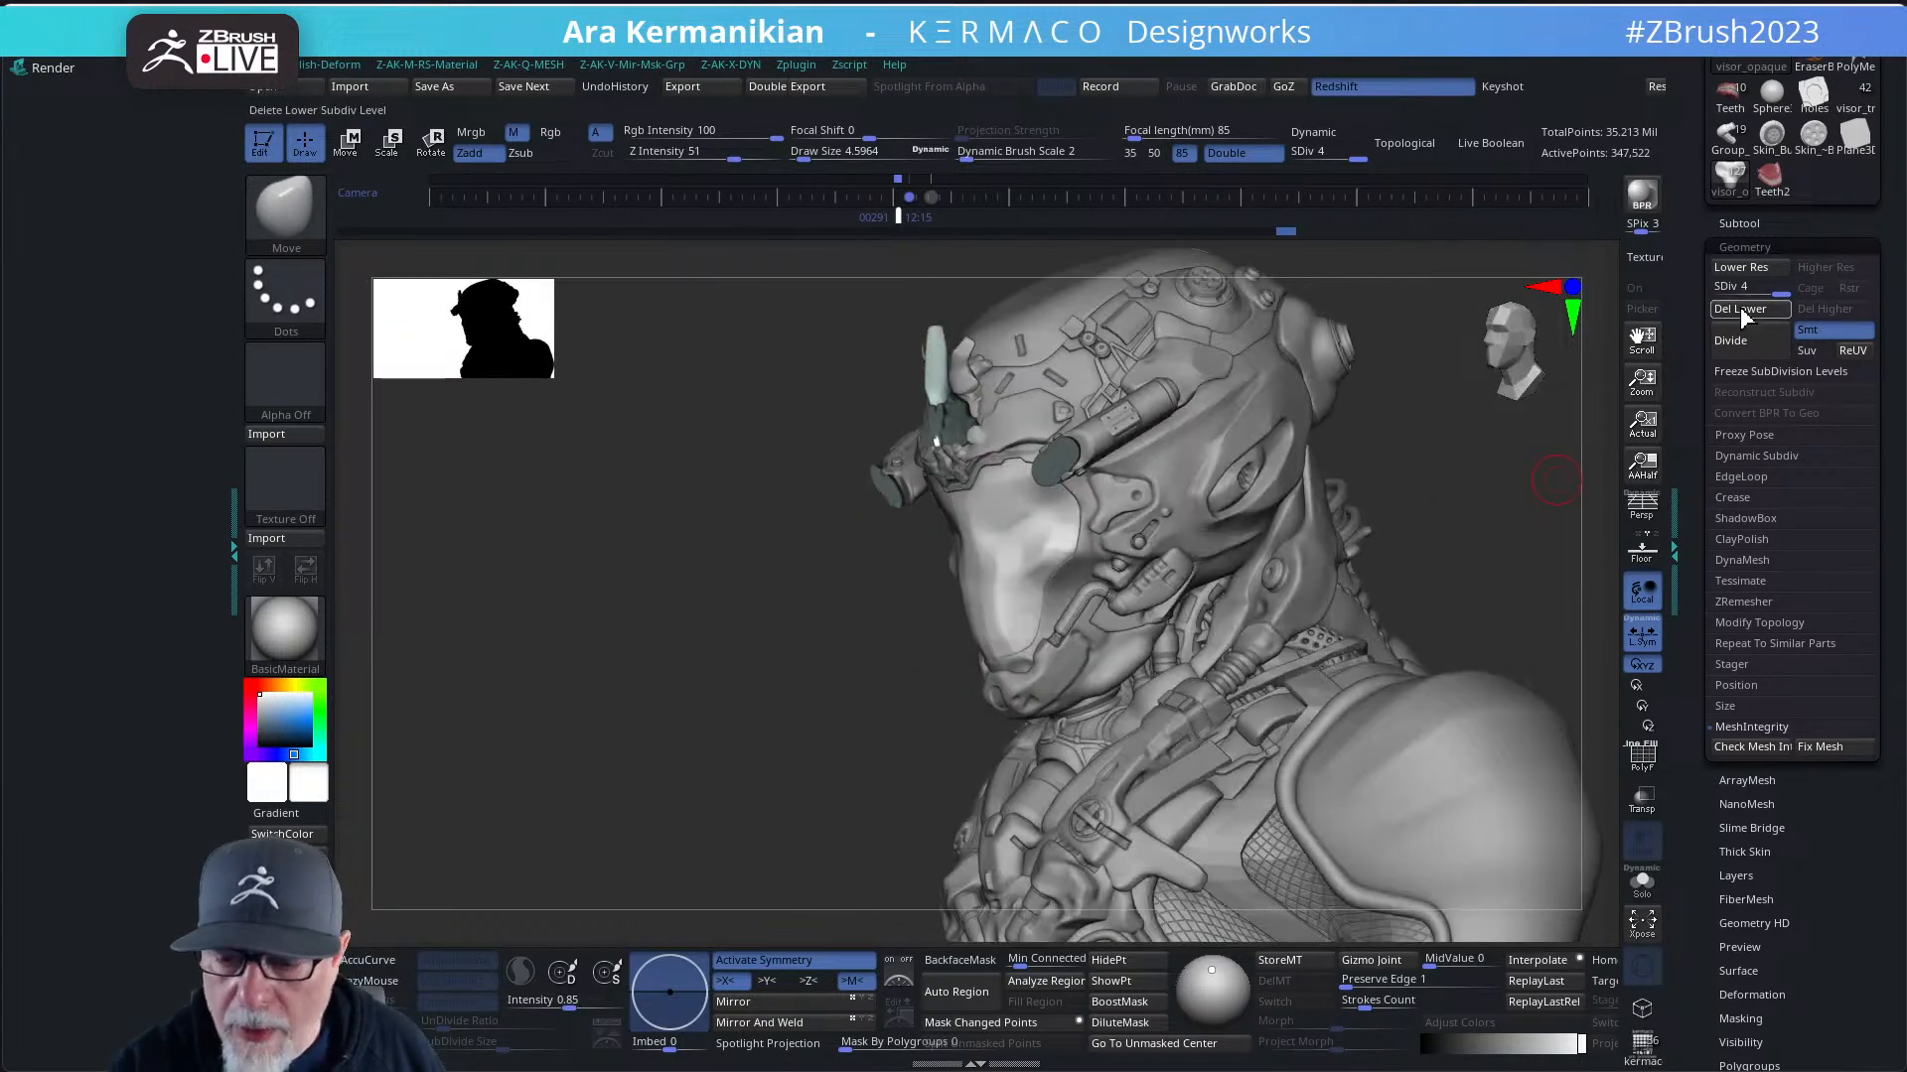
- Find the Skin_ZSphere3_2 neck tubes in the subtool list and make them the active subtool
left_click(1741, 225)
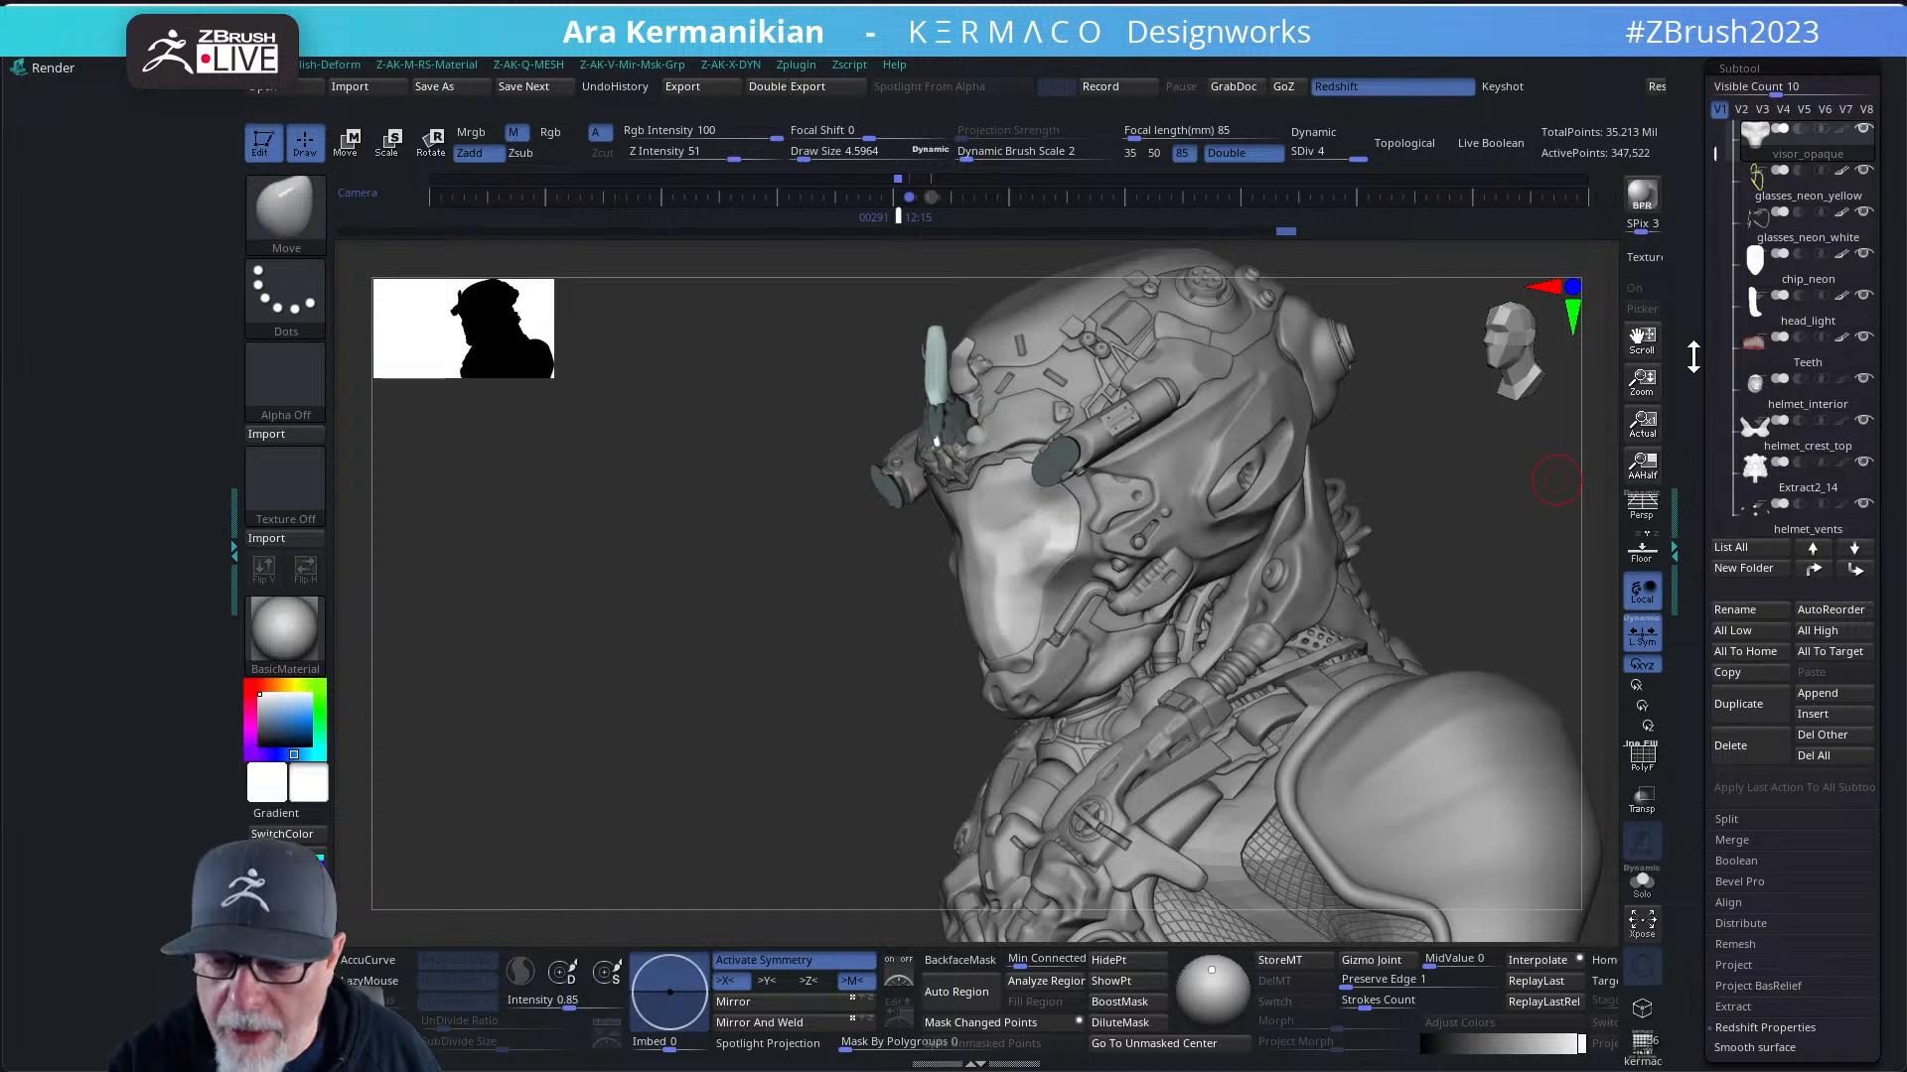
scroll(1691, 377, "down", 2)
scroll(1718, 459, "up", 3)
left_click_drag(1715, 430, 1716, 476)
mouse_move(1733, 474)
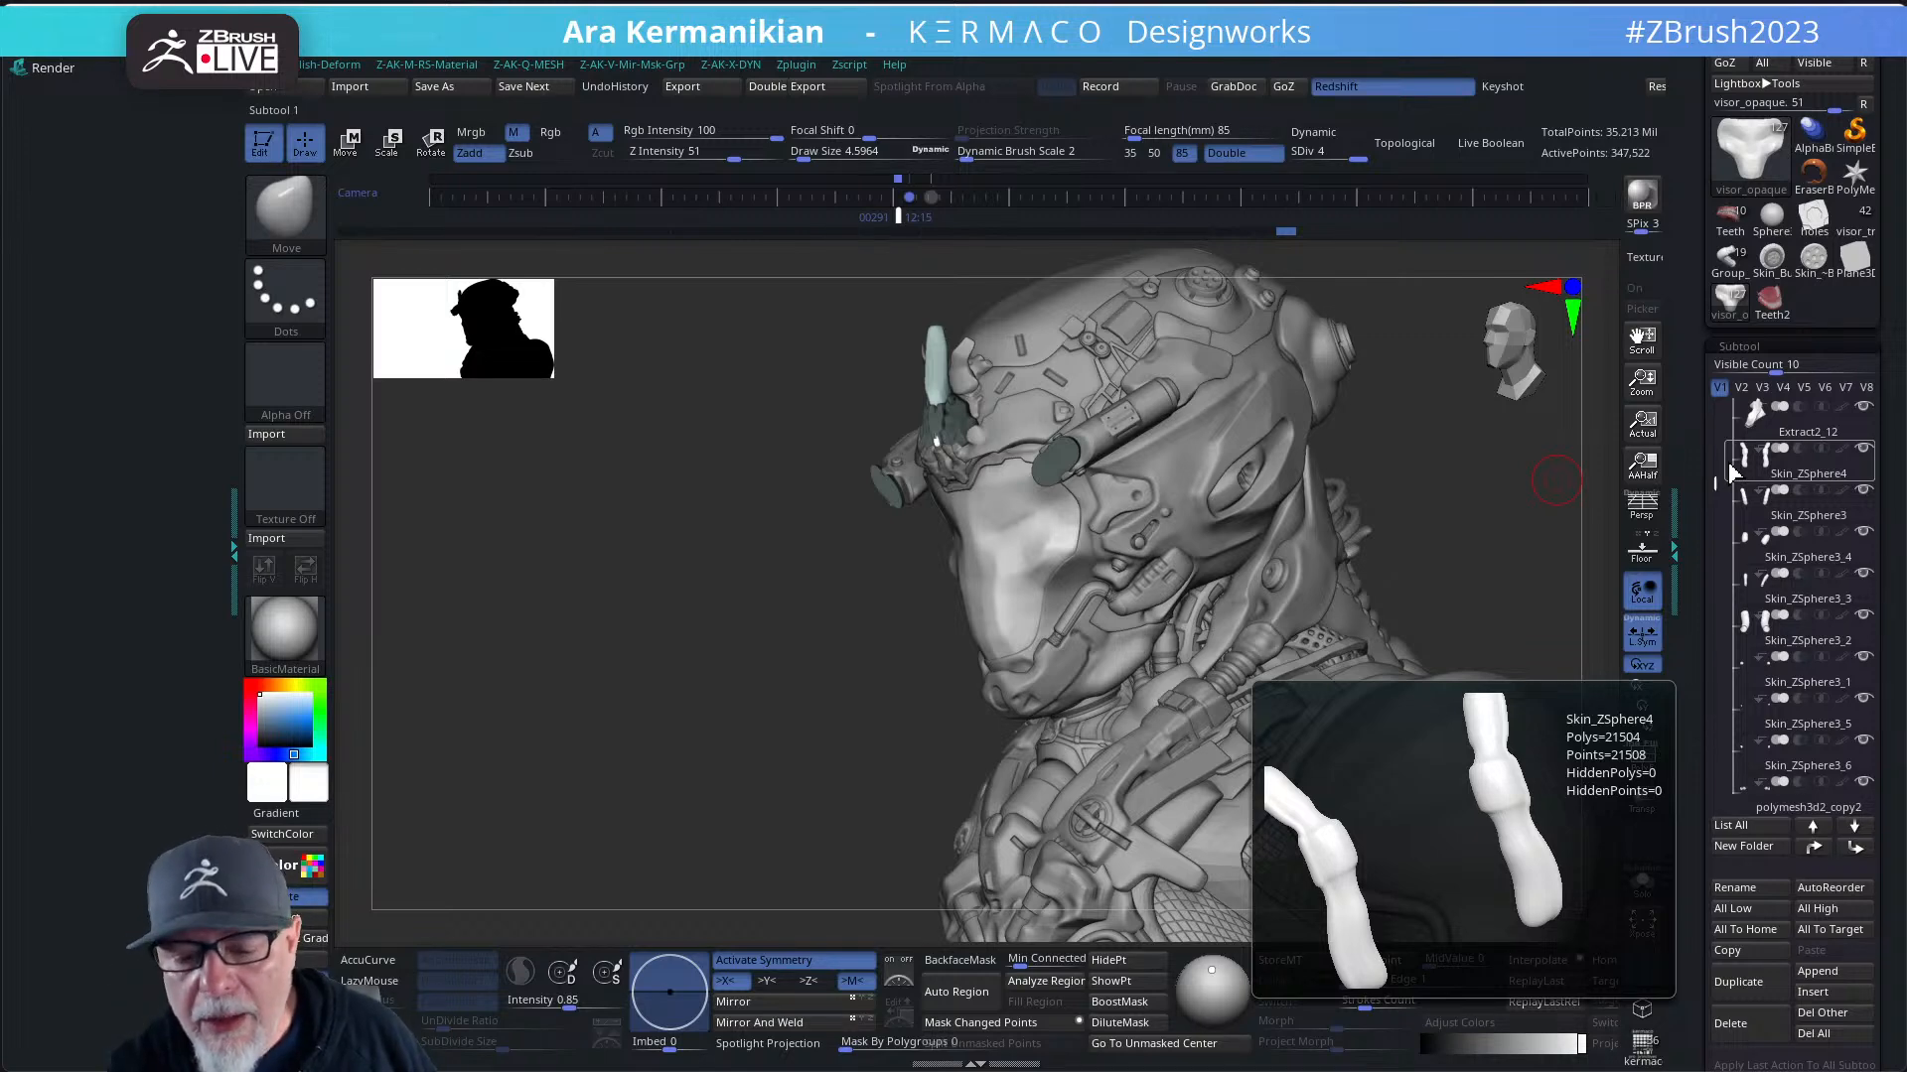
left_click_drag(1459, 533, 1405, 604)
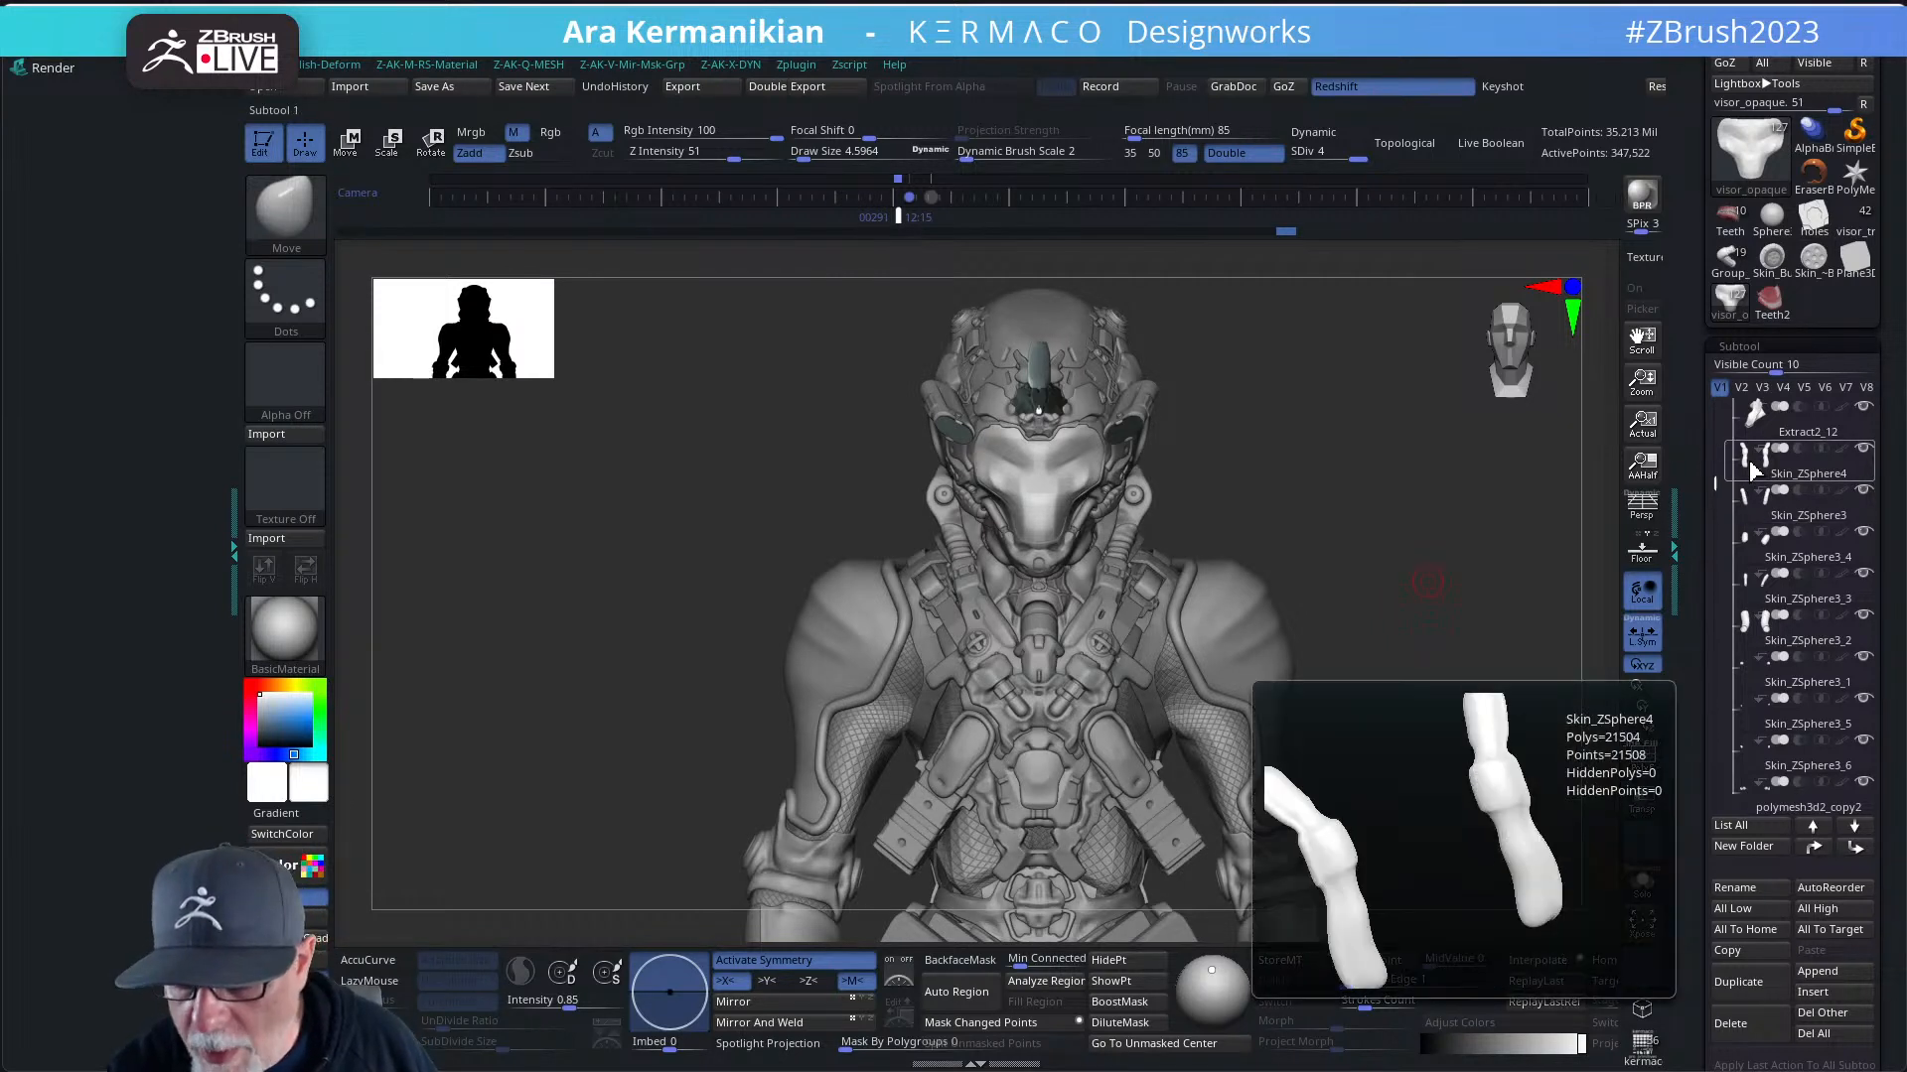
left_click_drag(1715, 489, 1715, 490)
mouse_move(1825, 481)
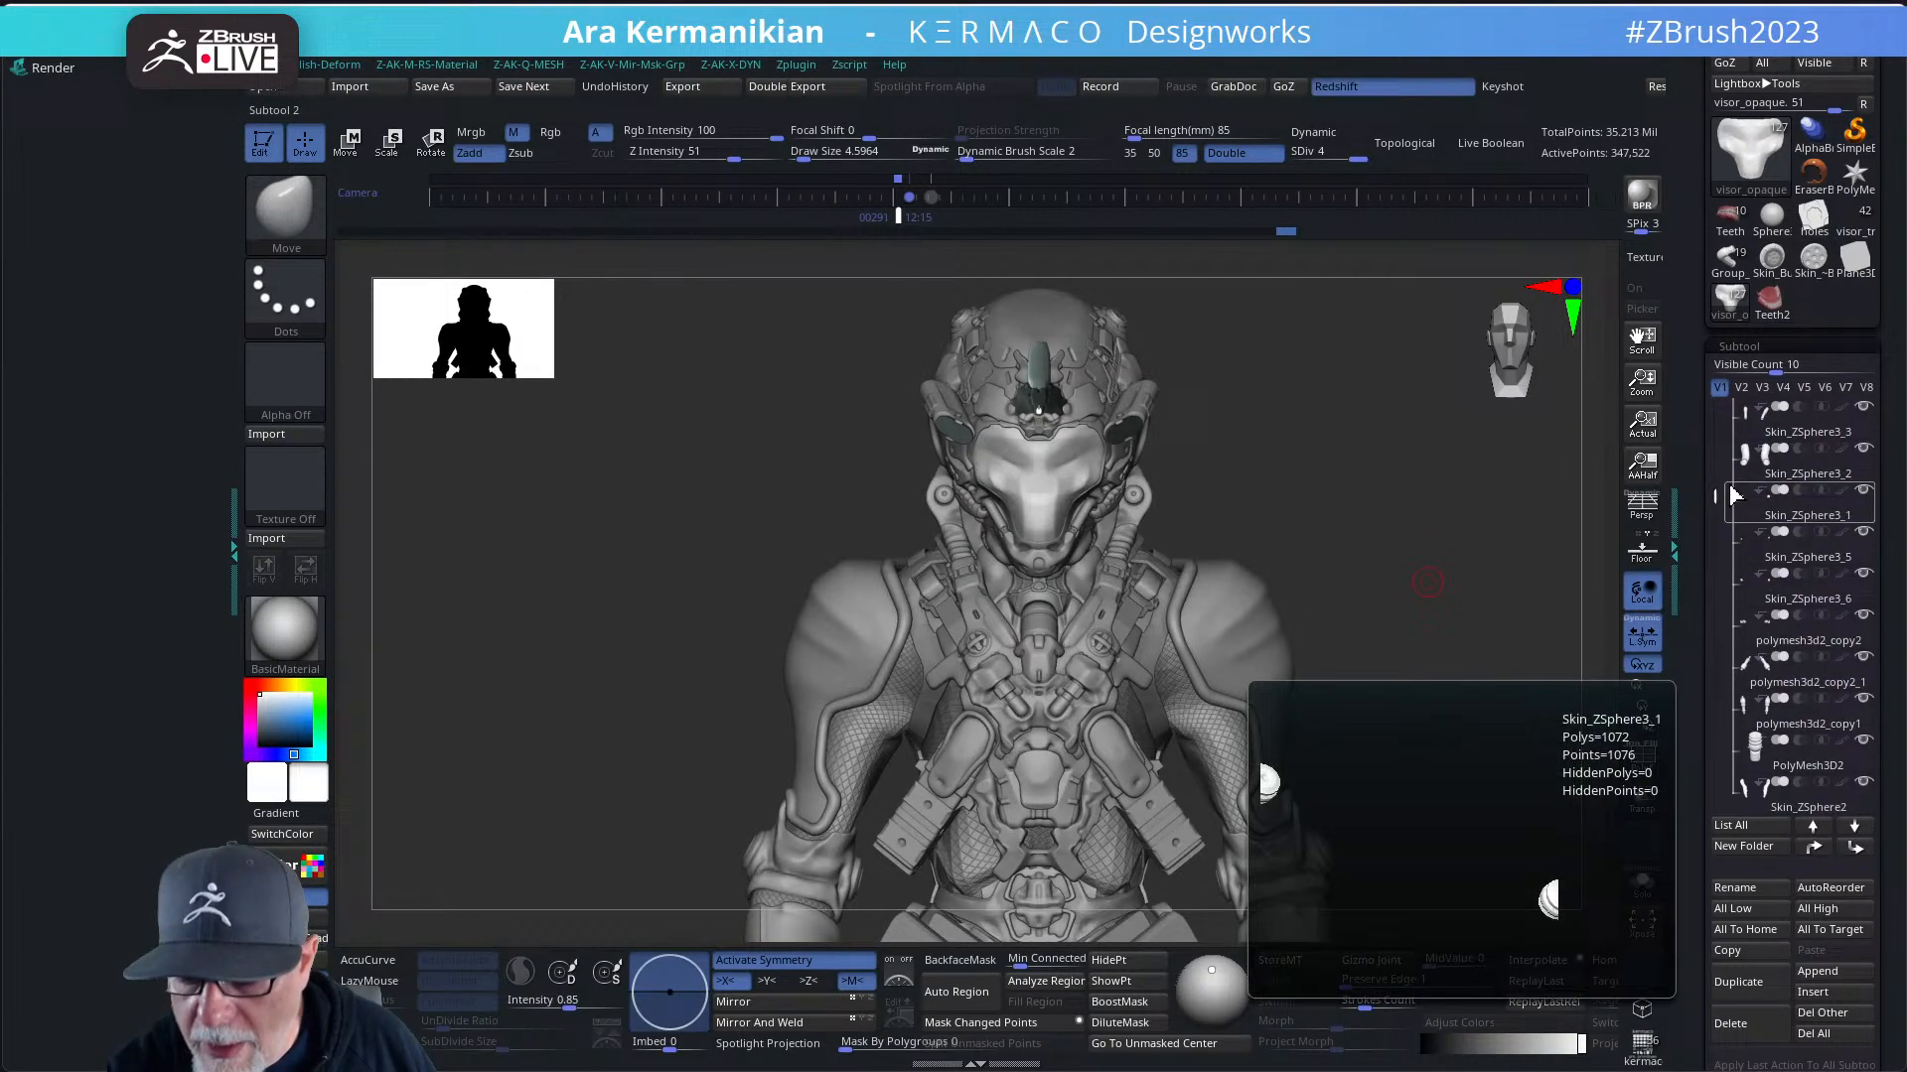
left_click(1826, 484)
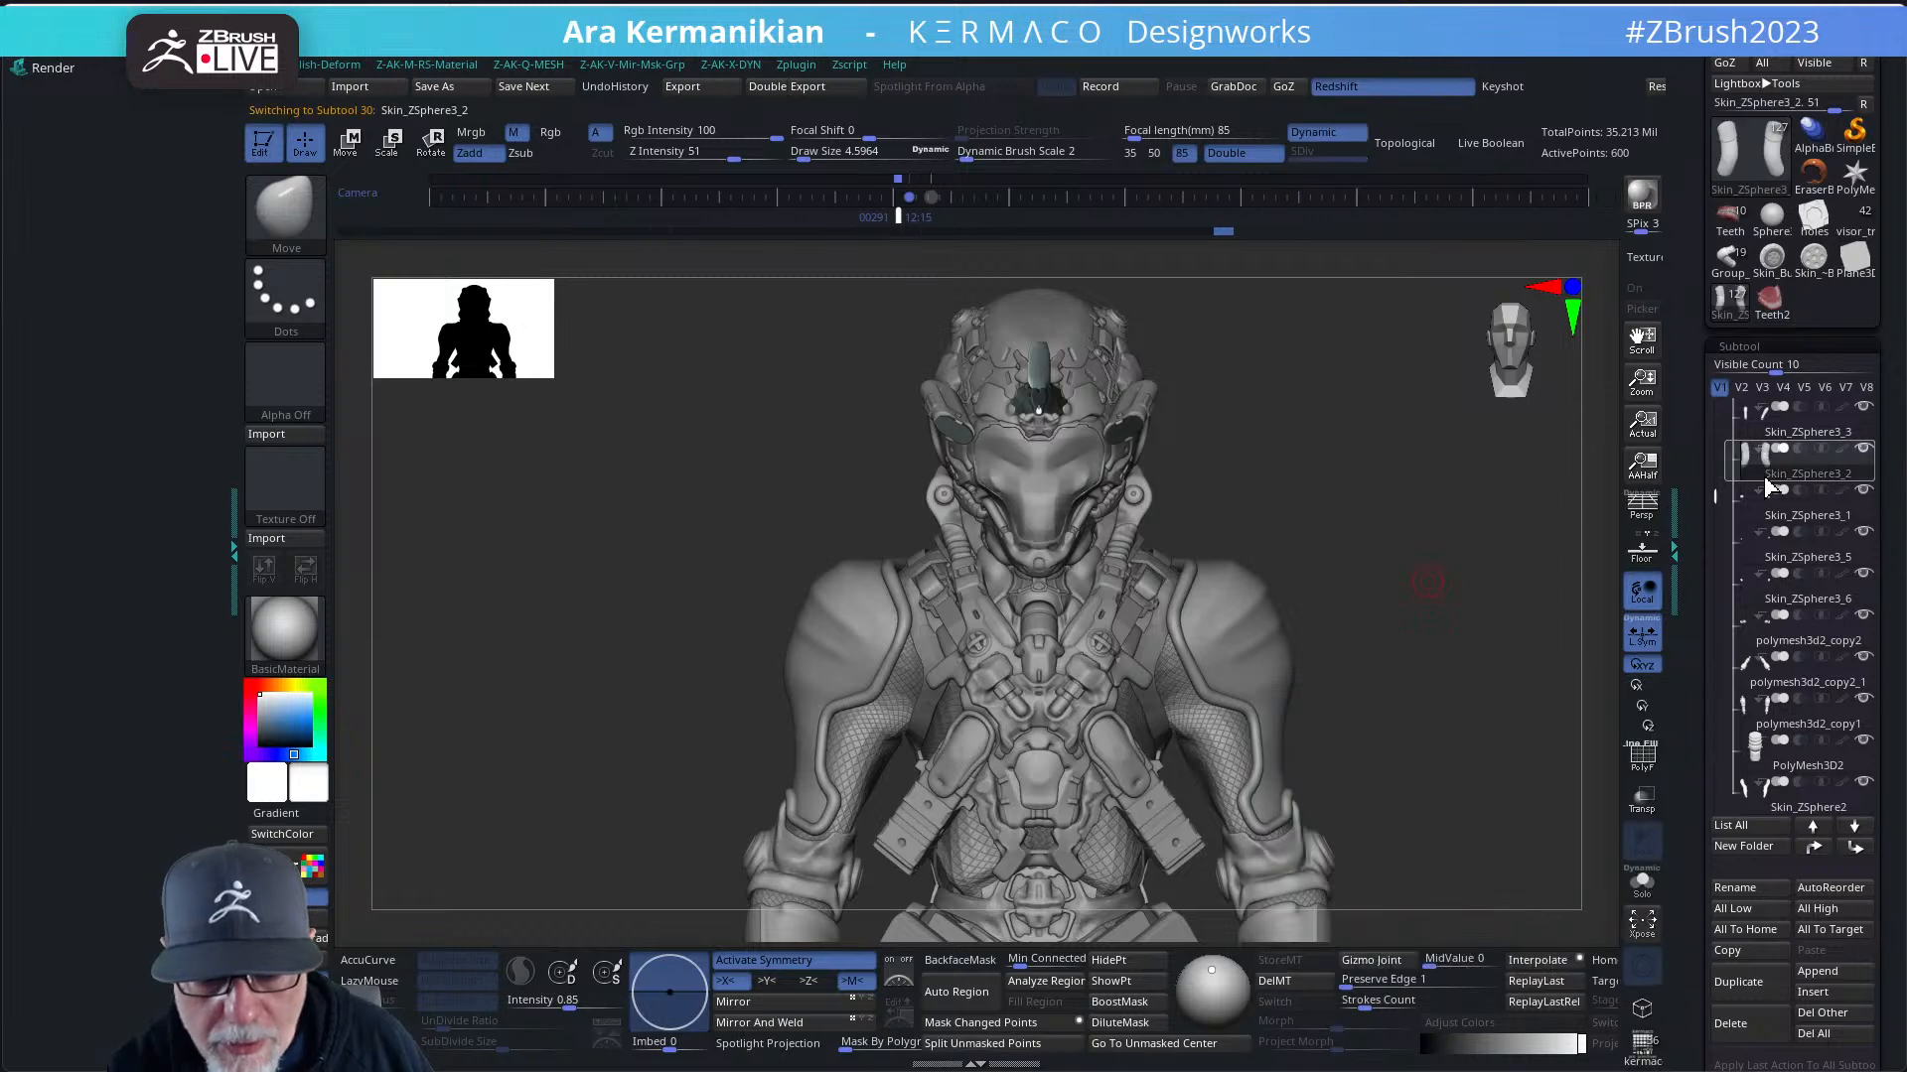
- Set the draw size to about 8.5 and examine the selected neck tubes from behind and above
left_click_drag(1410, 596, 1447, 563)
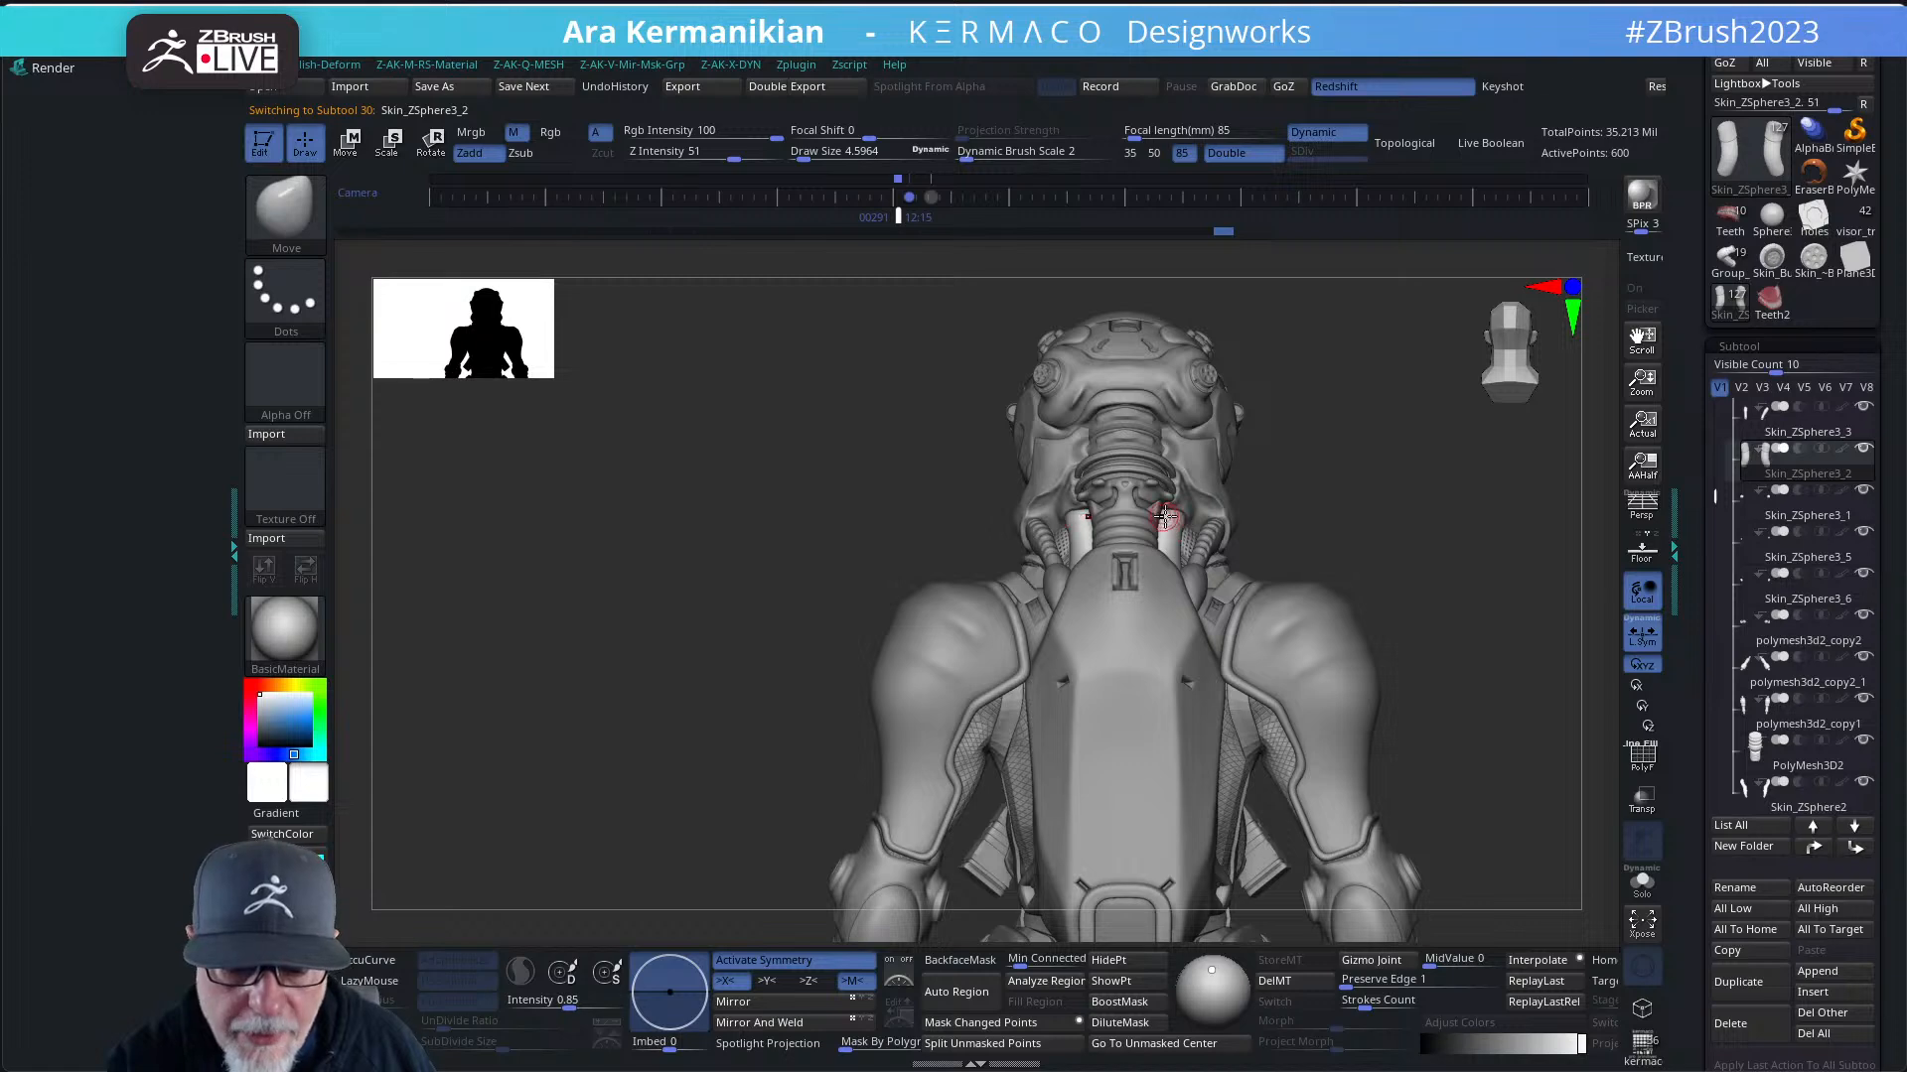
mouse_move(1447, 541)
left_mouse_down("alt")
mouse_move(1439, 608)
mouse_move(1229, 581)
mouse_move(1207, 603)
left_mouse_up("alt")
key("s")
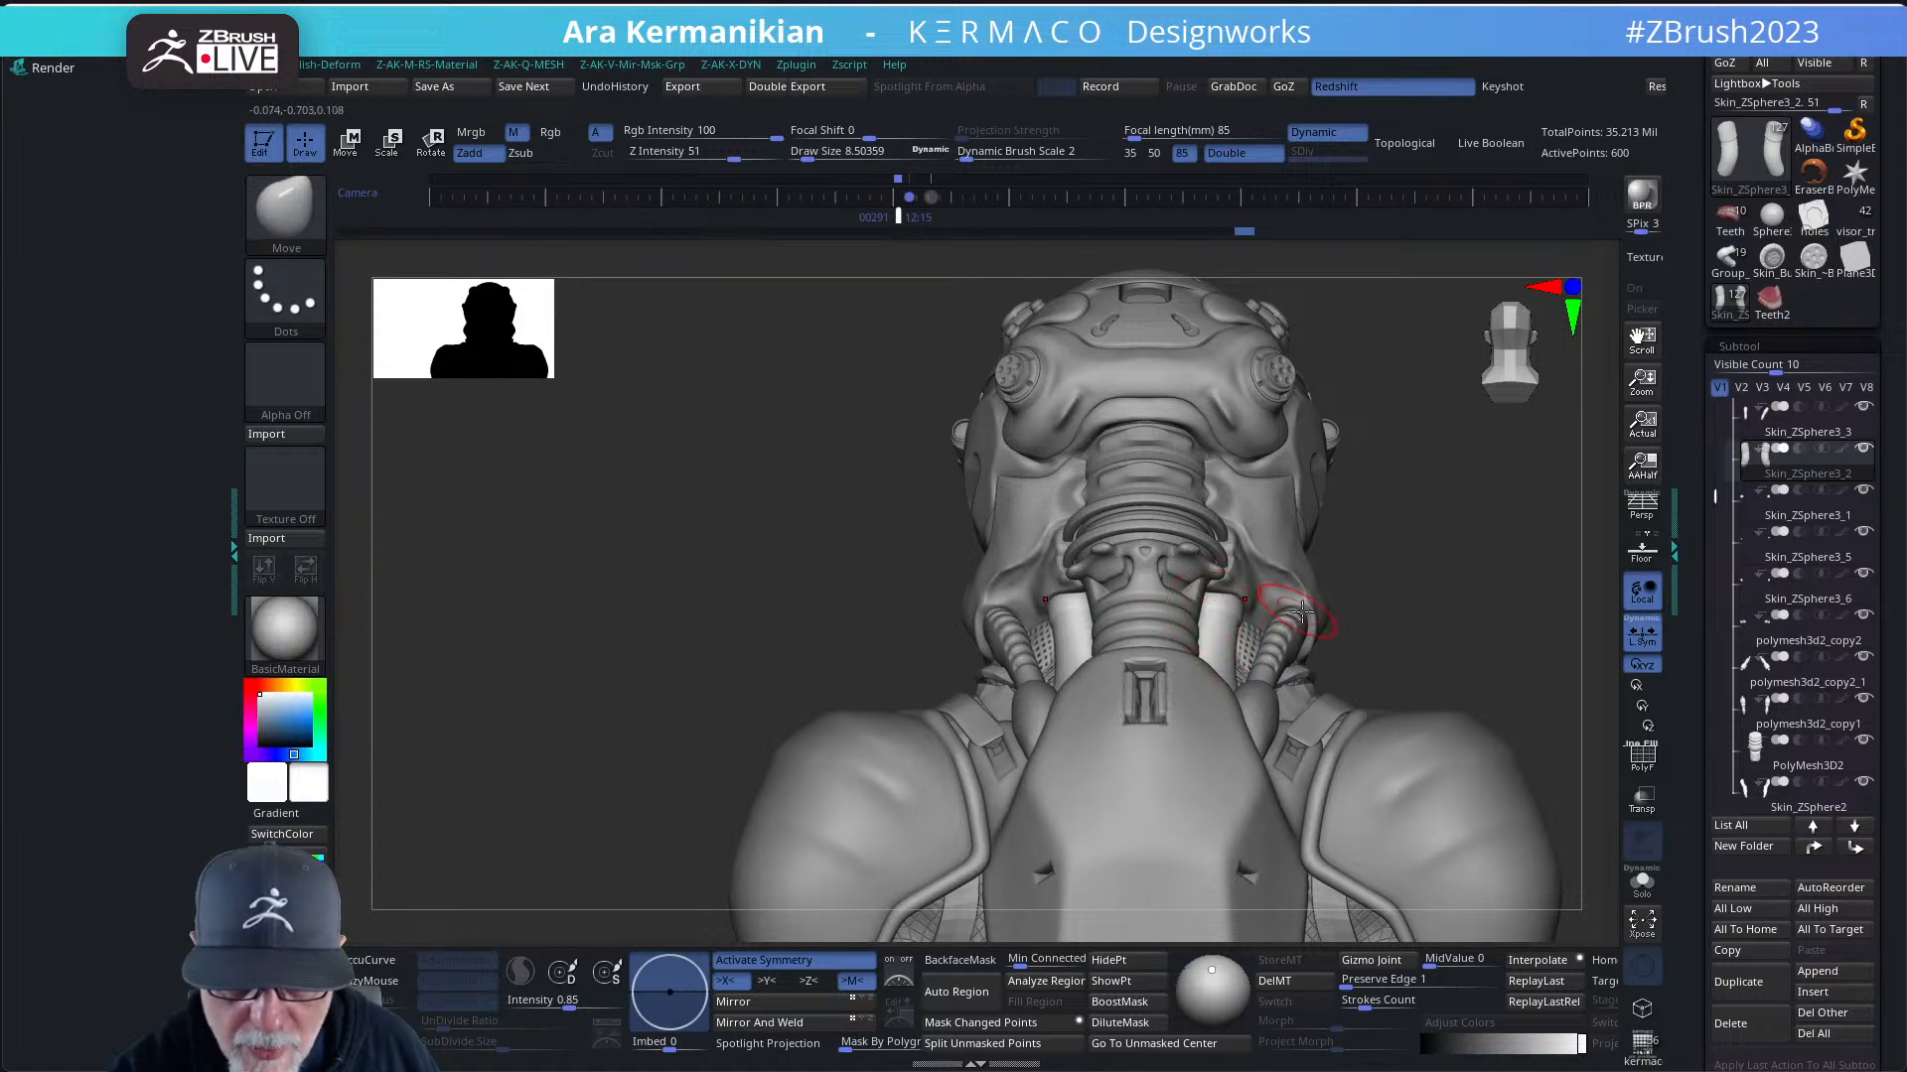
left_click_drag(1420, 601, 1301, 597, "alt")
mouse_move(1384, 541)
left_mouse_down()
mouse_move(1387, 508)
mouse_move(1366, 549)
mouse_move(1413, 540)
mouse_move(1194, 632)
left_mouse_up()
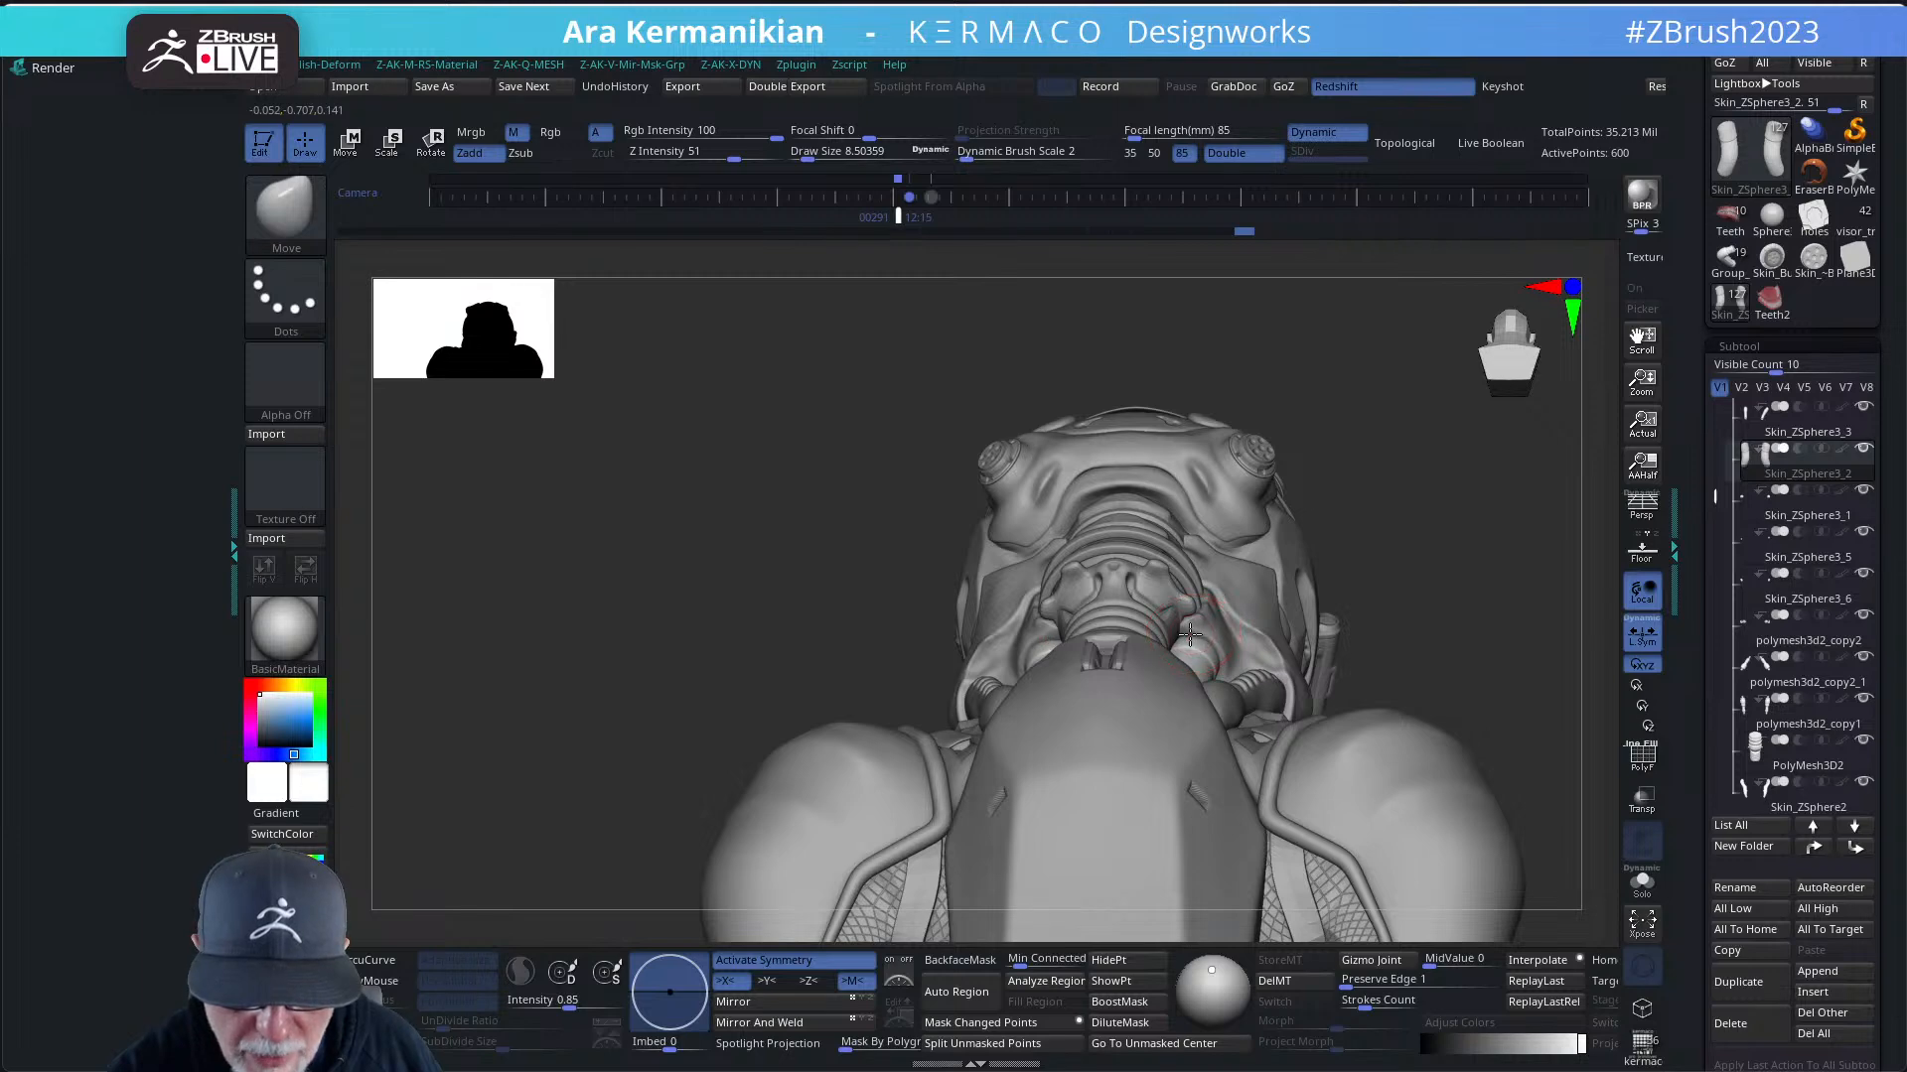
left_click_drag(1388, 561, 1374, 687)
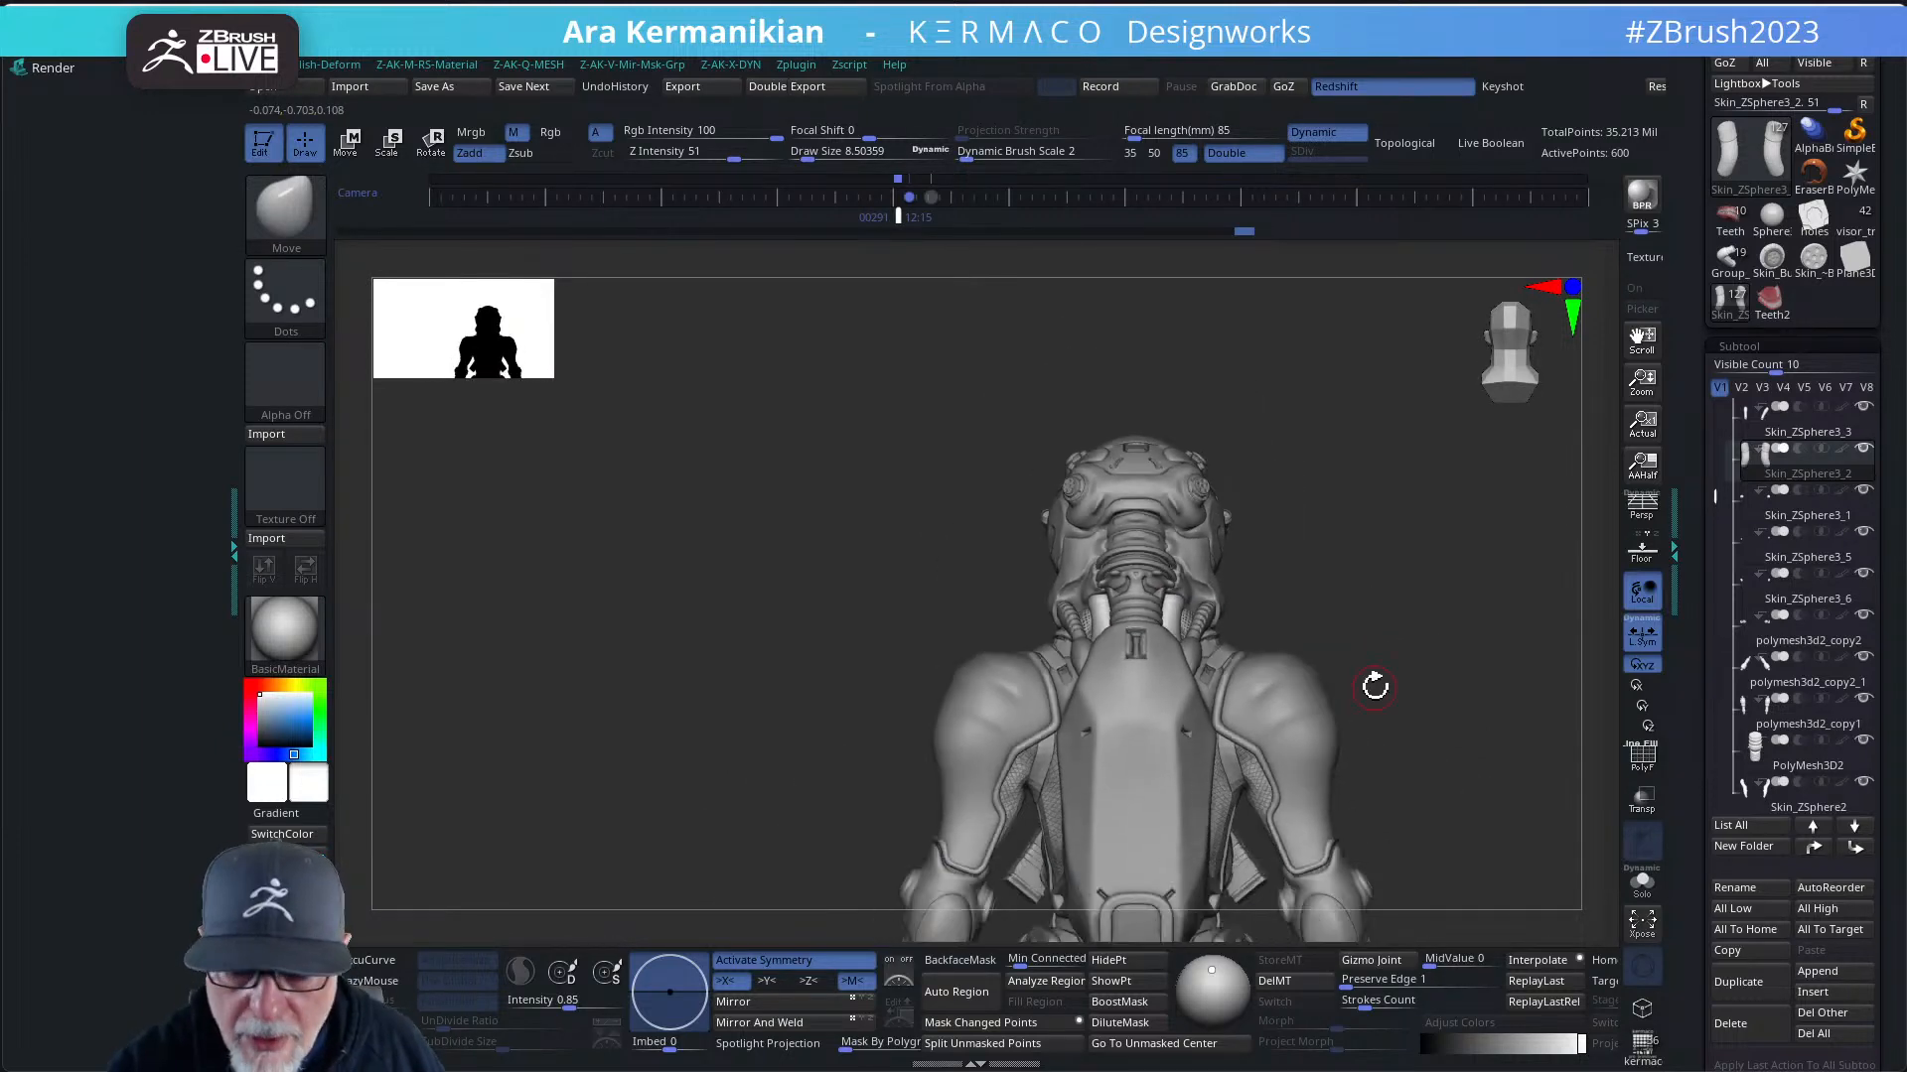
- Try Morph UV on the Skin_ZSphere3_2 tubes to preview their UV layout, and undo it
scroll(1689, 844, "down", 5)
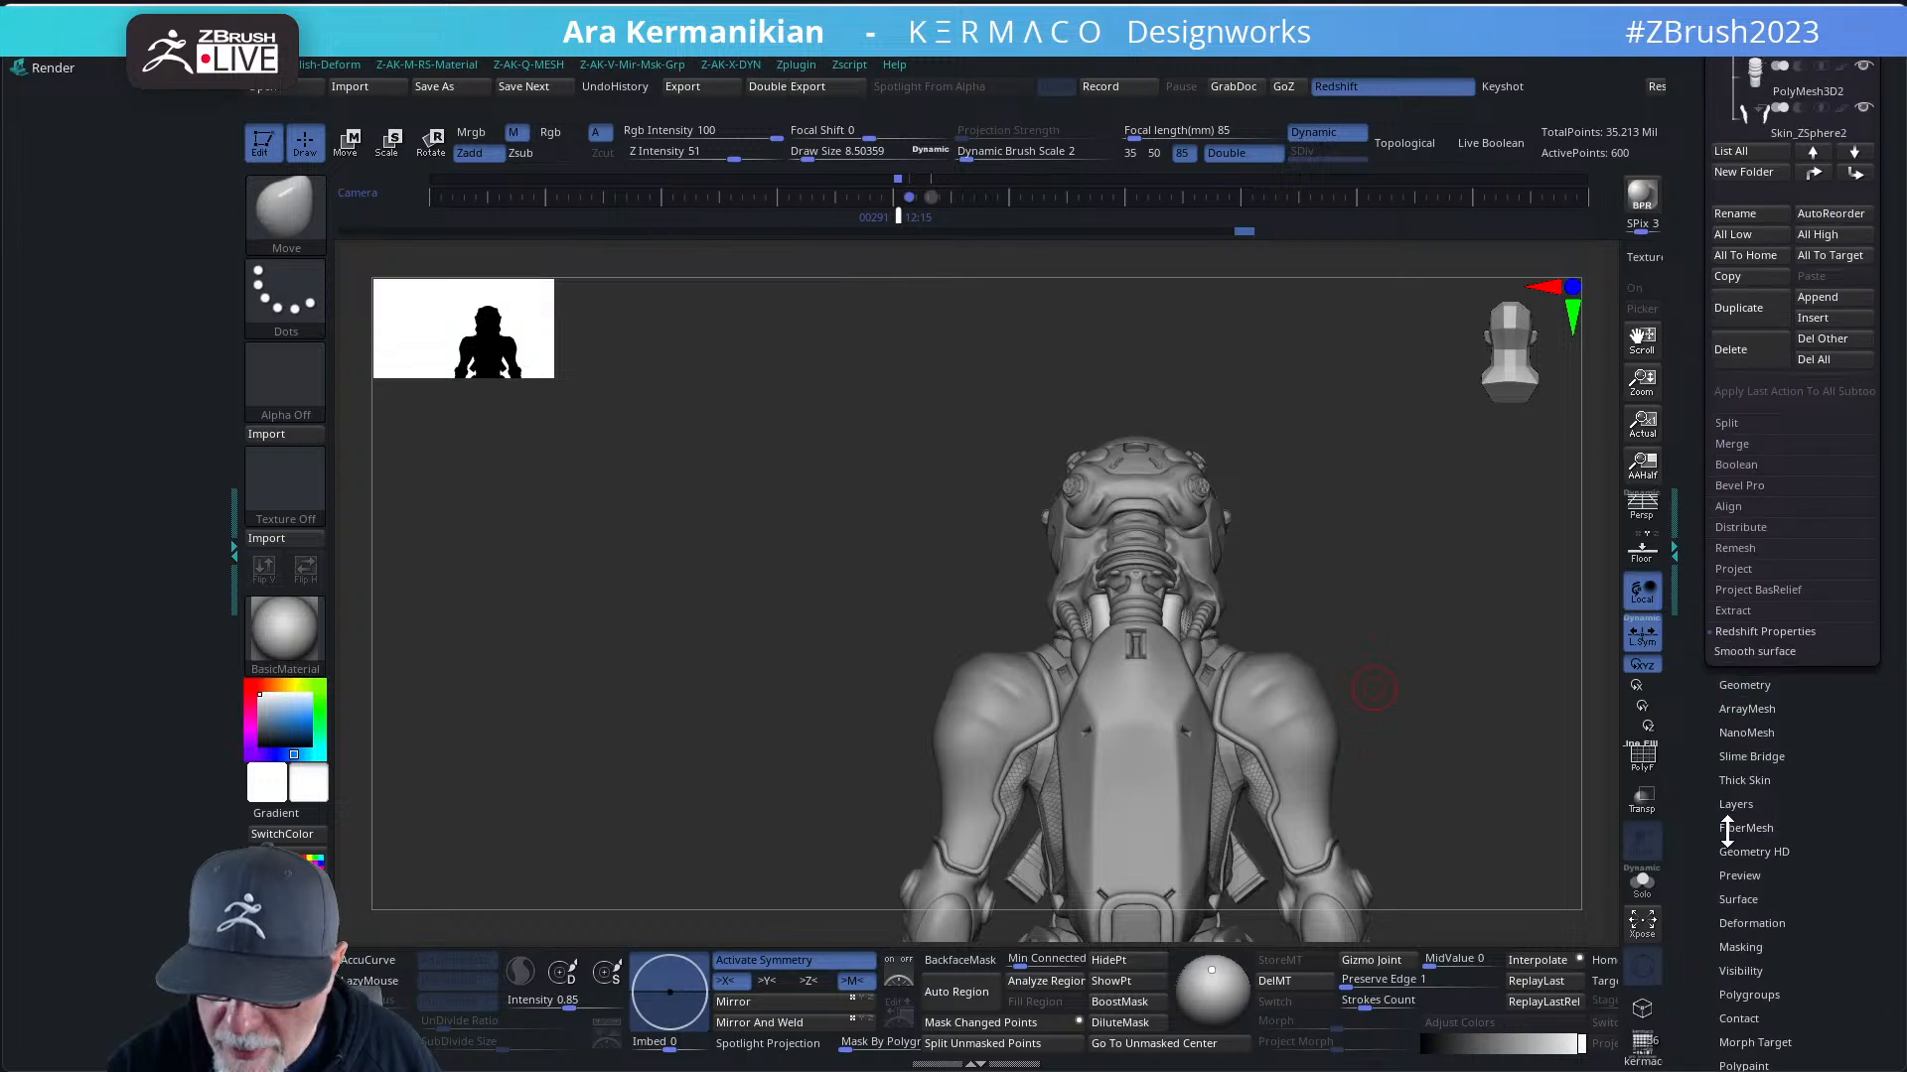
scroll(1723, 829, "down", 1)
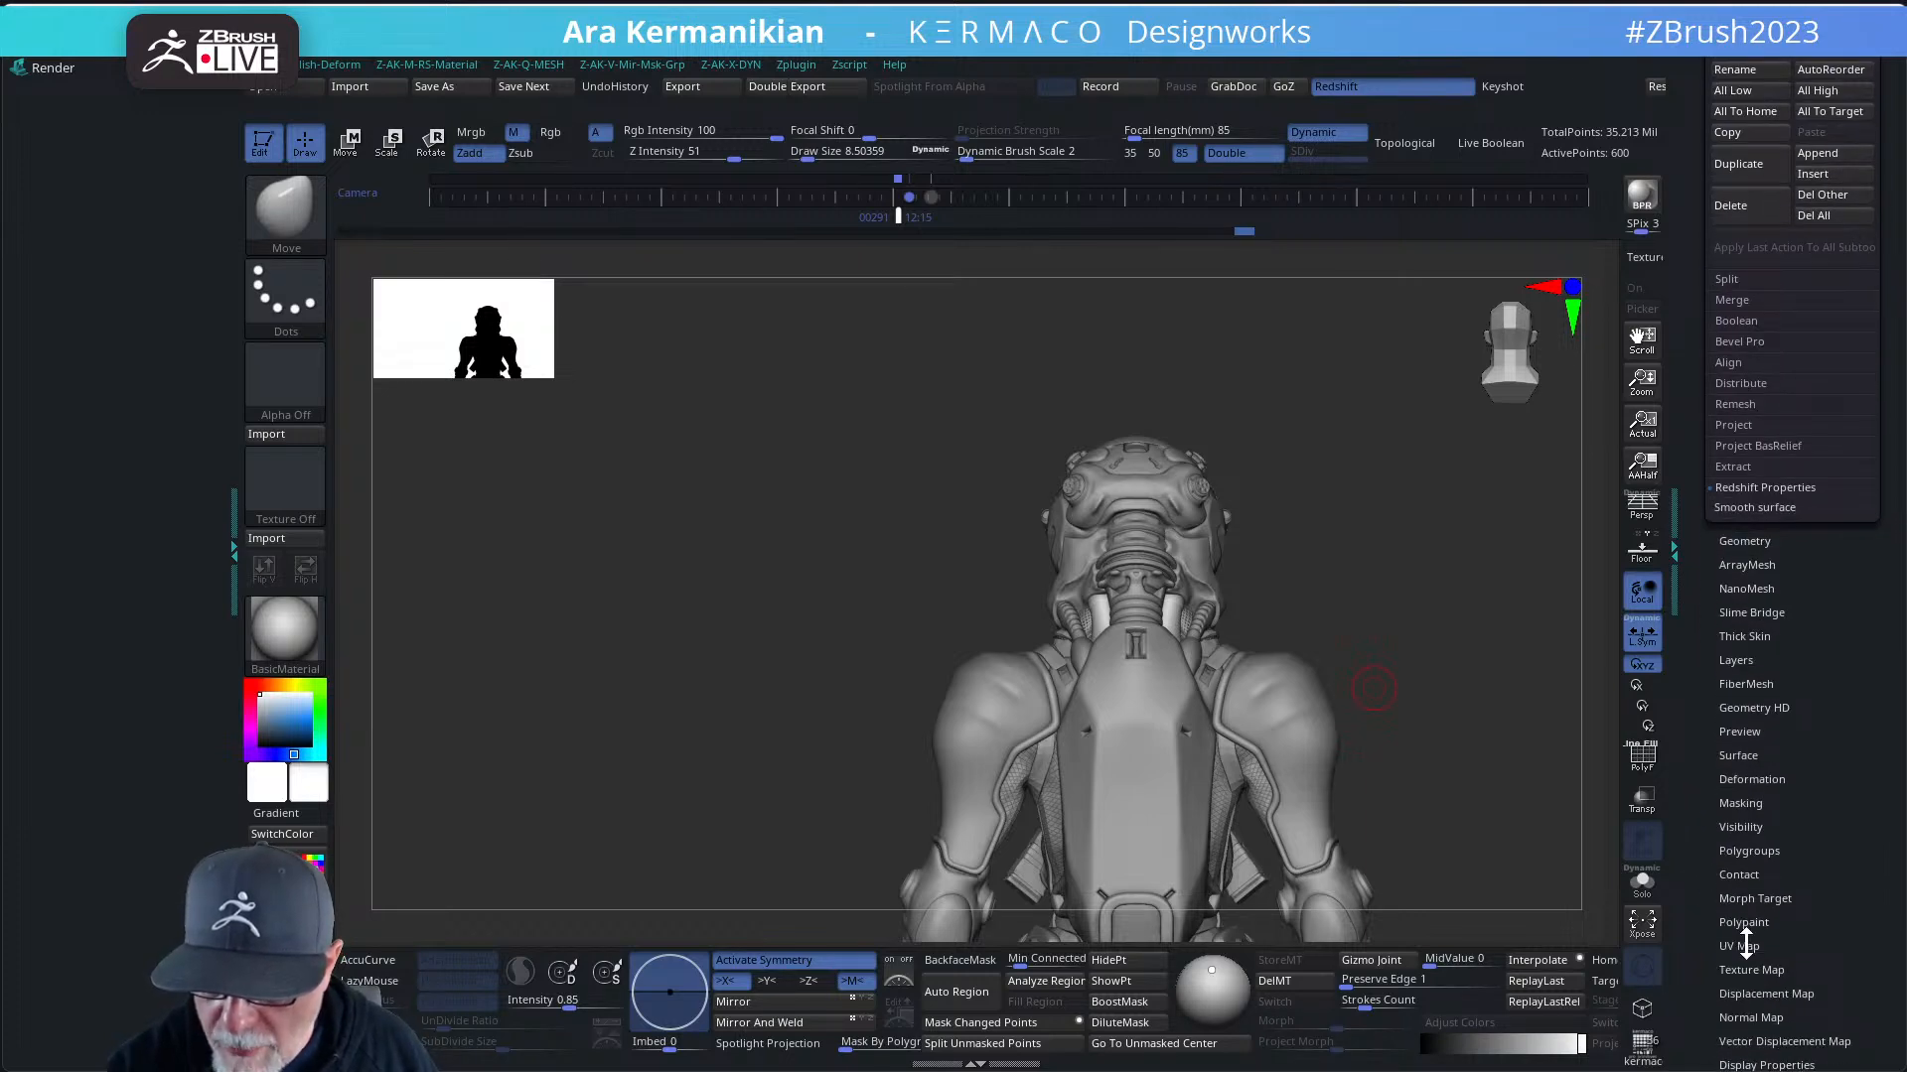
left_click(1745, 945)
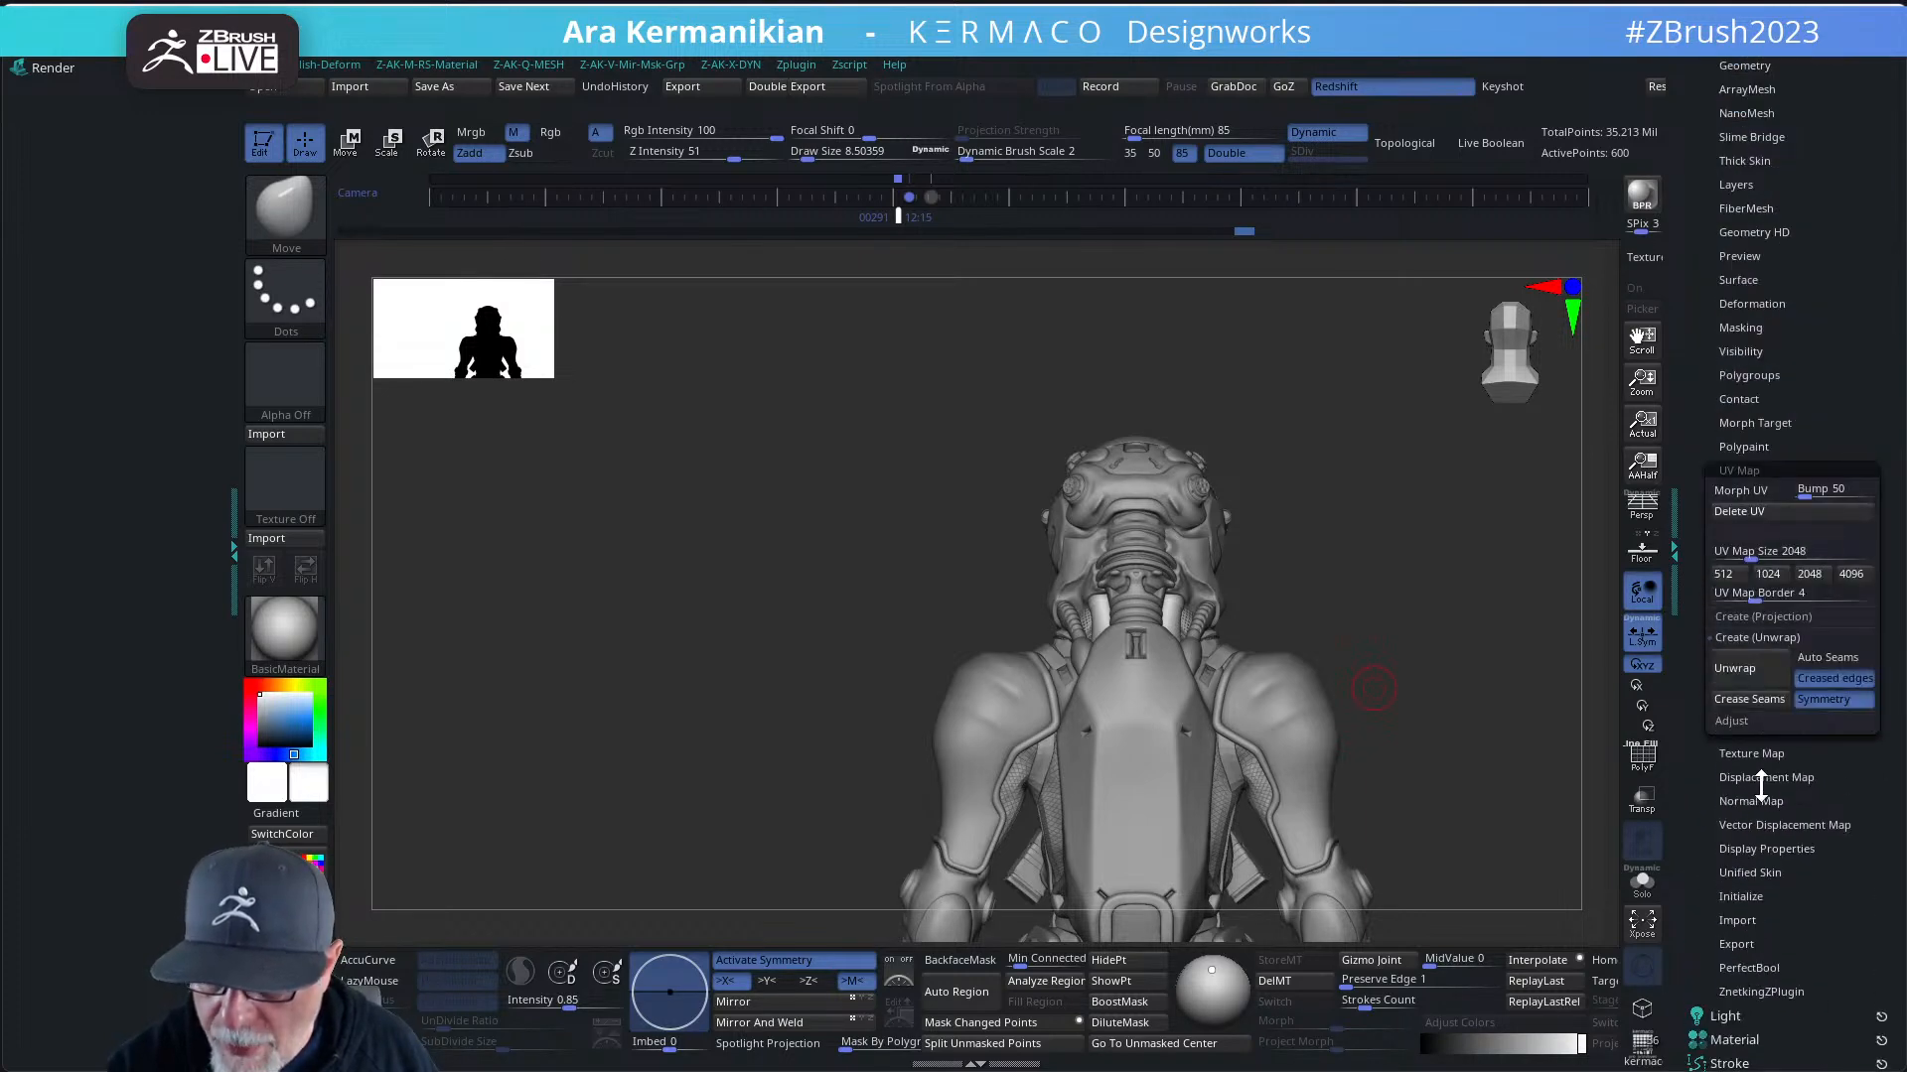
left_click(1744, 491)
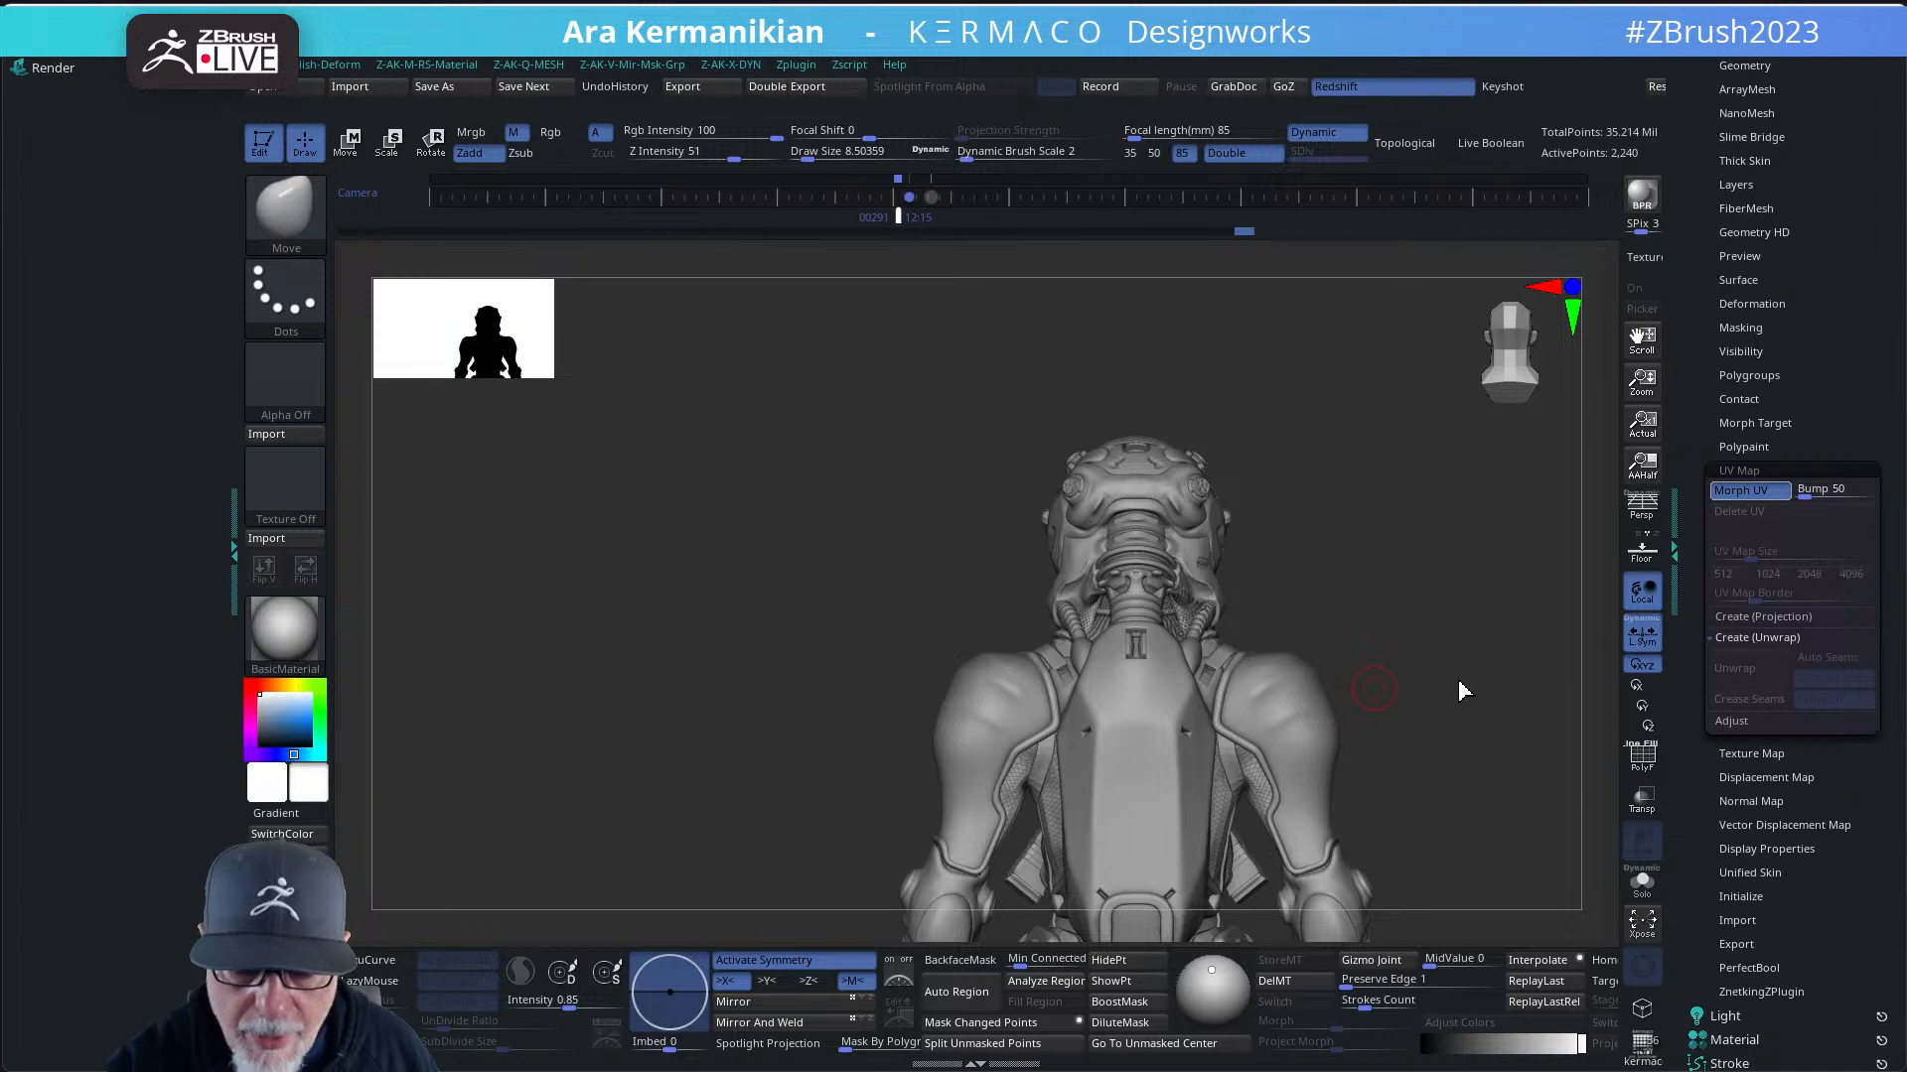
key("ctrl+z")
- Apply dynamic subdivision to the Skin_ZSphere3_2 neck tubes to convert it into real subdivision levels
key("shift+q")
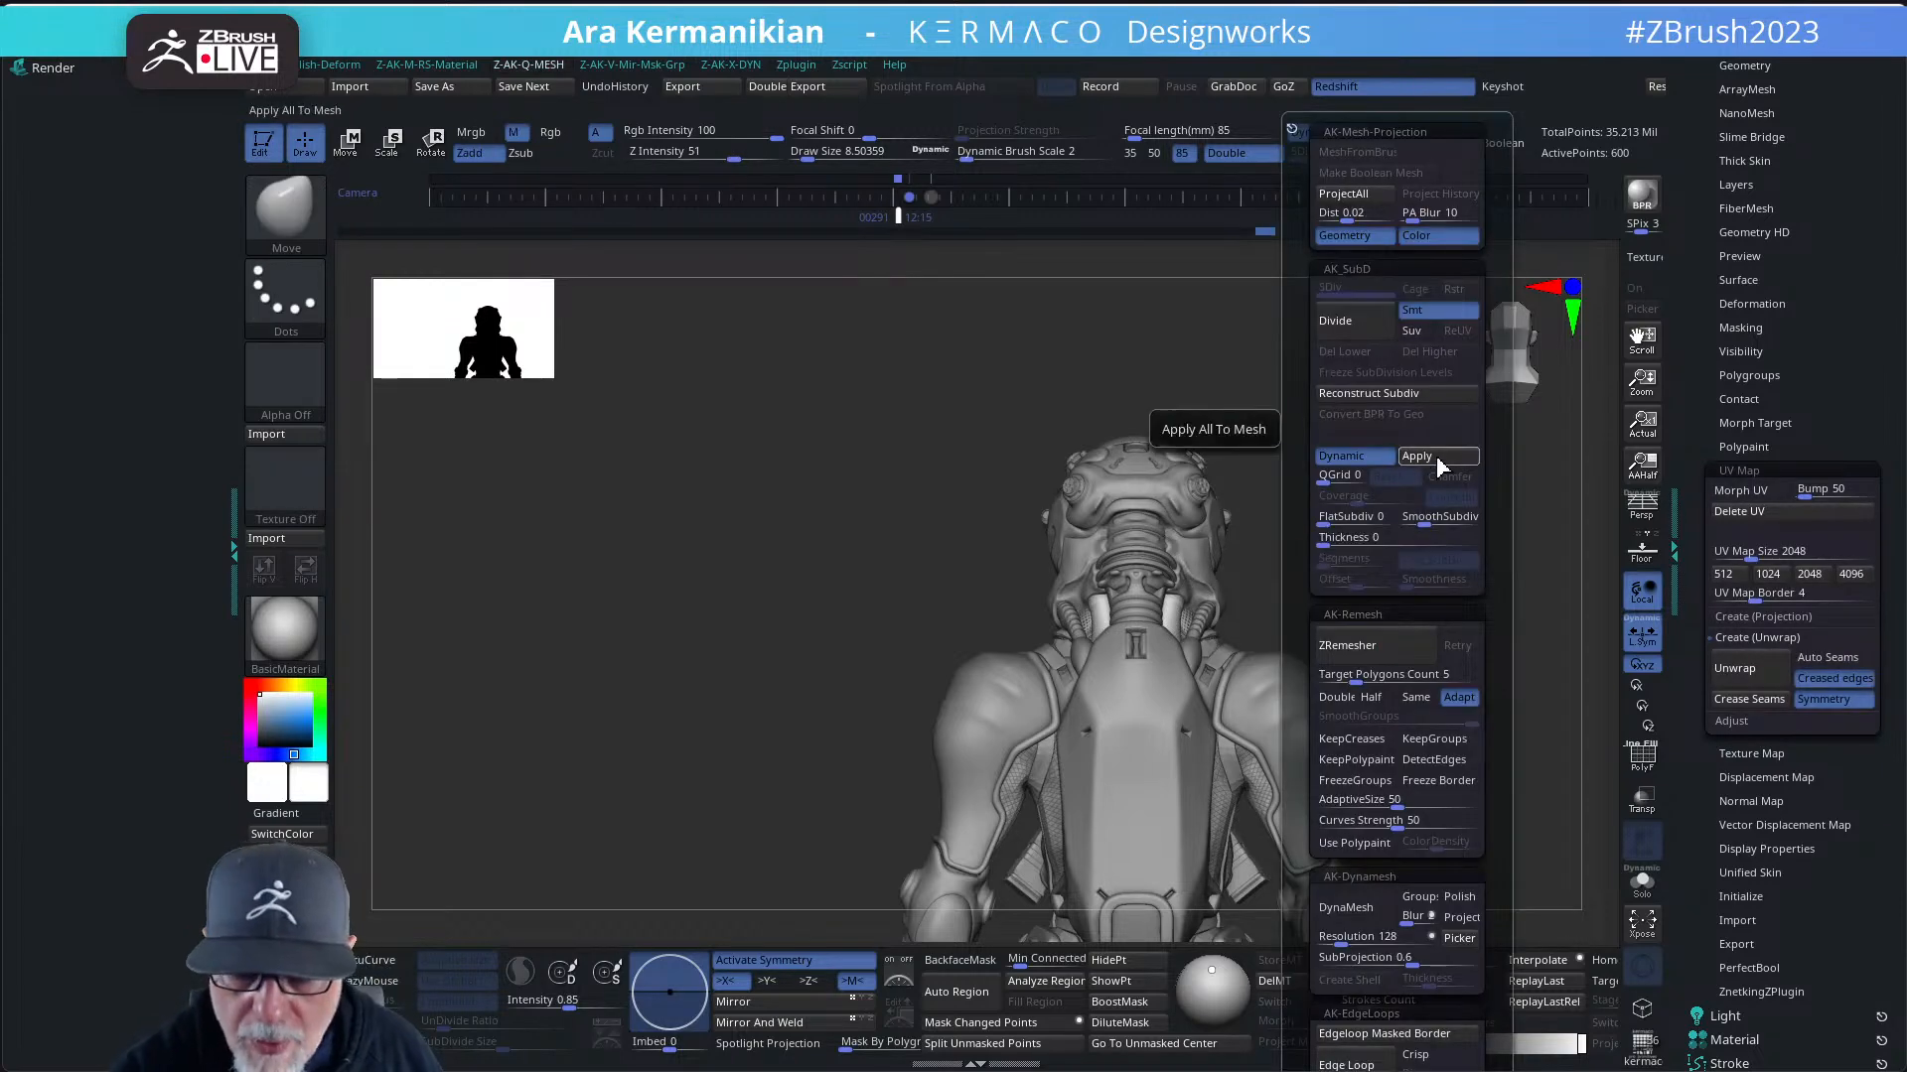
left_click(1439, 457)
left_click_drag(1383, 592, 1418, 622)
- Switch the subtools to visibility set V8 and make the Skin_ZSphere3_2 tubes visible in it
scroll(1710, 397, "up", 5)
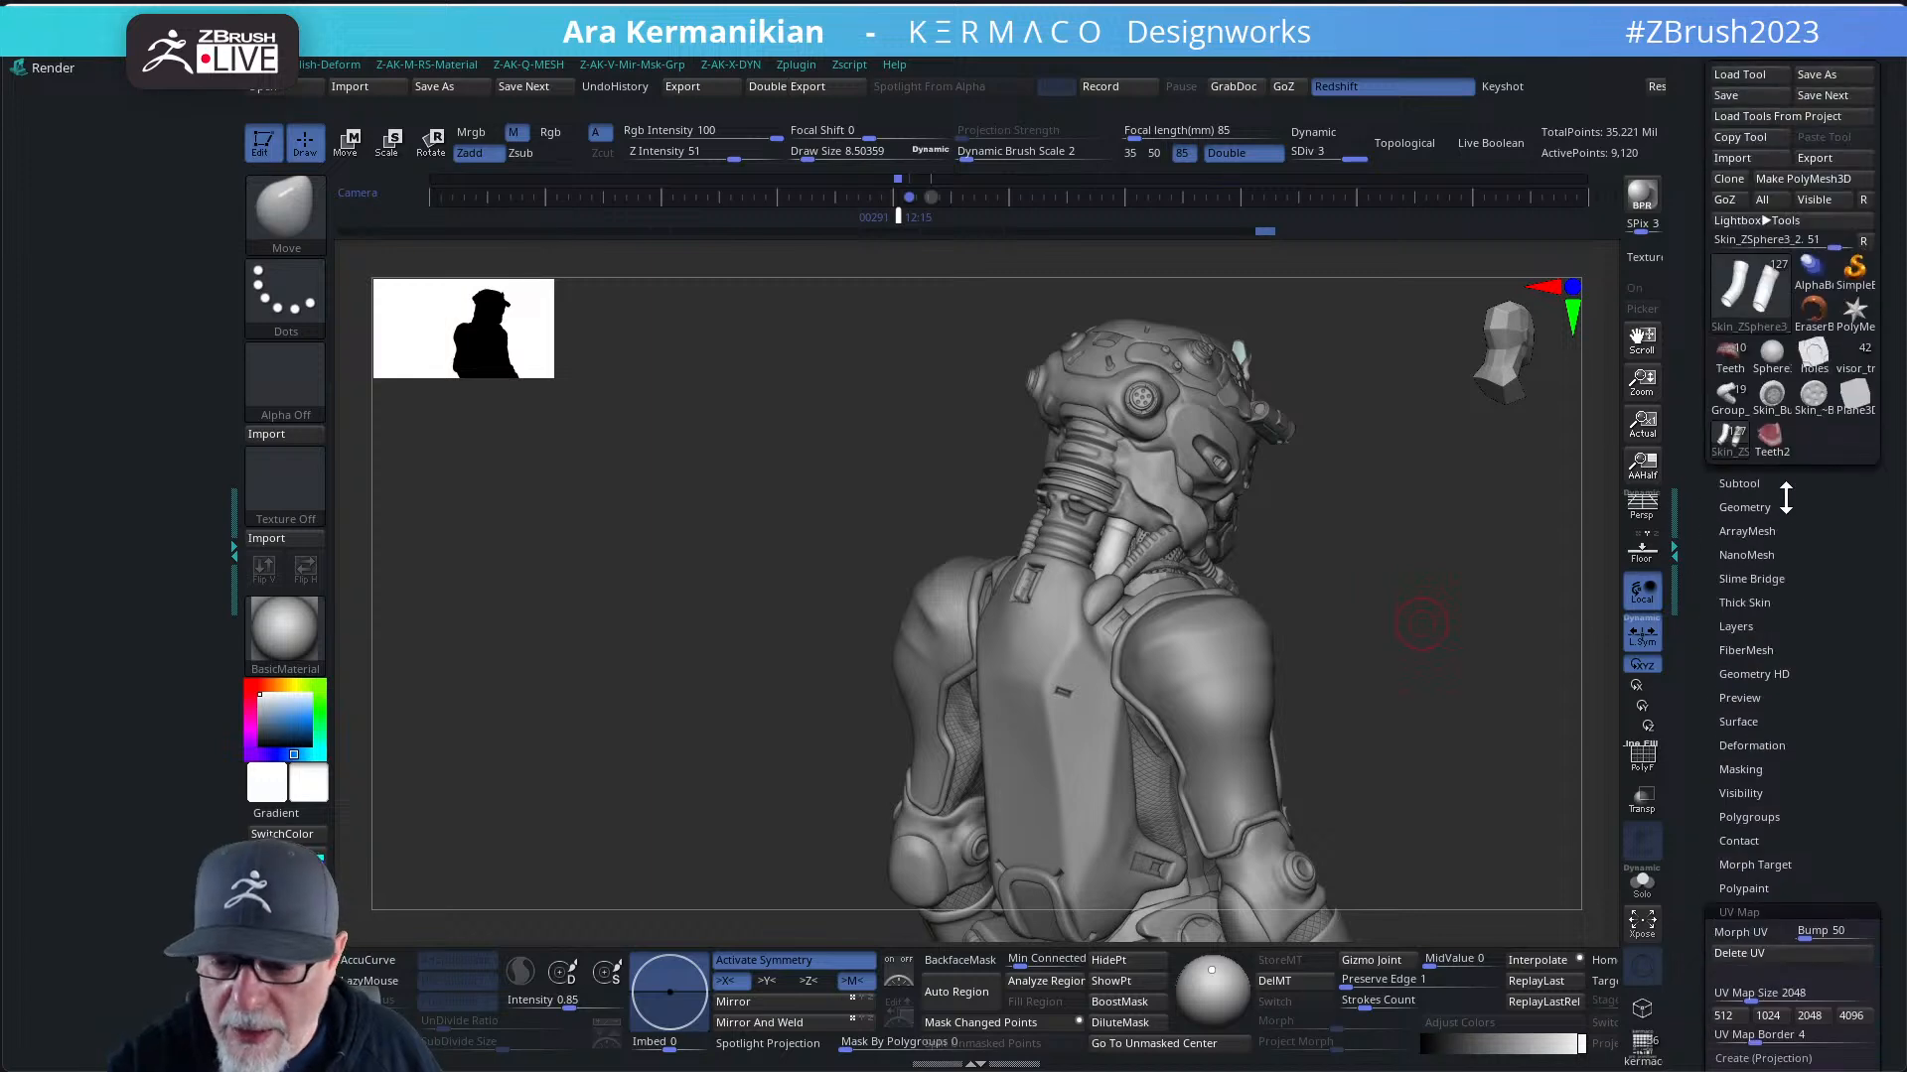
left_click(1748, 482)
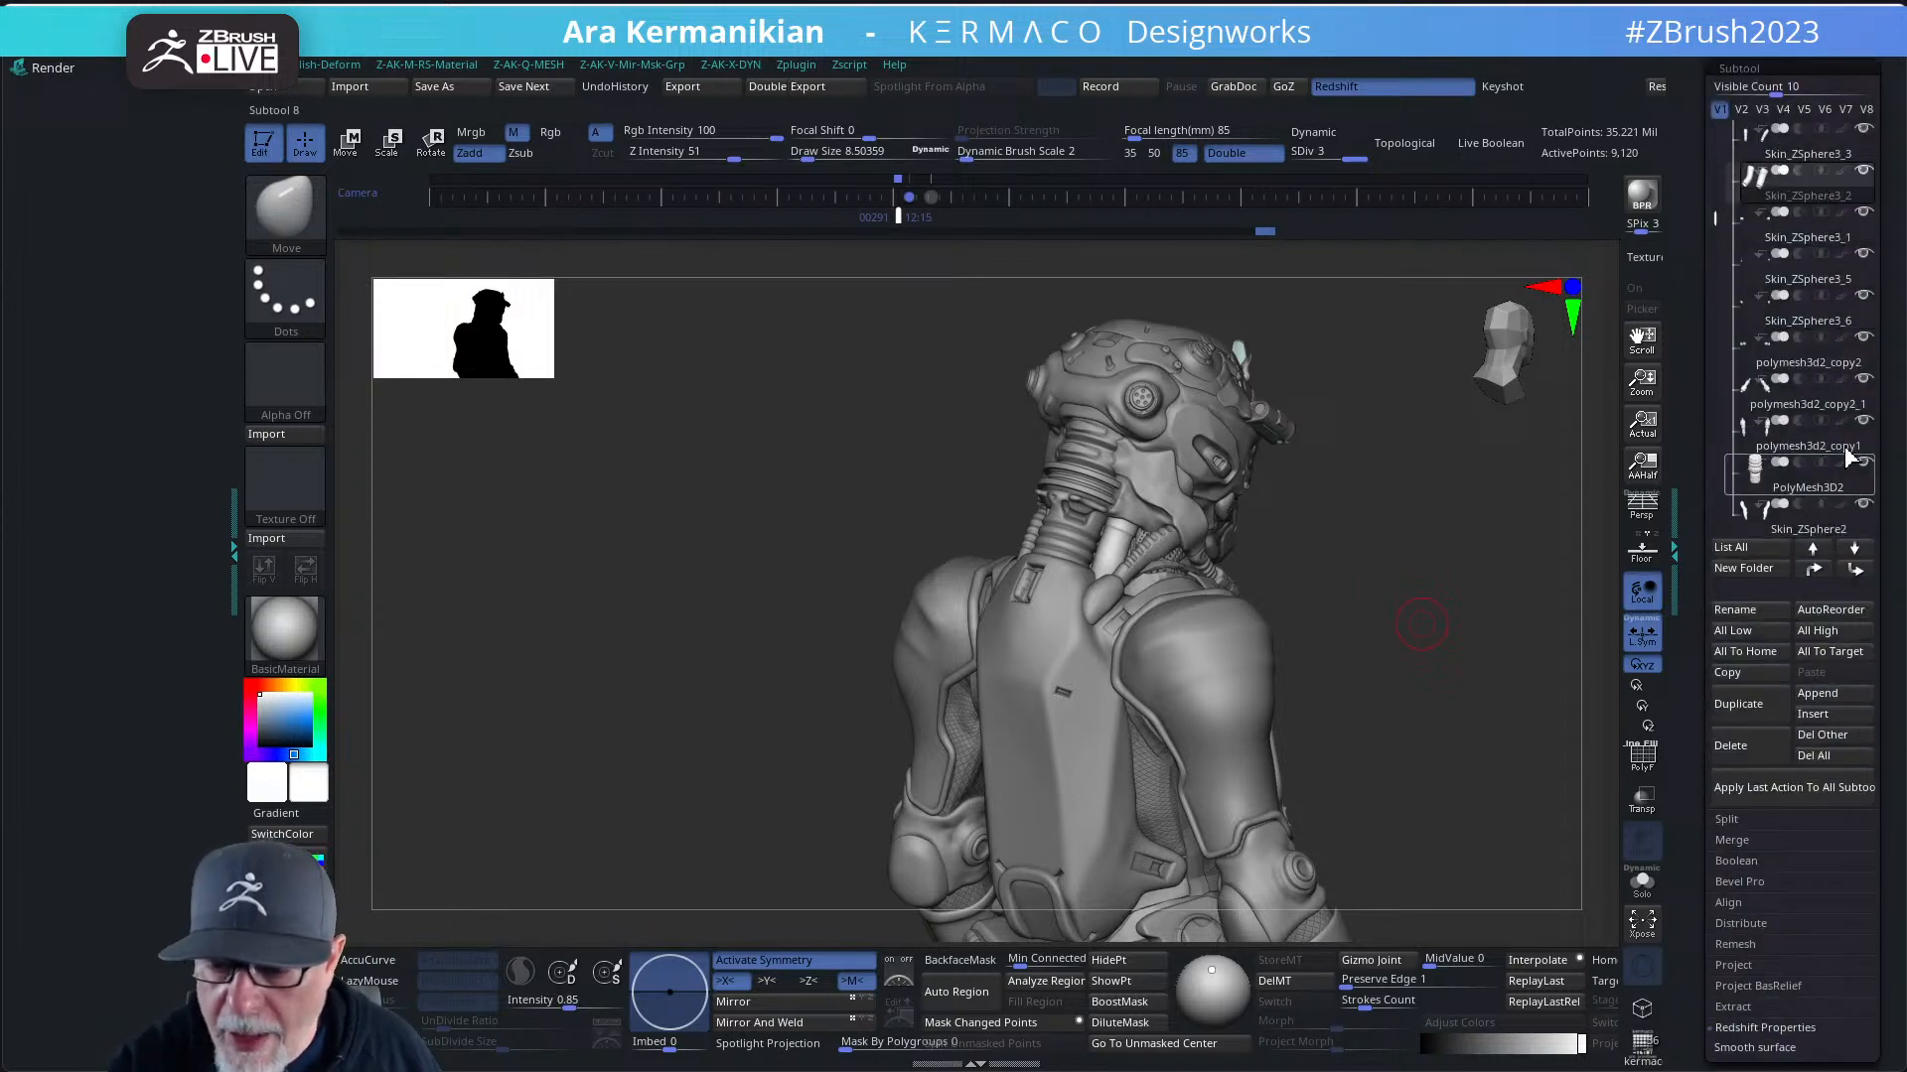
left_click(1866, 111)
left_click(1863, 171)
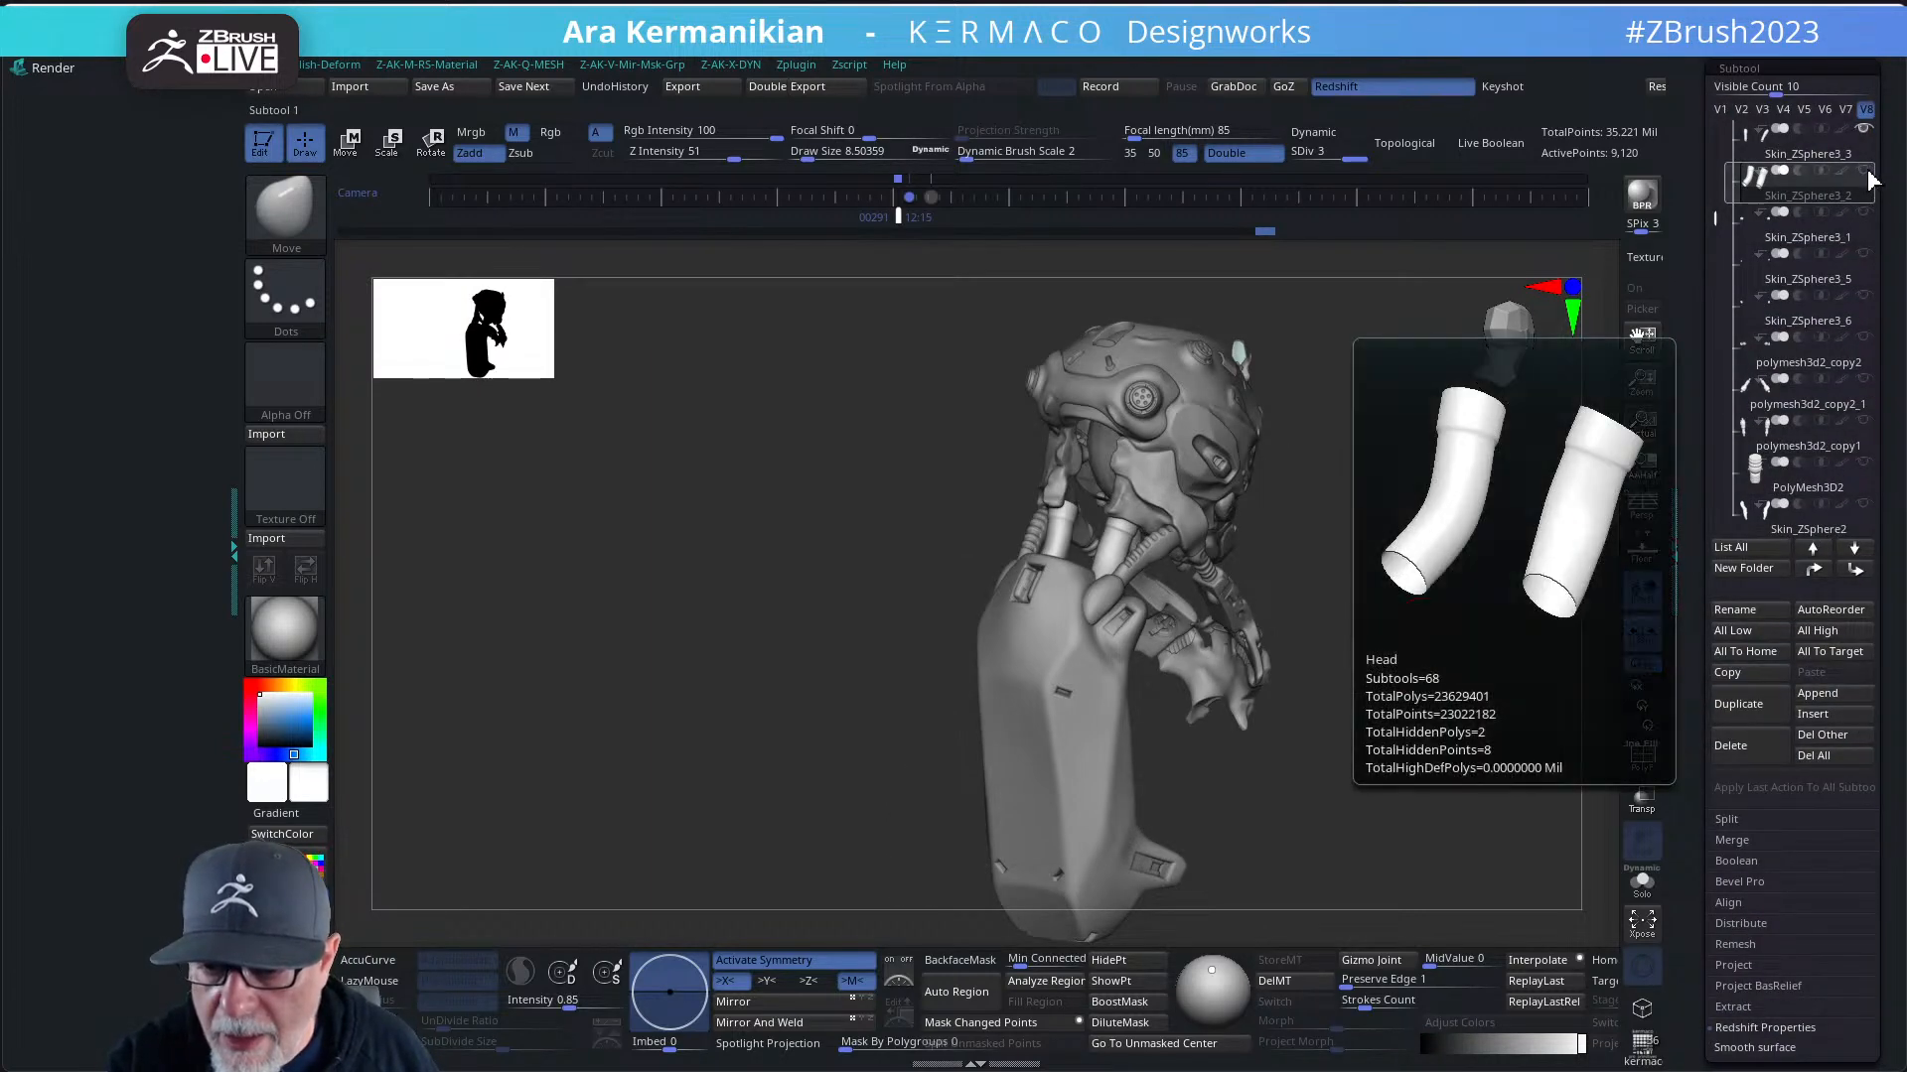
- Select the Skin_ZSphere3_1 subtool, isolate it with Solo and face it from the front
left_click(1825, 248)
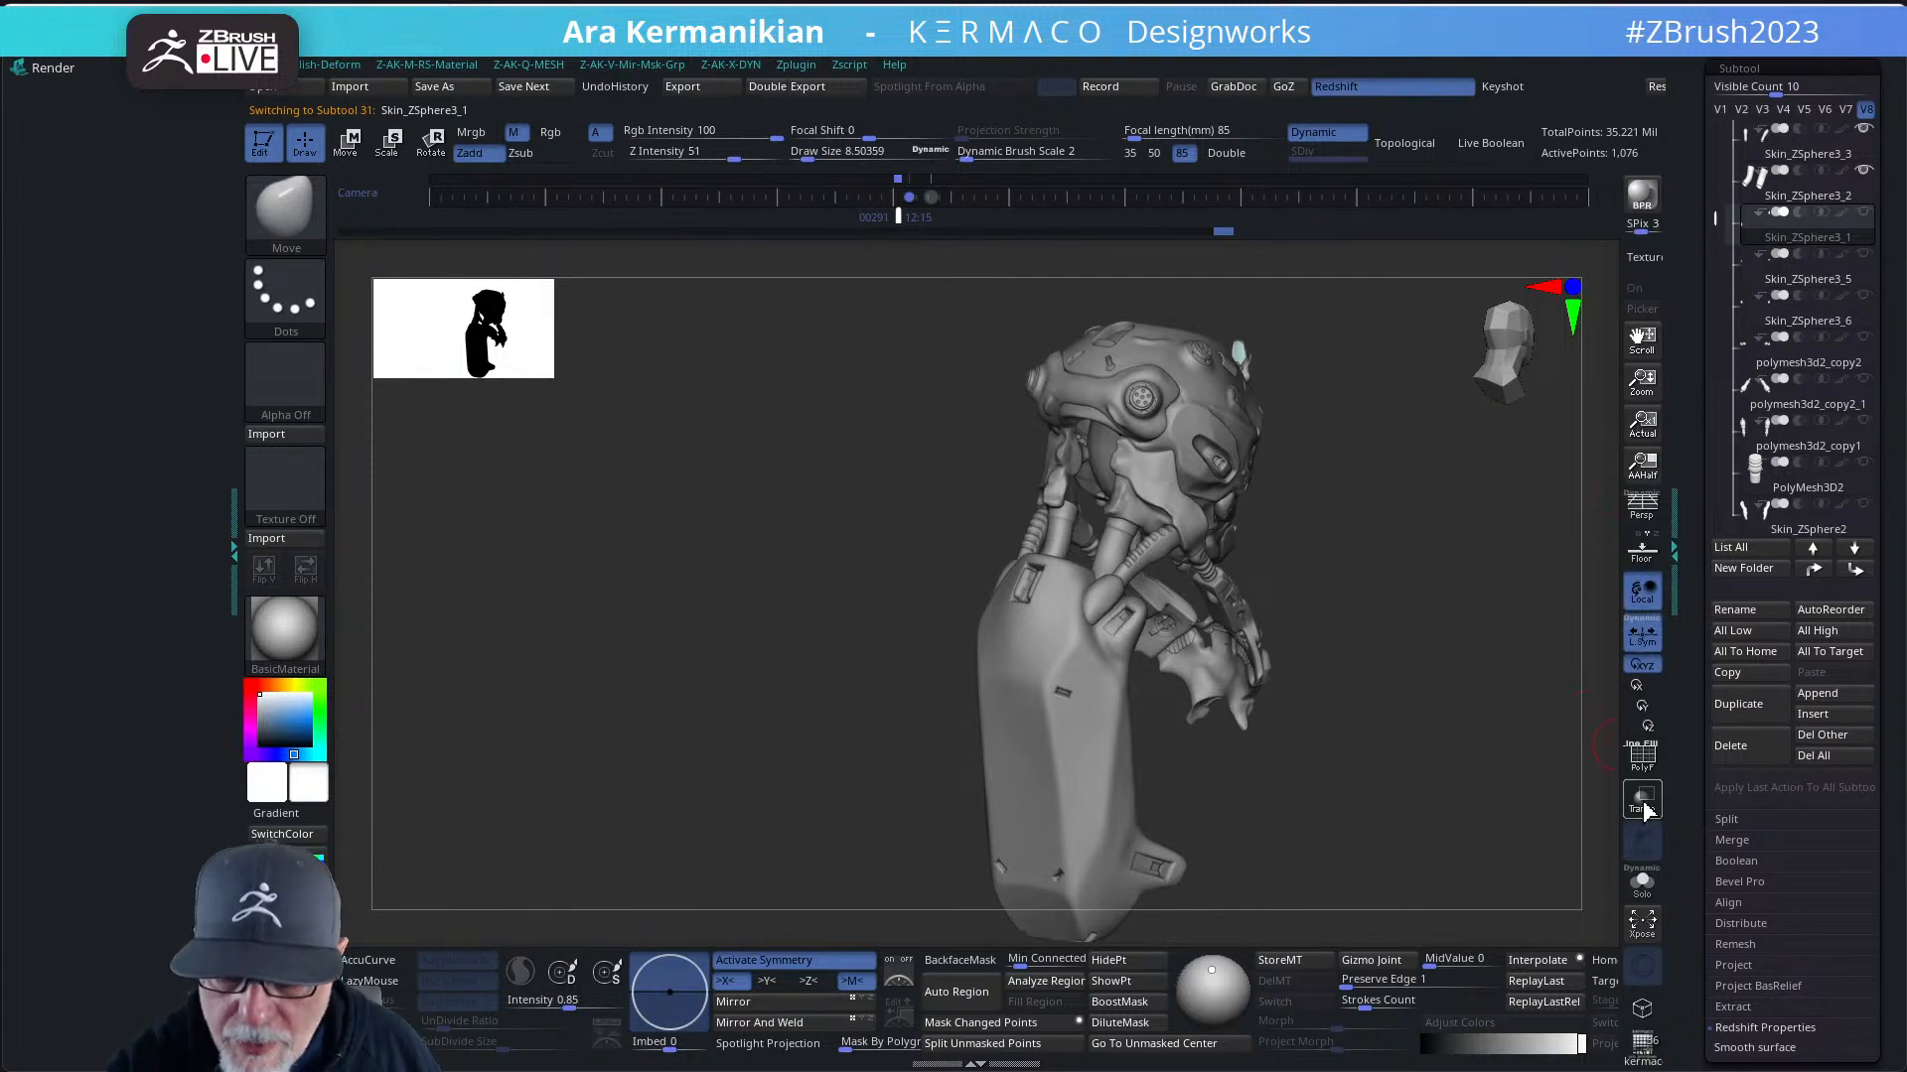
left_click(1642, 880)
left_click_drag(1455, 738, 1614, 840)
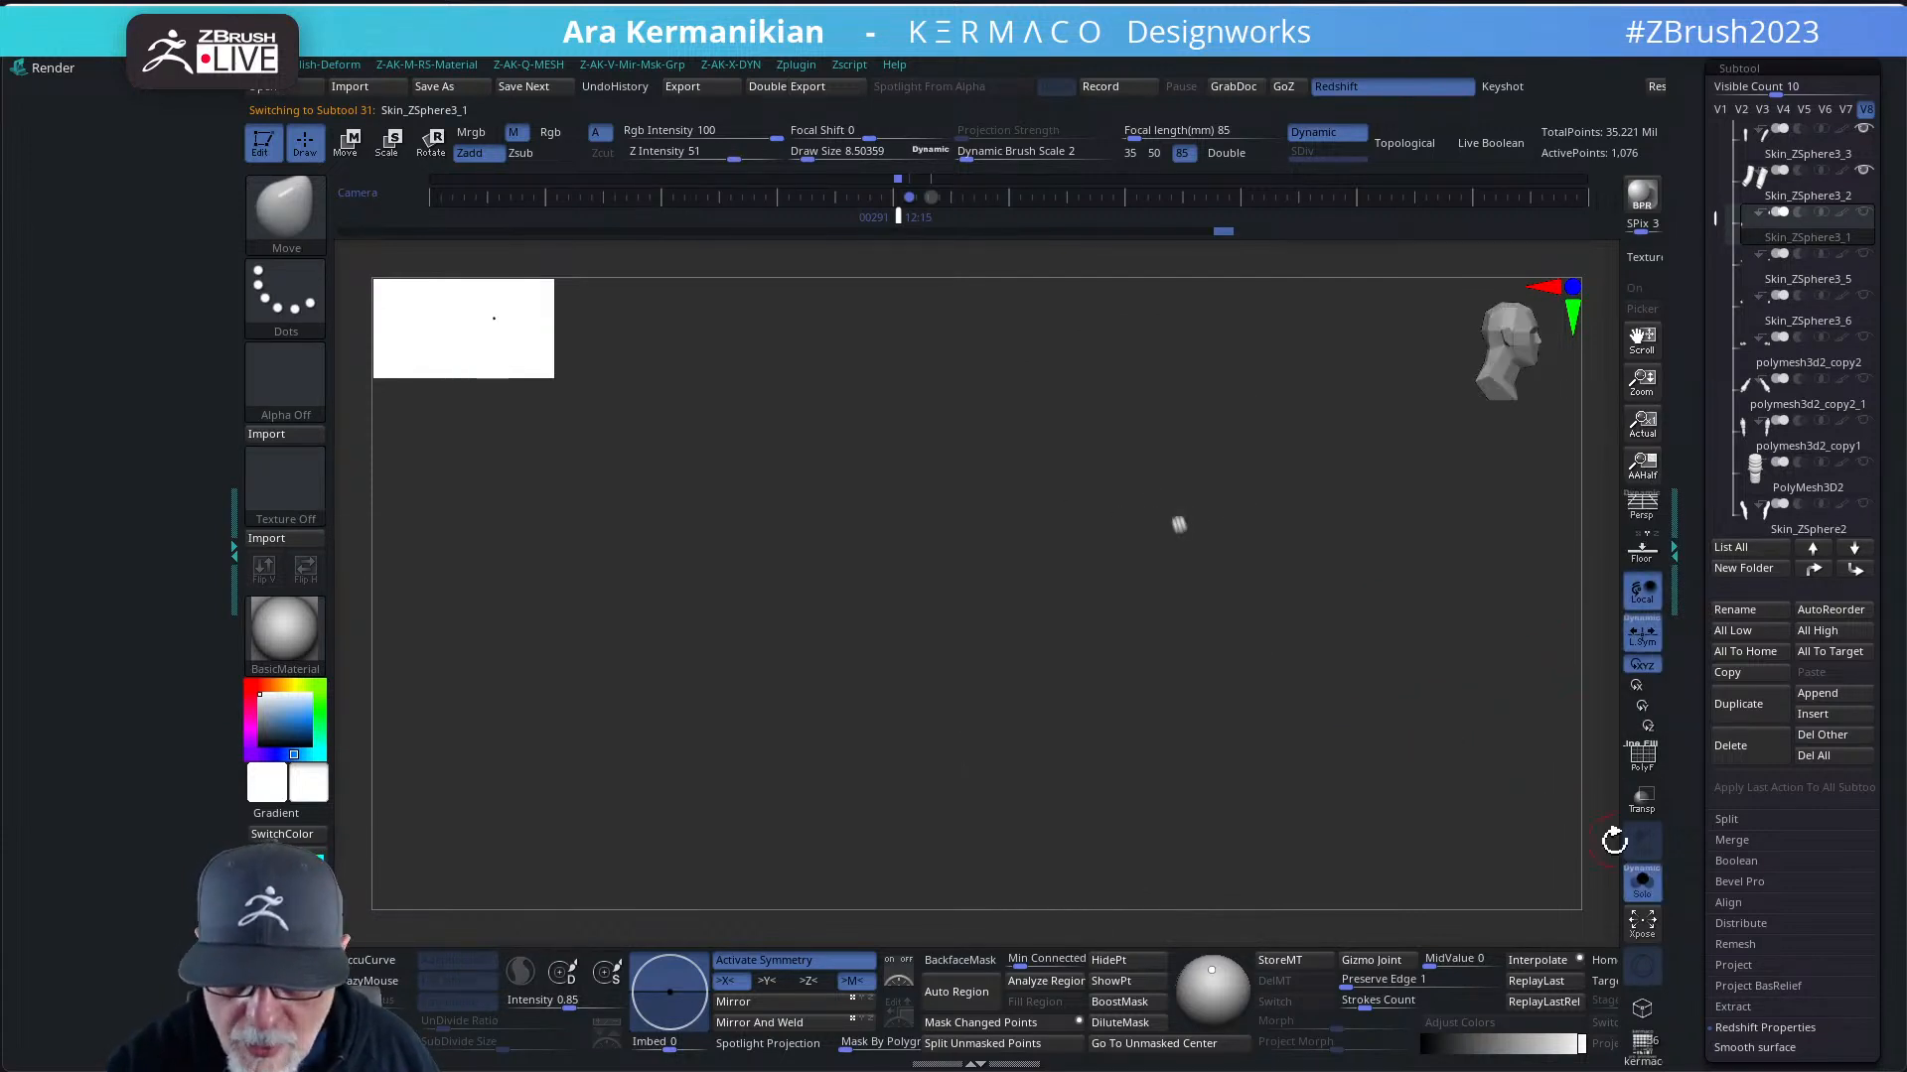
left_click_drag(1278, 747, 1327, 672)
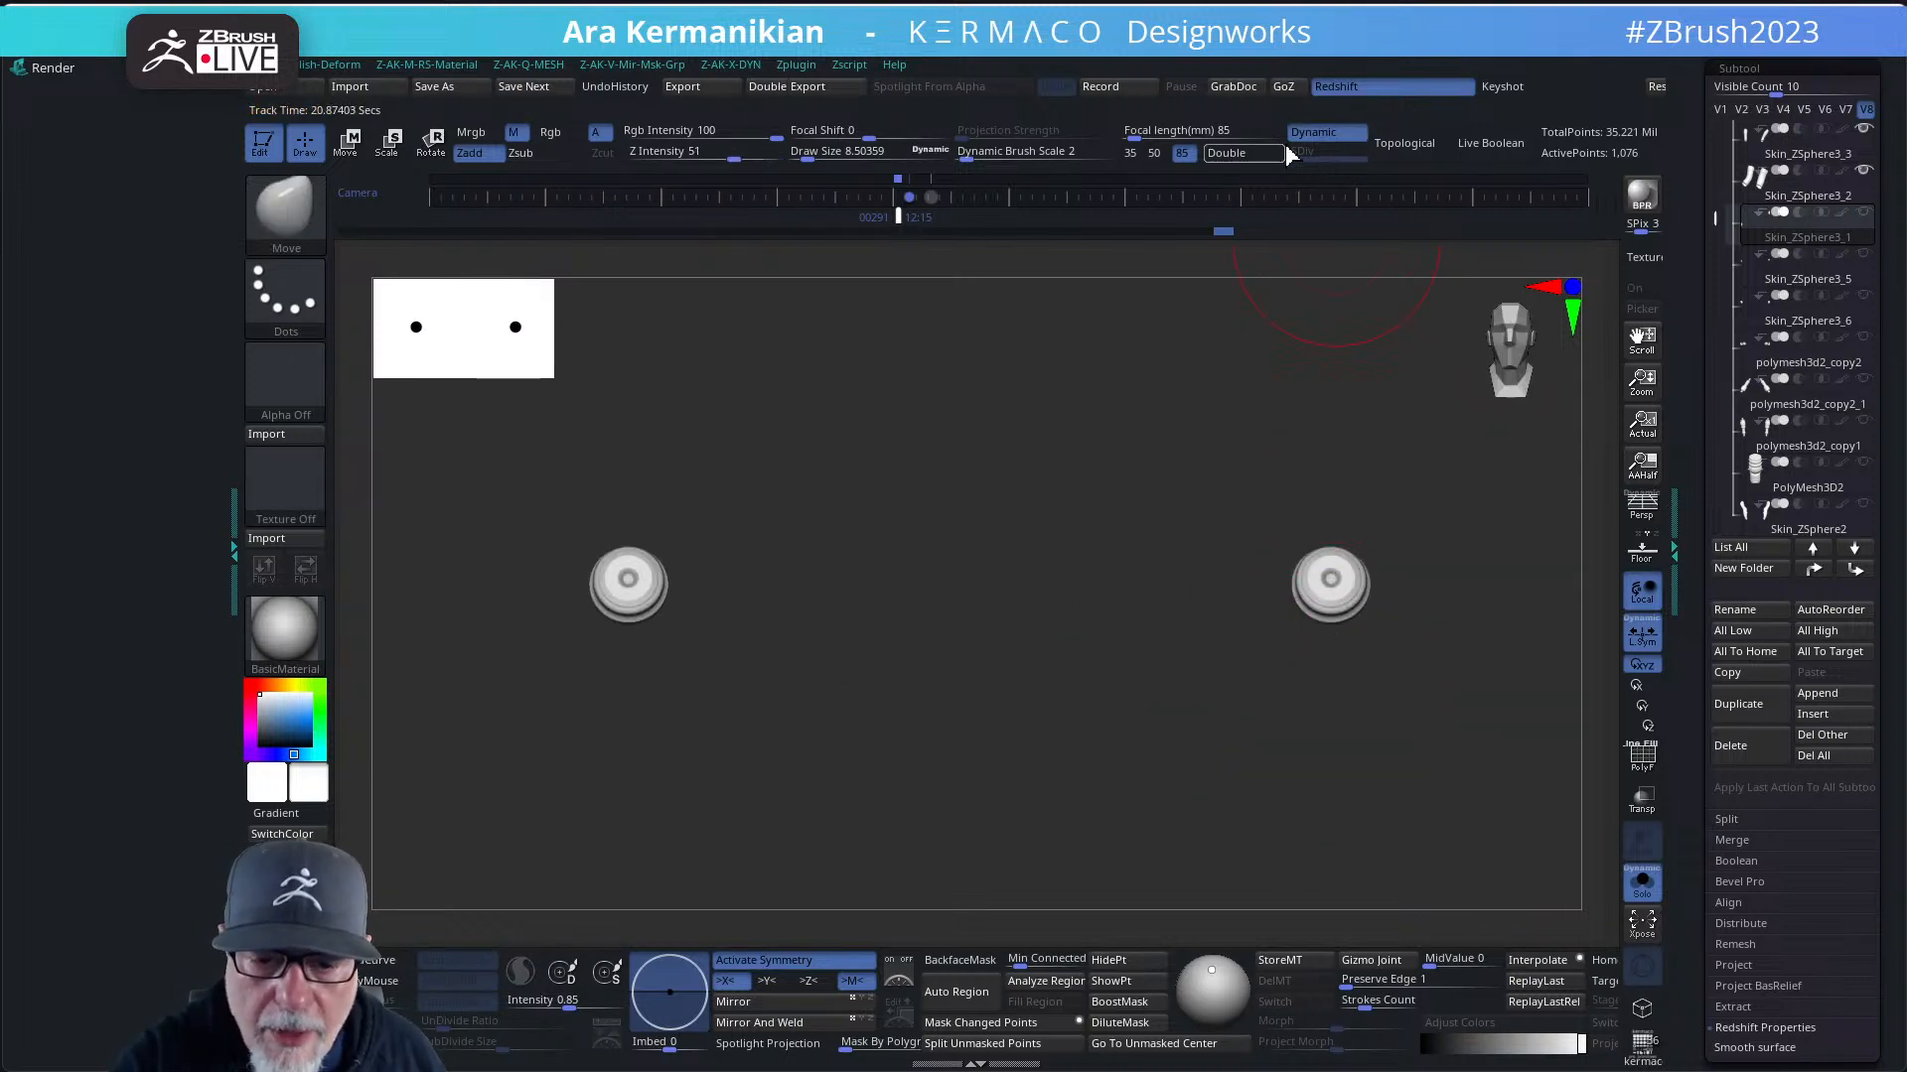
- Display the two ribbed pieces with polyframe on and dynamic subdivision off, and reduce the draw size to about 1.7
mouse_move(1387, 693)
left_mouse_down()
mouse_move(1337, 774)
mouse_move(1327, 698)
mouse_move(1345, 669)
mouse_move(1353, 681)
mouse_move(1318, 641)
mouse_move(1349, 732)
mouse_move(1375, 736)
mouse_move(1363, 620)
mouse_move(1242, 629)
mouse_move(1301, 689)
mouse_move(1255, 566)
mouse_move(1322, 860)
mouse_move(1277, 616)
left_mouse_up()
left_click(1641, 759)
key("s")
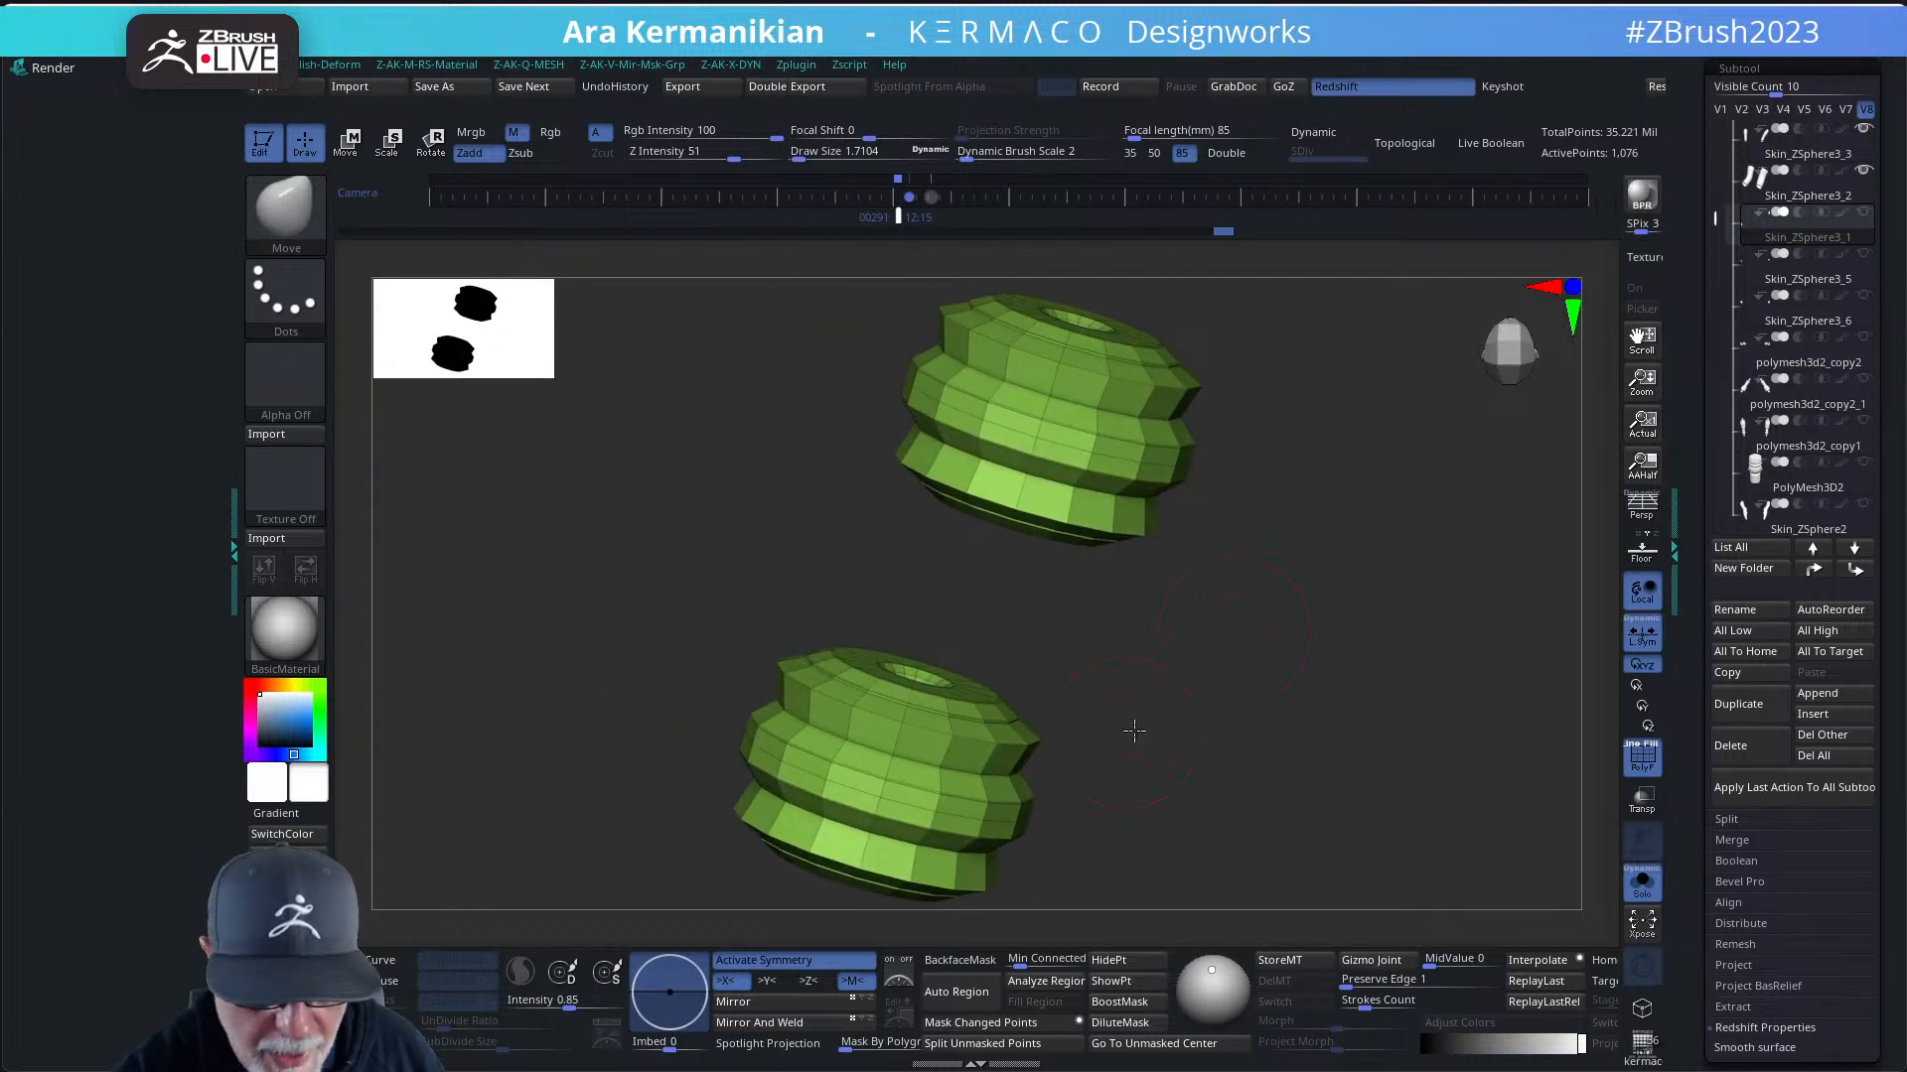
- Delete a polyloop around the lower part of the mirrored ribbed pieces with the ZModeler brush
mouse_move(1247, 724)
left_mouse_down()
mouse_move(1161, 735)
mouse_move(1212, 788)
mouse_move(1229, 745)
left_mouse_up()
left_click(1643, 886)
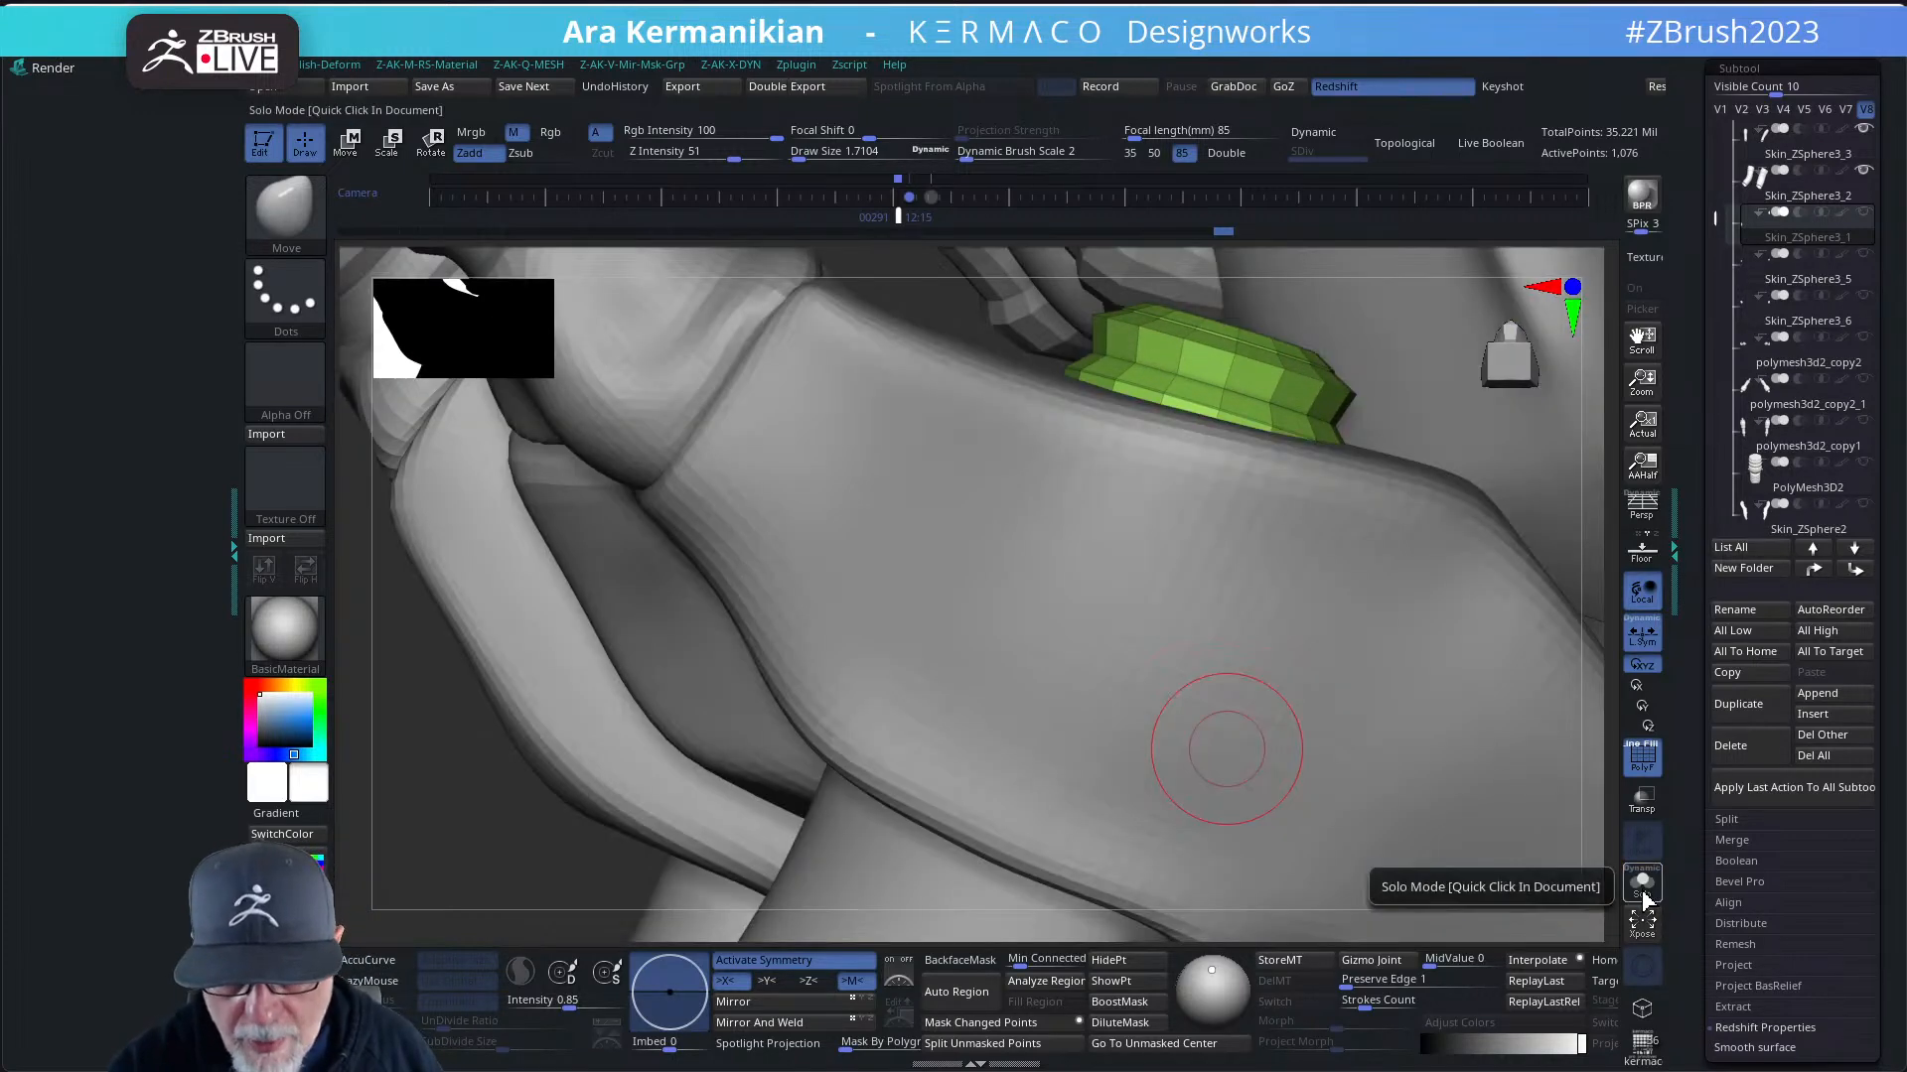
left_click(1644, 894)
left_click_drag(1281, 531, 1250, 559)
key("b")
key("z")
key("m")
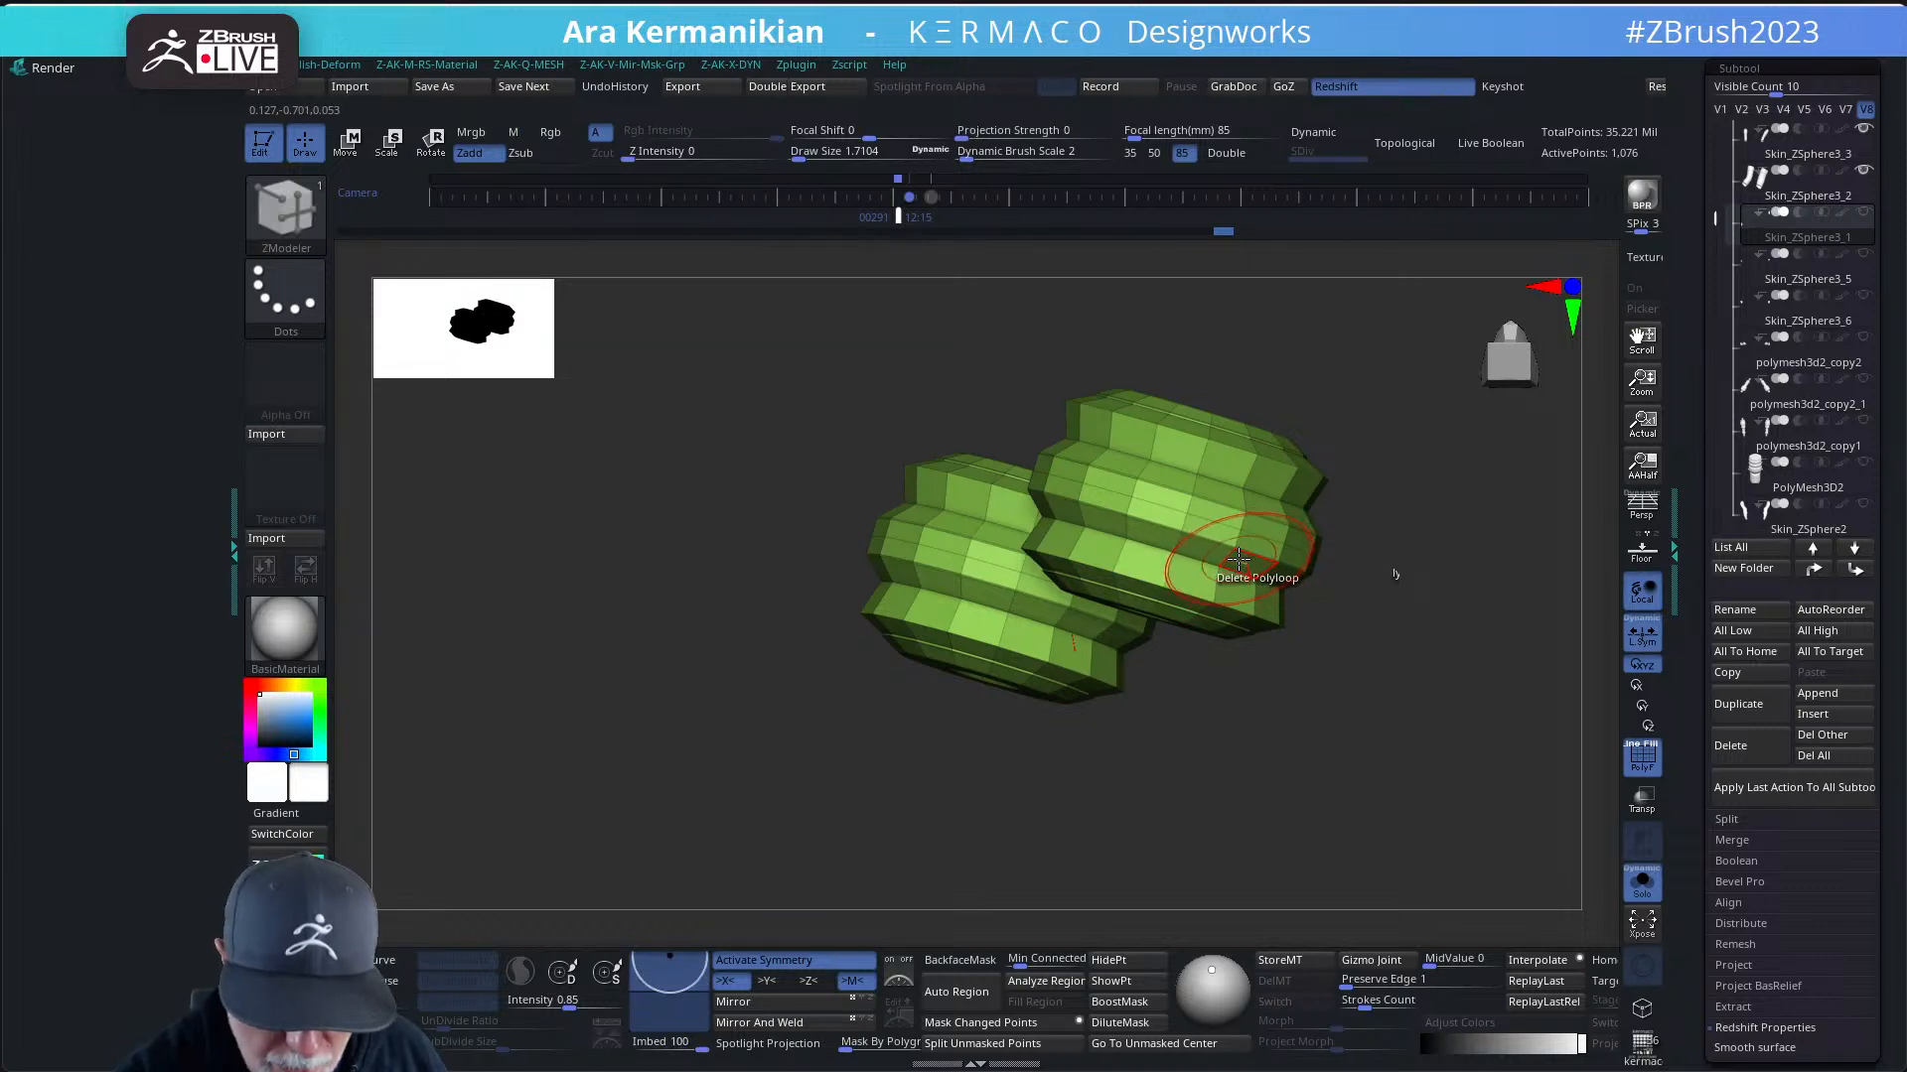
left_click(1237, 562)
- Set ZModeler's Delete target to Island and remove the cut-off lower sections of the ribbed pieces
key("space")
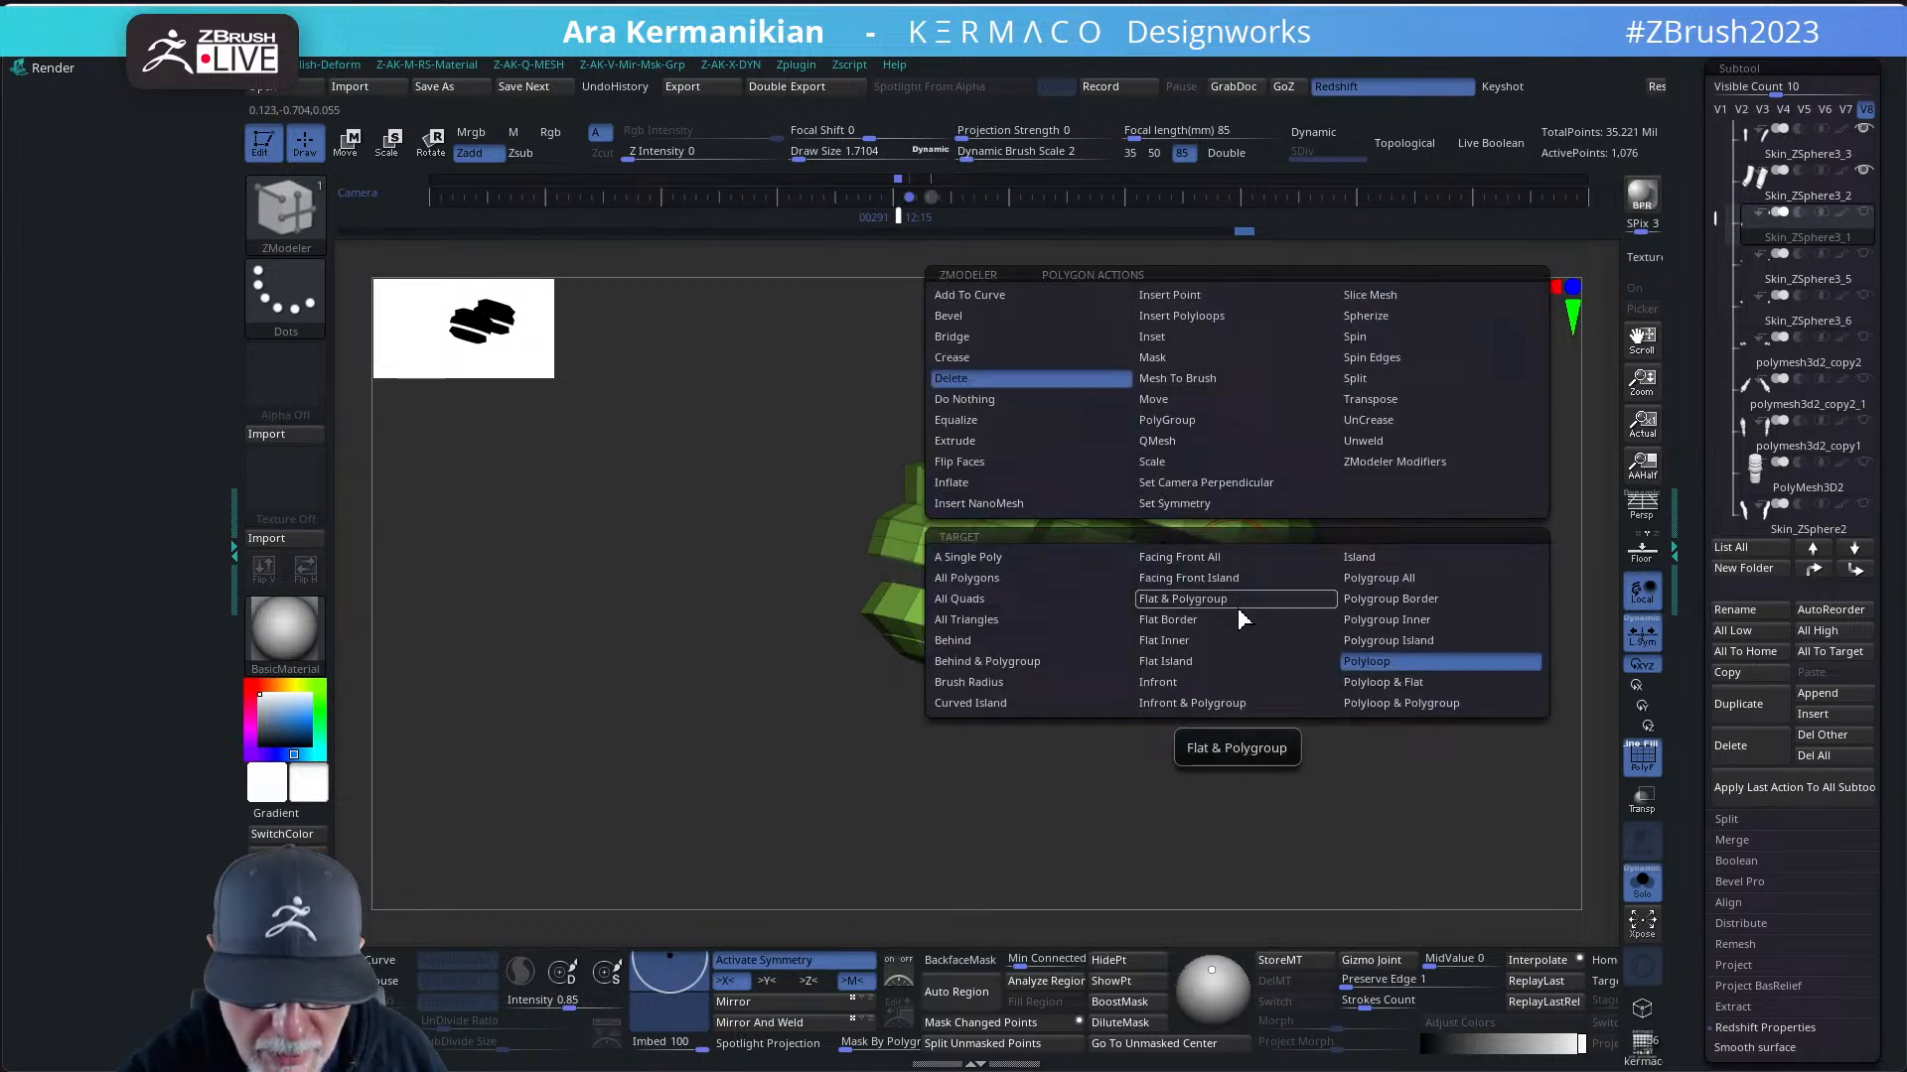
left_click(1380, 563)
left_click(1241, 603)
key("ctrl+z")
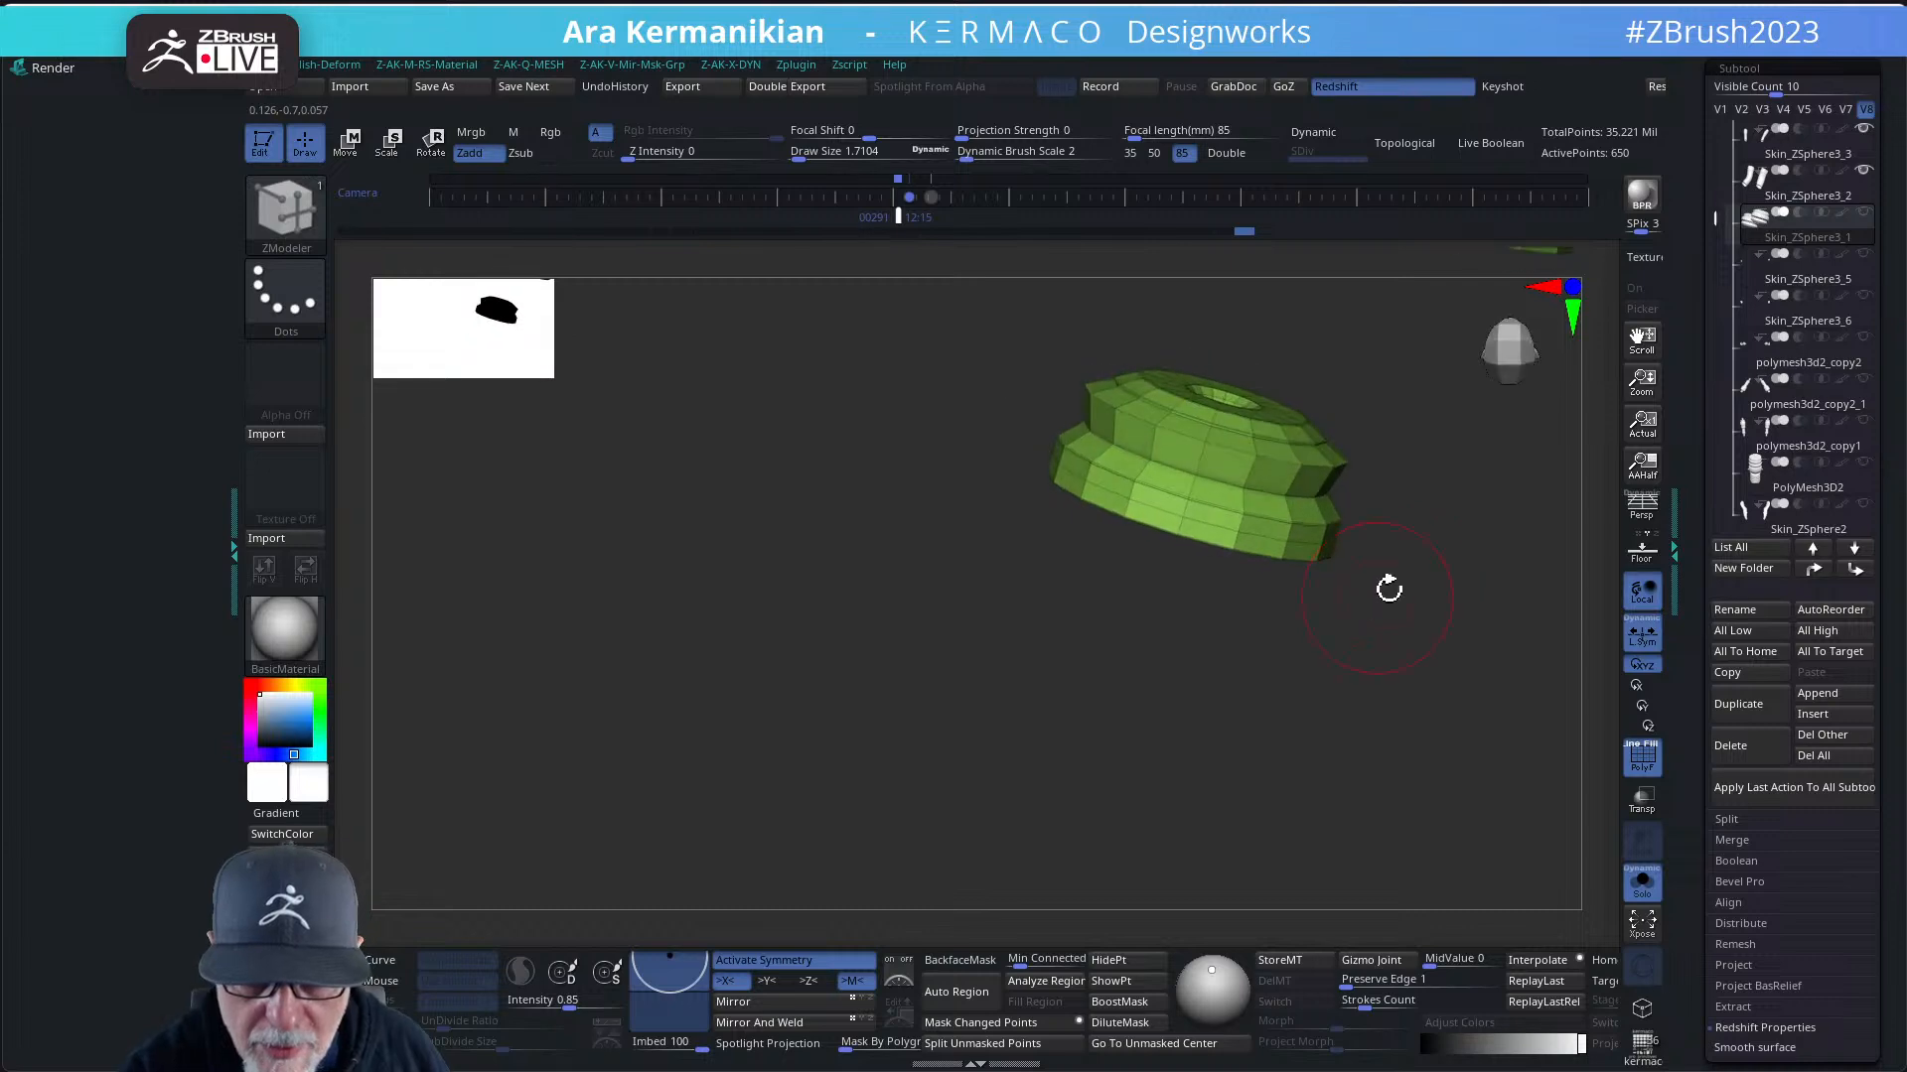
- Show the trimmed ribbed pieces together with the rest of the model and turn dynamic subdivision on
left_click(1641, 880)
left_click_drag(1598, 658, 1599, 713)
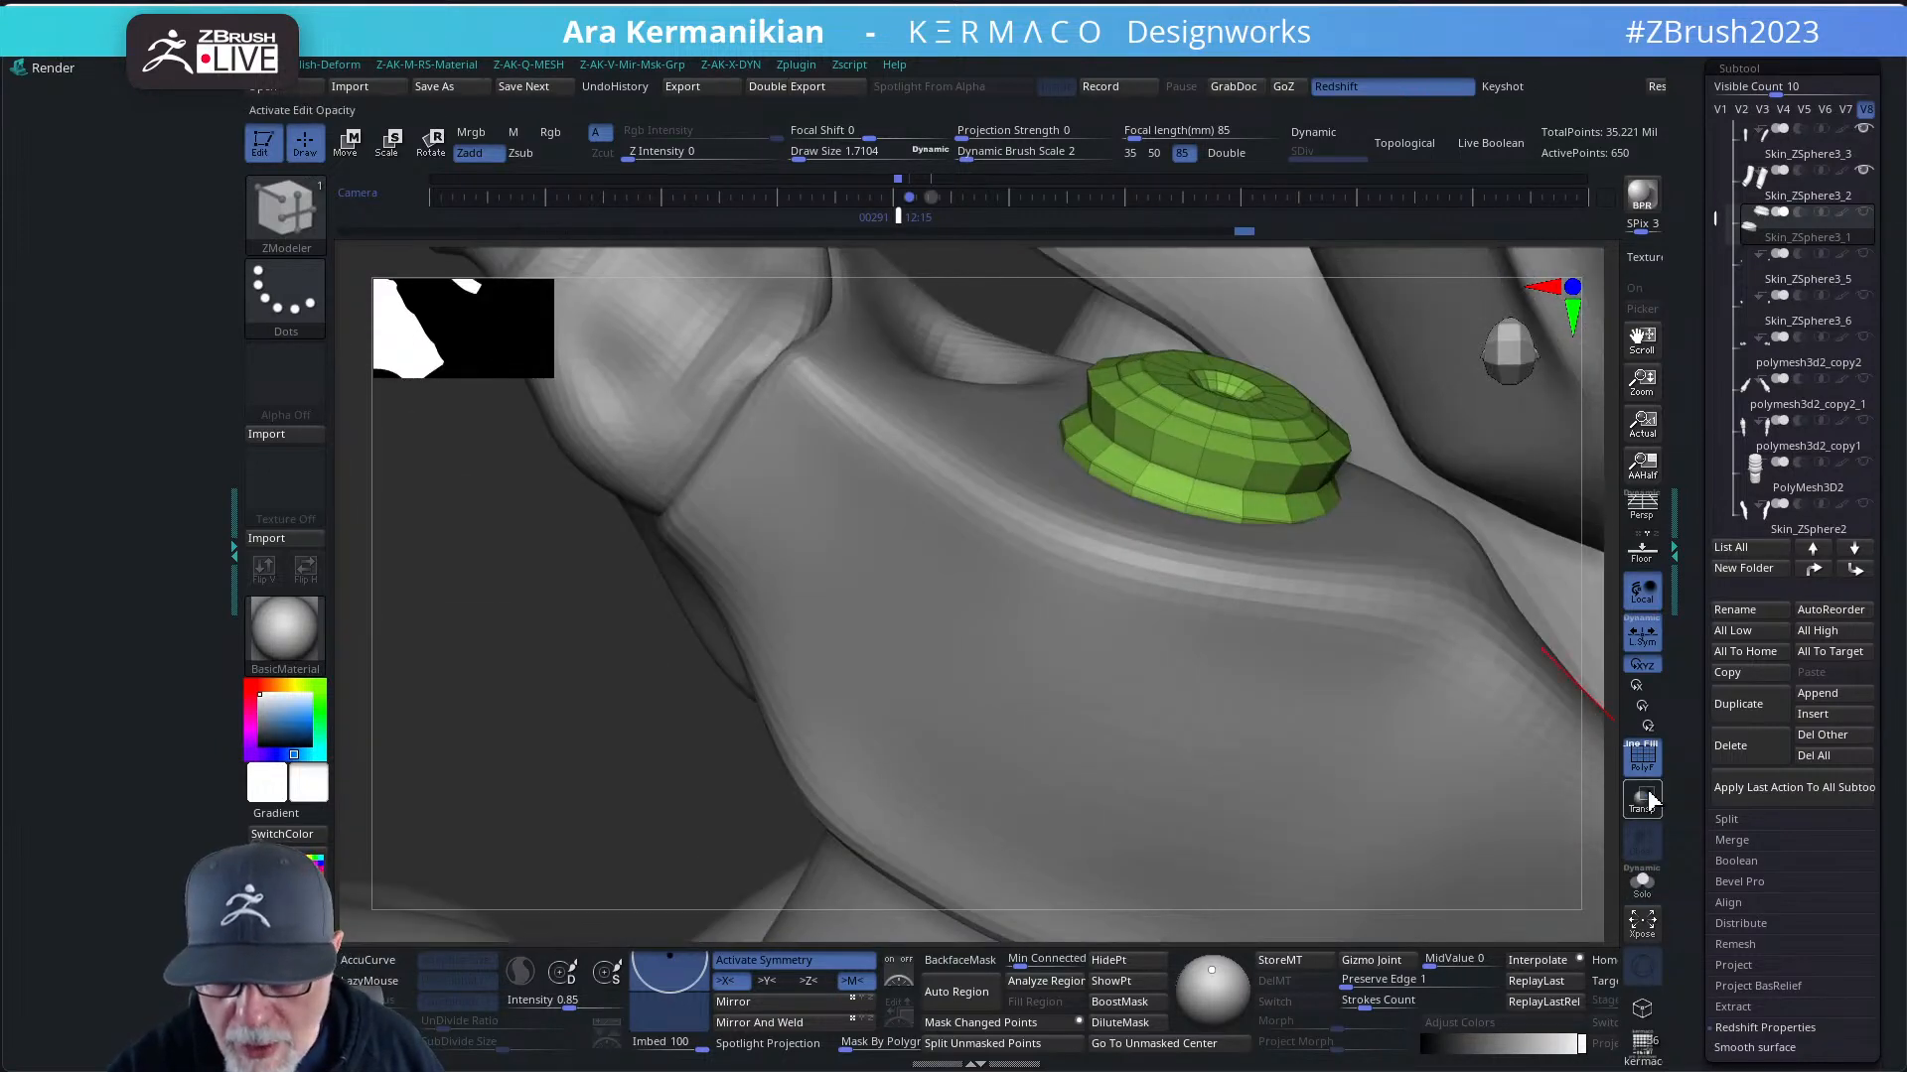
left_click(1643, 880)
left_click(1644, 881)
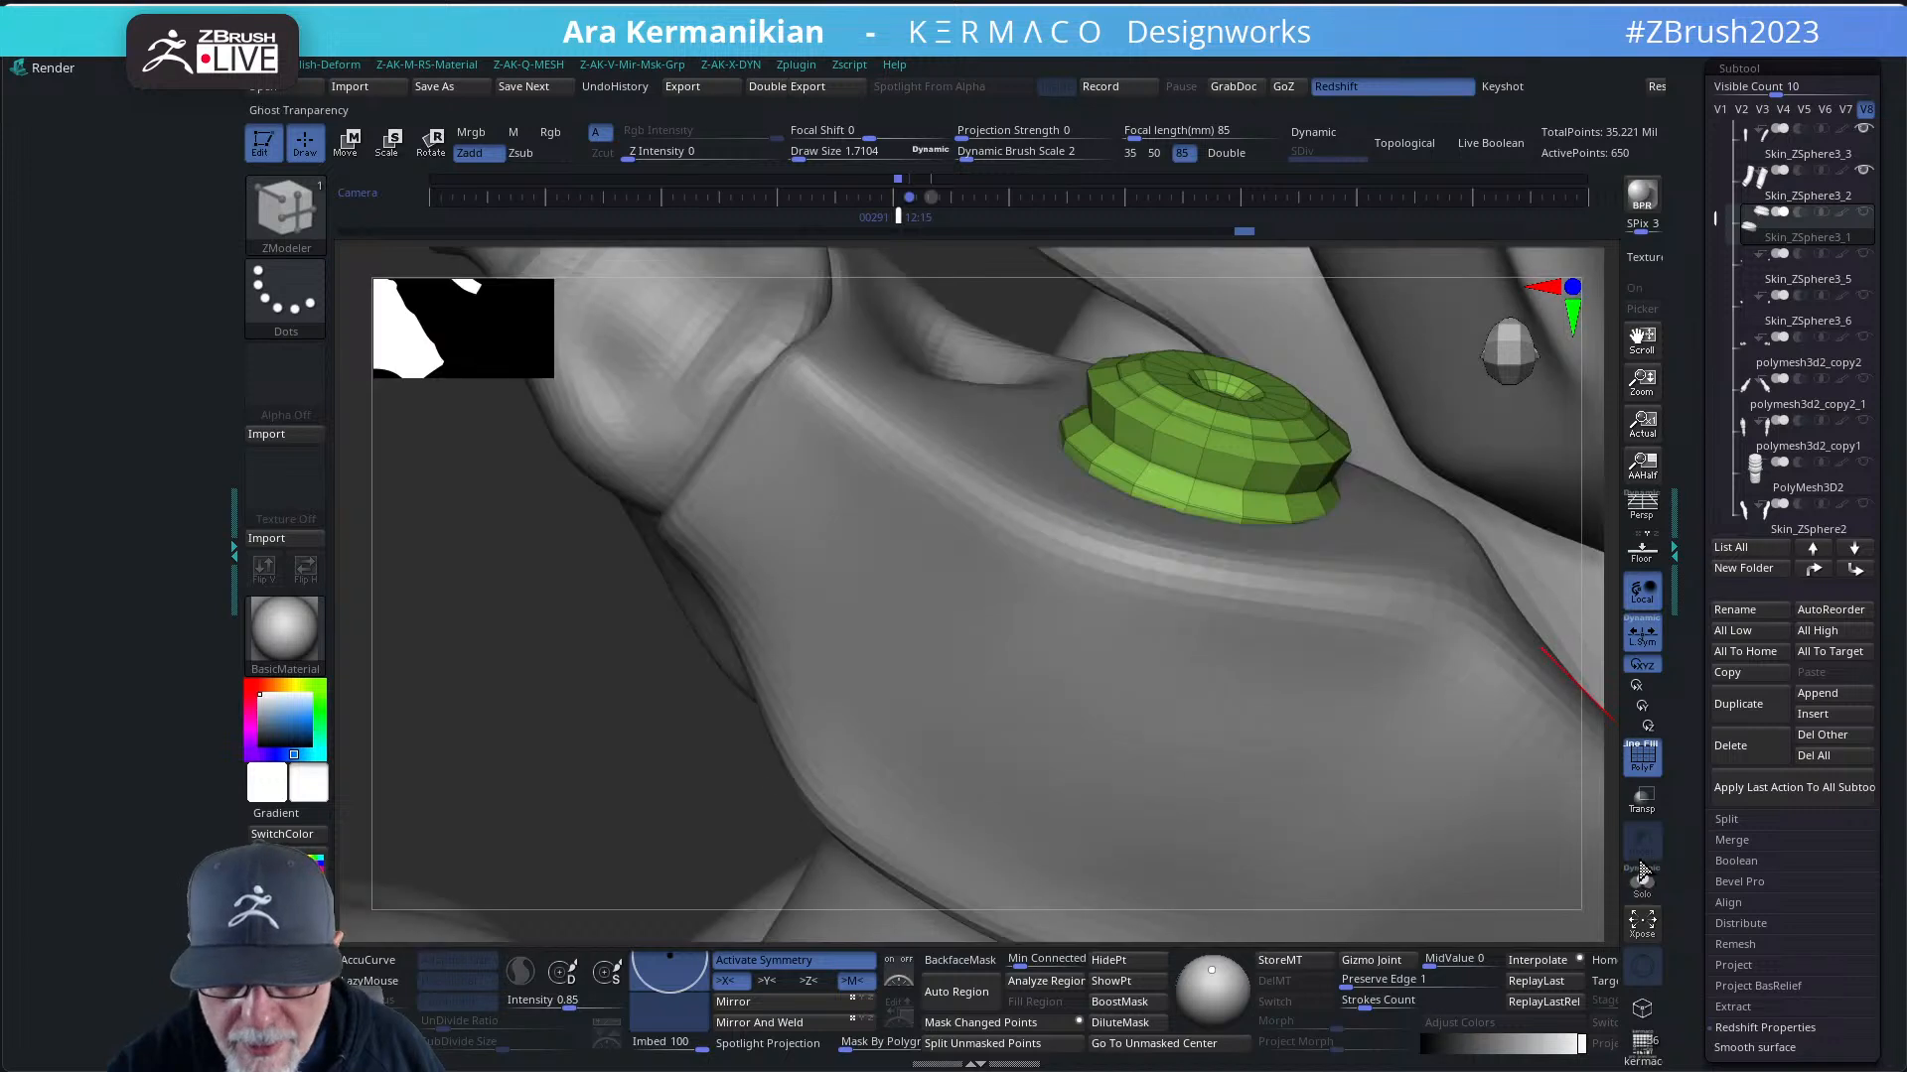
key("d")
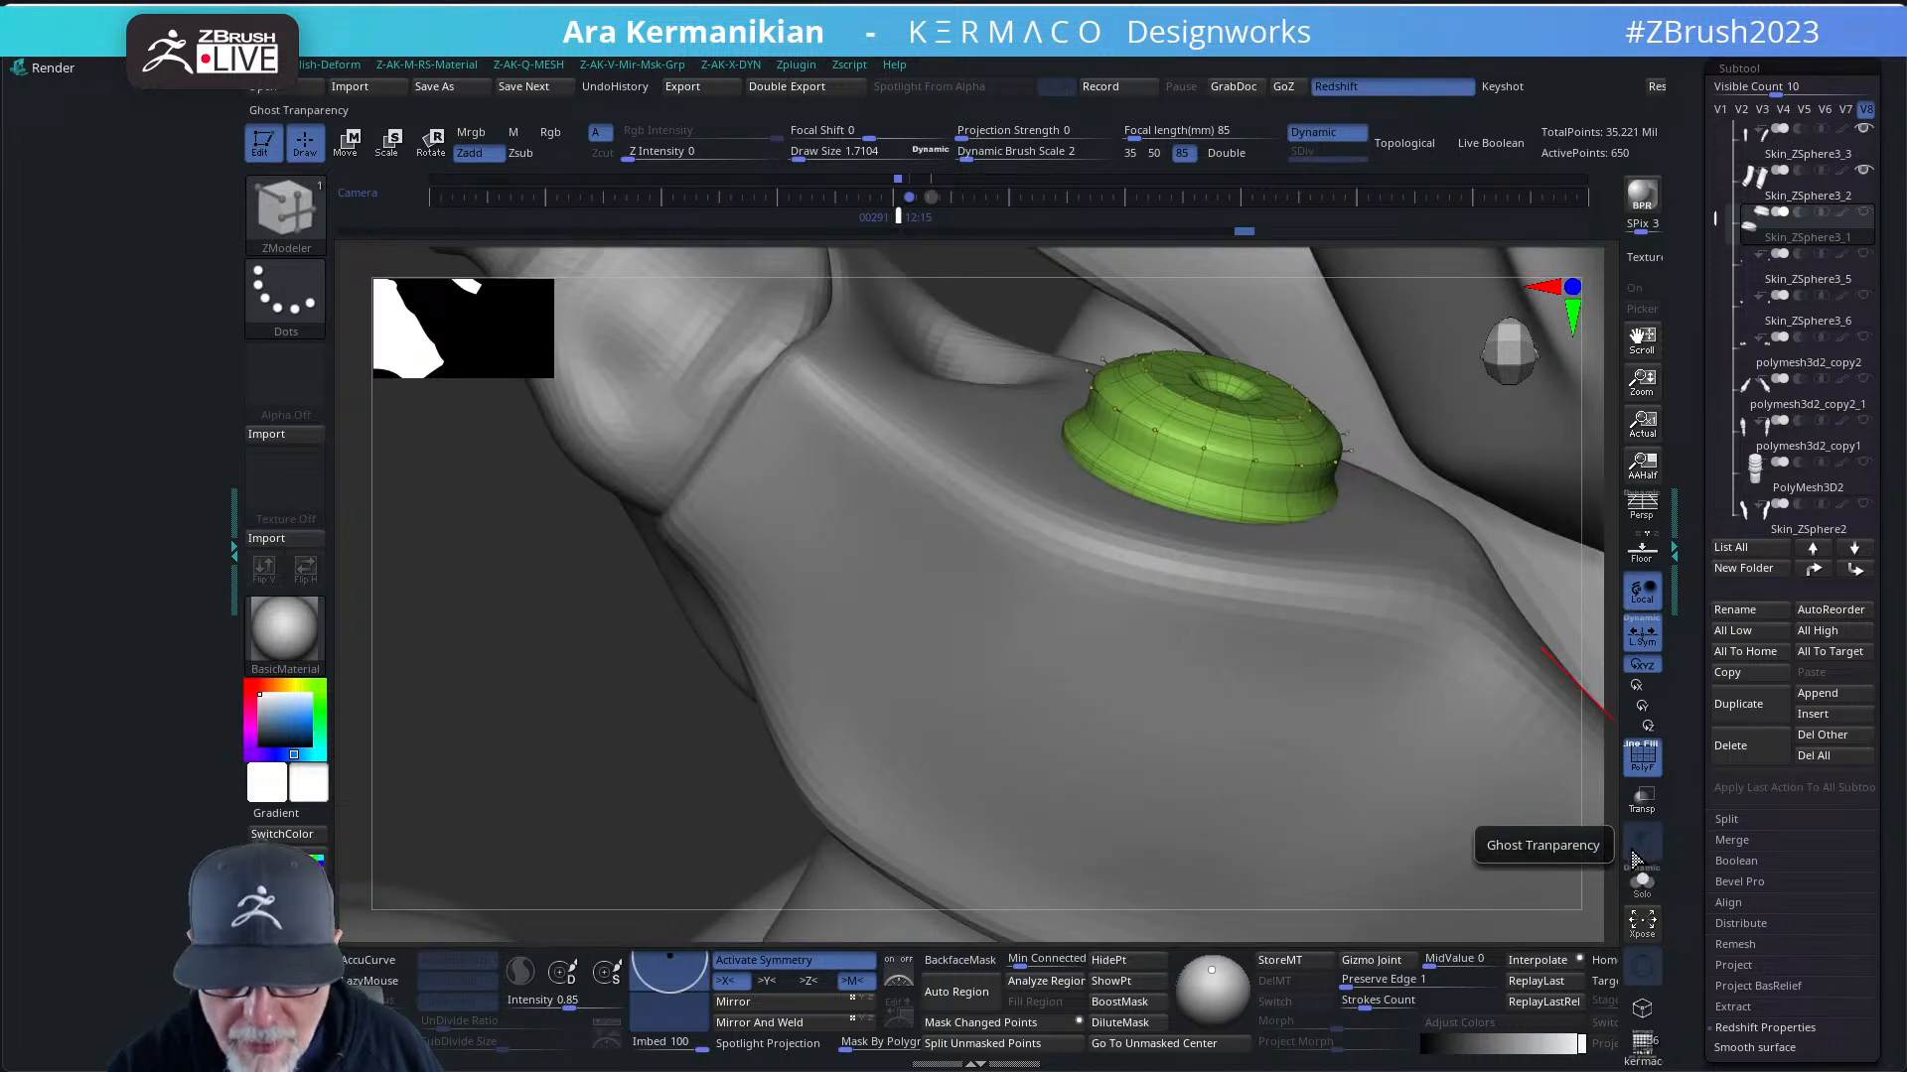
- Move the ribbed pieces slightly outward along their own axis so they stand higher on the helmet's side arms
key("e")
key("w")
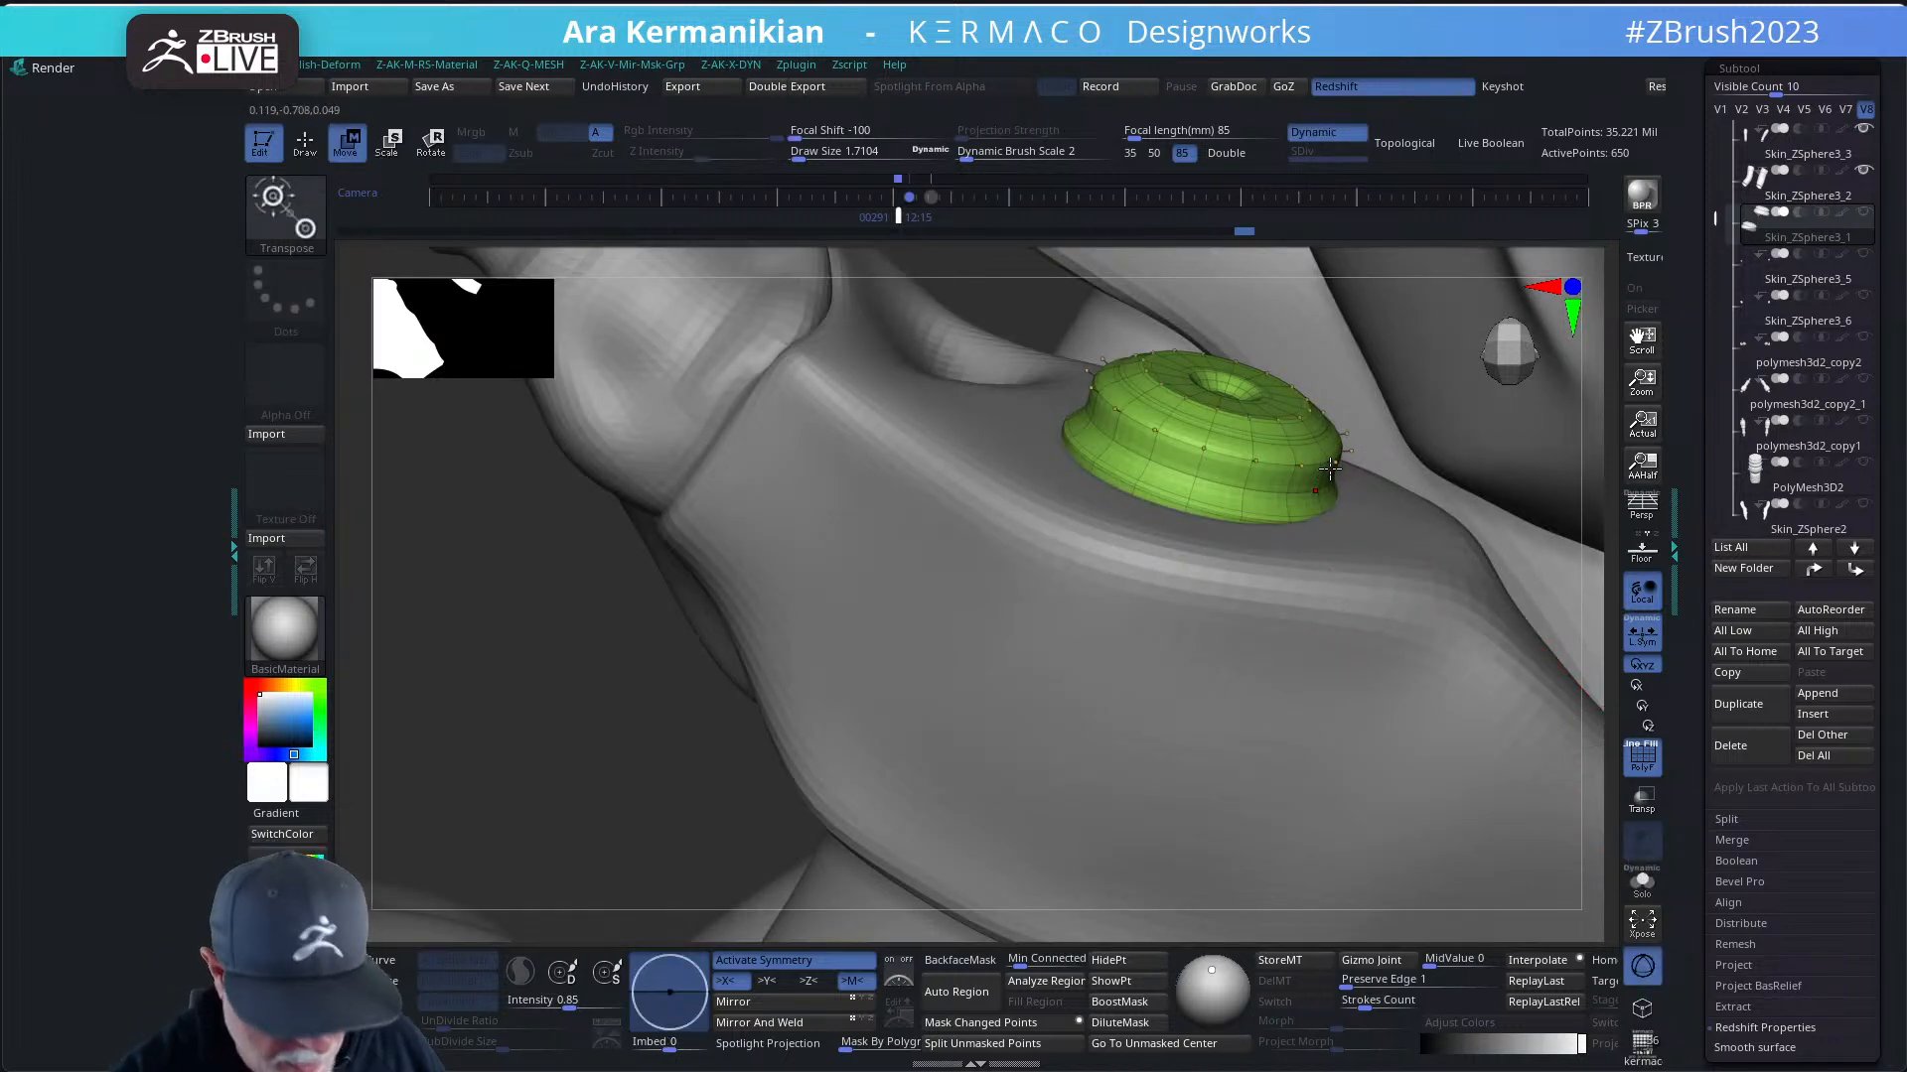
left_click_drag(1599, 506, 1357, 423)
left_click_drag(1587, 541, 1497, 908, "alt")
left_click(1187, 601)
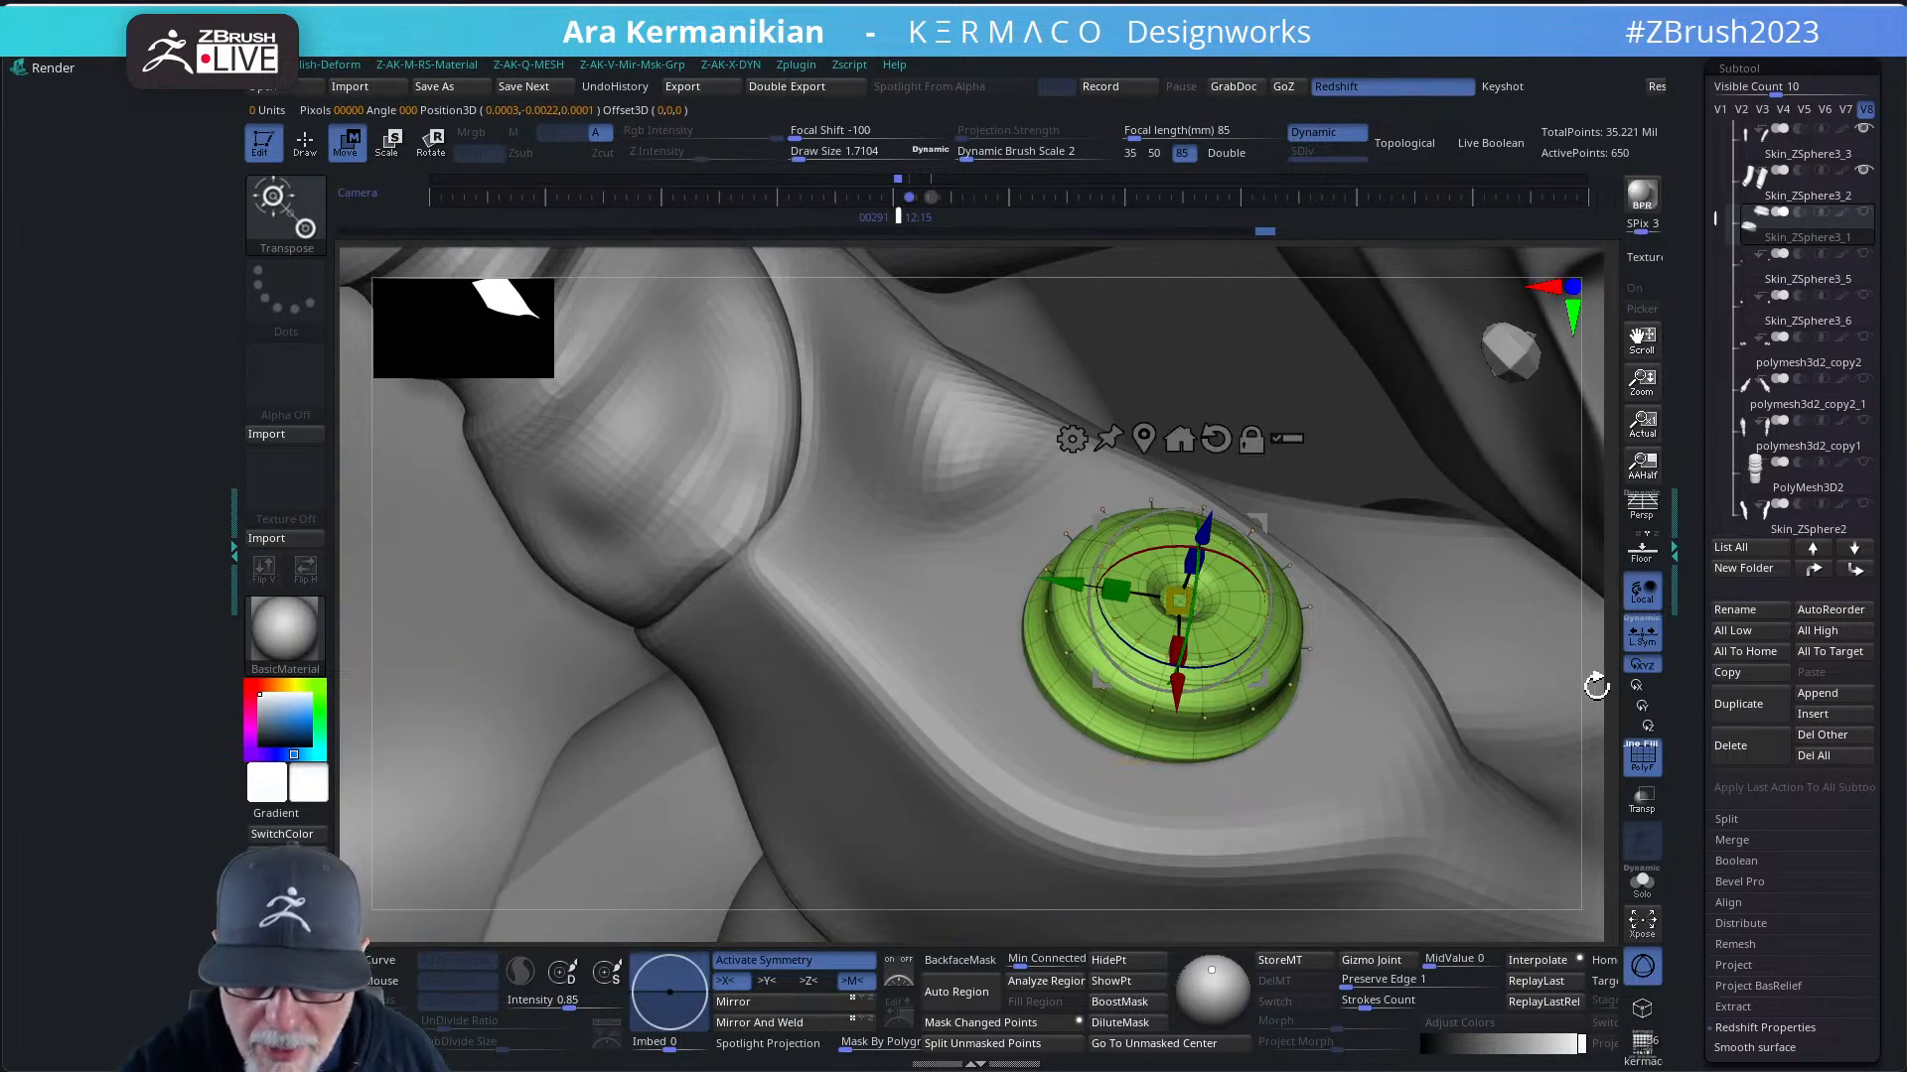
left_click_drag(1595, 682, 1596, 557)
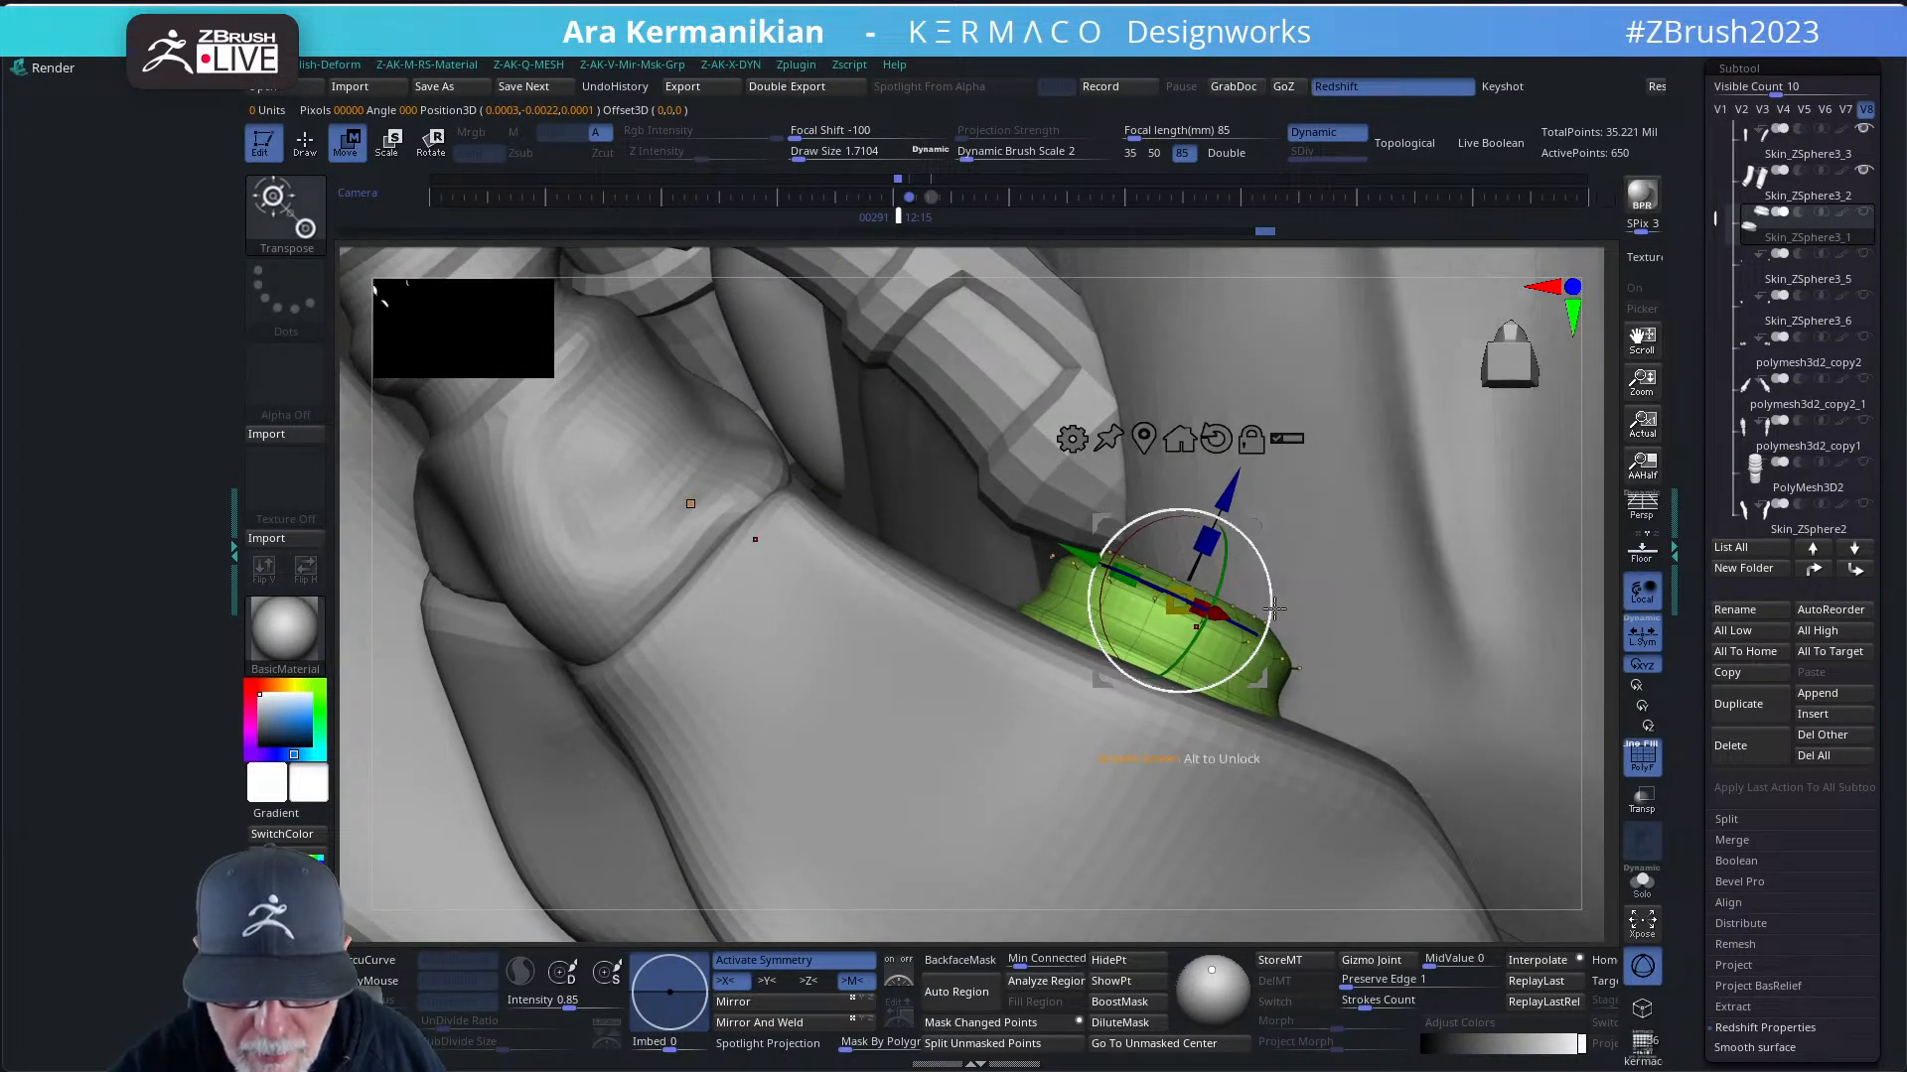
left_click_drag(1271, 608, 1271, 605)
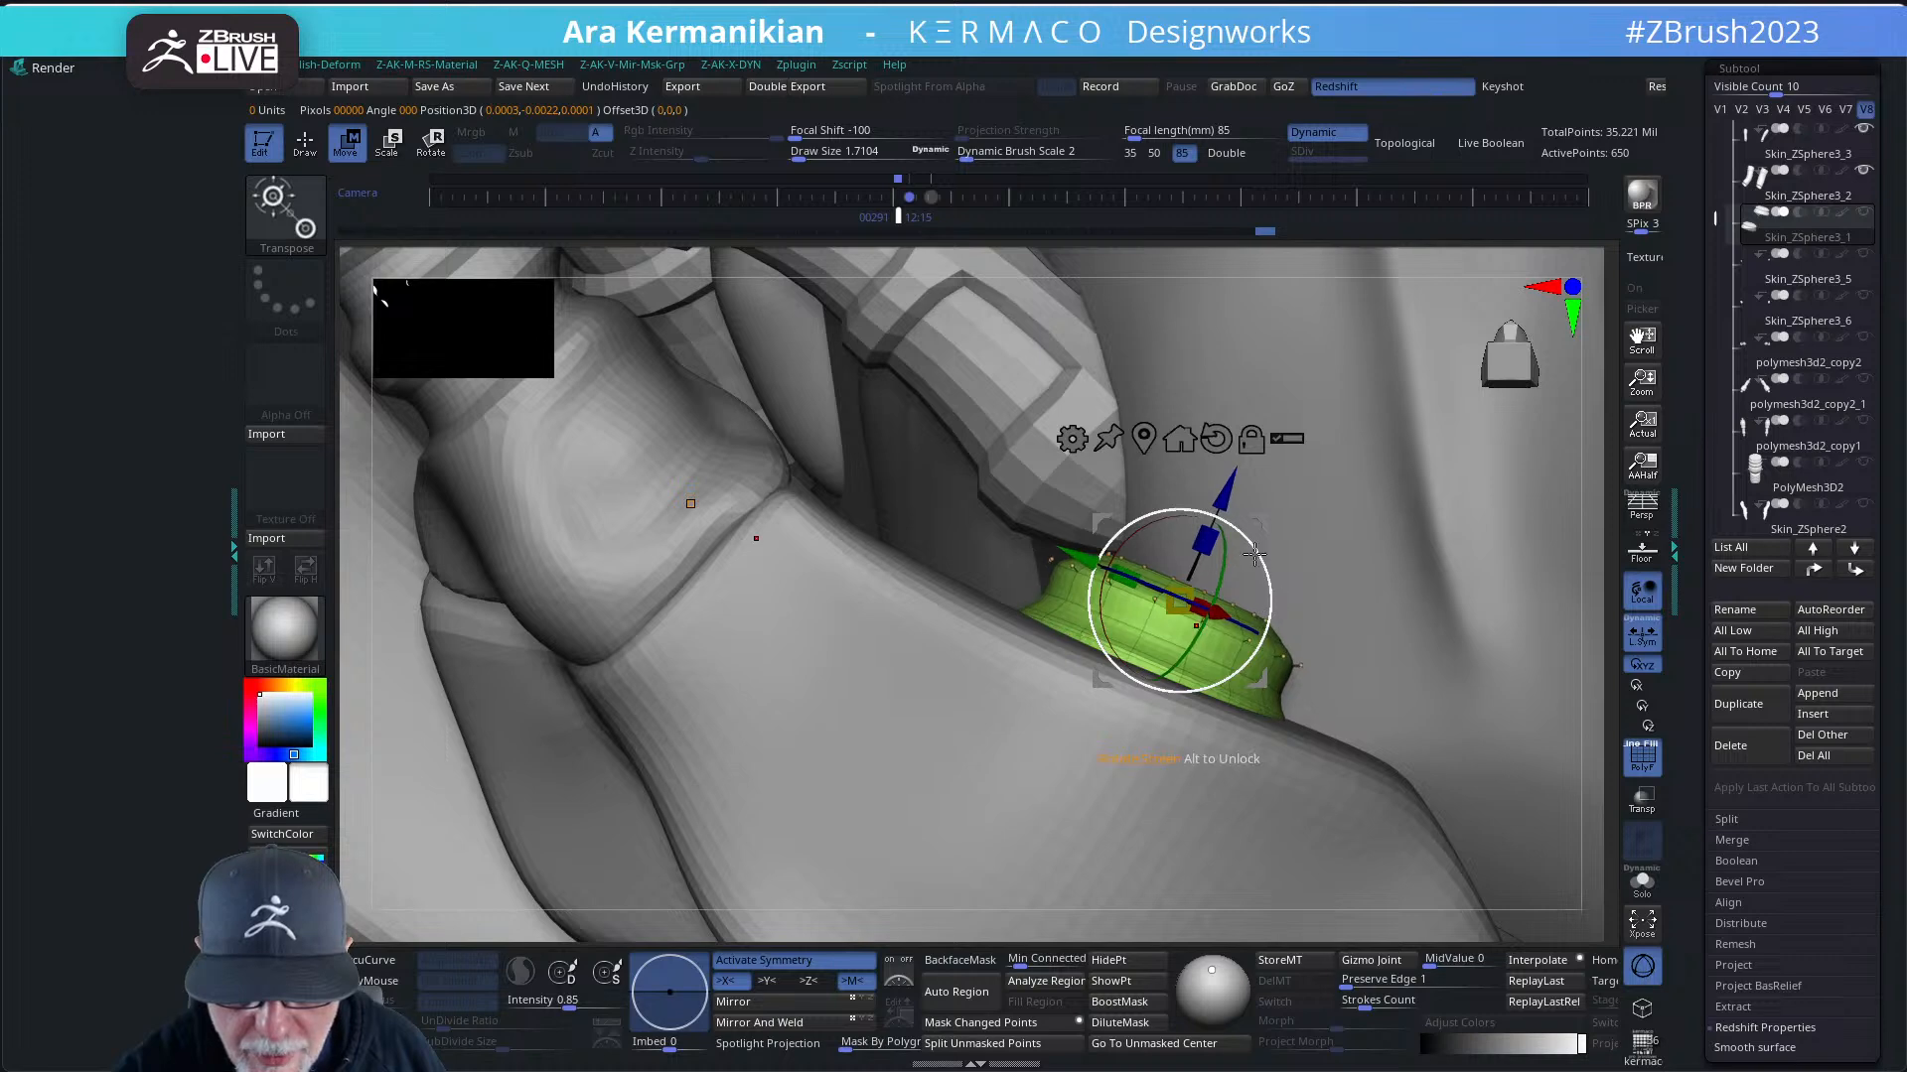
left_click_drag(1228, 493, 1231, 486)
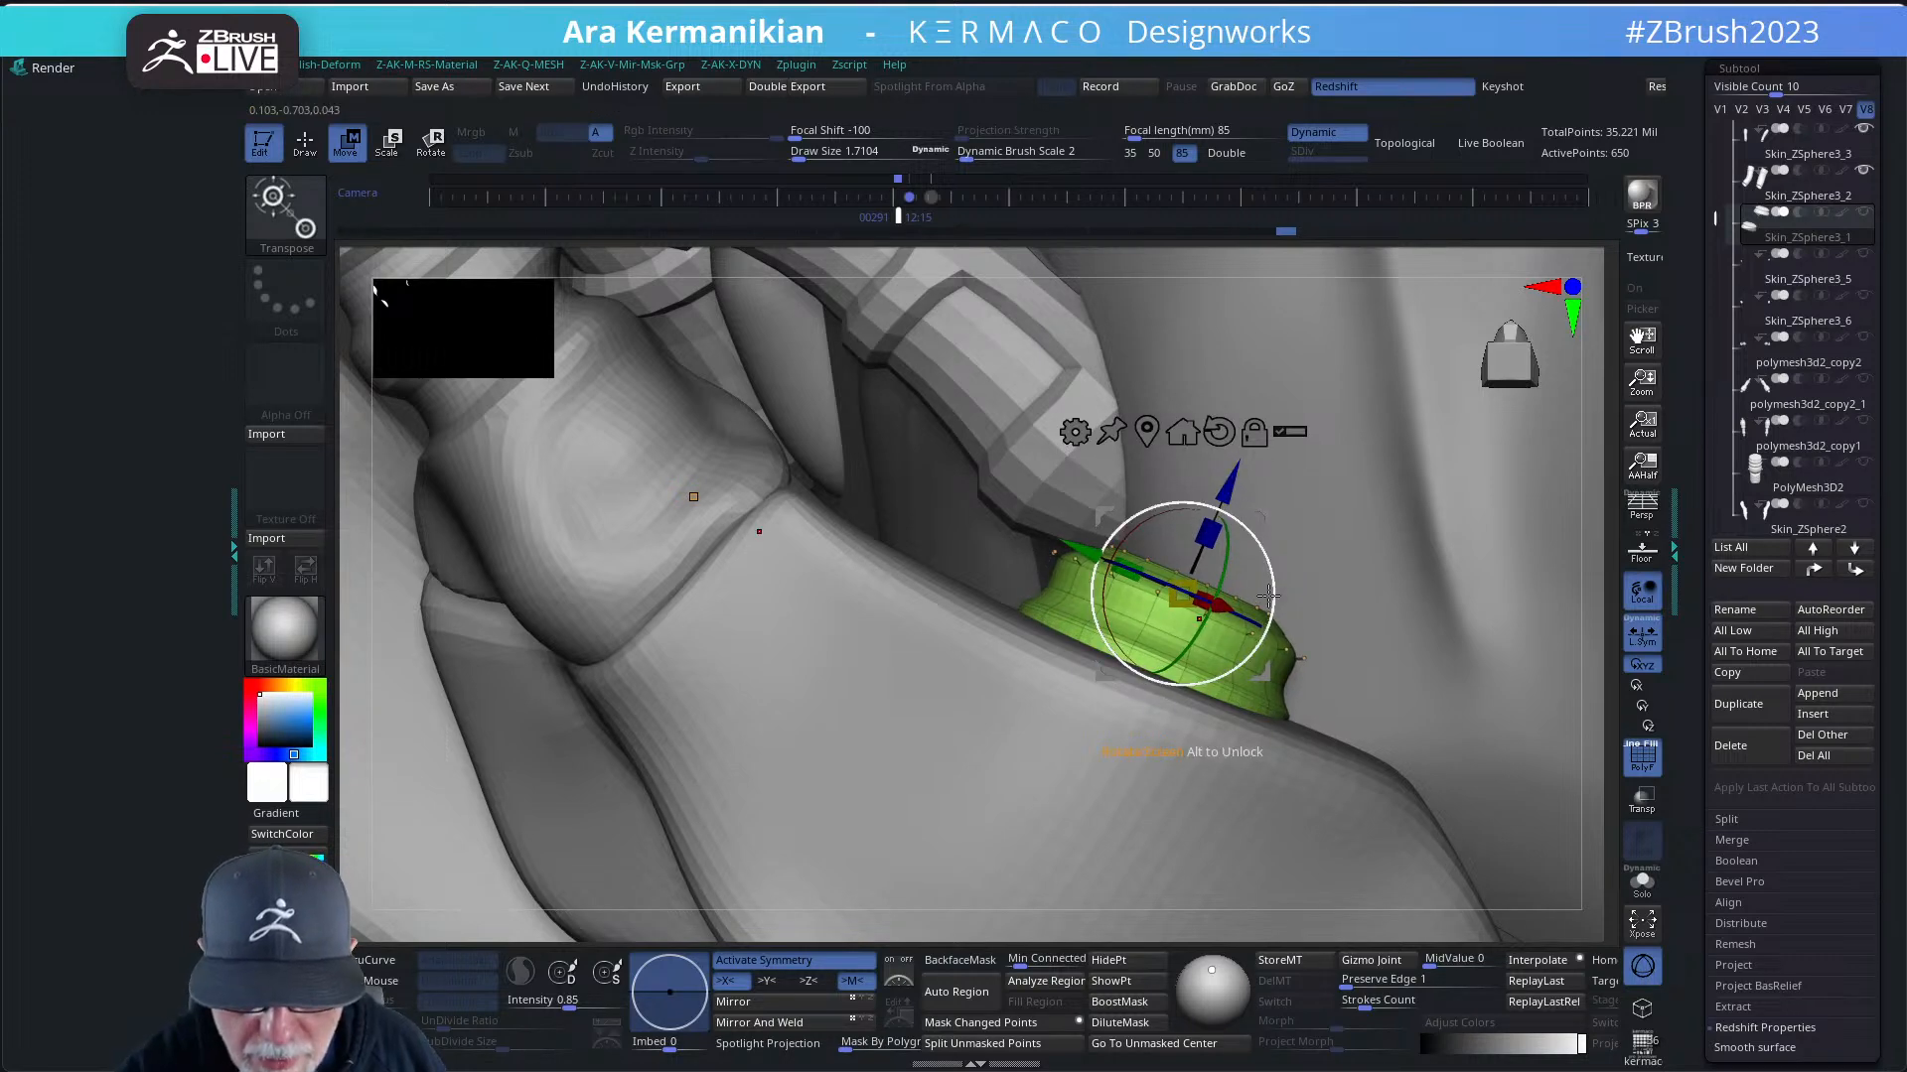
- Tilt the ribbed pieces slightly about their Y axis and nudge them a little further out of the side arms
left_click_drag(1583, 663, 1092, 765)
left_click_drag(768, 718, 973, 685)
key("q")
key("w")
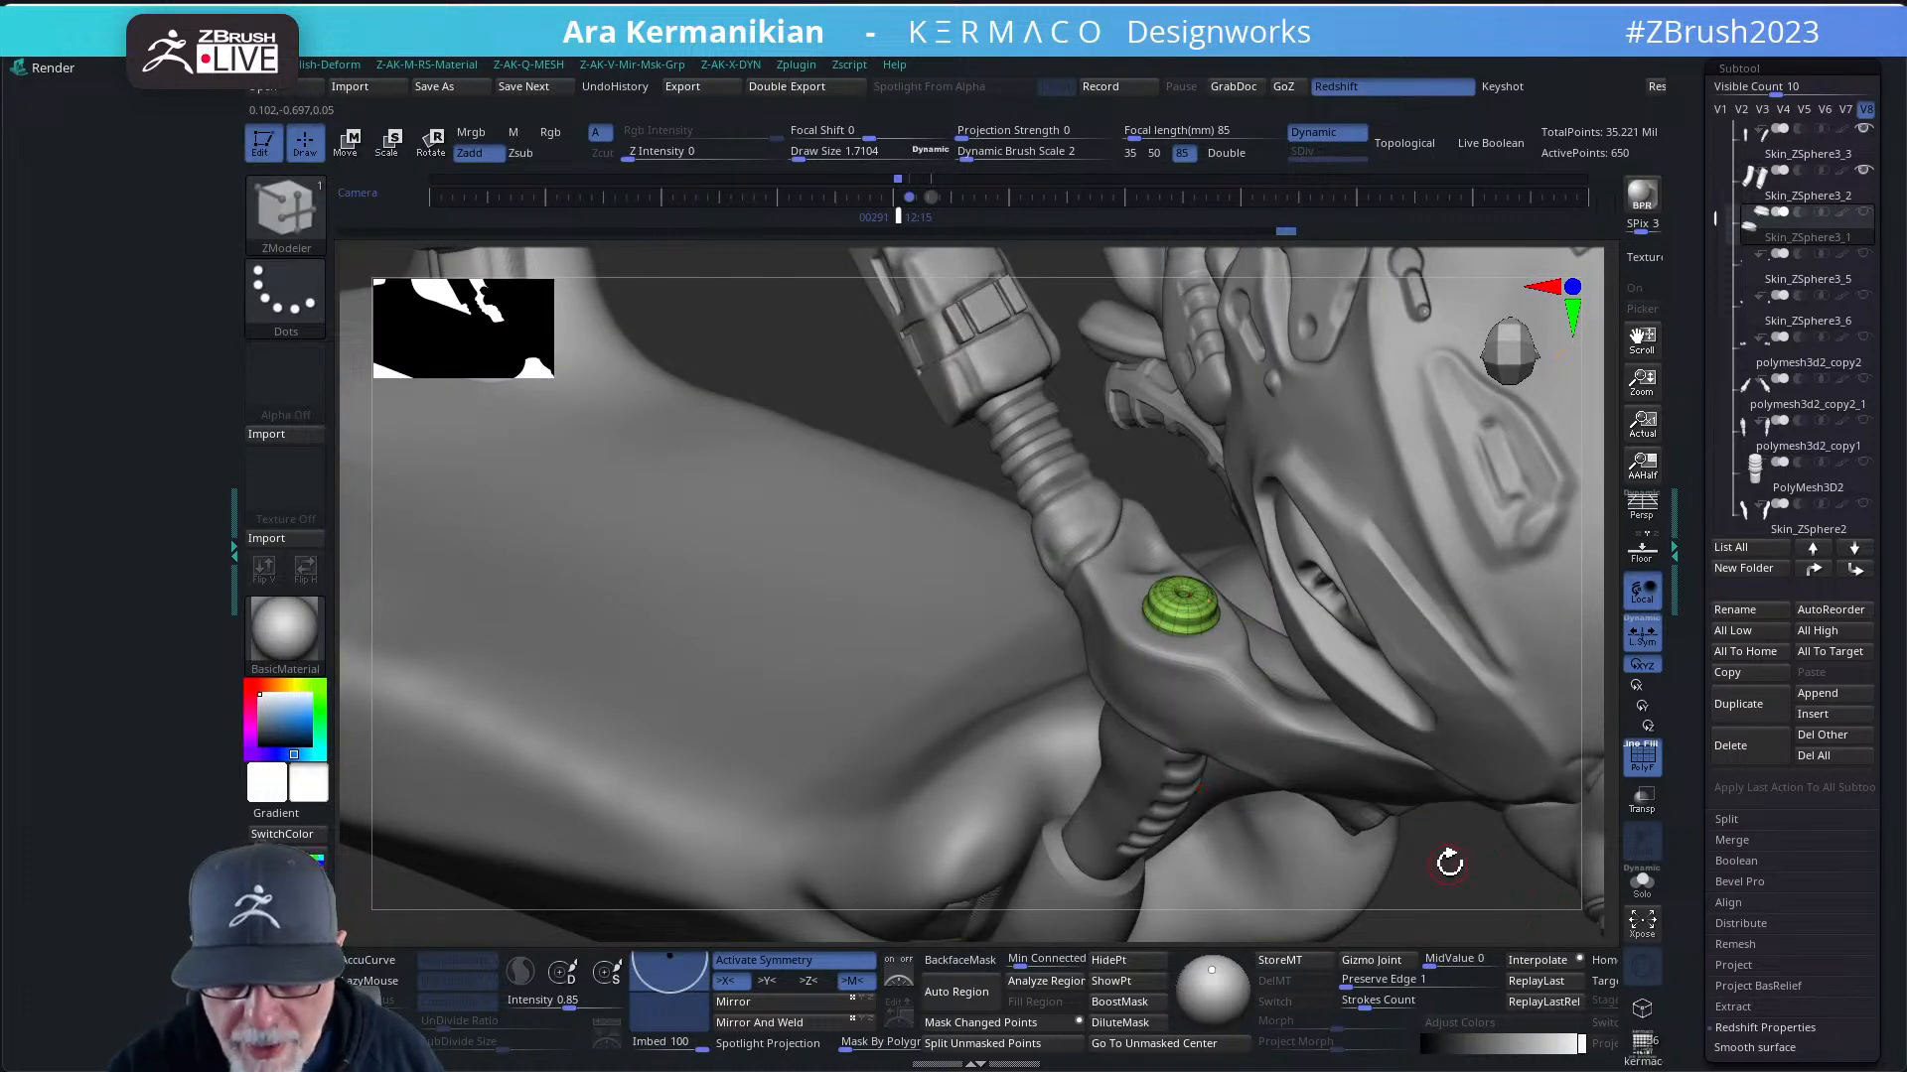
left_click_drag(1447, 862, 1247, 715)
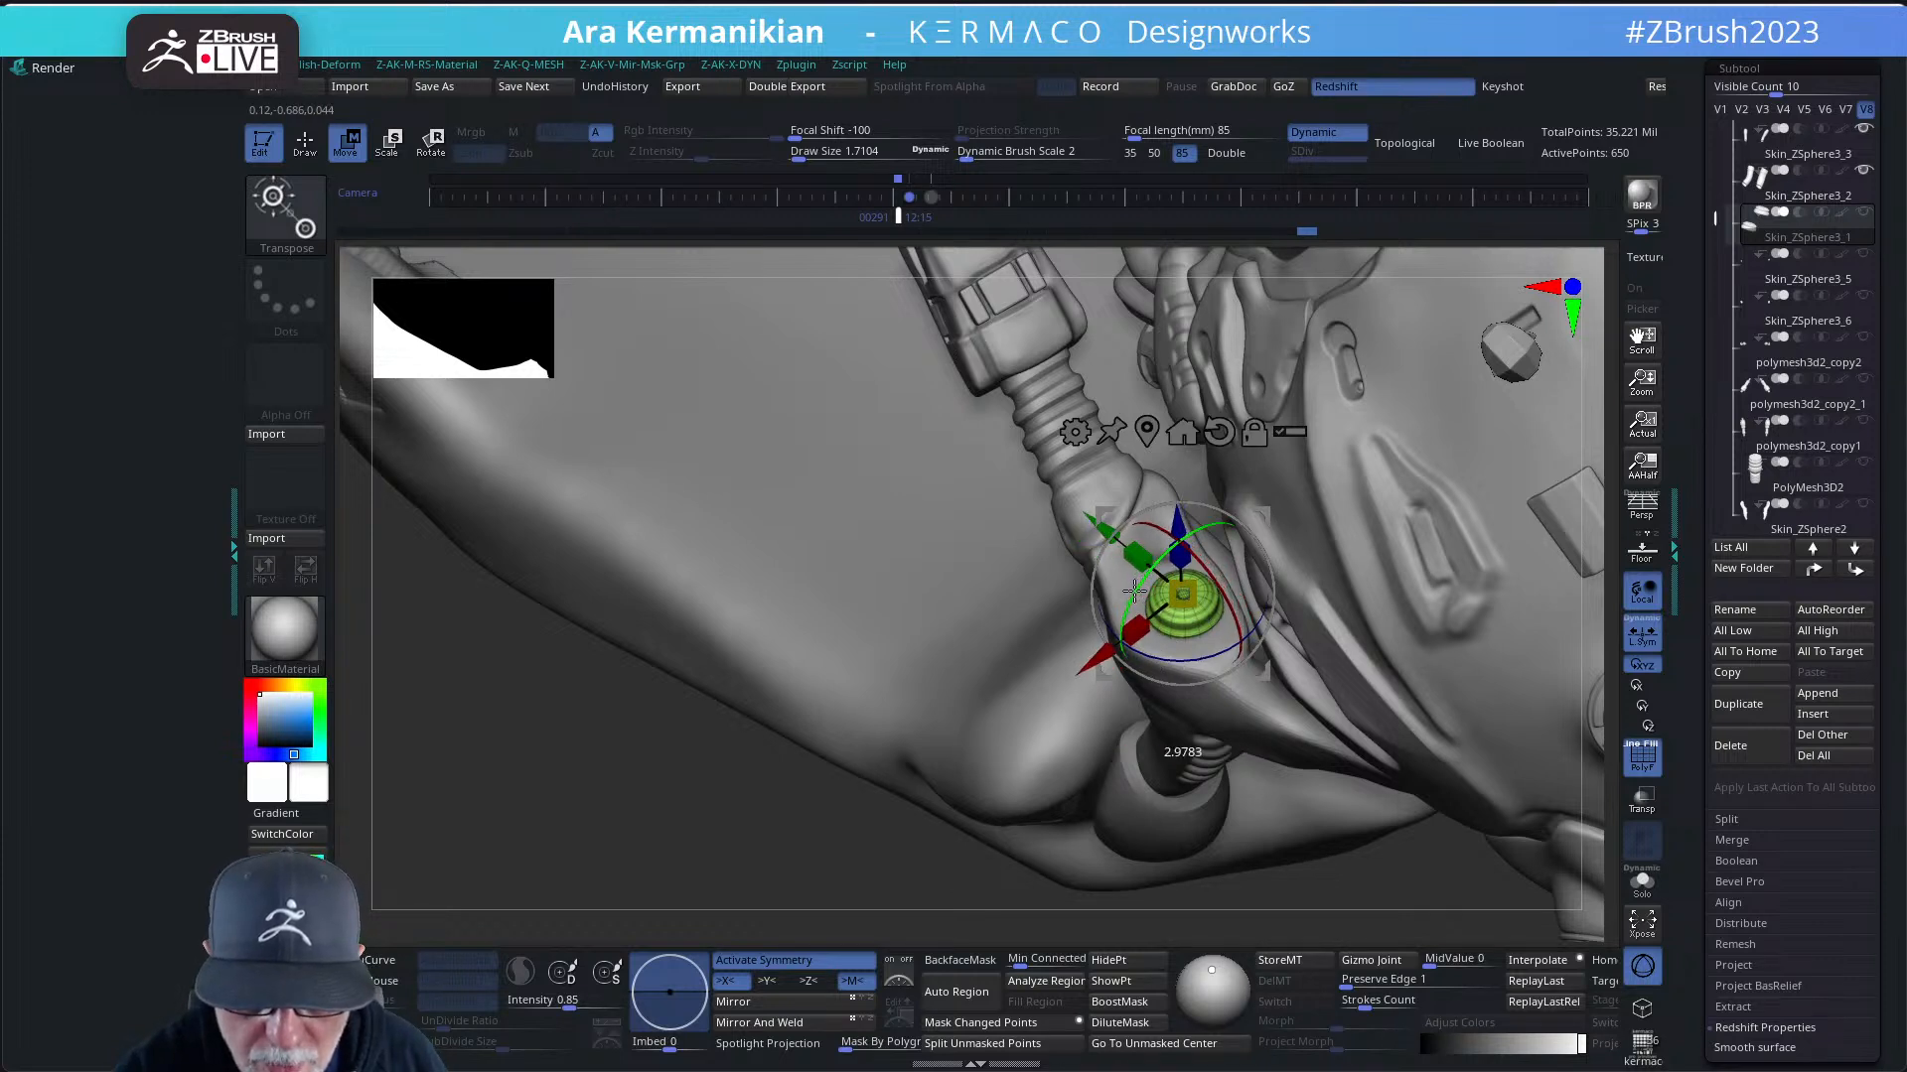
key("q")
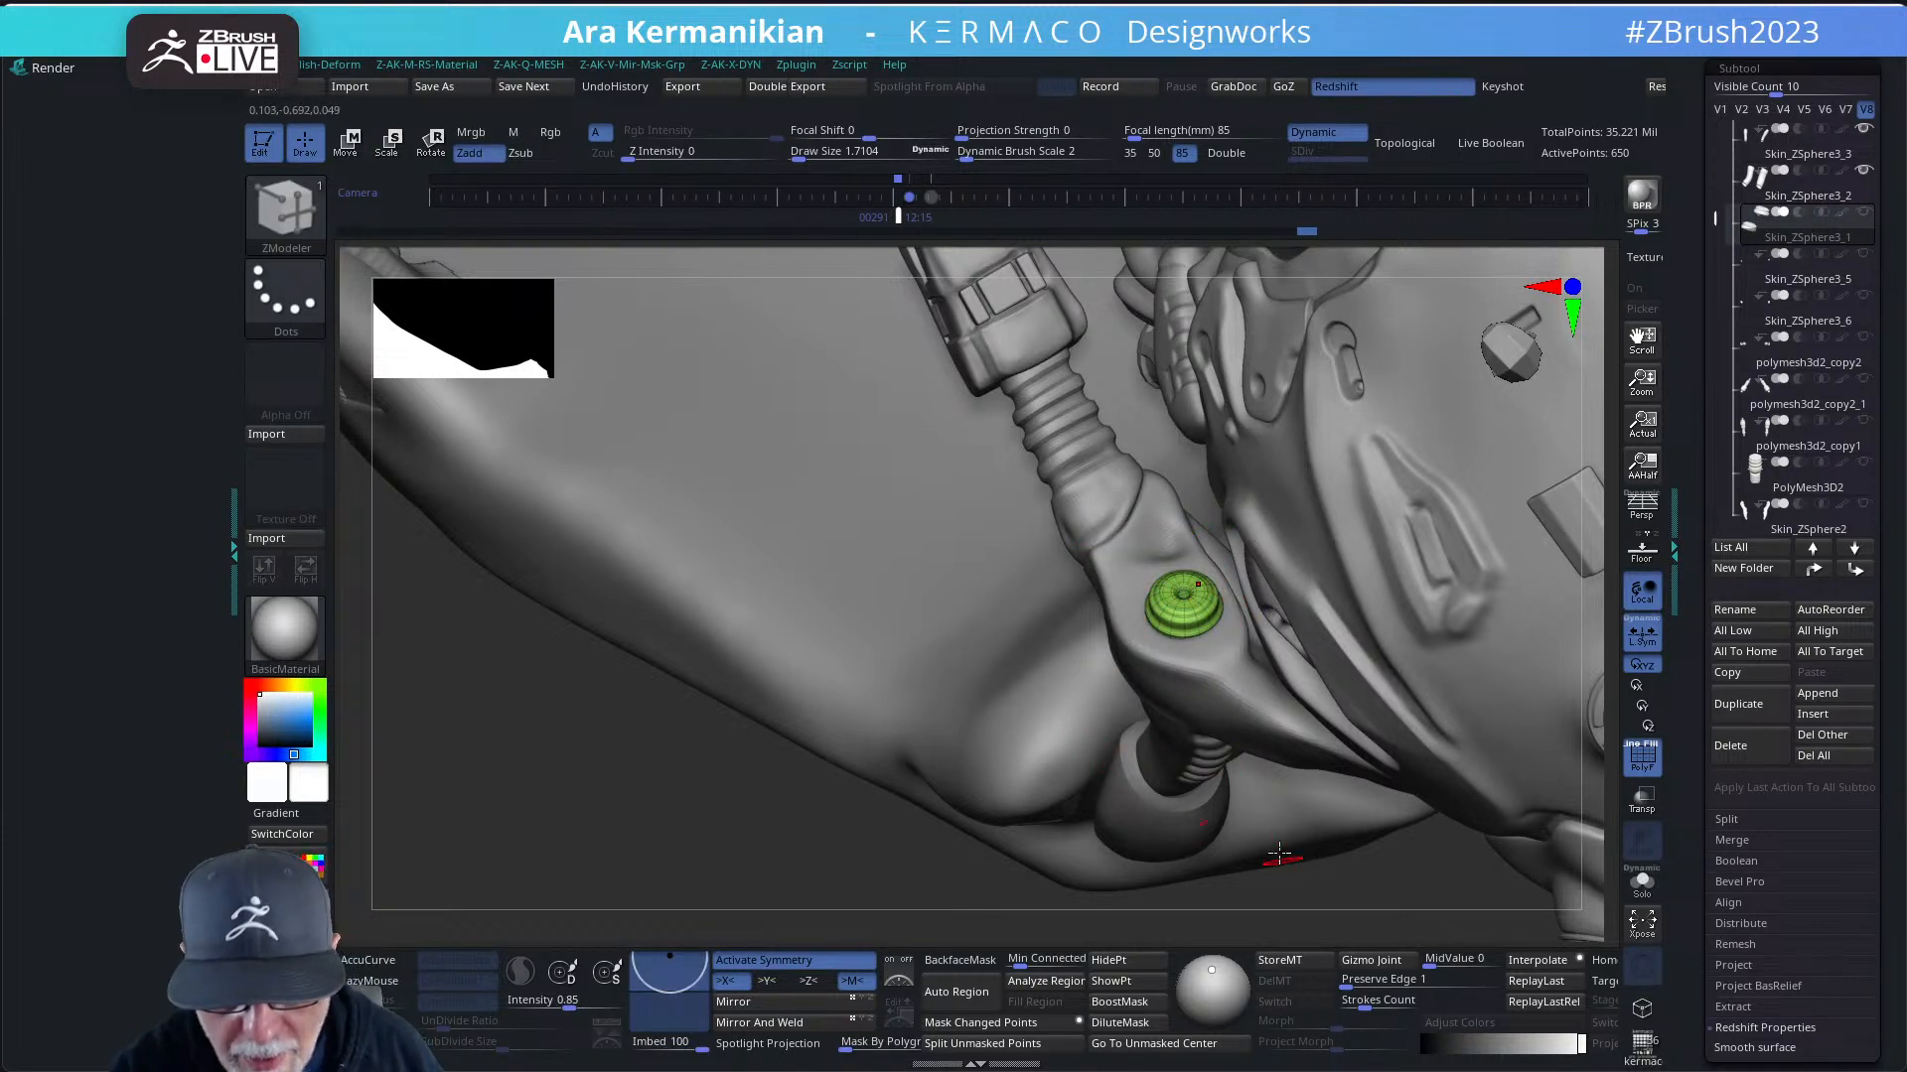
key("w")
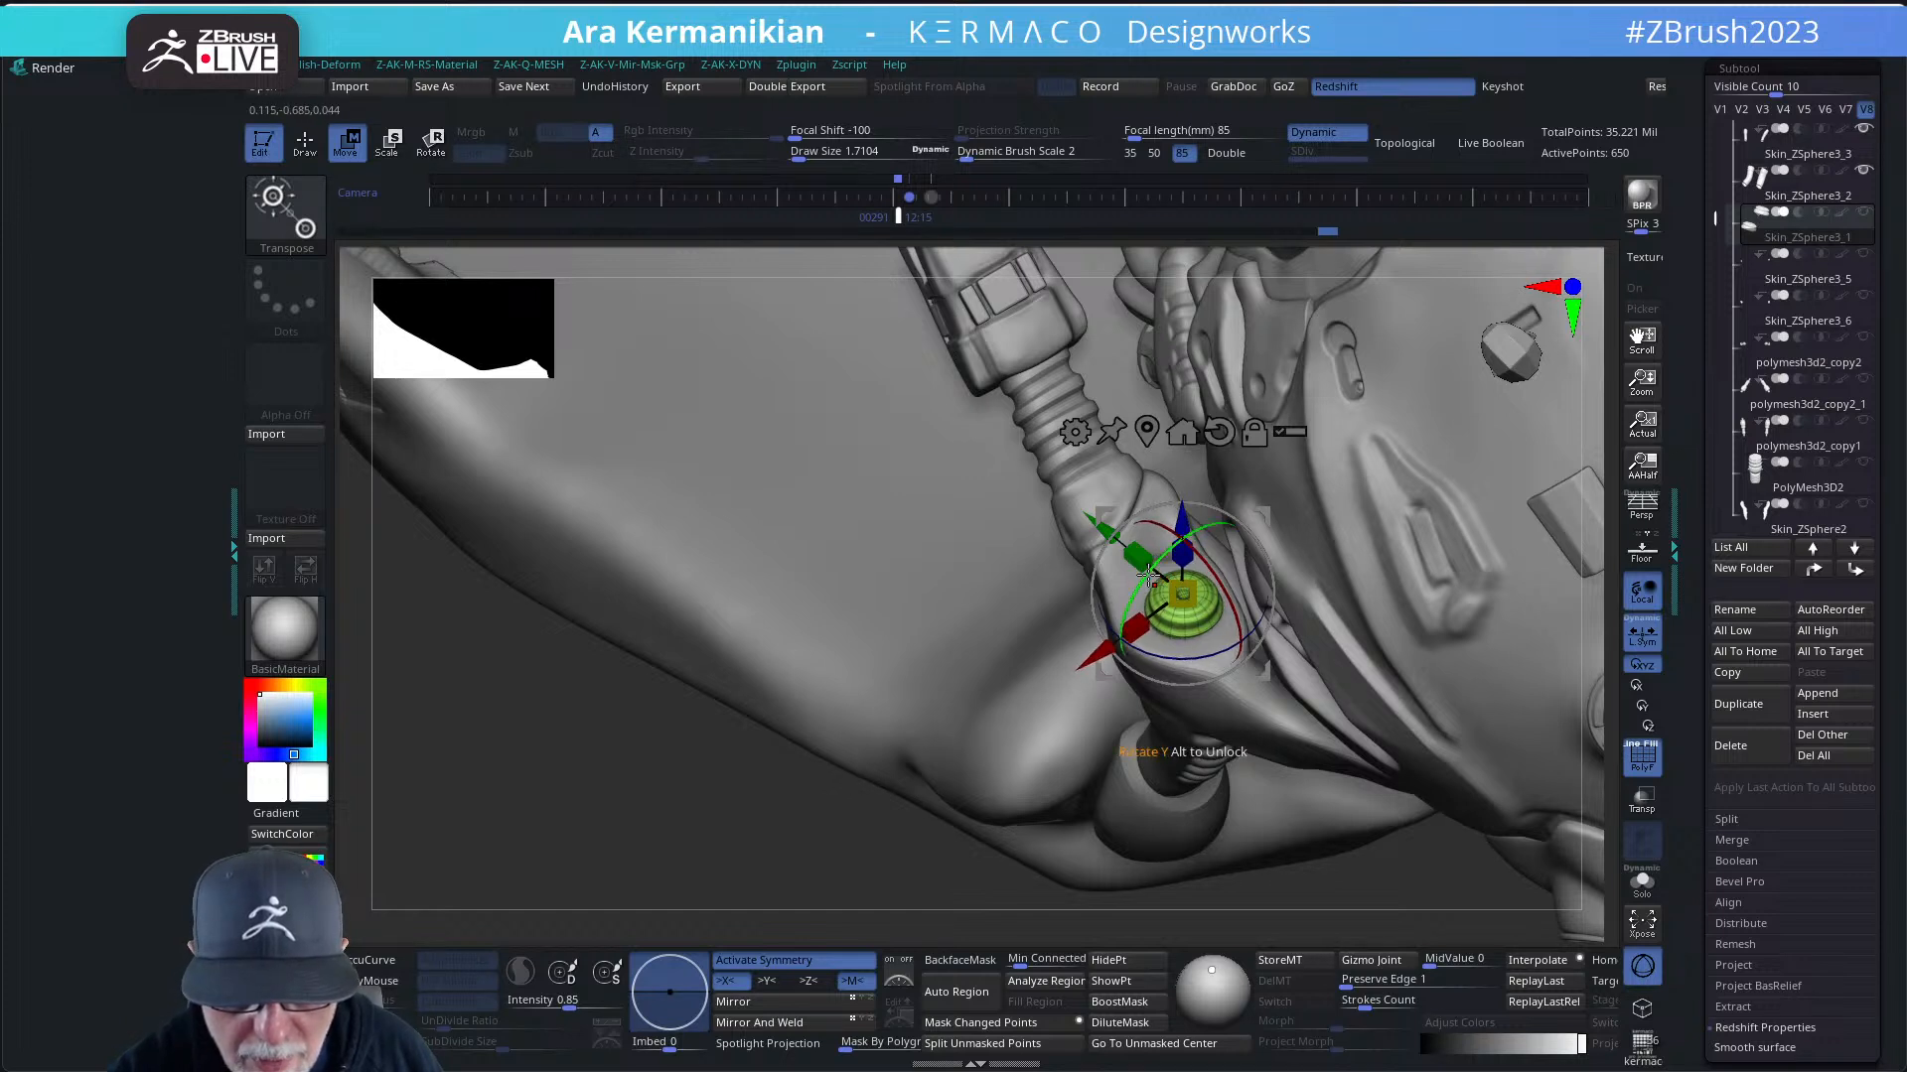
left_click_drag(1179, 523, 1178, 520)
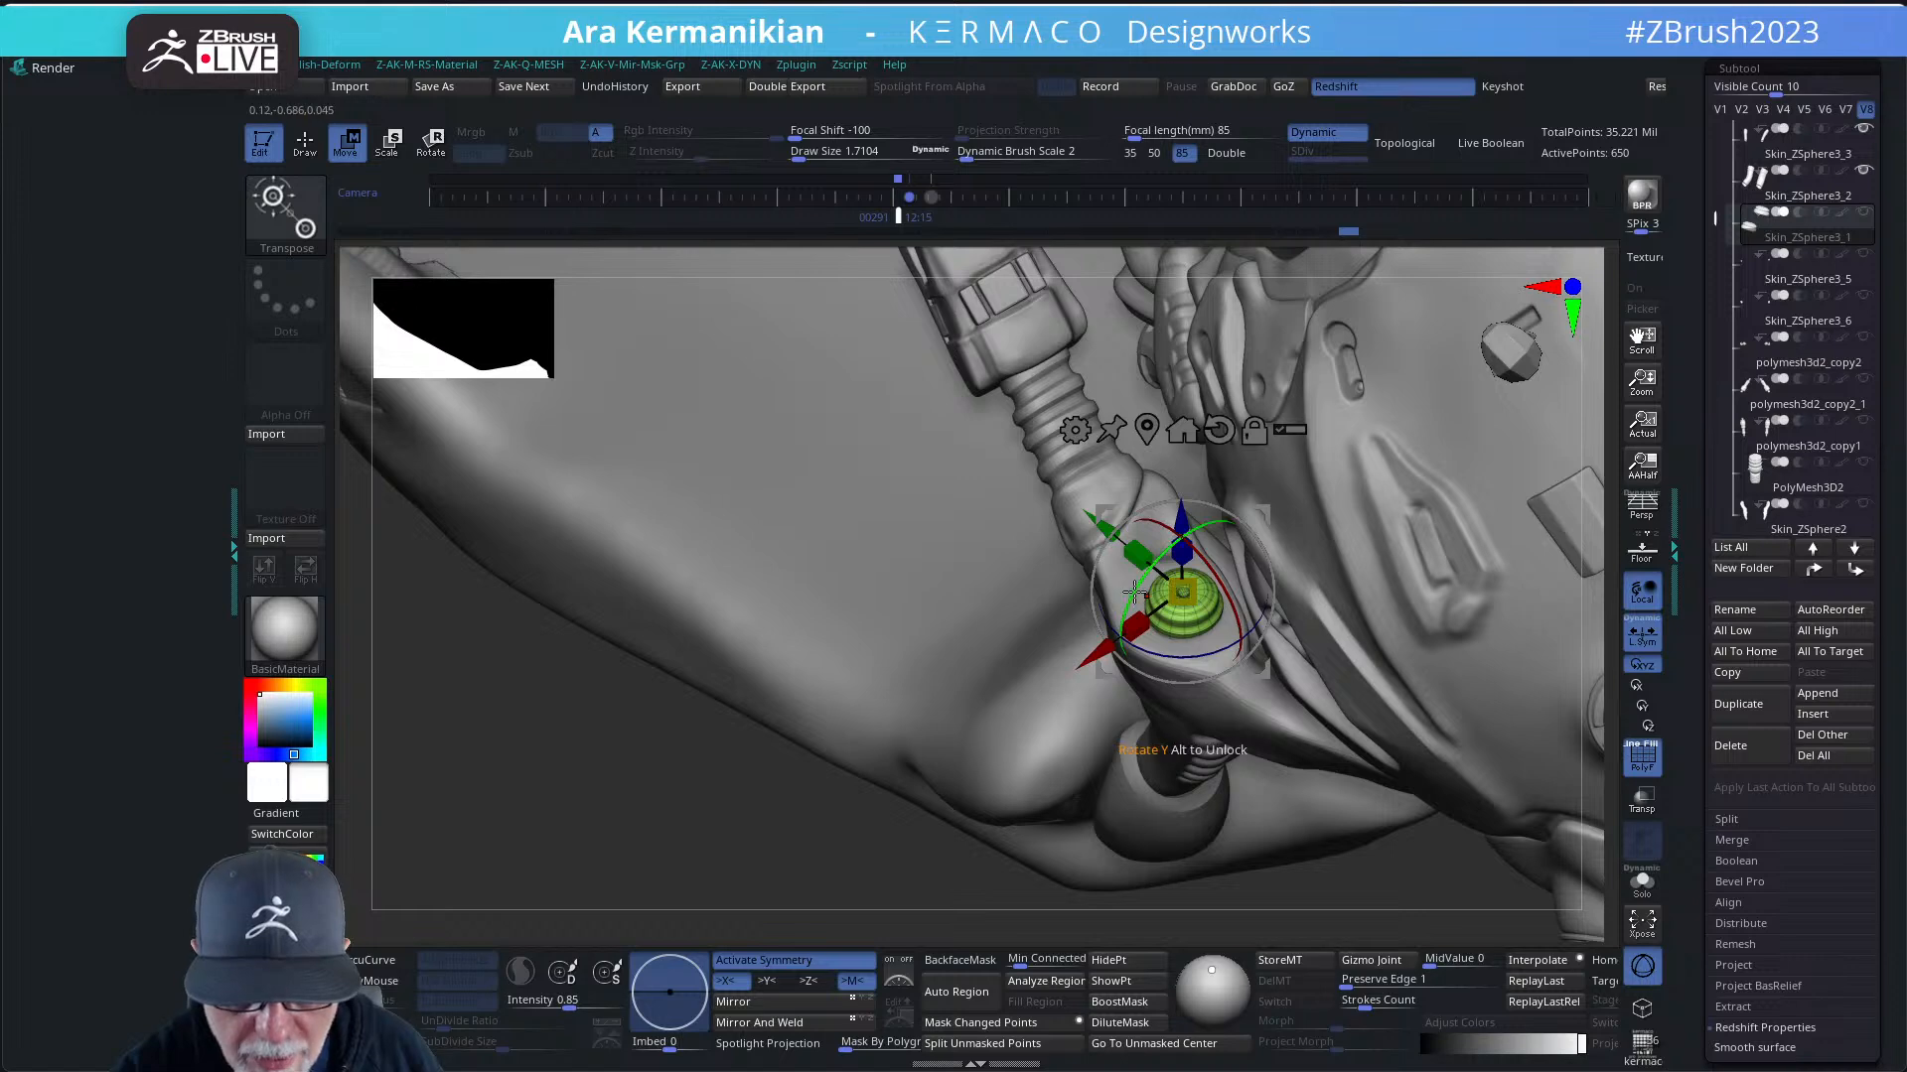
key("q")
- Unwrap the ribbed pieces' UVs with UV Master, using Symmetry and Polygroups
mouse_move(1332, 868)
left_mouse_down("alt")
mouse_move(1182, 777)
mouse_move(1281, 804)
mouse_move(1183, 622)
mouse_move(1328, 779)
mouse_move(1370, 788)
mouse_move(1410, 645)
mouse_move(1366, 755)
mouse_move(1218, 642)
mouse_move(1267, 676)
mouse_move(1242, 694)
left_mouse_up("alt")
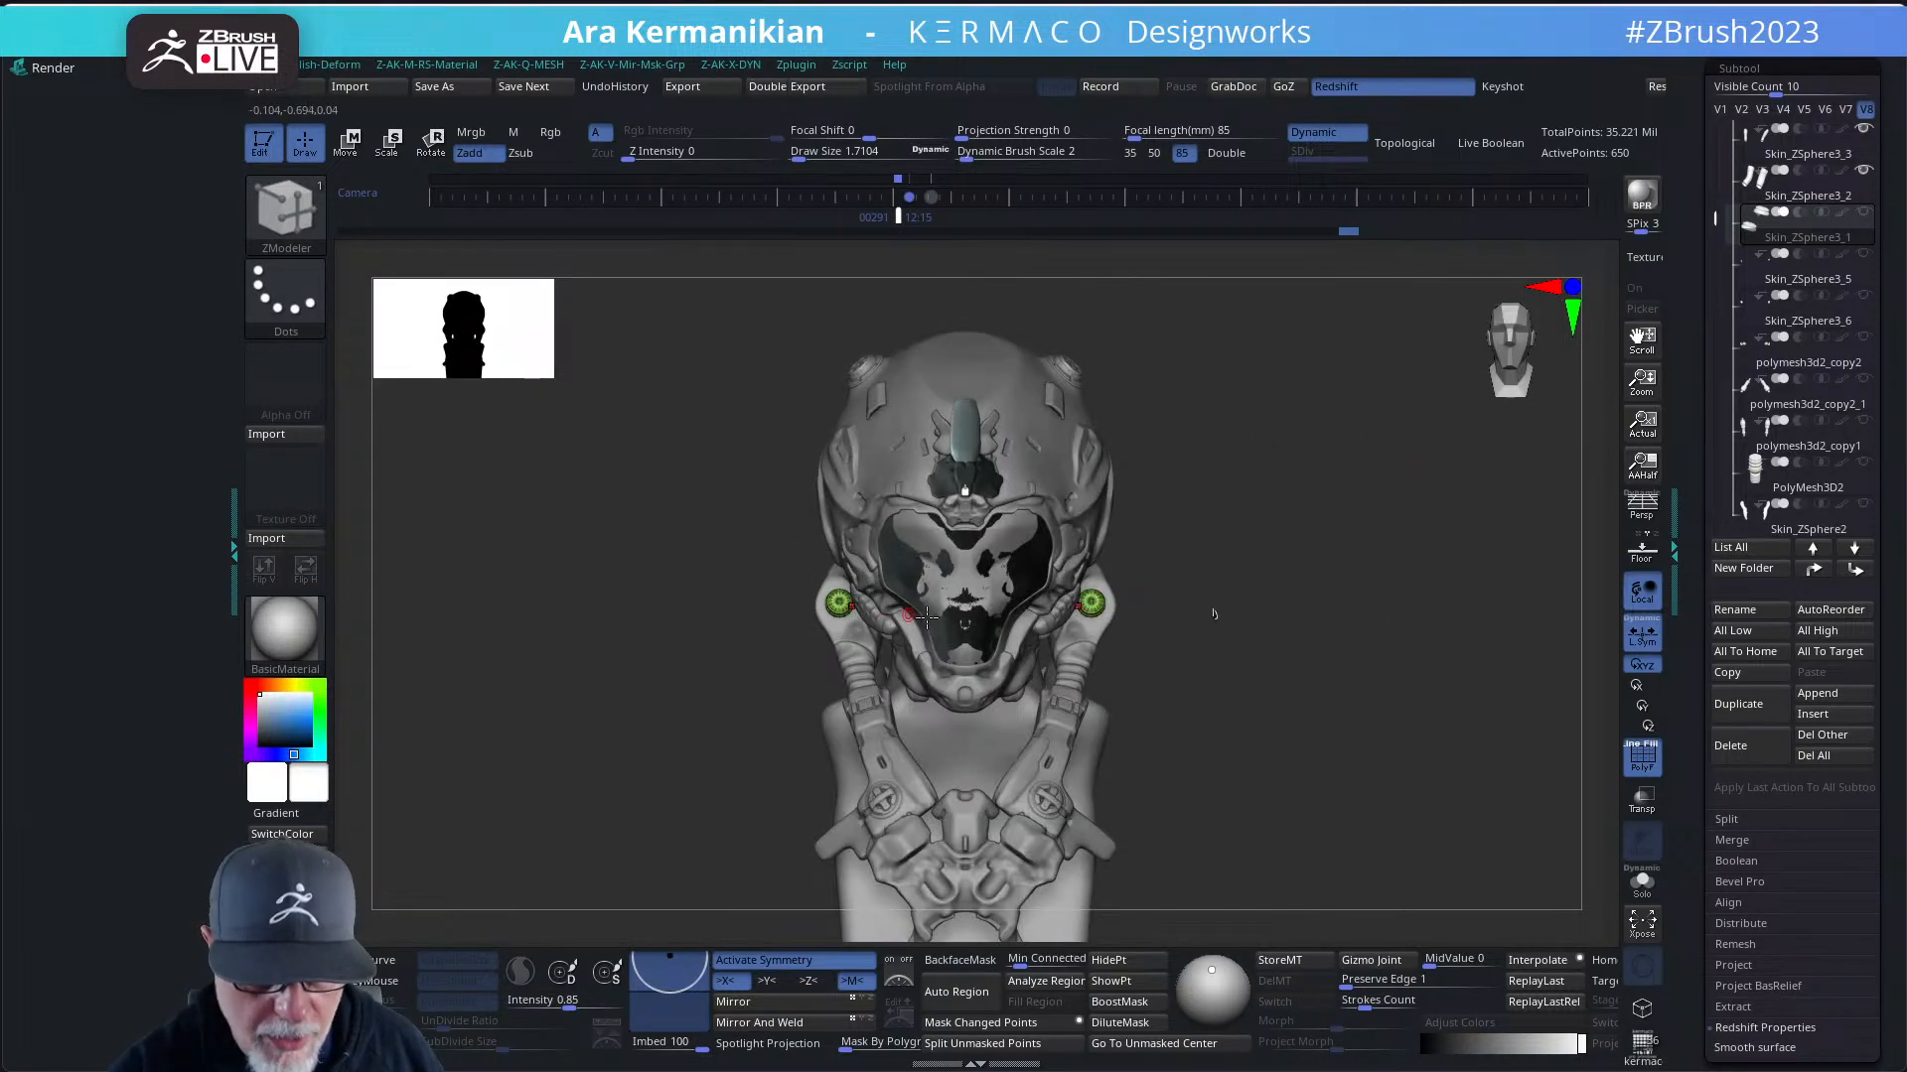
left_click_drag(1338, 751, 1445, 649, "alt")
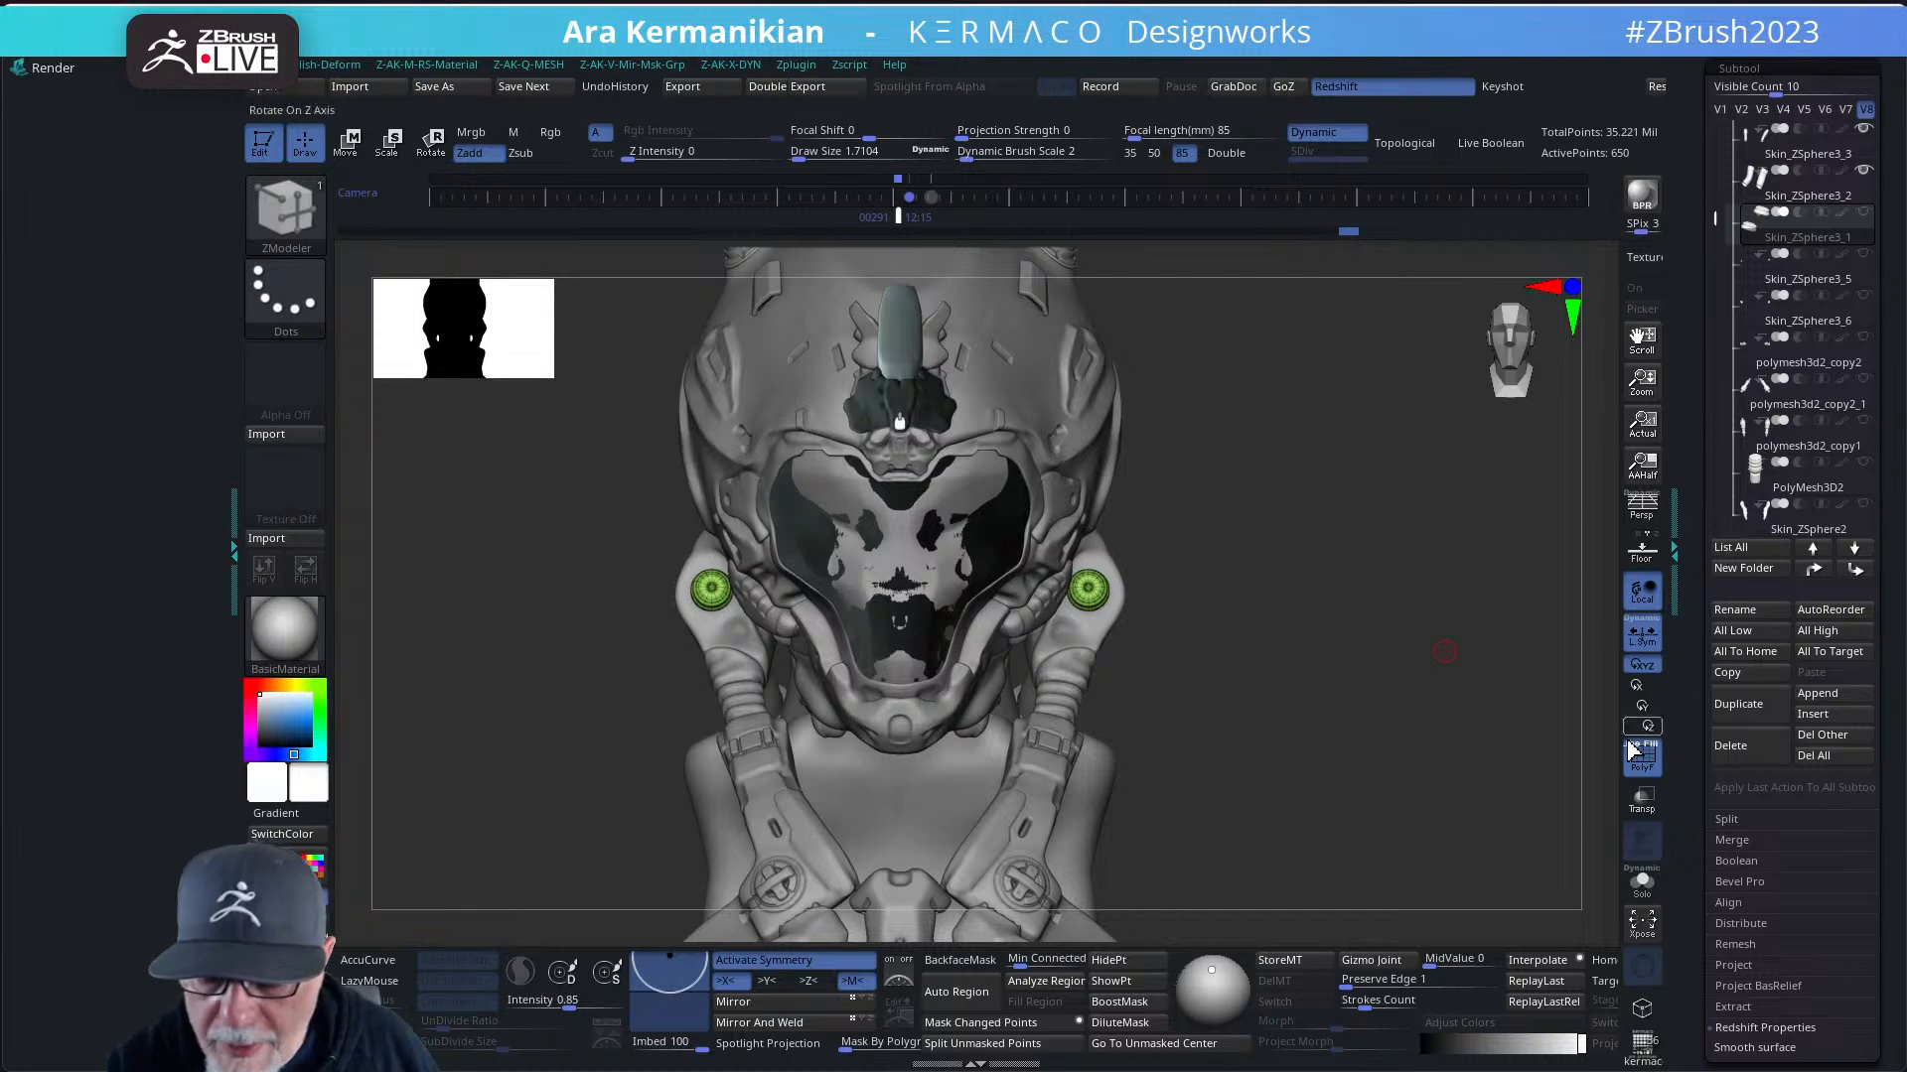
mouse_move(1334, 715)
left_mouse_down("alt")
mouse_move(1395, 778)
mouse_move(1441, 755)
left_mouse_up("alt")
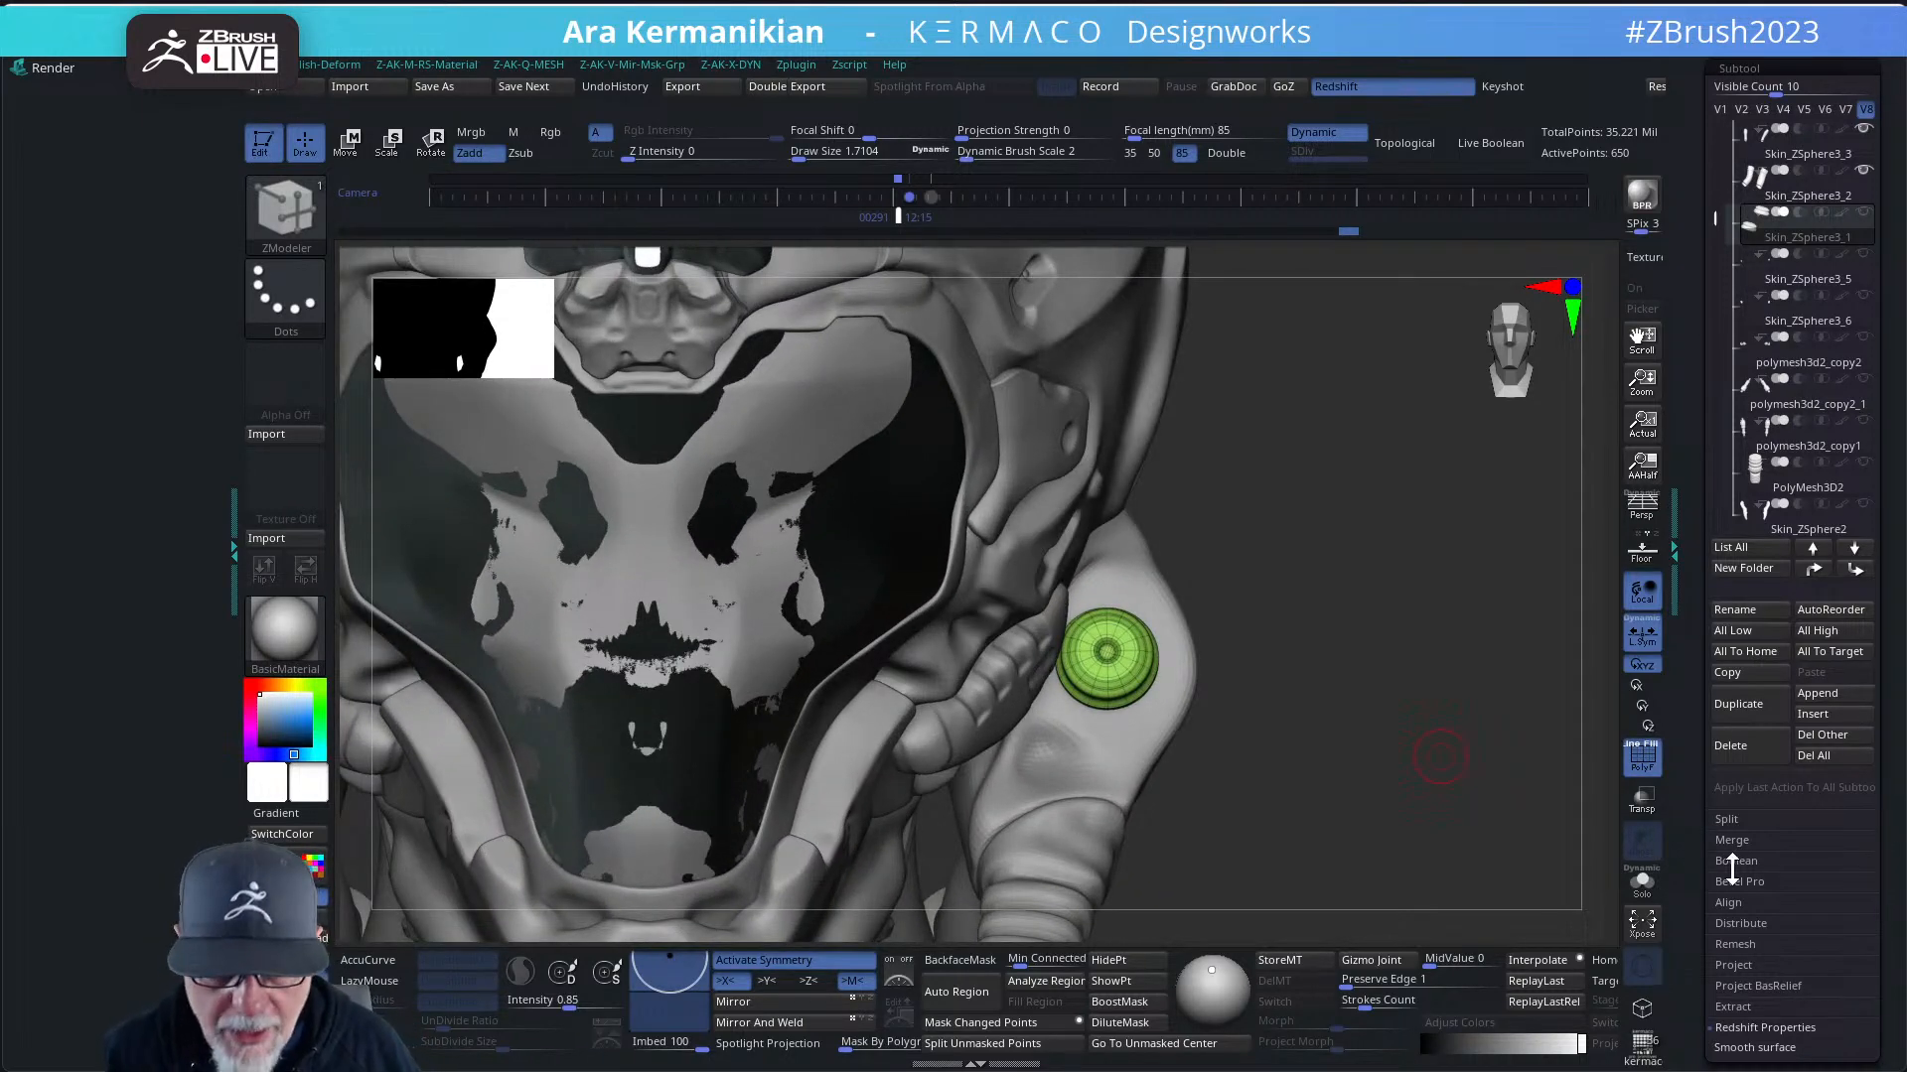
scroll(1699, 945, "down", 1)
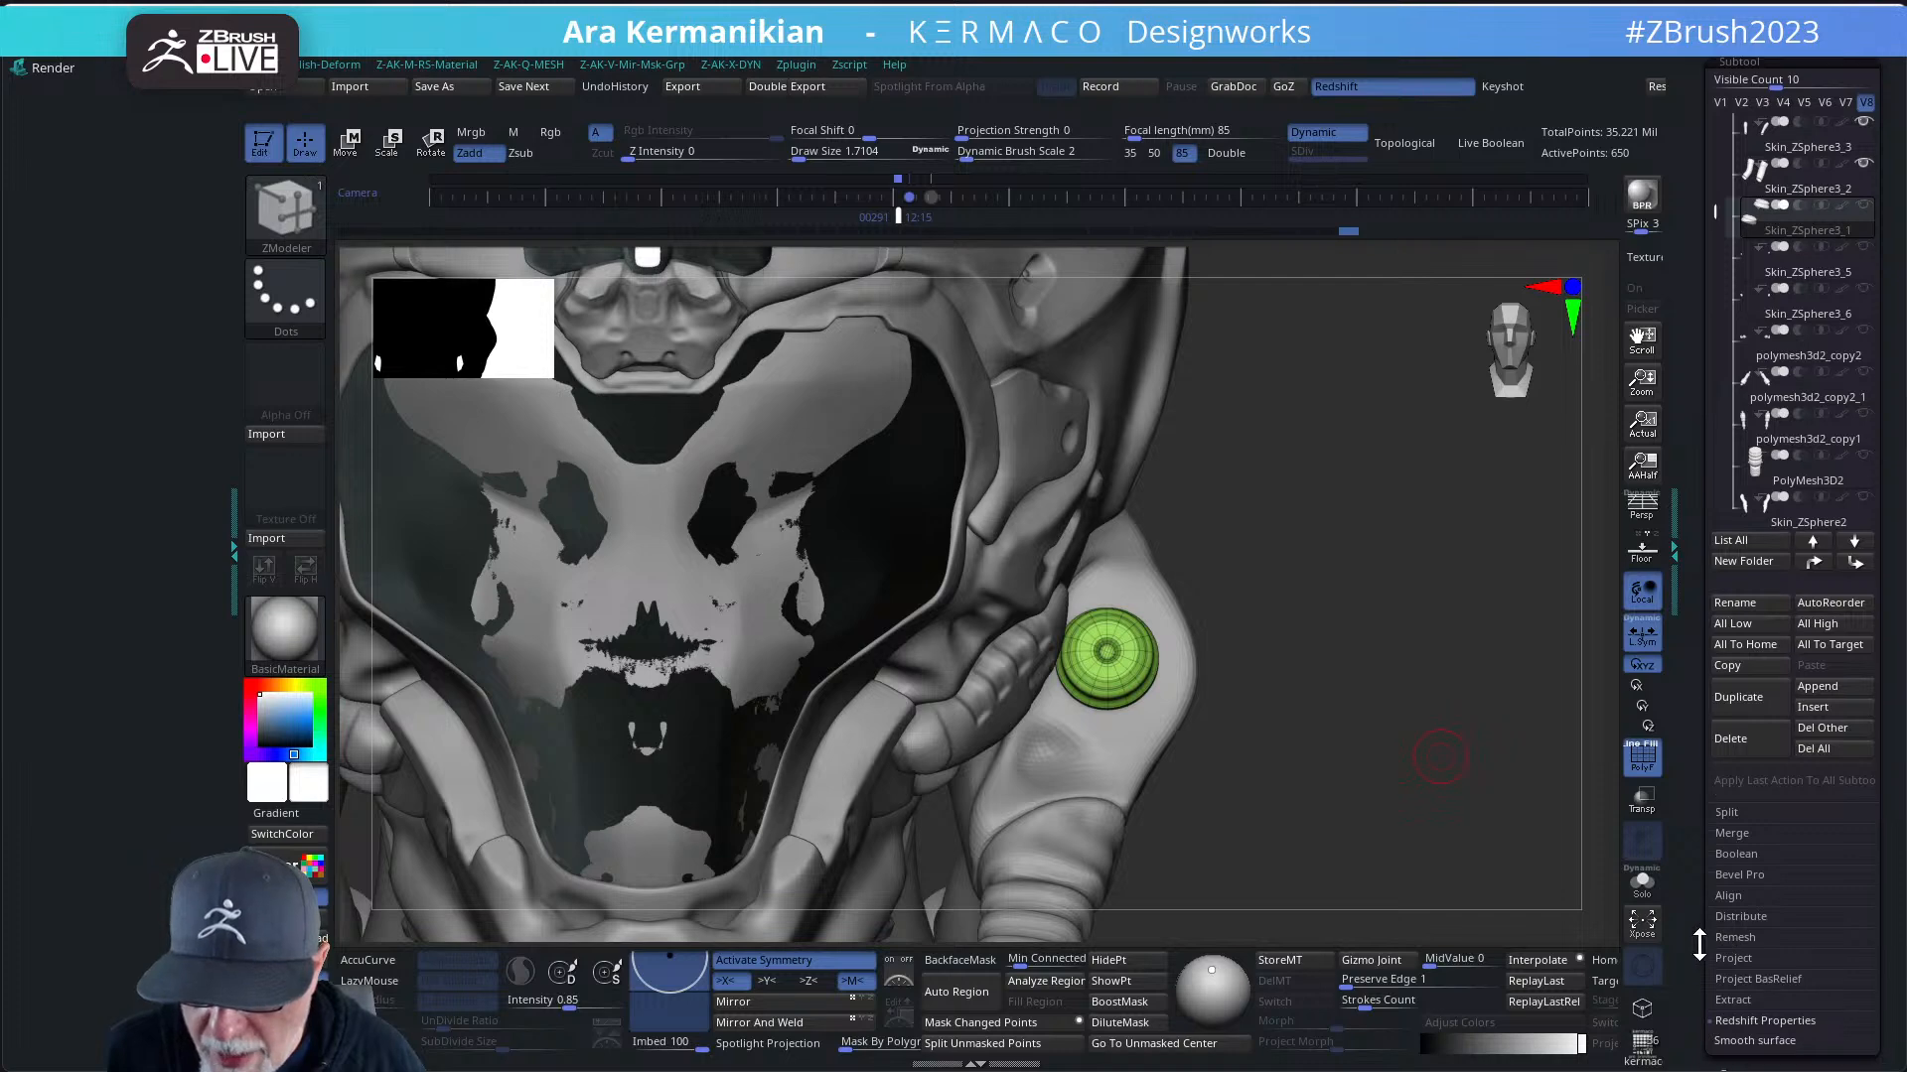
left_click_drag(1699, 945, 1705, 633)
left_click_drag(74, 98, 136, 308)
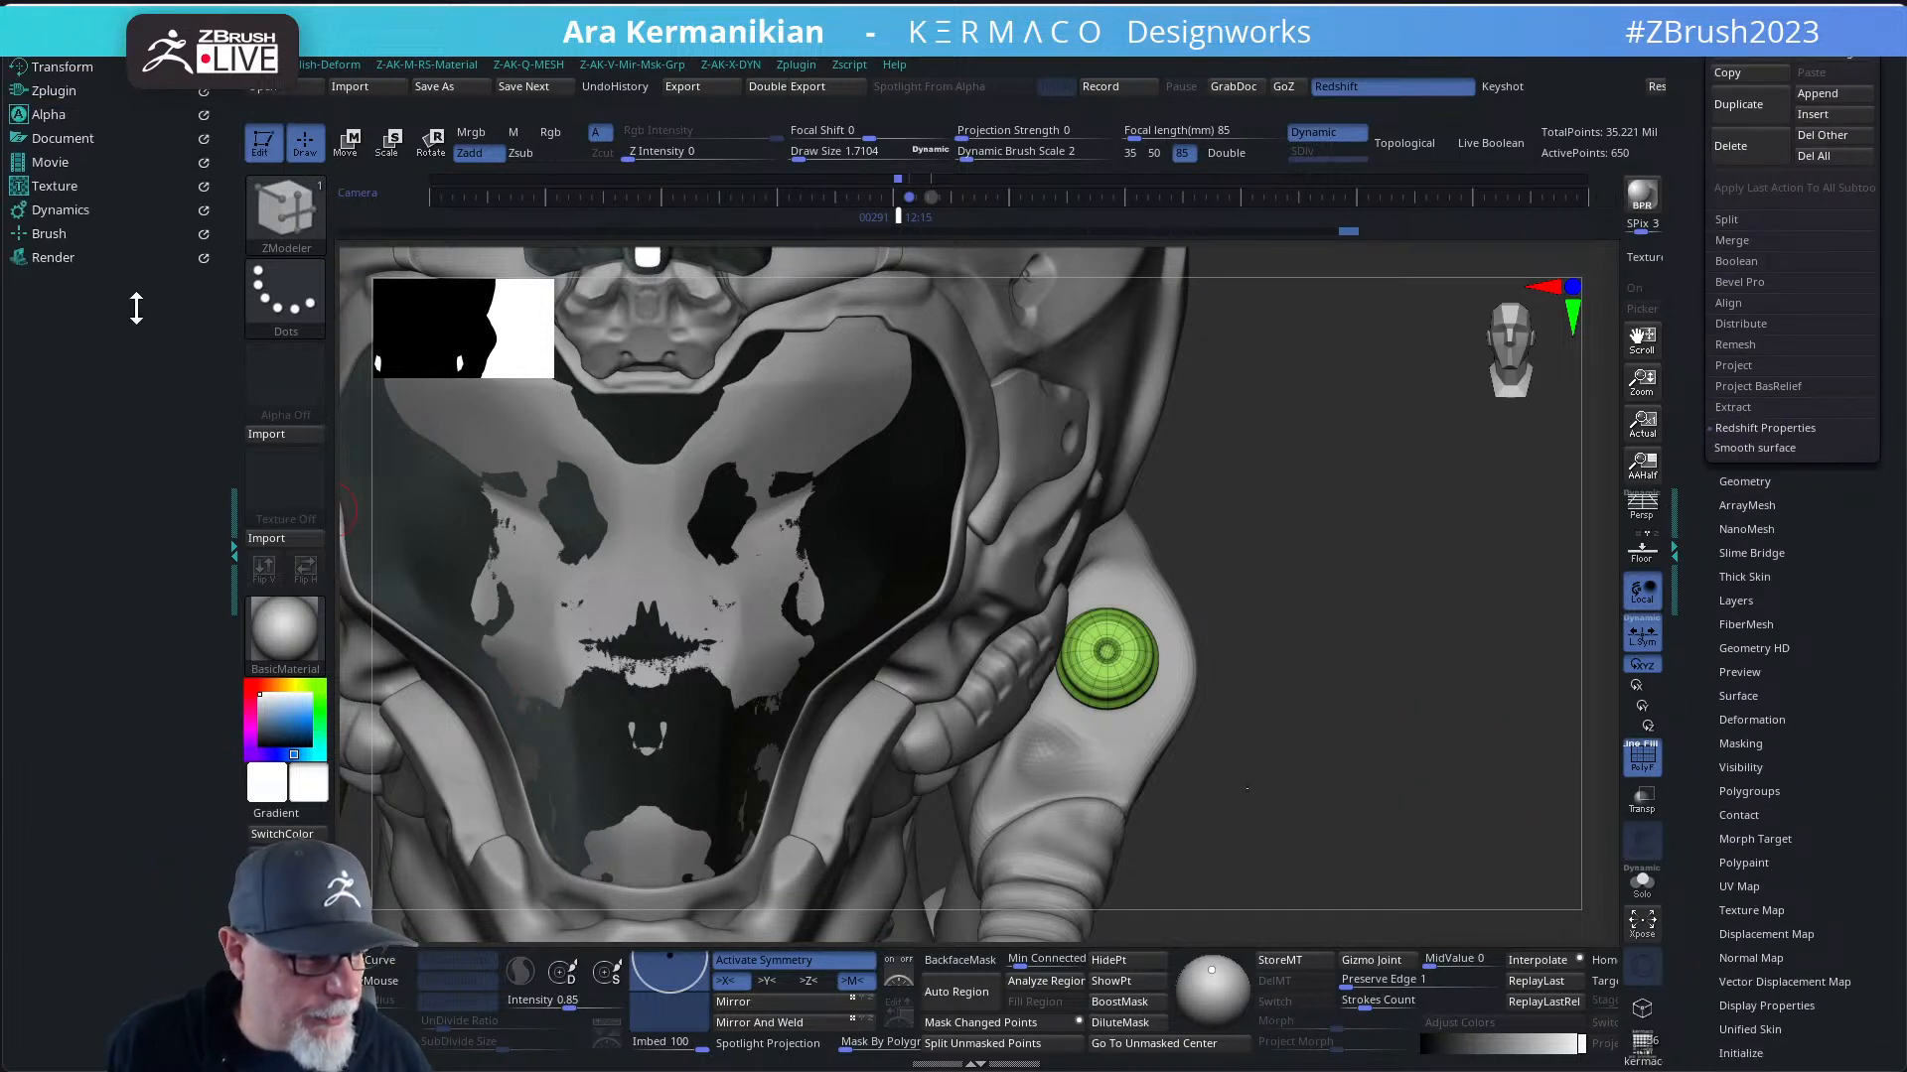
left_click(64, 89)
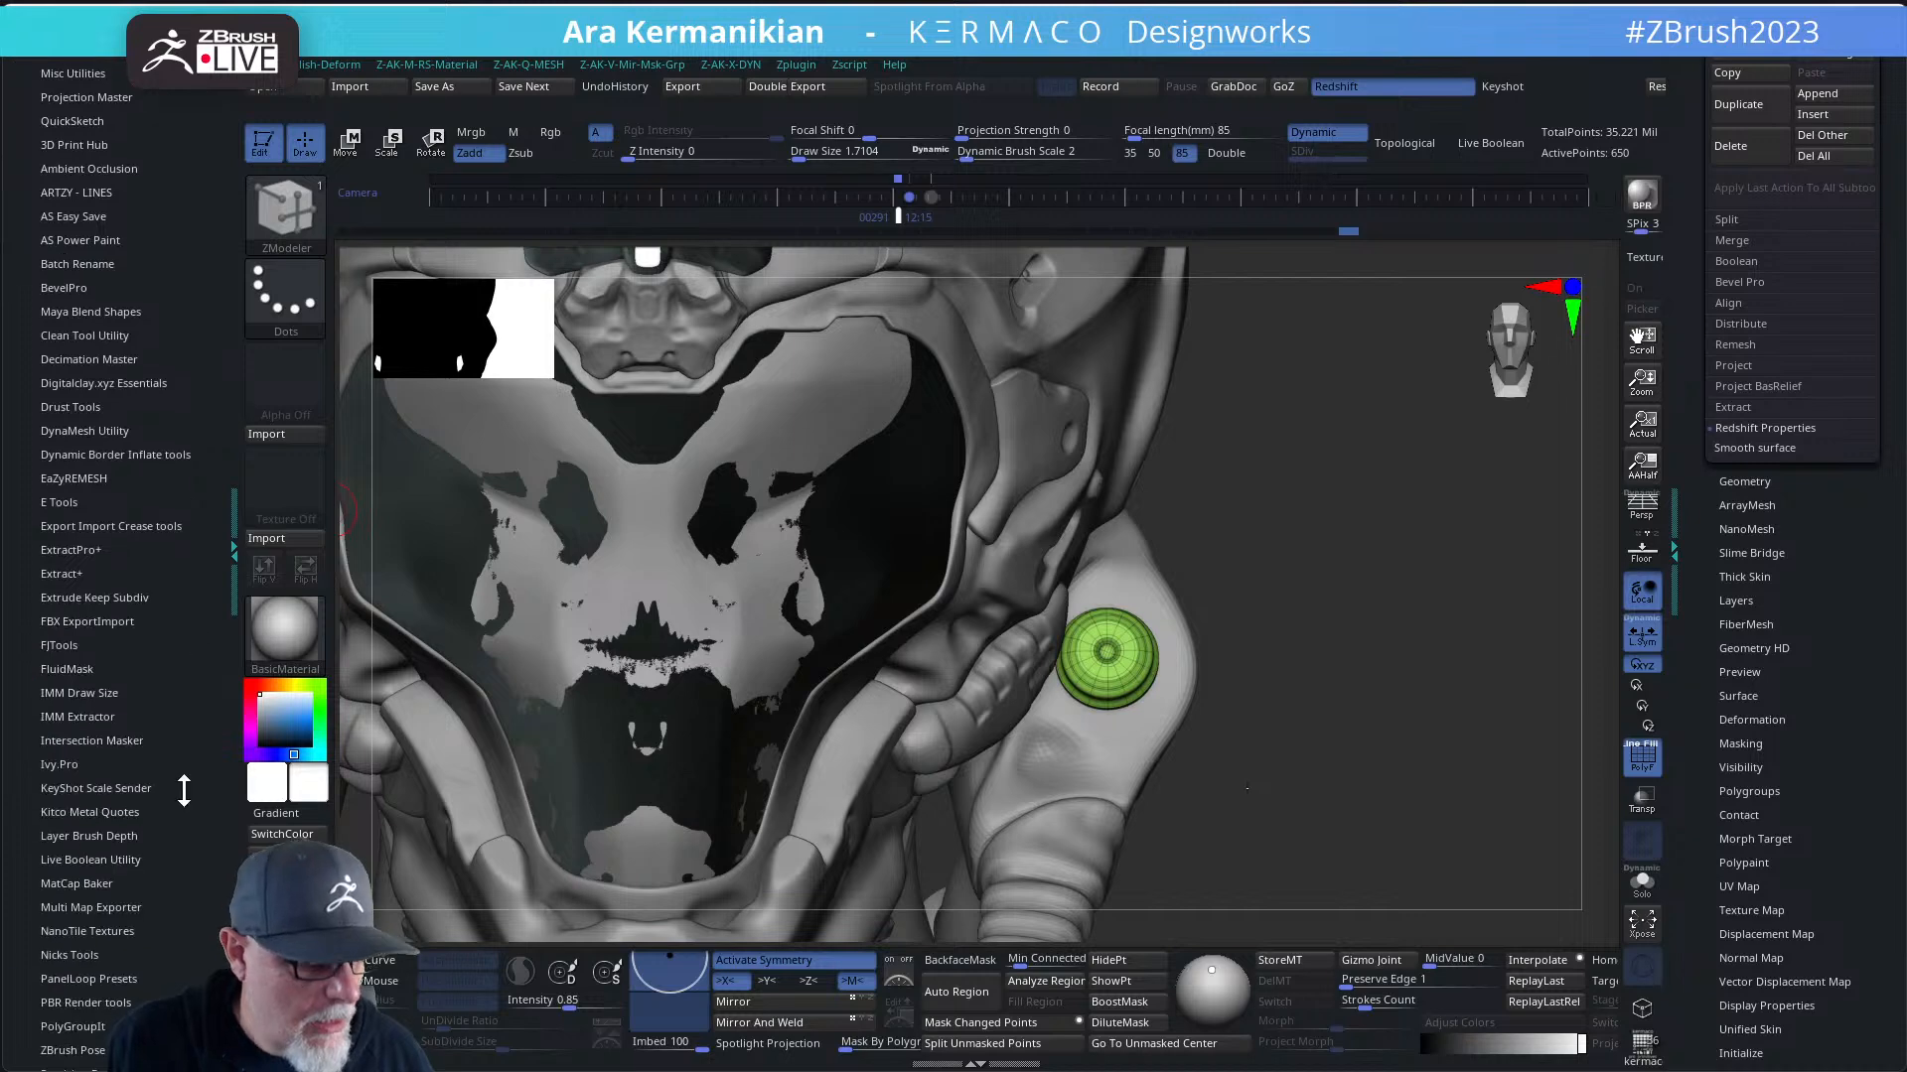
left_click_drag(202, 934, 227, 540)
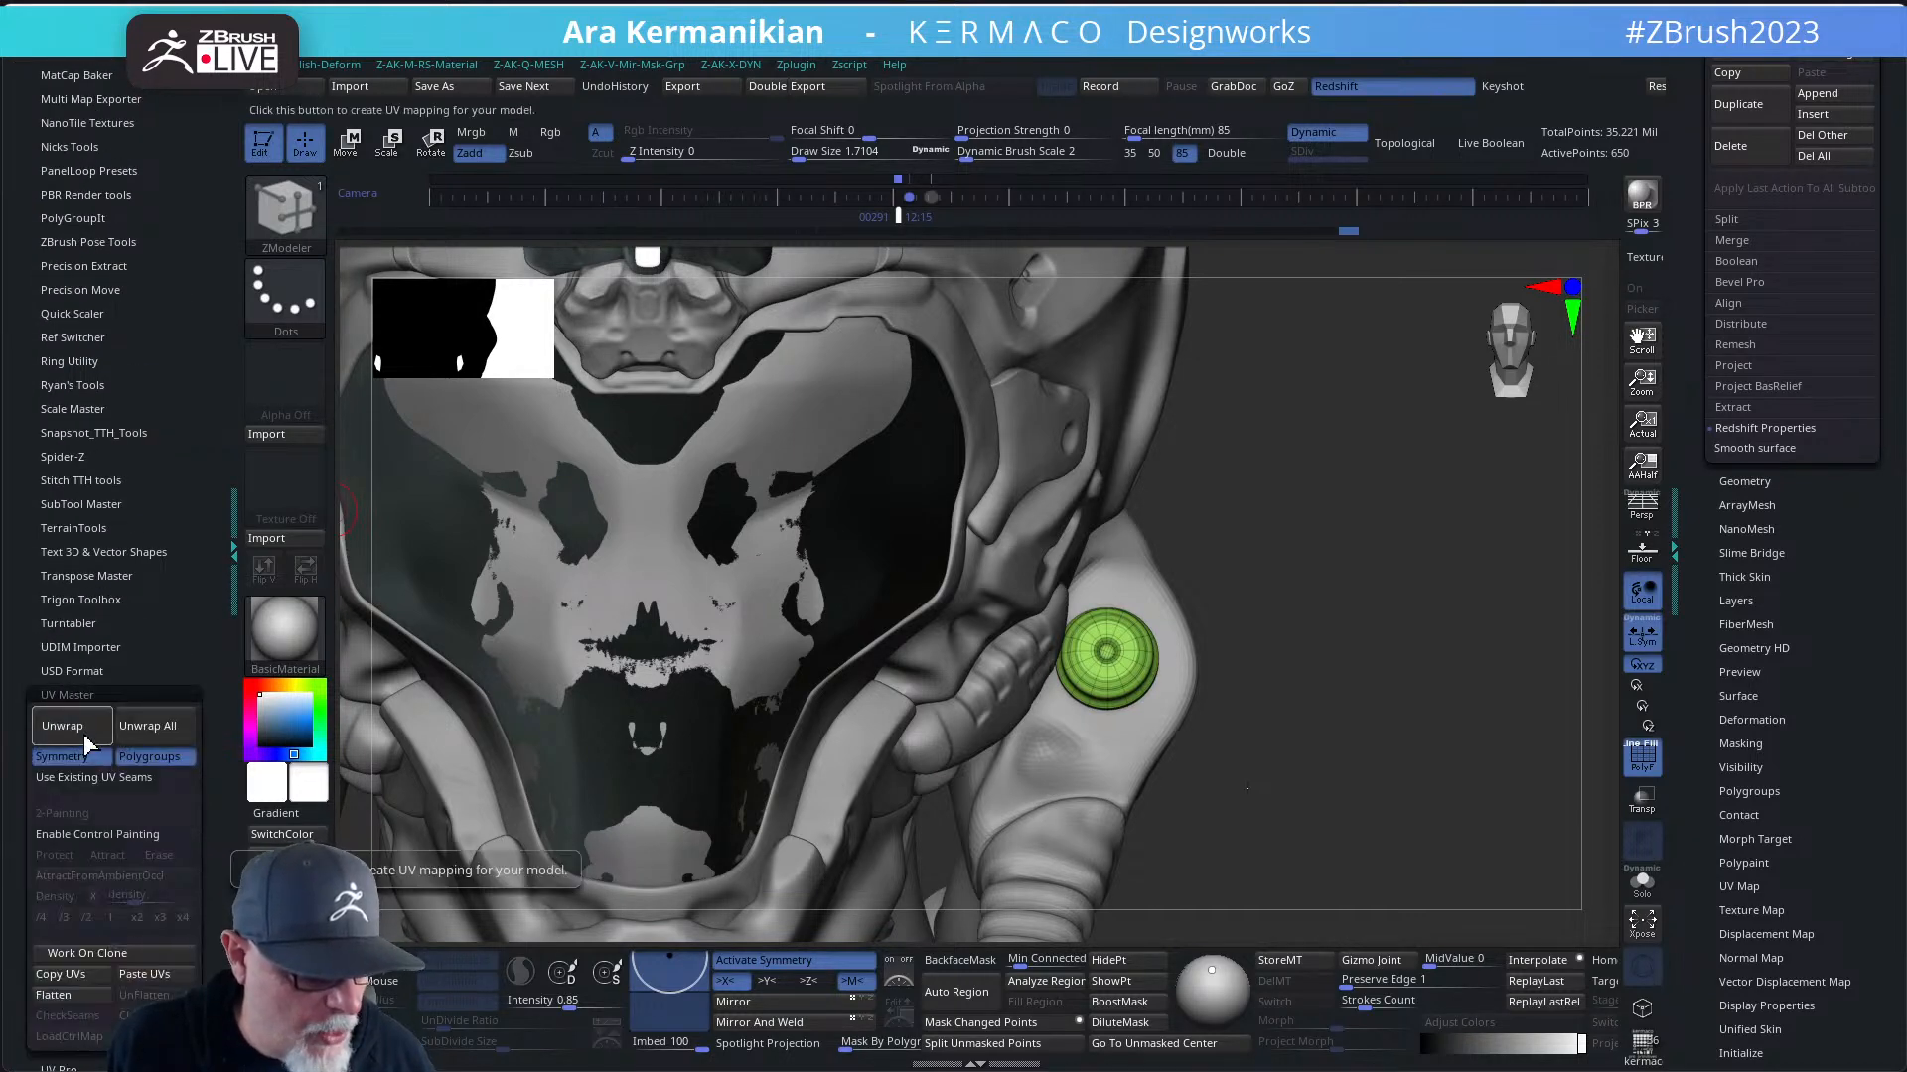
left_click(62, 726)
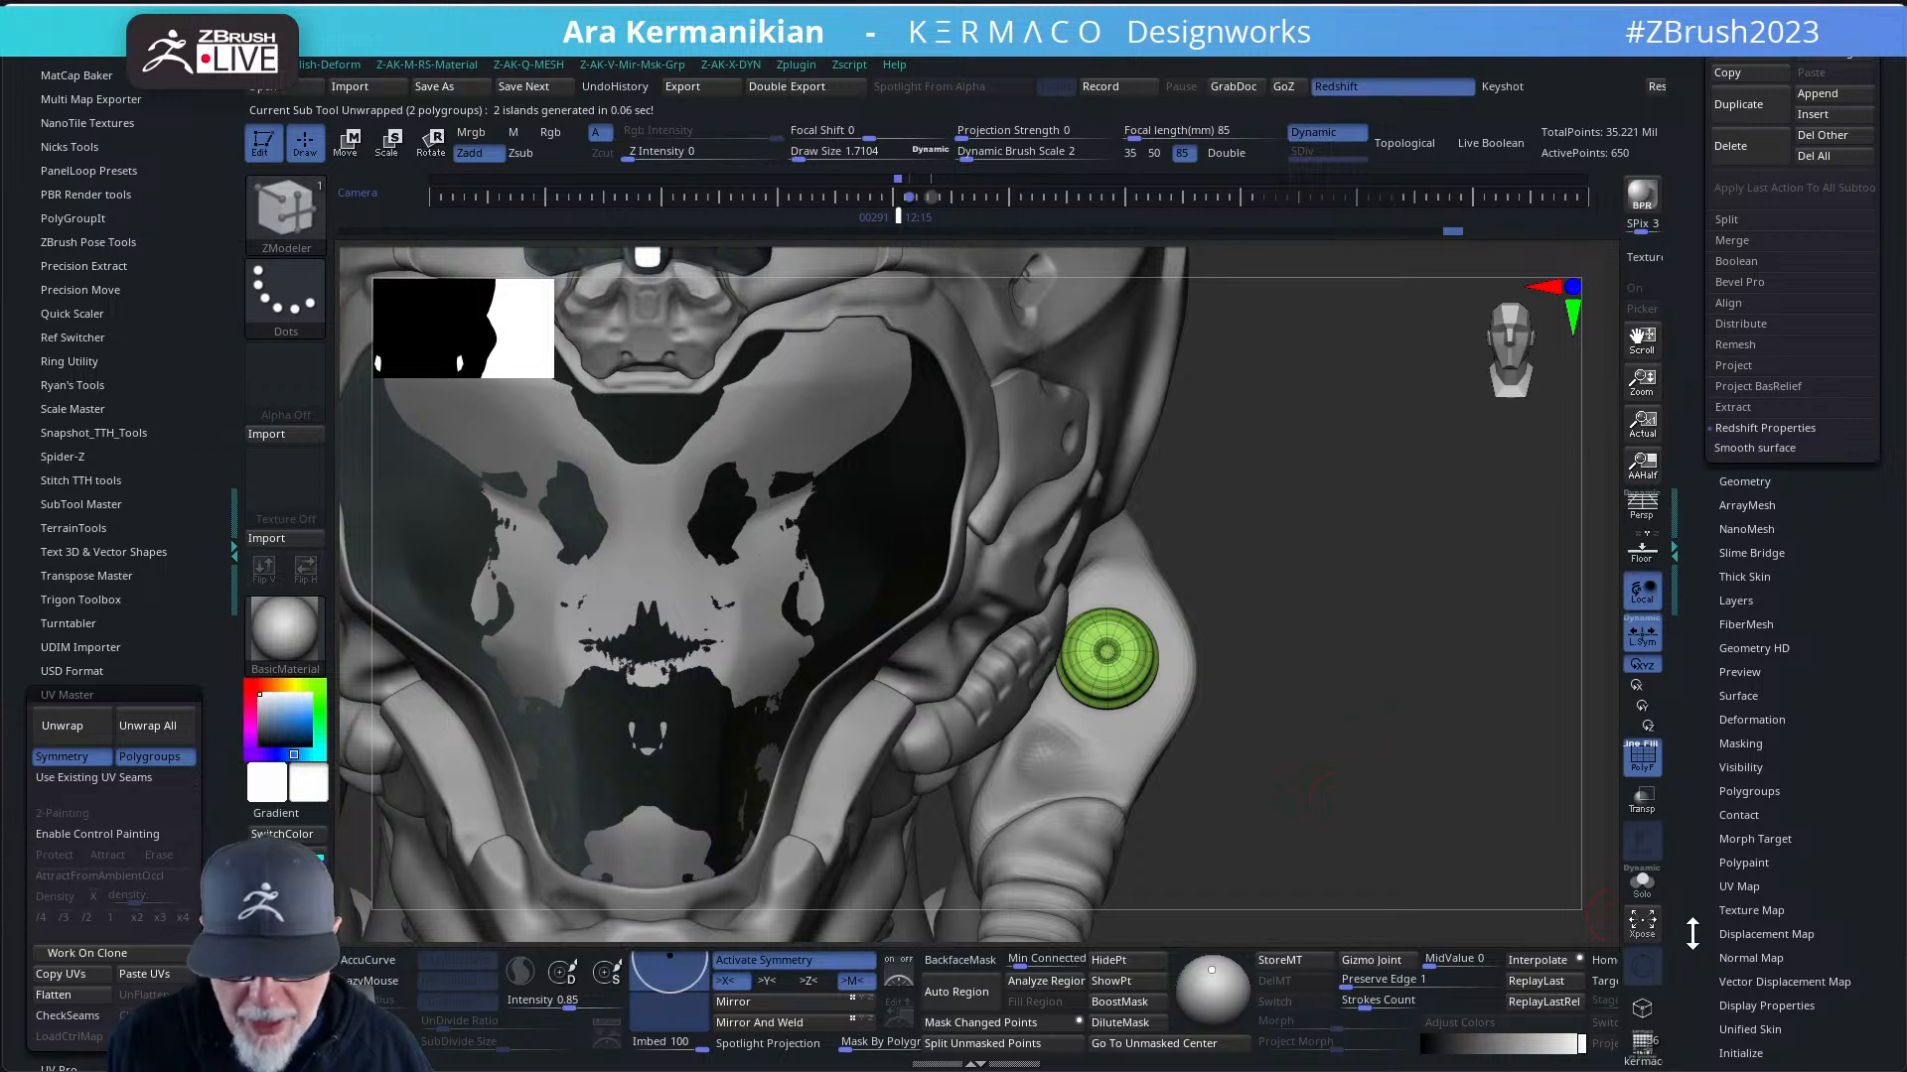
- Isolate the ribbed pieces, turn dynamic subdivision off and examine their flattened UV layout with Morph UV
left_click(1644, 893)
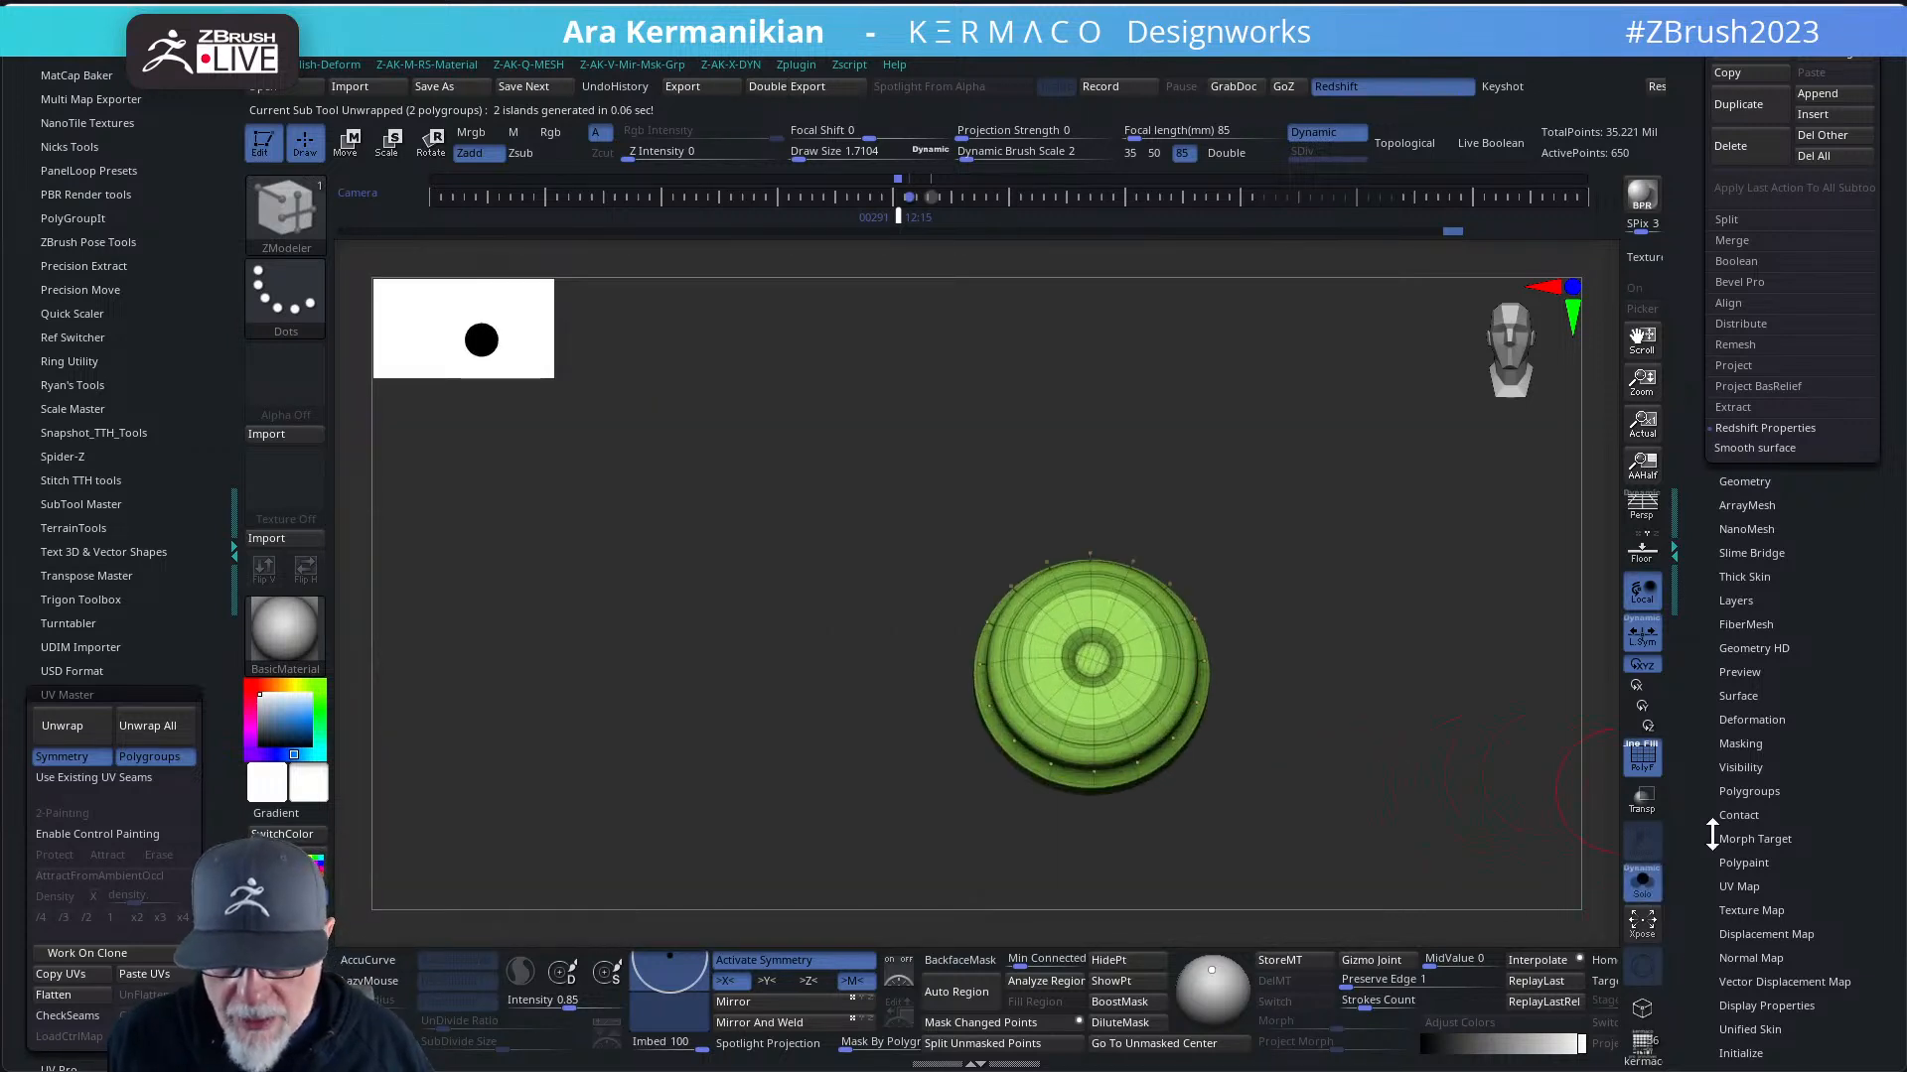
left_click(1738, 887)
left_click(1738, 490)
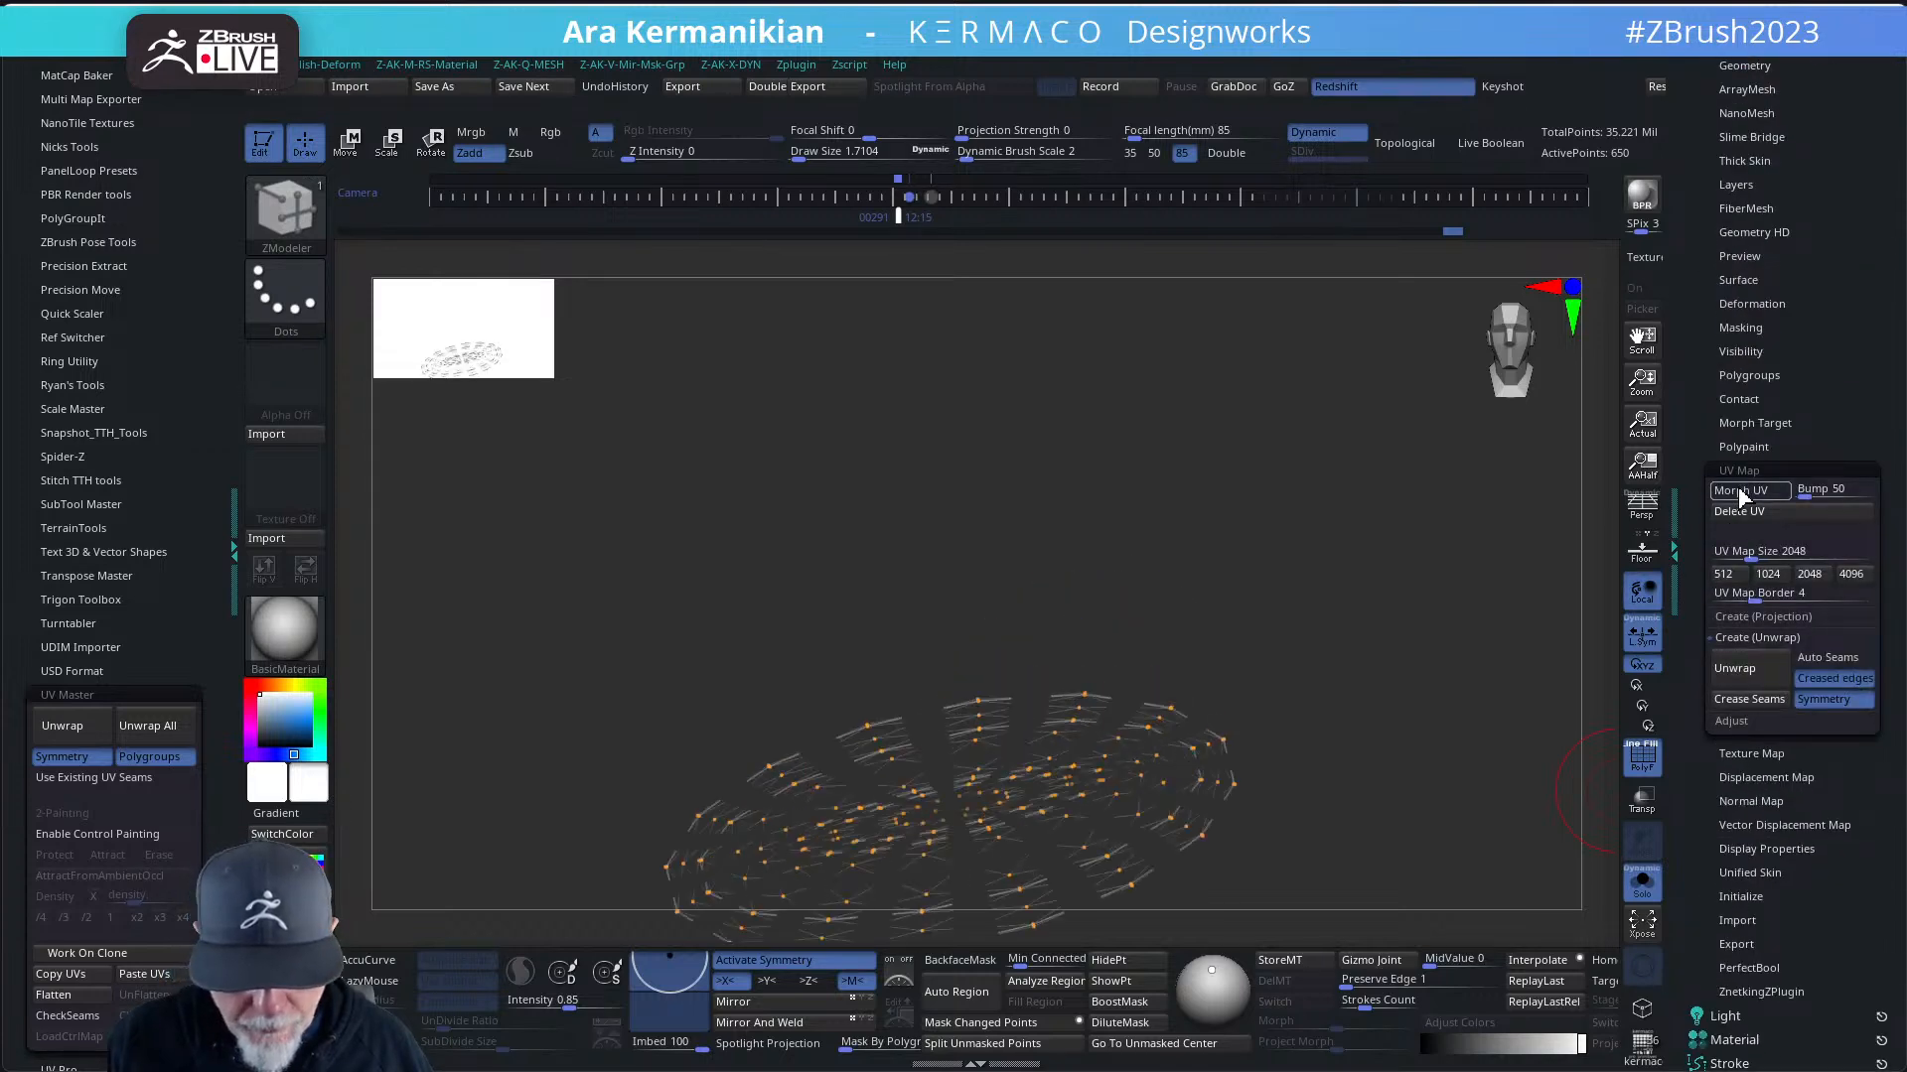
left_click(1347, 134)
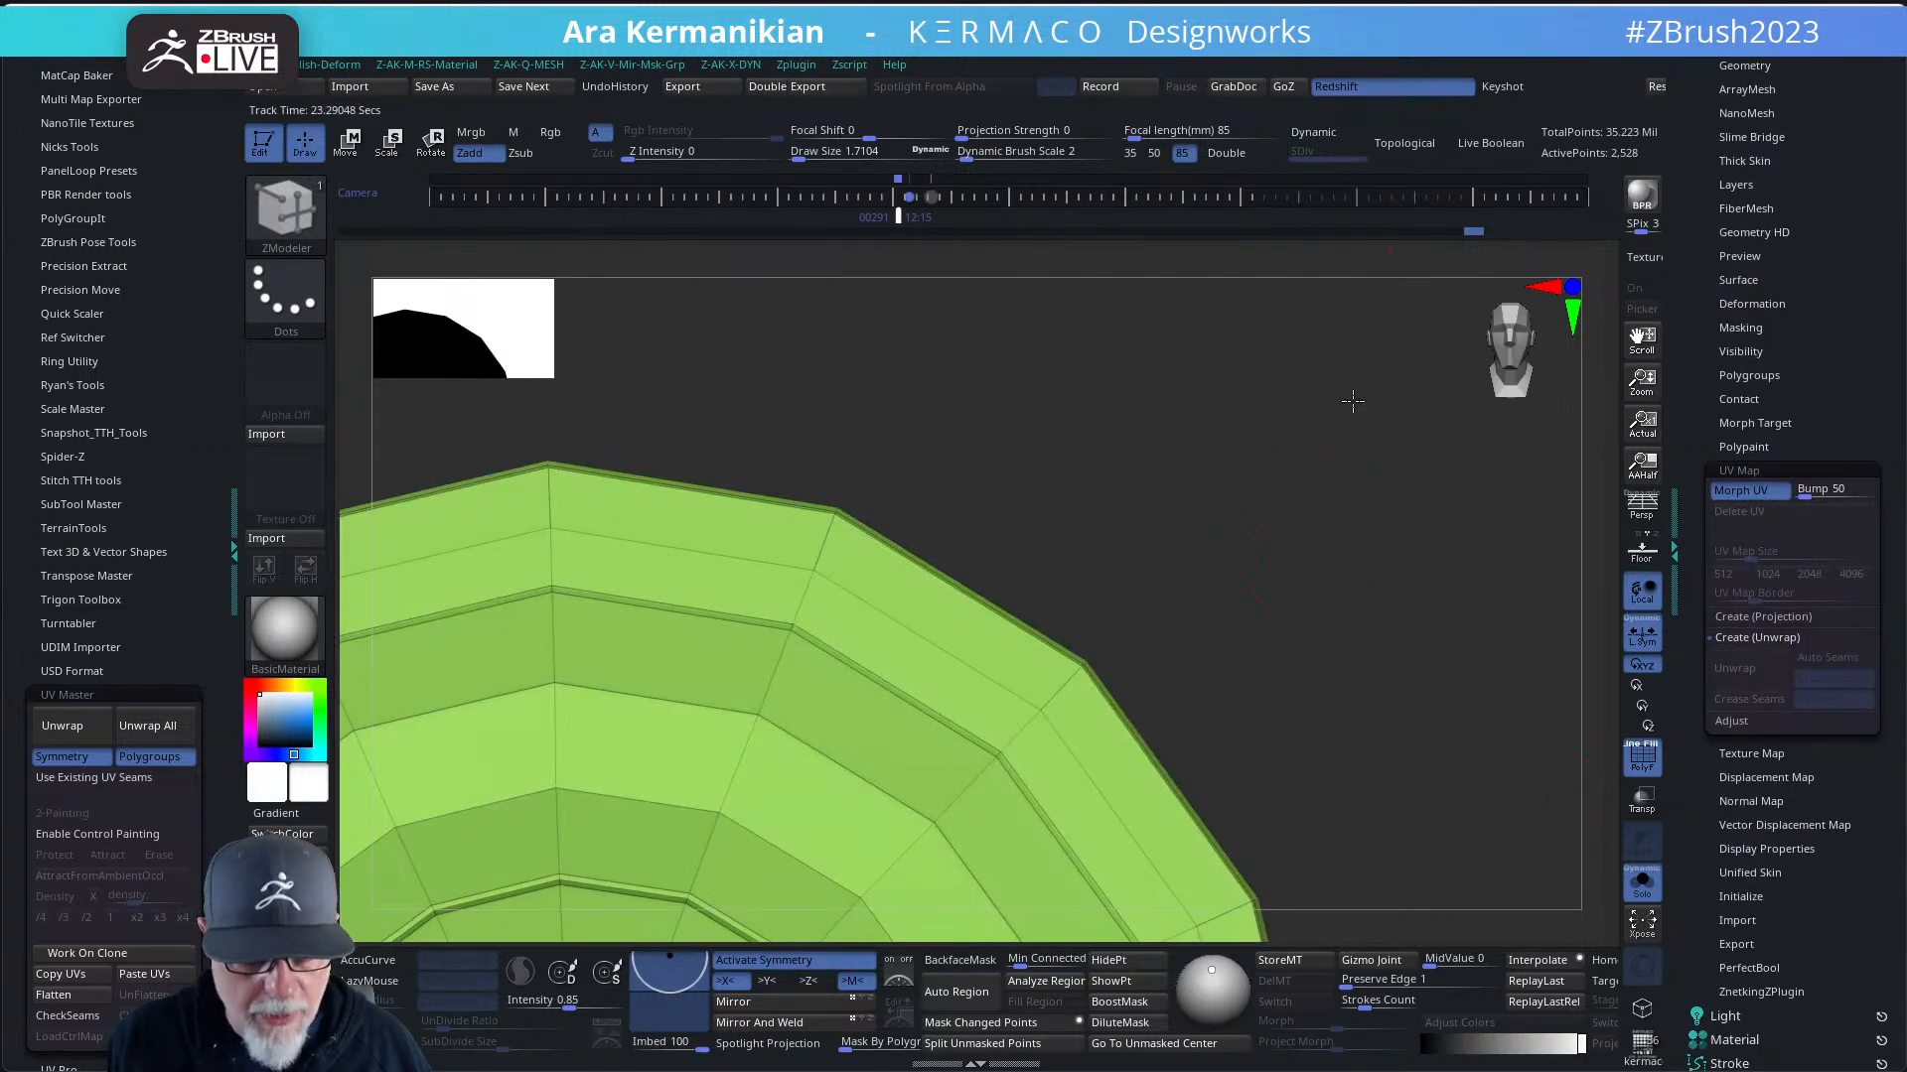
left_click_drag(1353, 400, 978, 398, "alt")
left_click_drag(1313, 584, 1360, 690, "alt")
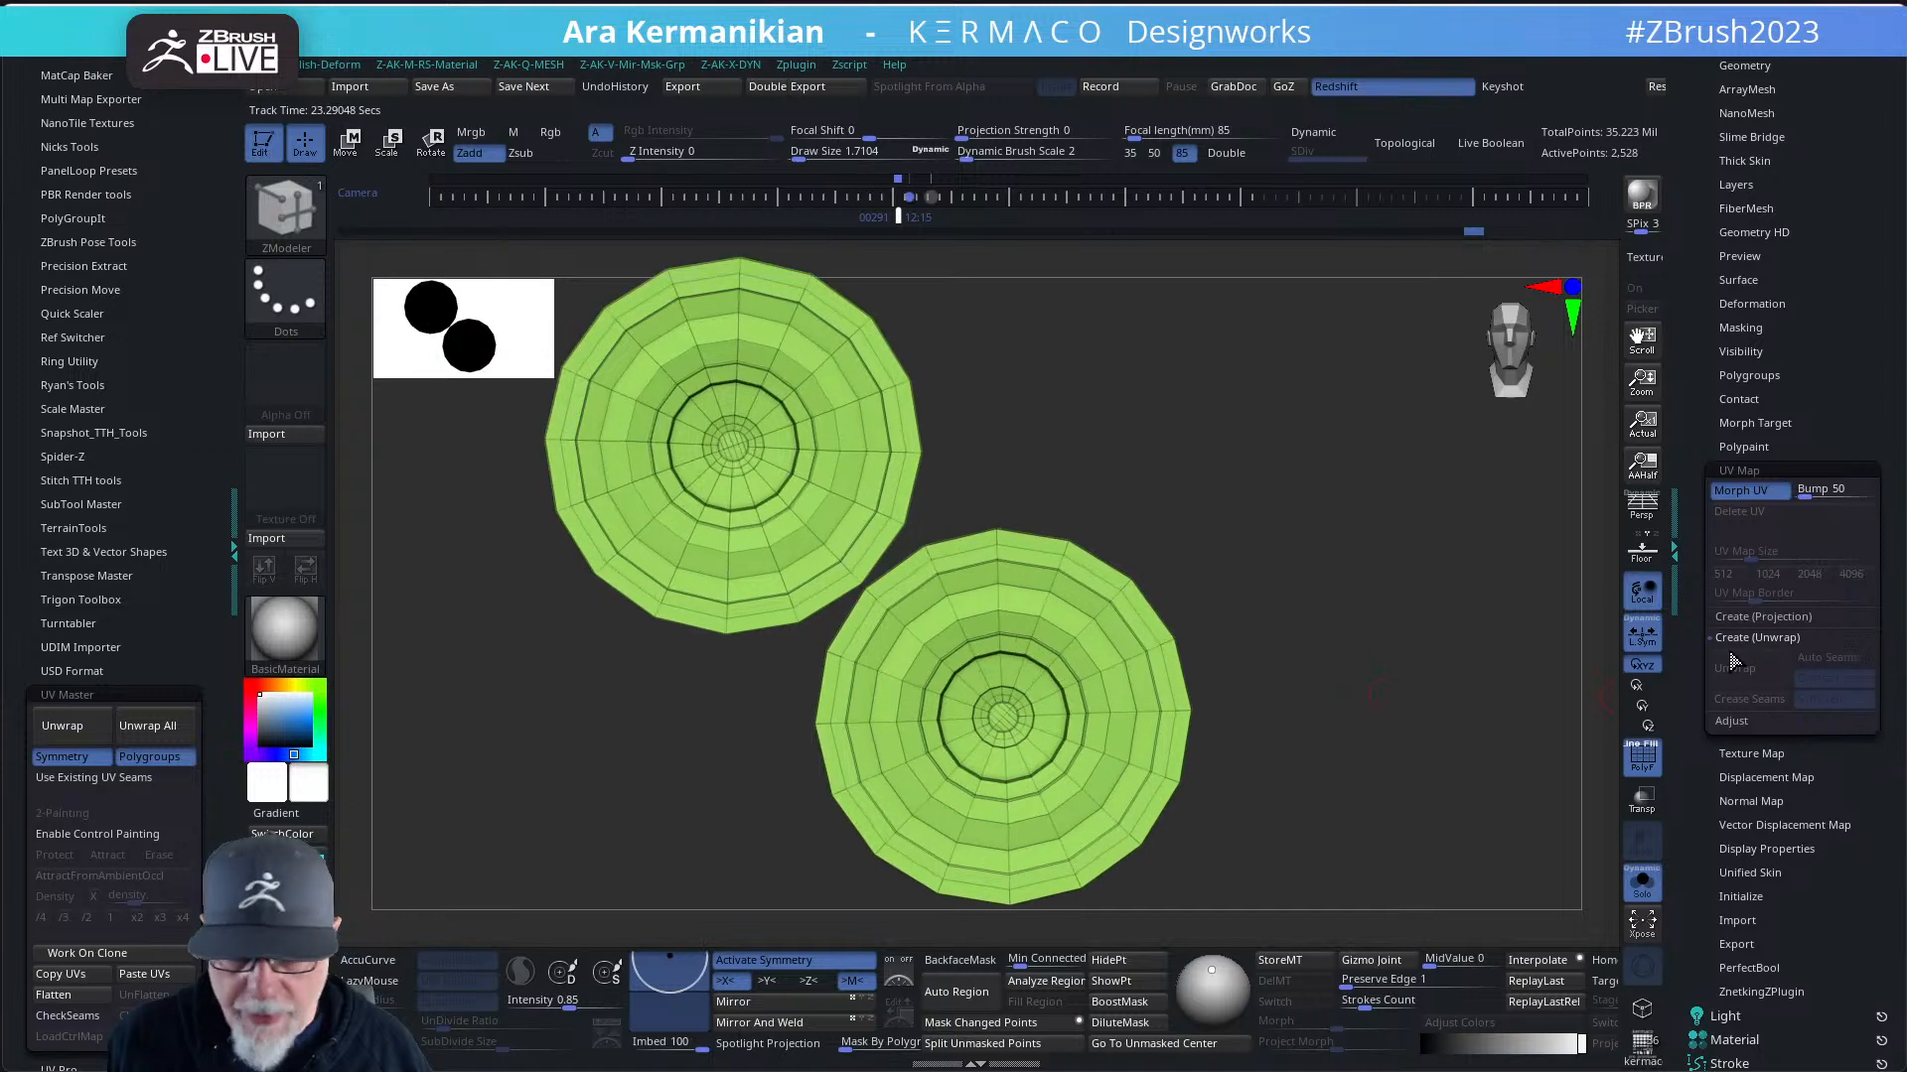
left_click(1764, 495)
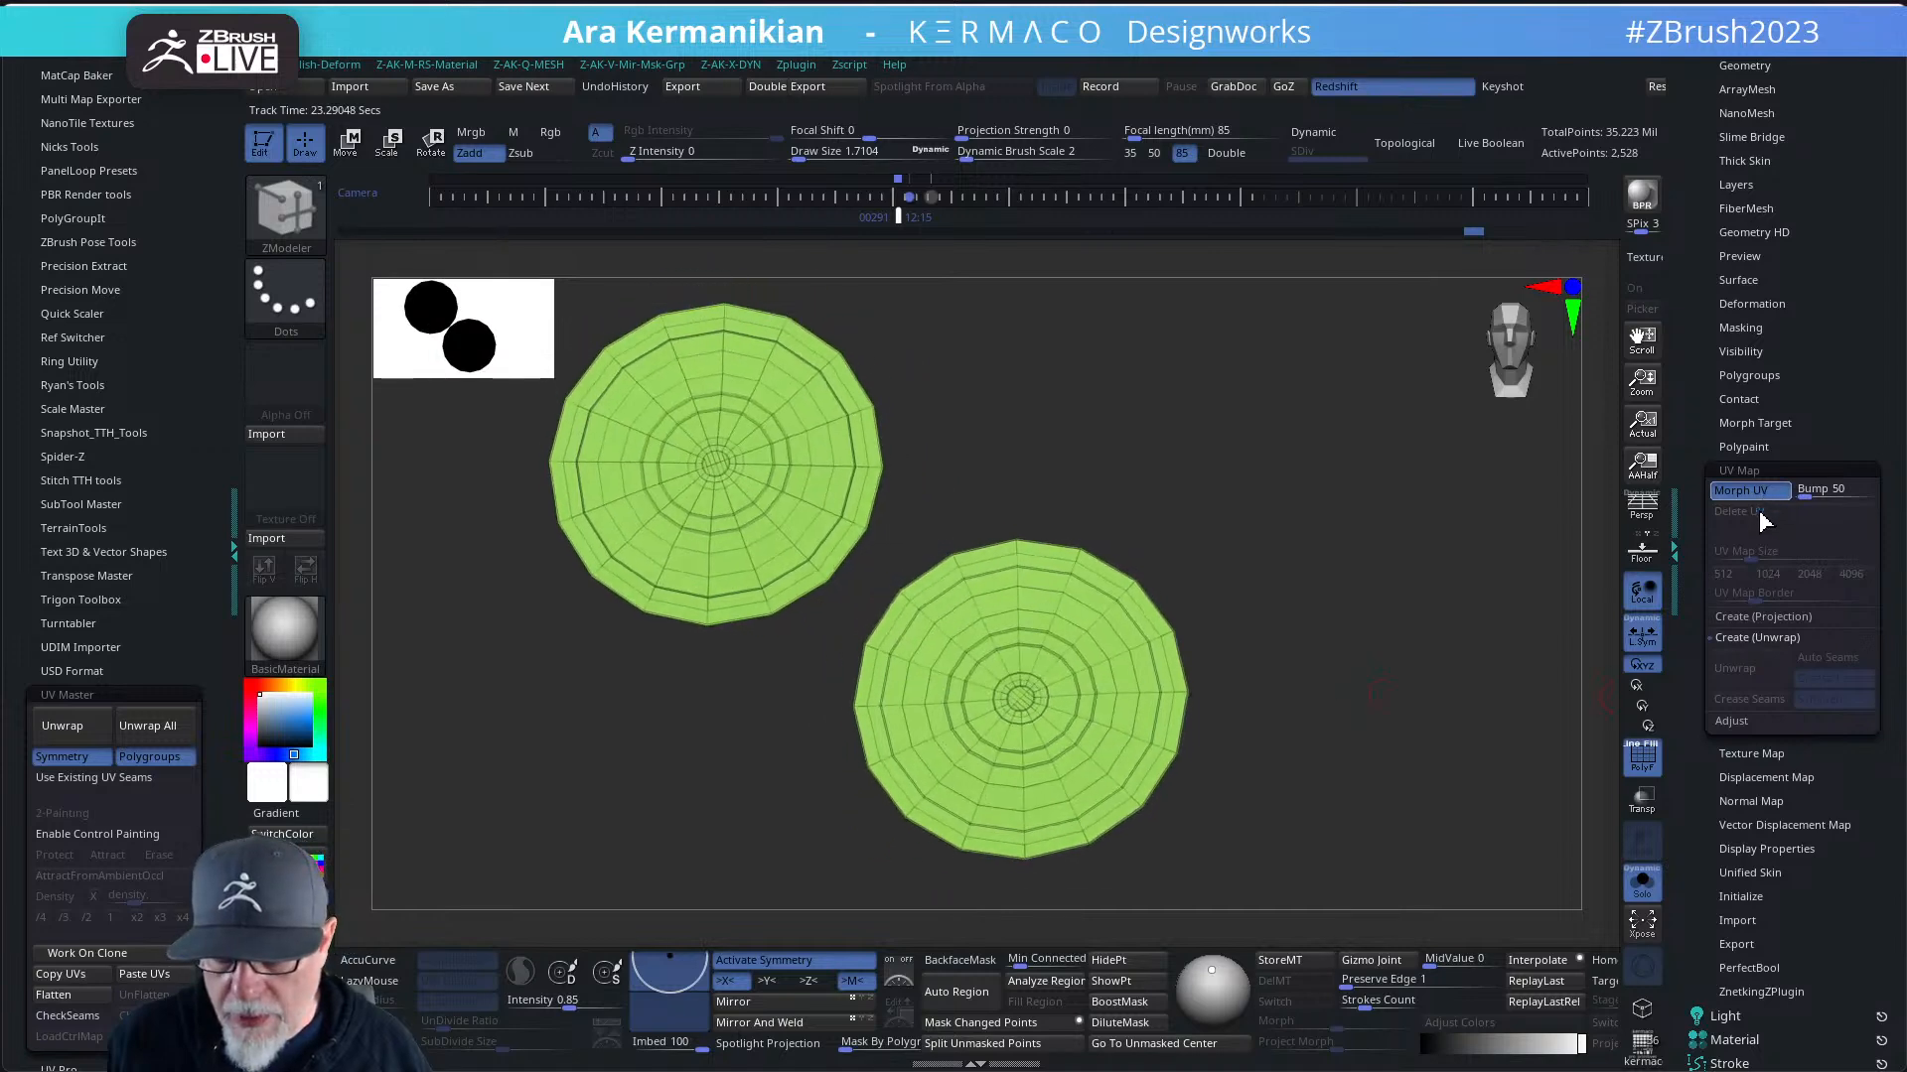
- Assign the Texture 19 checker pattern as the ribbed pieces' texture map to check the UVs
left_click(1745, 752)
left_click(1728, 571)
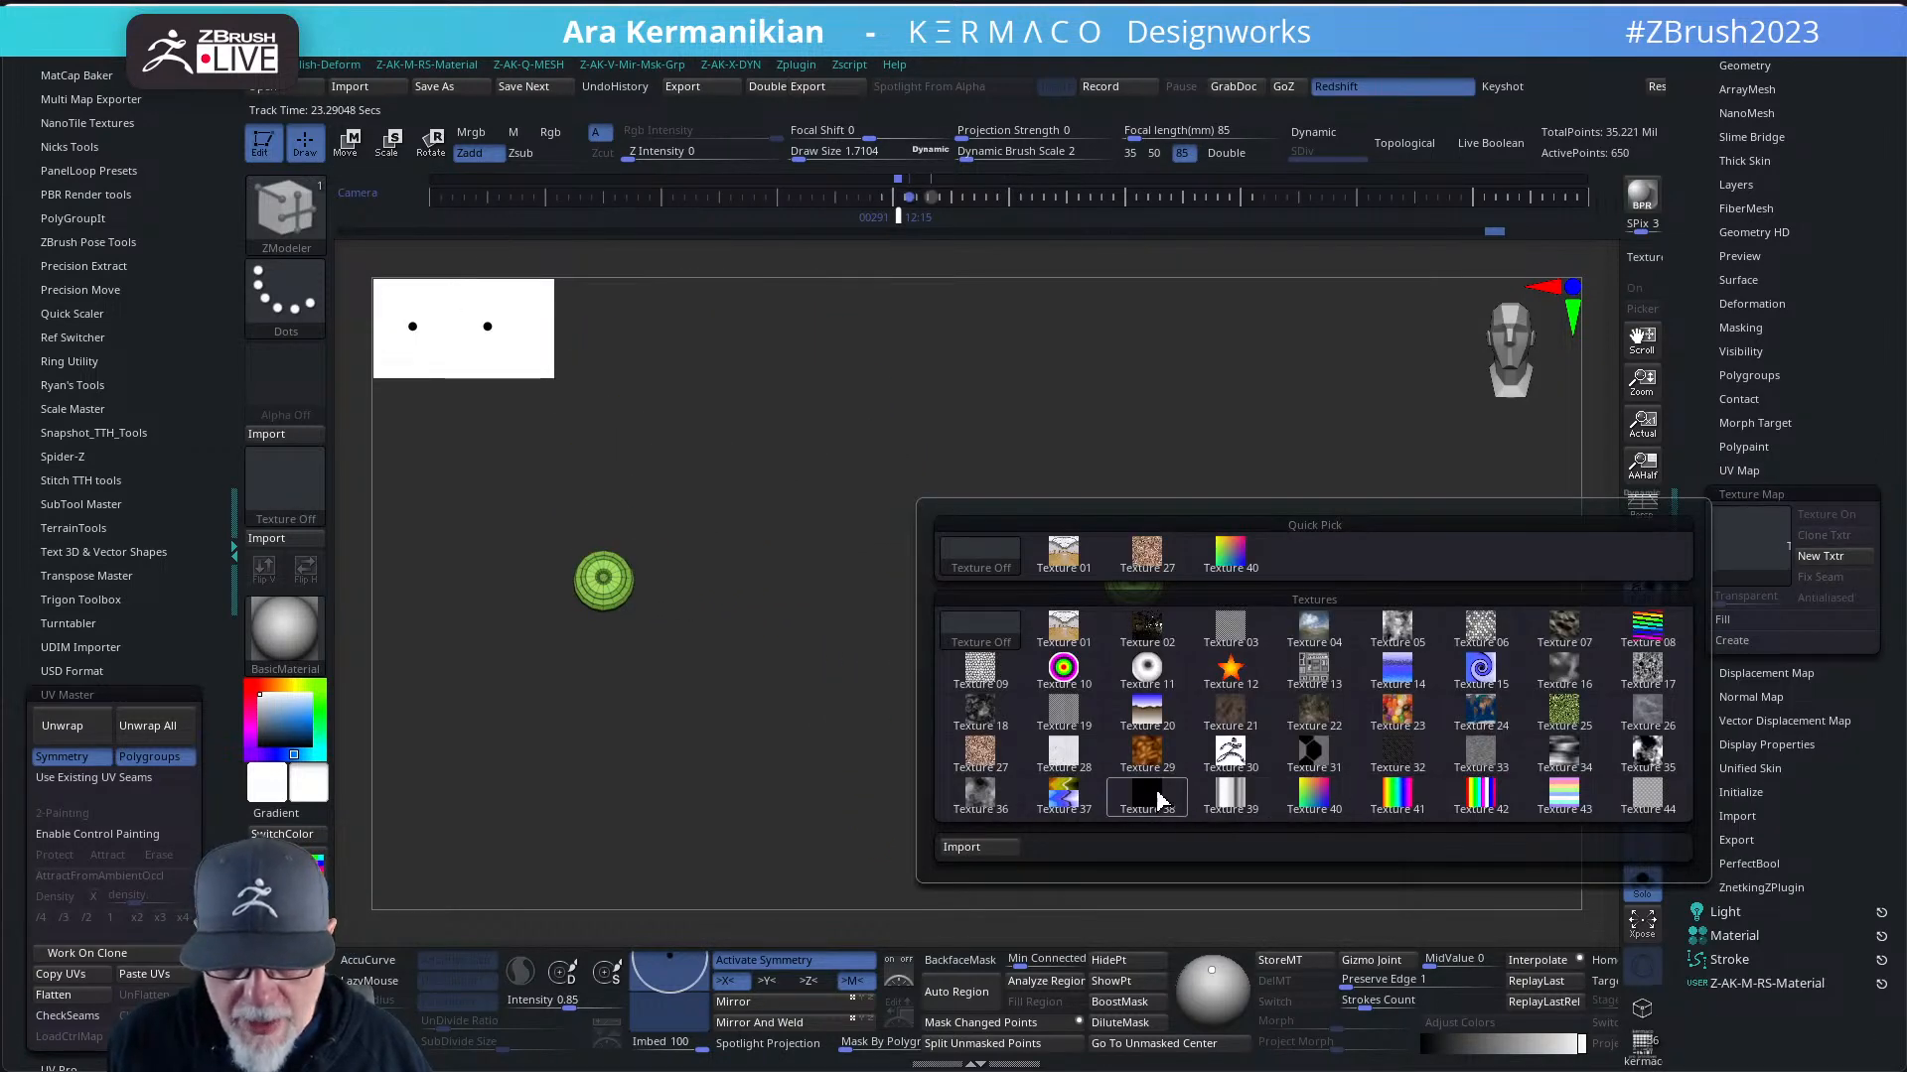
left_click(1063, 707)
left_click_drag(1099, 630, 1360, 318)
- Turn dynamic subdivision back on and apply it to convert the ribbed pieces to real subdivision level 3
left_click(1315, 134)
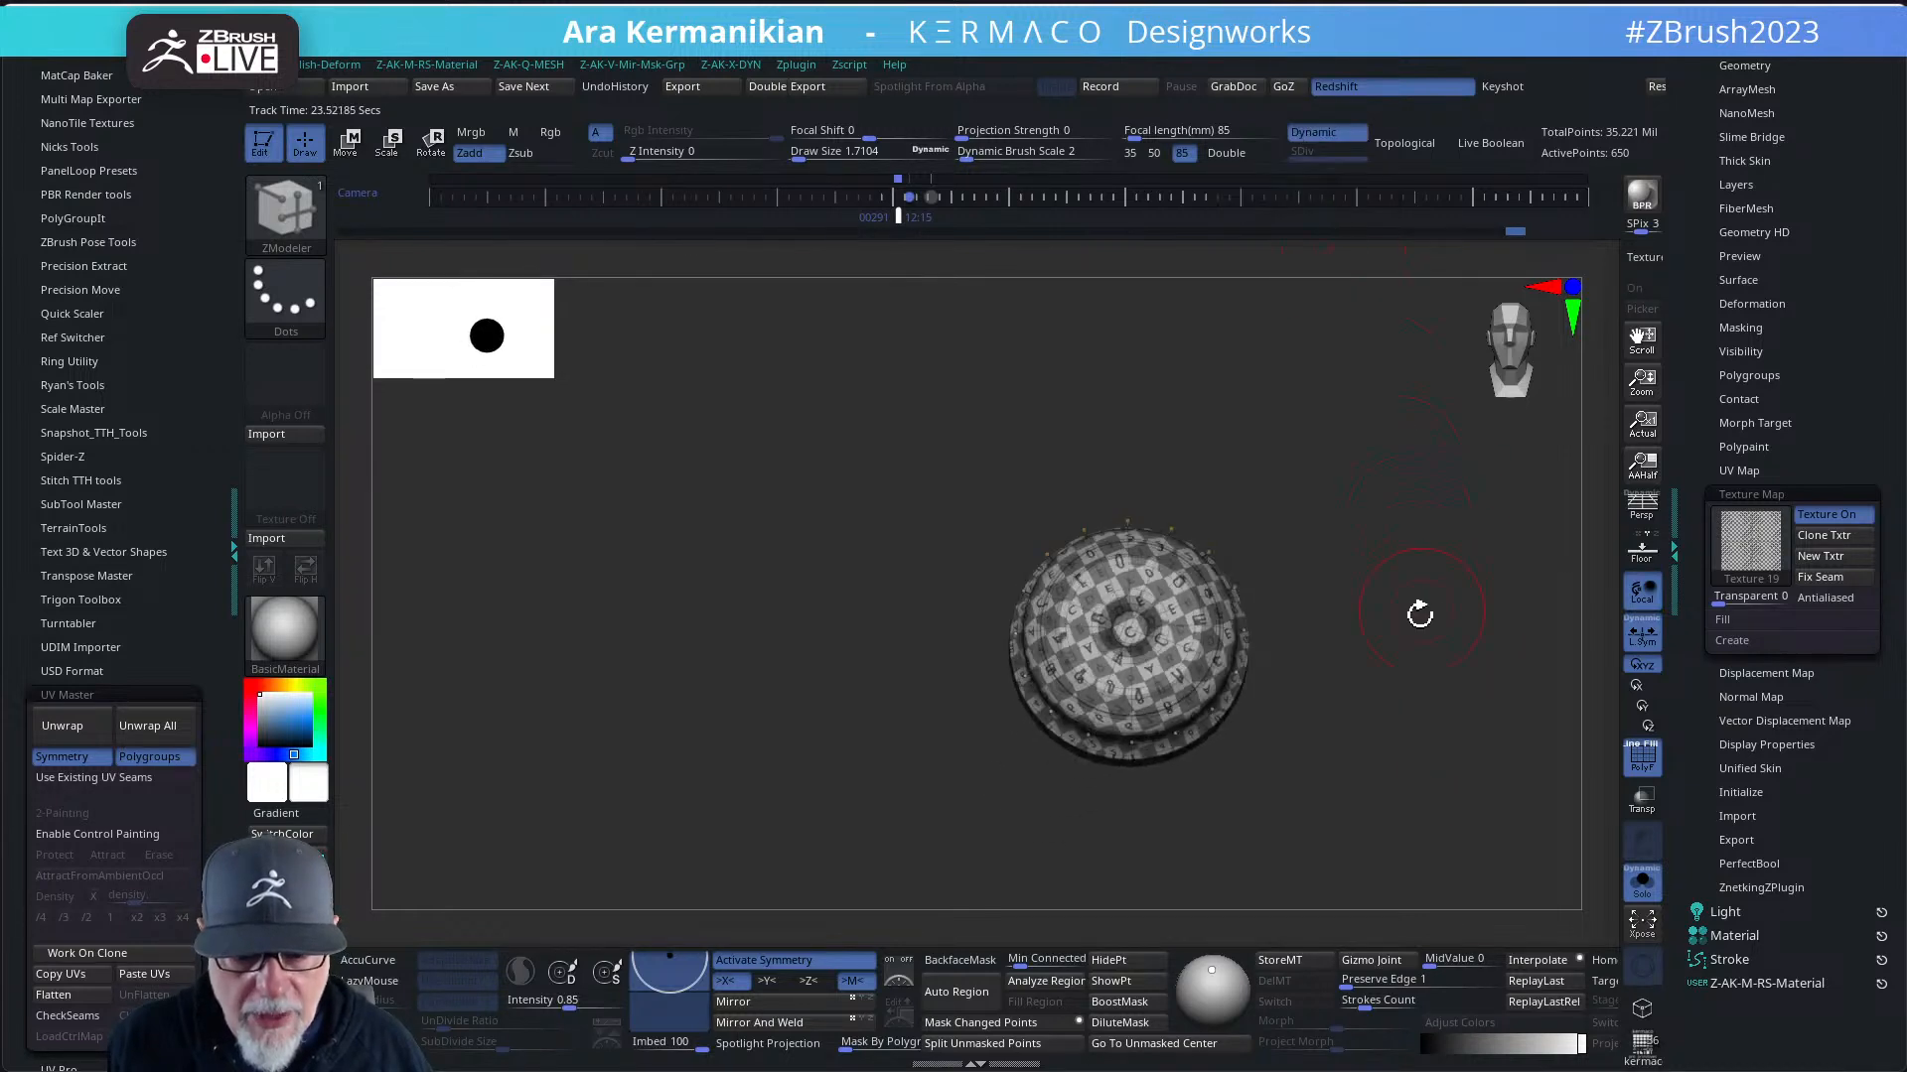
key("ctrl+q")
left_click(1380, 458)
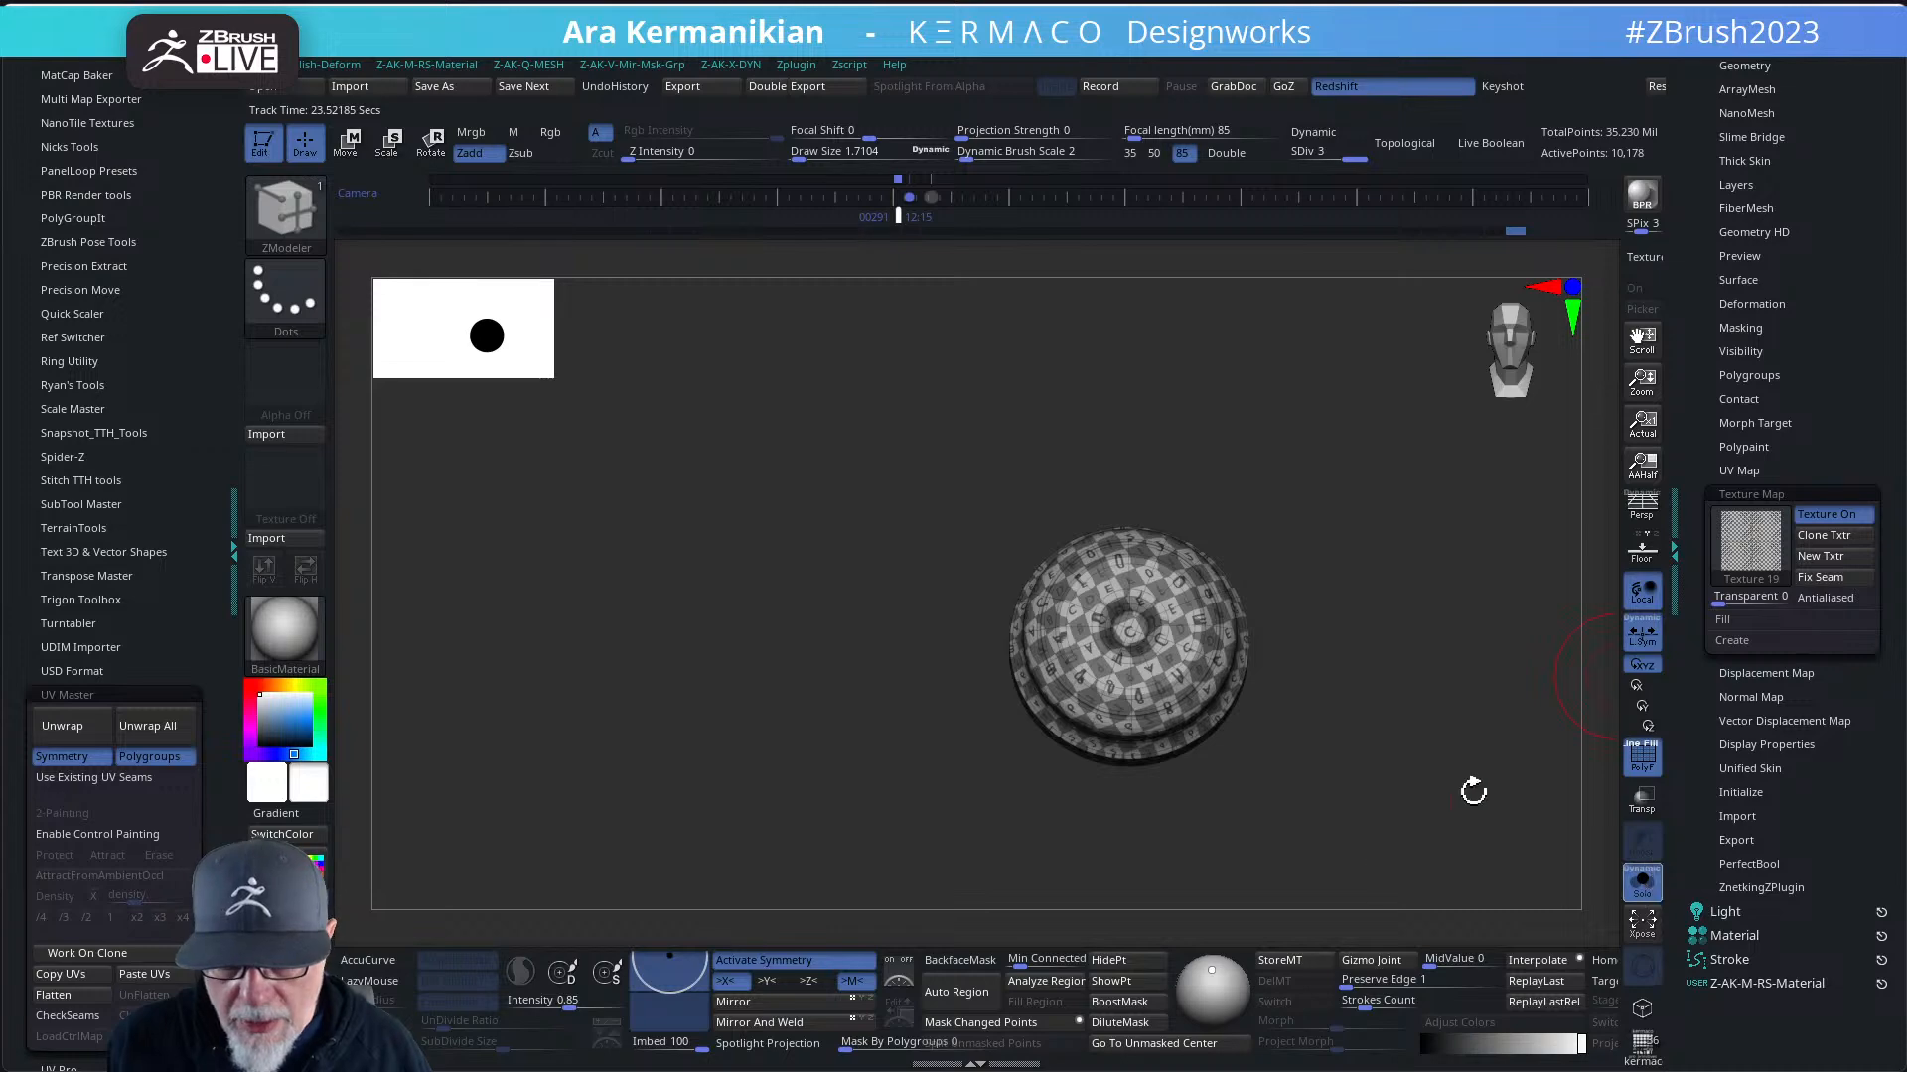
- Leave Solo and move the ribbed pieces slightly outward and down on the helmet's side arms in the front view
left_click(1641, 882)
left_click_drag(1465, 726, 1391, 724, "alt")
key("w")
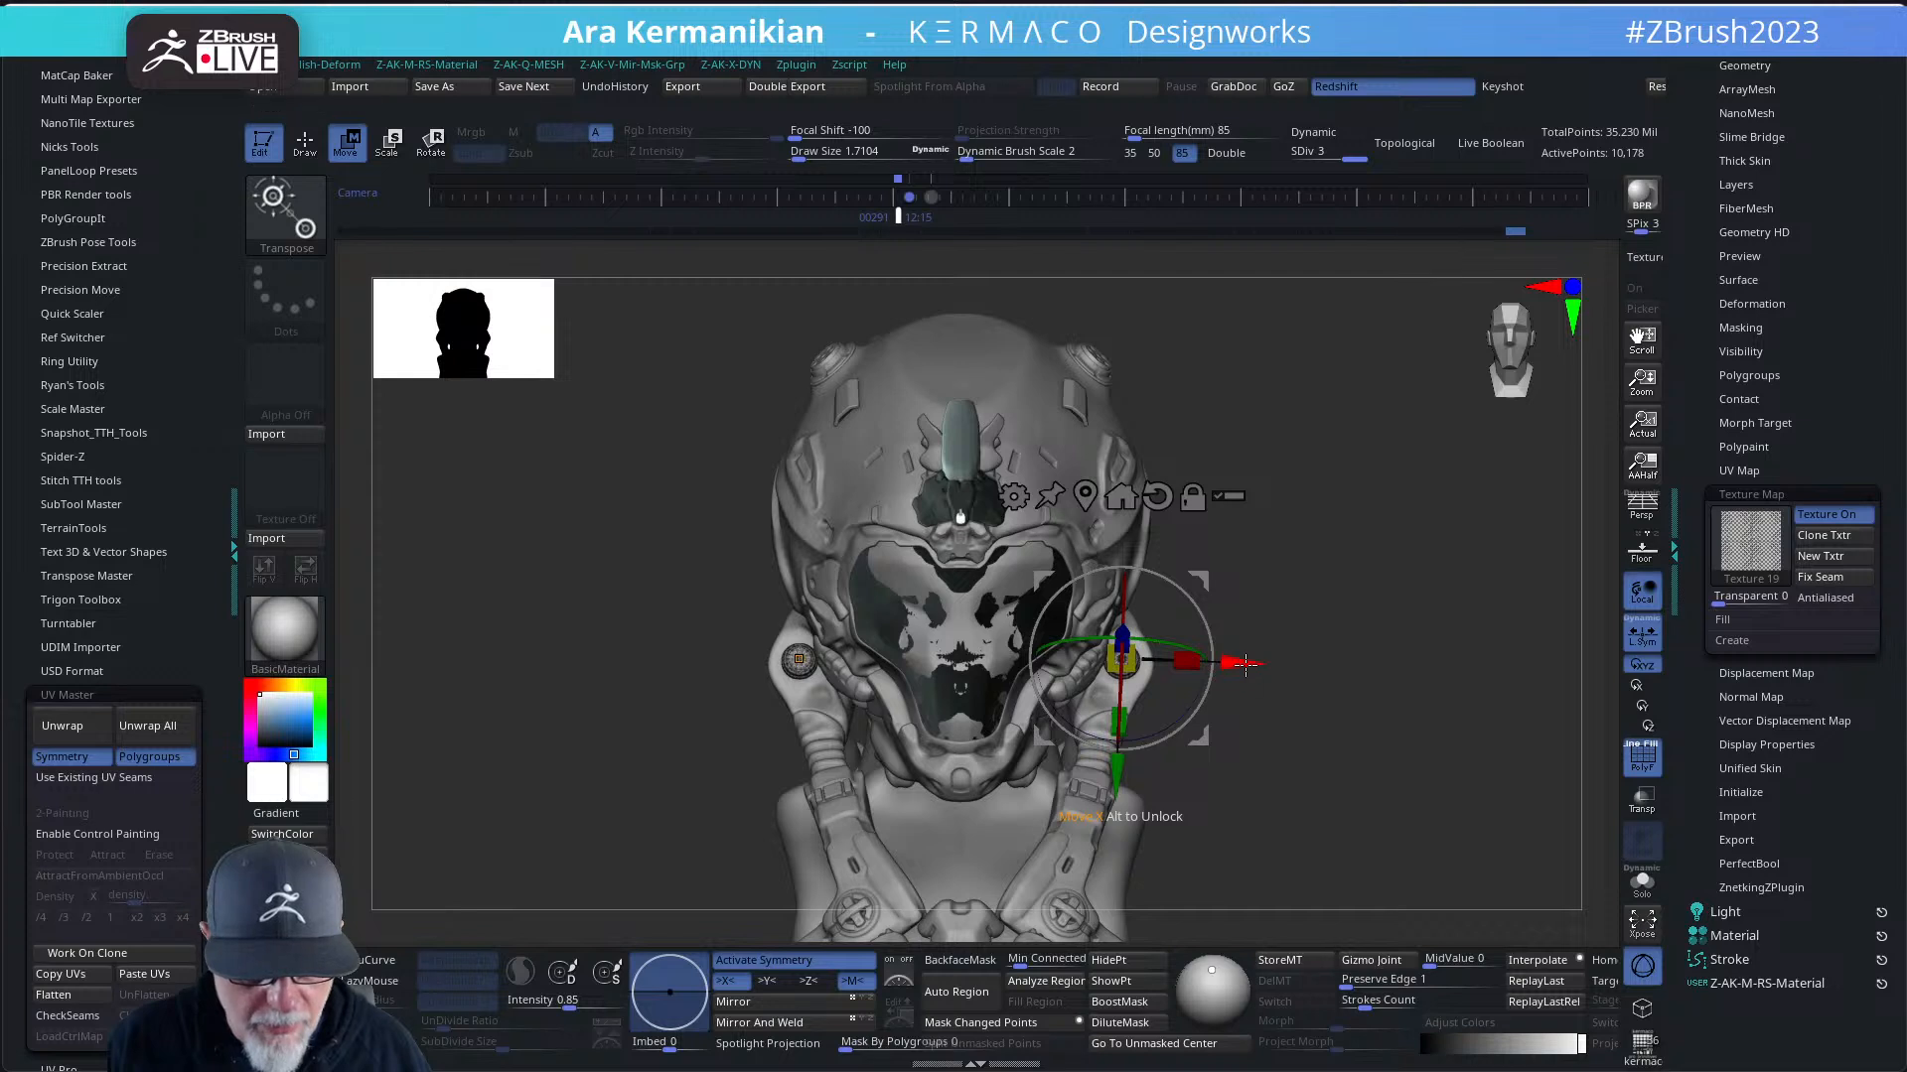
left_click_drag(1244, 664, 1246, 667)
left_click_drag(1126, 780, 1119, 785)
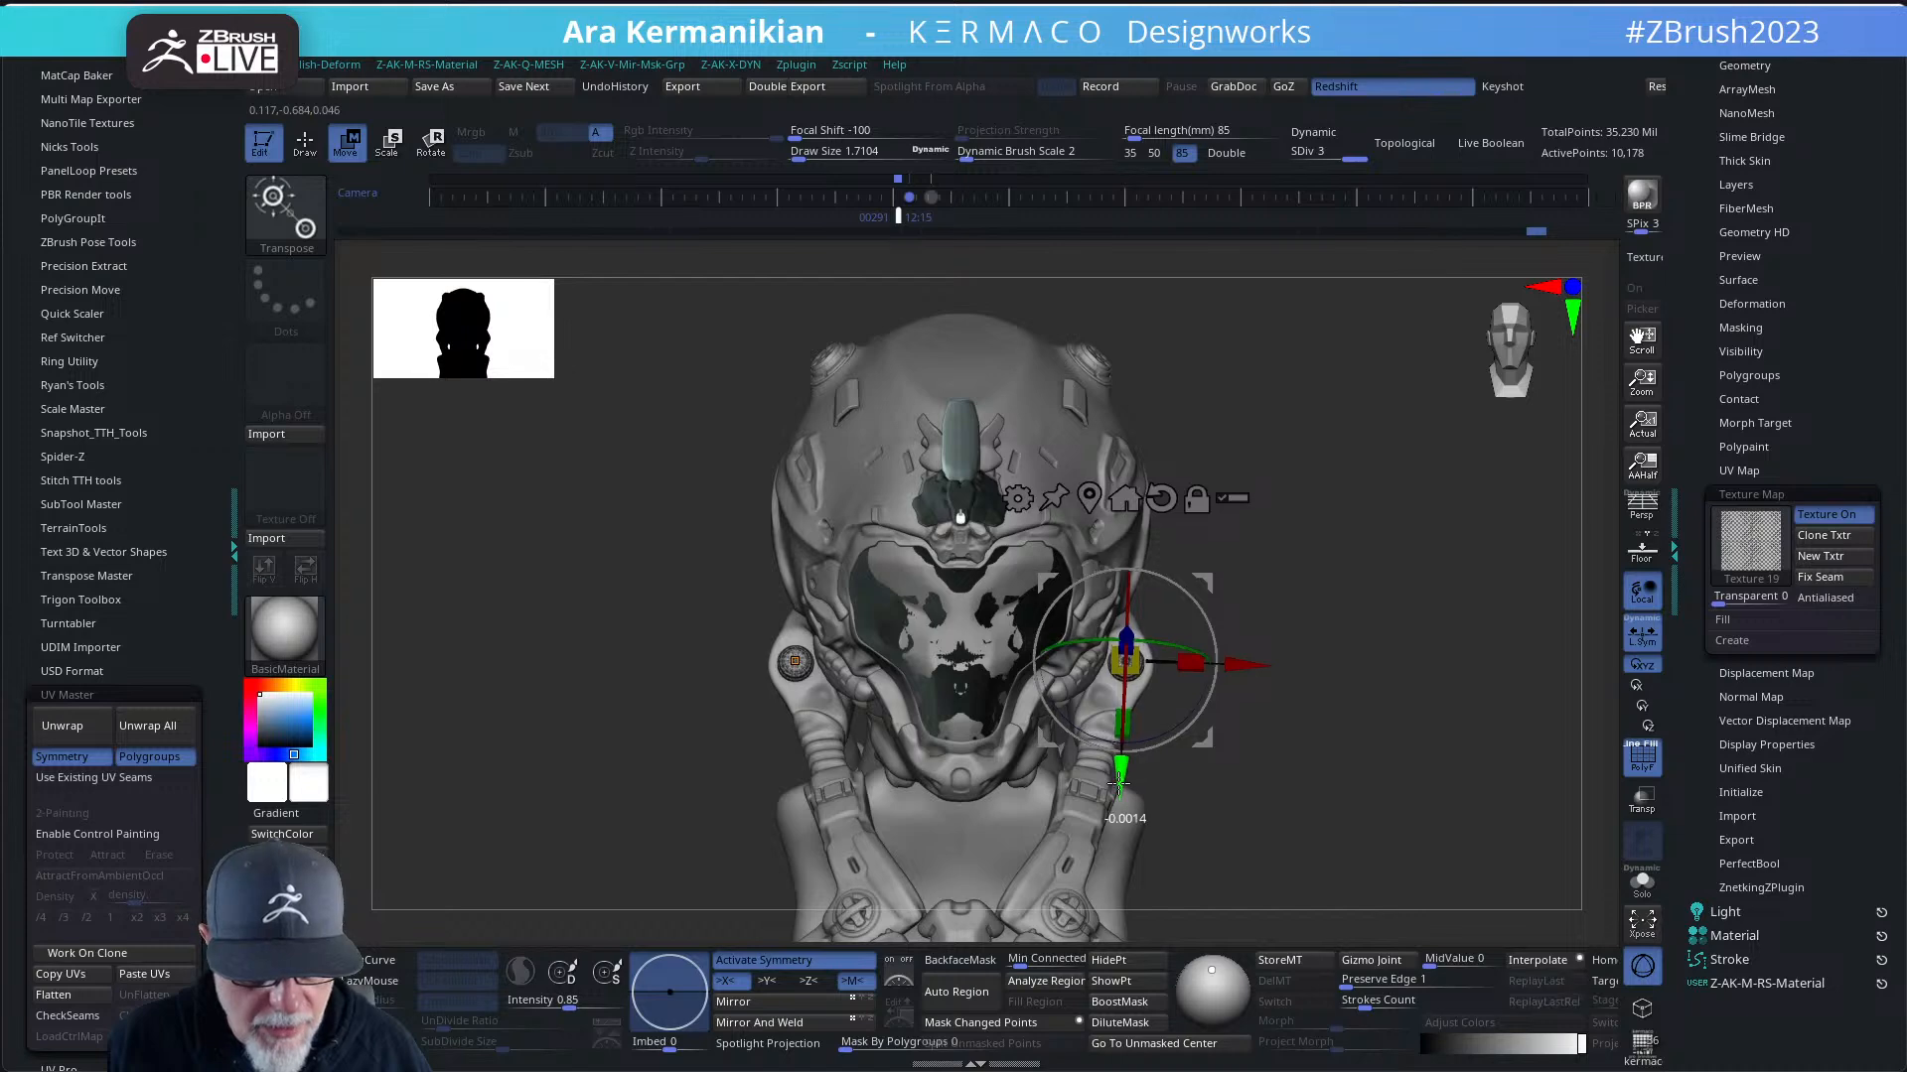
- Leave the move mode, set the ribbed pieces' texture map to Texture Off and make them visible in V8
key("q")
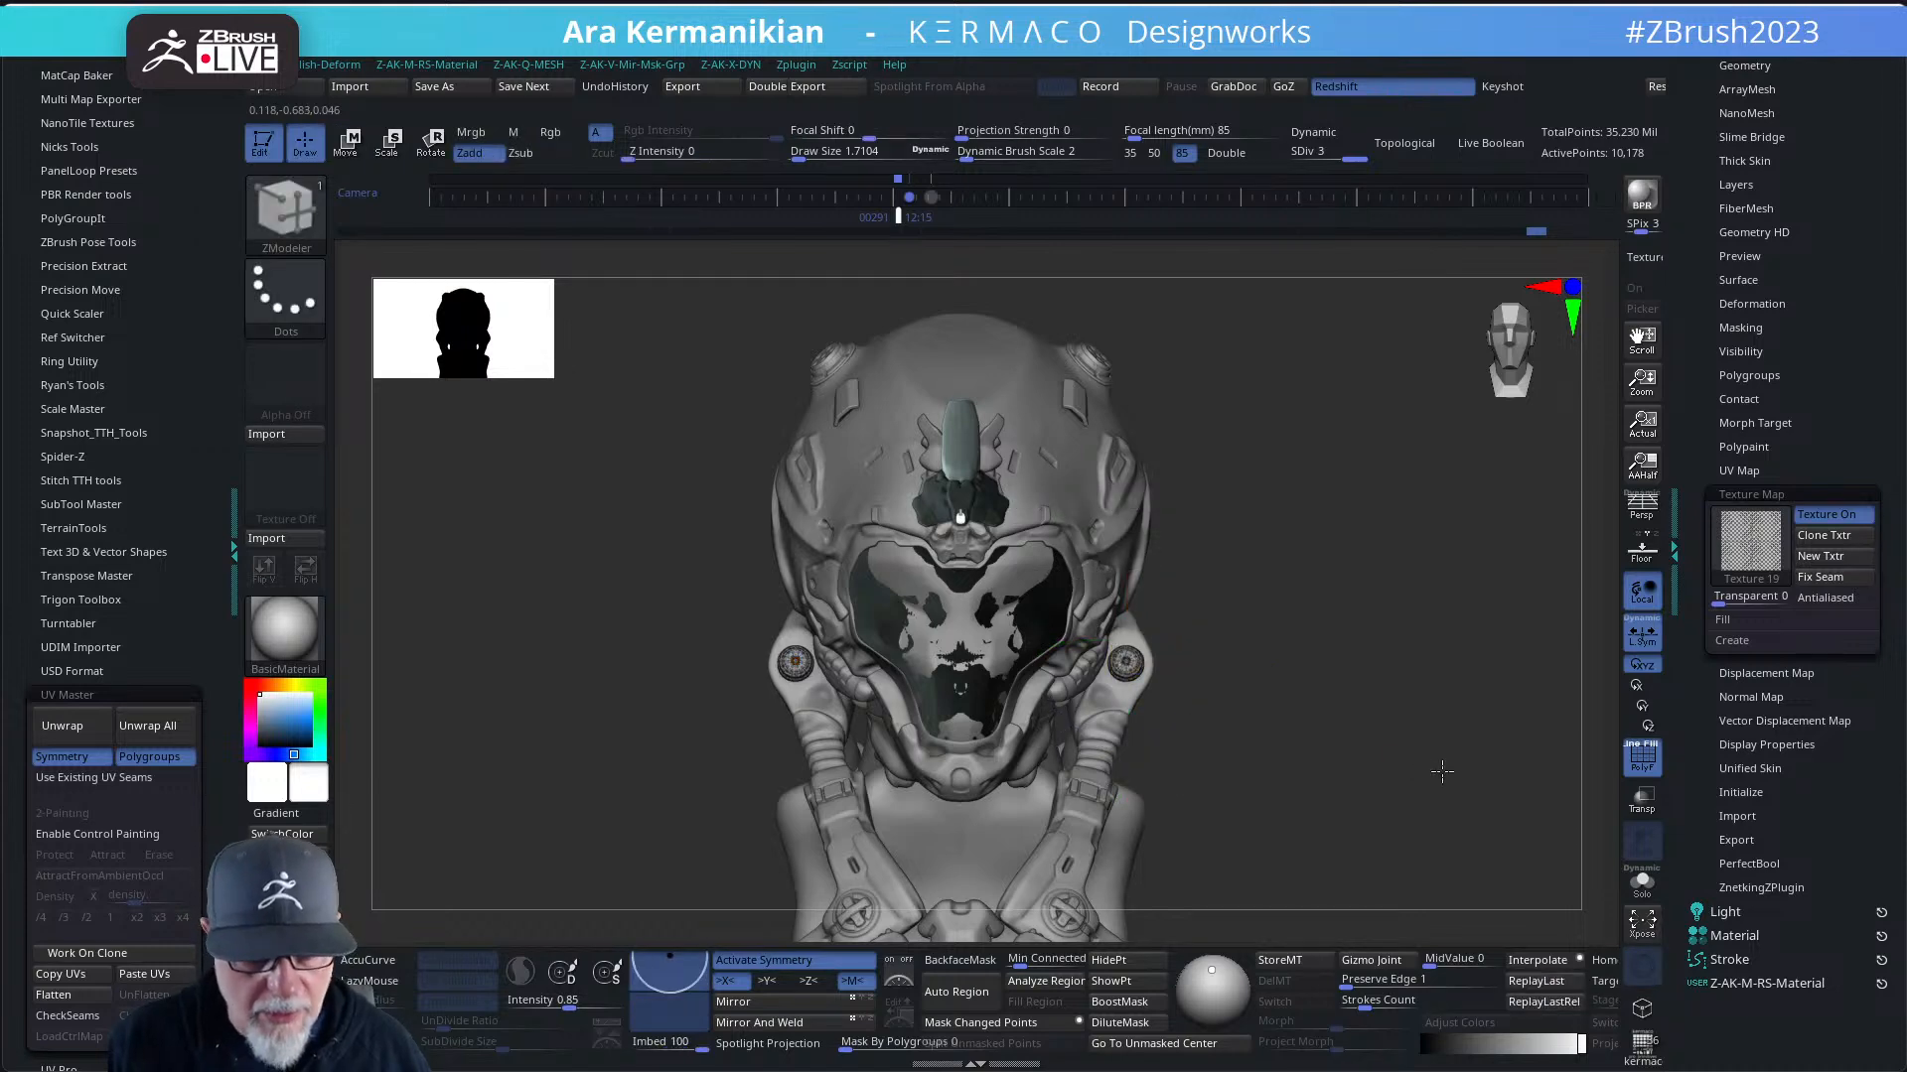
scroll(1442, 772, "up", 5)
left_click(1750, 541)
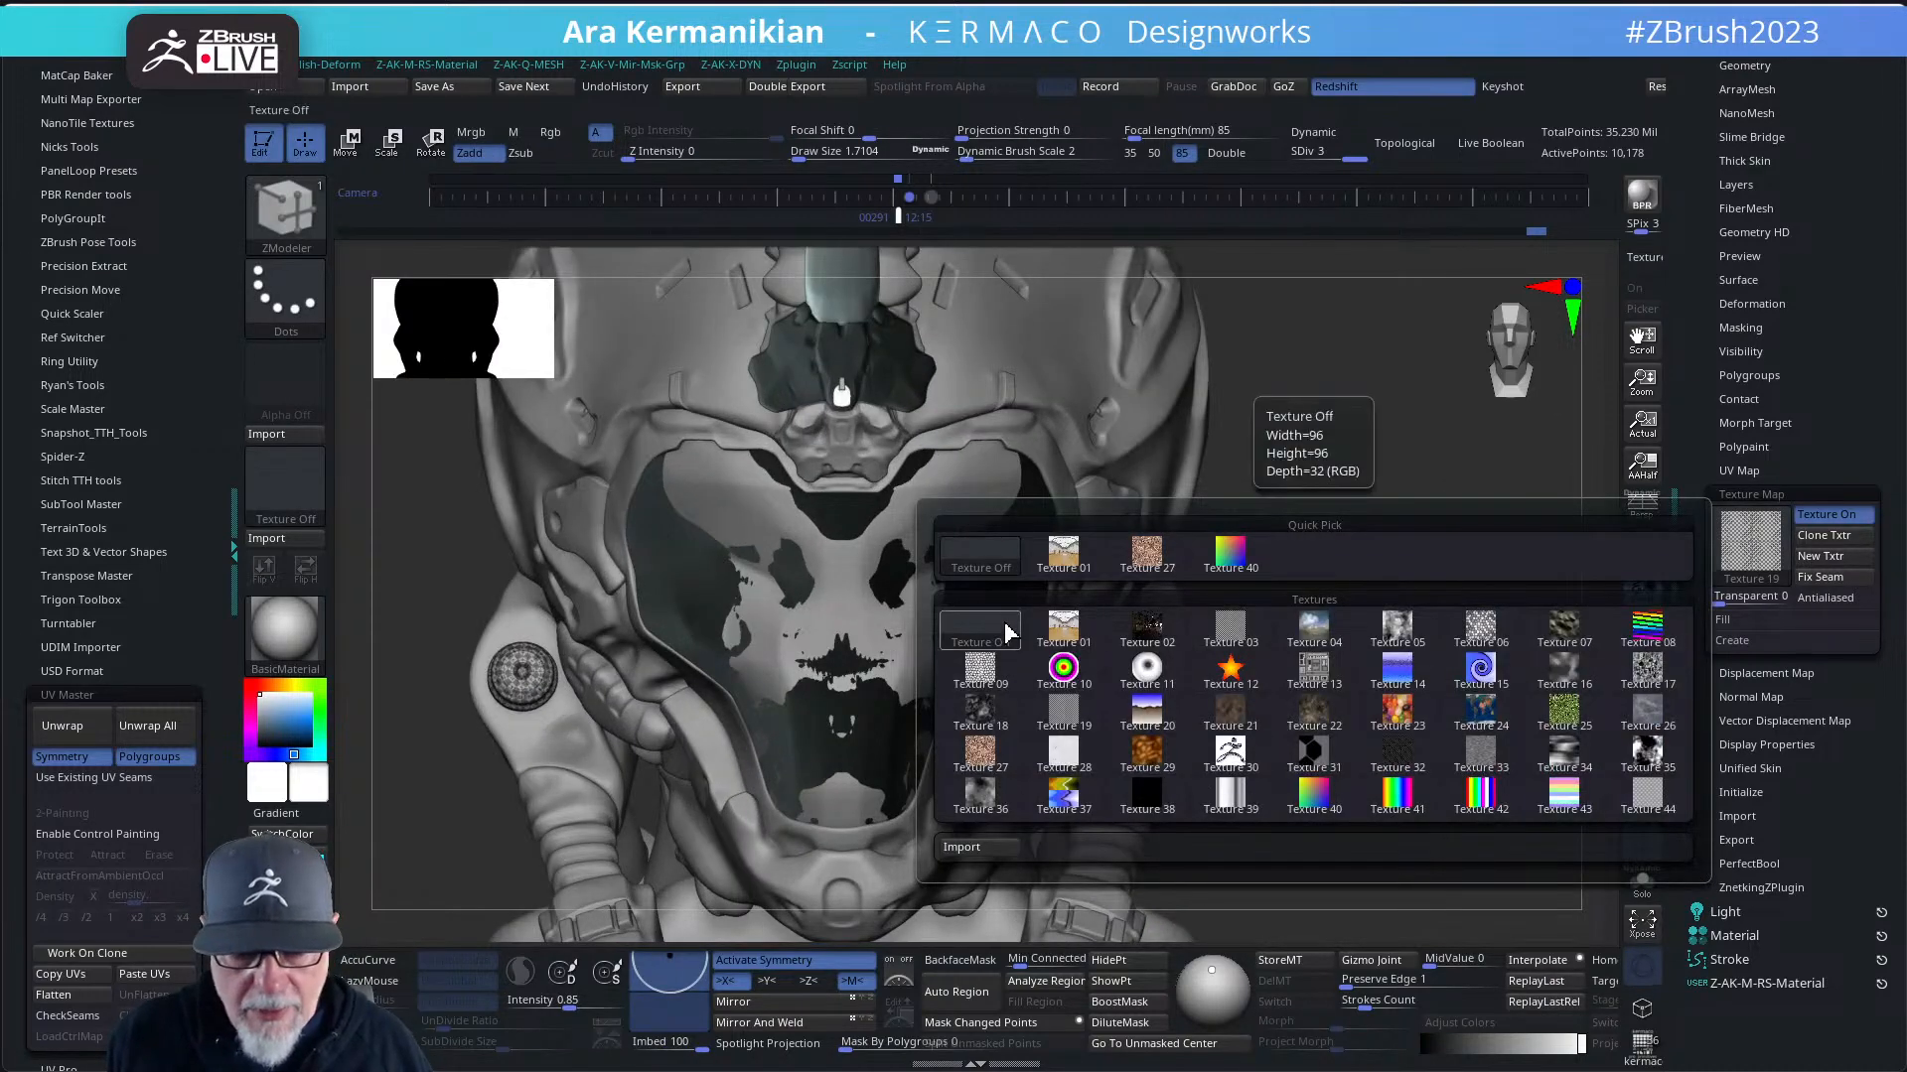
left_click(1007, 633)
left_click_drag(1708, 256, 1730, 504)
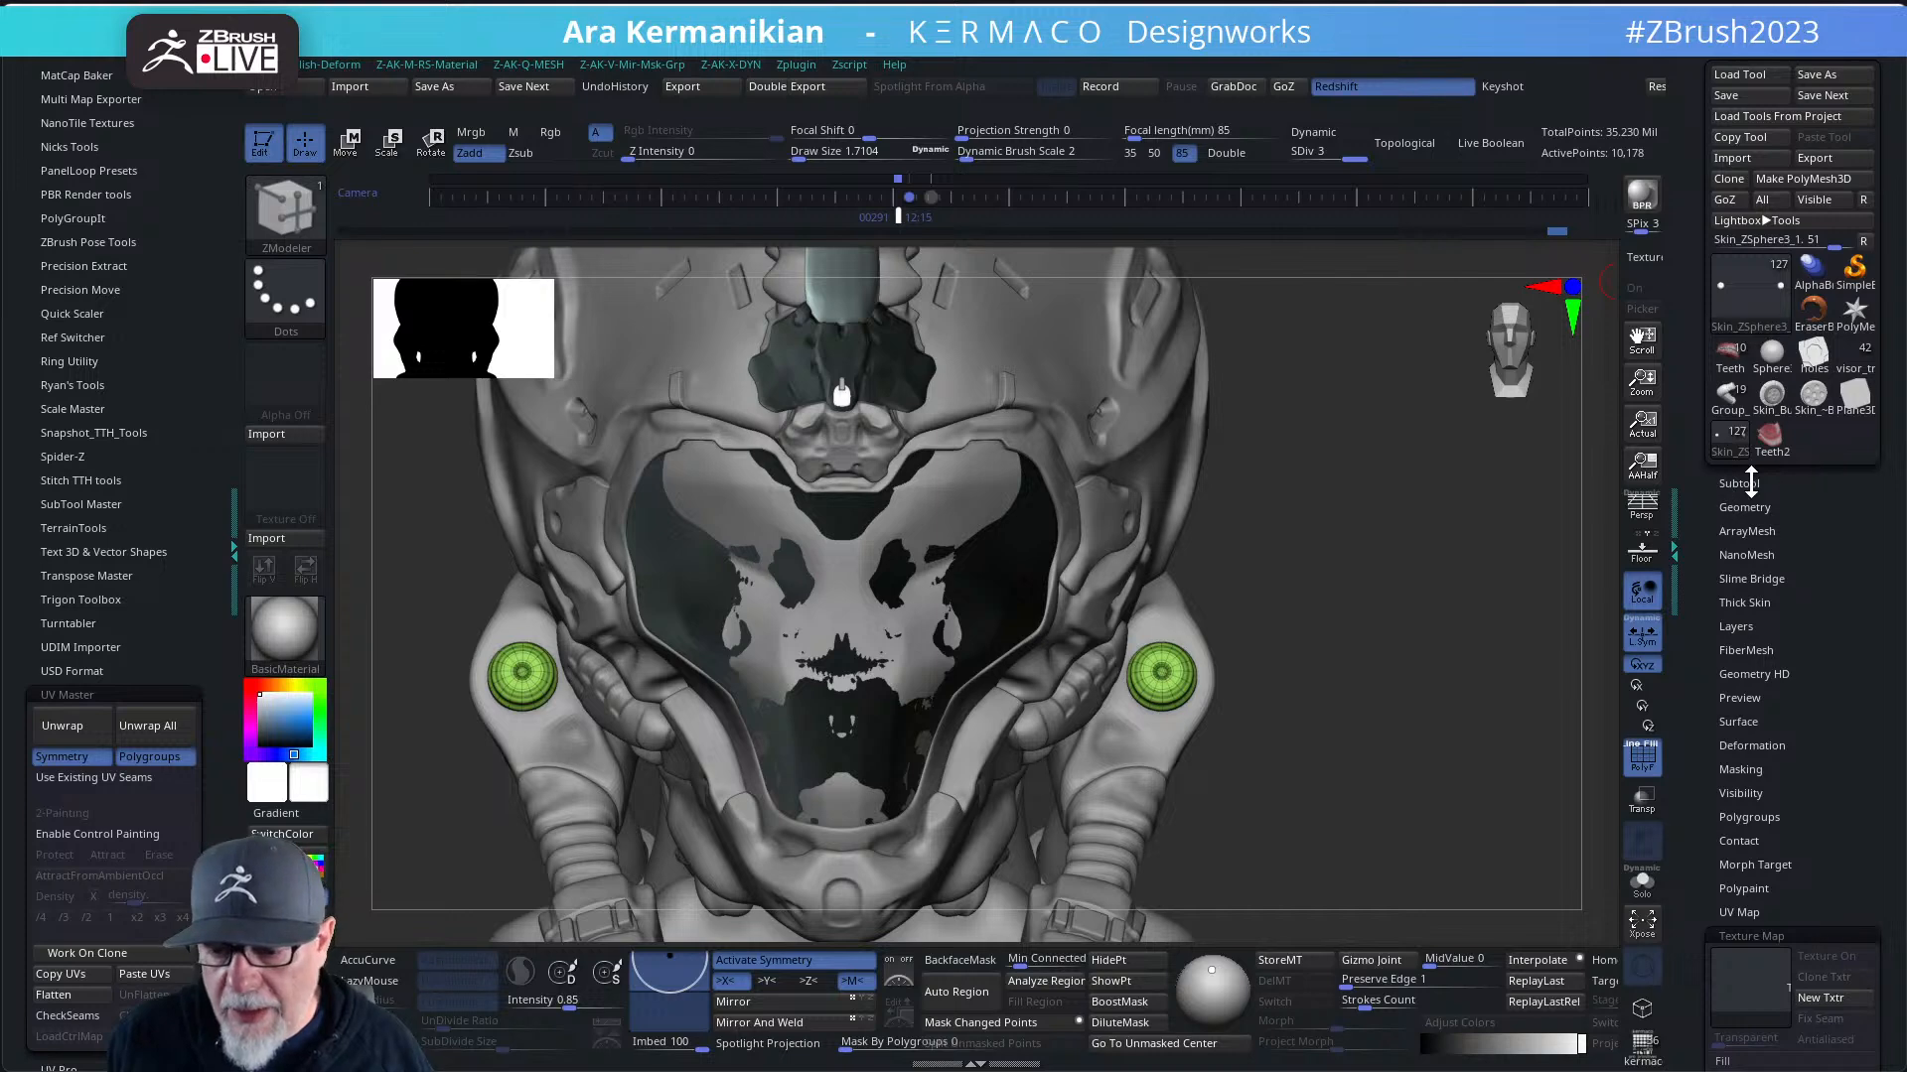
left_click(1748, 484)
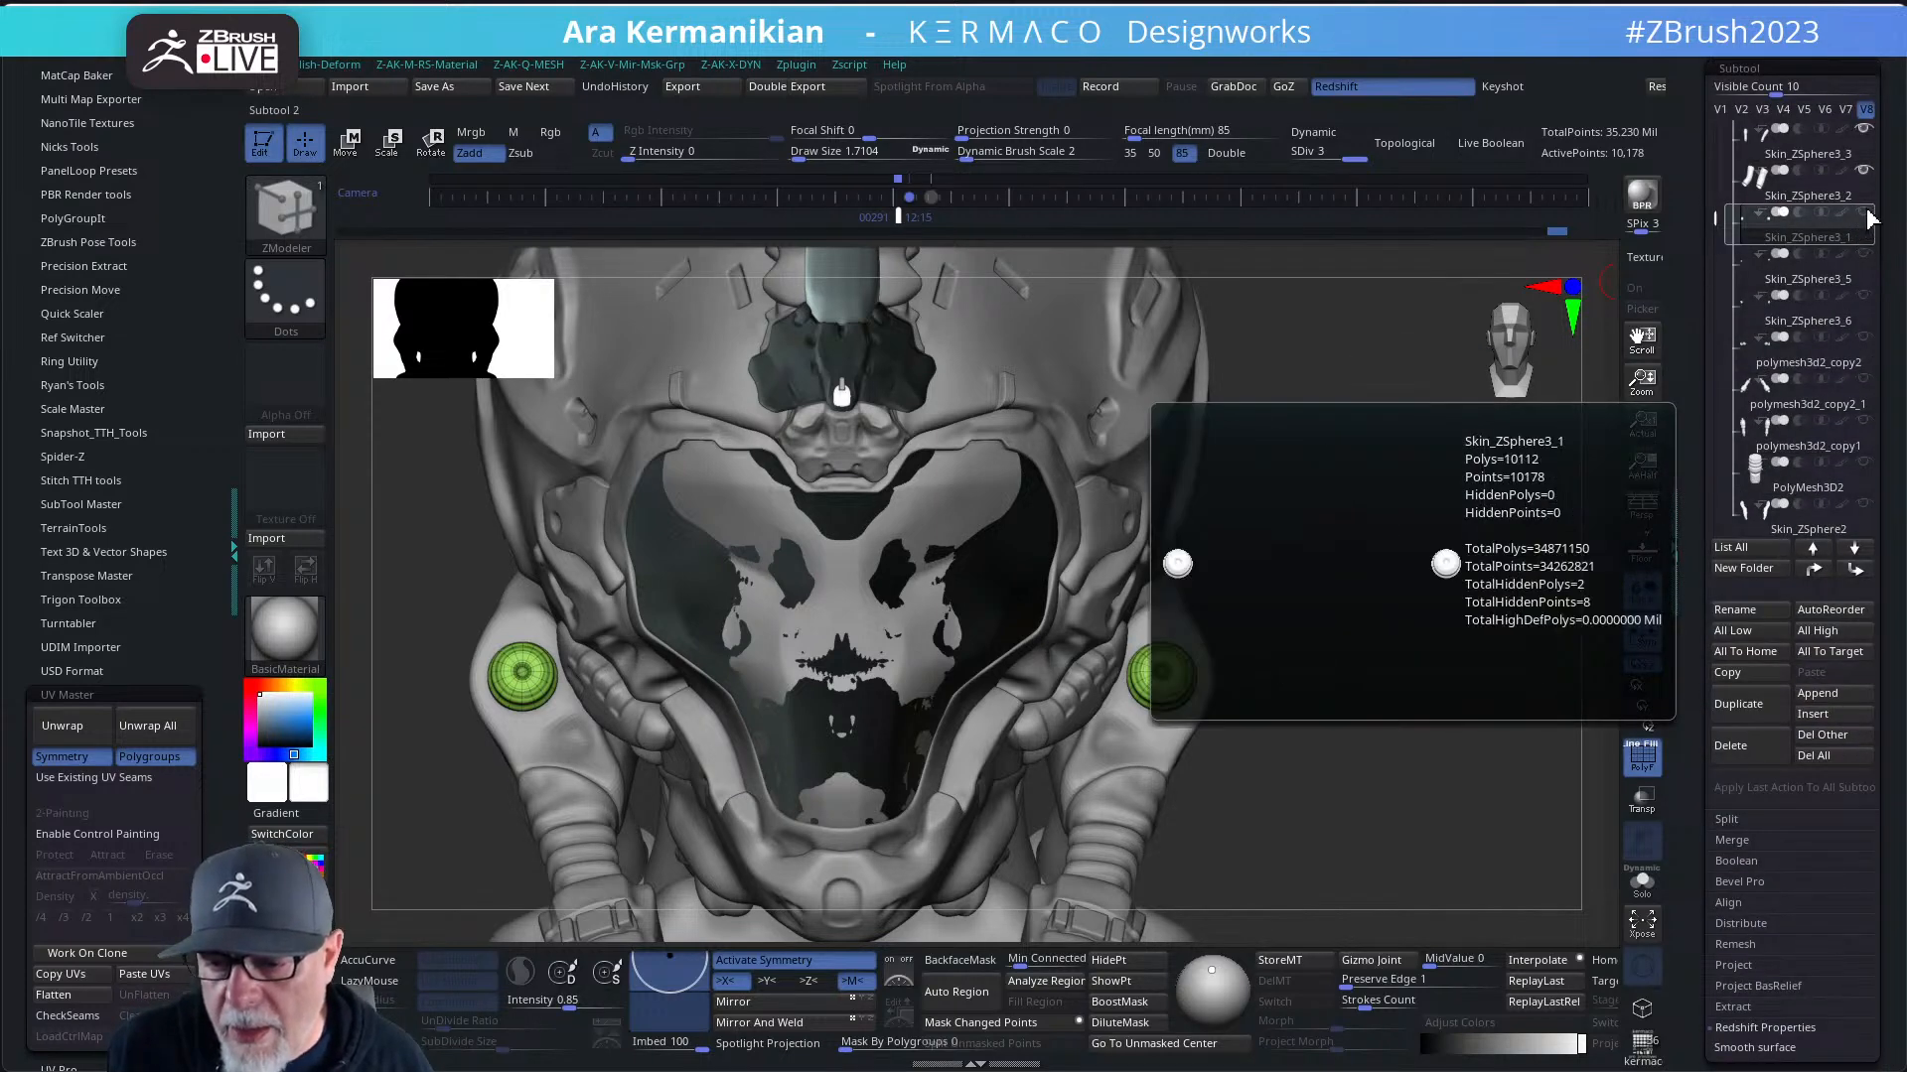
- Select the Skin_ZSphere3_5 subtool and examine the small pieces both in Solo and in place on the helmet
left_click(1834, 289)
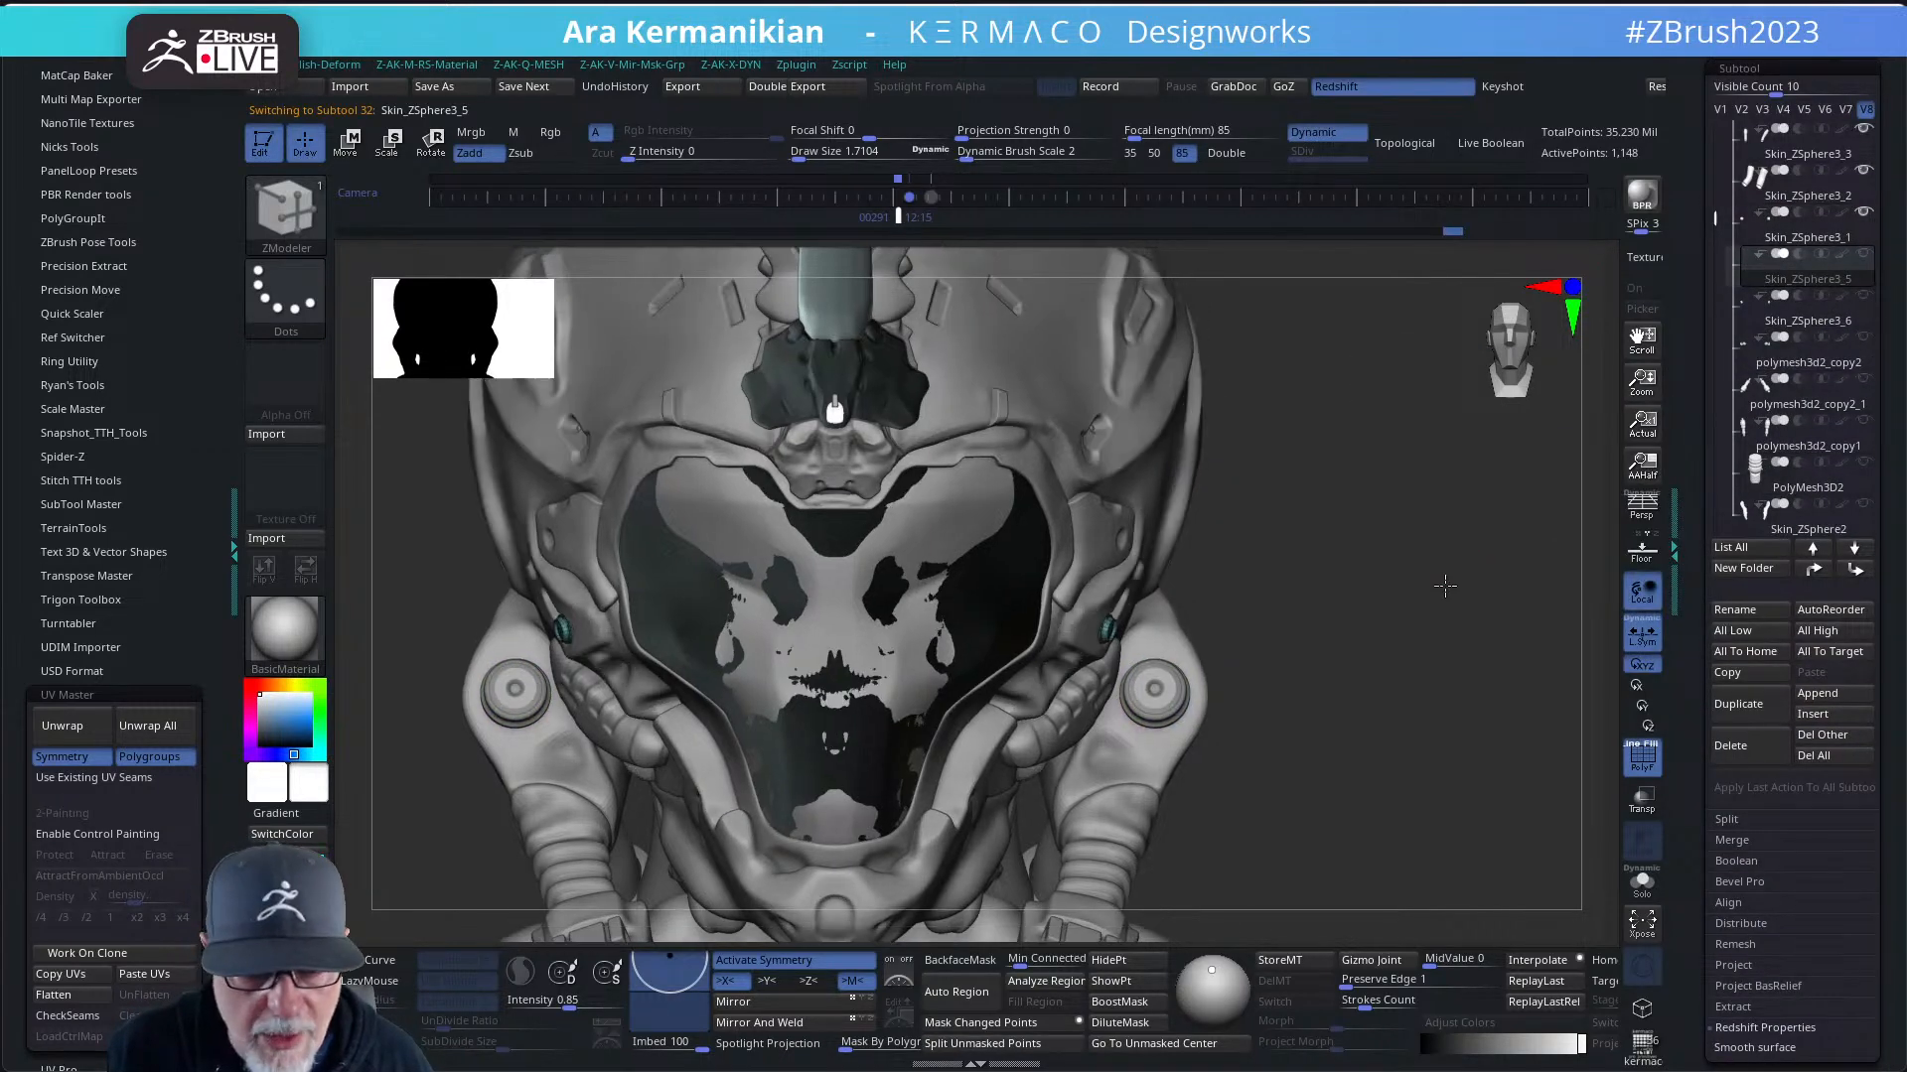
right_click_drag(1445, 586, 1690, 303, "alt")
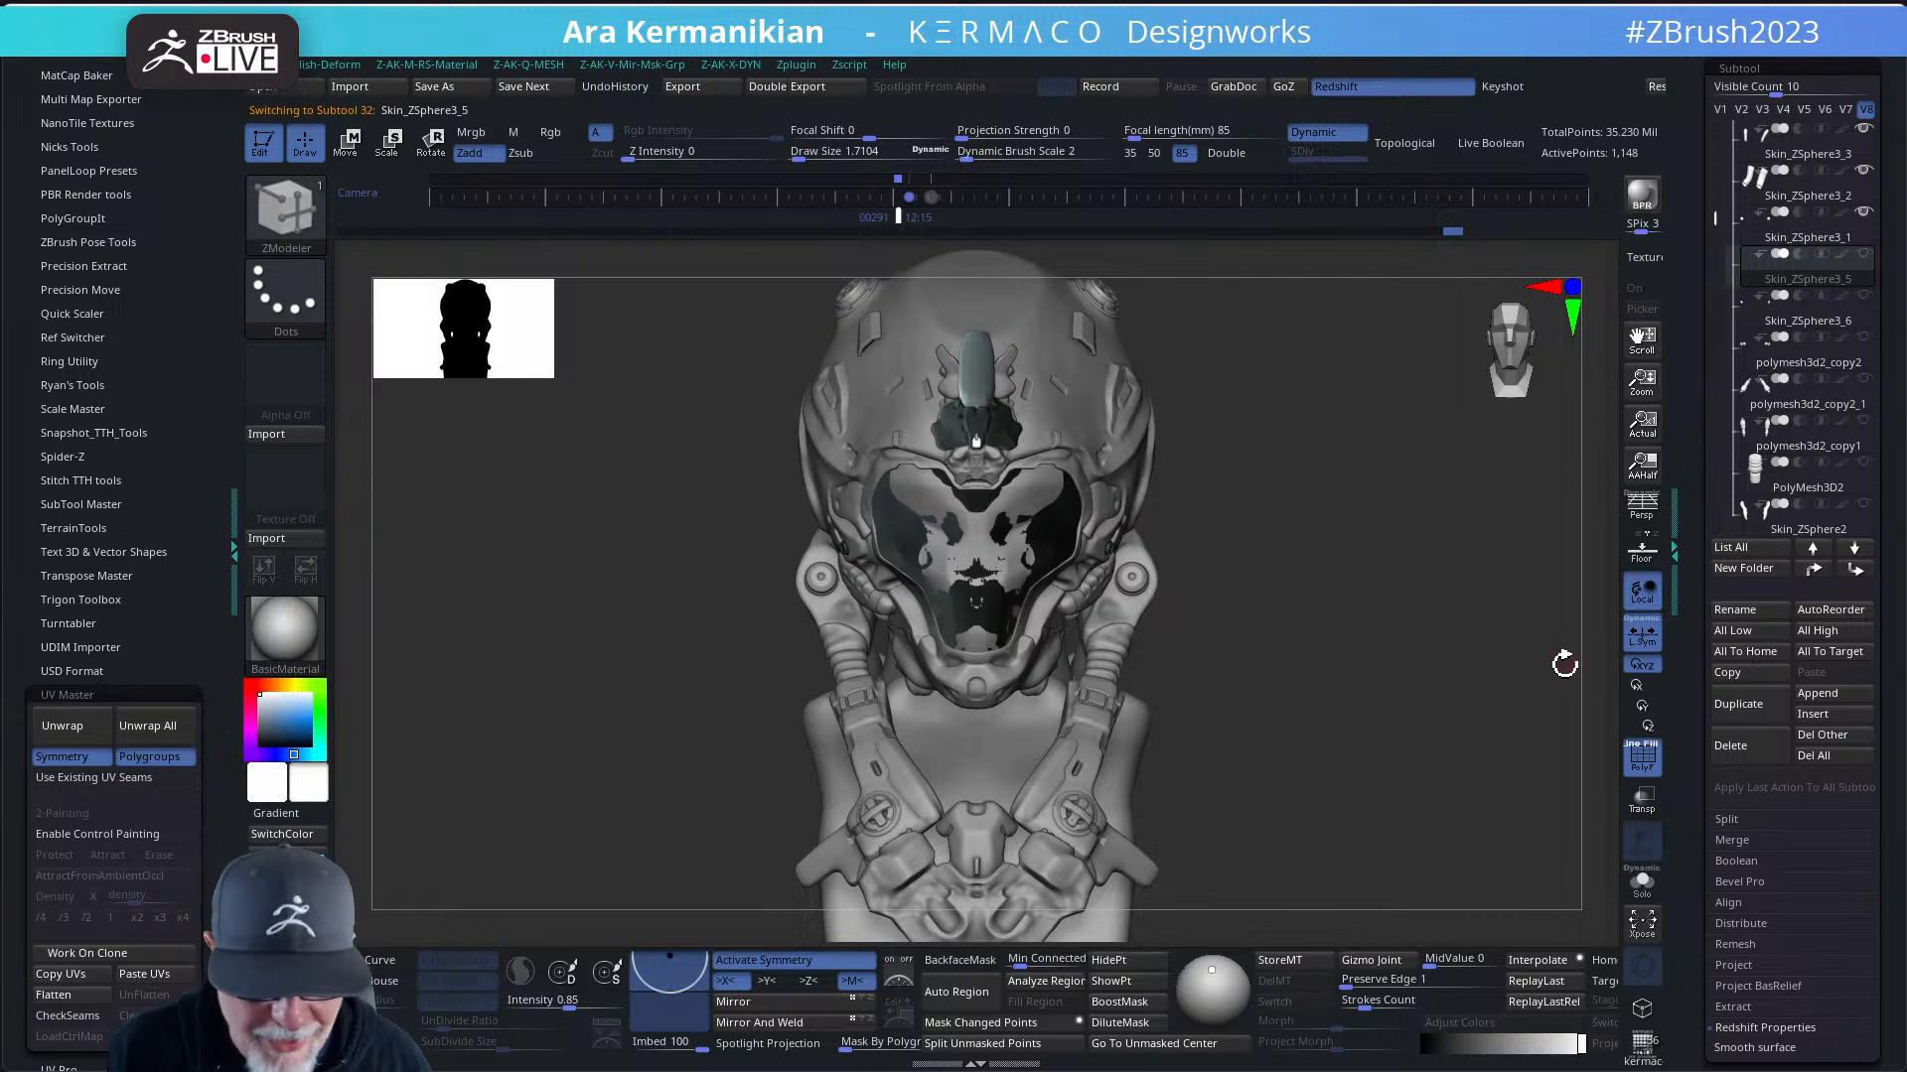
left_click(1642, 881)
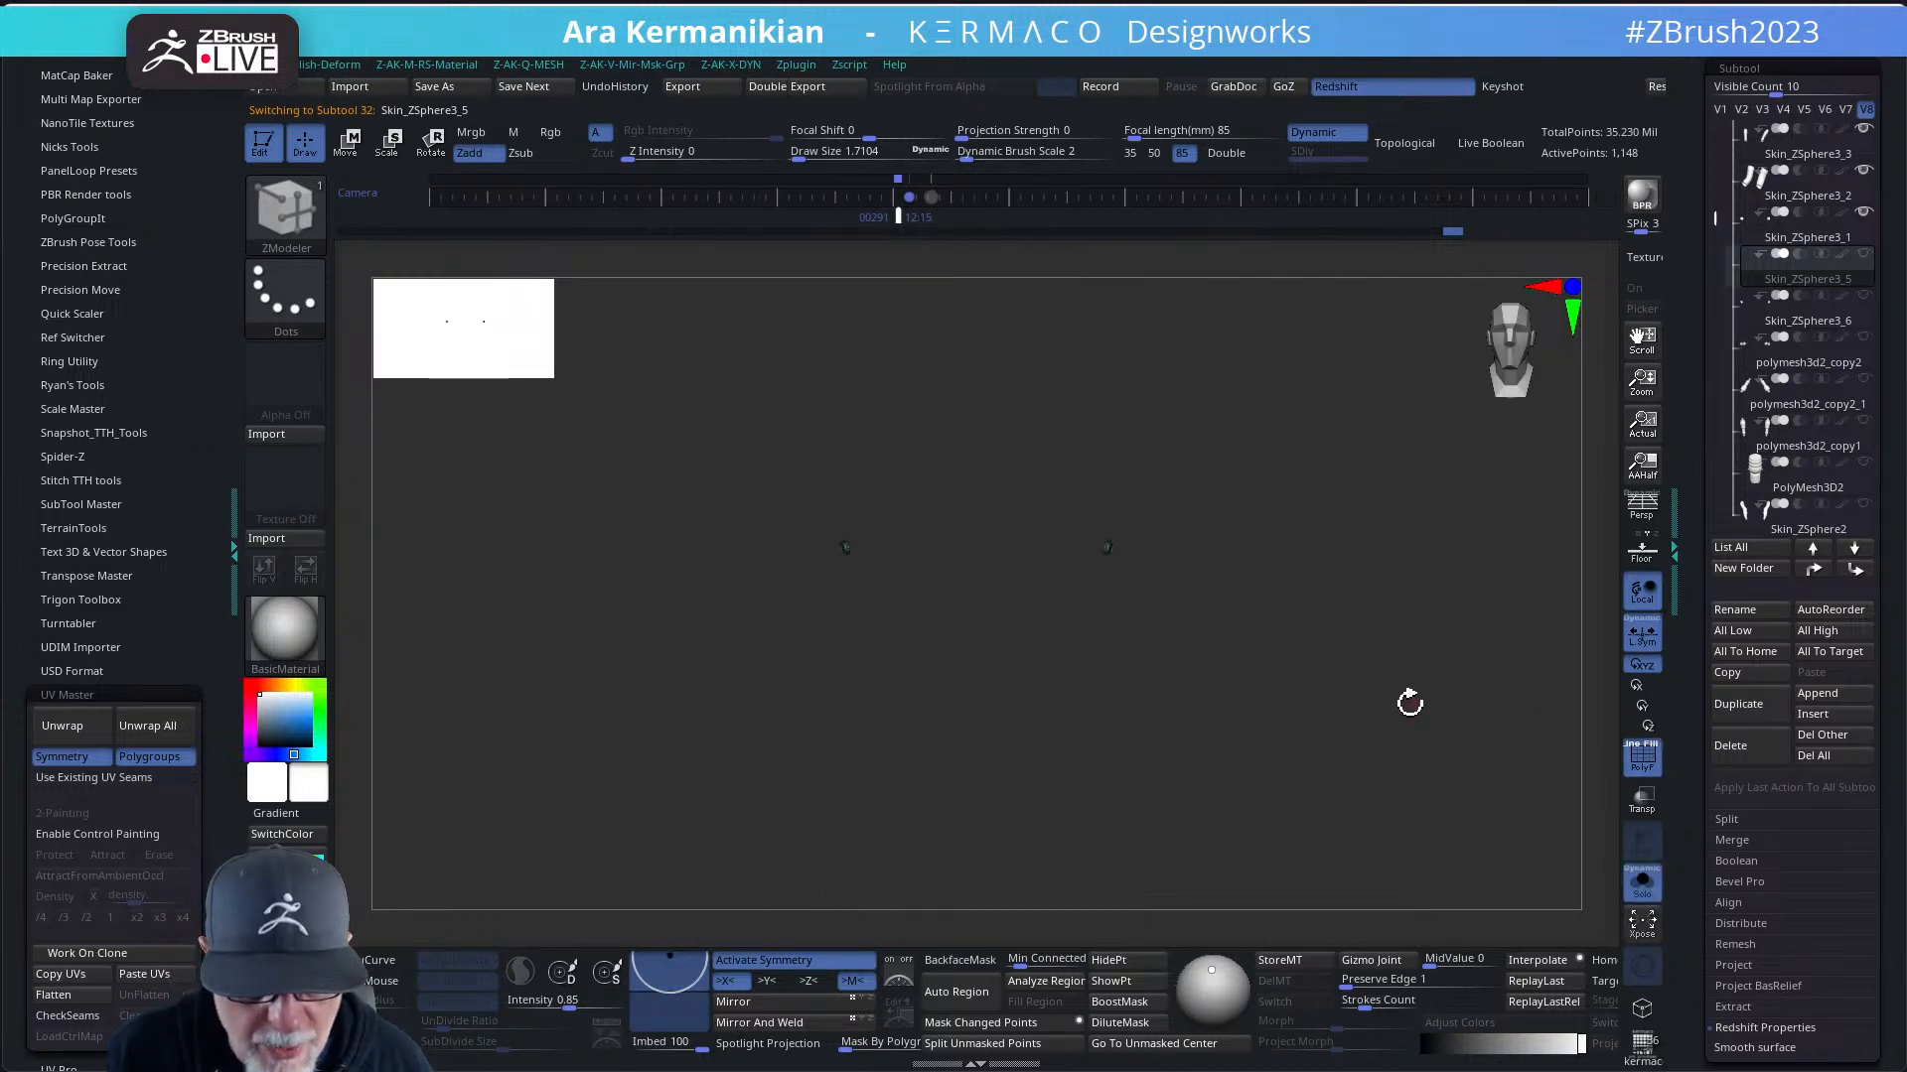
left_click_drag(1410, 703, 714, 599)
left_click_drag(1497, 753, 1401, 739, "shift")
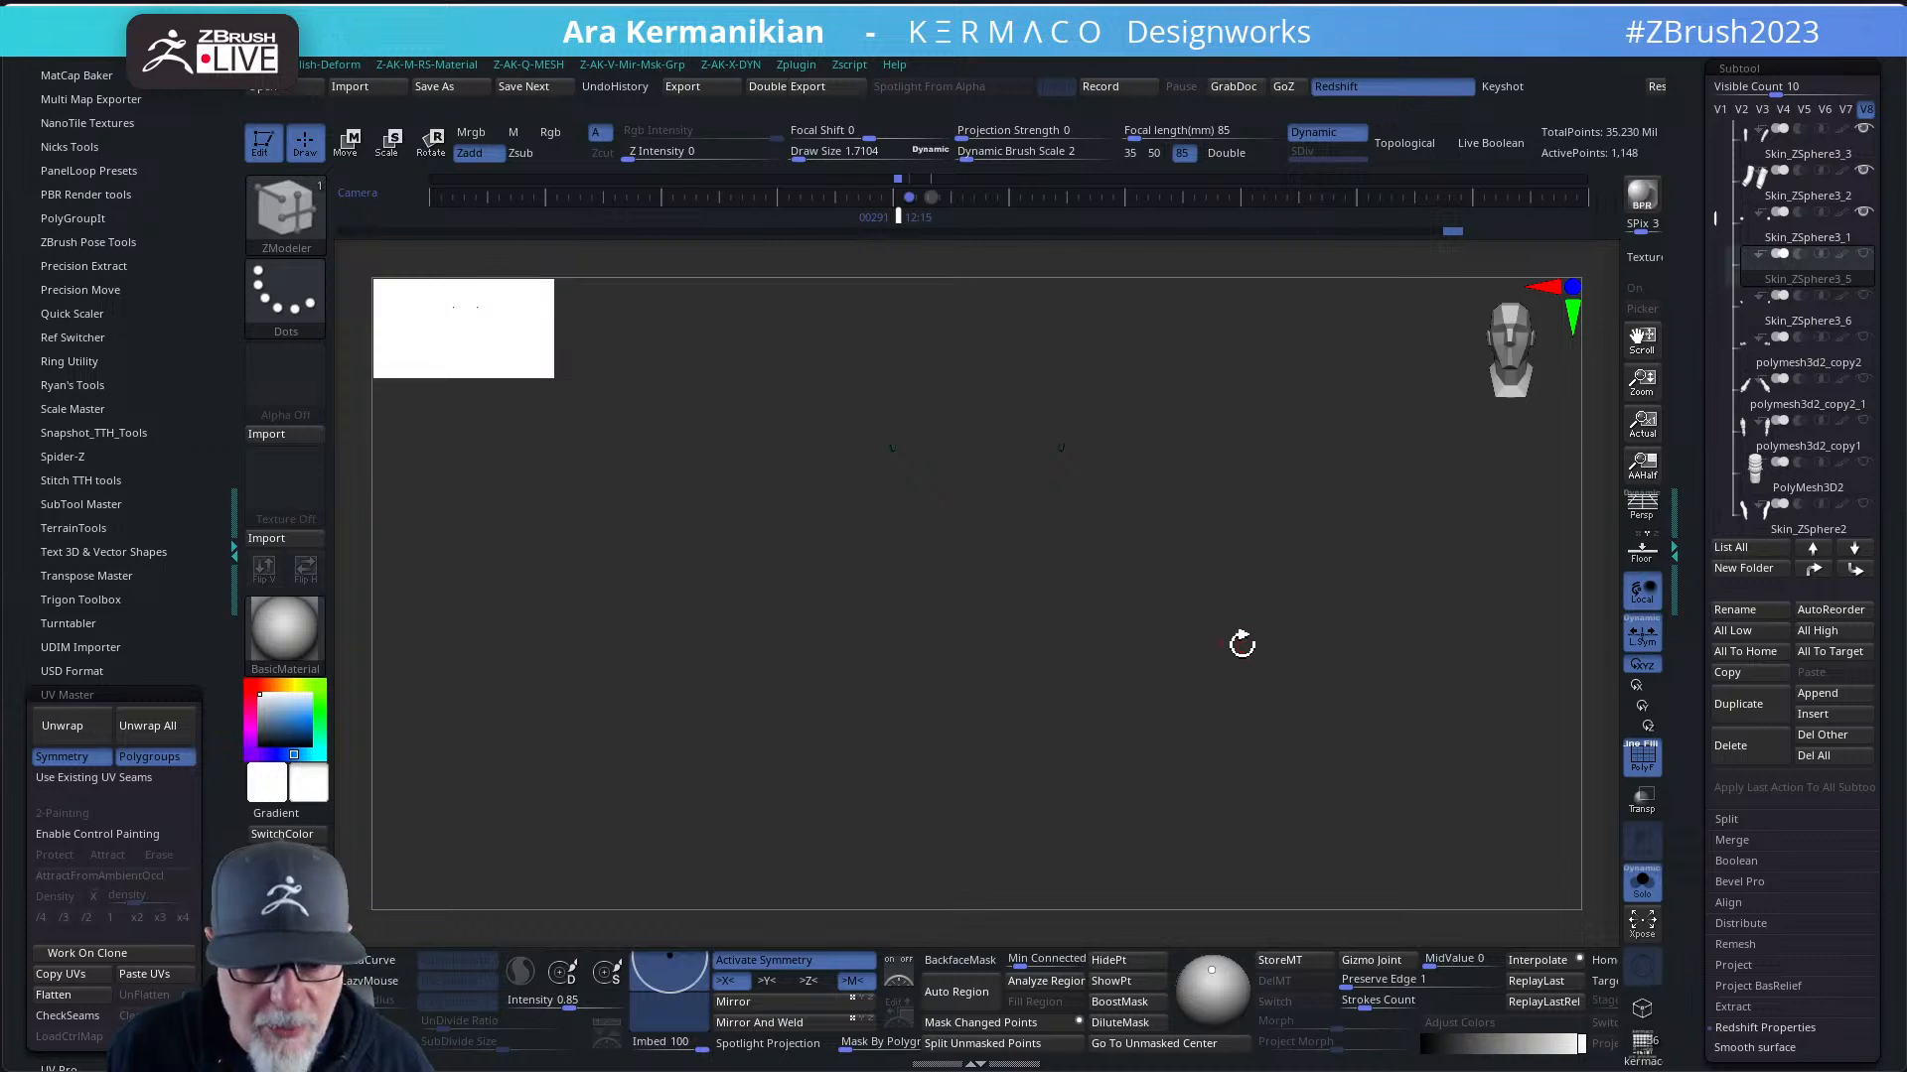
key("f")
left_click_drag(1417, 706, 995, 593)
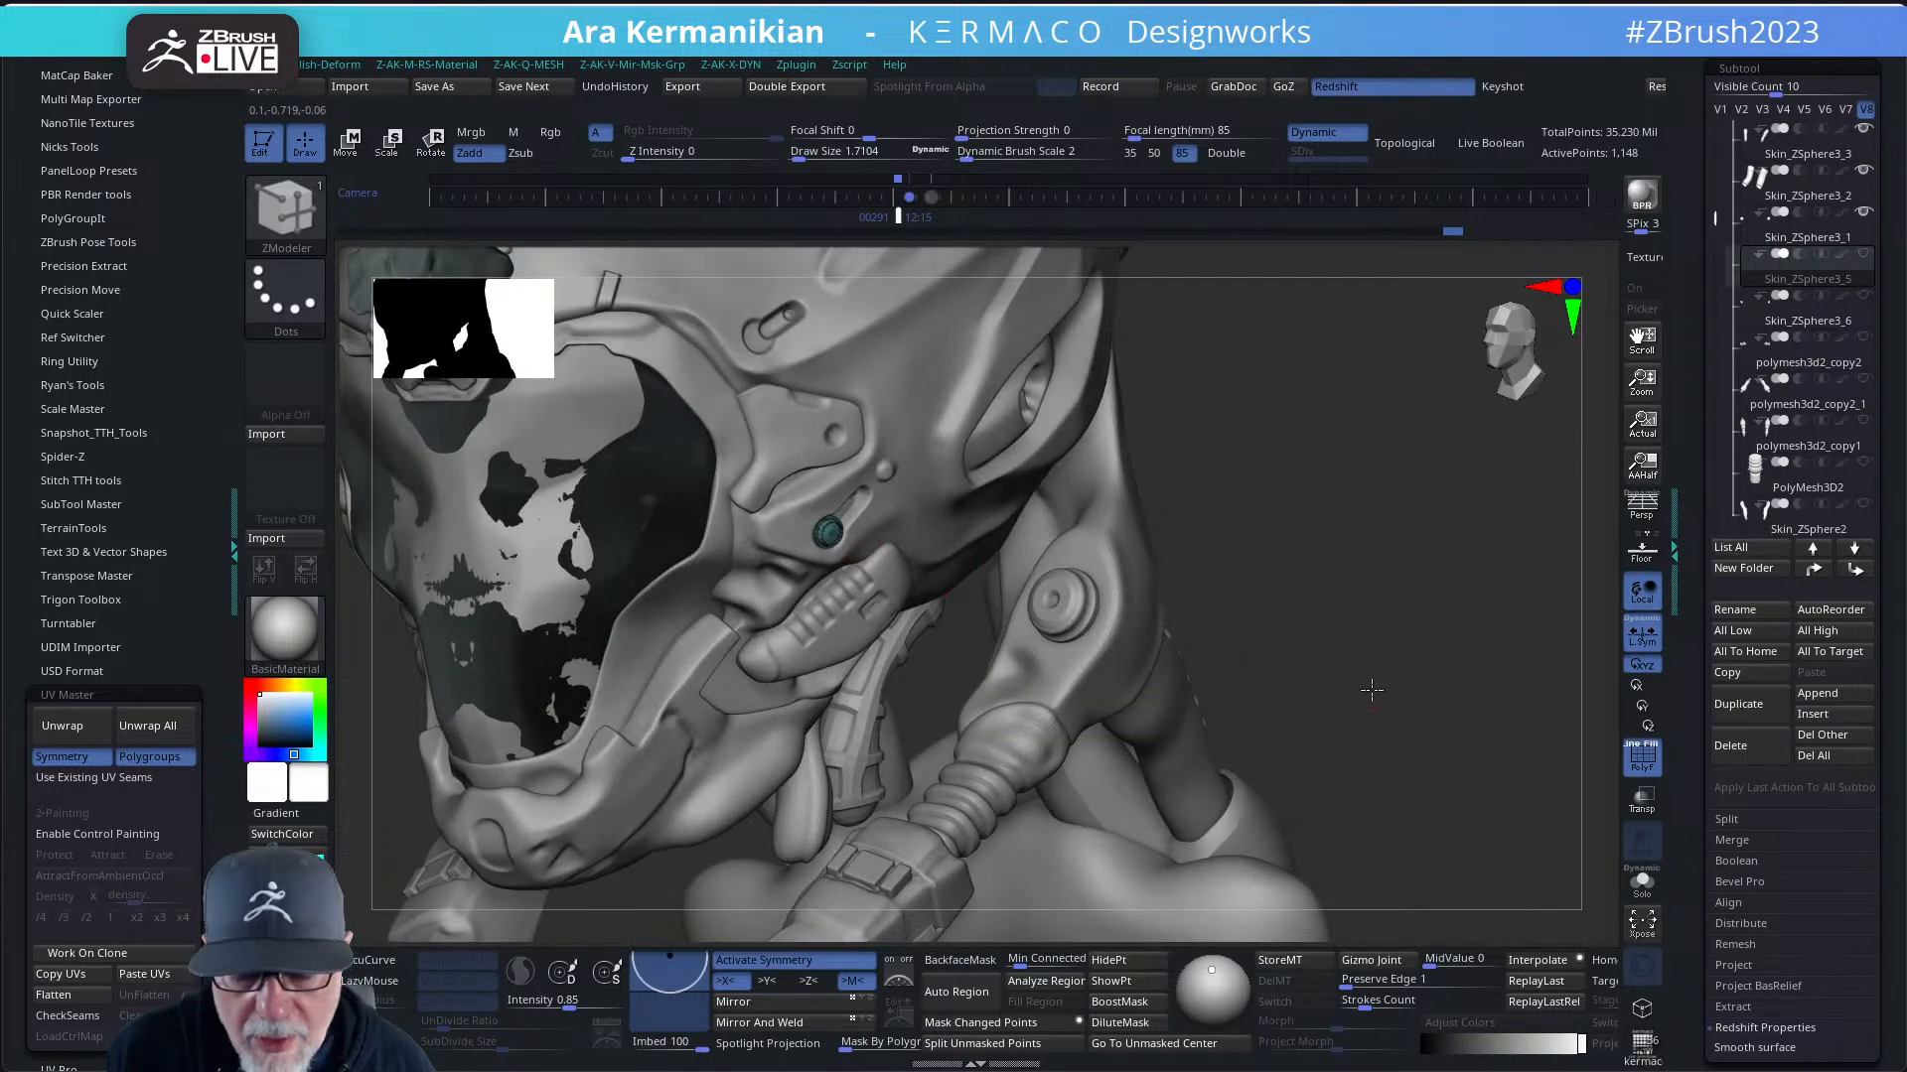
key("f")
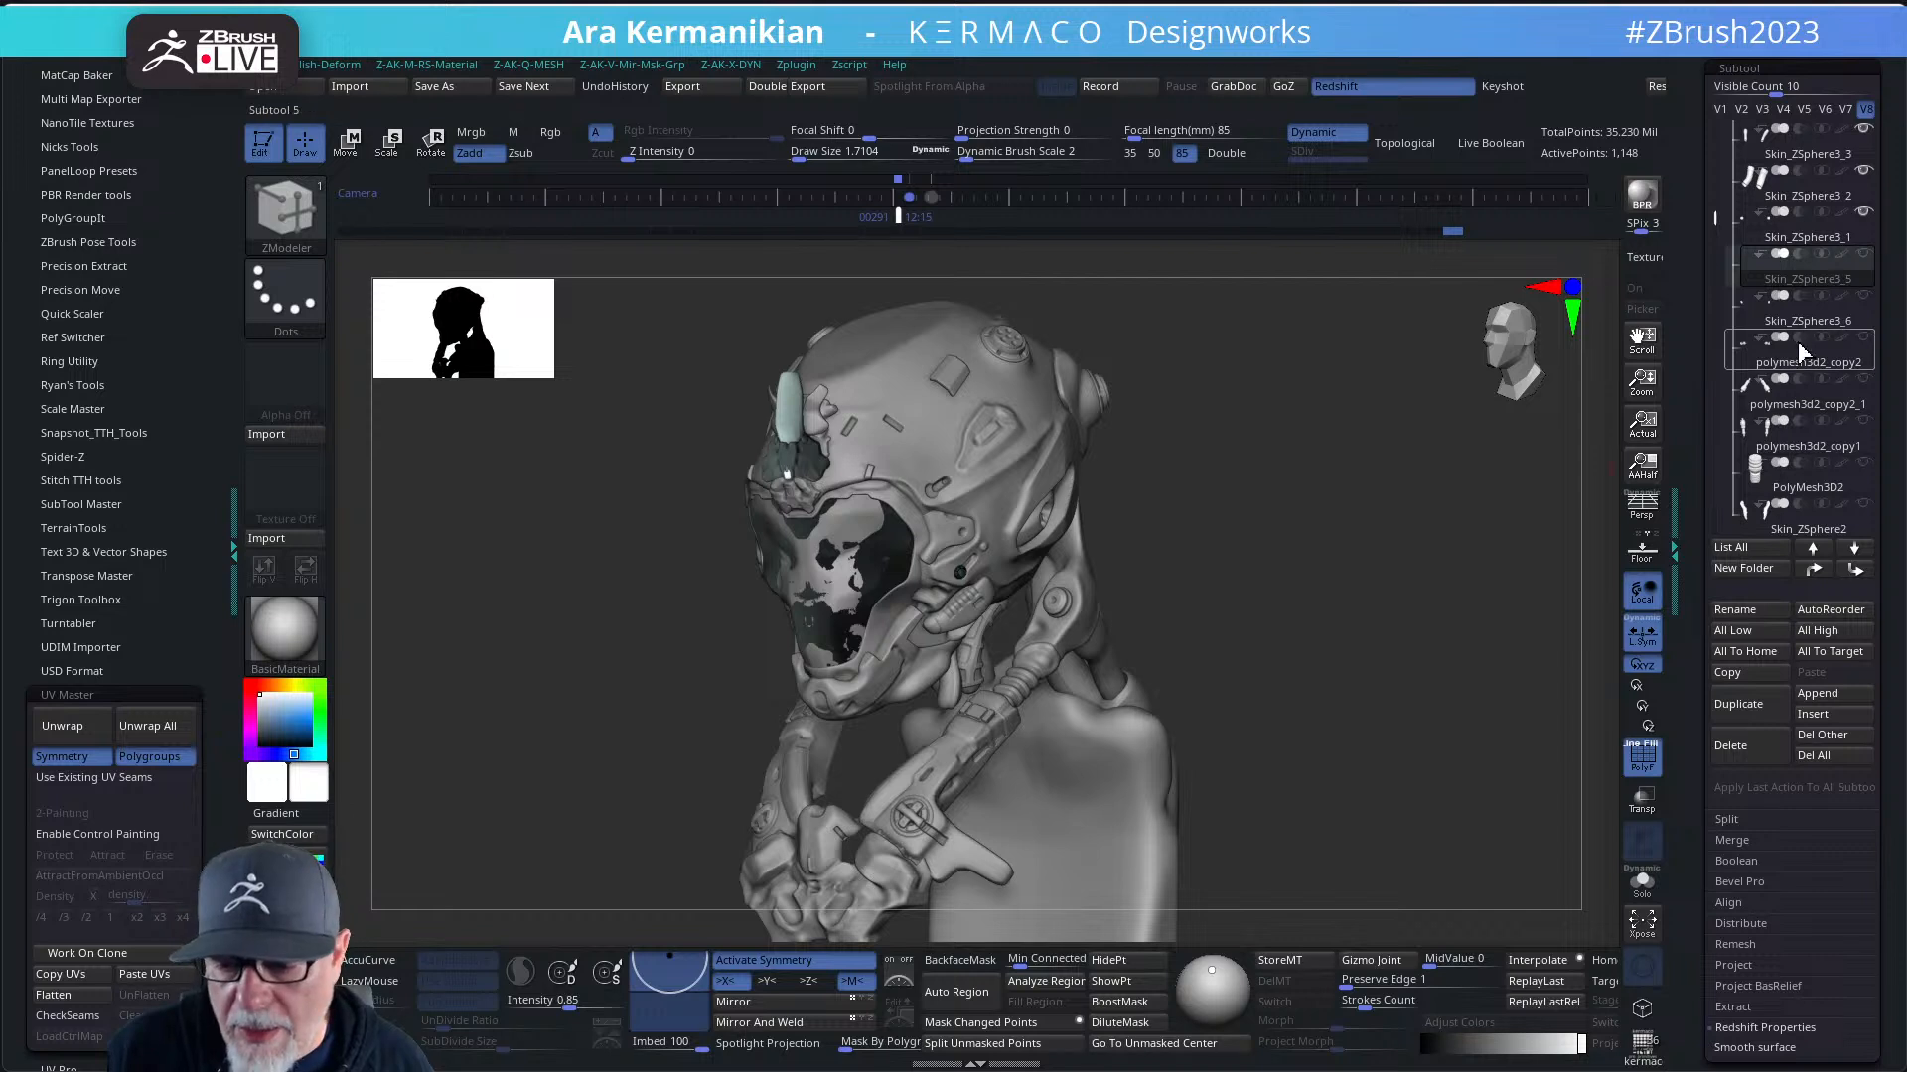
- Check where the Skin_ZSphere3_6 and polymesh3d2_copy2 subtools sit around the helmet and neck
left_click(1784, 266)
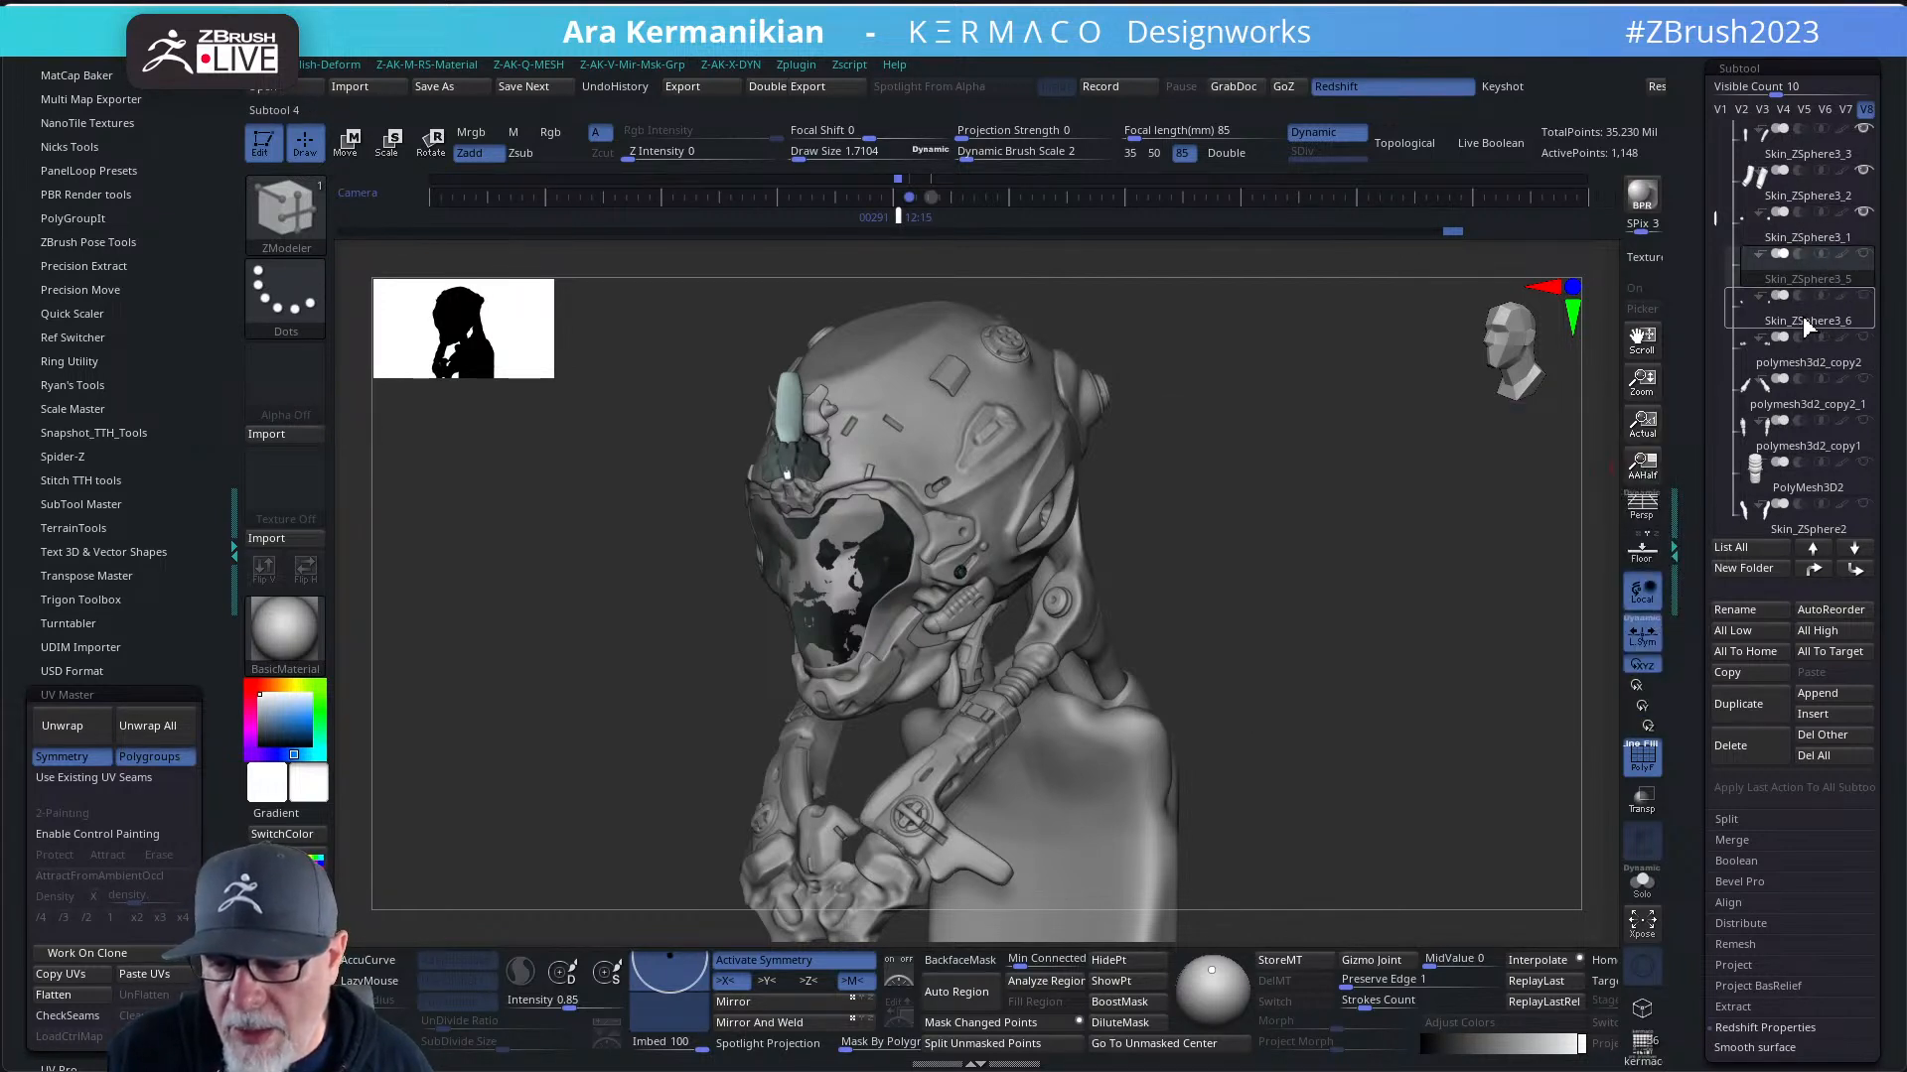
left_click(1837, 331)
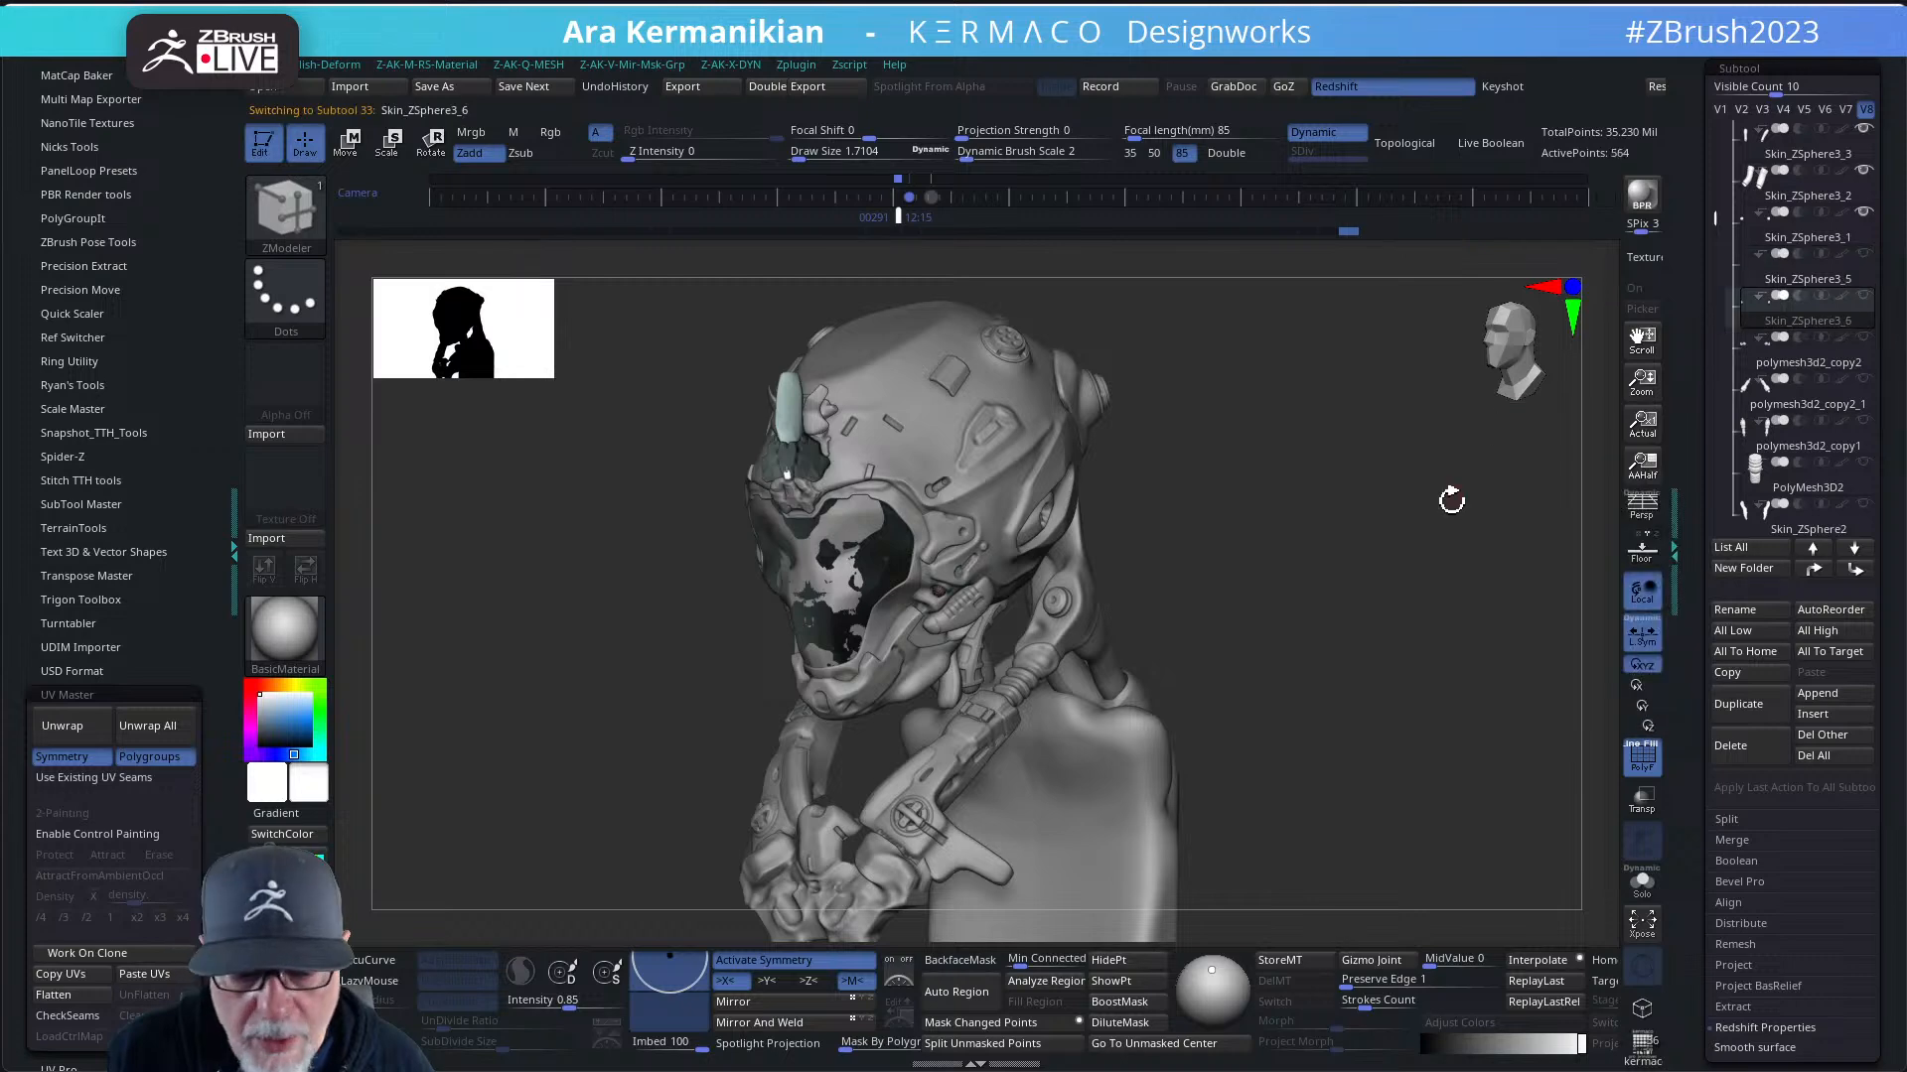
left_click_drag(1353, 596, 1335, 556, "shift")
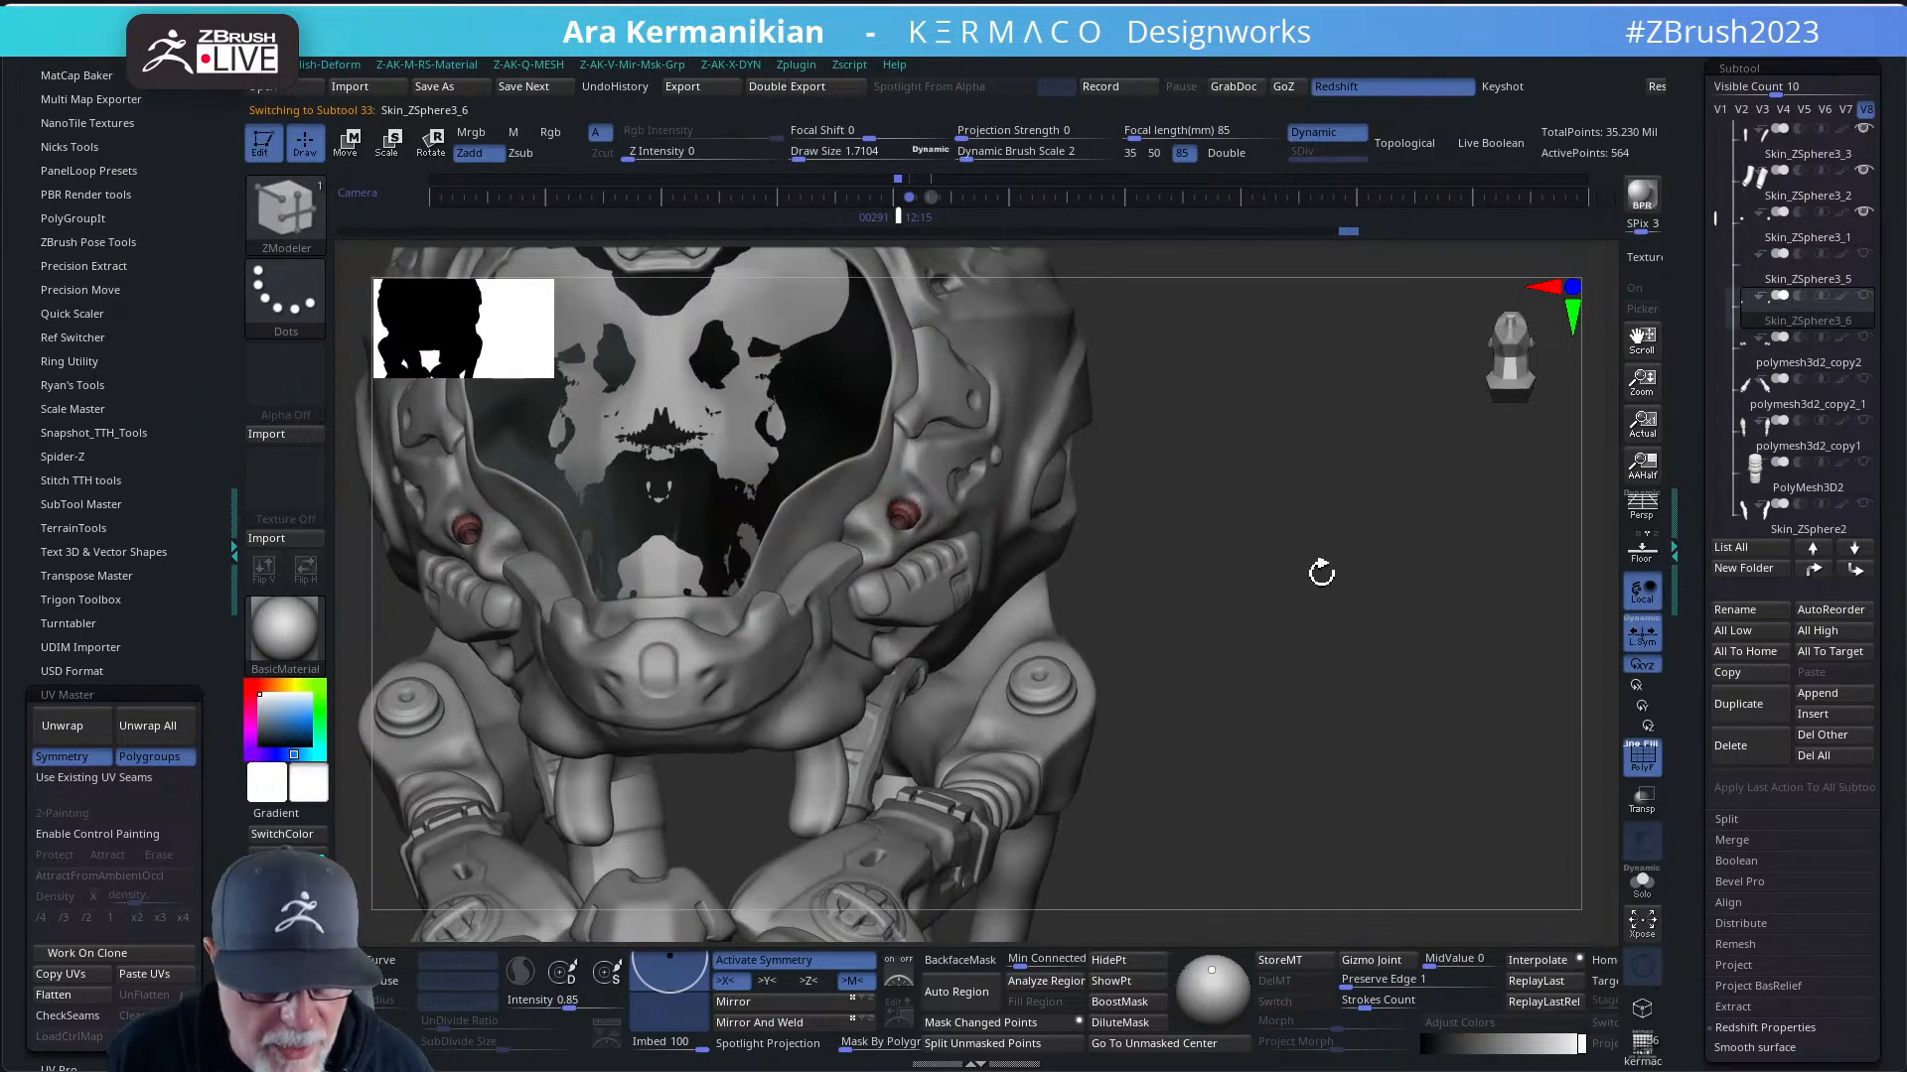
left_click(1799, 370)
left_click_drag(1332, 566, 1393, 397)
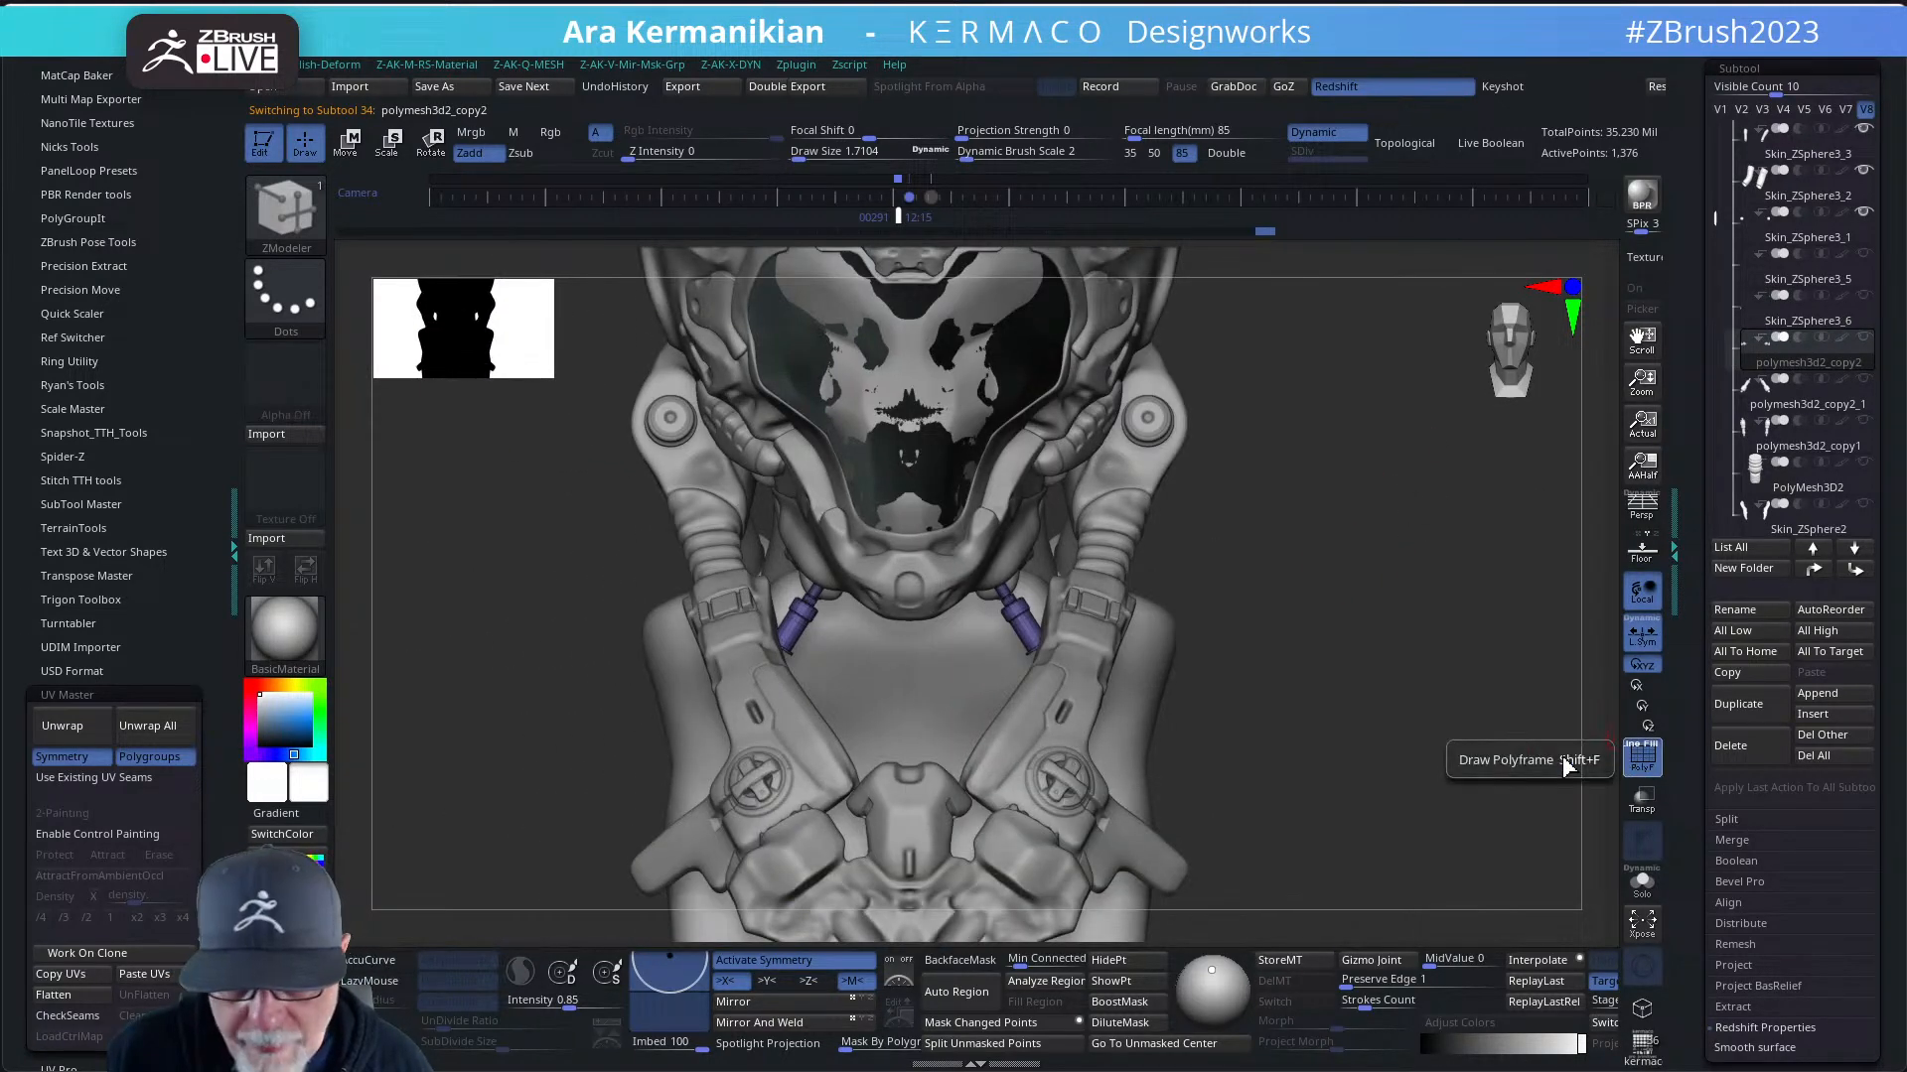
left_click(1637, 765)
left_click(1643, 770)
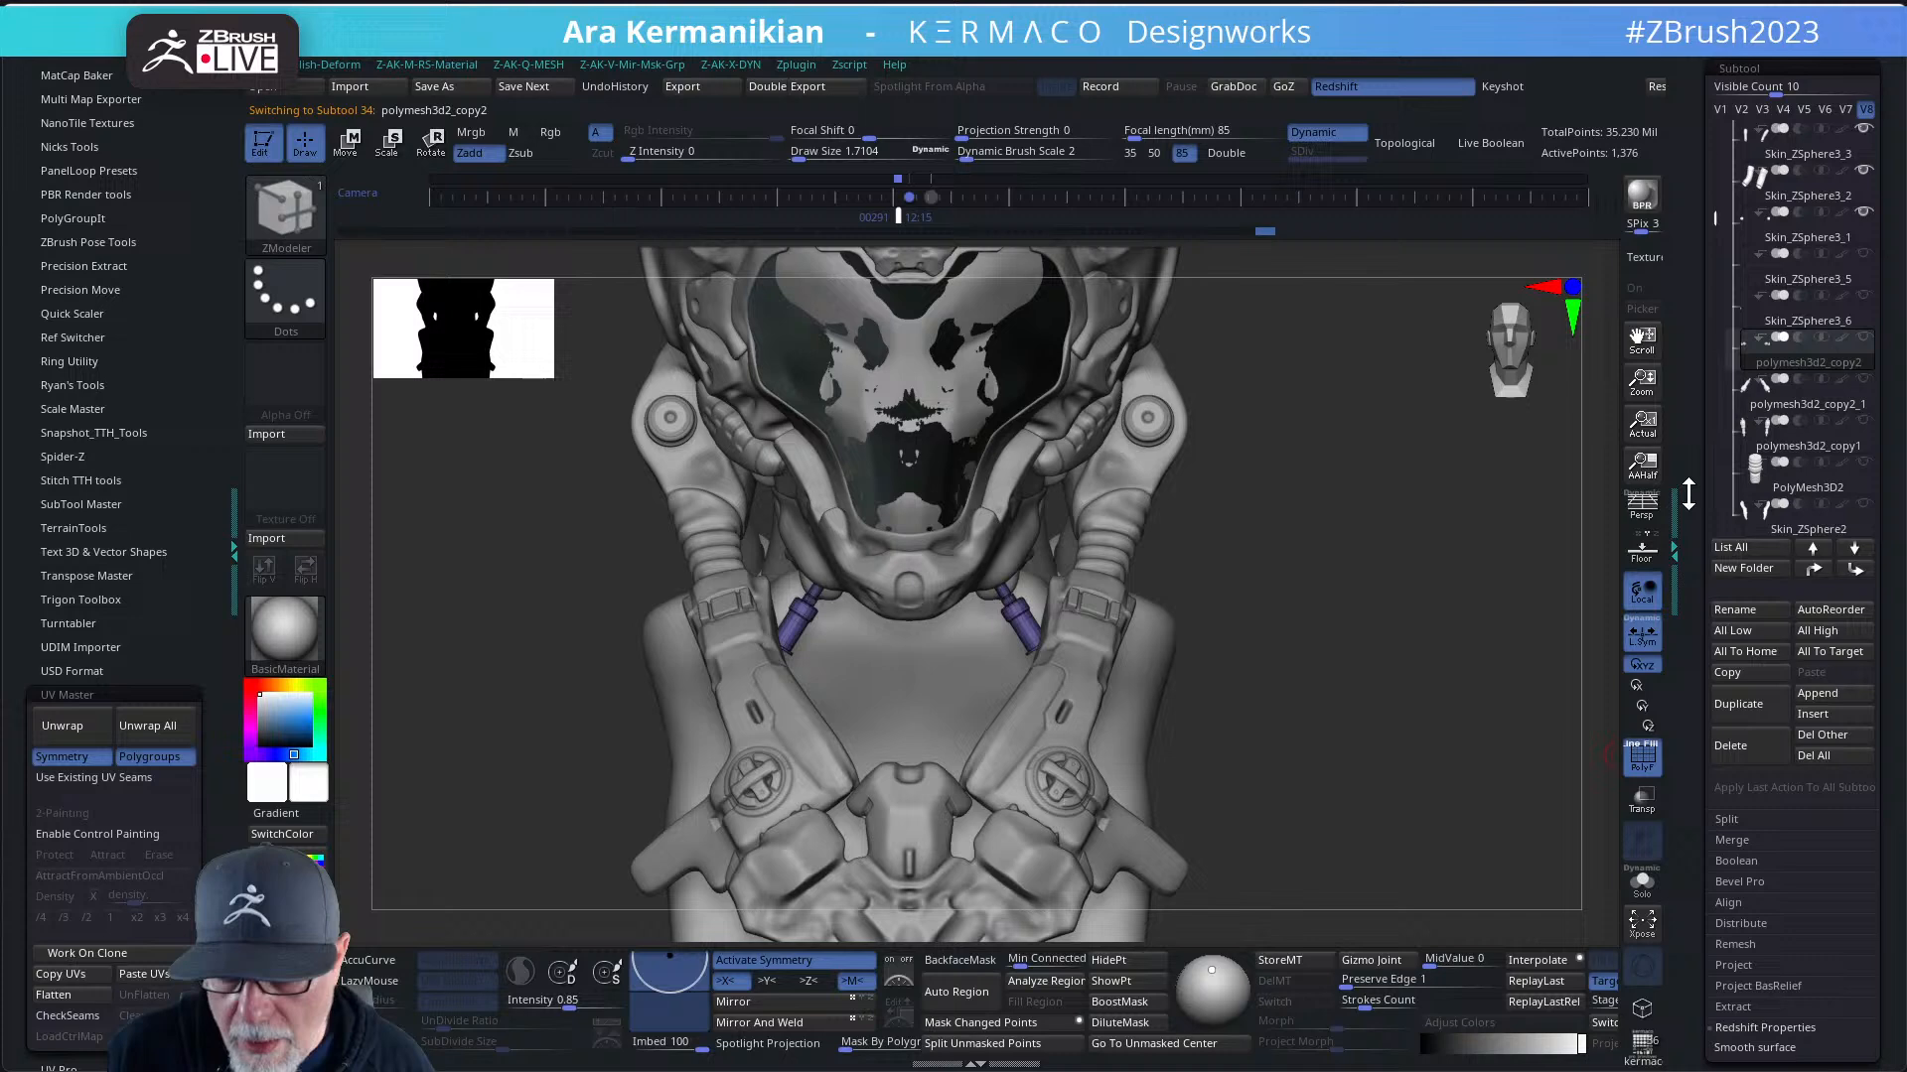
- Switch to visibility set V1 and permanently delete the polymesh3d2_copy2 subtool
left_click(1720, 109)
mouse_move(1443, 474)
left_mouse_down()
mouse_move(1480, 473)
mouse_move(1454, 478)
mouse_move(1452, 506)
left_mouse_up()
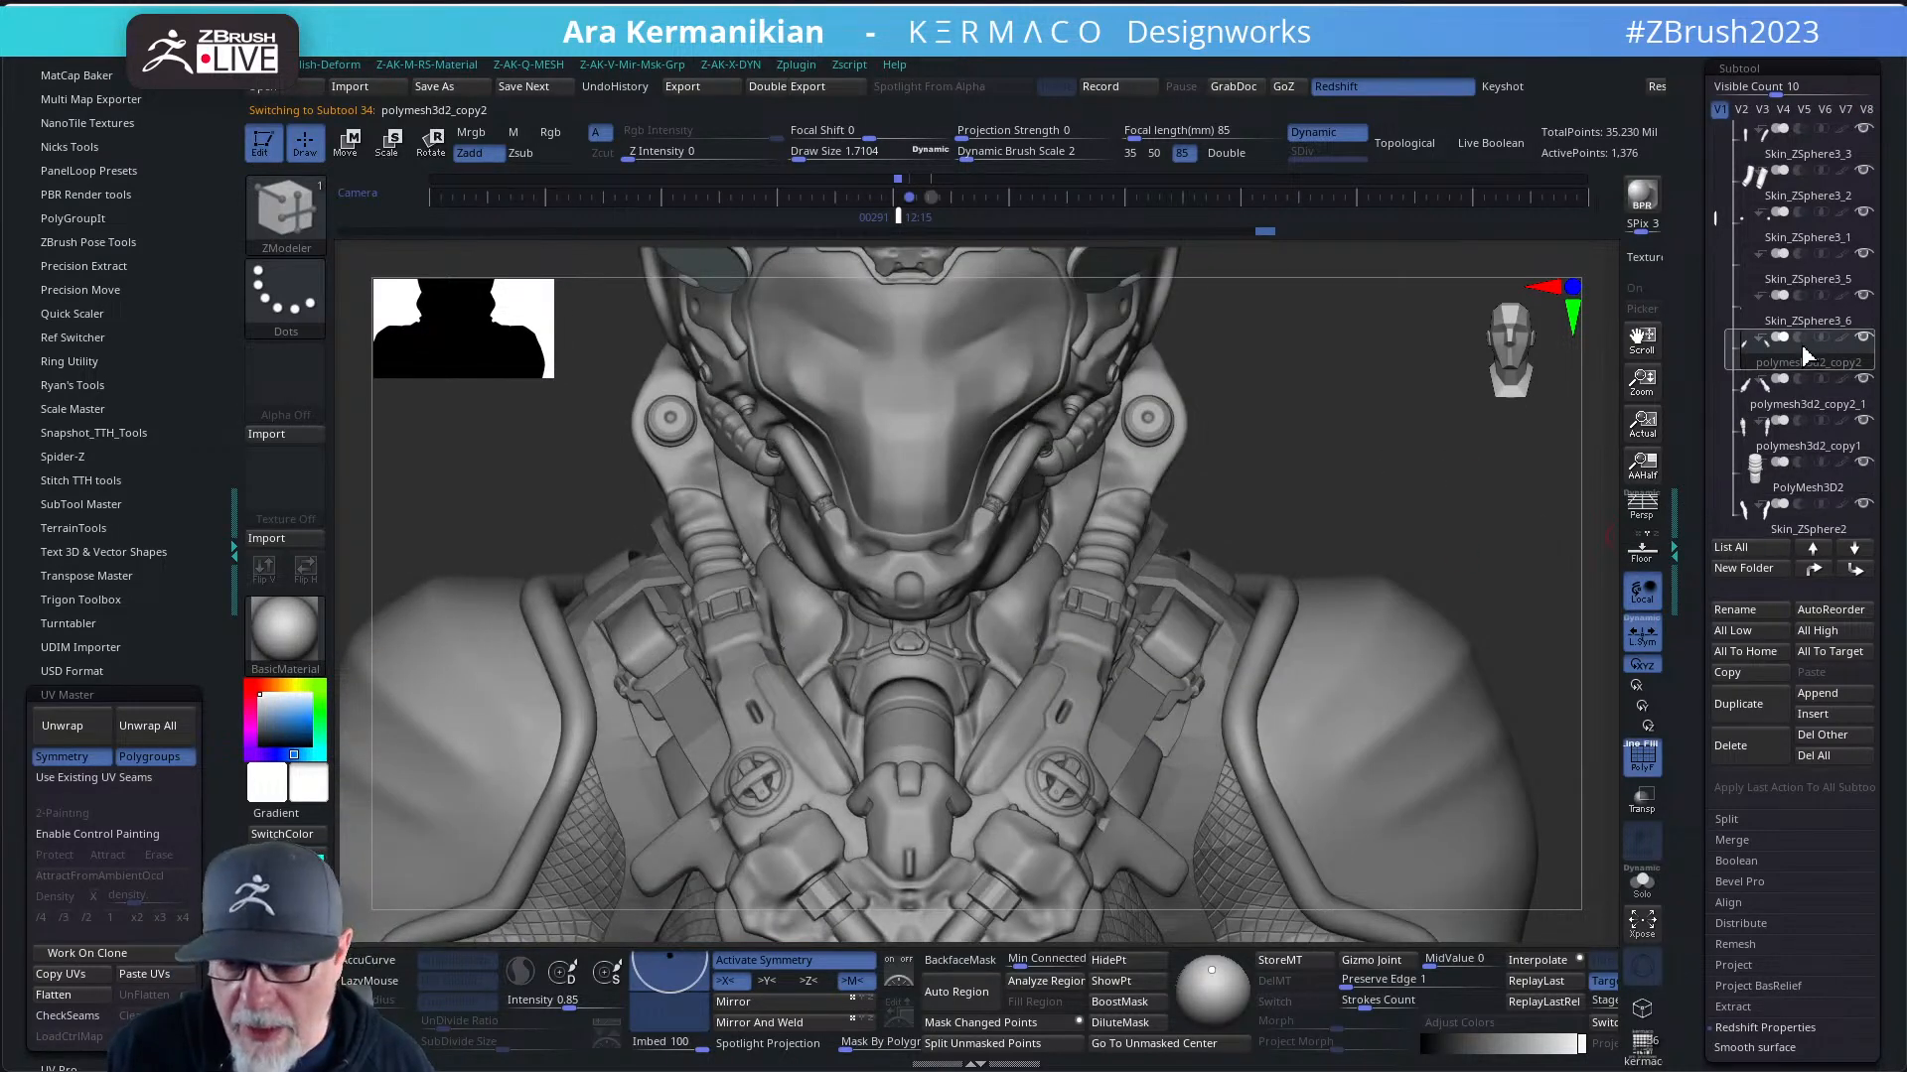
left_click(1732, 744)
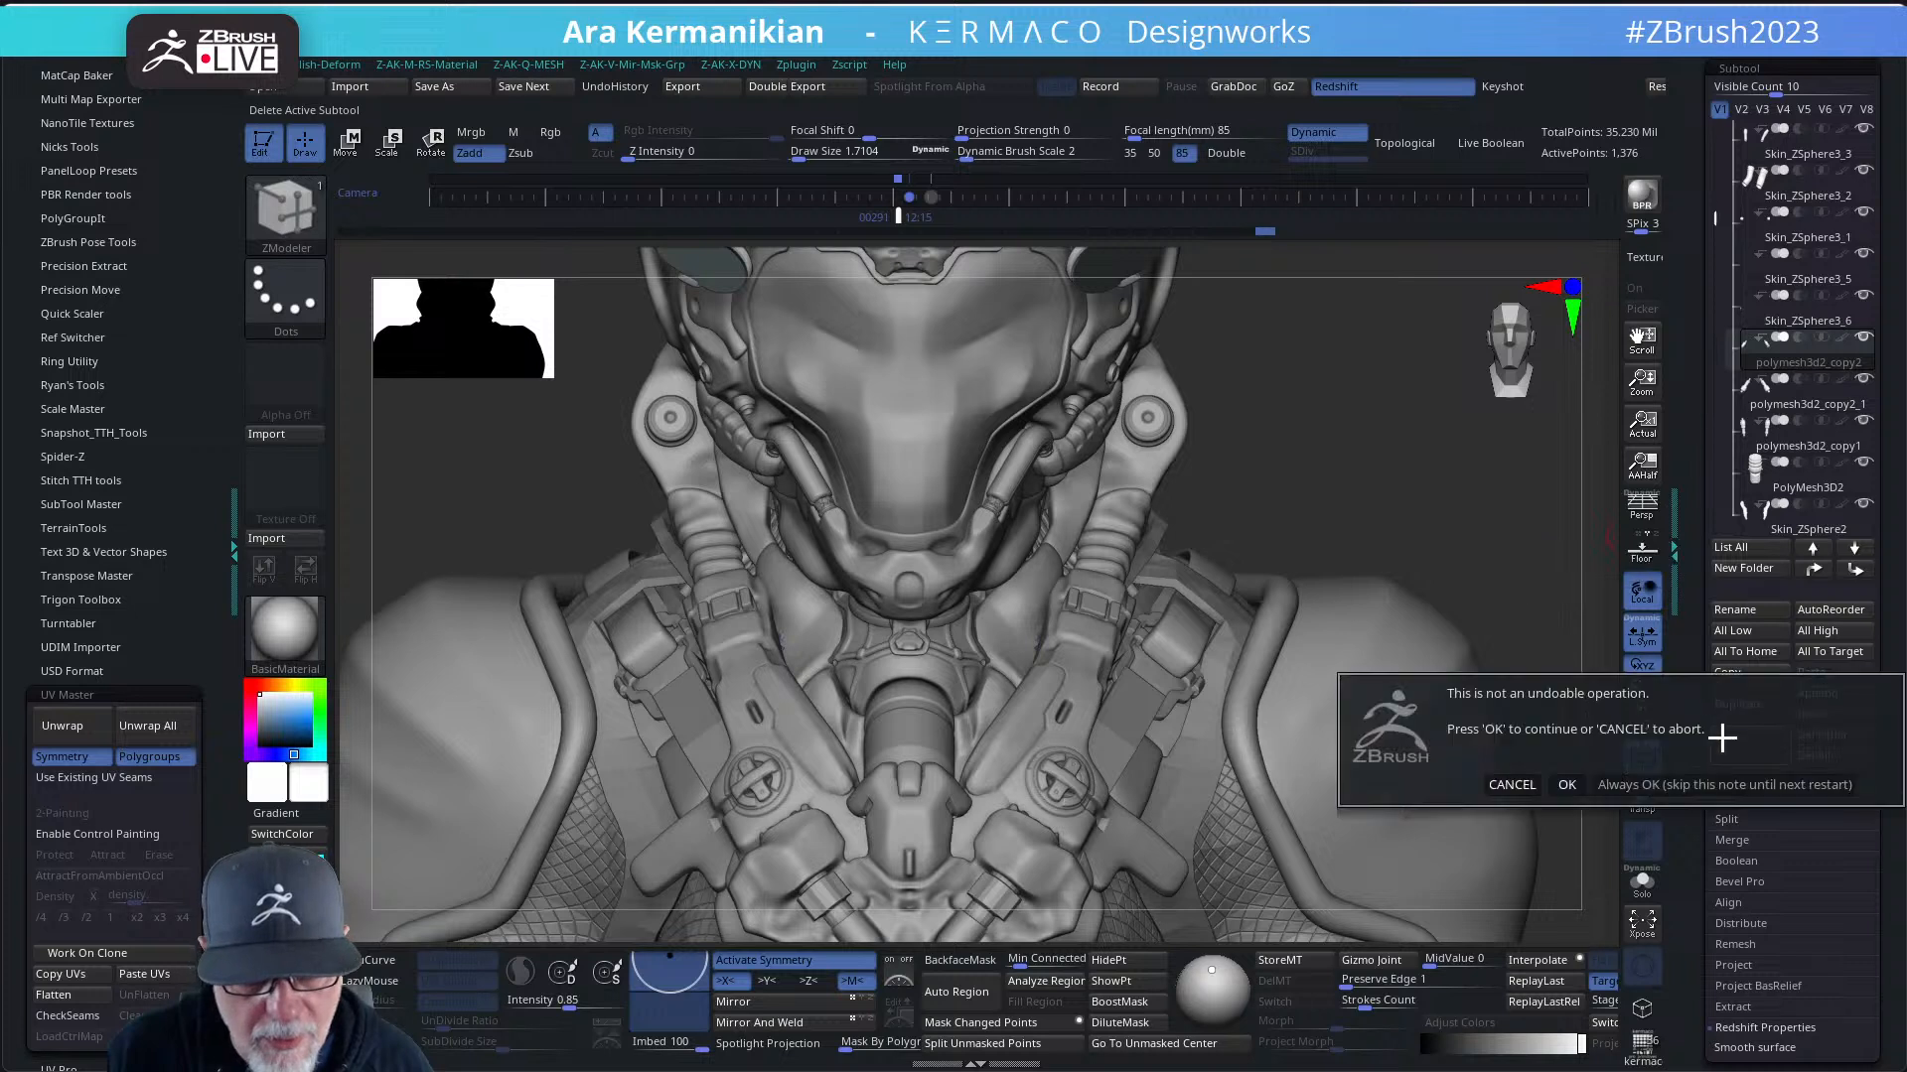
left_click(1567, 785)
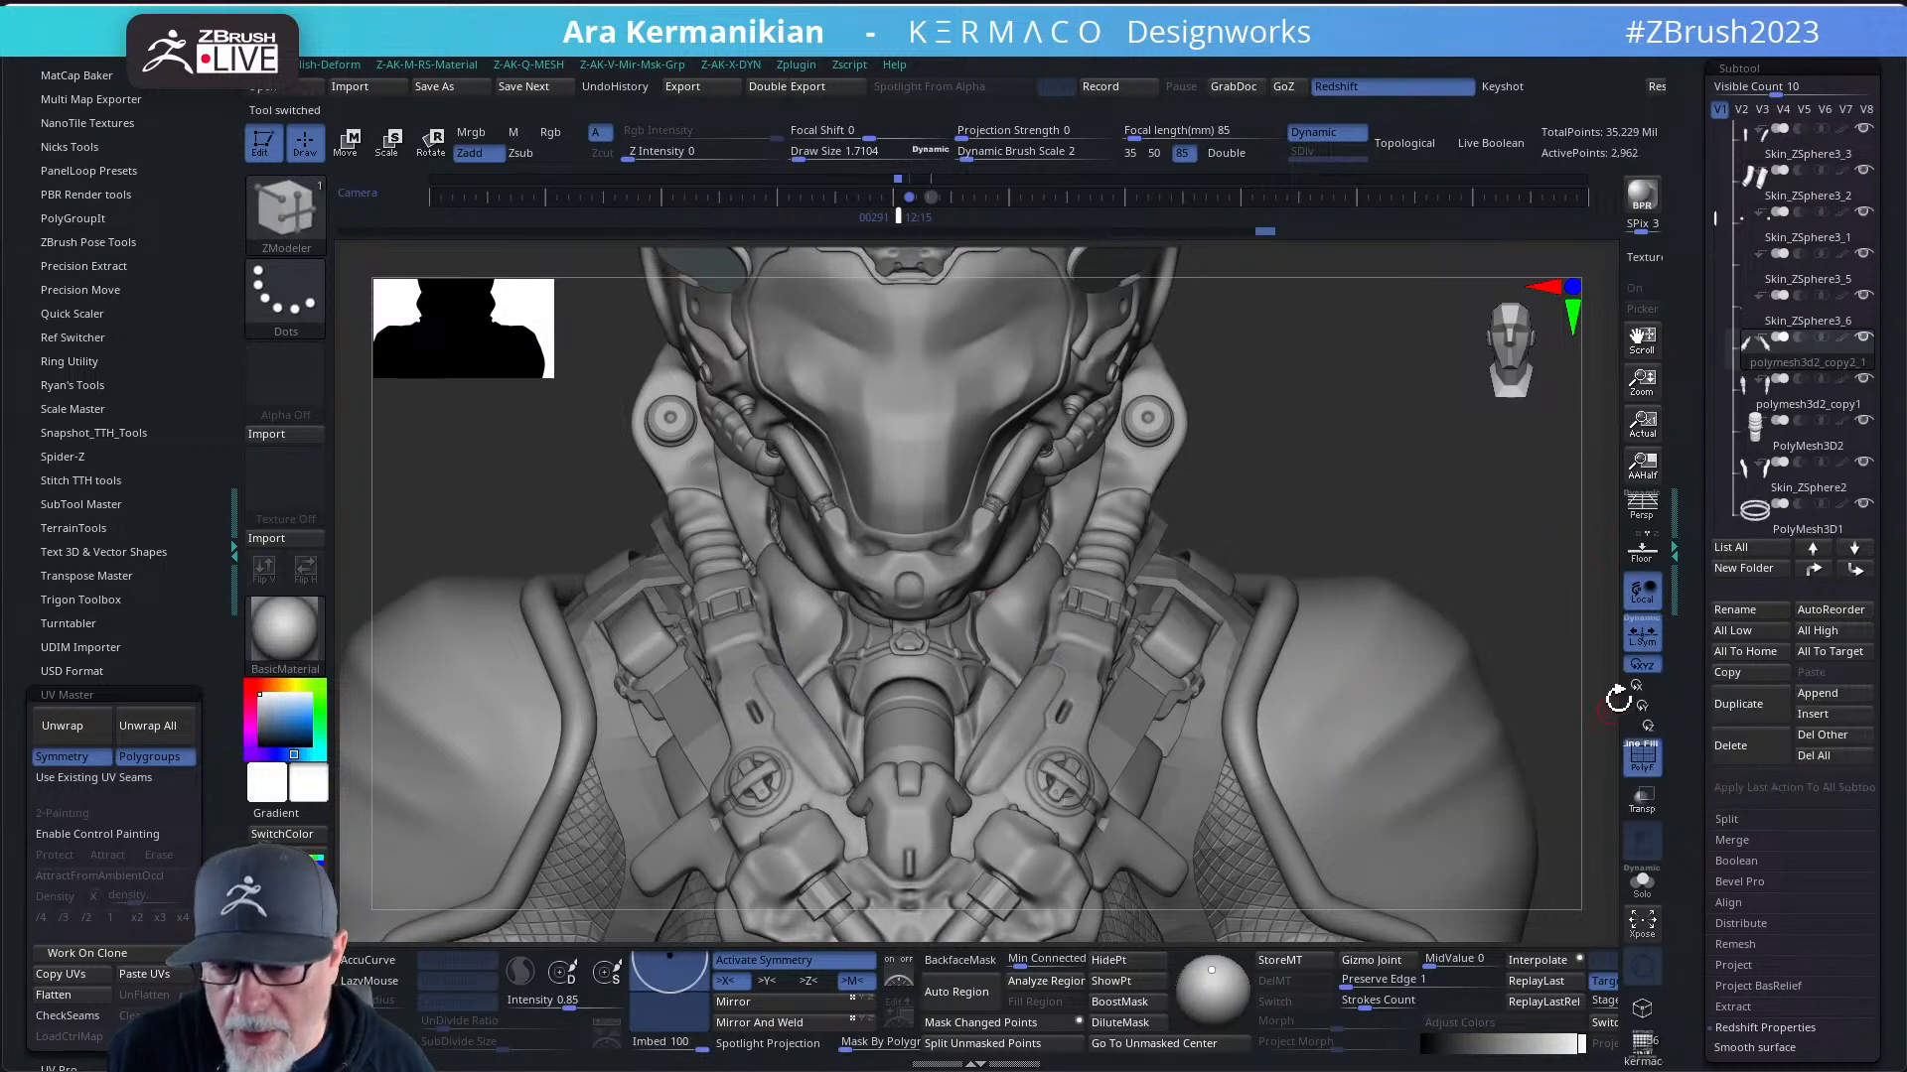
- Find and select the PolyMesh3D1_5 subtool in the subtool list and inspect it on the chest from the side and front
scroll(1717, 202, "up", 5)
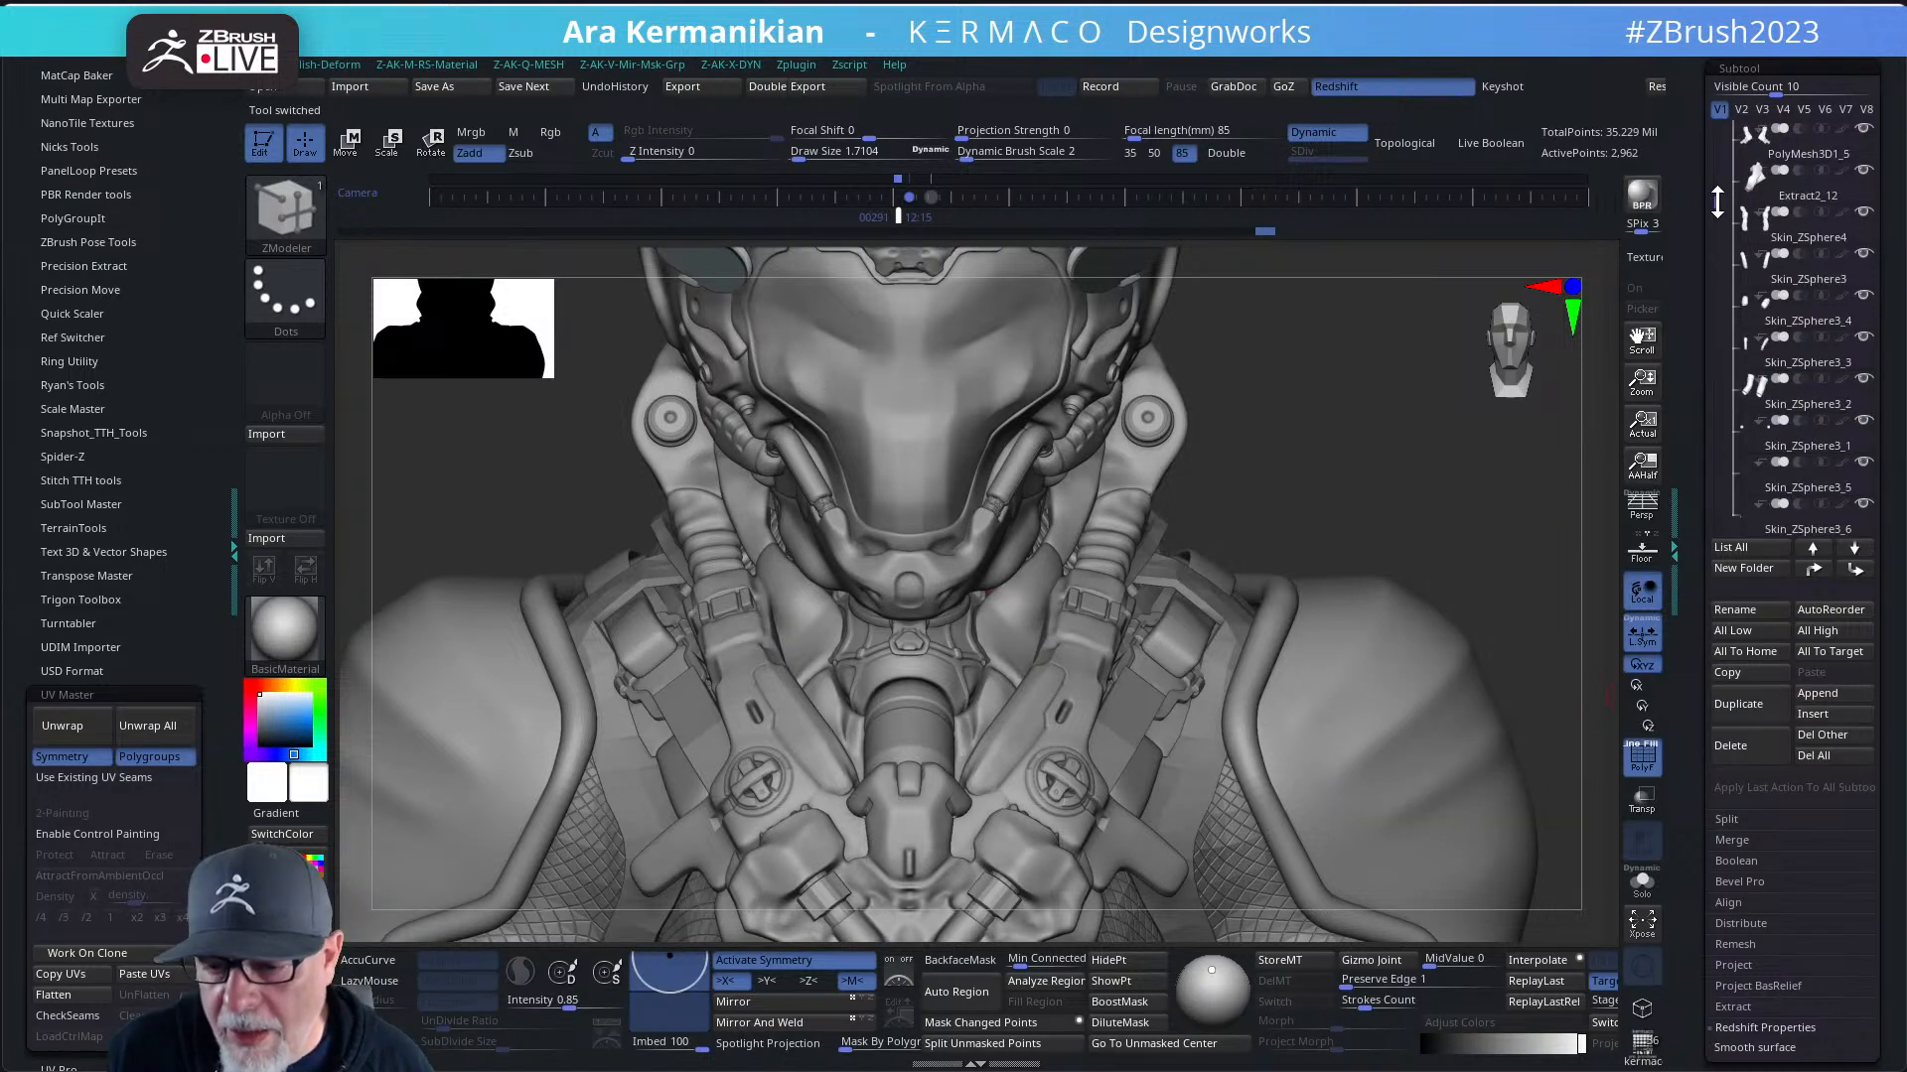
scroll(1717, 201, "up", 2)
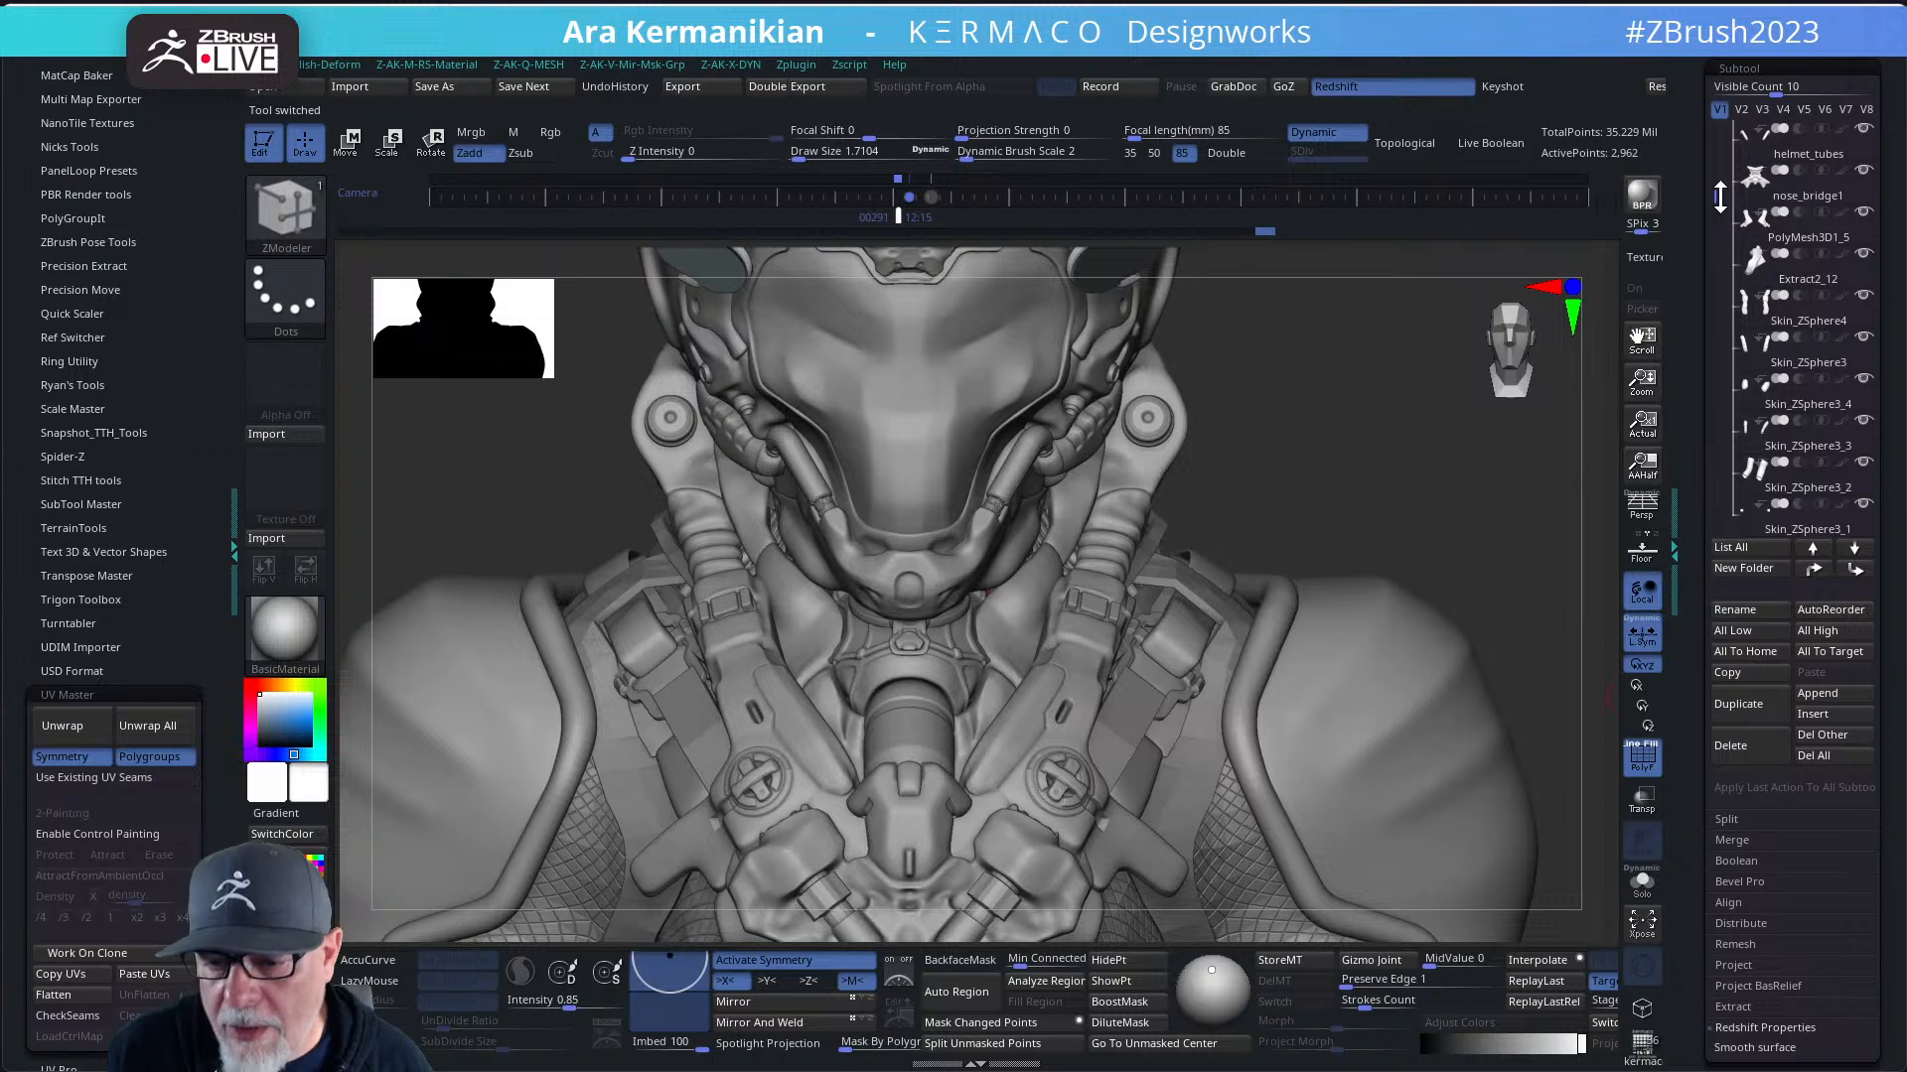
mouse_move(1812, 278)
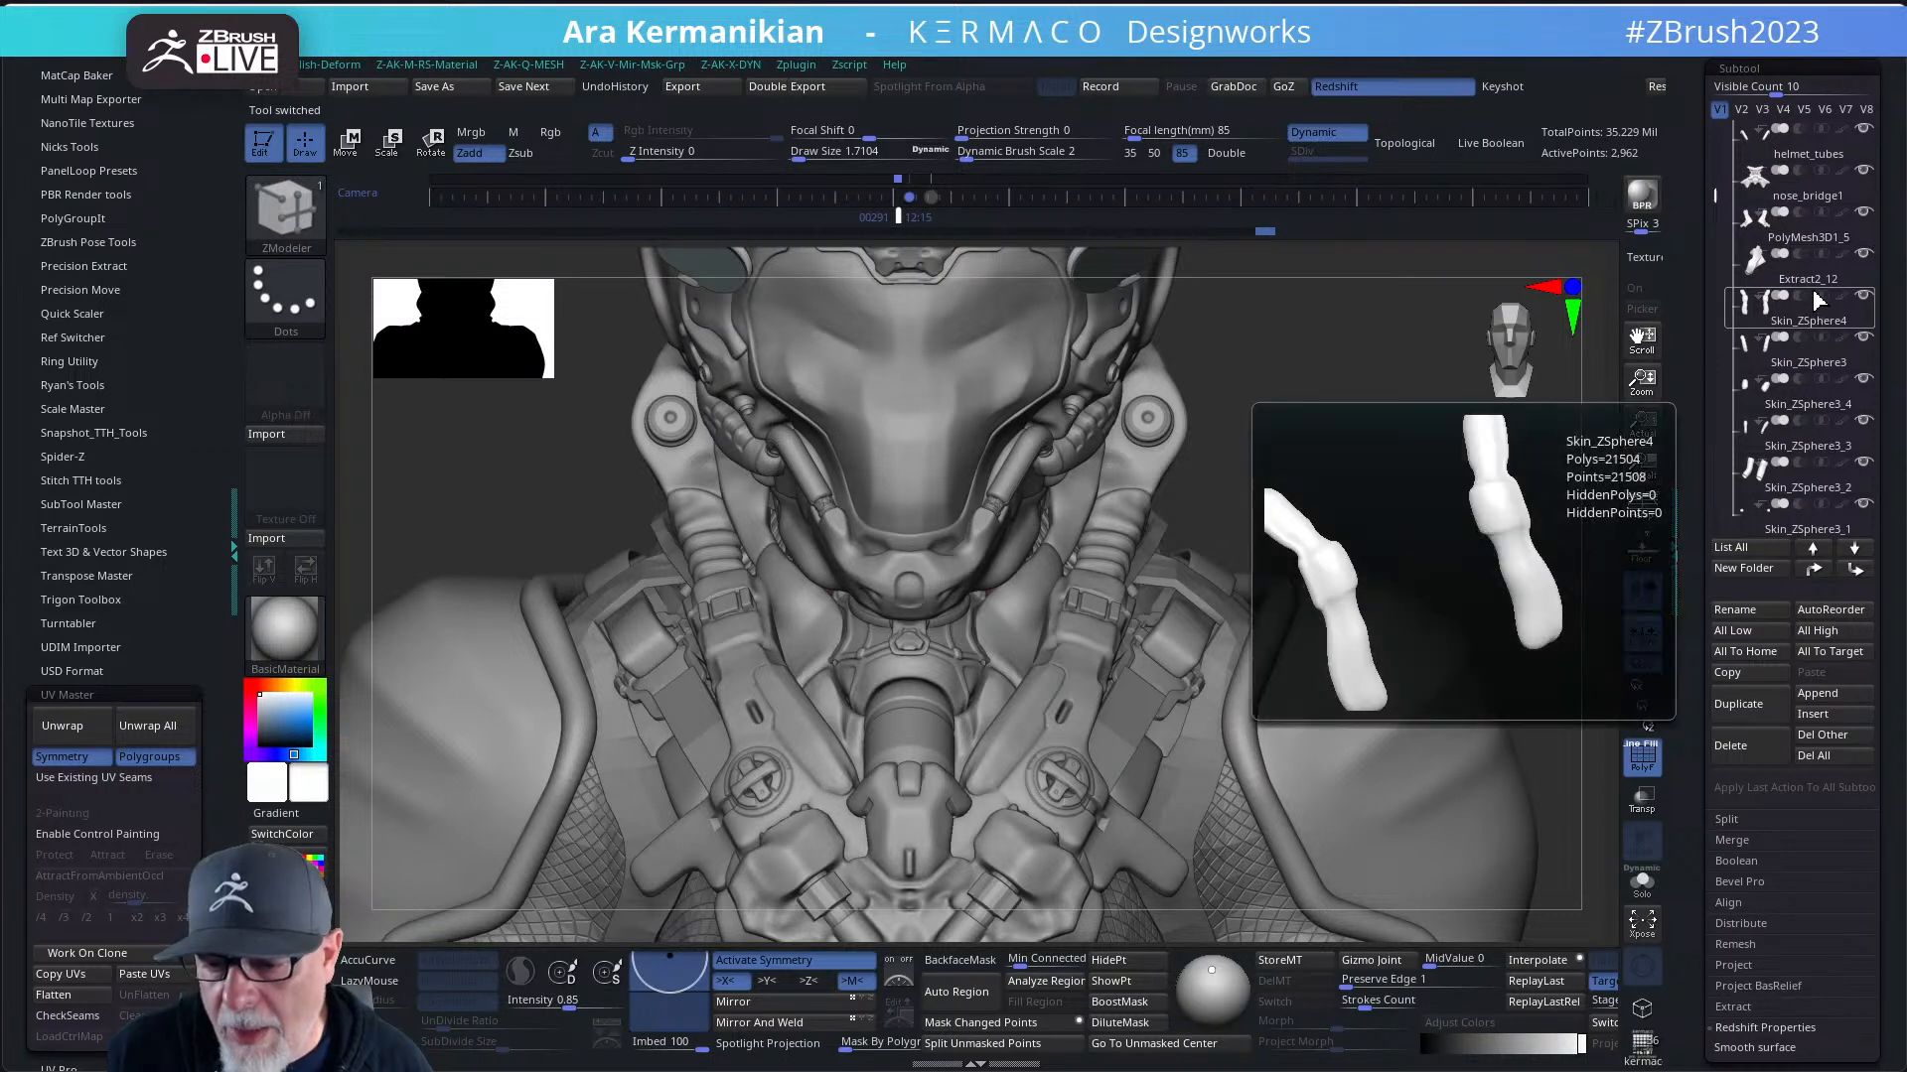
mouse_move(1818, 235)
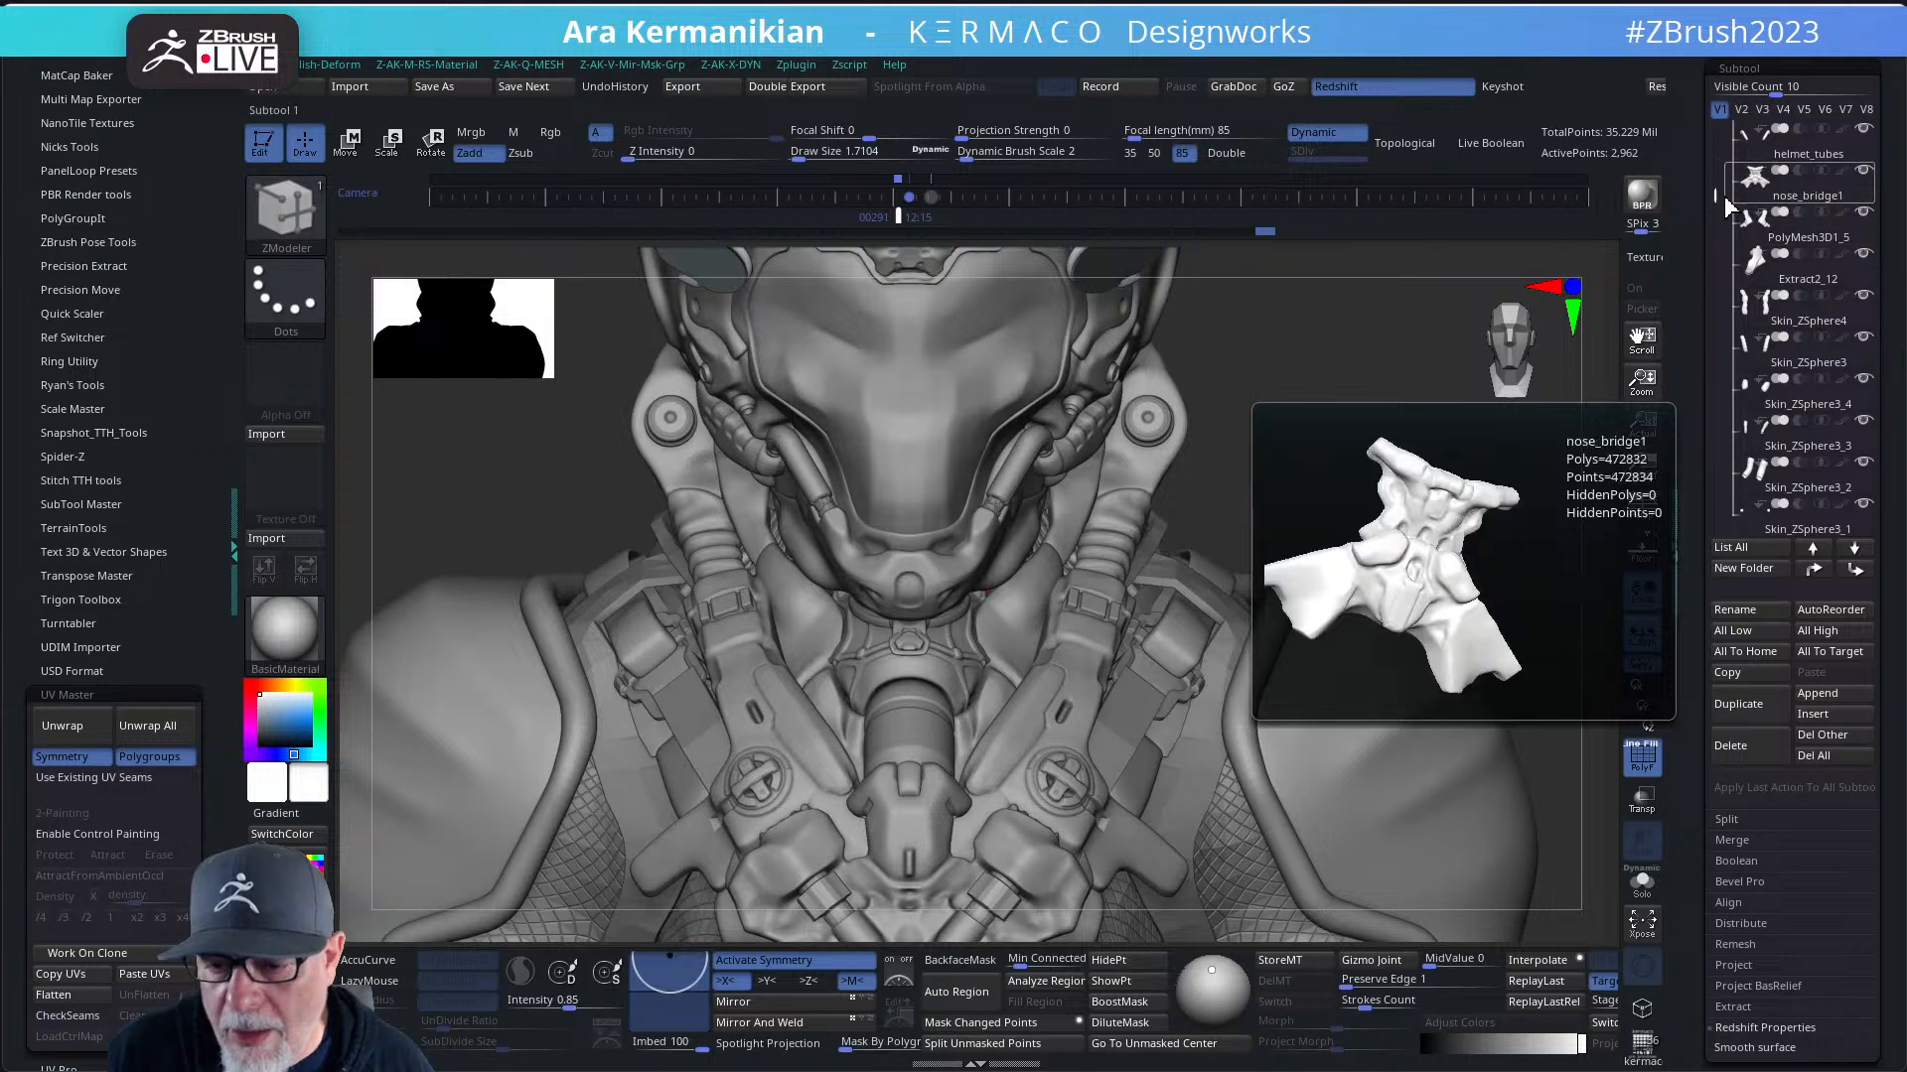
mouse_move(1715, 195)
left_mouse_down()
mouse_move(1715, 170)
mouse_move(1715, 188)
left_mouse_up()
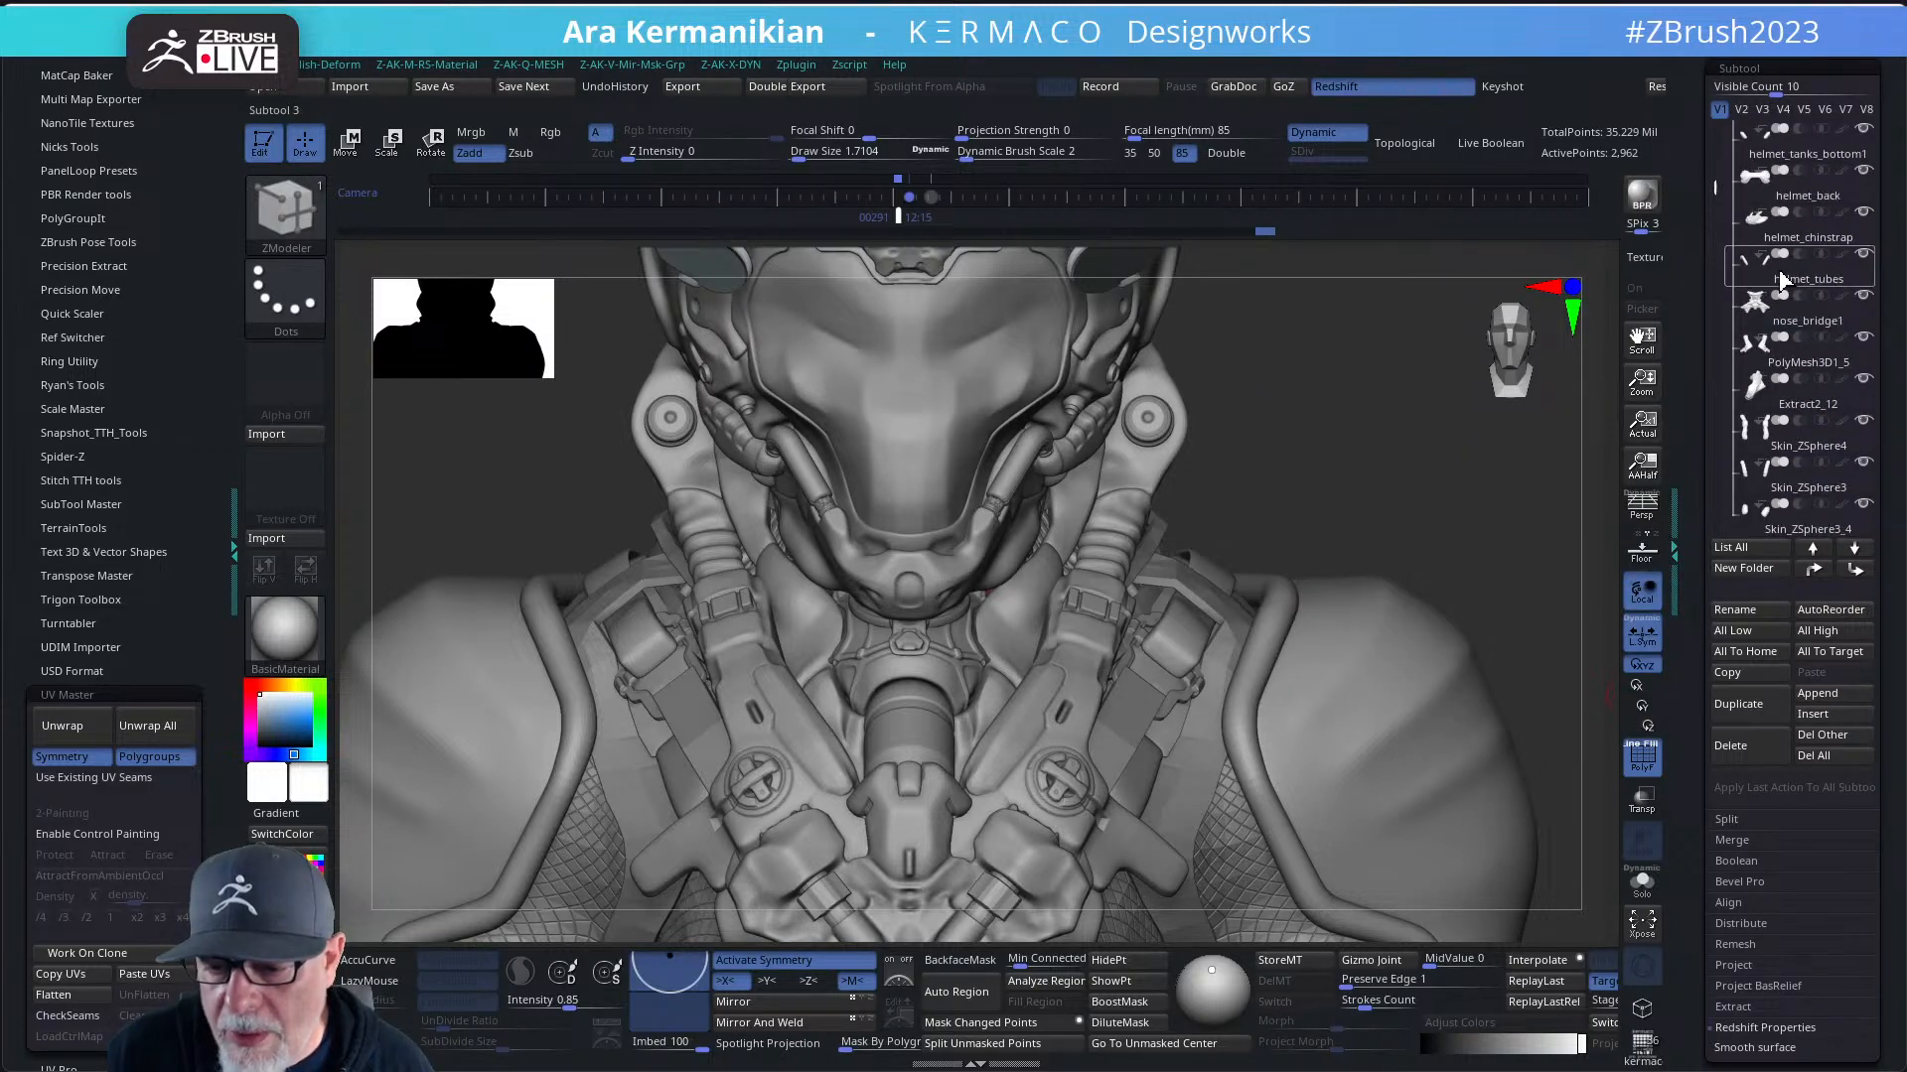
left_click(1809, 363)
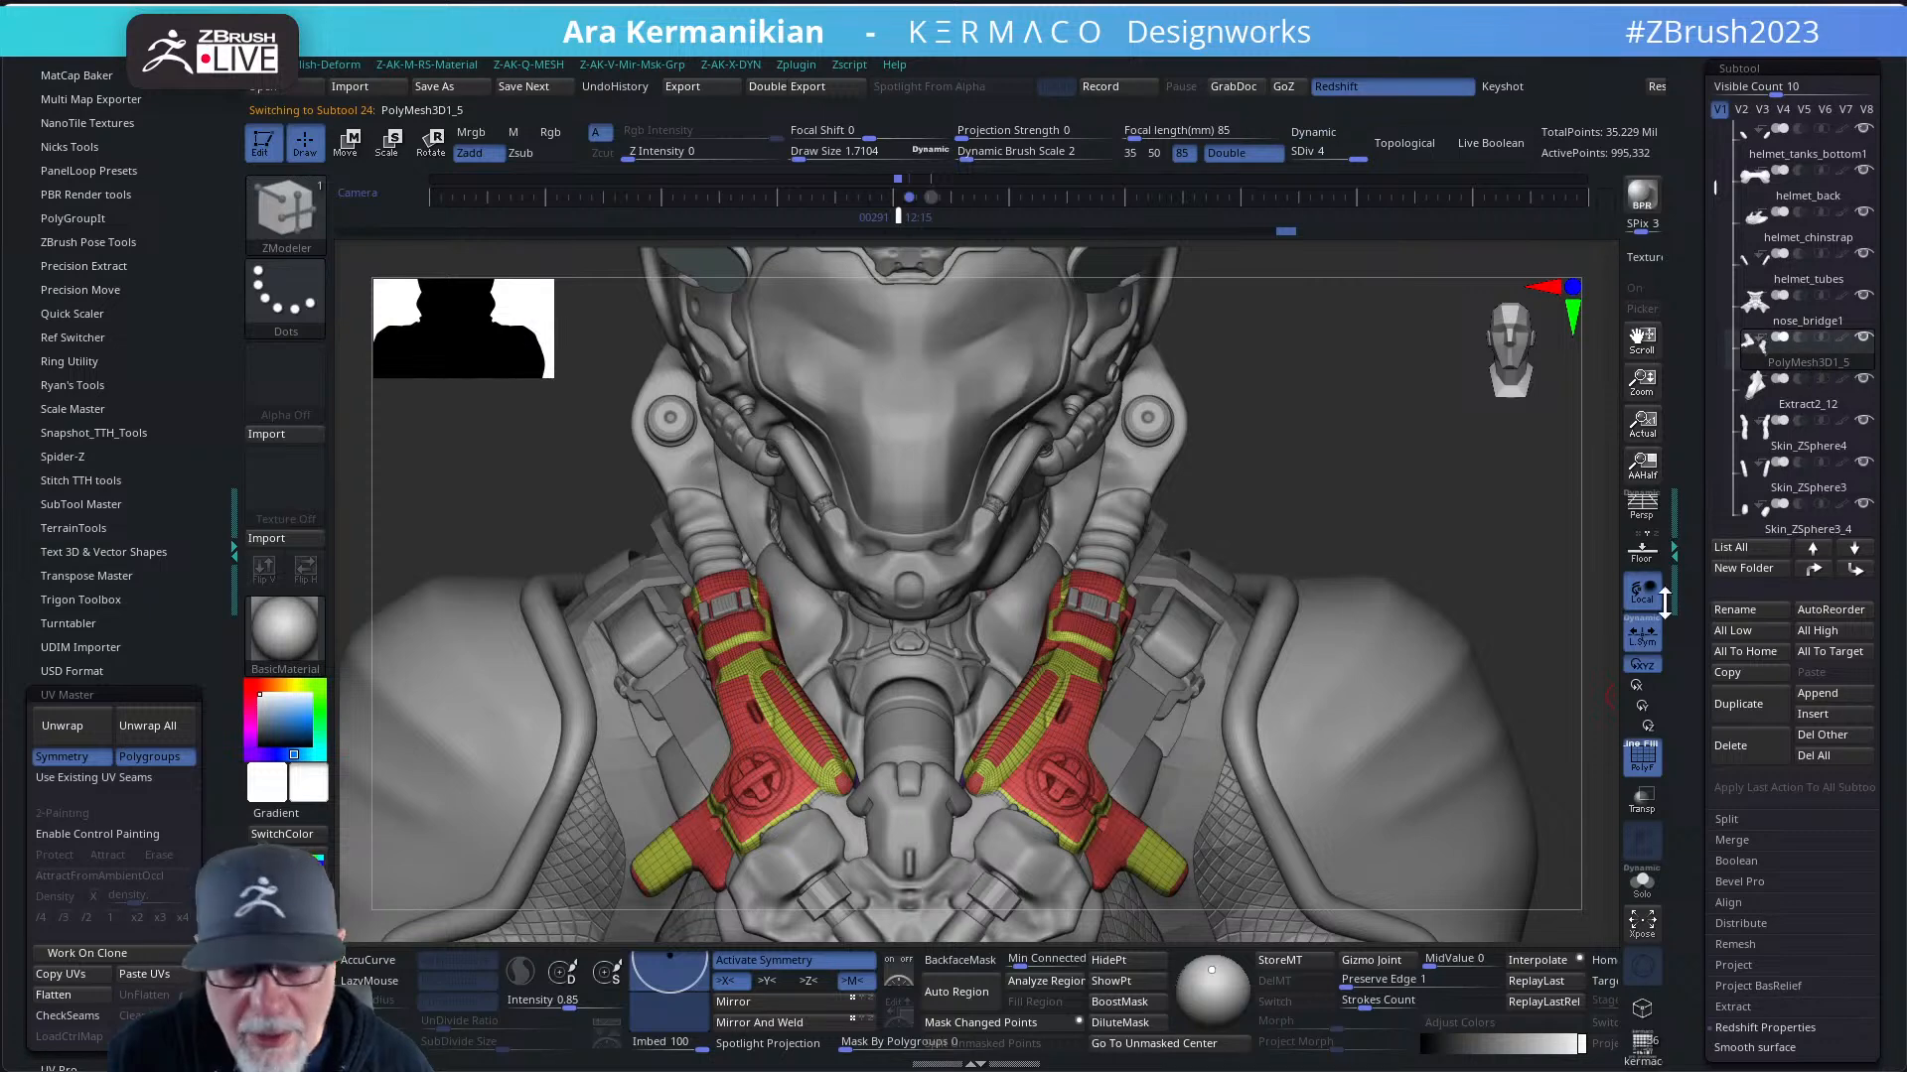
left_click_drag(1469, 503, 1382, 402)
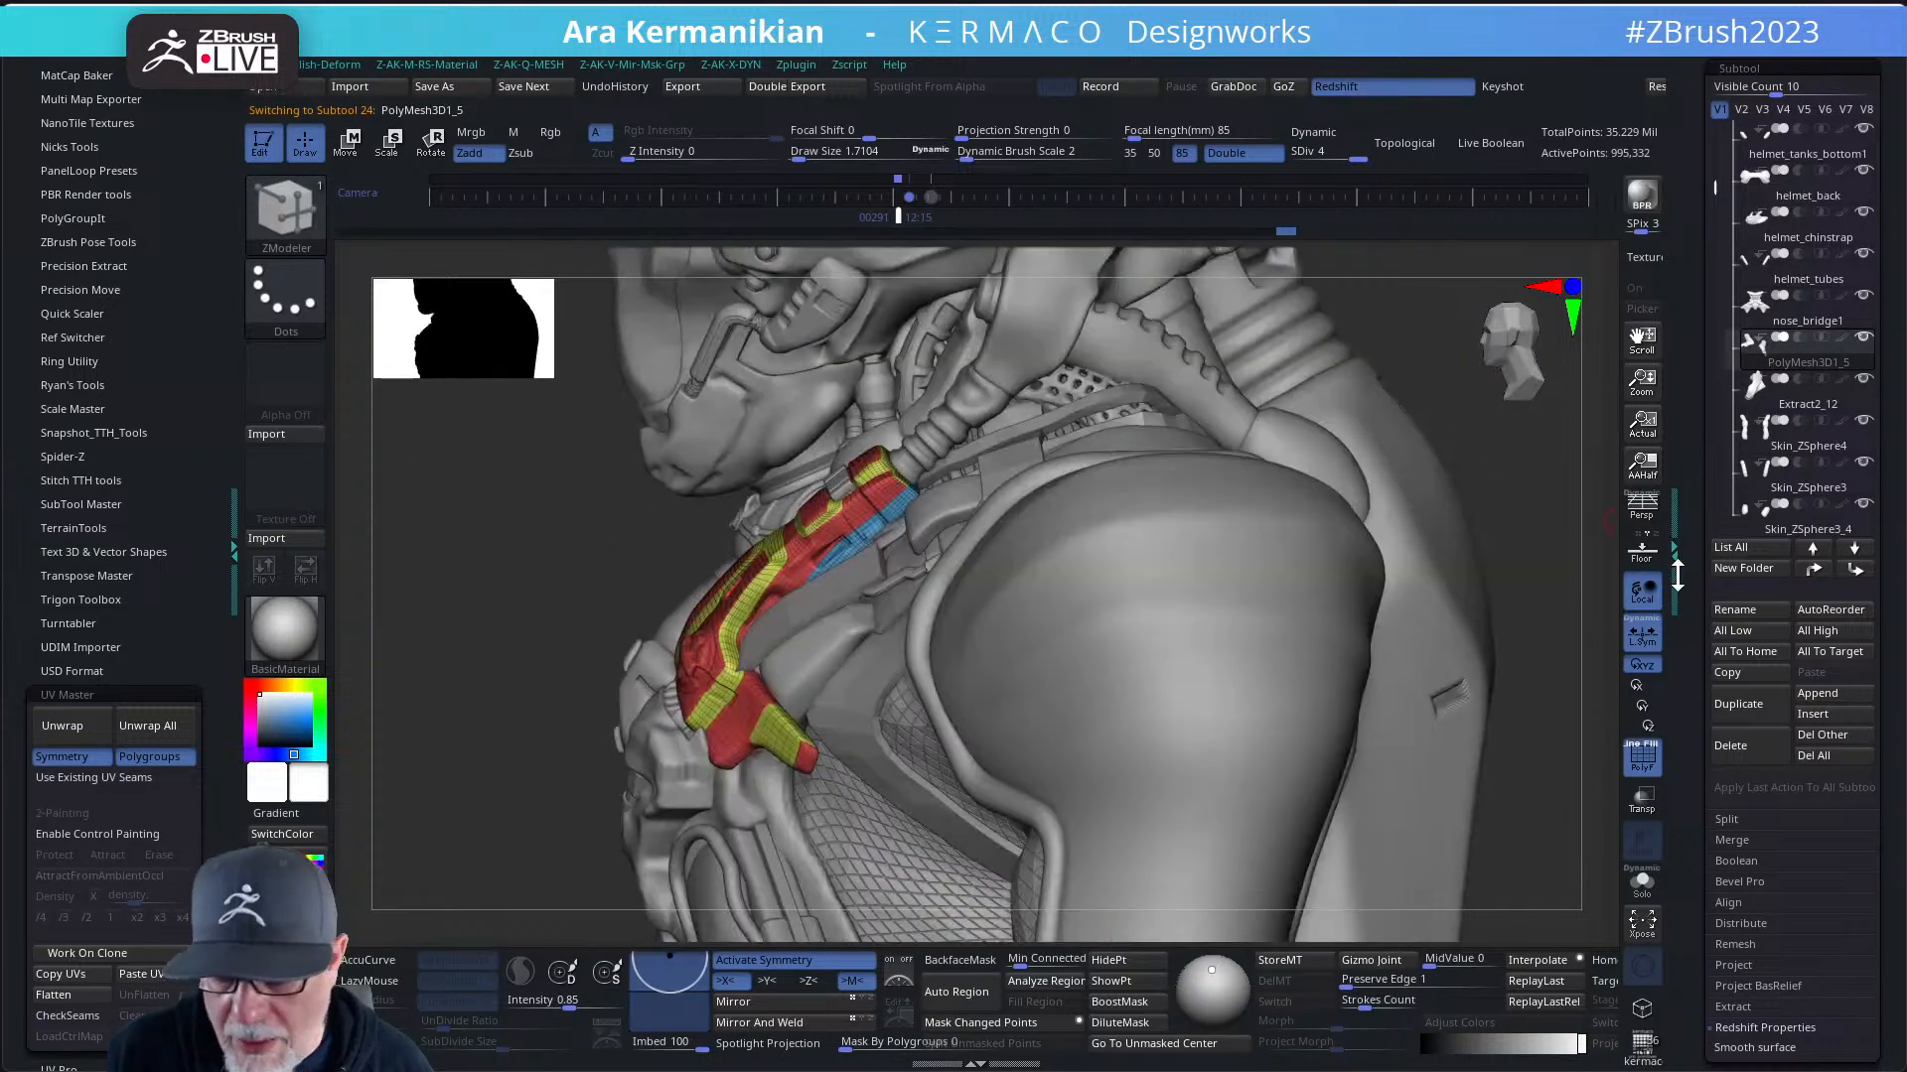
left_click_drag(1519, 465, 1589, 501)
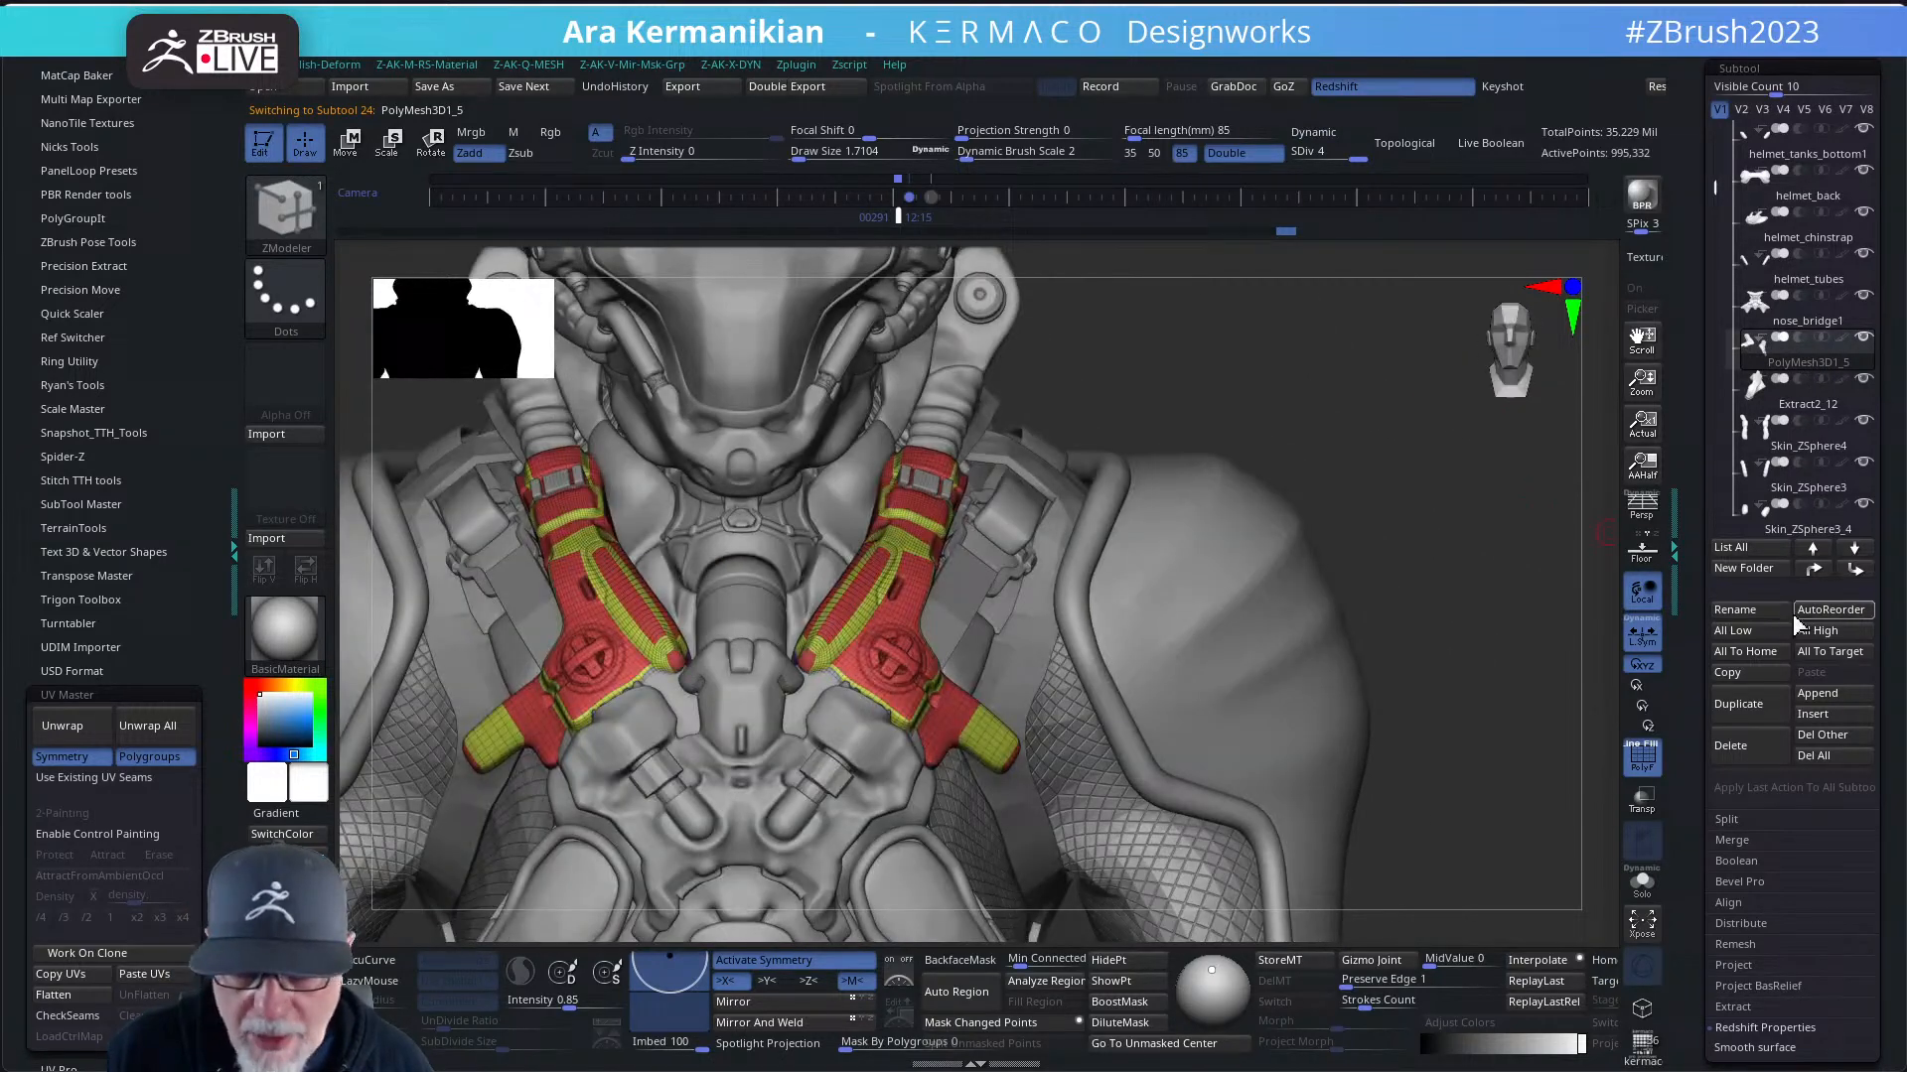
- Rename the PolyMesh3D1_5 subtool on the chest as chest_tube_bese_top
left_click(1742, 610)
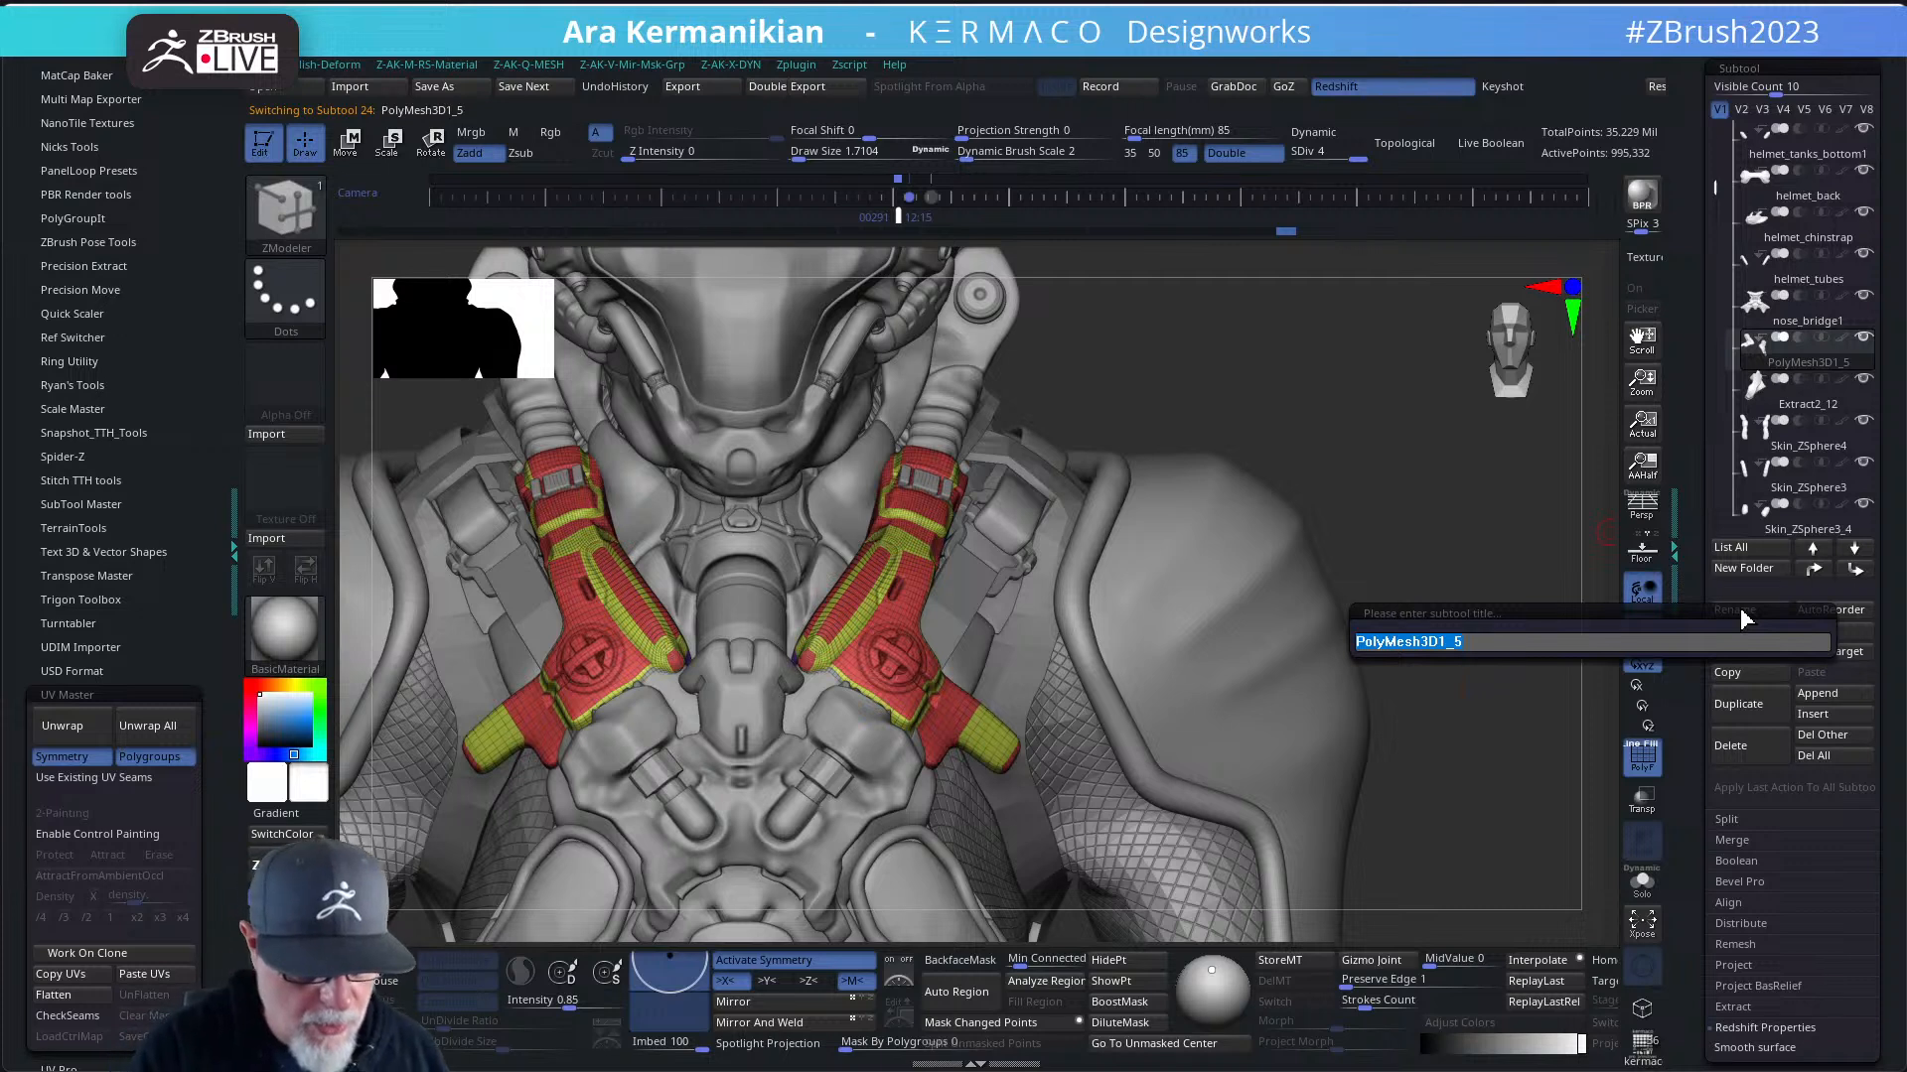
type("ch")
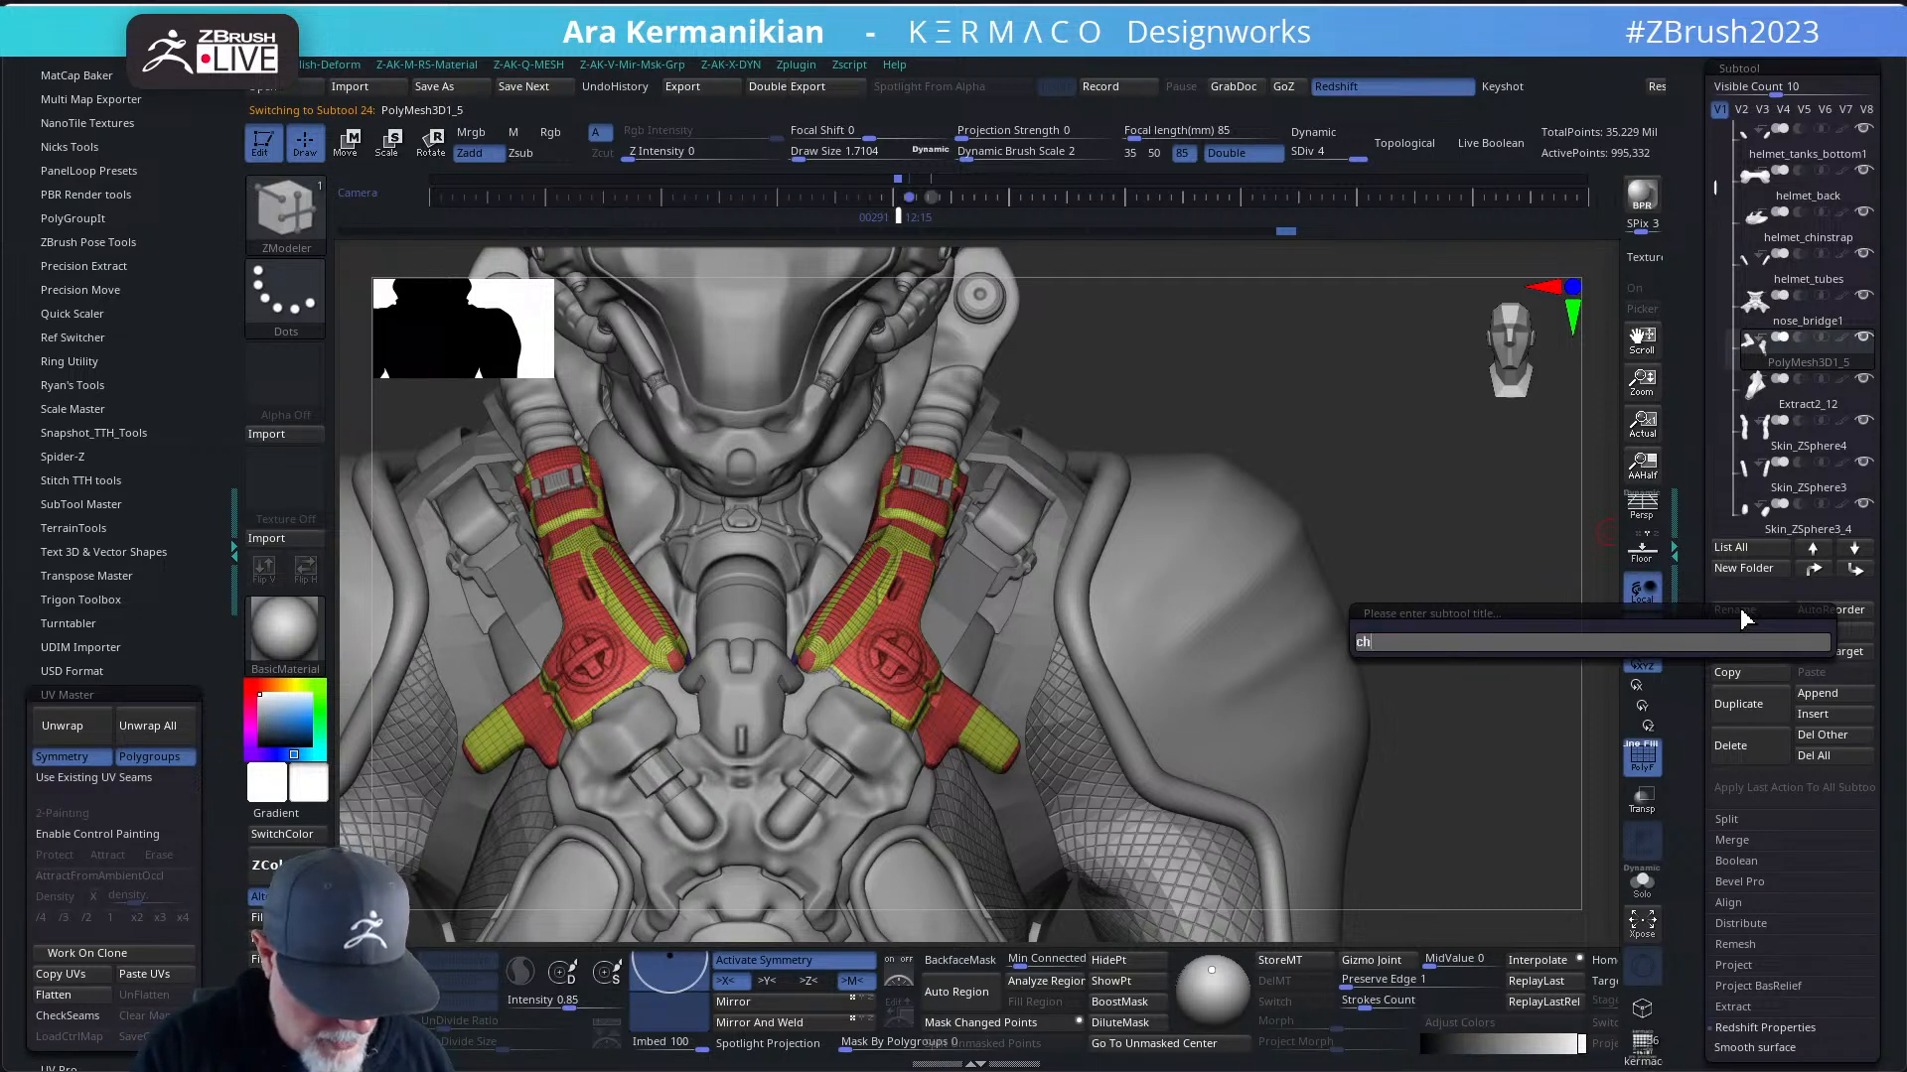
type("est_top")
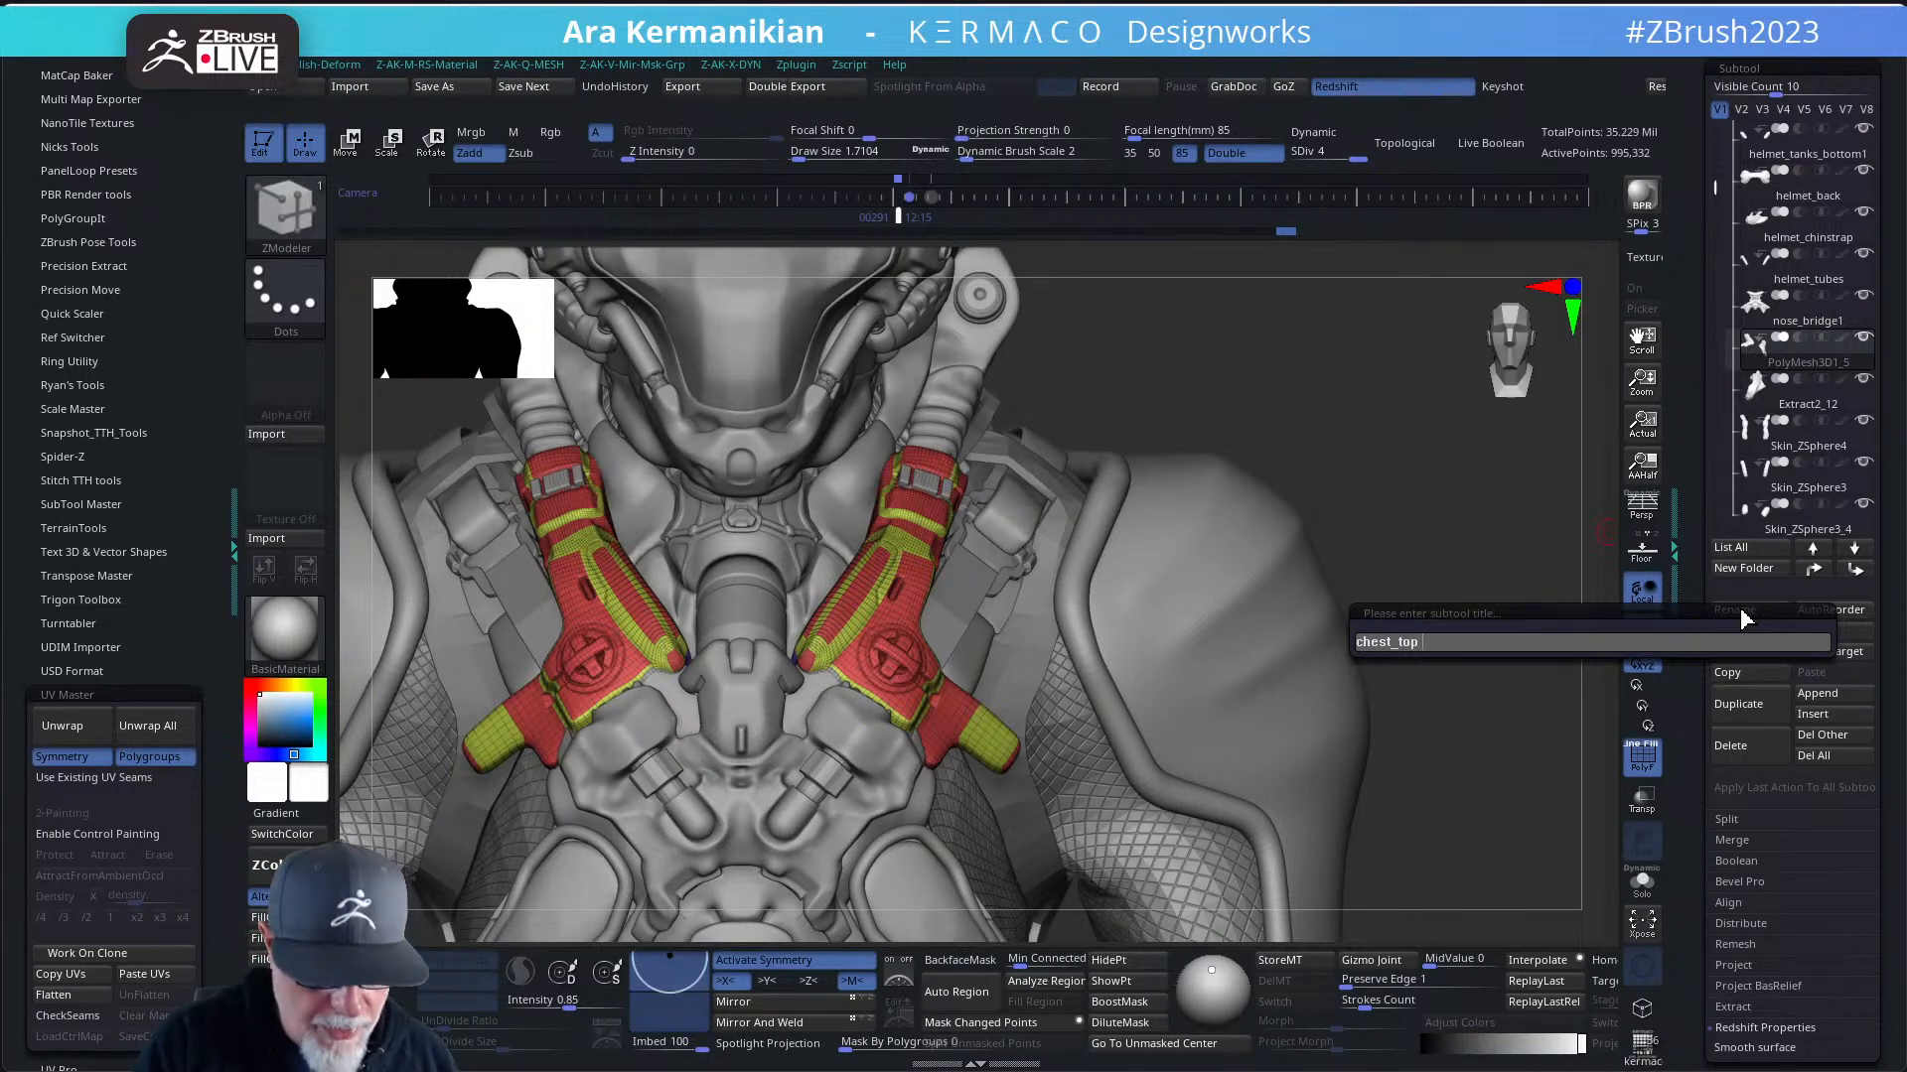
type("_")
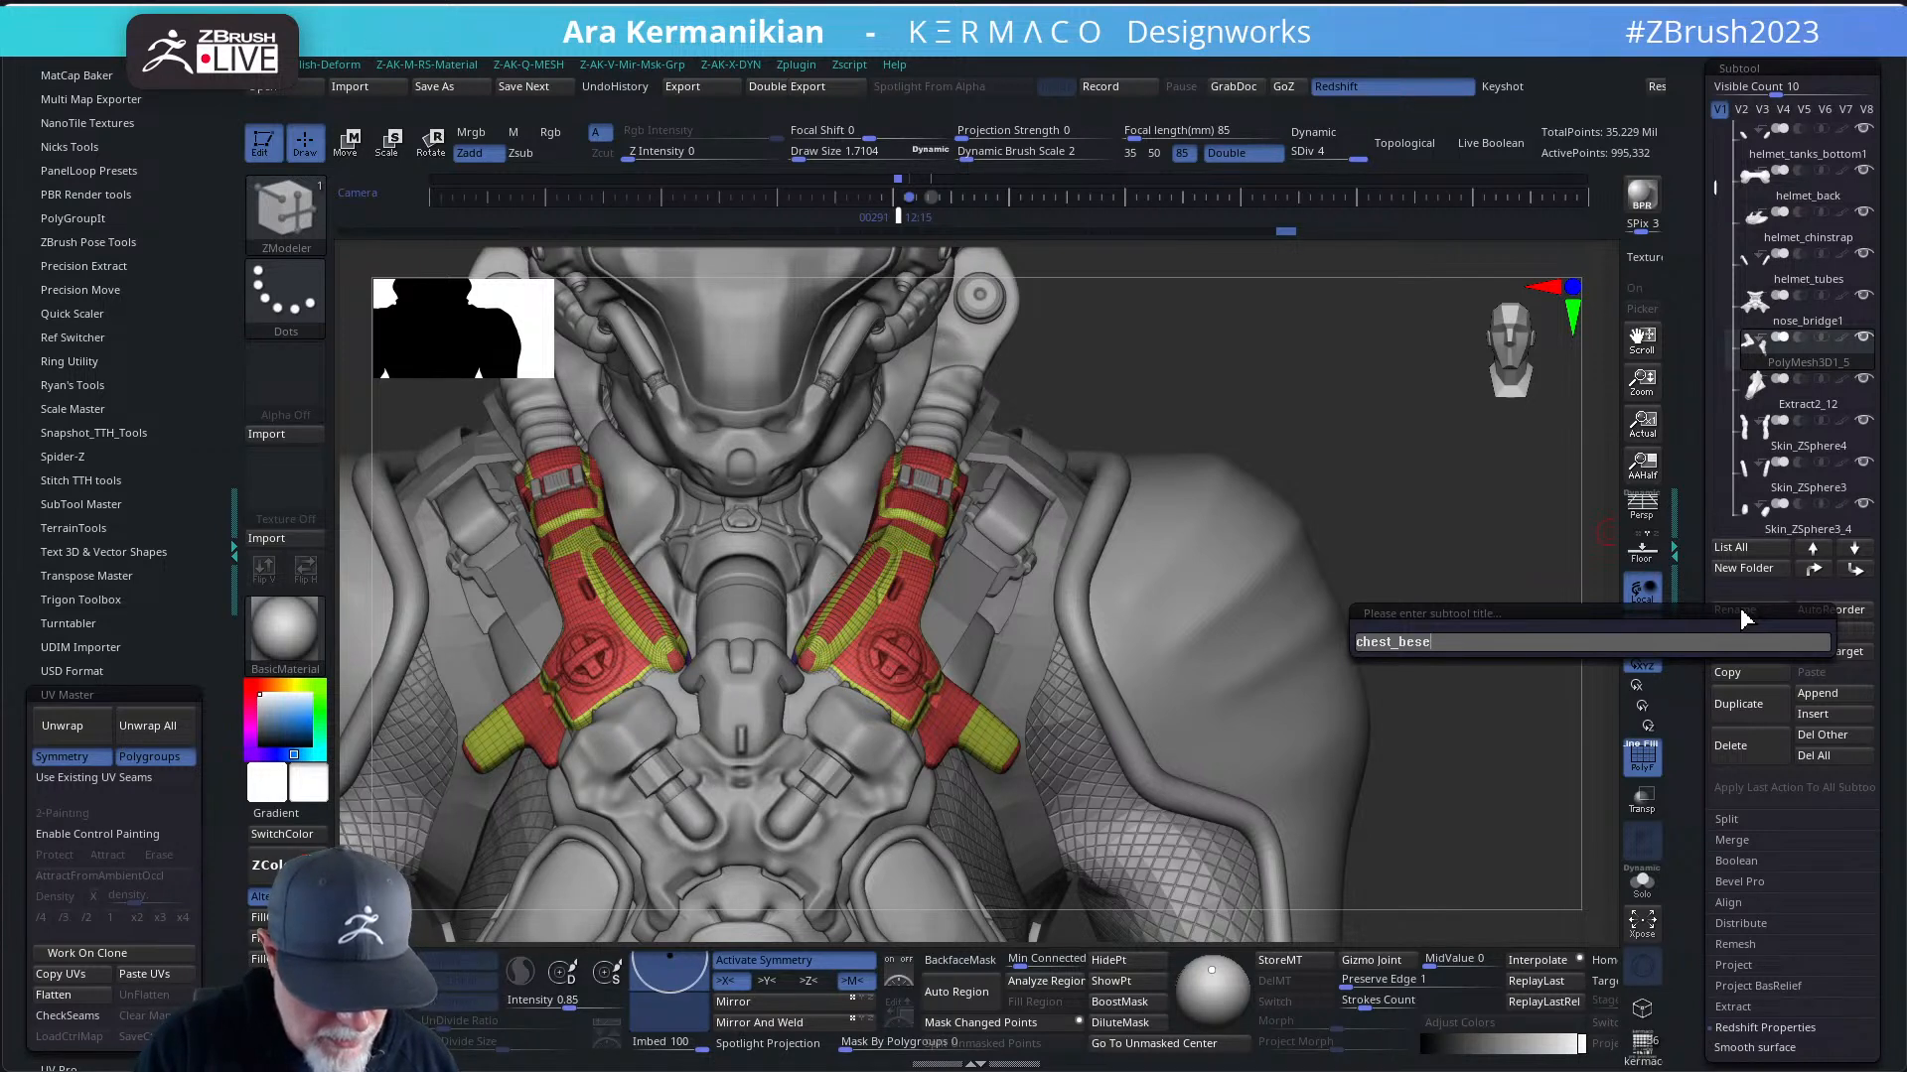
type("_tube")
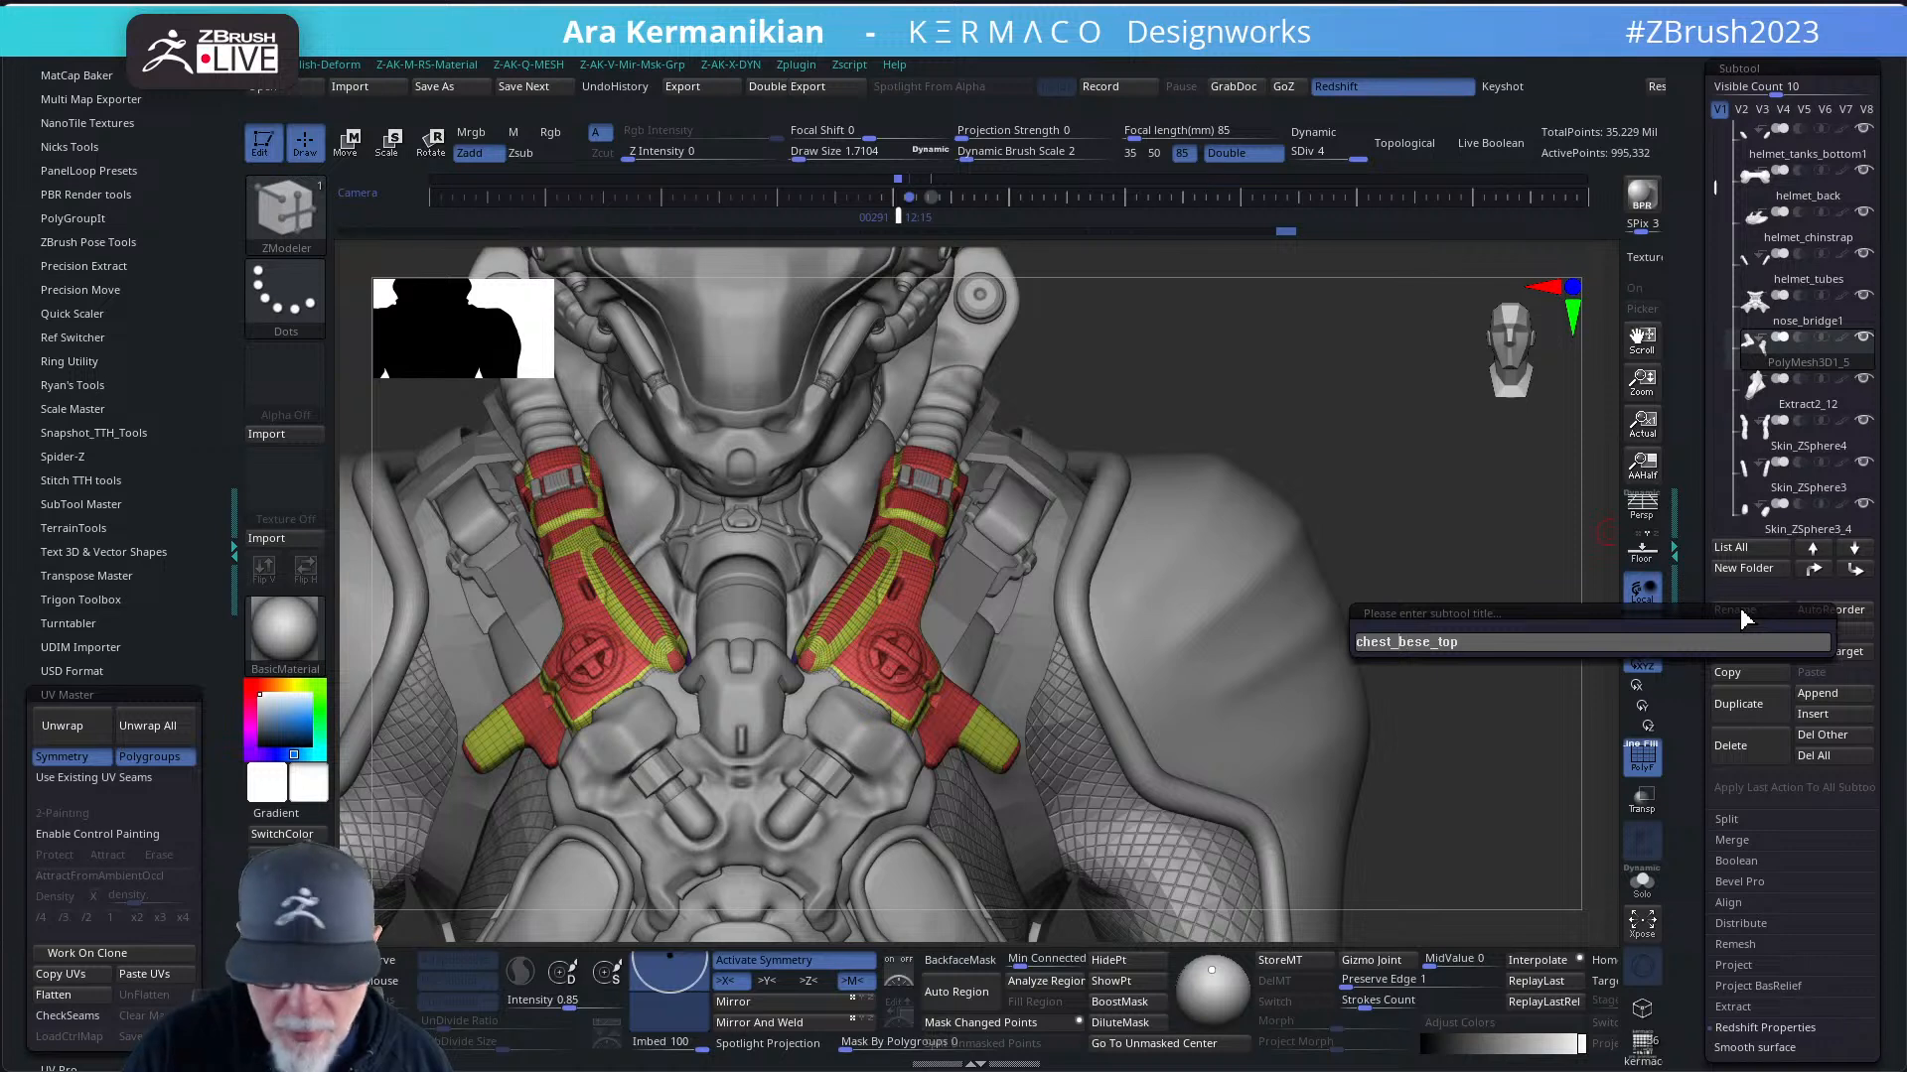
type("_")
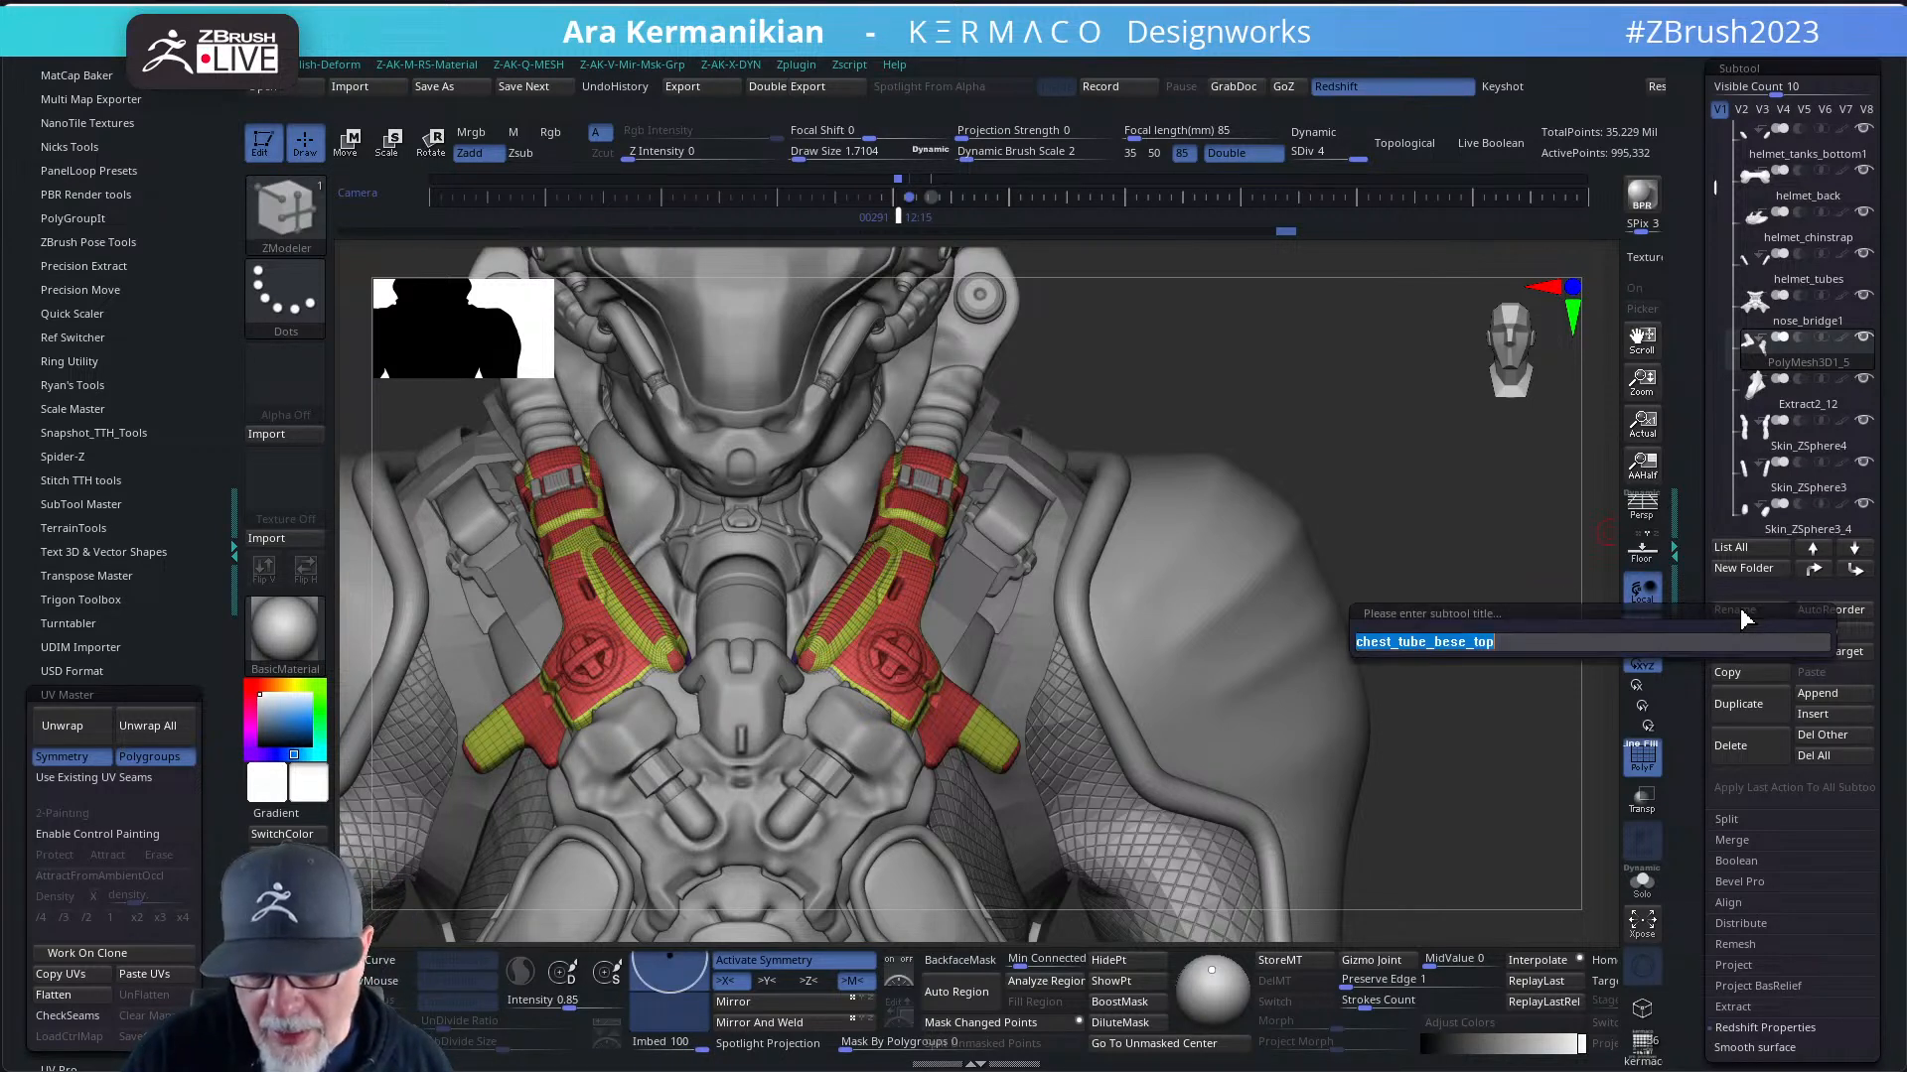
key("Return")
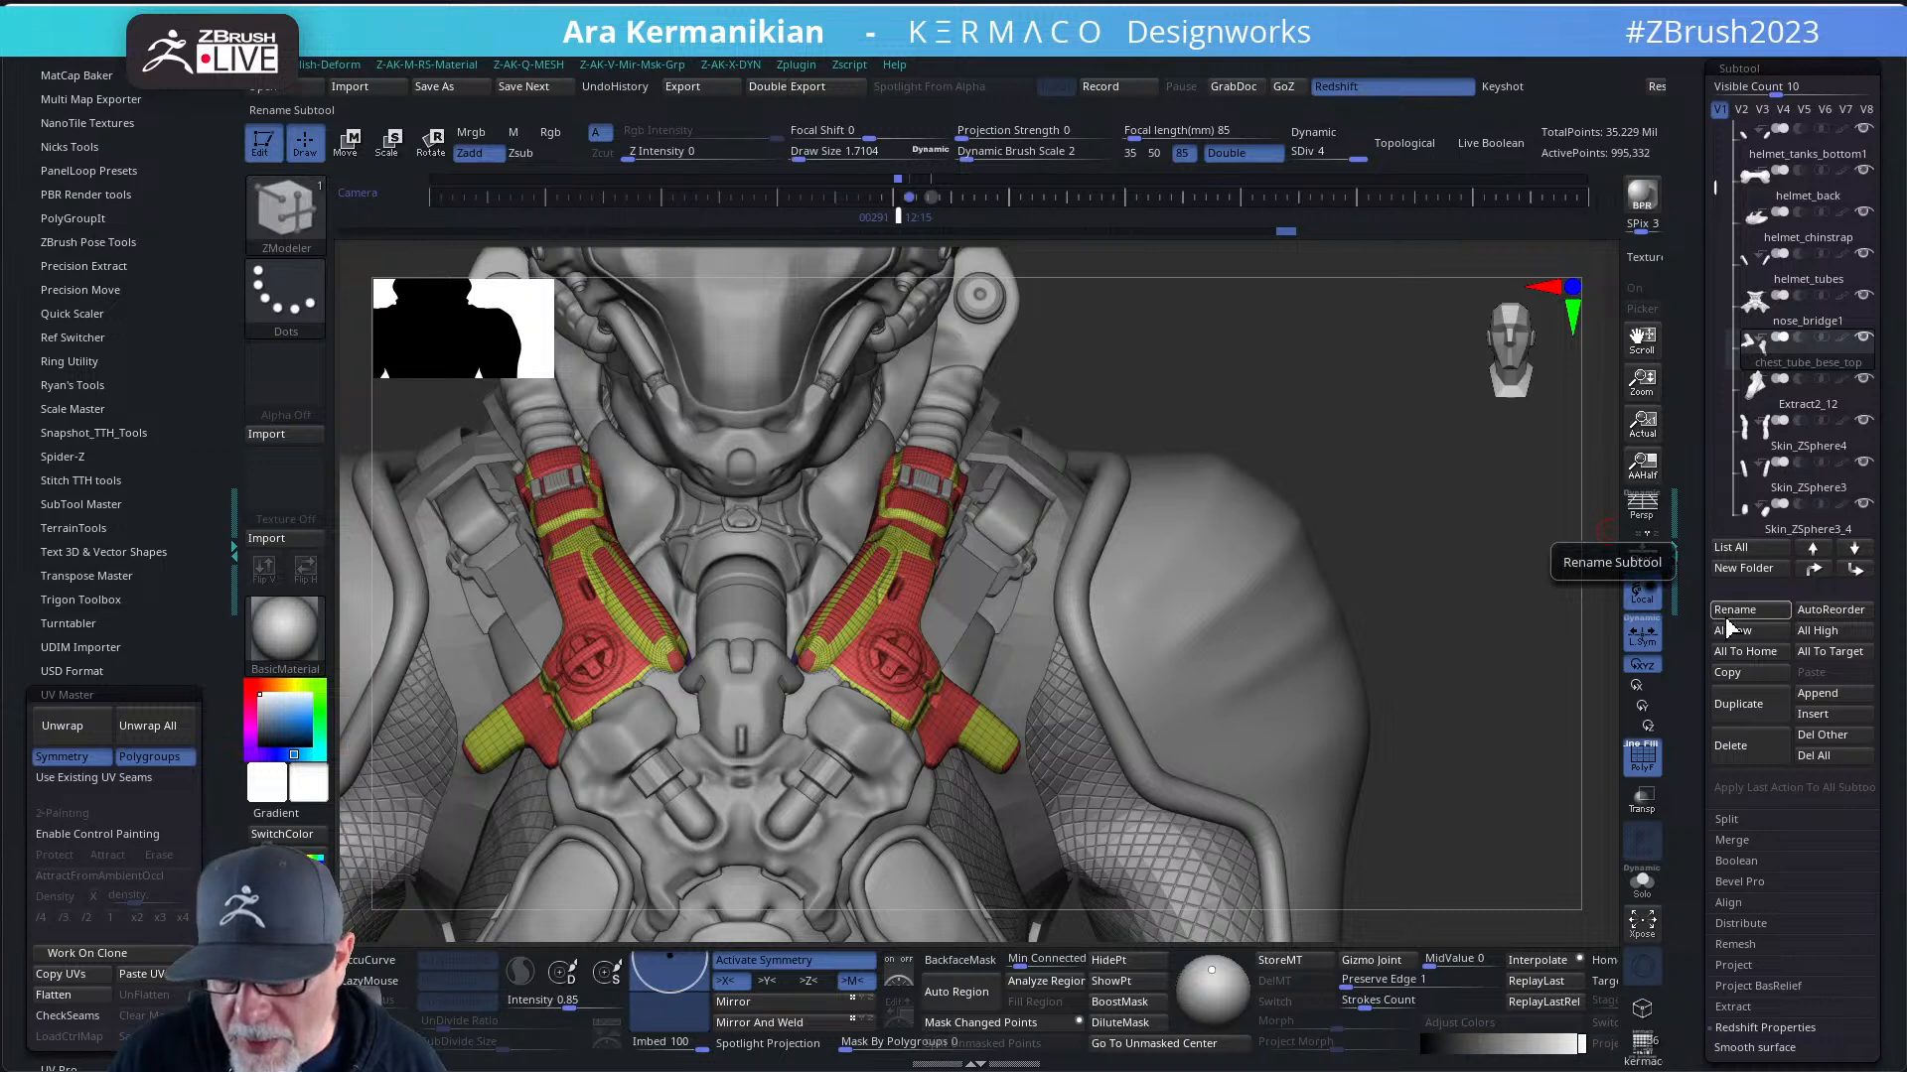
- Correct the spelling of the chest tube subtool's name to chest_tube_base_top
left_click(1740, 616)
left_click(1449, 646)
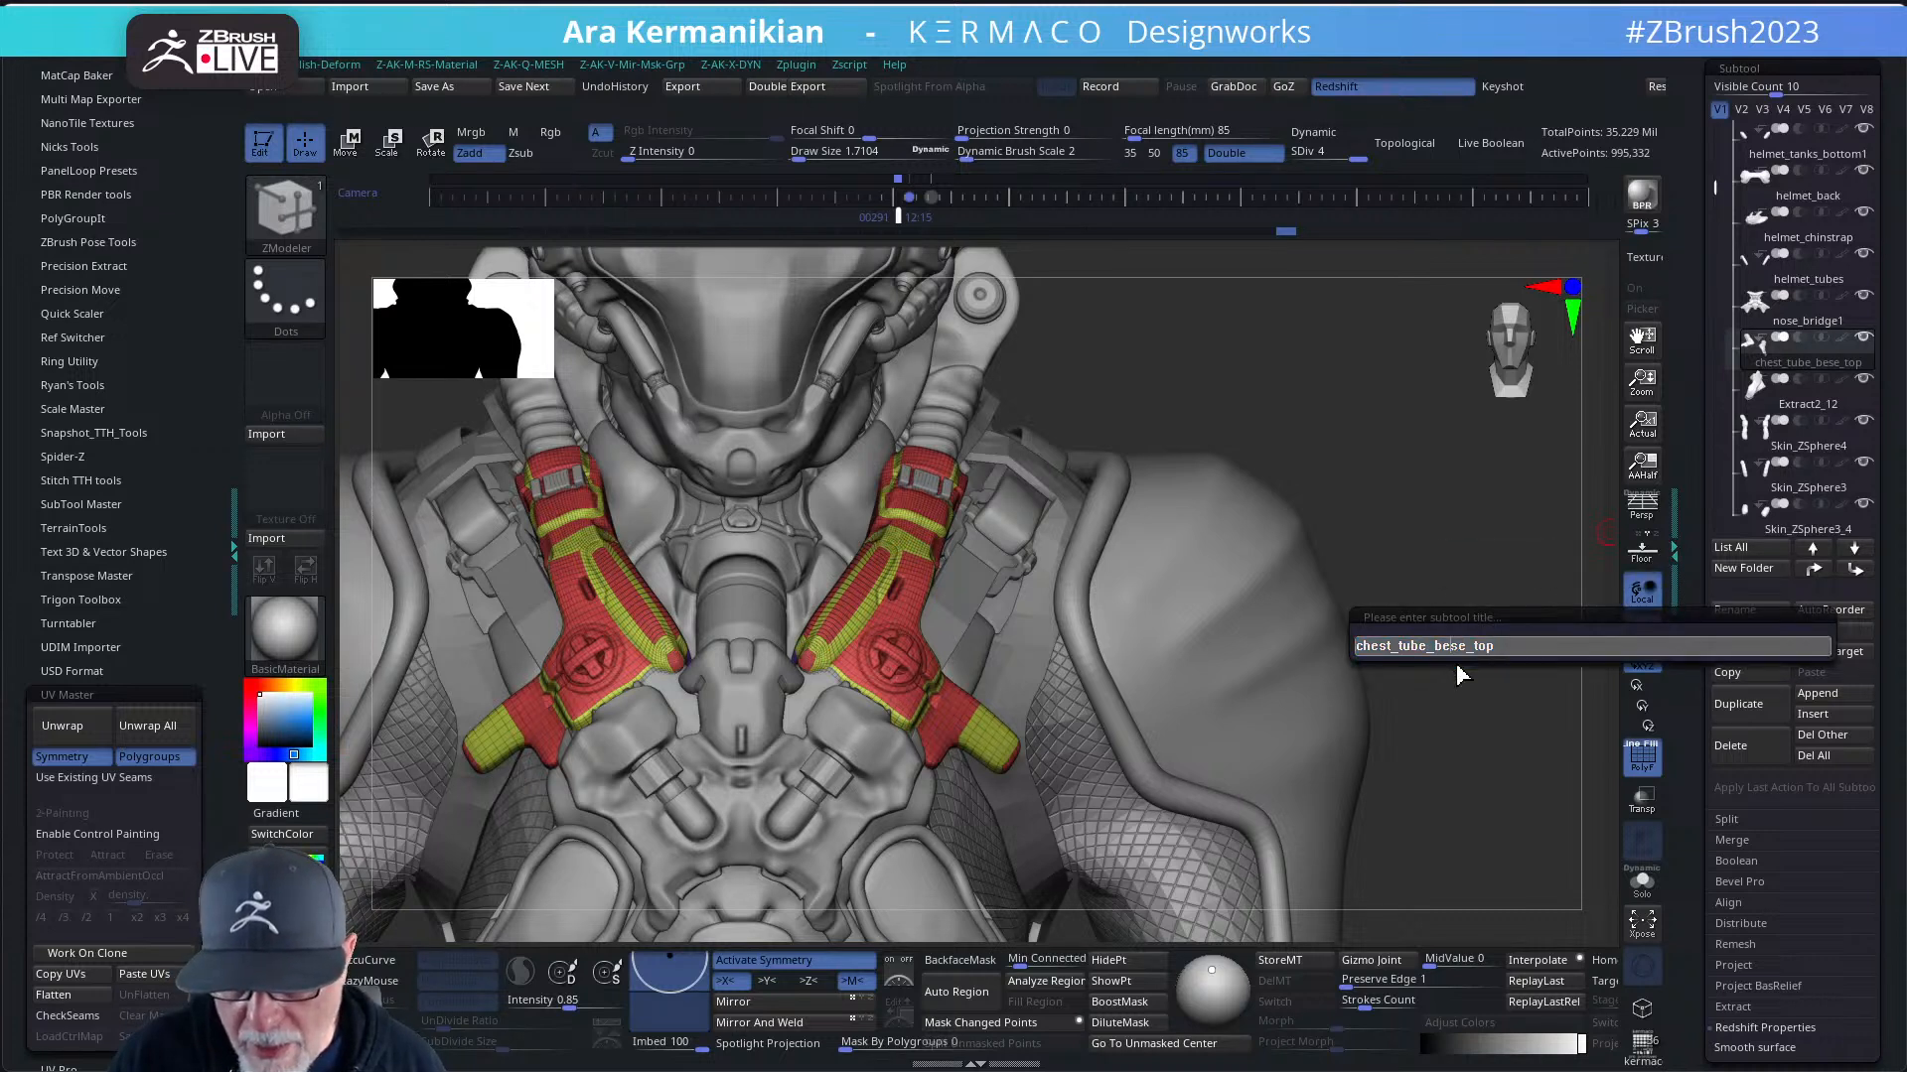
key("BackSpace")
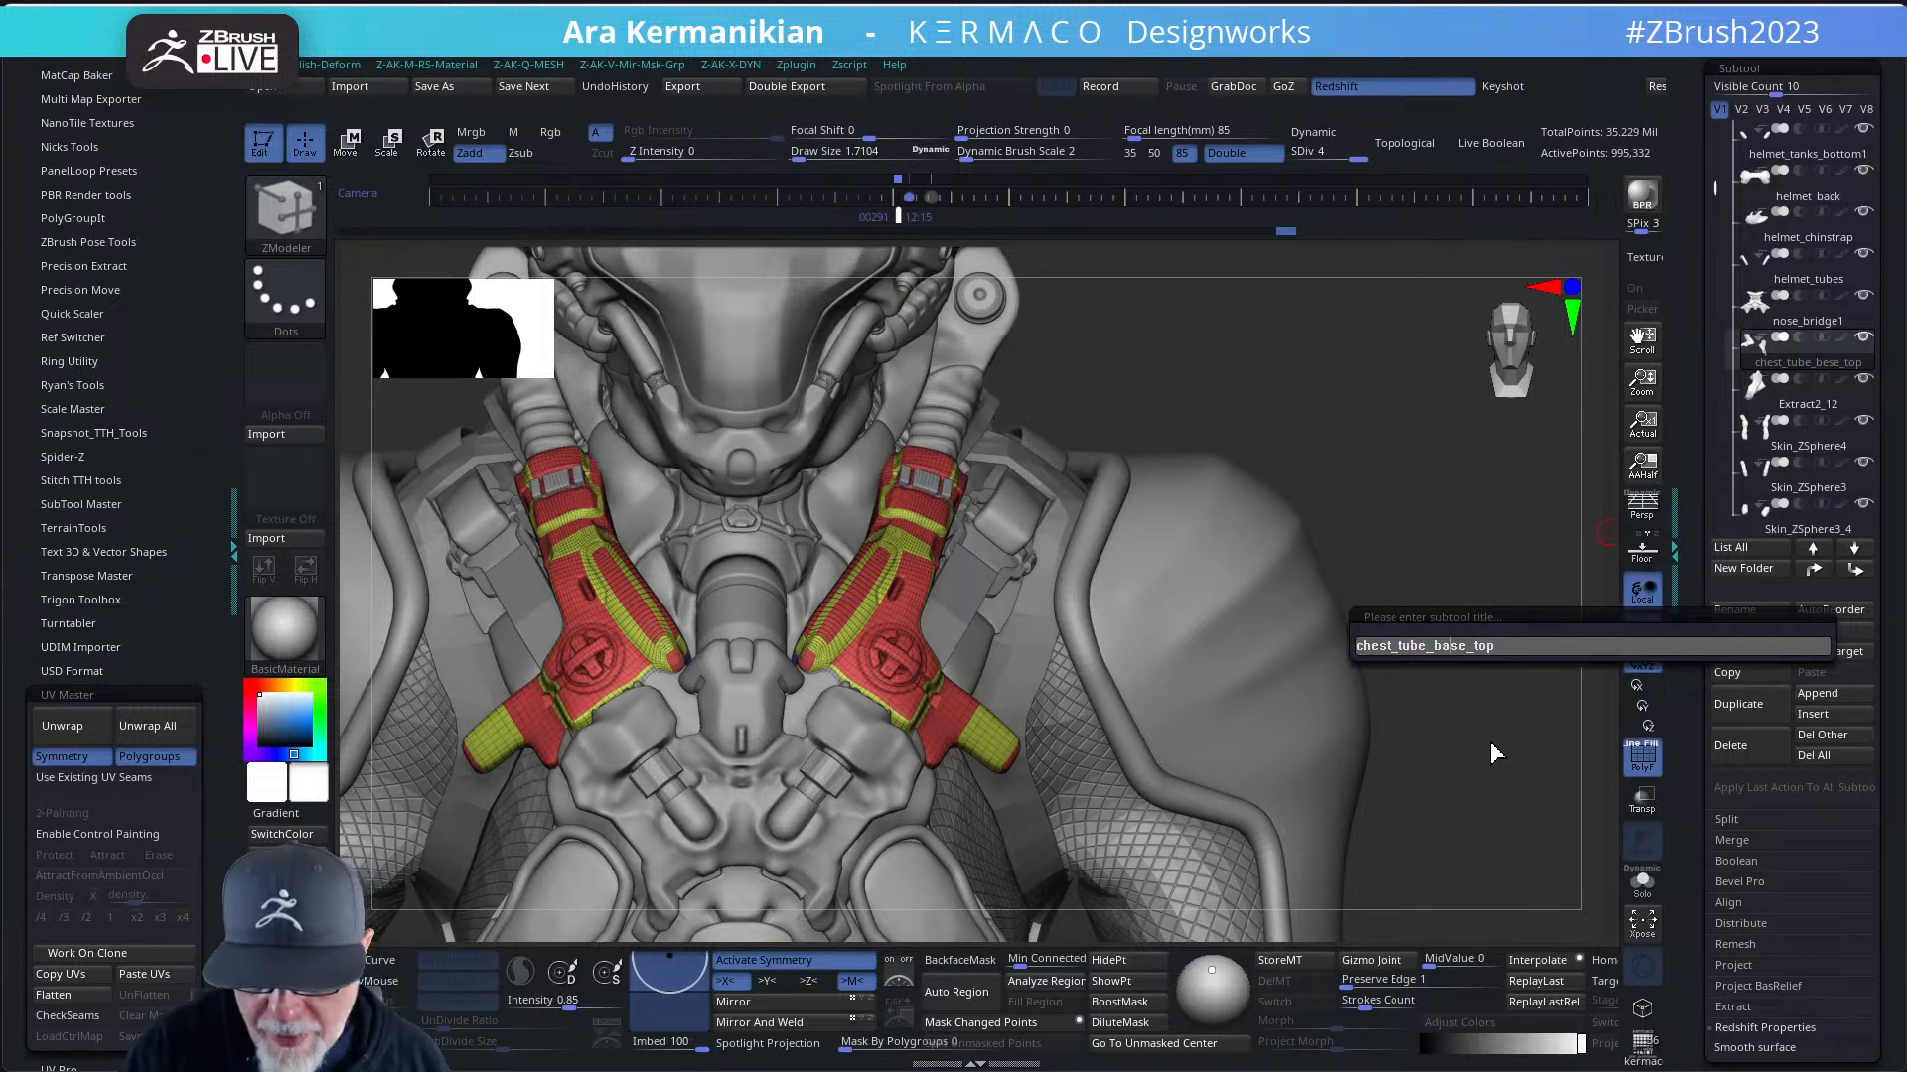
type("a")
key("Return")
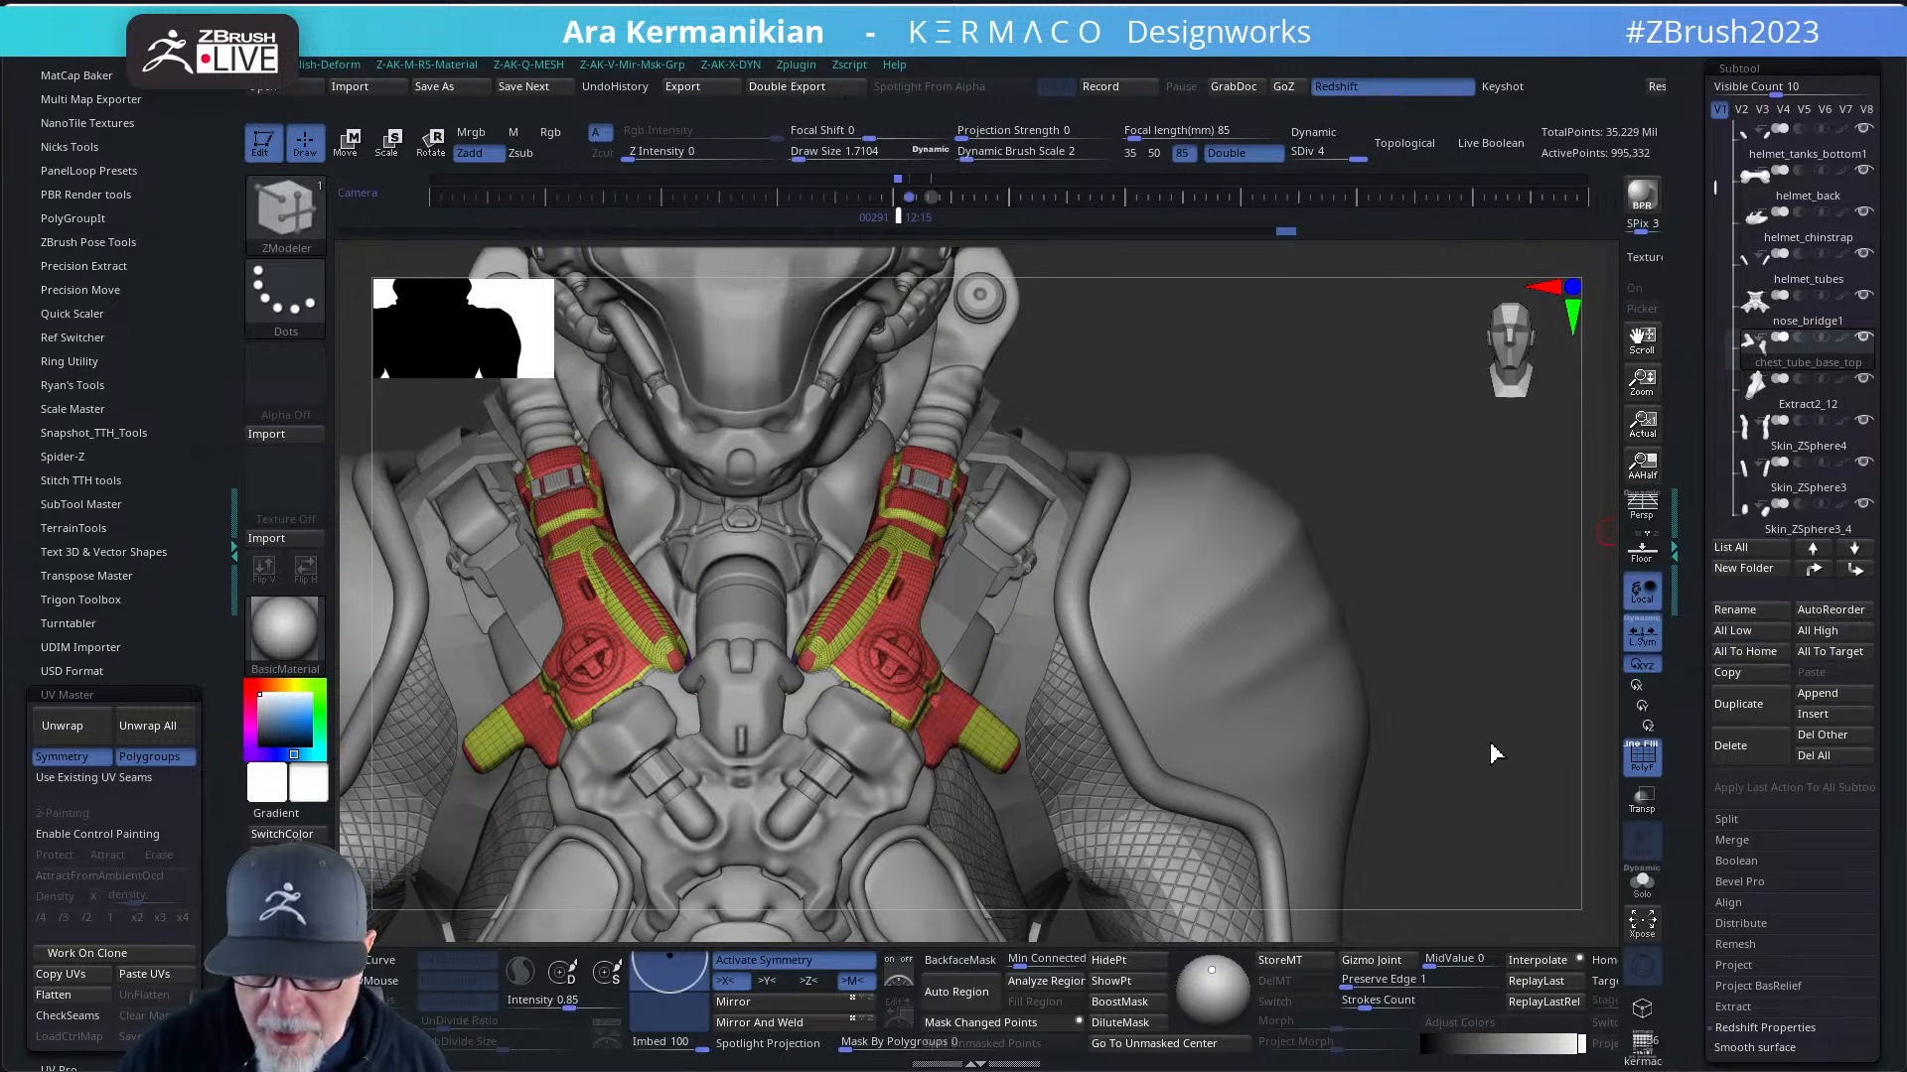
- Select the Extract2_12 subtool, check its place on the side of the helmet, and rename it as tube_attachment_back
left_click(1777, 403)
mouse_move(1406, 442)
left_mouse_down()
mouse_move(1361, 532)
mouse_move(1256, 532)
mouse_move(1424, 480)
mouse_move(1281, 610)
left_mouse_up()
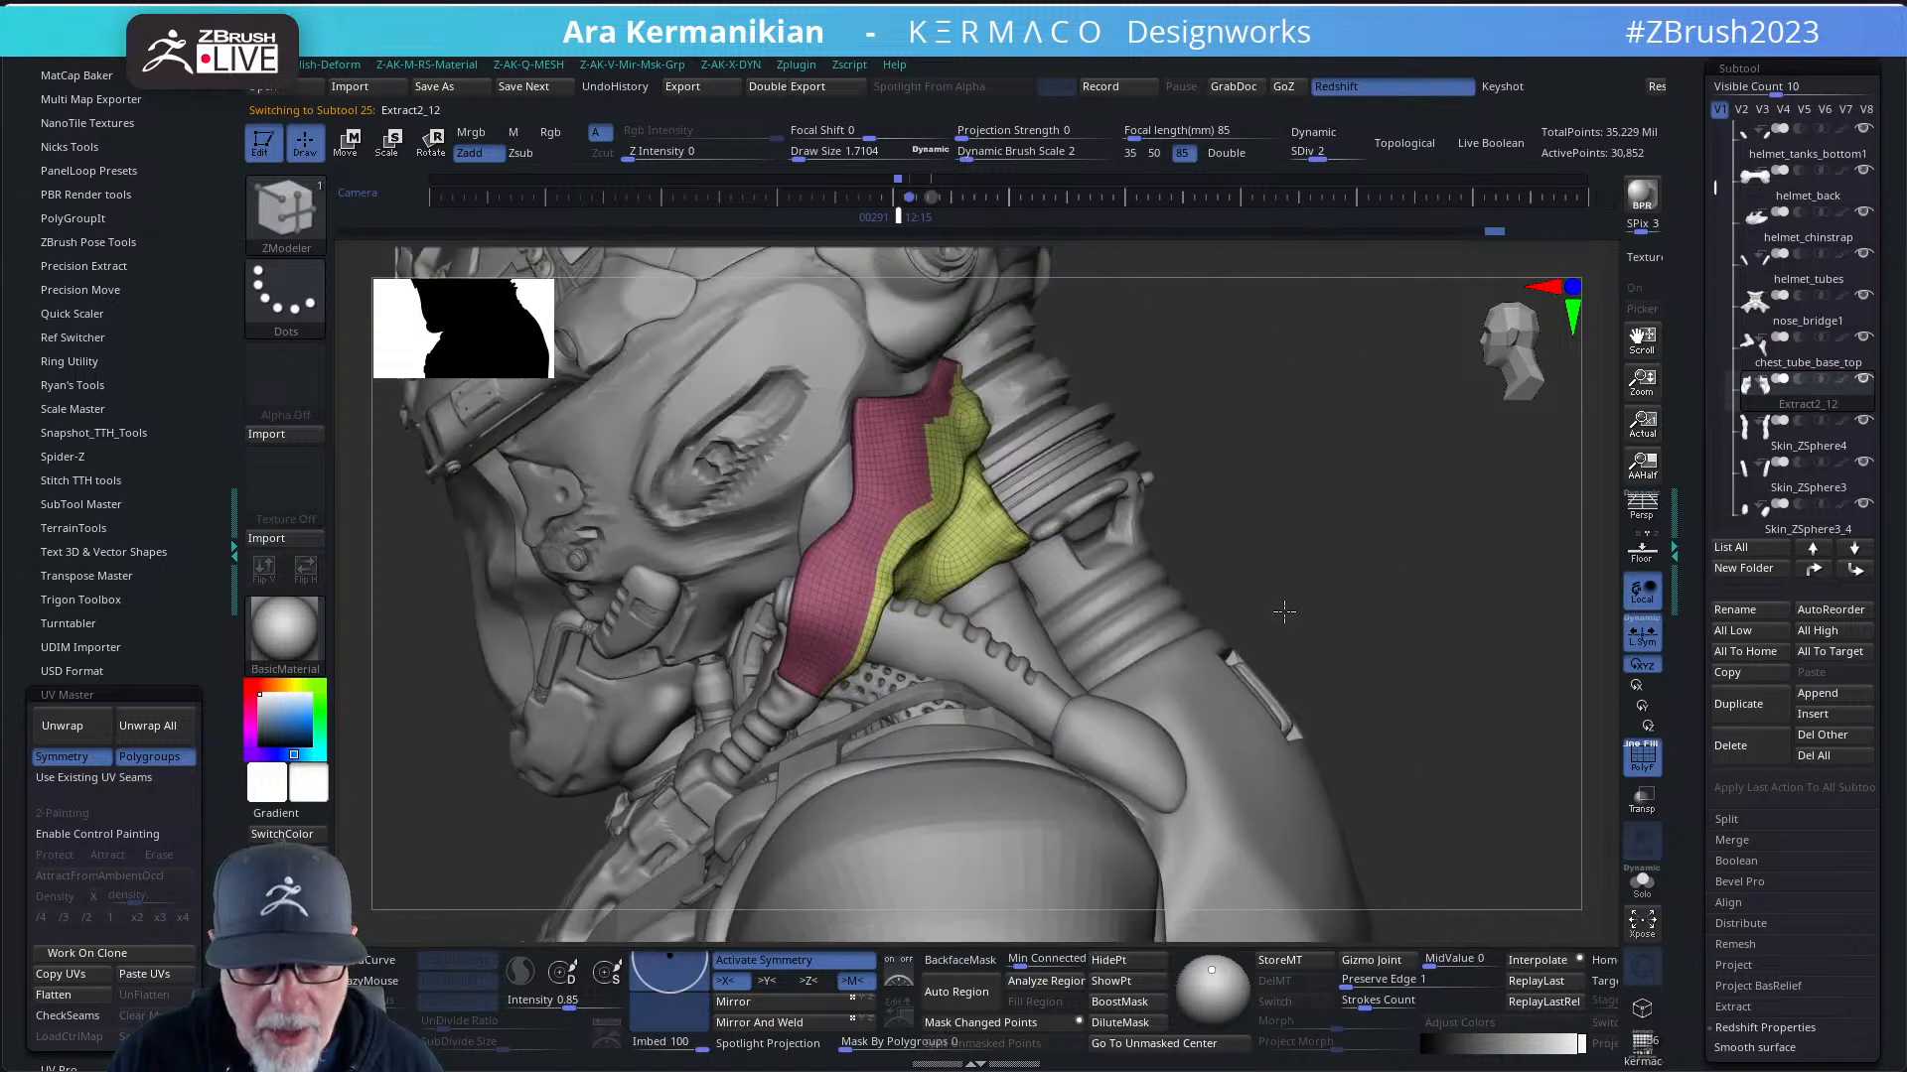
mouse_move(1795, 400)
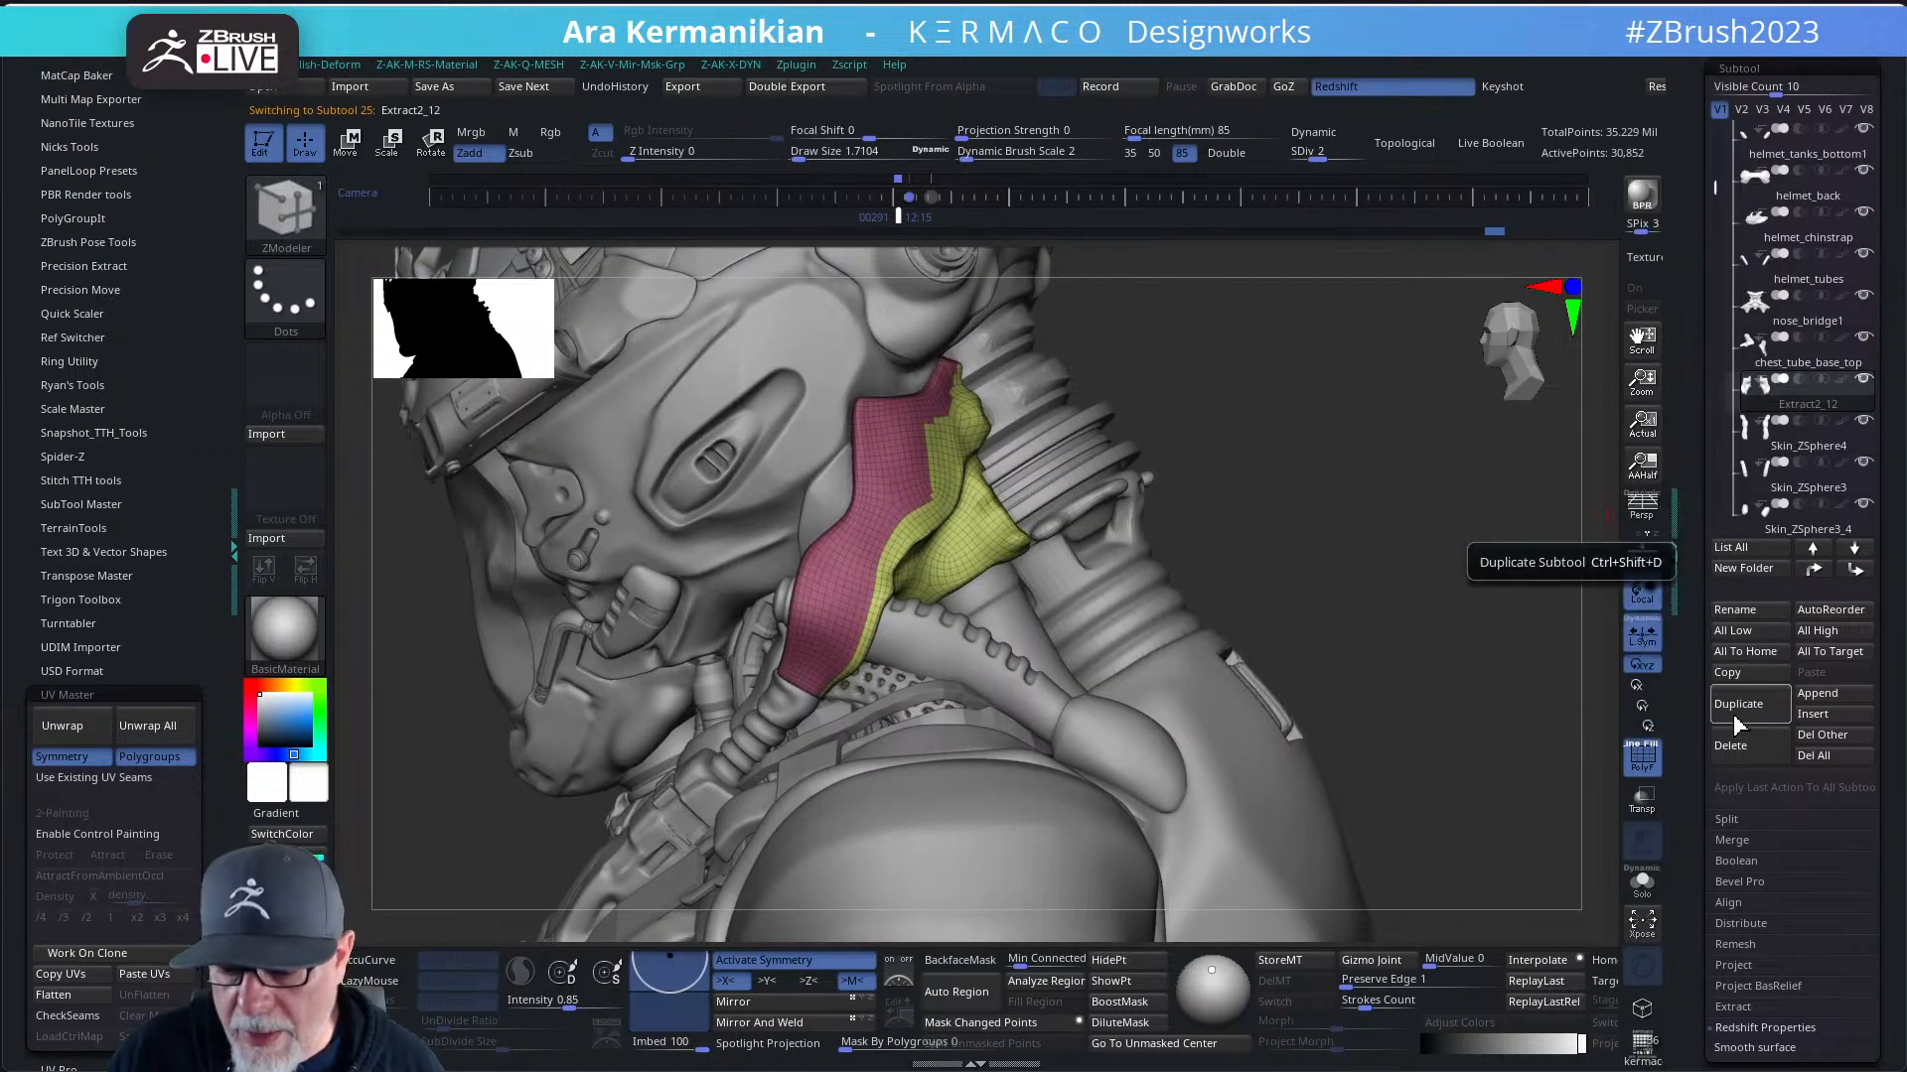
left_click(1752, 612)
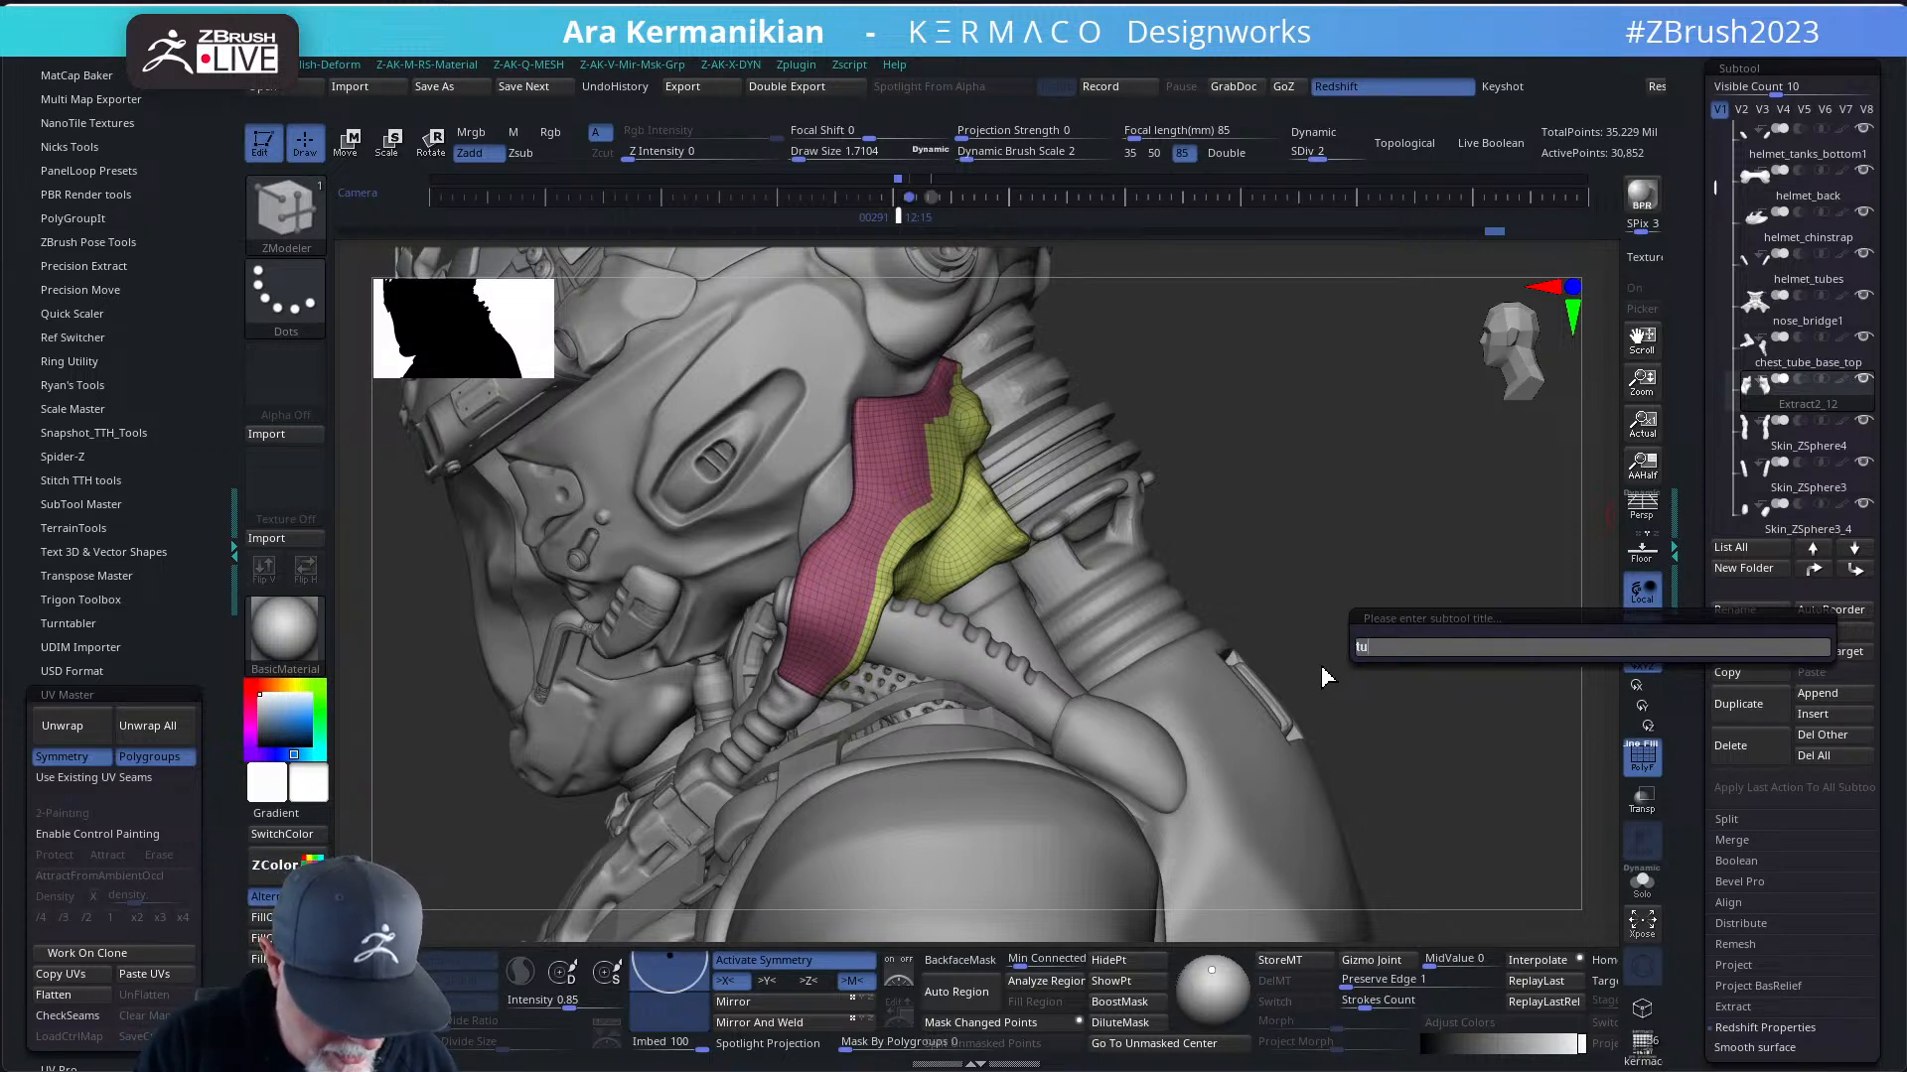
type("tube_atta")
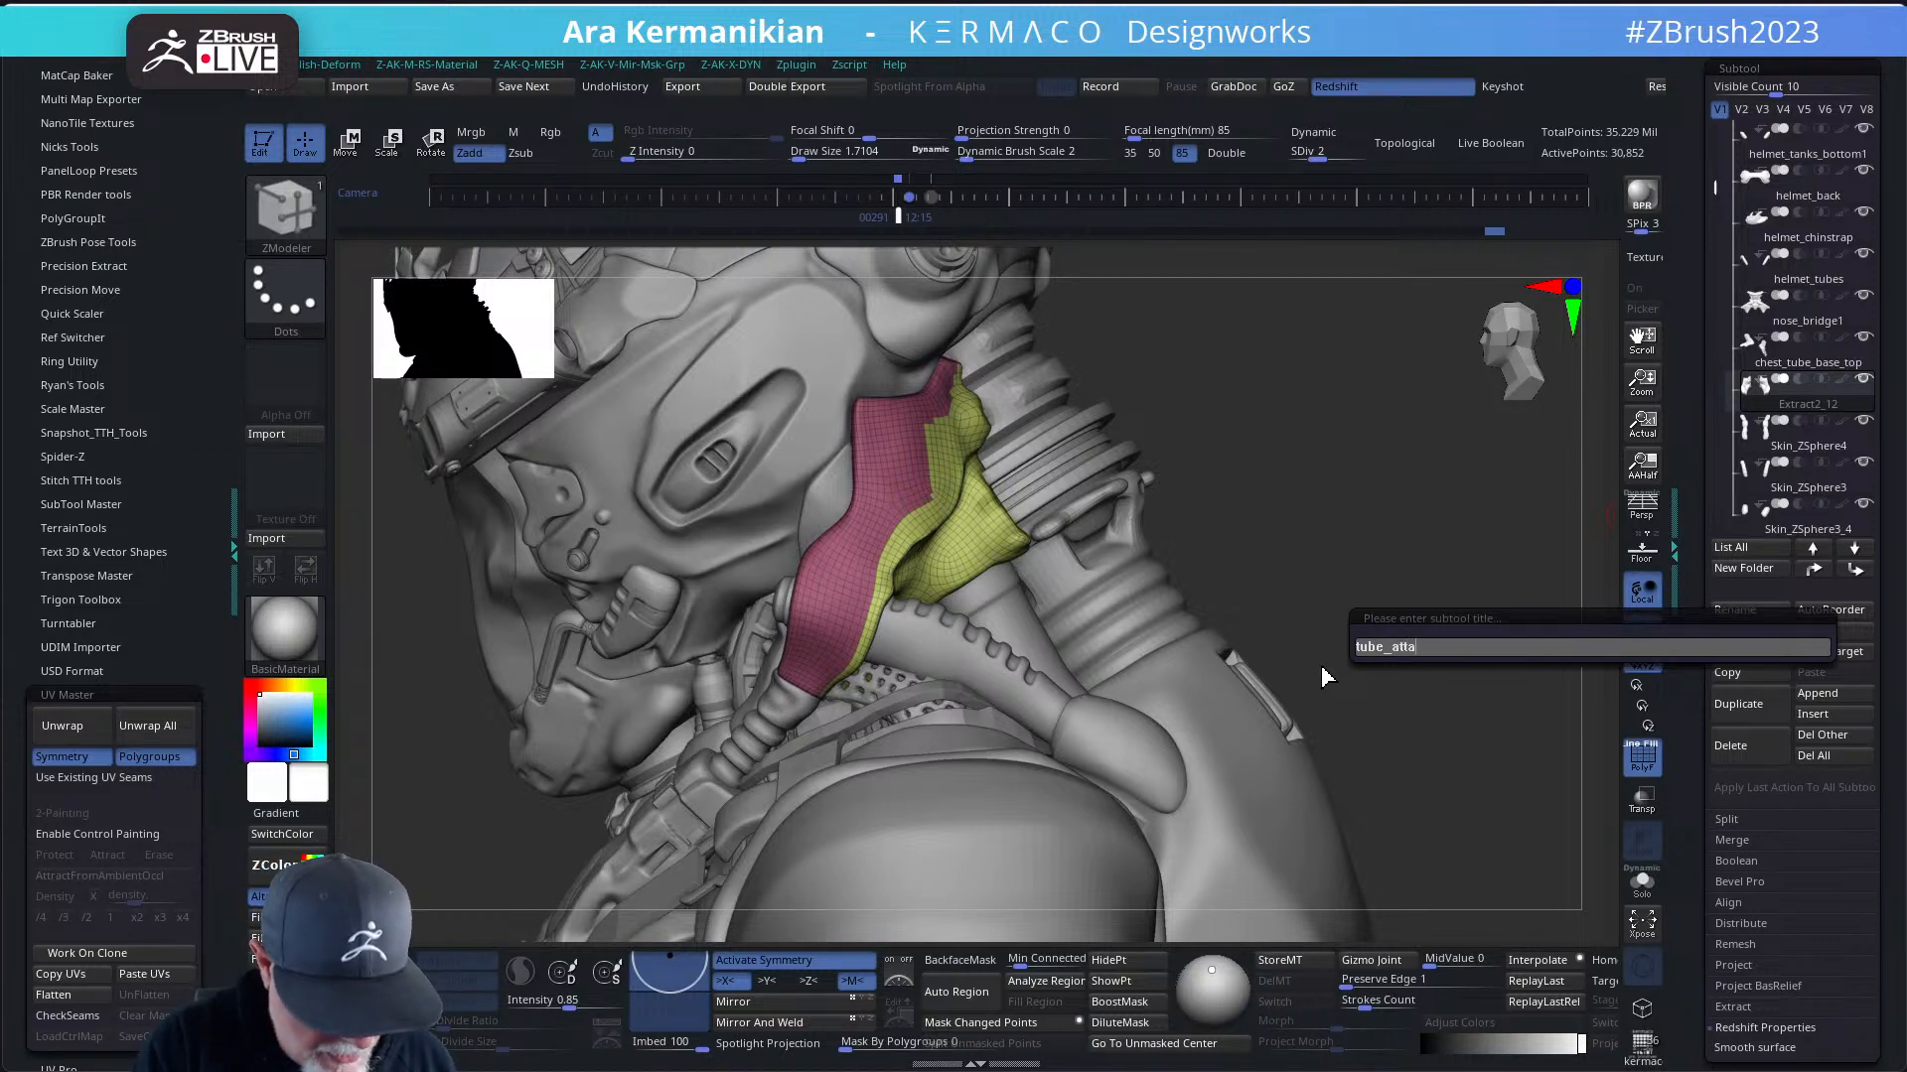
type("chment_b")
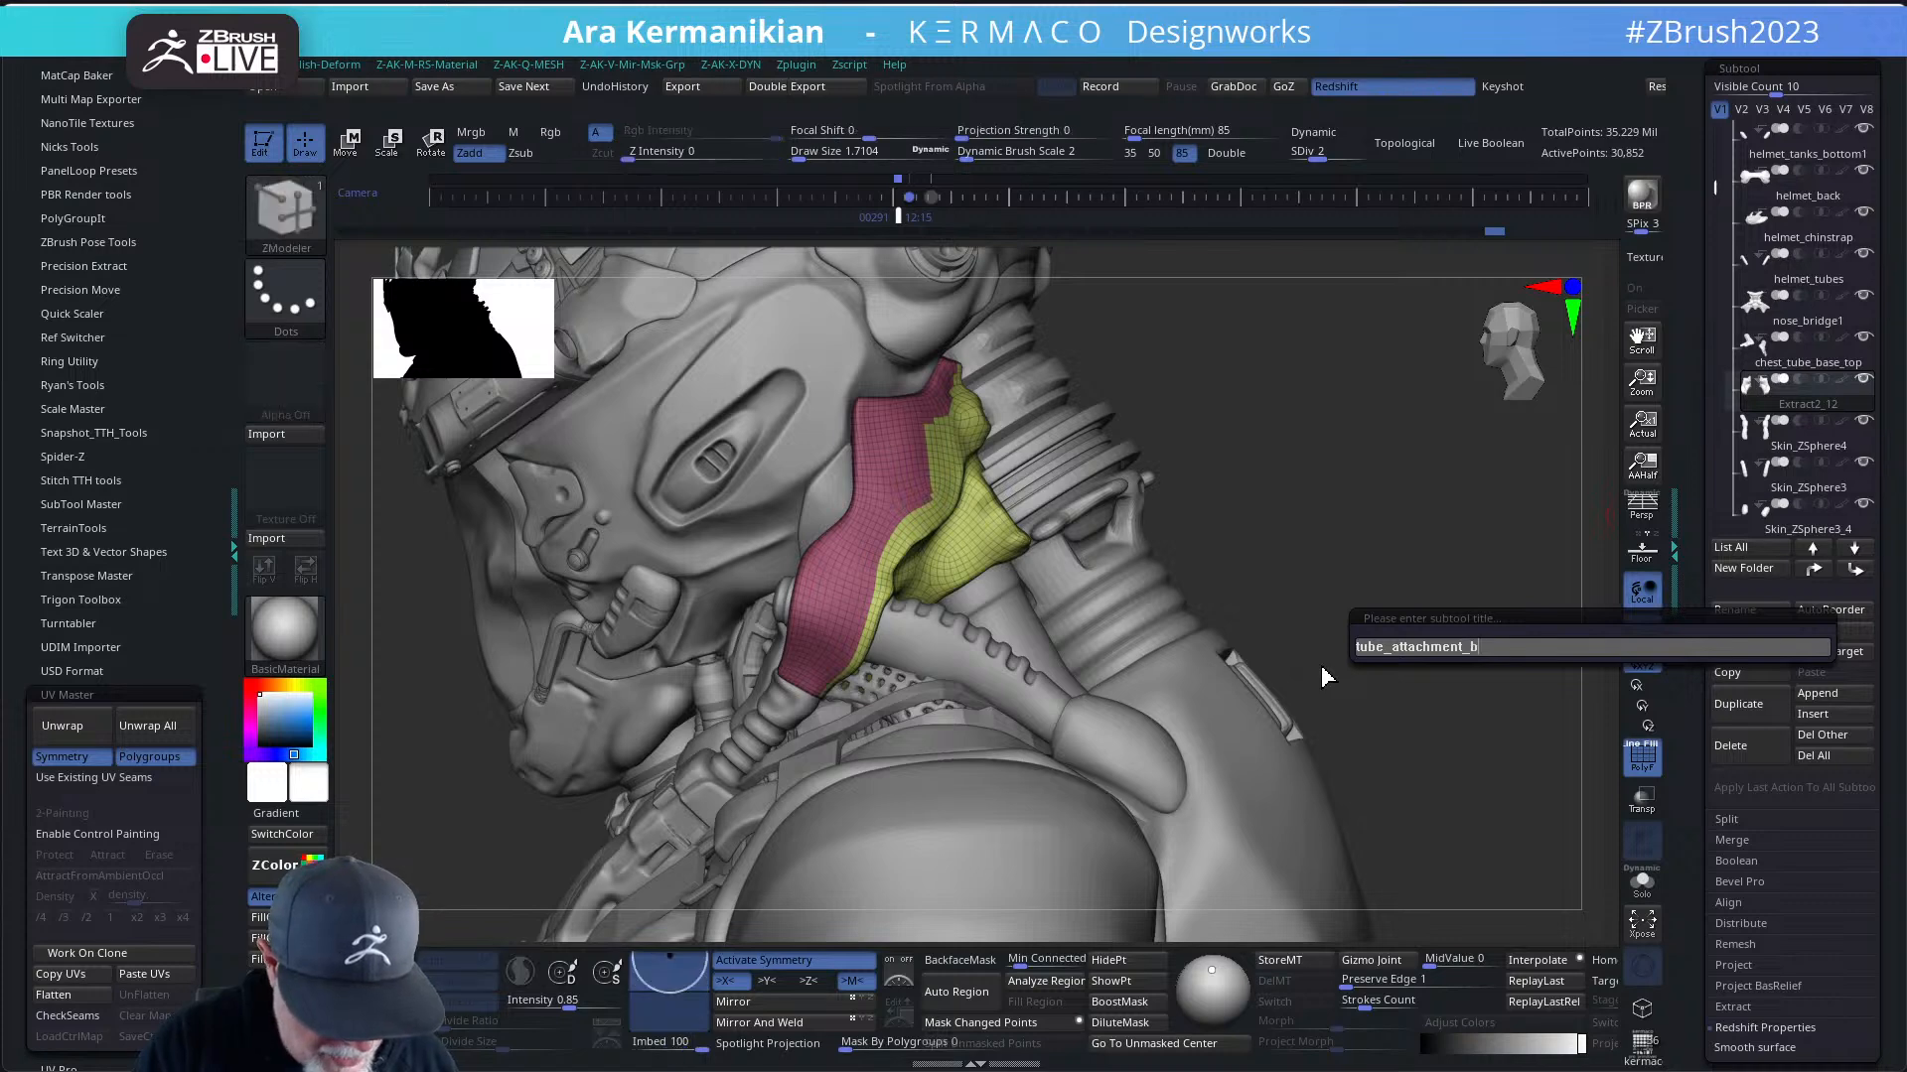
type("ack")
key("Return")
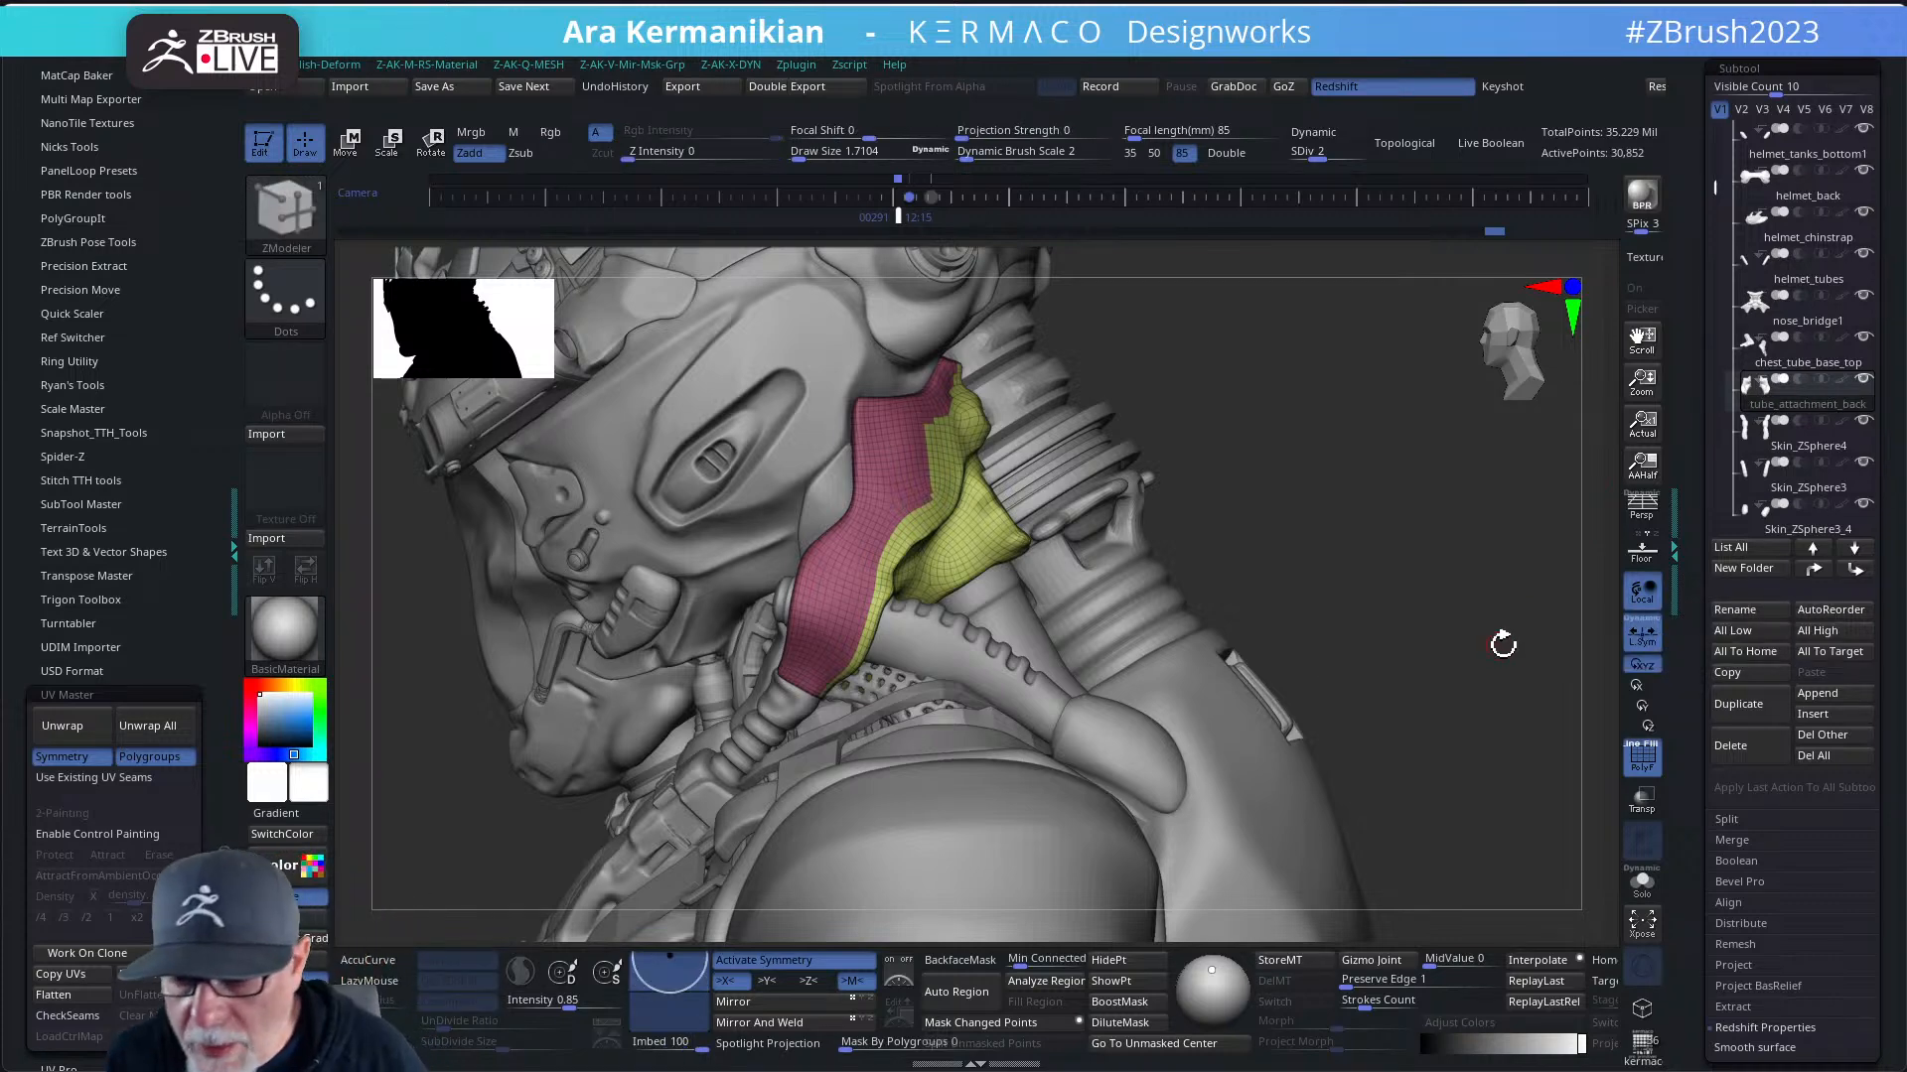
- Select the Skin_ZSphere4 subtool, locate it under the helmet from the front and side, and rename it as tube_inside
left_click(1766, 476)
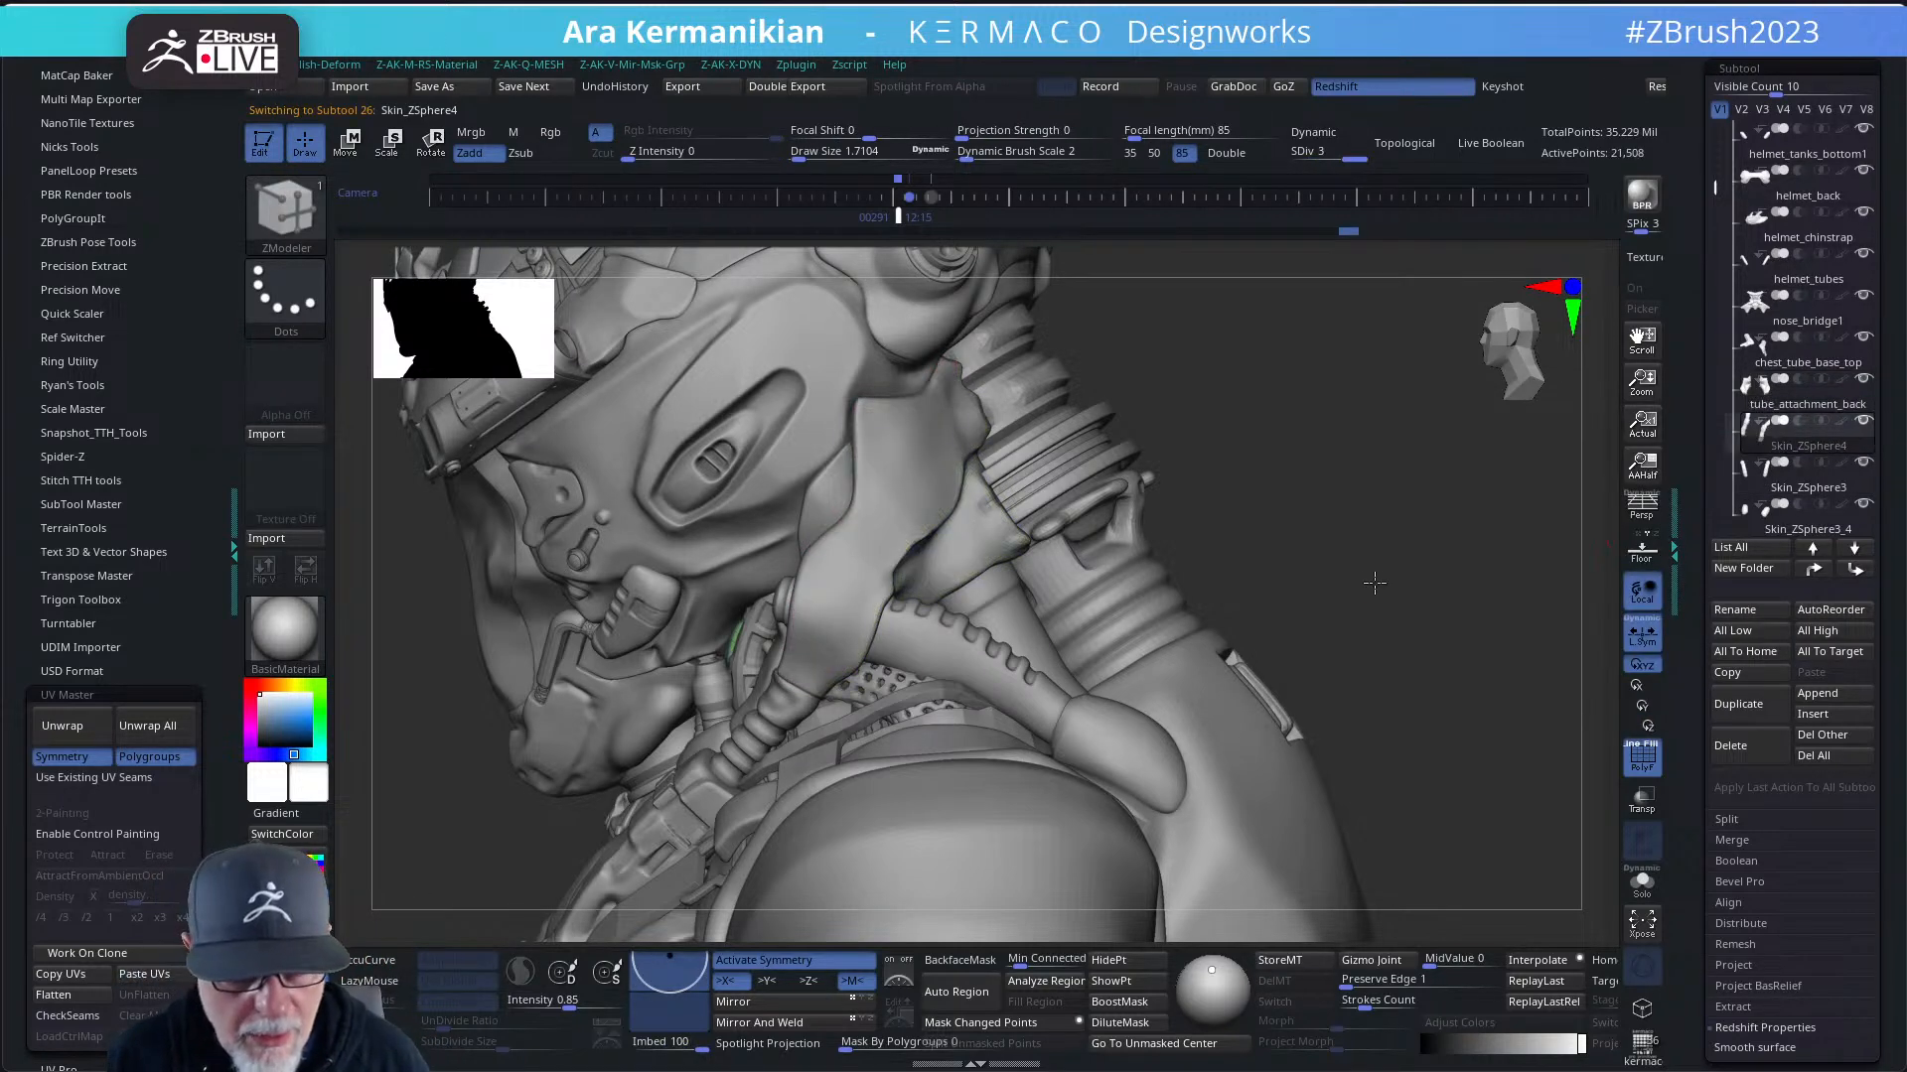
left_click_drag(1374, 583, 1311, 571)
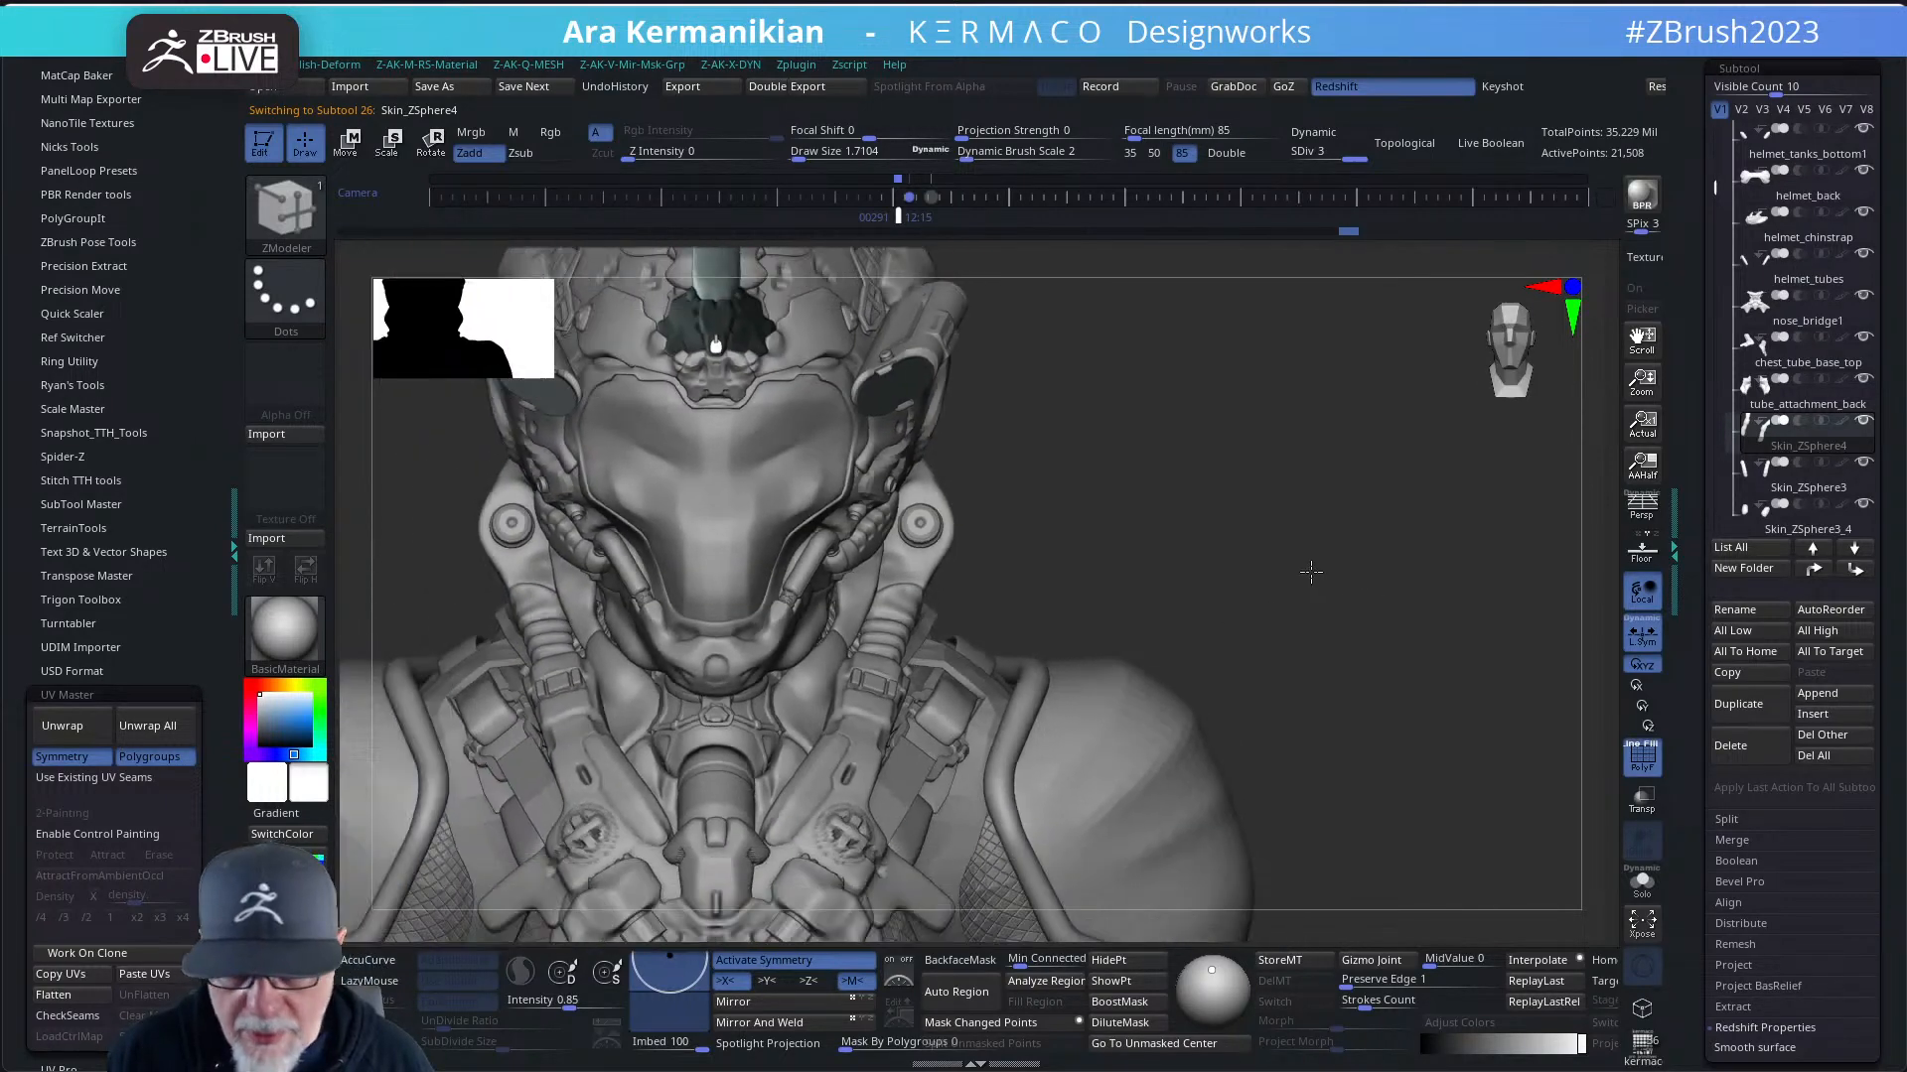
mouse_move(1748, 179)
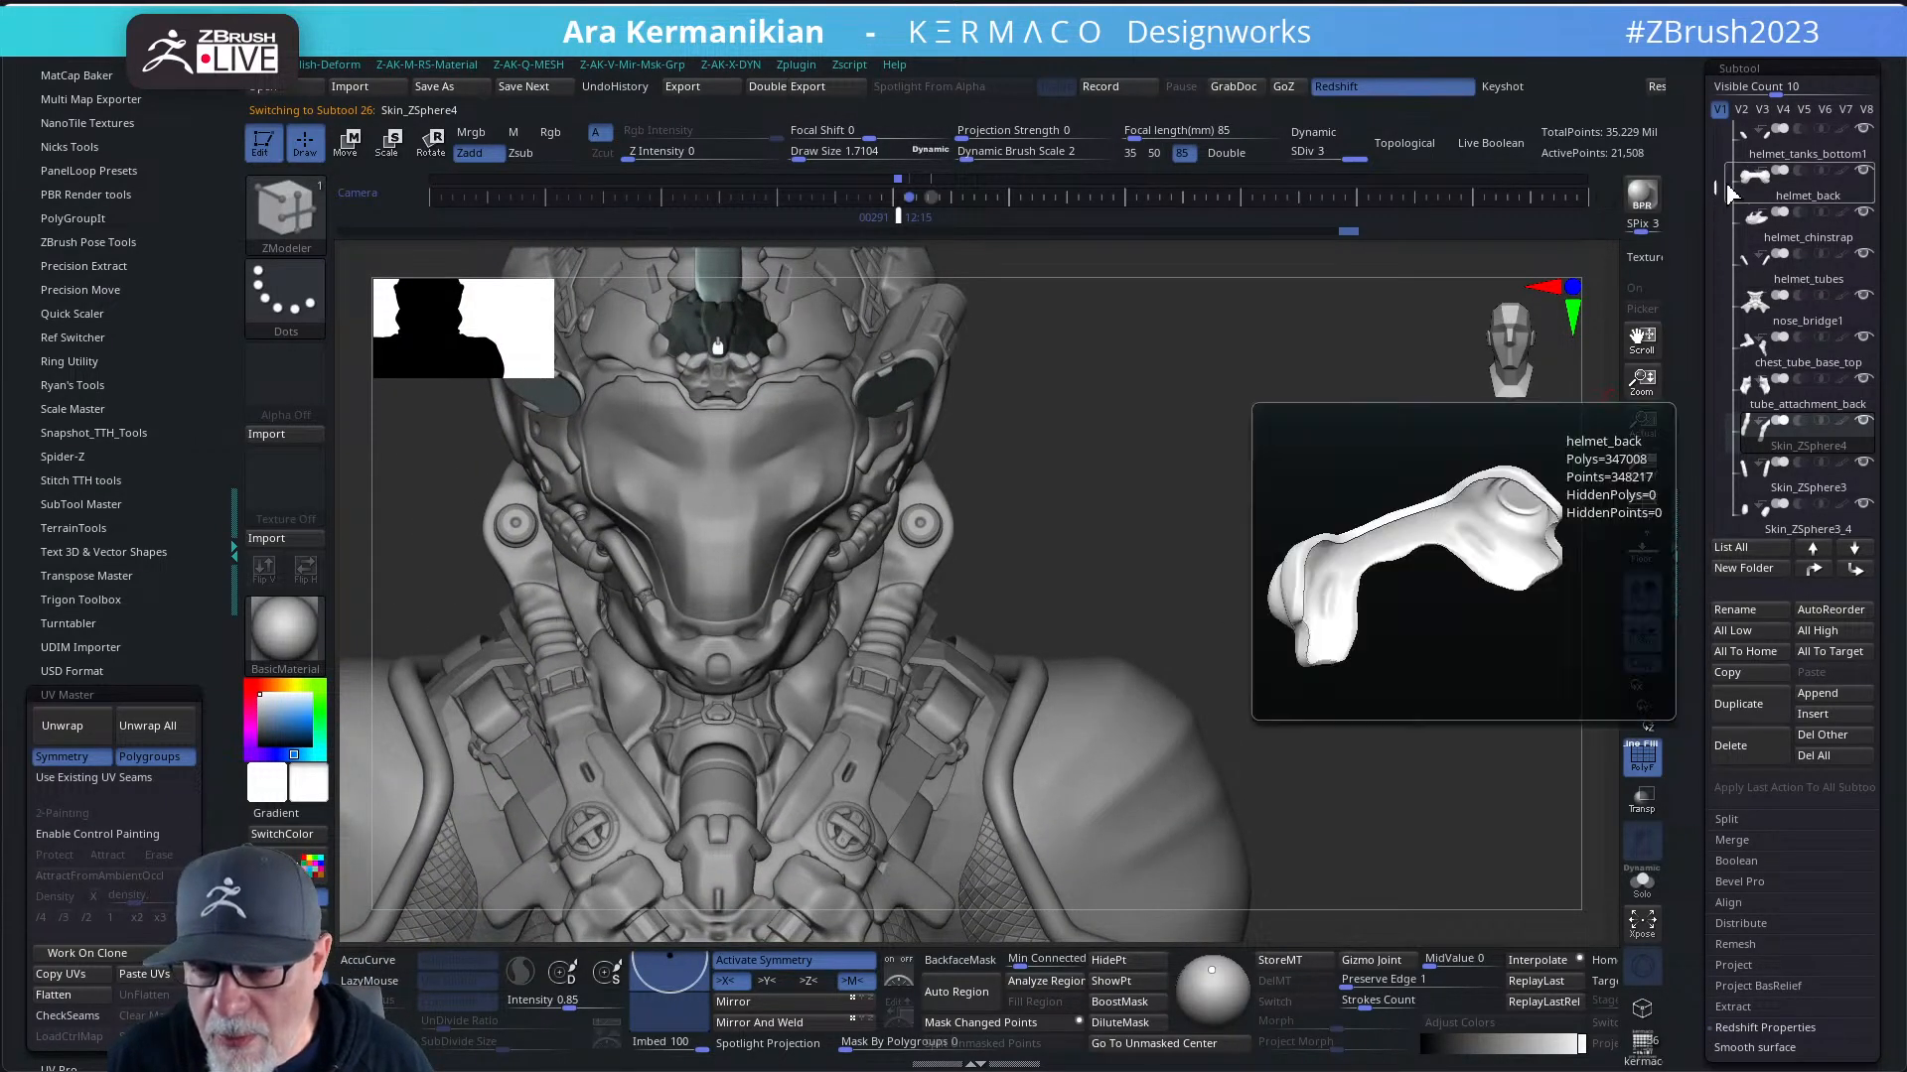
mouse_move(1813, 452)
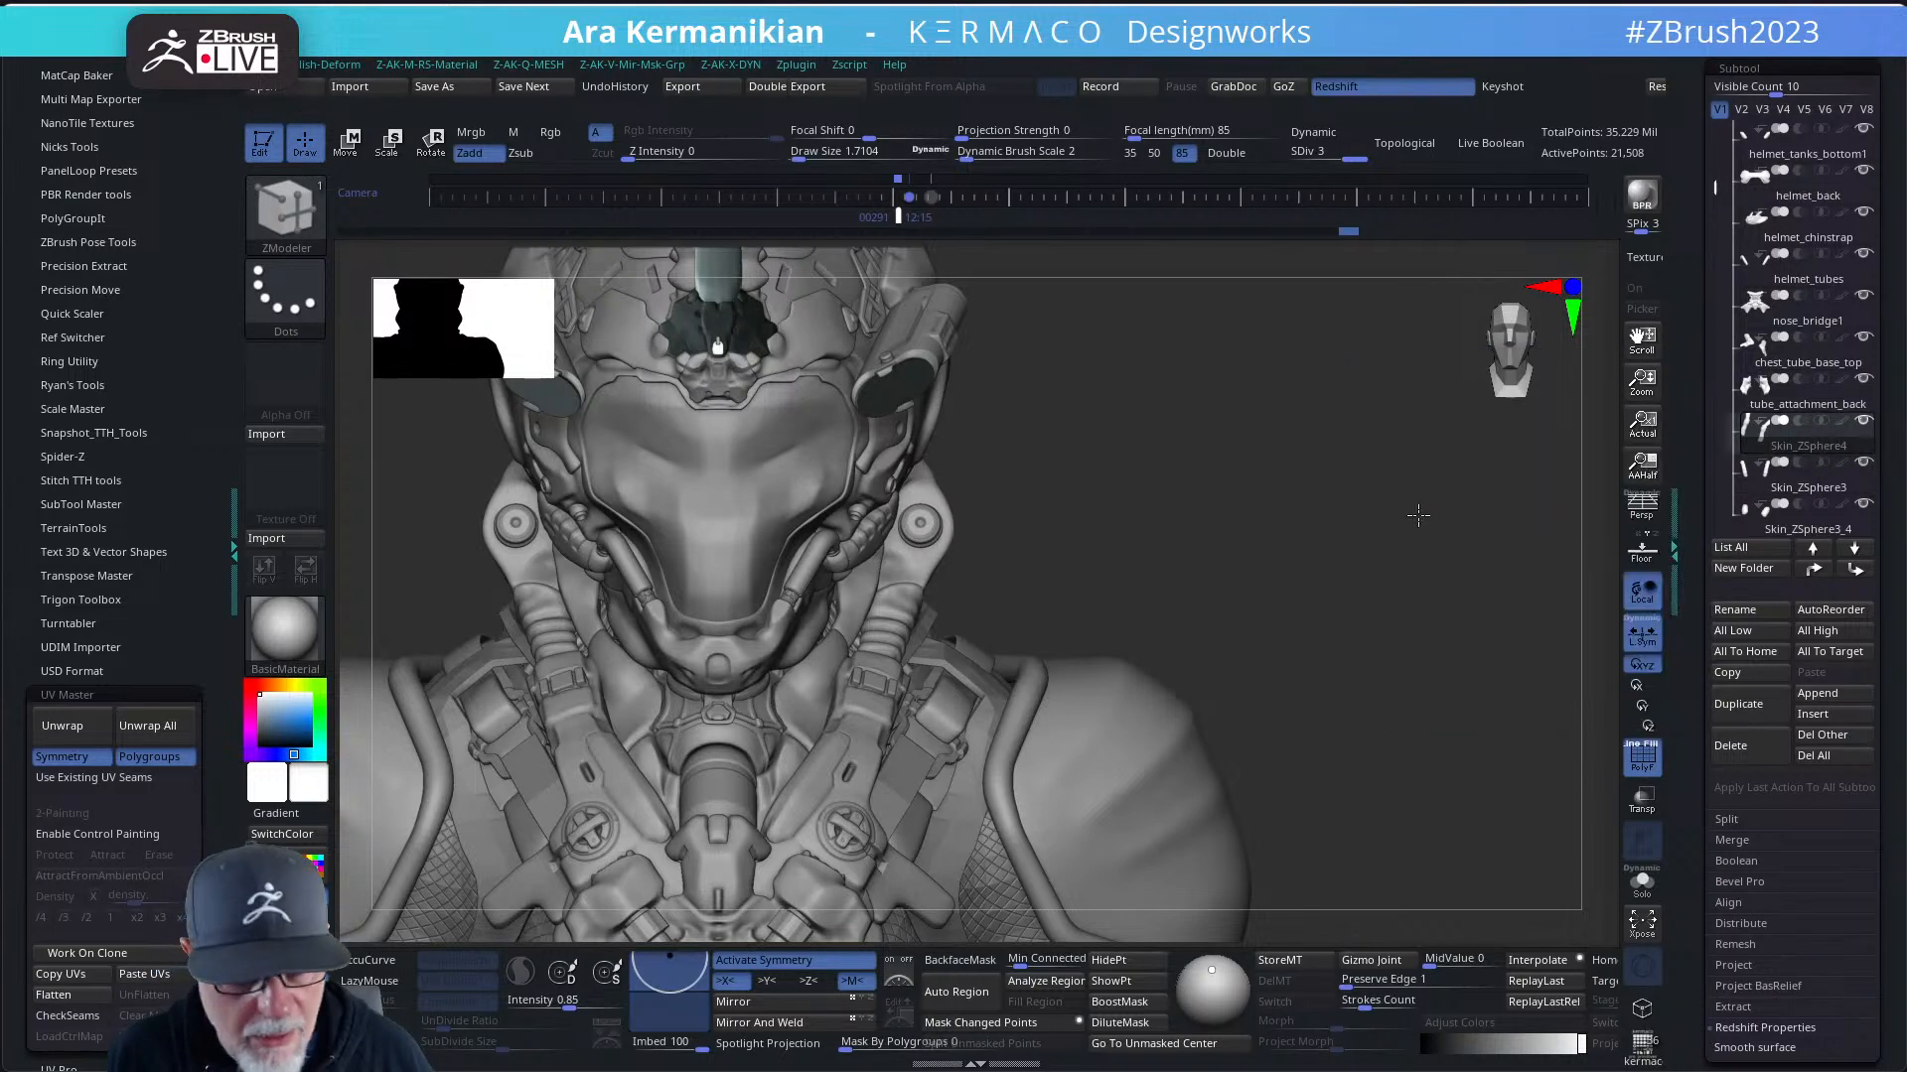
left_click_drag(1417, 515, 1301, 560)
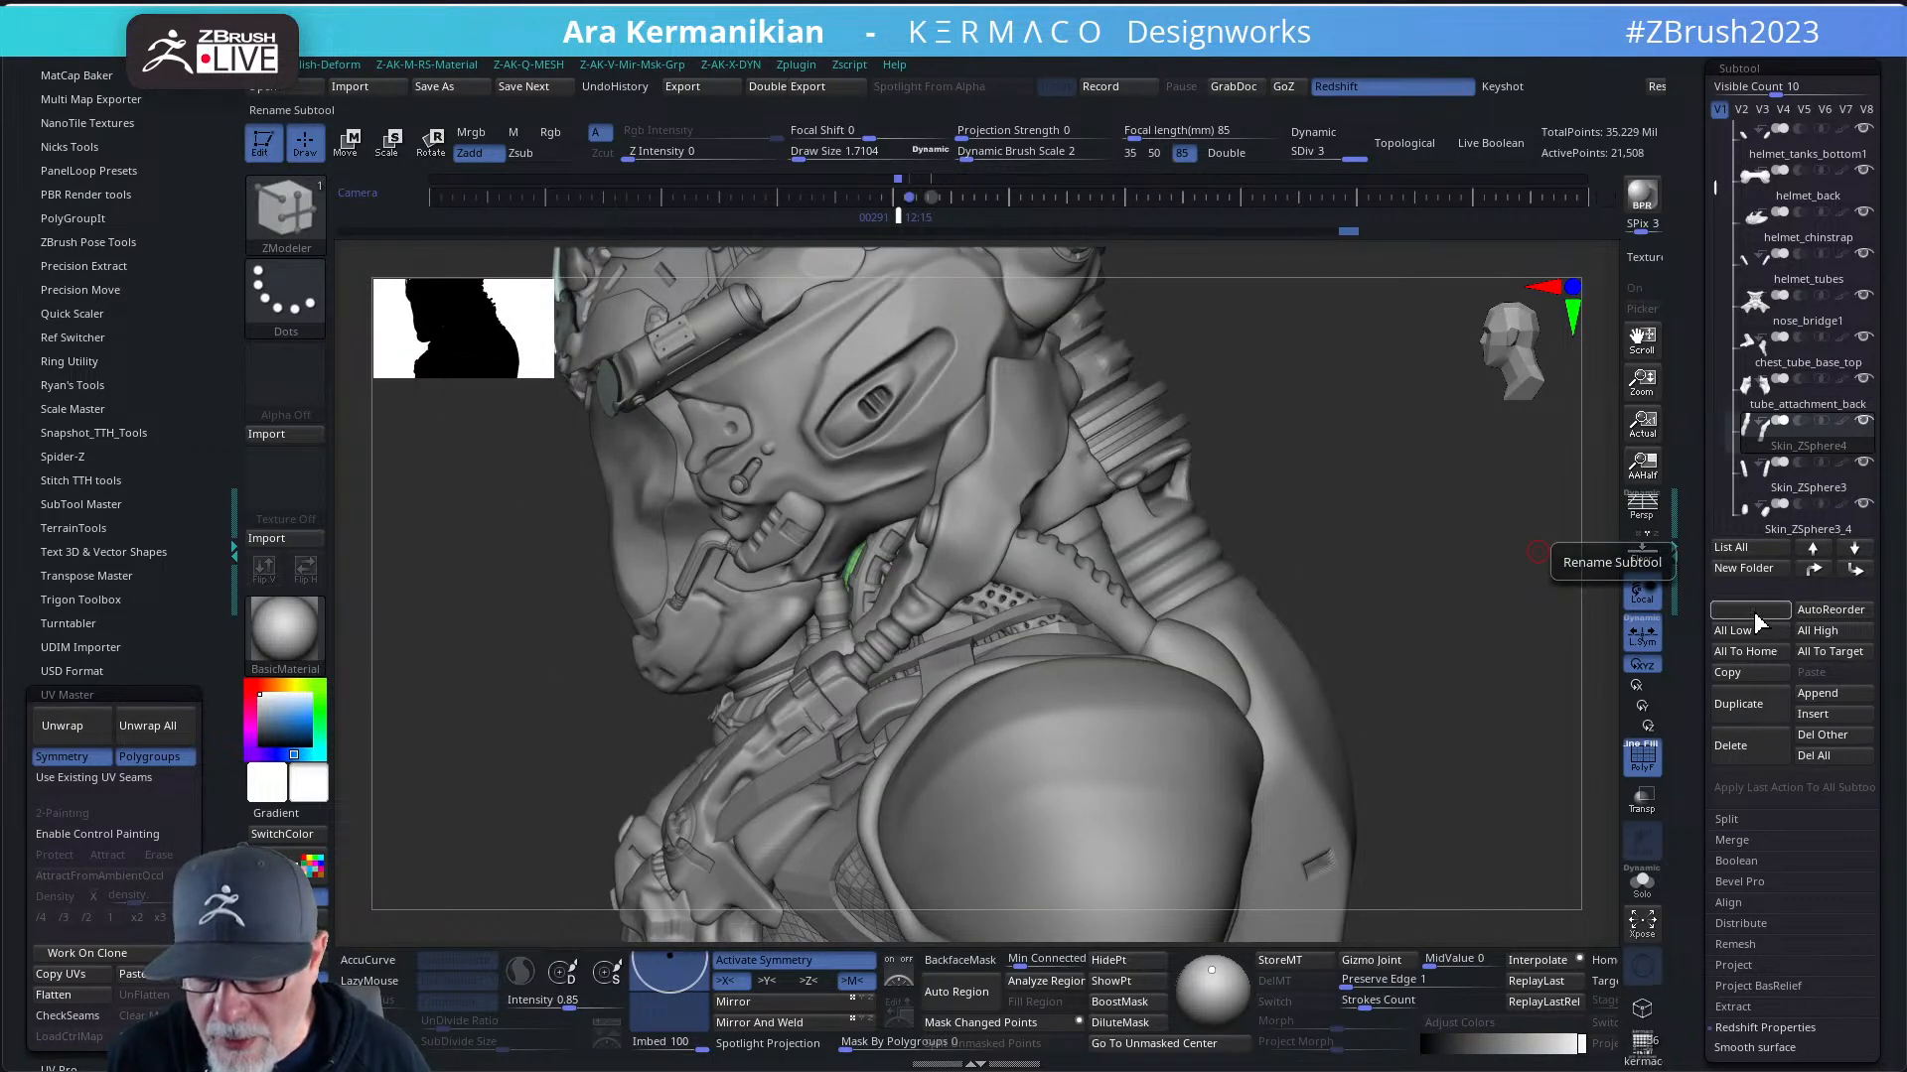
left_click(1754, 614)
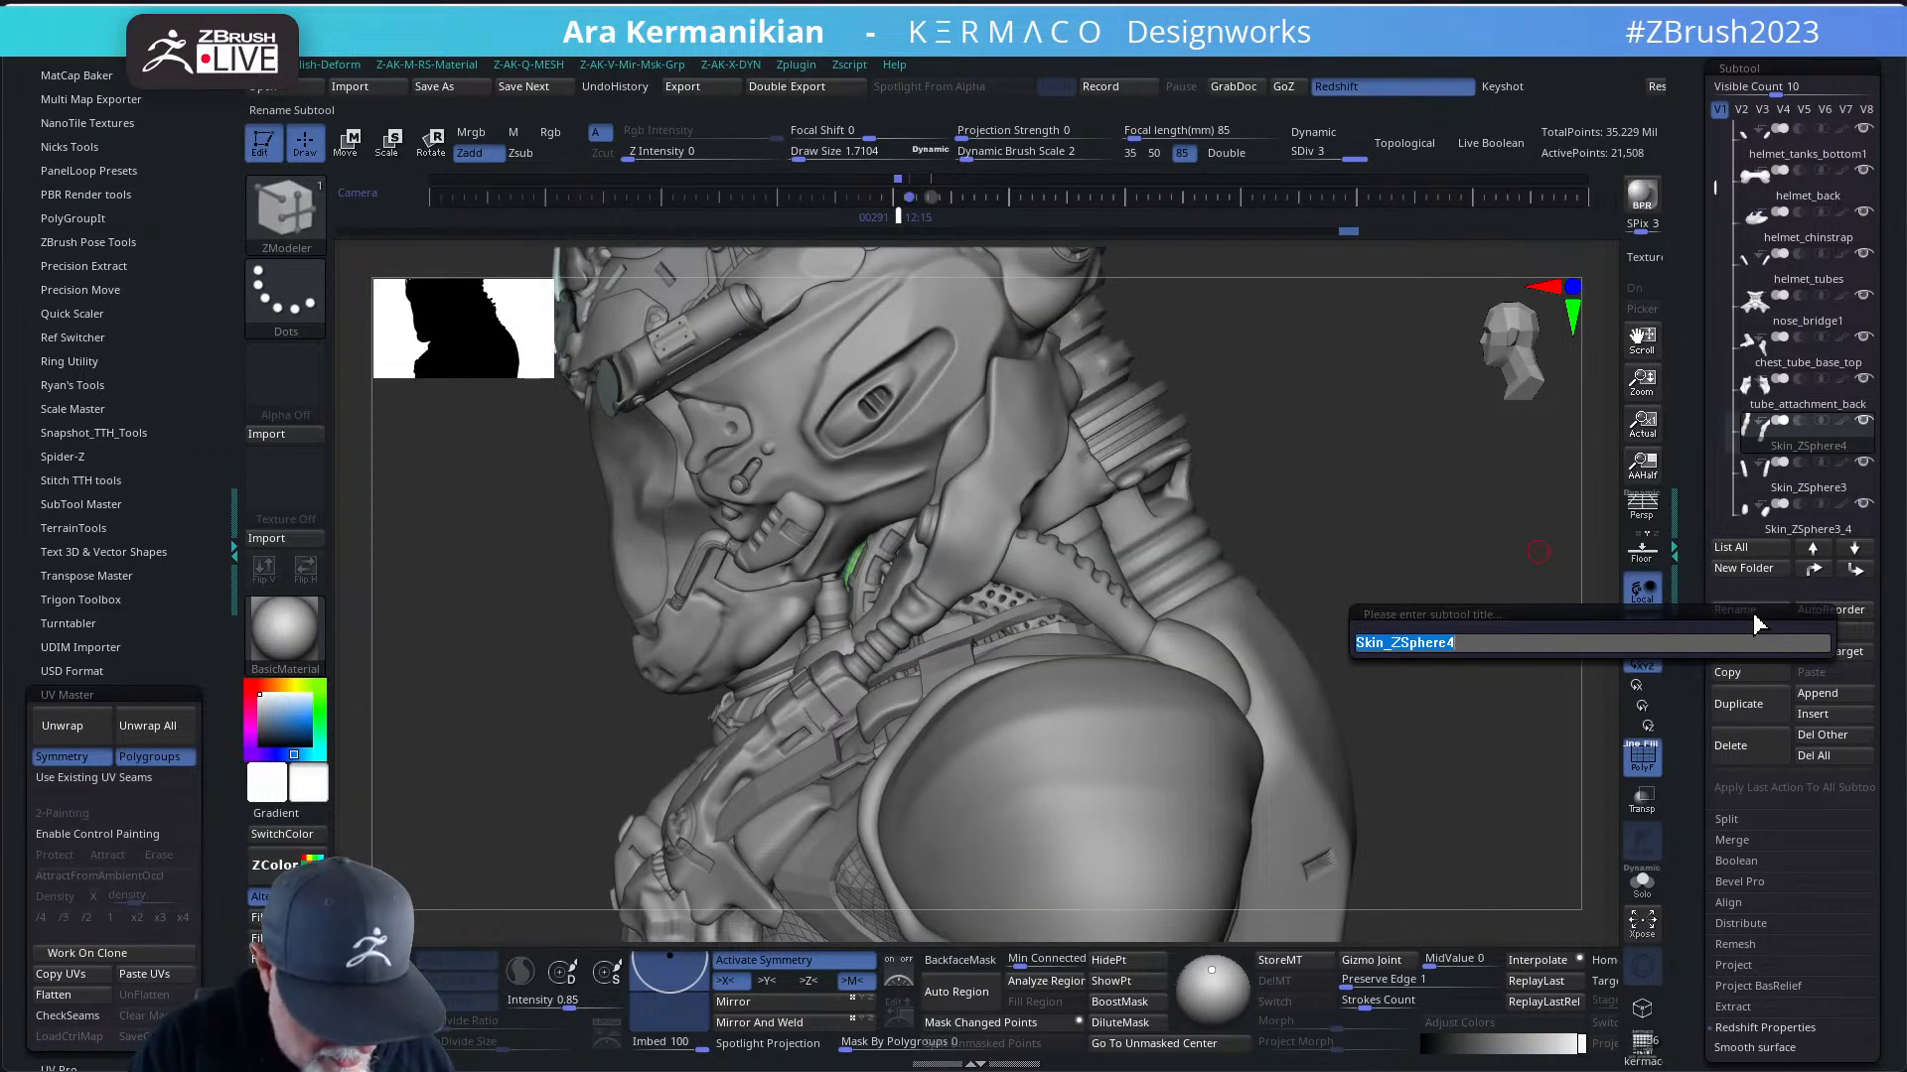
type("tube")
type("_i")
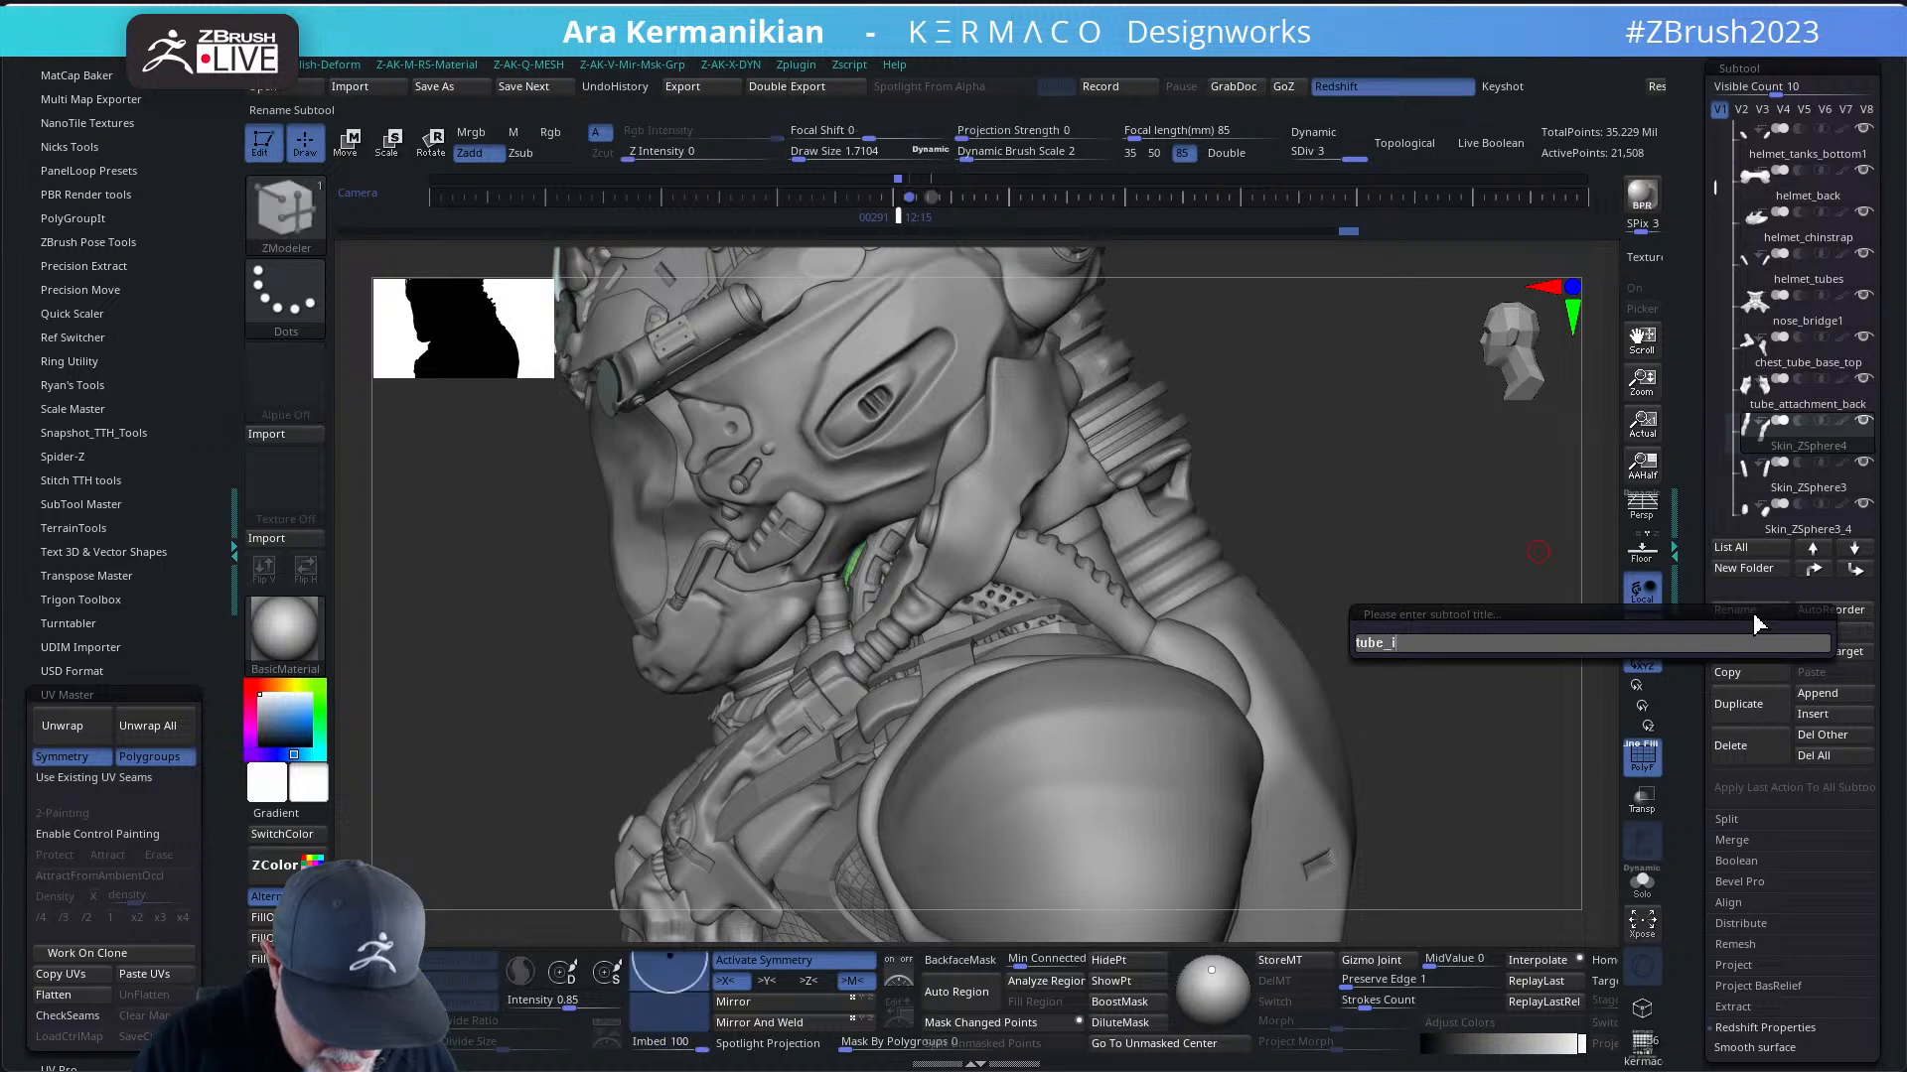
type("nside_")
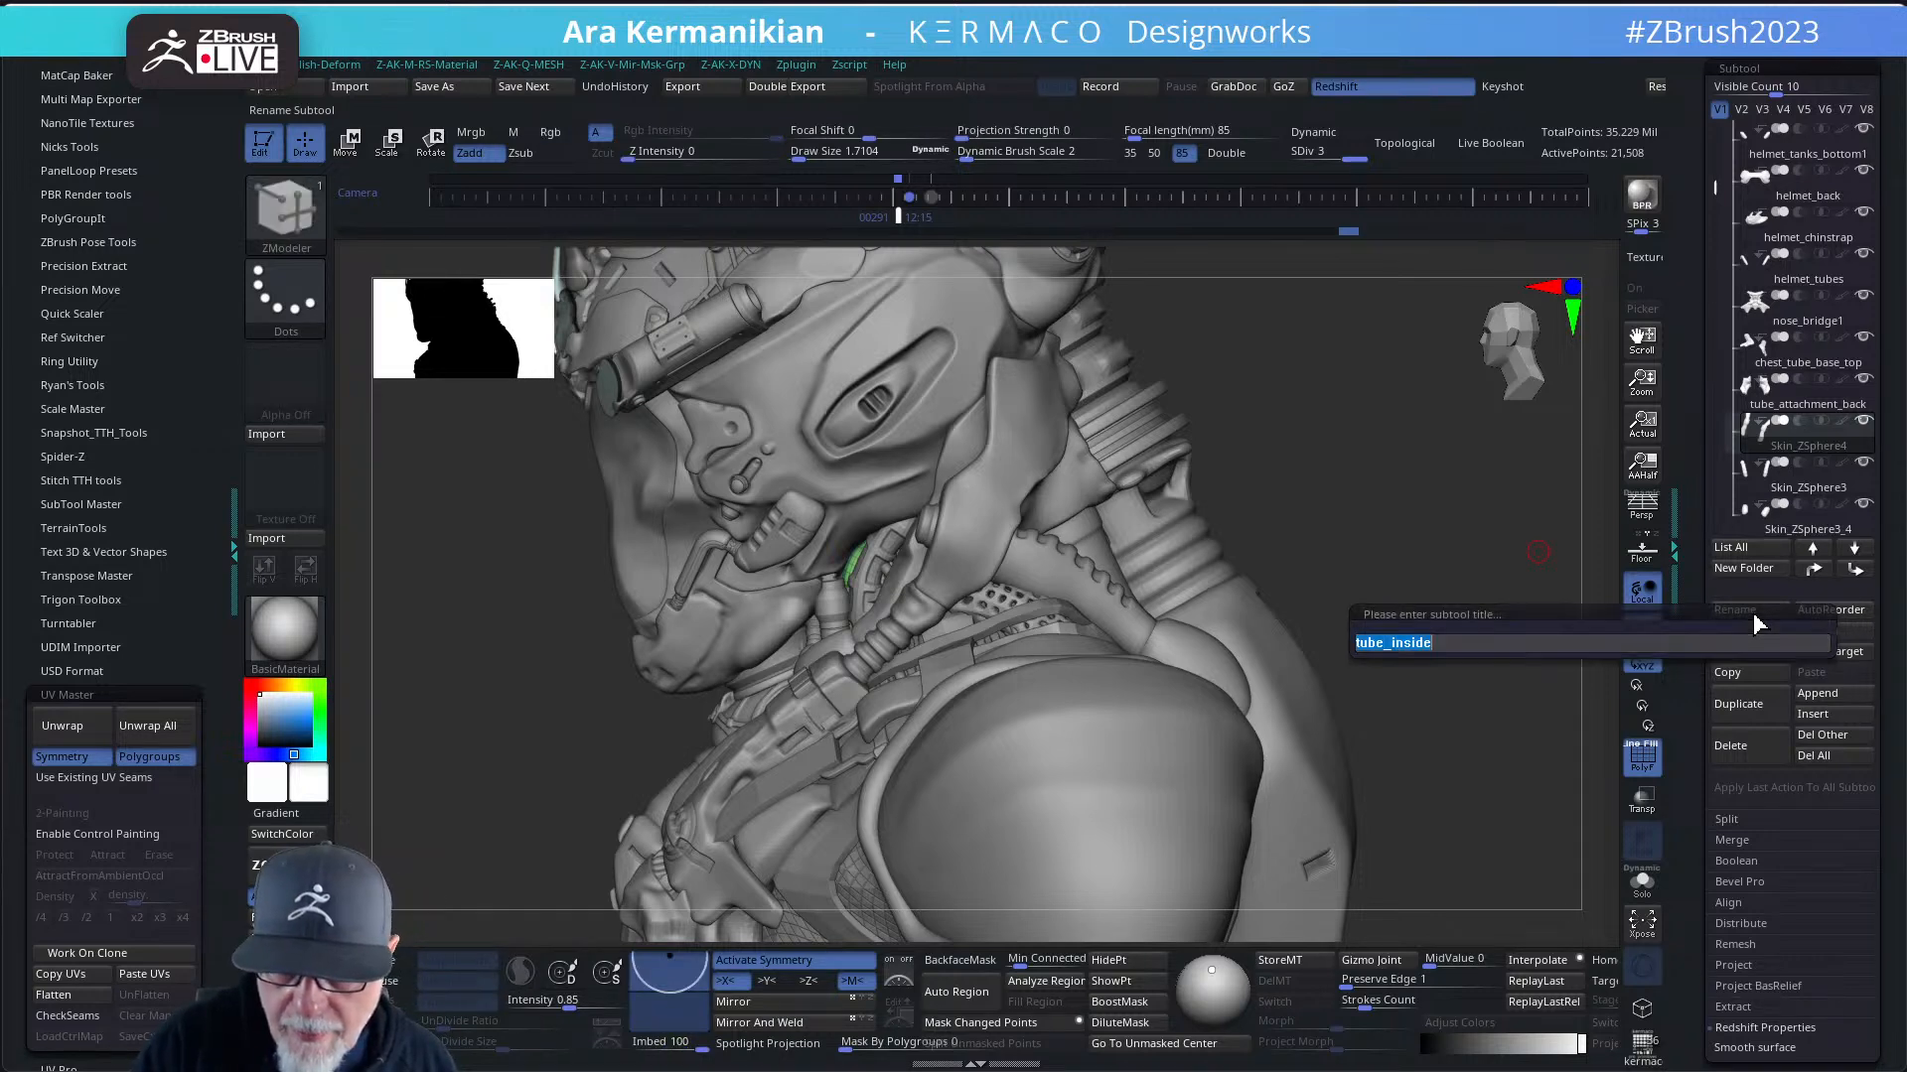
key("Return")
- Select the Skin_ZSphere3 subtool around the inner neck tube and rename it as tube_outside
left_click(1813, 479)
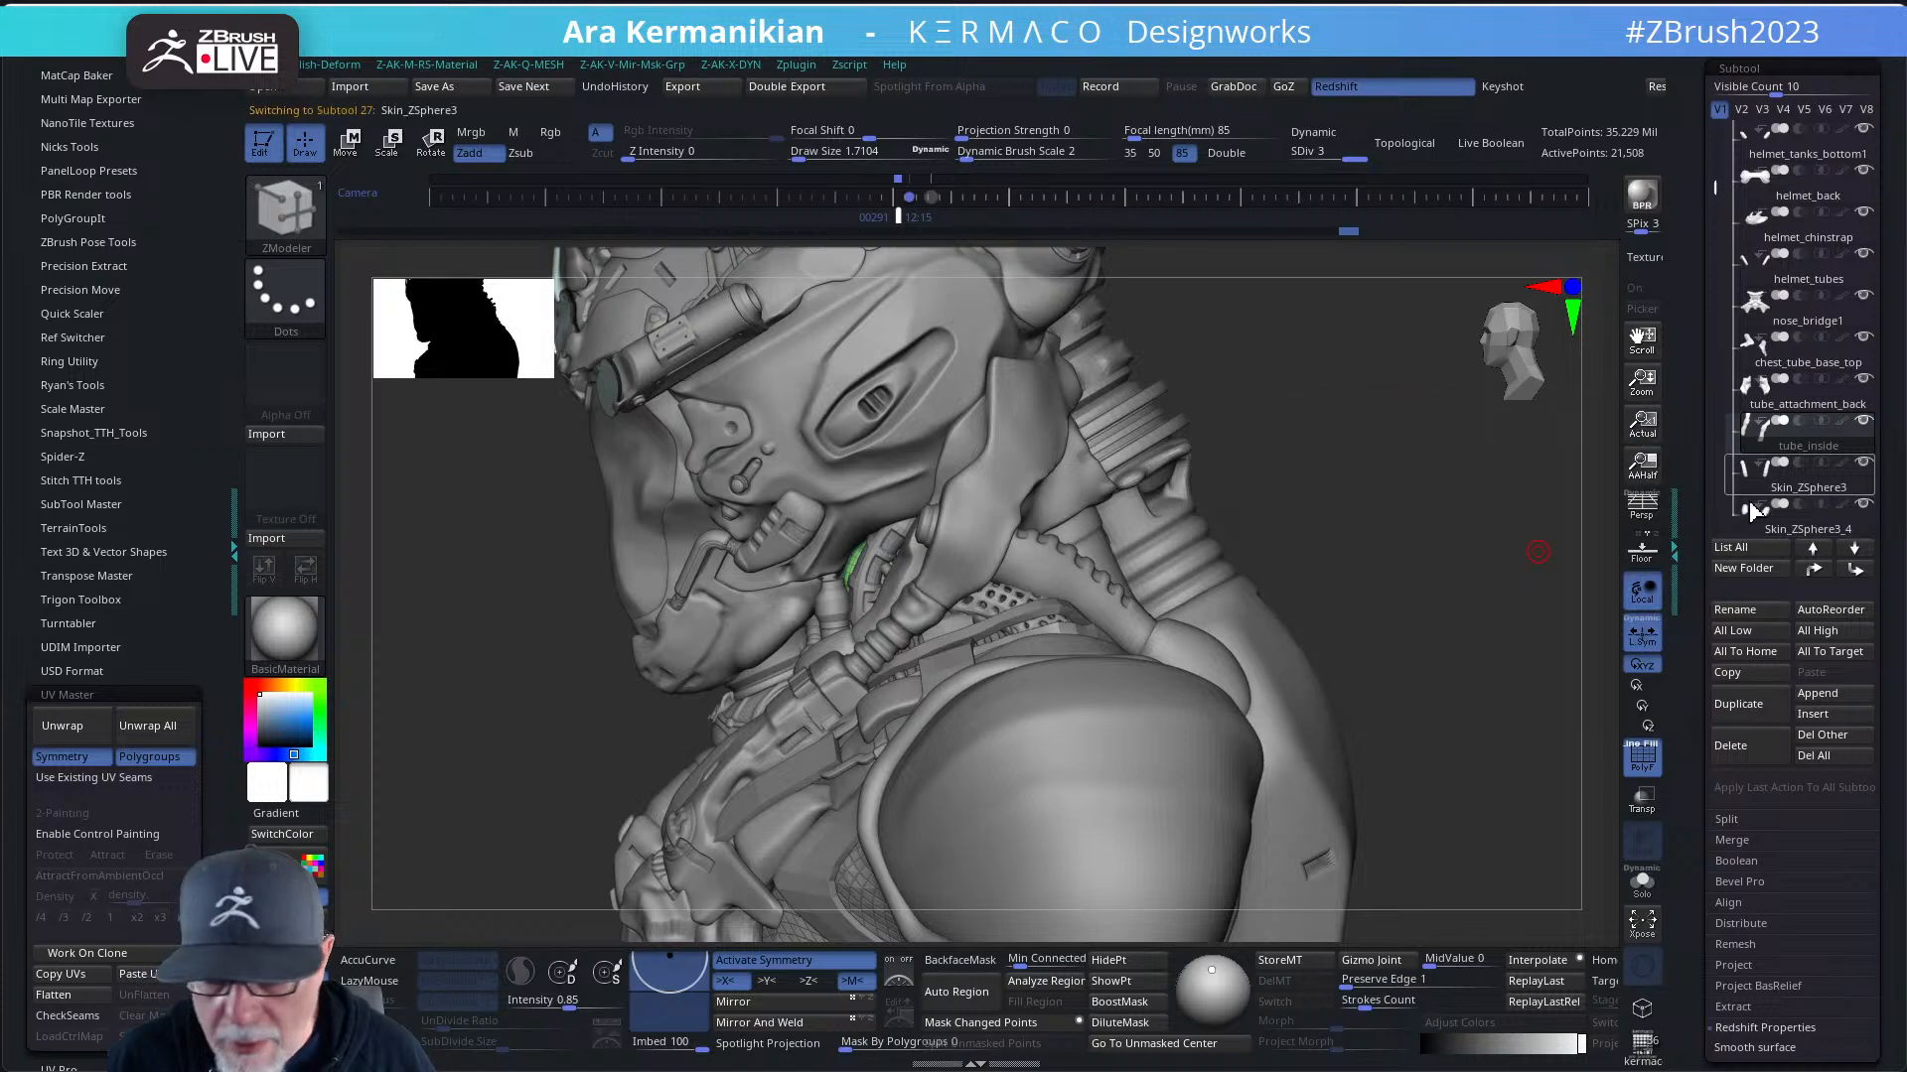
left_click_drag(1421, 529, 1494, 532)
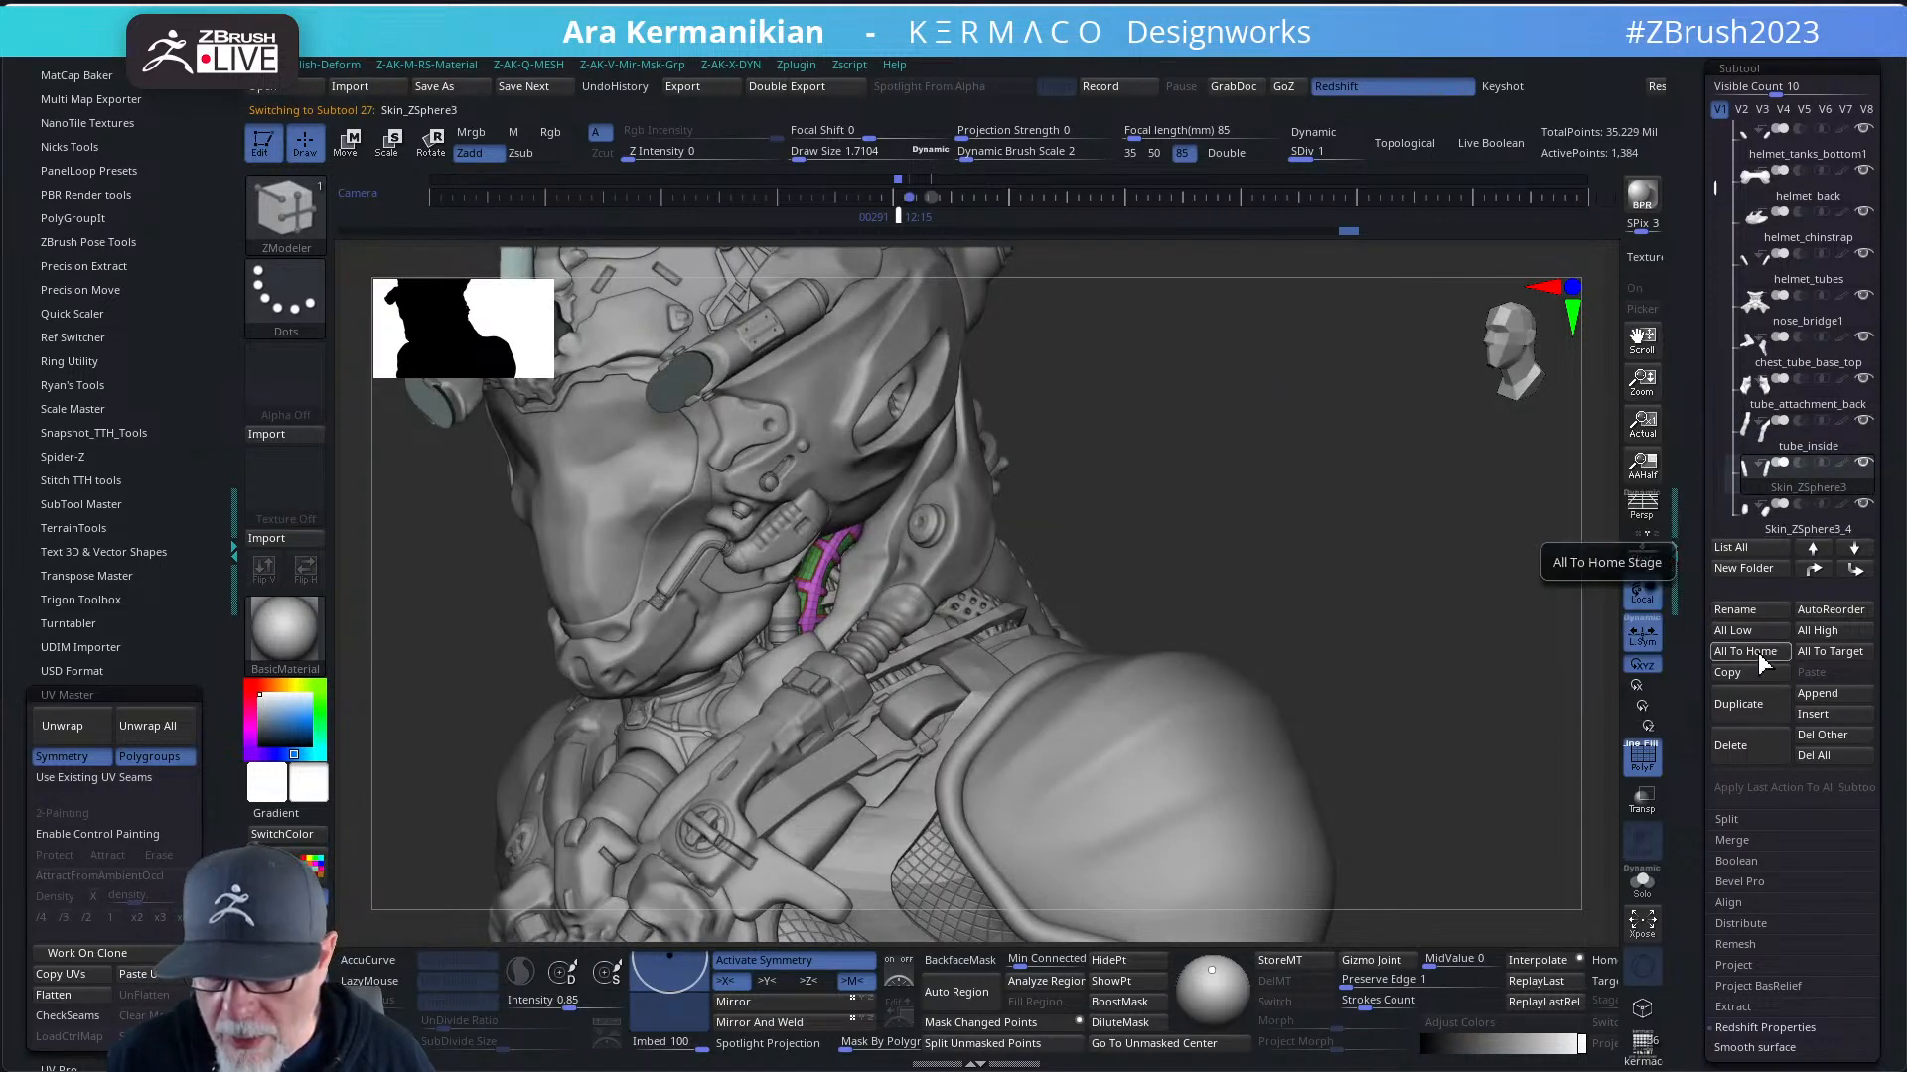
left_click(1748, 613)
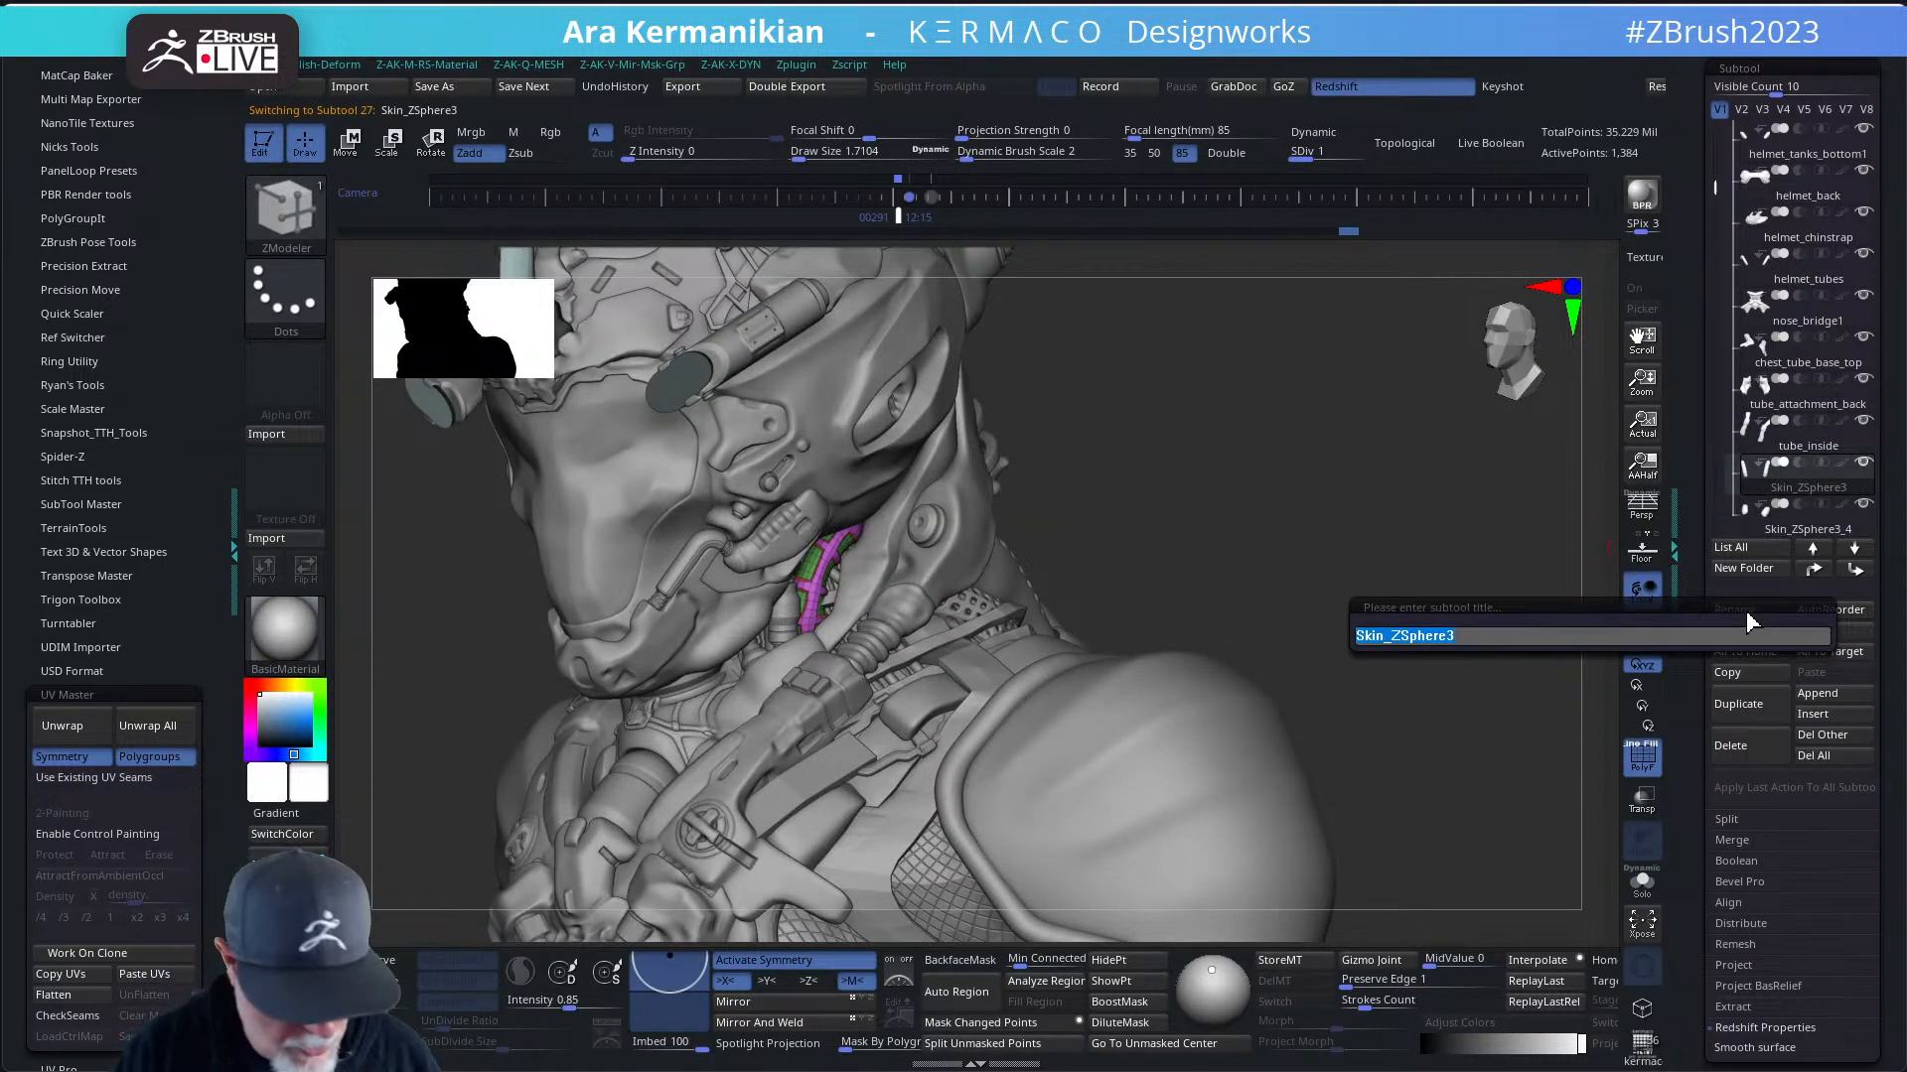
type("tube_outsie")
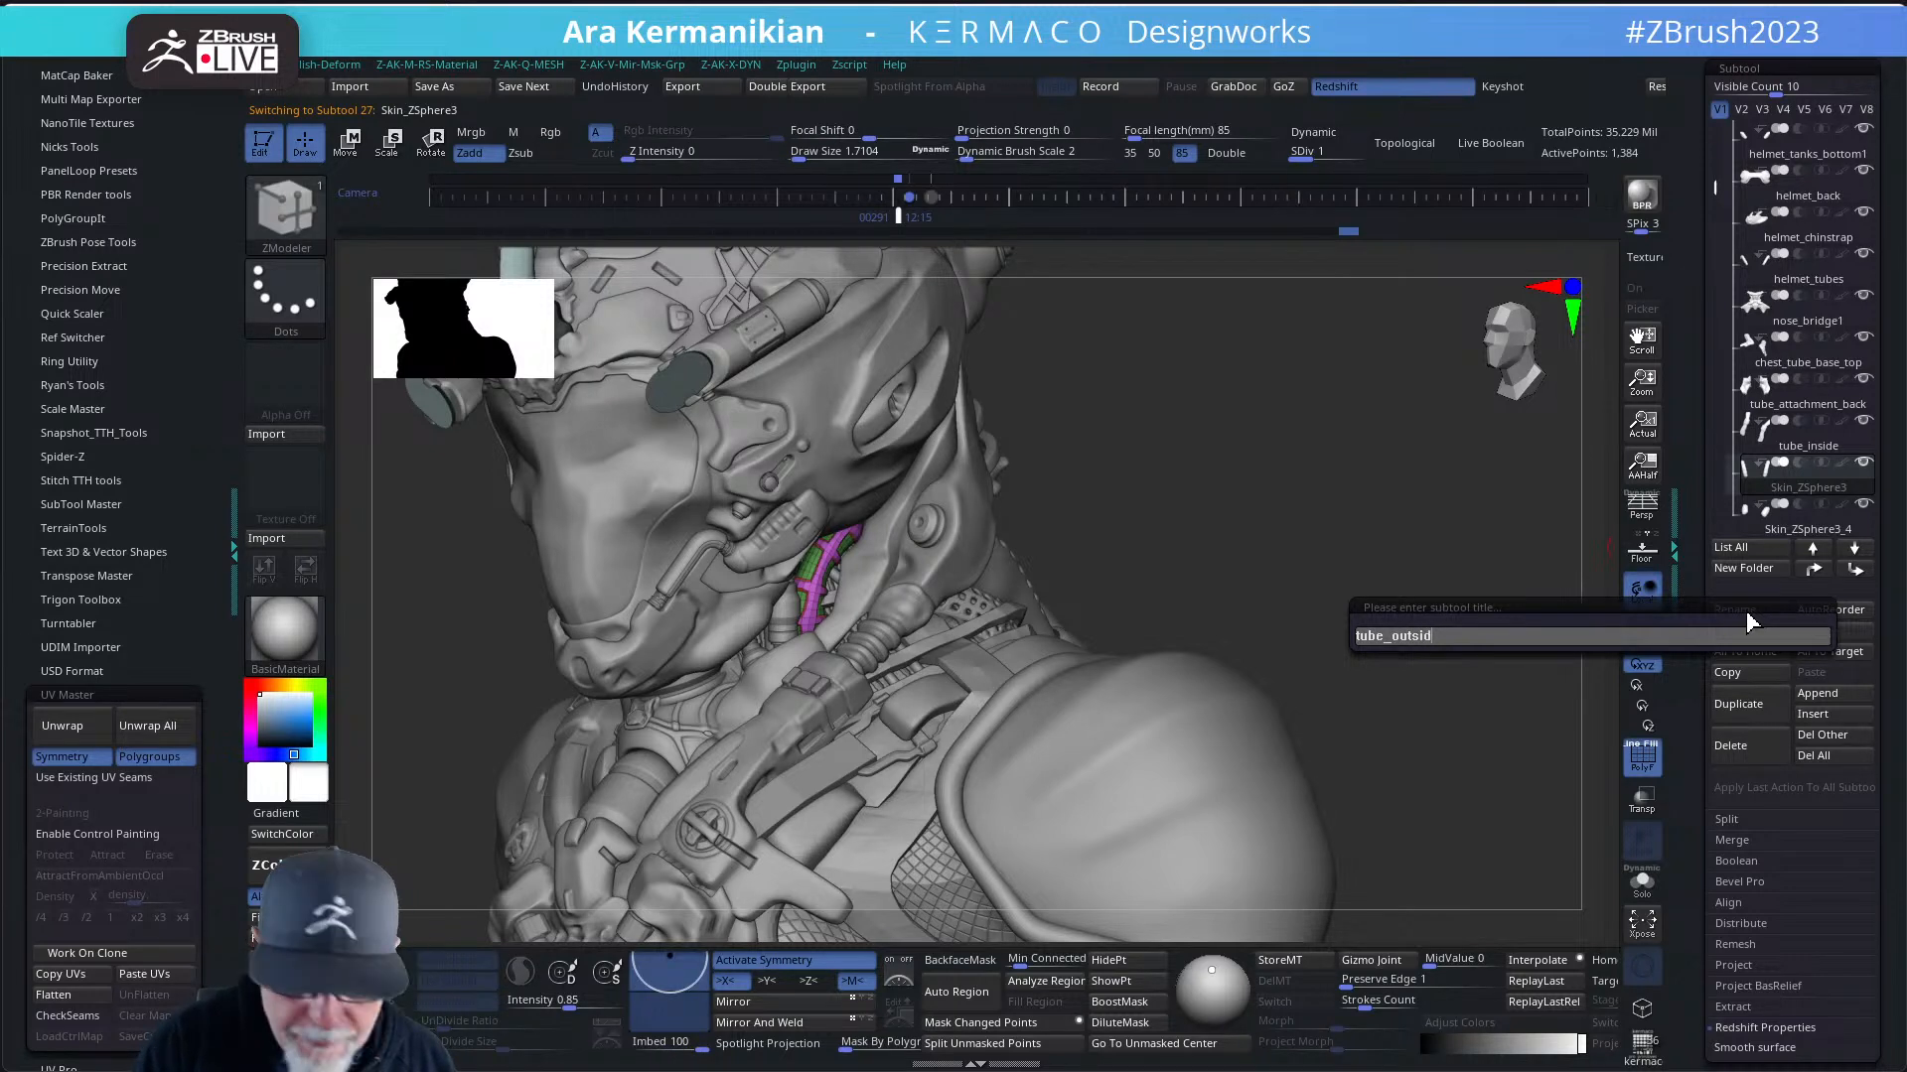
key("Return")
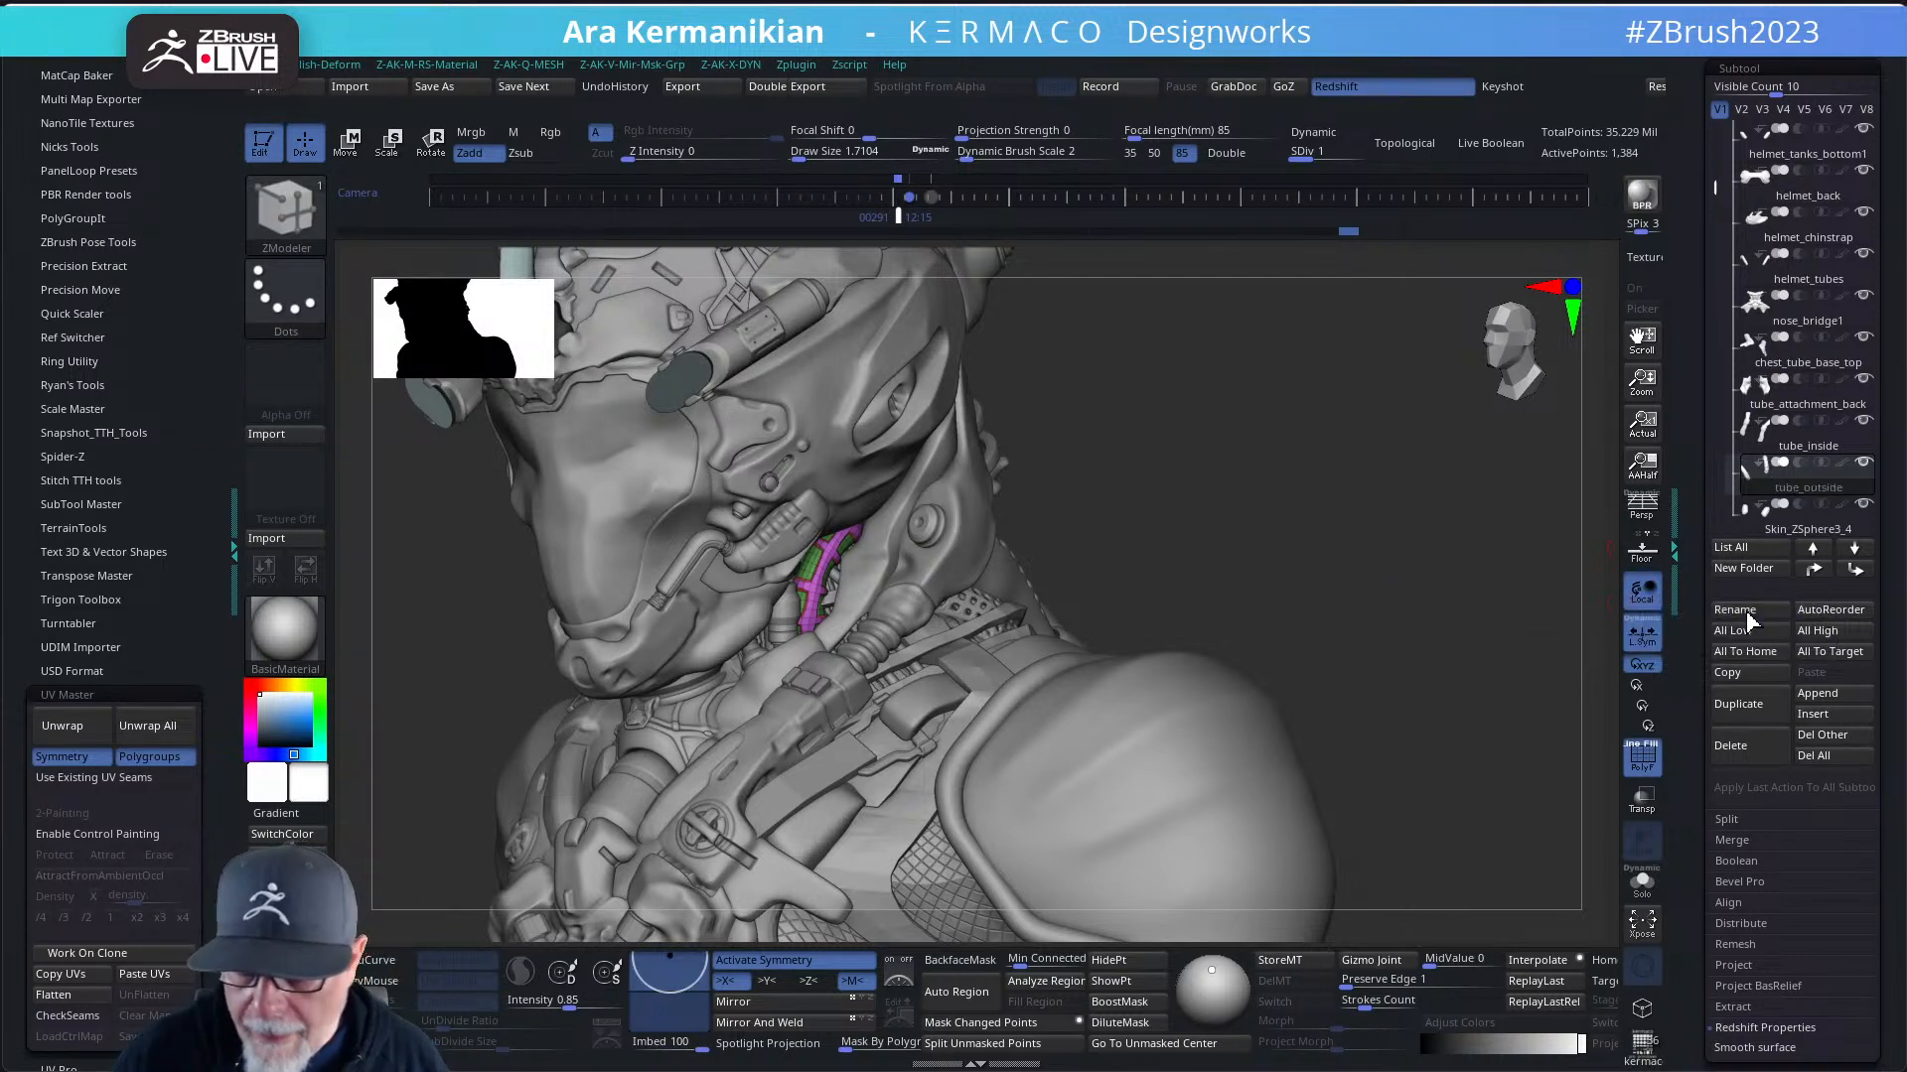
- Select the Skin_ZSphere3_4 subtool, locate it at the back of the neck, and rename it as Tank_connector
left_click(1805, 531)
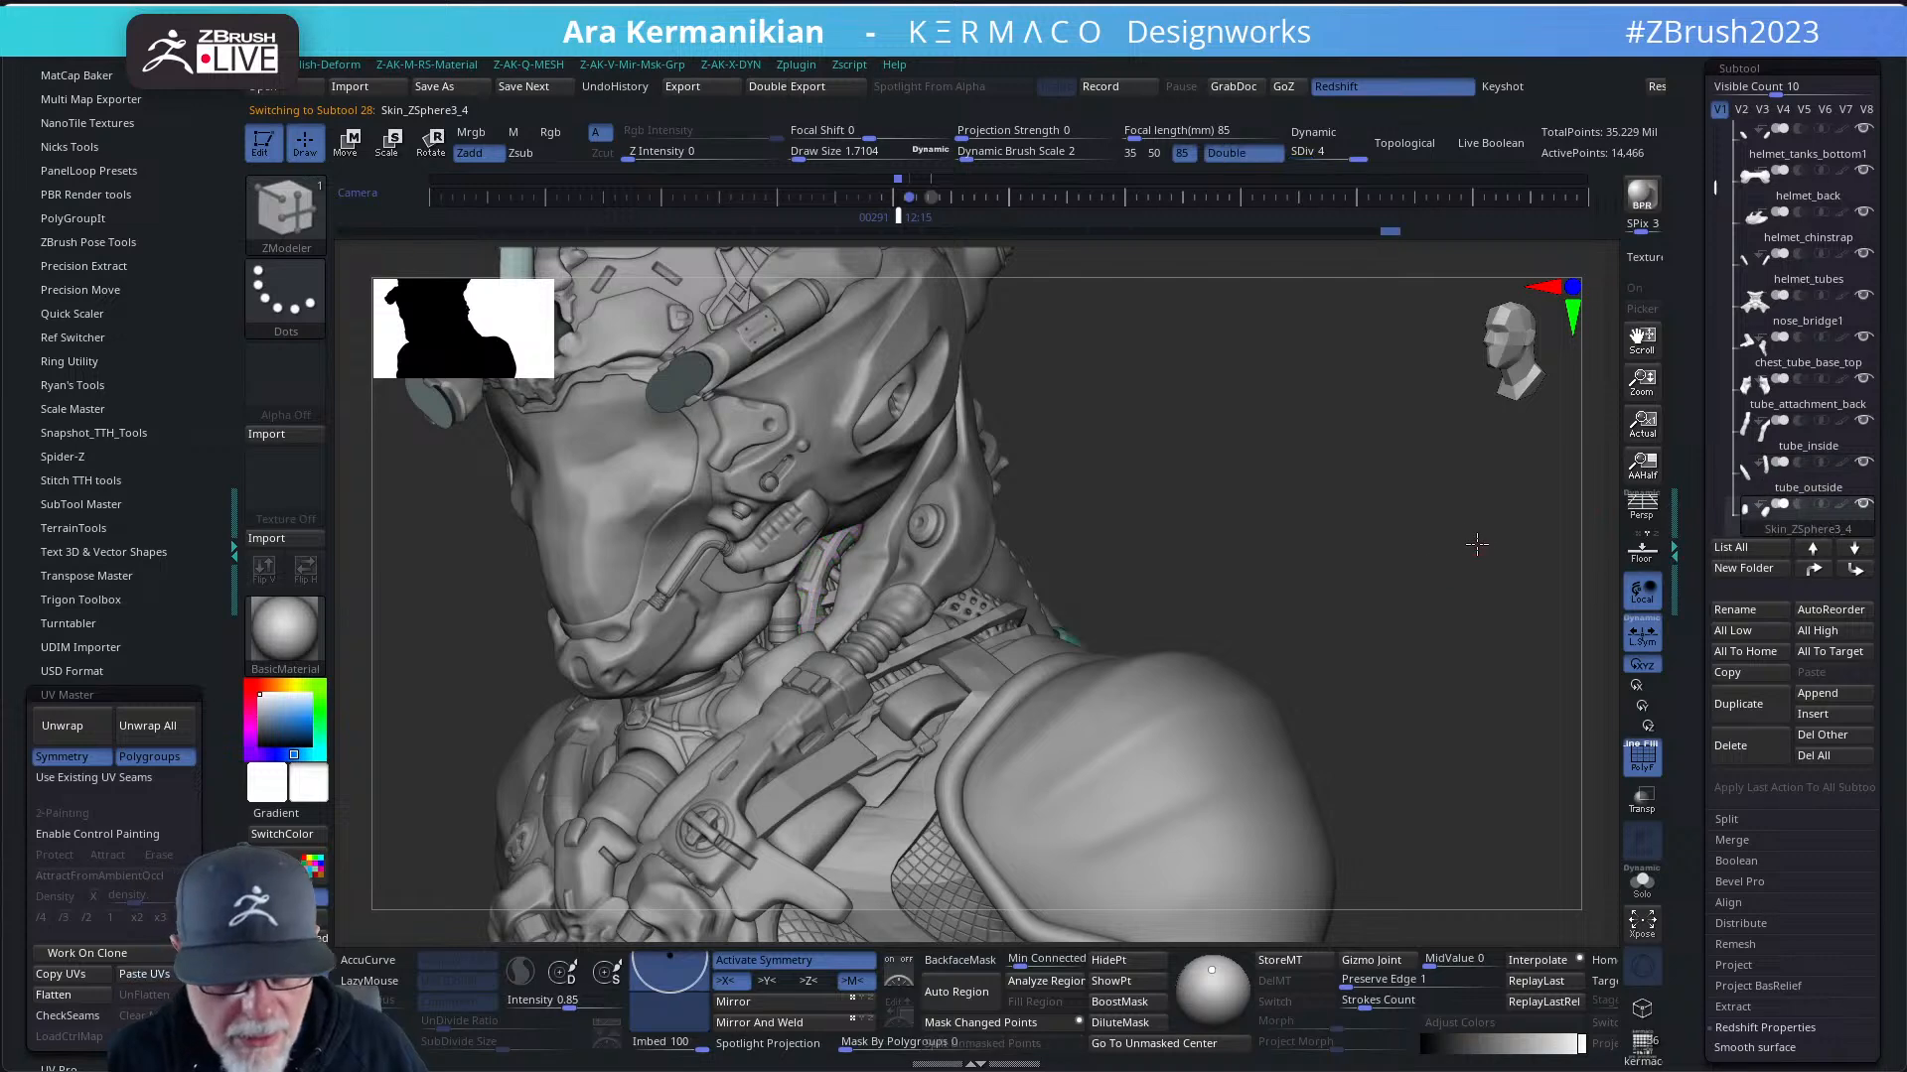
left_click_drag(1470, 561, 1352, 556)
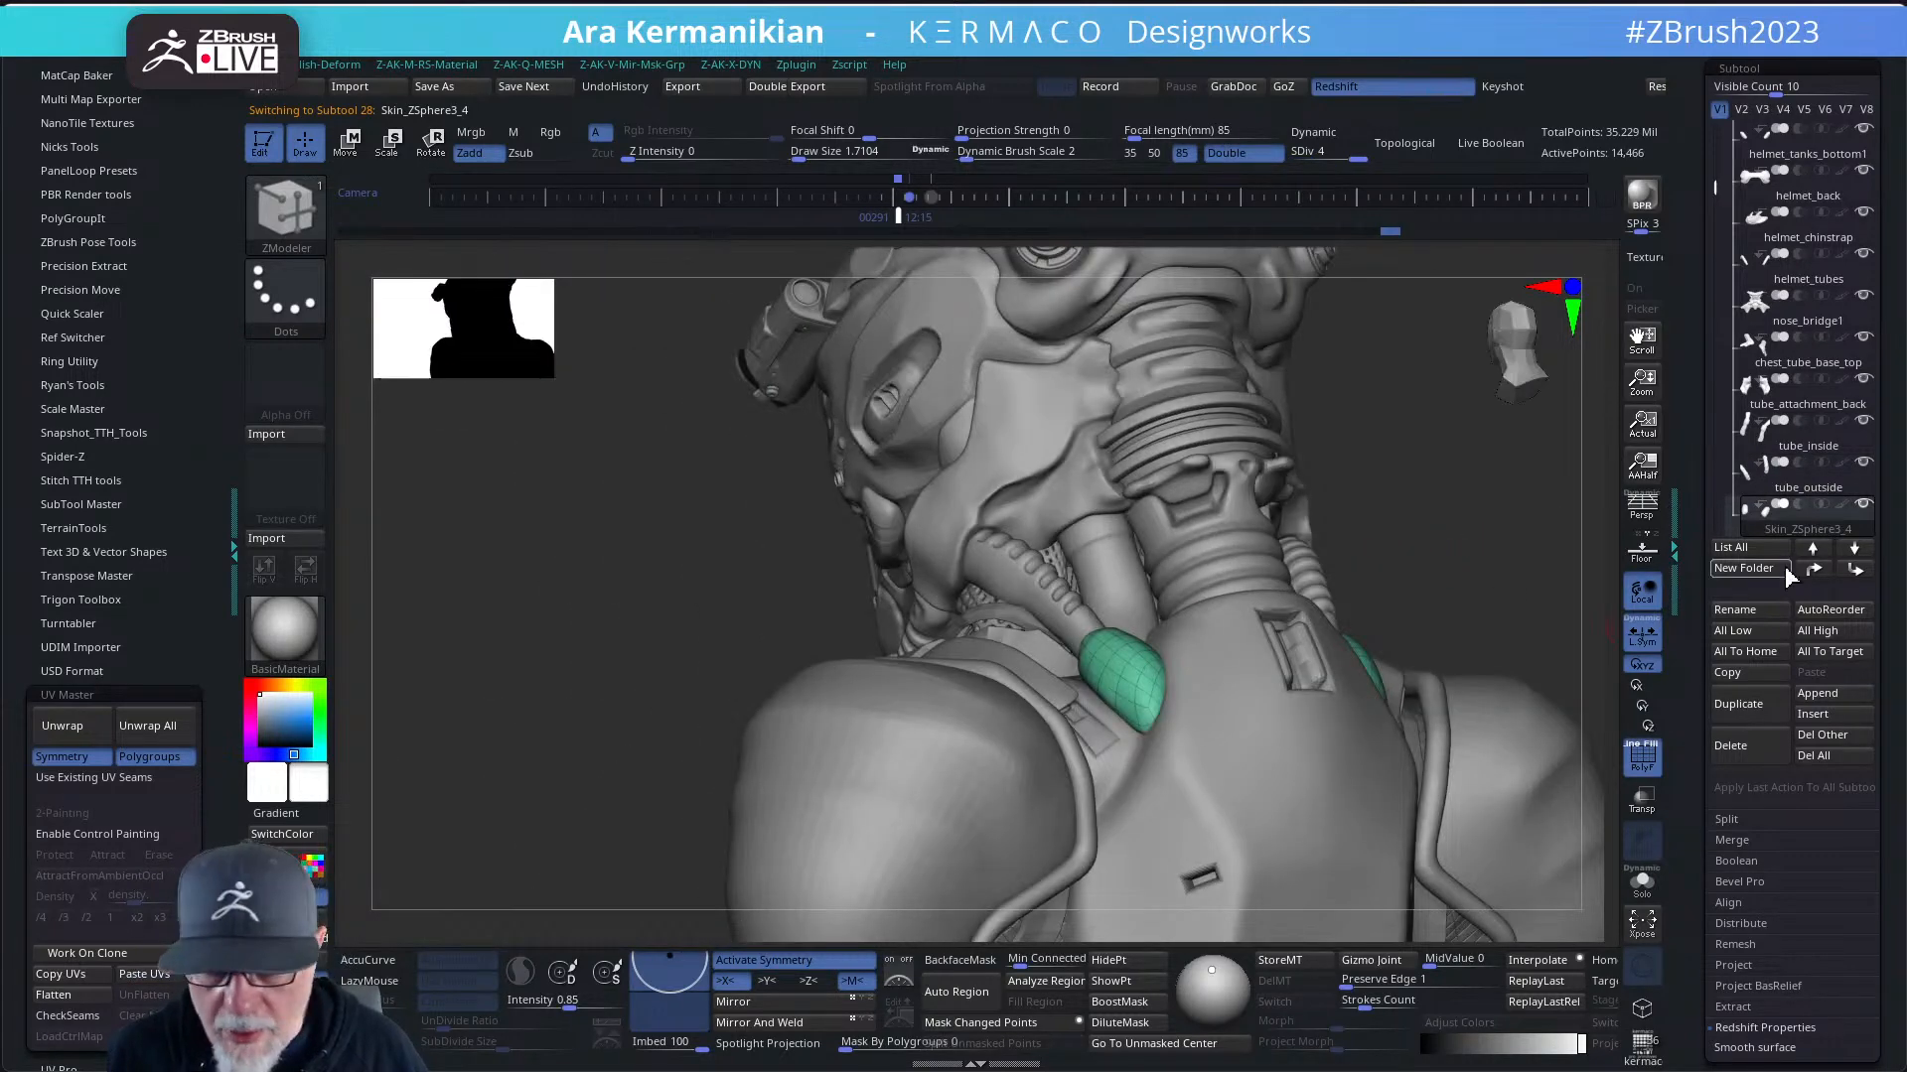
left_click(1753, 619)
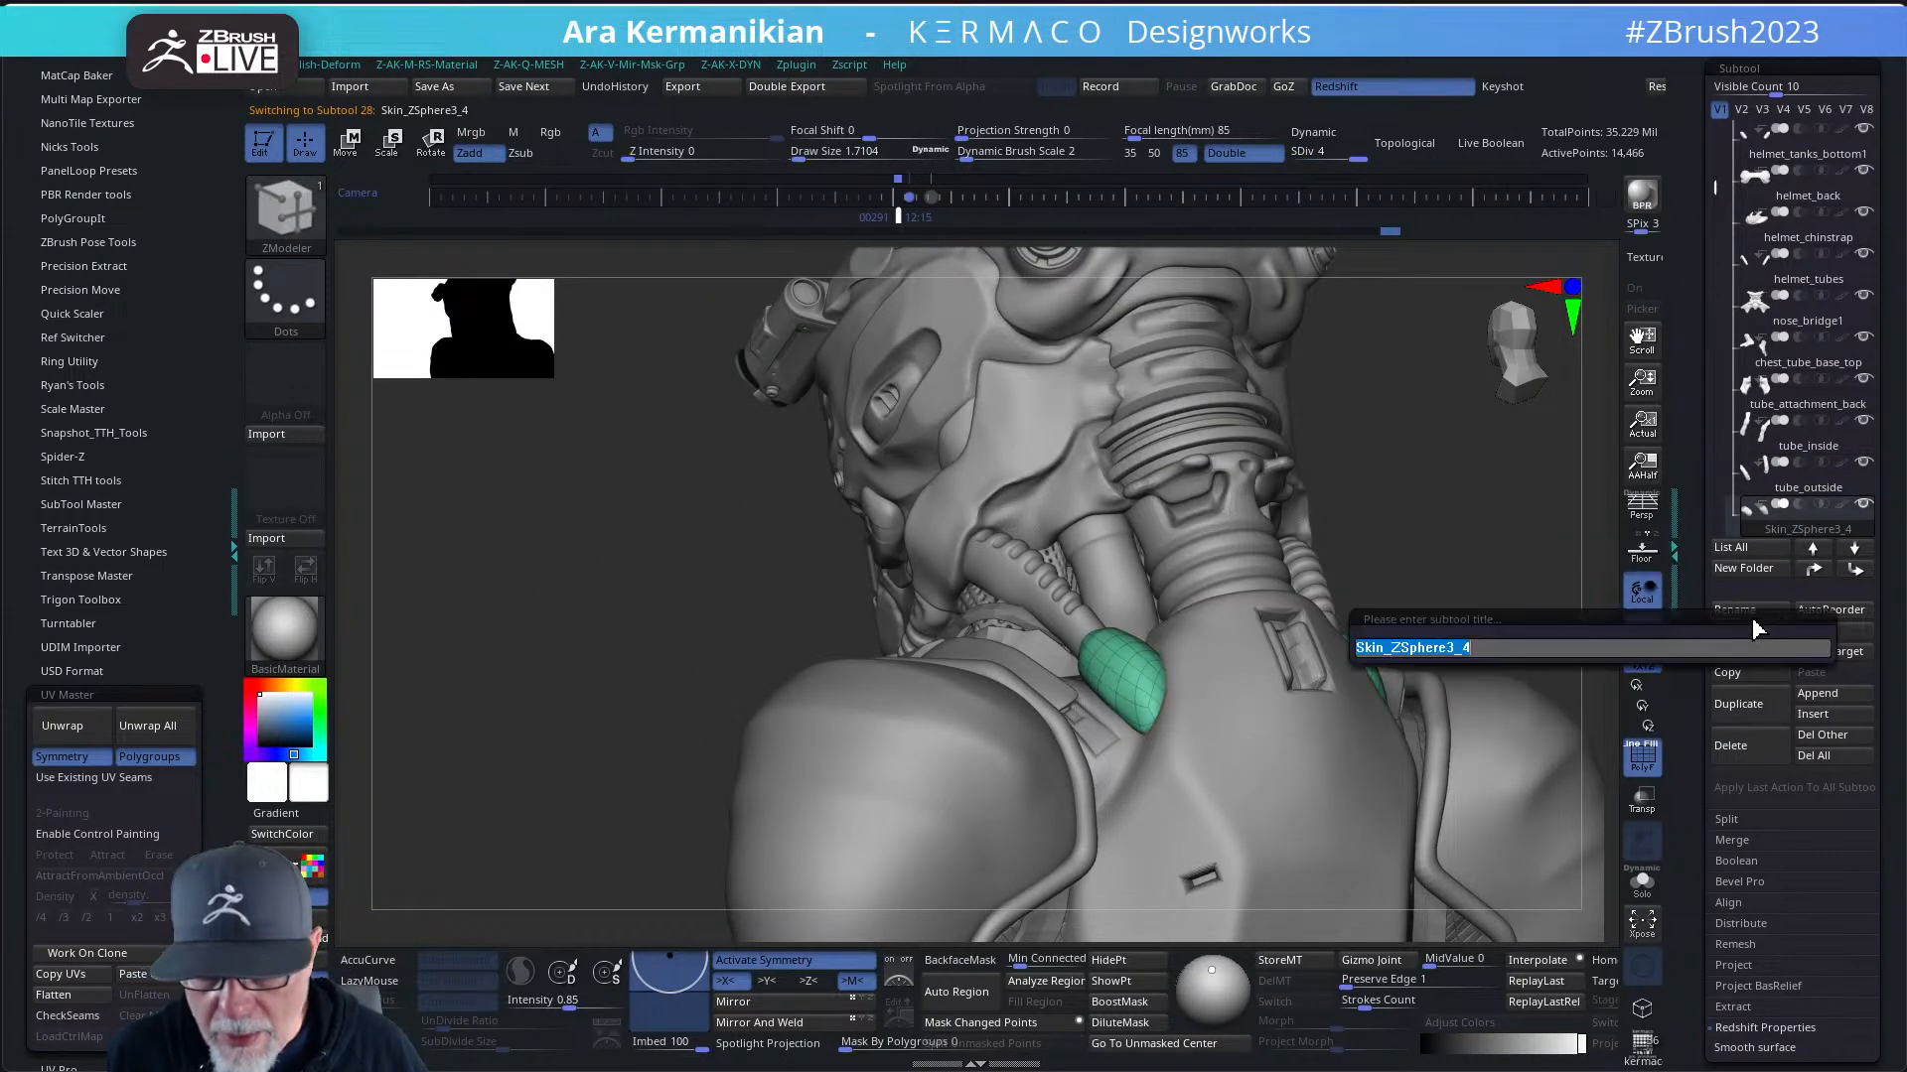
type("t")
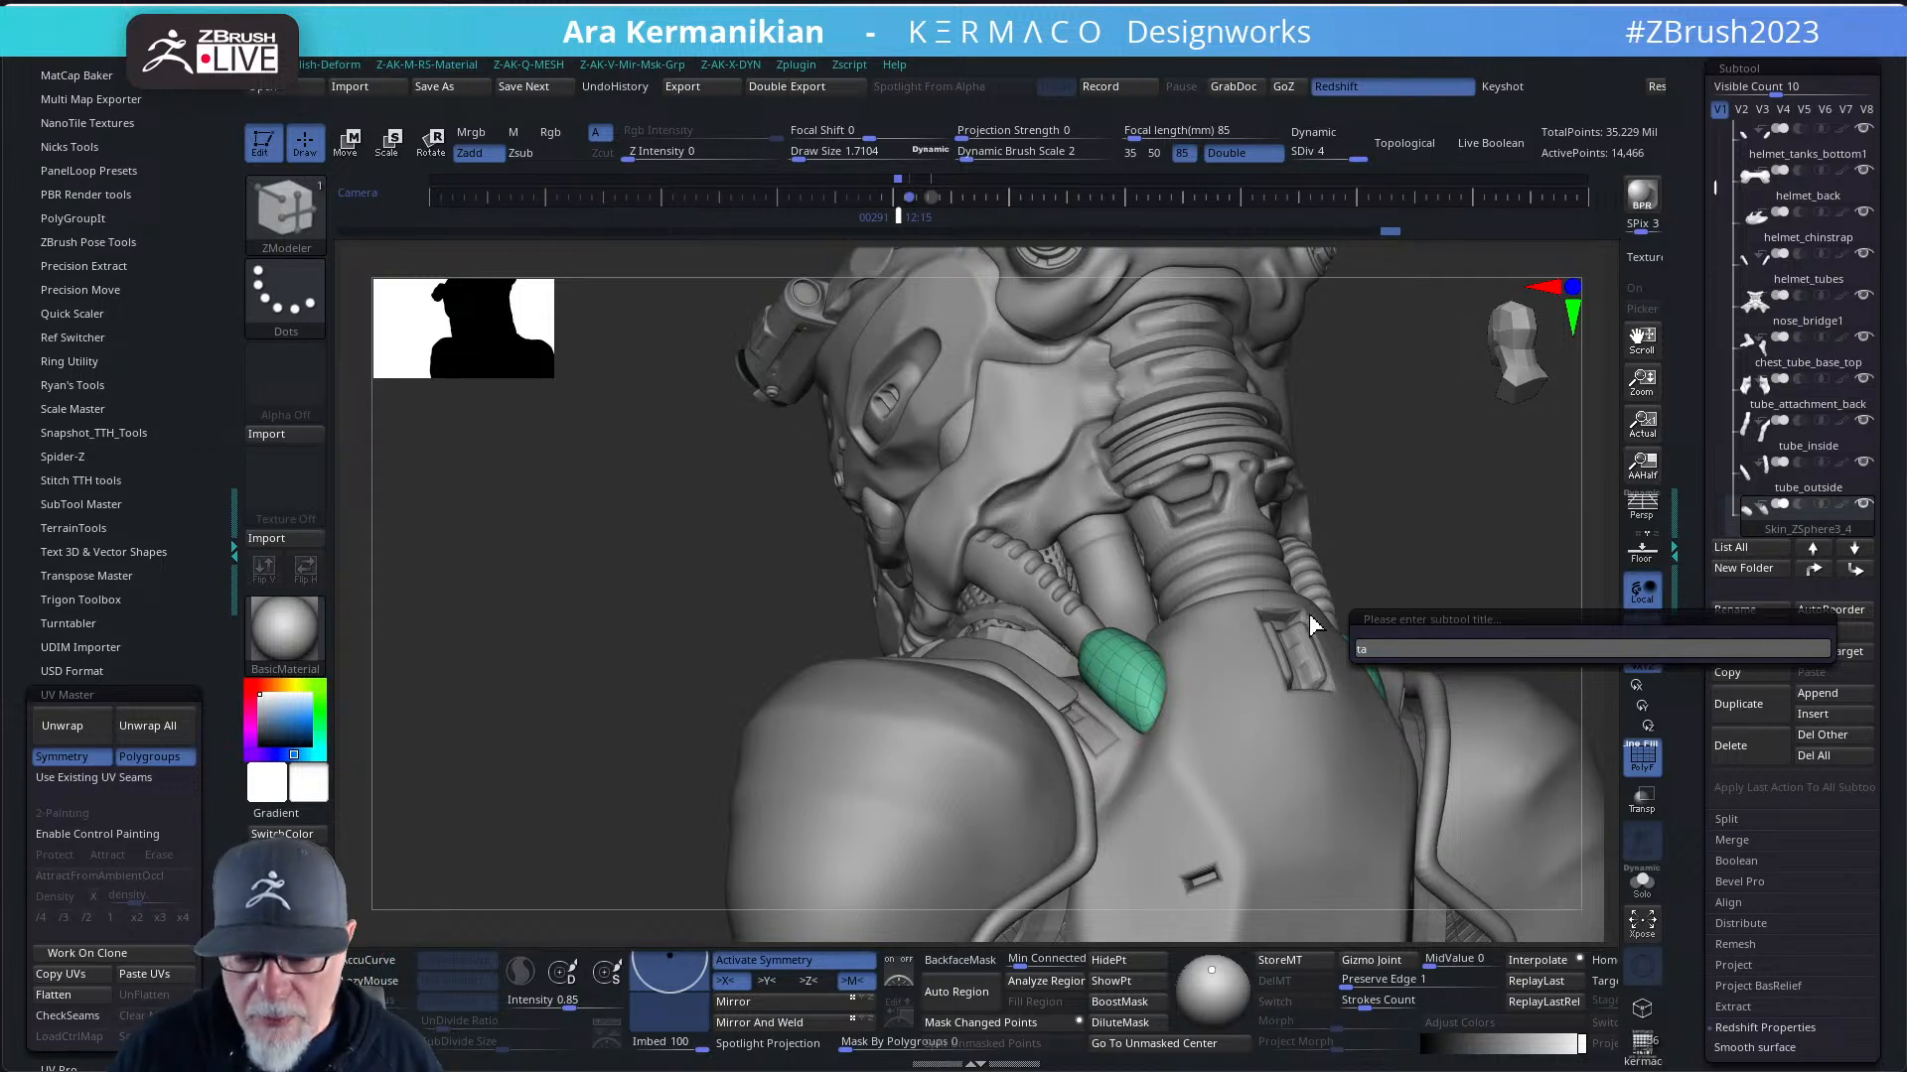
type("a")
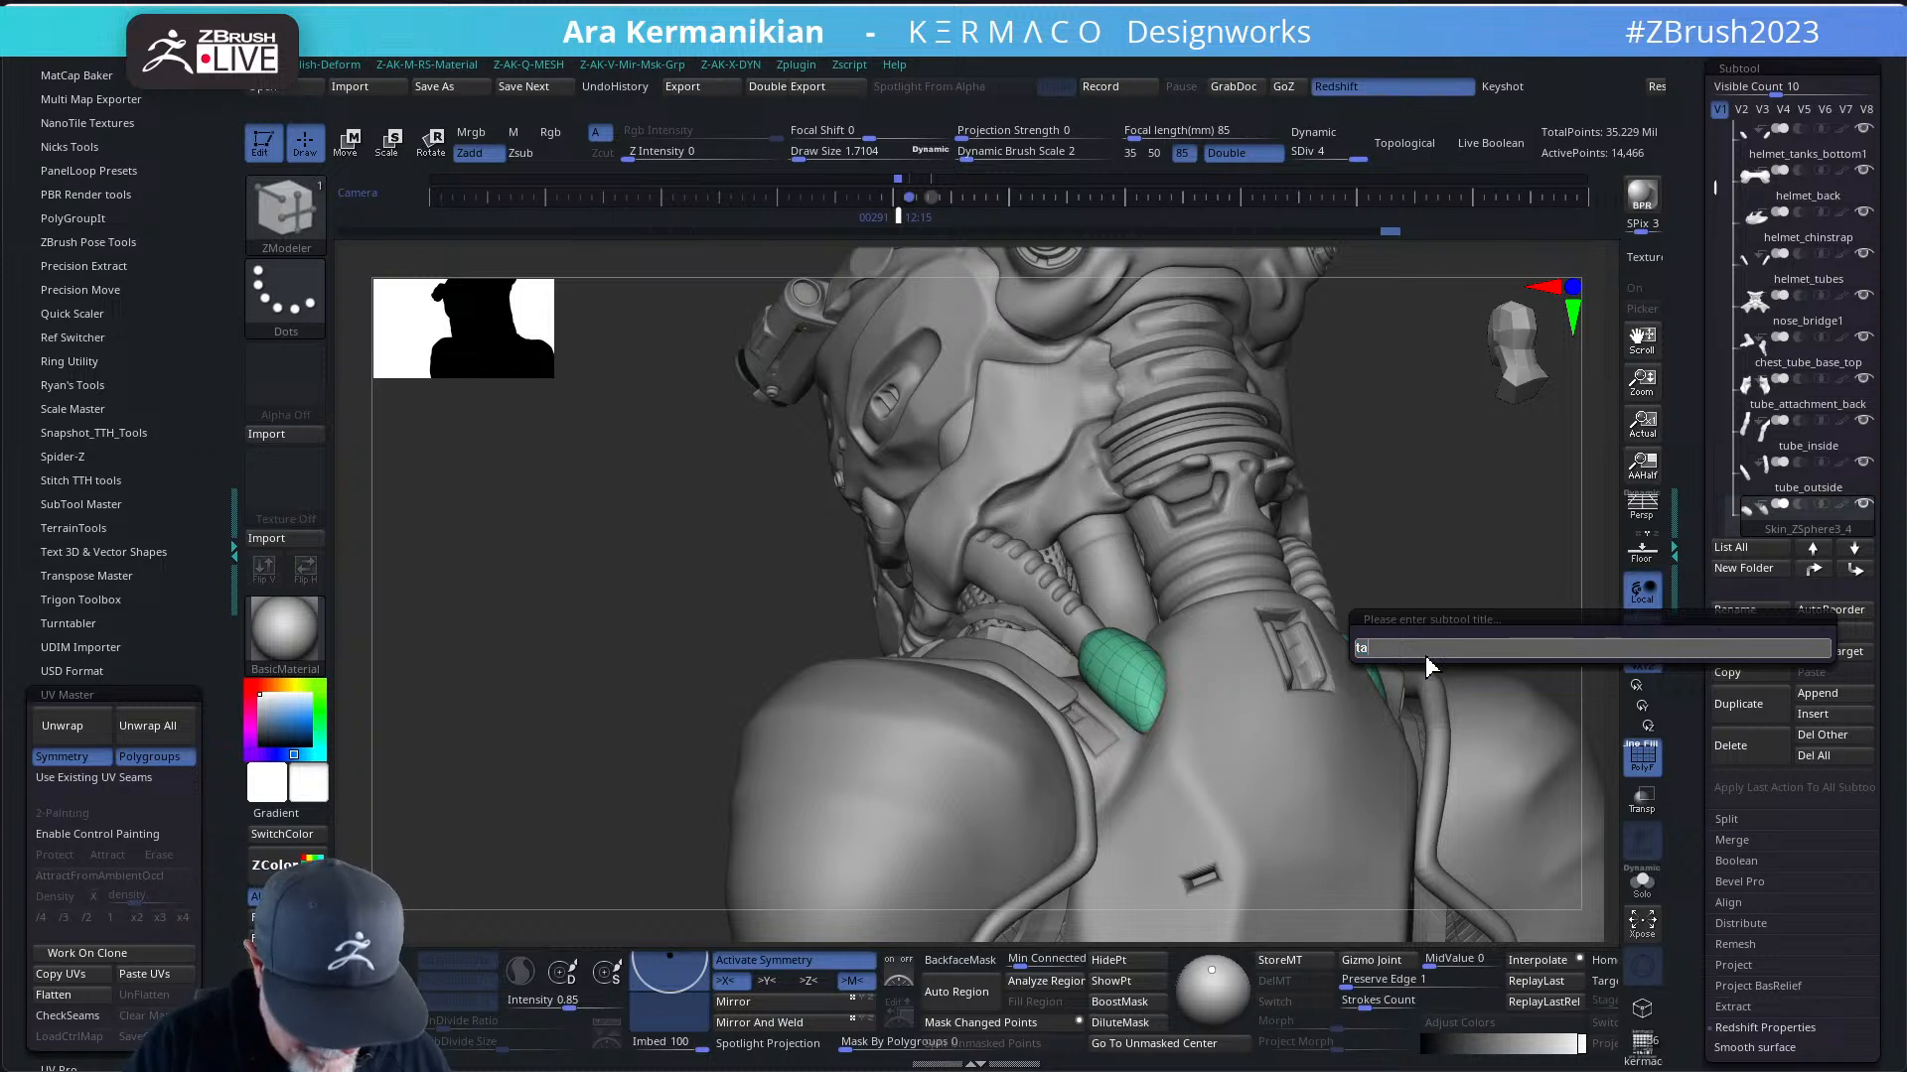
type("NK")
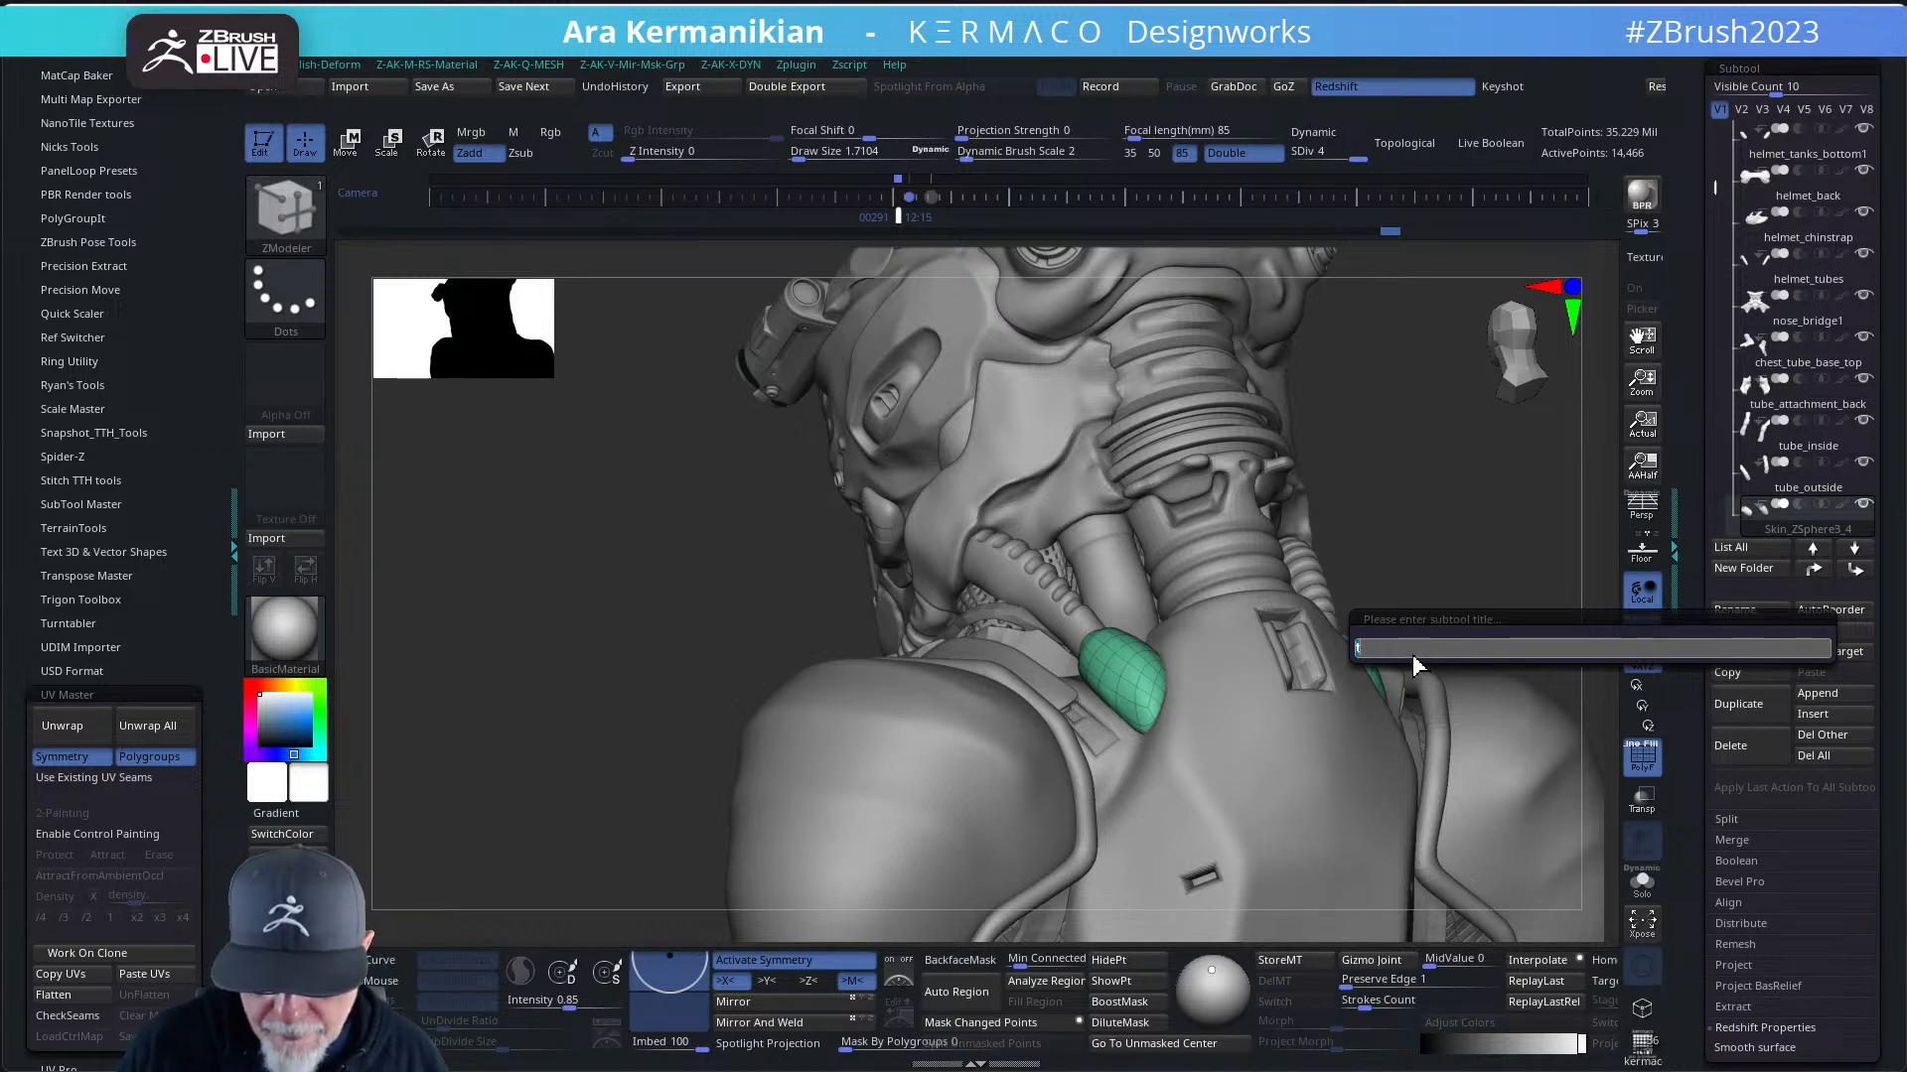
type("Tank")
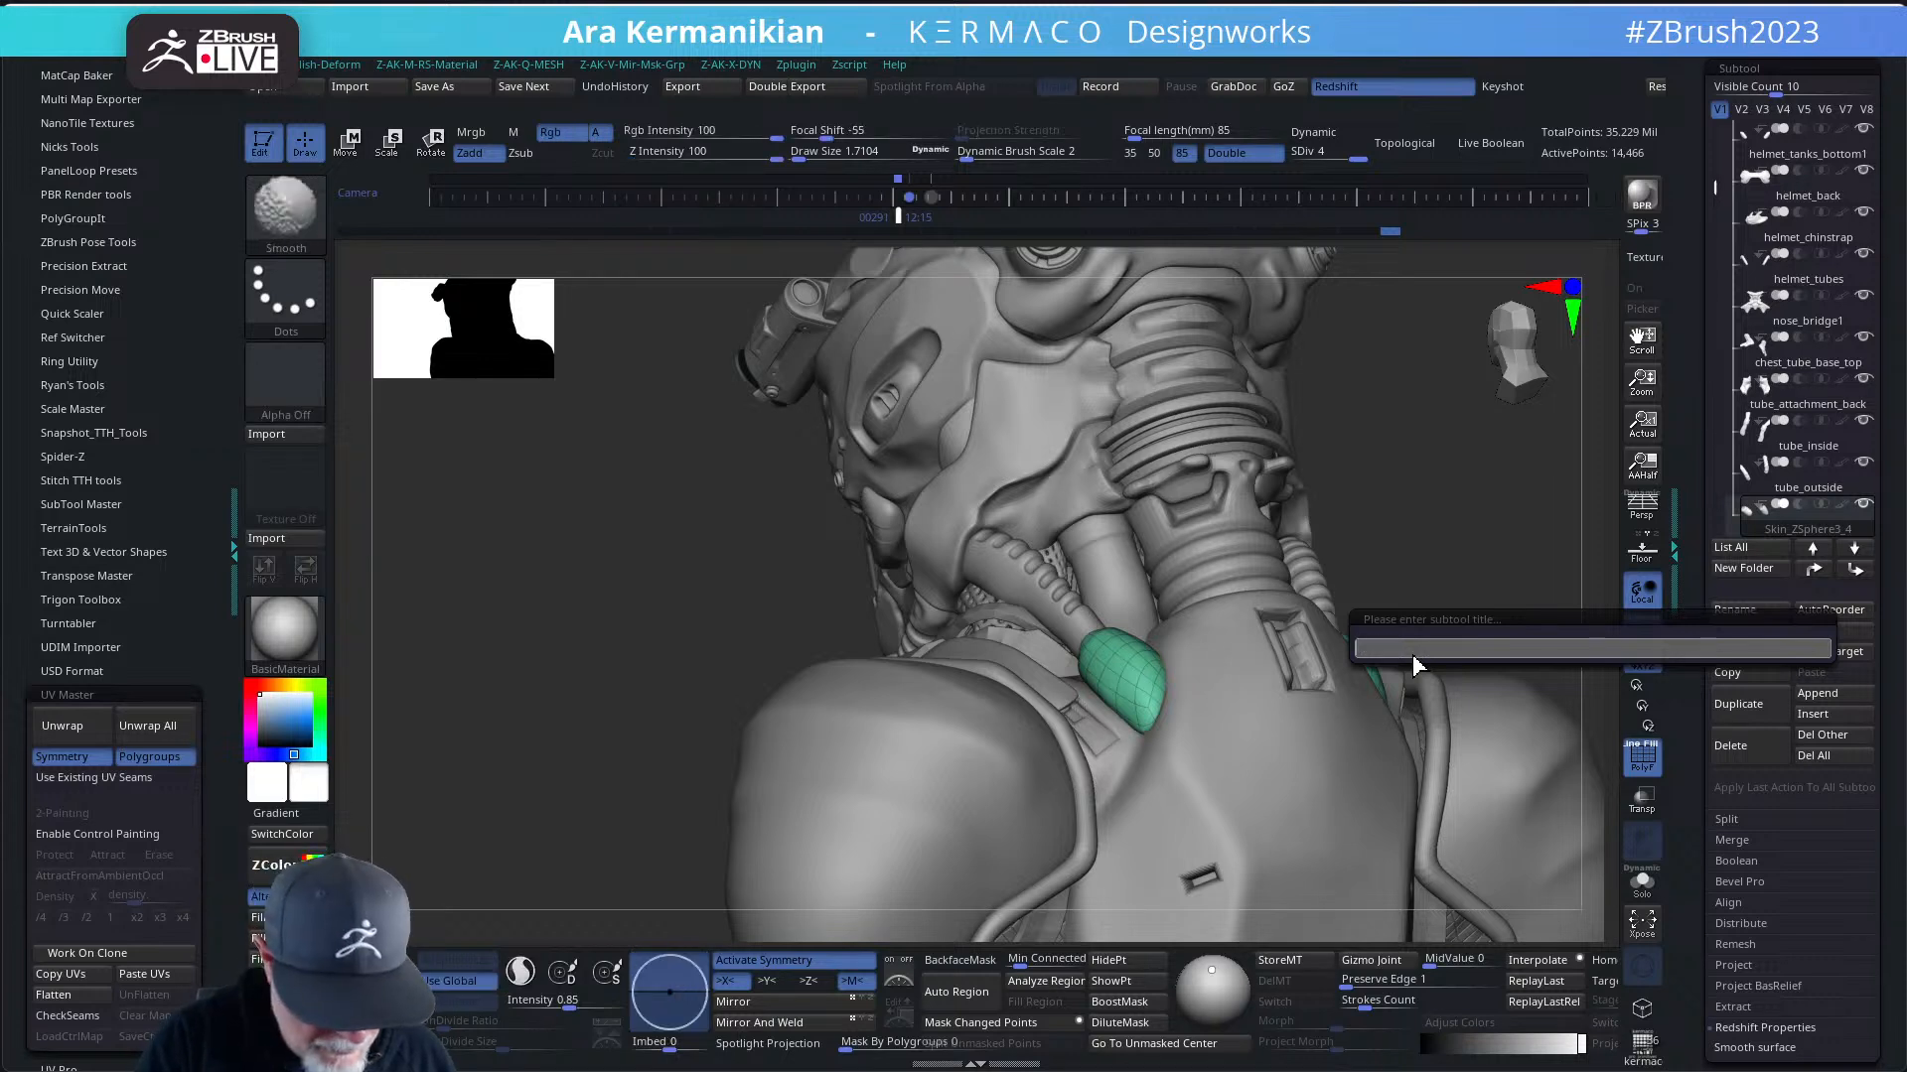
type("Tank_bzm")
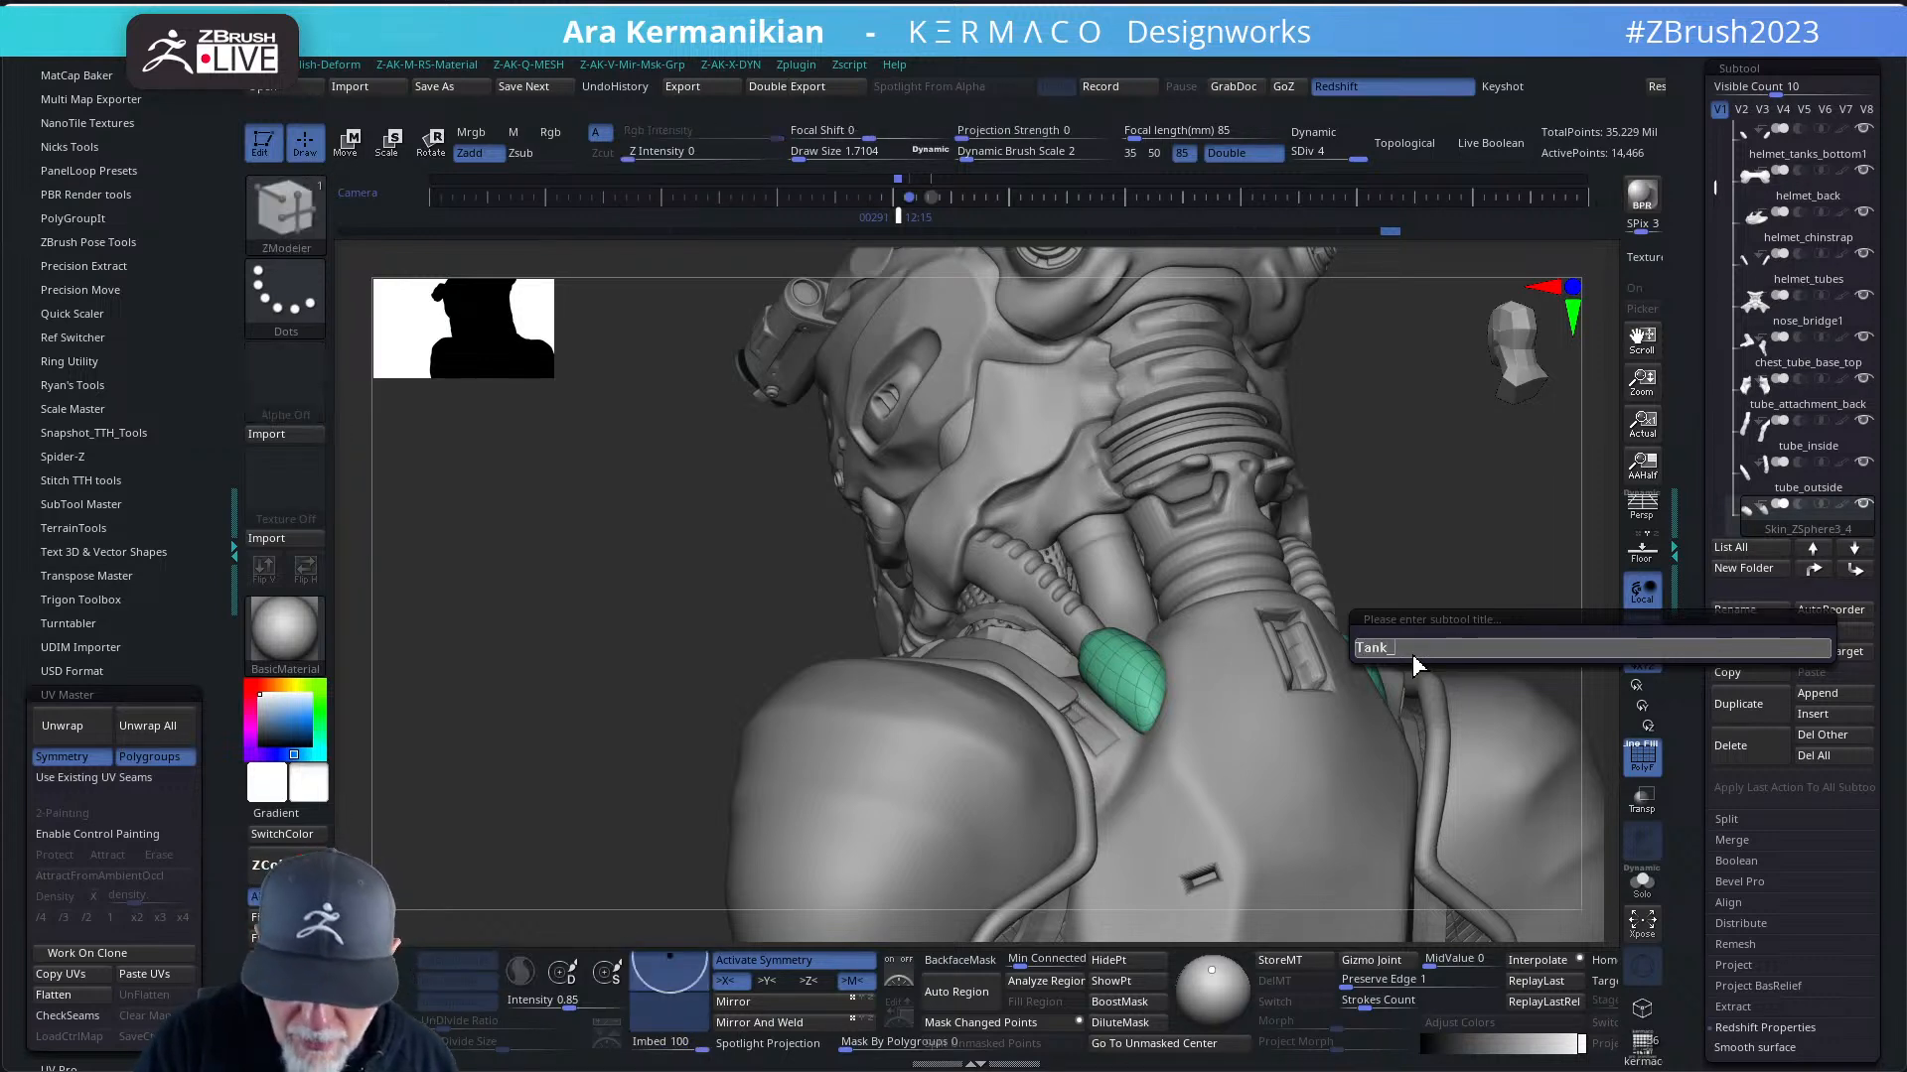
type("connector")
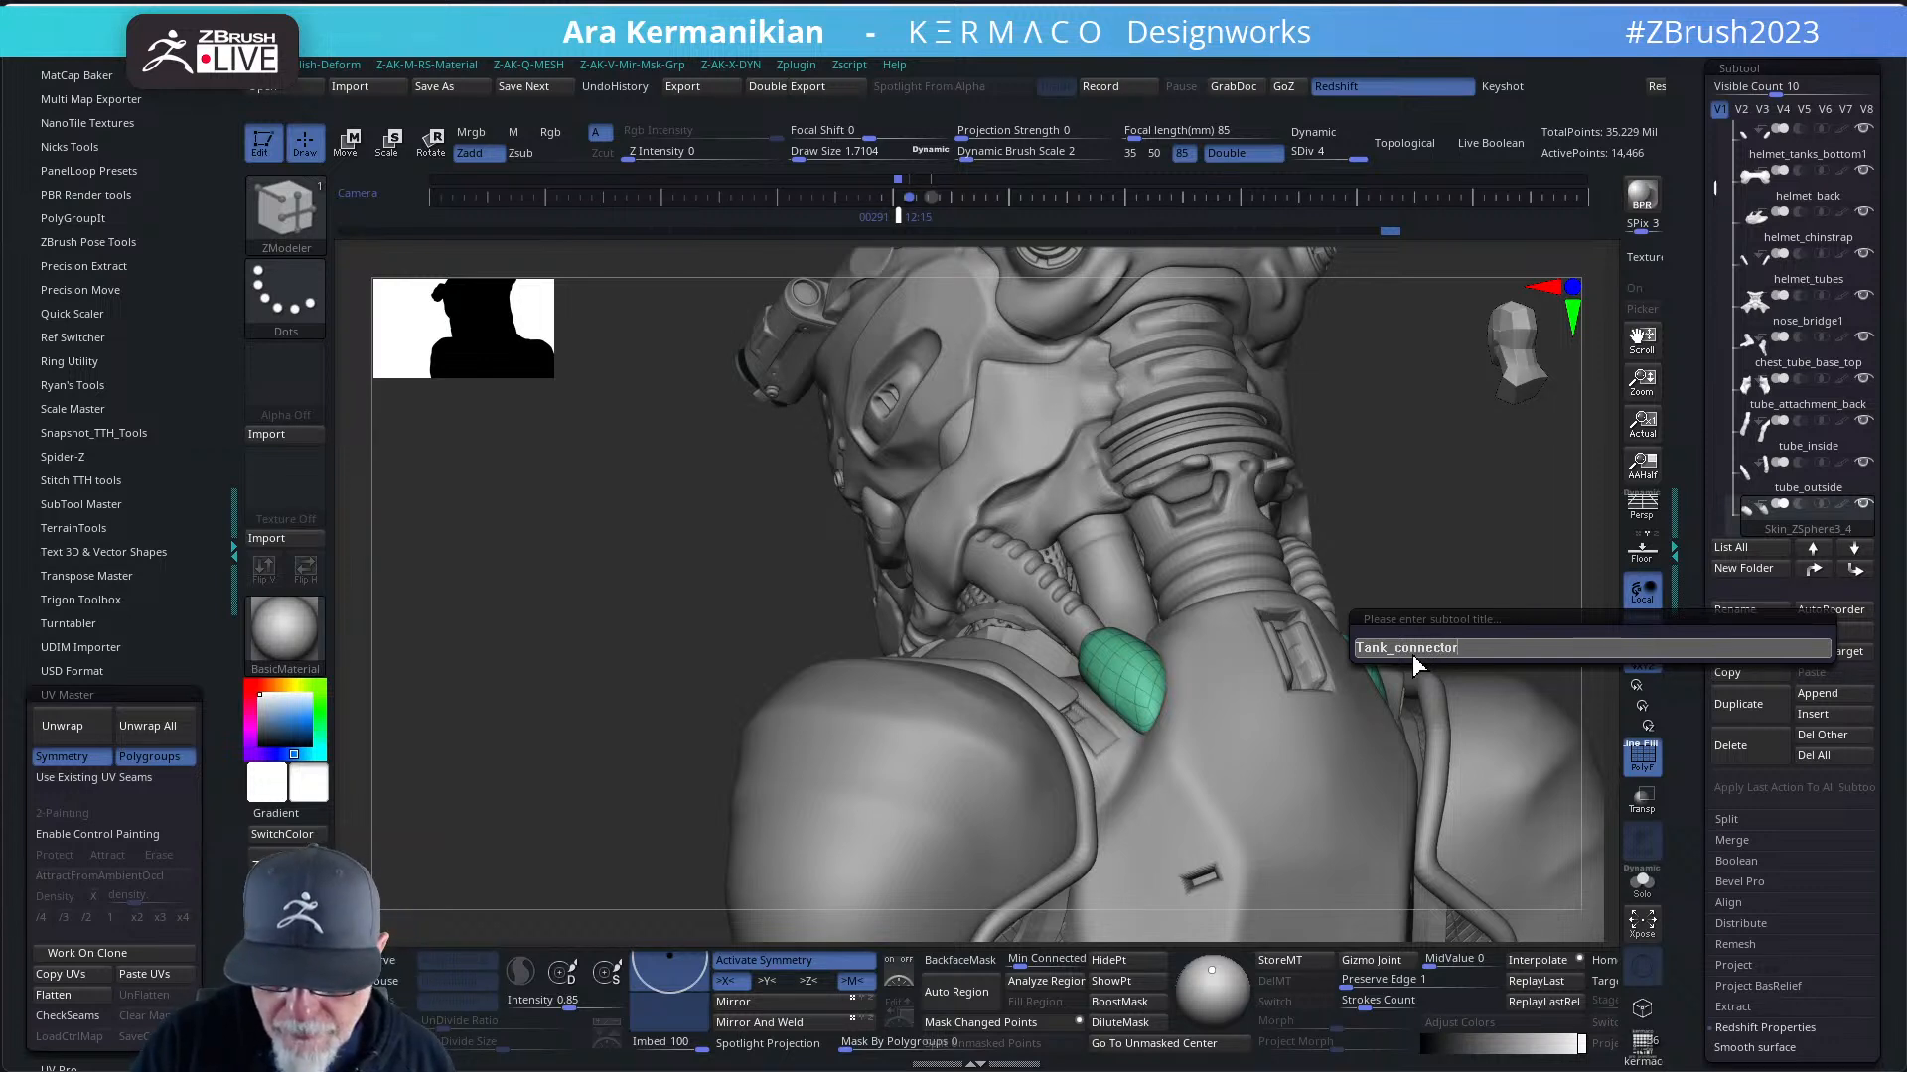
key("Return")
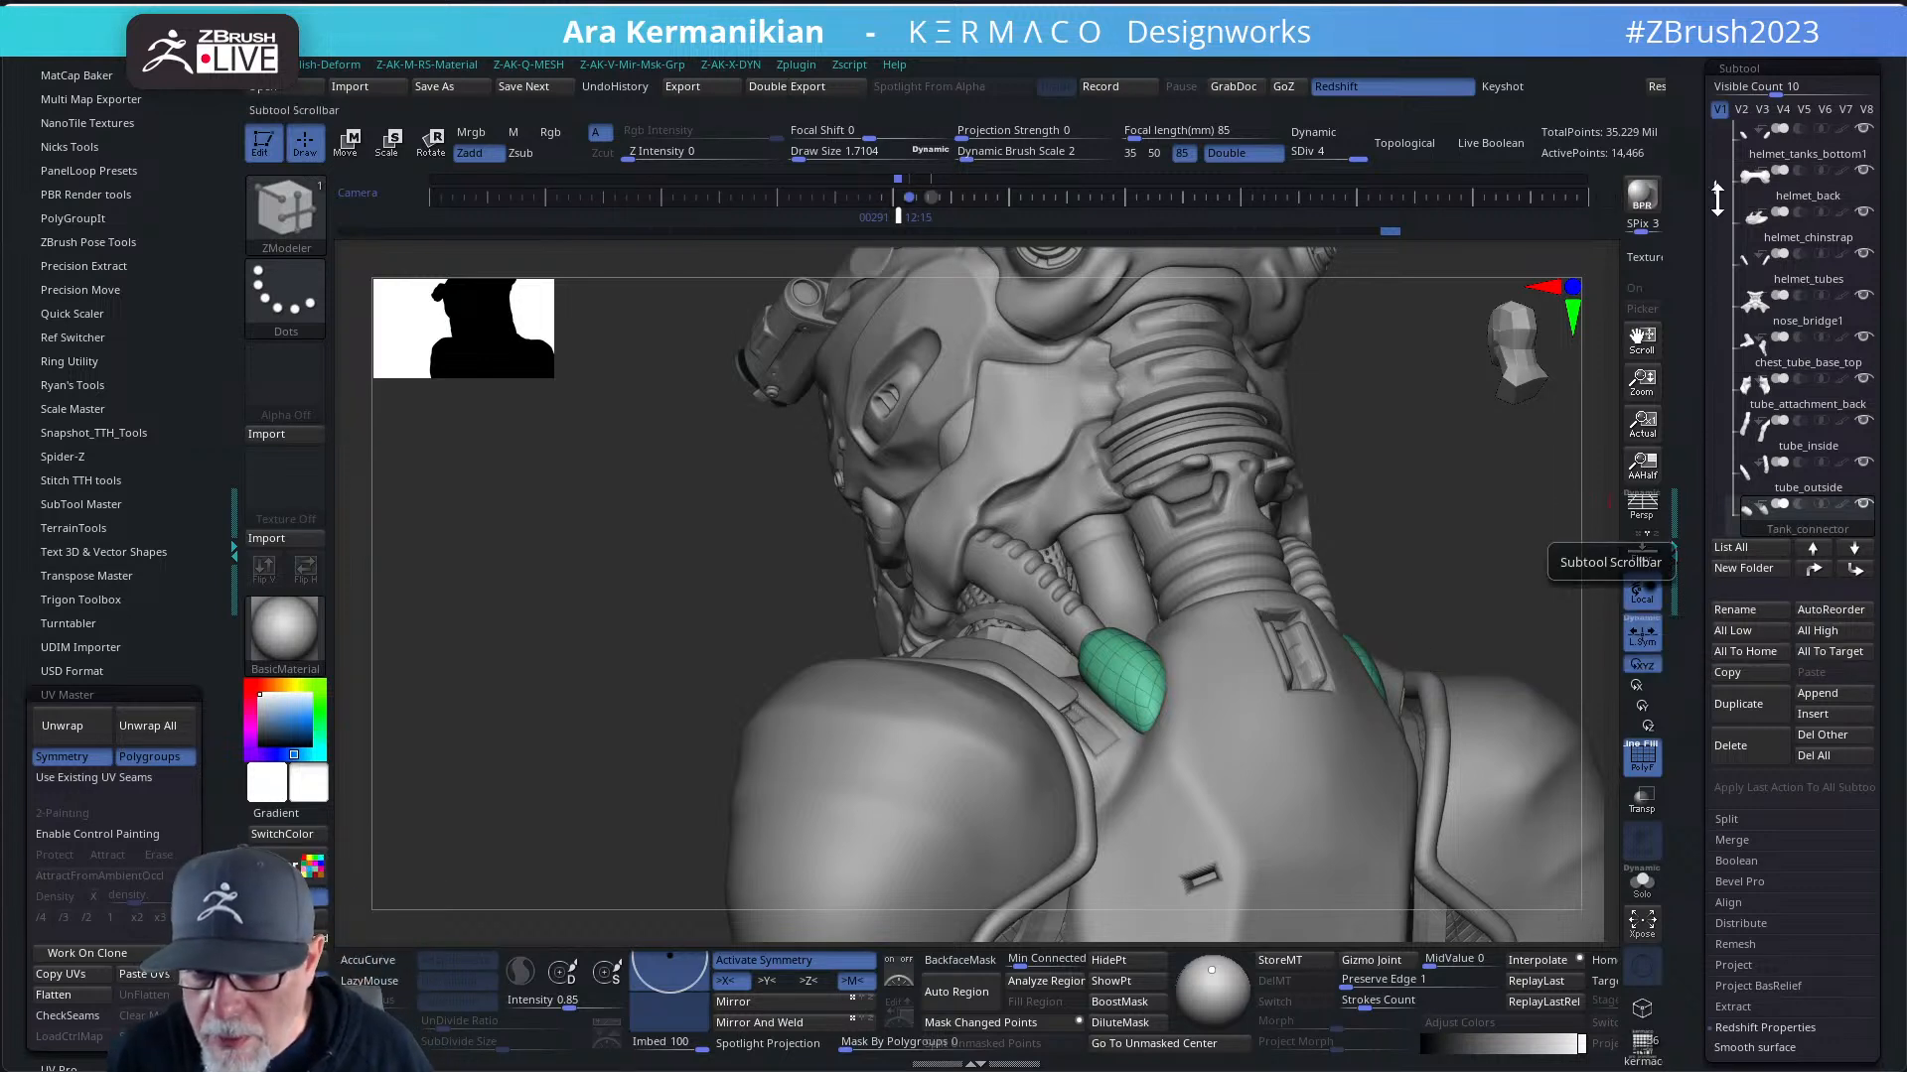
- Select the Skin_ZSphere3_3 subtool, the ribbed hose behind the neck, and rename it as rear_hose
scroll(1738, 223, "down", 3)
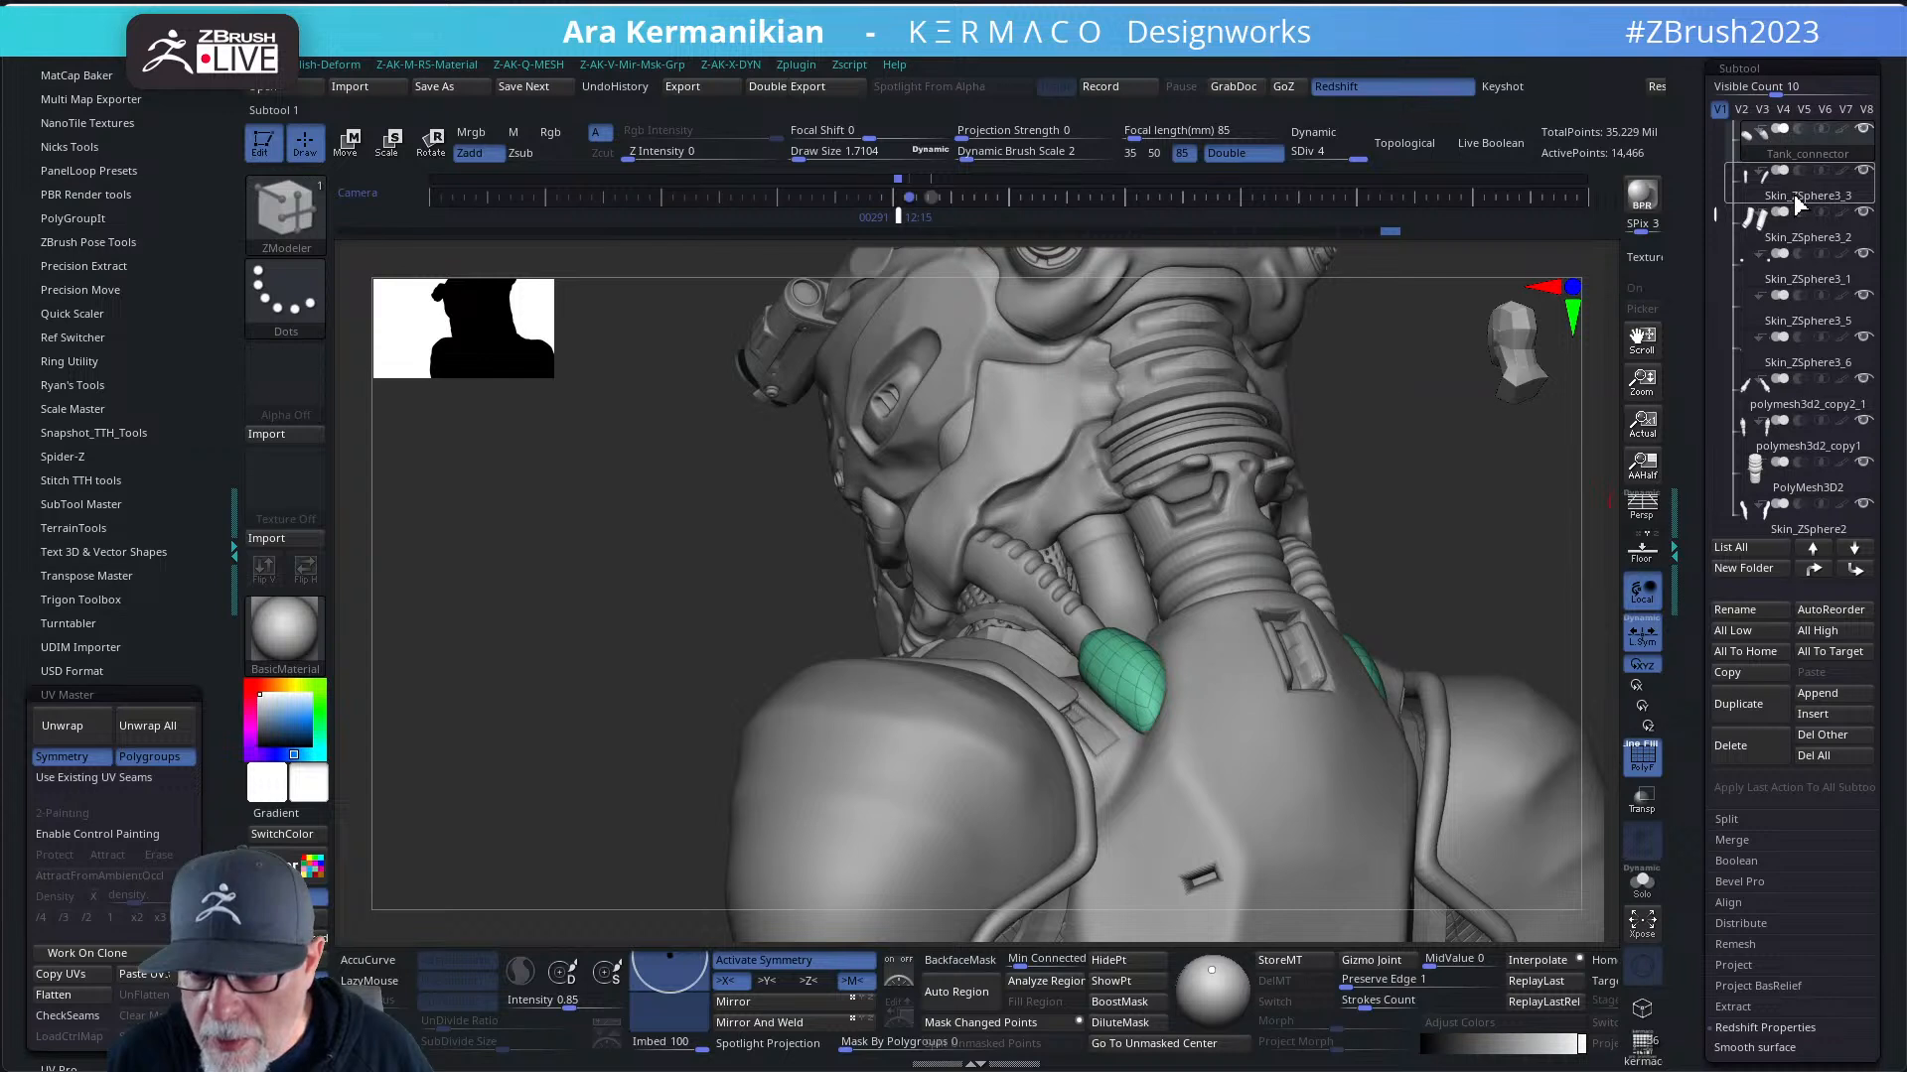
left_click(1800, 204)
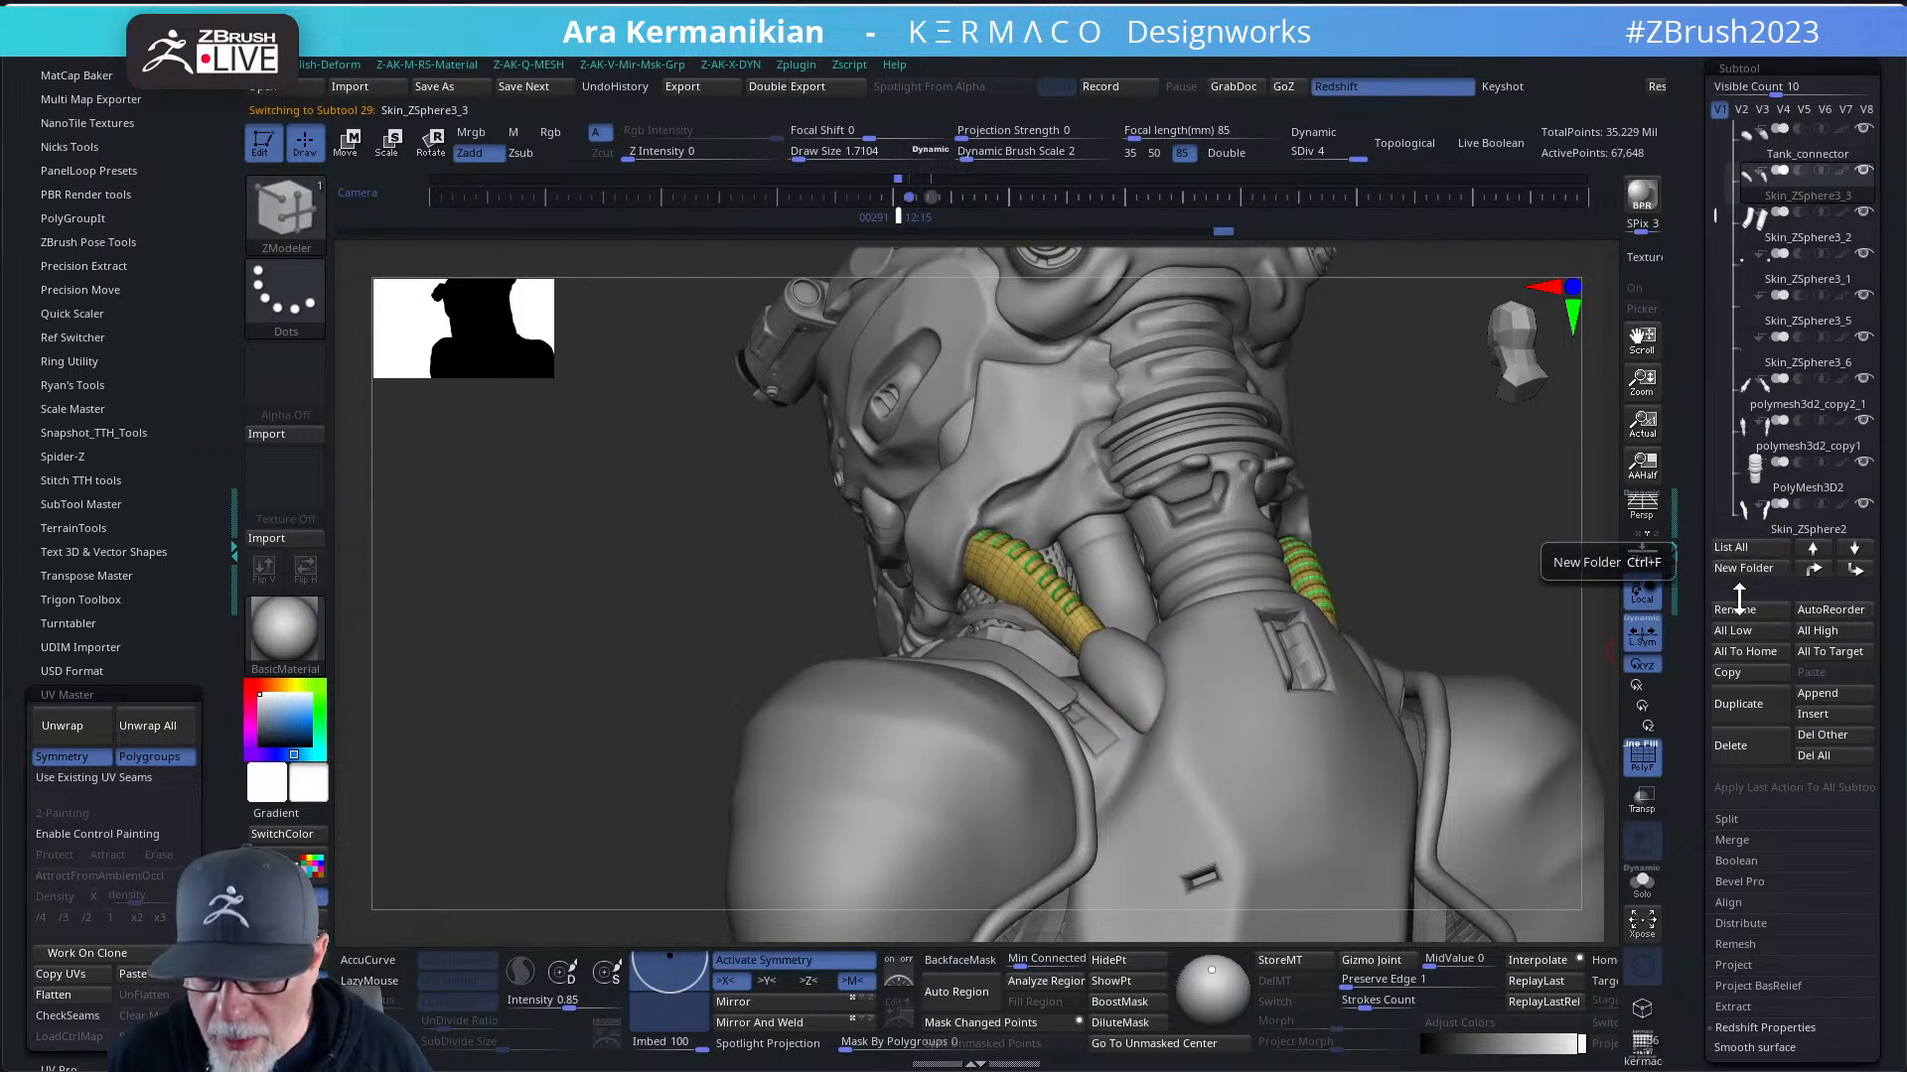
left_click(1746, 610)
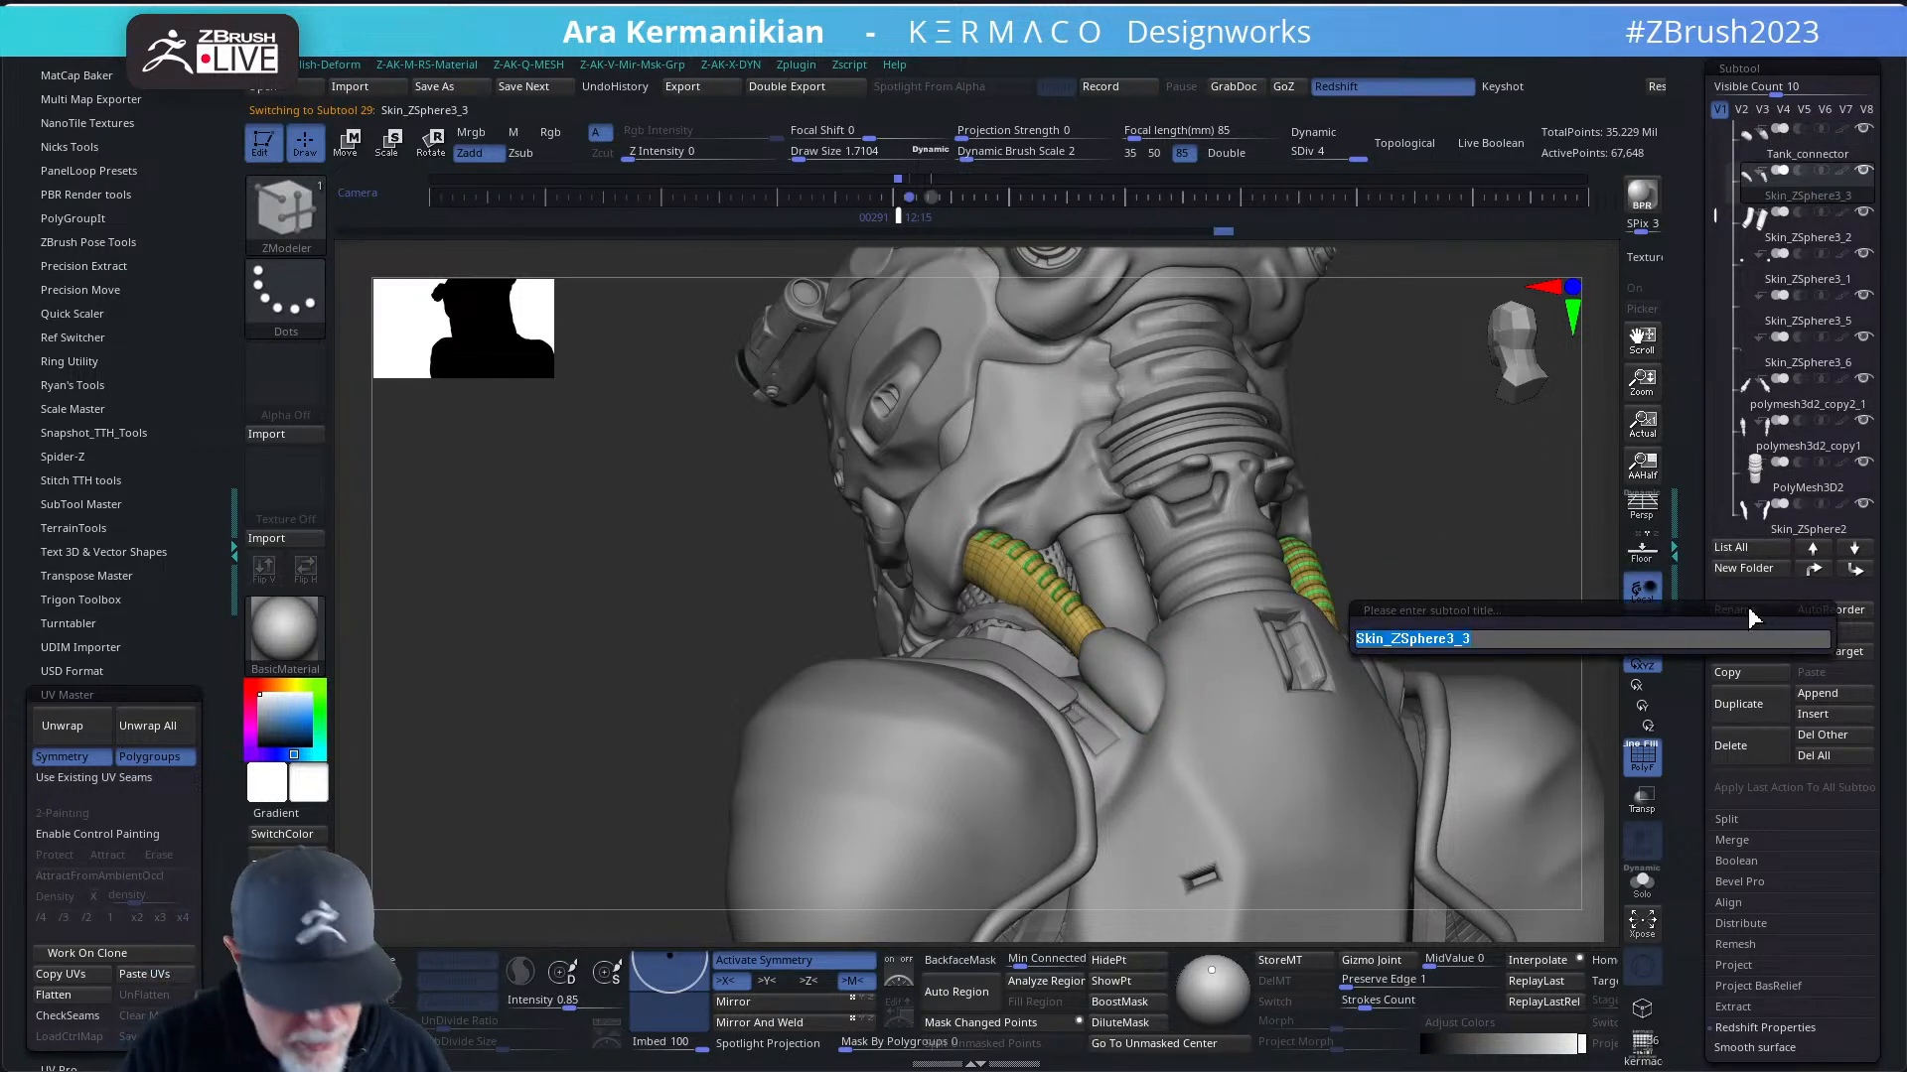
key("BackSpace")
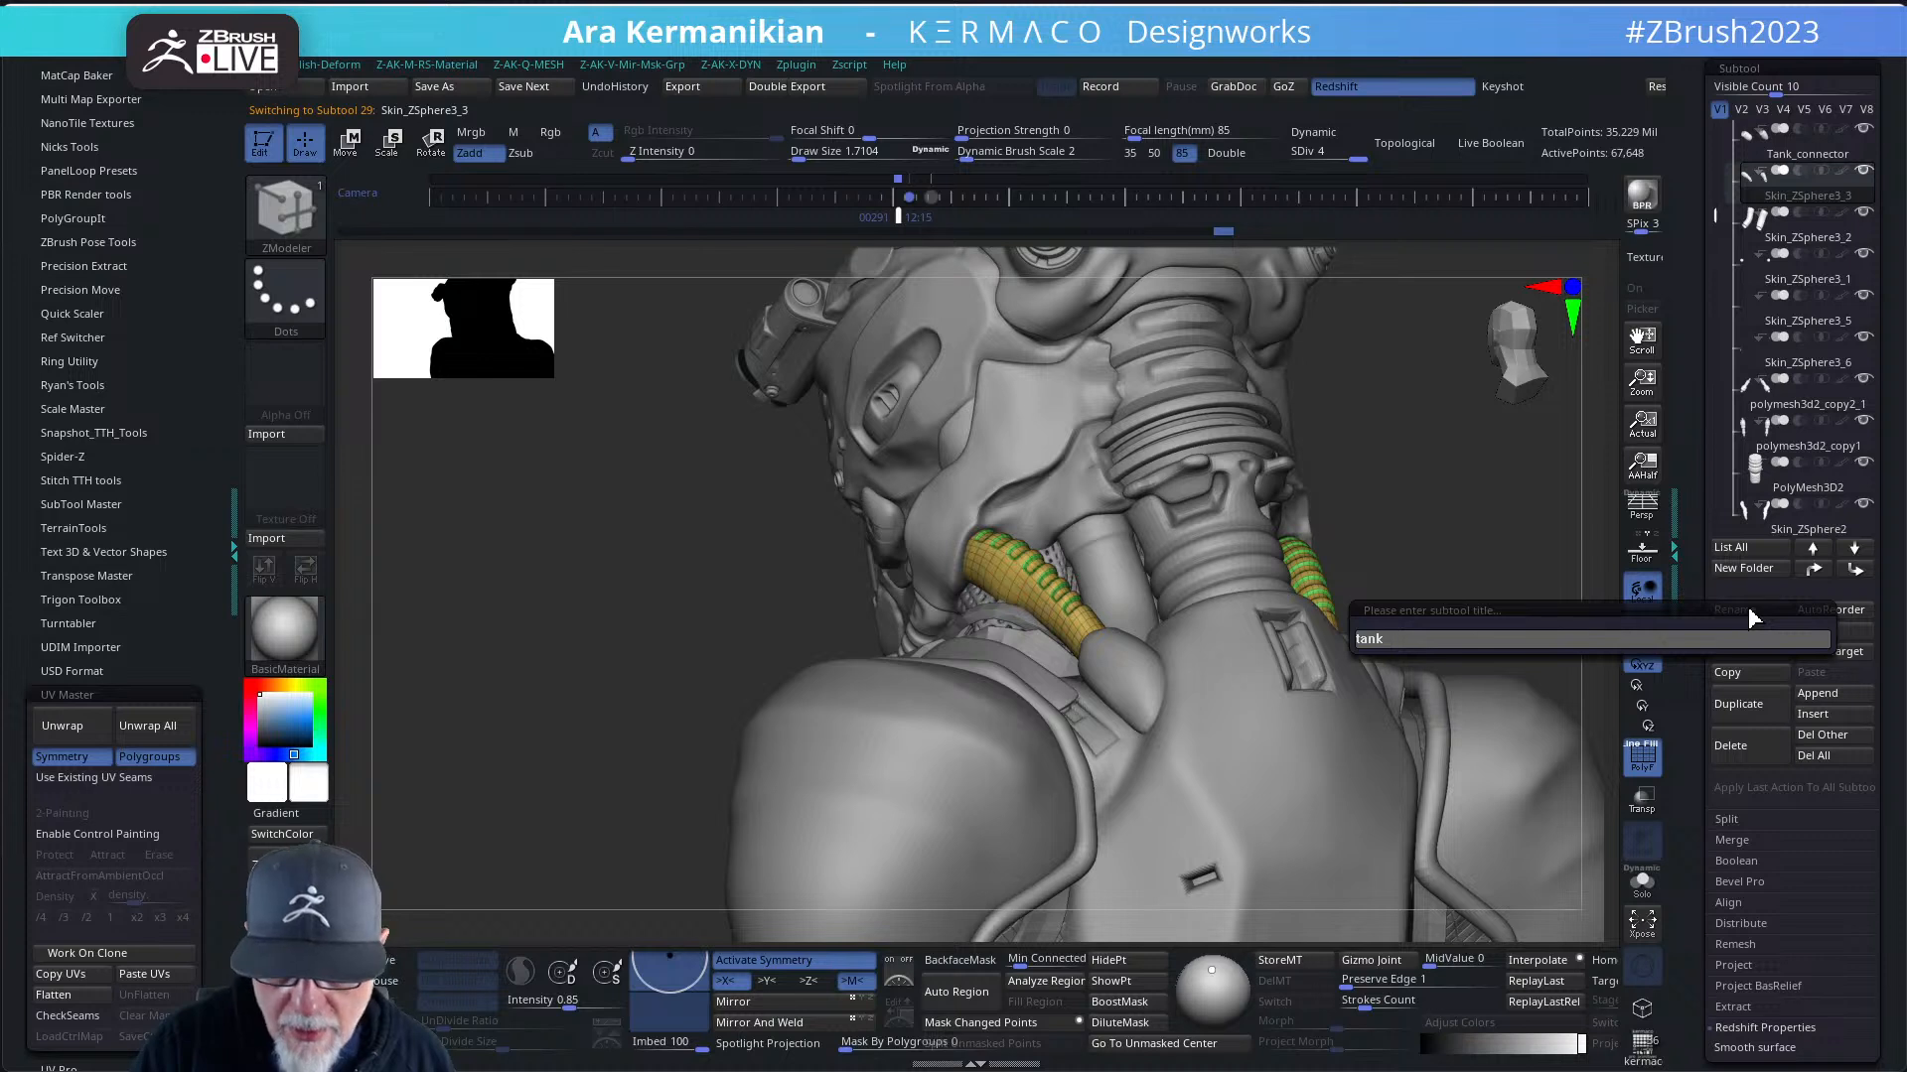
key("BackSpace")
key("BackSpace")
key("BackSpace")
key("BackSpace")
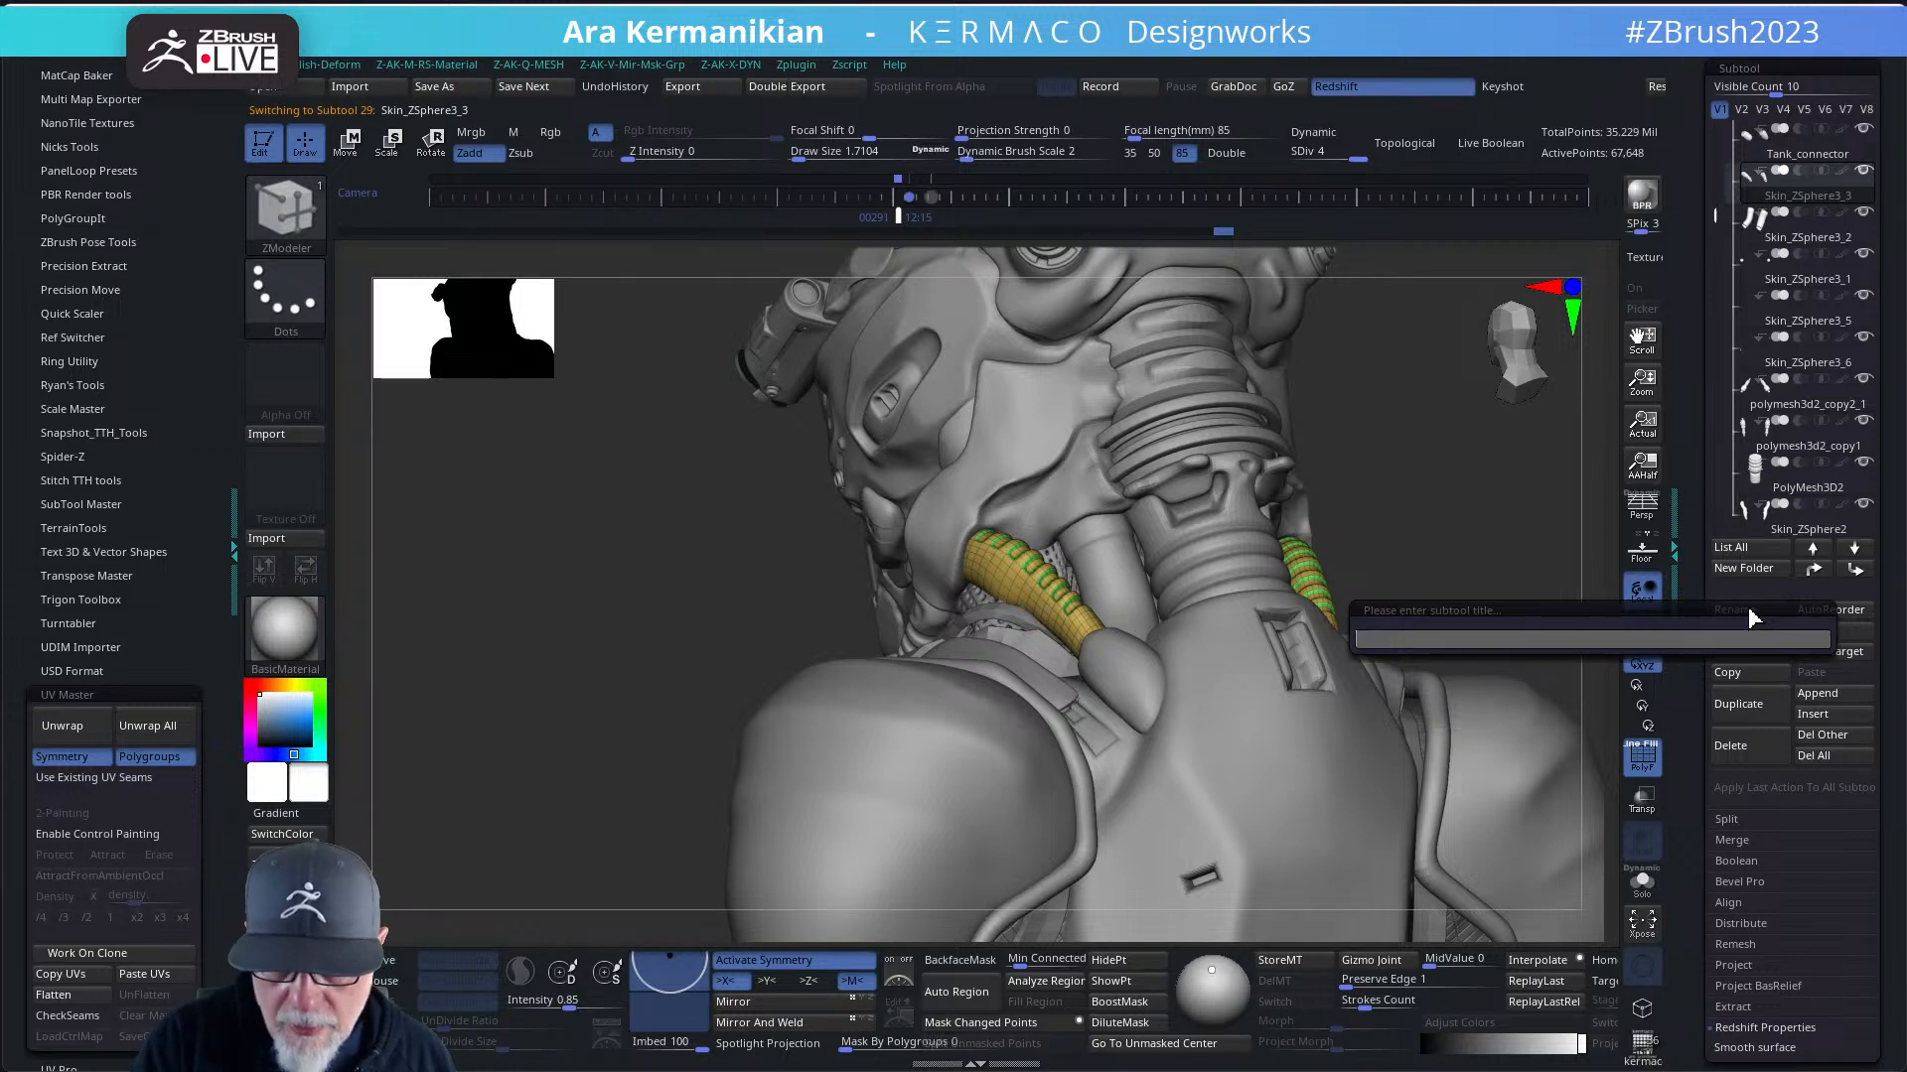
type("rear")
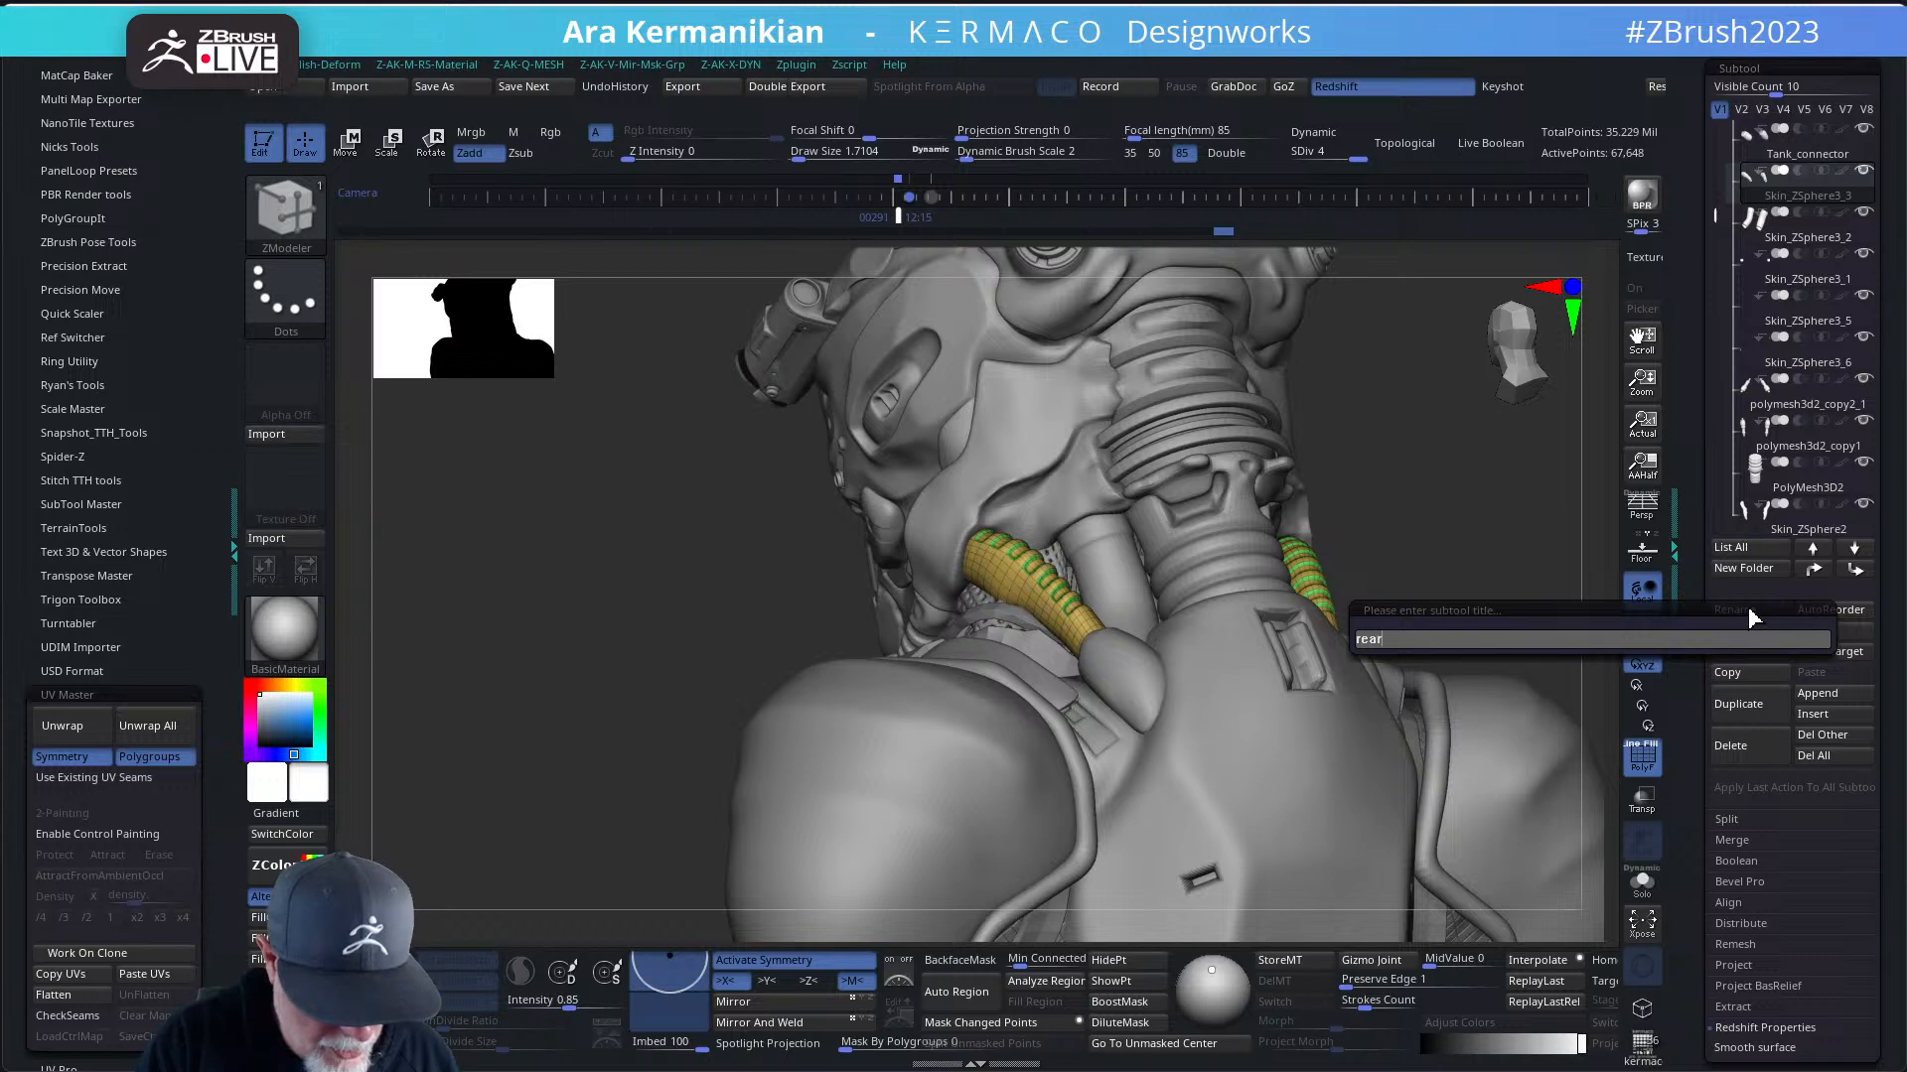
type("_hose")
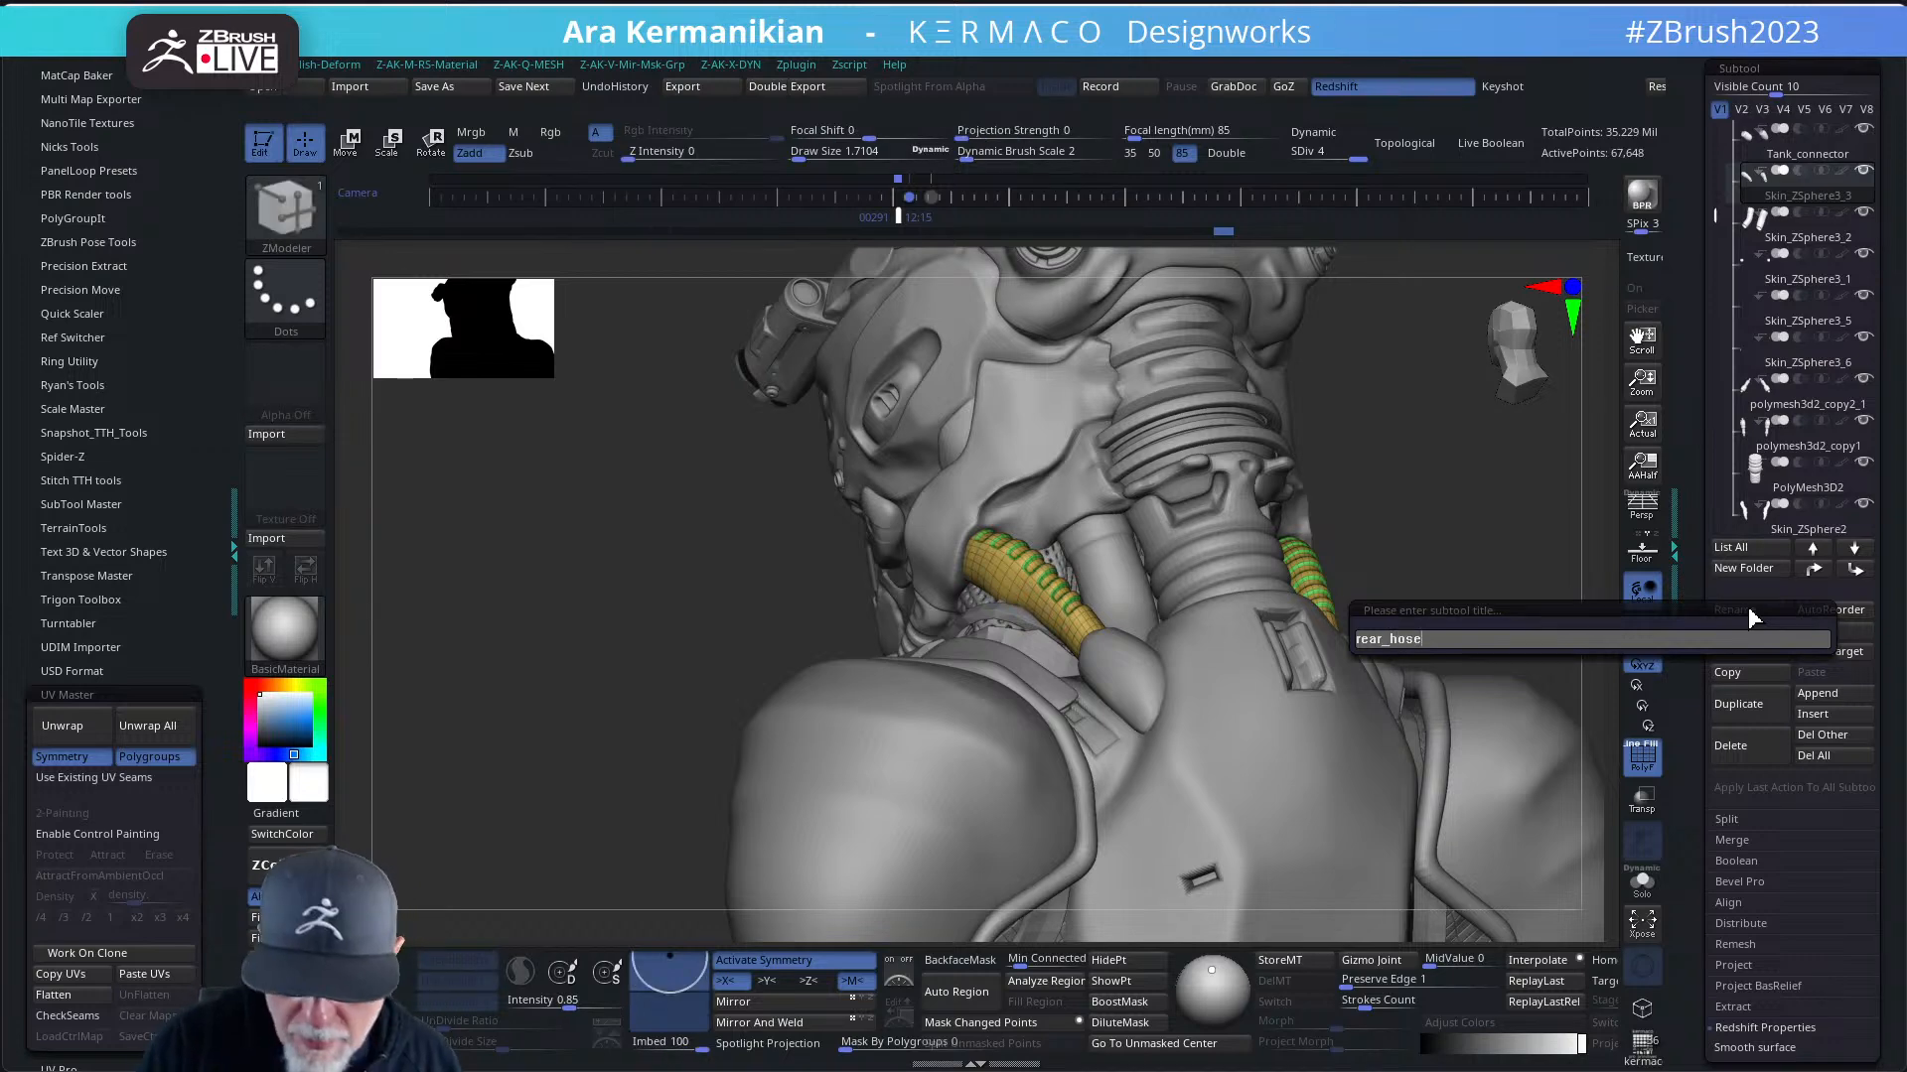
key("Return")
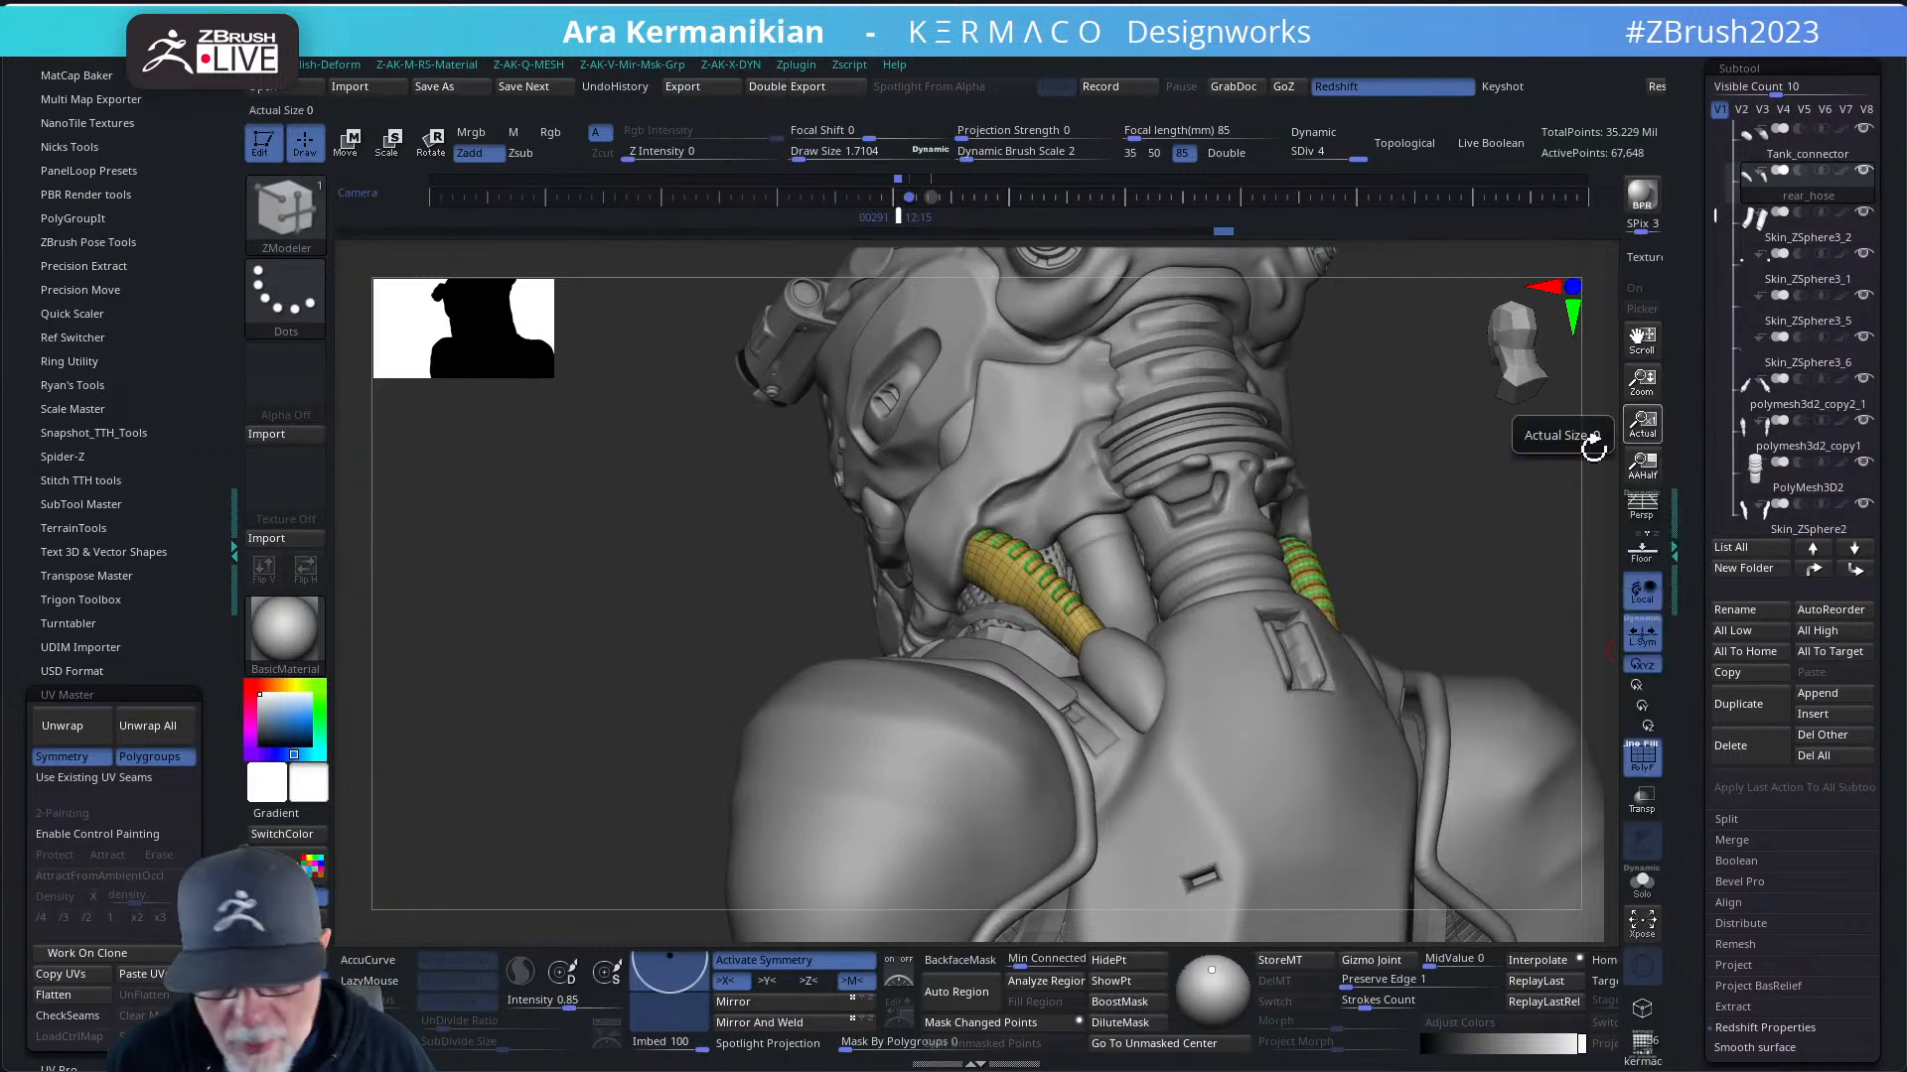
- Reword the ribbed hose subtool's name to Hose_rear
left_click(1735, 609)
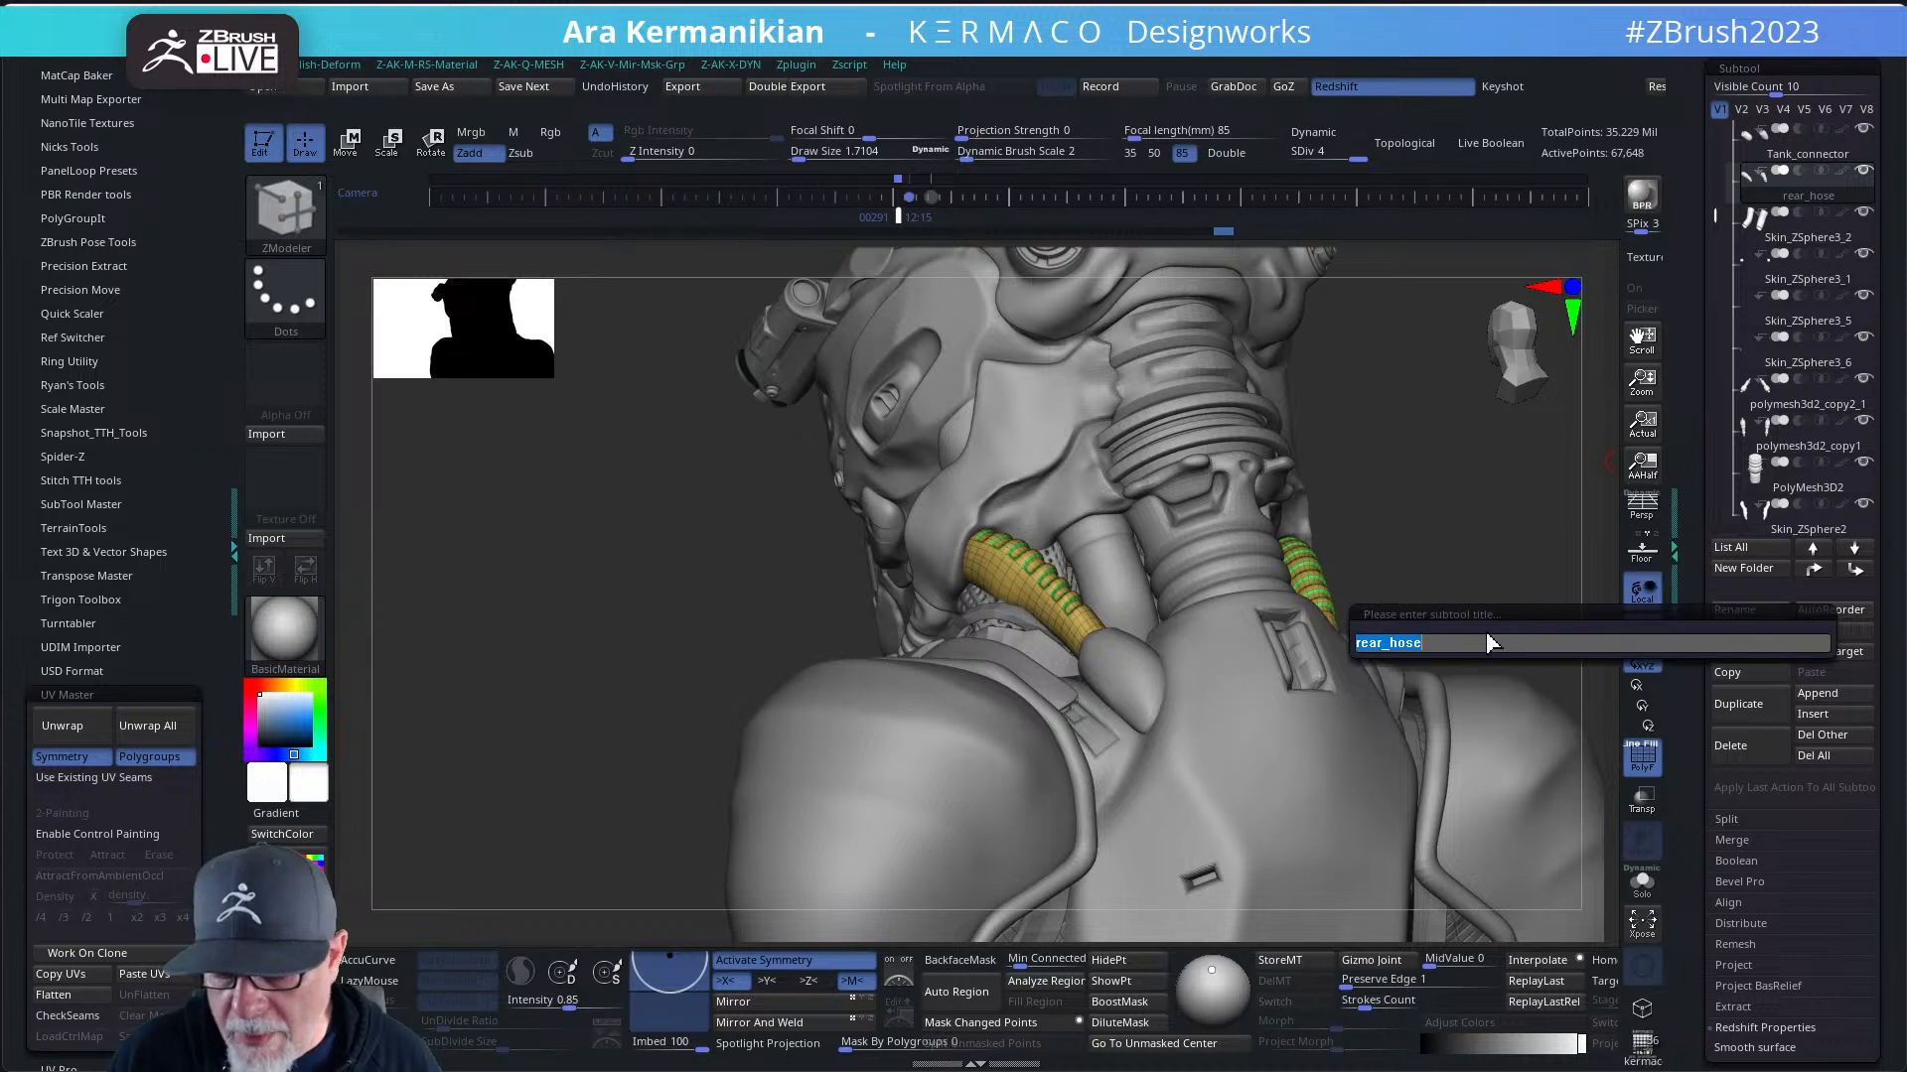
type("Hose")
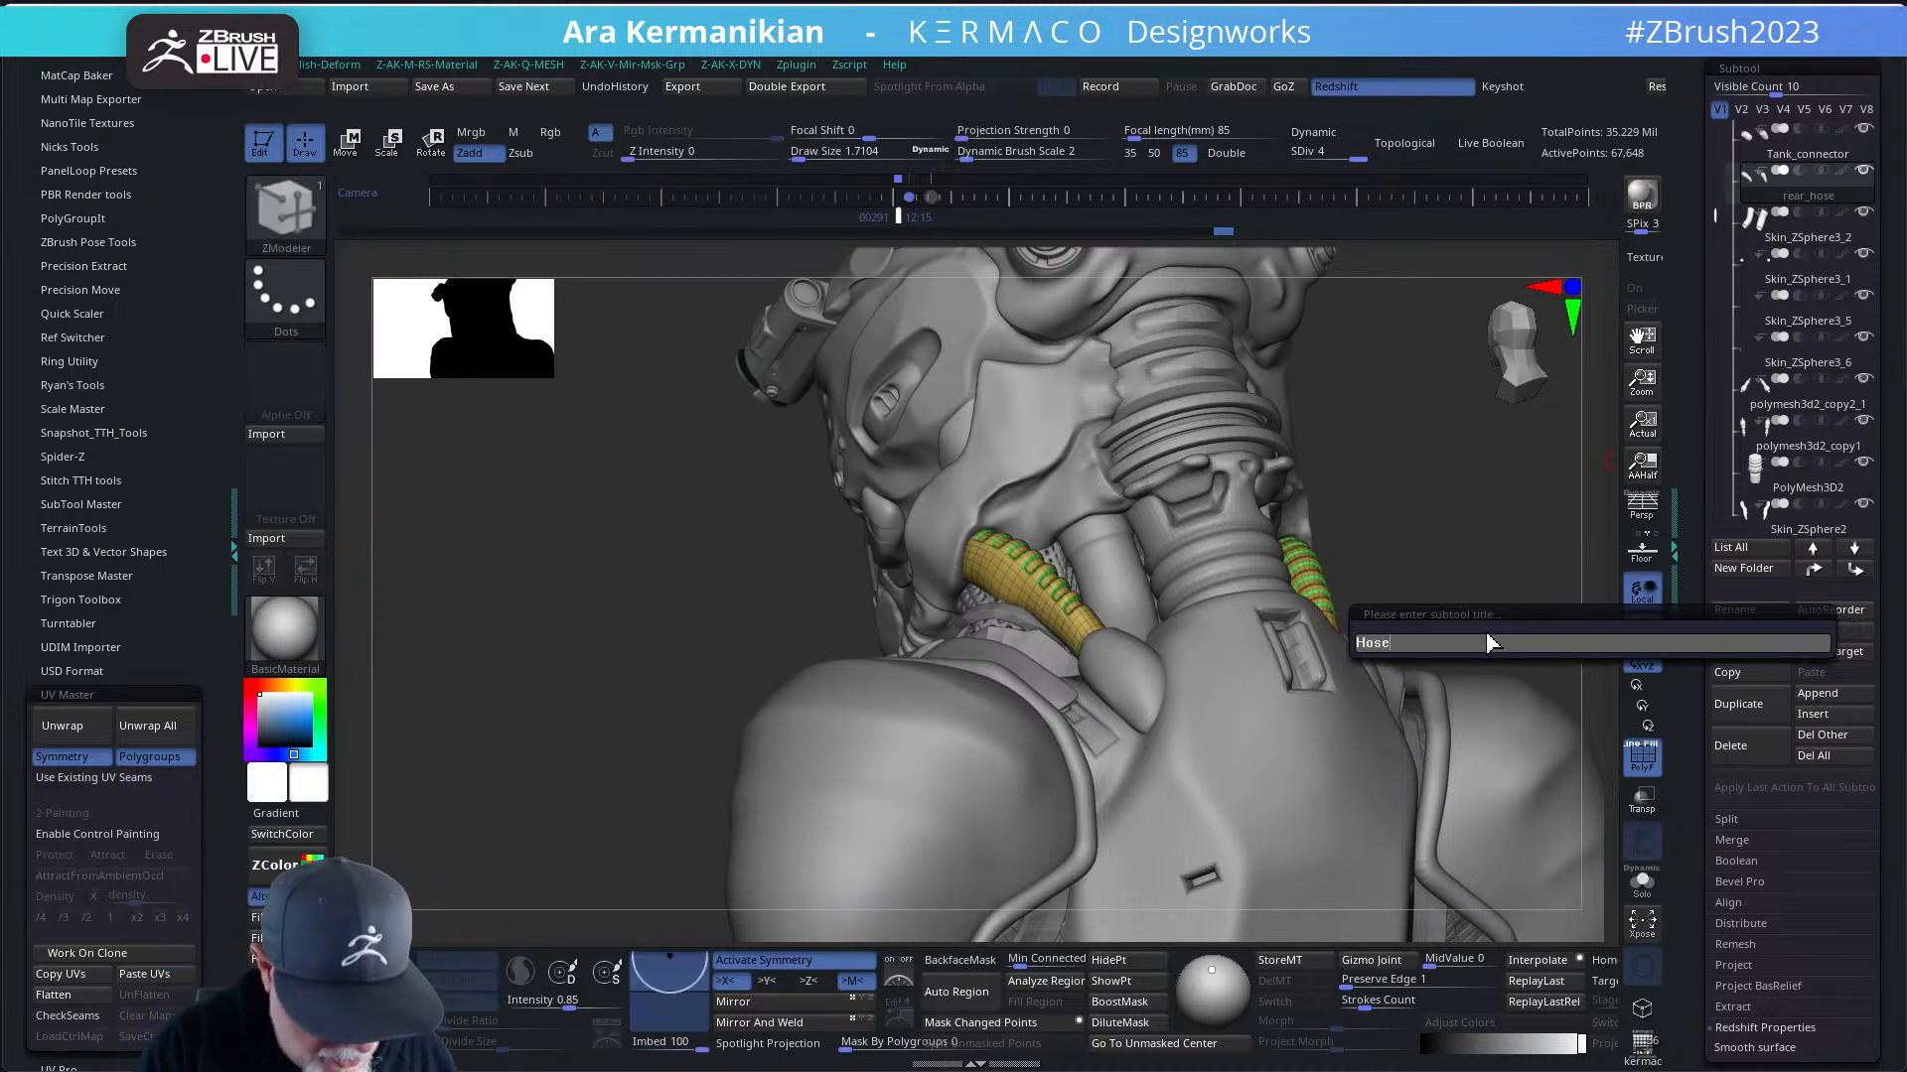
type("_rear")
key("Return")
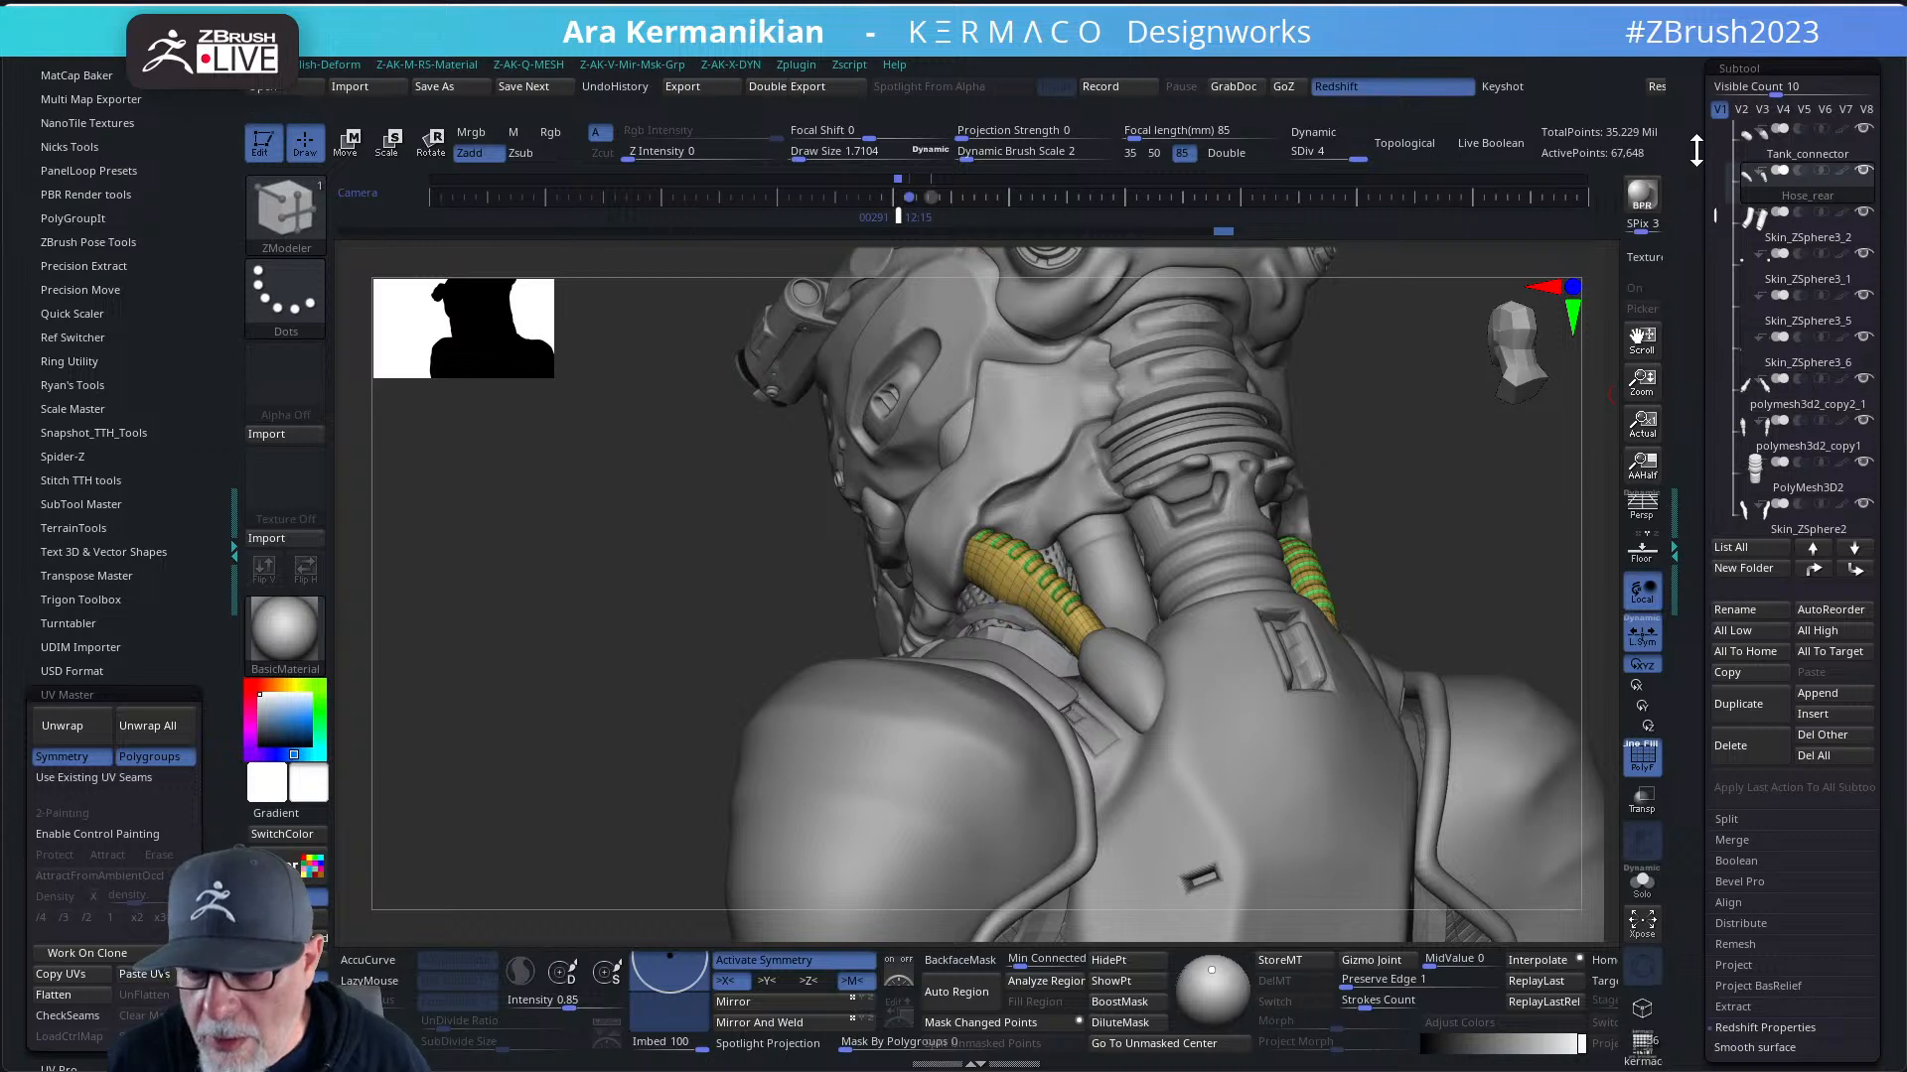
- Select the Skin_ZSphere3_2 subtool, the smooth hose beside the neck, and rename it as hose_rear_inner
left_click(1803, 238)
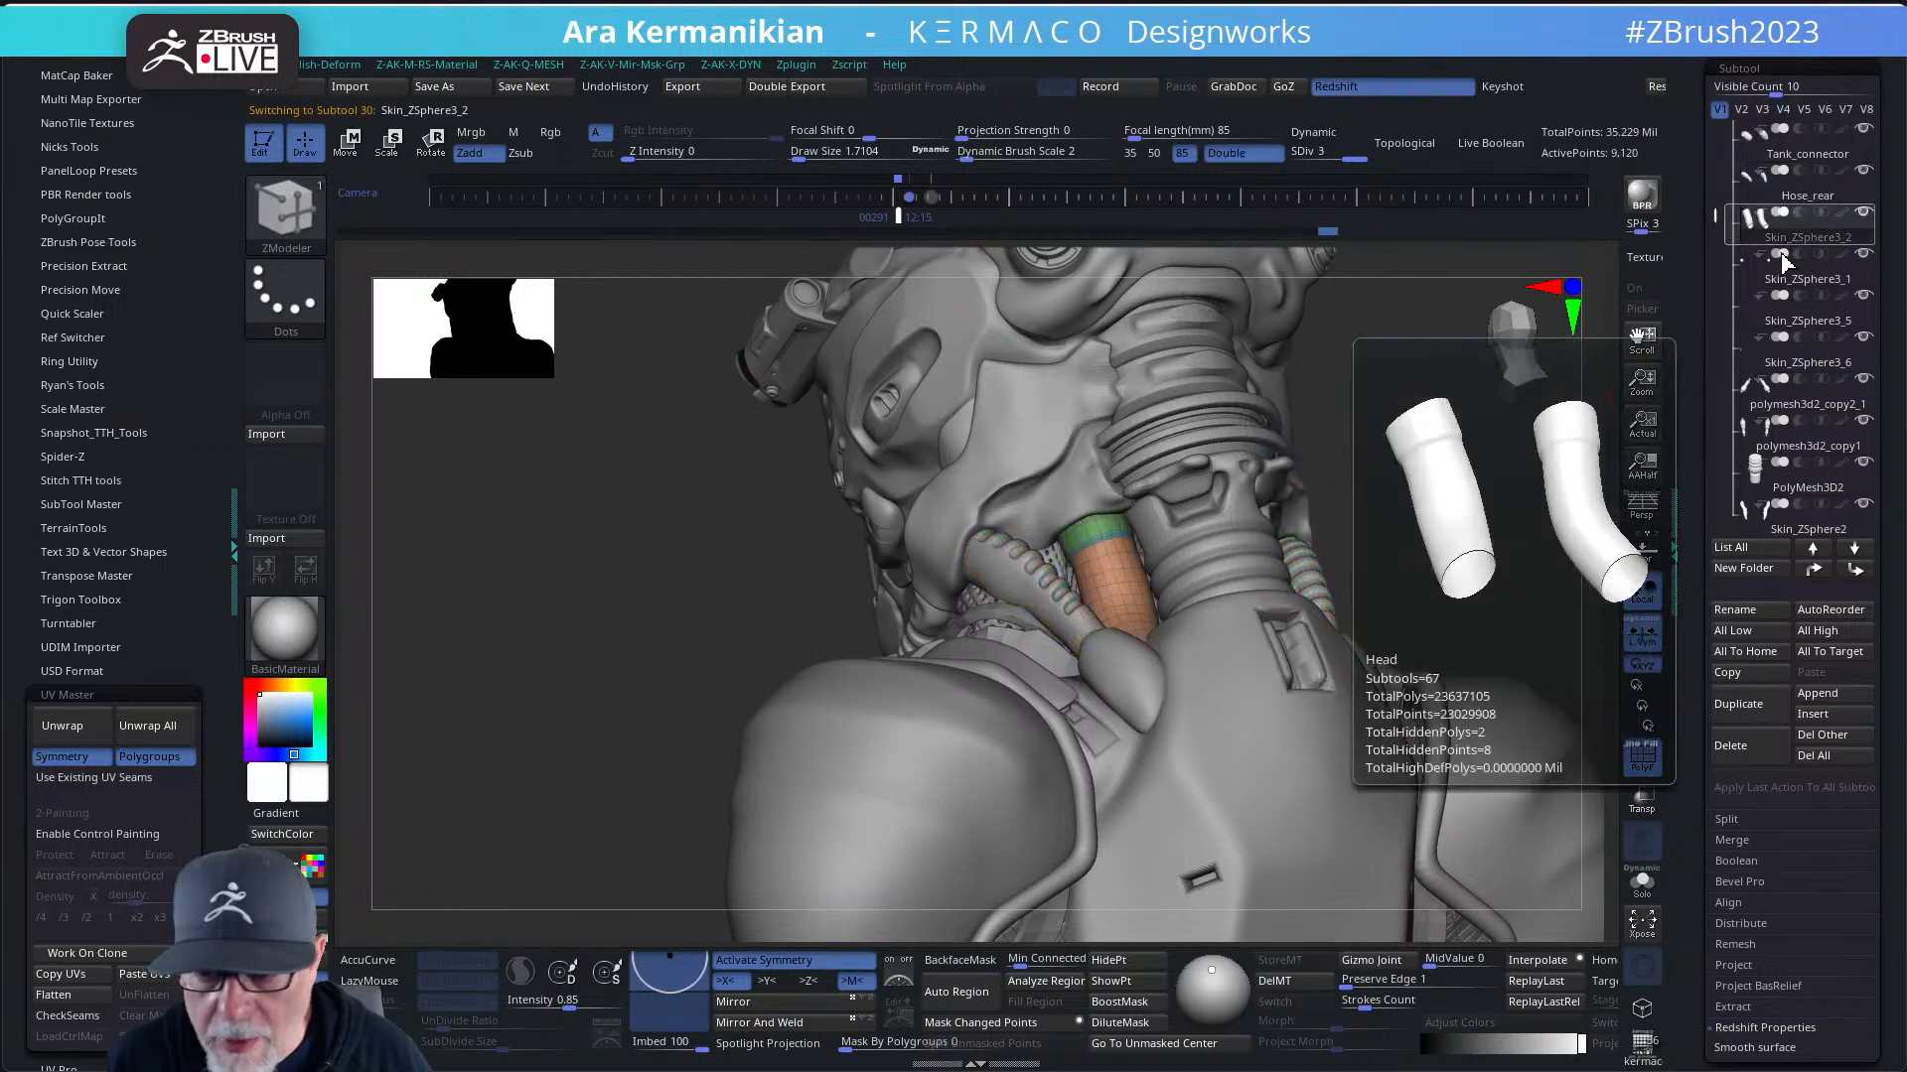
left_click(1735, 609)
type("ho")
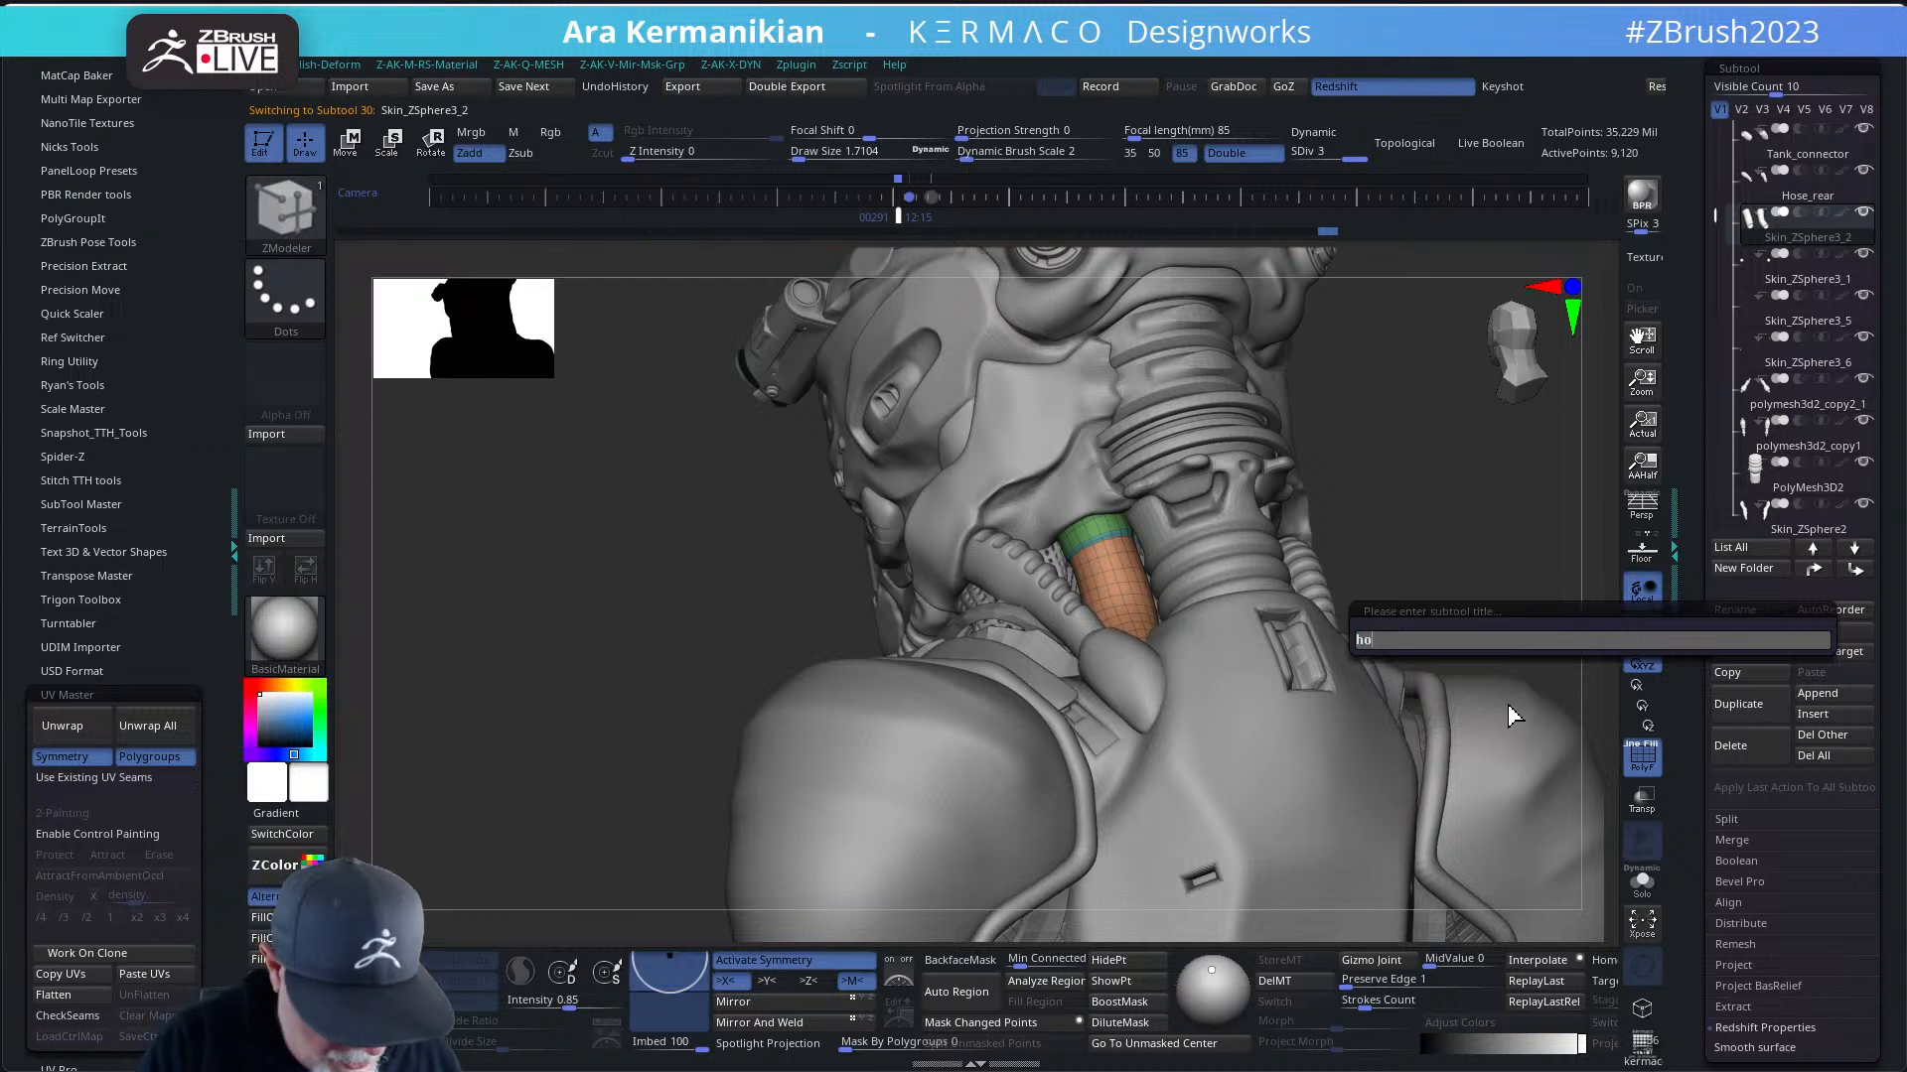
type("se_rear_on")
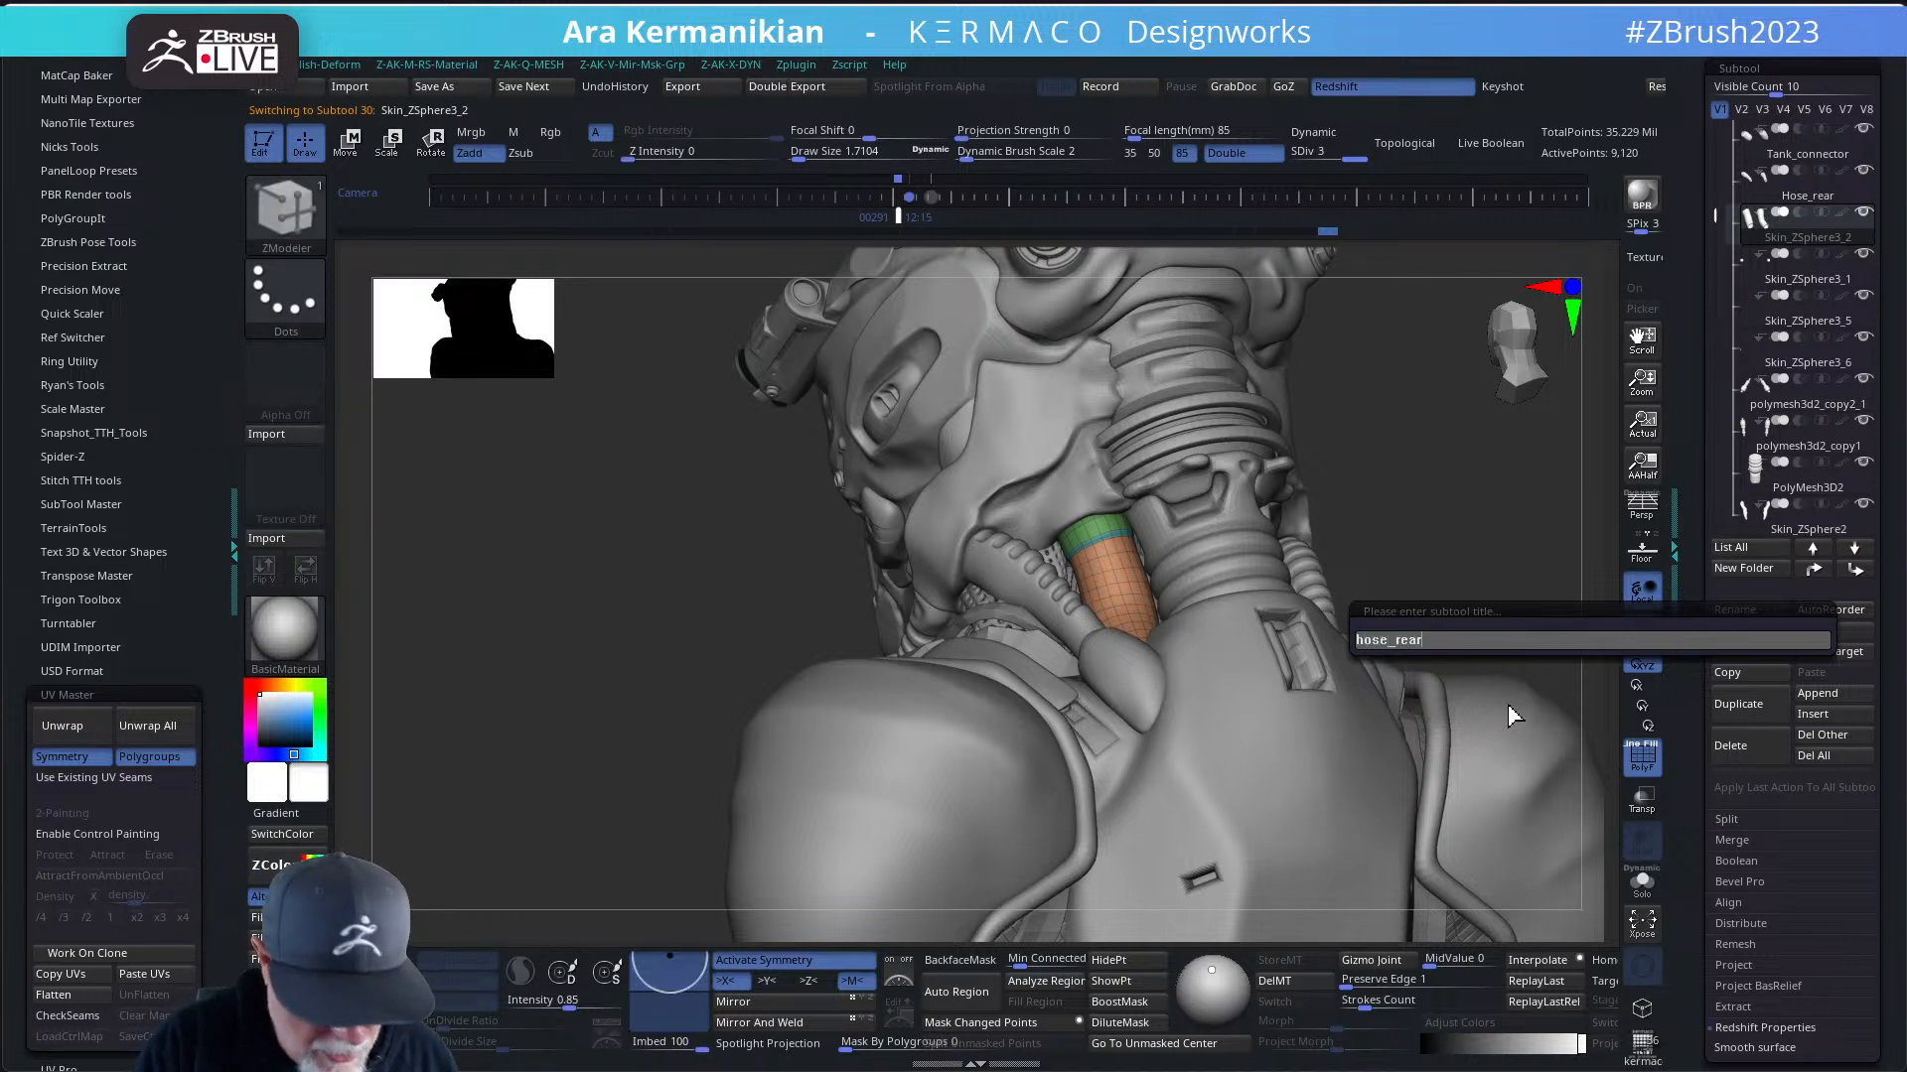
key("BackSpace")
key("BackSpace")
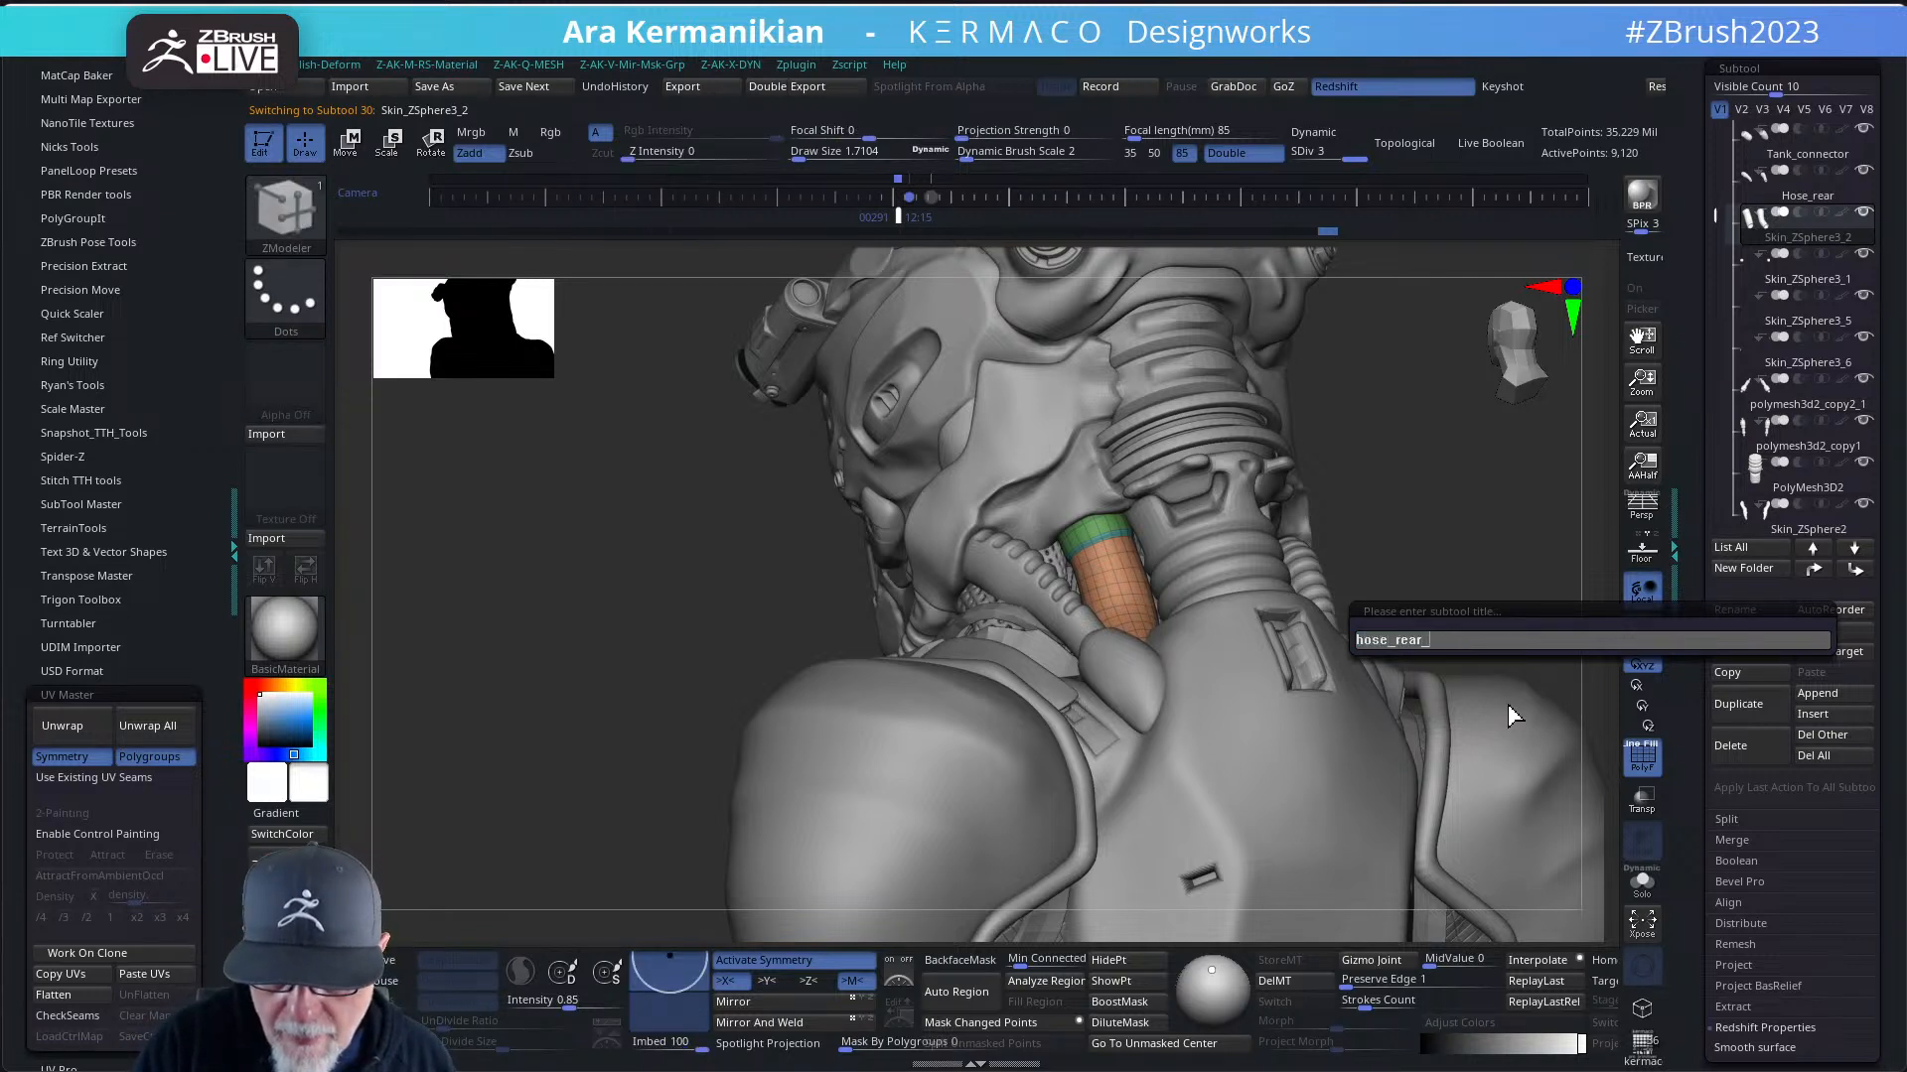
type("inner")
key("Return")
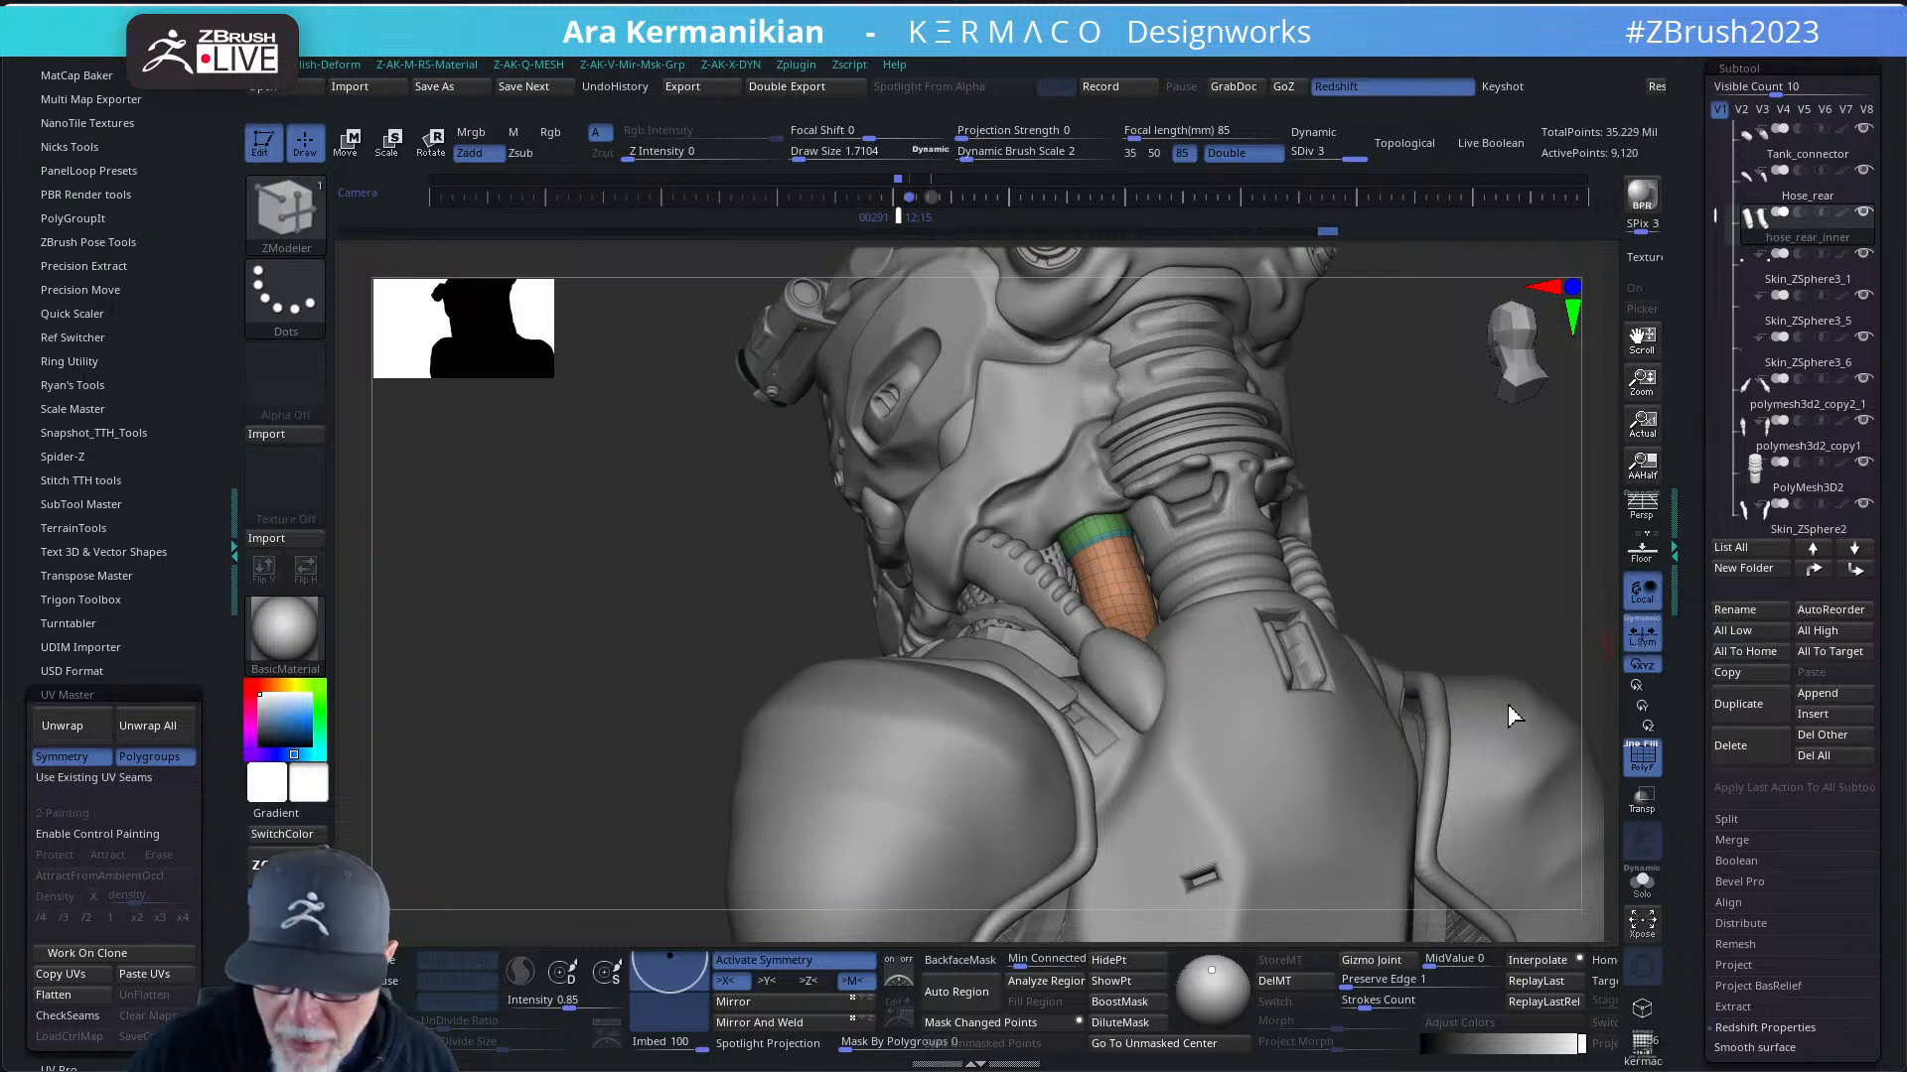
- Select the Hose_rear subtool again and extend its name to Hose_rear_outer
left_click(1792, 186)
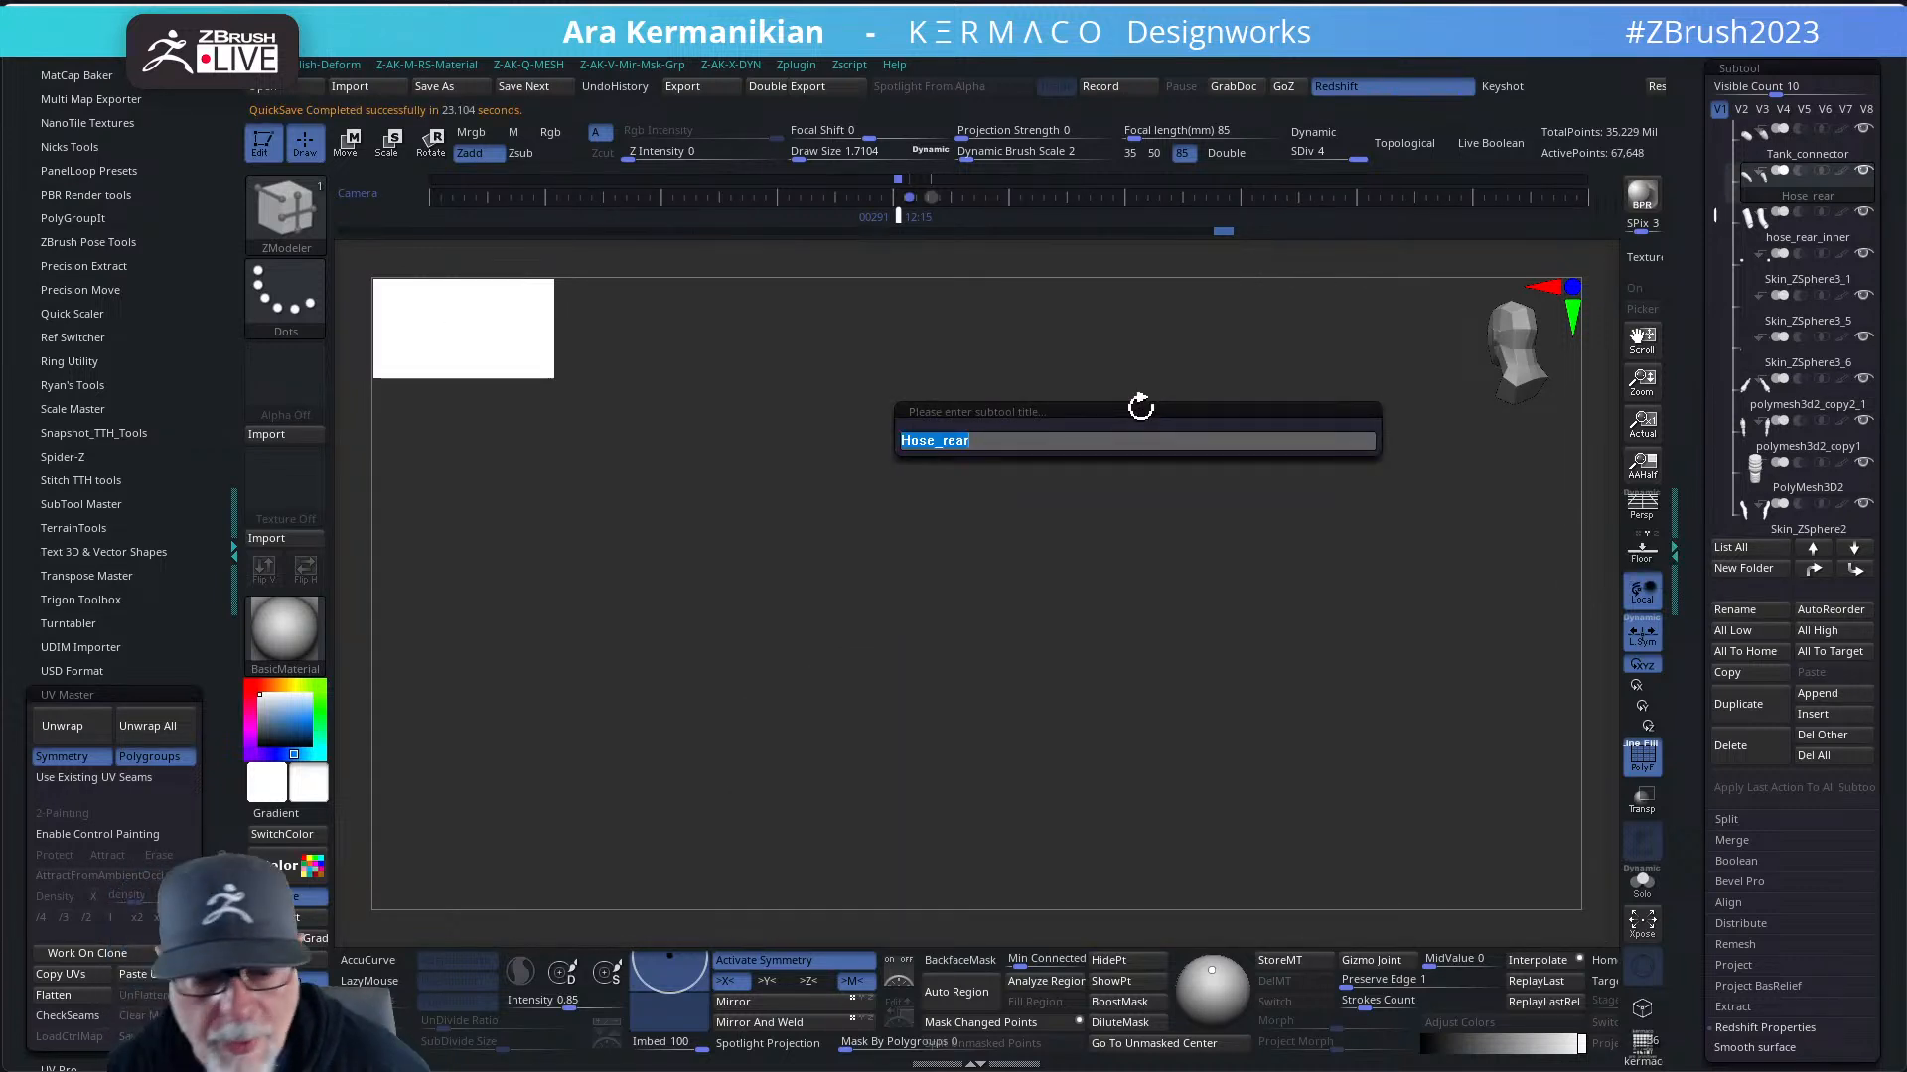
left_click(999, 443)
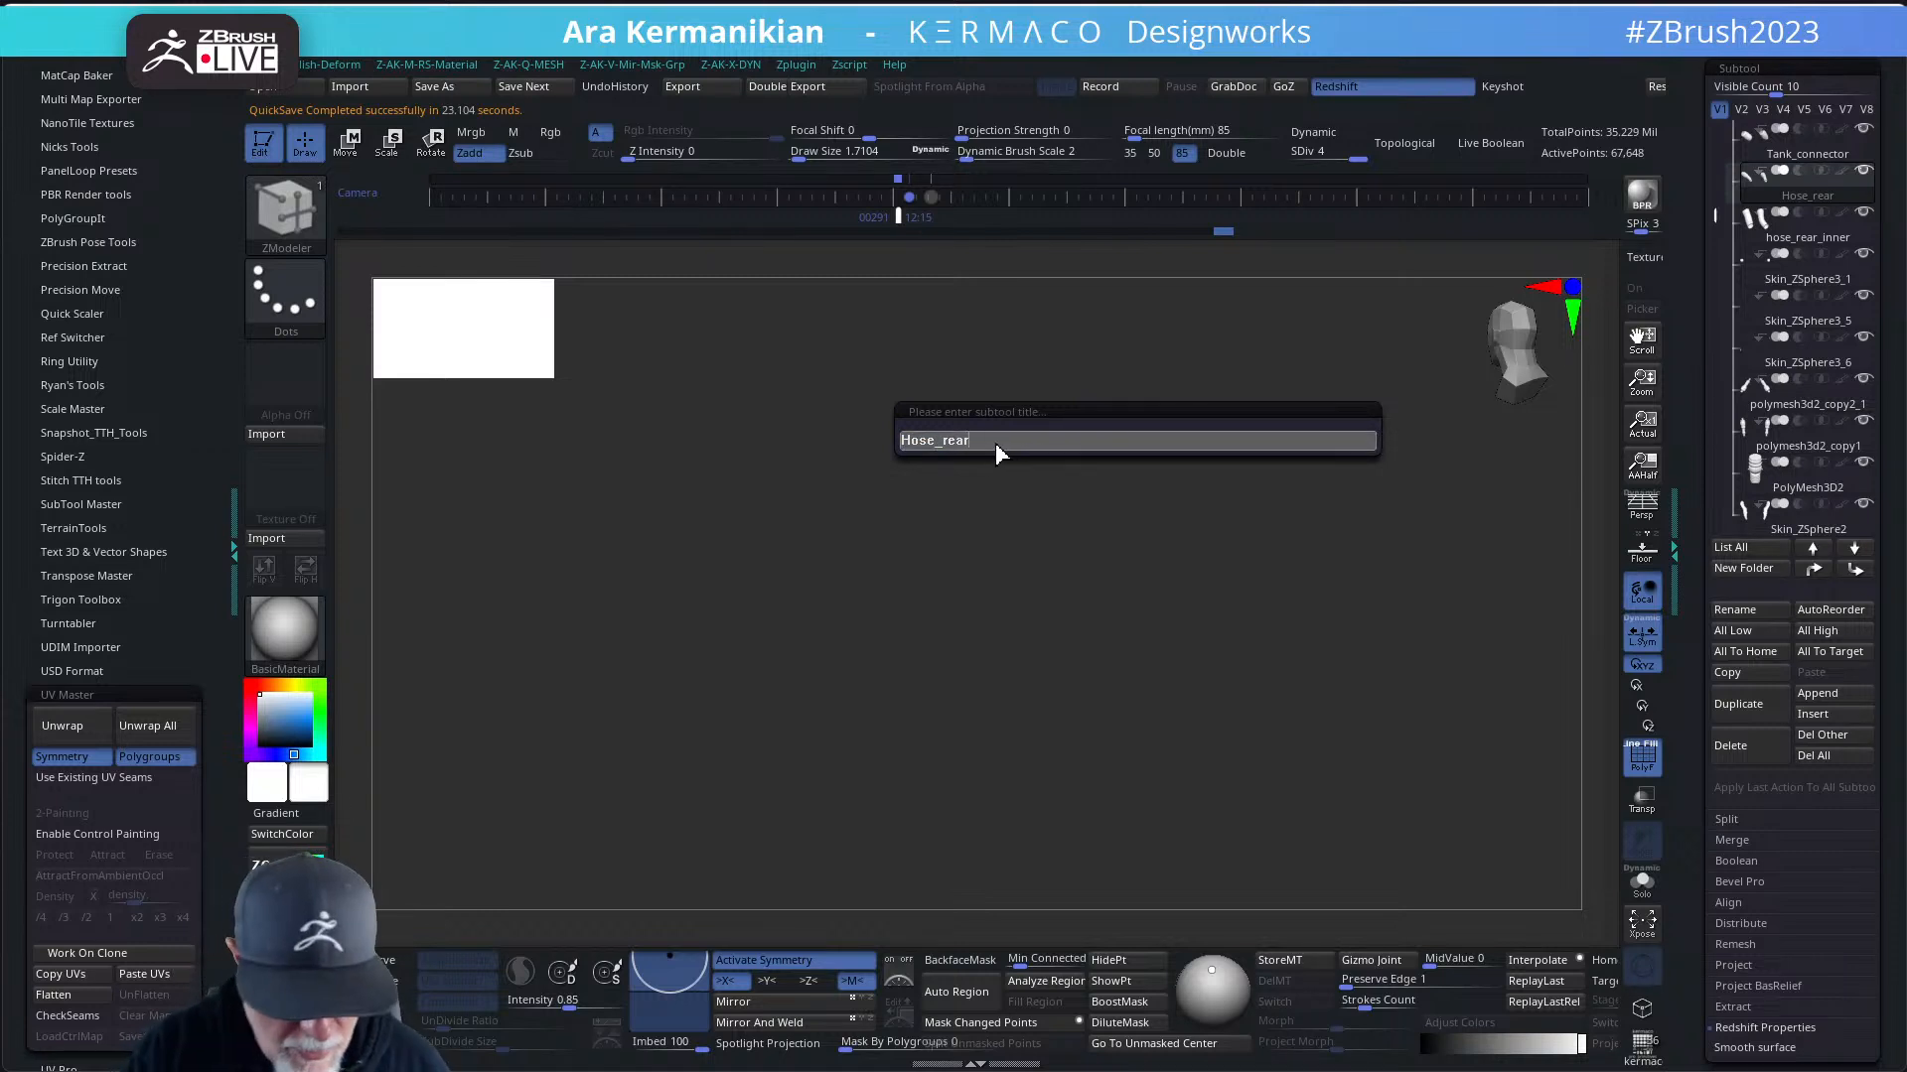
type("-out")
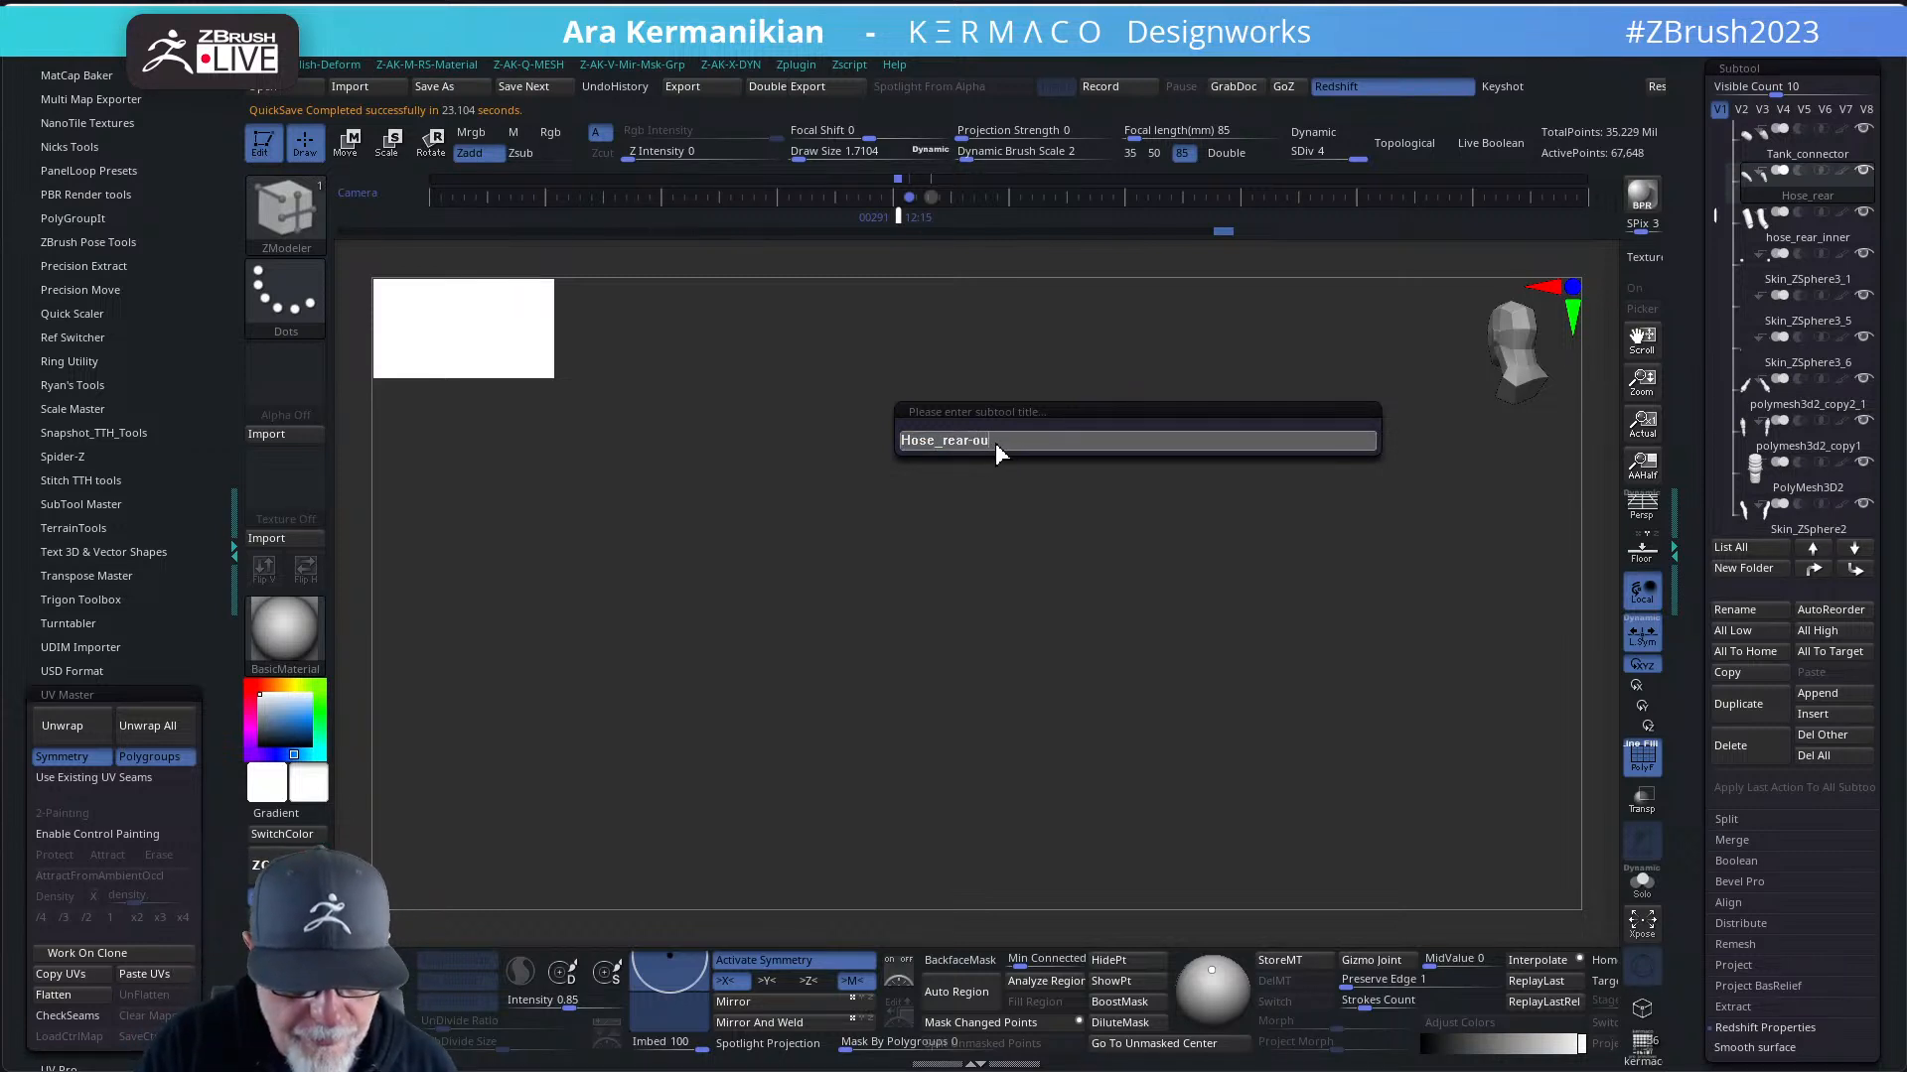
key("BackSpace")
key("BackSpace")
key("BackSpace")
type("_out")
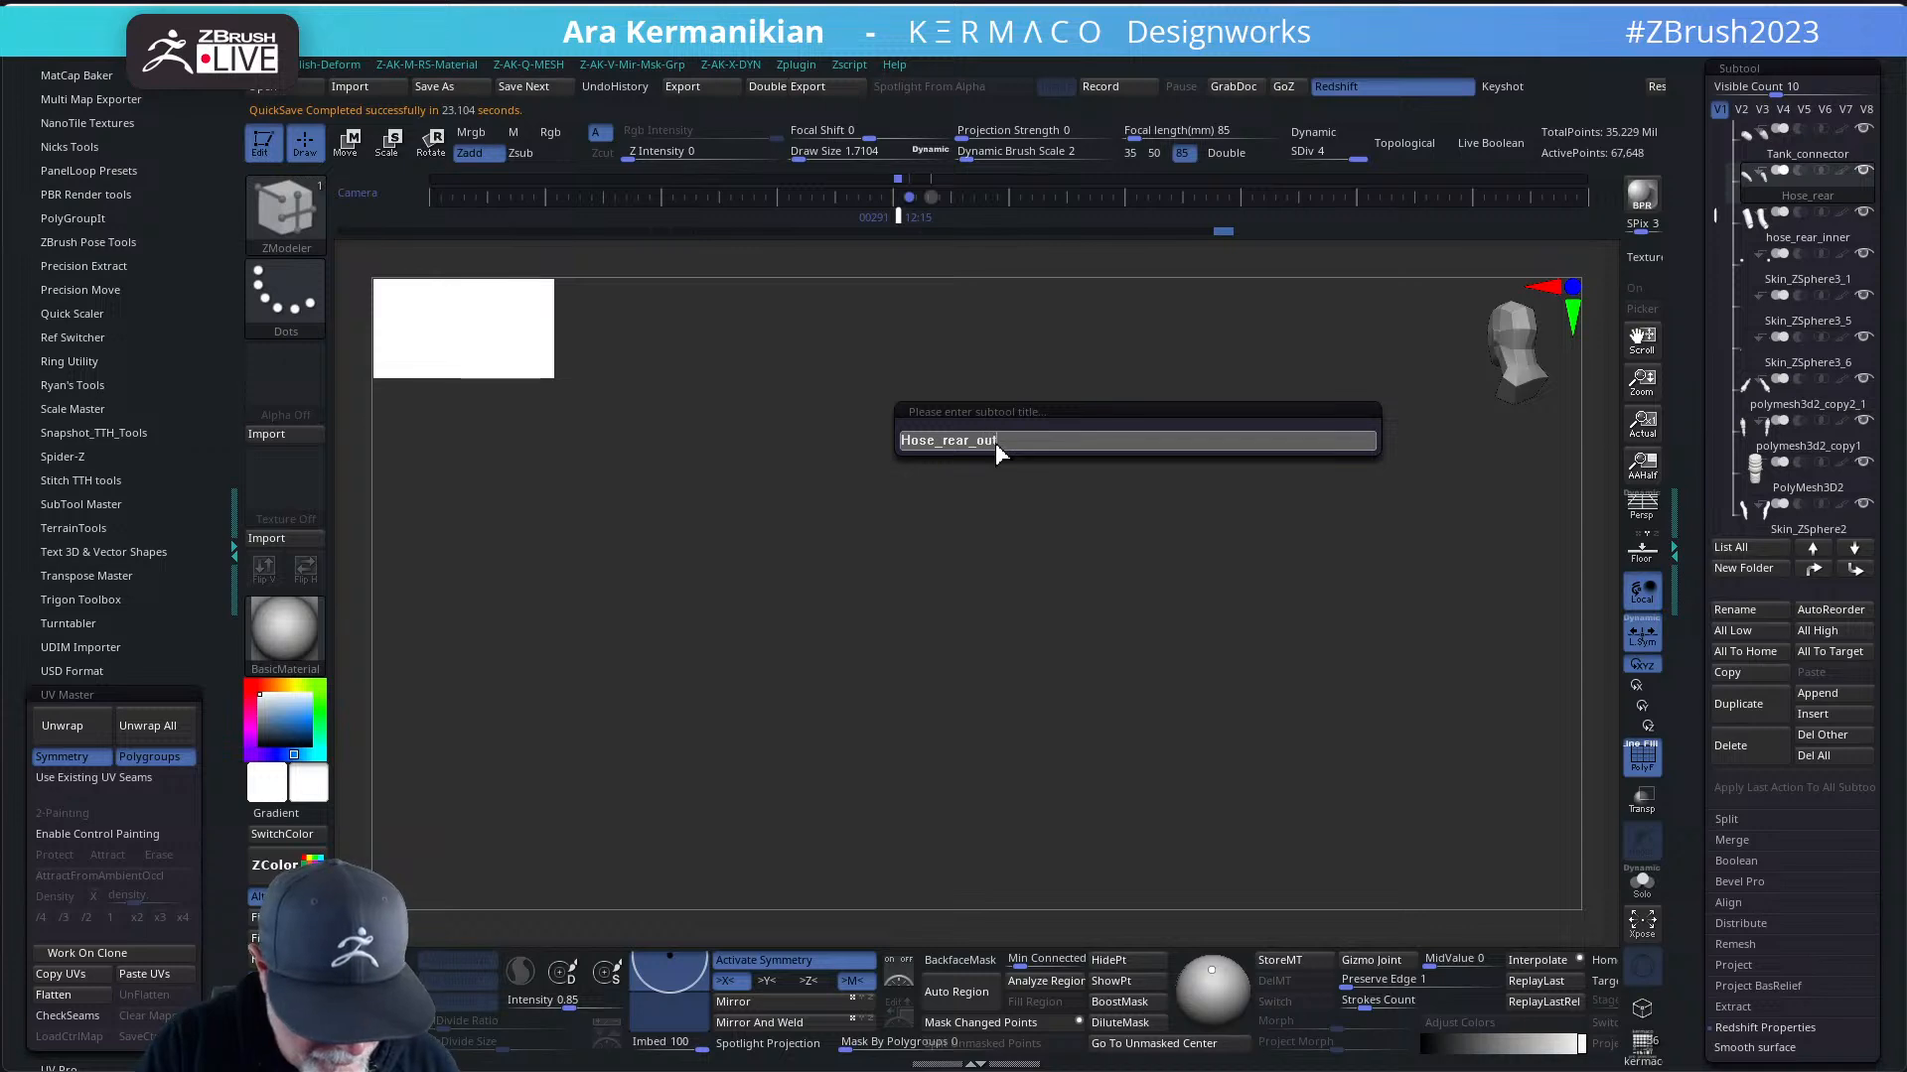
type("er")
key("Return")
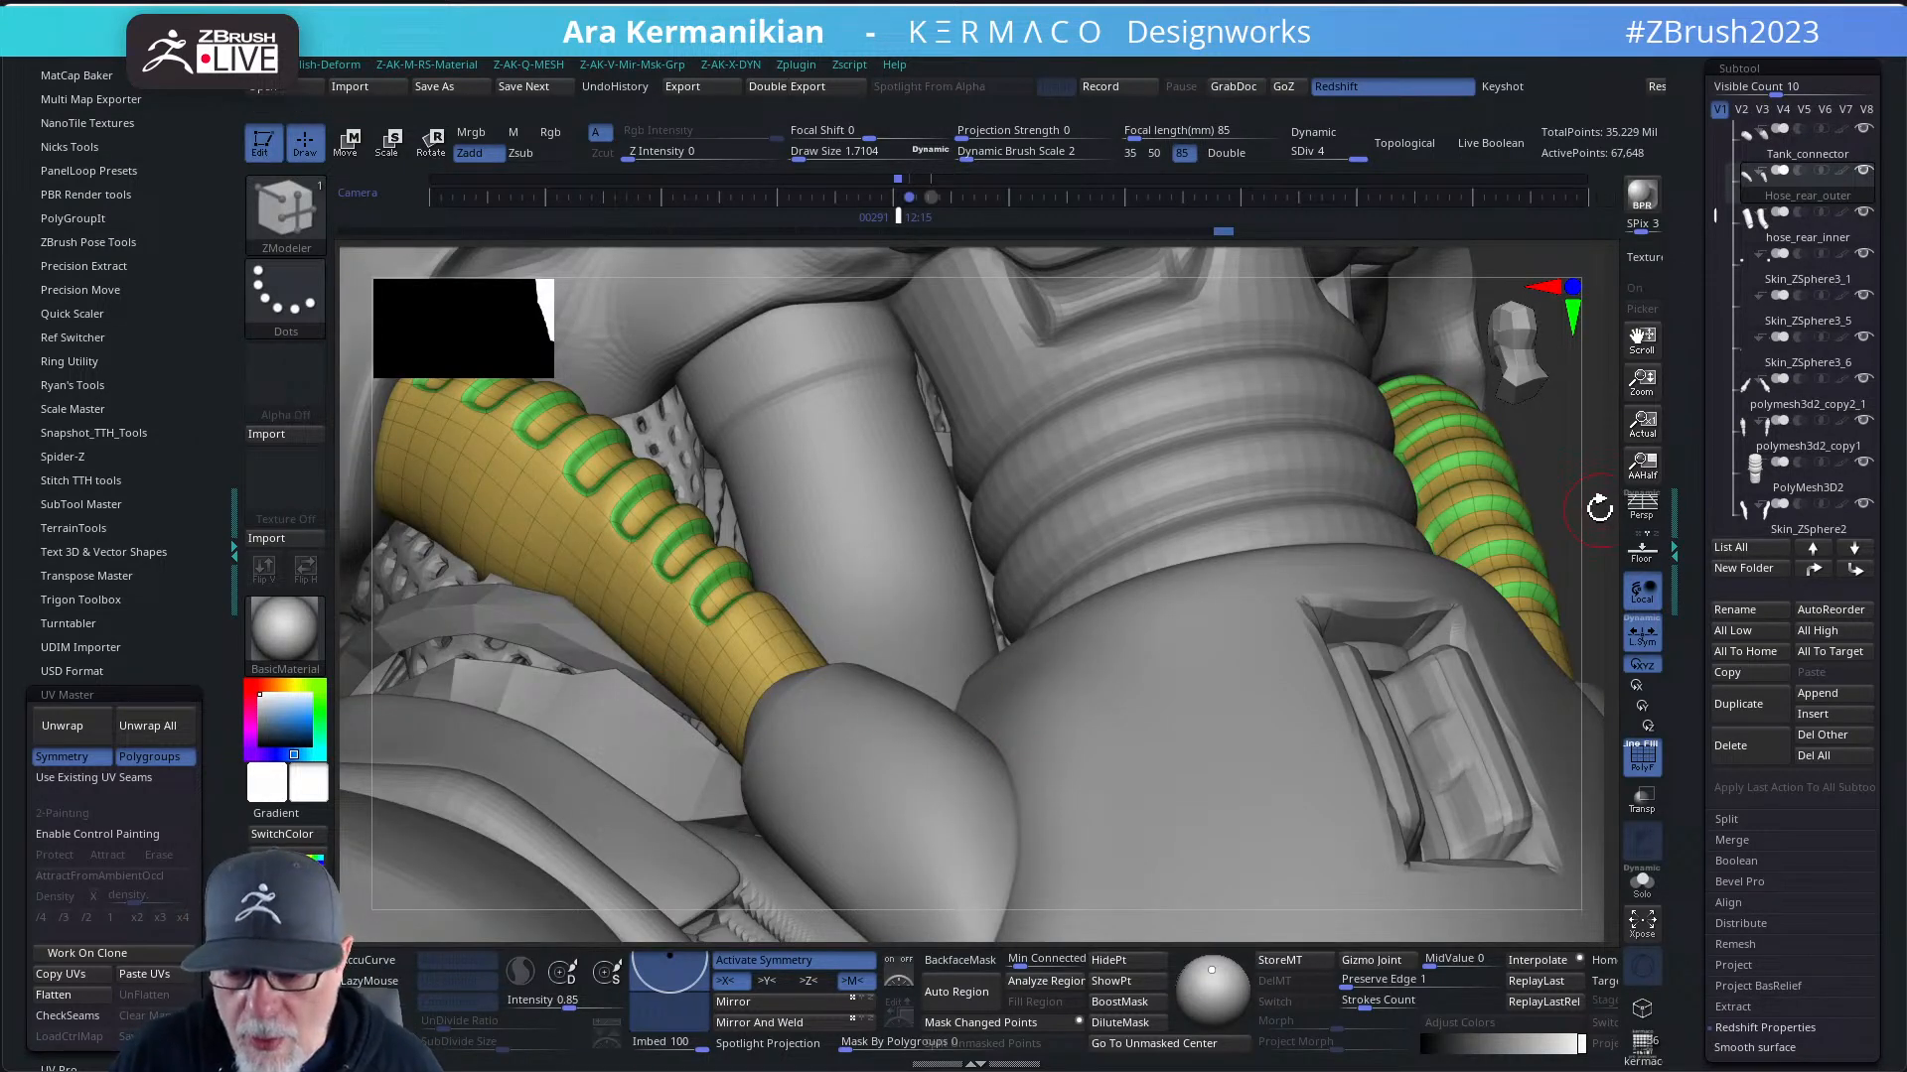
- Select the Skin_ZSphere3_1 subtool, the round parts on the sides of the neck, and rename it as round_sockets_front
left_click_drag(1598, 508, 1417, 519, "alt")
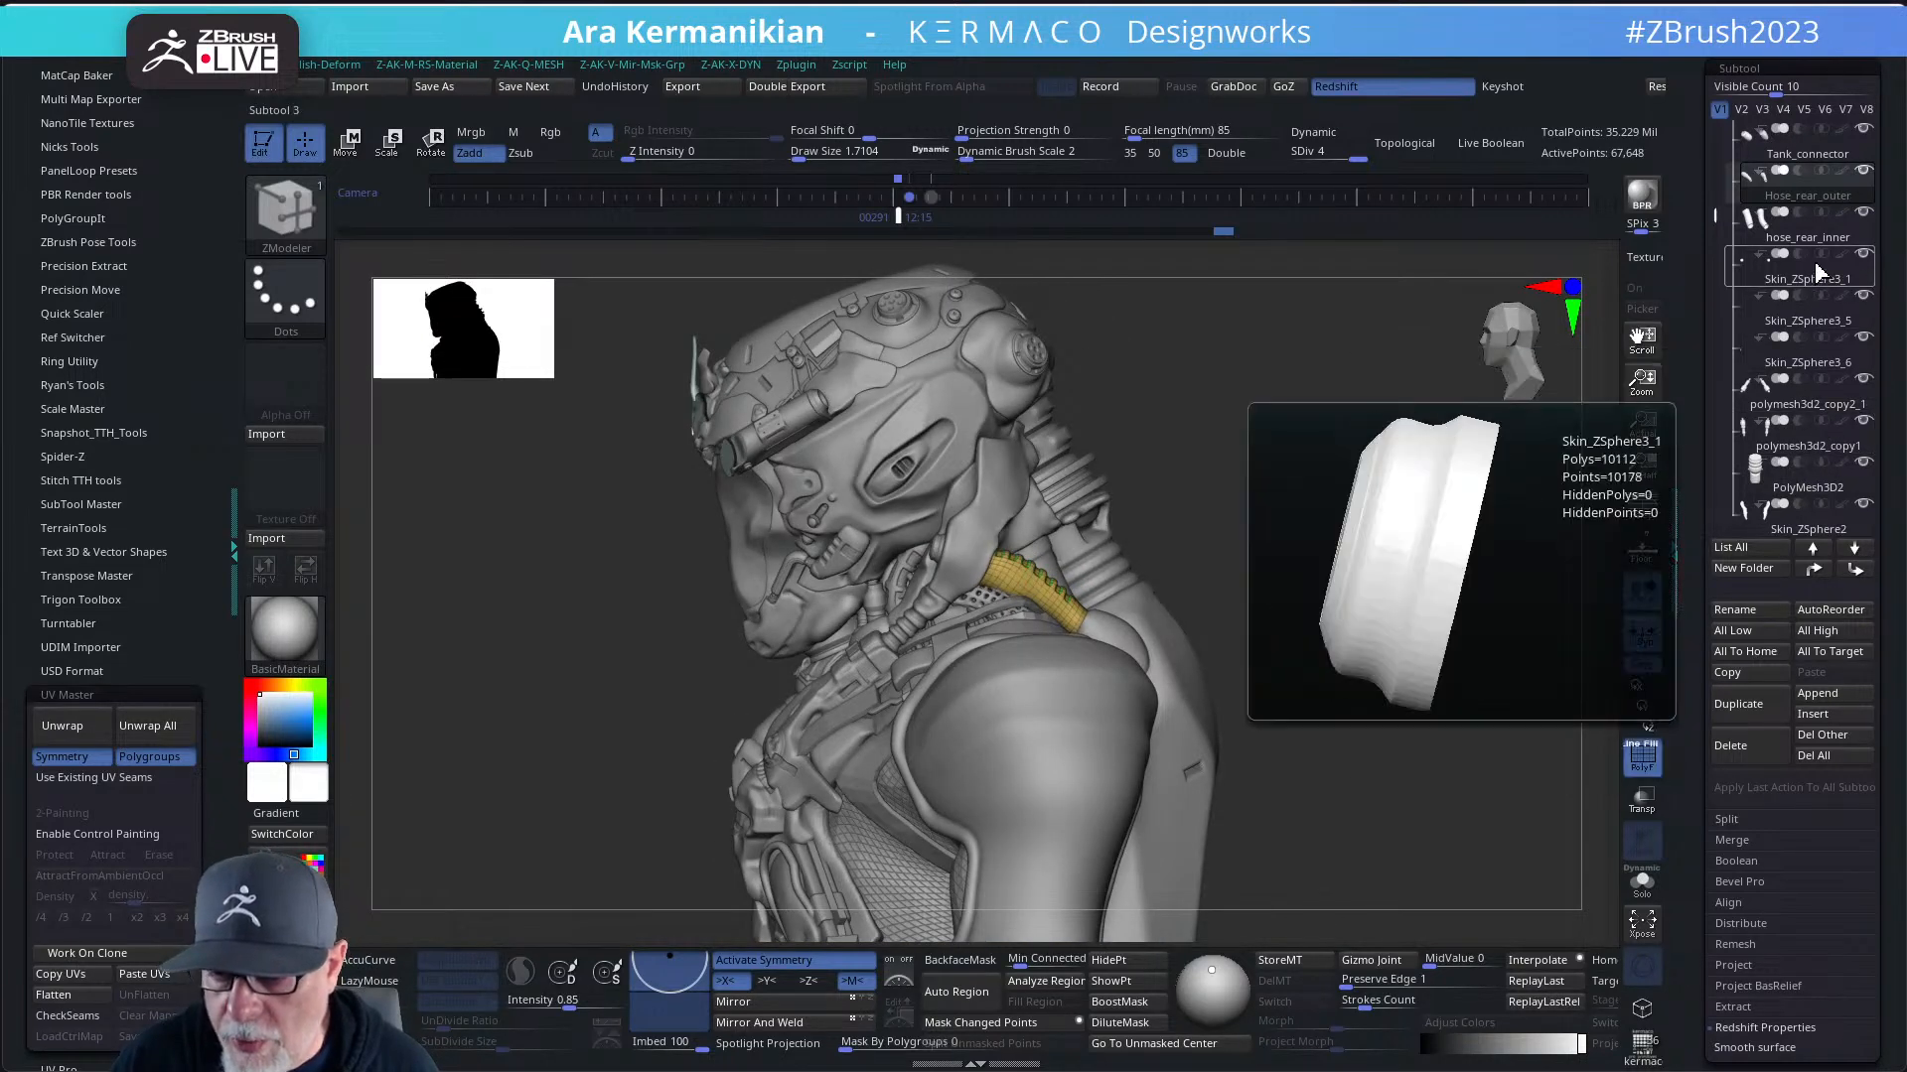
left_click(1807, 237)
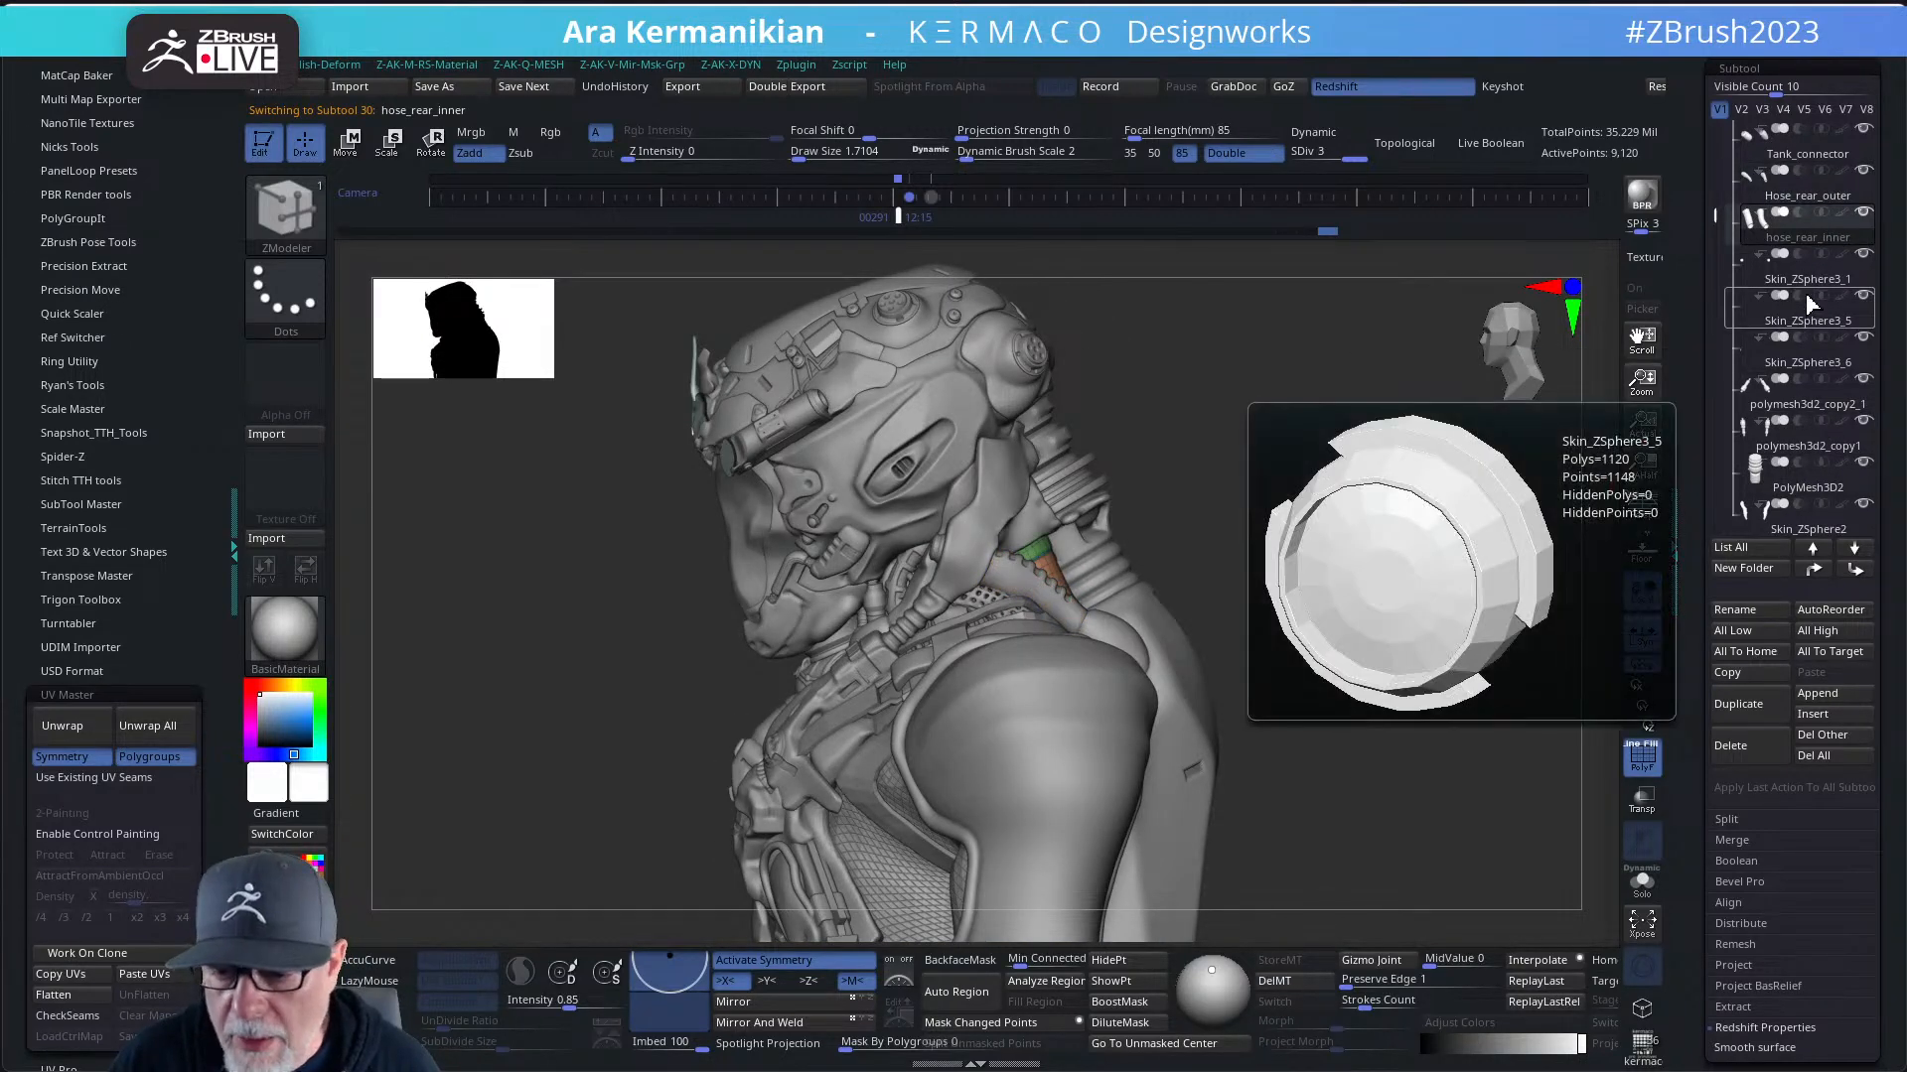
left_click(1808, 284)
left_click_drag(1328, 463, 1391, 472)
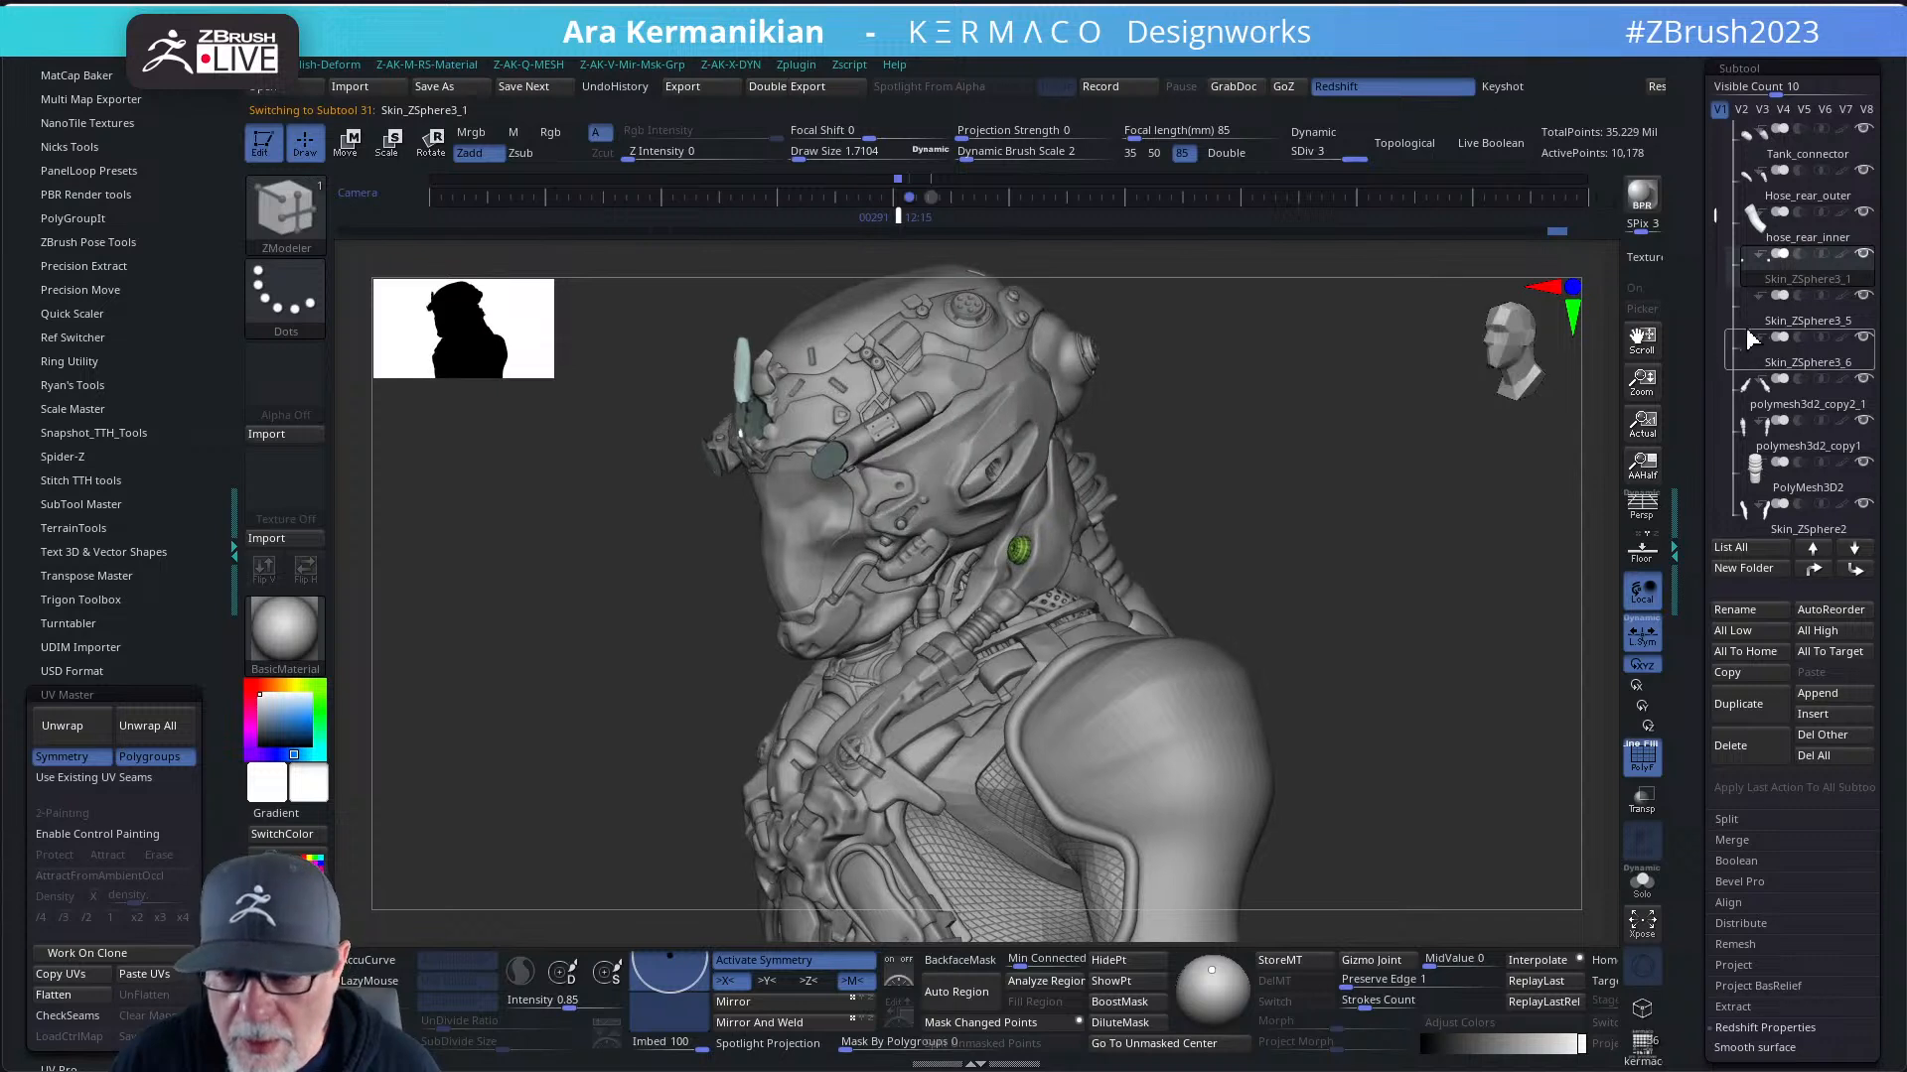
left_click(1752, 612)
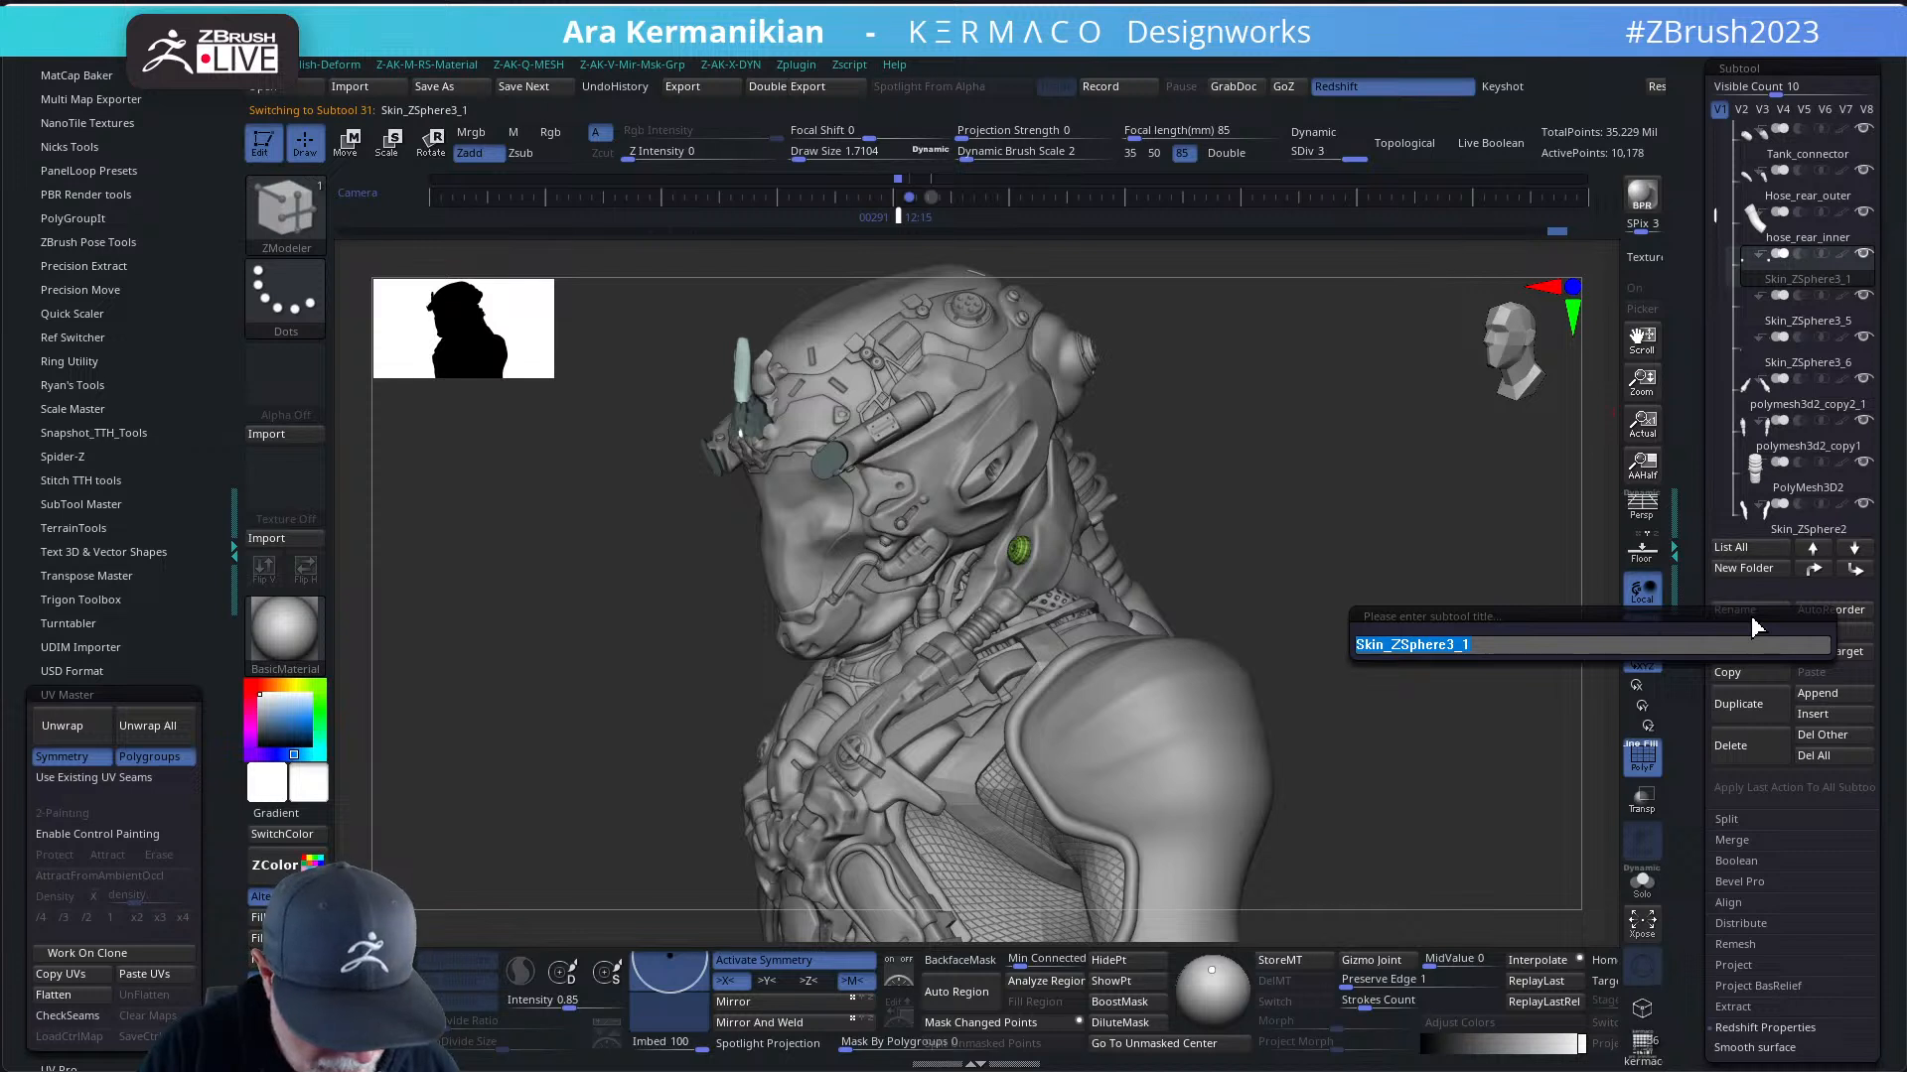
type("round_")
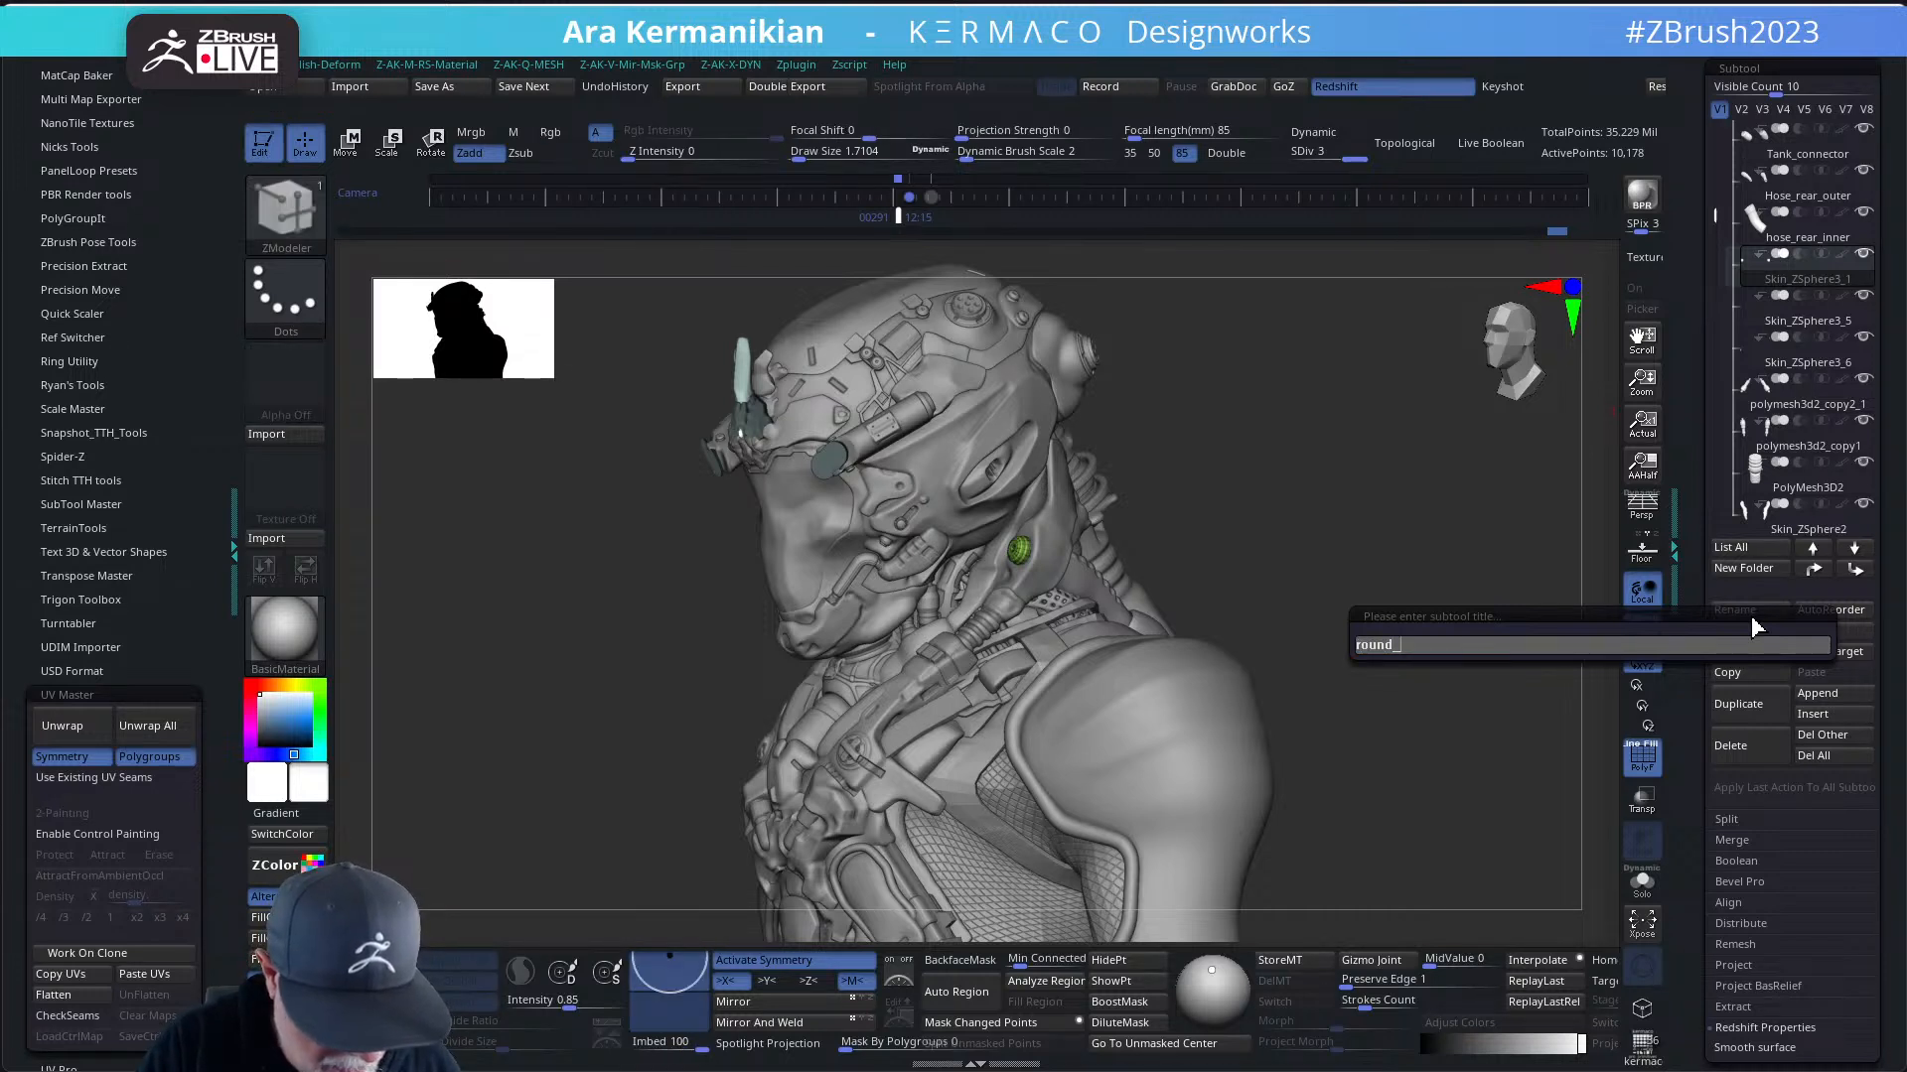
type("socket")
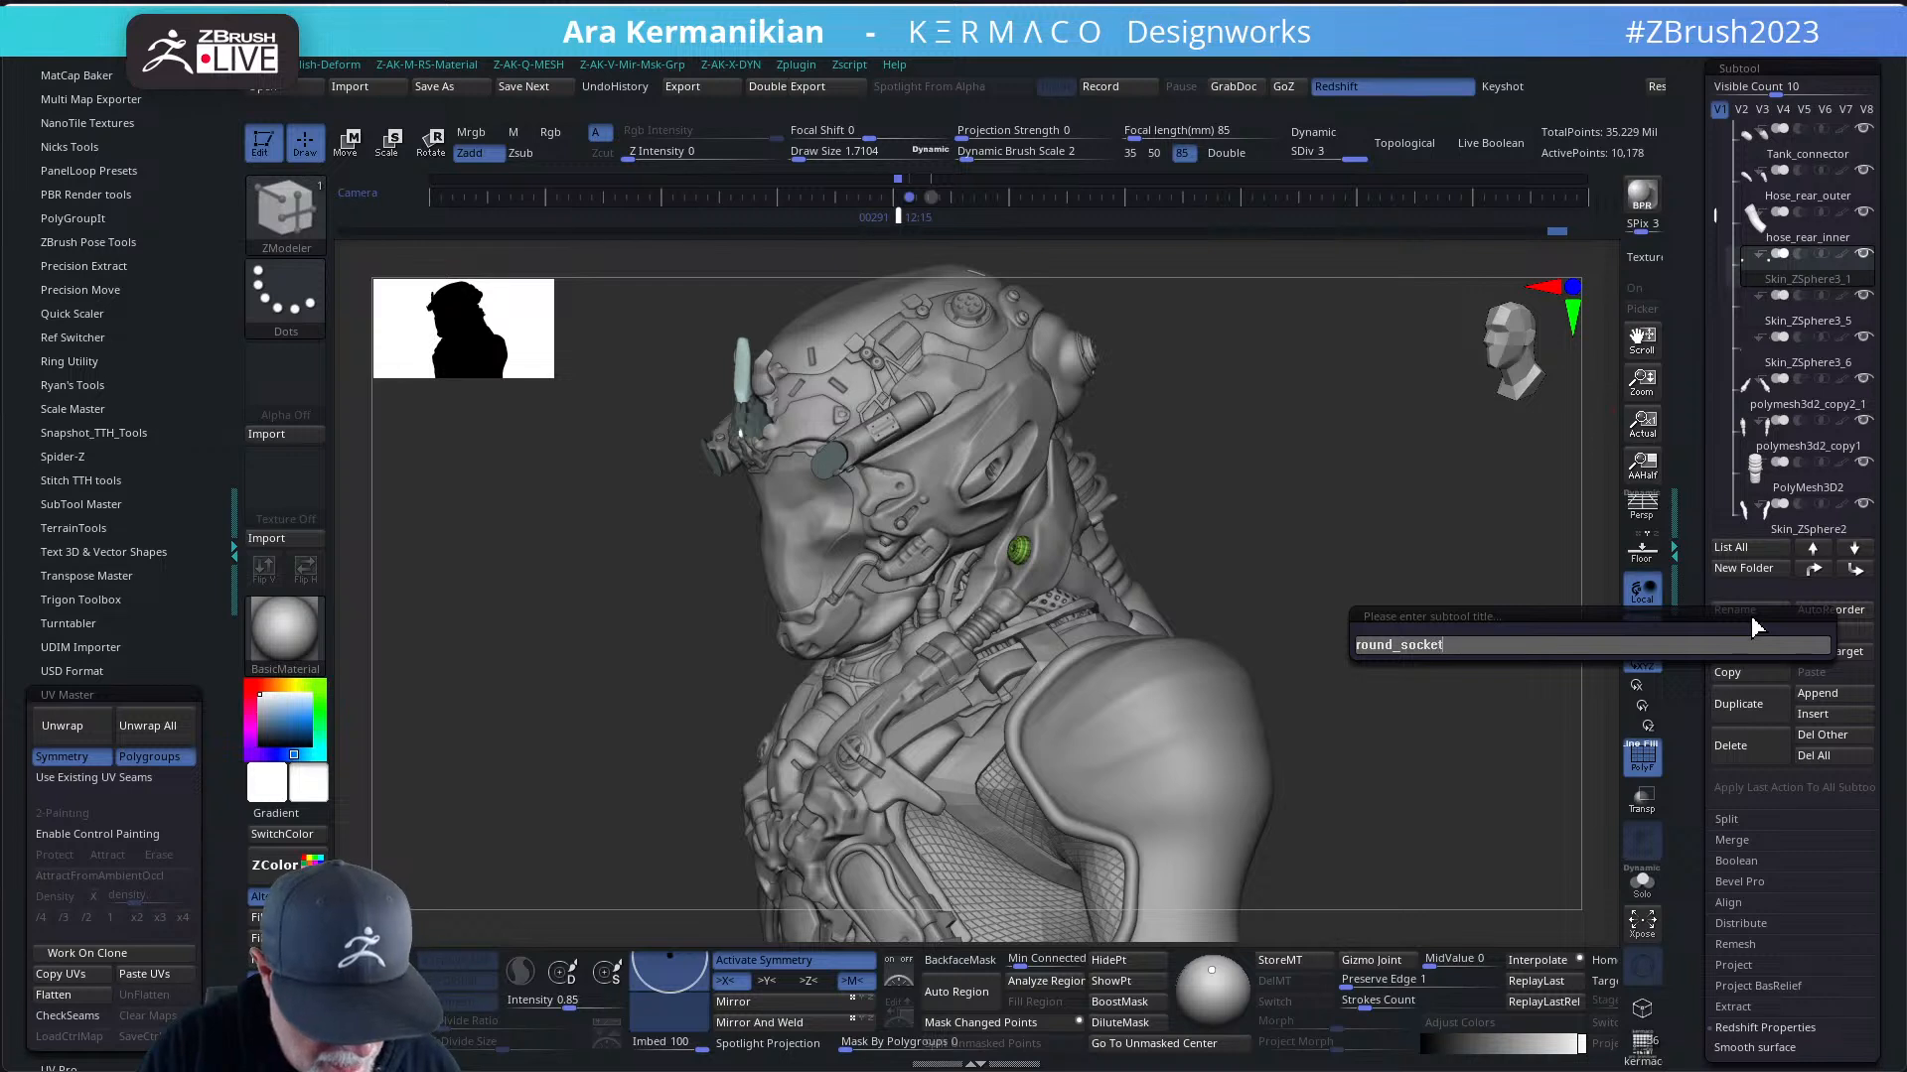
type("s_front")
key("Return")
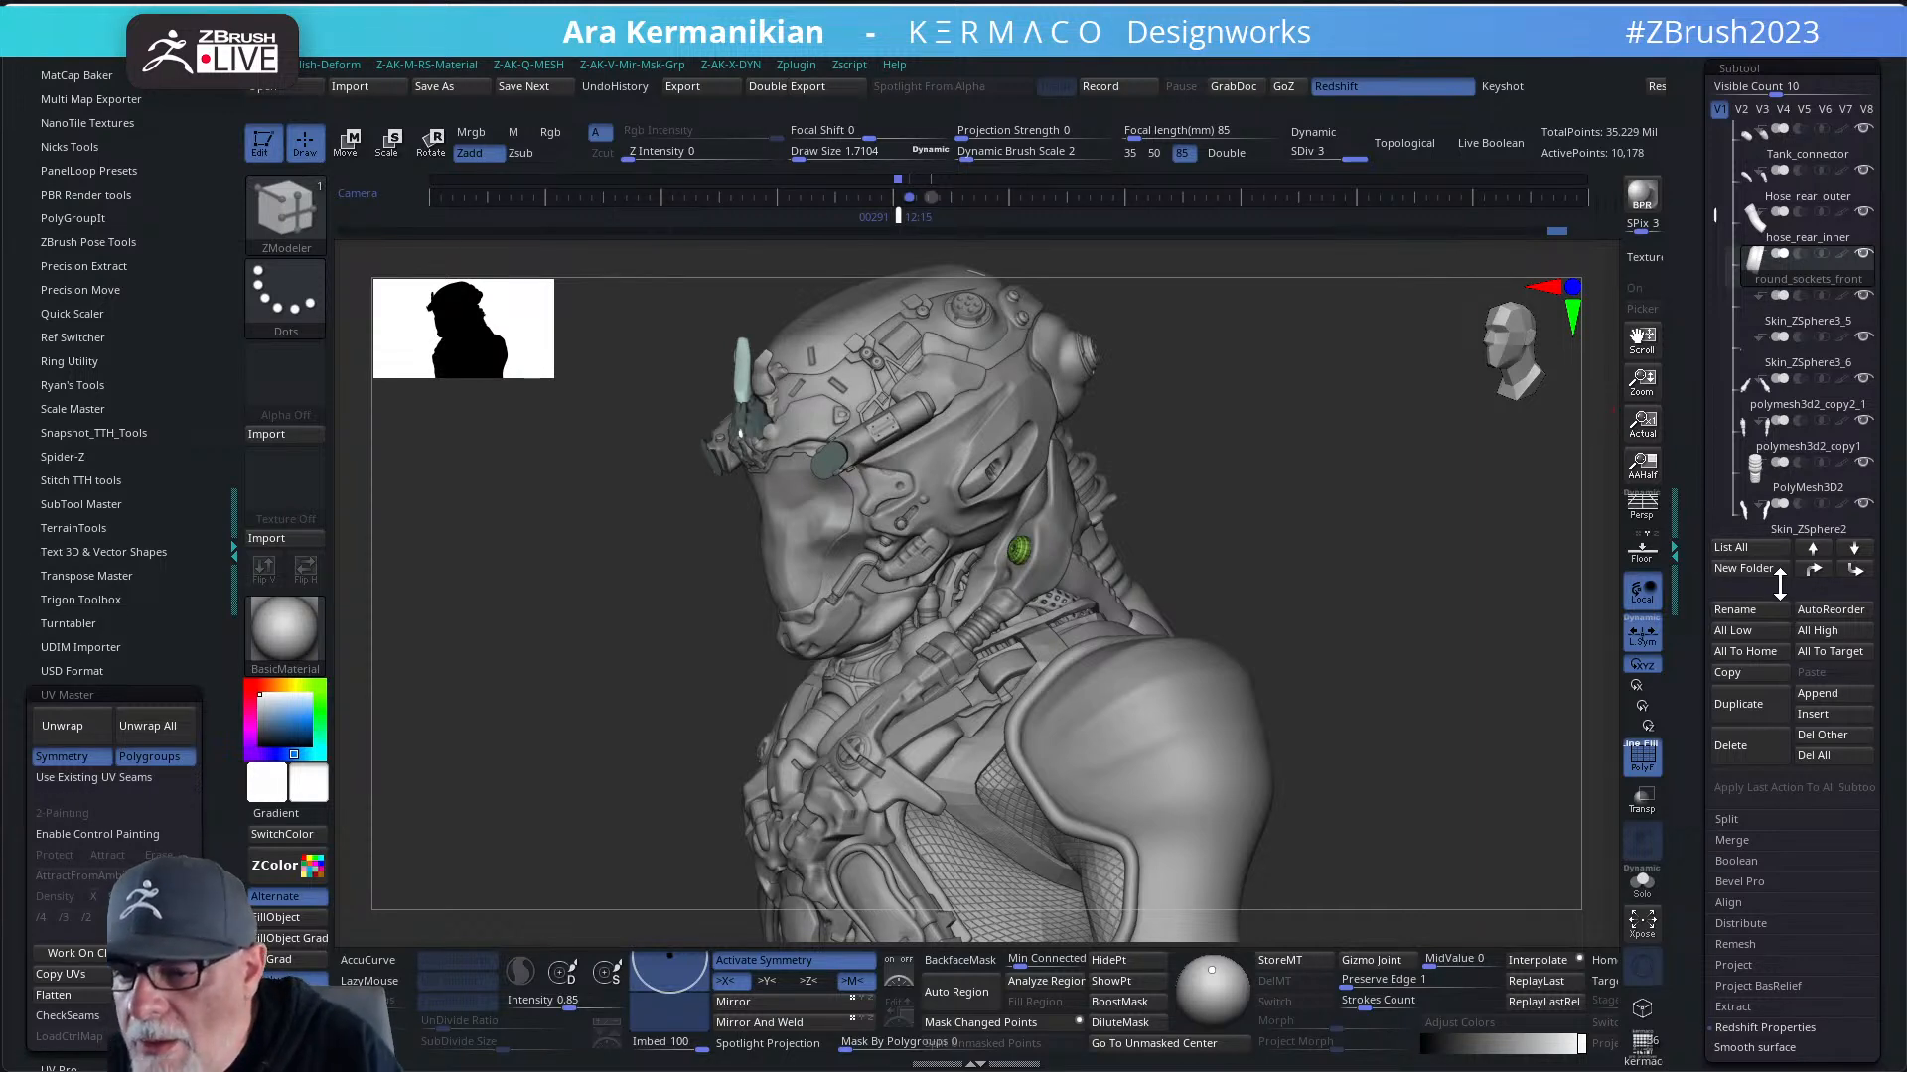
- Select the Skin_ZSphere3_5 subtool, the small screw on the helmet, and rename it as helmet_screw
left_click_drag(1328, 639, 1390, 657, "shift")
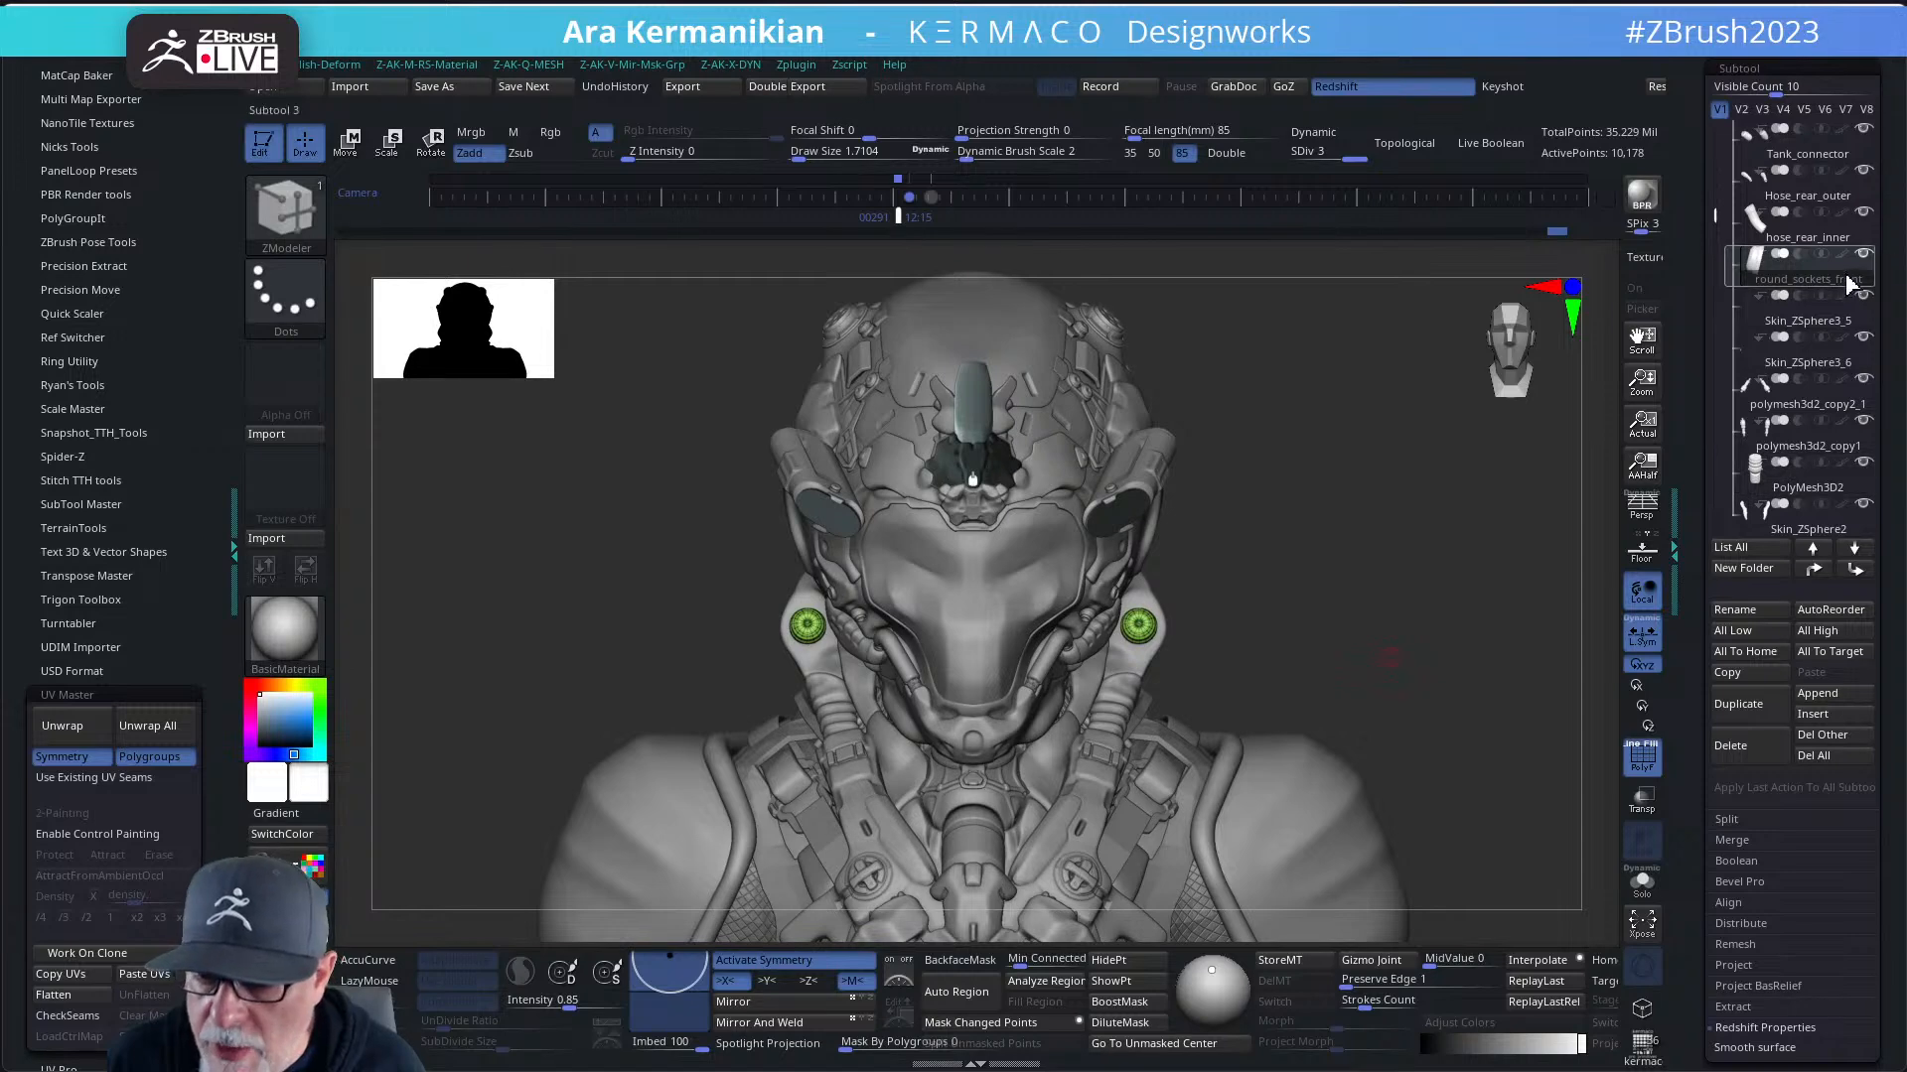
left_click(1804, 322)
left_click_drag(1440, 532, 1395, 487)
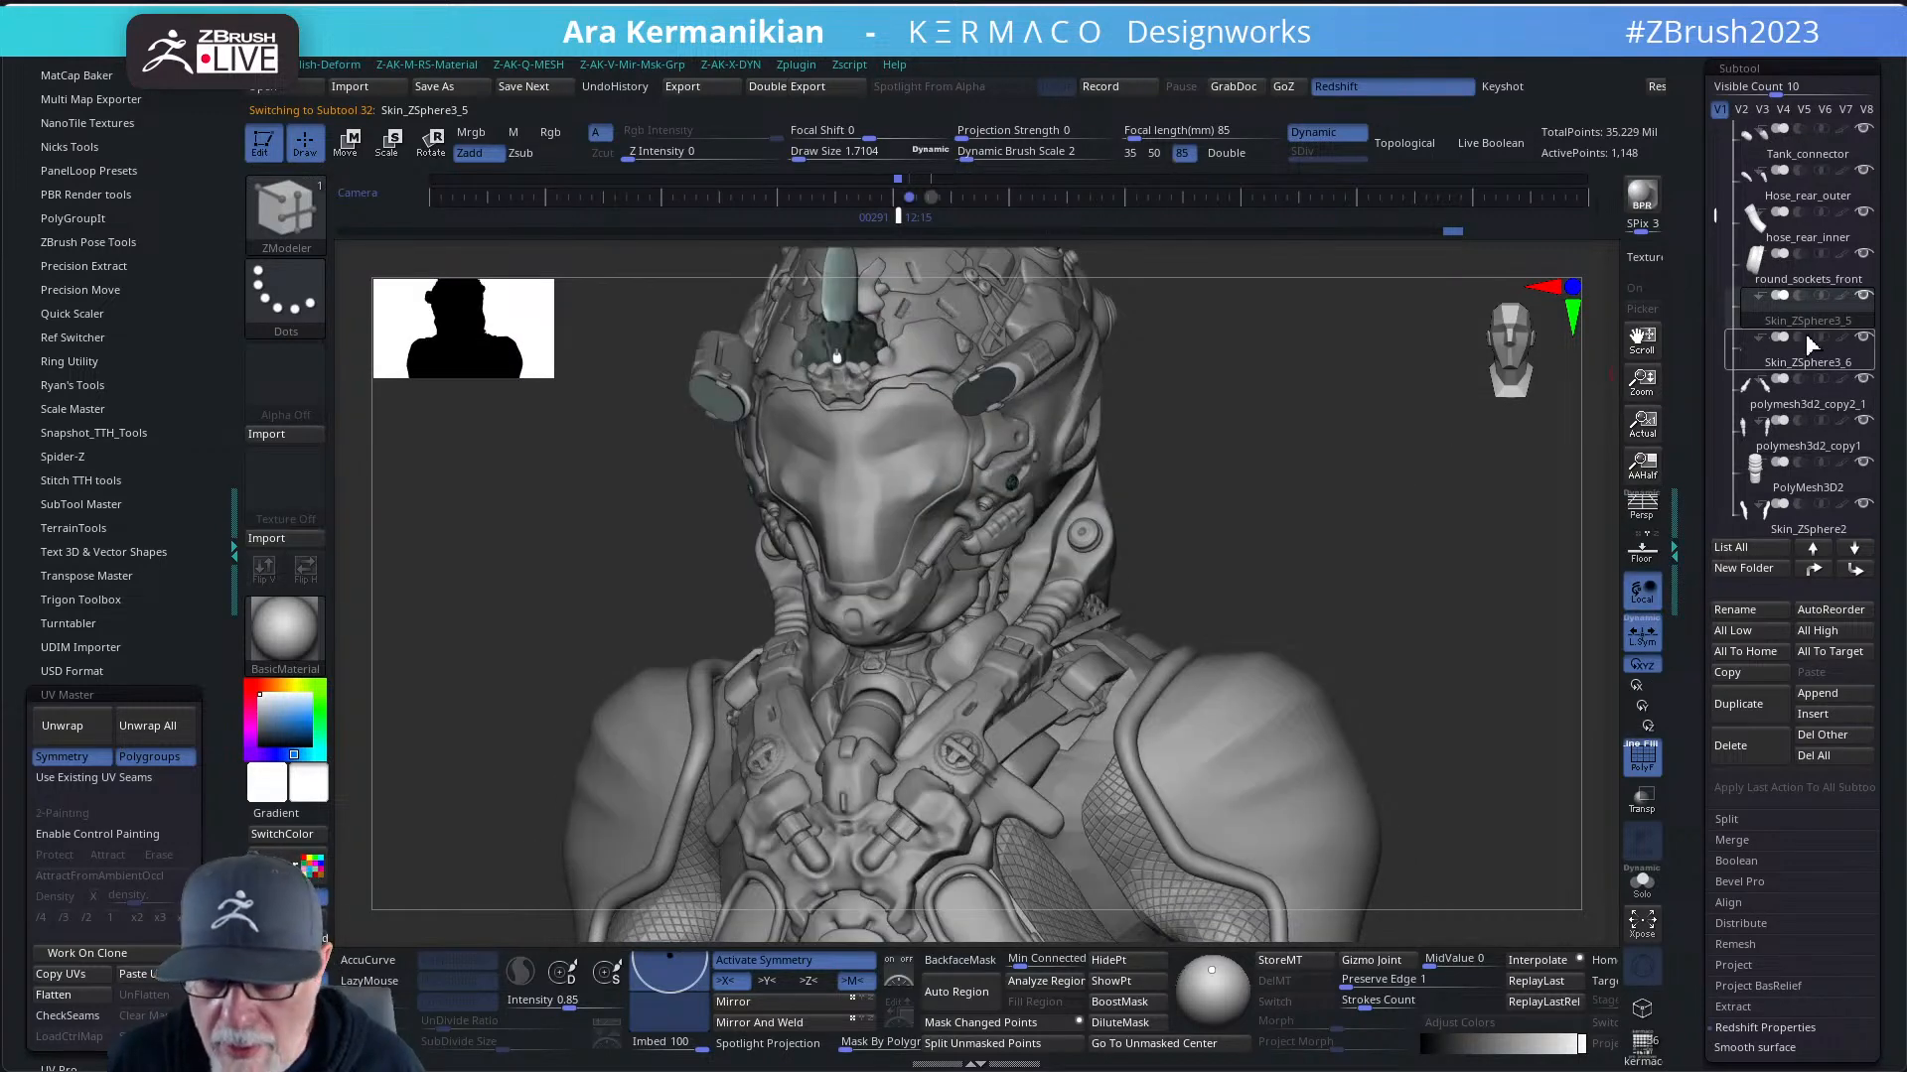
left_click(1746, 611)
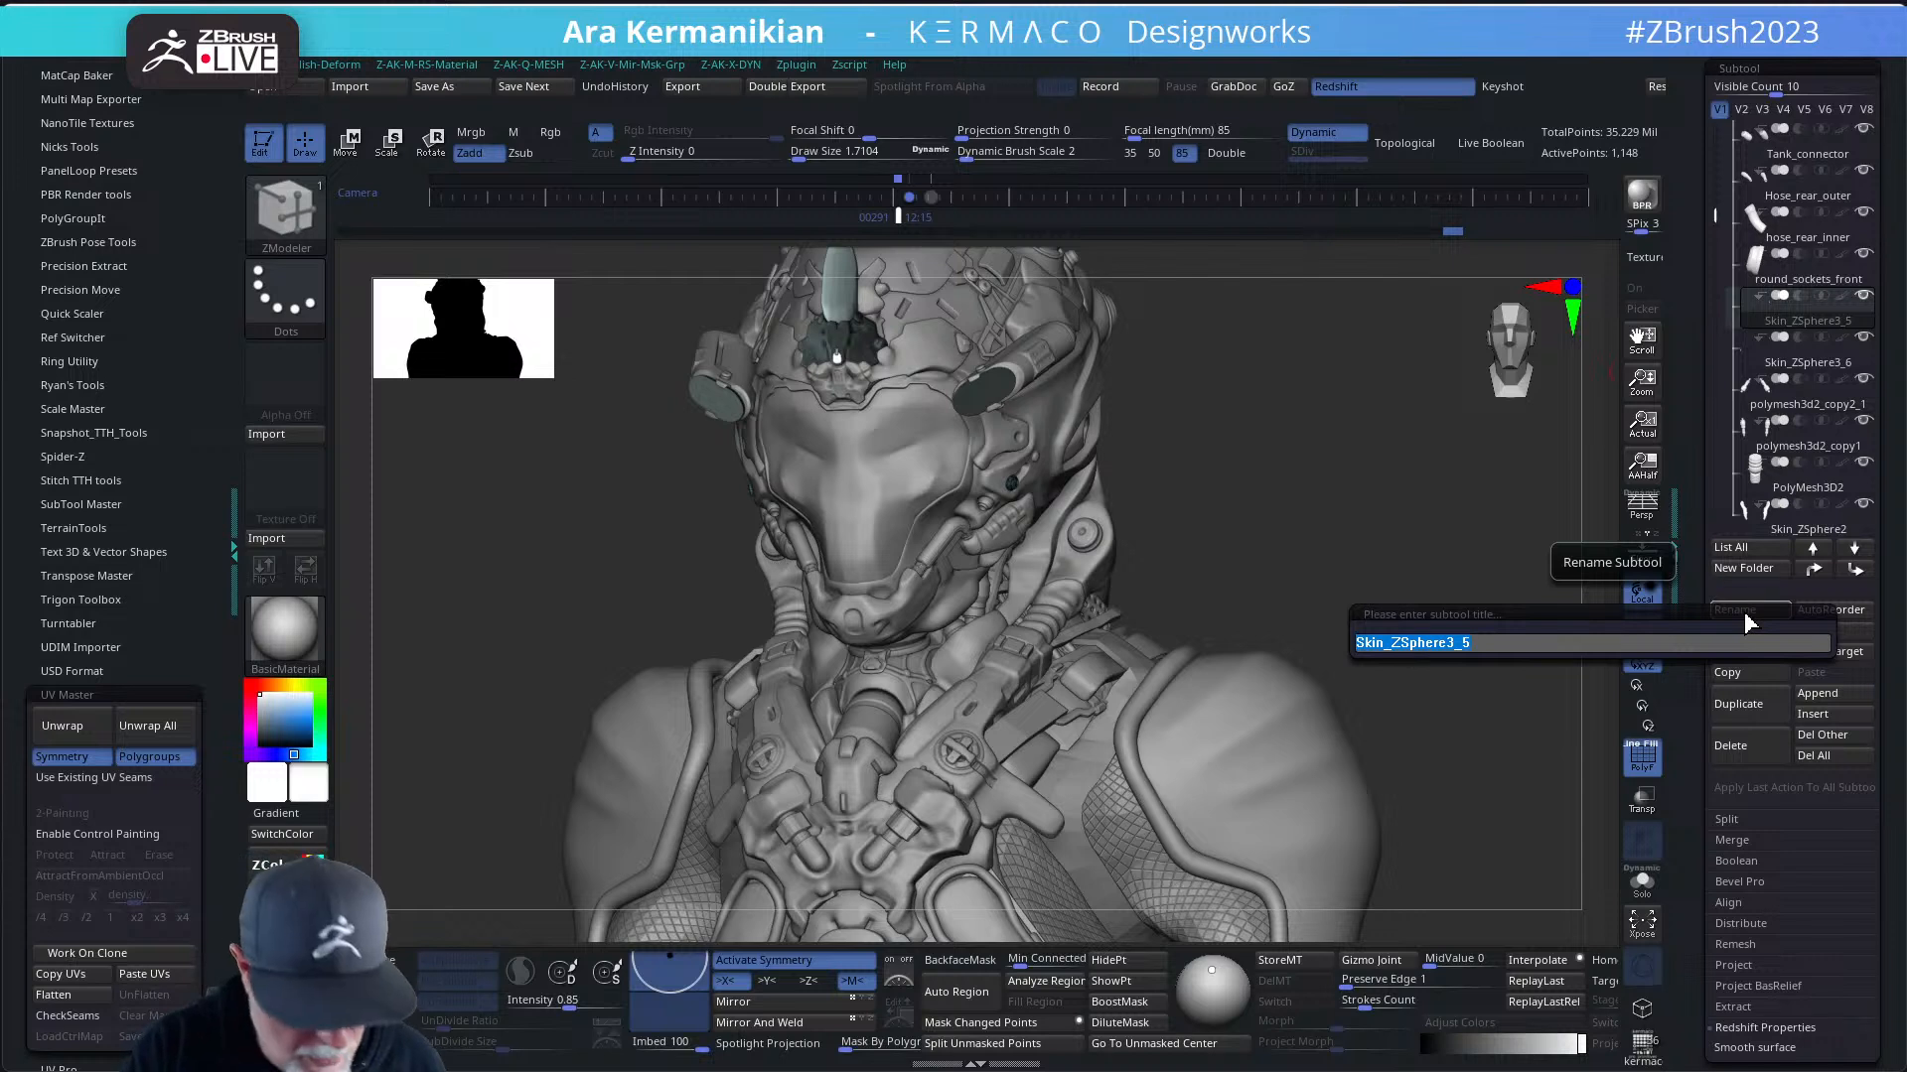
type("helmet_")
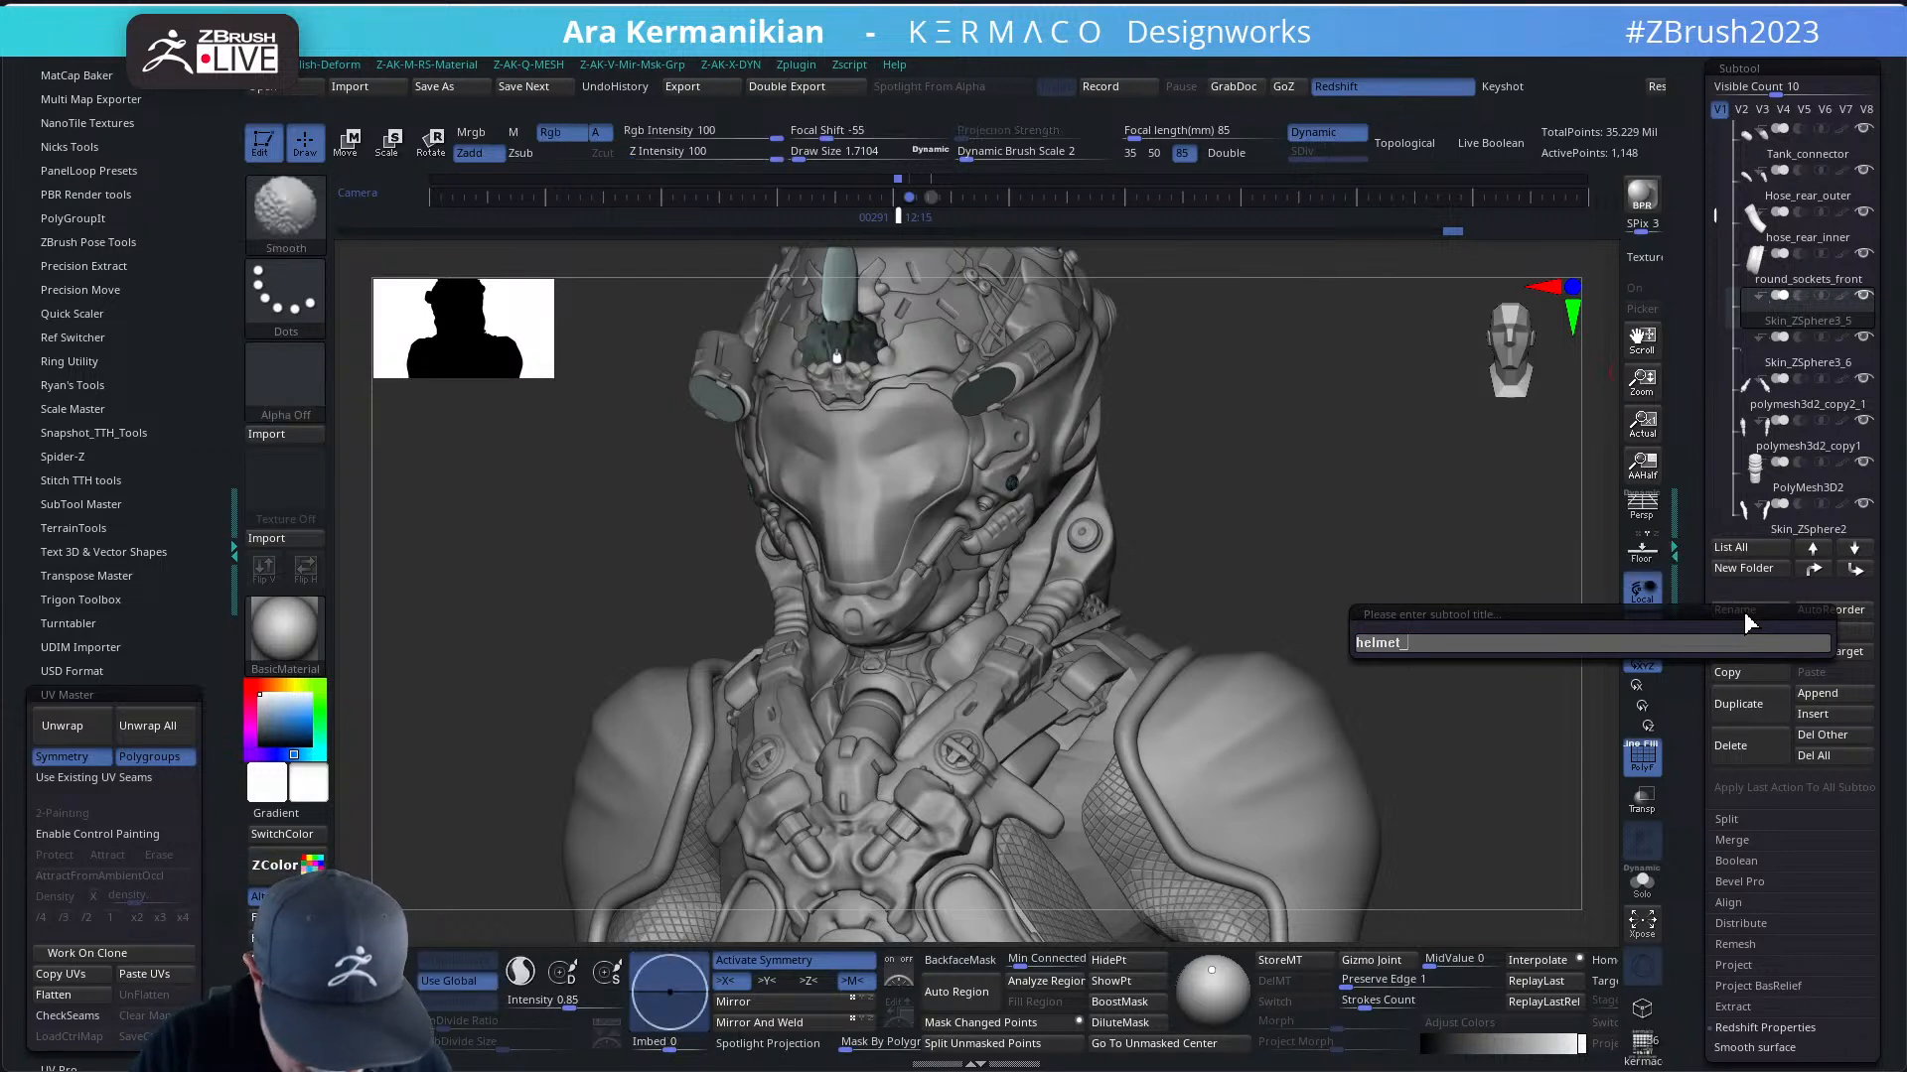
type("screw")
key("Return")
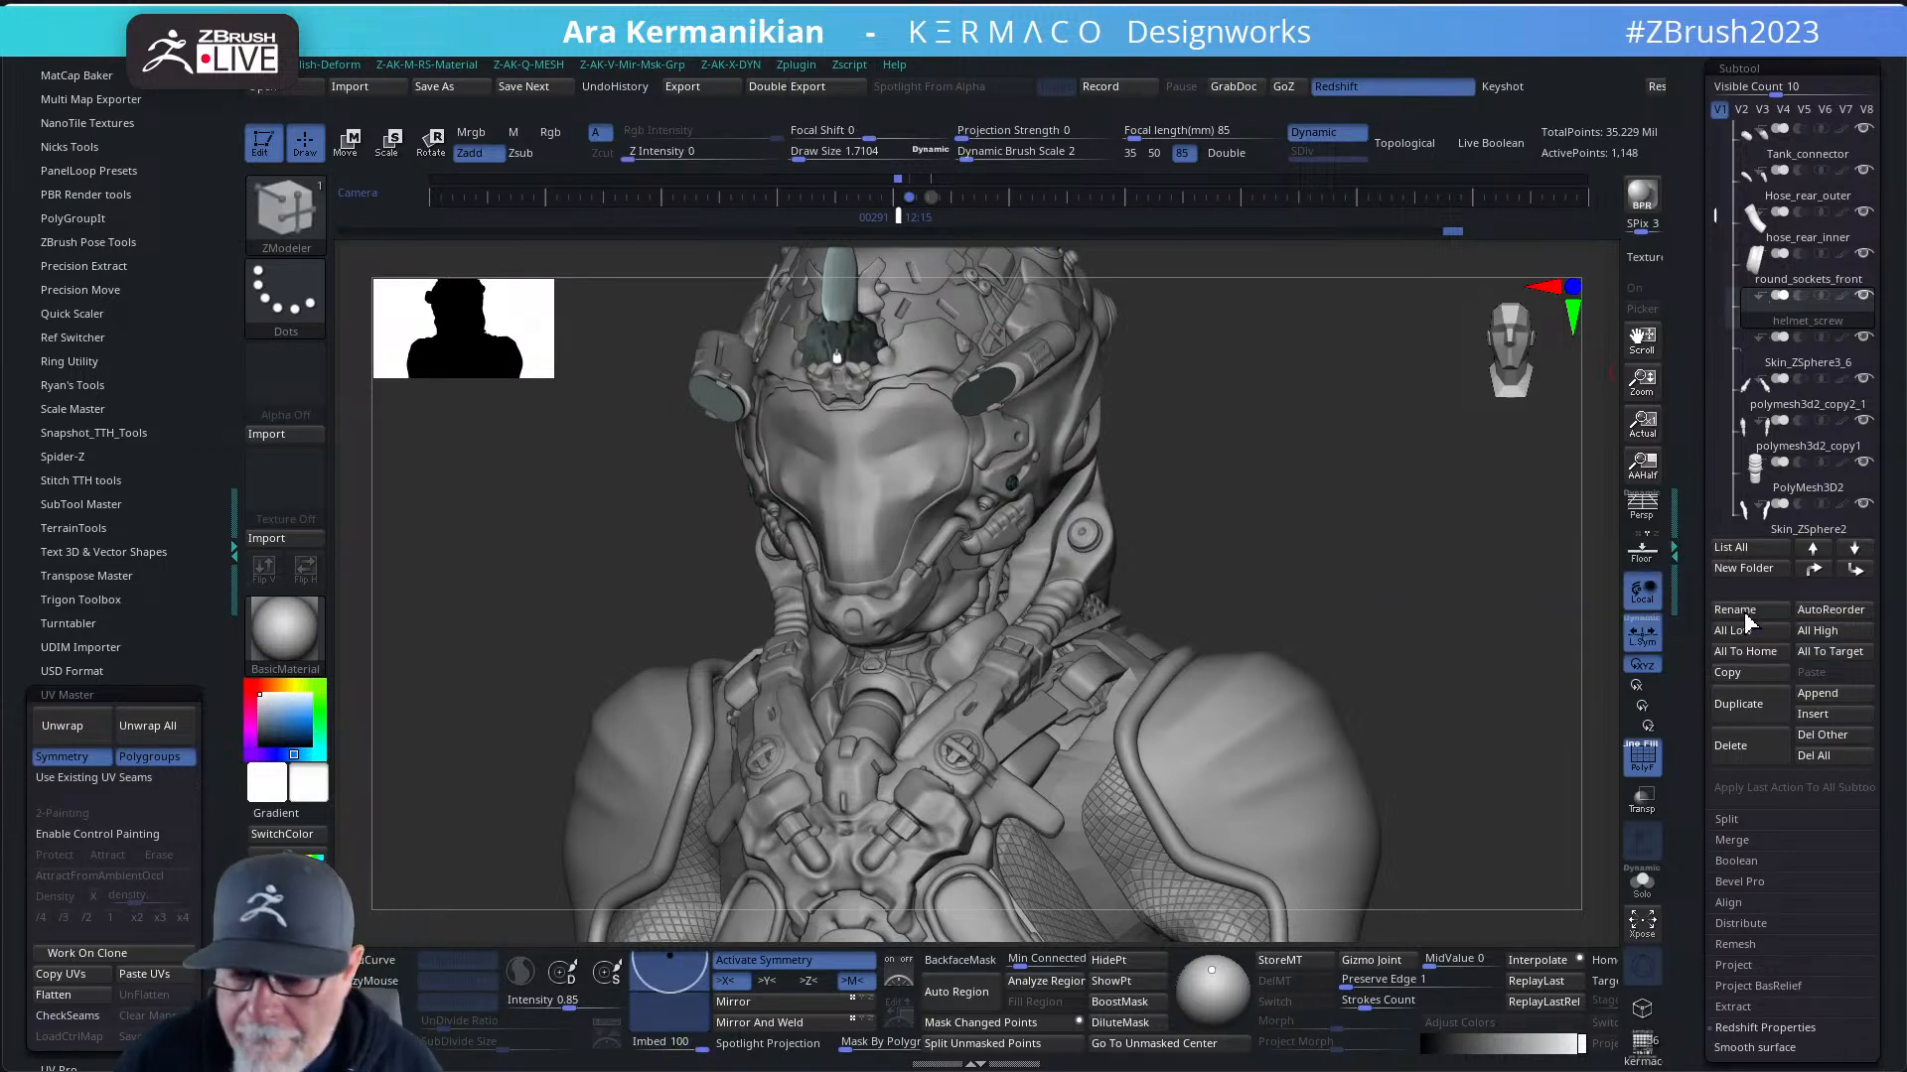
- Select the Skin_ZSphere3_6 subtool, the small pieces beside the mask, and rename it as helmet__filter_edge
left_click(1809, 361)
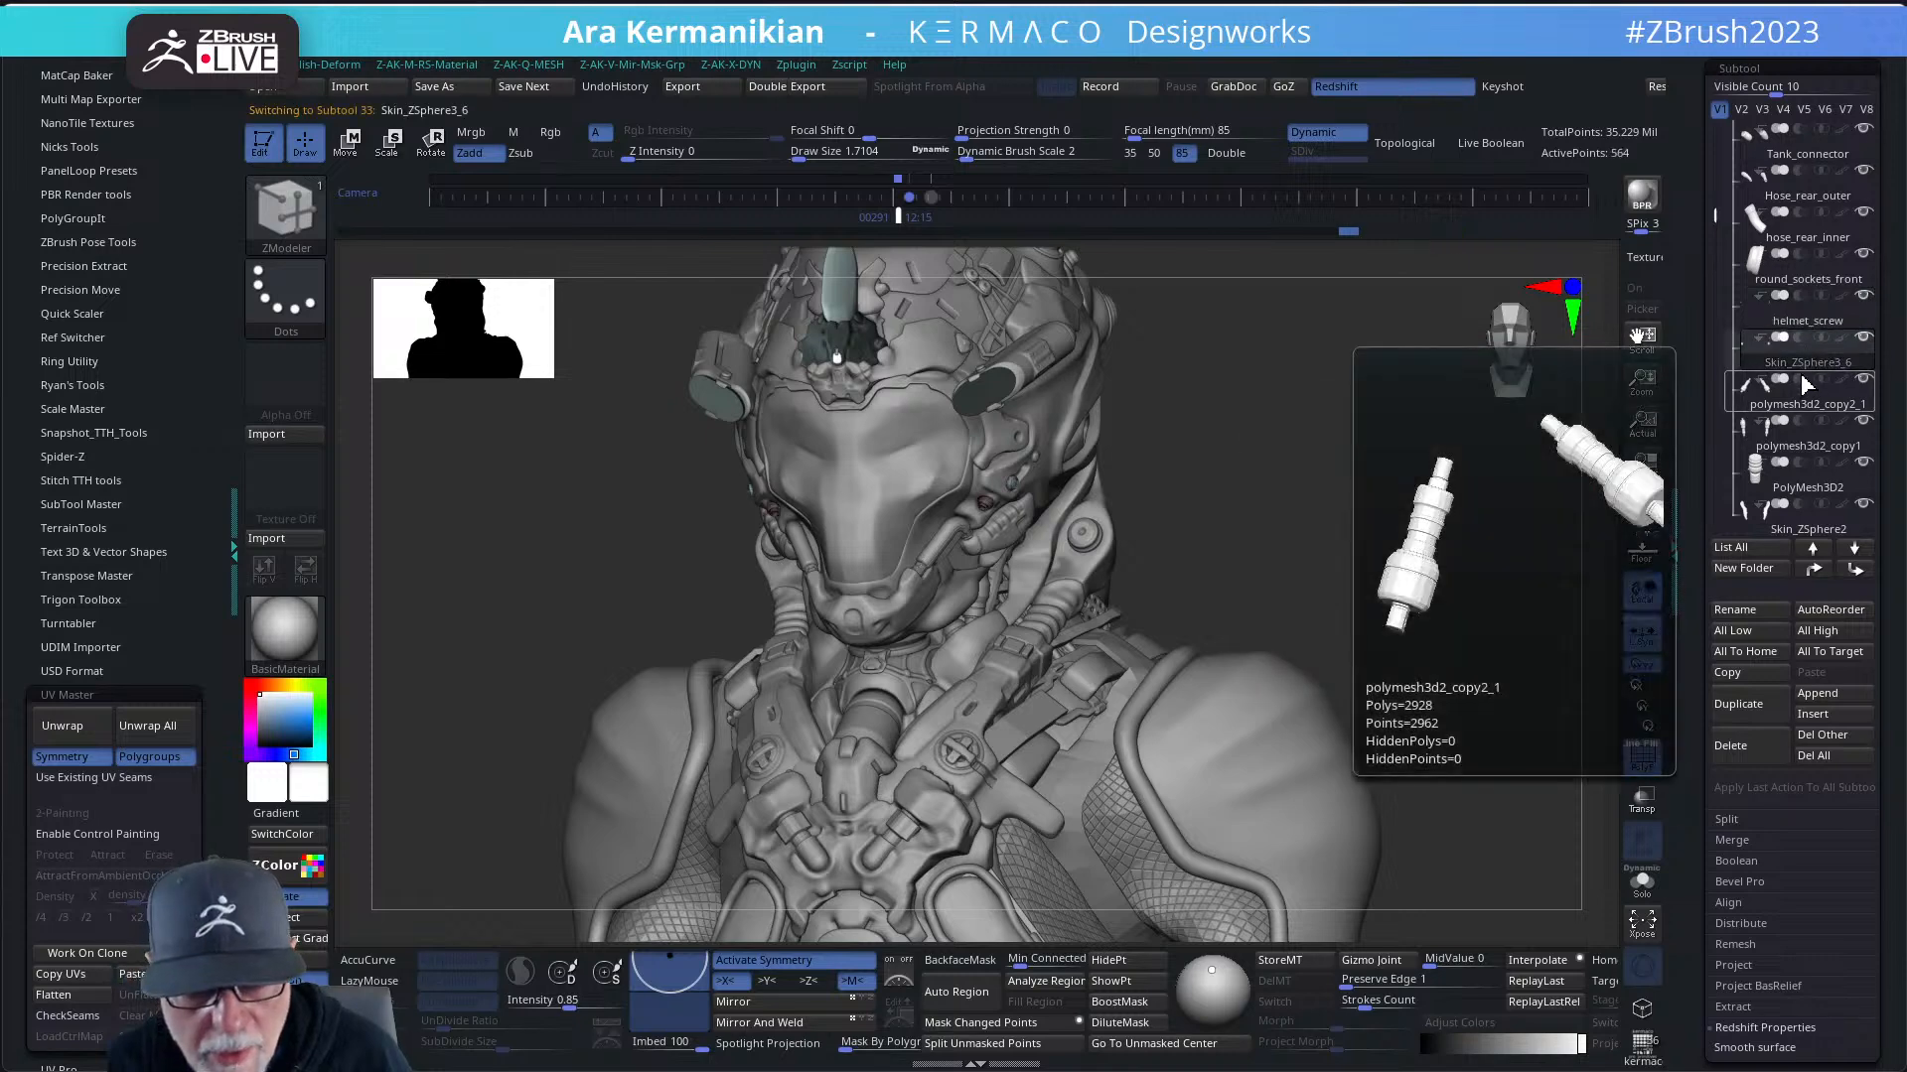
left_click(1753, 617)
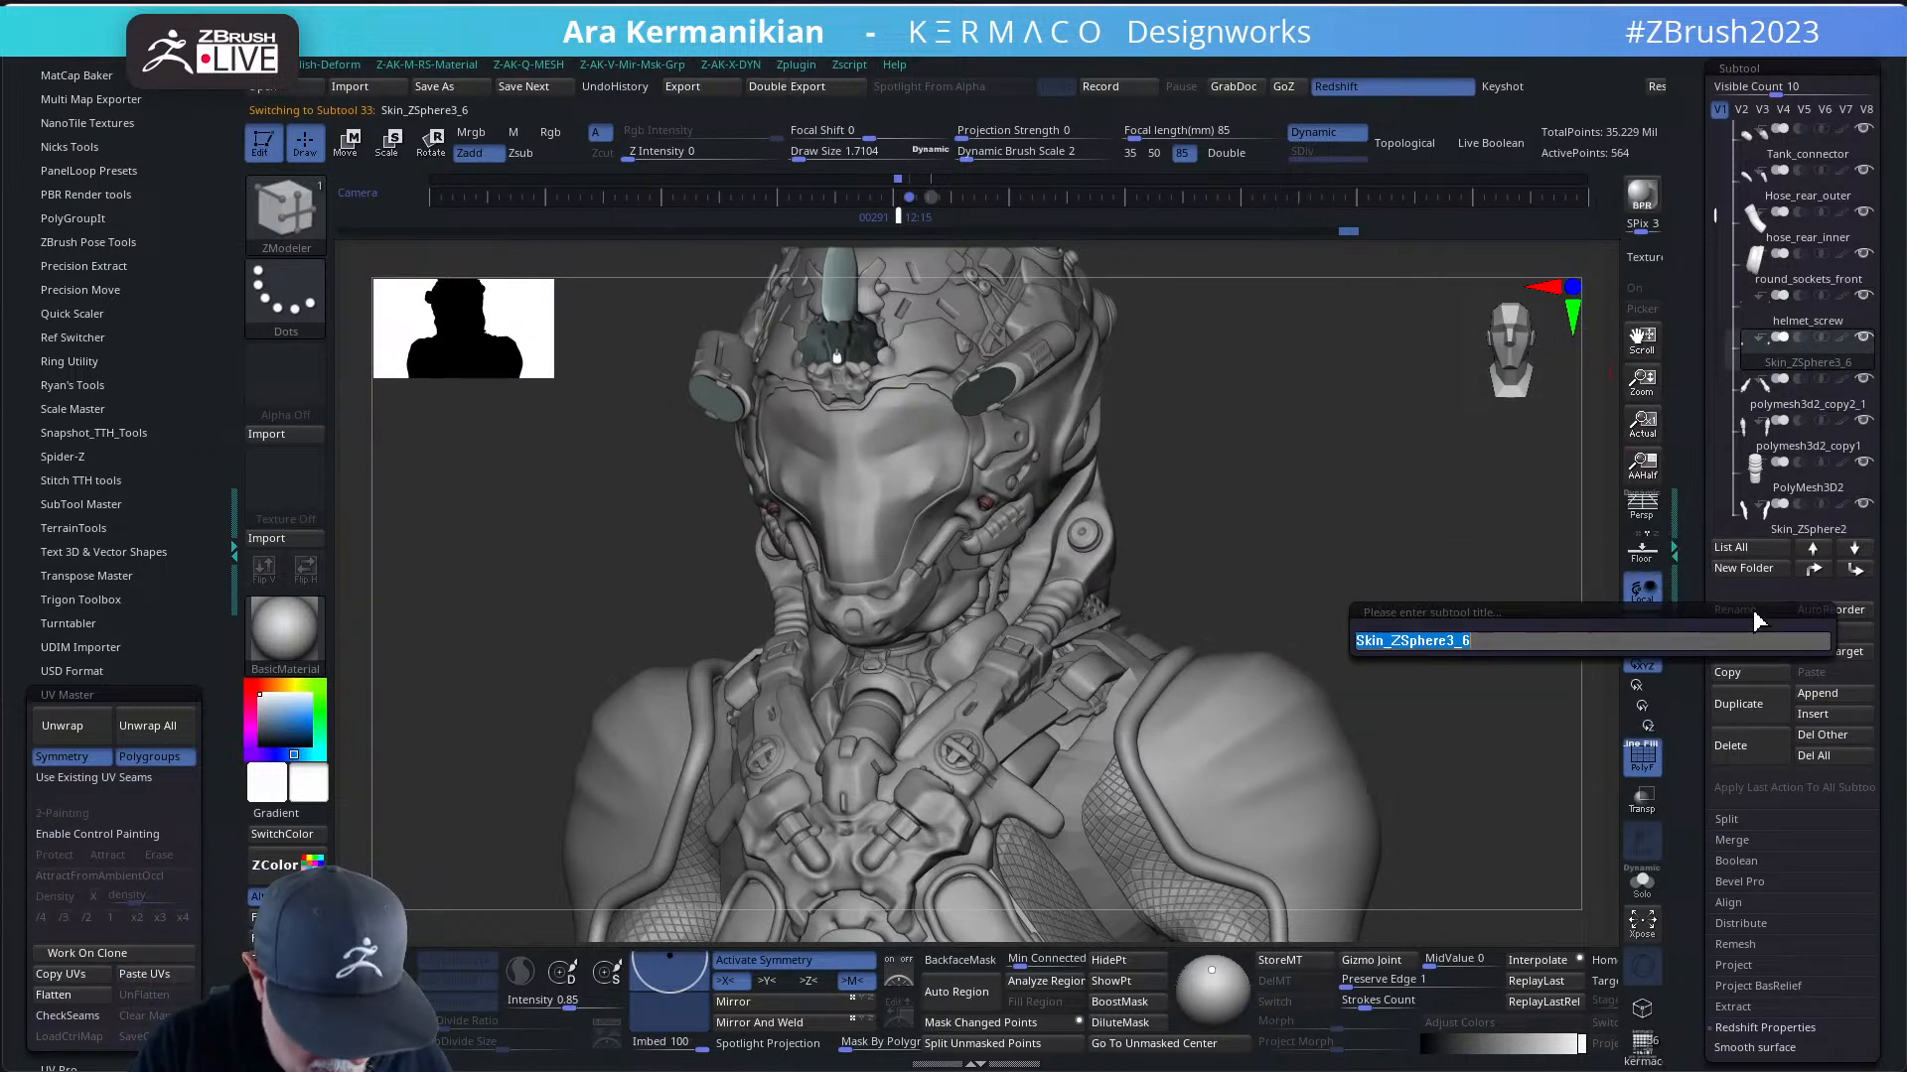
type("helmet_")
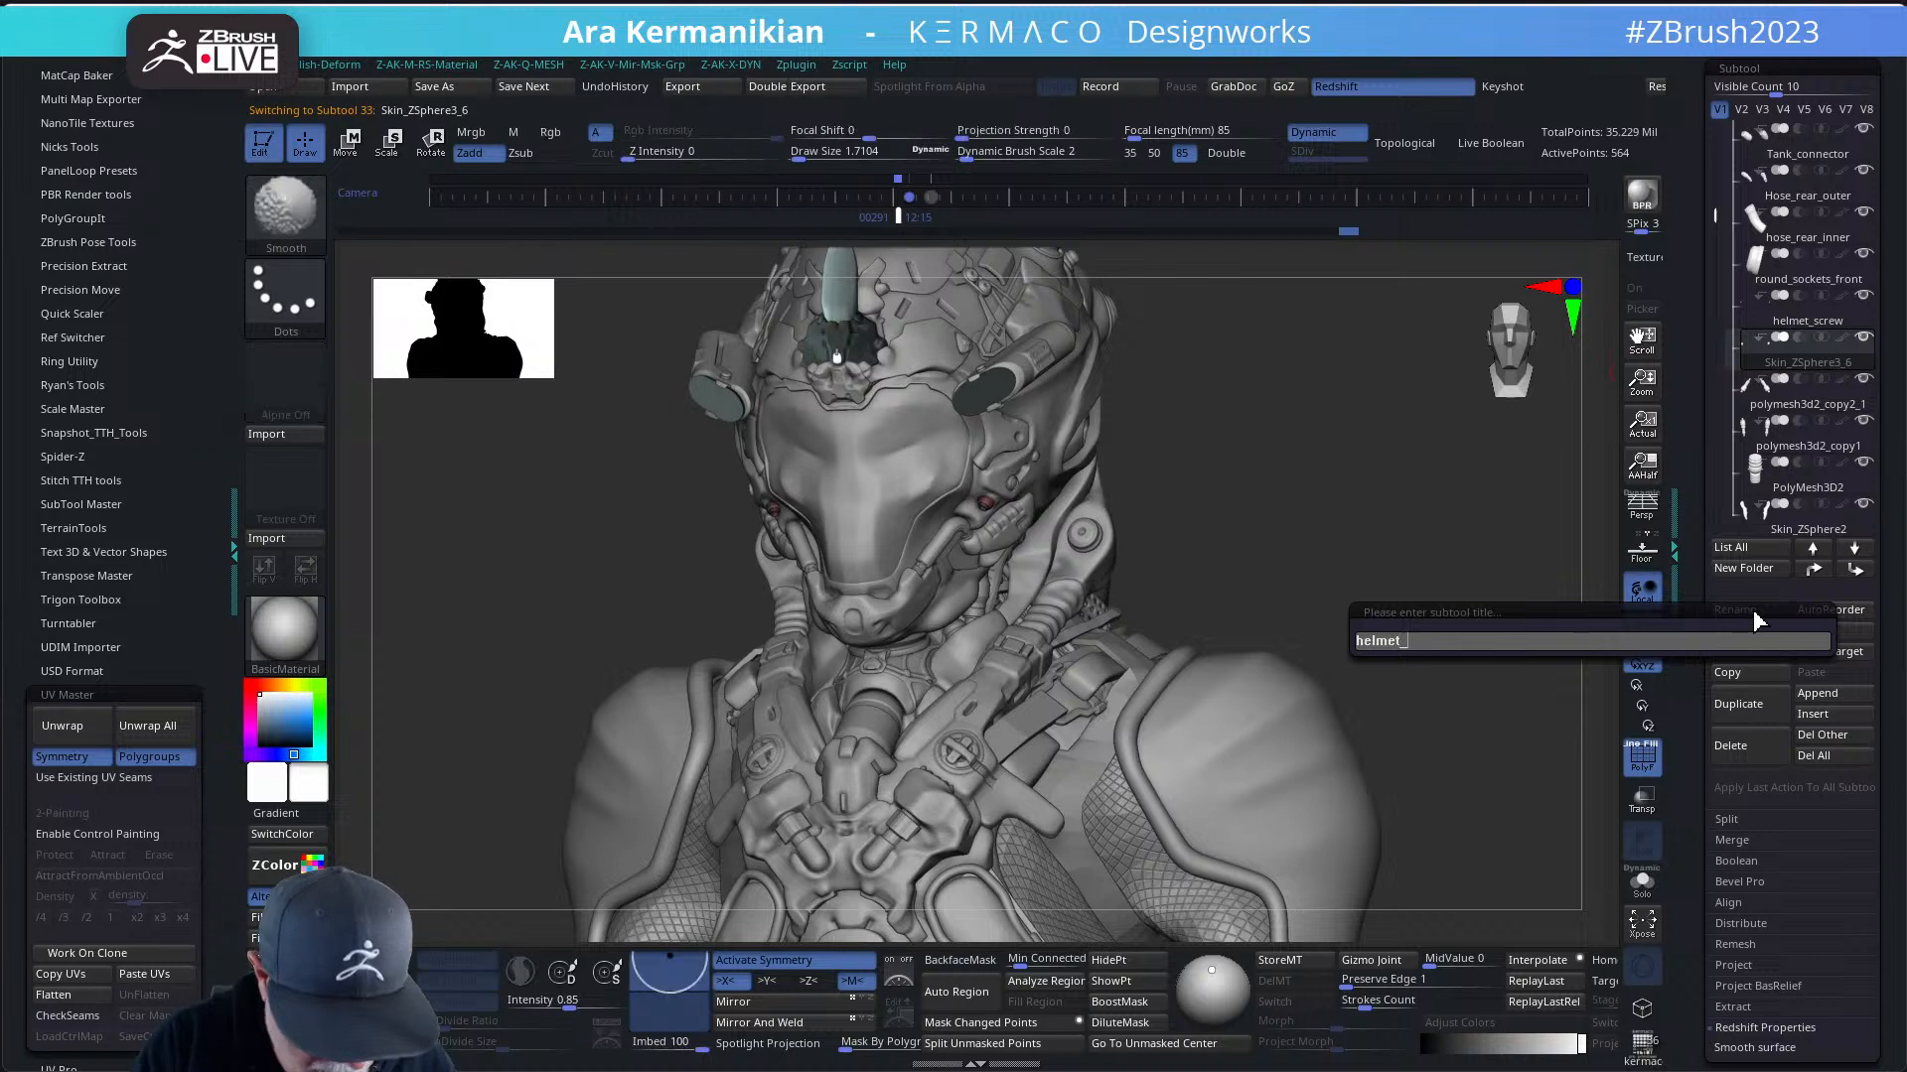
type("gas out")
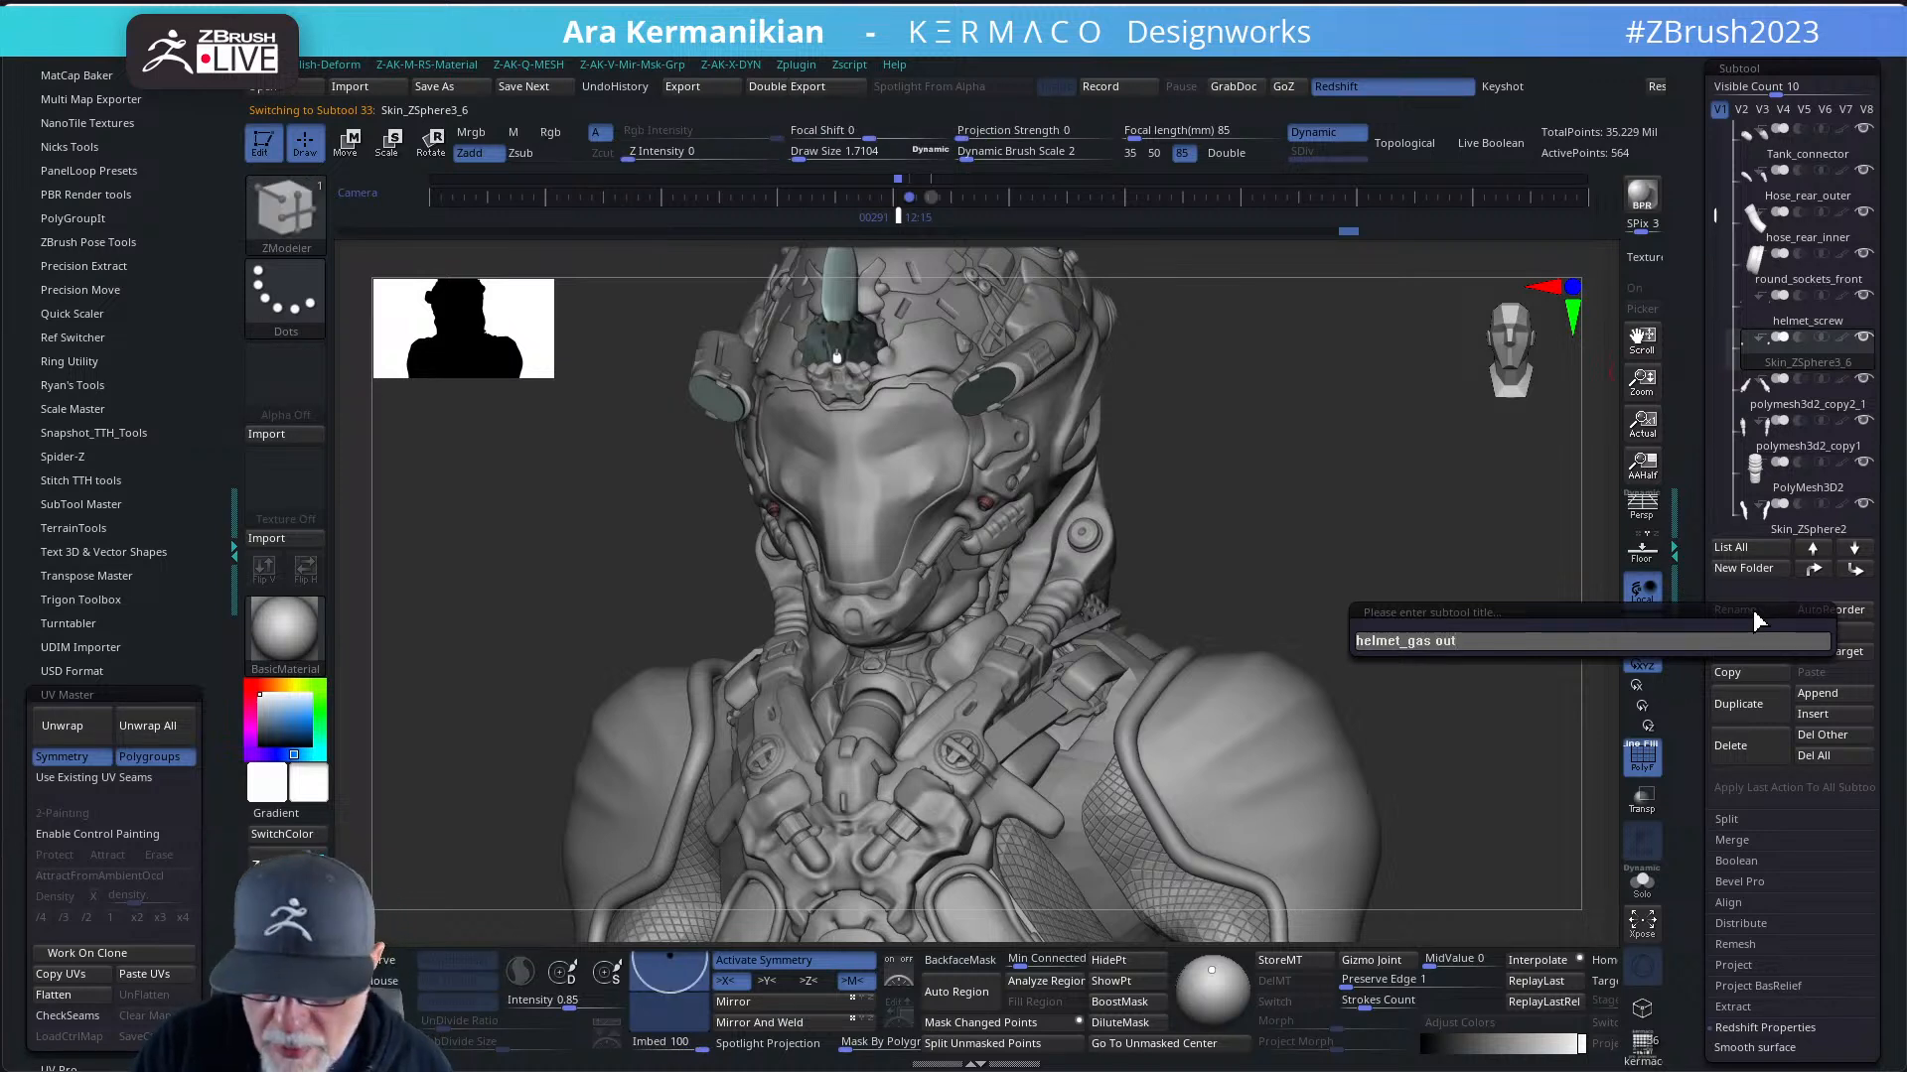
key("BackSpace")
key("BackSpace")
key("BackSpace")
key("BackSpace")
key("BackSpace")
key("BackSpace")
key("BackSpace")
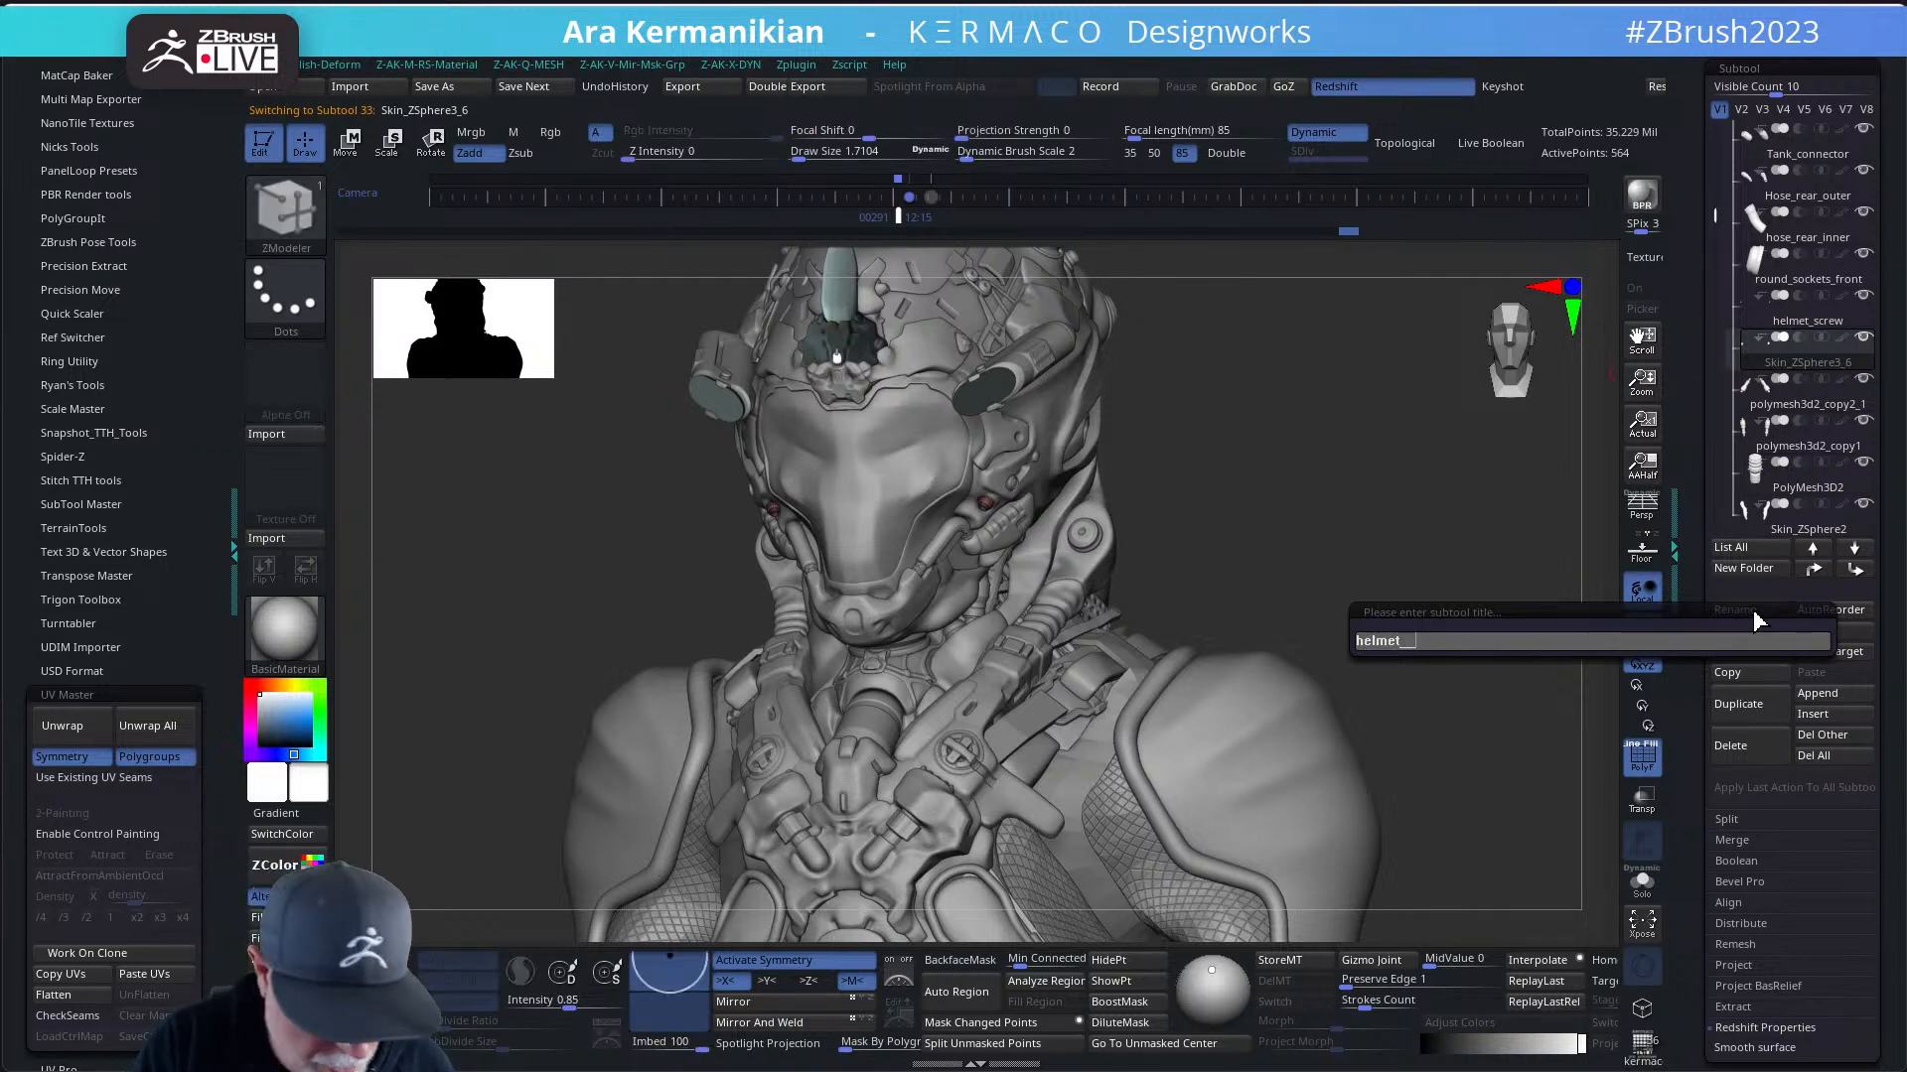
type("_filter")
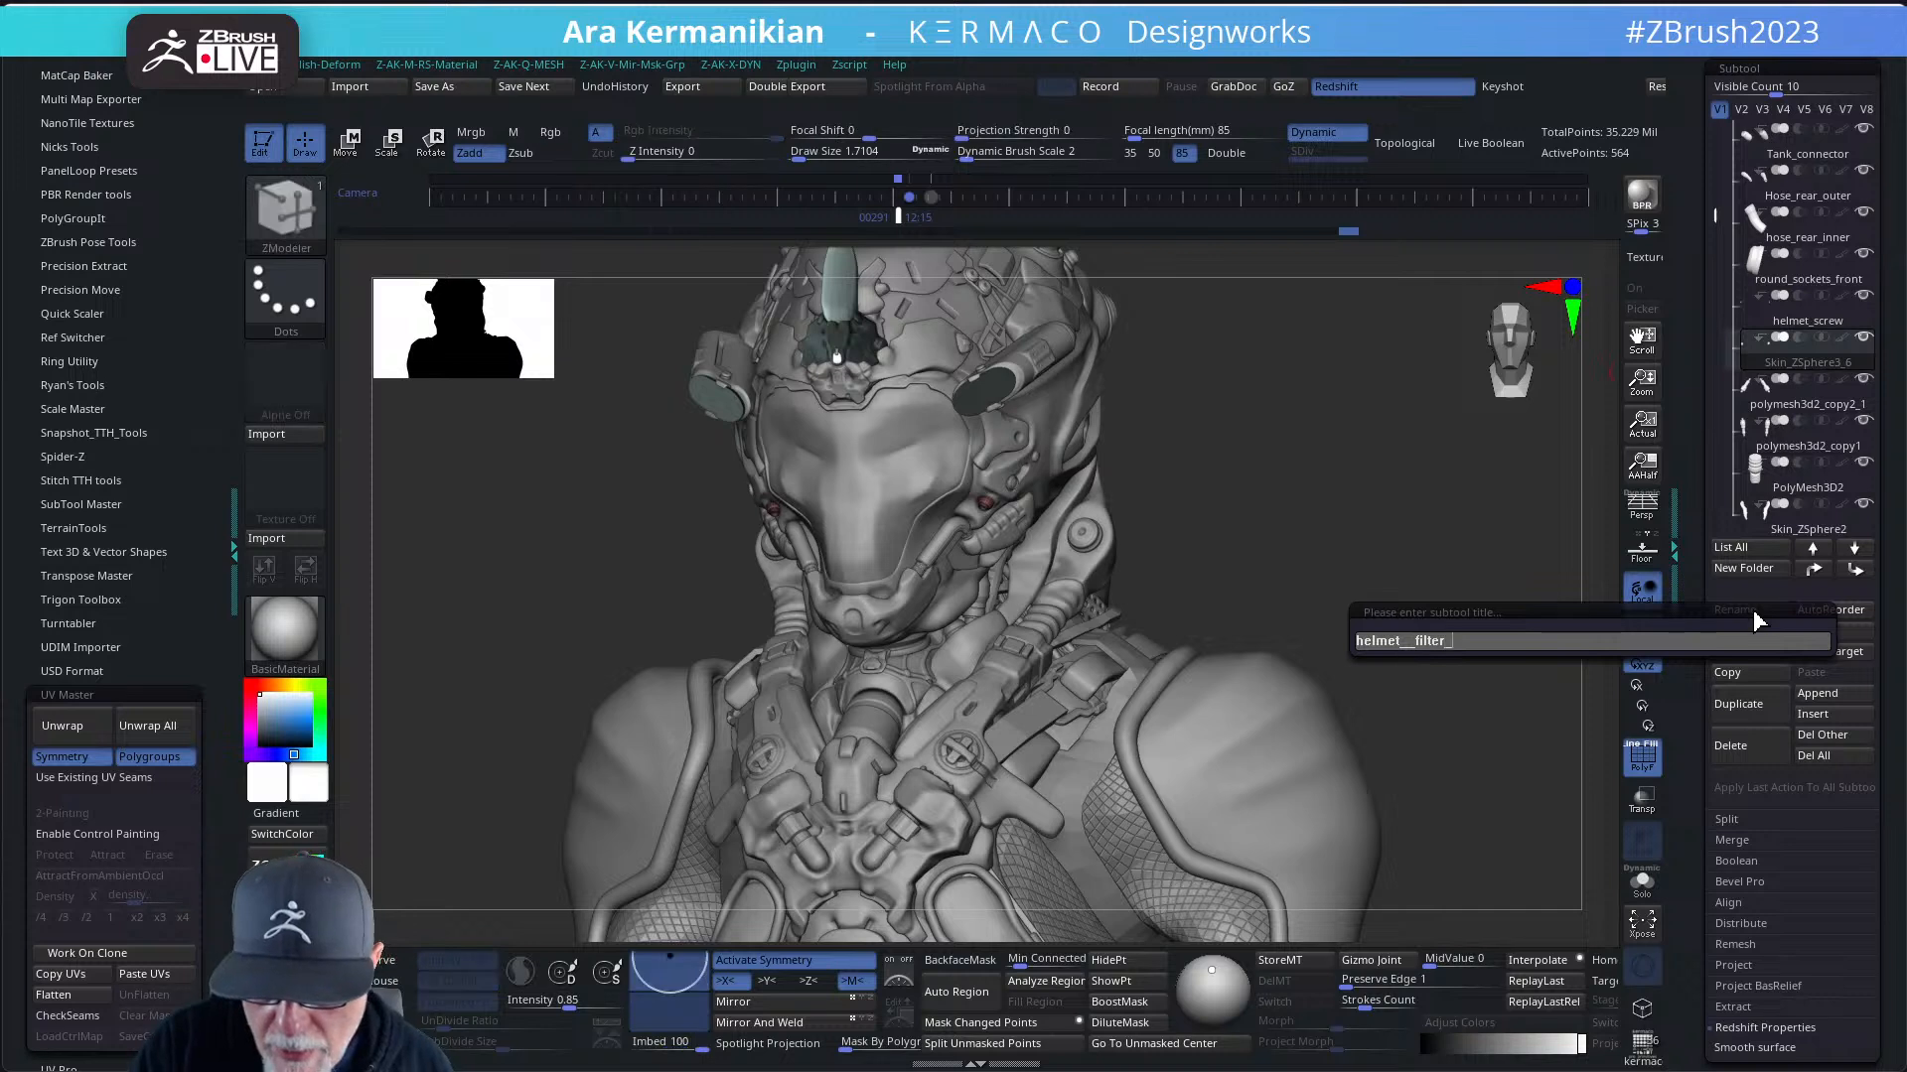
key("BackSpace")
key("BackSpace")
key("BackSpace")
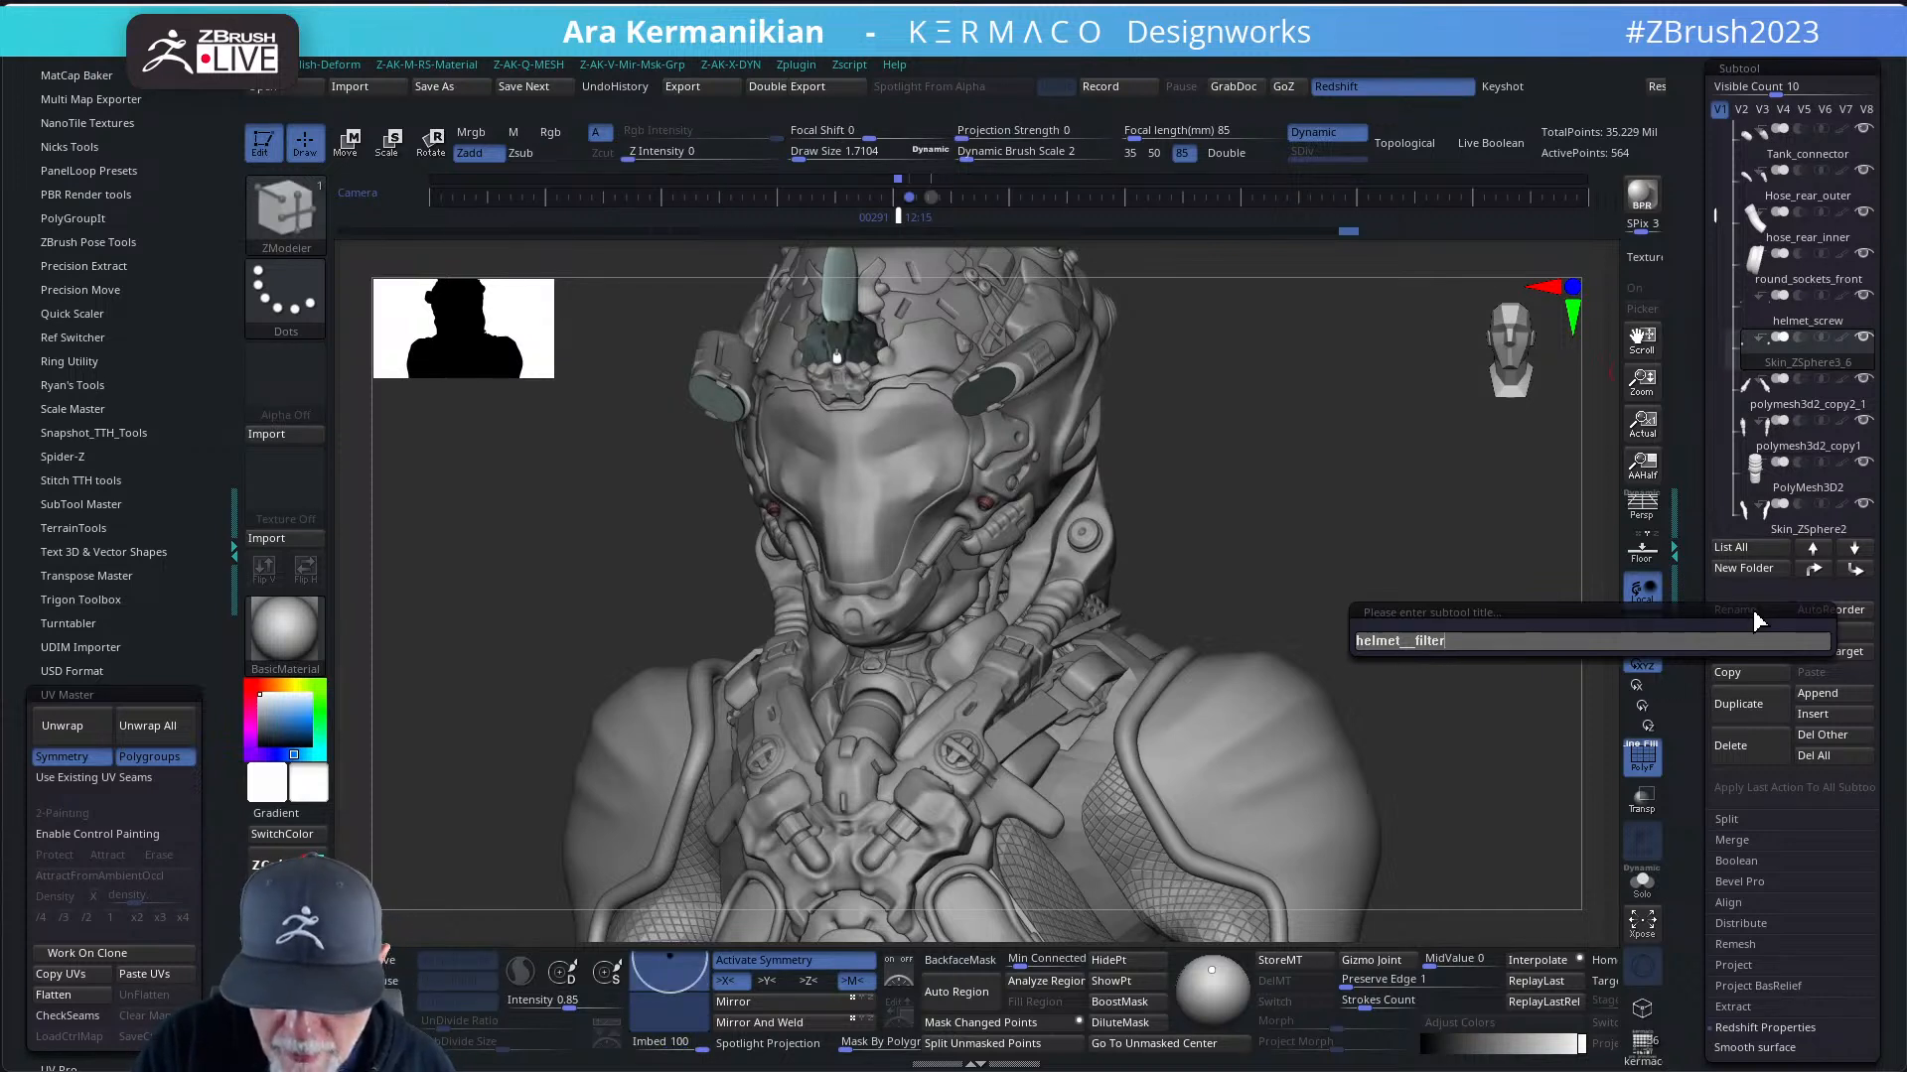
type("_")
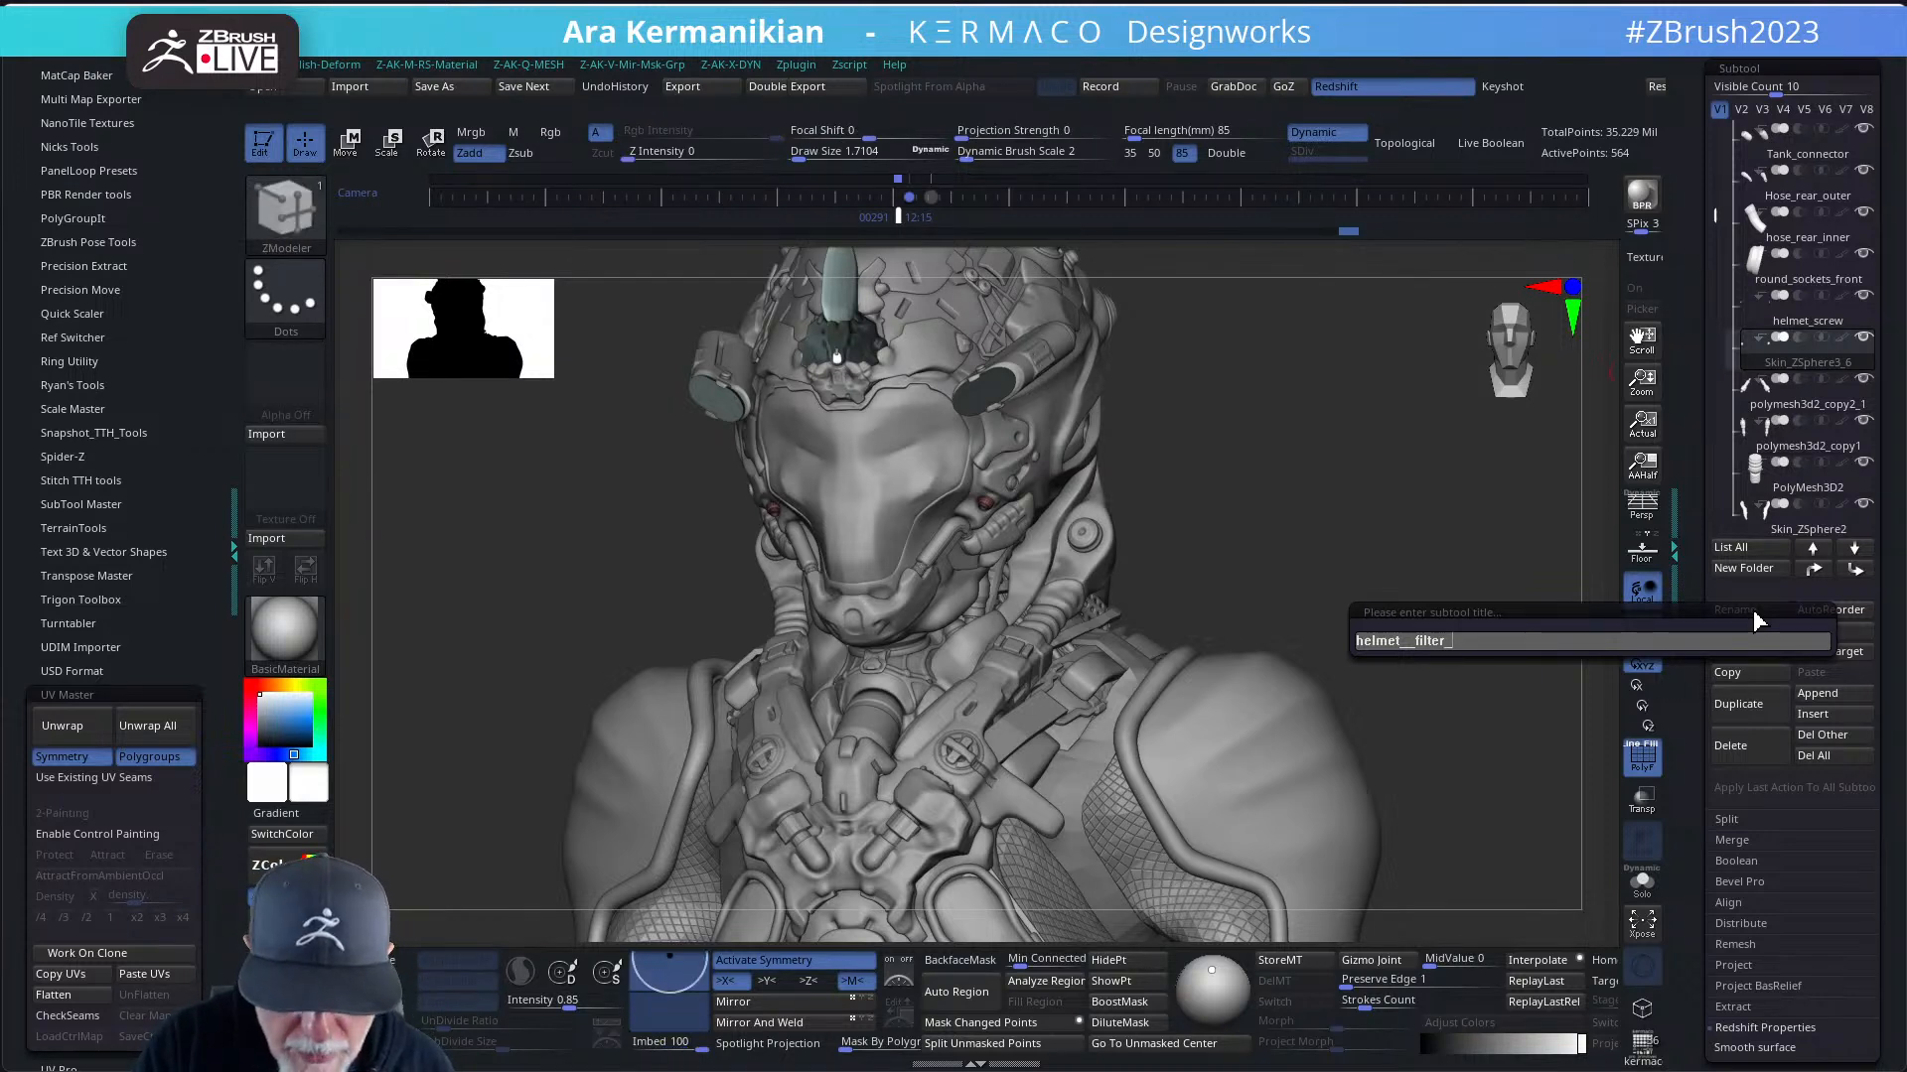
type("edge")
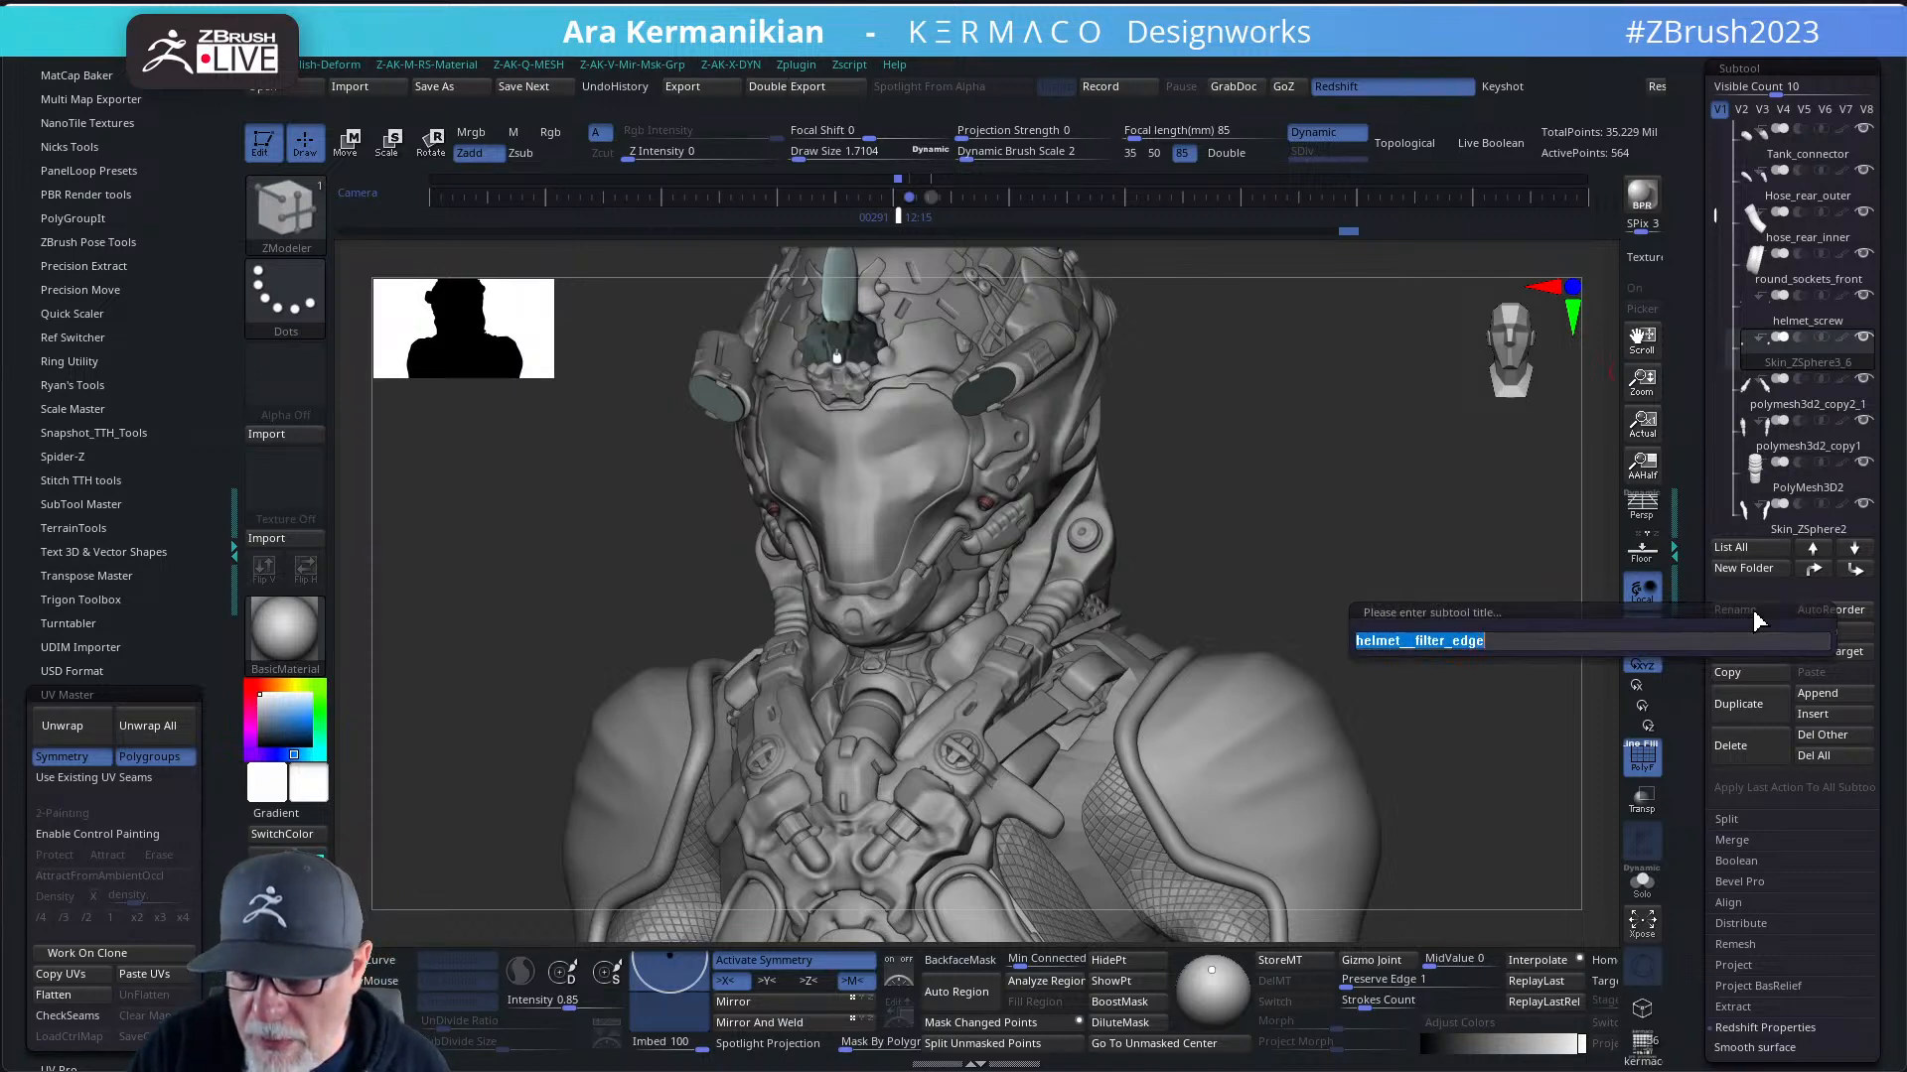
key("Return")
- Select the polymesh3d2_copy2_1 subtool, the connector pair under the jaw, and rename it as helmet_sprocket_inner
left_click(1780, 407)
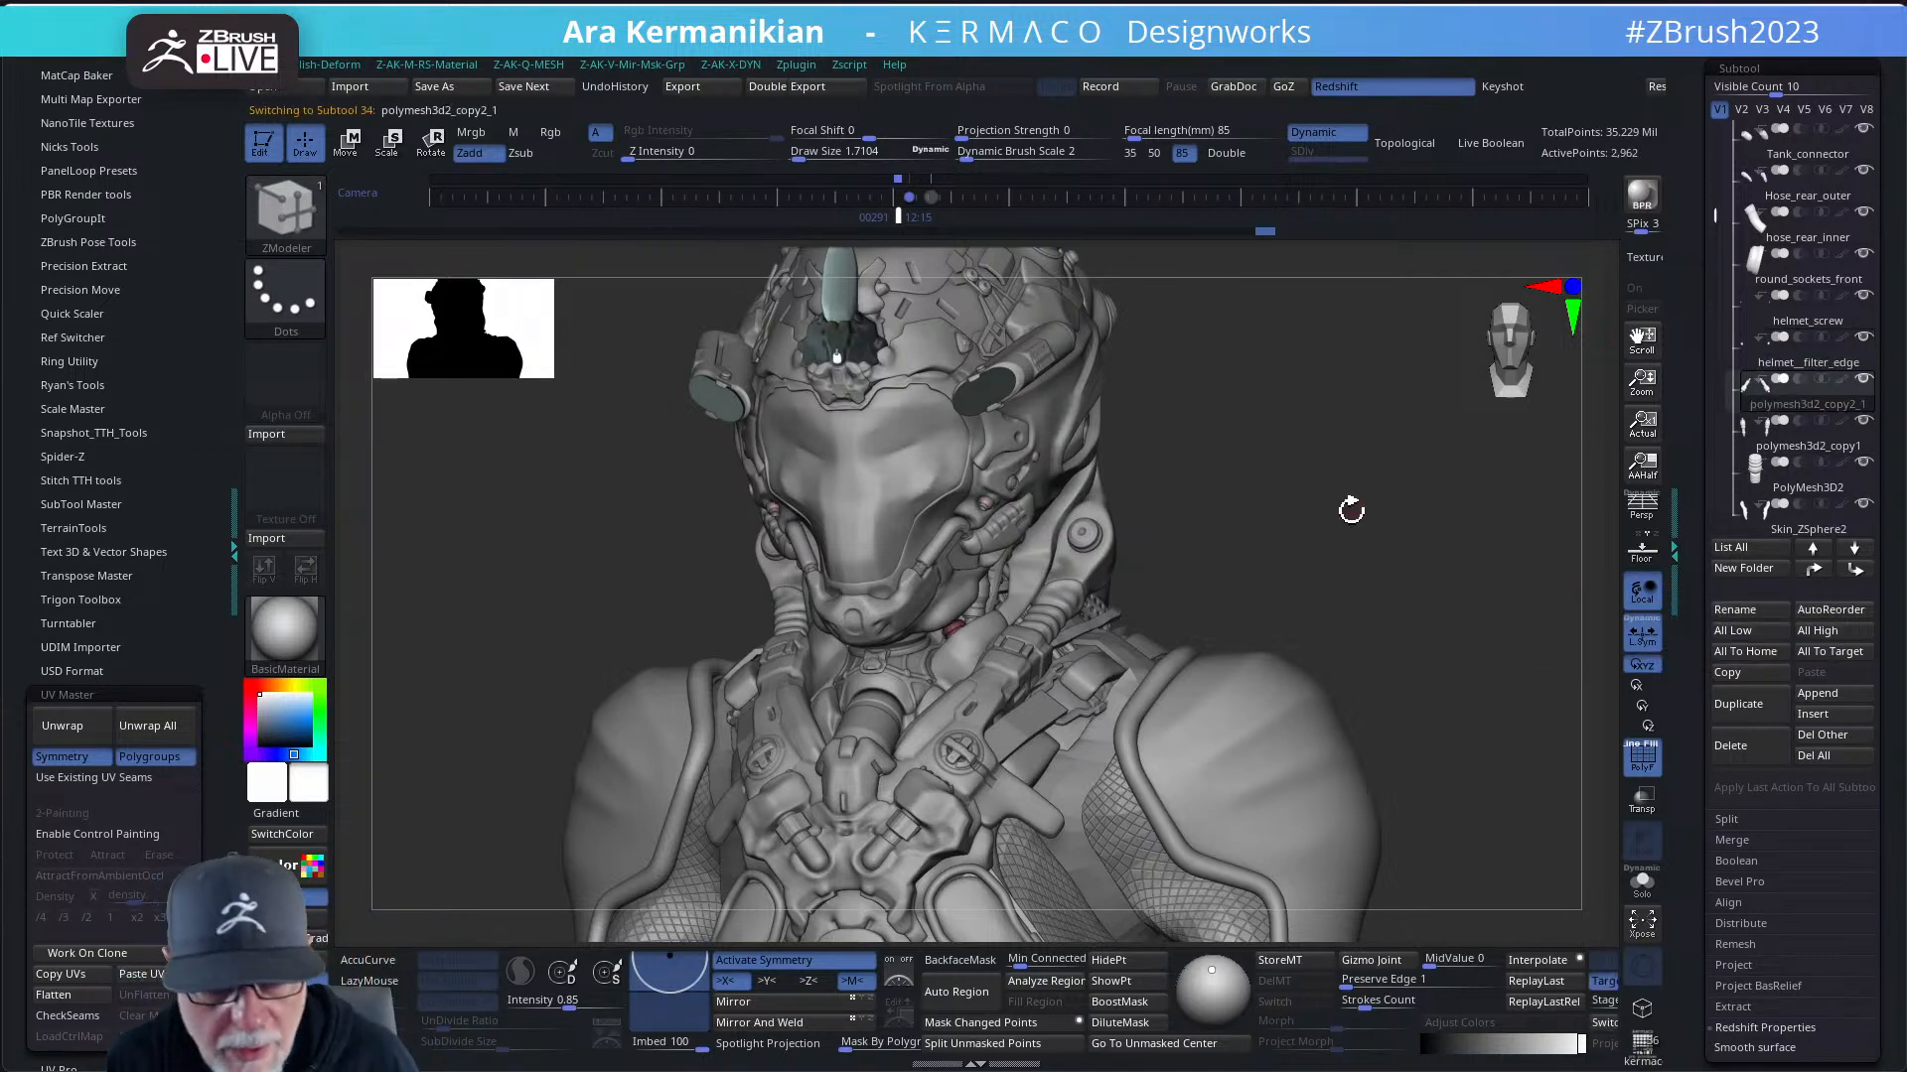
left_click_drag(1349, 506, 1390, 492)
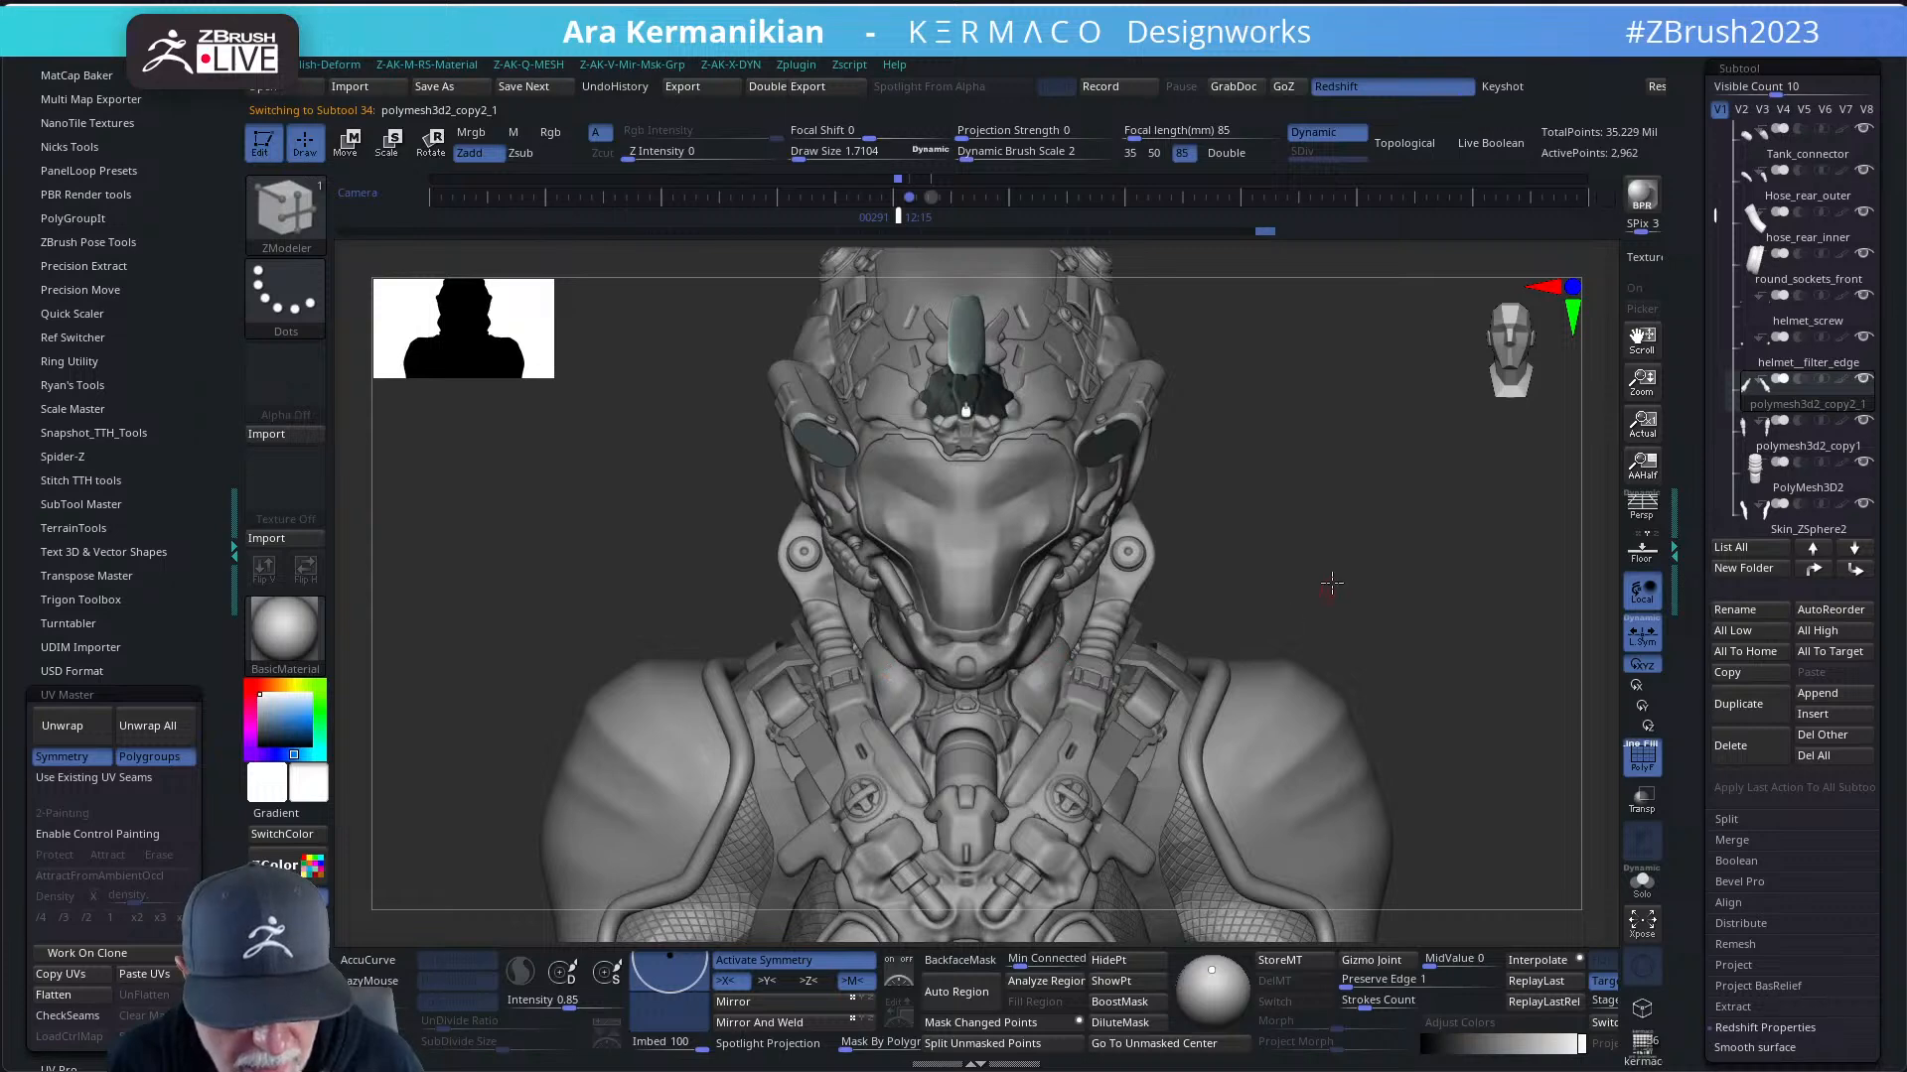
left_click_drag(1330, 584, 1490, 541)
left_click(1748, 612)
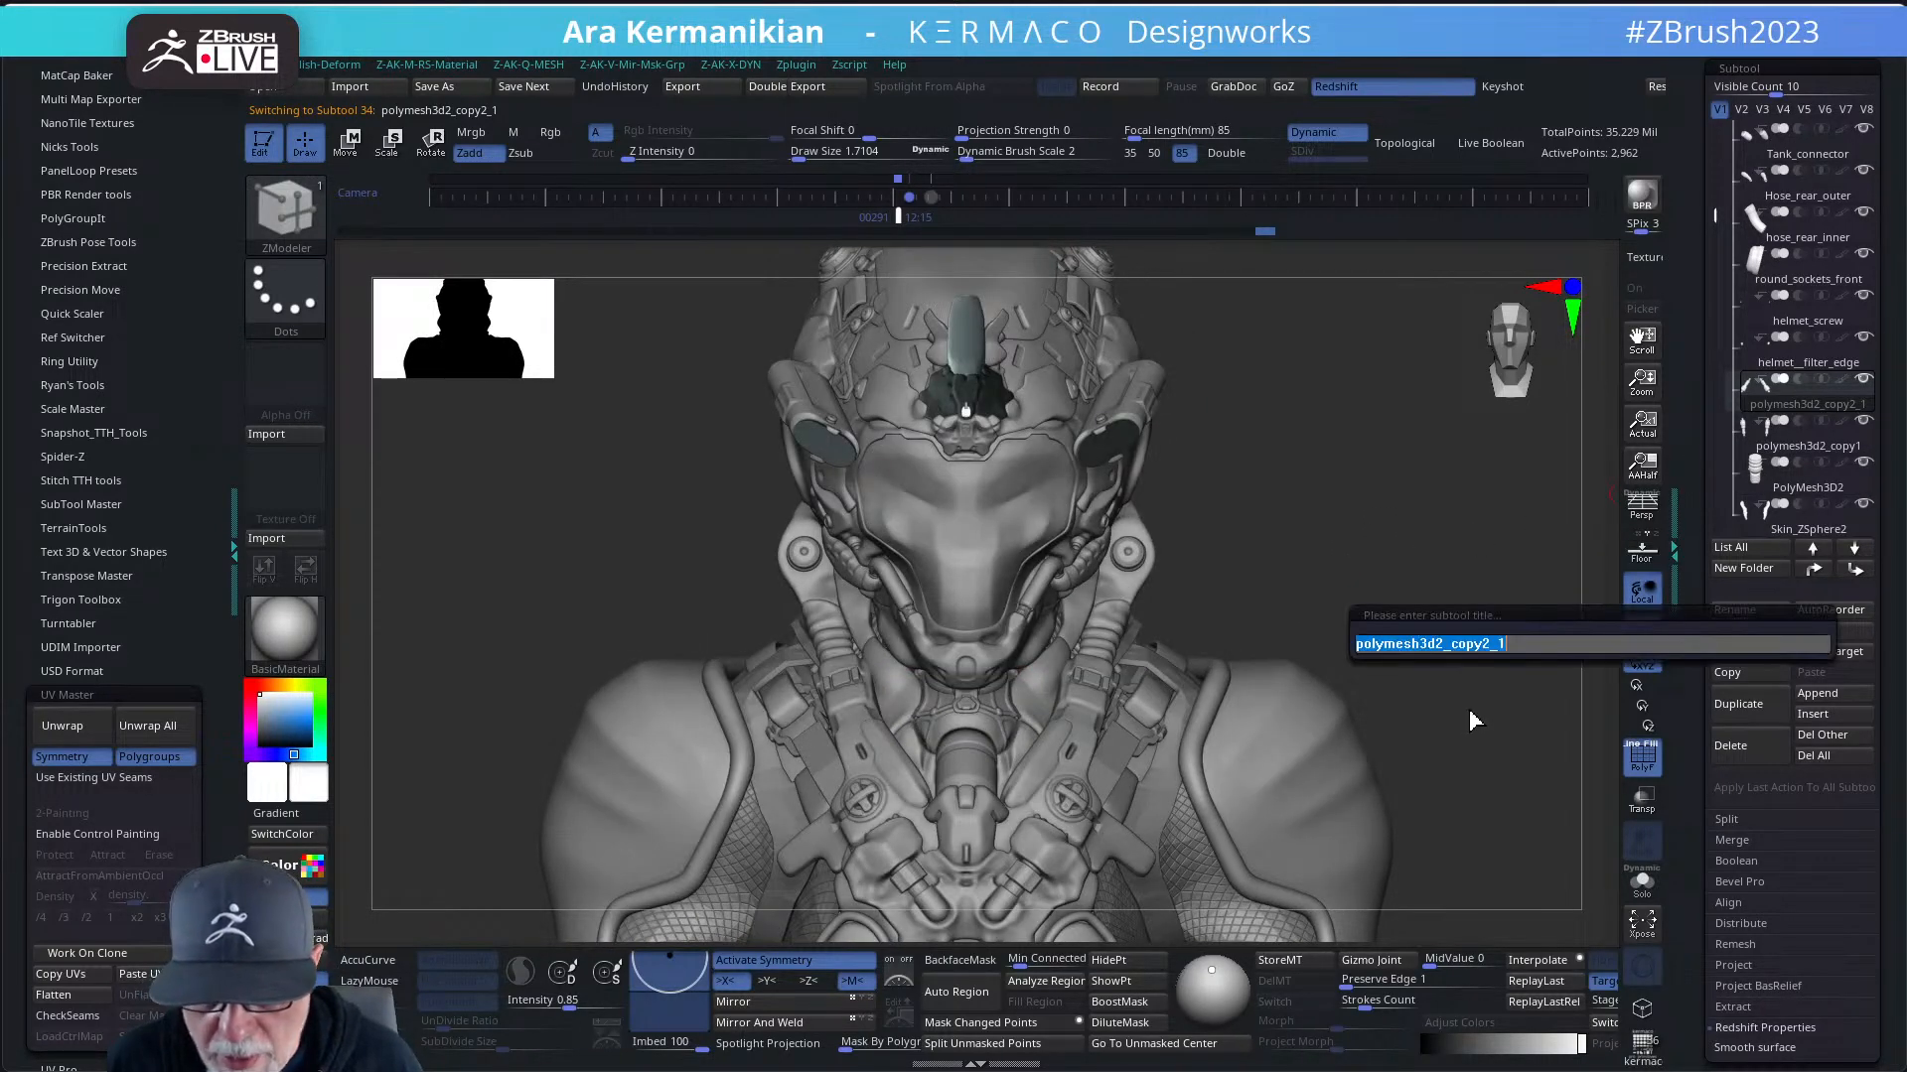
type("helme")
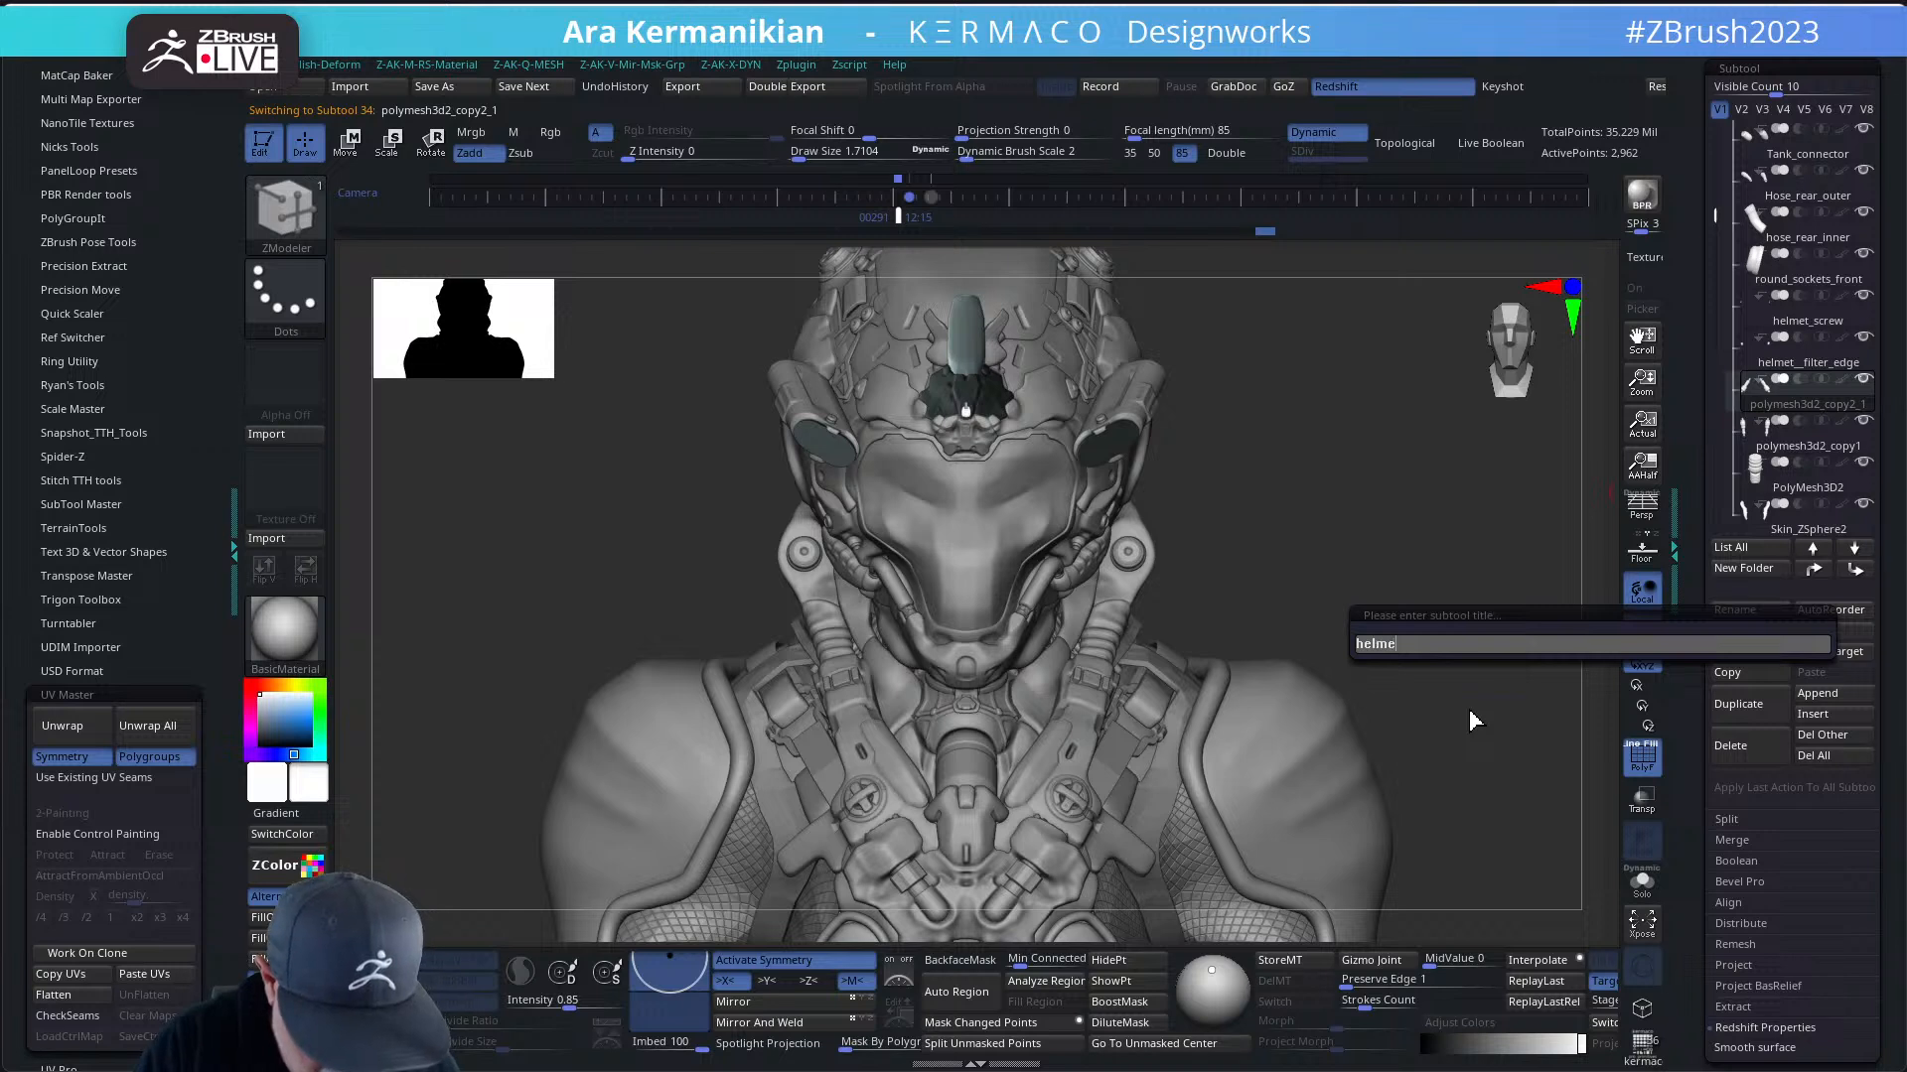
type("t_tu")
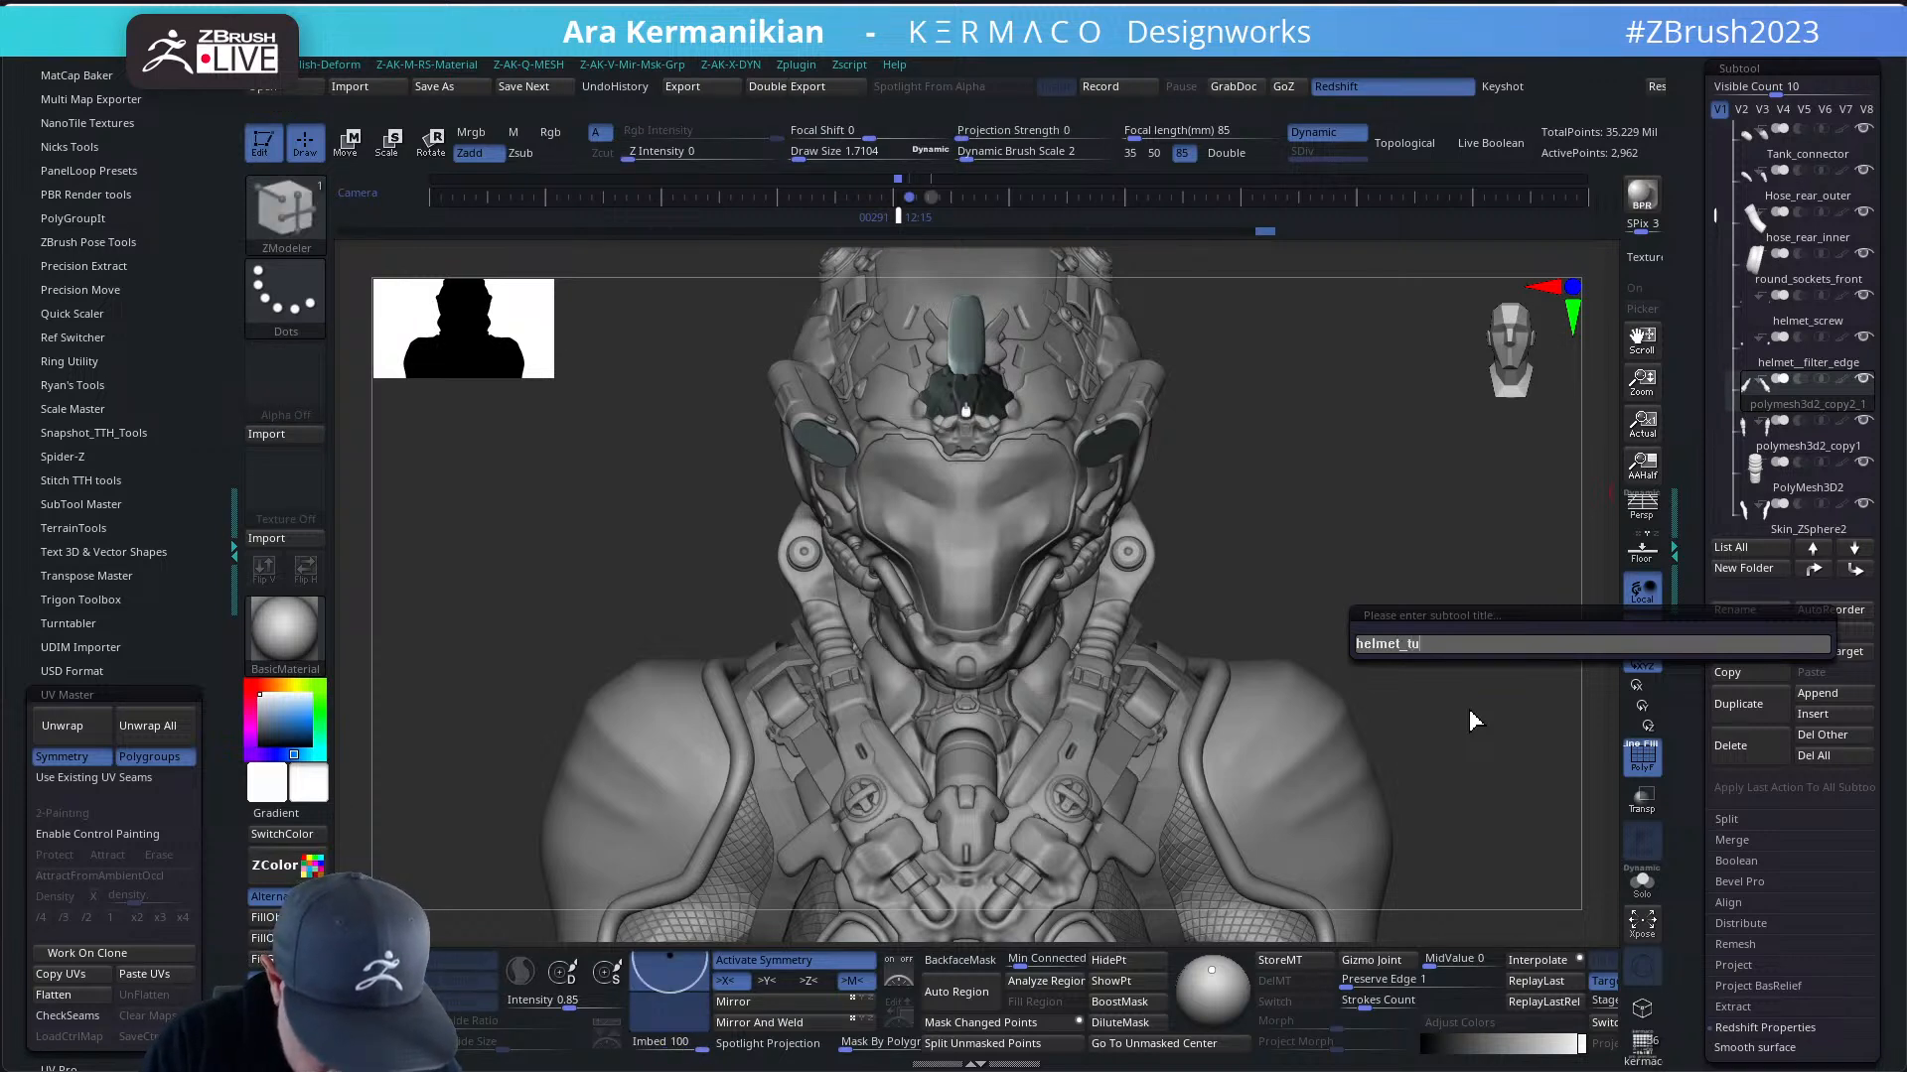
type("be")
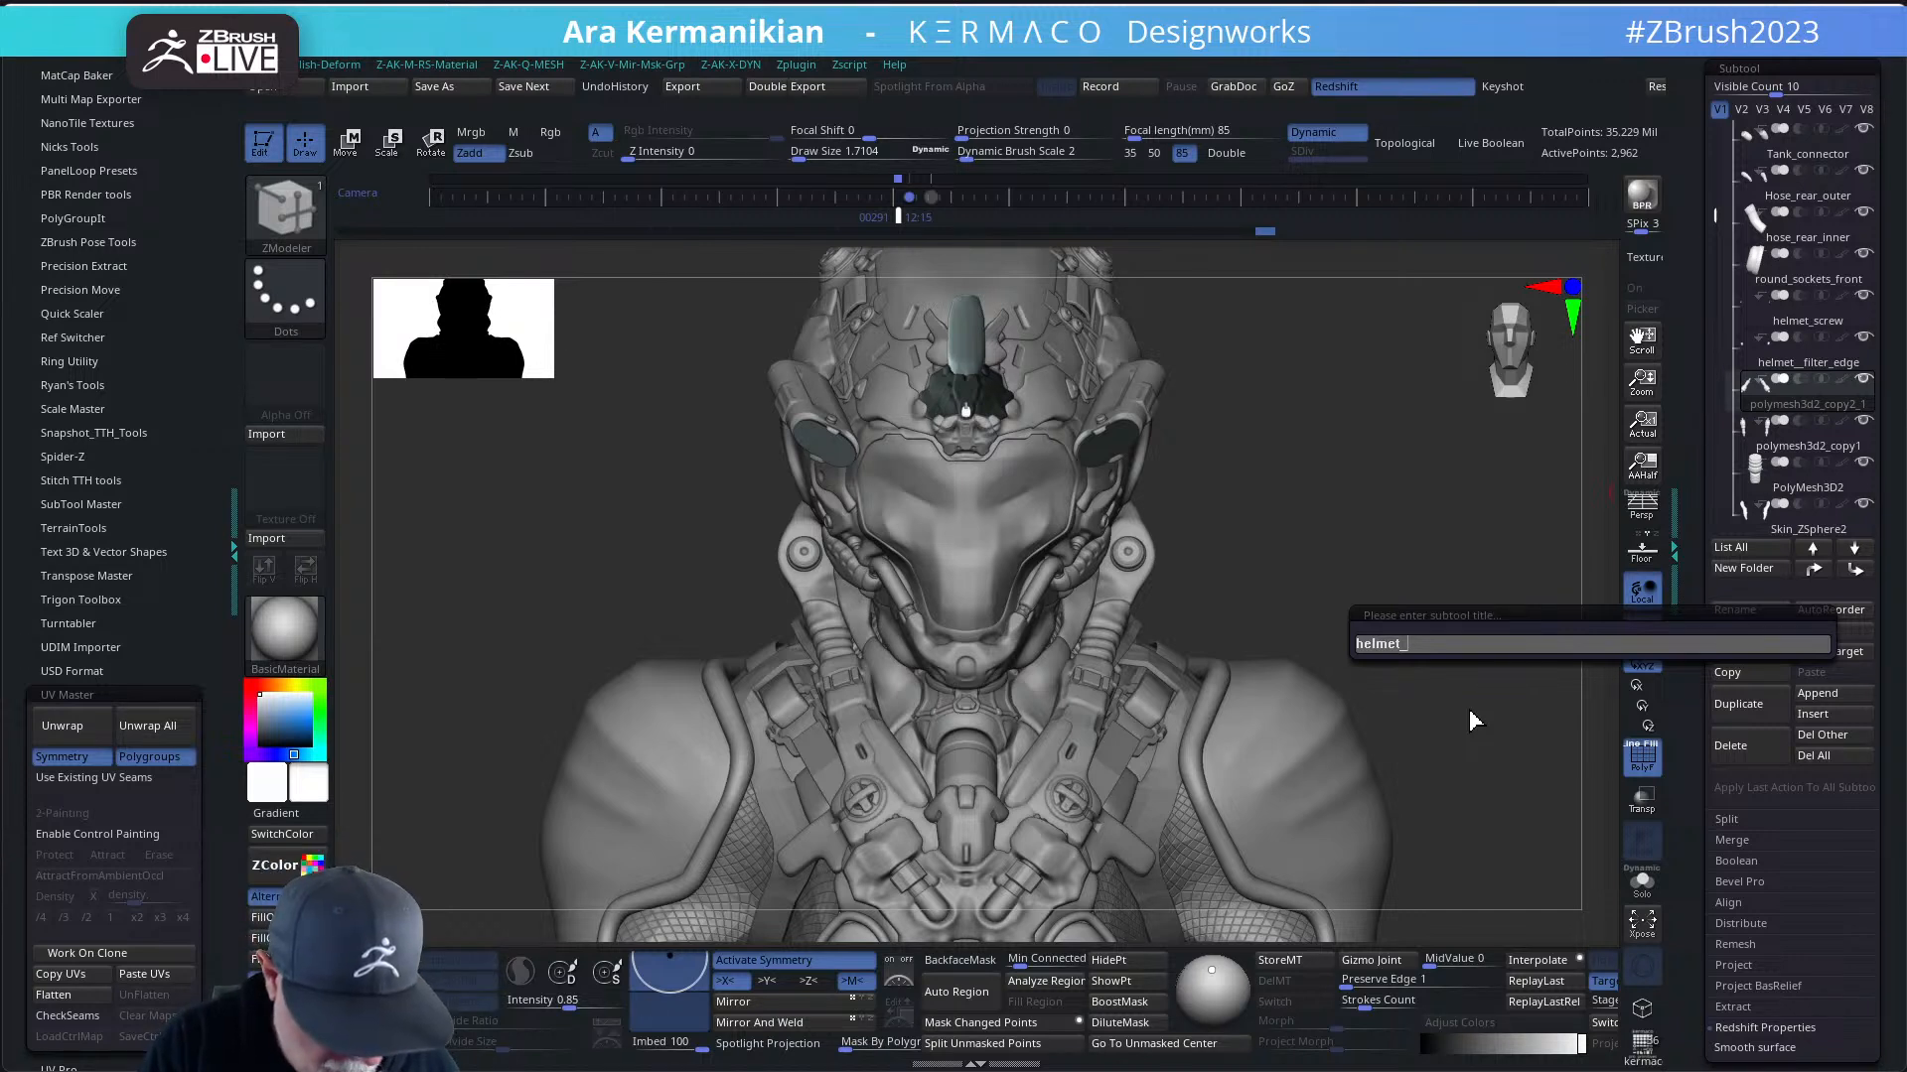
type("t_inner")
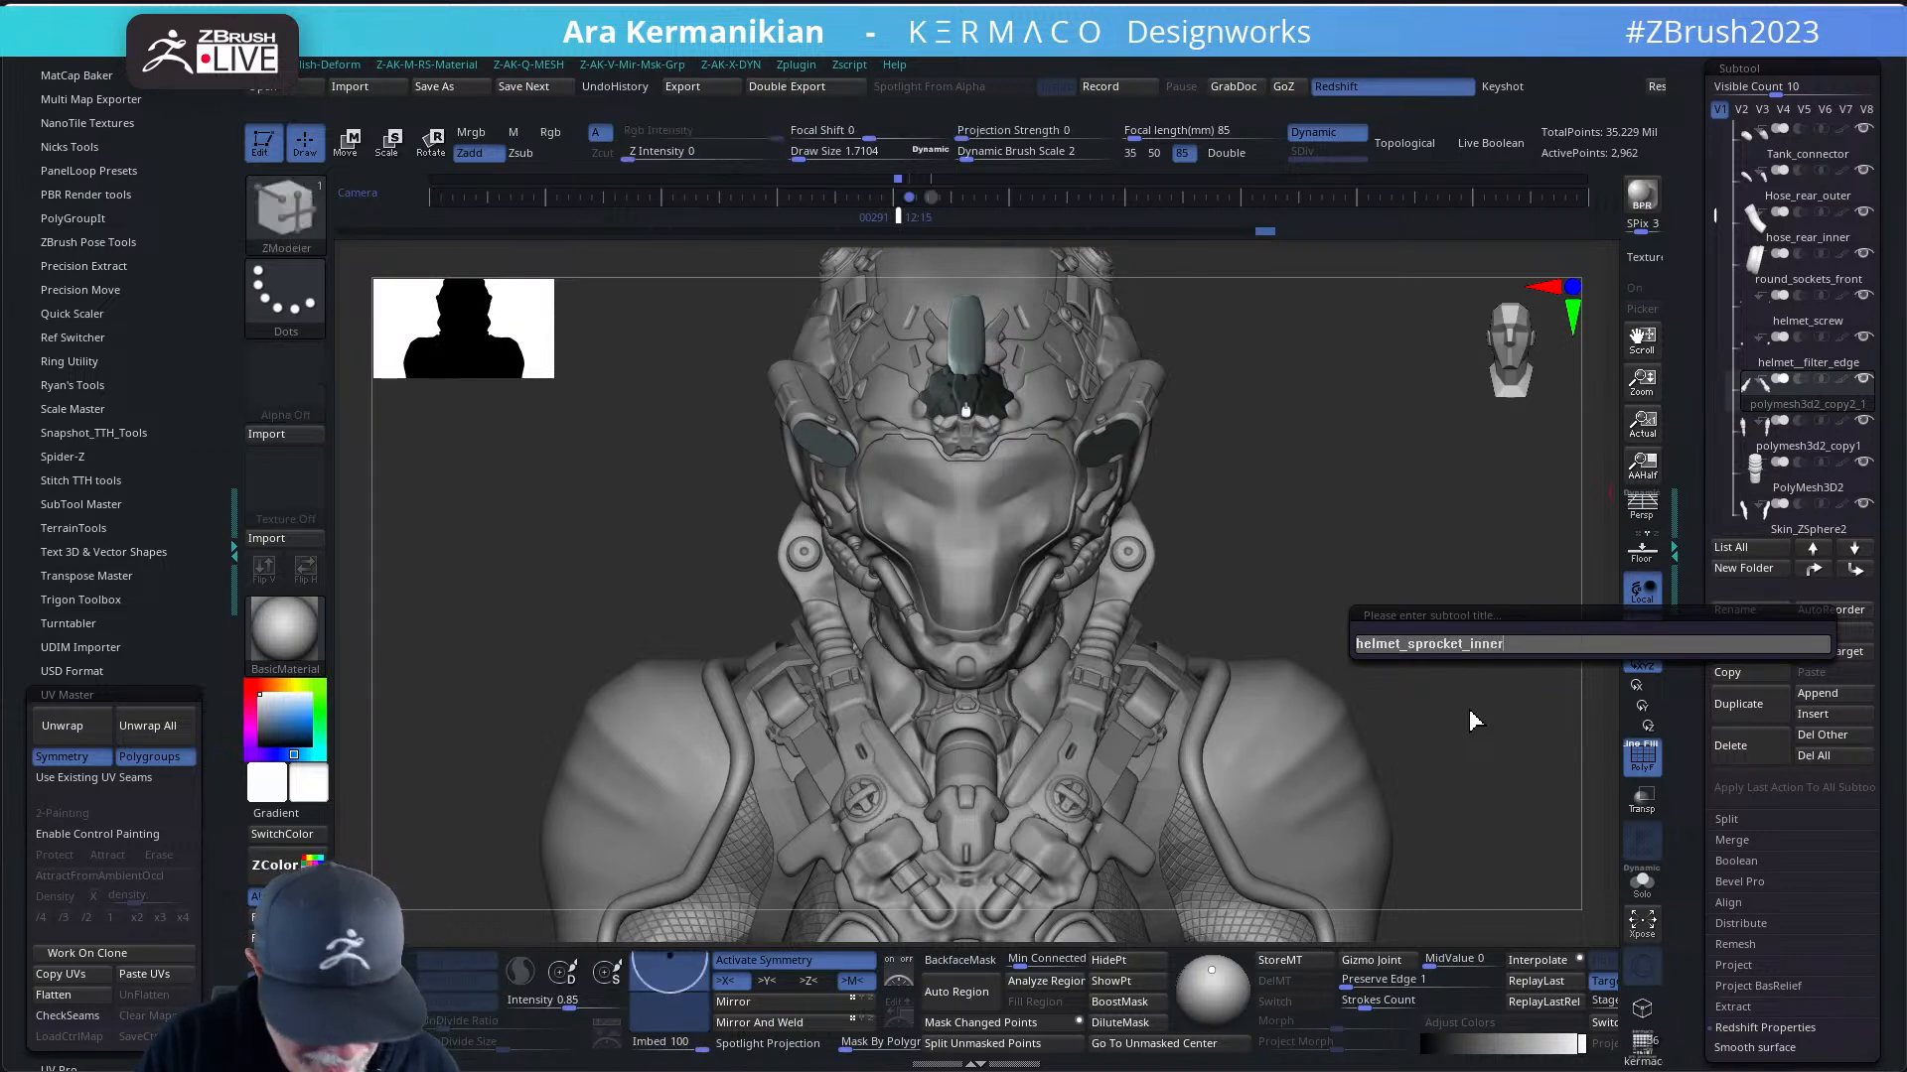
key("Return")
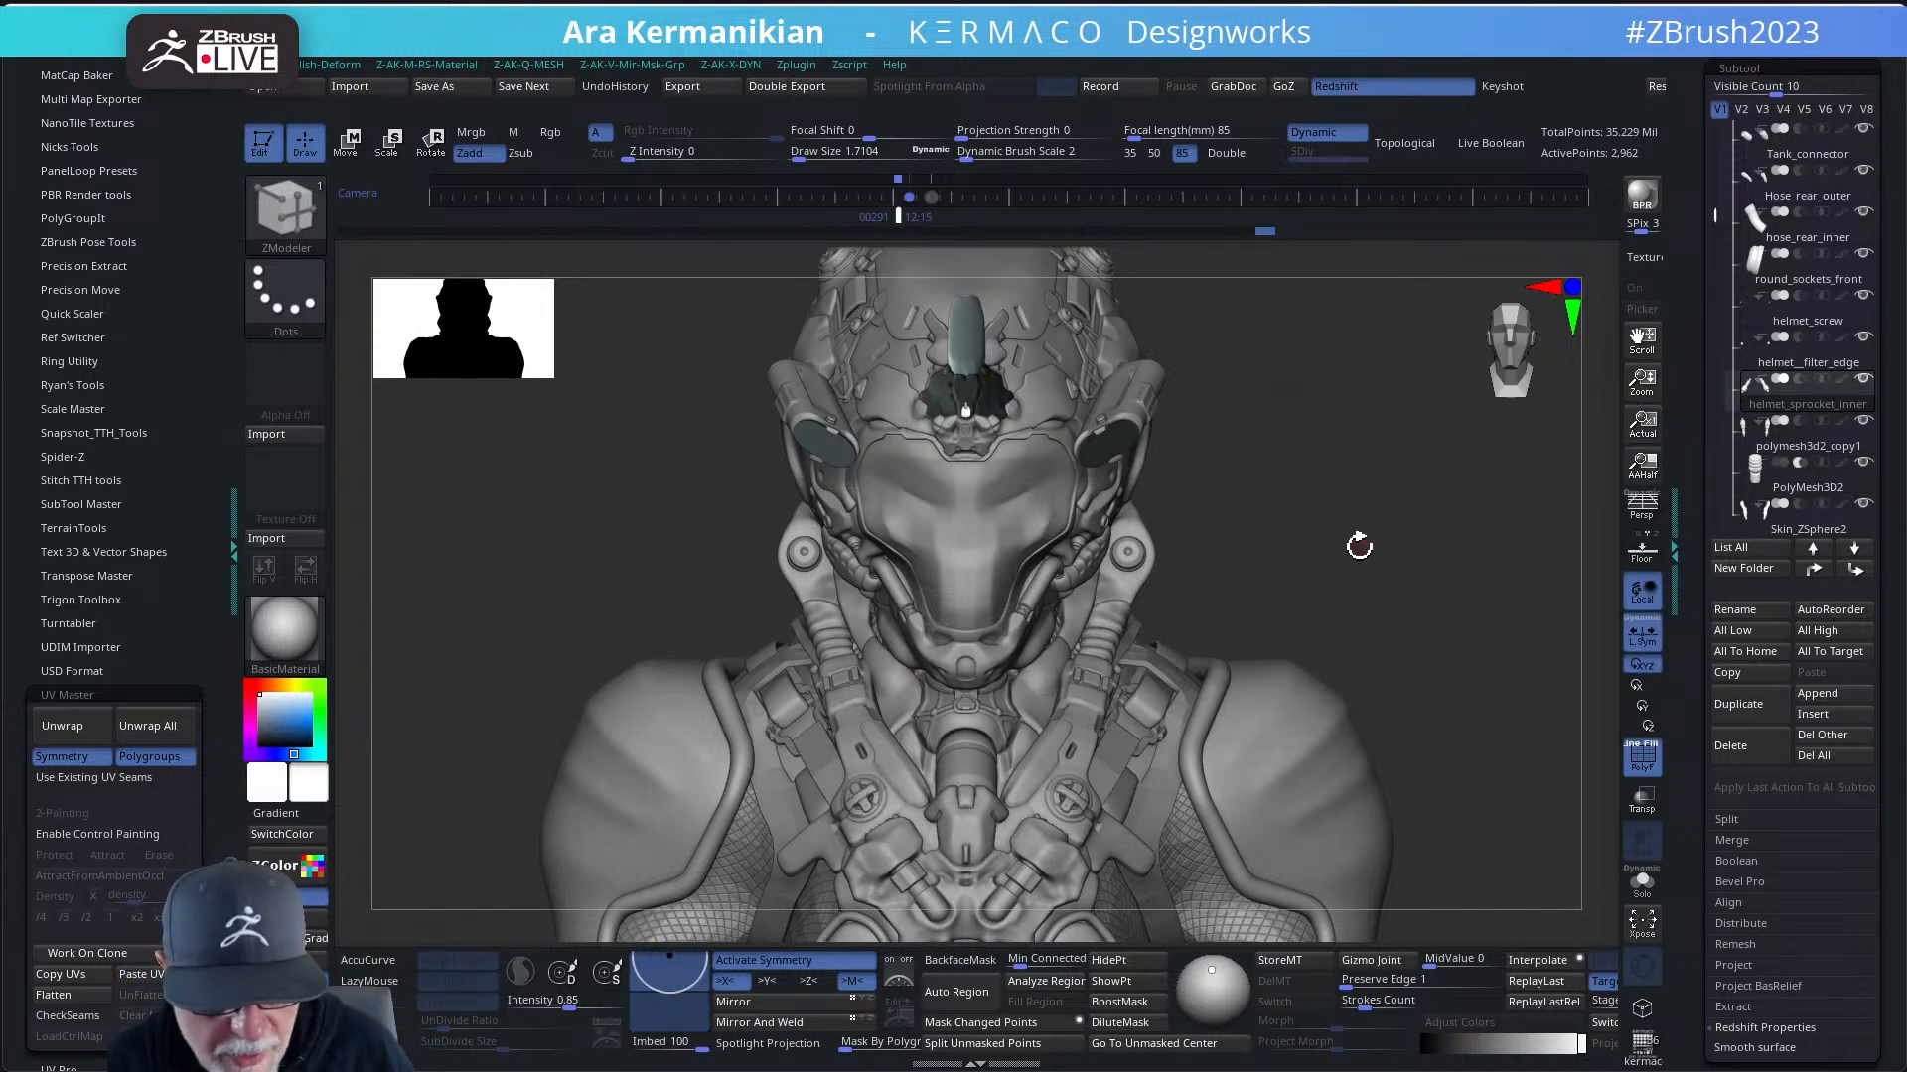
- Examine the position of the helmet_sprocket_inner pair through the ghosted model, then restore the opaque display
left_click_drag(1359, 545, 1396, 535)
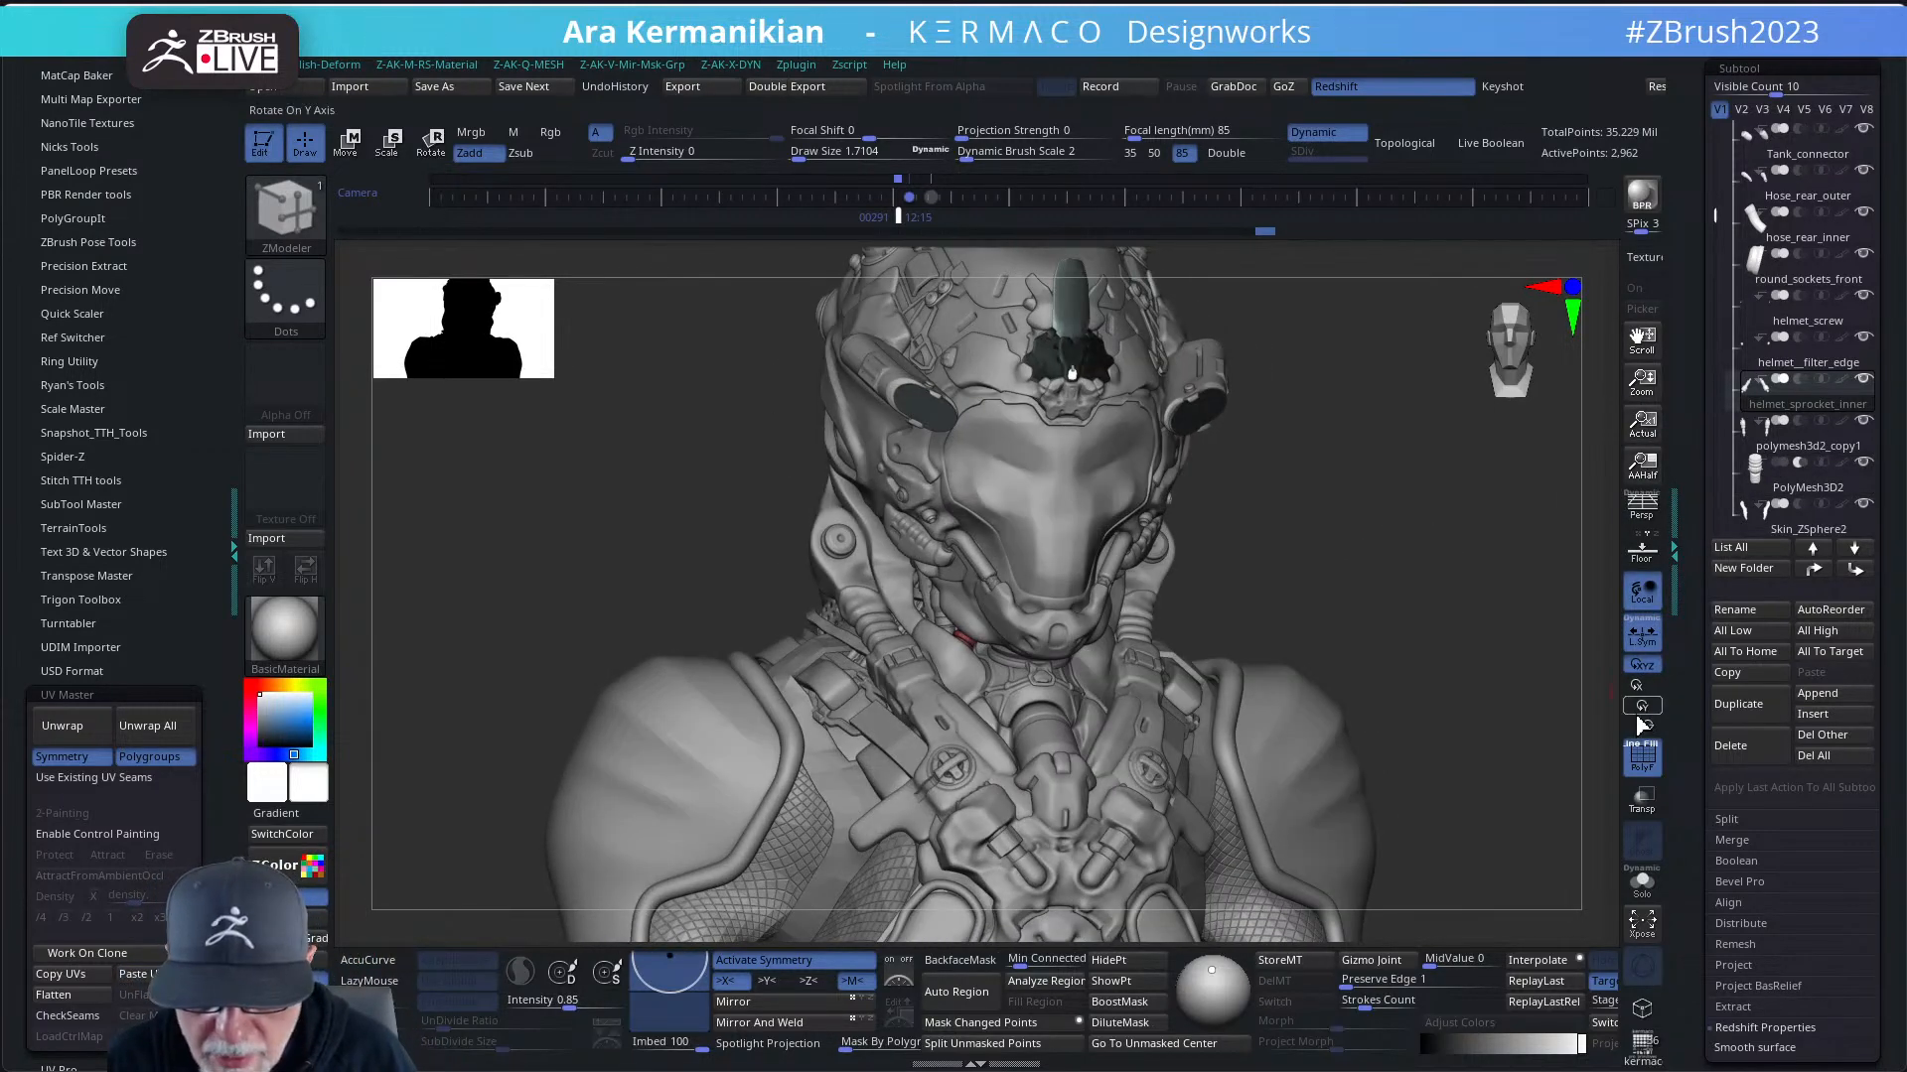
left_click(1641, 798)
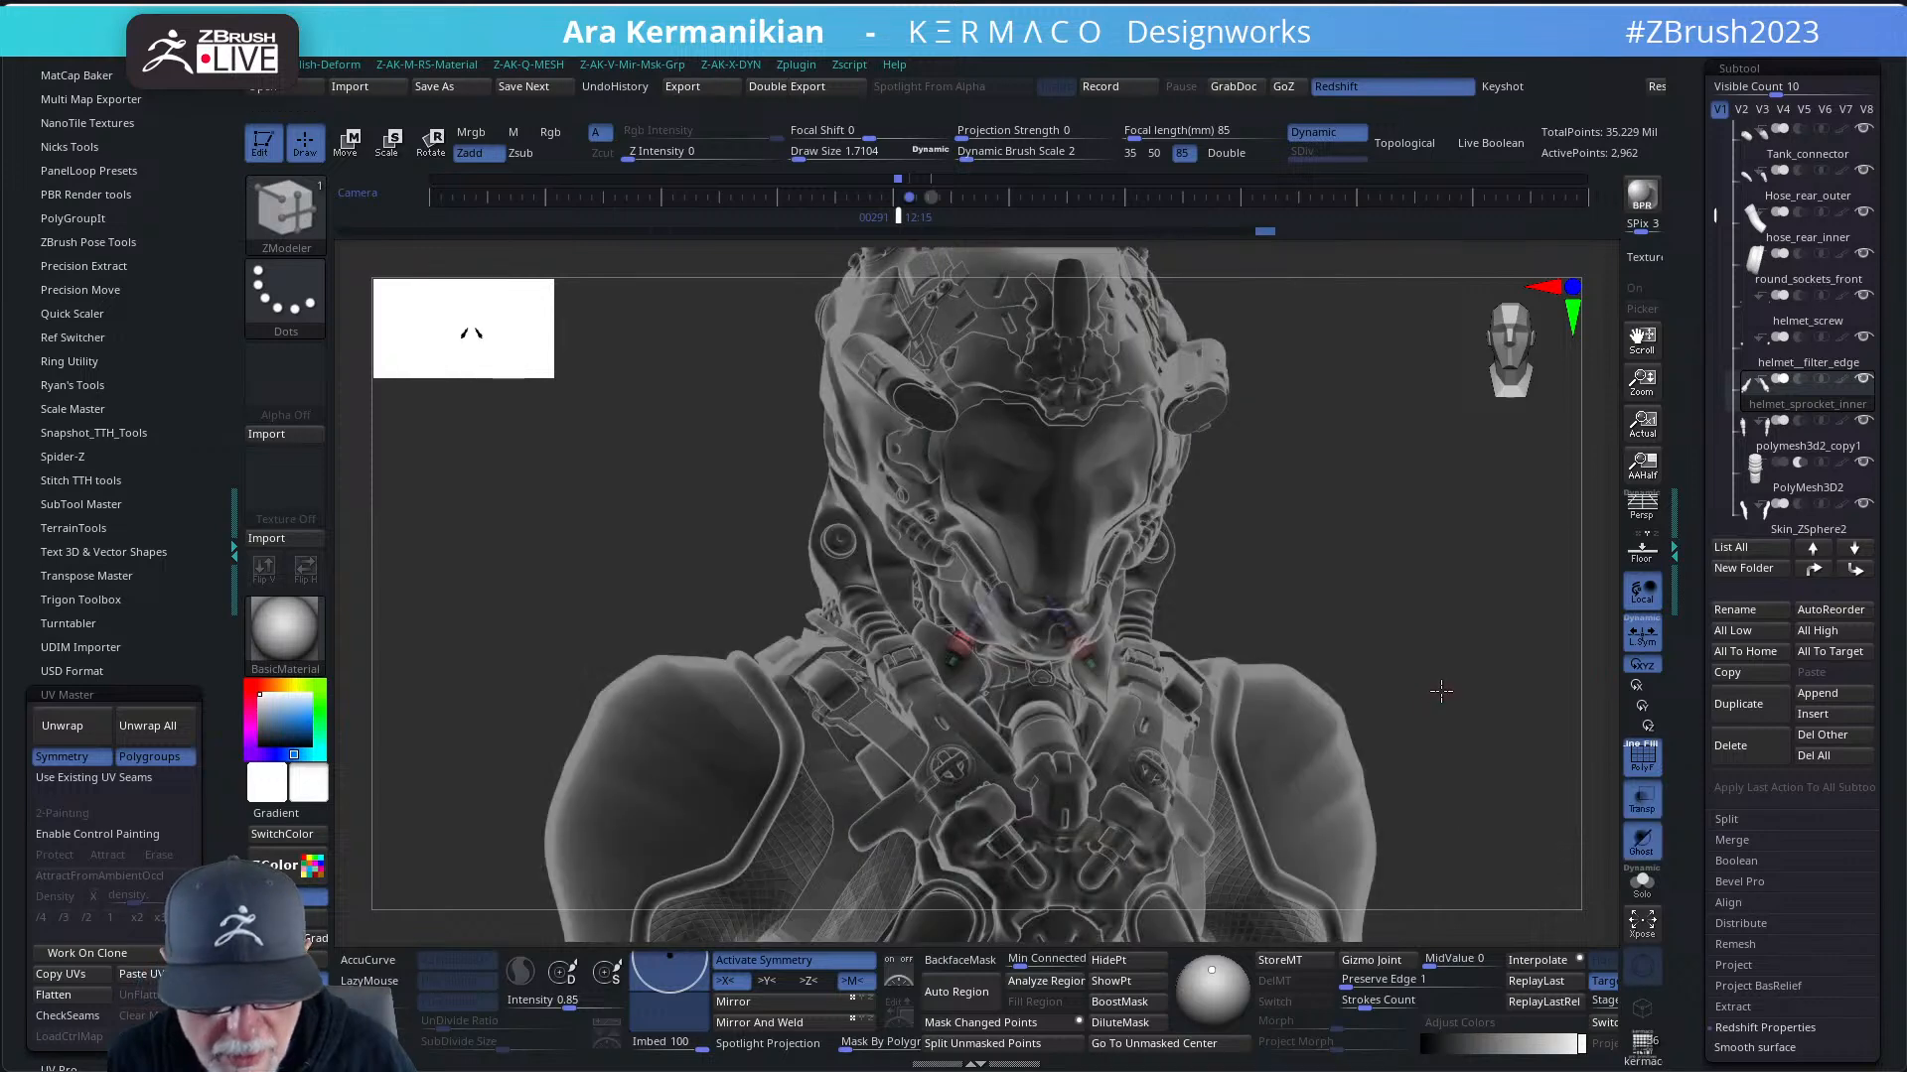
mouse_move(1440, 692)
left_mouse_down()
mouse_move(1391, 681)
mouse_move(1405, 672)
left_mouse_up()
left_click(1641, 800)
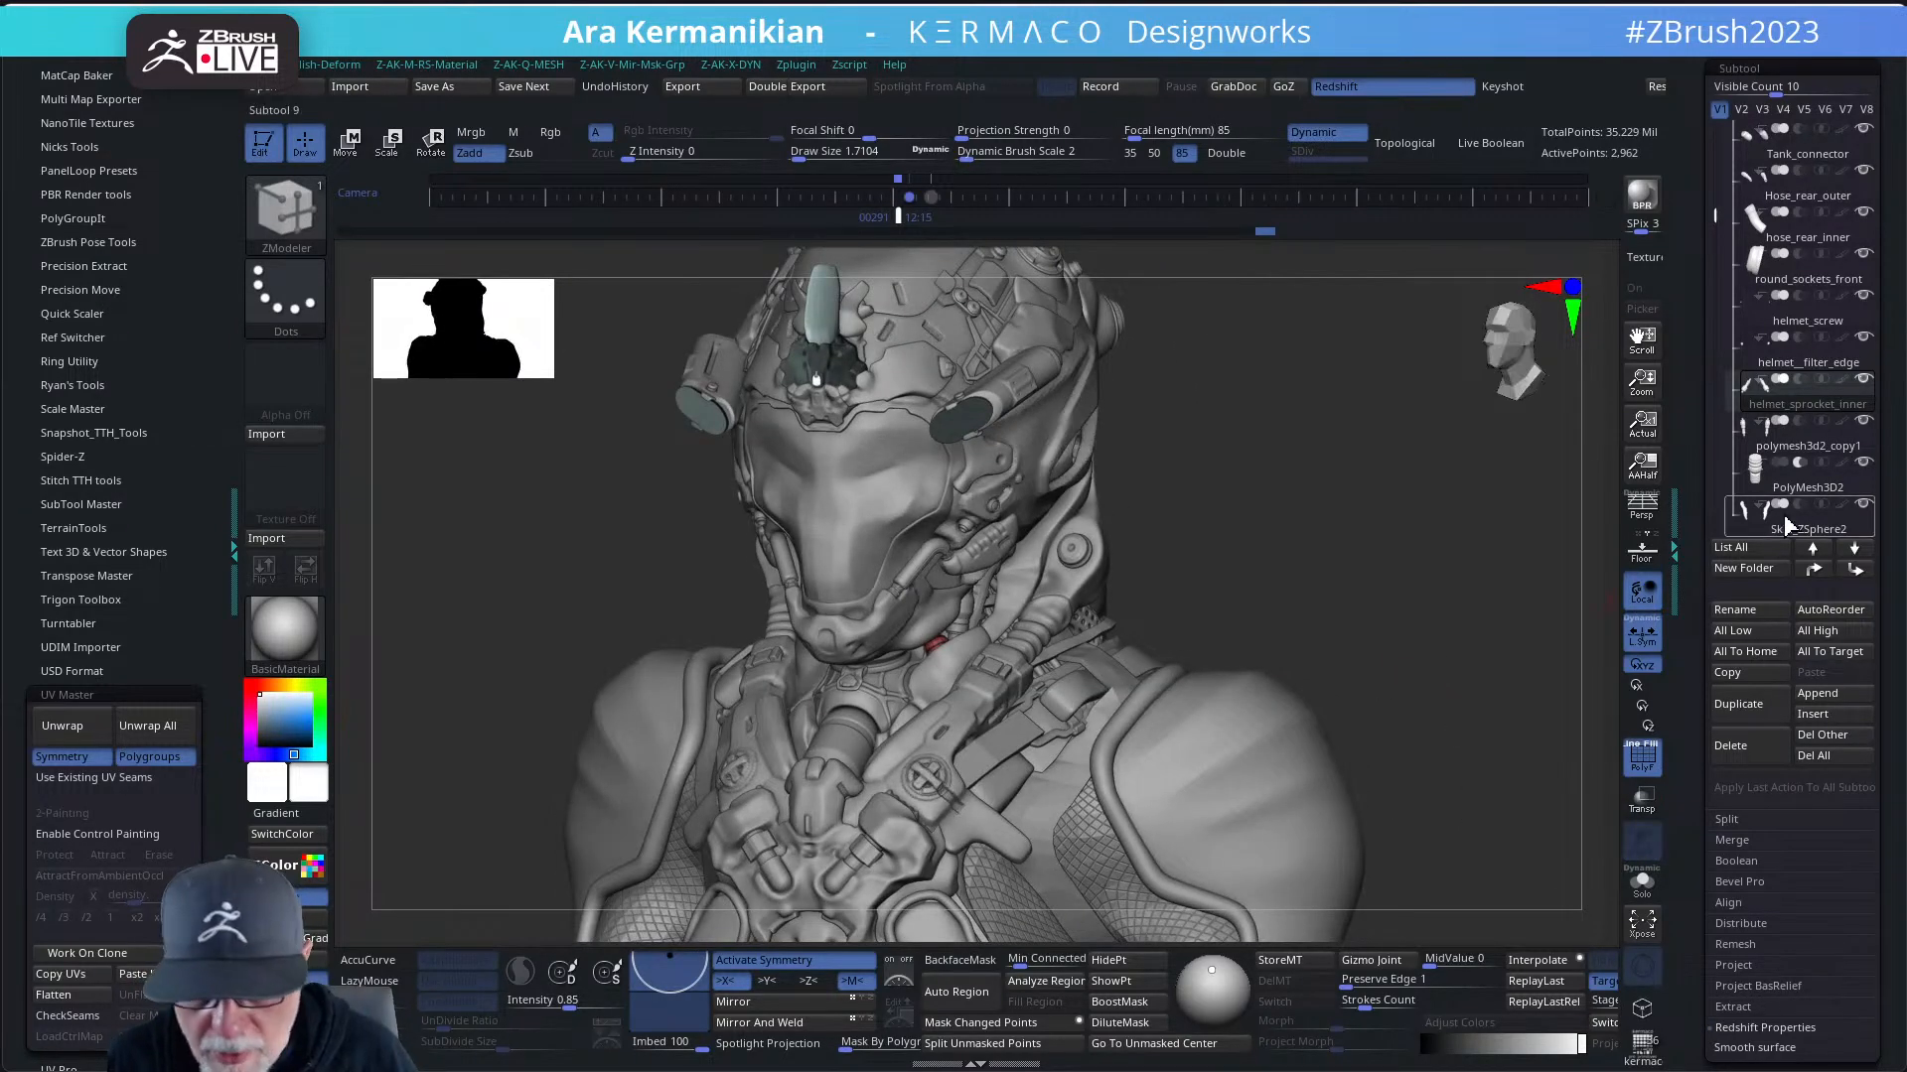
- Select the polymesh3d2_copy1 subtool, the outer connector pair under the jaw, and rename it as helmet_sprocket_outer
left_click_drag(1385, 556, 1370, 561)
mouse_move(1763, 507)
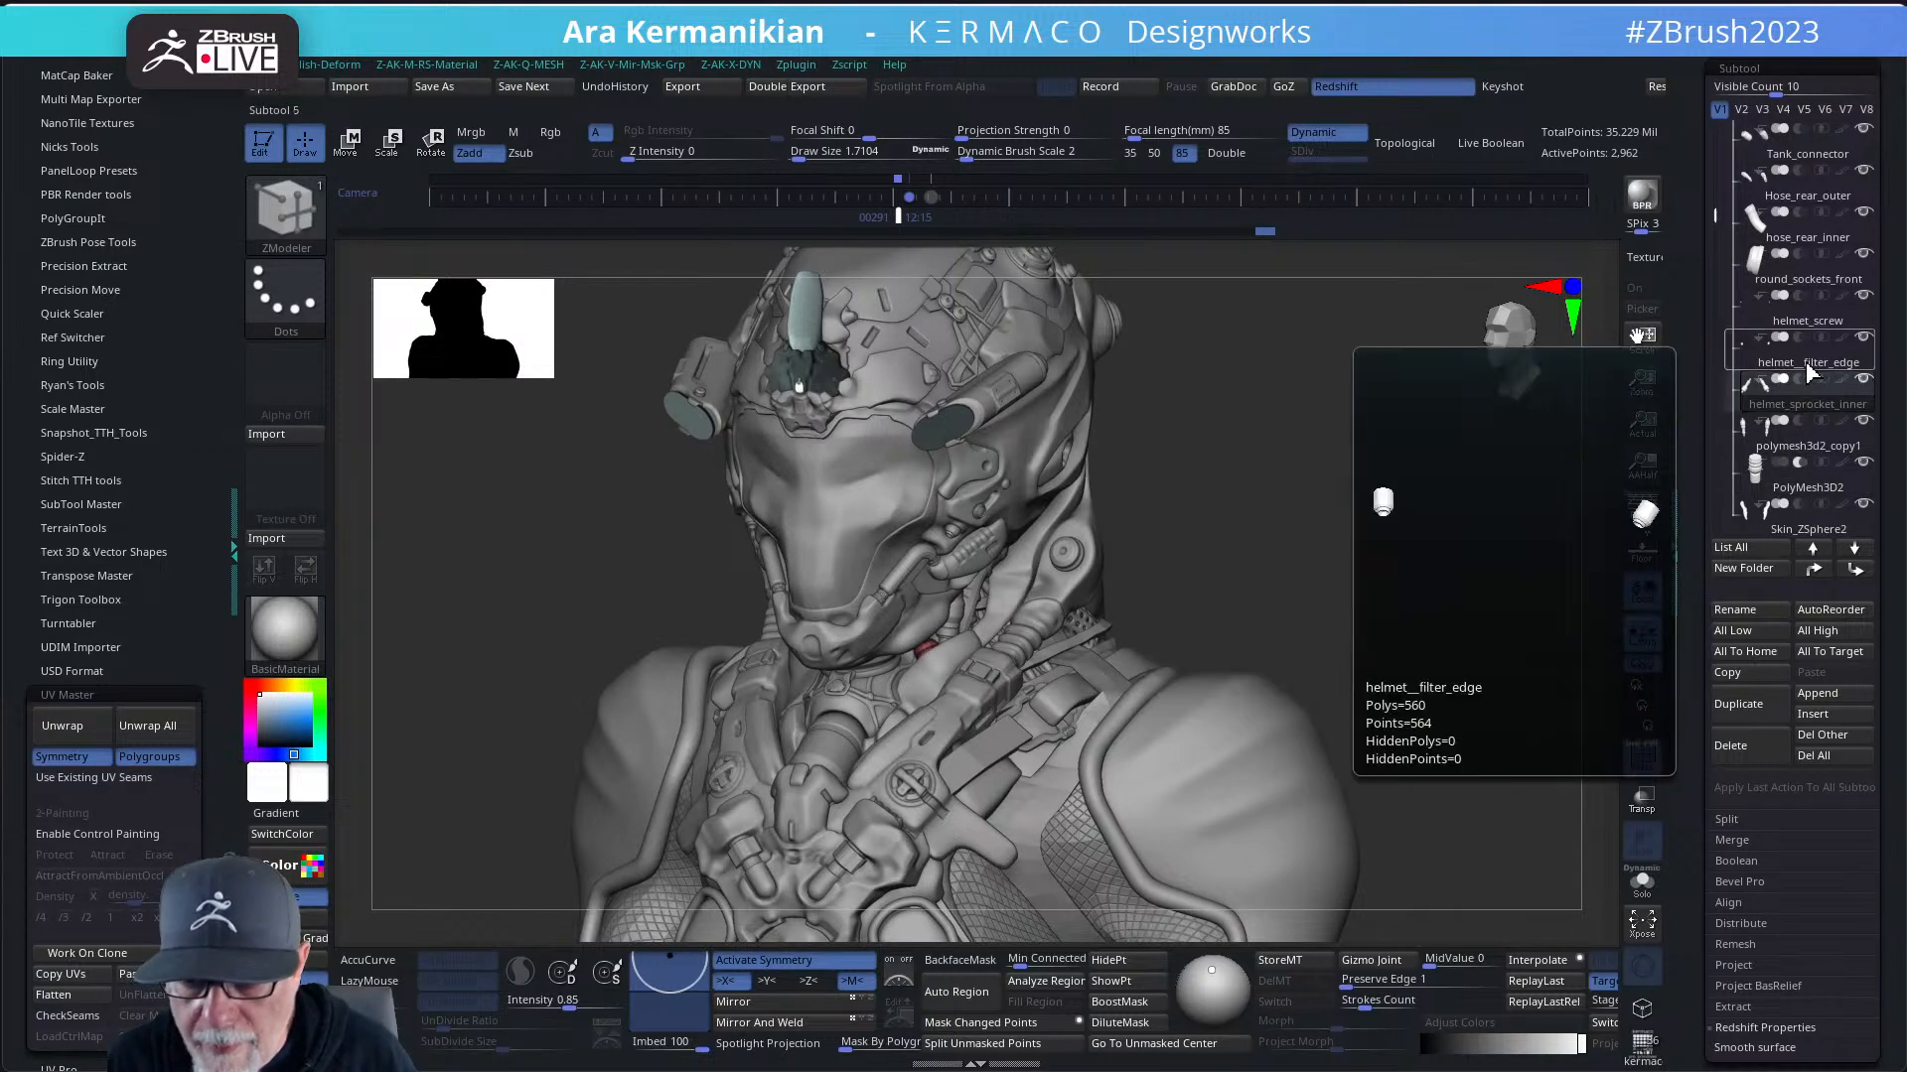
mouse_move(1792, 432)
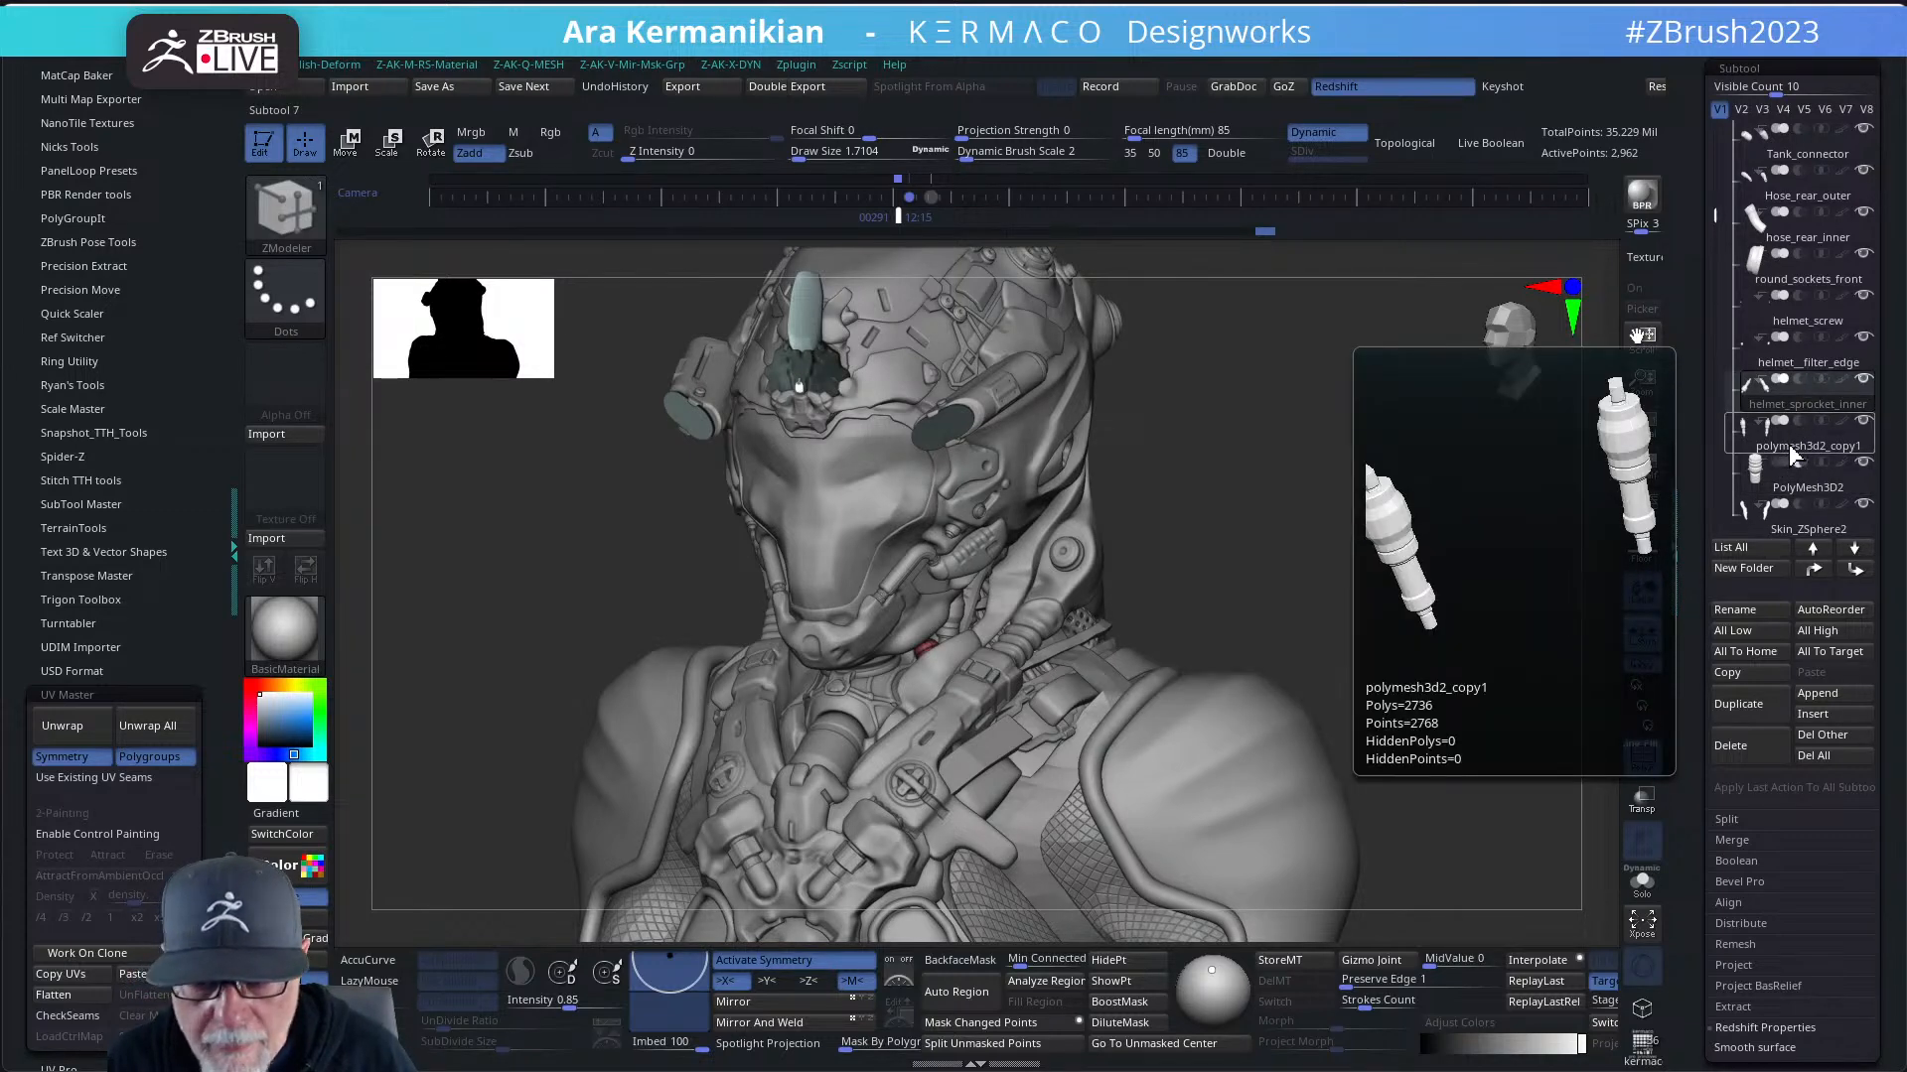
left_click(1794, 456)
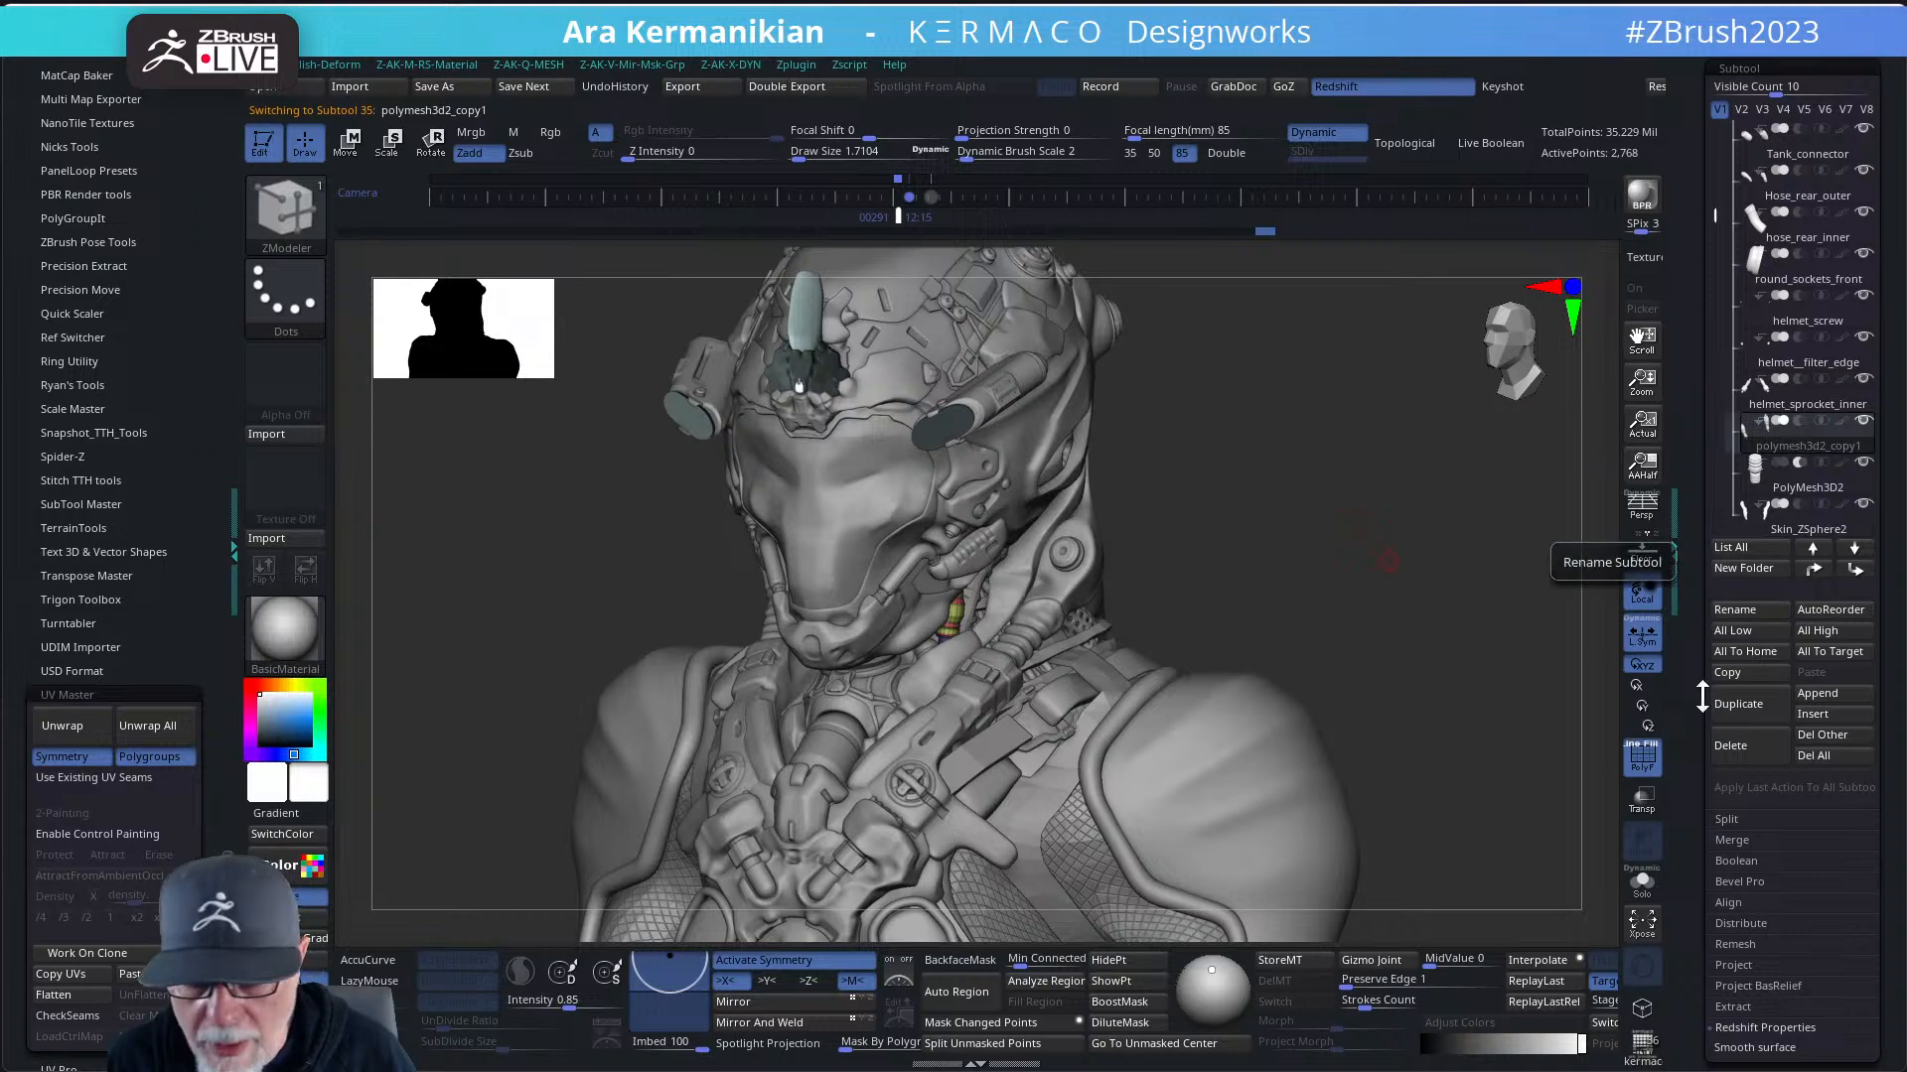
left_click(1751, 612)
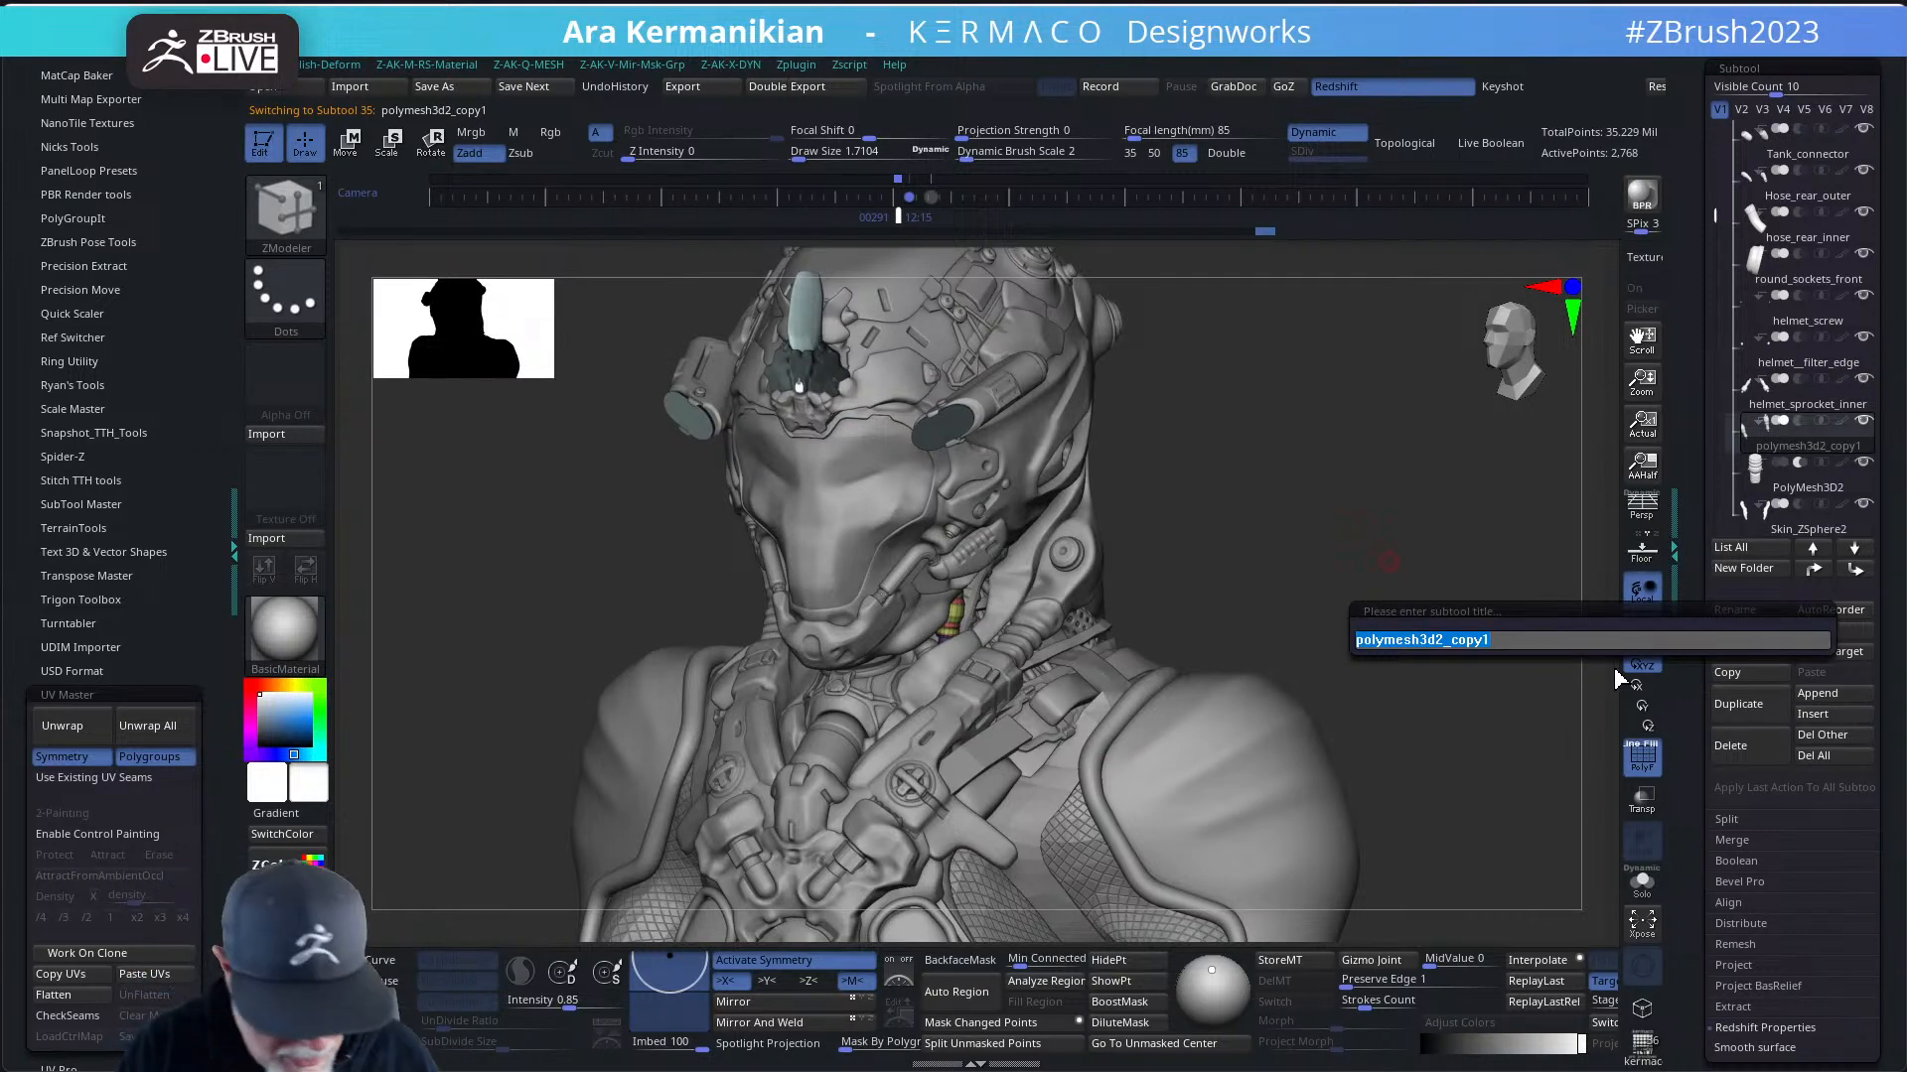
type("helmet")
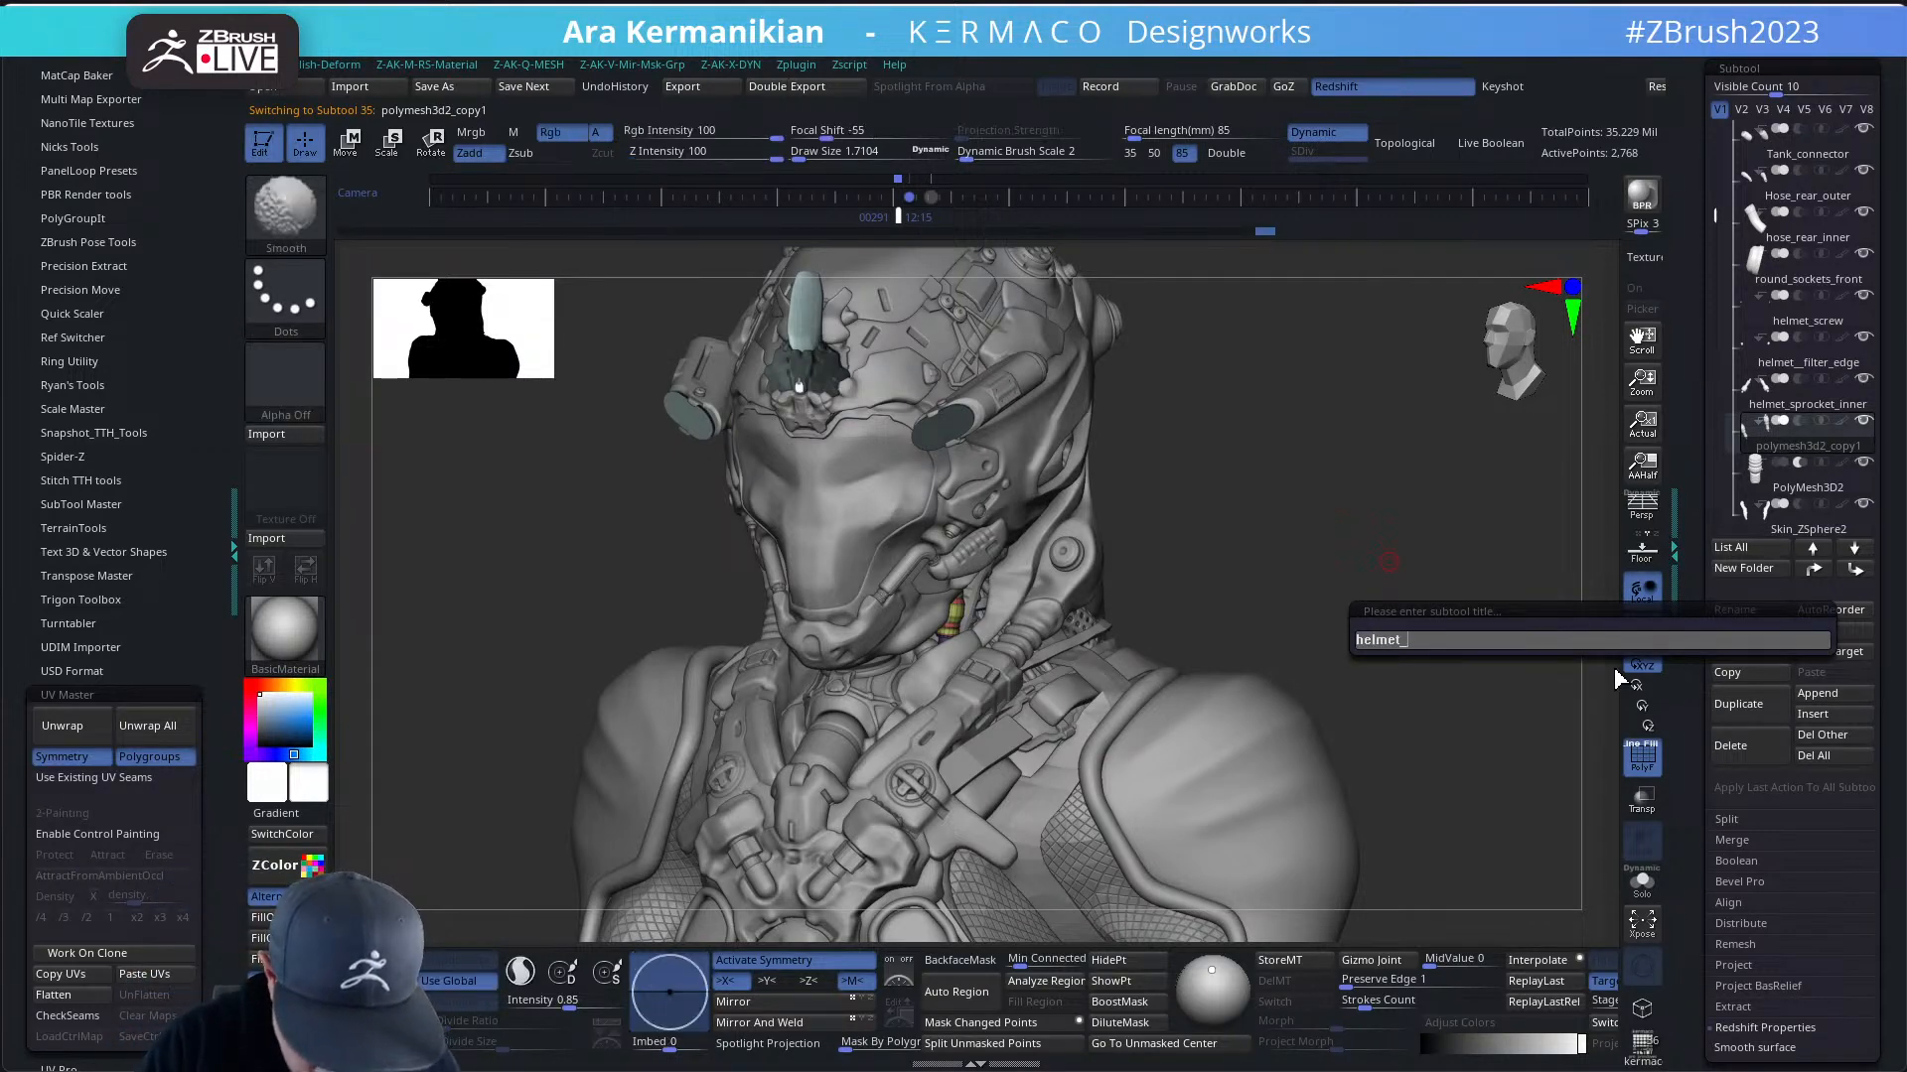
type("_sprocke")
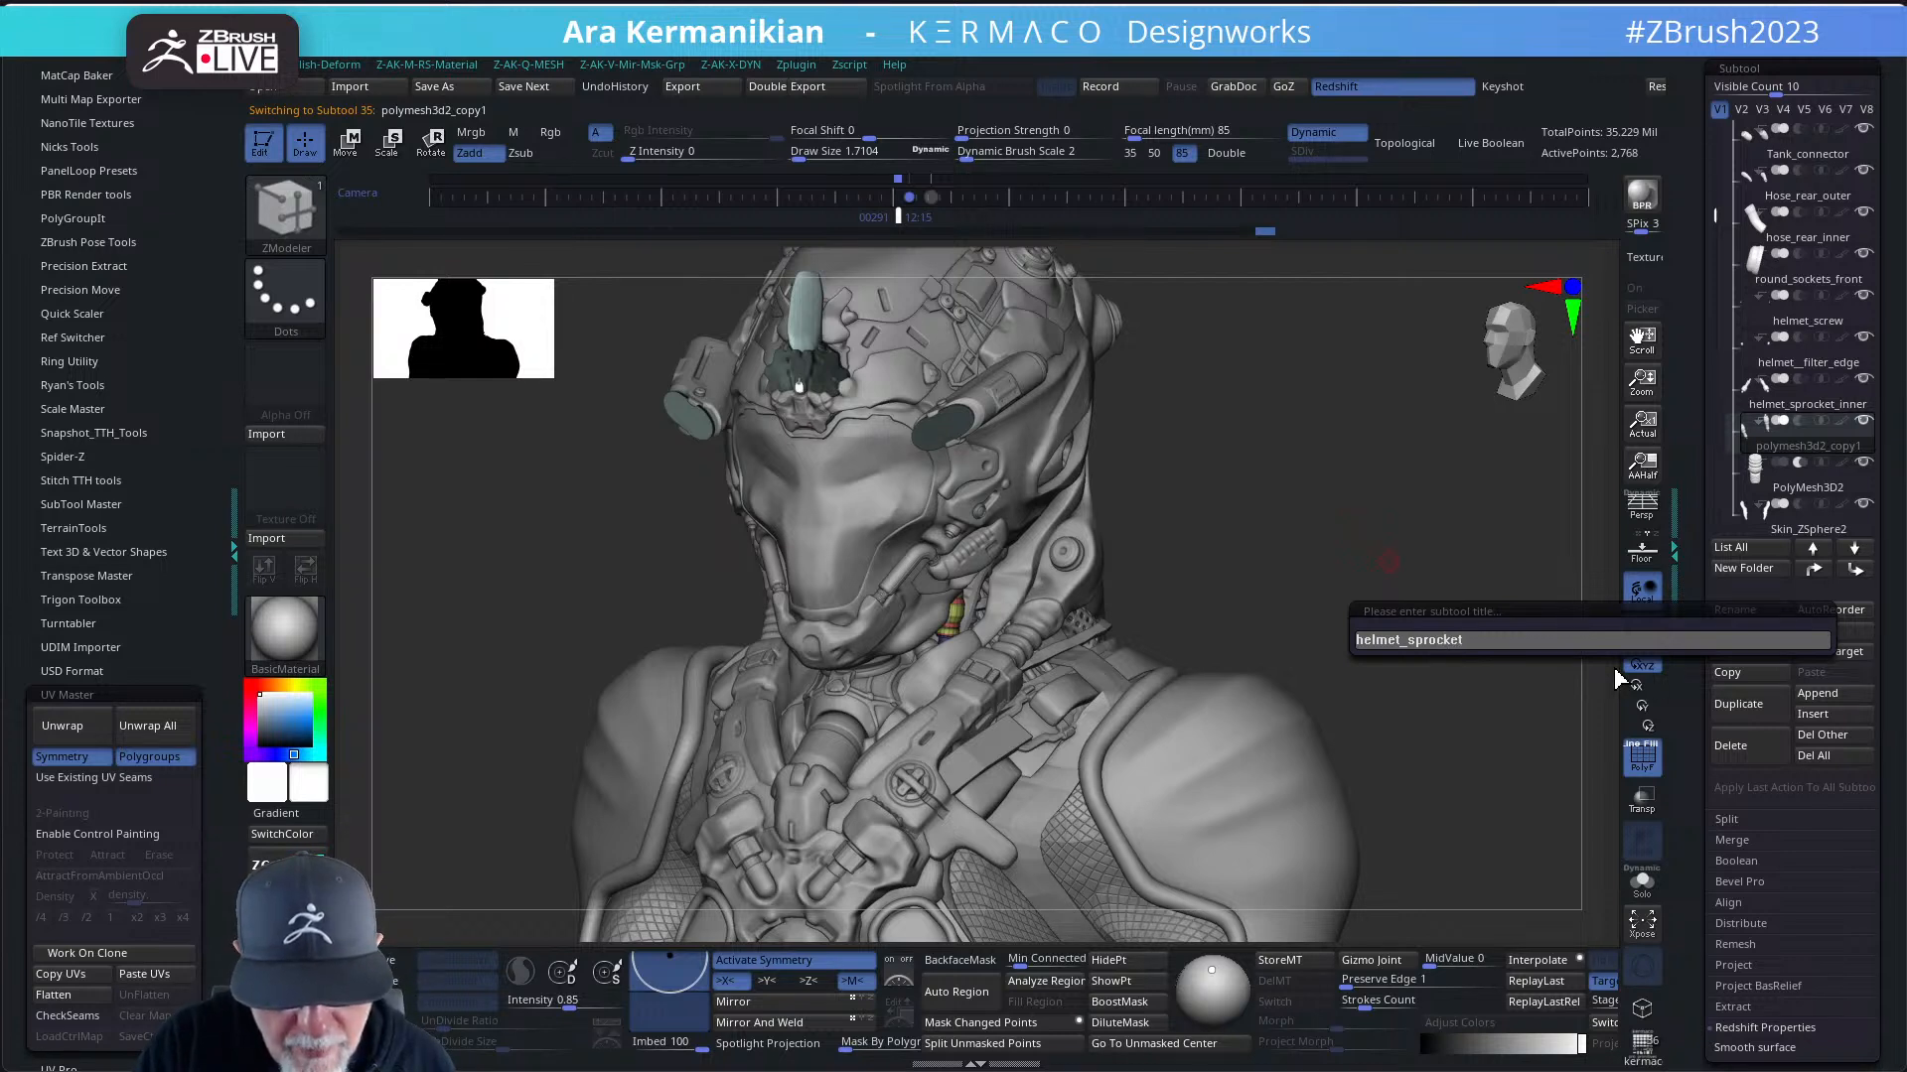
type("t")
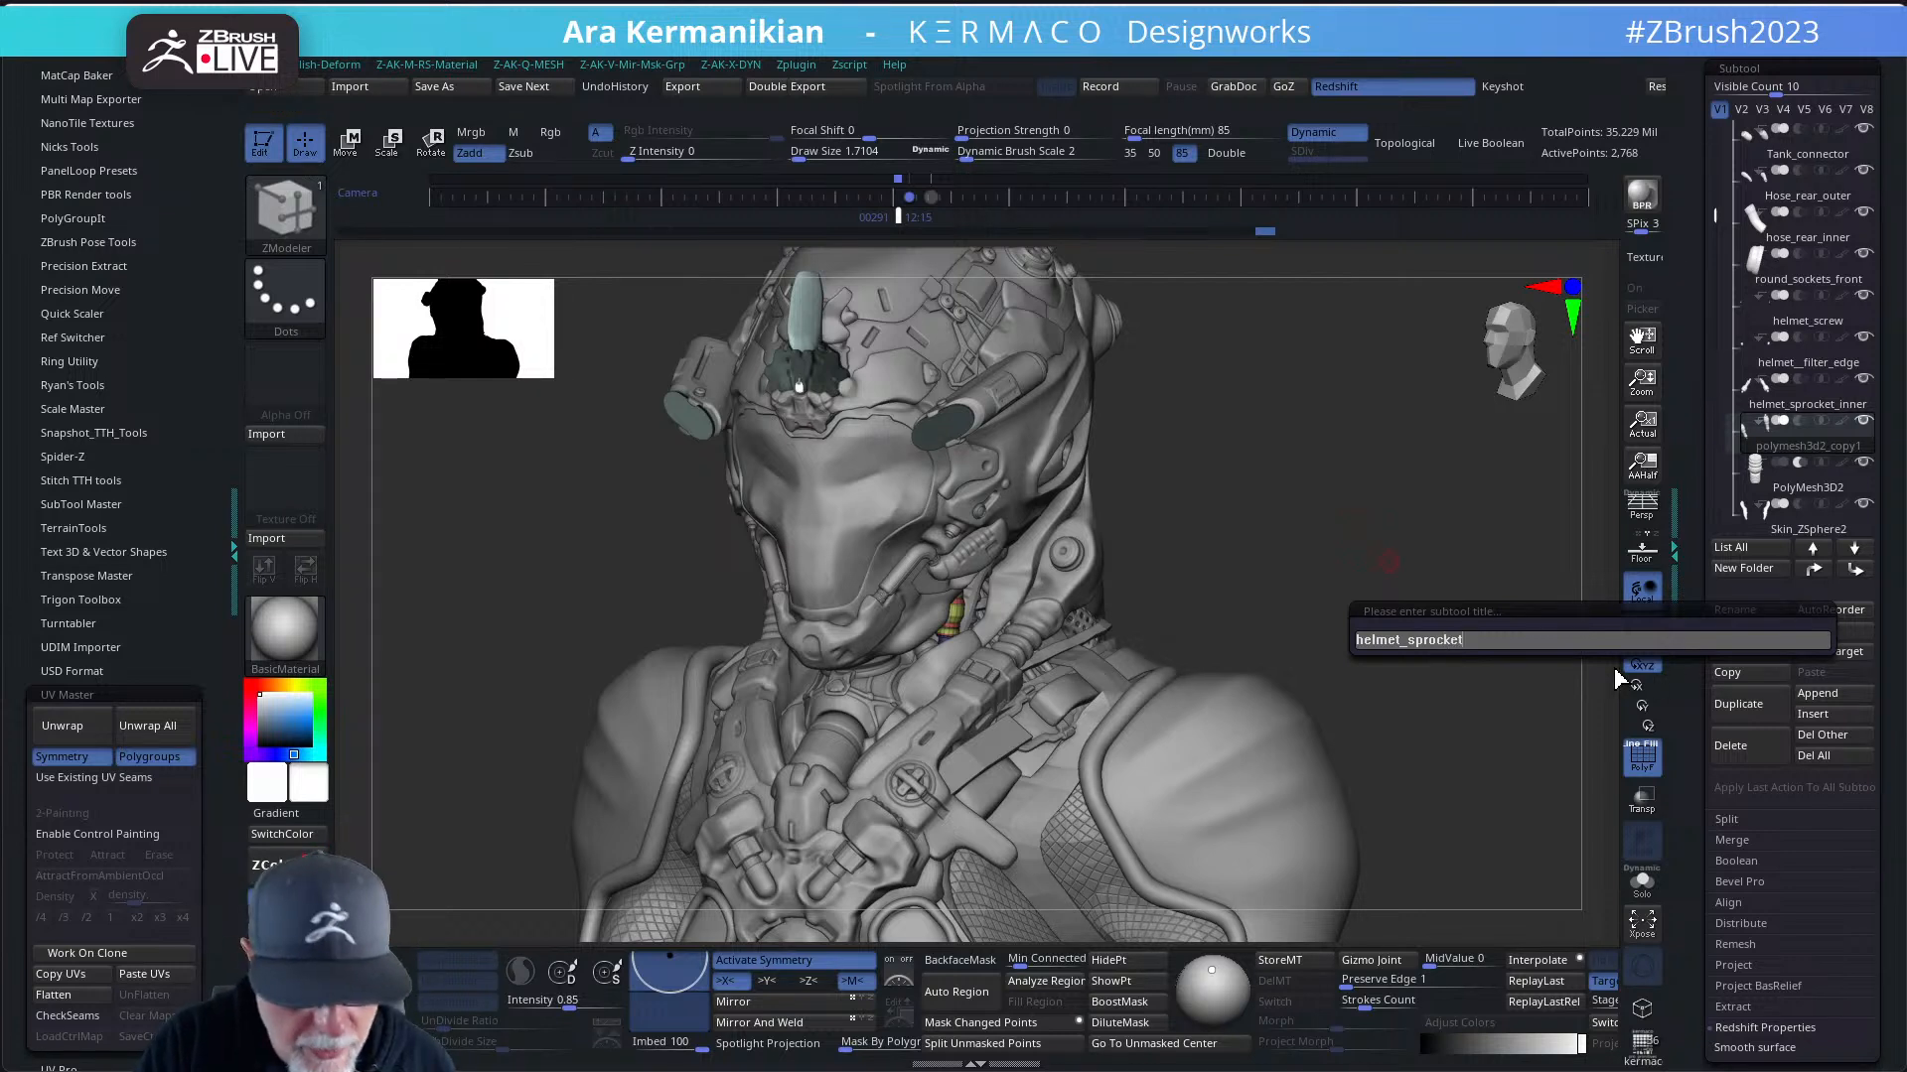
type("outer")
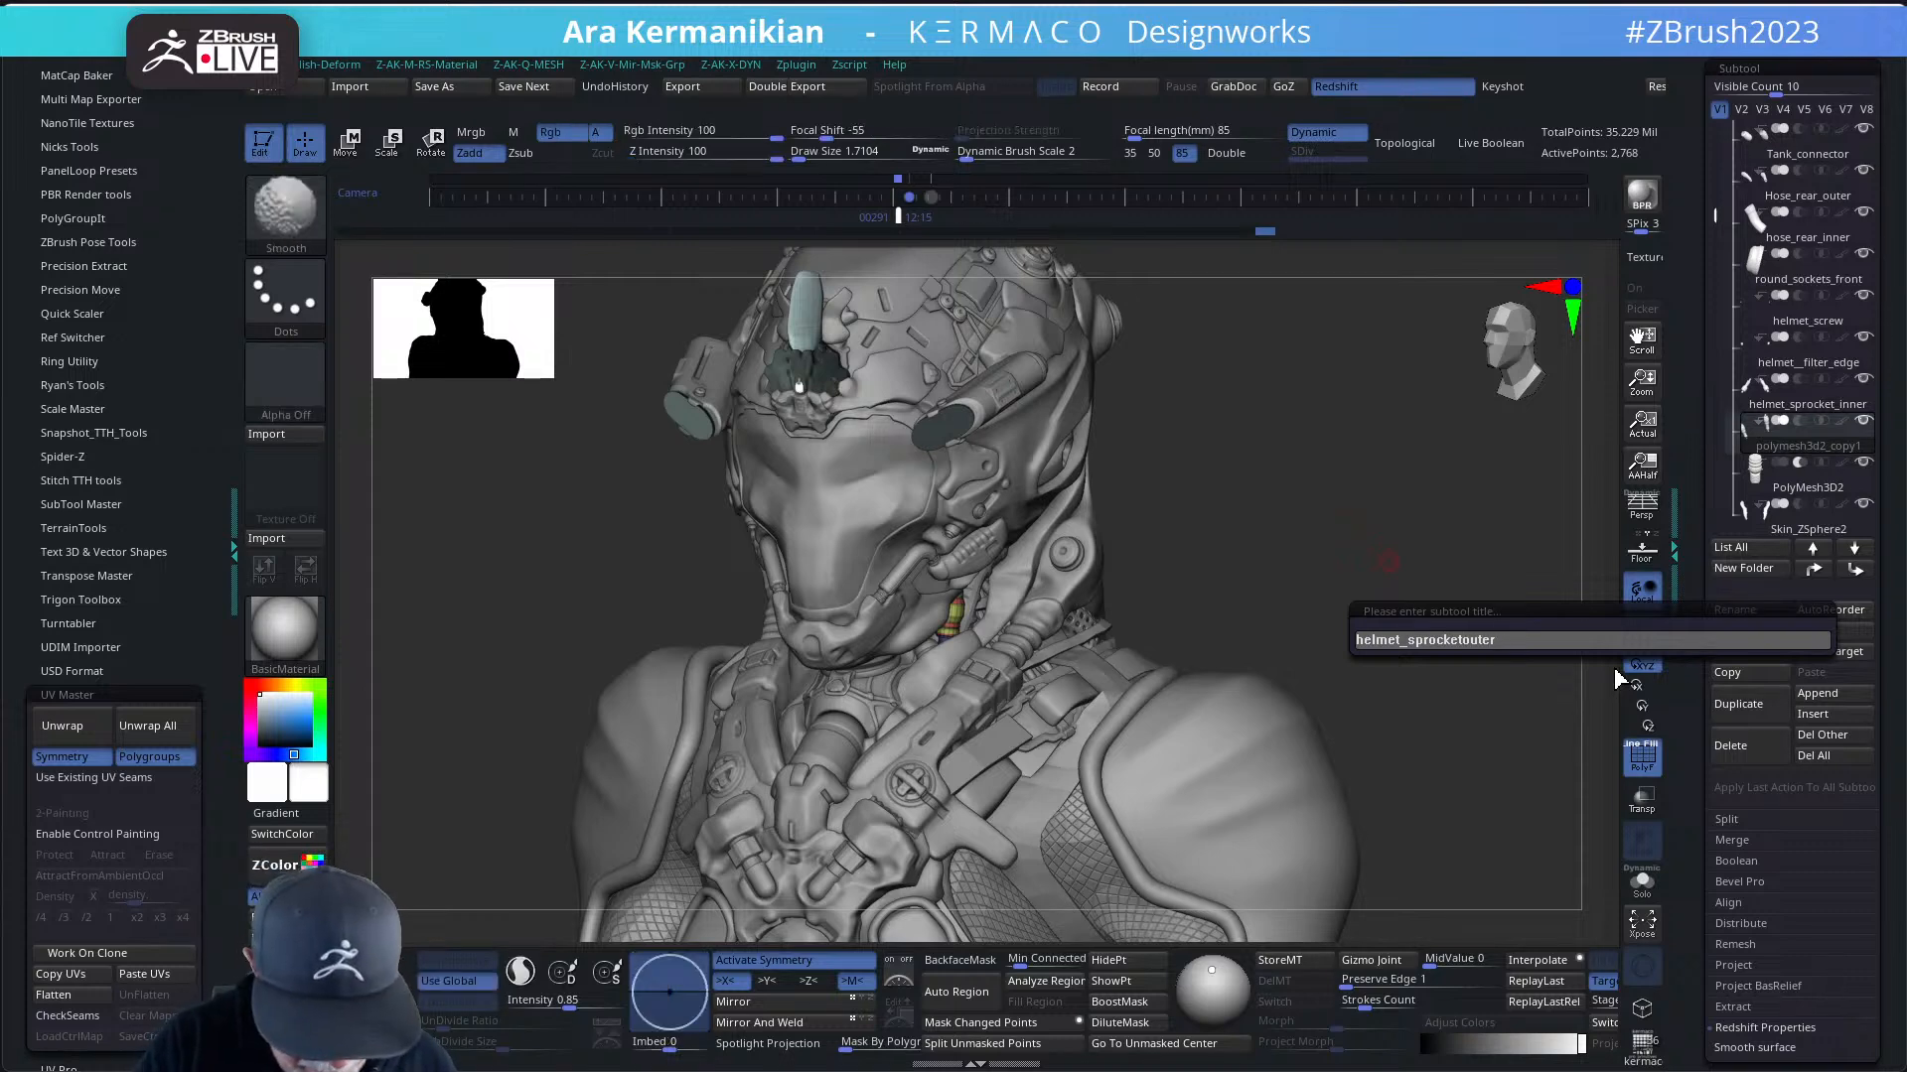
type("_")
key("Return")
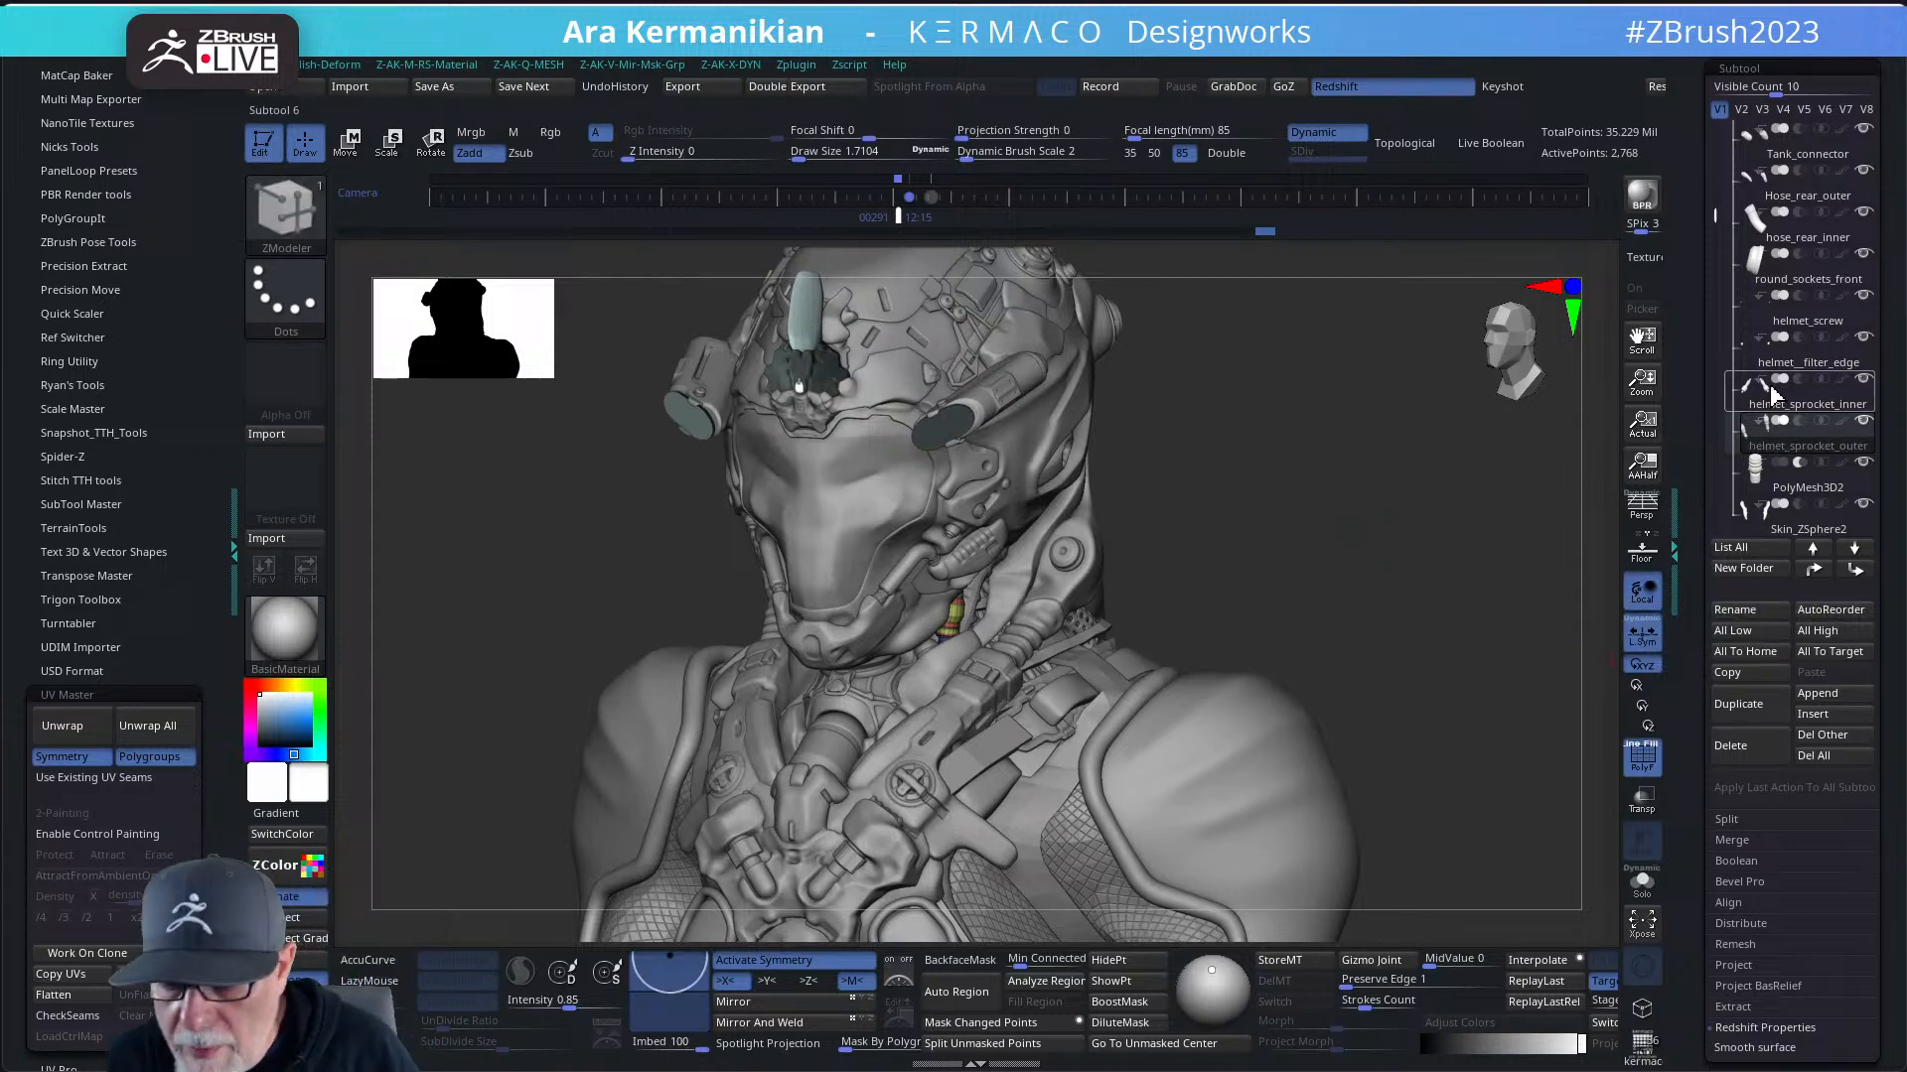
- Select the PolyMesh3D2 subtool, the ribbed neck piece at the back, isolate it, and compare it with the full model with the polyframe hidden
left_click(1797, 487)
left_click_drag(1438, 566, 1461, 557, "shift")
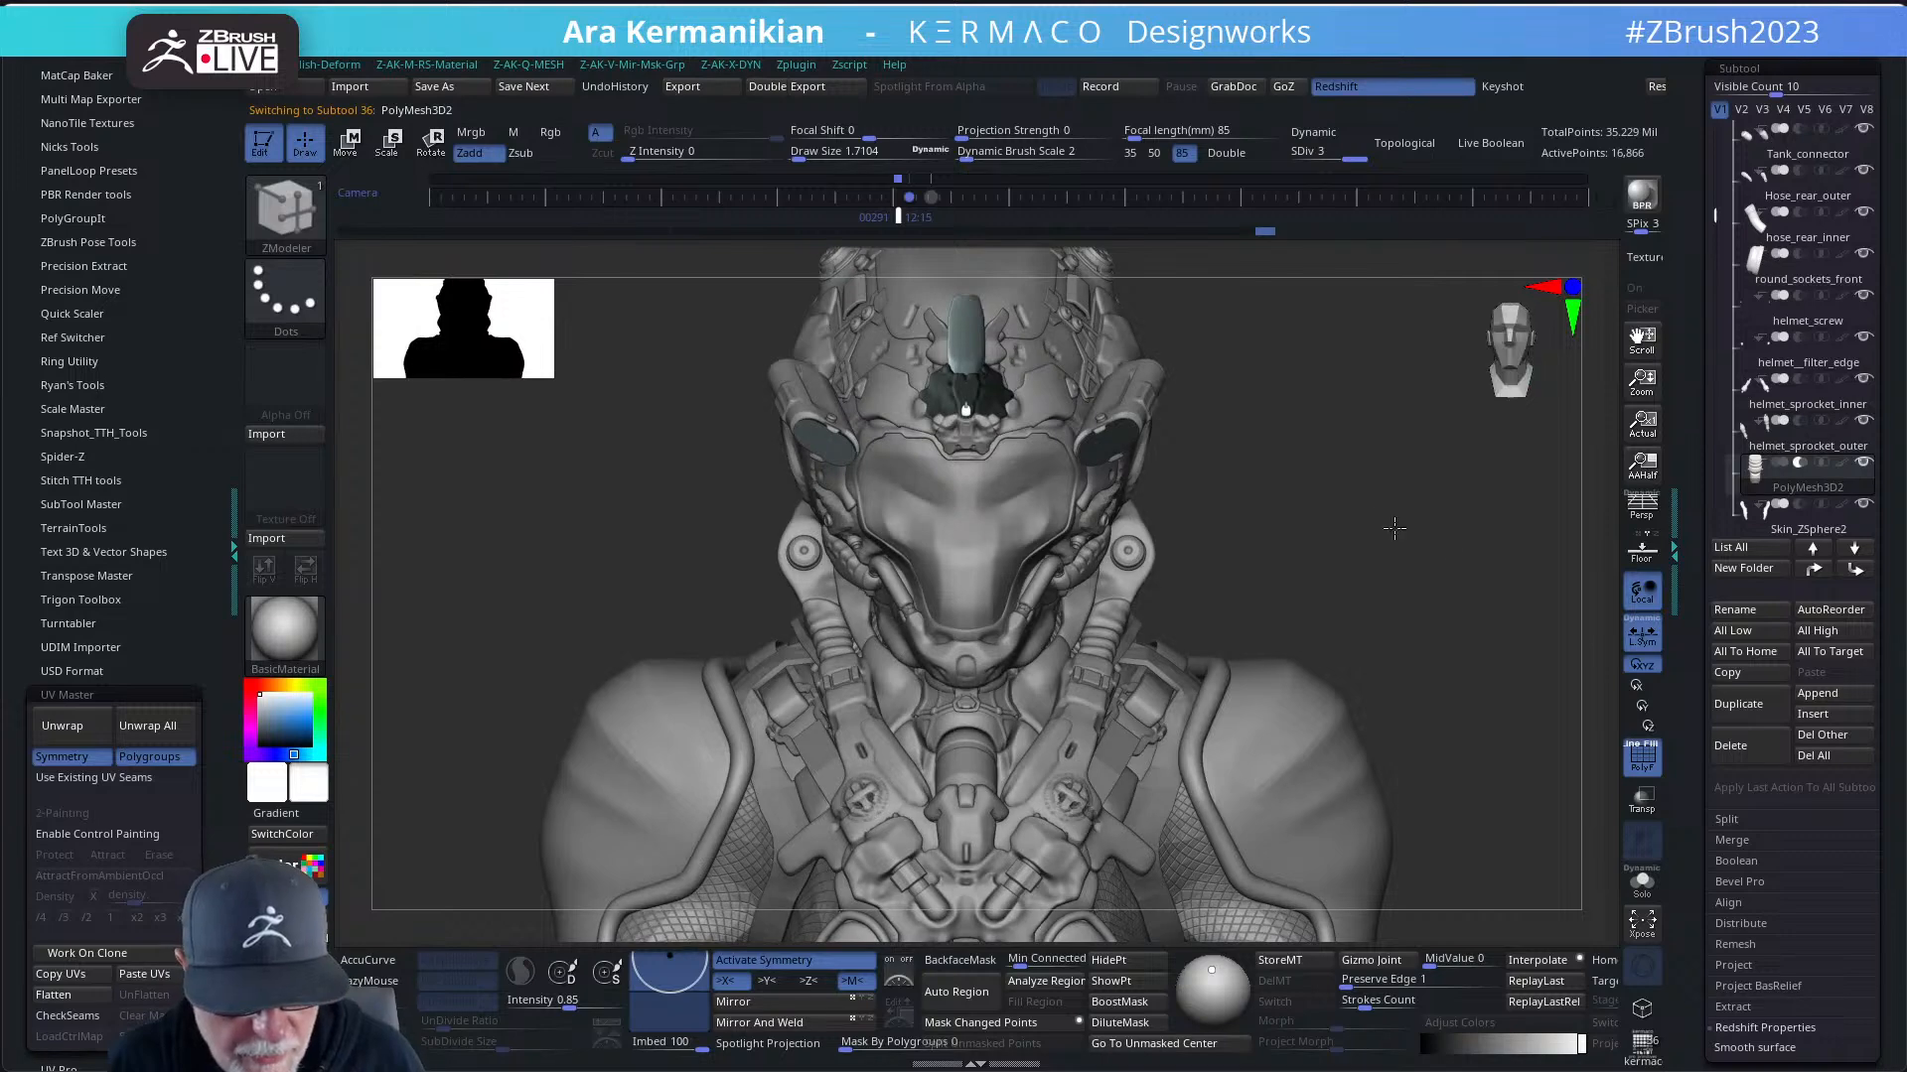
key("f")
left_click_drag(1328, 510, 1450, 623)
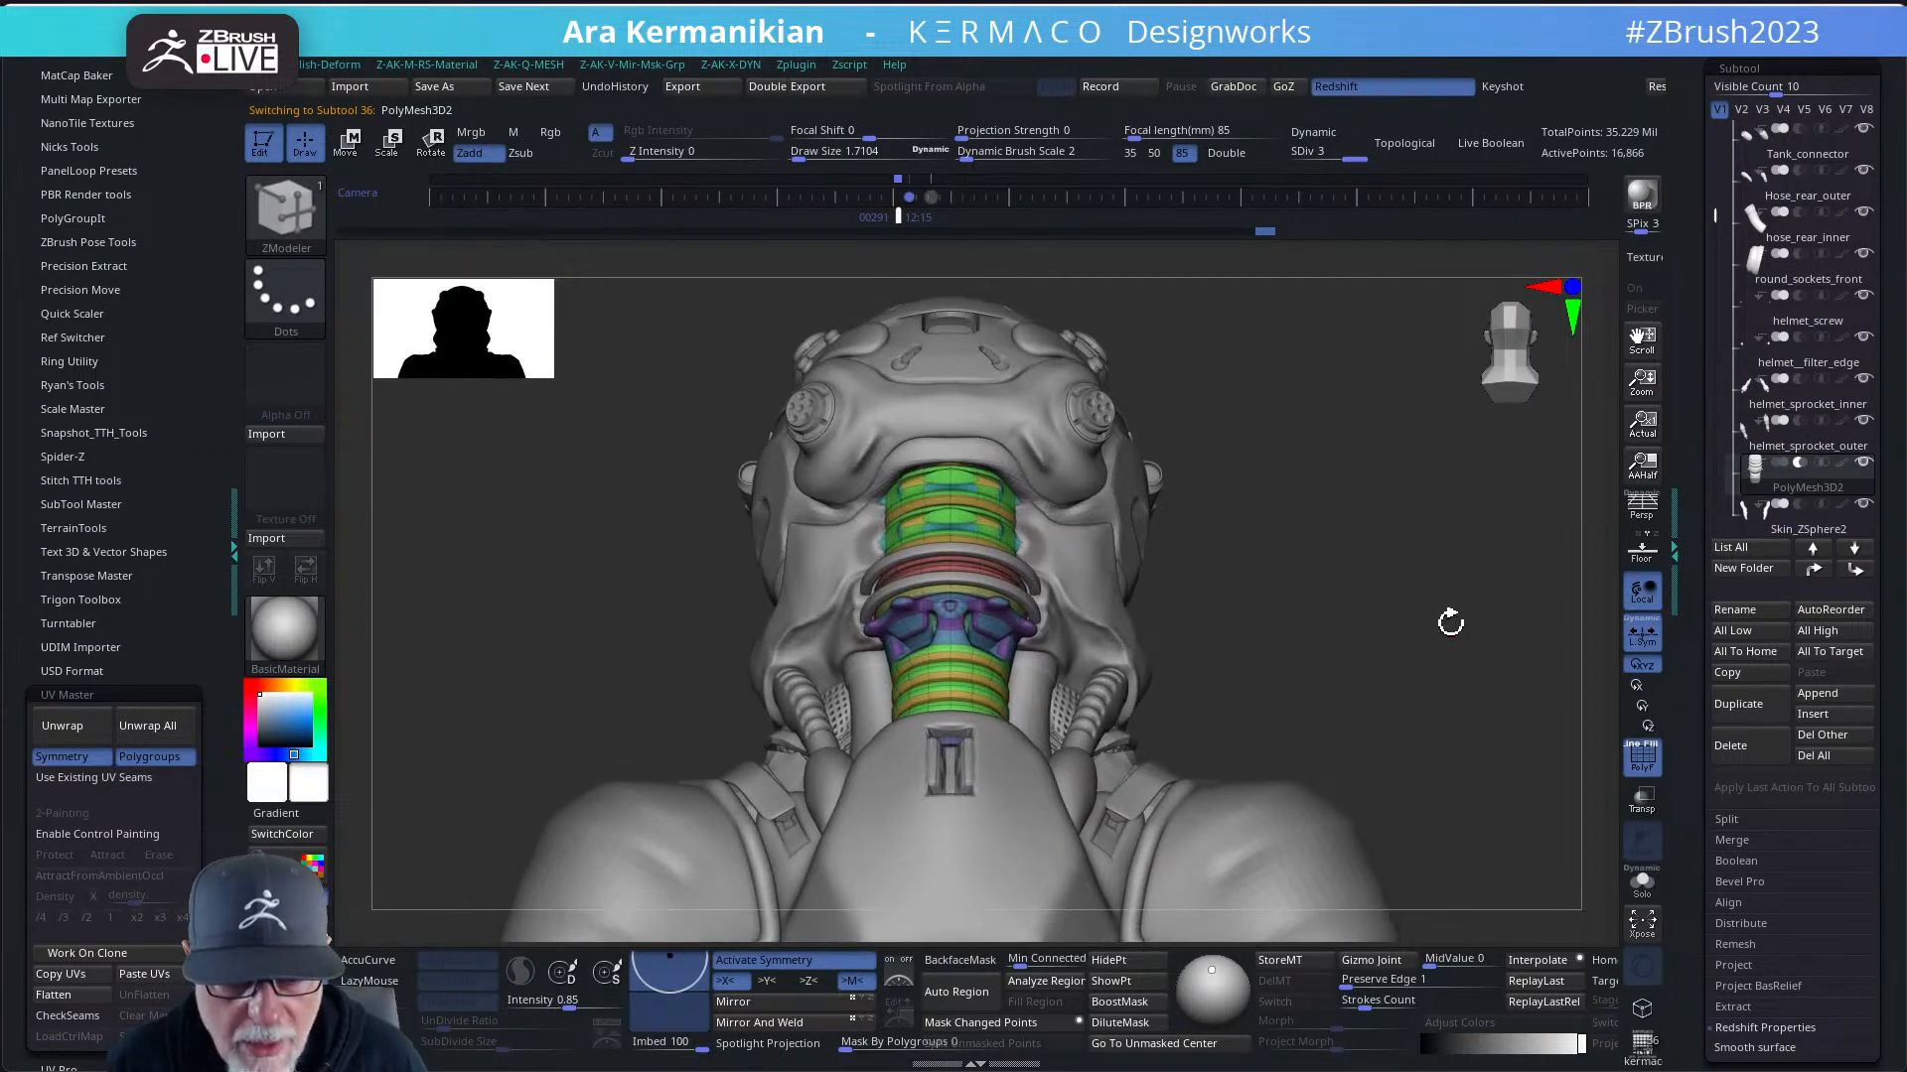
left_click(1641, 881)
mouse_move(1400, 690)
left_mouse_down()
mouse_move(1291, 702)
mouse_move(1231, 630)
mouse_move(1502, 740)
mouse_move(1428, 702)
mouse_move(1404, 724)
mouse_move(1383, 659)
mouse_move(1447, 724)
mouse_move(1425, 682)
mouse_move(1413, 702)
left_mouse_up()
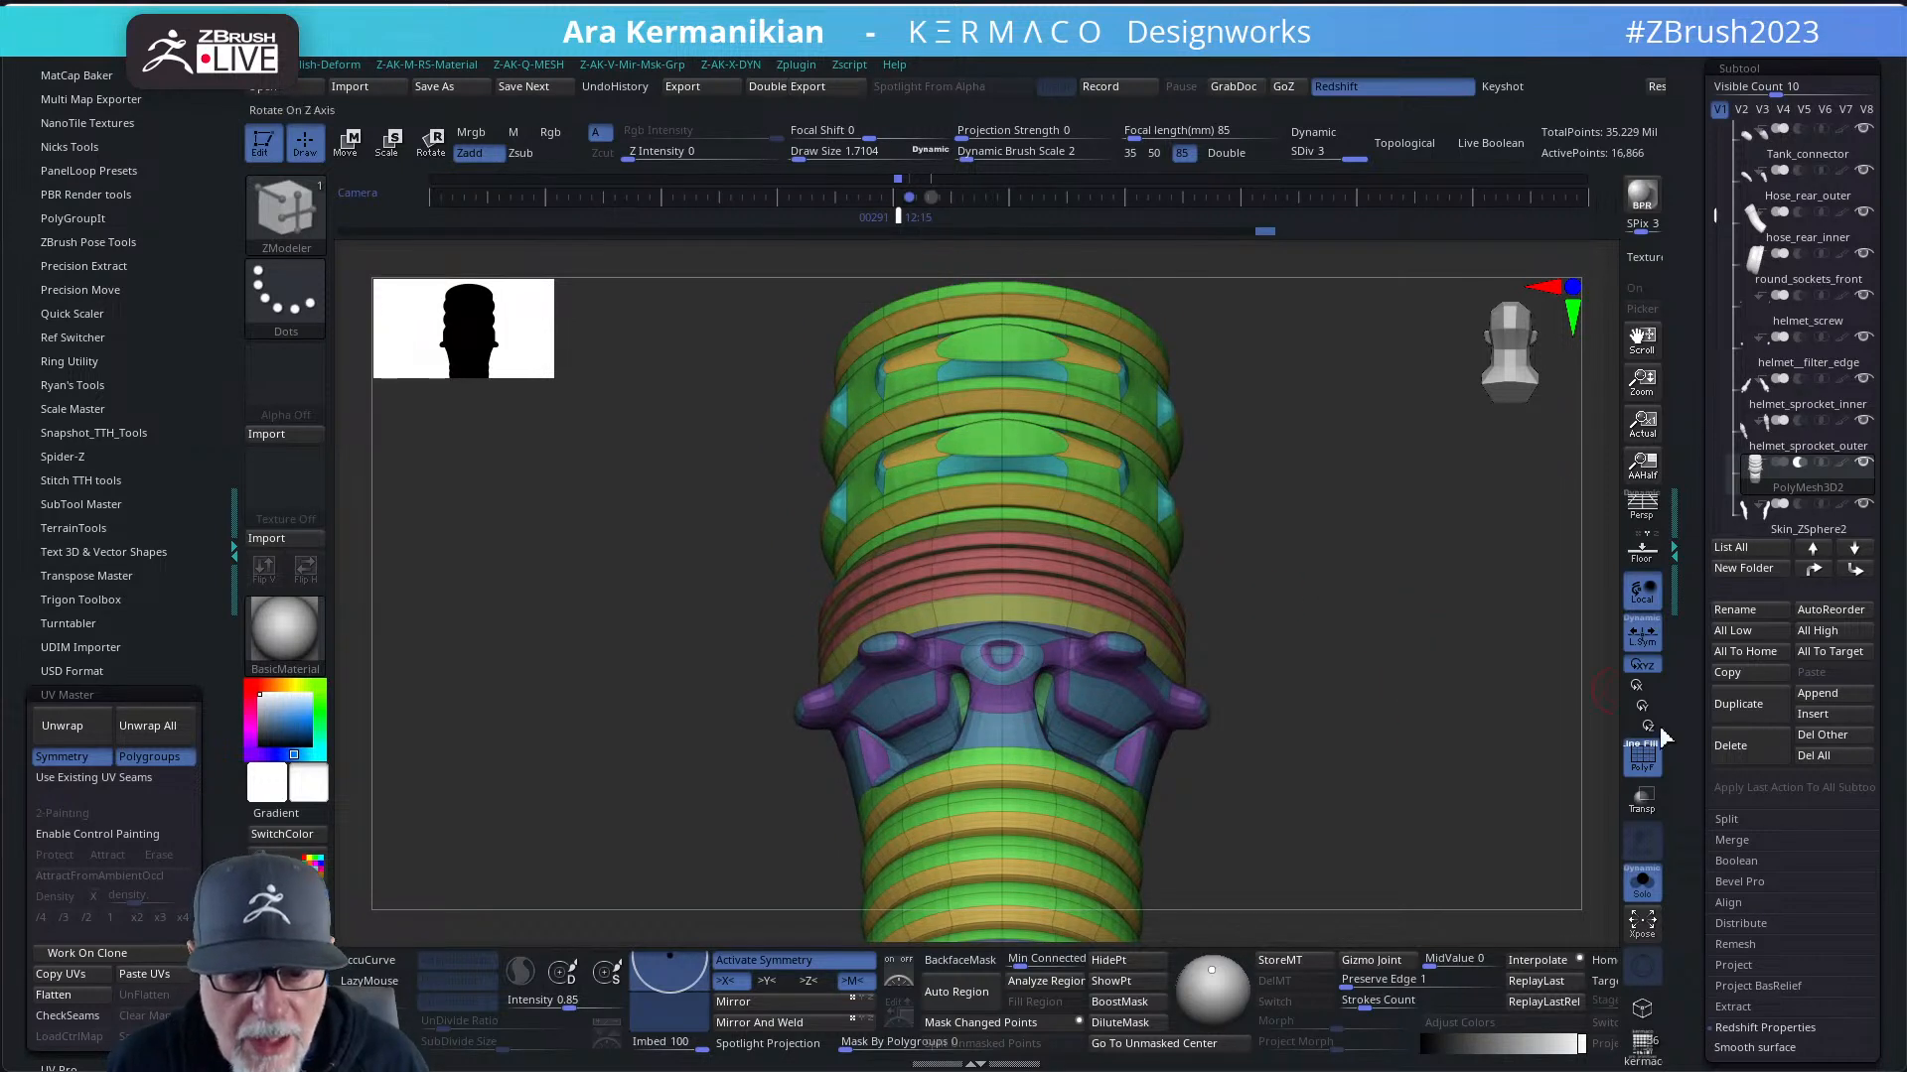
left_click(1641, 762)
scroll(1507, 721, "down", 3)
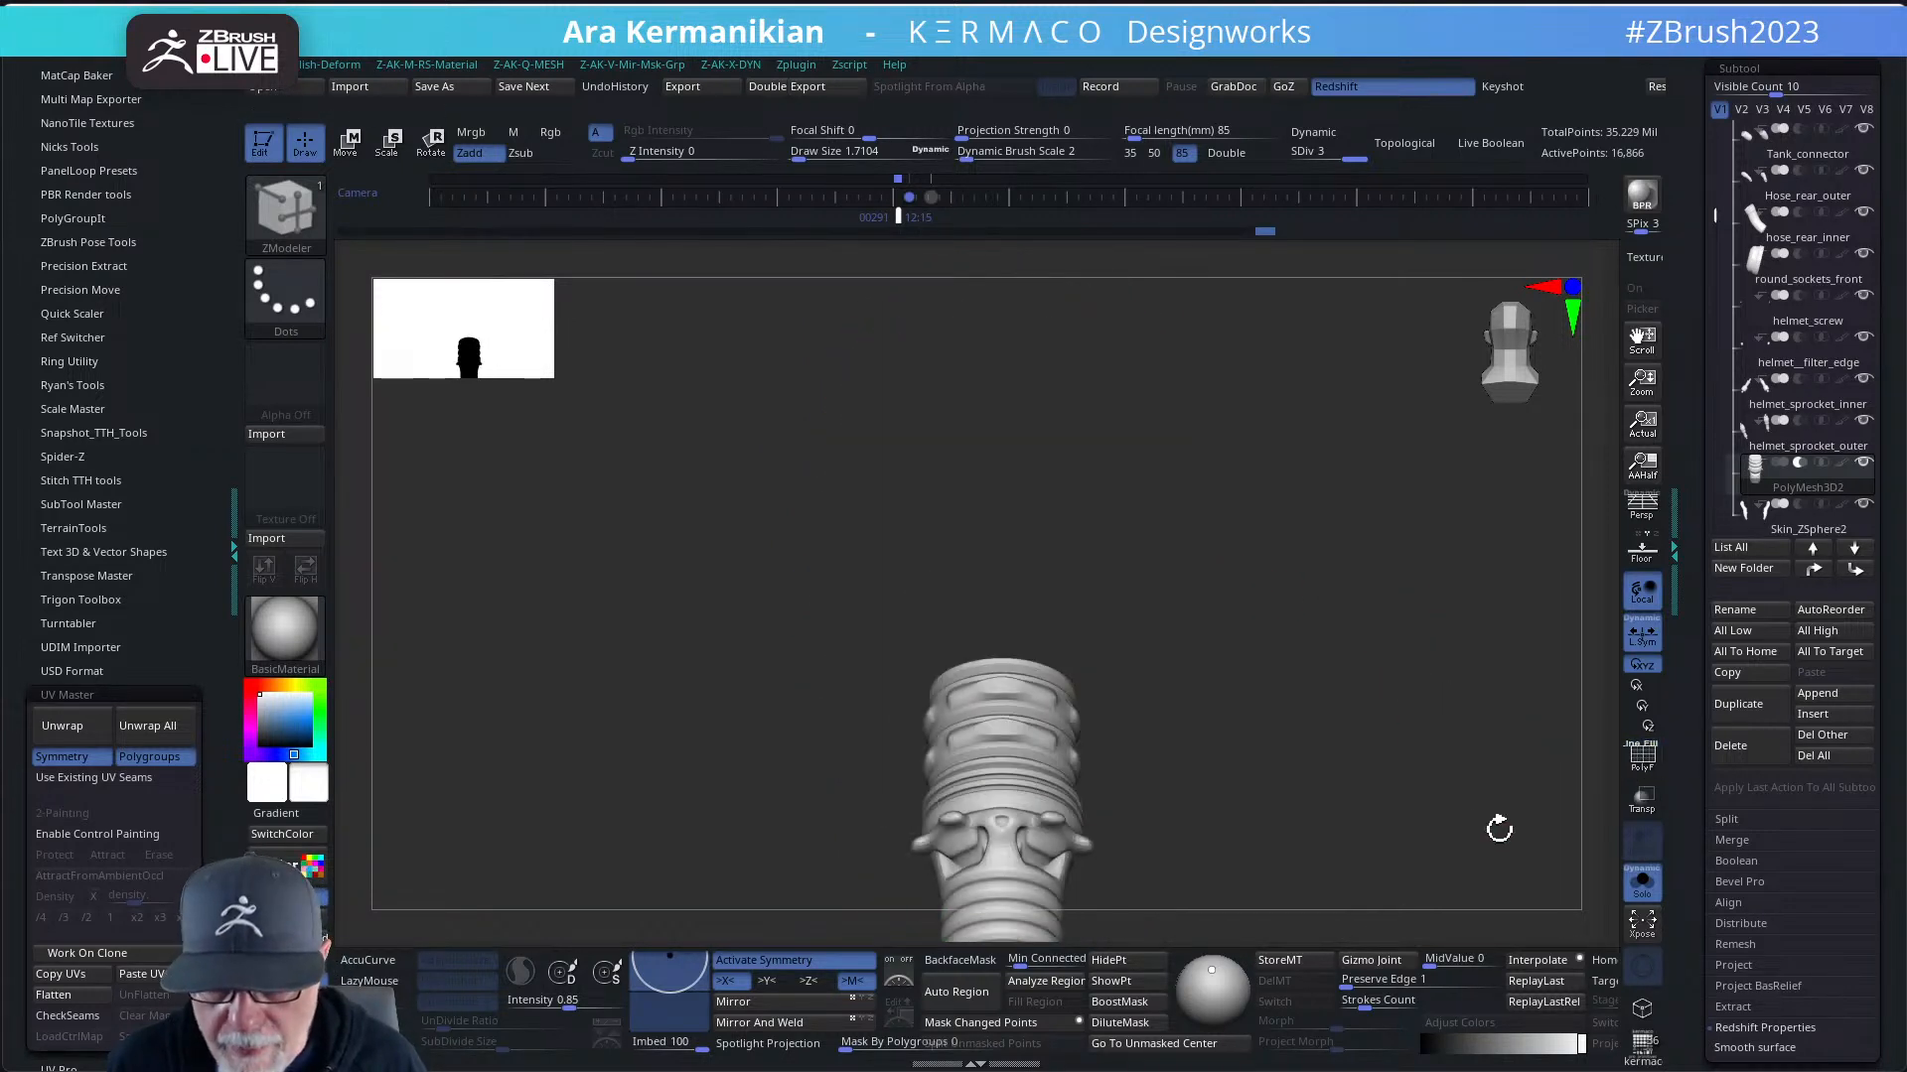
left_click_drag(1499, 825, 1555, 757)
left_click(1642, 881)
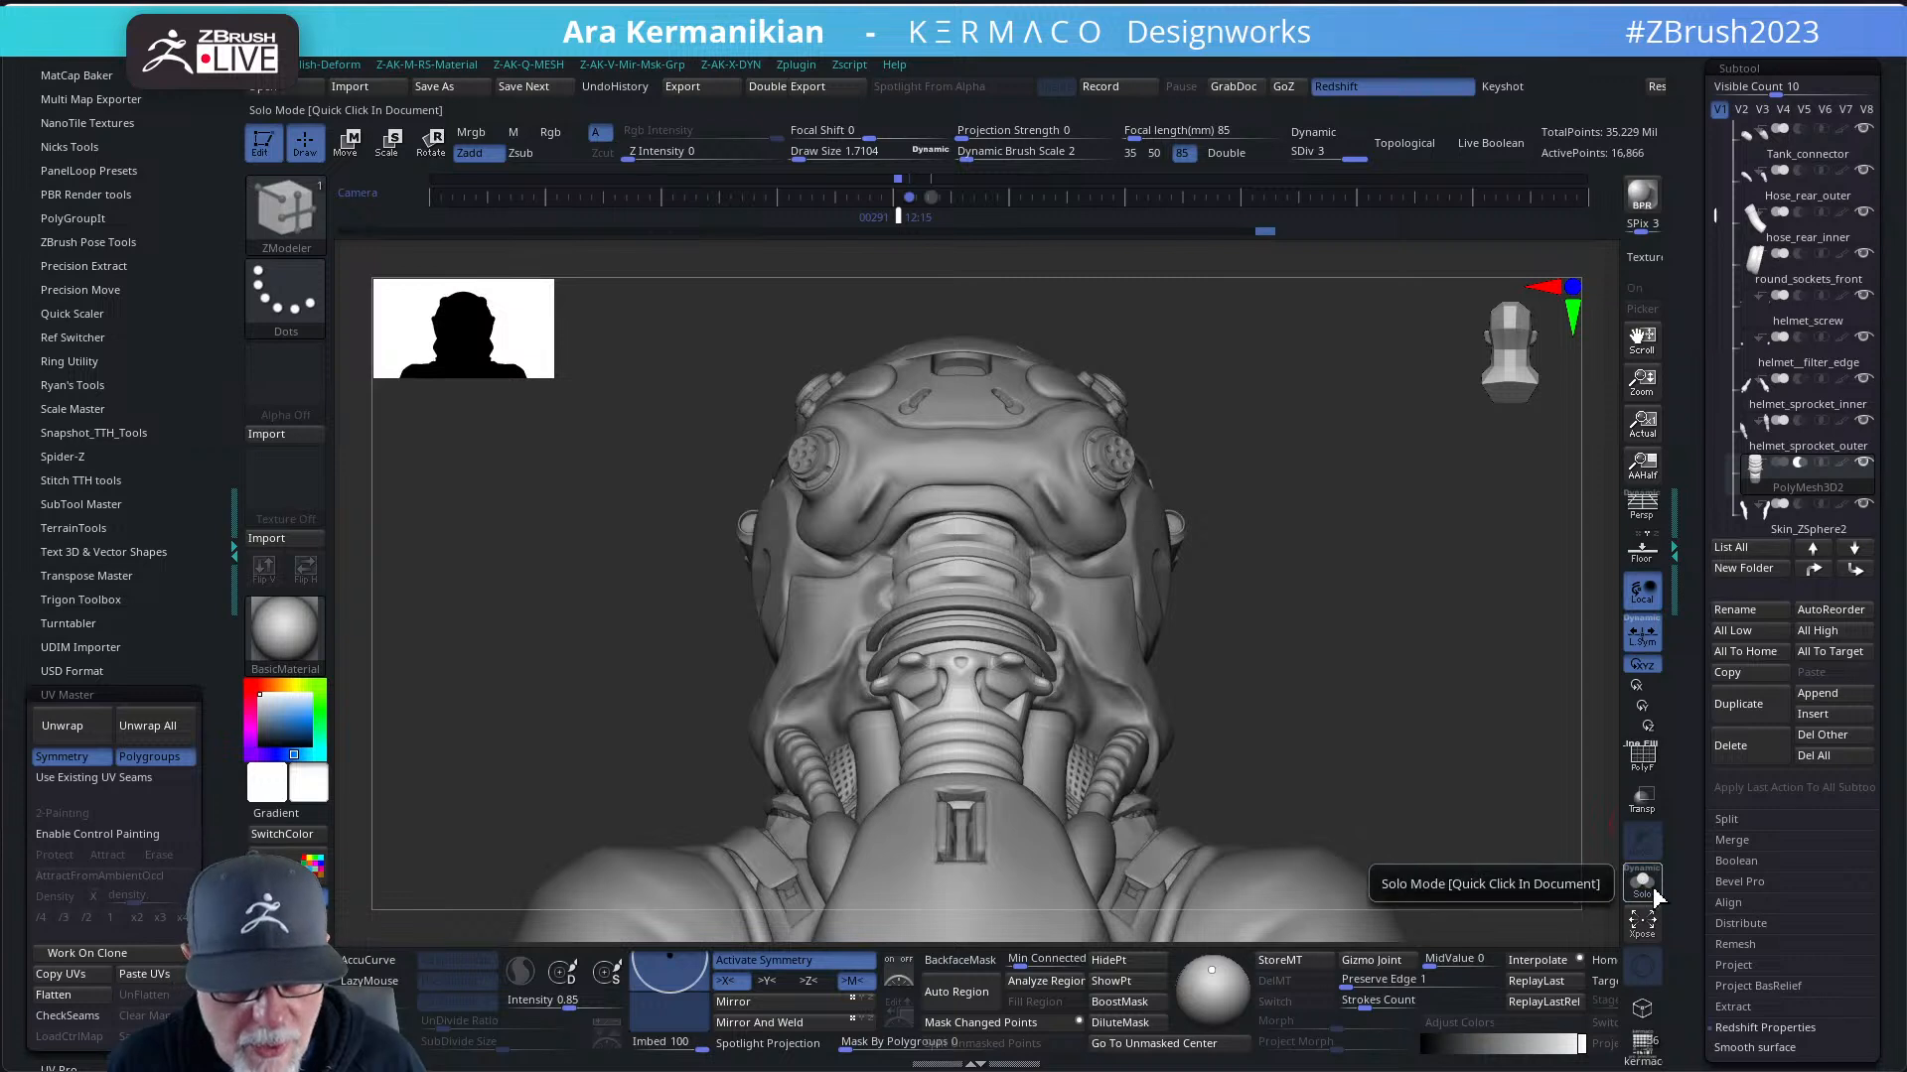
left_click(1644, 883)
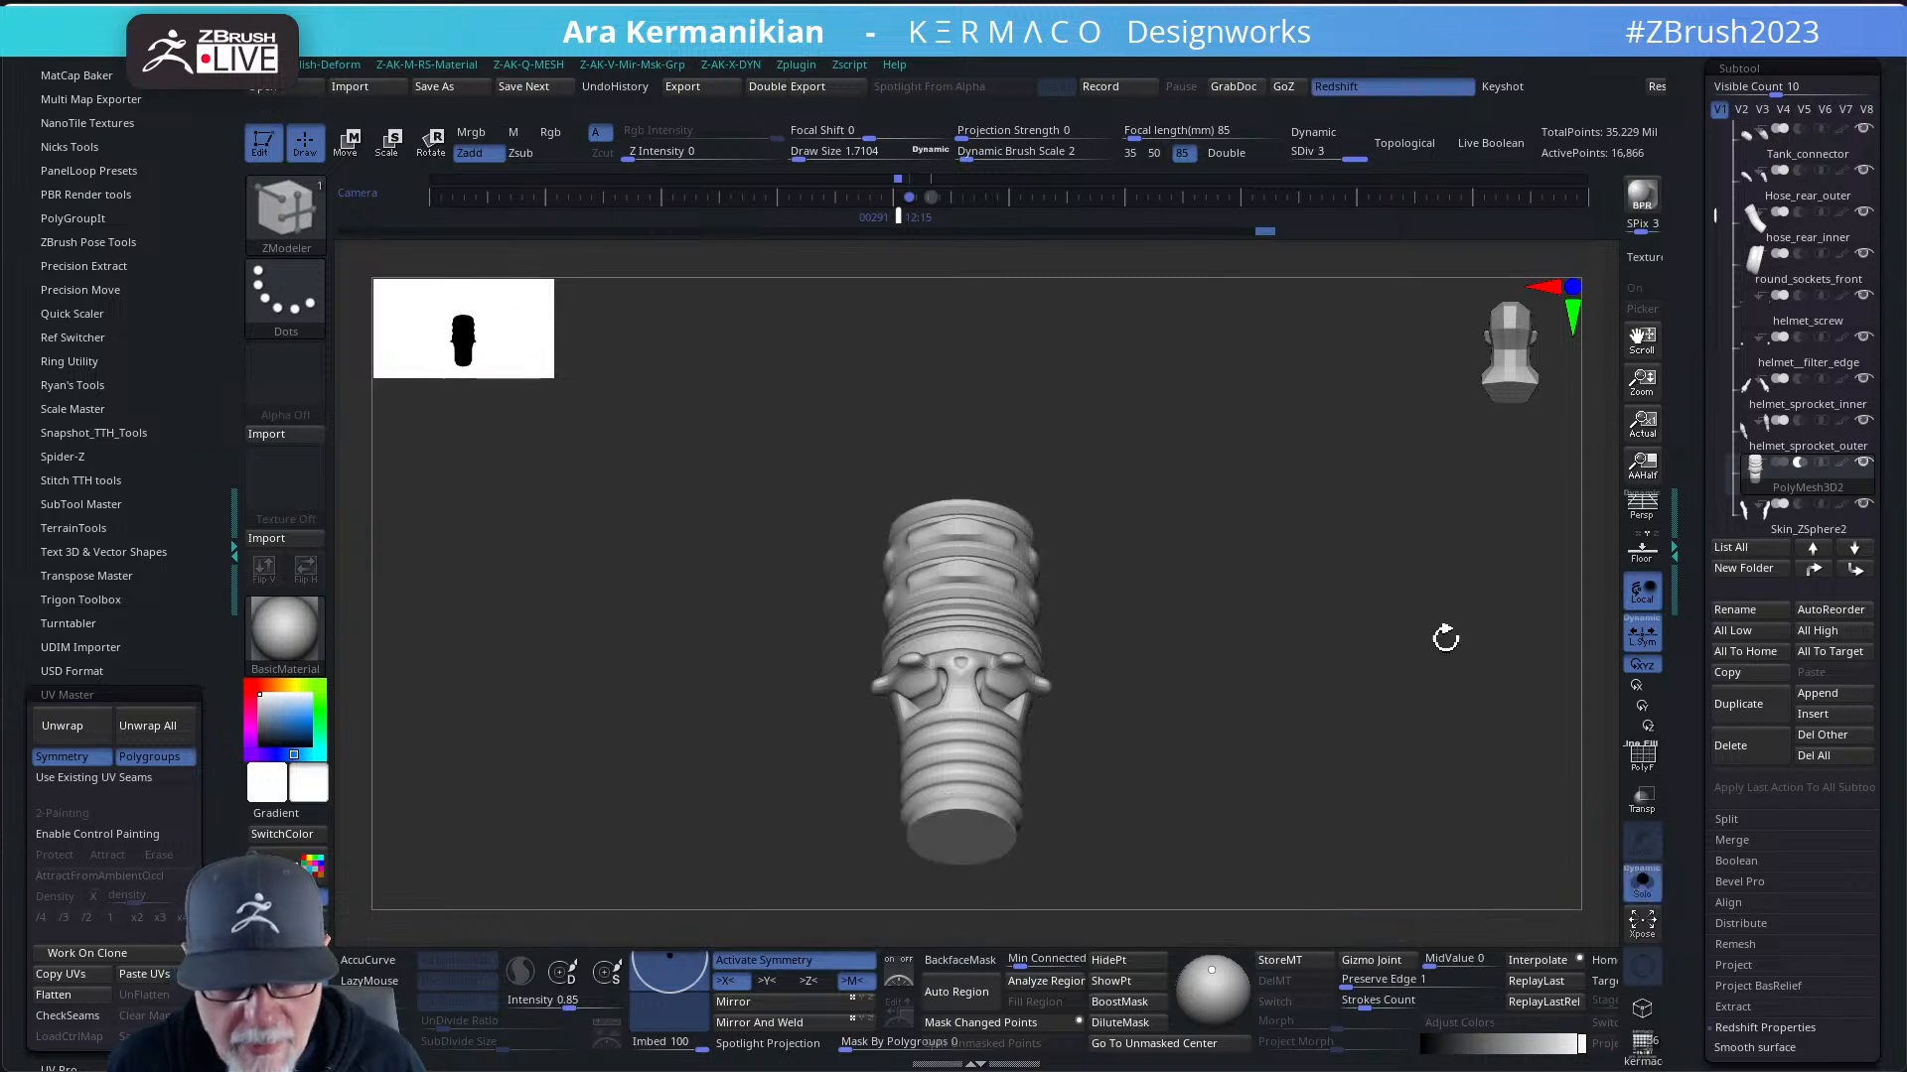
- Lower the neck piece to subdivision level 1, display its polygroups, and unwrap it with UV Master using symmetry and polygroups
left_click(1313, 132)
mouse_move(1290, 467)
left_mouse_down()
mouse_move(1266, 513)
mouse_move(1319, 447)
left_mouse_up()
left_click_drag(1298, 366, 1281, 371, "shift")
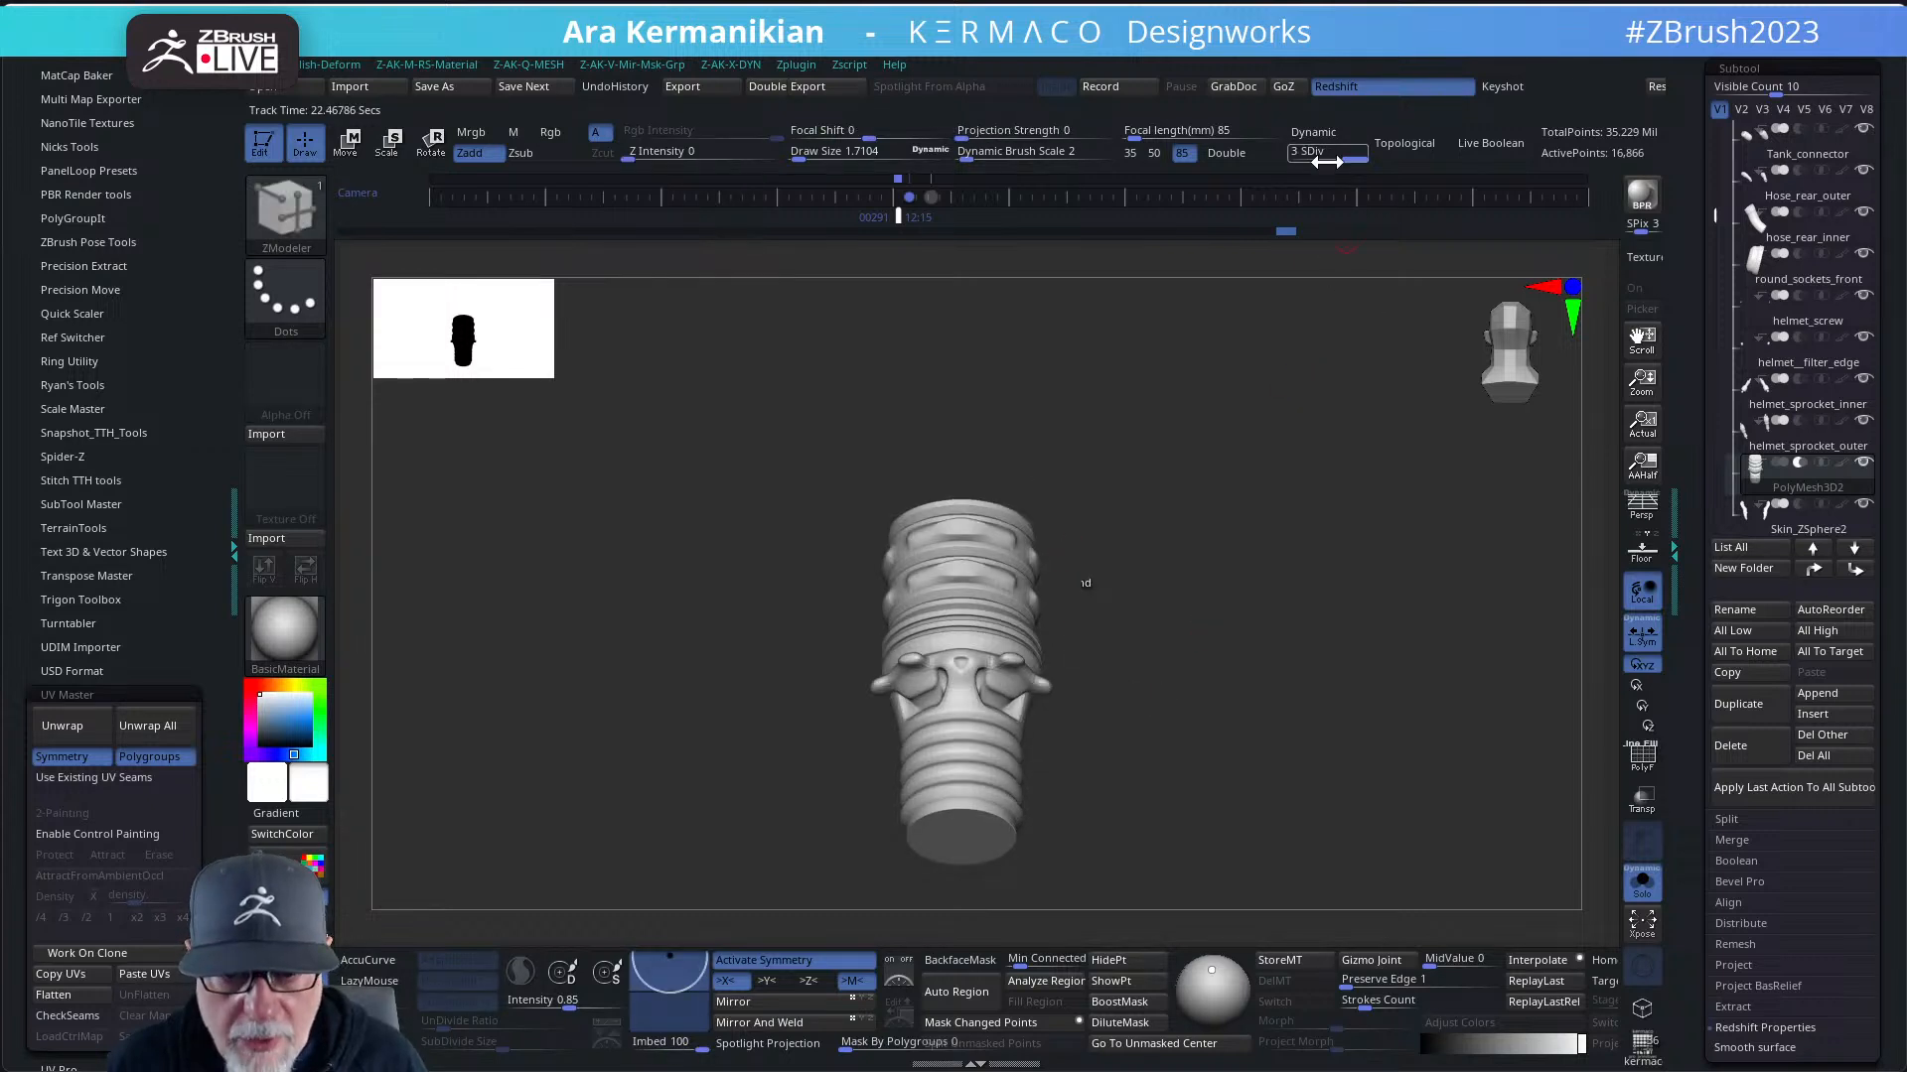
left_click_drag(1338, 165, 1294, 162)
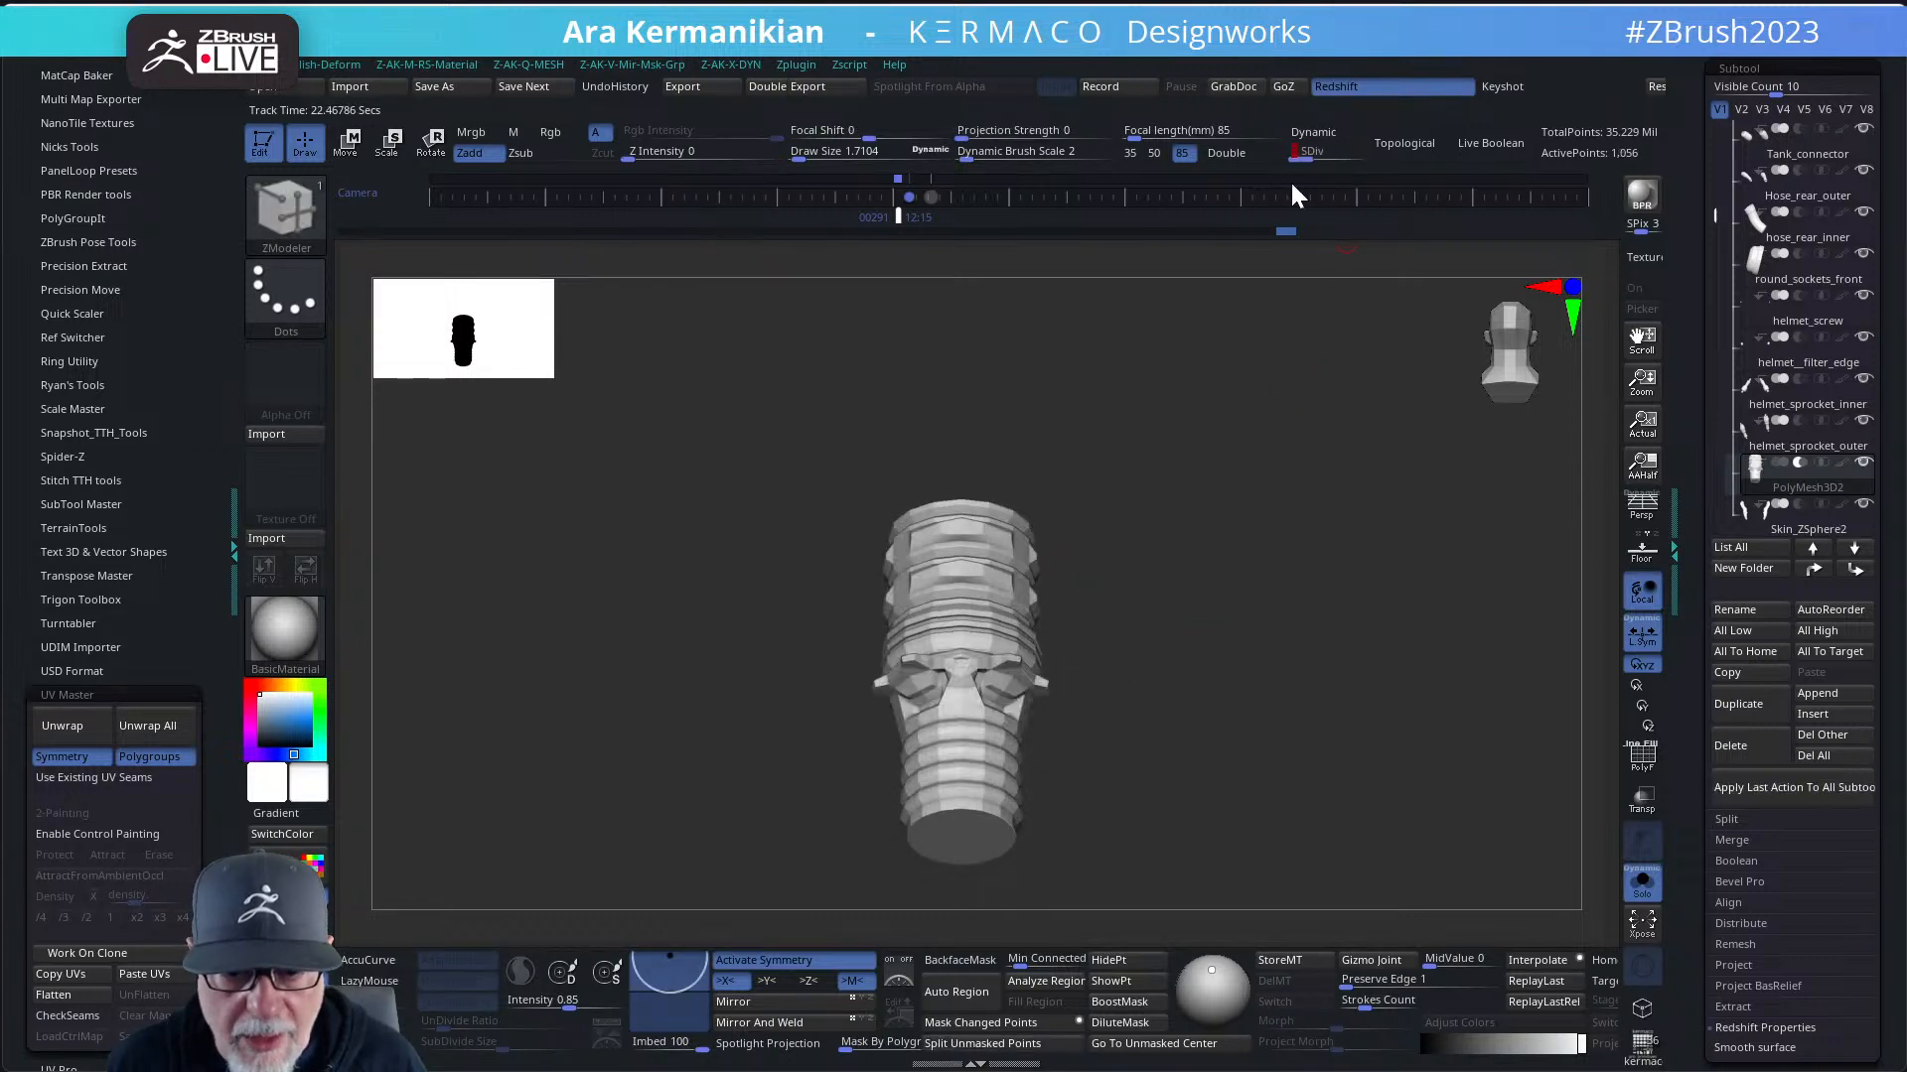
left_click(1641, 757)
left_click_drag(1409, 715, 1387, 748)
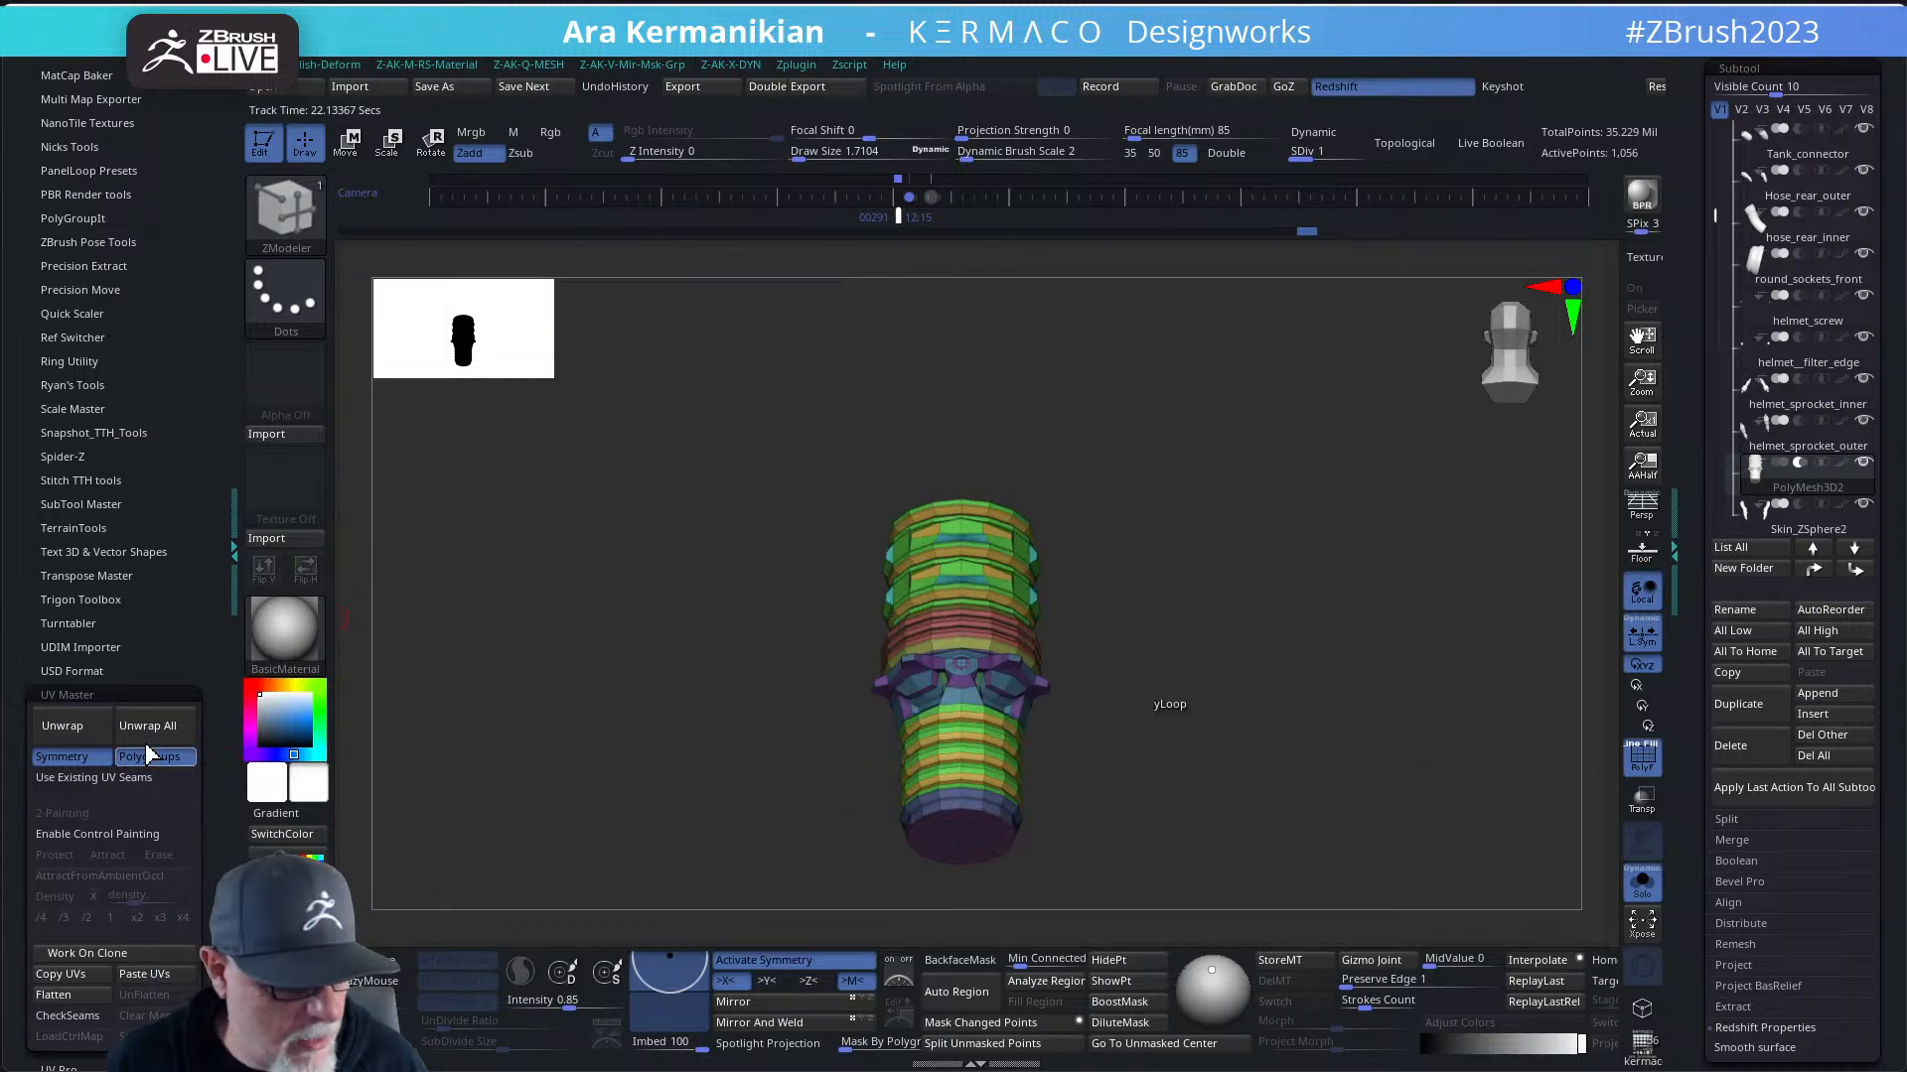
left_click(69, 730)
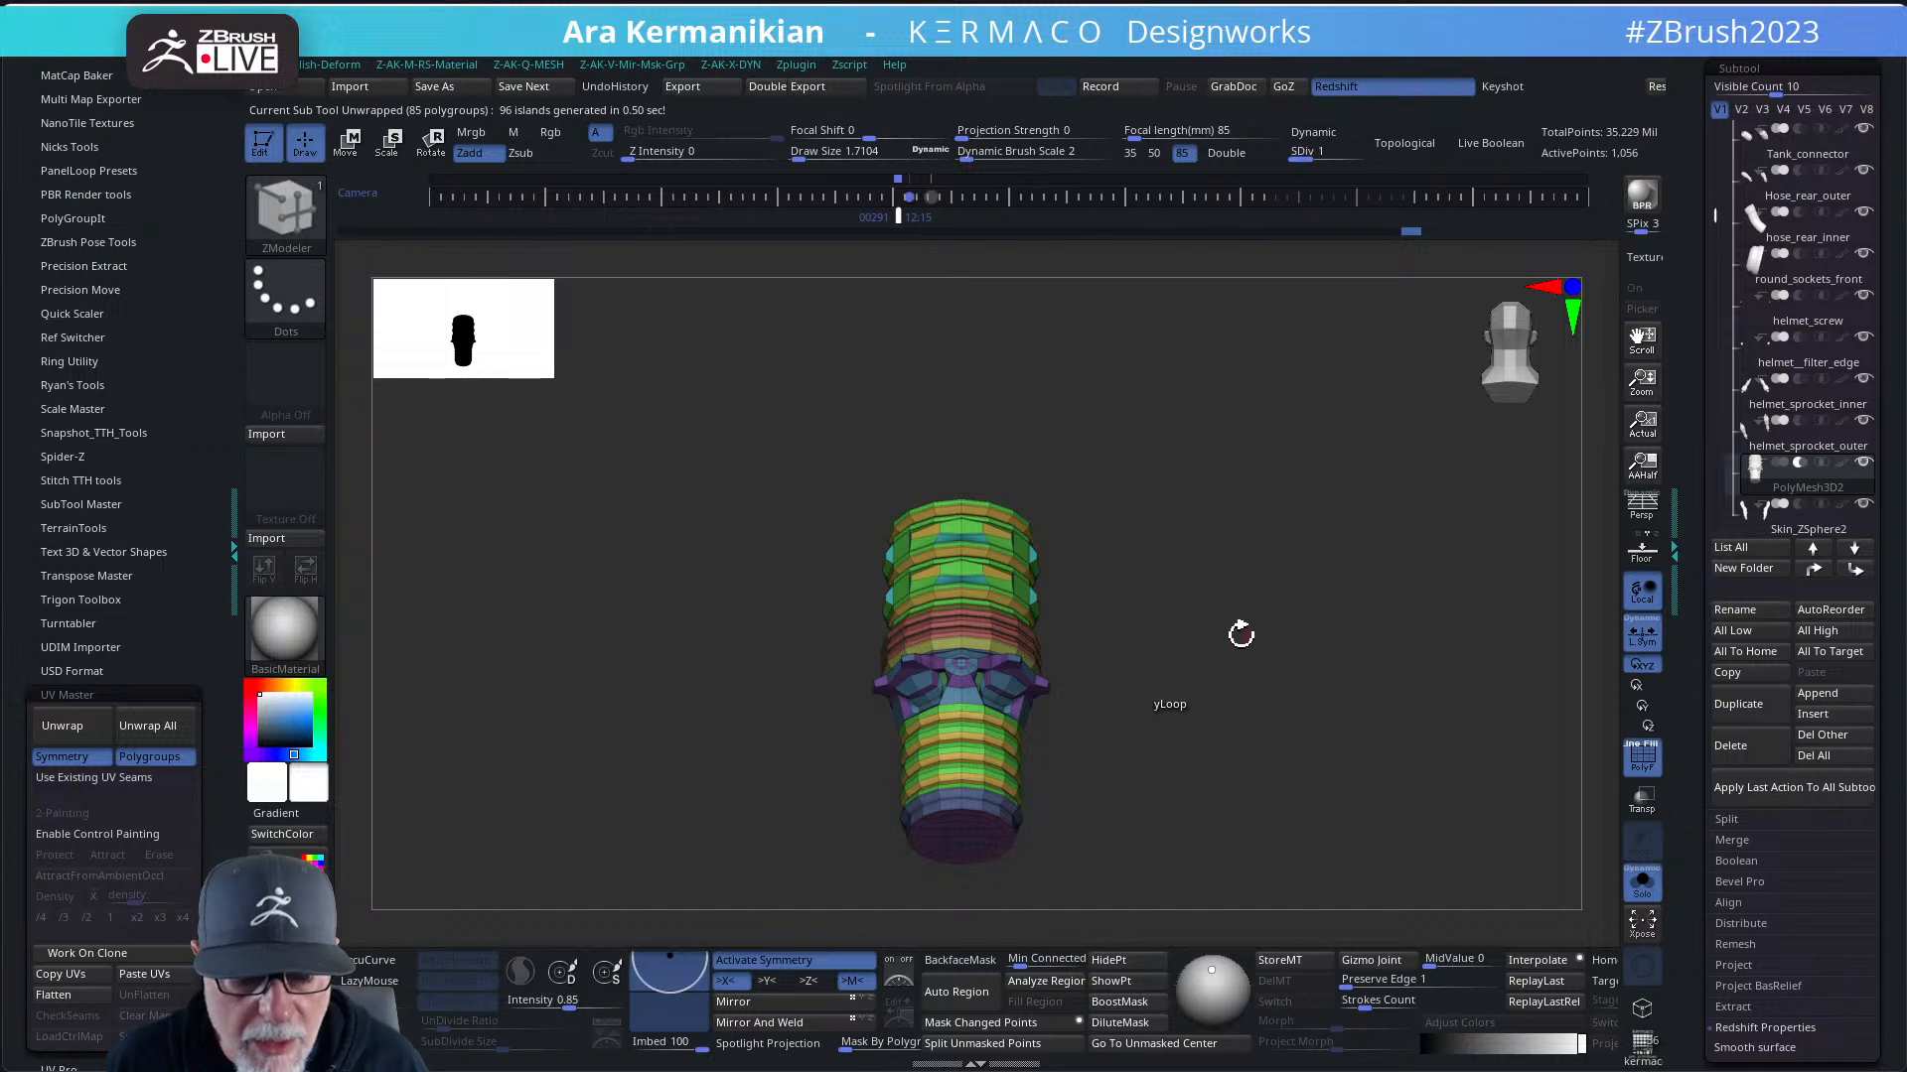
- Return the neck piece to subdivision level 3 and hide its polyframe
left_click_drag(1241, 634, 1266, 636, "alt")
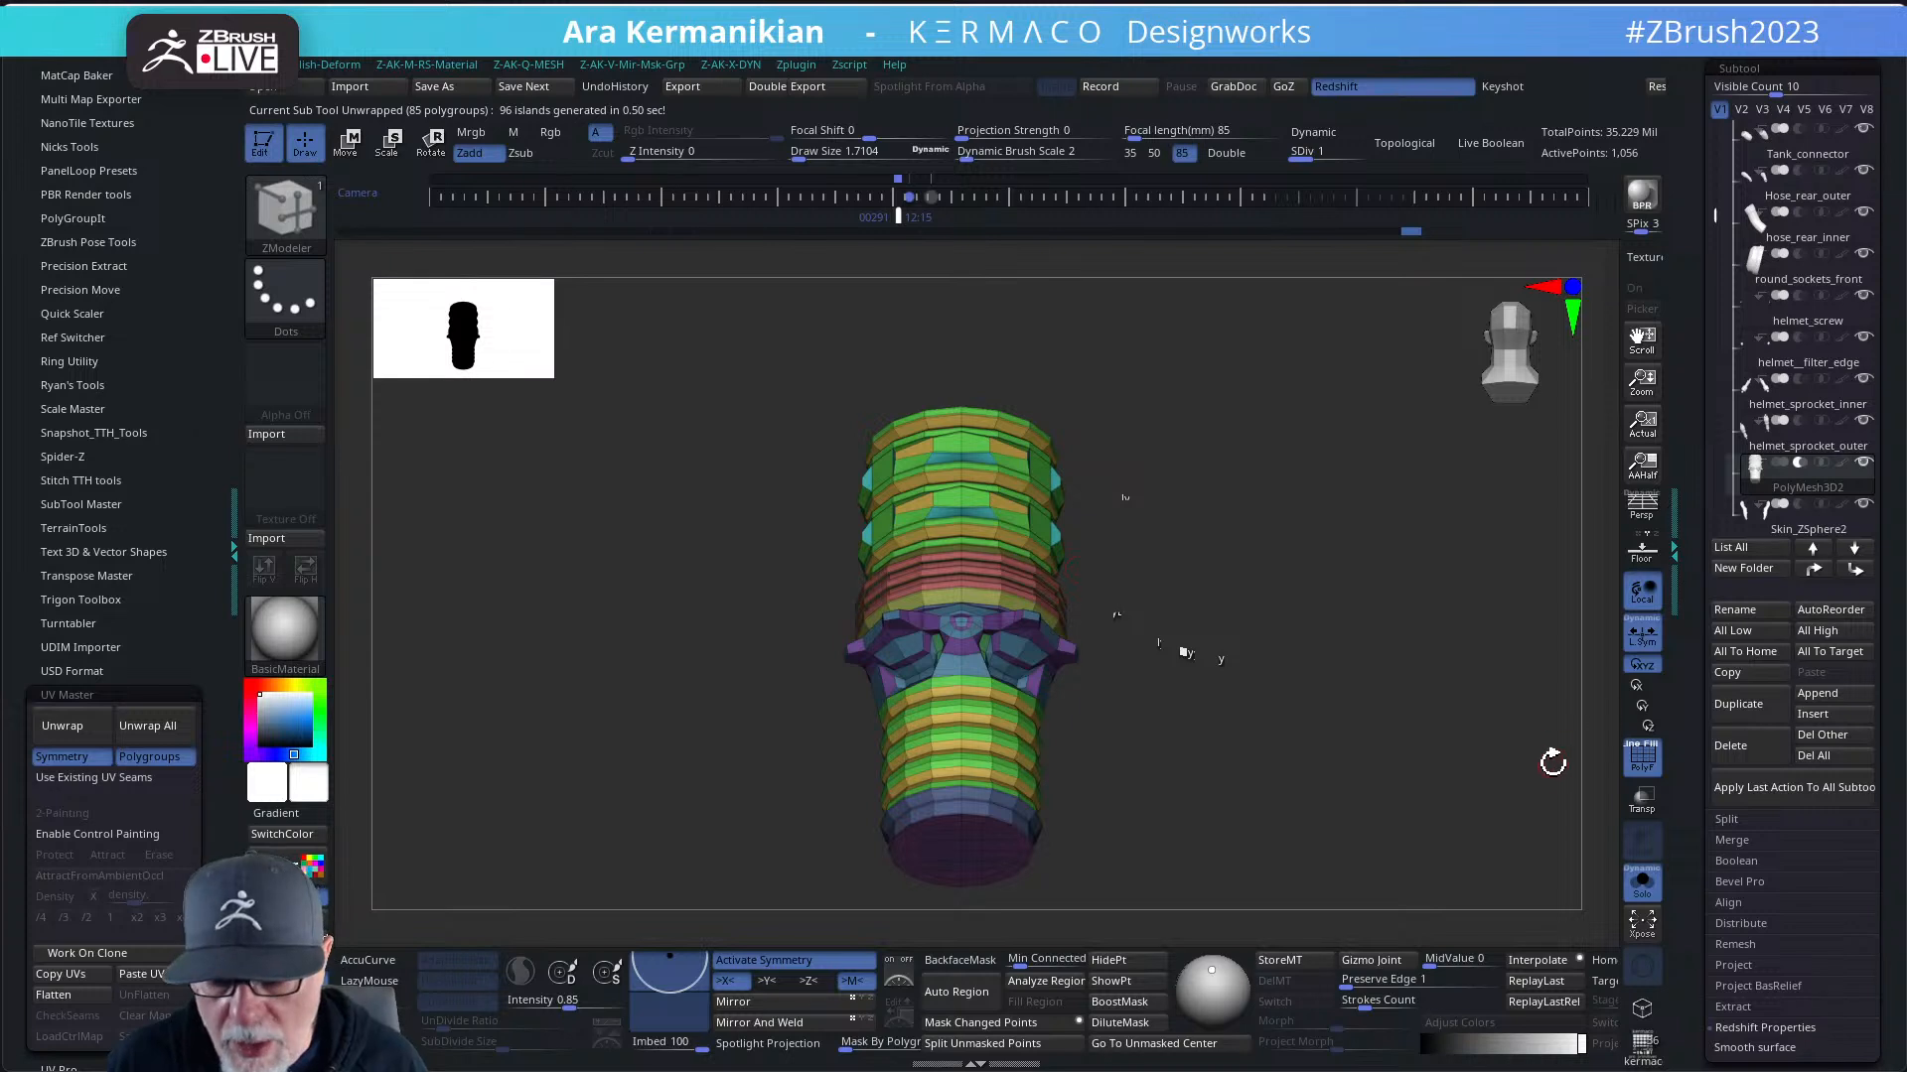
left_click_drag(1312, 159, 1371, 159)
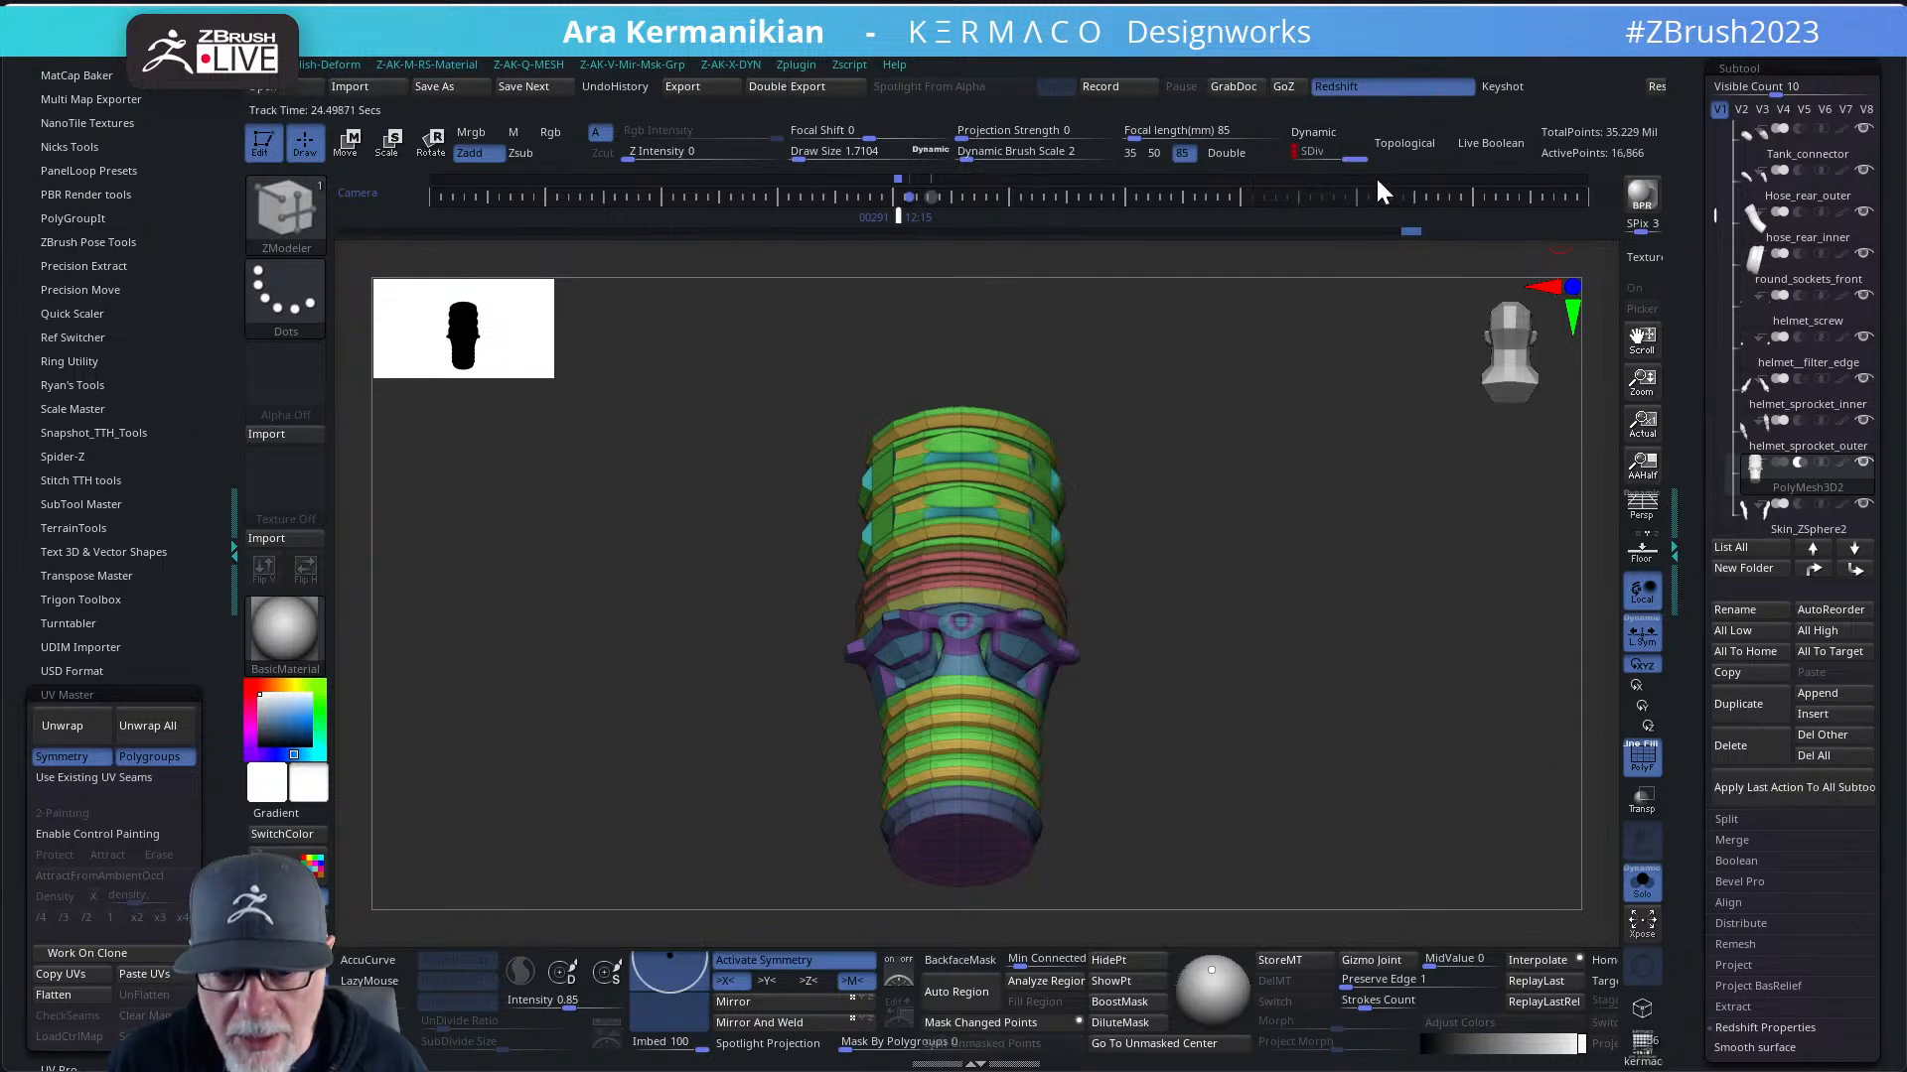
scroll(1702, 855, "down", 3)
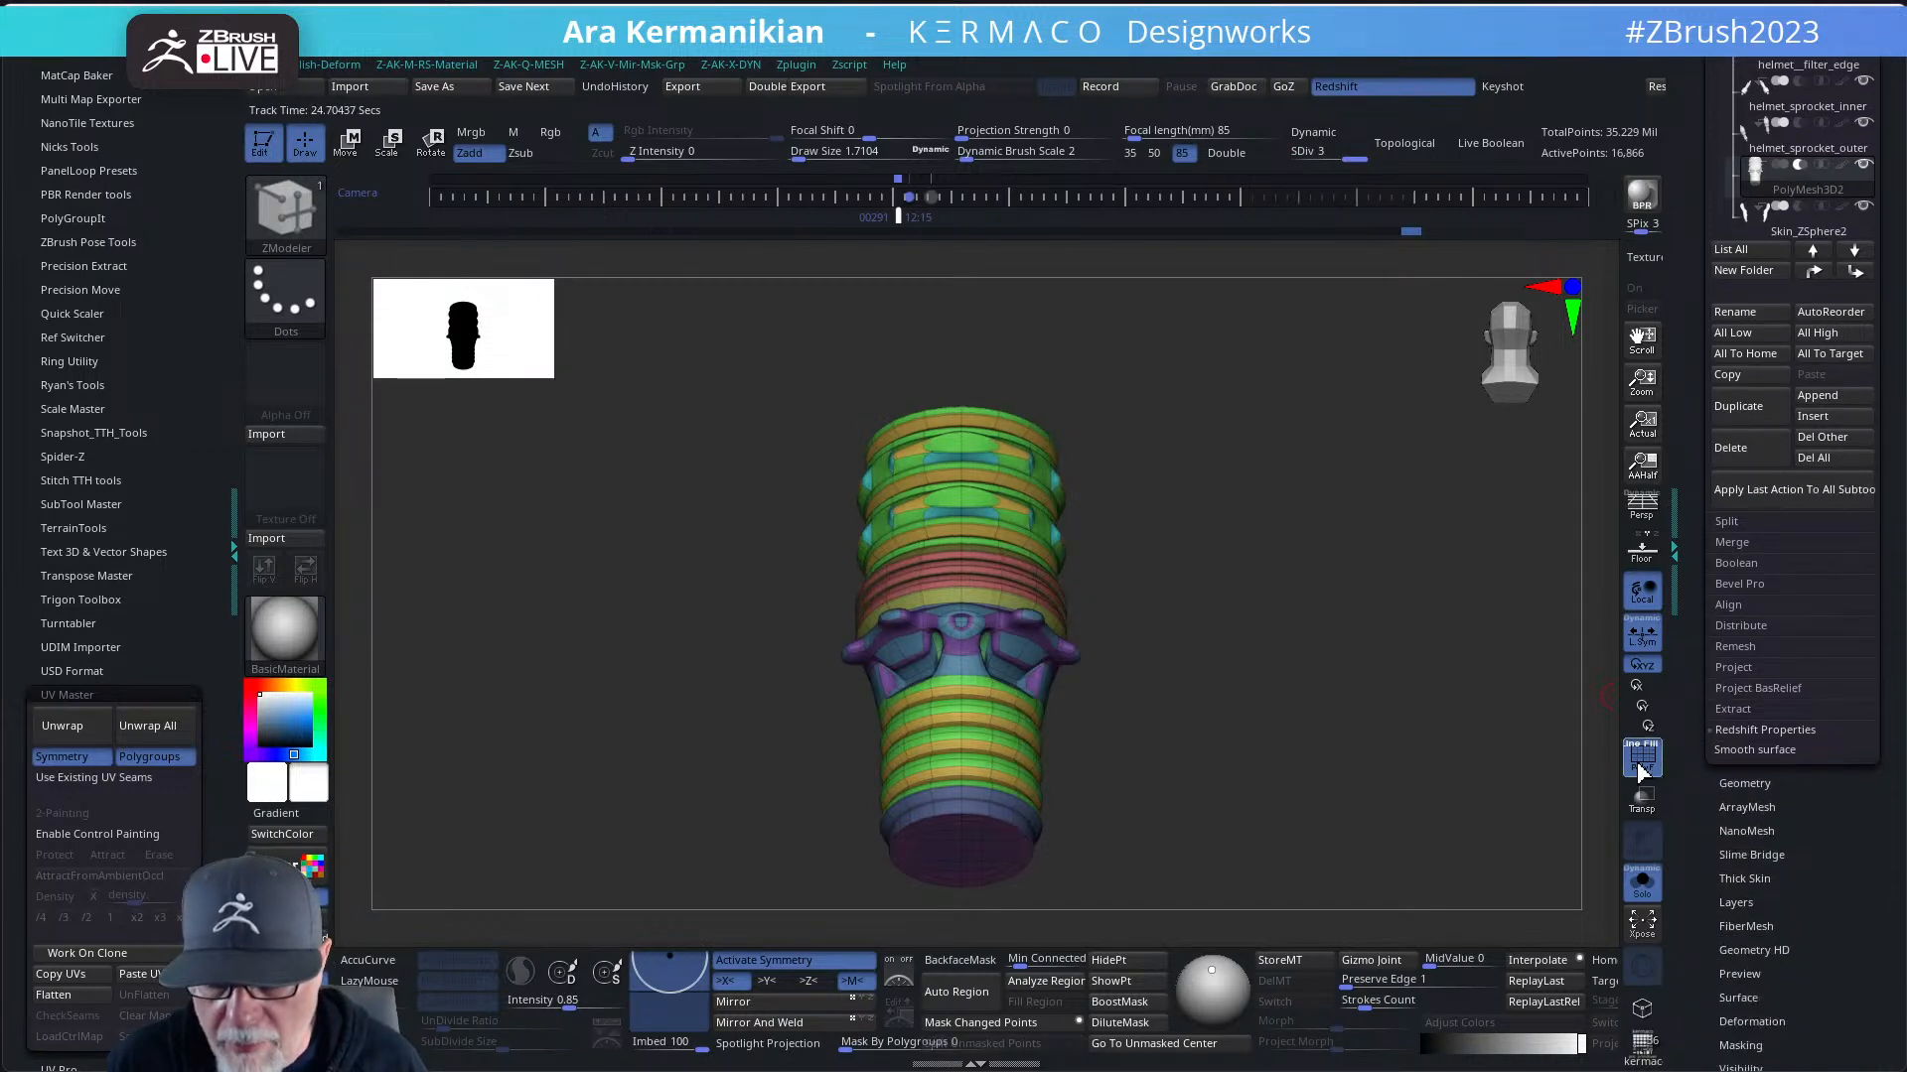
key("shift+f")
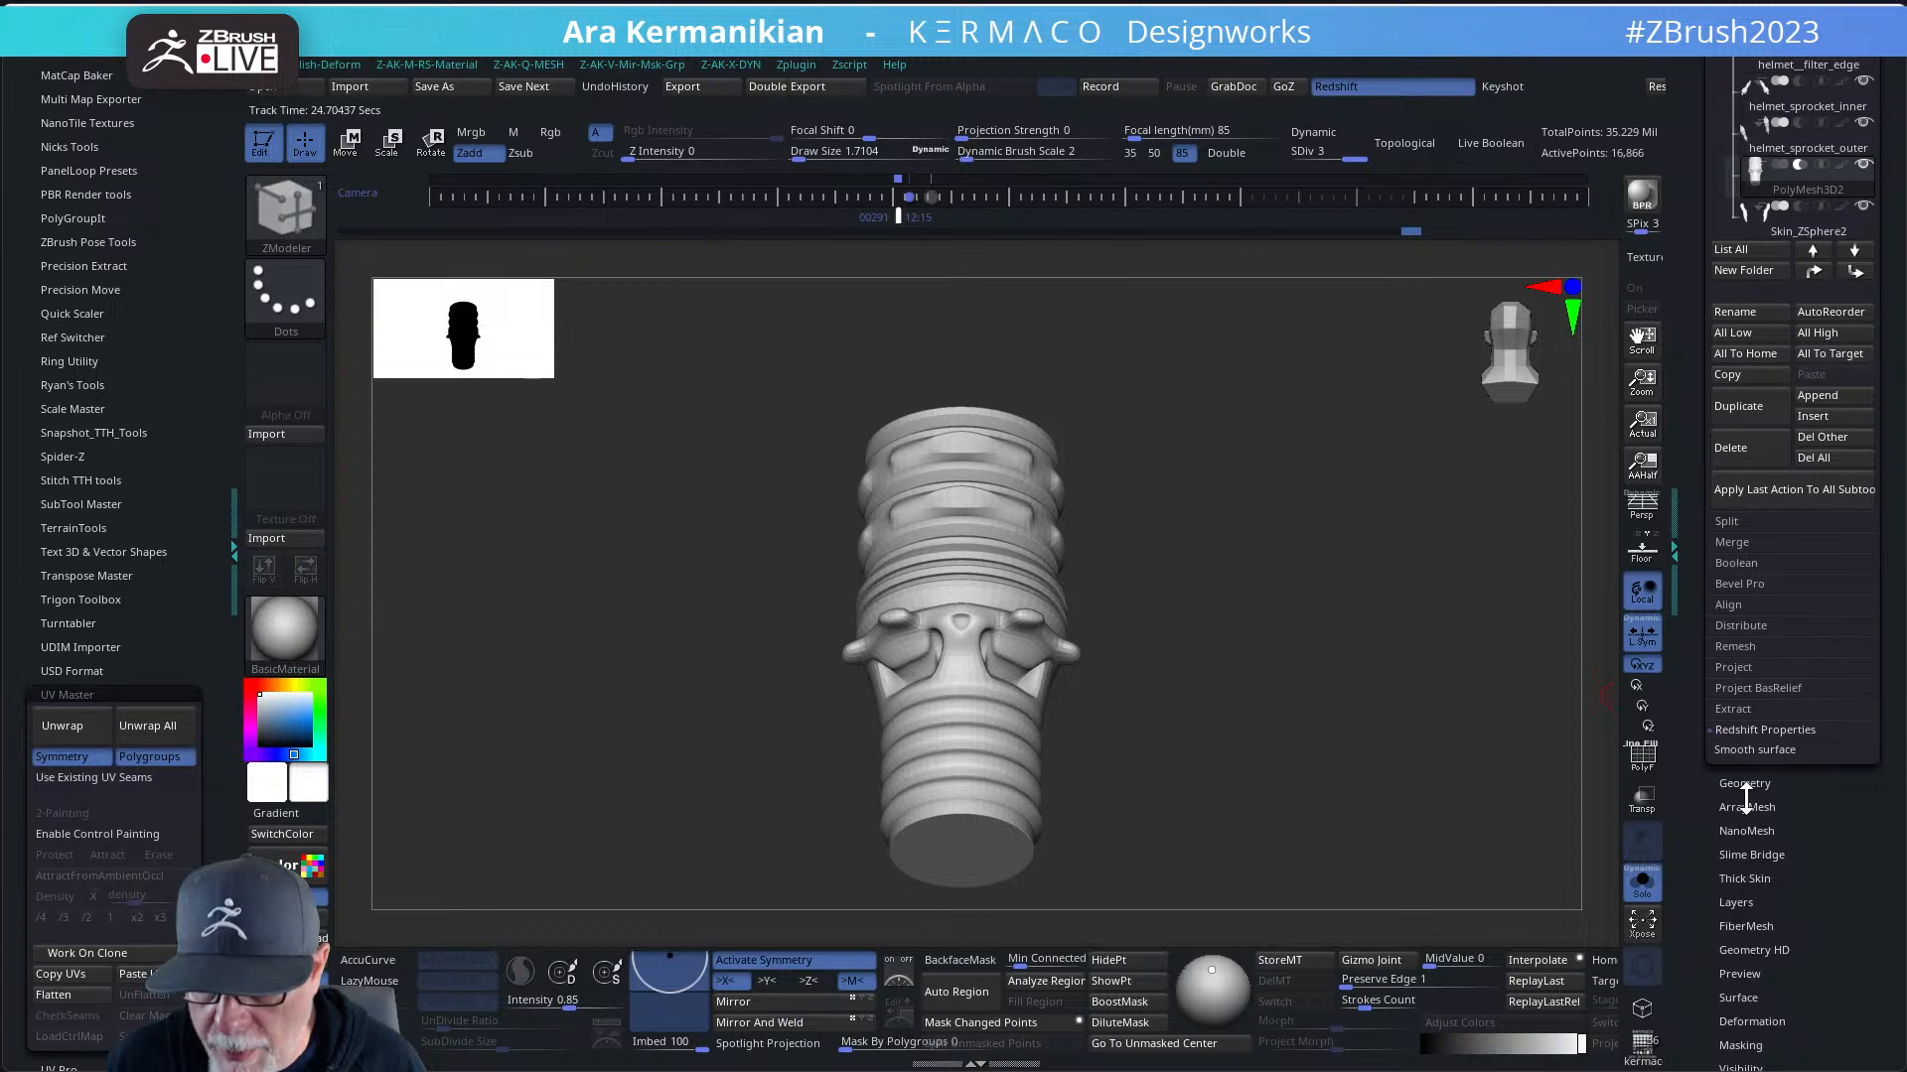
- Apply Texture 22 as the neck piece's texture map and examine how it wraps around the ribs
scroll(1780, 993, "down", 4)
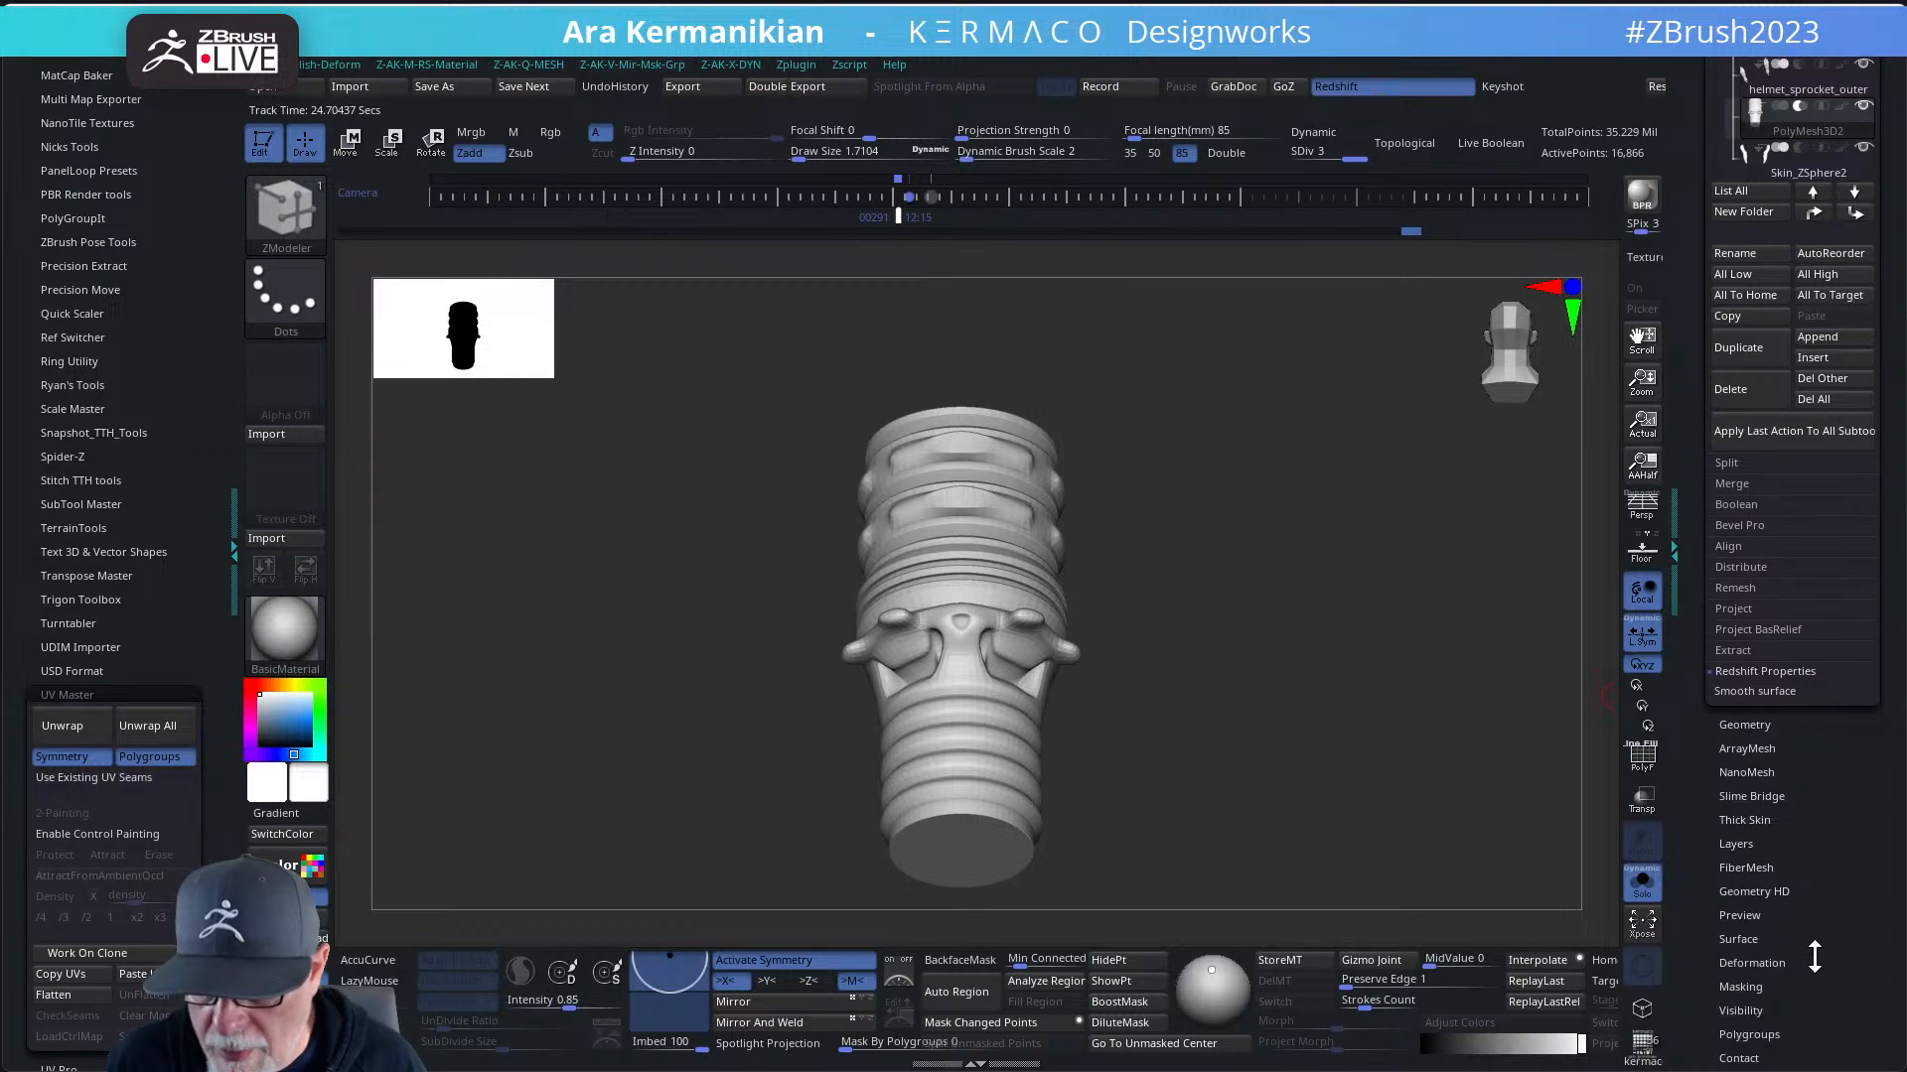
left_click_drag(1823, 869, 1819, 860)
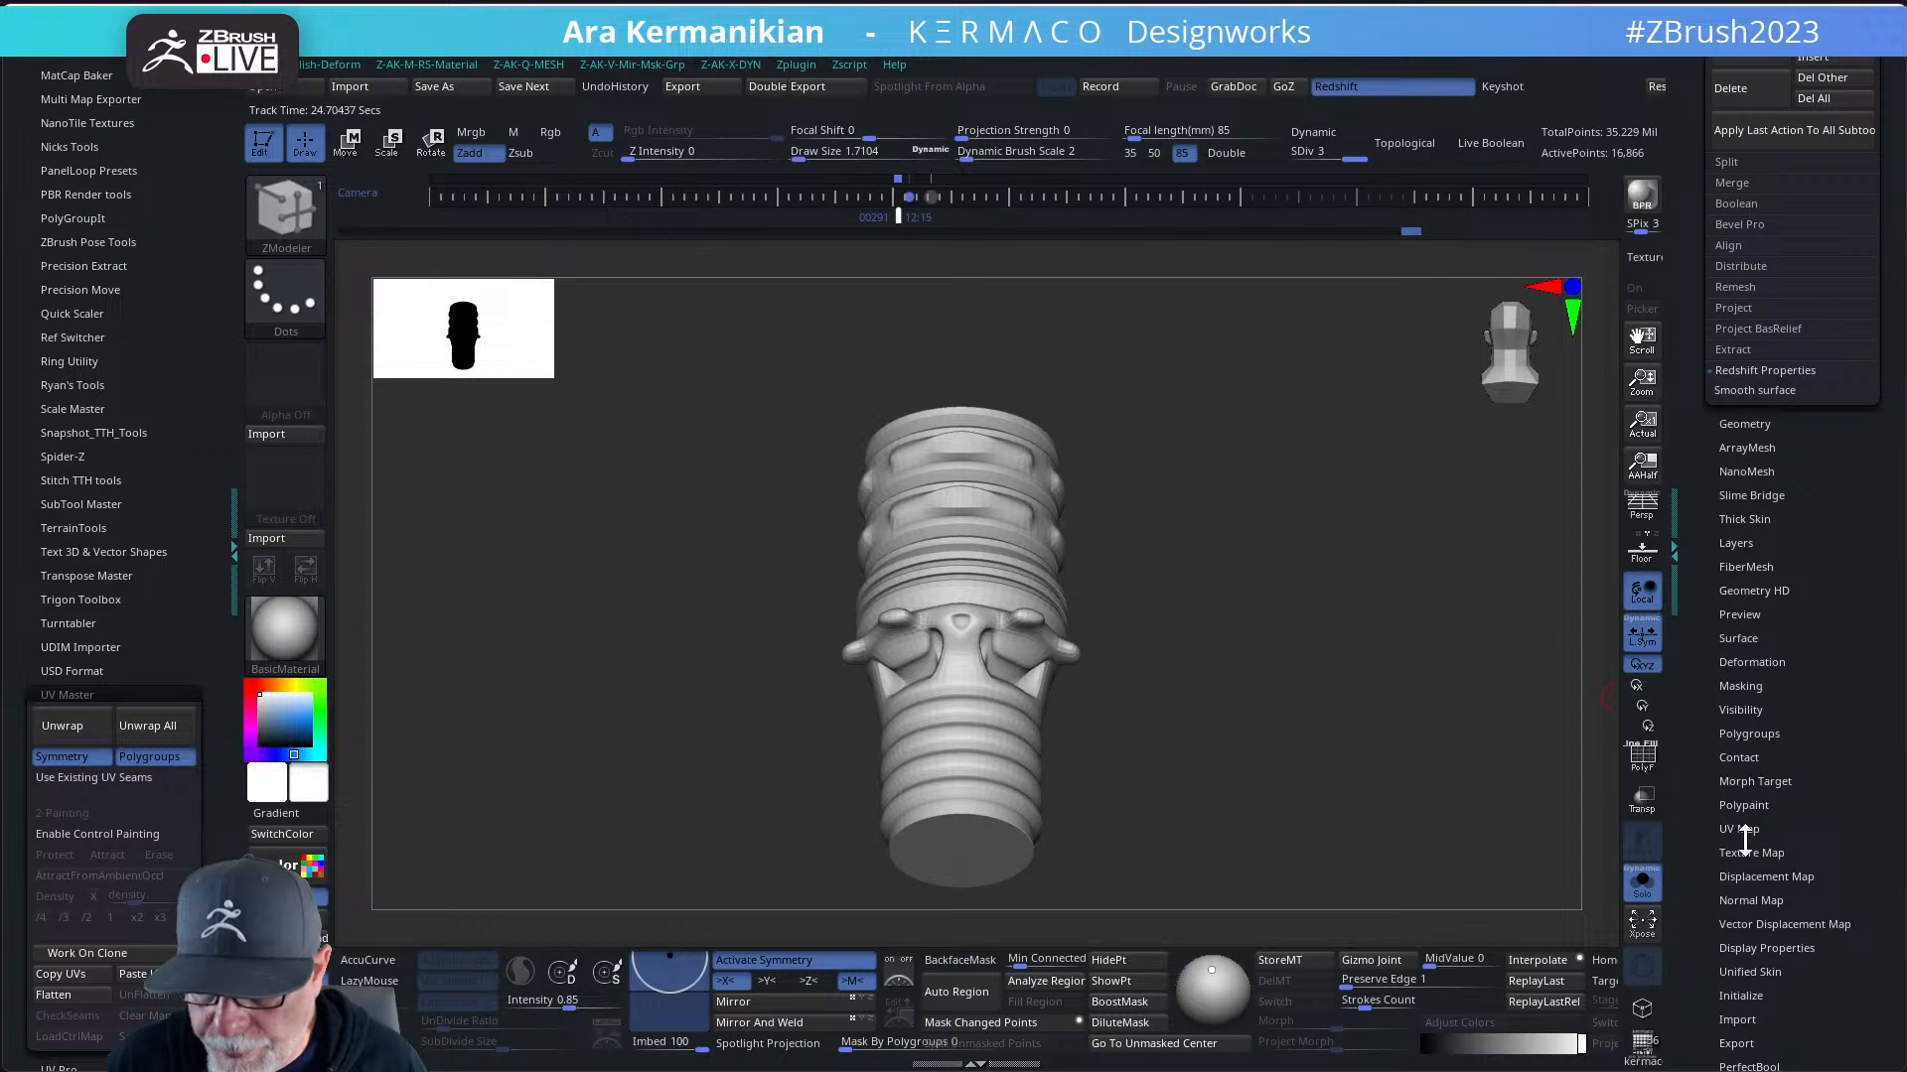
left_click(1744, 851)
left_click(1748, 558)
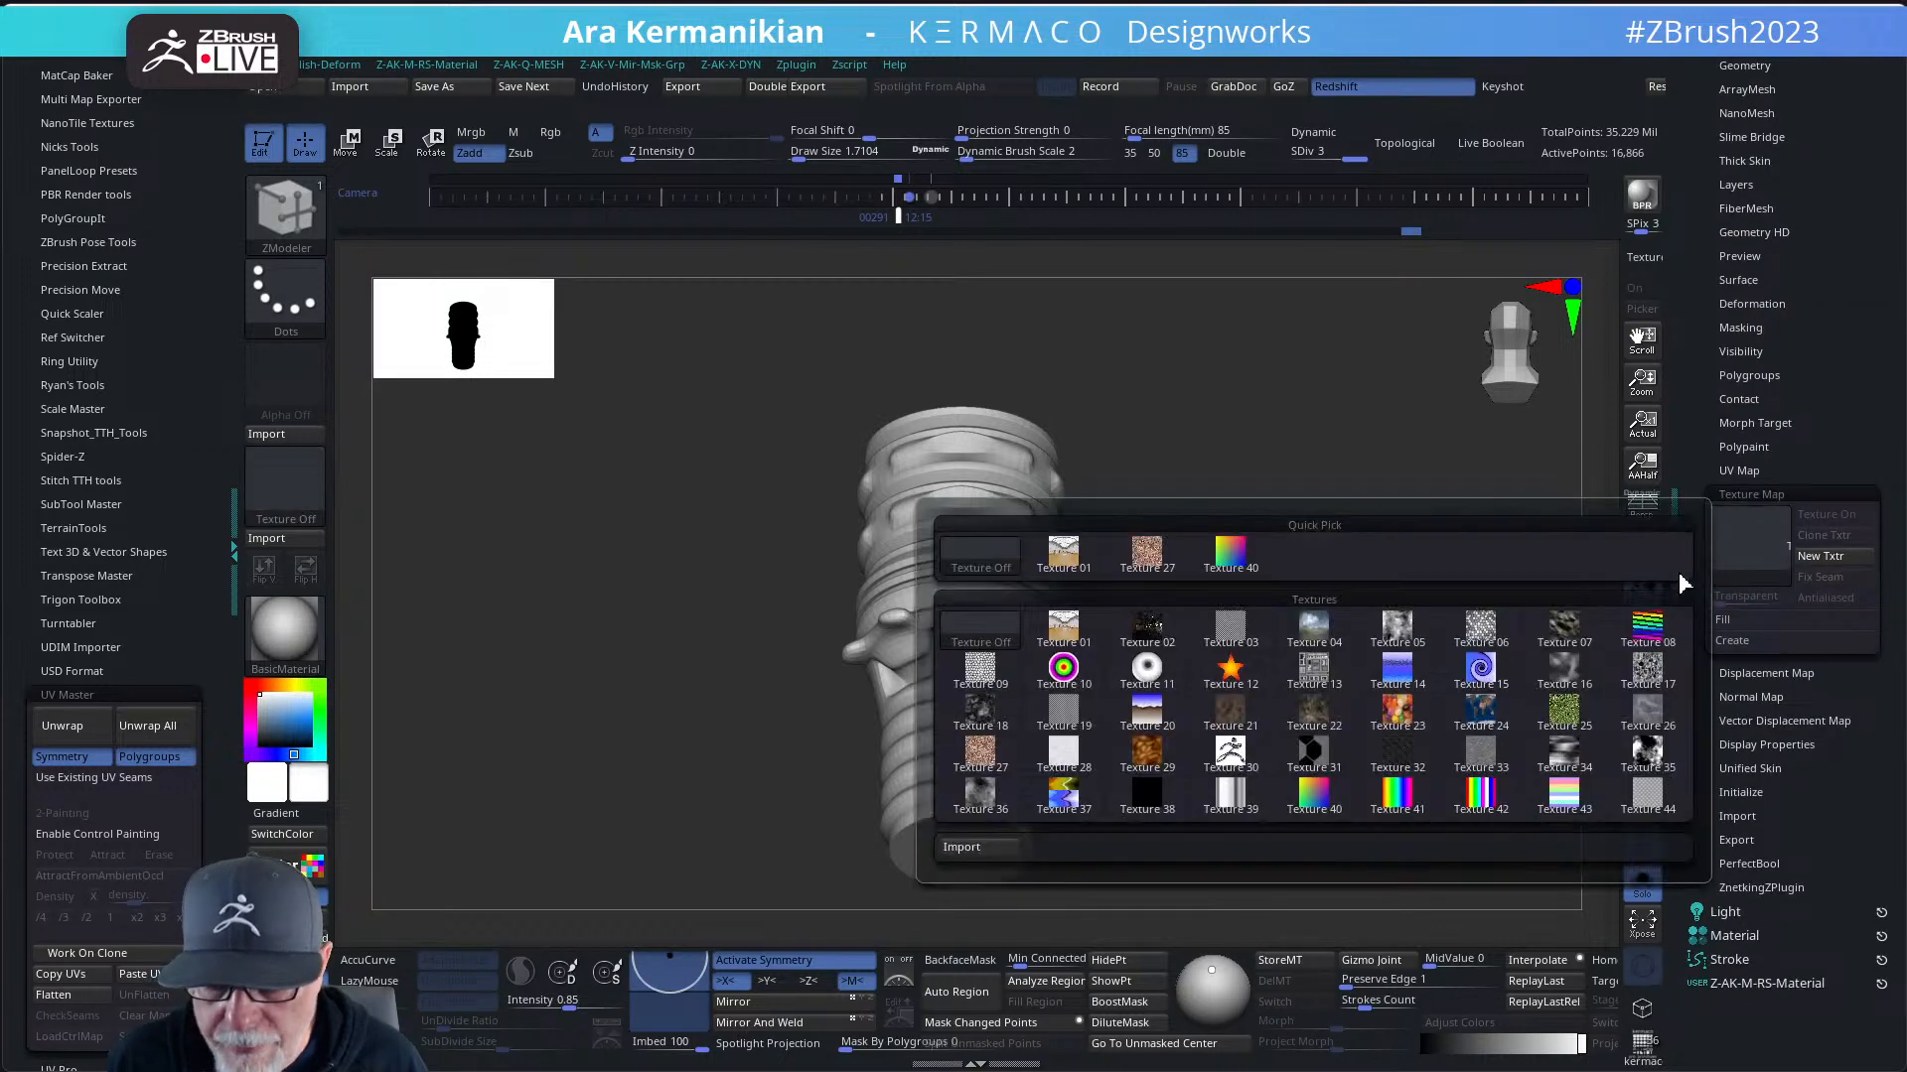
mouse_move(1162, 651)
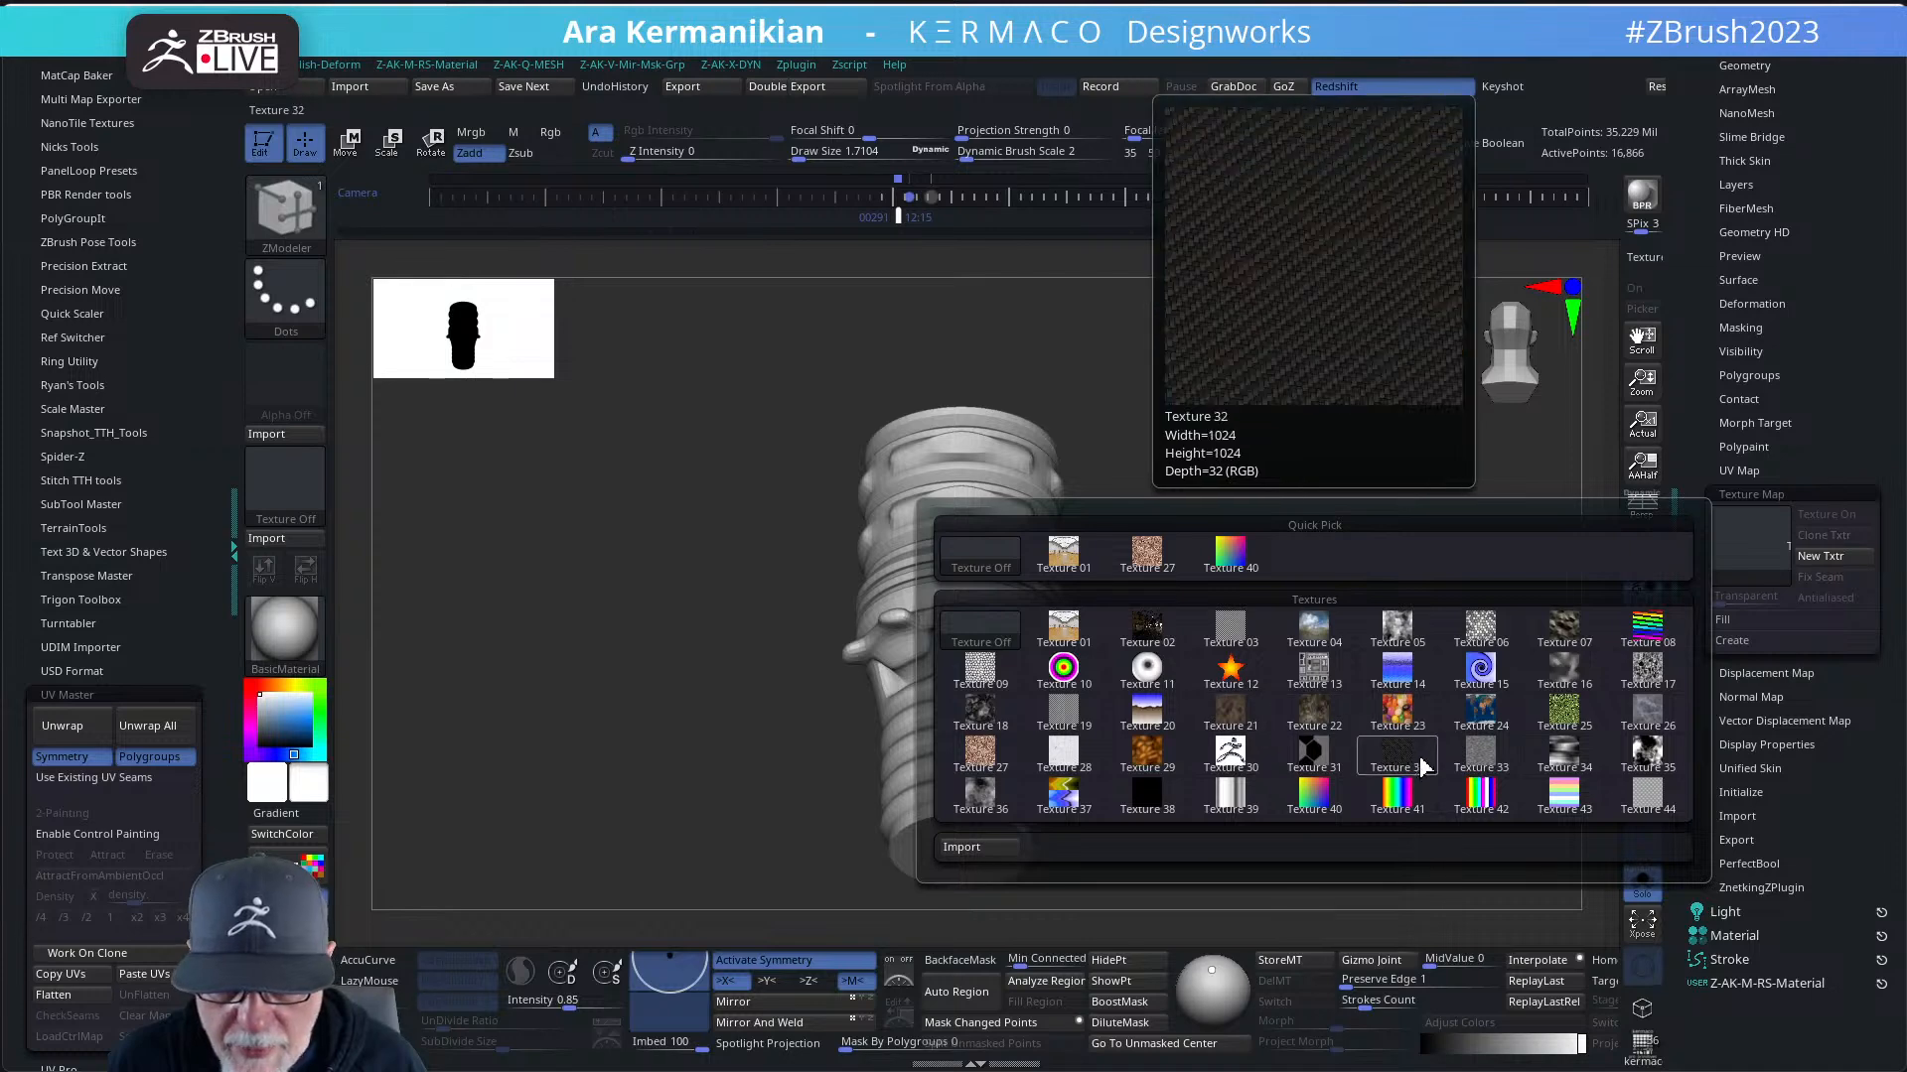
left_click(1318, 722)
left_click_drag(1246, 646, 1290, 702)
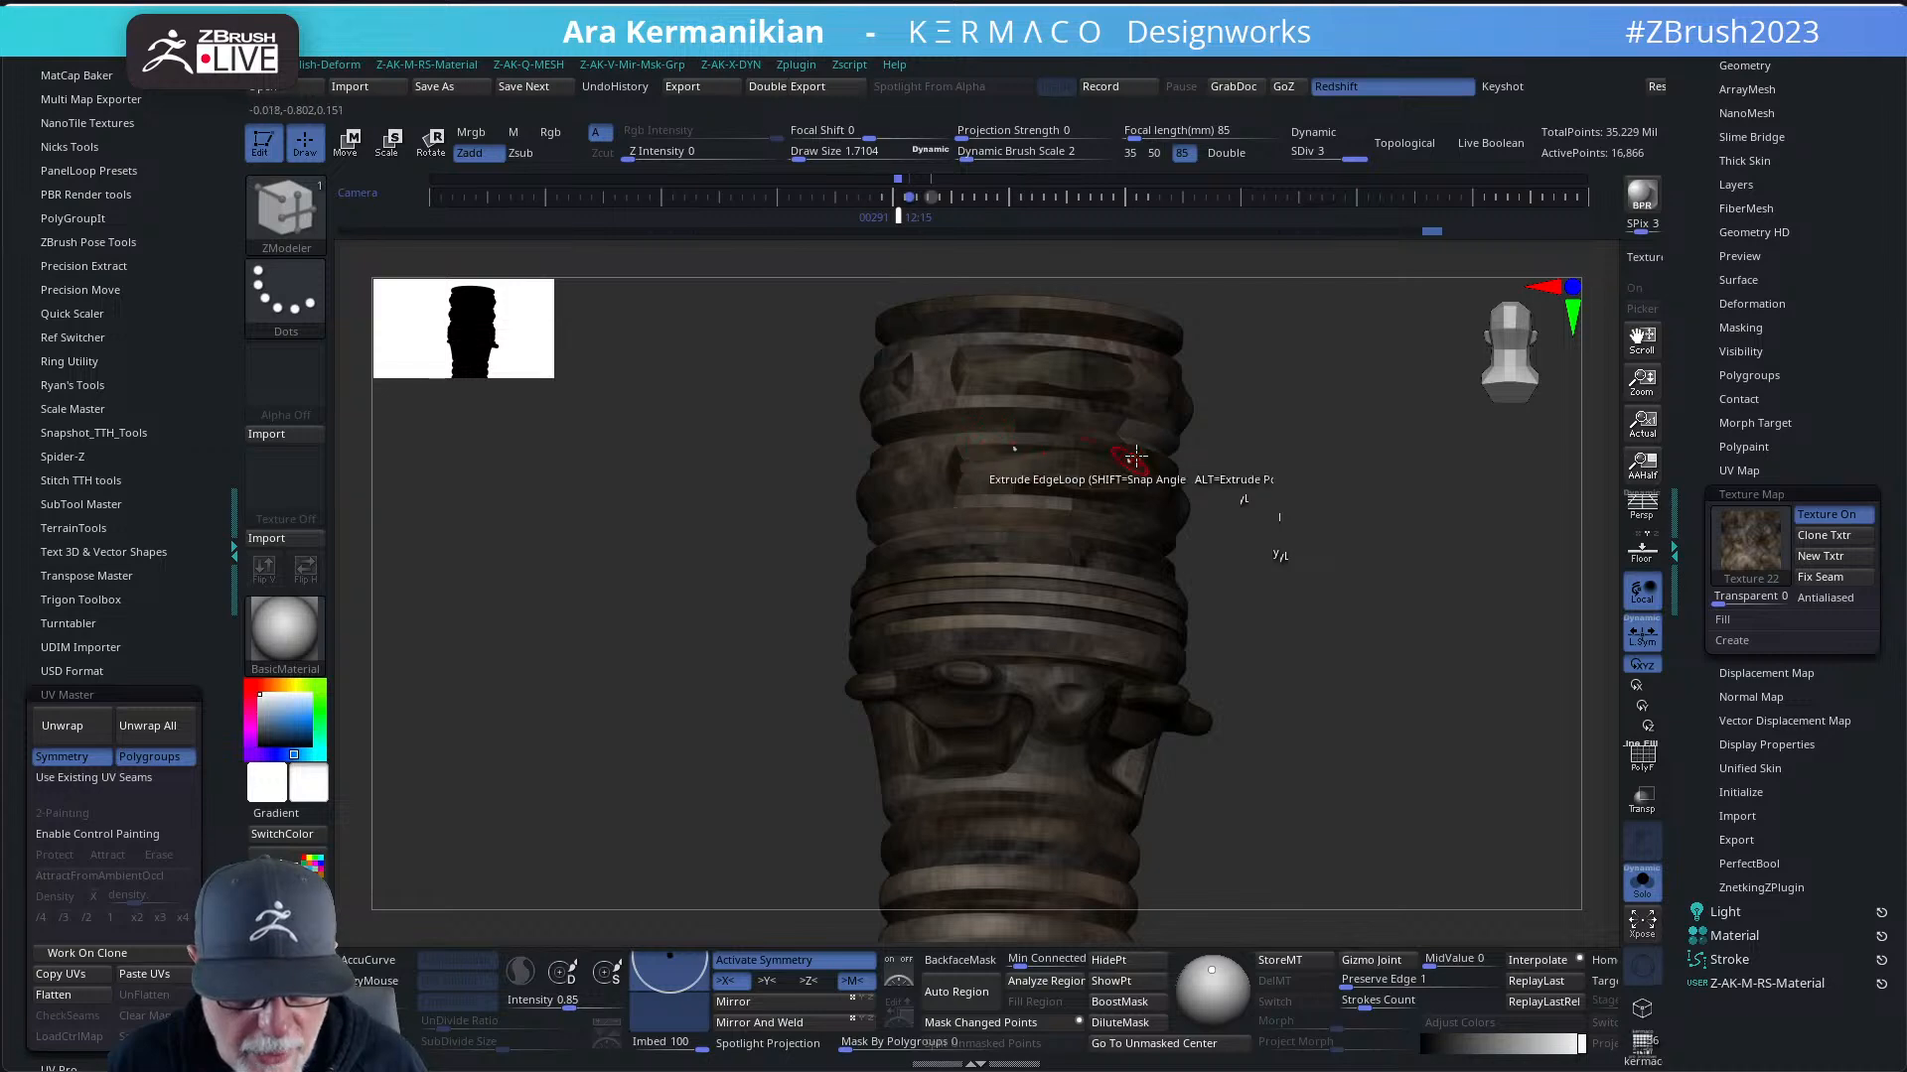
left_click_drag(1374, 877, 1299, 706)
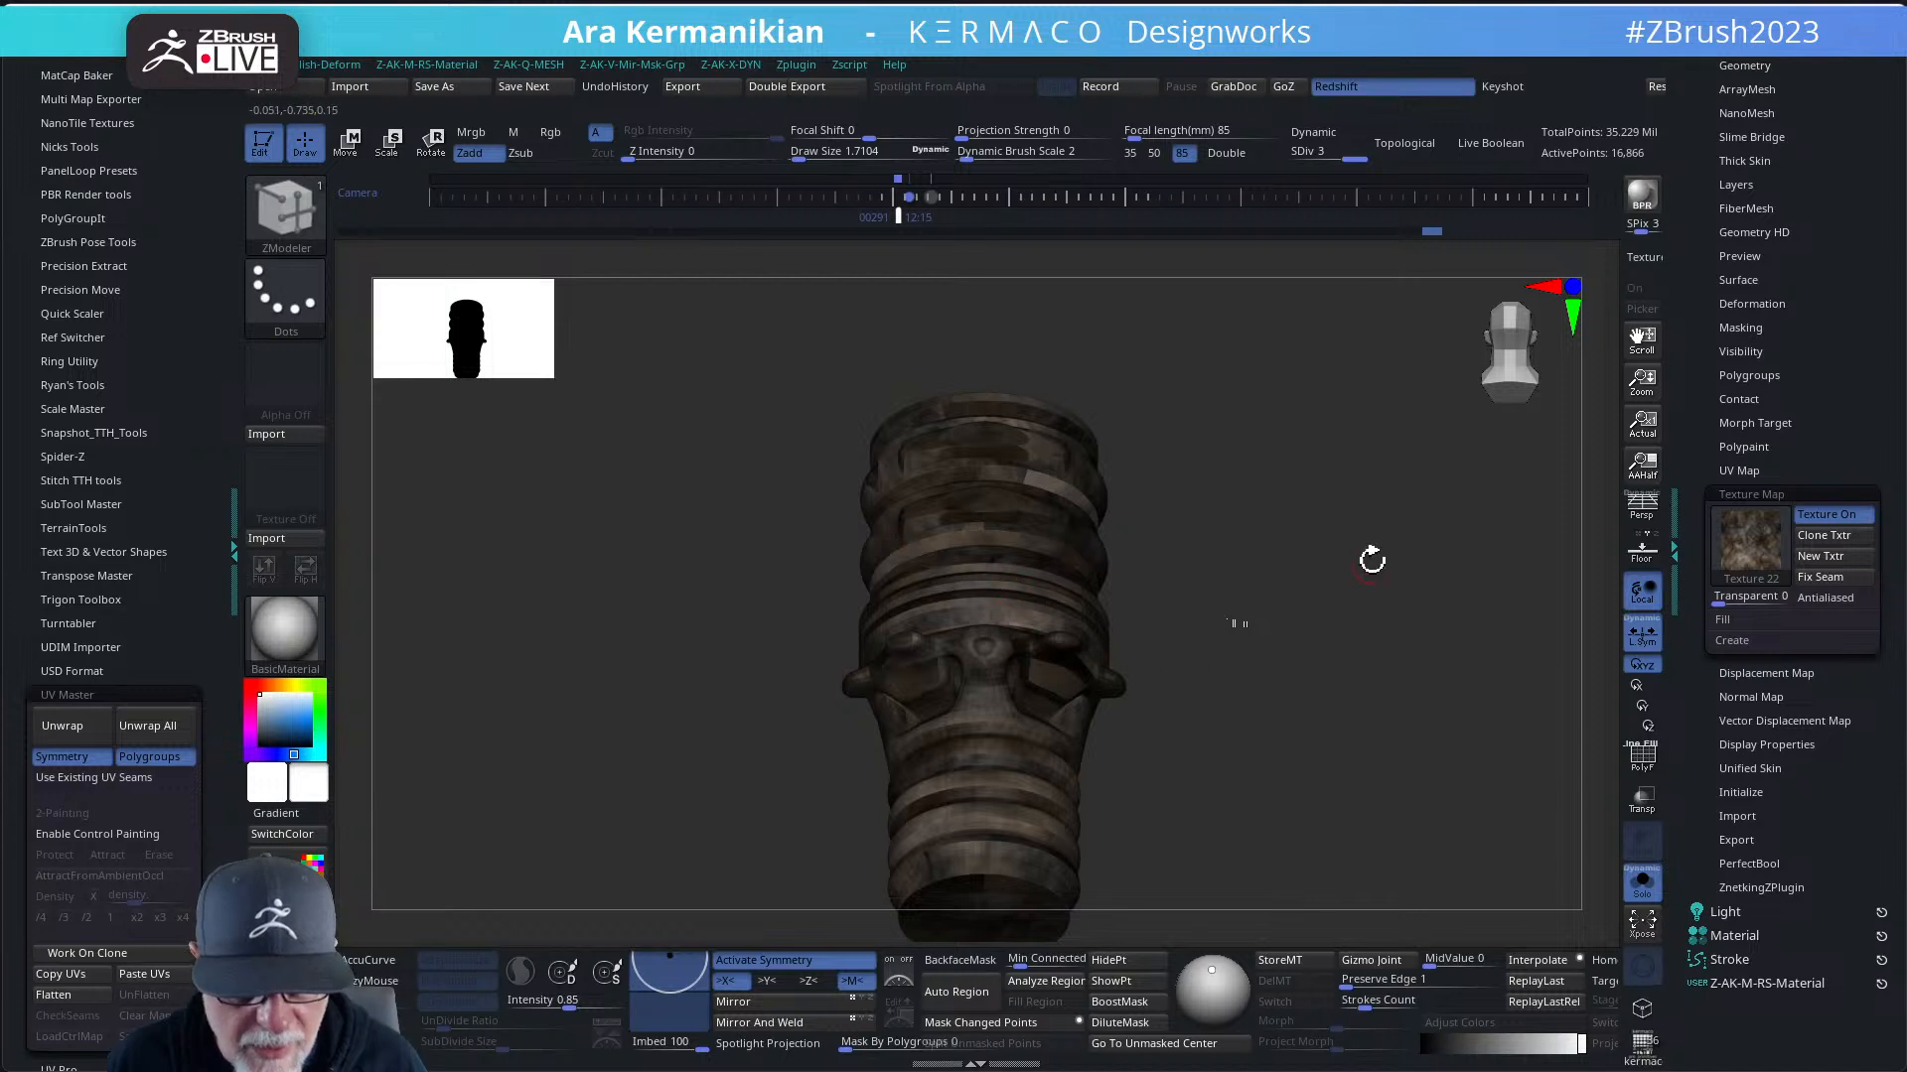
- Divide the neck piece to subdivision level 4 and apply the numbered checker Texture 19 as its texture map to inspect the UVs
key("ctrl")
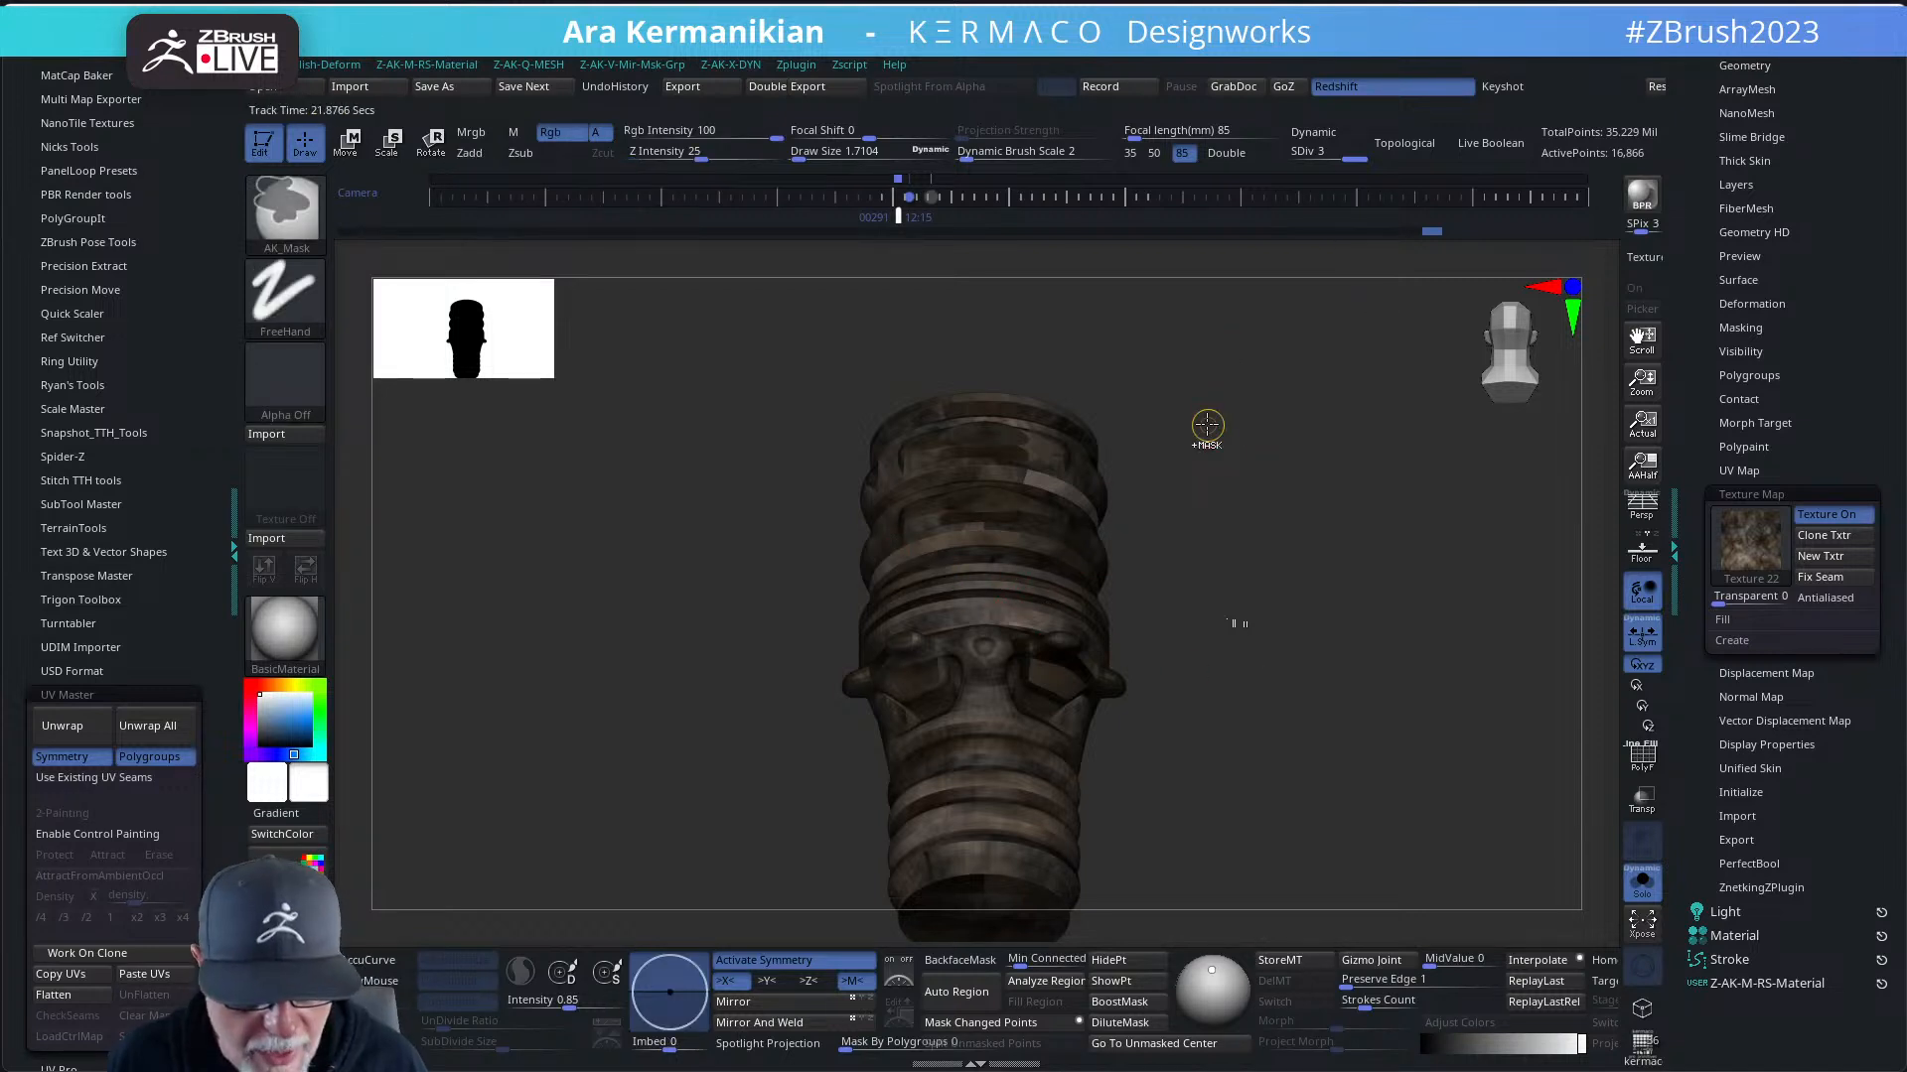
key("ctrl+d")
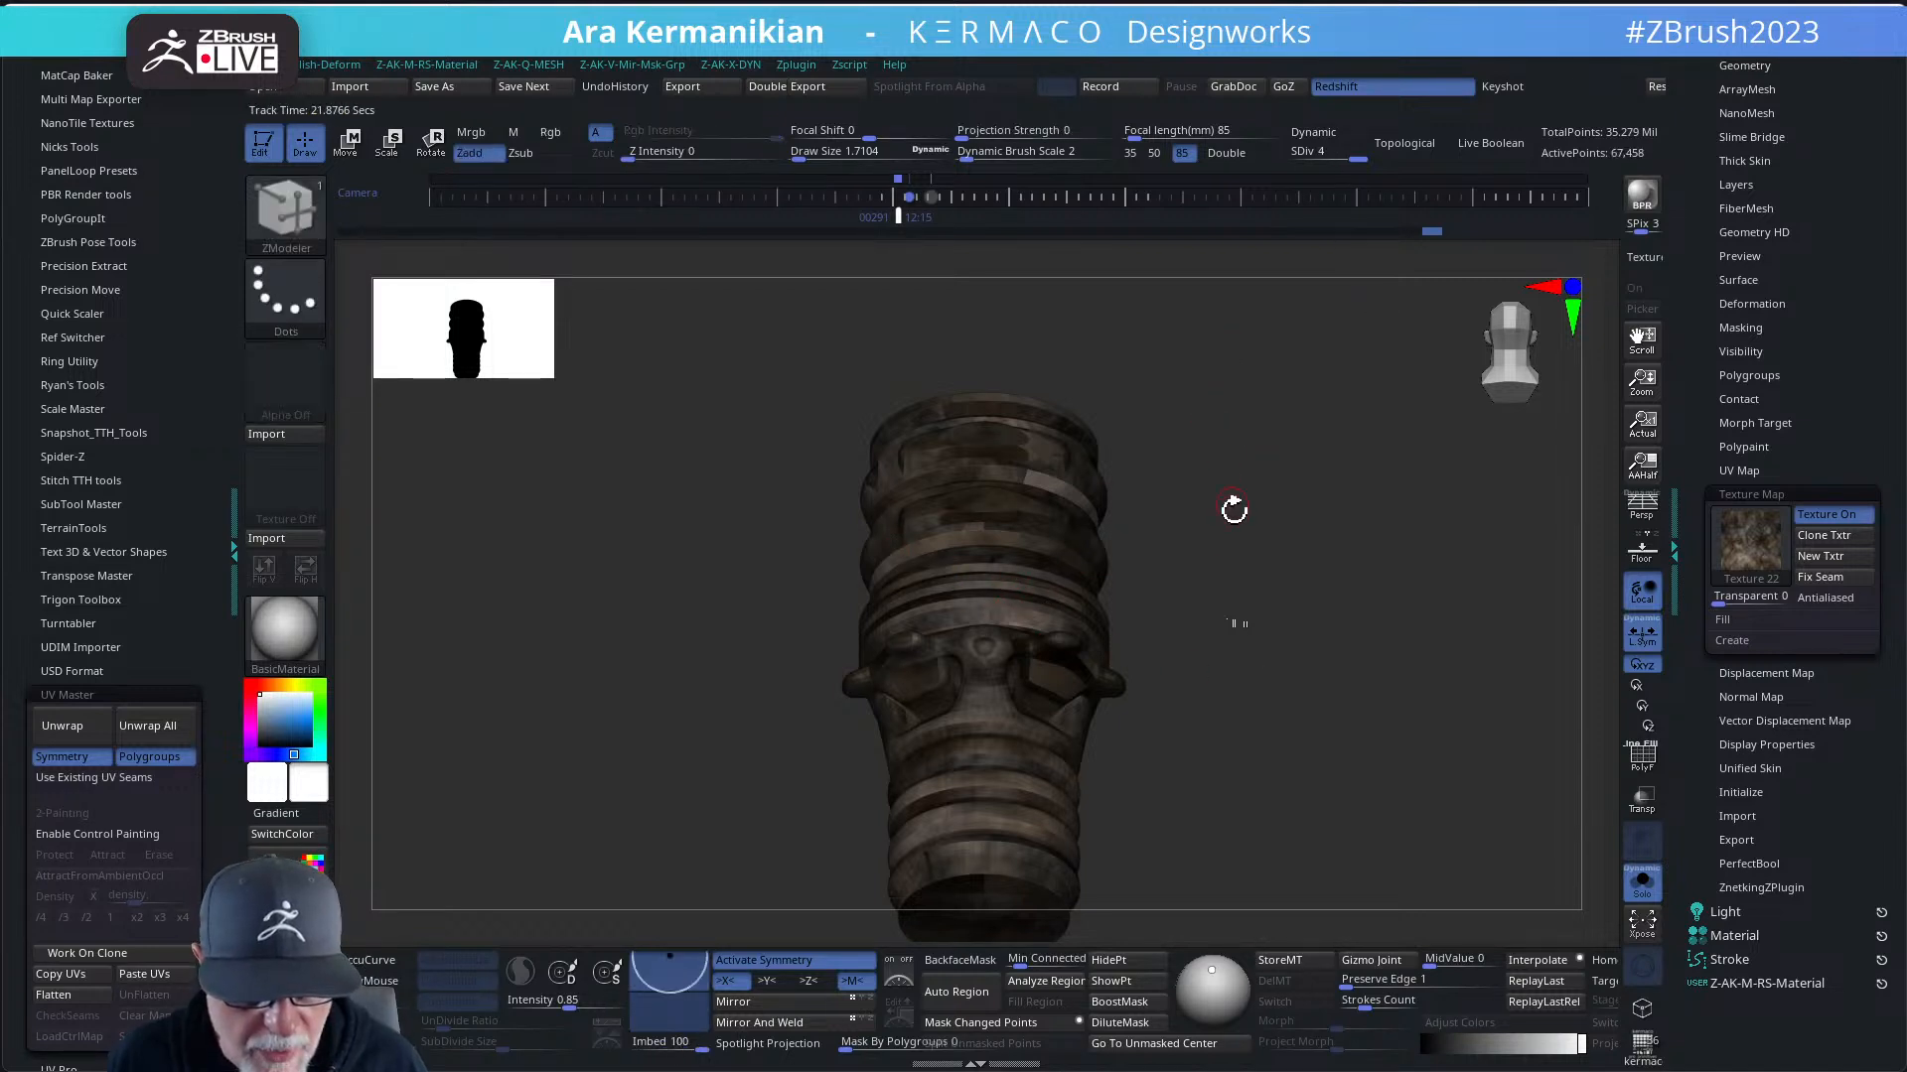
left_click(1757, 551)
left_click(1057, 719)
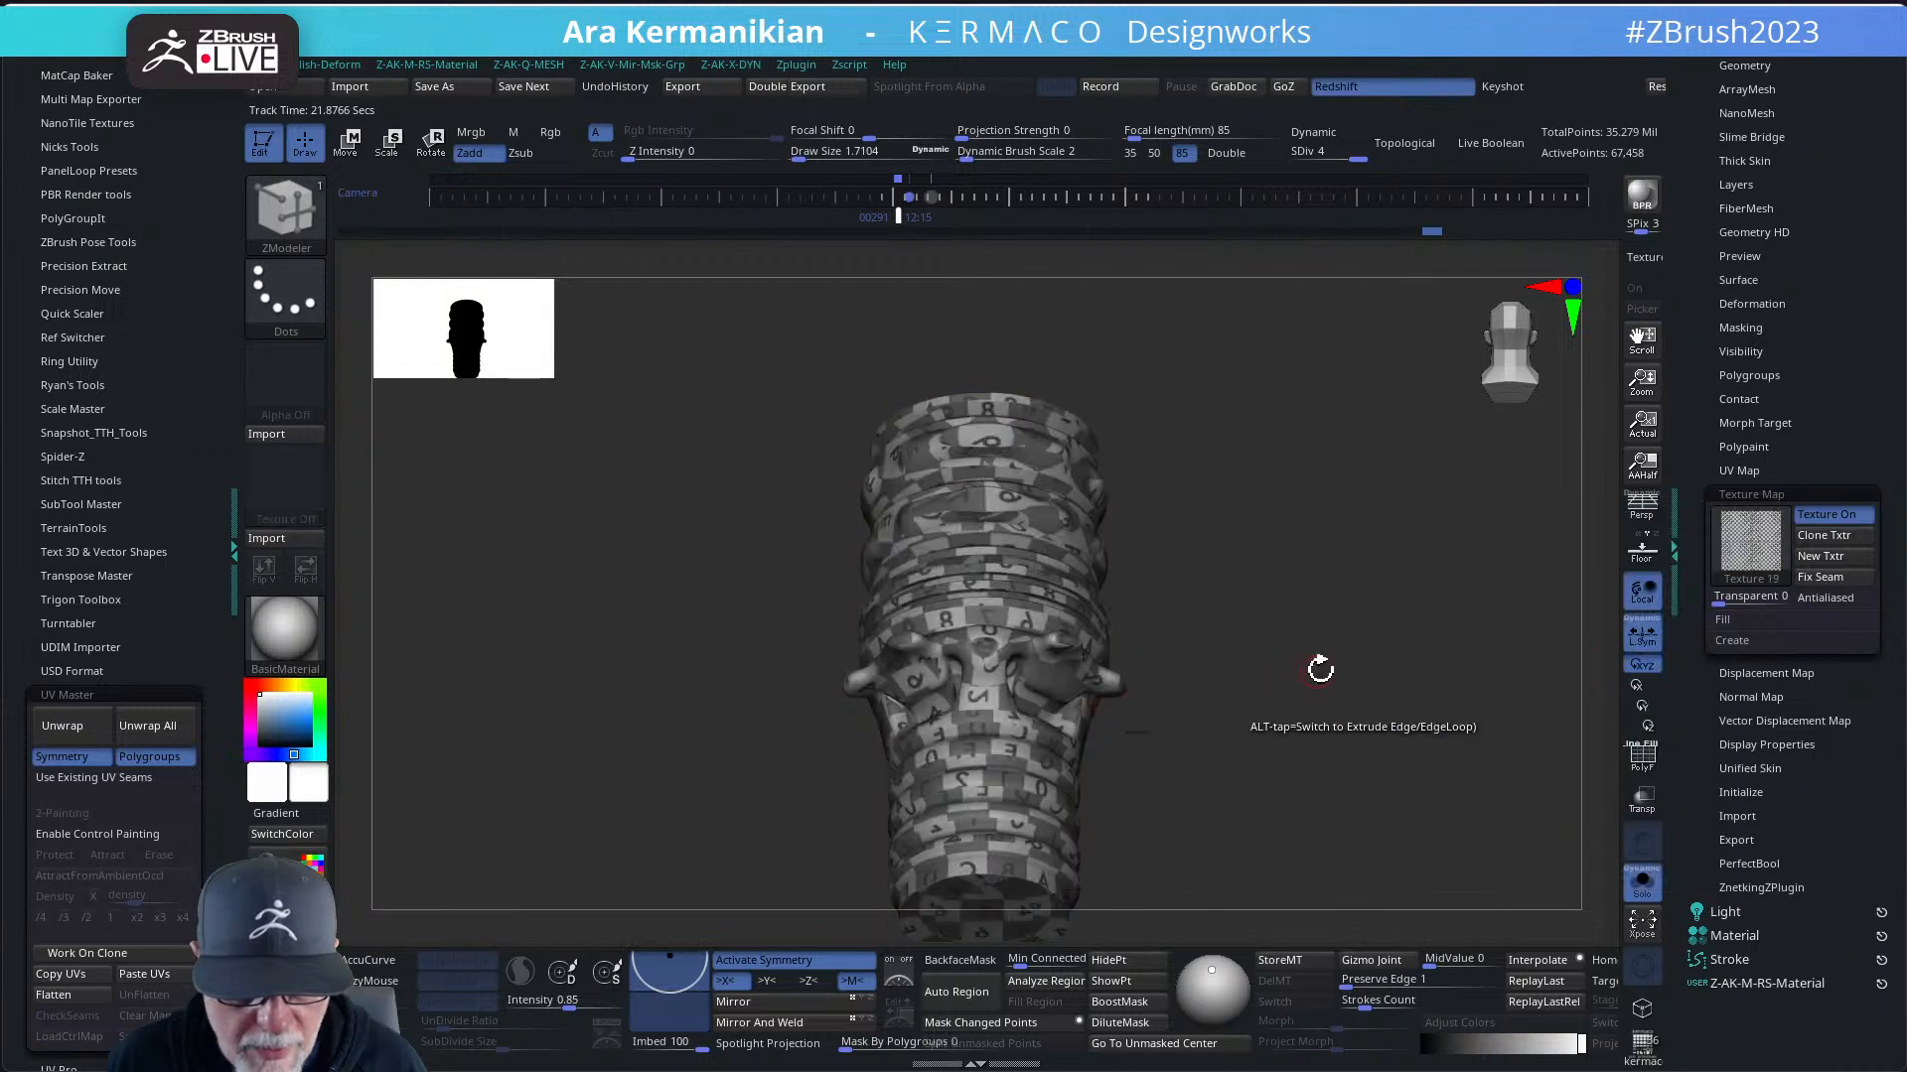
left_click_drag(1320, 669, 1359, 674)
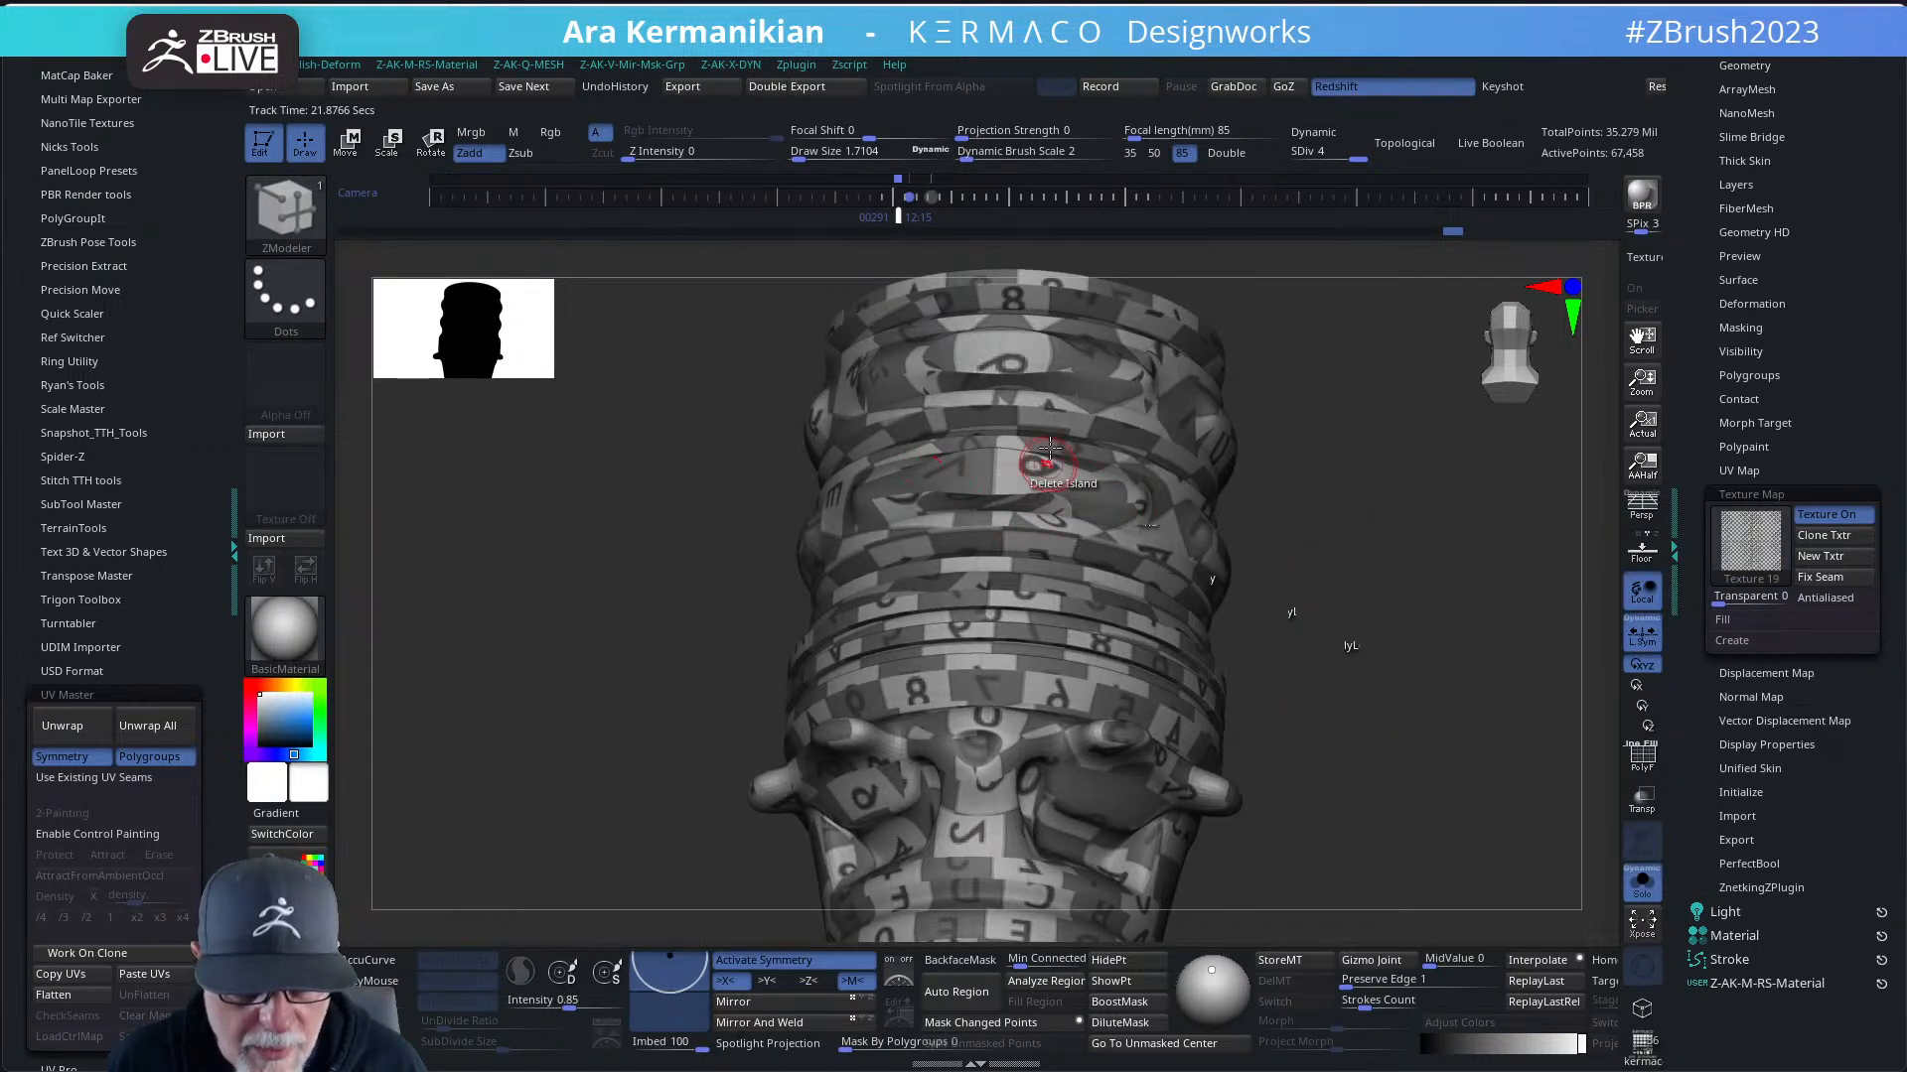
left_click_drag(1349, 682, 1191, 646)
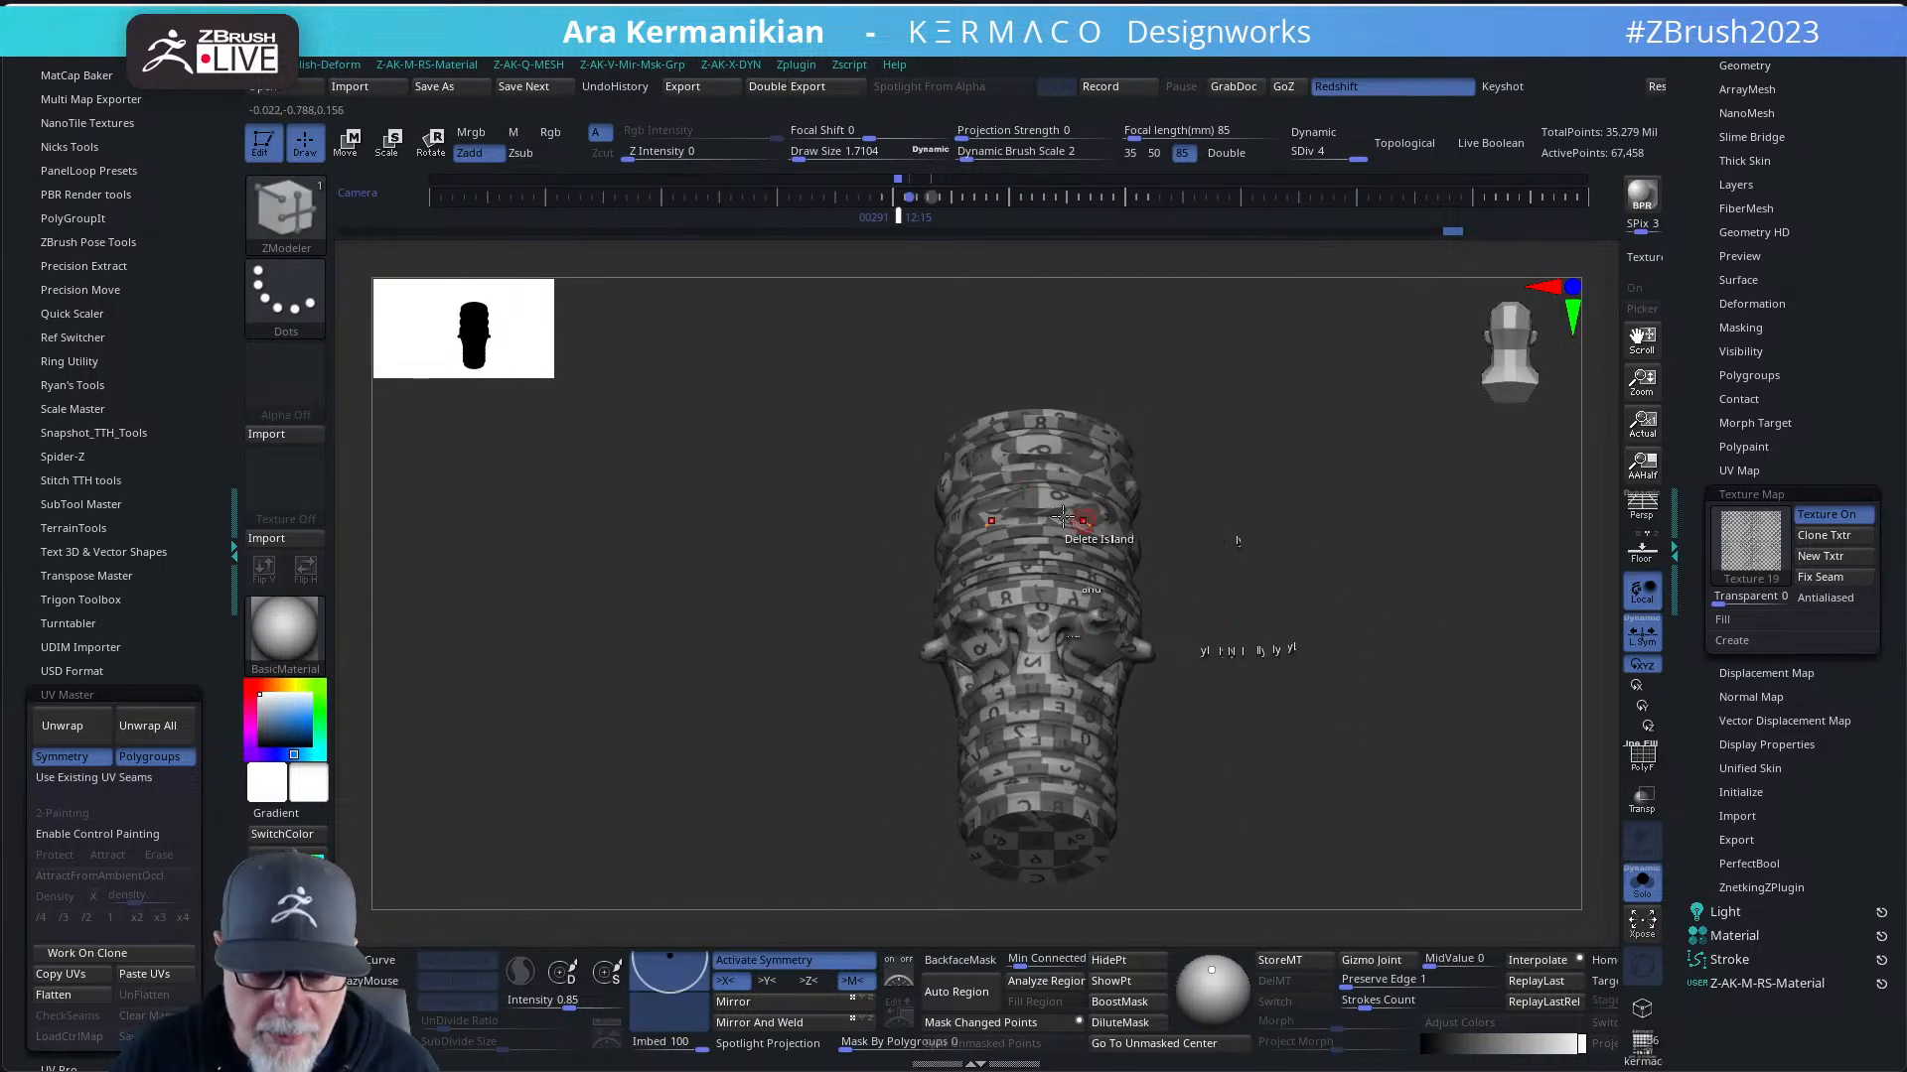
left_click_drag(1360, 607, 1138, 557, "alt")
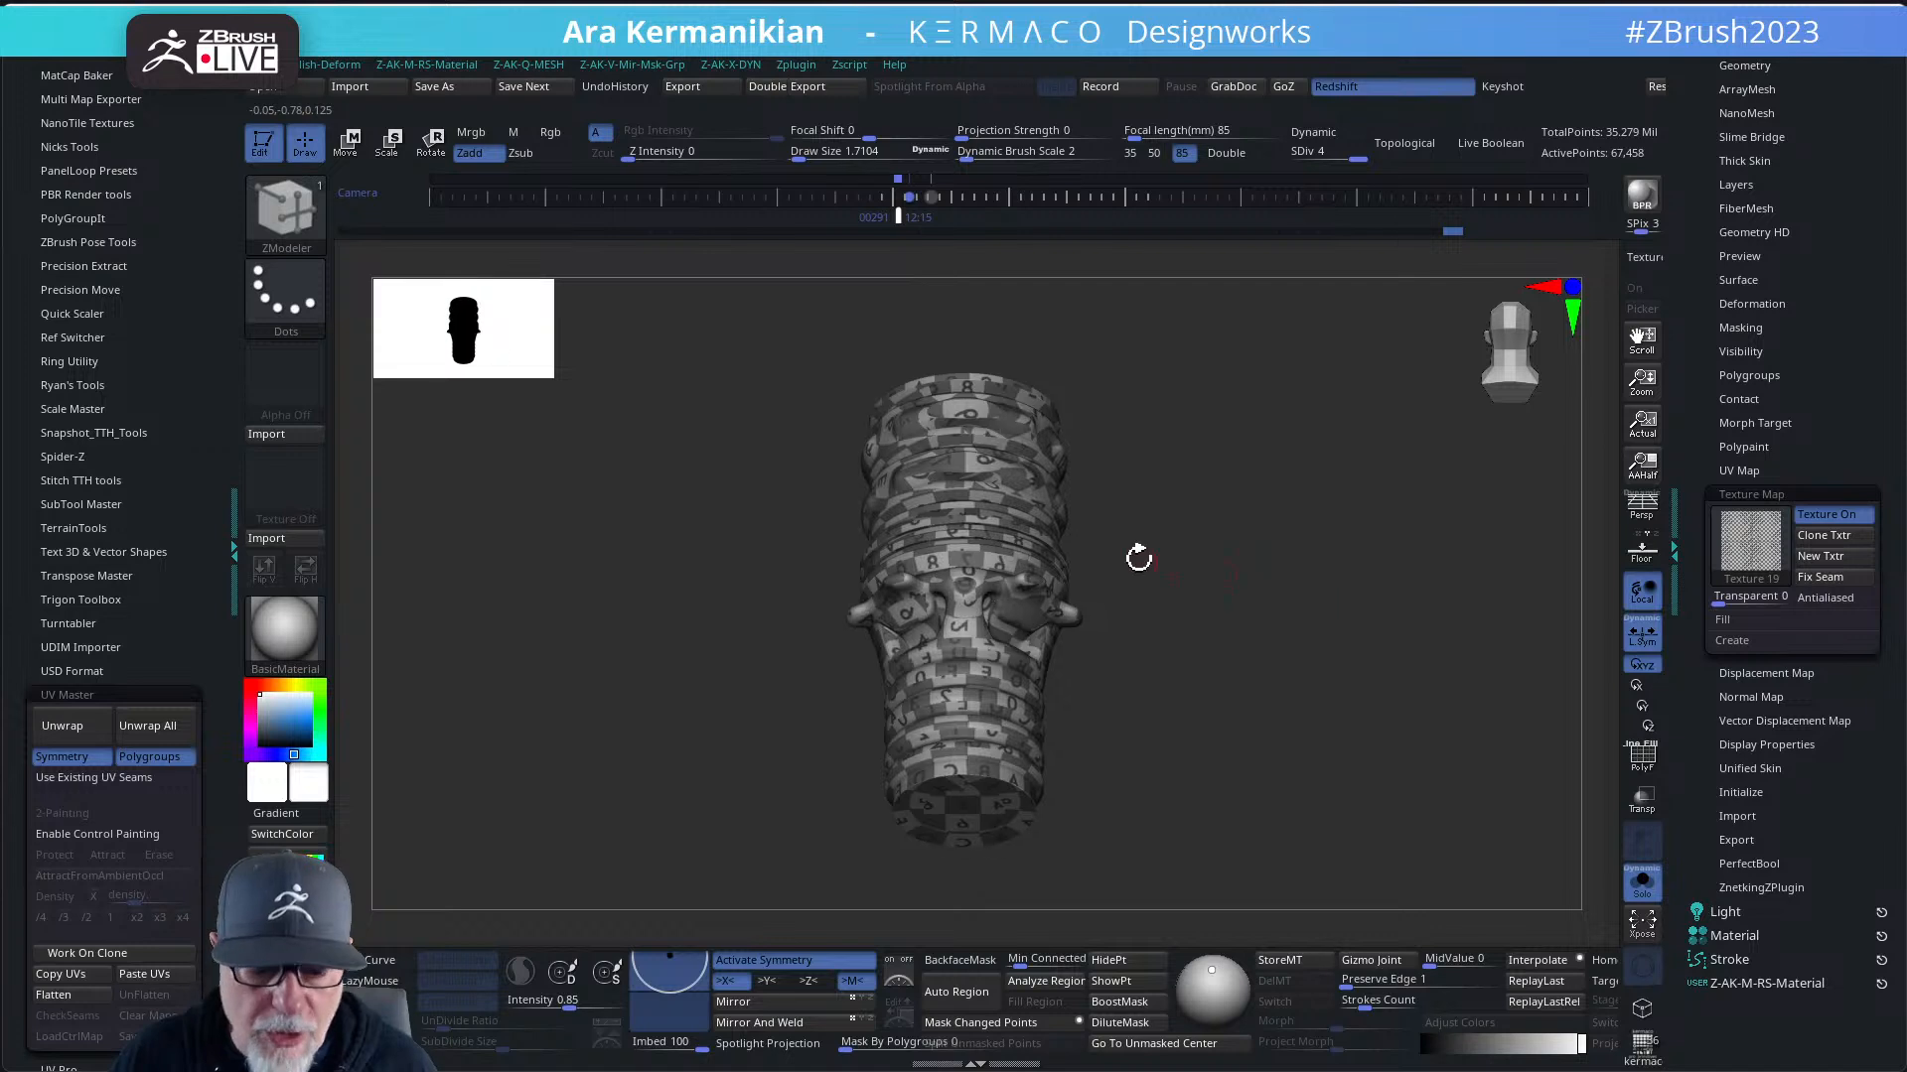
- Remove the numbered checker texture map from the neck piece by setting it to Texture Off
left_click(98, 692)
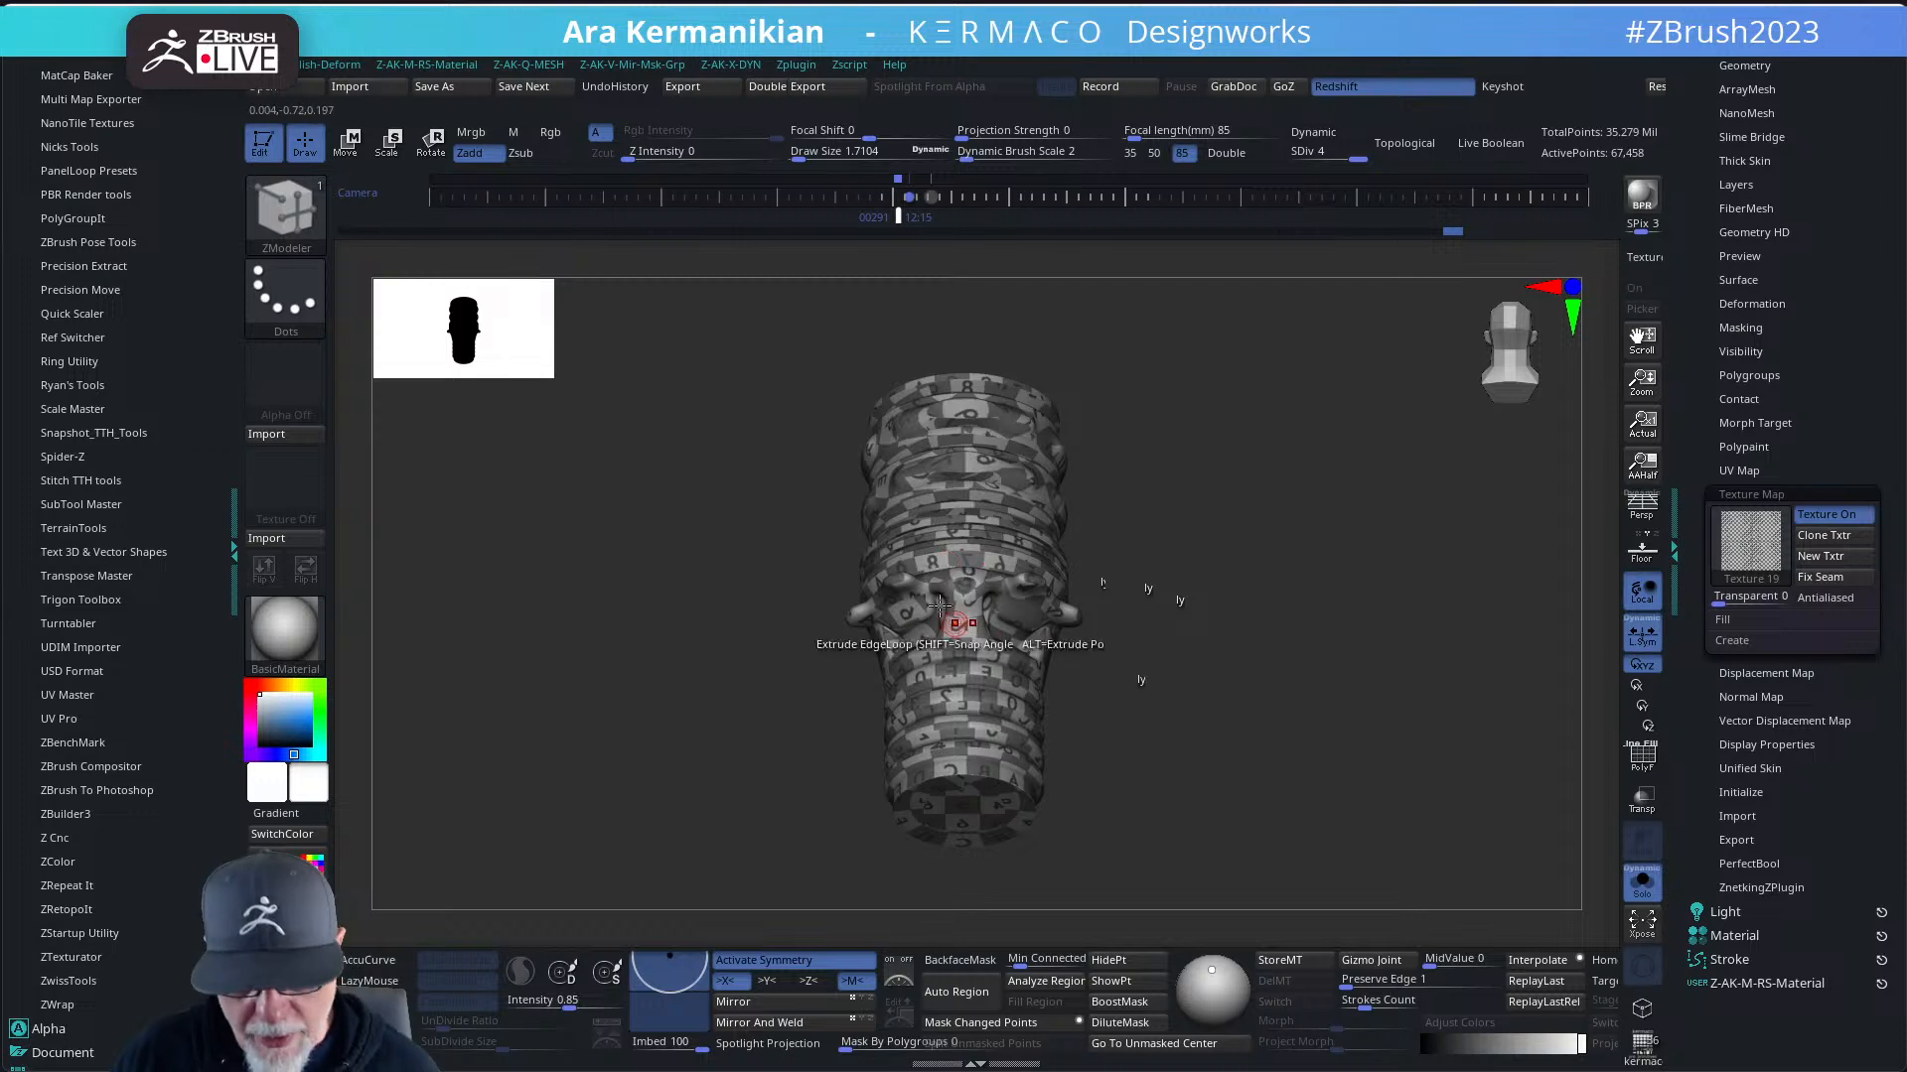
left_click_drag(1219, 713, 1331, 740, "alt")
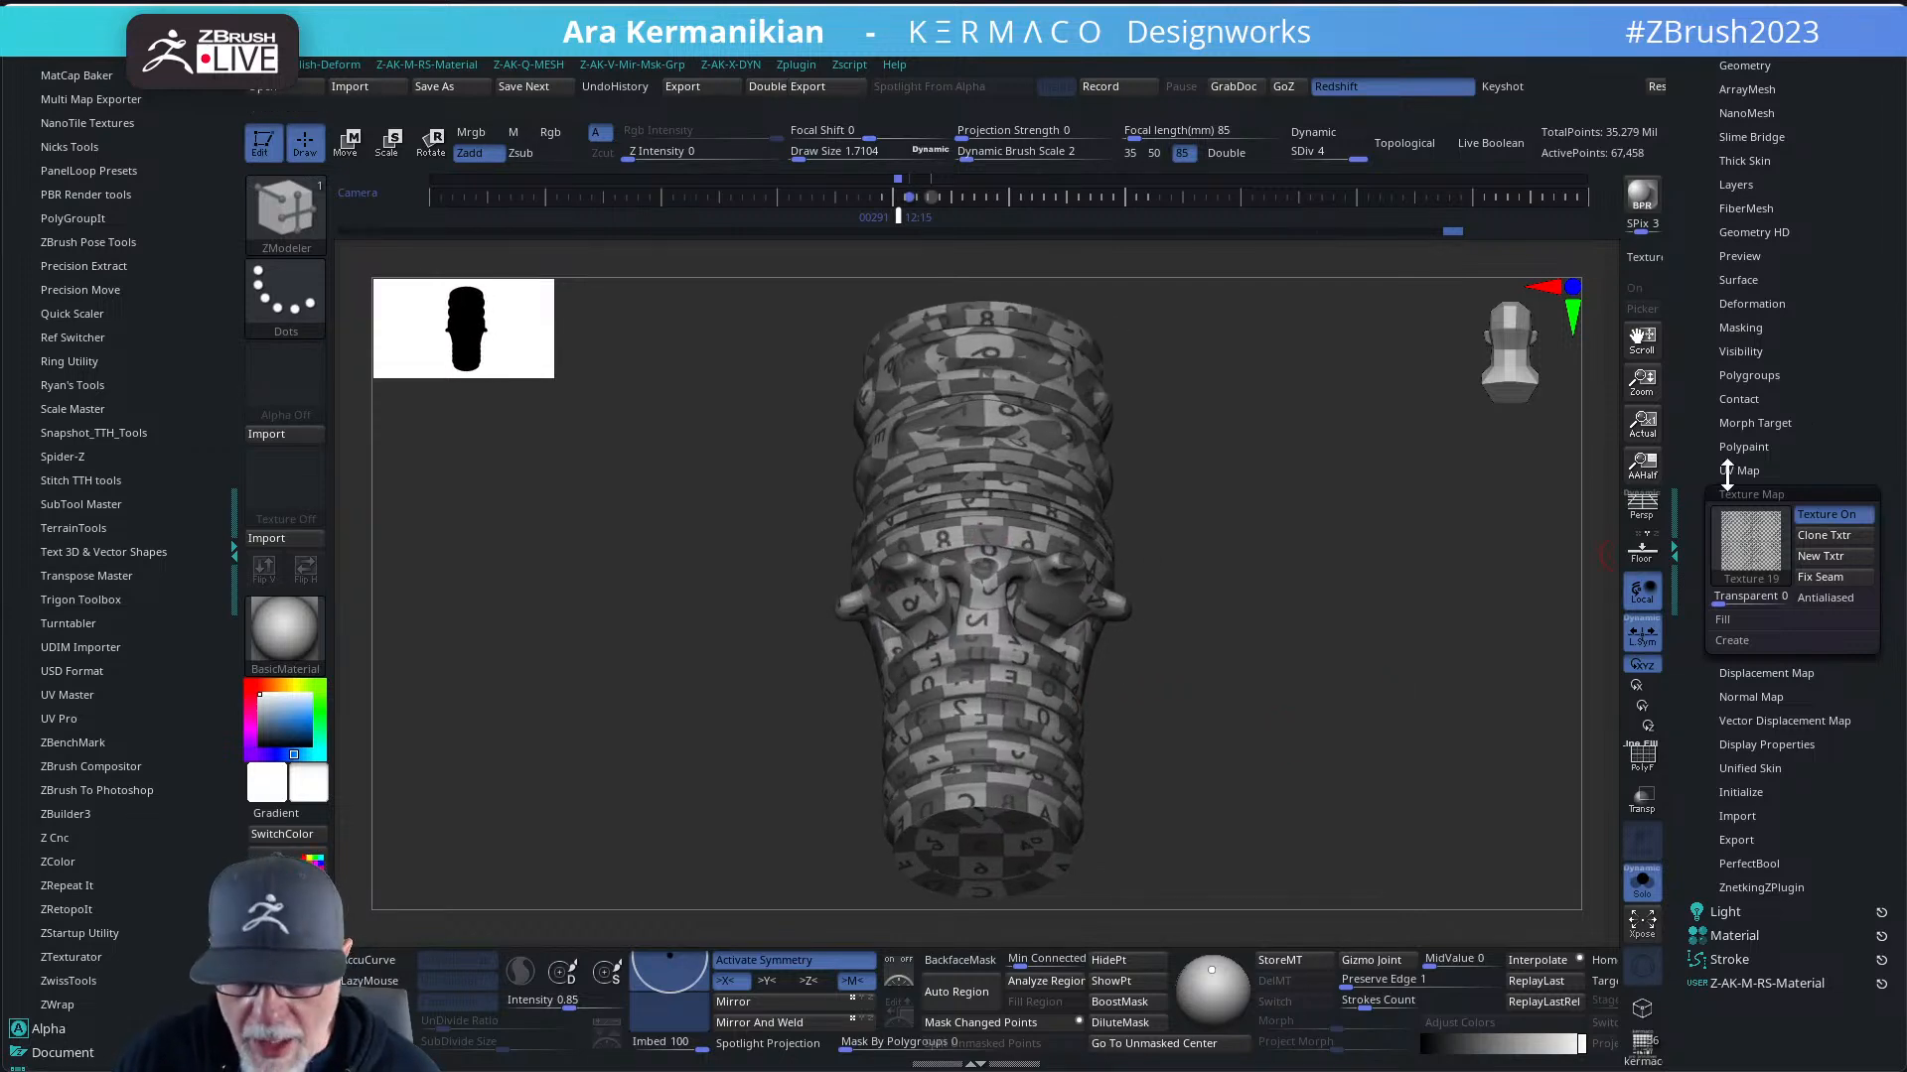
left_click(1736, 561)
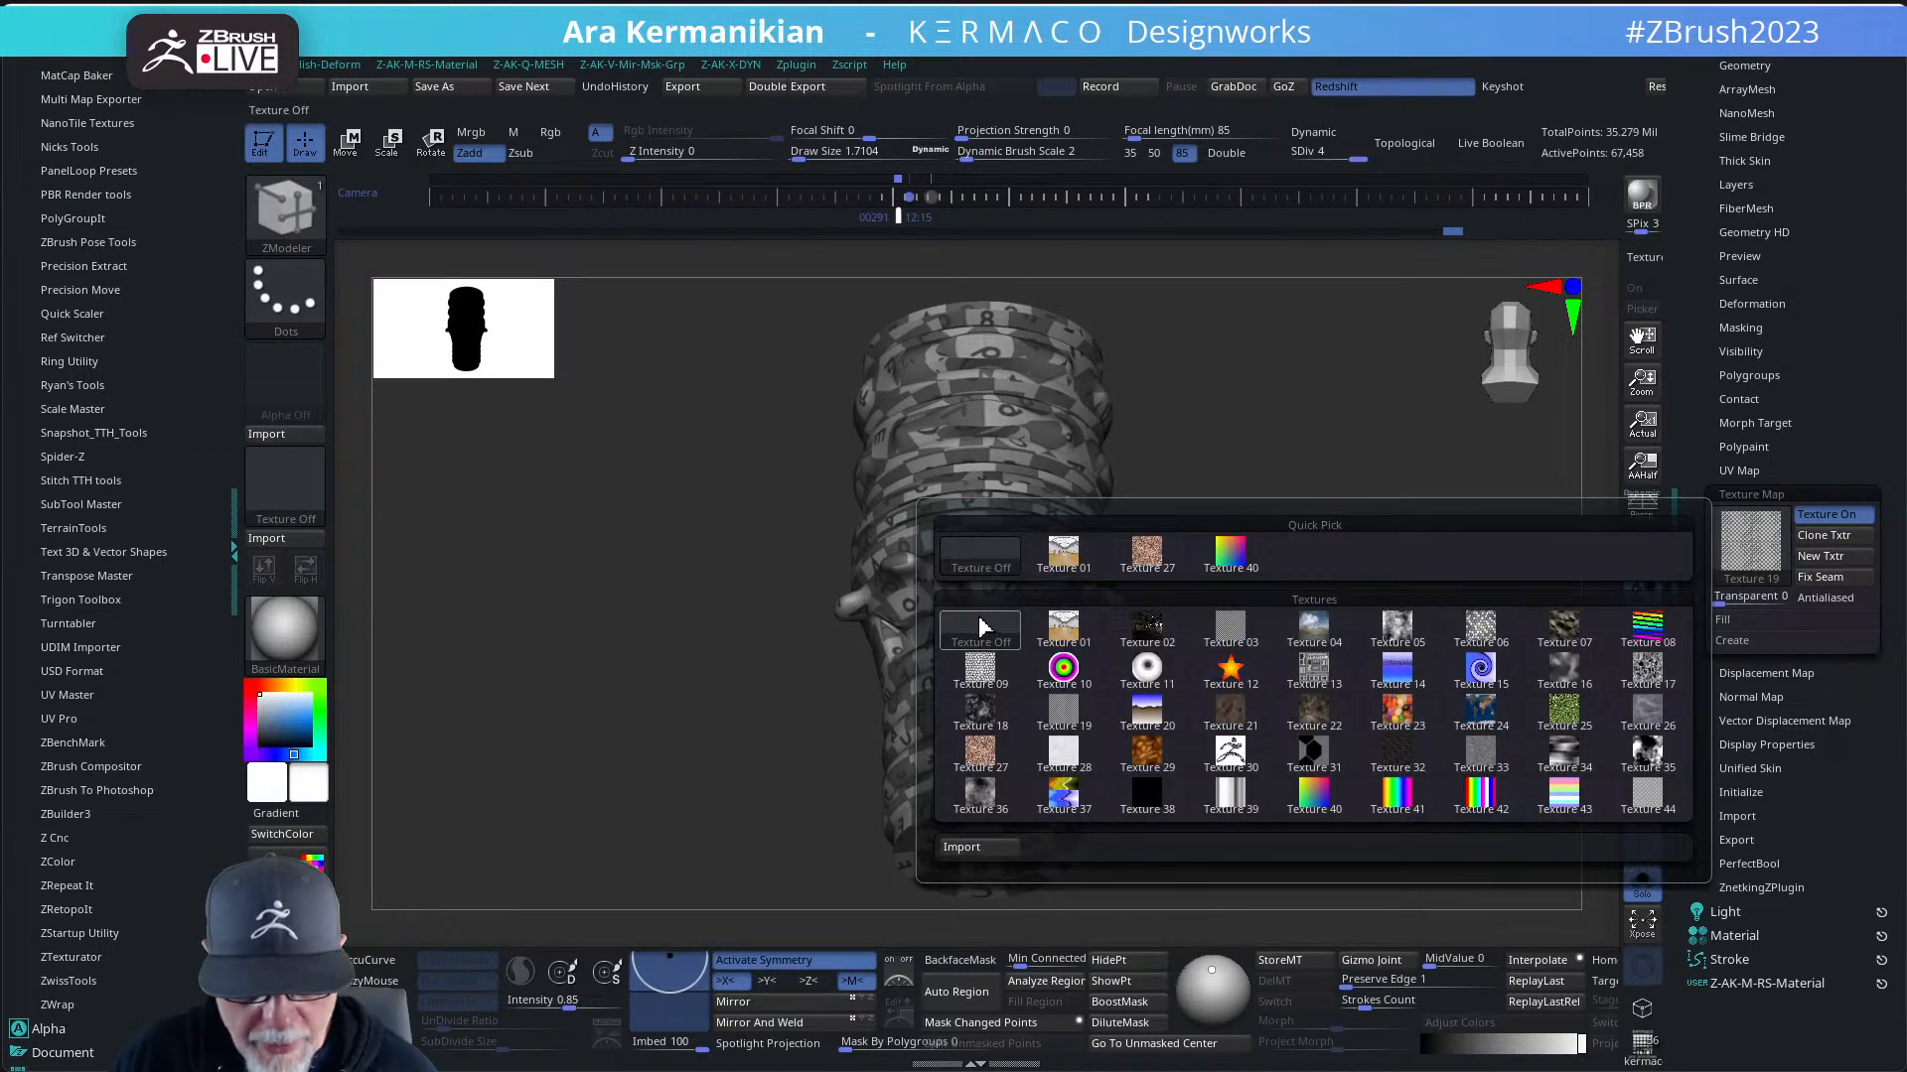
left_click(980, 628)
left_click_drag(1357, 639, 1309, 594, "alt")
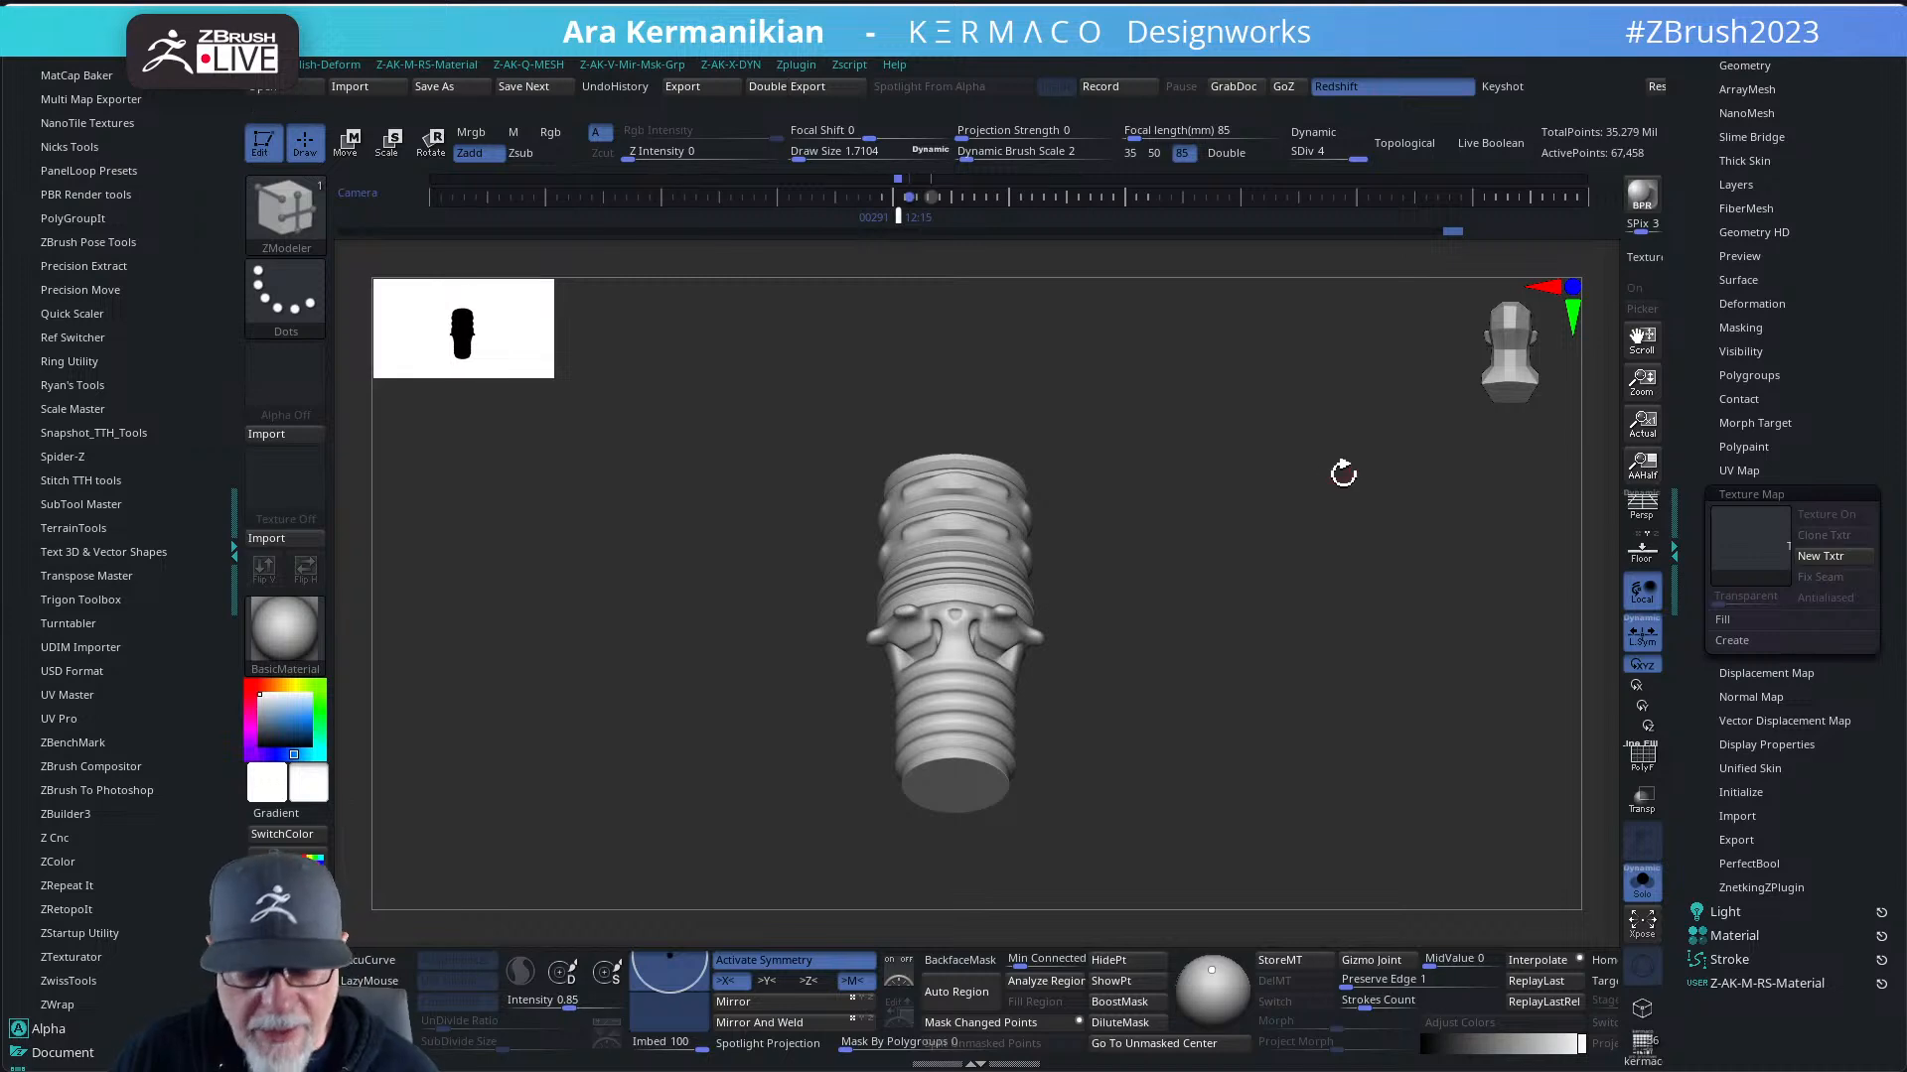
left_click_drag(1343, 473, 1370, 496)
- Morph the neck piece to its flat UV layout, examine the islands with the visual bump at 0, and restore its 3D form
left_click(1742, 471)
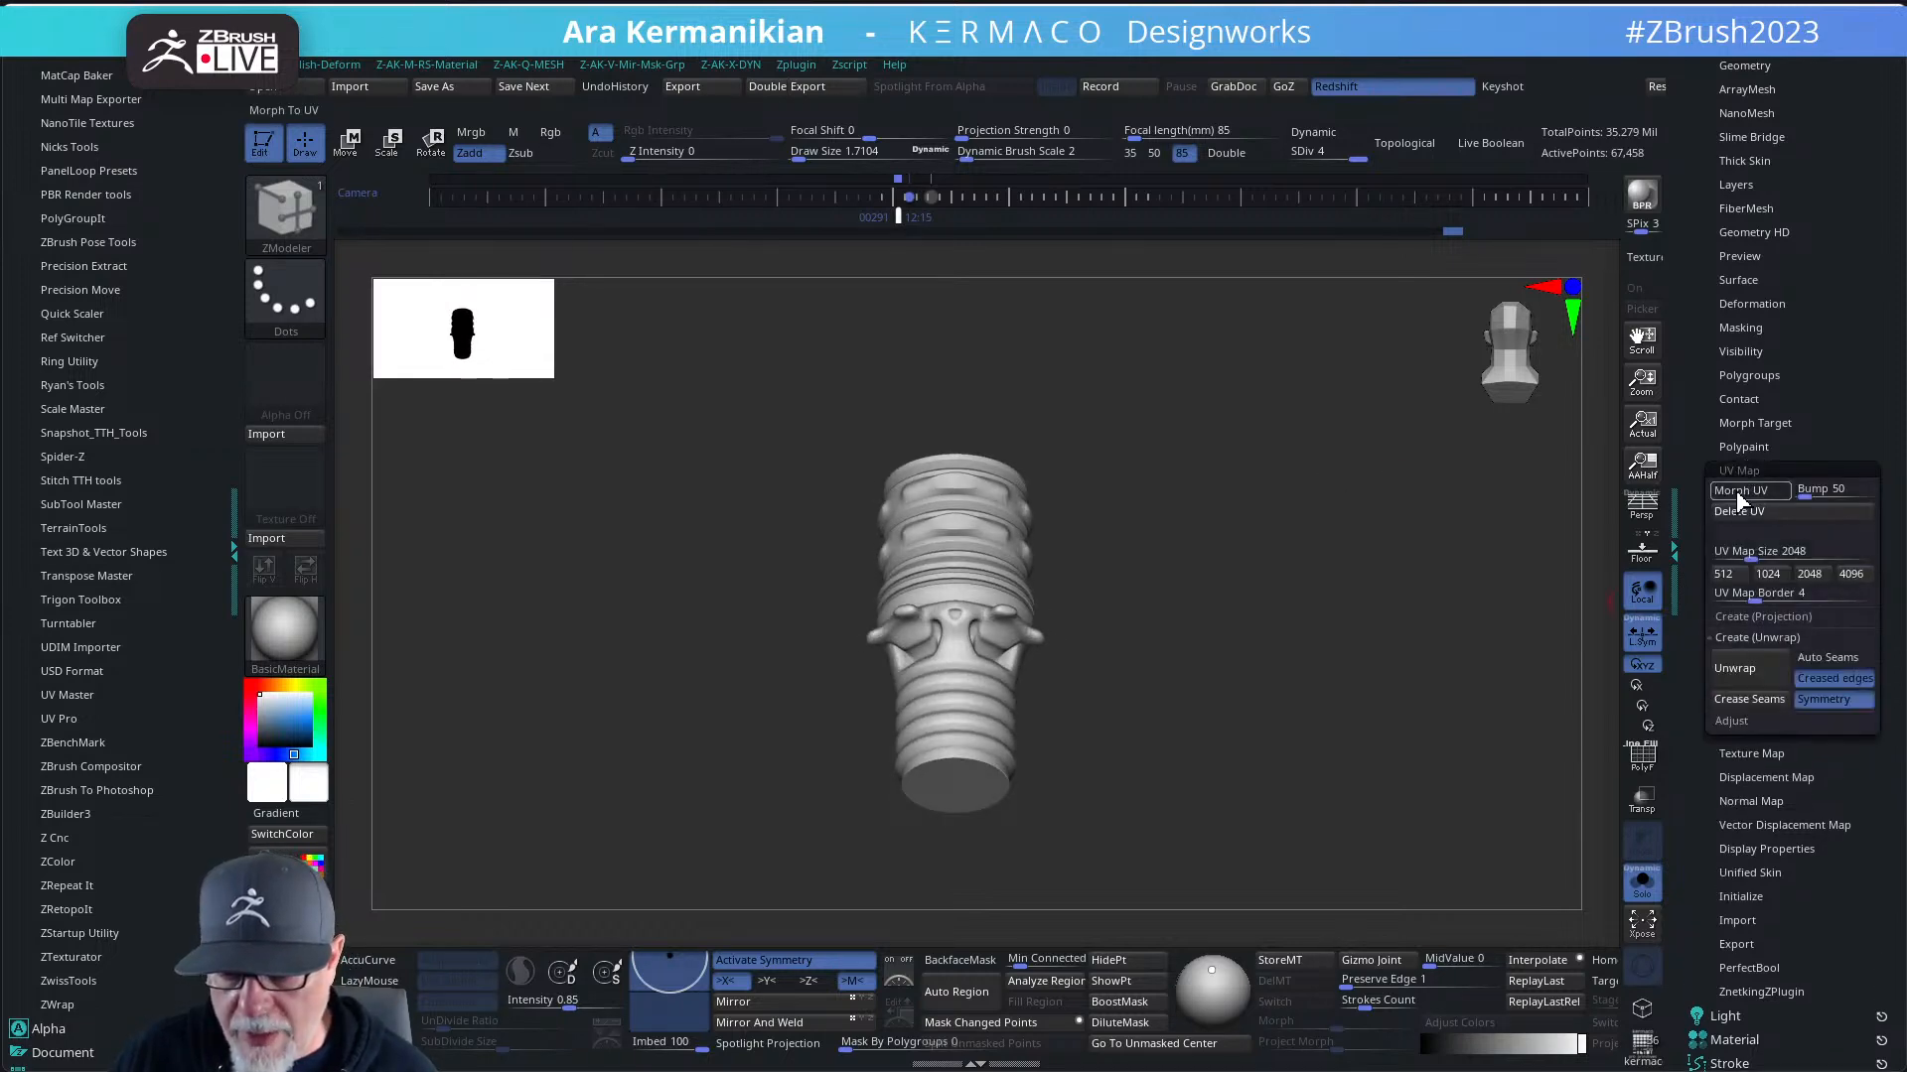
left_click(1746, 491)
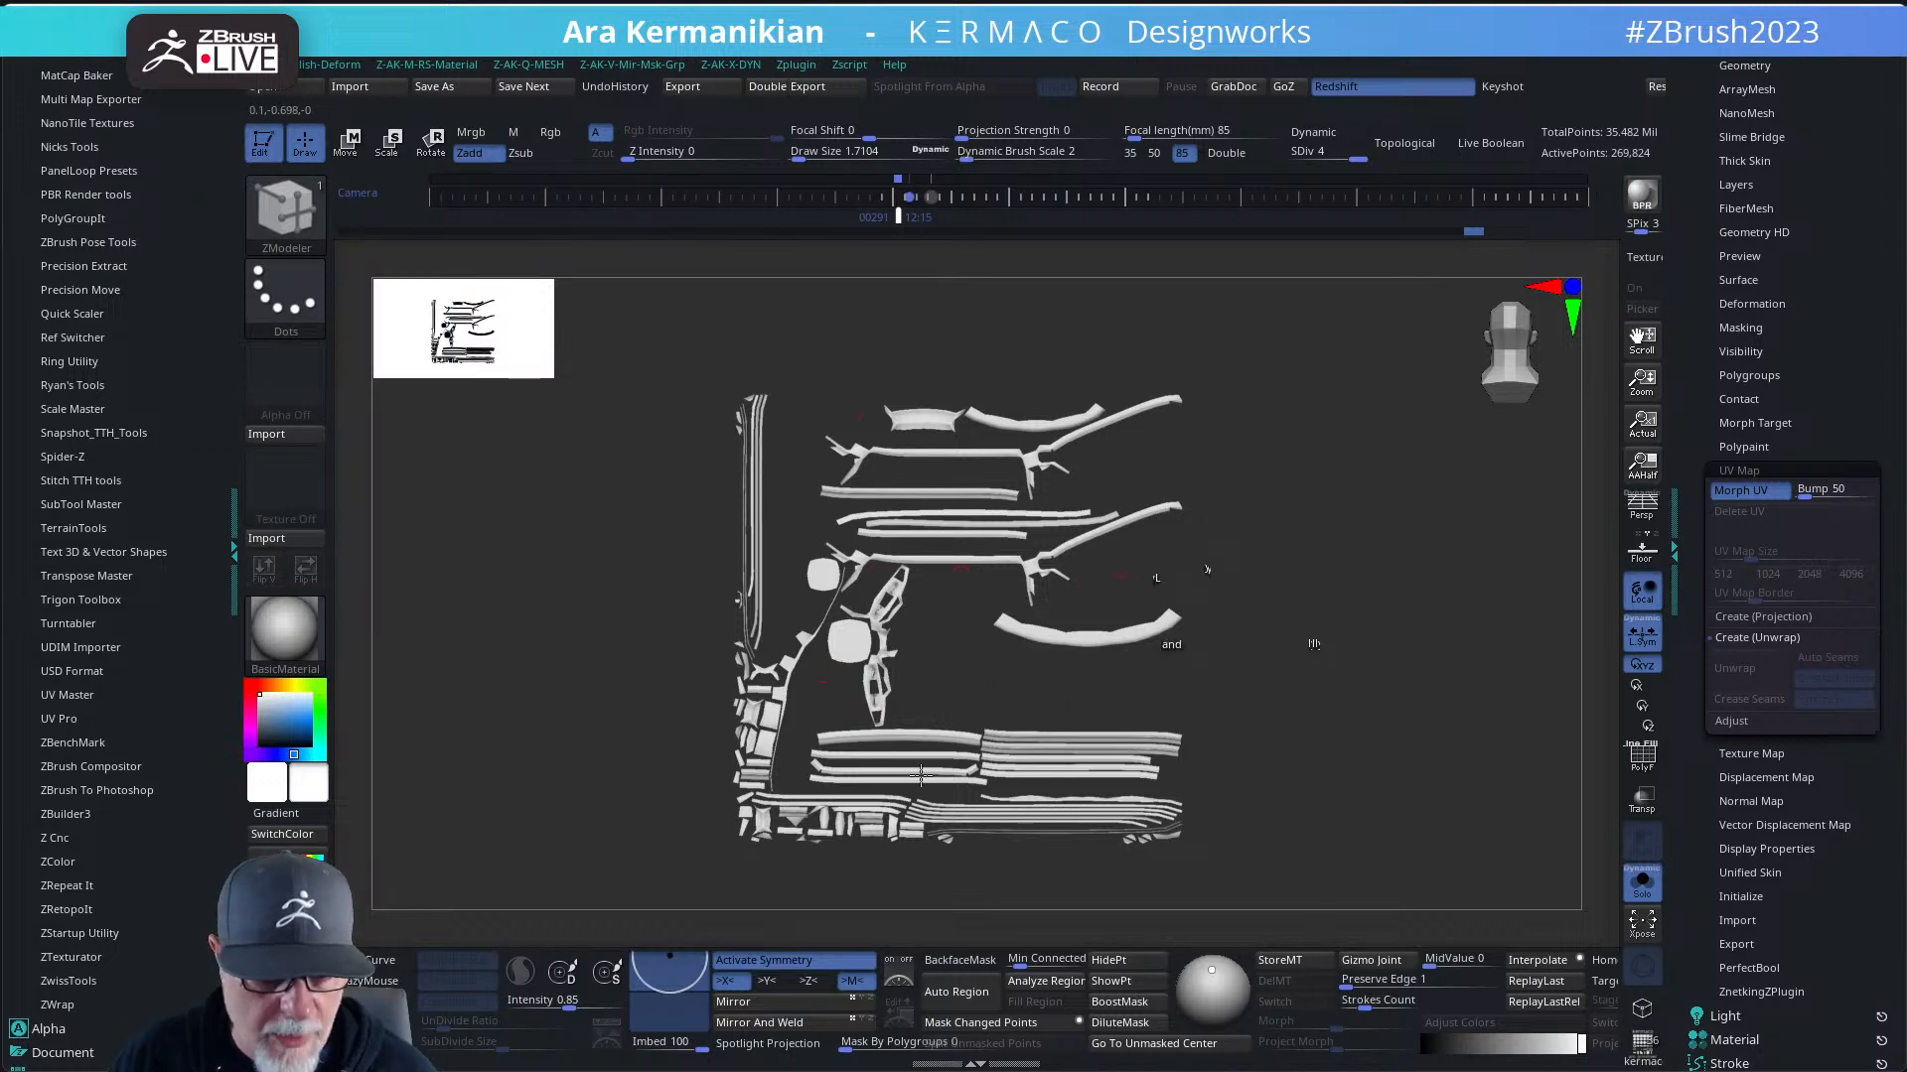
left_click_drag(1399, 751, 1436, 760, "alt")
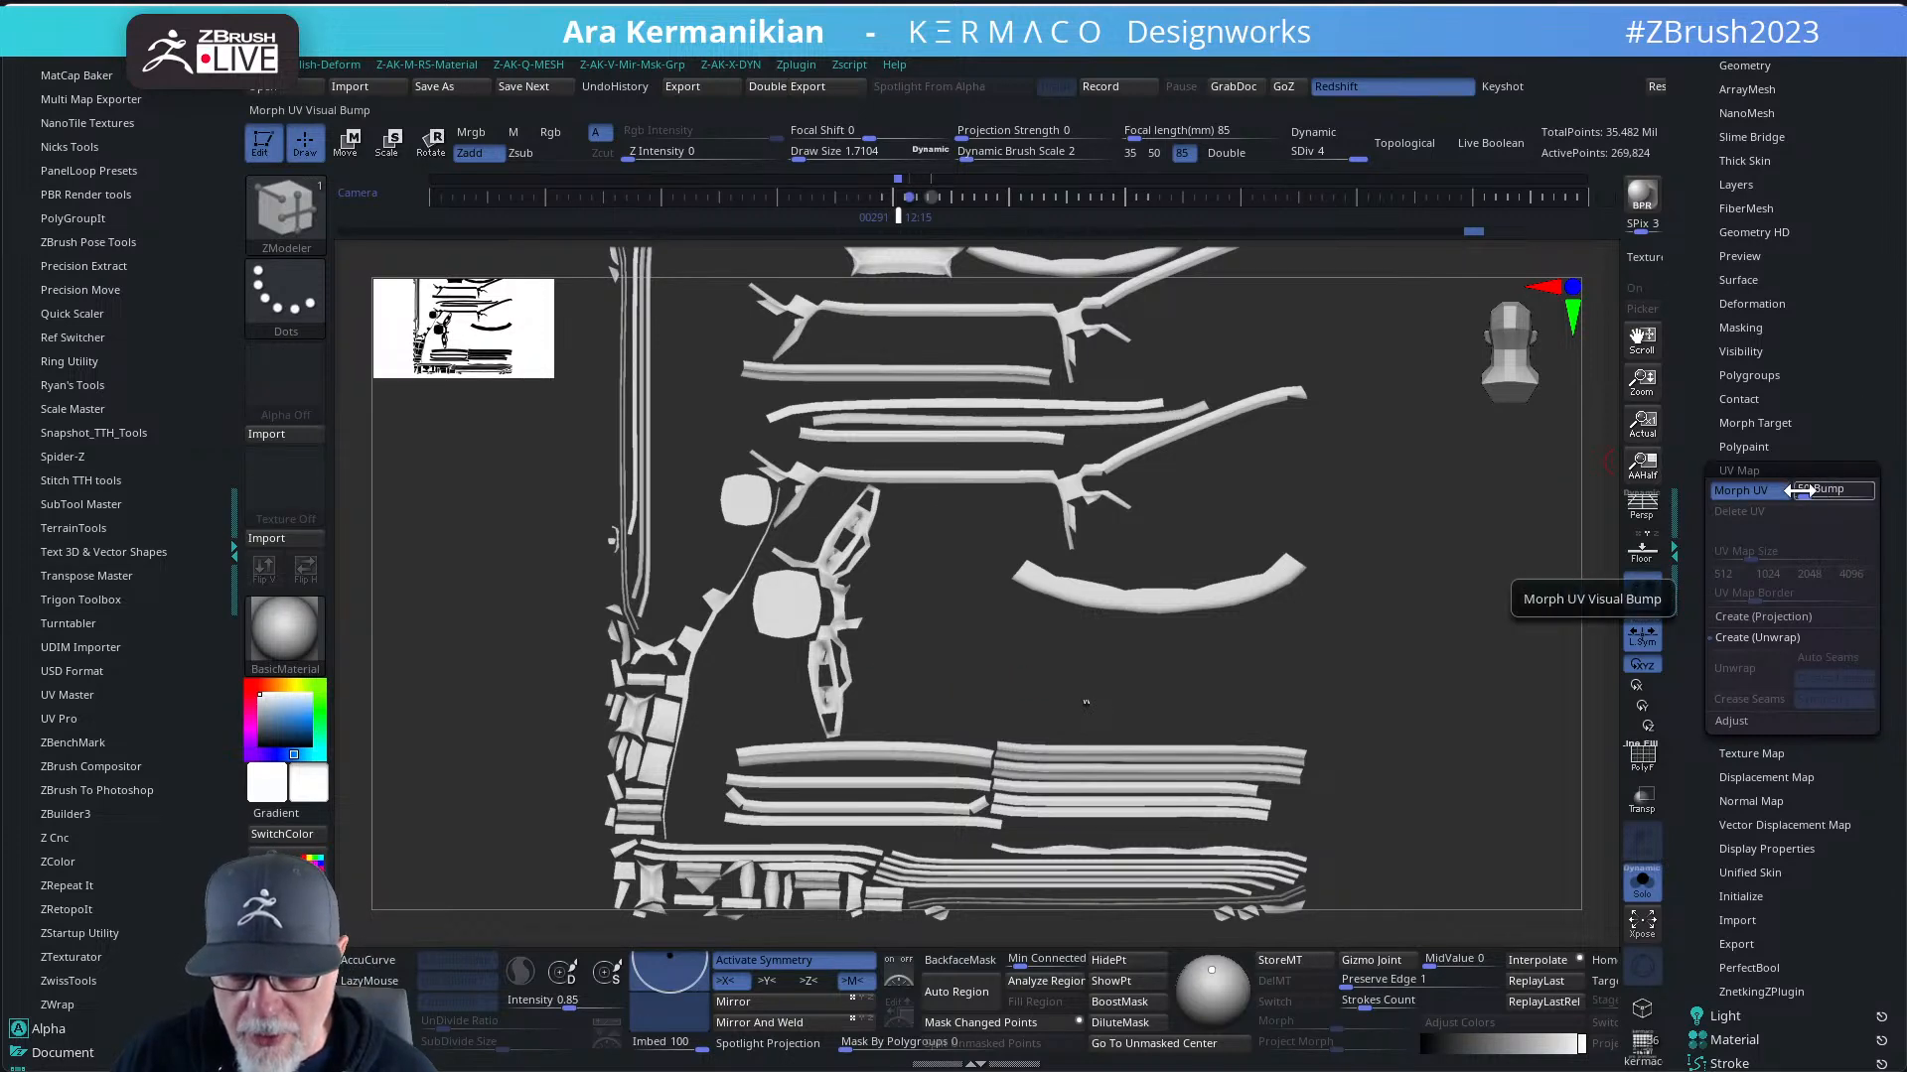
left_click(1754, 493)
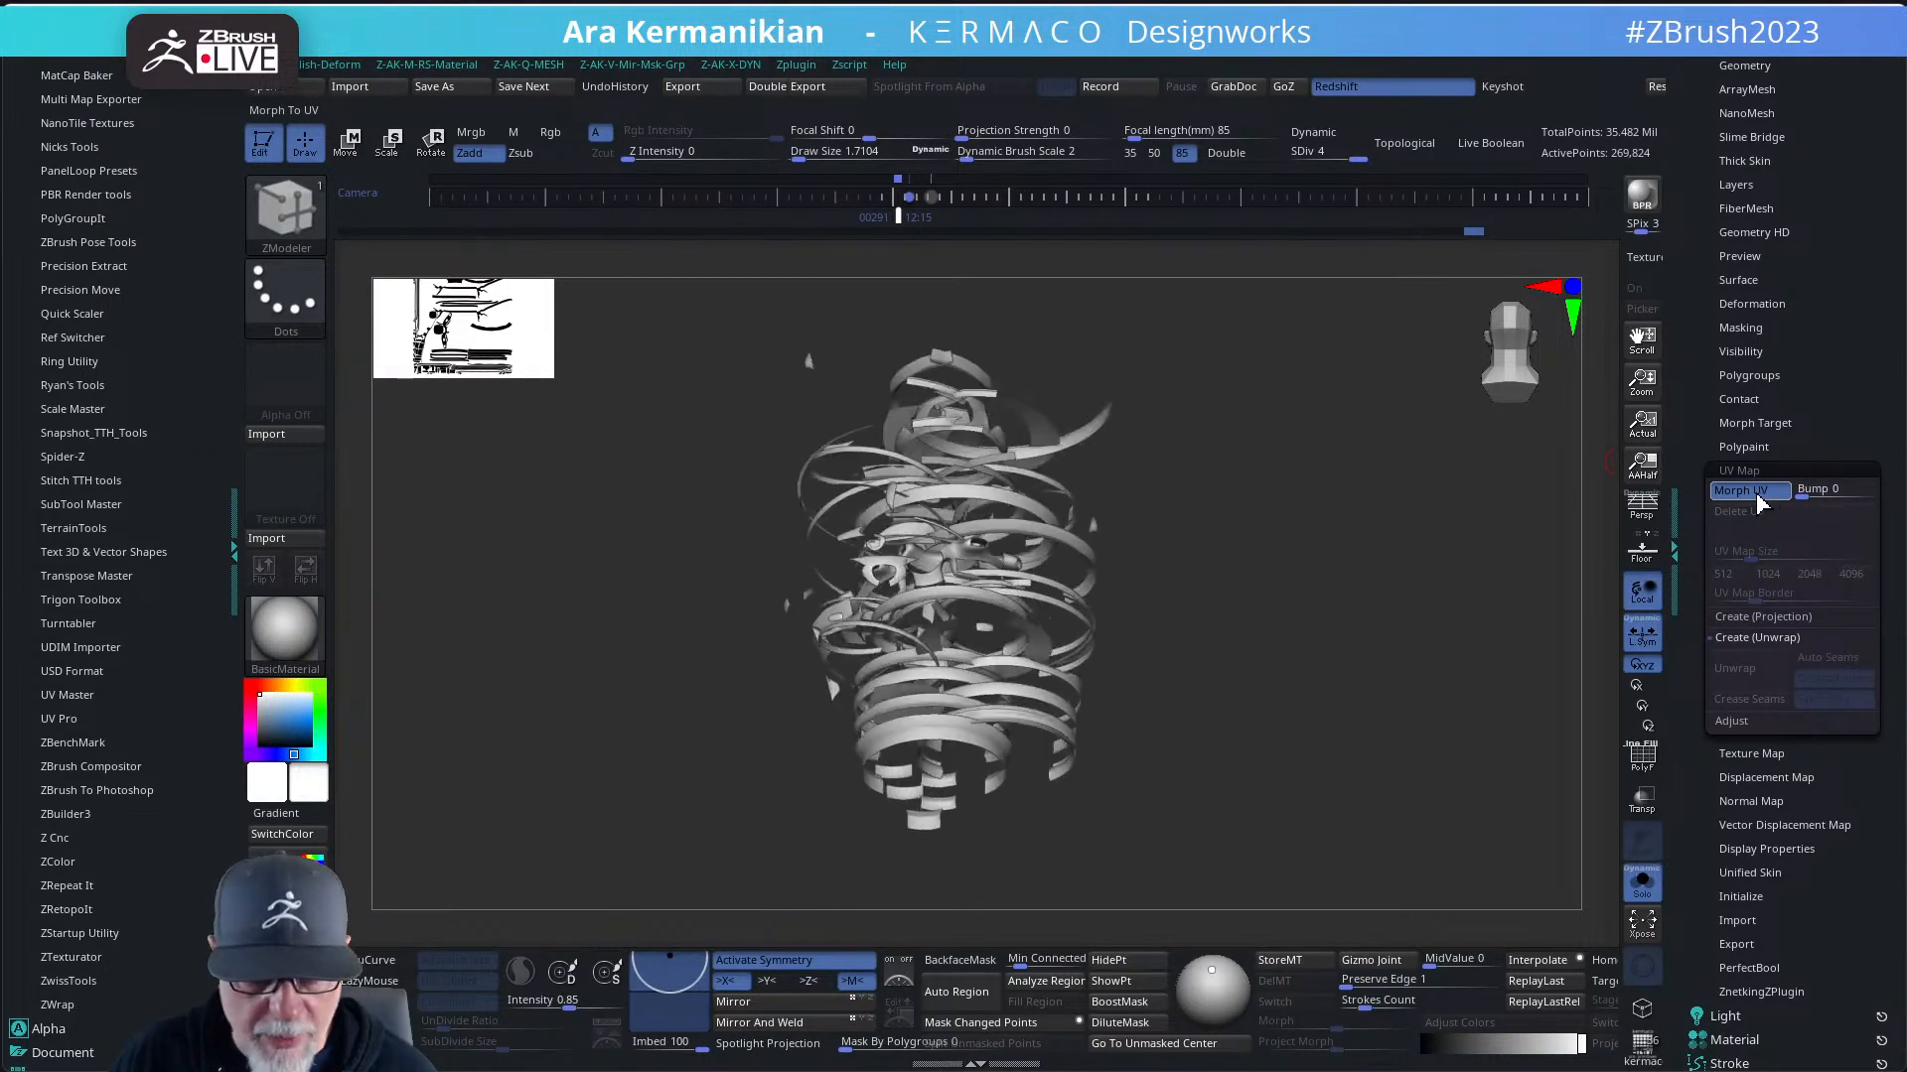
- Display the neck piece's polygroups and lower it to subdivision level 1
left_click(1656, 772)
mouse_move(1396, 659)
left_mouse_down("alt")
mouse_move(1351, 660)
mouse_move(1374, 659)
left_mouse_up("alt")
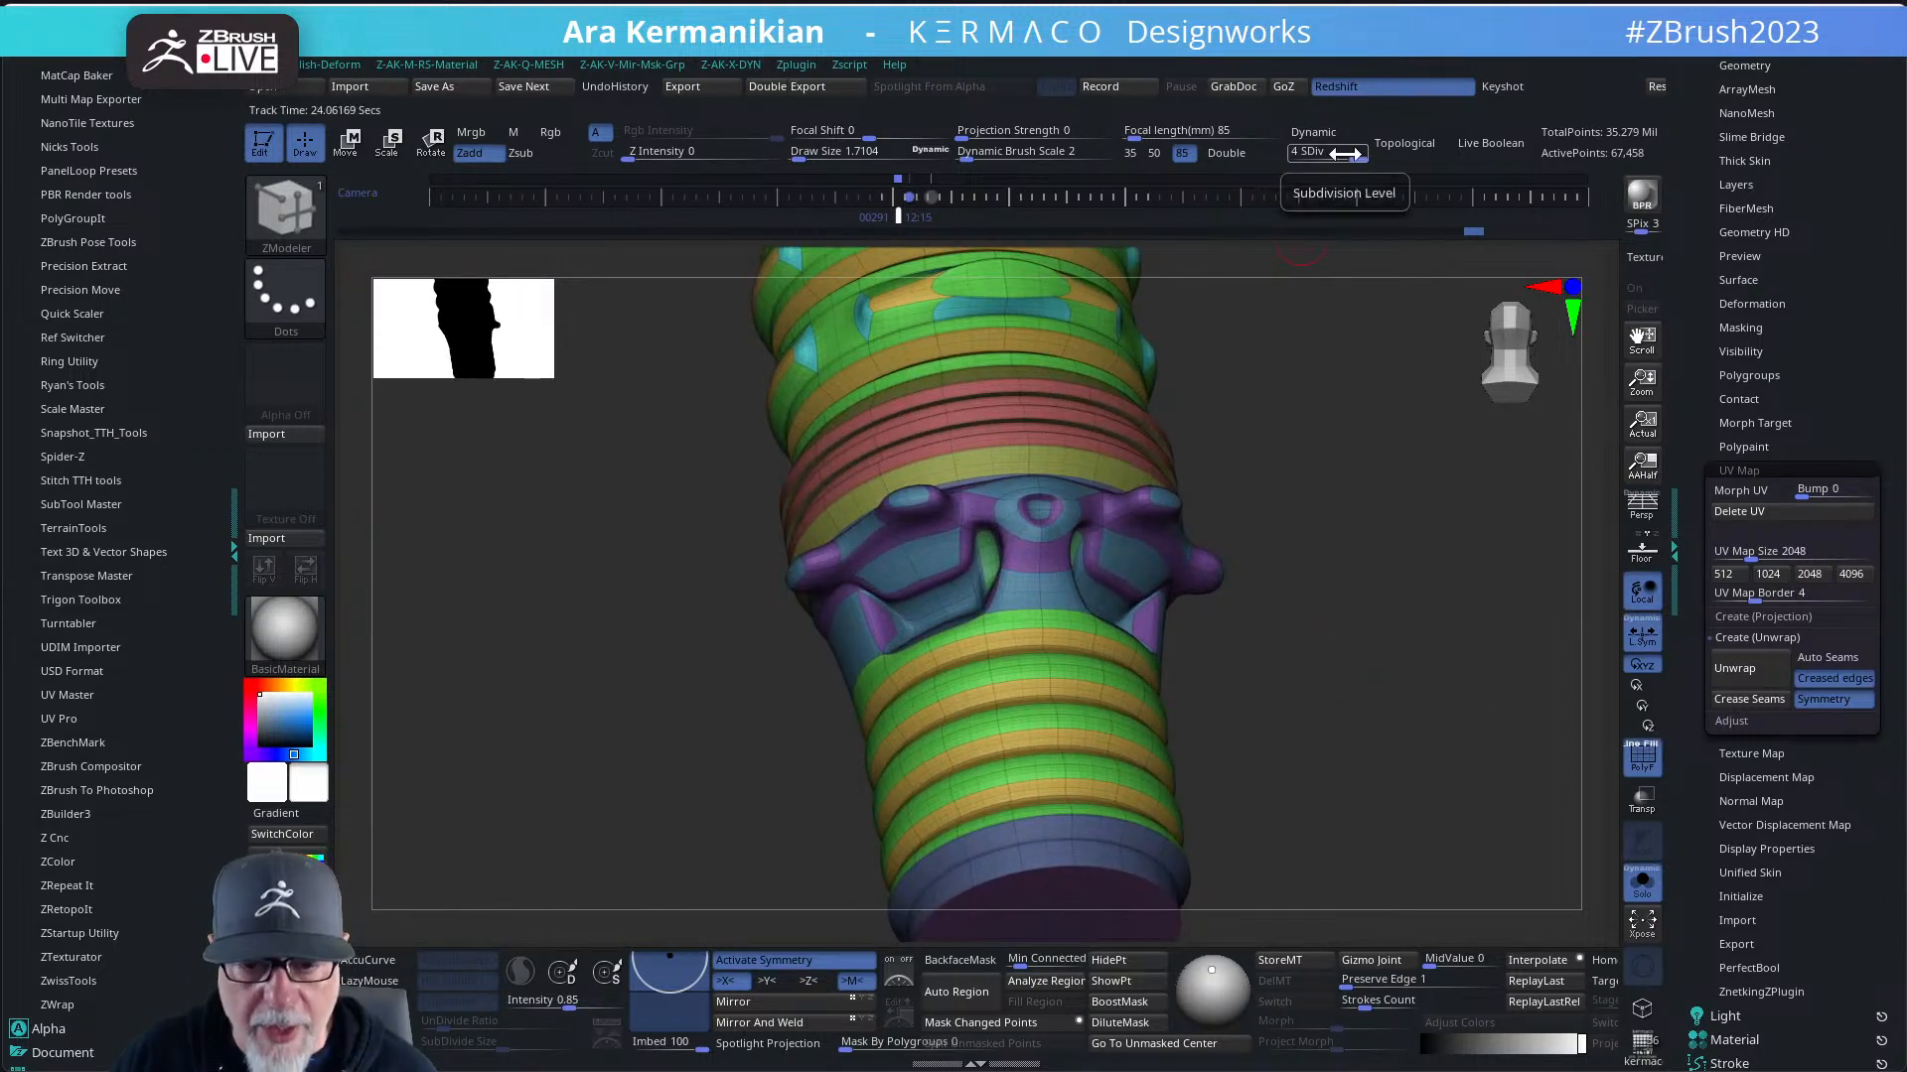
left_click_drag(1345, 154, 1293, 155)
left_click_drag(1268, 686, 1322, 657)
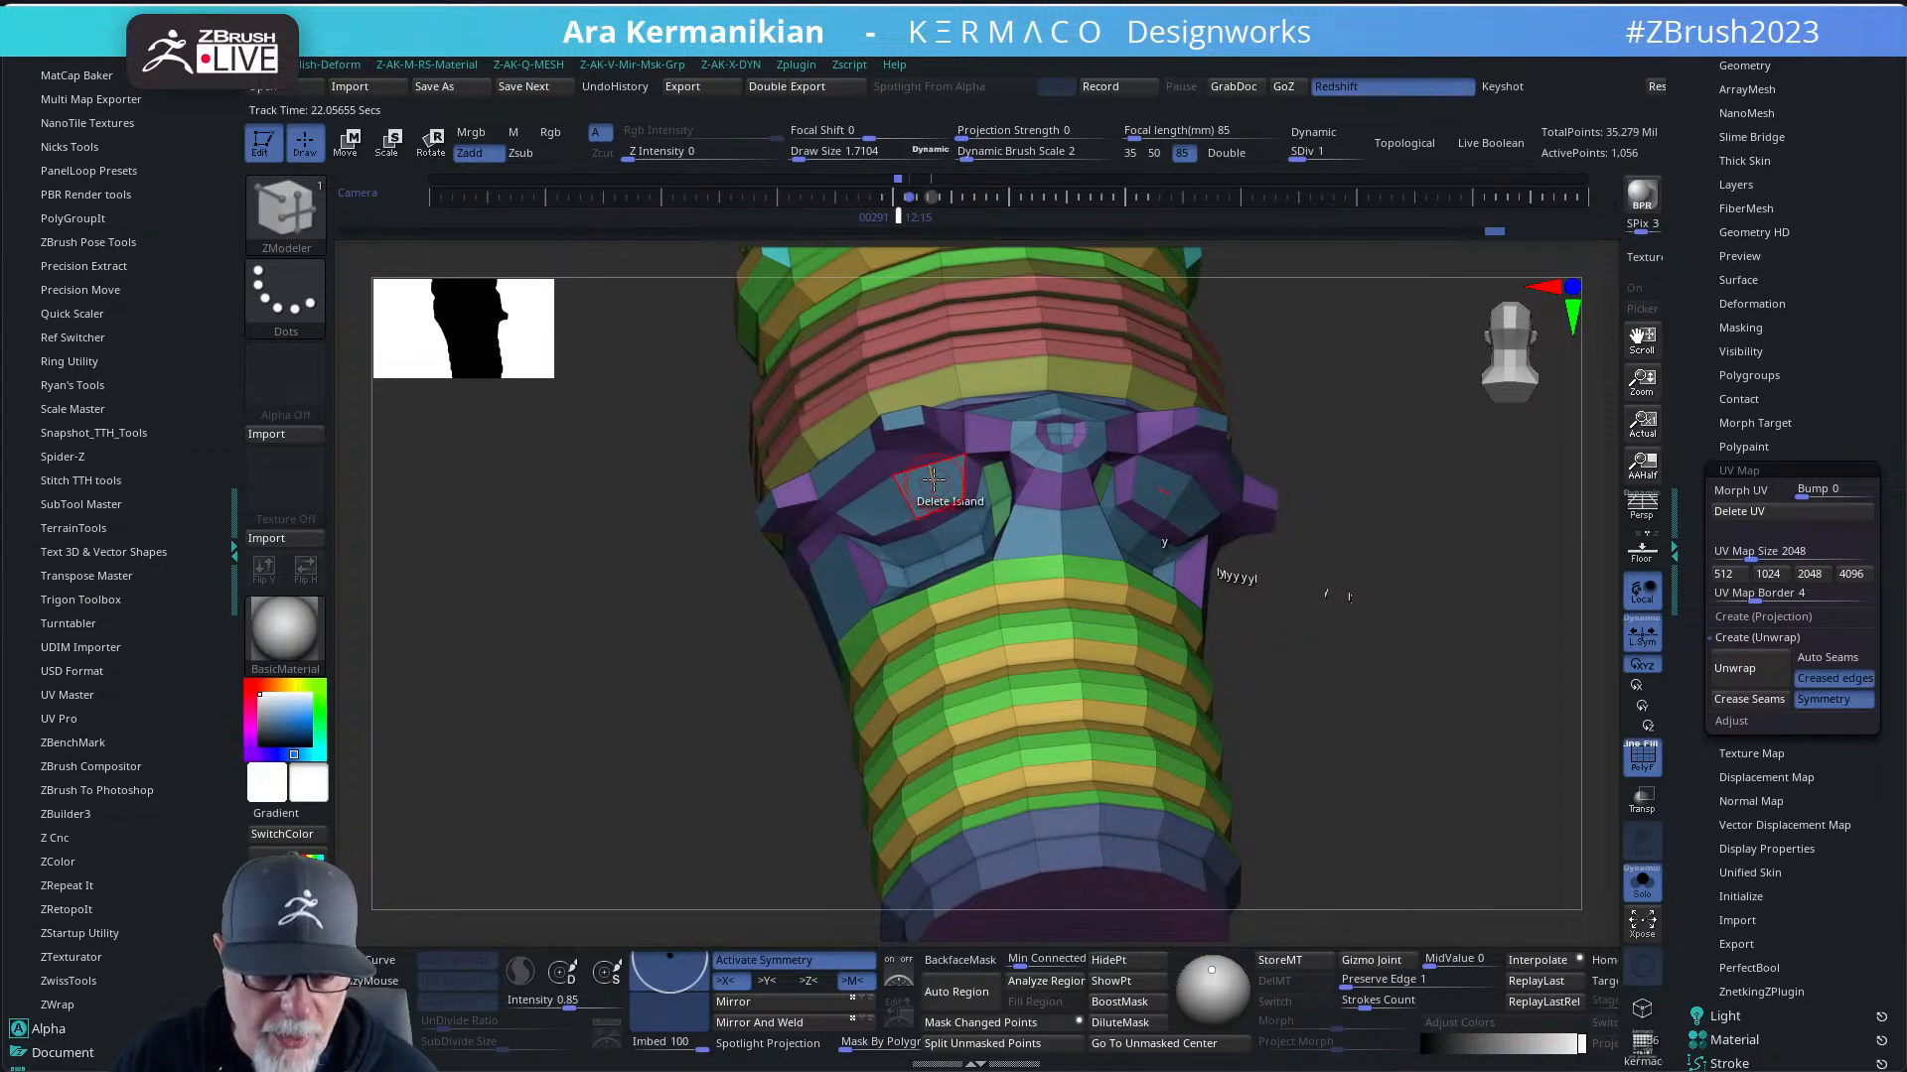
- Set the ZModeler polygon action to PolyGroup with A Single Poly, and assign the bracket's upper recess faces to the purple polygroup
key("space")
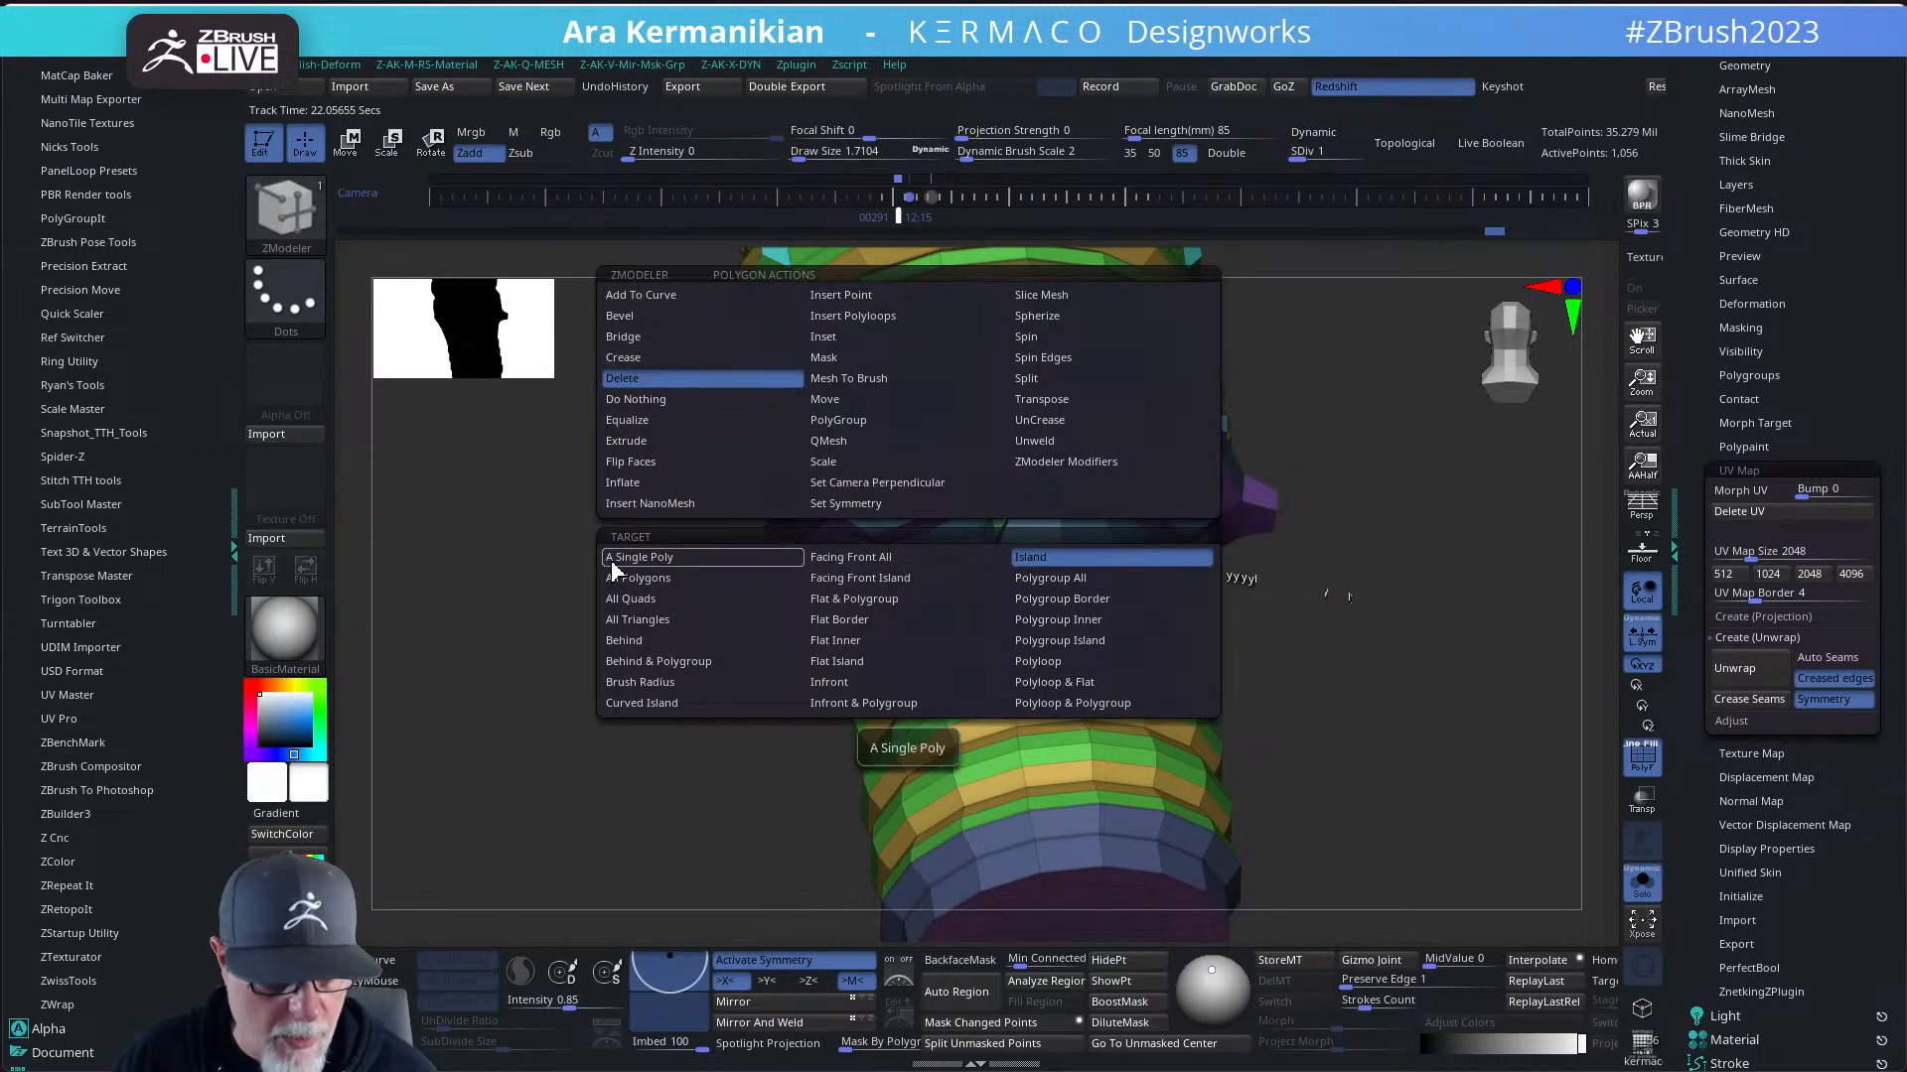
left_click(842, 421)
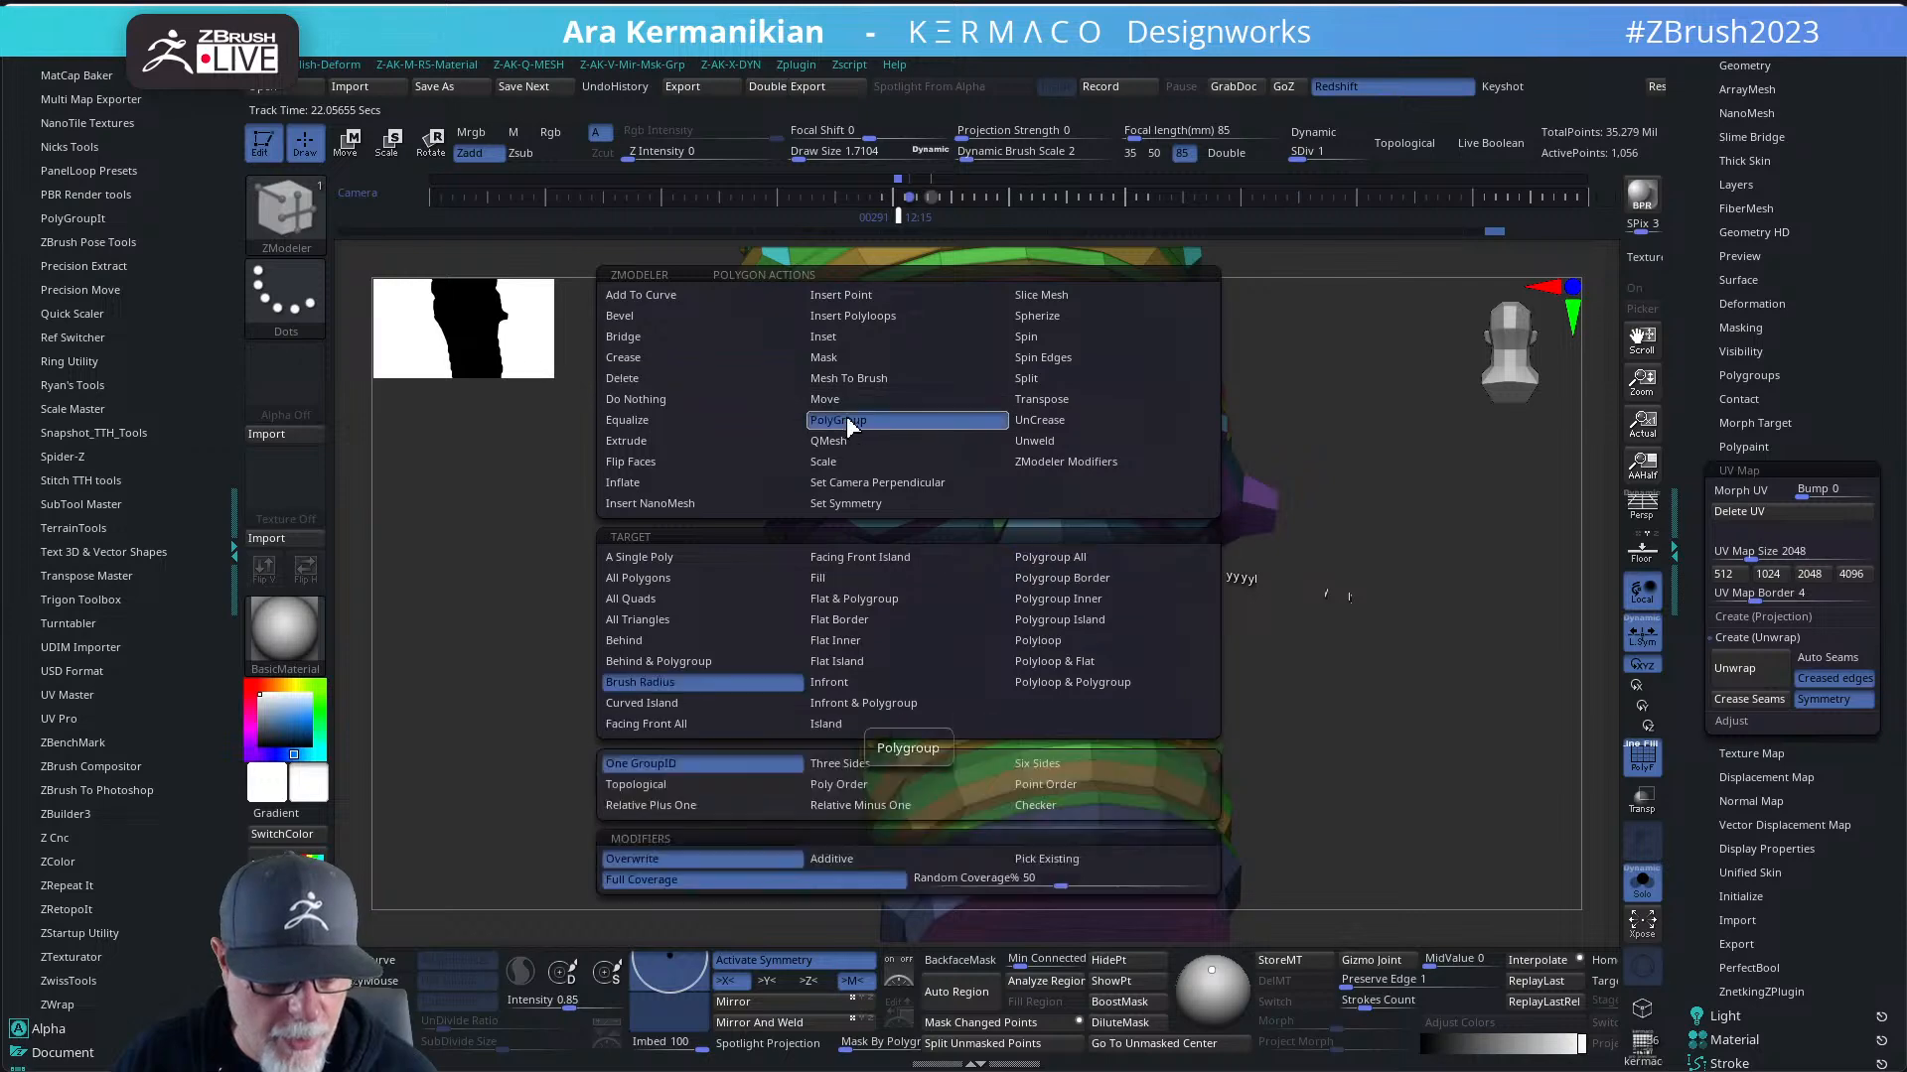
left_click(629, 558)
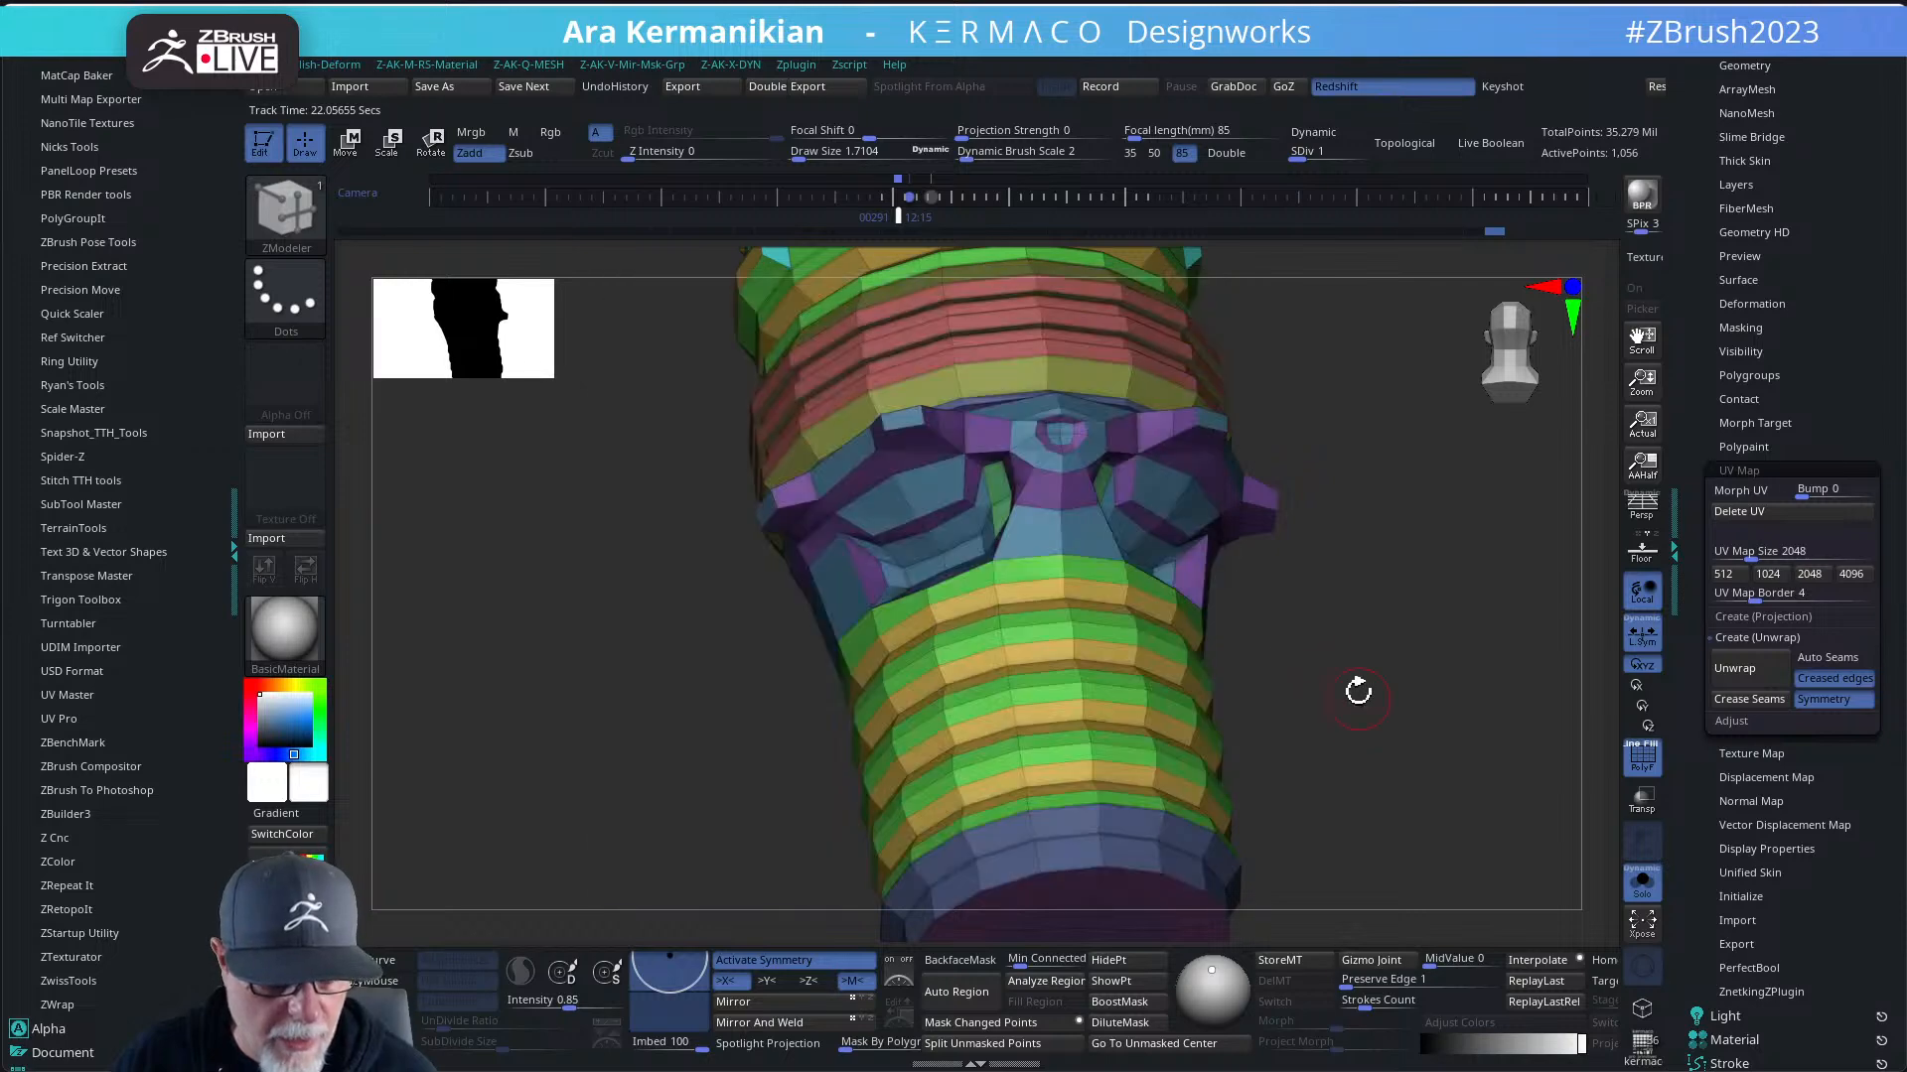
left_click(986, 429, "shift")
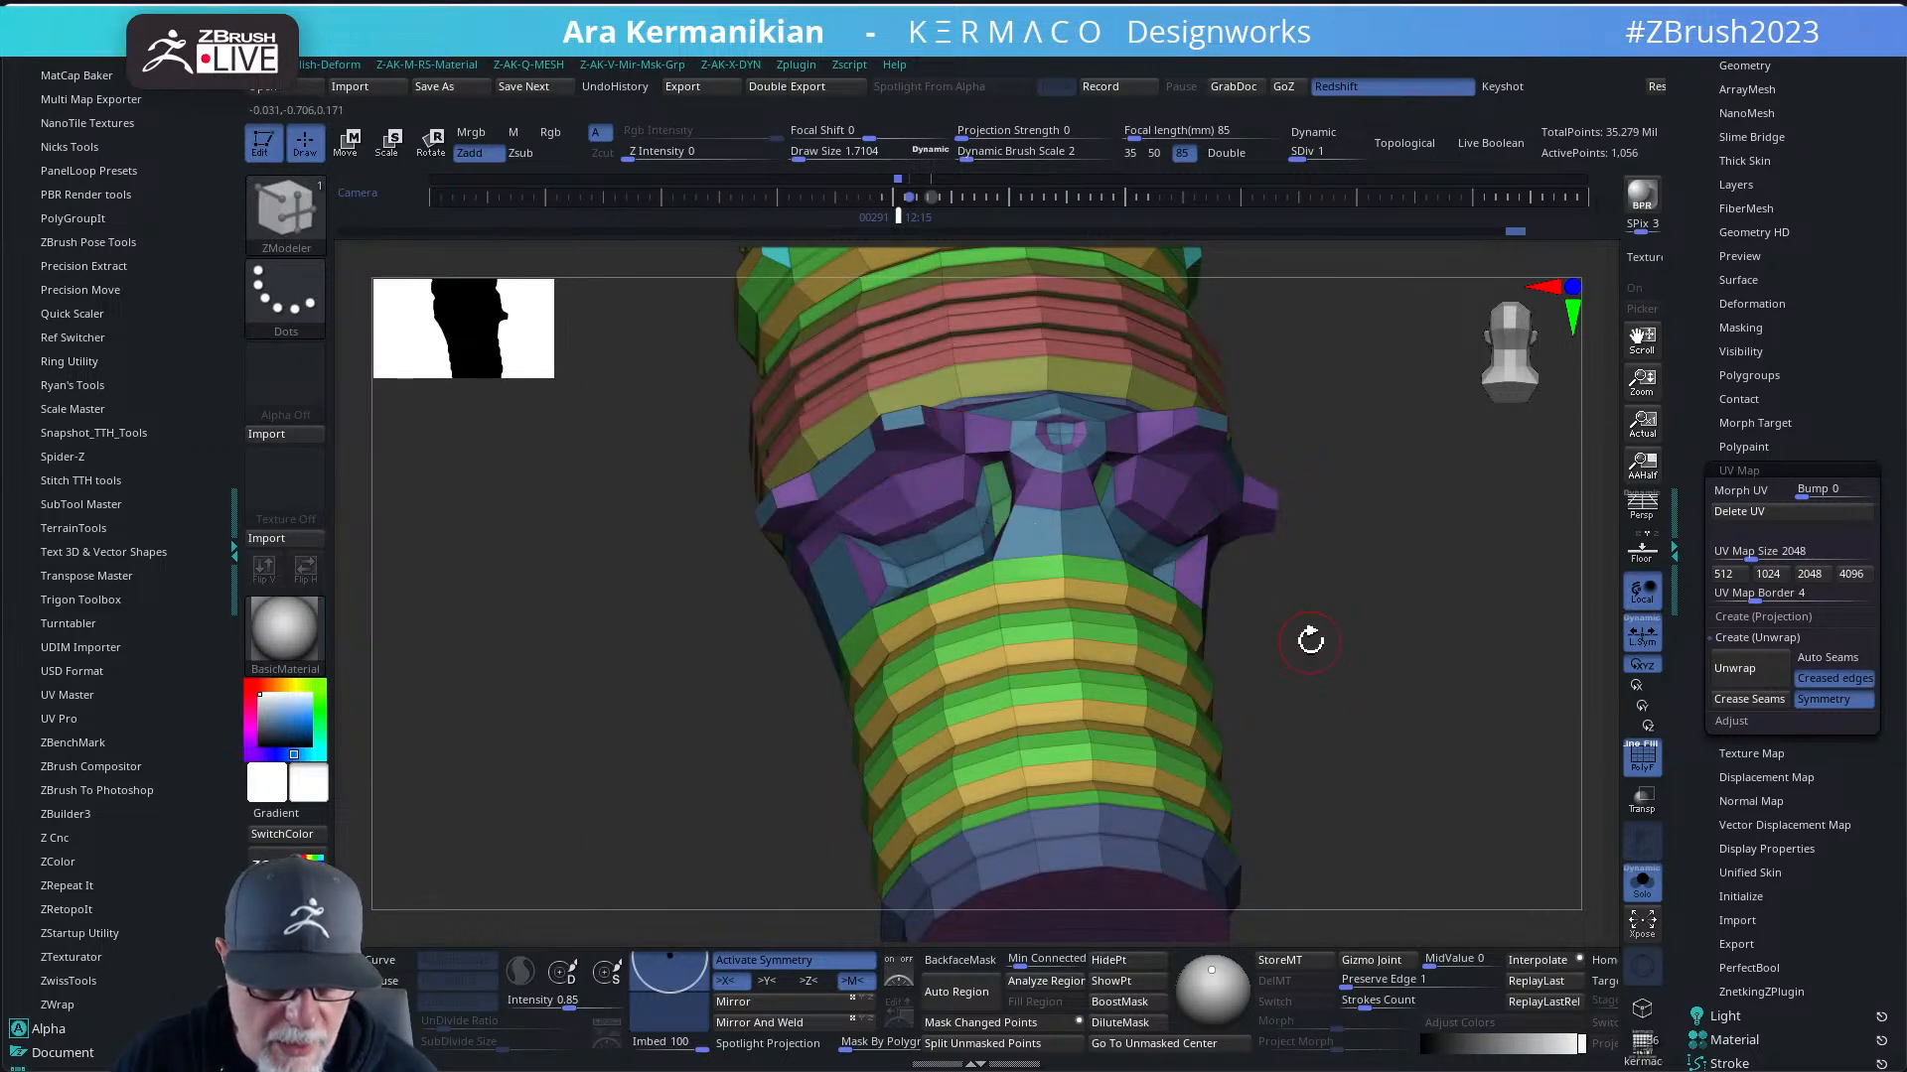
- Add the bracket's rim, central boss and lower centre faces to the purple polygroup
left_click_drag(1310, 639, 1103, 499)
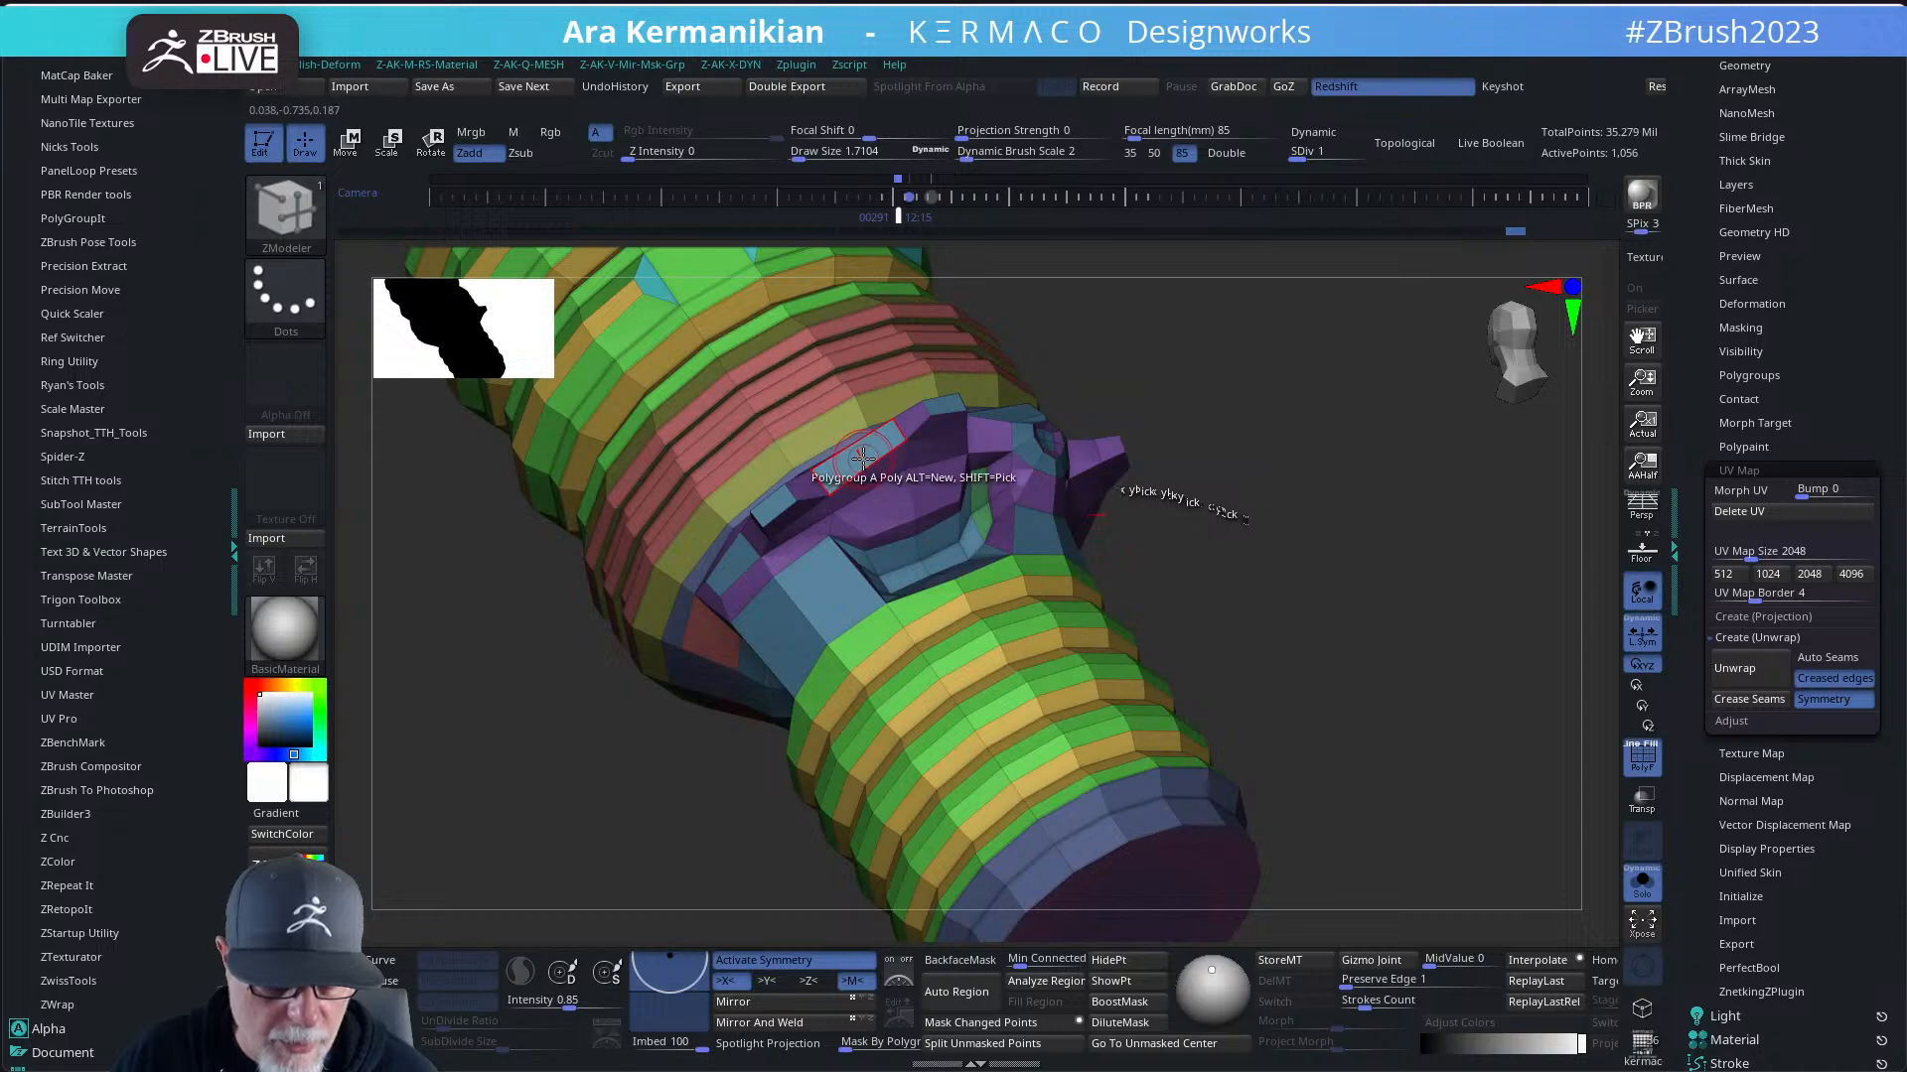
left_click_drag(1225, 570, 1290, 609)
left_click_drag(1410, 624, 1068, 537)
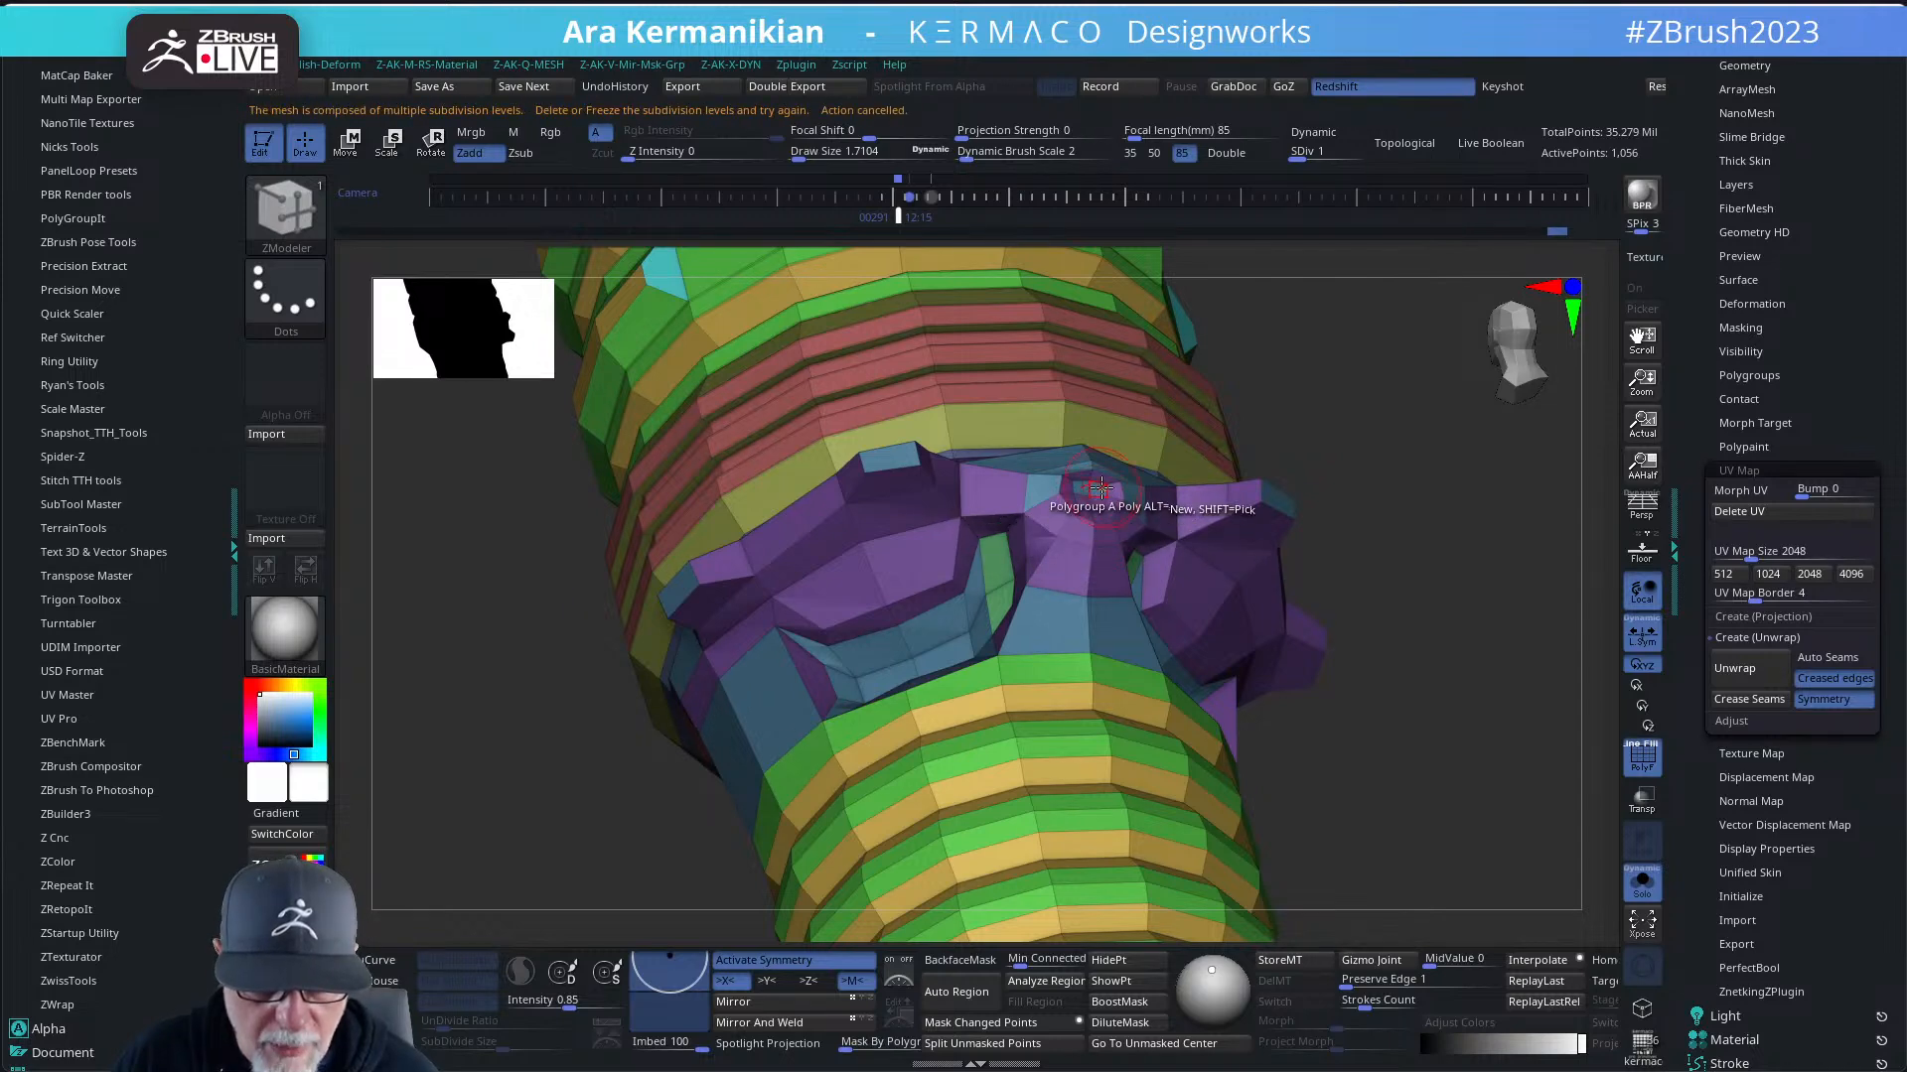
left_click_drag(1363, 540, 1261, 564)
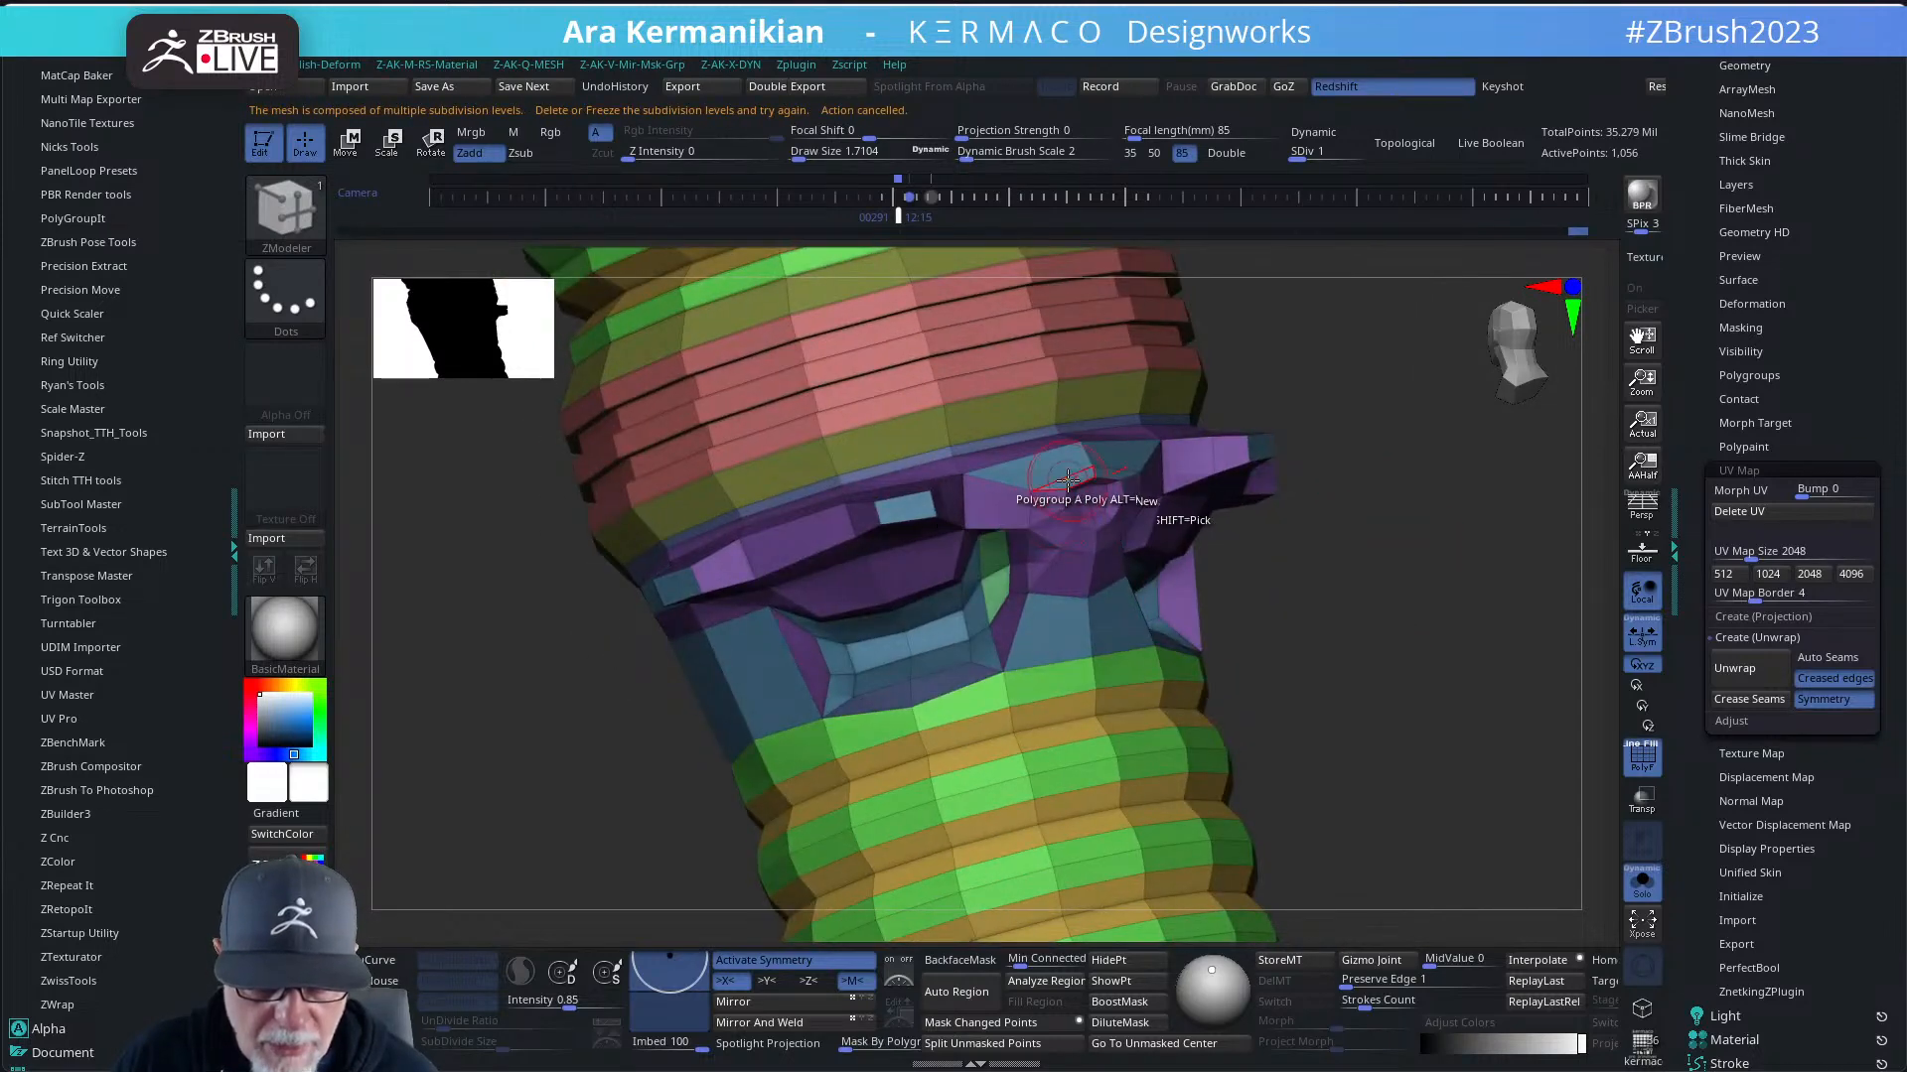
left_click_drag(1414, 591, 1241, 596)
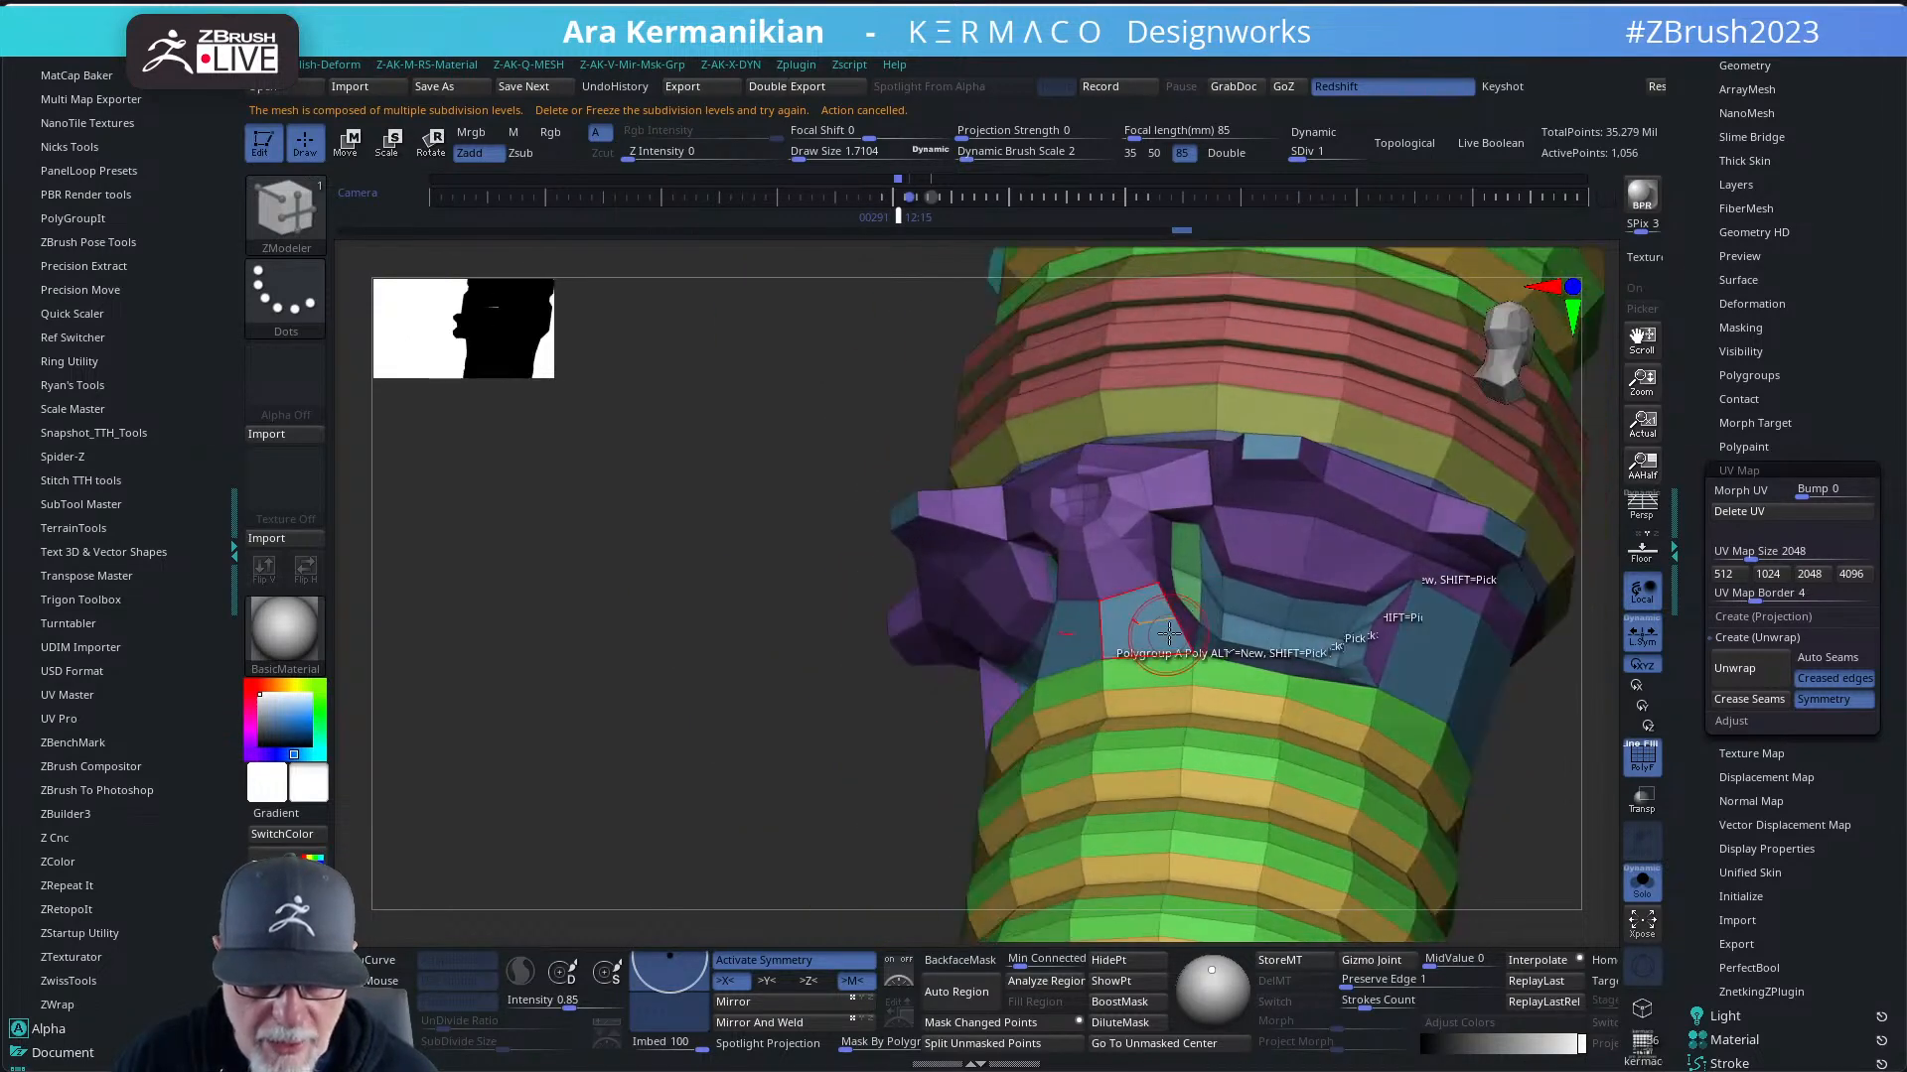
left_click_drag(838, 625, 1311, 637)
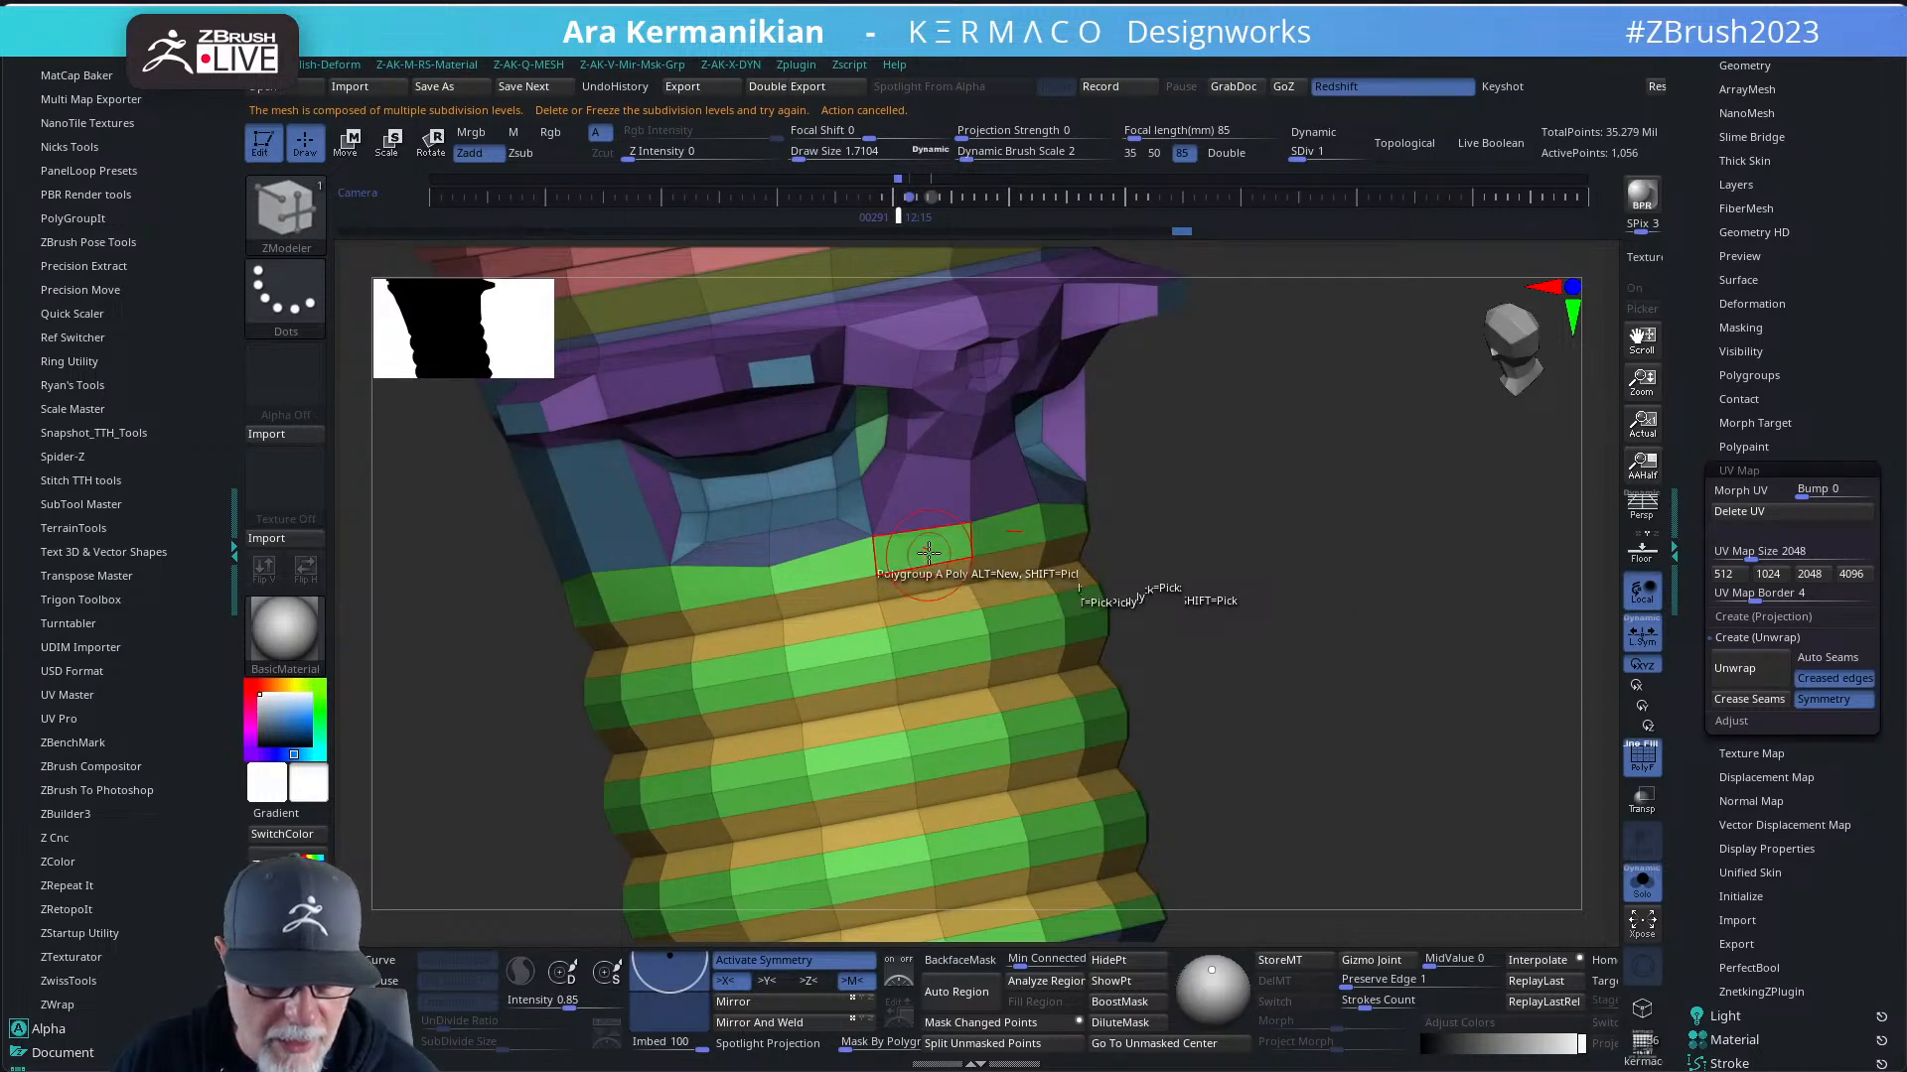
- Switch the PolyGroup target to Polyloop and assign the rib loops beneath the bracket to one red polygroup
key("space")
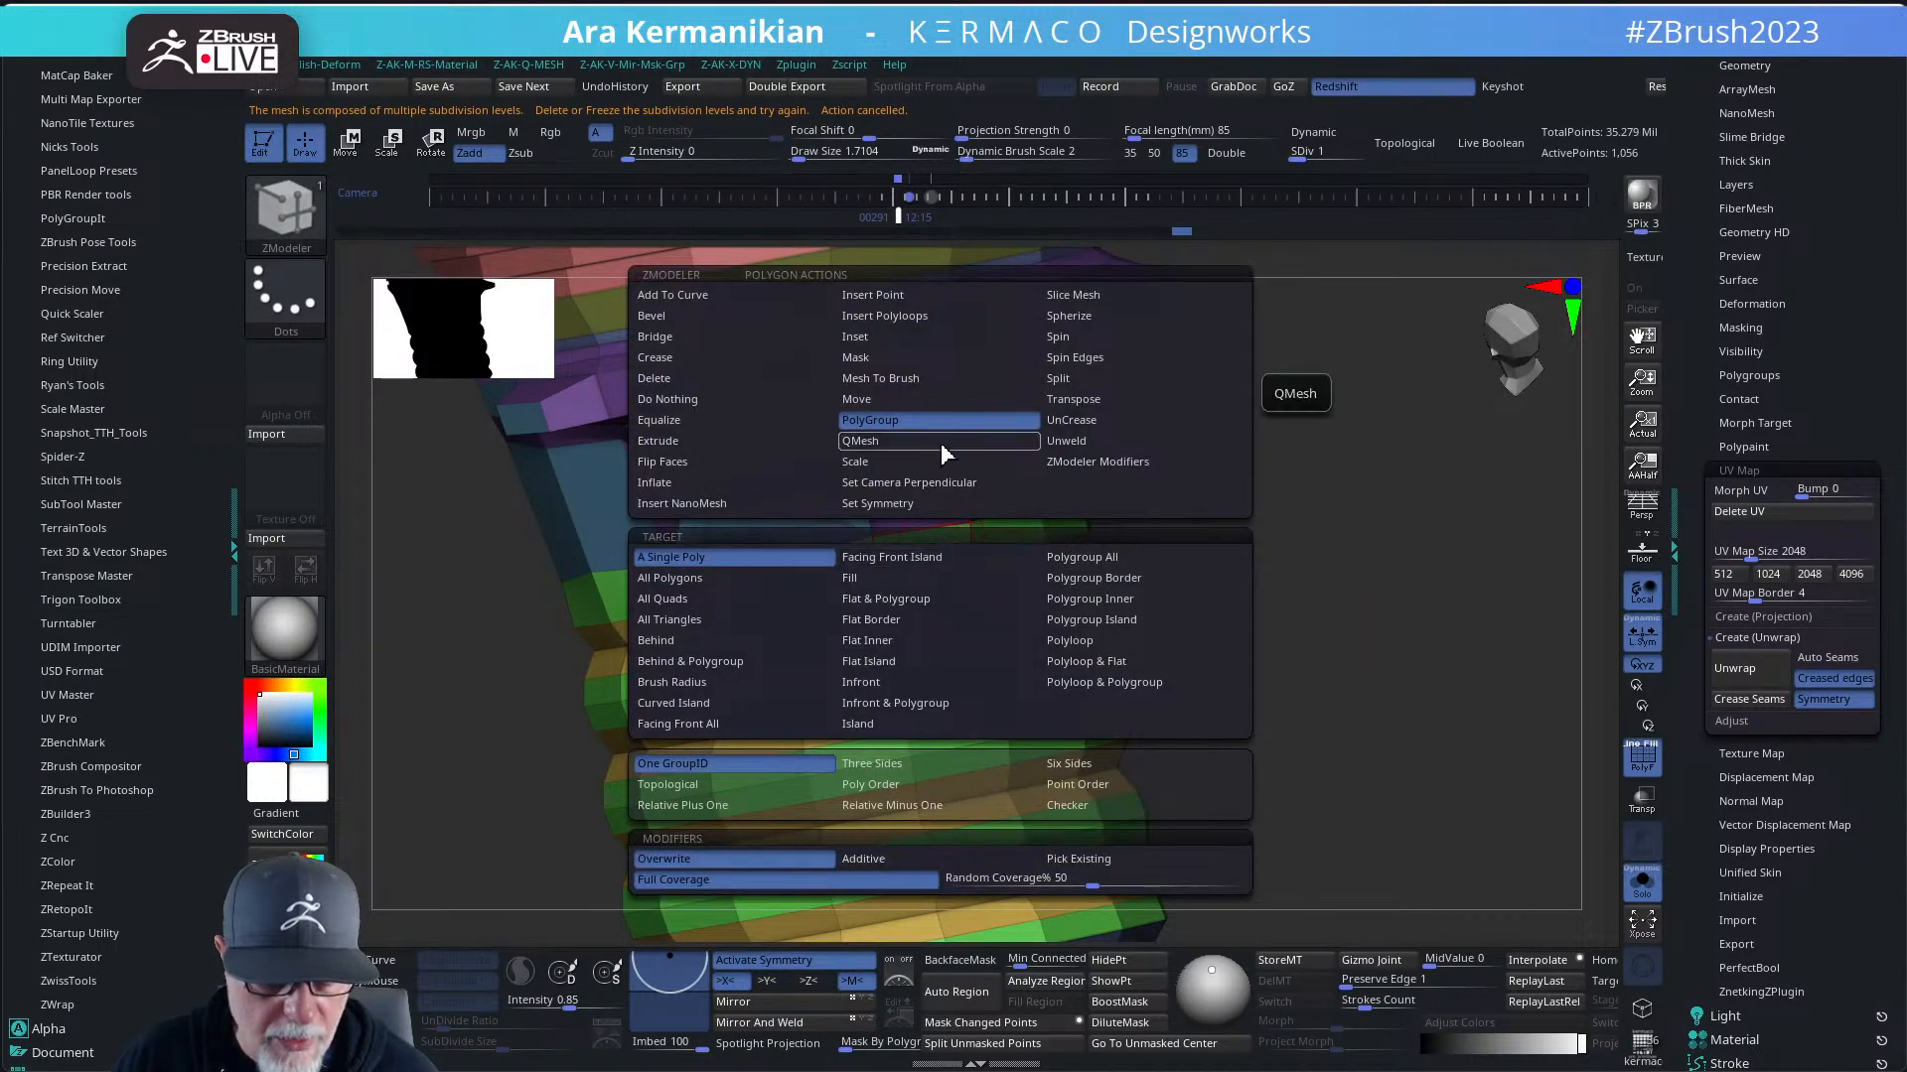
left_click(1094, 640)
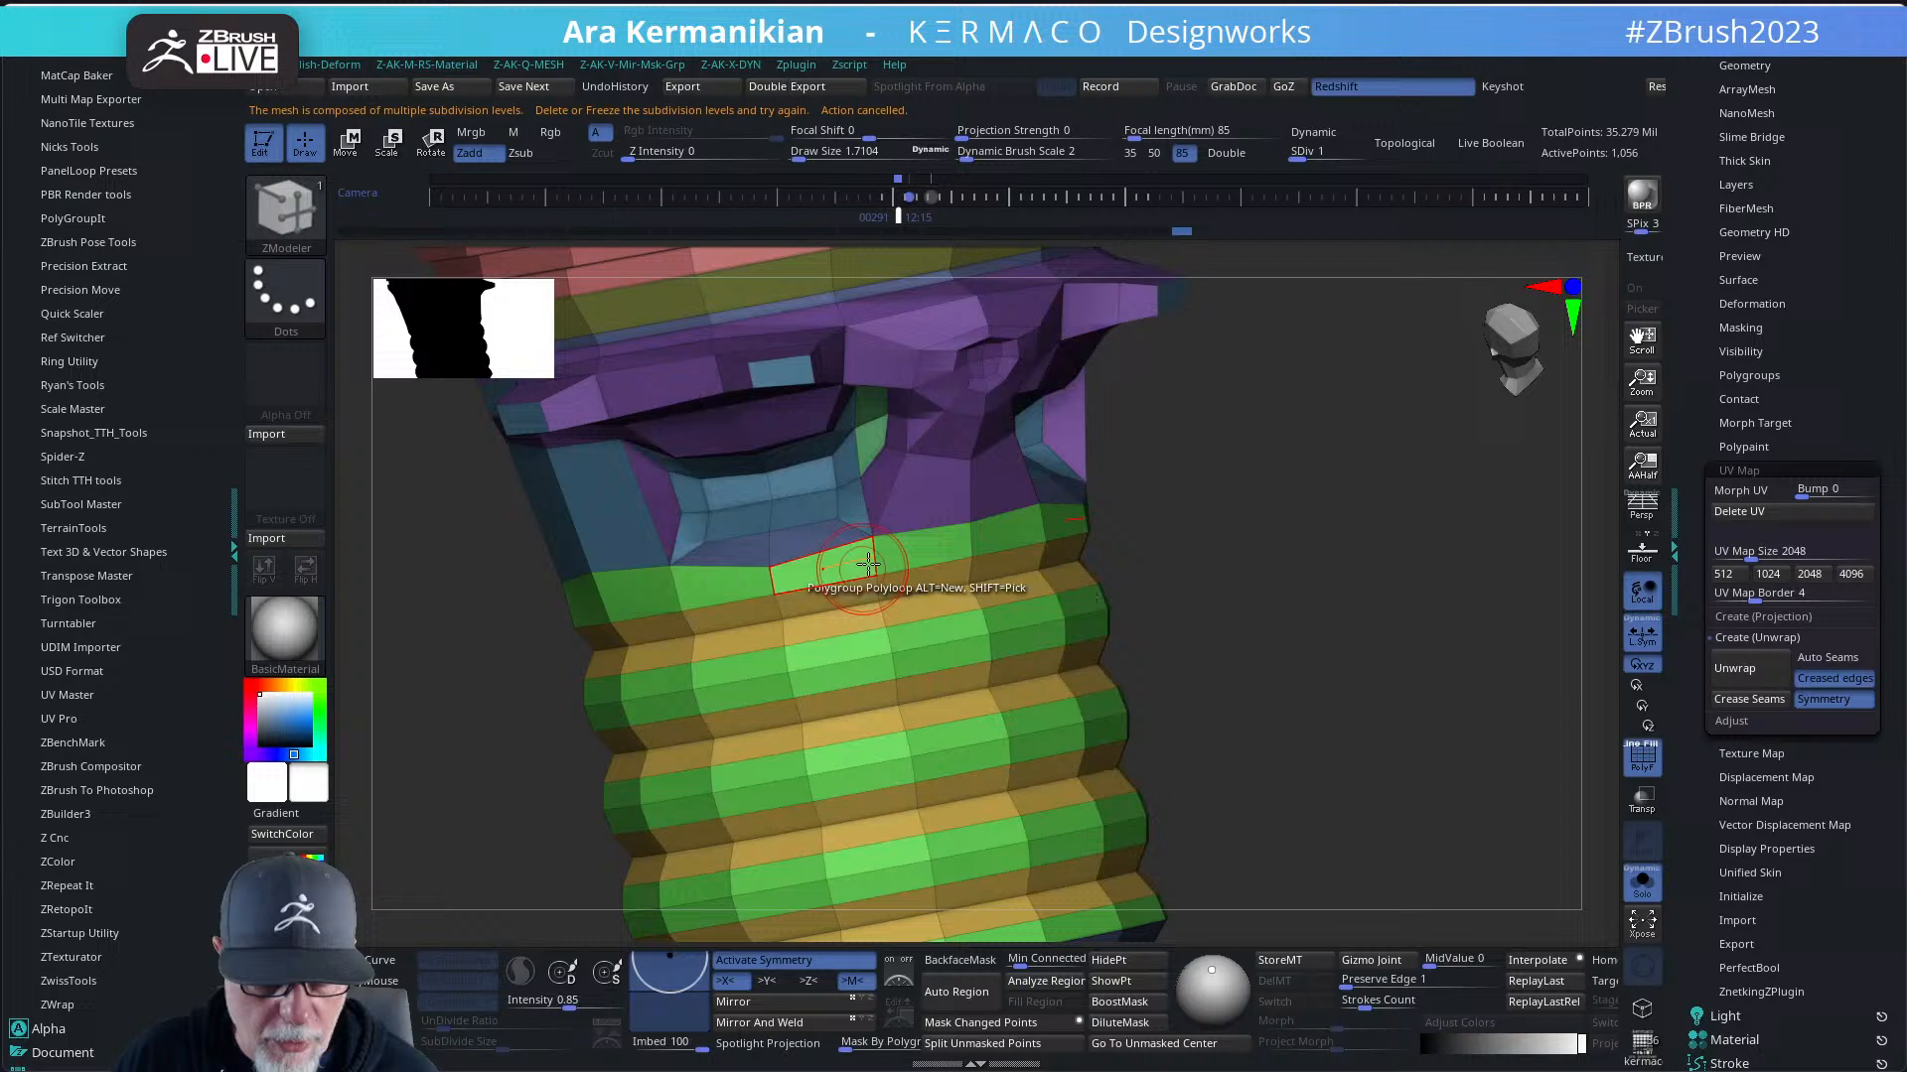
left_click(956, 544)
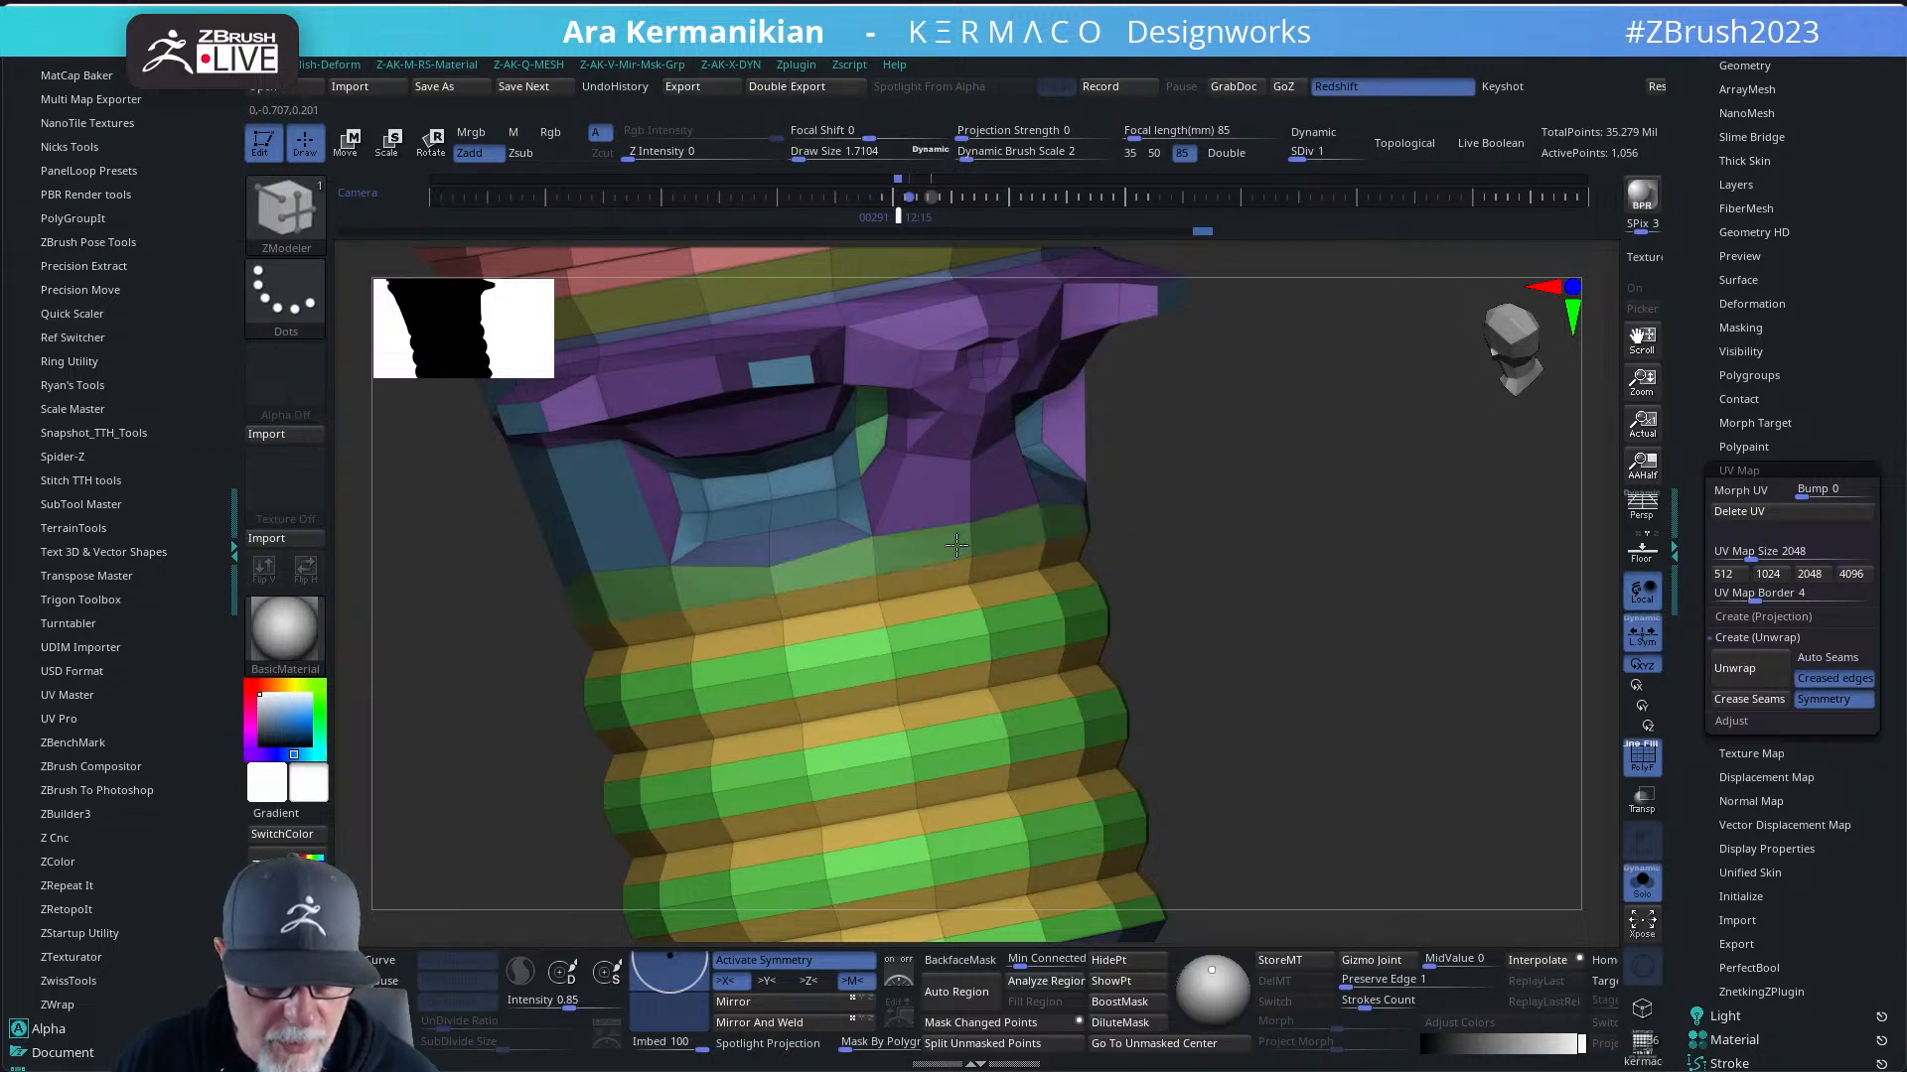
left_click(959, 602)
left_click(965, 631)
left_click(973, 663)
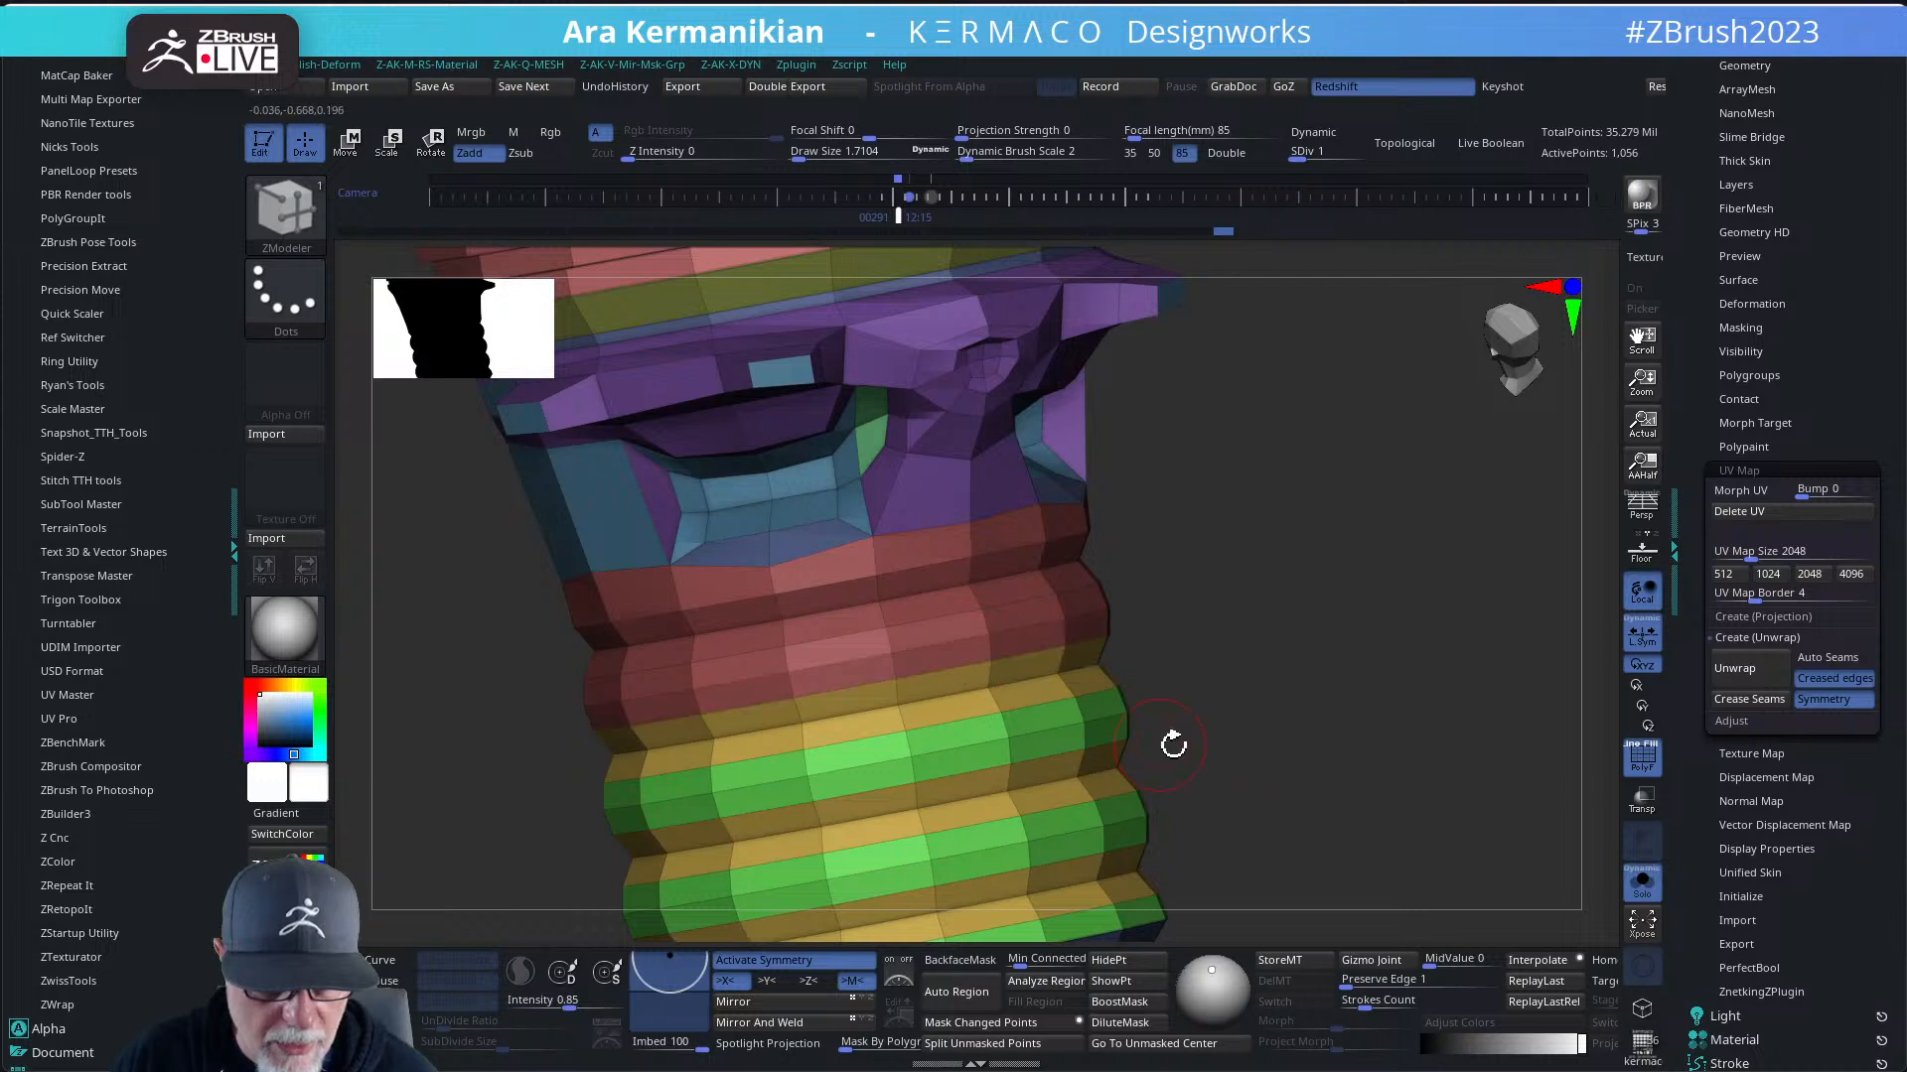
left_click_drag(1226, 750, 1249, 677, "alt")
left_click(986, 606)
left_click(993, 645)
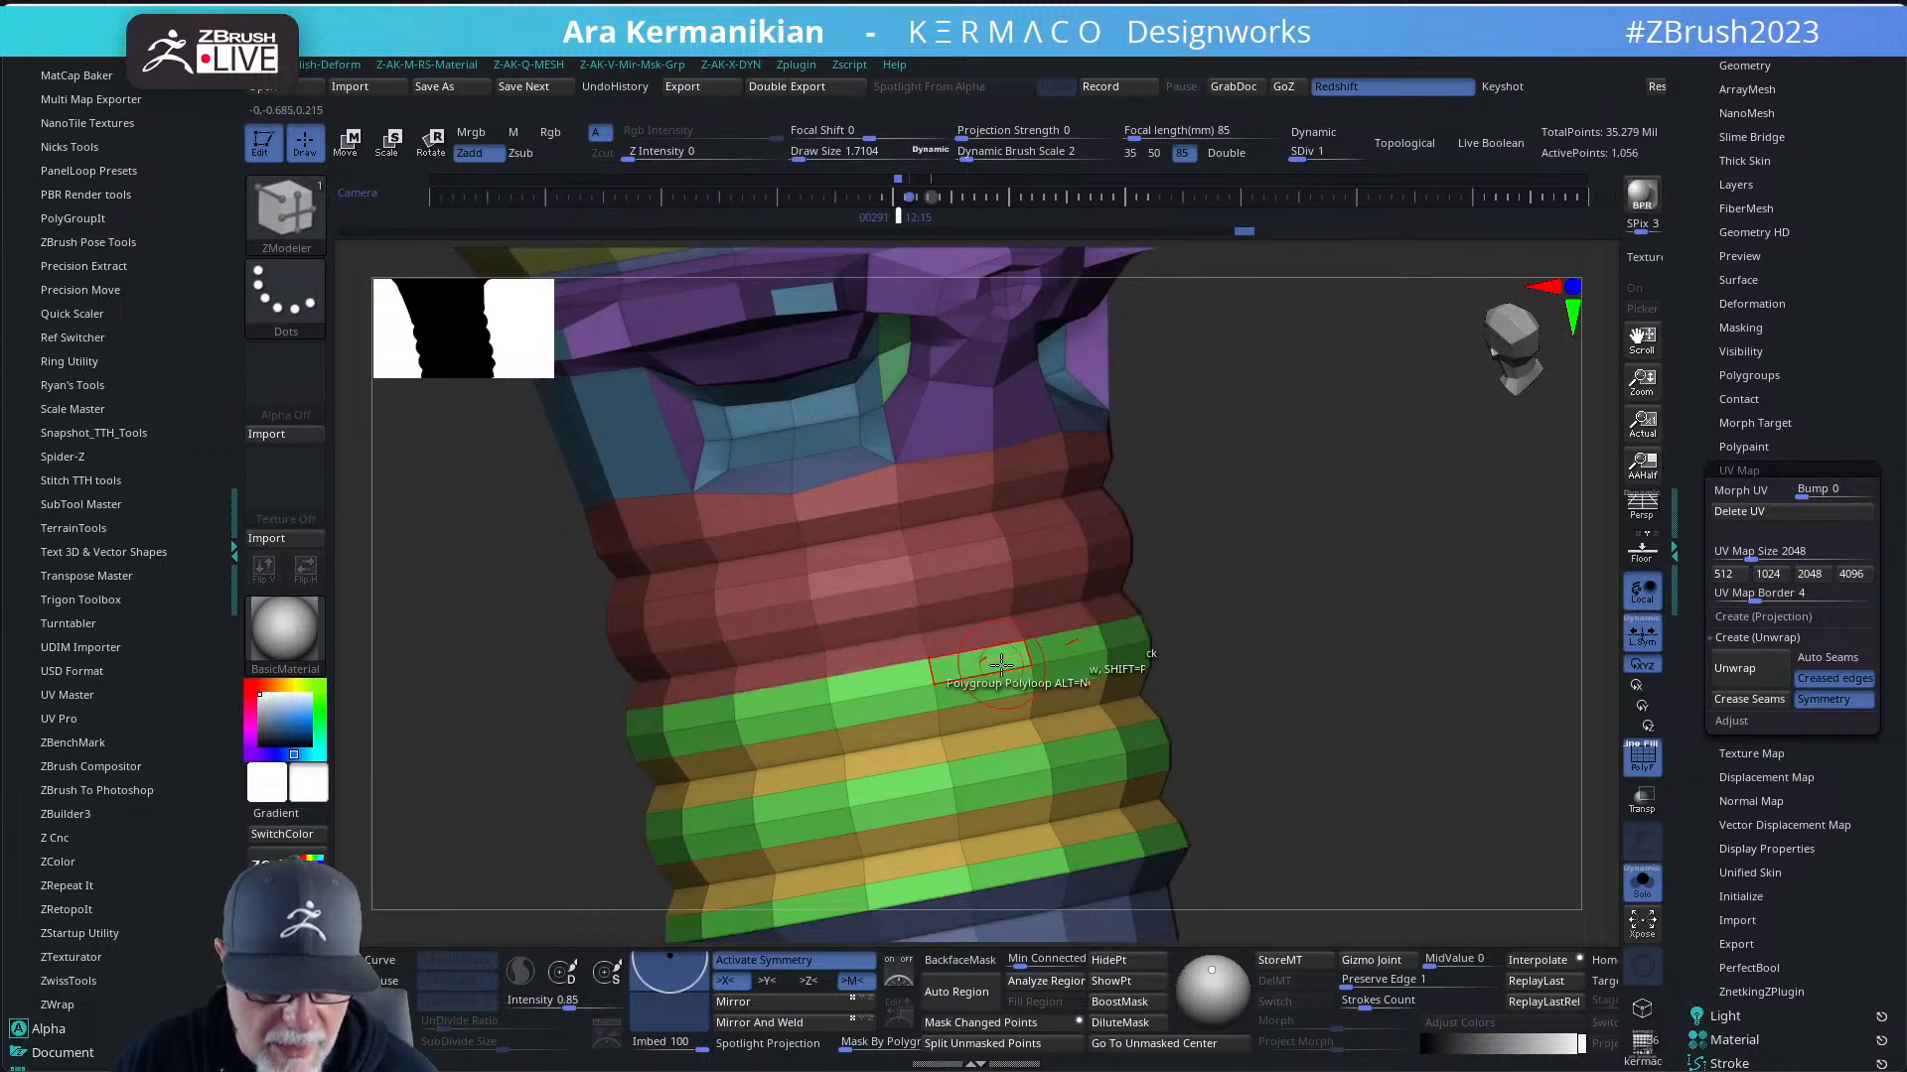
- Merge the green and yellow polygon loops of the neck below the face into the red polygroup
left_click(1001, 683)
left_click(1012, 722)
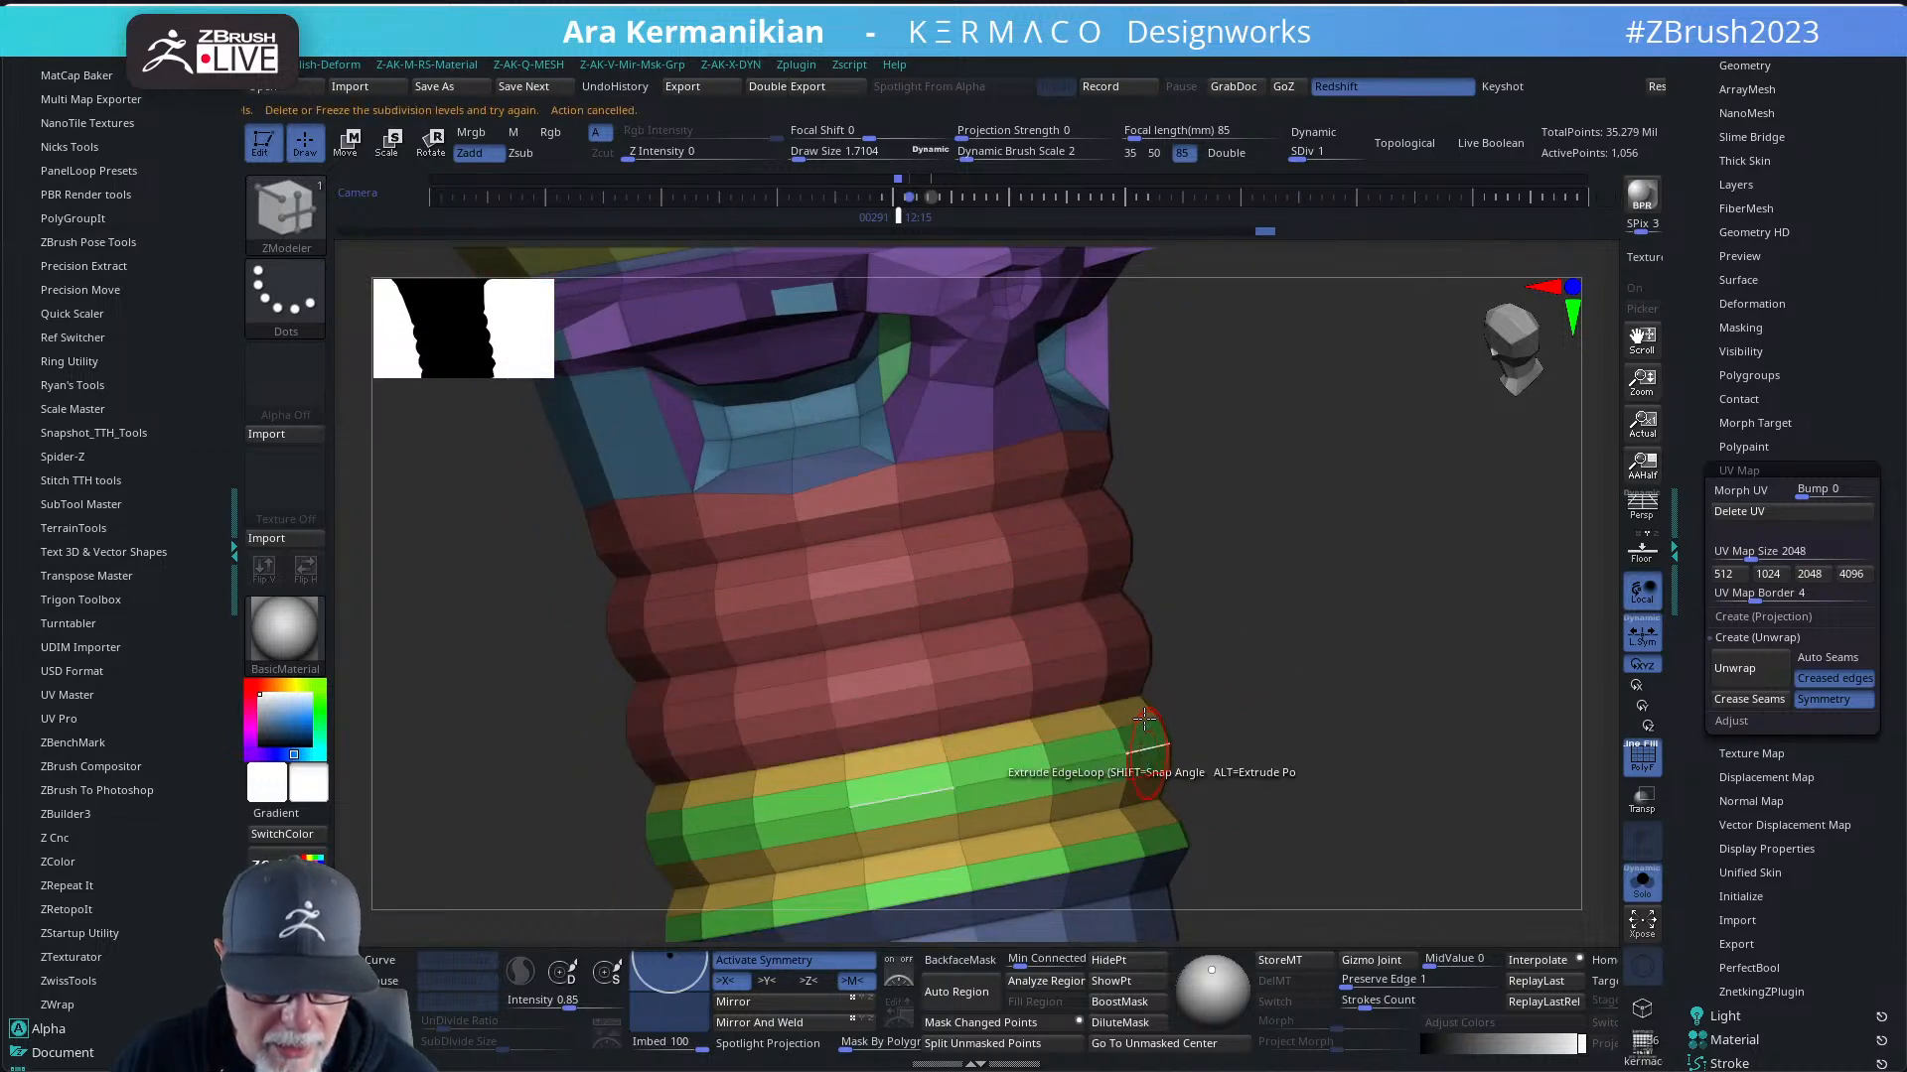
left_click_drag(1437, 809, 1358, 720, "alt")
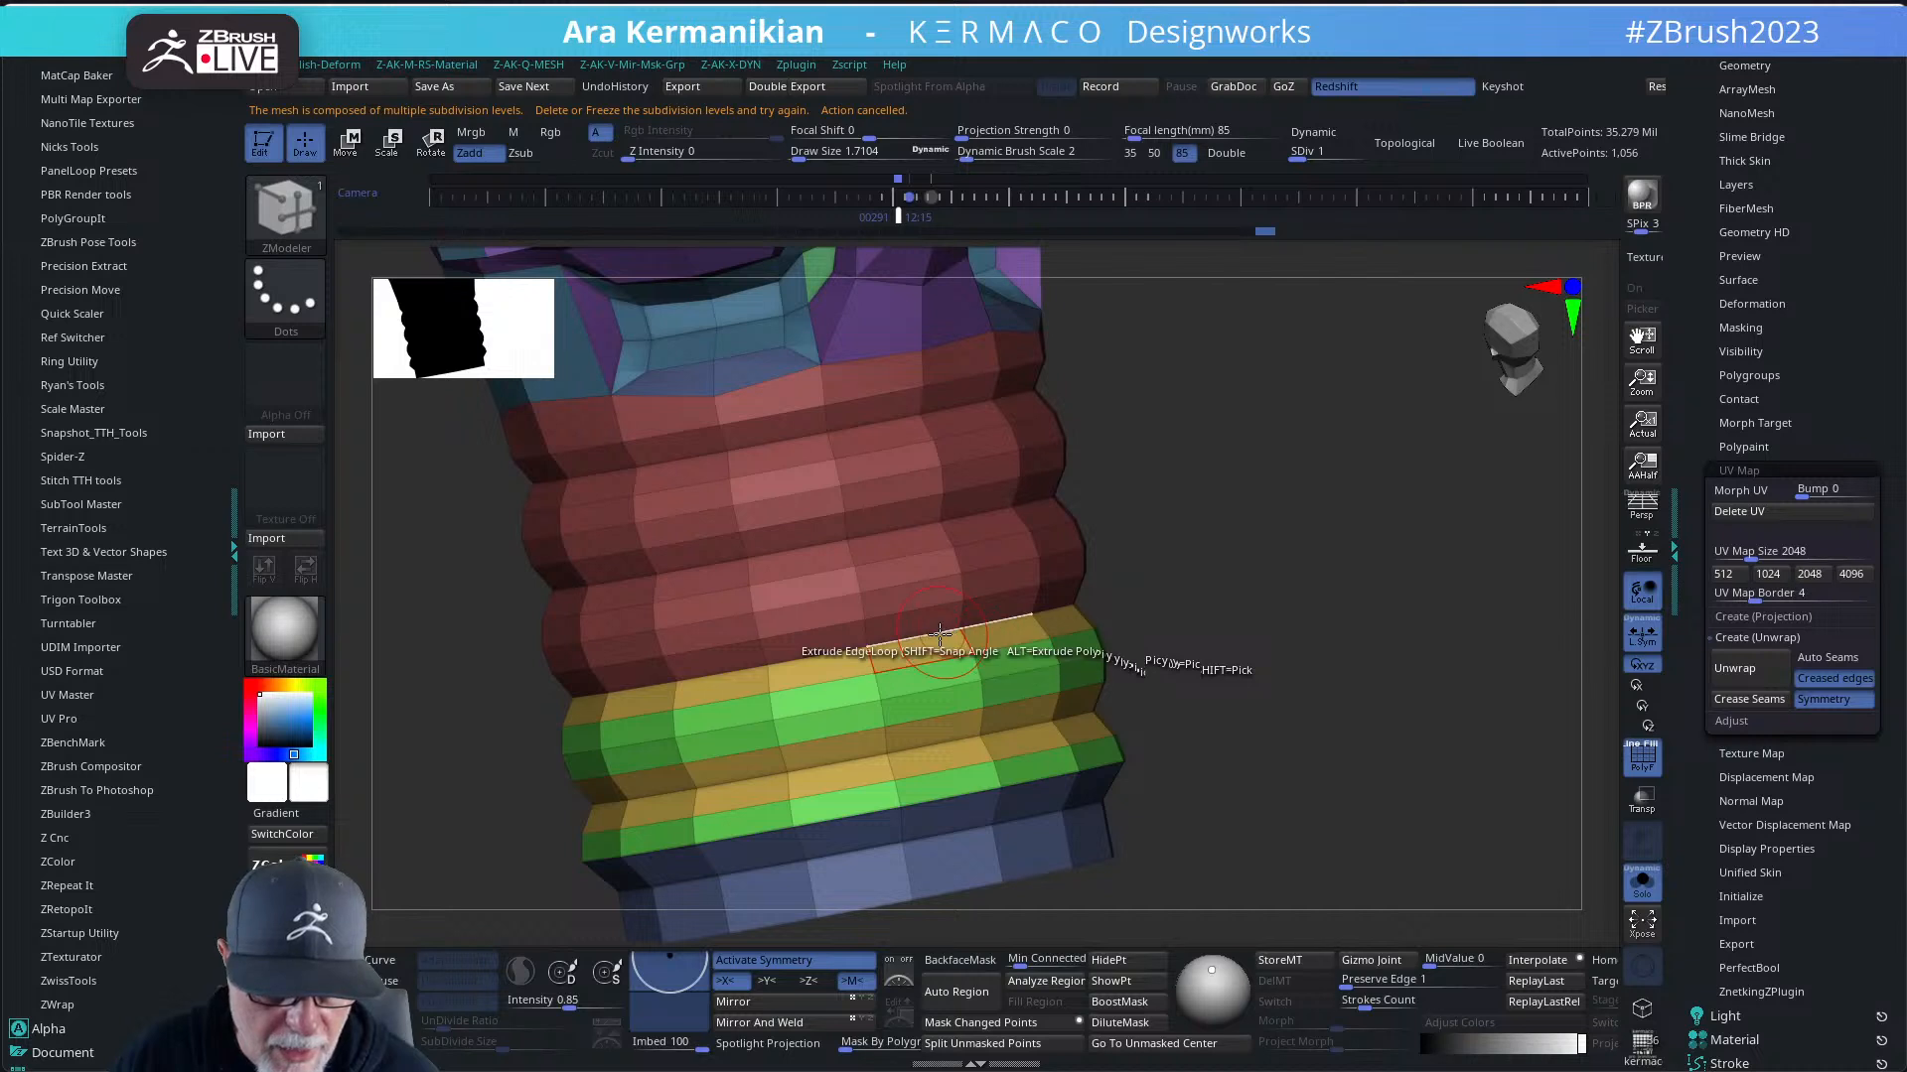
left_click(943, 651)
left_click(948, 699)
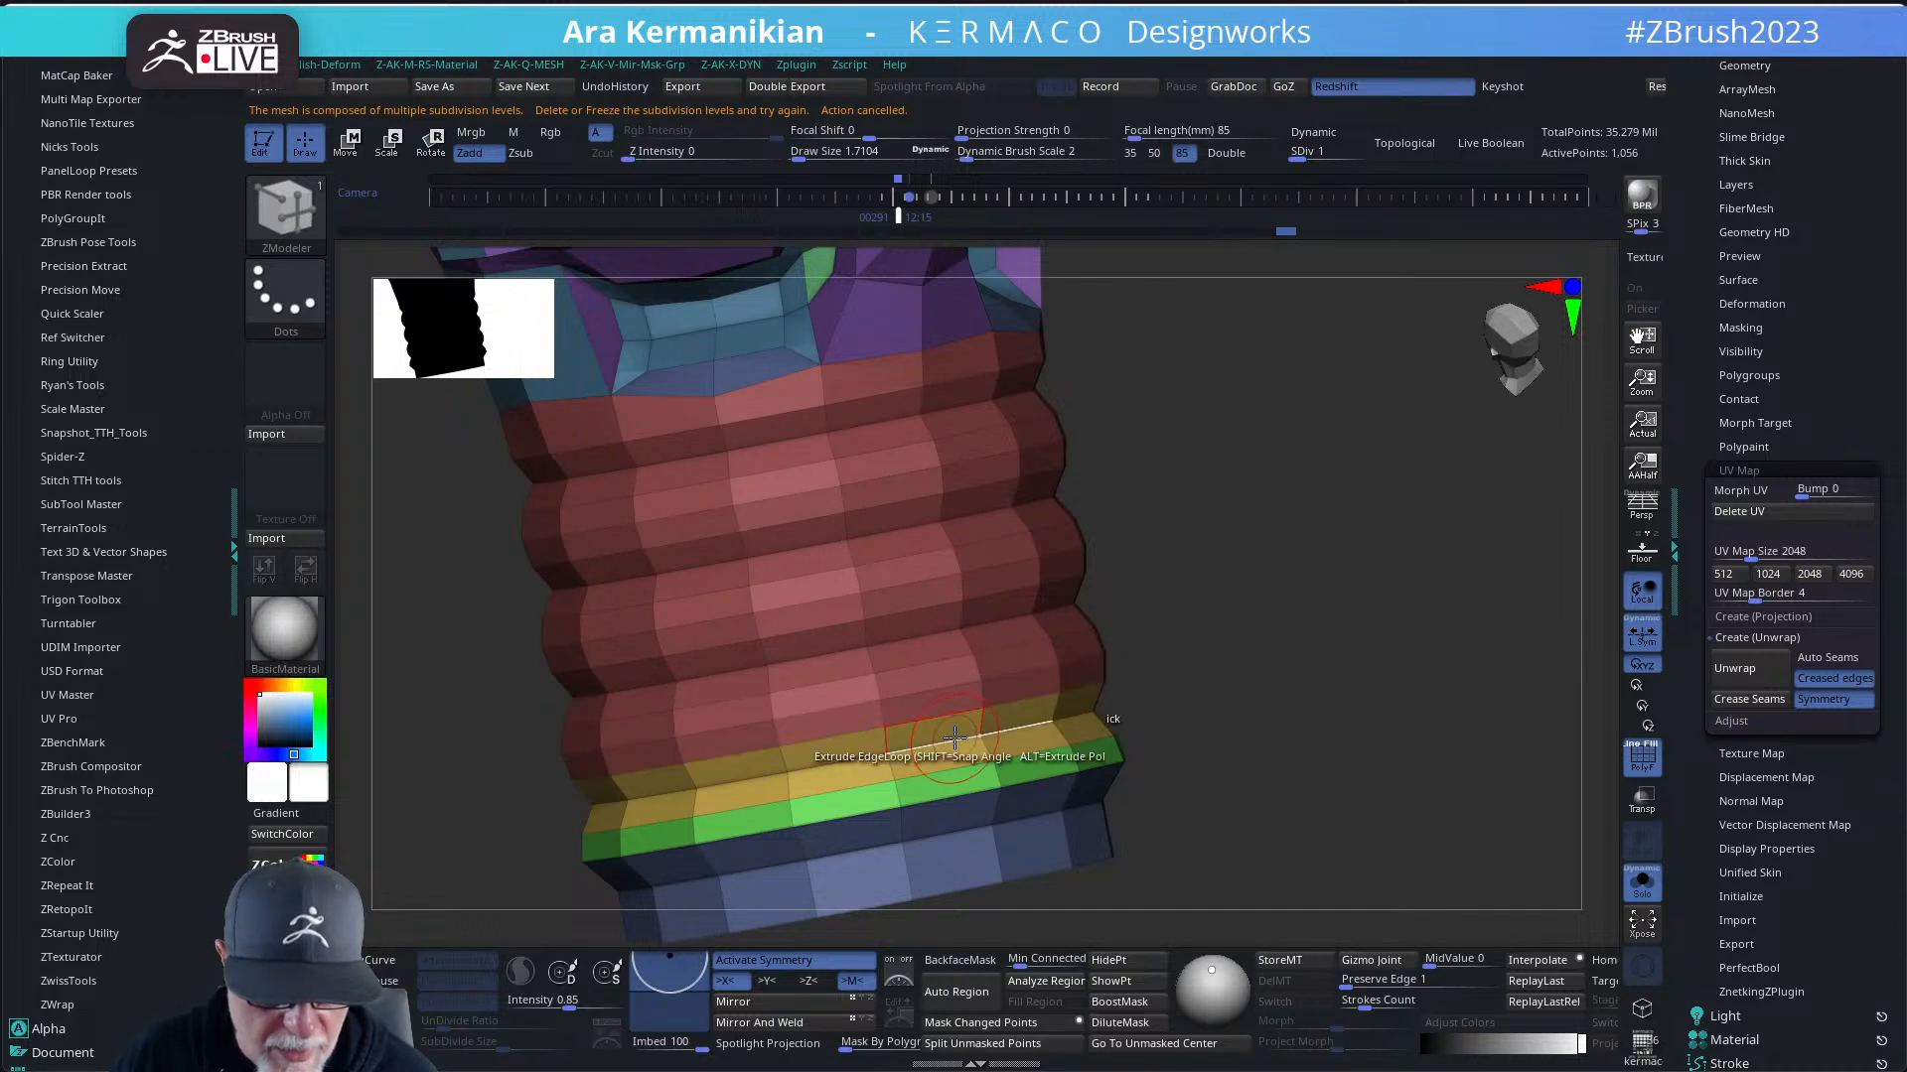
left_click(953, 763)
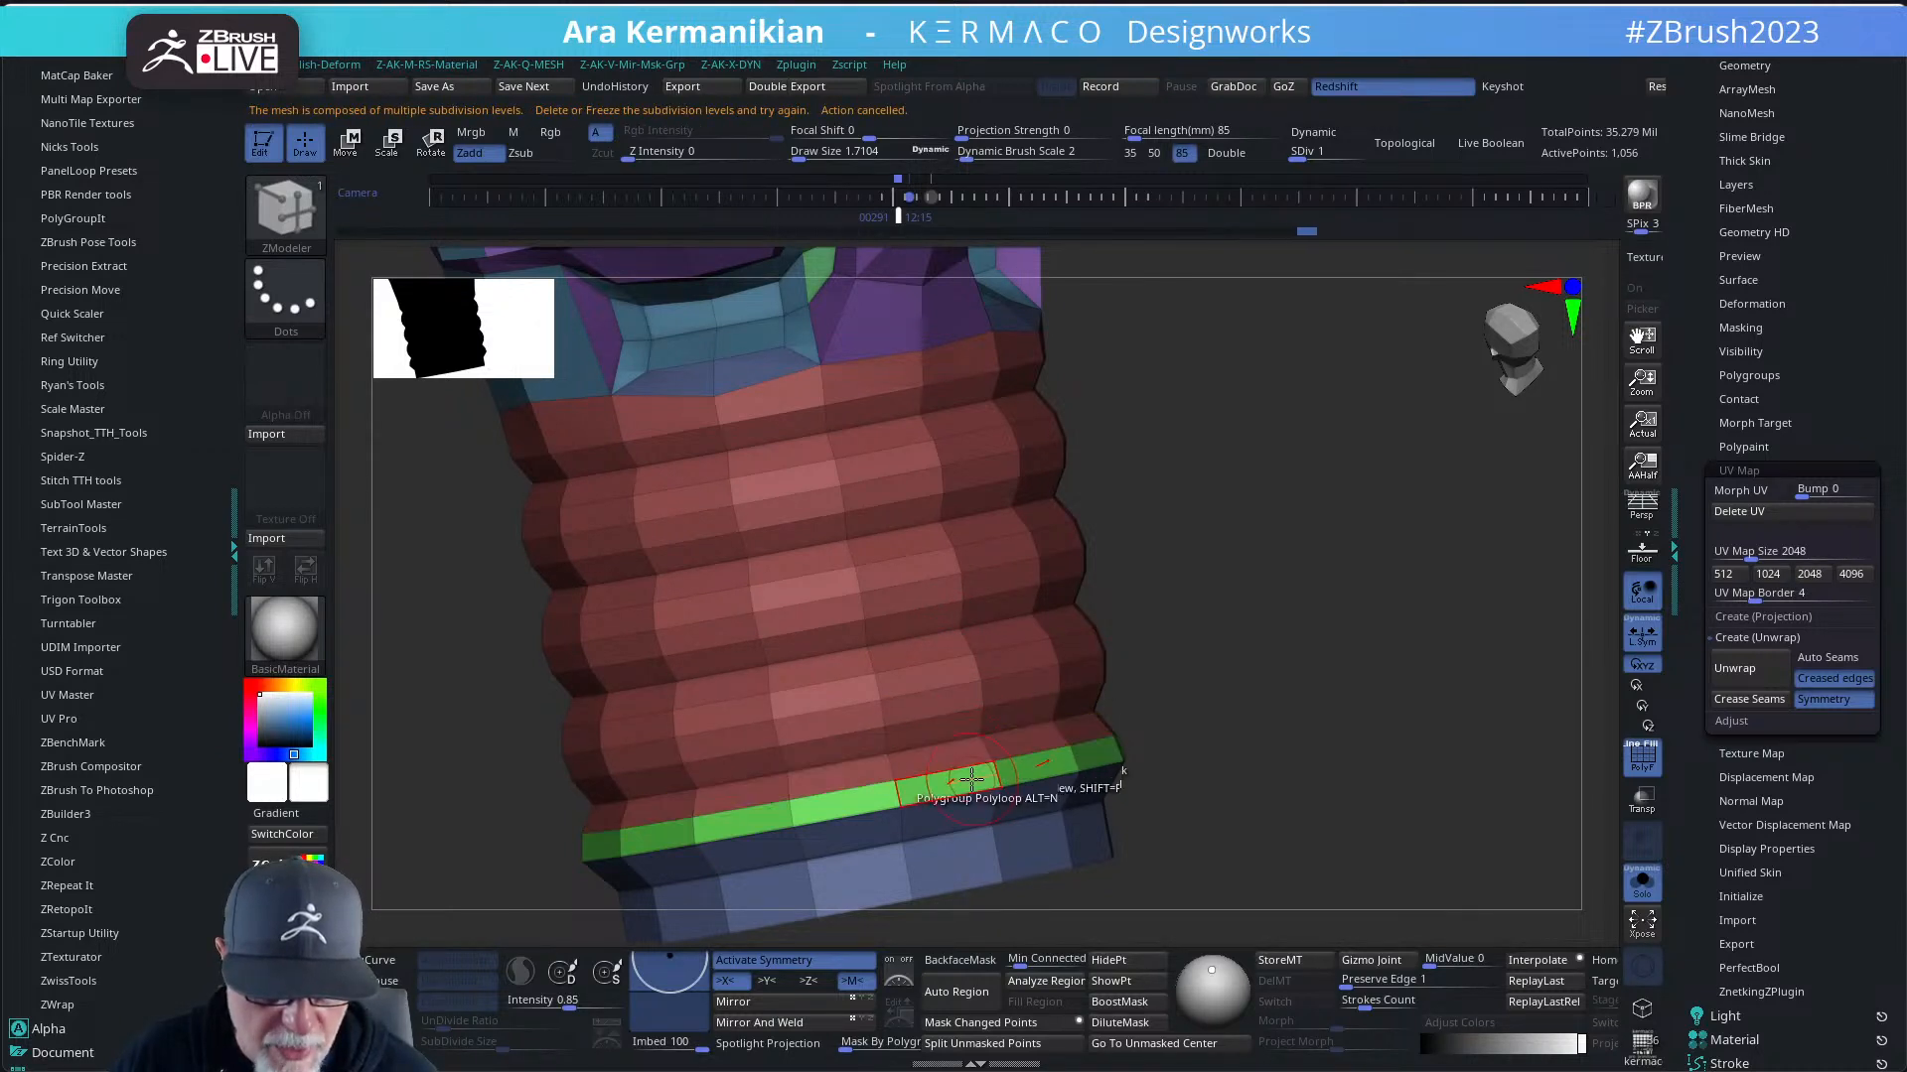
left_click(983, 795)
left_click_drag(1329, 857, 1330, 586)
left_click(729, 549)
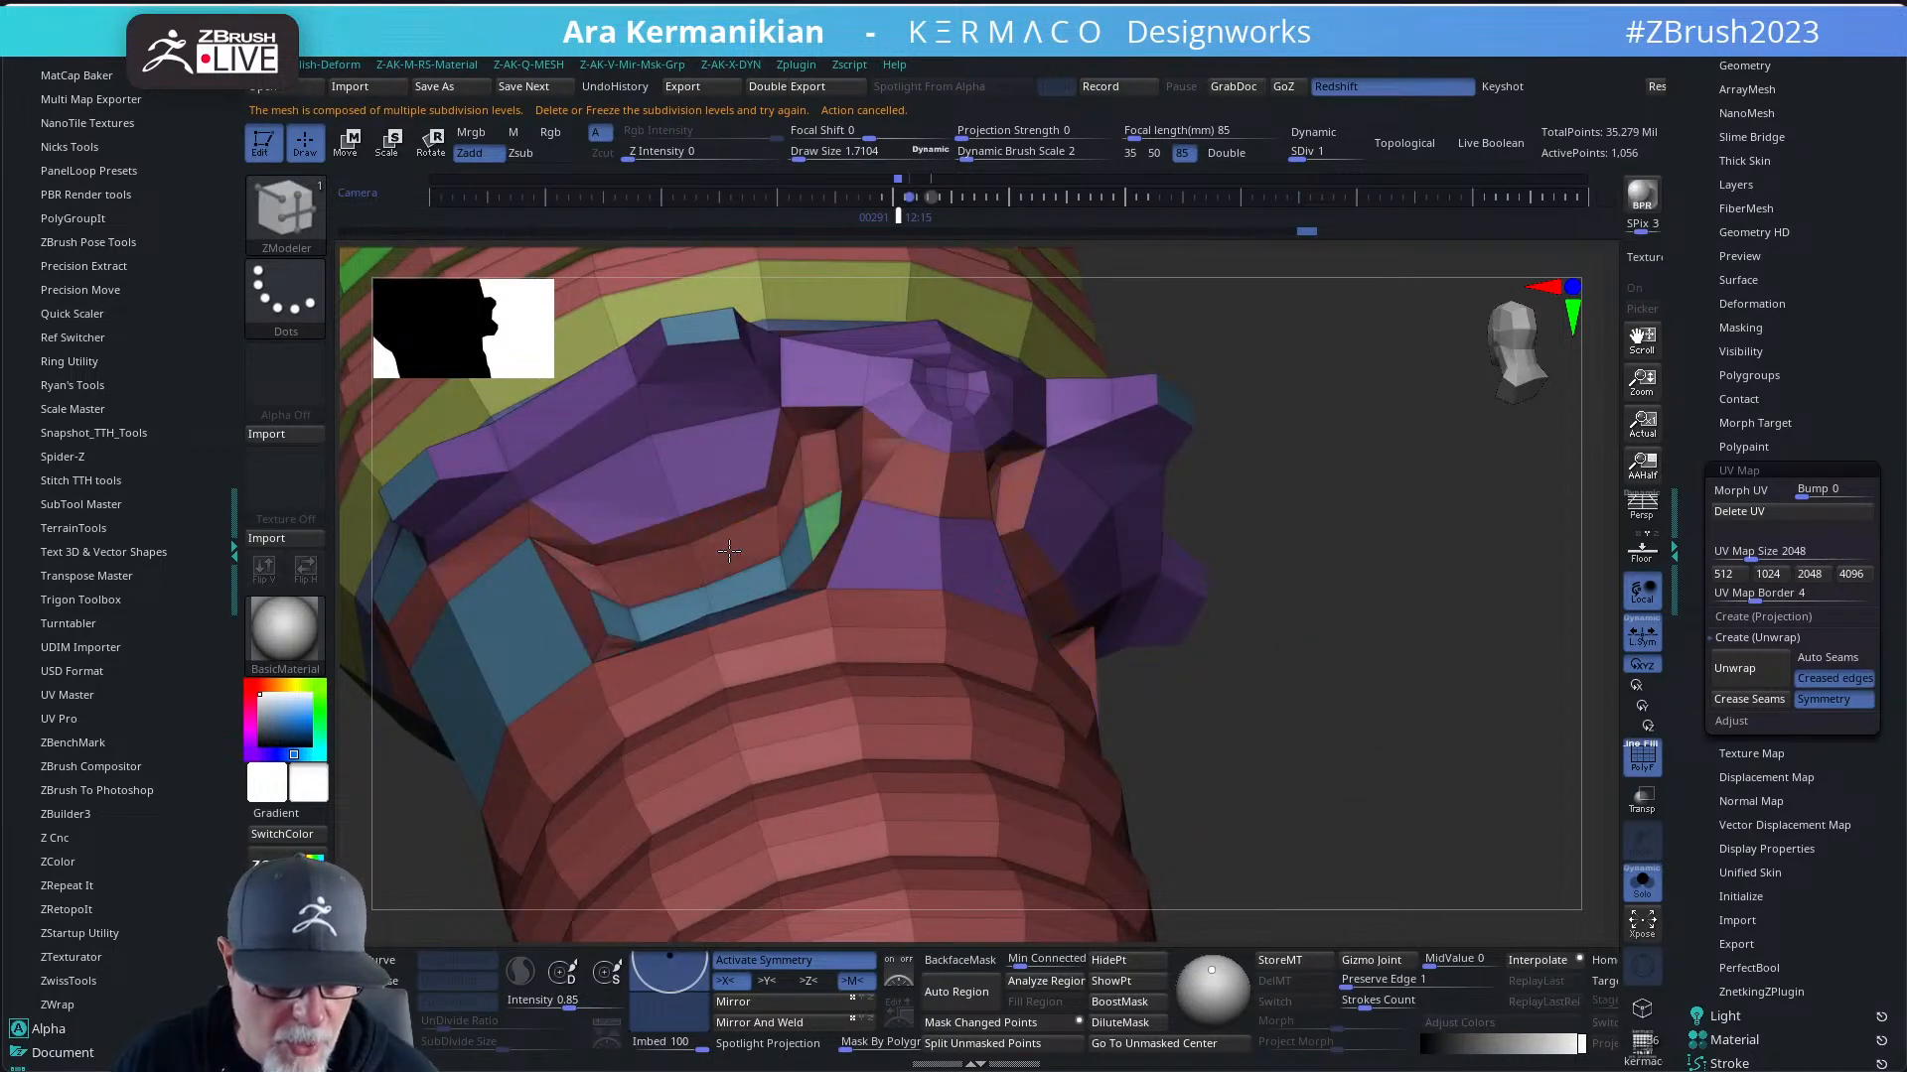
key("ctrl+z")
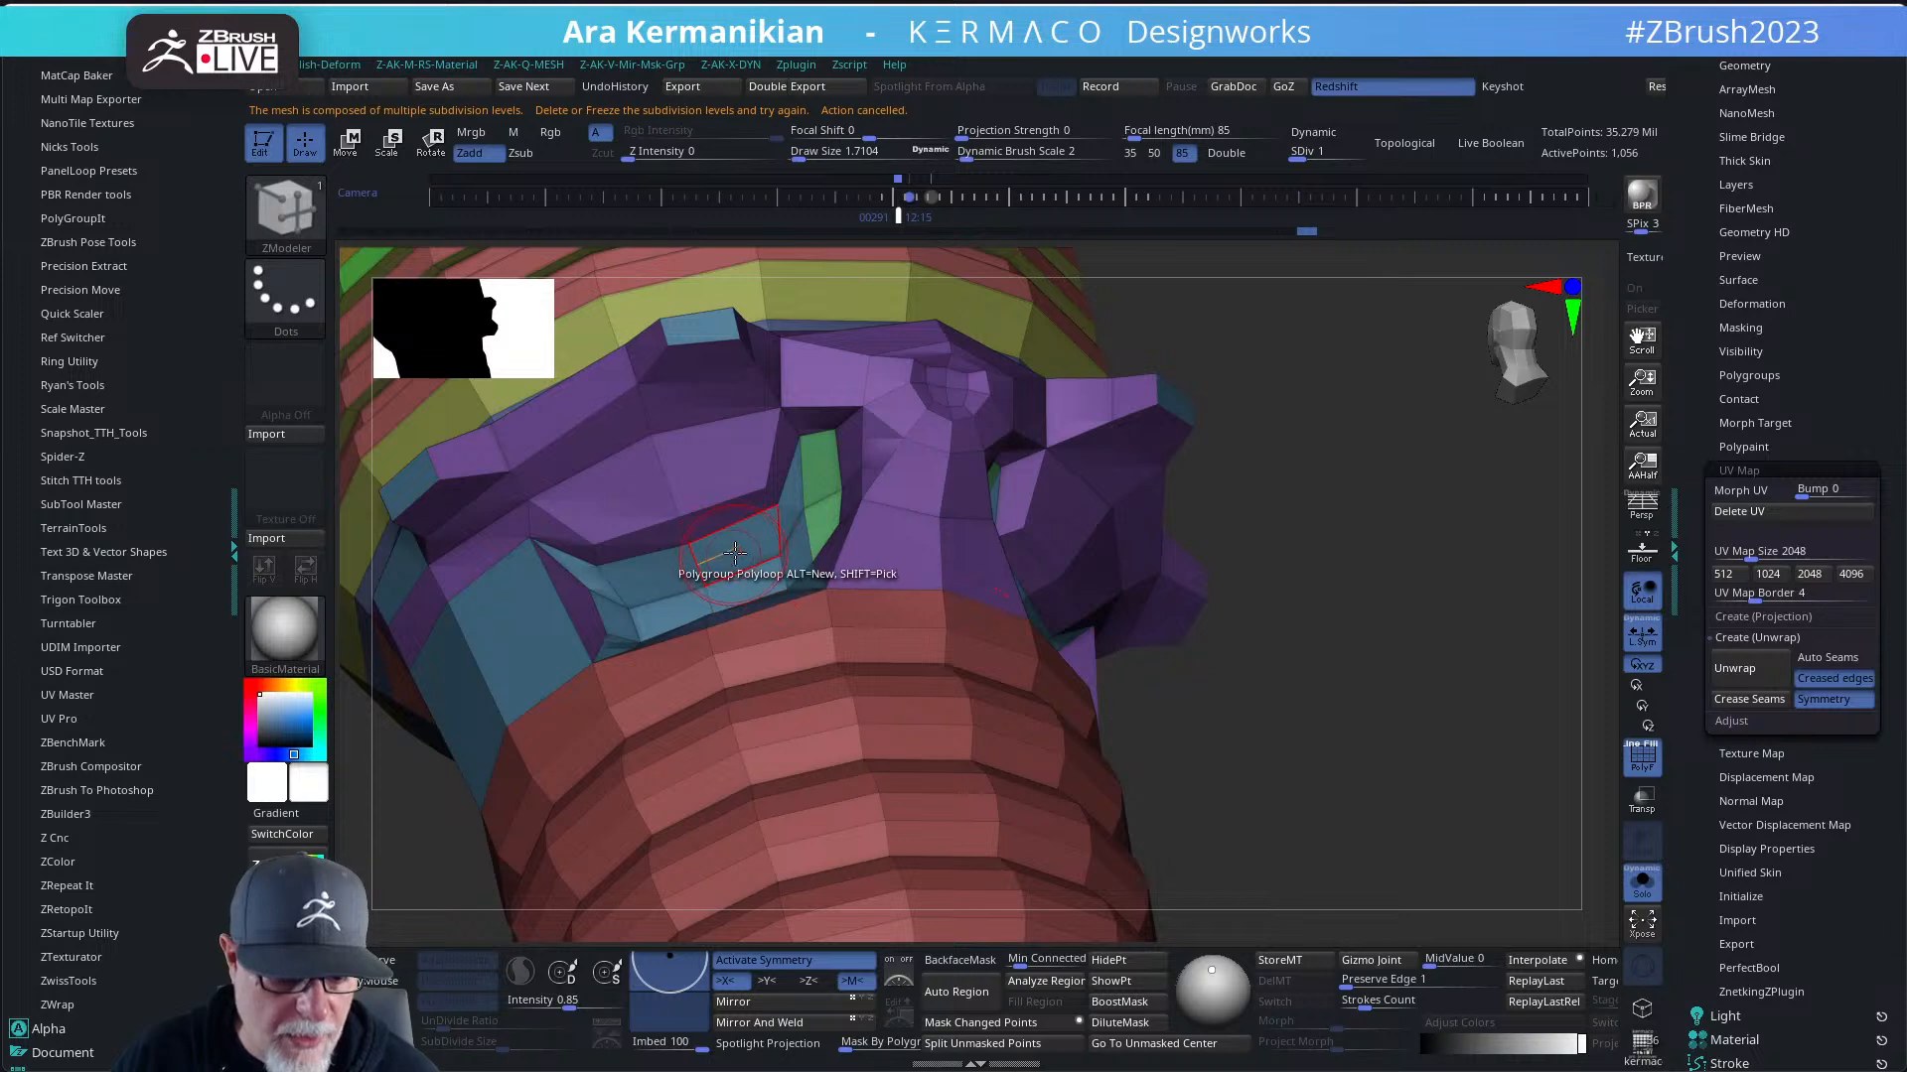
- Set the ZModeler PolyGroup target to A Single Poly and the draw size to 1
key("space")
left_click(549, 577)
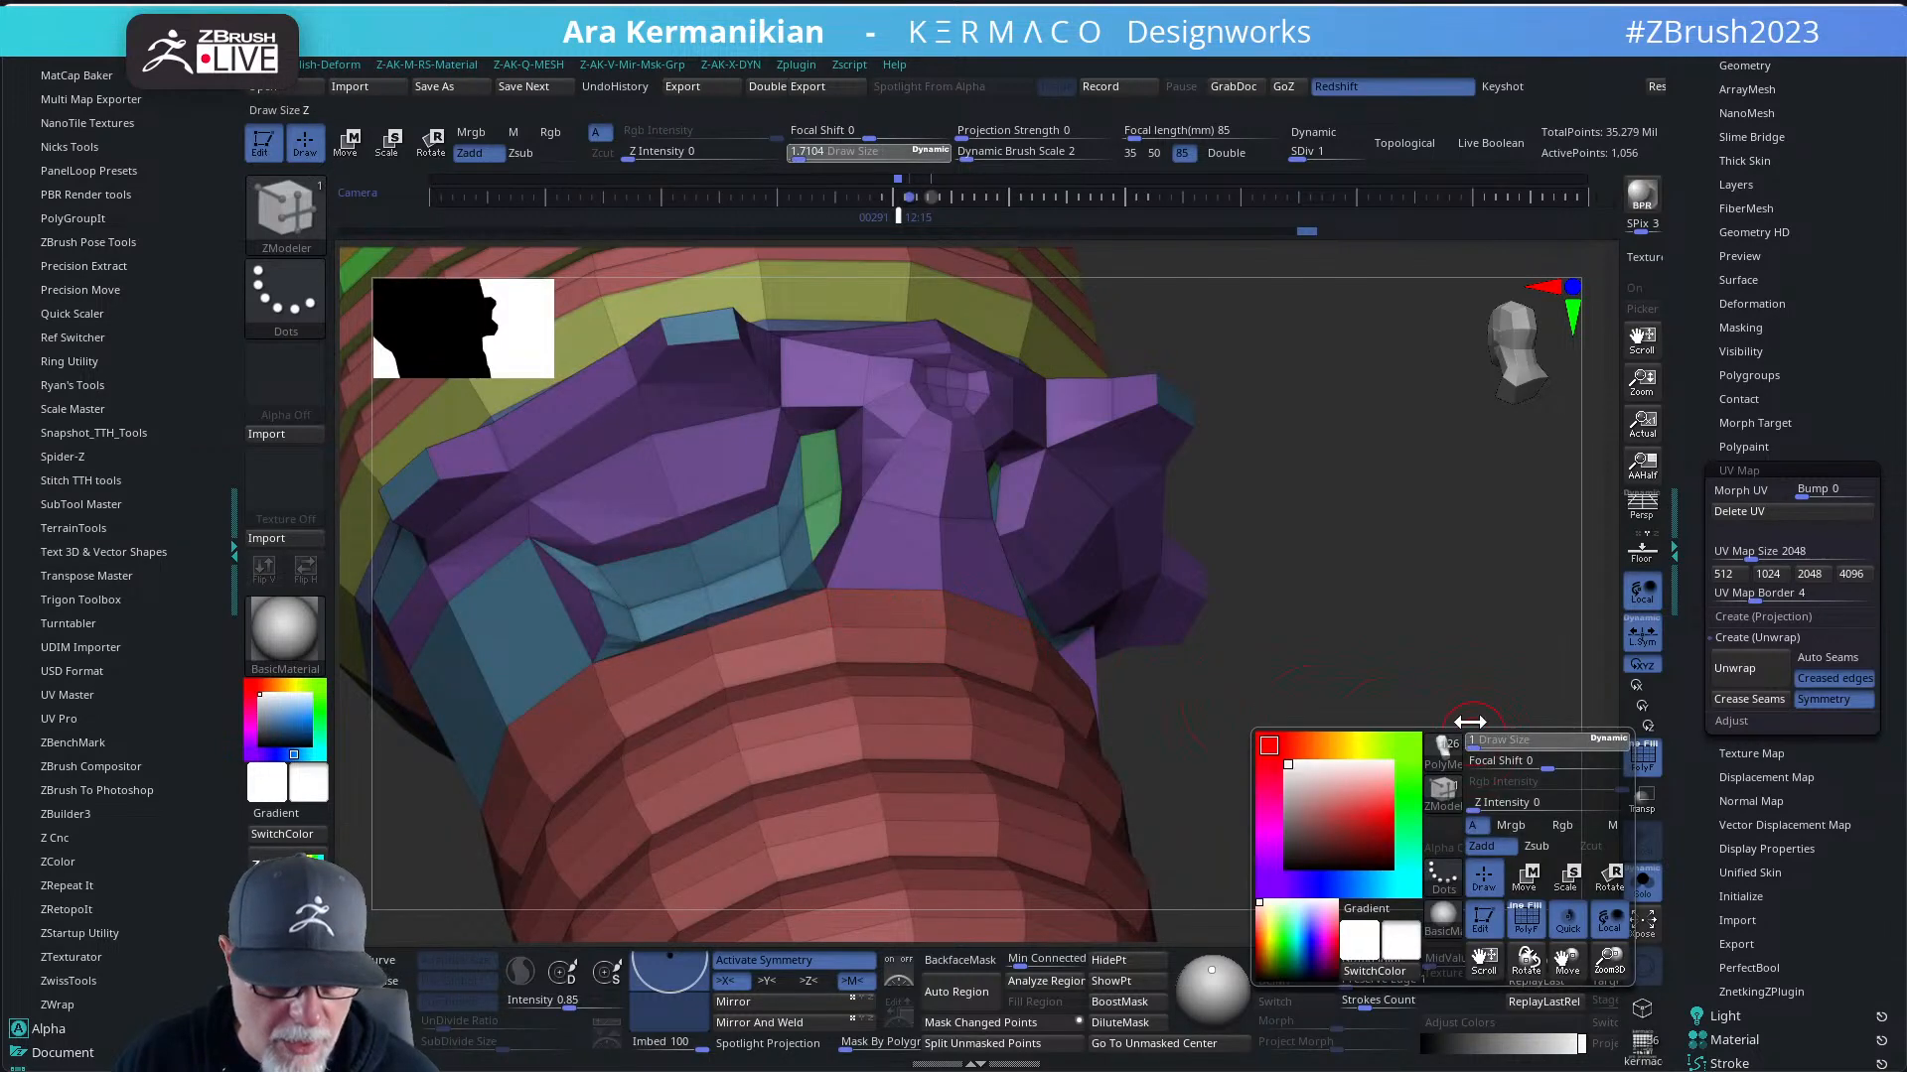
left_click_drag(1425, 732, 1368, 718)
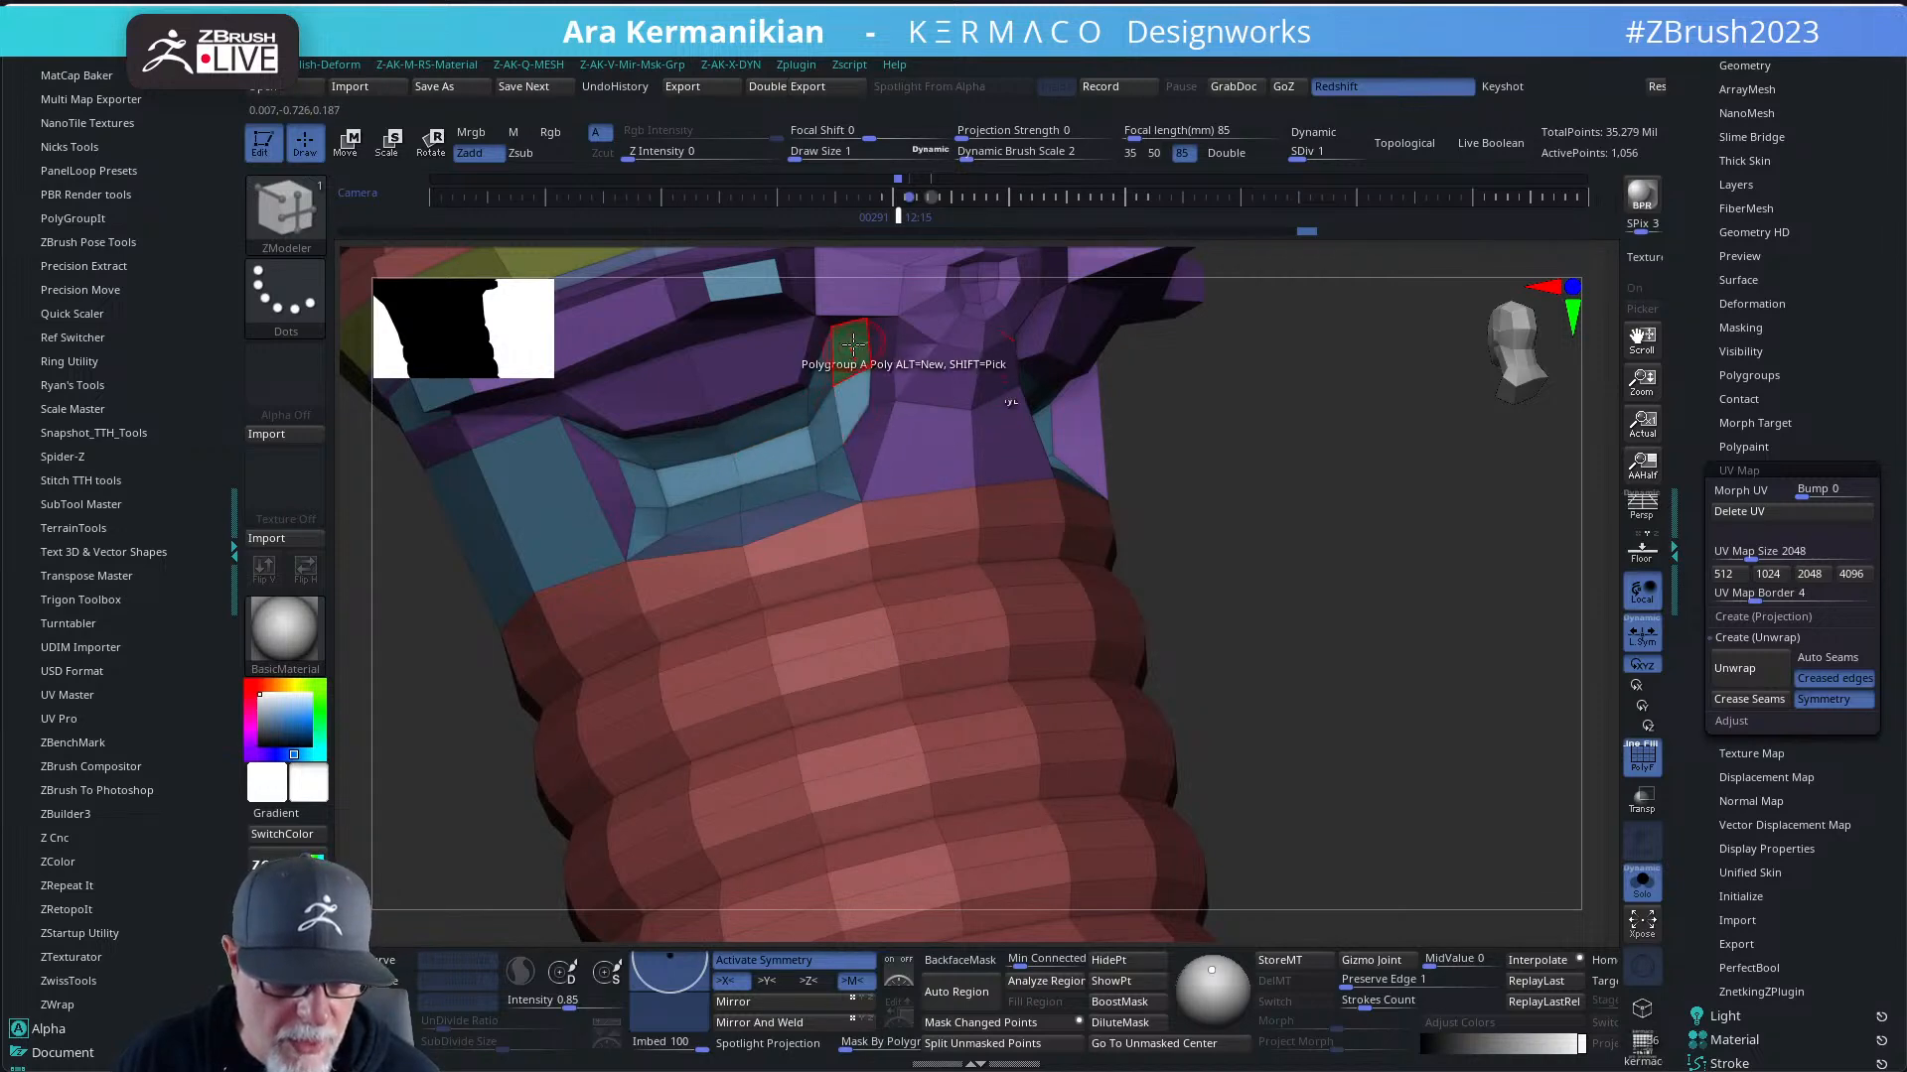
- Assign the individual polygons of the upper recessed panel to one new pink polygroup
mouse_move(1349, 574)
left_mouse_down()
mouse_move(1344, 545)
mouse_move(1490, 583)
mouse_move(1260, 595)
mouse_move(1102, 493)
mouse_move(1162, 519)
mouse_move(1174, 610)
mouse_move(1225, 575)
mouse_move(1255, 694)
mouse_move(1282, 698)
mouse_move(1260, 608)
mouse_move(1291, 586)
mouse_move(1350, 604)
left_mouse_up()
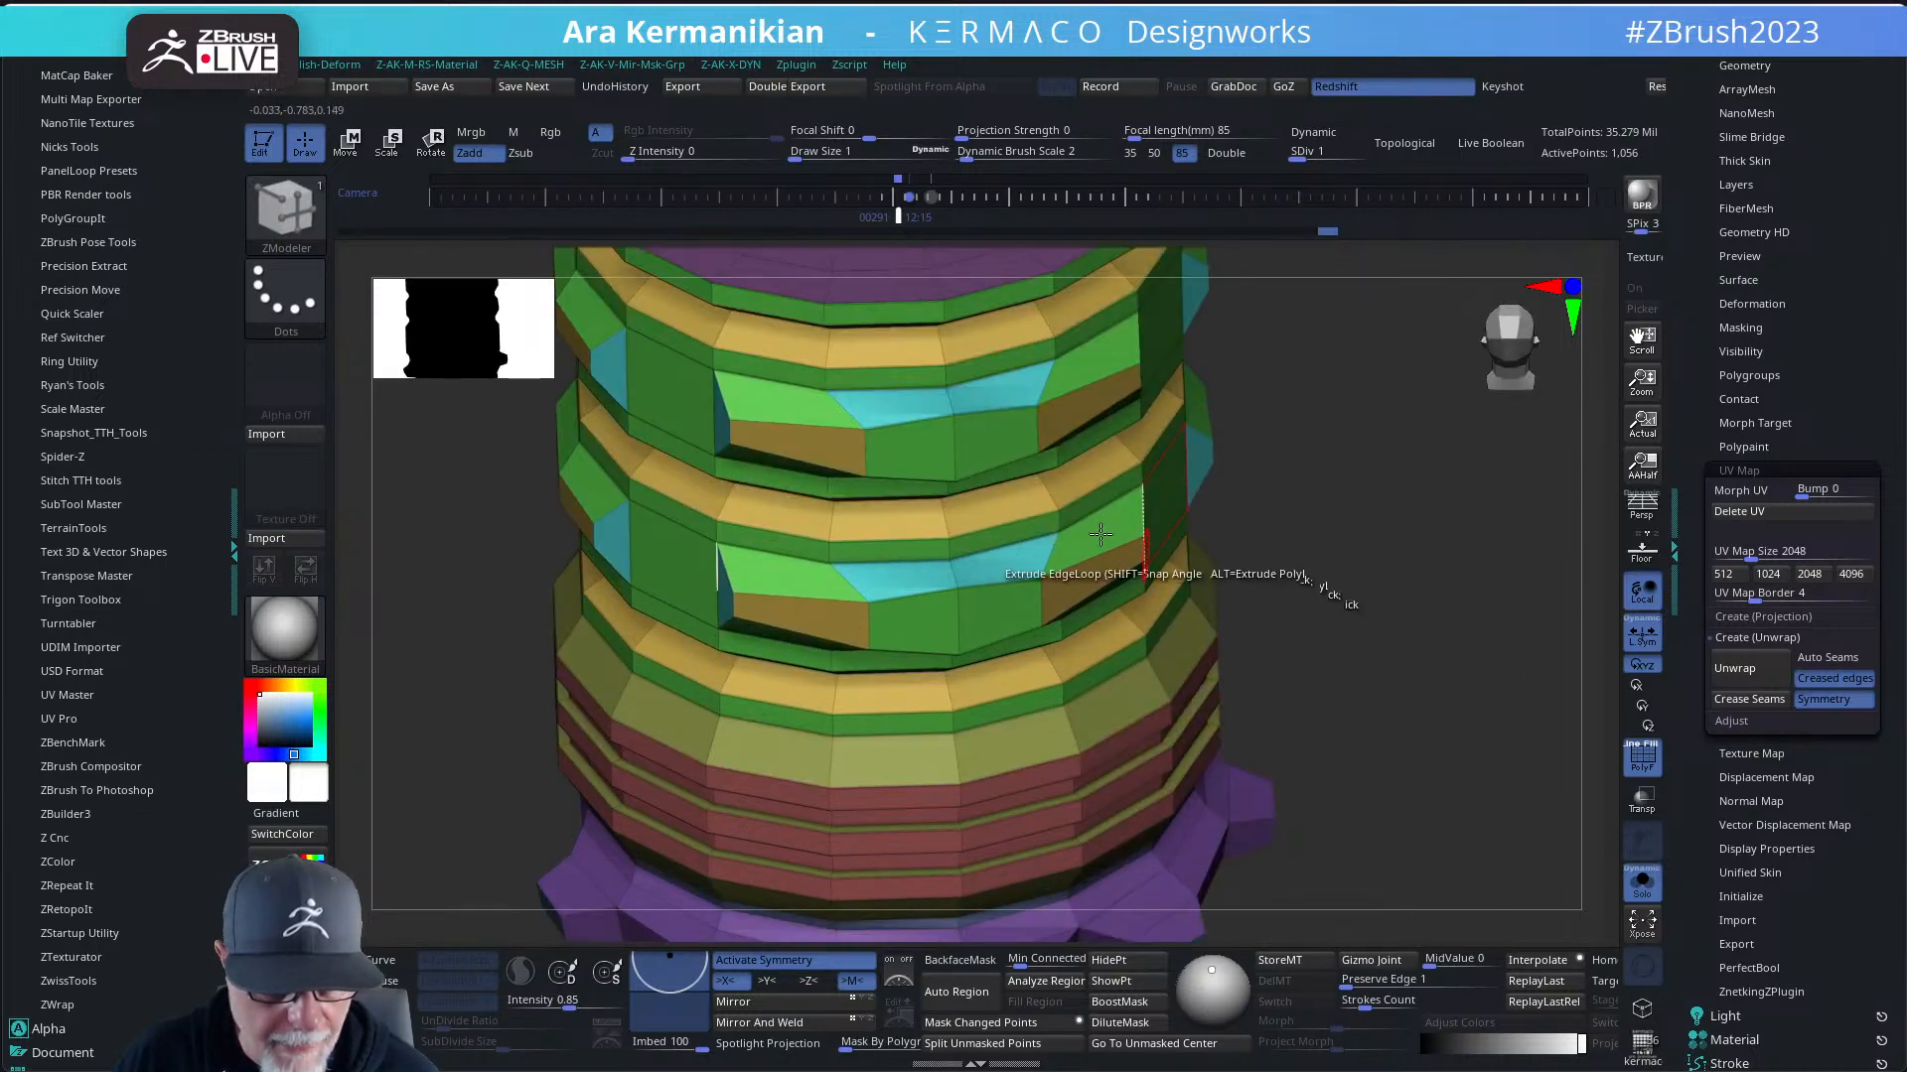
left_click(767, 390)
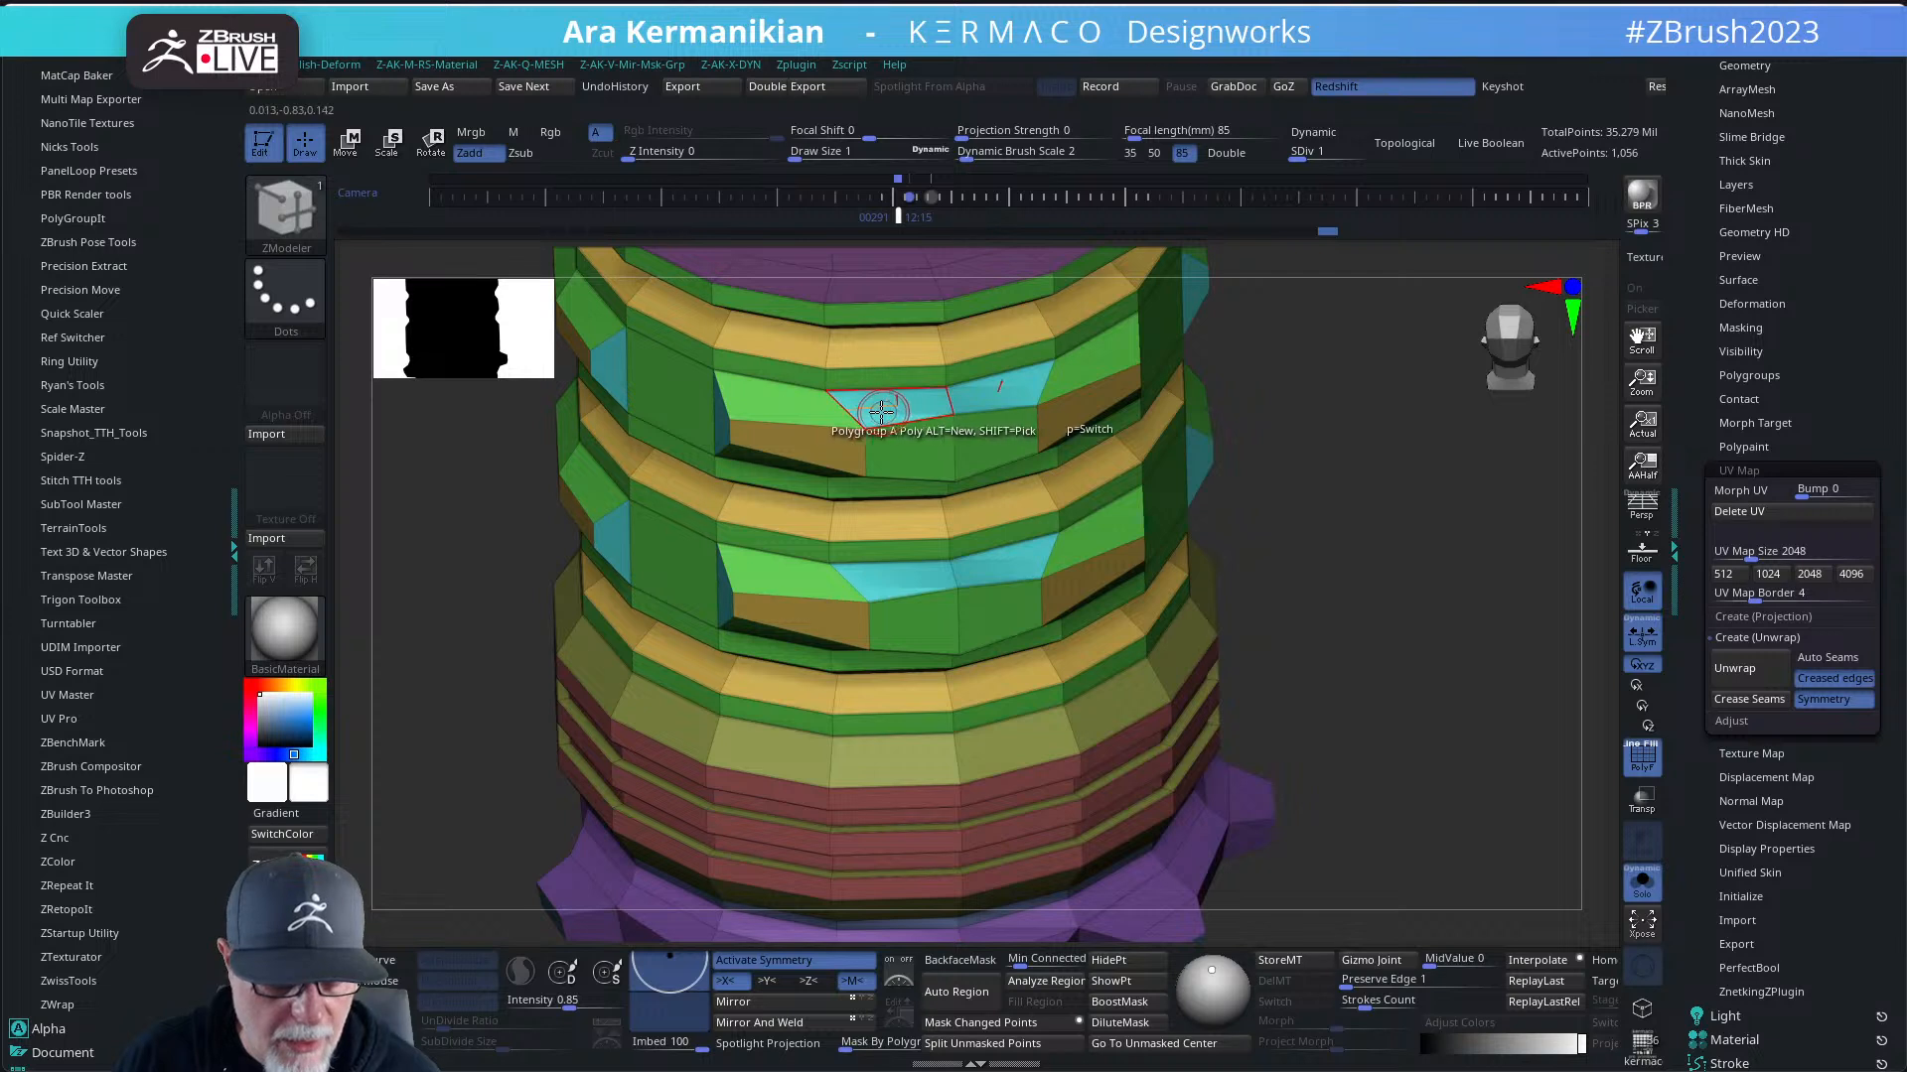
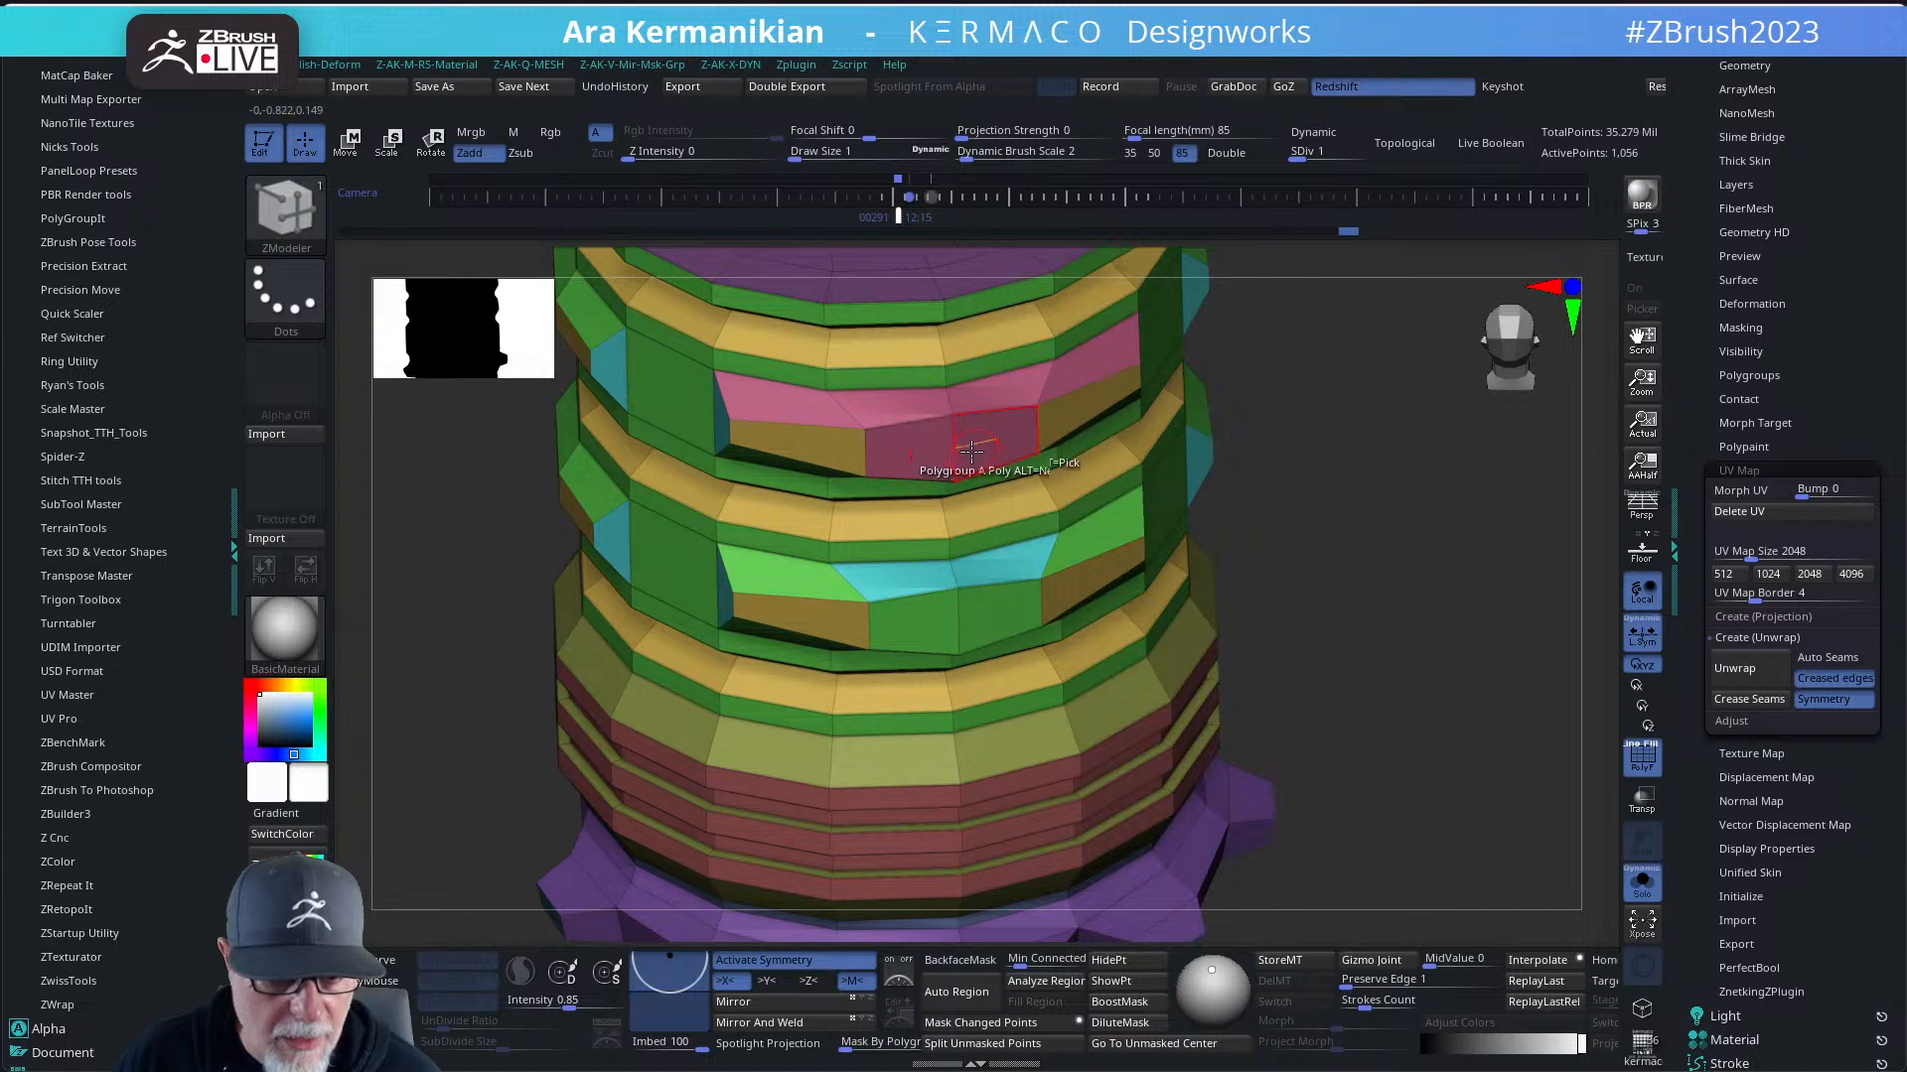
left_click_drag(1401, 554, 1201, 502)
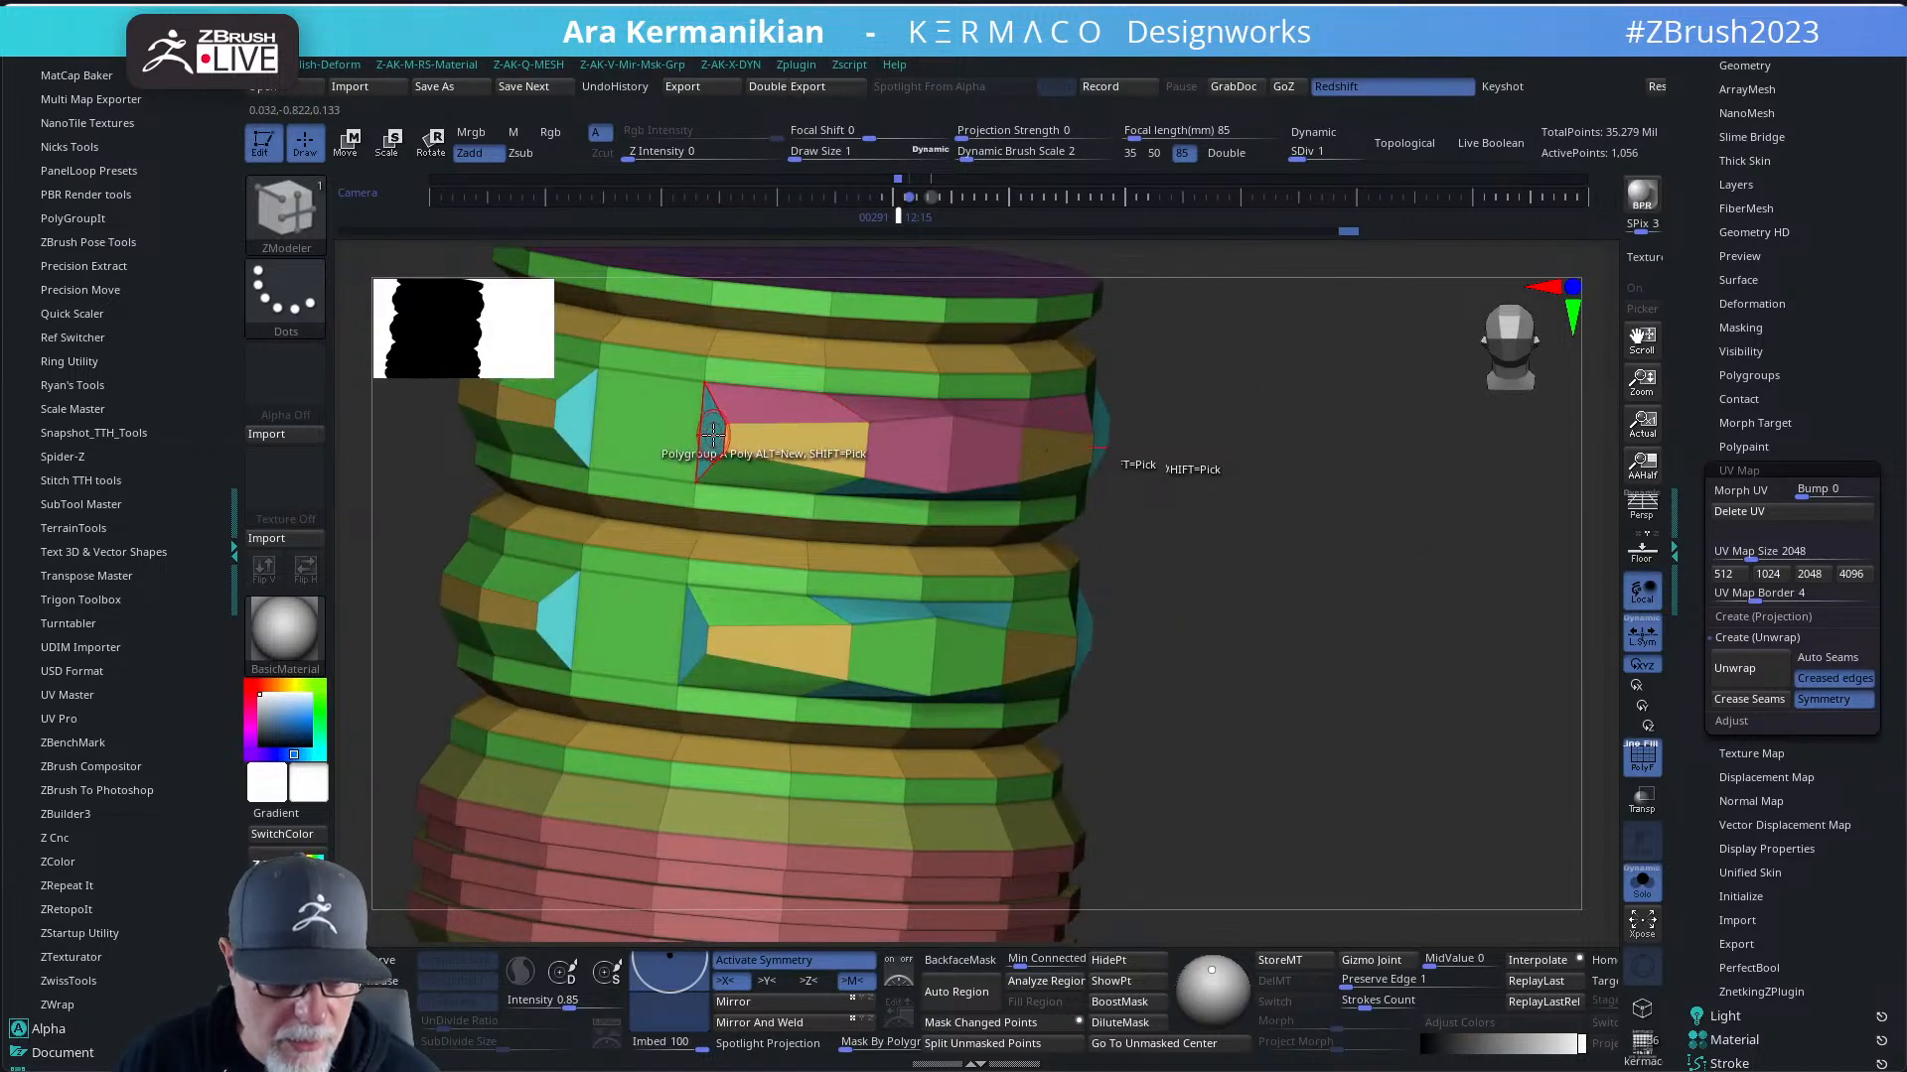
left_click_drag(1152, 600, 956, 478)
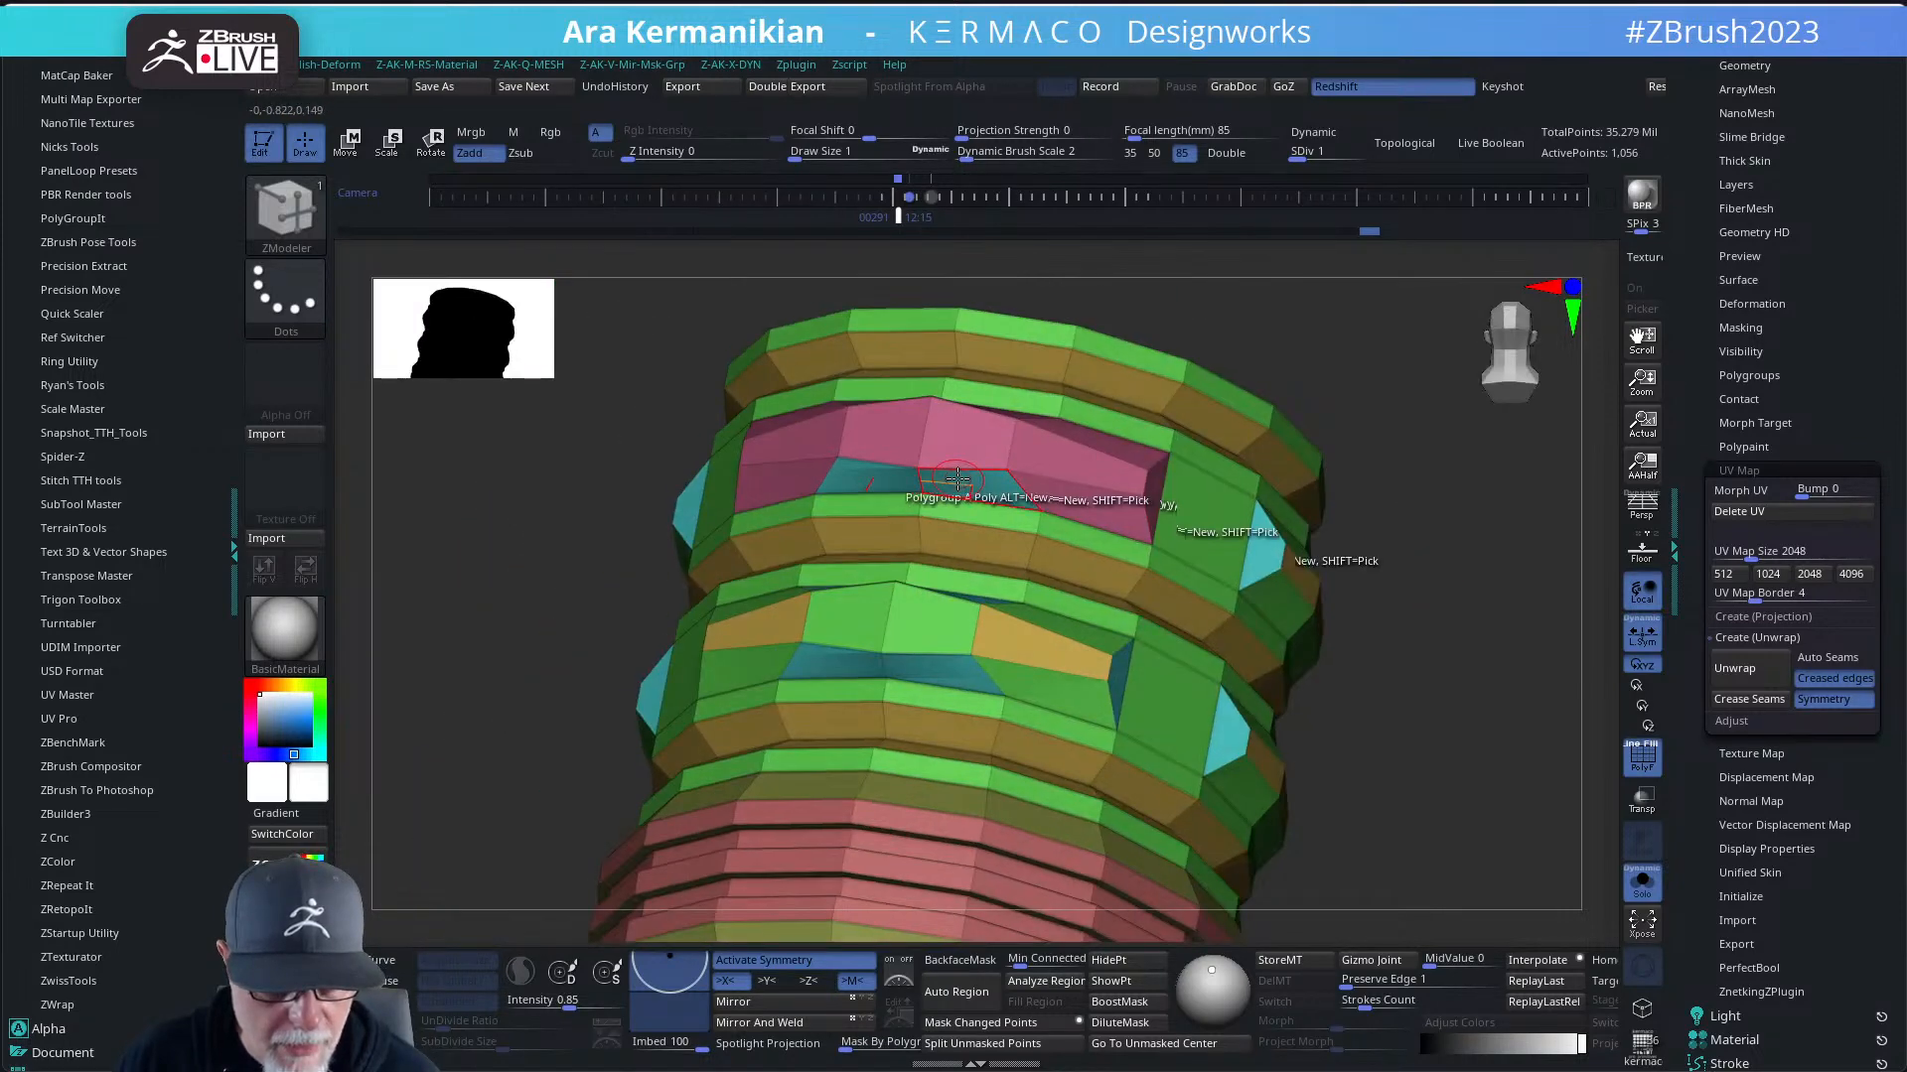
- Add the individual polygons of the second recessed panel to the pink polygroup
left_click_drag(1456, 663, 1291, 556)
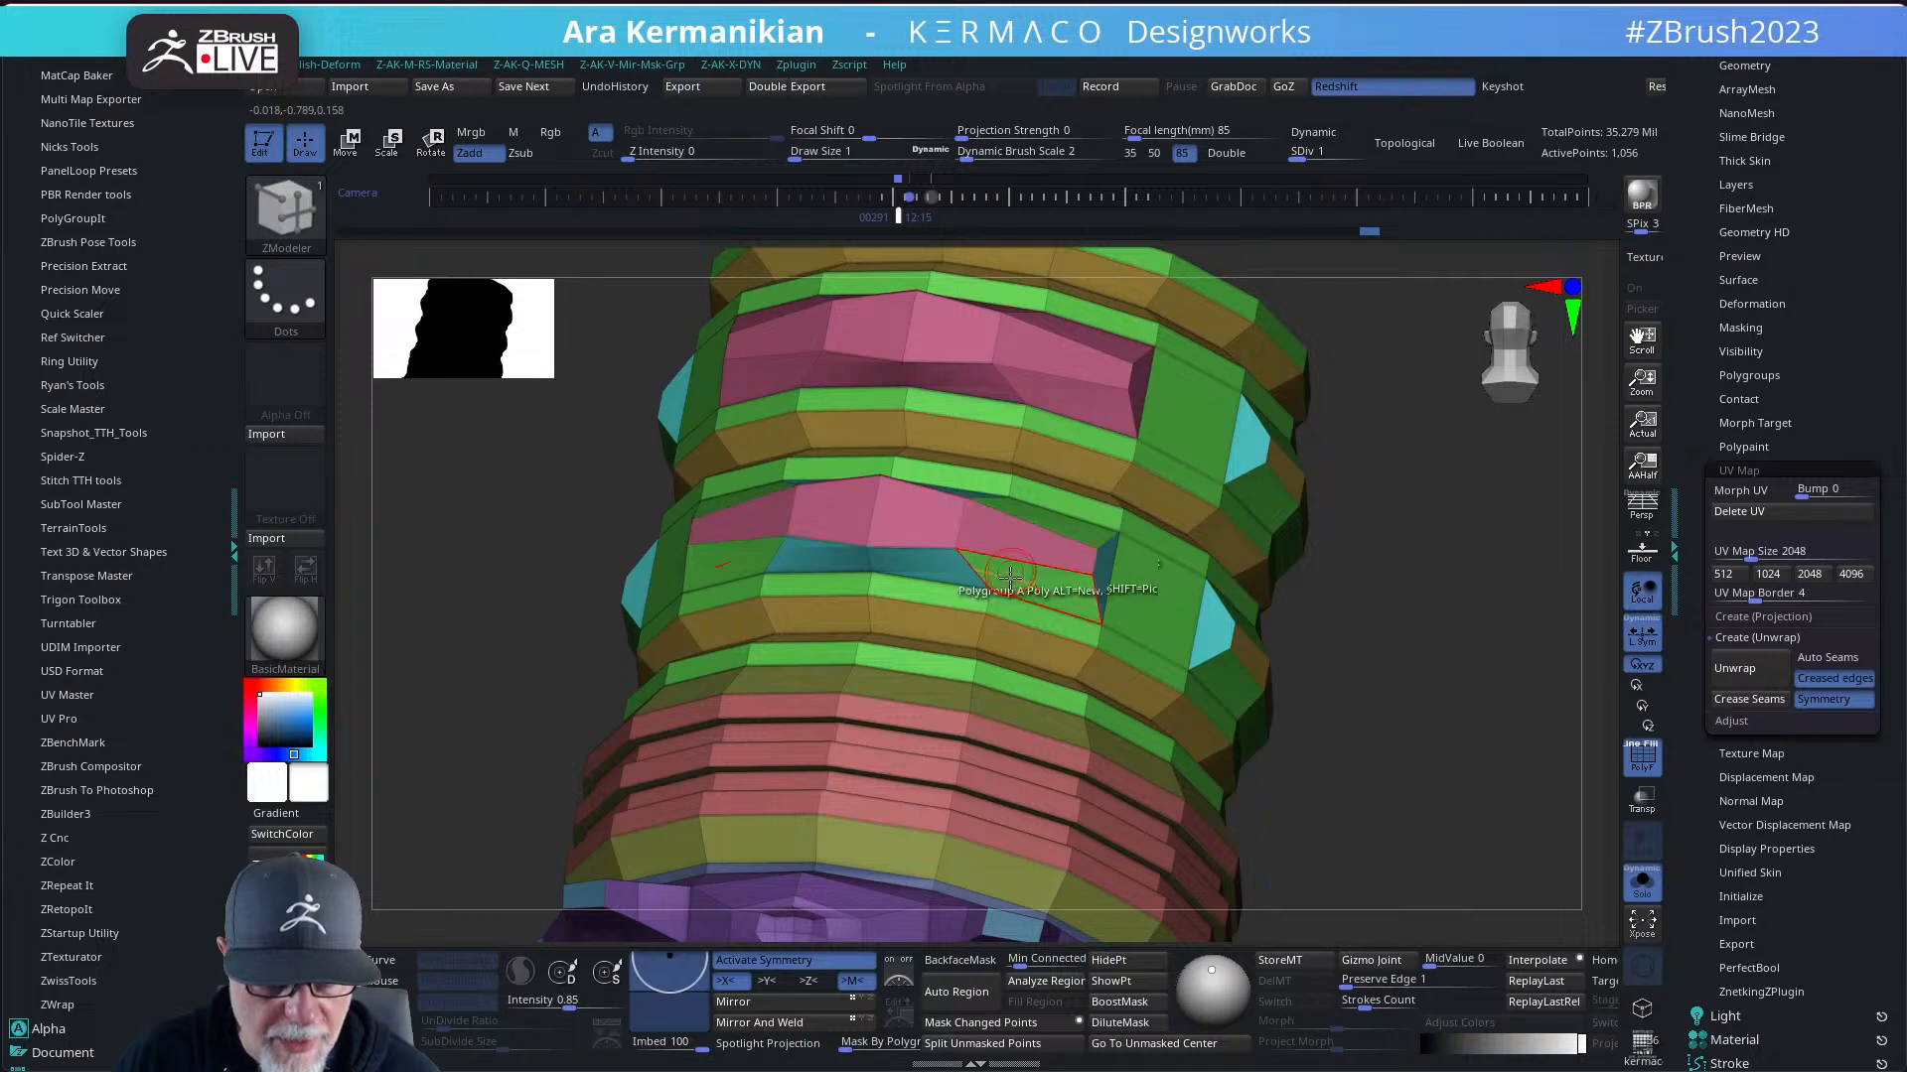
left_click(951, 572)
left_click_drag(1405, 650, 1410, 785)
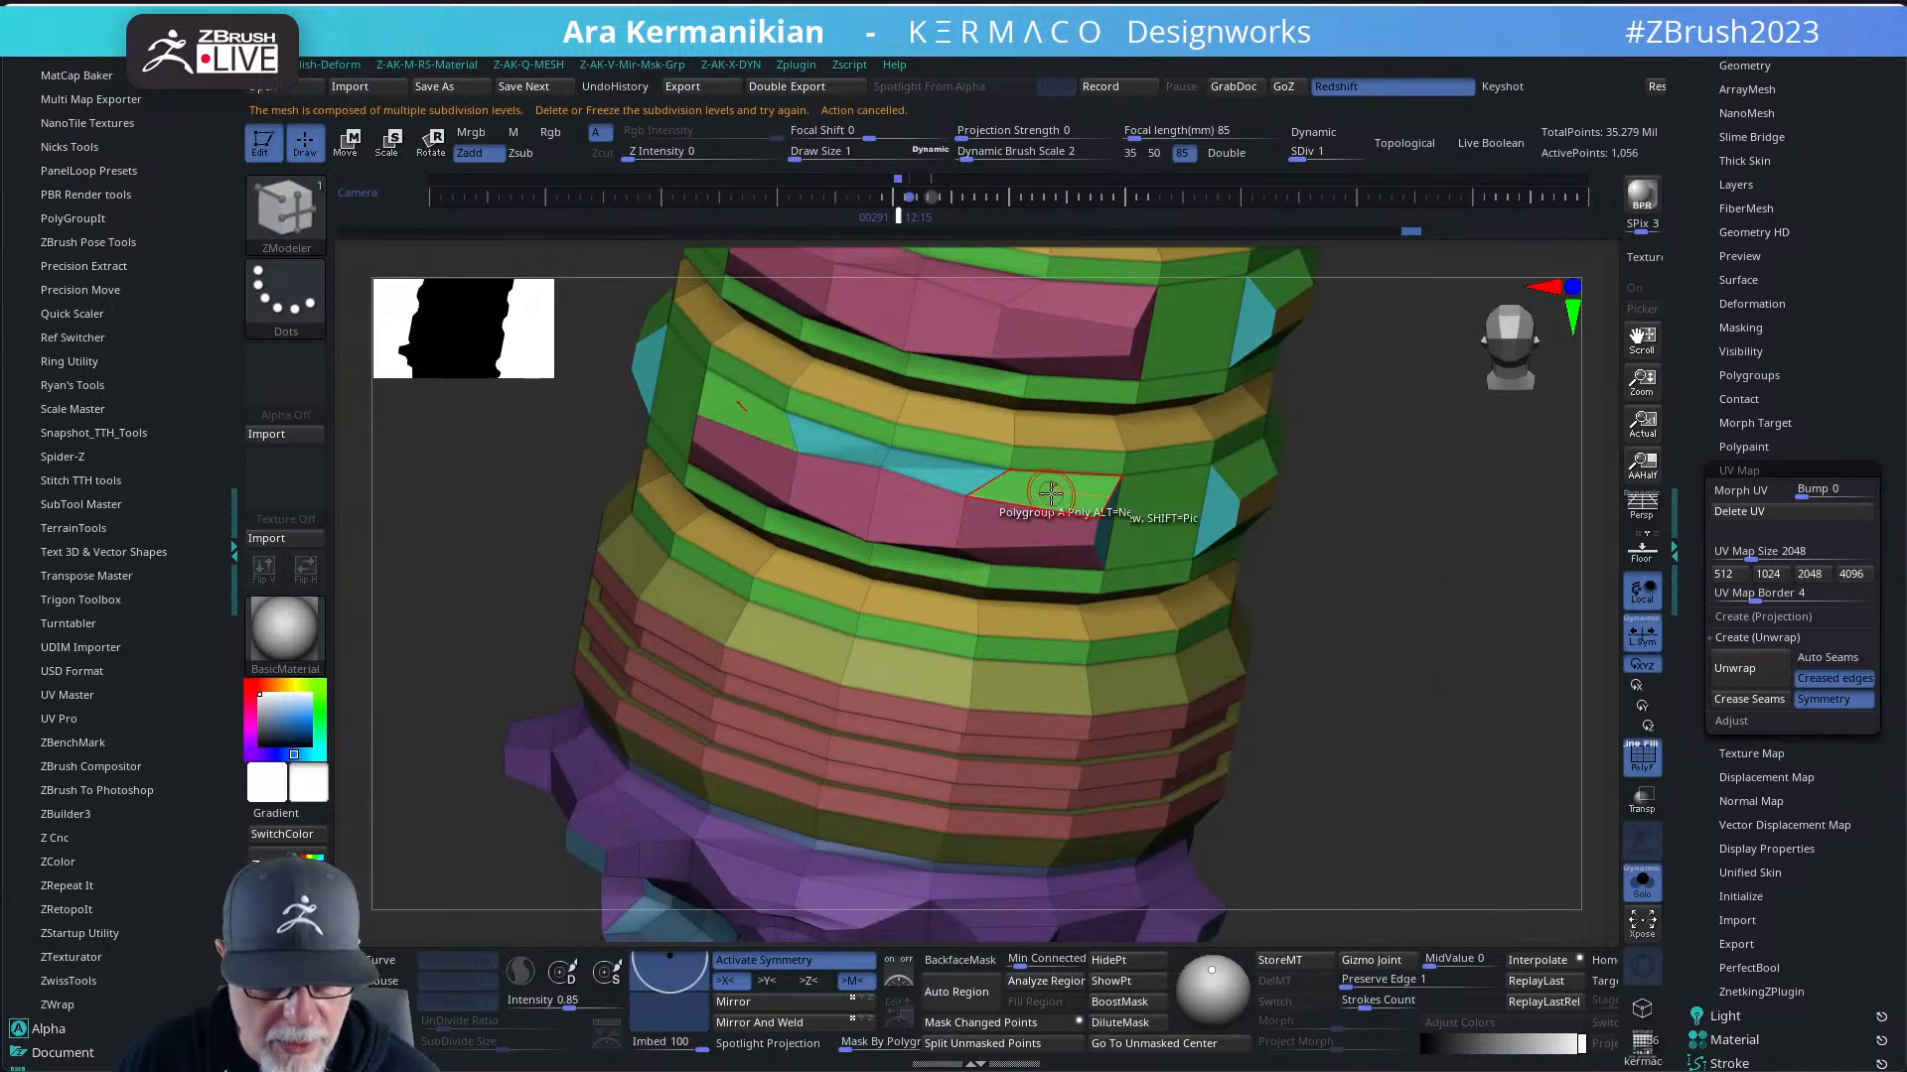
left_click_drag(1392, 642, 1361, 564)
left_click_drag(733, 467, 917, 471)
- Switch the PolyGroup target to Polyloop and assign the model's topmost band a new blue polygroup
left_click_drag(1353, 633, 1439, 792, "alt")
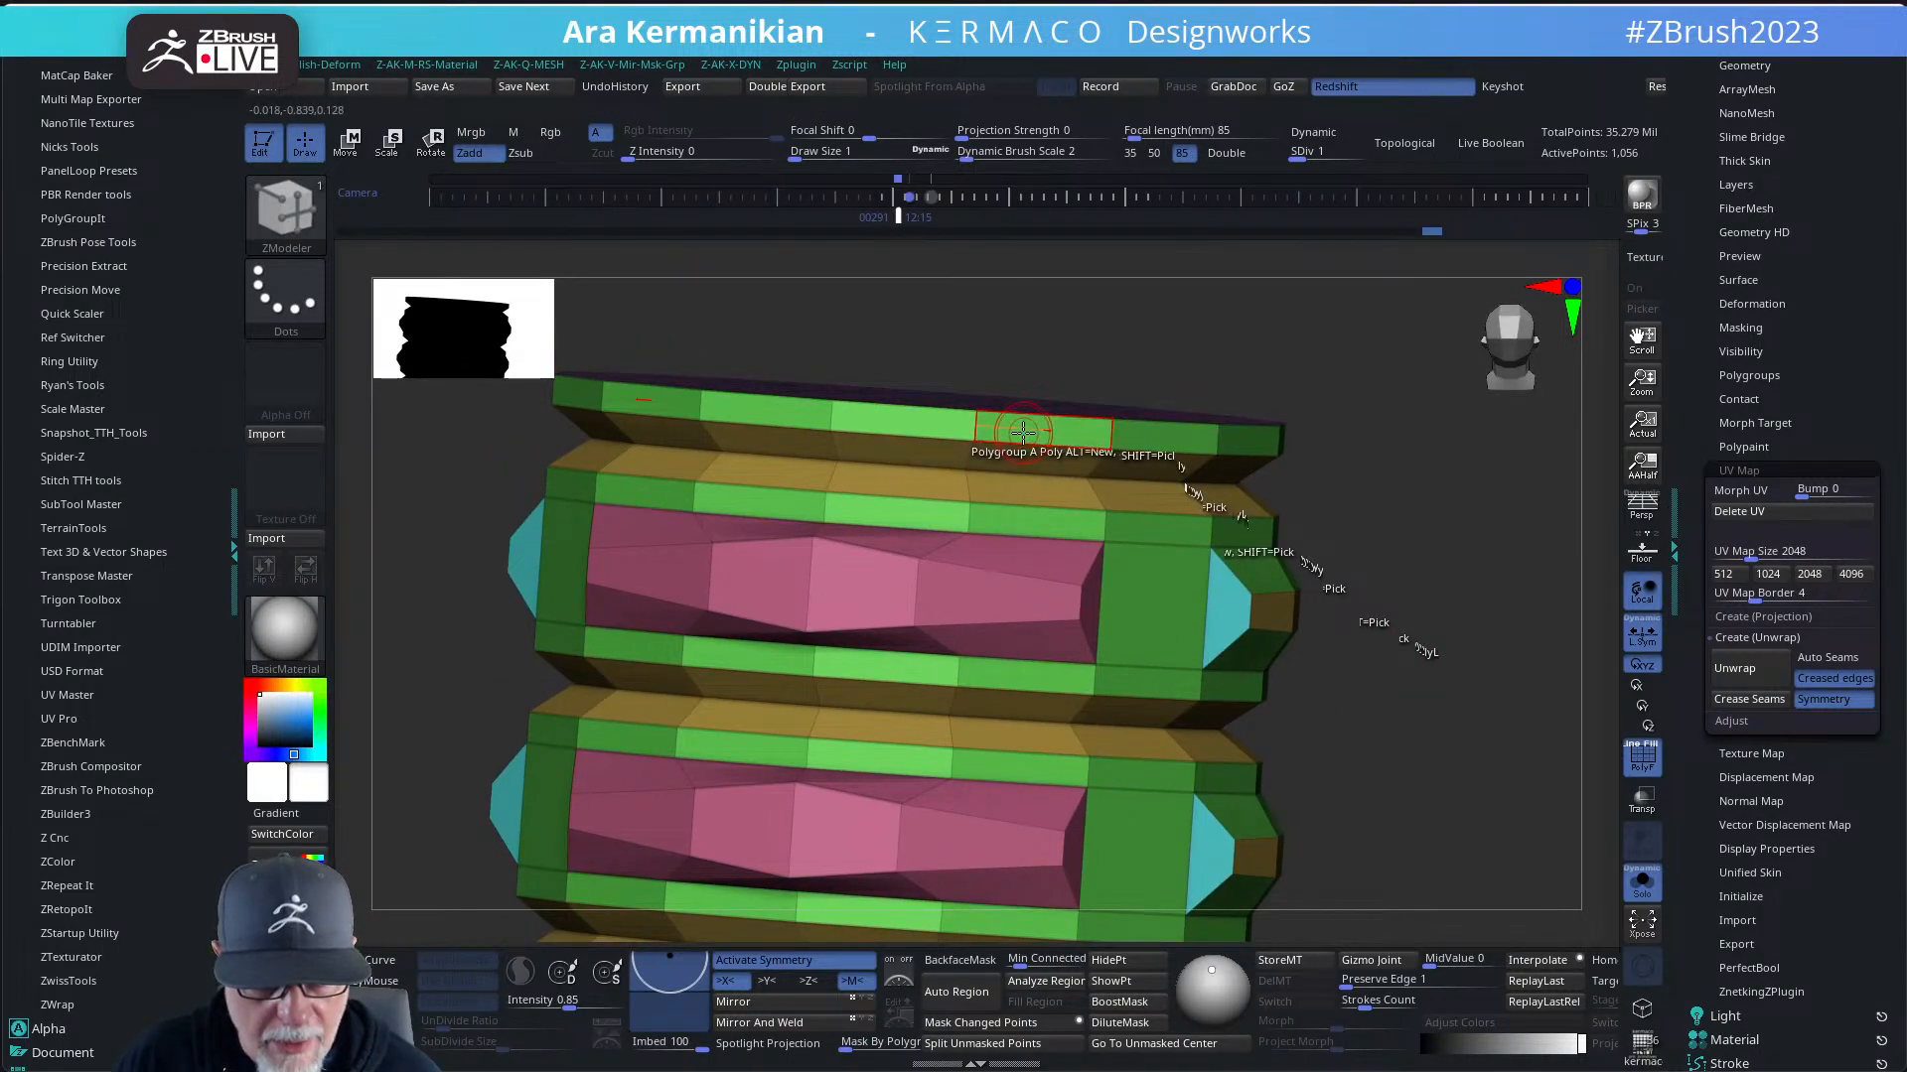
key("space")
left_click(1166, 641)
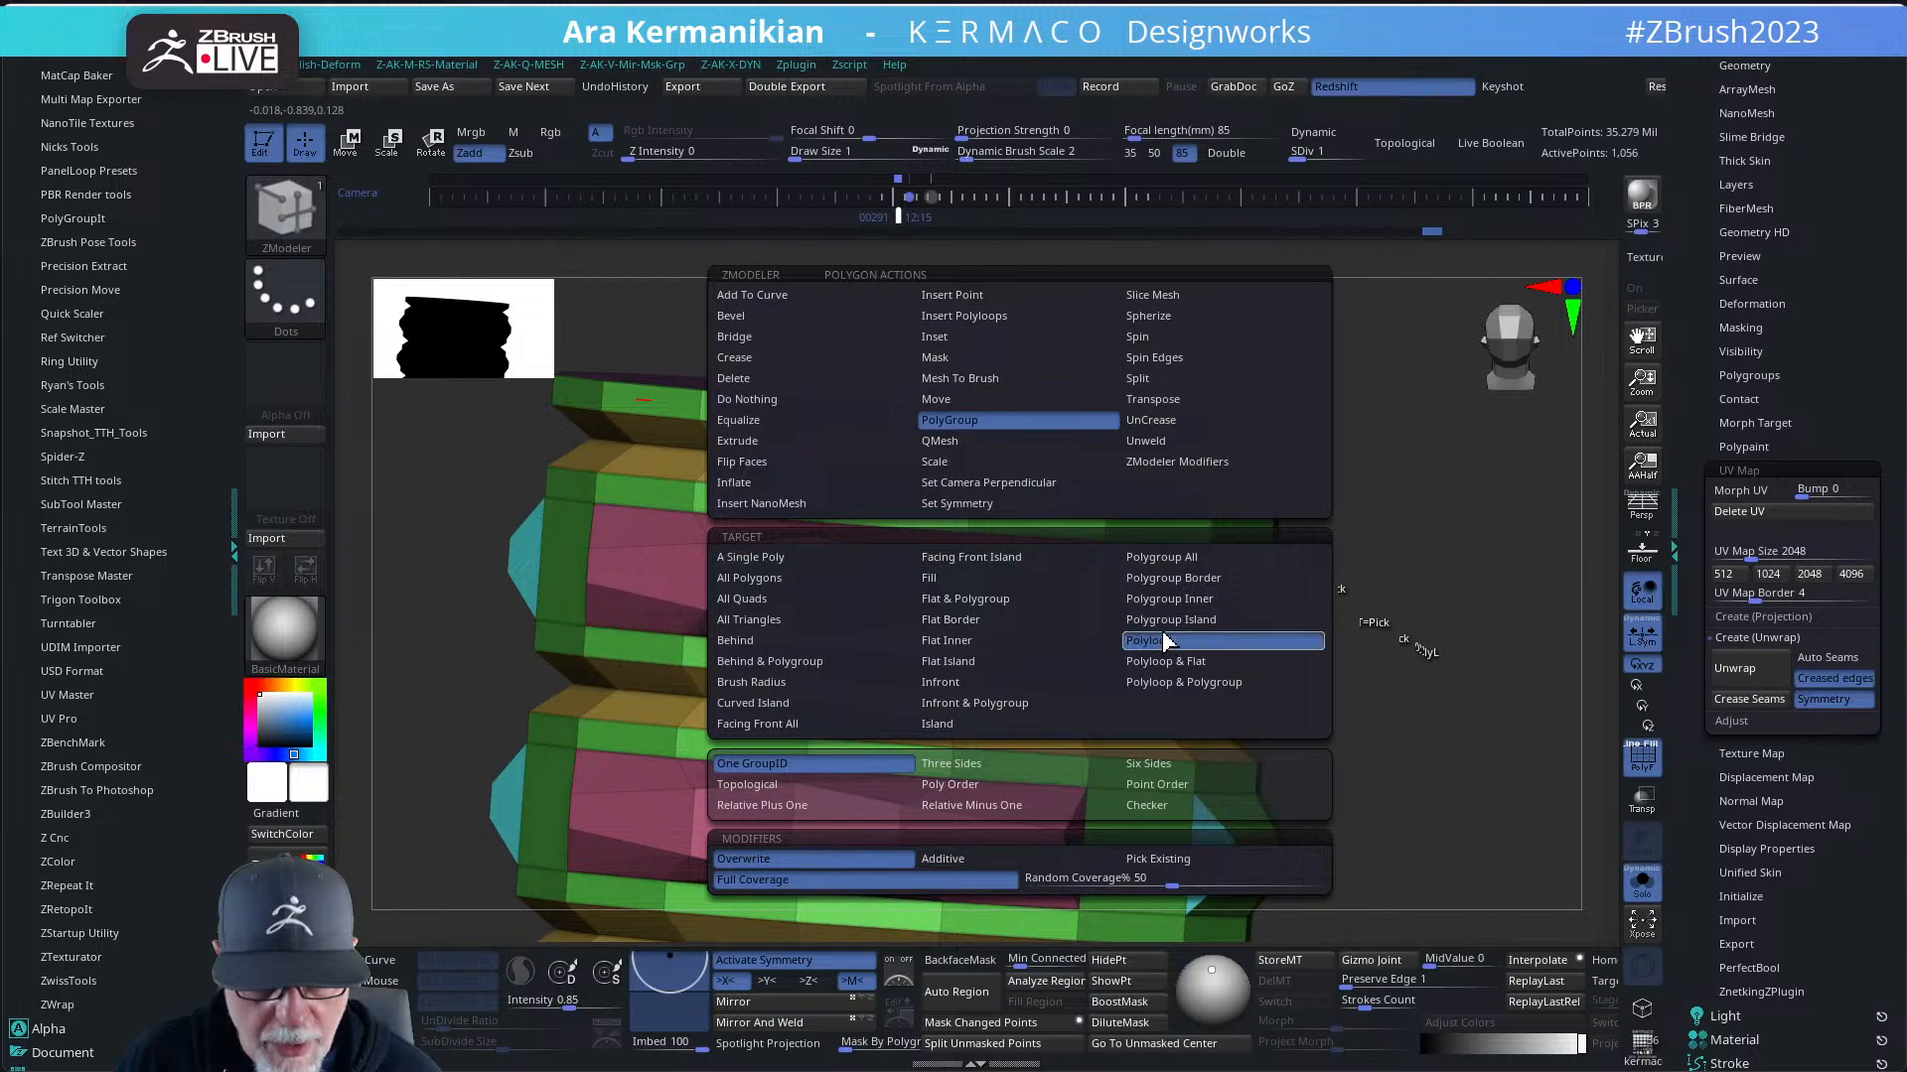
left_click(1020, 435)
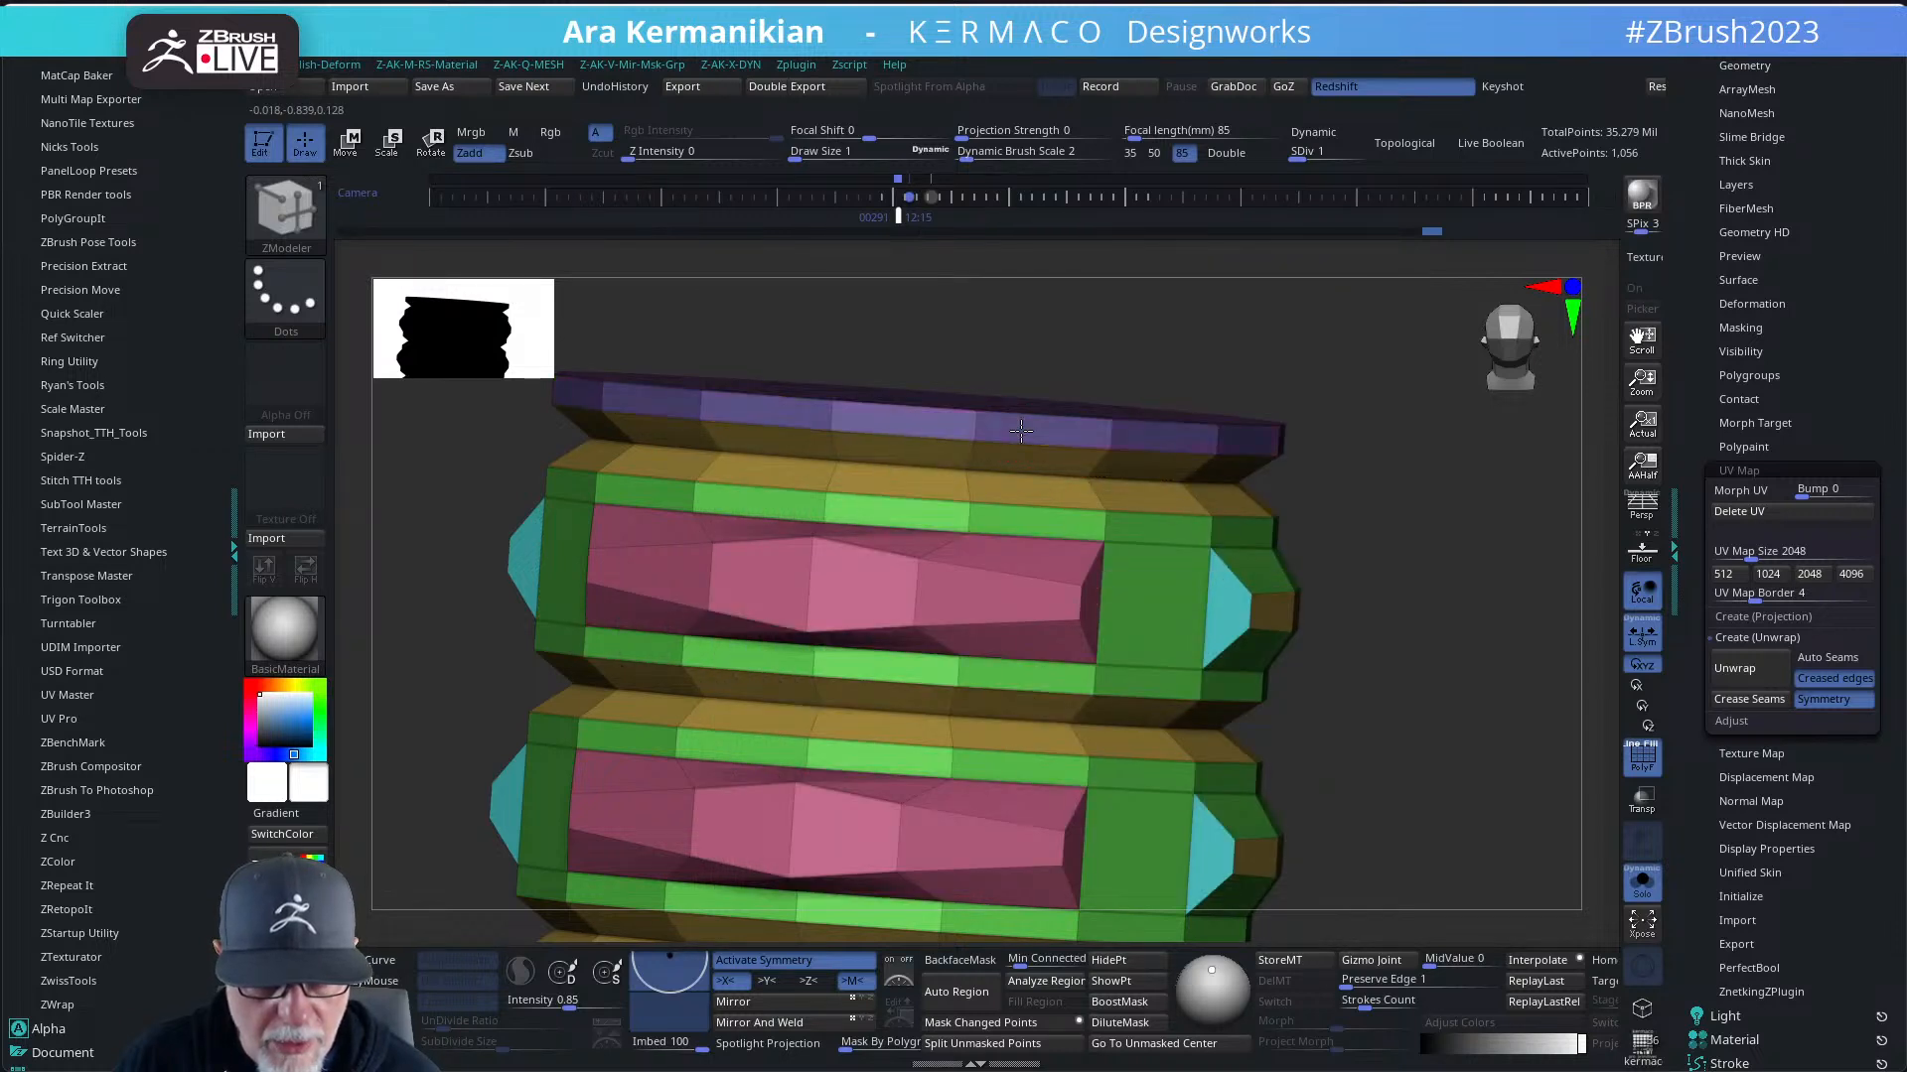
key("alt")
key("alt")
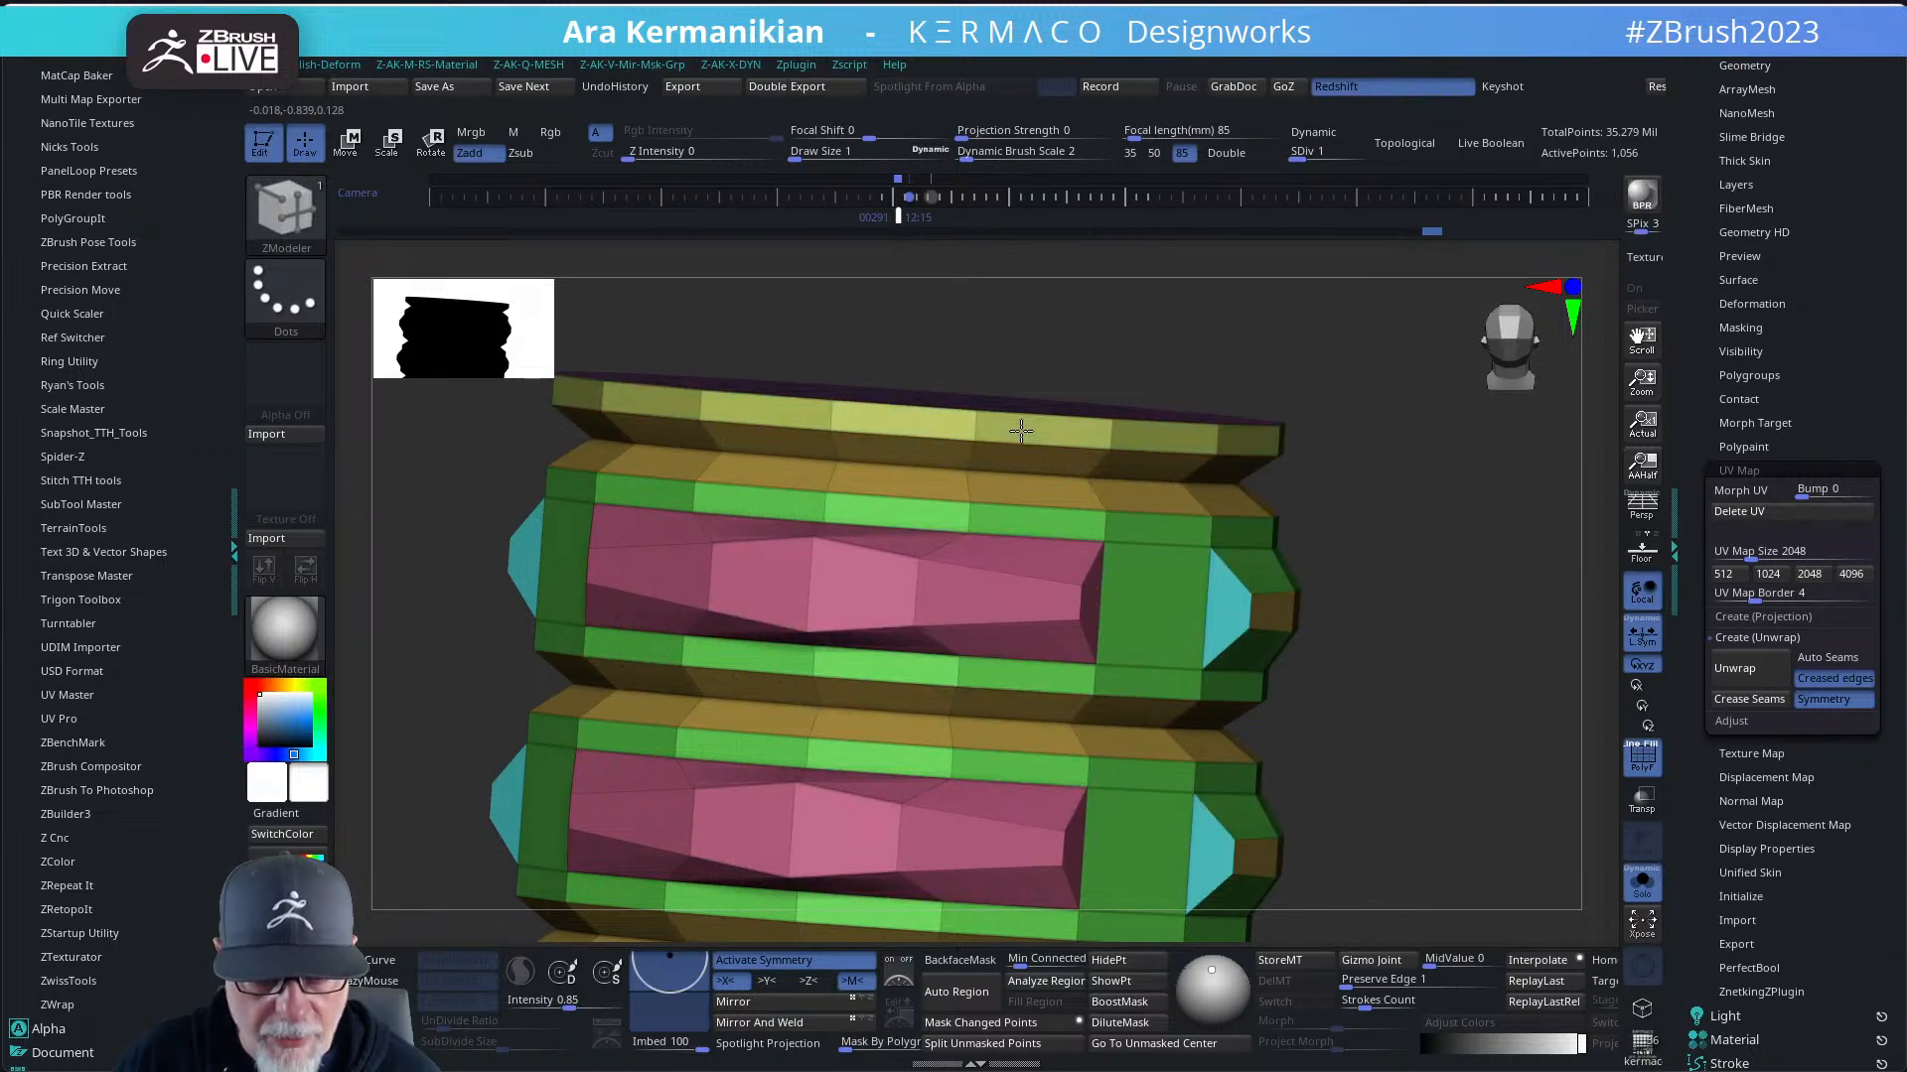
left_click(1022, 433)
left_click(1022, 433)
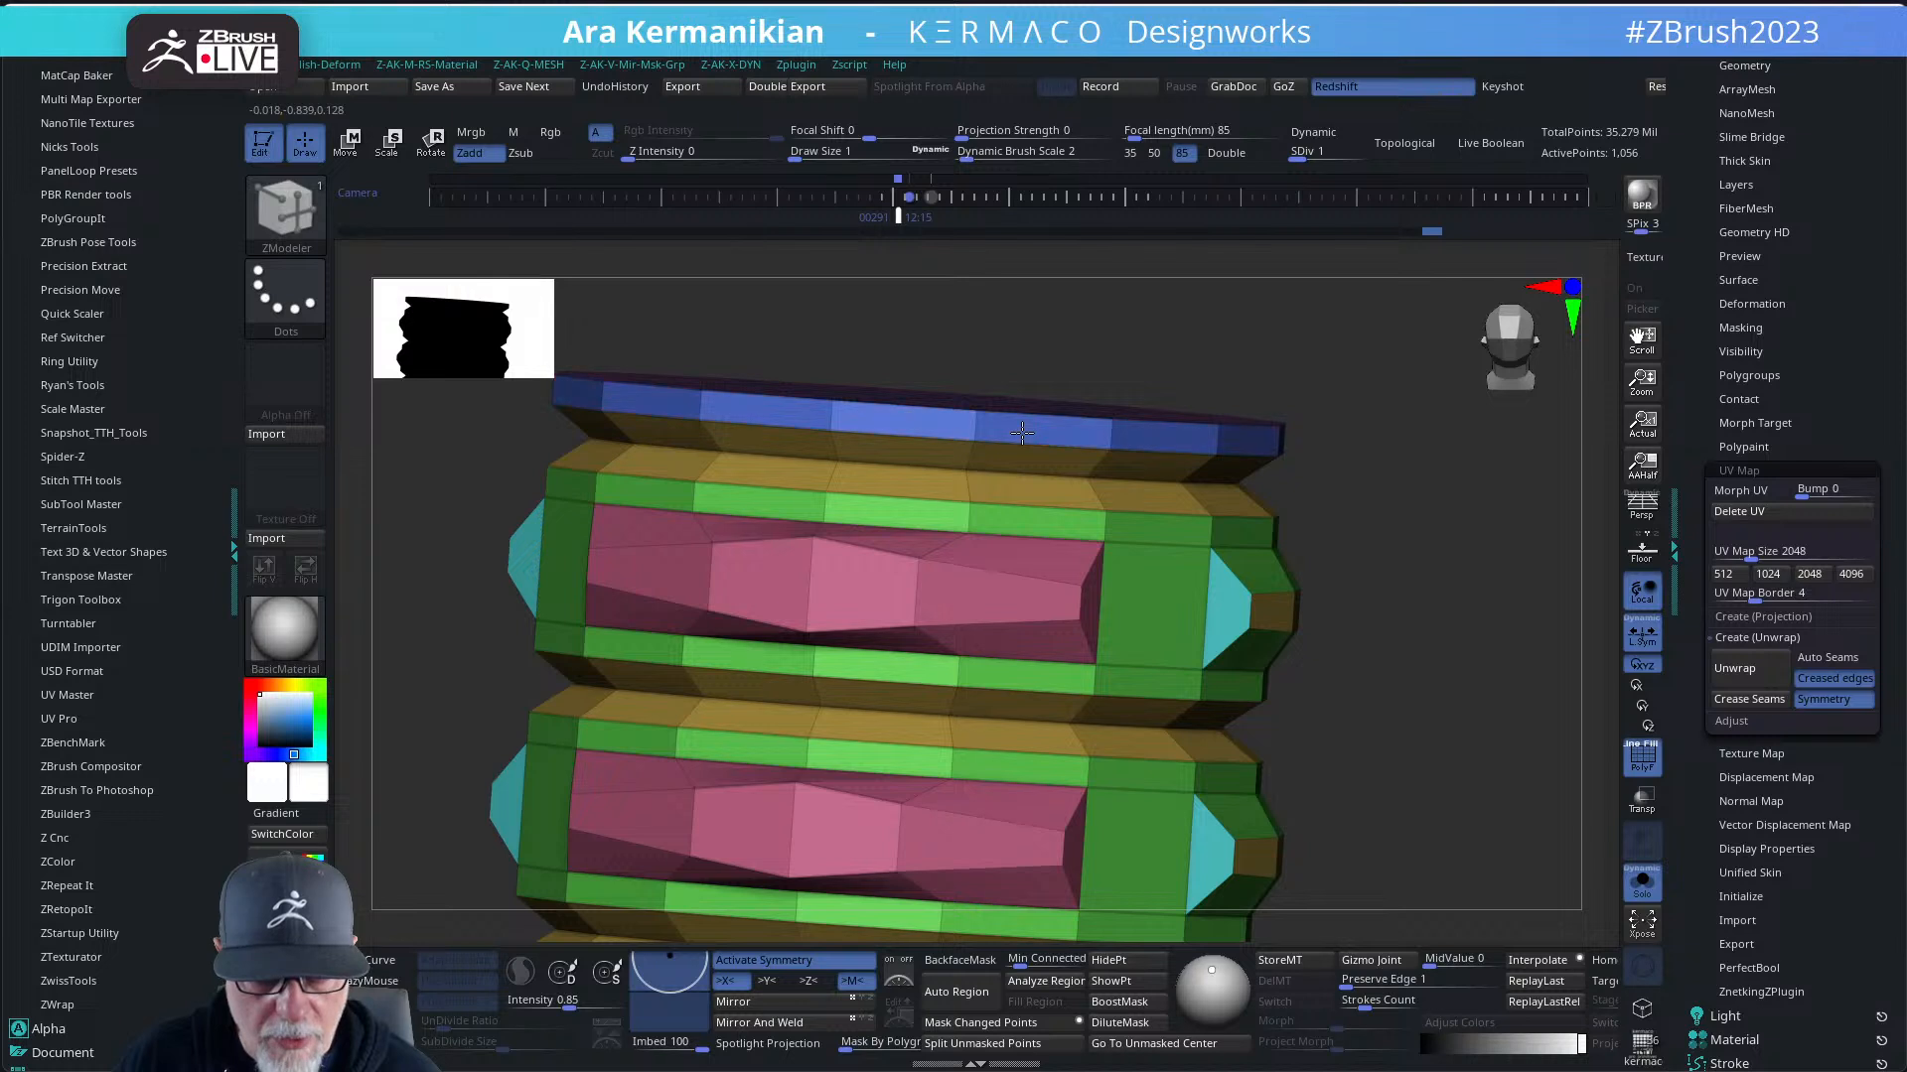
- Add the polygon loops bordering the upper recessed panel and those just above the second panel to the blue polygroup
left_click(1018, 494)
left_click(1008, 527)
left_click_drag(1470, 722, 1367, 593, "alt")
left_click(958, 533)
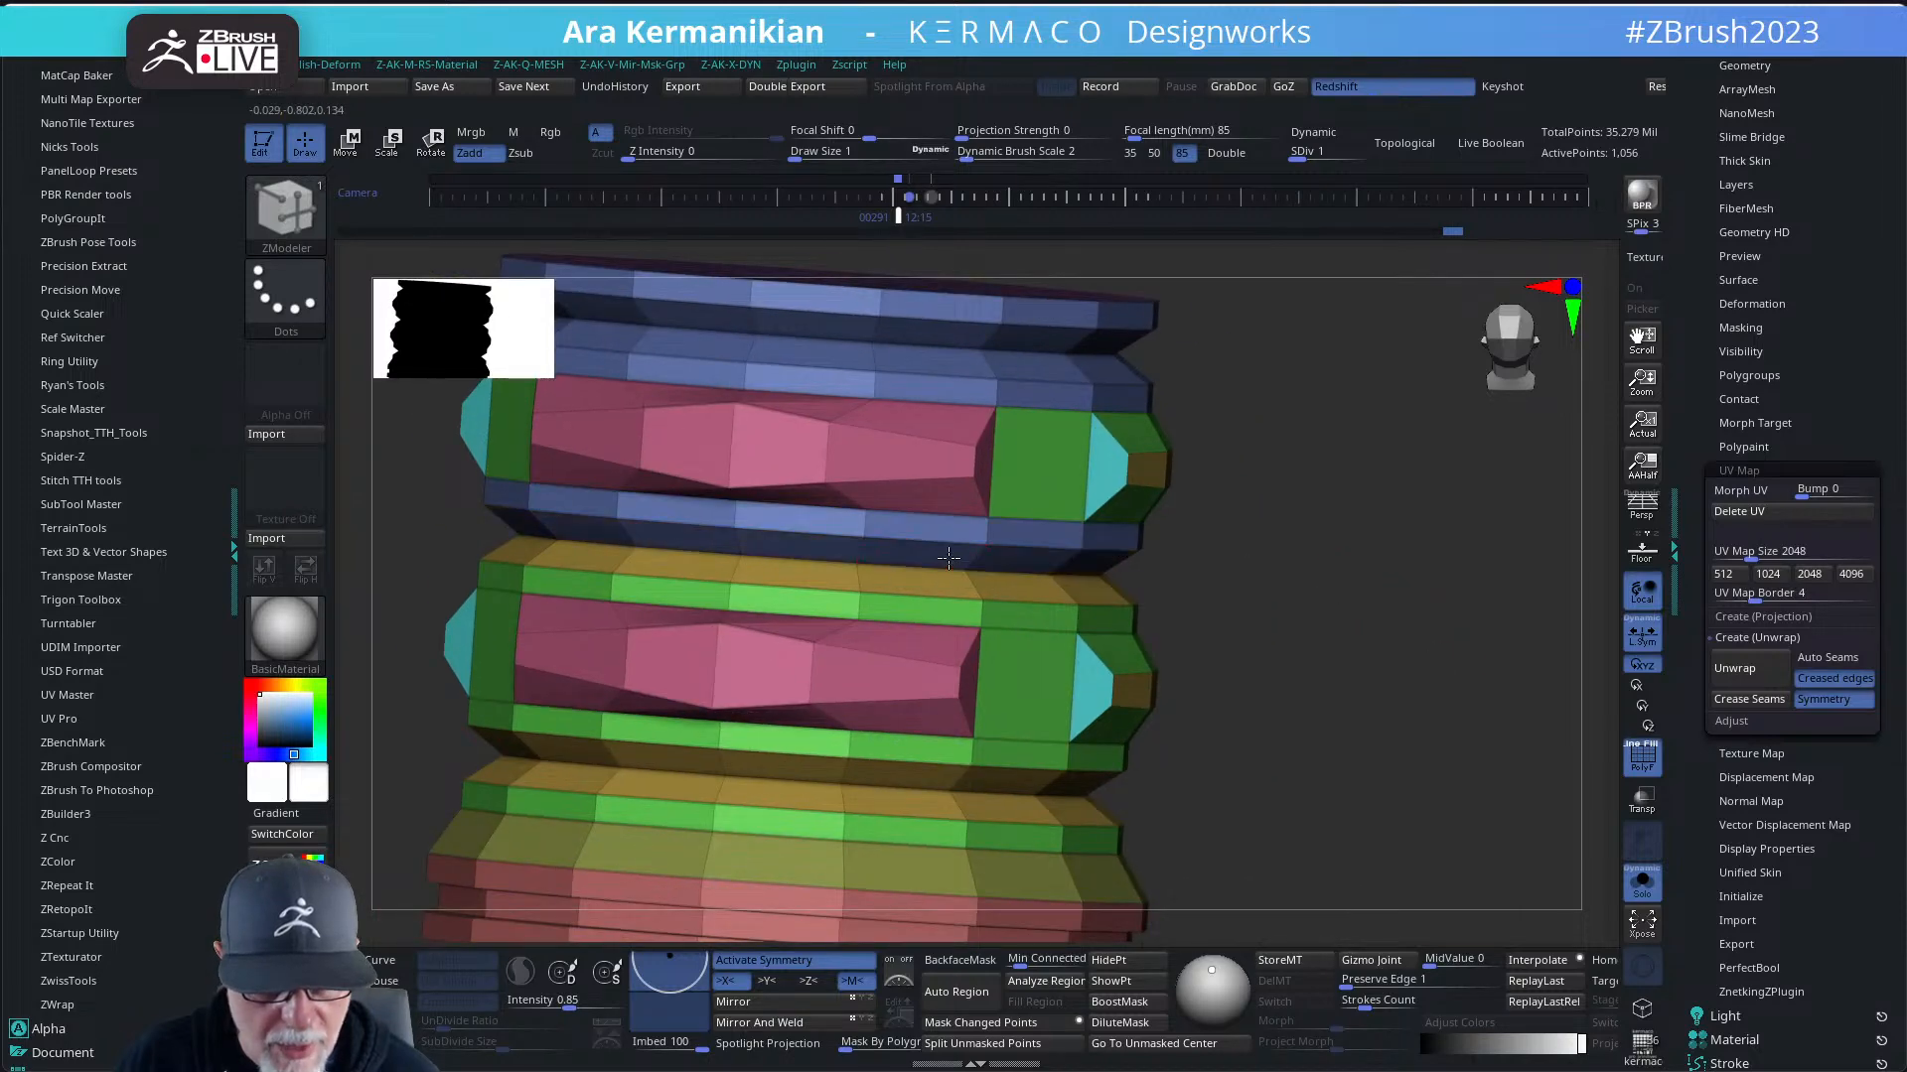
left_click(940, 584)
left_click(973, 611)
- Add polygon loops between the second recessed panel and the narrow red ribs to the blue polygroup
left_click_drag(1301, 801, 1302, 675, "alt")
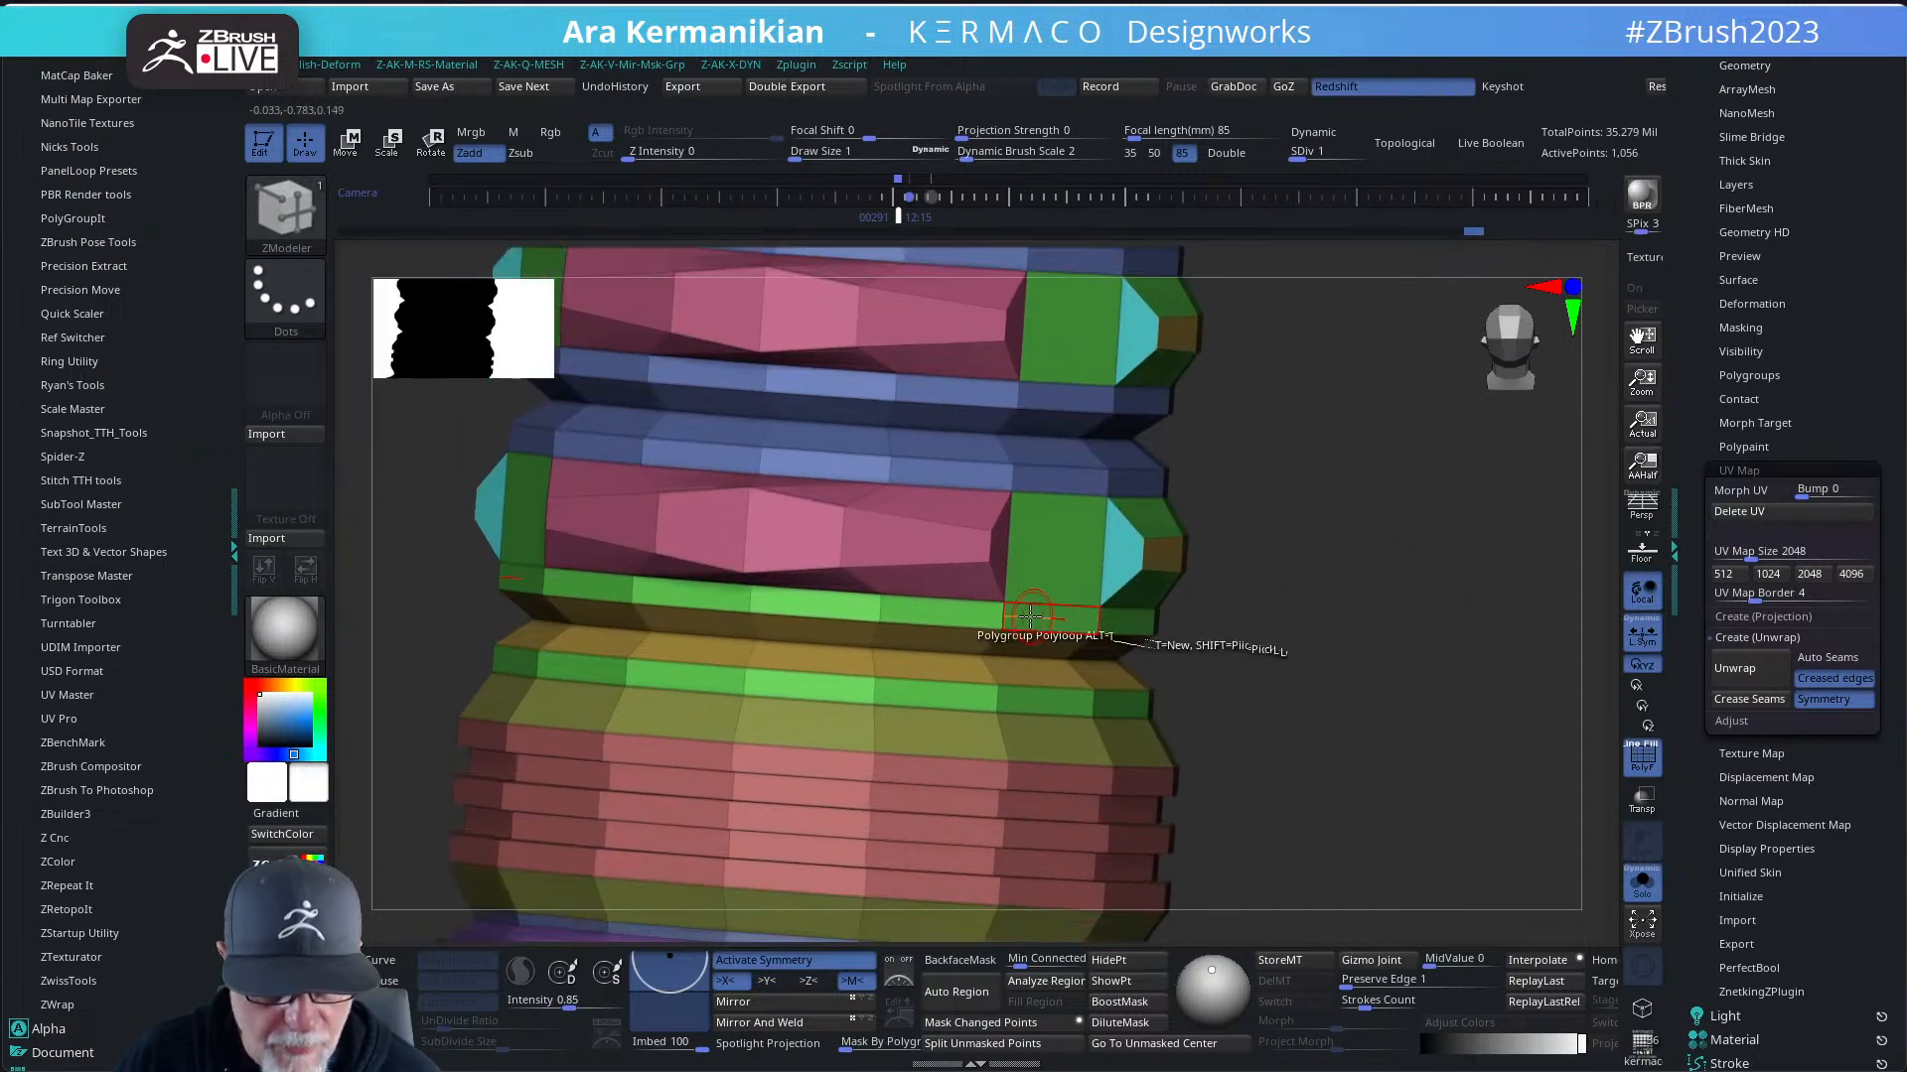
left_click(959, 614)
left_click(964, 670)
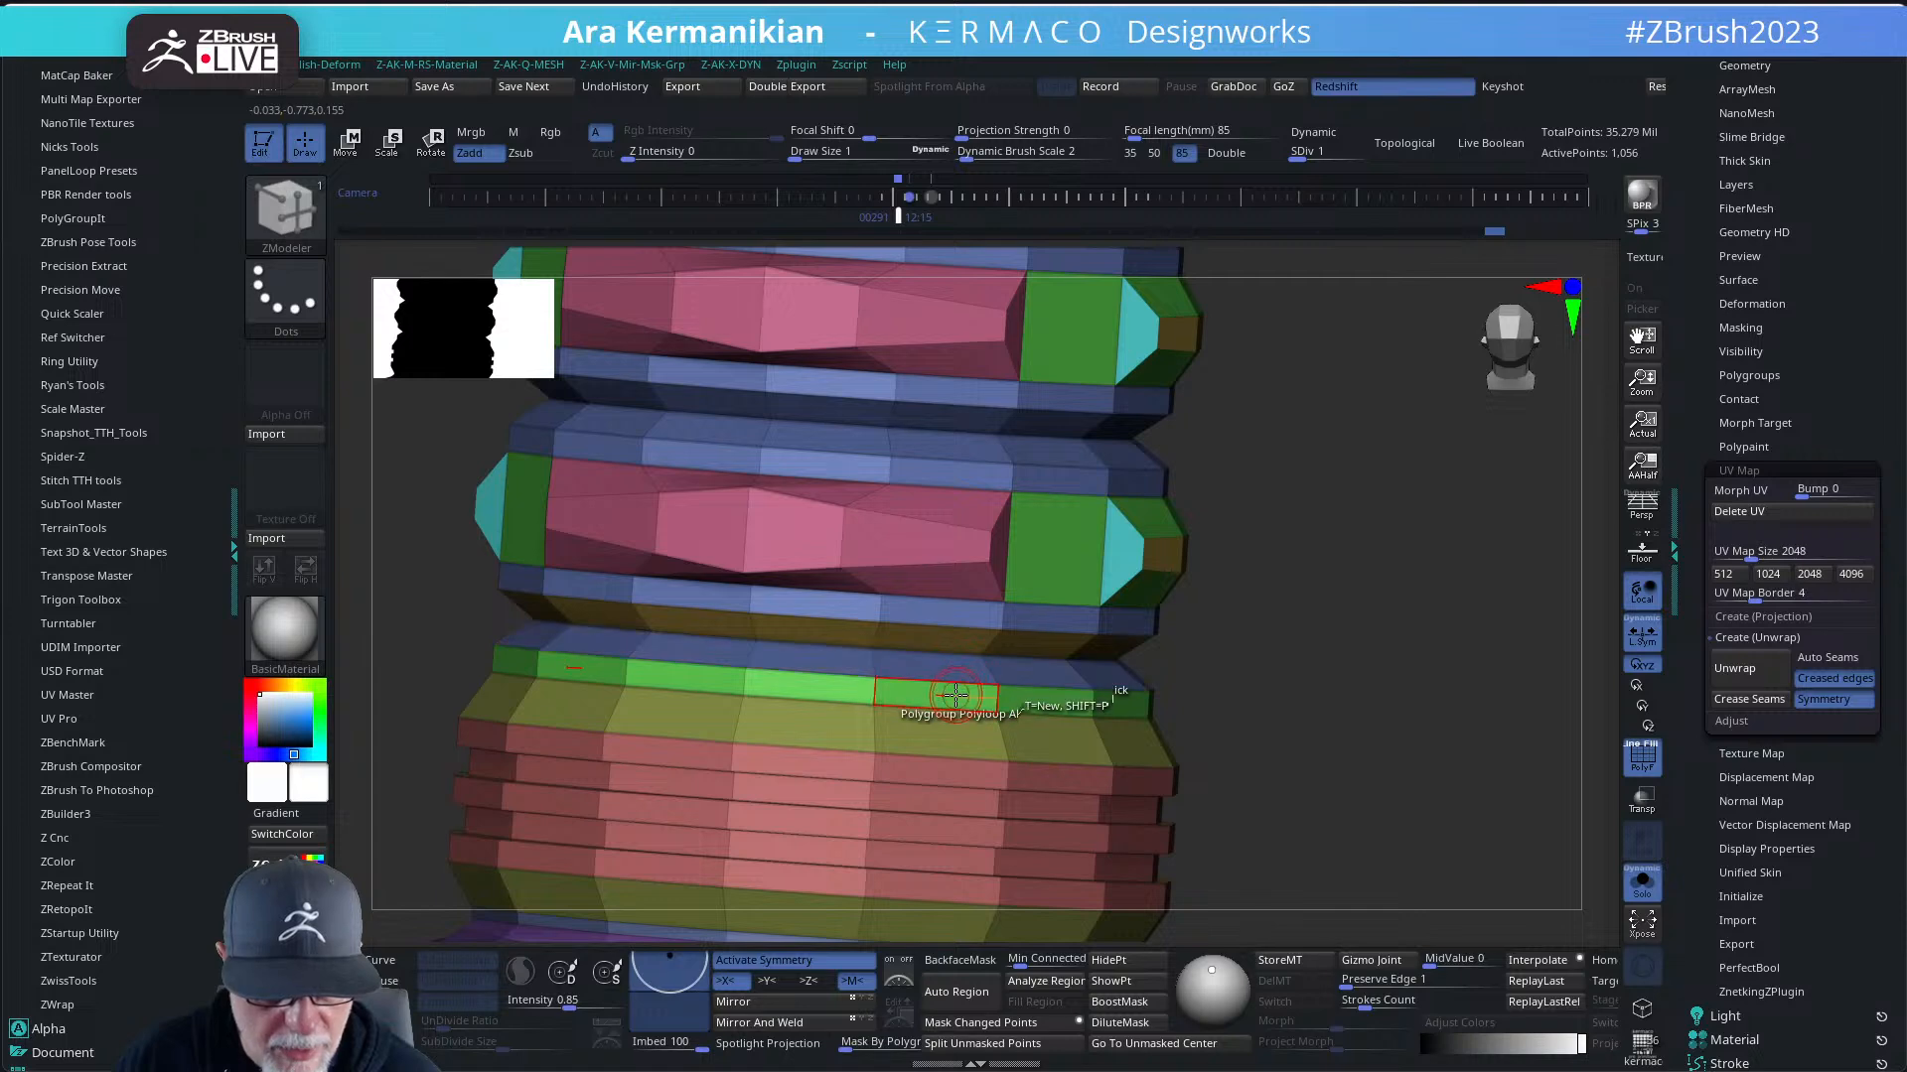
left_click(965, 645)
left_click_drag(1288, 804, 1321, 735, "alt")
left_click(997, 667)
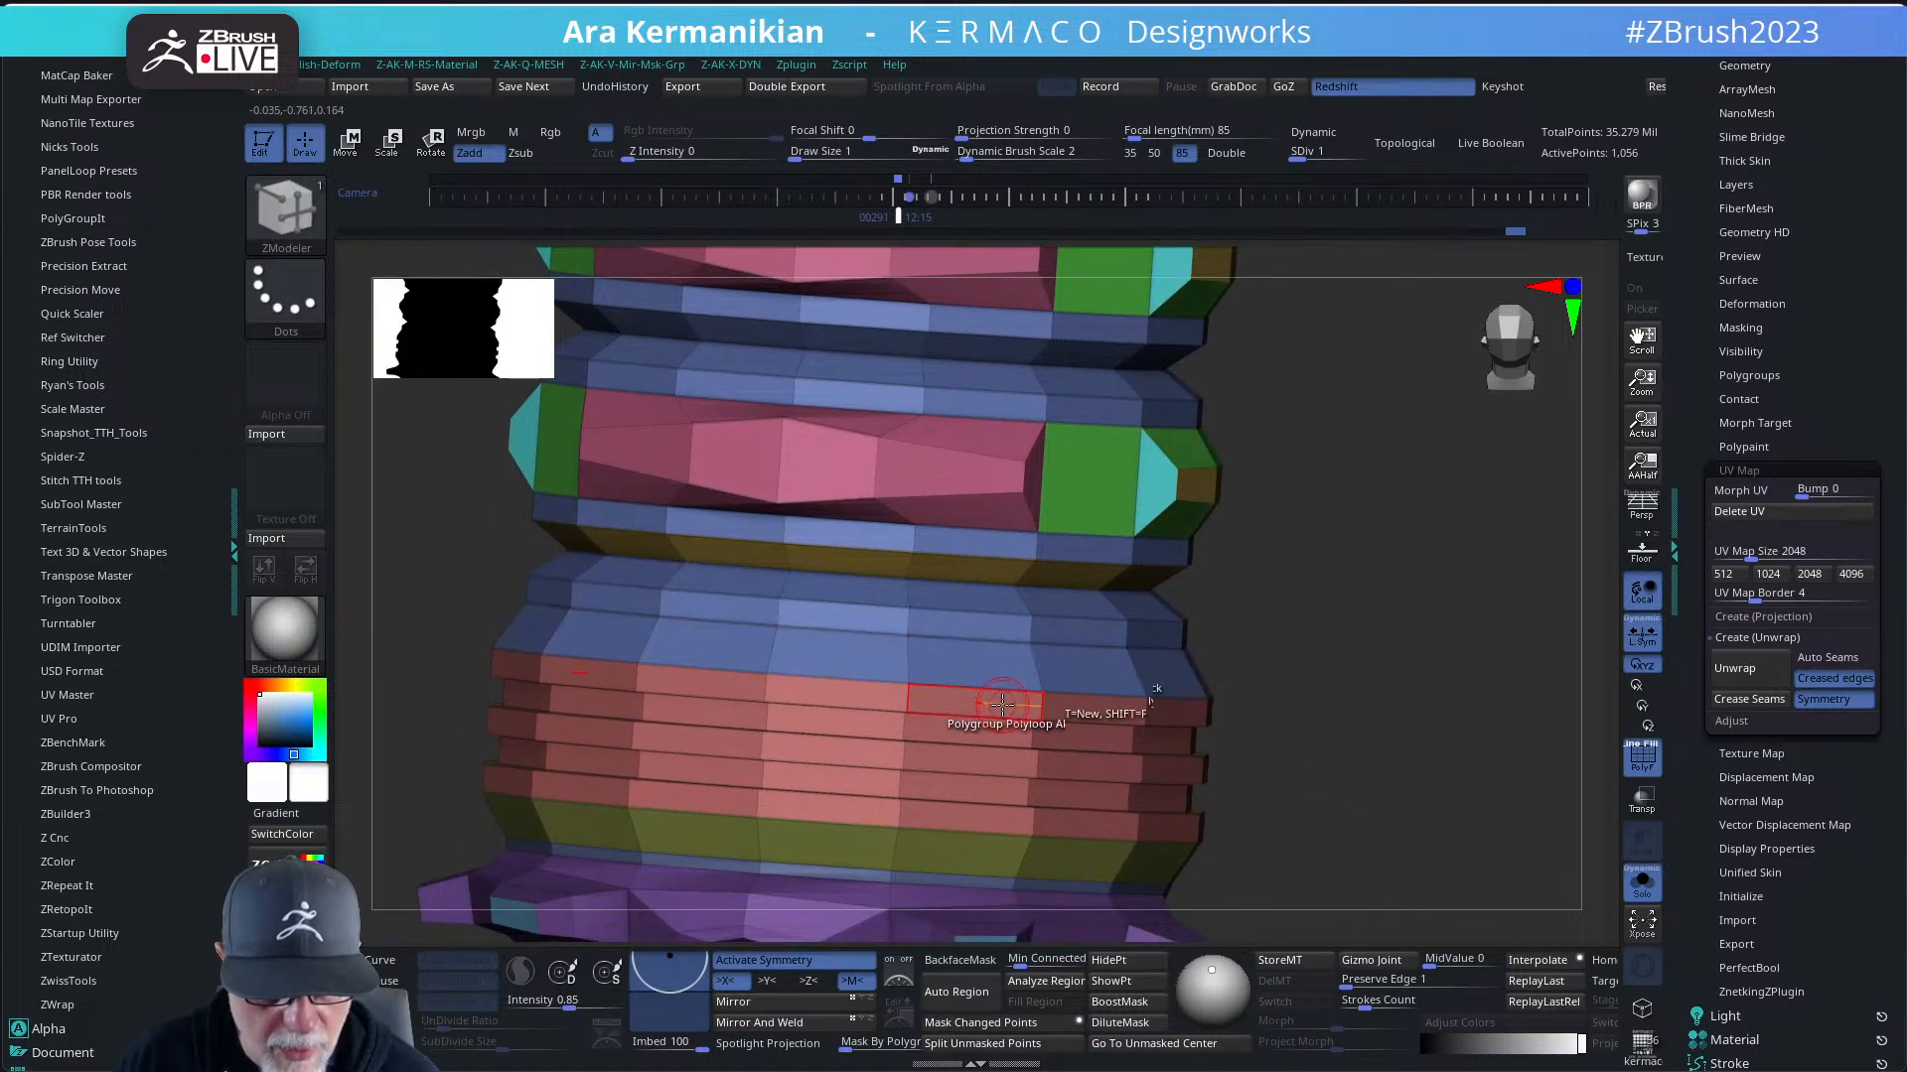
- Add the narrow red ribs and olive bands above the brow to the blue polygroup, including their recessed loops
left_click_drag(1295, 830, 1036, 584)
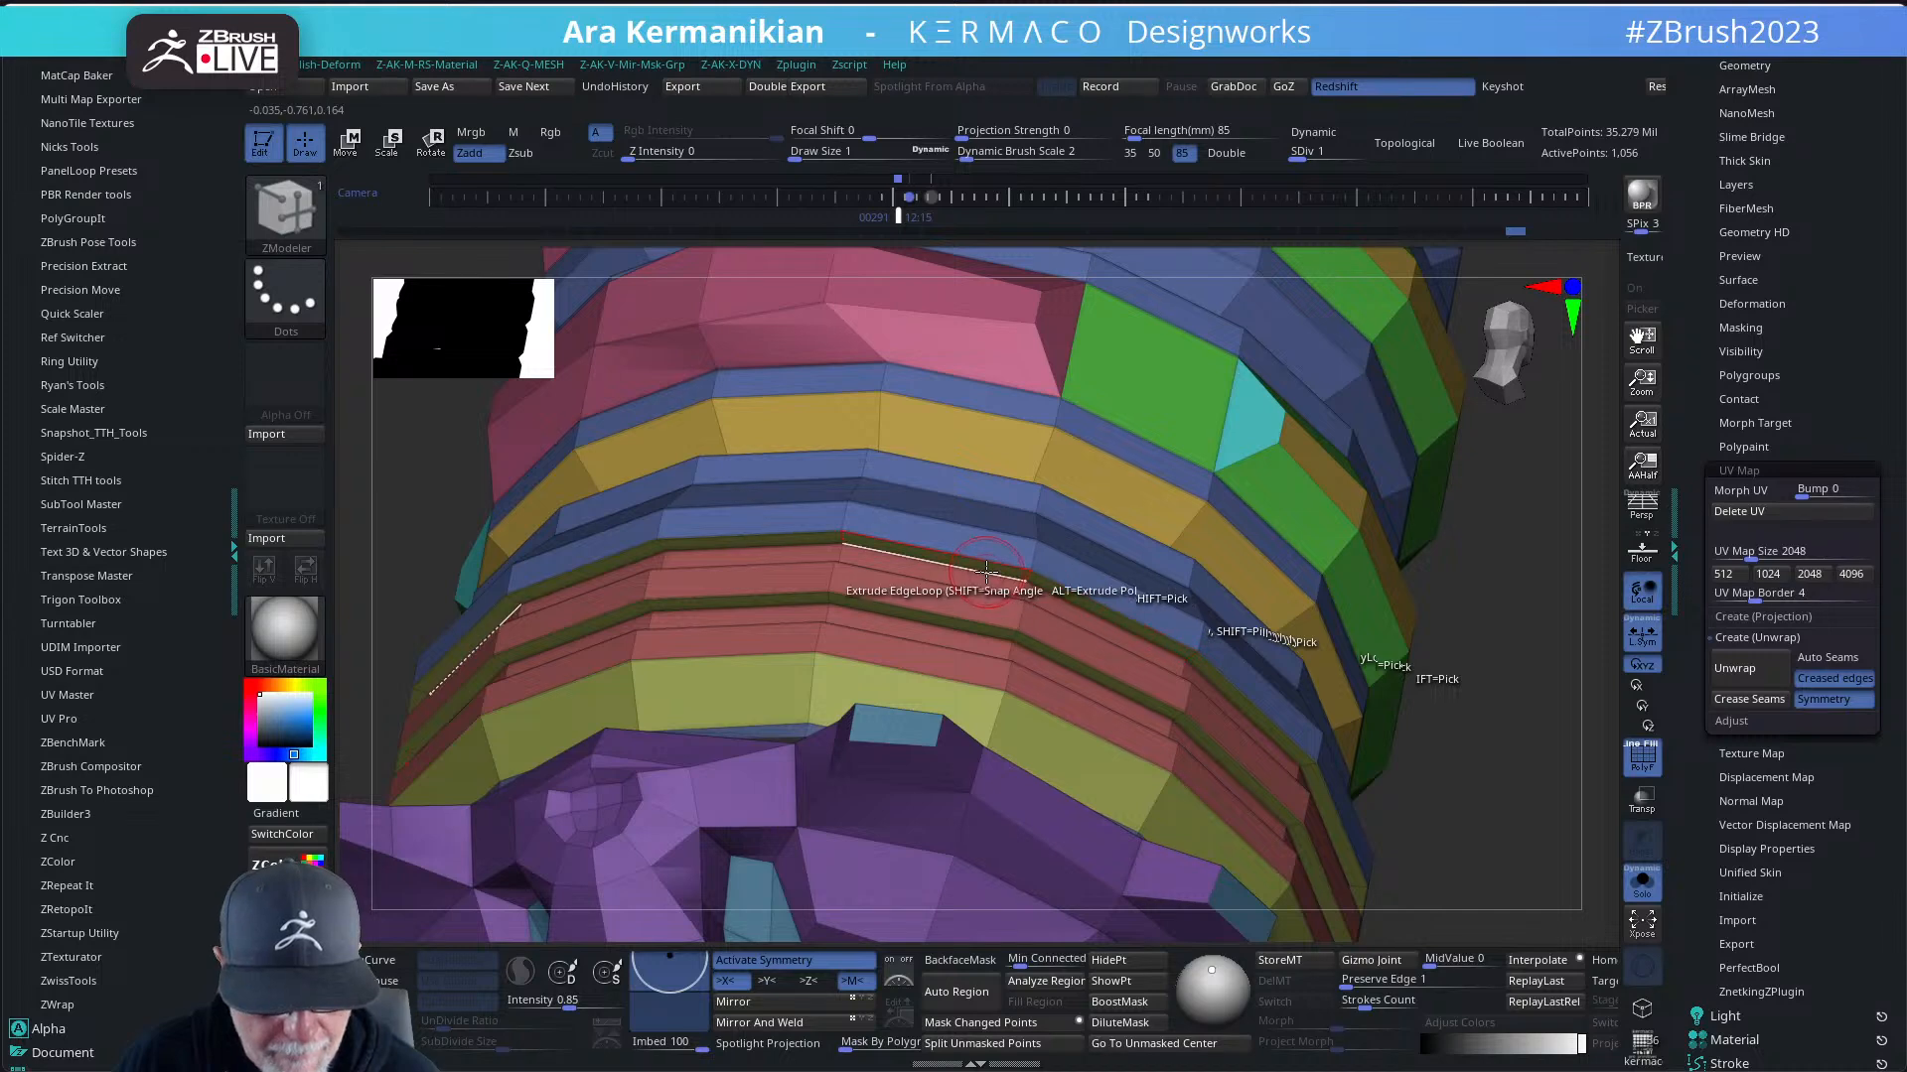
left_click(989, 570)
left_click_drag(1482, 739, 997, 622)
left_click(970, 605)
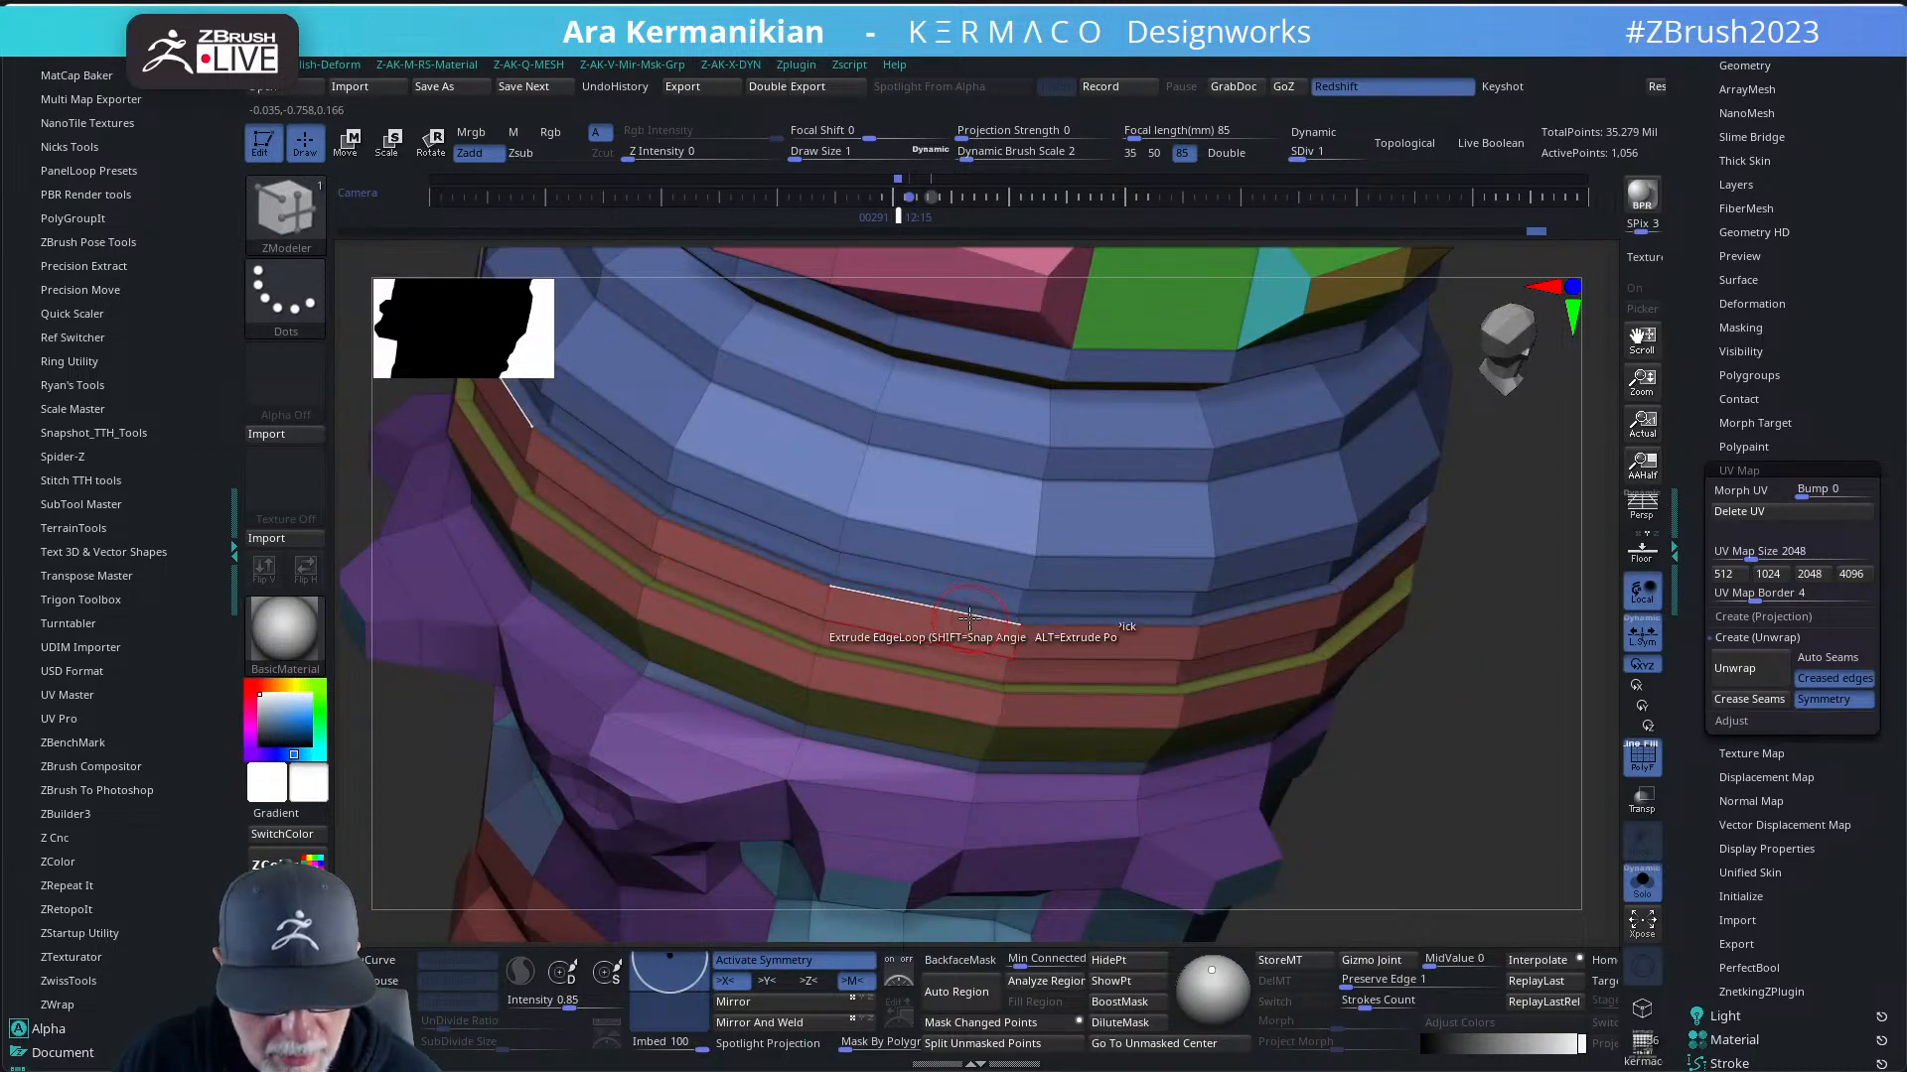
left_click_drag(1422, 830, 1200, 645)
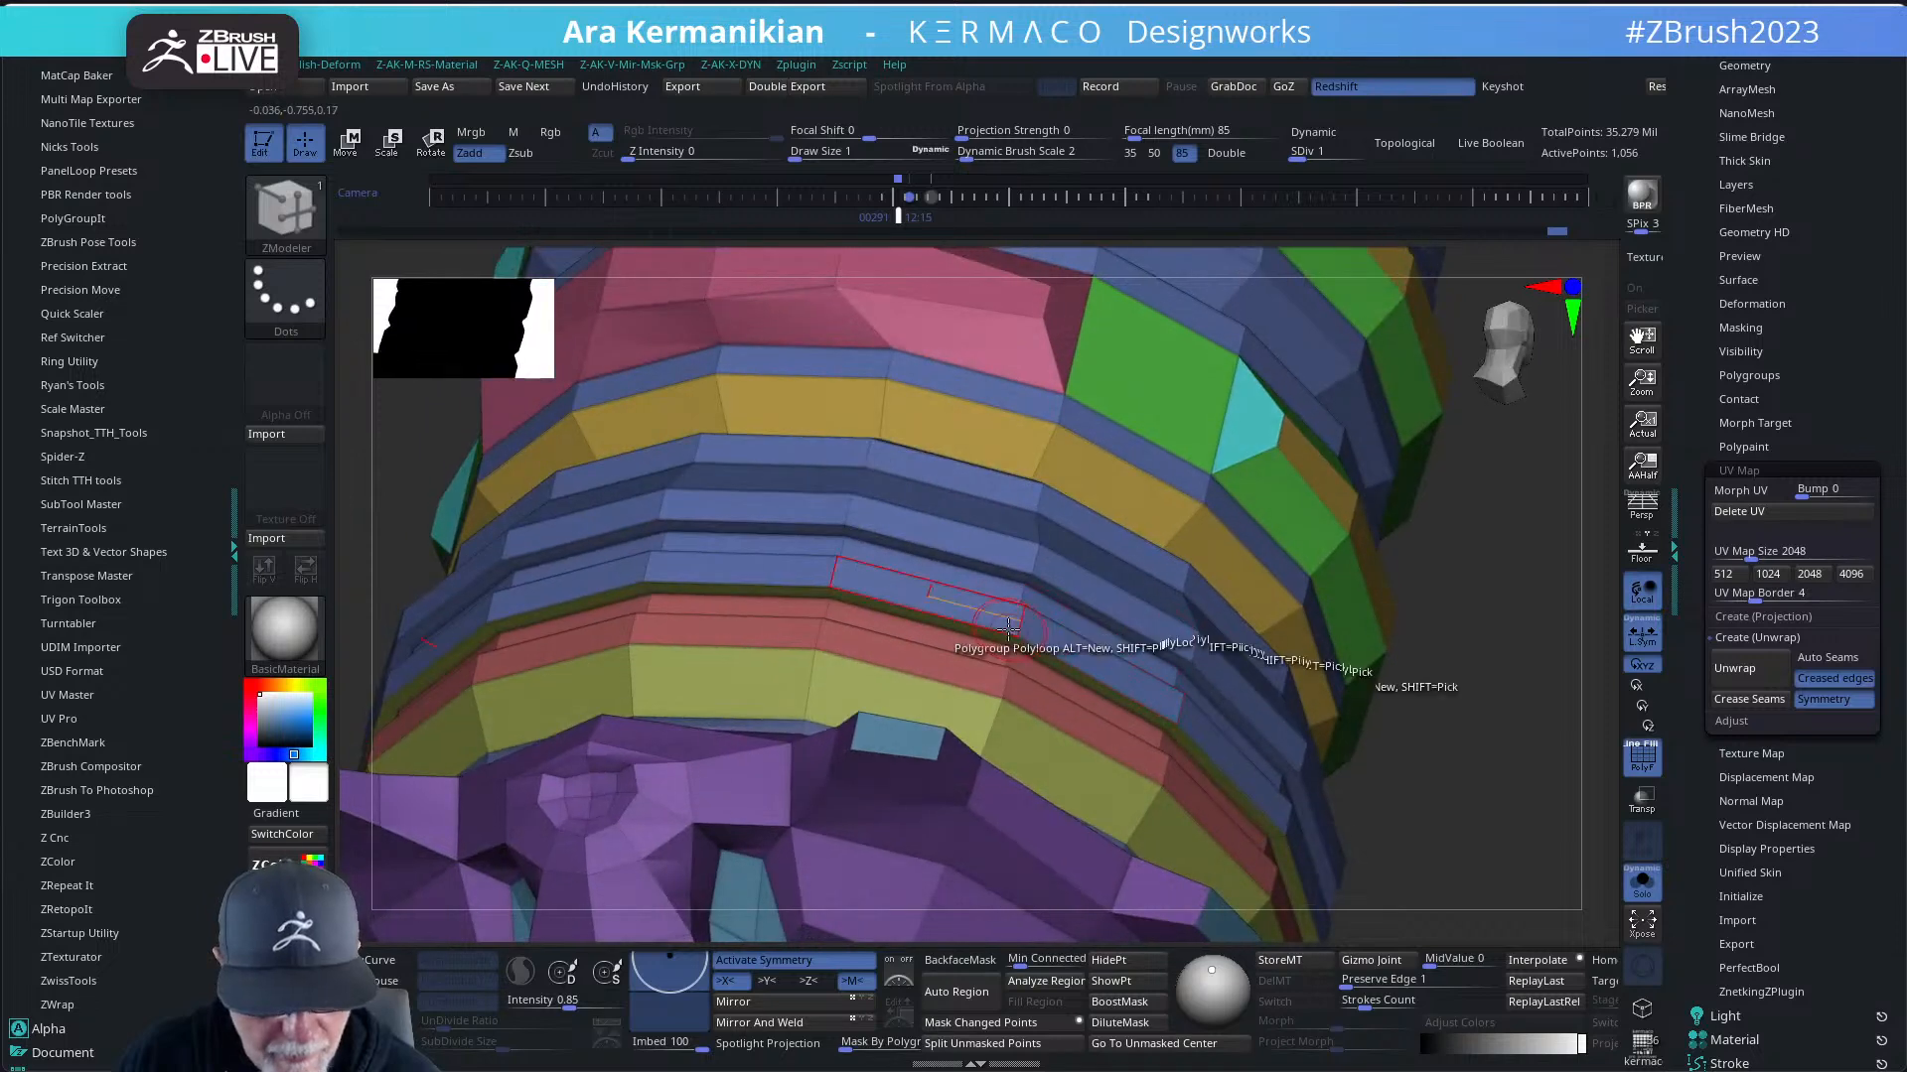
left_click_drag(1478, 696, 1582, 889, "alt")
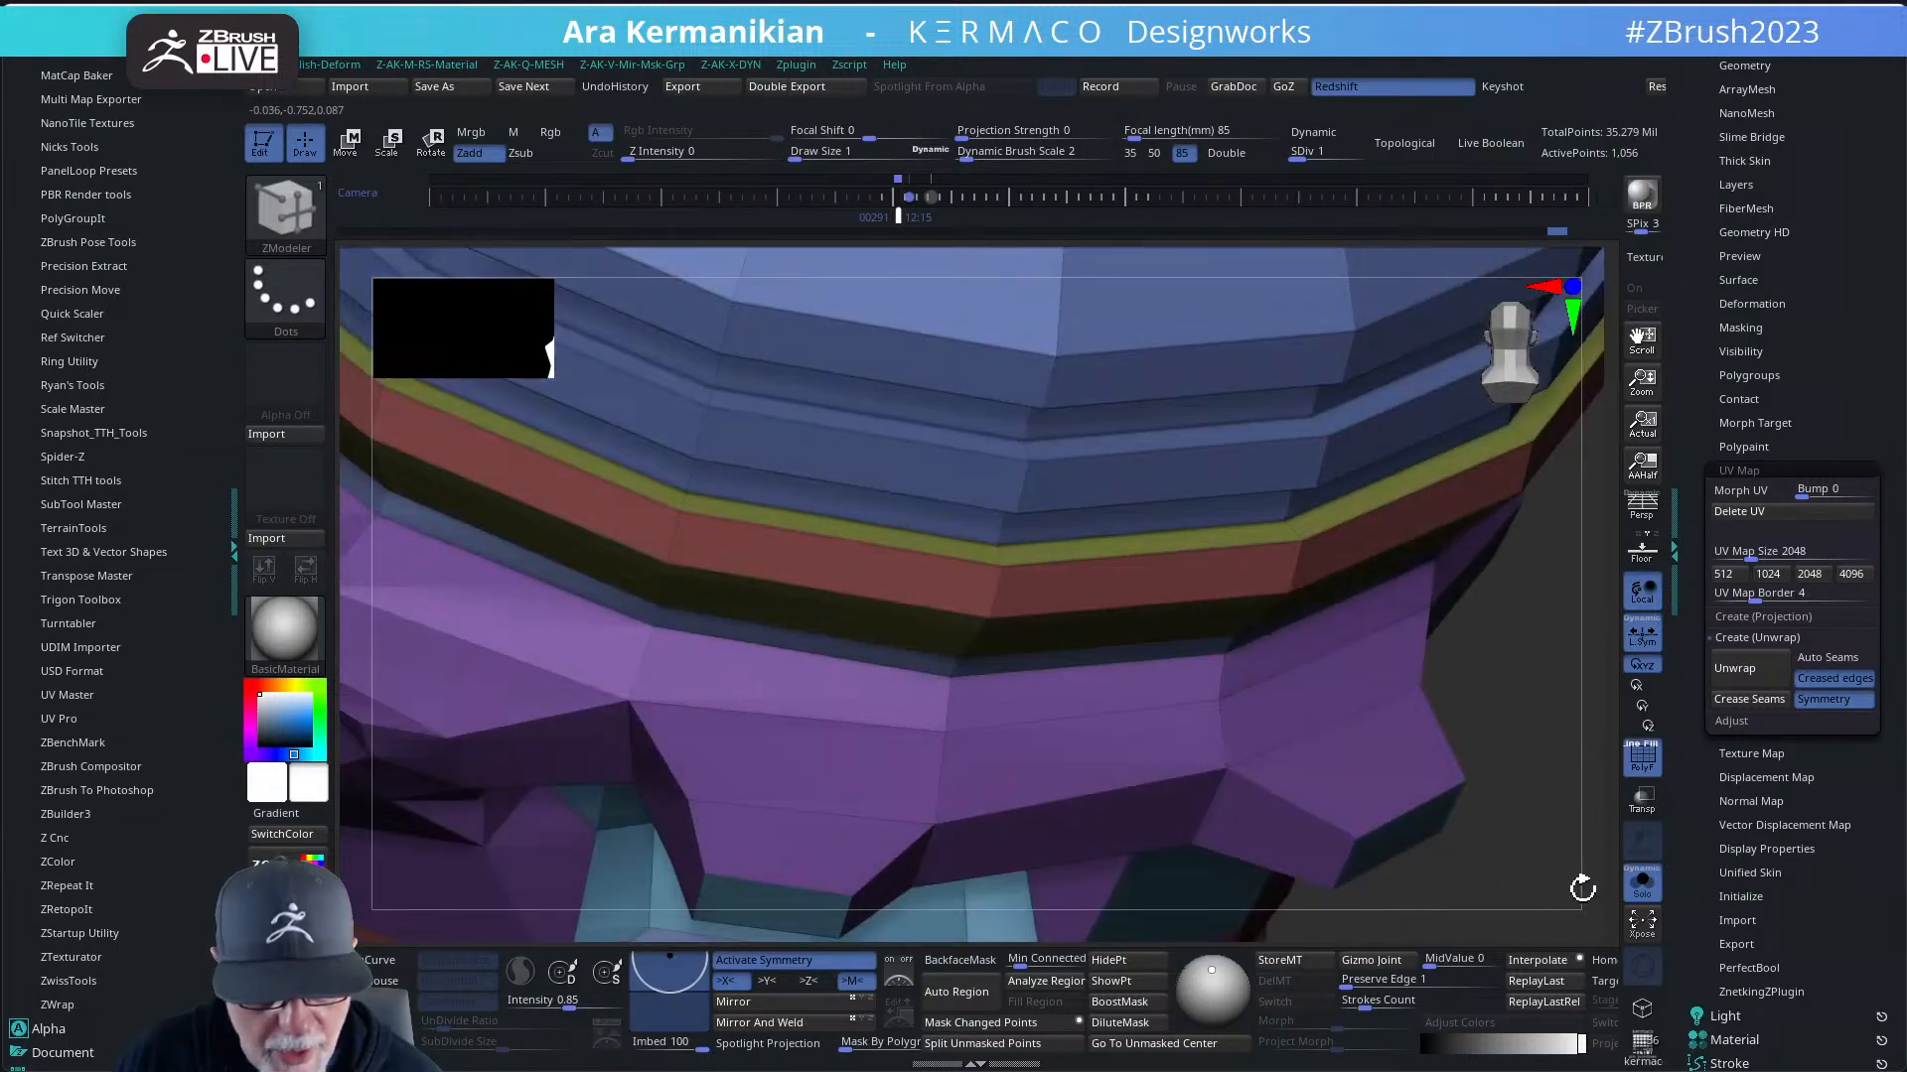
left_click(944, 553)
left_click_drag(1476, 736, 957, 663)
left_click(934, 668)
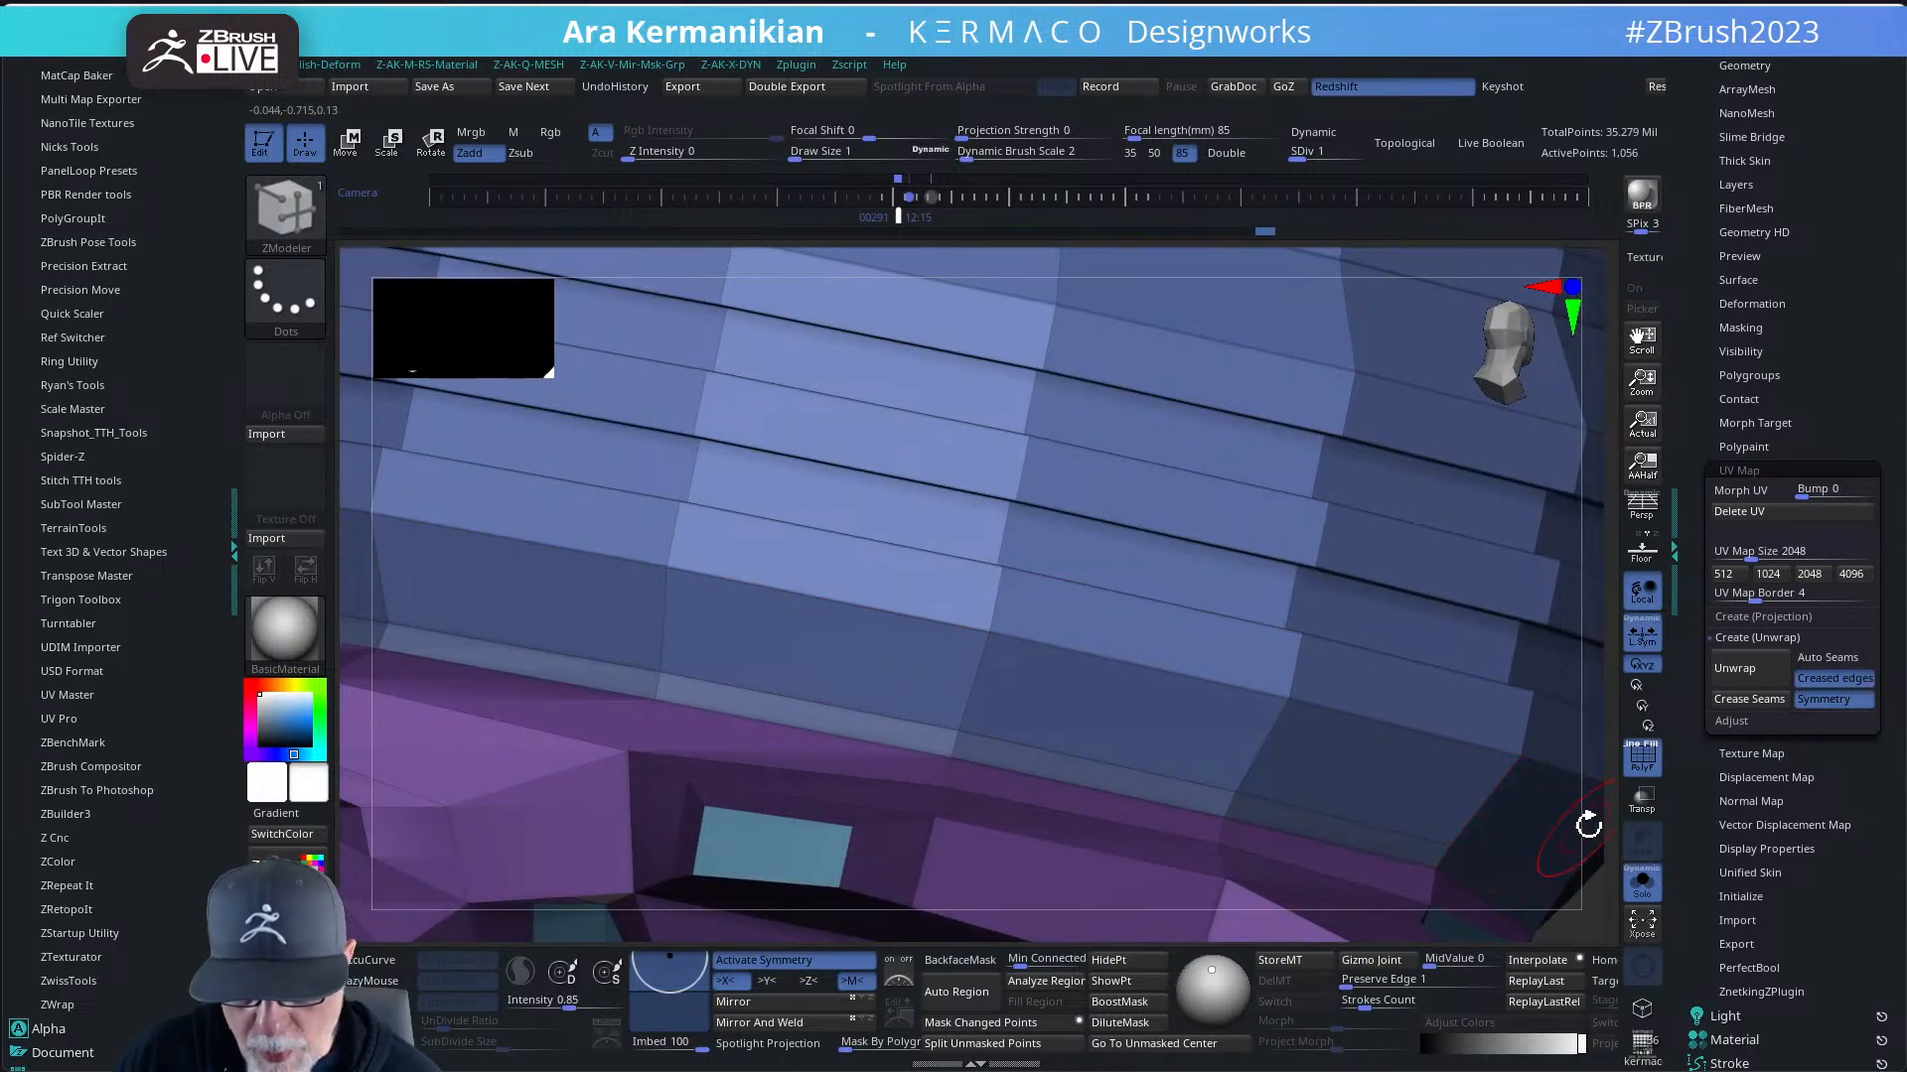
- Unwrap the whole subtool with UV Master using Symmetry and Polygroups
key("f")
mouse_move(1277, 694)
left_mouse_down()
mouse_move(1357, 724)
mouse_move(1251, 638)
mouse_move(1413, 608)
mouse_move(1430, 618)
mouse_move(1400, 645)
mouse_move(1482, 667)
mouse_move(1468, 706)
mouse_move(1356, 600)
mouse_move(1380, 622)
left_mouse_up()
left_click_drag(1465, 693, 1459, 683, "alt")
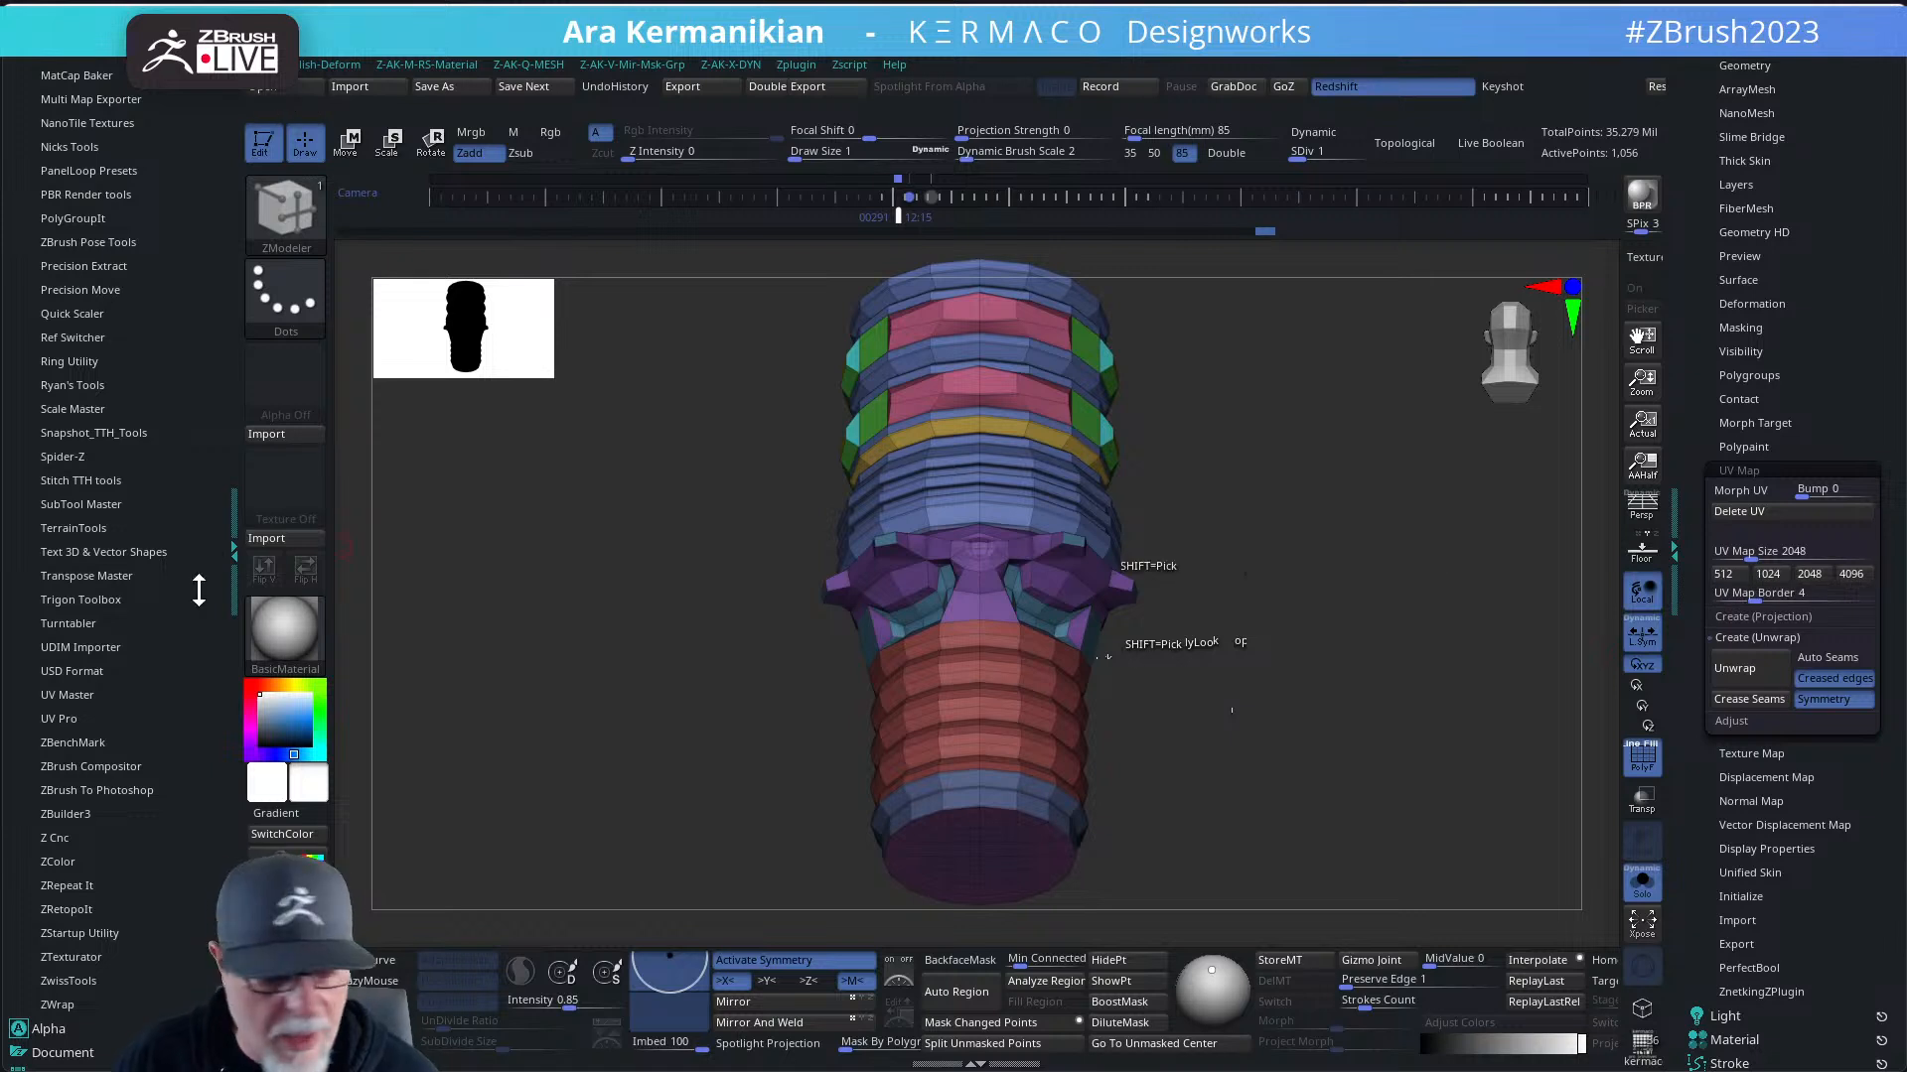
left_click(67, 694)
left_click(83, 735)
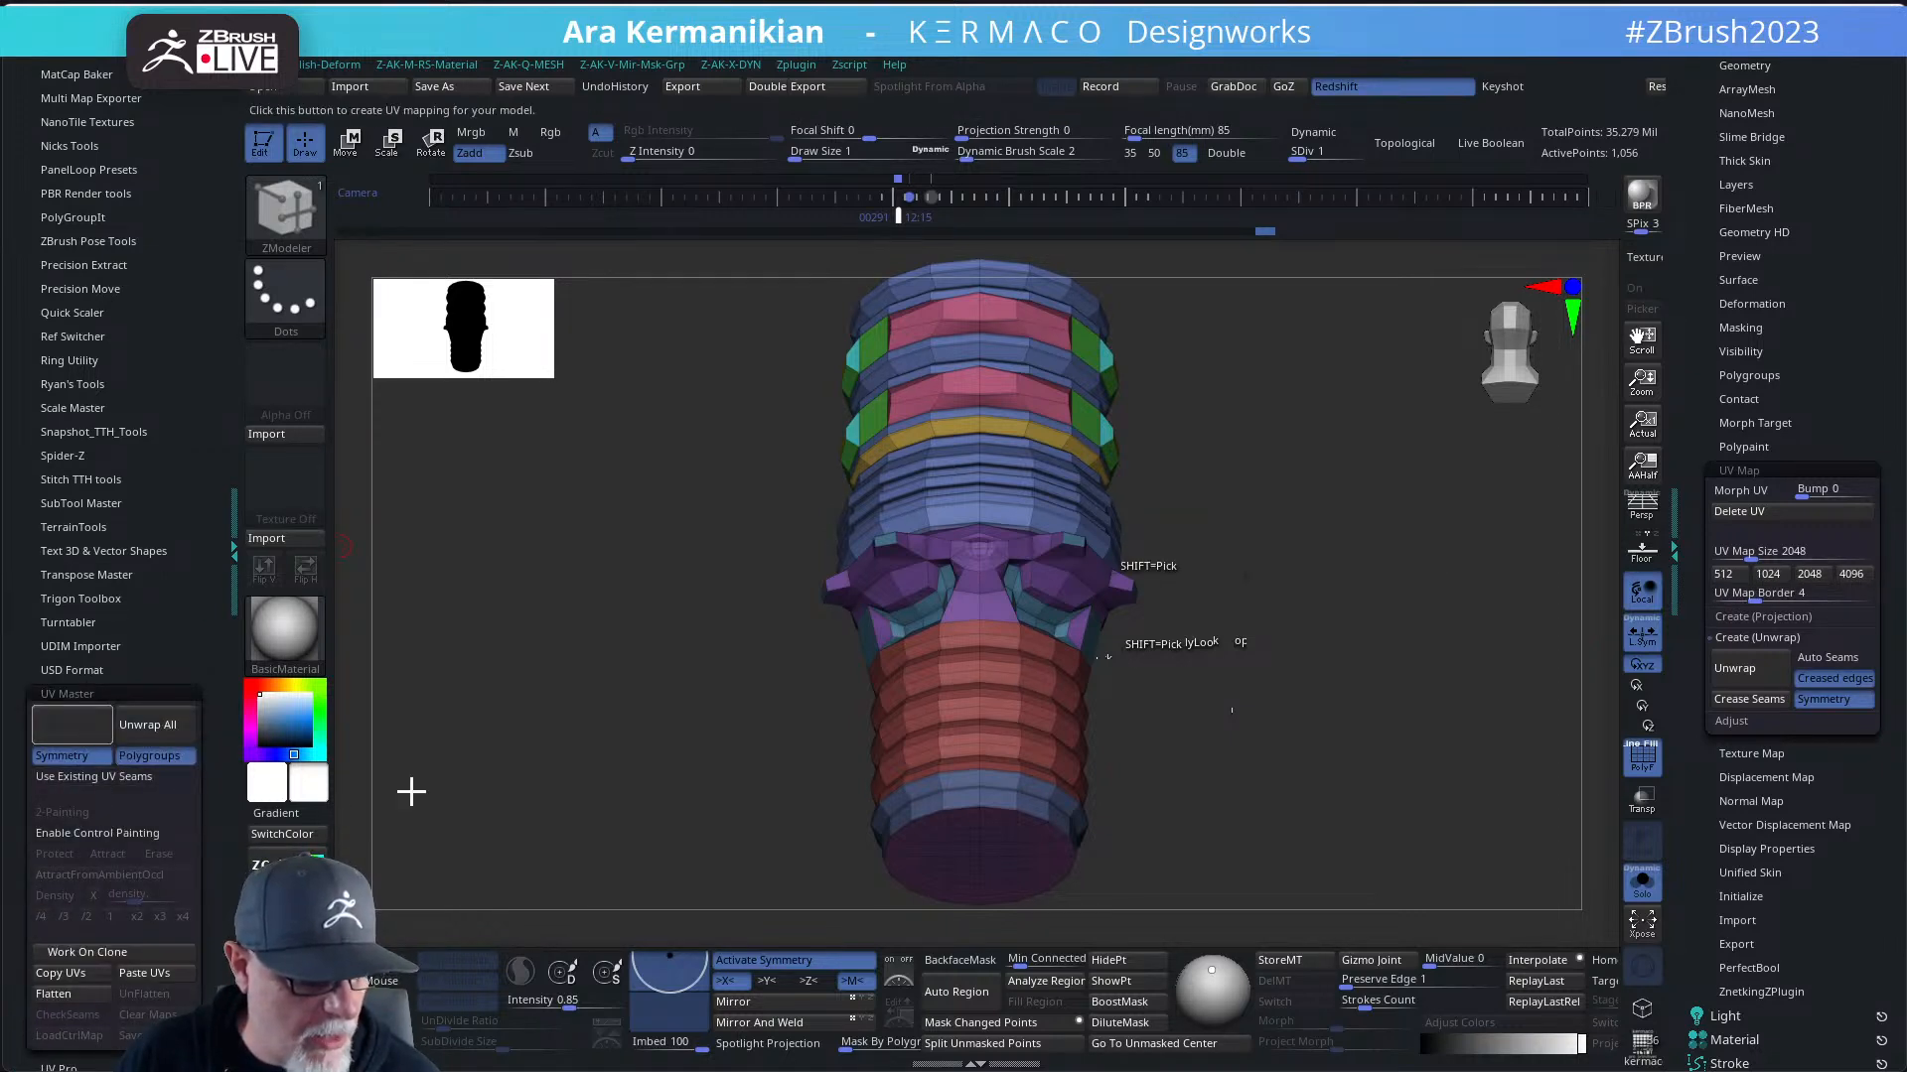
- Show the flattened UV layout with Morph UV and examine the purple brow island closely
left_click(1739, 490)
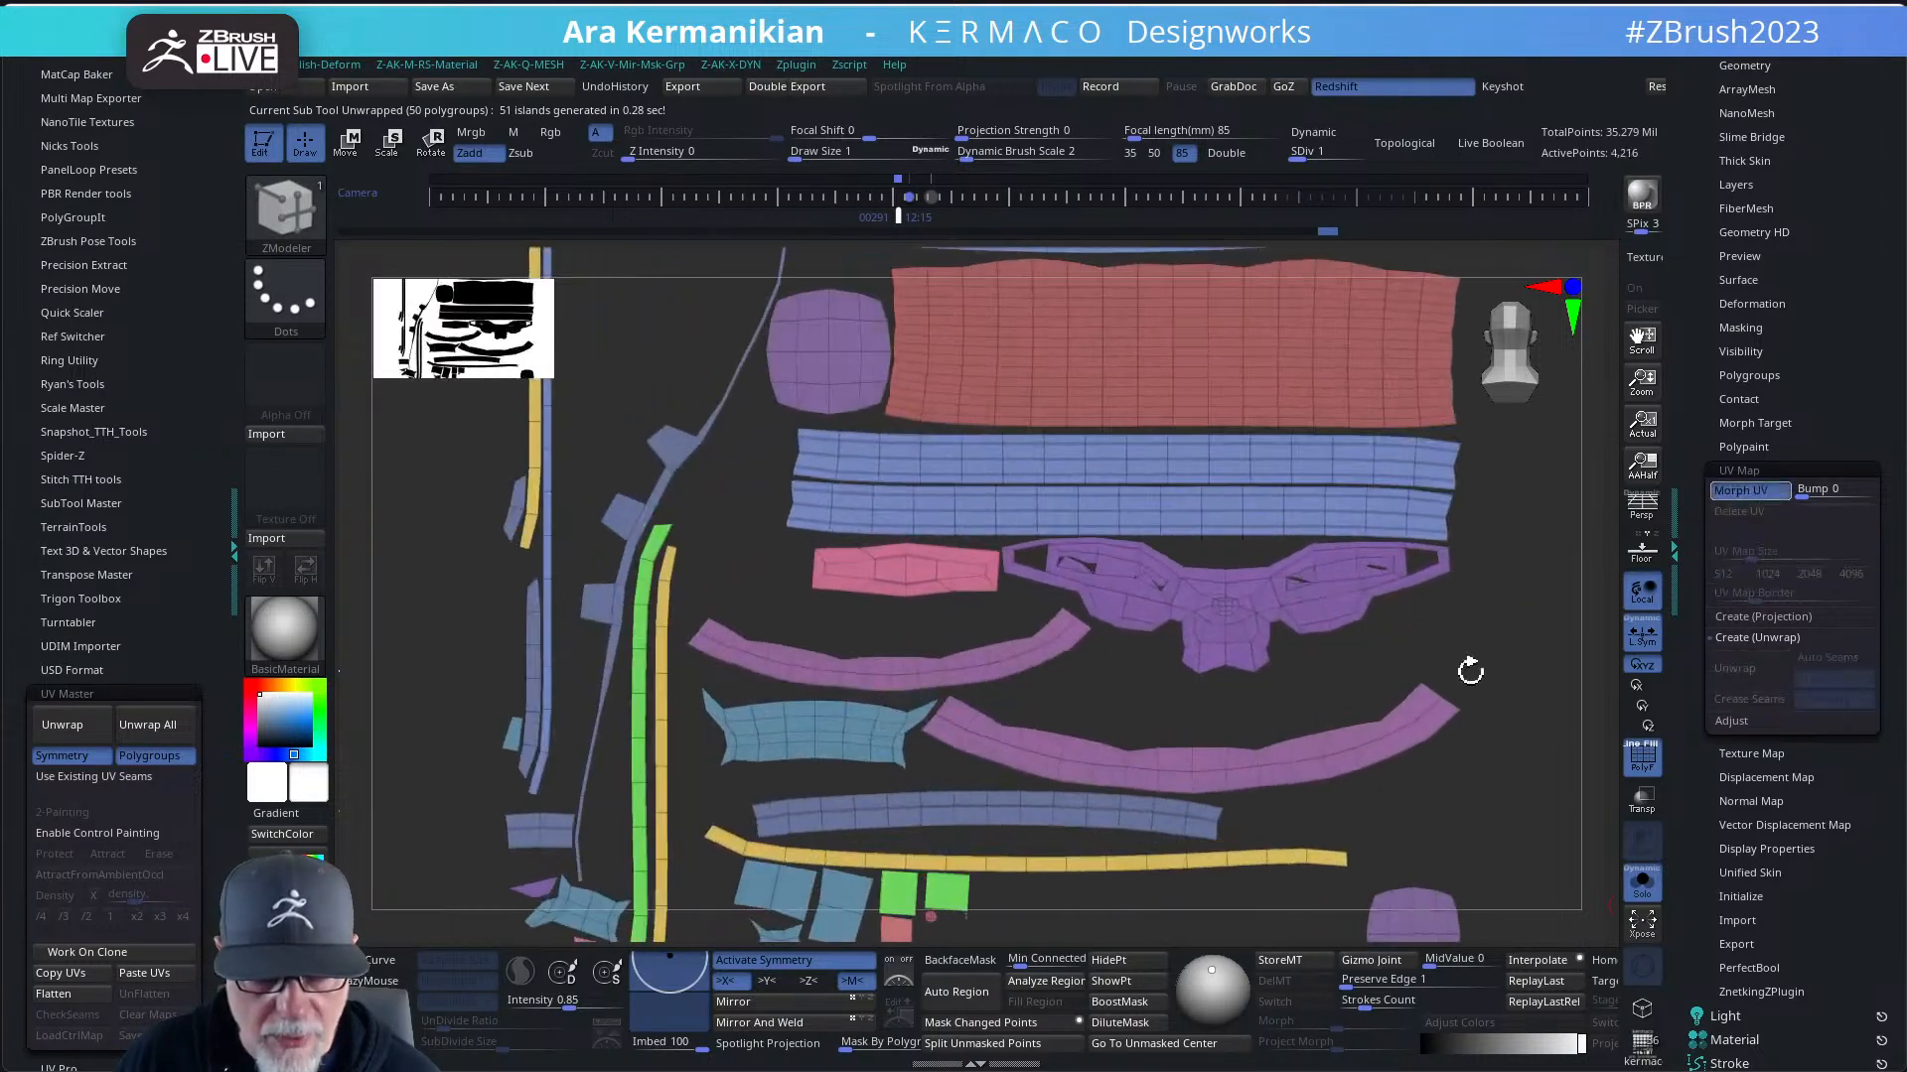
scroll(1507, 728, "down", 3)
scroll(1293, 669, "up", 6)
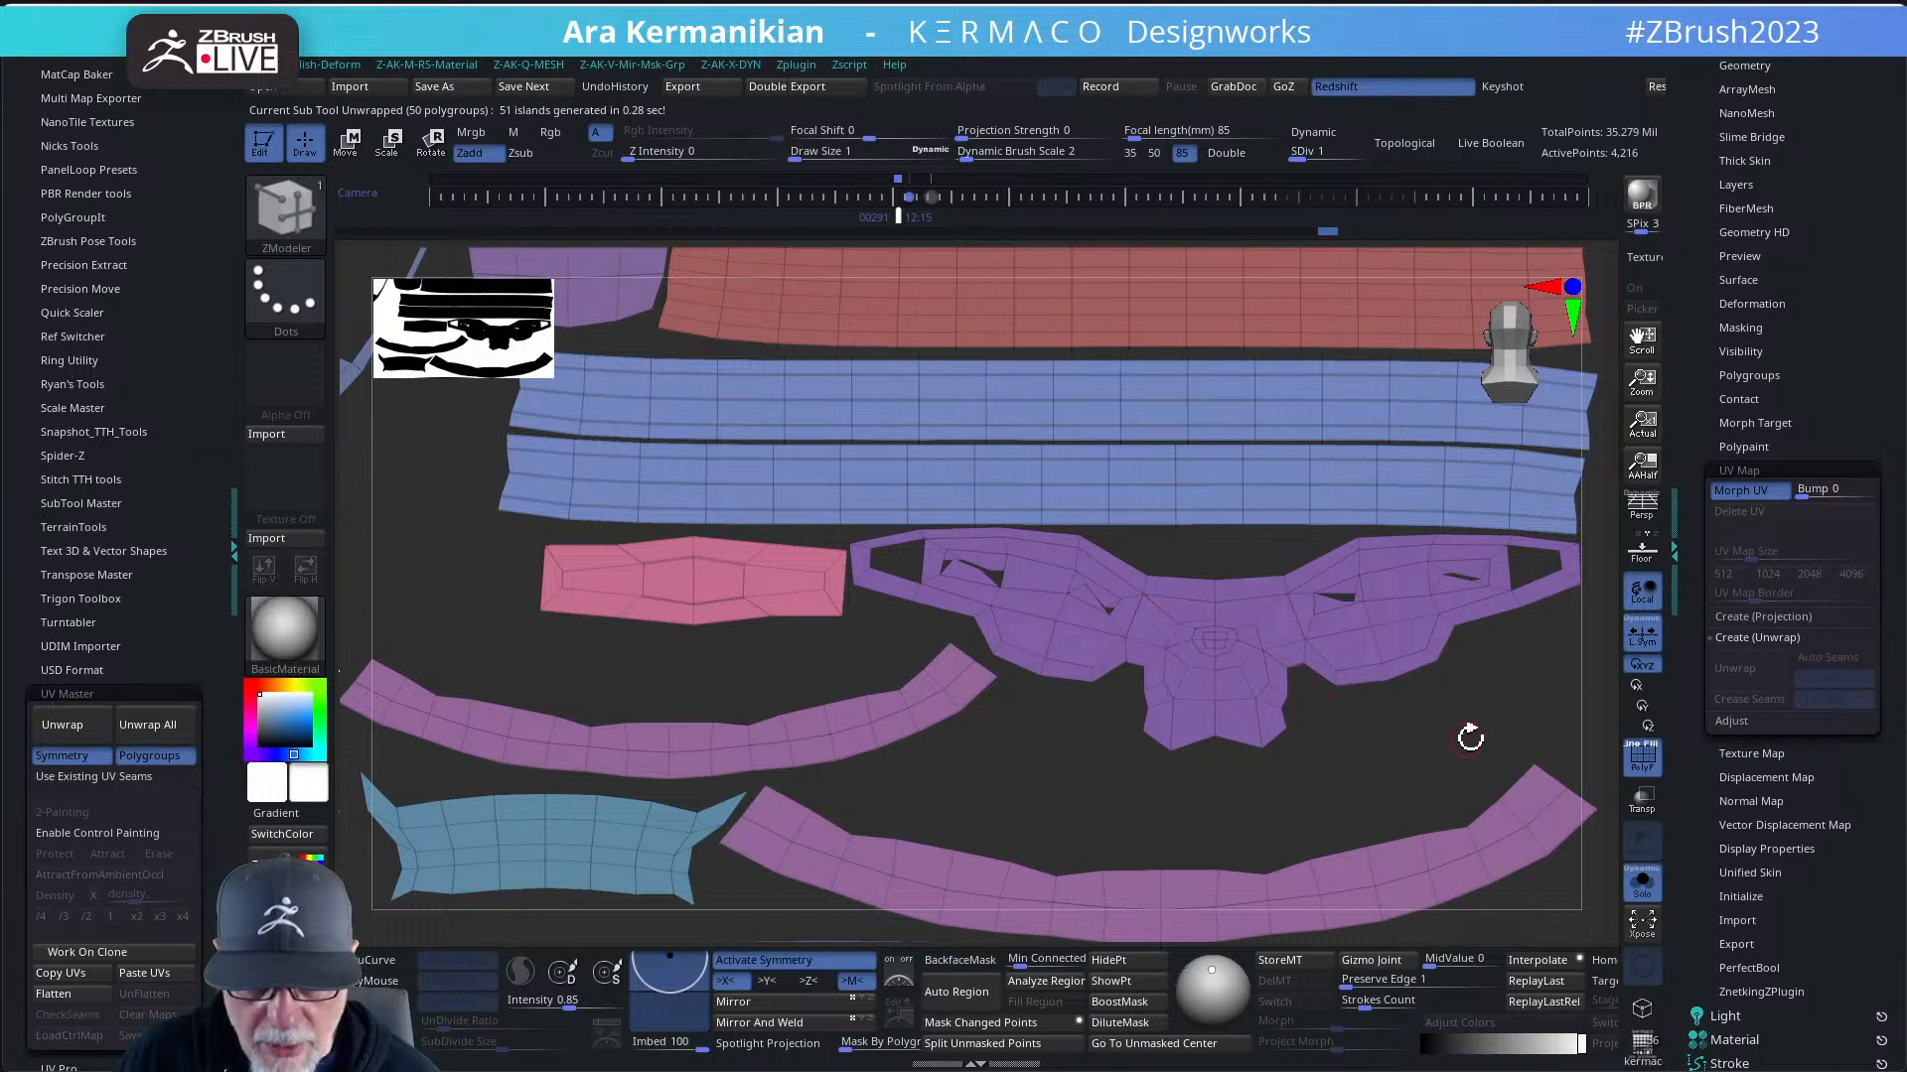
scroll(1470, 737, "up", 6)
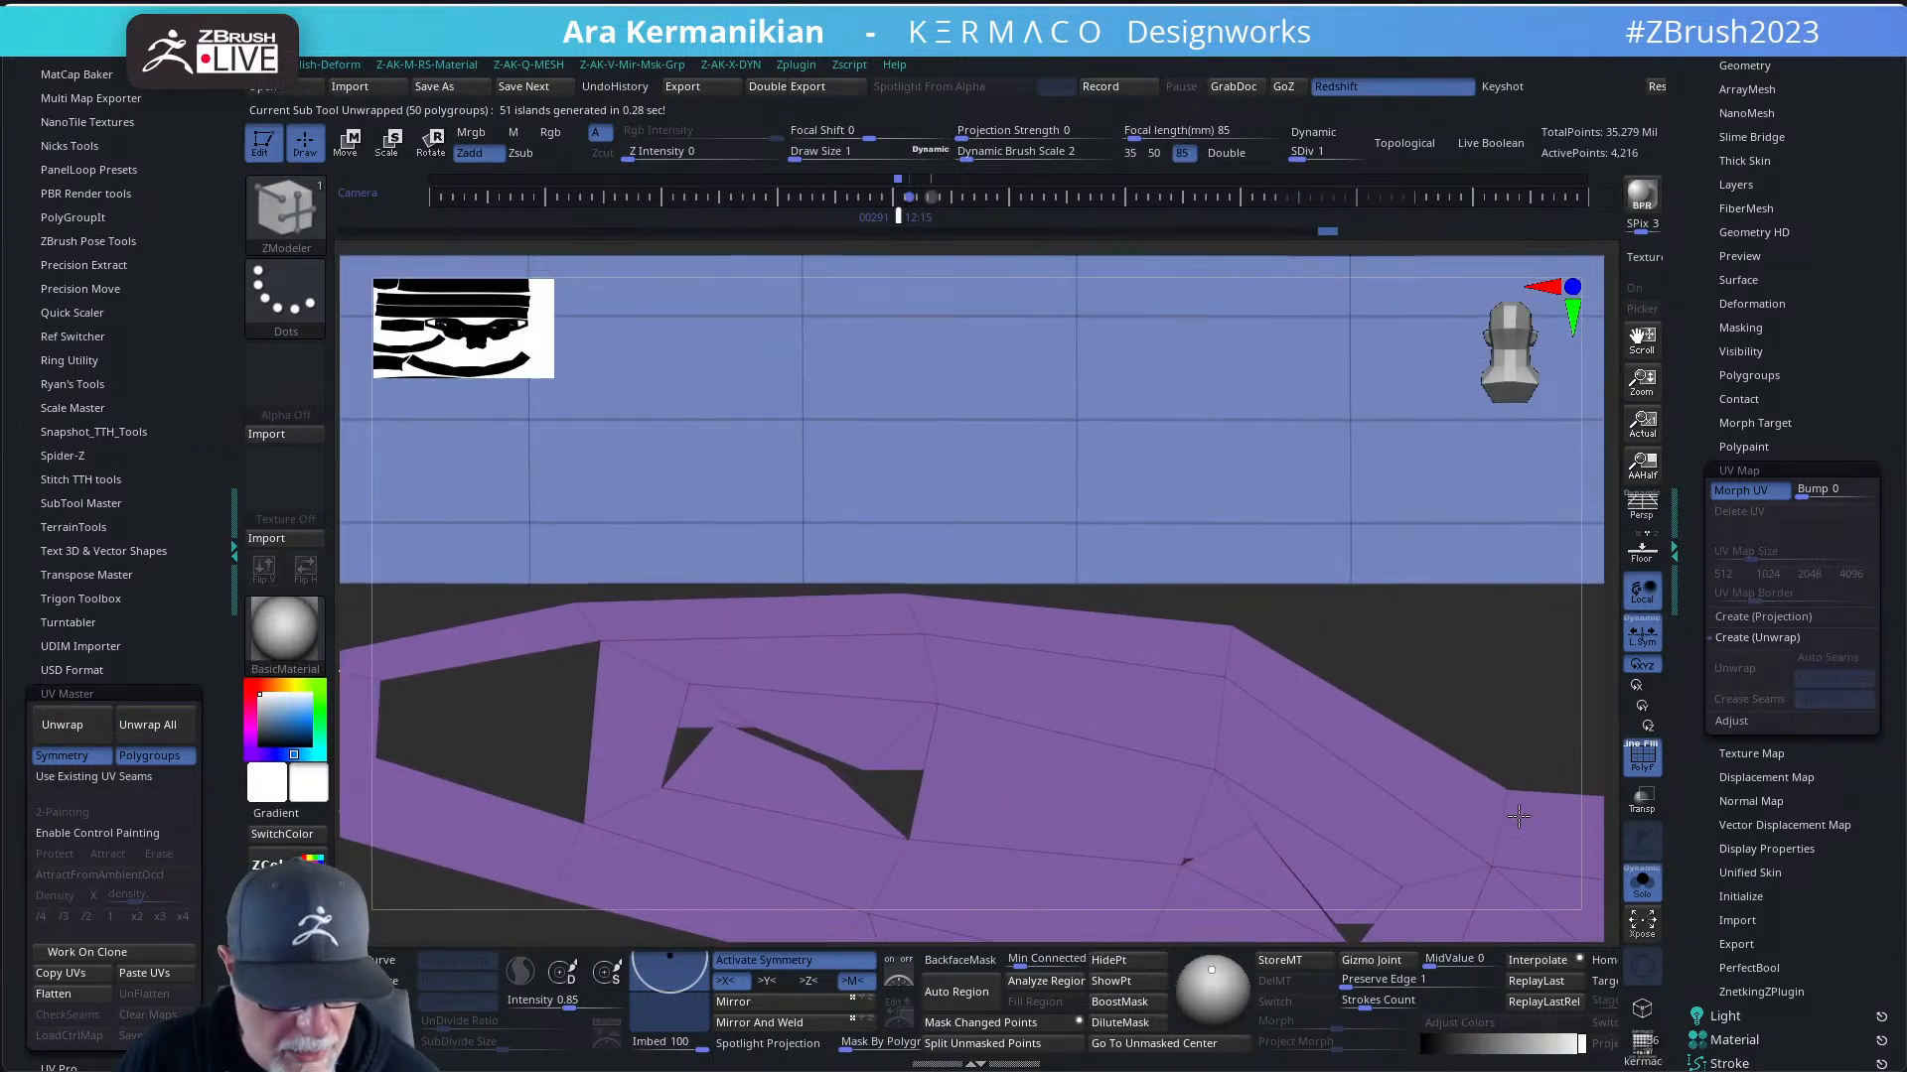
scroll(1434, 724, "down", 6)
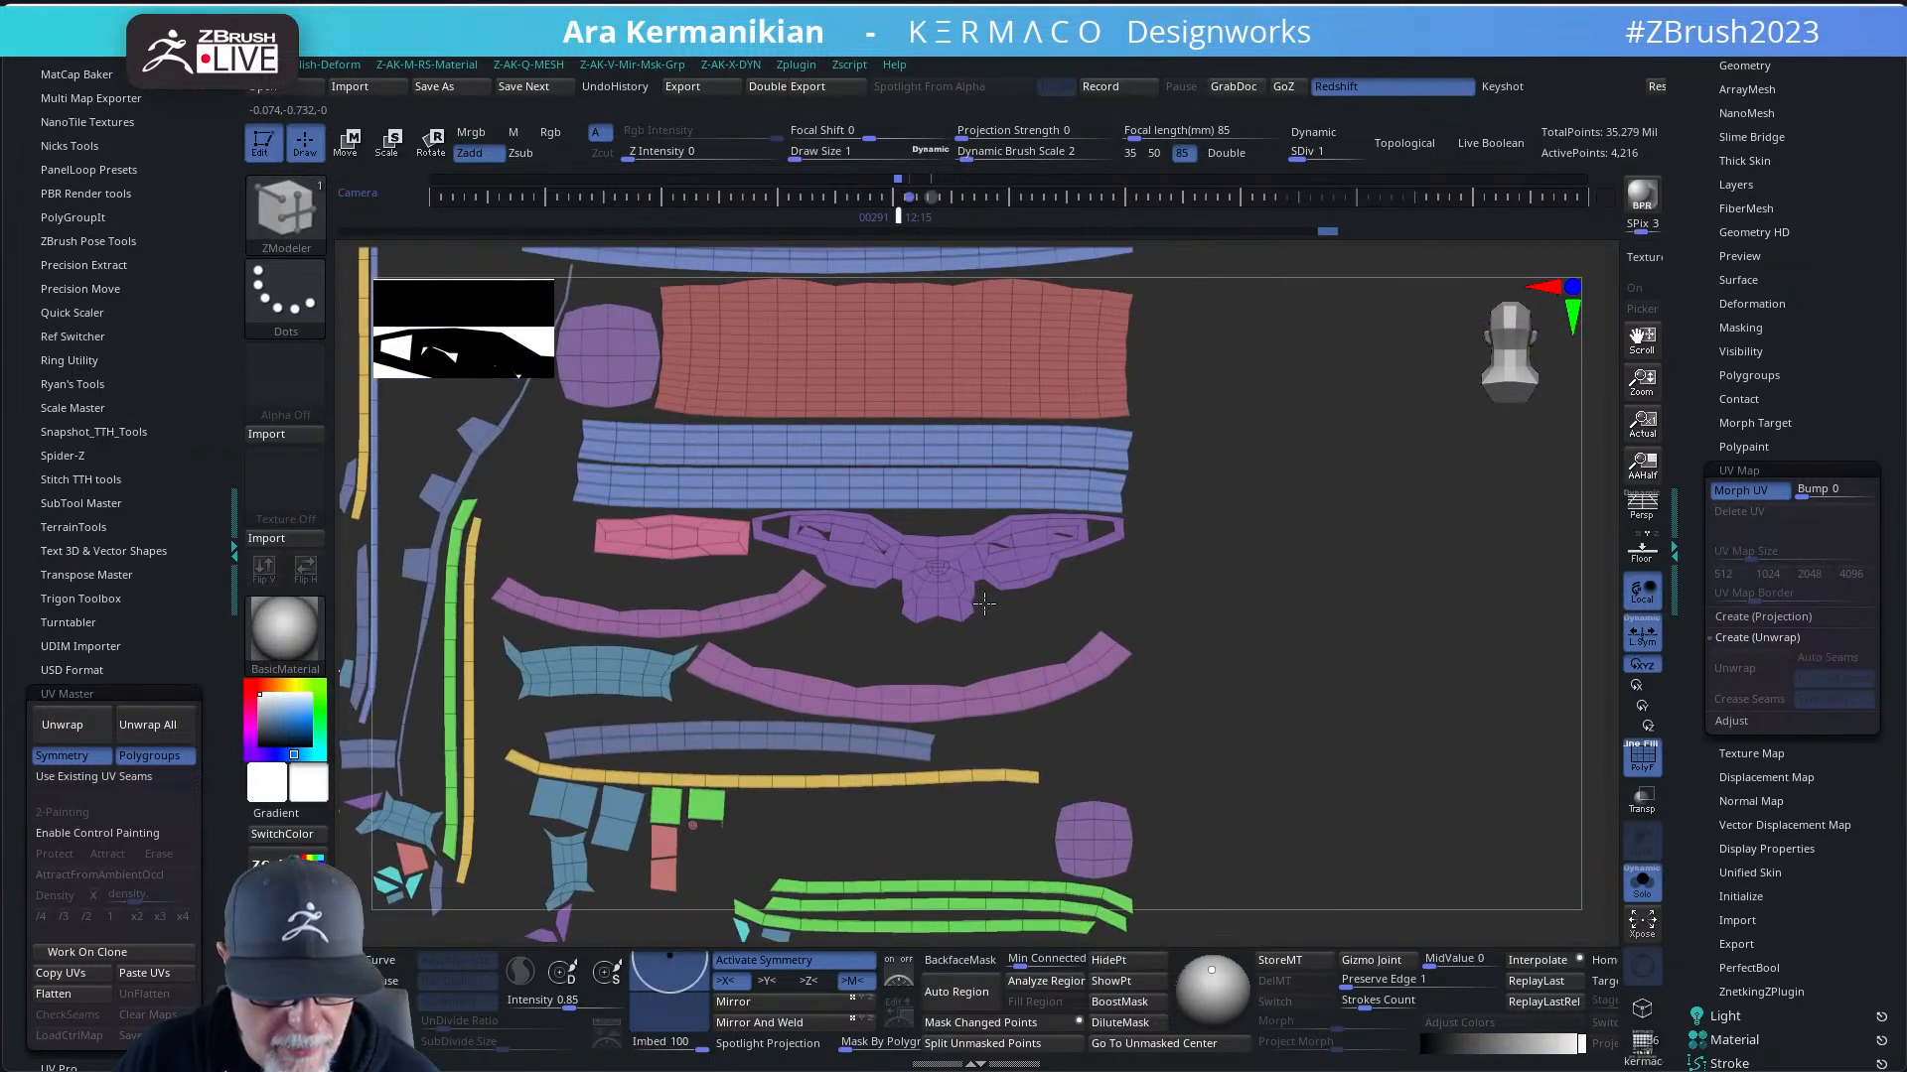
- Check the lower UV islands in the flattened layout, and return the mesh to its 3D shape by turning off Morph UV
left_click_drag(1256, 704, 1469, 740, "alt")
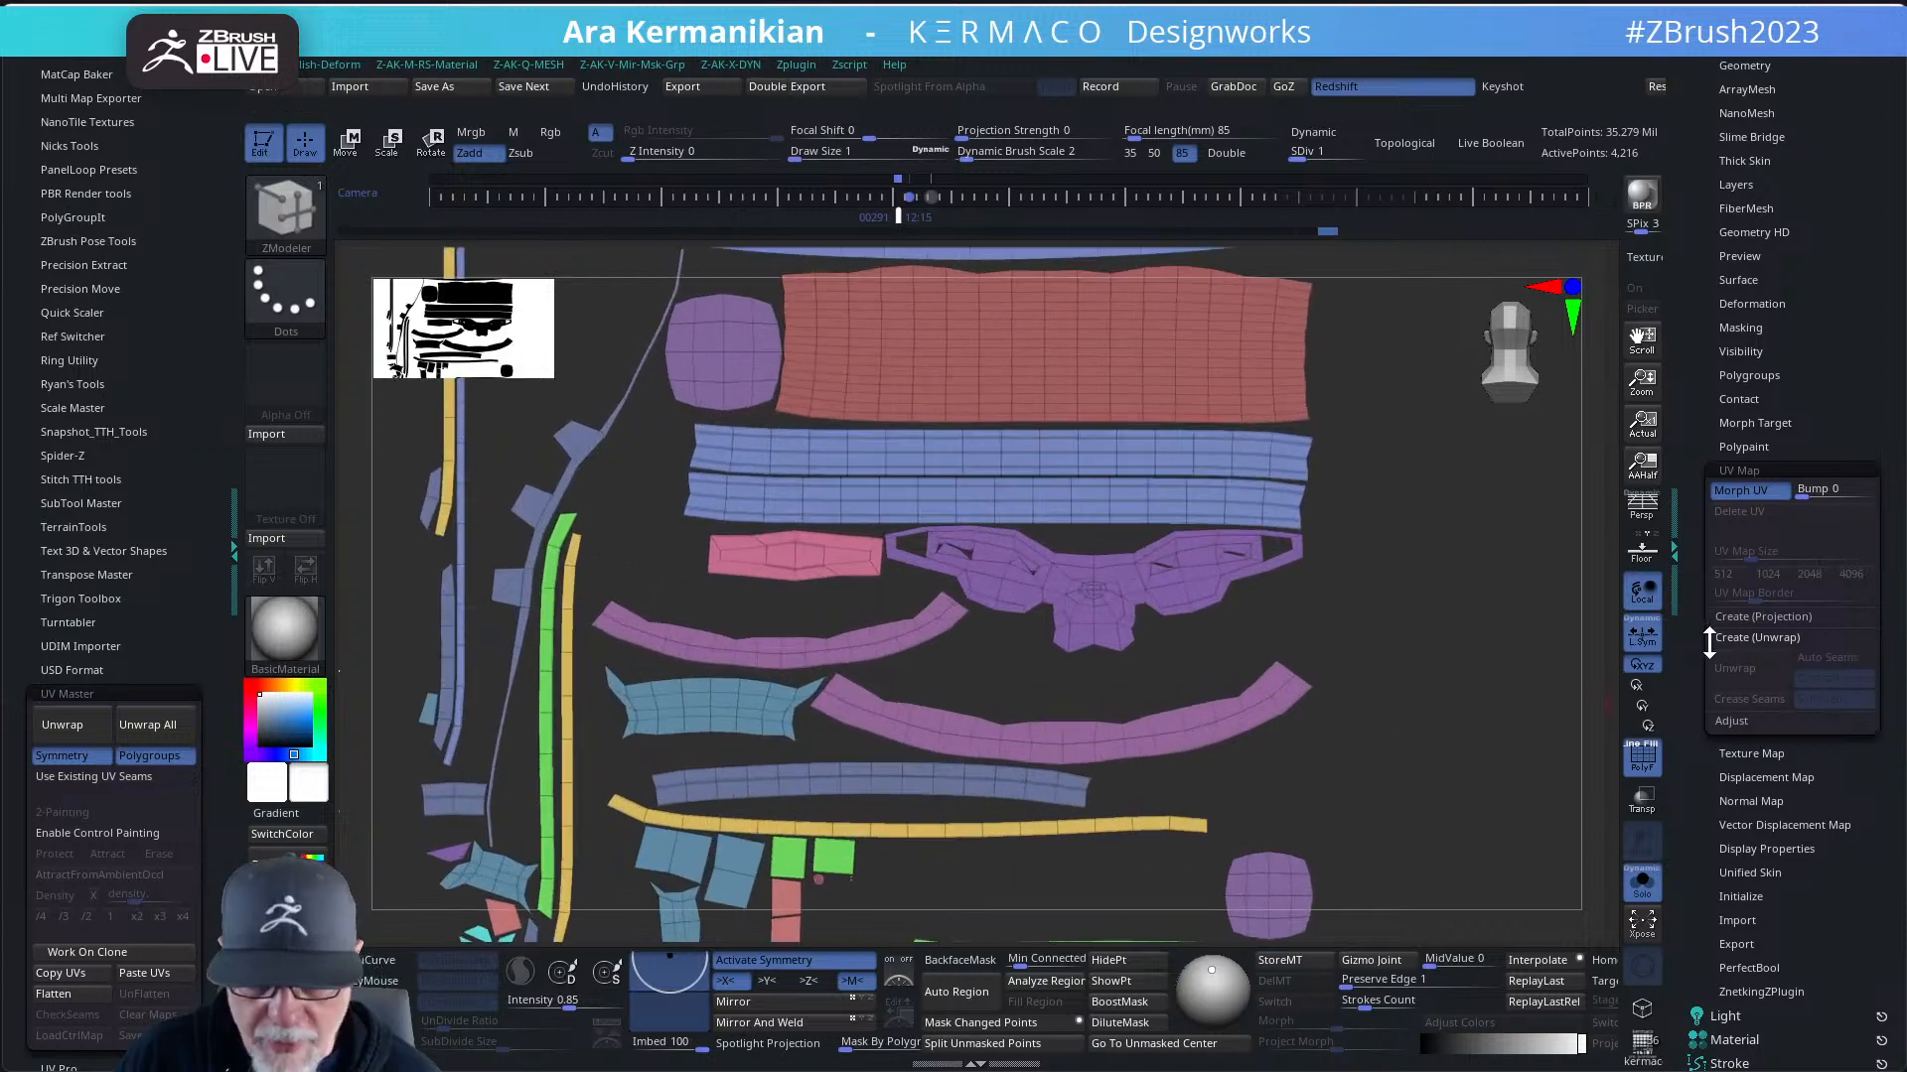
left_click(1733, 471)
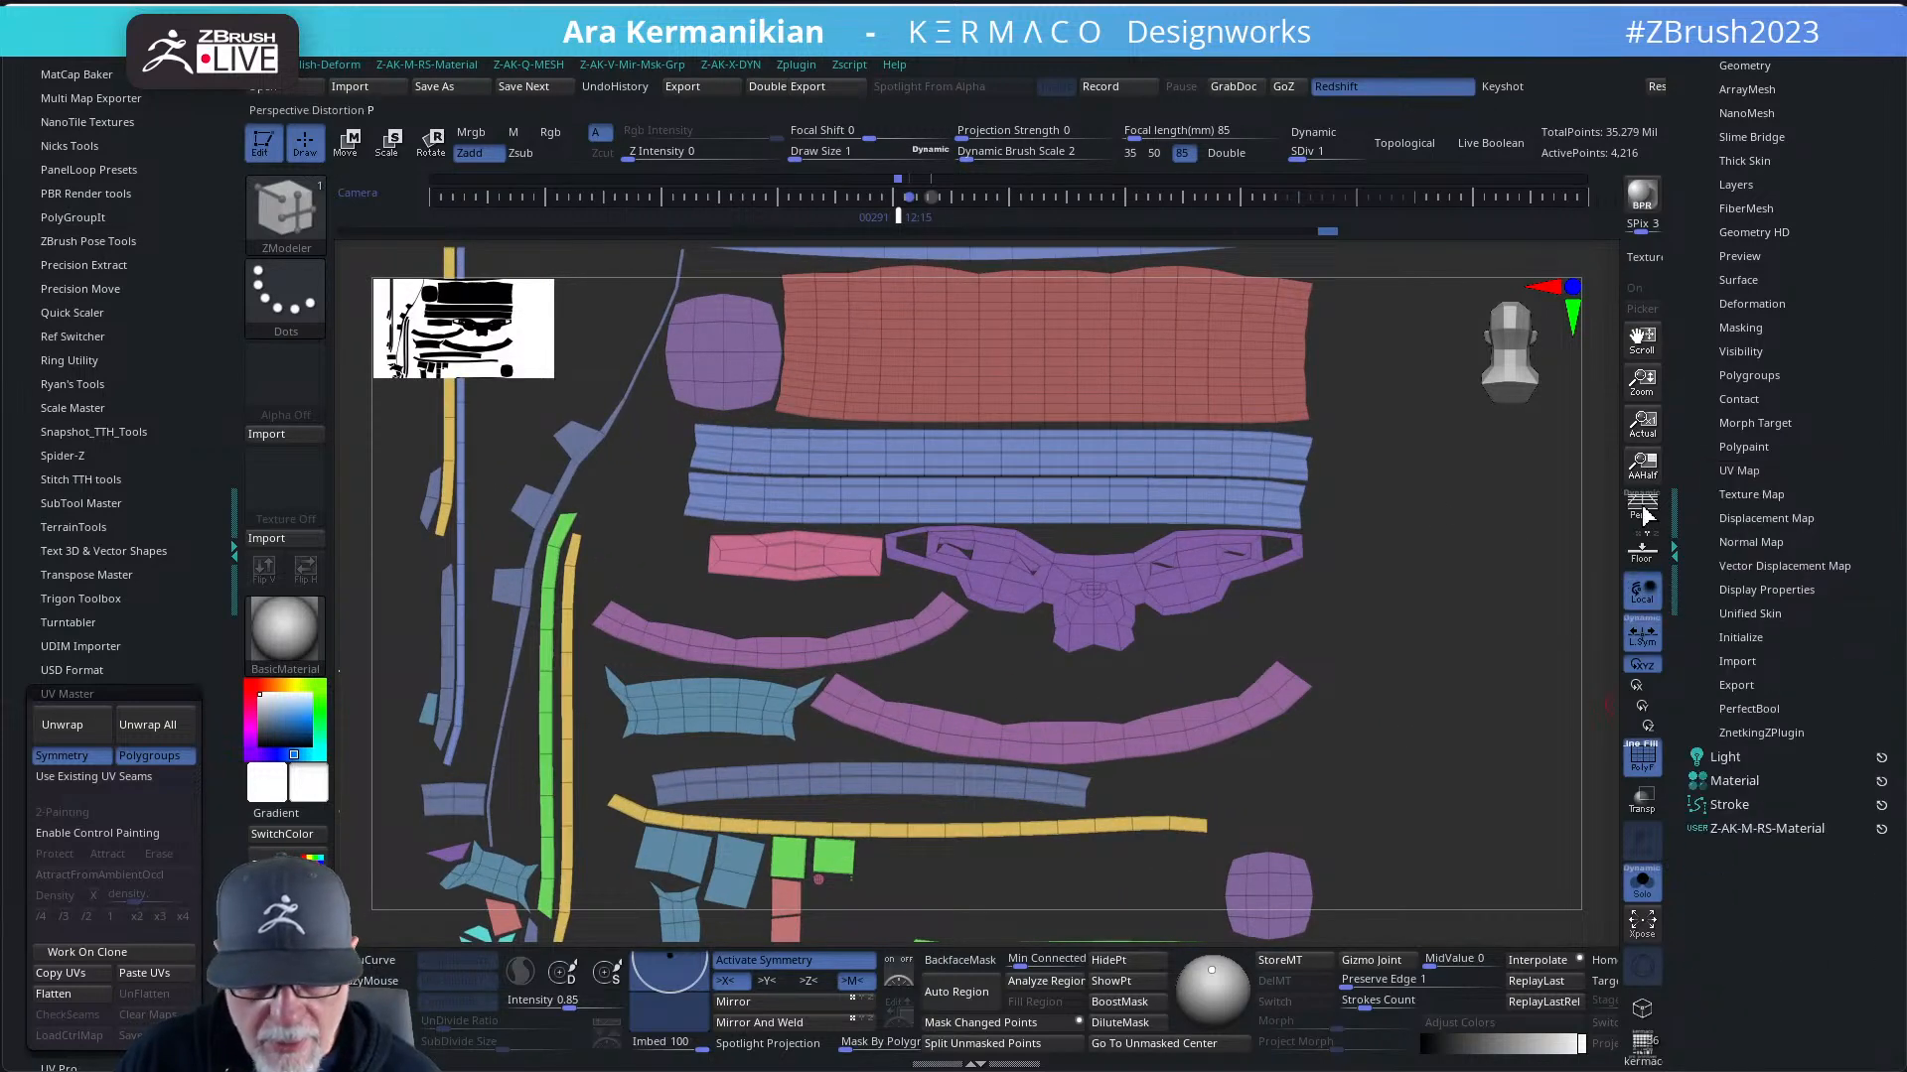
left_click(1739, 471)
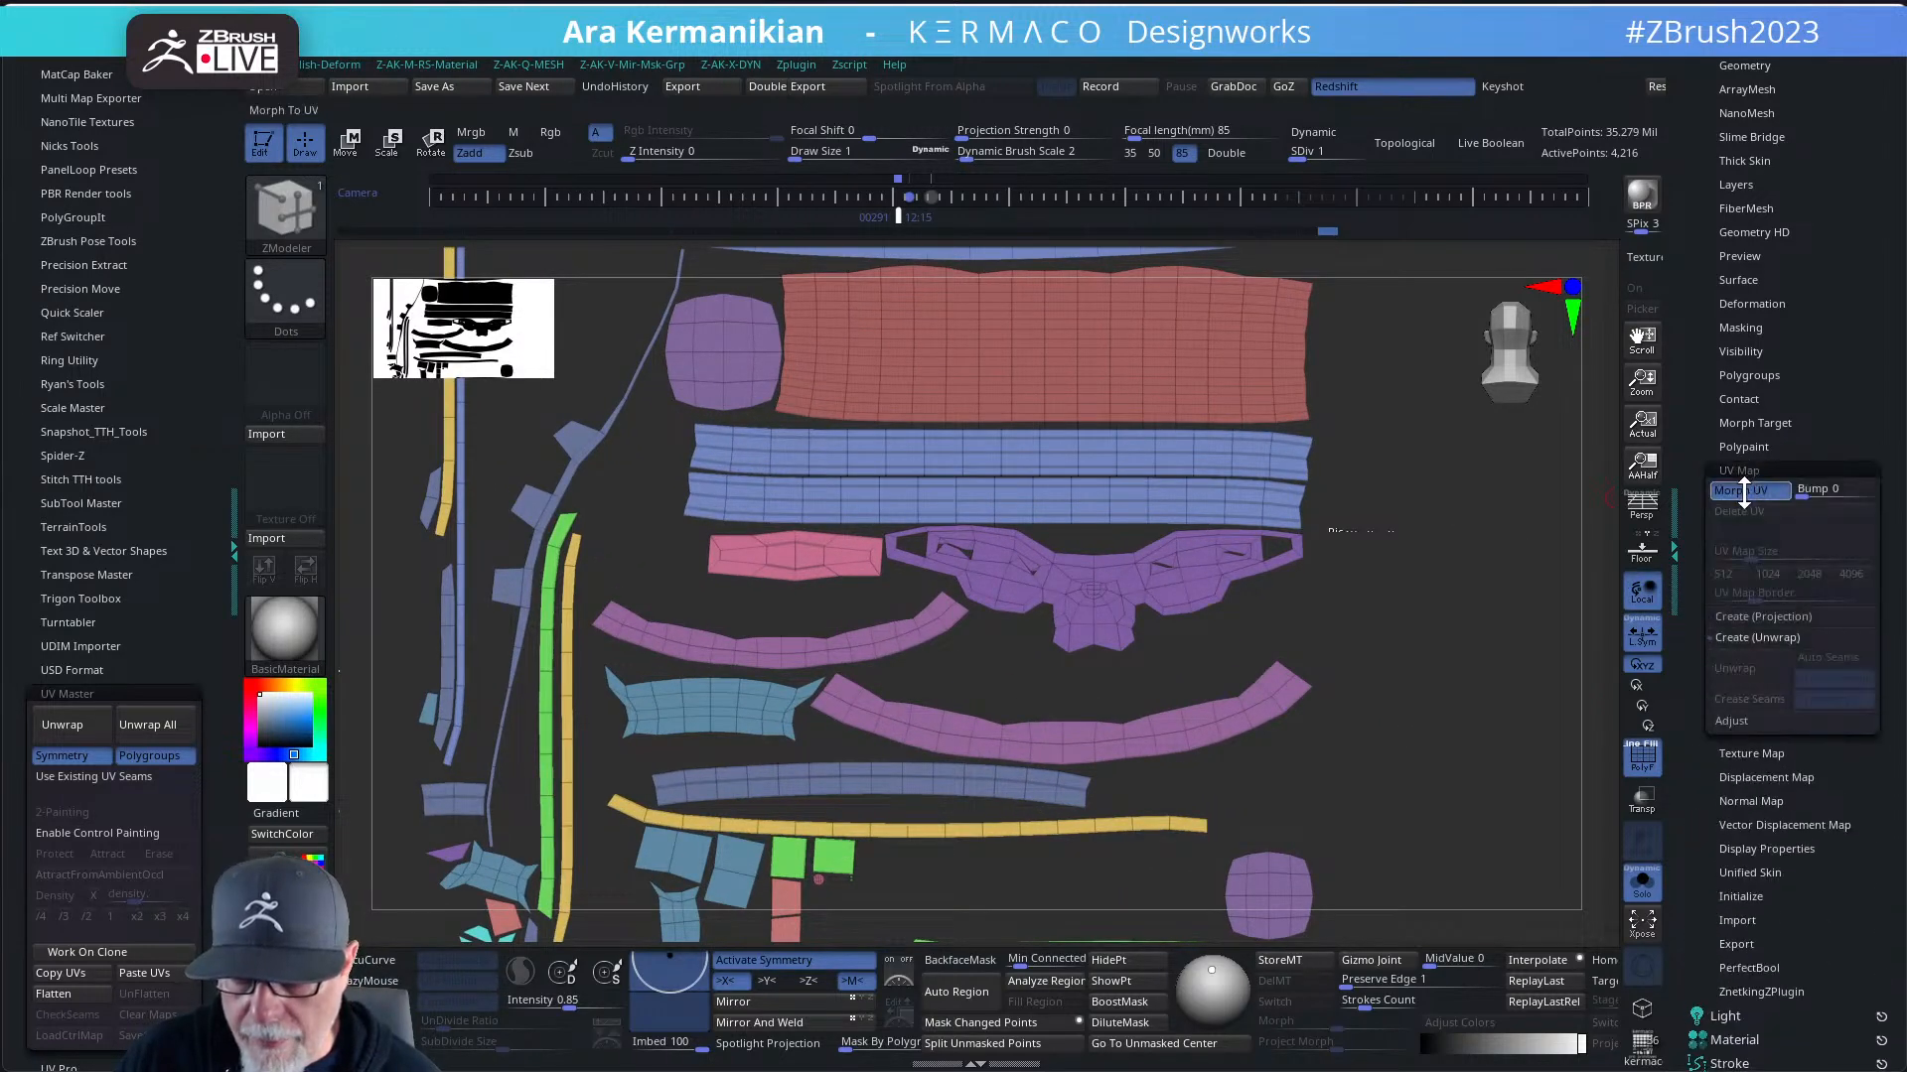
left_click(1740, 491)
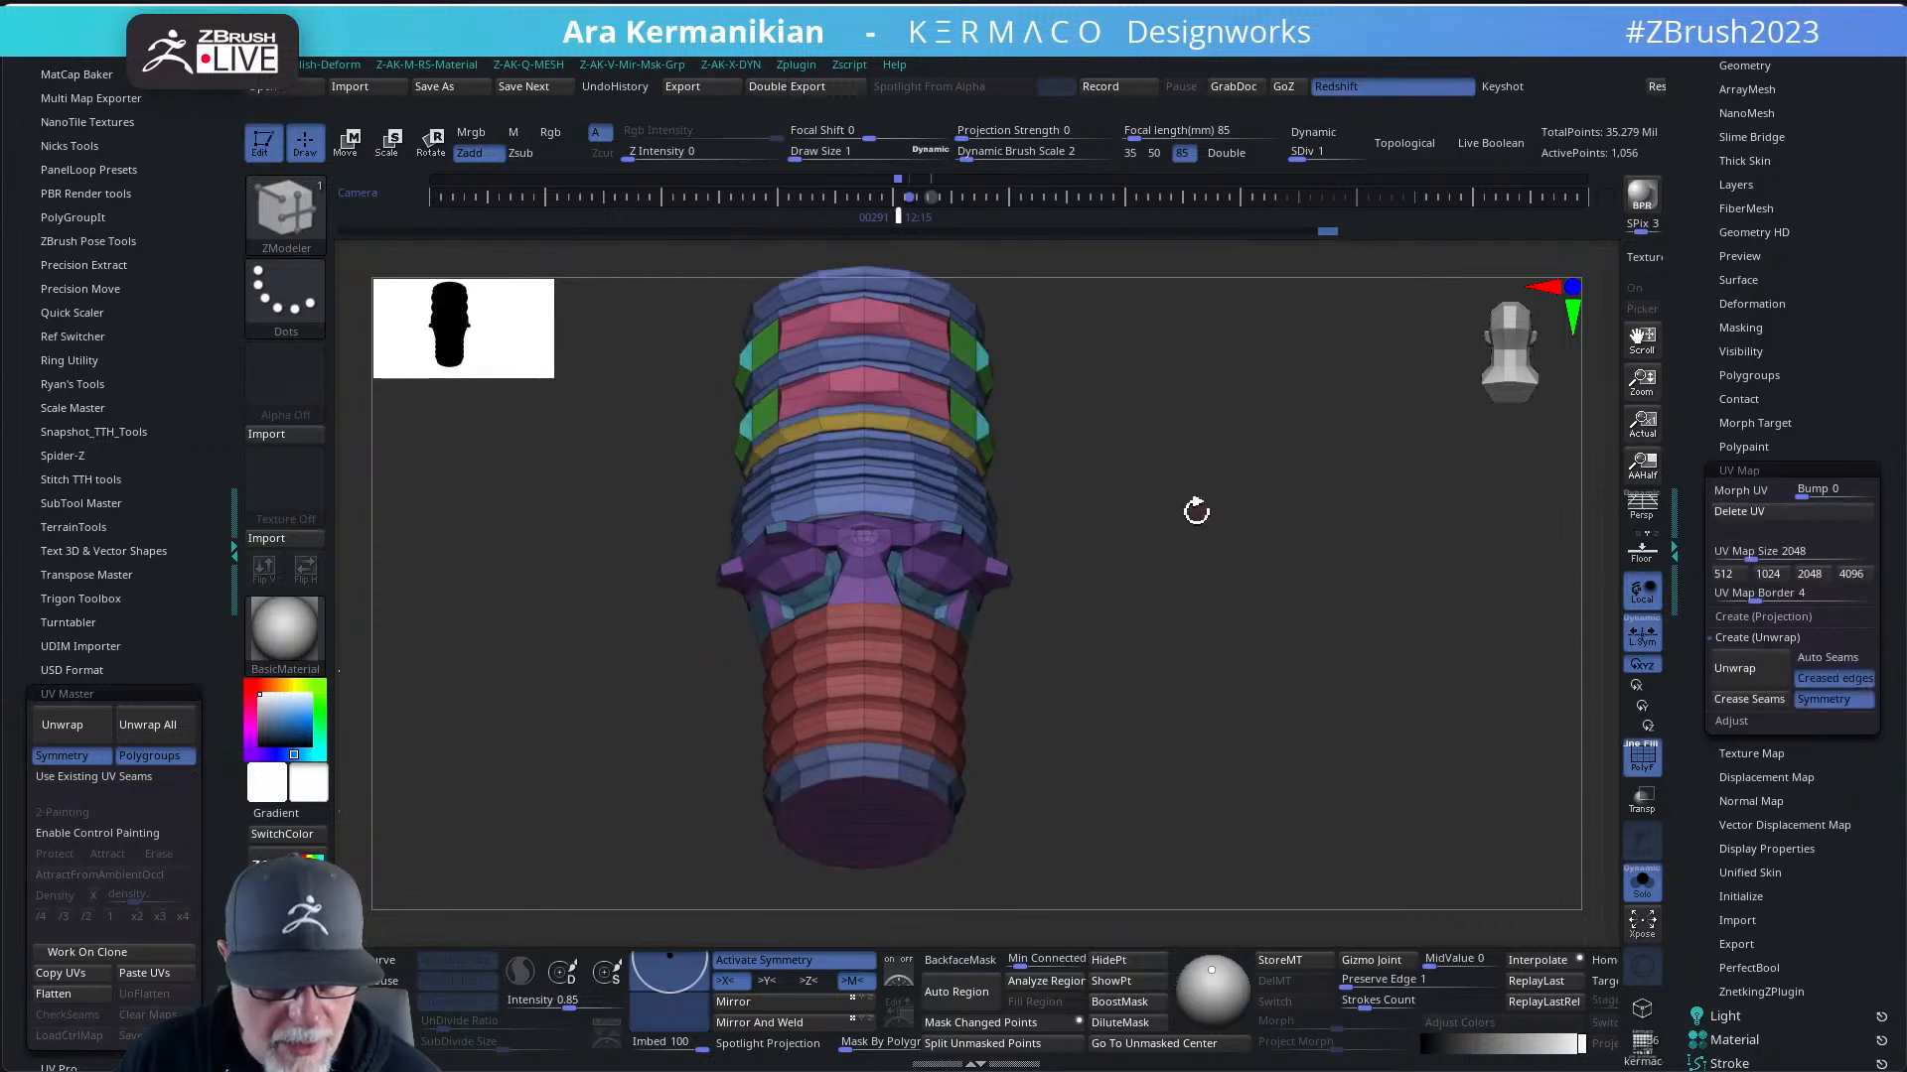
- Set the ZModeler PolyGroup action to A Single Poly and add the stray faces along the brow to the purple polygroup
left_click_drag(1196, 510, 1362, 571)
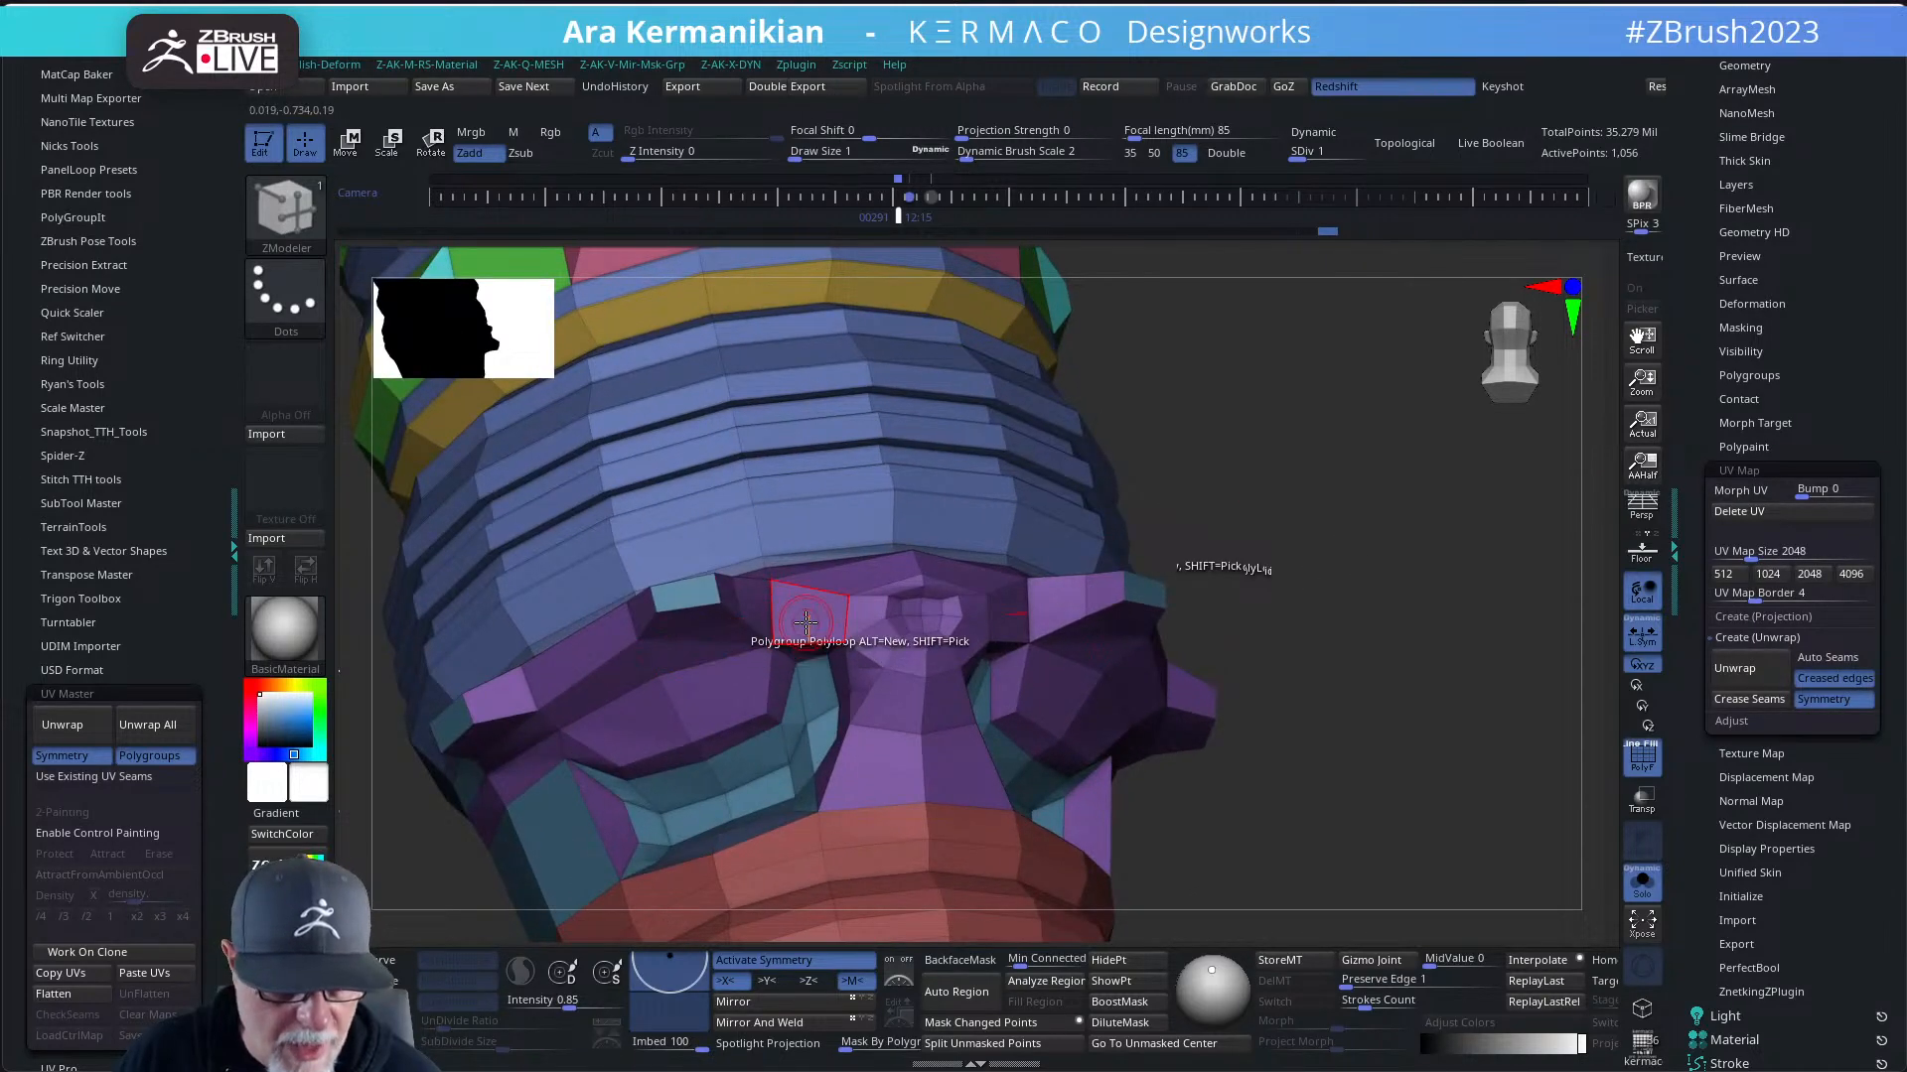
key("space")
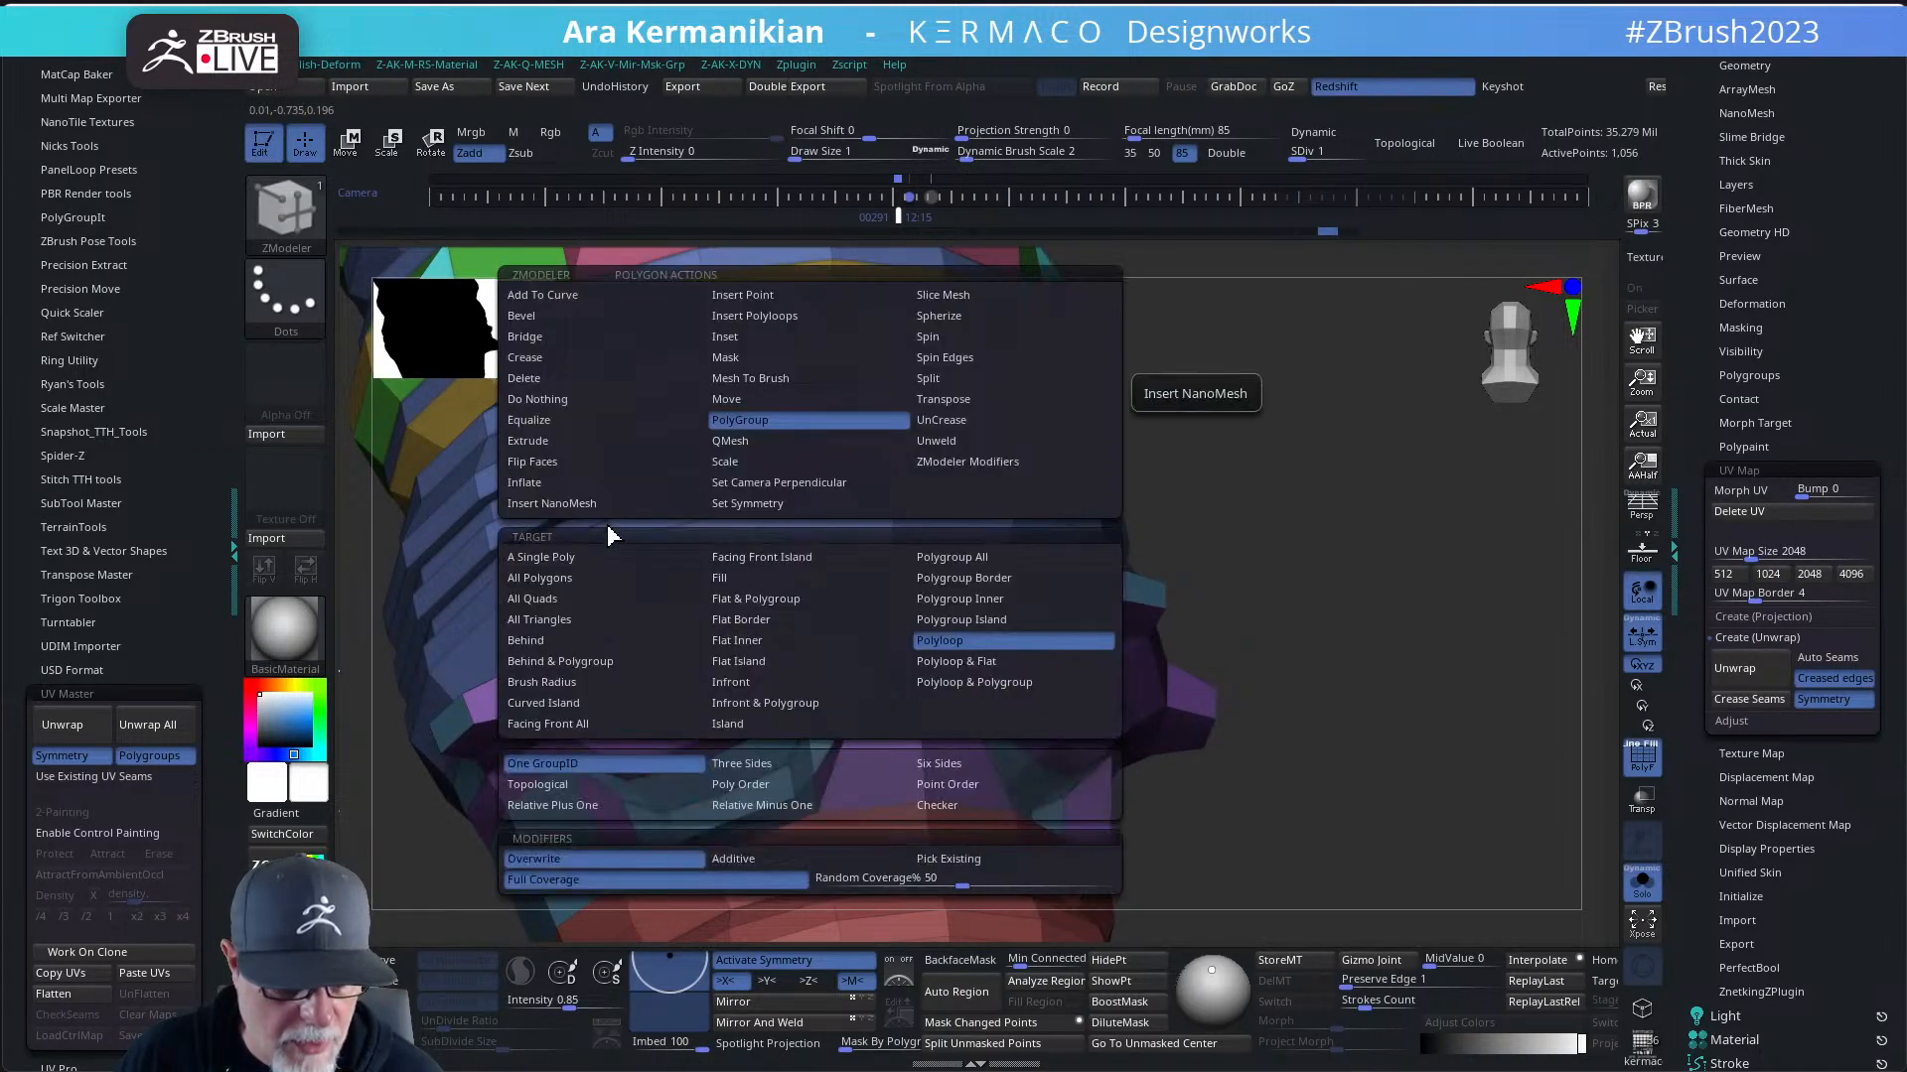
left_click(586, 559)
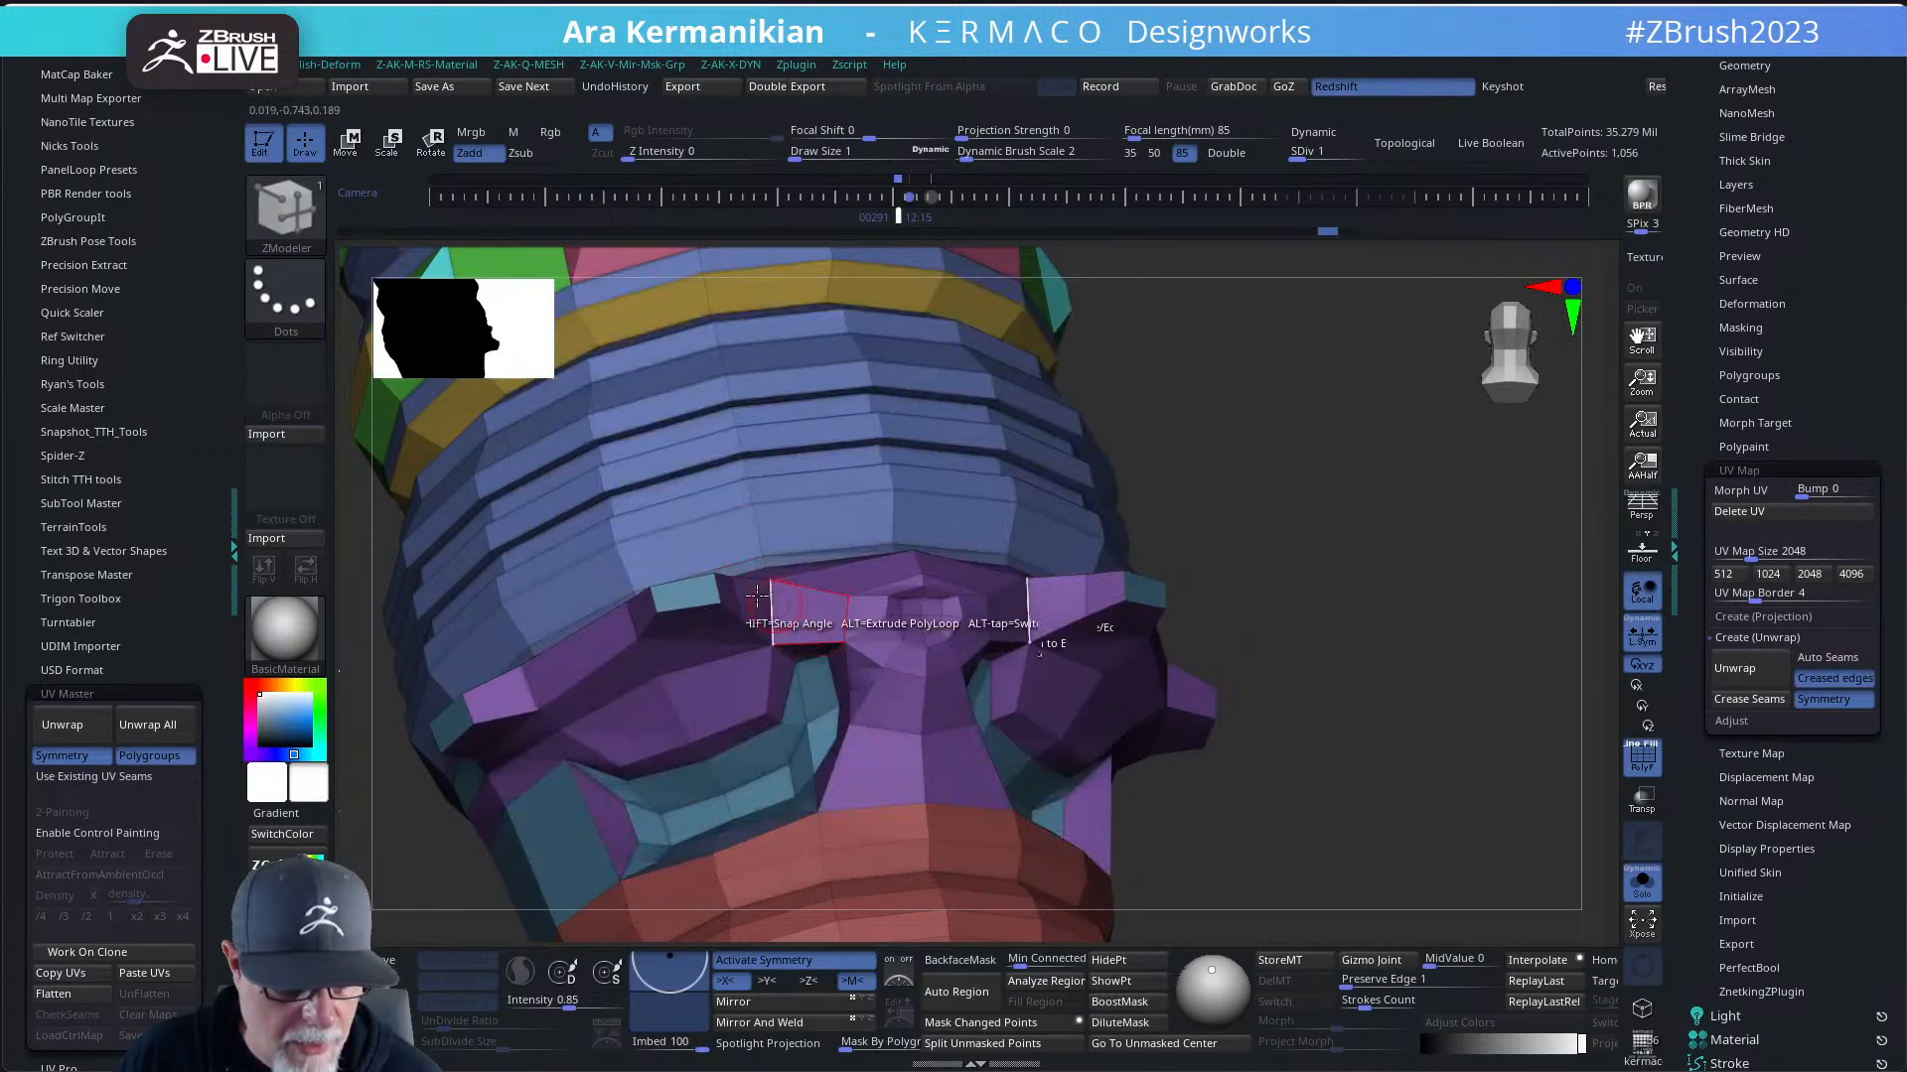
left_click(814, 622, "shift")
left_click(687, 596)
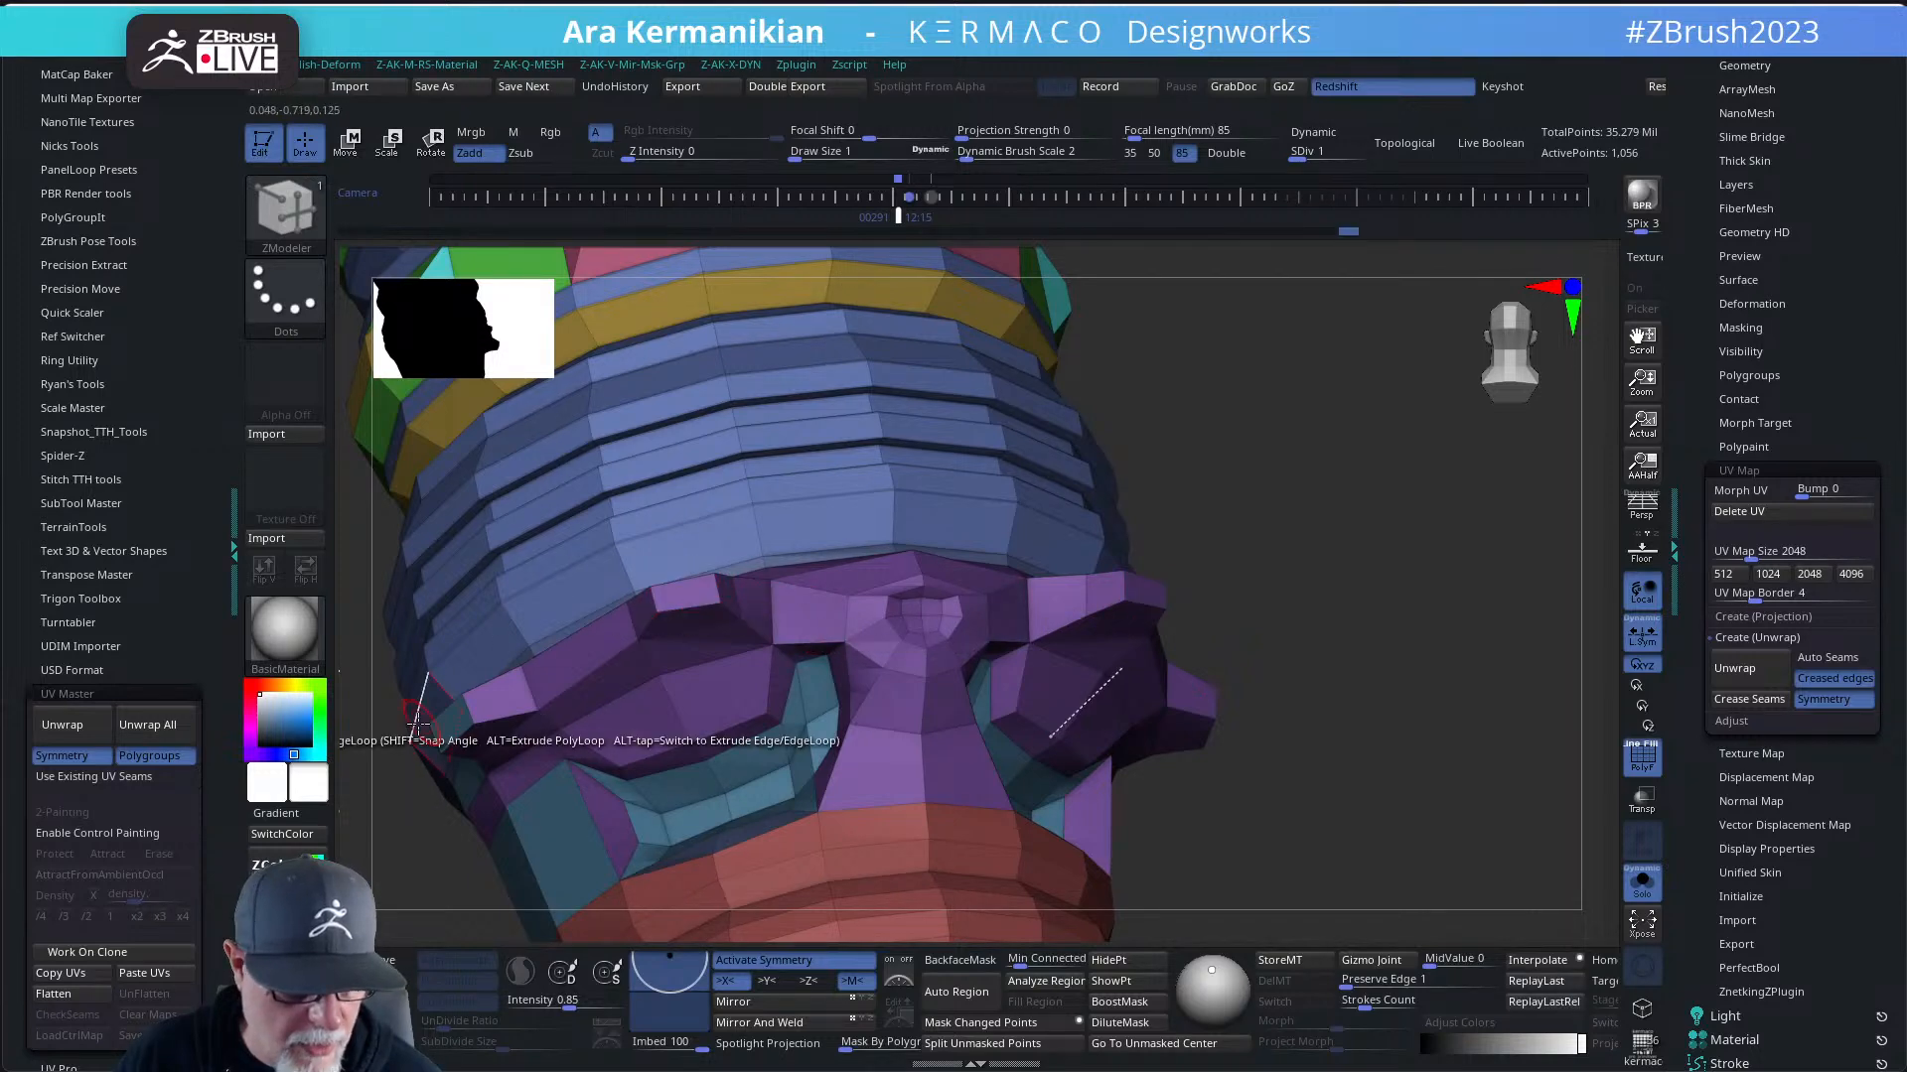
- Reassign the stray faces around the temples, eye sockets and back of the head to the adjoining purple and teal polygroups
left_click_drag(1337, 768, 939, 689)
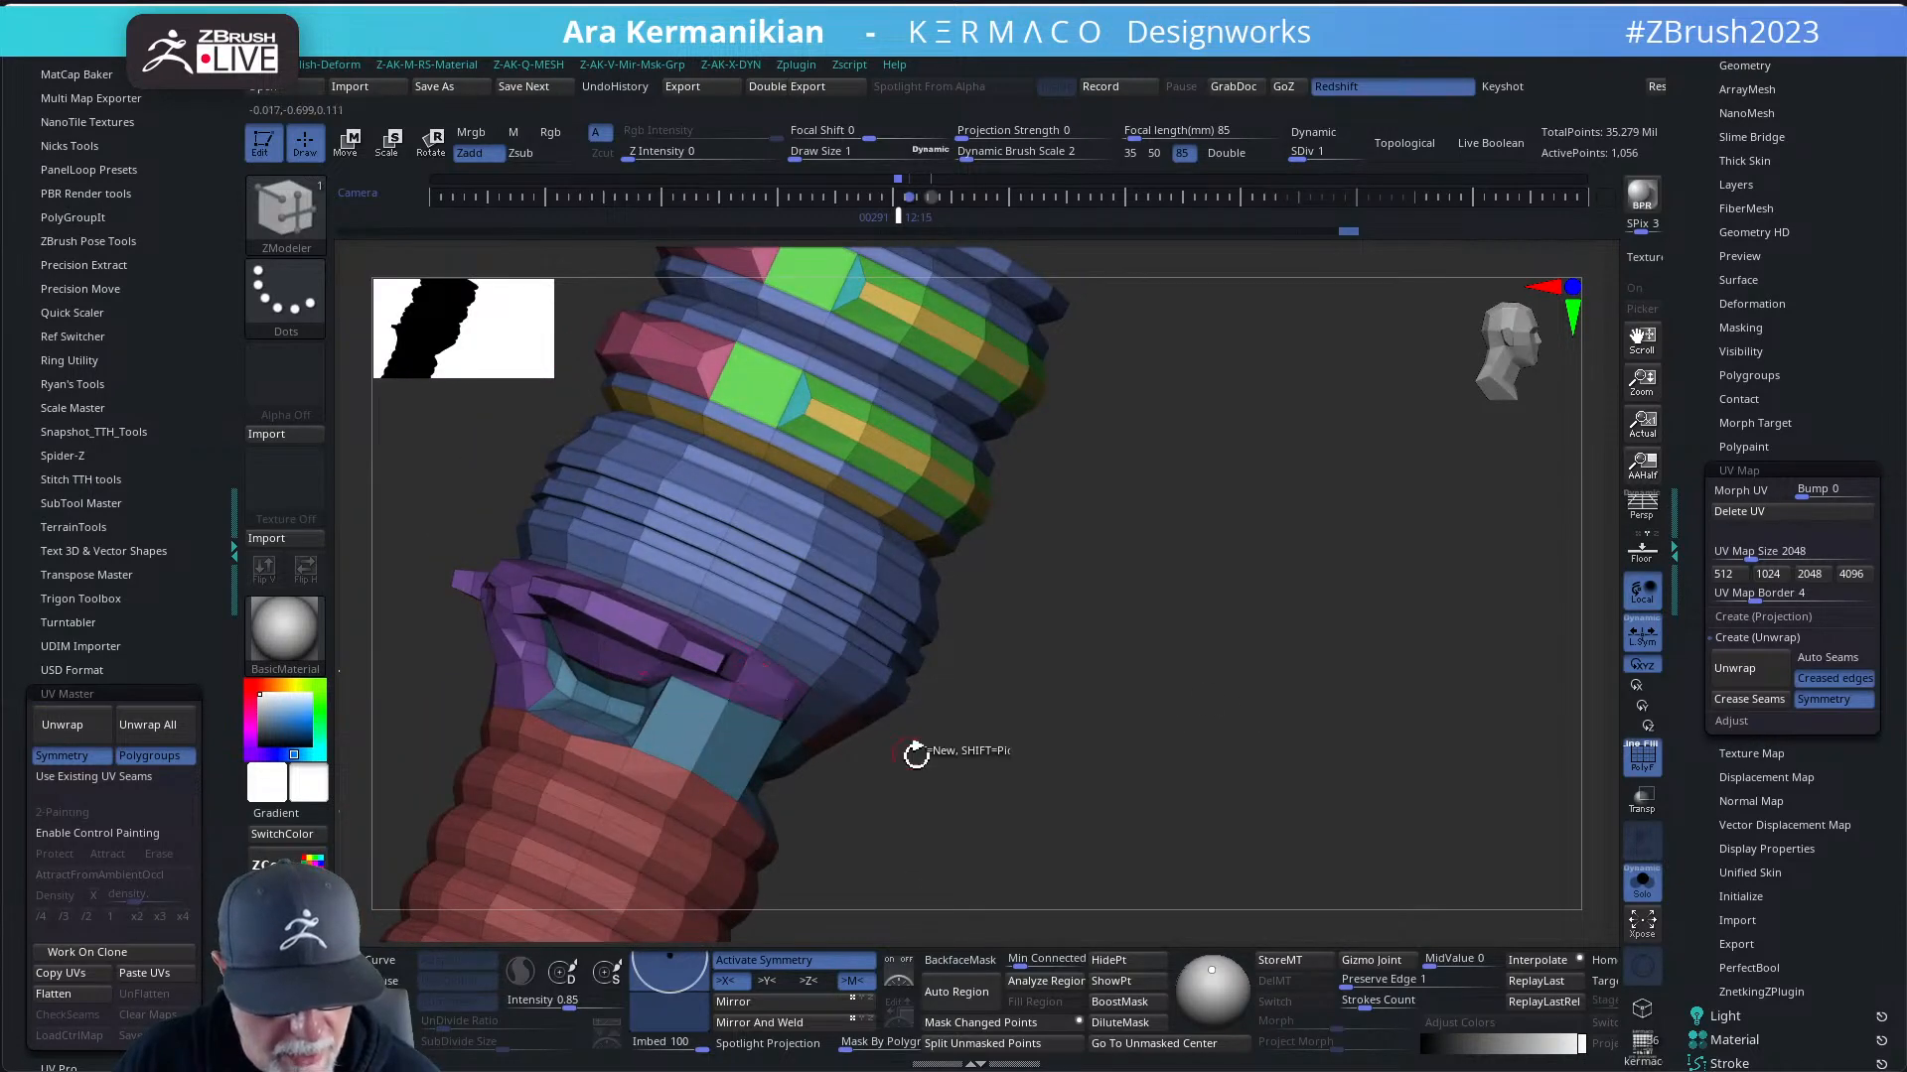
mouse_move(915, 755)
left_mouse_down()
mouse_move(1280, 791)
mouse_move(1340, 679)
mouse_move(1011, 623)
left_mouse_up()
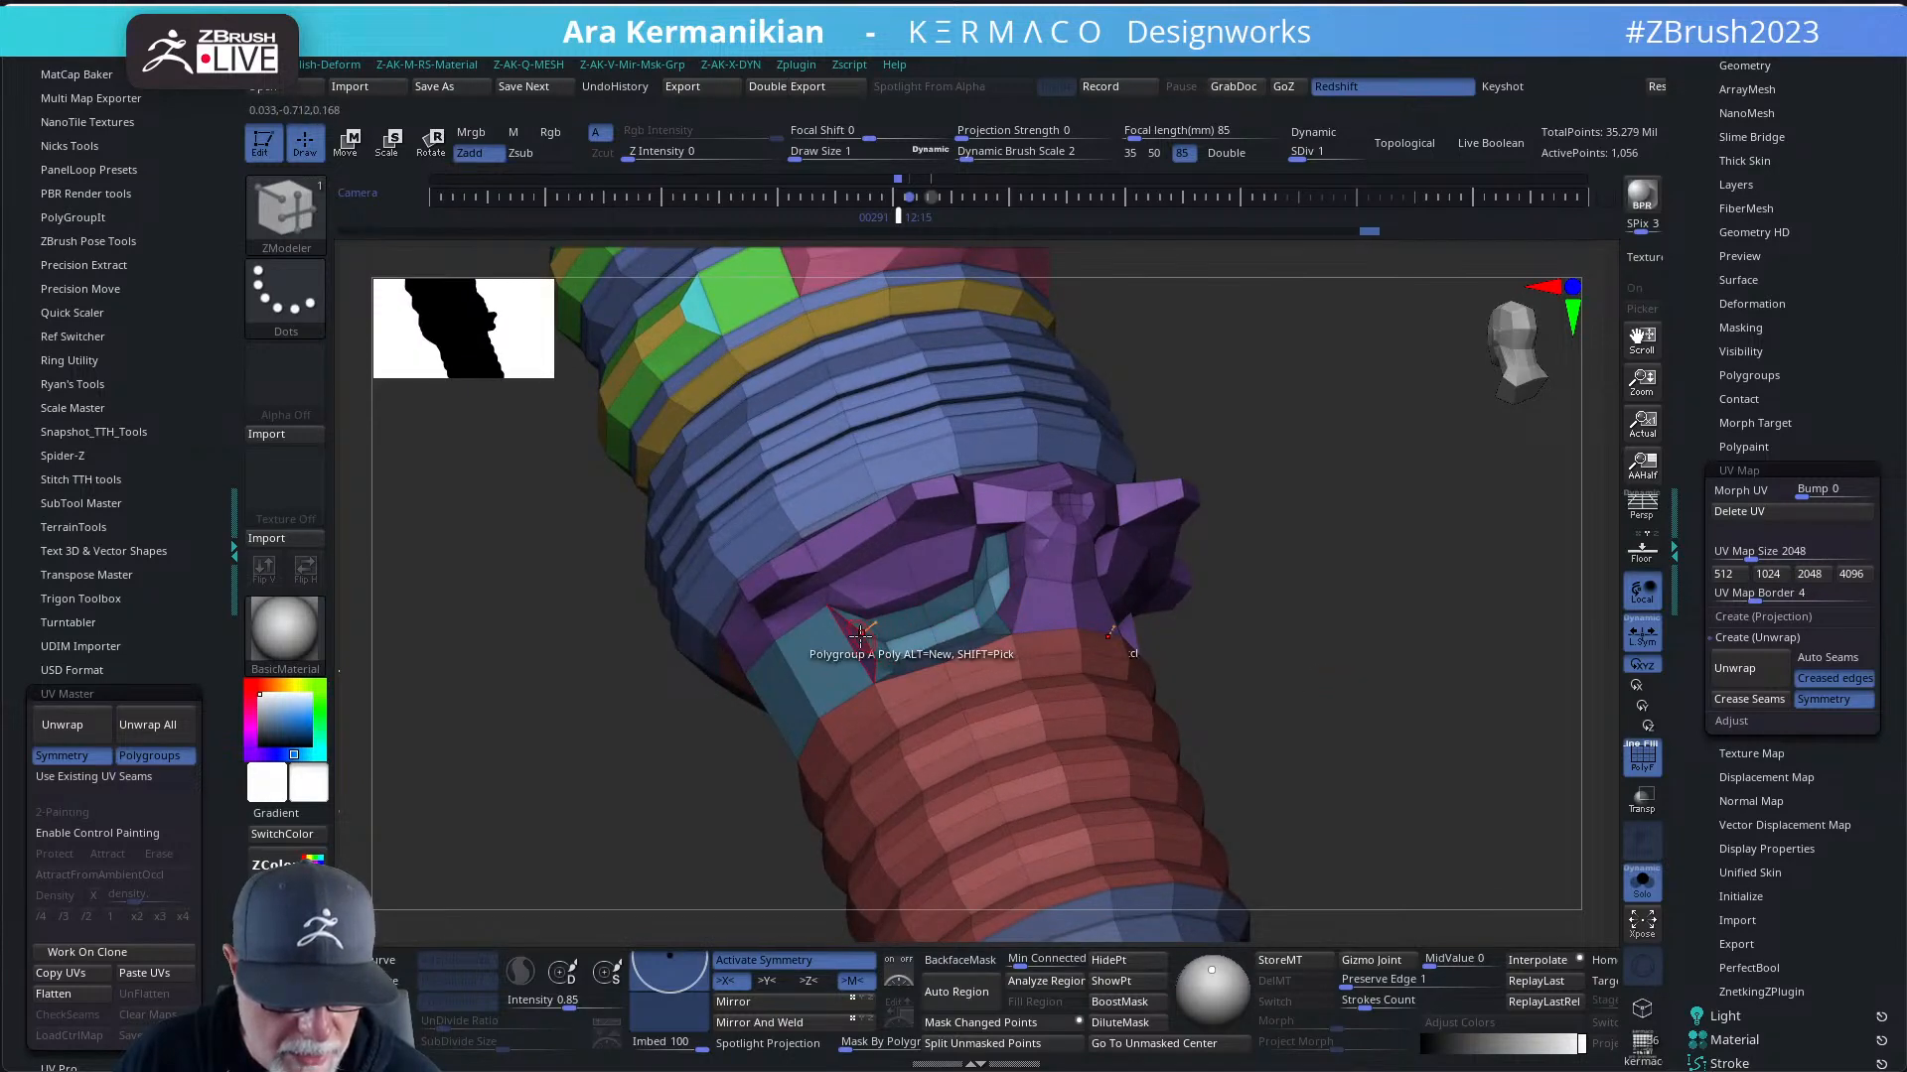
left_click_drag(1368, 720, 1410, 799)
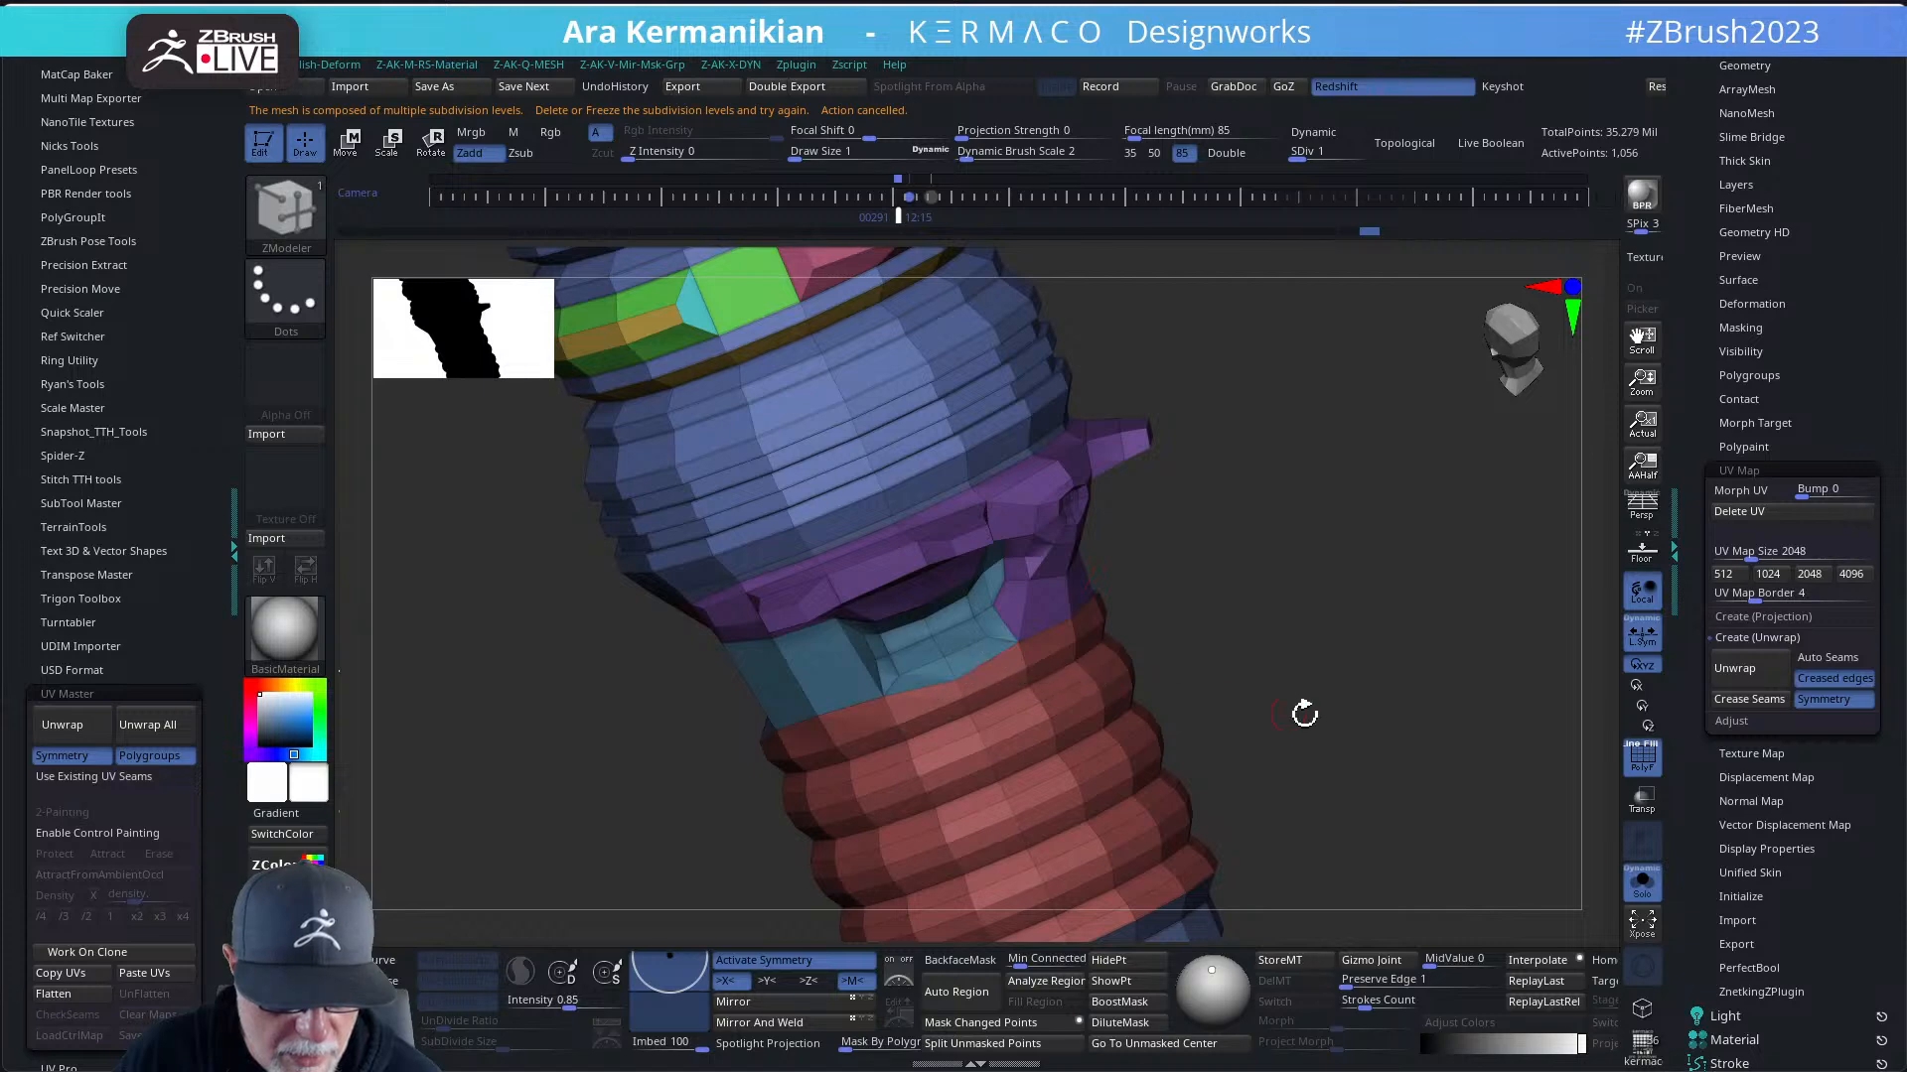
left_click_drag(1303, 714, 1064, 610)
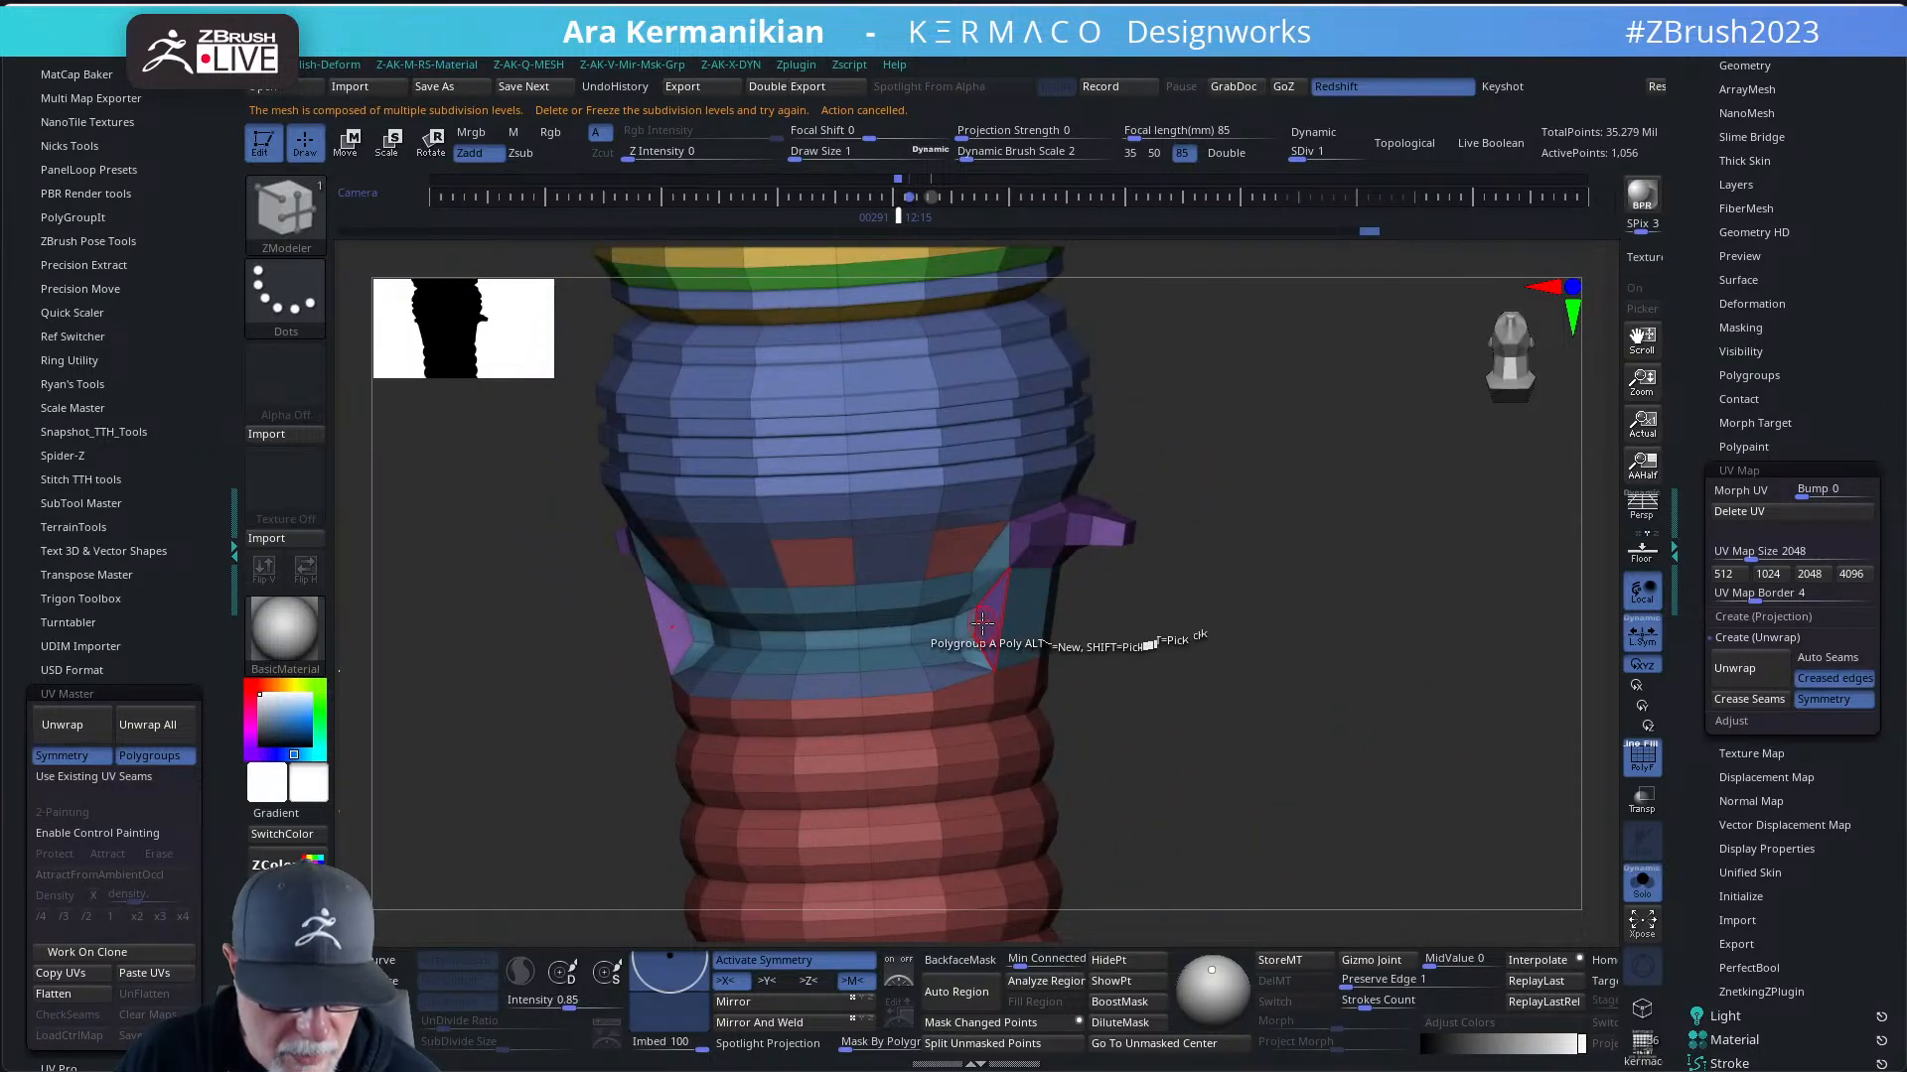
left_click_drag(1300, 677, 384, 691)
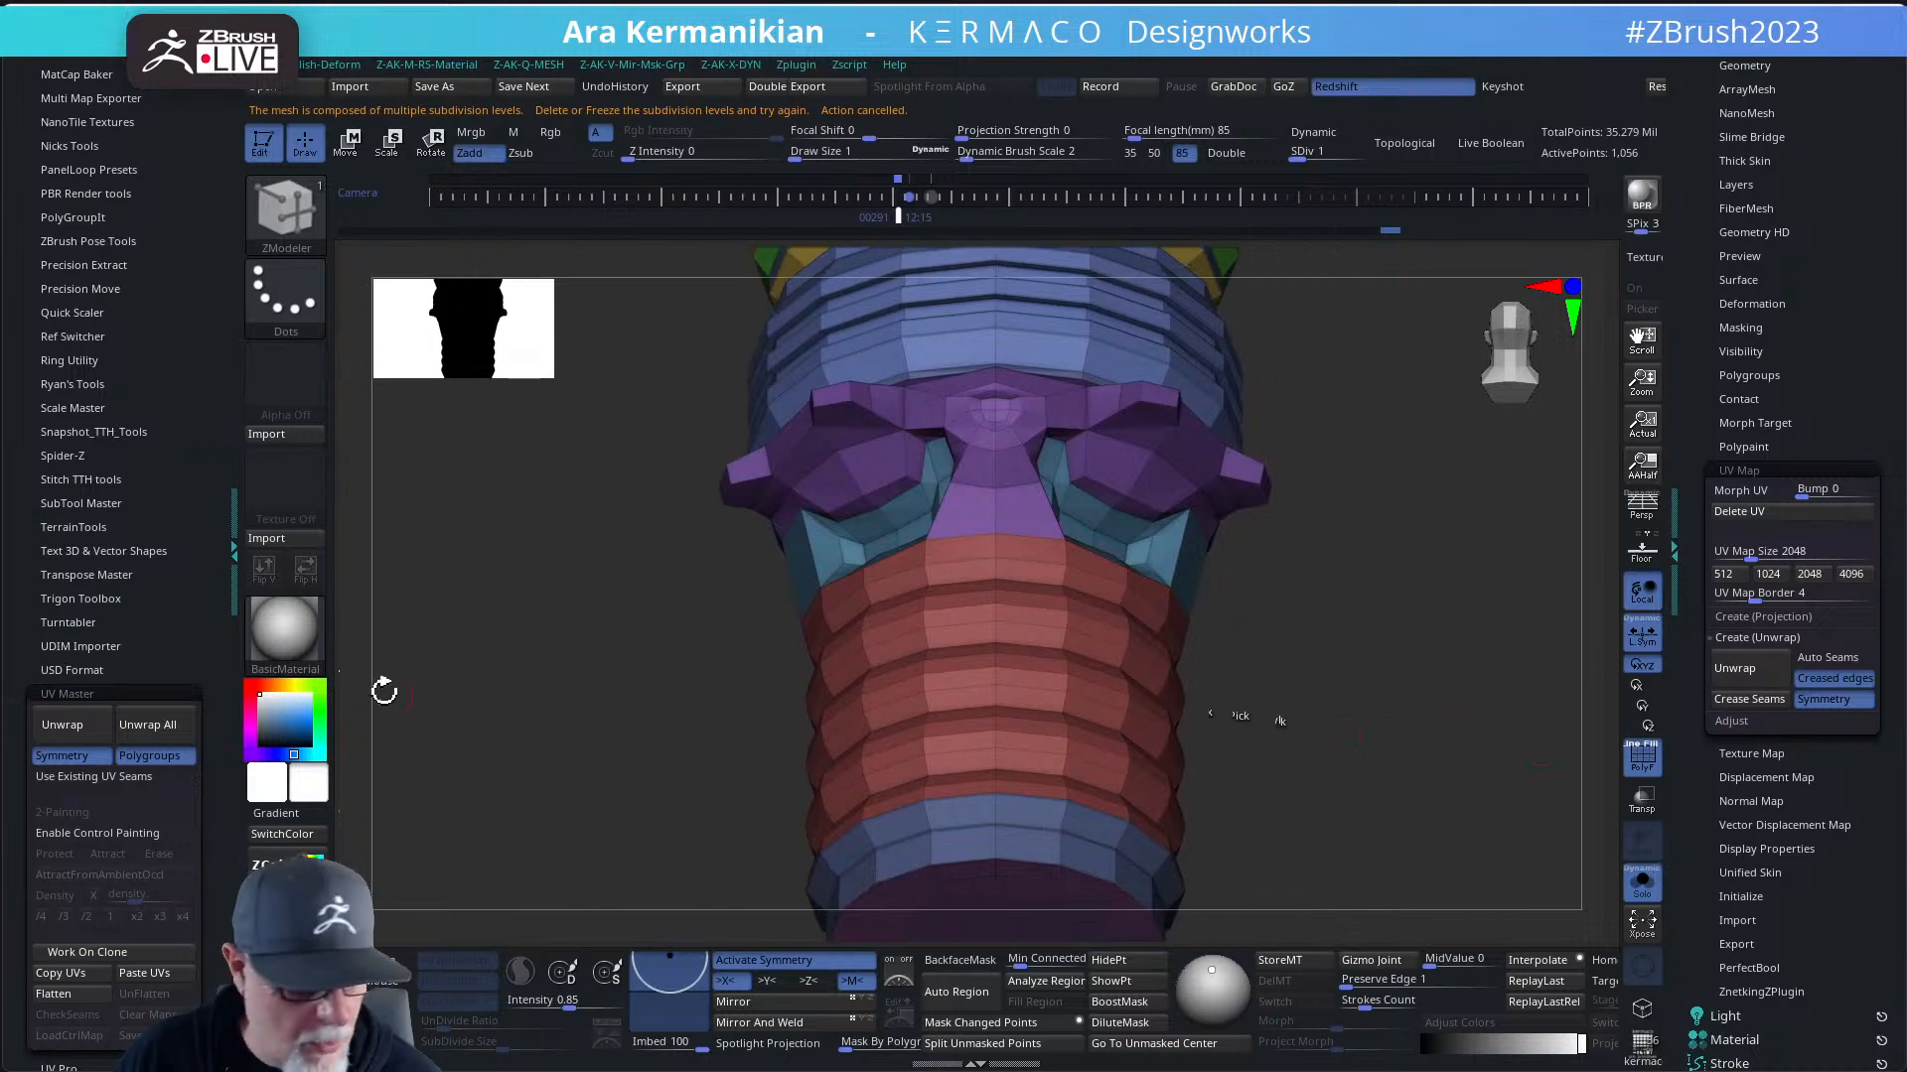
- Unwrap the subtool again with UV Master using Symmetry and Polygroups, and inspect the new flattened layout with Morph UV
left_click(61, 730)
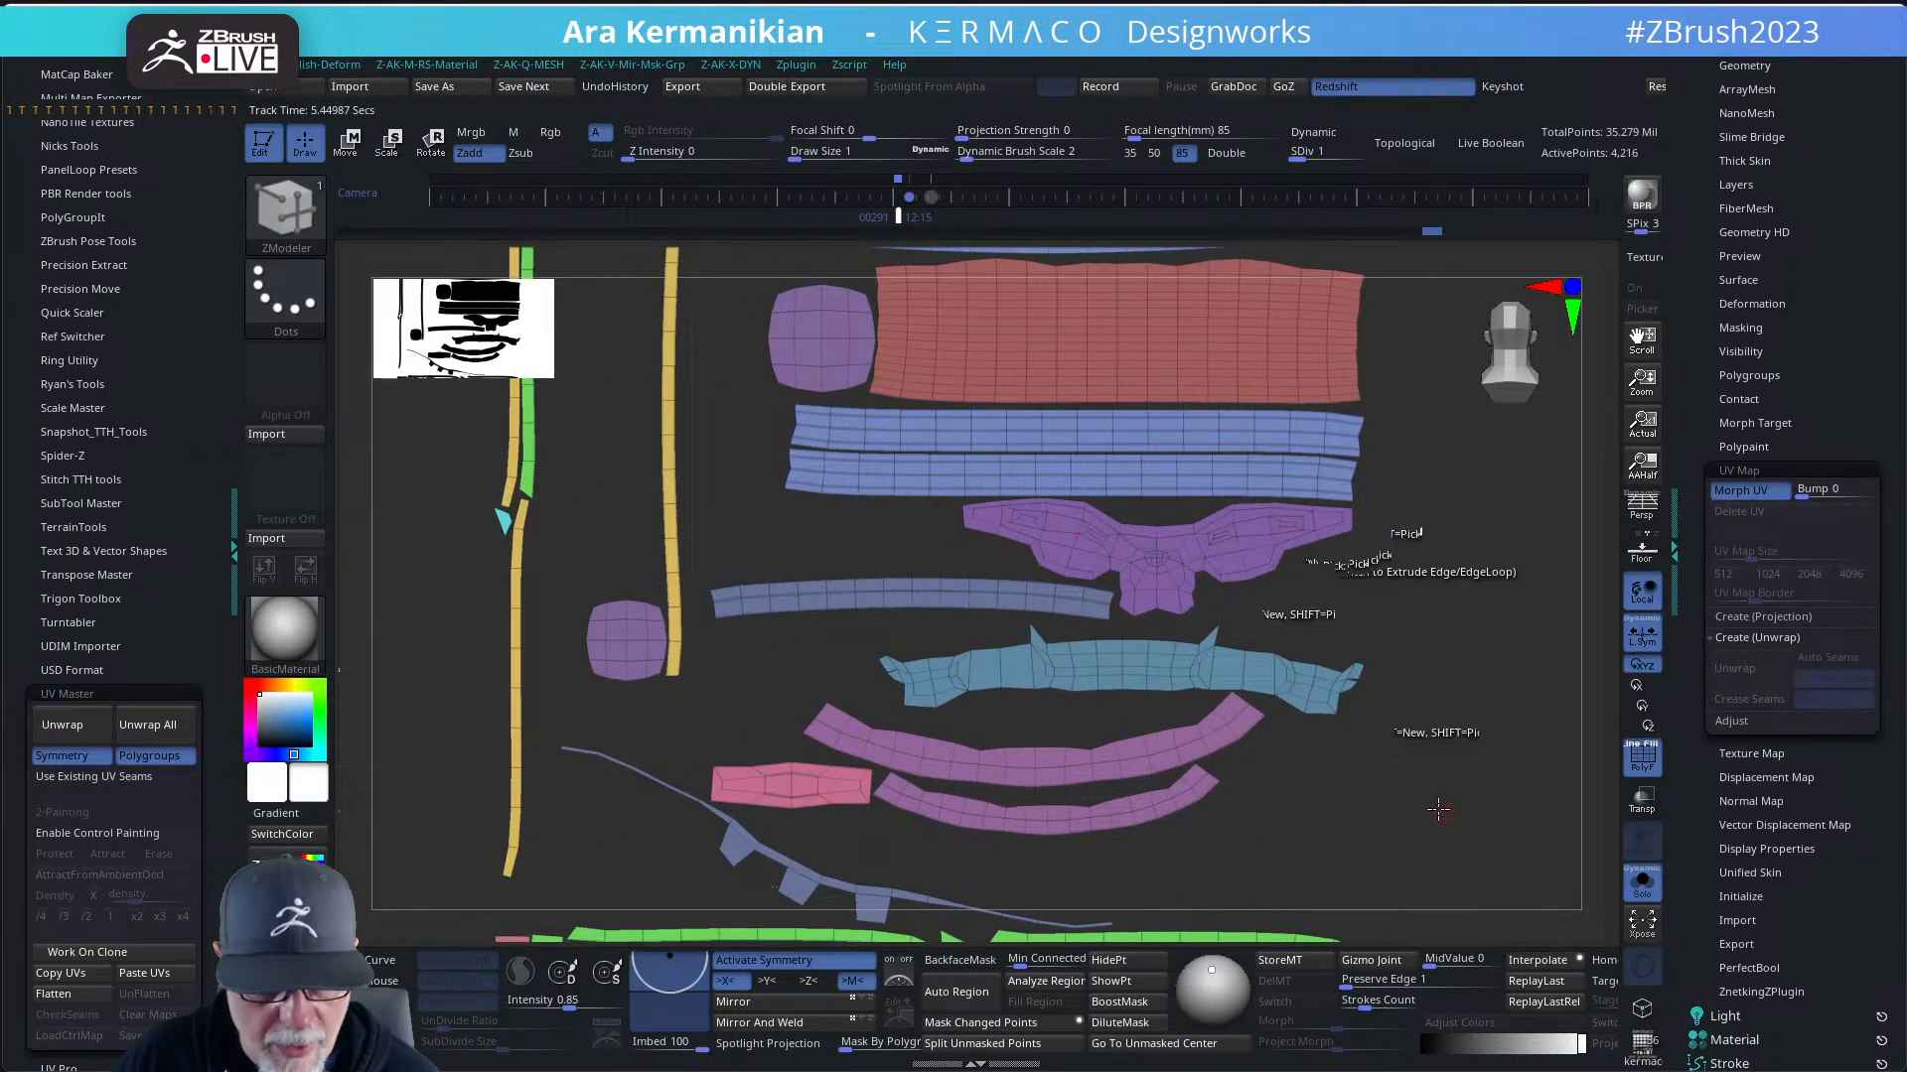
left_click_drag(1281, 675, 1185, 660, "alt")
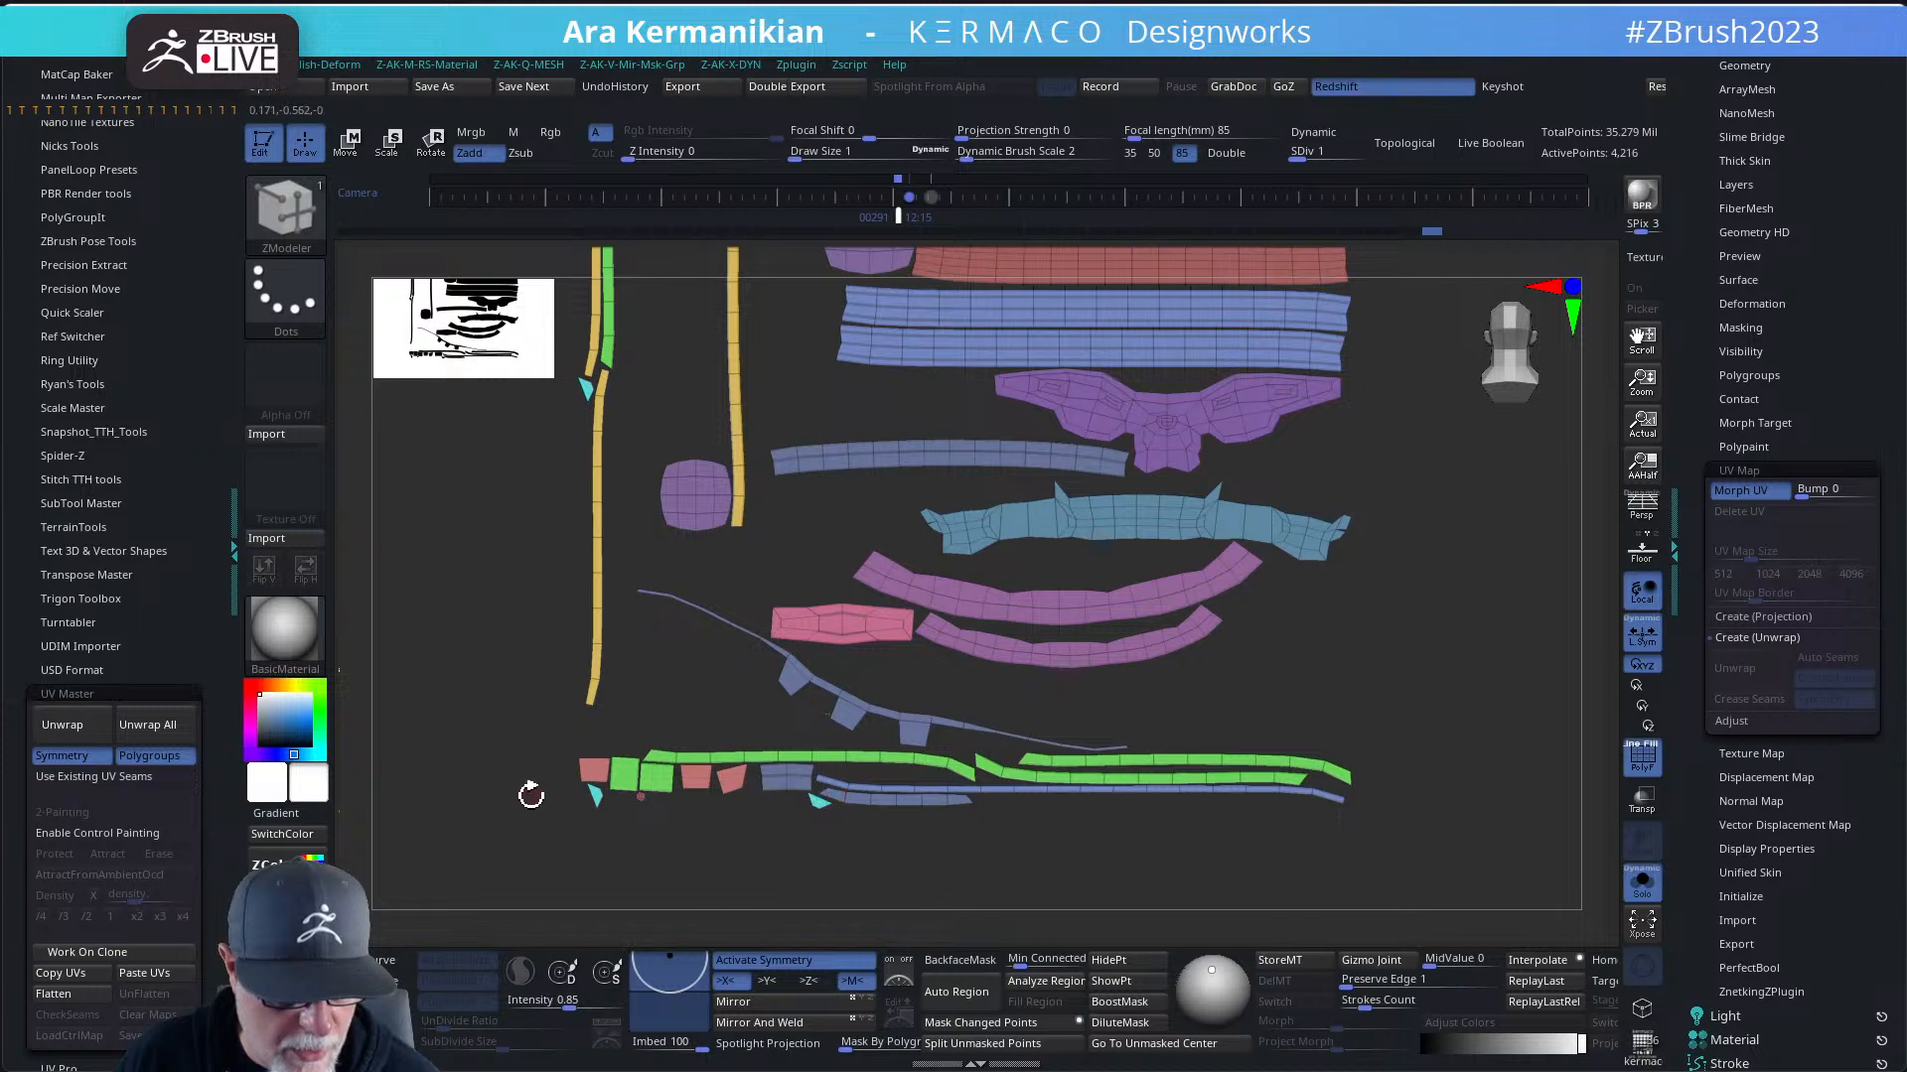
left_click_drag(959, 868, 1063, 824, "alt")
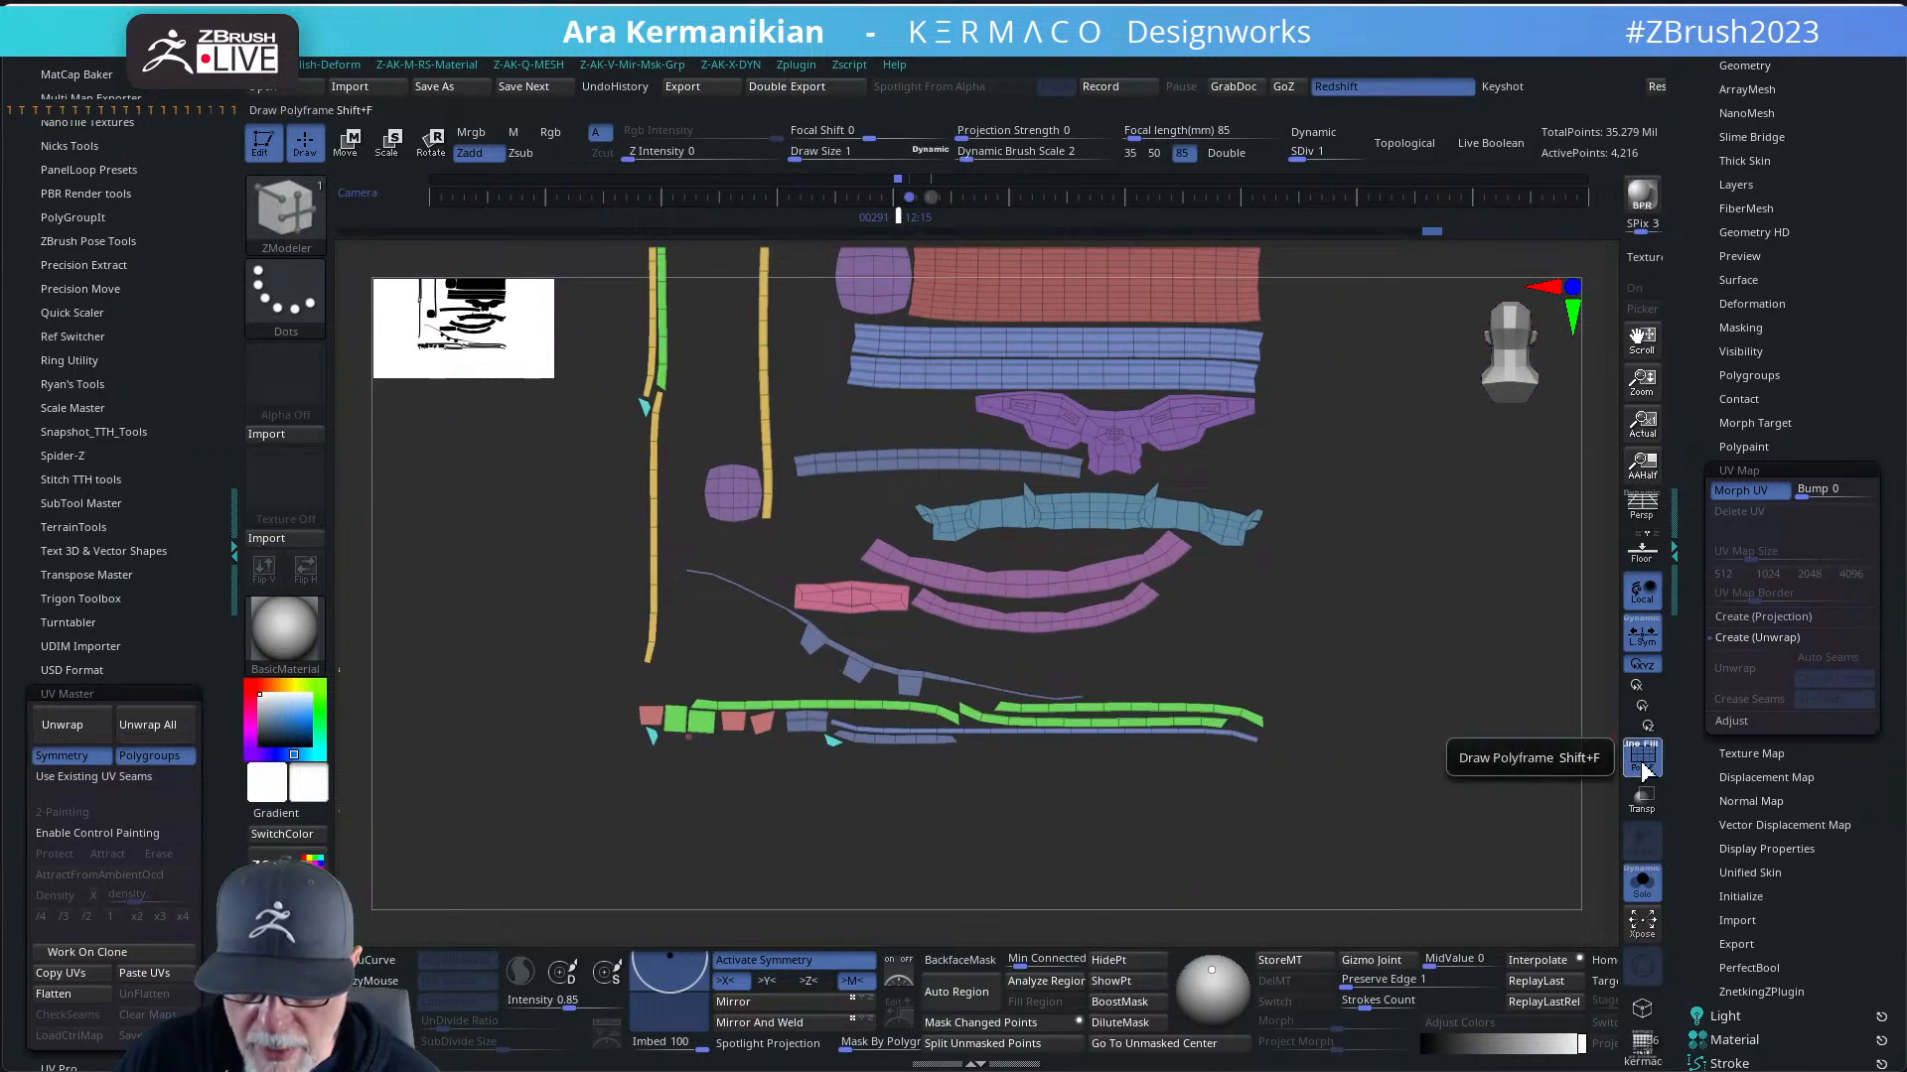
left_click(1642, 763)
left_click(1643, 769)
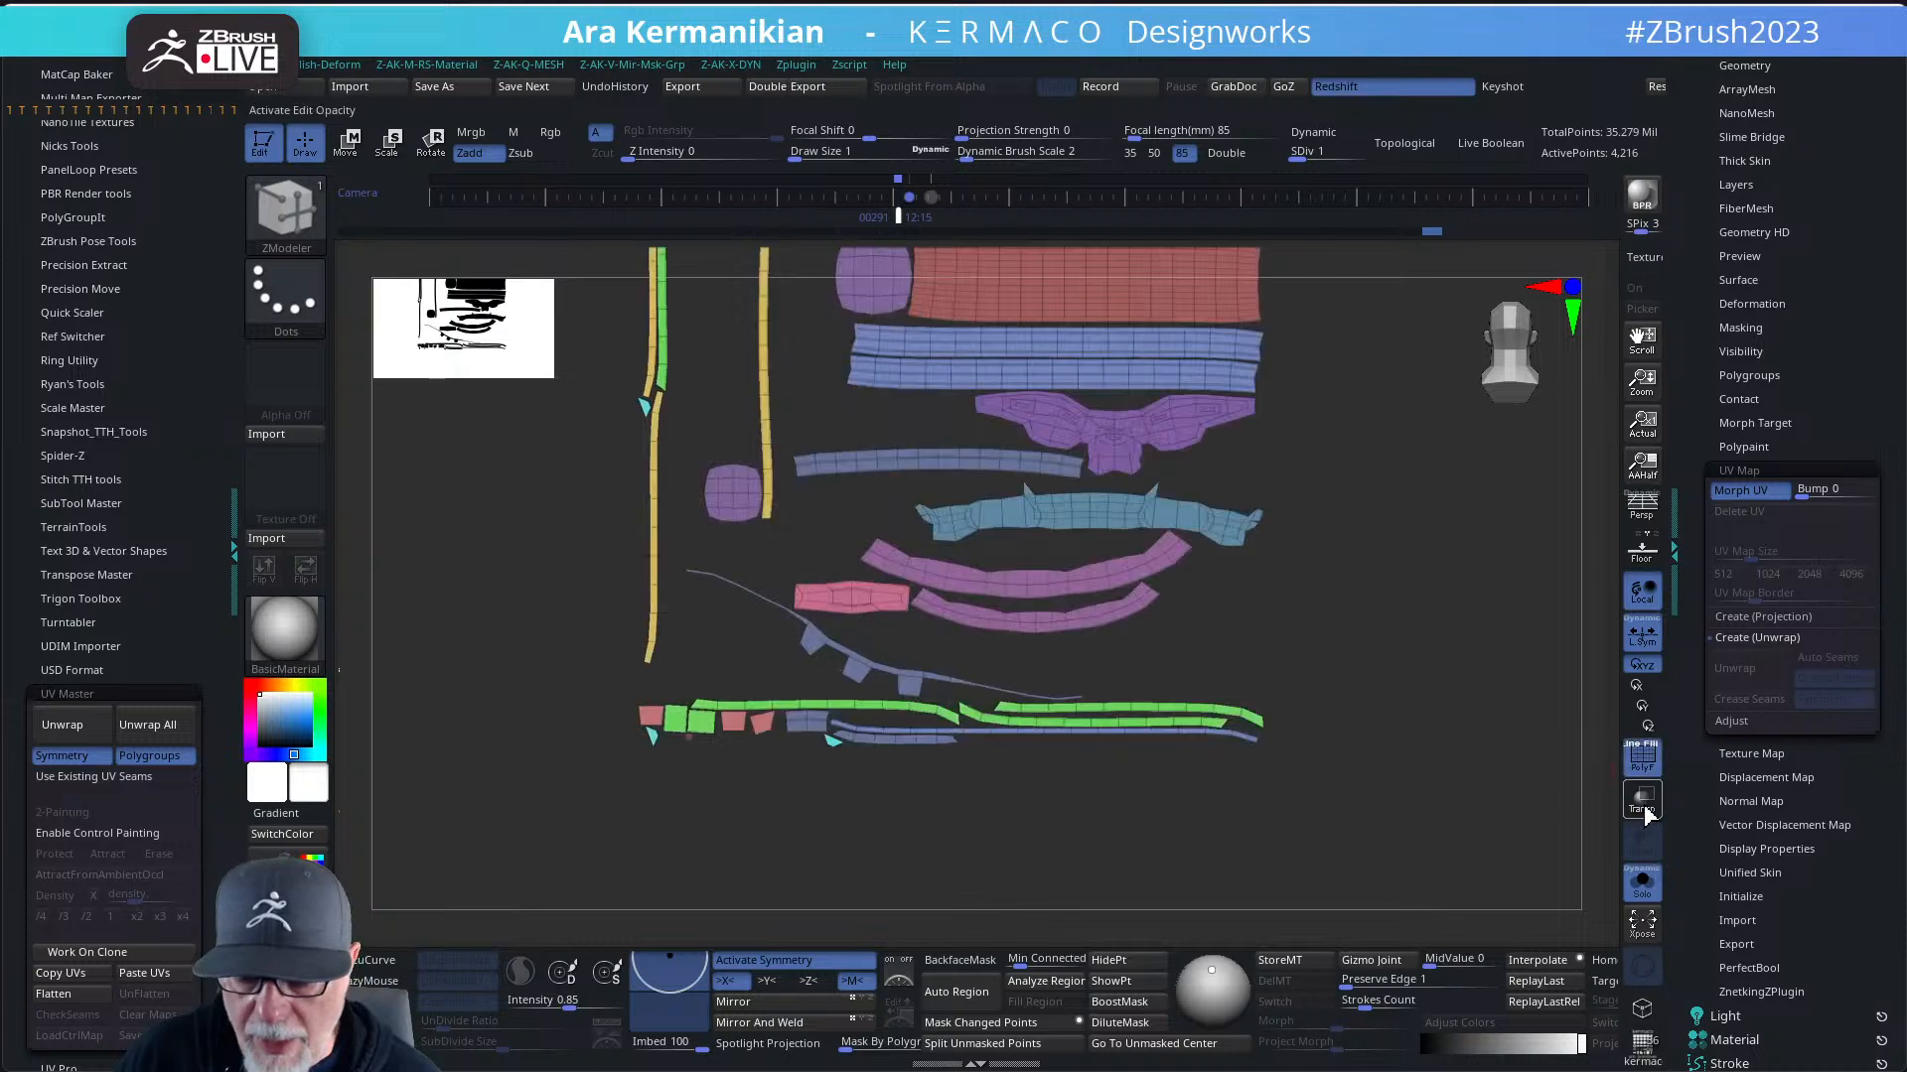
- Return to the 3D mesh and add the cyan and green side faces of the lower recessed band to the yellow polygroup
left_click(1748, 491)
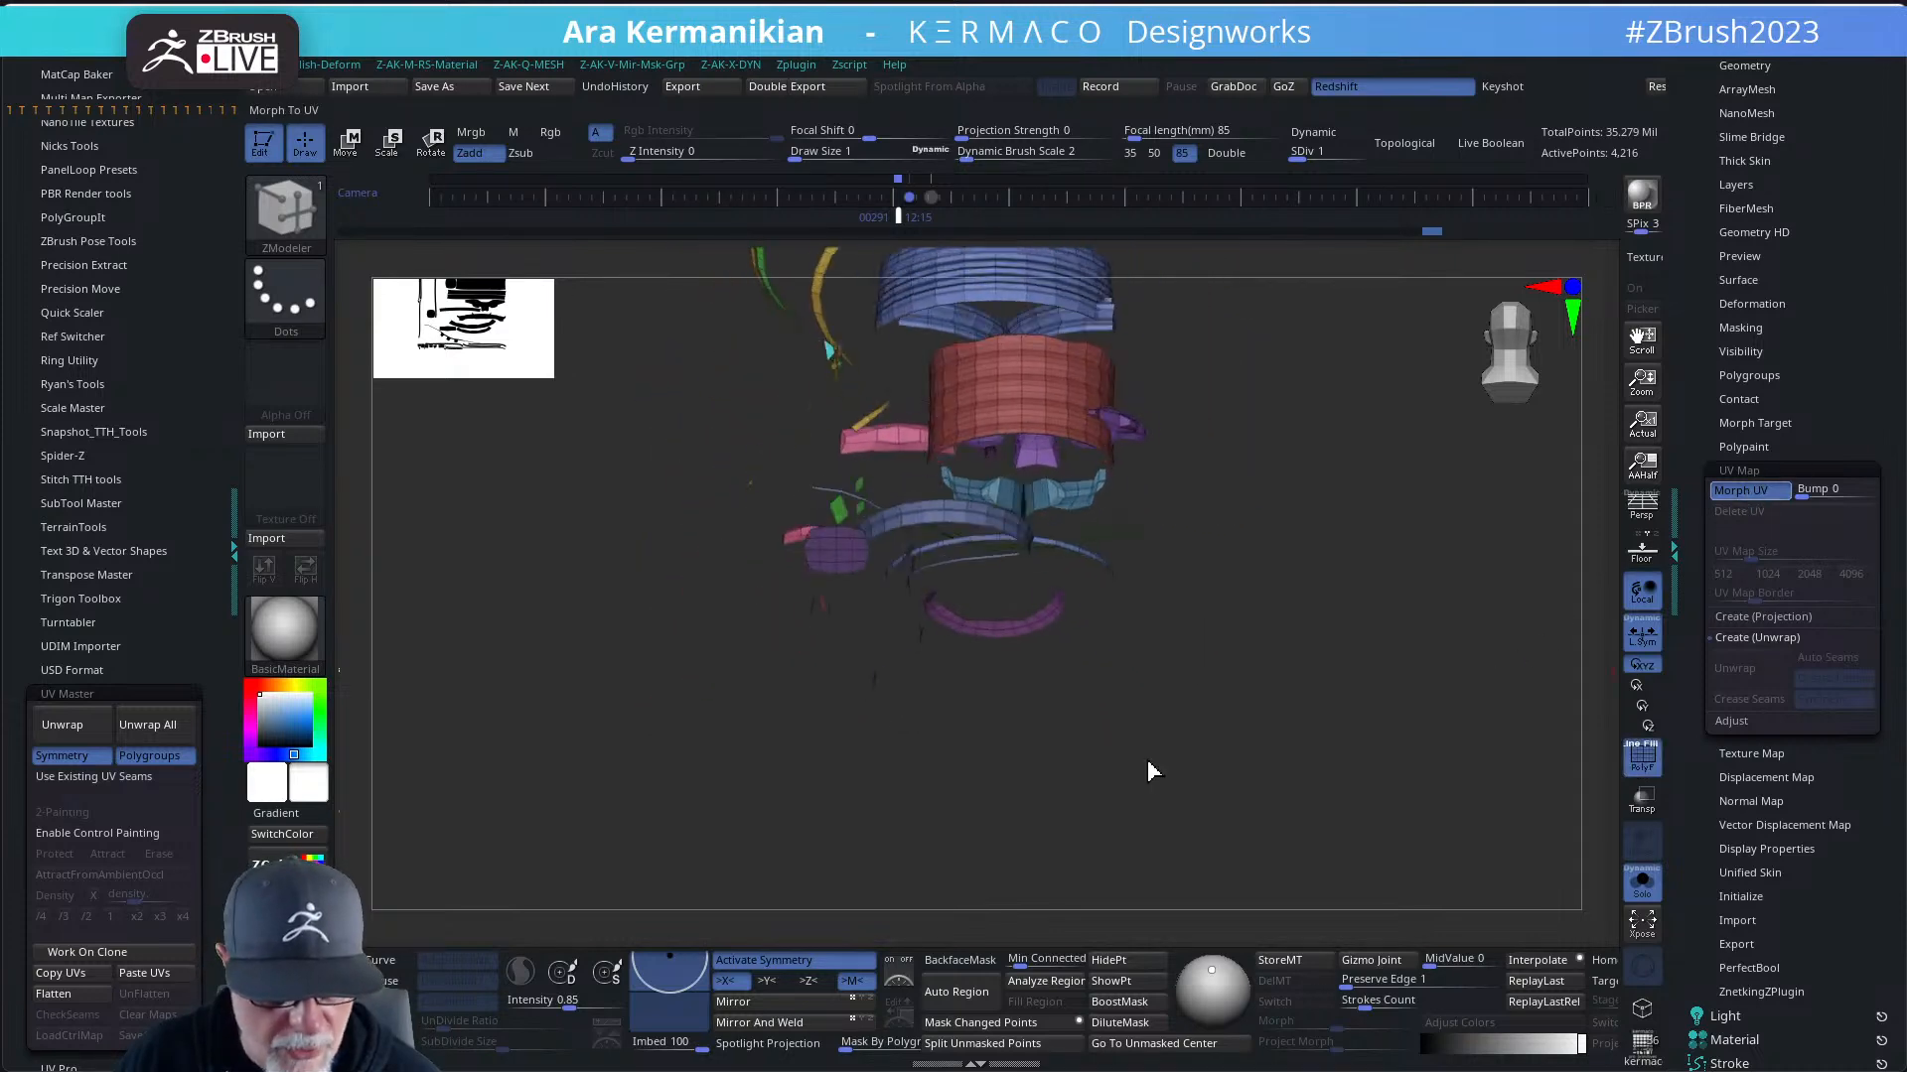
left_click_drag(1183, 509, 1489, 596)
left_click_drag(1430, 456, 1470, 536)
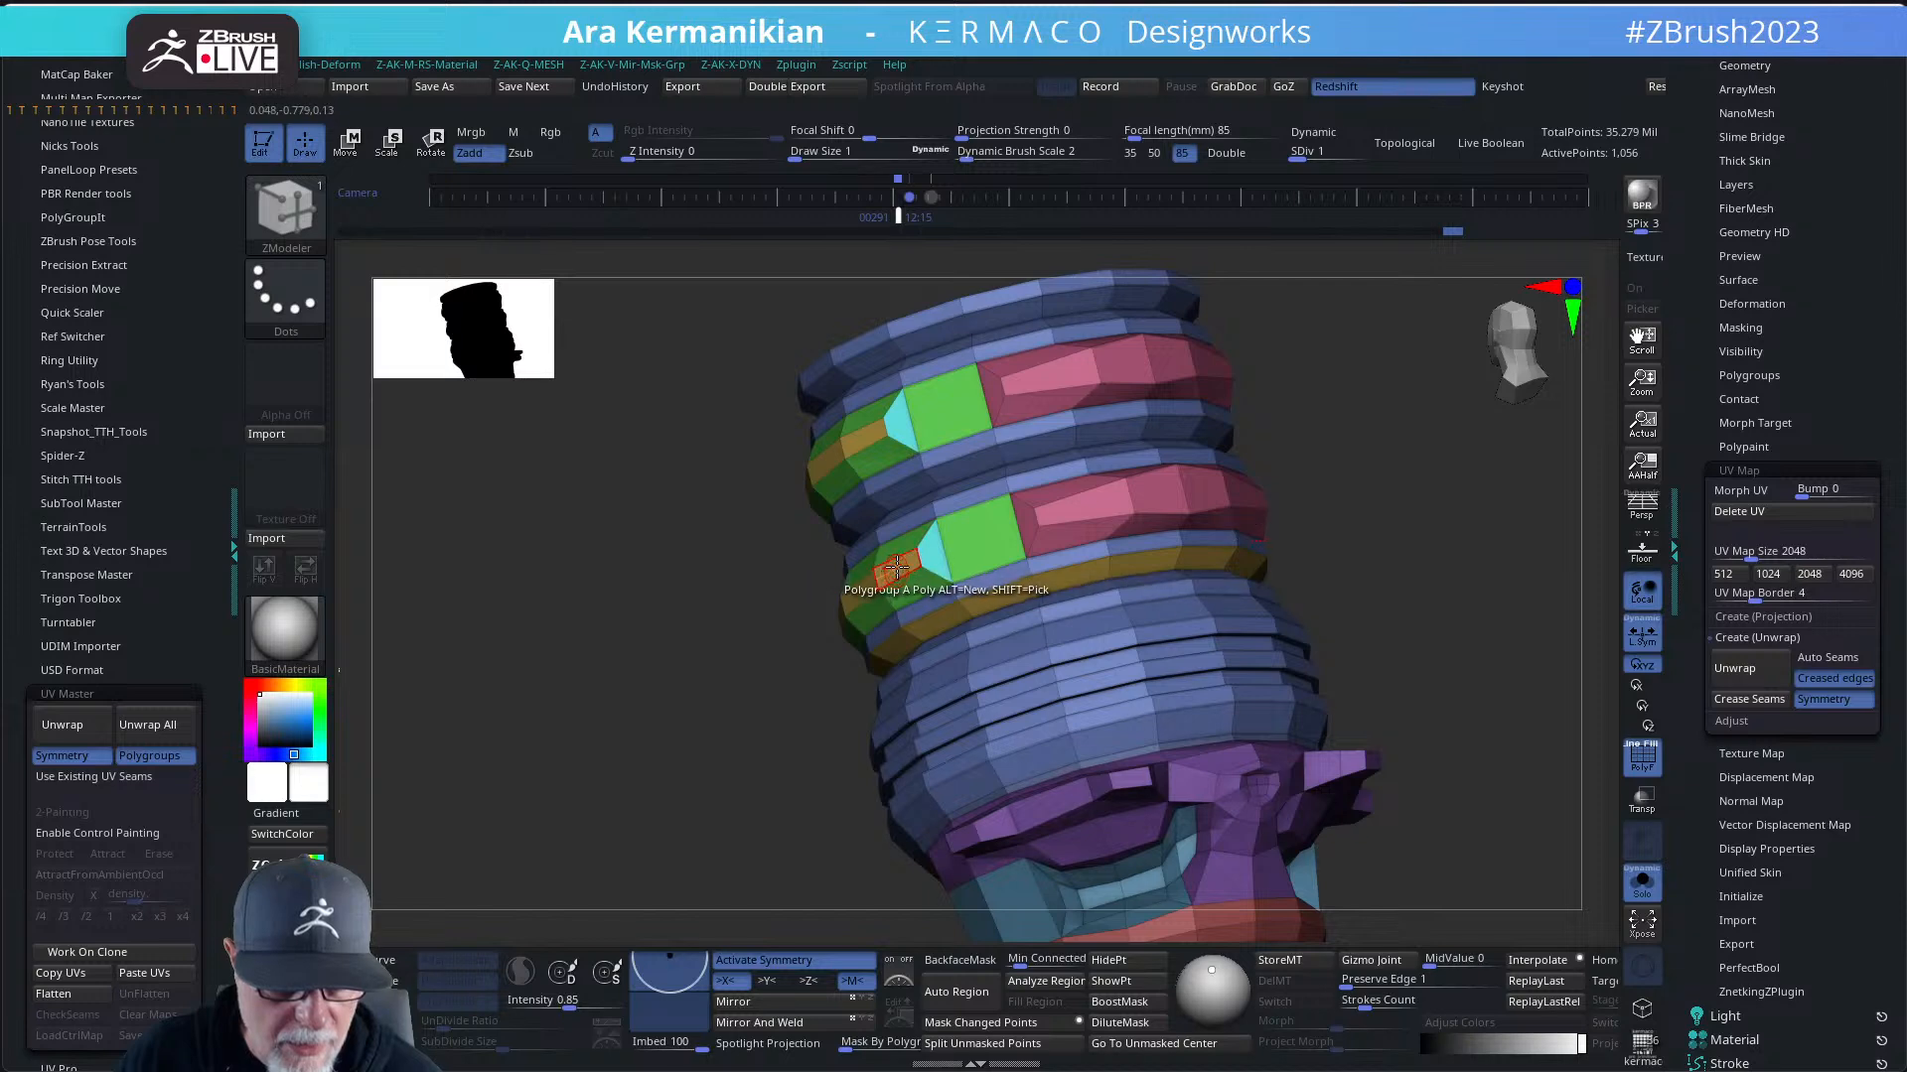
left_click(920, 585)
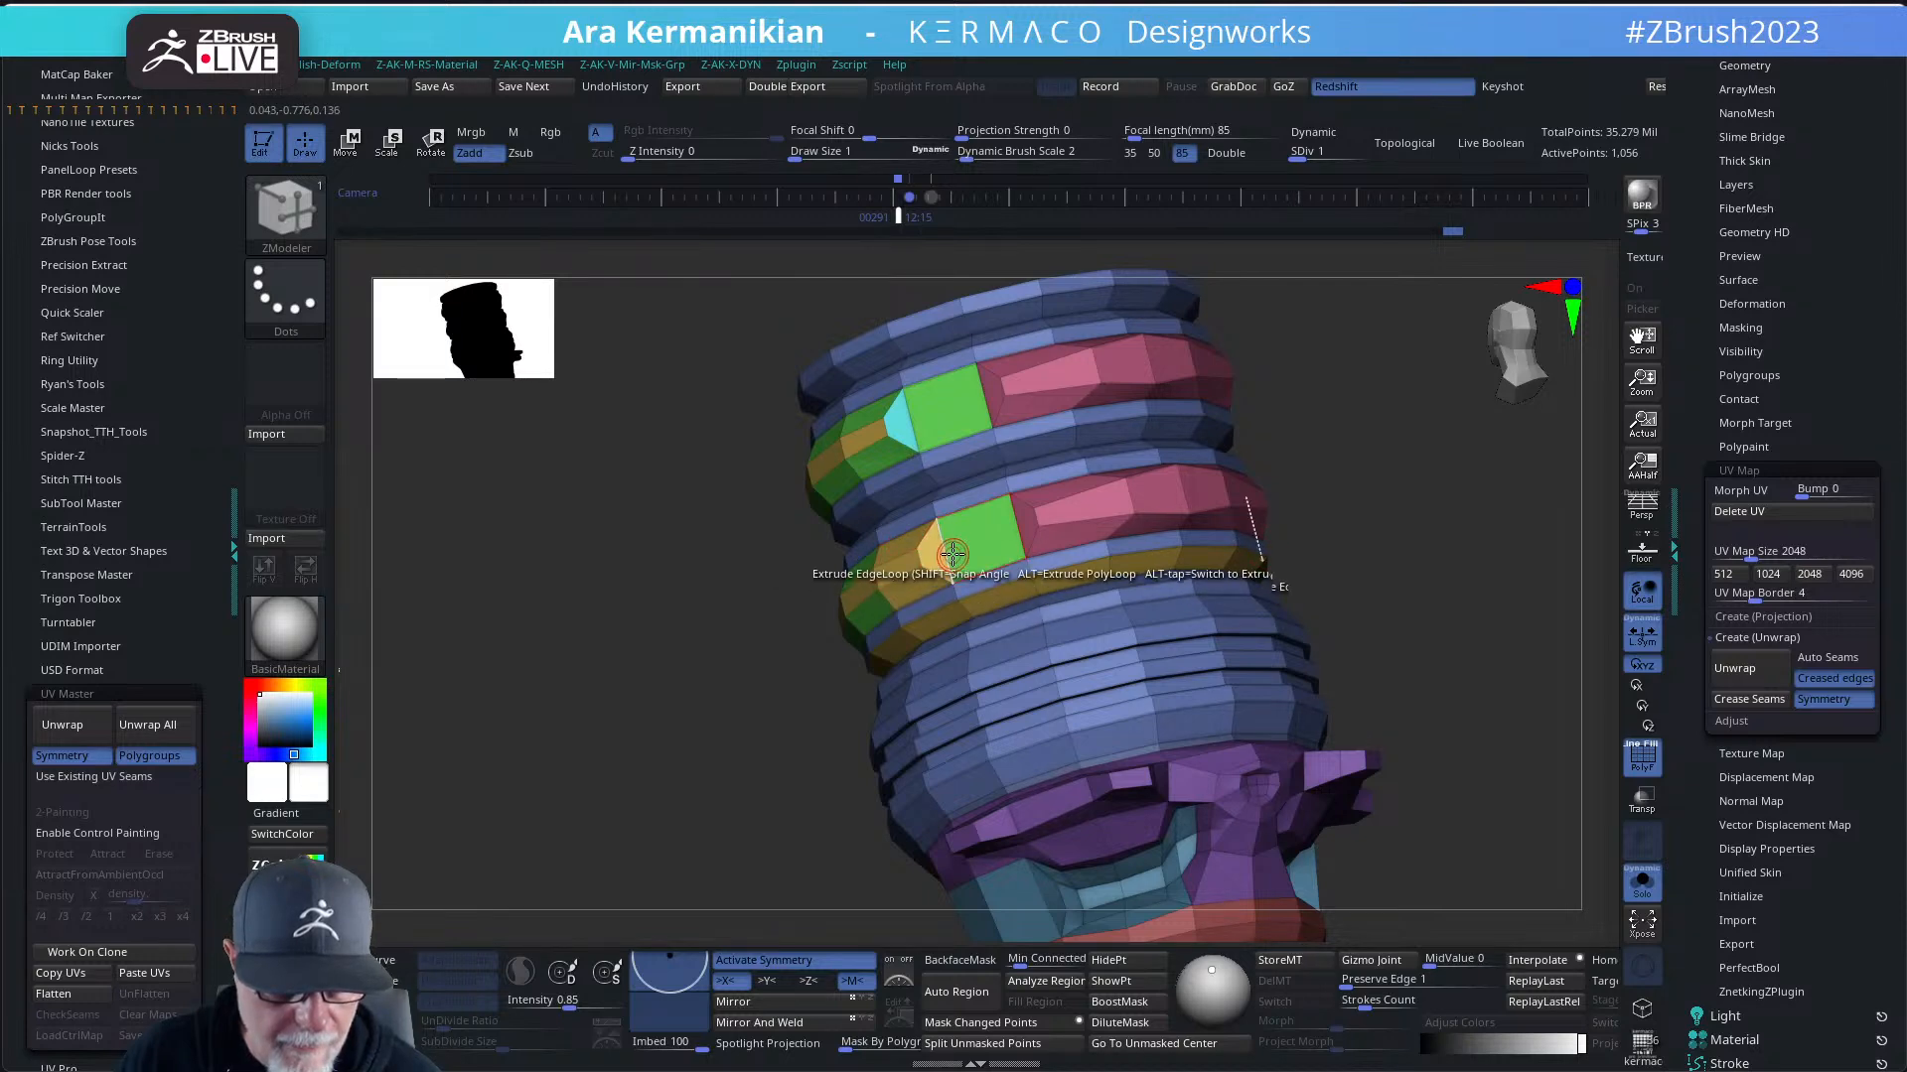
left_click(994, 555)
- Add the remaining green faces around the back of the lower band to the yellow polygroup
left_click_drag(1392, 617, 1032, 591)
left_click_drag(1143, 648, 1065, 605)
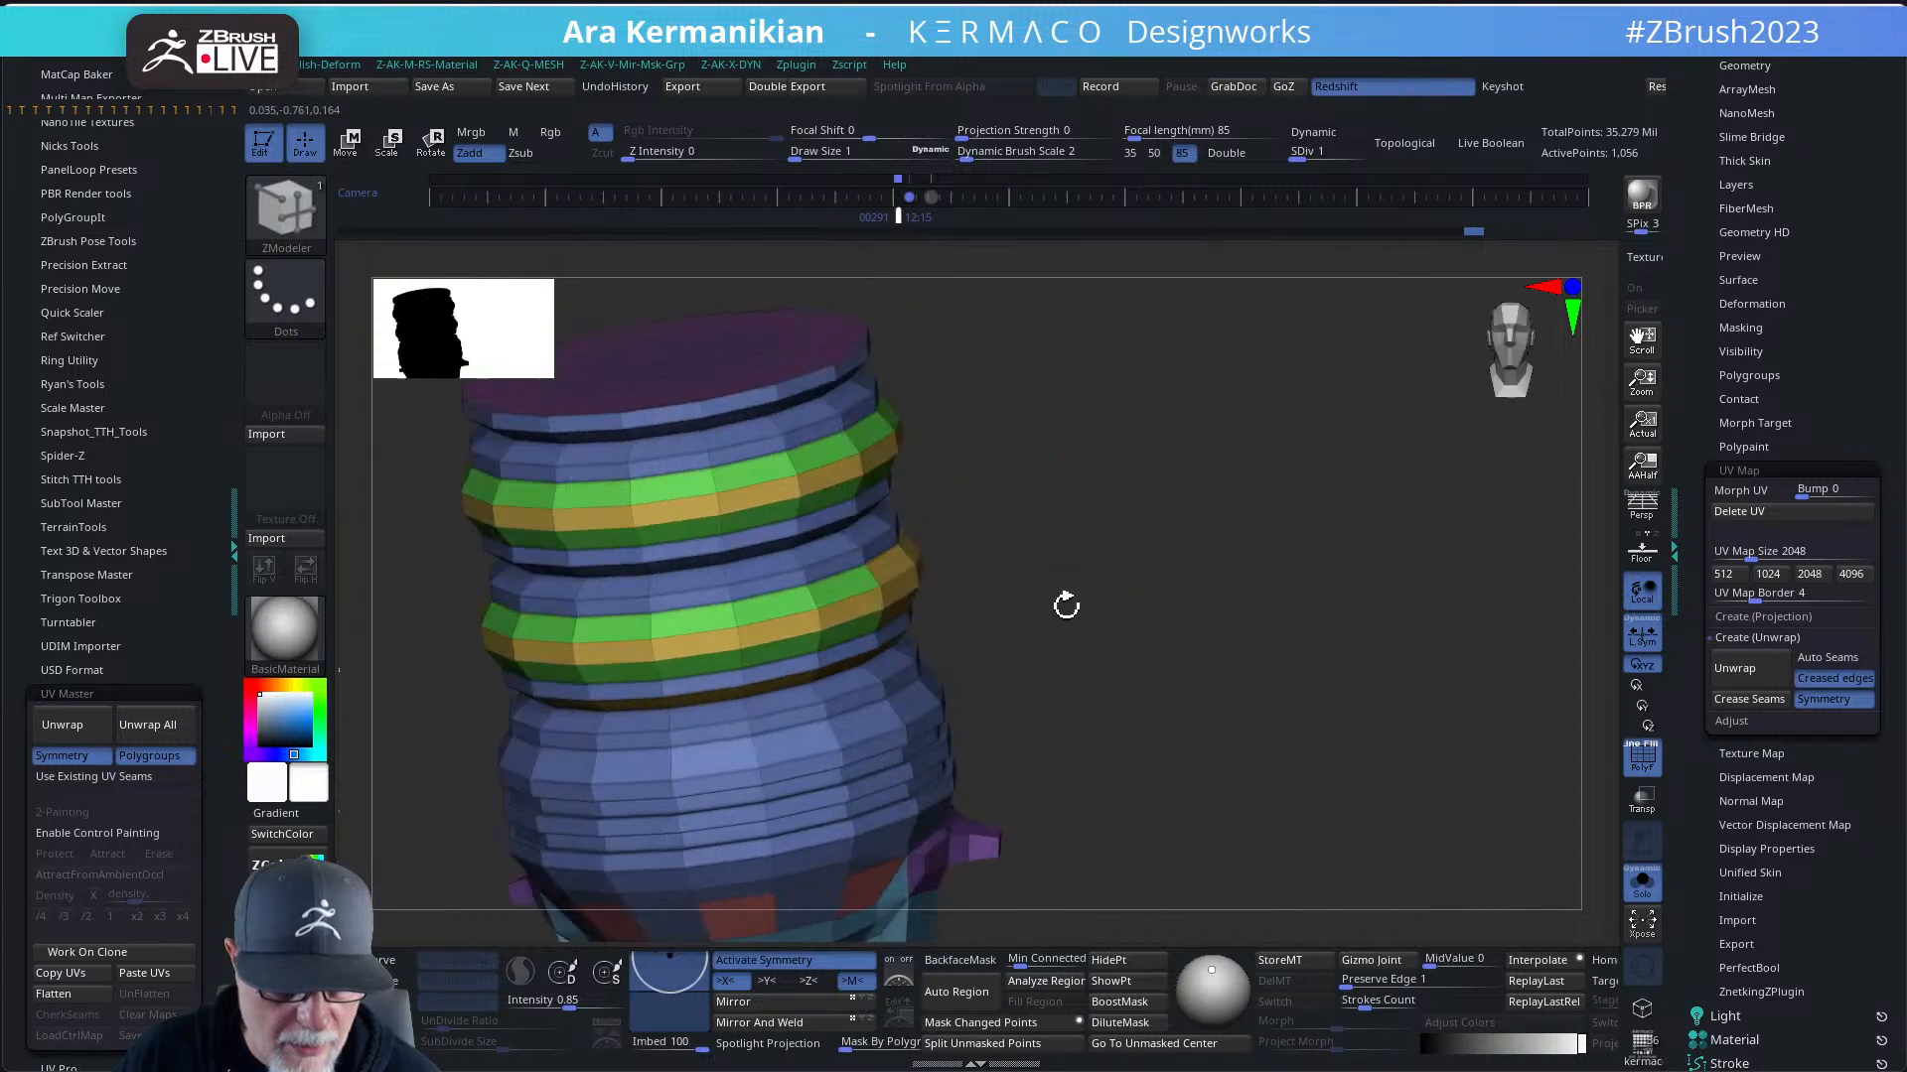
left_click(840, 584)
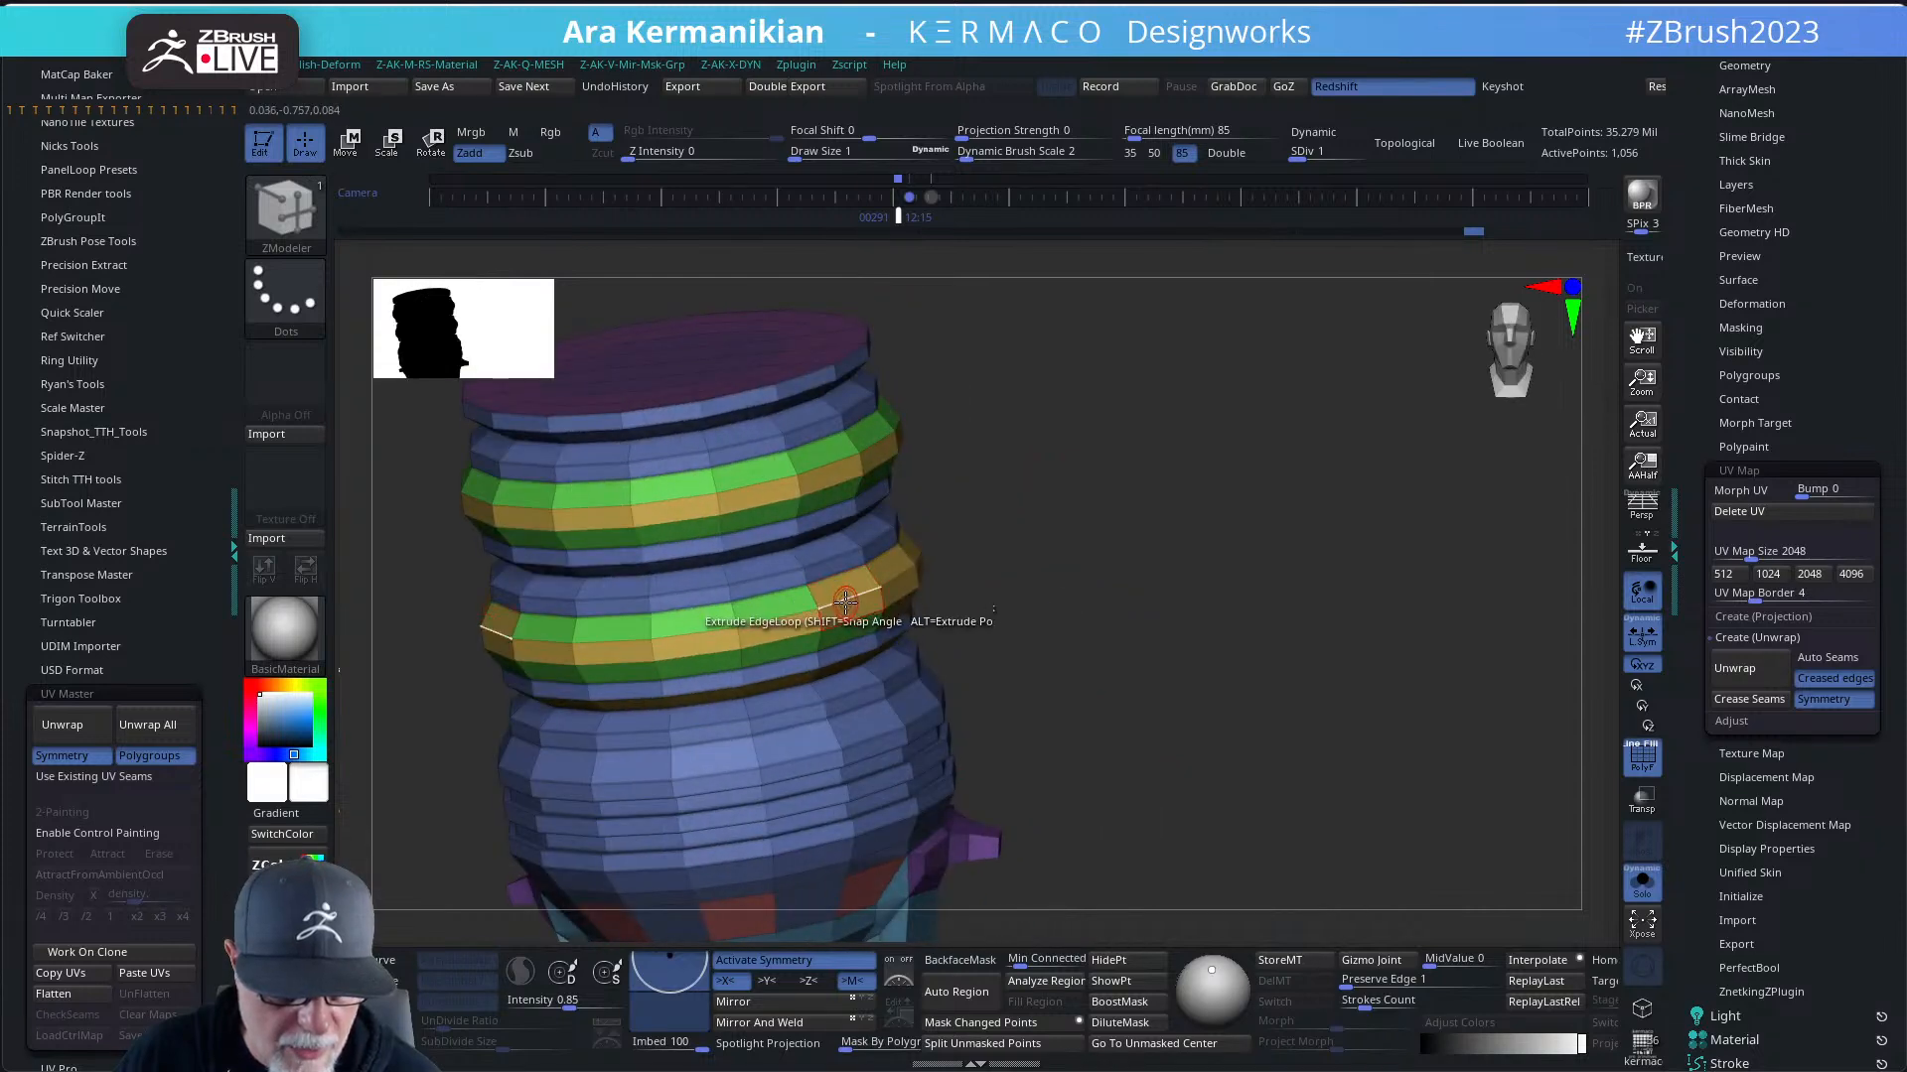
left_click(777, 607)
left_click(772, 623)
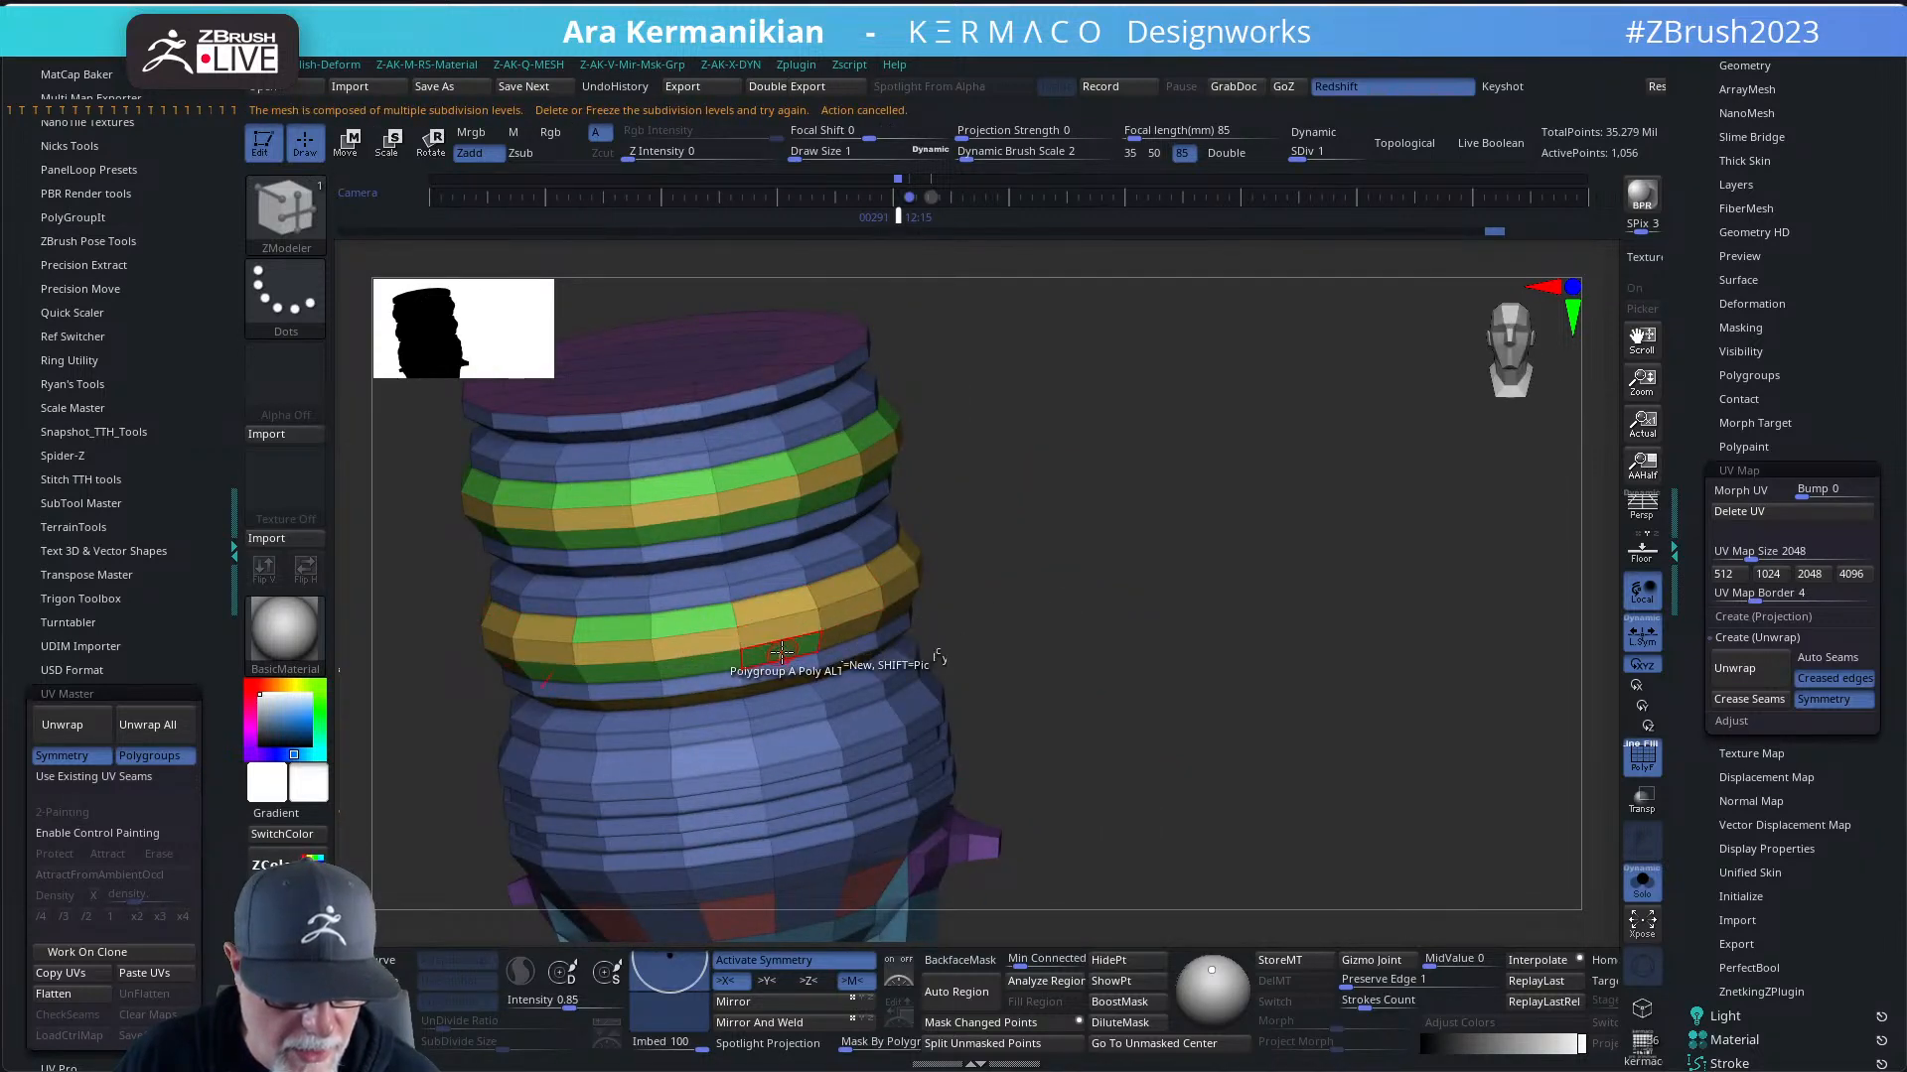
left_click(708, 624)
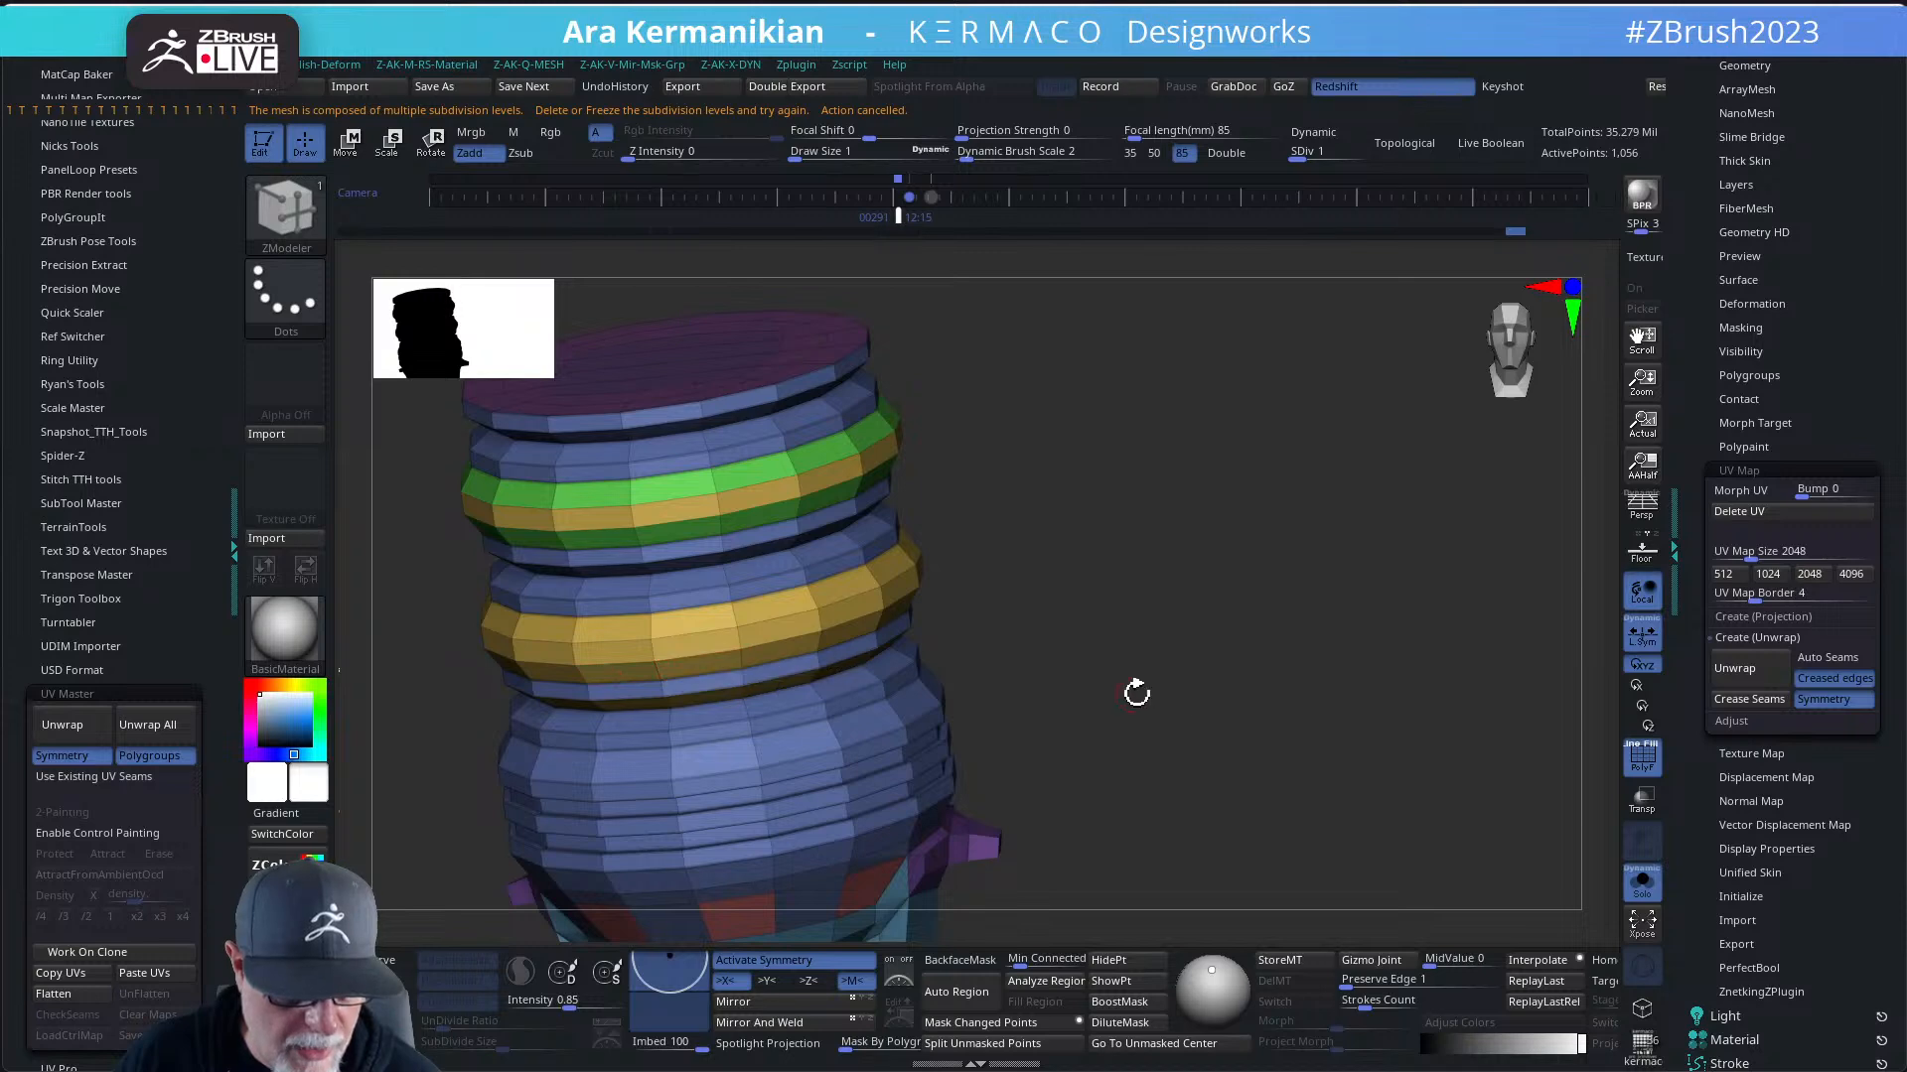
- Add the cyan, green and orange faces of the upper band, from its sides around the back, to the yellow polygroup
left_click_drag(1137, 693, 913, 655)
left_click_drag(1255, 685, 1285, 784, "alt")
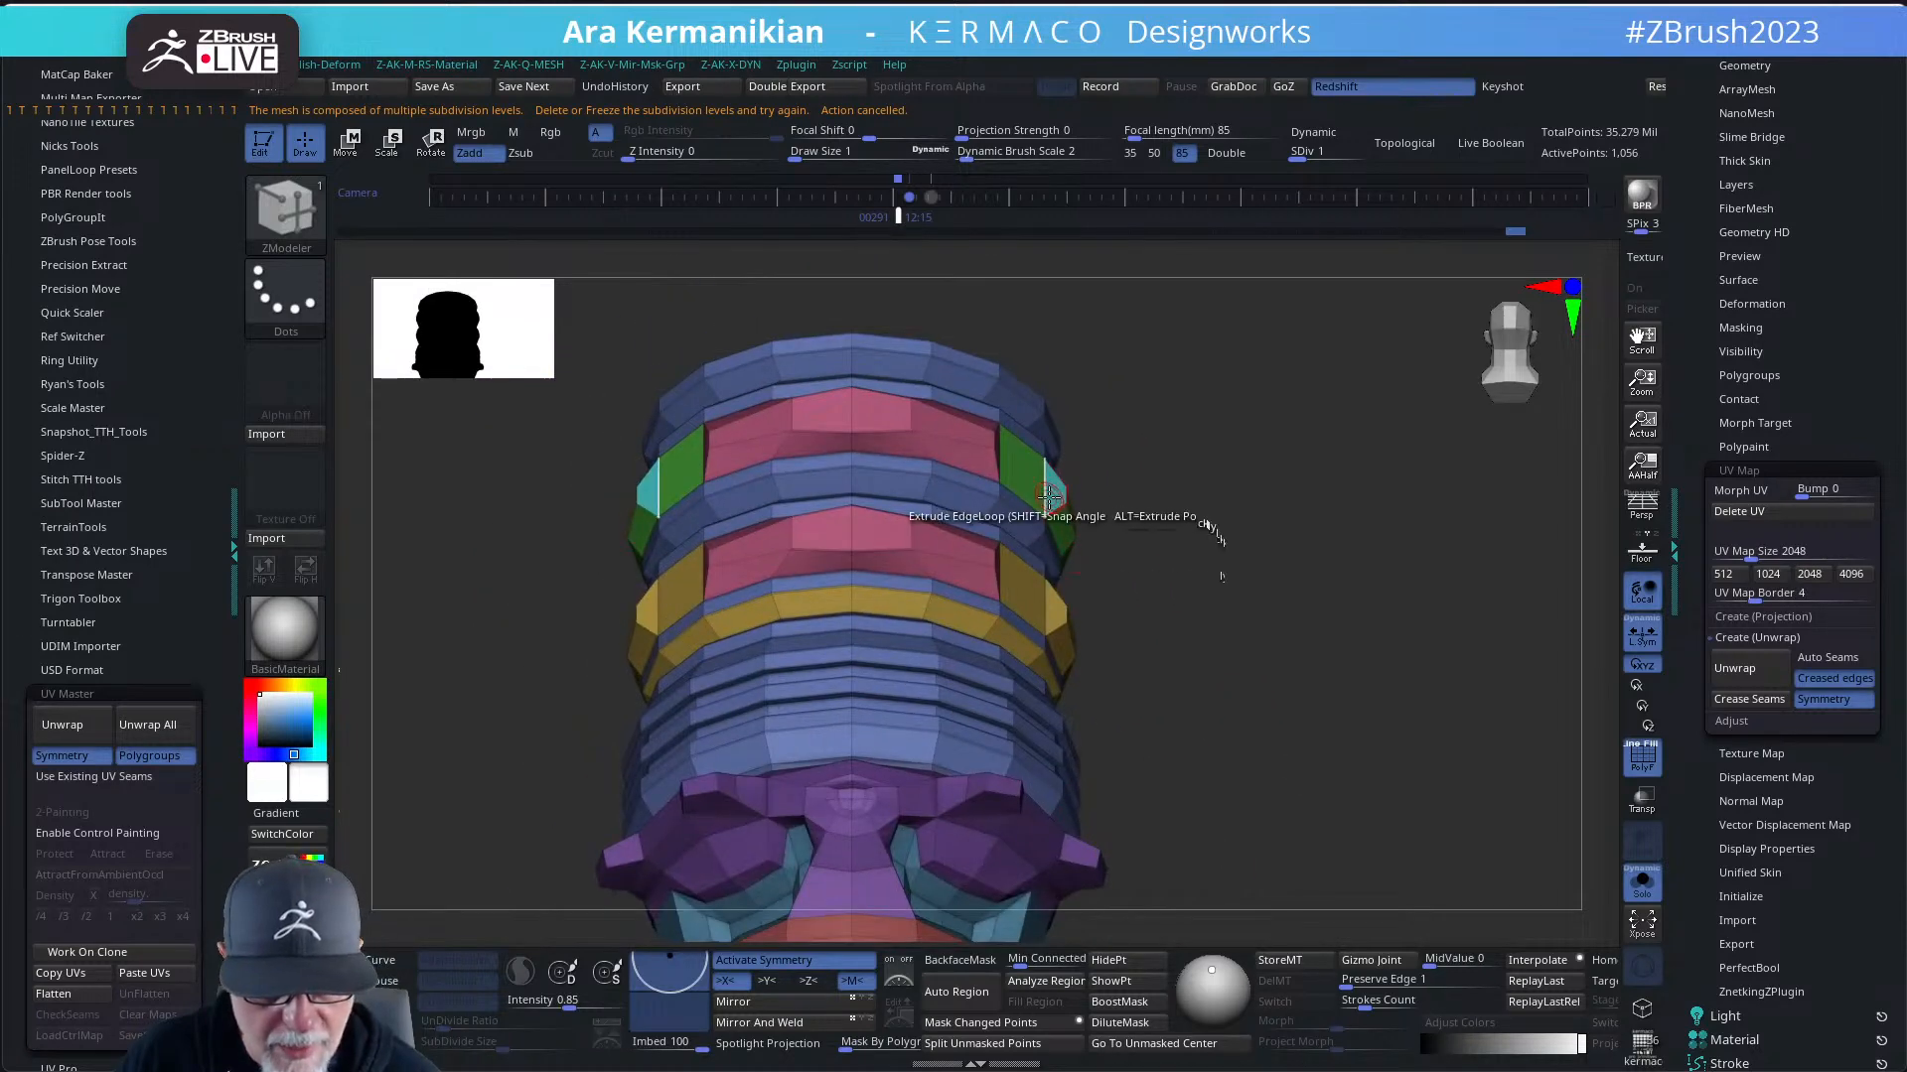
left_click_drag(1248, 564, 1217, 552)
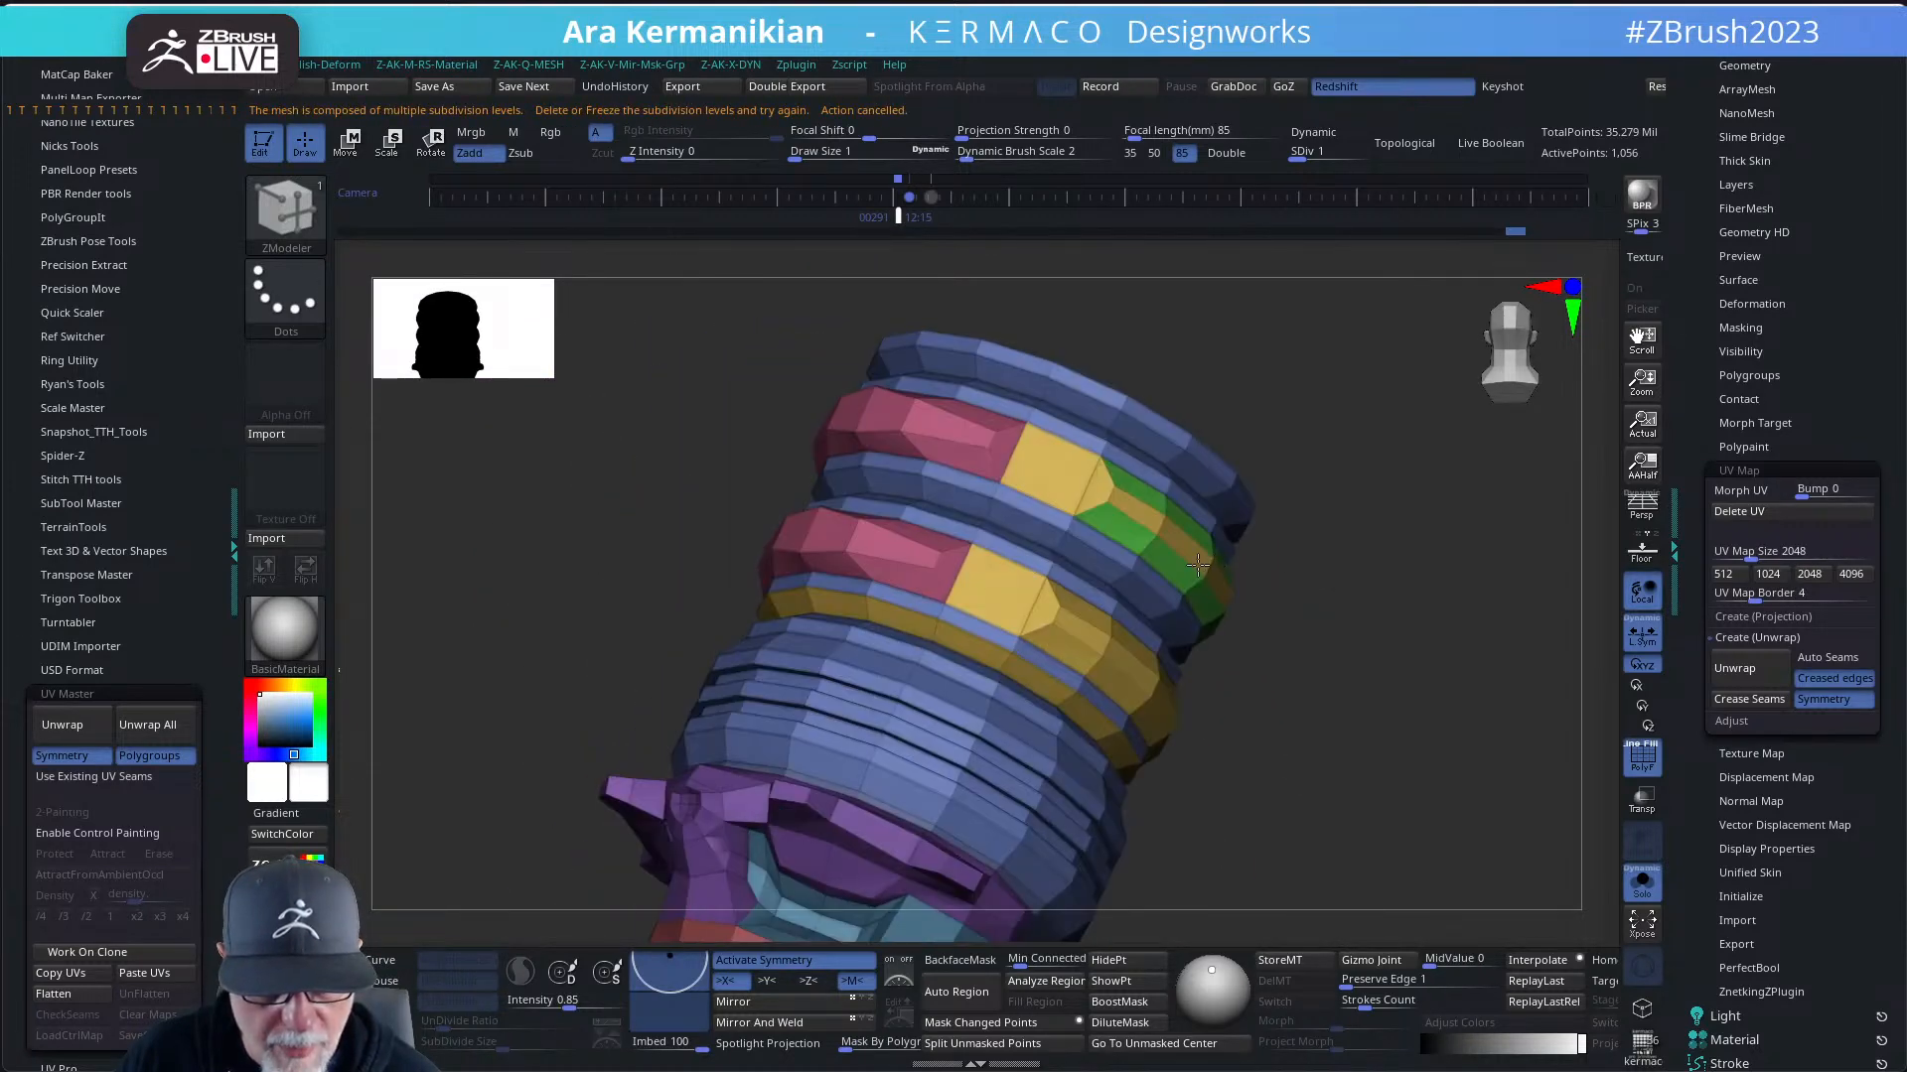
left_click_drag(1425, 590, 1385, 564)
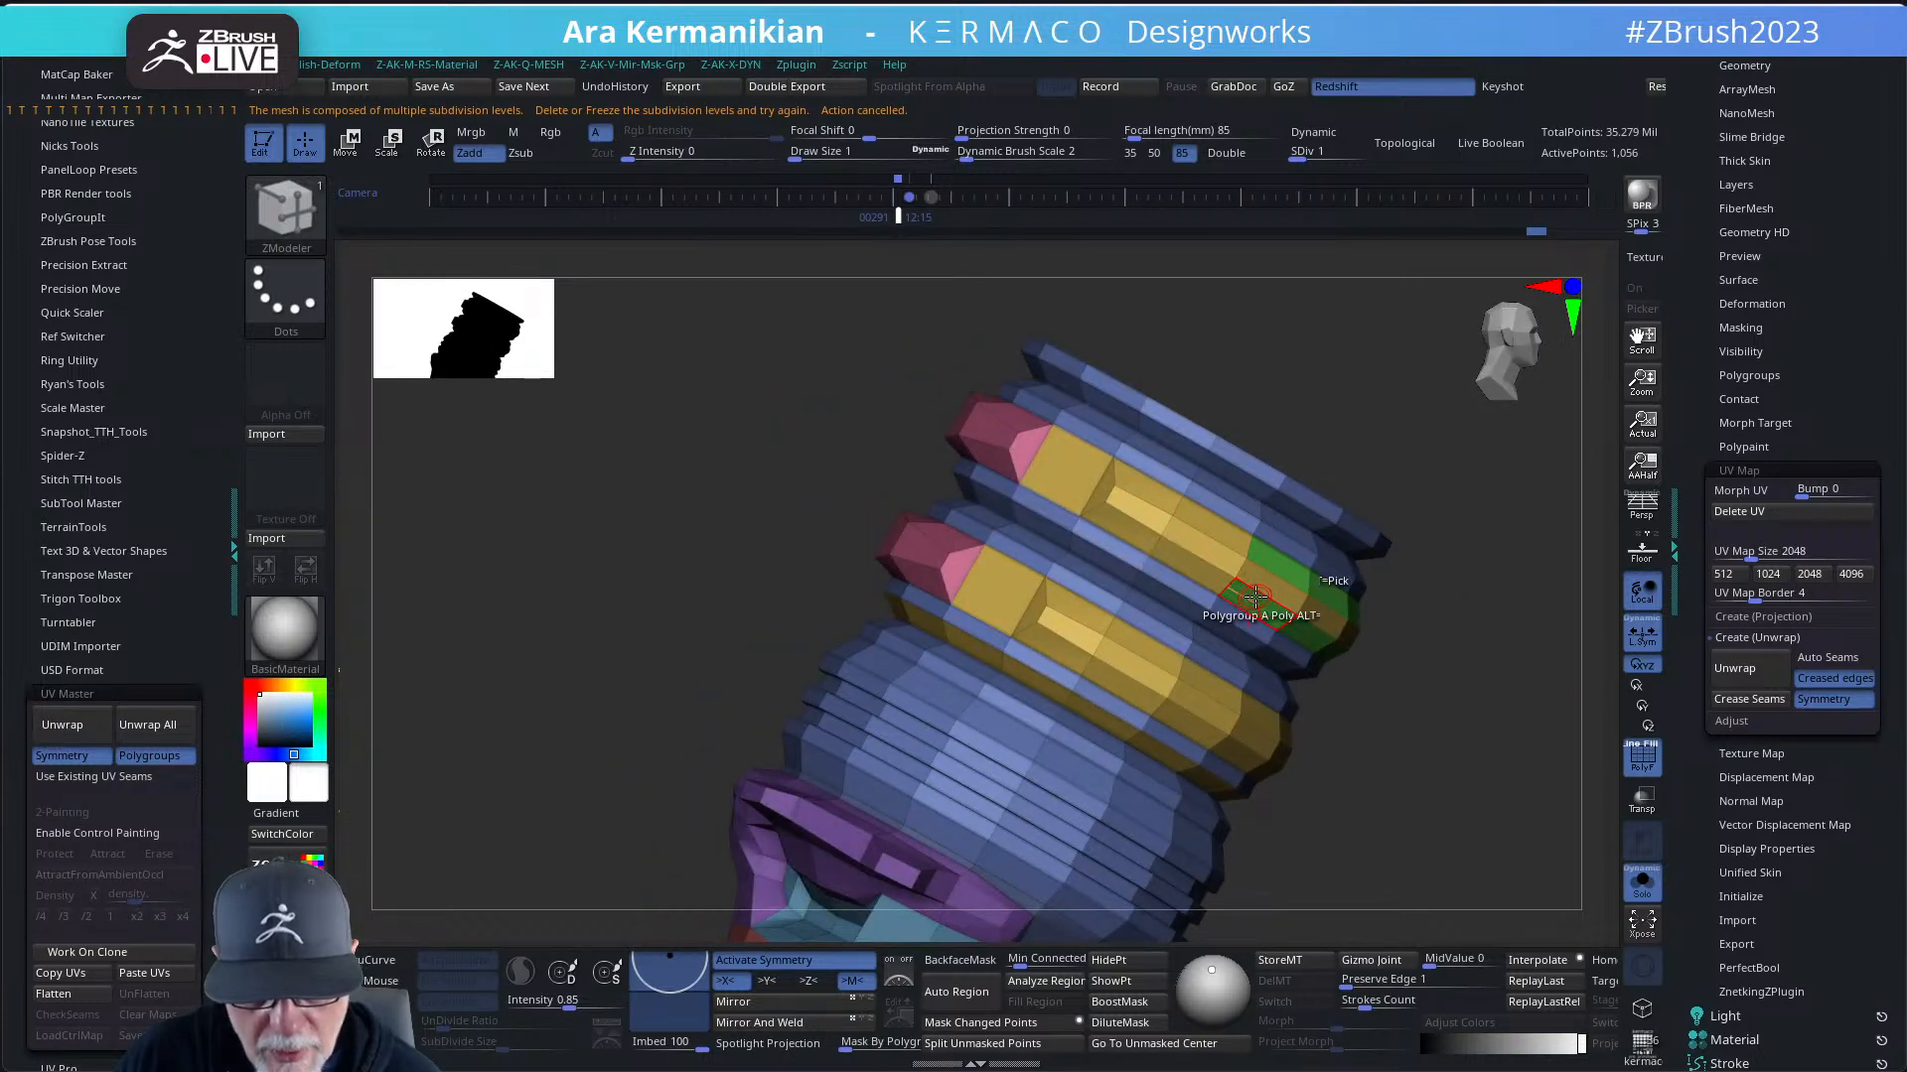
left_click_drag(1420, 662, 1231, 657)
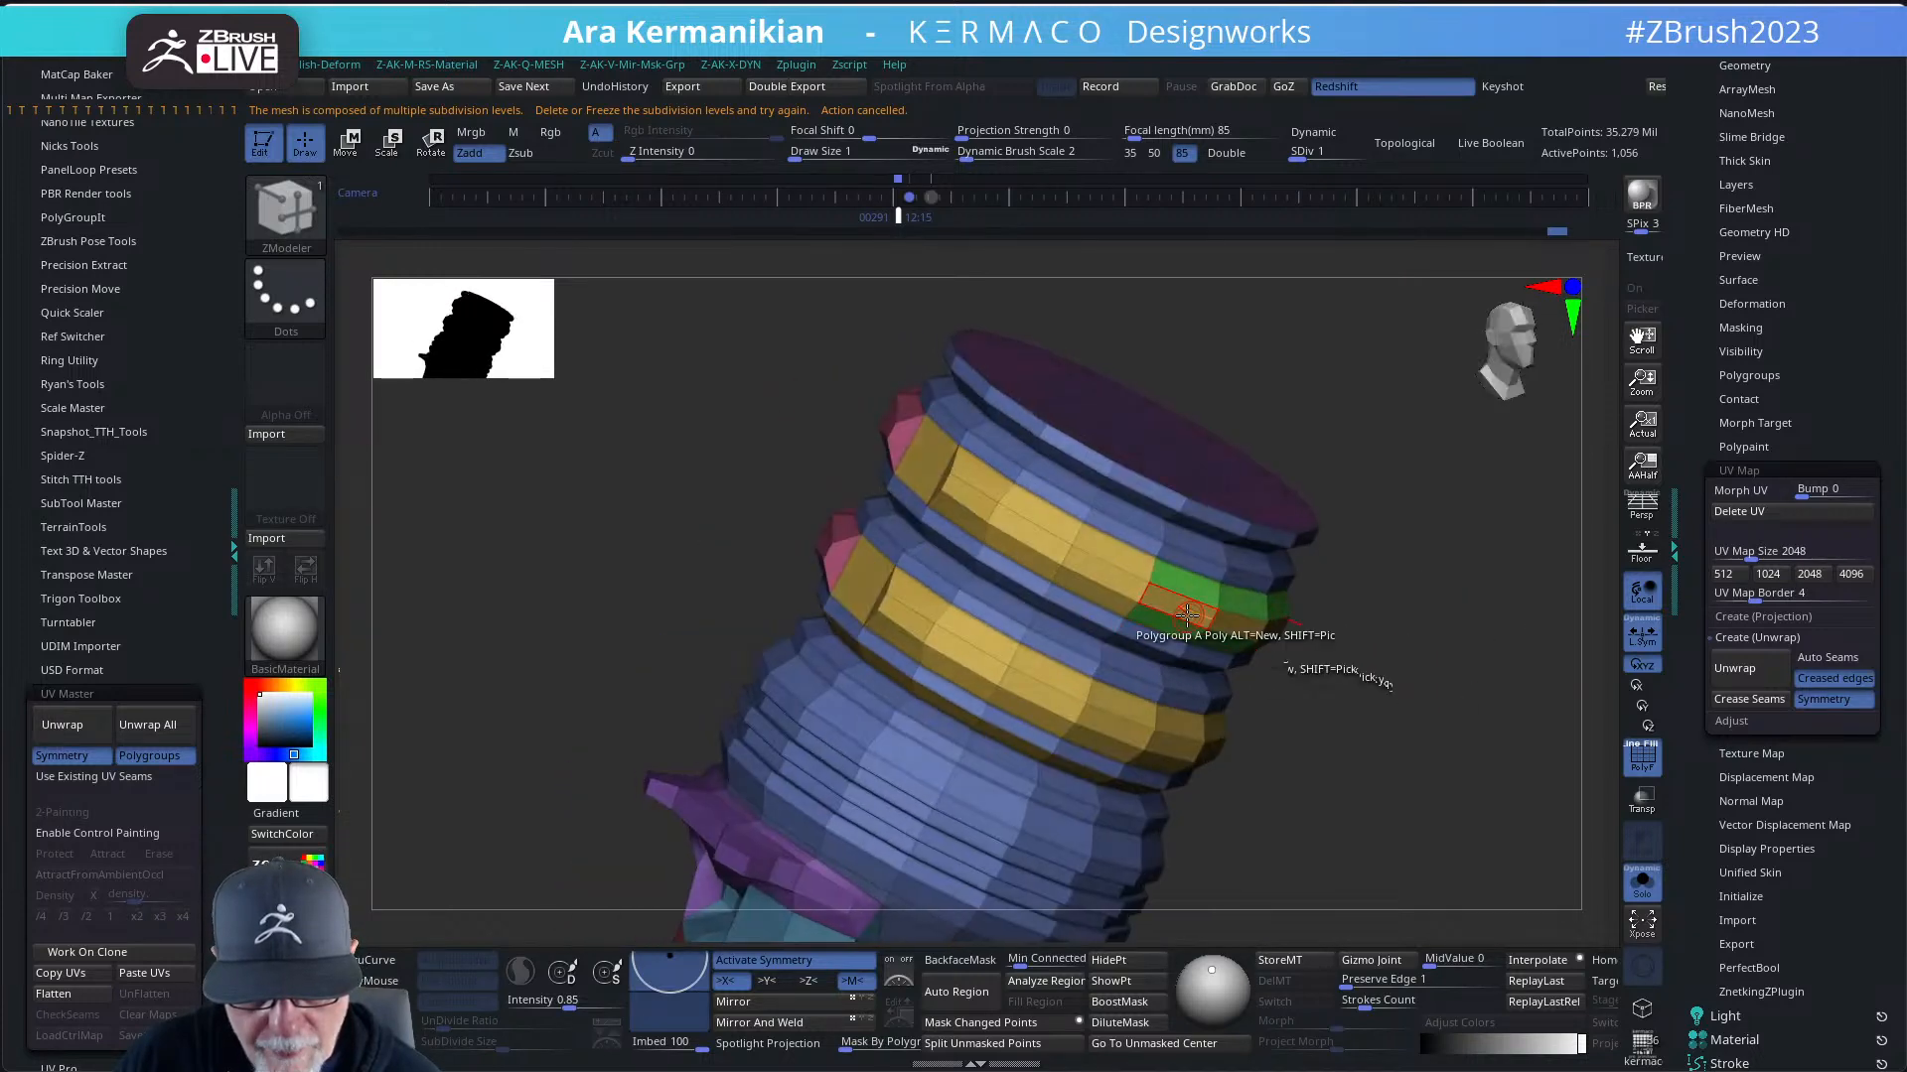
left_click_drag(1408, 741, 1291, 616)
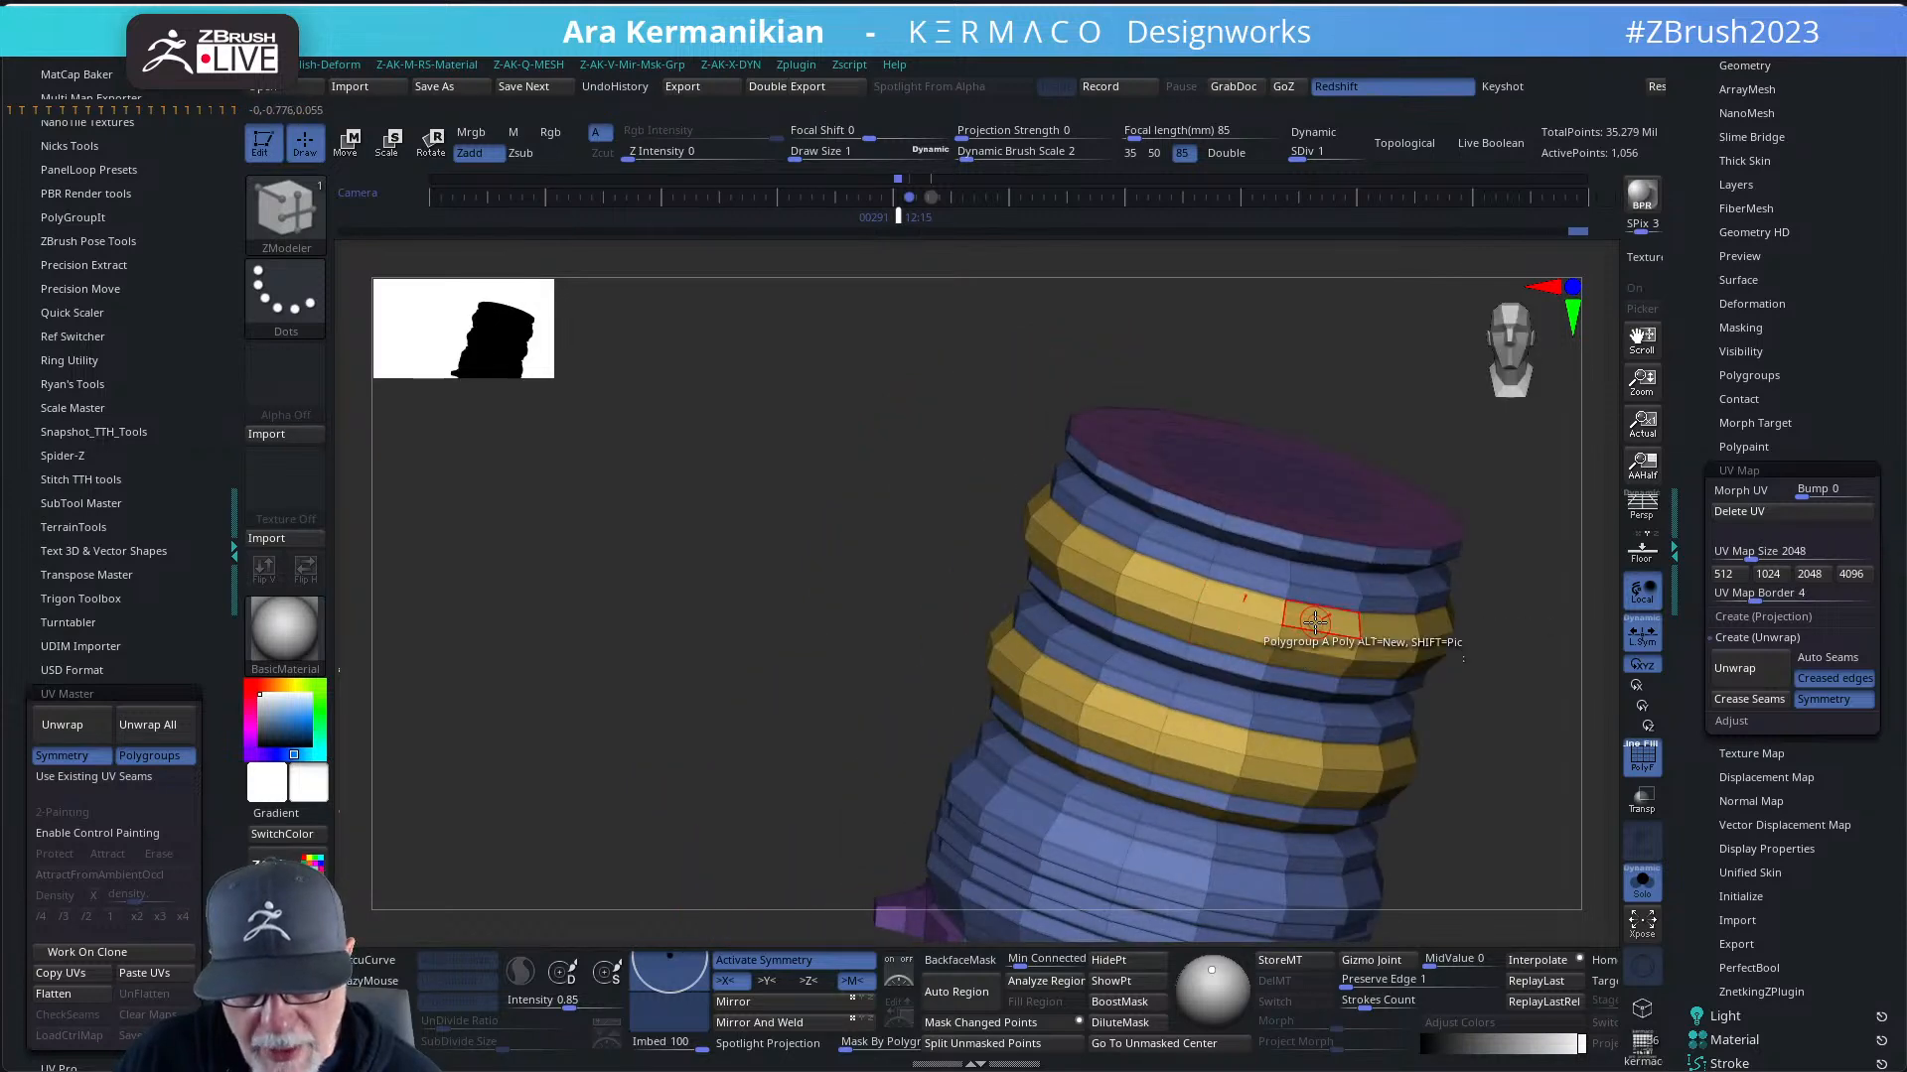
left_click_drag(1562, 745, 1389, 649)
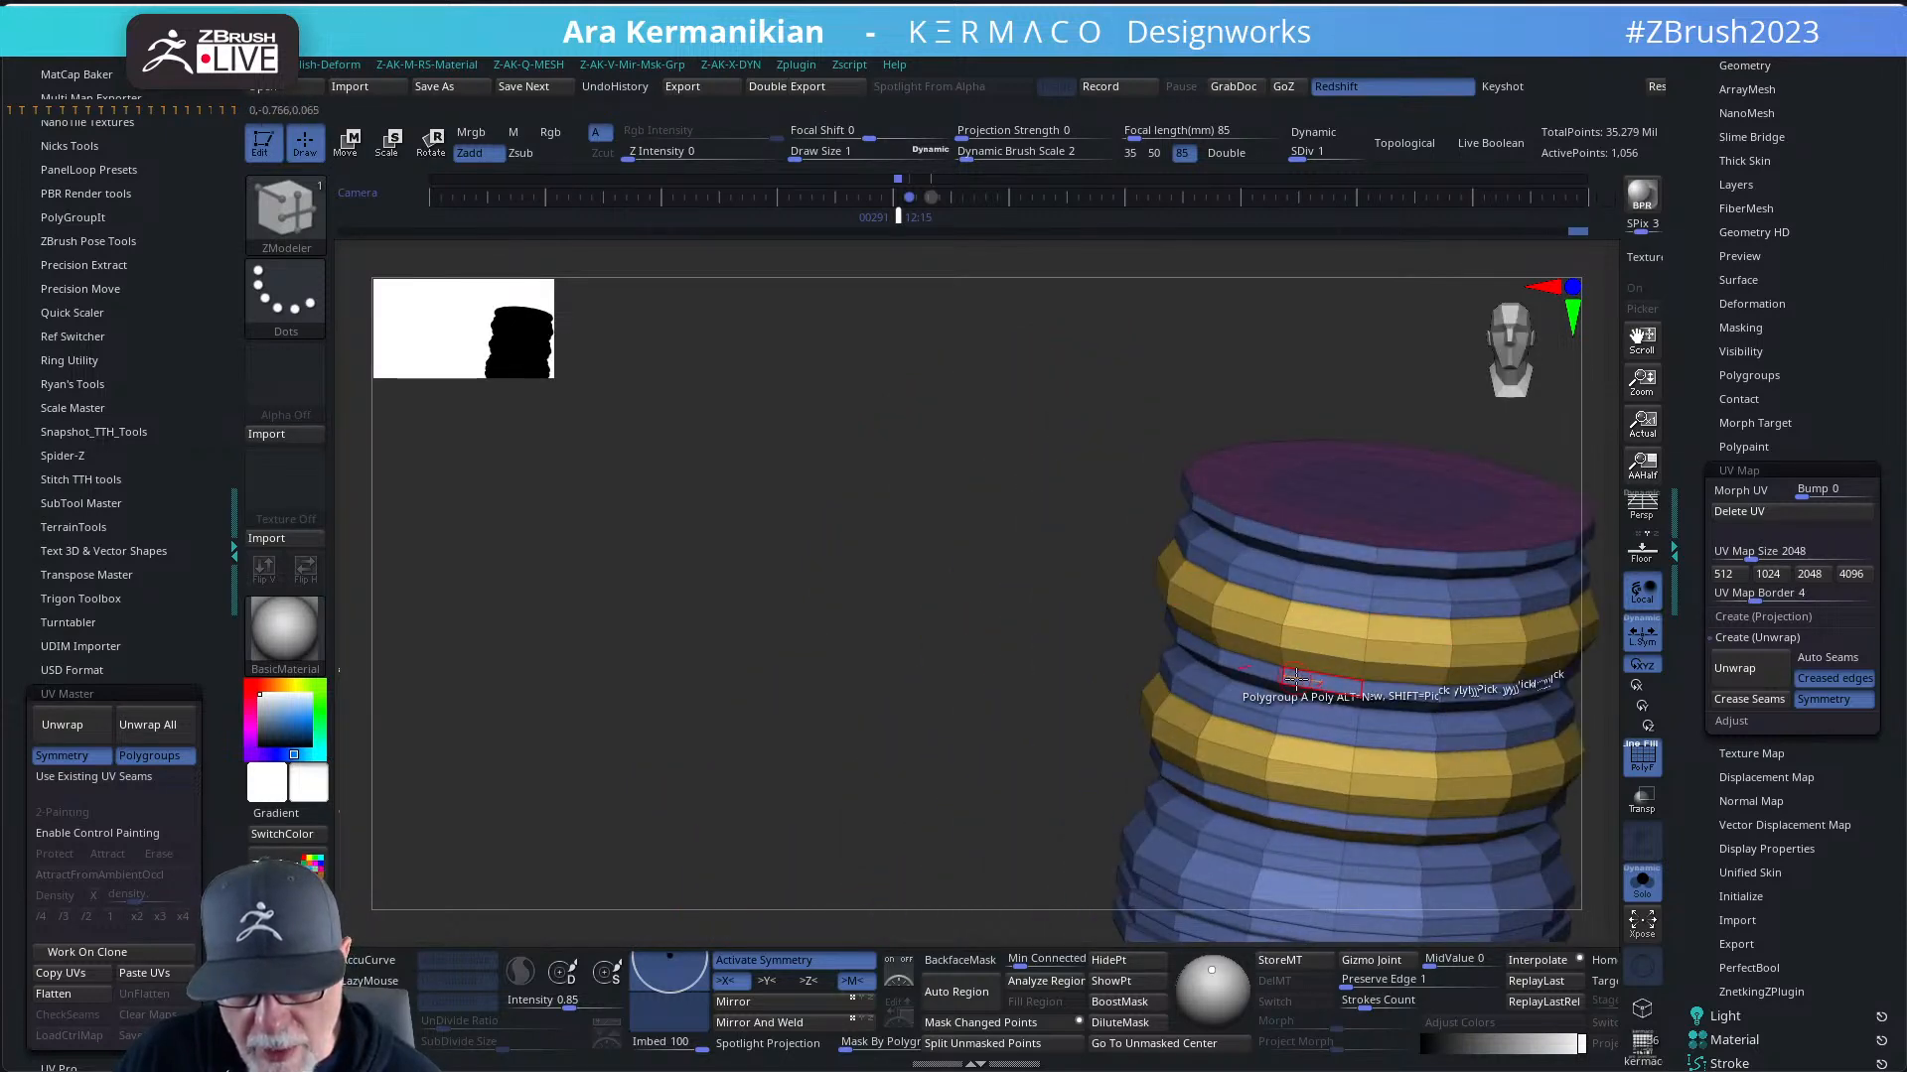
- Return the stray white face on the narrow ribs above the brow to the blue polygroup
left_click_drag(854, 537, 616, 476)
left_click_drag(1351, 710, 1191, 584)
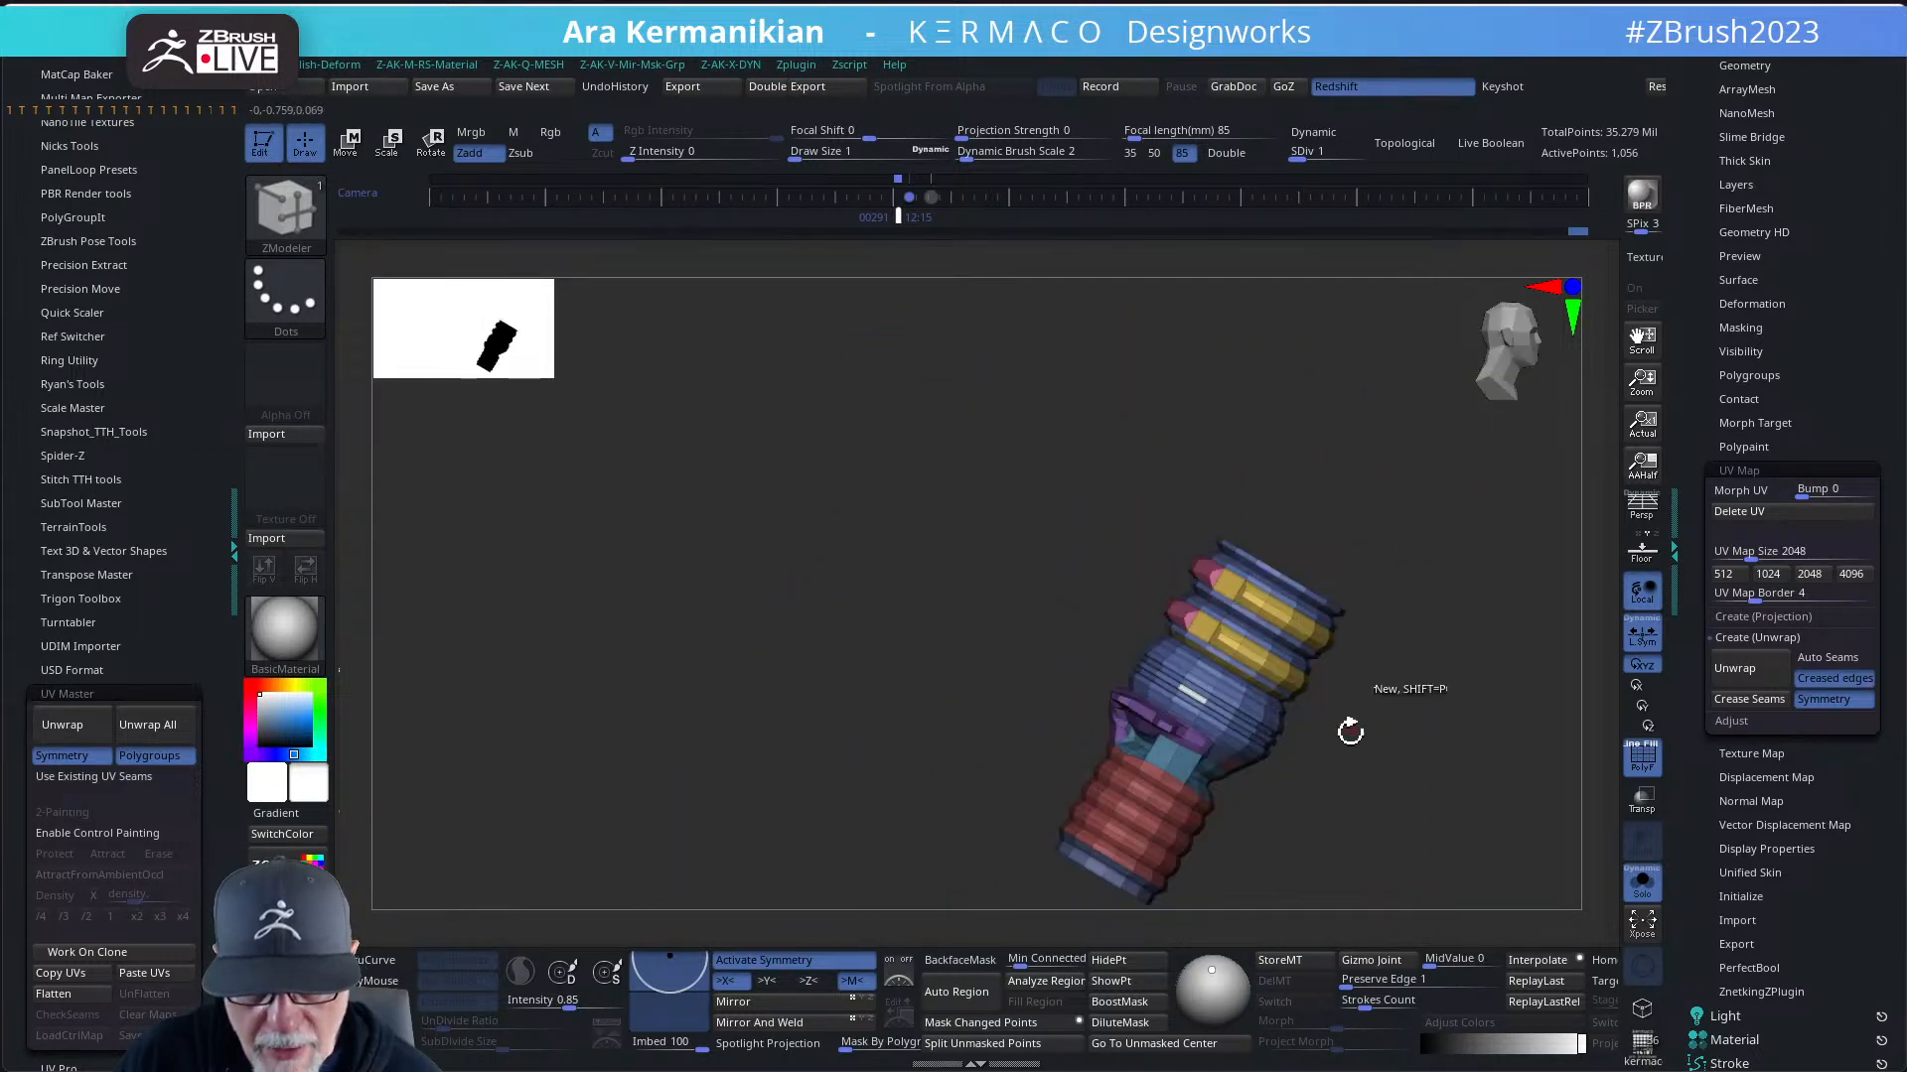
left_click_drag(1294, 770, 1241, 700)
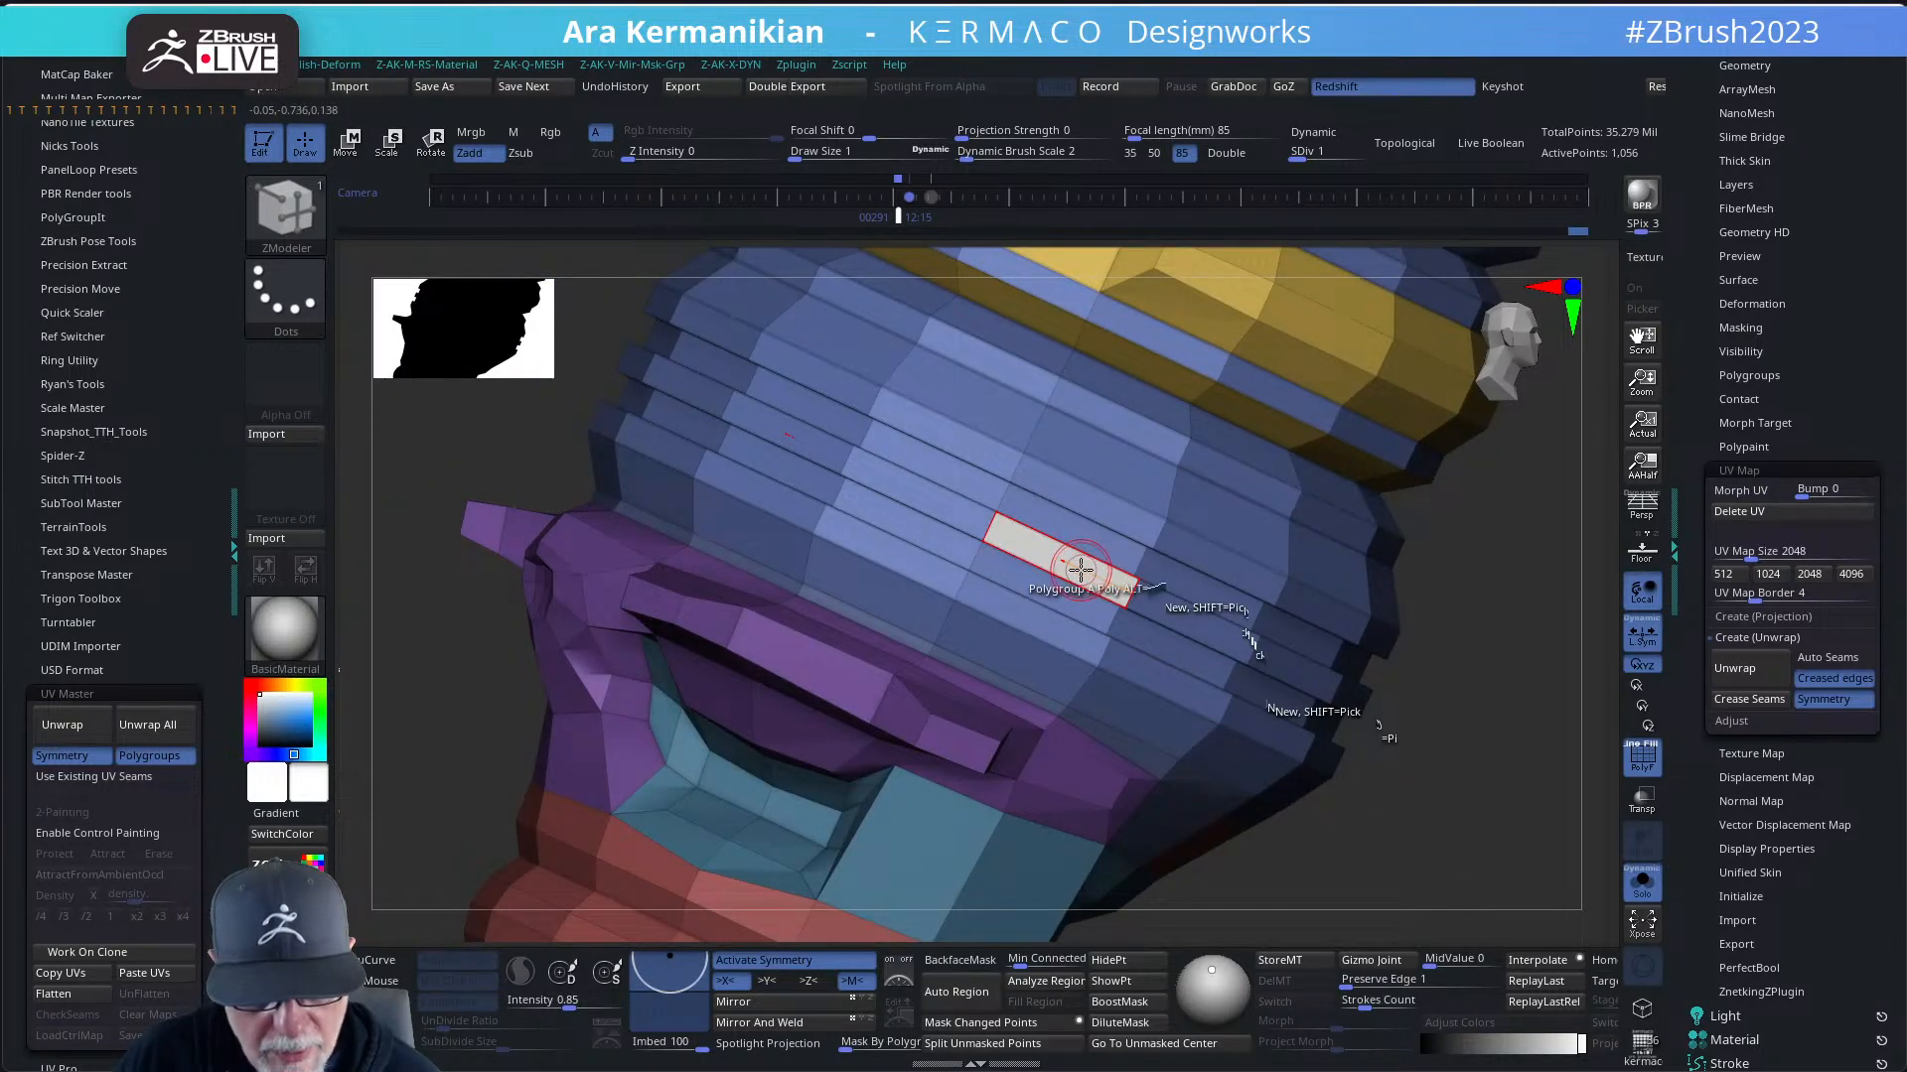
left_click_drag(1600, 766, 1103, 549)
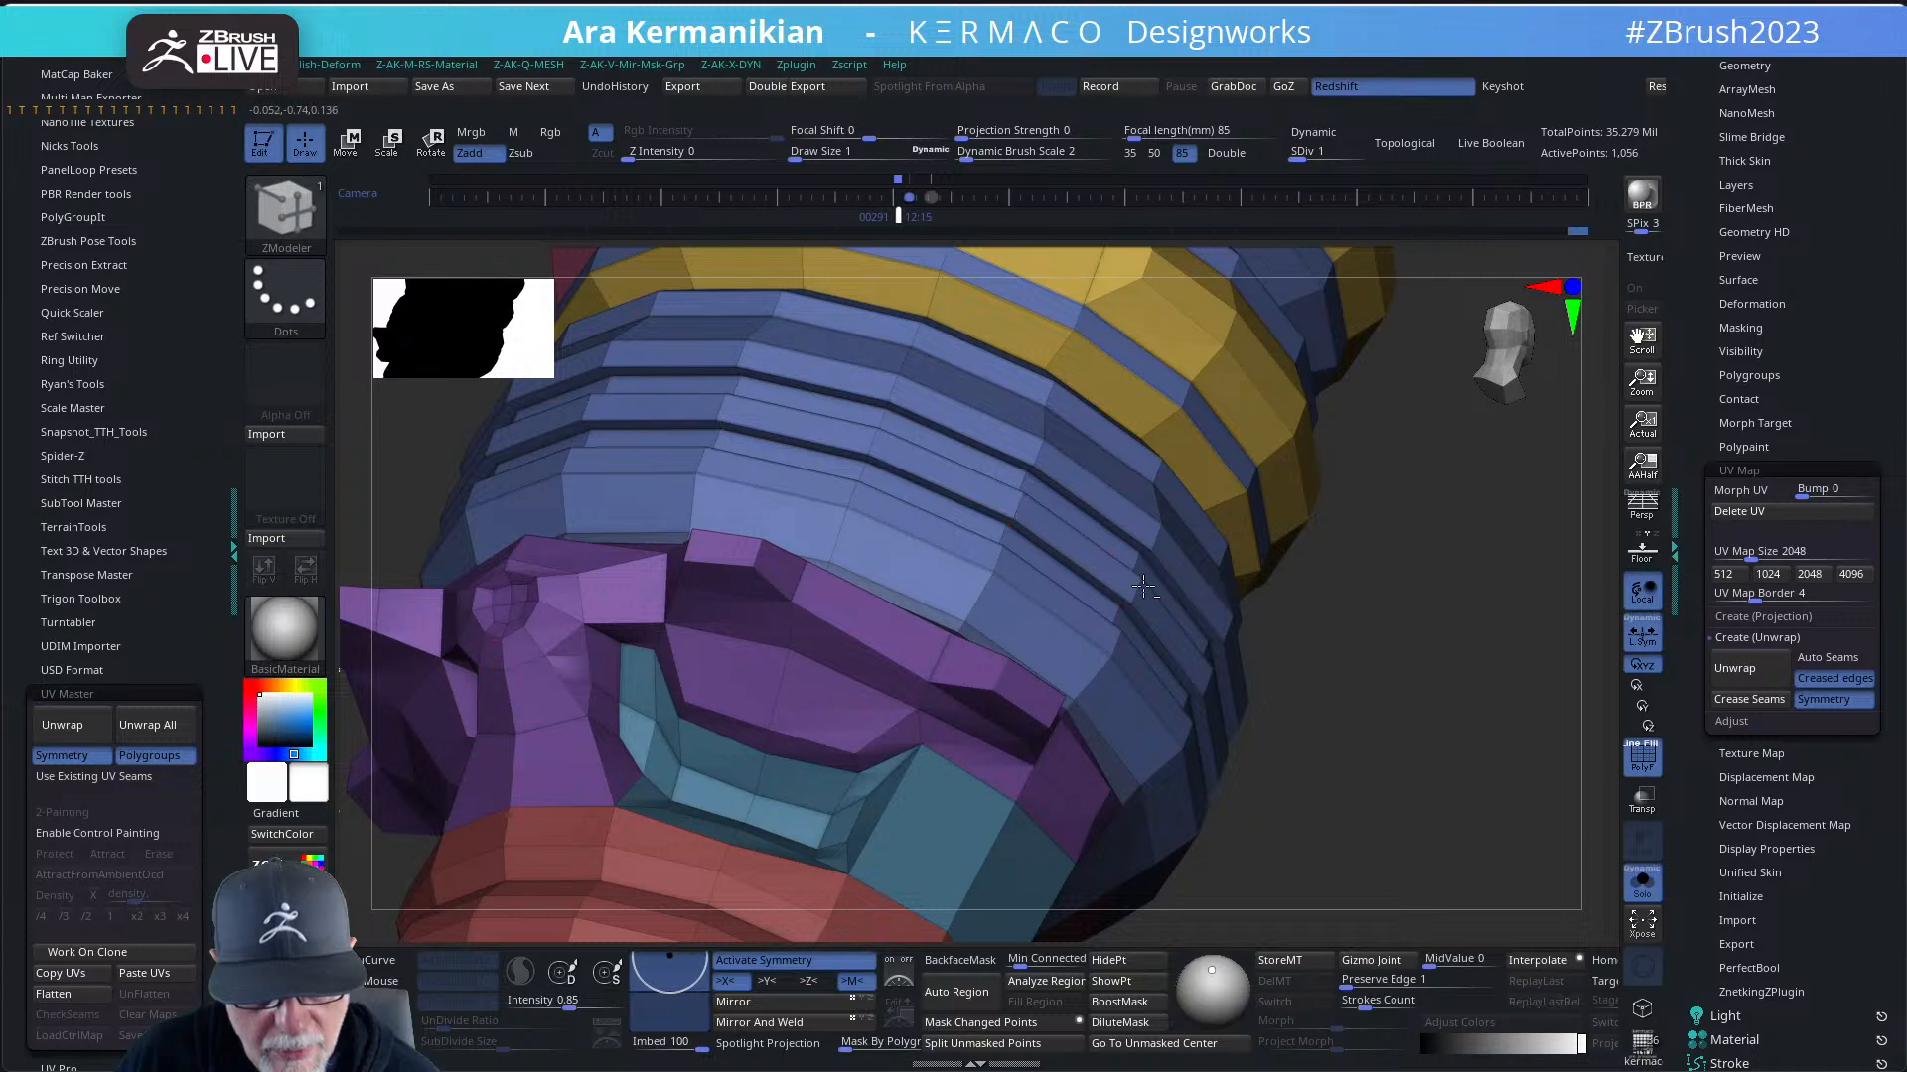
- Frame the whole head and unwrap it again with the updated polygroups
key("f")
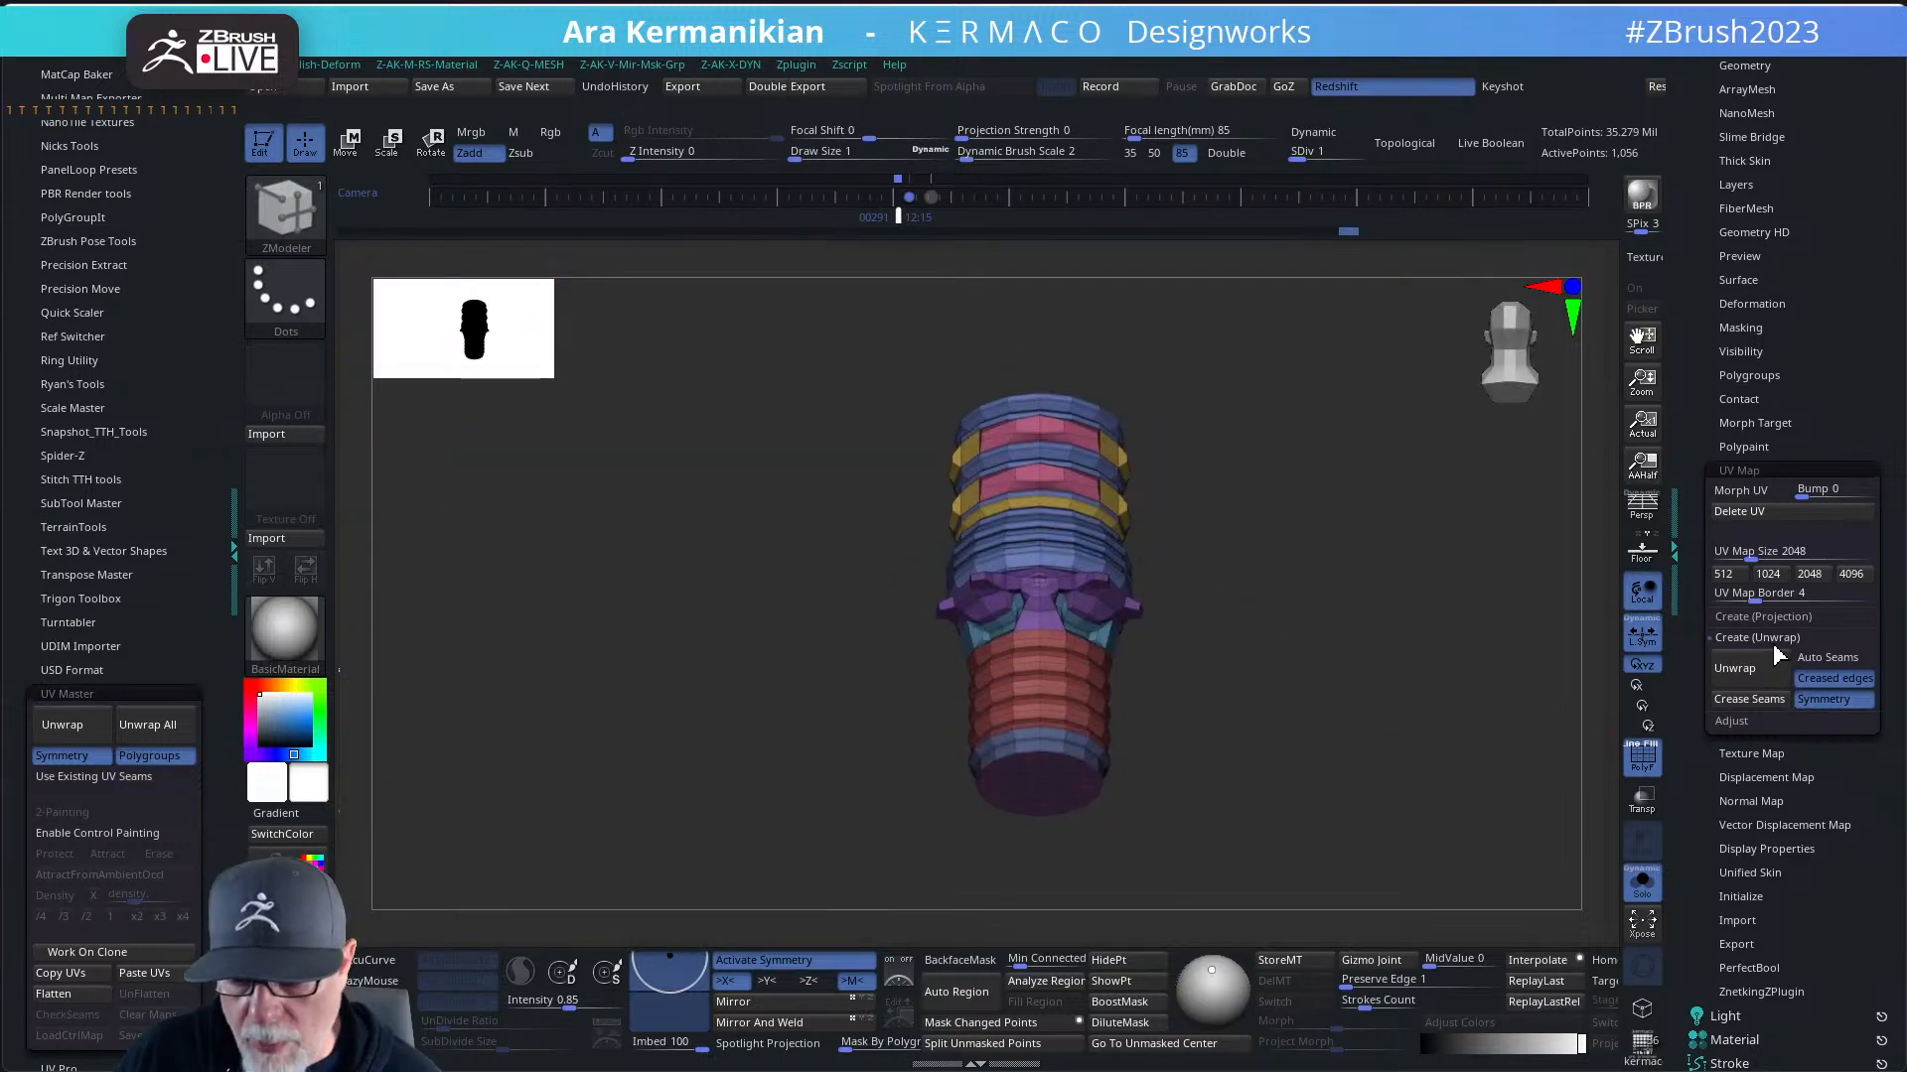
left_click(1724, 664)
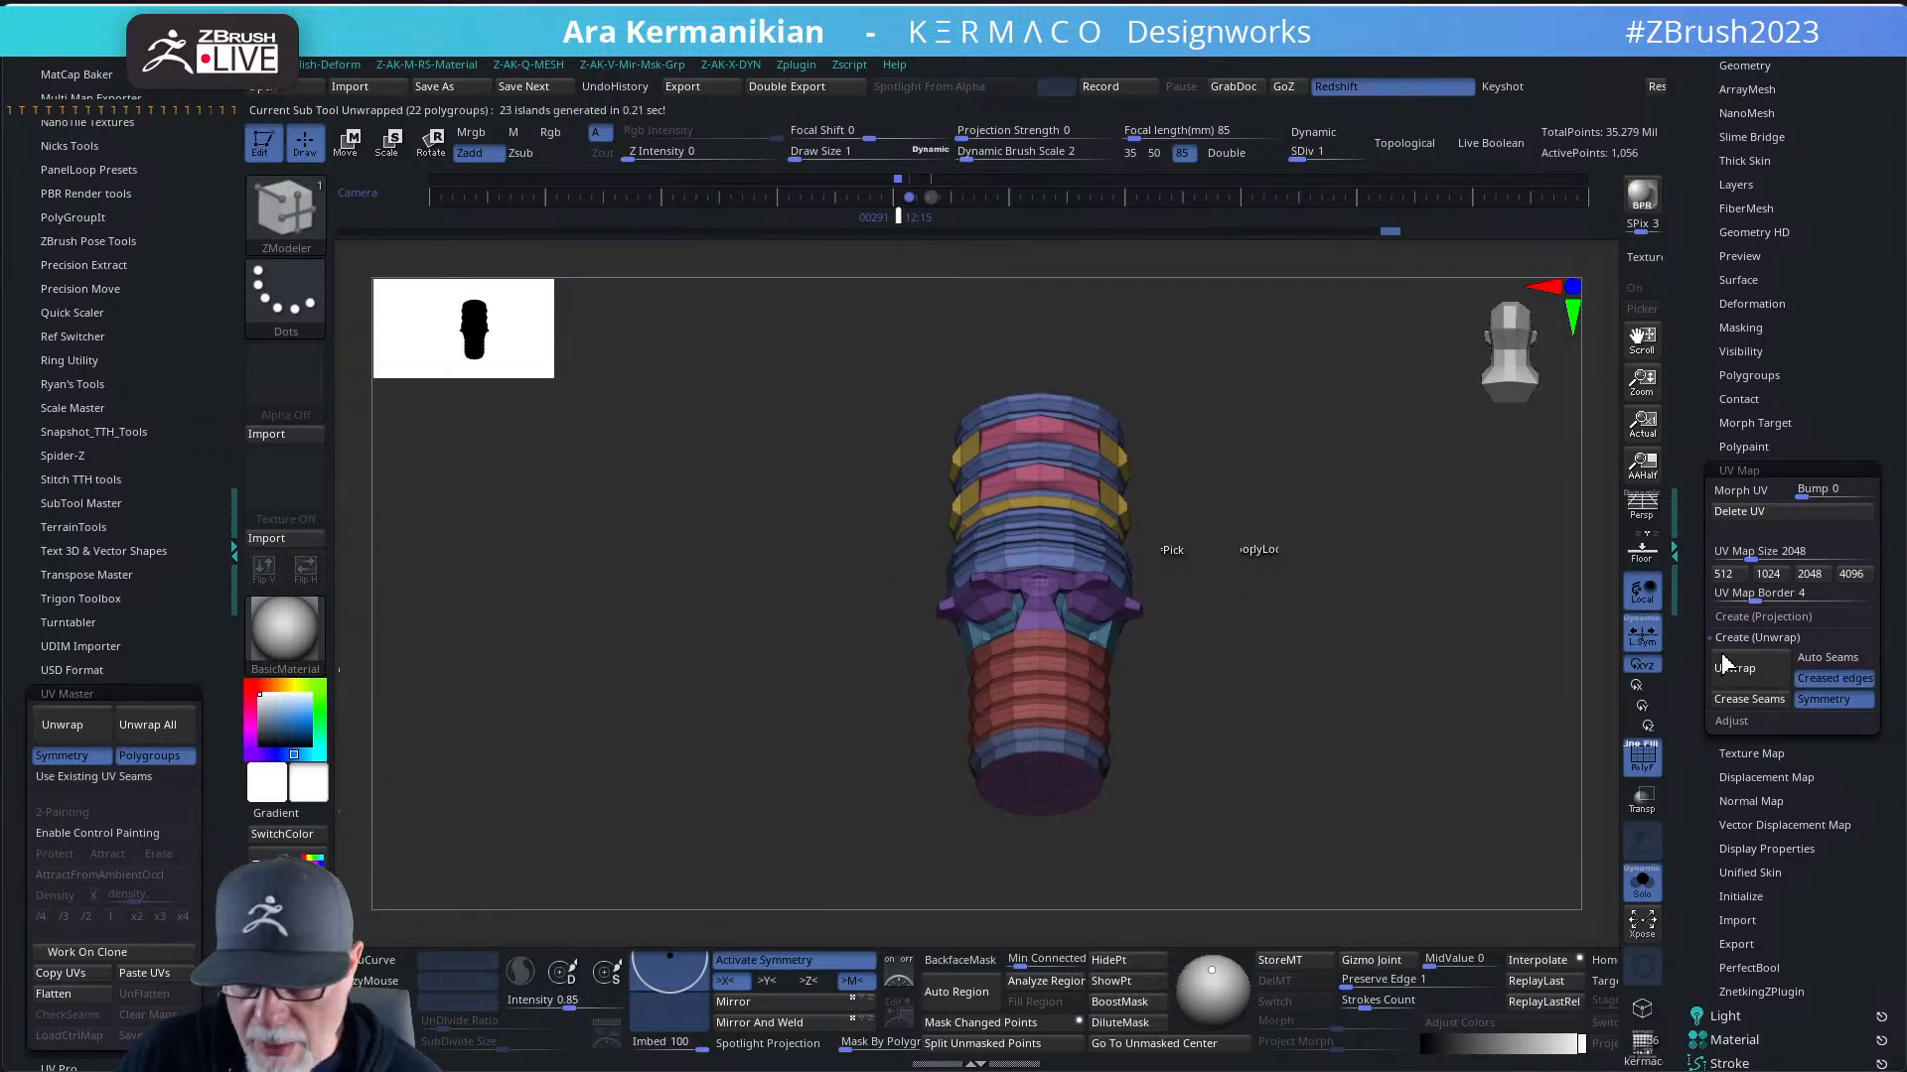
- Show the head as its flattened UV layout, examine the islands up close, and return to the 3D shape
left_click(1758, 493)
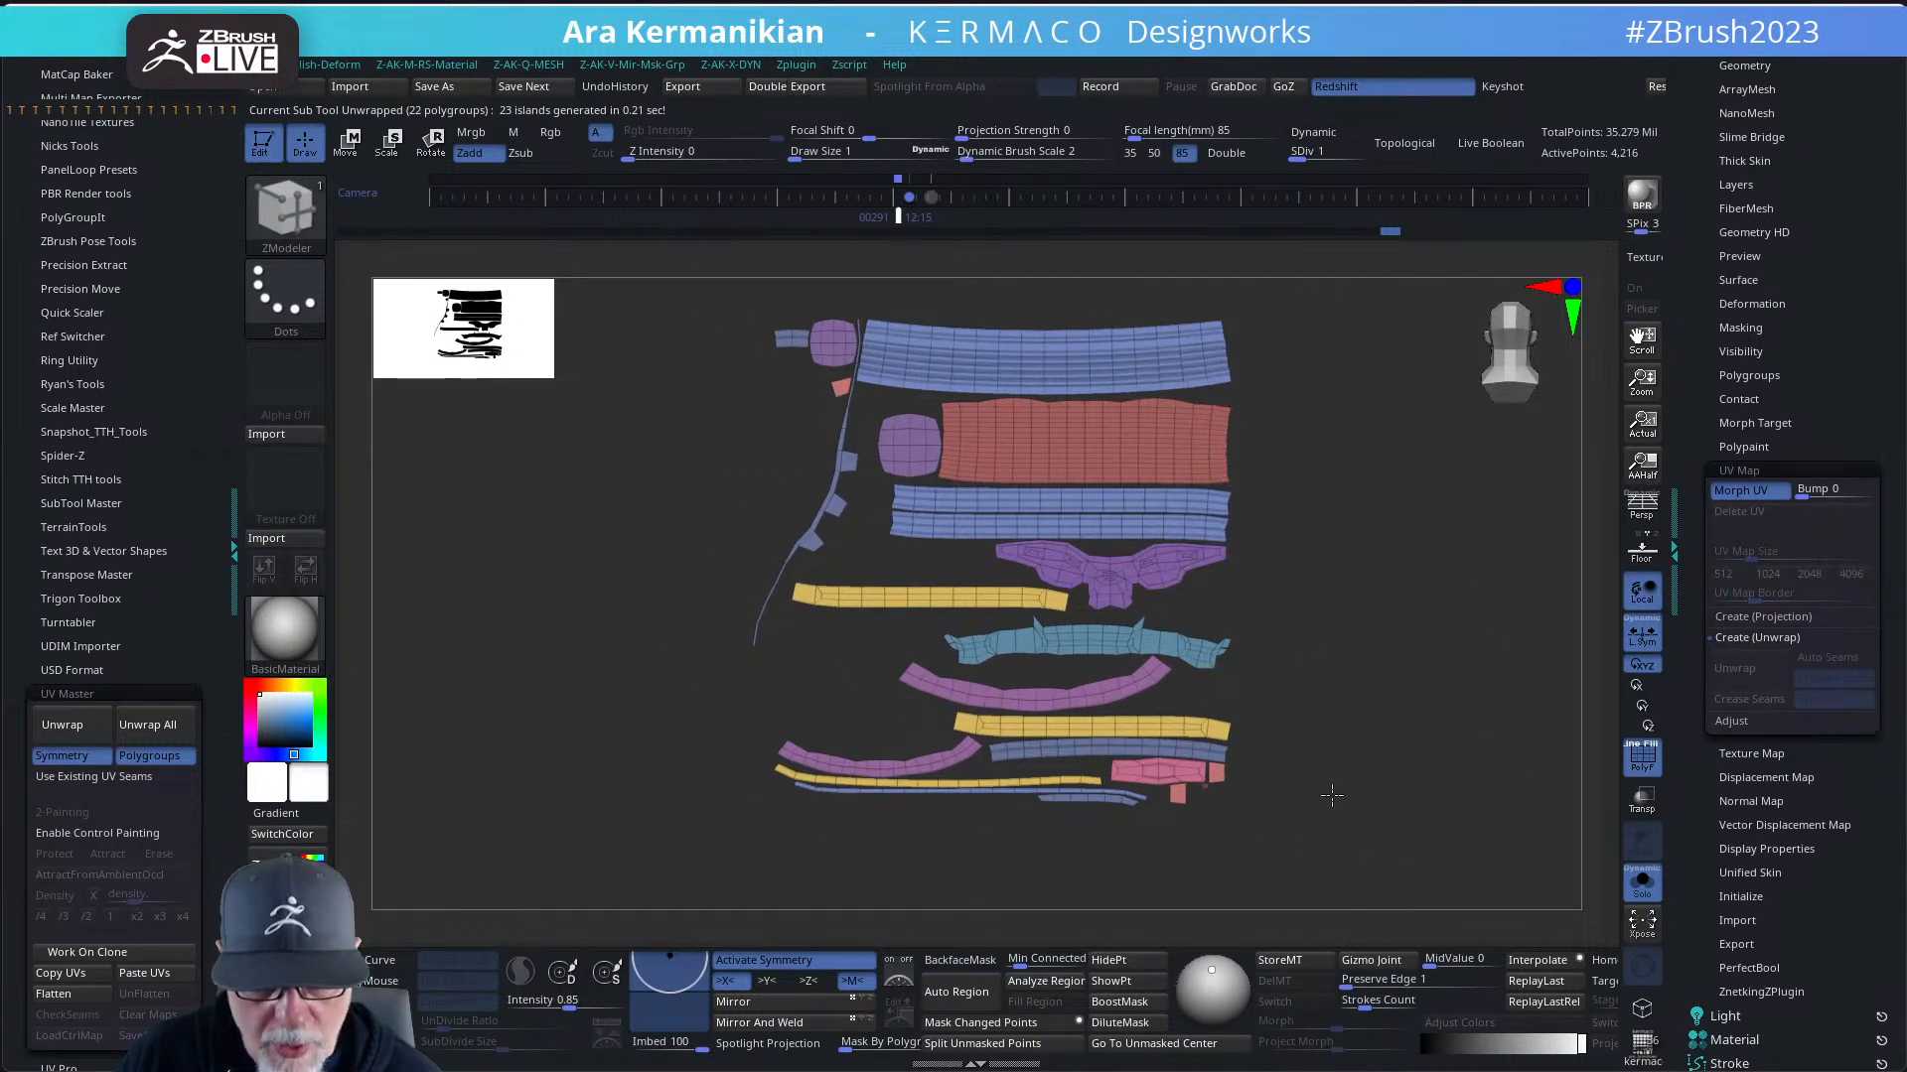
right_click_drag(1332, 794, 934, 723, "ctrl")
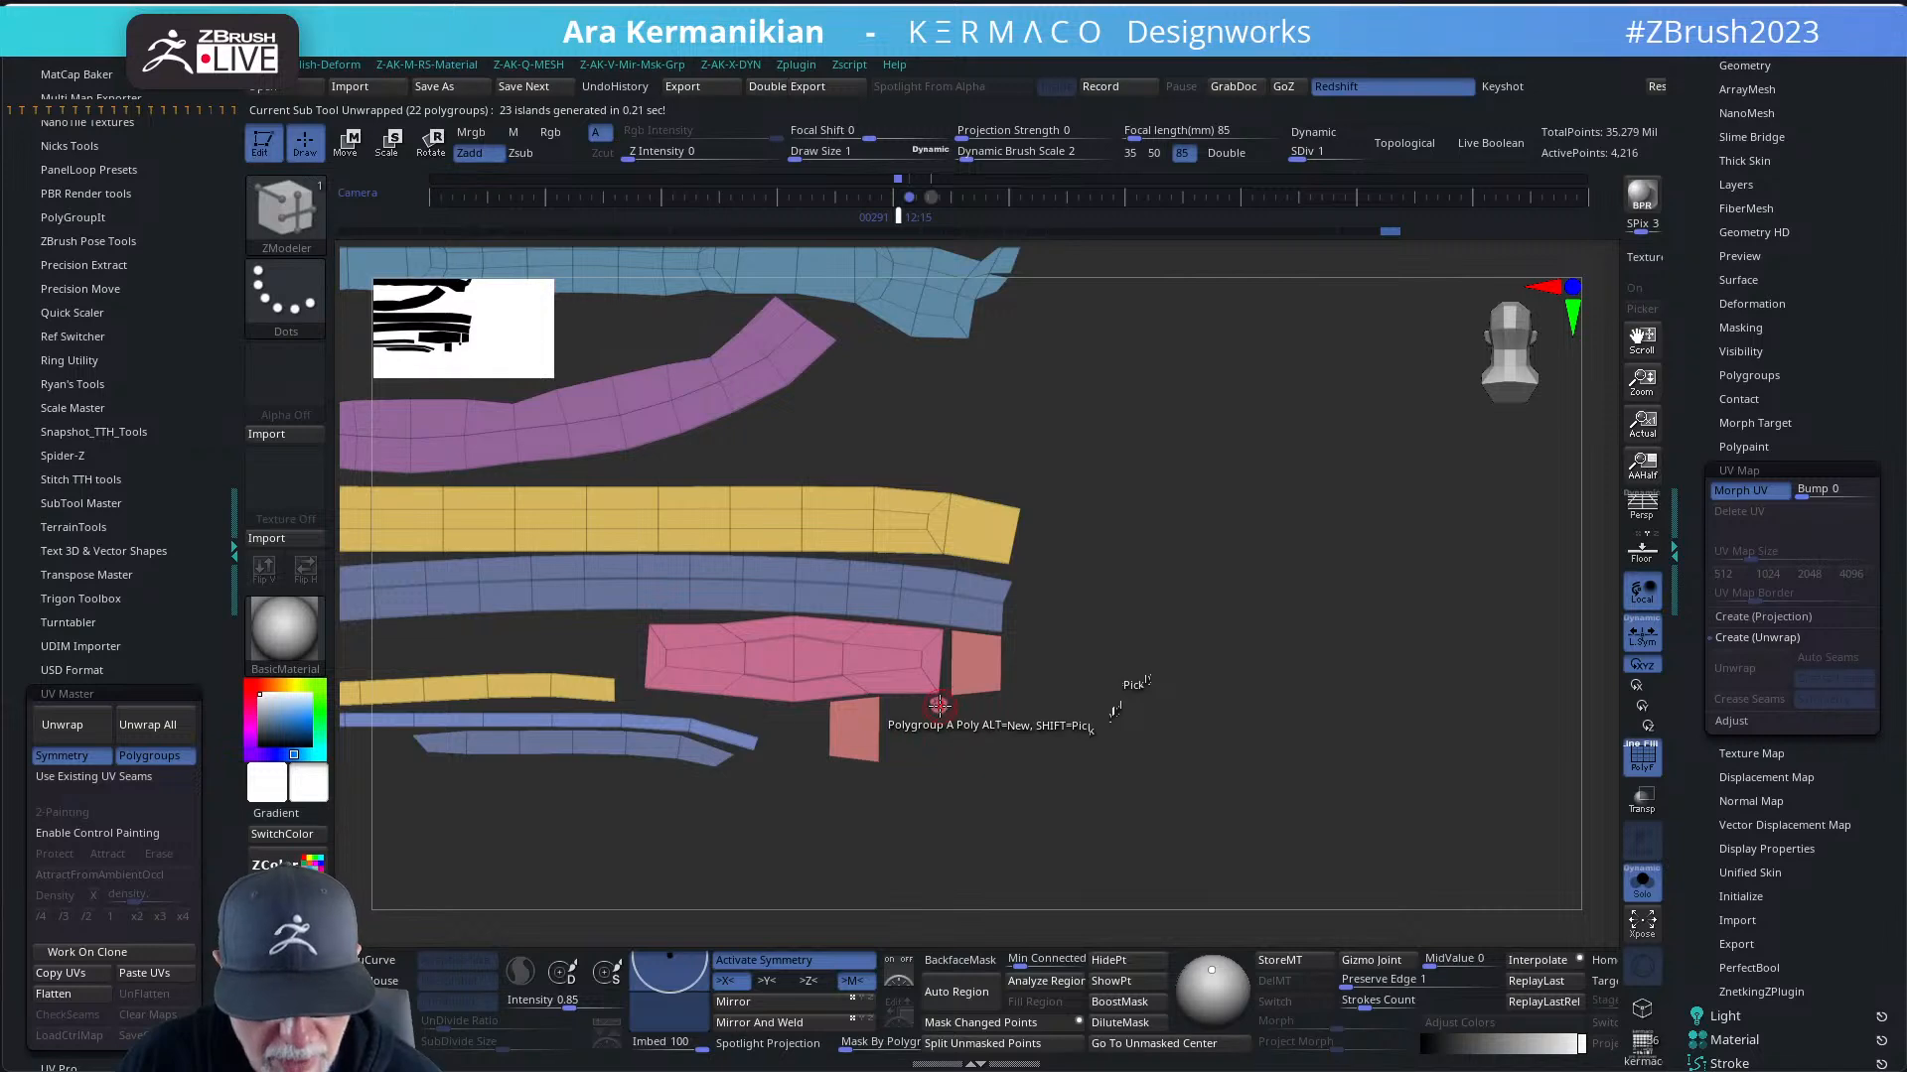
right_click_drag(1095, 764, 1206, 850, "ctrl")
left_click(1777, 489)
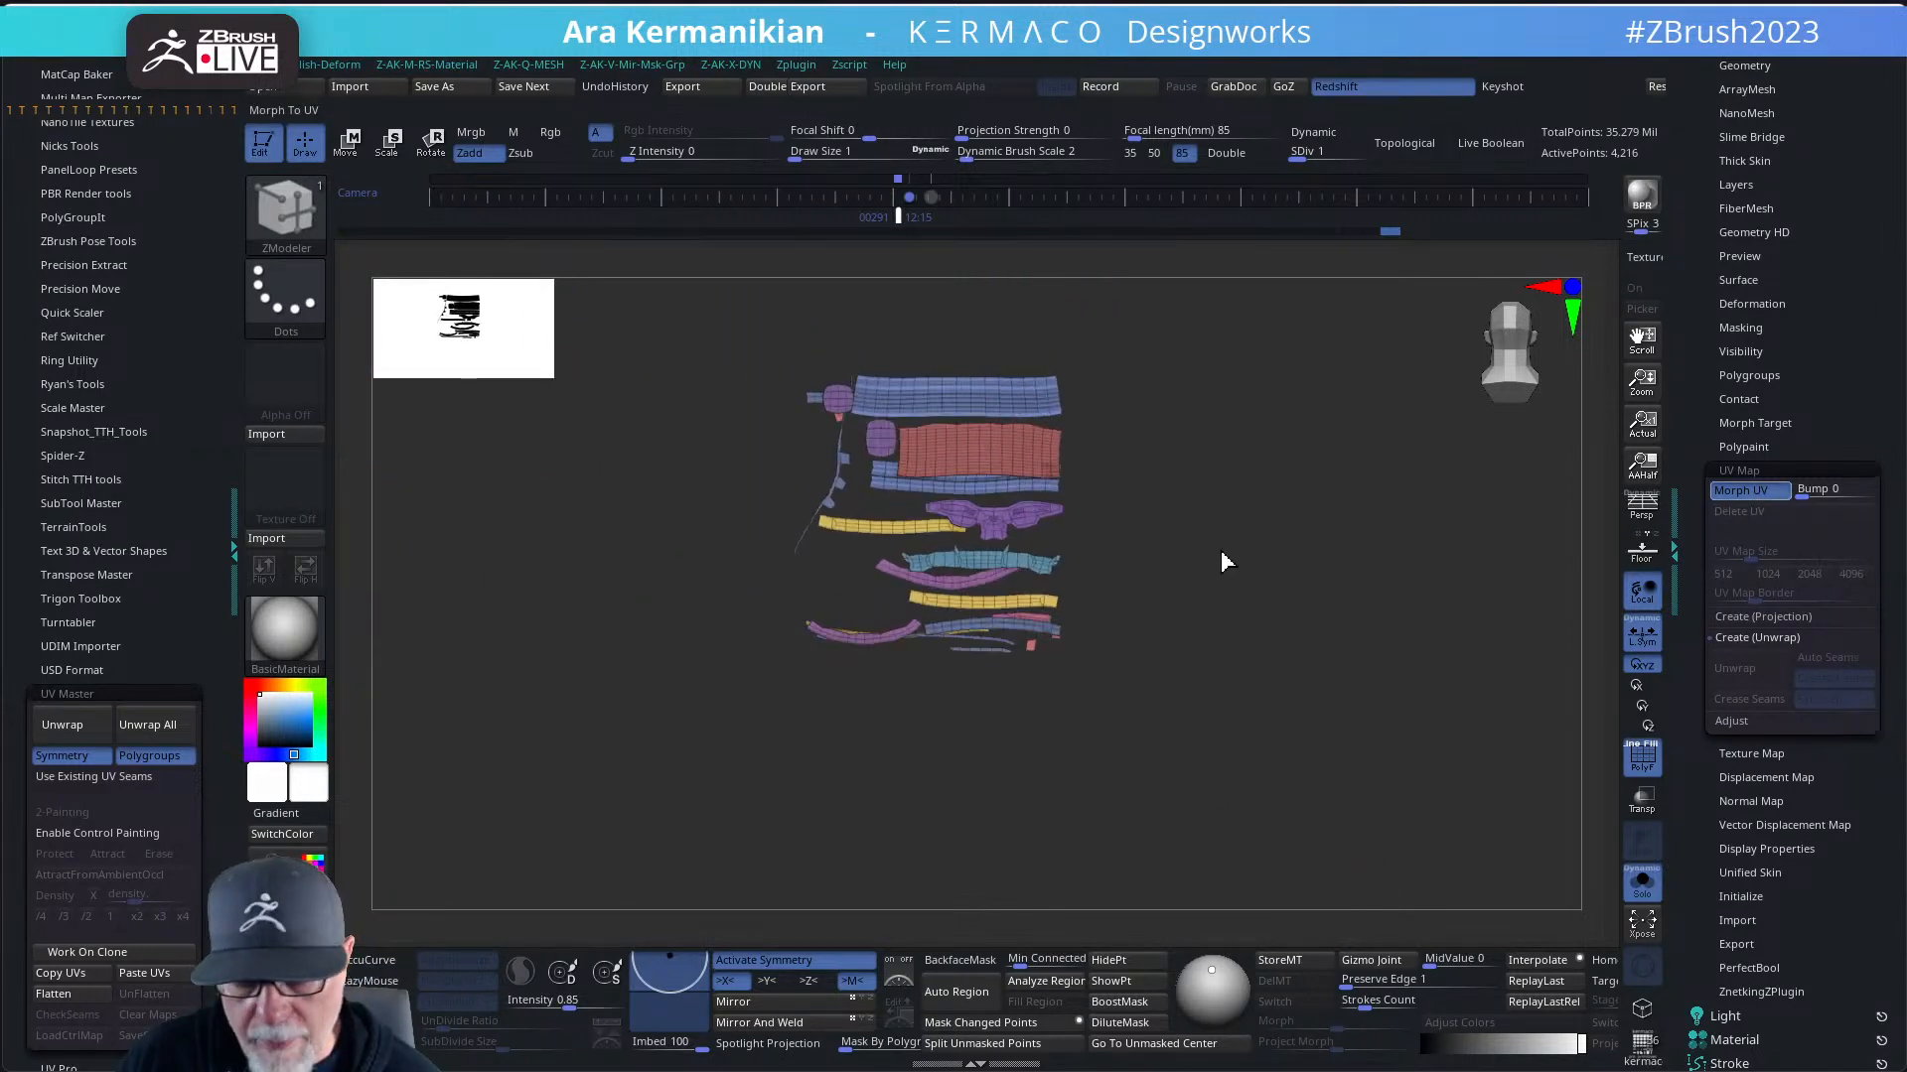
- Raise the head to subdivision level 4, hide the polyframe, and examine the smooth surface
key("f")
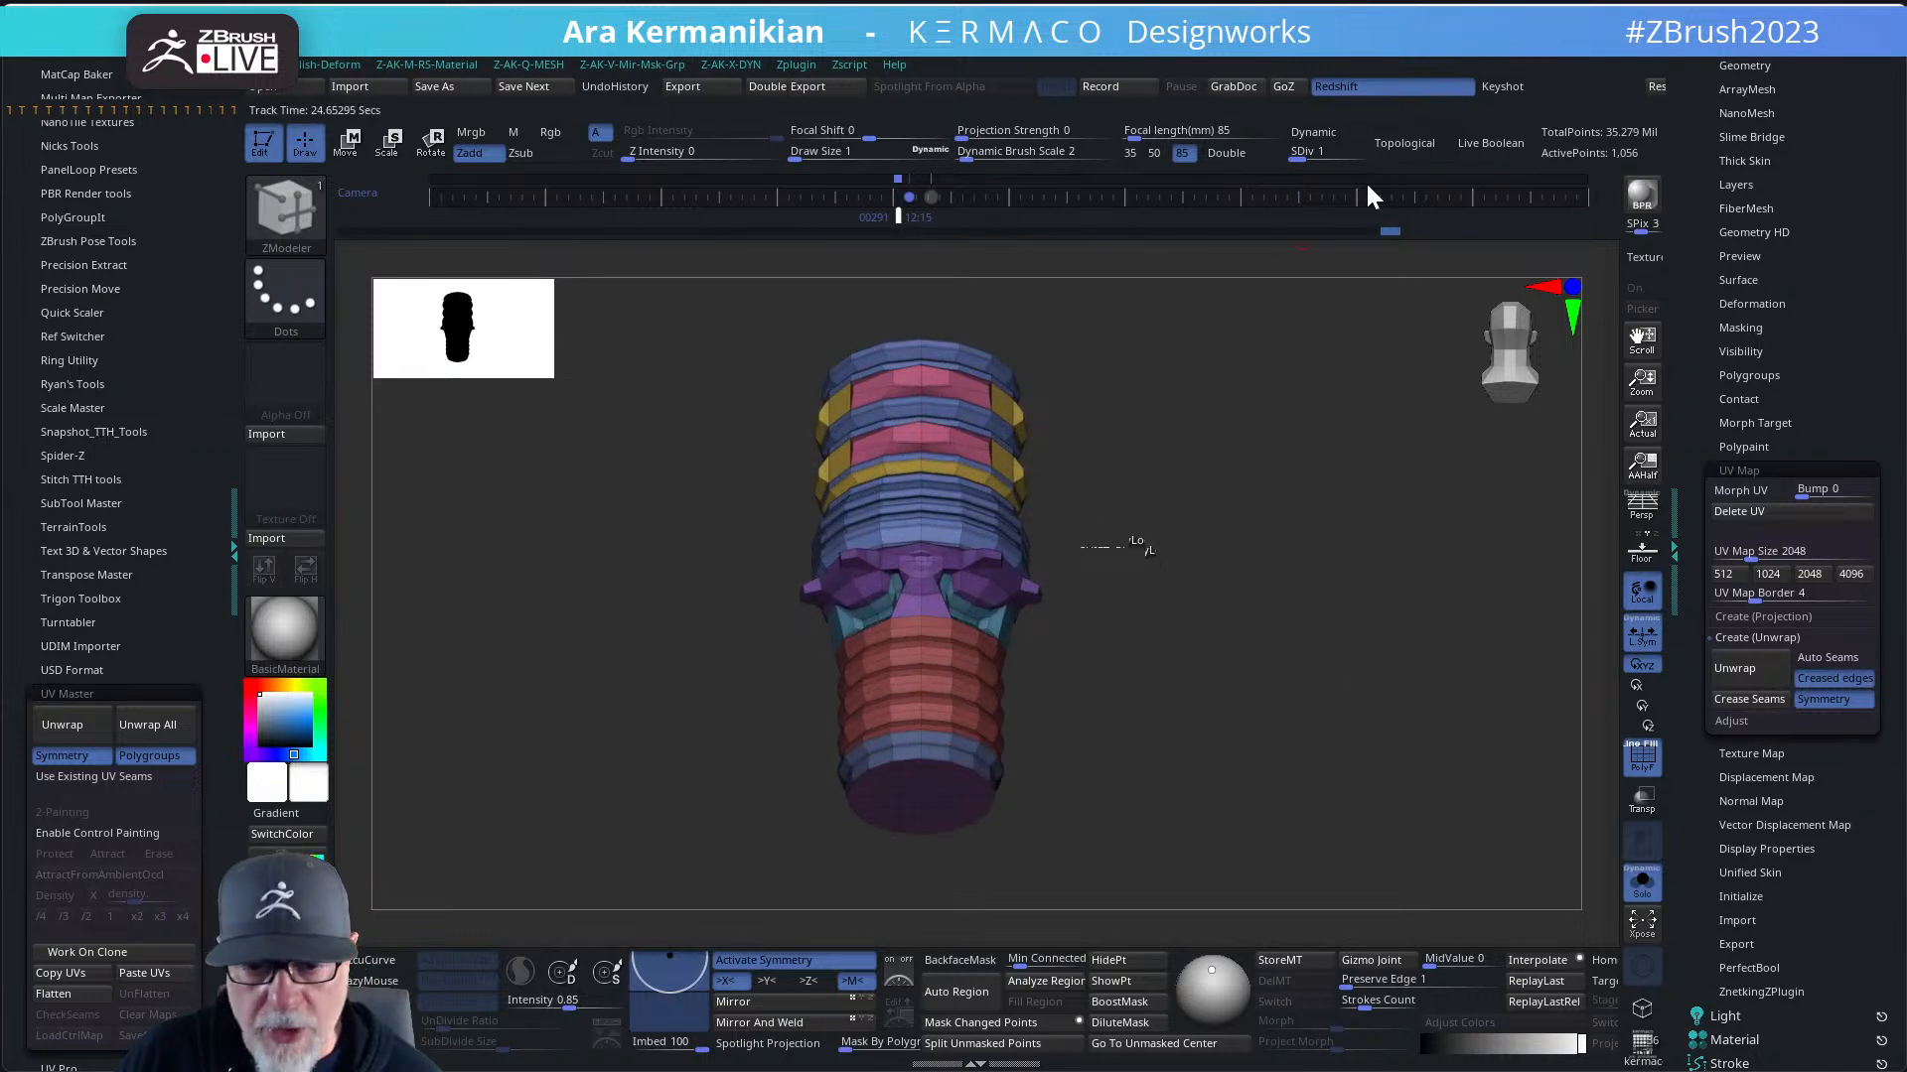
left_click_drag(1372, 175, 1375, 175)
left_click_drag(1298, 655, 1567, 627)
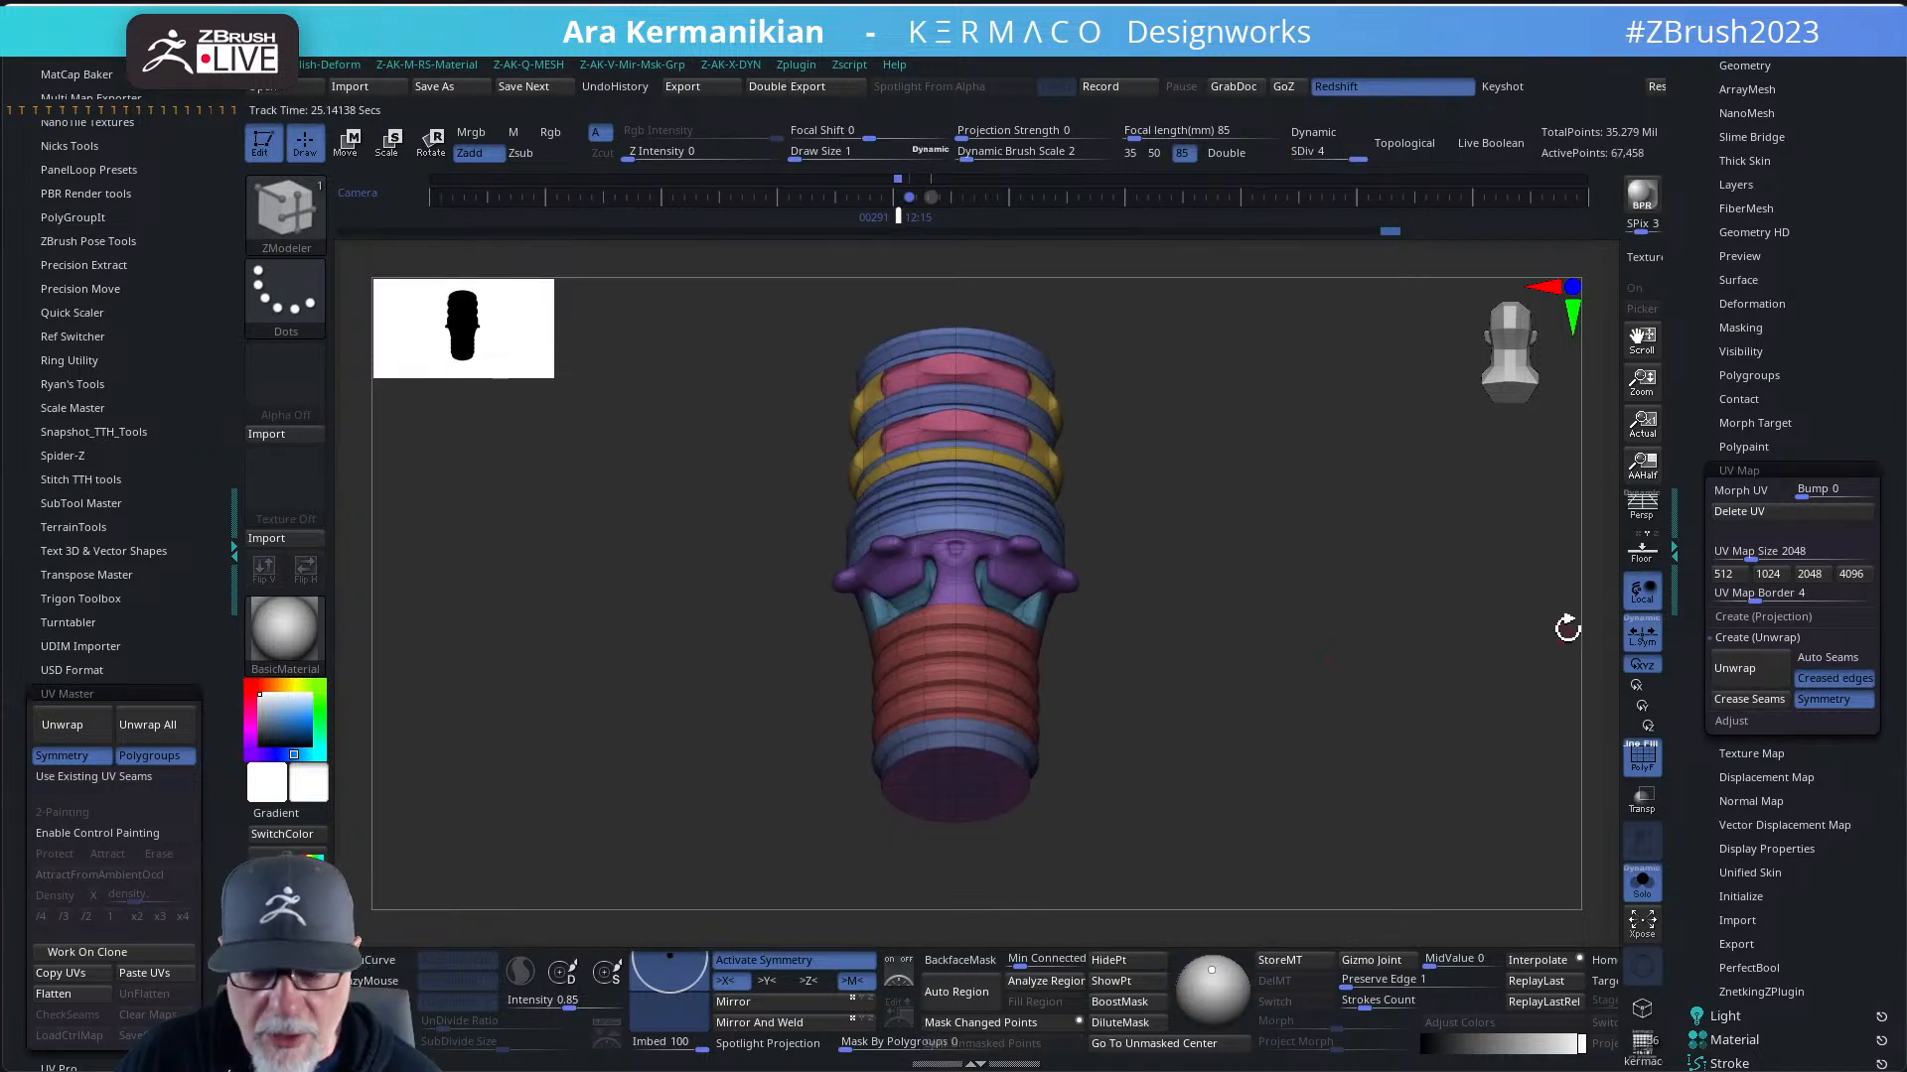
left_click(1641, 758)
left_click_drag(1394, 645, 1435, 650)
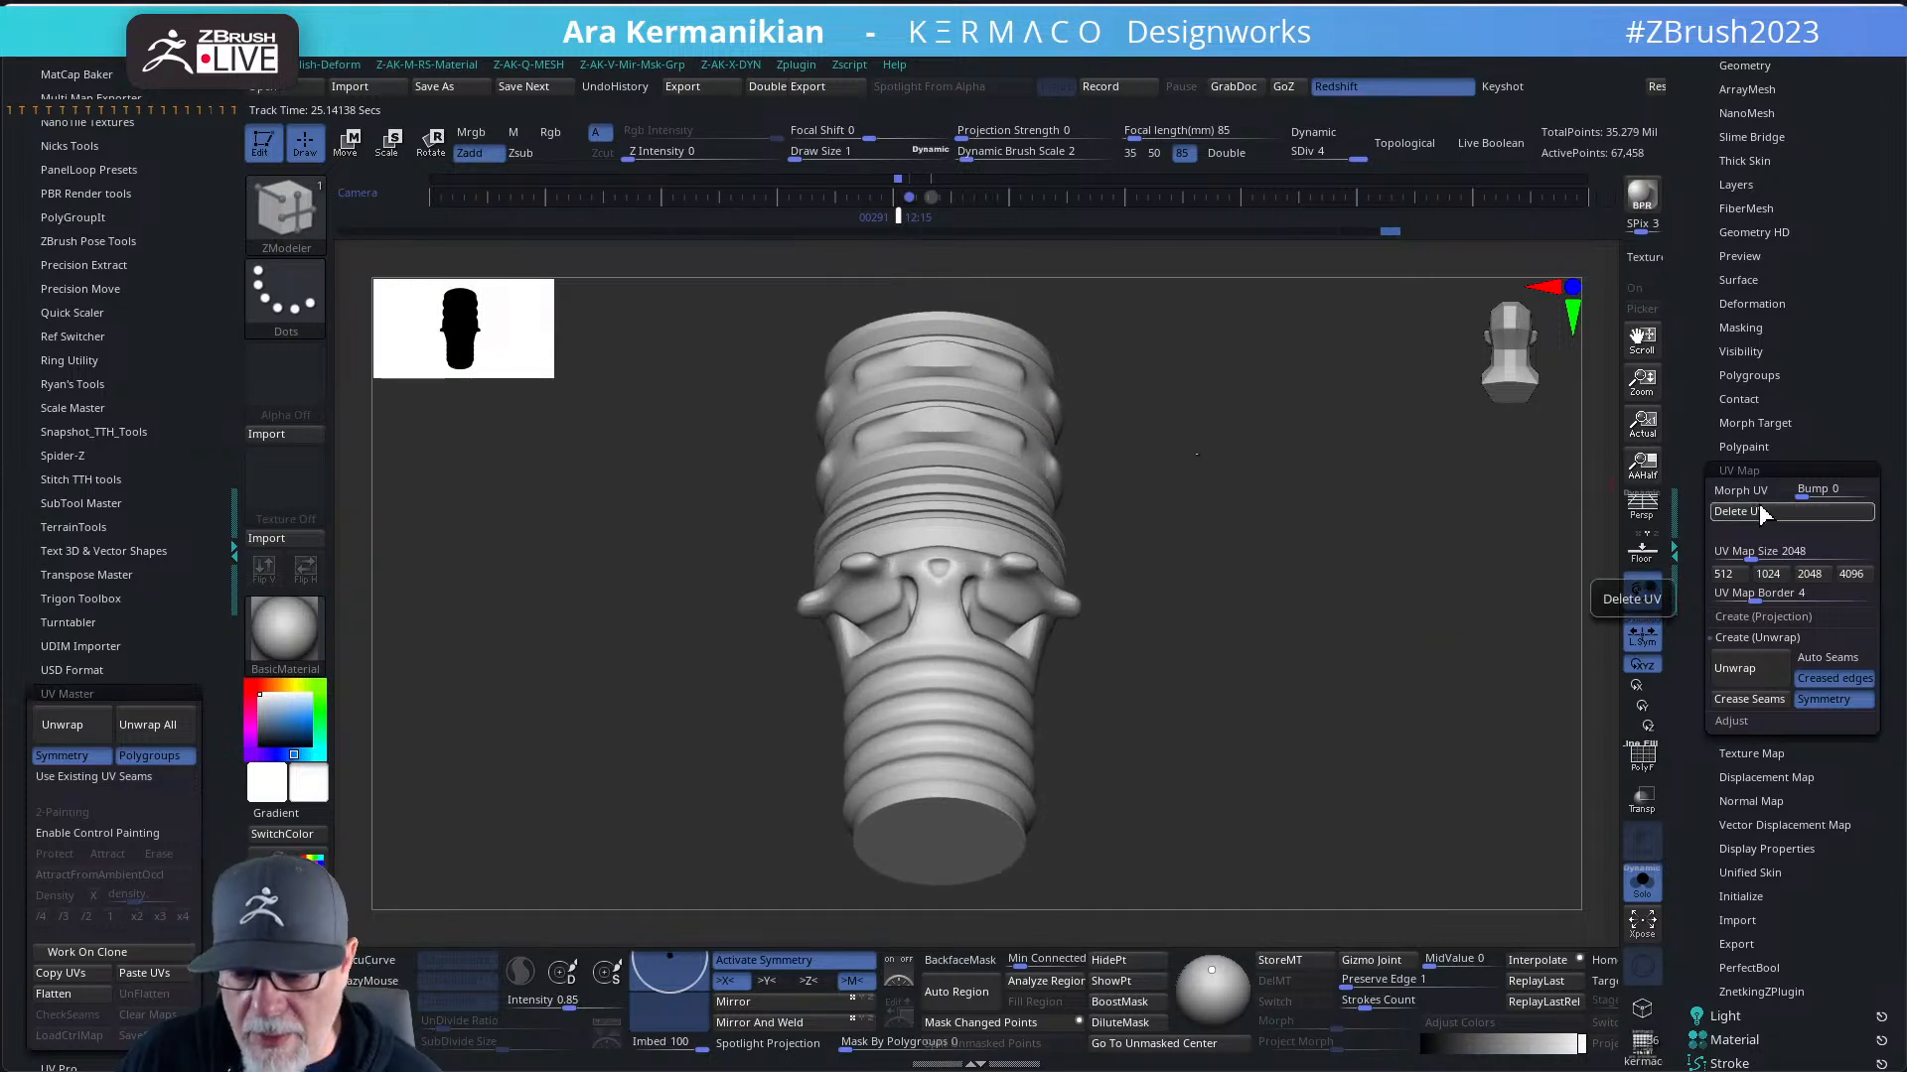
mouse_move(1266, 479)
left_mouse_down()
mouse_move(1248, 495)
mouse_move(1291, 497)
mouse_move(1319, 608)
mouse_move(1381, 571)
mouse_move(1348, 568)
mouse_move(1468, 586)
left_mouse_up()
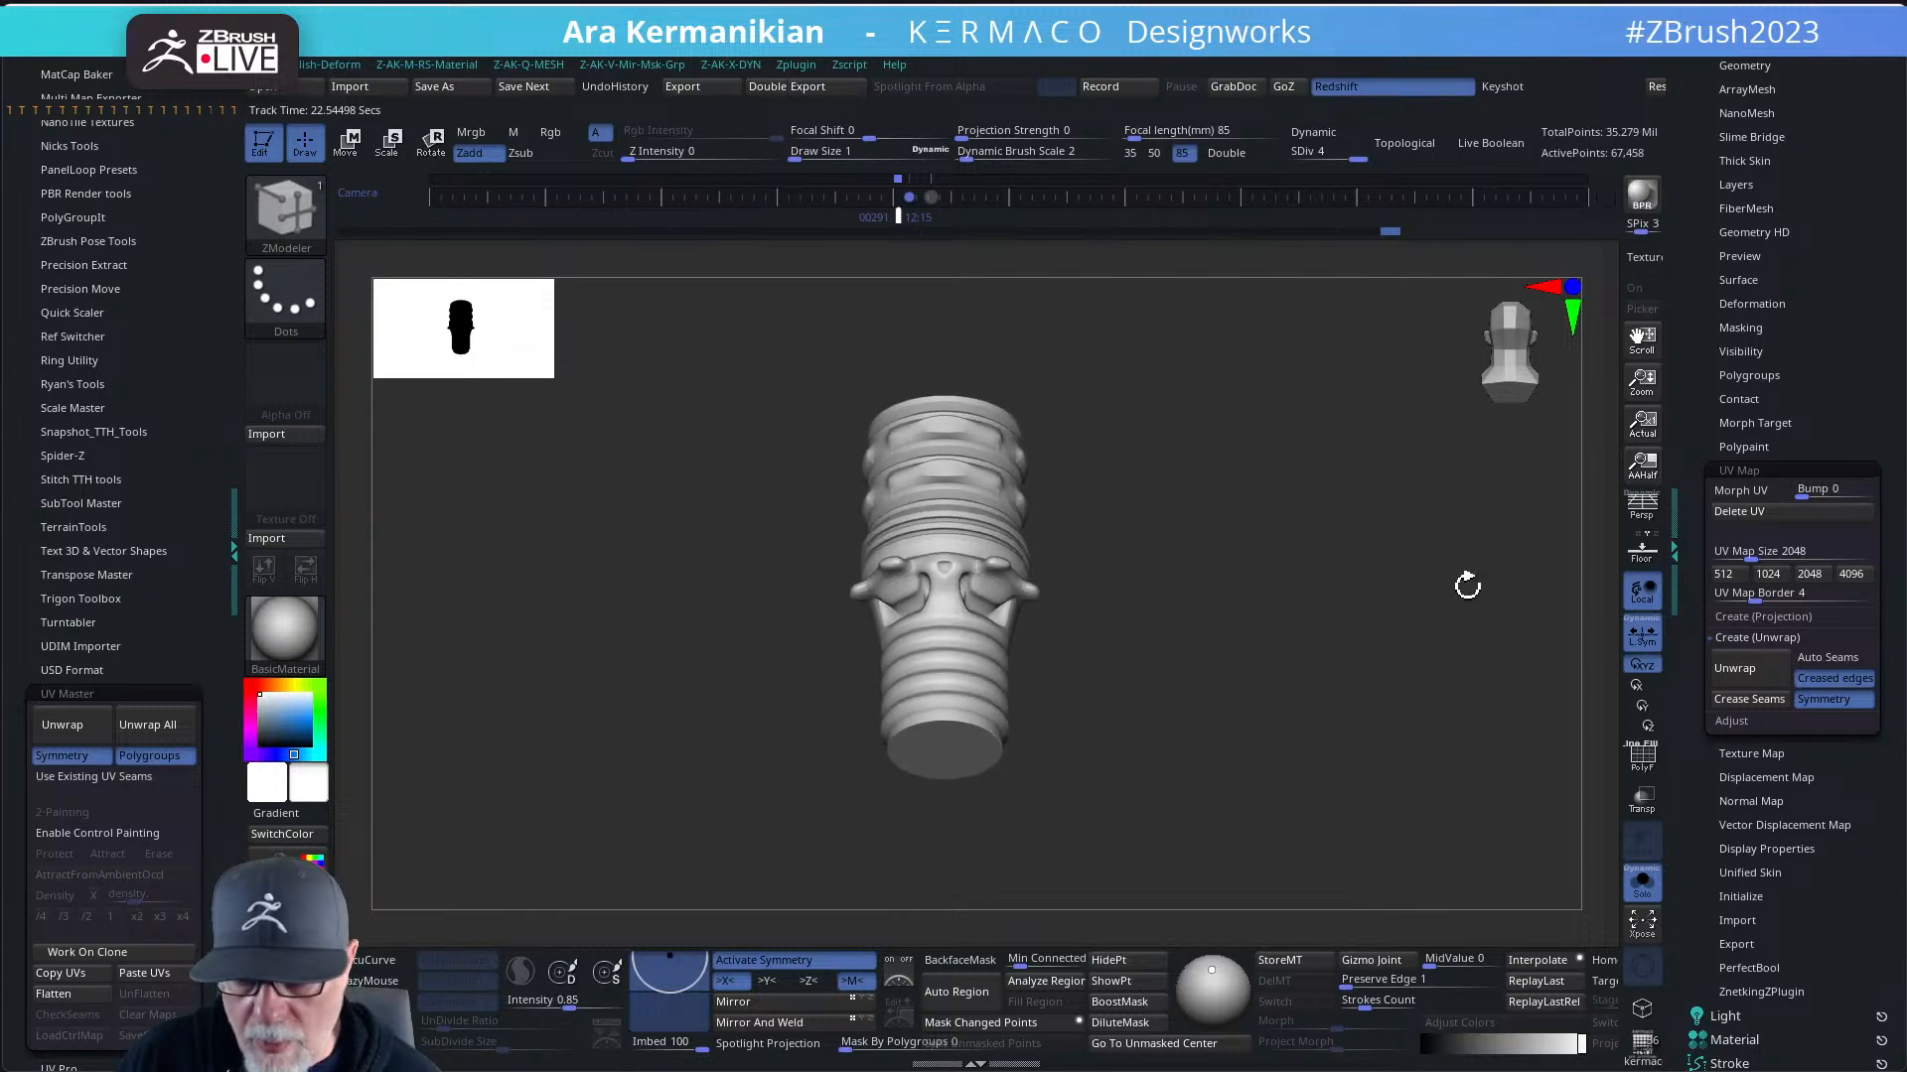
- Apply Texture 21 as the head's texture map and examine how it wraps around the bands
left_click(1748, 470)
left_click(1746, 494)
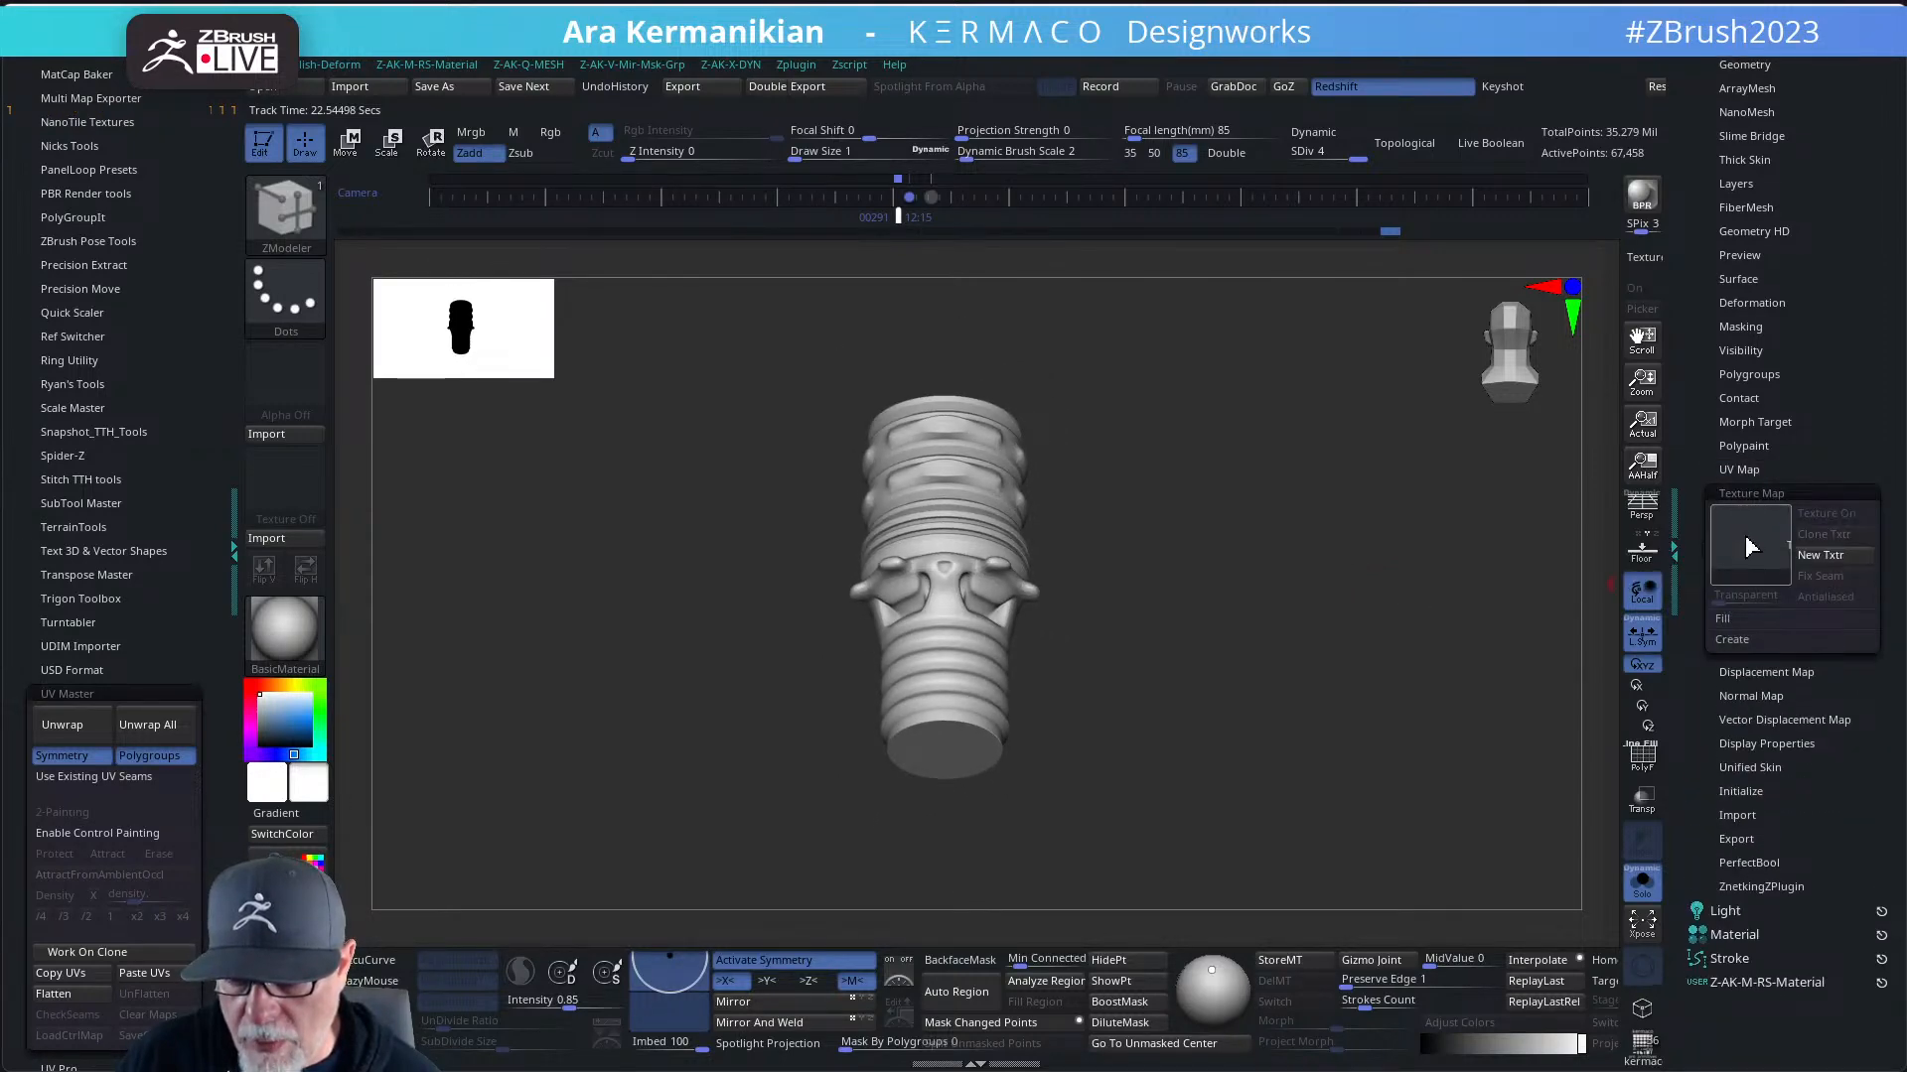
left_click(1750, 547)
left_click(1209, 722)
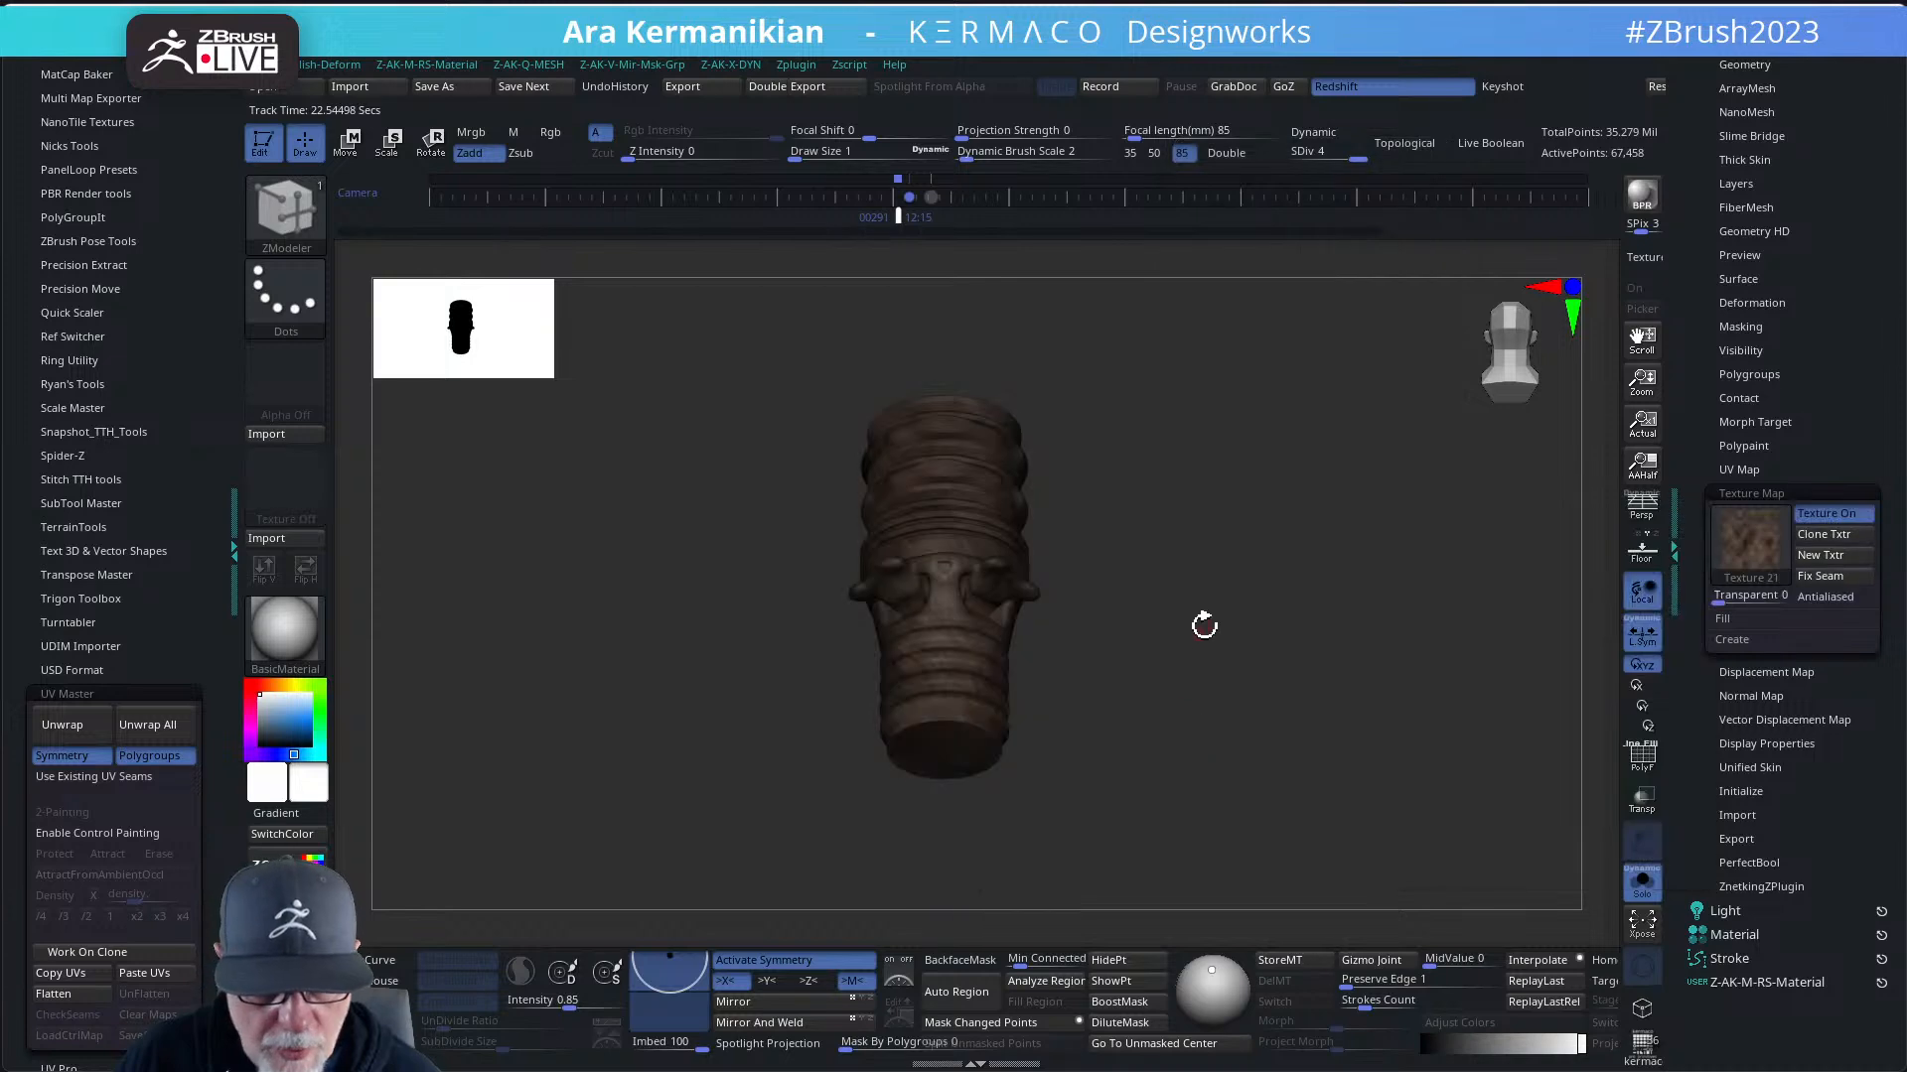
left_click_drag(1205, 626, 1102, 726, "alt")
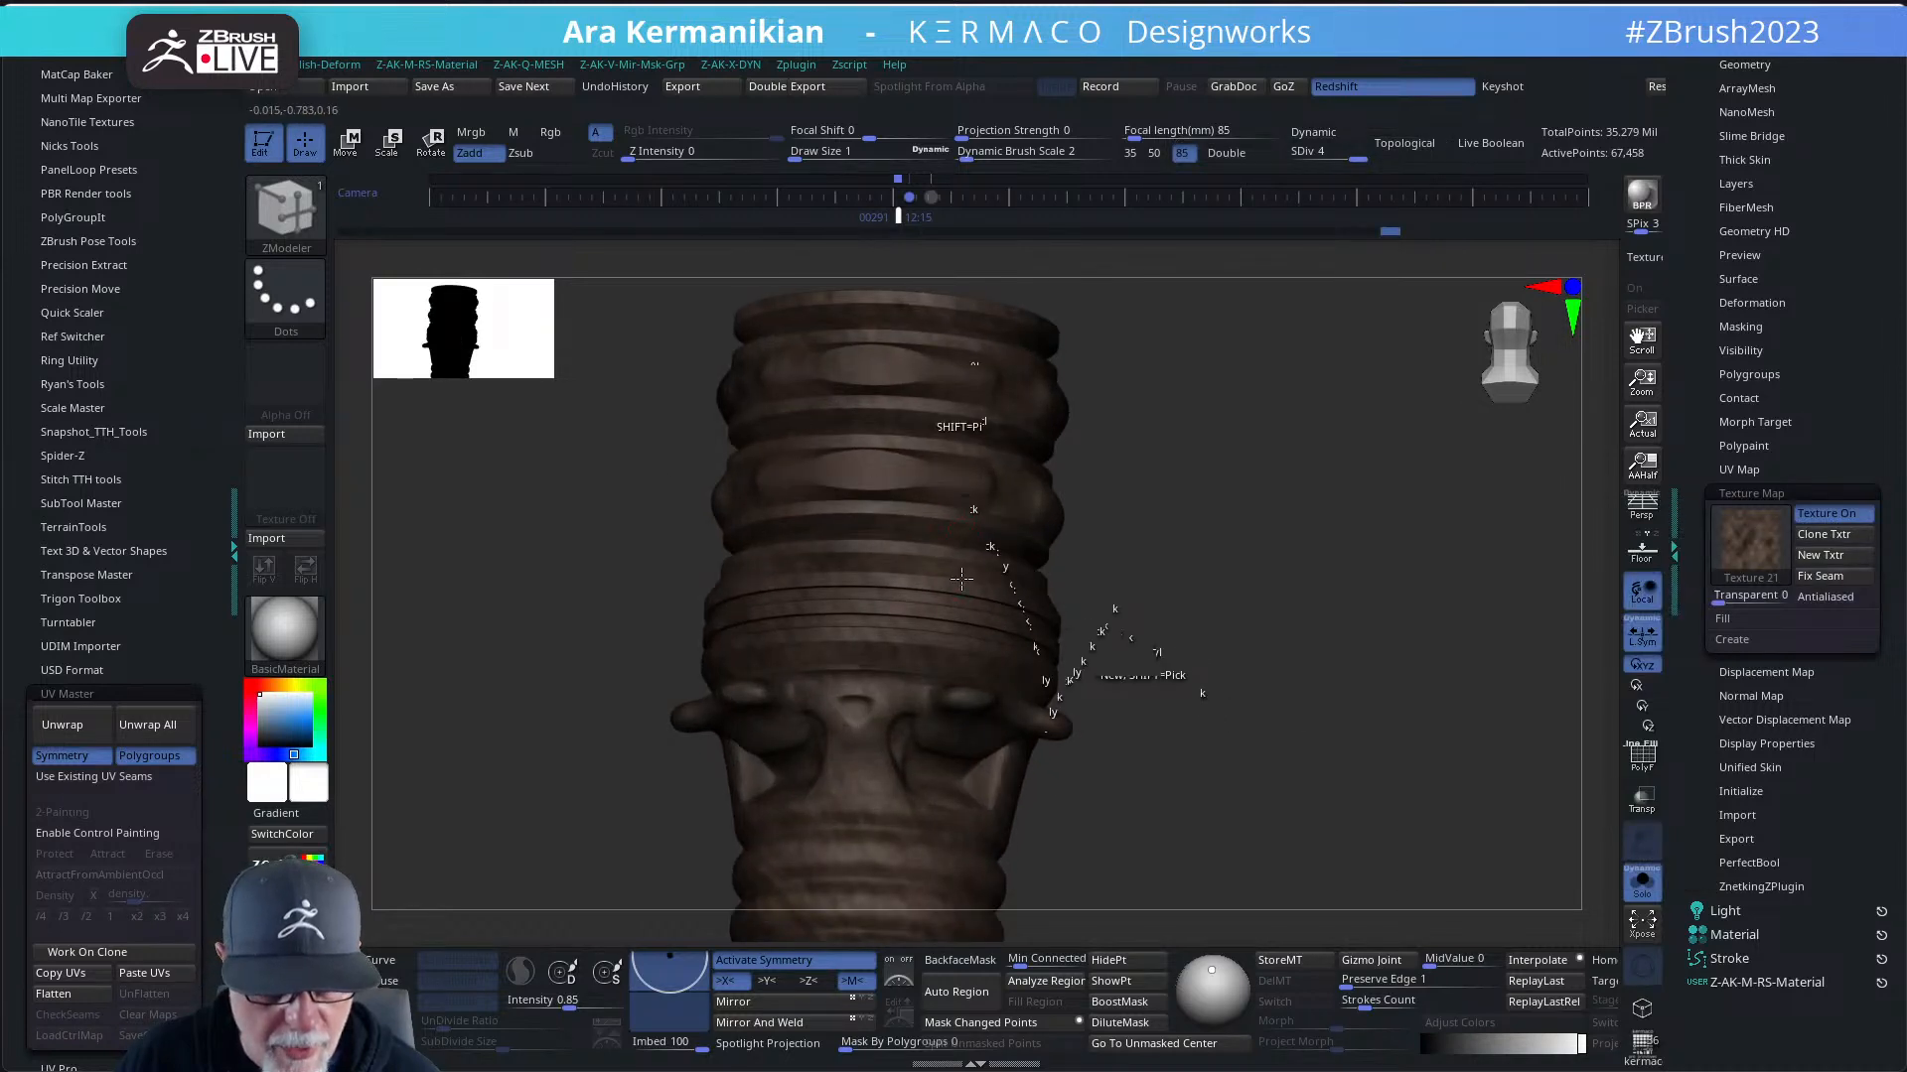
left_click_drag(1231, 666, 1594, 603)
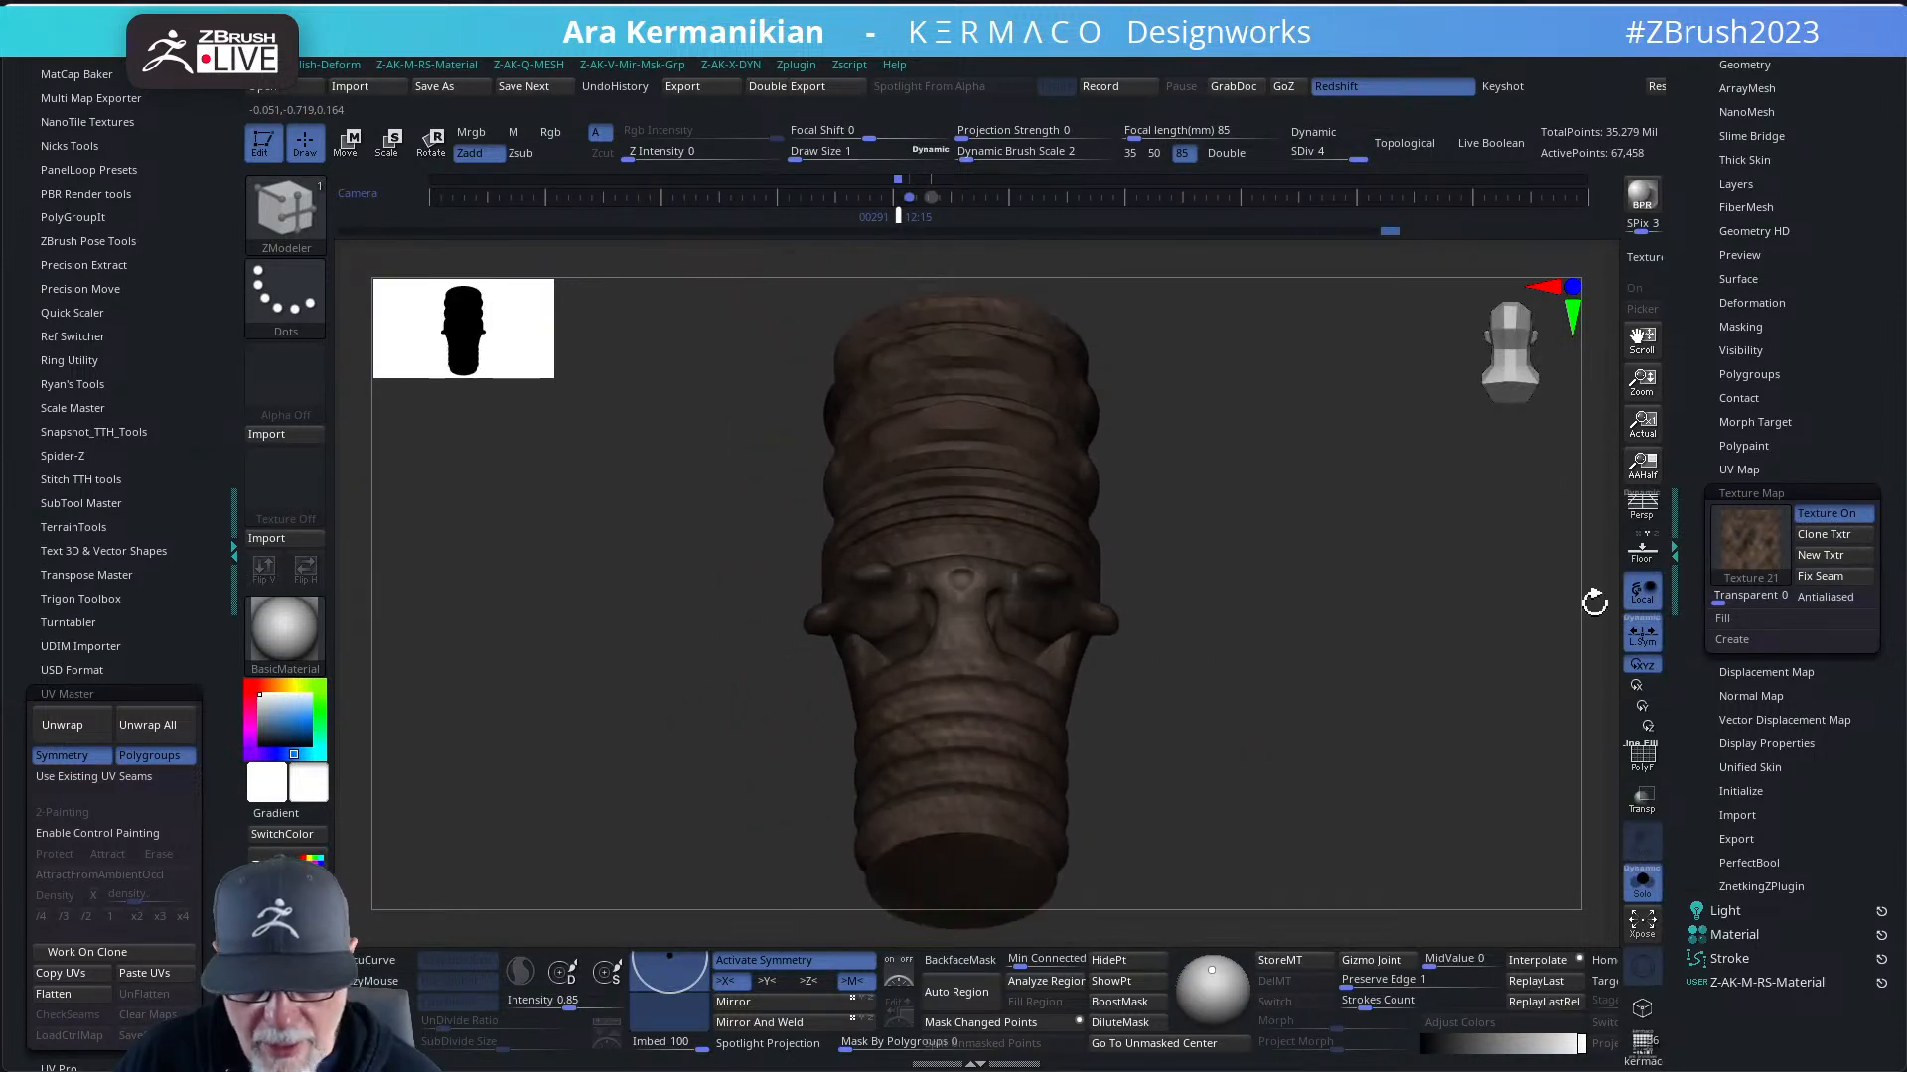
- Switch the texture map to the numbered checker, Texture 19, and examine its distribution over the head
left_click(1745, 536)
left_click(1040, 707)
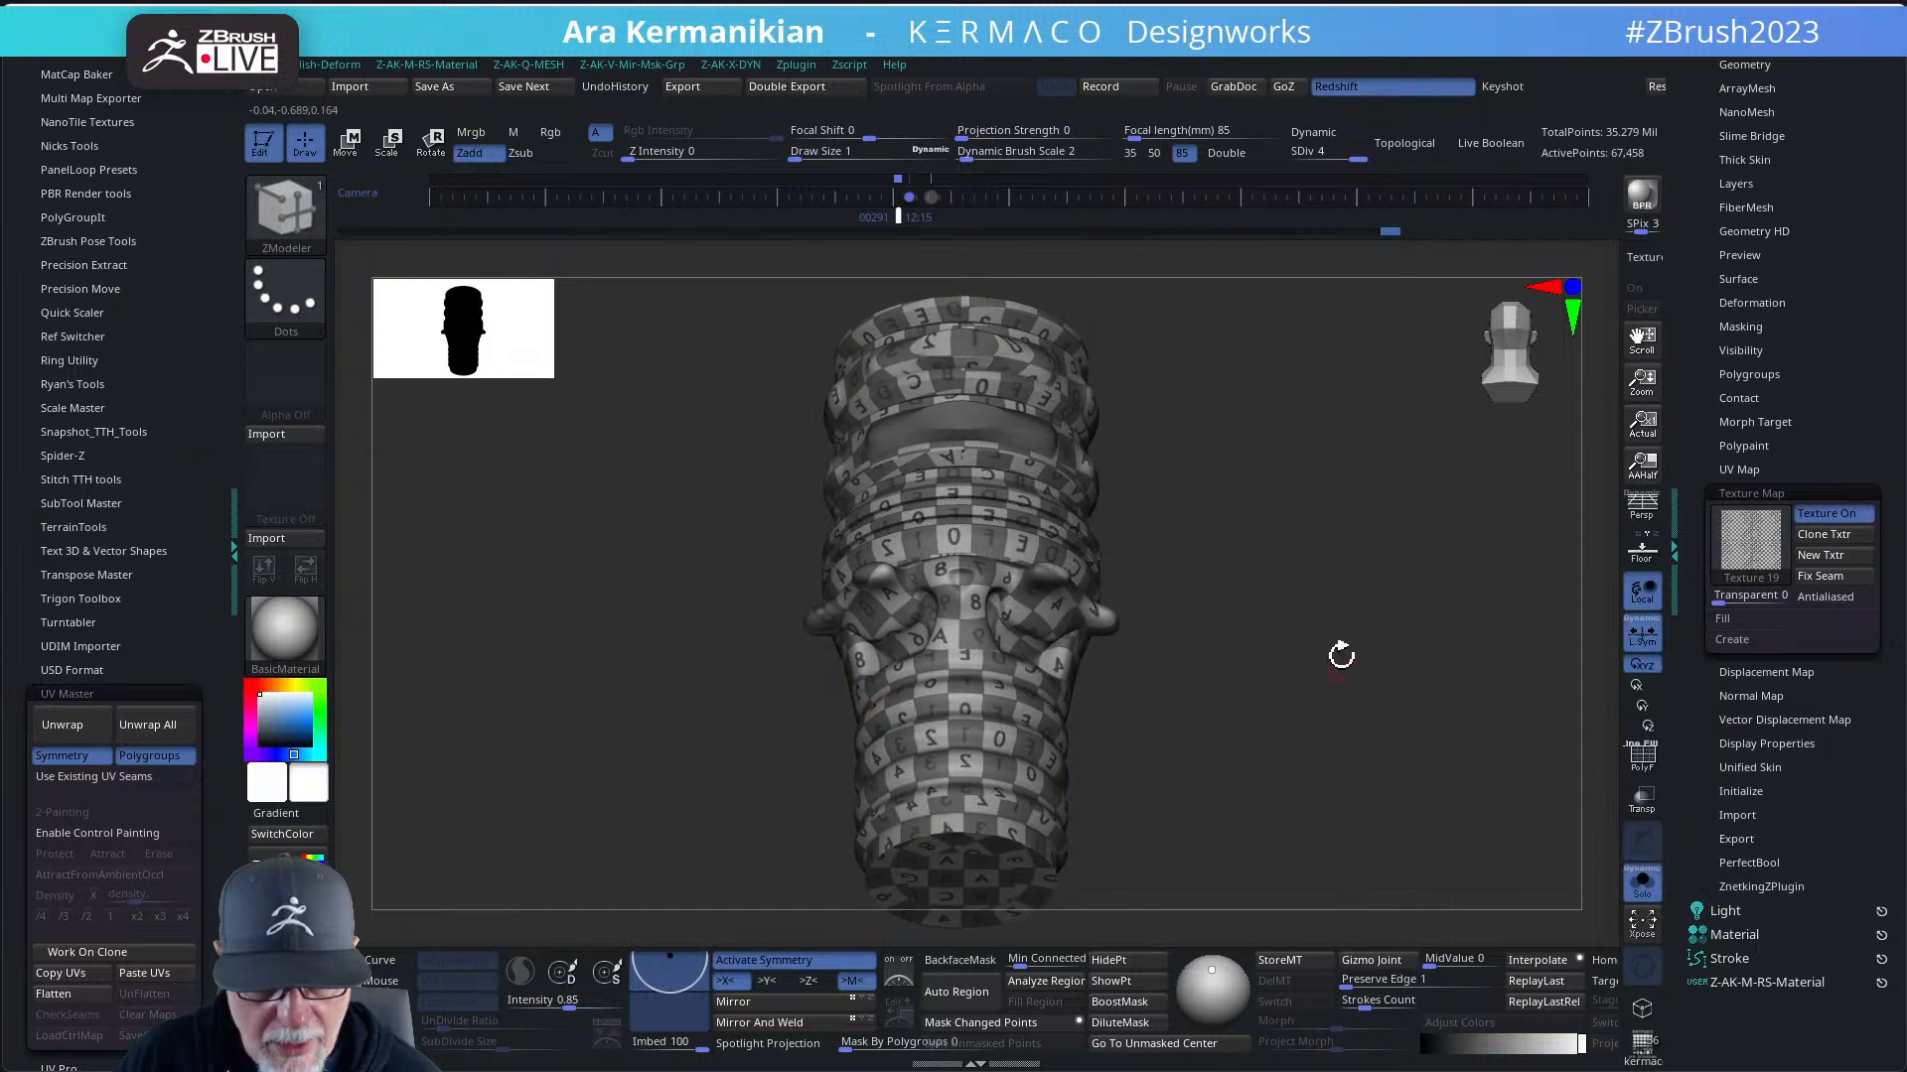
mouse_move(1341, 652)
left_mouse_down()
mouse_move(1374, 540)
mouse_move(1421, 587)
mouse_move(1298, 608)
mouse_move(1128, 553)
mouse_move(1191, 546)
mouse_move(1221, 618)
mouse_move(1361, 570)
mouse_move(1337, 546)
mouse_move(1298, 559)
left_mouse_up()
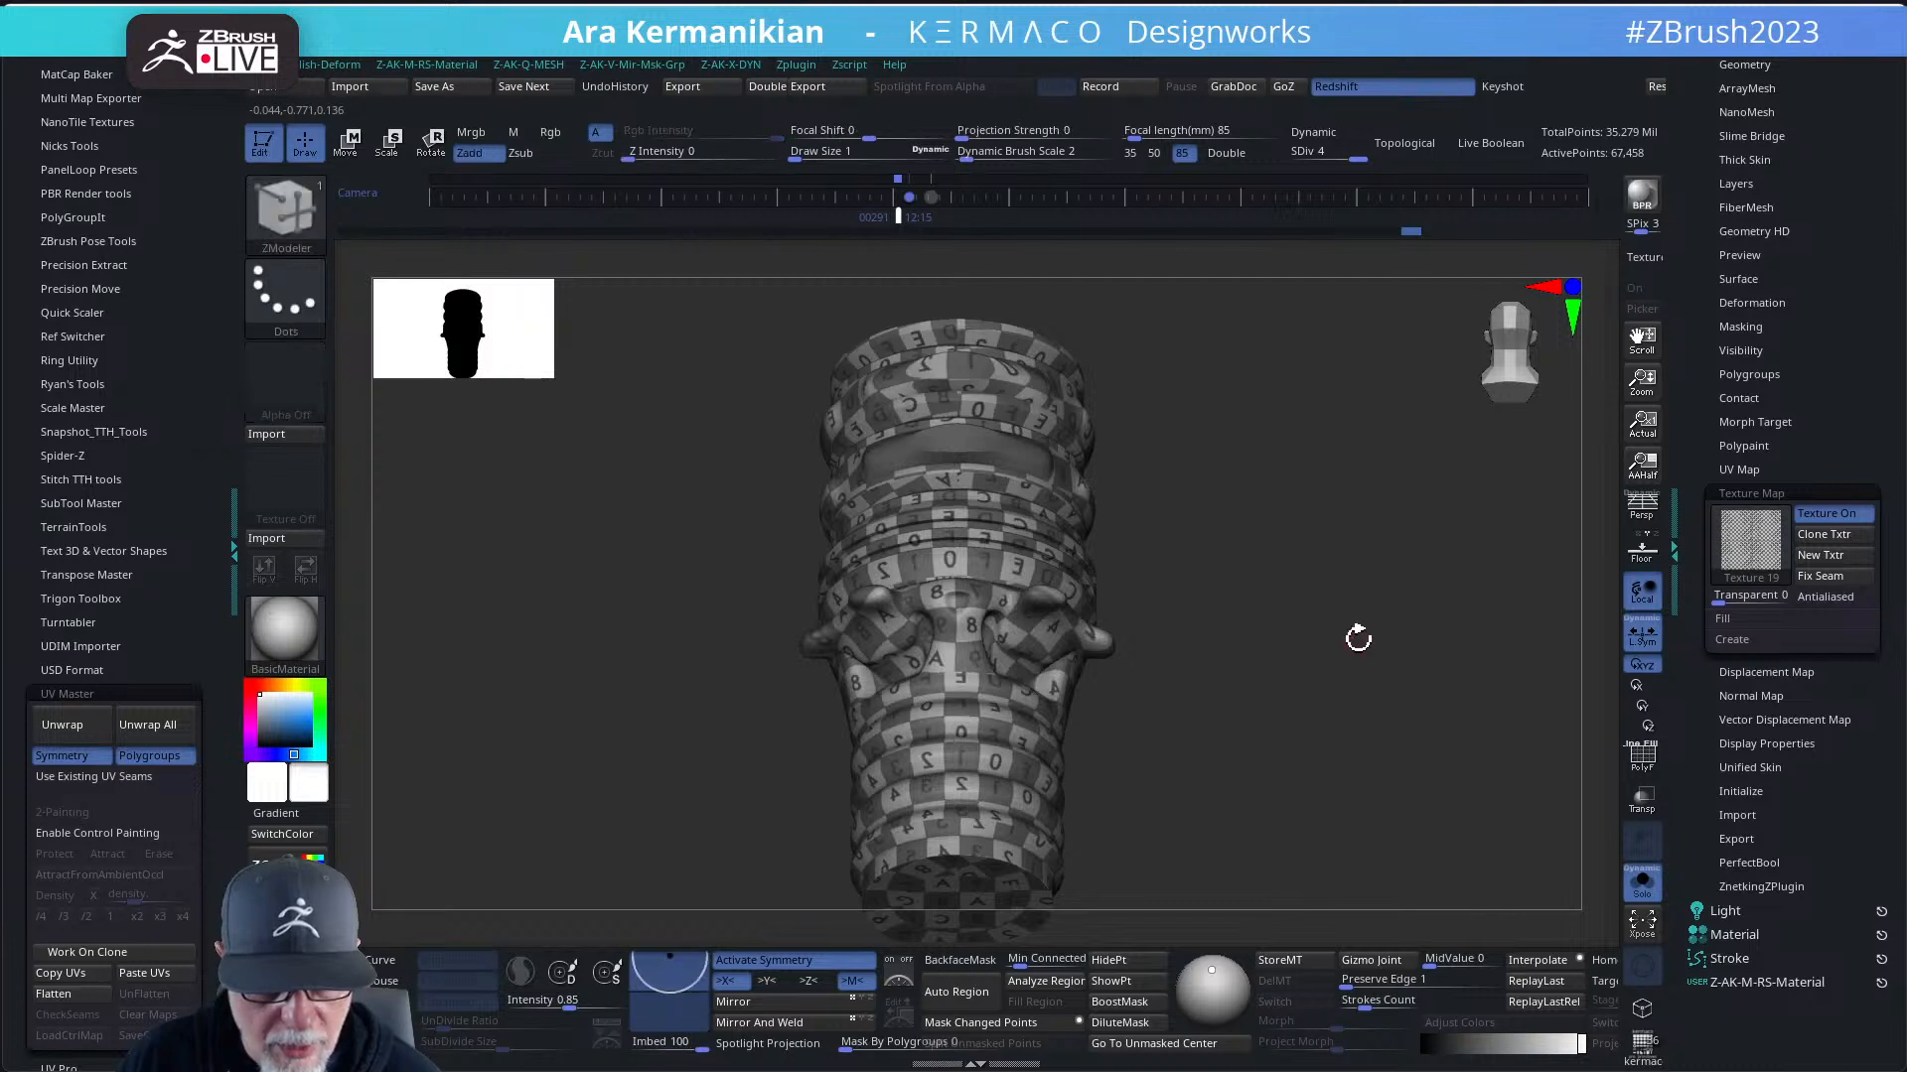
mouse_move(1353, 635)
left_mouse_down("alt")
mouse_move(1387, 570)
mouse_move(1354, 585)
left_mouse_up("alt")
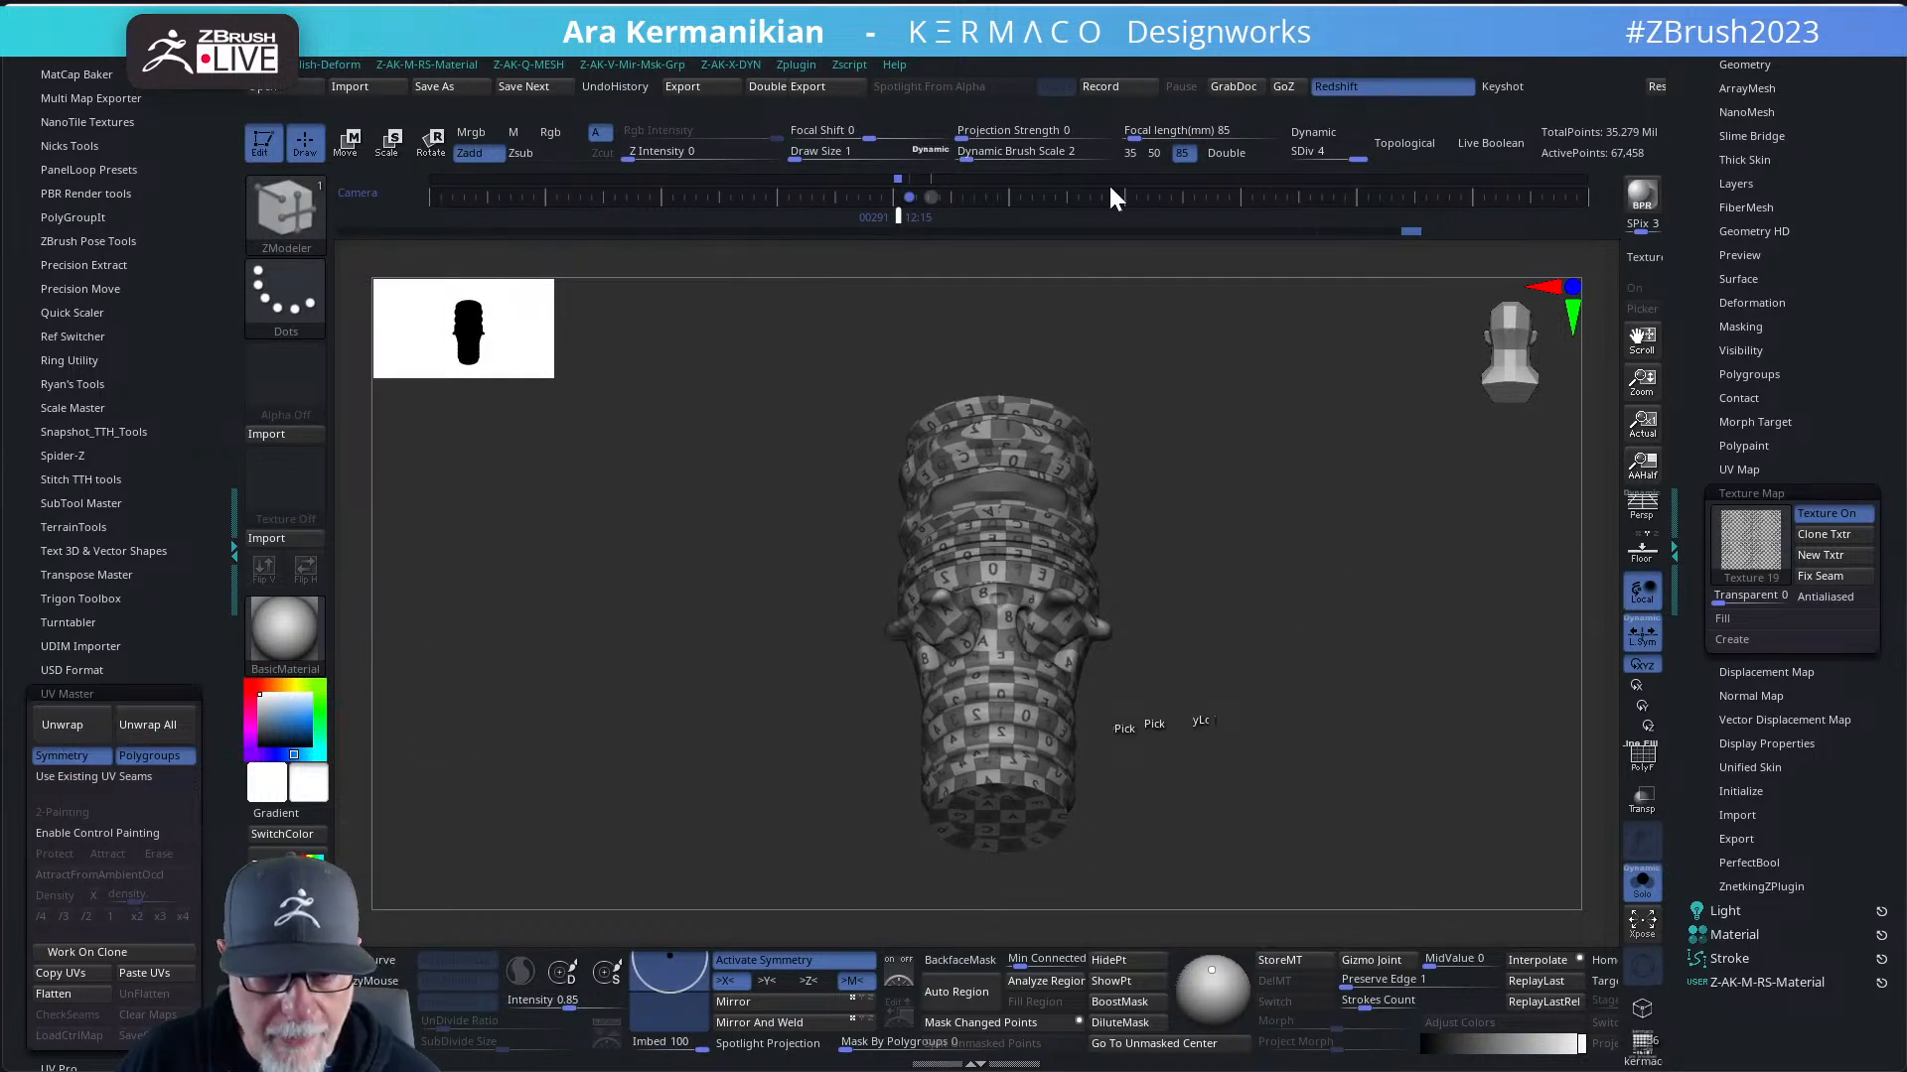
- Lower the head to subdivision level 1 and unwrap it again with UV Master
left_click_drag(1295, 164, 211, 640)
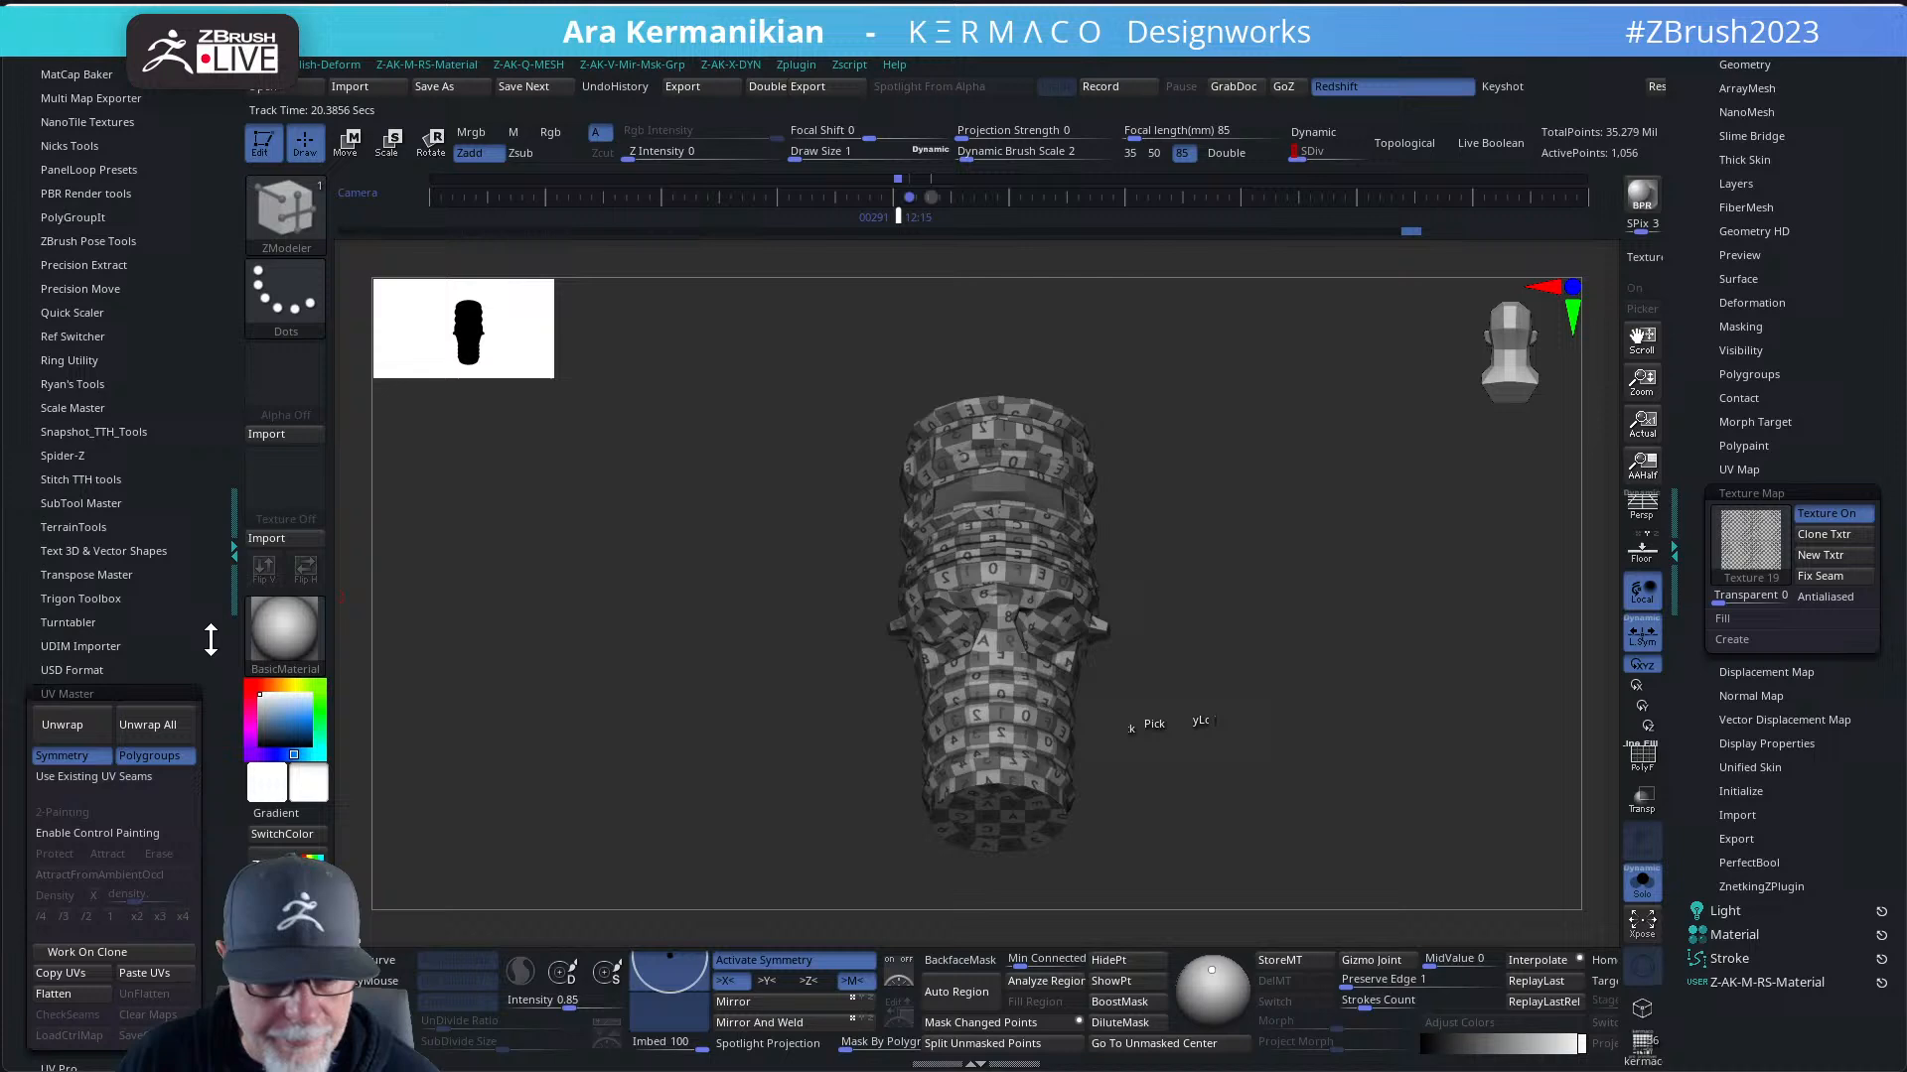
left_click(63, 725)
left_click_drag(851, 702, 1274, 594)
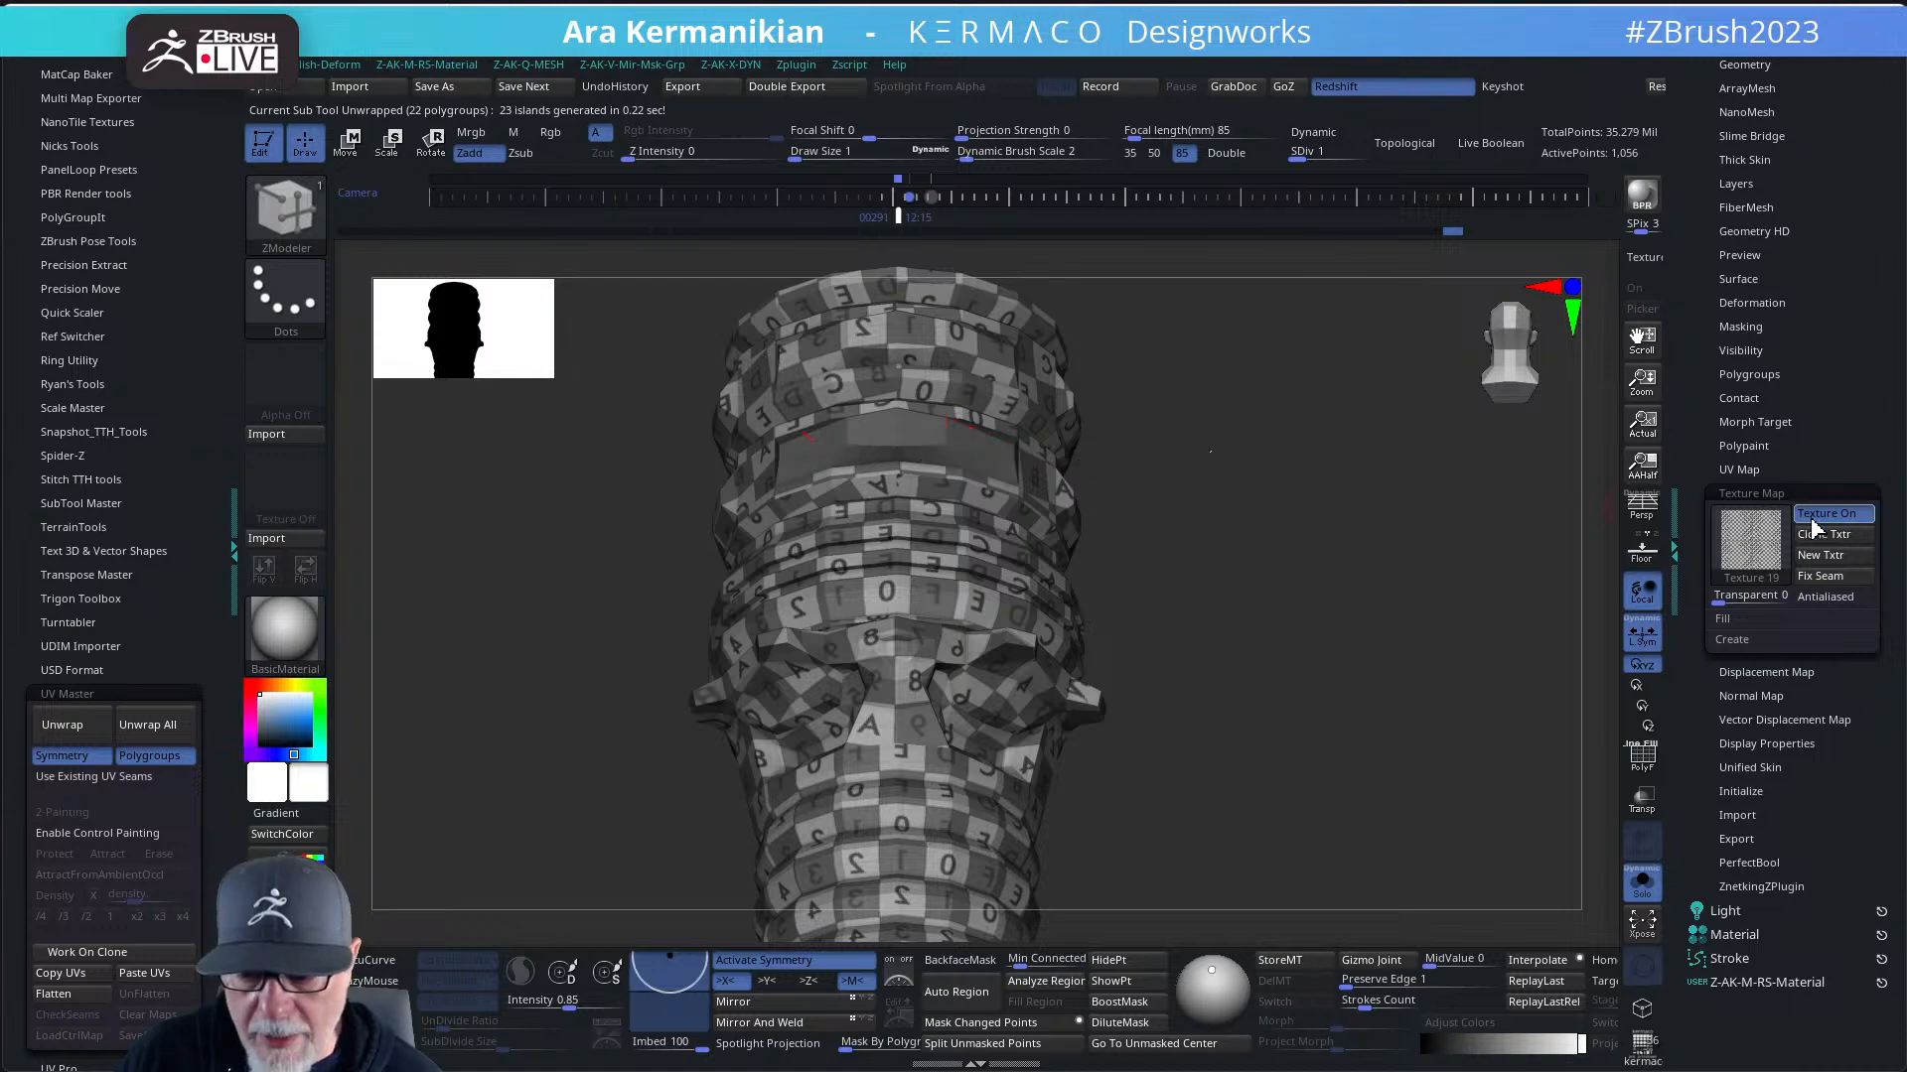
- Turn off the head's texture map and examine its flattened UV layout with the polyframe shown
left_click(1751, 541)
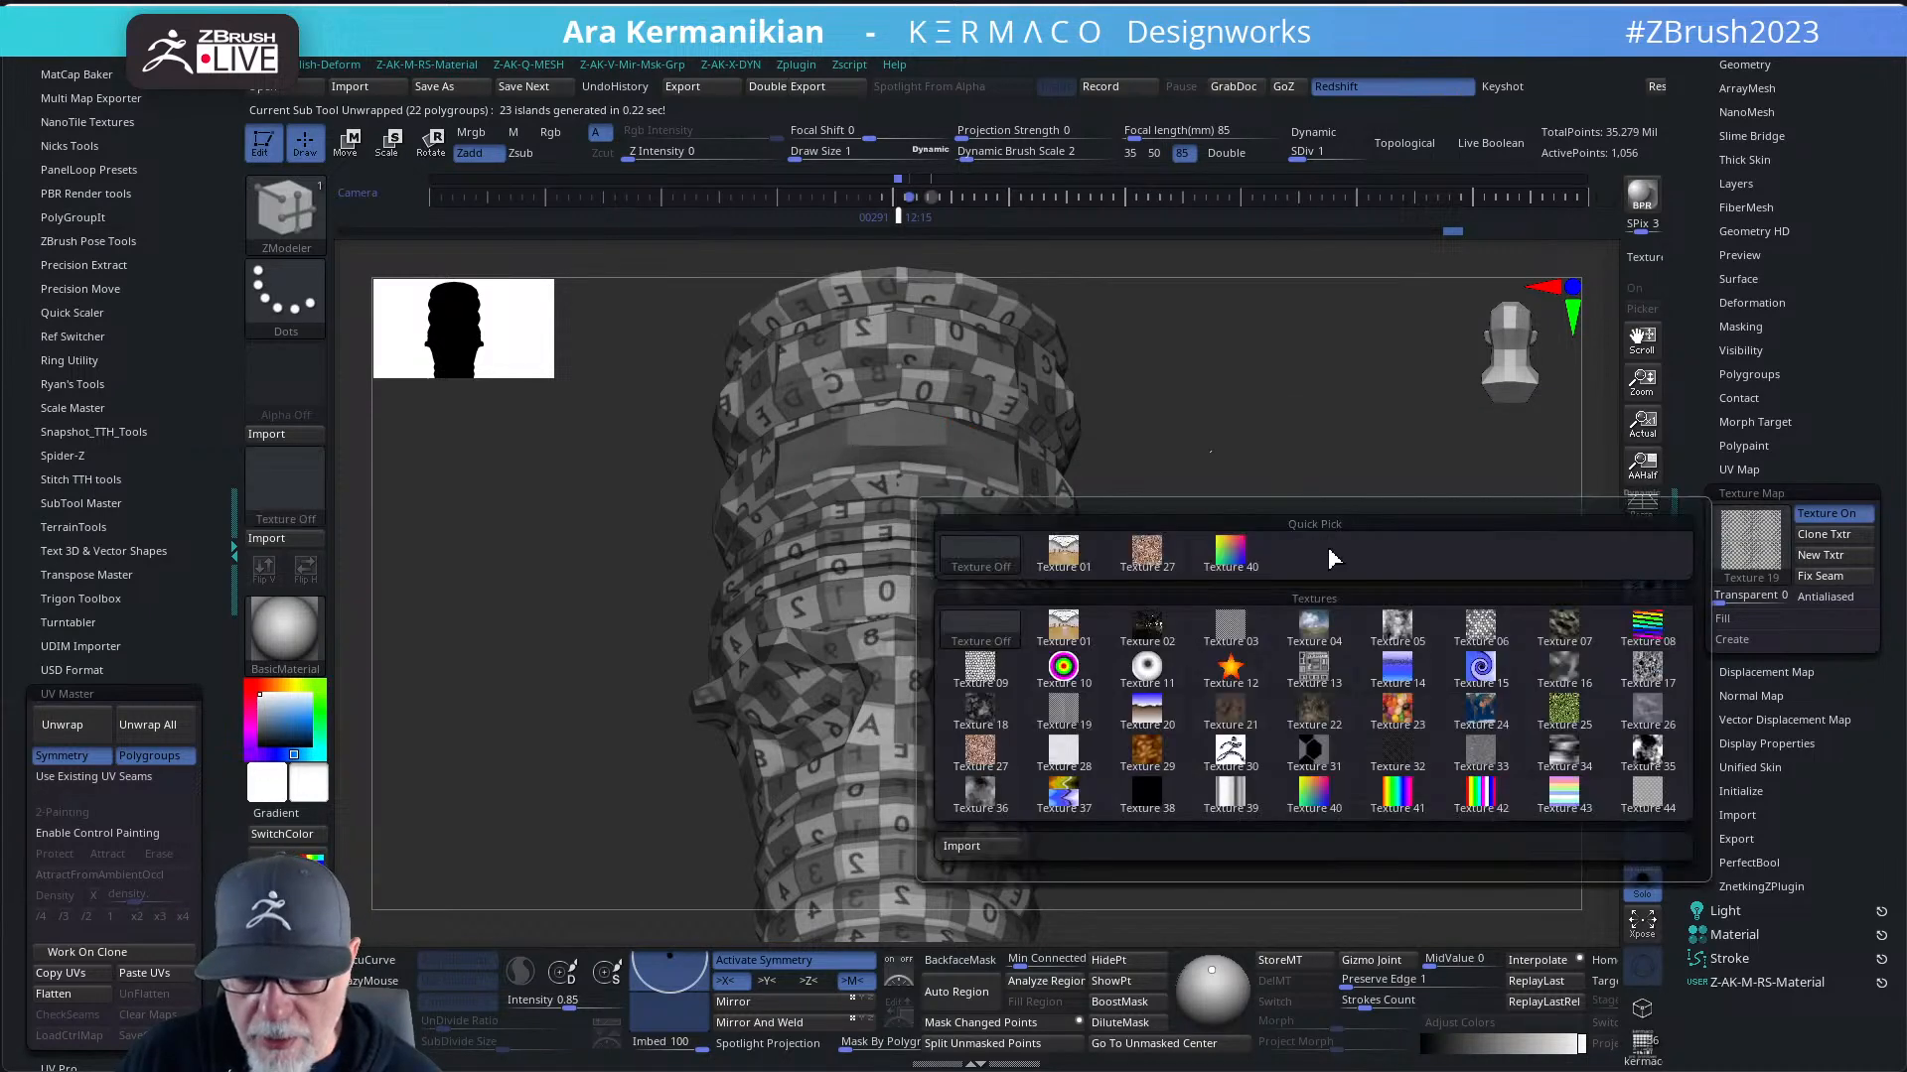
left_click(985, 568)
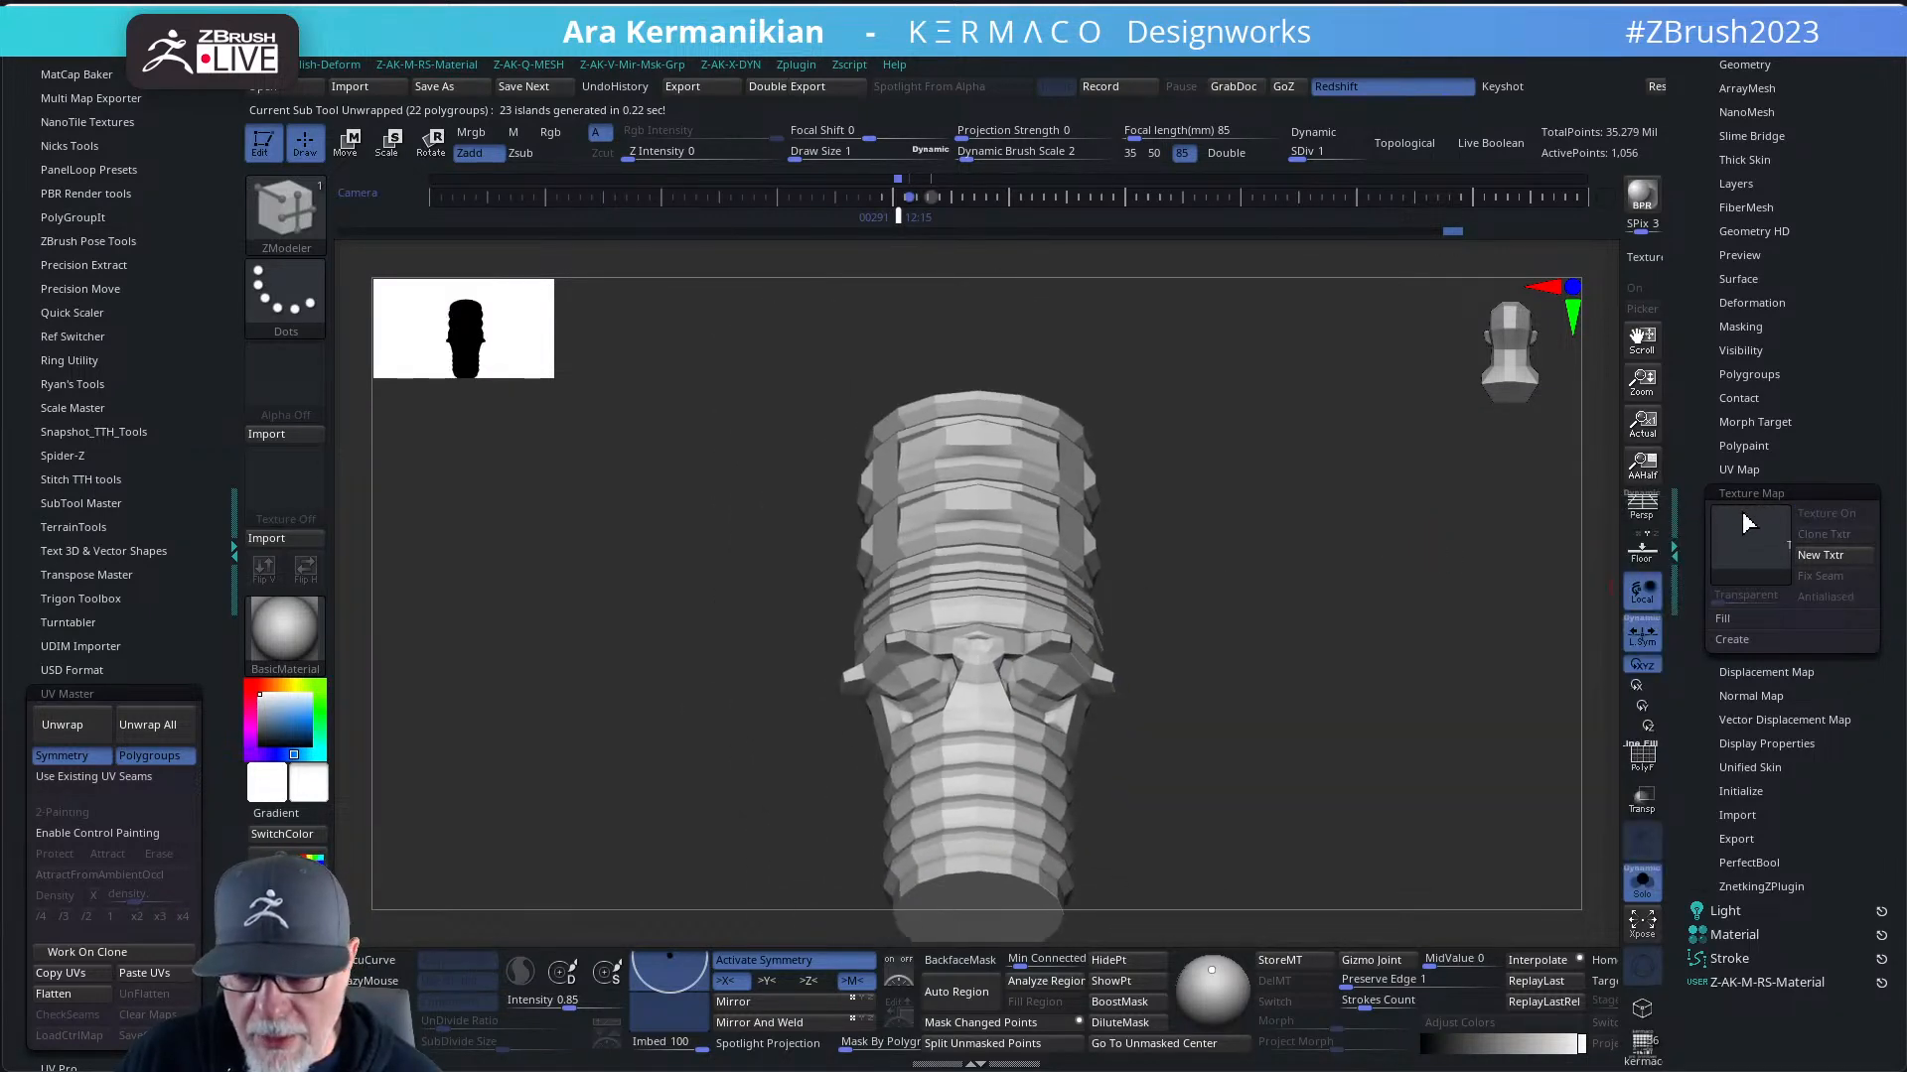
left_click(1744, 469)
left_click(1741, 487)
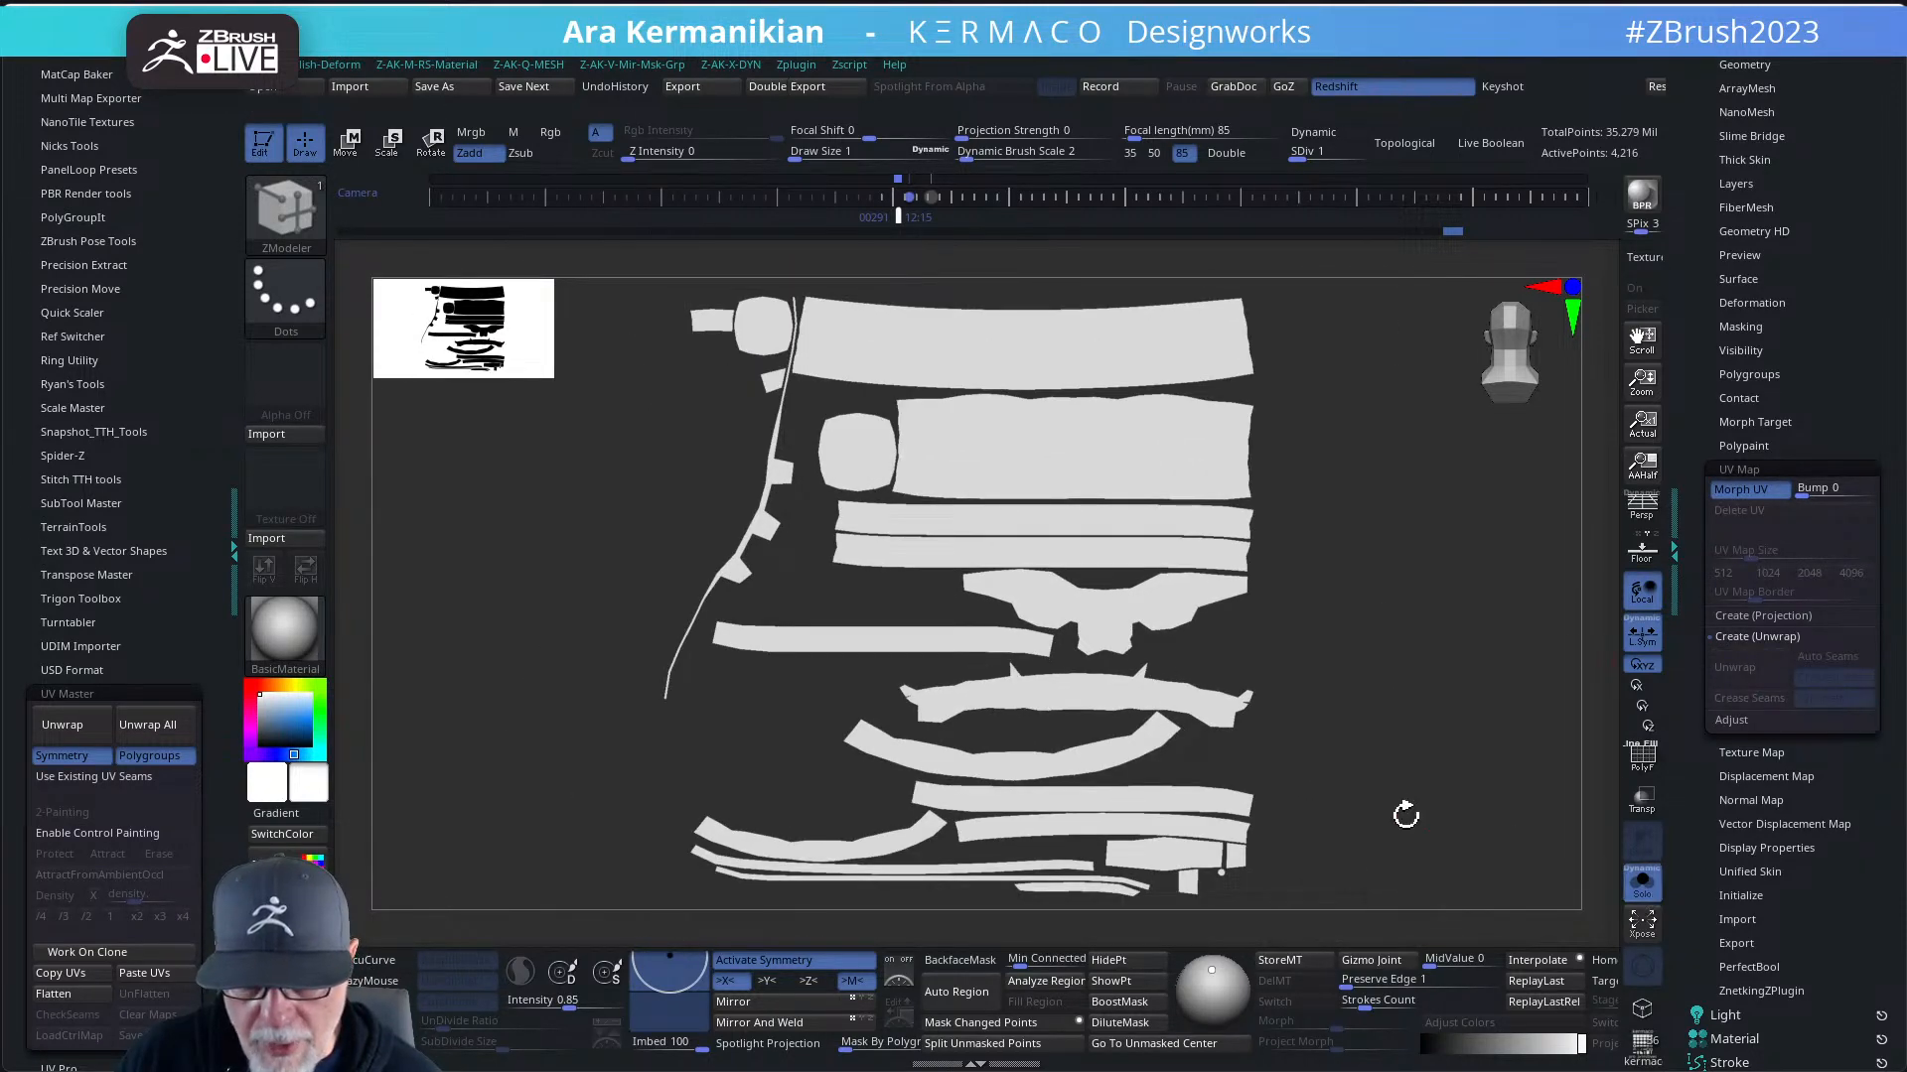
left_click_drag(1405, 813, 1340, 748, "alt")
left_click(1641, 757)
left_click_drag(1428, 665, 1377, 711, "alt")
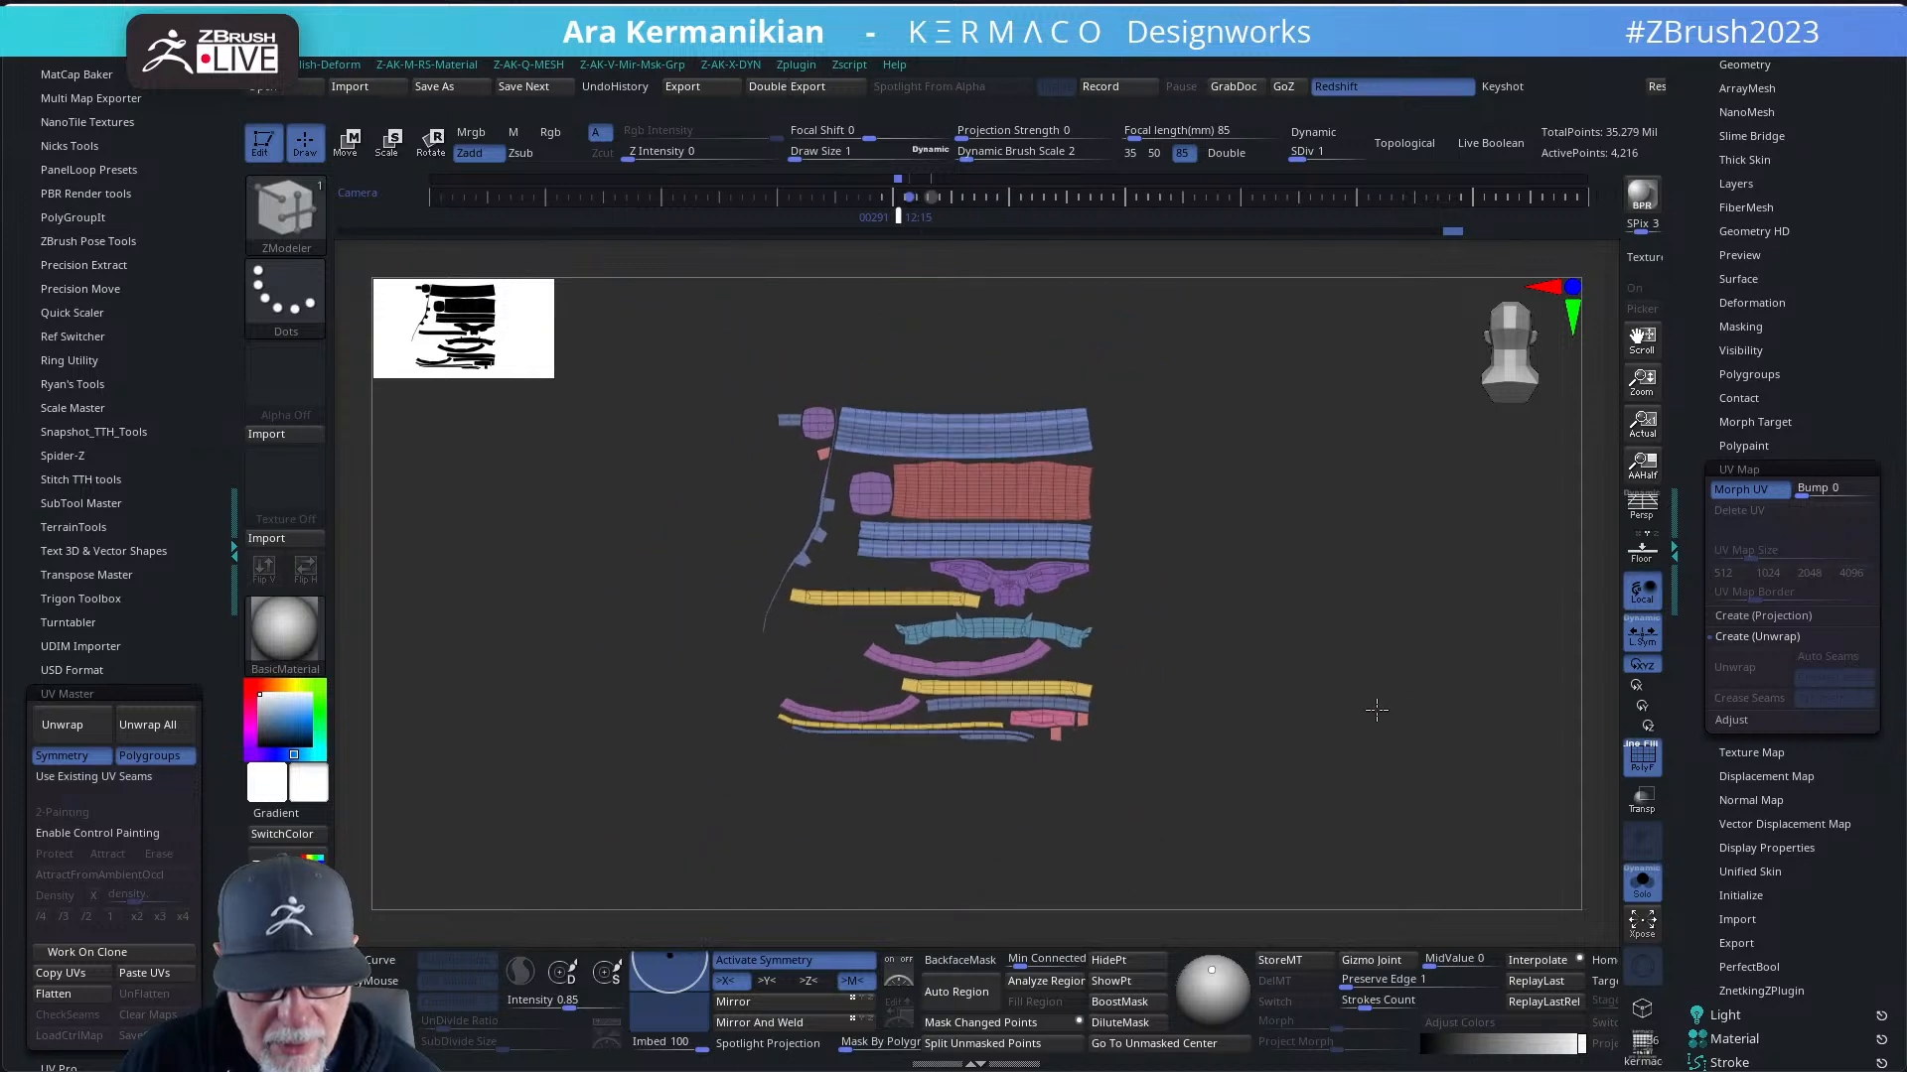
- Replay the morph between the flattened UVs and the 3D shape, ending on the framed 3D head
left_click(1756, 490)
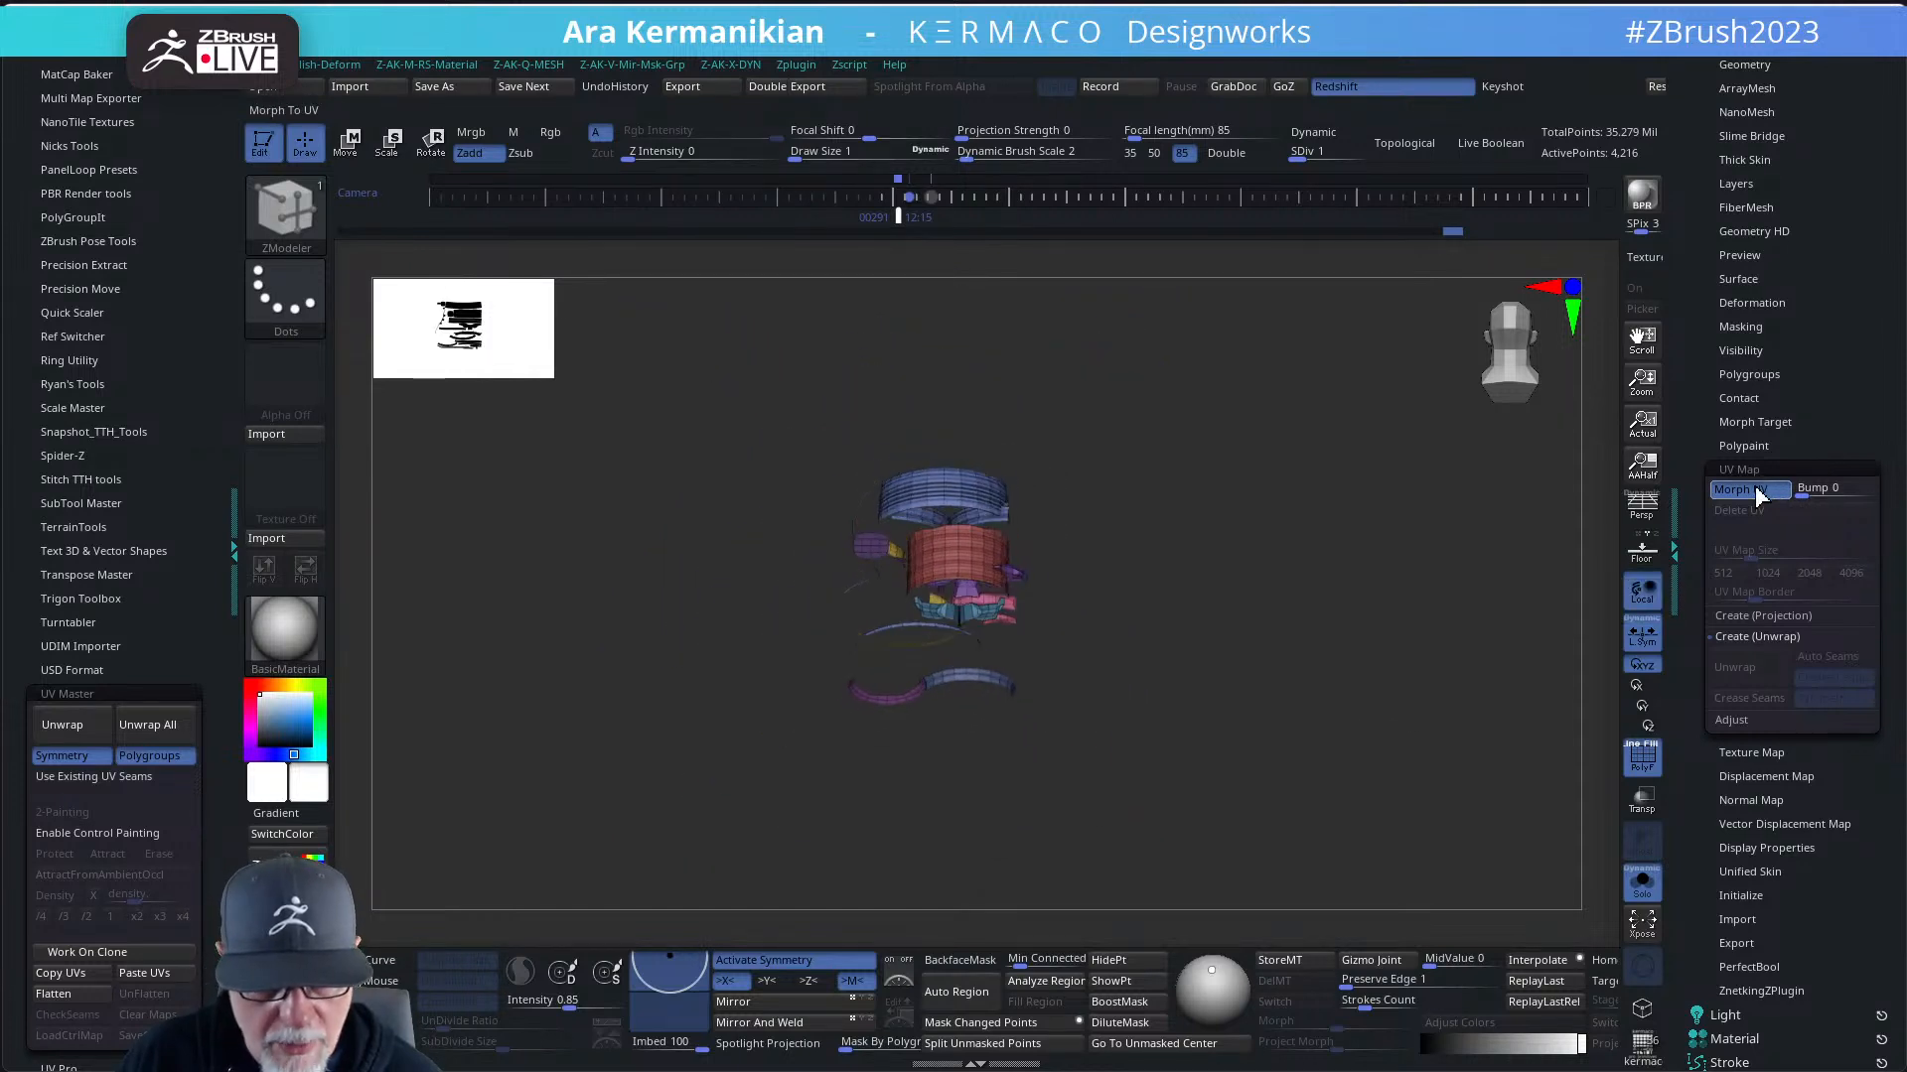
left_click(1754, 490)
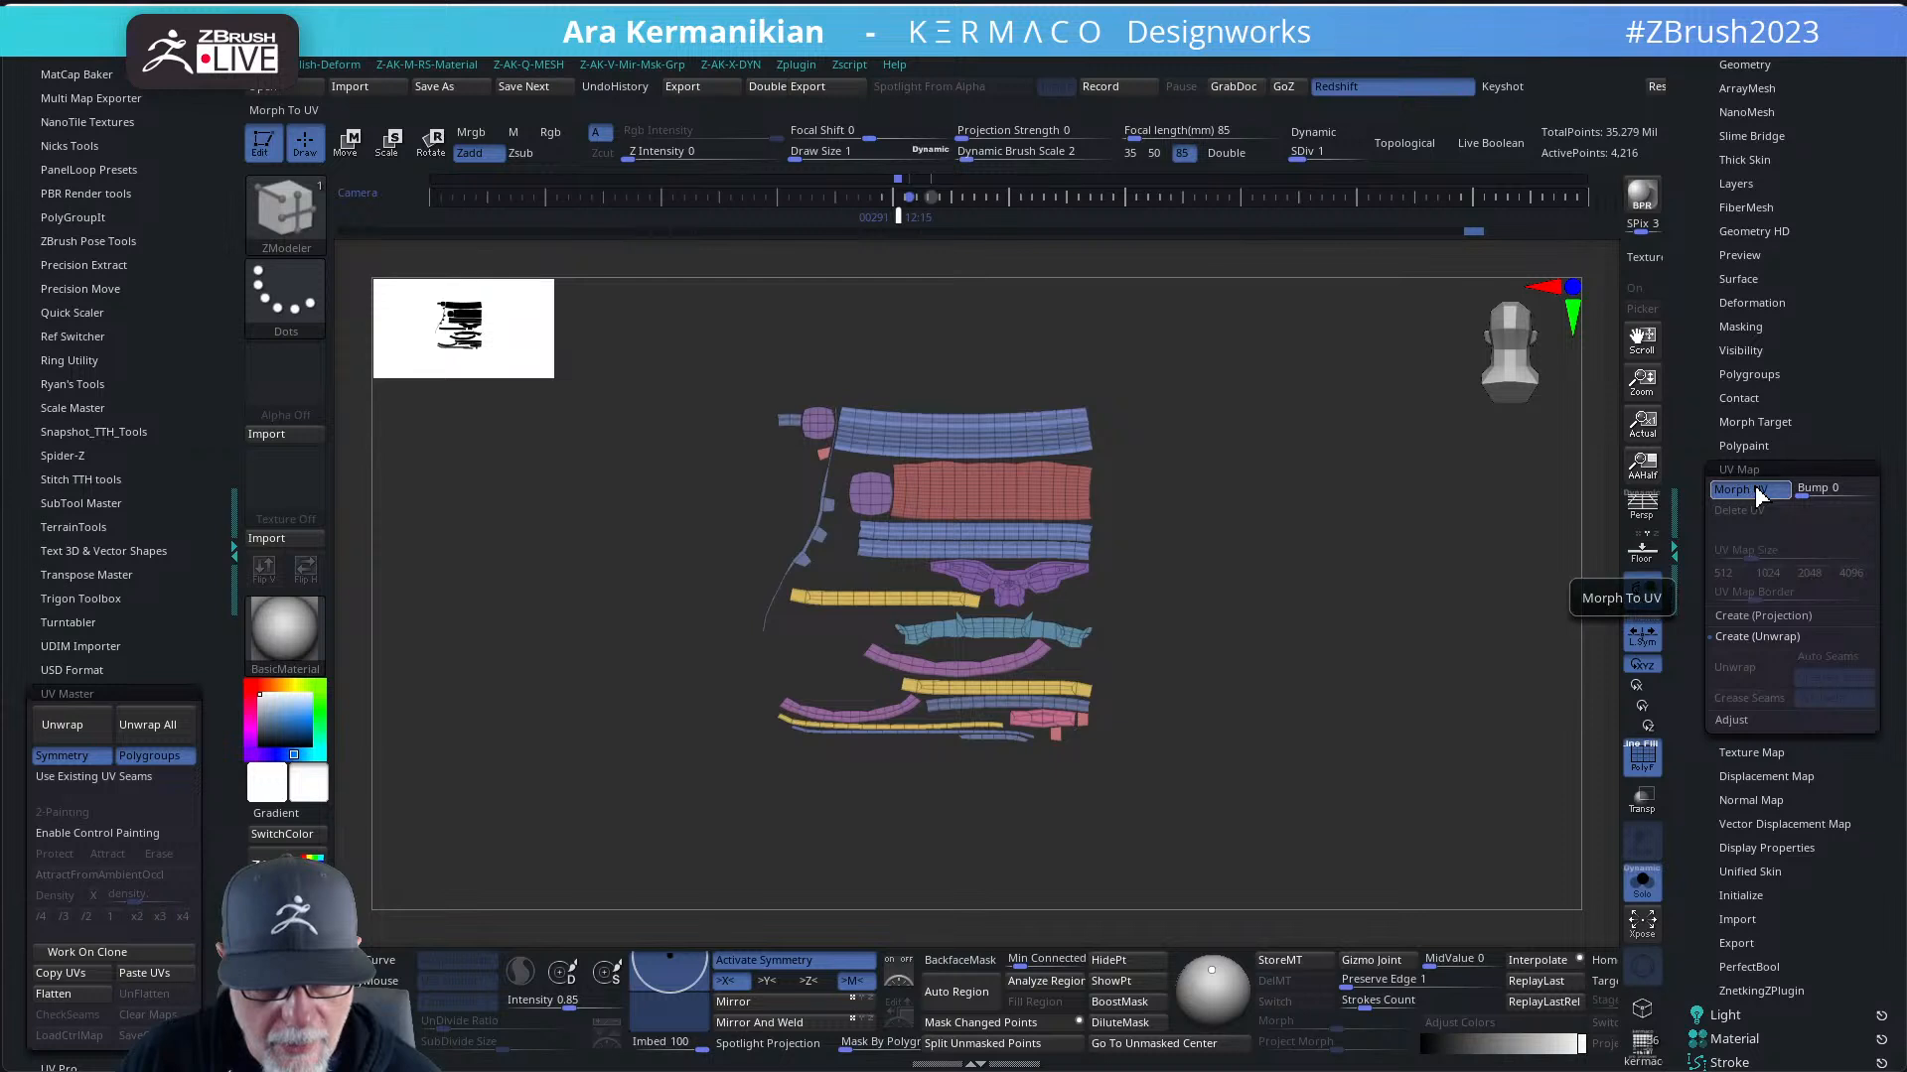
left_click(1756, 490)
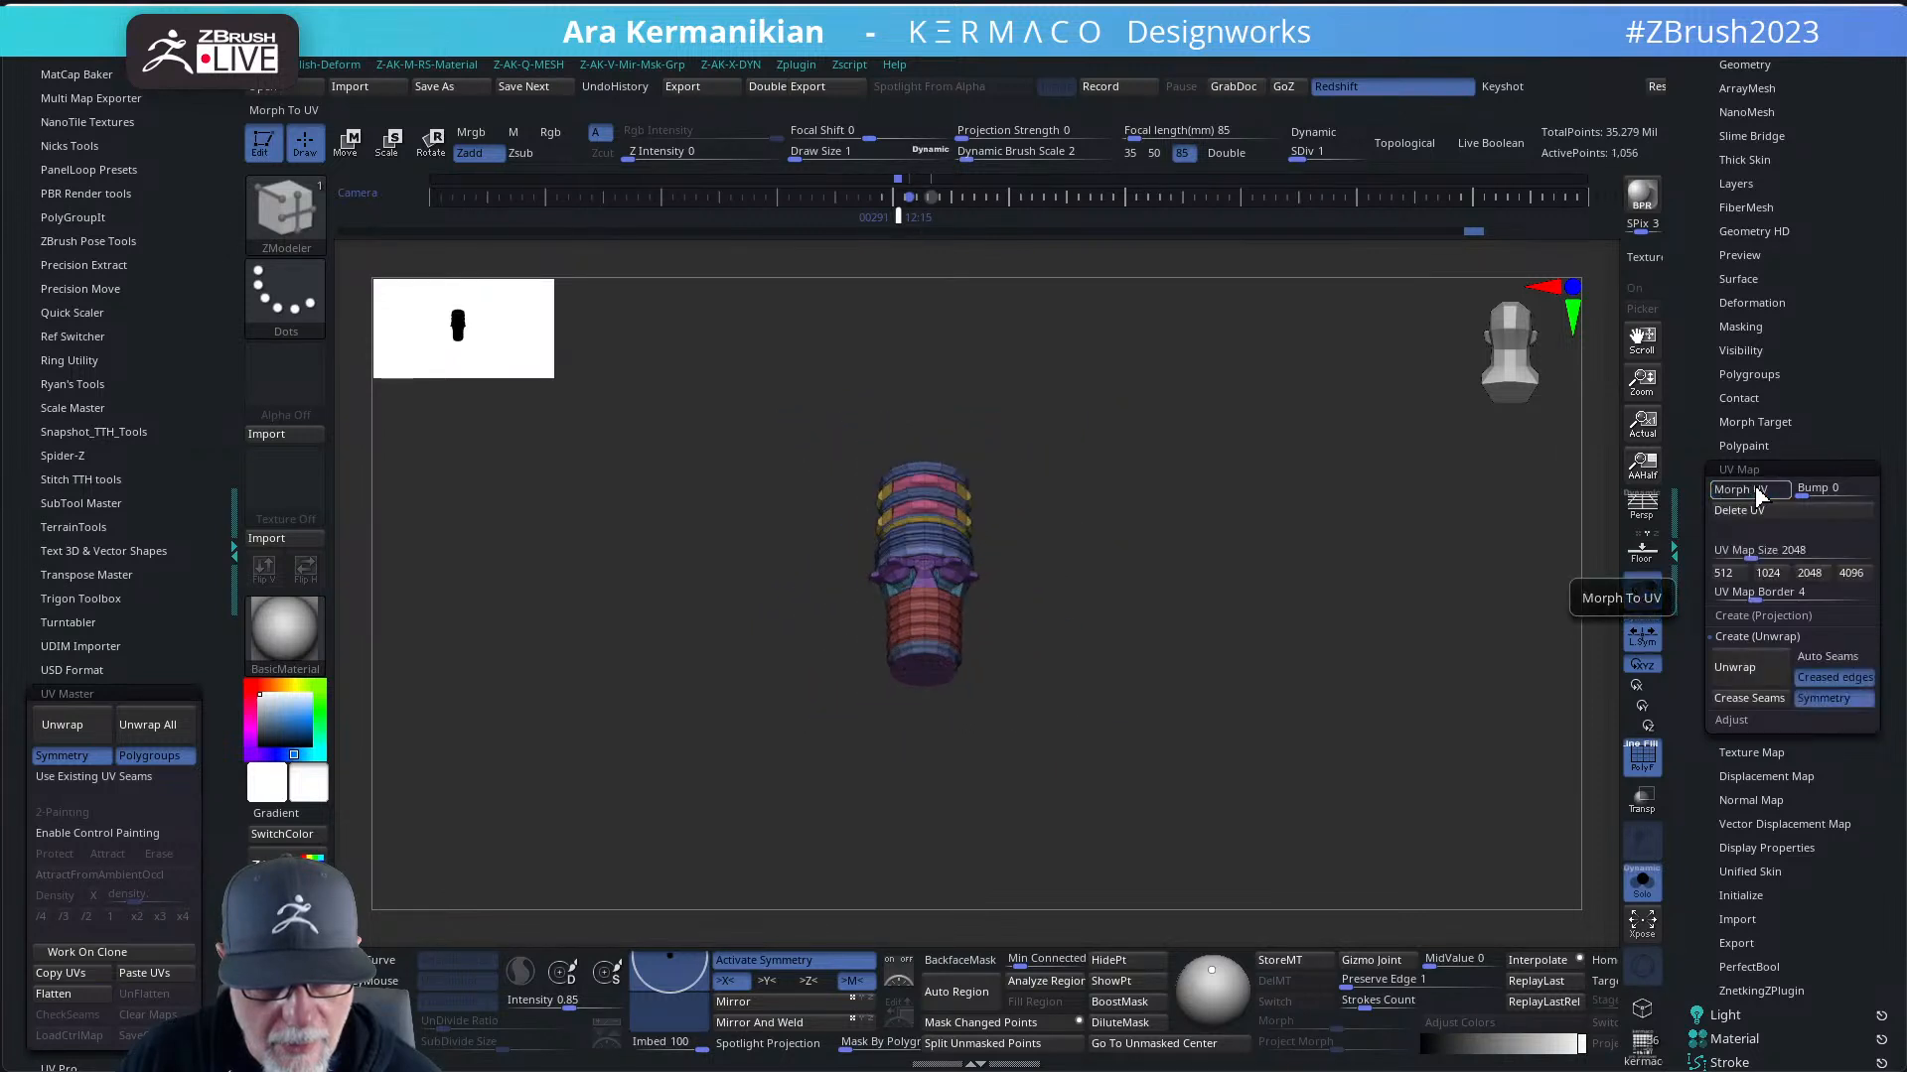
key("f")
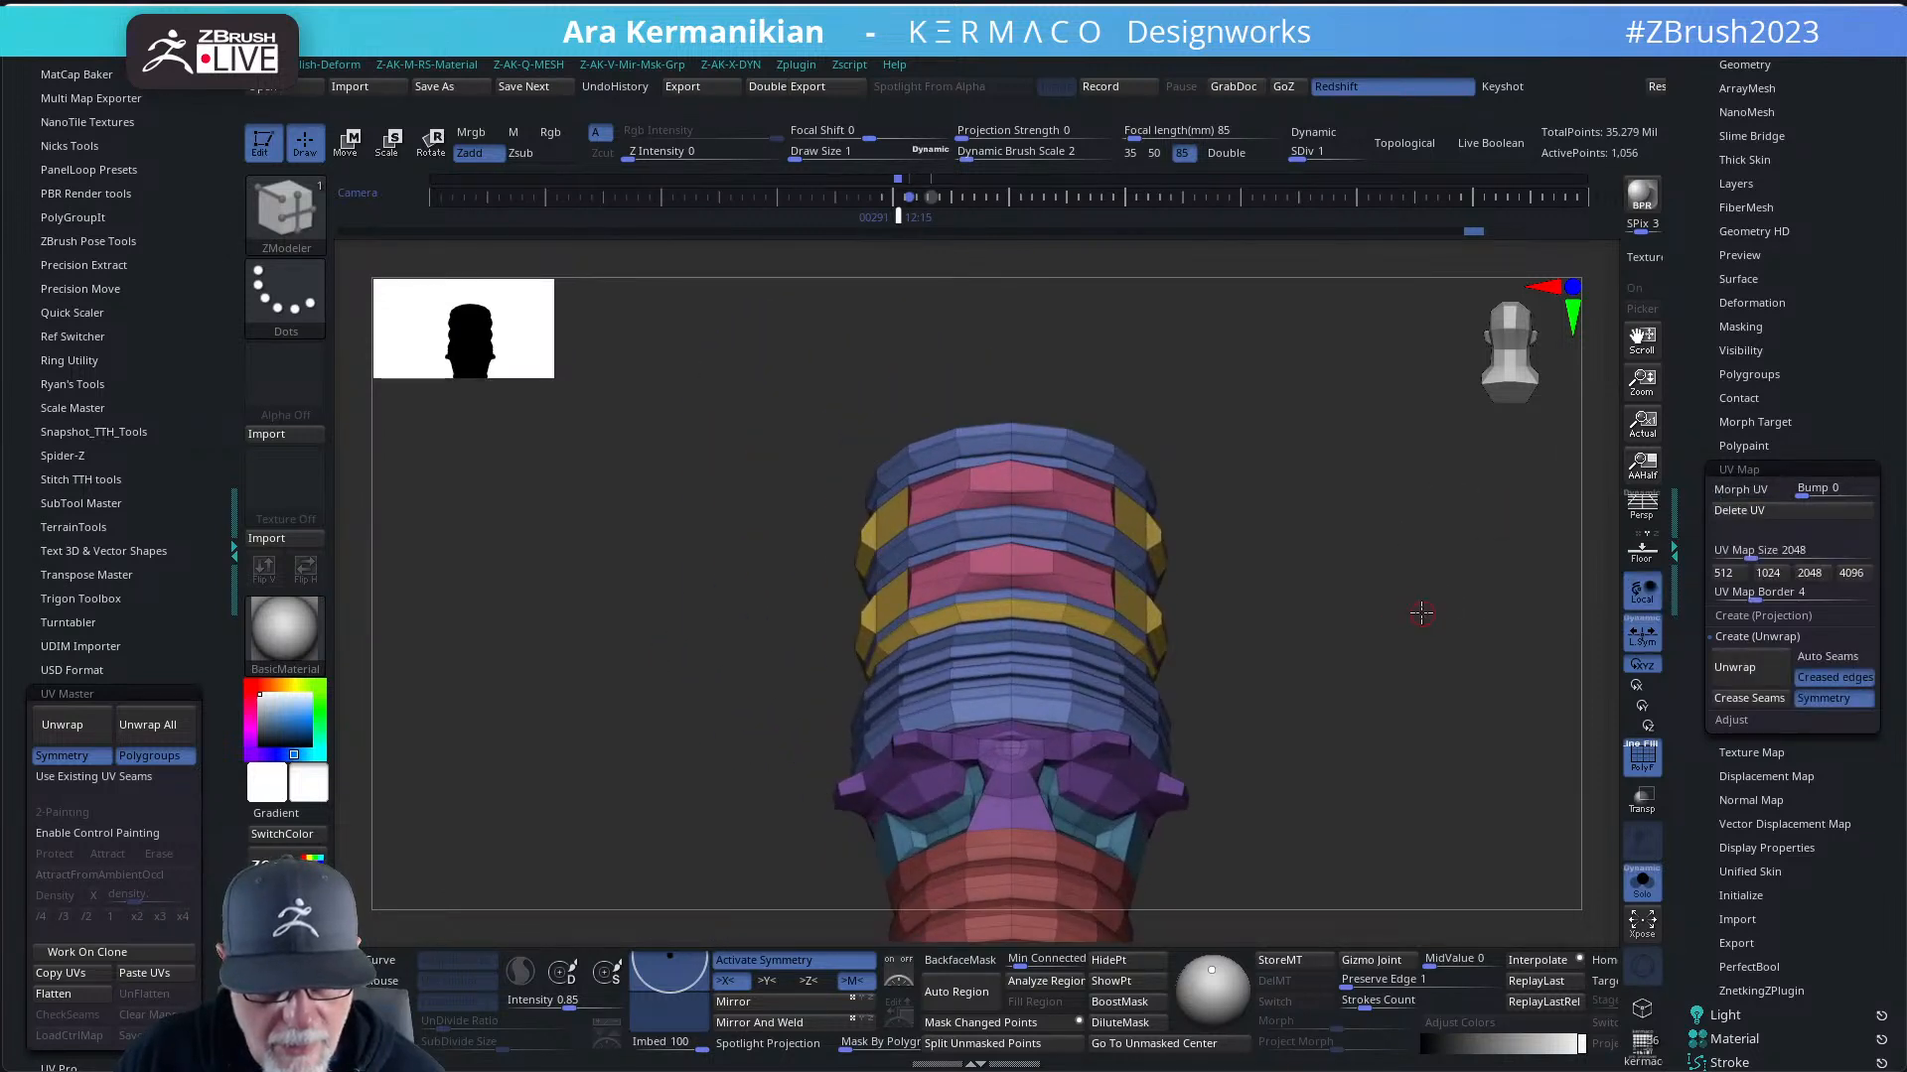
- Apply the Texture 19 checker as the texture map and examine the plain front panel of the lower band
left_click(1751, 752)
left_click(1748, 541)
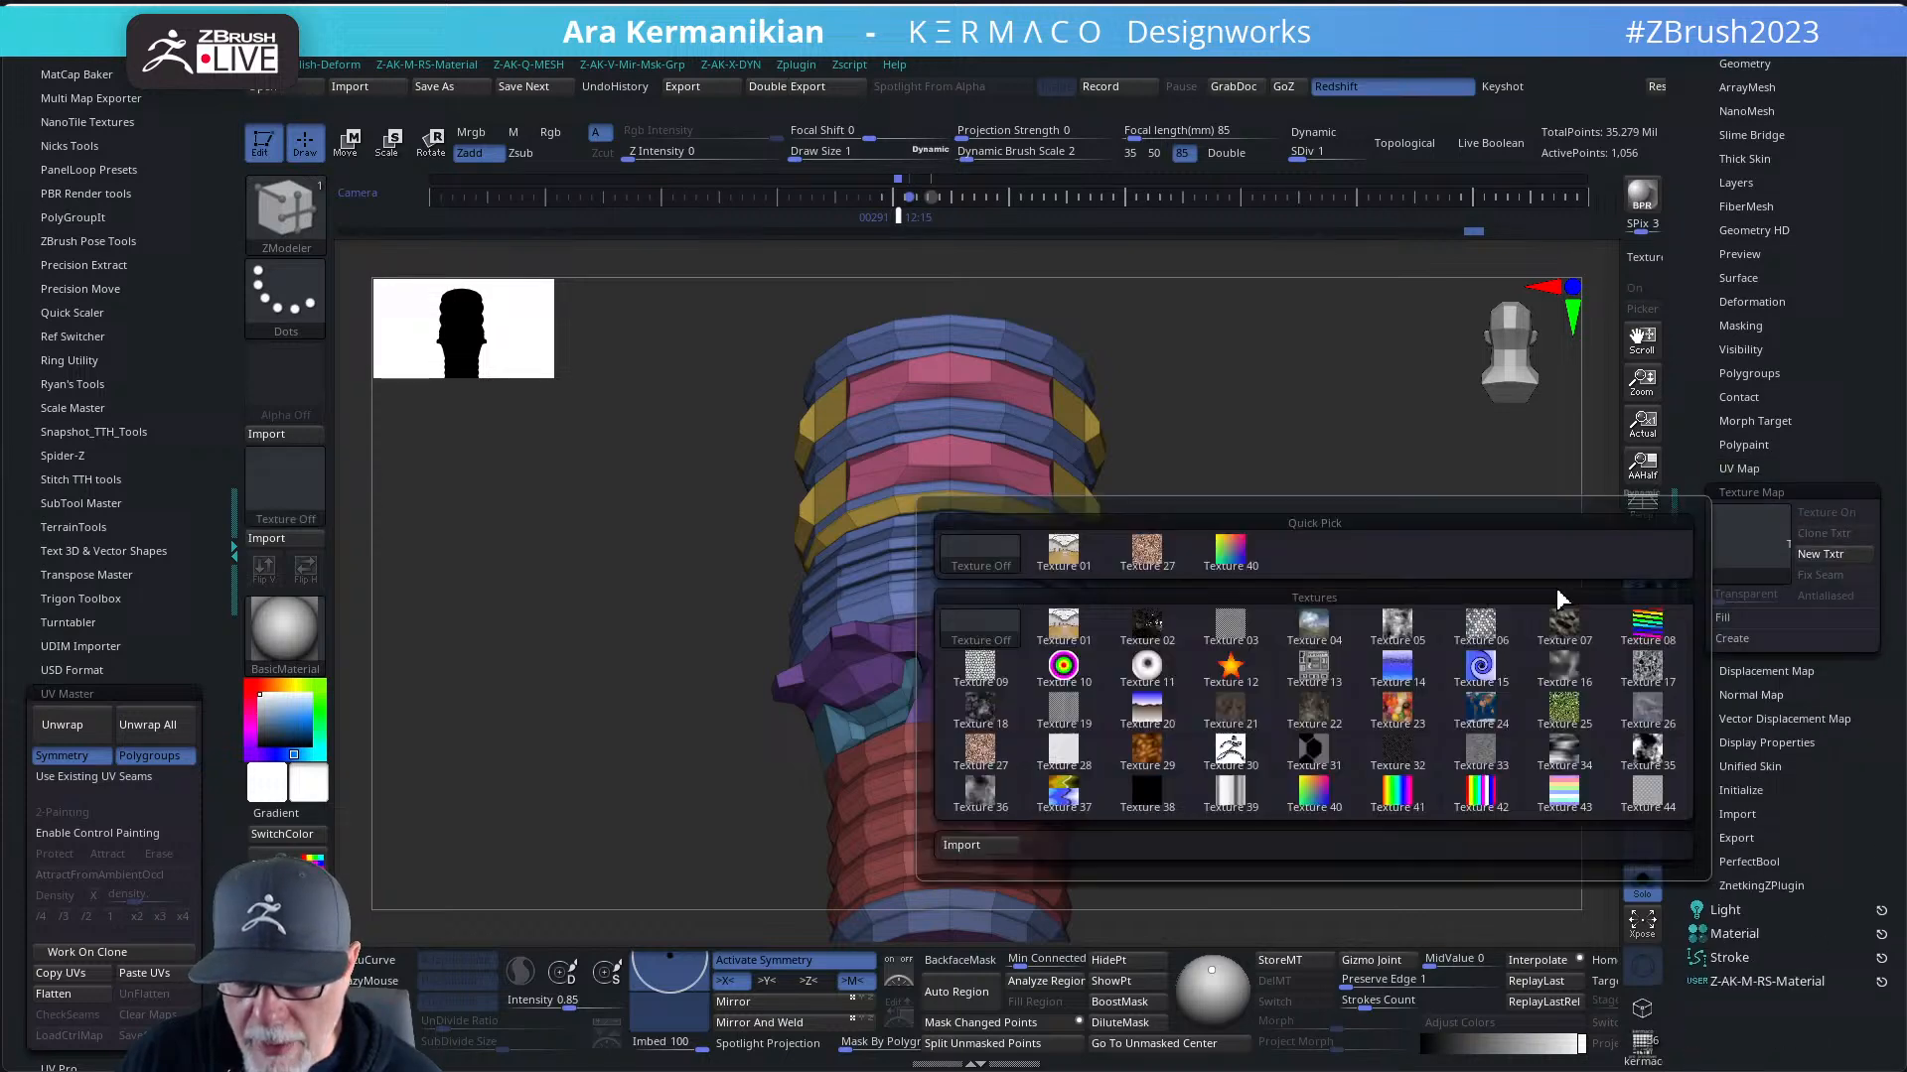
left_click(1065, 715)
left_click_drag(1324, 531, 940, 467)
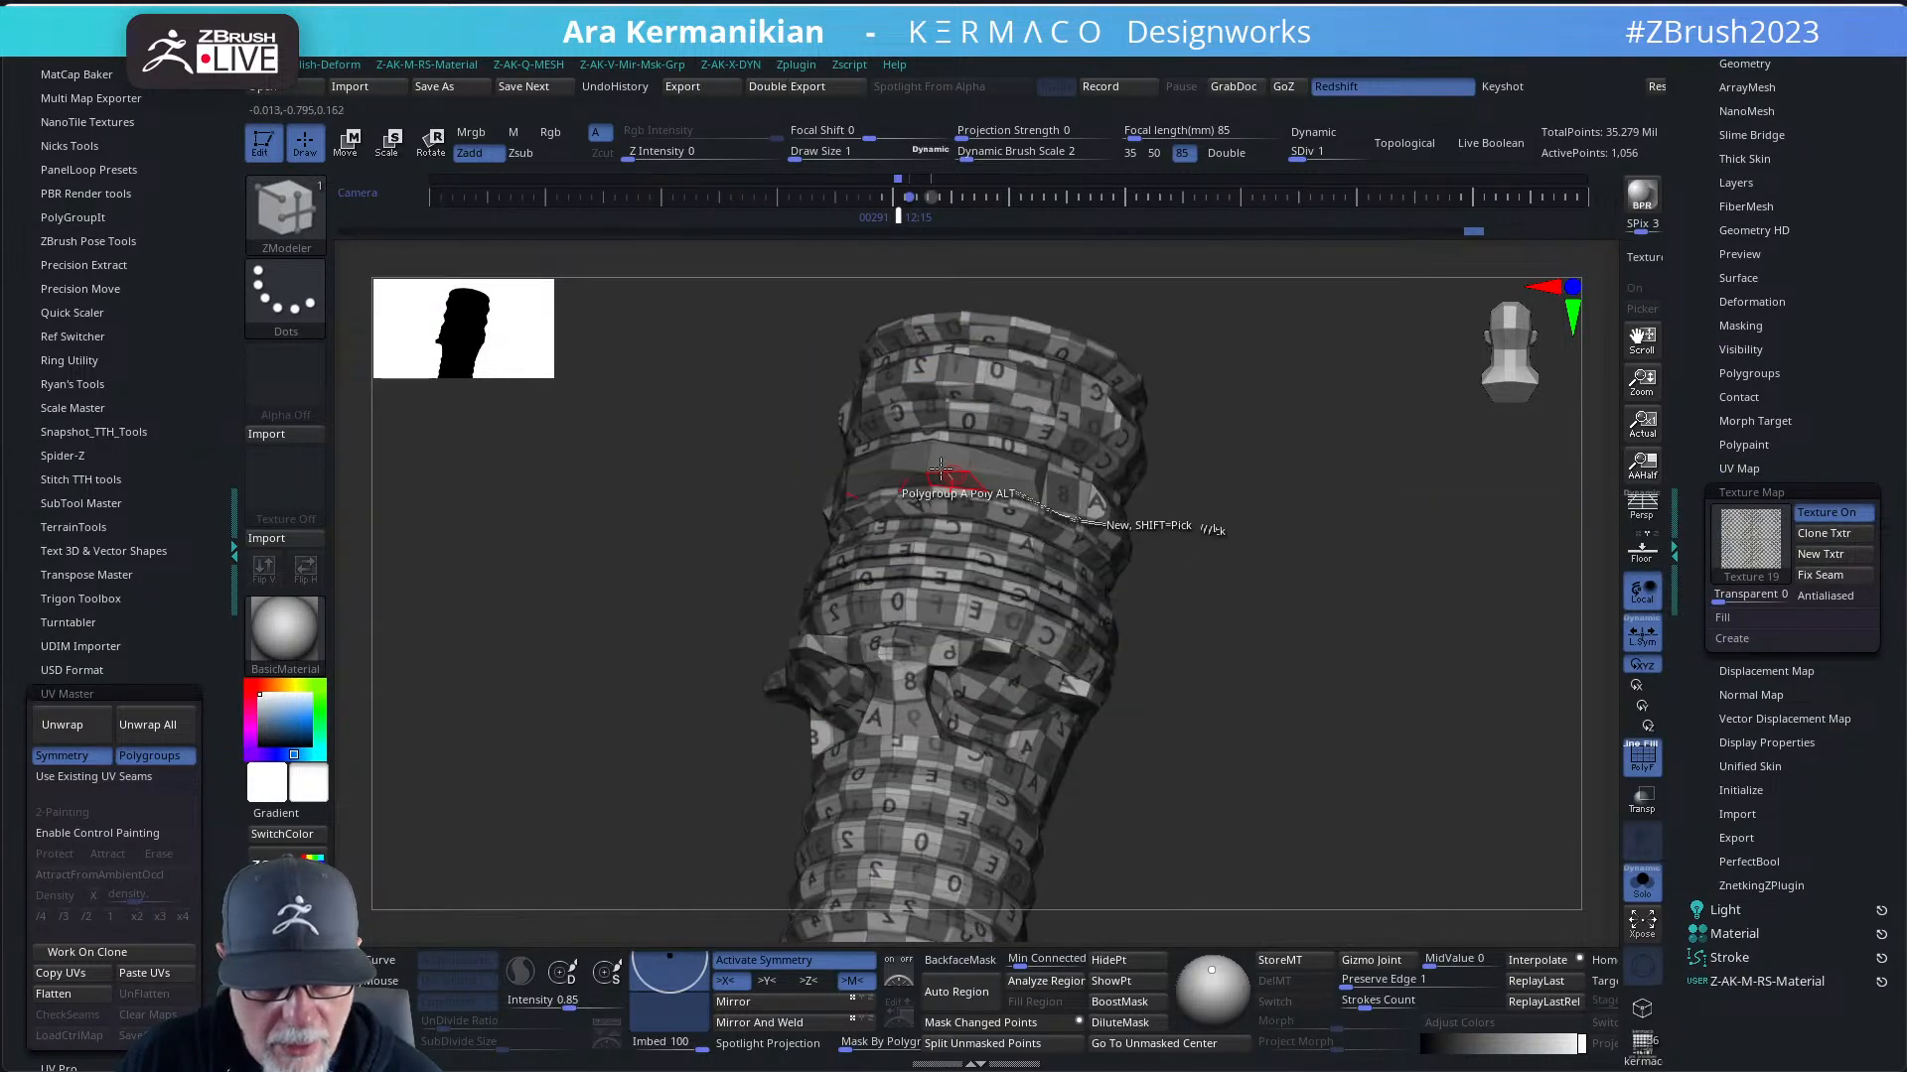
left_click_drag(1192, 576, 1374, 663)
scroll(1374, 663, "up", 3)
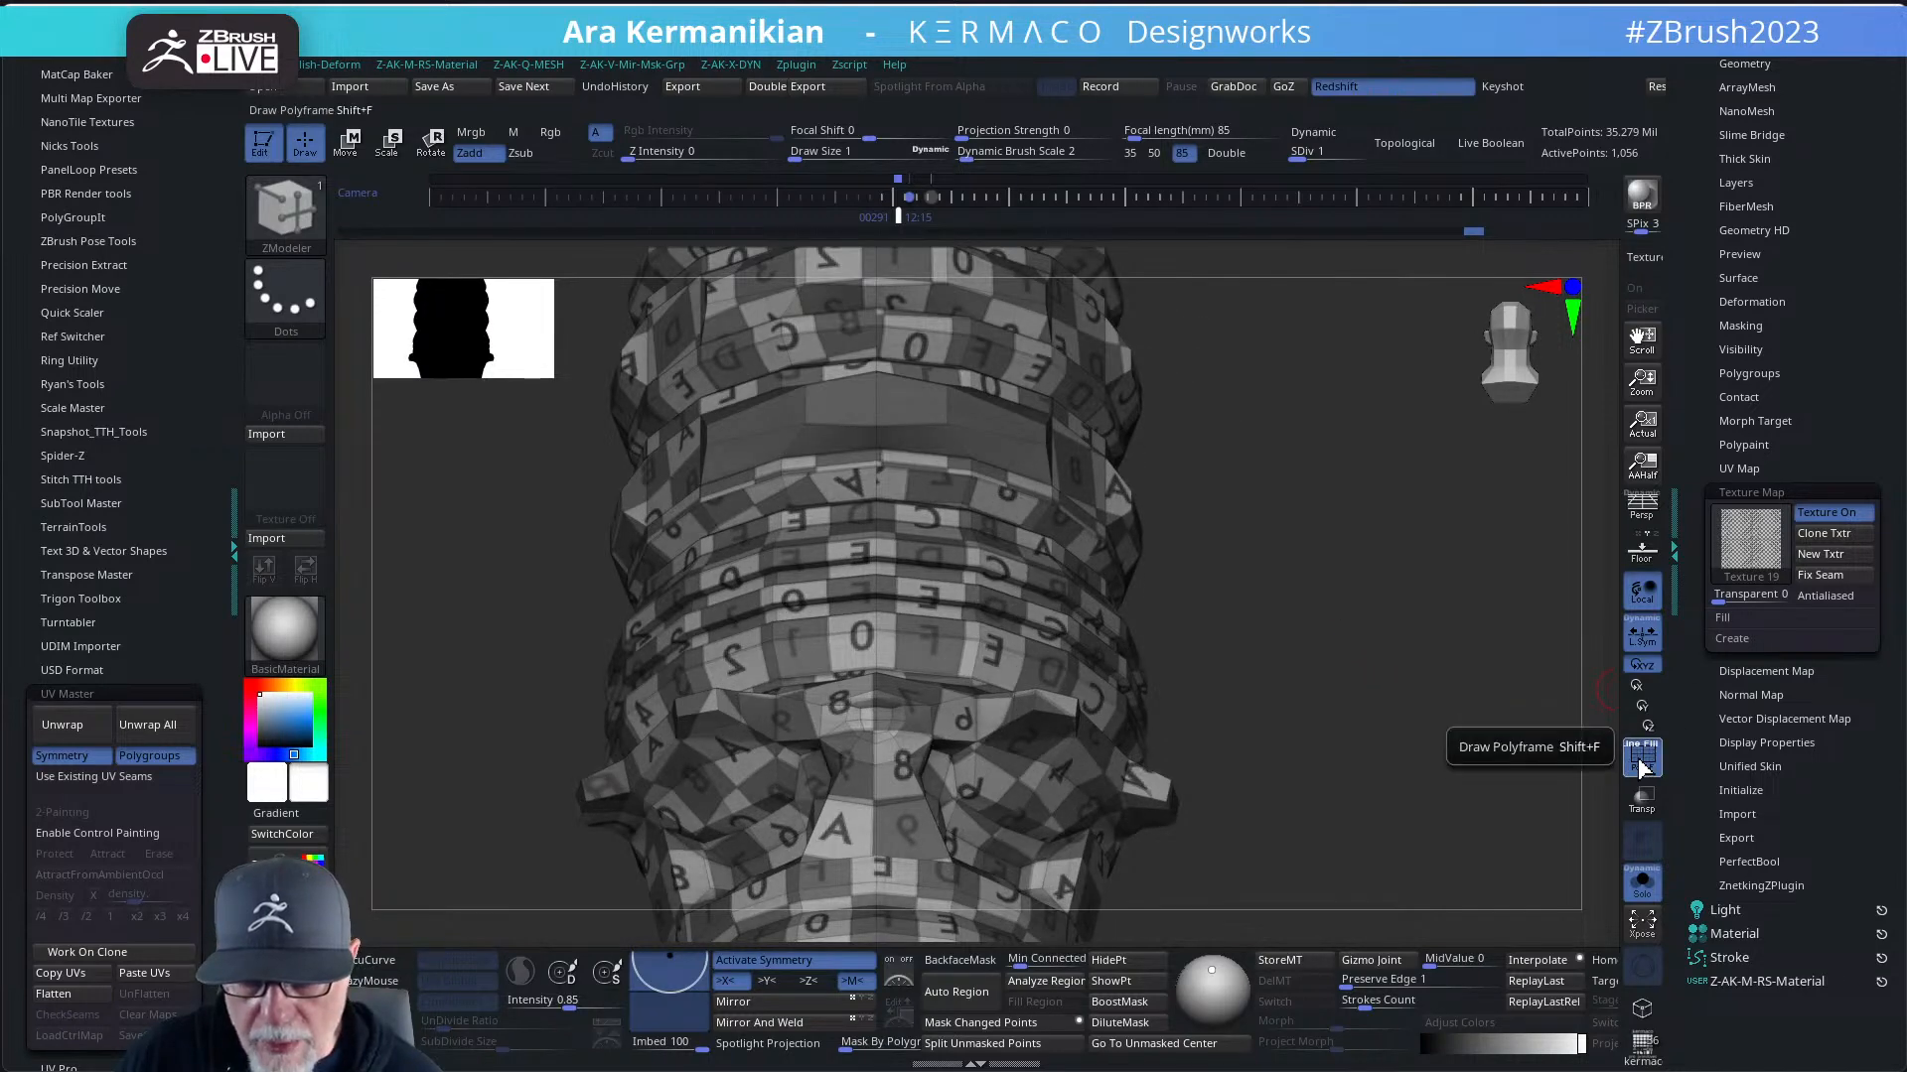
- Turn off the texture map and assign the pink front panel of the lower band to a separate green polygroup
left_click(1750, 549)
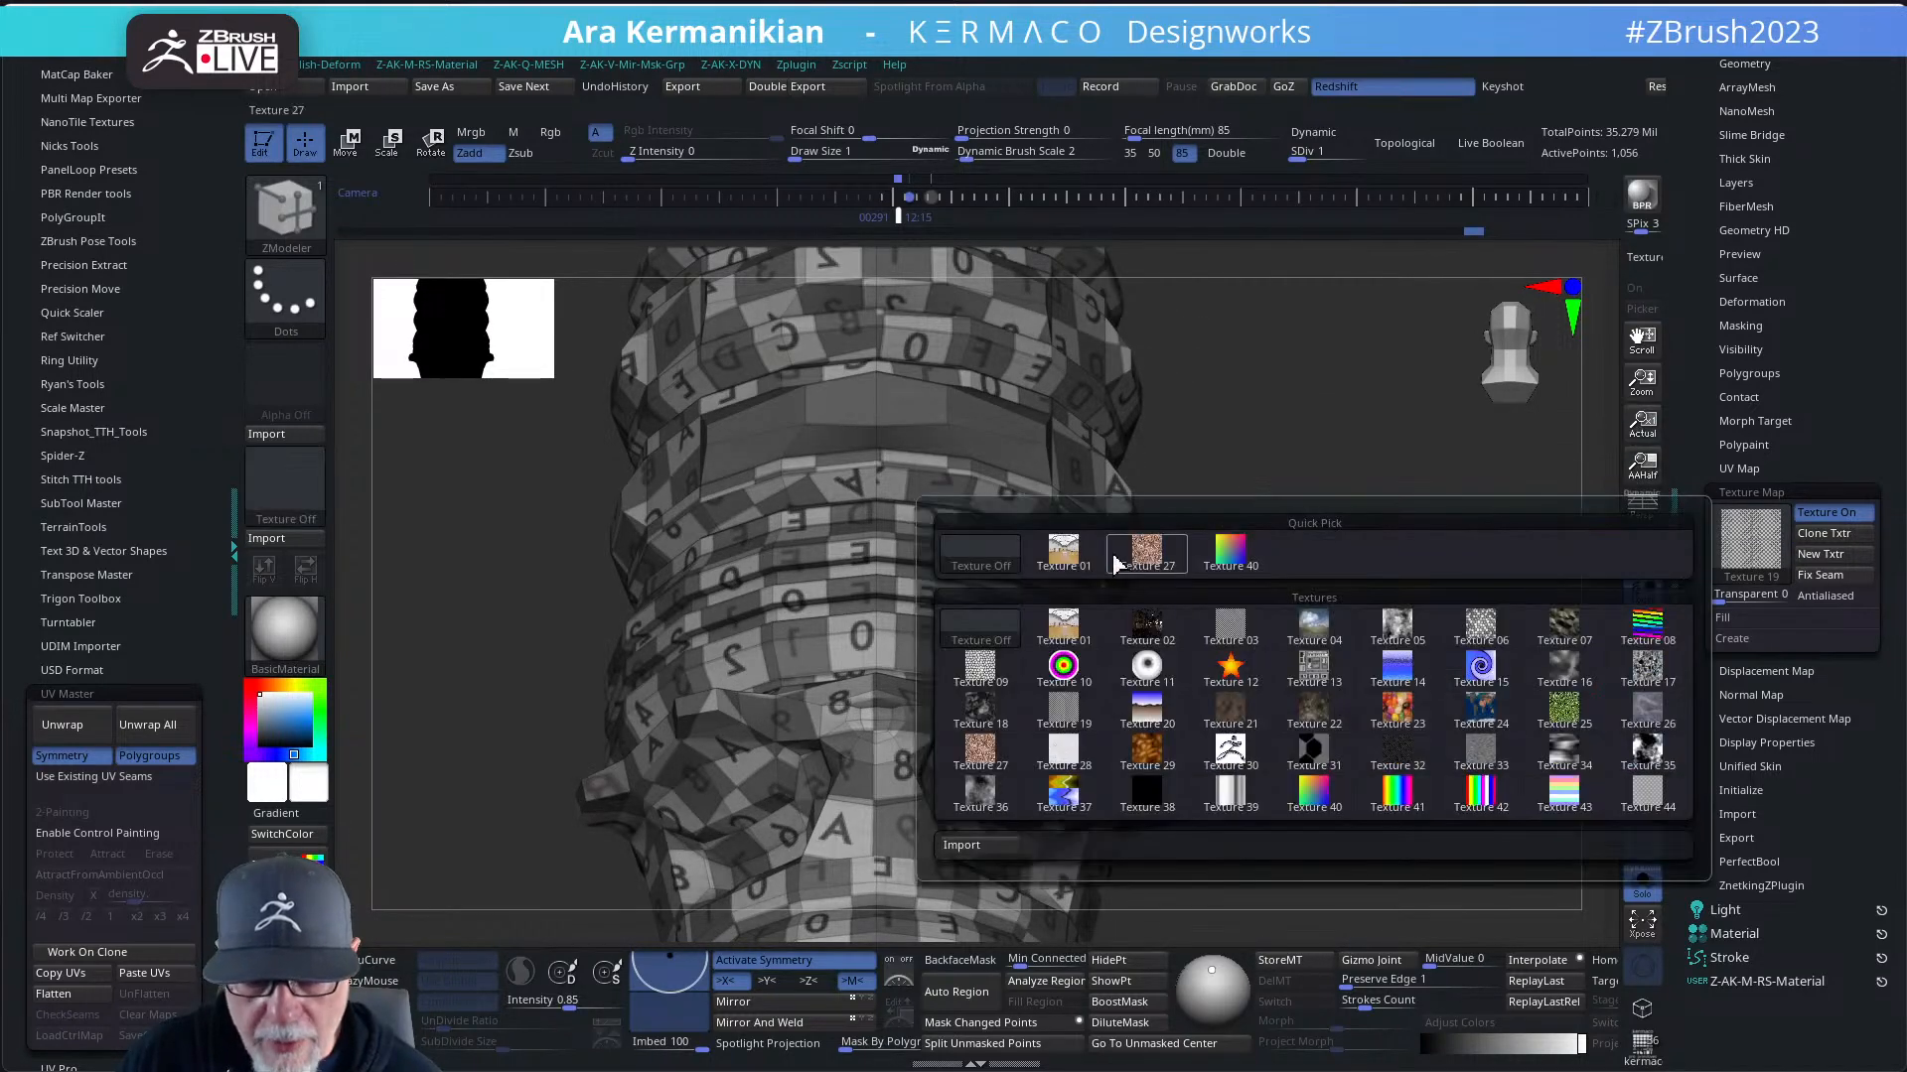
left_click(972, 552)
left_click_drag(1273, 506, 1293, 586)
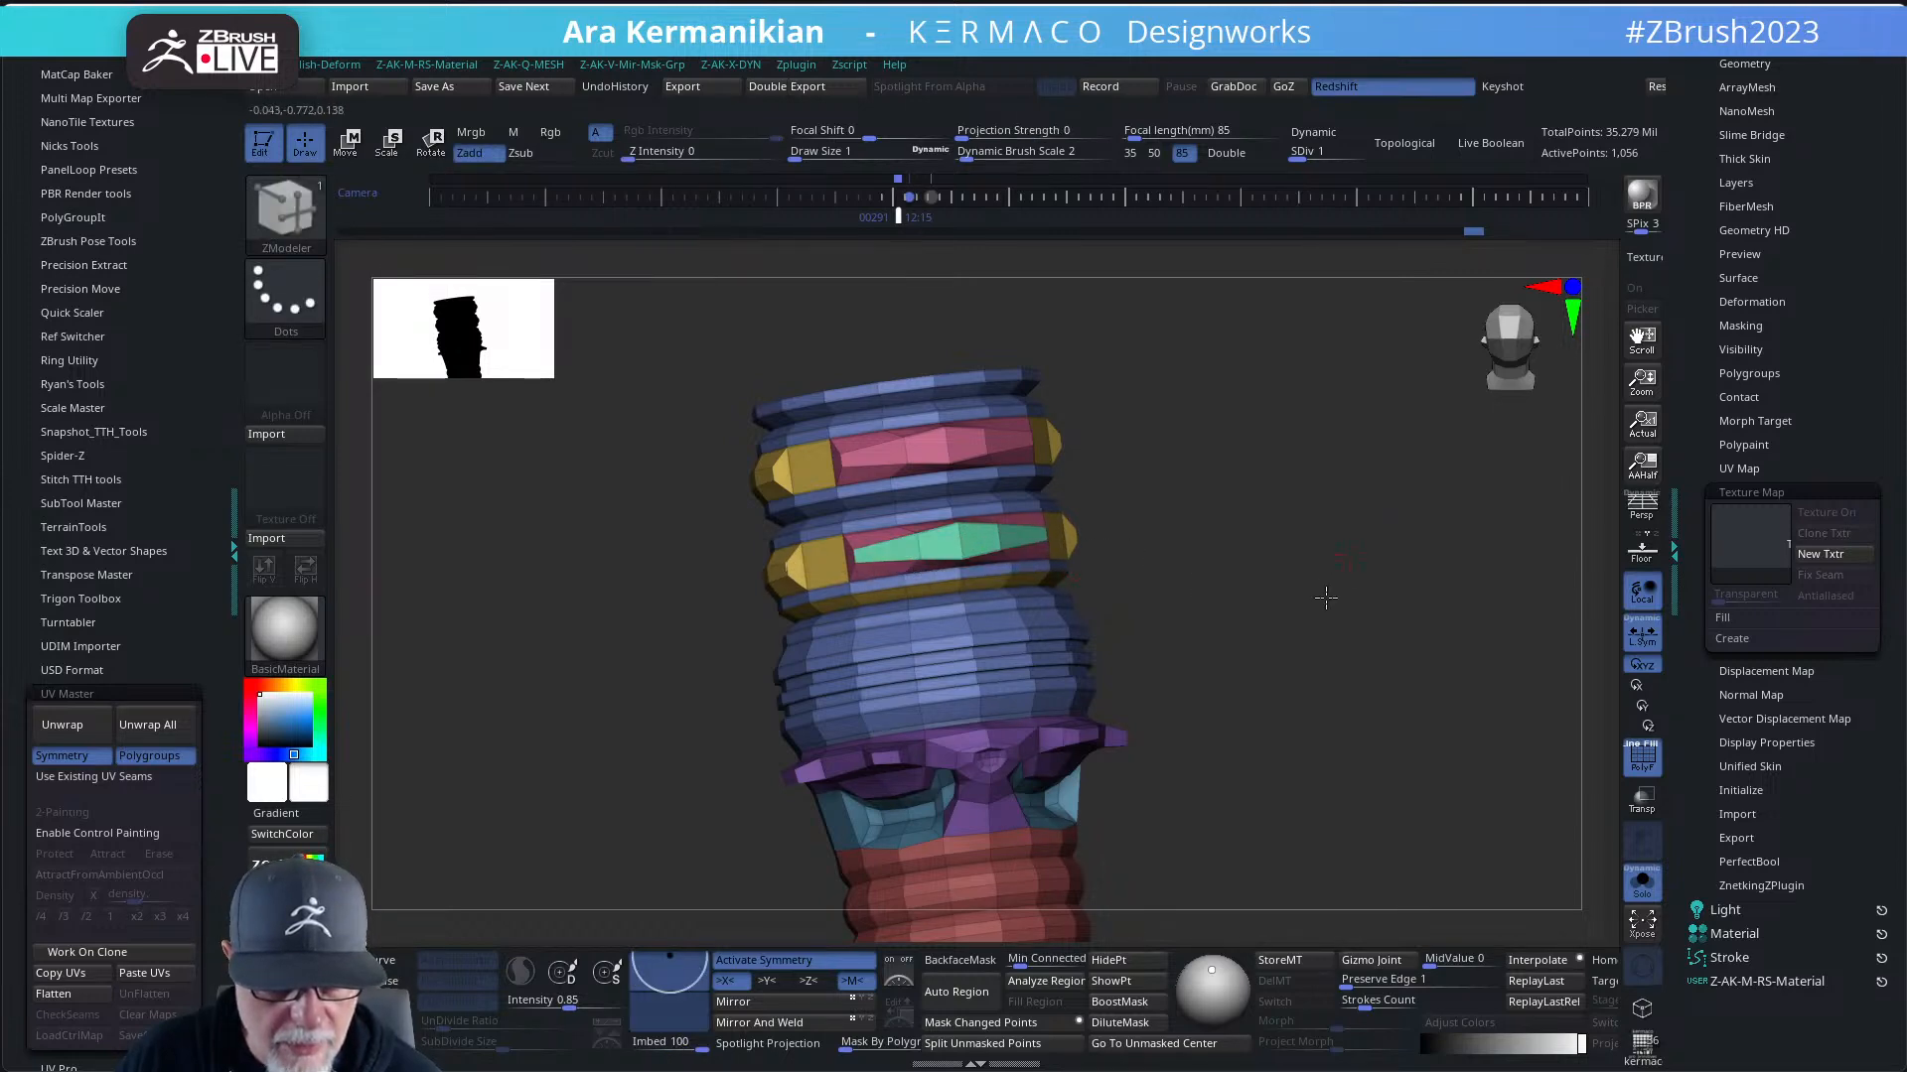
left_click_drag(1326, 596, 1040, 545)
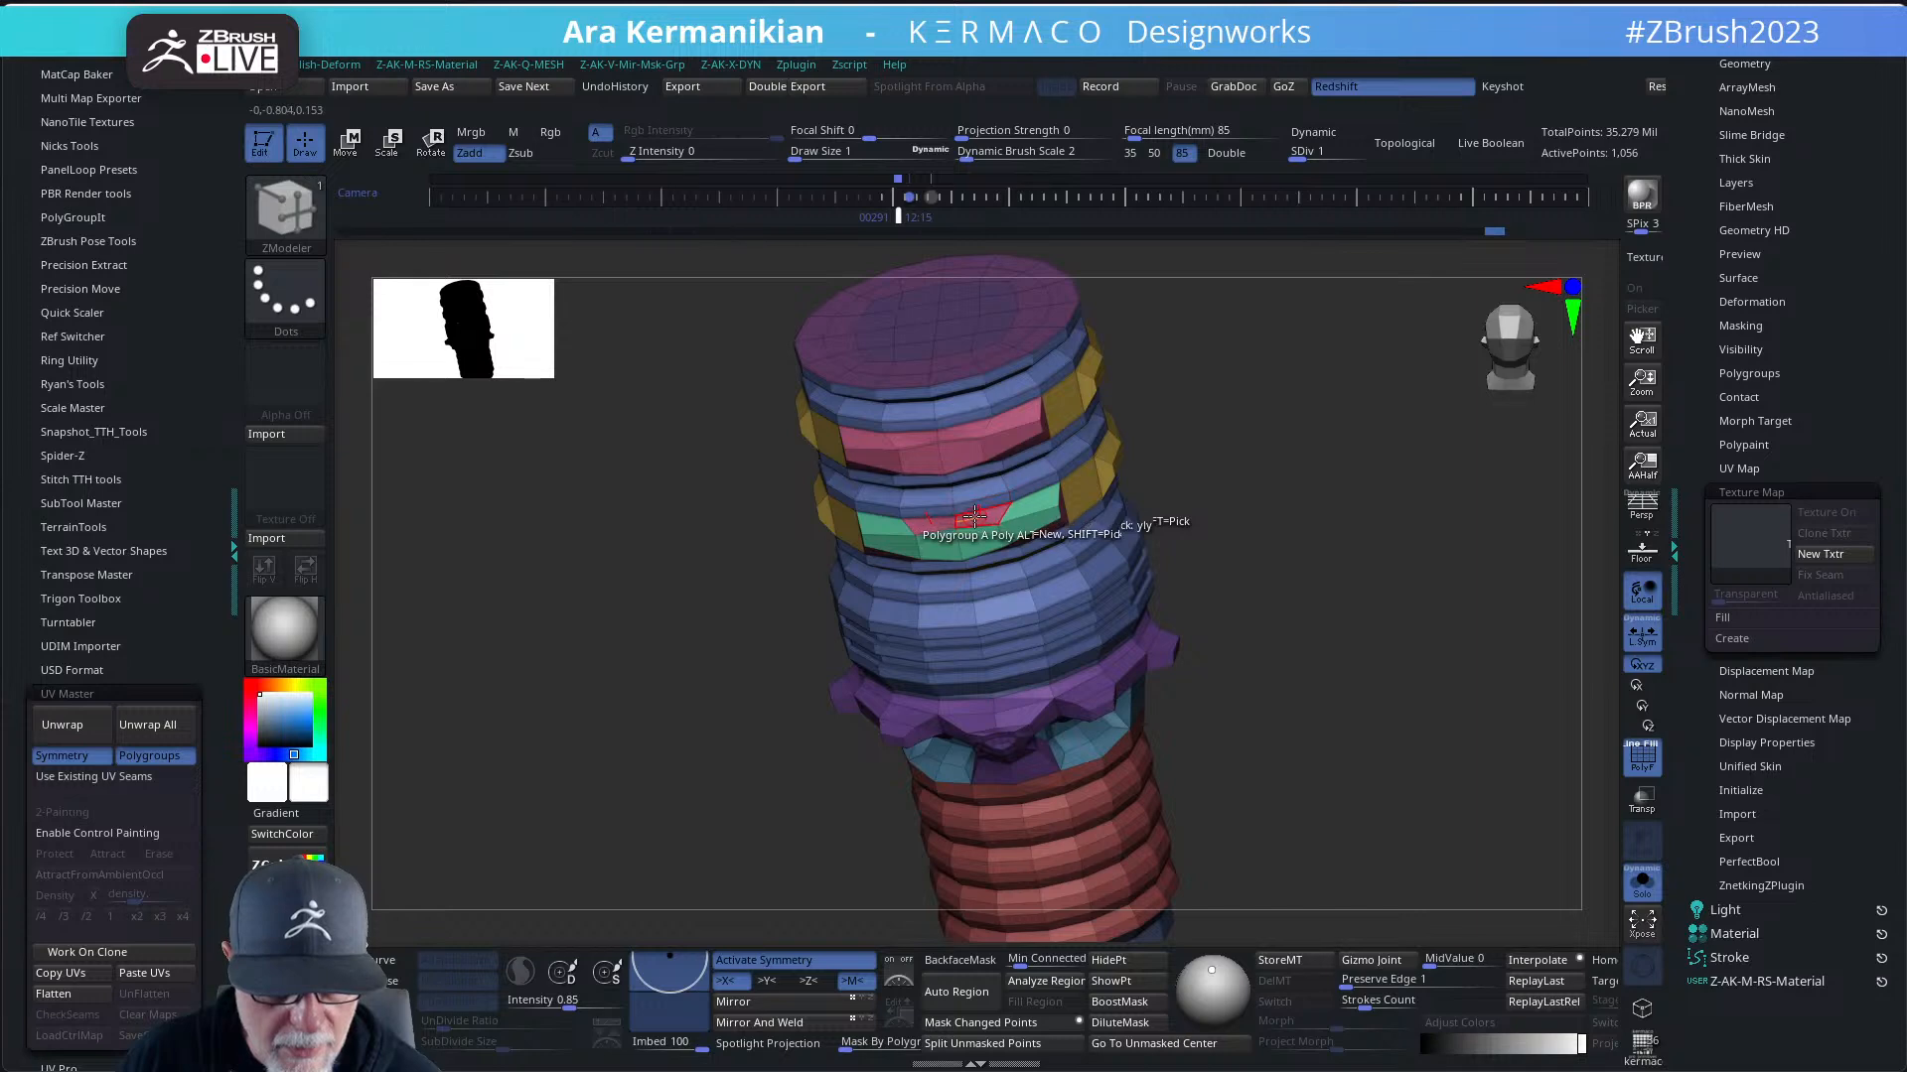
right_click_drag(975, 515, 1076, 467)
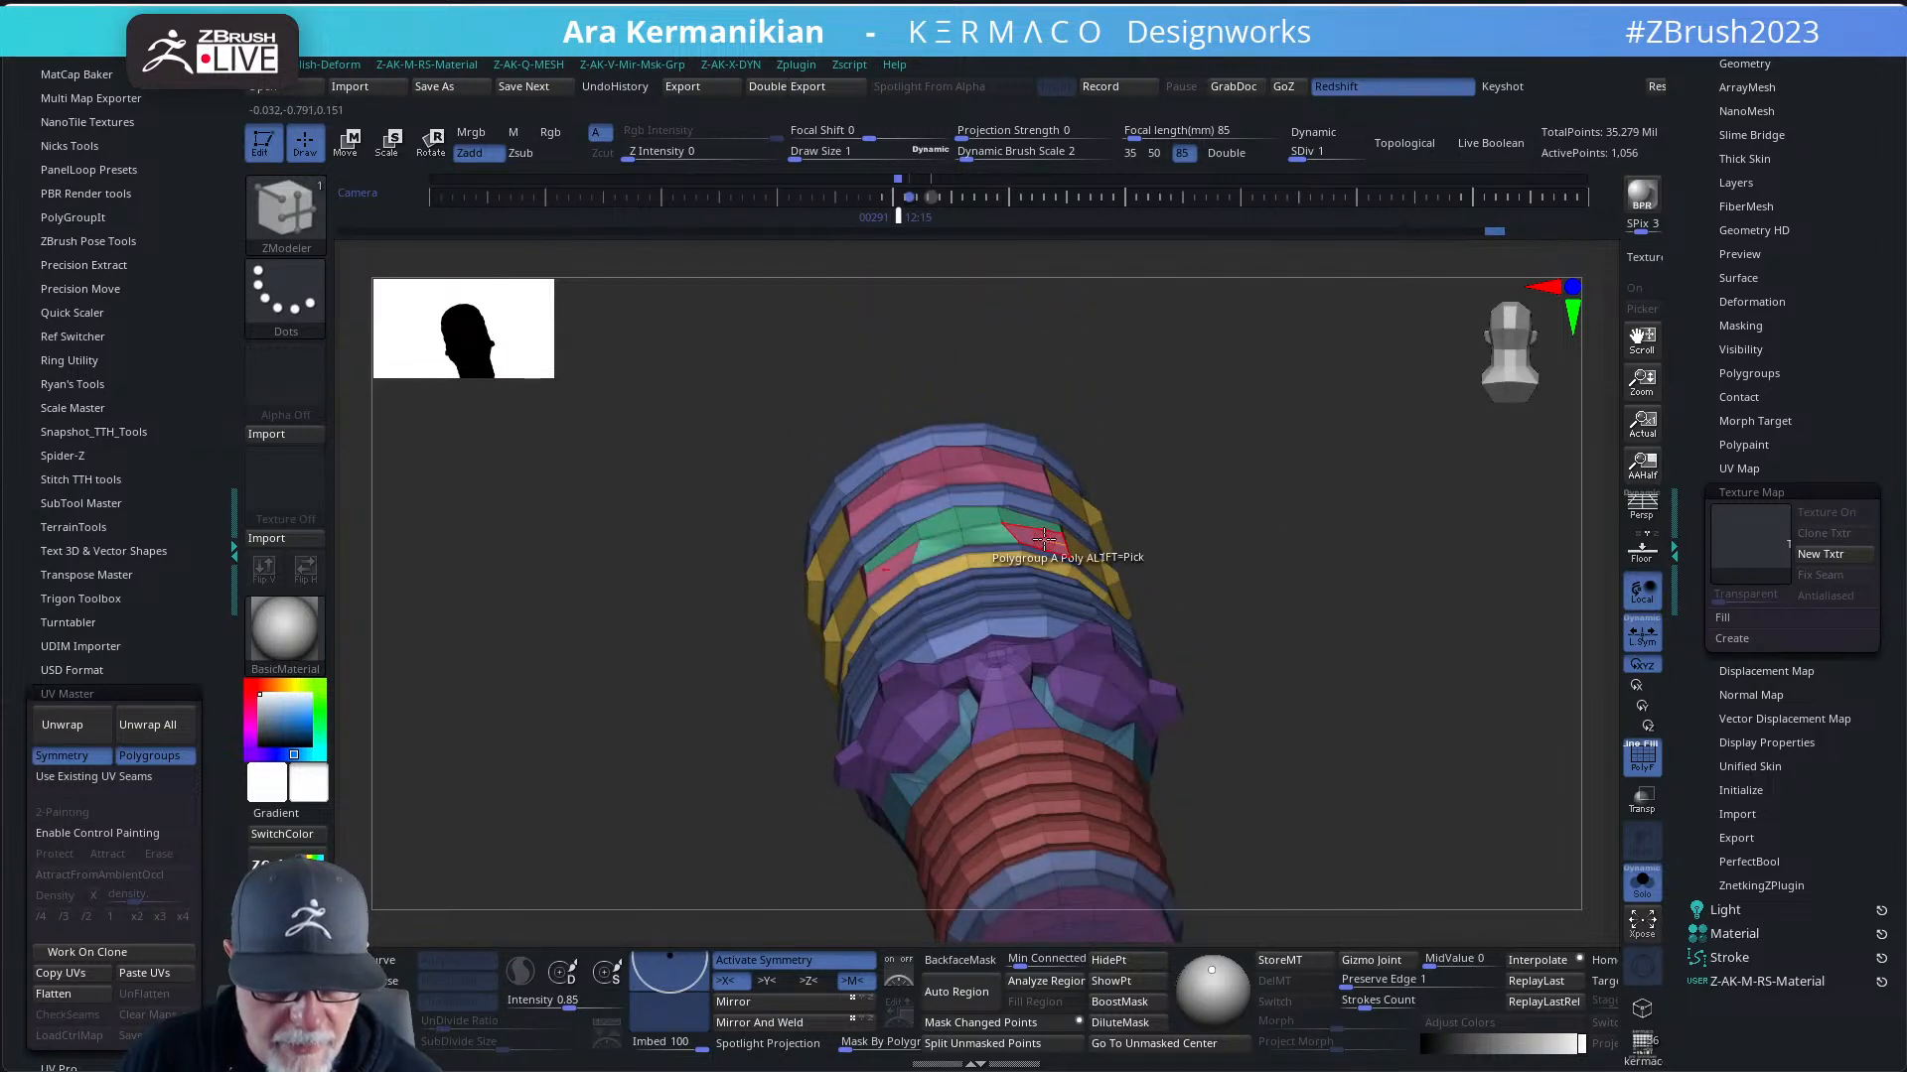
right_click_drag(1335, 522, 1633, 735)
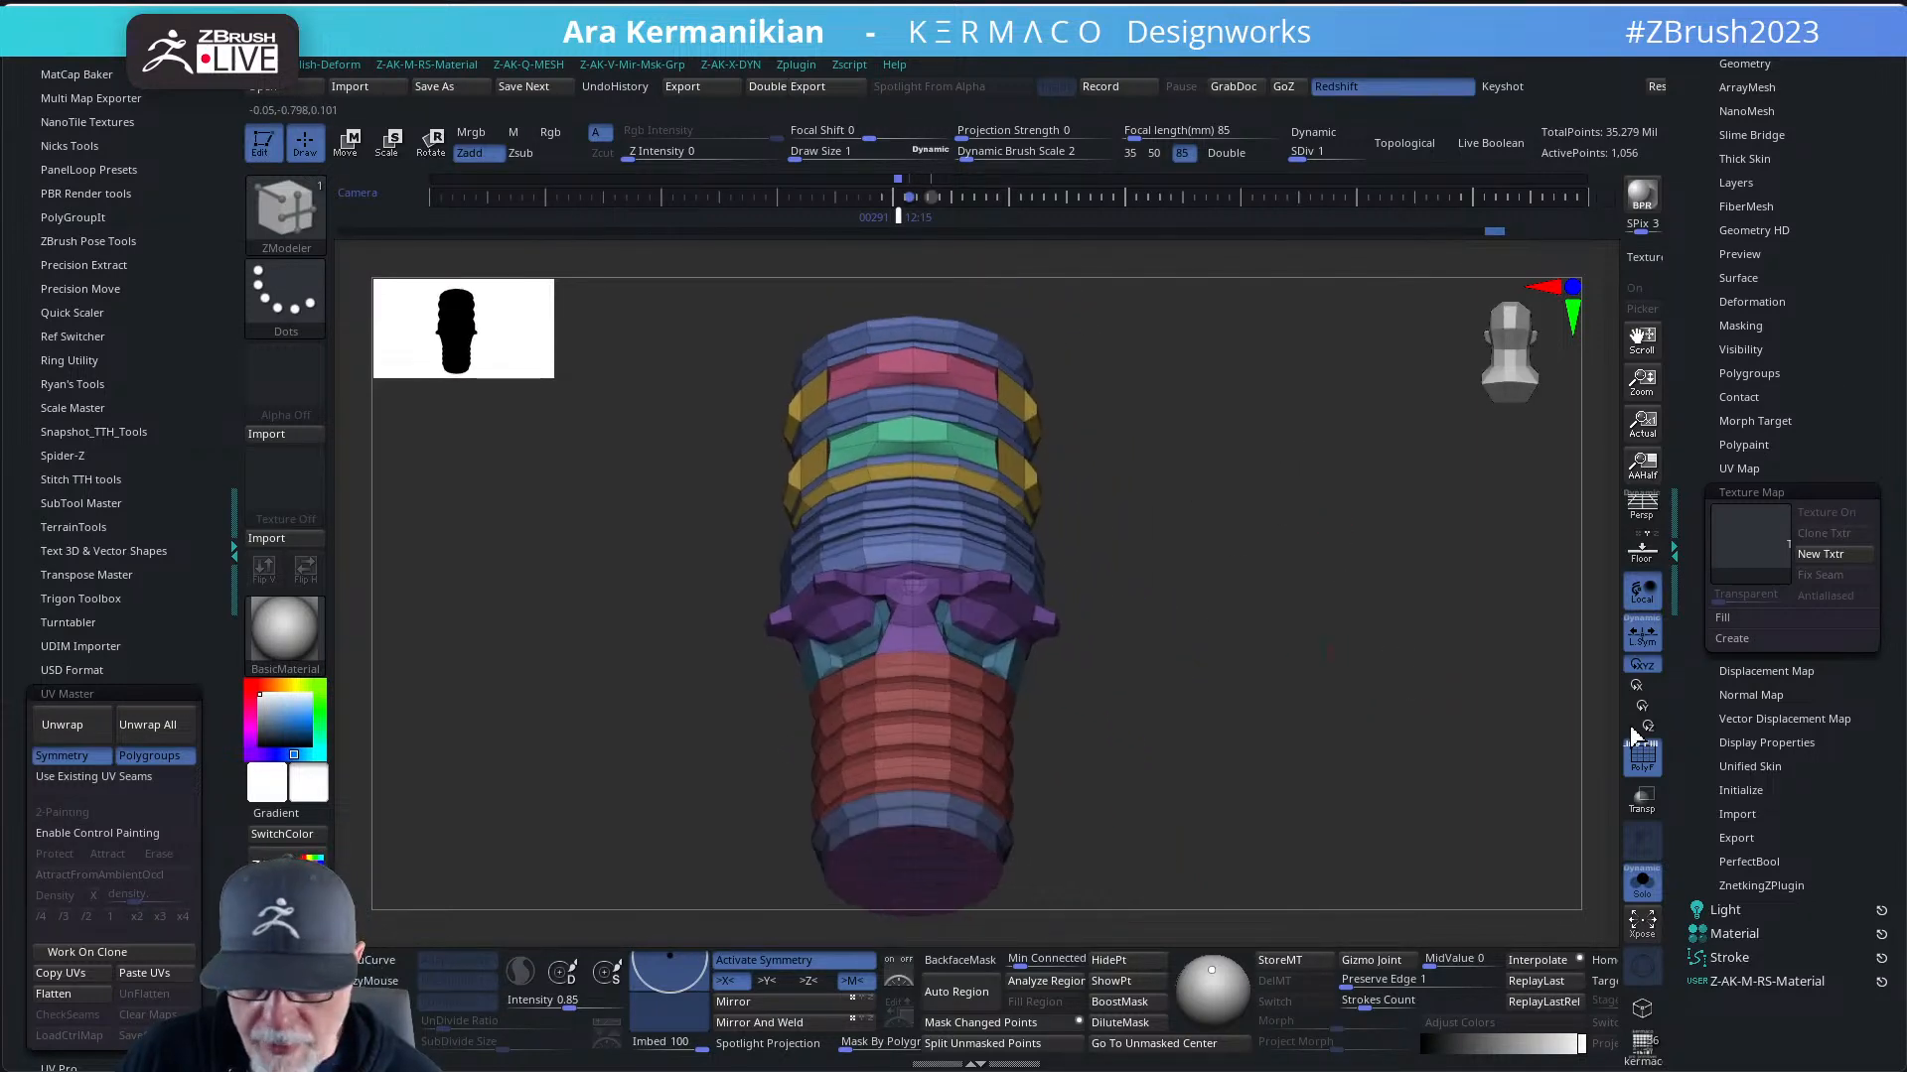
- Unwrap the head's UVs by polygroup with symmetry and apply the Texture 19 checker to it
left_click(149, 728)
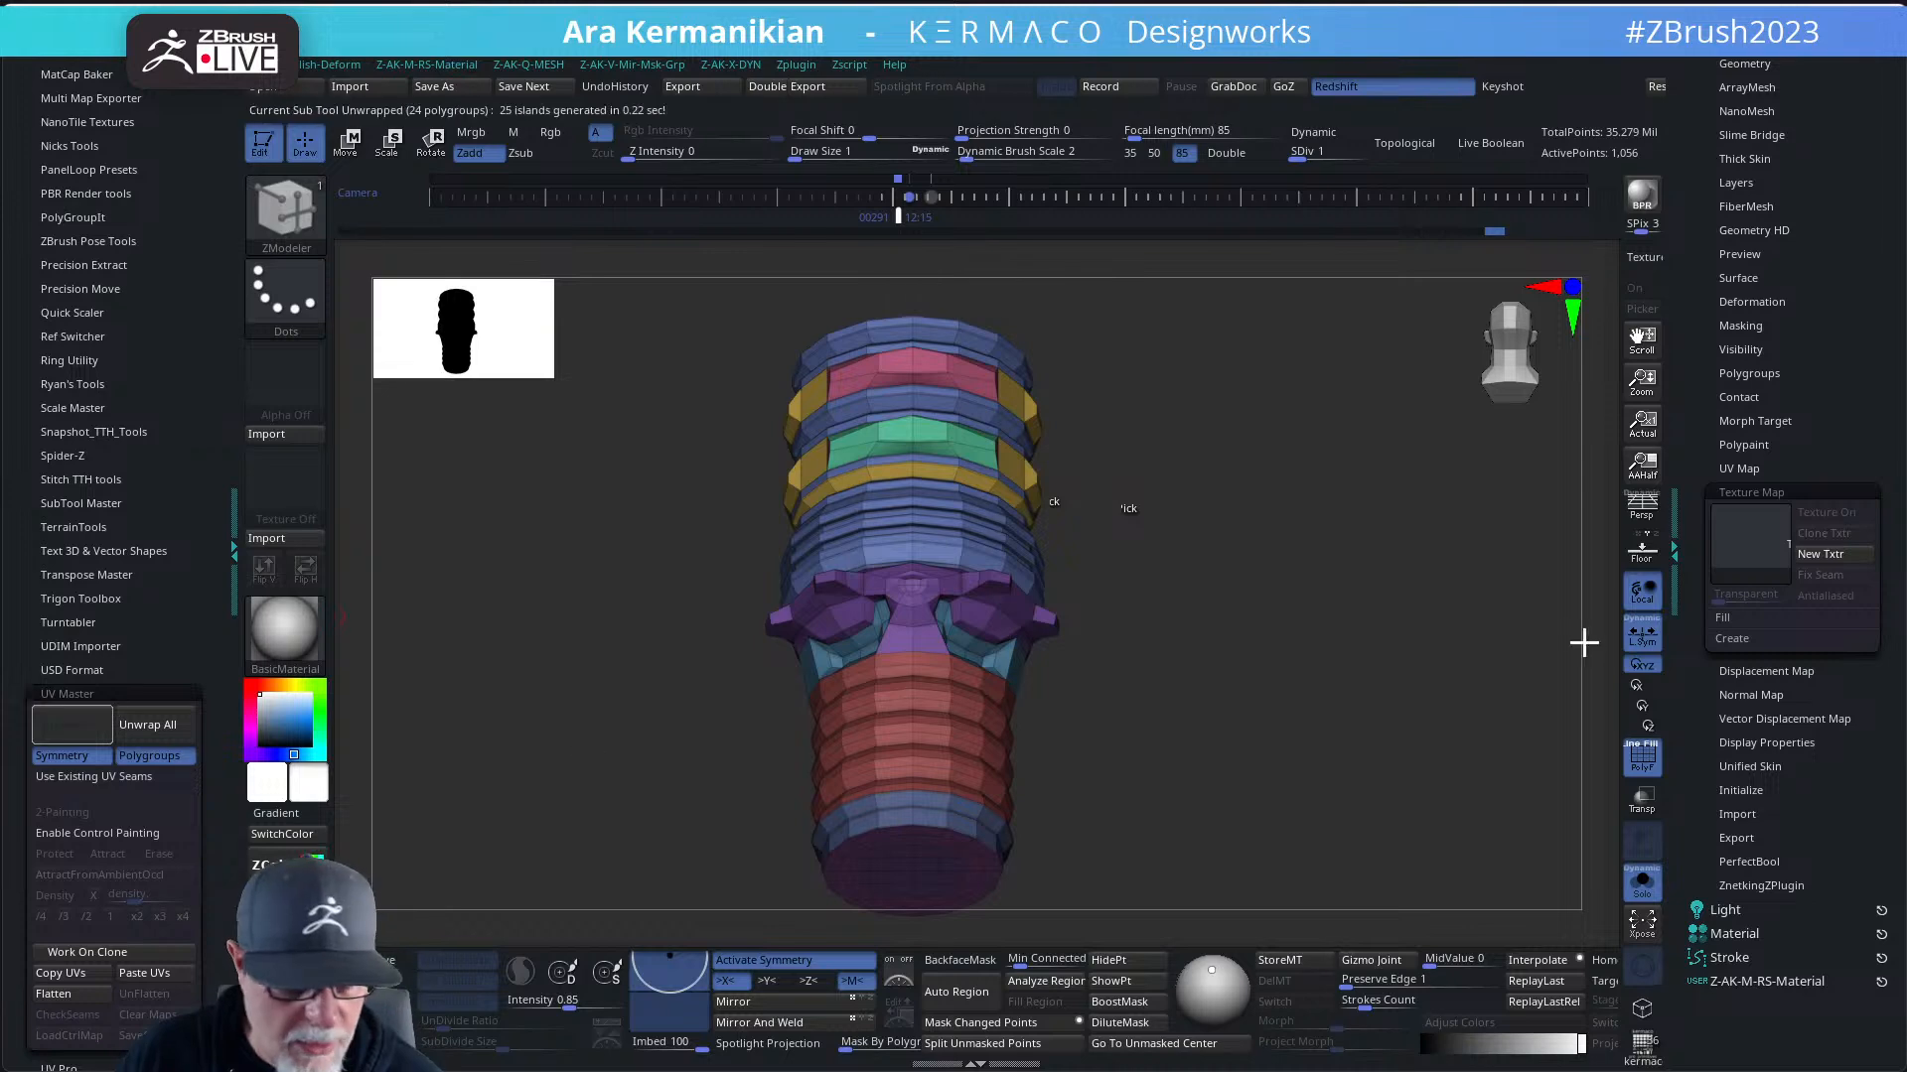
left_click(1736, 584)
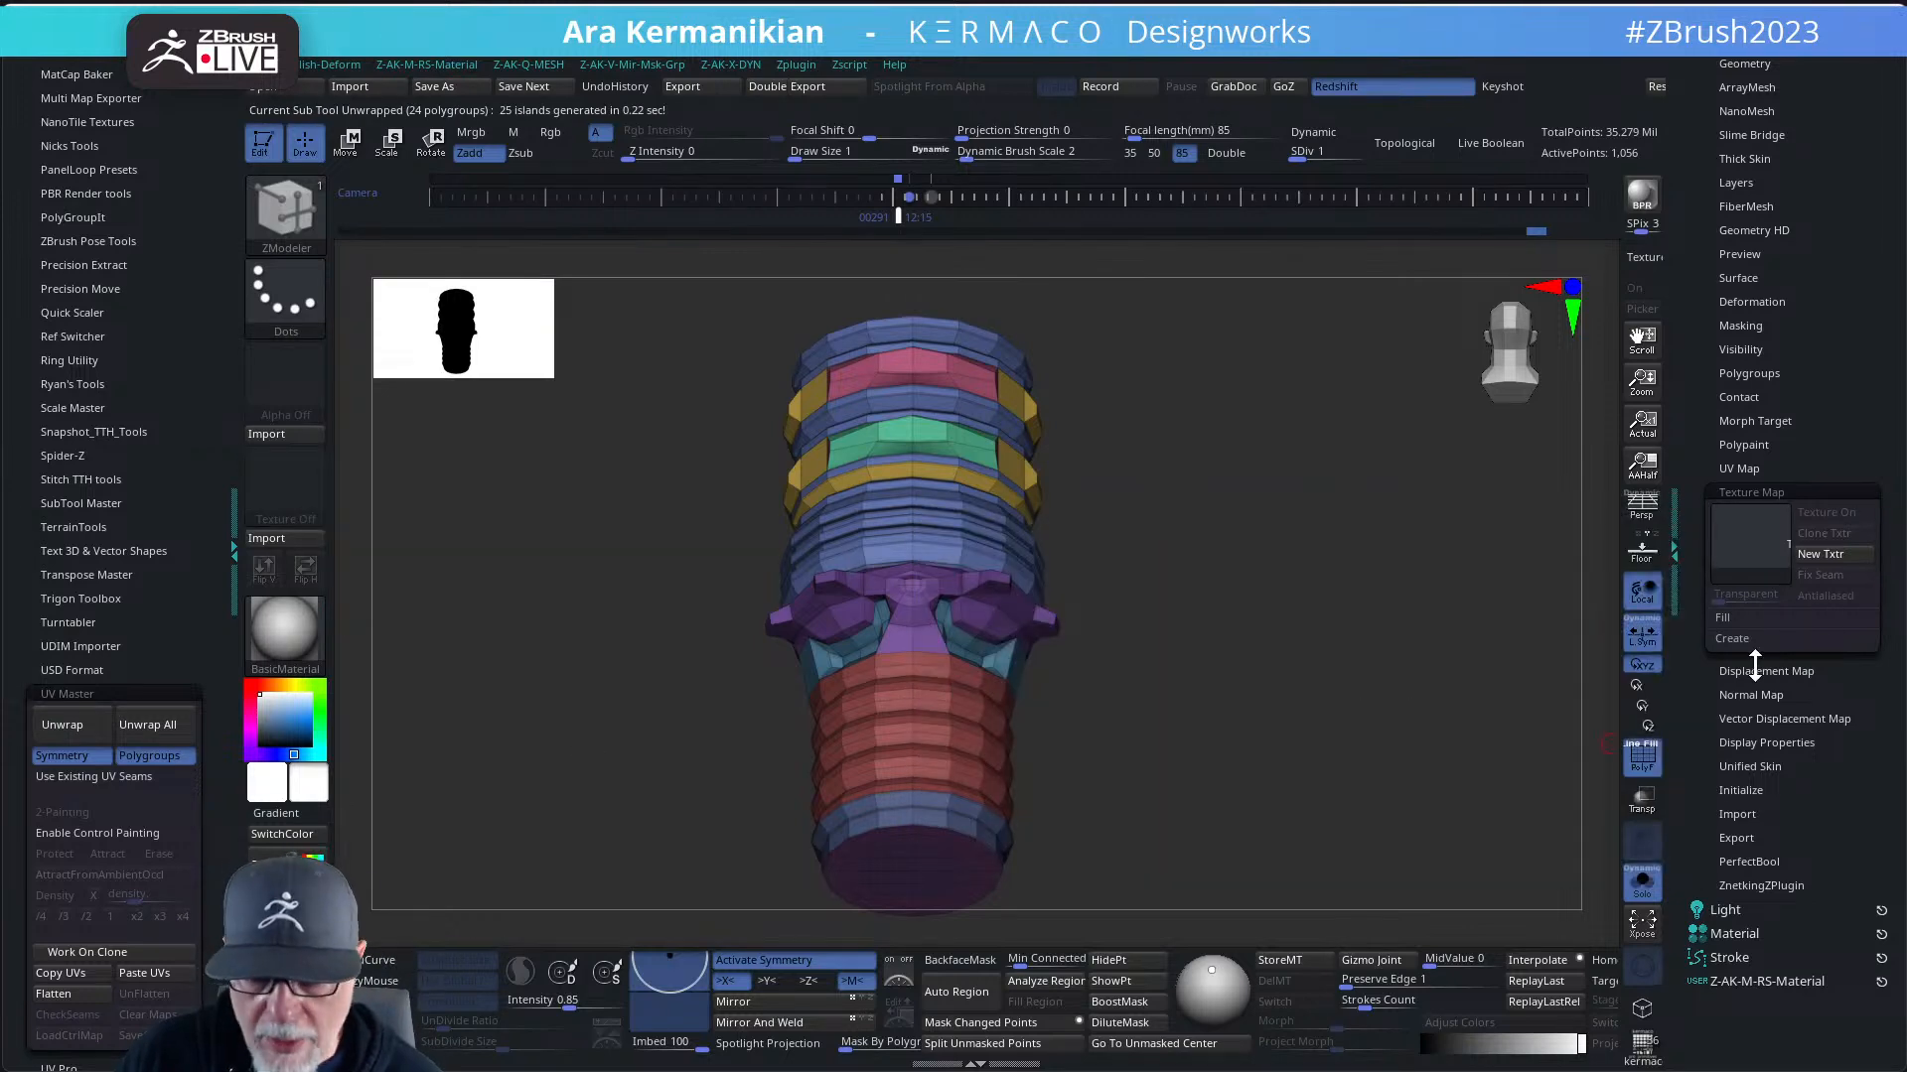
left_click(1714, 556)
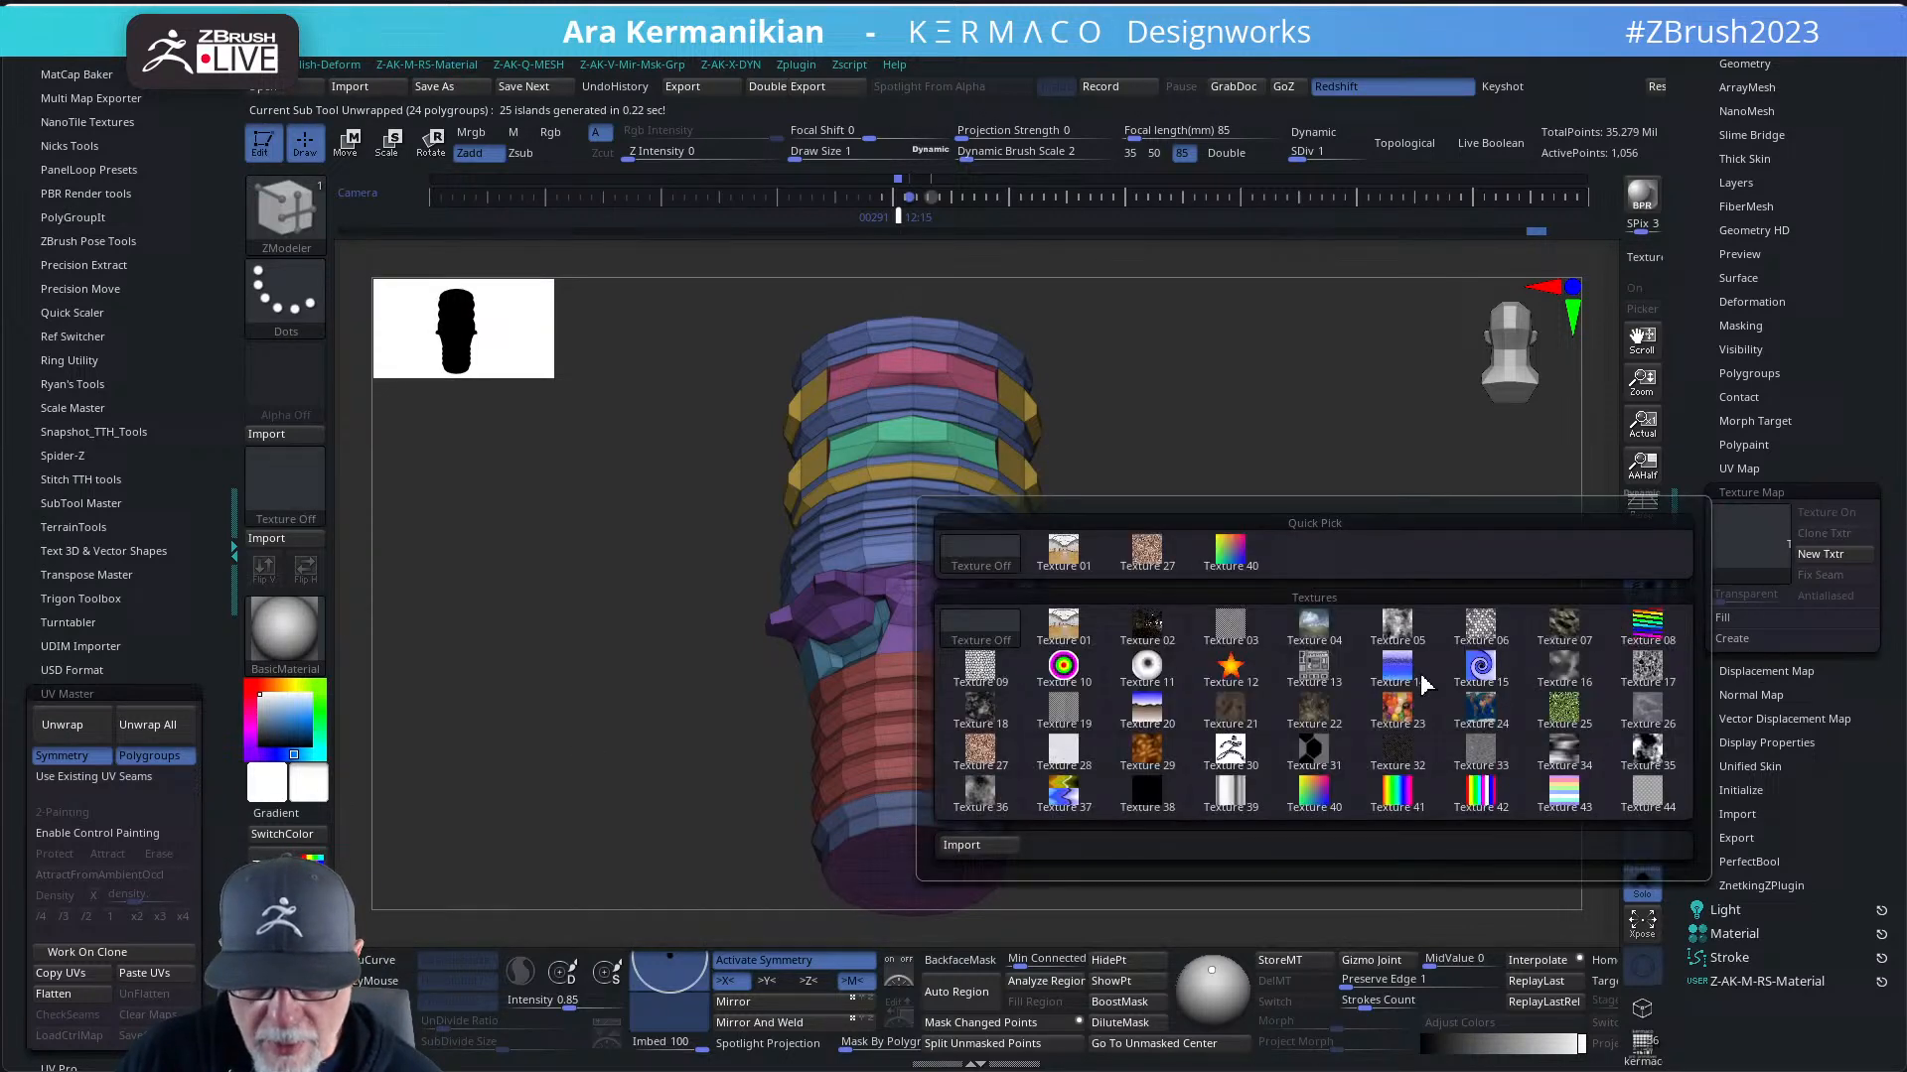
left_click(1061, 717)
left_click_drag(1119, 519, 1421, 481)
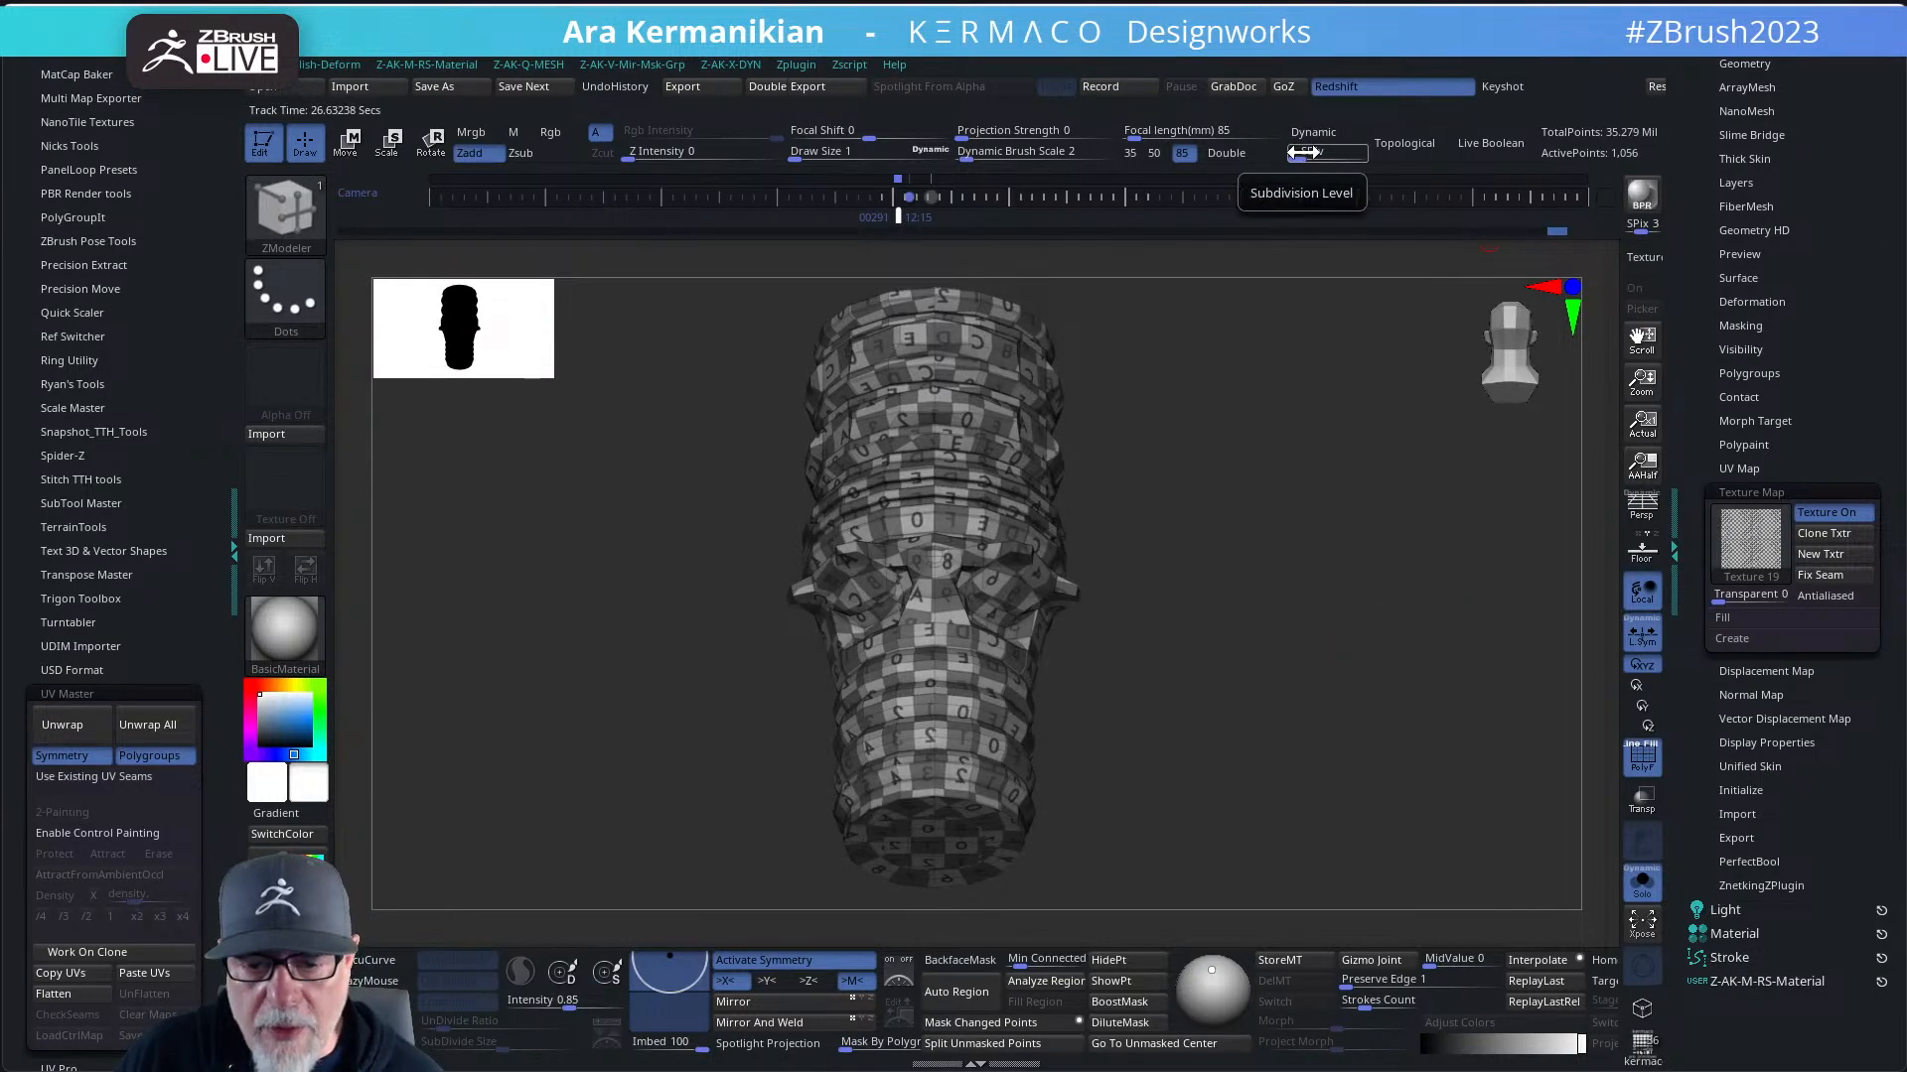
- Raise the head to subdivision level 4 and turn off its texture map and polyframe
left_click_drag(1300, 154, 1374, 164)
left_click_drag(1348, 558, 1400, 561, "alt")
left_click(1743, 556)
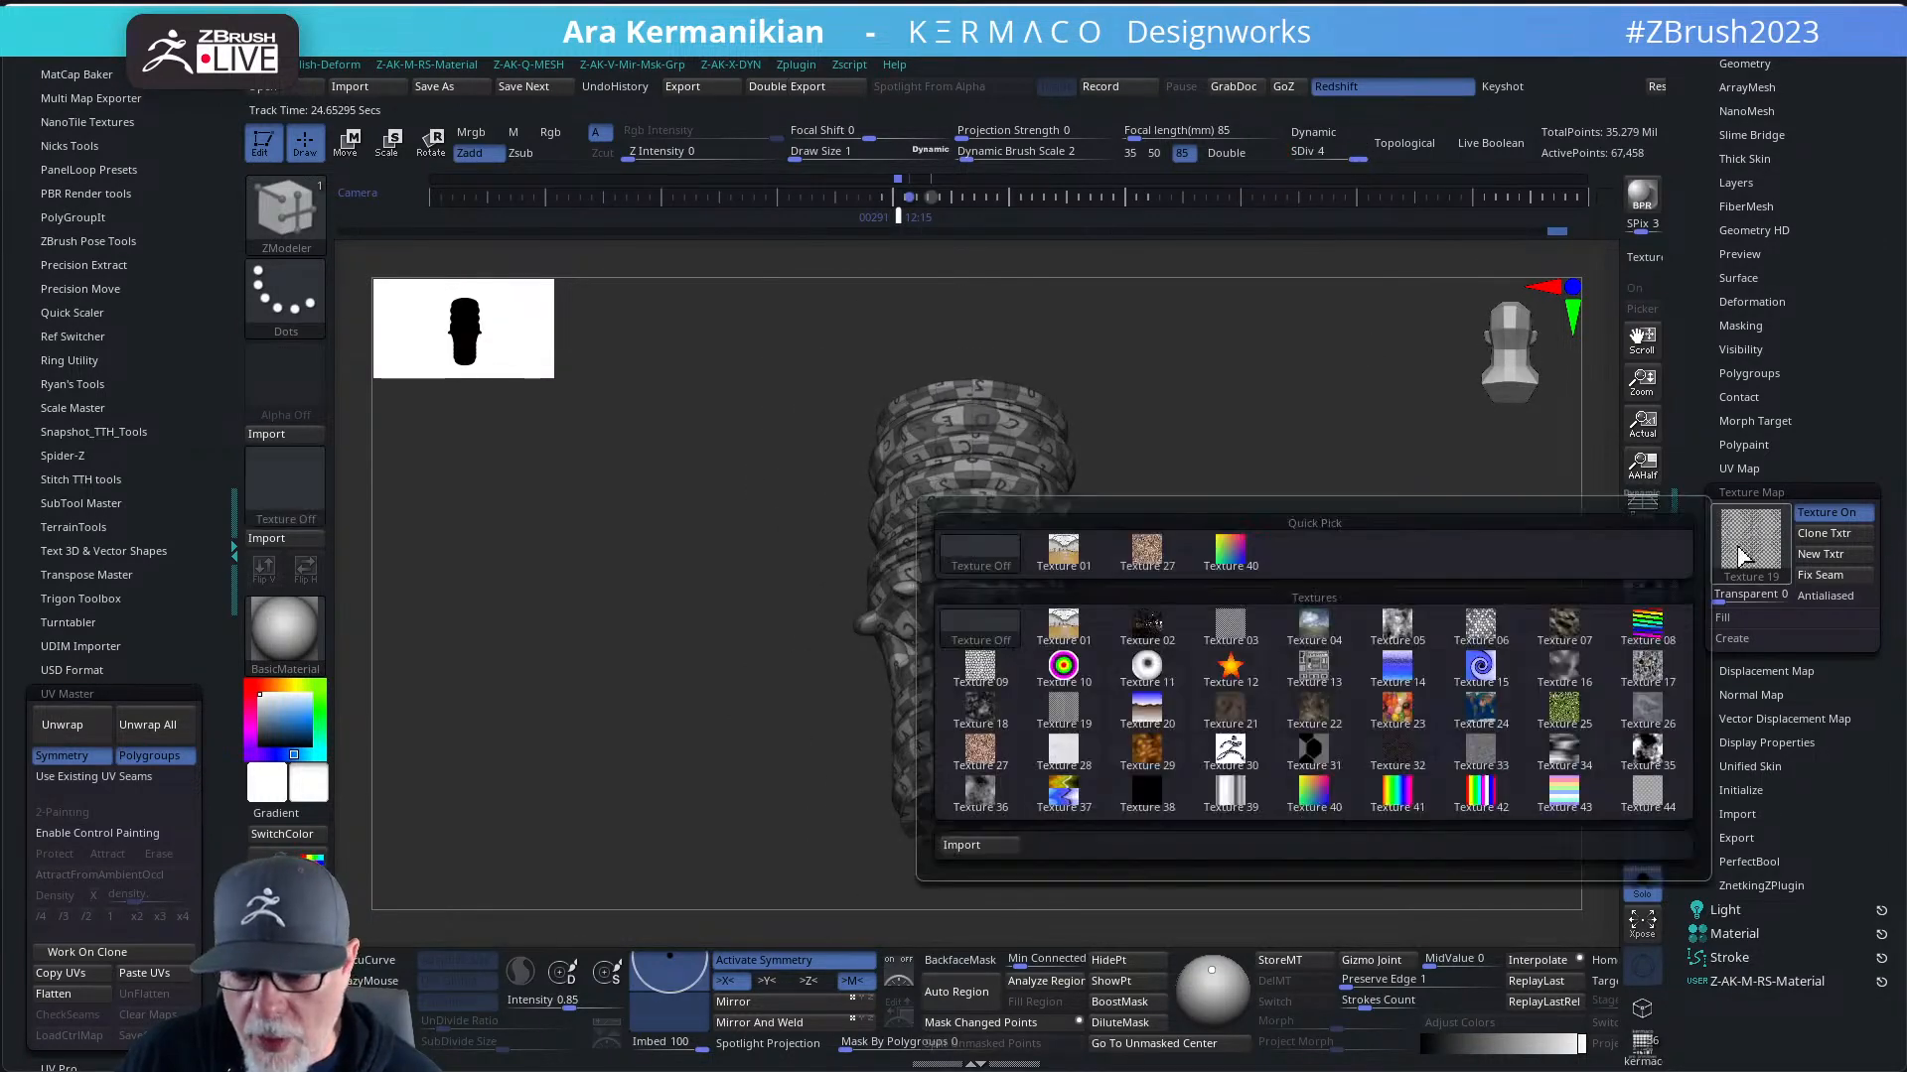
left_click(996, 564)
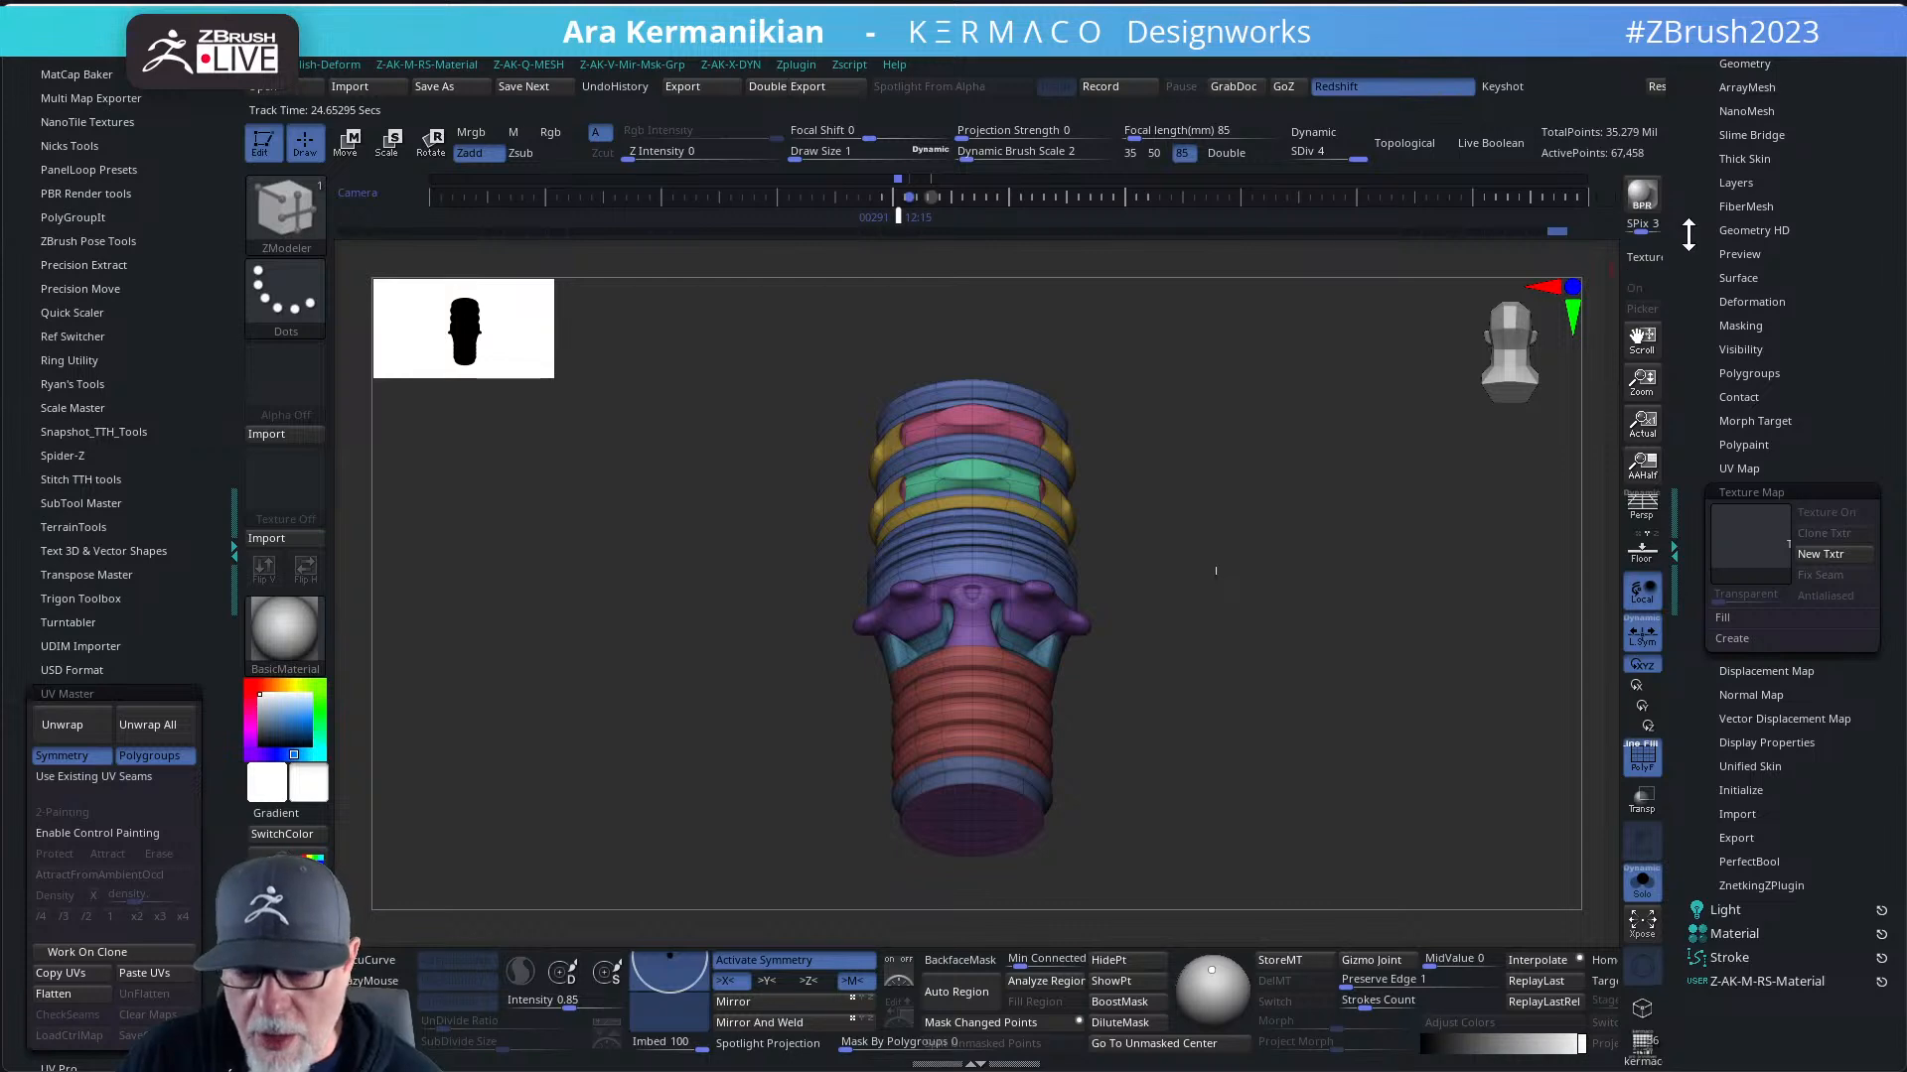
left_click(1642, 758)
scroll(1745, 509, "up", 5)
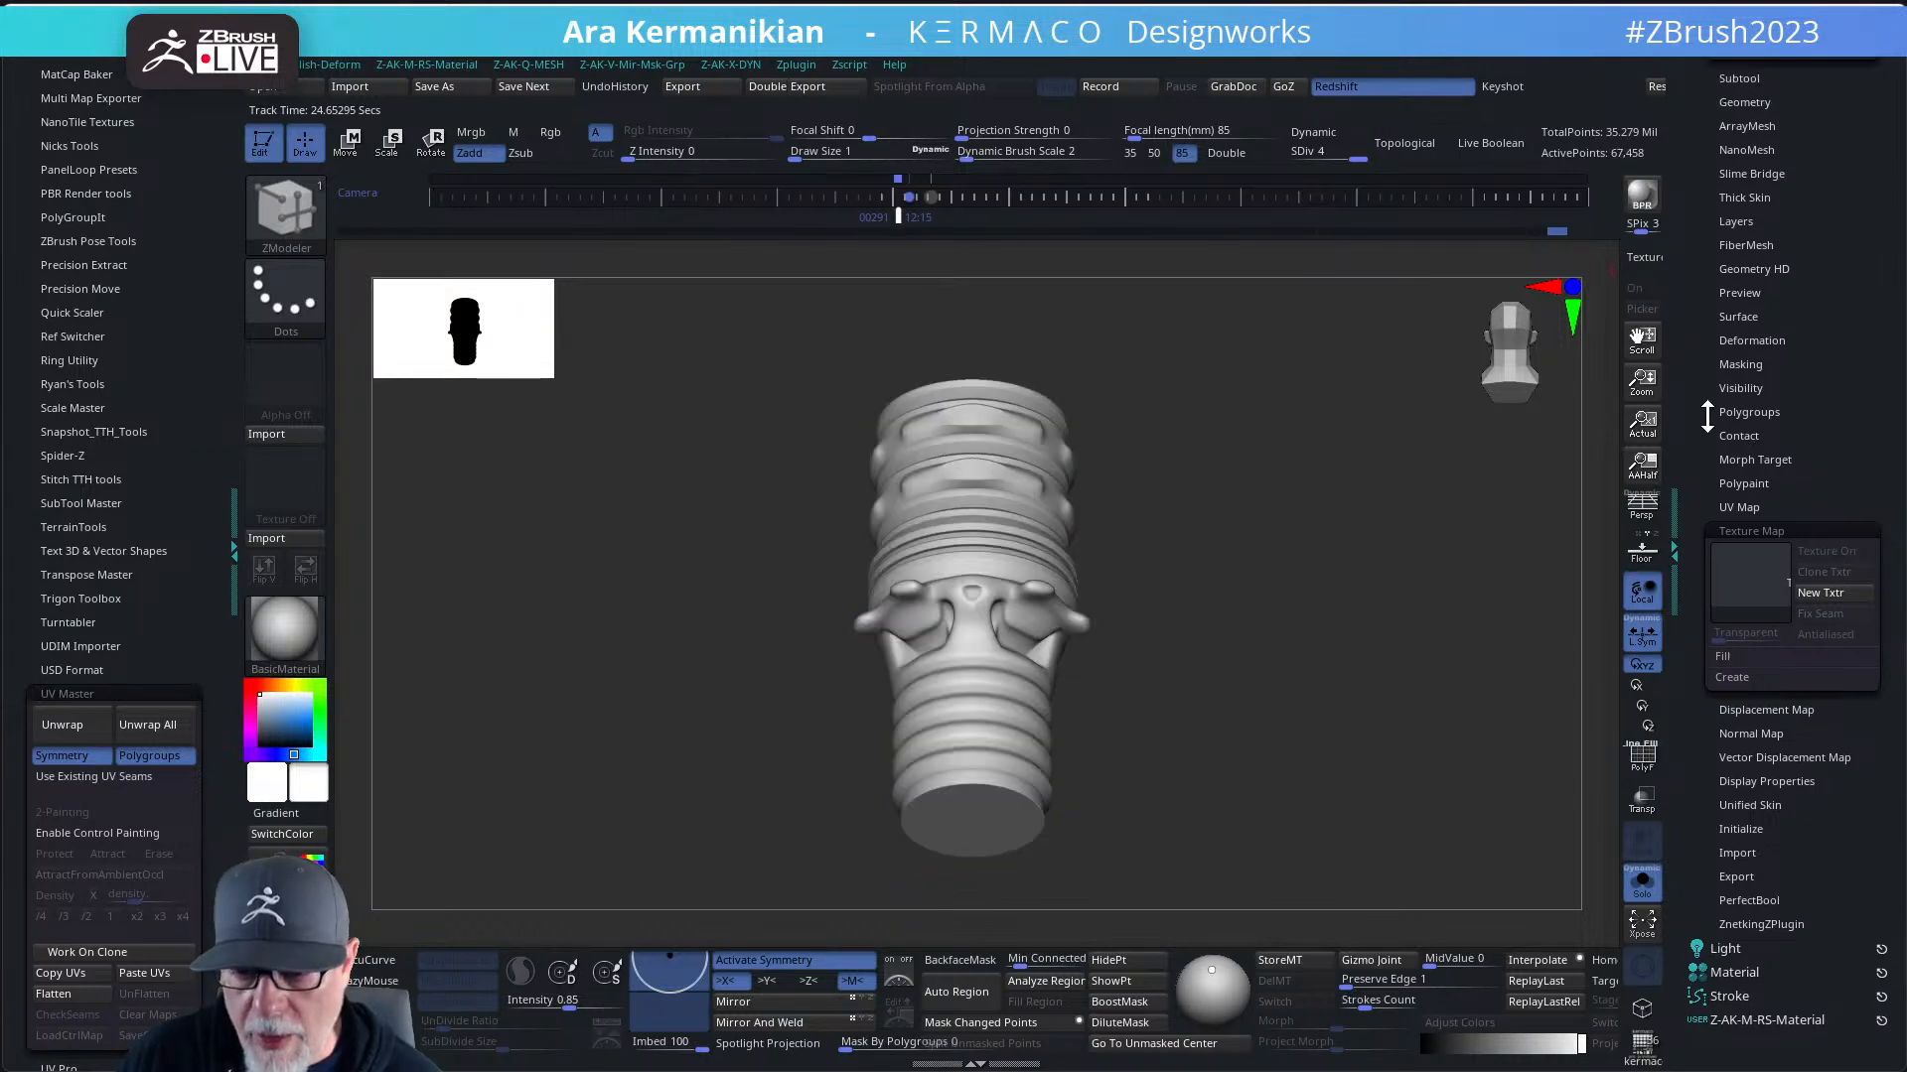
- Make Skin_ZSphere2 the active subtool and show the full character with visibility set V1, out of solo mode
left_click(1739, 484)
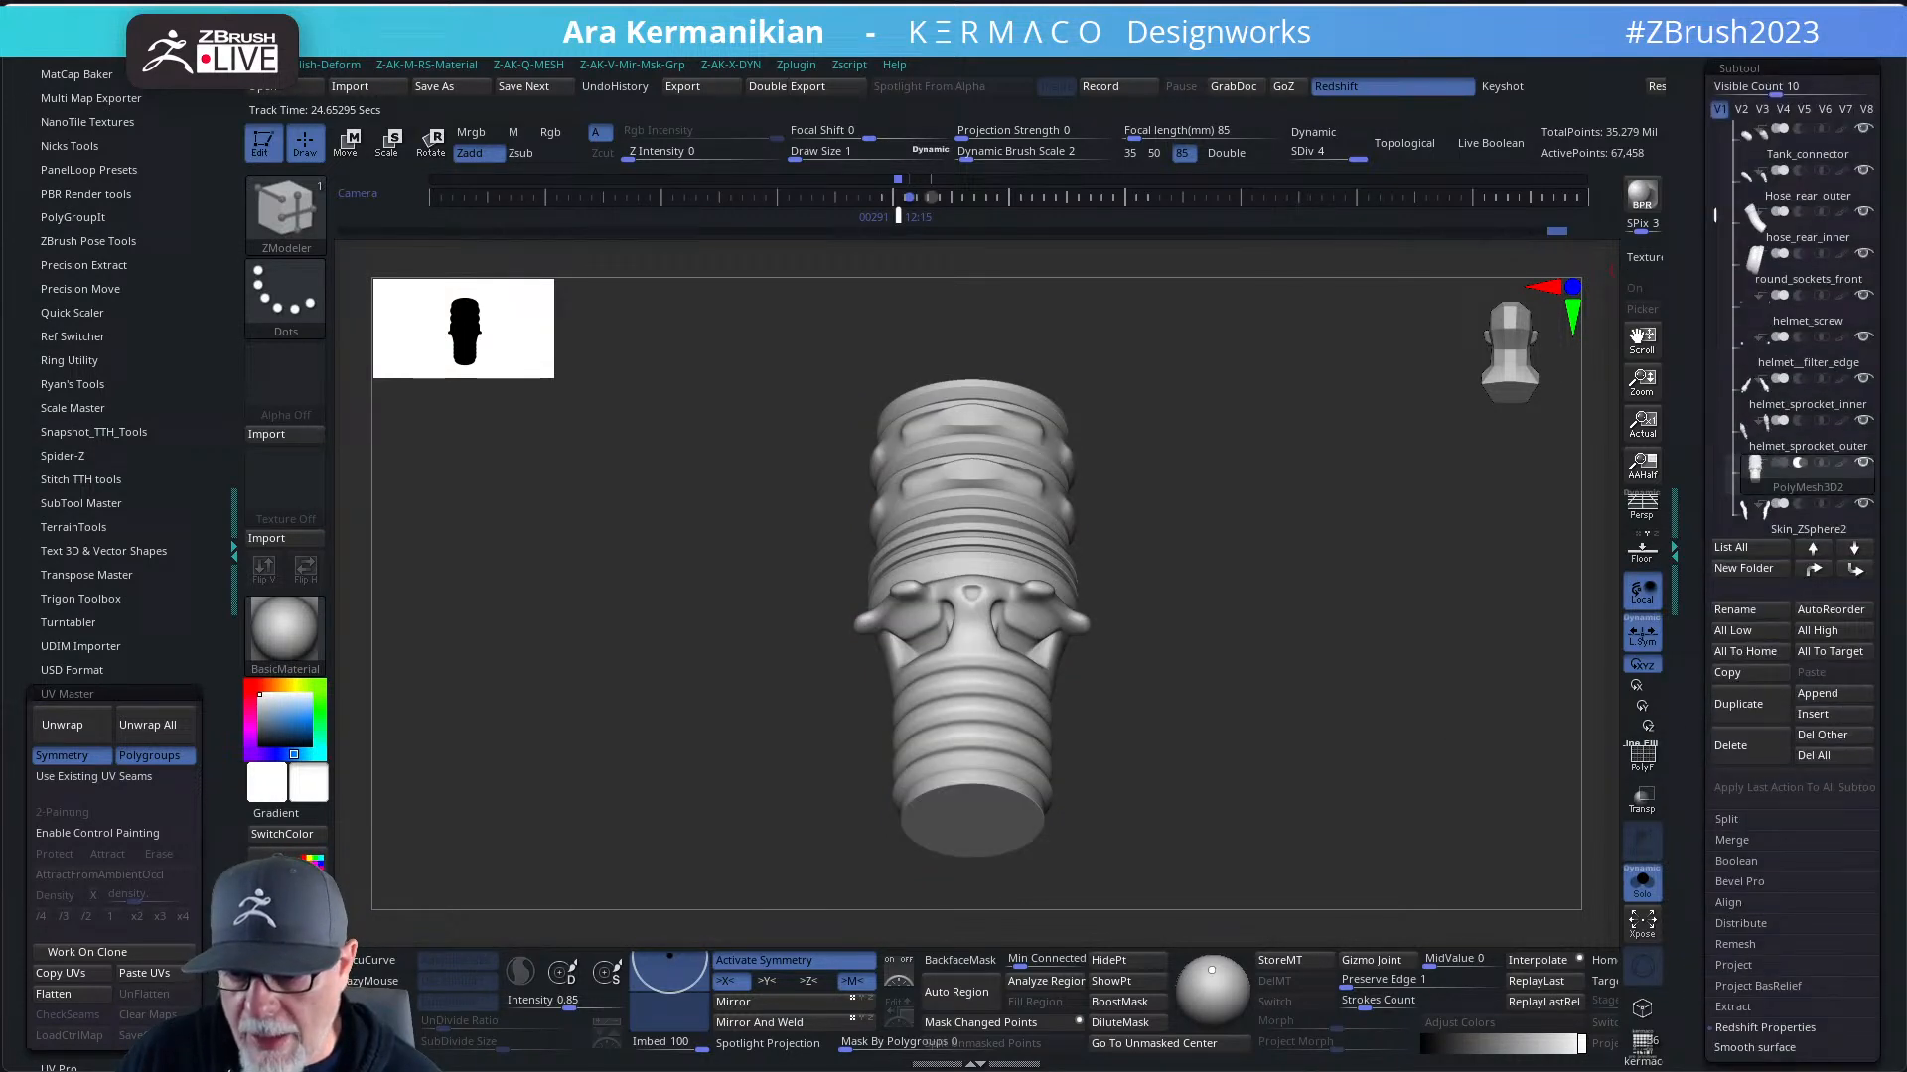
left_click(1866, 109)
mouse_move(1862, 480)
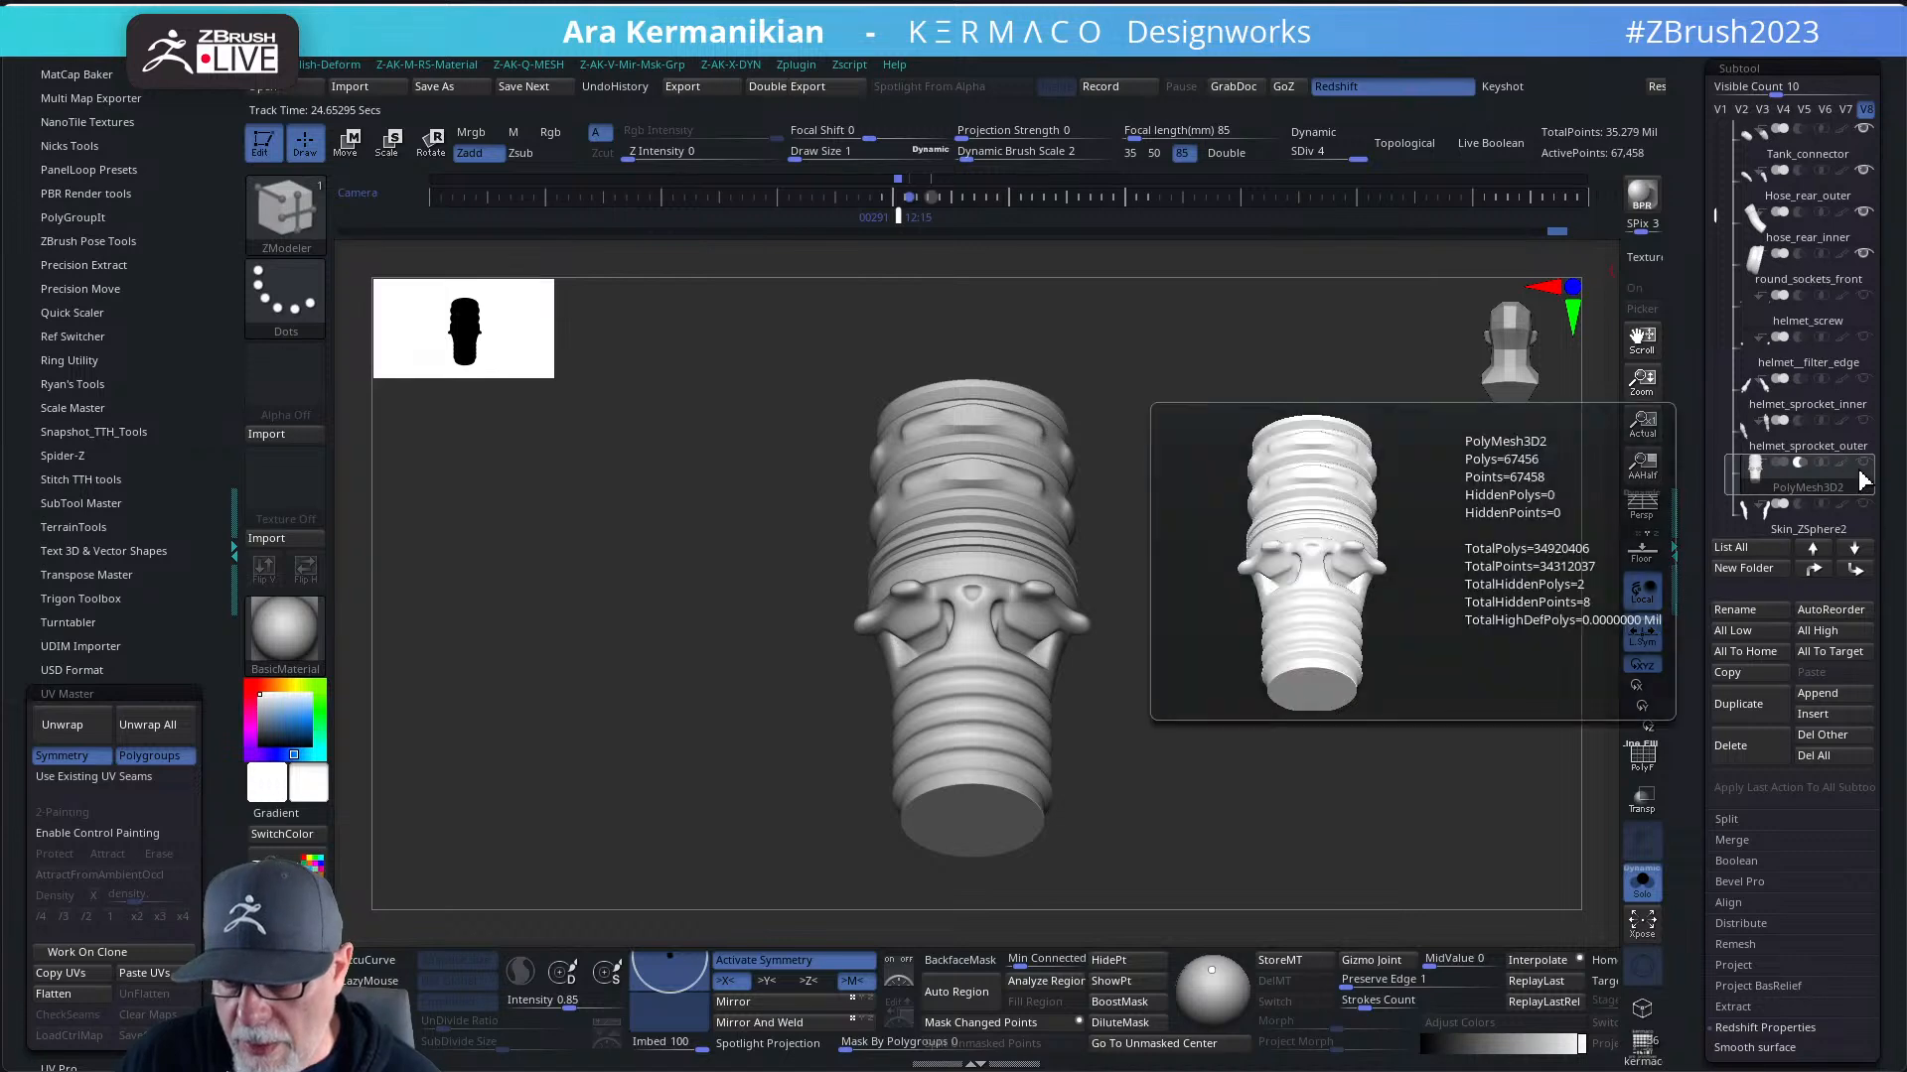
left_click(1785, 533)
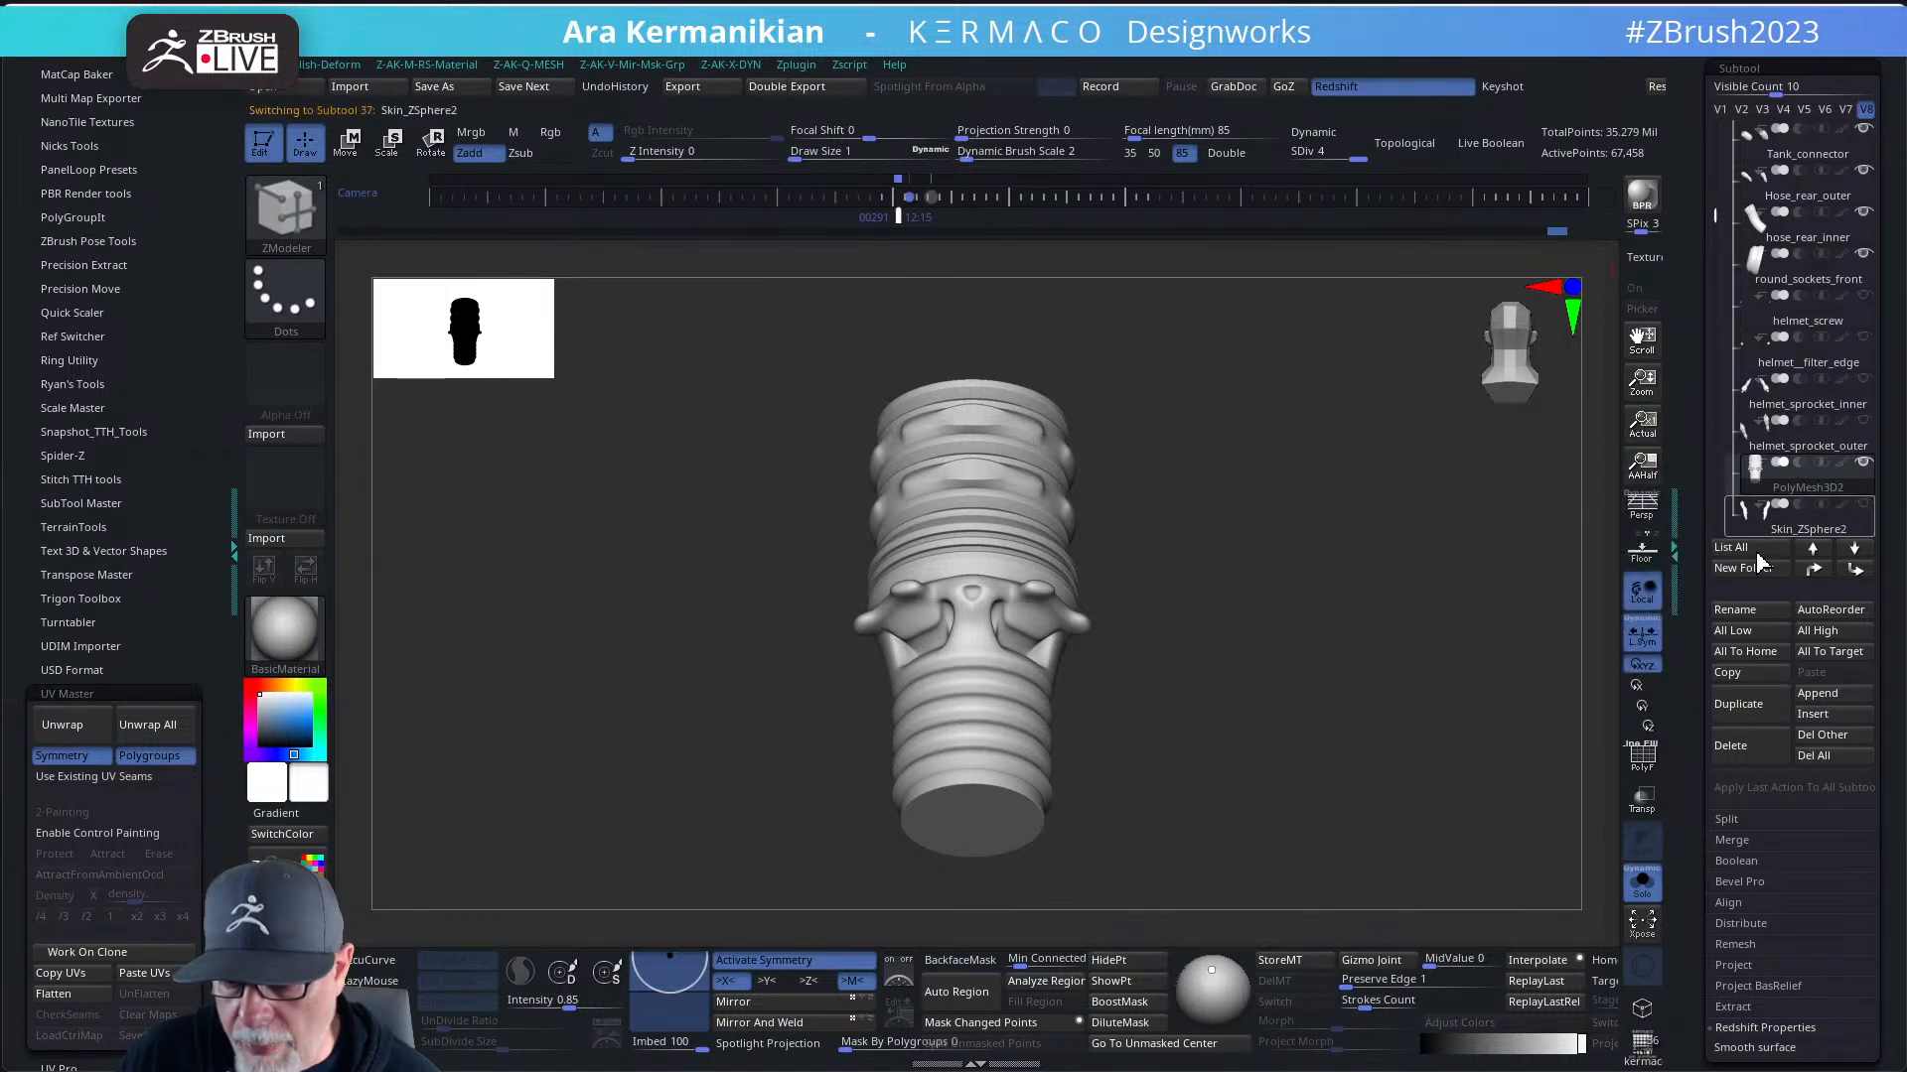
left_click(1642, 886)
mouse_move(1390, 685)
left_mouse_down("alt")
mouse_move(1357, 606)
mouse_move(1286, 630)
mouse_move(1214, 608)
mouse_move(1350, 685)
mouse_move(1355, 733)
left_mouse_up("alt")
key("f")
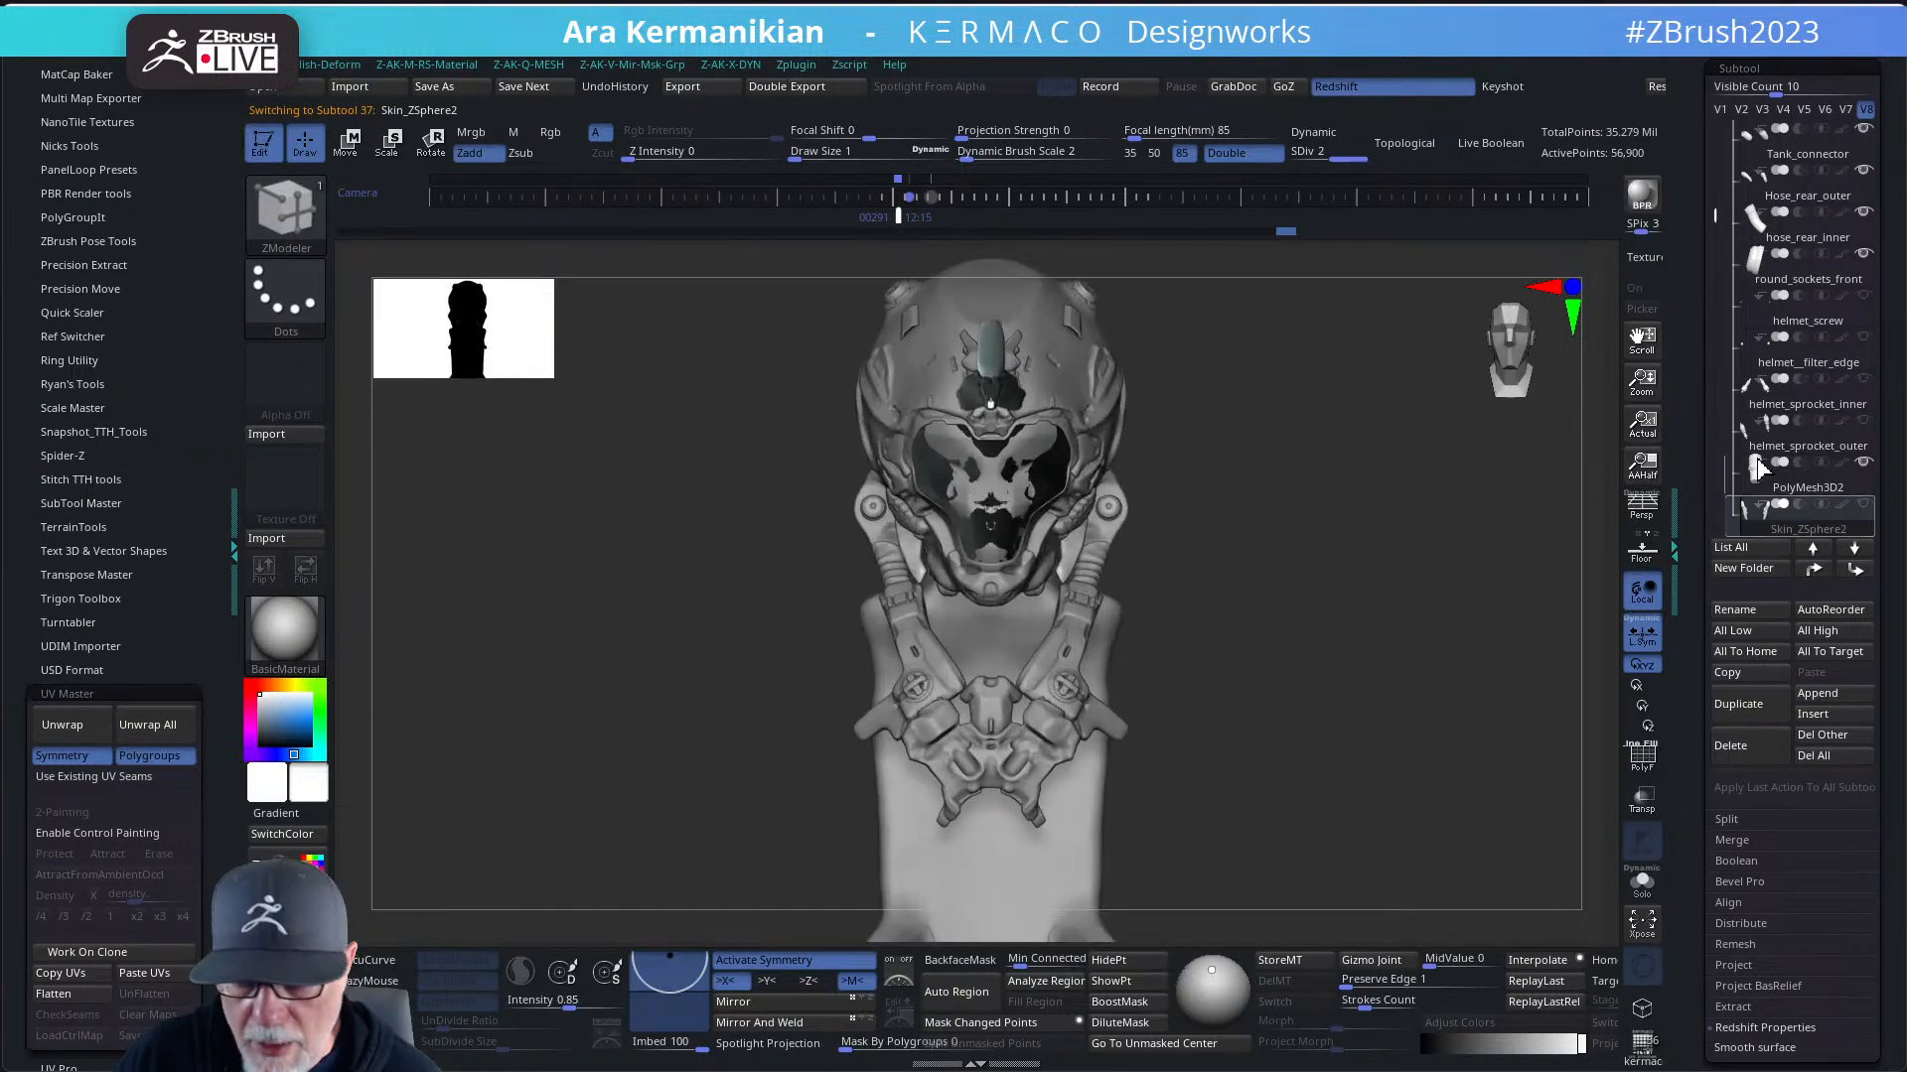
left_click(1719, 109)
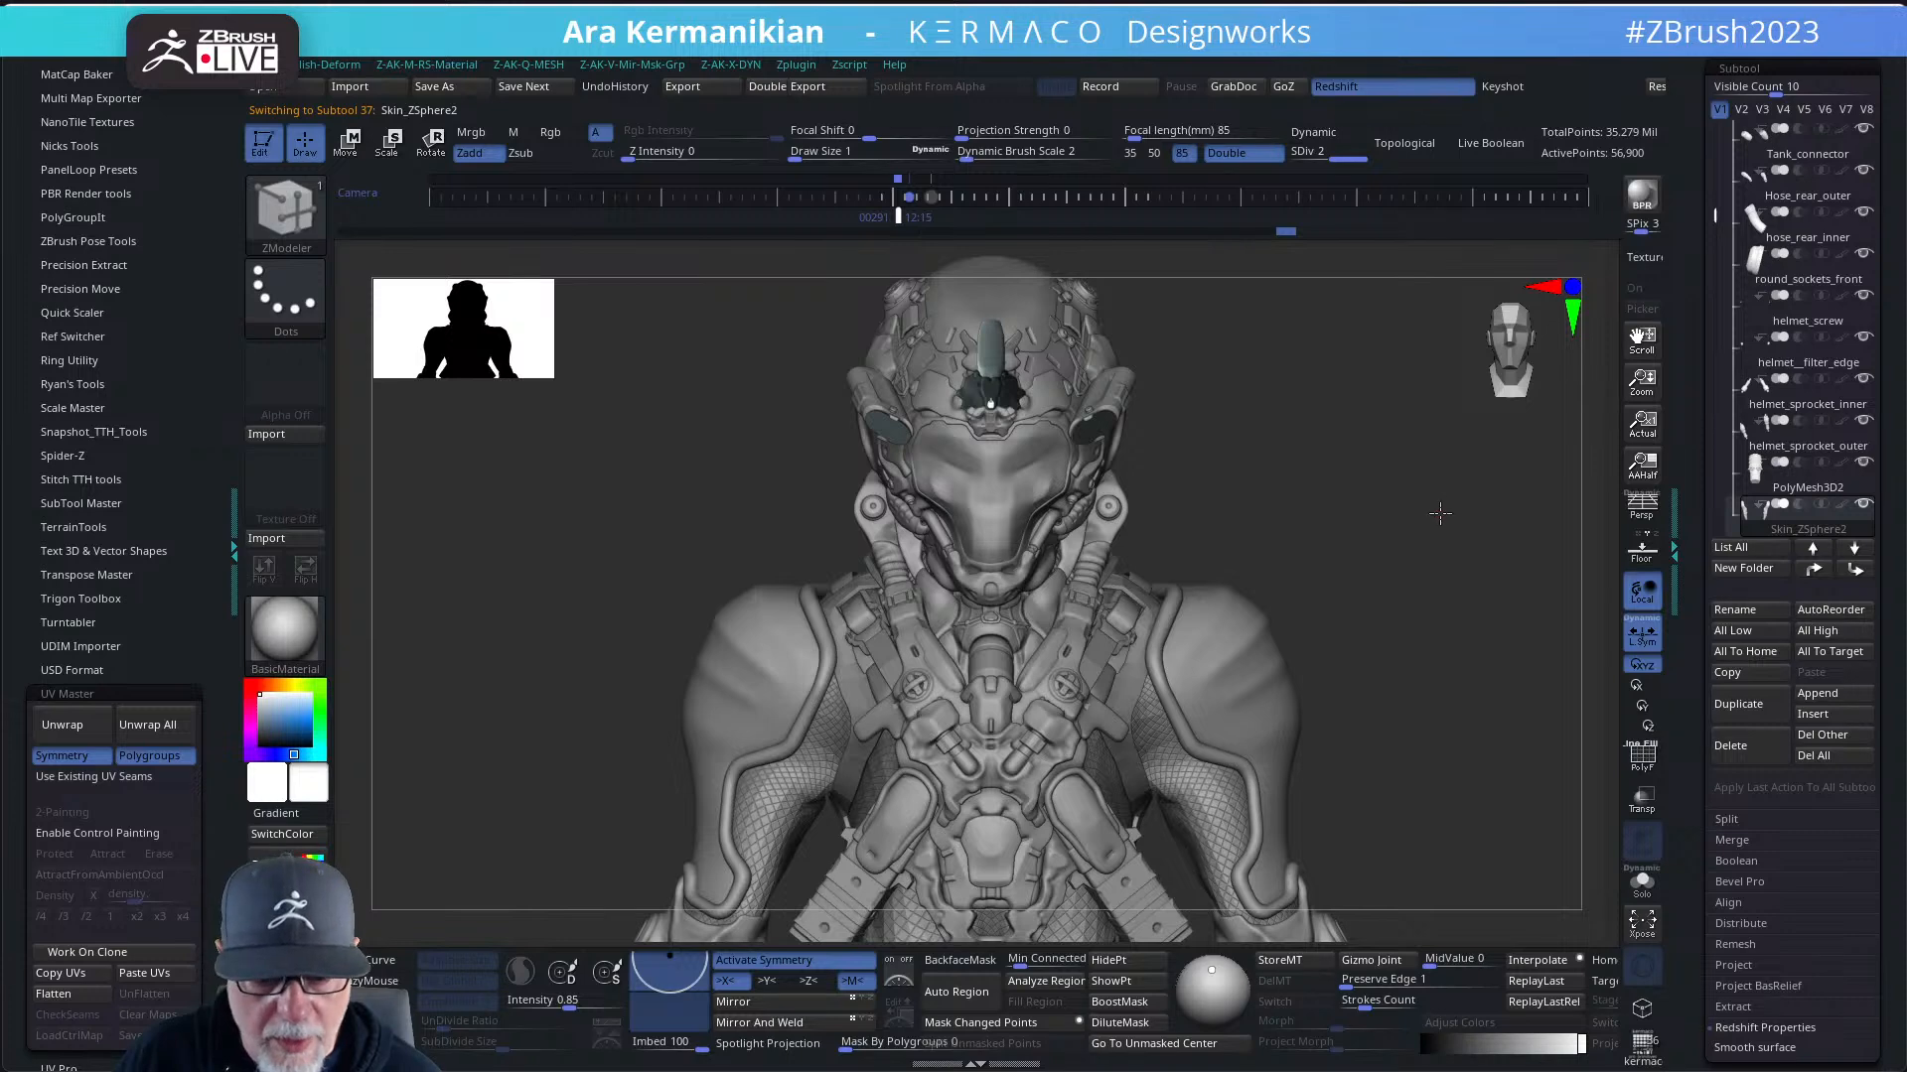
left_click_drag(1440, 513, 1391, 628, "alt")
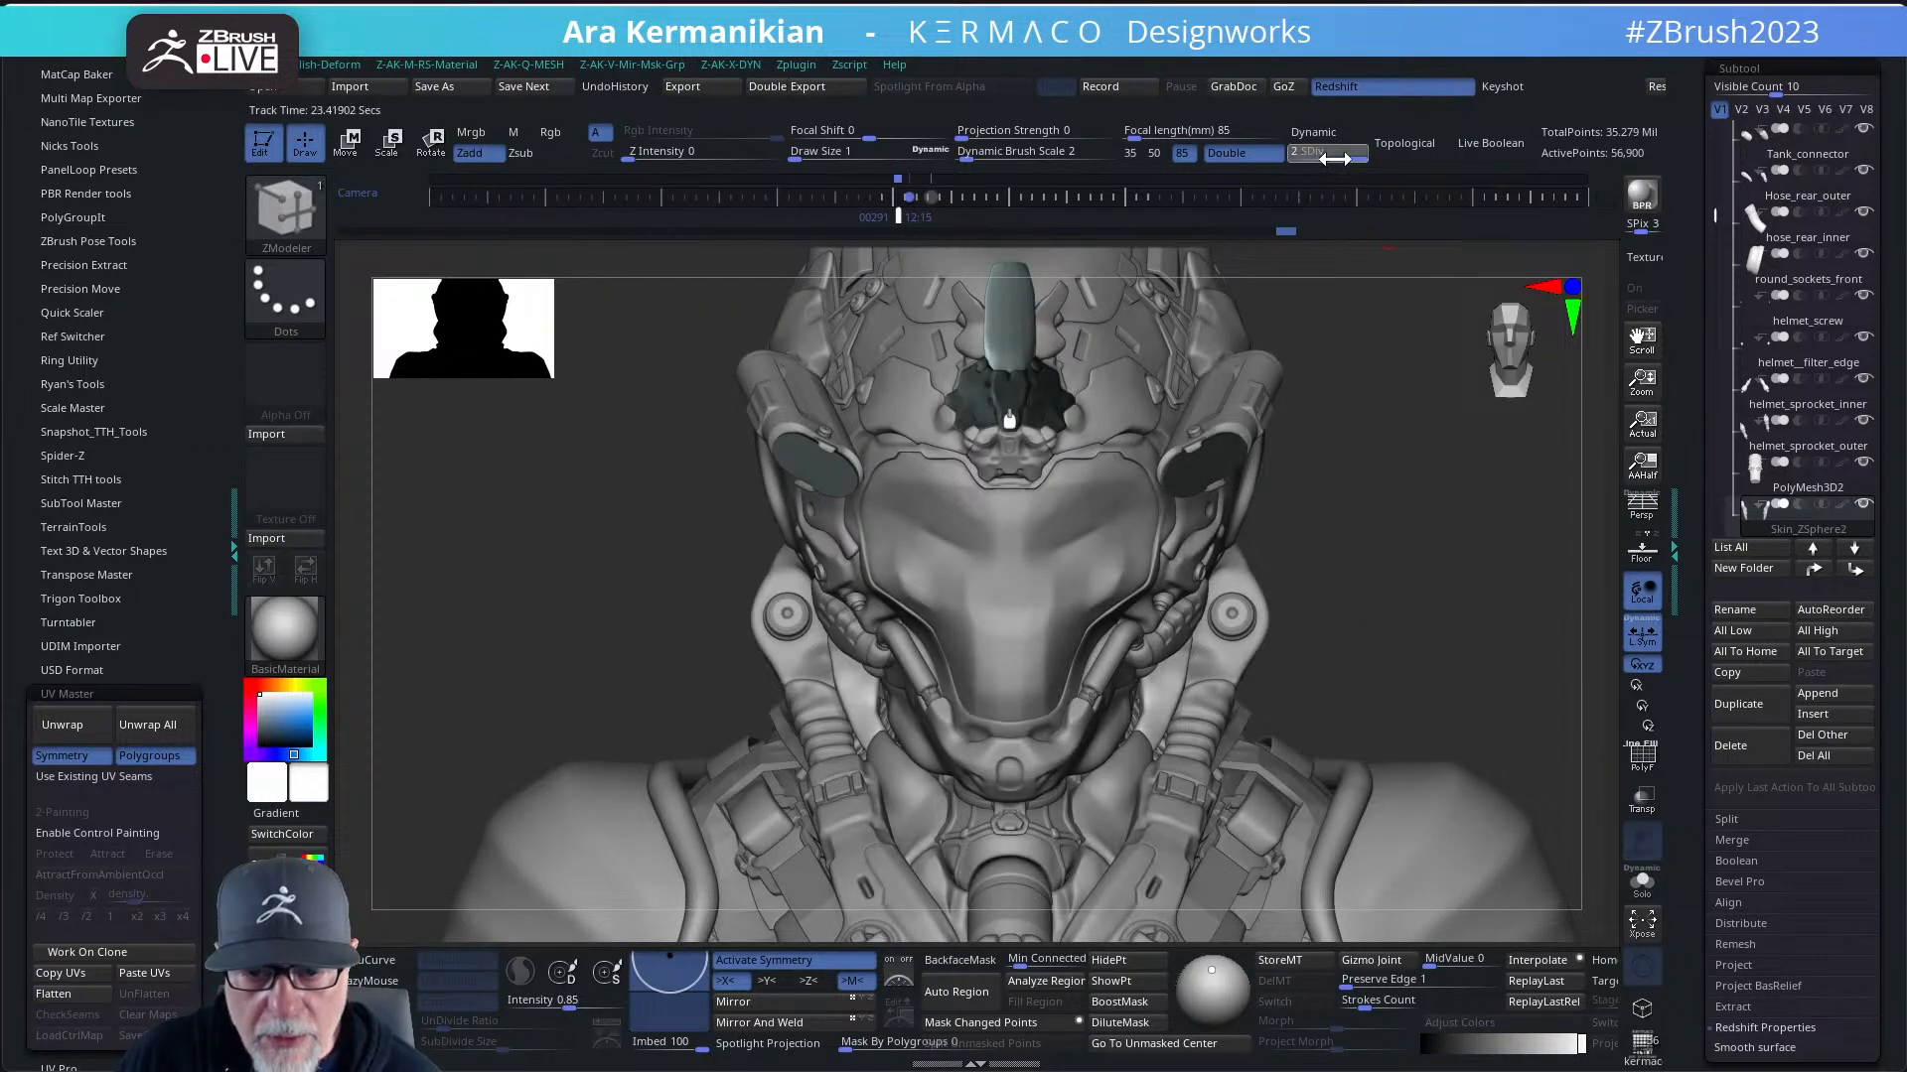
- Lower Skin_ZSphere2 to subdivision level 1 and isolate it in solo mode with its polyframe shown
key("shift+d")
left_click(1641, 759)
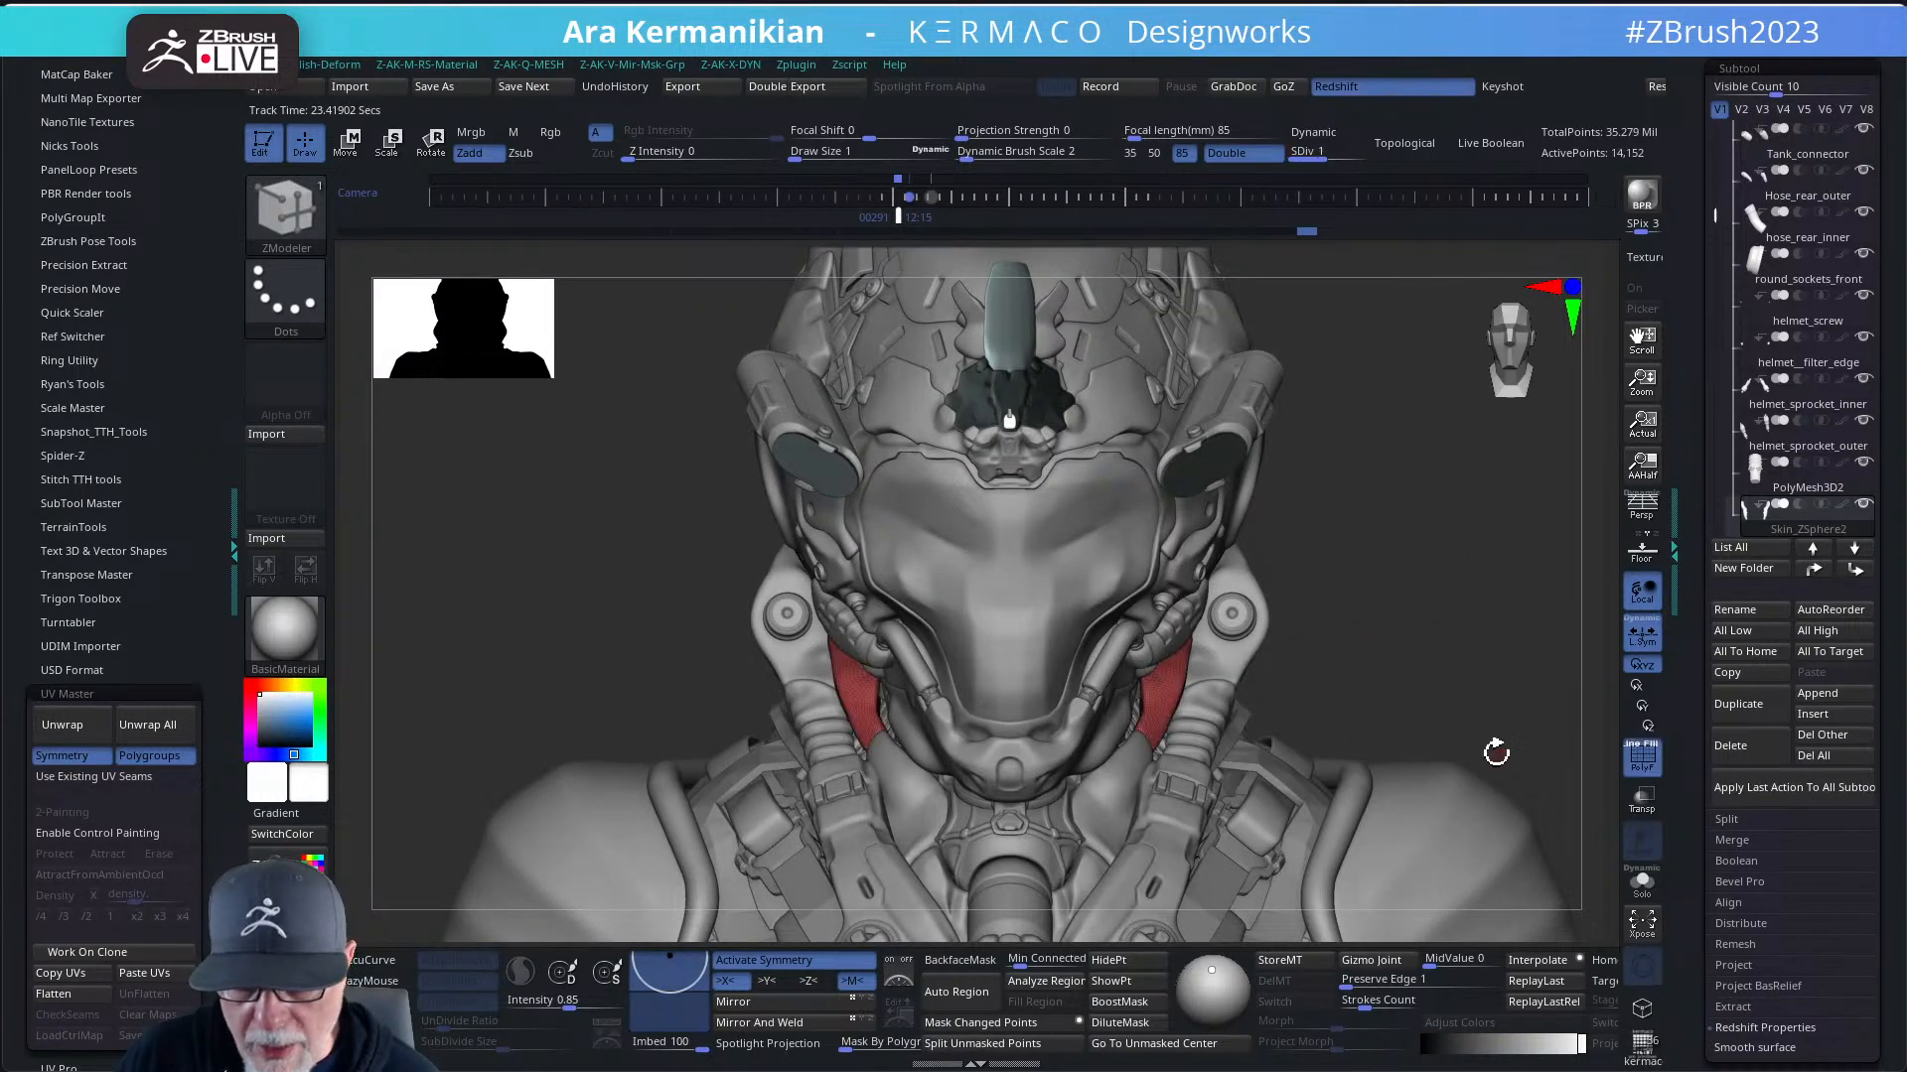
scroll(1430, 665, "up", 2)
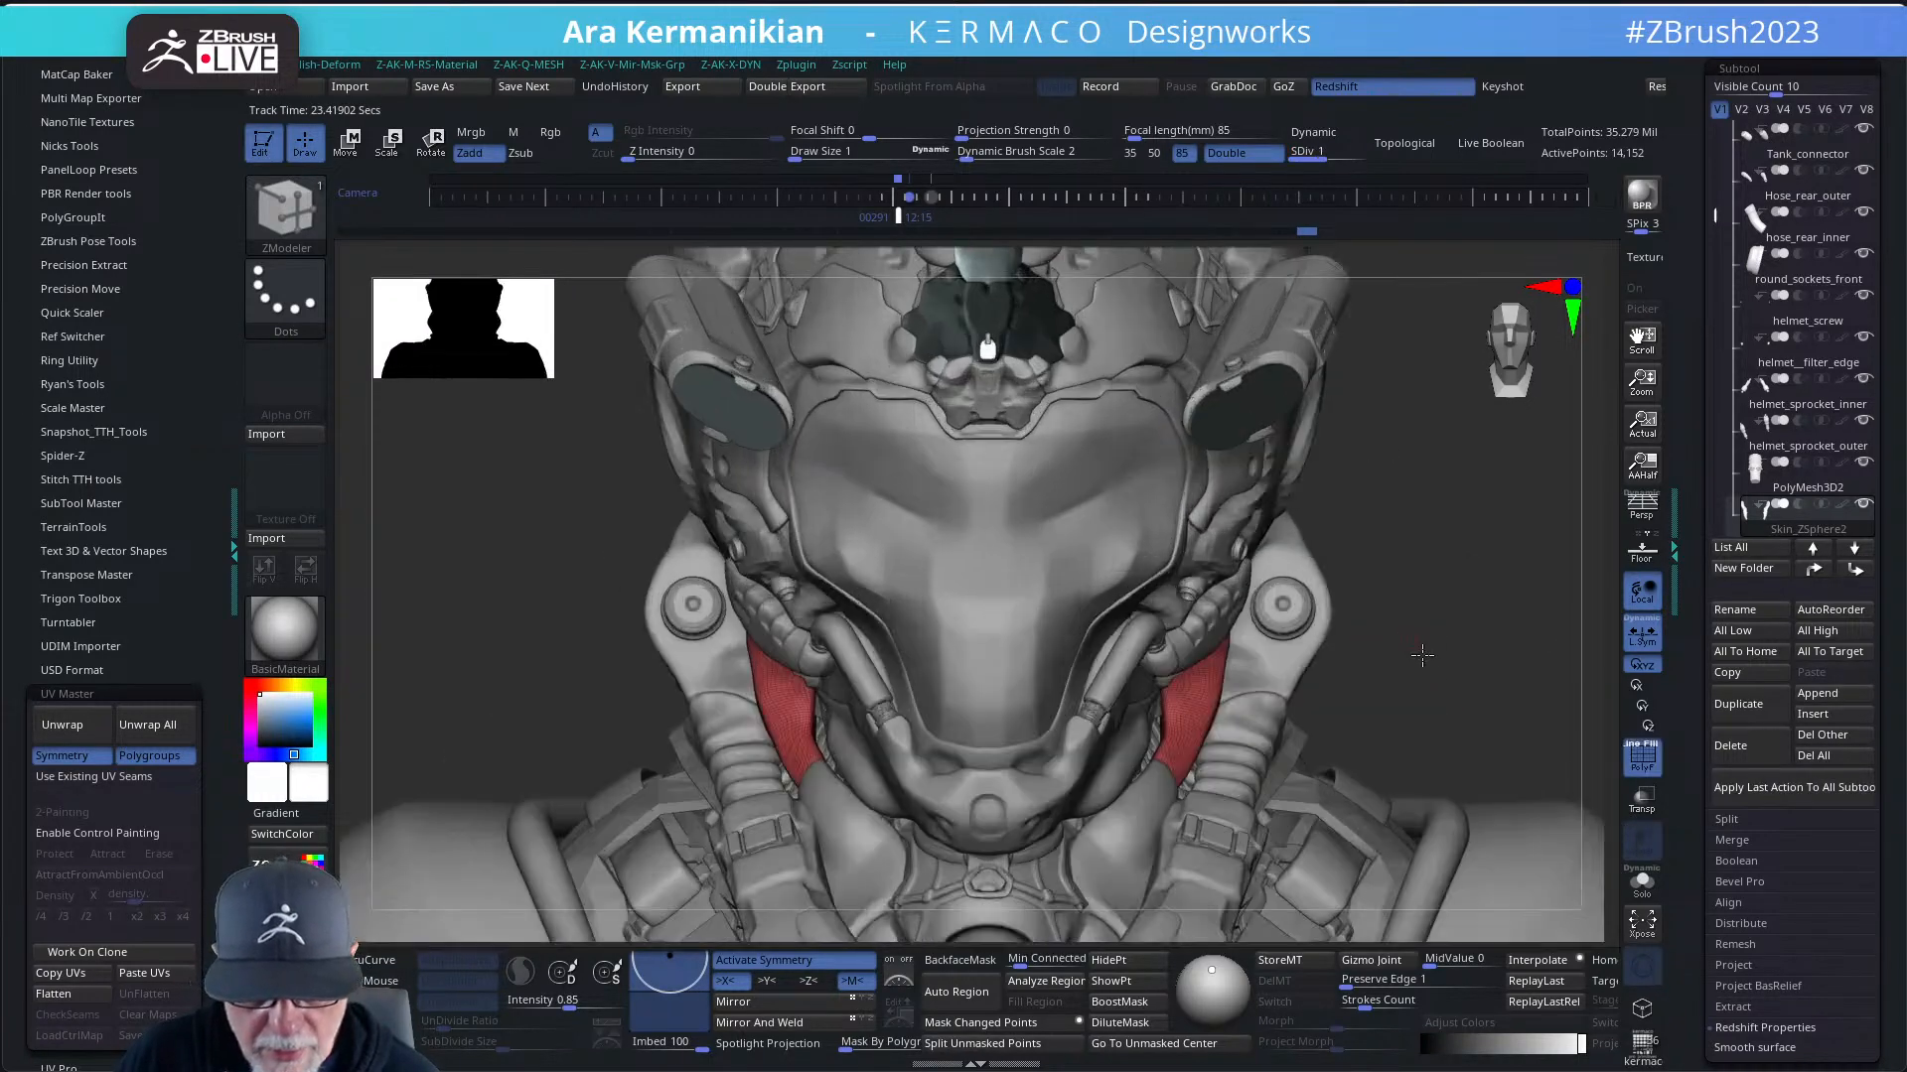
left_click(1643, 765)
left_click(1644, 767)
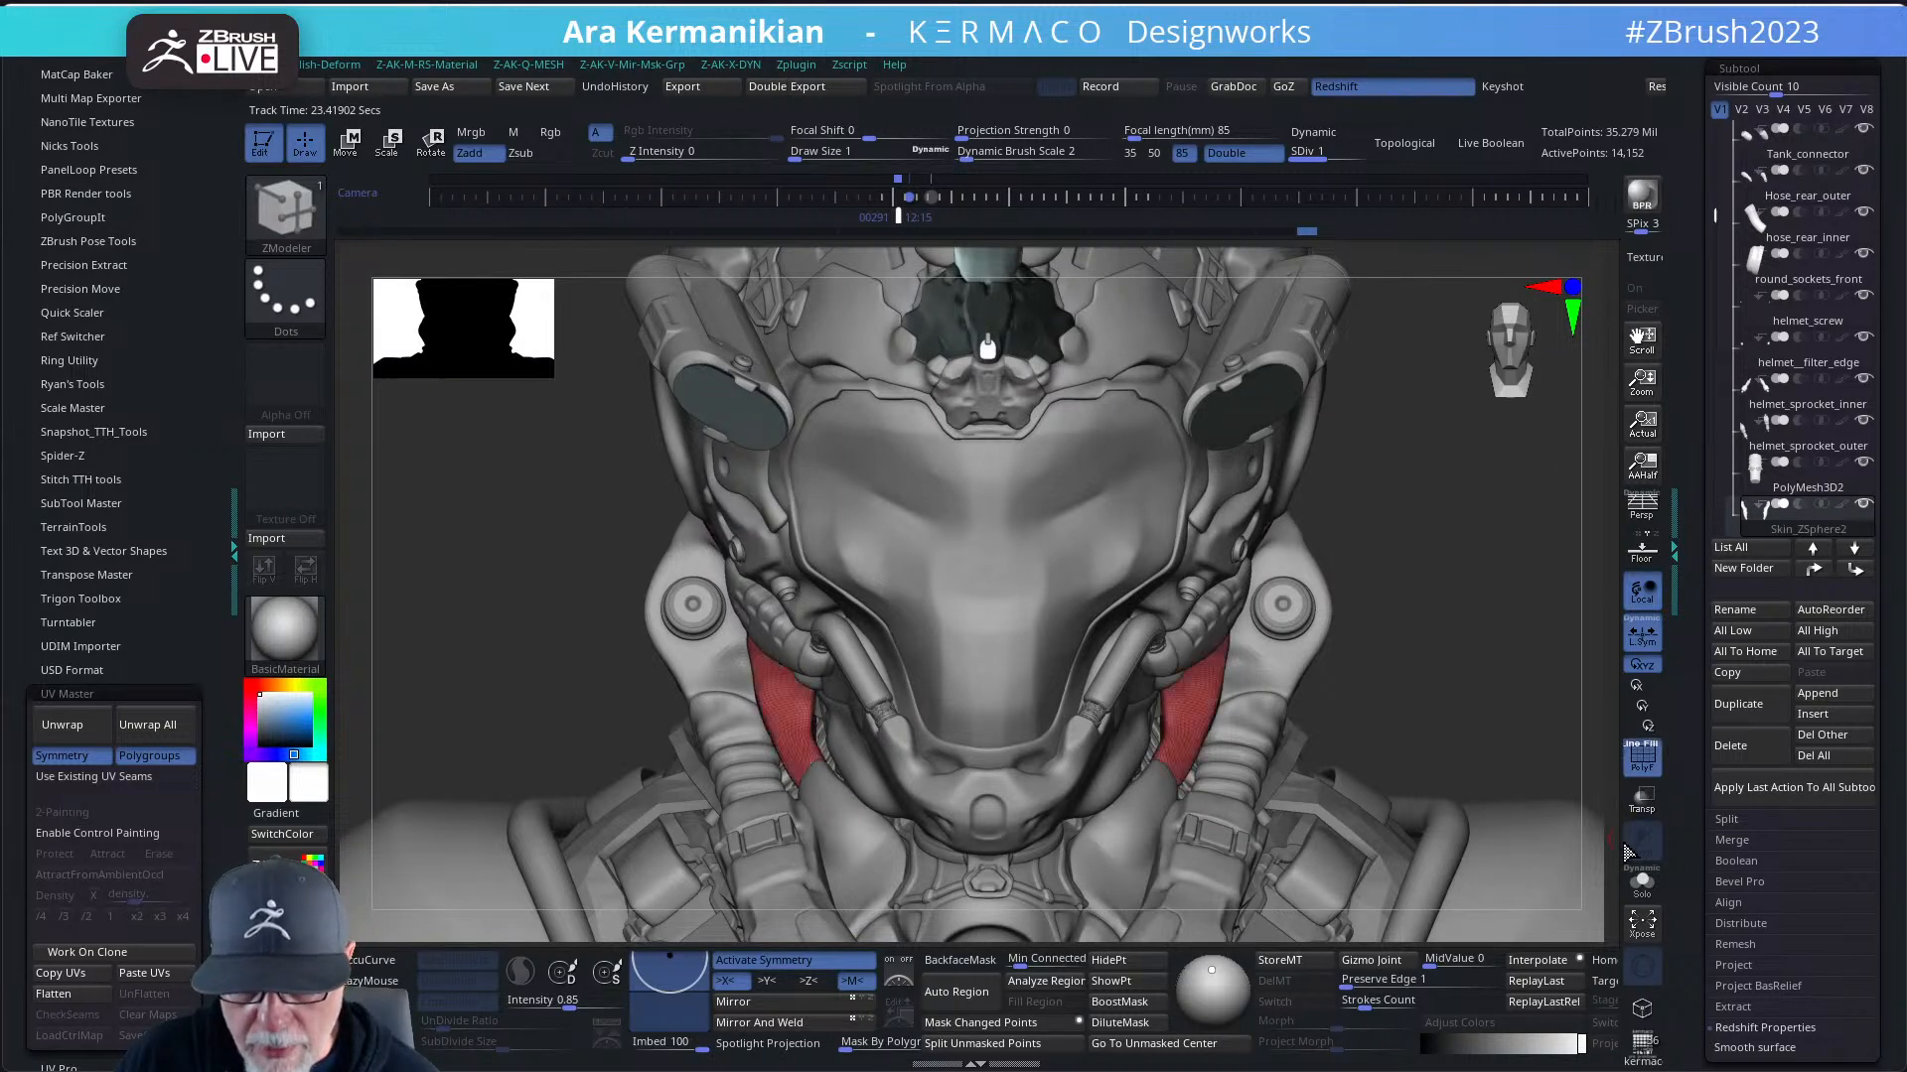
left_click(1645, 882)
mouse_move(1434, 728)
left_mouse_down()
mouse_move(1327, 703)
mouse_move(1446, 695)
mouse_move(1370, 668)
mouse_move(1409, 706)
mouse_move(1332, 834)
mouse_move(1192, 794)
mouse_move(1291, 735)
mouse_move(1347, 736)
mouse_move(1095, 676)
left_mouse_up()
key("f")
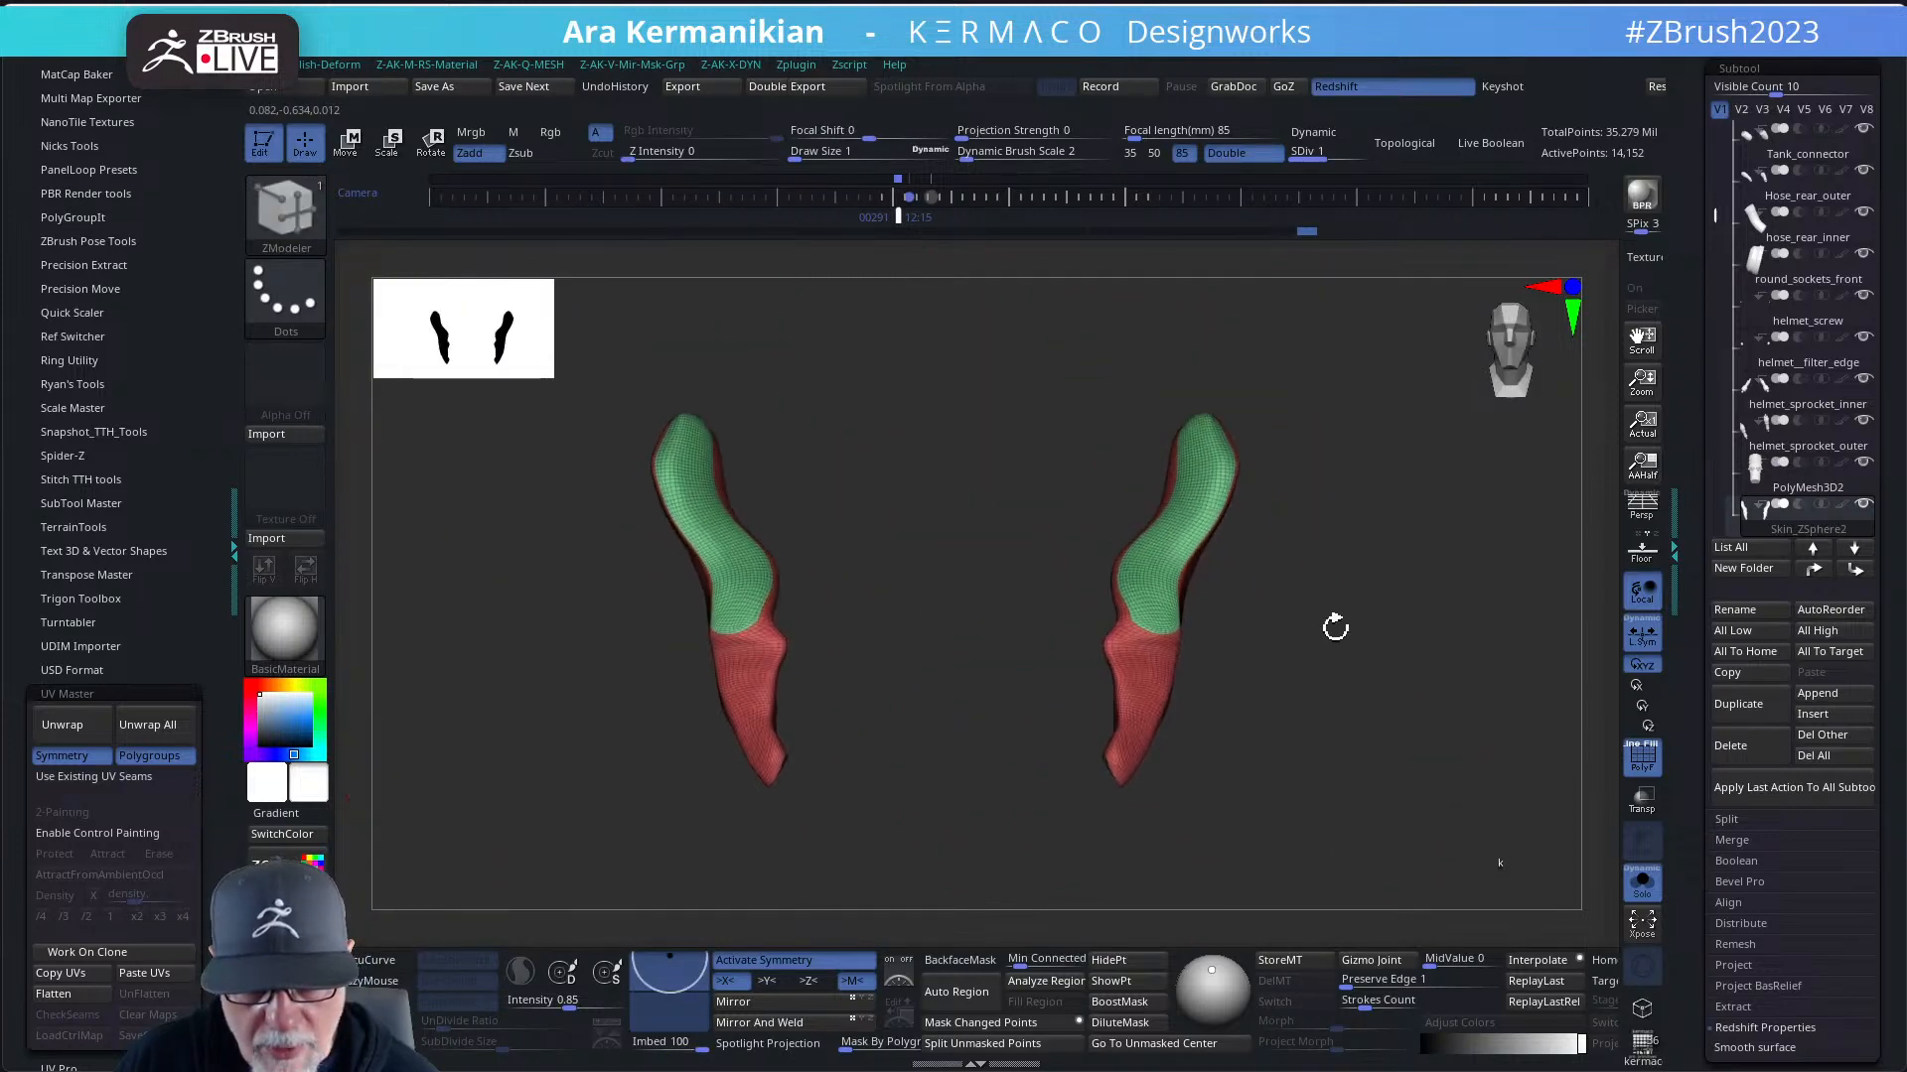
- Try to ZRemesh the two neck pieces with Double density and KeepGroups
key("ctrl")
key("space")
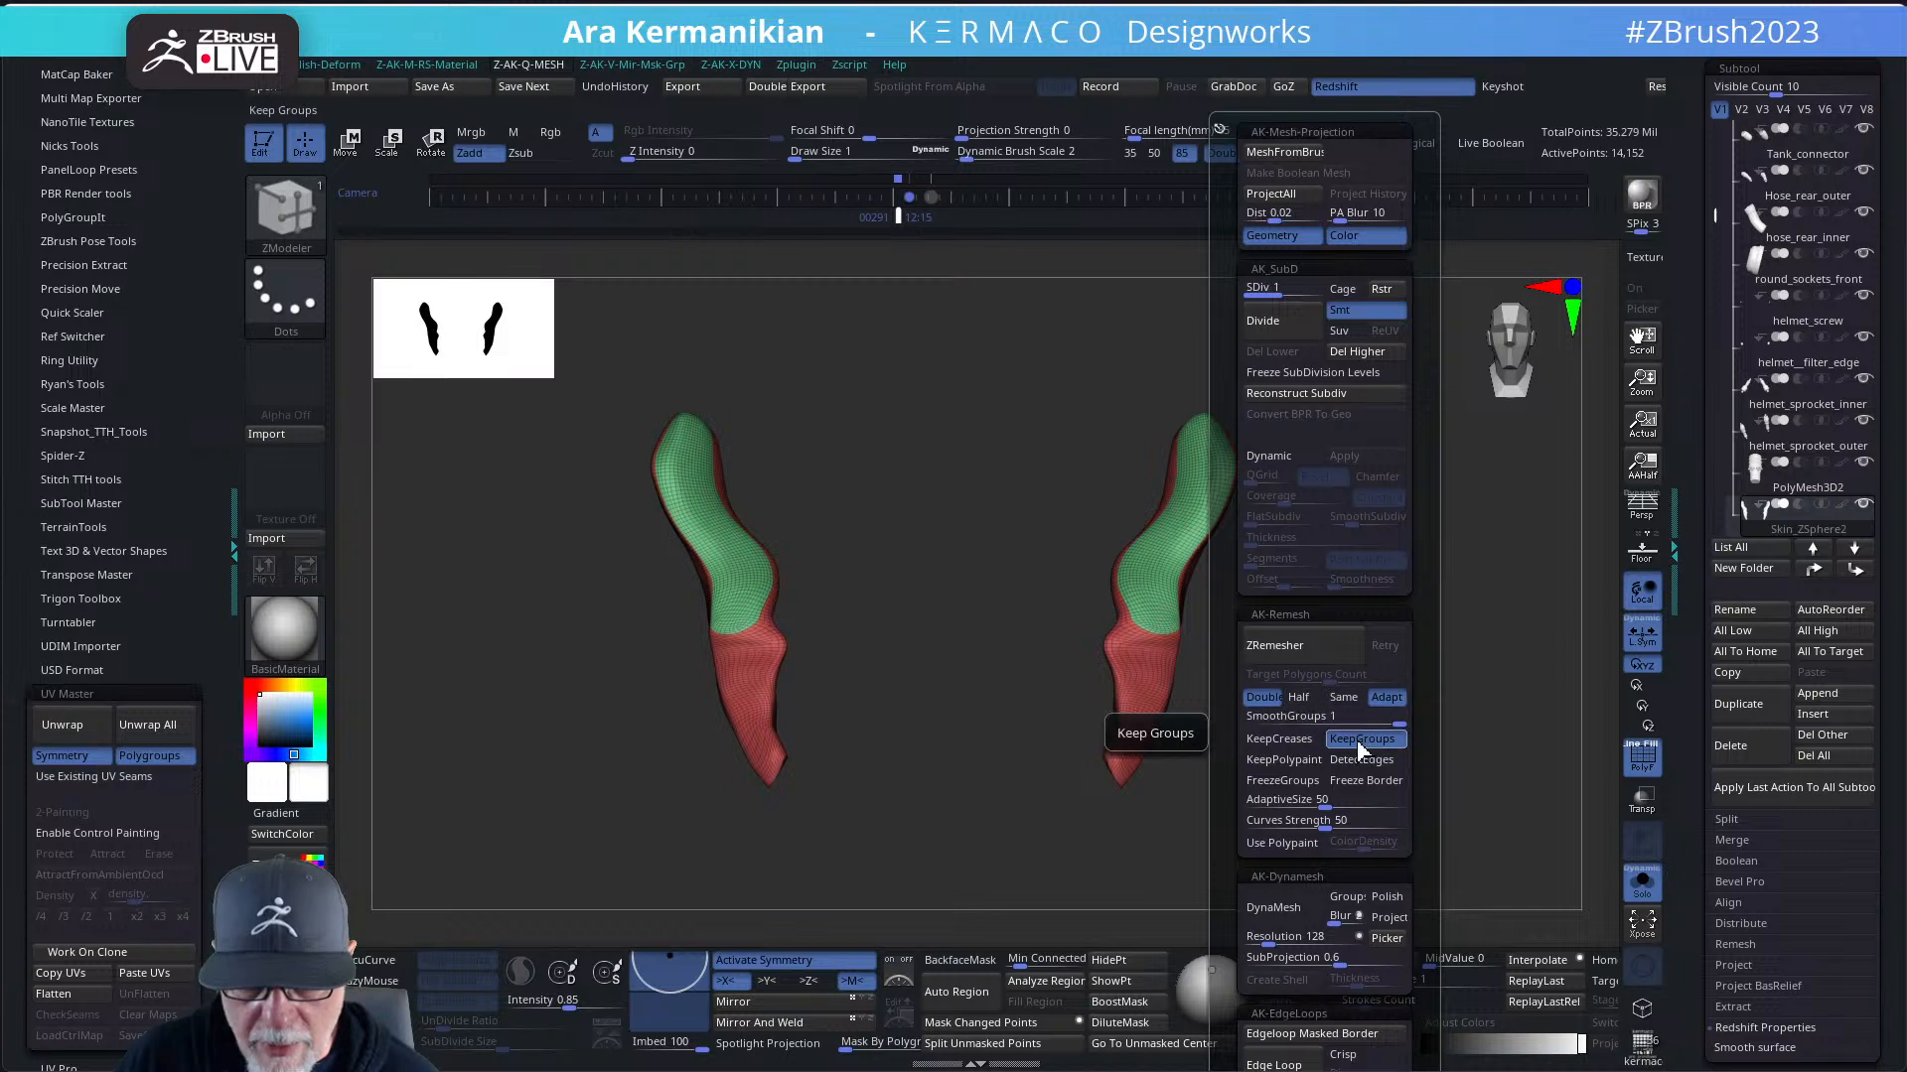
left_click(1328, 662)
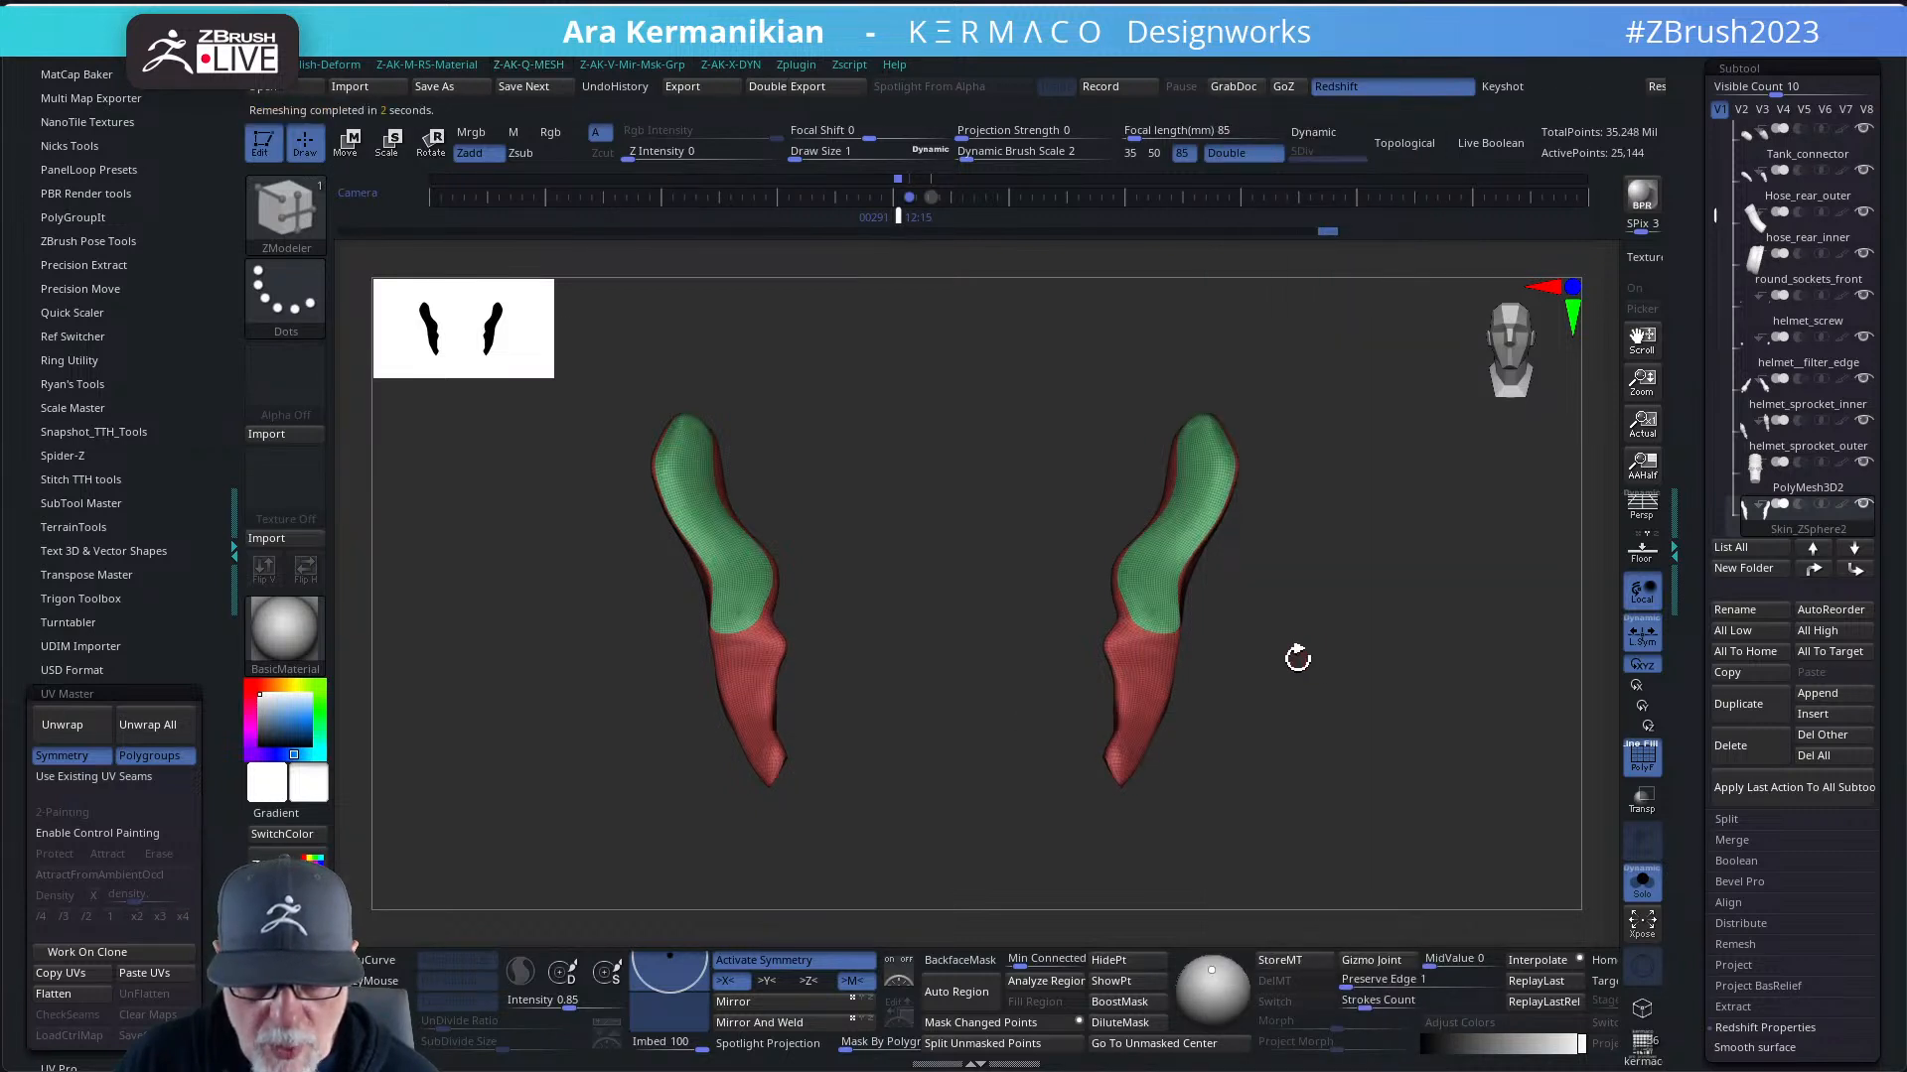
left_click_drag(1352, 687, 1311, 682)
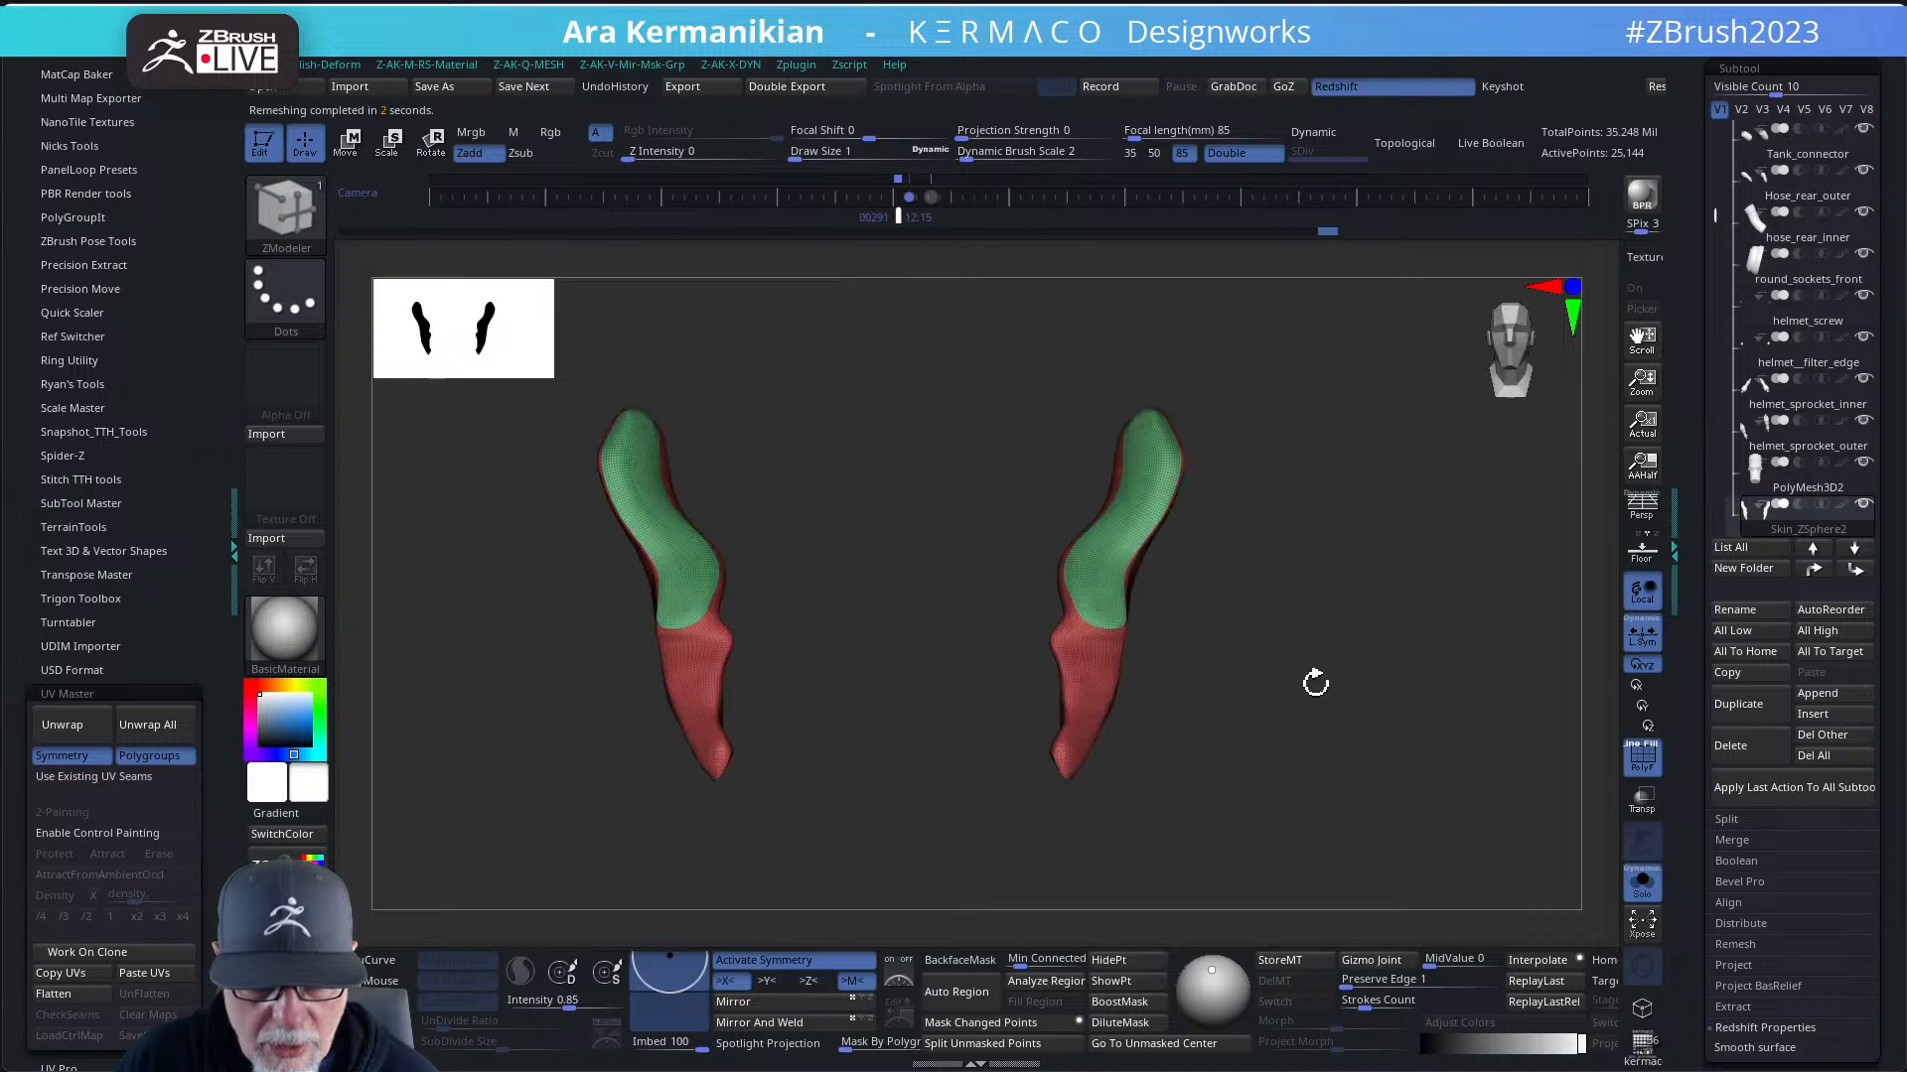
key("space")
key("ctrl+z")
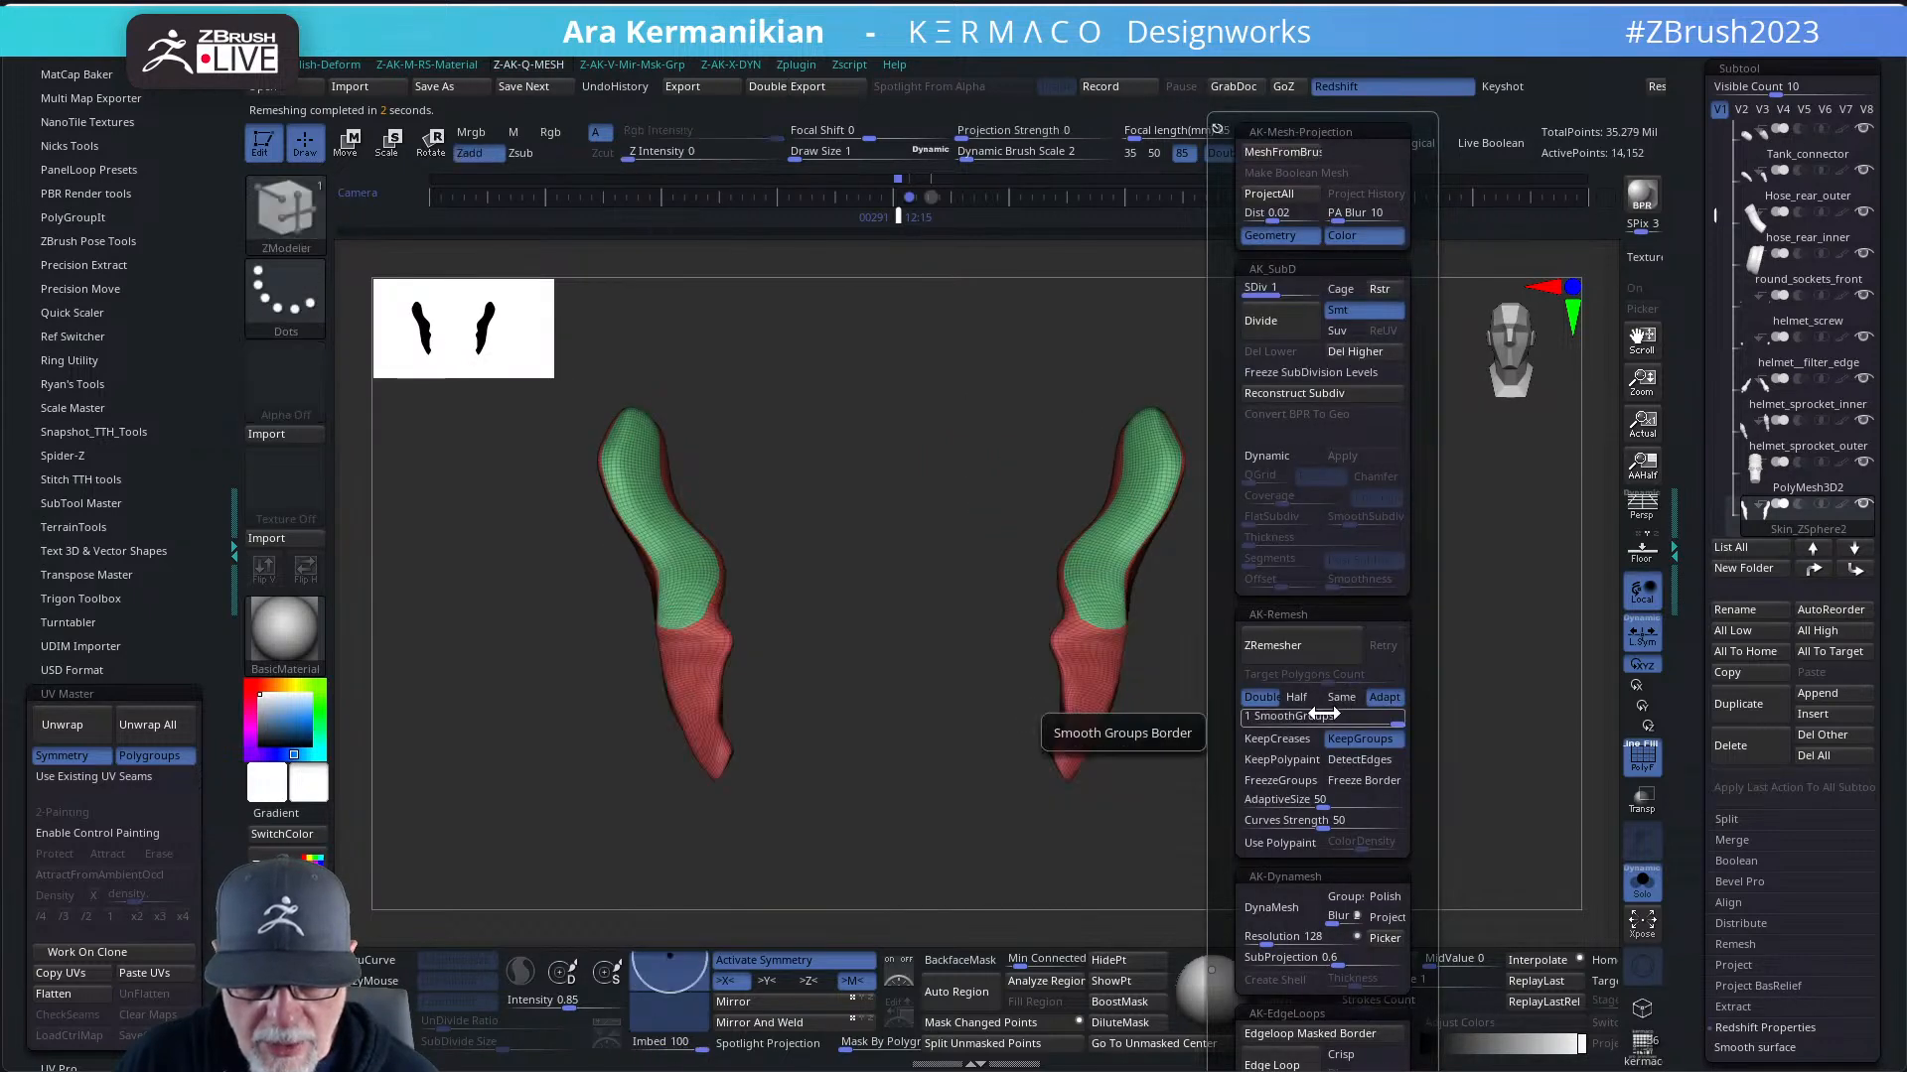
- ZRemesh the two neck pieces twice at Half density with KeepGroups on
key("space")
left_click(1301, 697)
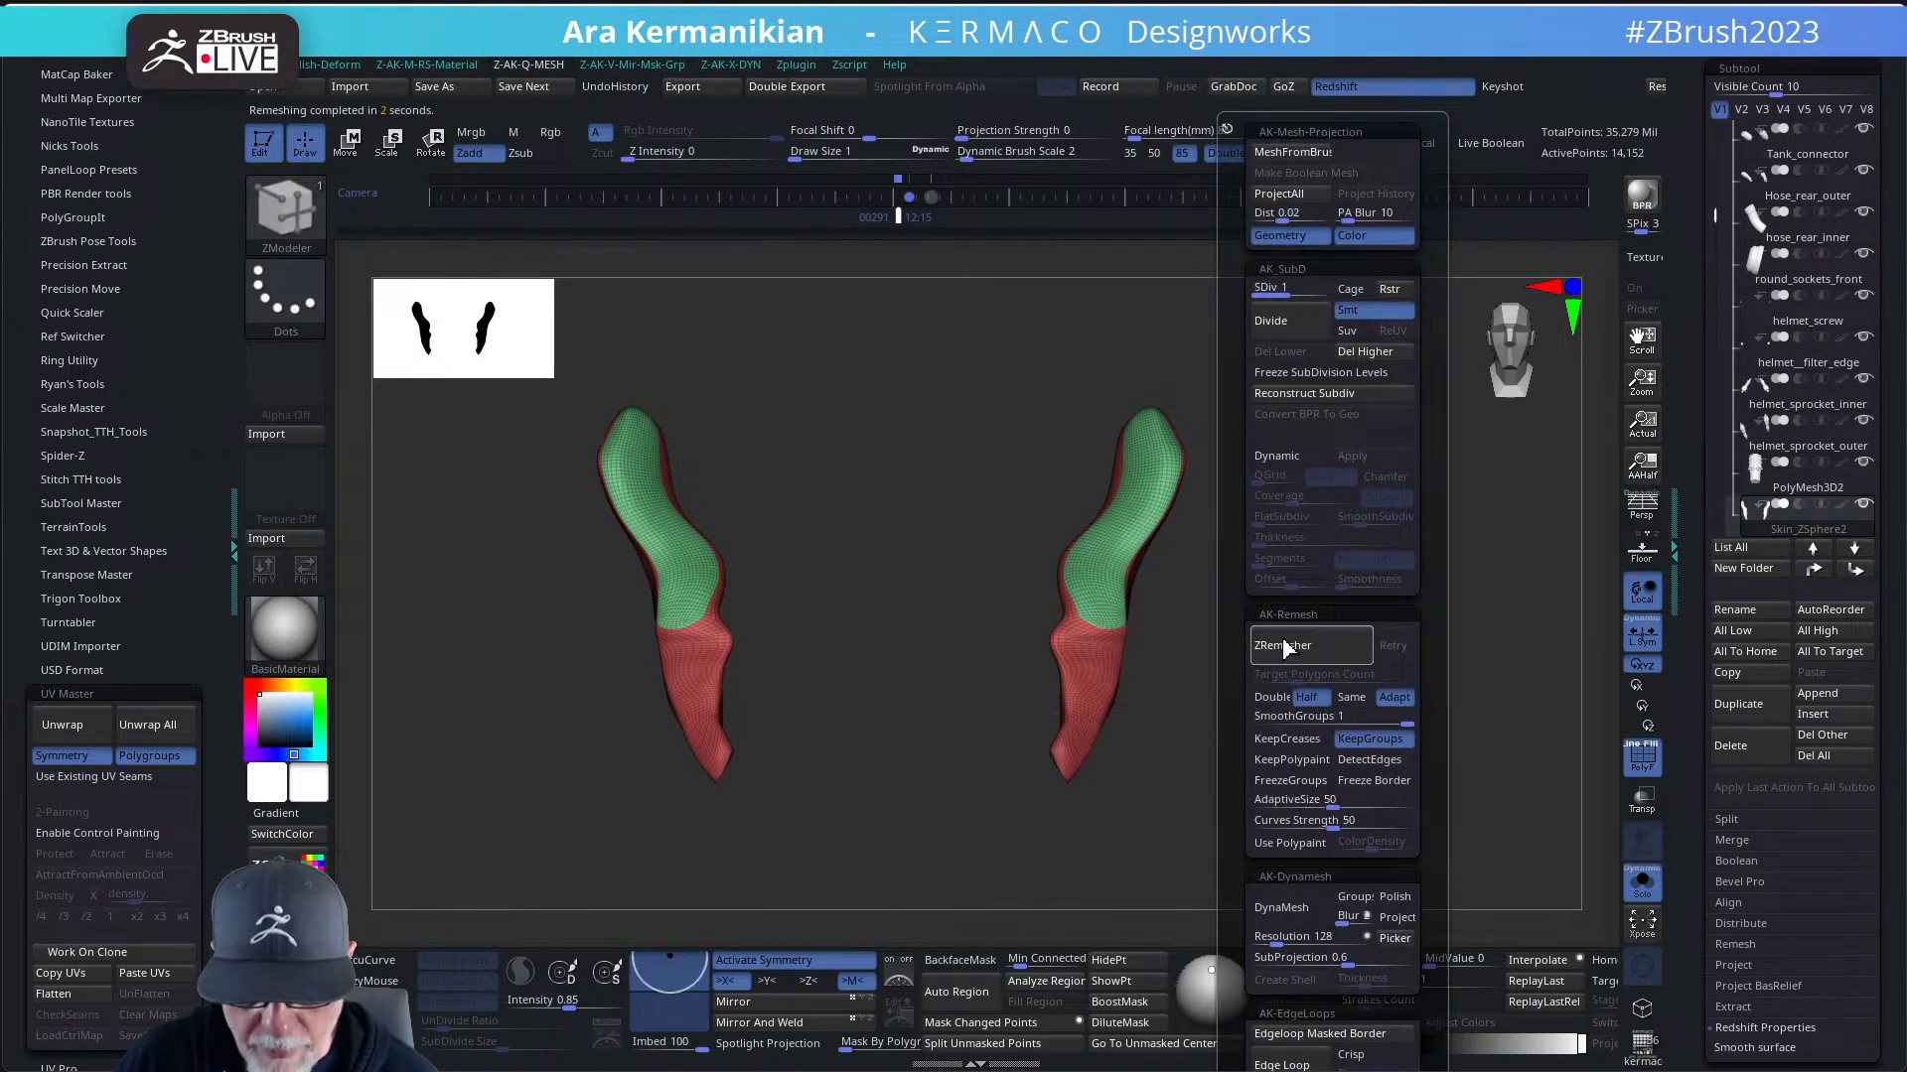
left_click(1283, 643)
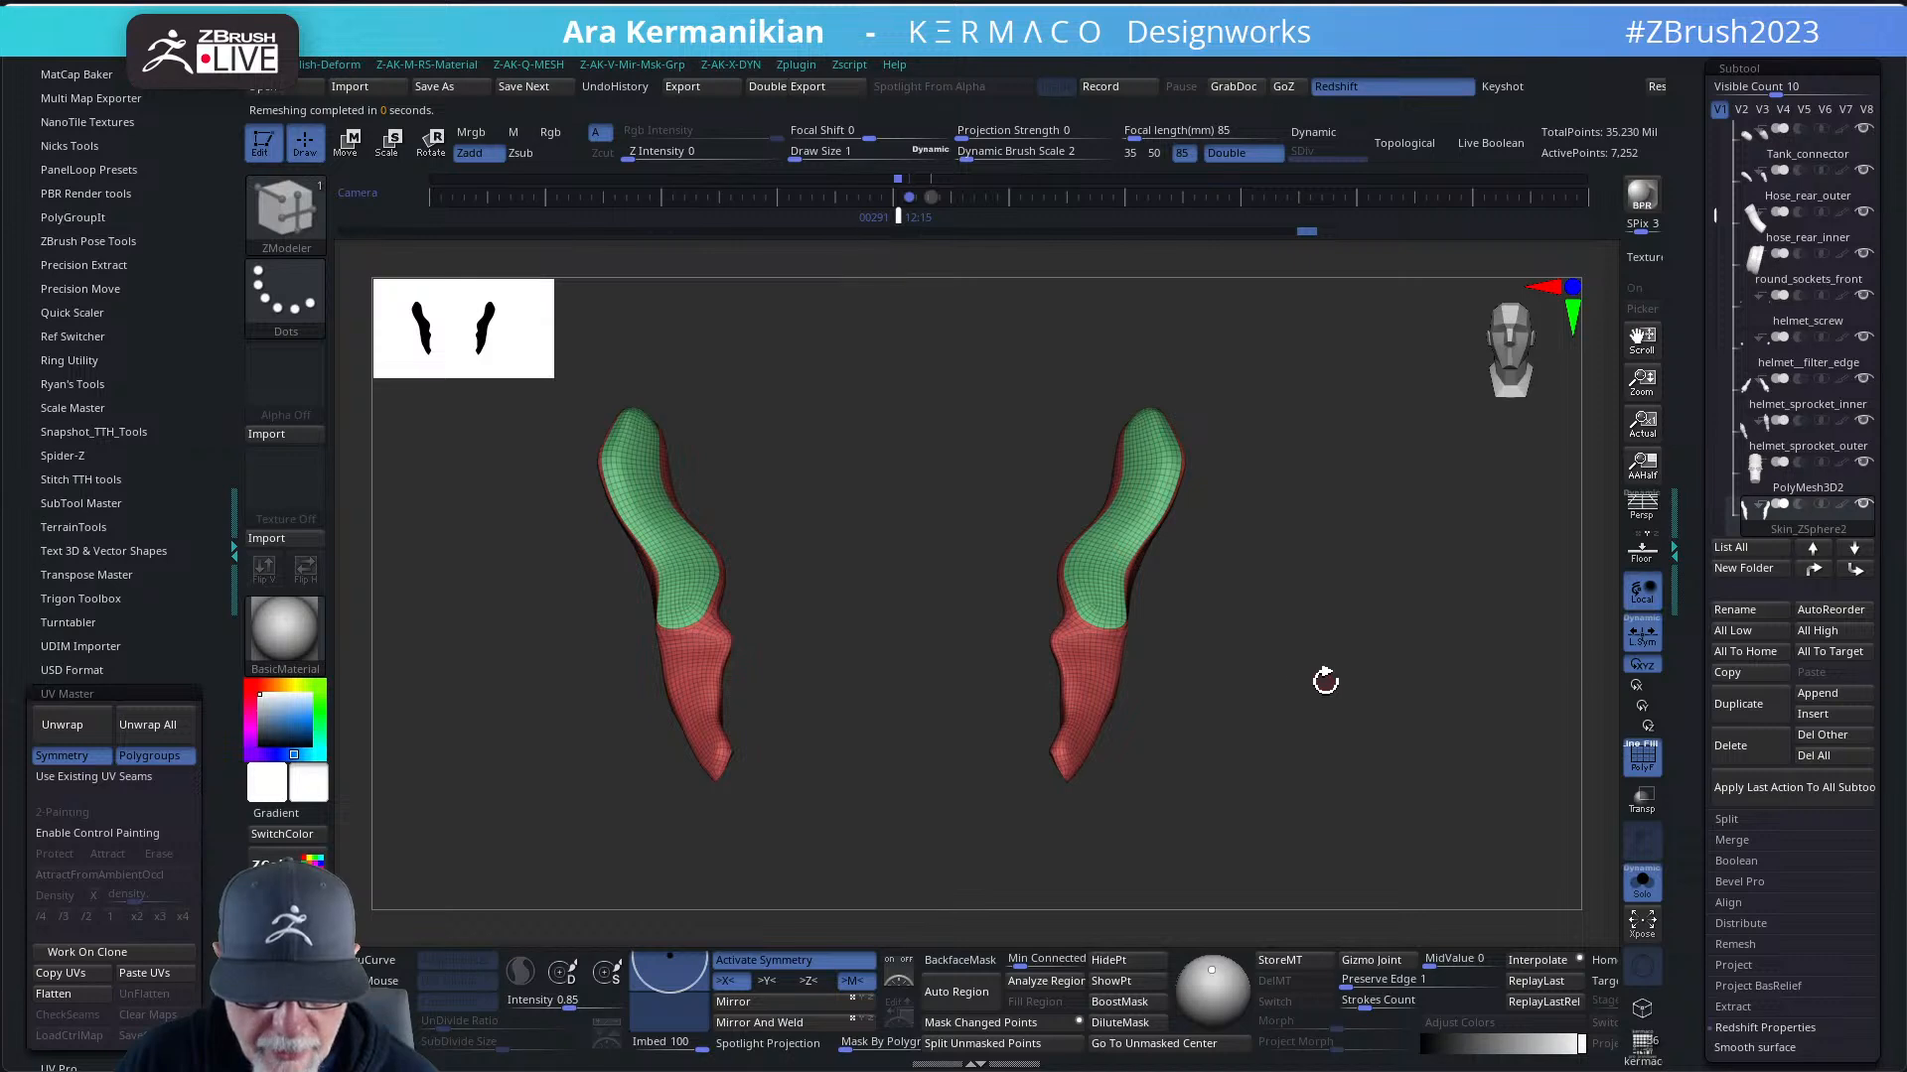
key("space")
left_click(1325, 663)
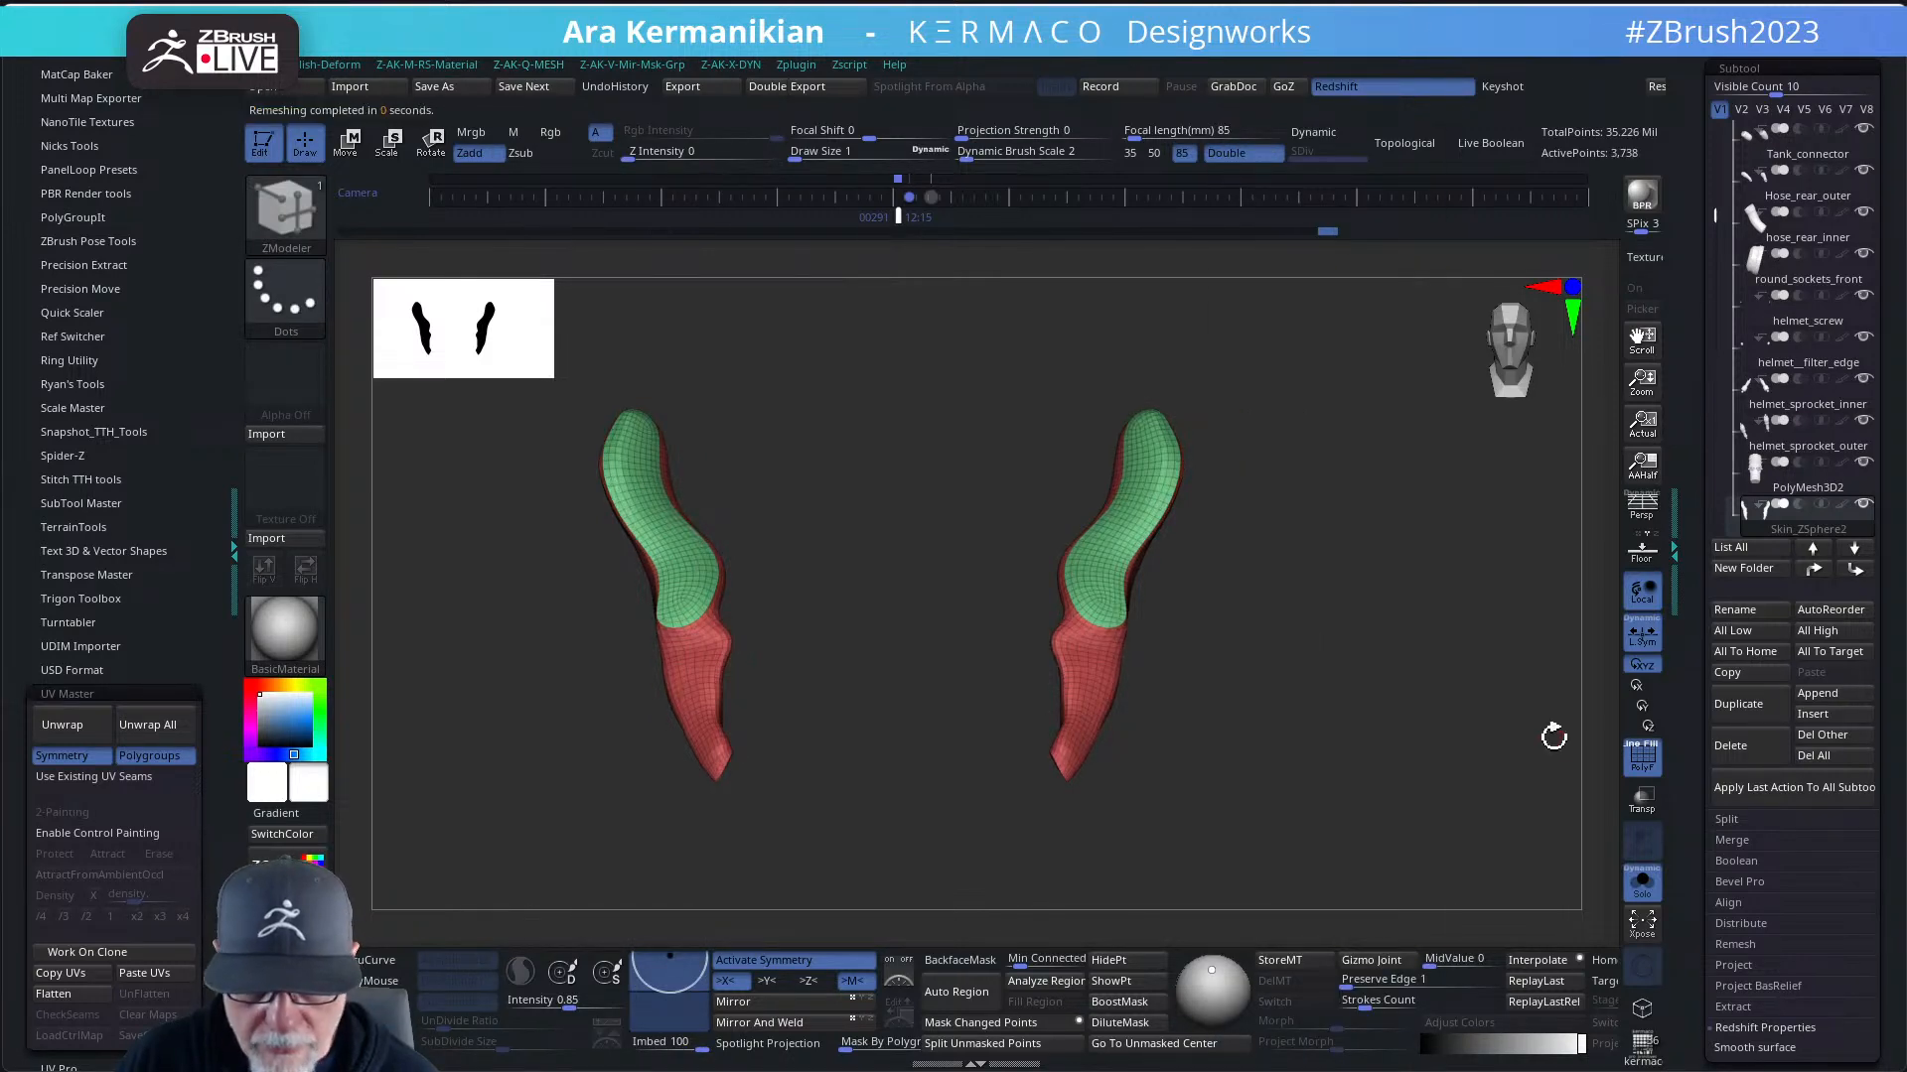
- Turn off the polyframe and divide the remeshed neck pieces up to subdivision level 3
left_click(1642, 760)
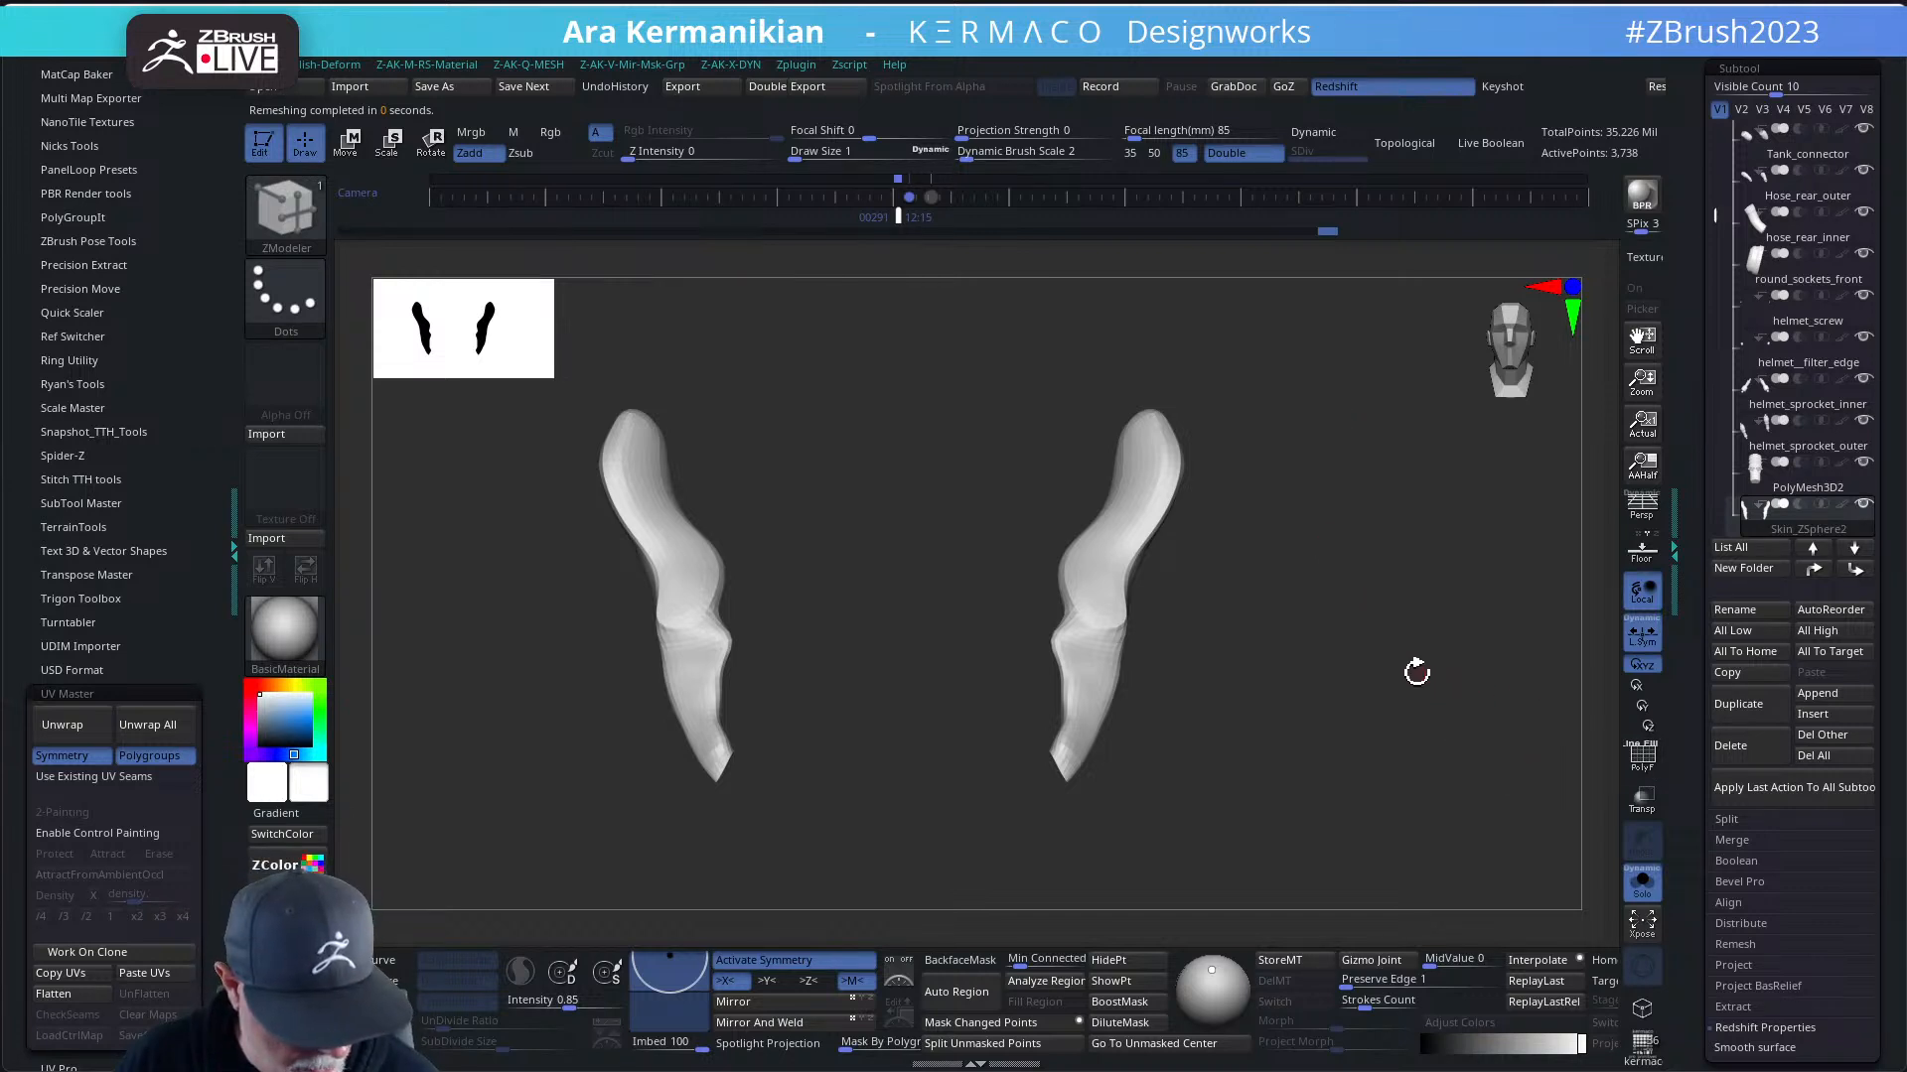
key("ctrl+d")
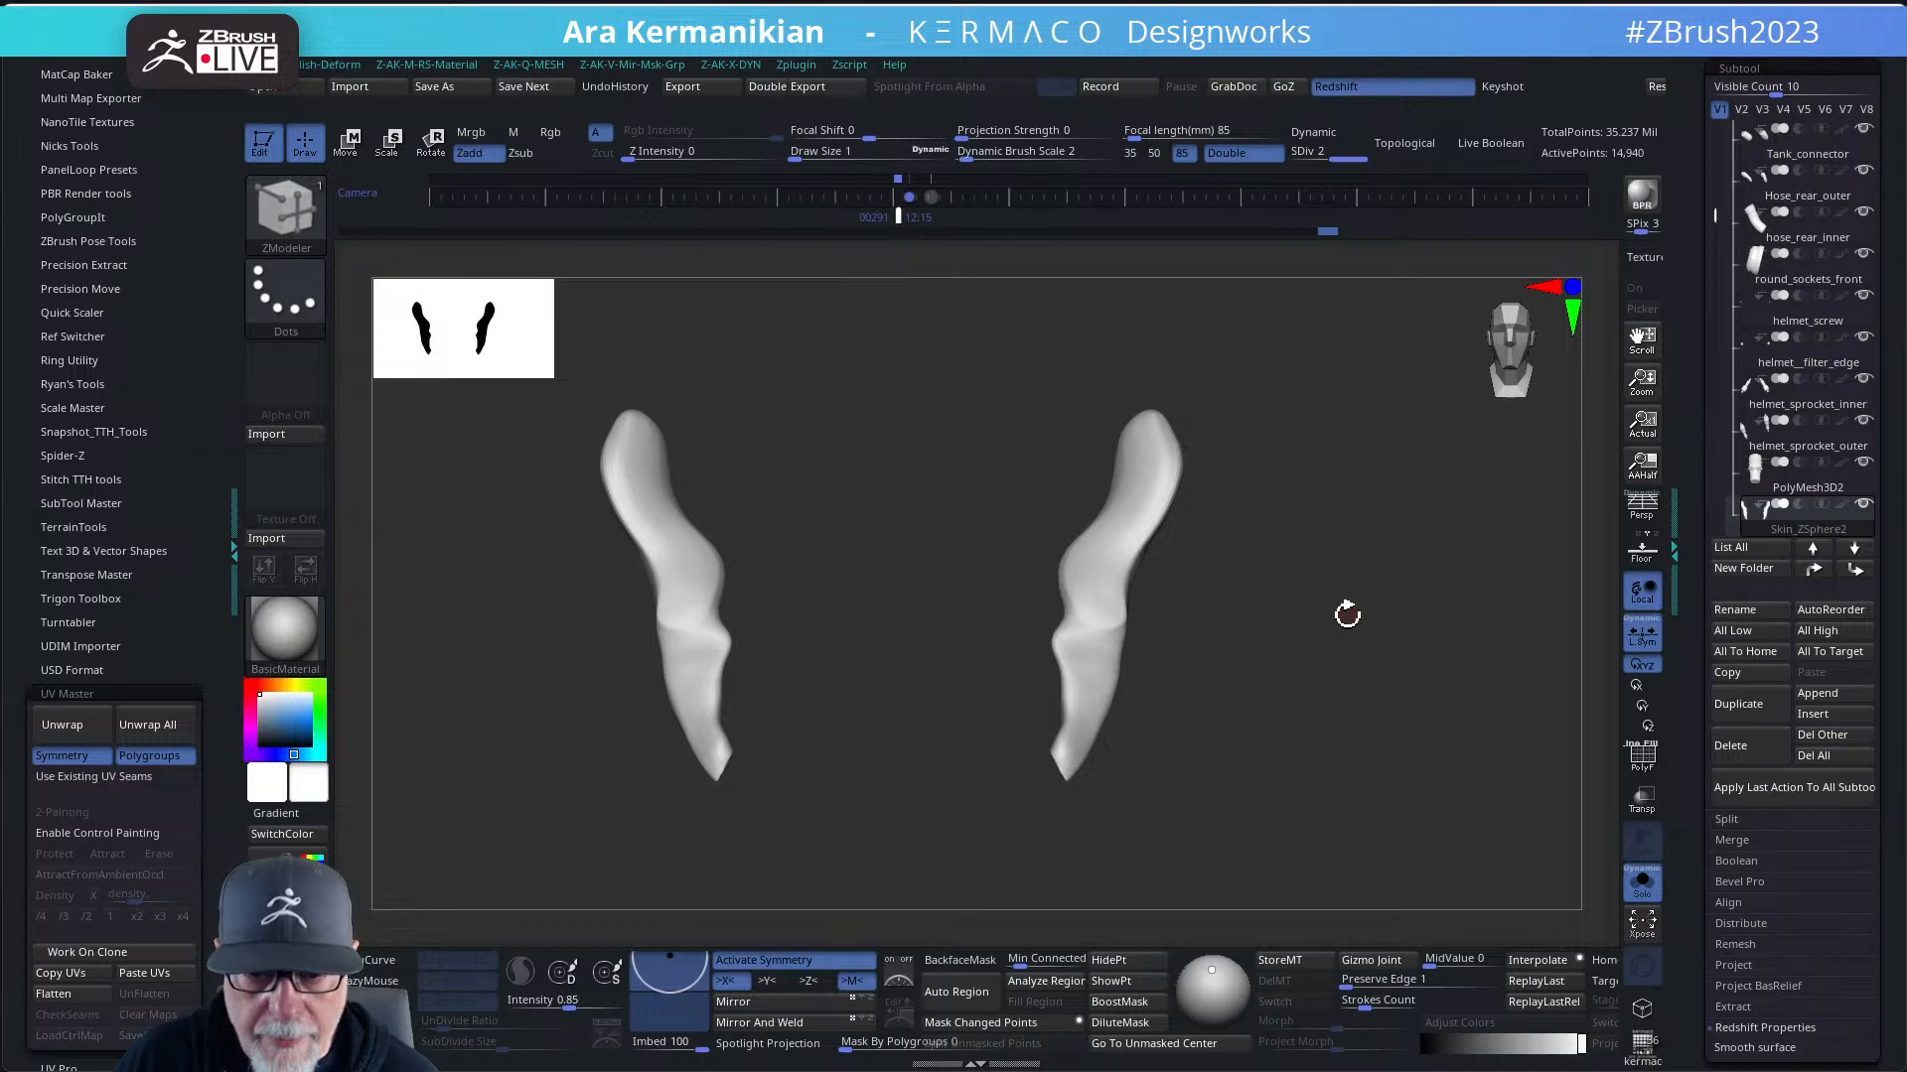
key("ctrl")
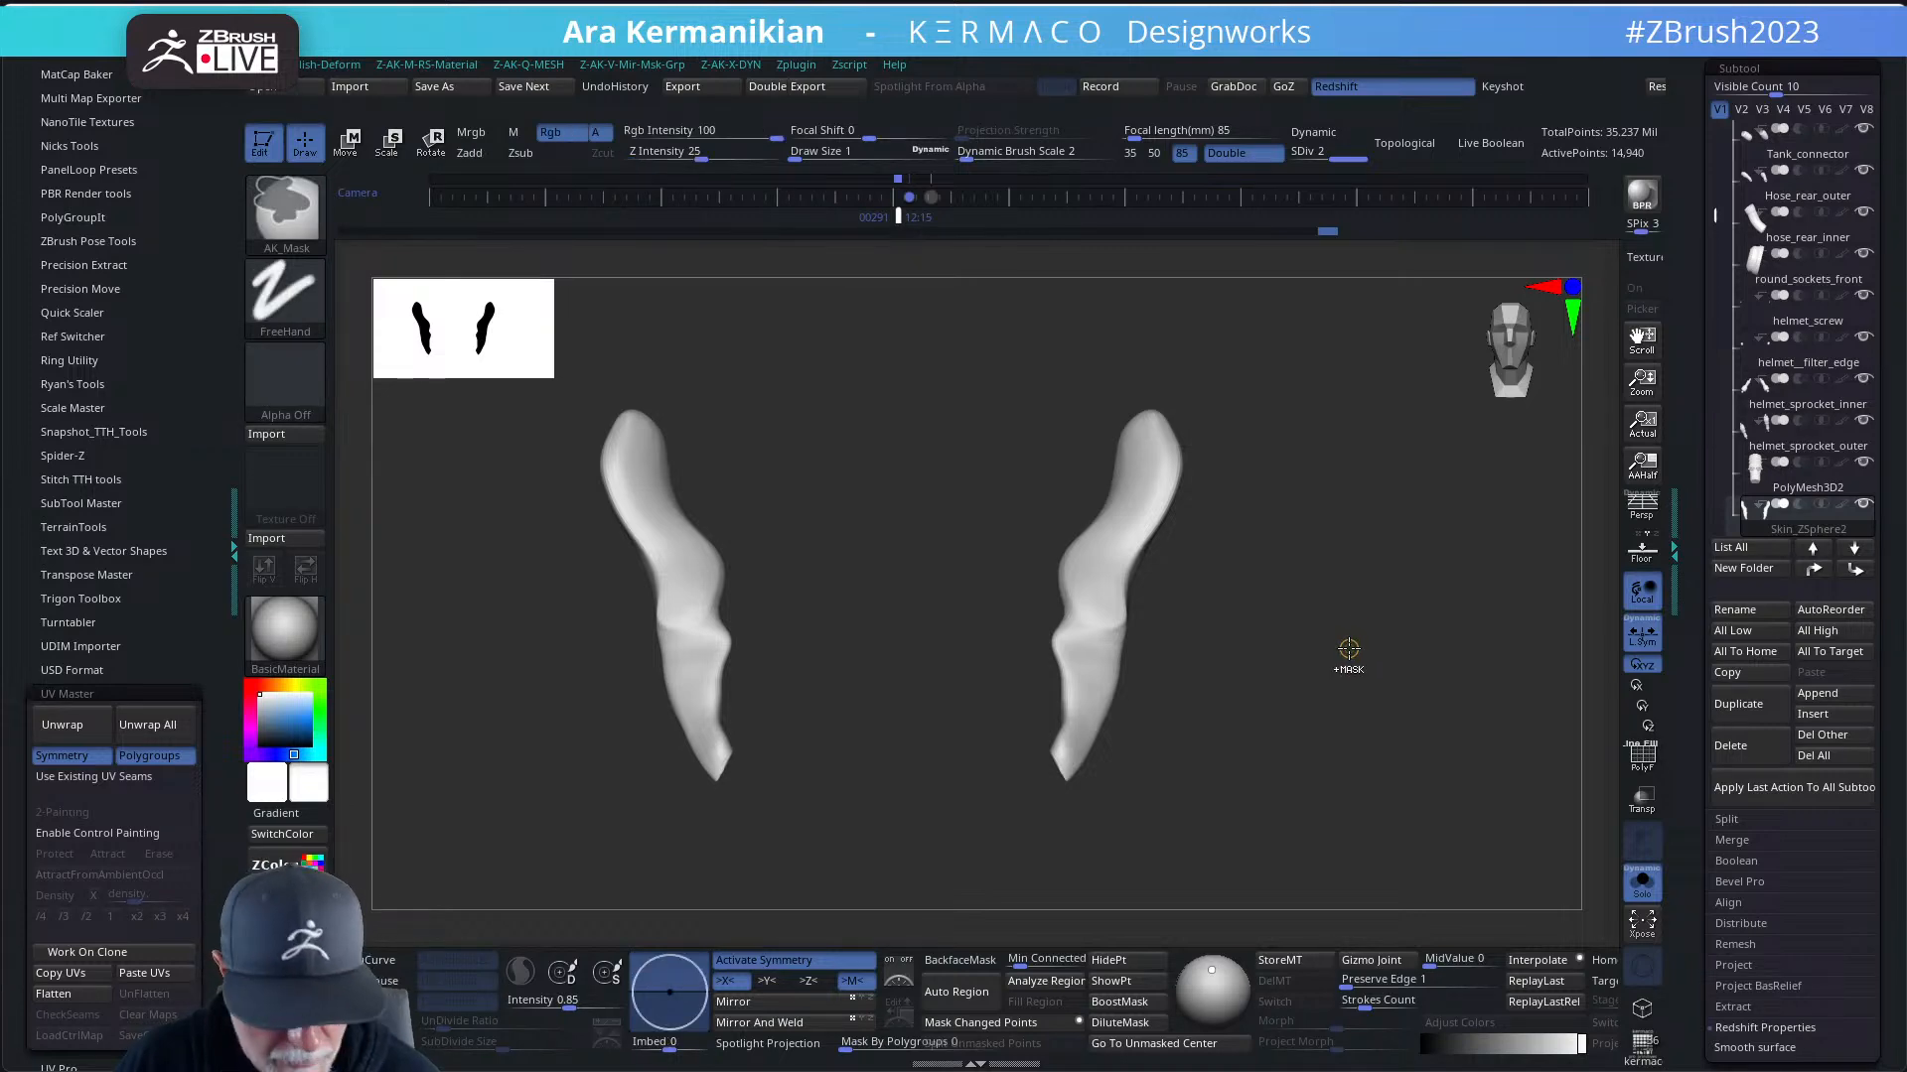
key("ctrl+d")
- Leave solo mode and examine the smoothed neck pieces within the full character
left_click(1641, 881)
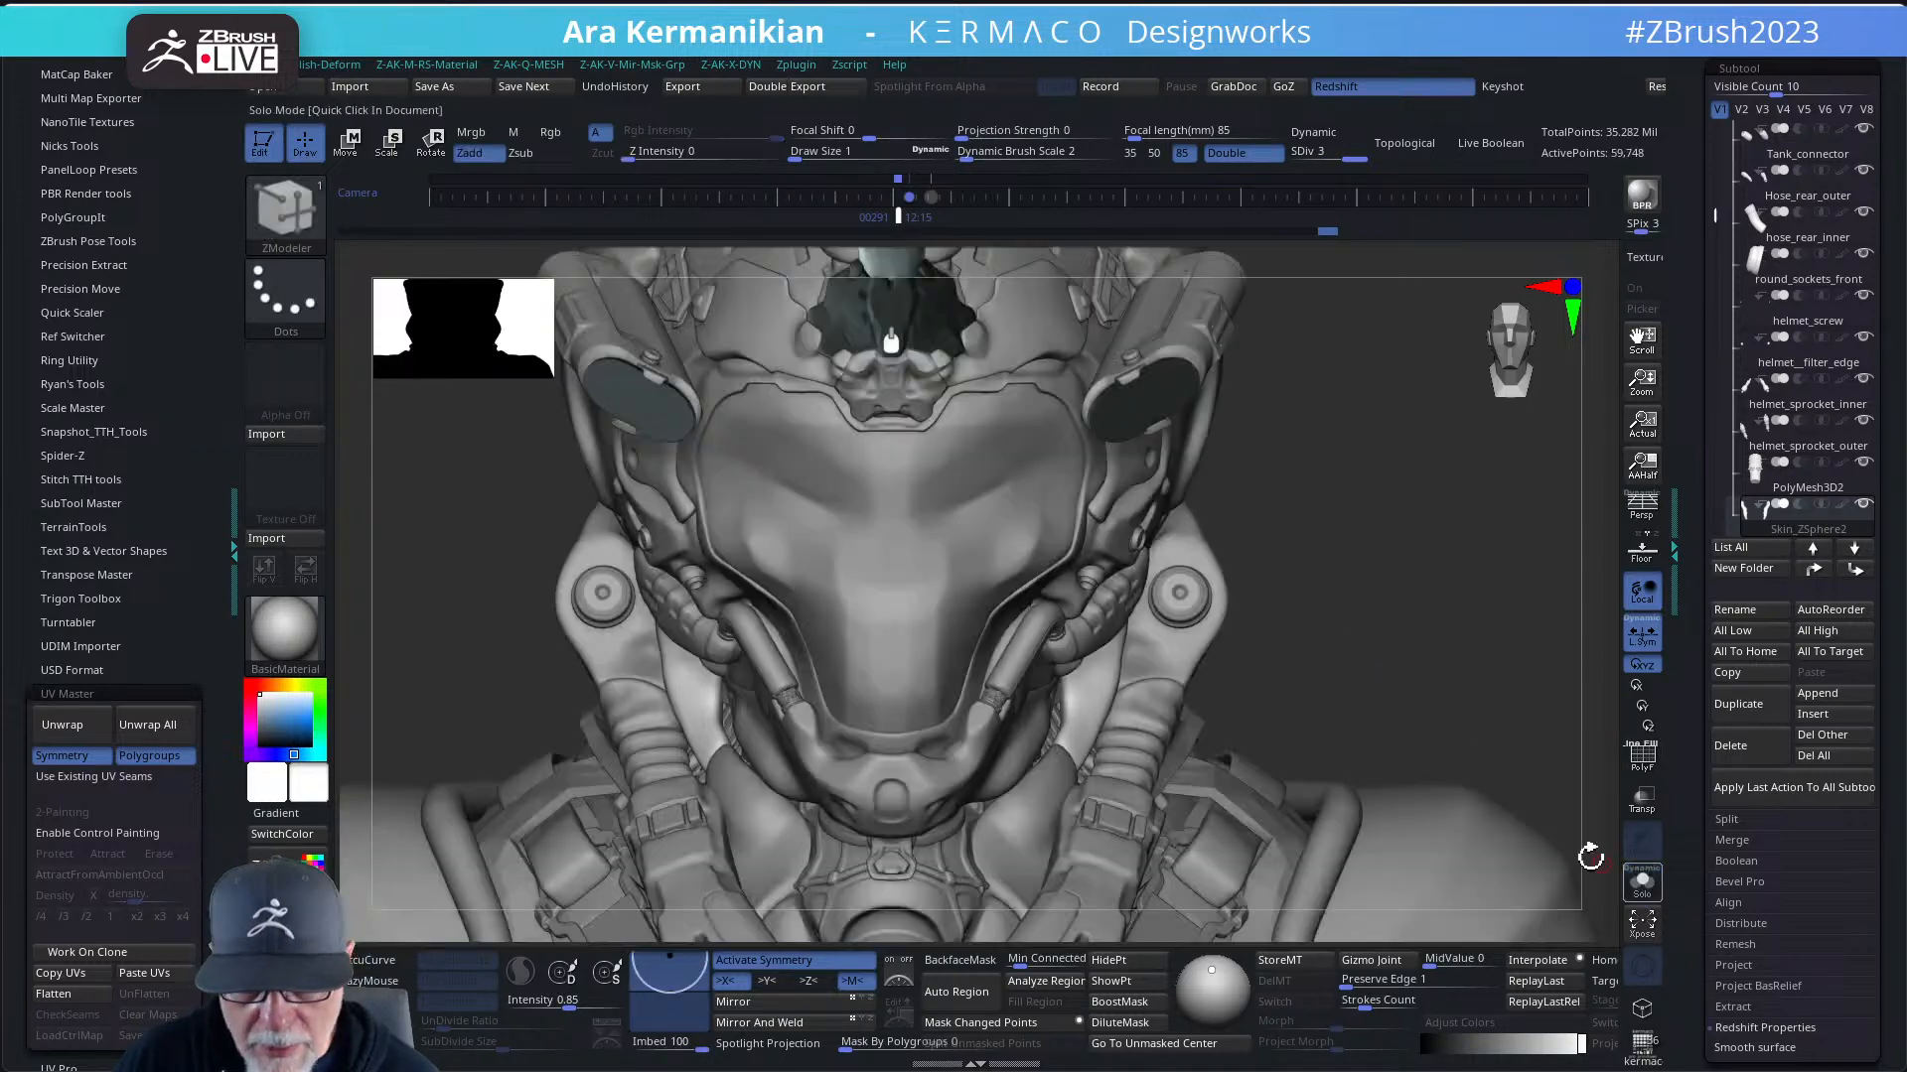
key("f")
left_click_drag(1364, 651, 1109, 672)
left_click_drag(1307, 685, 1487, 552)
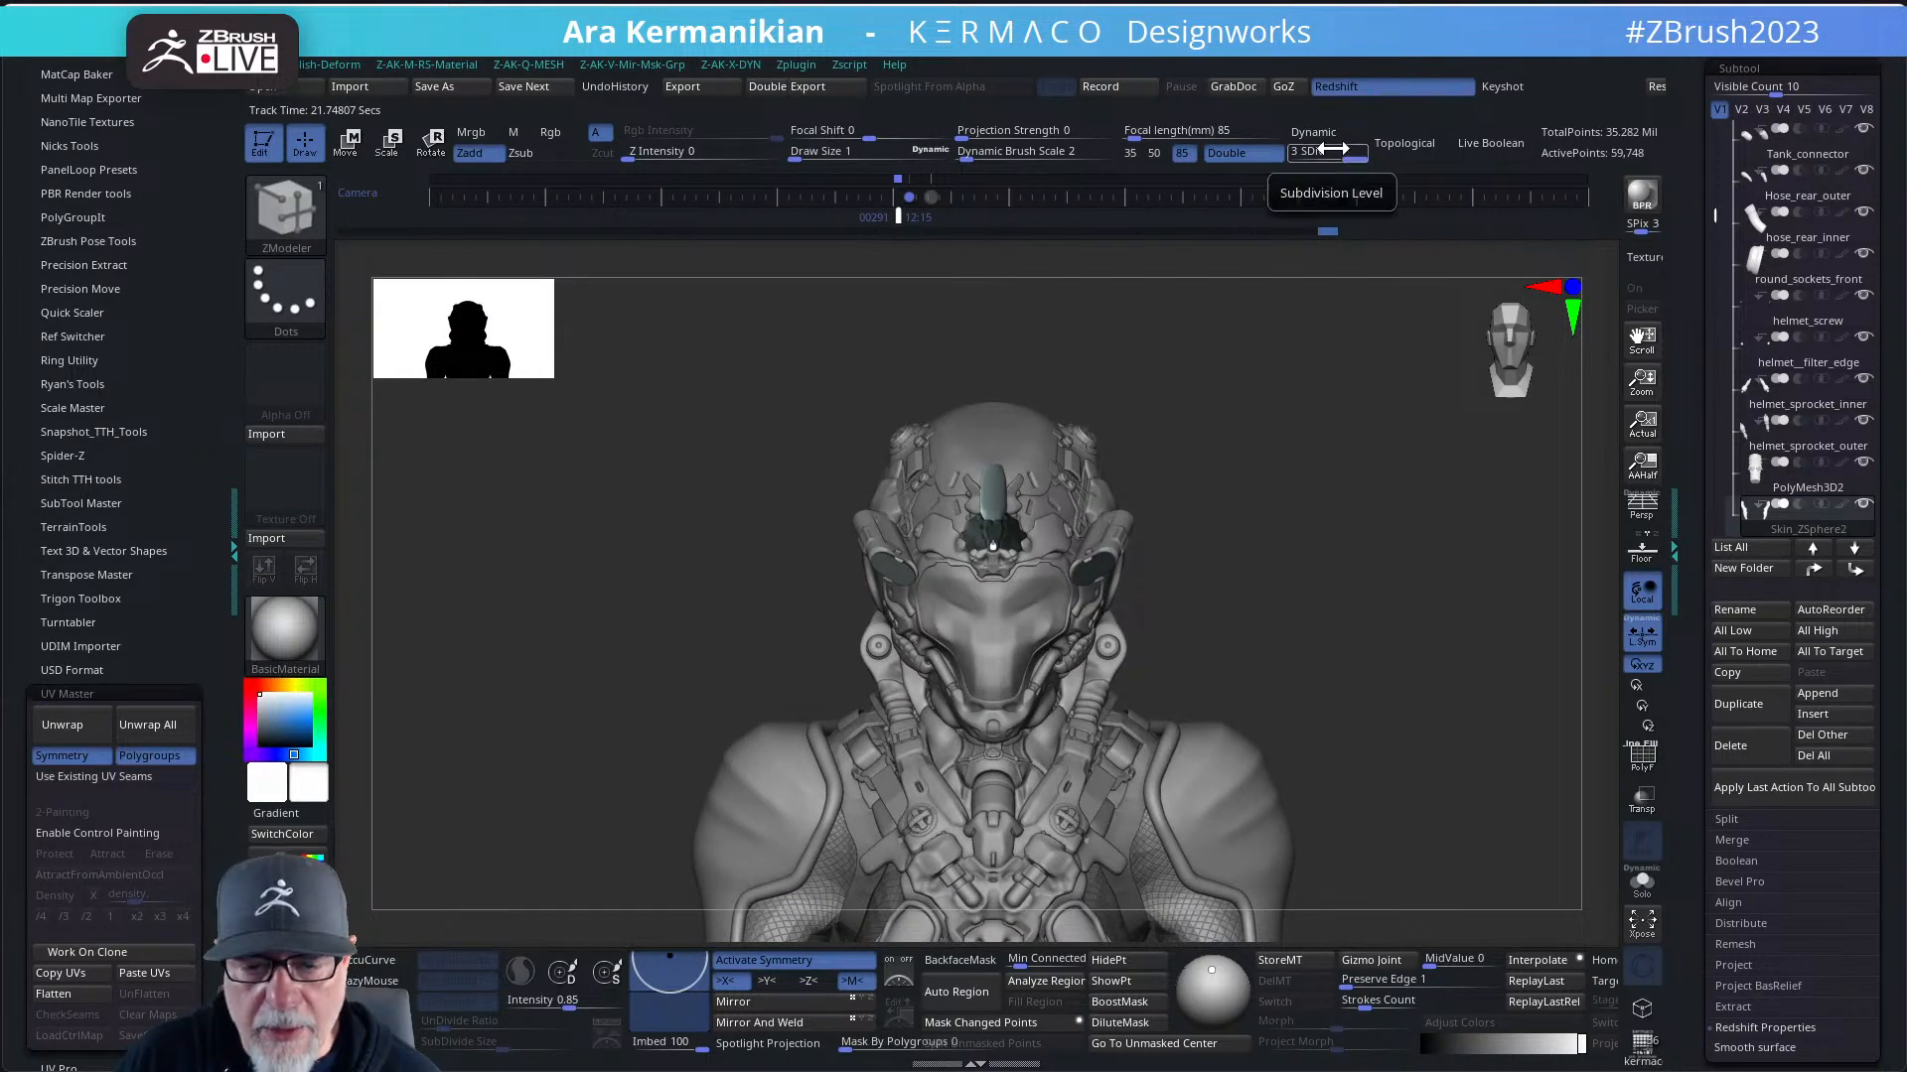
- Lower the neck pieces to subdivision level 1, isolate them with polyframe shown, and inspect the polygroups at their lower ends
left_click_drag(1333, 151, 1295, 167)
left_click(1642, 883)
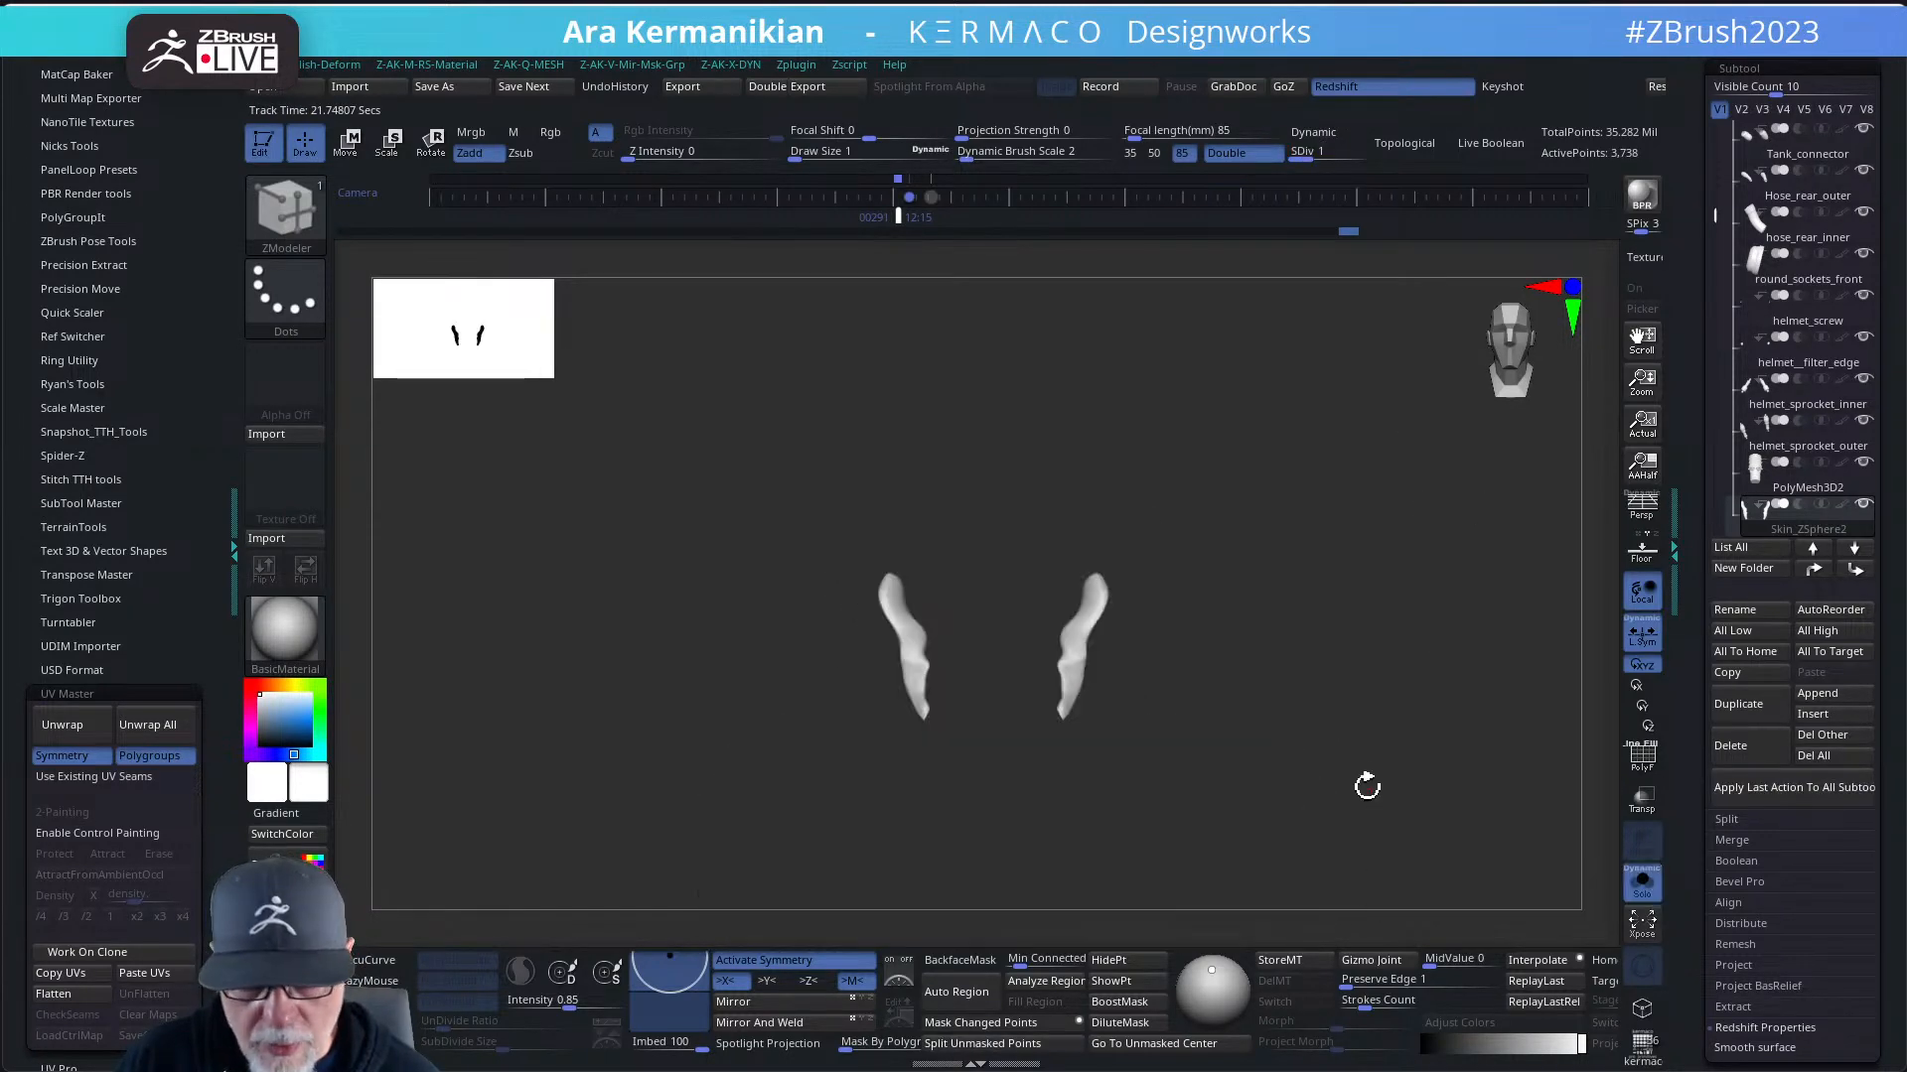
left_click_drag(1366, 784, 1560, 716)
left_click(1641, 761)
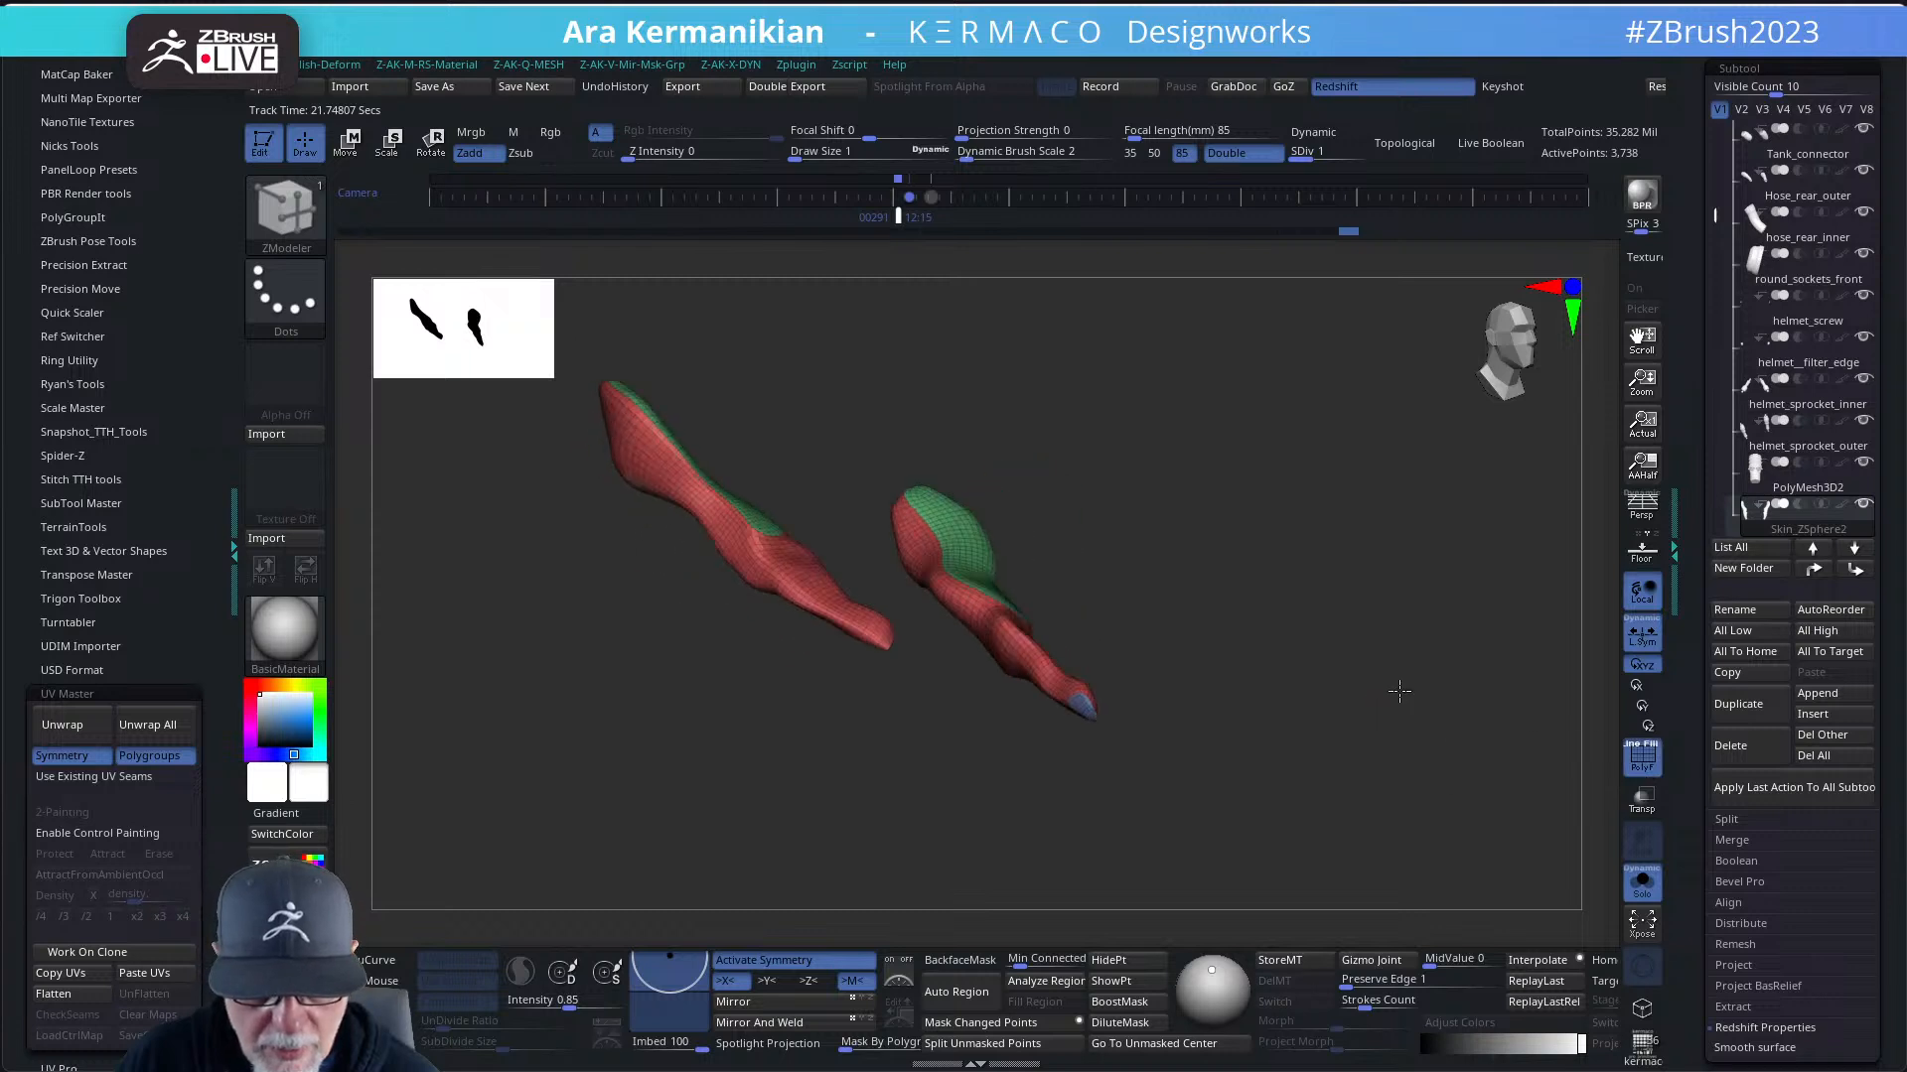
left_click_drag(1391, 689, 1106, 694)
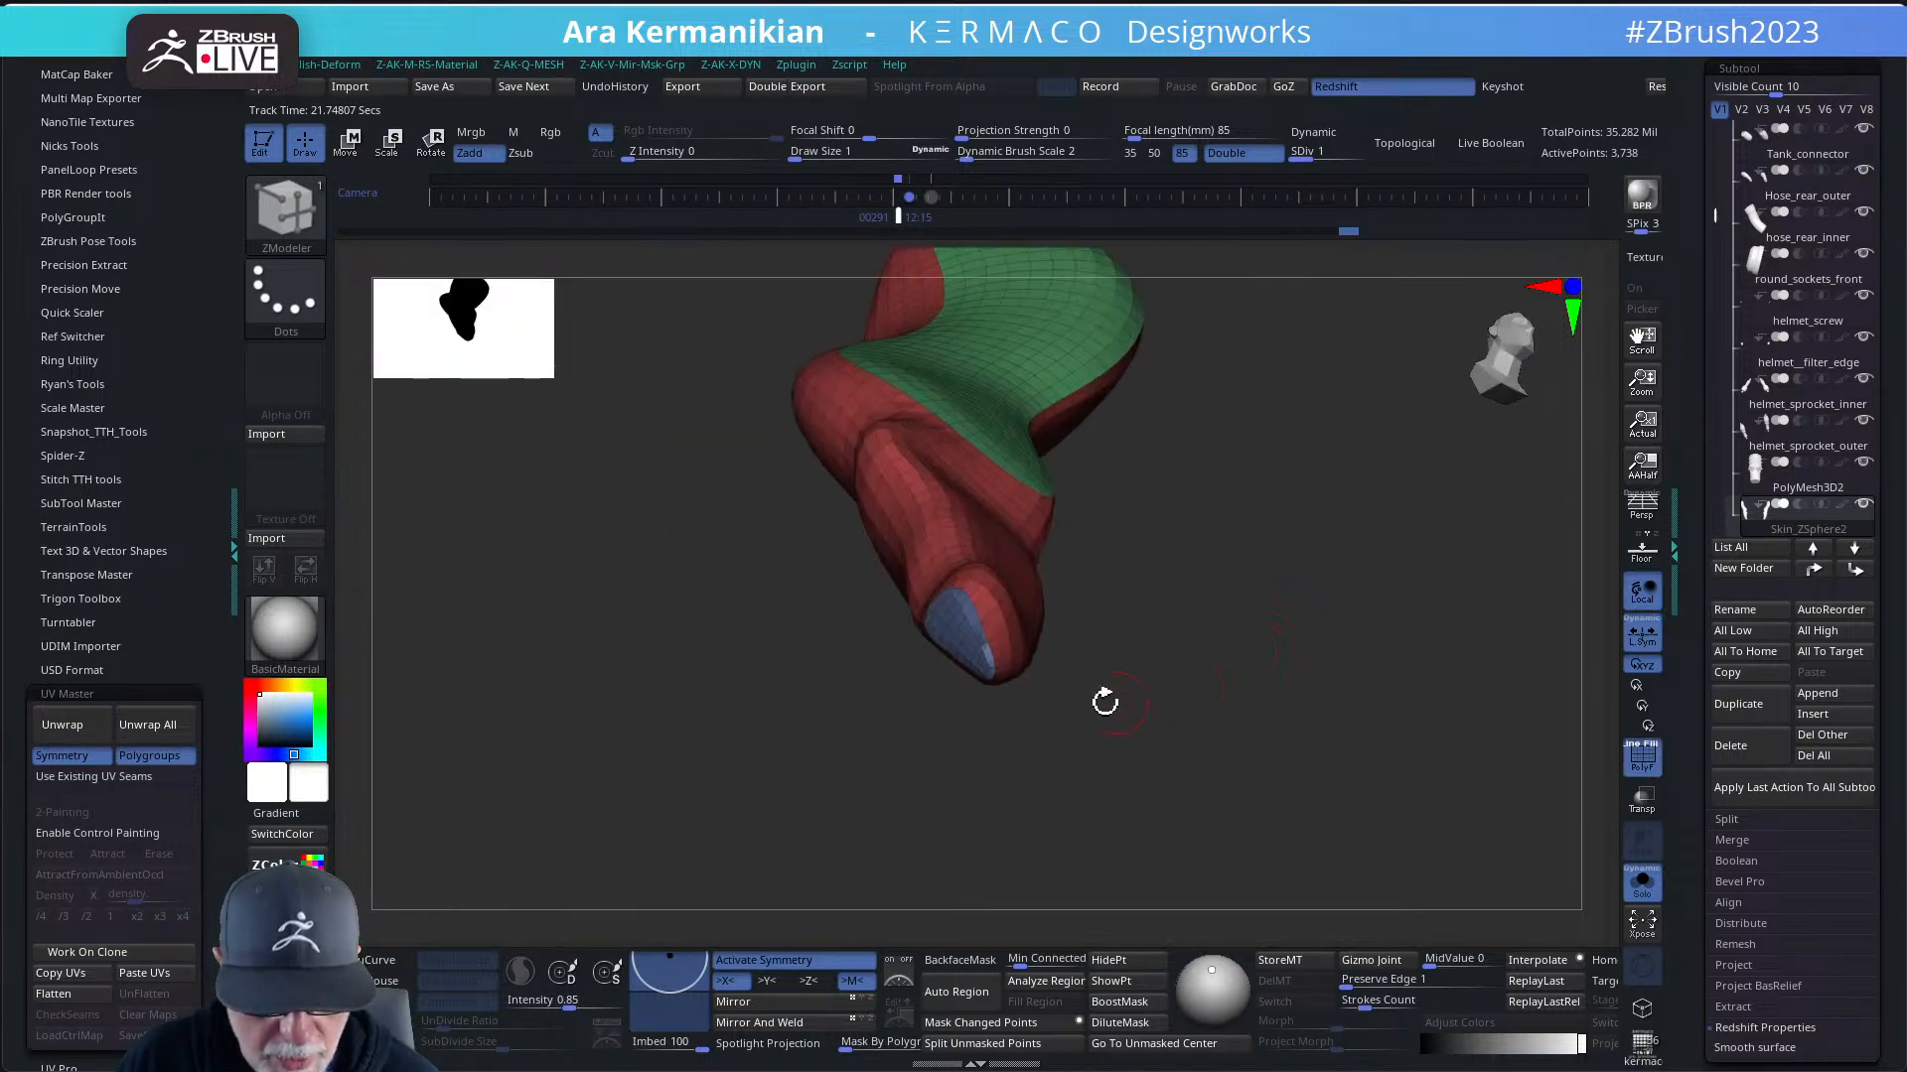
left_click_drag(1153, 770, 1236, 760)
left_click_drag(1353, 813, 1344, 647)
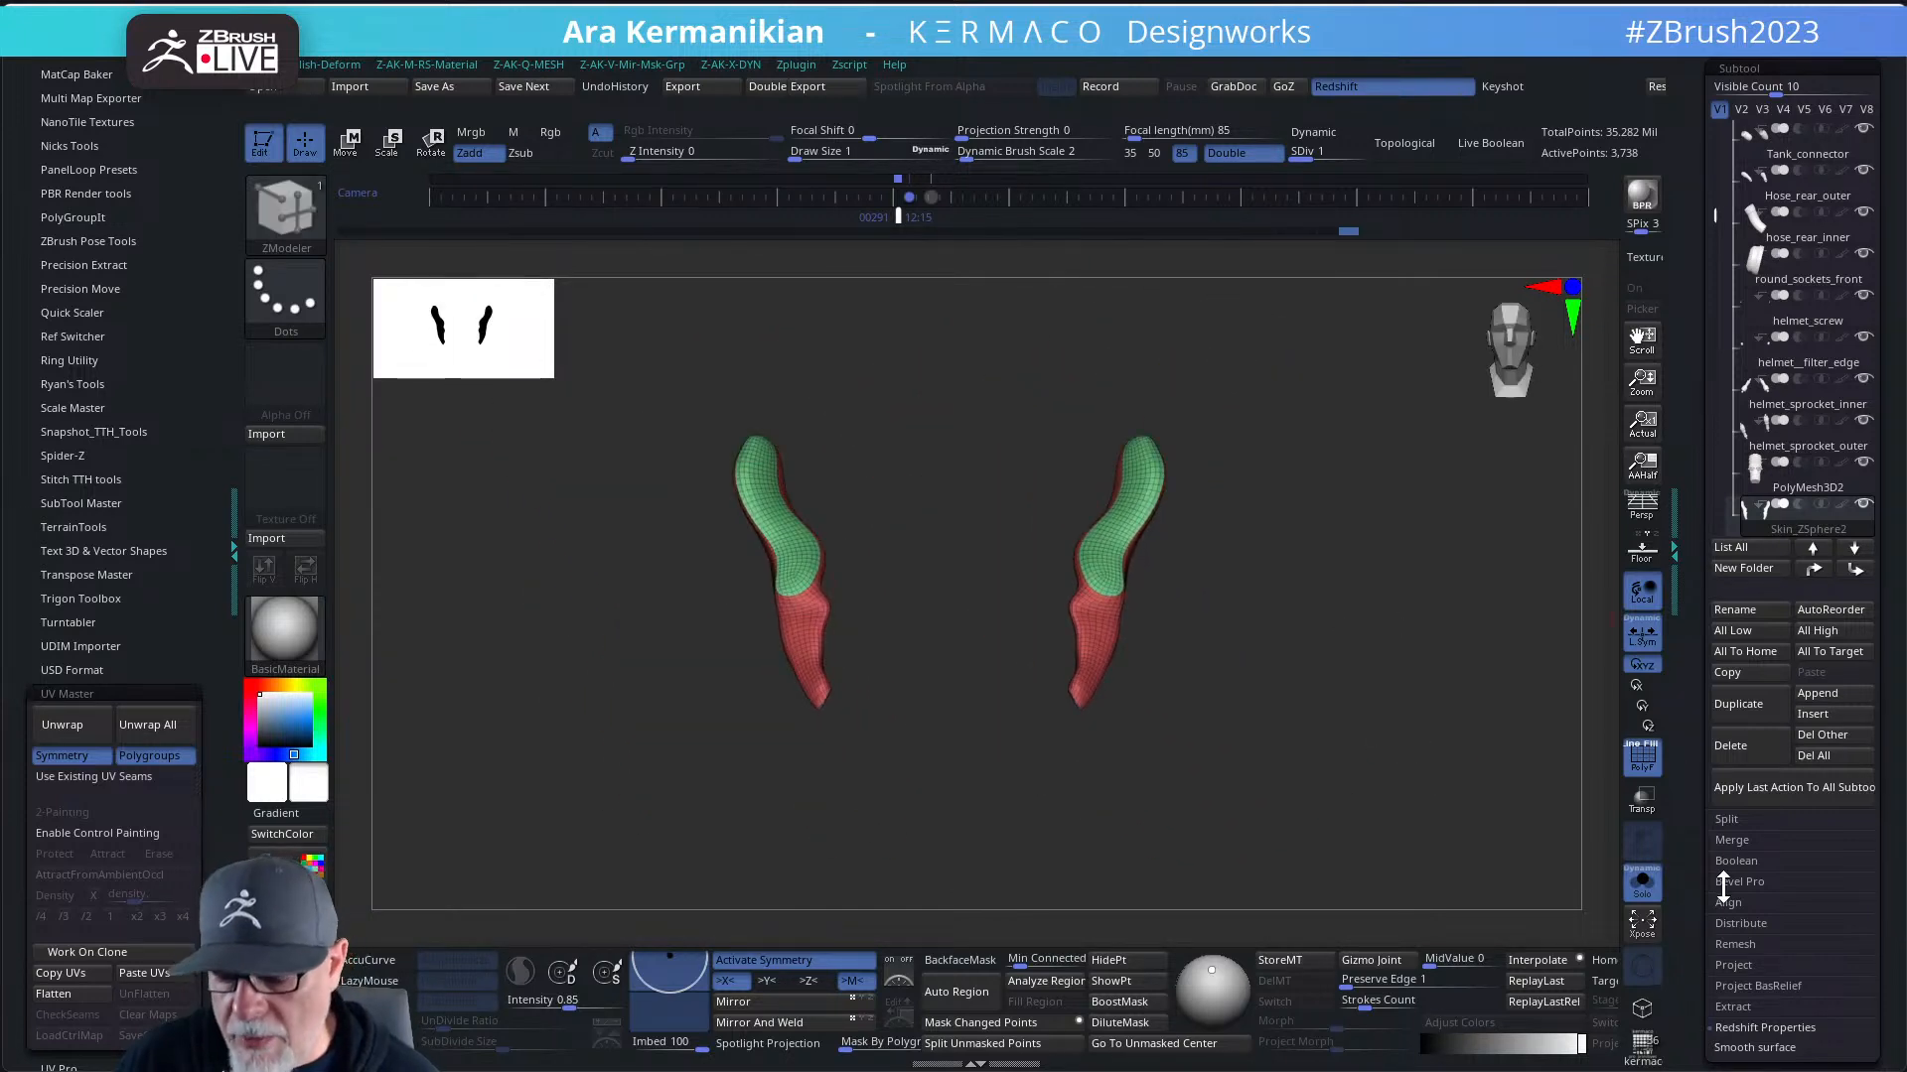
- Unwrap the neck pieces' UVs with Symmetry and Polygroups on, and turn off the polyframe
left_click(62, 725)
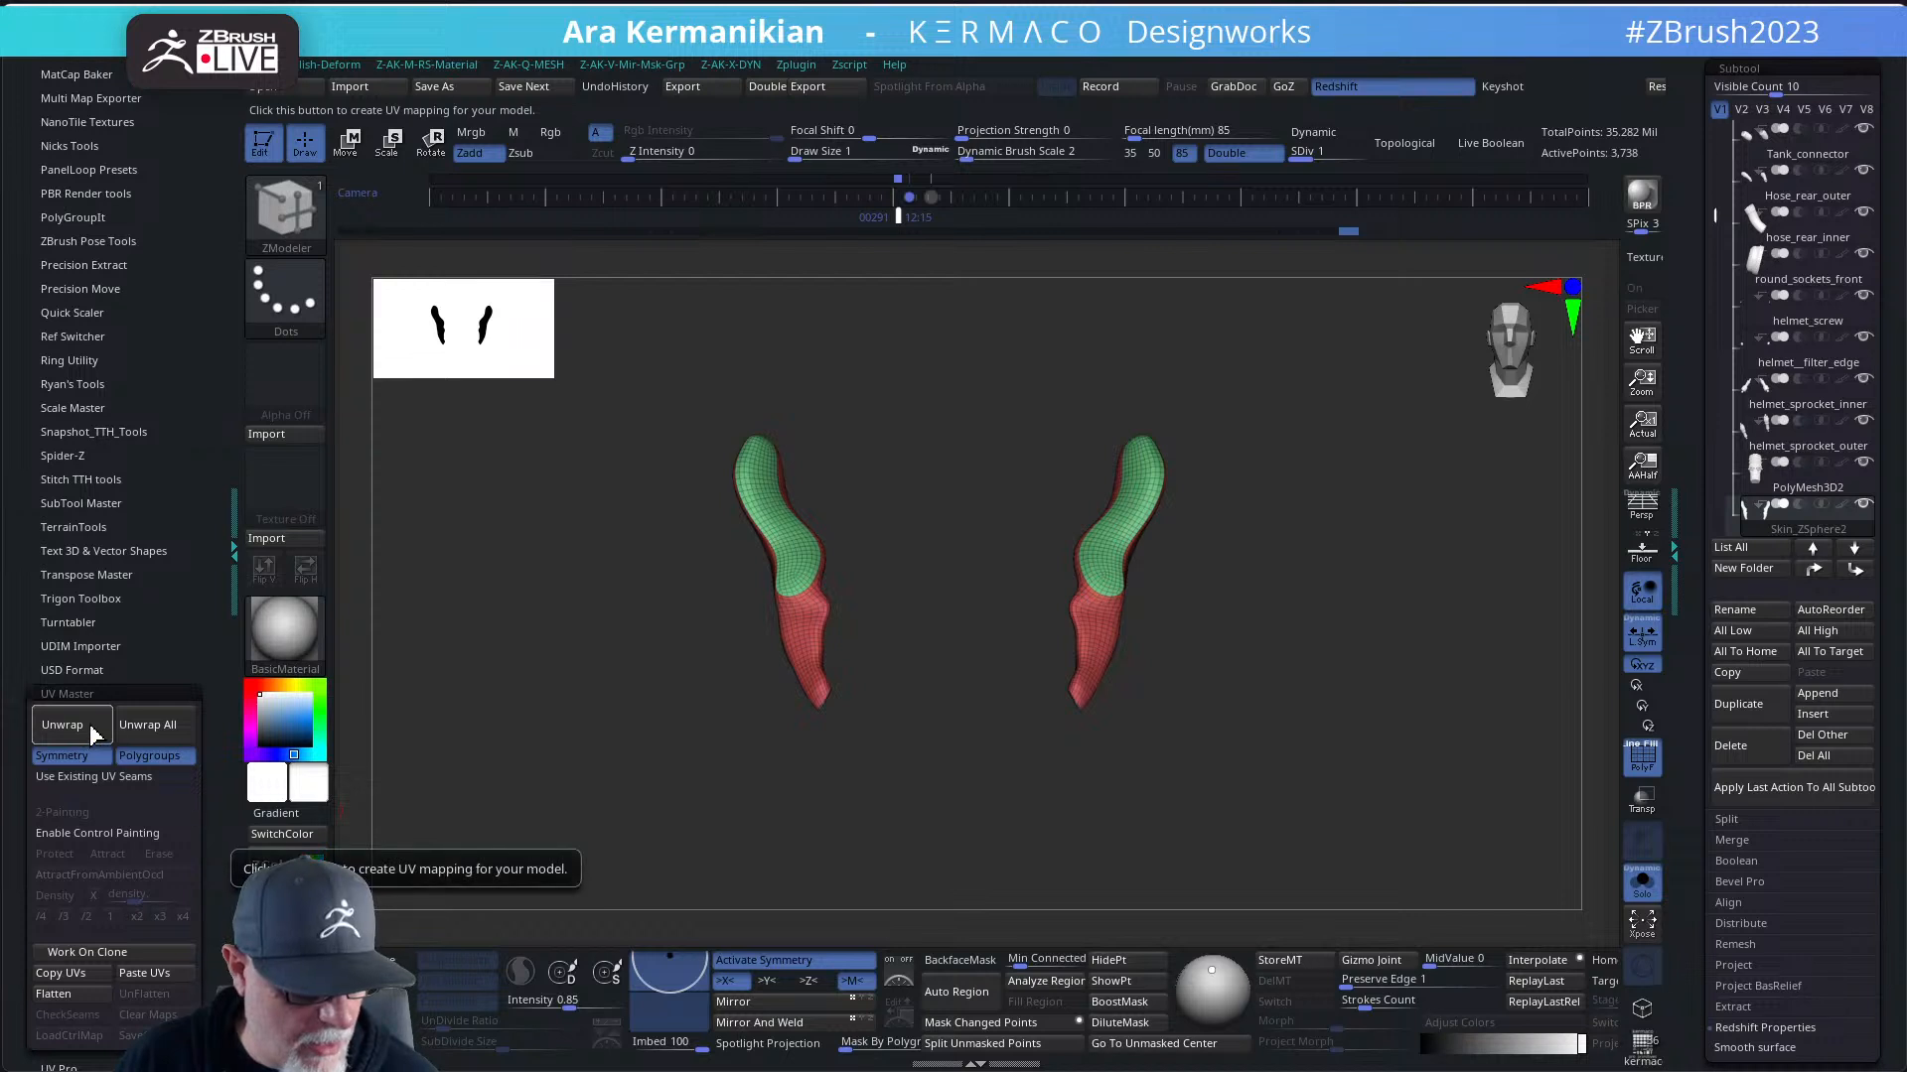
left_click(1641, 763)
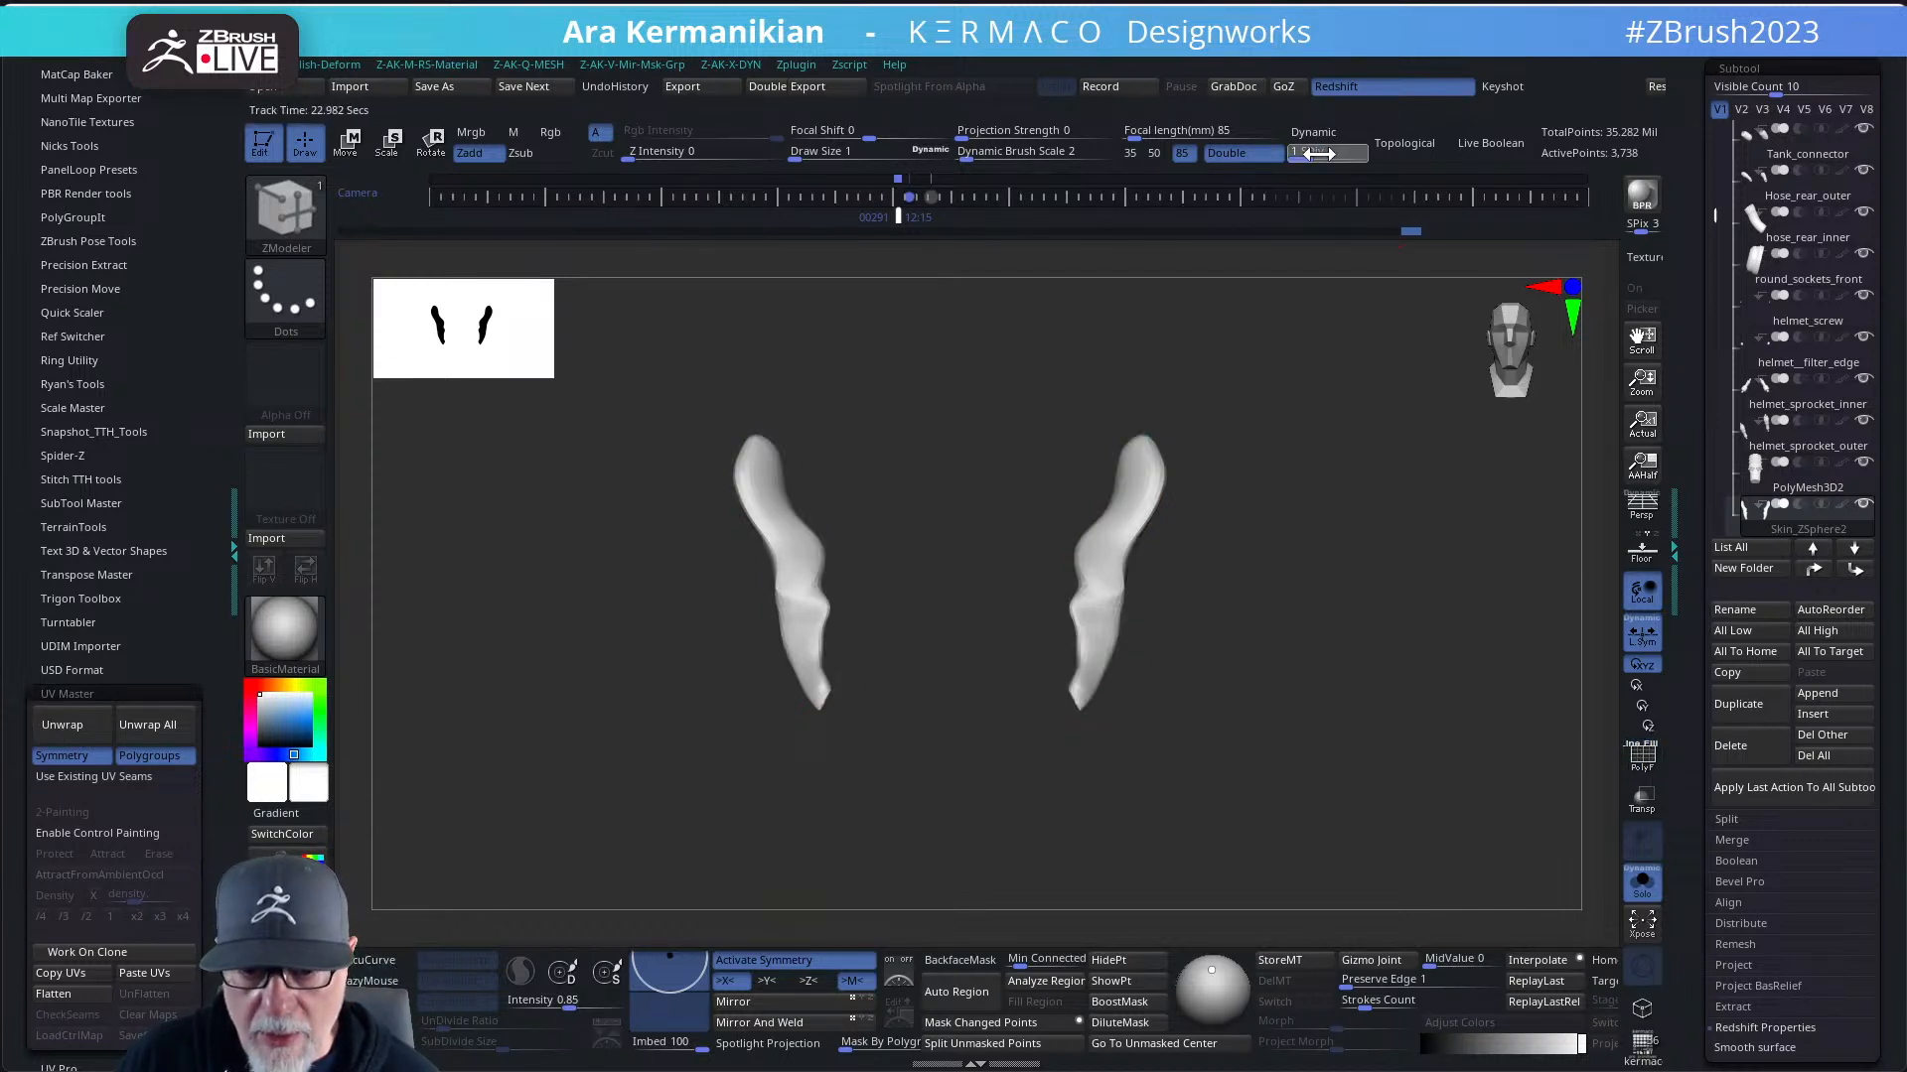
- Raise the neck pieces to subdivision level 3 and leave solo mode to show the full character
left_click_drag(1317, 153, 1362, 154)
left_click_drag(1533, 622, 1540, 627)
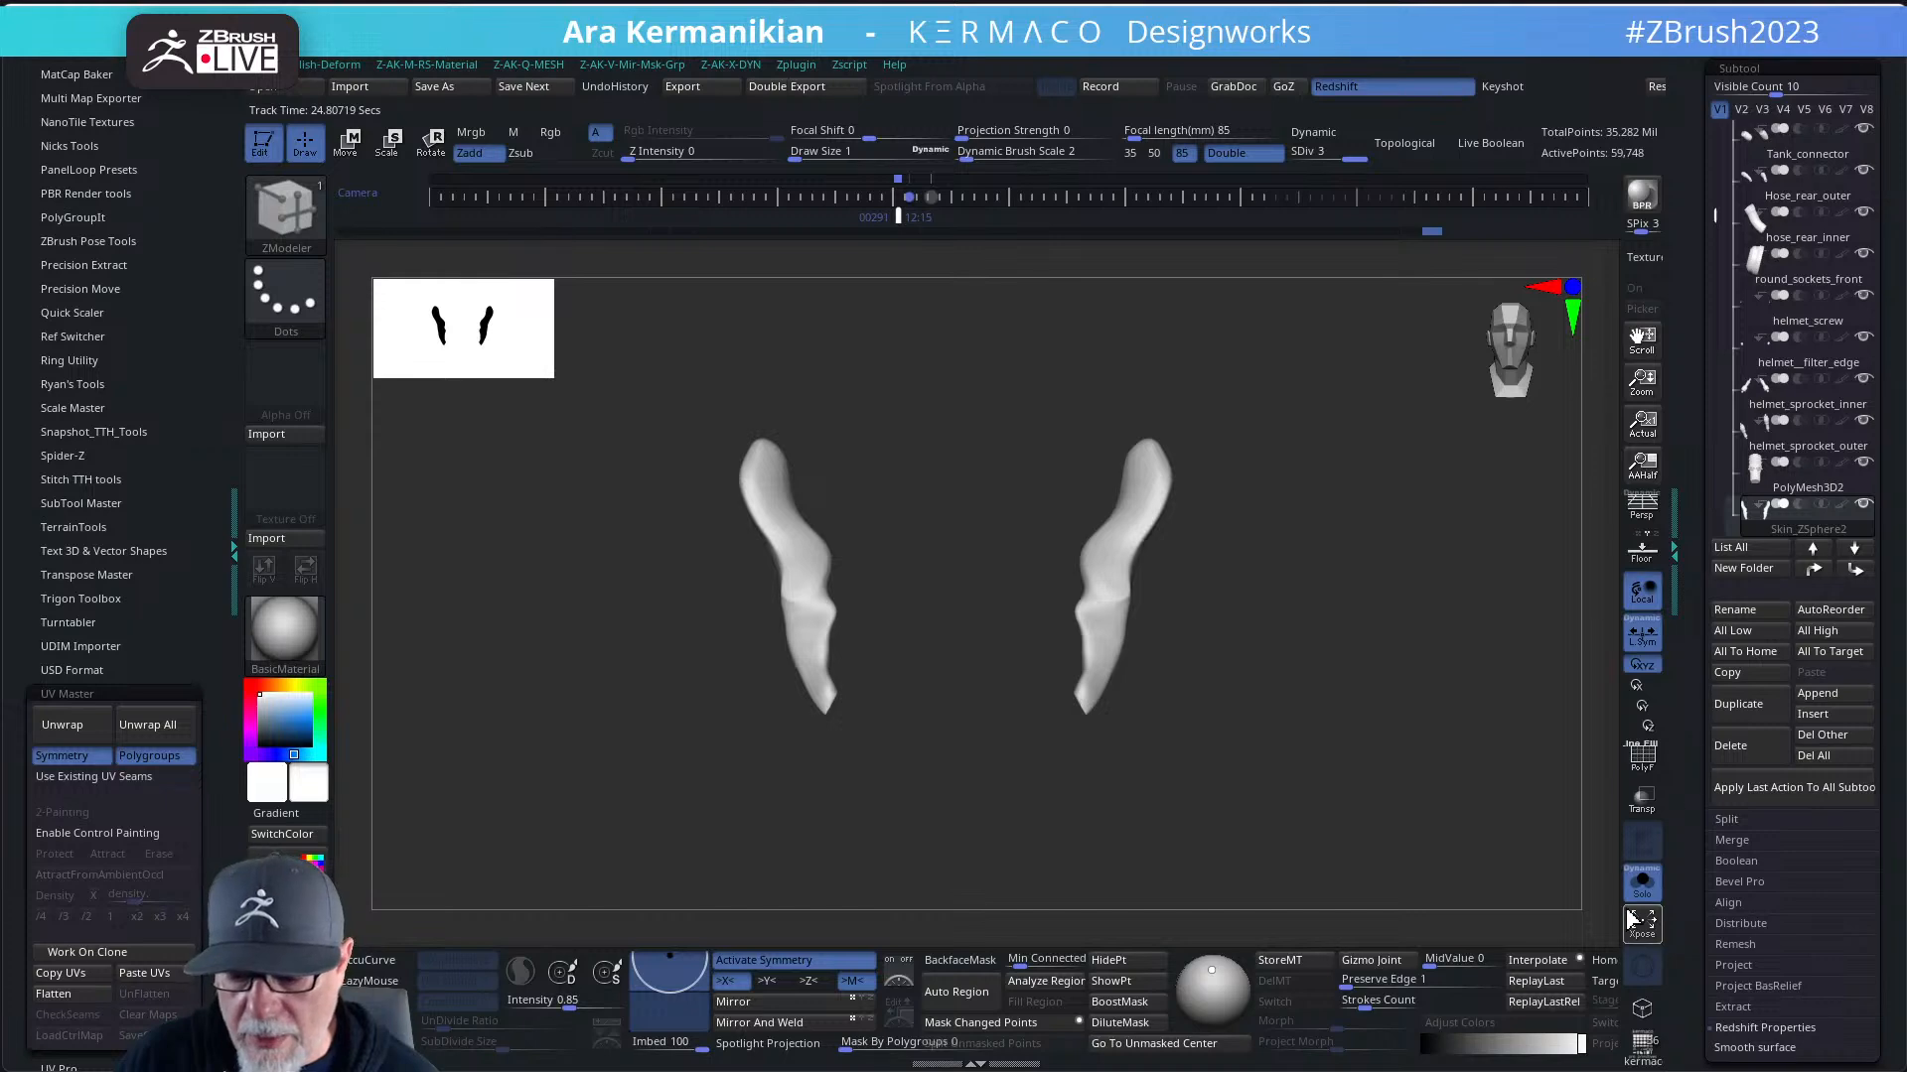
left_click(1641, 919)
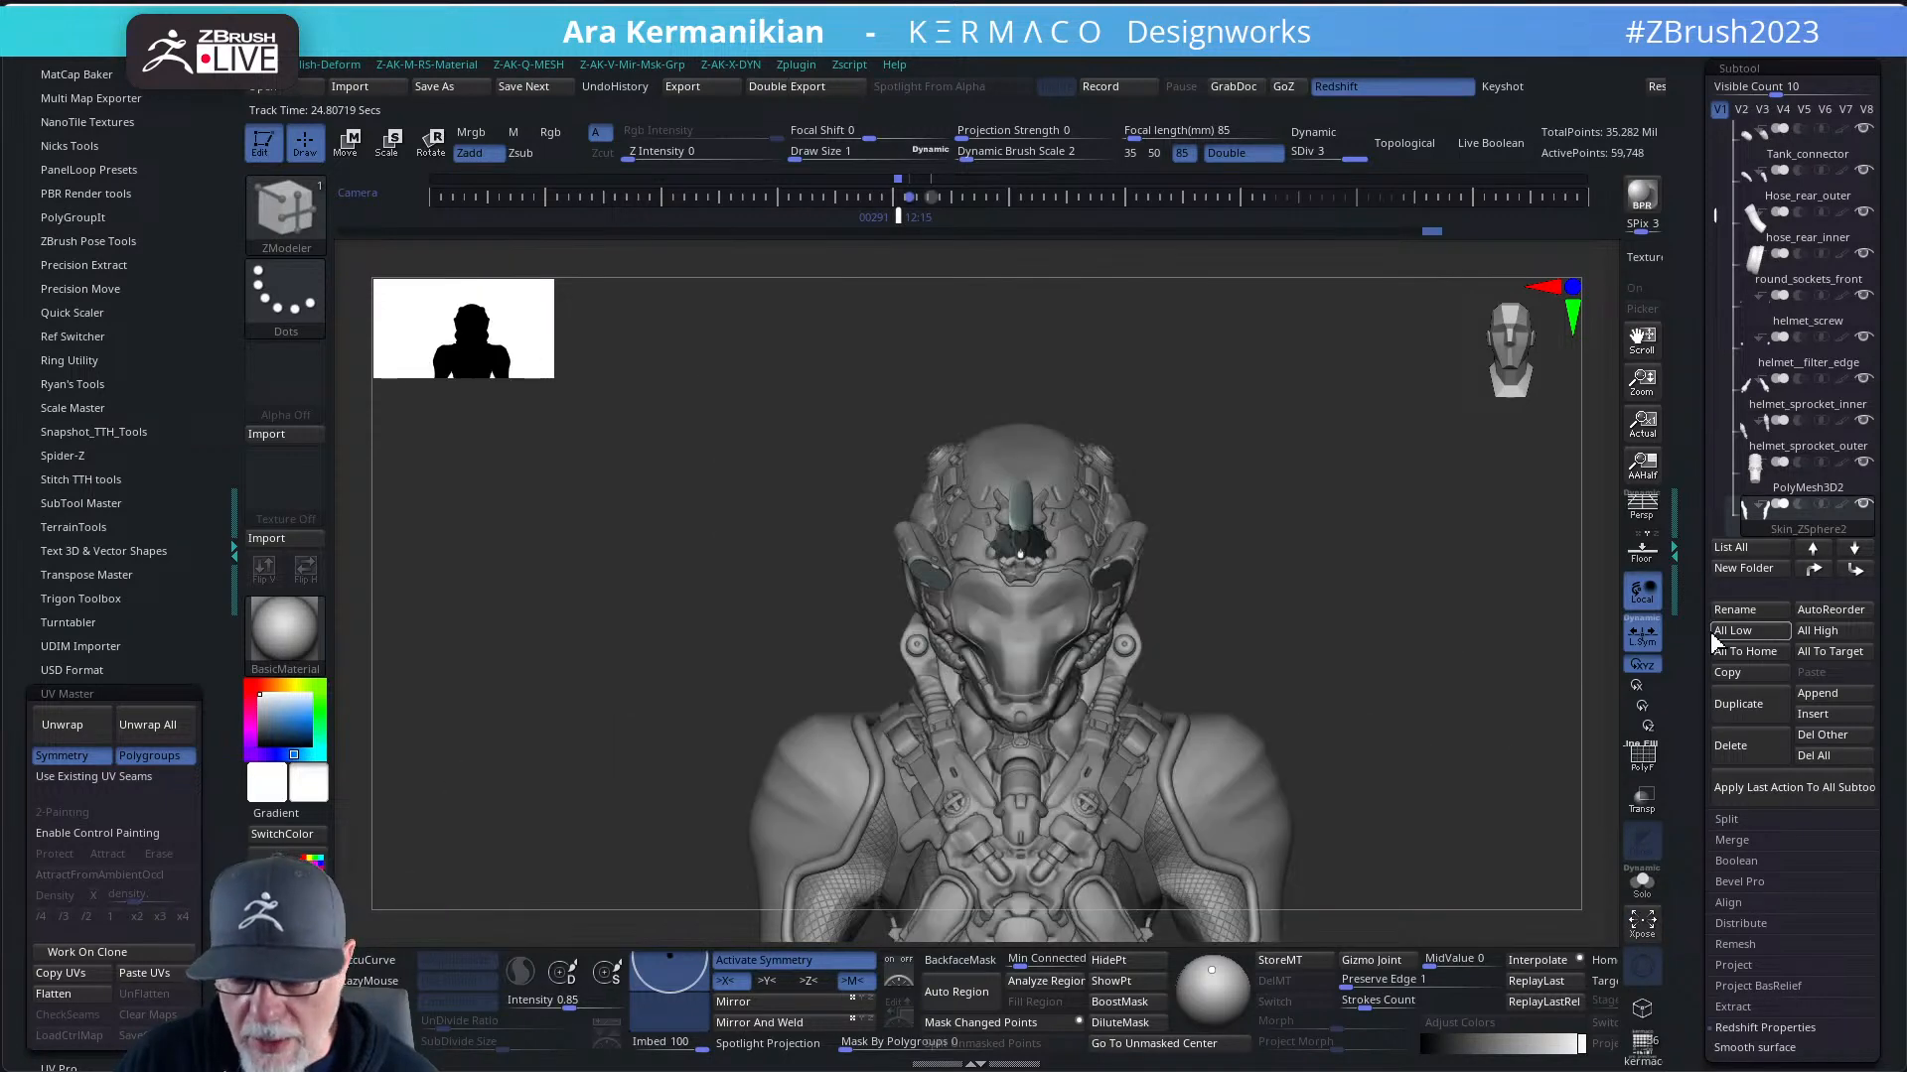
- Apply the Texture 19 checker as the neck pieces' texture map
scroll(1684, 740, "down", 5)
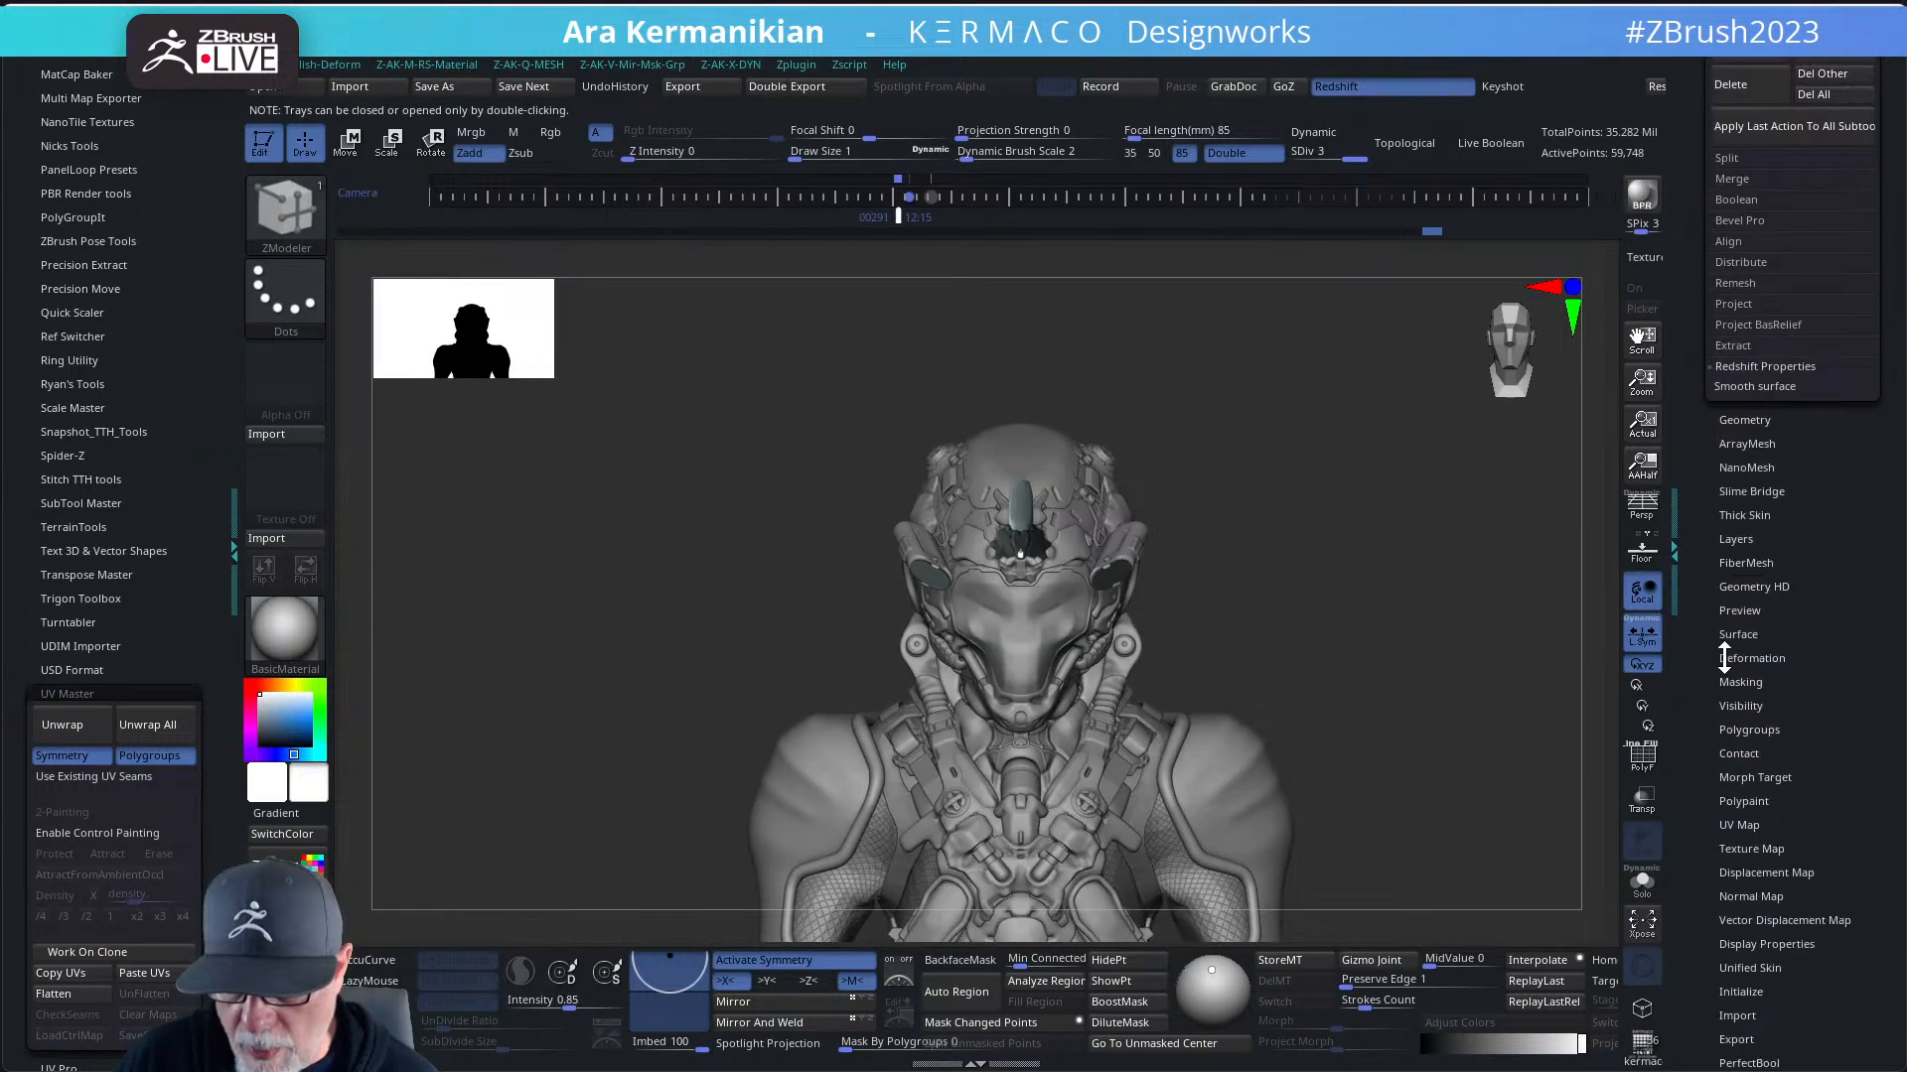
left_click(1742, 846)
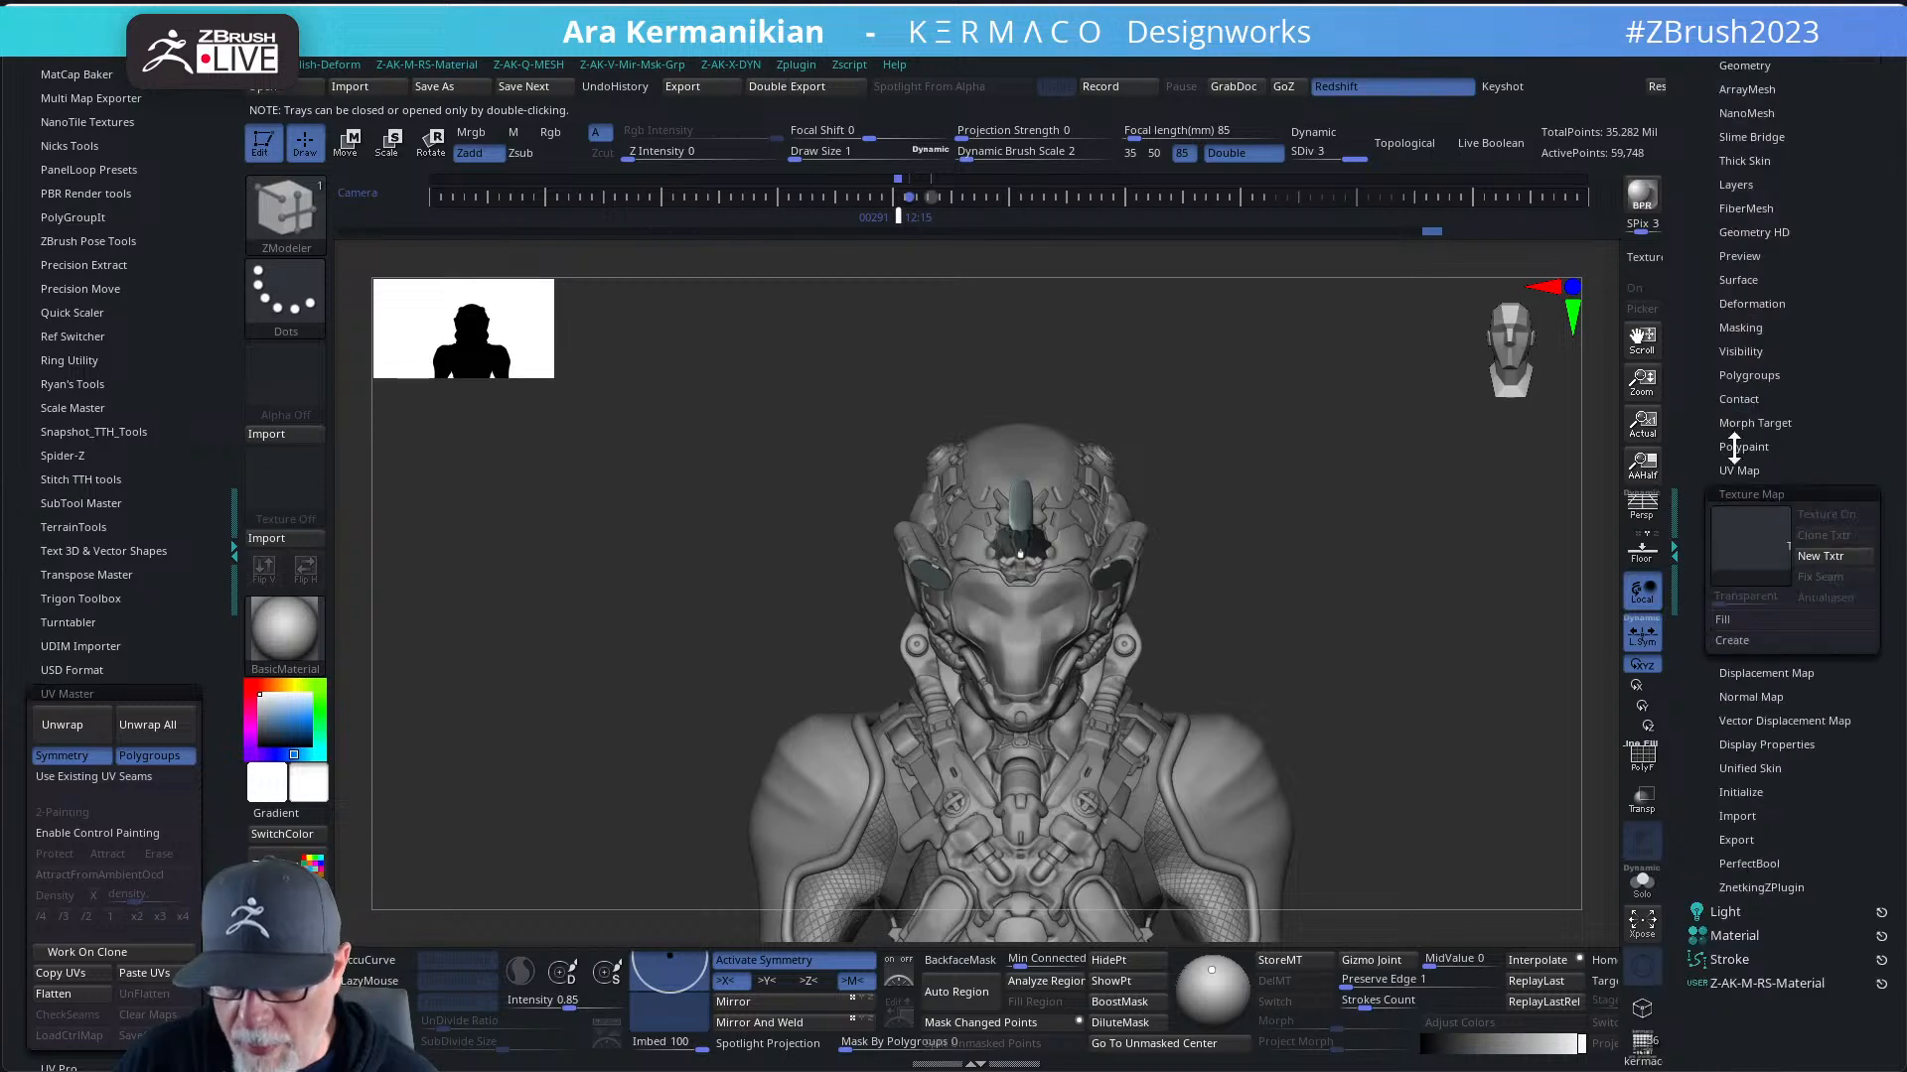
left_click(1744, 566)
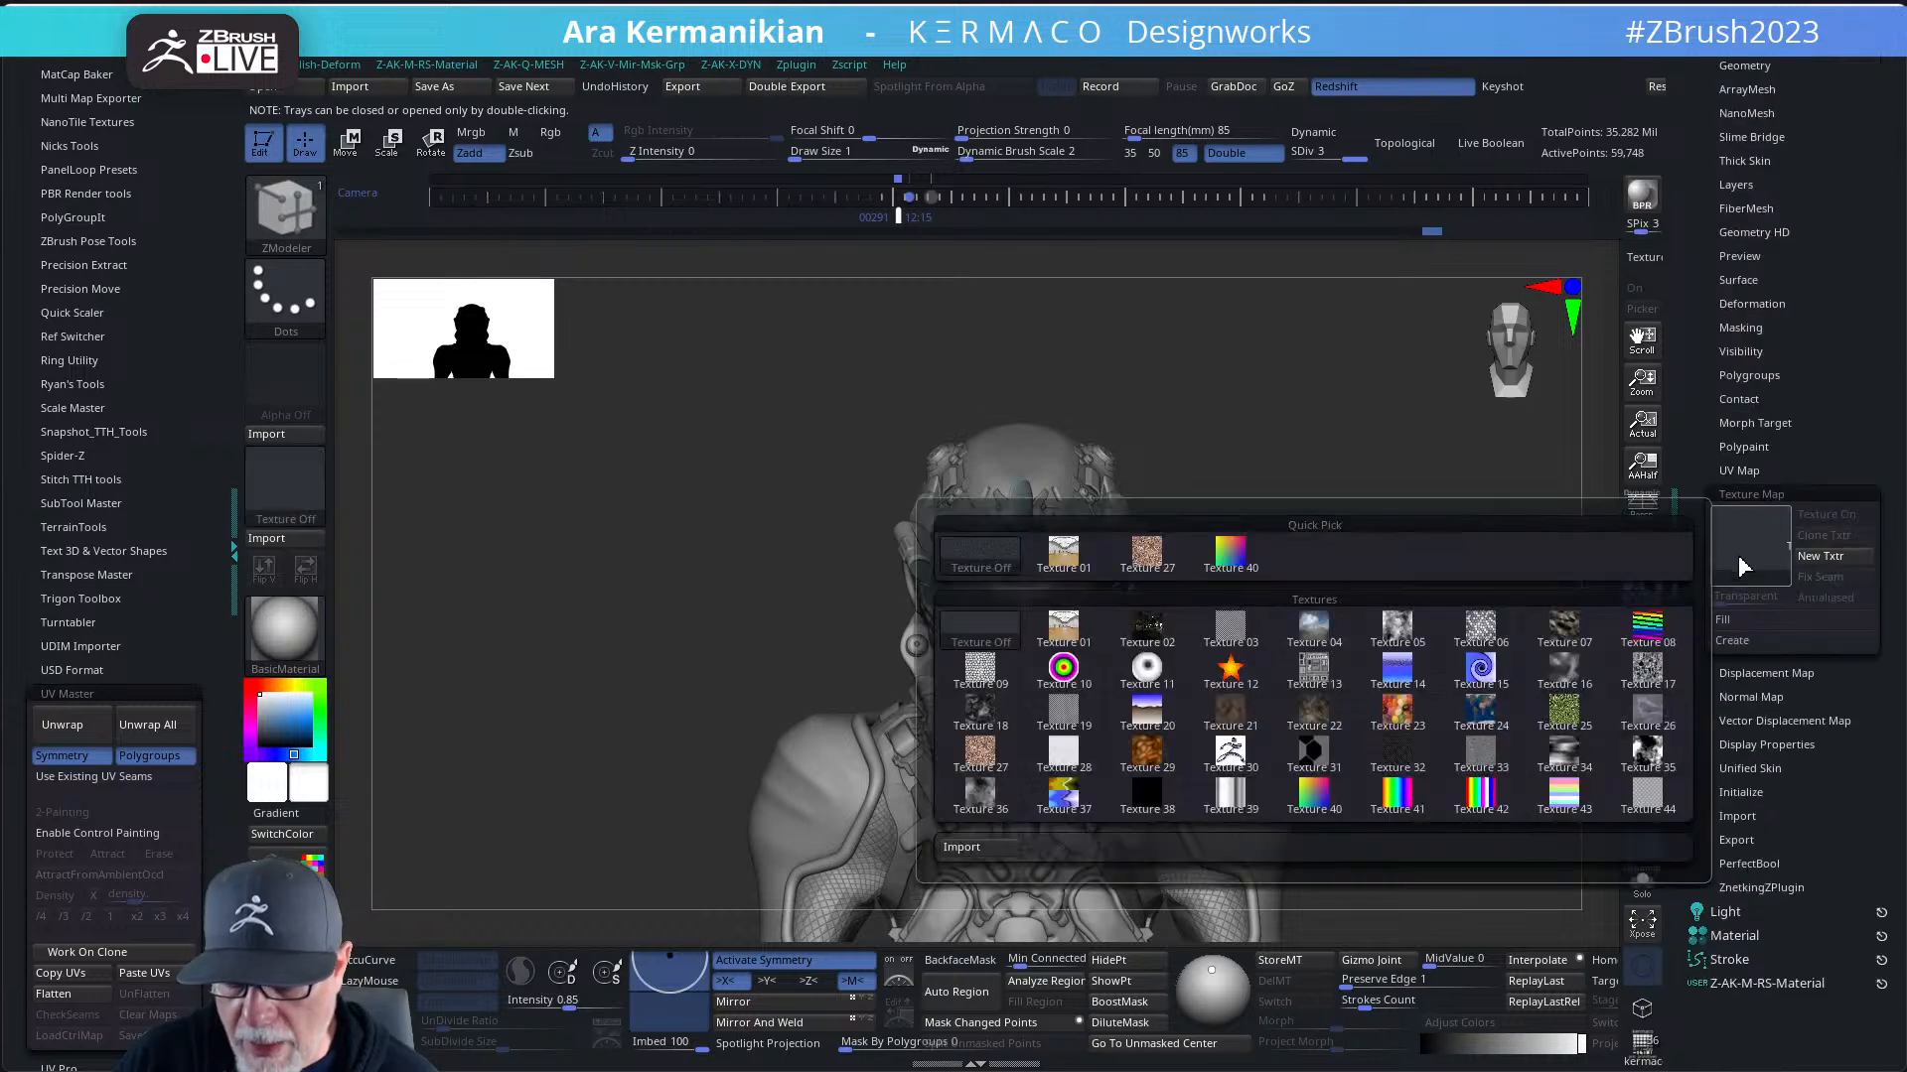
left_click(1064, 715)
scroll(1371, 747, "up", 5)
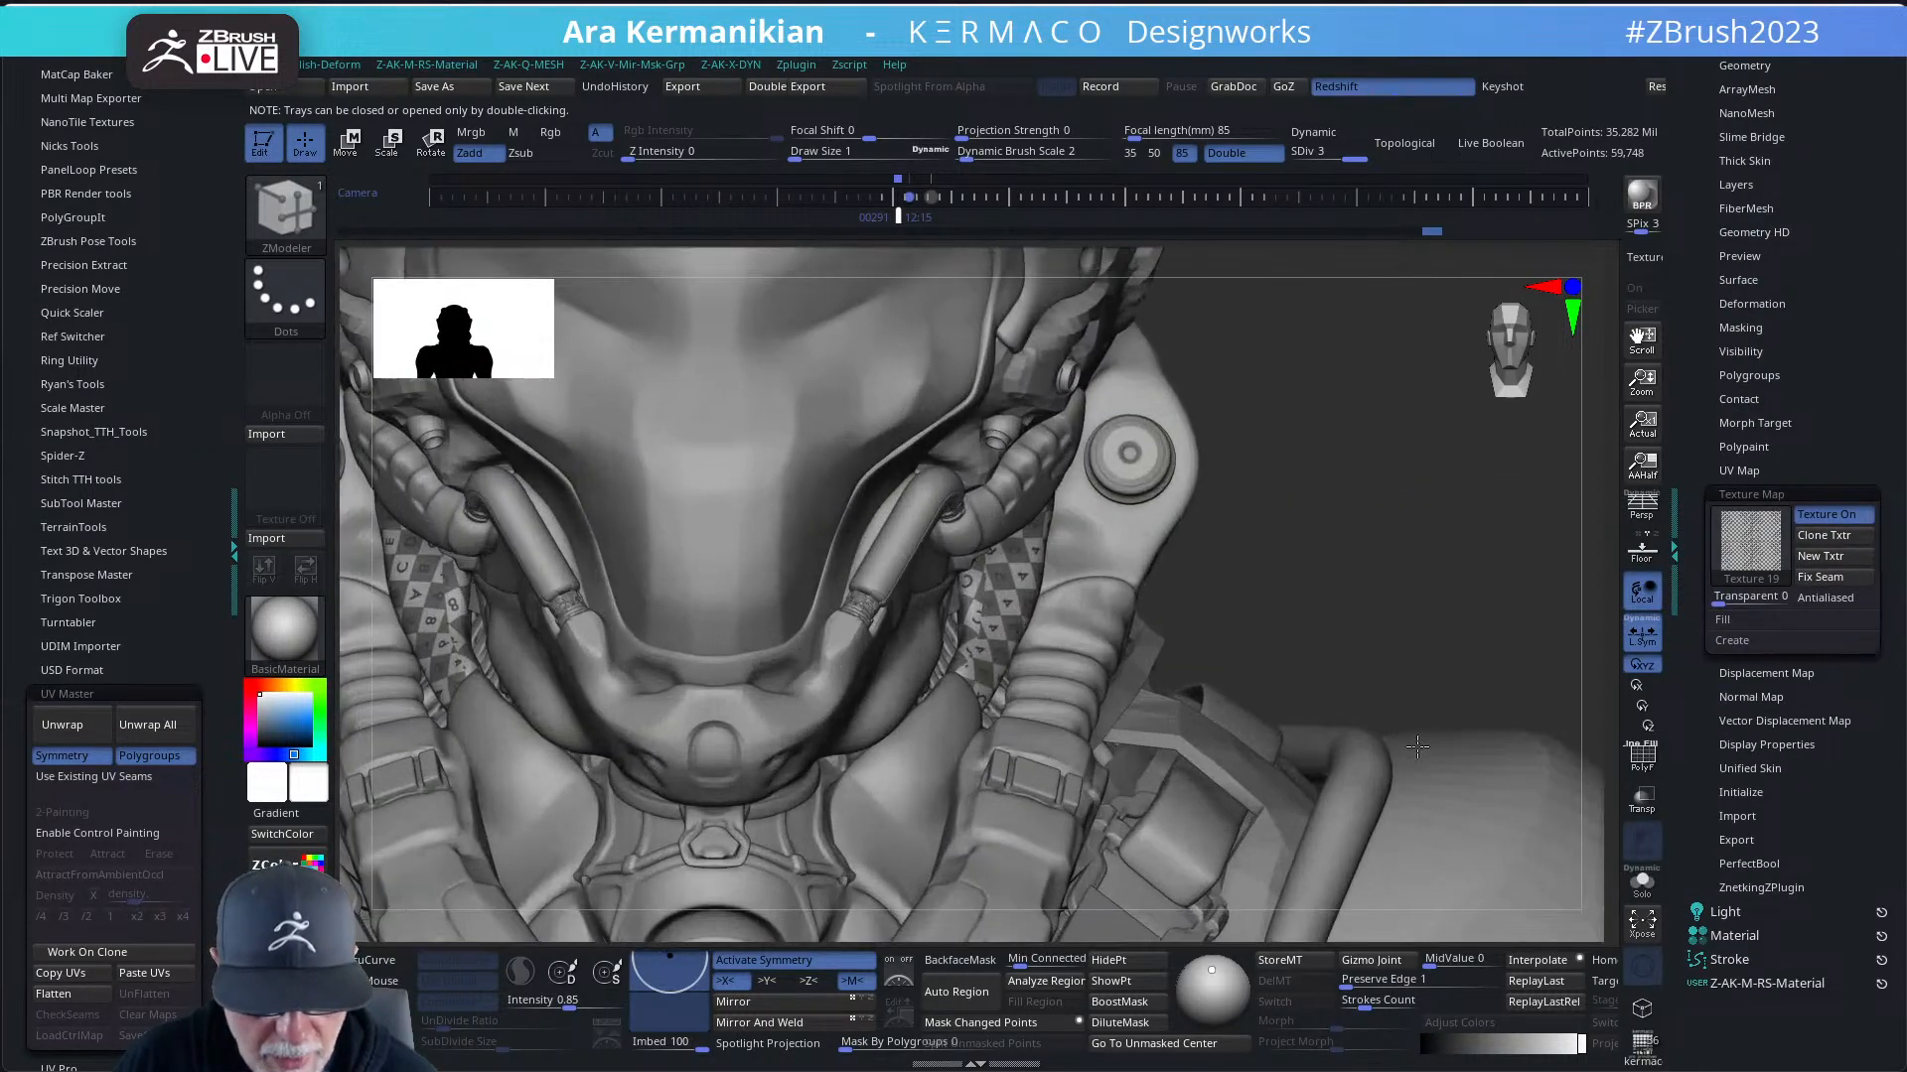
- Isolate the neck pieces and examine the checker pattern along both sides for UV distortion
left_click_drag(1457, 597, 1276, 597)
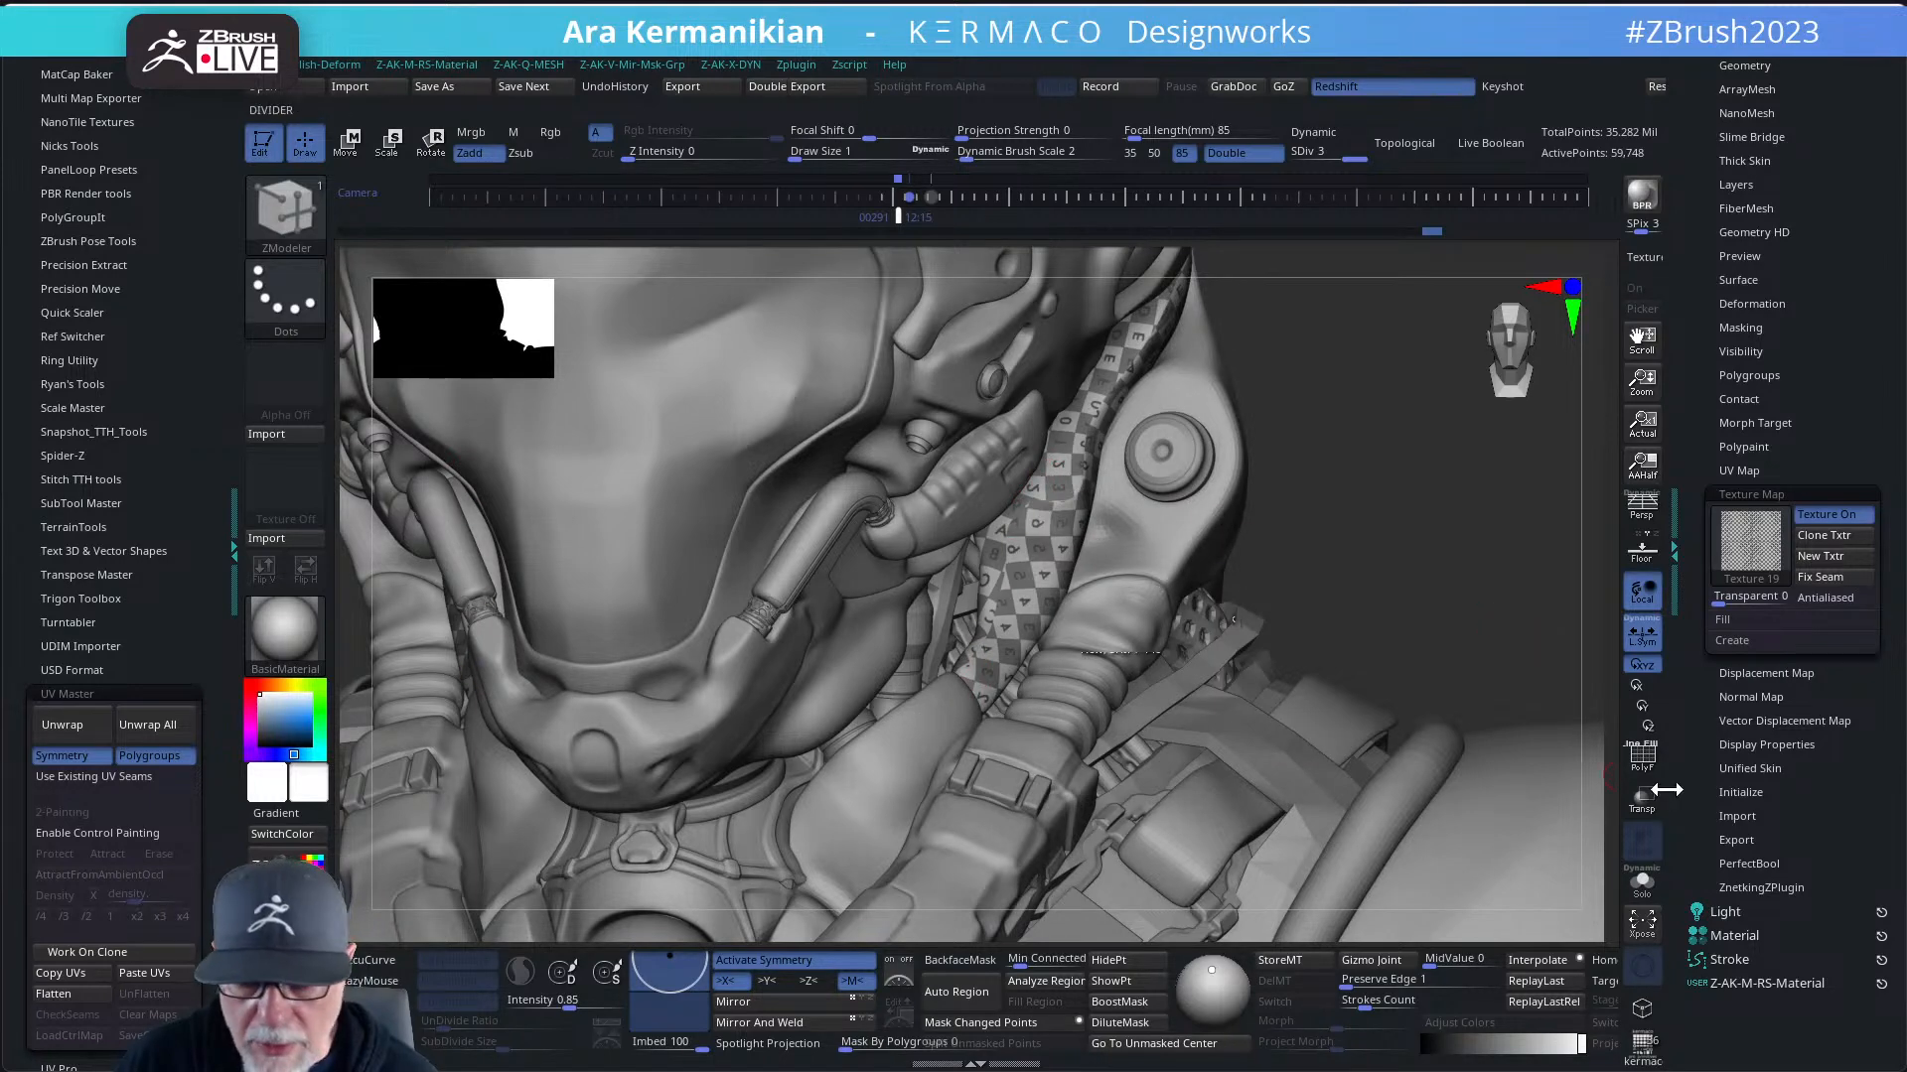
left_click(1642, 882)
mouse_move(1311, 659)
left_mouse_down()
mouse_move(1281, 505)
mouse_move(1205, 844)
mouse_move(1290, 629)
left_mouse_up()
left_click_drag(1258, 761, 1307, 610, "alt")
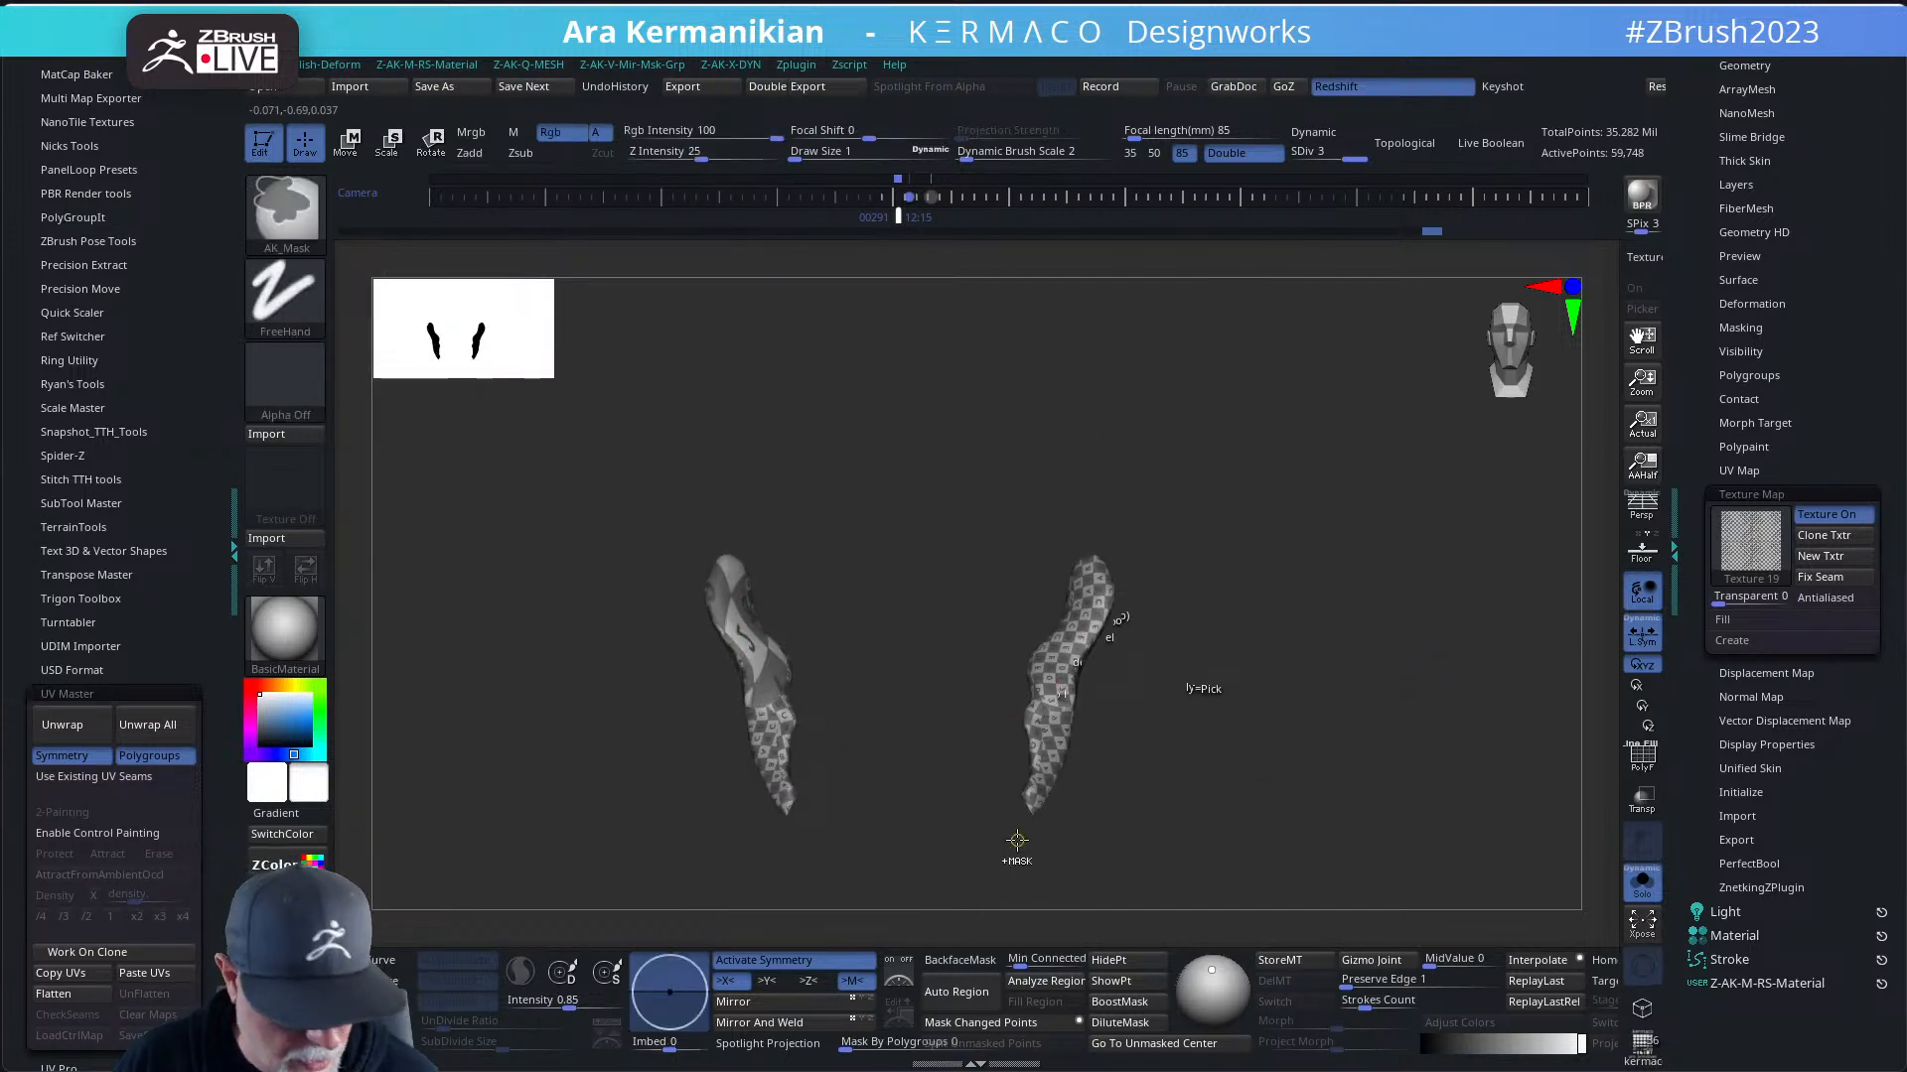
left_click_drag(1243, 880, 1374, 765)
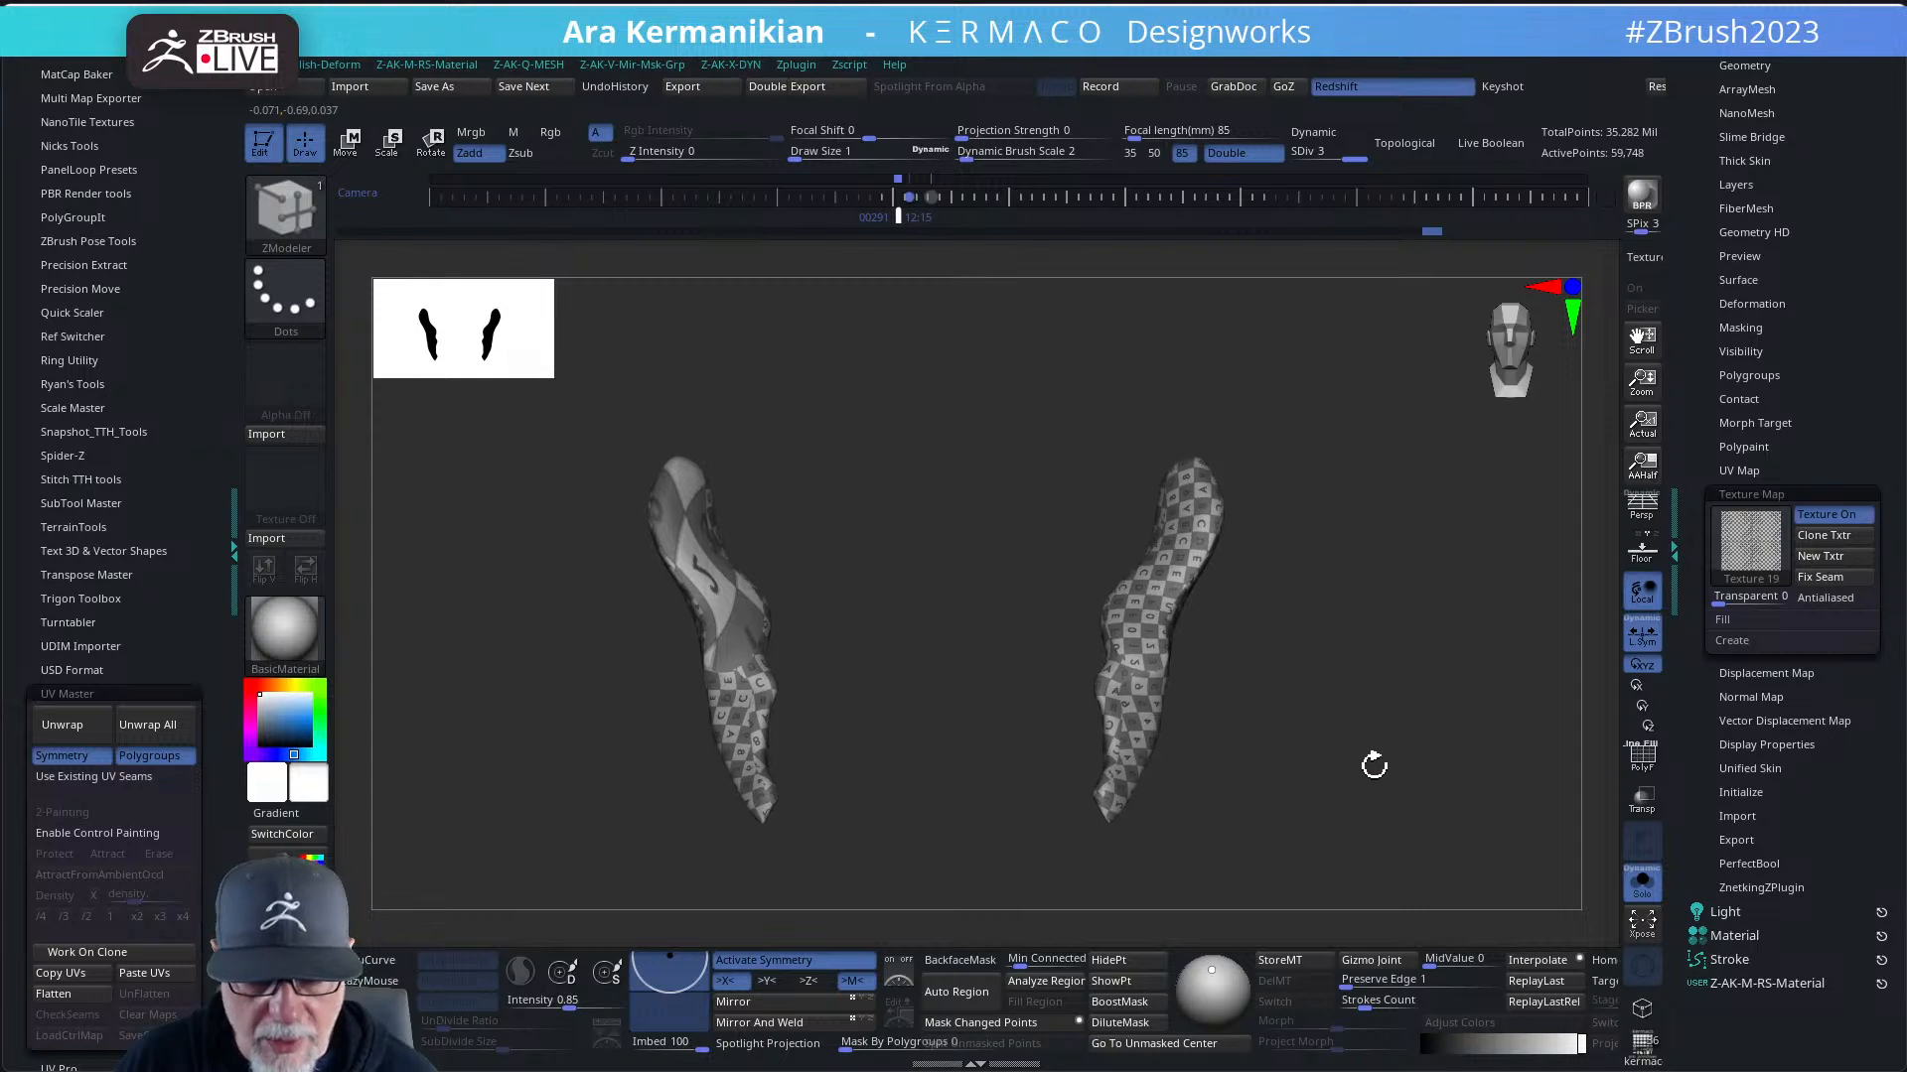
- Redo the neck pieces' UV unwrap at subdivision level 1, inspect the checker pattern, and turn the texture off
left_click(62, 725)
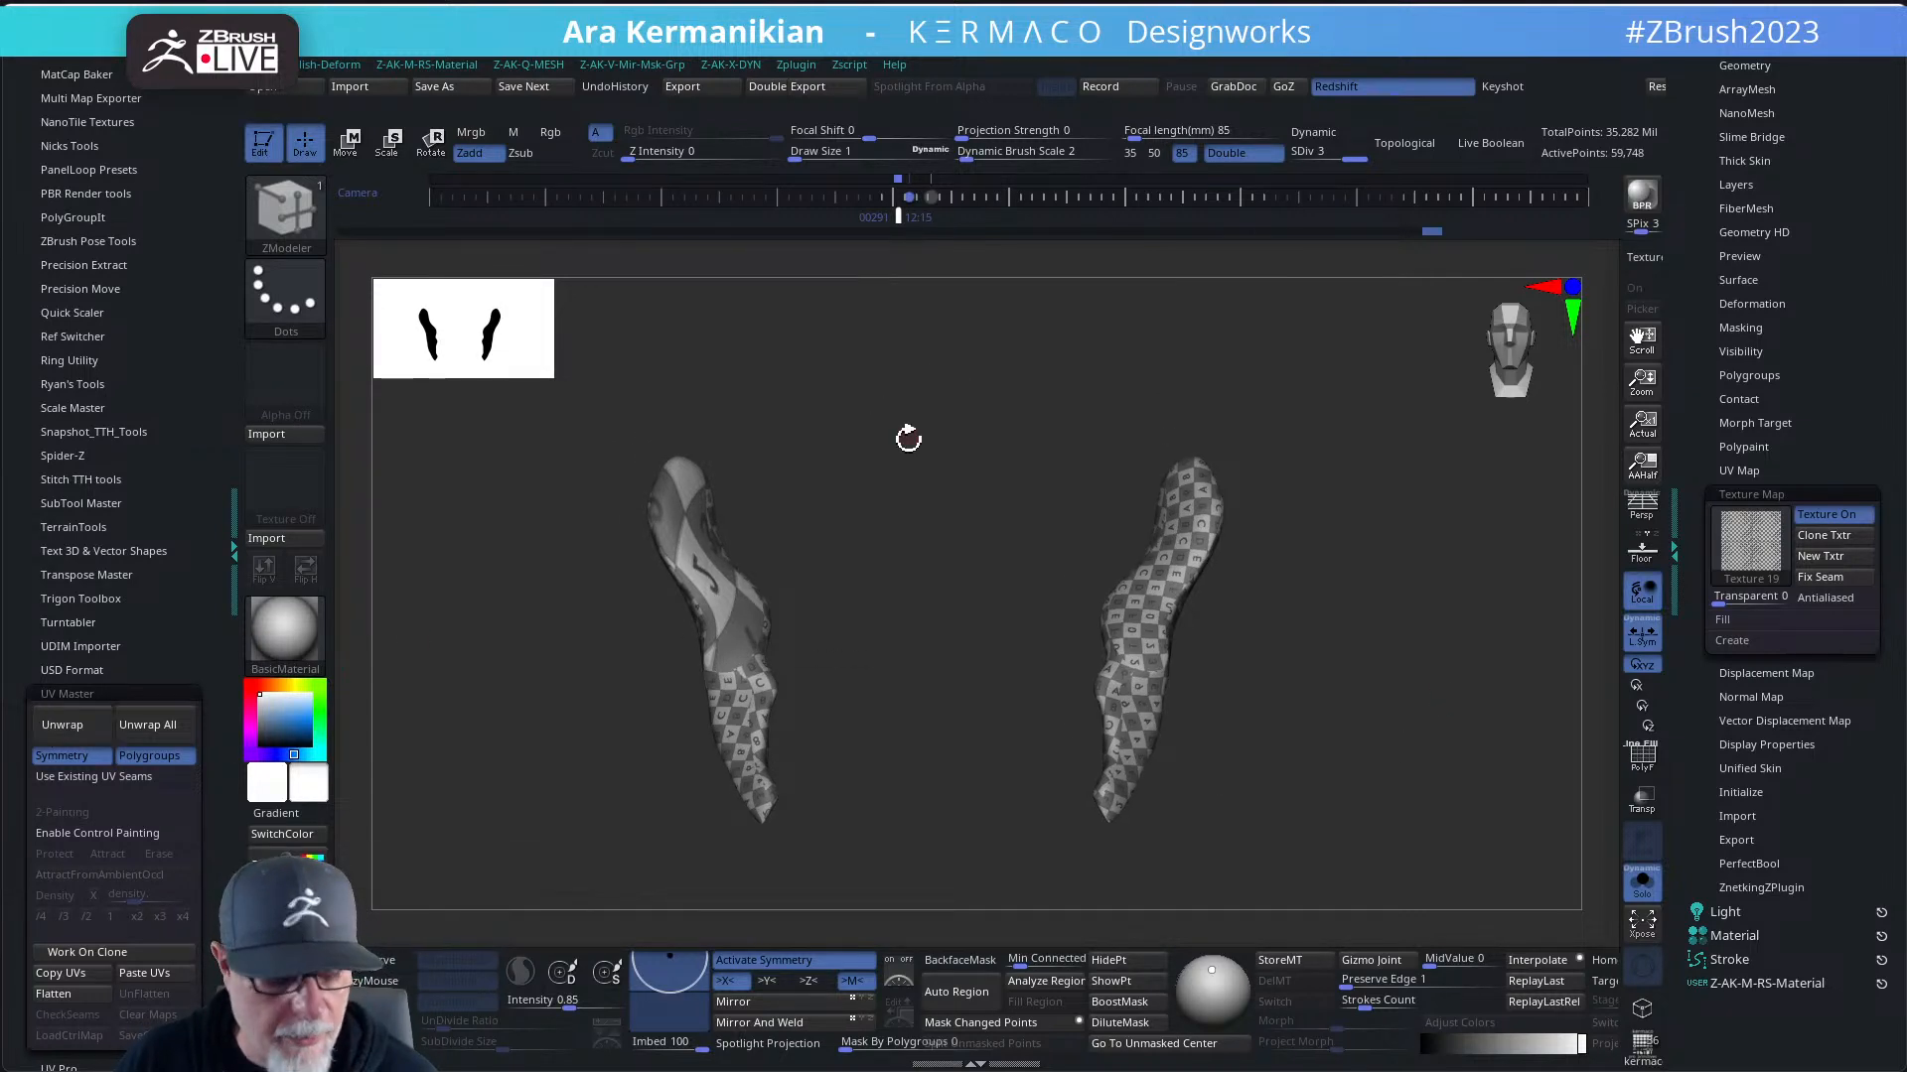
left_click_drag(1301, 155, 1283, 155)
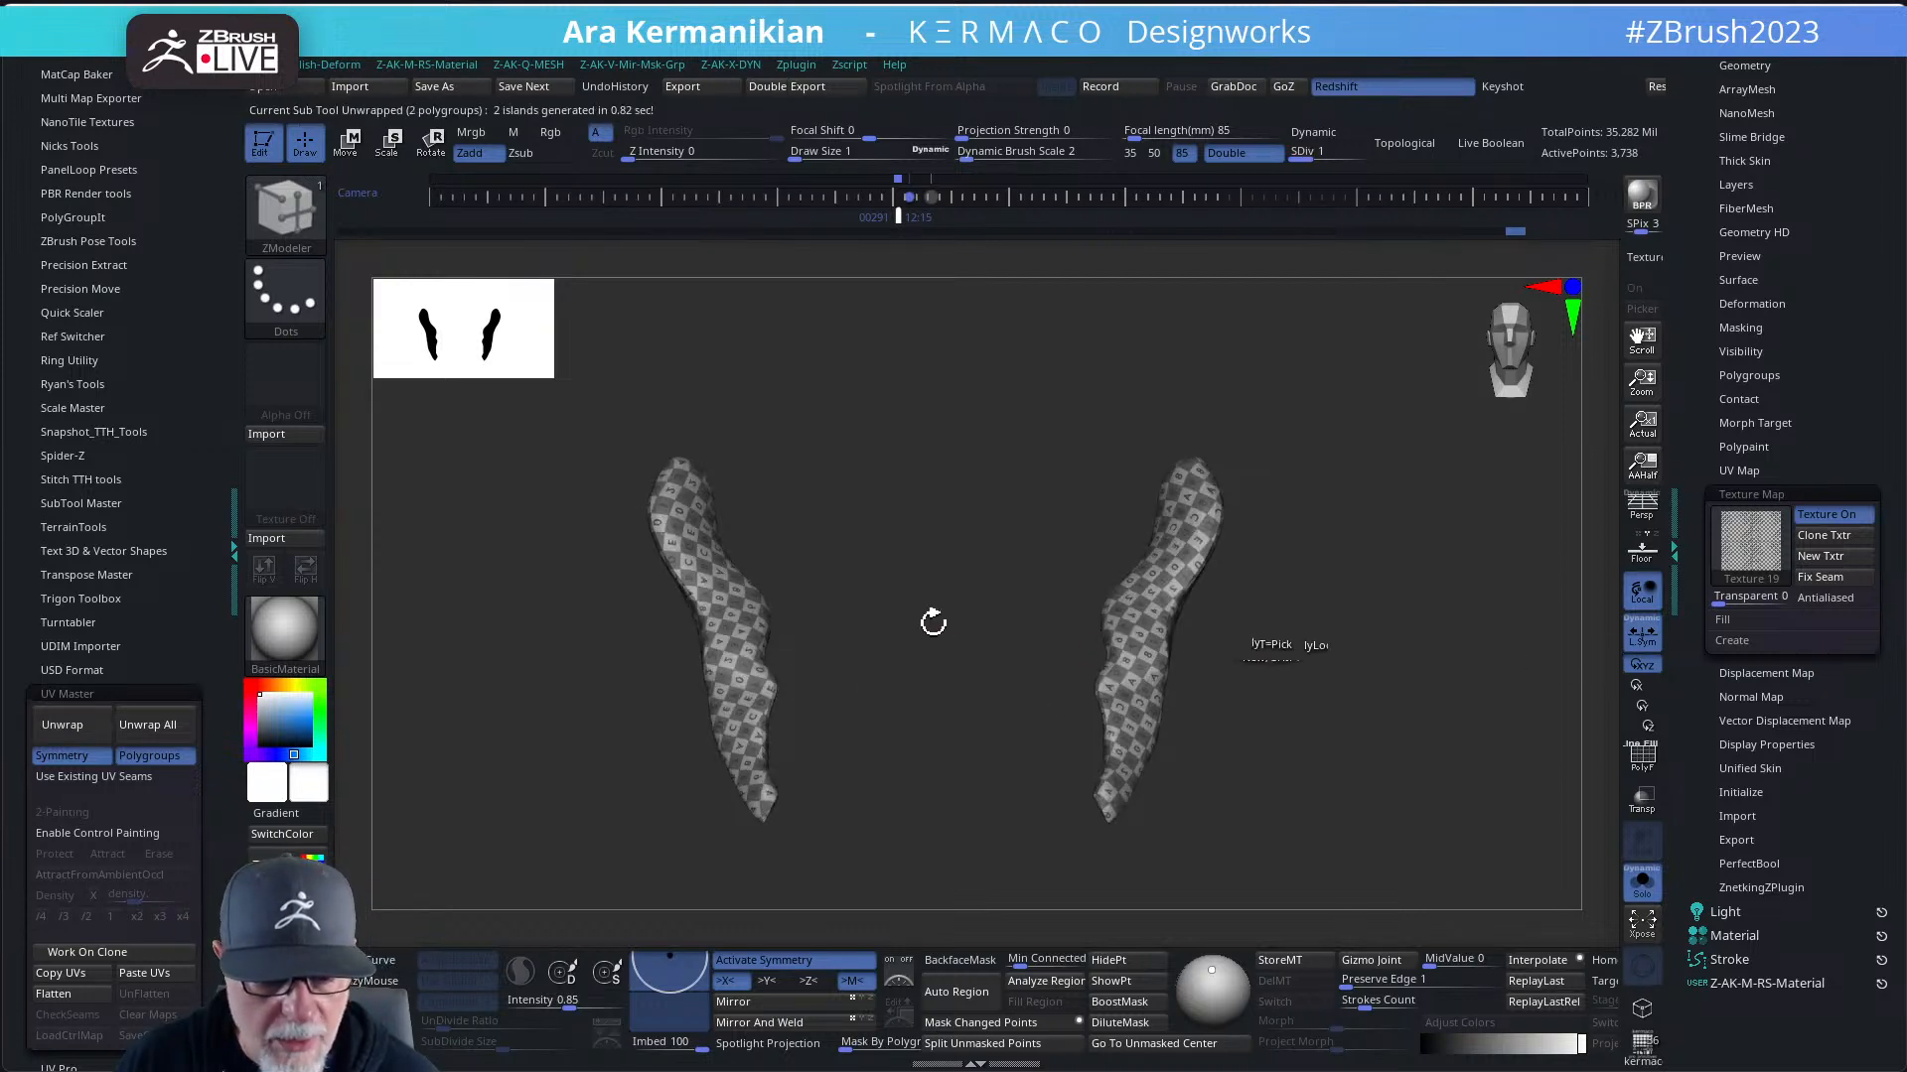
left_click_drag(971, 621, 1189, 661)
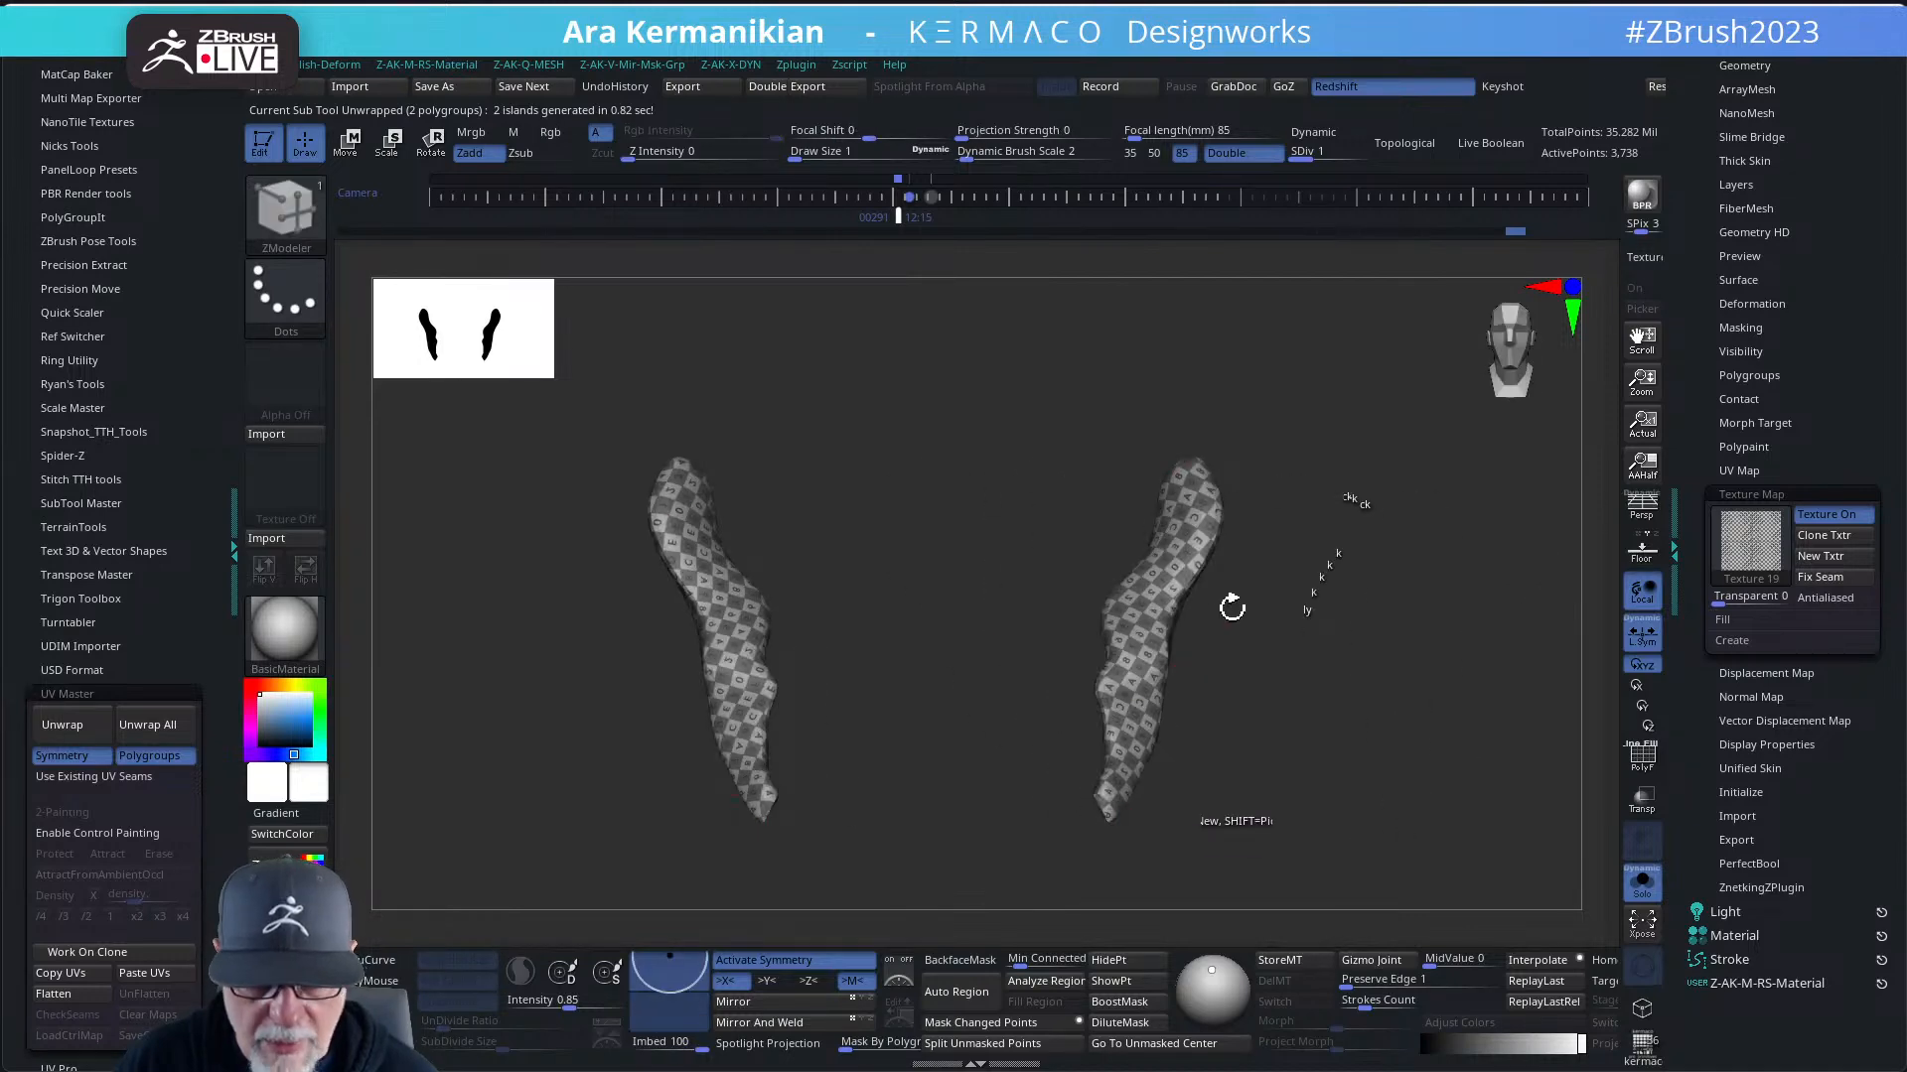
mouse_move(1331, 785)
left_mouse_down()
mouse_move(1247, 750)
mouse_move(1336, 748)
left_mouse_up()
left_click(1751, 541)
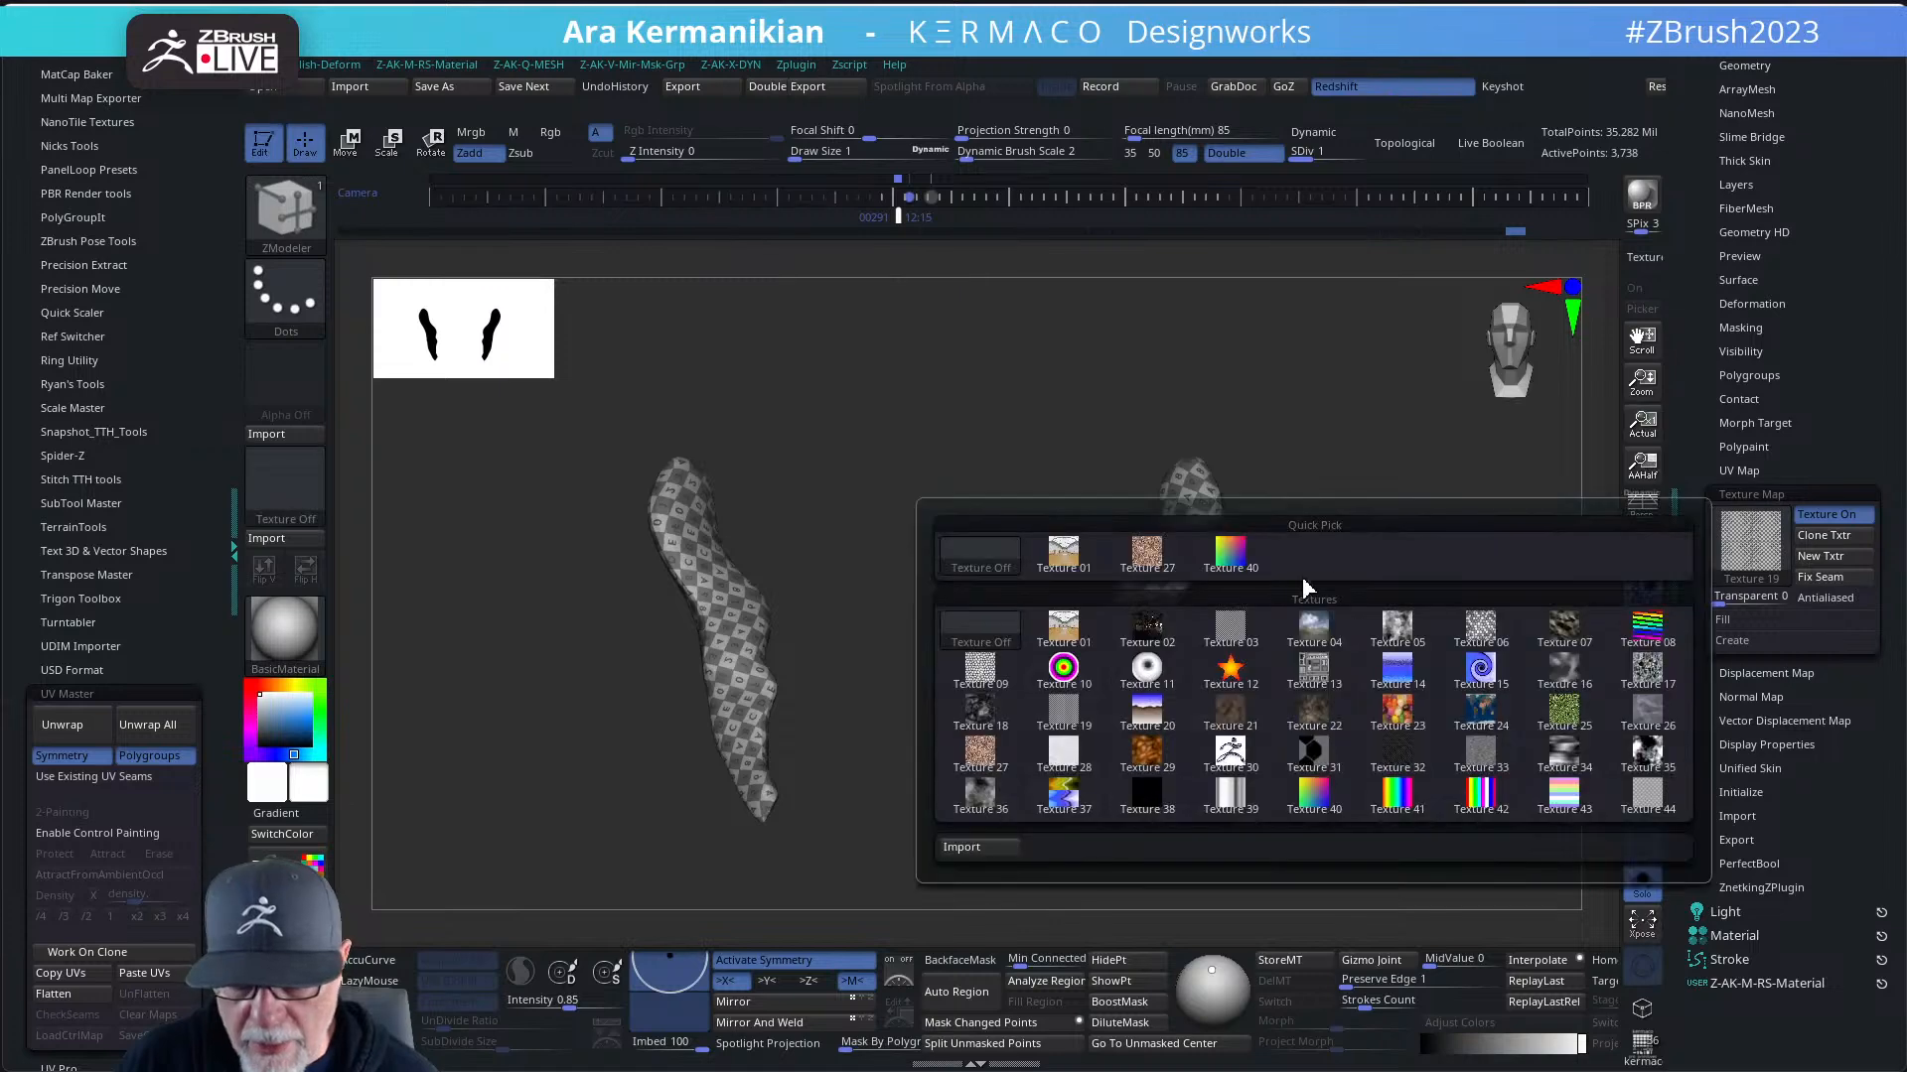
left_click(982, 631)
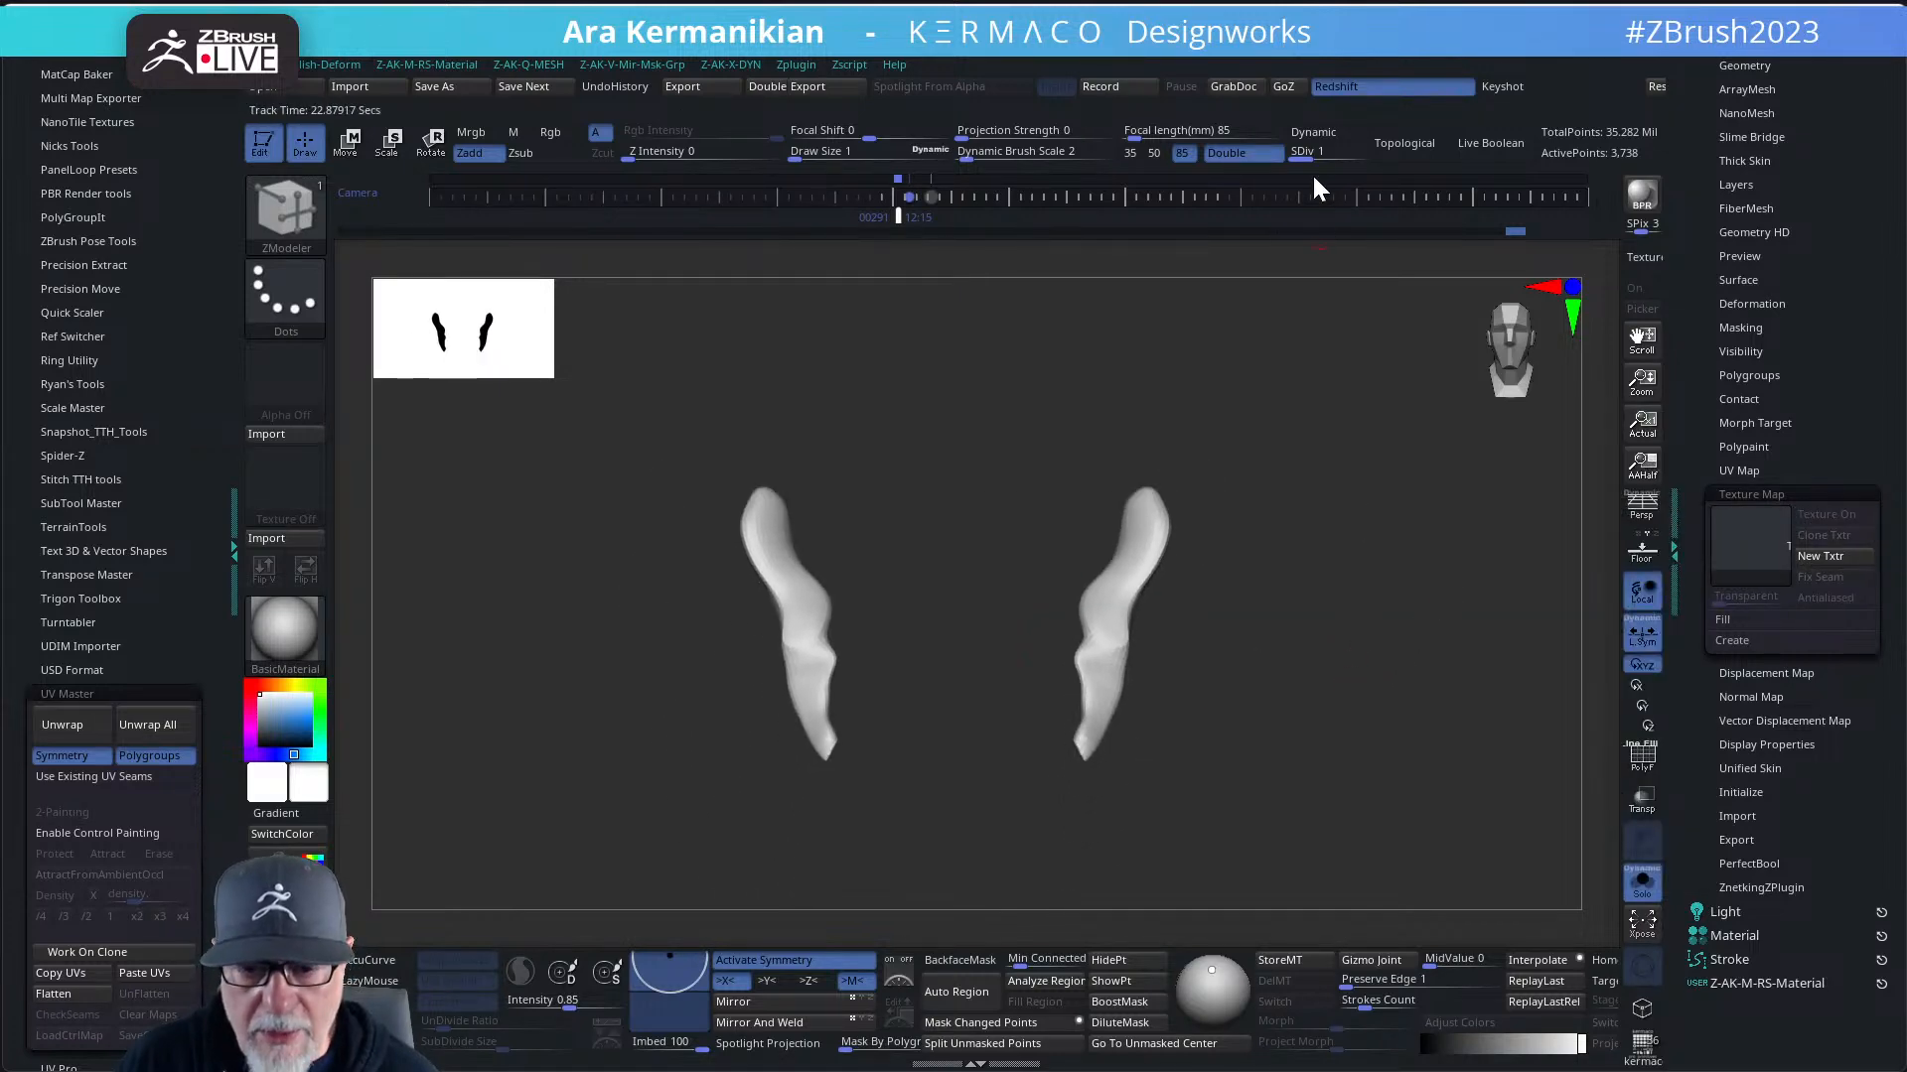
- Leave solo mode and delete the neck pieces' subdivision levels above level 2
left_click_drag(1311, 159, 1354, 161)
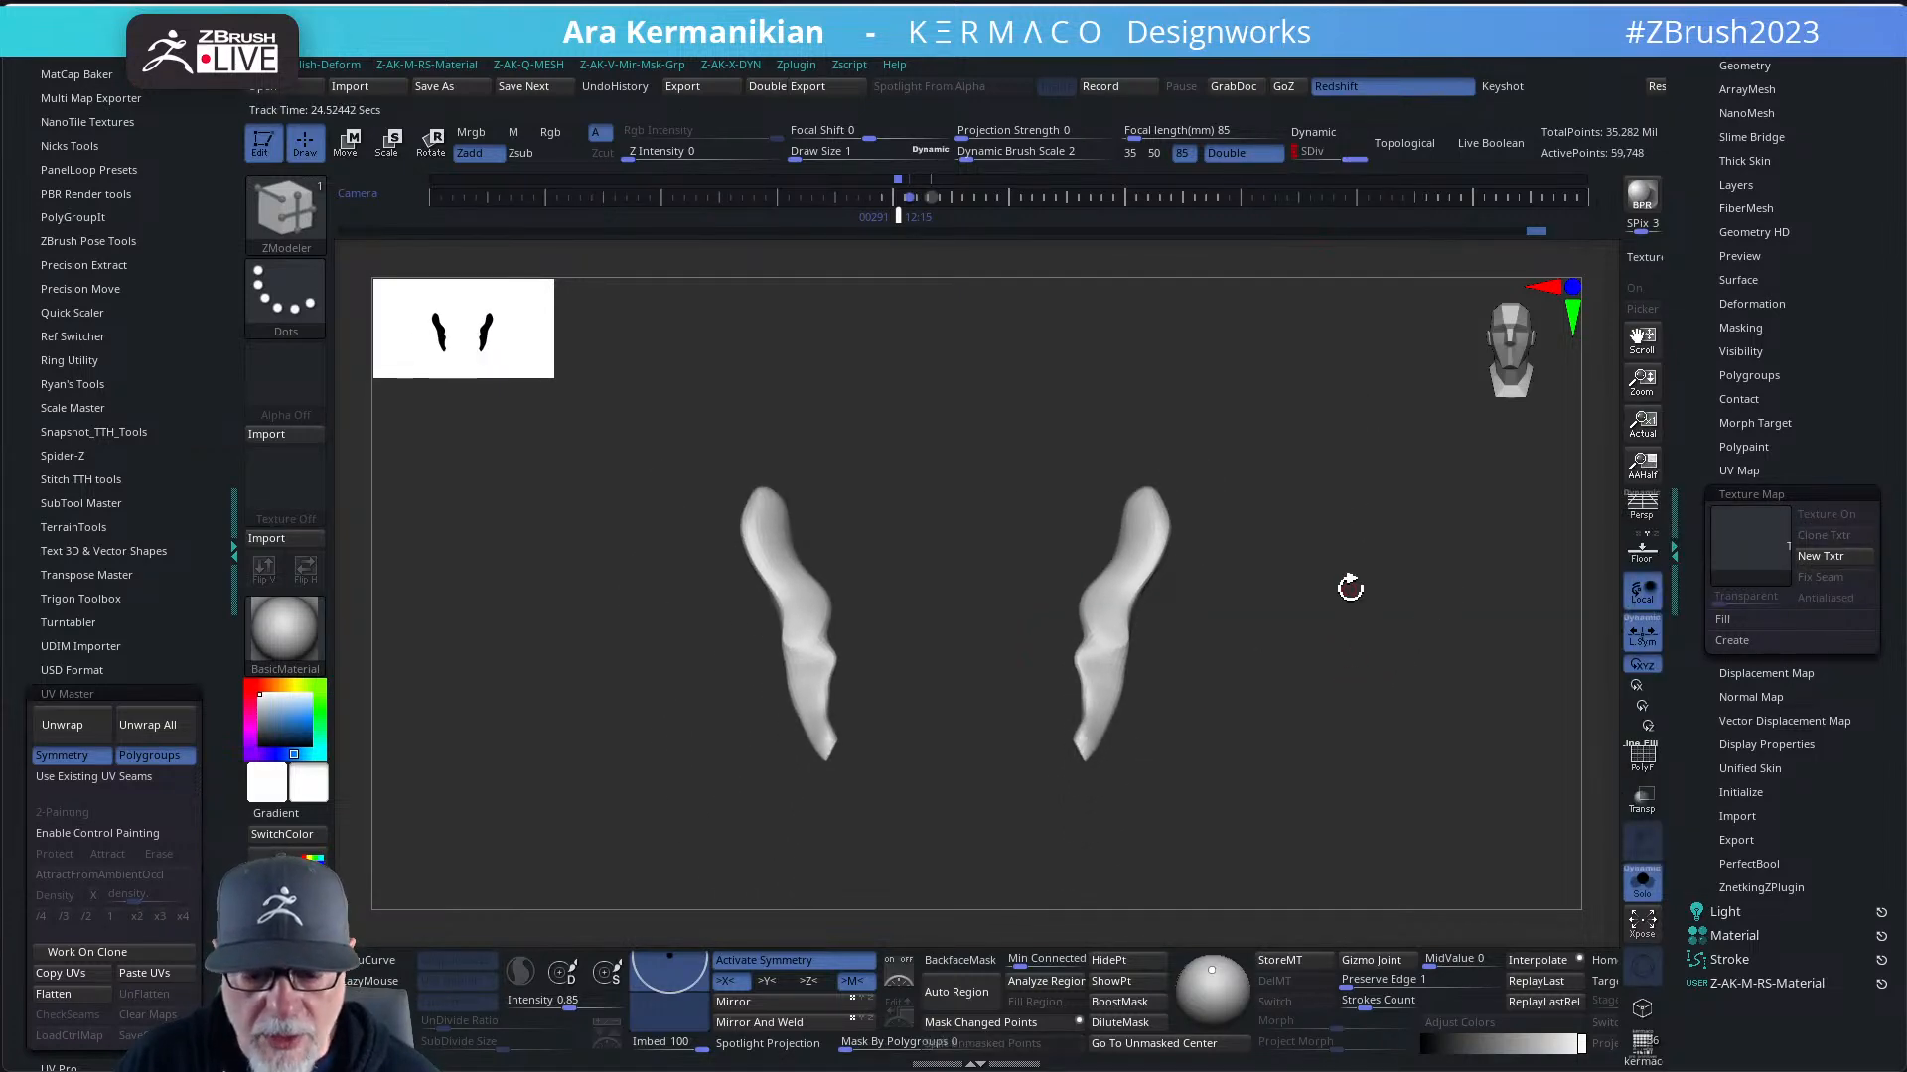
left_click_drag(1351, 586, 1345, 647, "alt")
left_click(1650, 886)
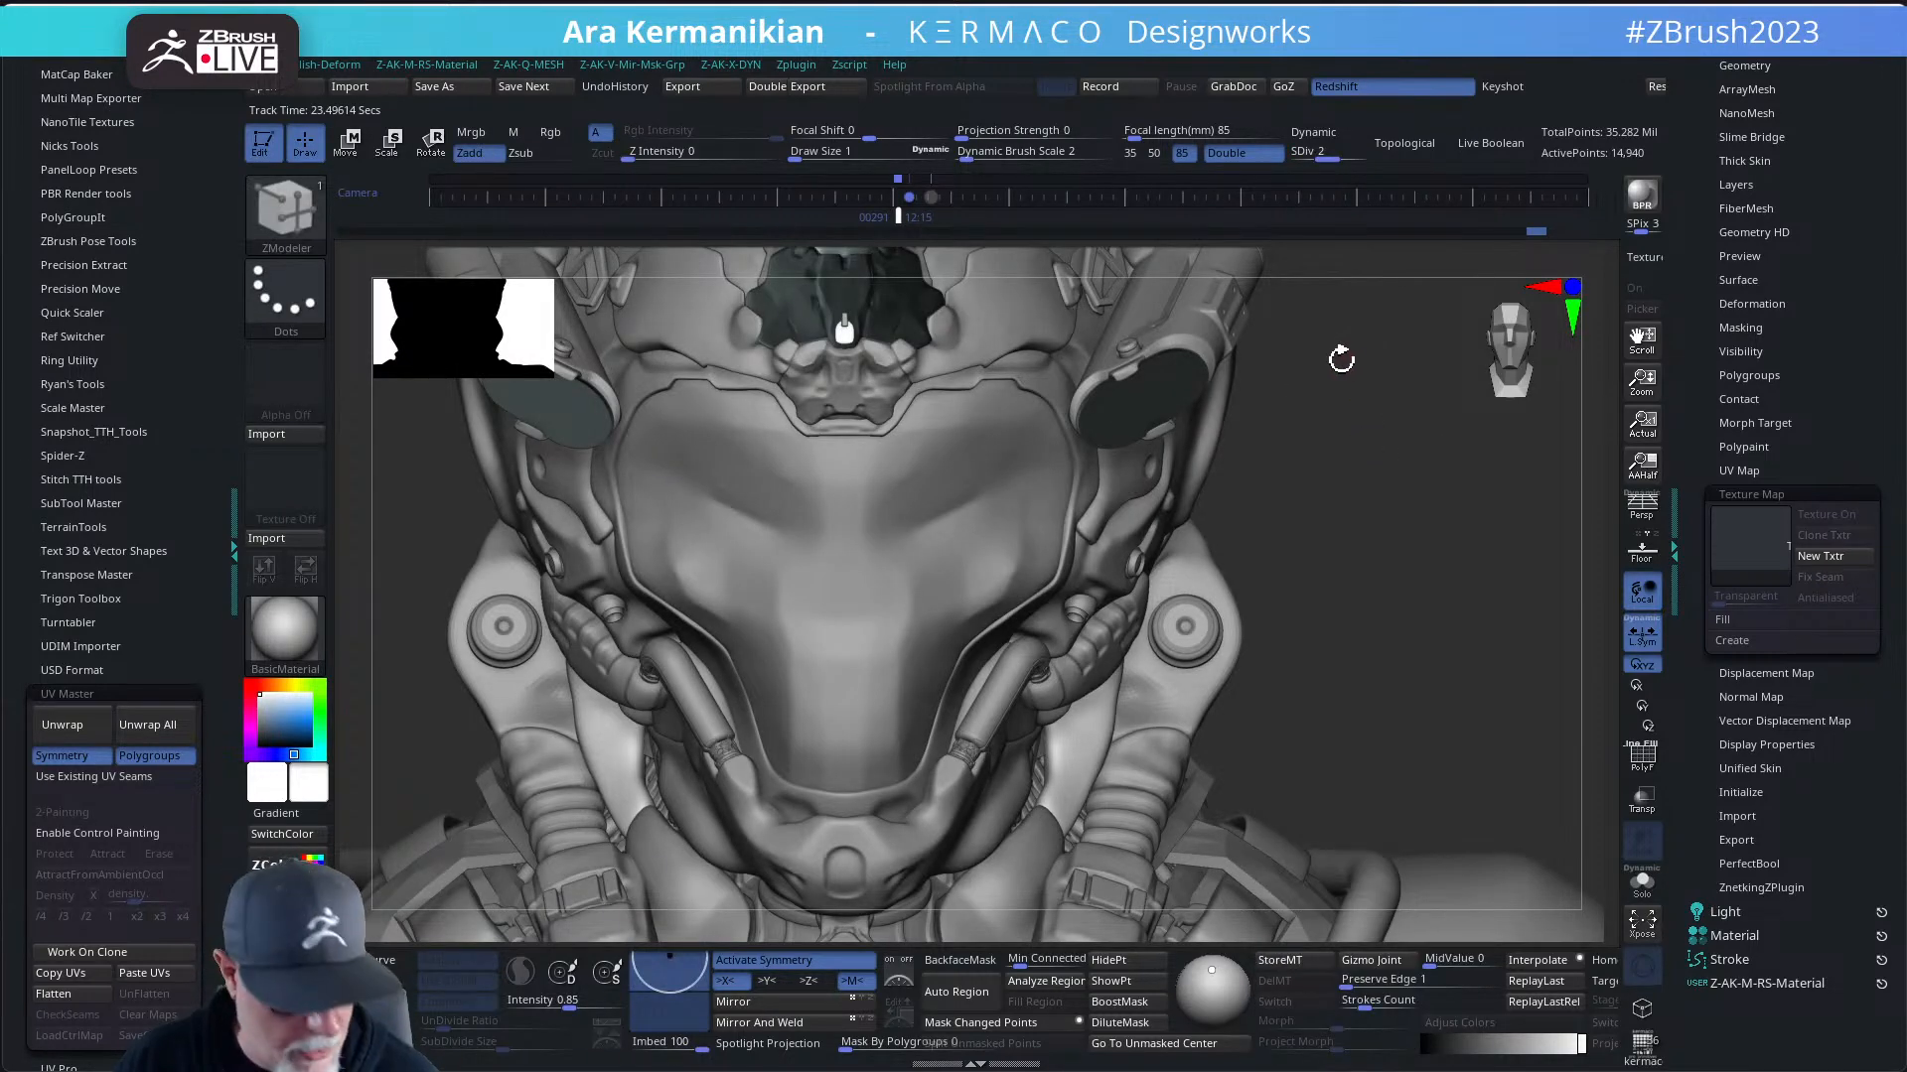
key("ctrl+q")
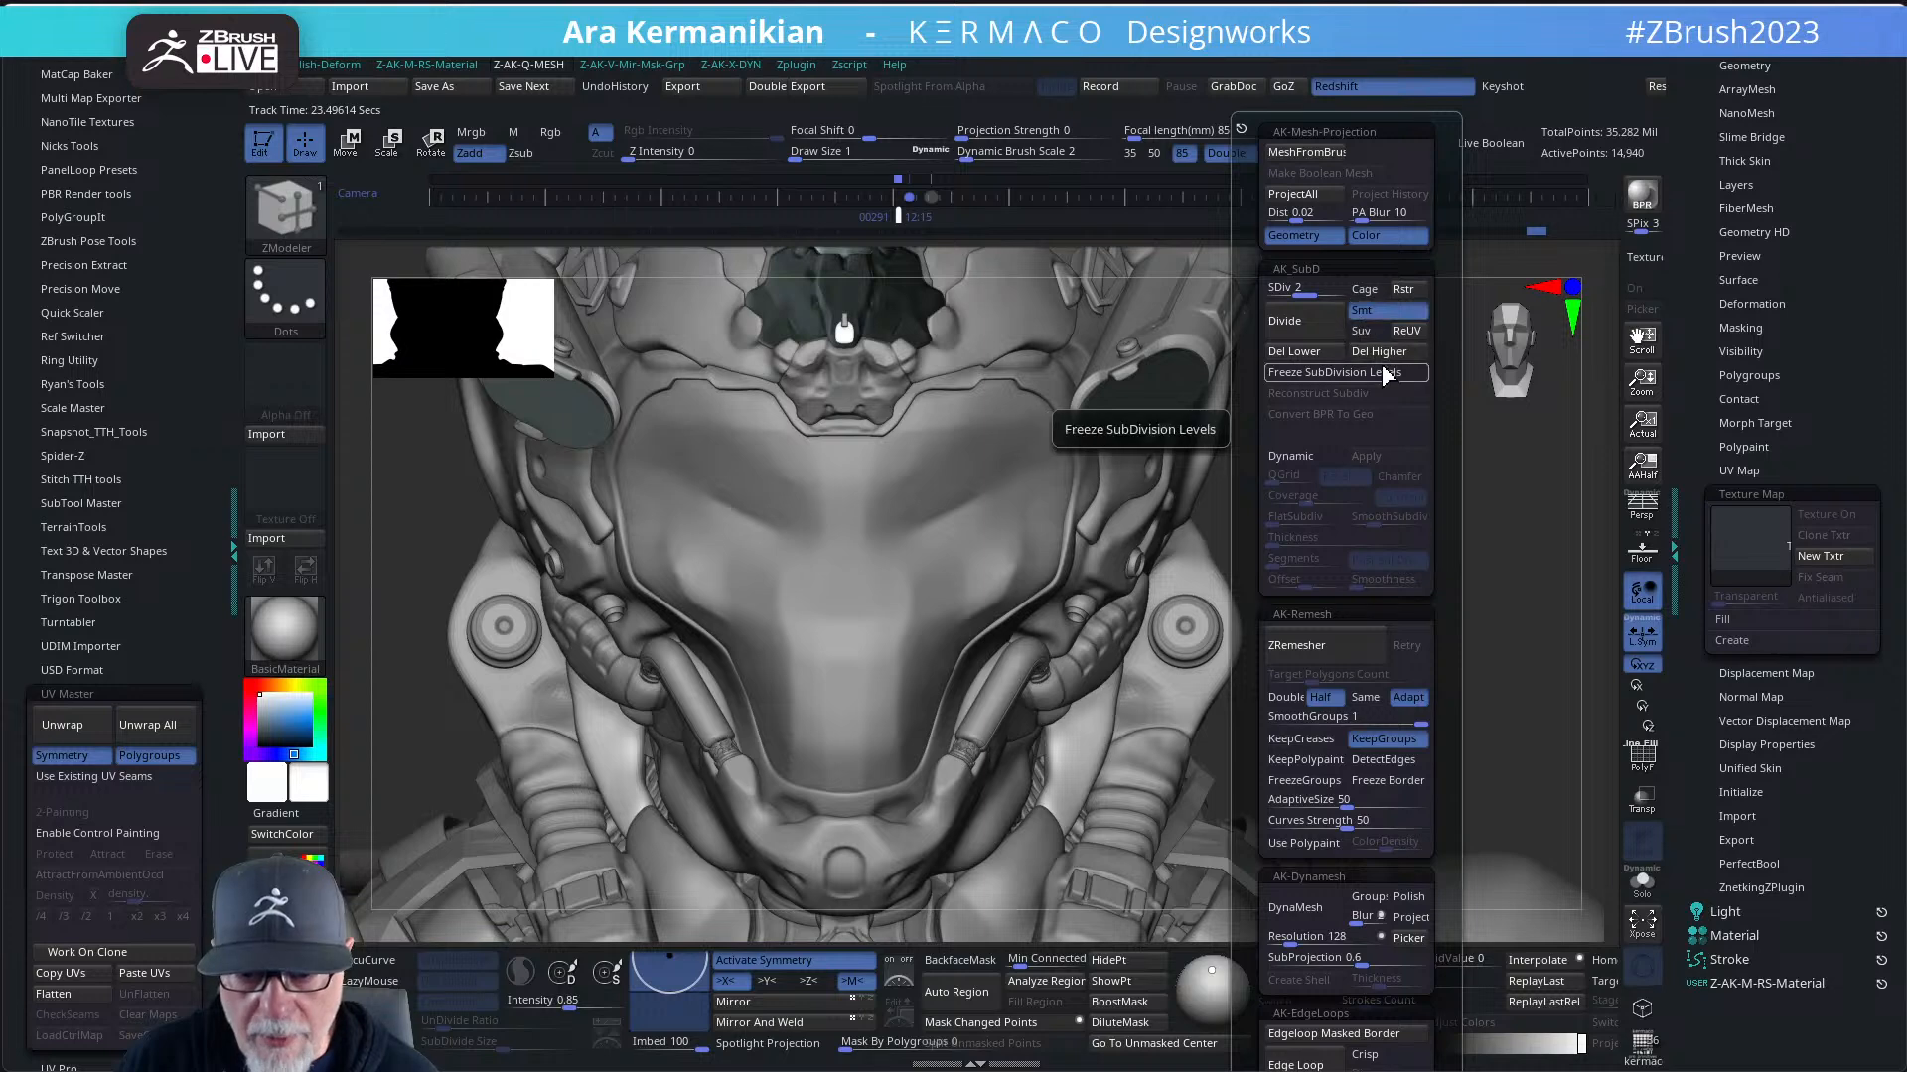
left_click(1384, 353)
- Show the V8 subtool visibility set, look over the head and neck parts, and save the project
left_click_drag(1705, 136, 1743, 502)
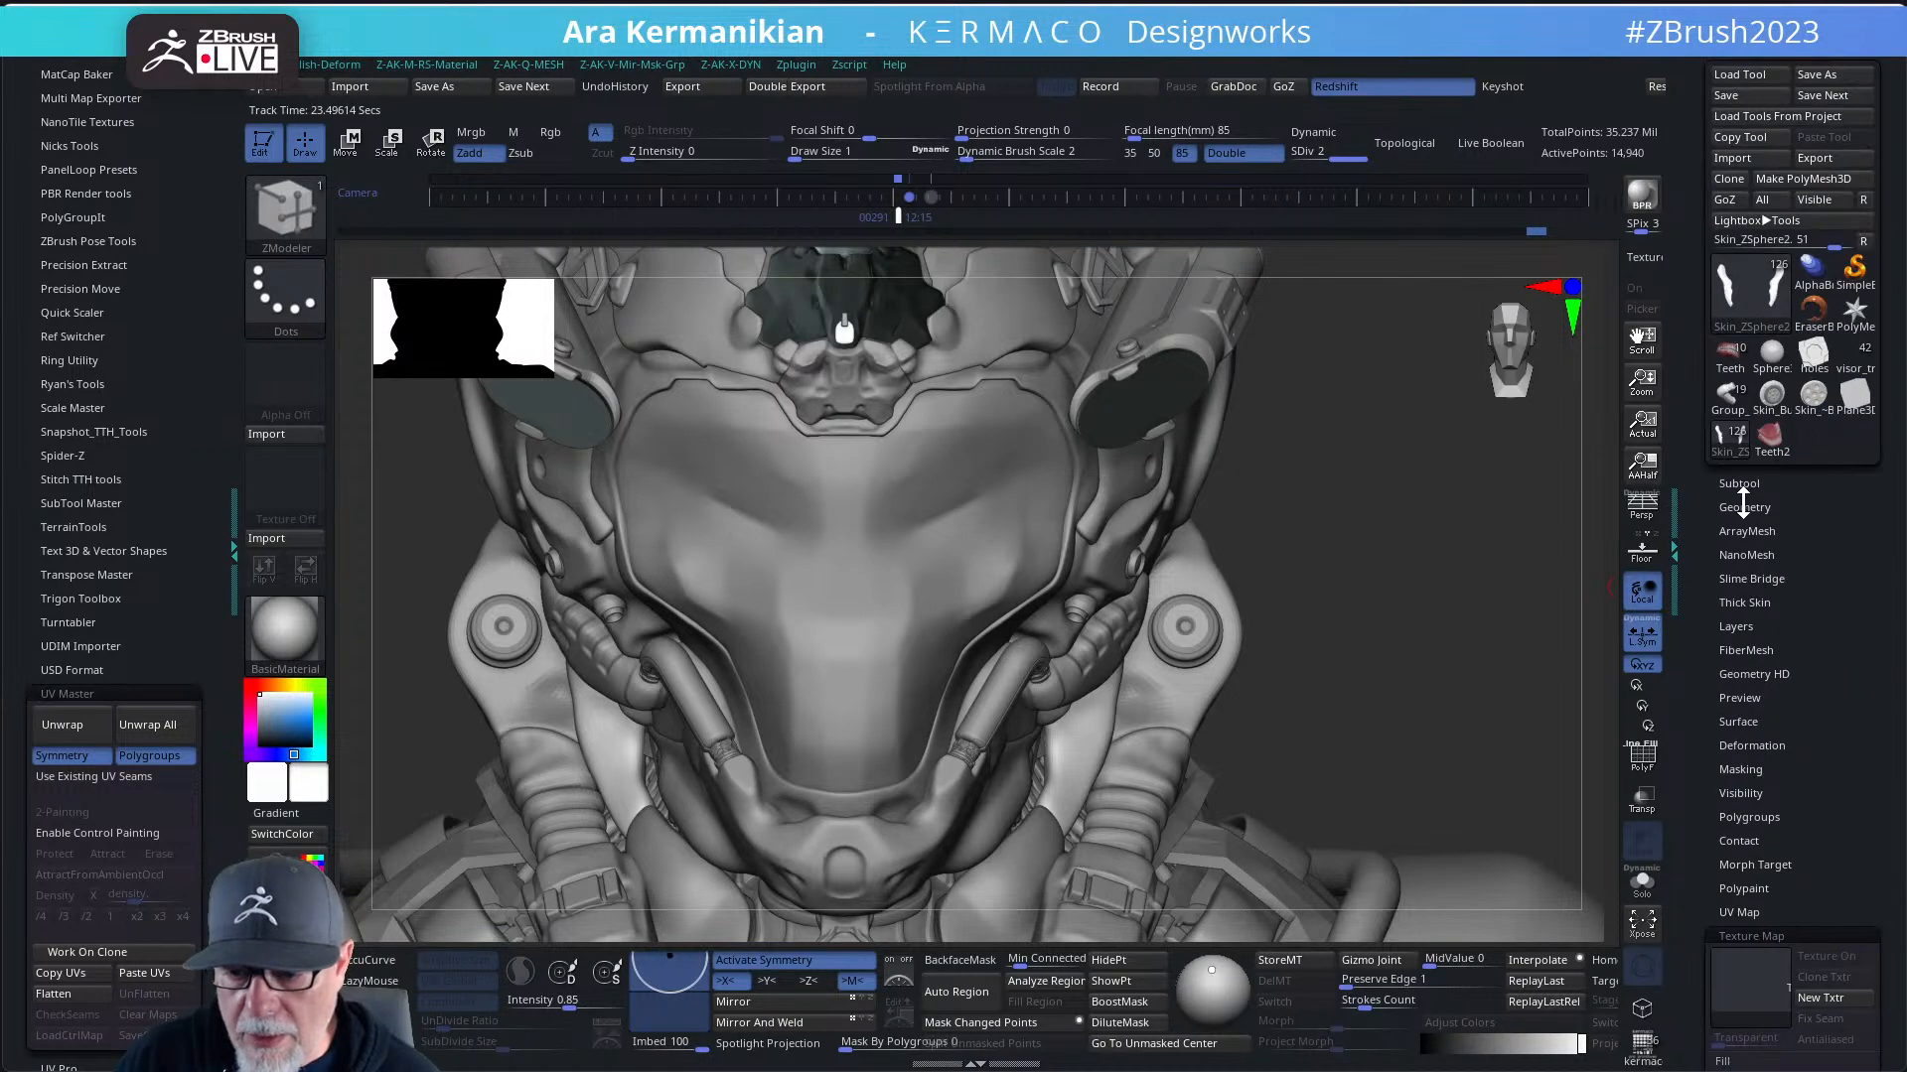
left_click(1740, 484)
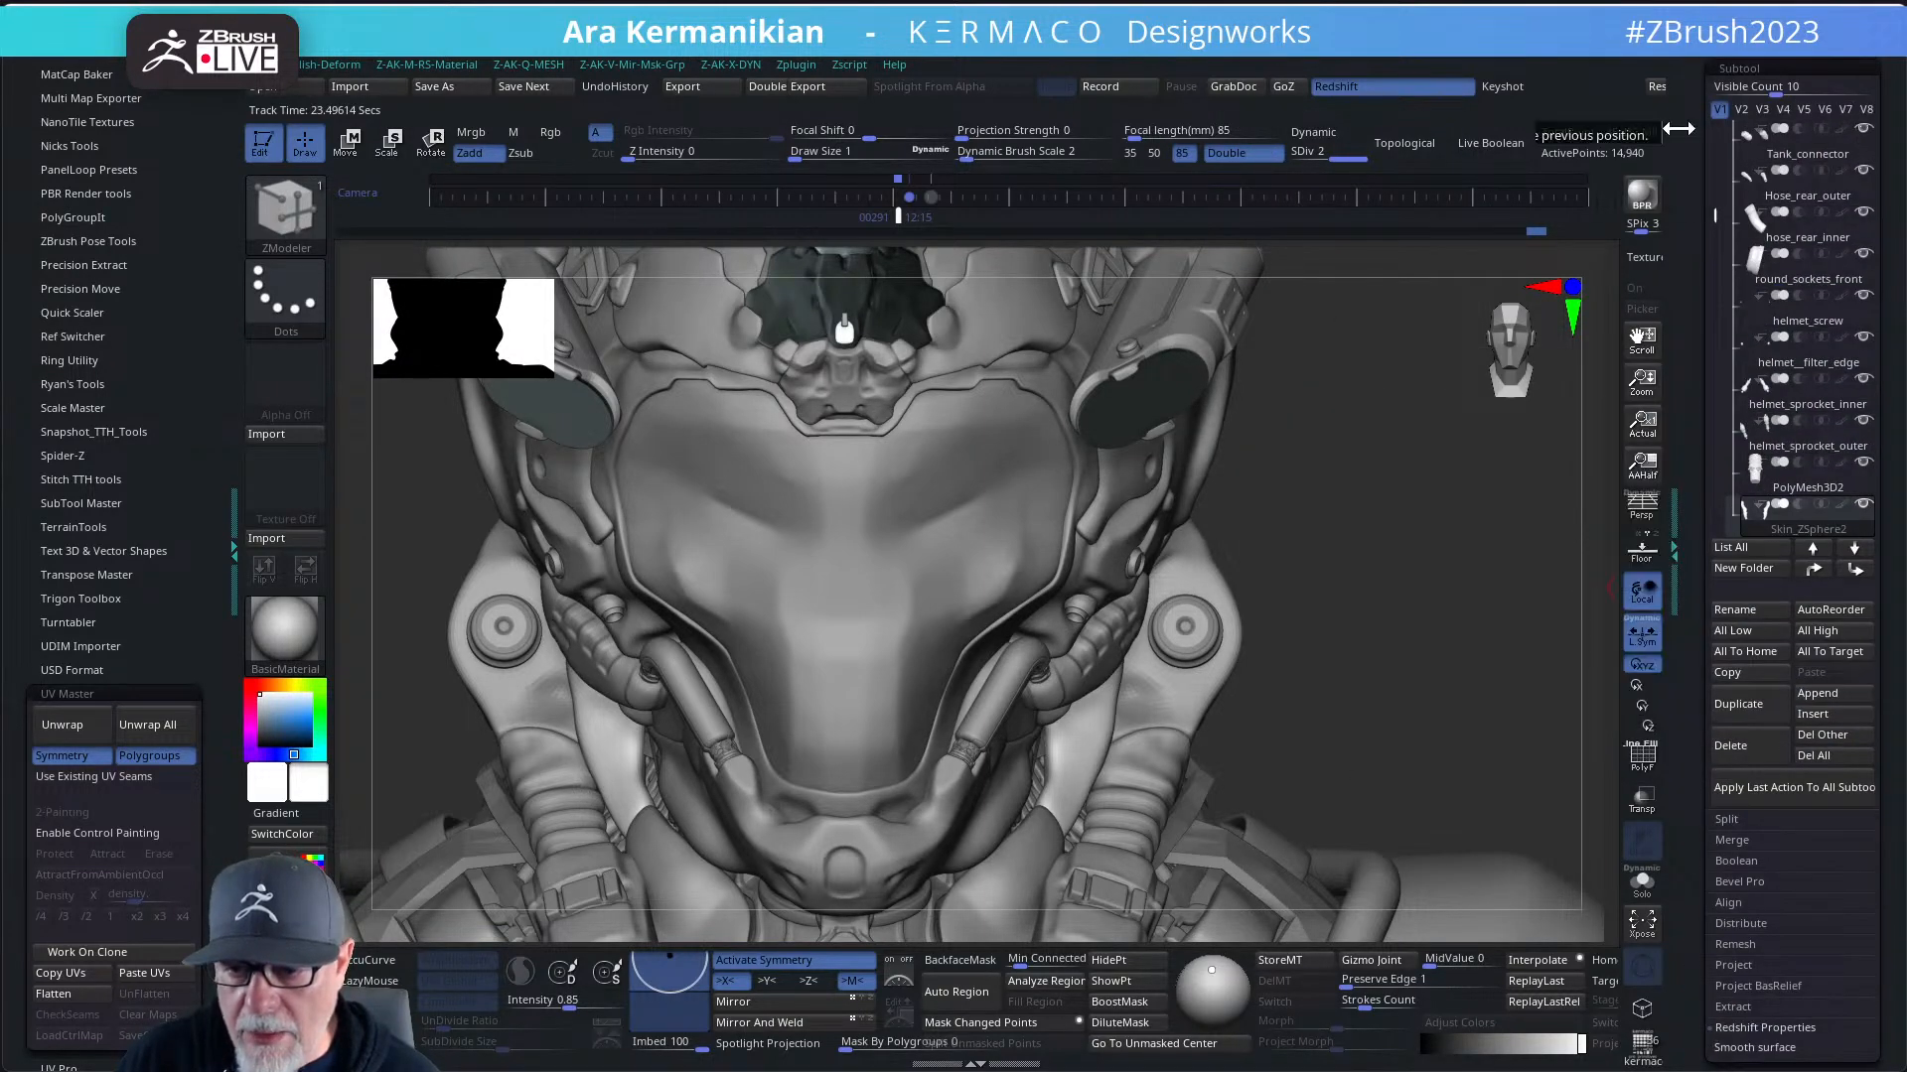
left_click(1865, 109)
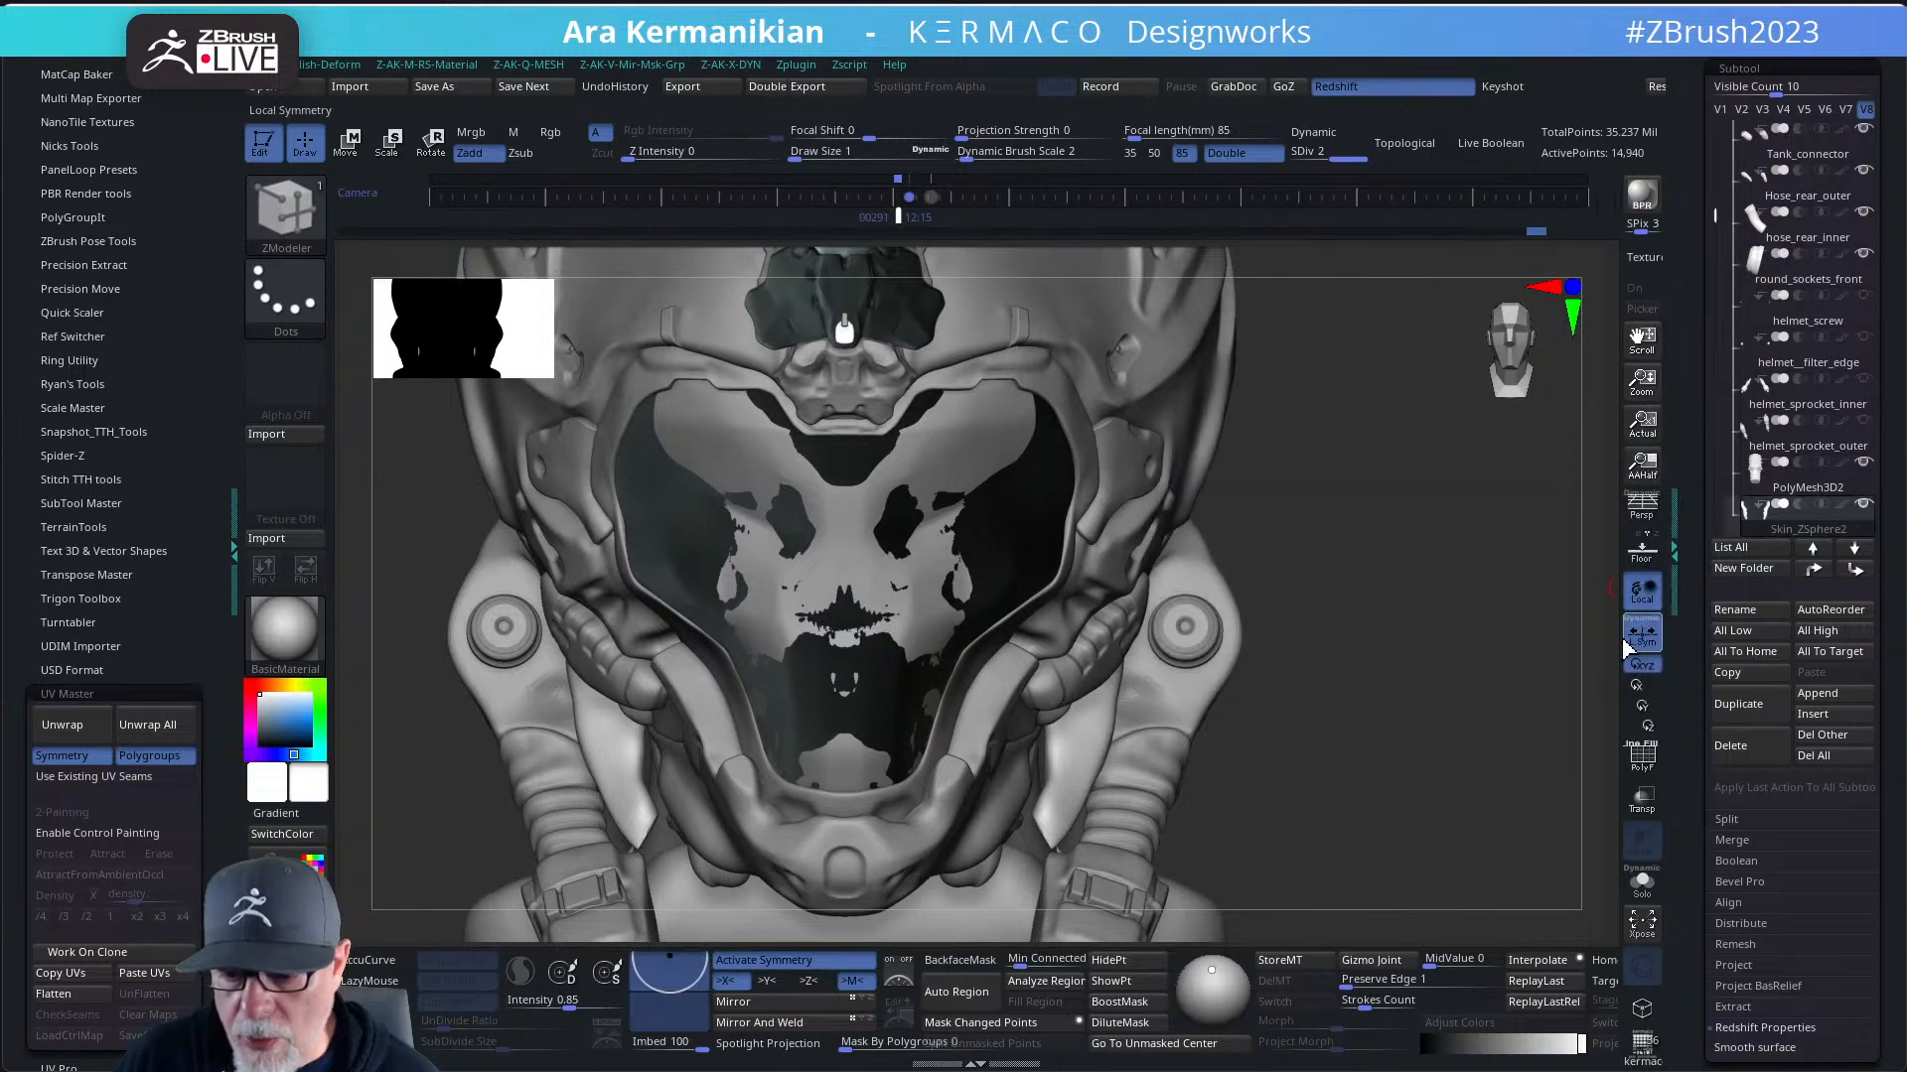
mouse_move(1719, 216)
left_mouse_down()
mouse_move(1737, 521)
mouse_move(1747, 225)
left_mouse_up()
mouse_move(1805, 455)
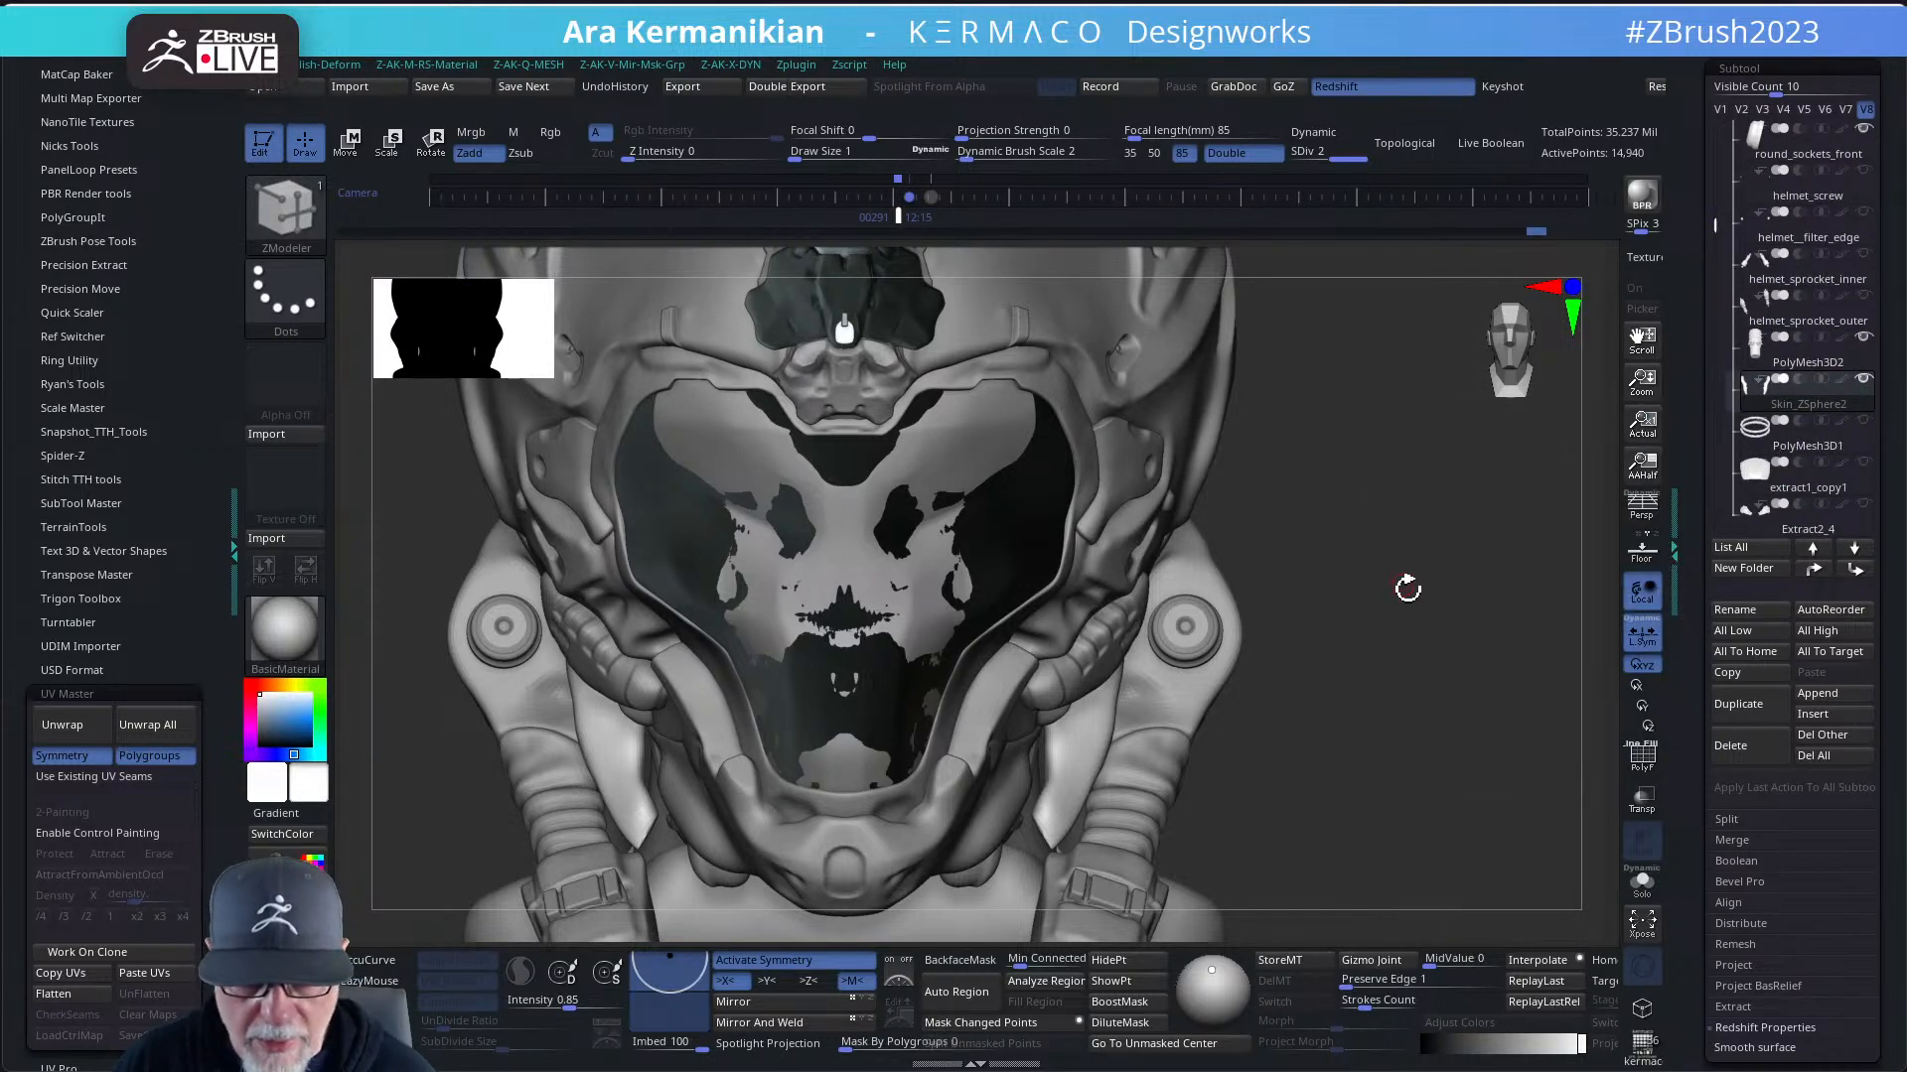
left_click_drag(1408, 588, 1292, 573, "alt")
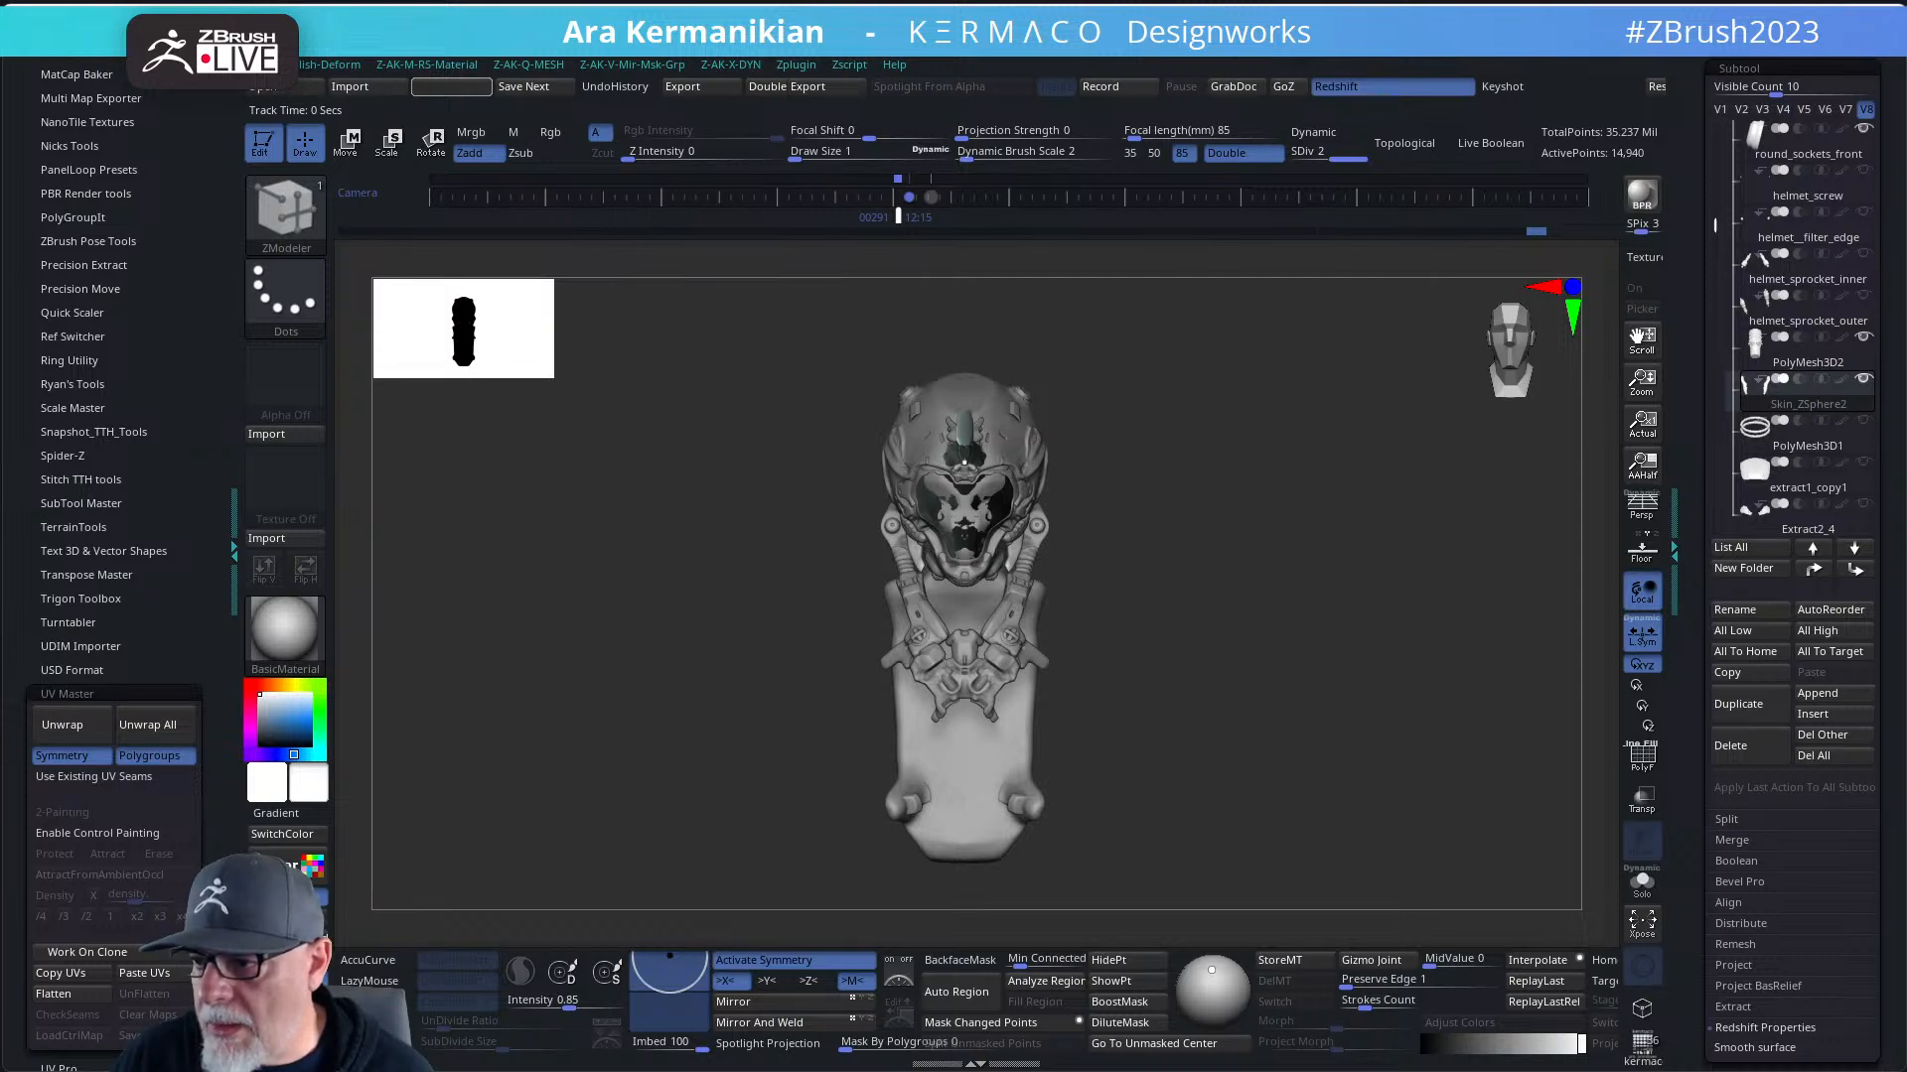
key("ctrl+s")
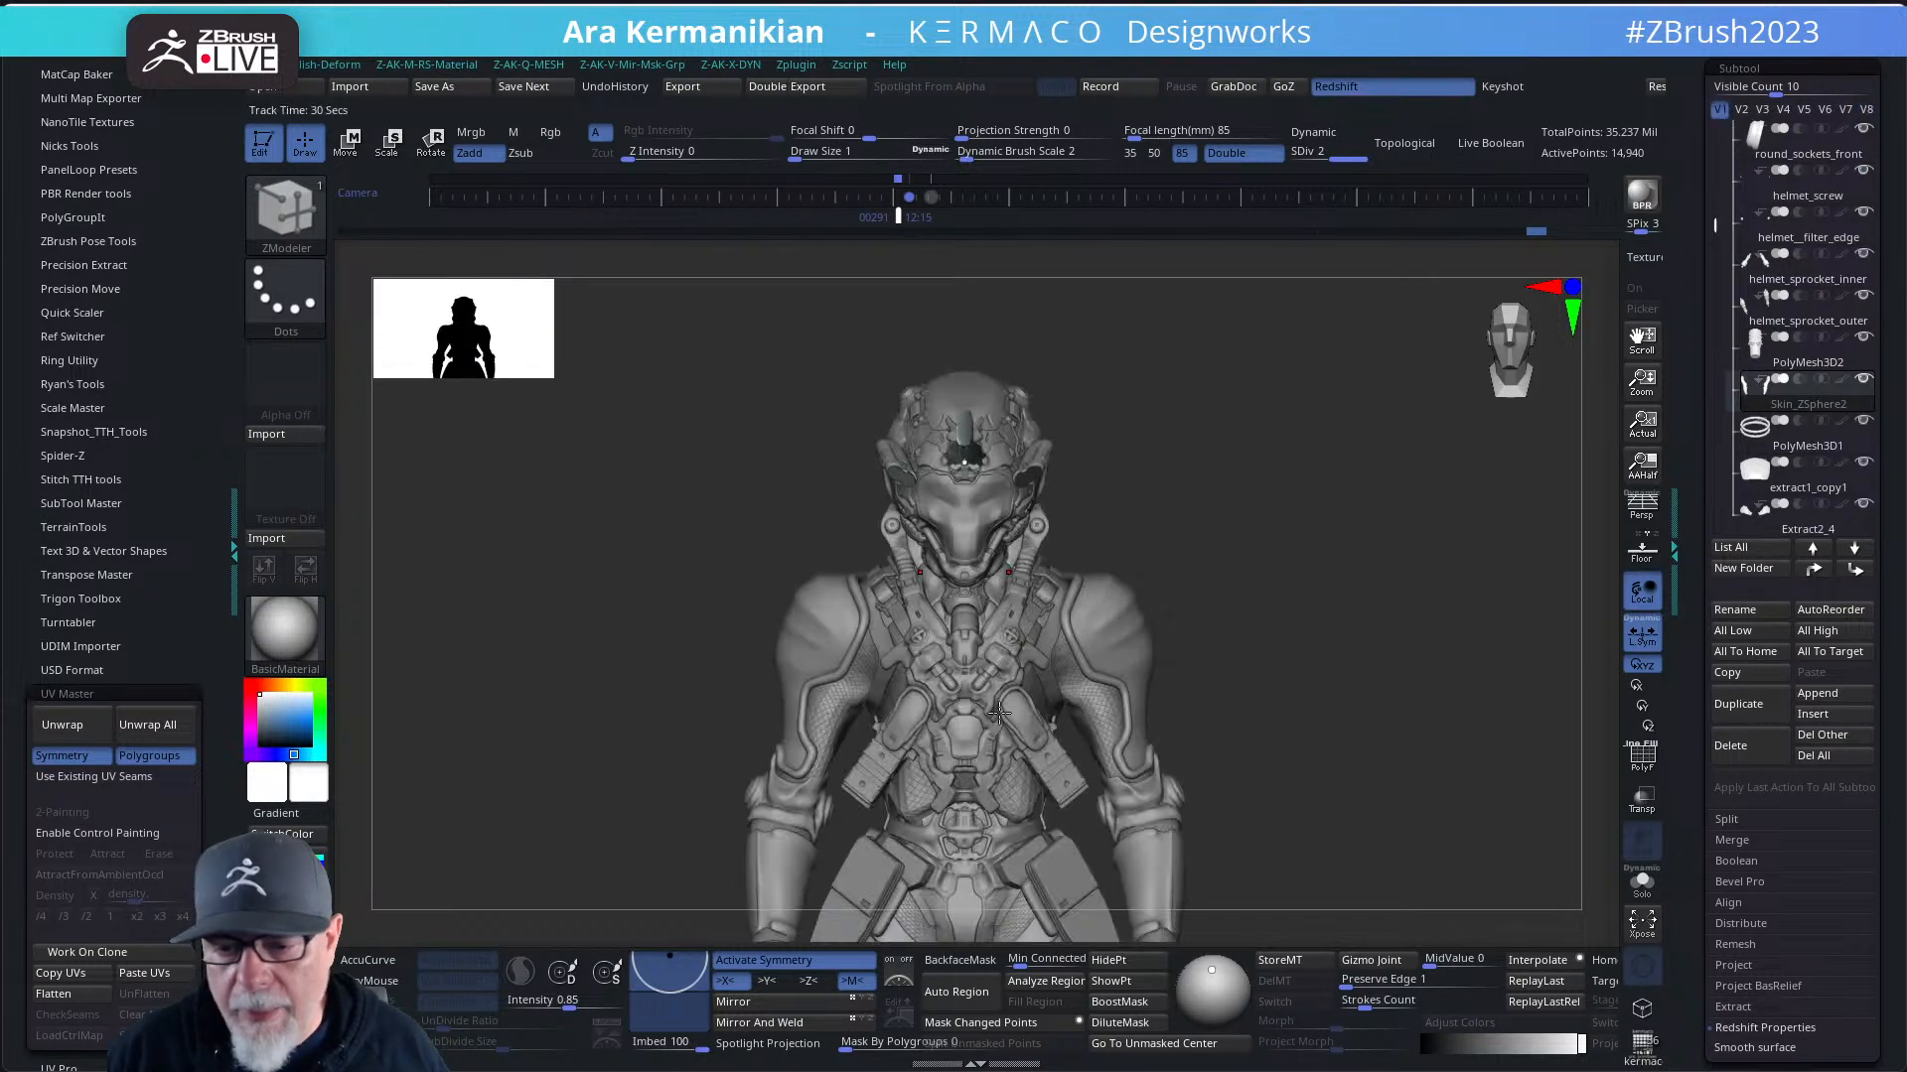
- Make the ring-shaped PolyMesh3D1 subtool active and examine the back of the helmet and neck
key("f")
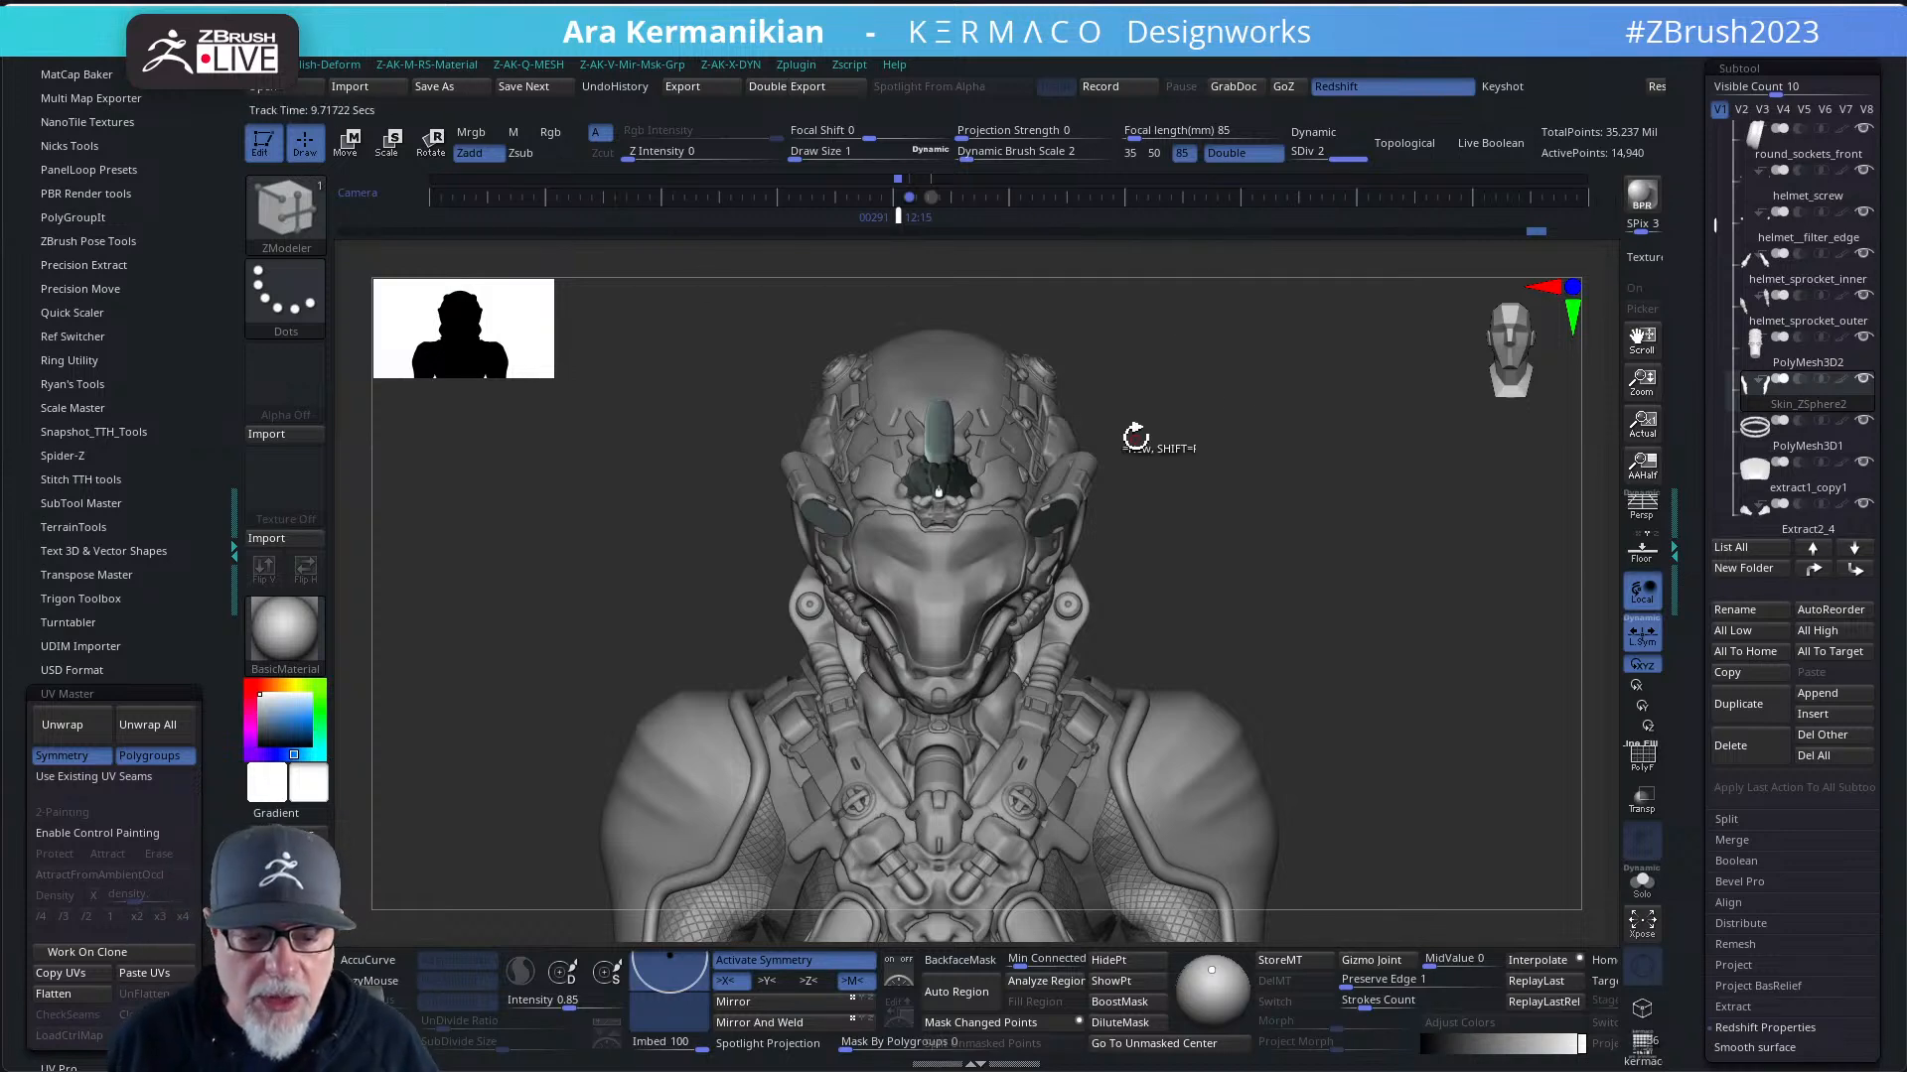
left_click_drag(1361, 480, 1345, 490)
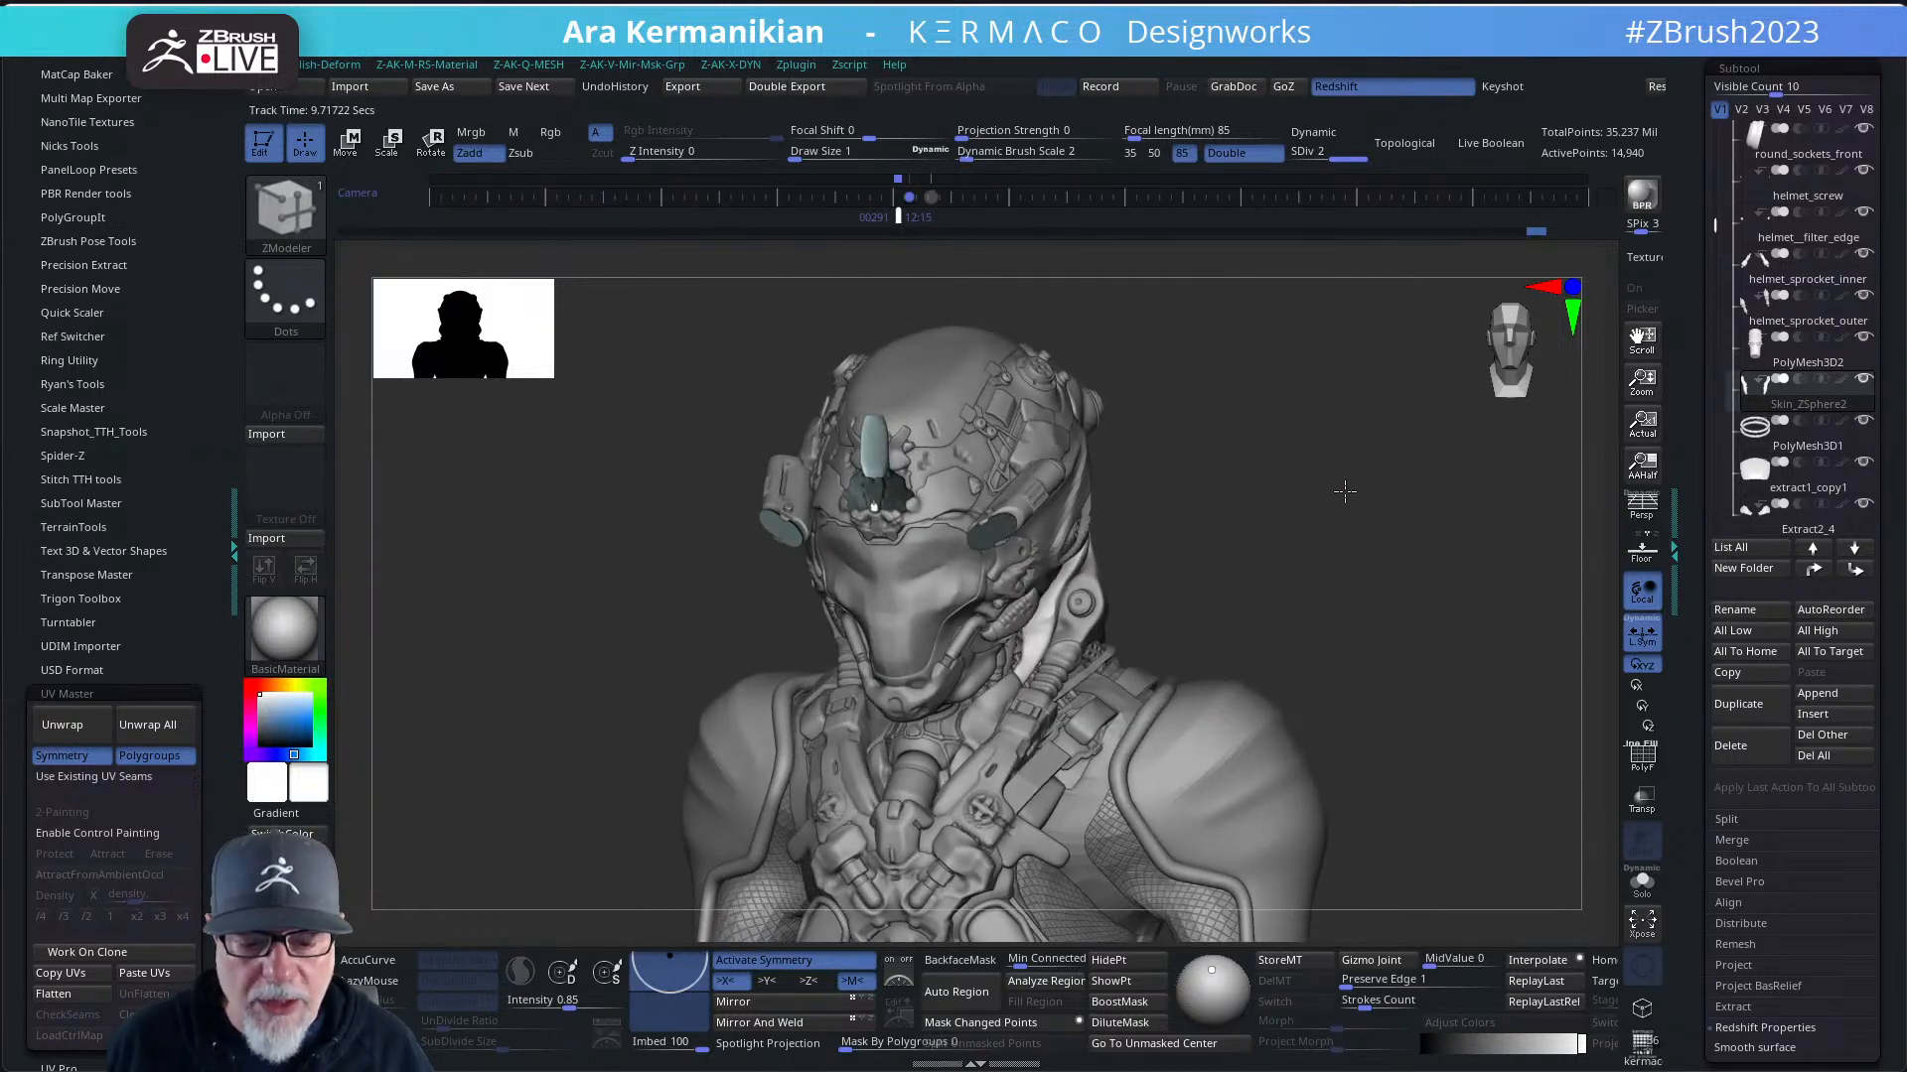
left_click(1804, 460)
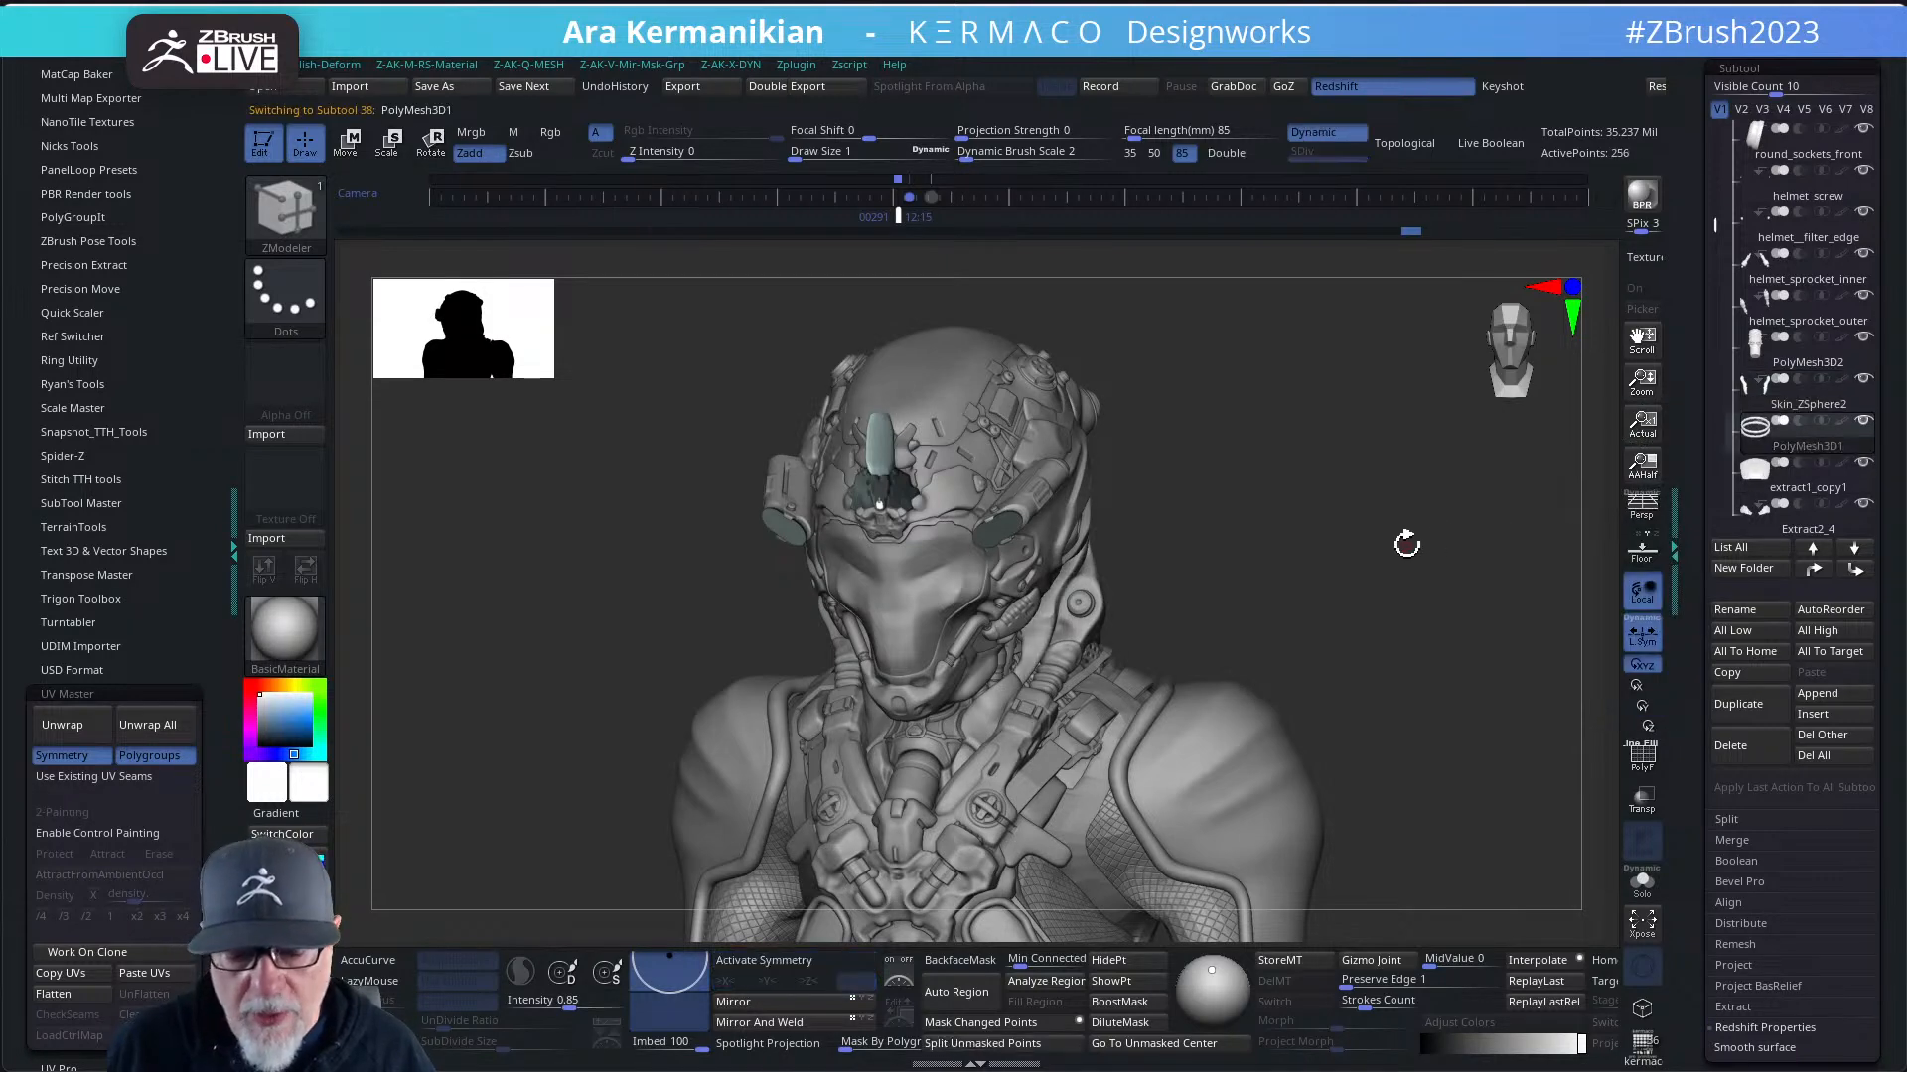
mouse_move(1408, 540)
left_mouse_down()
mouse_move(1324, 532)
mouse_move(1434, 542)
mouse_move(1385, 553)
mouse_move(1399, 574)
mouse_move(1433, 556)
left_mouse_up()
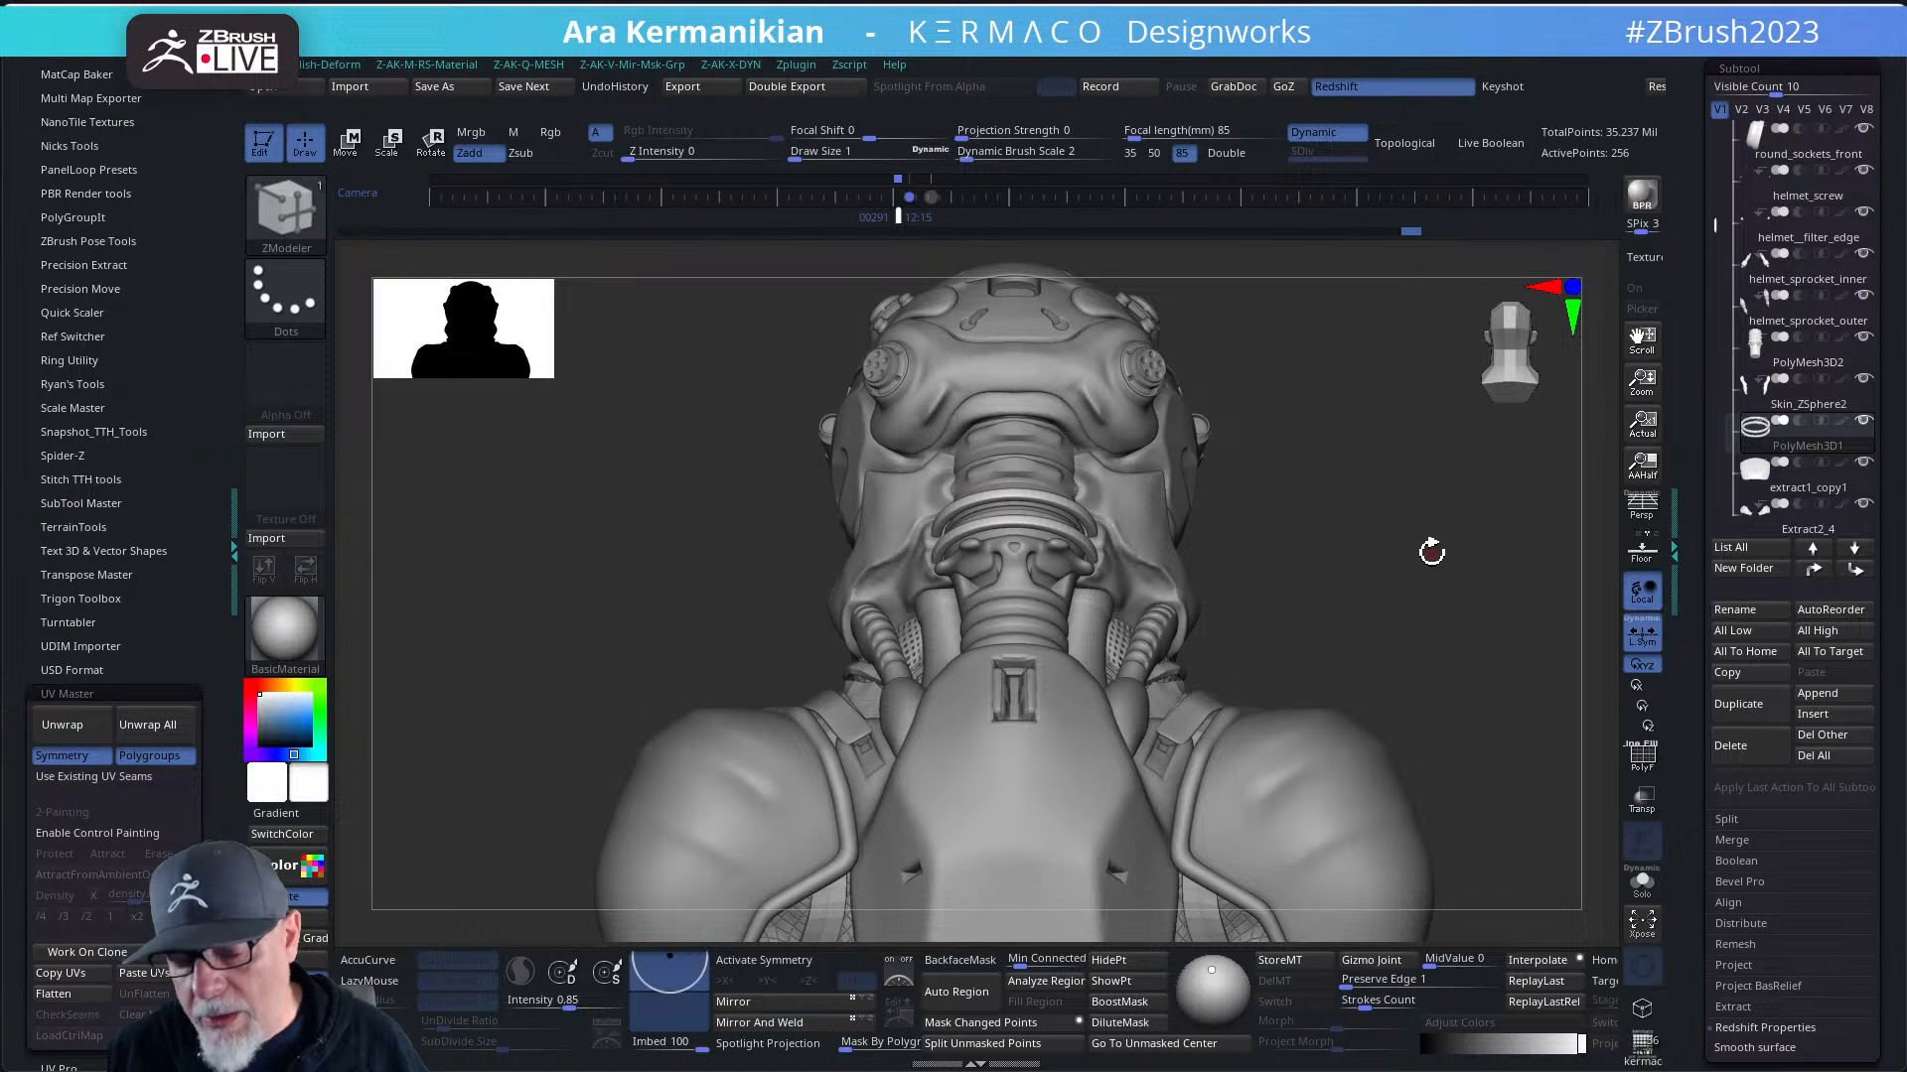
mouse_move(1341, 553)
left_mouse_down()
mouse_move(1383, 468)
mouse_move(1383, 617)
mouse_move(1370, 576)
left_mouse_up()
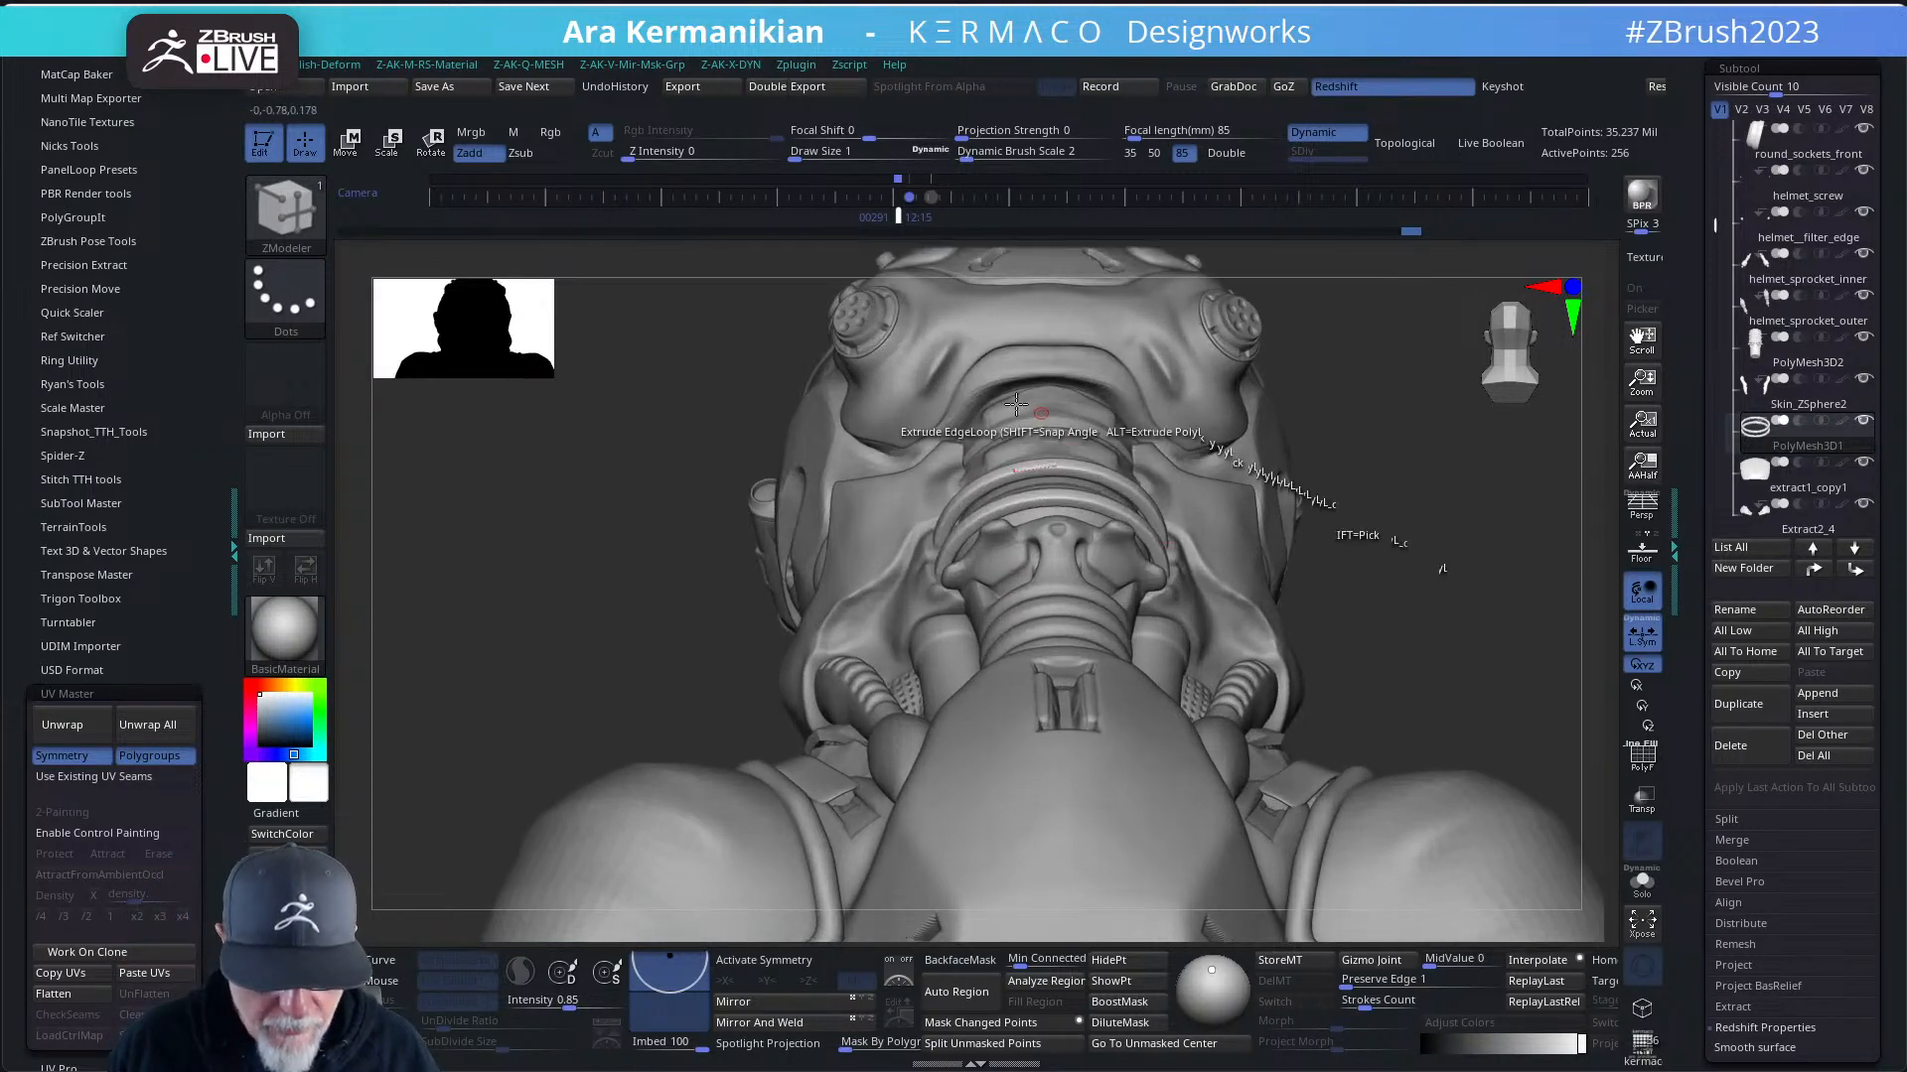
- Switch to the Move brush with a draw size of about 3.84
key("b")
key("m")
key("v")
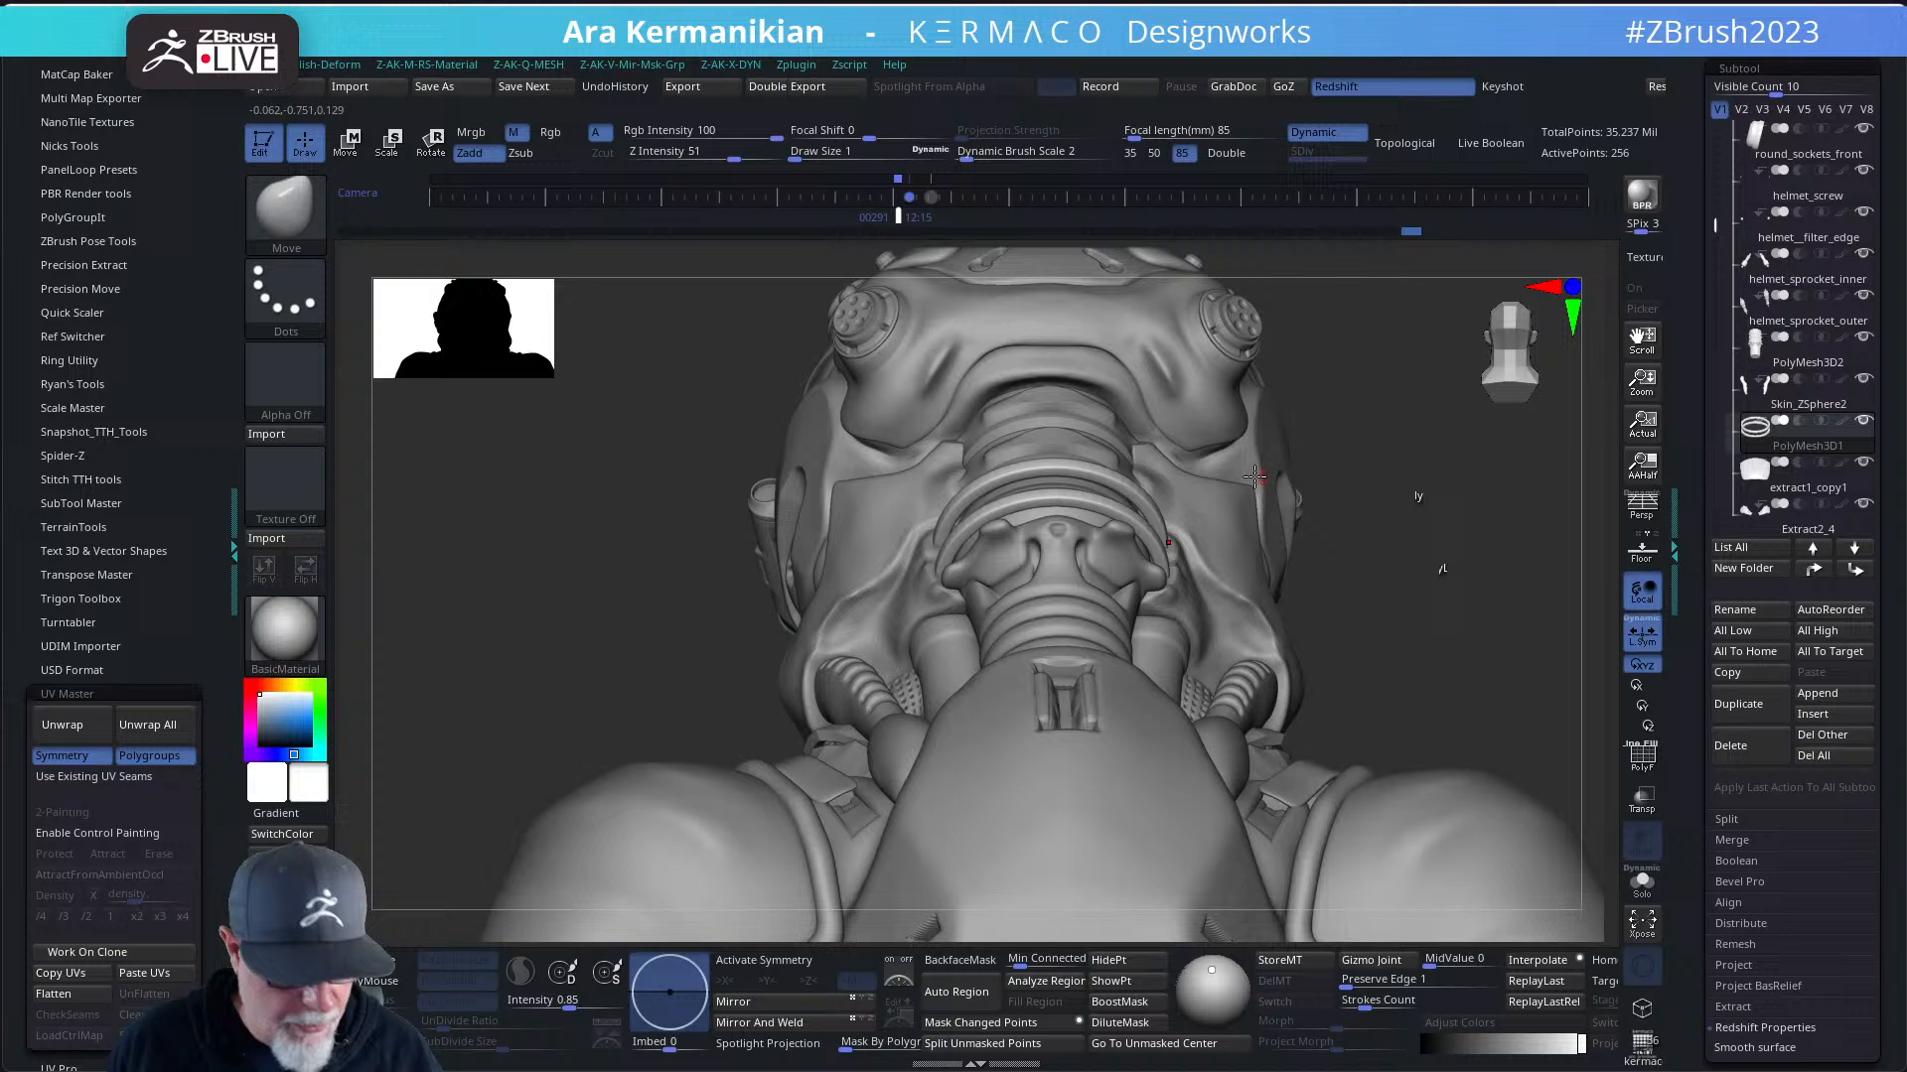
key("s")
left_click(1128, 409)
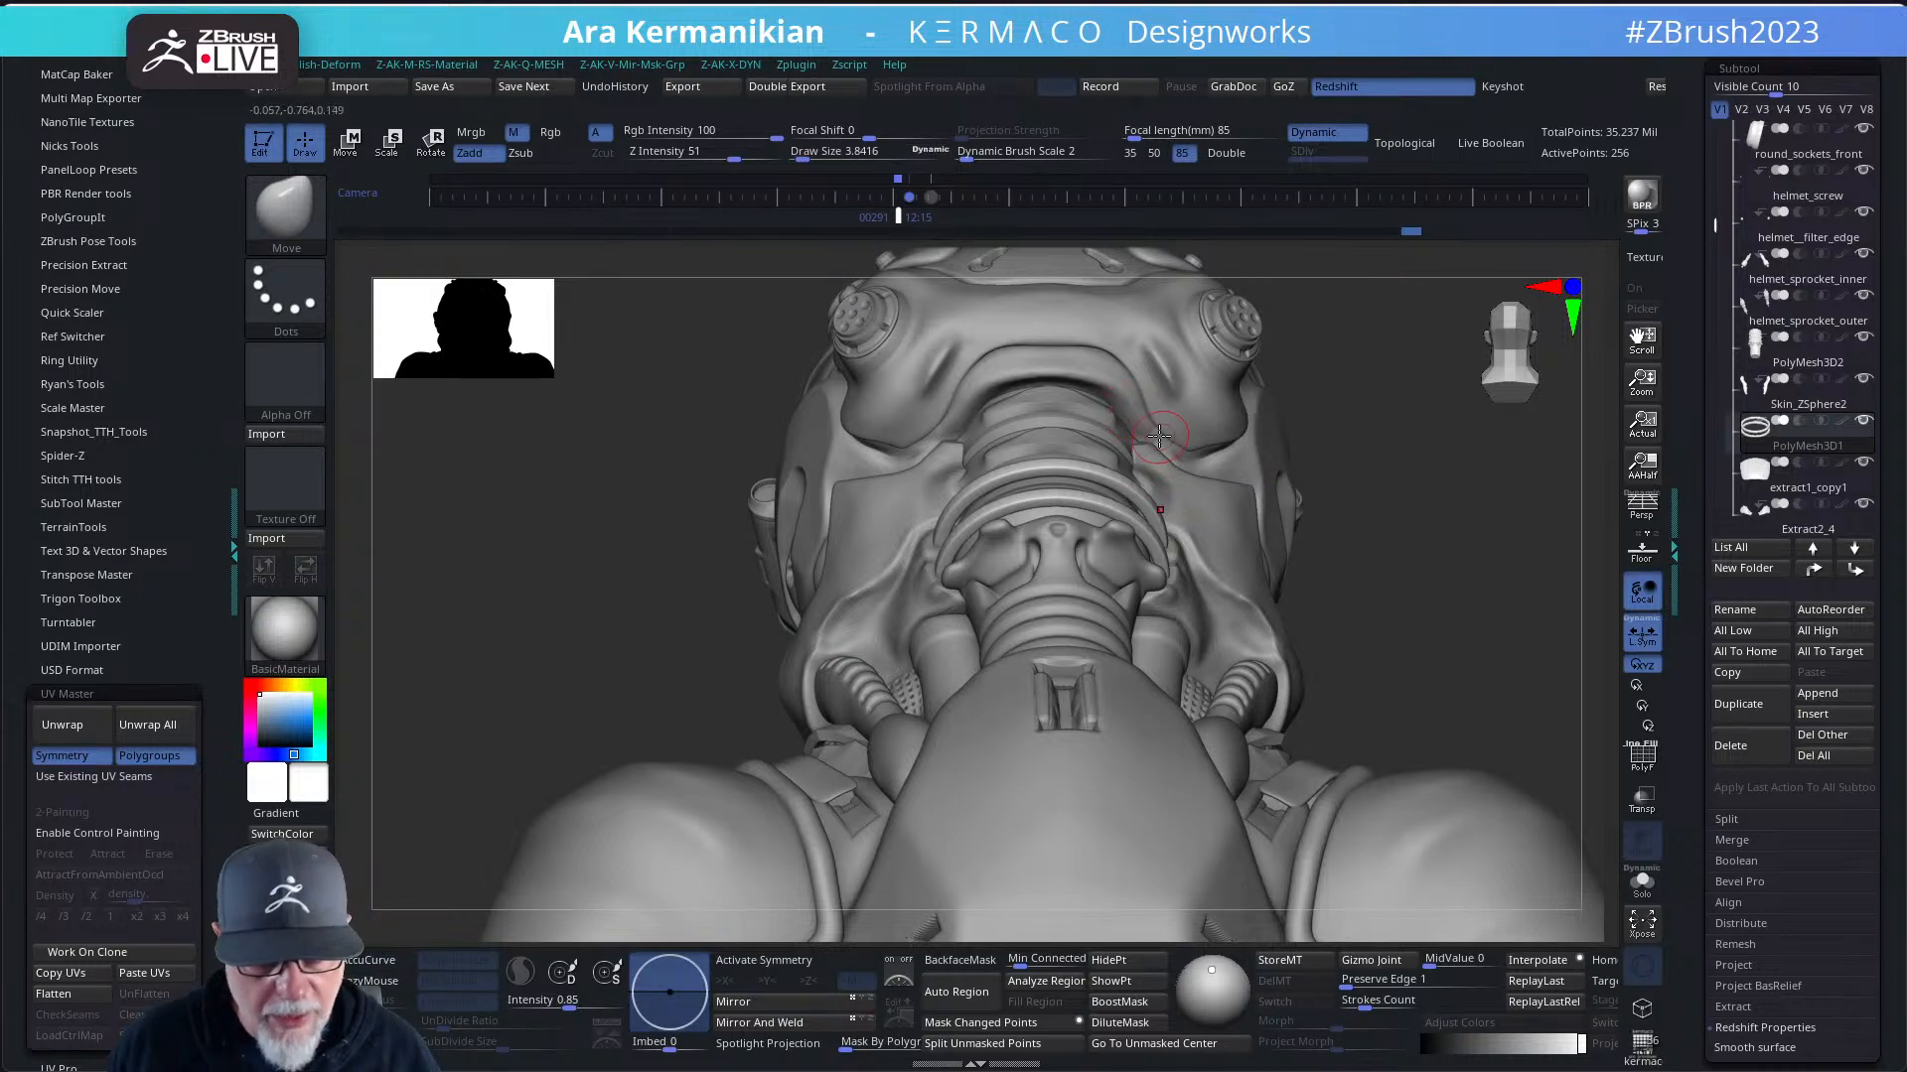
- Make helmet_main the active subtool and set it to subdivision level 4 with a draw size of about 1.4
mouse_move(1439, 490)
left_mouse_down("alt")
mouse_move(1400, 634)
mouse_move(1420, 616)
left_mouse_up("alt")
left_click(1137, 425, "alt")
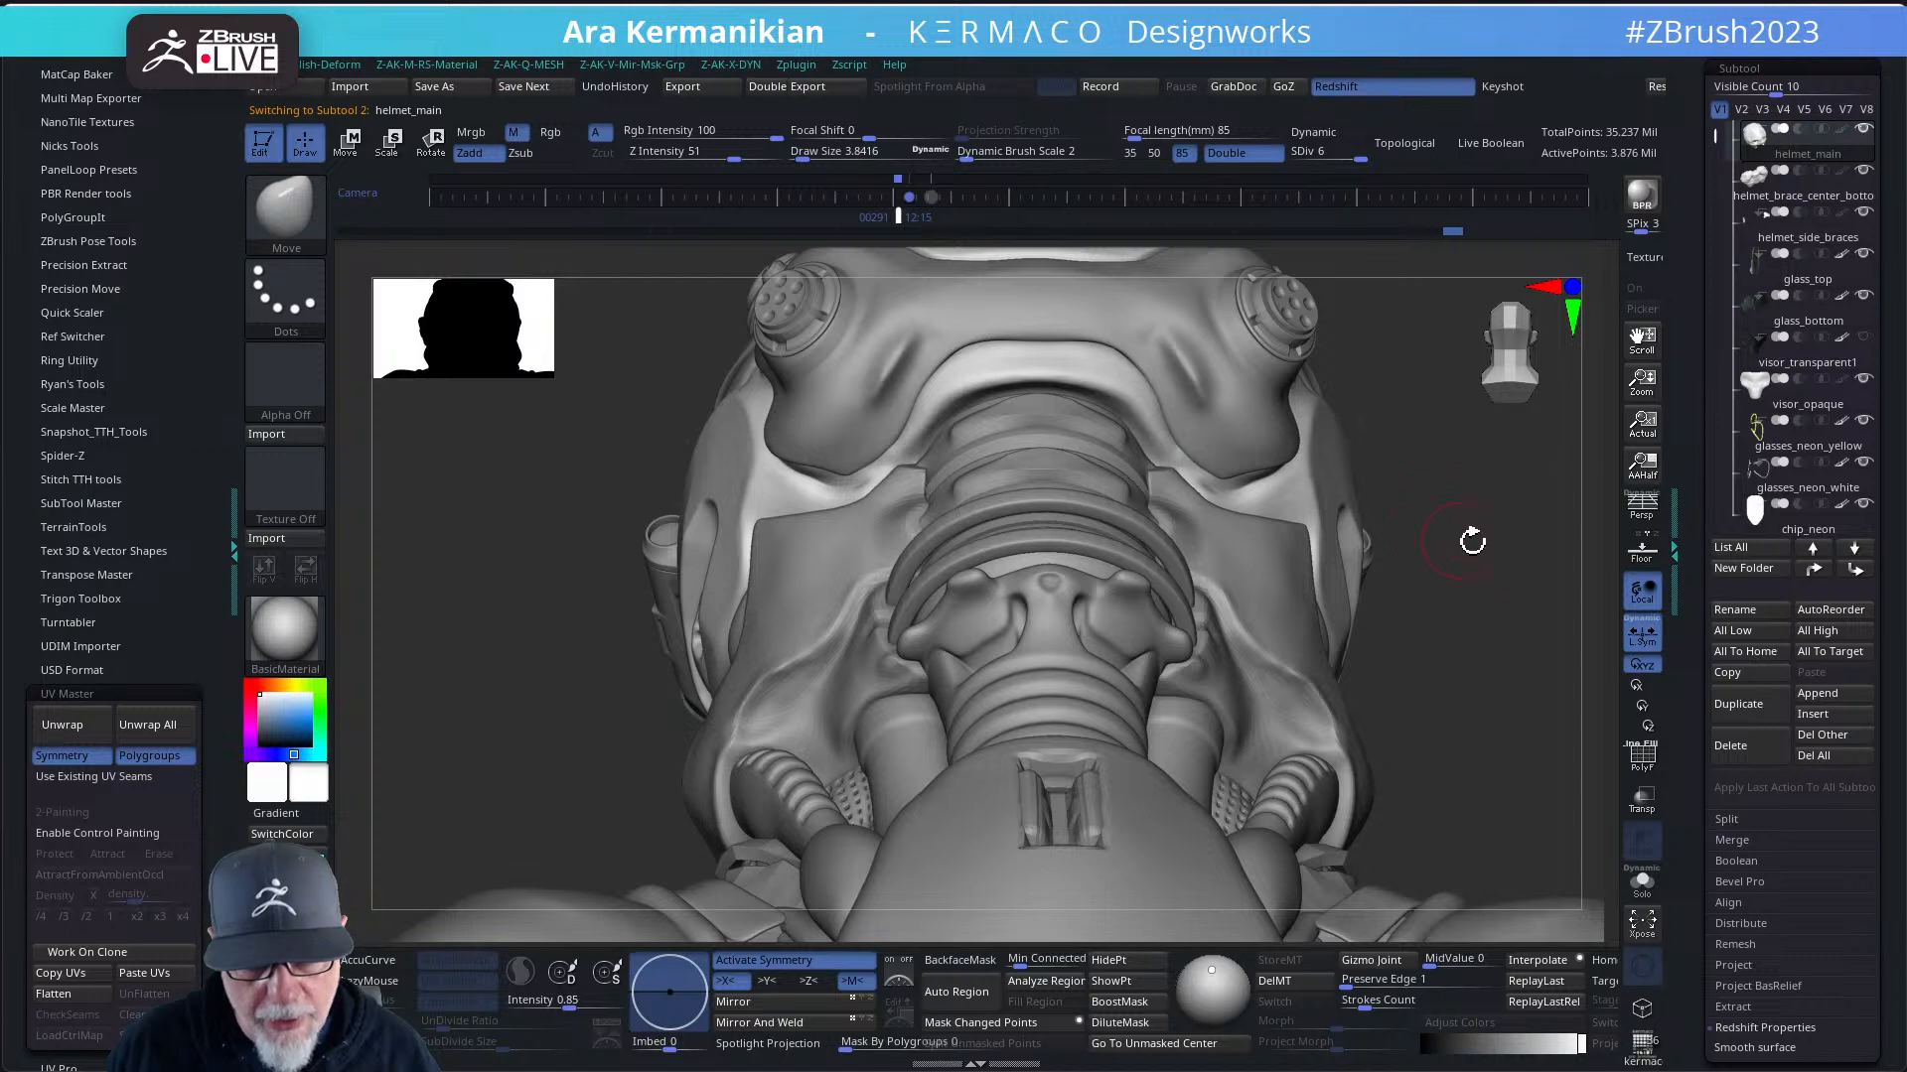
mouse_move(1486, 572)
left_mouse_down()
mouse_move(1481, 600)
mouse_move(1440, 596)
mouse_move(1574, 545)
mouse_move(1420, 447)
mouse_move(1390, 546)
mouse_move(1425, 585)
left_mouse_up()
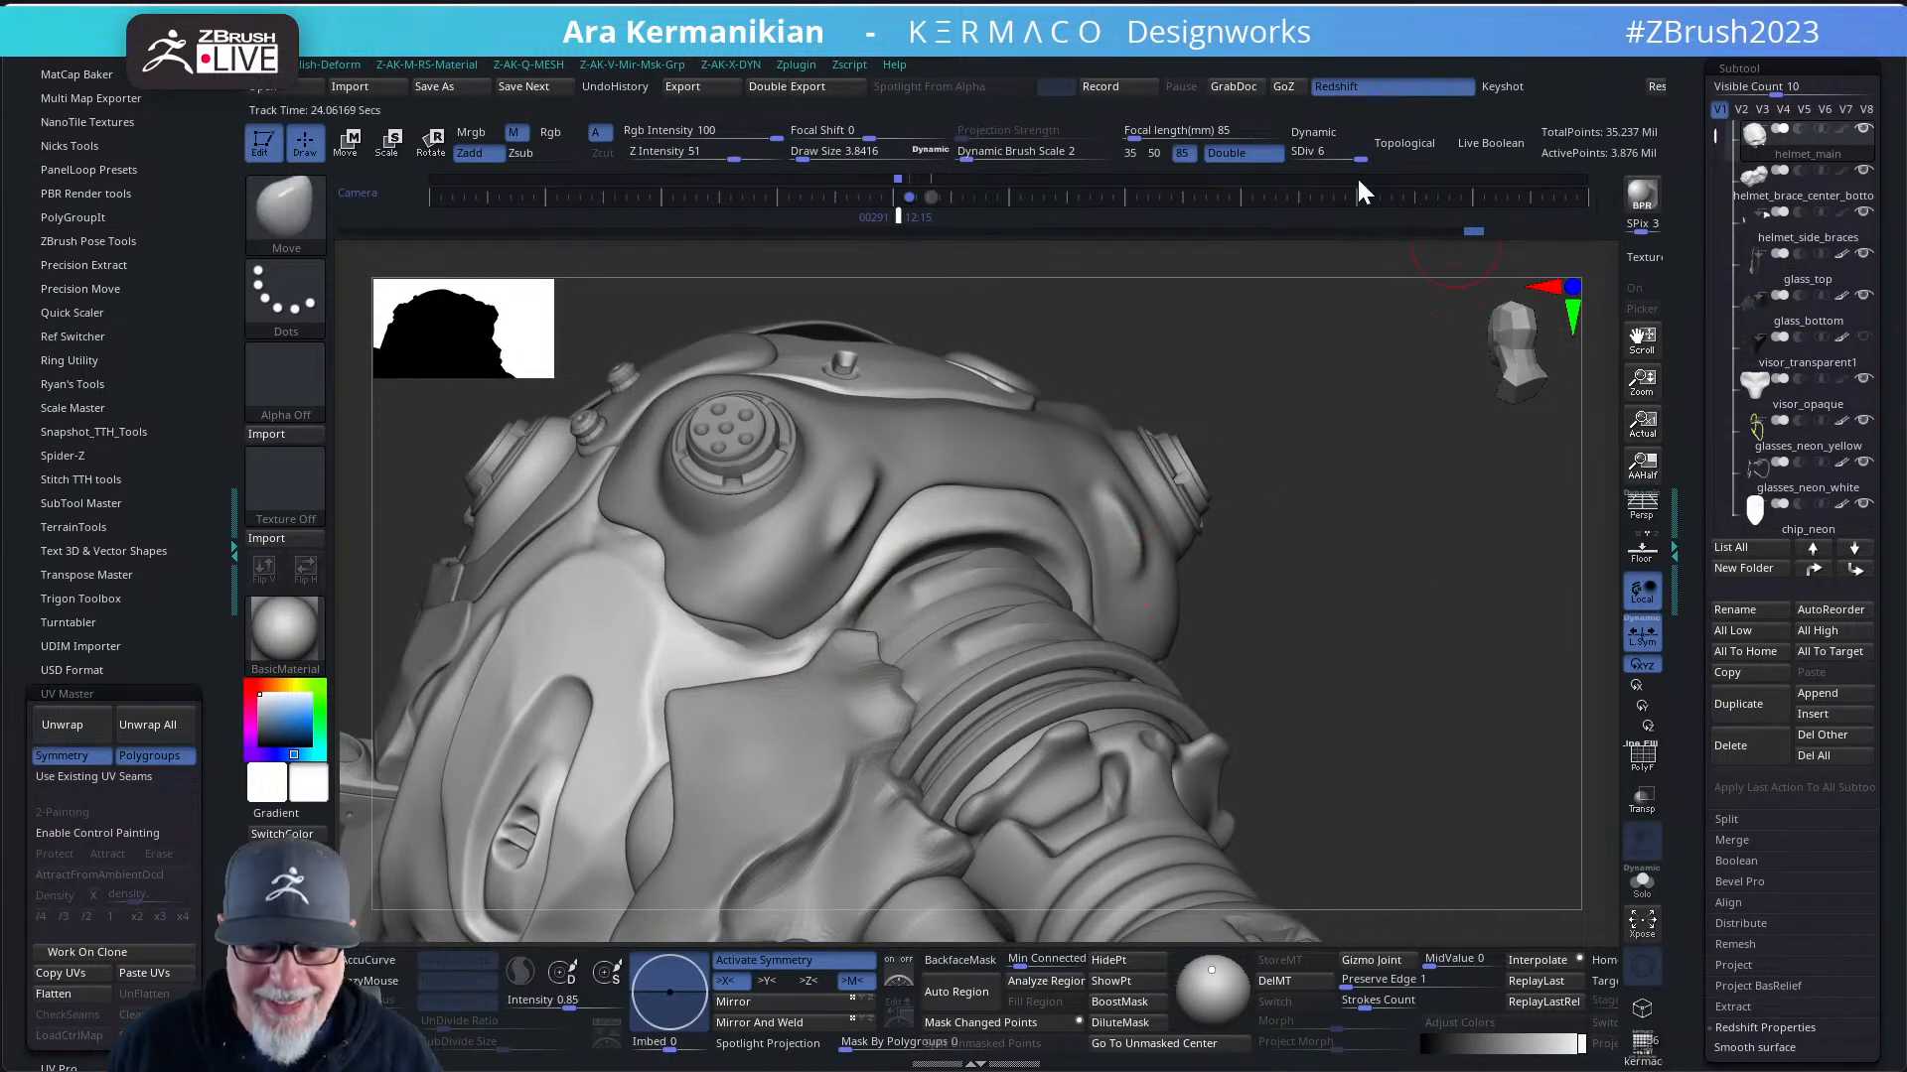
left_click_drag(1359, 159, 1315, 164)
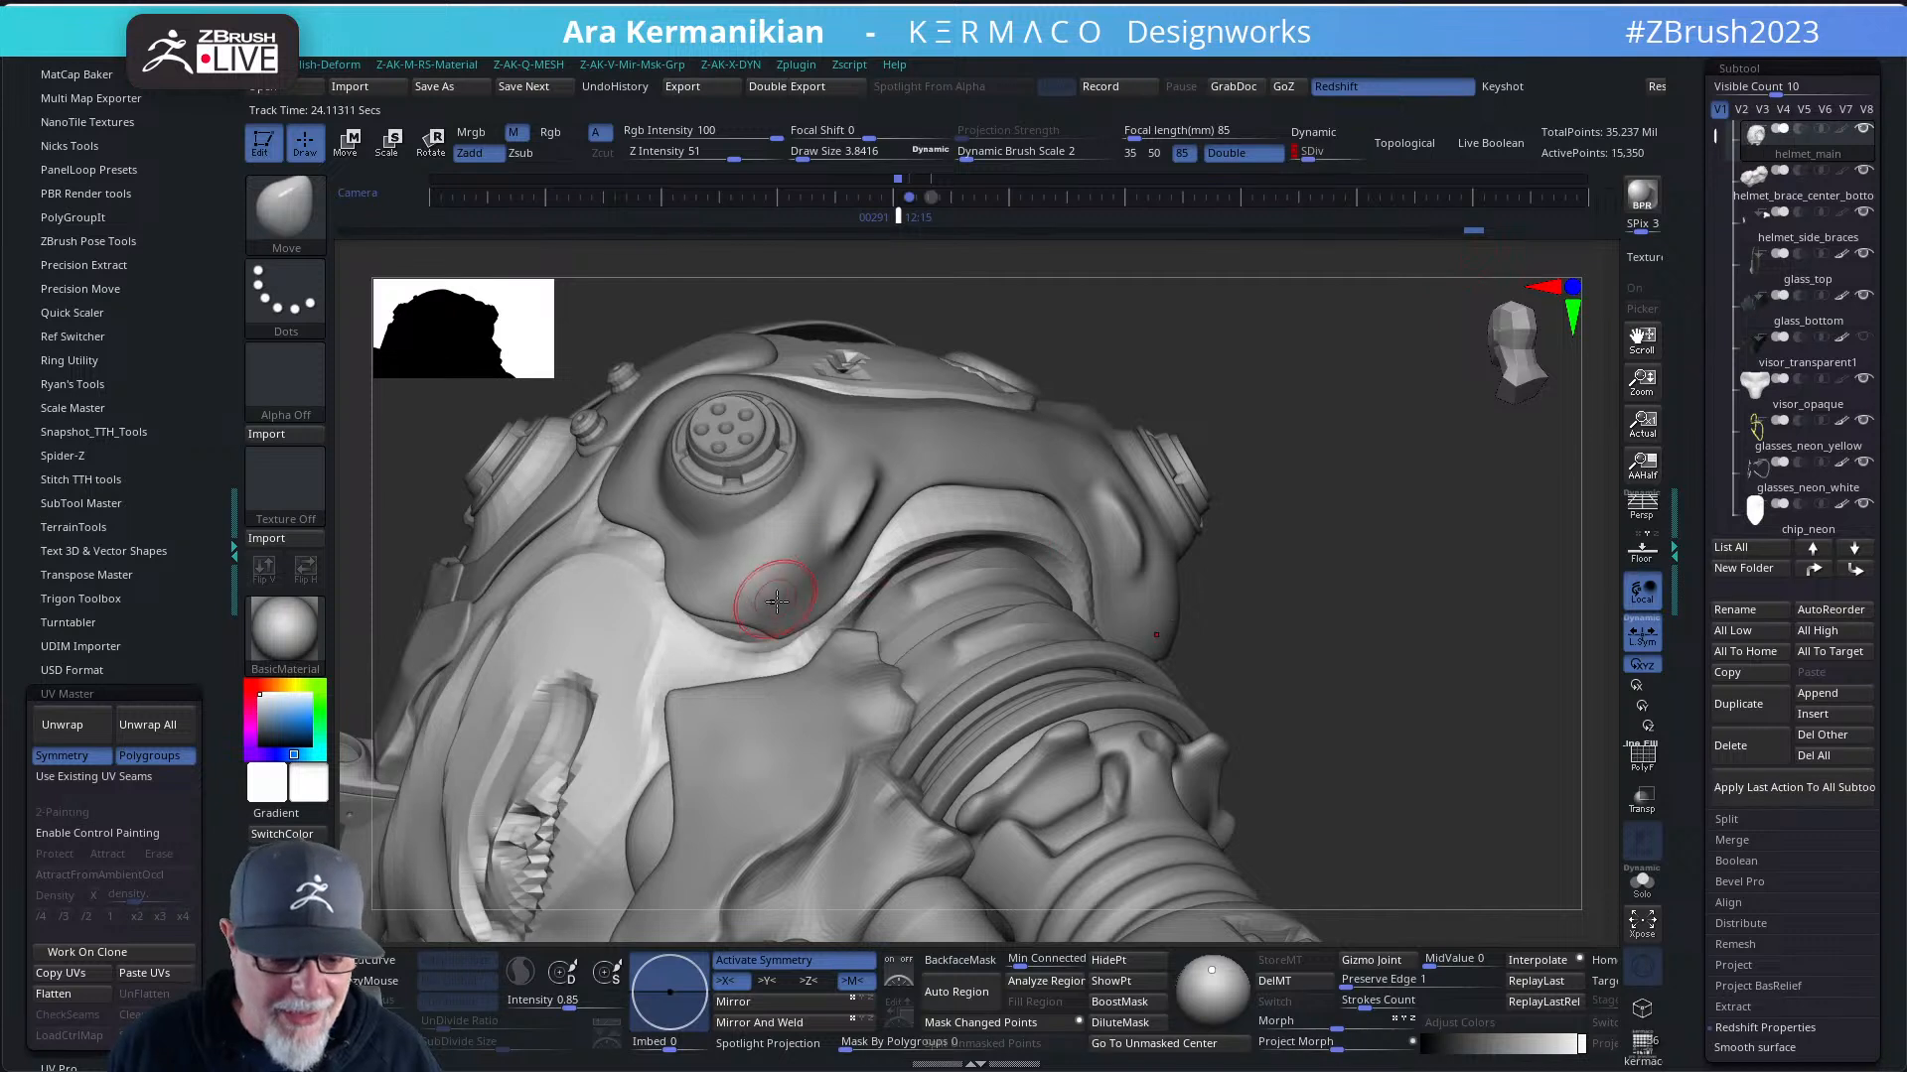
key("shift")
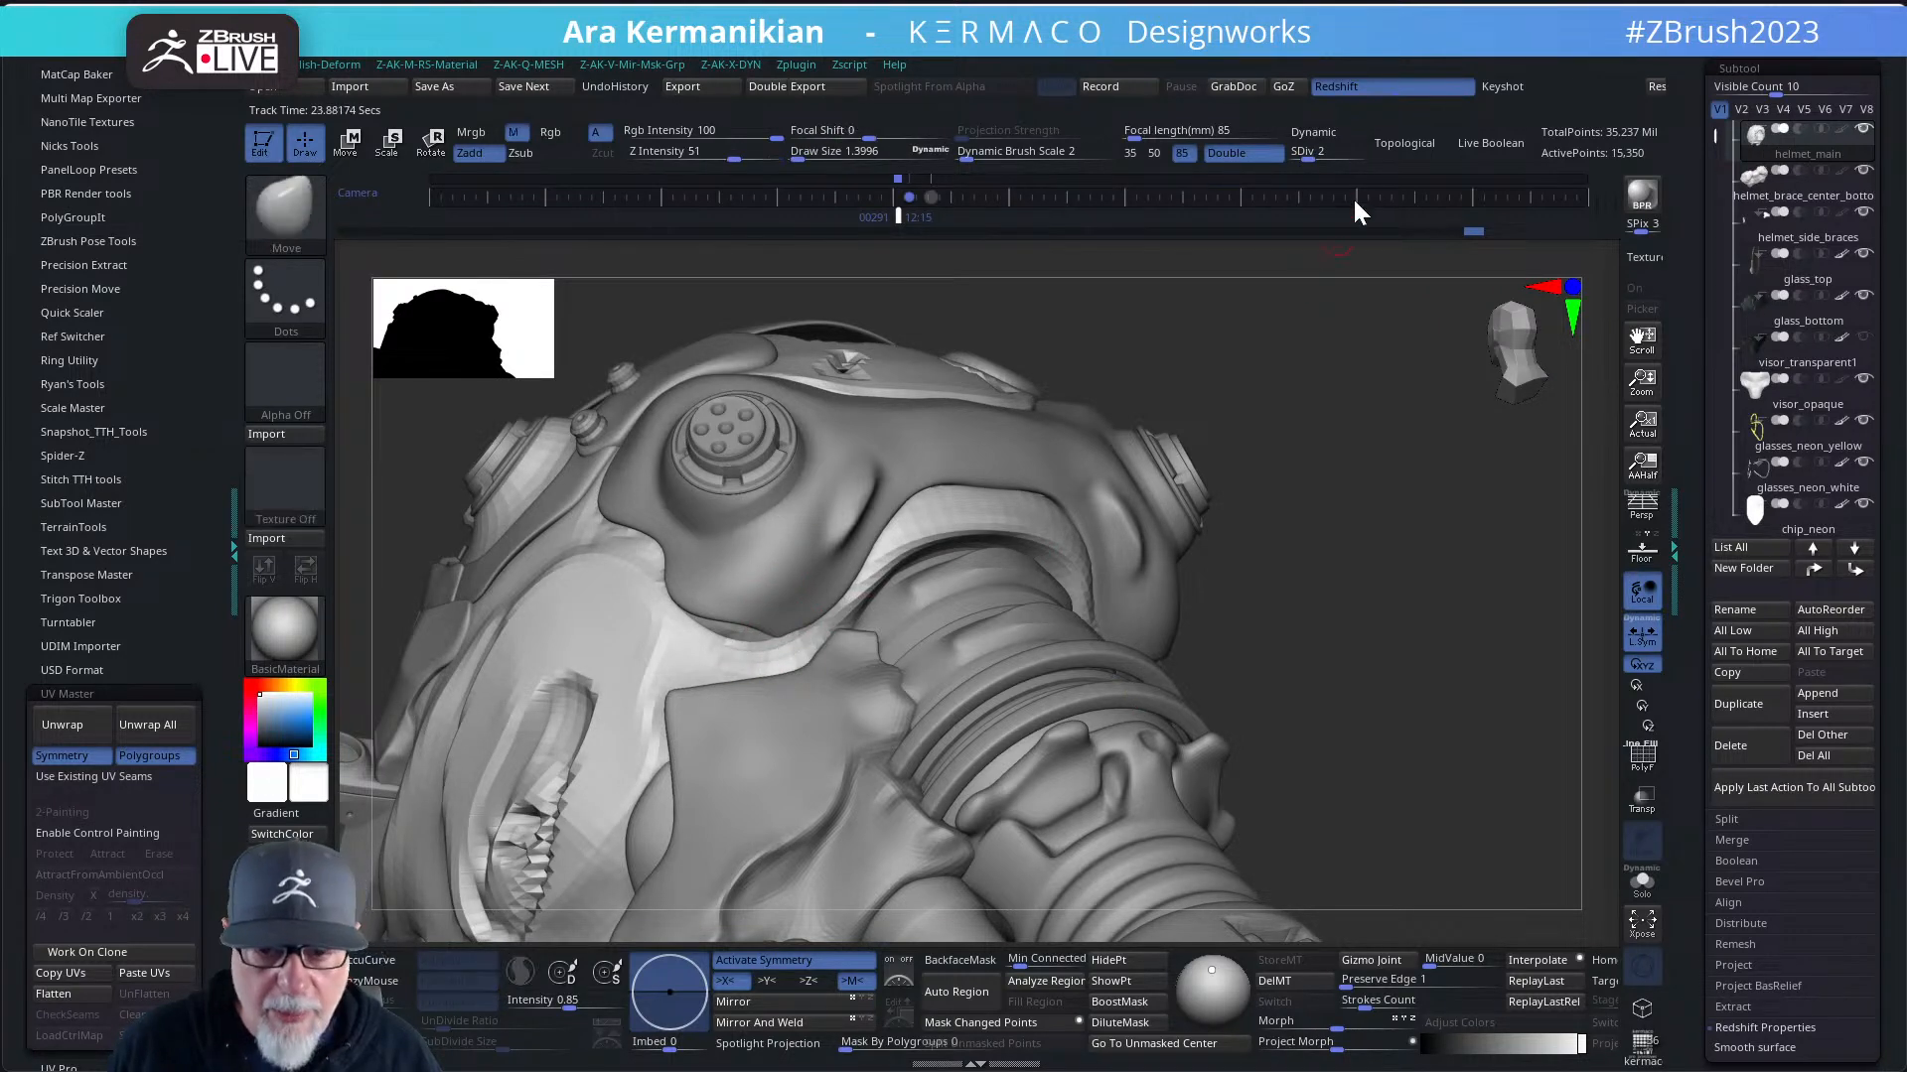
left_click_drag(1306, 155, 1336, 157)
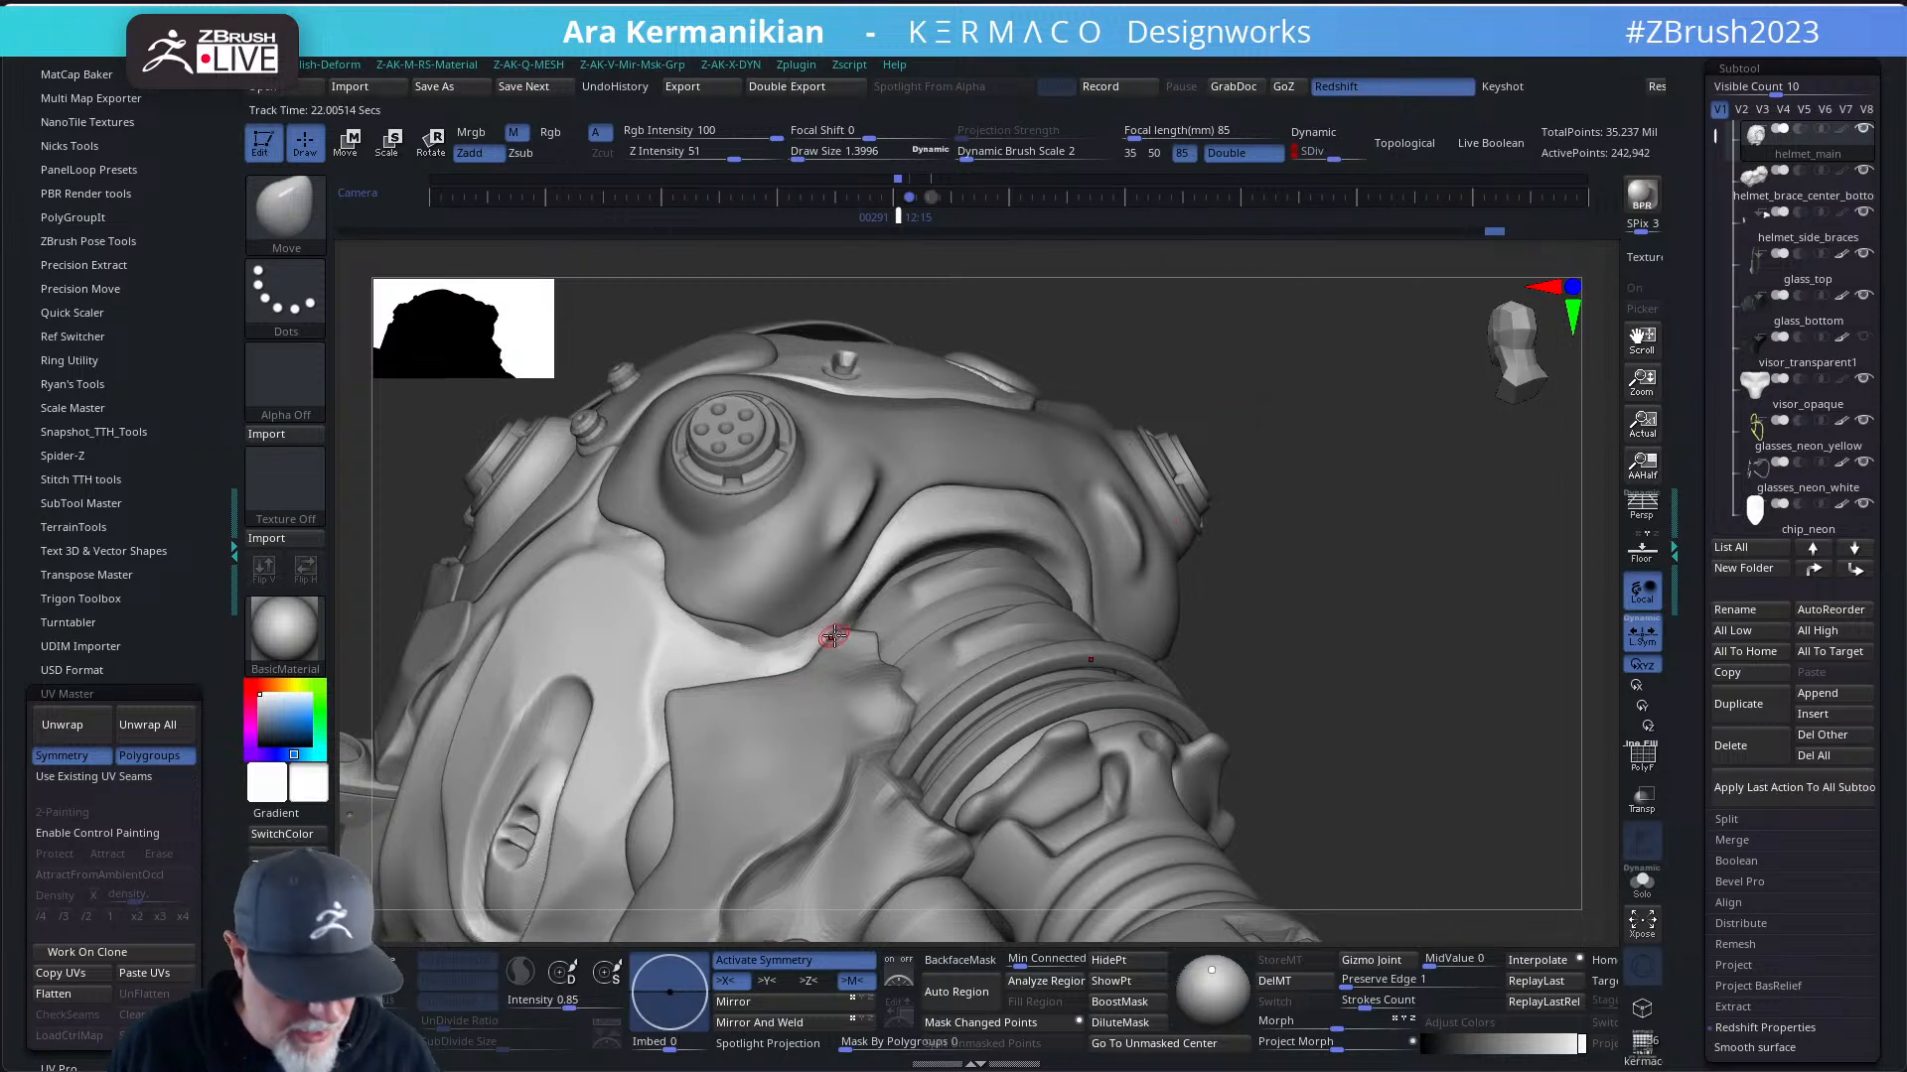
- Set helmet_main to subdivision level 6 and adjust its back rim above the neck using the Move brush at draw size 5.44
key("shift")
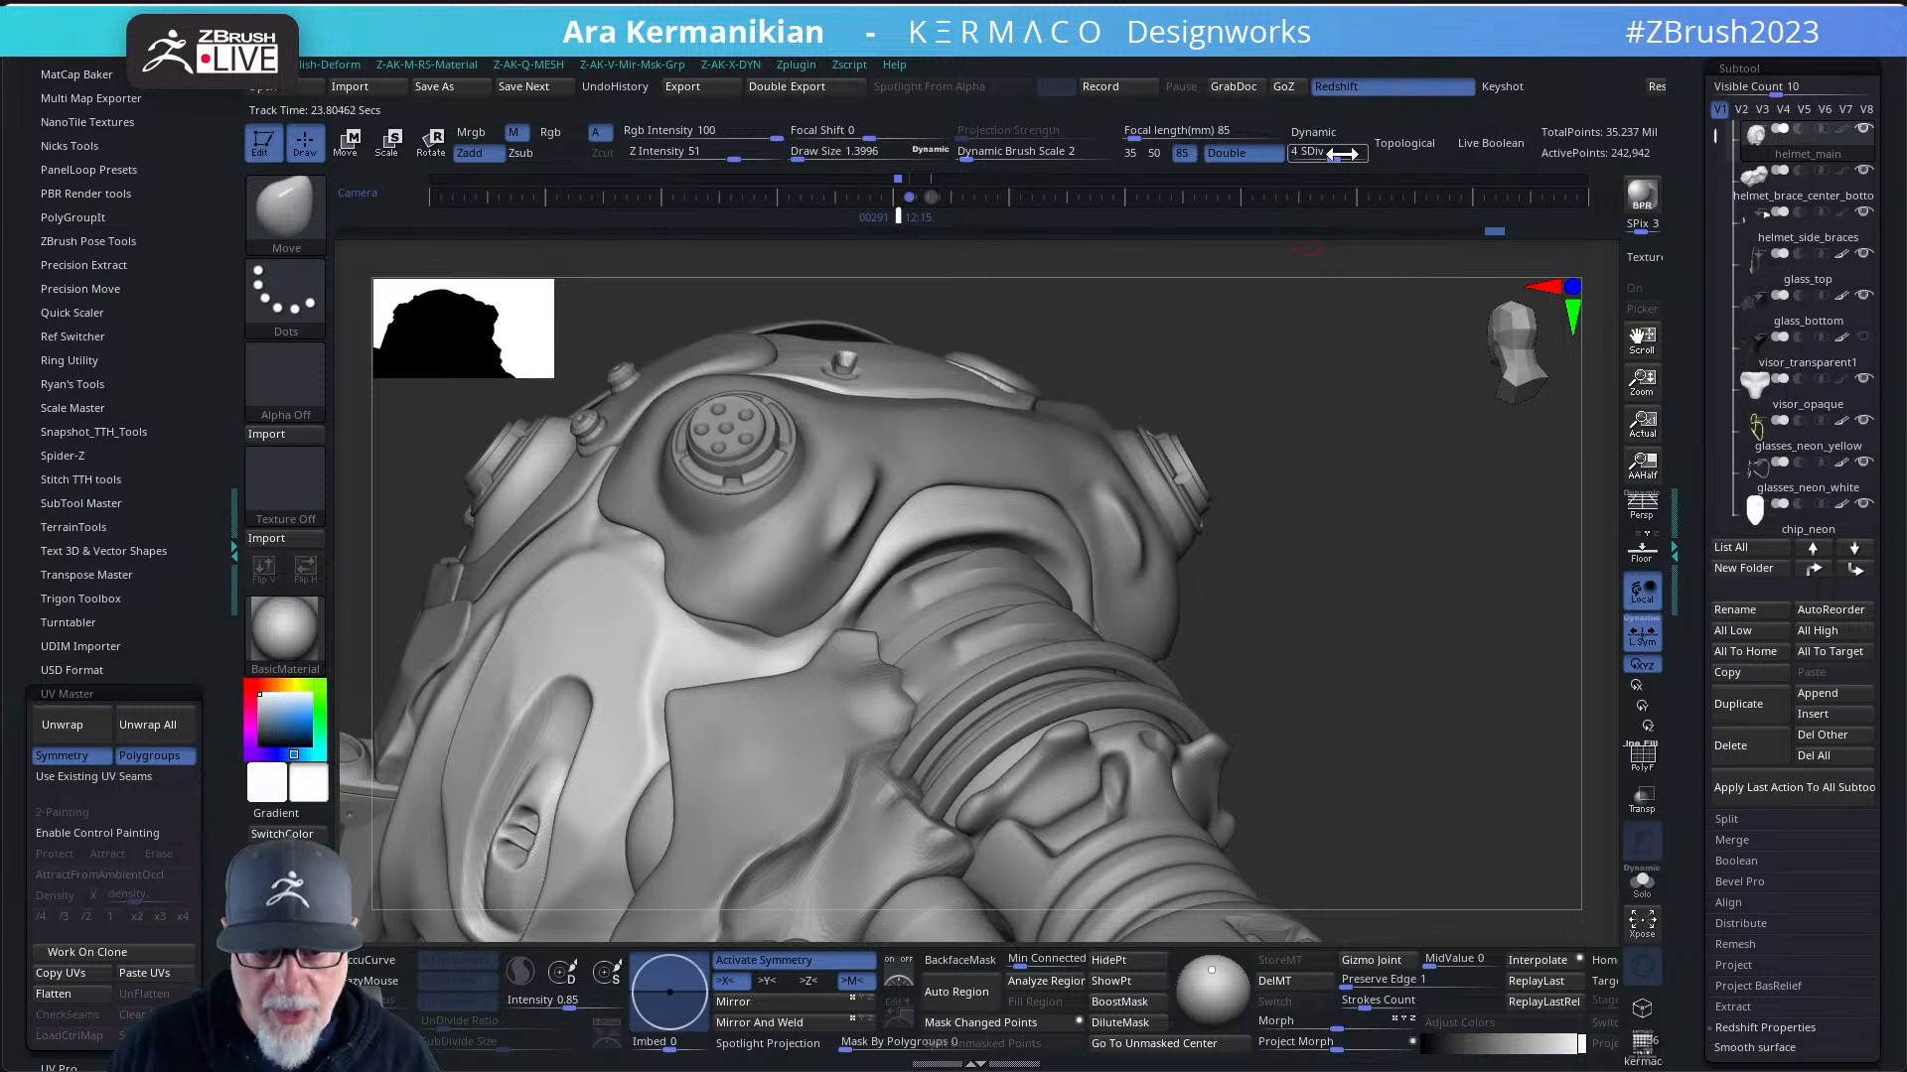
left_click_drag(1337, 154, 1354, 154)
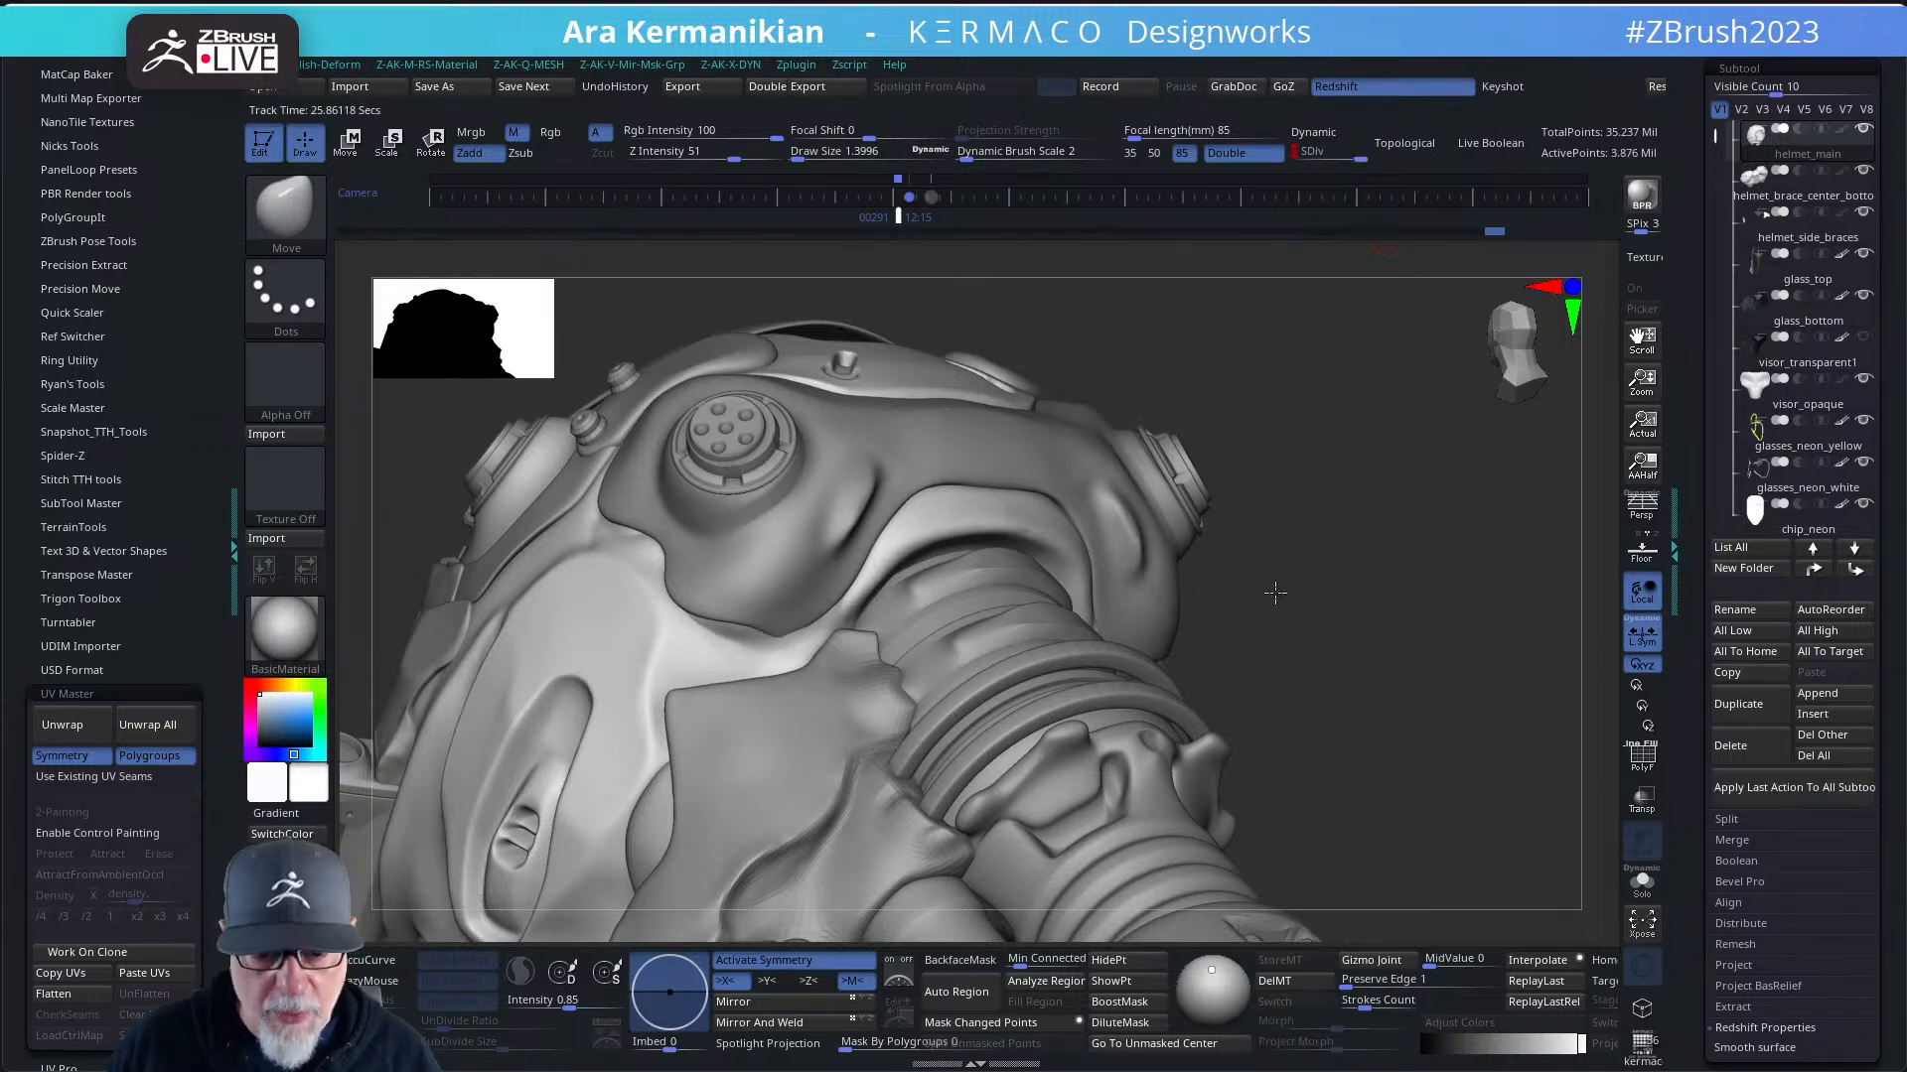
mouse_move(1275, 593)
left_mouse_down("alt")
mouse_move(1201, 572)
mouse_move(1308, 705)
mouse_move(1247, 622)
mouse_move(1268, 609)
mouse_move(1302, 630)
mouse_move(1255, 591)
mouse_move(983, 584)
left_mouse_up("alt")
key("s")
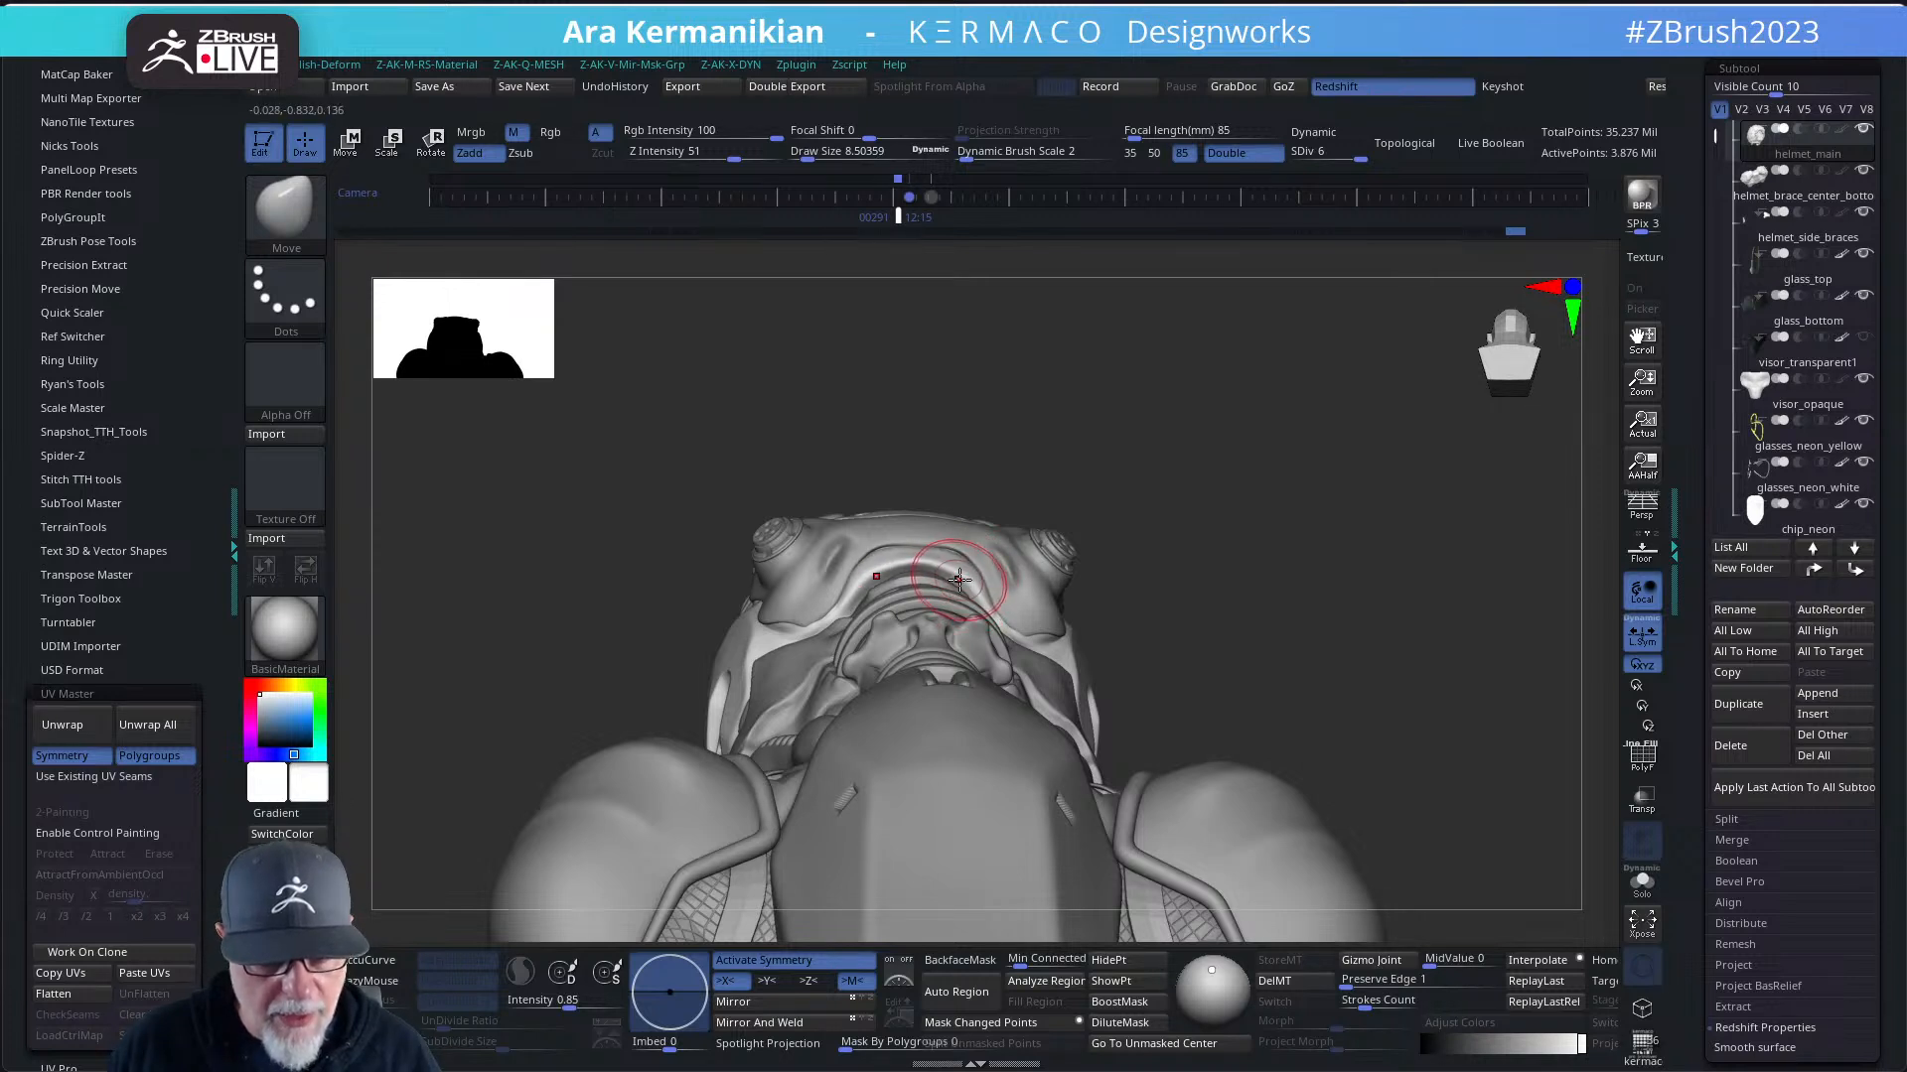
left_click_drag(962, 577, 1041, 605)
mouse_move(1329, 612)
left_mouse_down("alt")
mouse_move(1333, 669)
mouse_move(1183, 596)
left_mouse_up("alt")
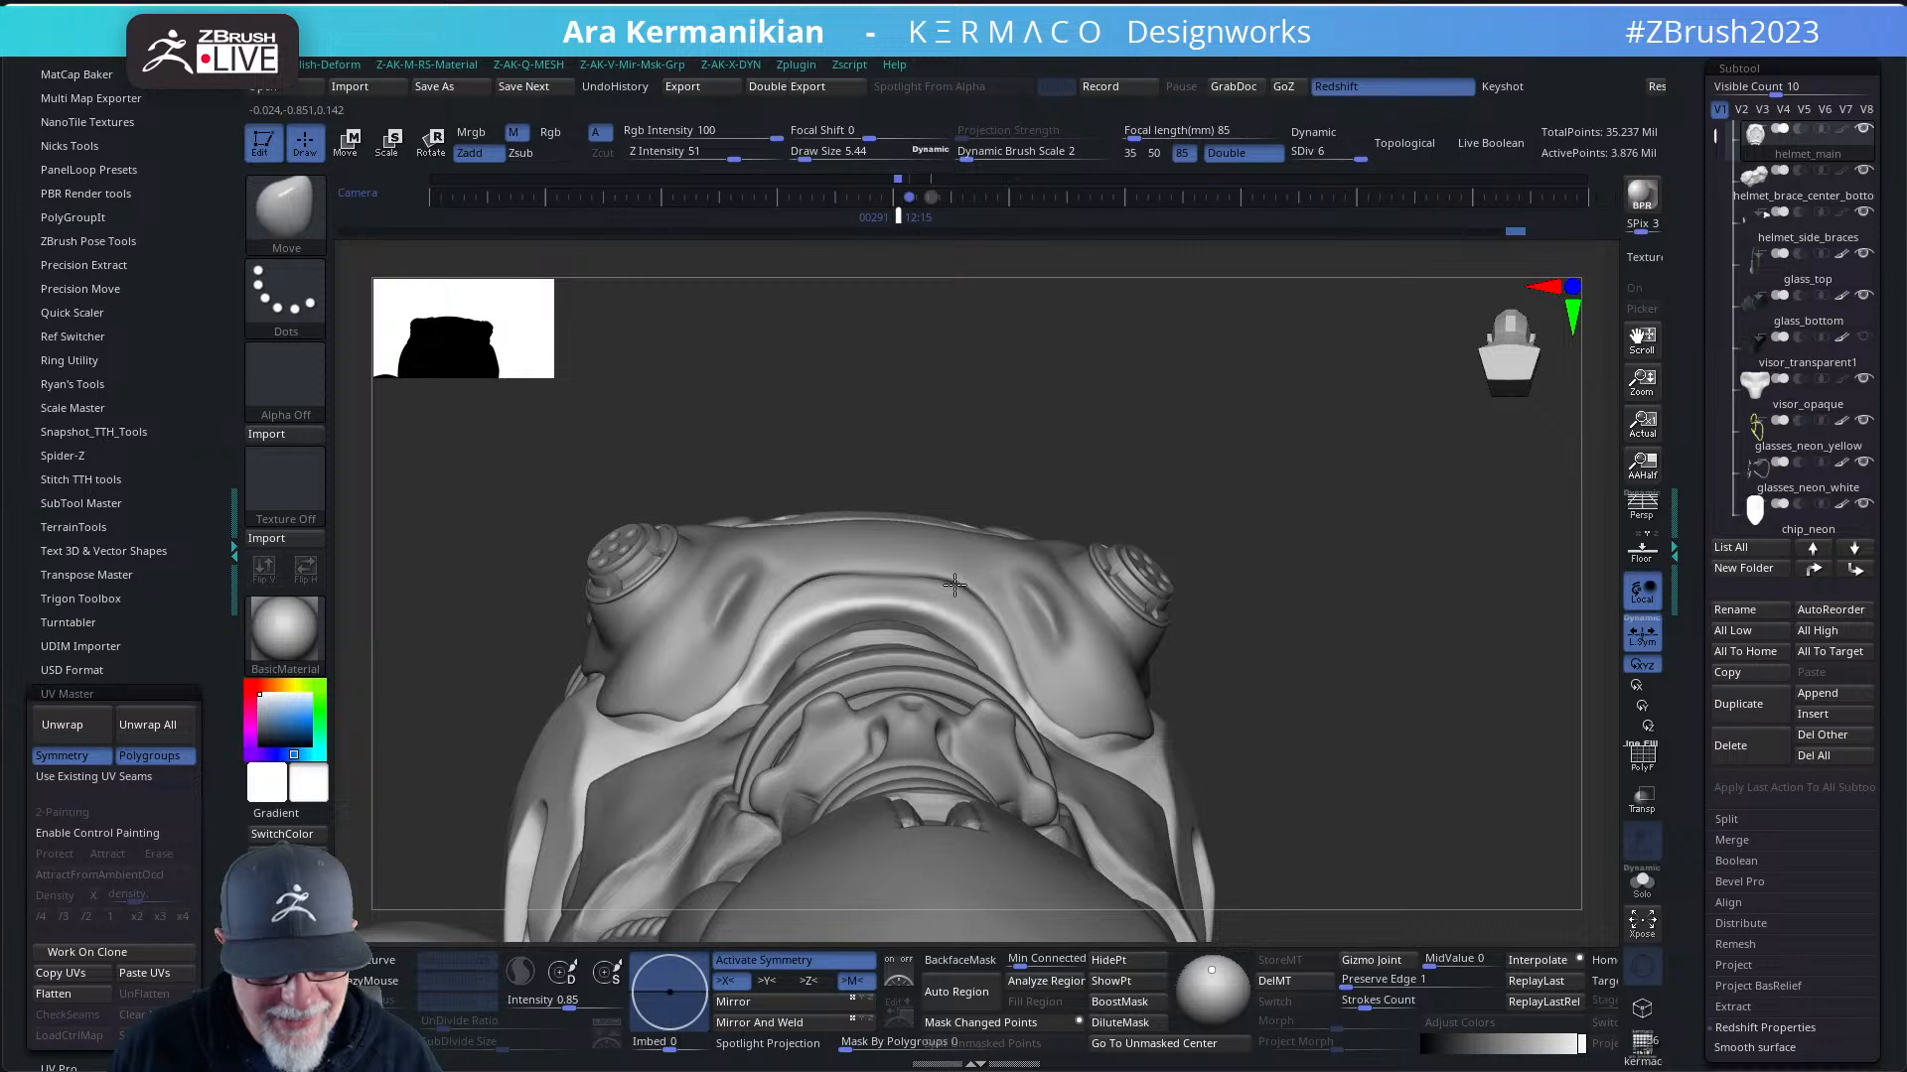
left_click_drag(1337, 633, 1399, 731)
left_click_drag(1500, 690, 1315, 571)
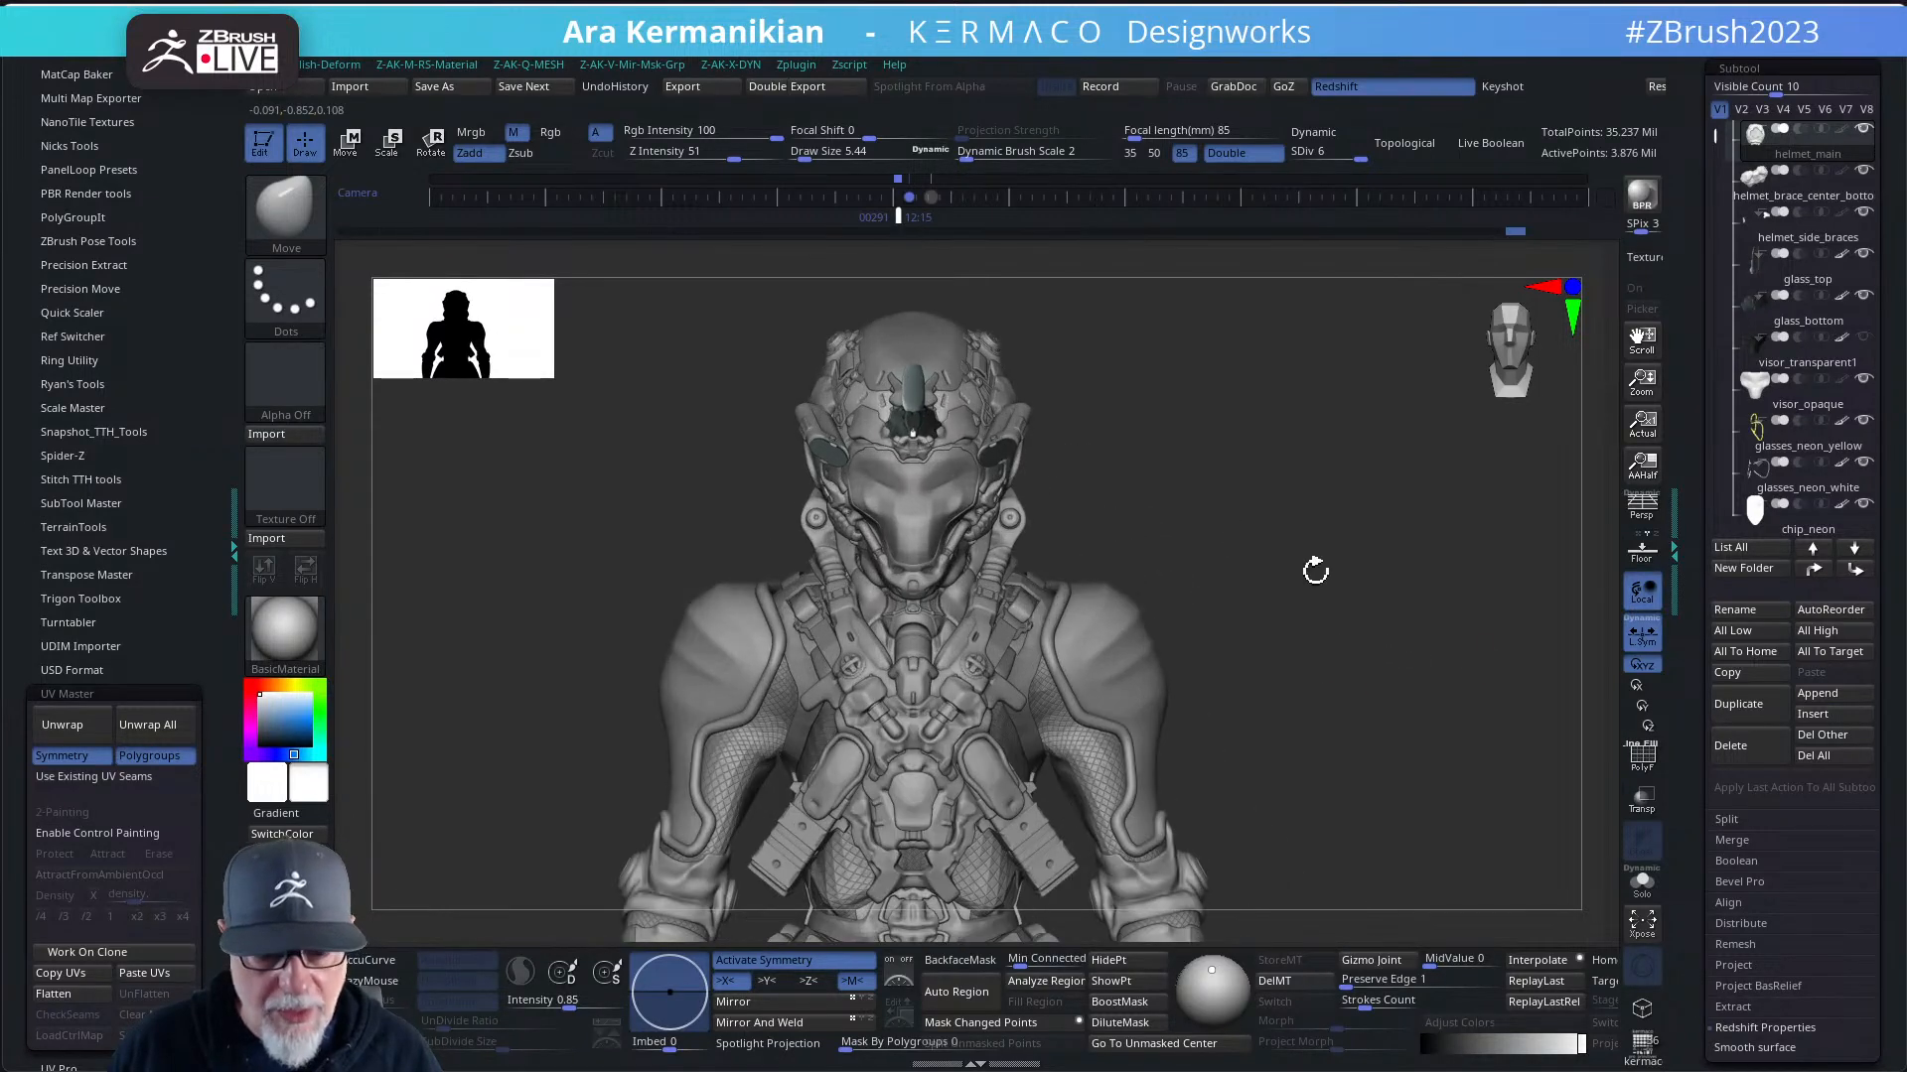
- Show the V8 subtool visibility set and make the ring-shaped PolyMesh3D1 subtool active
left_click(1834, 474)
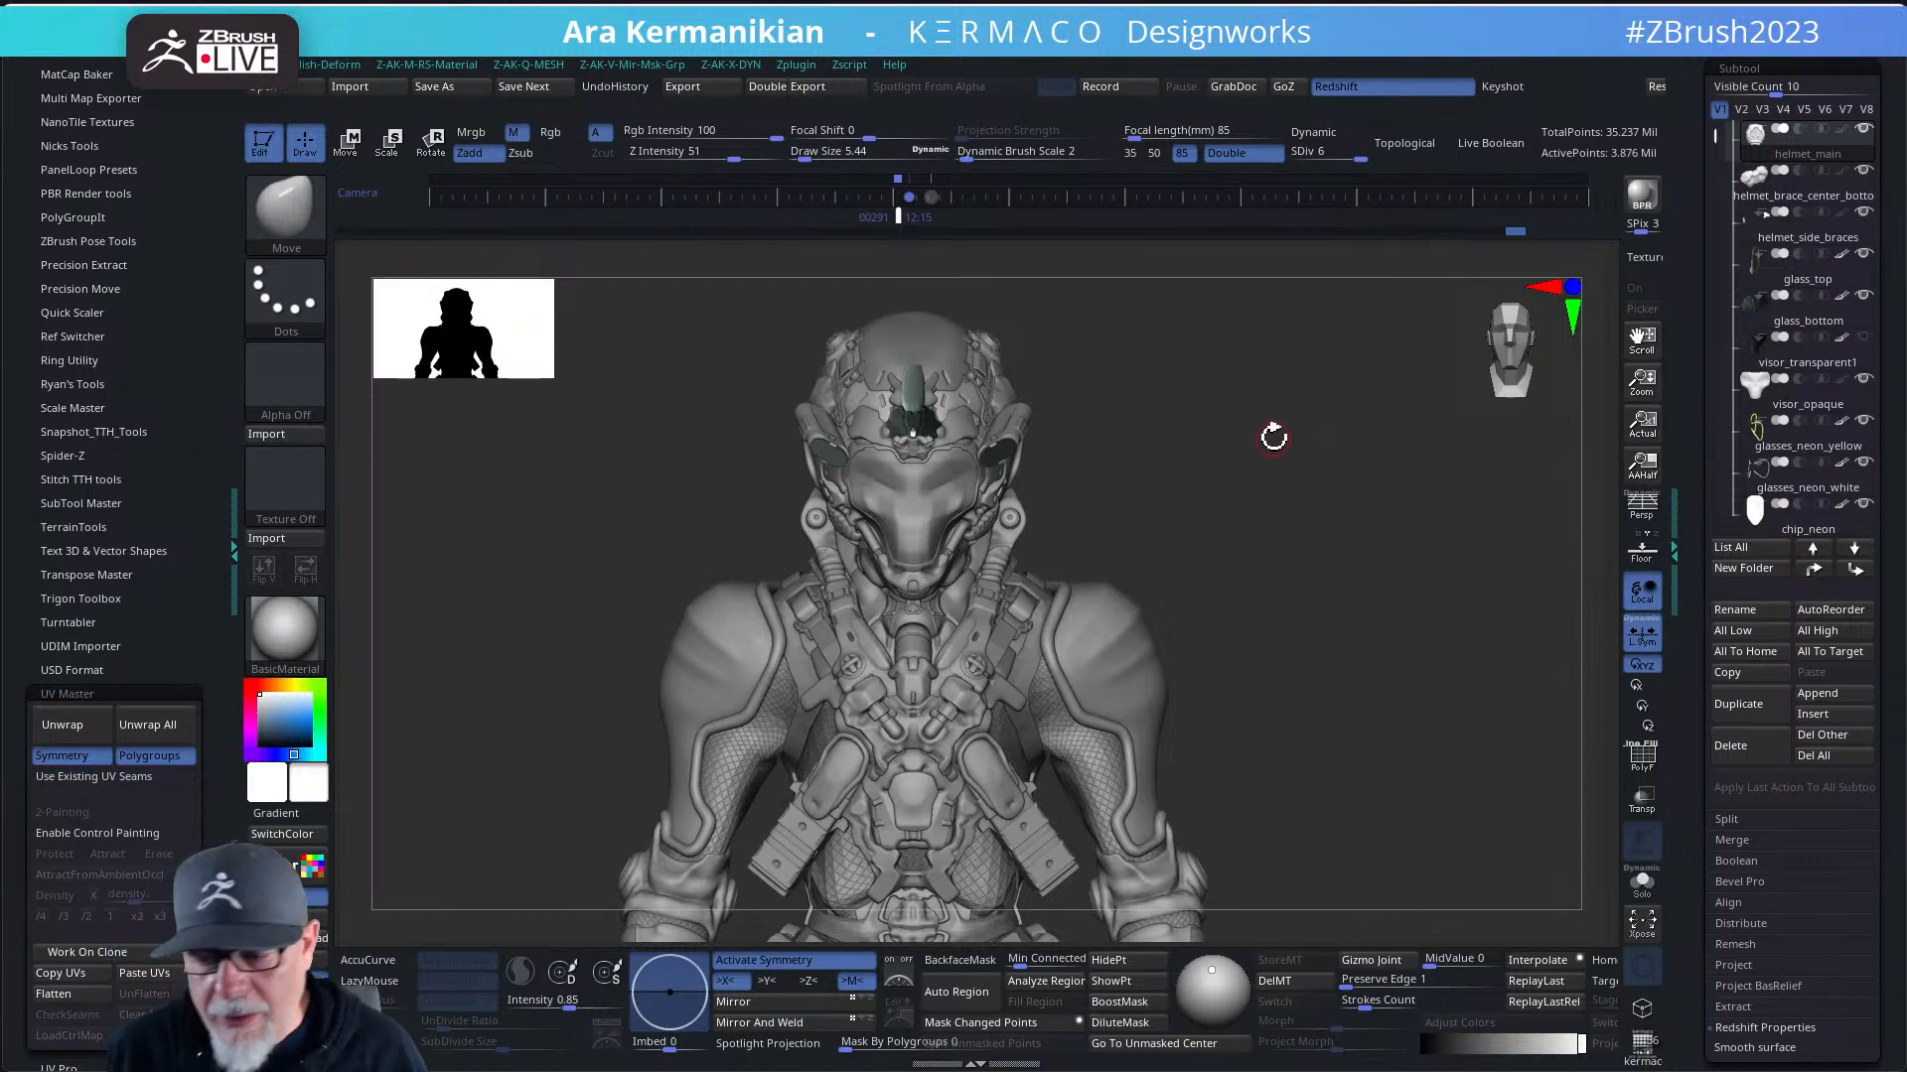
mouse_move(1281, 541)
left_mouse_down()
mouse_move(1266, 574)
mouse_move(1288, 558)
mouse_move(1298, 639)
mouse_move(1320, 655)
mouse_move(1353, 618)
mouse_move(1477, 651)
left_mouse_up()
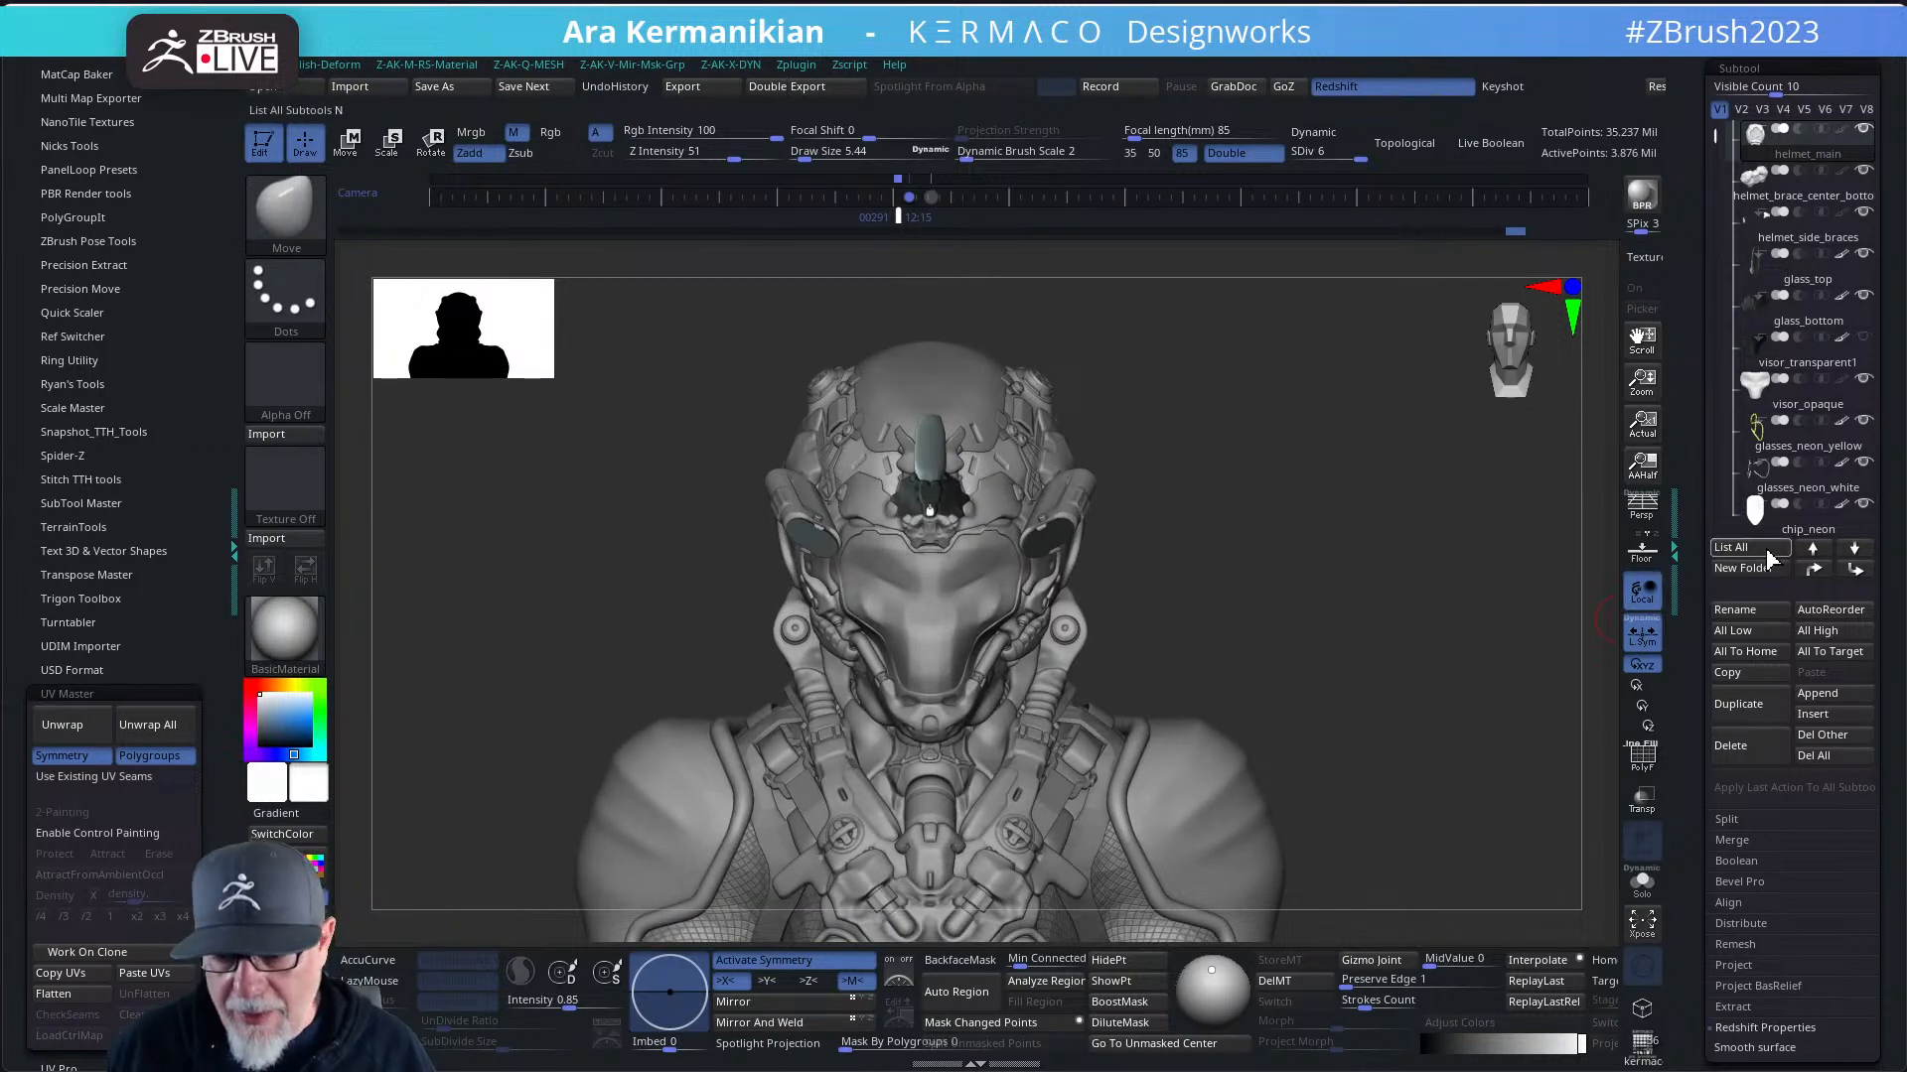
left_click_drag(1708, 139, 1726, 171)
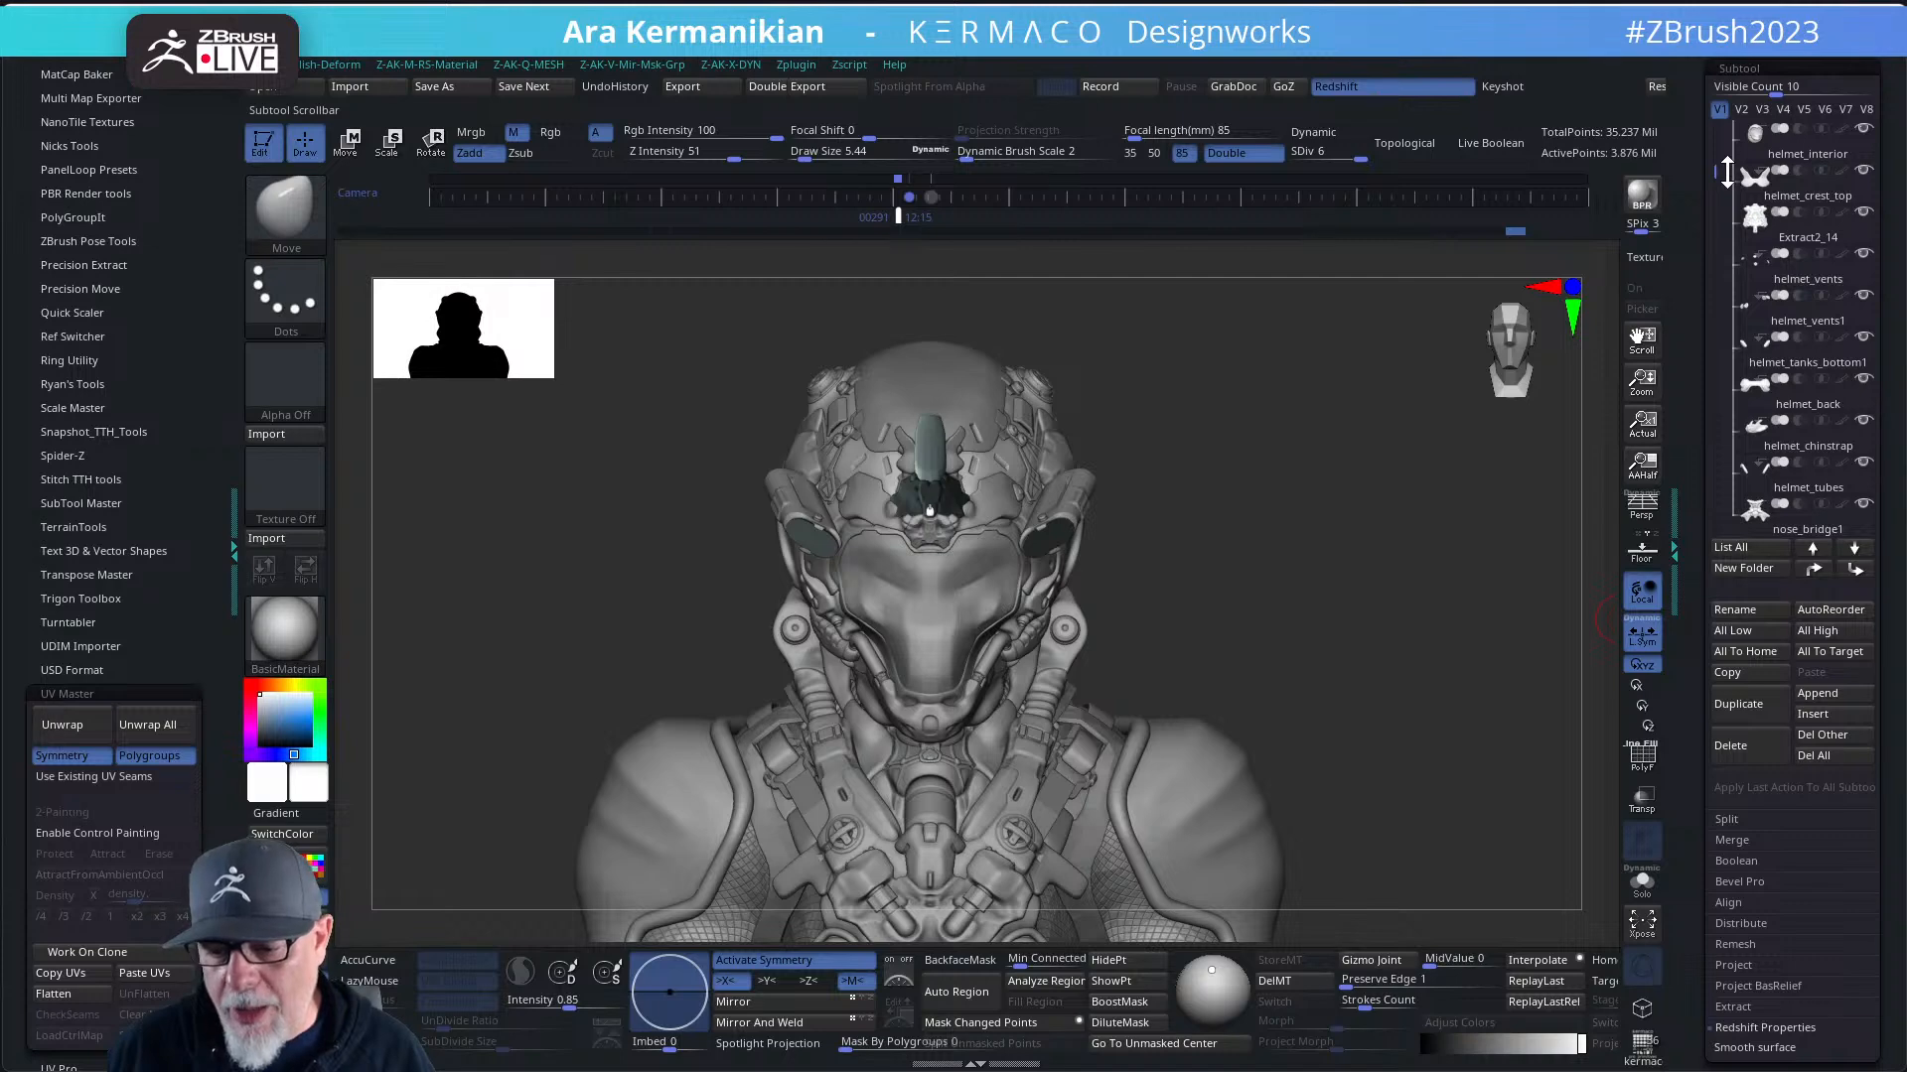
mouse_move(1834, 413)
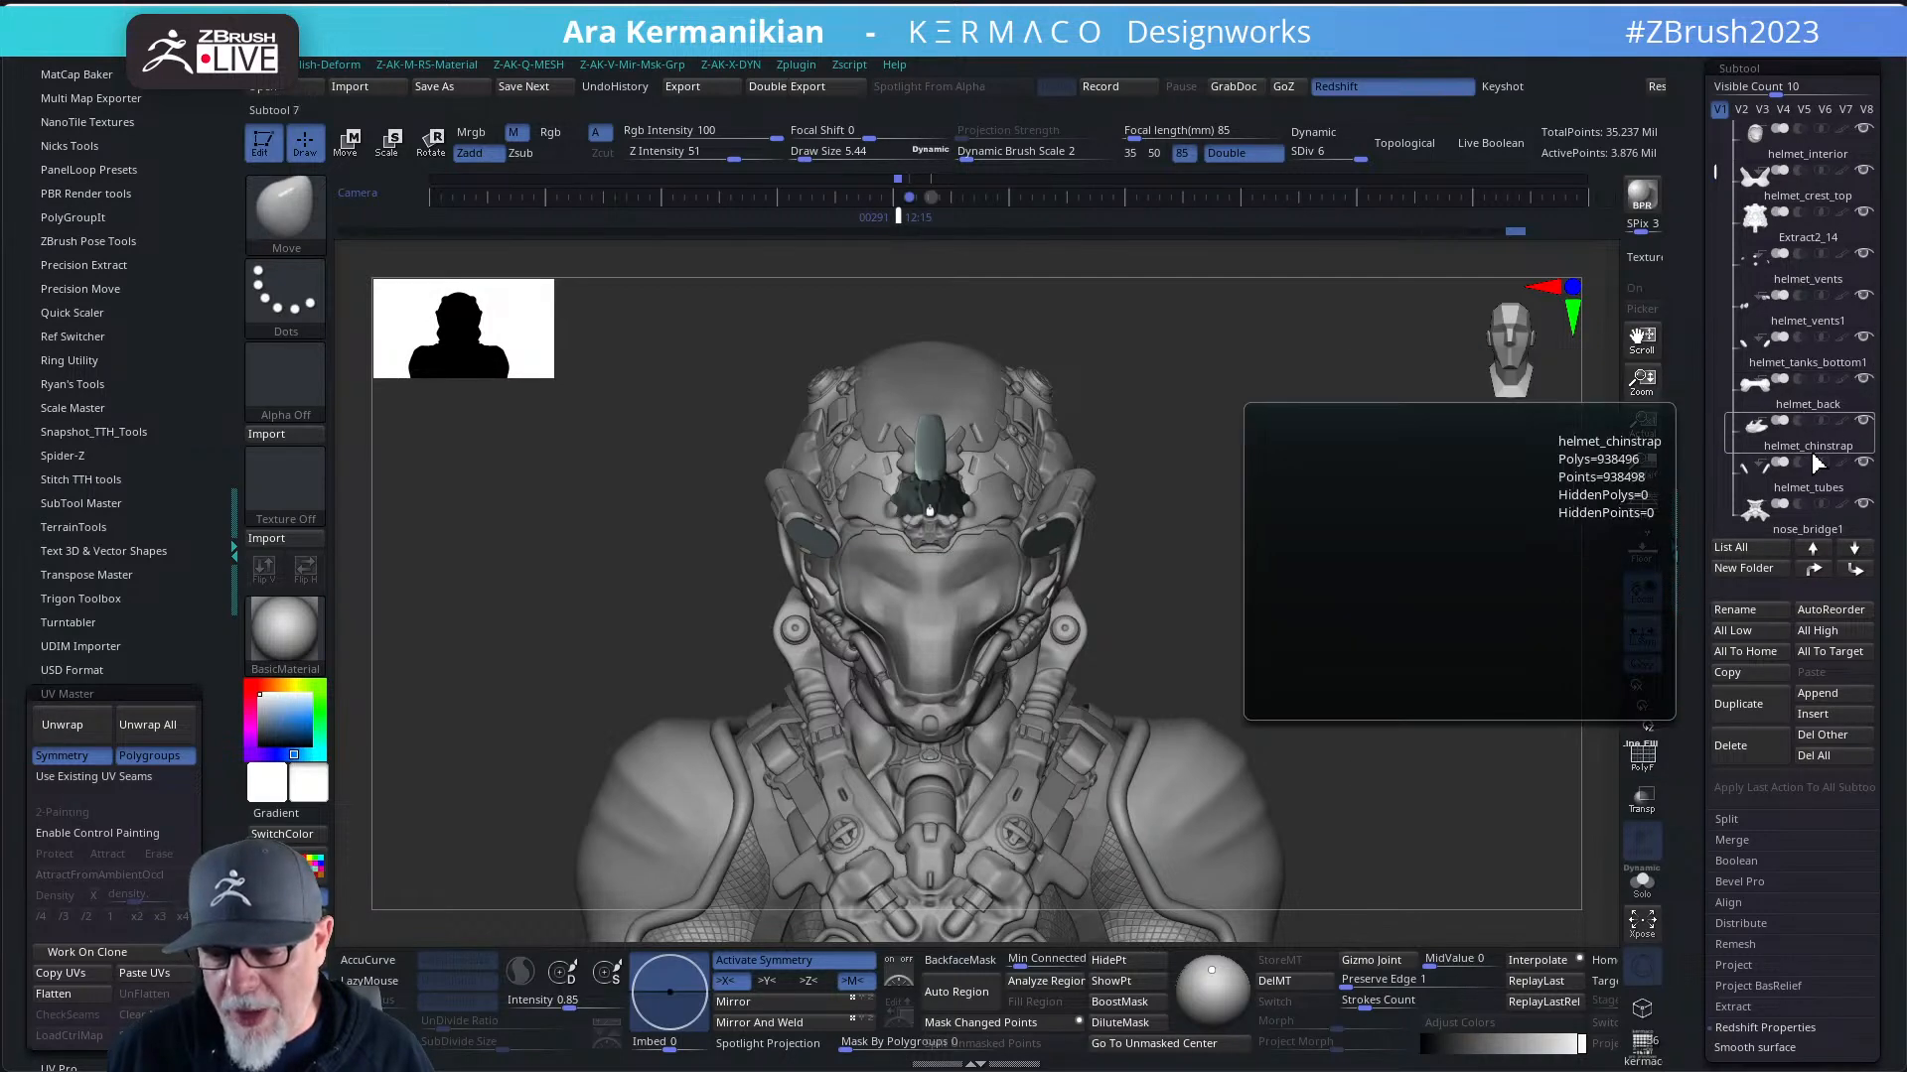
left_click_drag(1714, 209, 1731, 235)
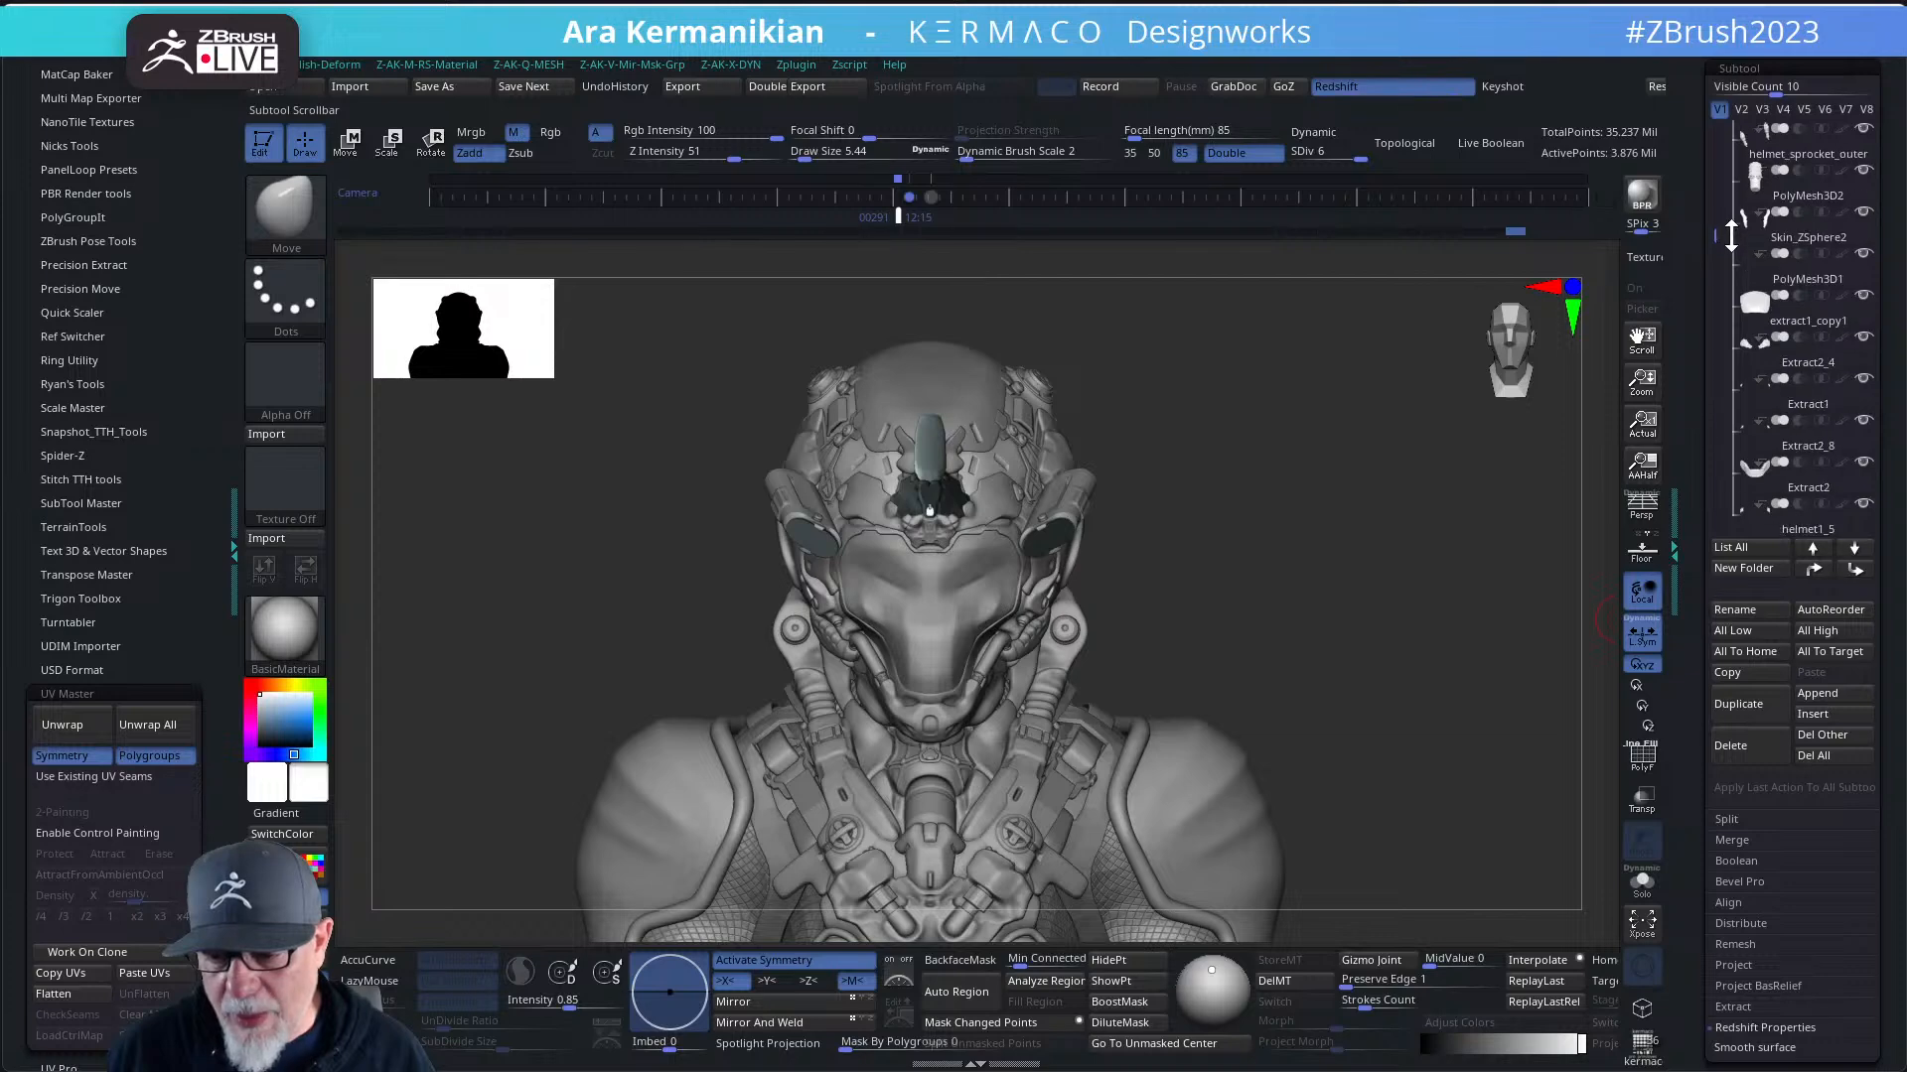
left_click(1864, 111)
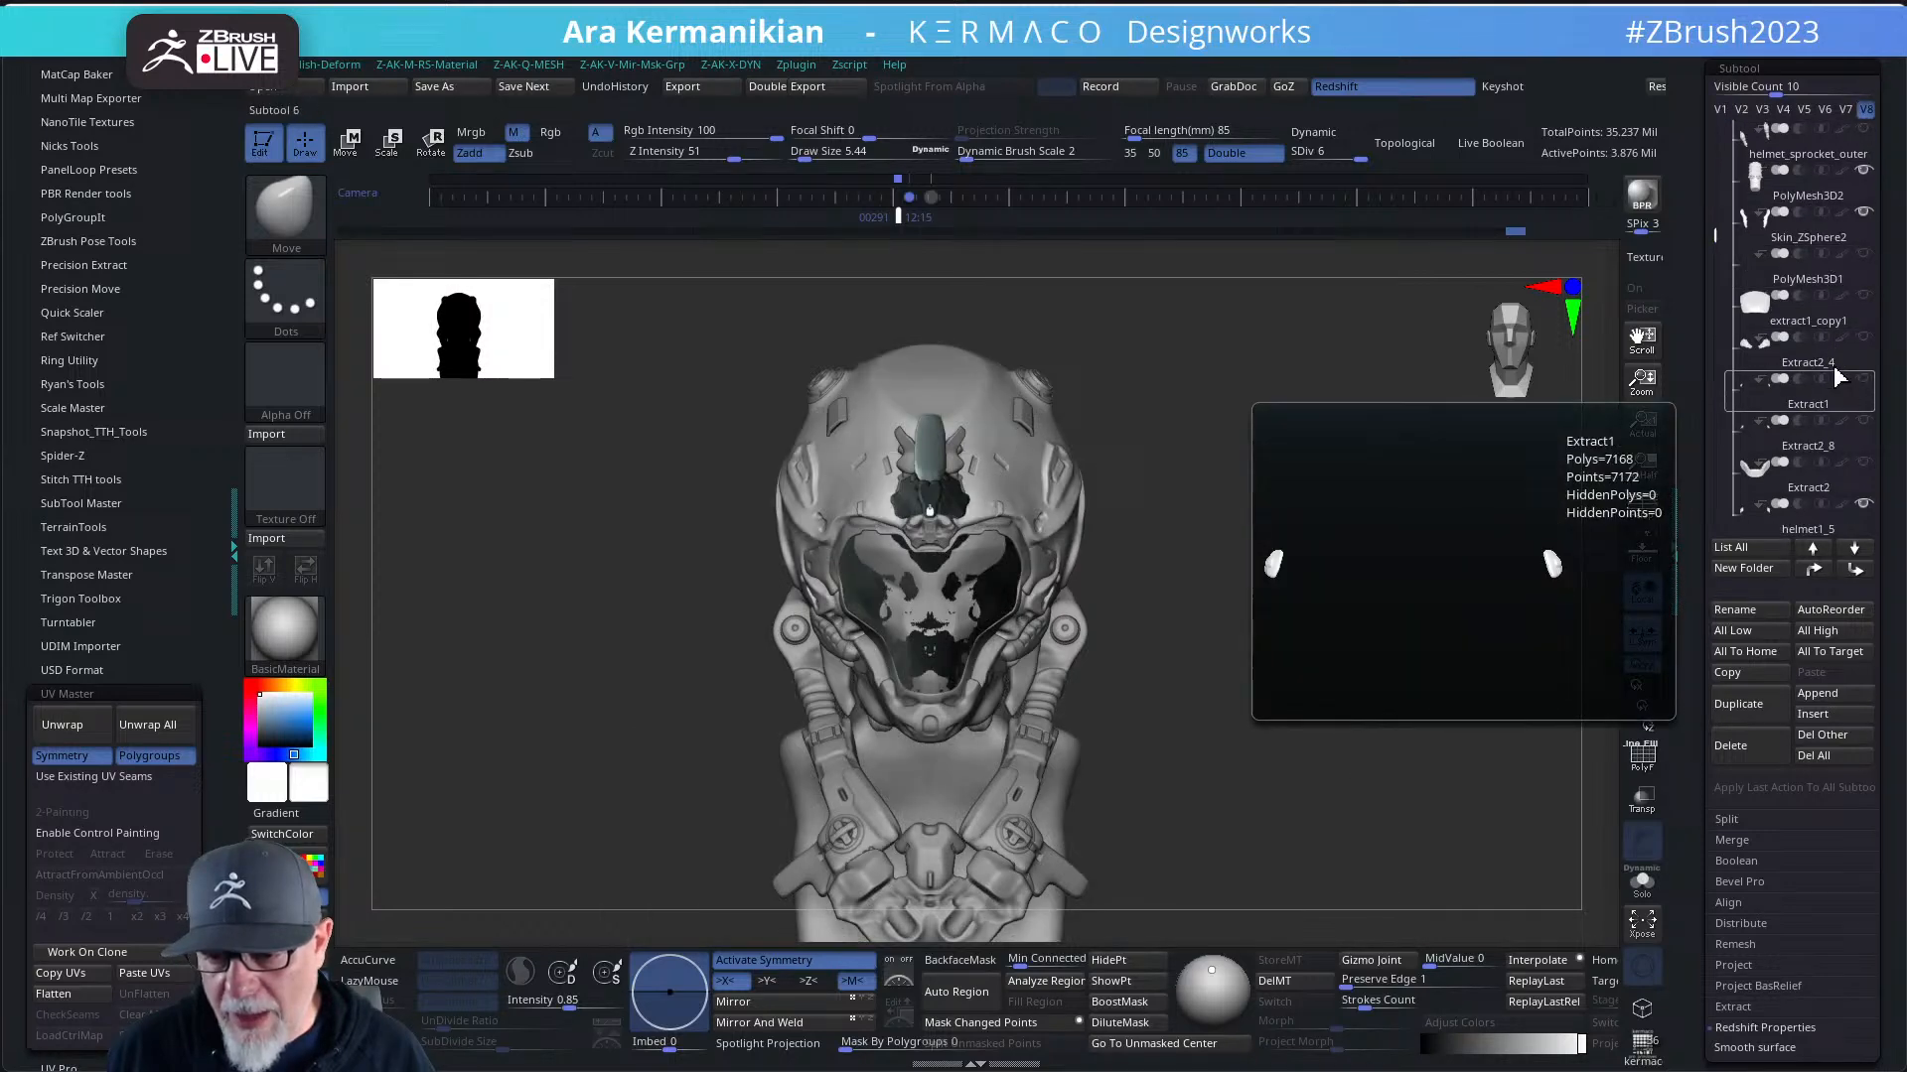
left_click(1808, 283)
- Display the polyframe on PolyMesh3D1, unwrap it by polygroups, and look over the rings at the neck
left_click_drag(1307, 578, 1444, 616)
key("shift+f")
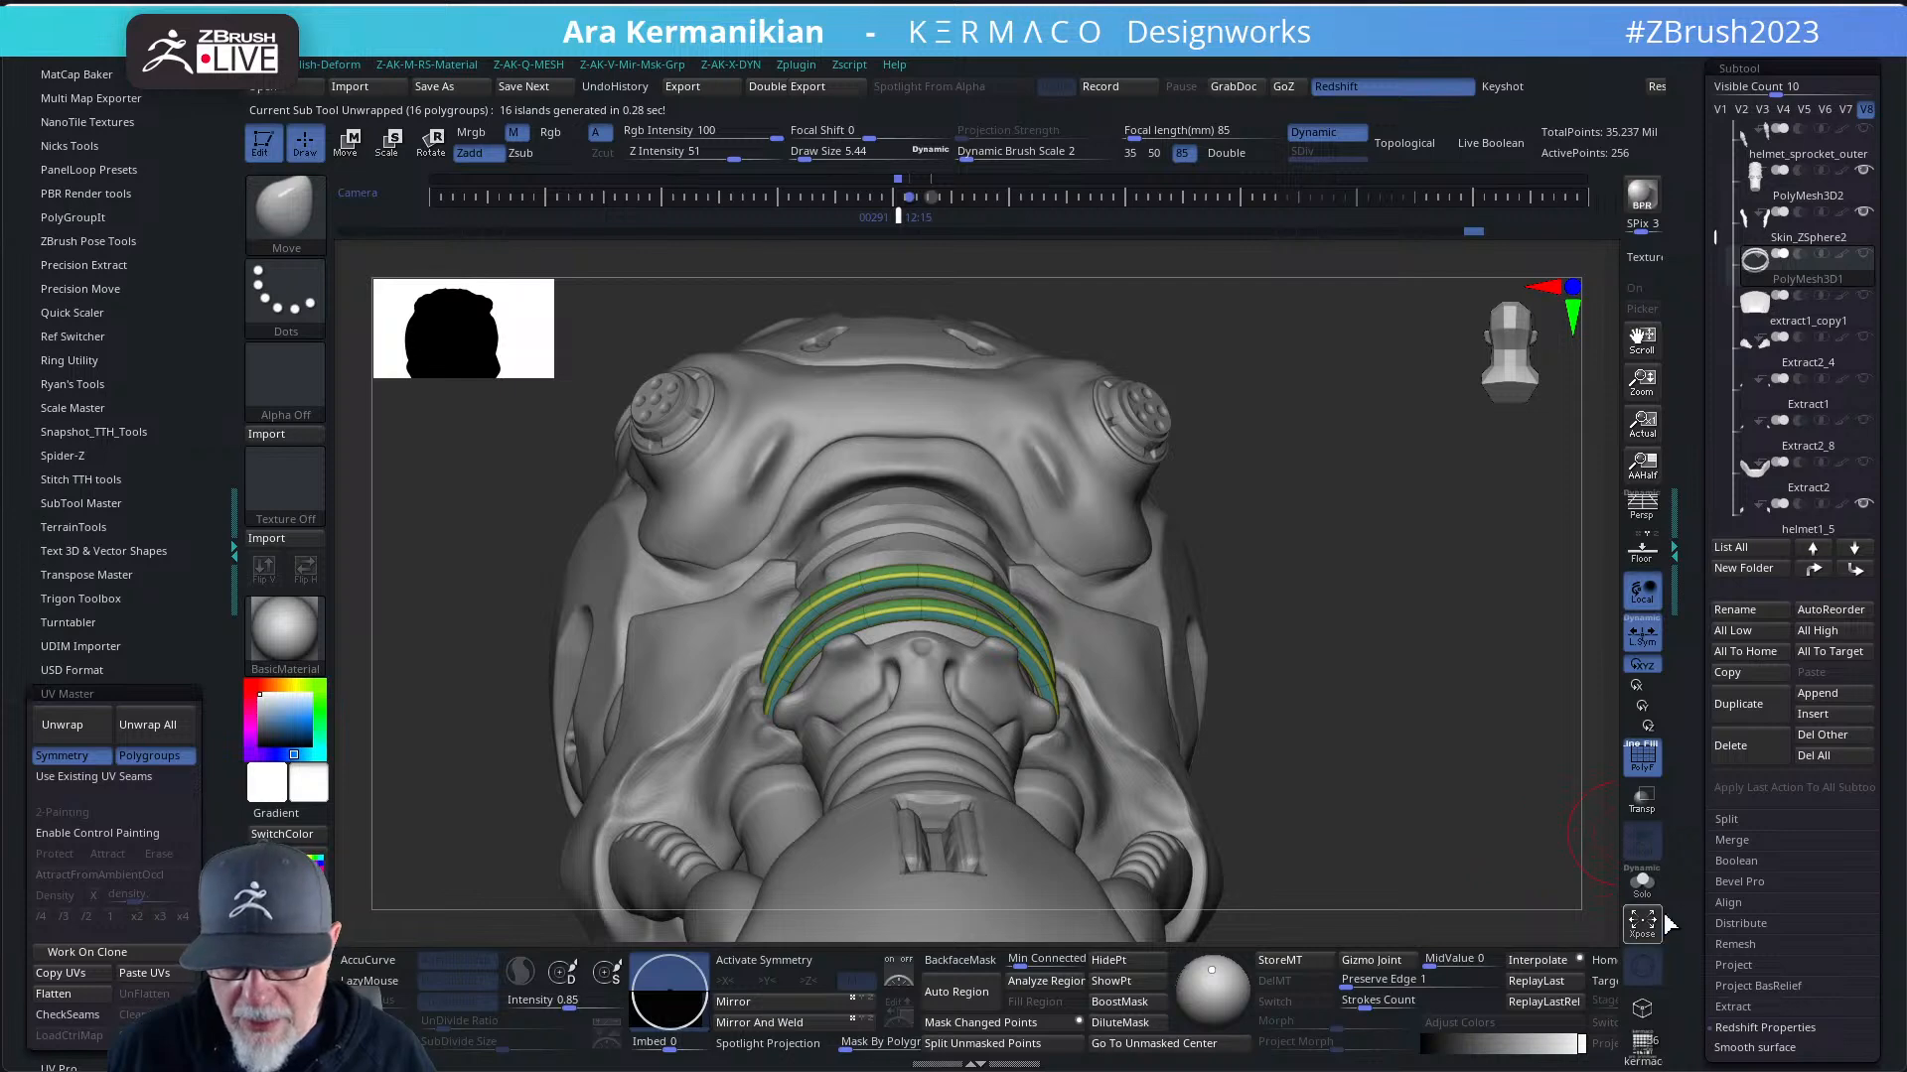
left_click_drag(1335, 652, 1529, 749, "alt")
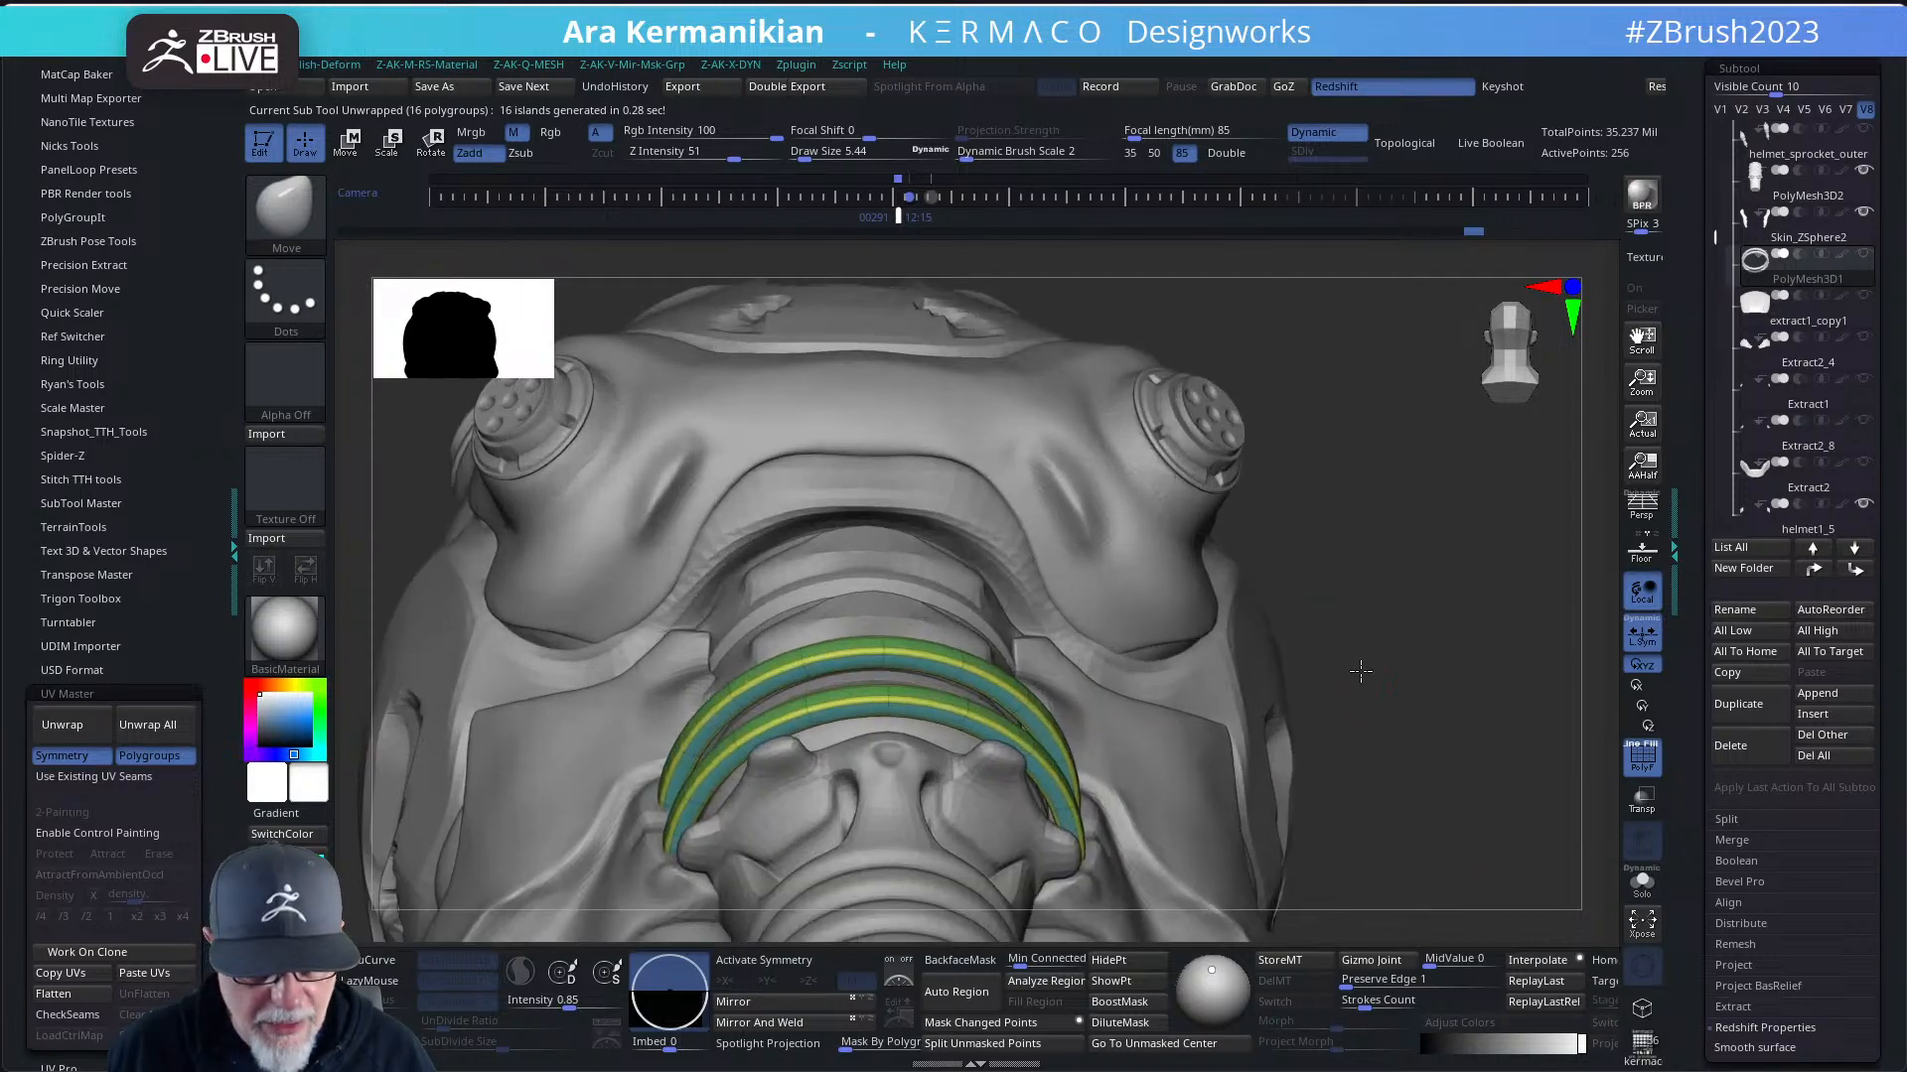
left_click_drag(1392, 697, 1030, 628)
left_click_drag(1230, 652, 1553, 480)
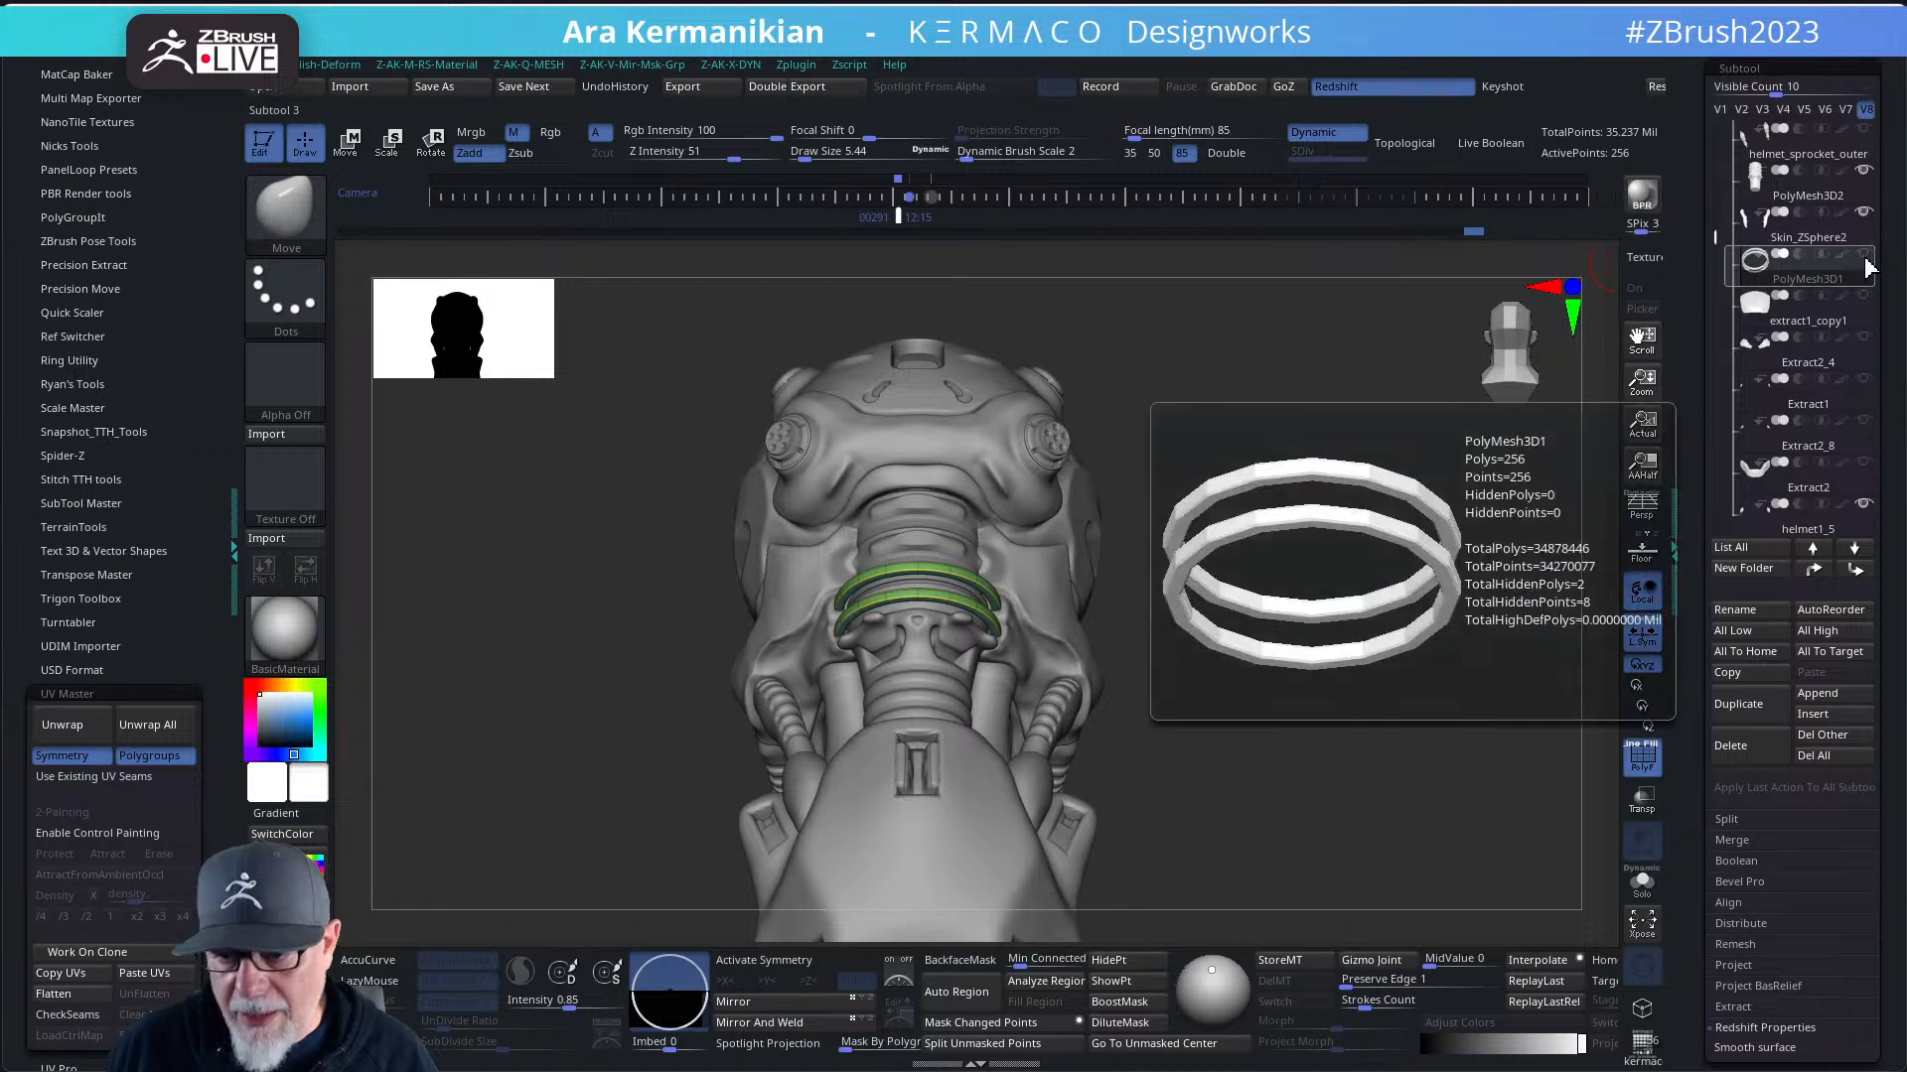
- Make the helmet's top plate, extract1_copy1, the active subtool and set it to subdivision level 1
left_click(1813, 318)
left_click_drag(1541, 469, 1391, 473)
left_click_drag(1304, 635, 1474, 606)
left_click_drag(1309, 161, 1293, 161)
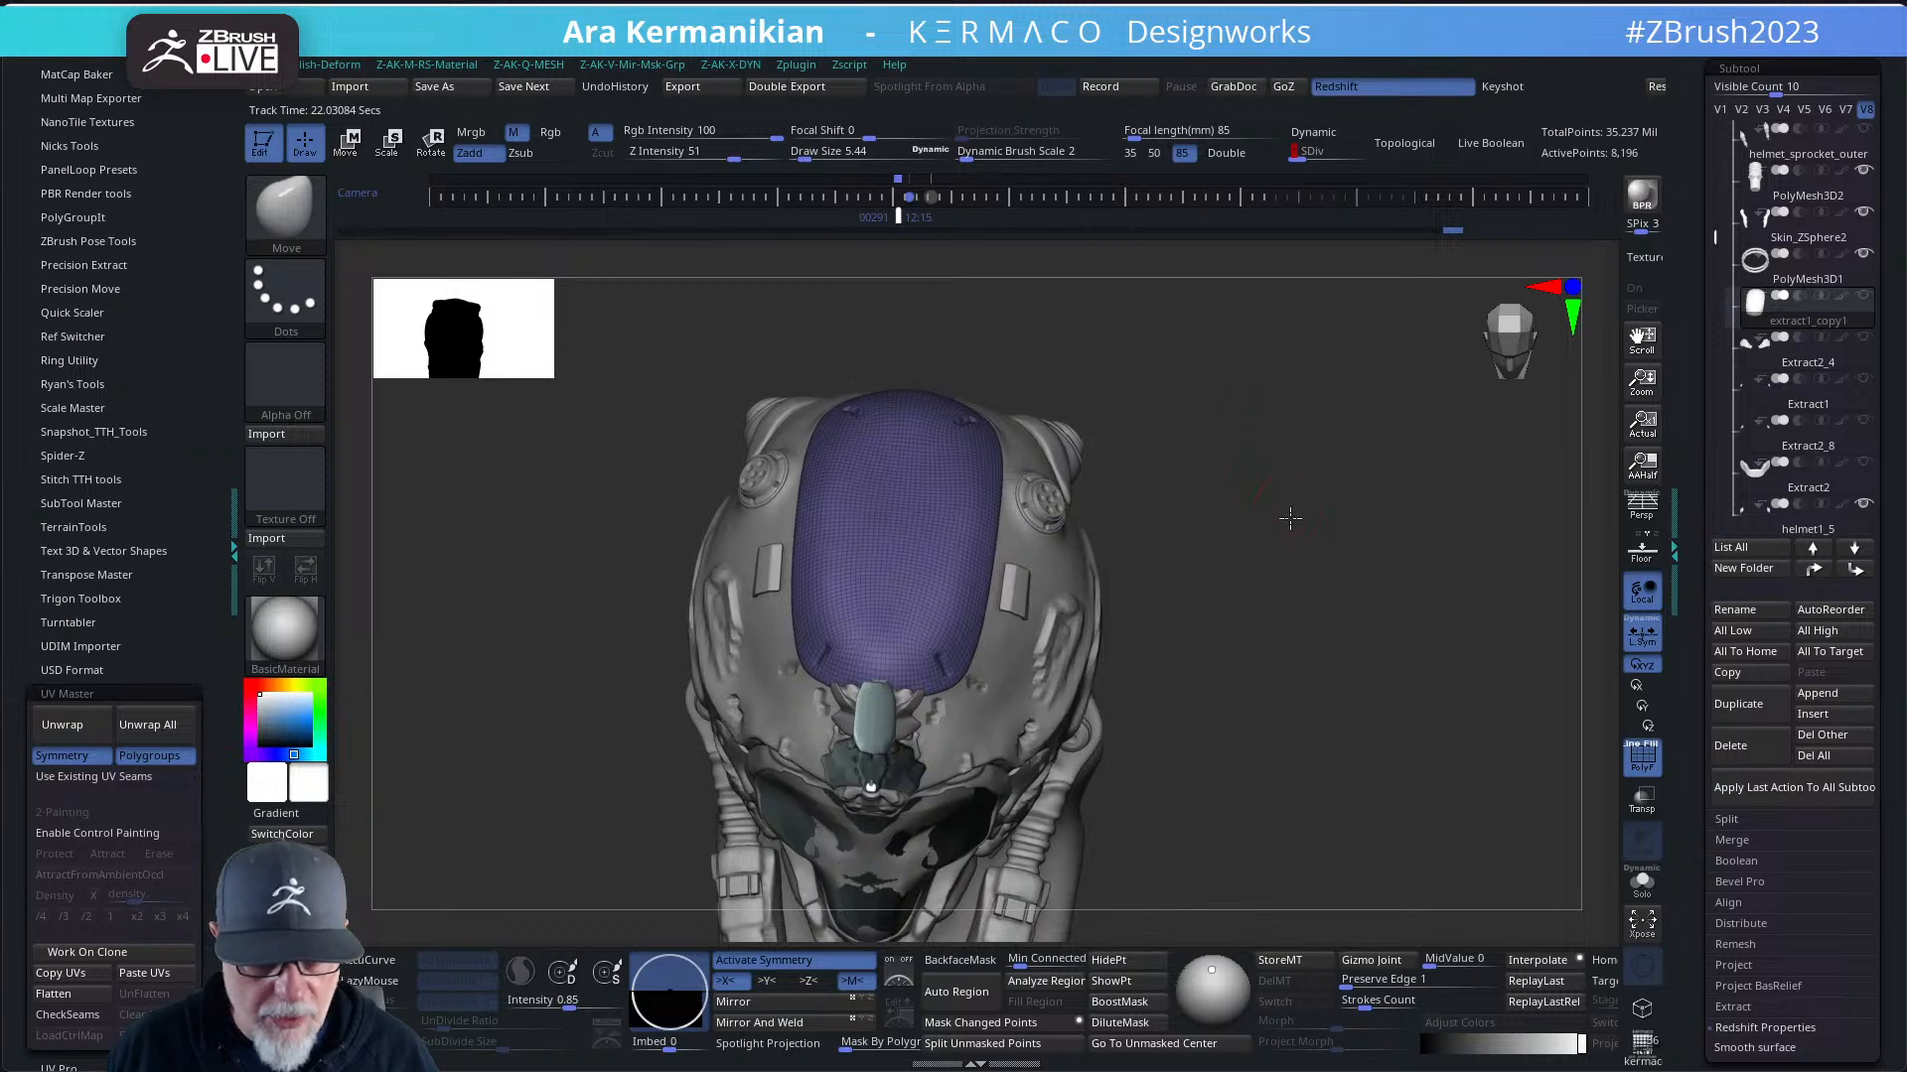
- Isolate and frame extract1_copy1, and unwrap it by polygroups with symmetry in UV Master
left_click_drag(1285, 519, 1264, 834)
left_click(1642, 886)
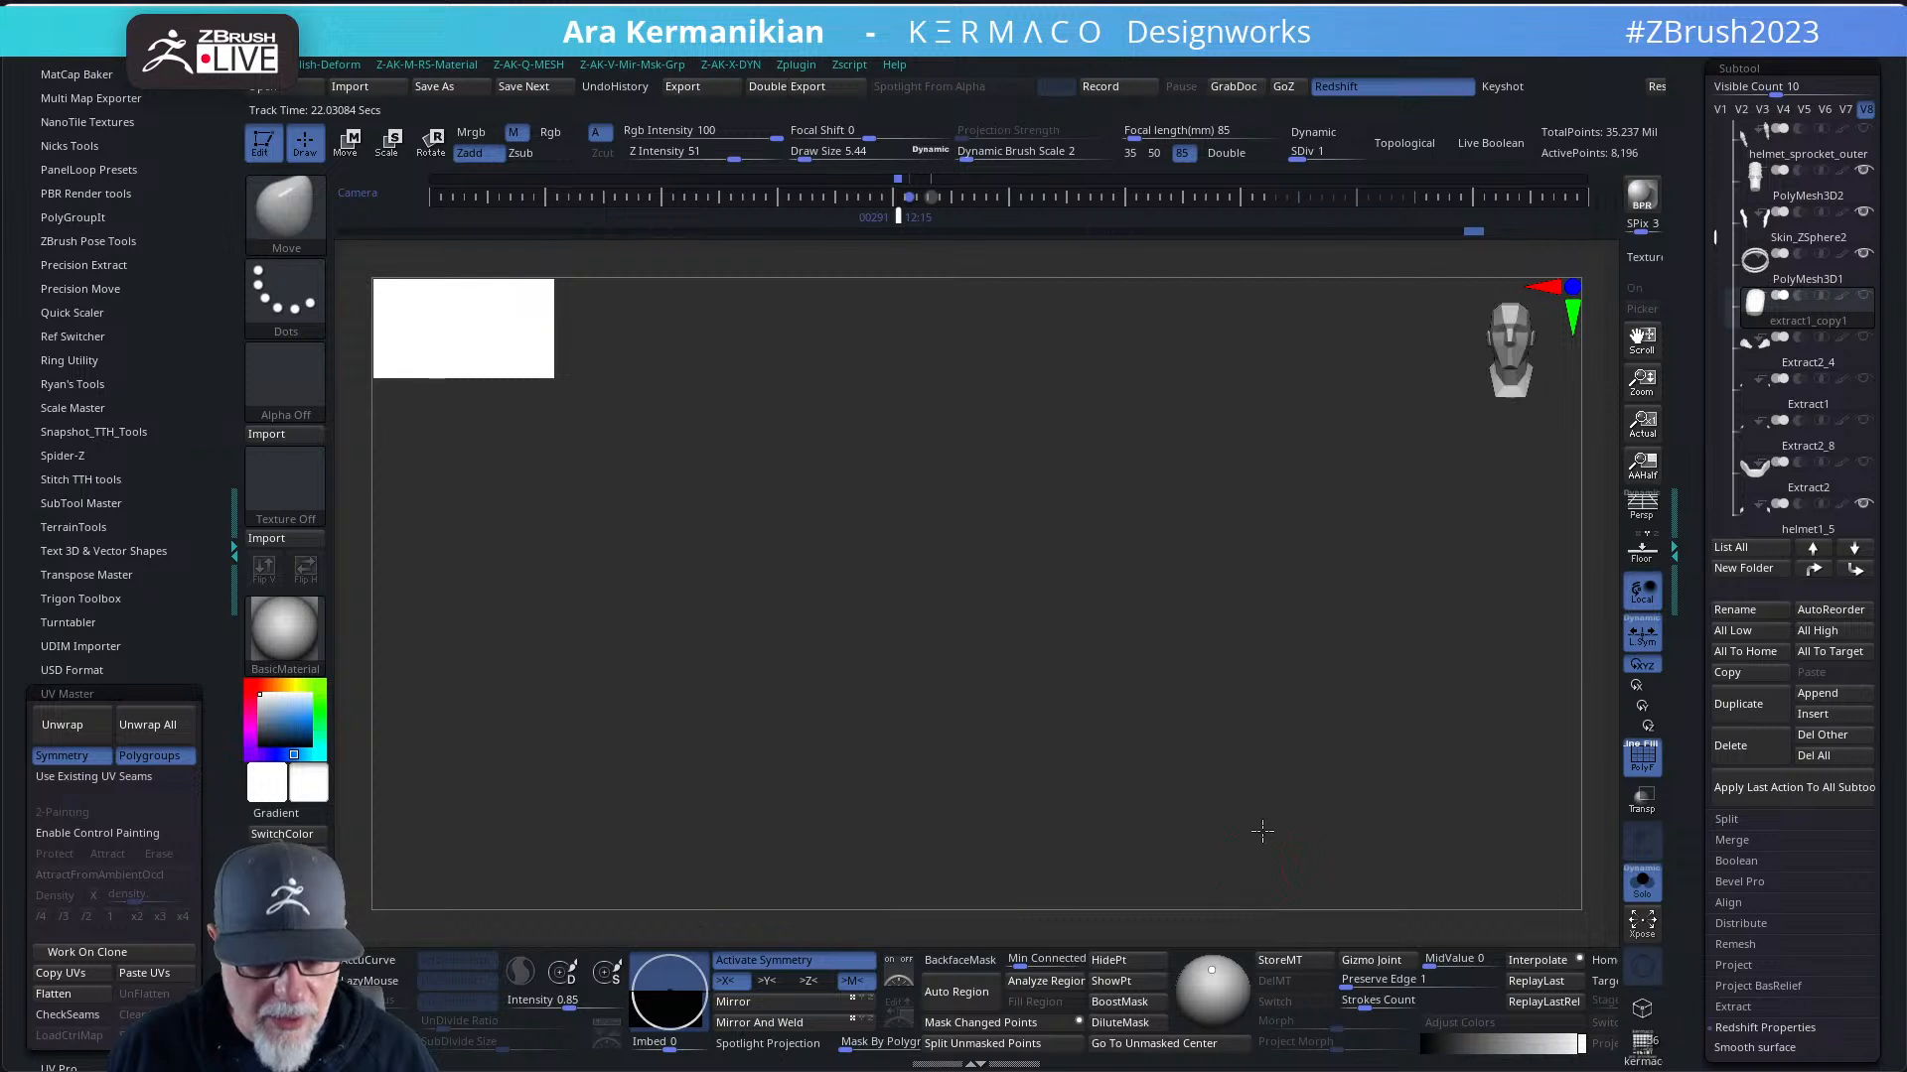
key("f")
left_click(61, 725)
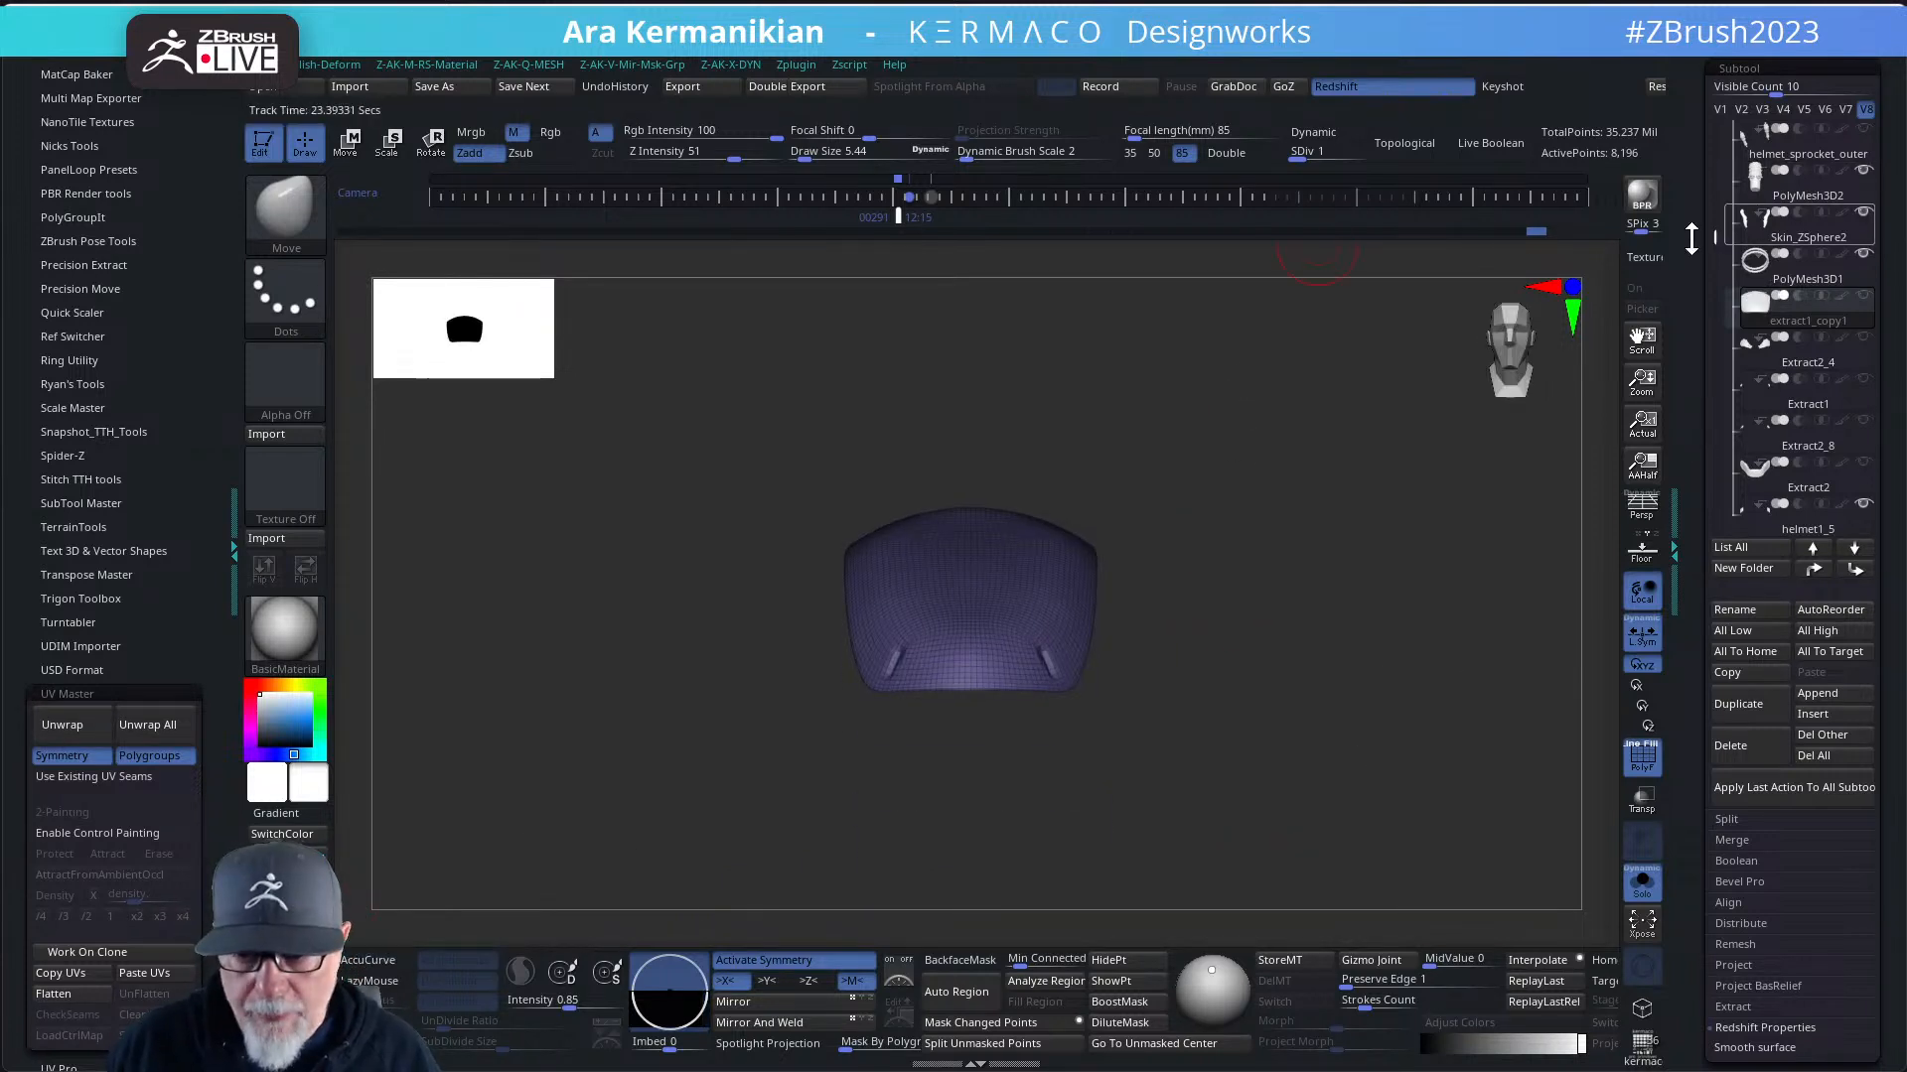
- Hide the polyframe on extract1_copy1 and raise it to subdivision level 4
left_click(1642, 760)
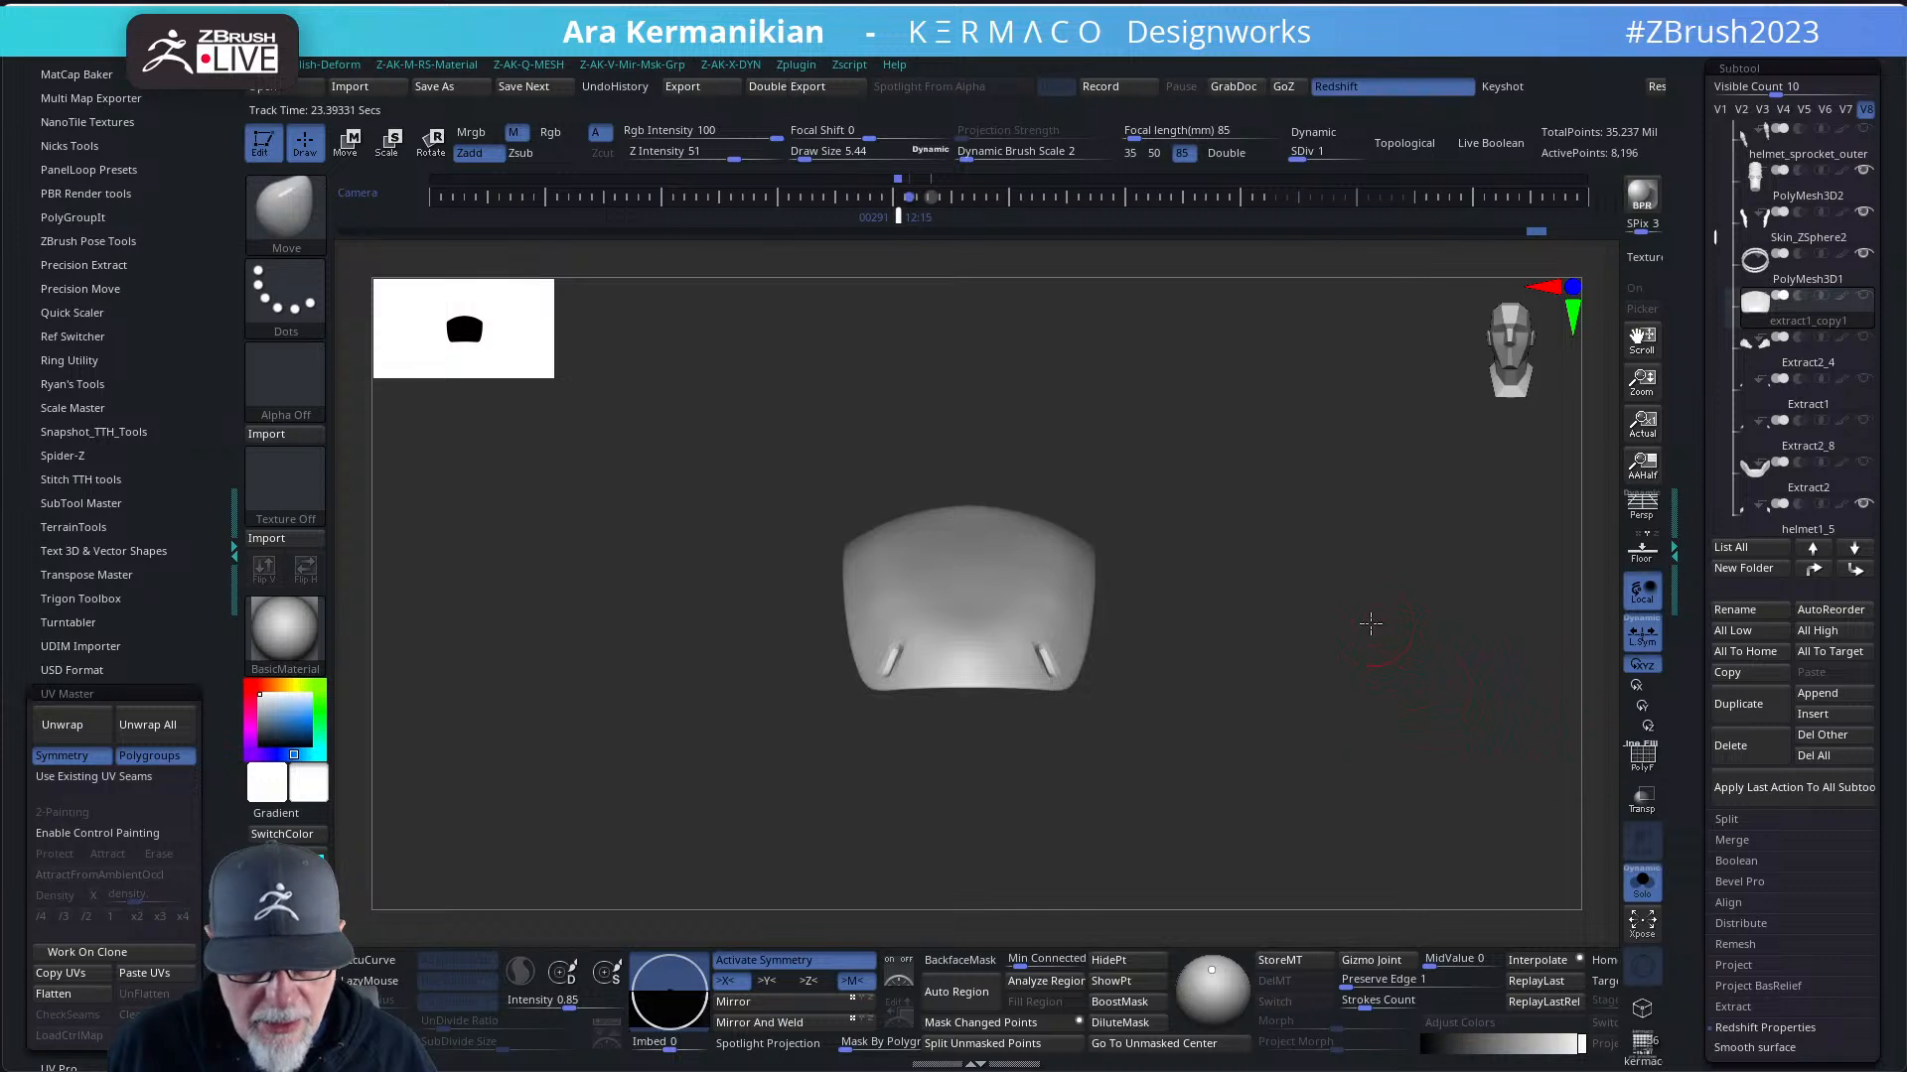
key("d")
key("d")
key("d")
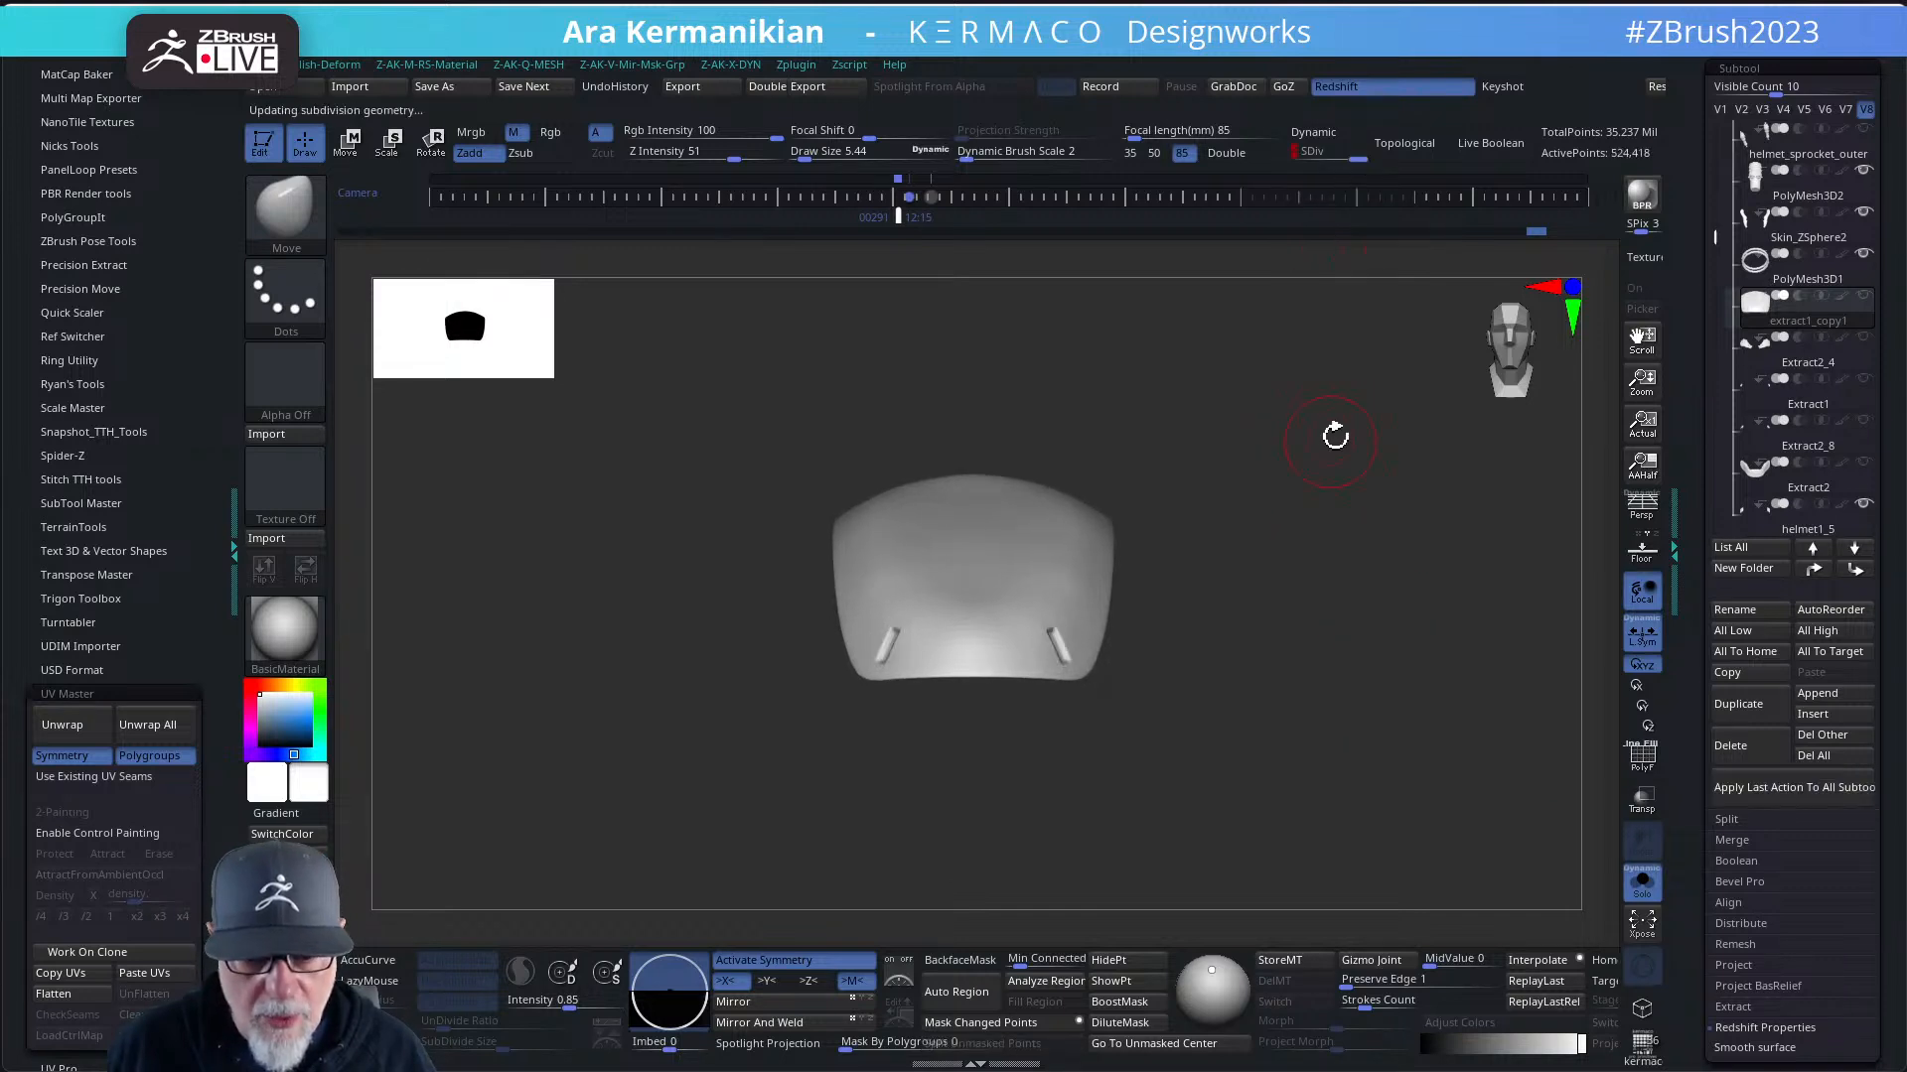
left_click_drag(1332, 430, 1481, 654)
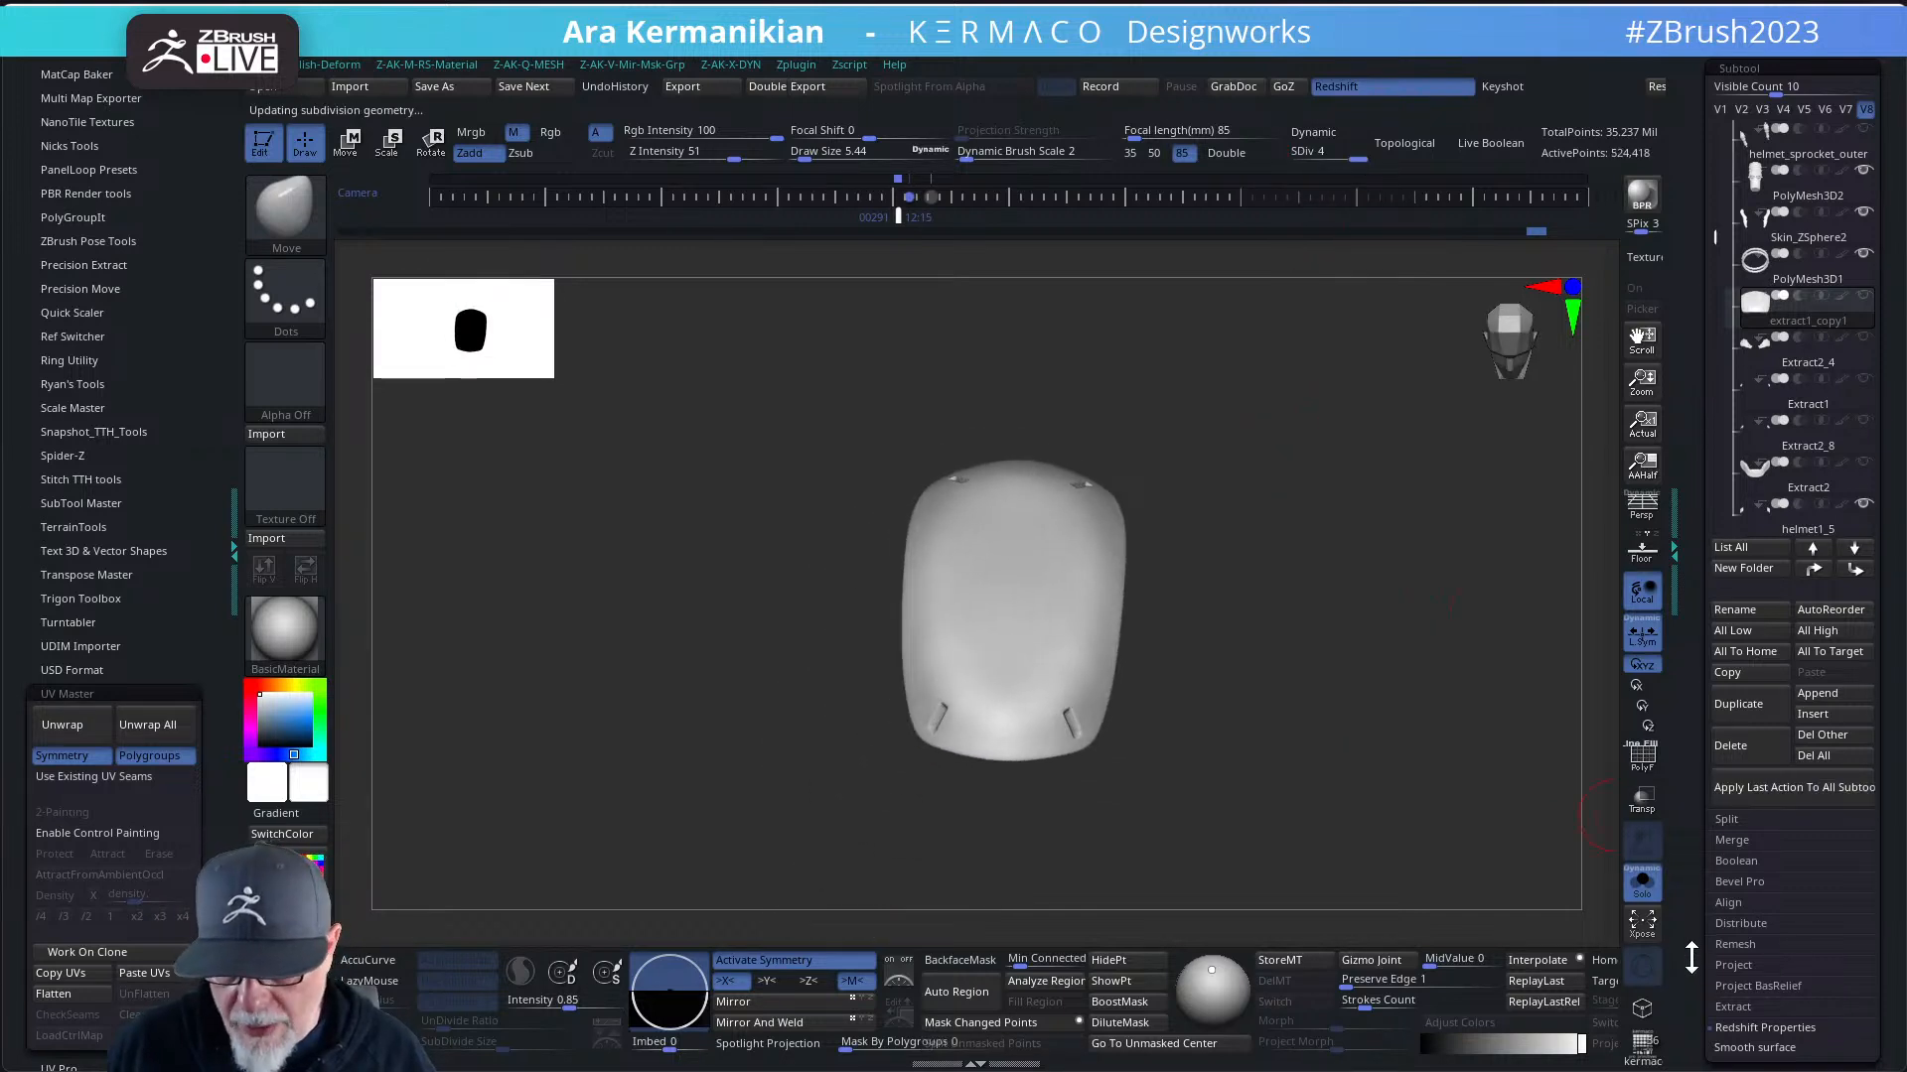
- Morph extract1_copy1 to its flat UV layout, check the islands, and return it to its 3D shape
left_click_drag(1691, 958, 1729, 791)
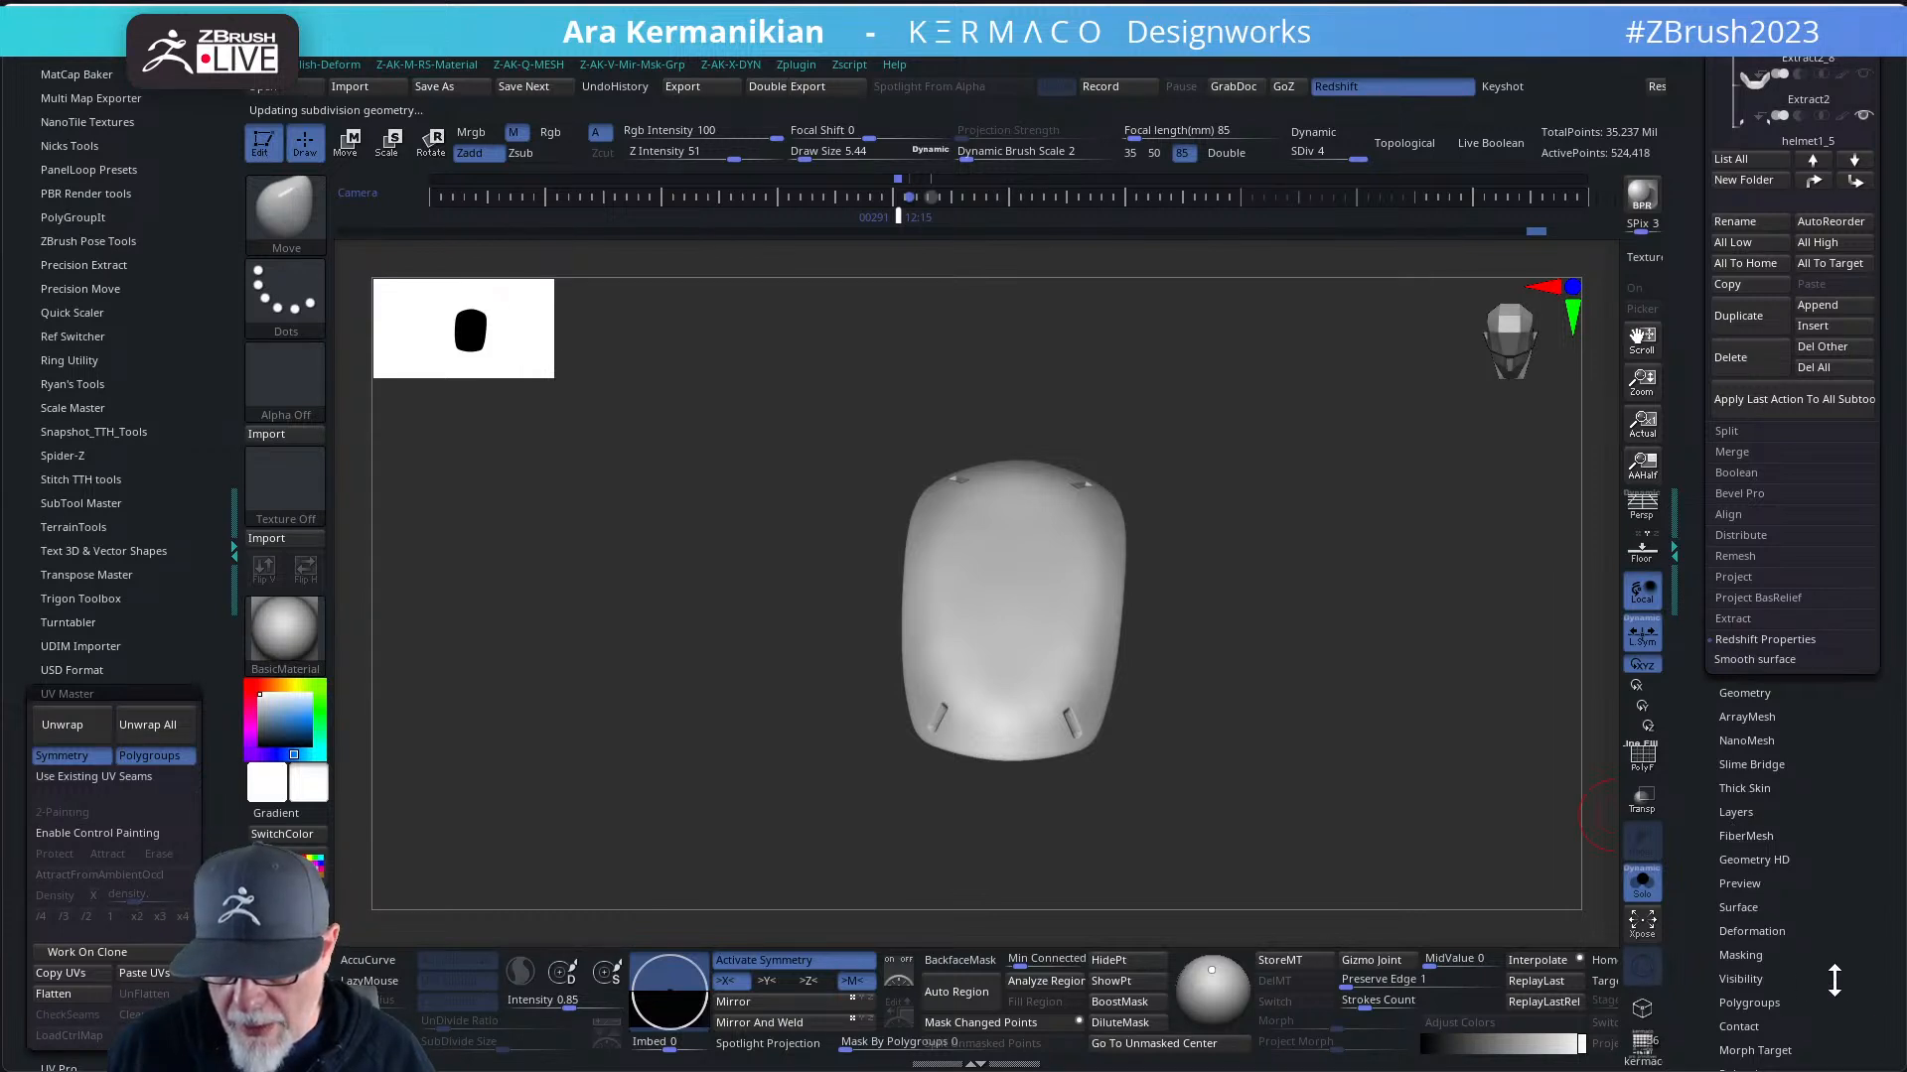
left_click_drag(1834, 981, 1823, 859)
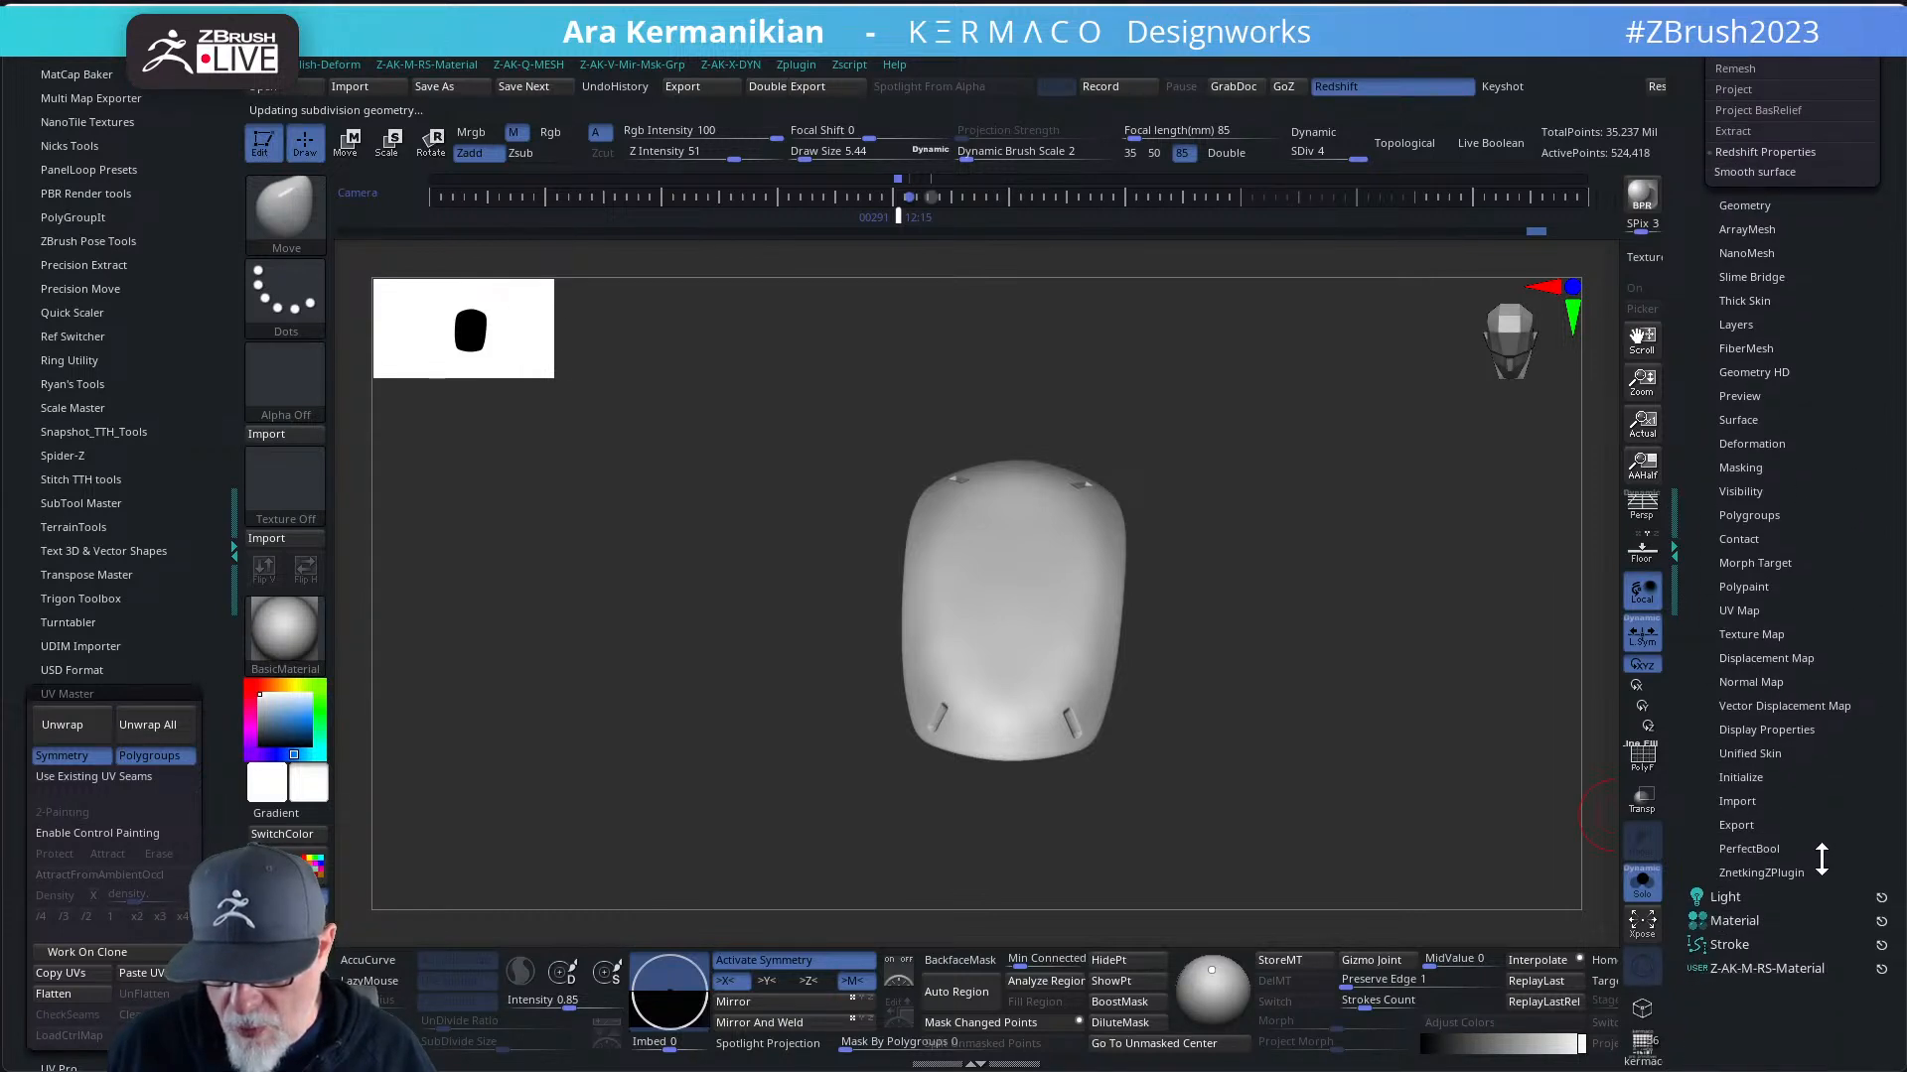
left_click(1738, 609)
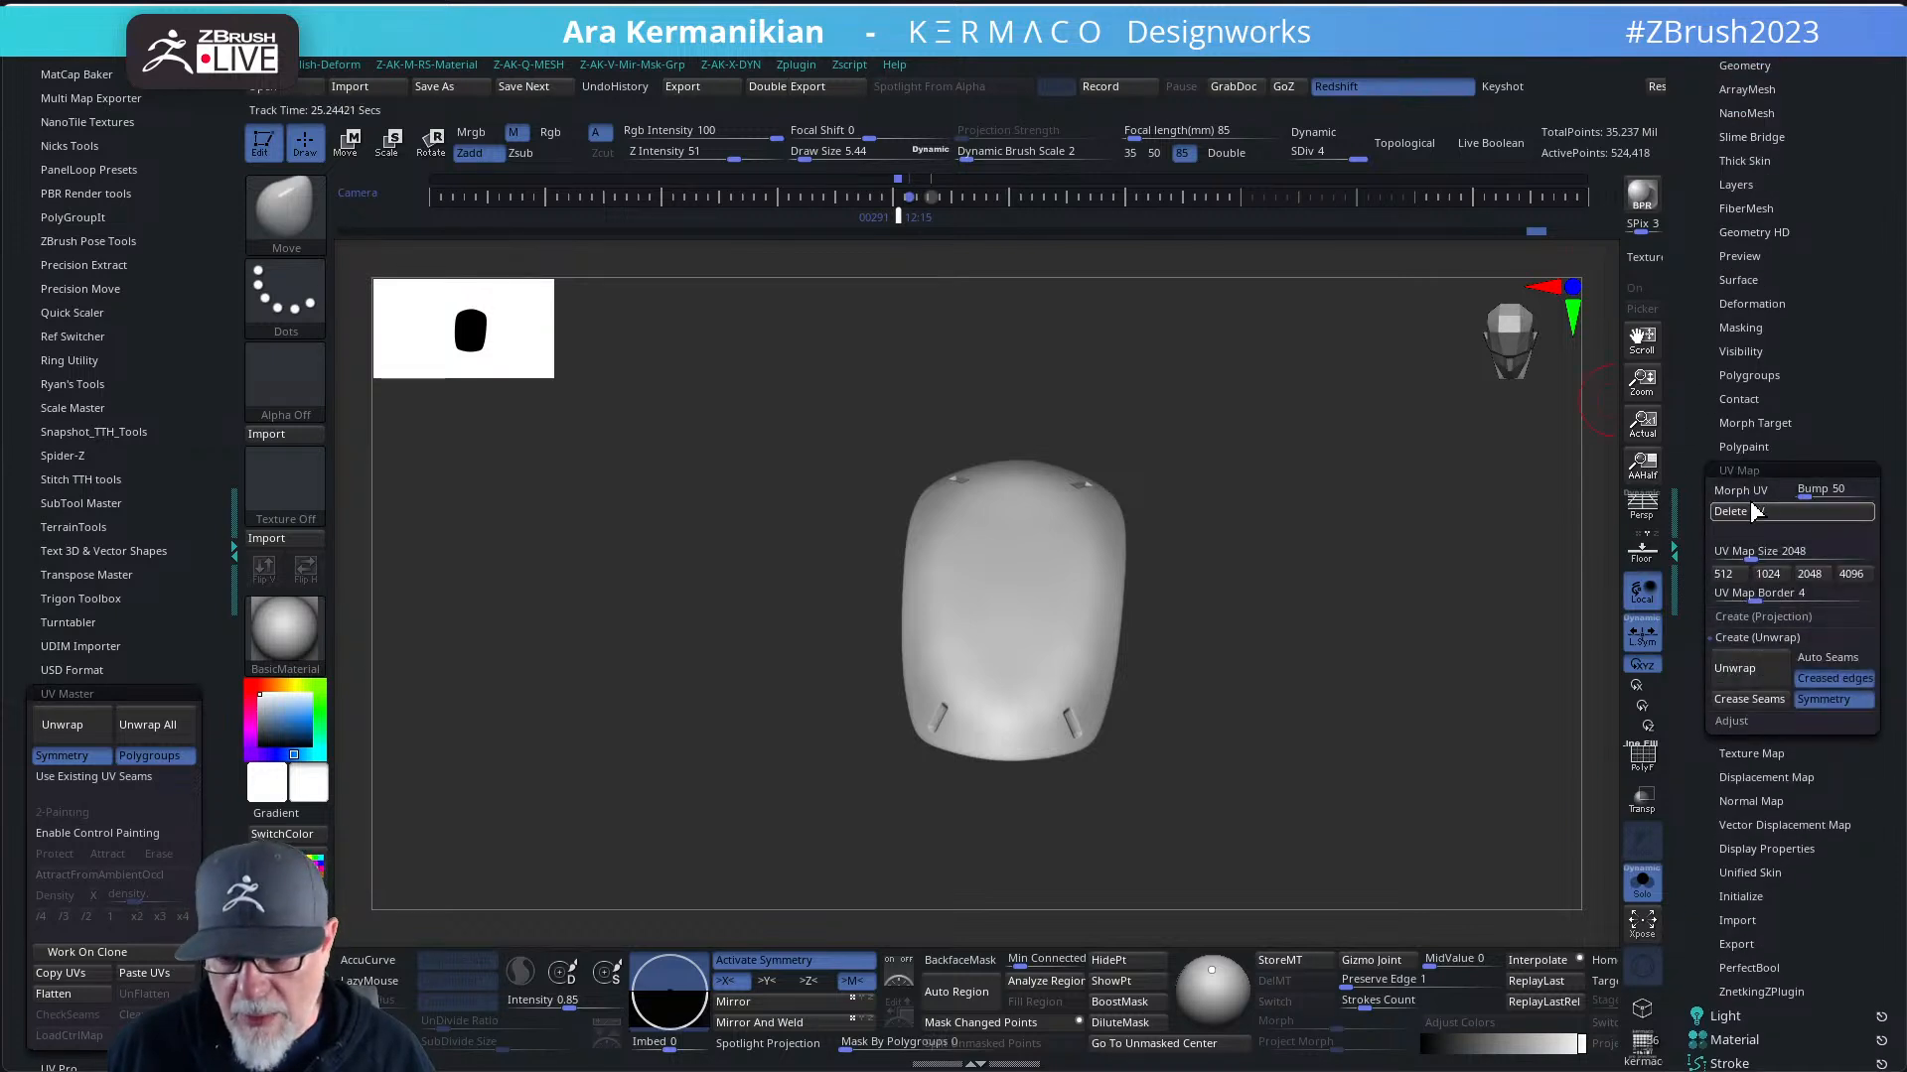
left_click(1715, 495)
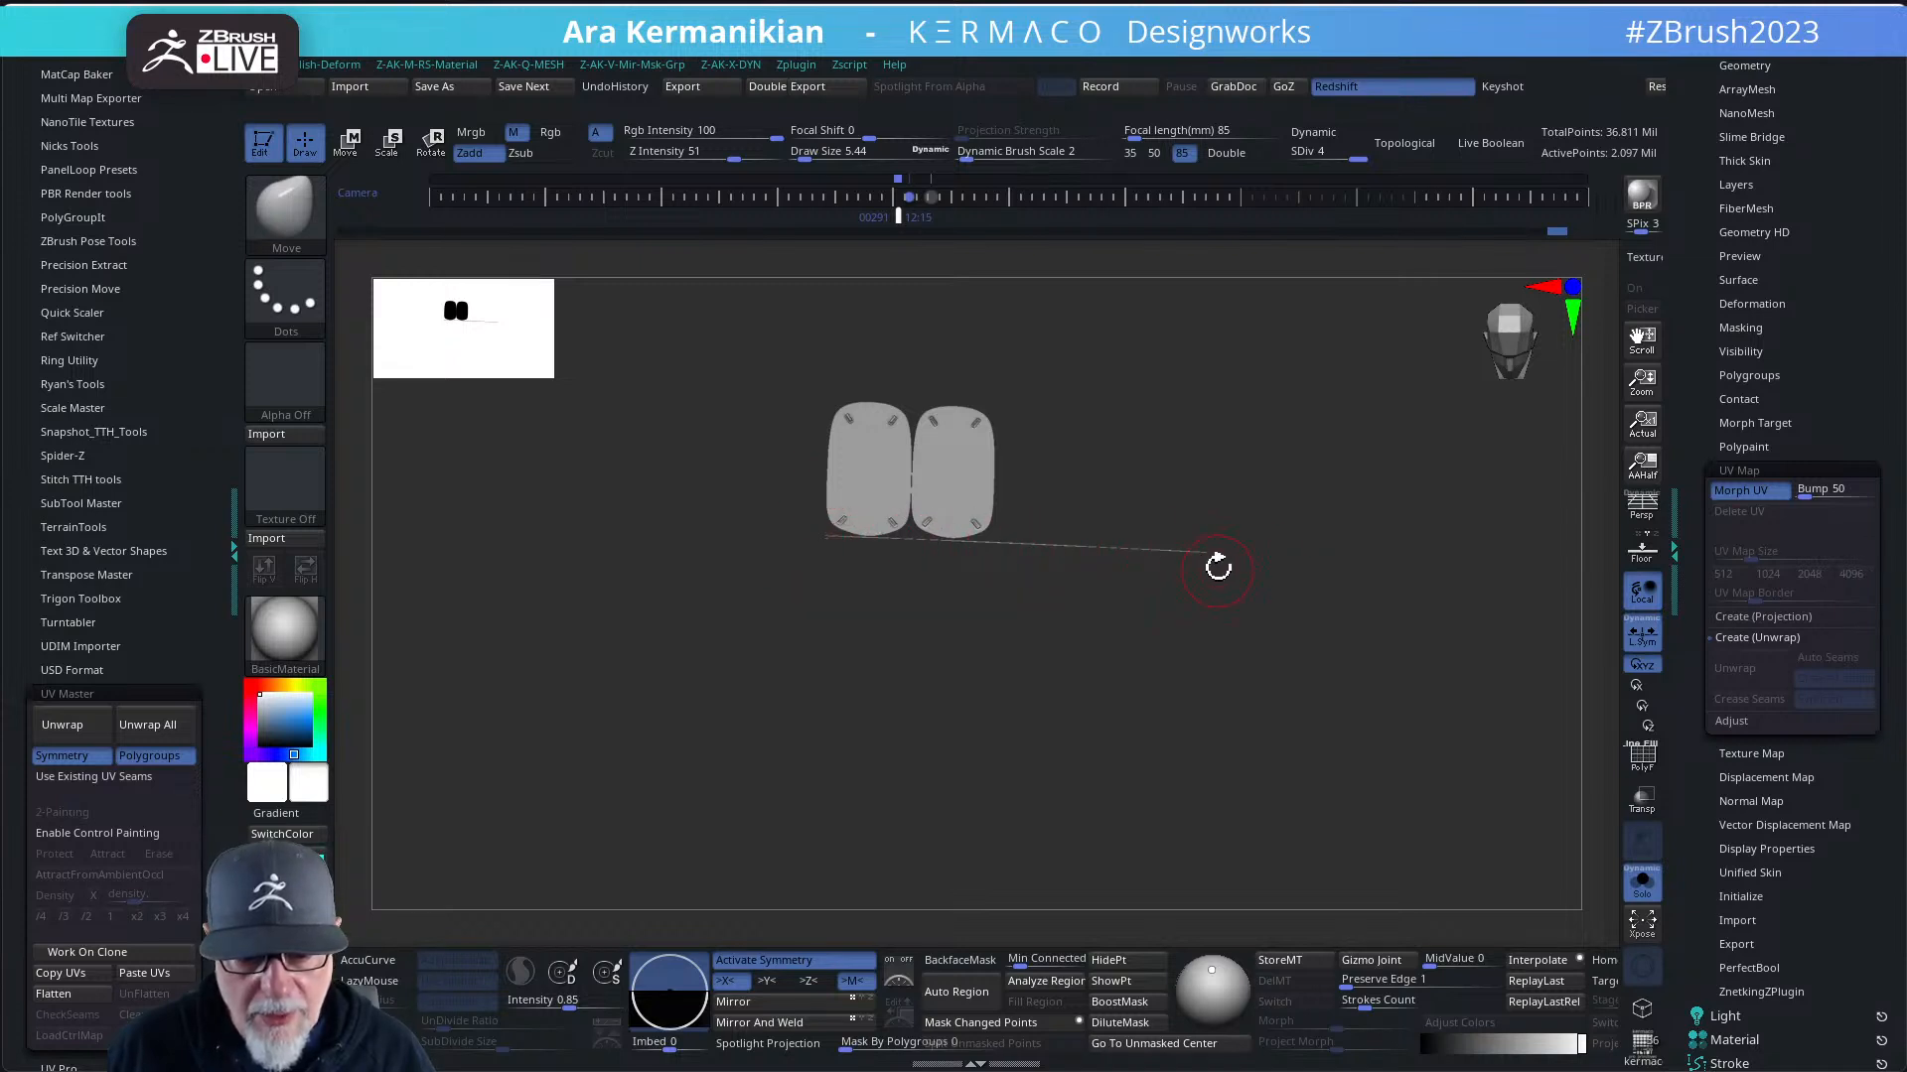
left_click_drag(1313, 461, 1439, 724, "shift")
left_click_drag(1192, 612, 1331, 822, "alt")
left_click(1764, 492)
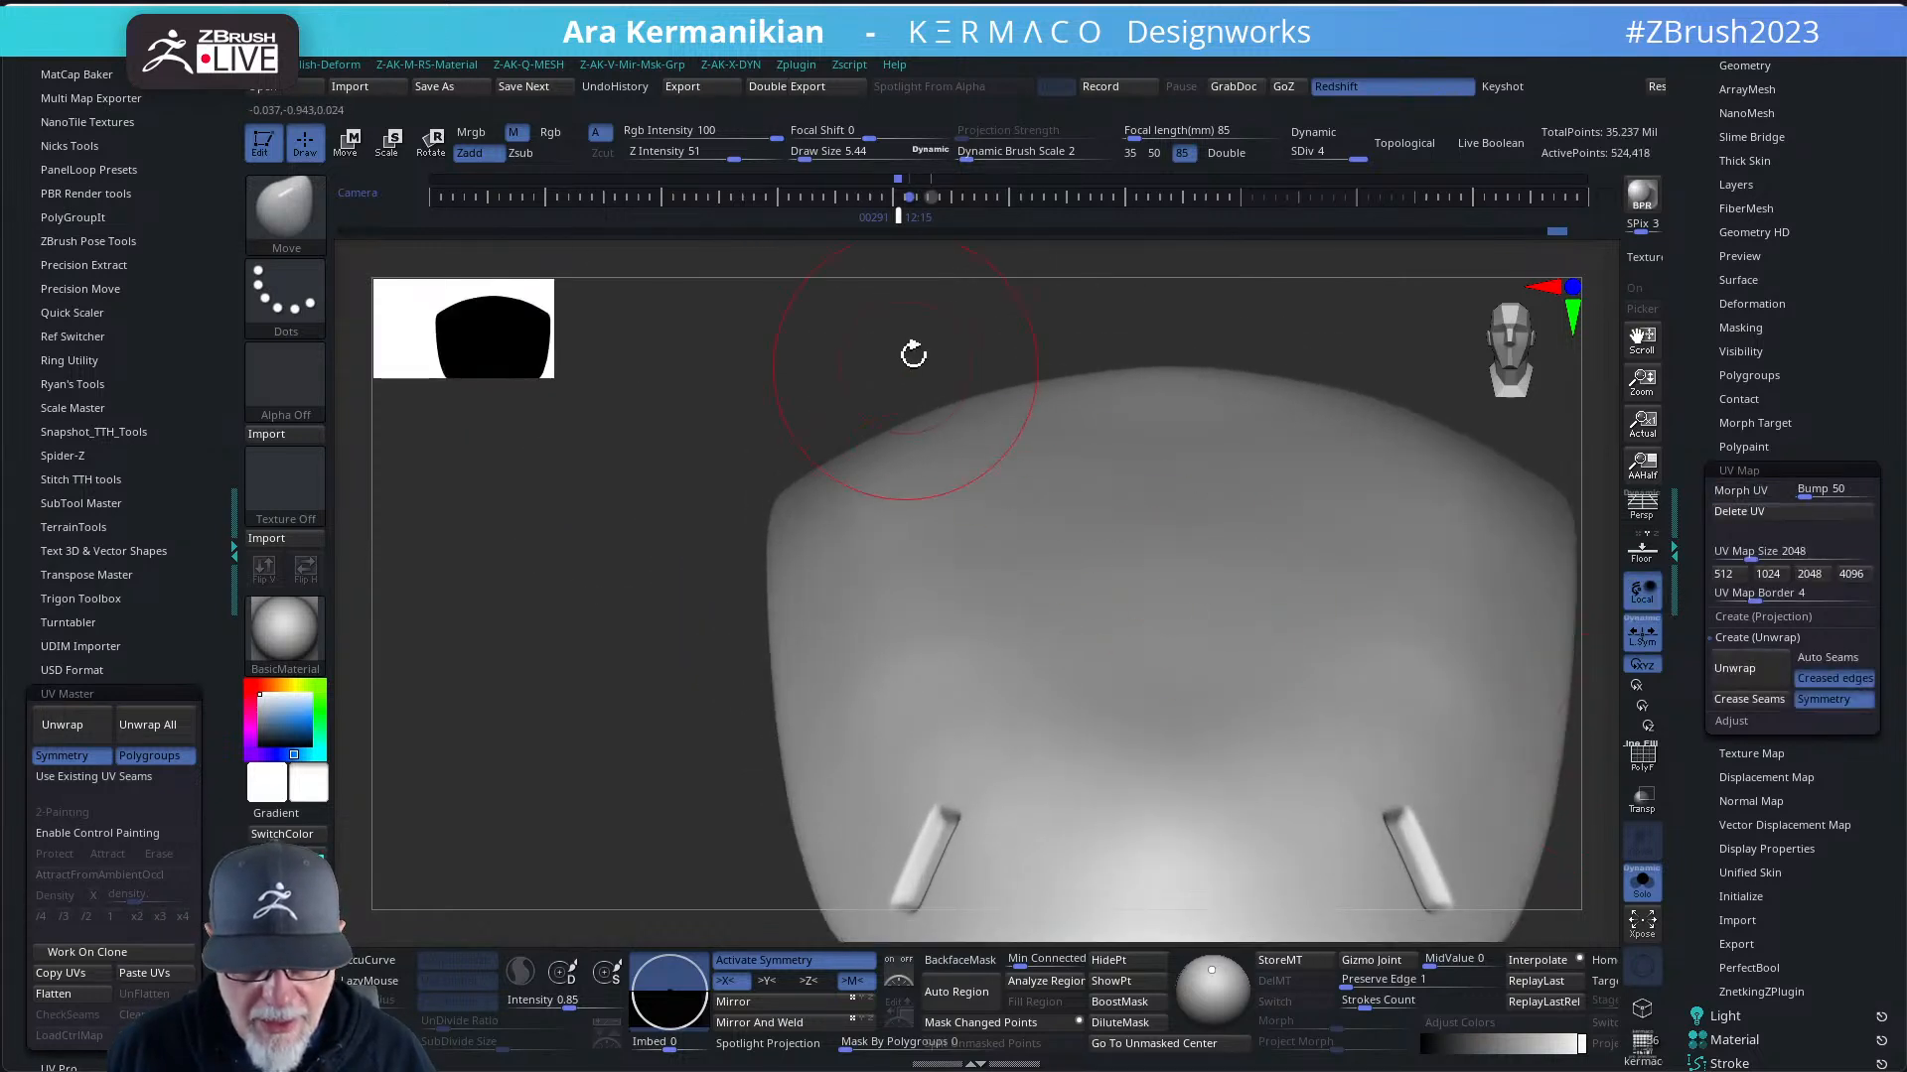
- Set extract1_copy1 to subdivision level 1 and show its polyframe with the plate's underside in view
left_click_drag(855, 333, 710, 697)
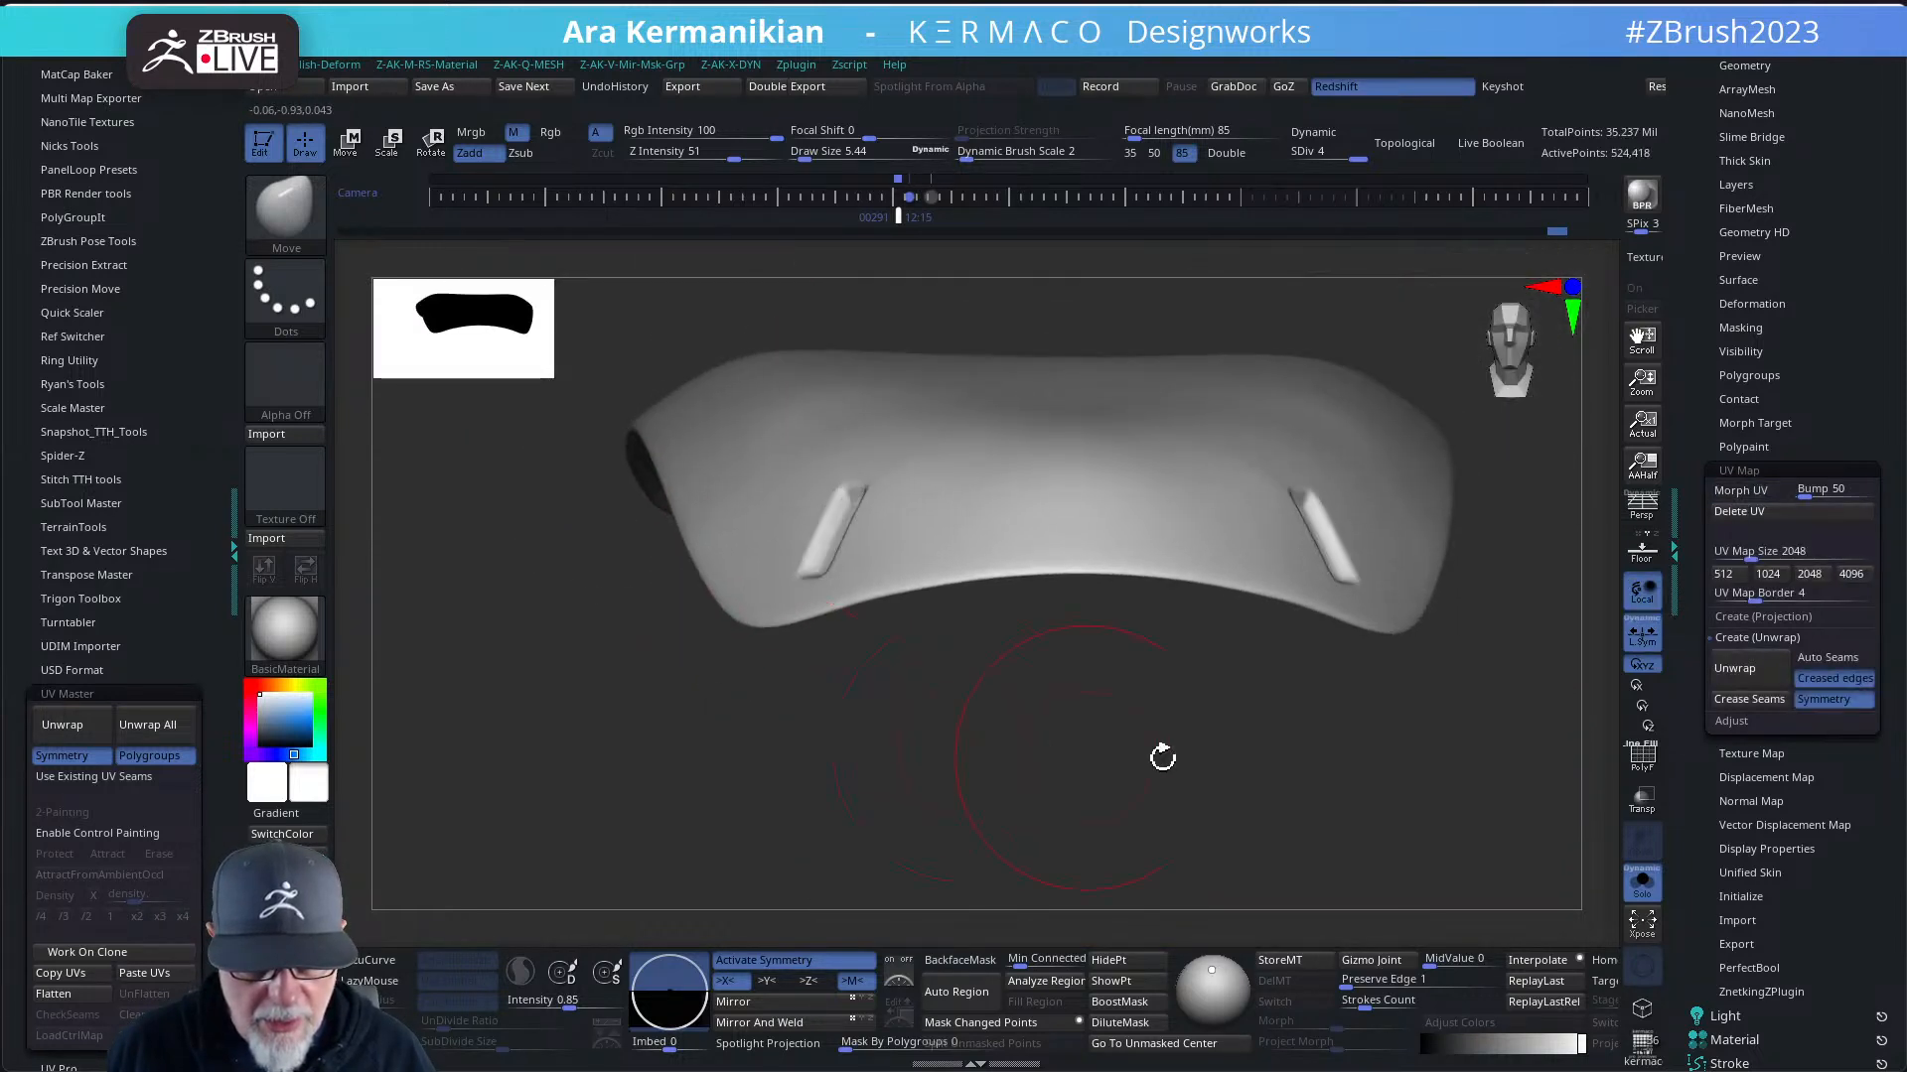
left_click_drag(1308, 164, 1293, 159)
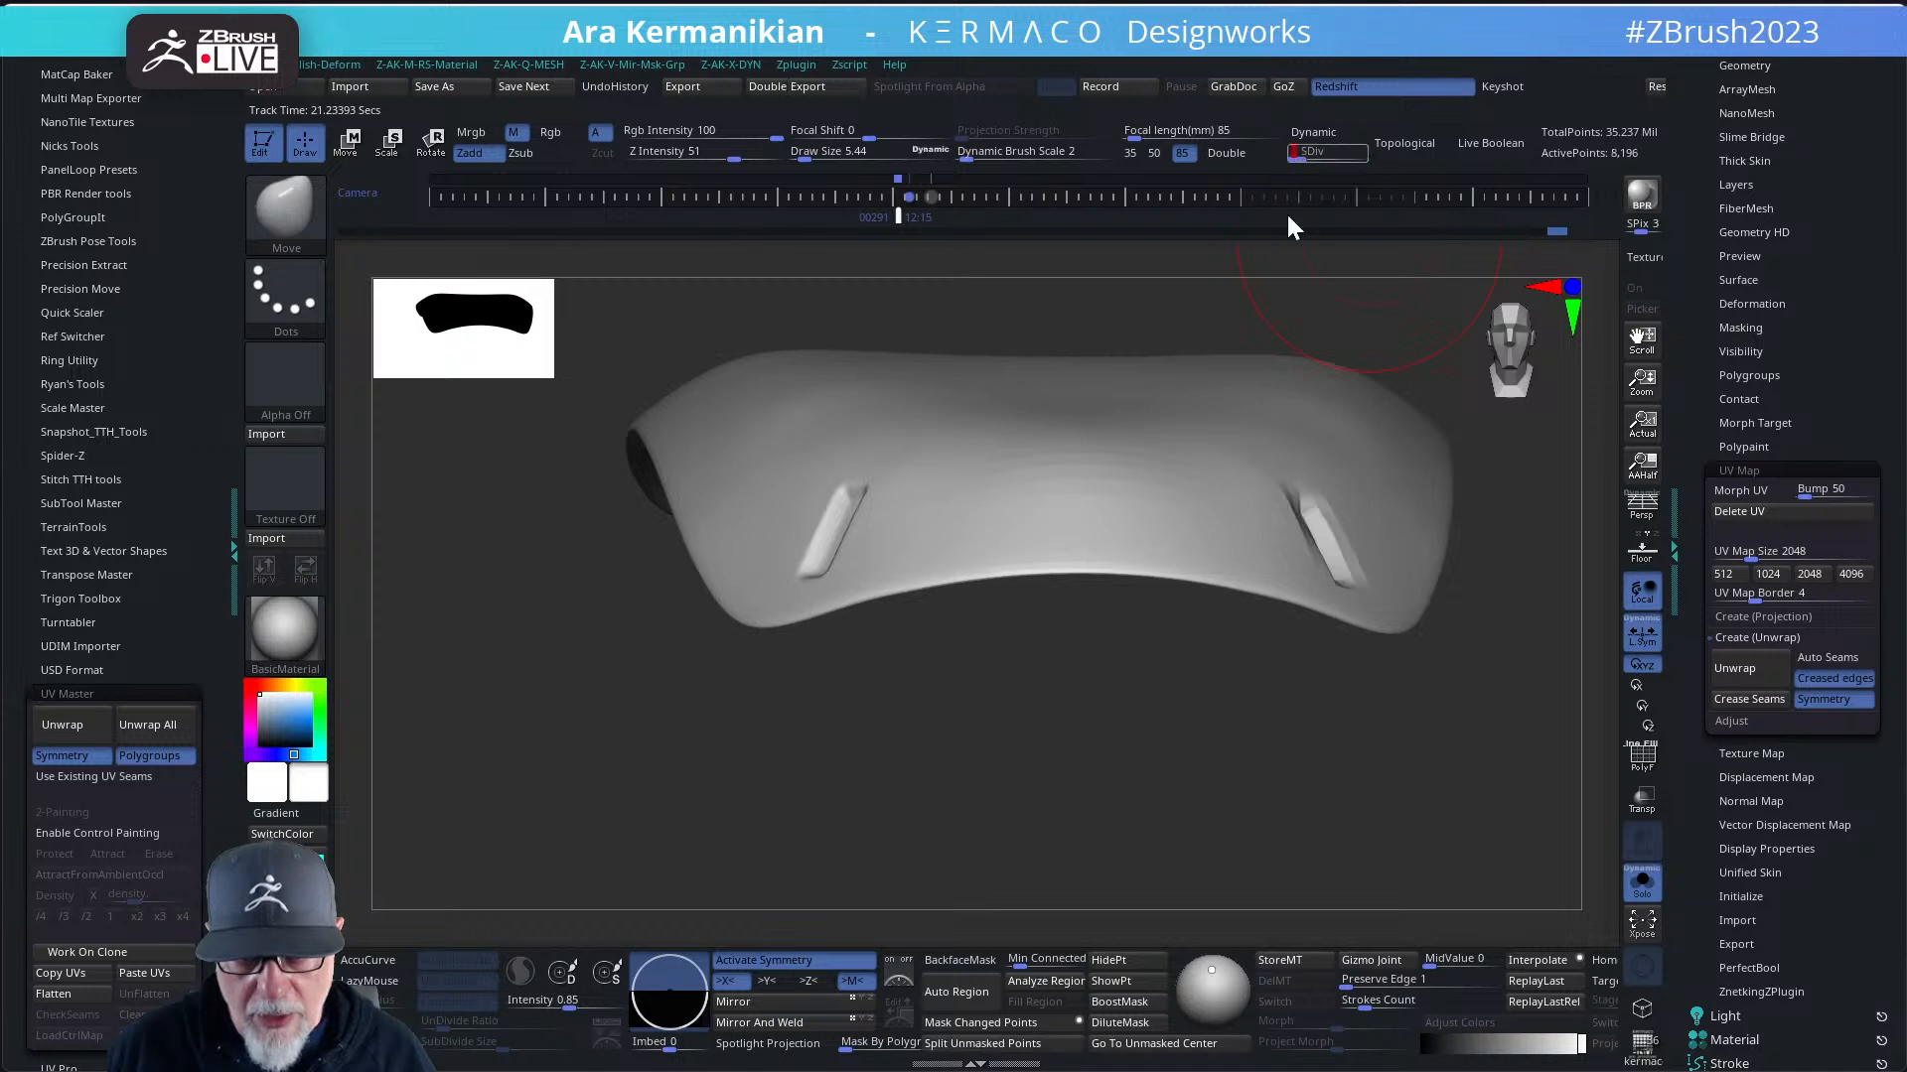
left_click_drag(1140, 731, 1600, 531)
left_click(1643, 760)
mouse_move(1310, 617)
left_mouse_down()
mouse_move(1298, 489)
mouse_move(1426, 660)
mouse_move(1473, 676)
mouse_move(1277, 400)
mouse_move(1188, 477)
mouse_move(1460, 595)
mouse_move(1404, 605)
left_mouse_up()
- Set the draw size to 1 and examine the thin rim polygroup along the plate's edge
key("s")
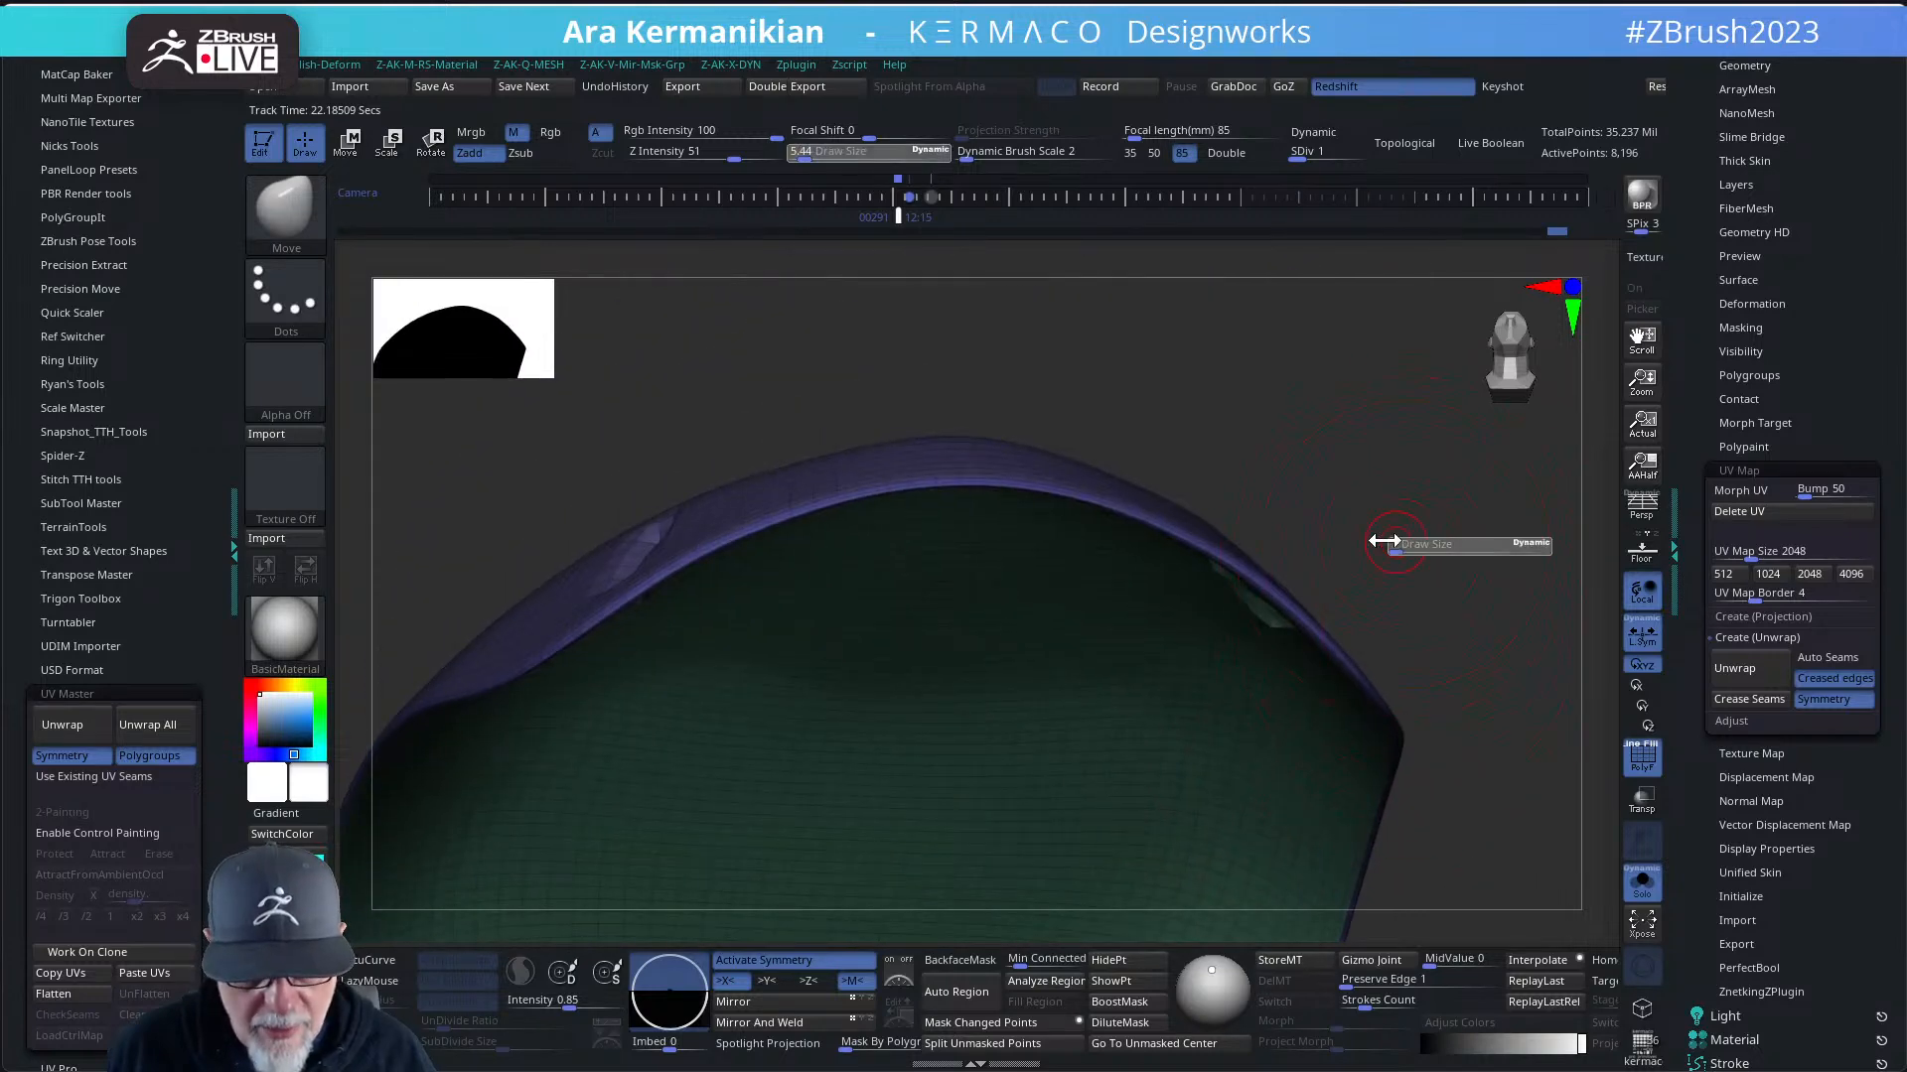
mouse_move(1370, 540)
left_mouse_down()
mouse_move(1298, 519)
mouse_move(1305, 434)
mouse_move(1356, 627)
left_mouse_up()
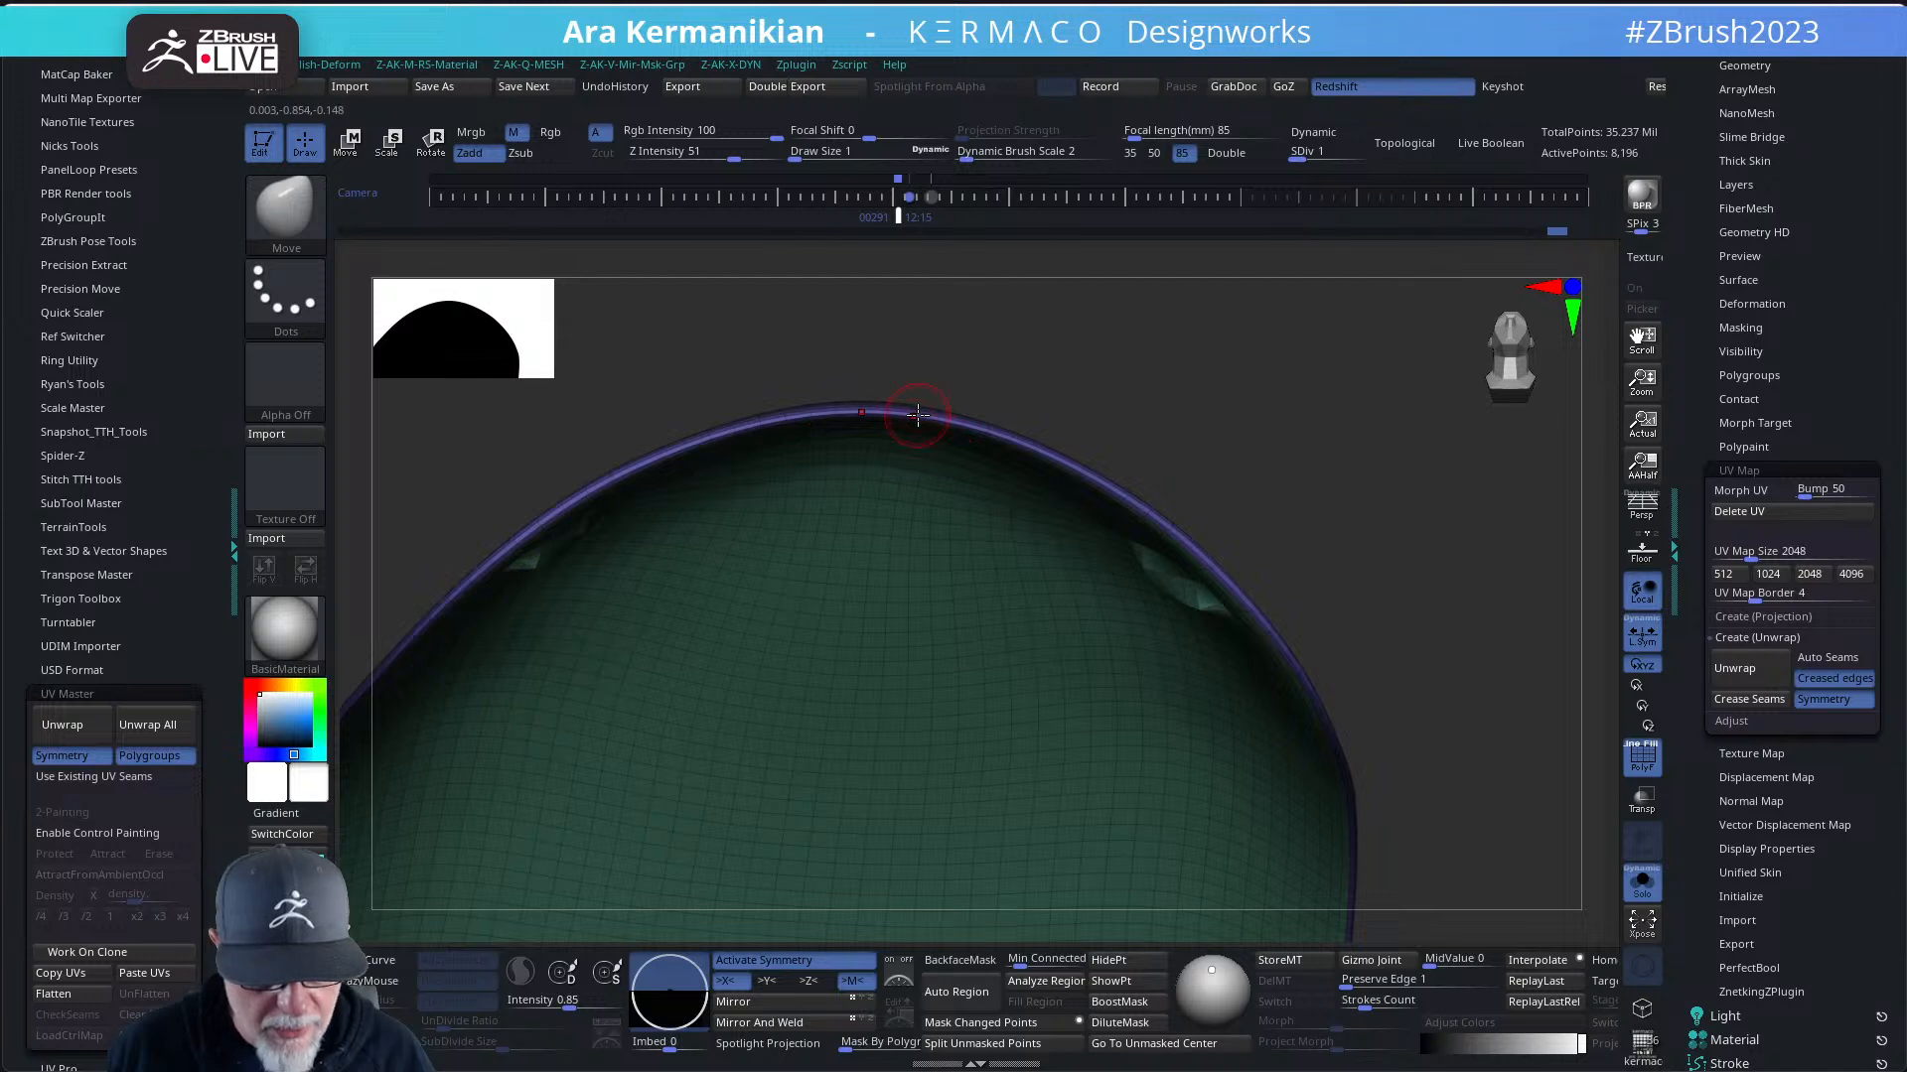
left_click_drag(1186, 368, 1500, 380)
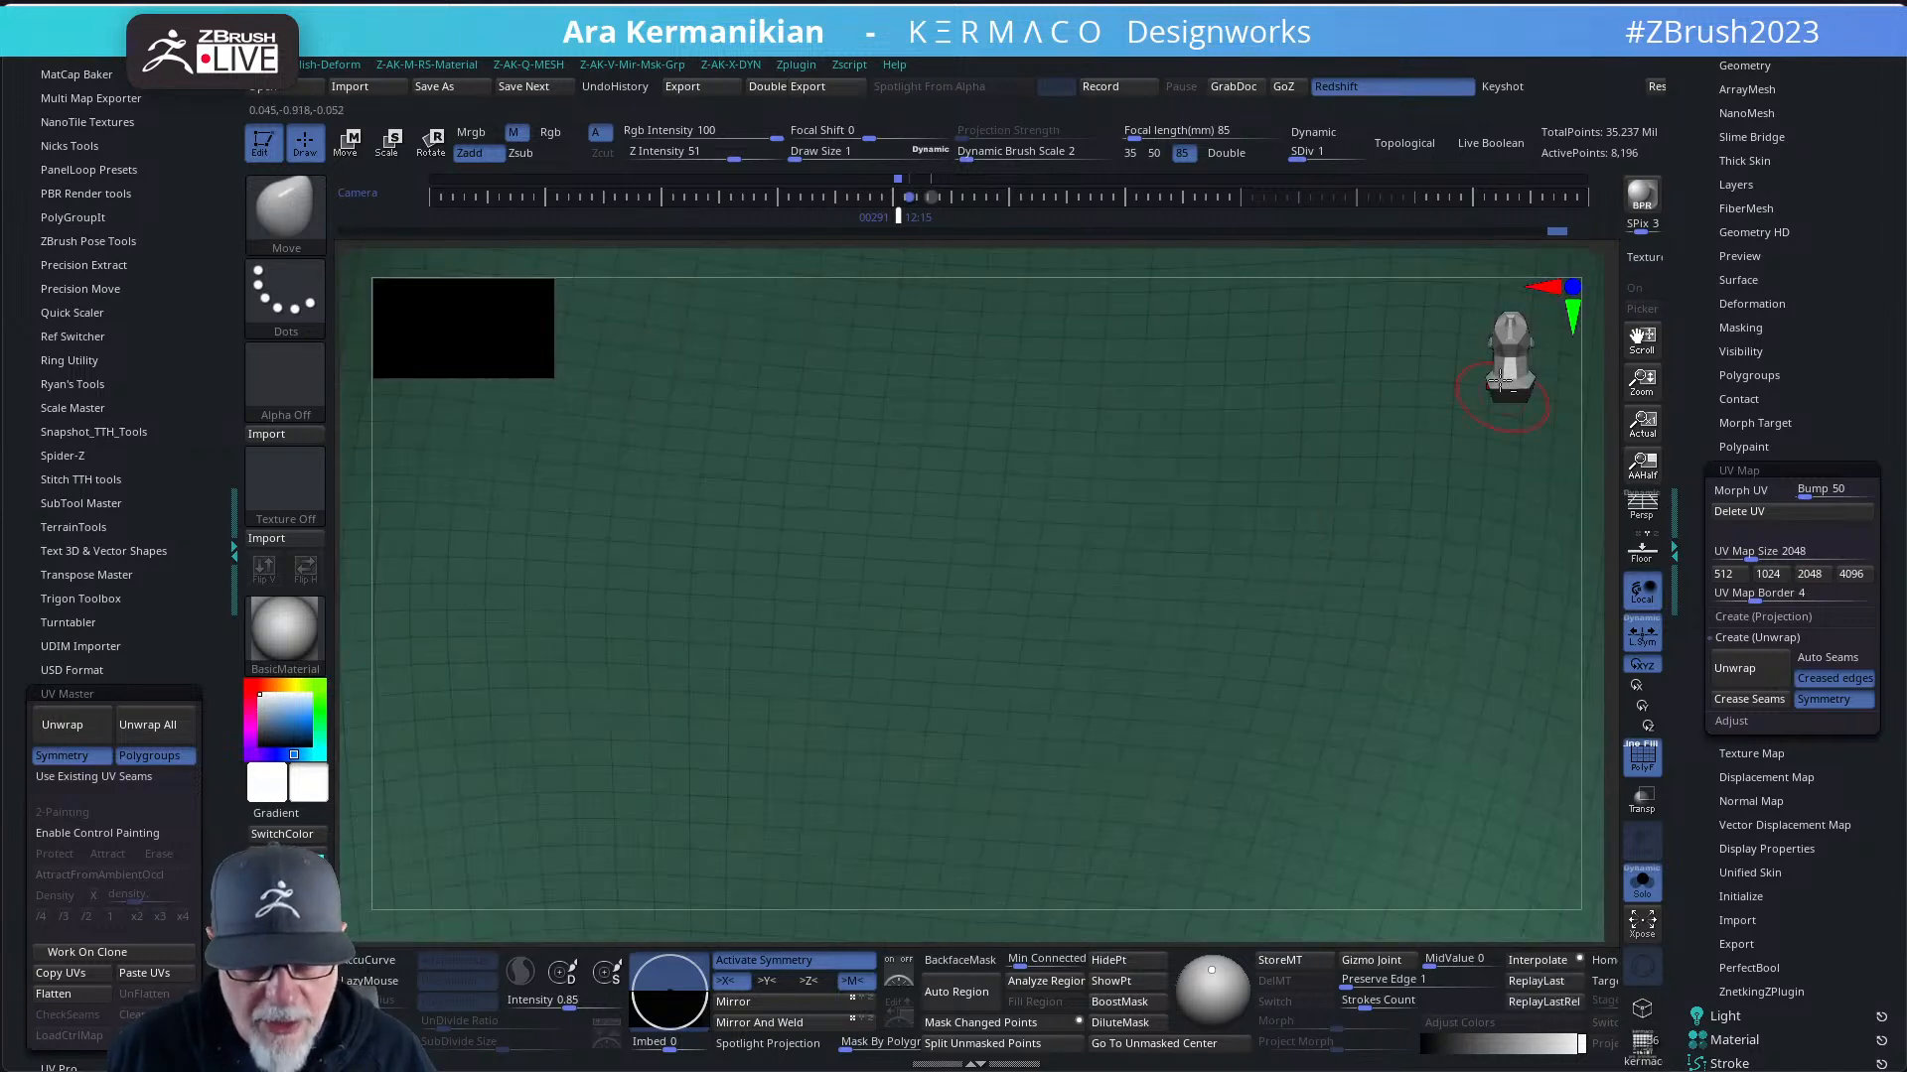
left_click_drag(1329, 367, 1181, 456)
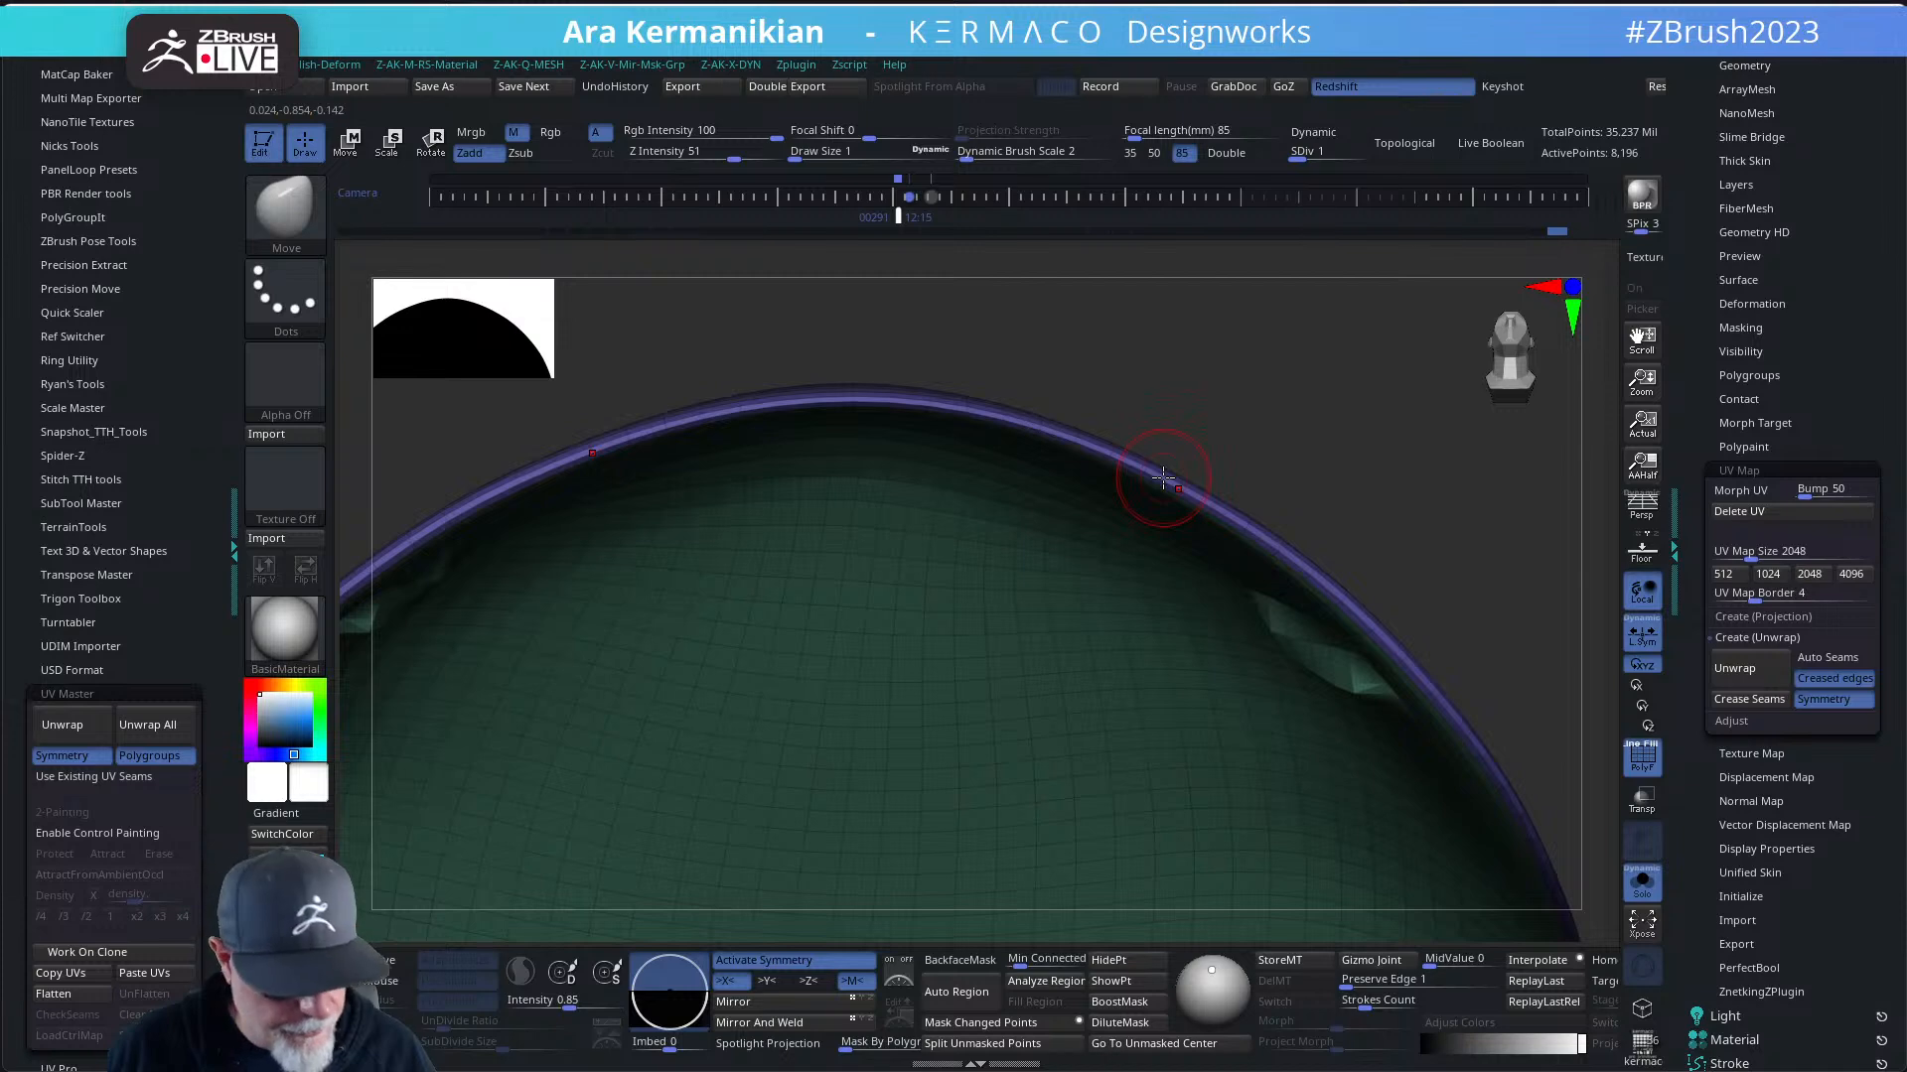
- Switch to ZModeler and use its Polygroup A Poly action to give one polygon on the plate's rim a different polygroup
key("b")
key("z")
key("m")
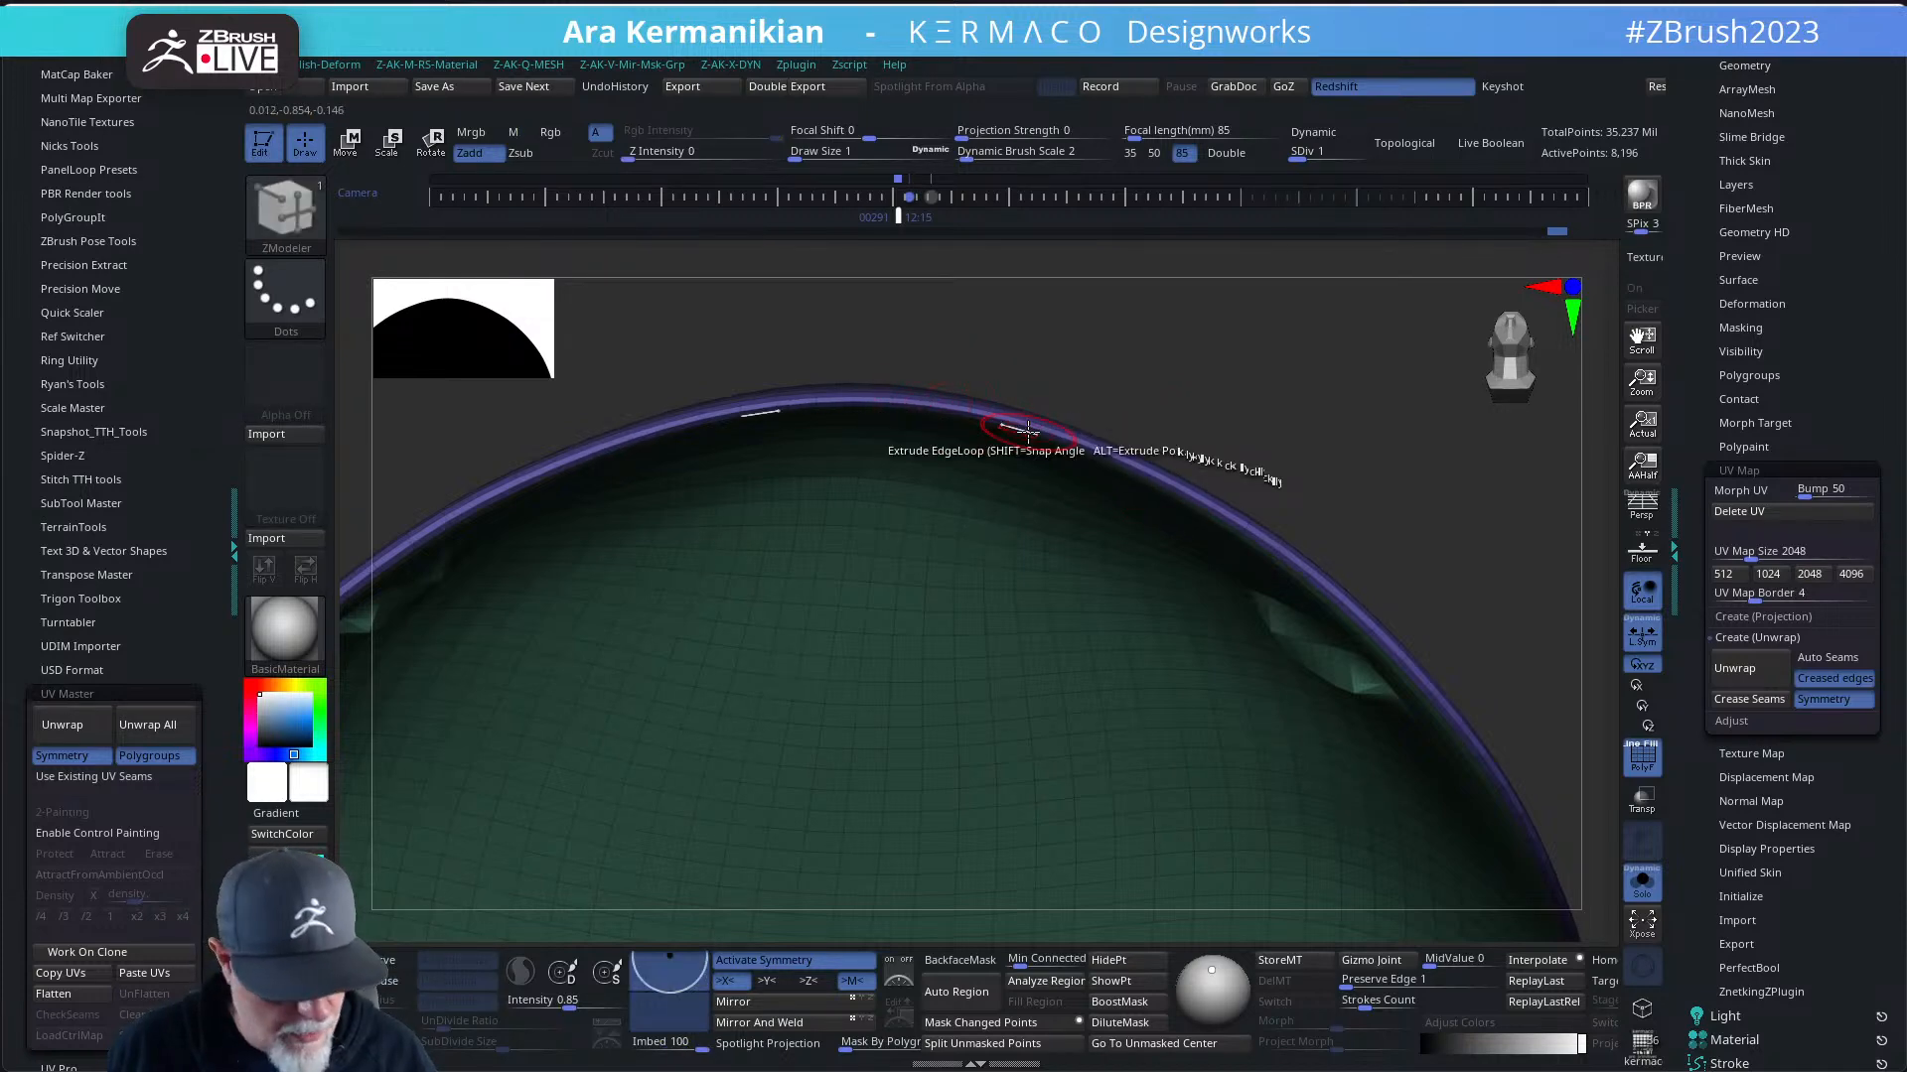
key("space")
left_click(949, 686)
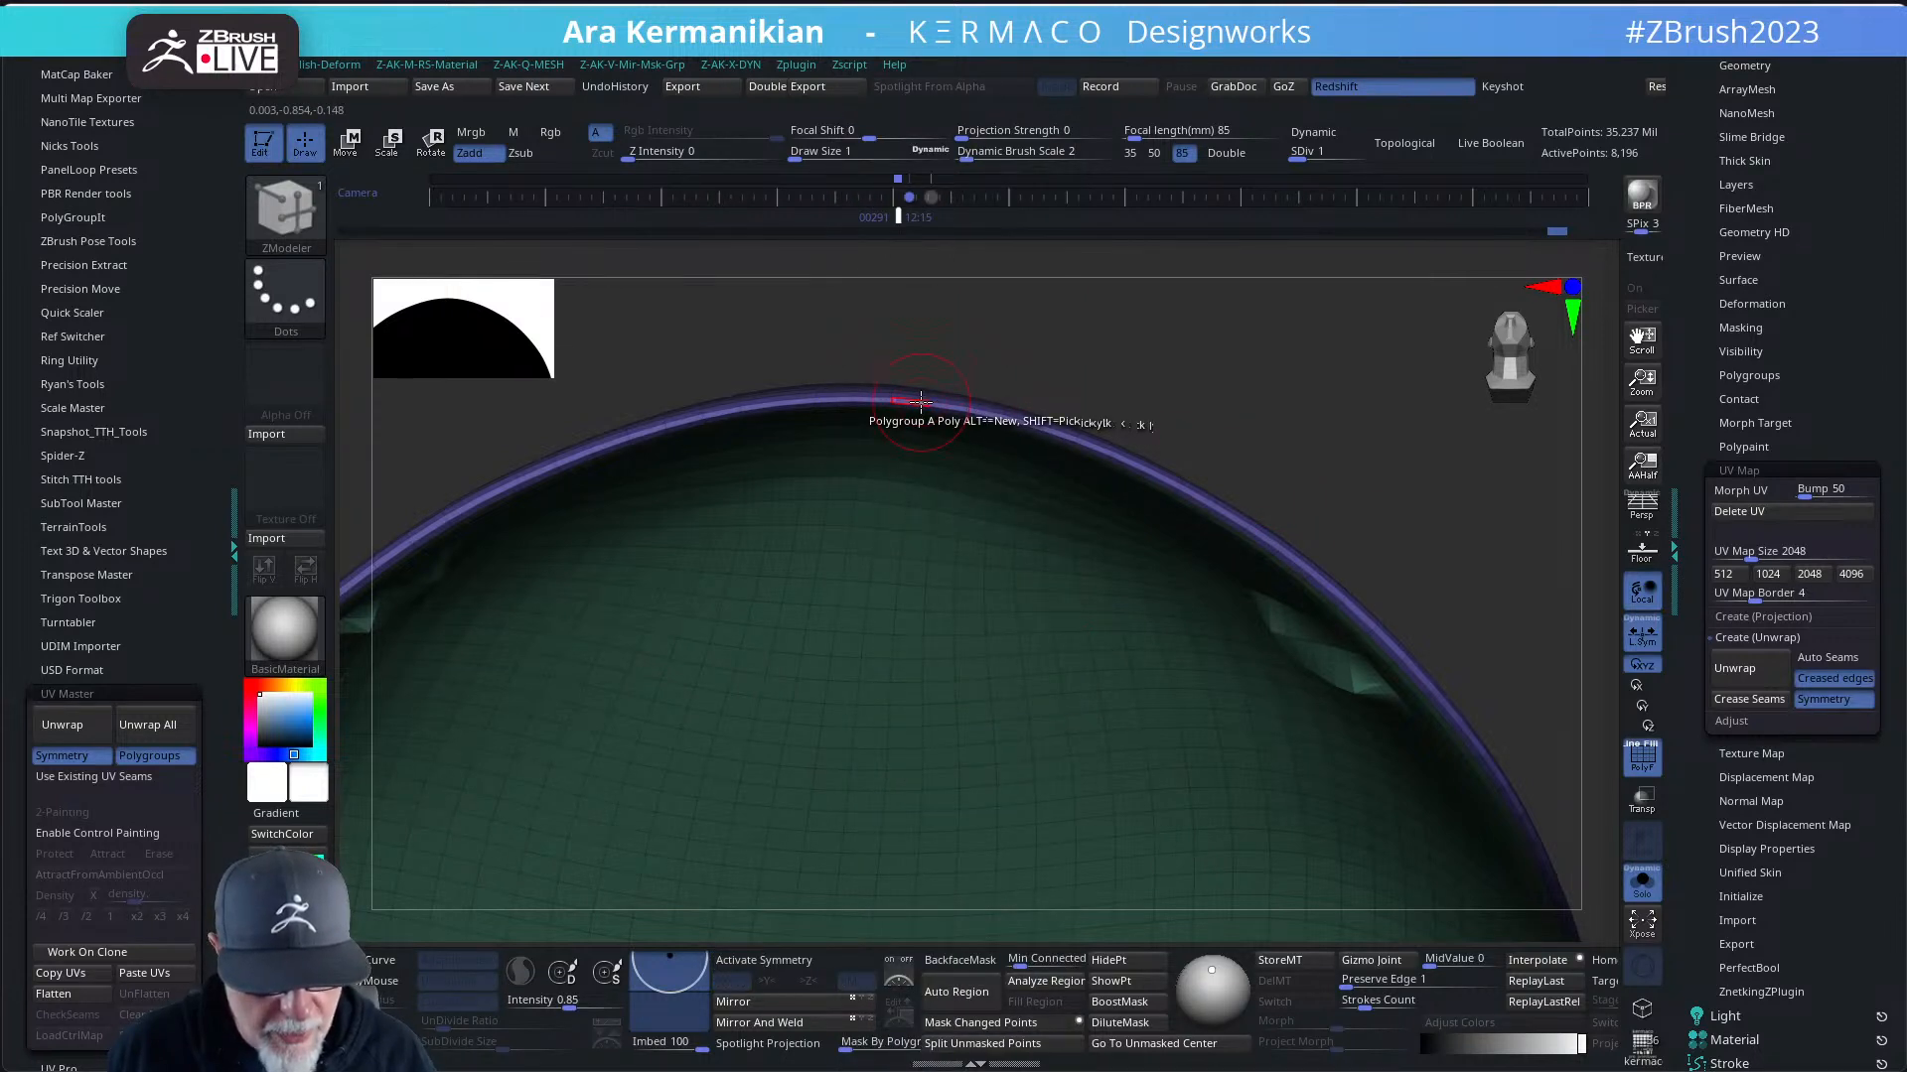
left_click(921, 400)
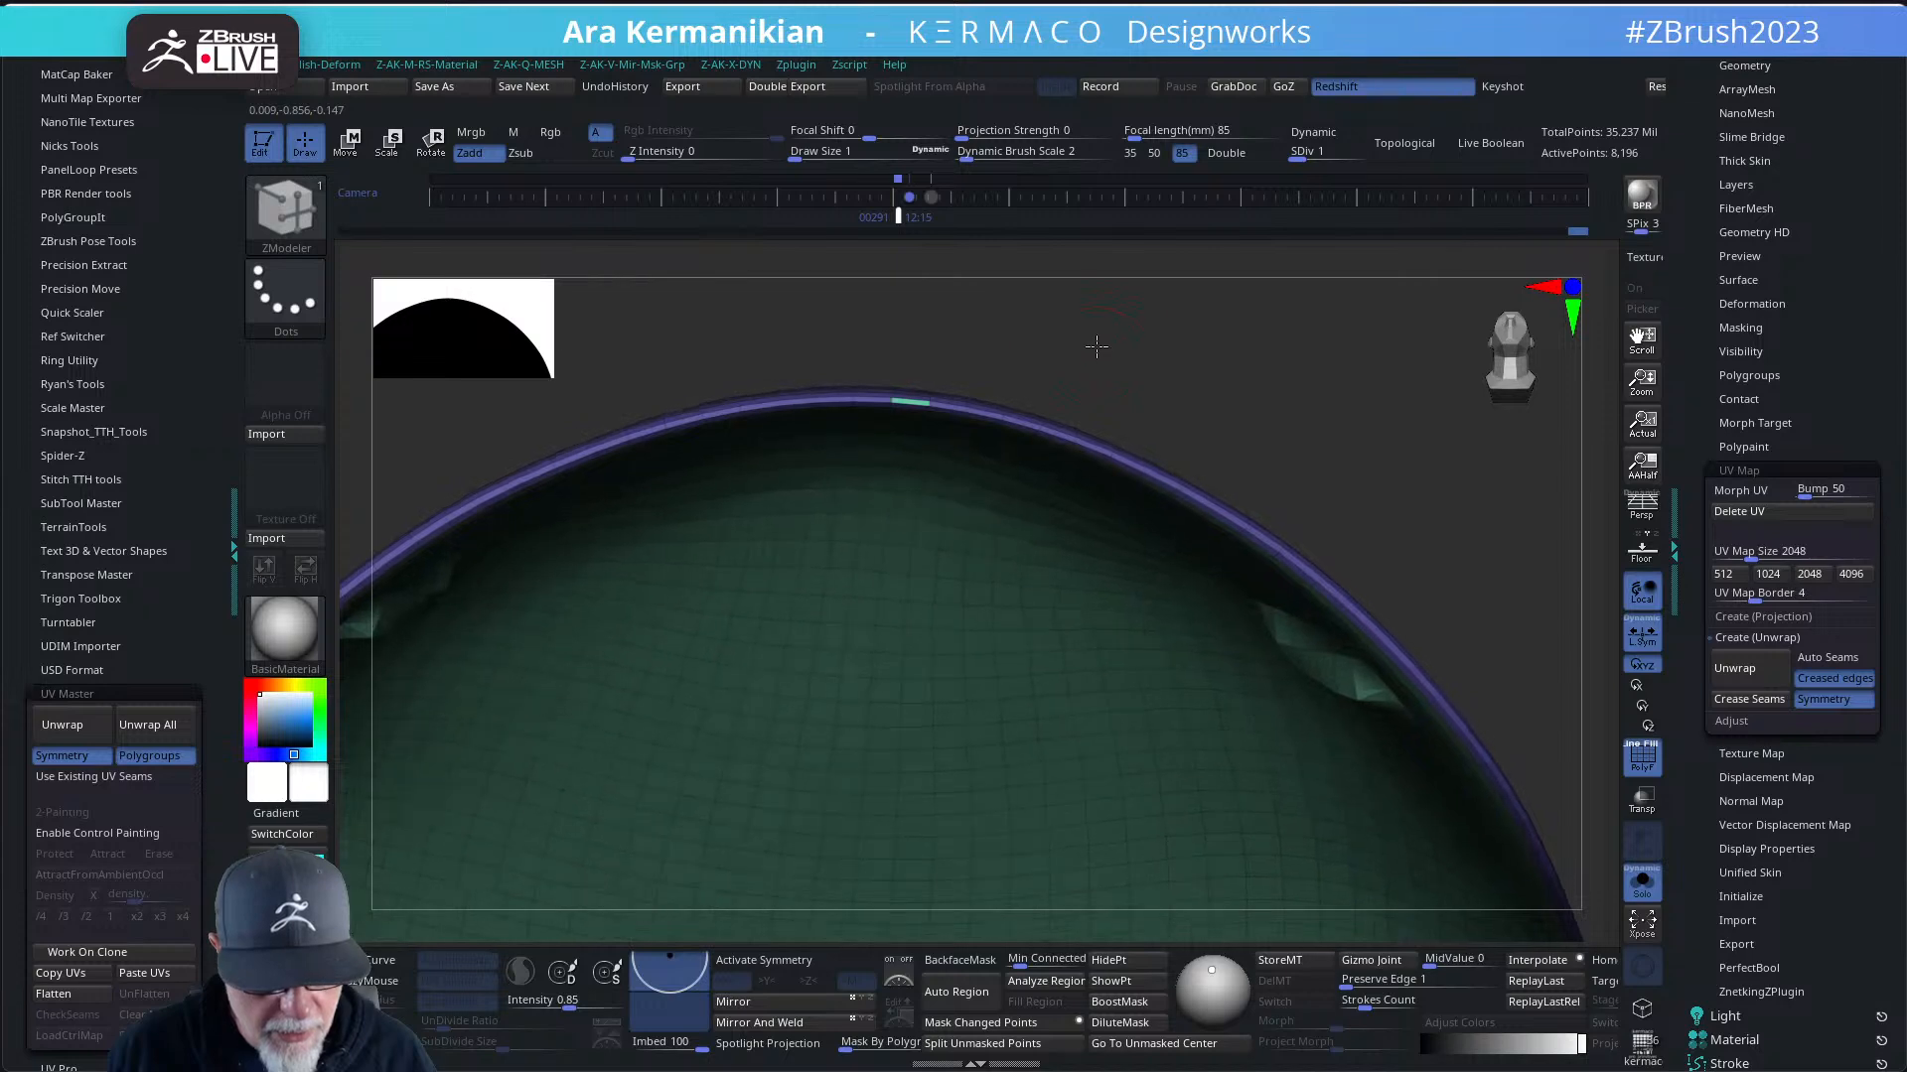
left_click_drag(1096, 347, 1107, 353)
left_click_drag(1316, 458, 1035, 387, "alt")
left_click_drag(1293, 653, 1227, 819, "alt")
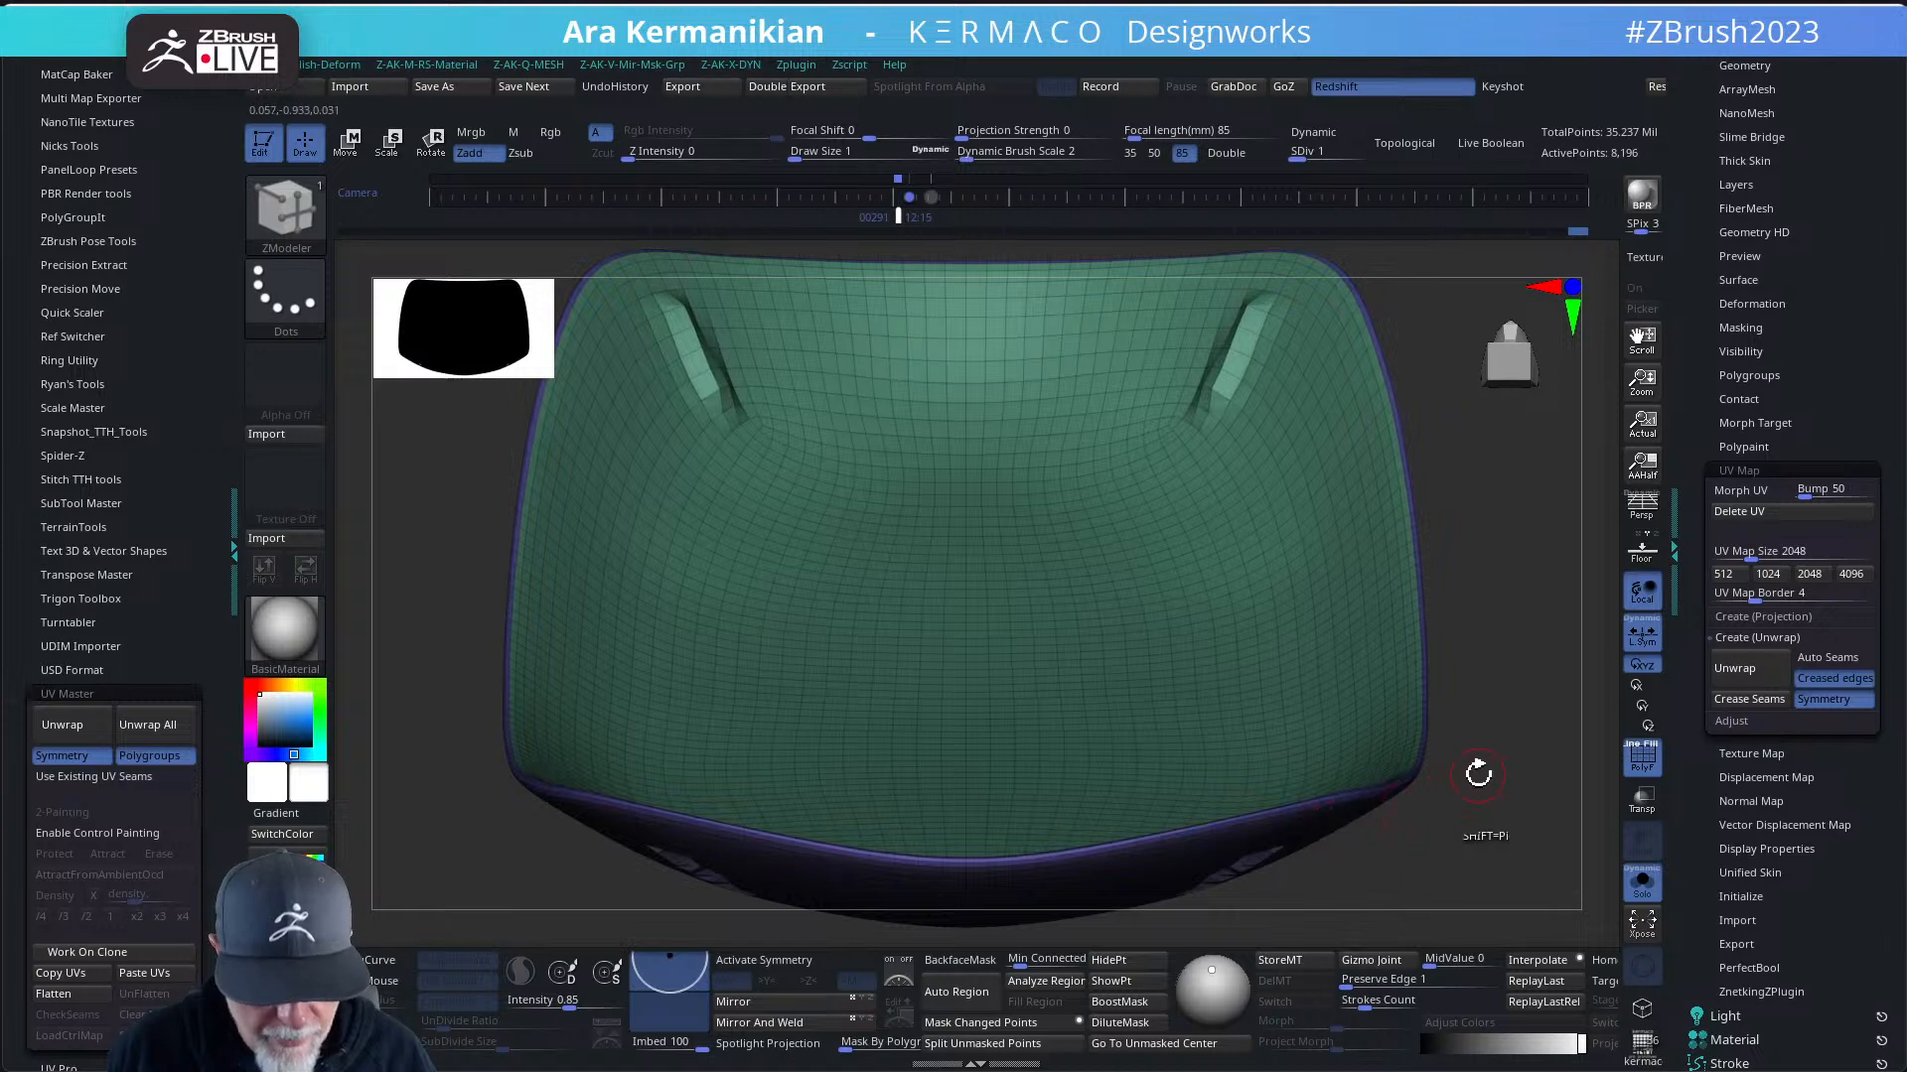
- Regroup the centre polygon at one end of the plate's rim with ZModeler's Polygroup A Poly action
left_click_drag(1478, 773, 1542, 544)
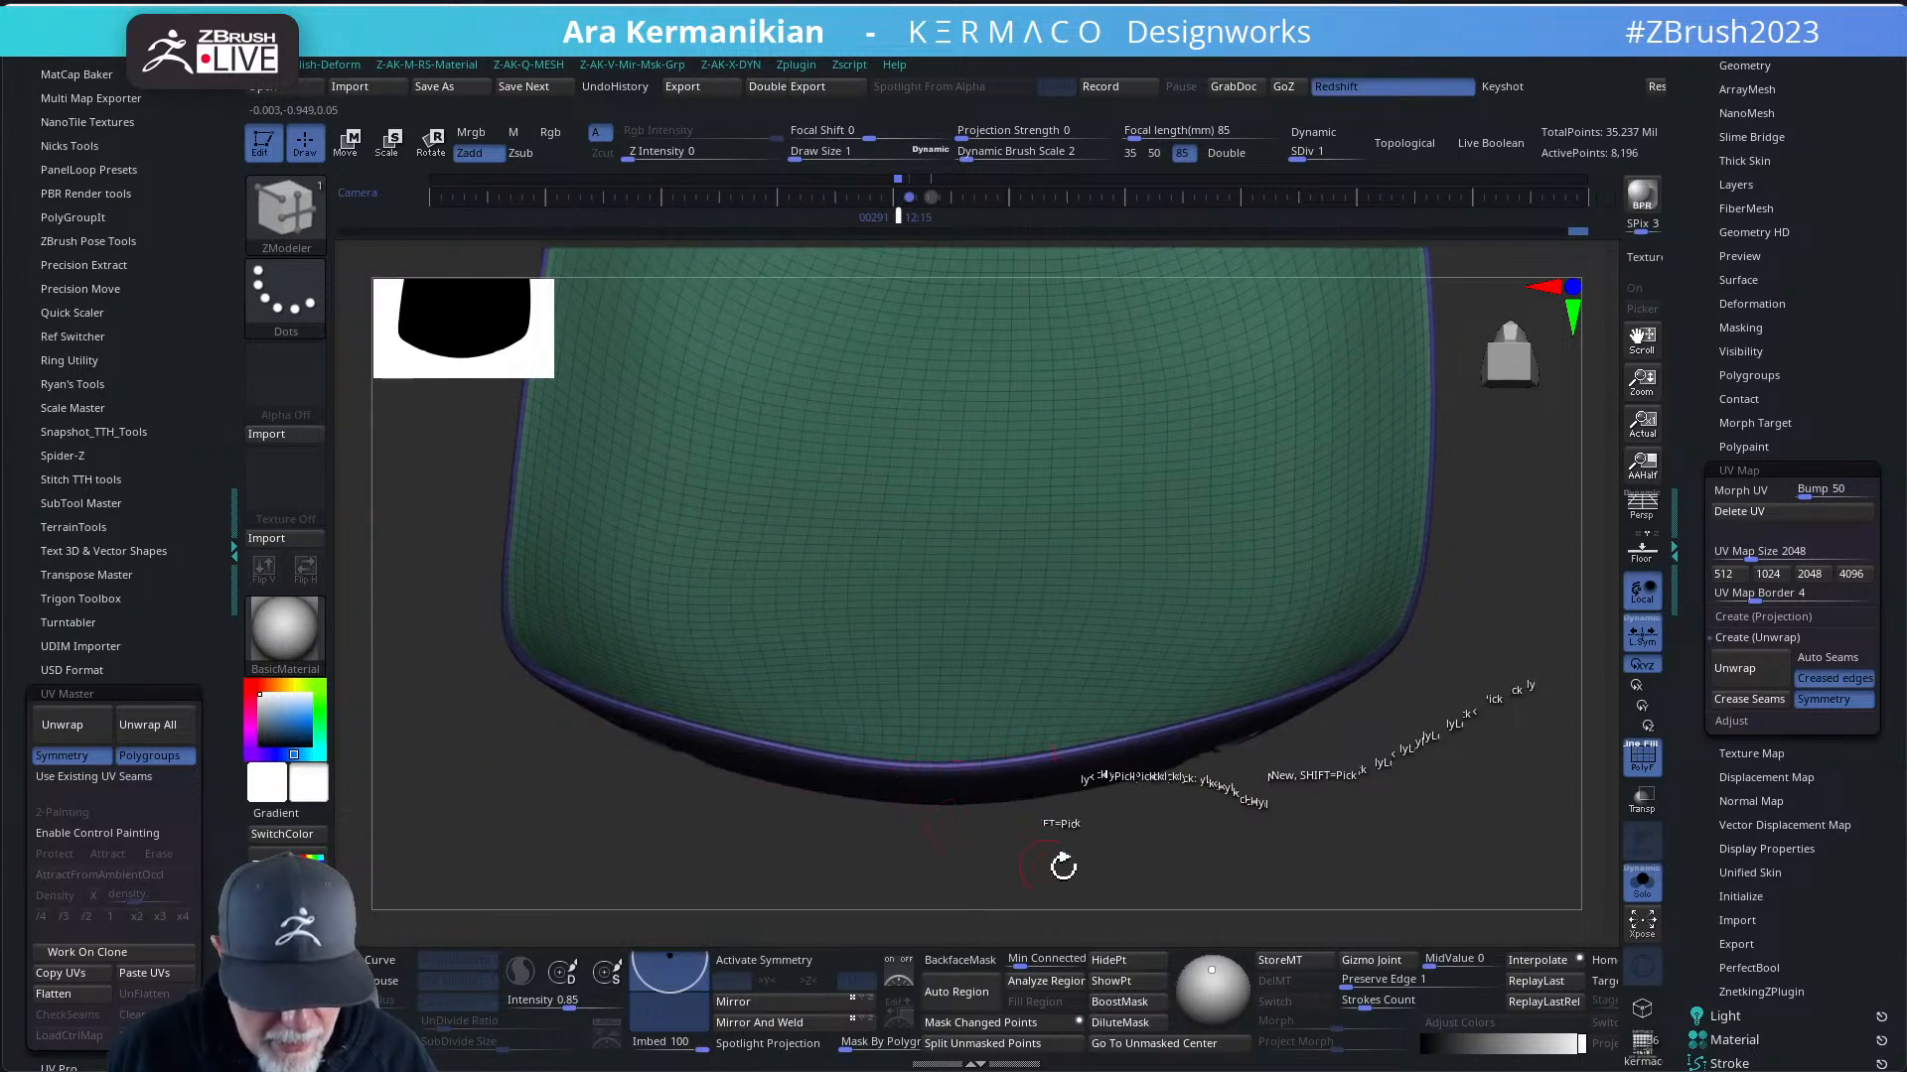
left_click_drag(1062, 866, 1038, 635)
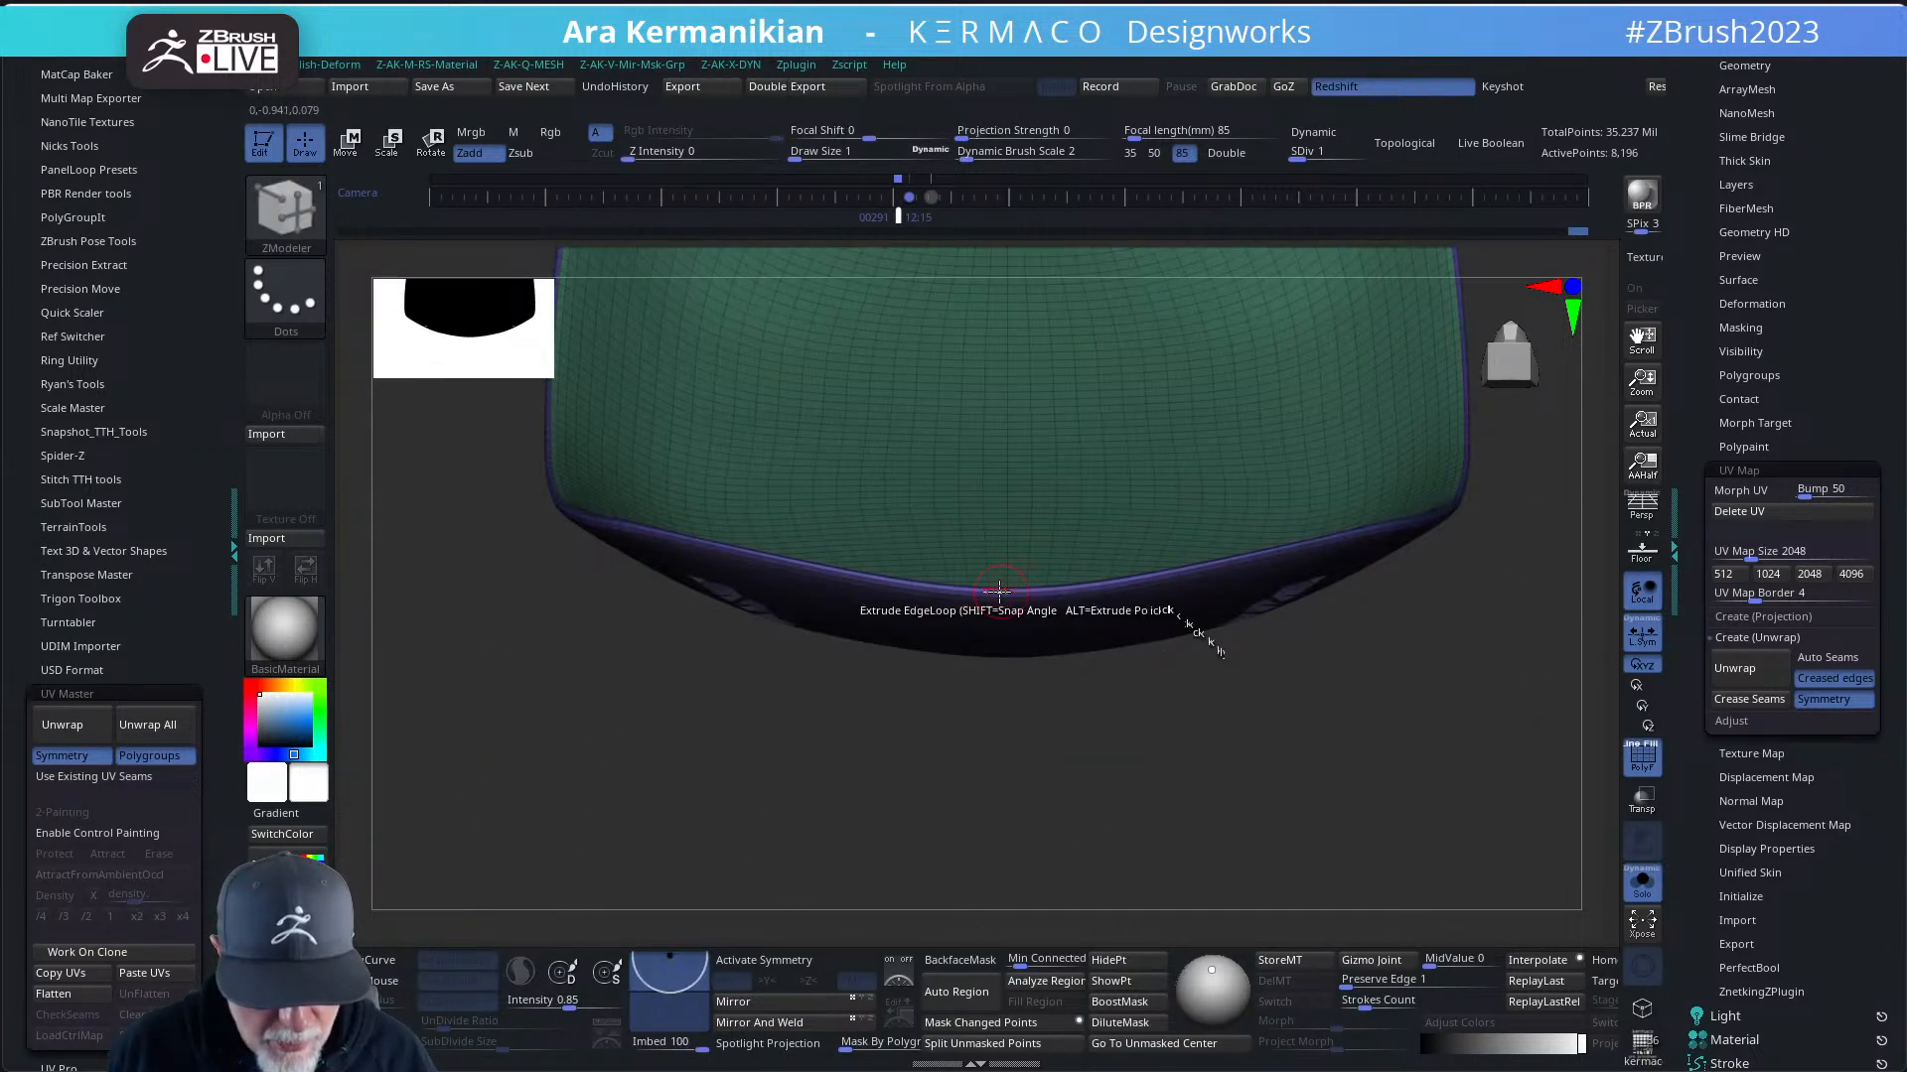
left_click_drag(1149, 752, 1258, 751)
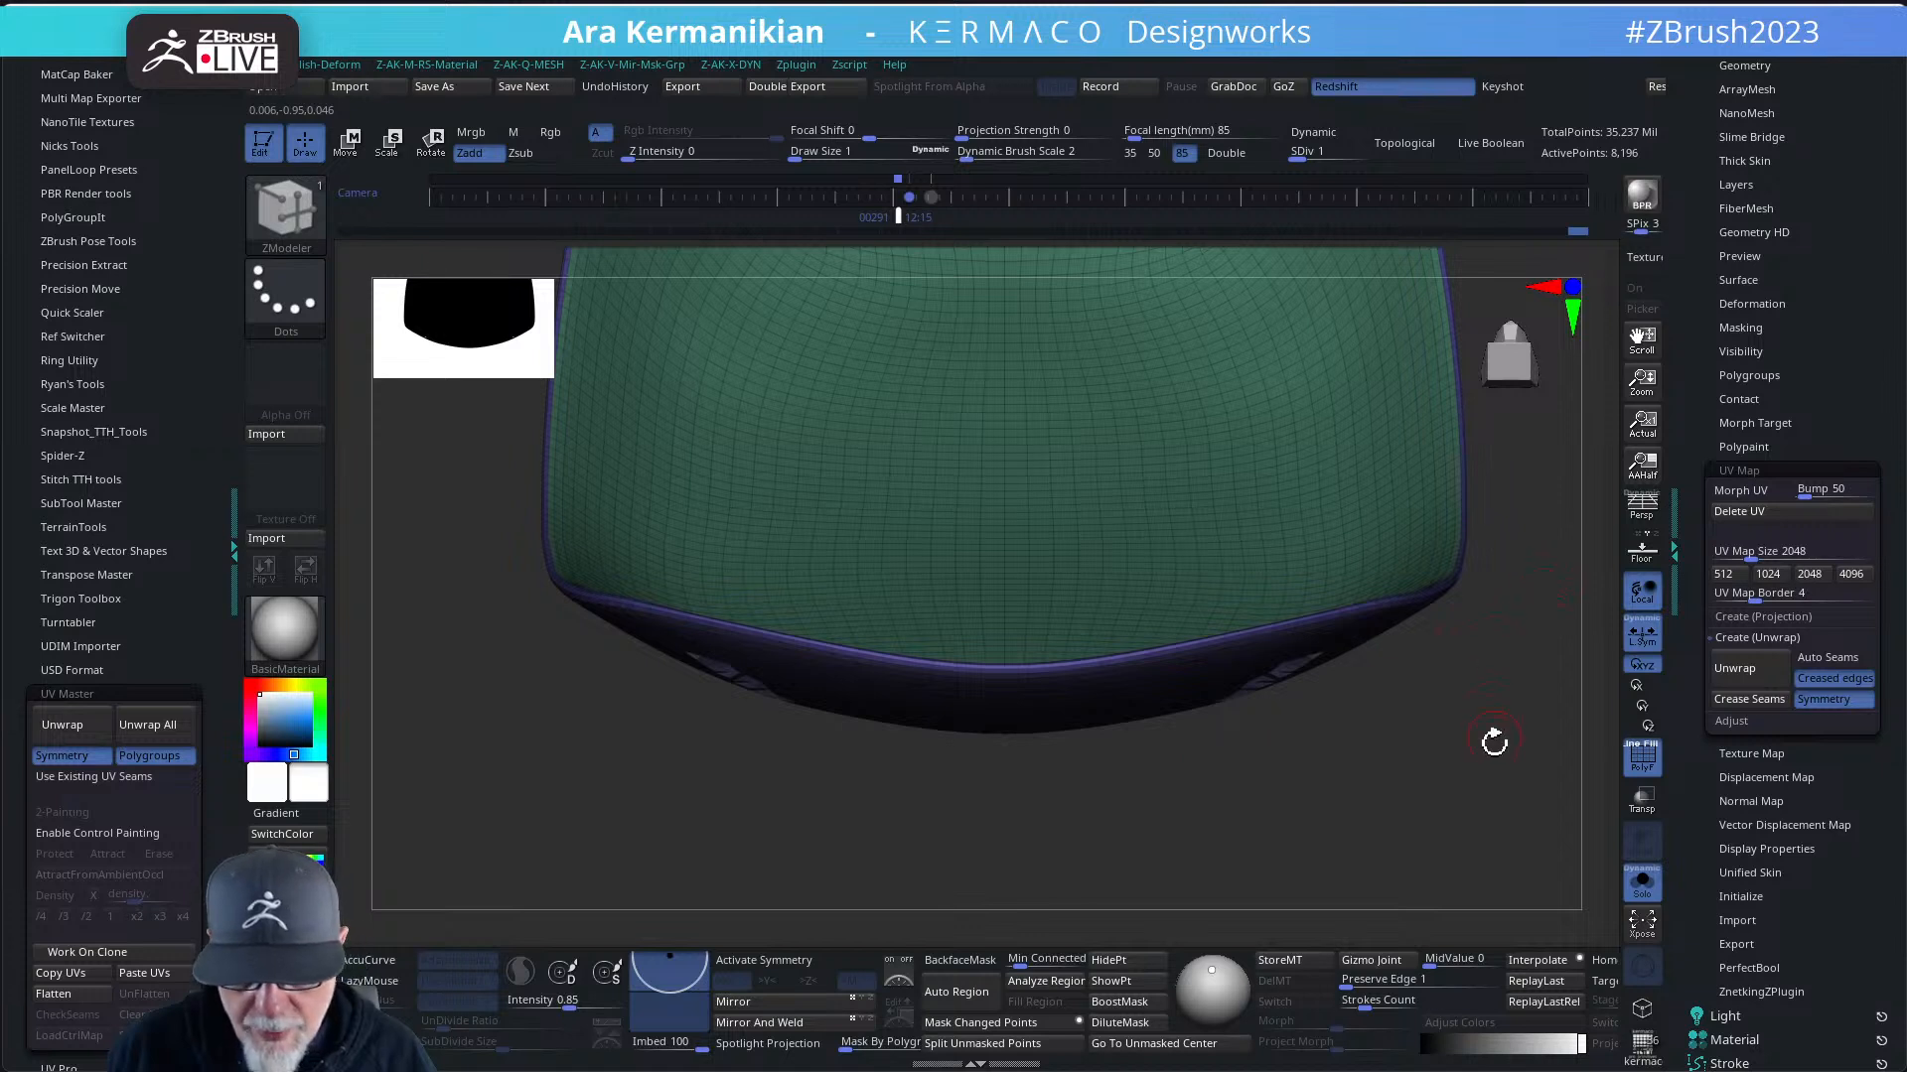
left_click_drag(1495, 741, 1469, 854)
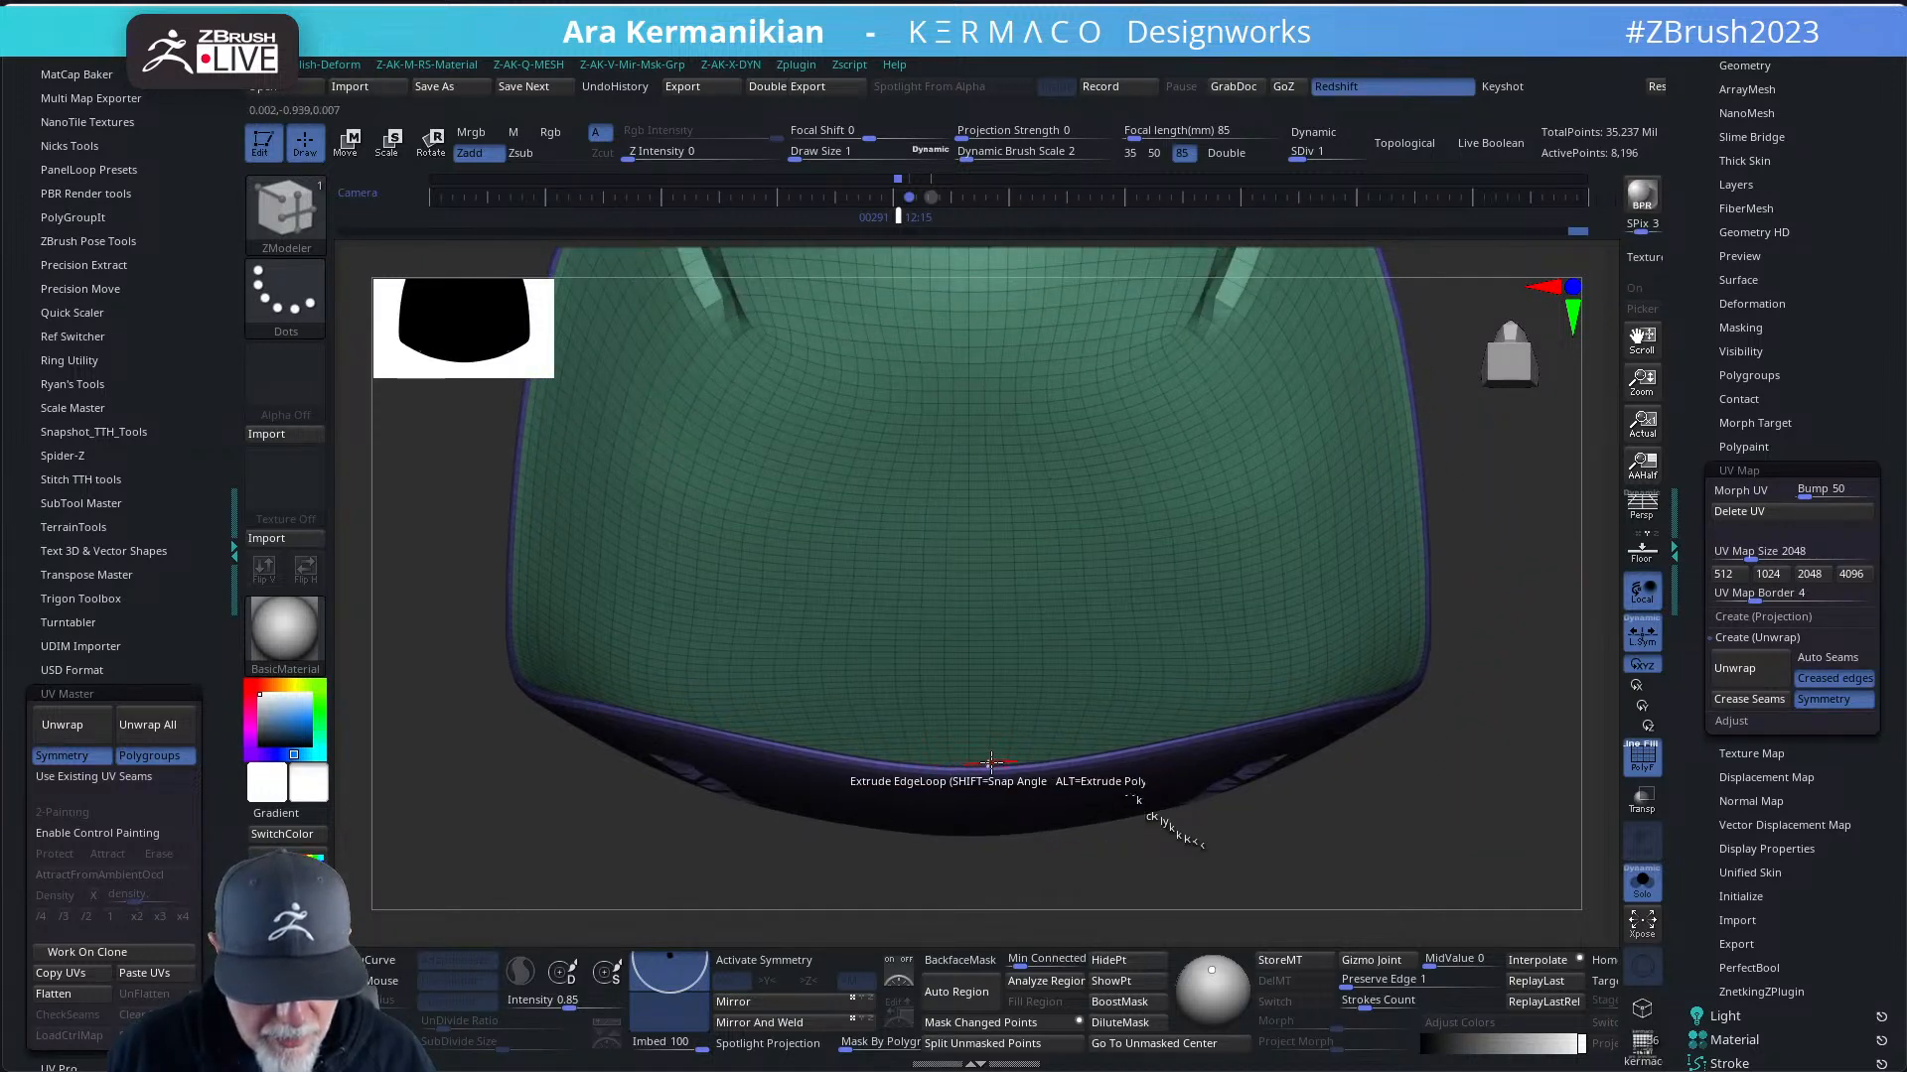
left_click_drag(1332, 879, 1380, 862)
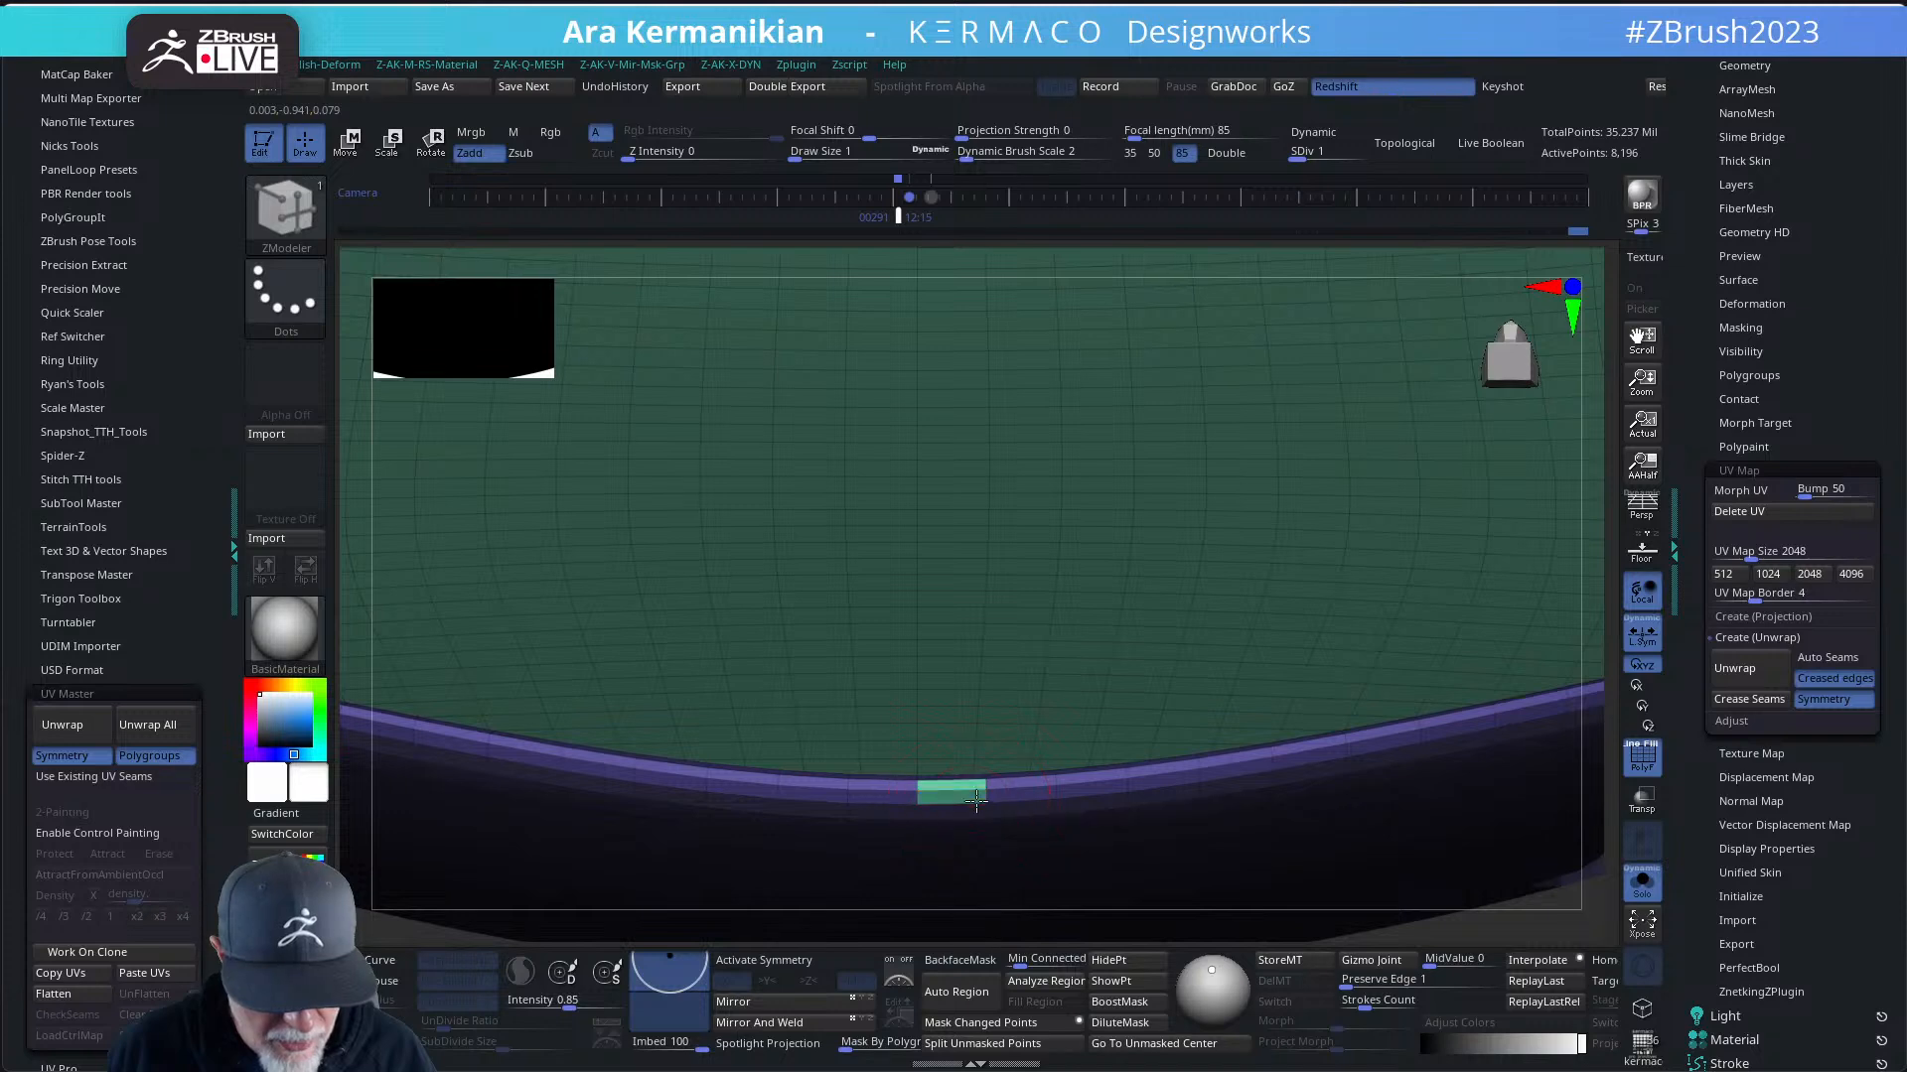
left_click_drag(1590, 665, 1600, 779)
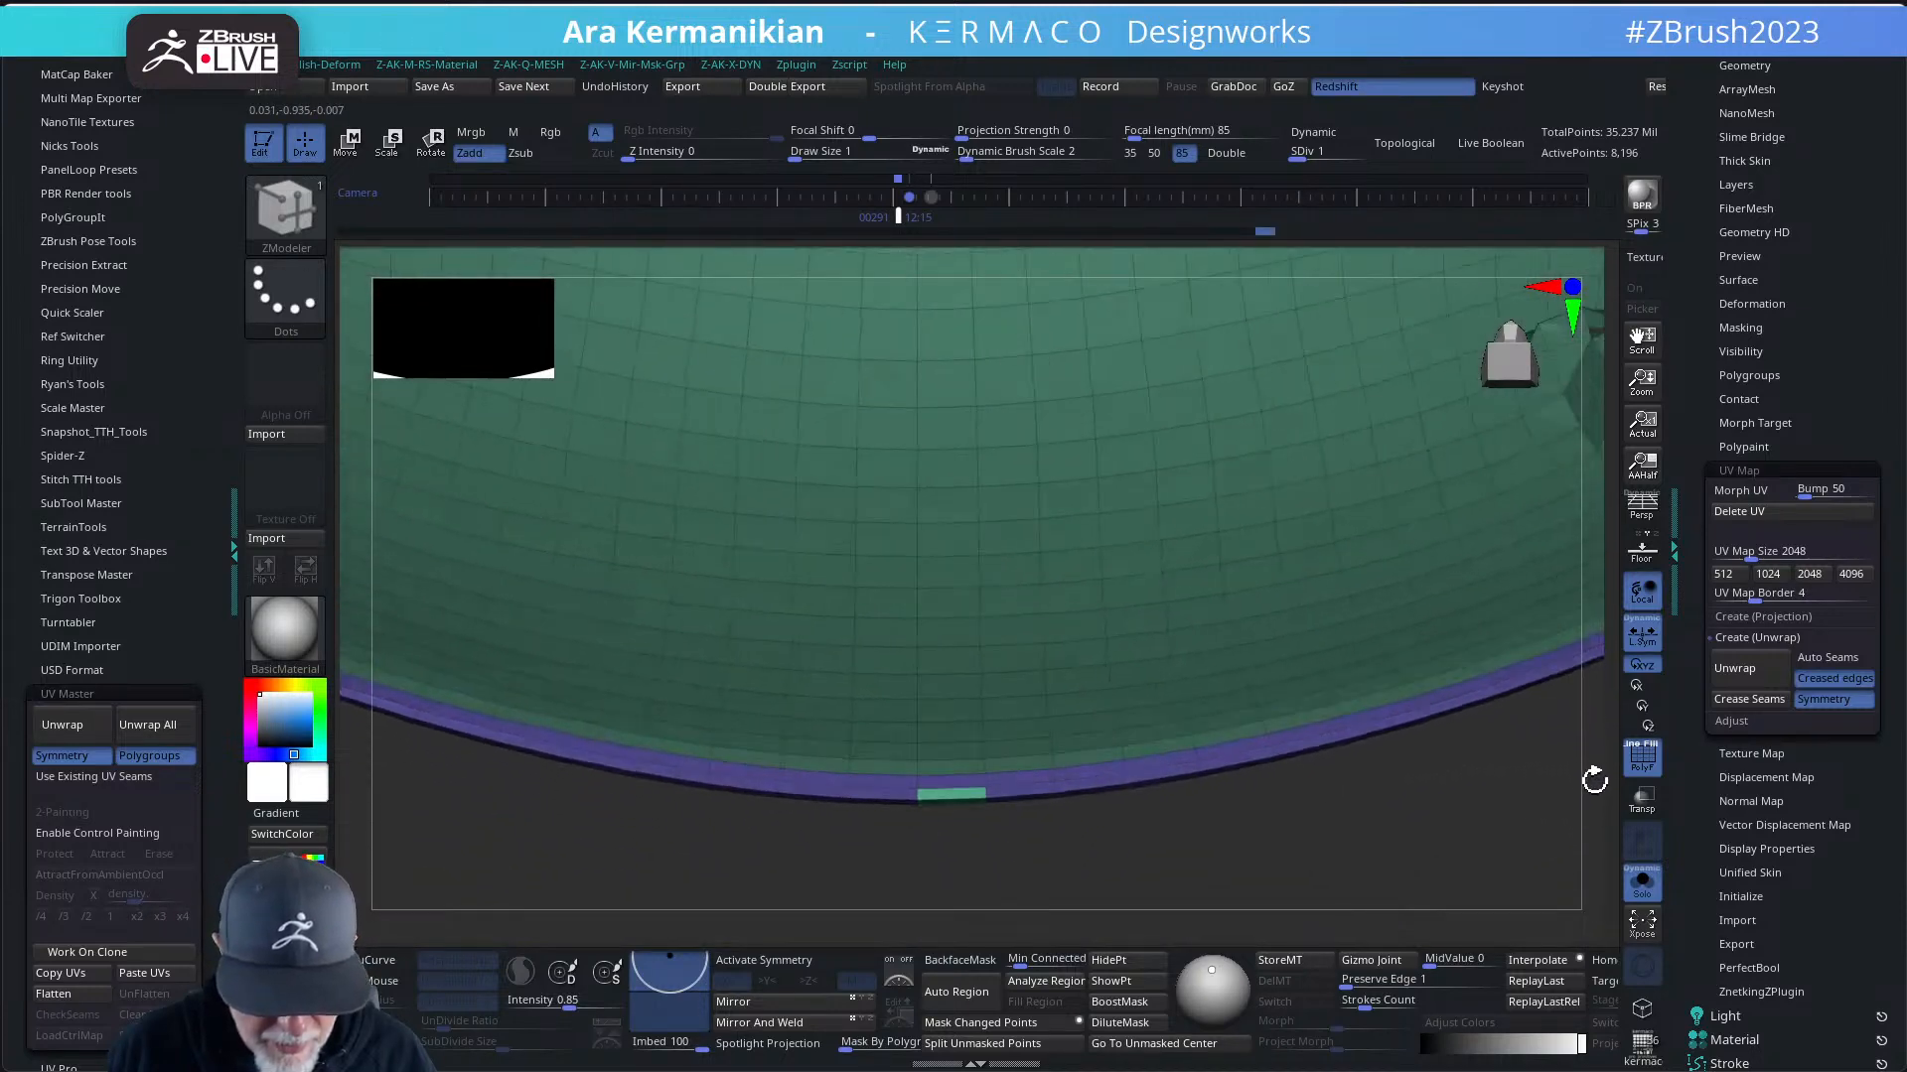
left_click_drag(1116, 873, 1192, 596)
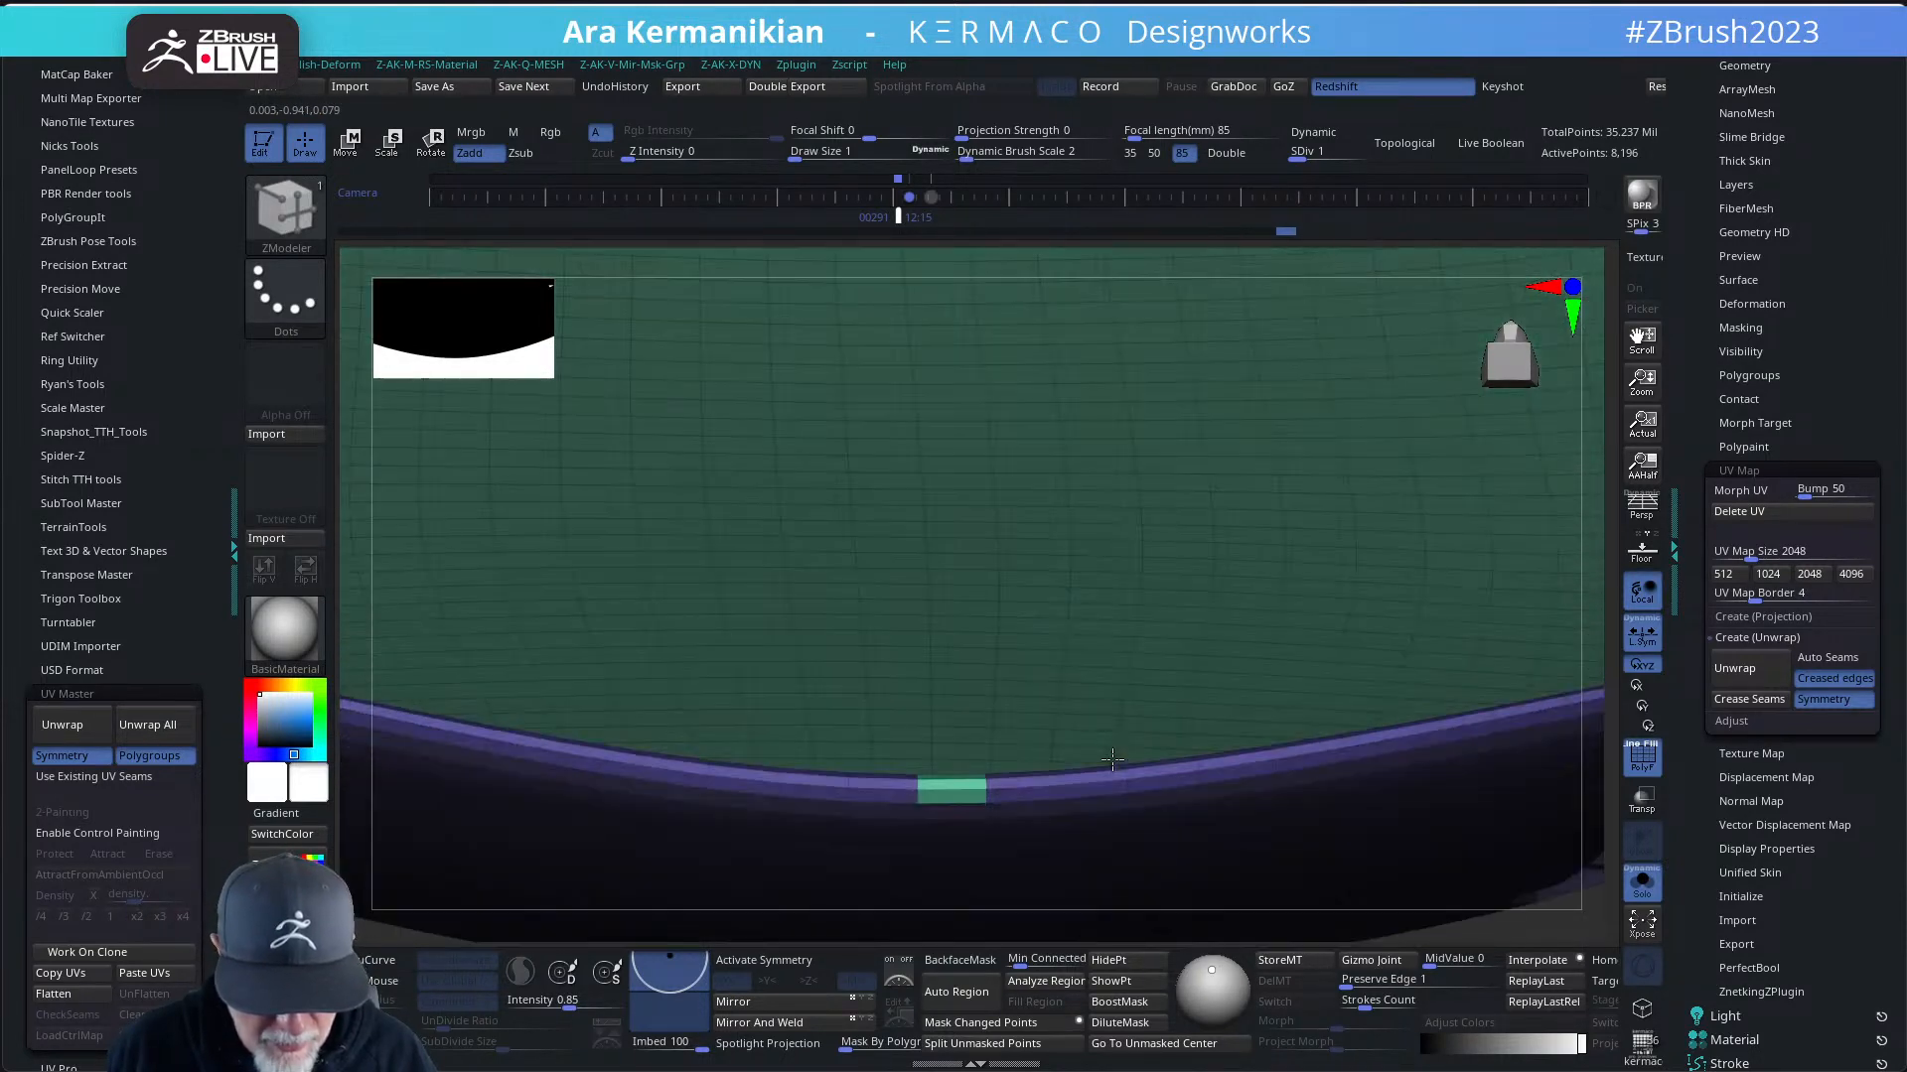
- Regroup the centre polygon at the rim's opposite end and apply Polygroup Fill to the half of the rim between both polygons
mouse_move(1228, 424)
left_mouse_down()
mouse_move(1331, 635)
mouse_move(1089, 241)
mouse_move(1098, 684)
mouse_move(890, 528)
mouse_move(943, 427)
mouse_move(1254, 510)
left_mouse_up()
key("f")
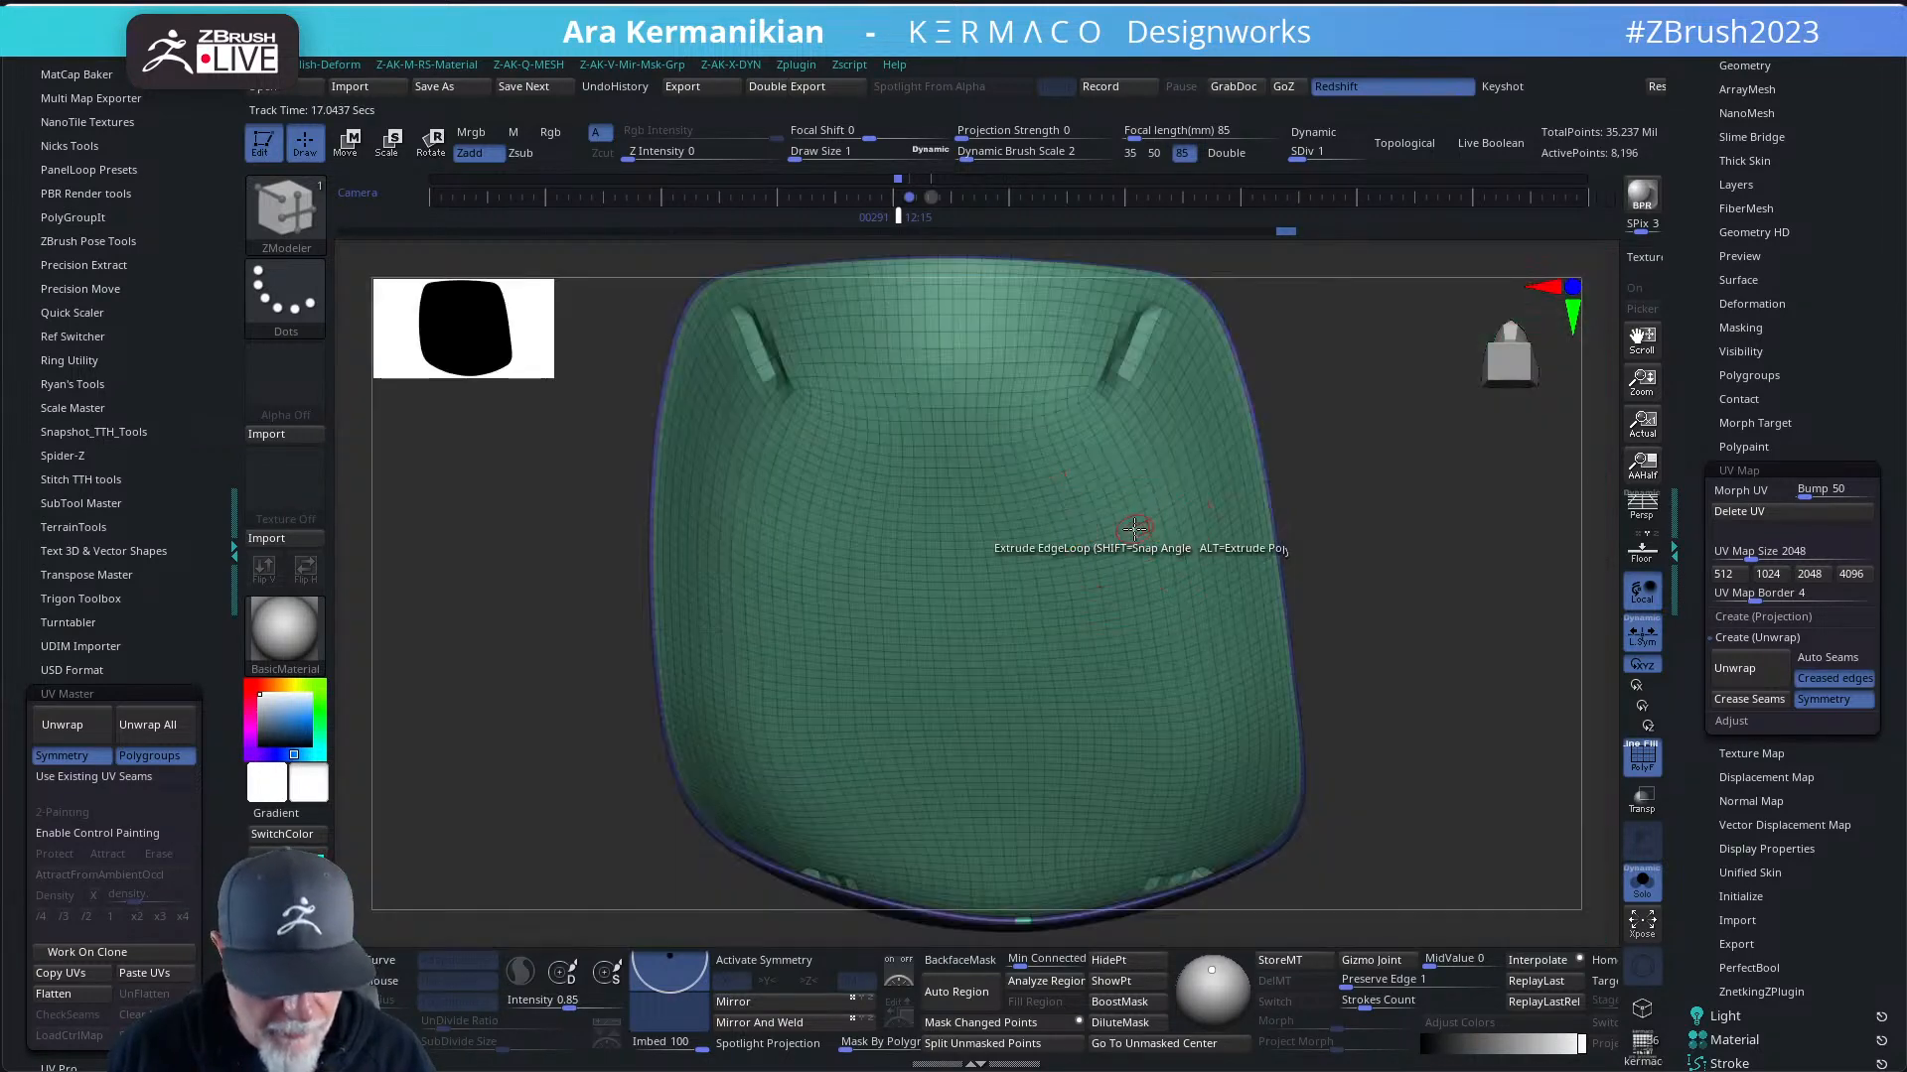
left_click_drag(1393, 440, 1238, 603)
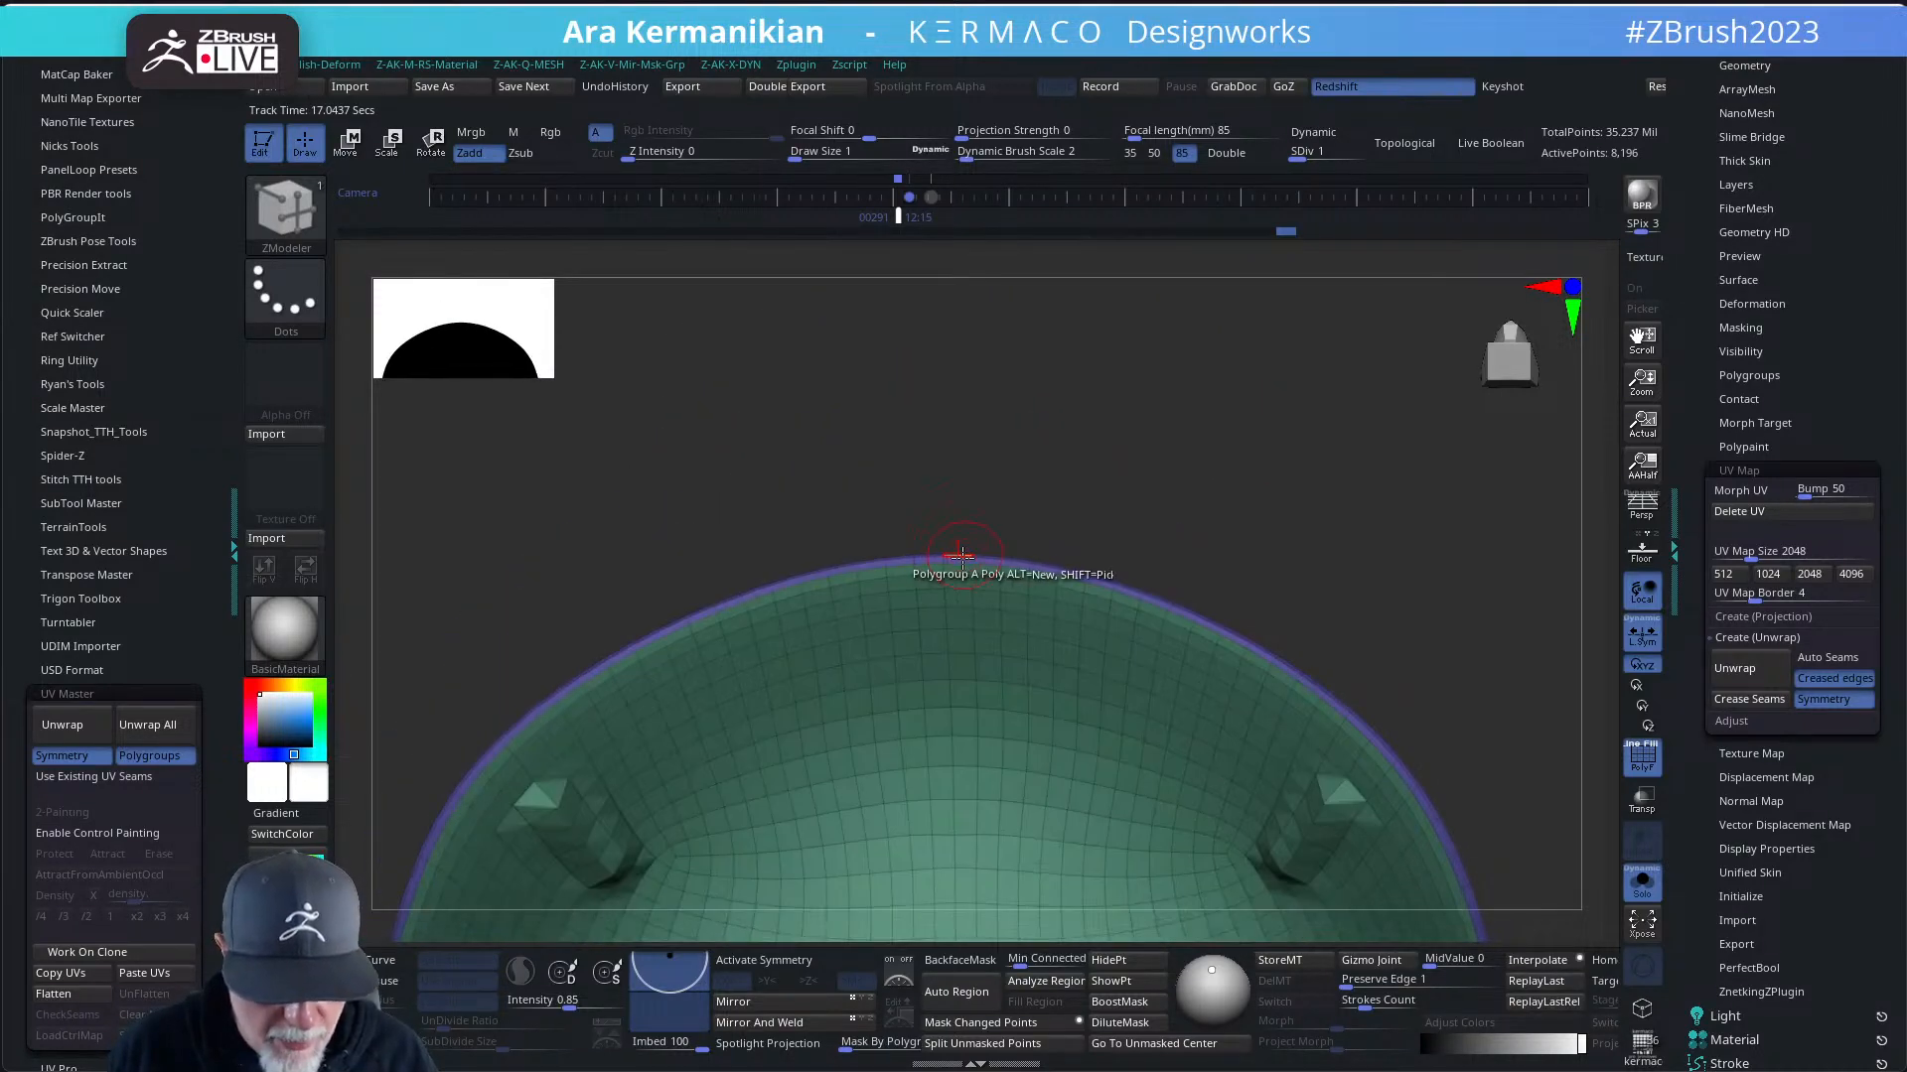
left_click(961, 561)
left_click_drag(1080, 463, 1092, 683)
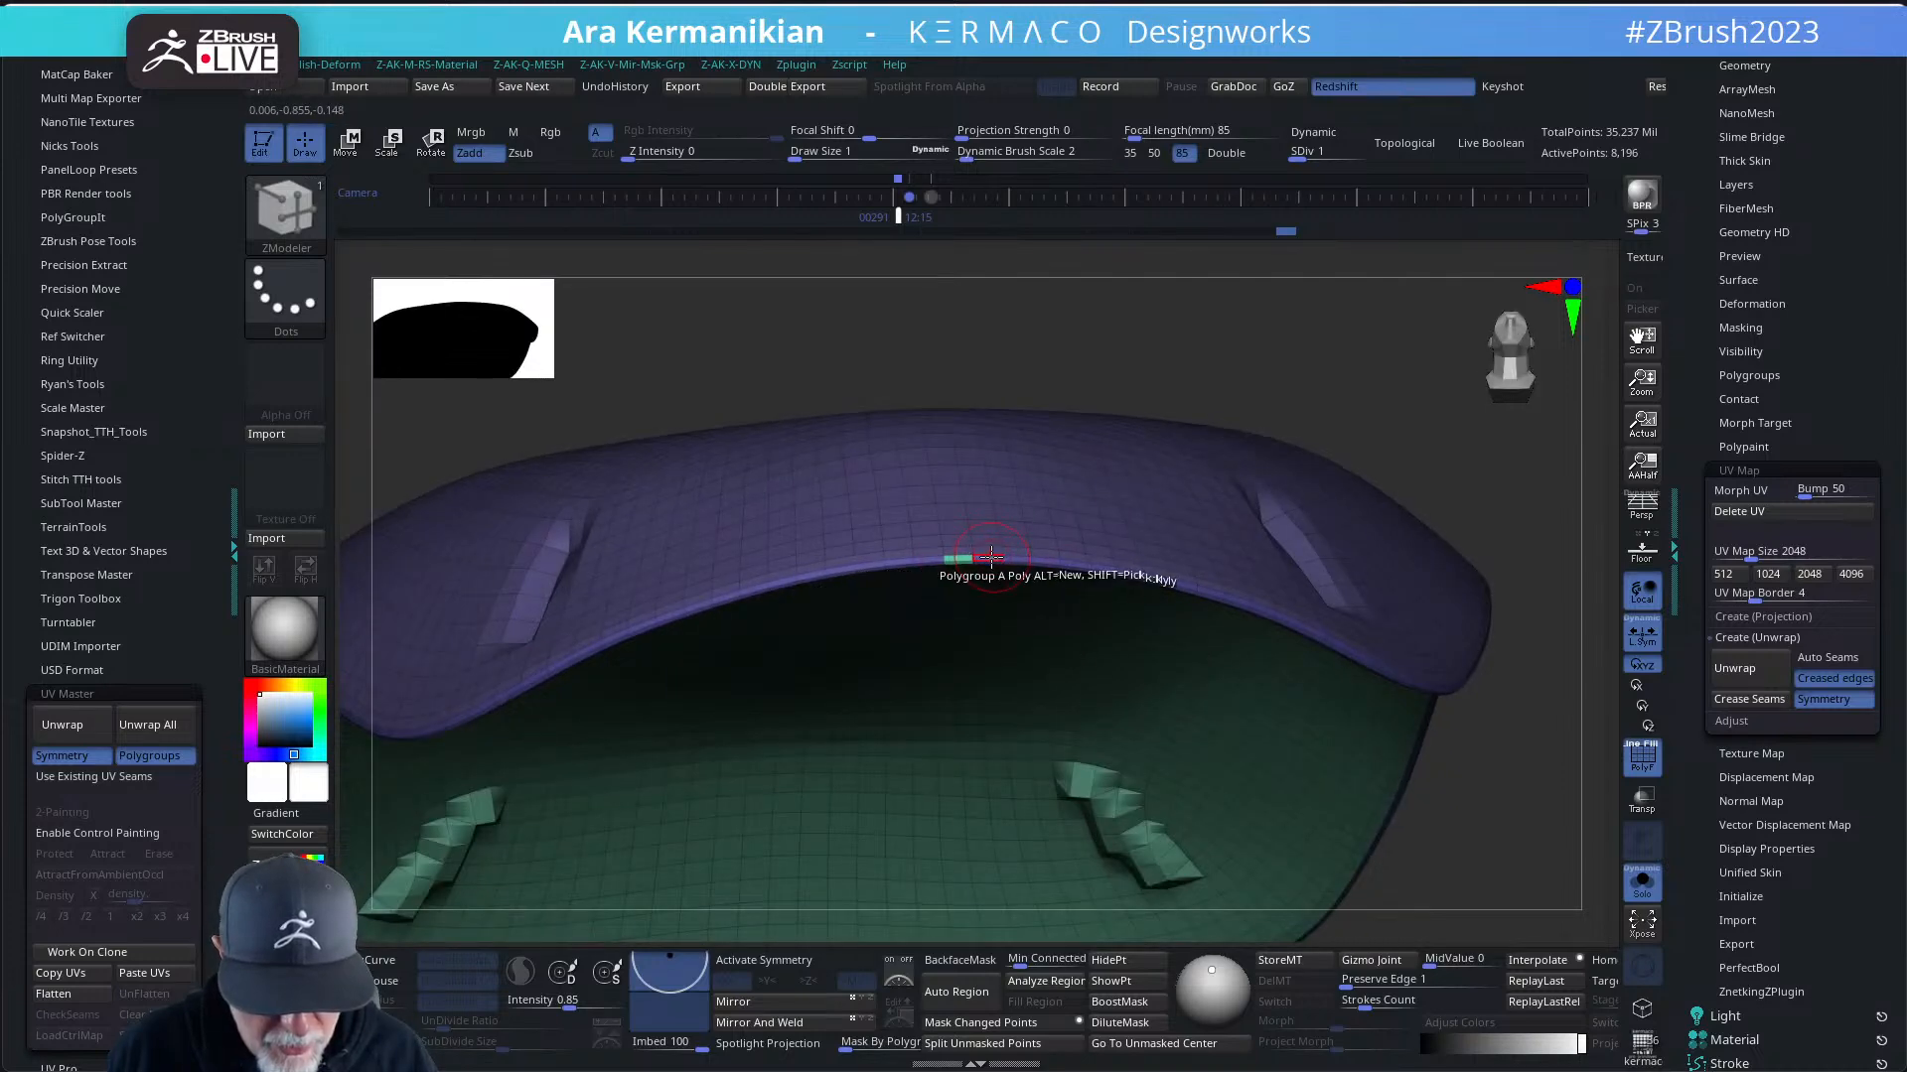
key("space")
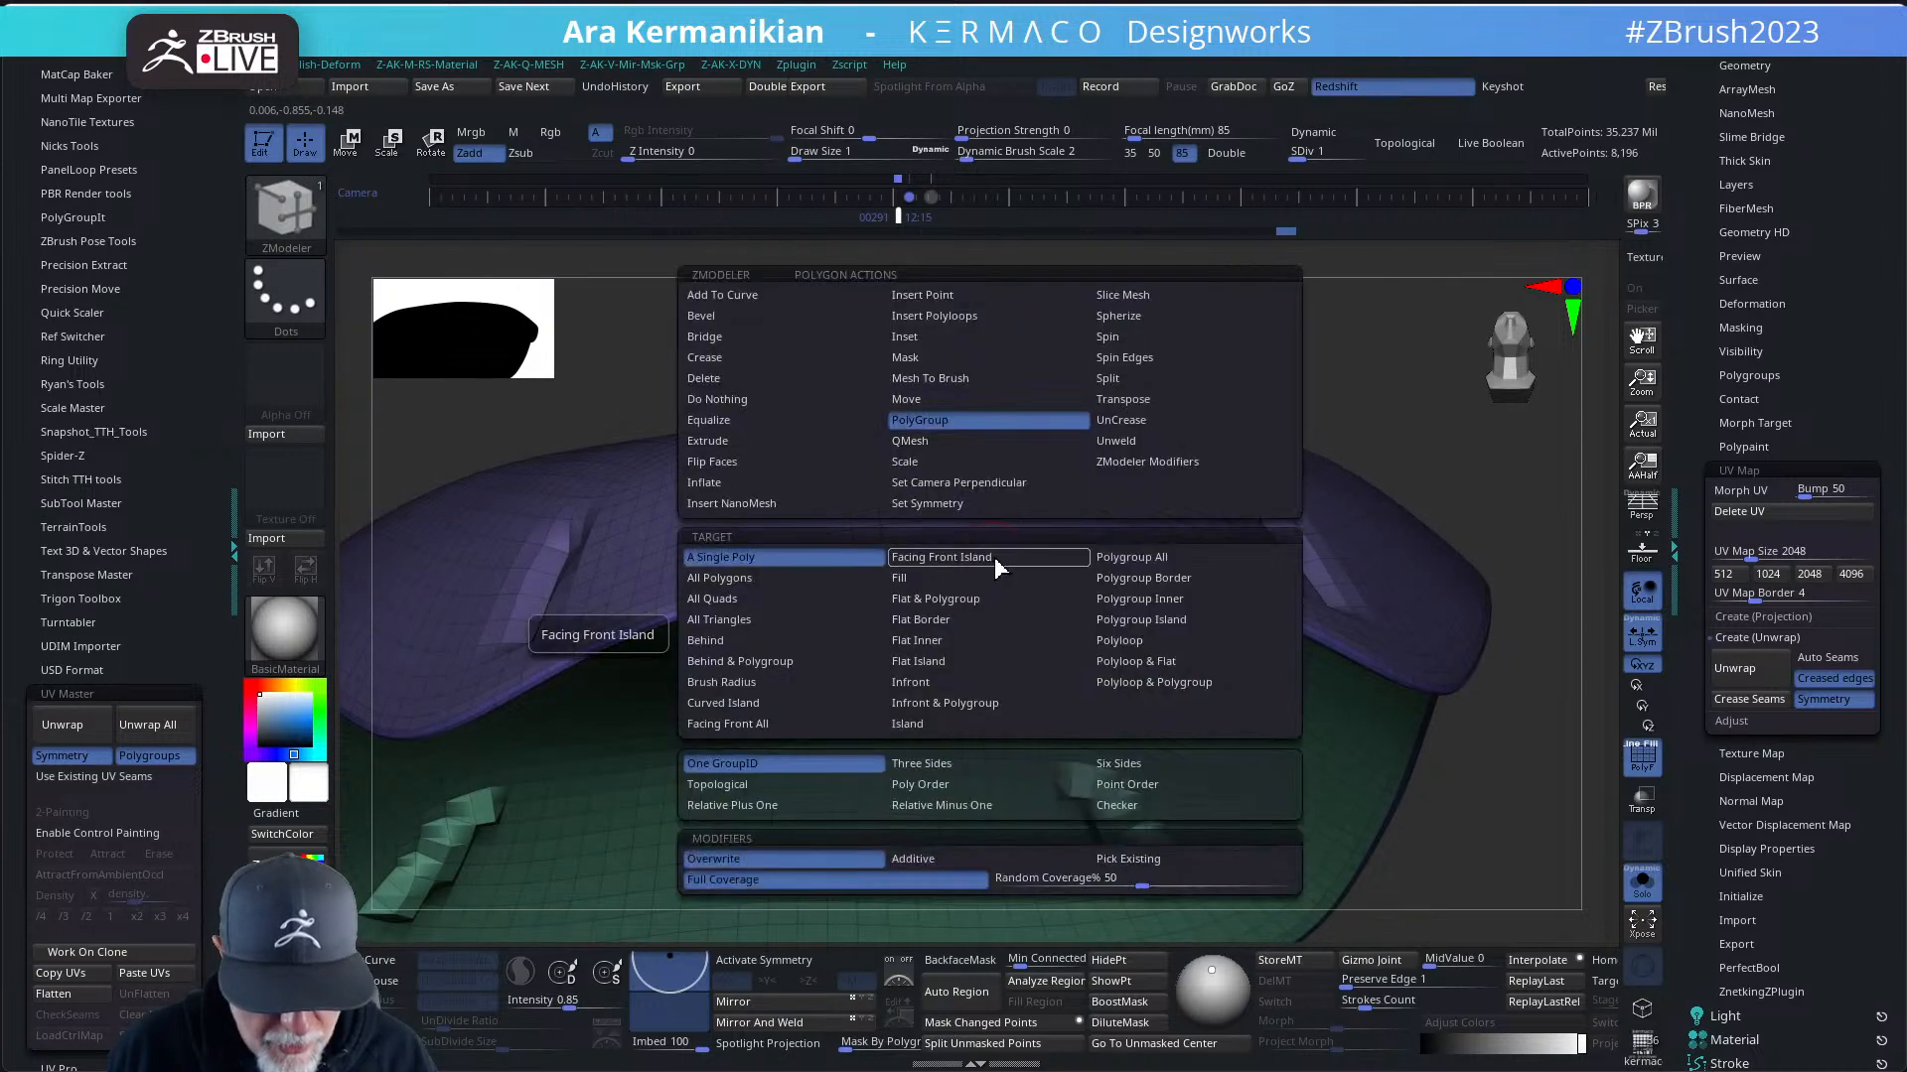
left_click(899, 586)
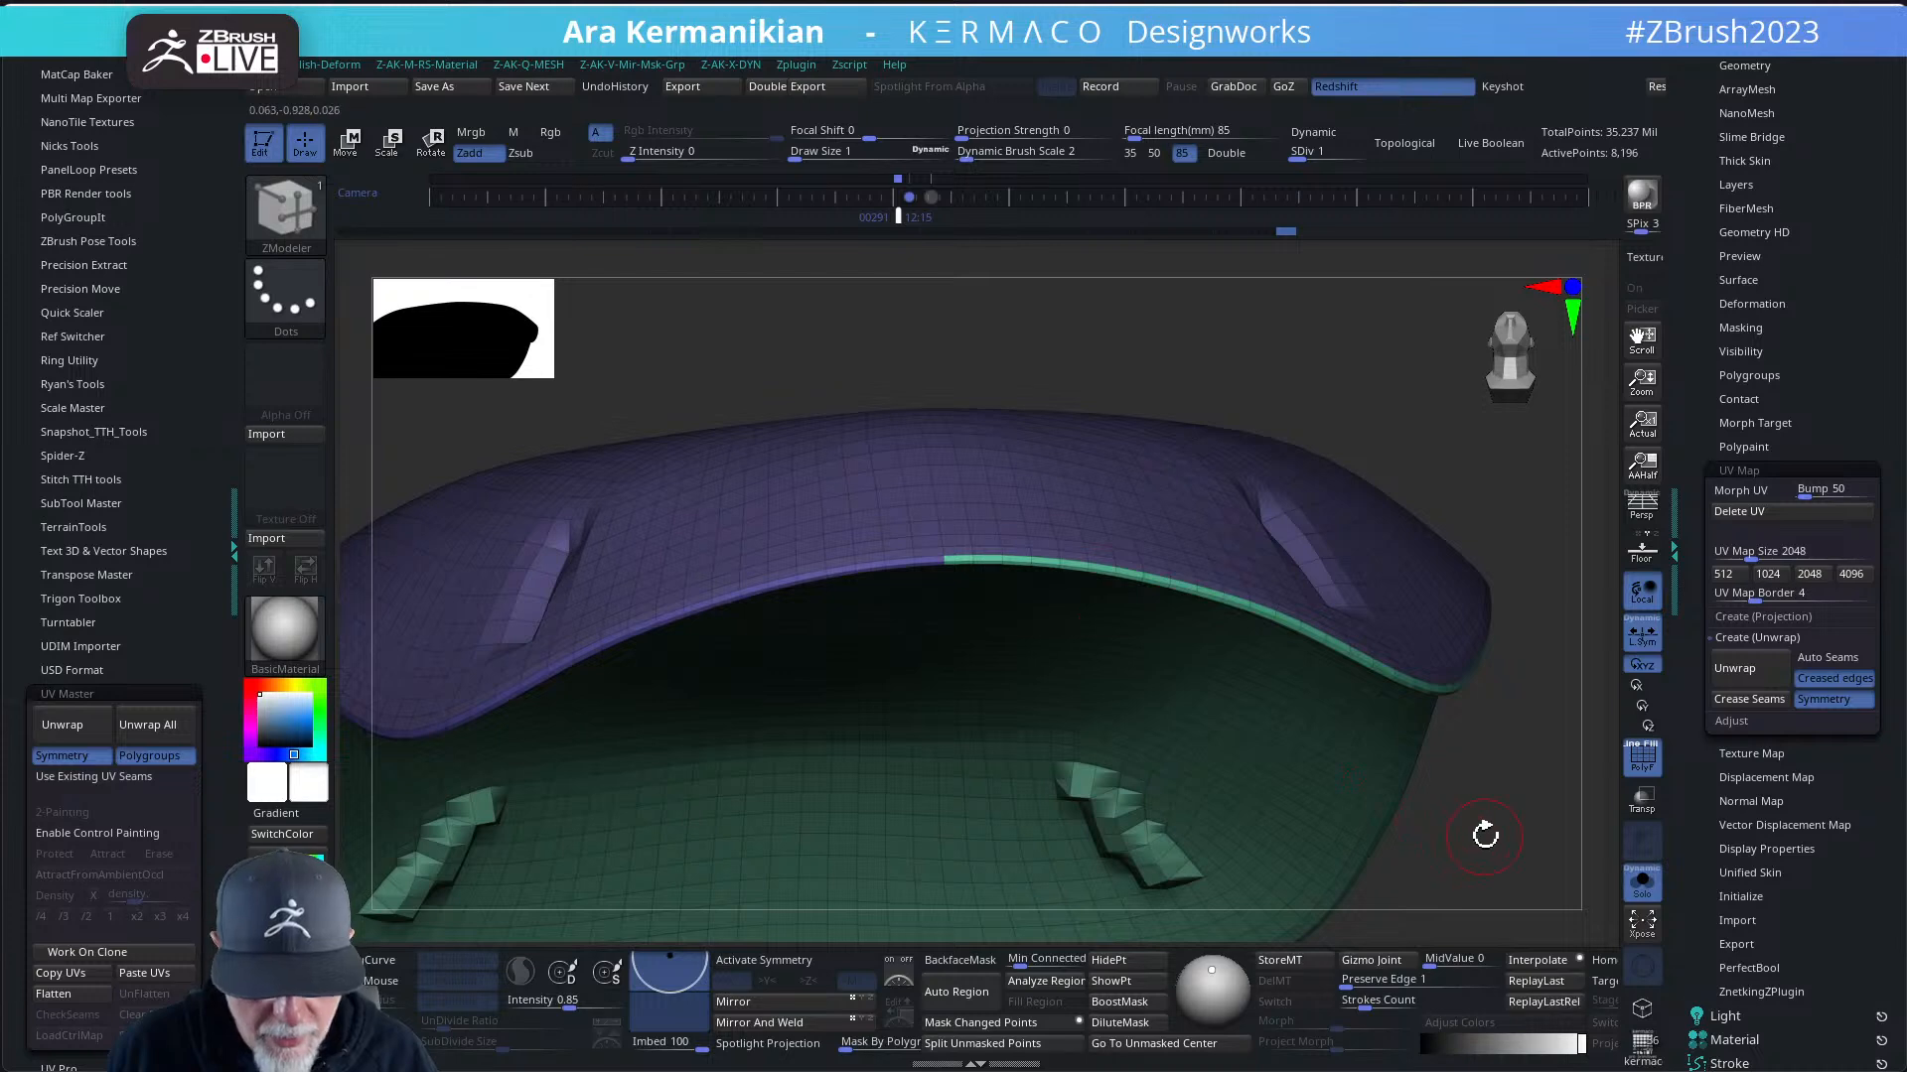
- Unwrap the plate with UV Master, with Symmetry off and Polygroups on
left_click_drag(1484, 834, 1349, 769)
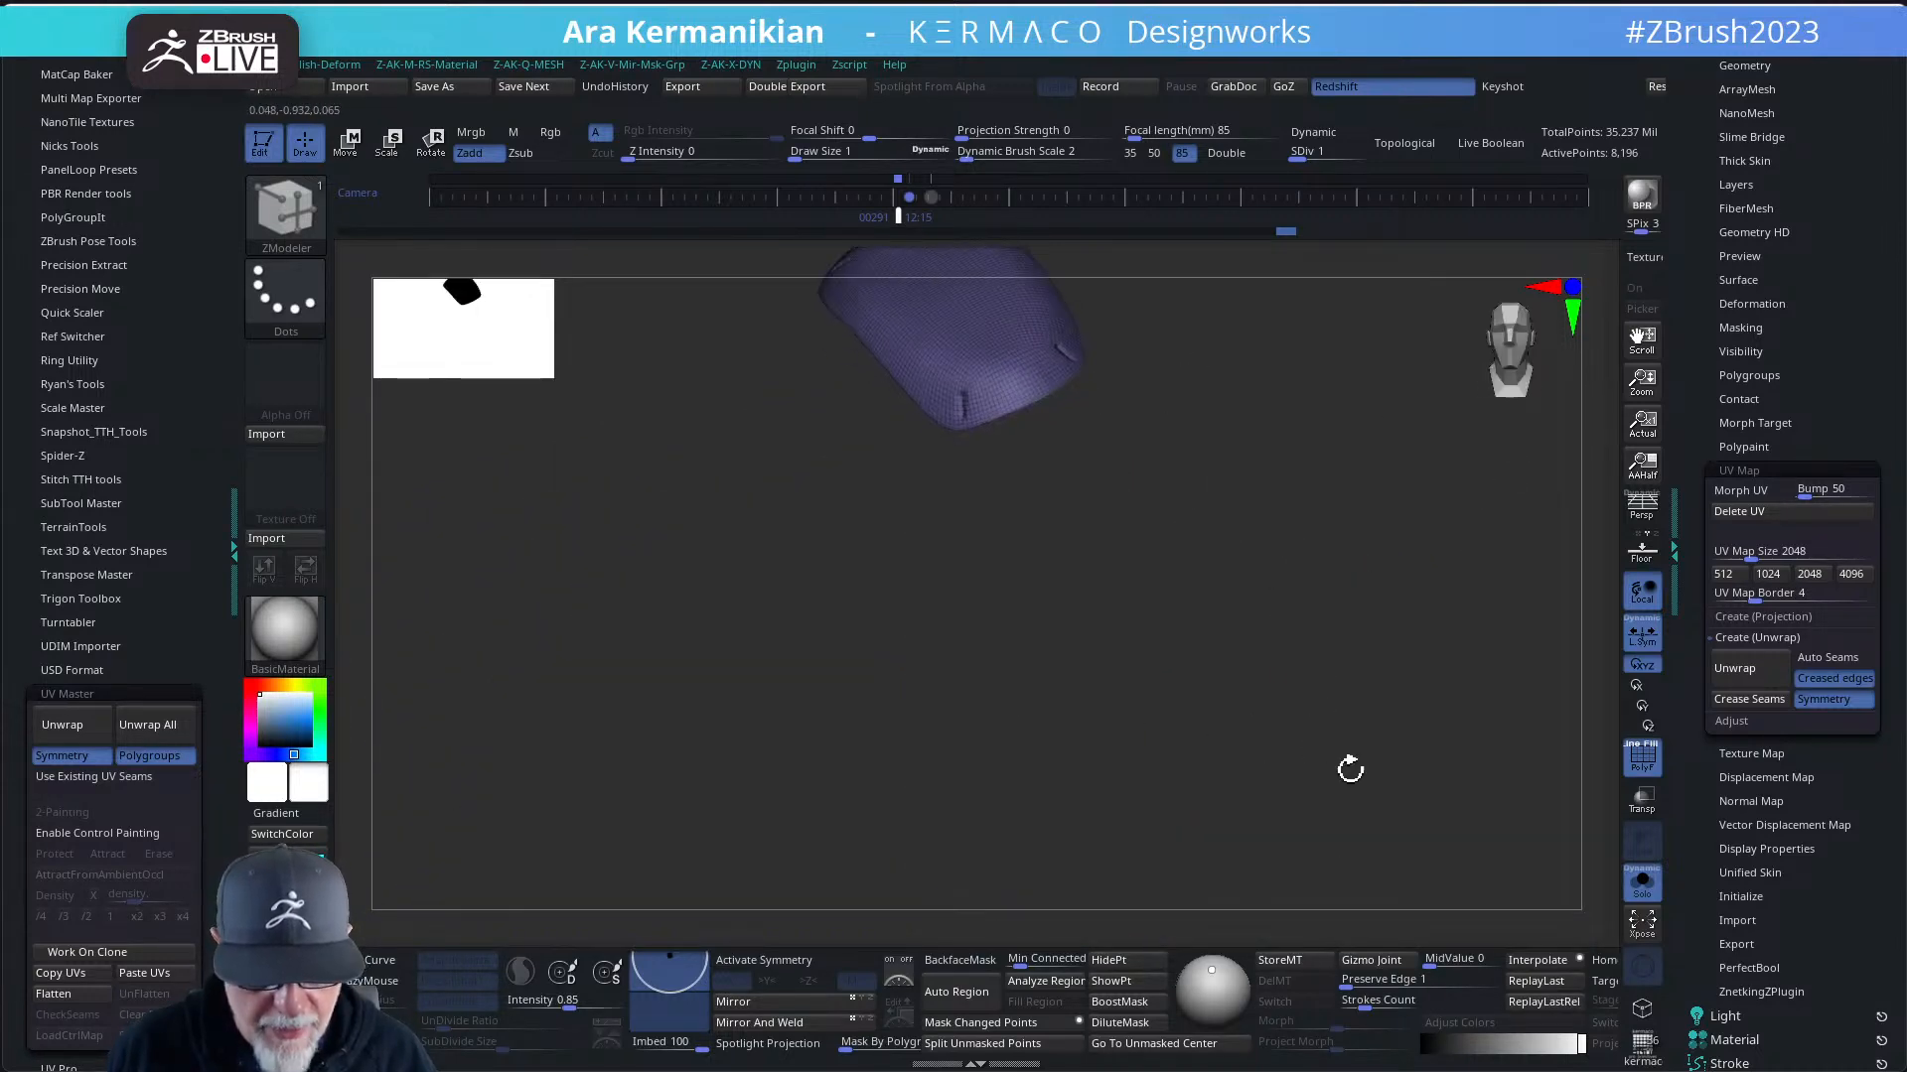
left_click(61, 755)
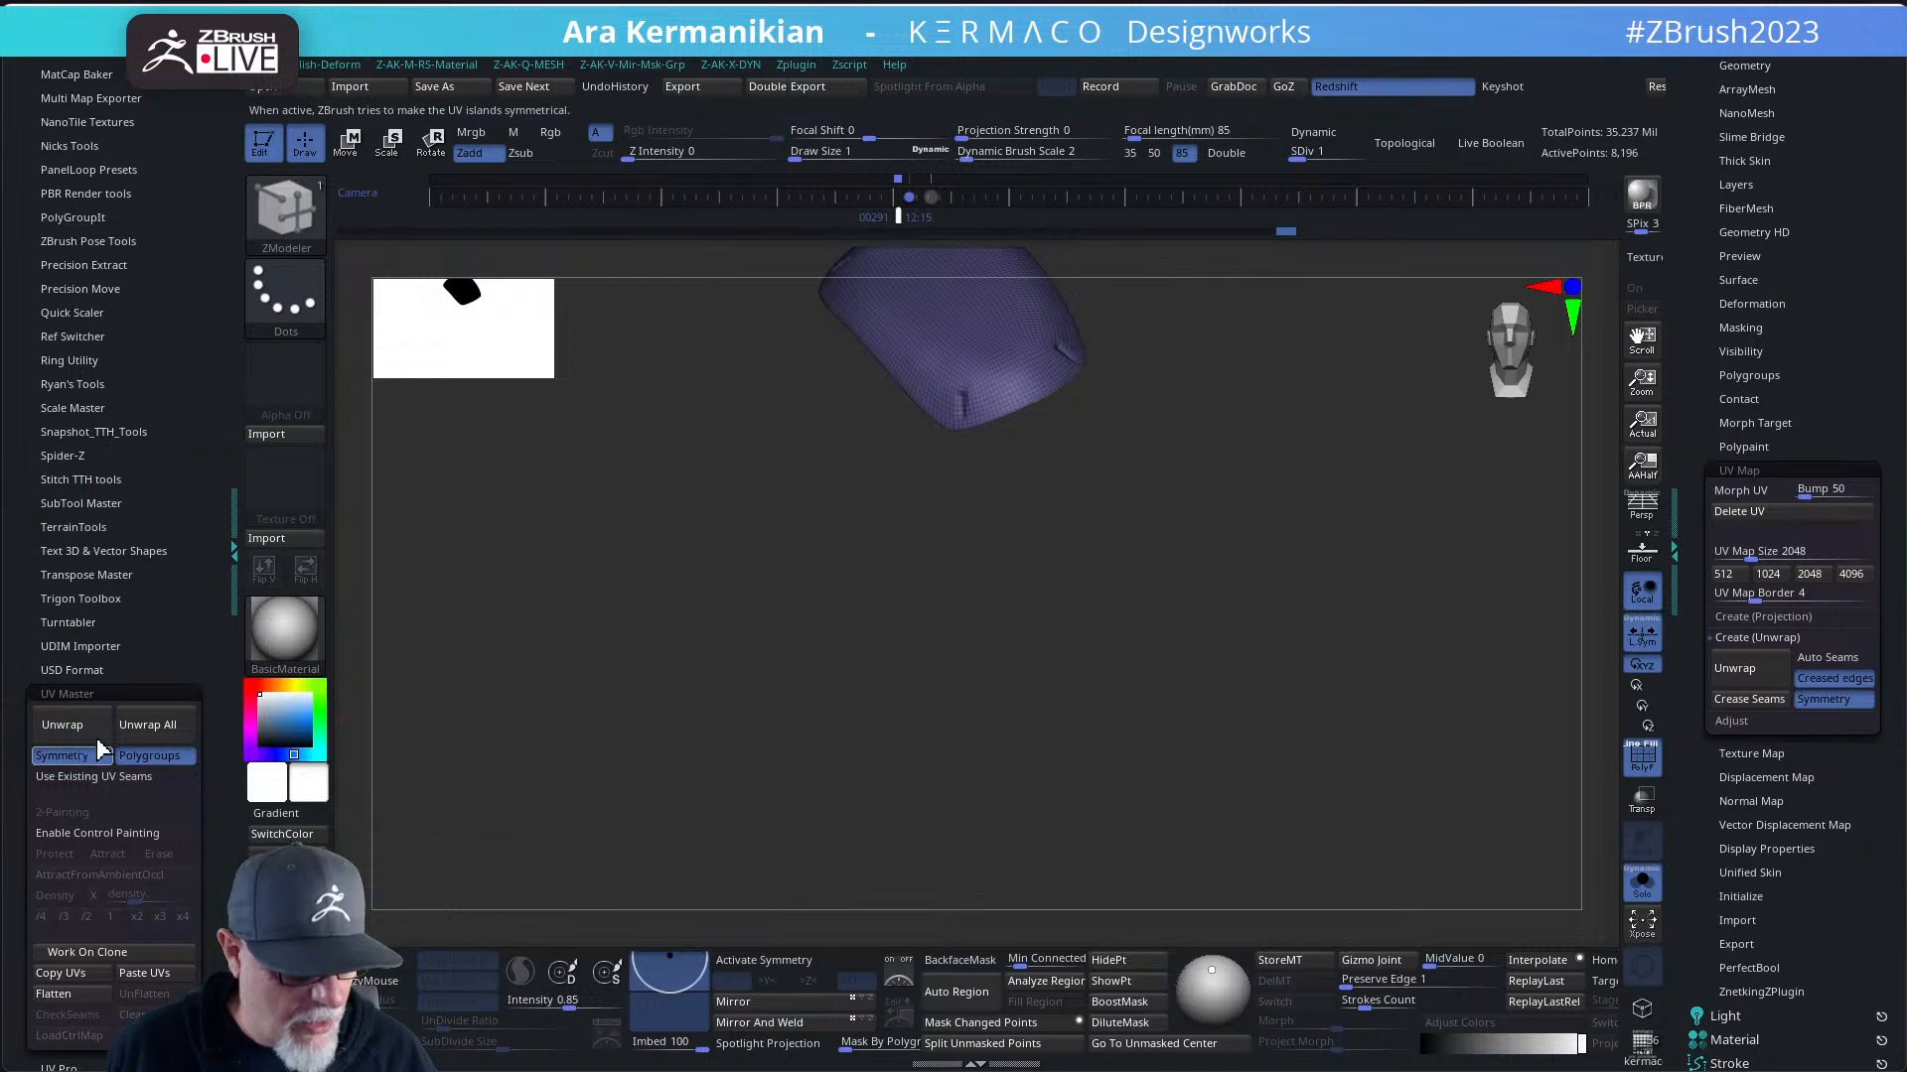
left_click(61, 725)
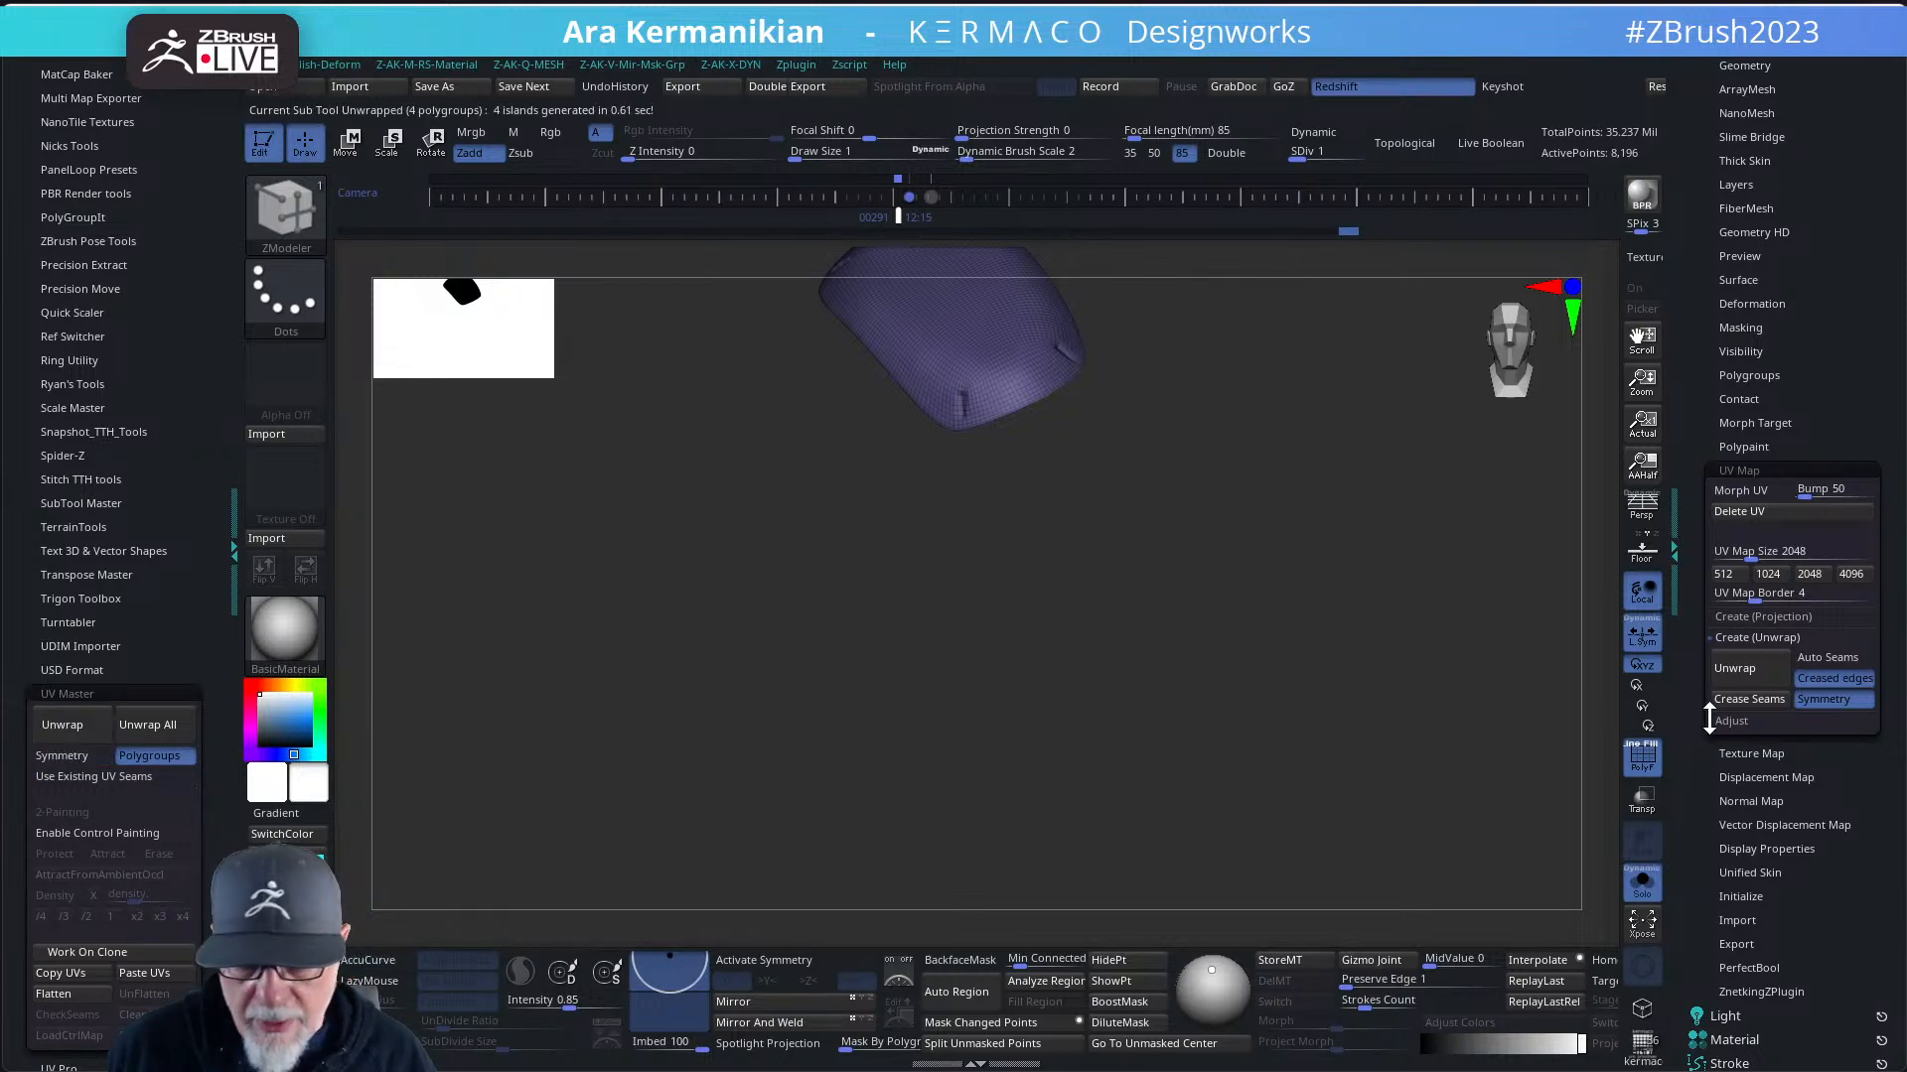
- Morph the plate to its flat UV layout, check the islands with Bump set to 0, and return it to its 3D shape
left_click(1754, 492)
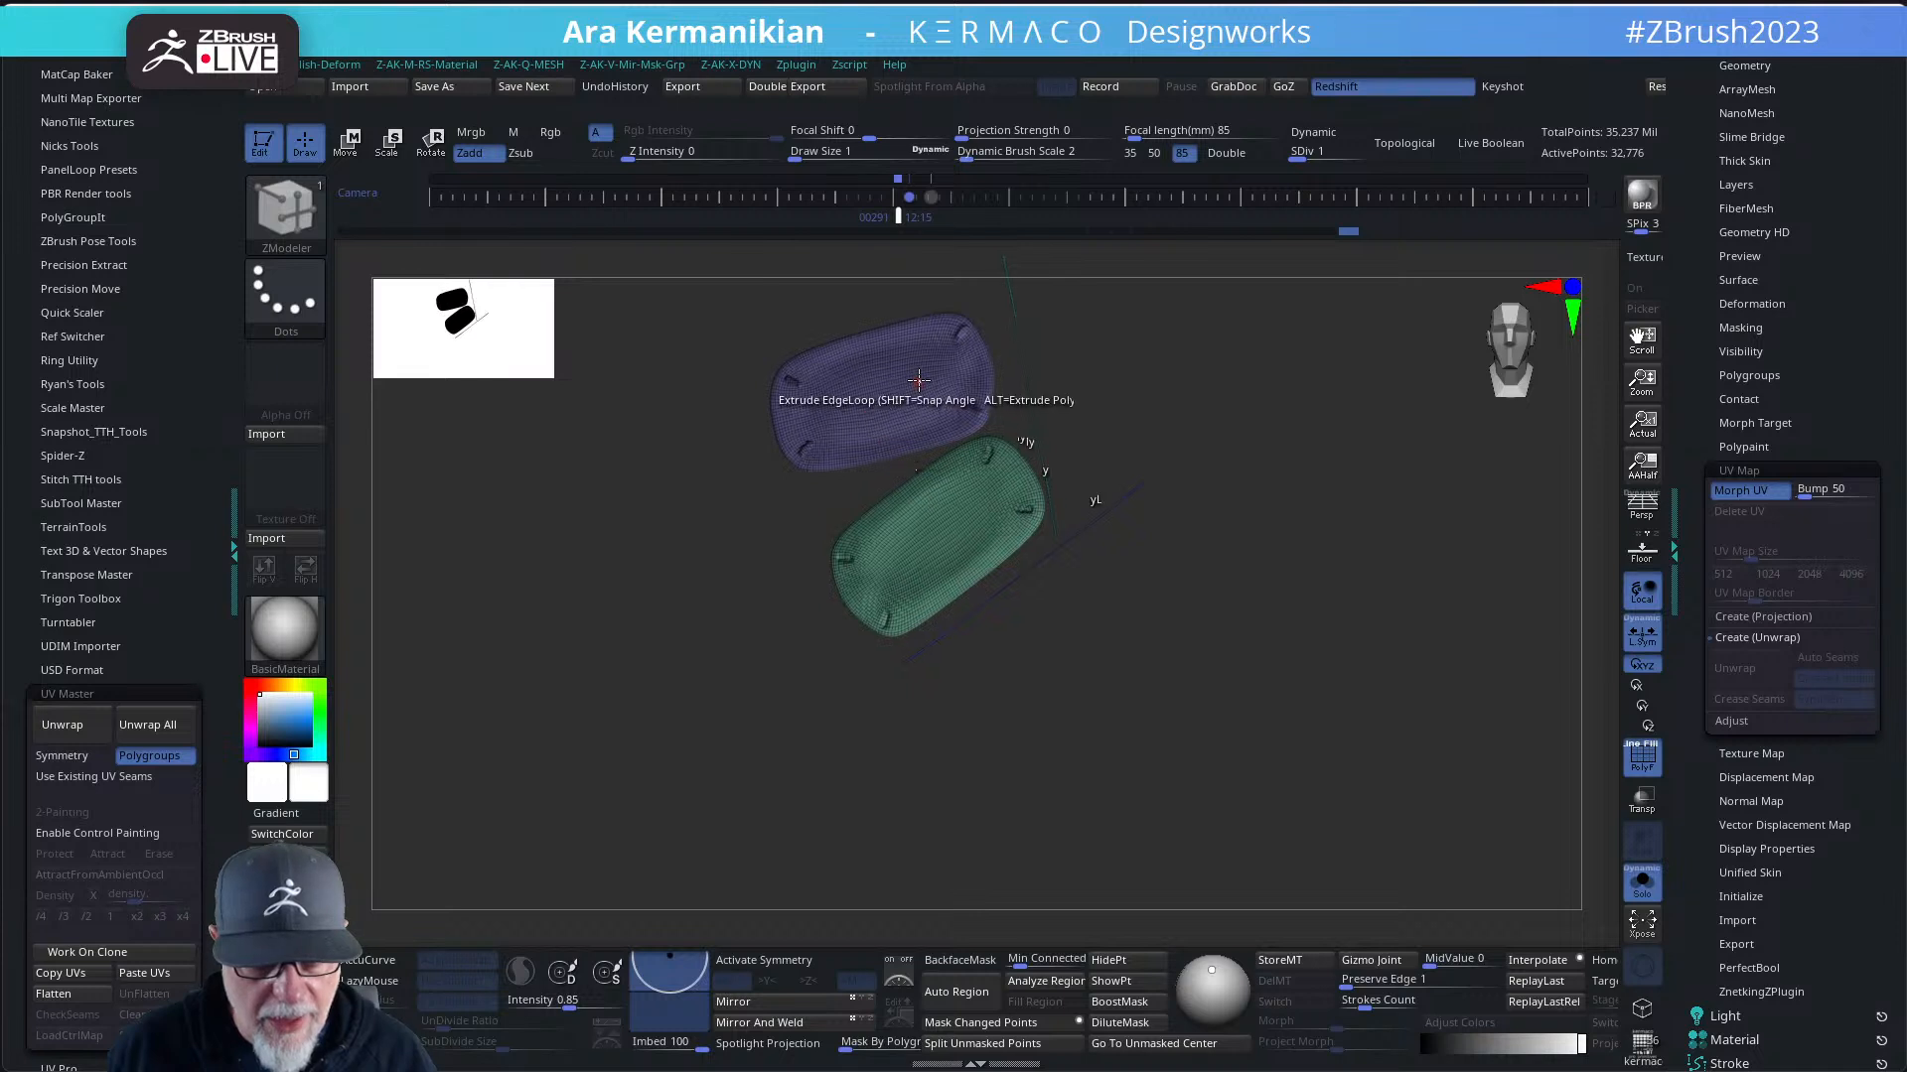
left_click_drag(1185, 646, 1503, 556, "shift")
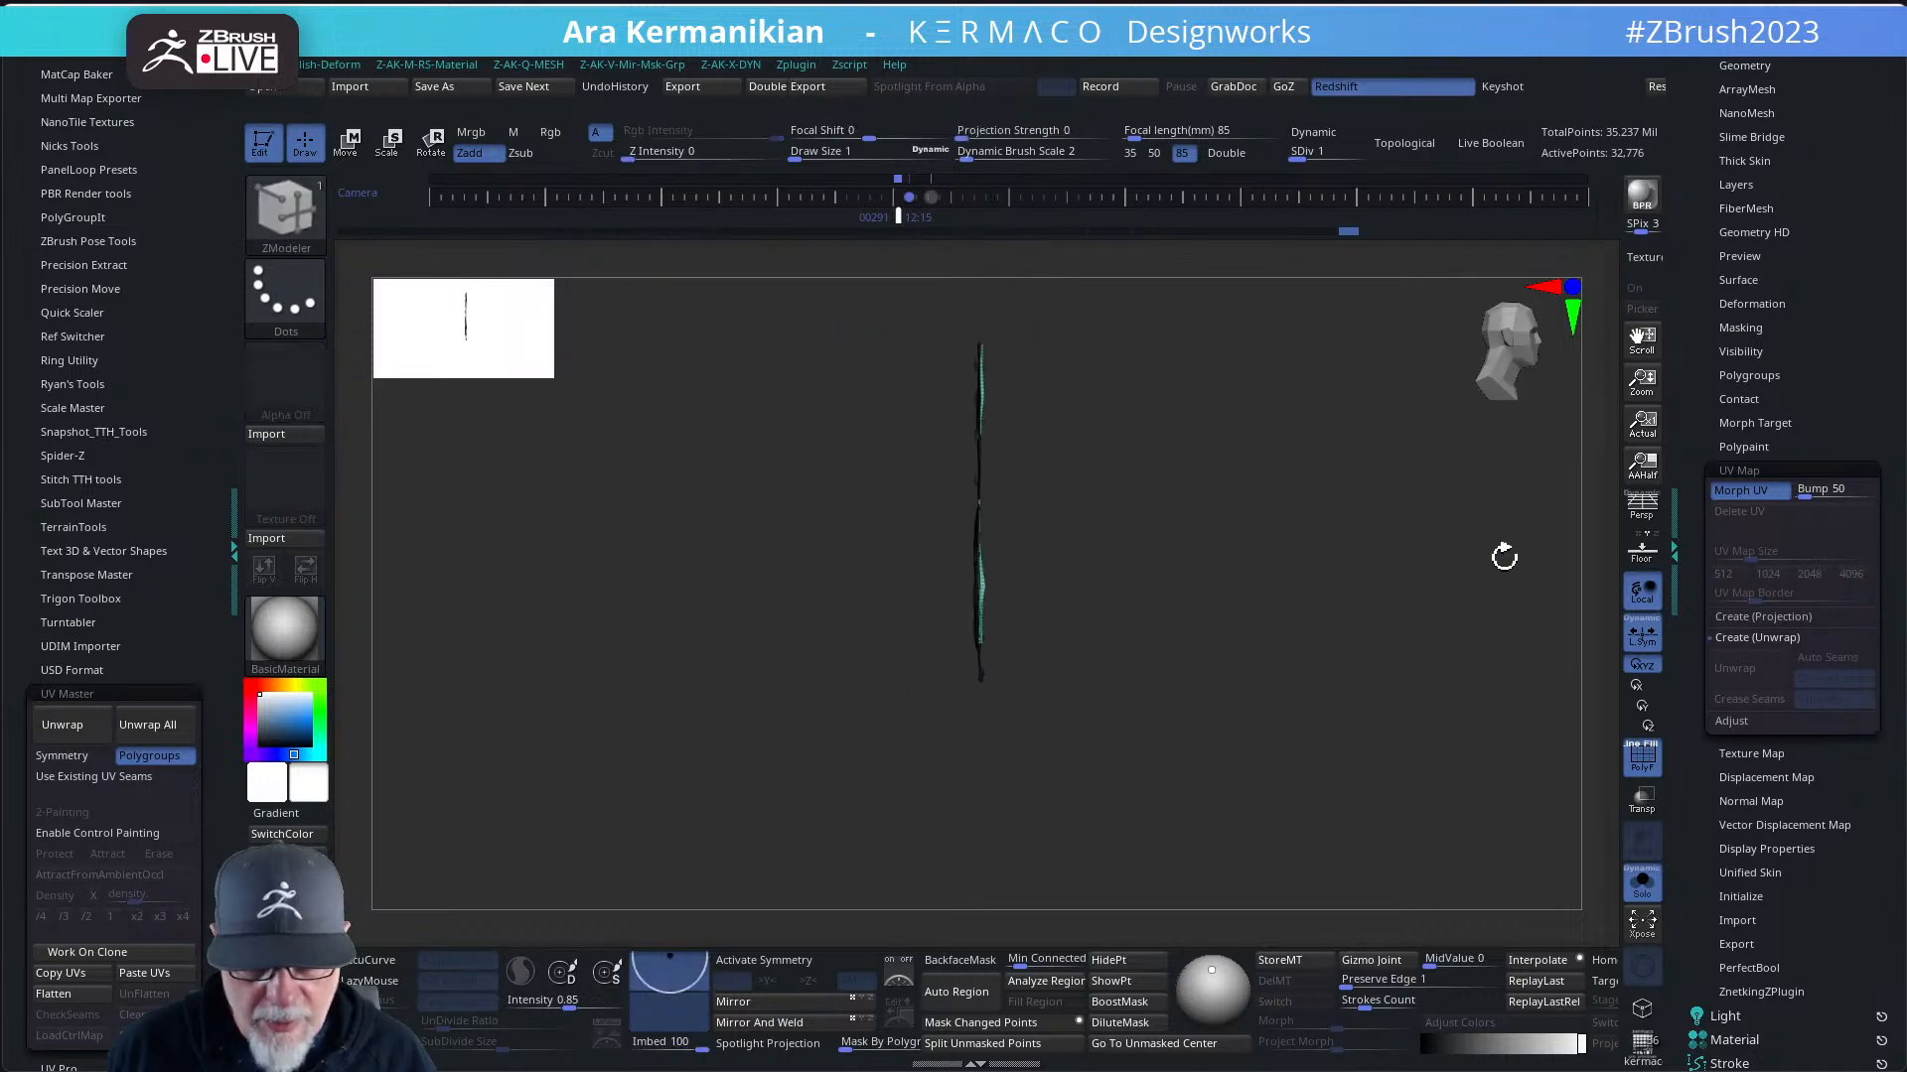
left_click(1745, 490)
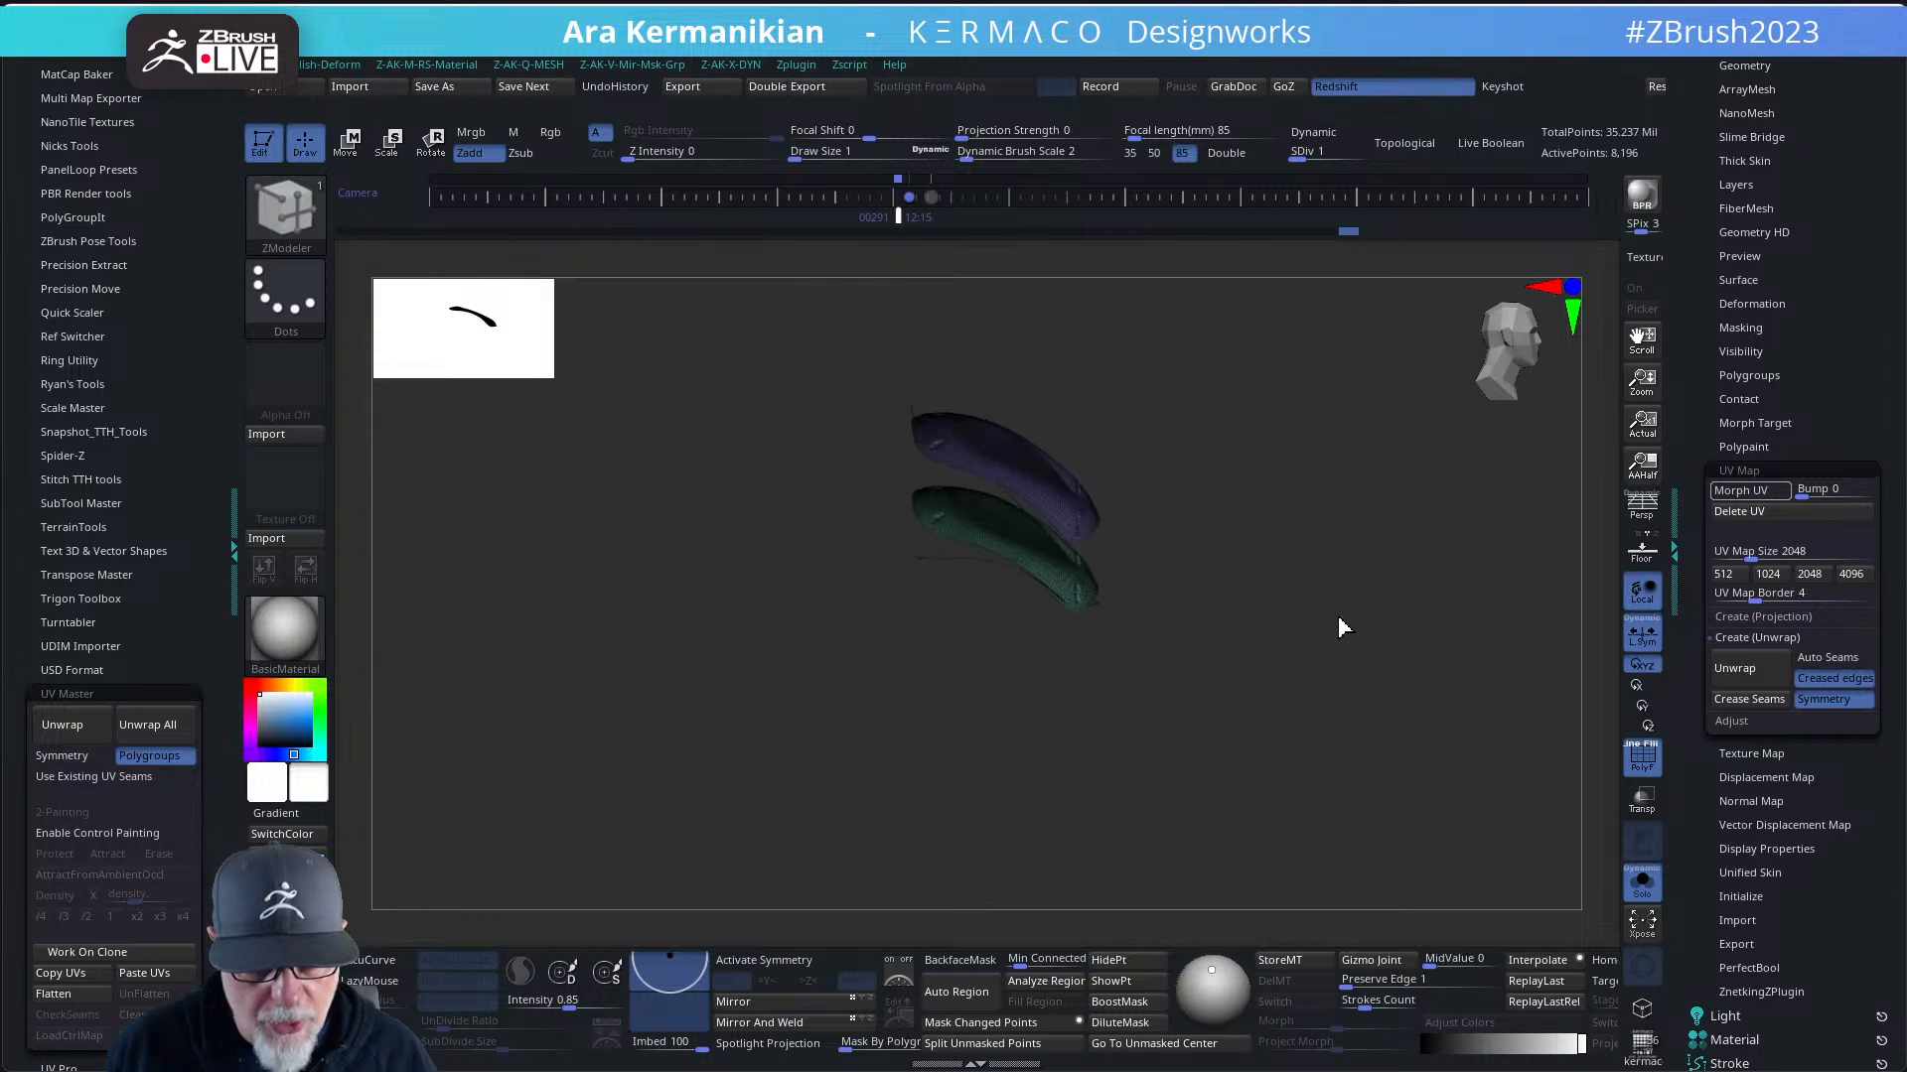
left_click_drag(1348, 587, 1221, 639)
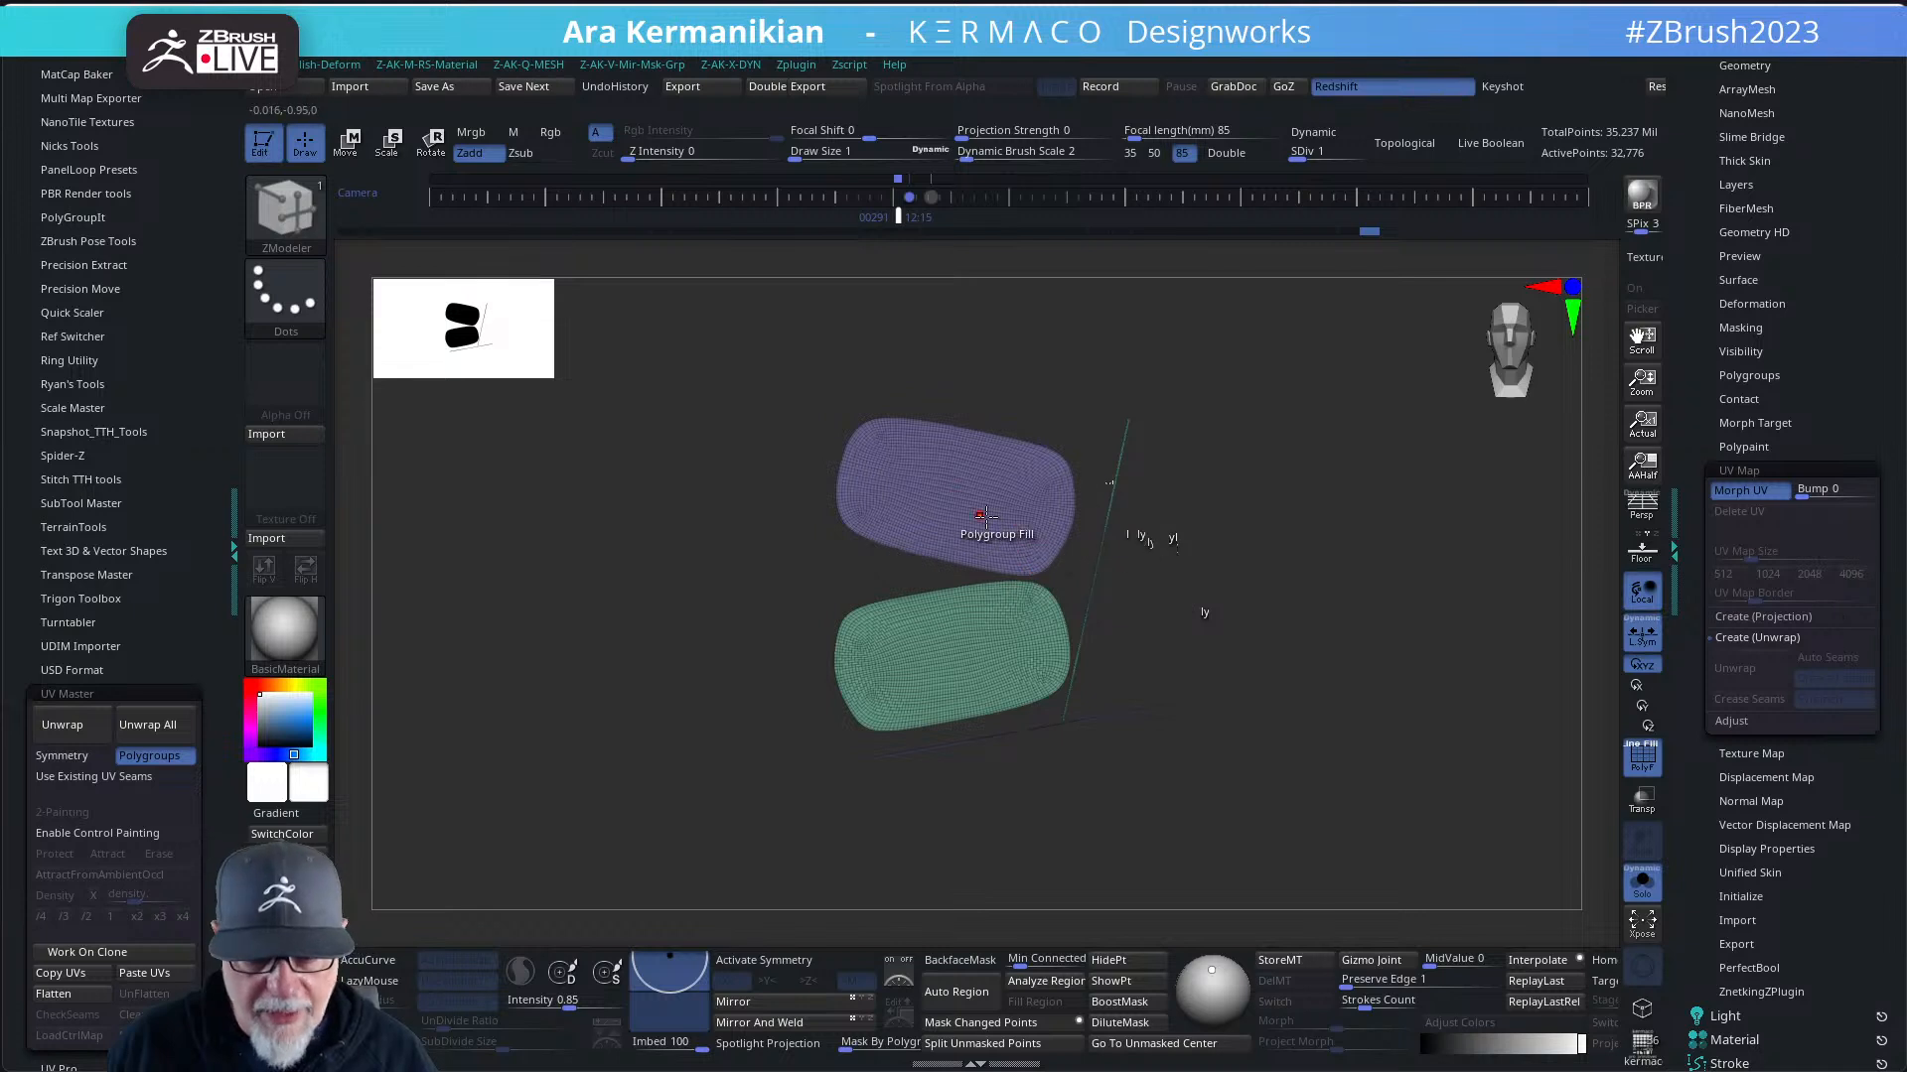
key("w")
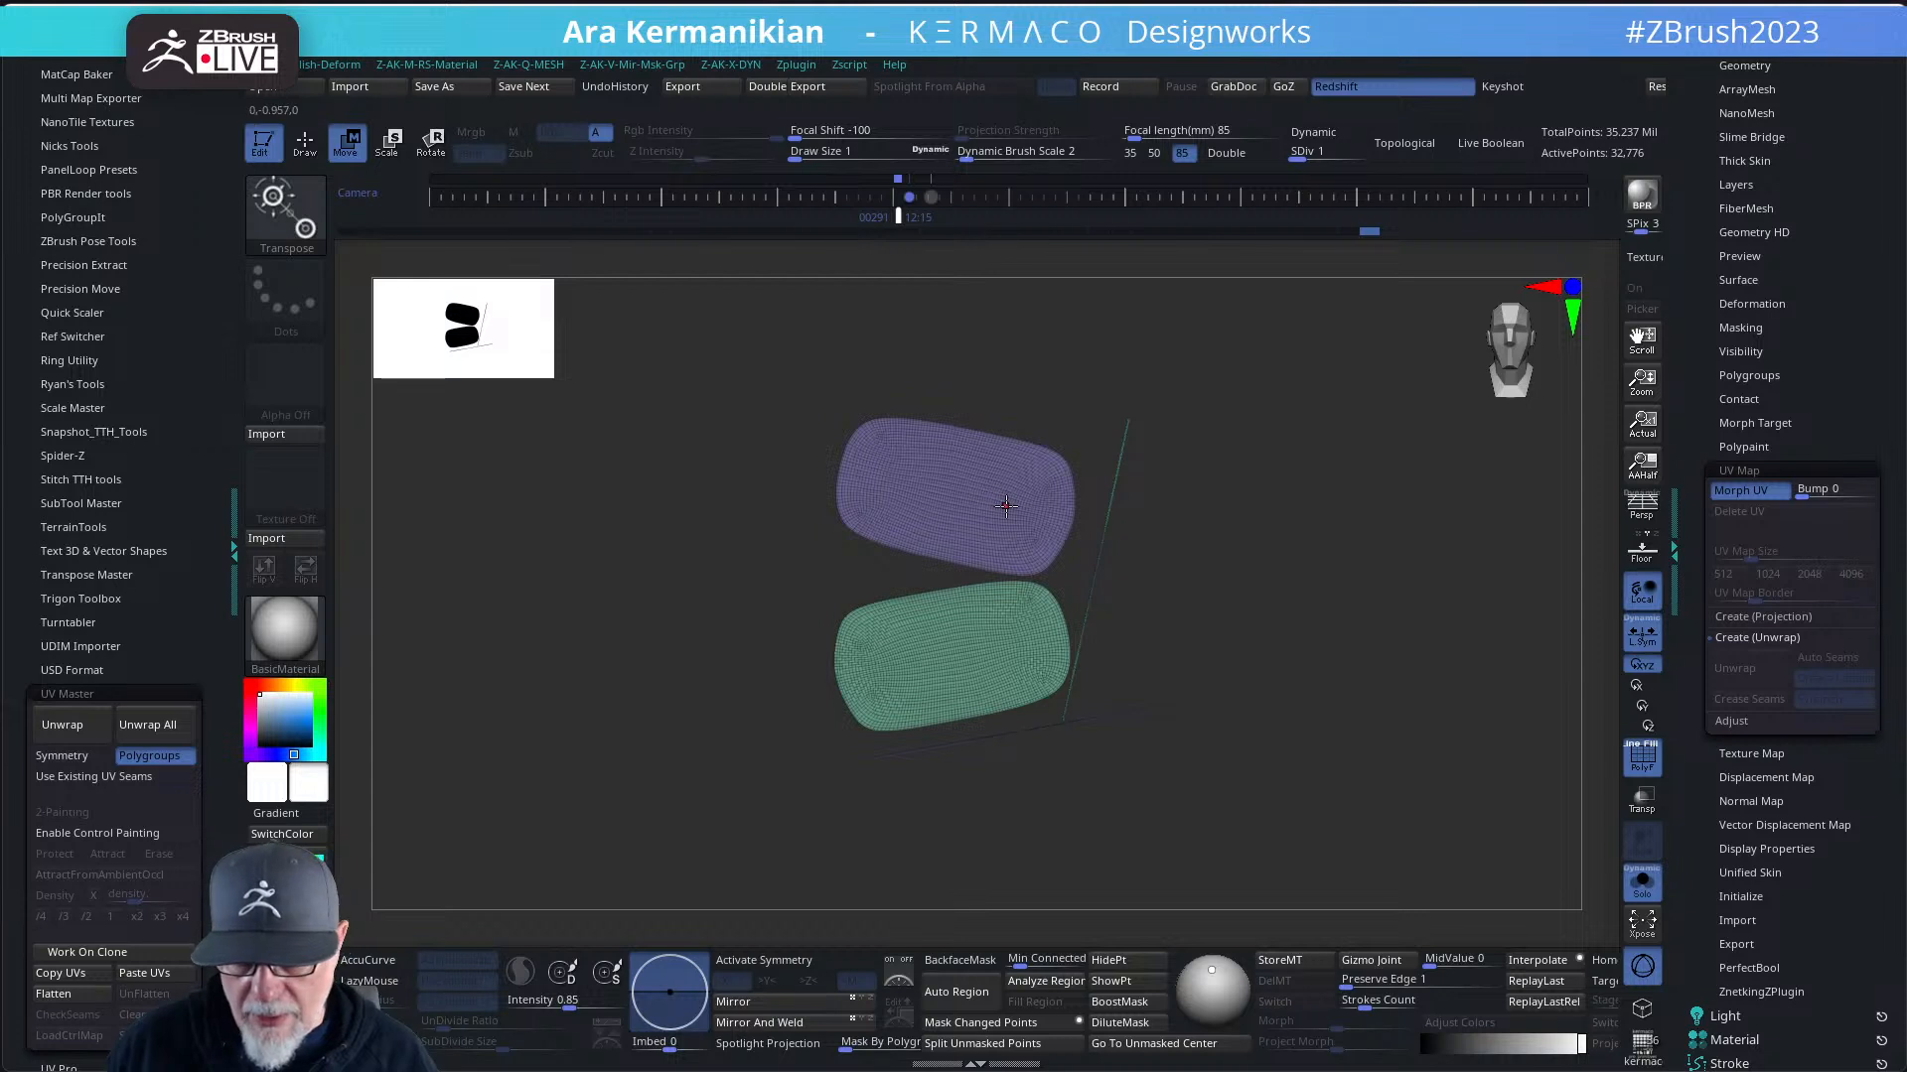
left_click(1745, 489)
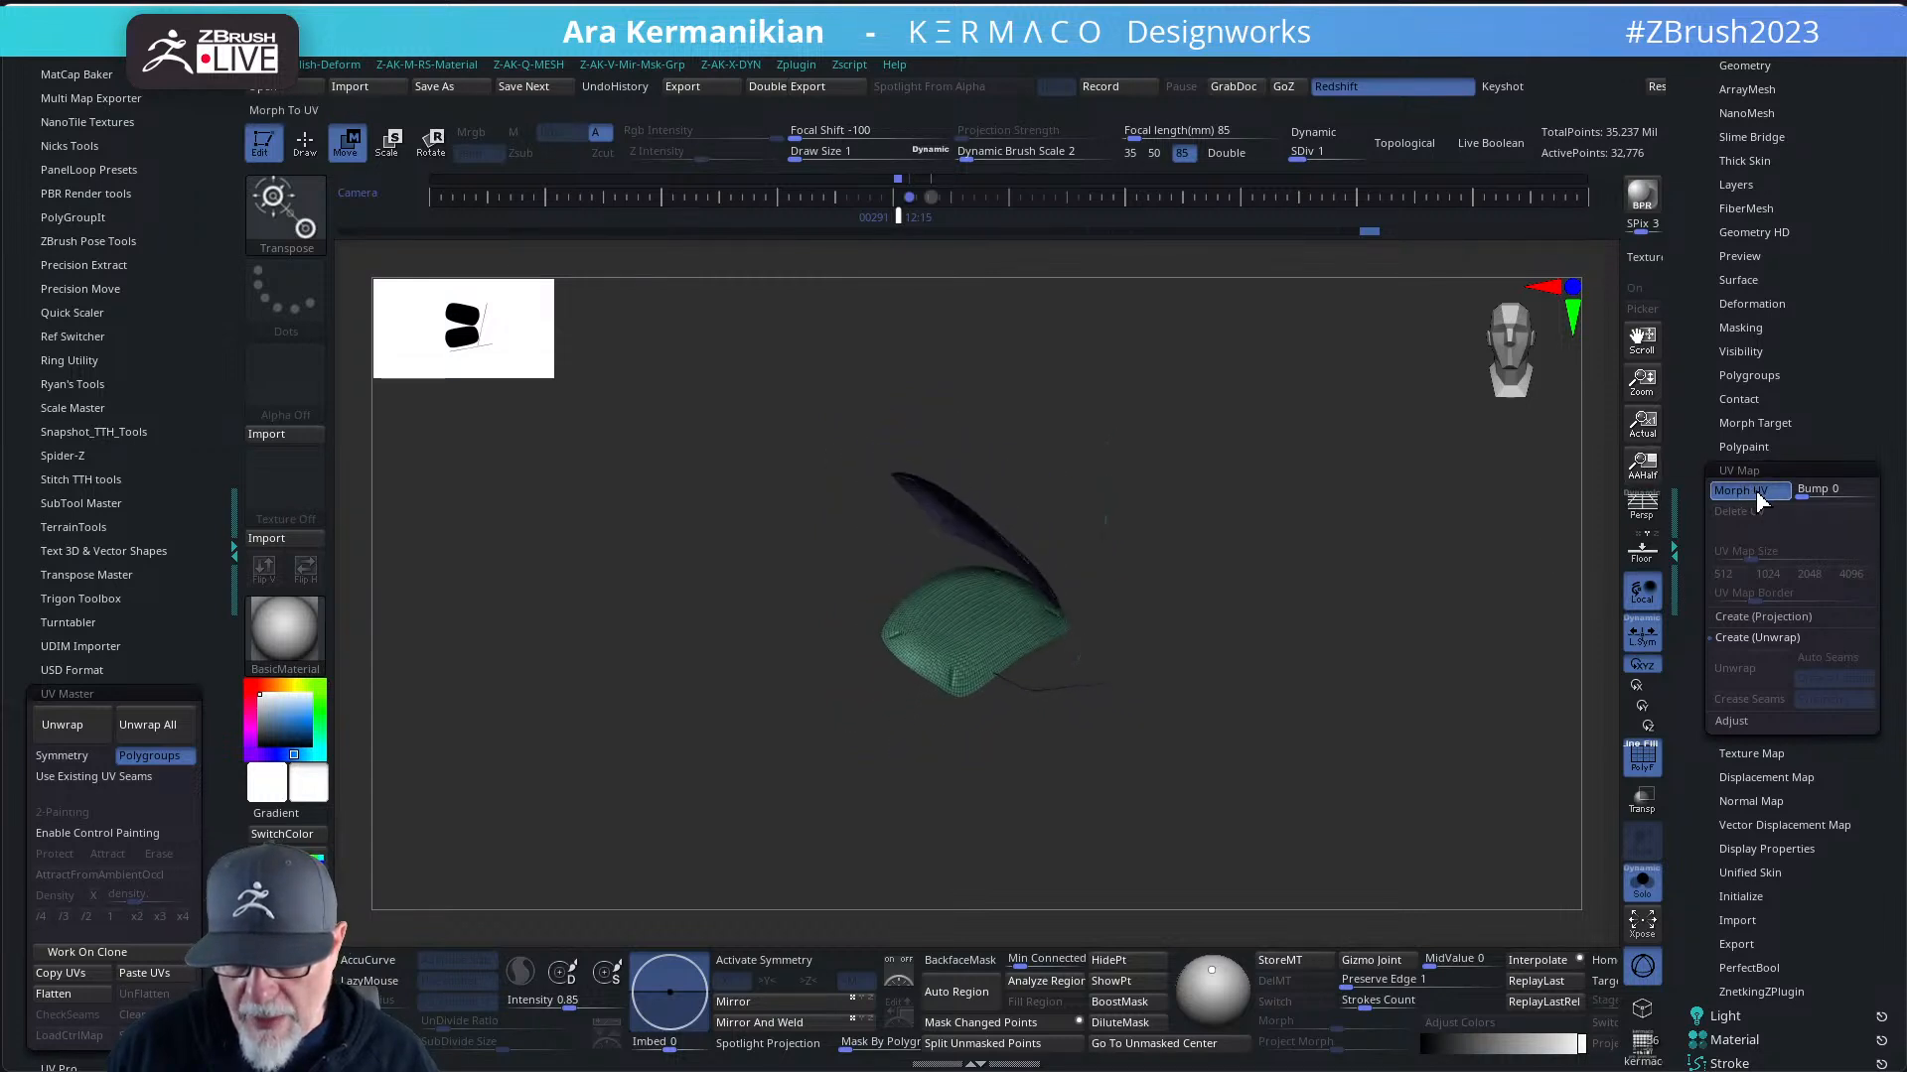
- Try to display the plate's unwrapped UVs as a planar object with UV Master's Flatten
scroll(204, 871, "down", 3)
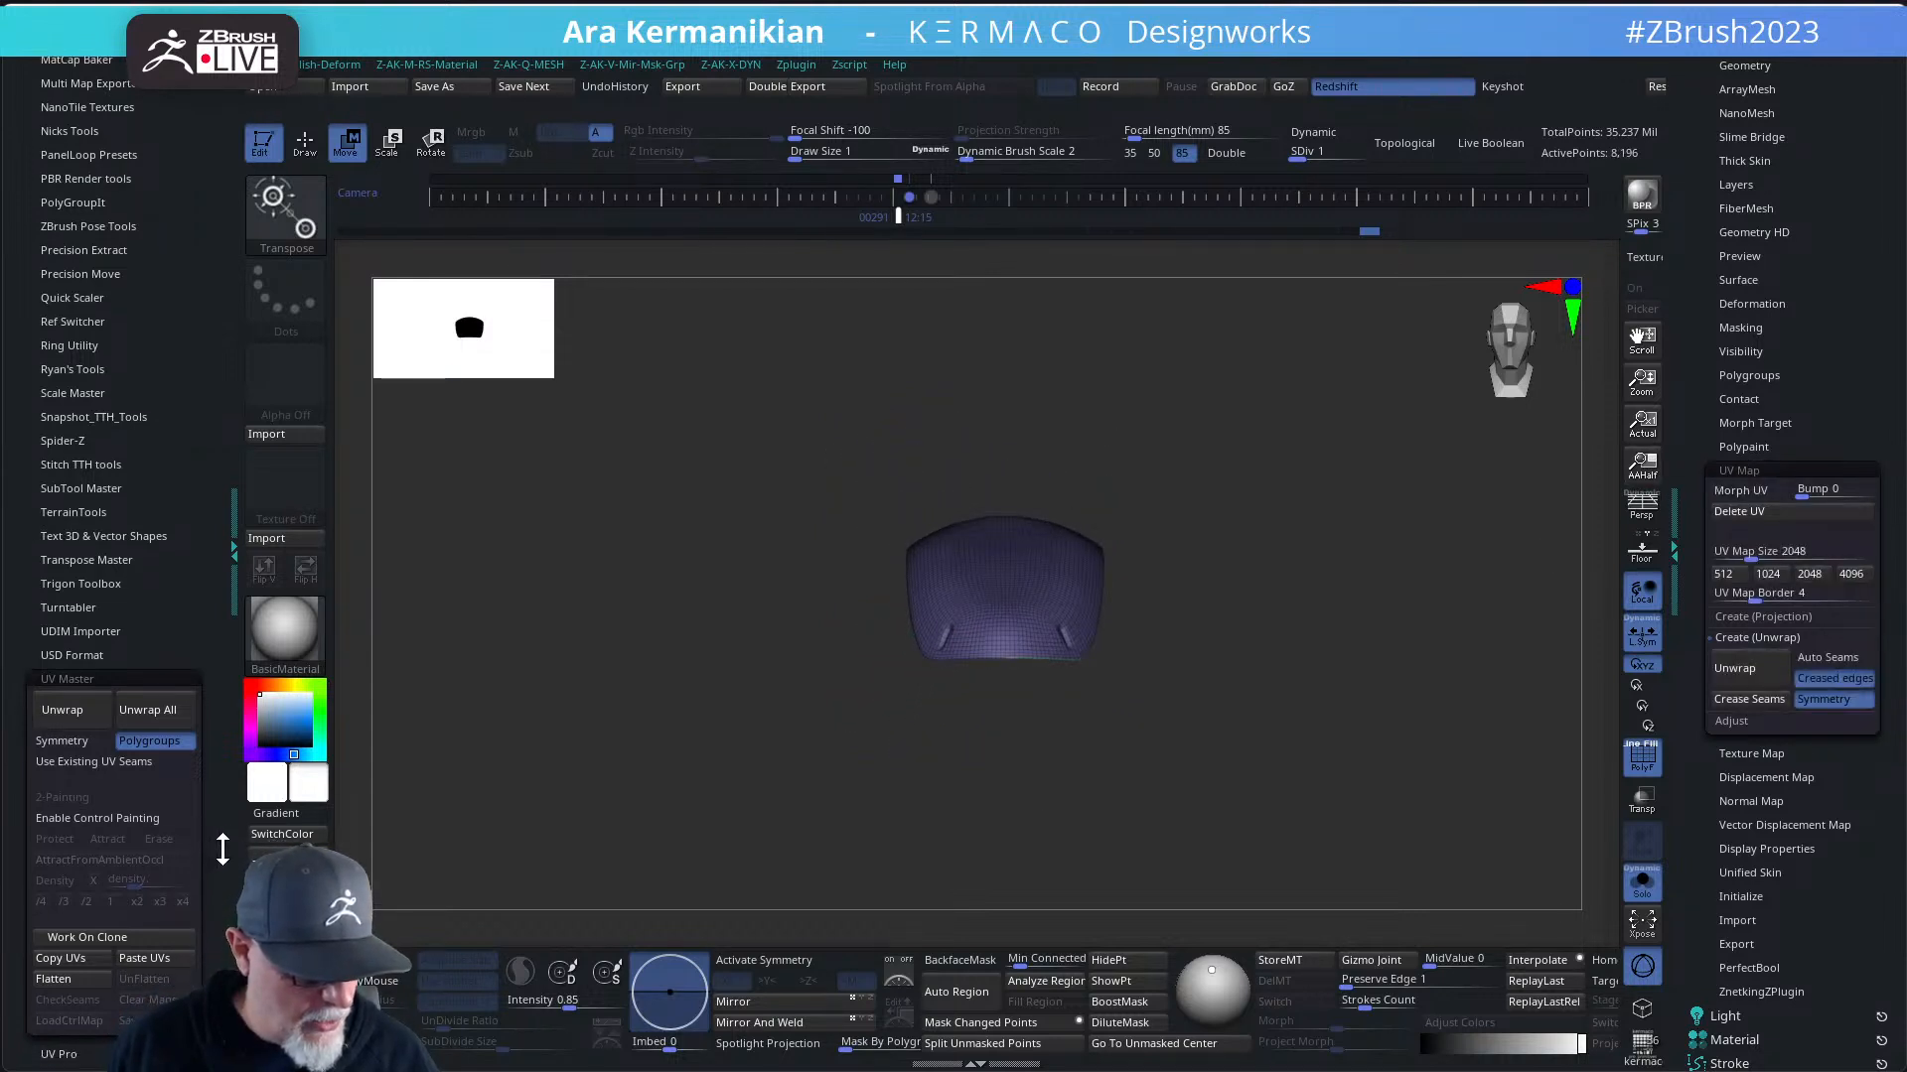
left_click(53, 858)
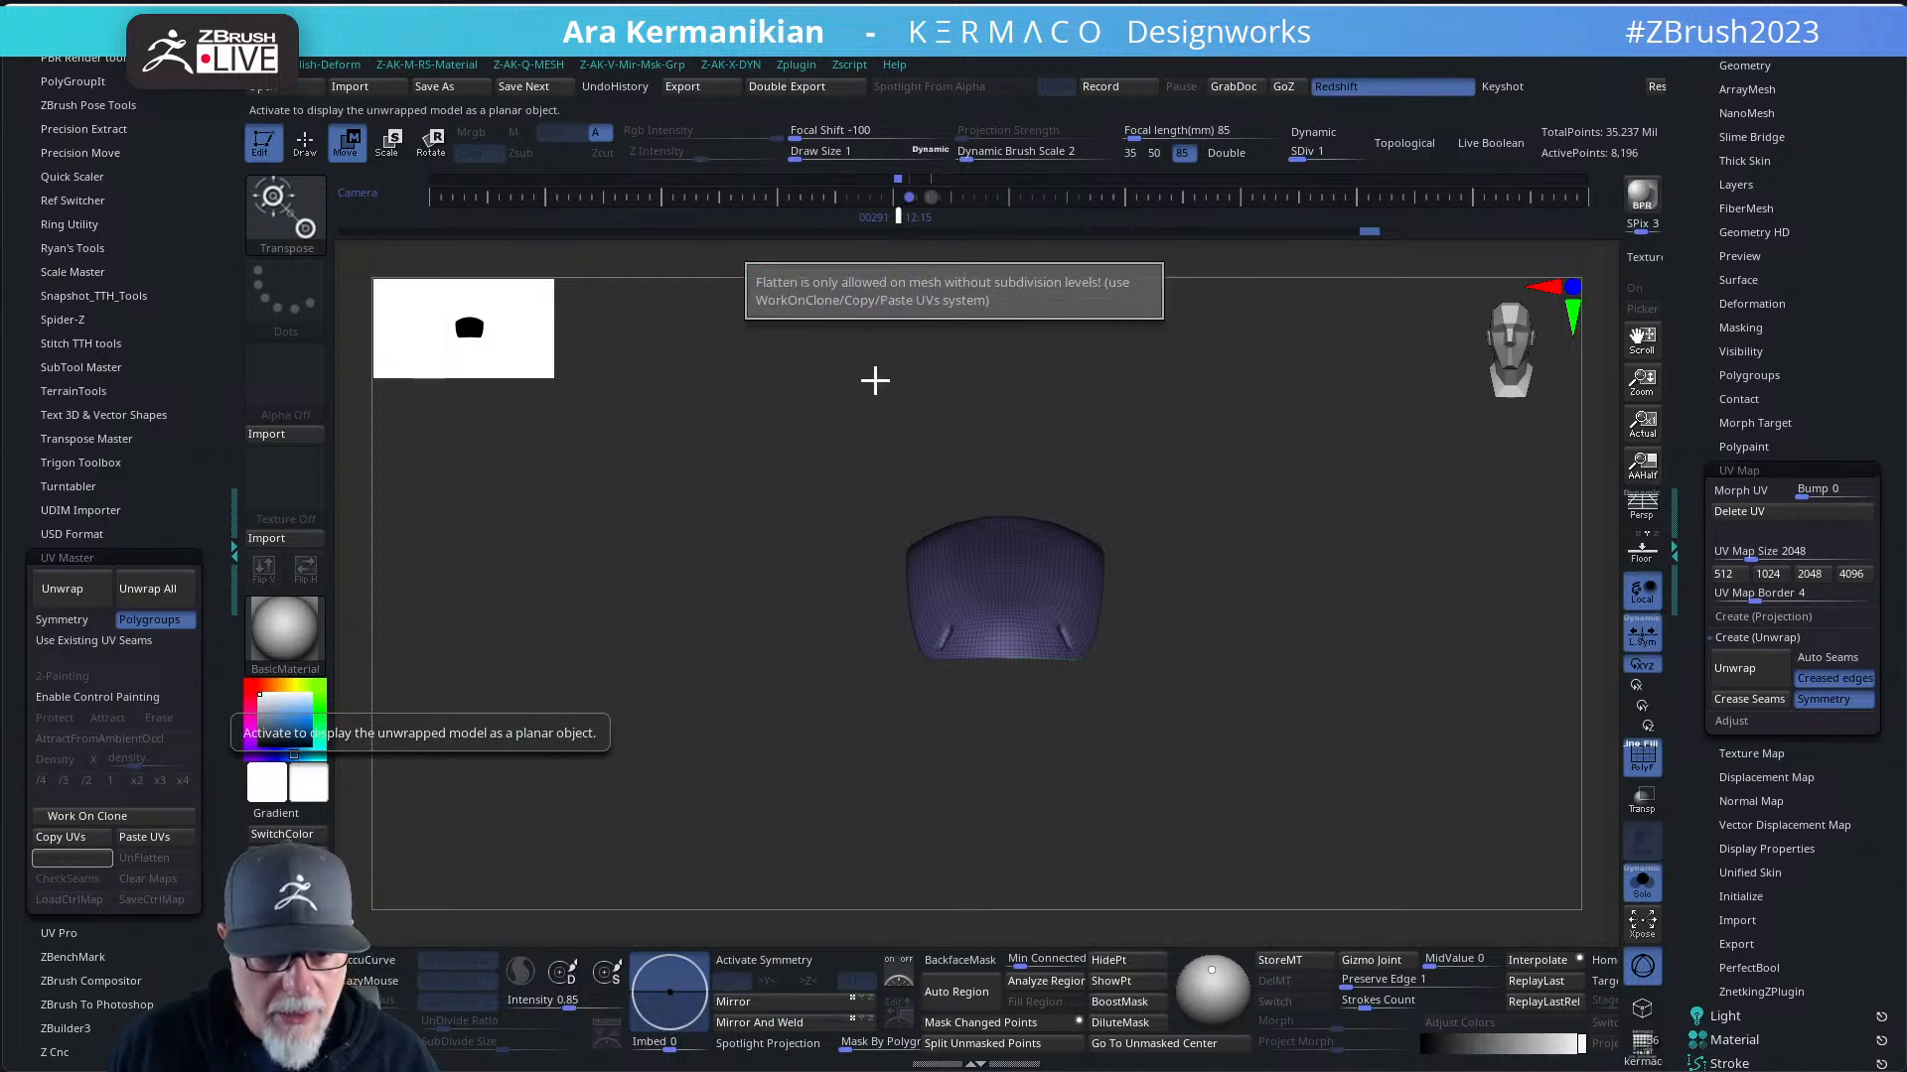
left_click_drag(1270, 443, 1288, 573)
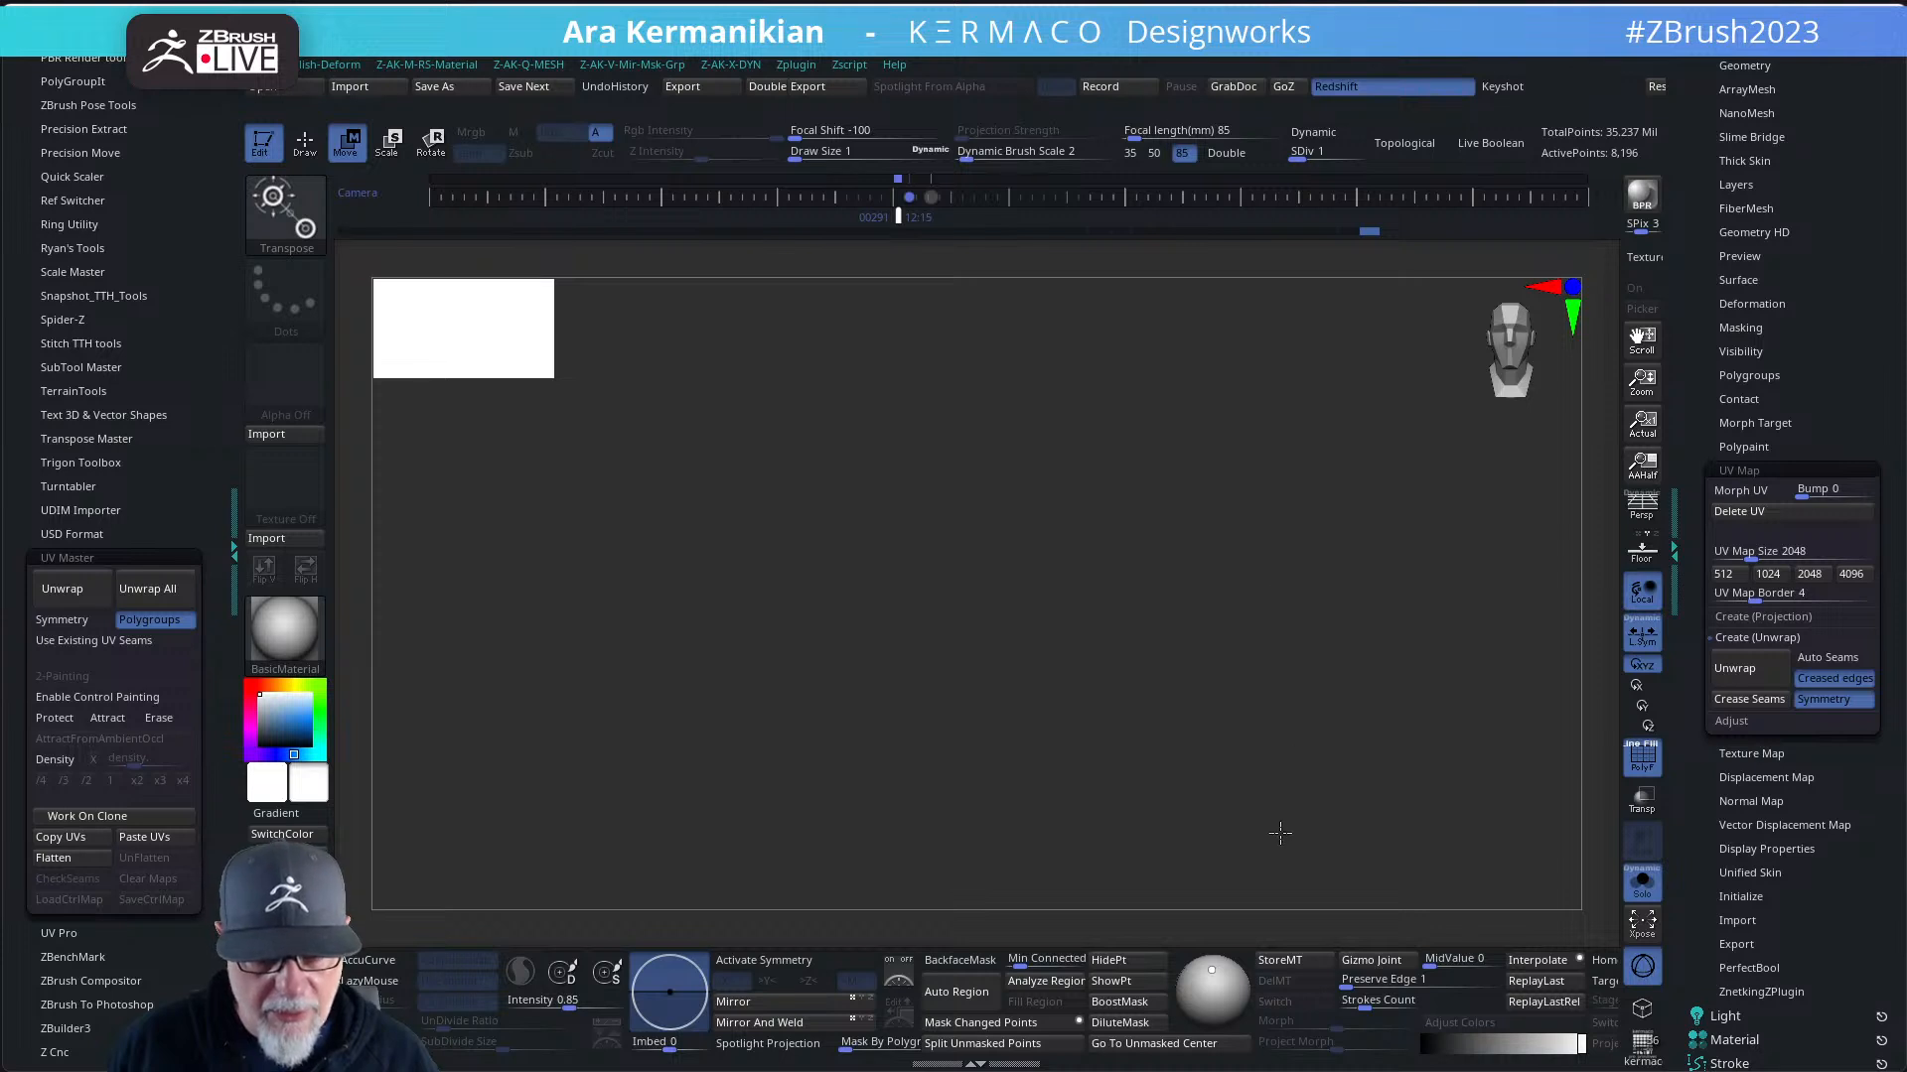
left_click_drag(1297, 697, 1287, 685, "alt")
mouse_move(1251, 542)
left_mouse_down("alt")
mouse_move(1231, 695)
mouse_move(1248, 703)
left_mouse_up("alt")
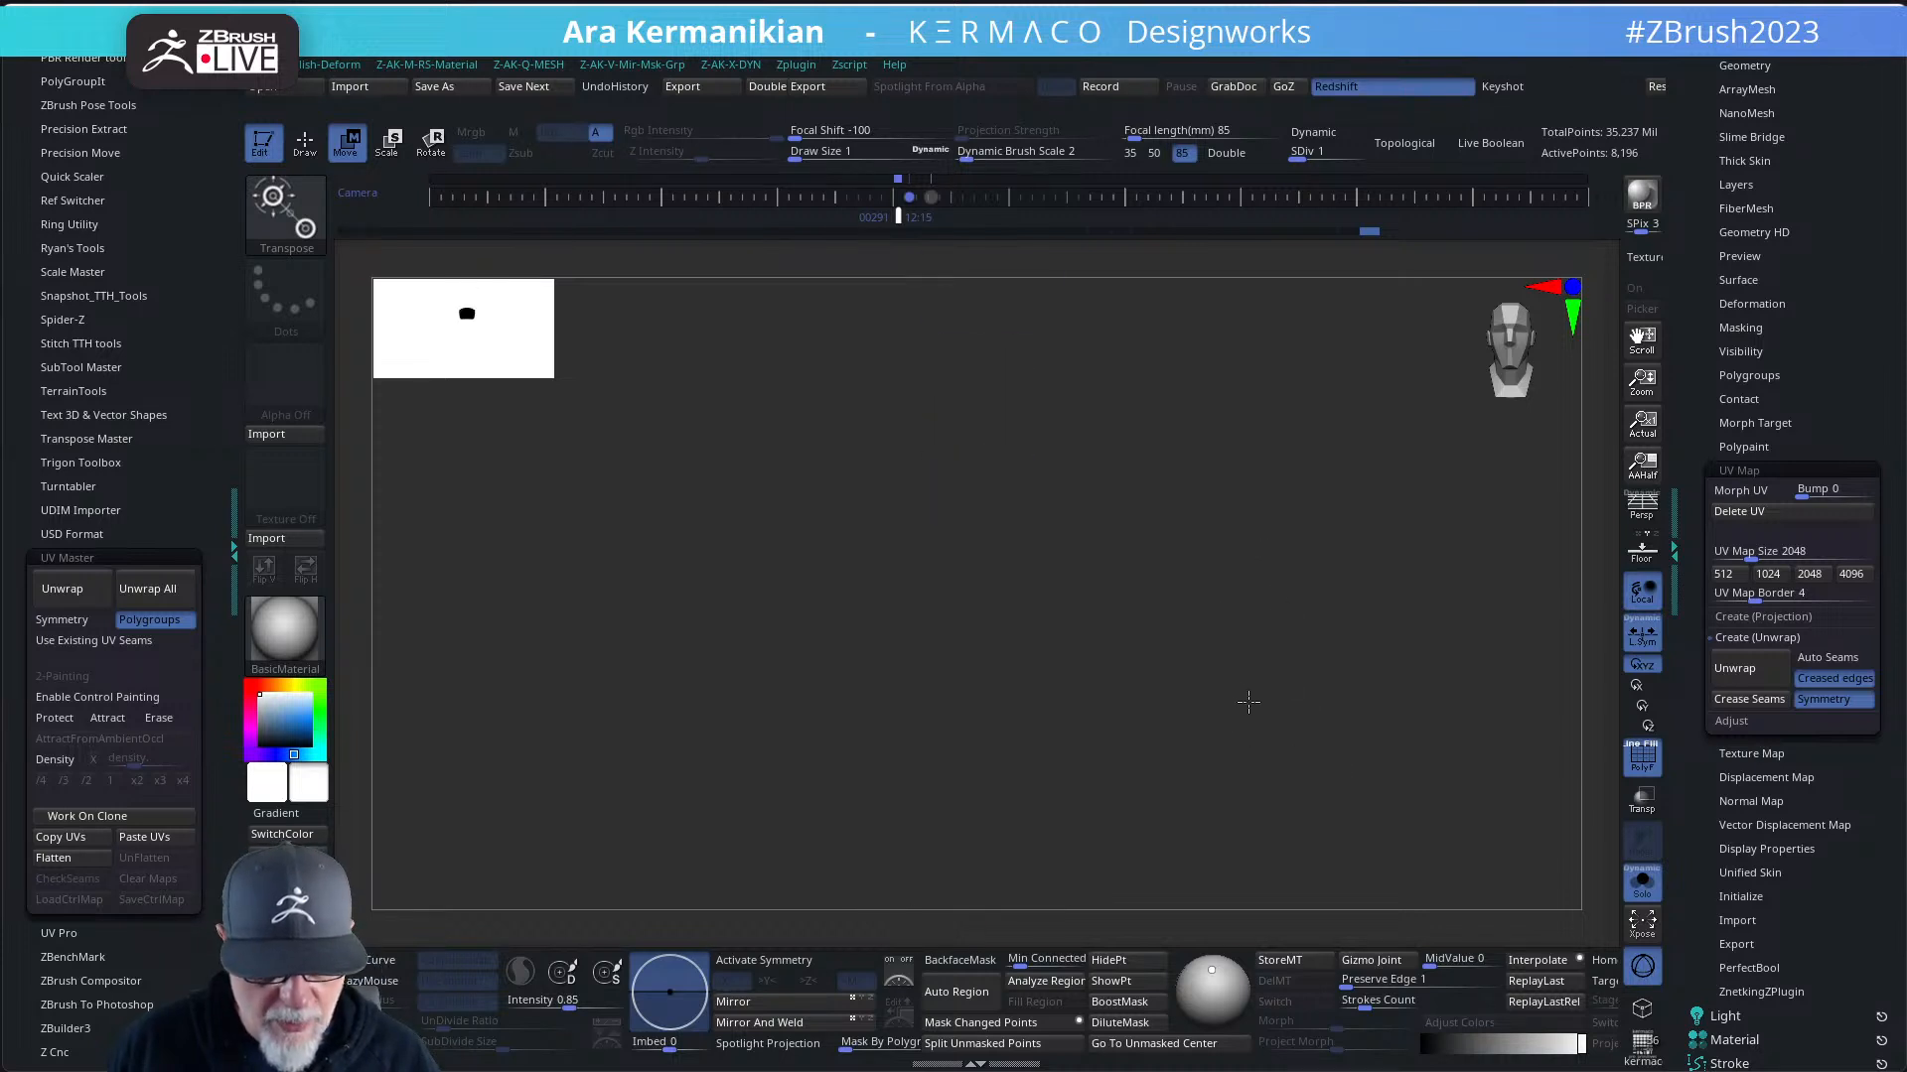
left_click_drag(1200, 503, 1249, 925, "alt")
left_click_drag(1291, 585, 1201, 747, "alt")
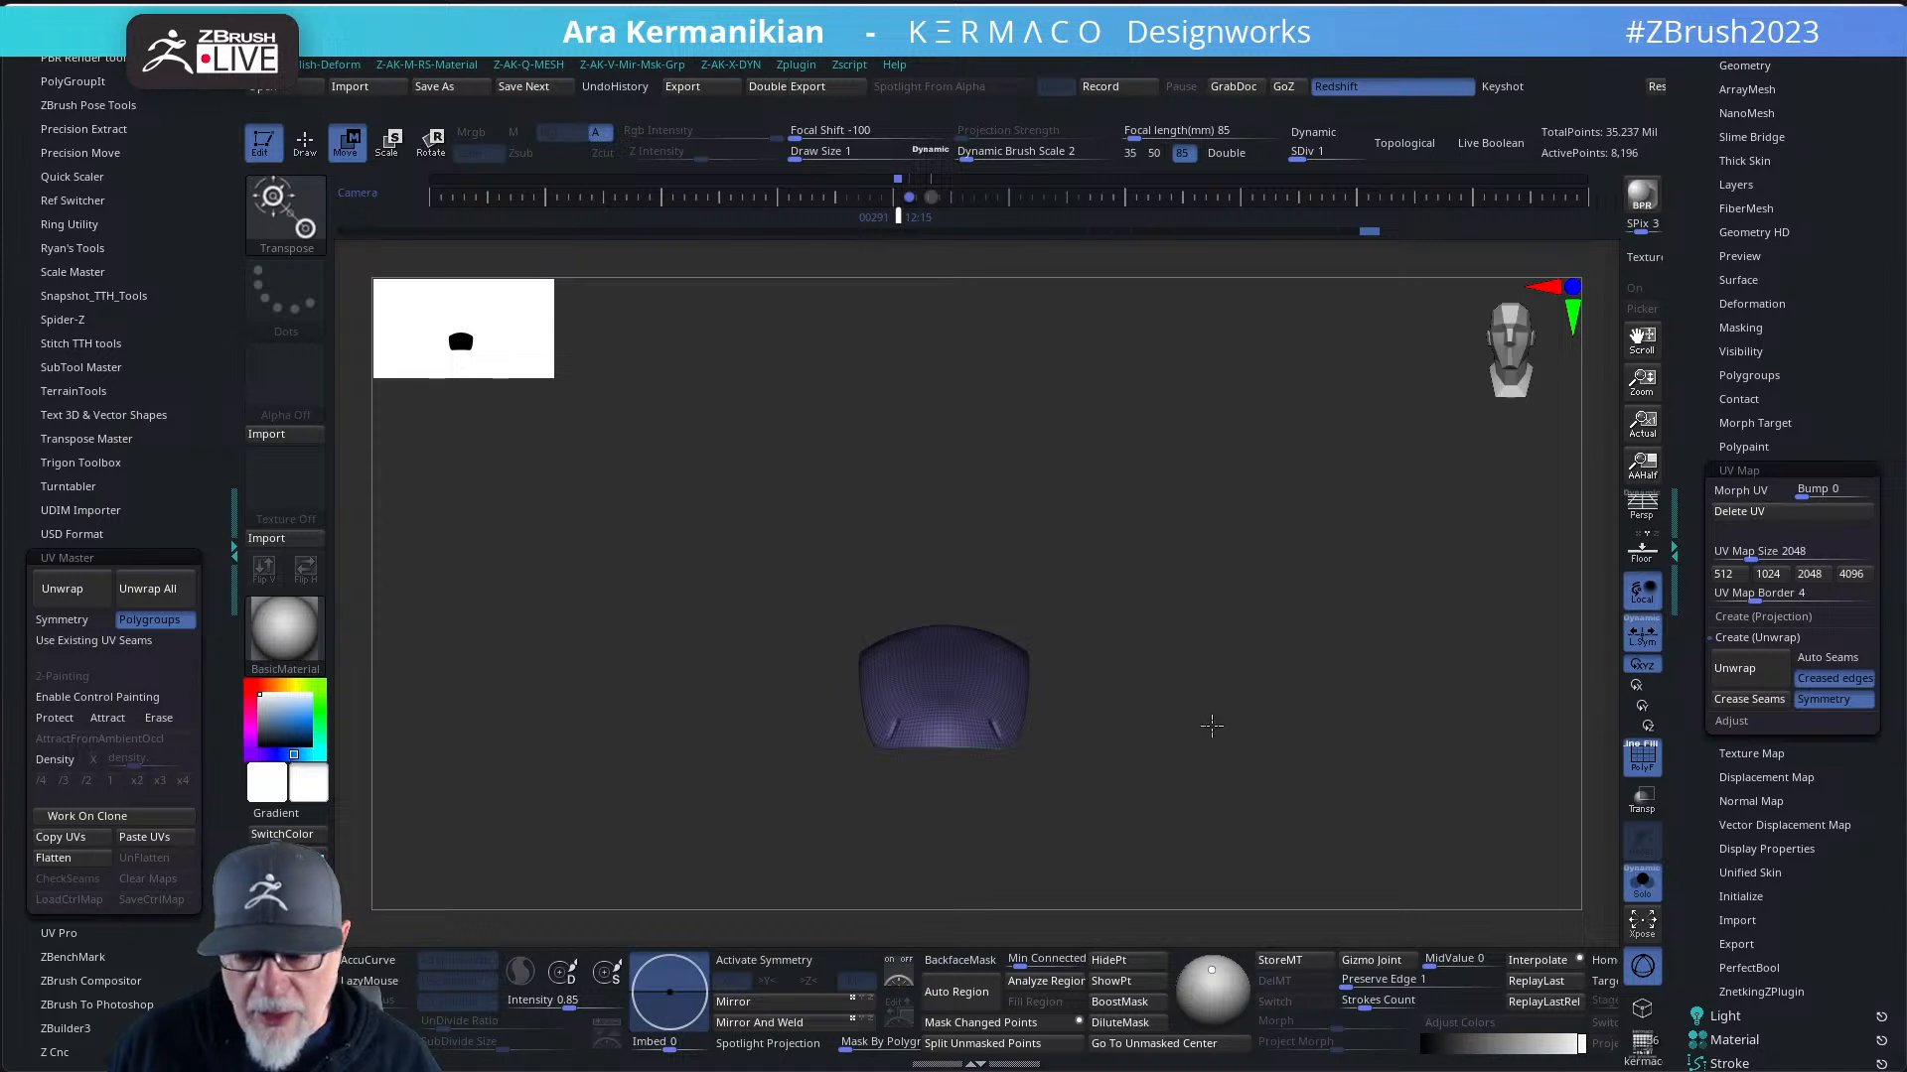
- Hide the polyframe, apply the checker image Texture 19 as the plate's texture map, and inspect the pattern for distortion
left_click(1641, 760)
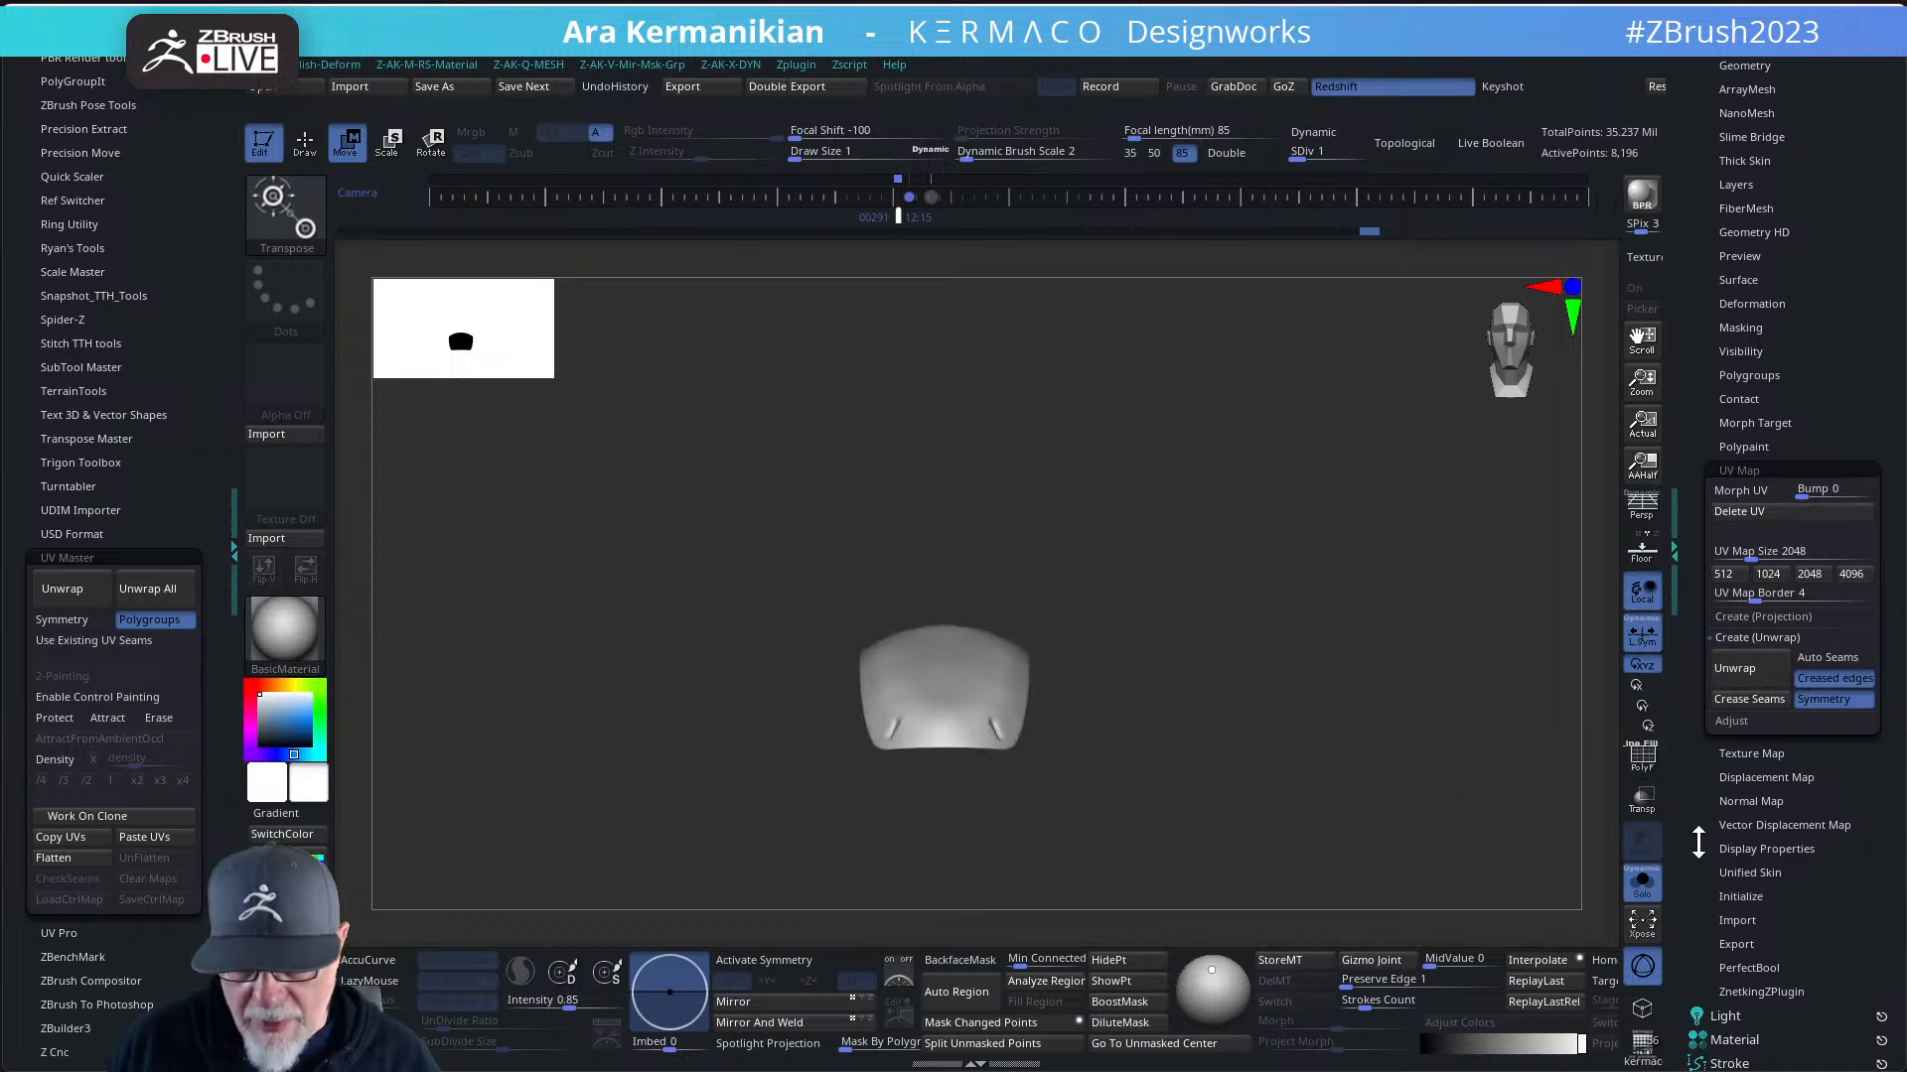
left_click_drag(1704, 977, 1704, 715)
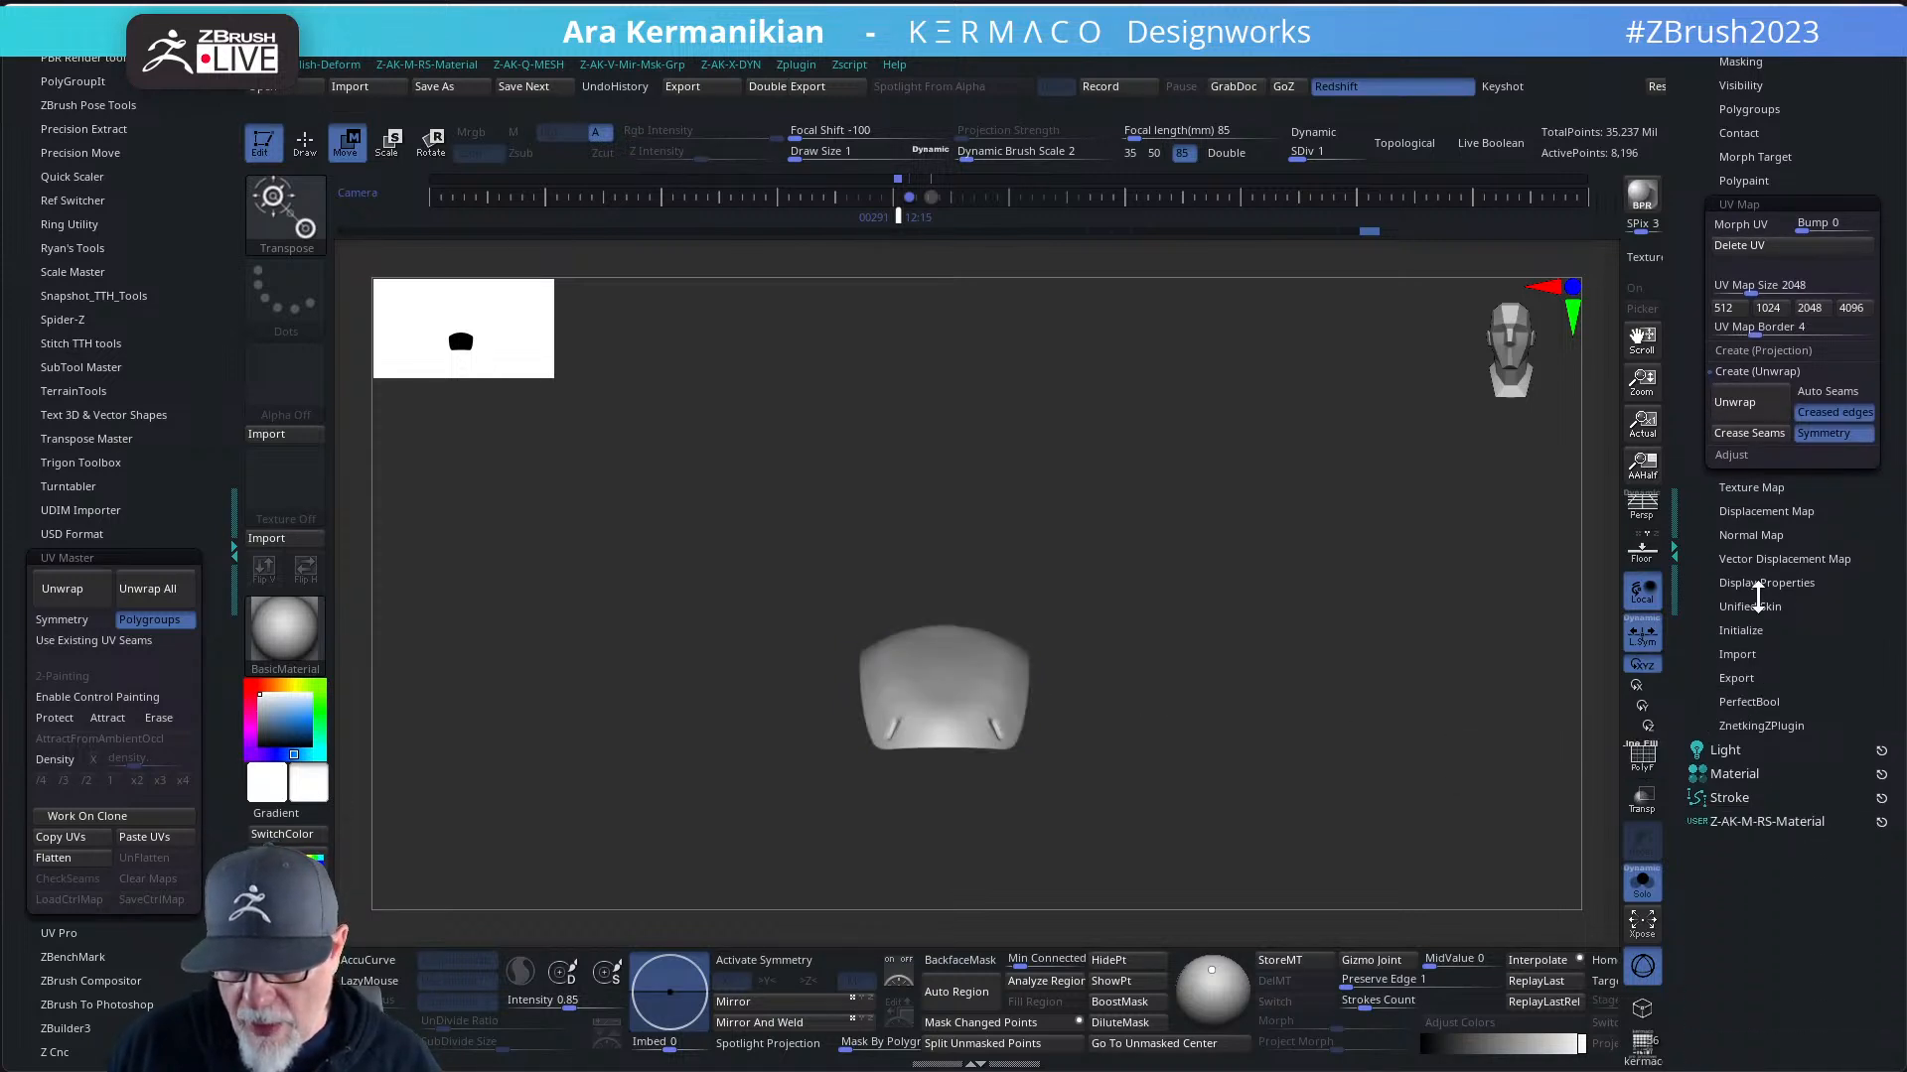
left_click(1745, 536)
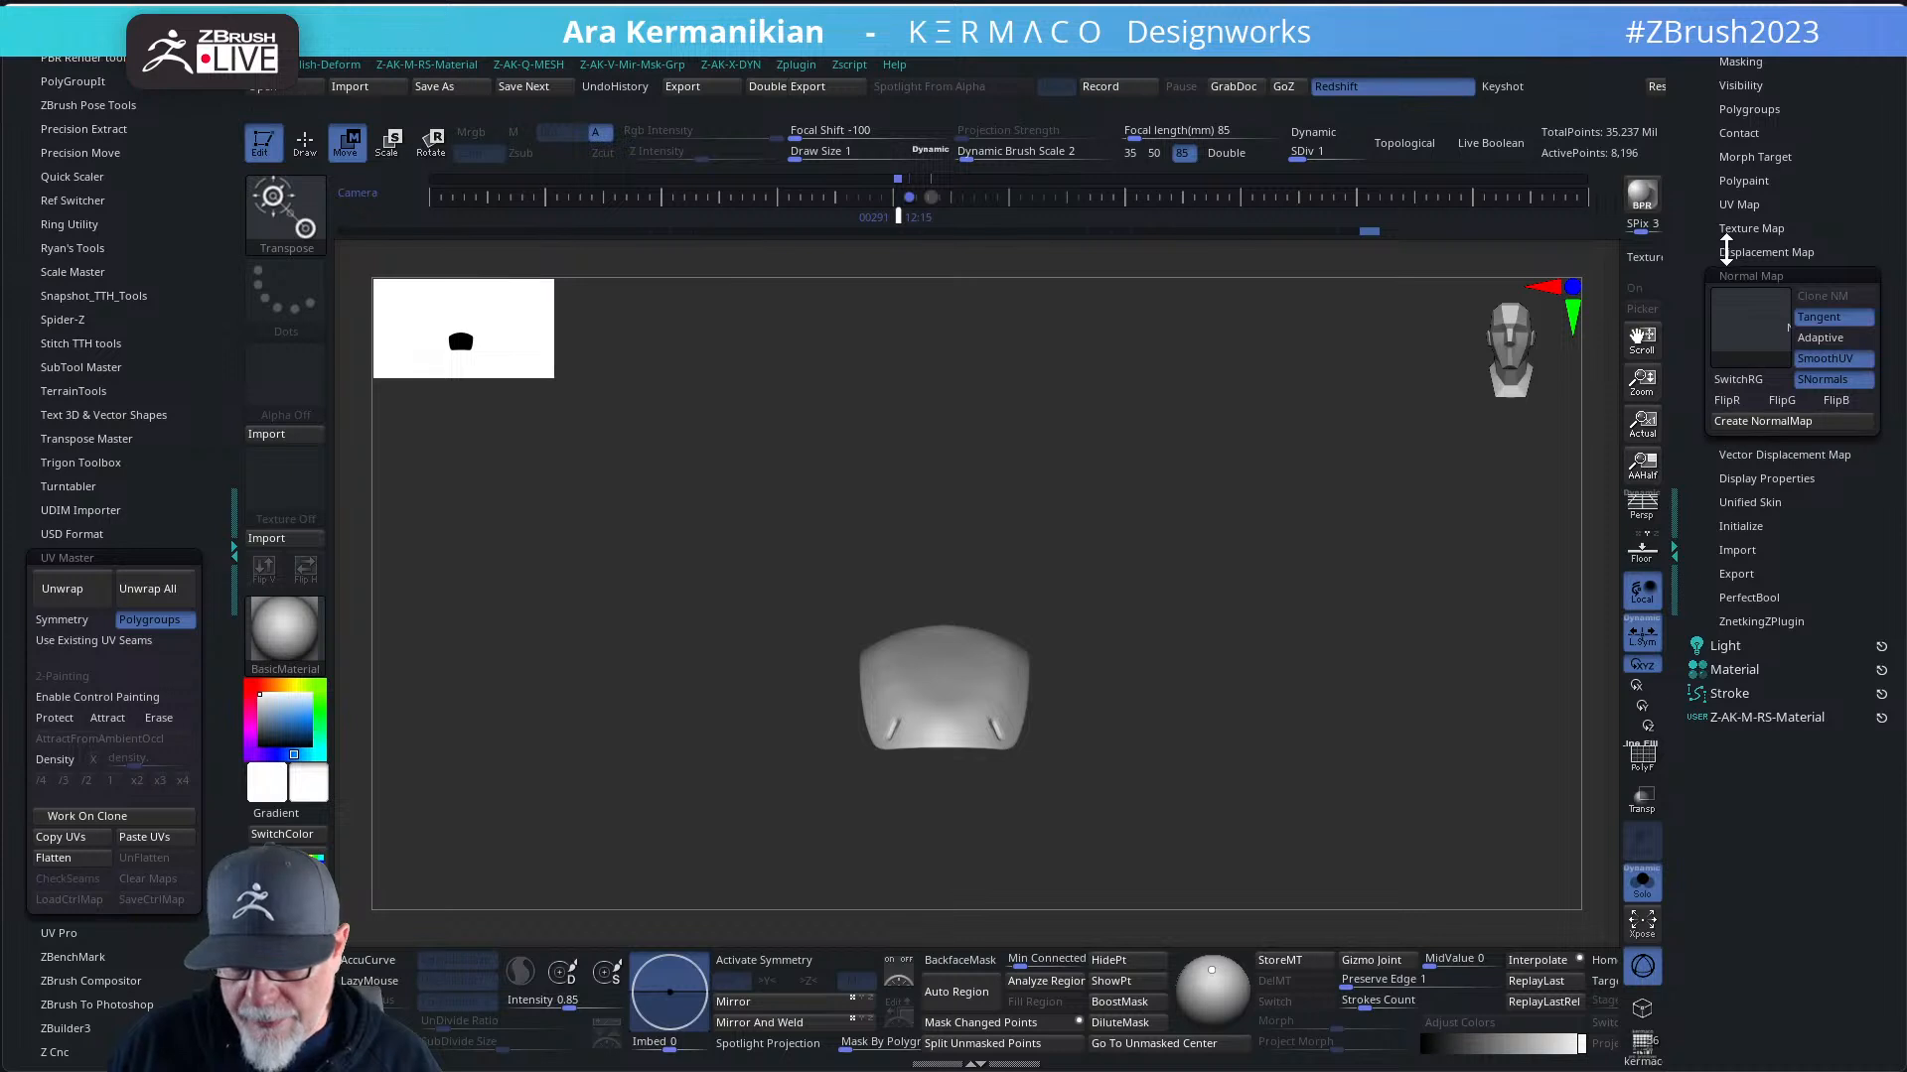
left_click(1749, 228)
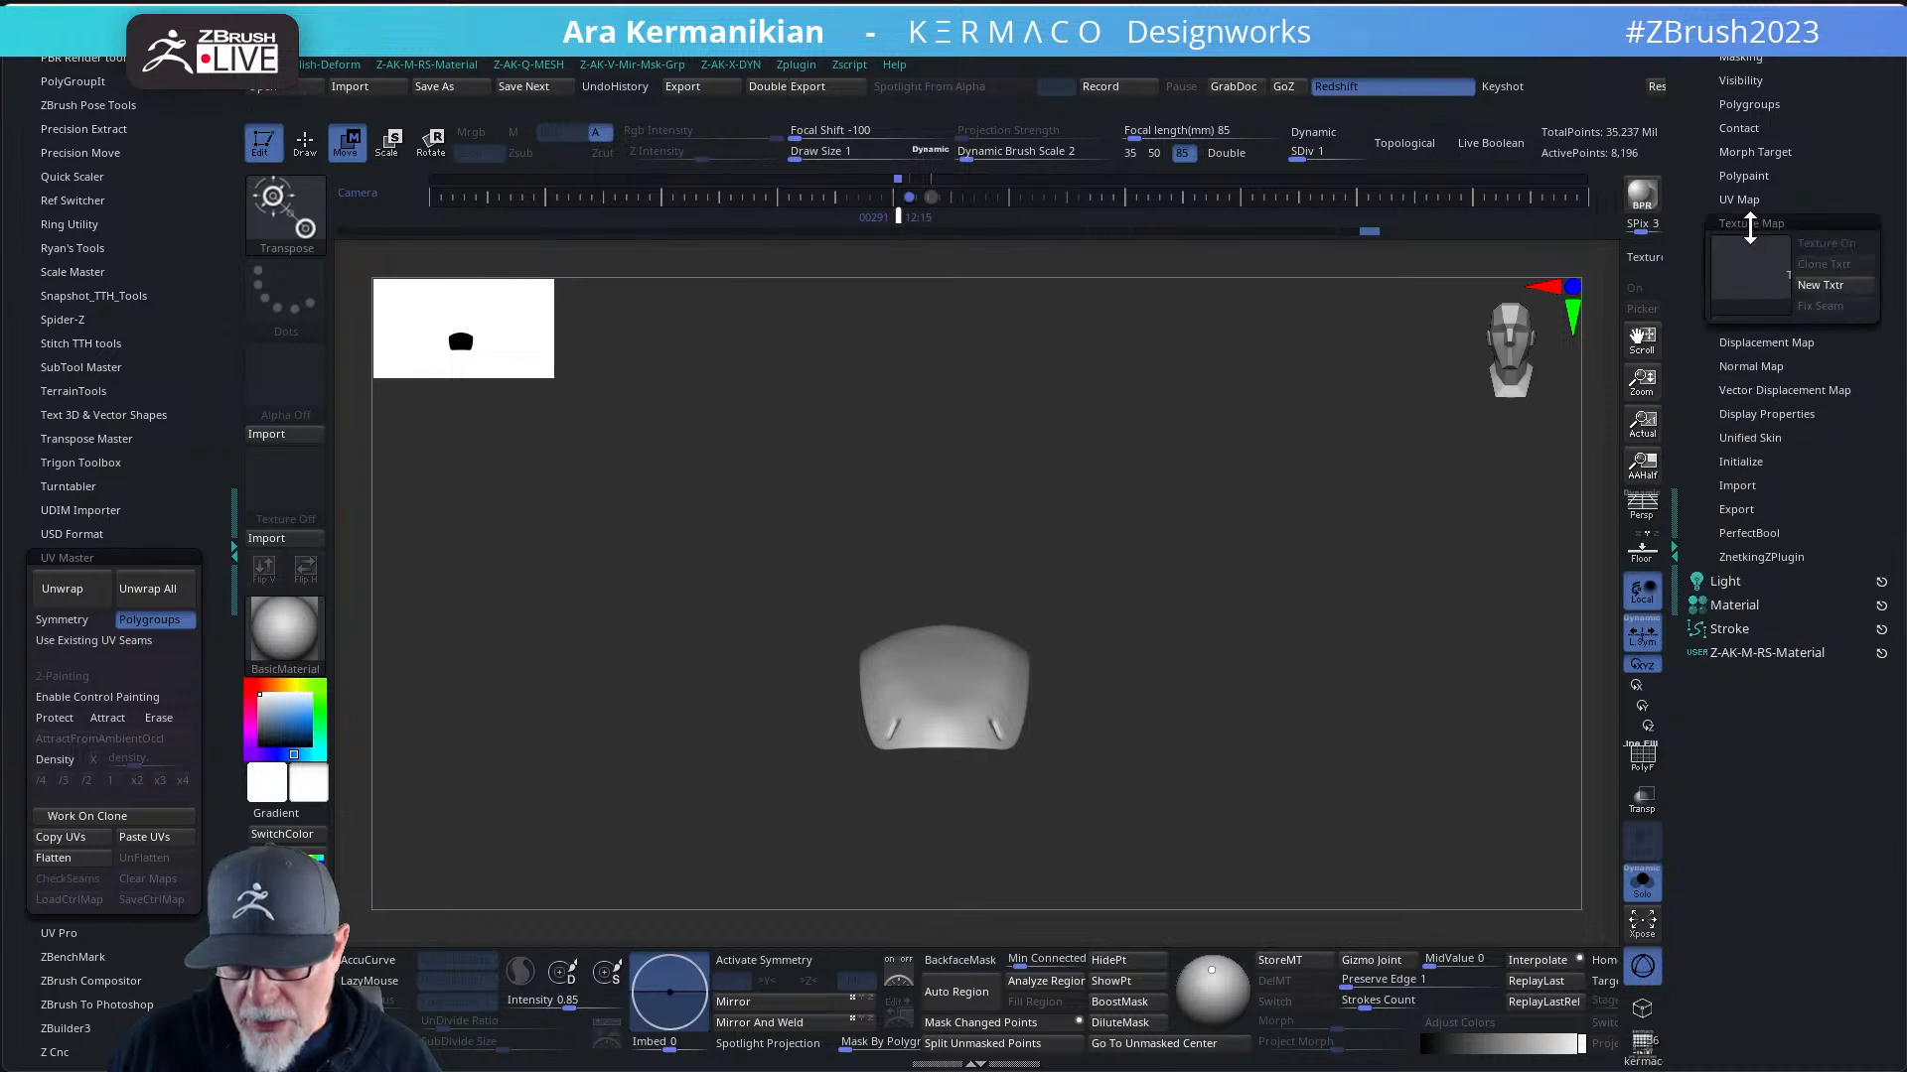
left_click(1741, 287)
left_click(1069, 441)
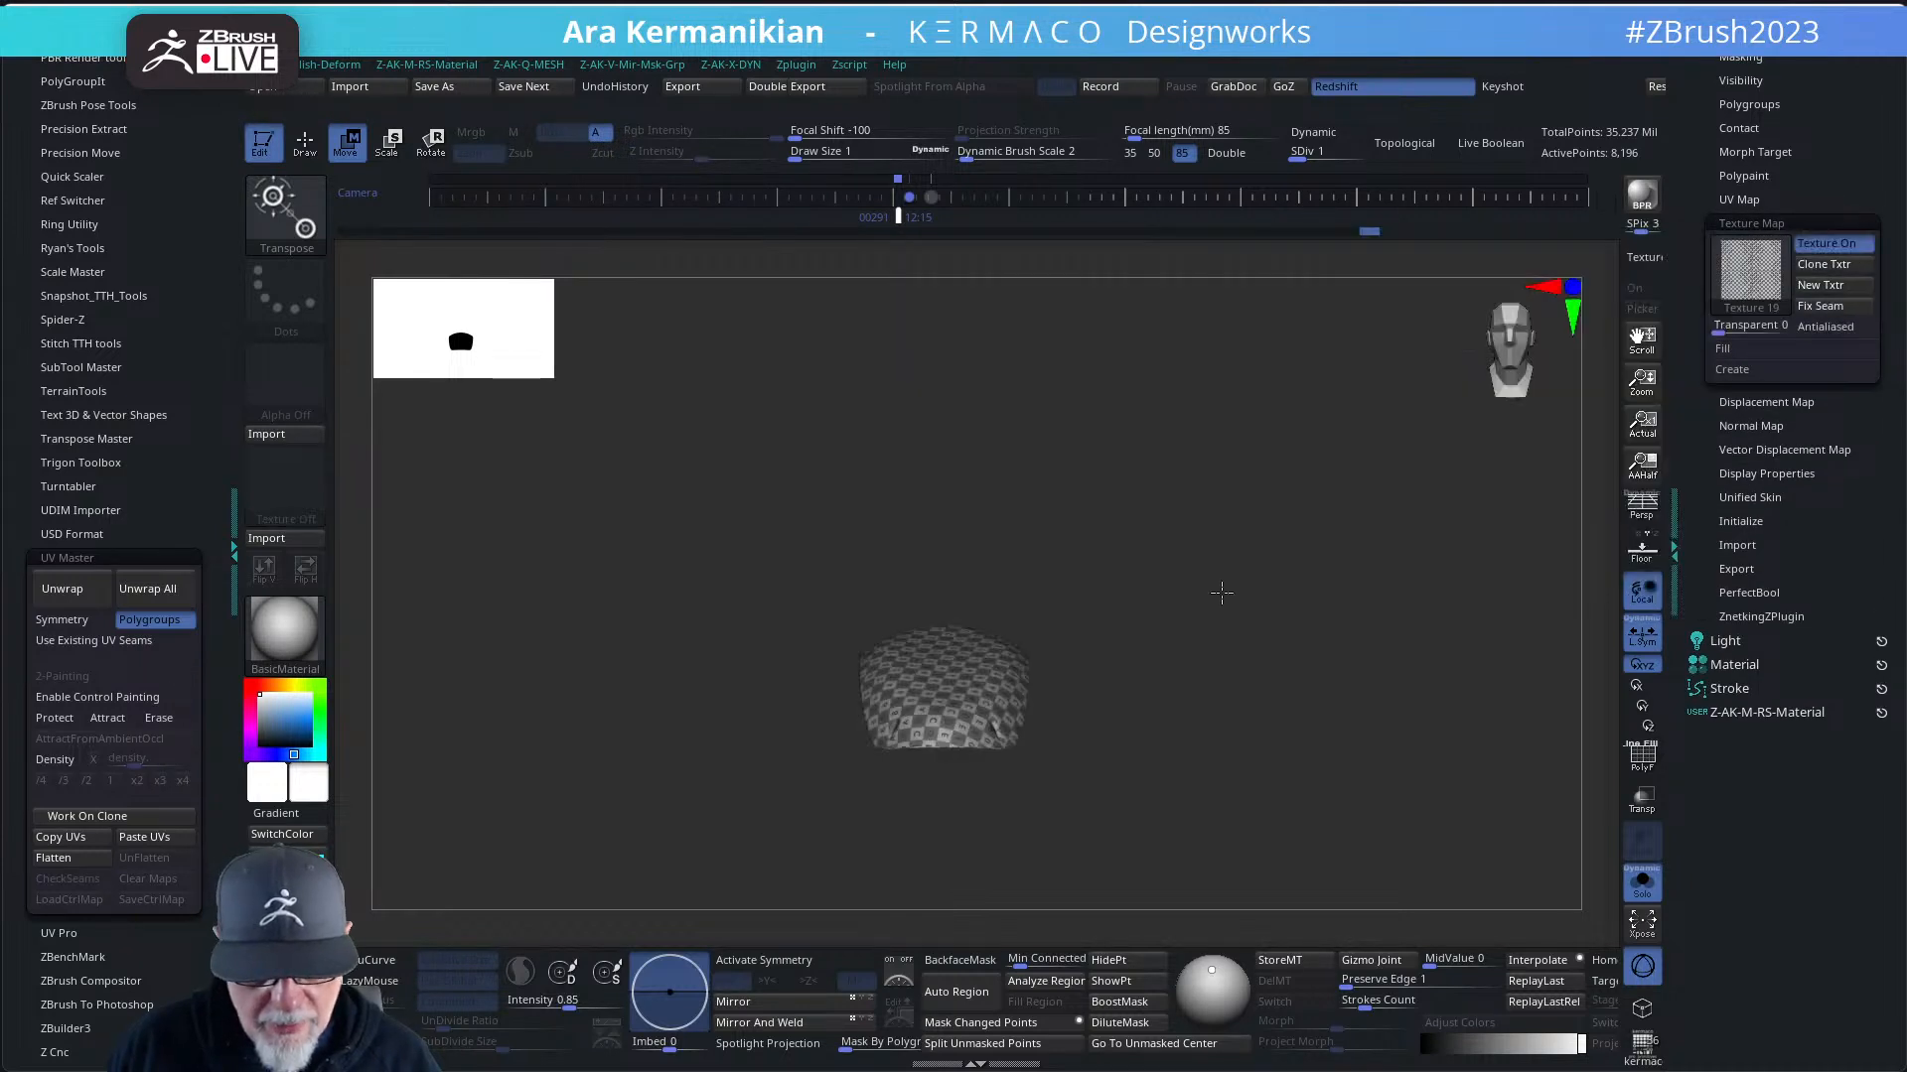
left_click_drag(1222, 593, 1276, 708)
key("f")
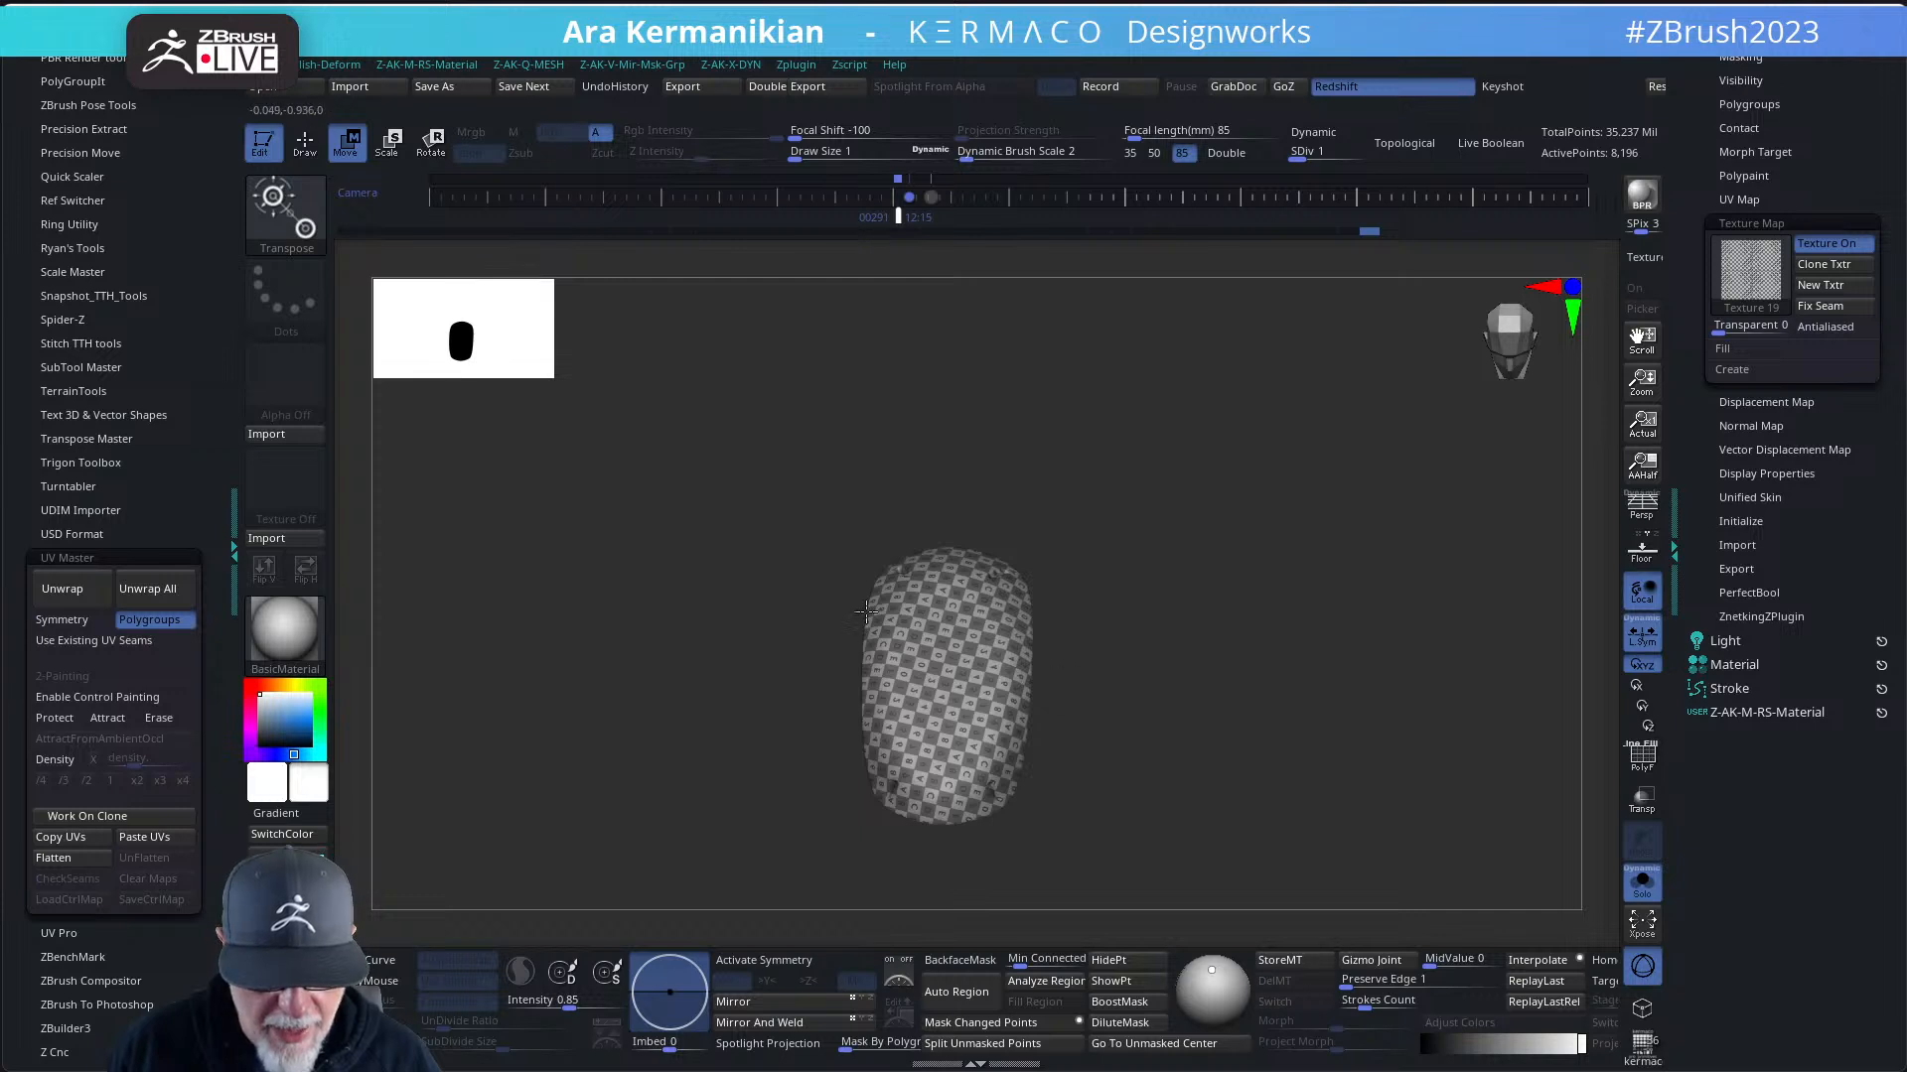
left_click_drag(1290, 701, 1251, 972)
key("f")
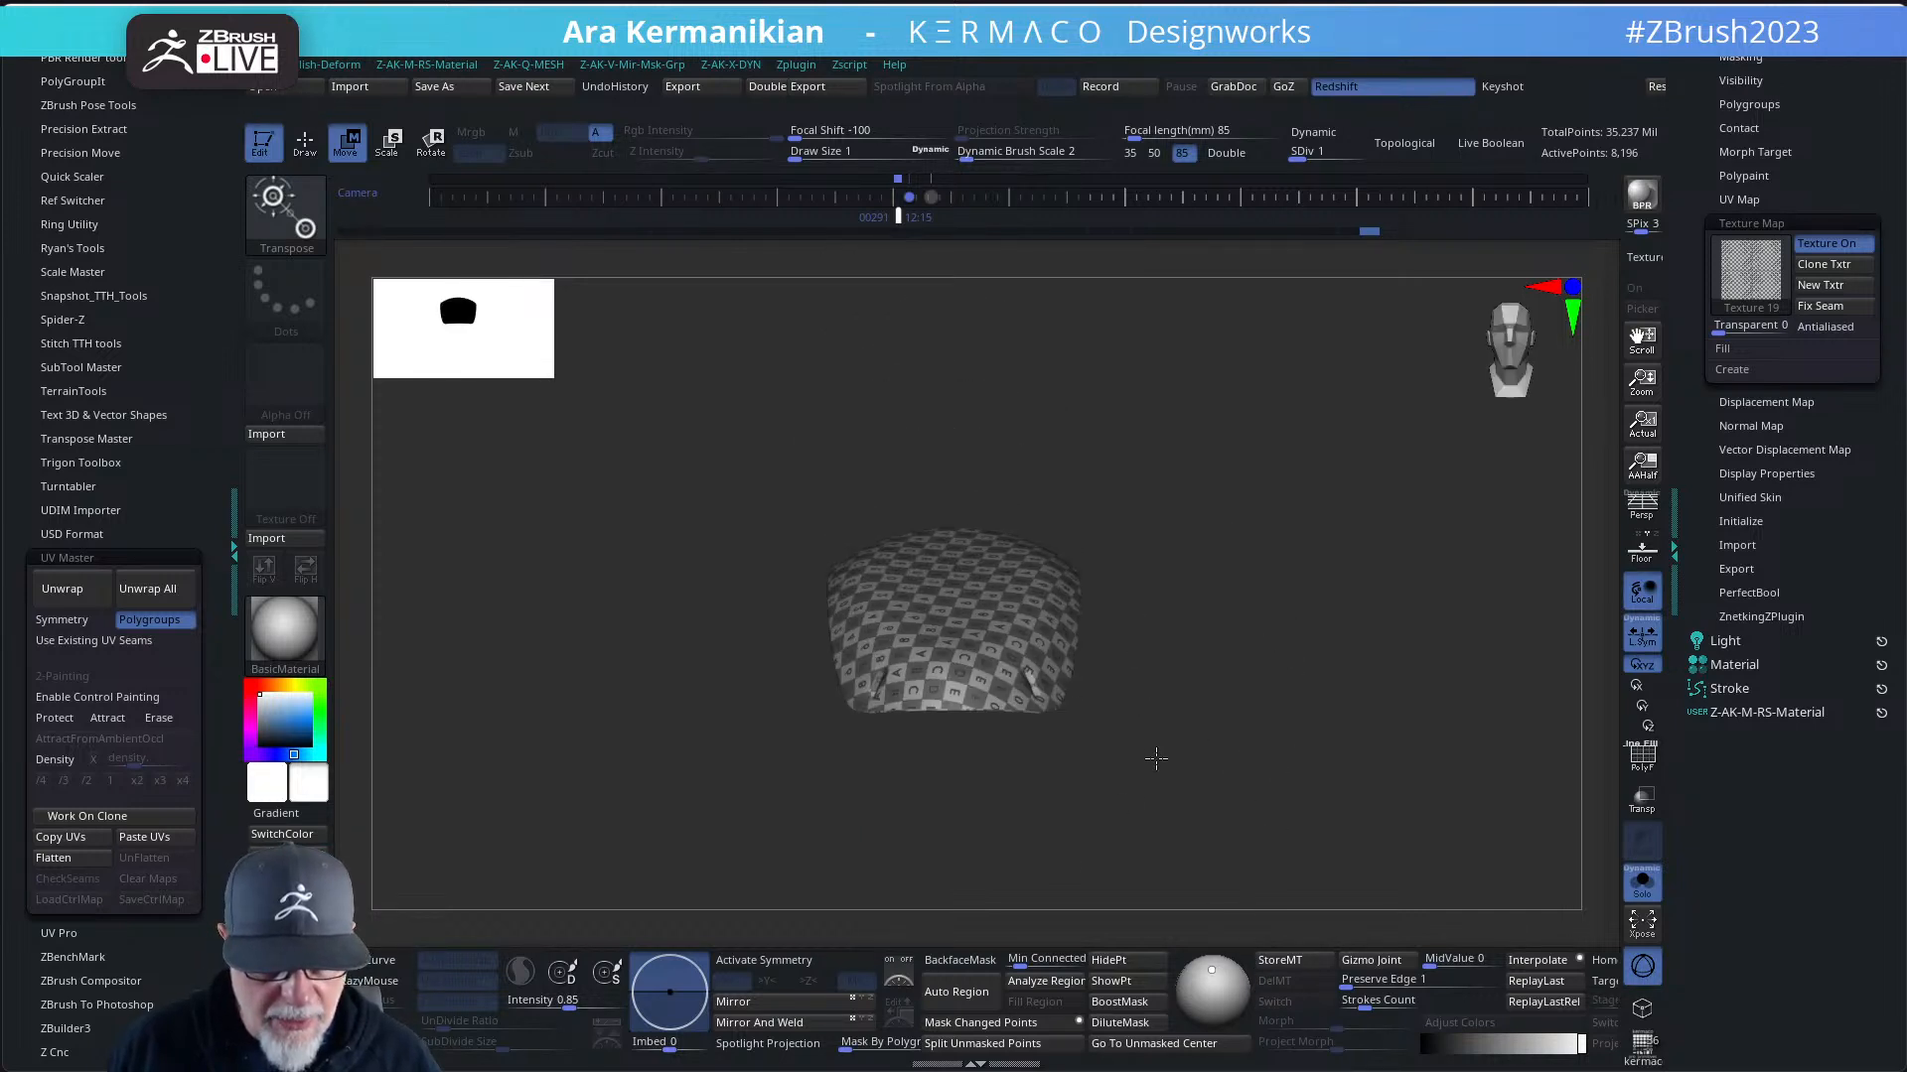
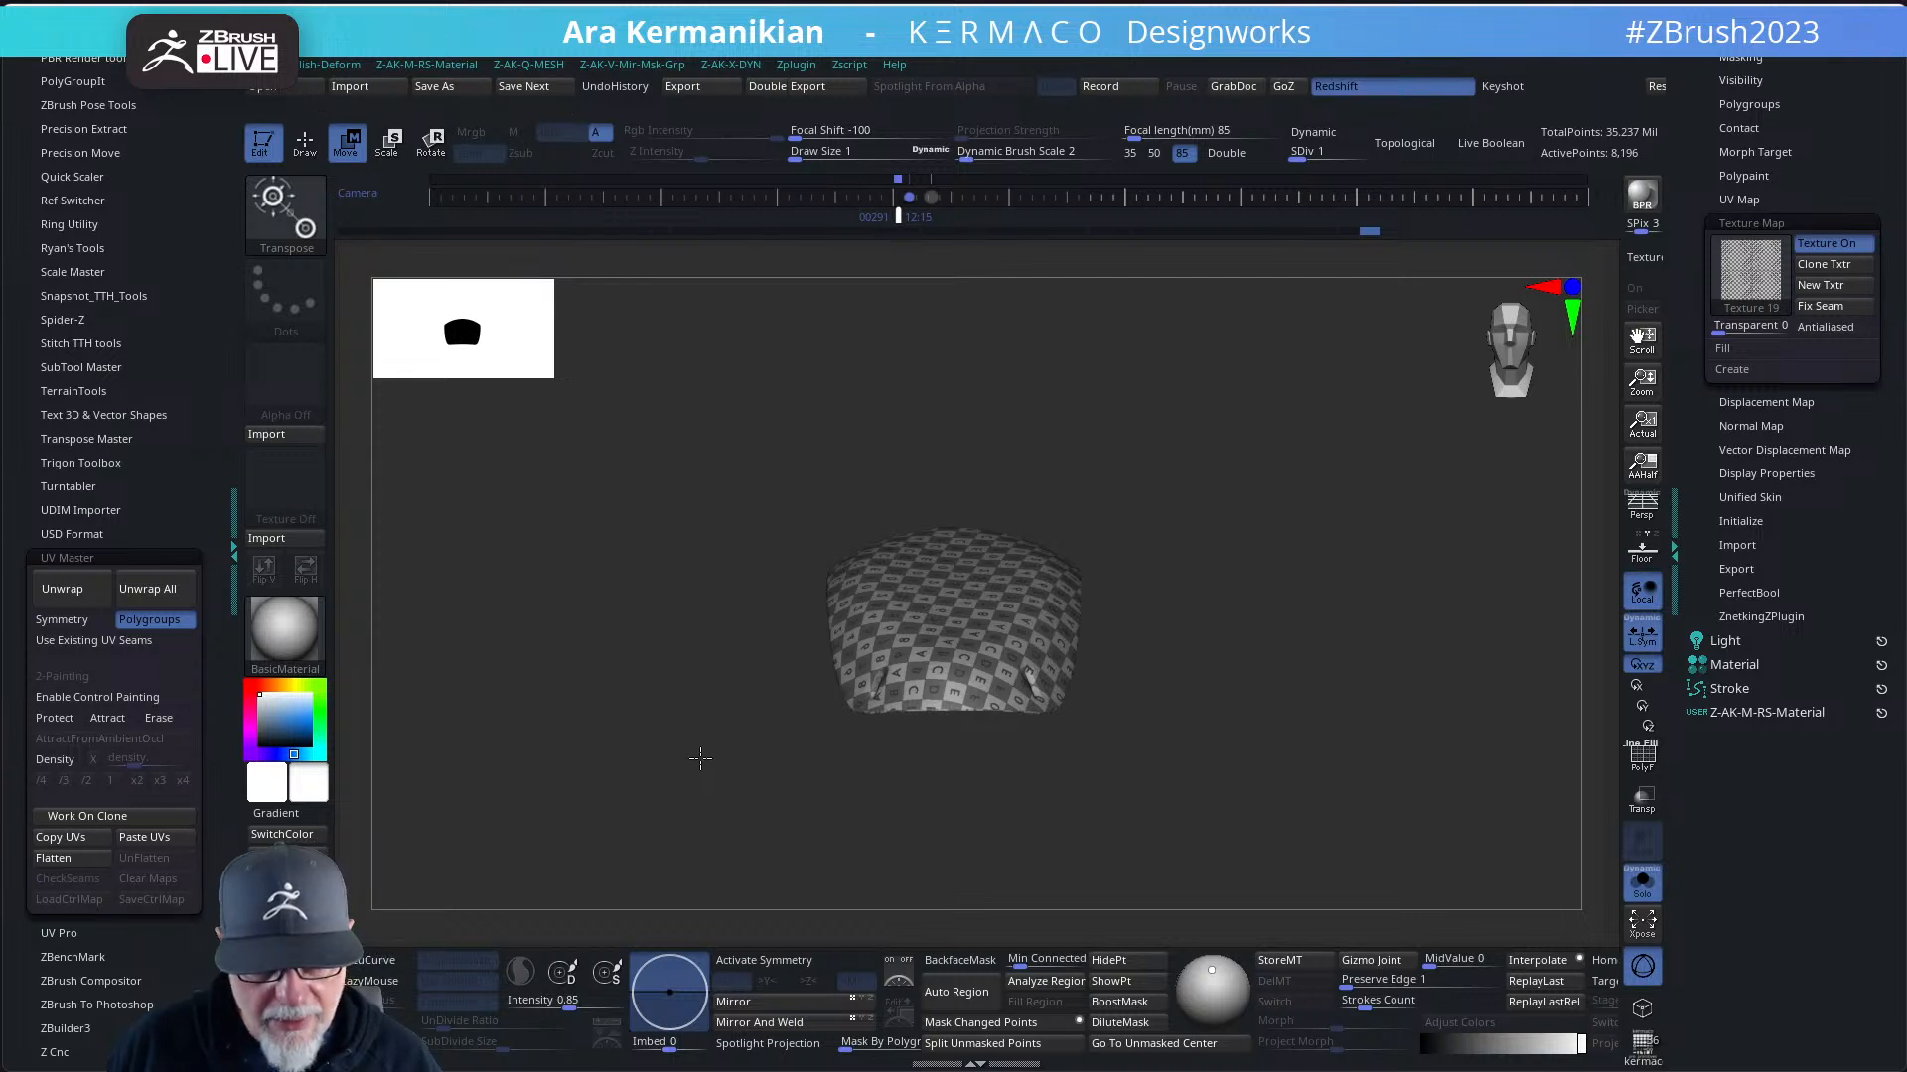
- Create a UV Master work clone of the plate
left_click(86, 821)
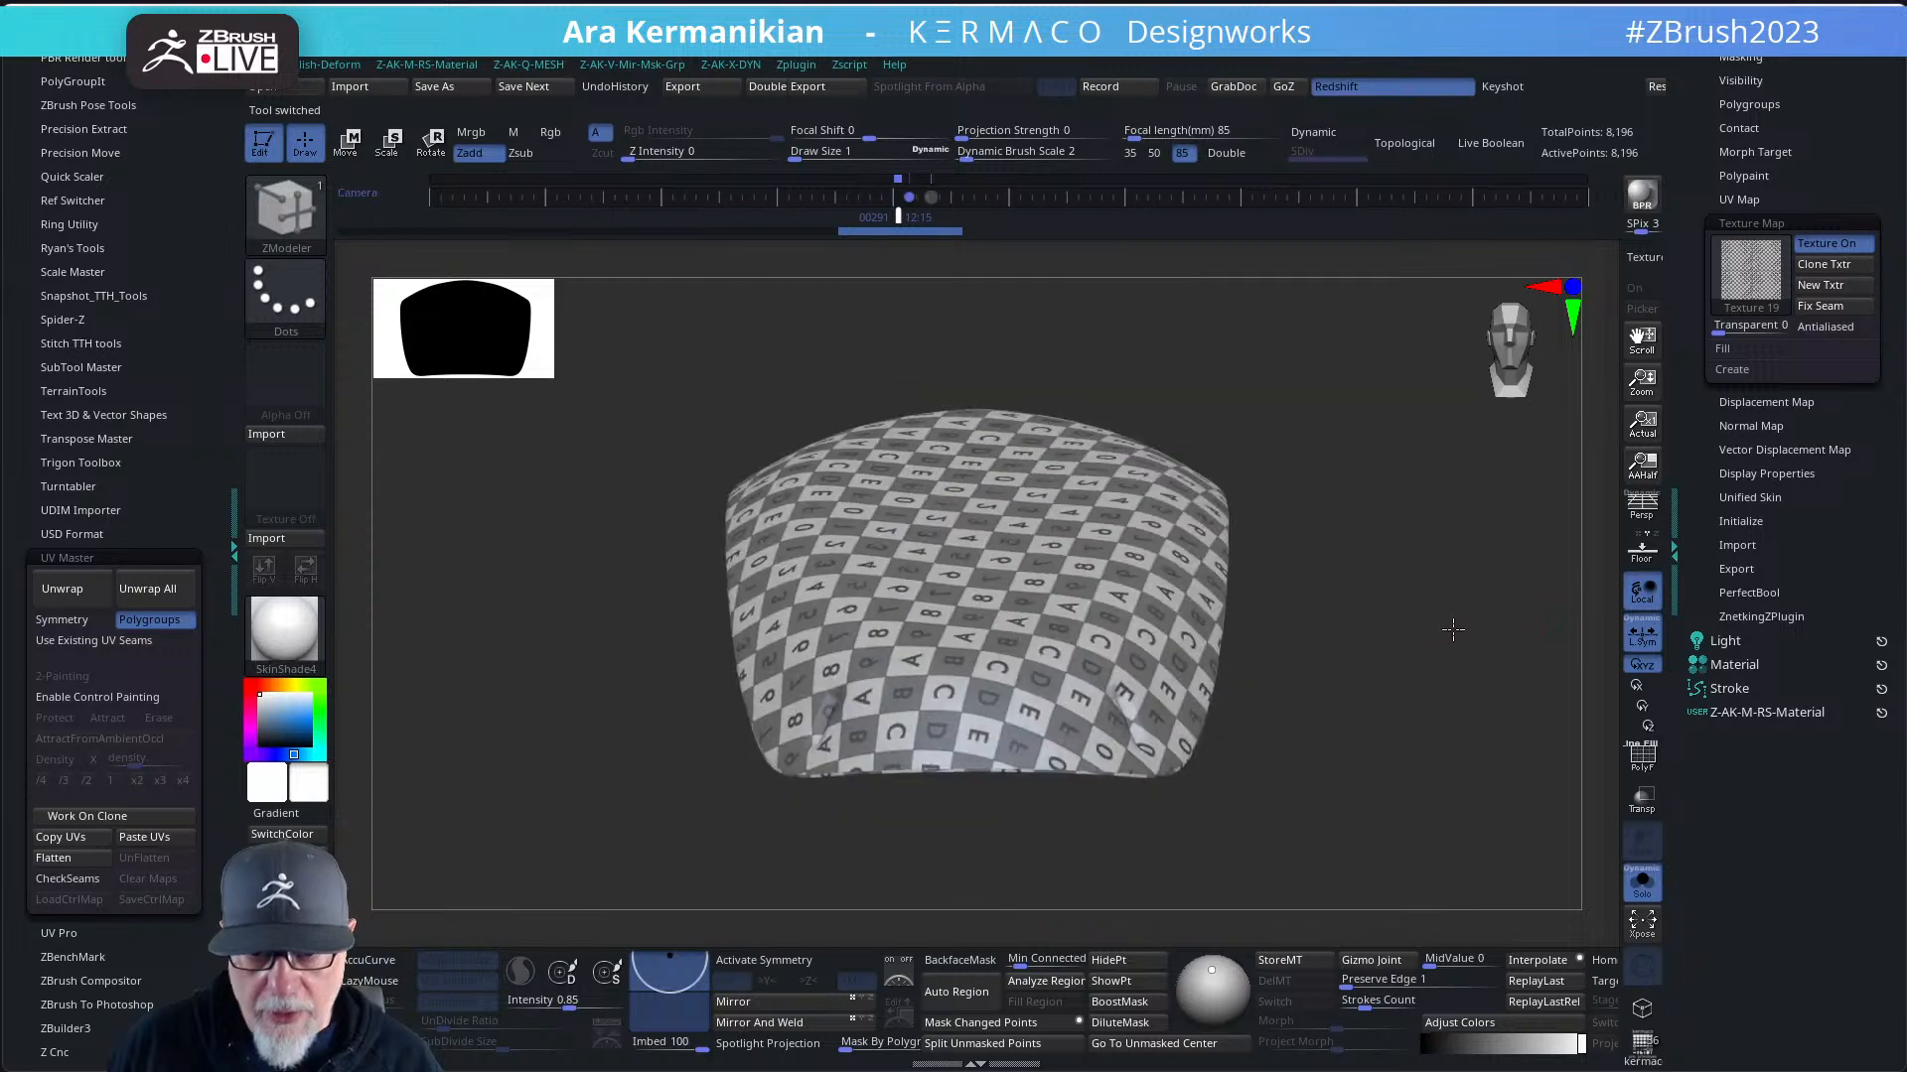
- Delete the plate's current work clone, CL_extract1_copy1, from the subtool list
left_click_drag(1453, 630, 1388, 631)
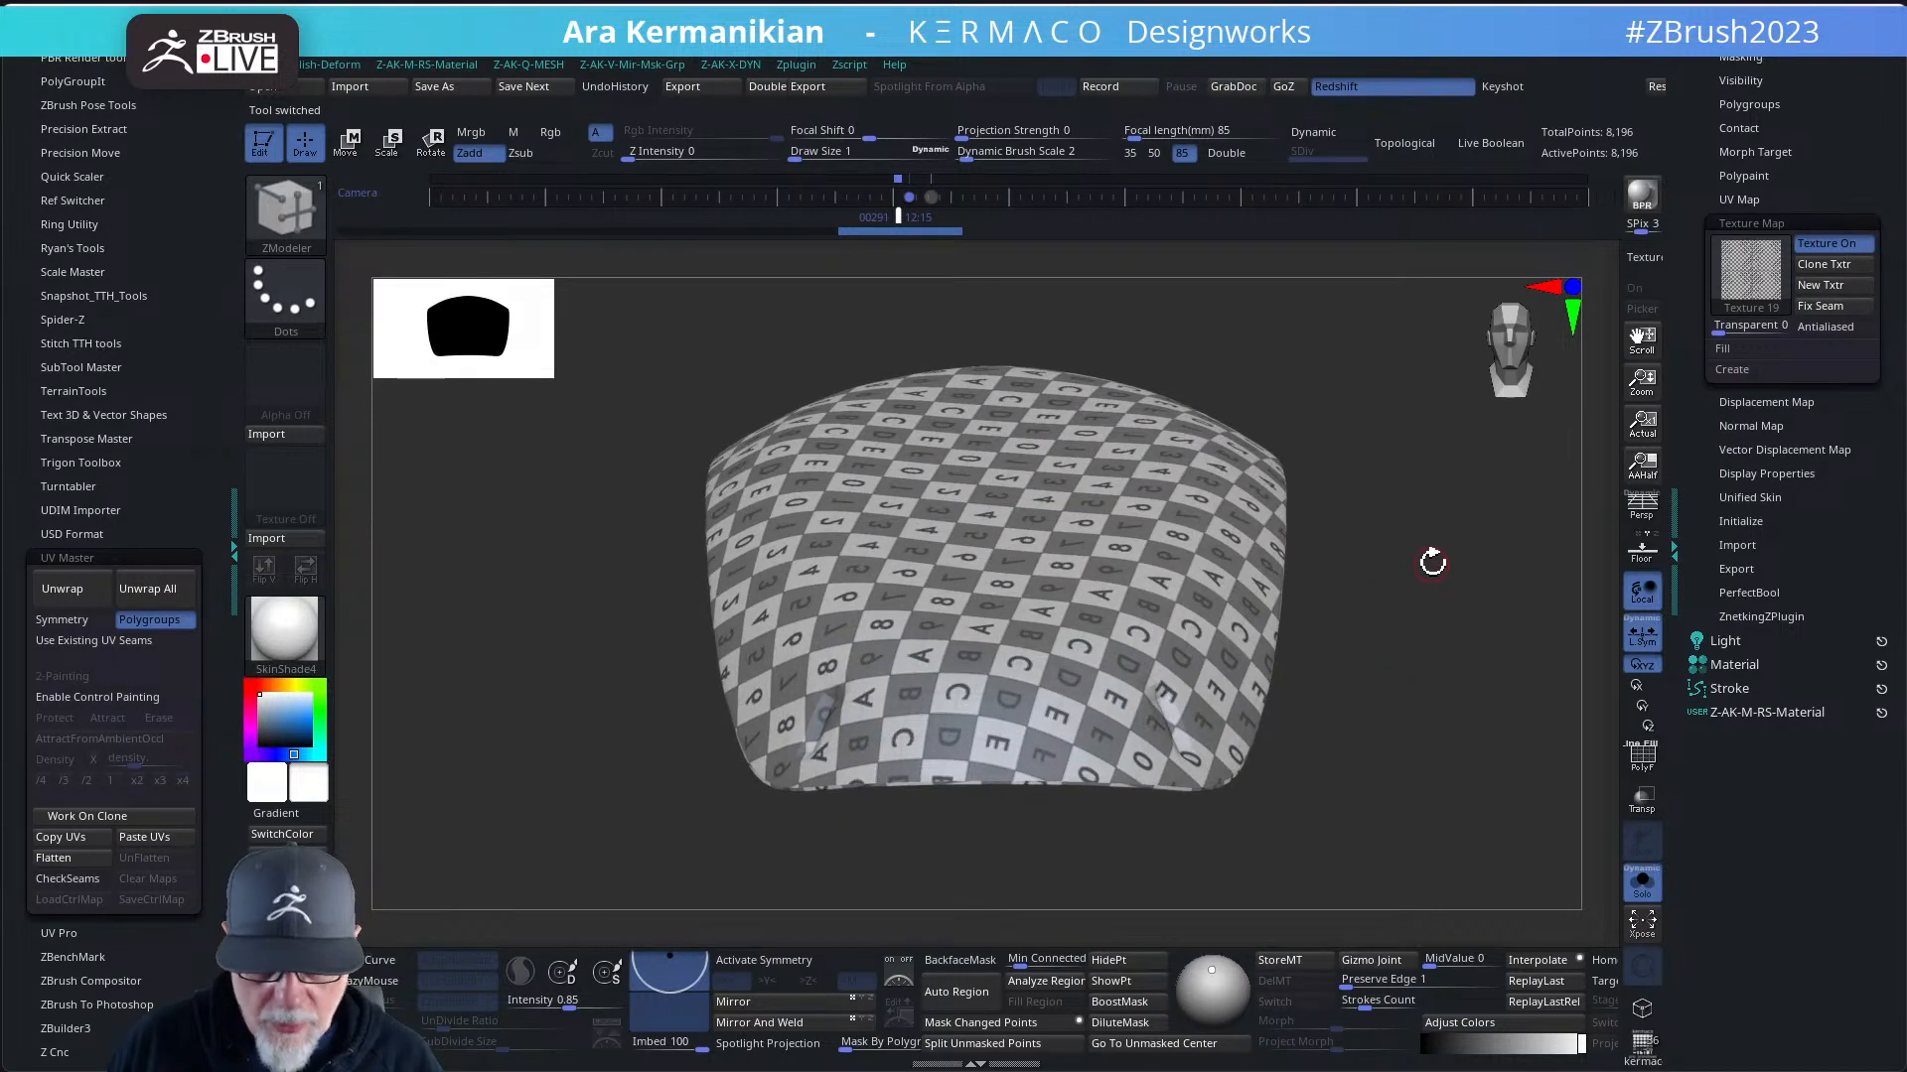
left_click_drag(1432, 562, 1519, 586)
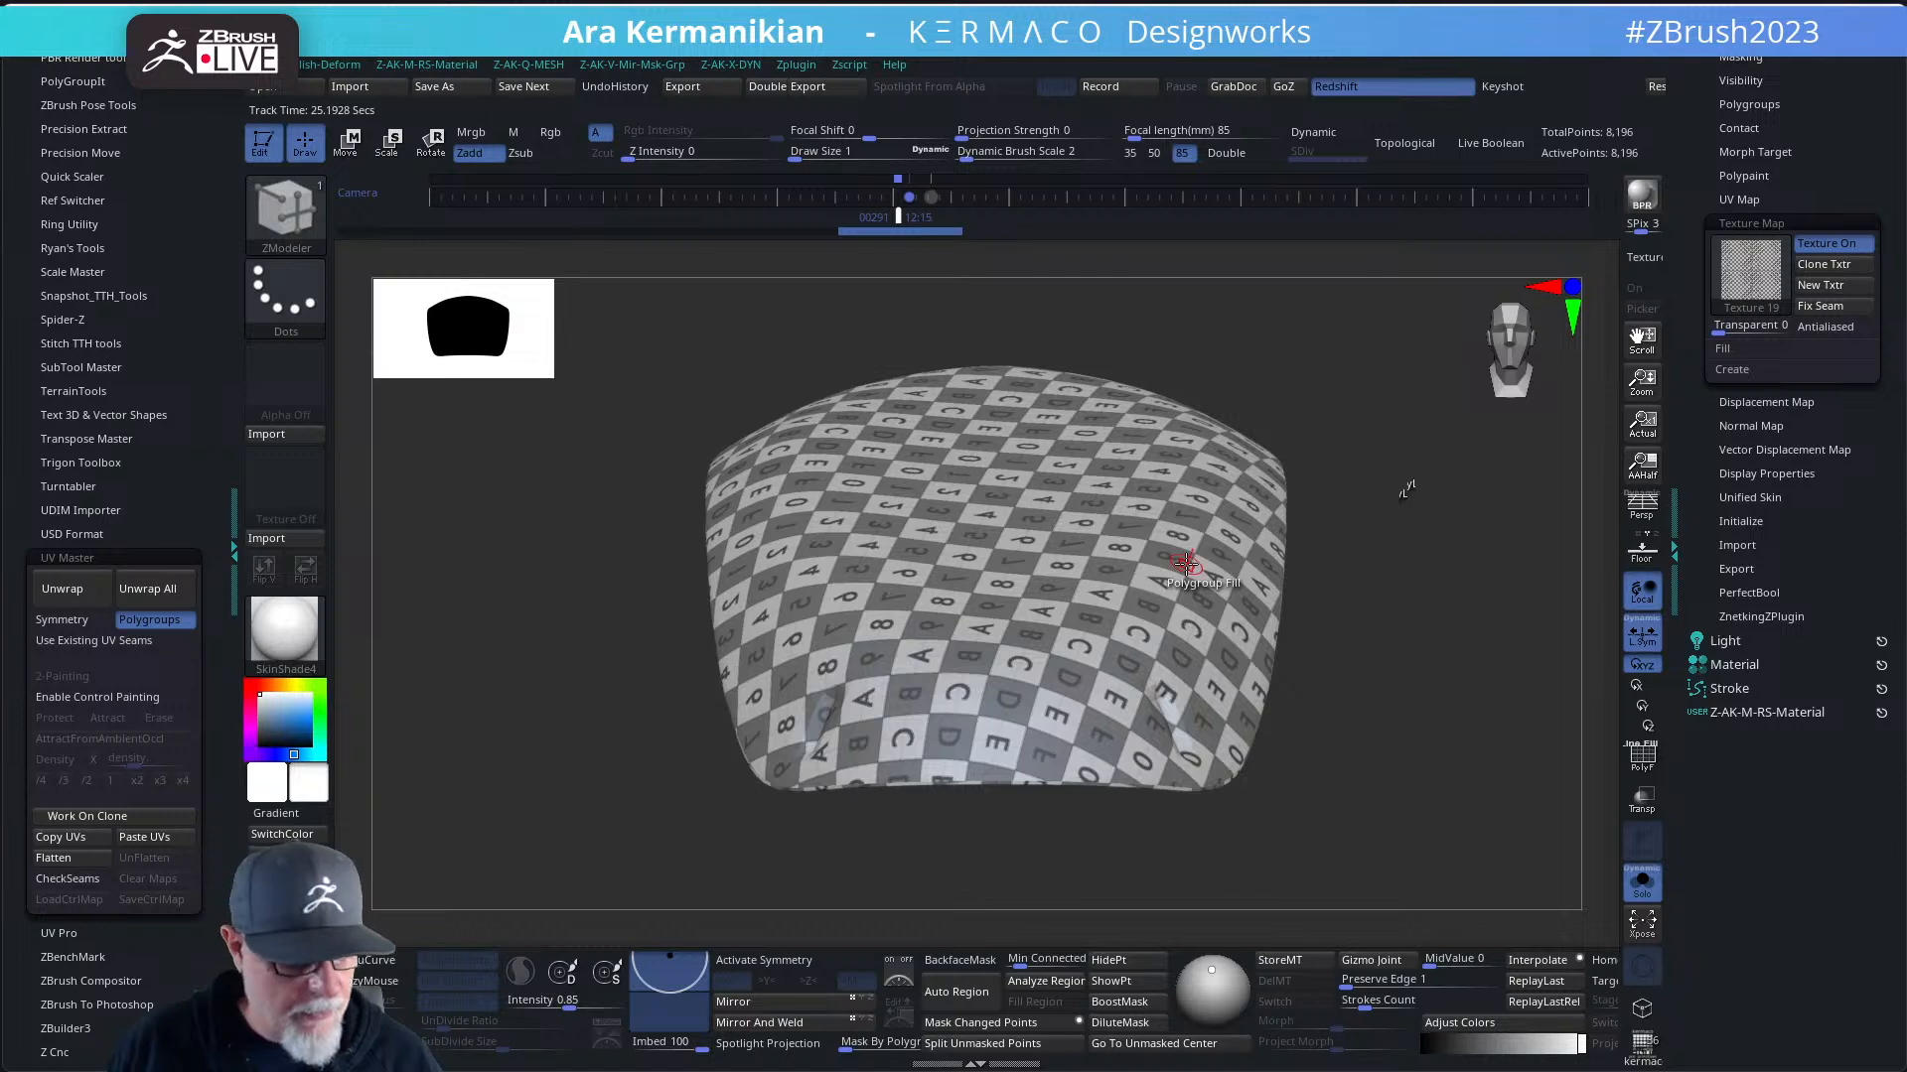
scroll(1748, 298, "up", 10)
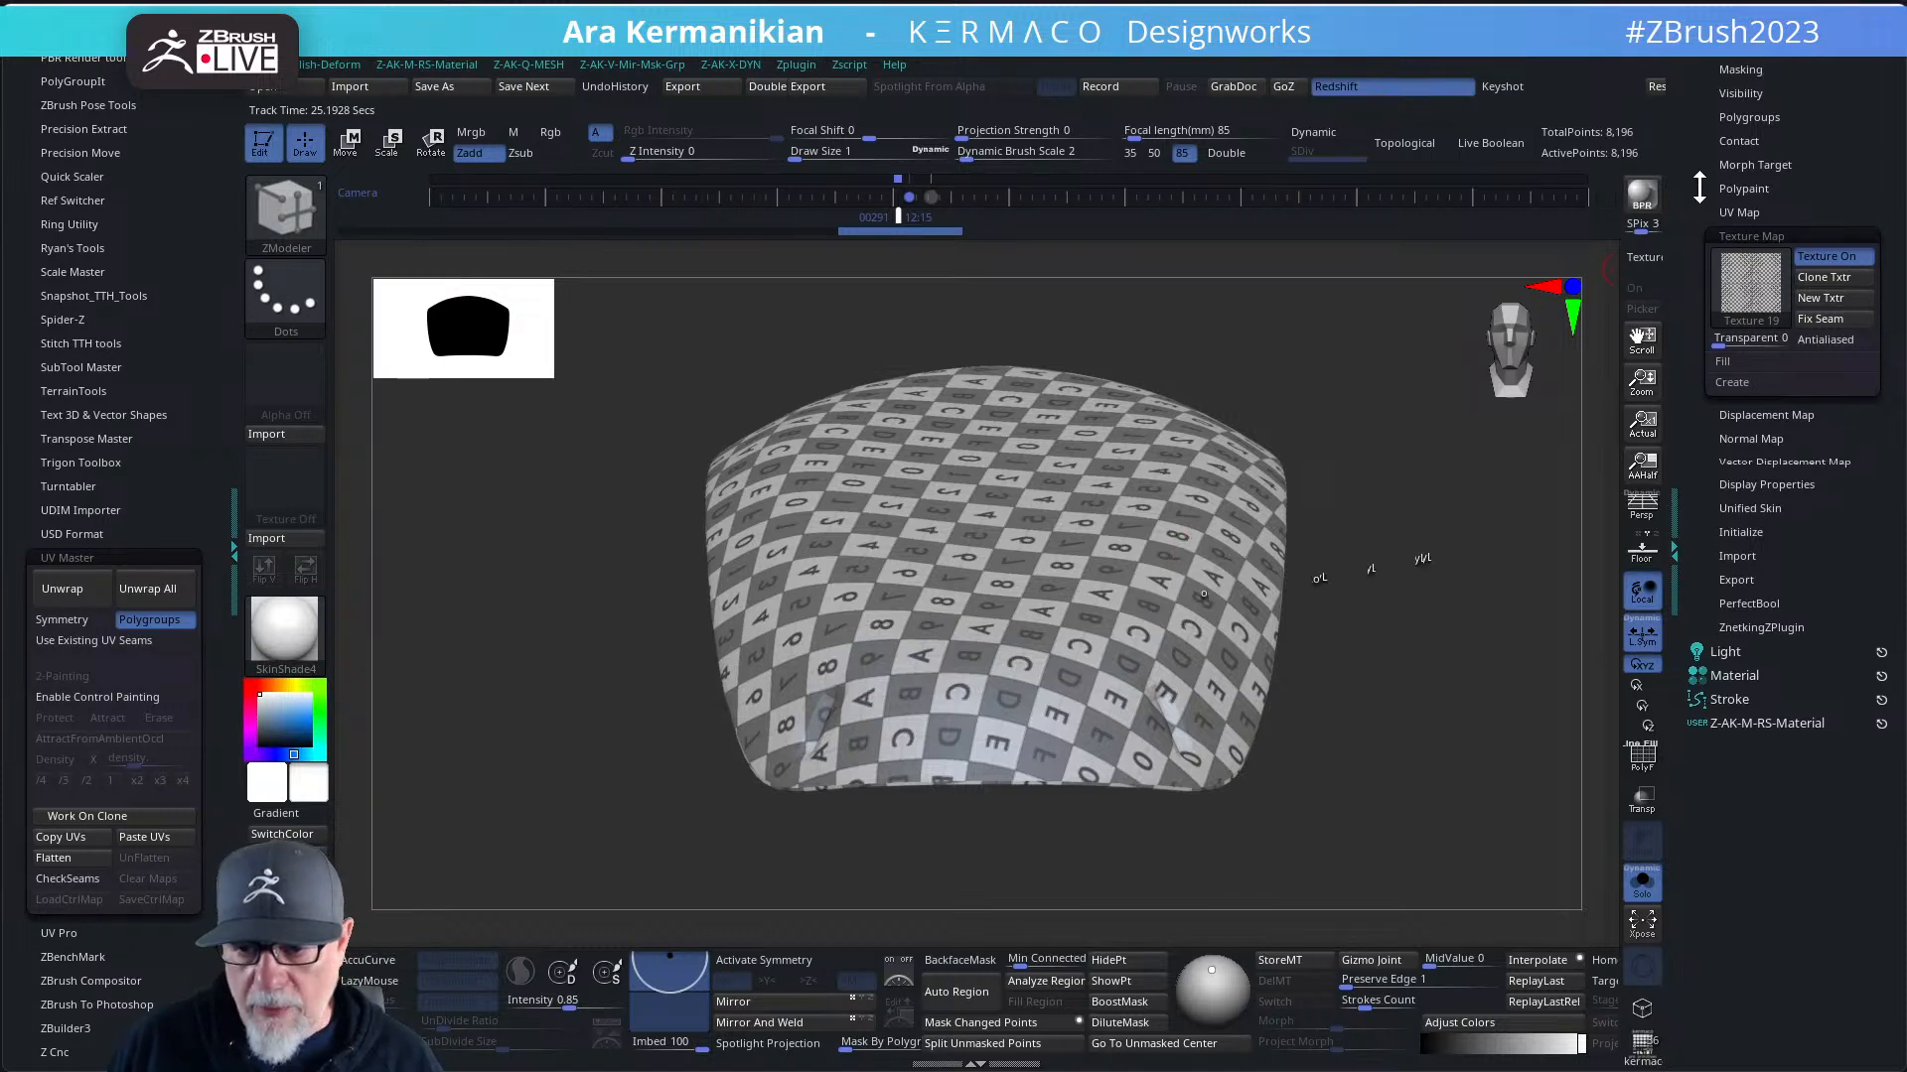
left_click(1746, 483)
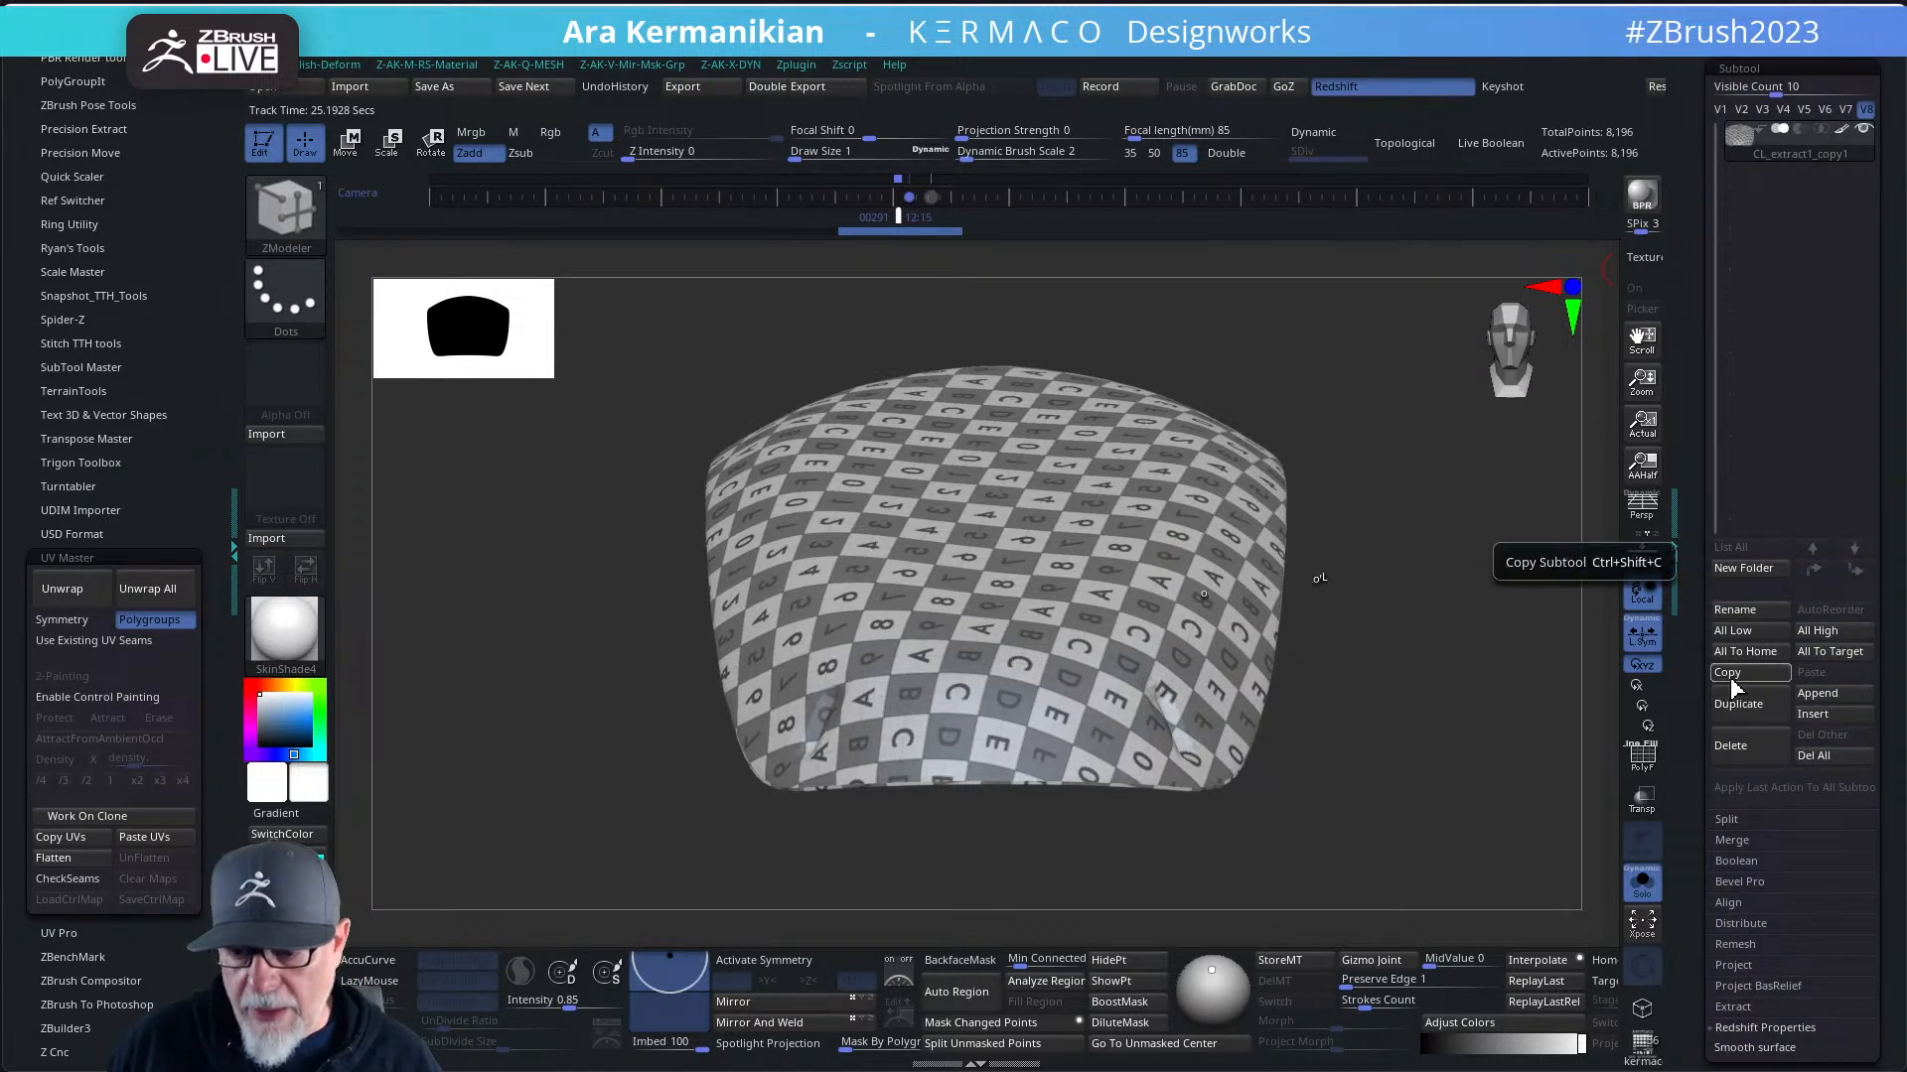
left_click(1750, 759)
left_click(1567, 796)
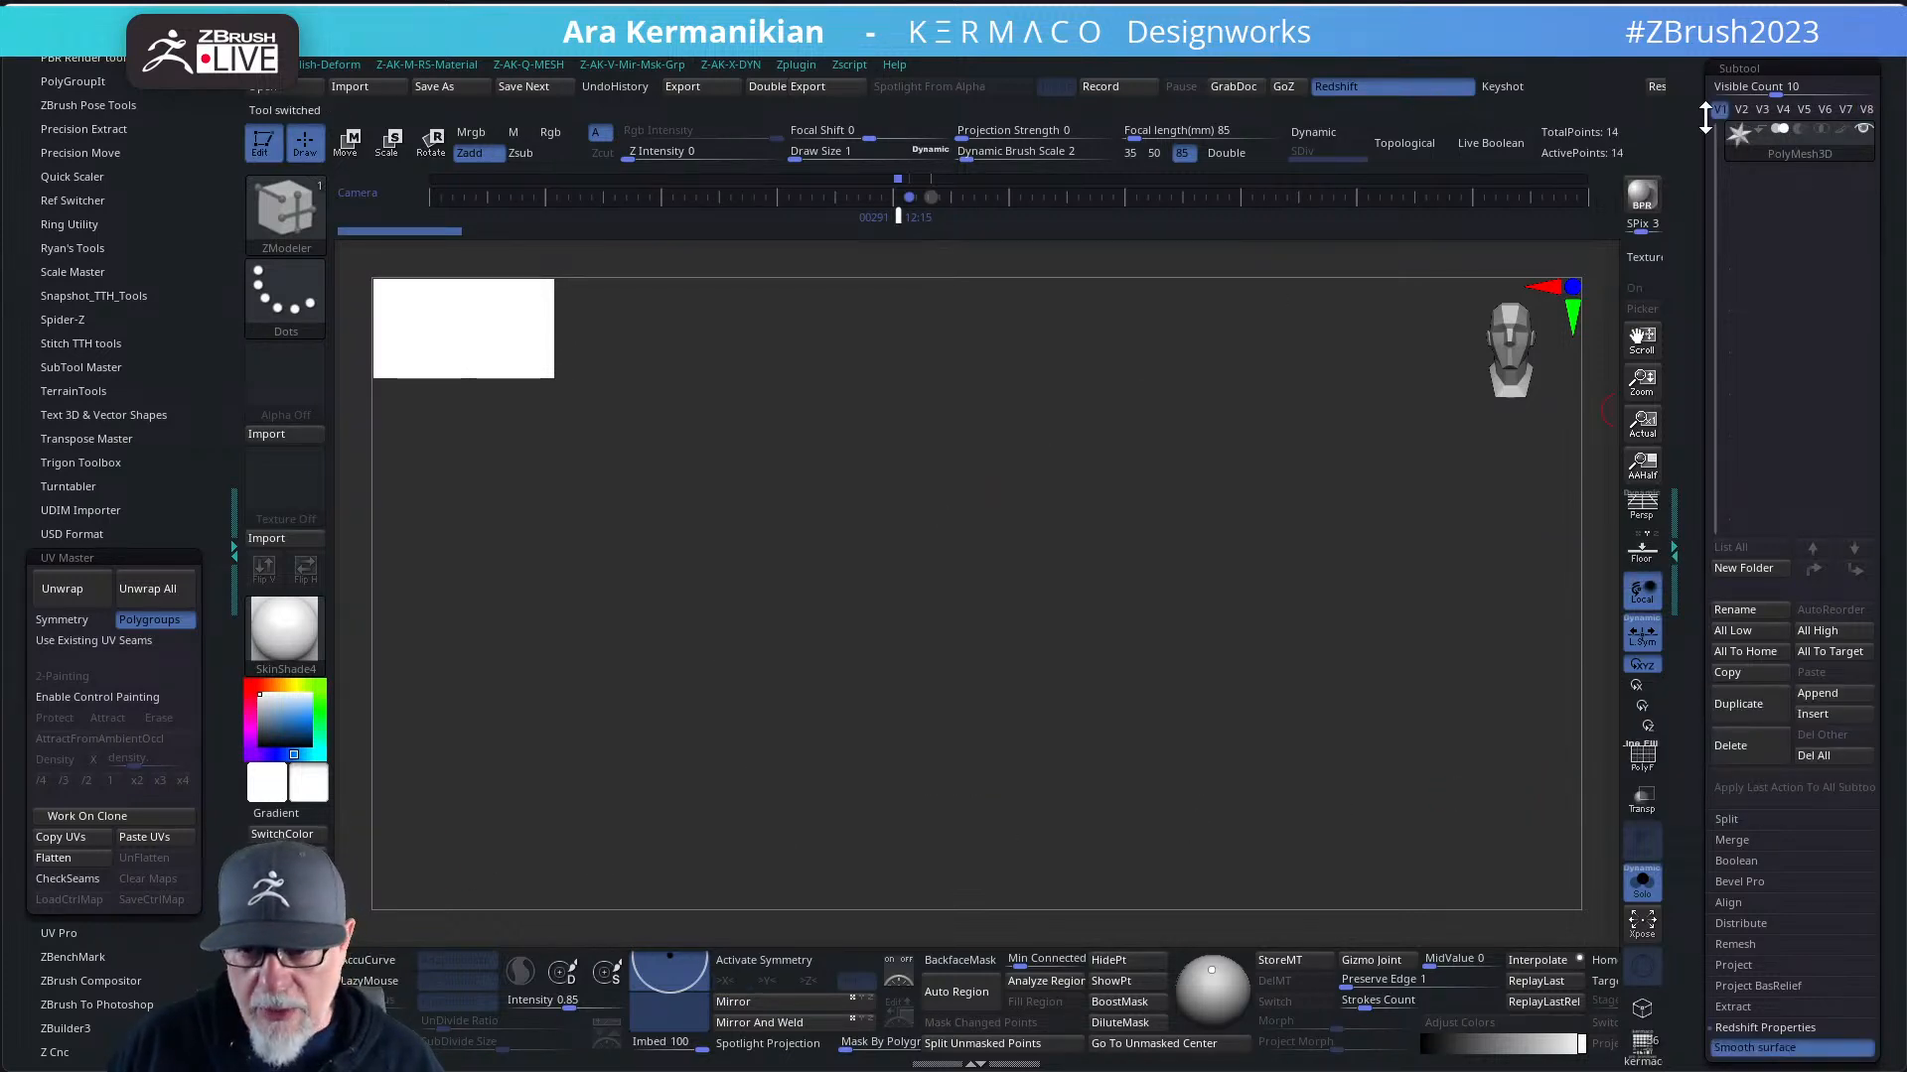
- Return to the original extract1_copy1_1 plate and create a fresh UV Master work clone of it
left_click_drag(1705, 118, 1722, 328)
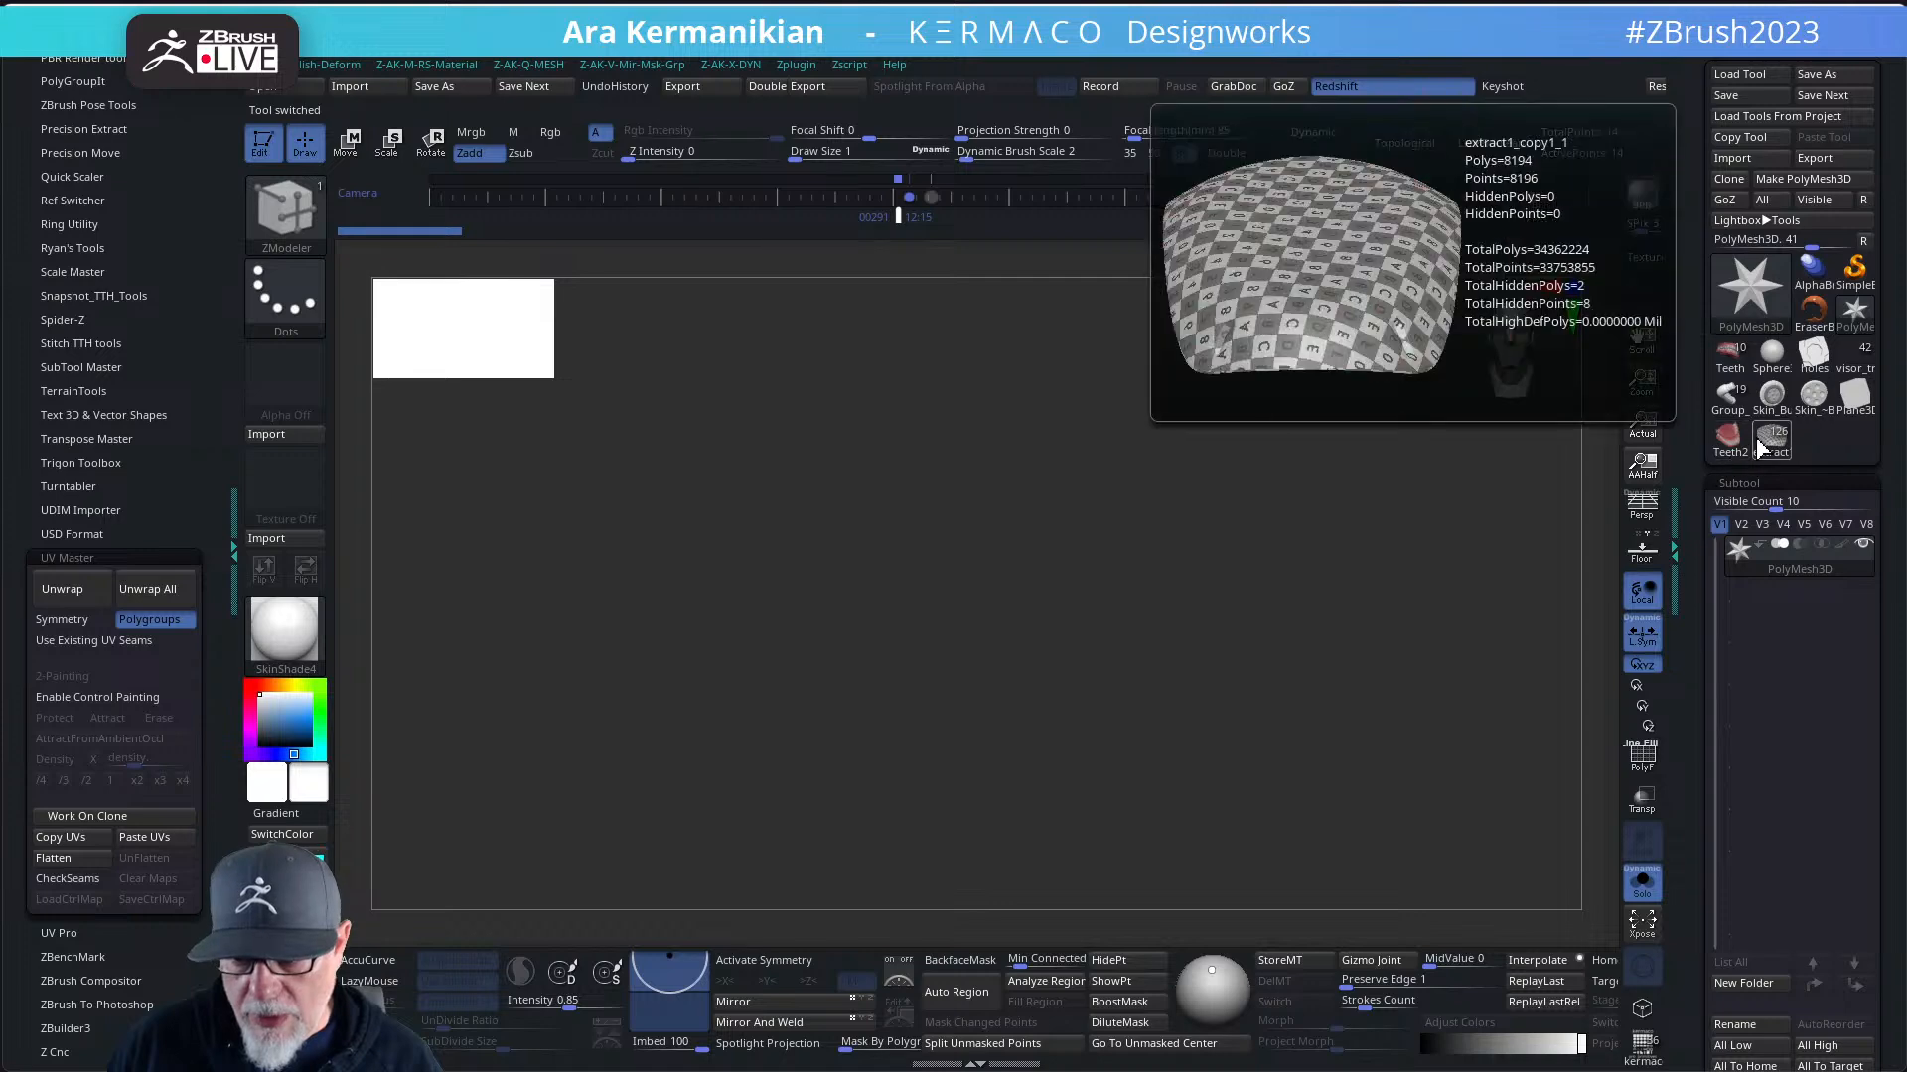
mouse_move(1740, 375)
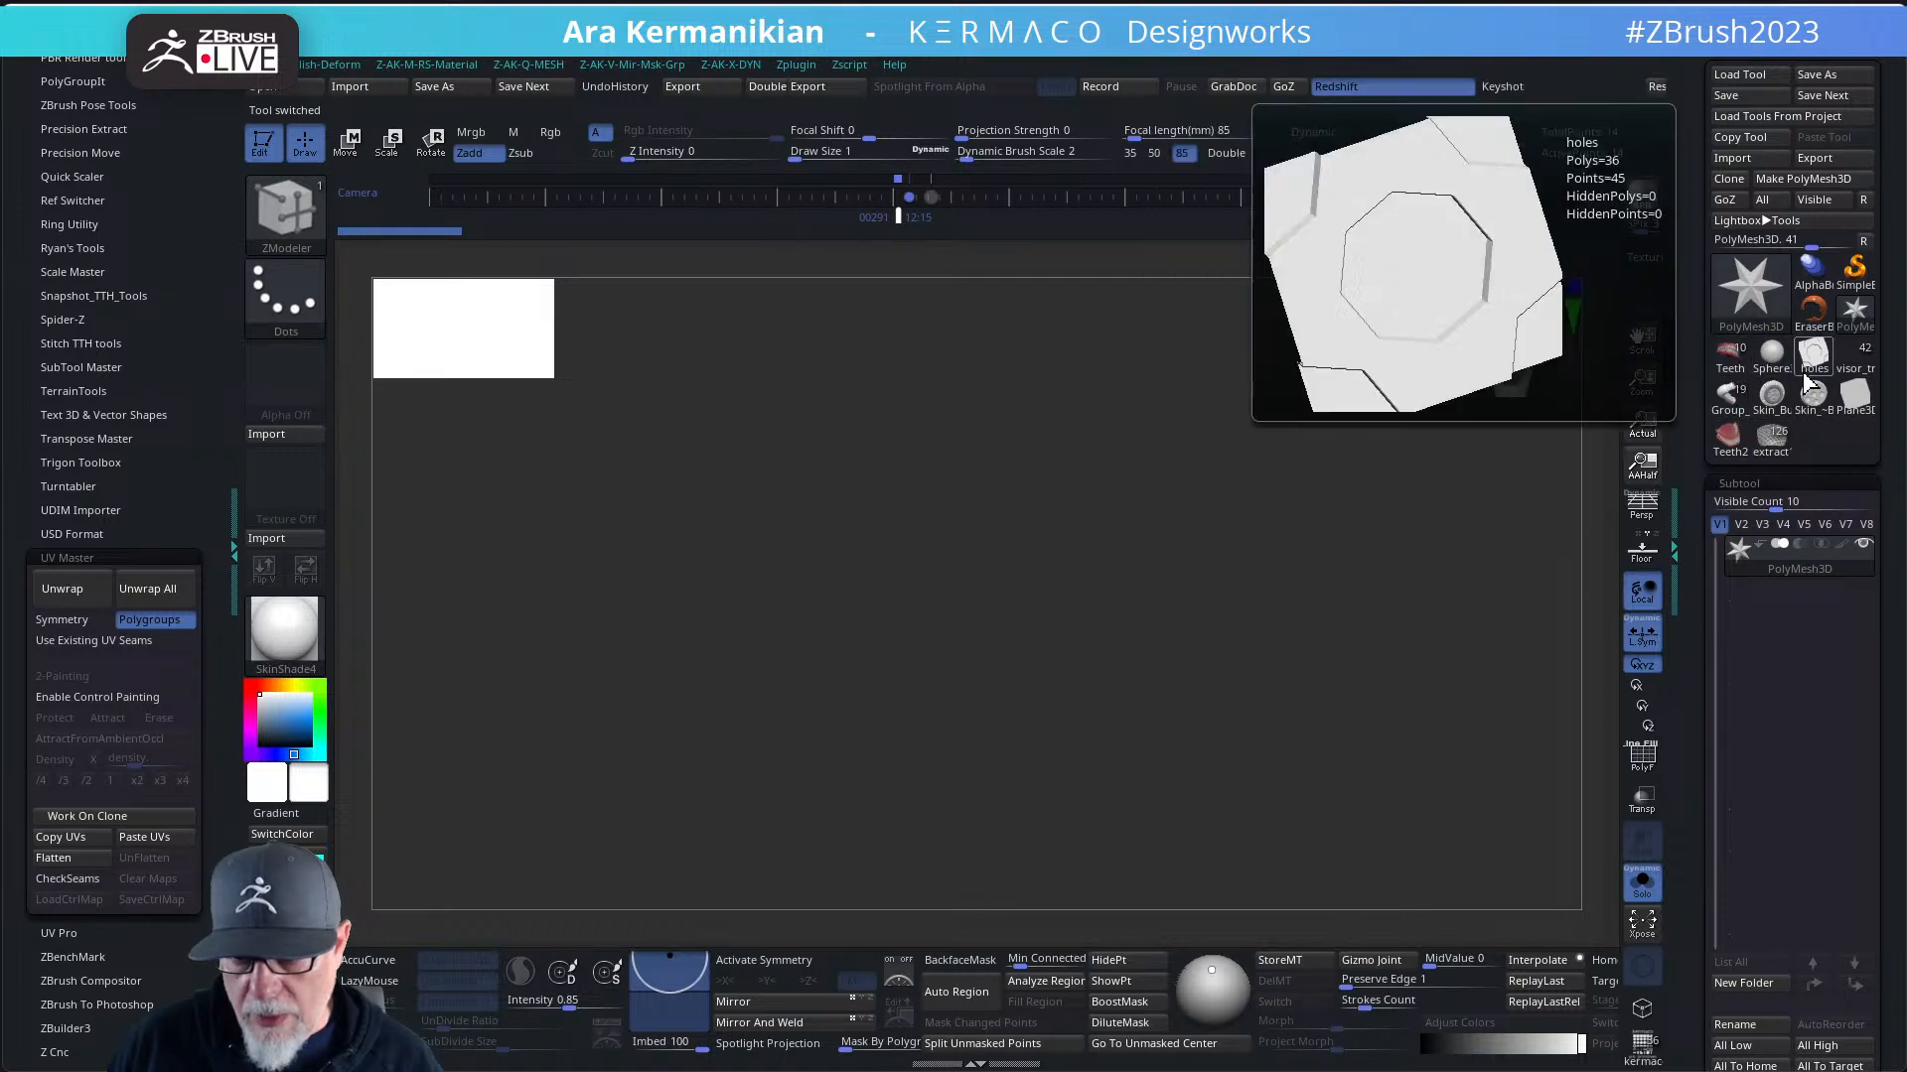
left_click(1774, 443)
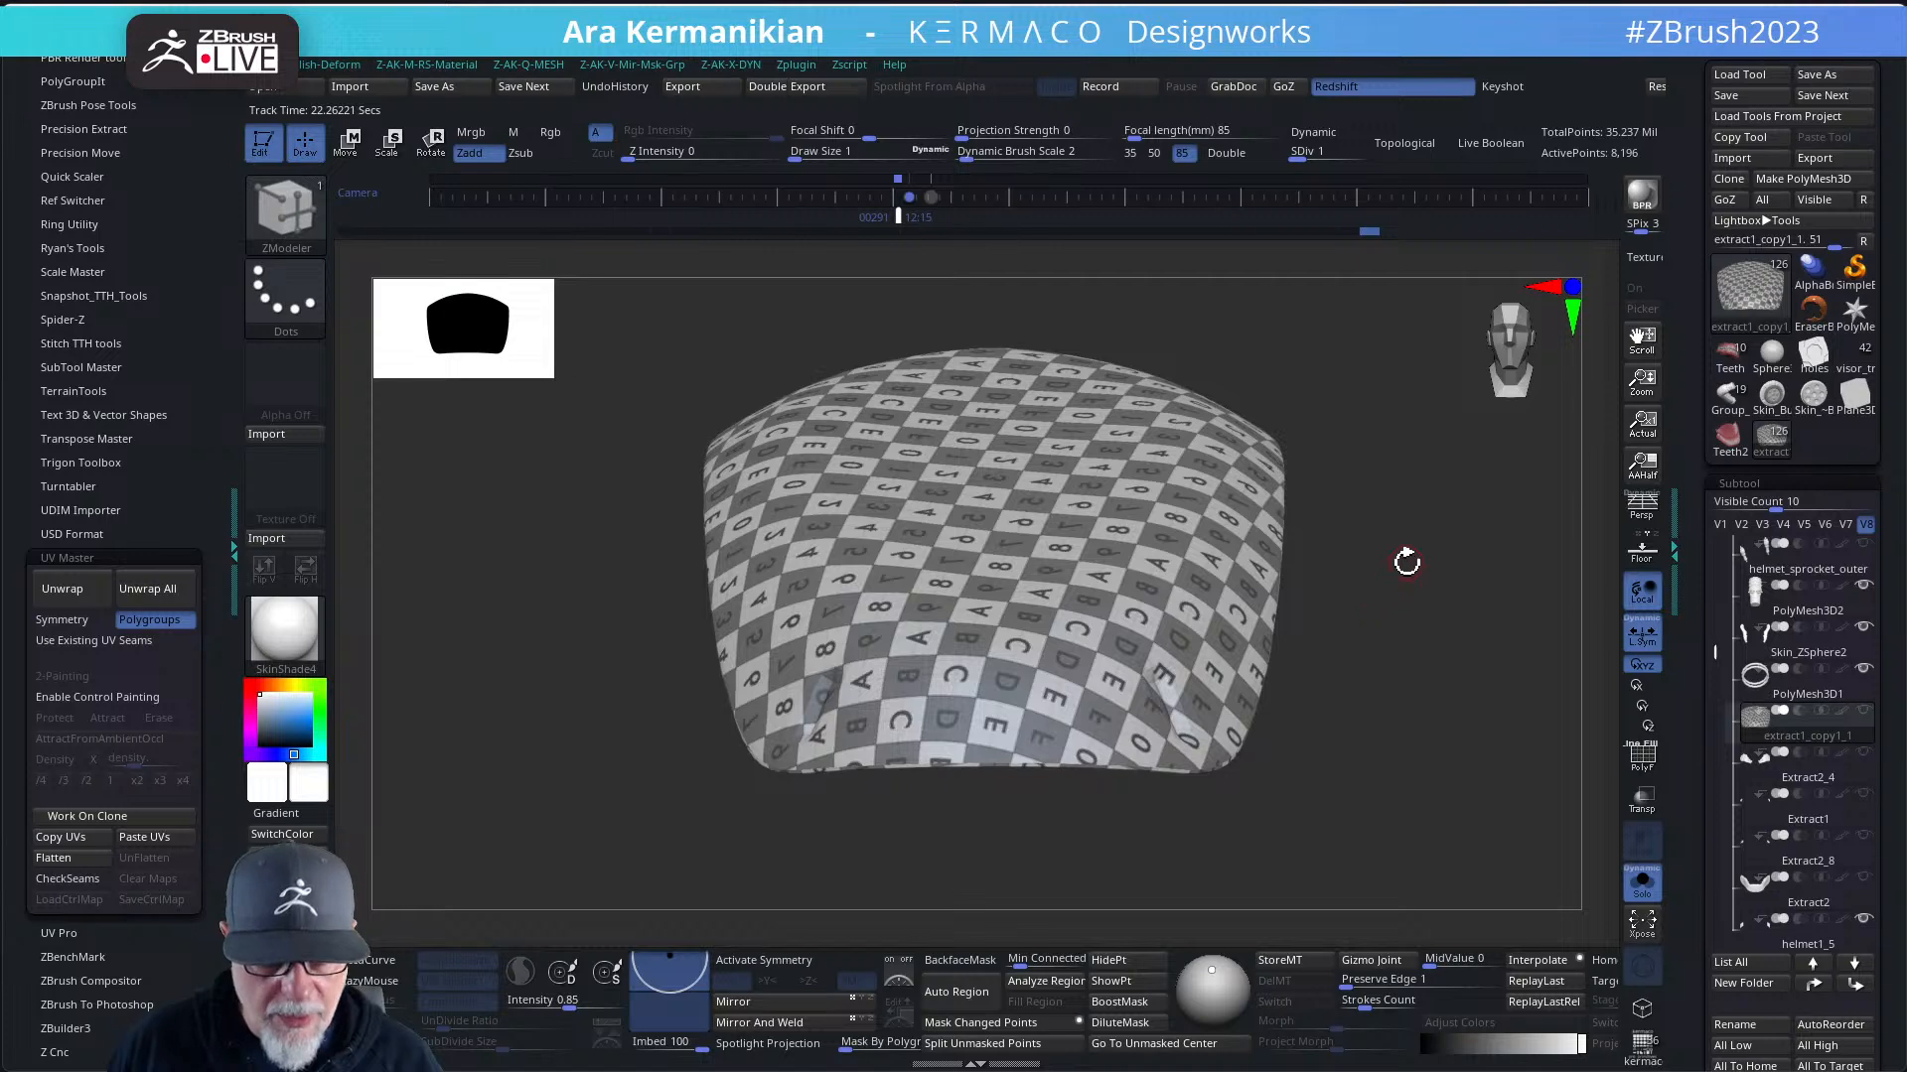
left_click(65, 860)
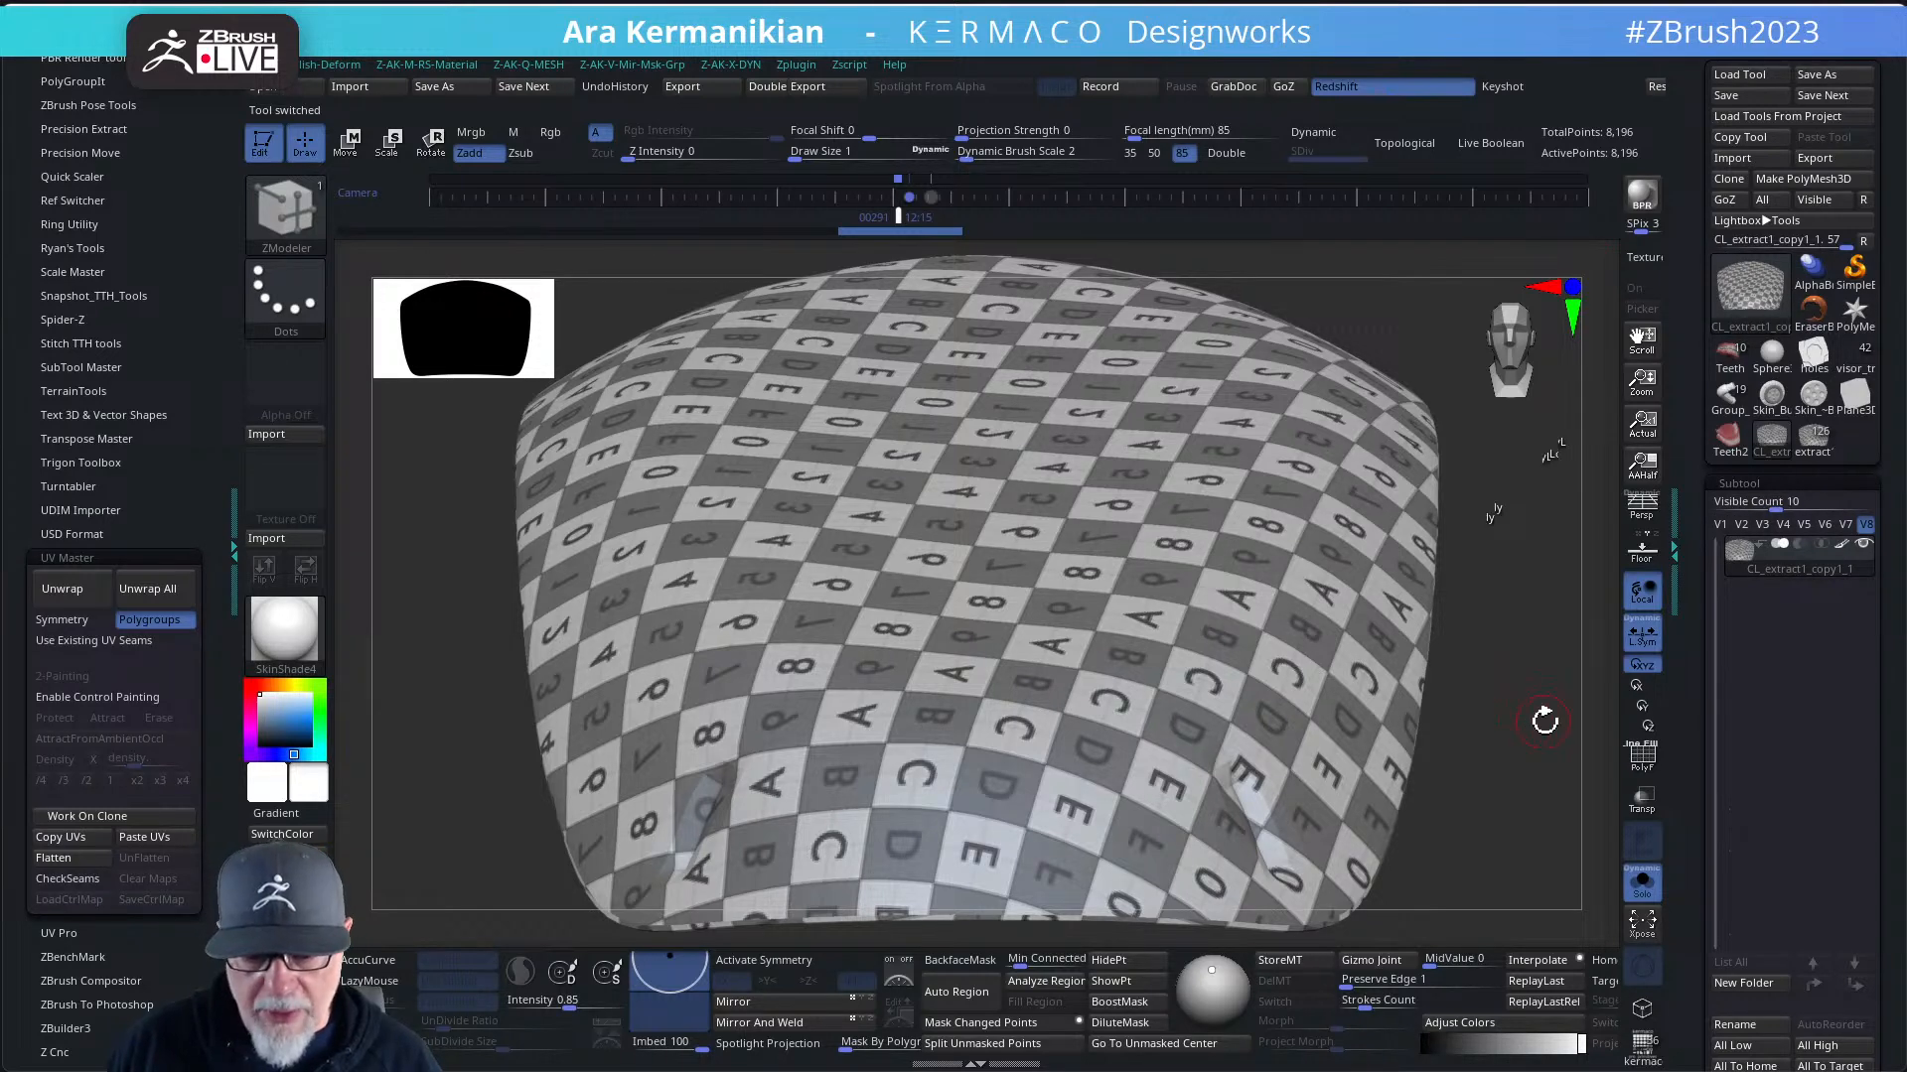
- Flatten the new plate clone with UV Master to display its UV islands on the planar grid
left_click_drag(1544, 721, 1285, 669)
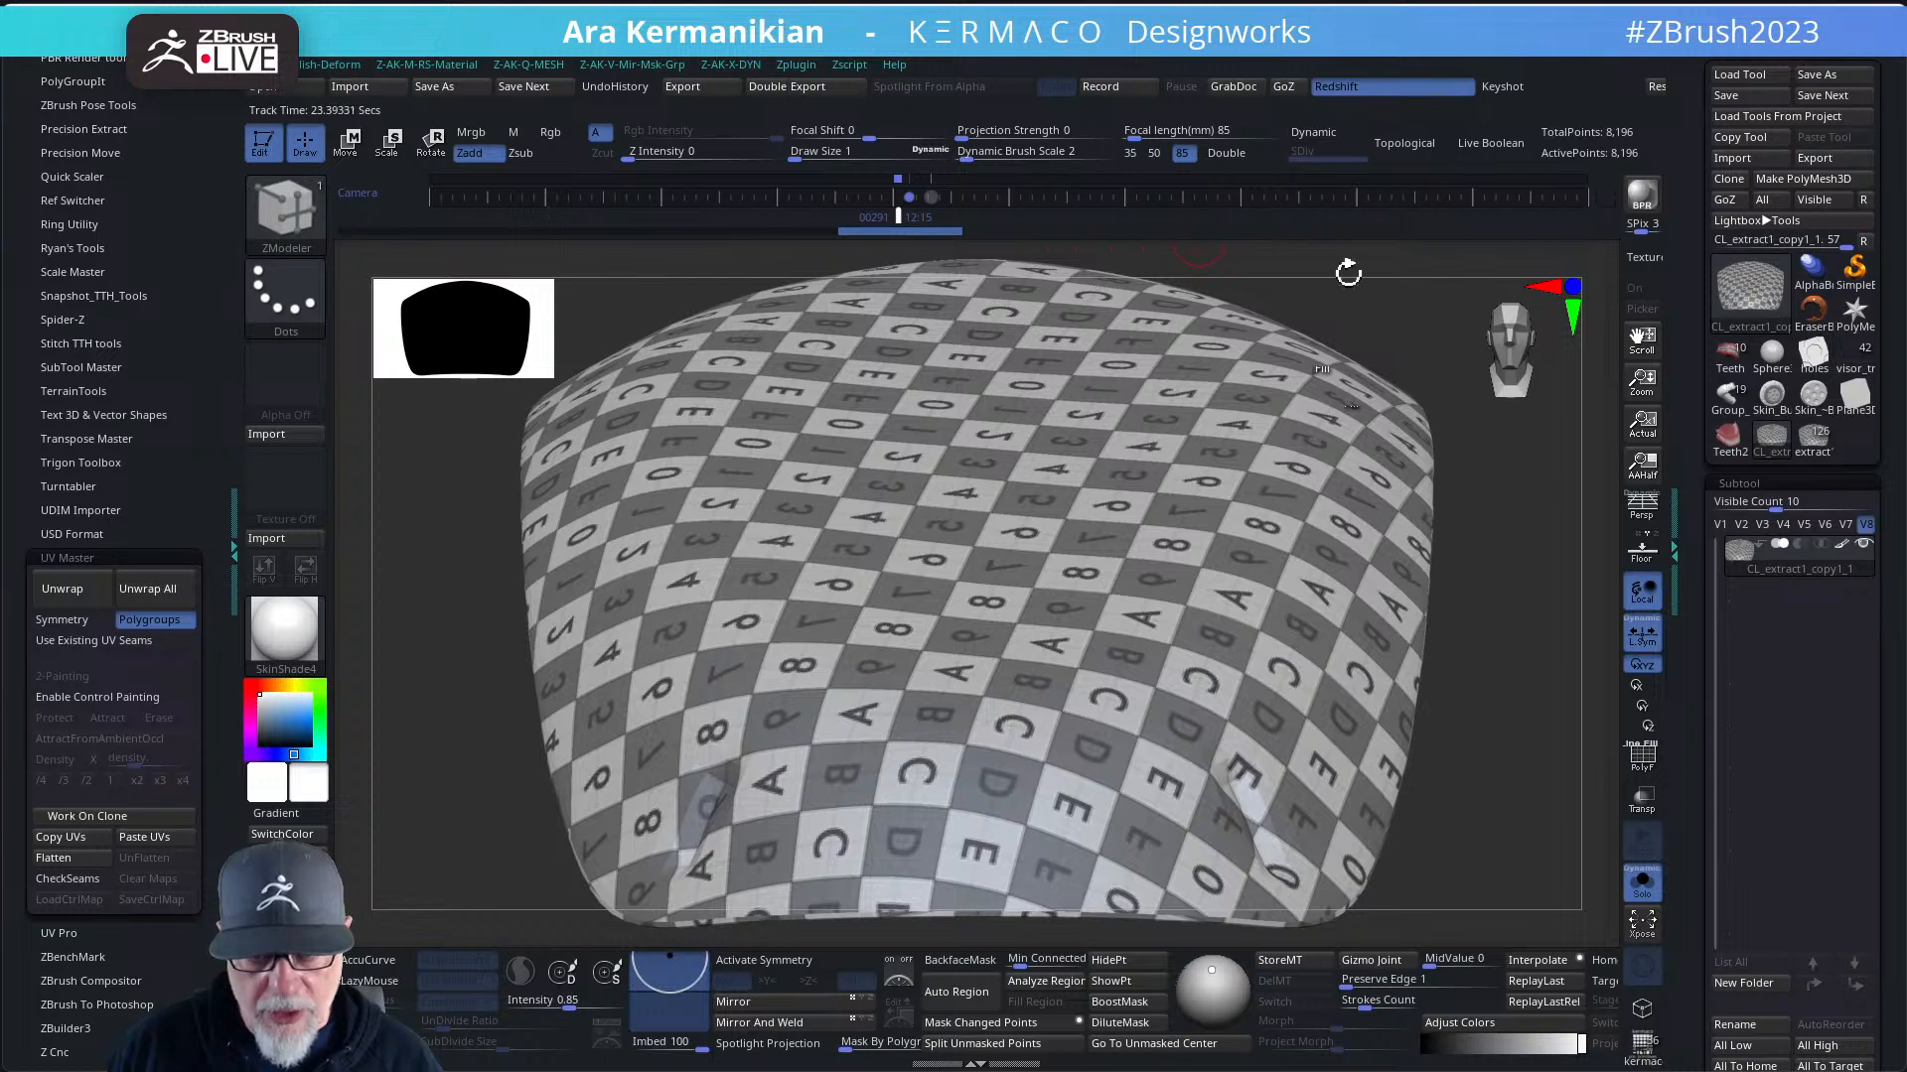
left_click_drag(1490, 668, 1377, 588, "alt")
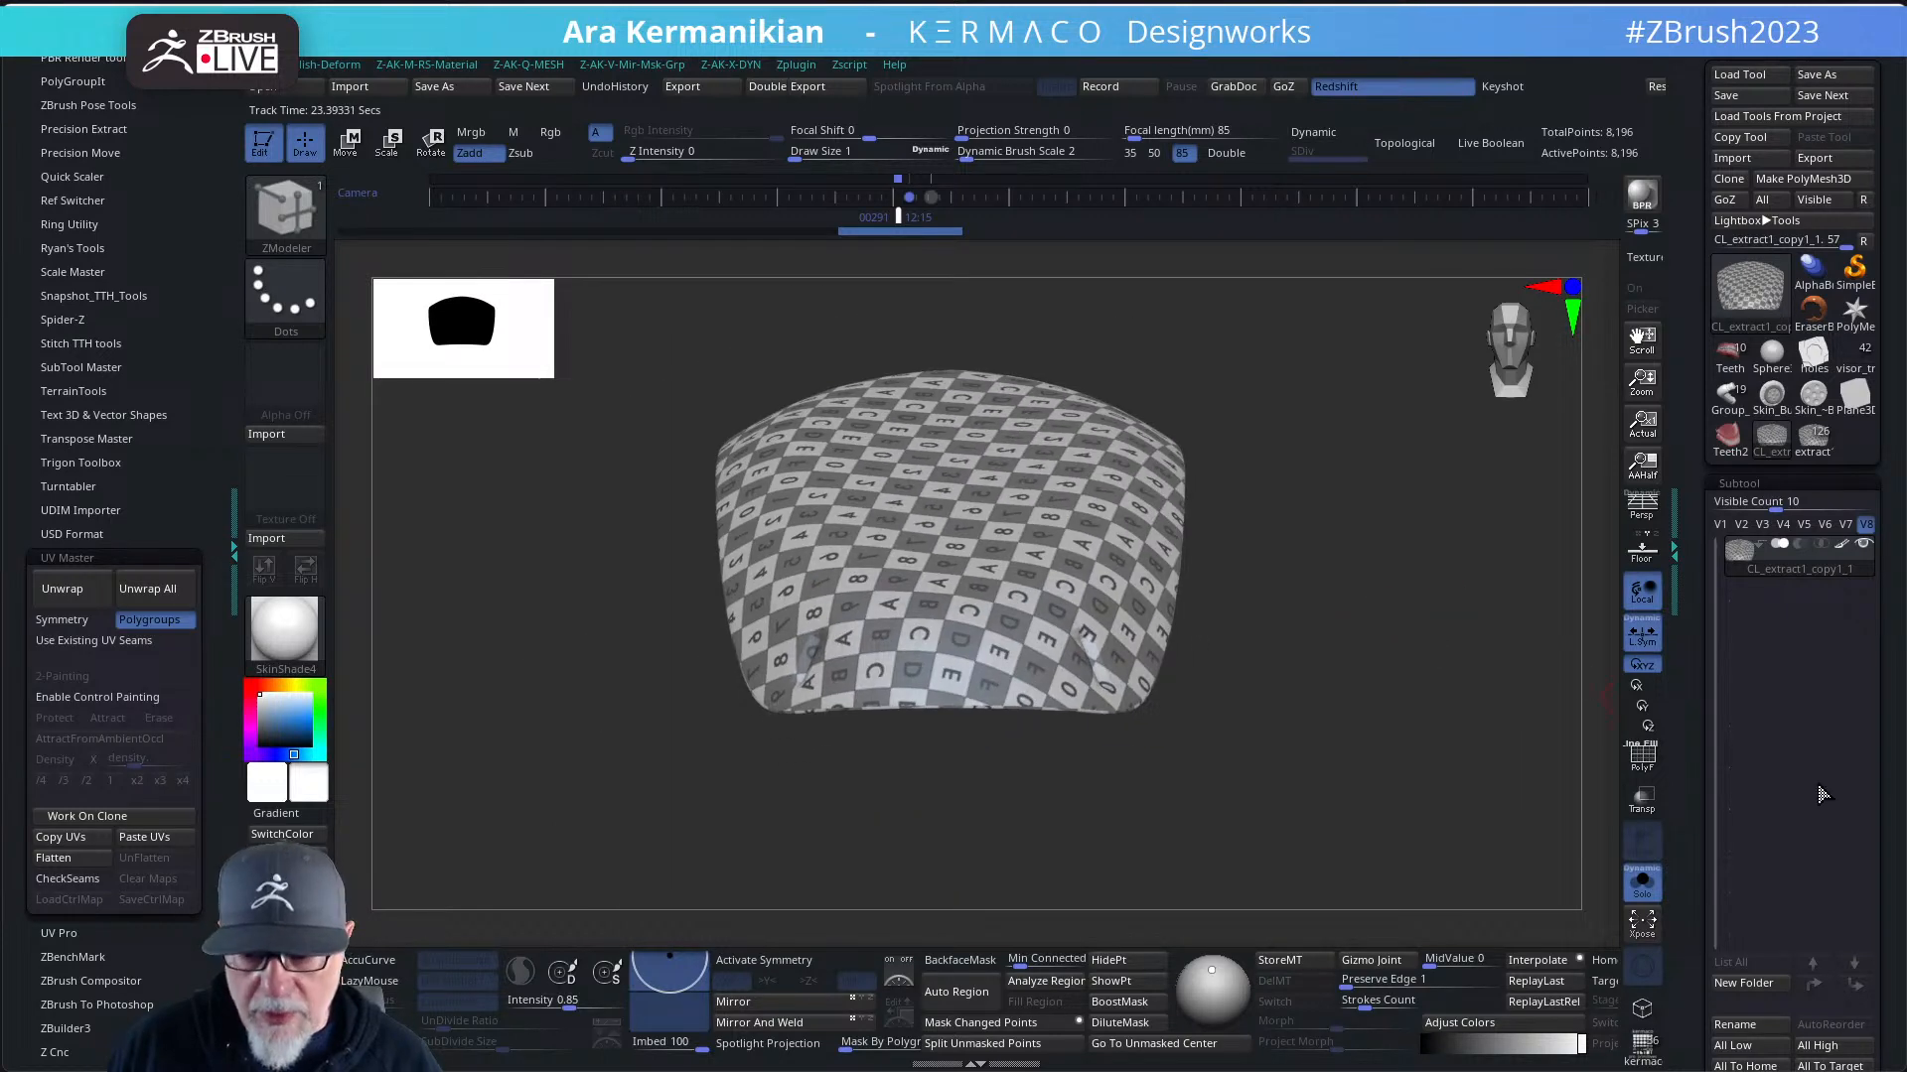
left_click(1747, 481)
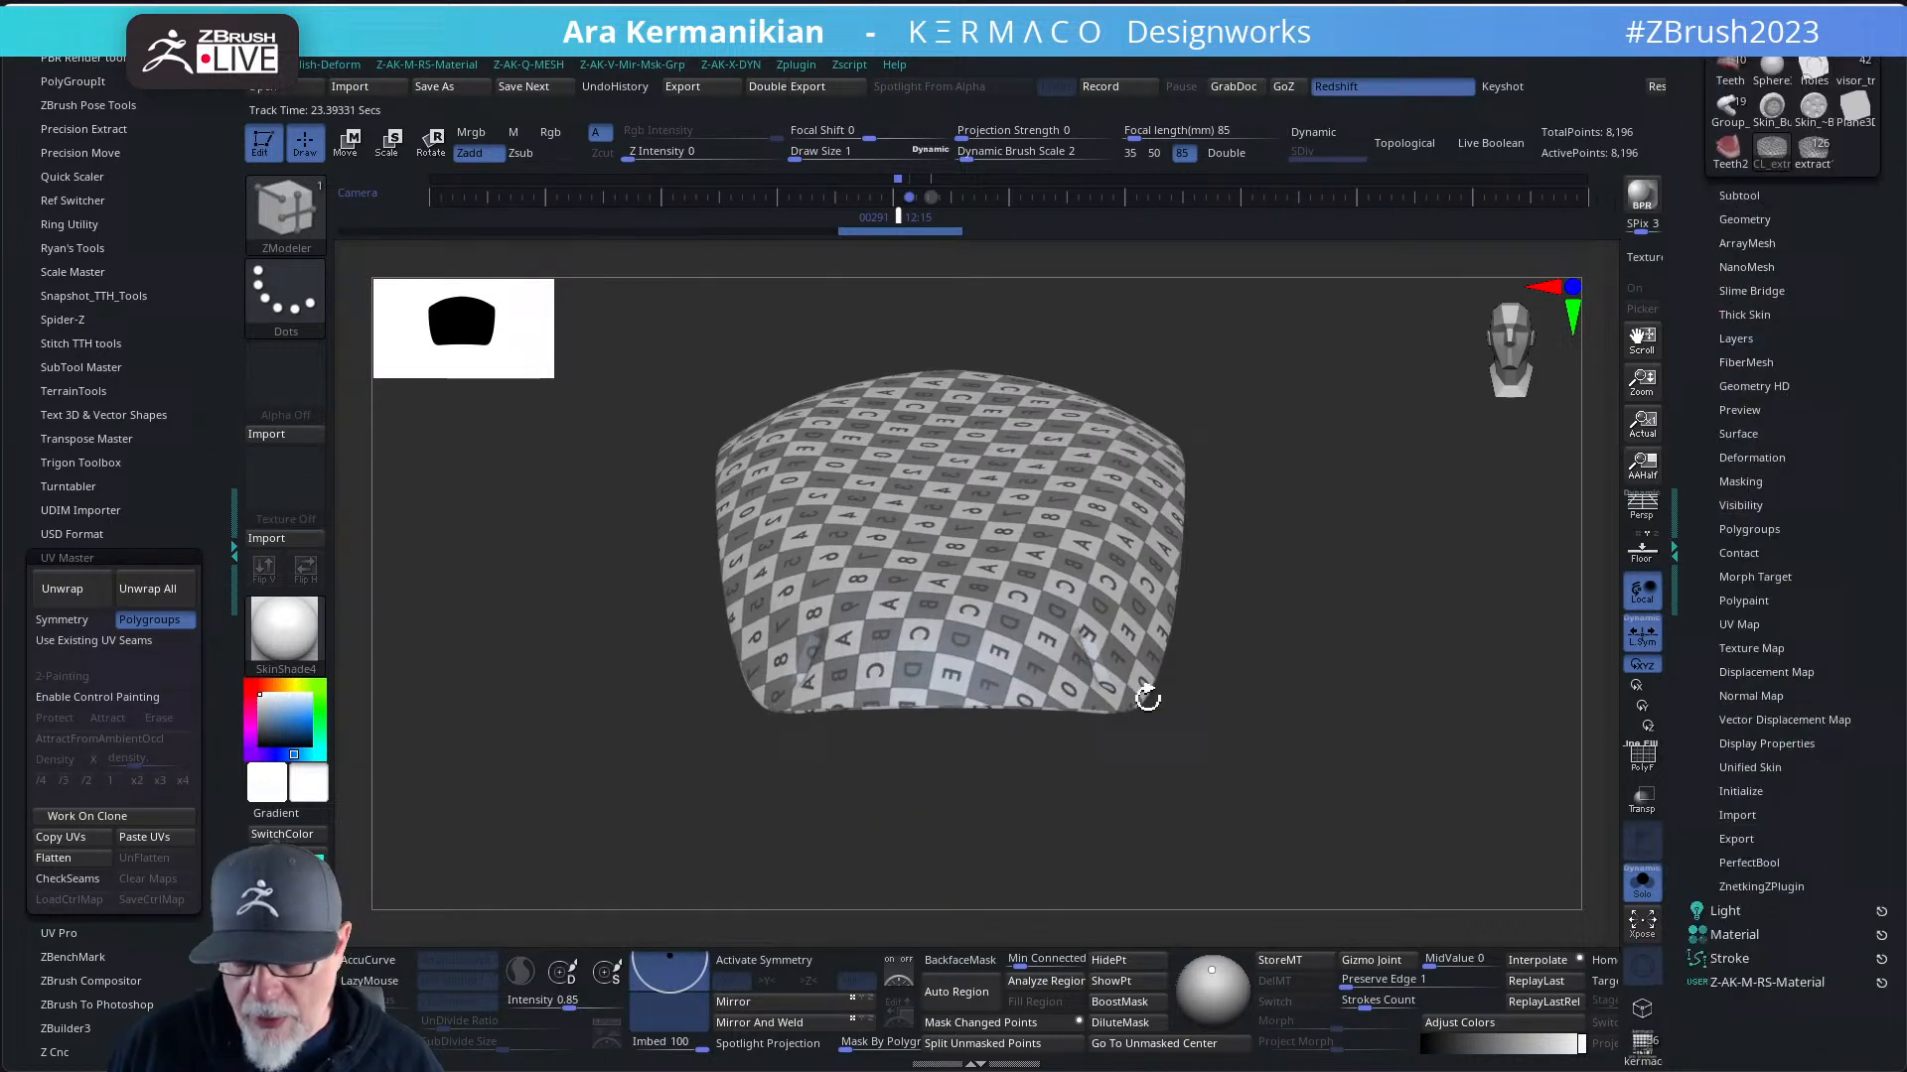
left_click(80, 860)
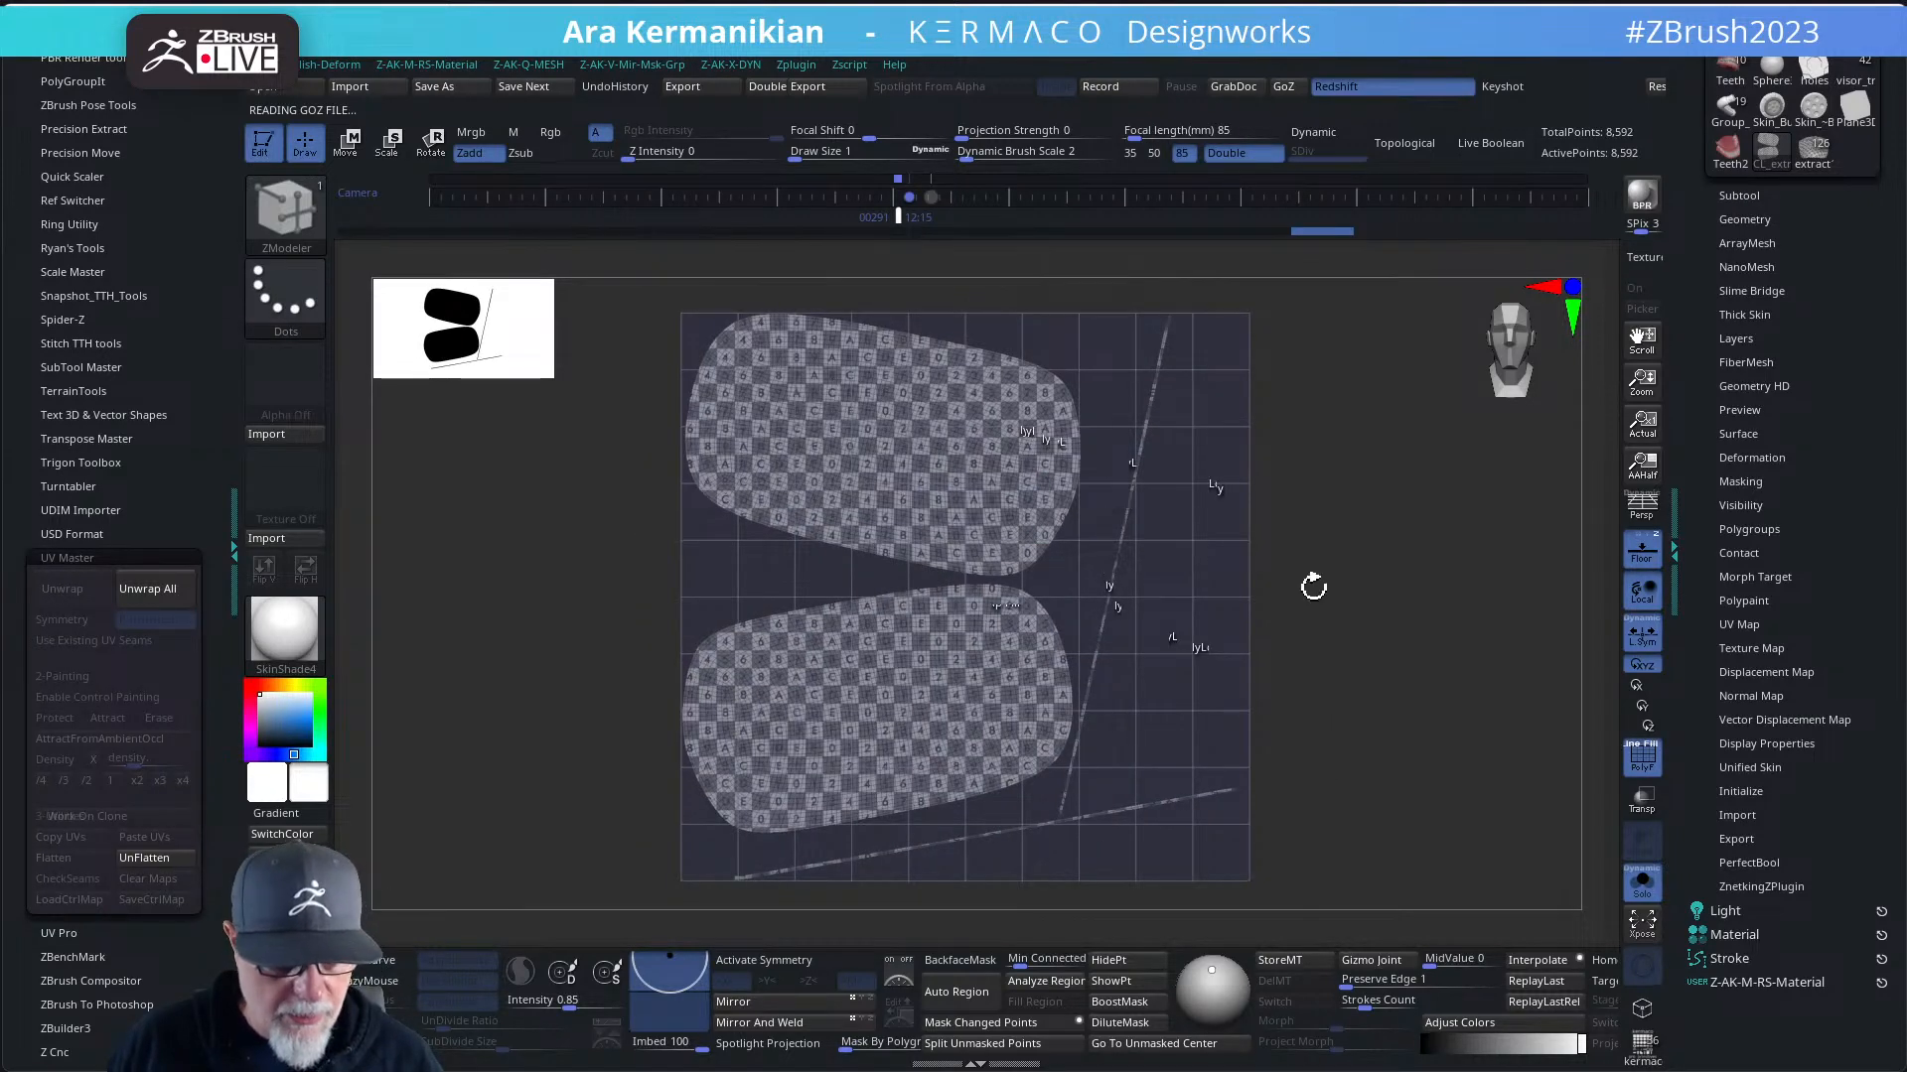
- Isolate the upper checkered island with an inverted mask, rotate it level, reposition it within the UV grid, and clear the mask
left_click_drag(614, 280, 1102, 581, "ctrl")
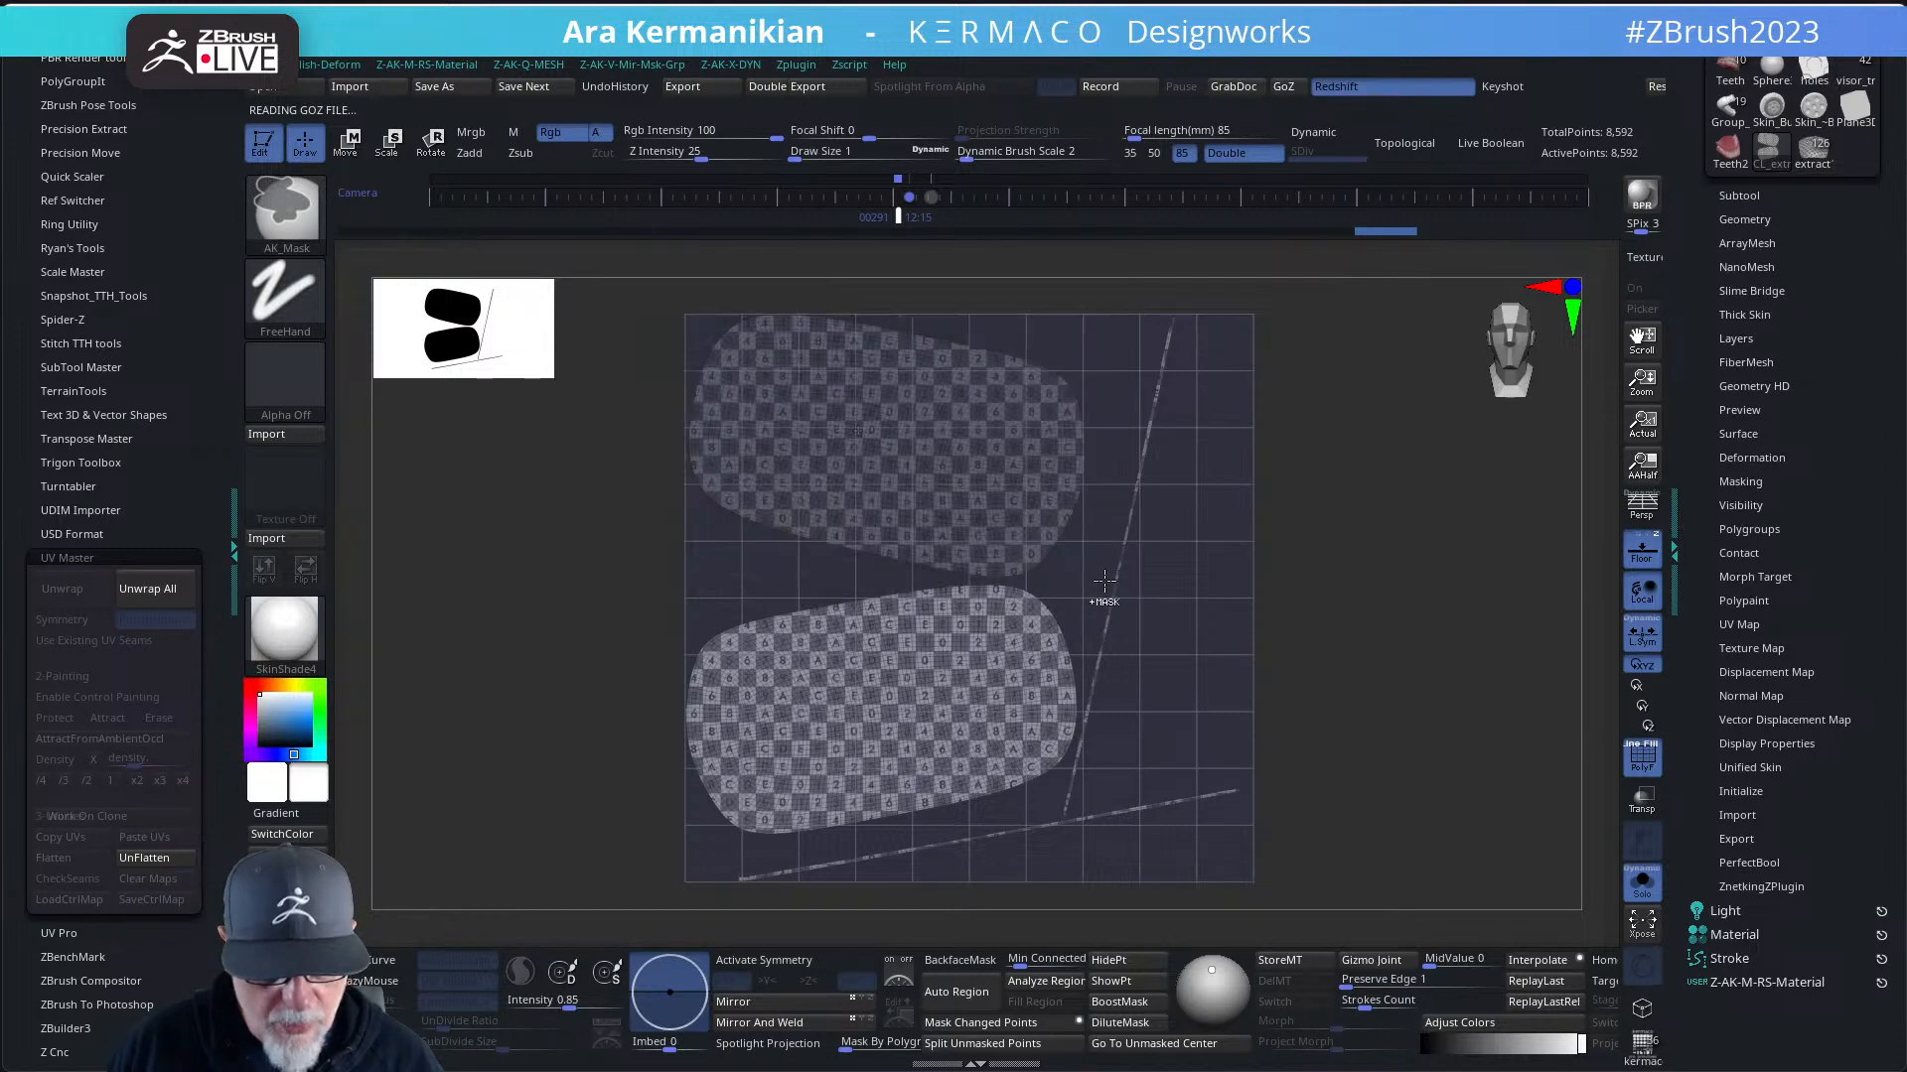
left_click(1381, 642, "ctrl")
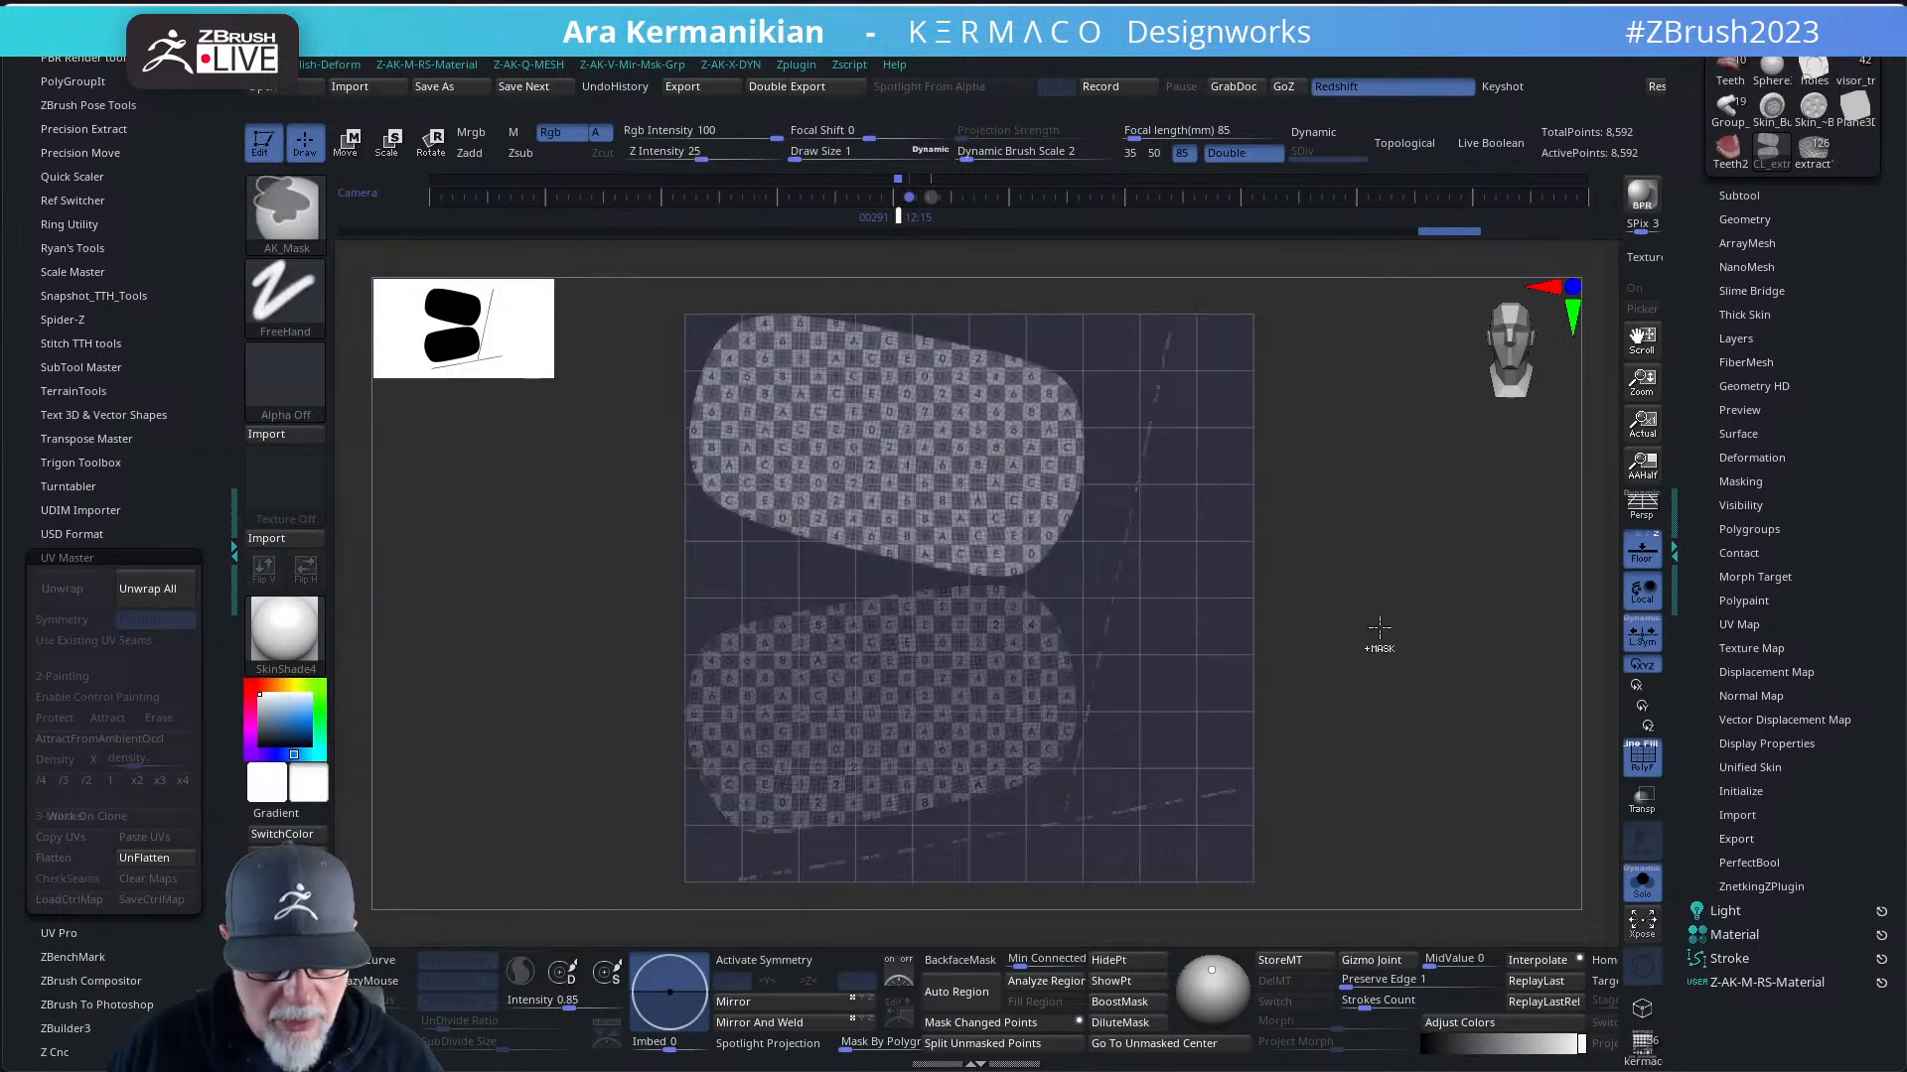
key("w")
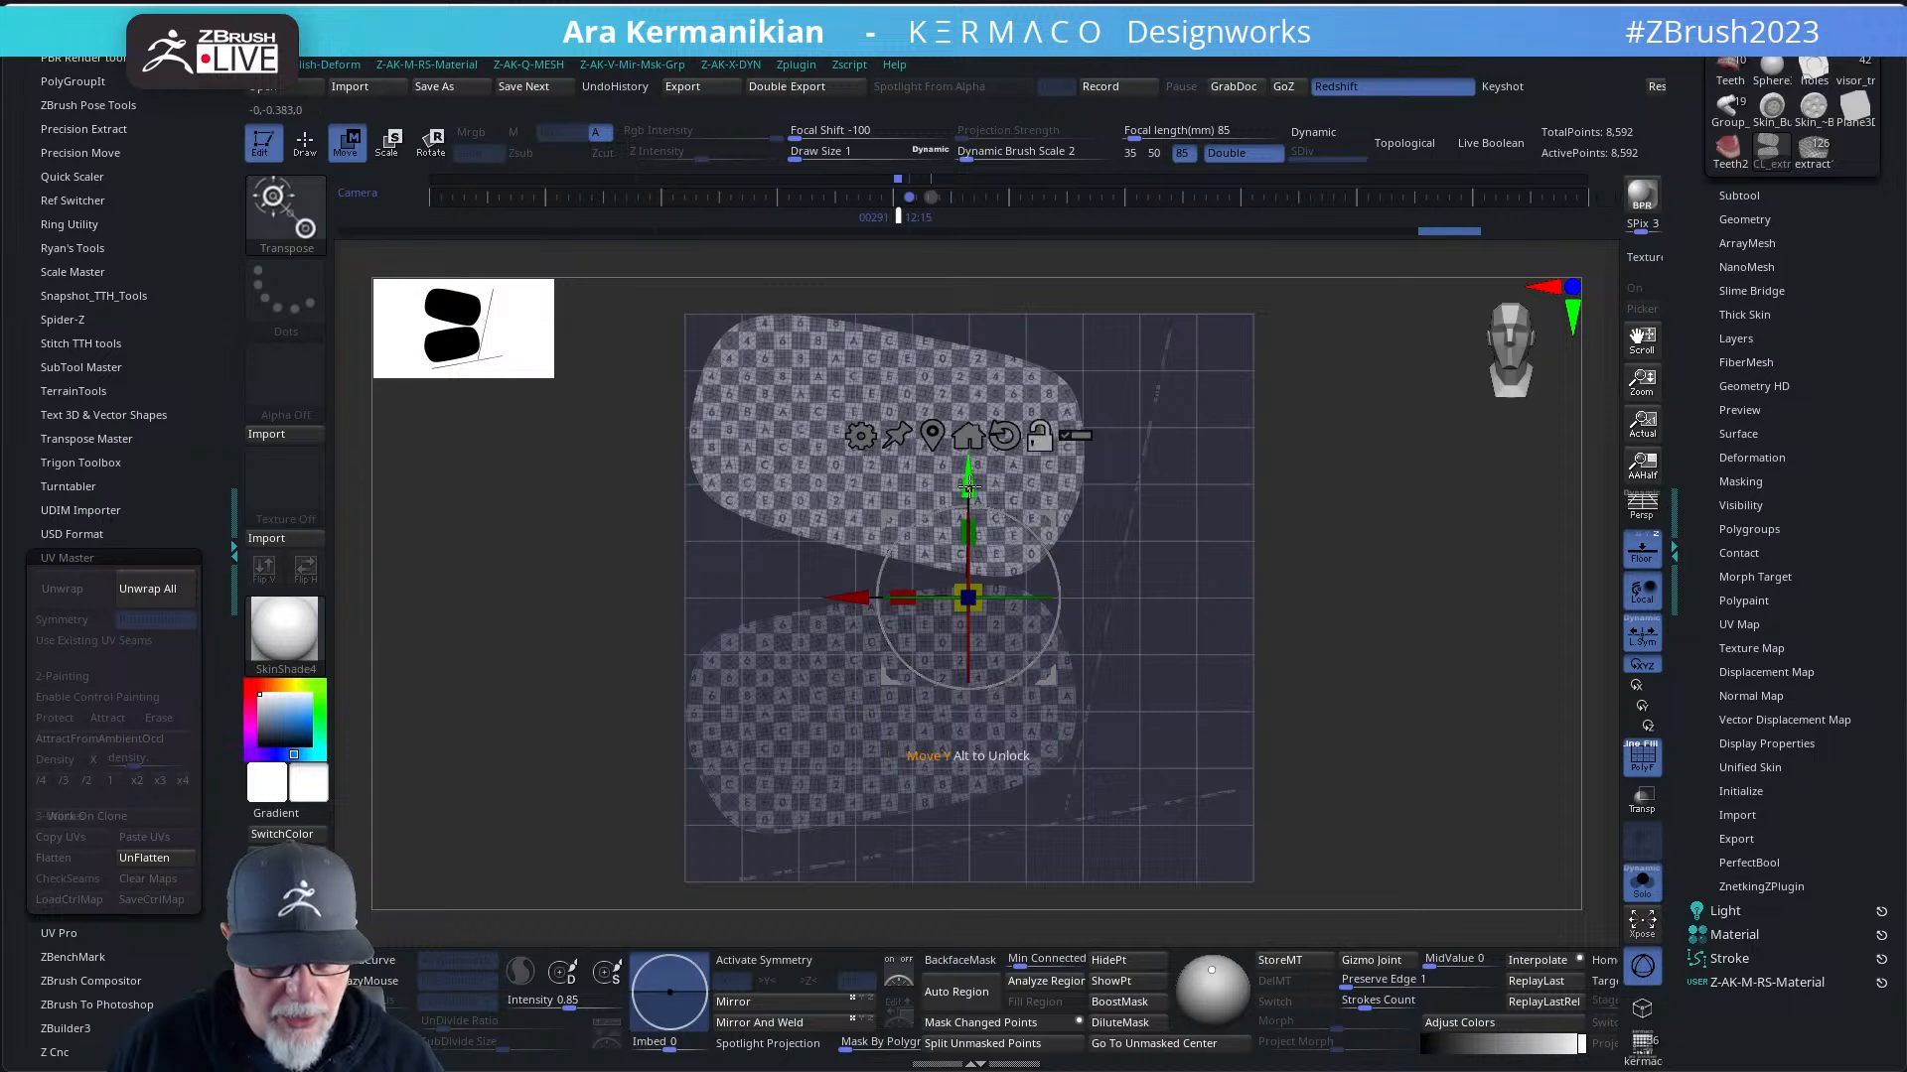
left_click_drag(1052, 430, 1058, 406)
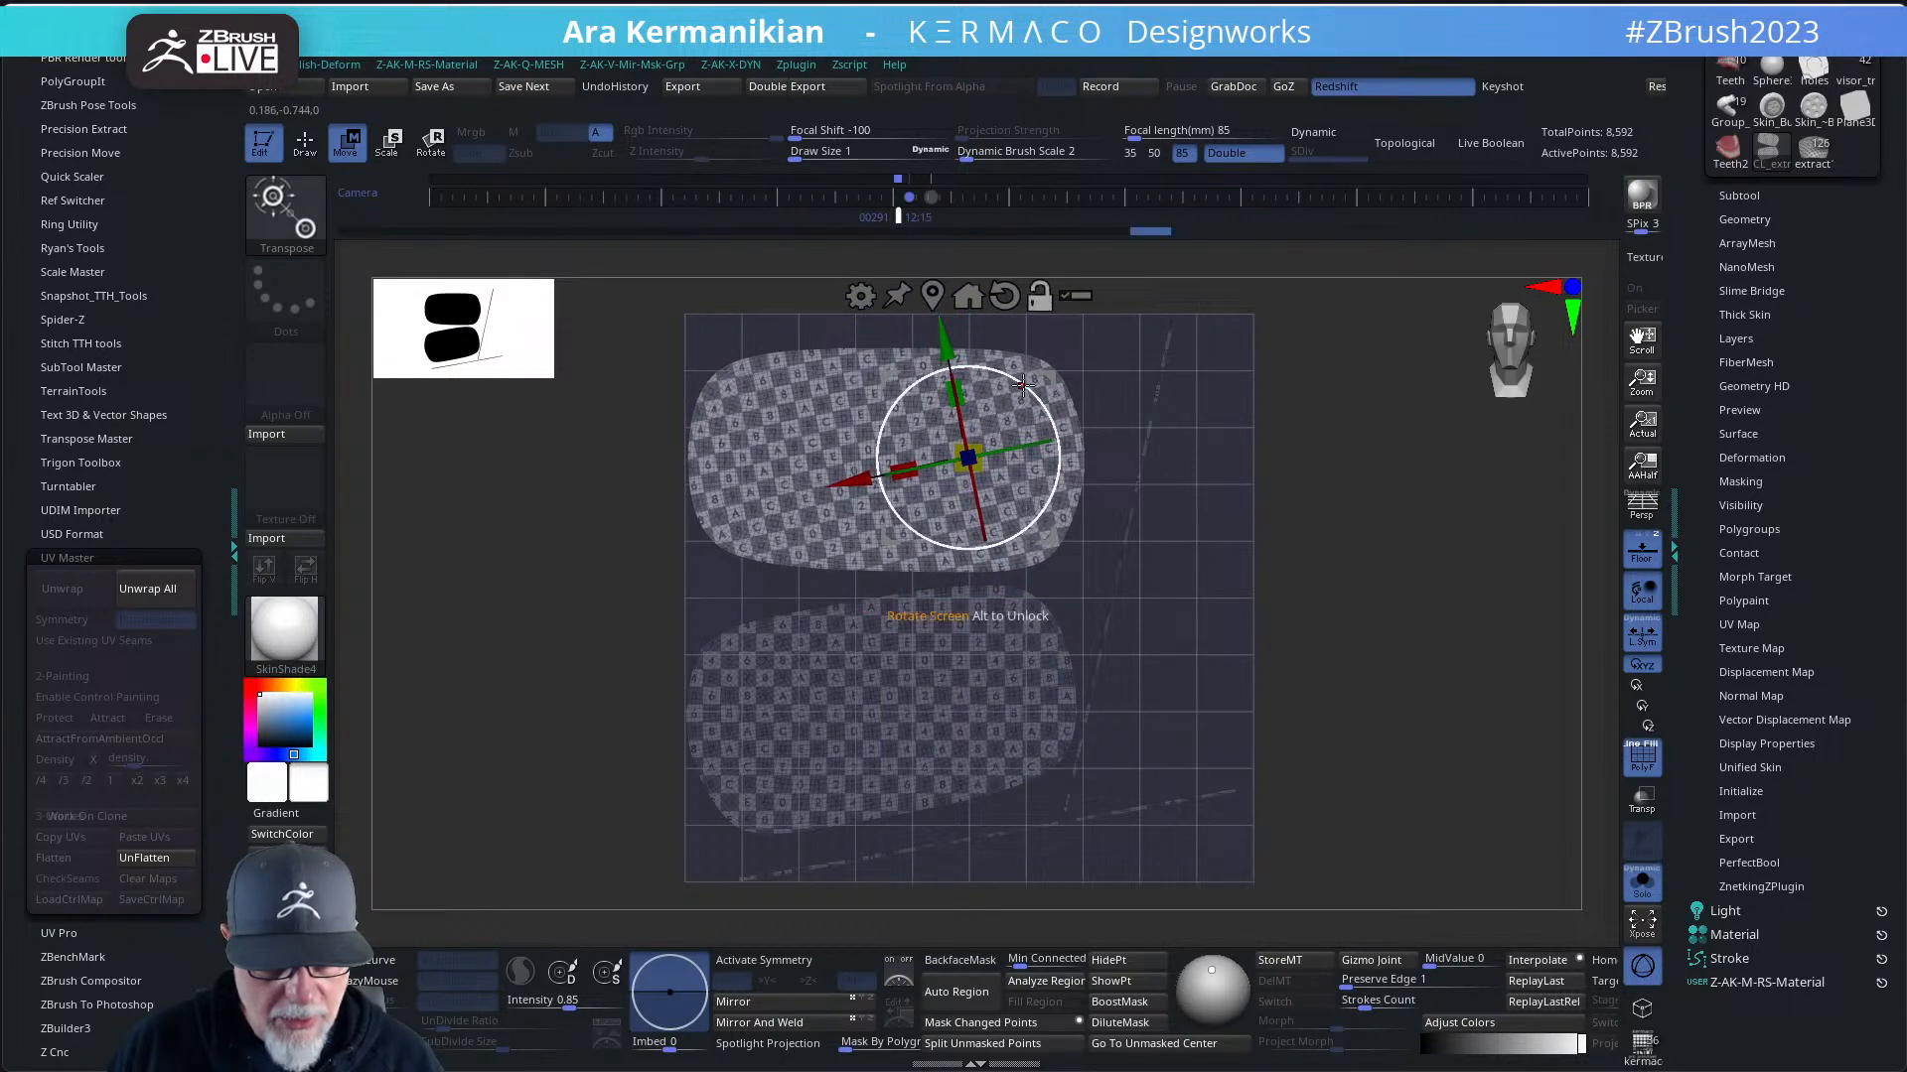
left_click(1004, 296, "alt")
left_click_drag(986, 345, 986, 322)
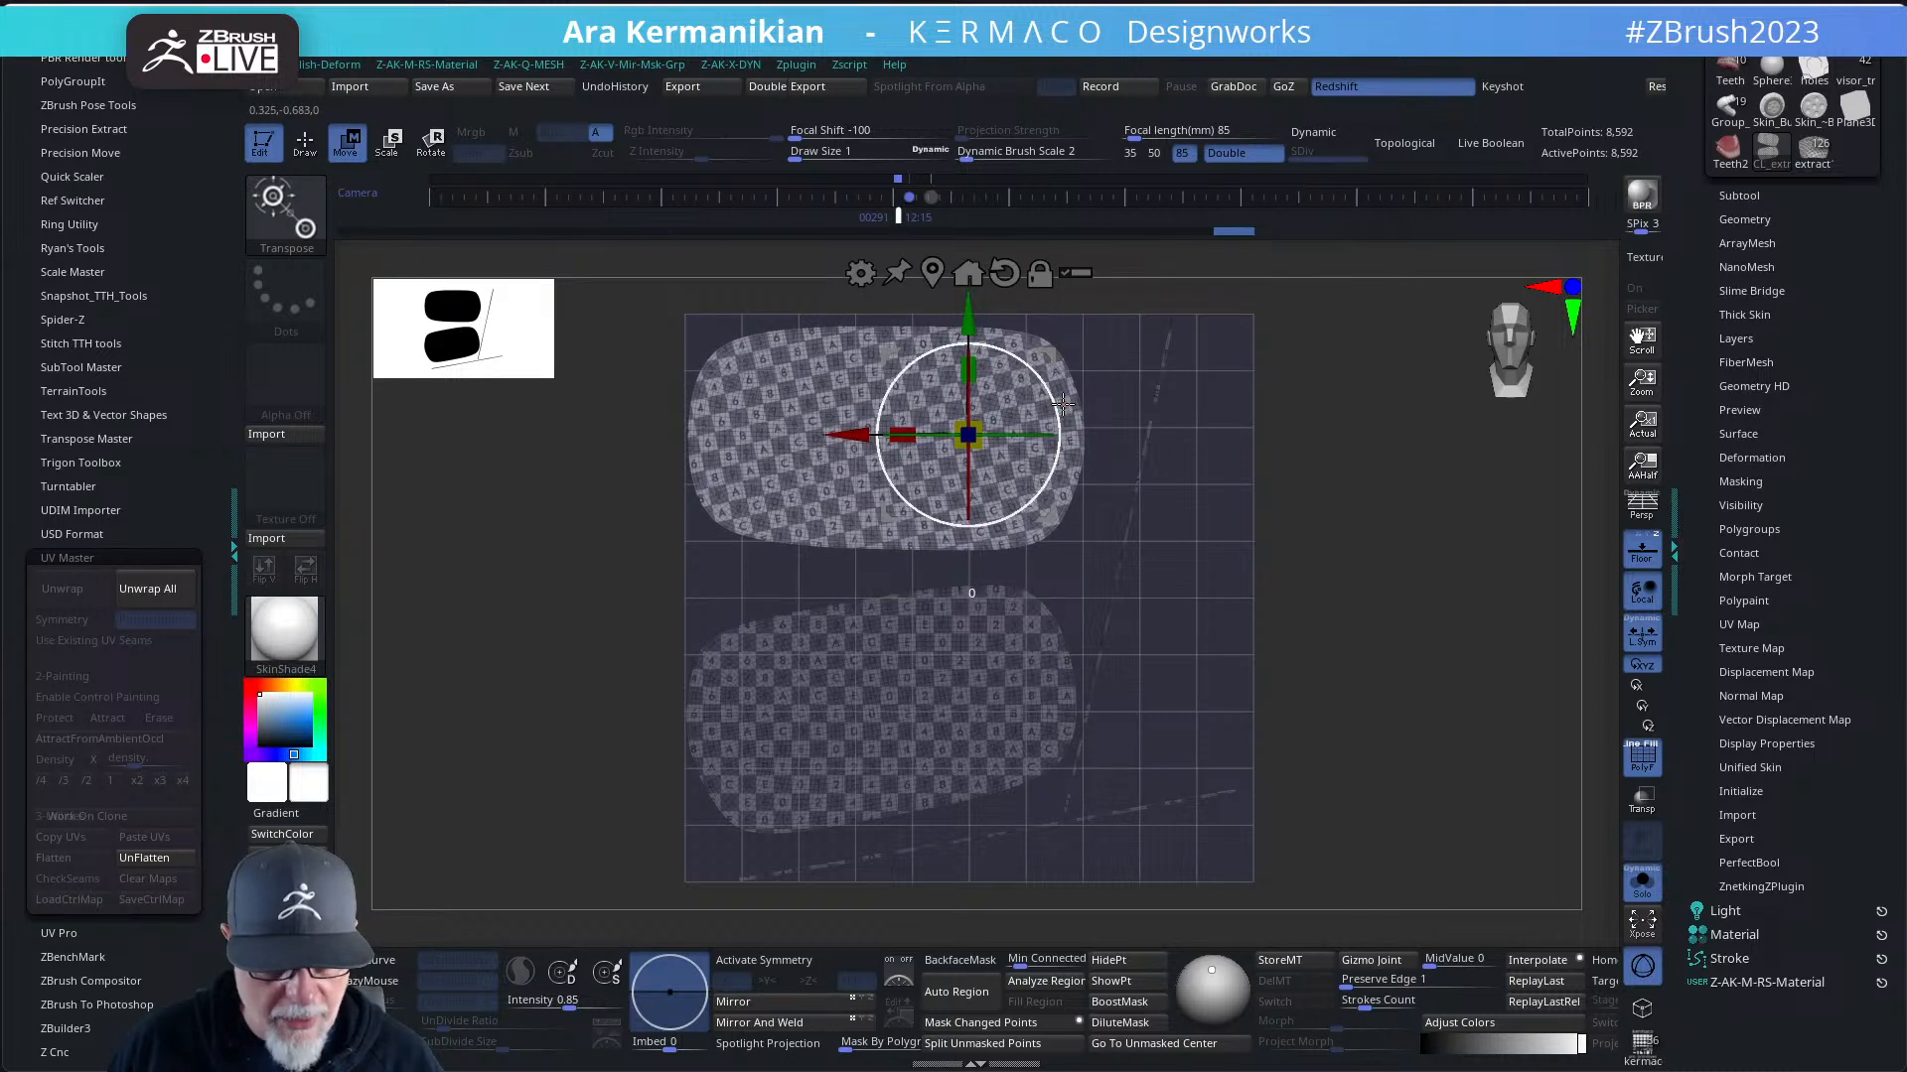
left_click_drag(1060, 403, 1056, 401)
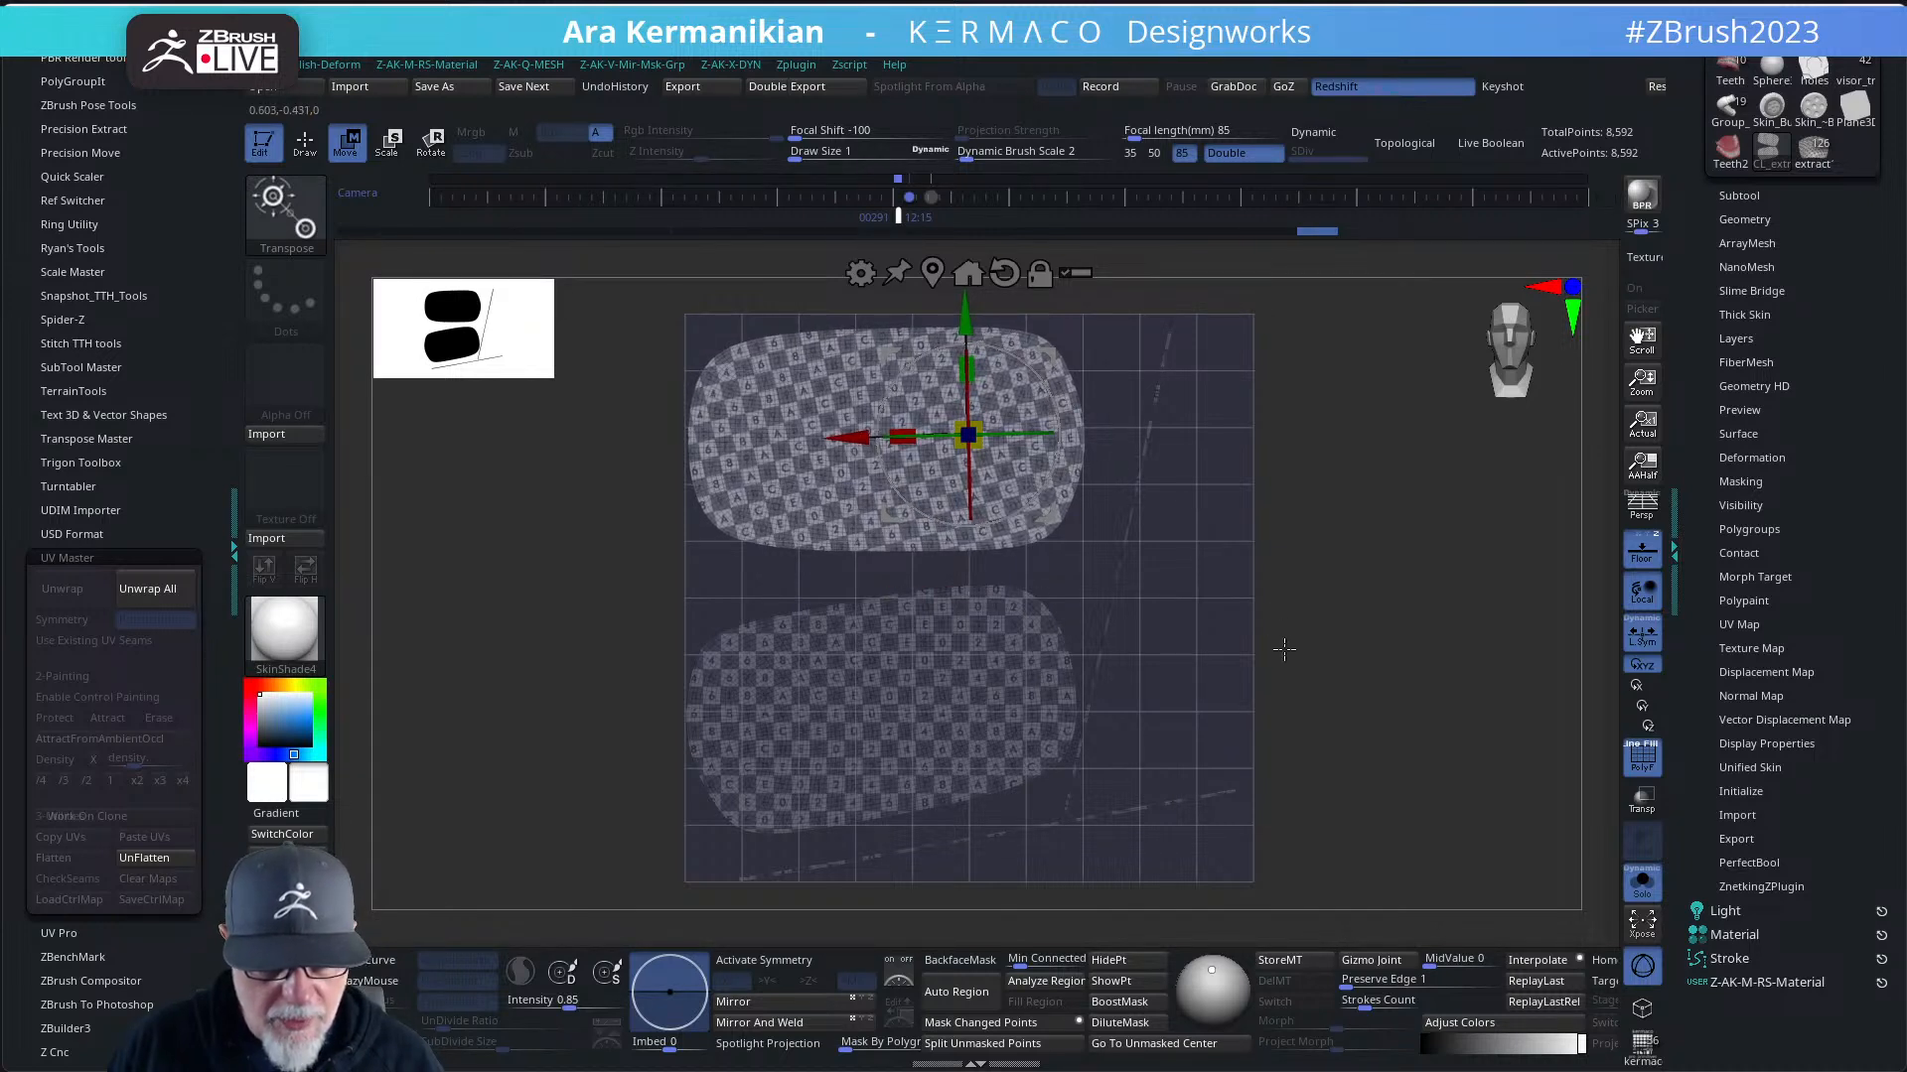
key("ctrl")
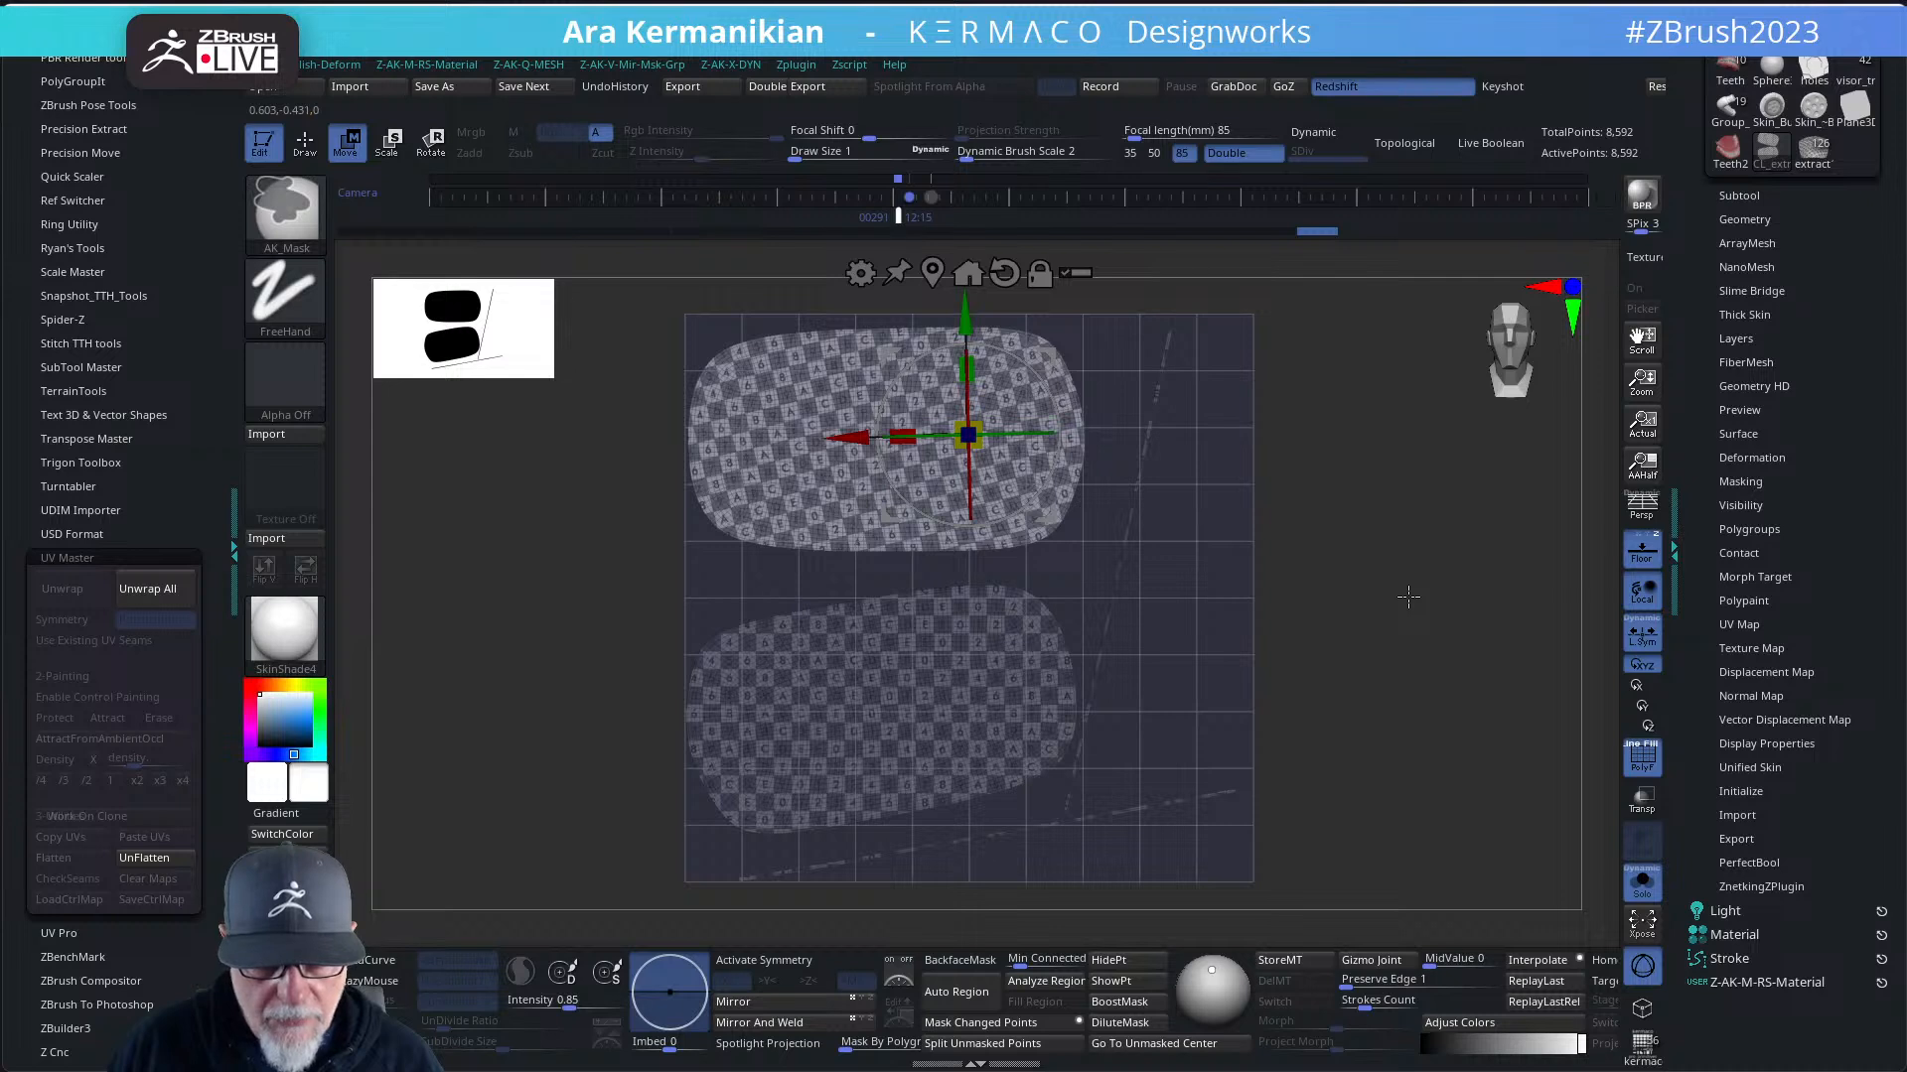
left_click_drag(1181, 719, 1377, 695, "ctrl")
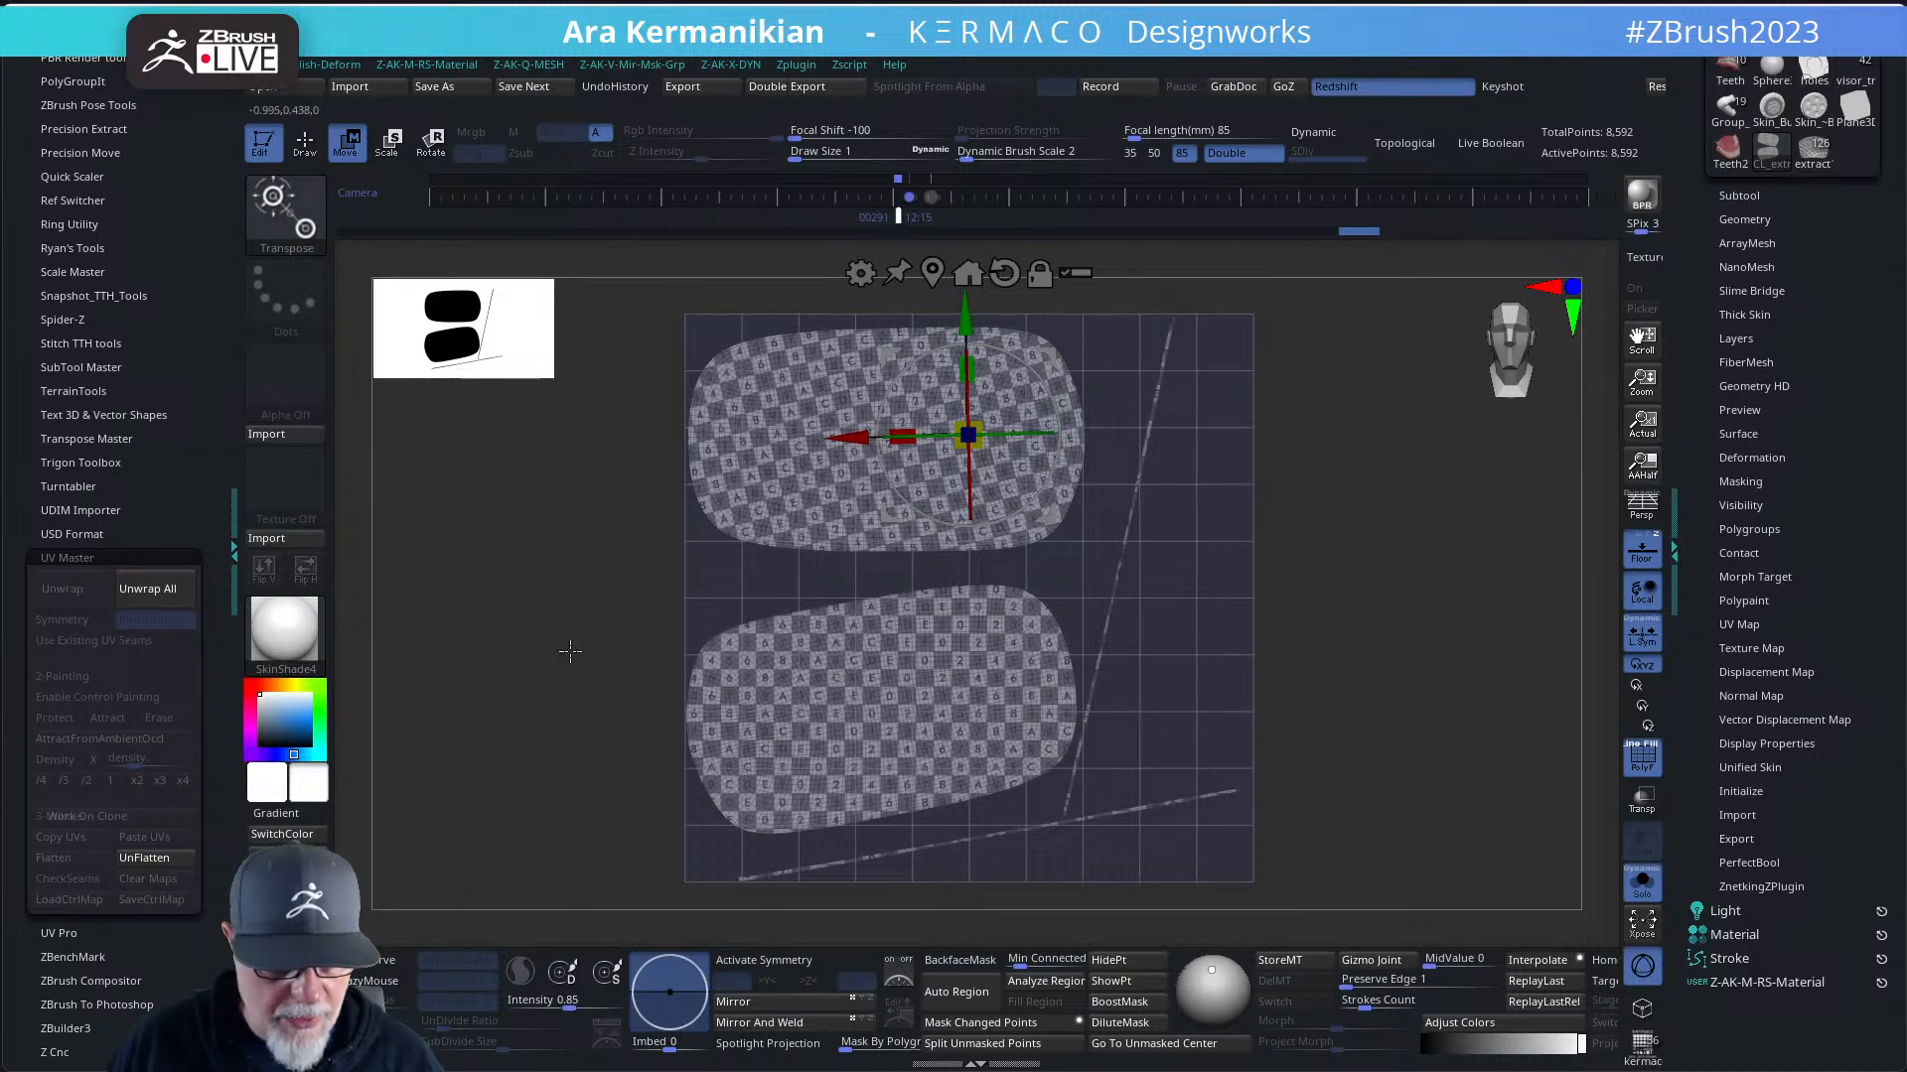
- Try to isolate the lower checkered island with a mask, and clear the masking
key("ctrl")
left_click_drag(554, 596, 1139, 846, "ctrl")
left_click_drag(1337, 837, 1406, 736, "alt")
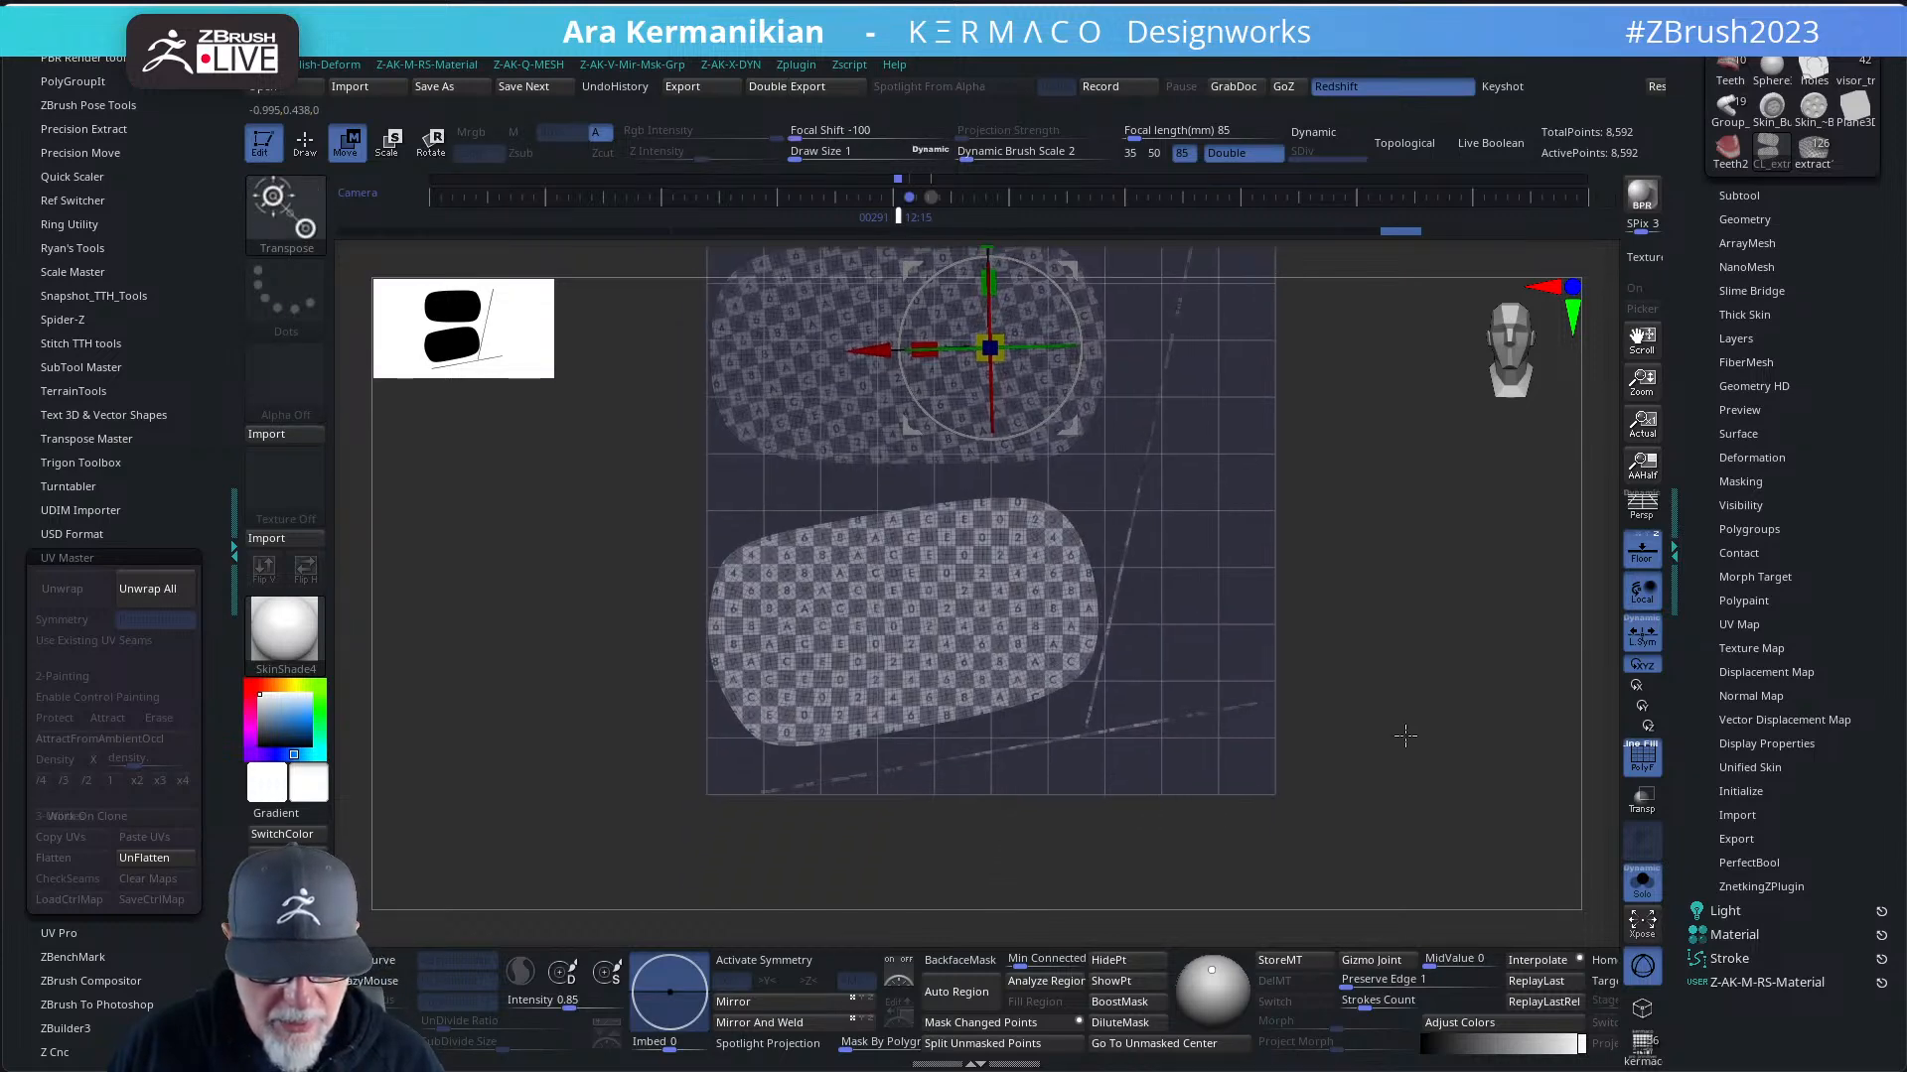
left_click_drag(1200, 863, 1029, 714, "ctrl")
left_click_drag(1311, 840, 1154, 686, "ctrl")
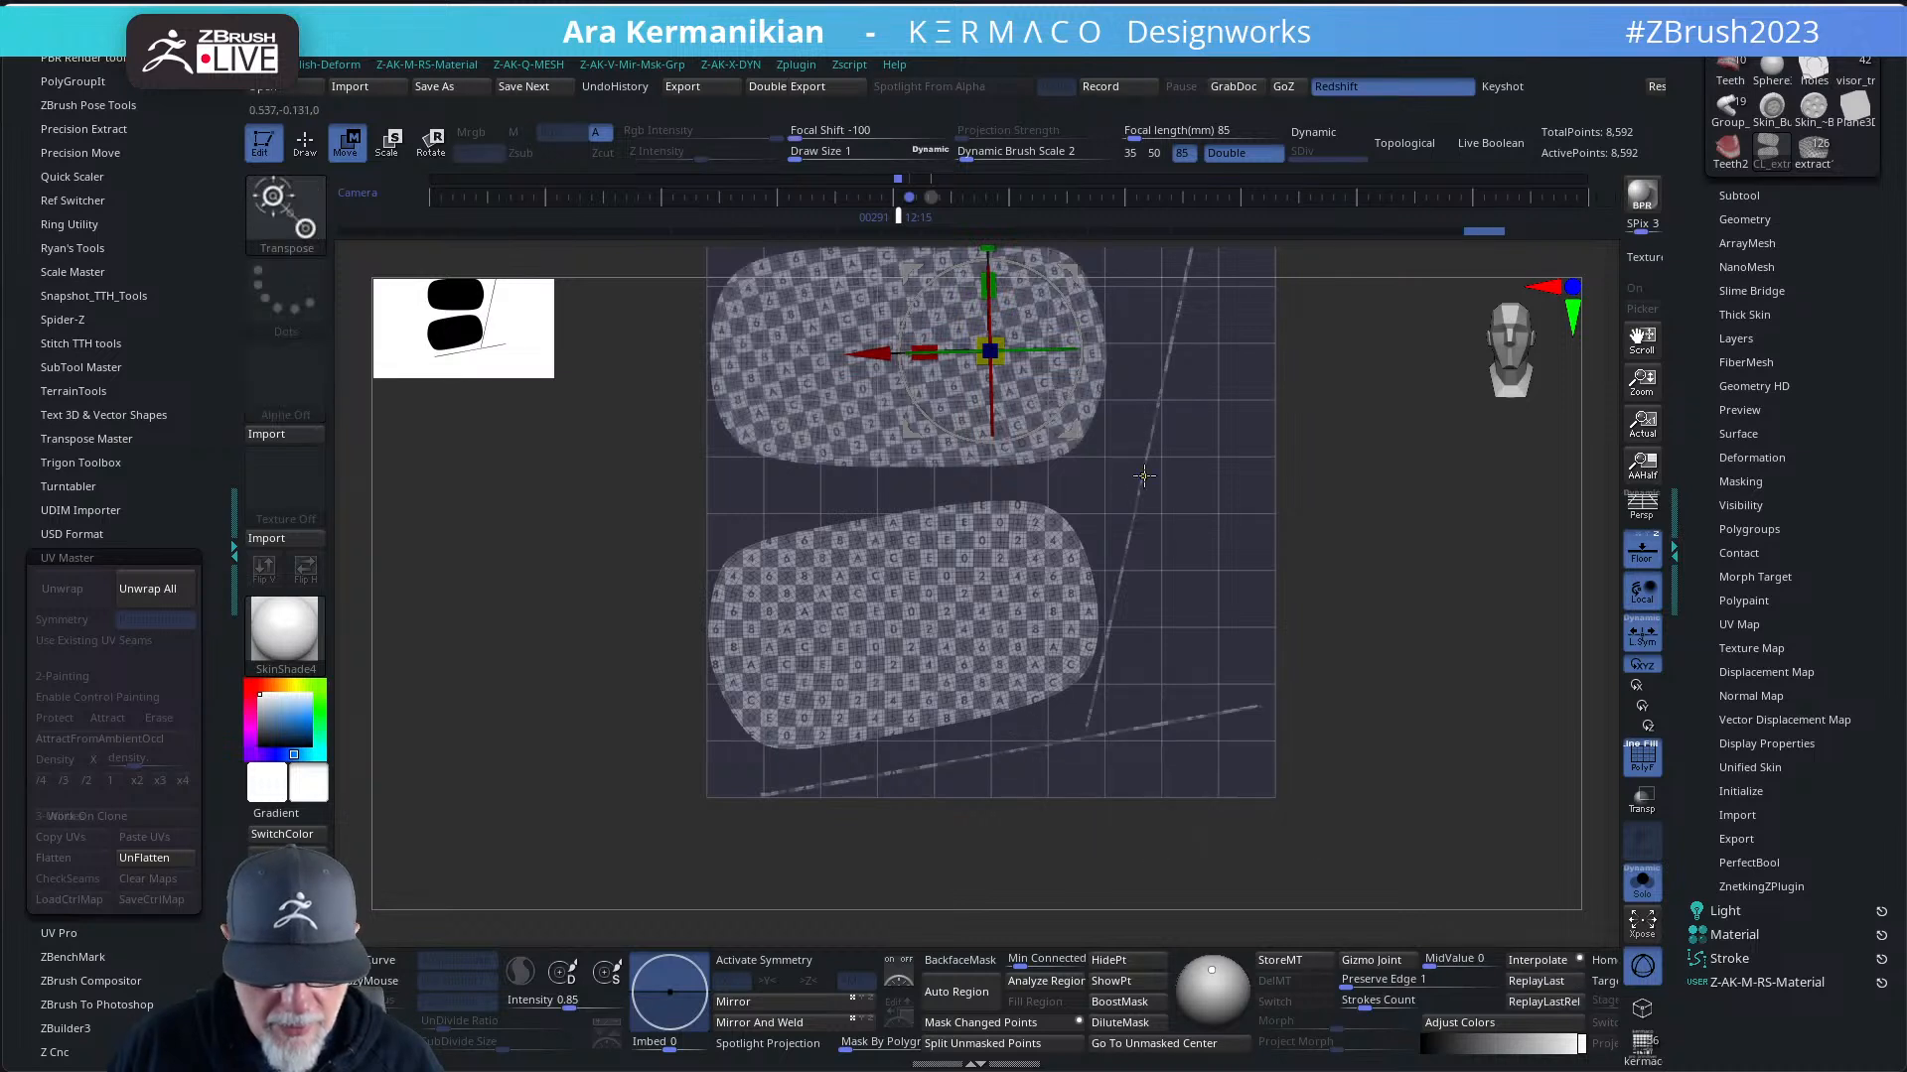
- Mask the two thin edge strips beside and below the checkered islands with rectangular selections
left_click_drag(1129, 488, 1197, 645, "ctrl")
left_click_drag(1300, 576, 1249, 754, "ctrl")
left_click_drag(1332, 887, 1098, 660, "ctrl")
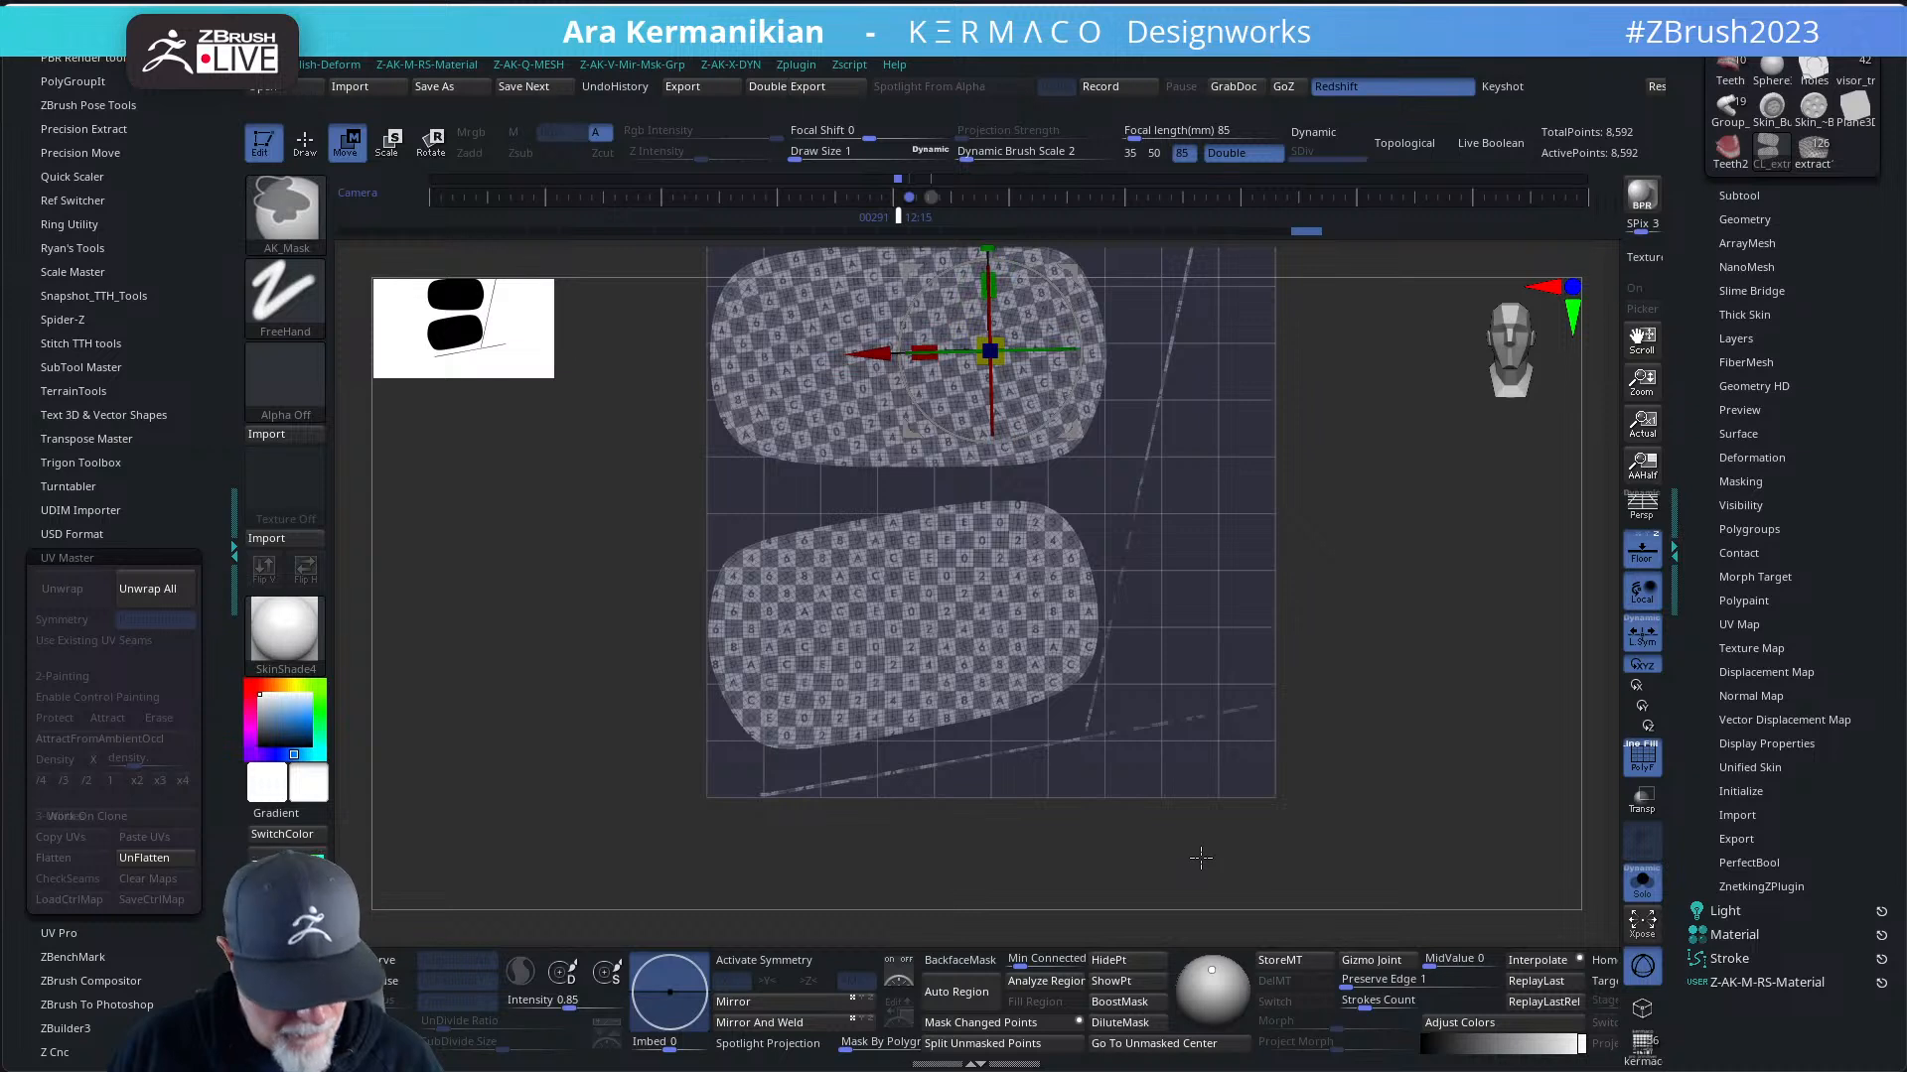
left_click_drag(1201, 858, 1054, 685, "ctrl")
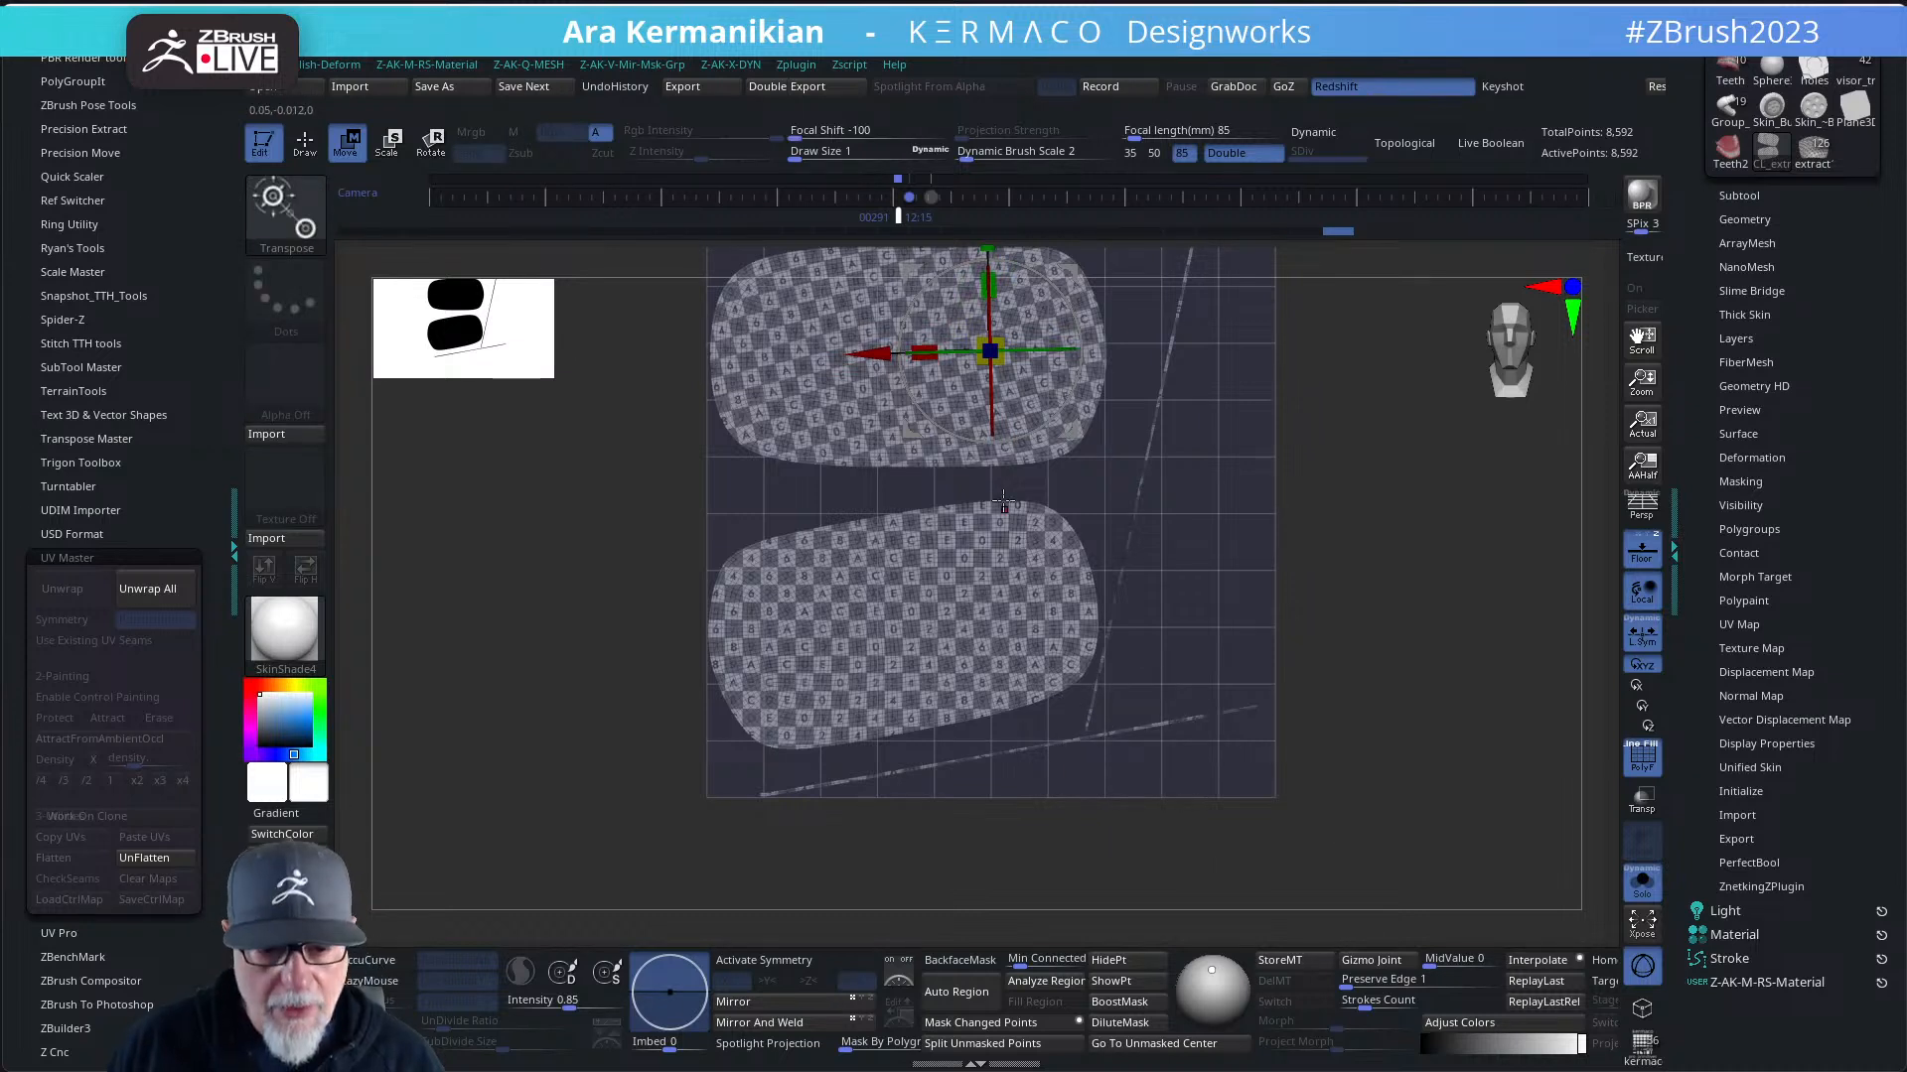
left_click_drag(1335, 554, 1383, 581, "alt")
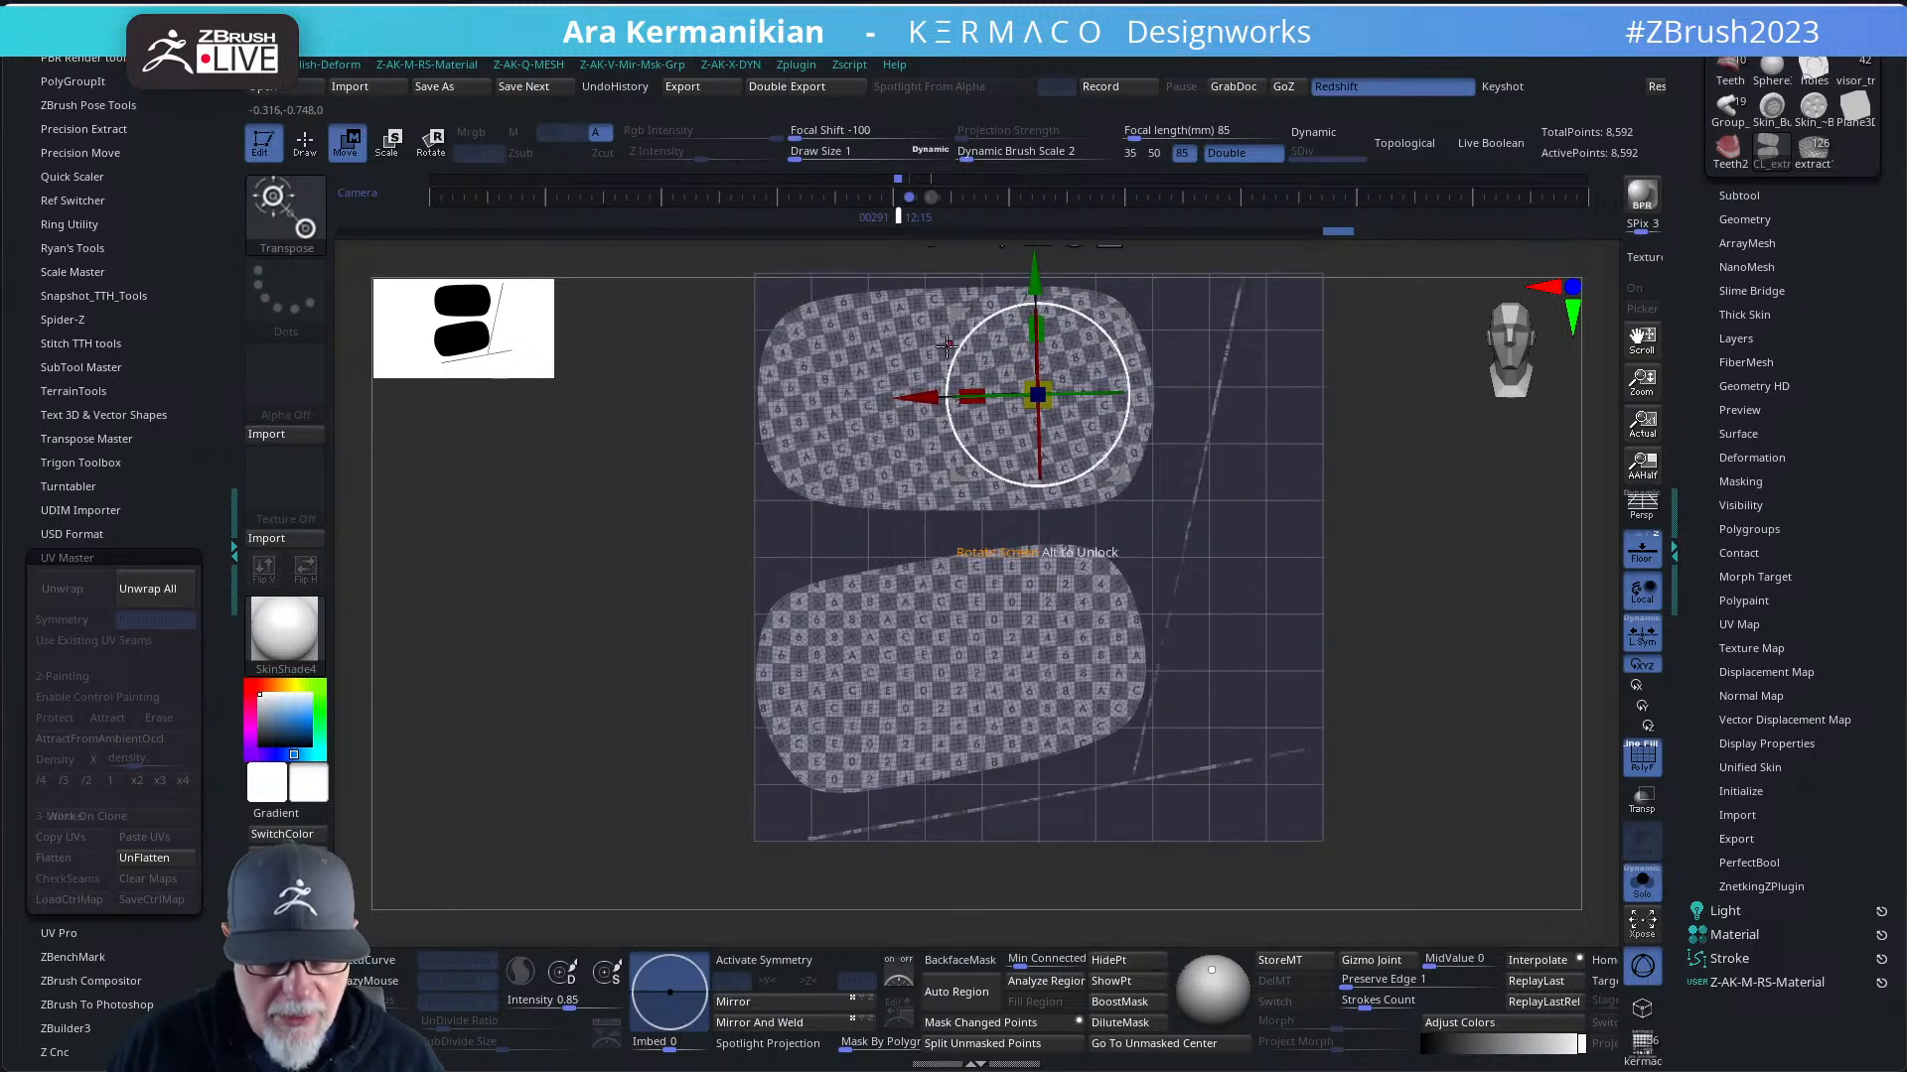
left_click_drag(924, 396, 923, 396)
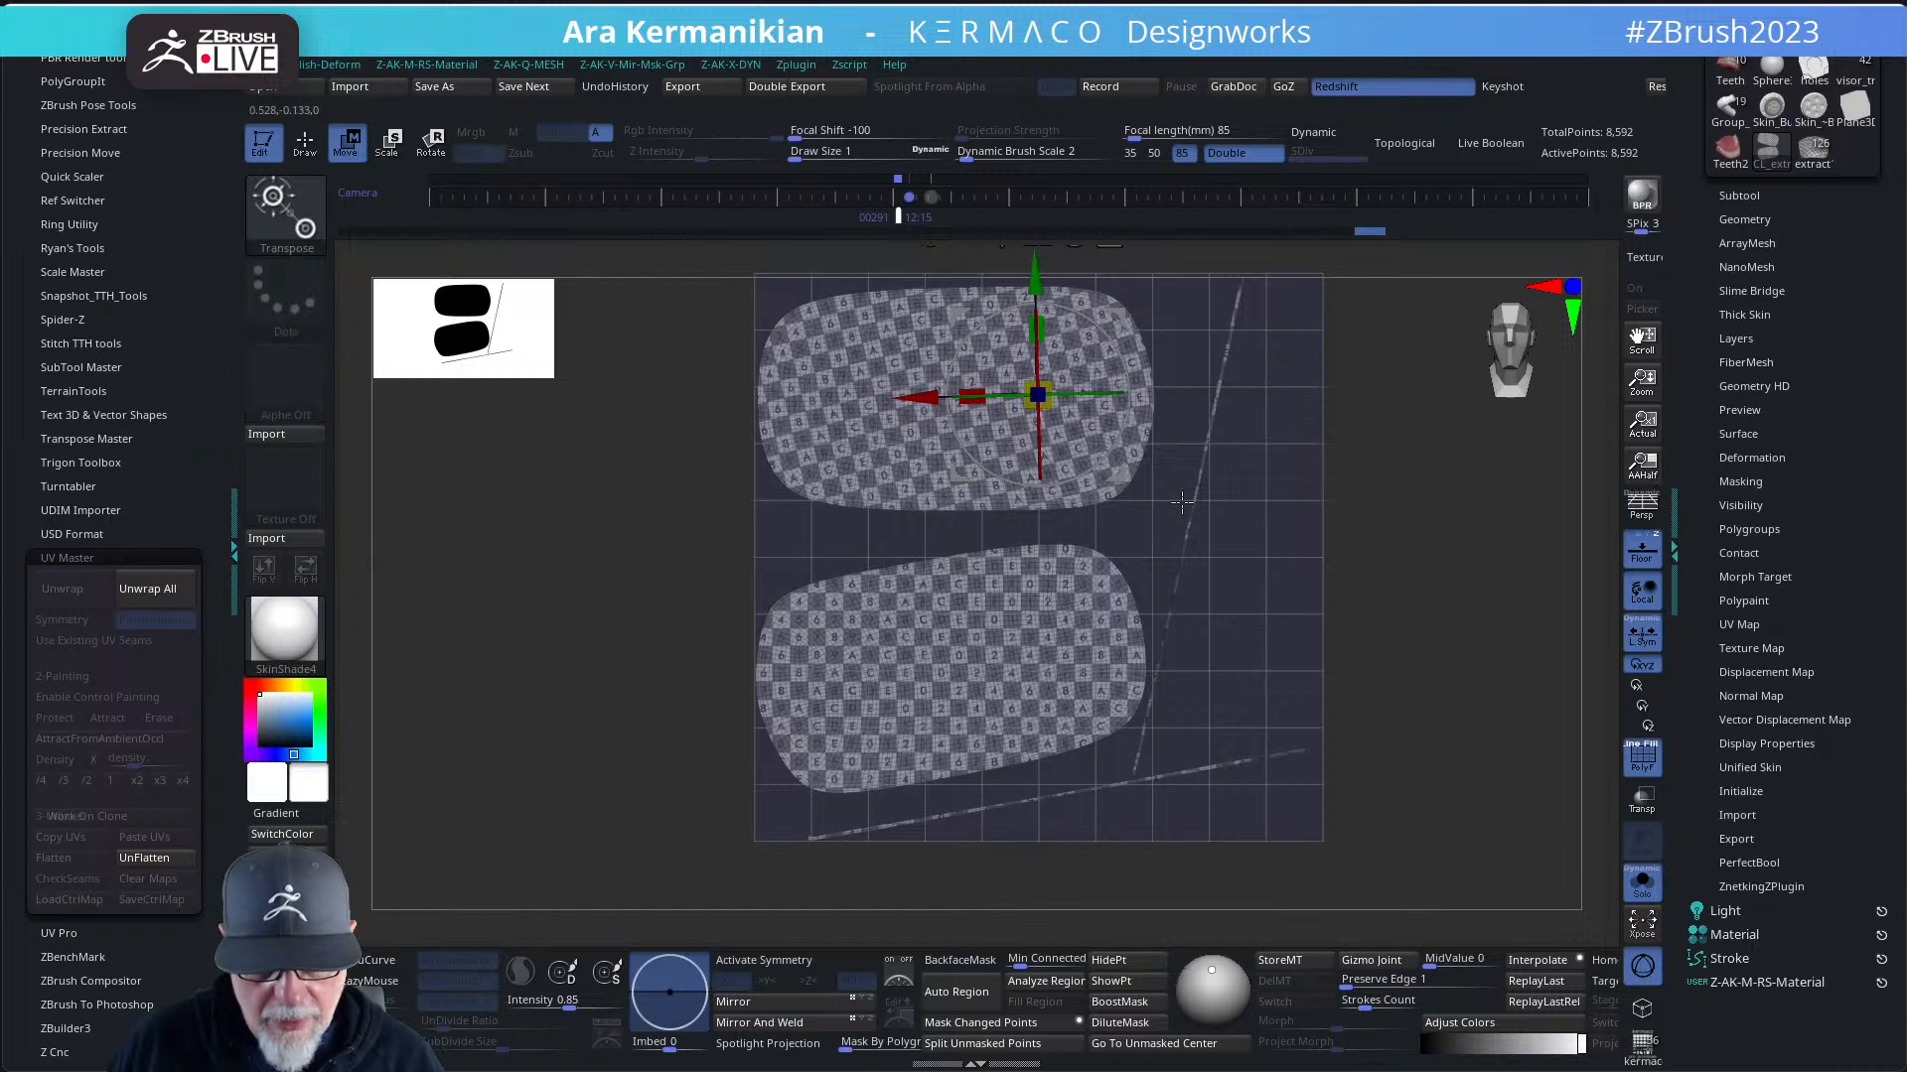
- Extend the masking over the remaining parts of the thin strips, leaving the two checkered islands unmasked
left_click_drag(1454, 518, 1472, 685, "alt")
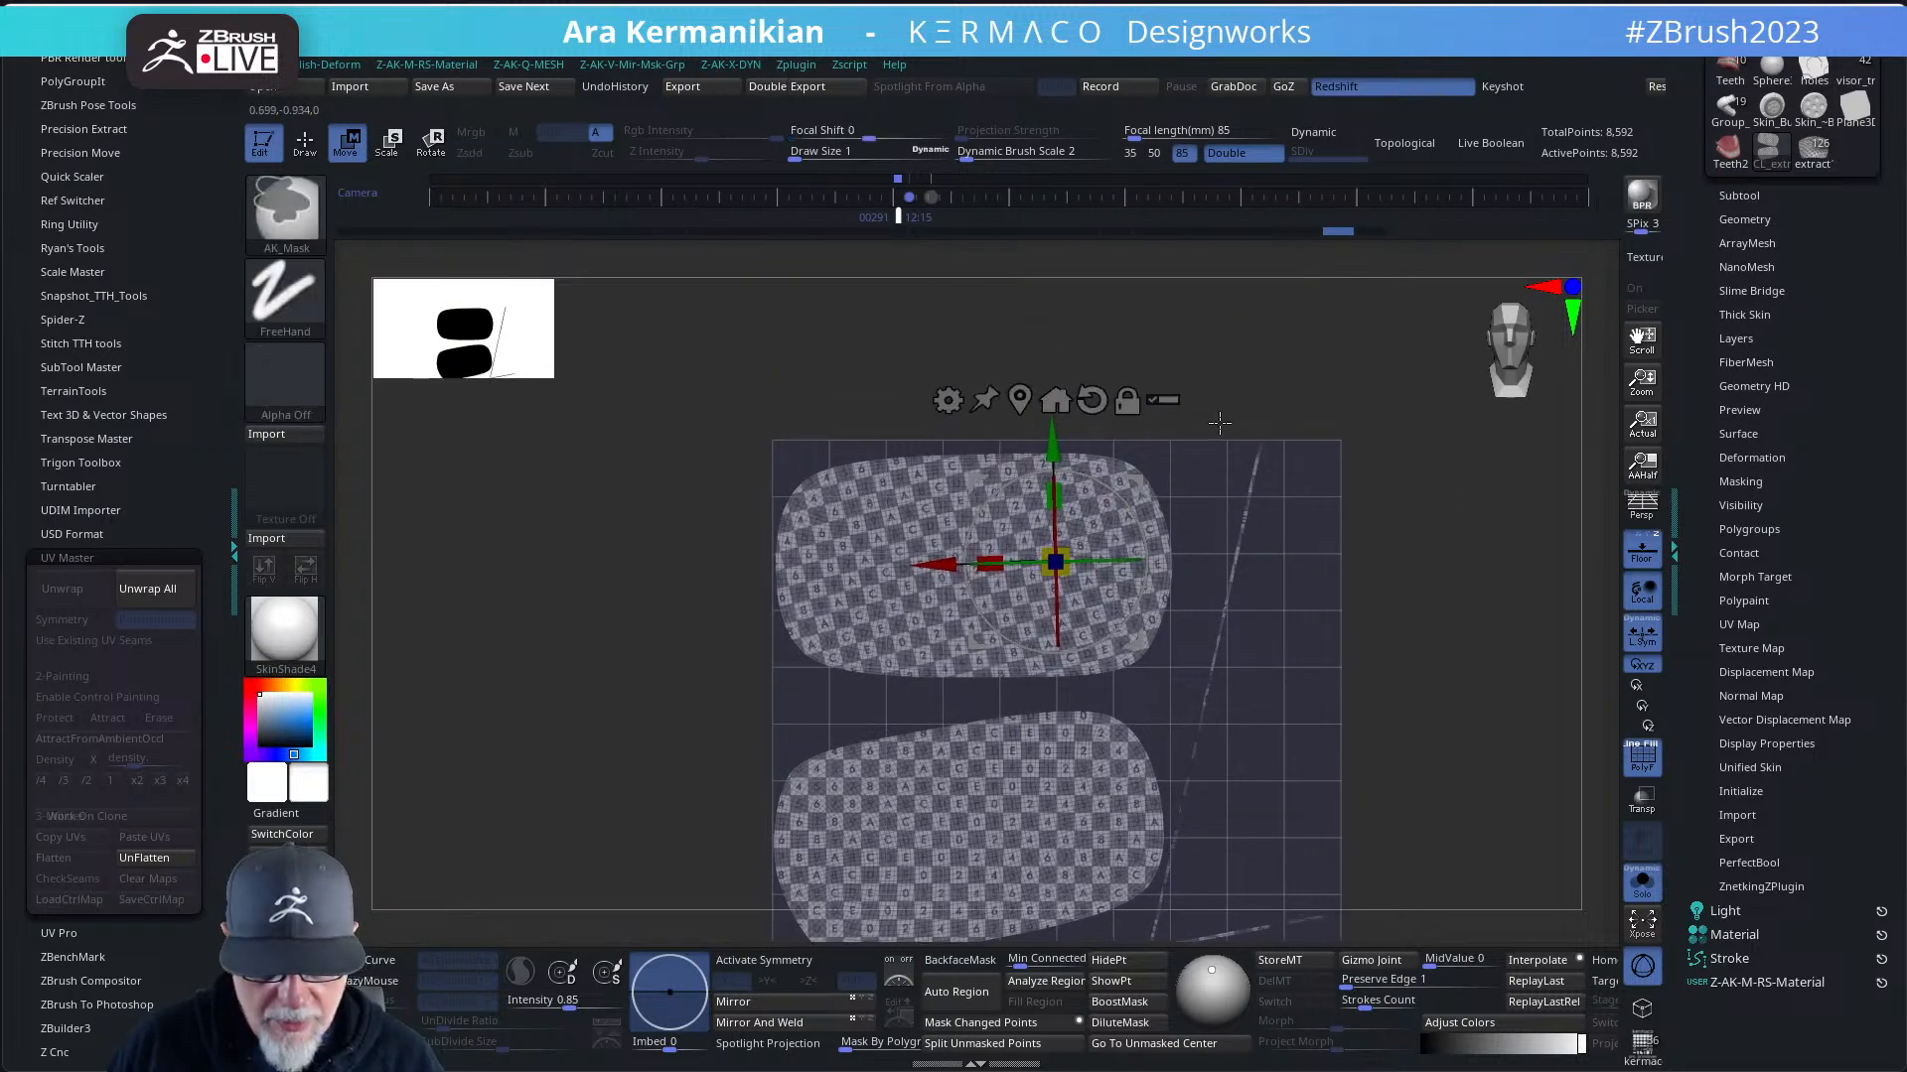
left_click_drag(1202, 397, 1381, 759, "ctrl")
key("ctrl+space")
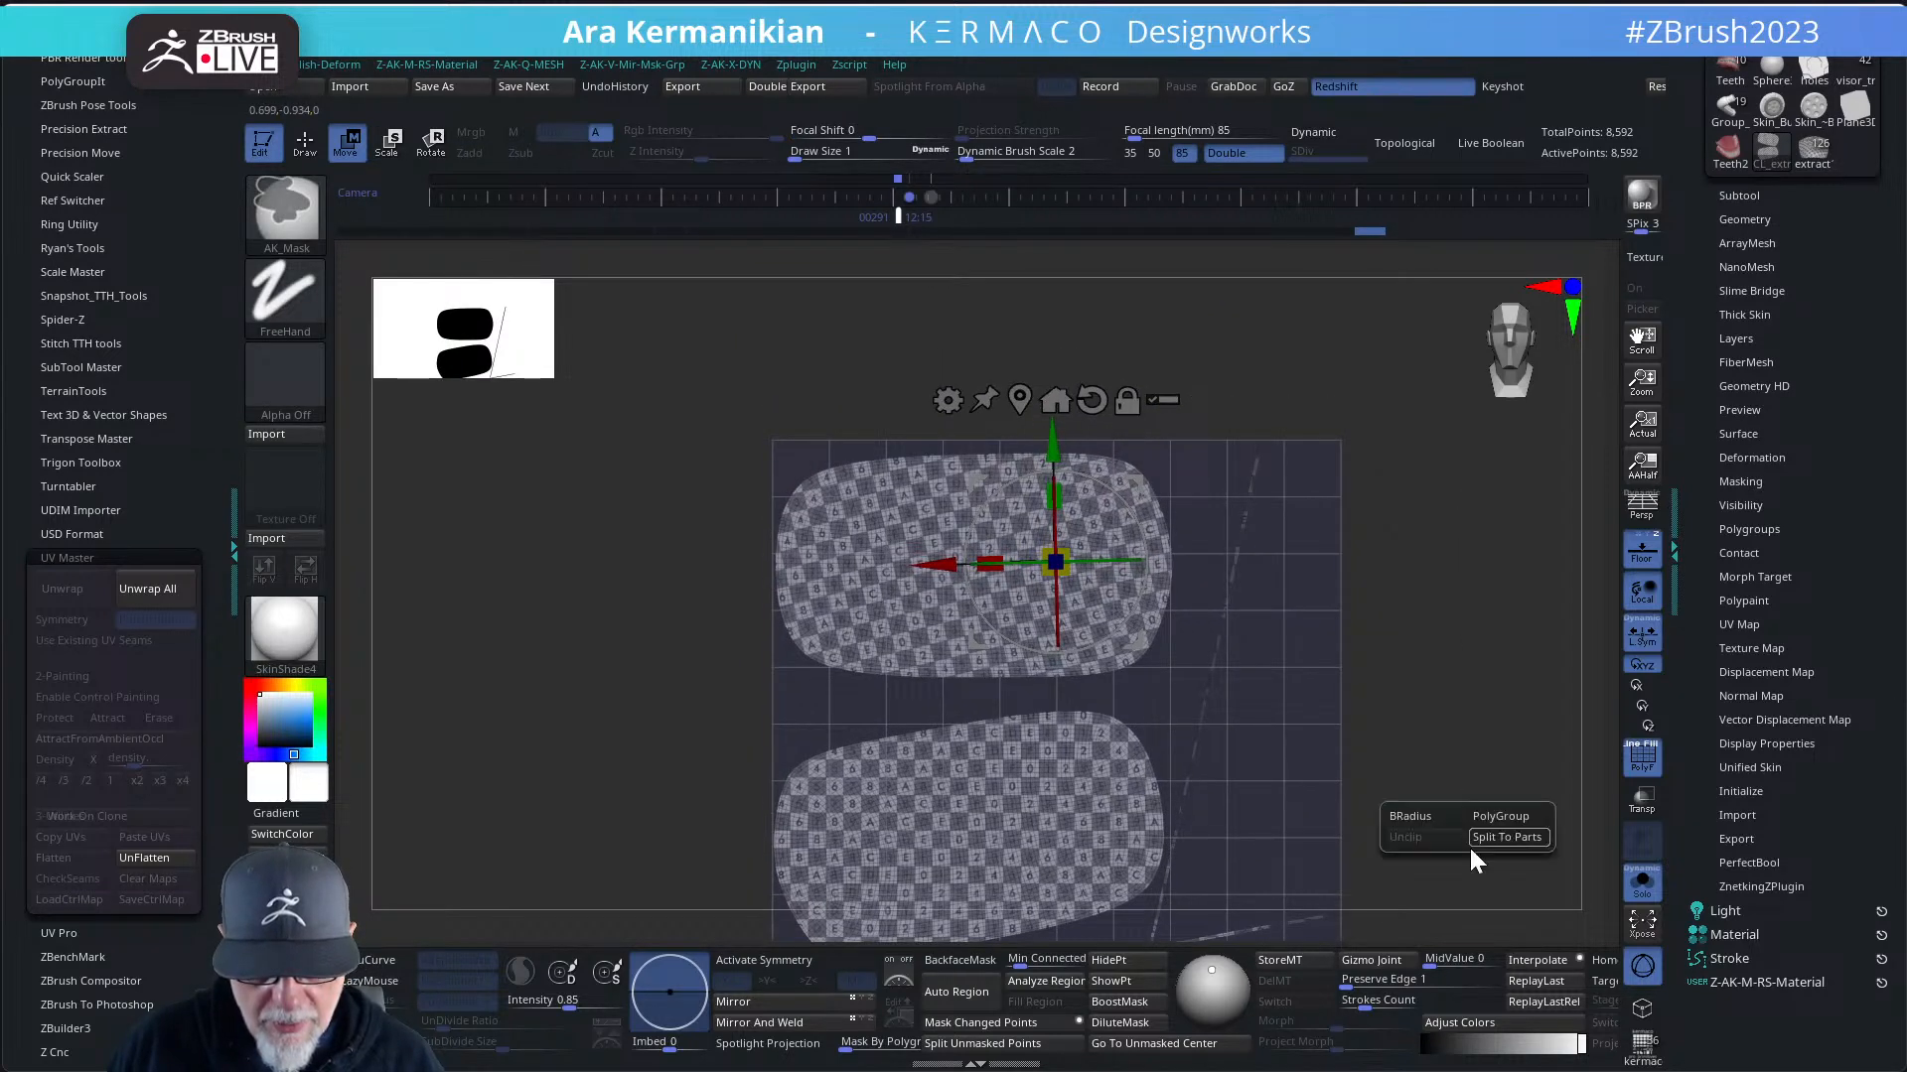
key("ctrl+space")
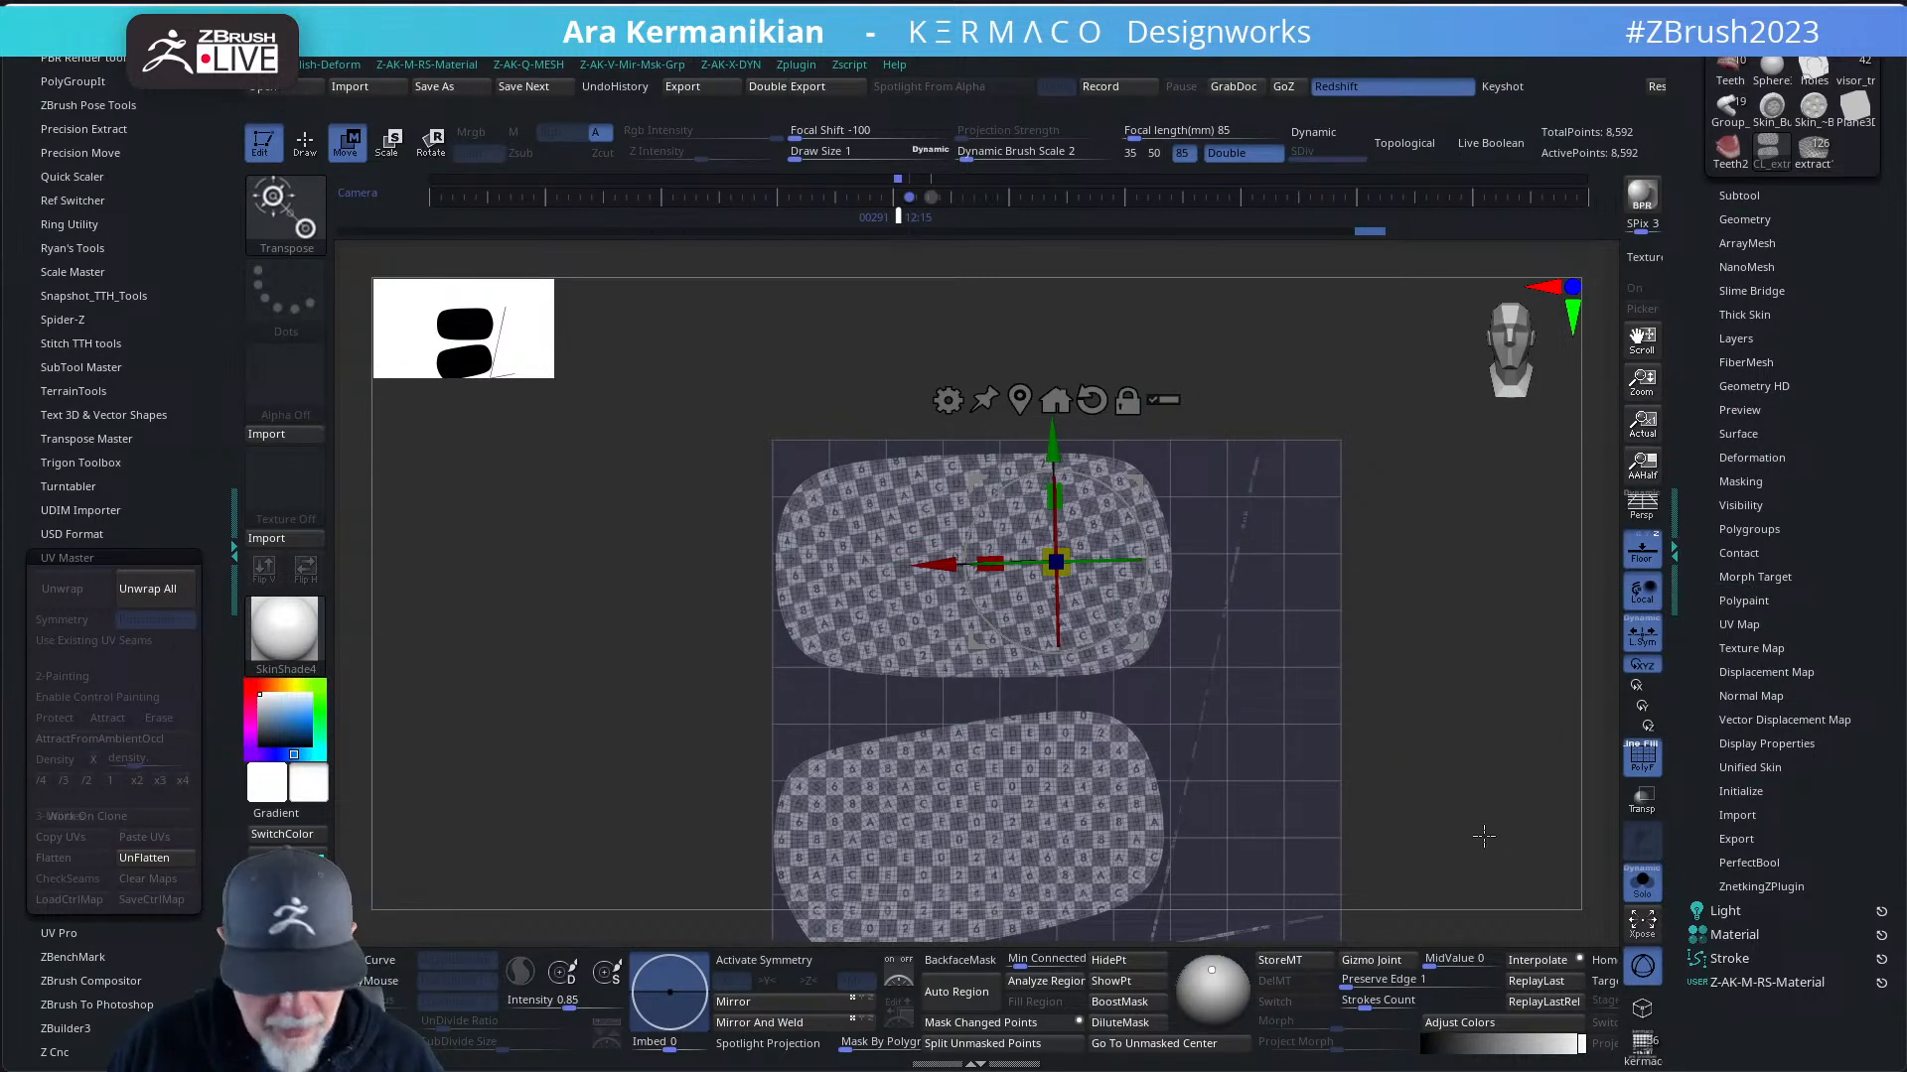
left_click_drag(1470, 837, 1426, 669, "alt")
mouse_move(1354, 855)
left_mouse_down("ctrl")
mouse_move(1124, 778)
mouse_move(1121, 746)
left_mouse_up("ctrl")
left_click_drag(1104, 884, 1266, 757, "ctrl")
- Try to shift the two checkered islands sideways away from the masked strips, and undo the move
left_click_drag(894, 397, 882, 406)
left_click_drag(1140, 528, 1299, 685, "ctrl")
left_click_drag(1311, 814, 1132, 602, "ctrl")
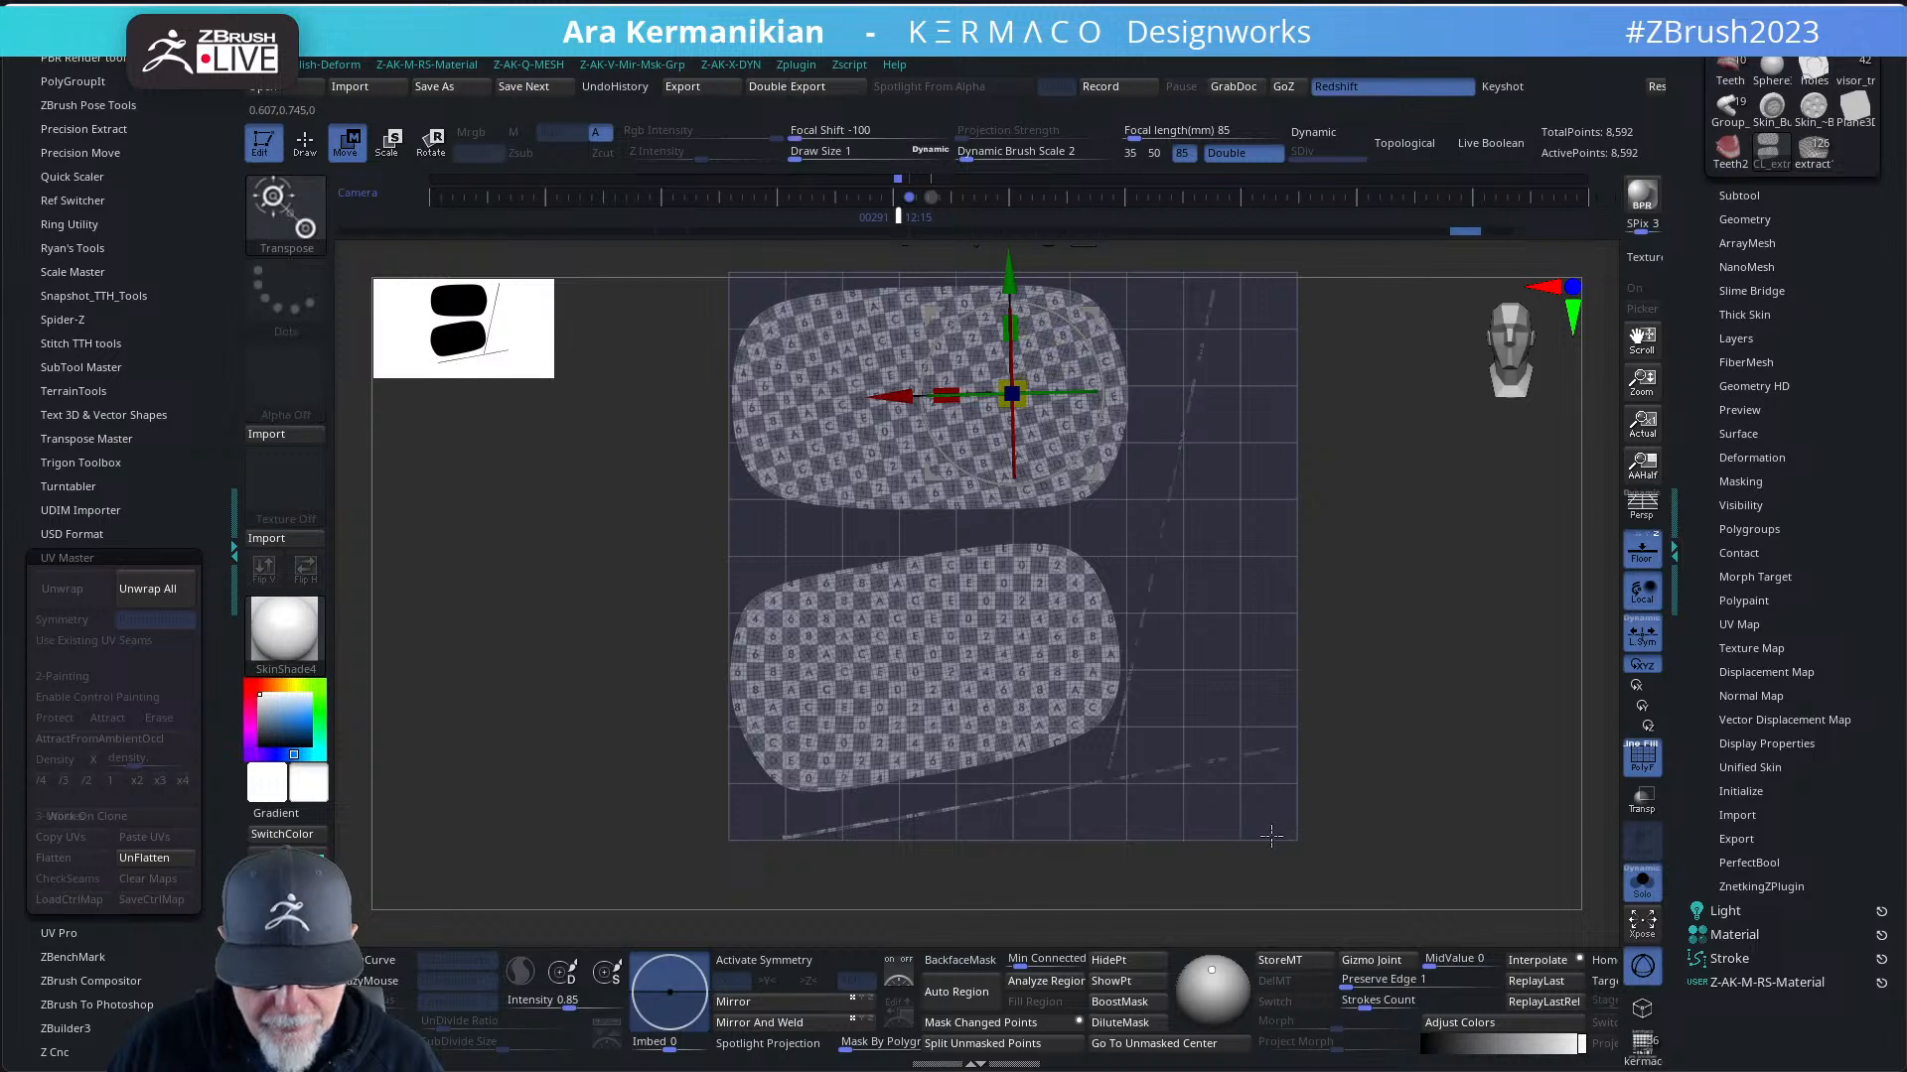
left_click_drag(1285, 862, 1124, 692, "ctrl")
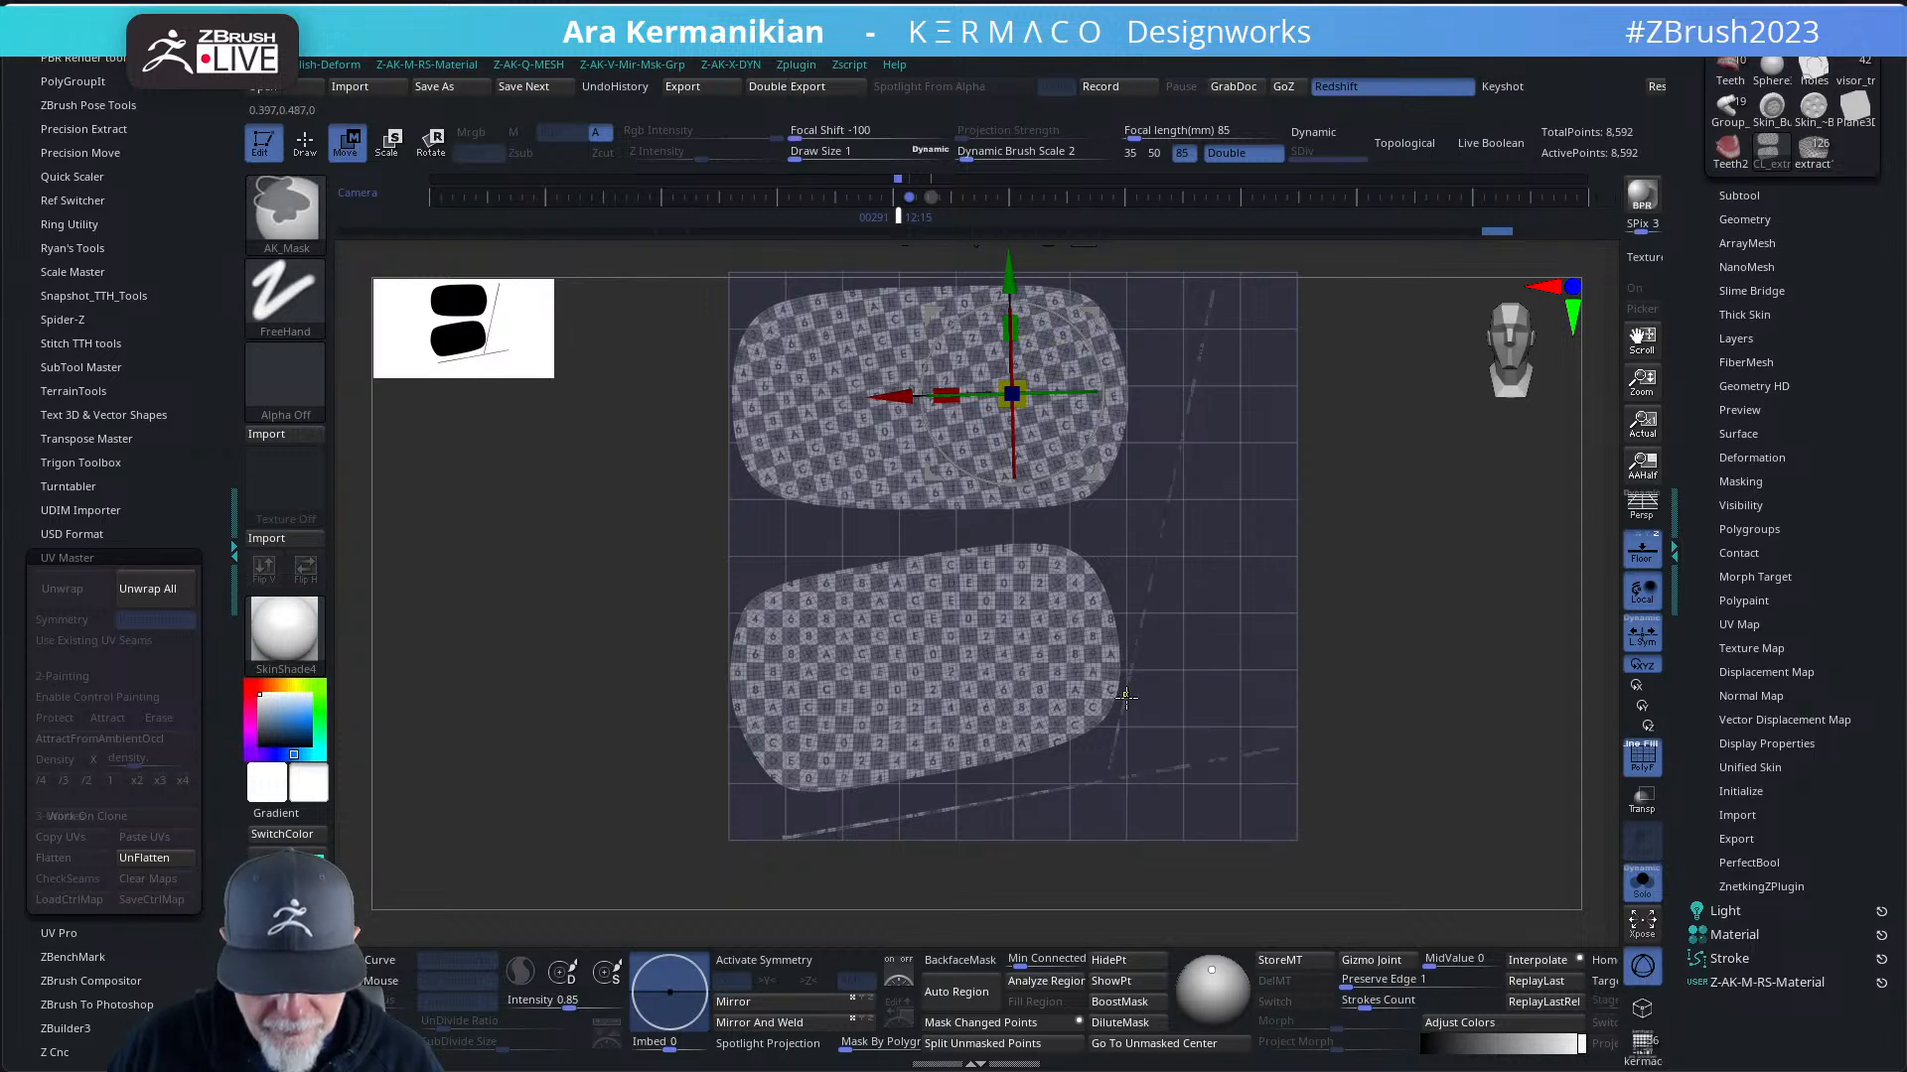
left_click_drag(892, 399, 871, 399)
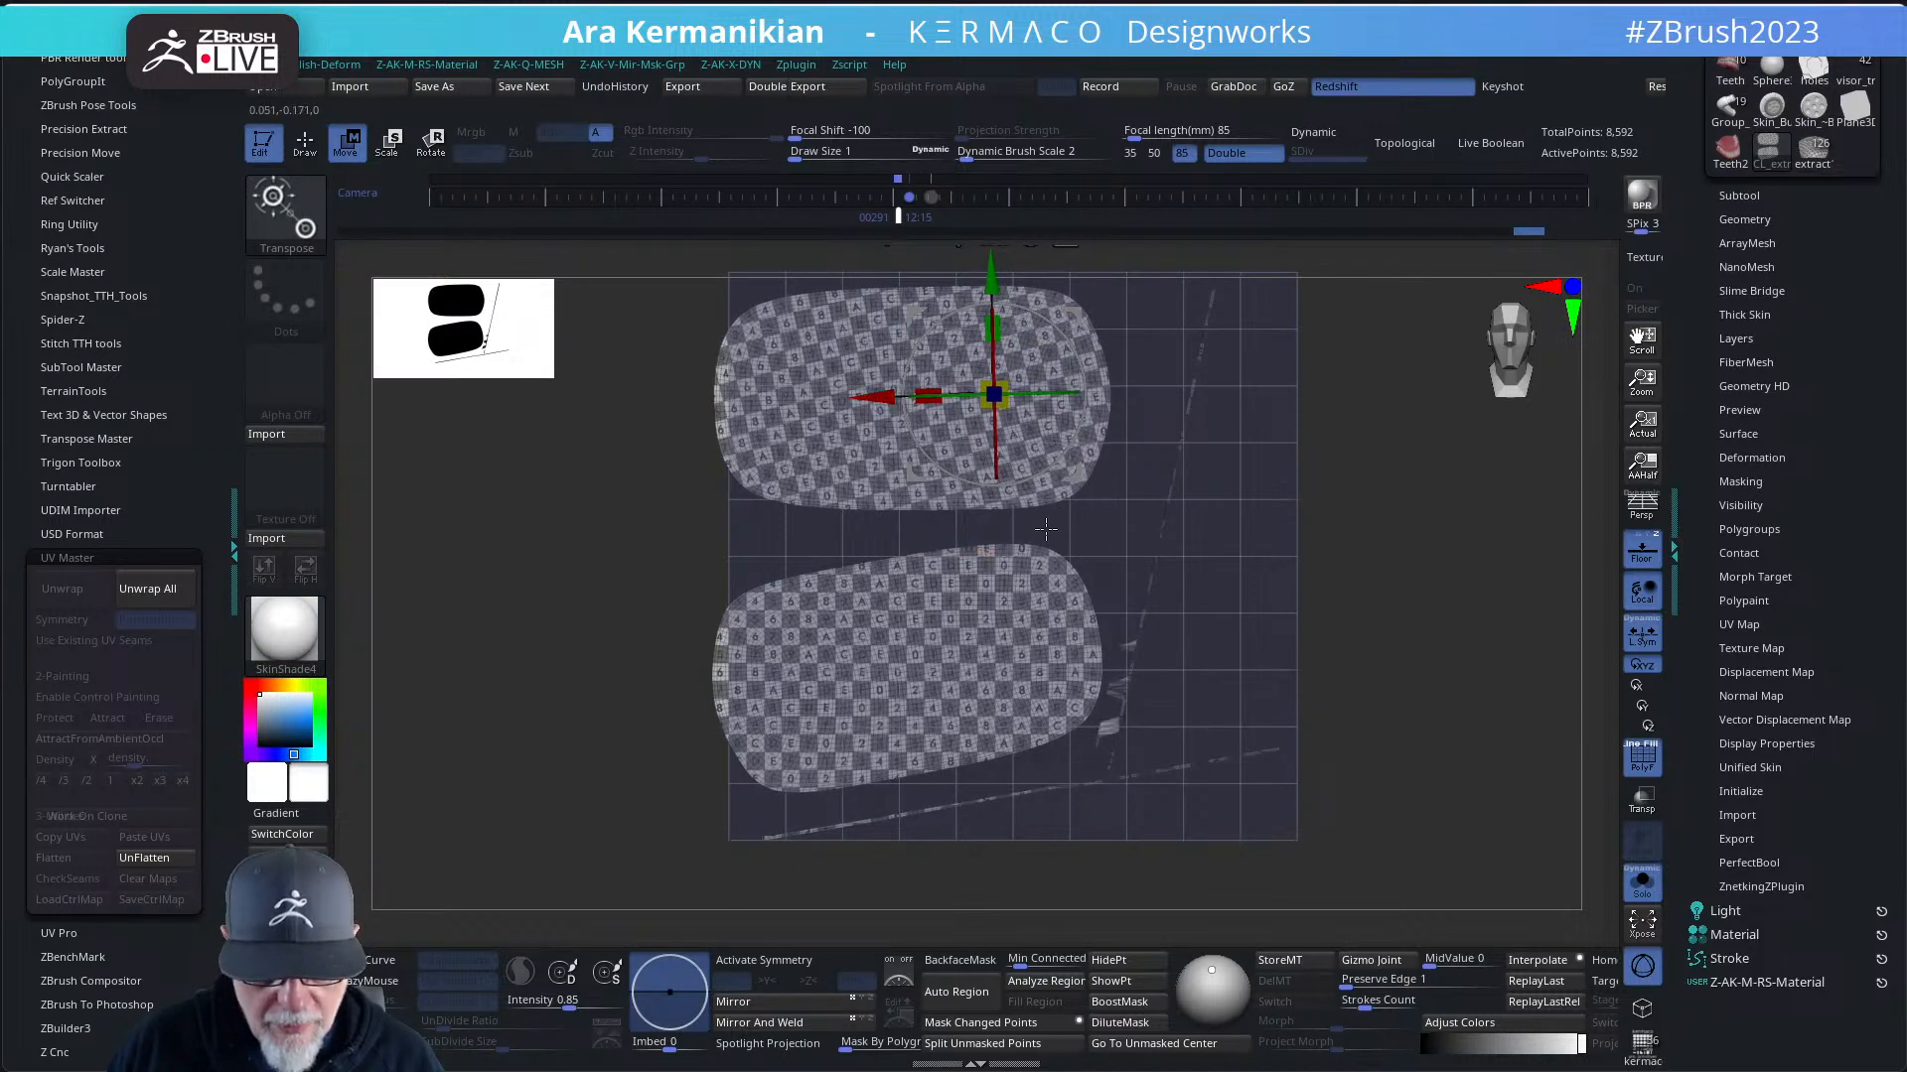
key("ctrl+z")
- Switch the masking brush to MaskLasso and lasso-mask the thin strip beside the two checkered islands
left_click(318, 212, "ctrl")
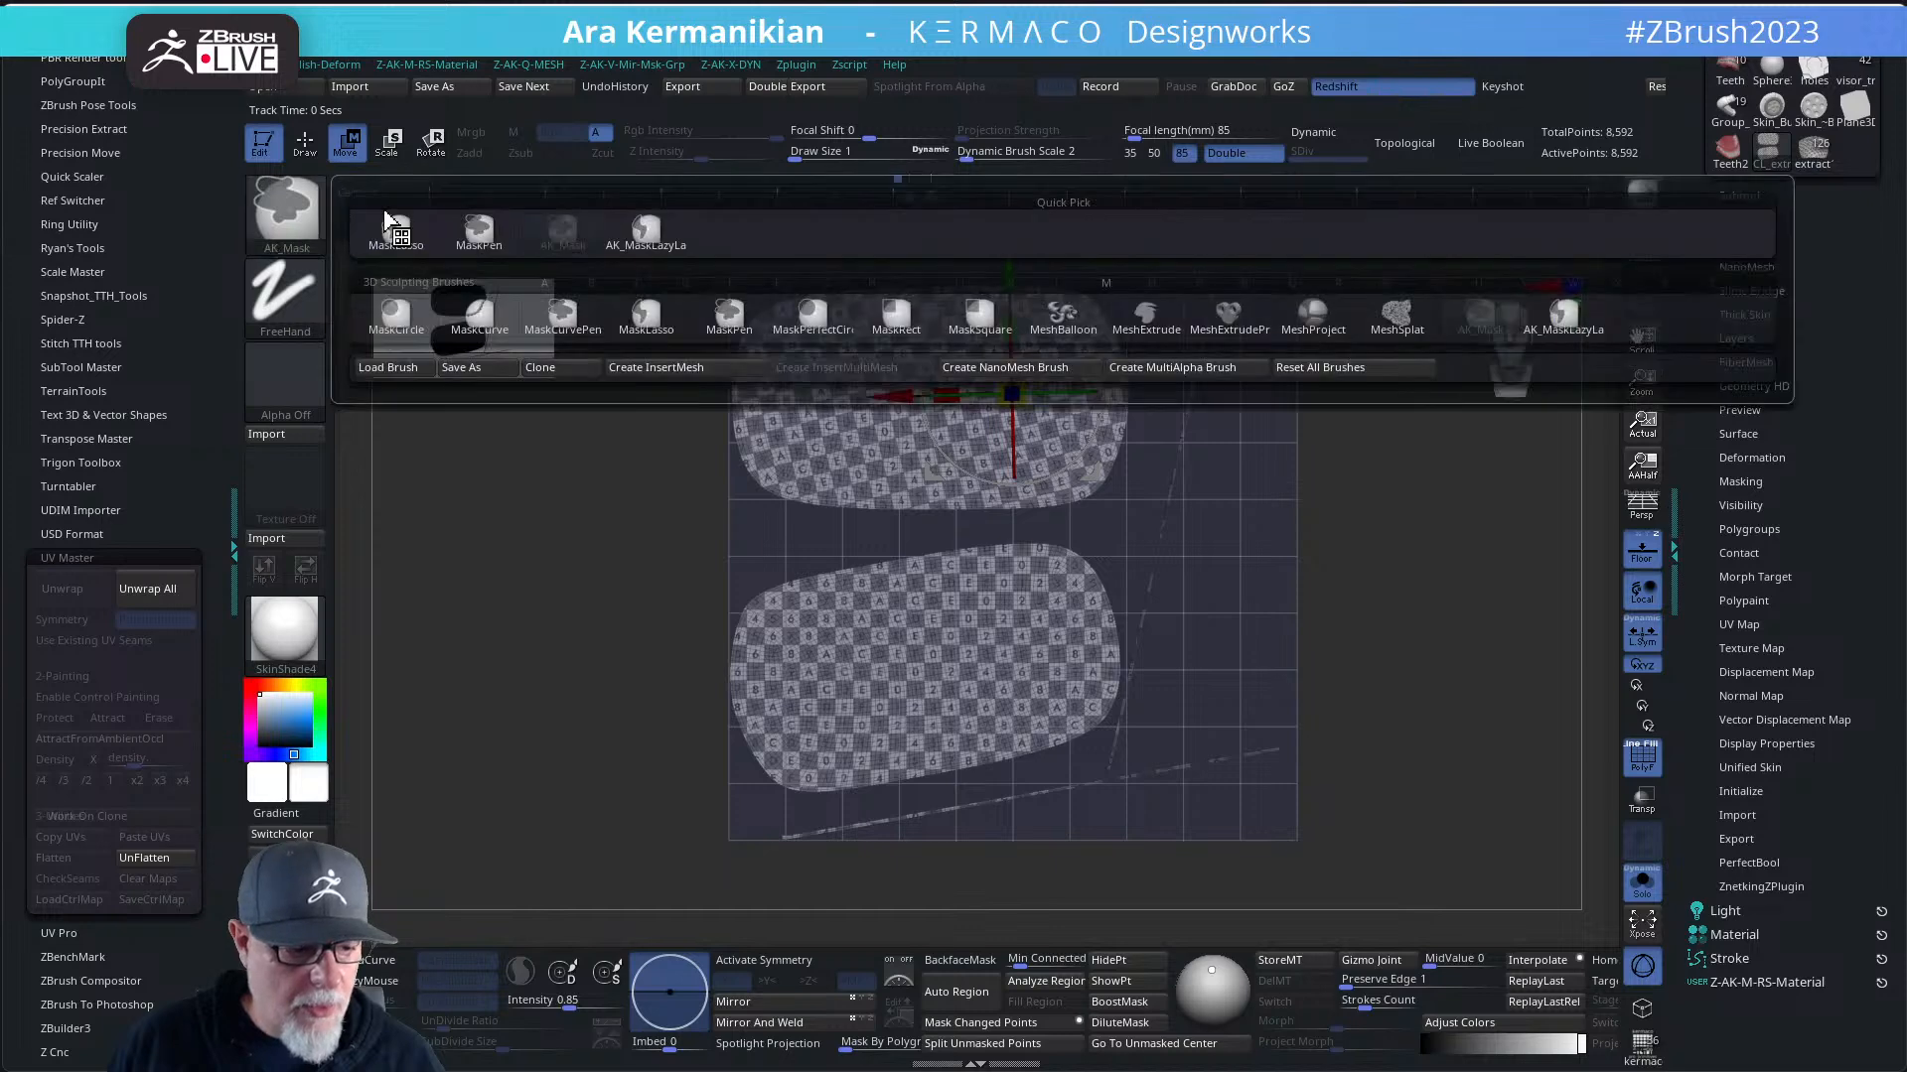
left_click(395, 233, "ctrl")
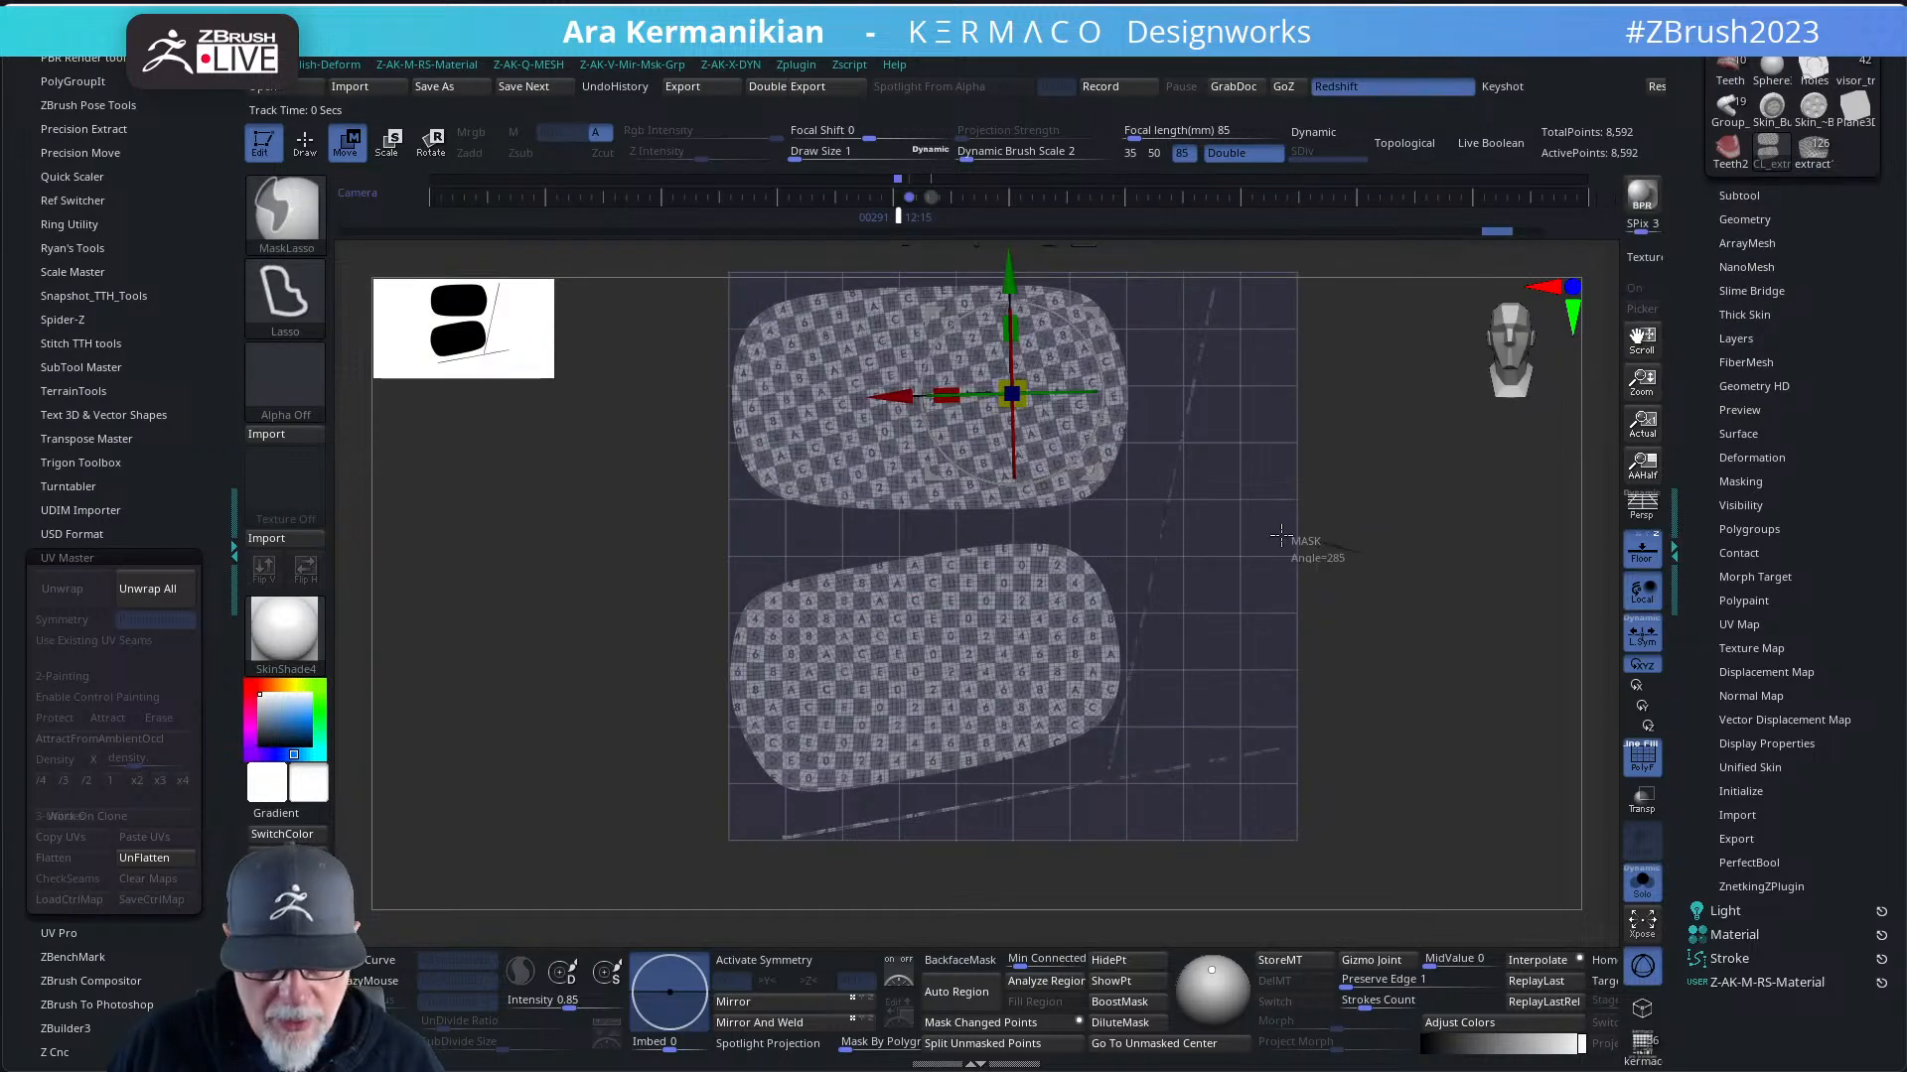
mouse_move(1281, 536)
left_mouse_down("ctrl")
mouse_move(1177, 568)
mouse_move(1291, 636)
mouse_move(1276, 551)
left_mouse_up("ctrl")
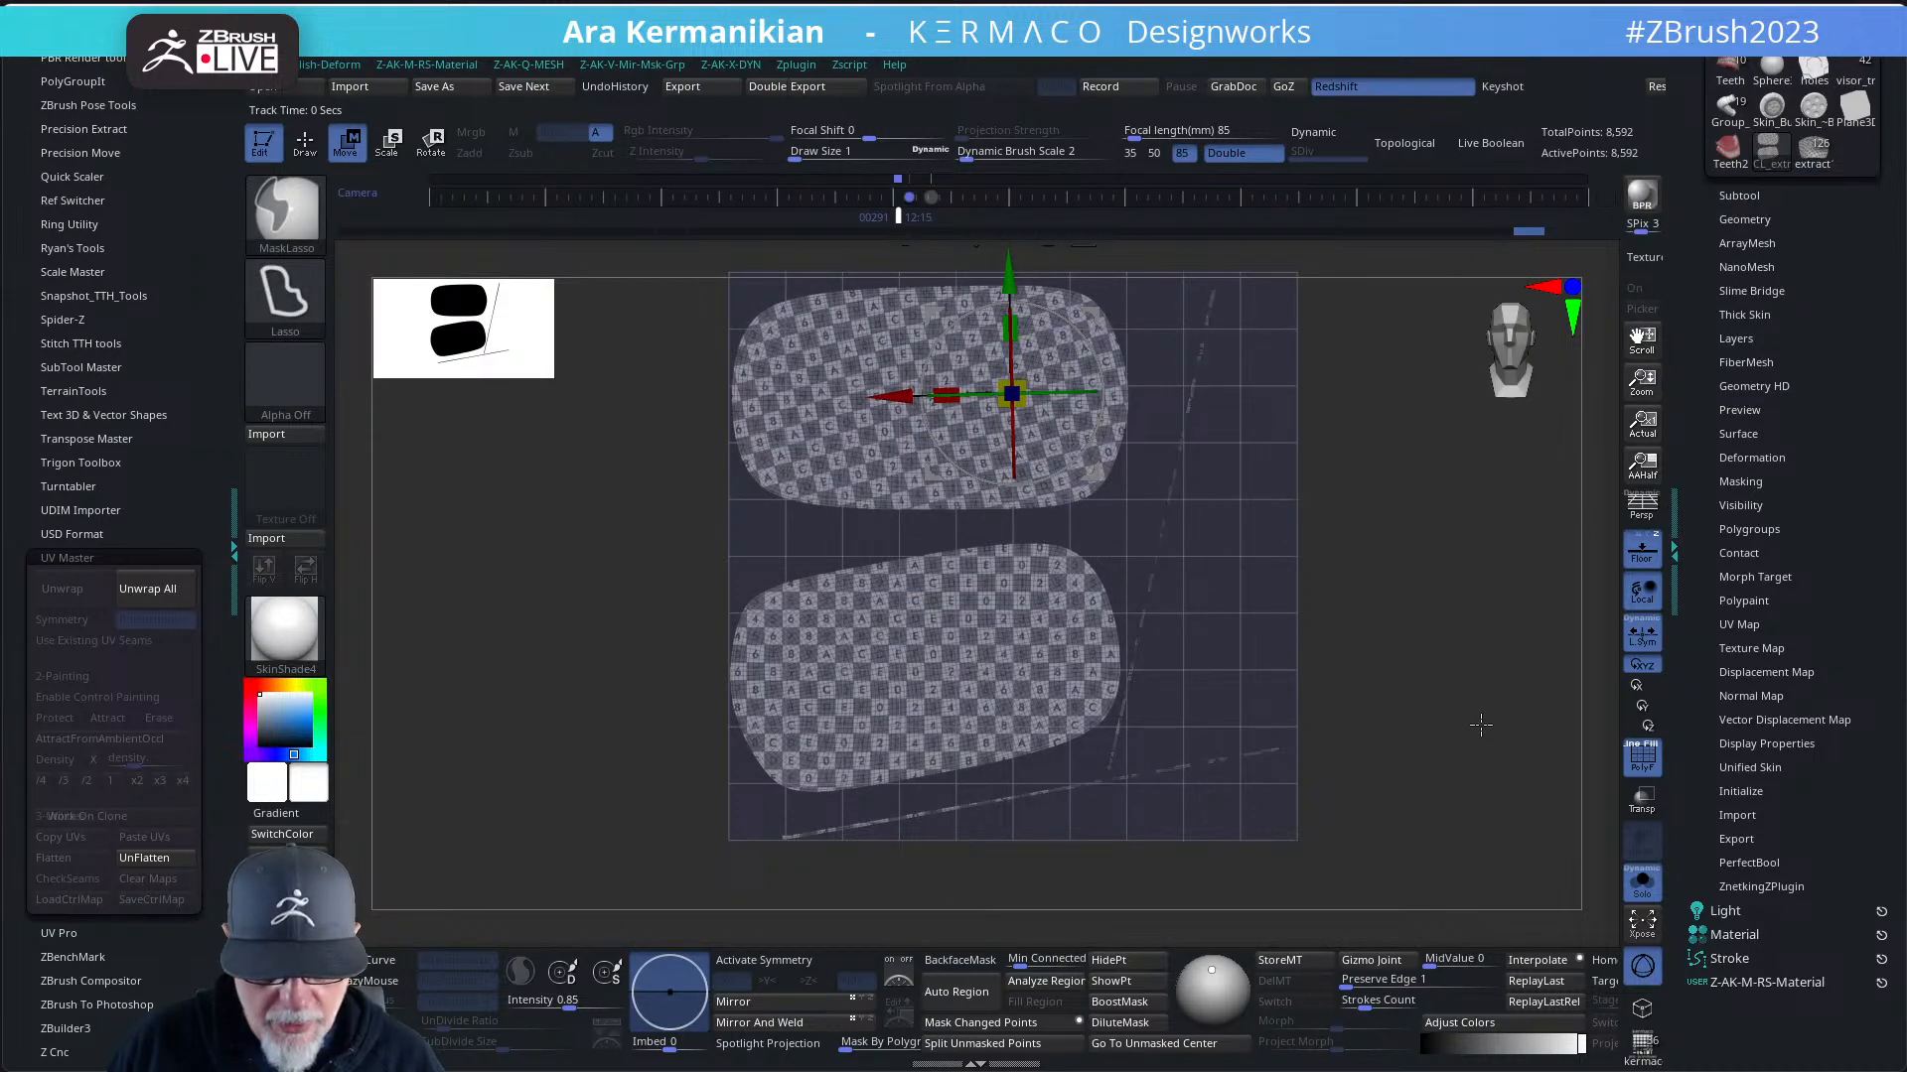
mouse_move(1150, 536)
left_mouse_down("ctrl")
mouse_move(1279, 715)
mouse_move(1080, 897)
left_mouse_up("ctrl")
- Lasso-mask the remaining parts of the thin strip below the lower island, and try to shift the unmasked islands sideways
left_click_drag(859, 399, 875, 397)
key("ctrl")
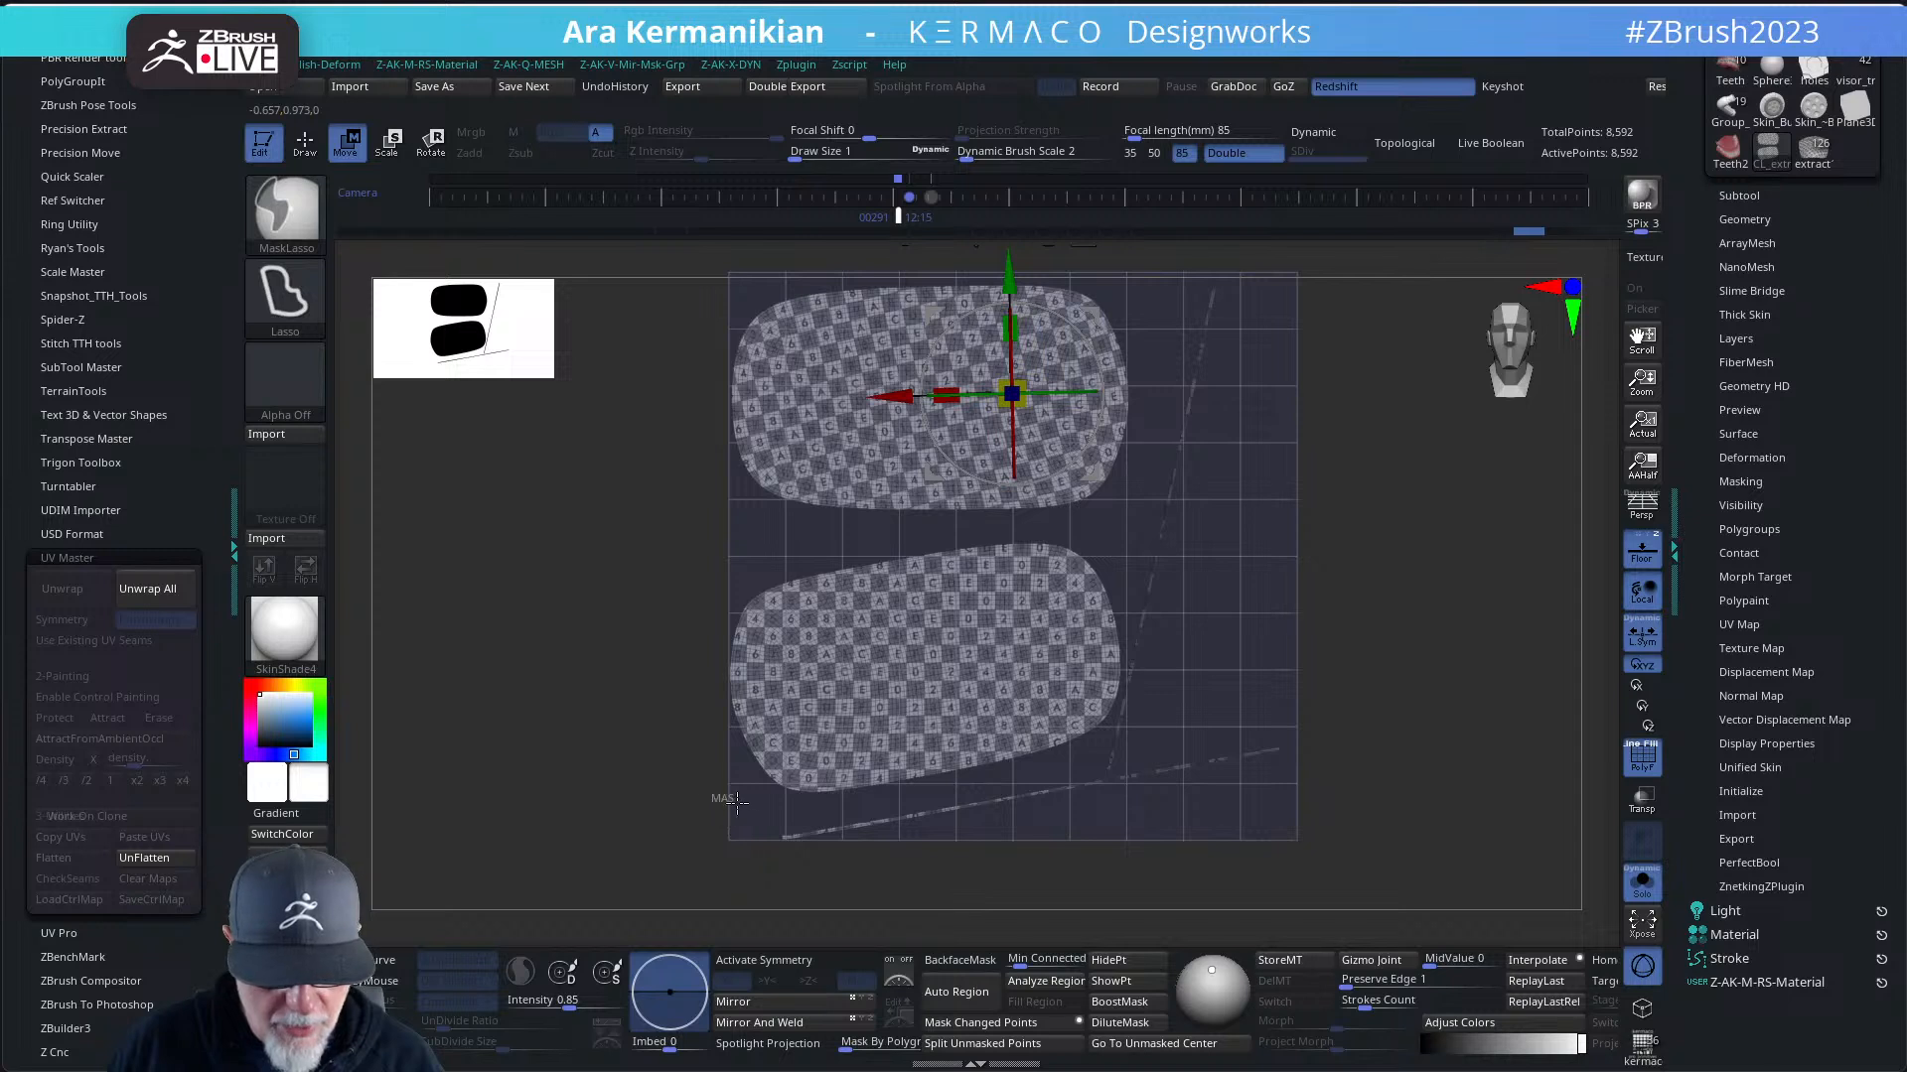
mouse_move(868, 866)
left_mouse_down("ctrl")
mouse_move(1107, 854)
mouse_move(1124, 785)
mouse_move(956, 885)
left_mouse_up("ctrl")
mouse_move(738, 814)
left_mouse_down("ctrl")
mouse_move(854, 846)
mouse_move(862, 826)
left_mouse_up("ctrl")
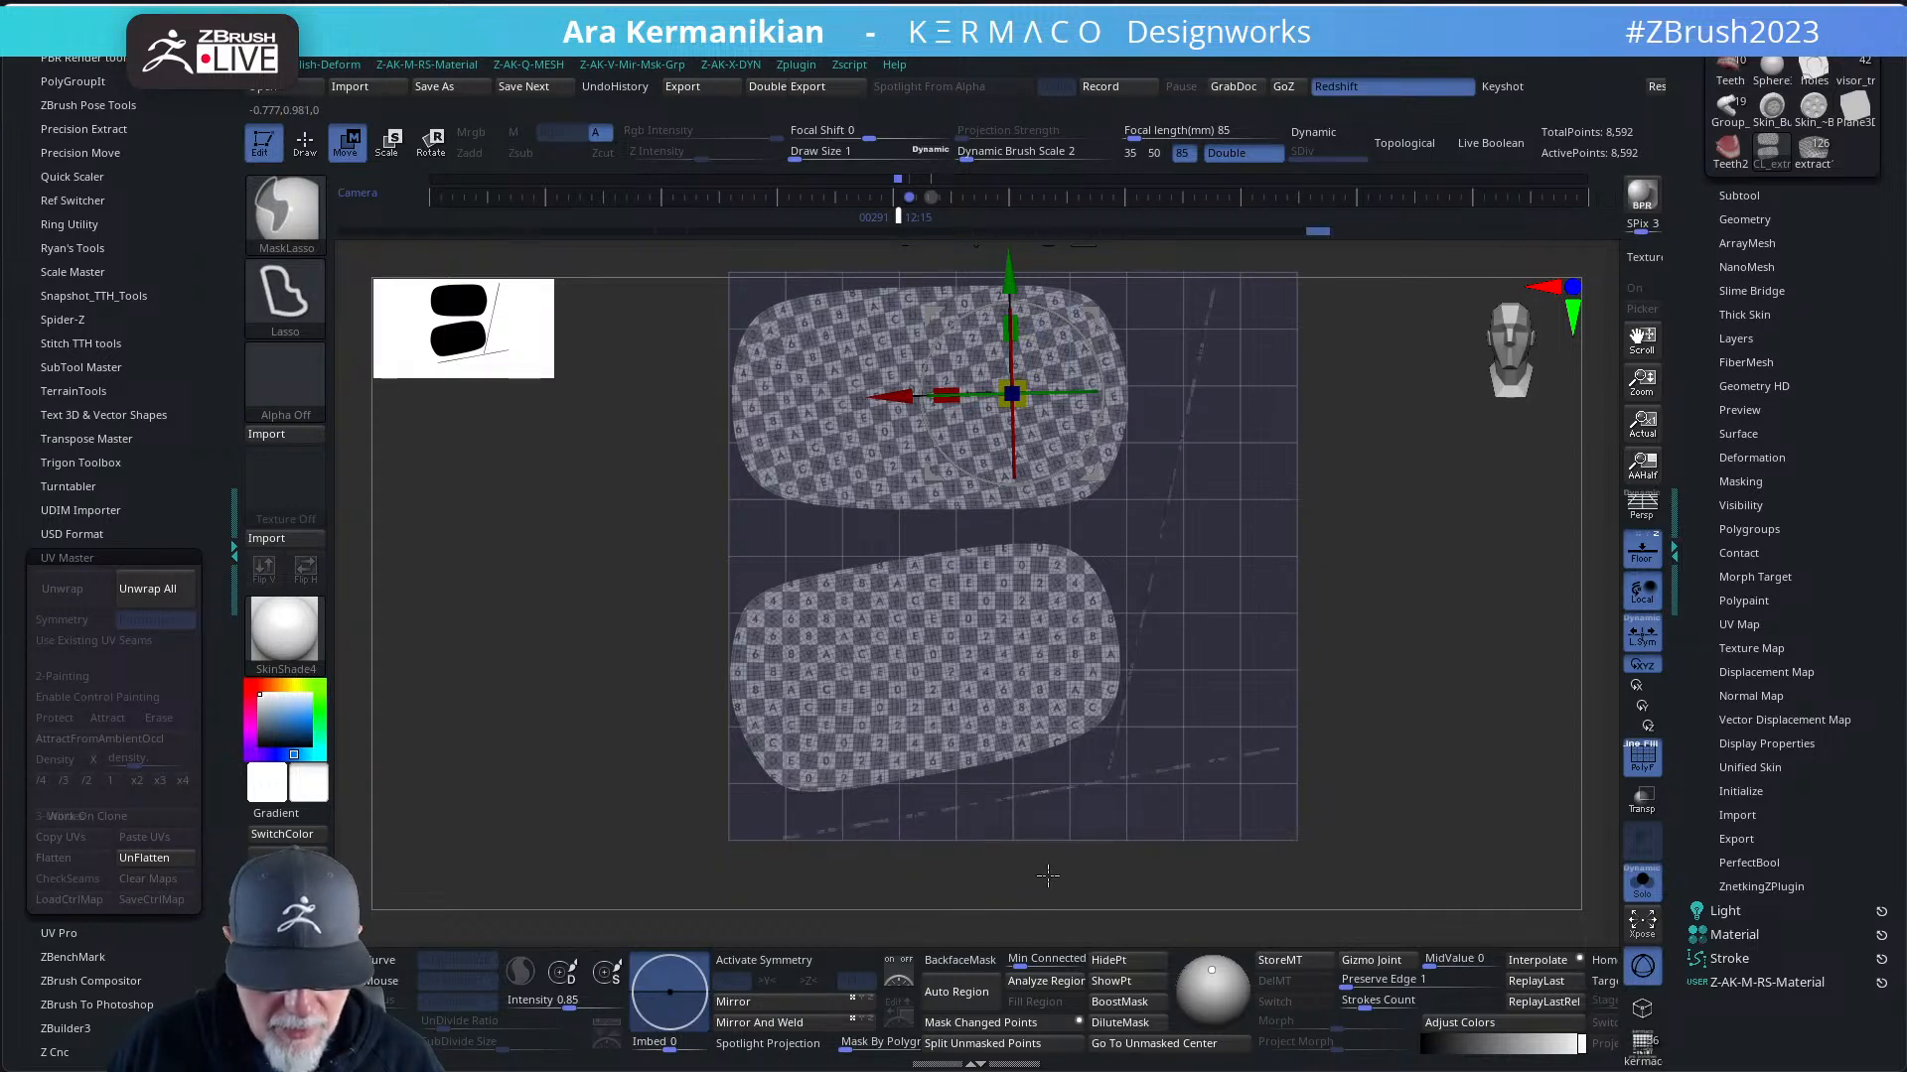
mouse_move(1018, 770)
left_mouse_down("ctrl")
mouse_move(1112, 774)
mouse_move(1083, 795)
left_mouse_up("ctrl")
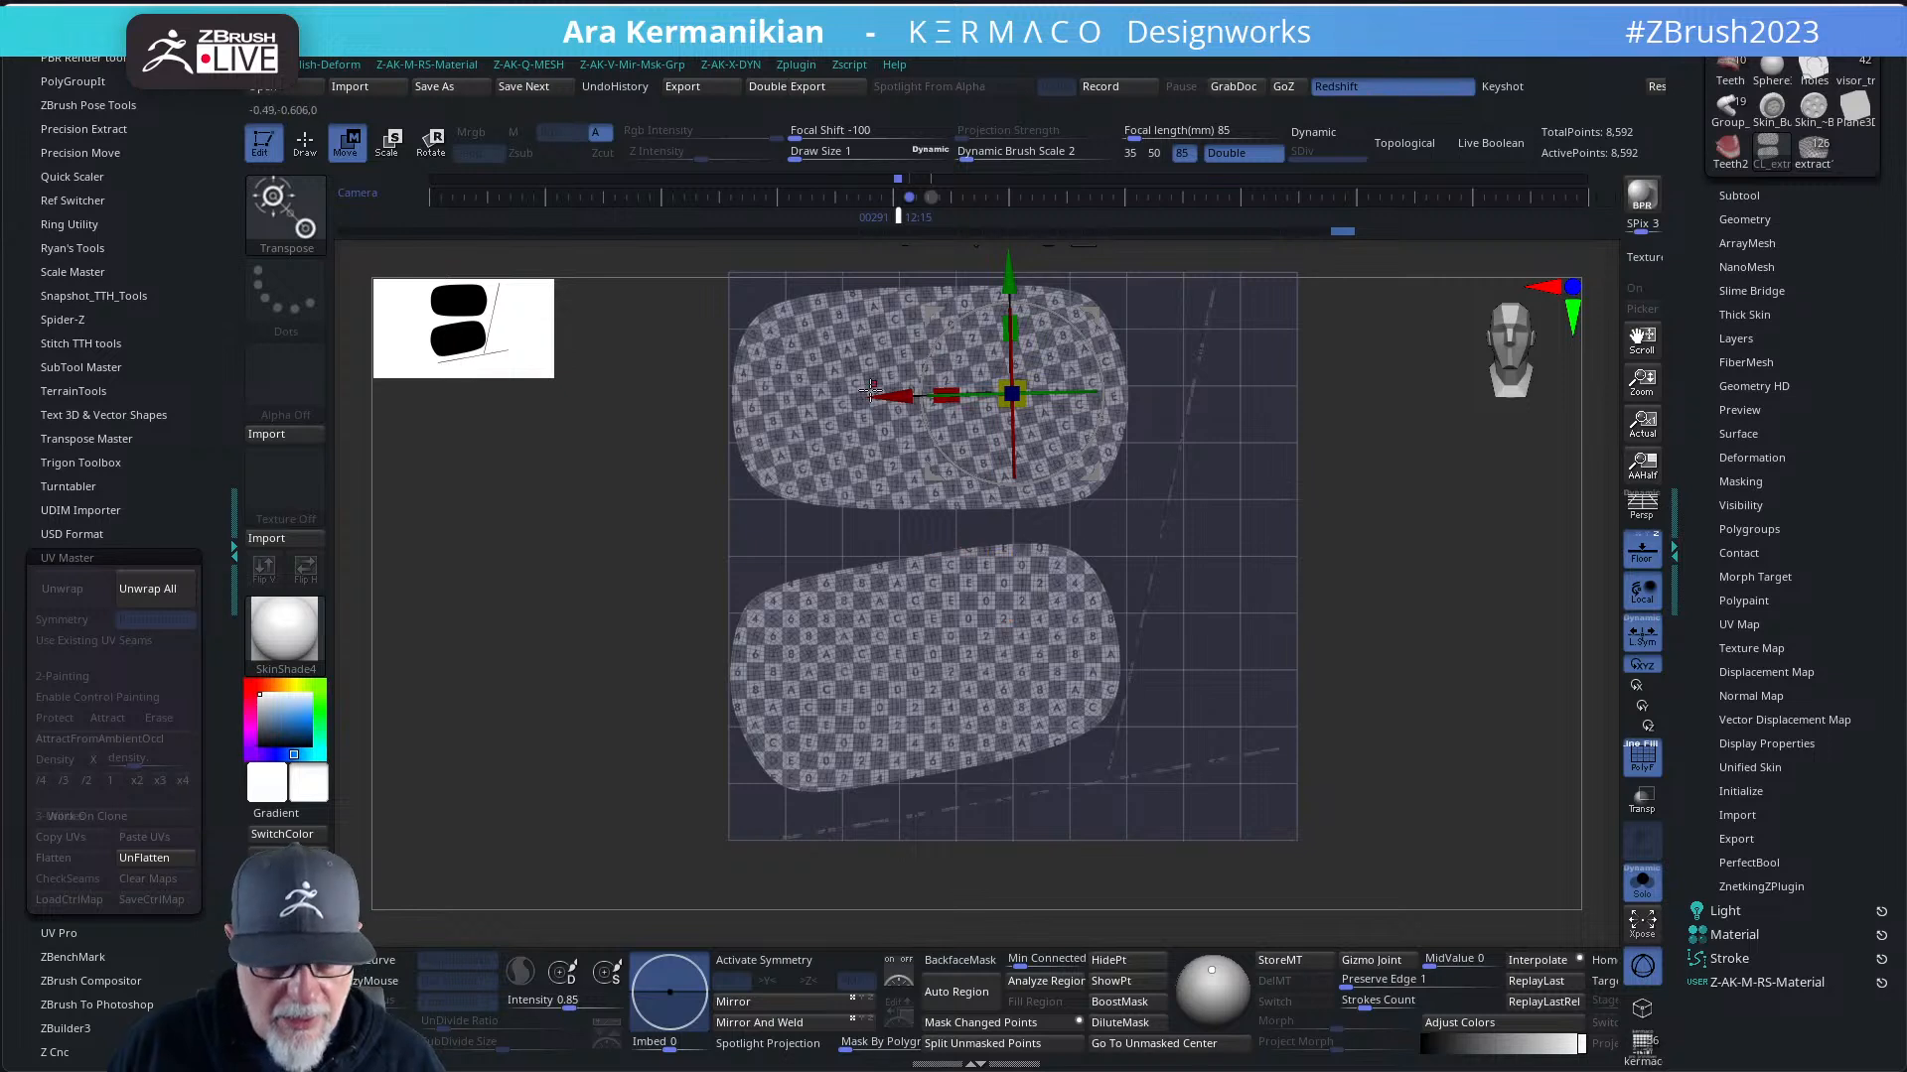
left_click_drag(897, 397, 769, 397)
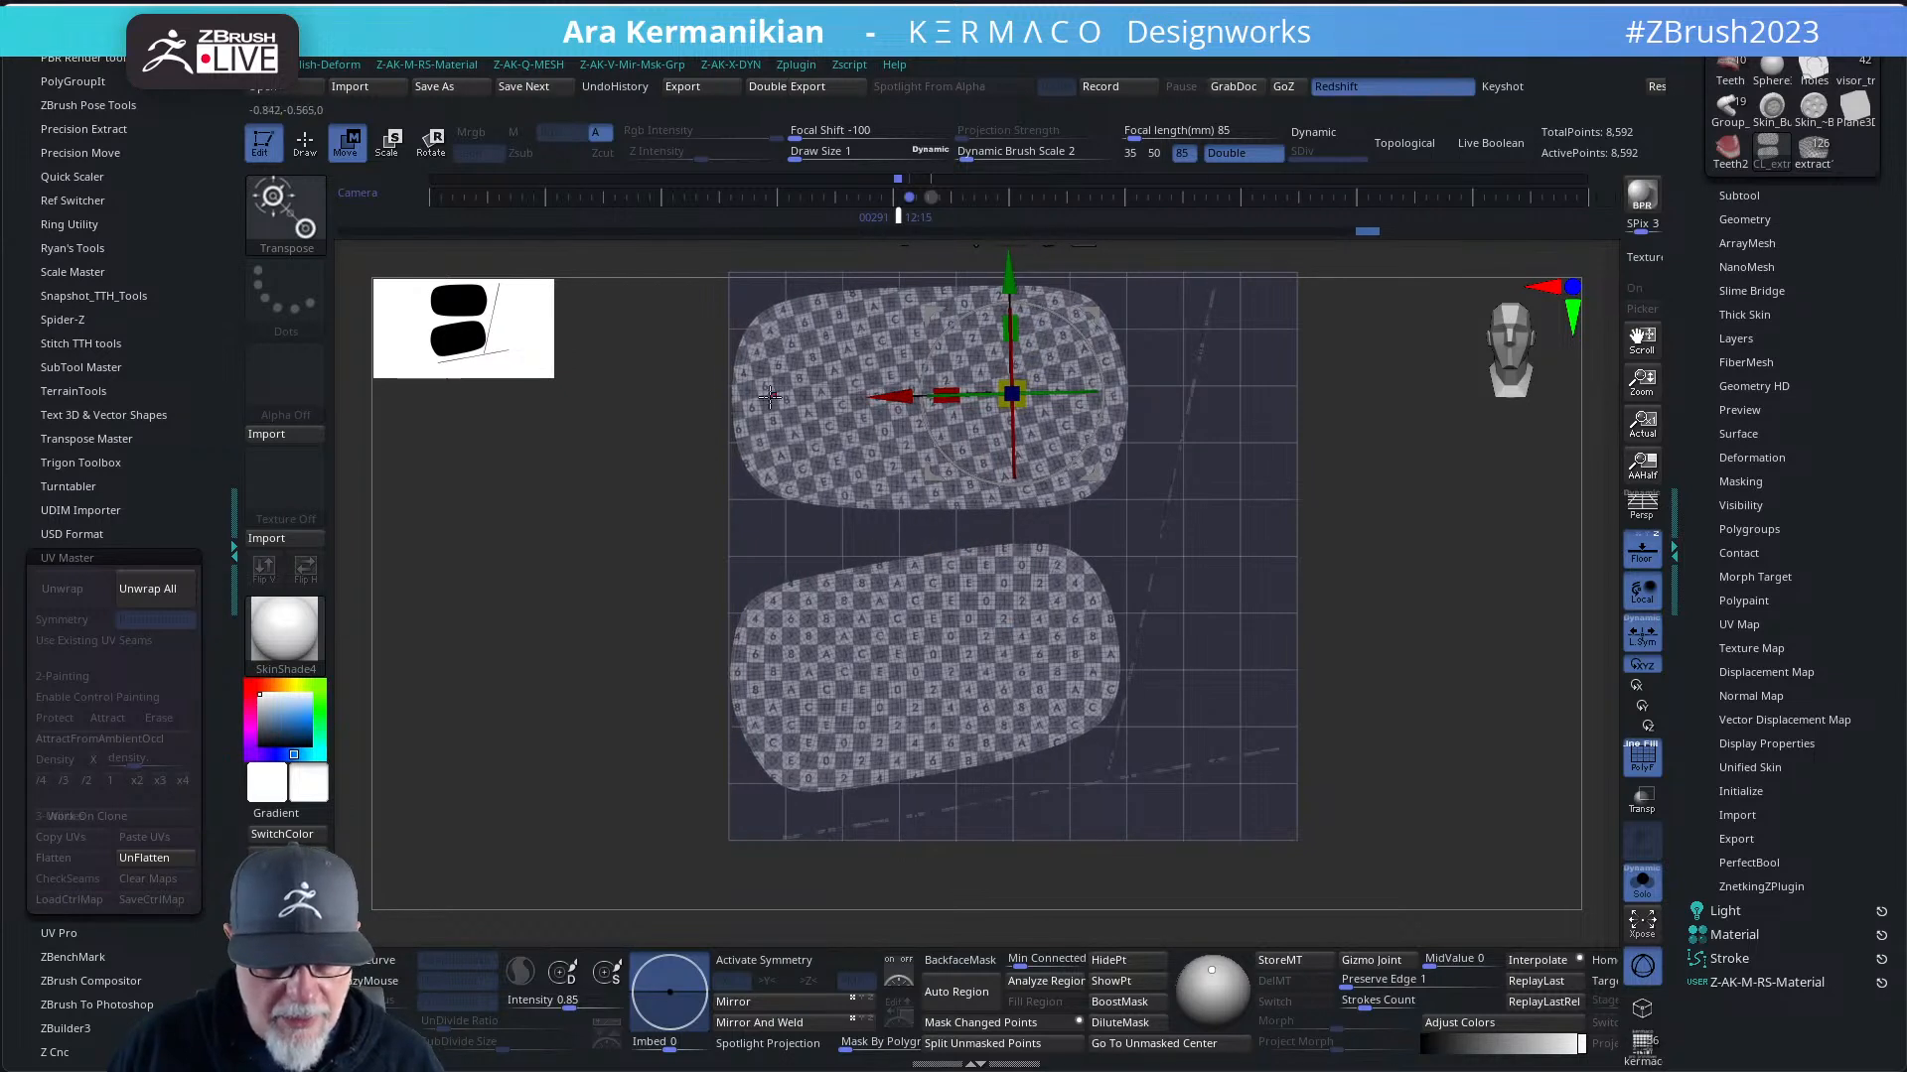
- Mask the upper checkered island, centre the gizmo on the lower one, and rotate and move it level beneath the upper island
left_click_drag(1426, 621, 1428, 720, "alt")
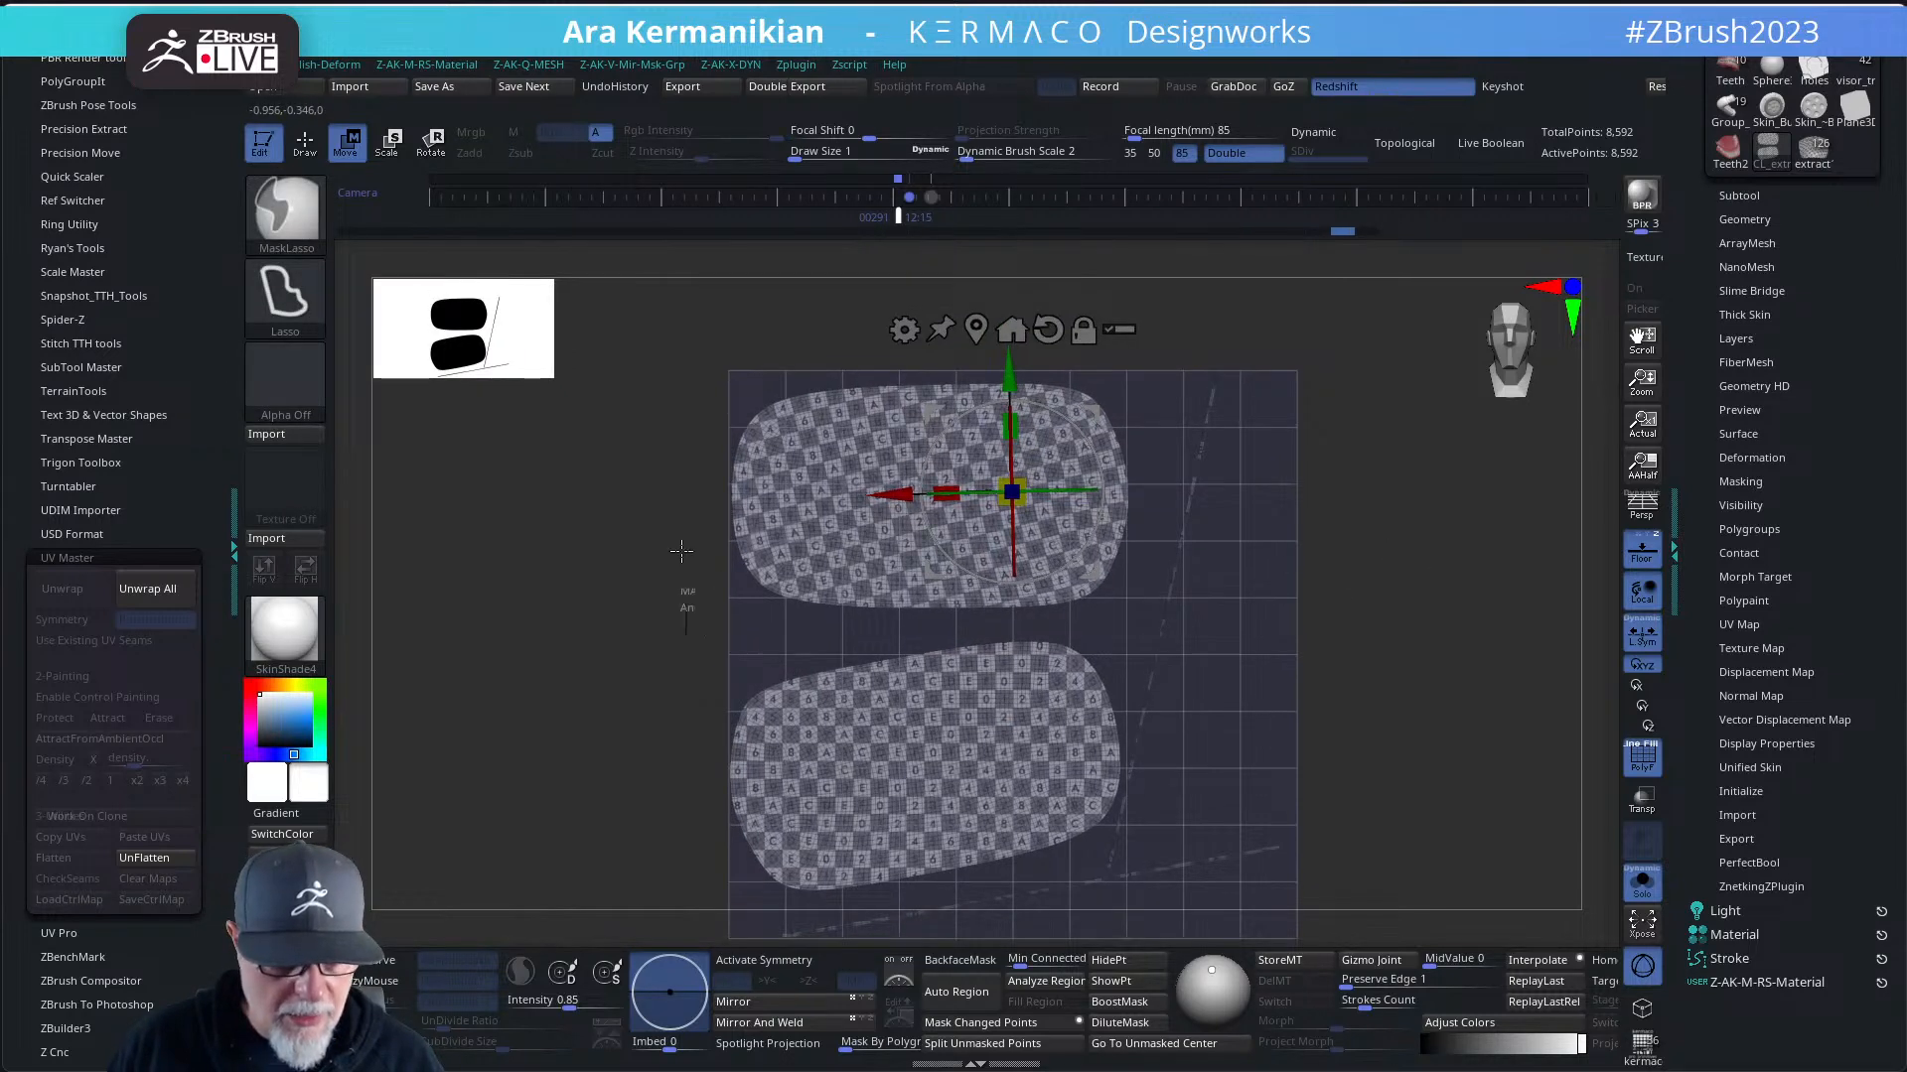
mouse_move(681, 551)
left_mouse_down("ctrl")
mouse_move(1301, 521)
mouse_move(1310, 625)
mouse_move(1291, 633)
left_mouse_up("ctrl")
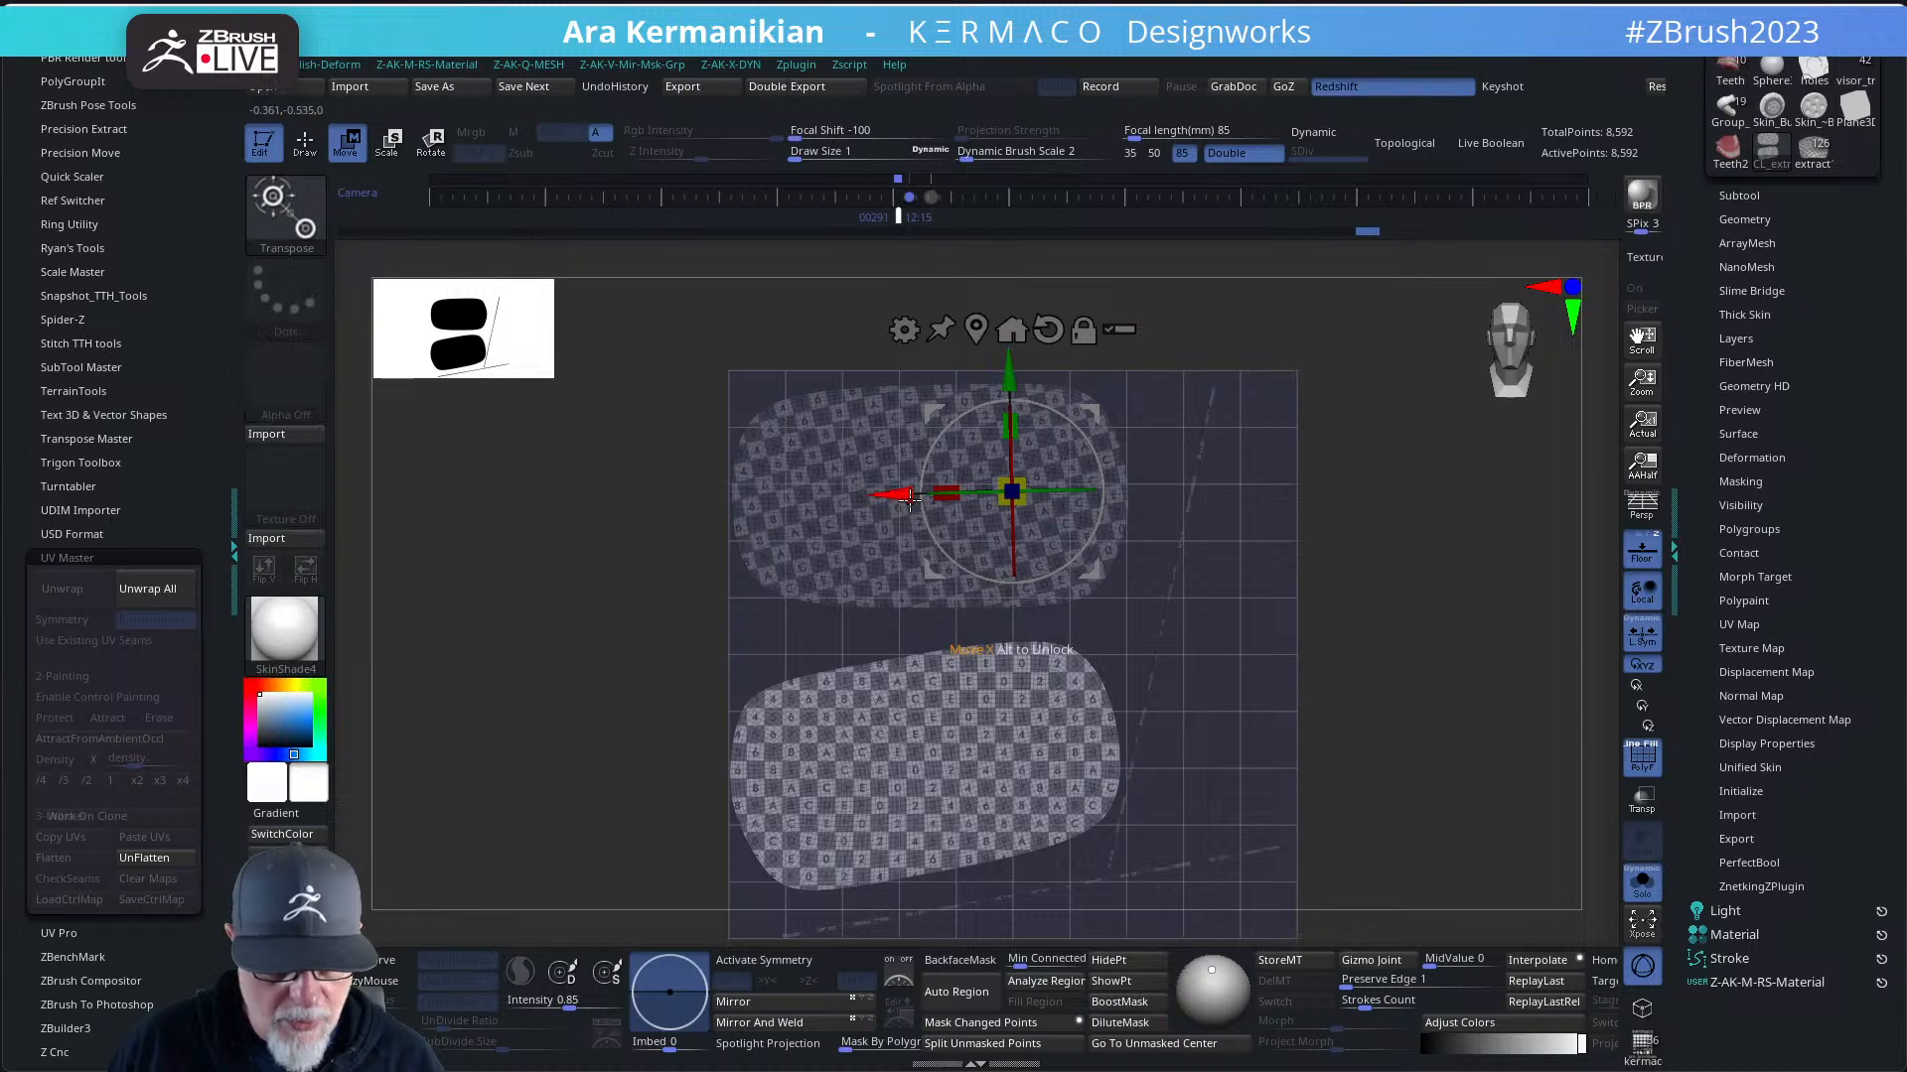
left_click_drag(881, 480, 876, 481)
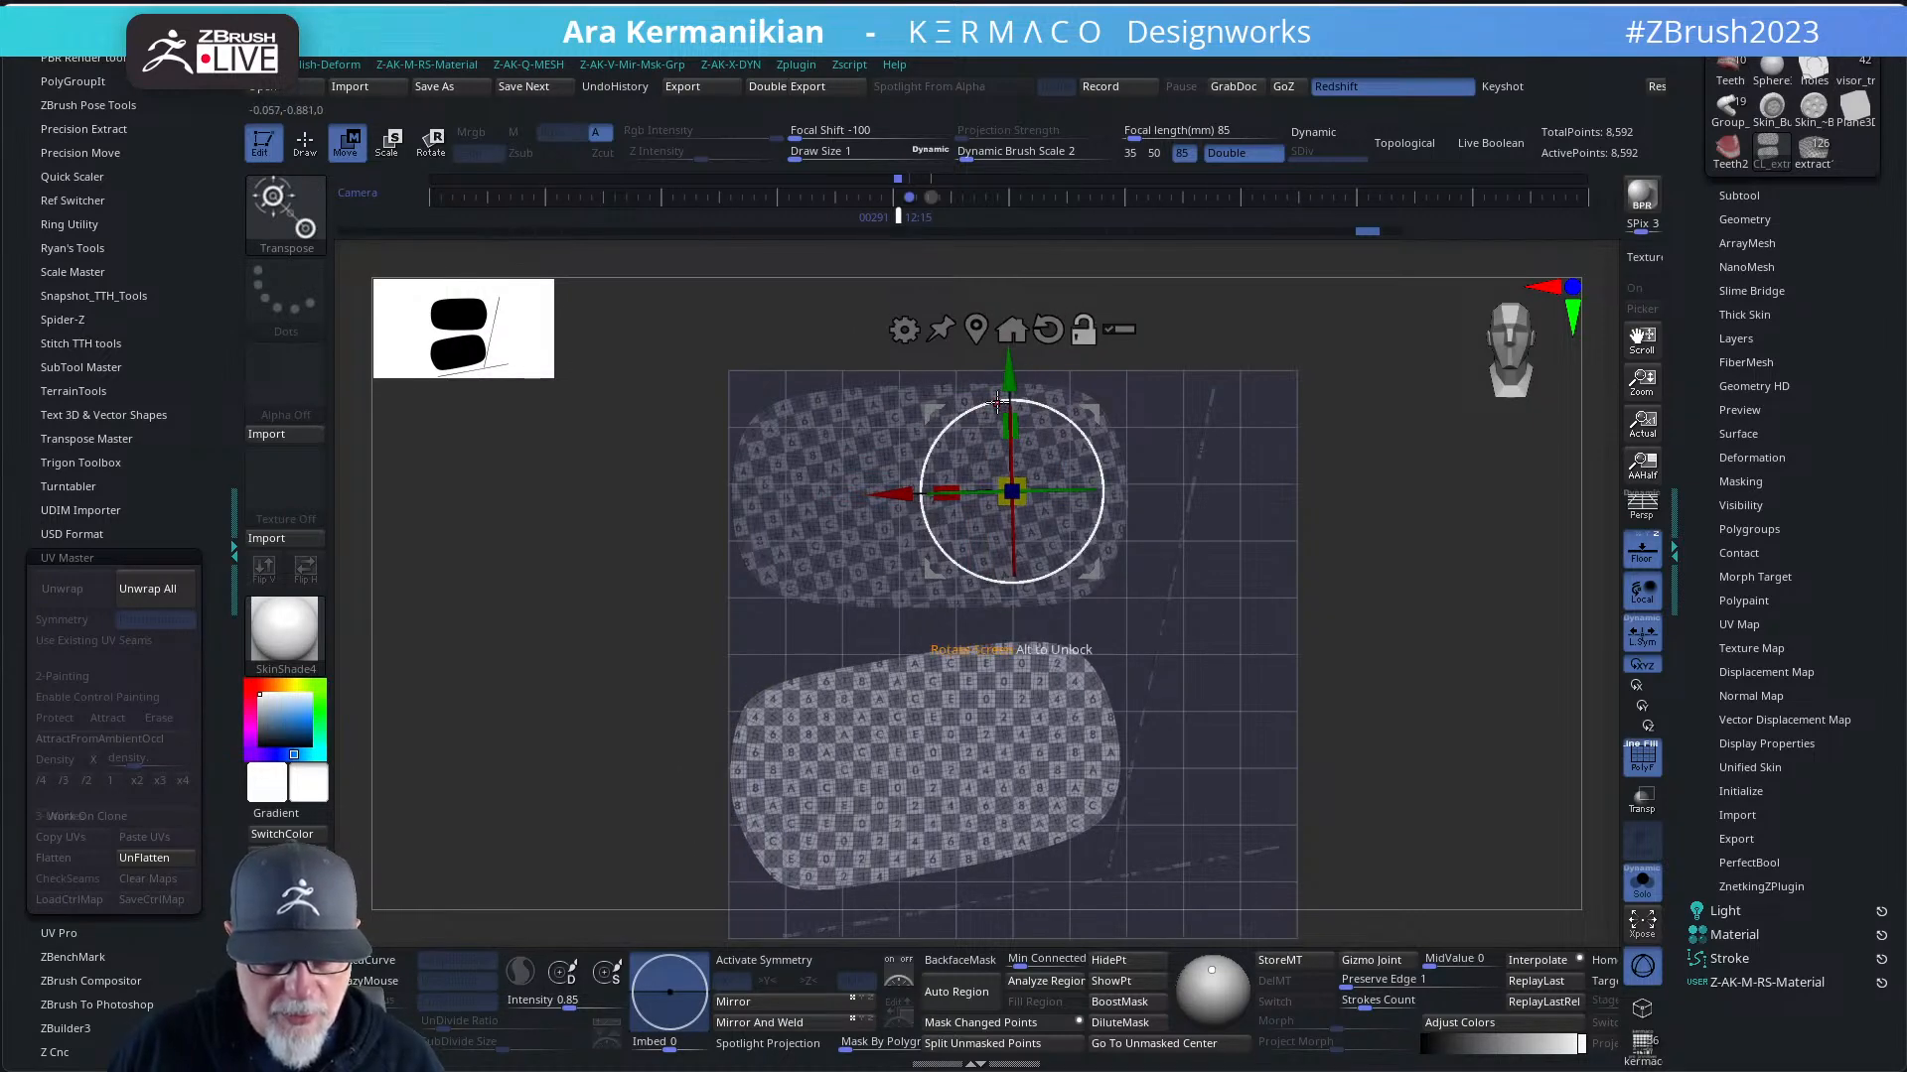
left_click_drag(1007, 366, 963, 614, "alt")
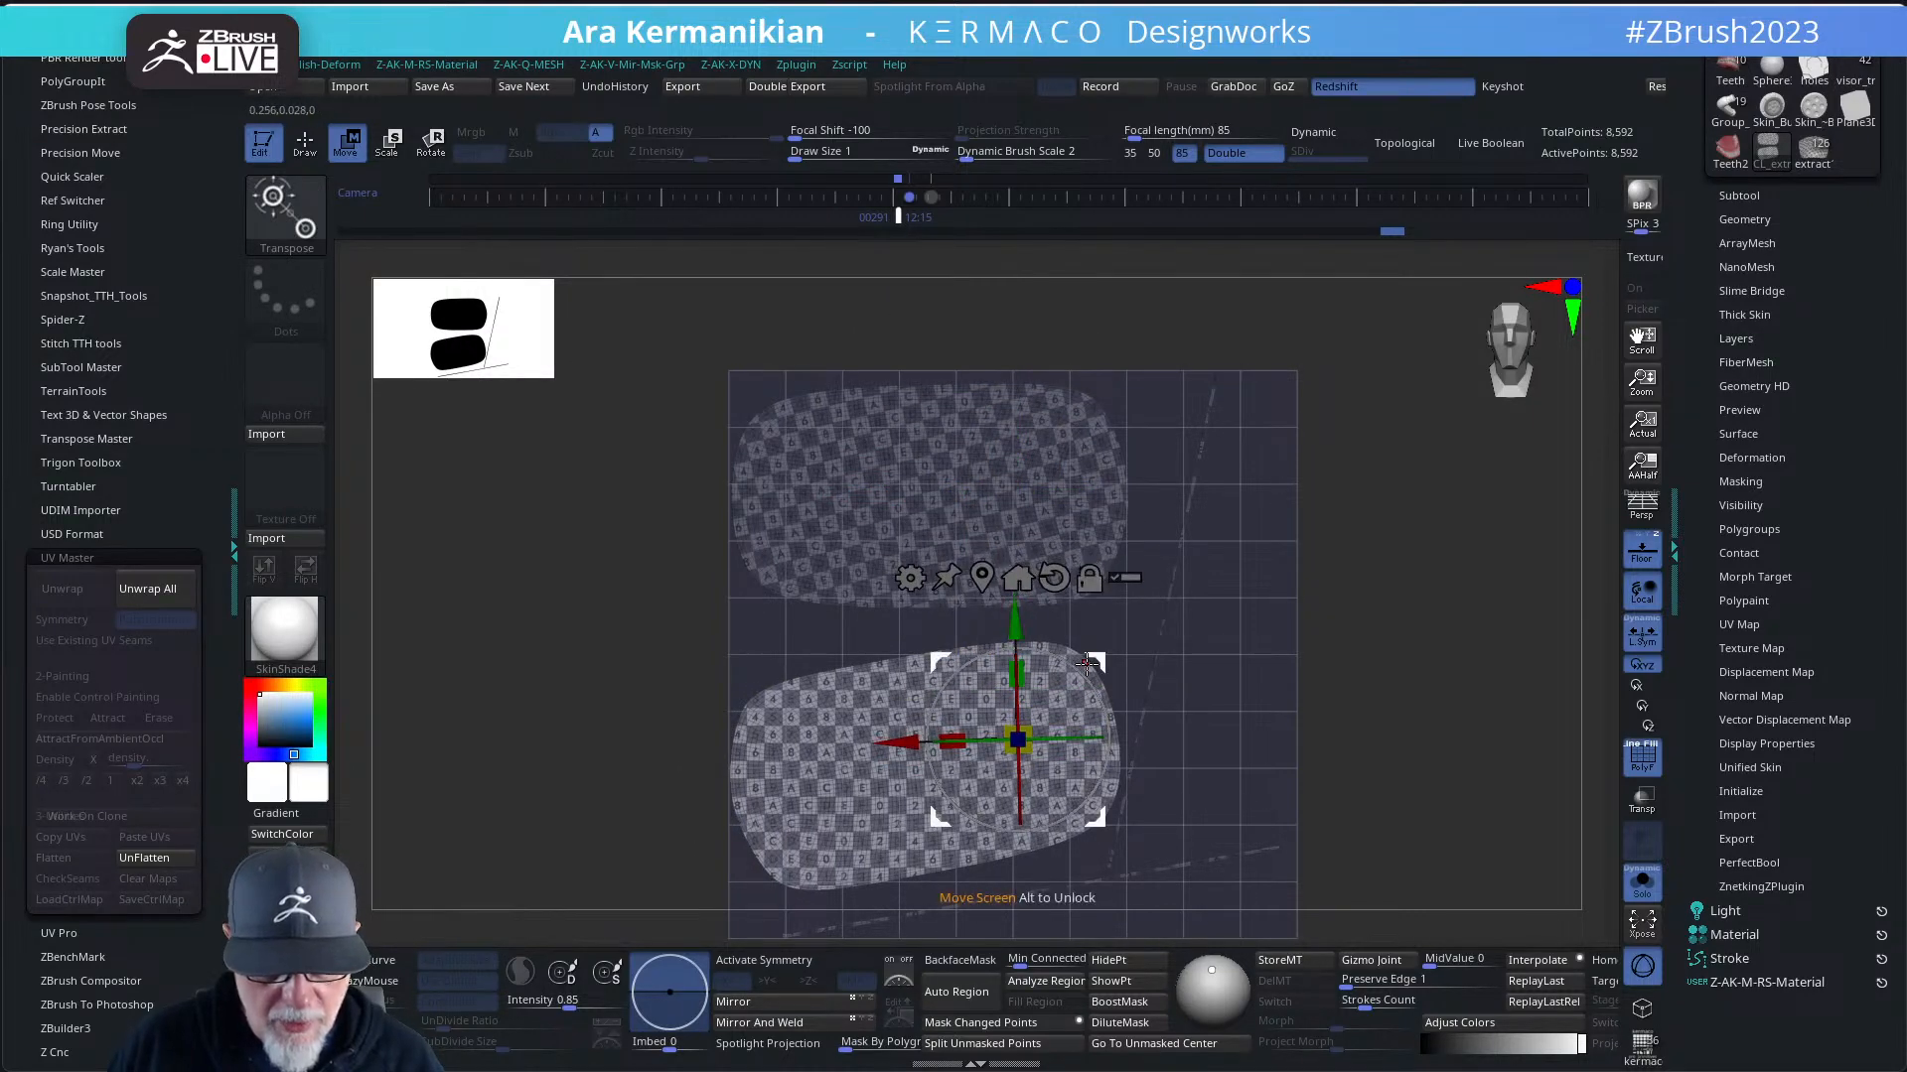
mouse_move(1083, 678)
left_mouse_down()
mouse_move(1095, 692)
mouse_move(1106, 640)
mouse_move(1104, 659)
left_mouse_up()
left_click(1064, 556)
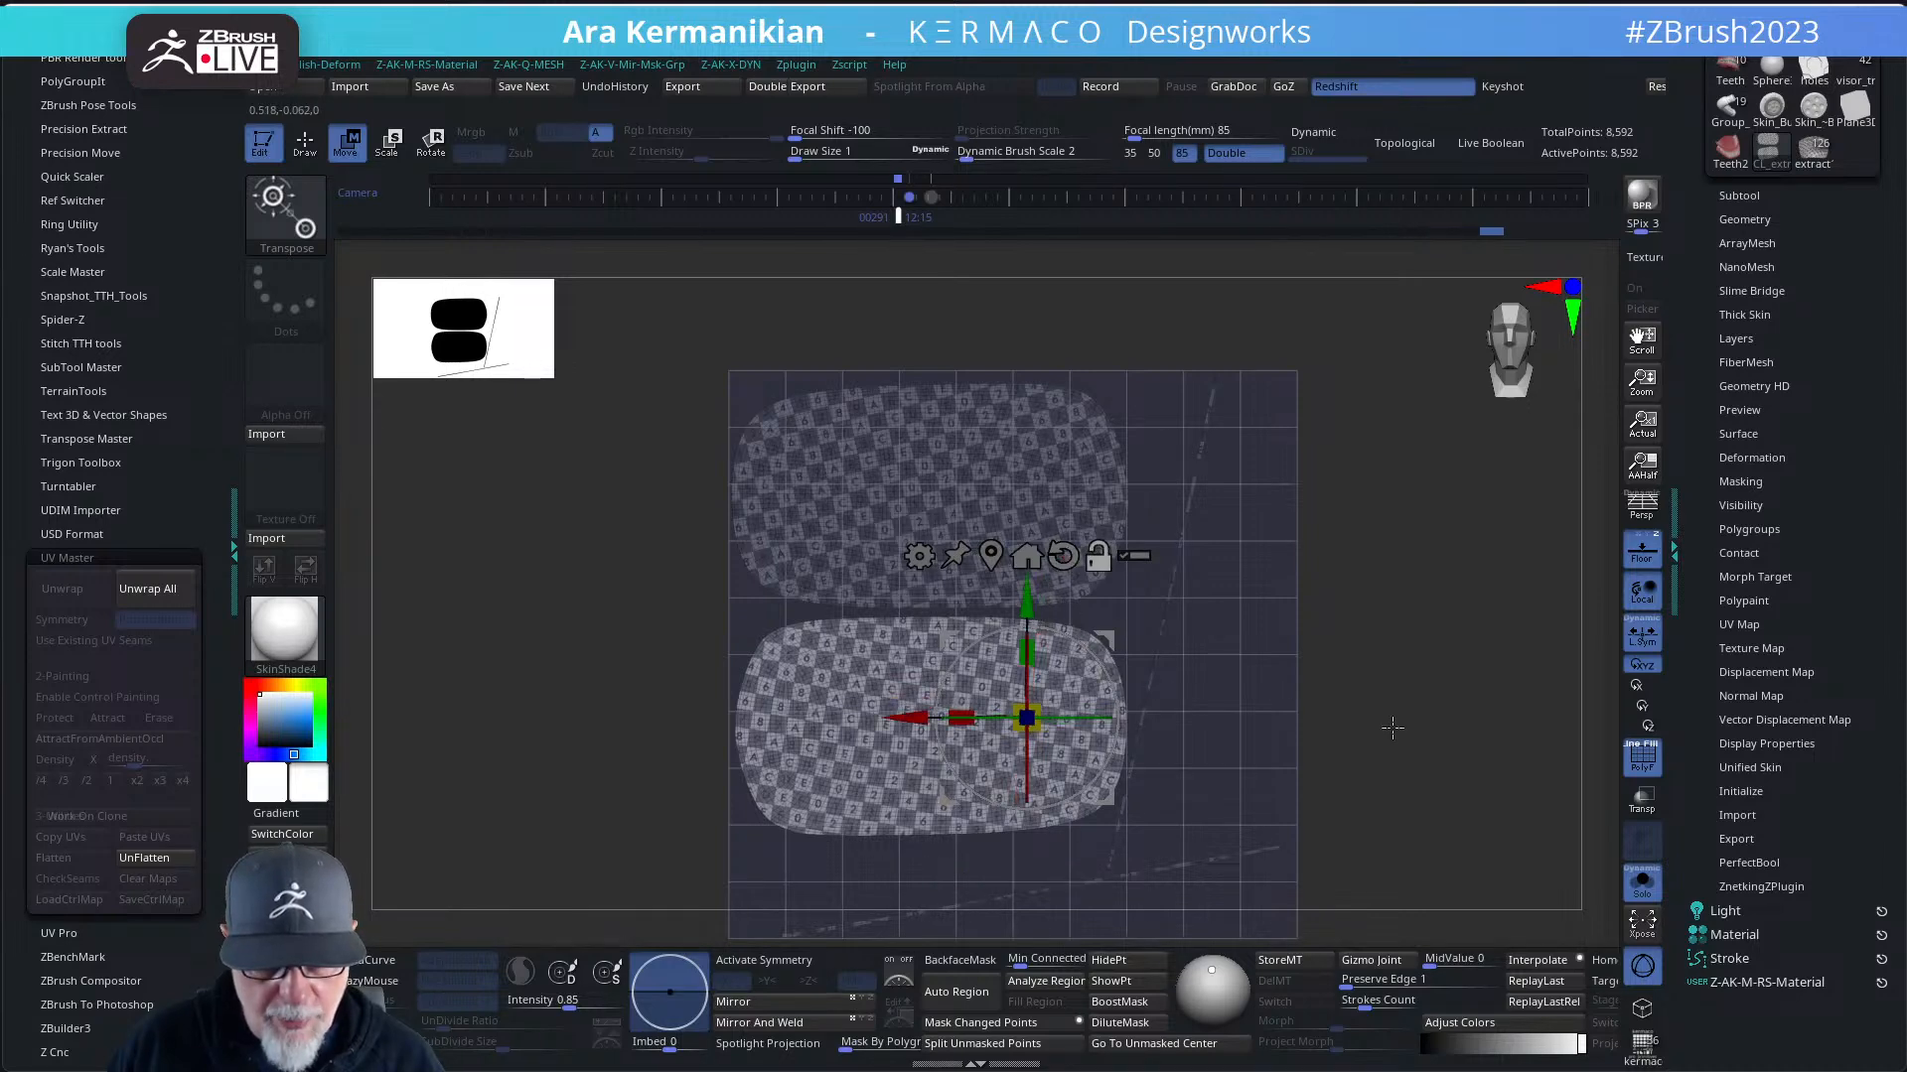
- Clear the masking, unflatten the UV layout back to the 3D shape, and inspect the checker pattern on the clone
left_click_drag(1515, 734, 1397, 694, "alt")
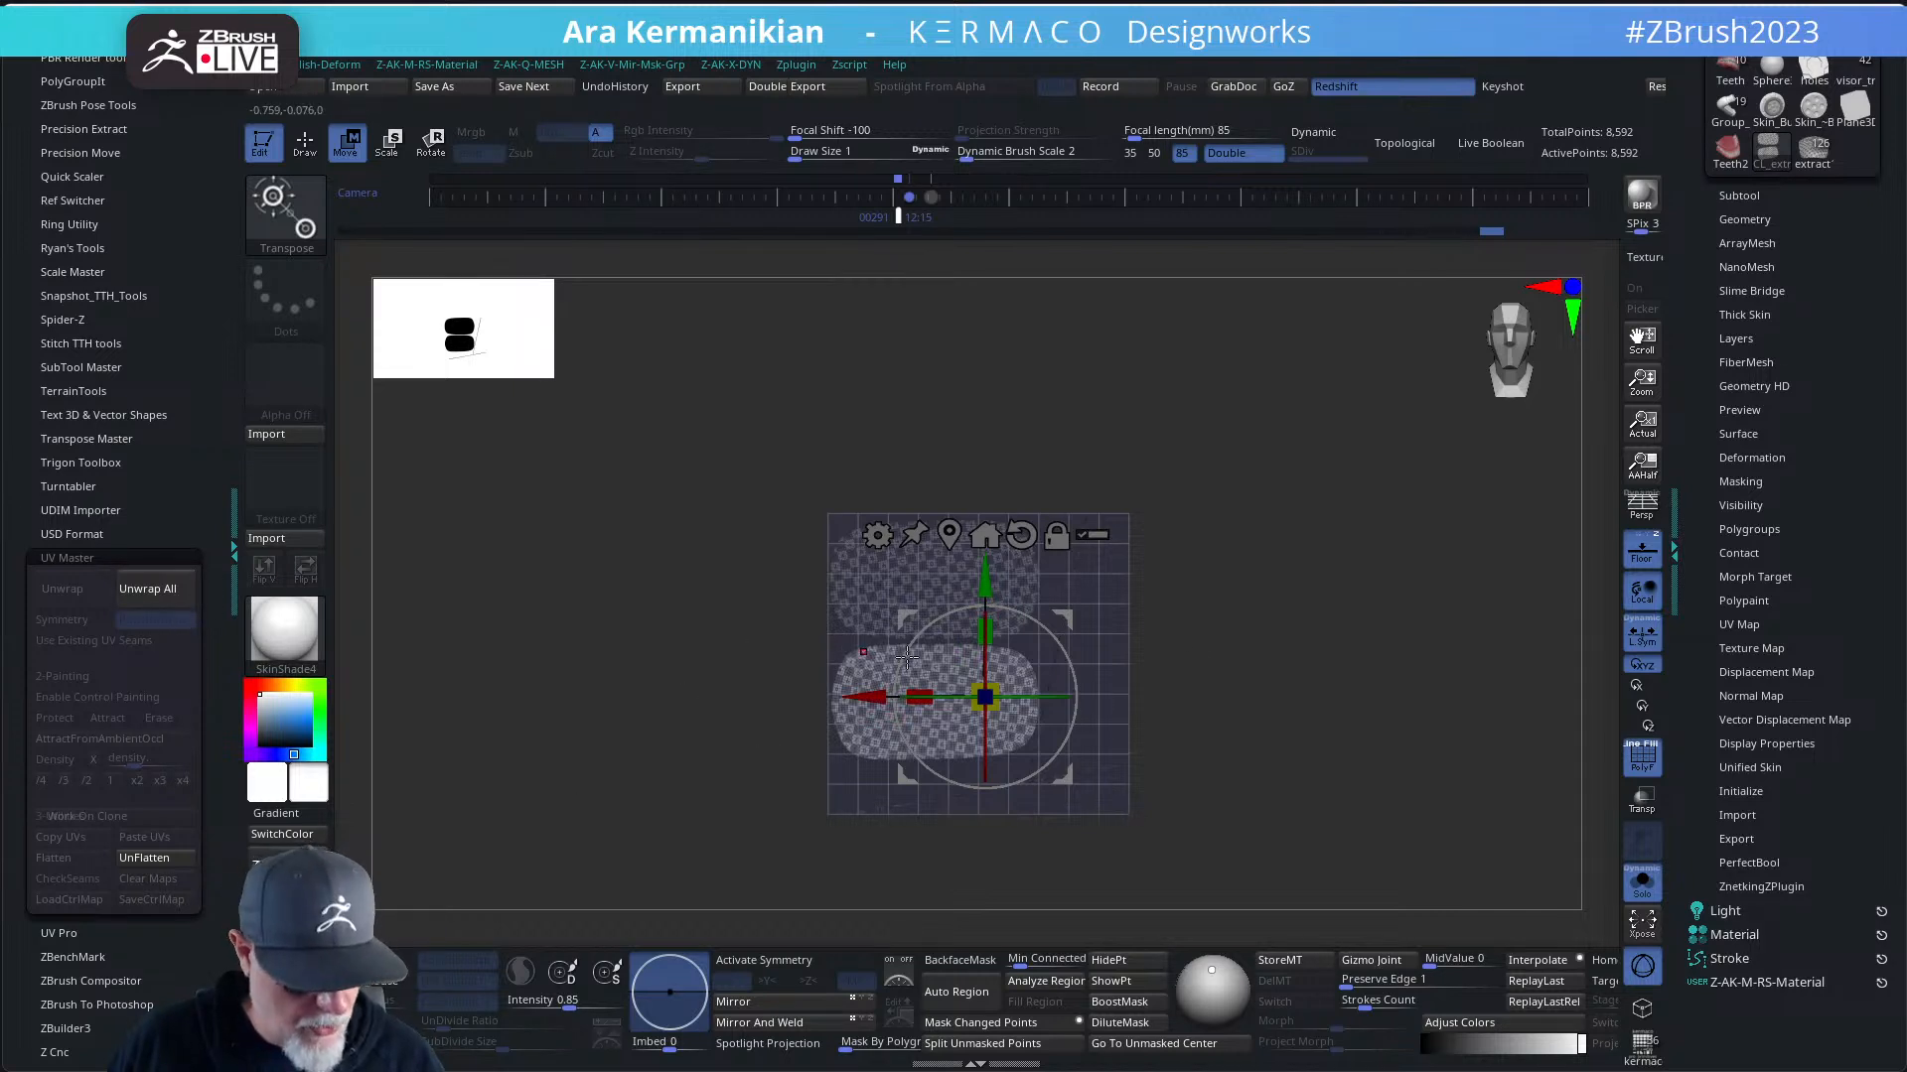
left_click_drag(1213, 533, 1385, 702, "ctrl")
key("q")
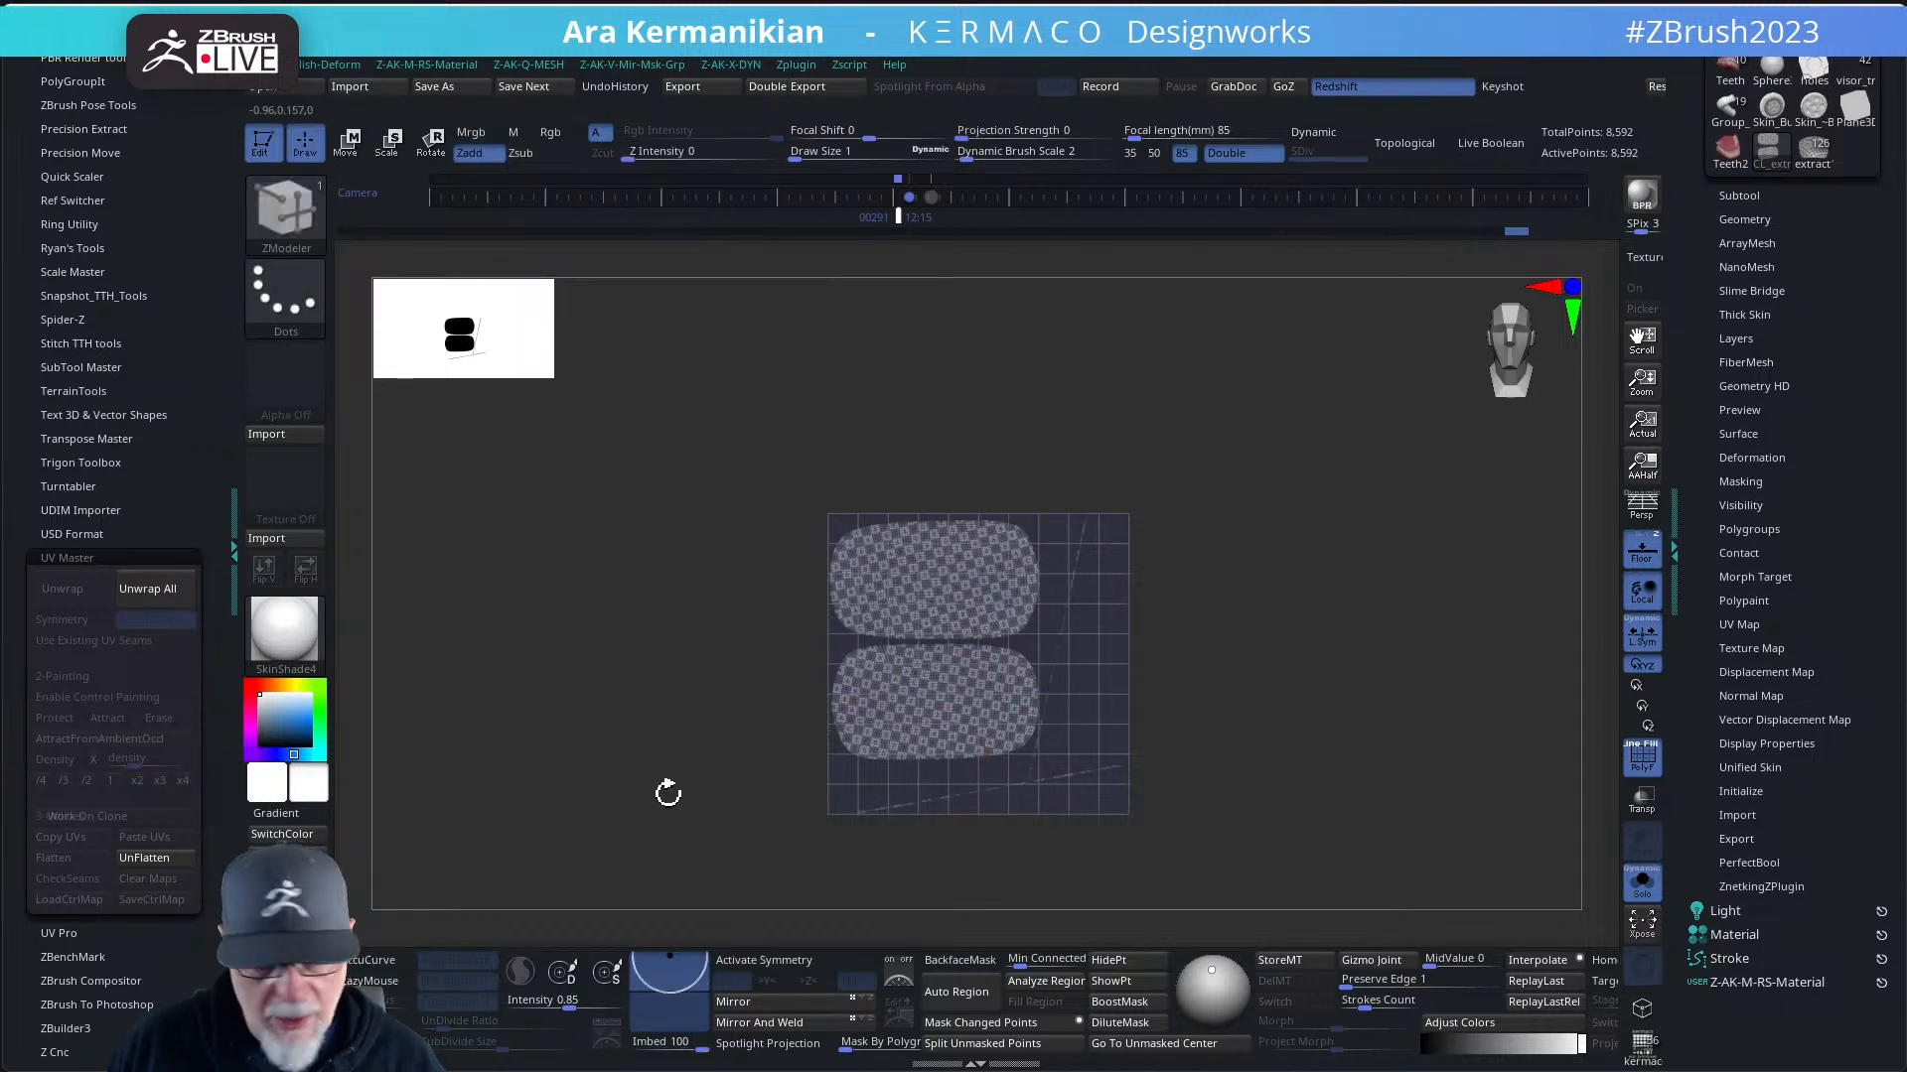
left_click(139, 858)
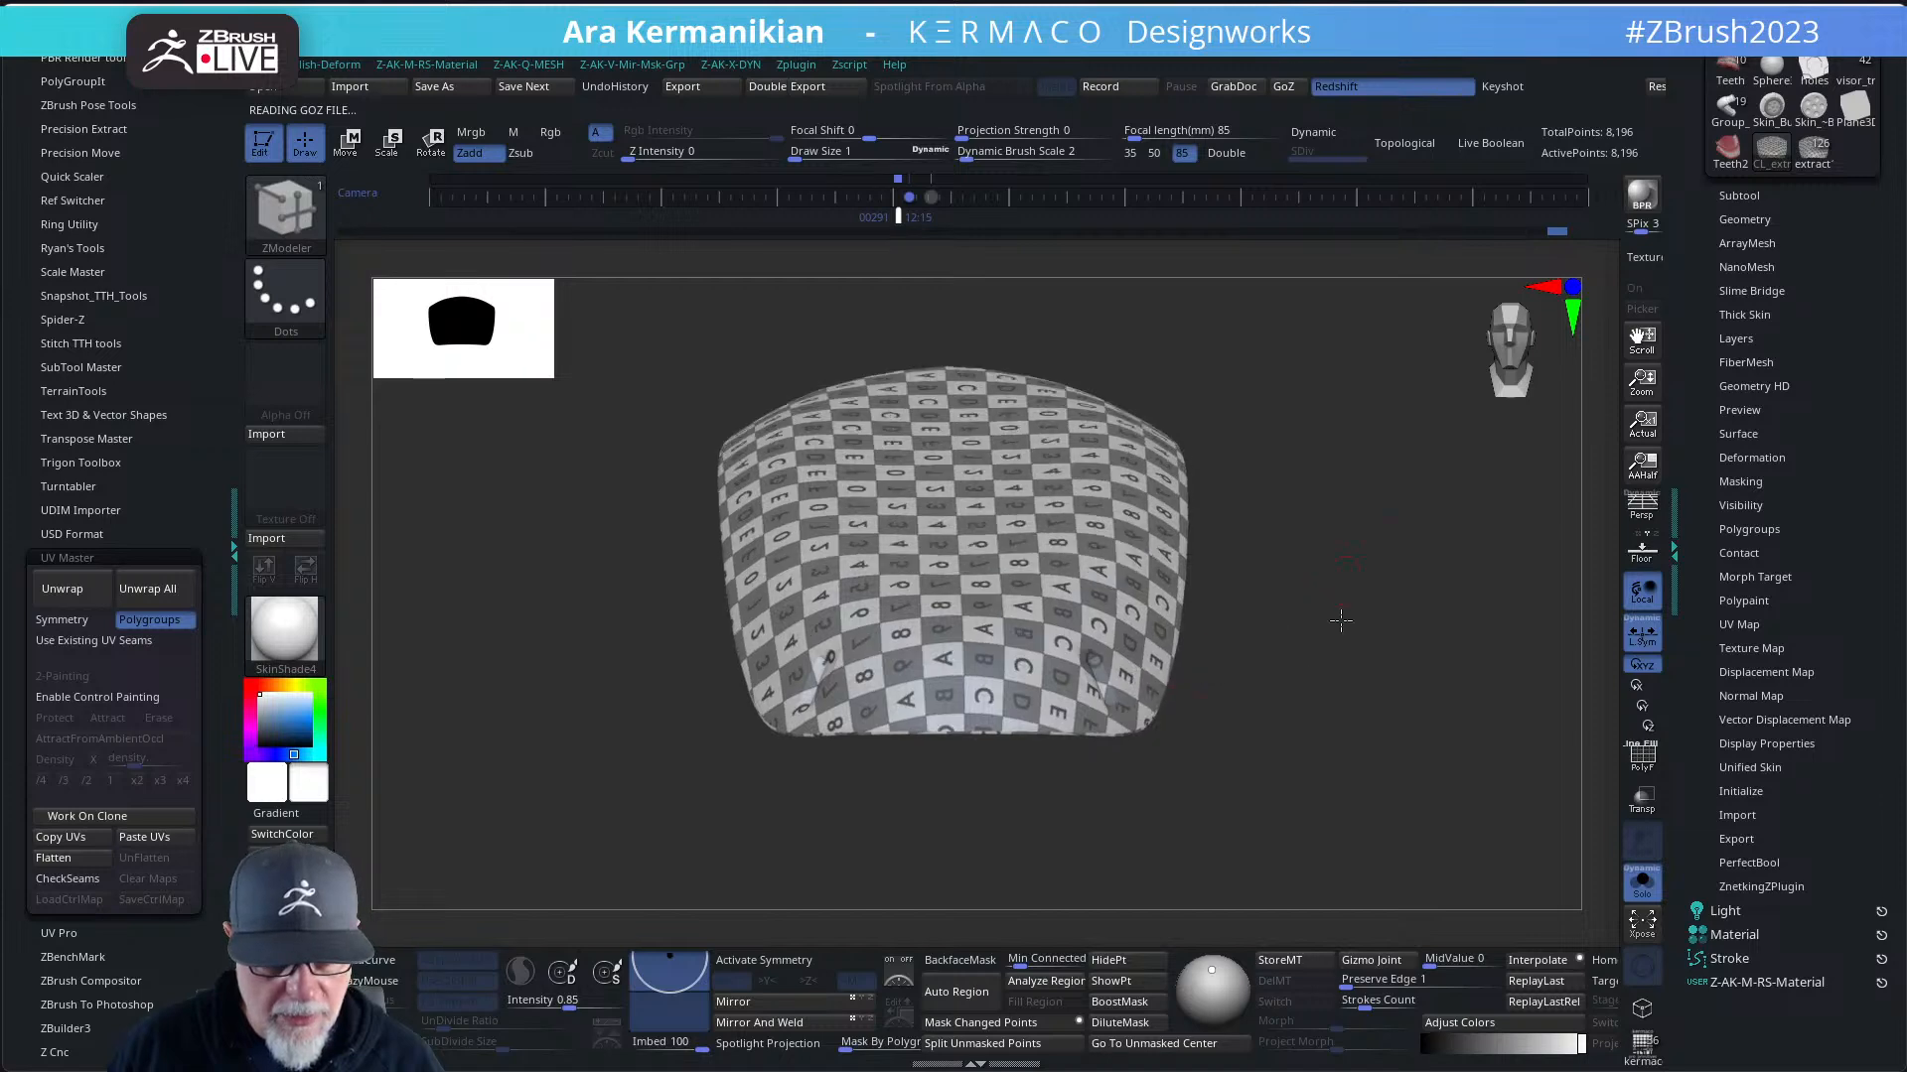
left_click_drag(1341, 621, 1324, 510, "alt")
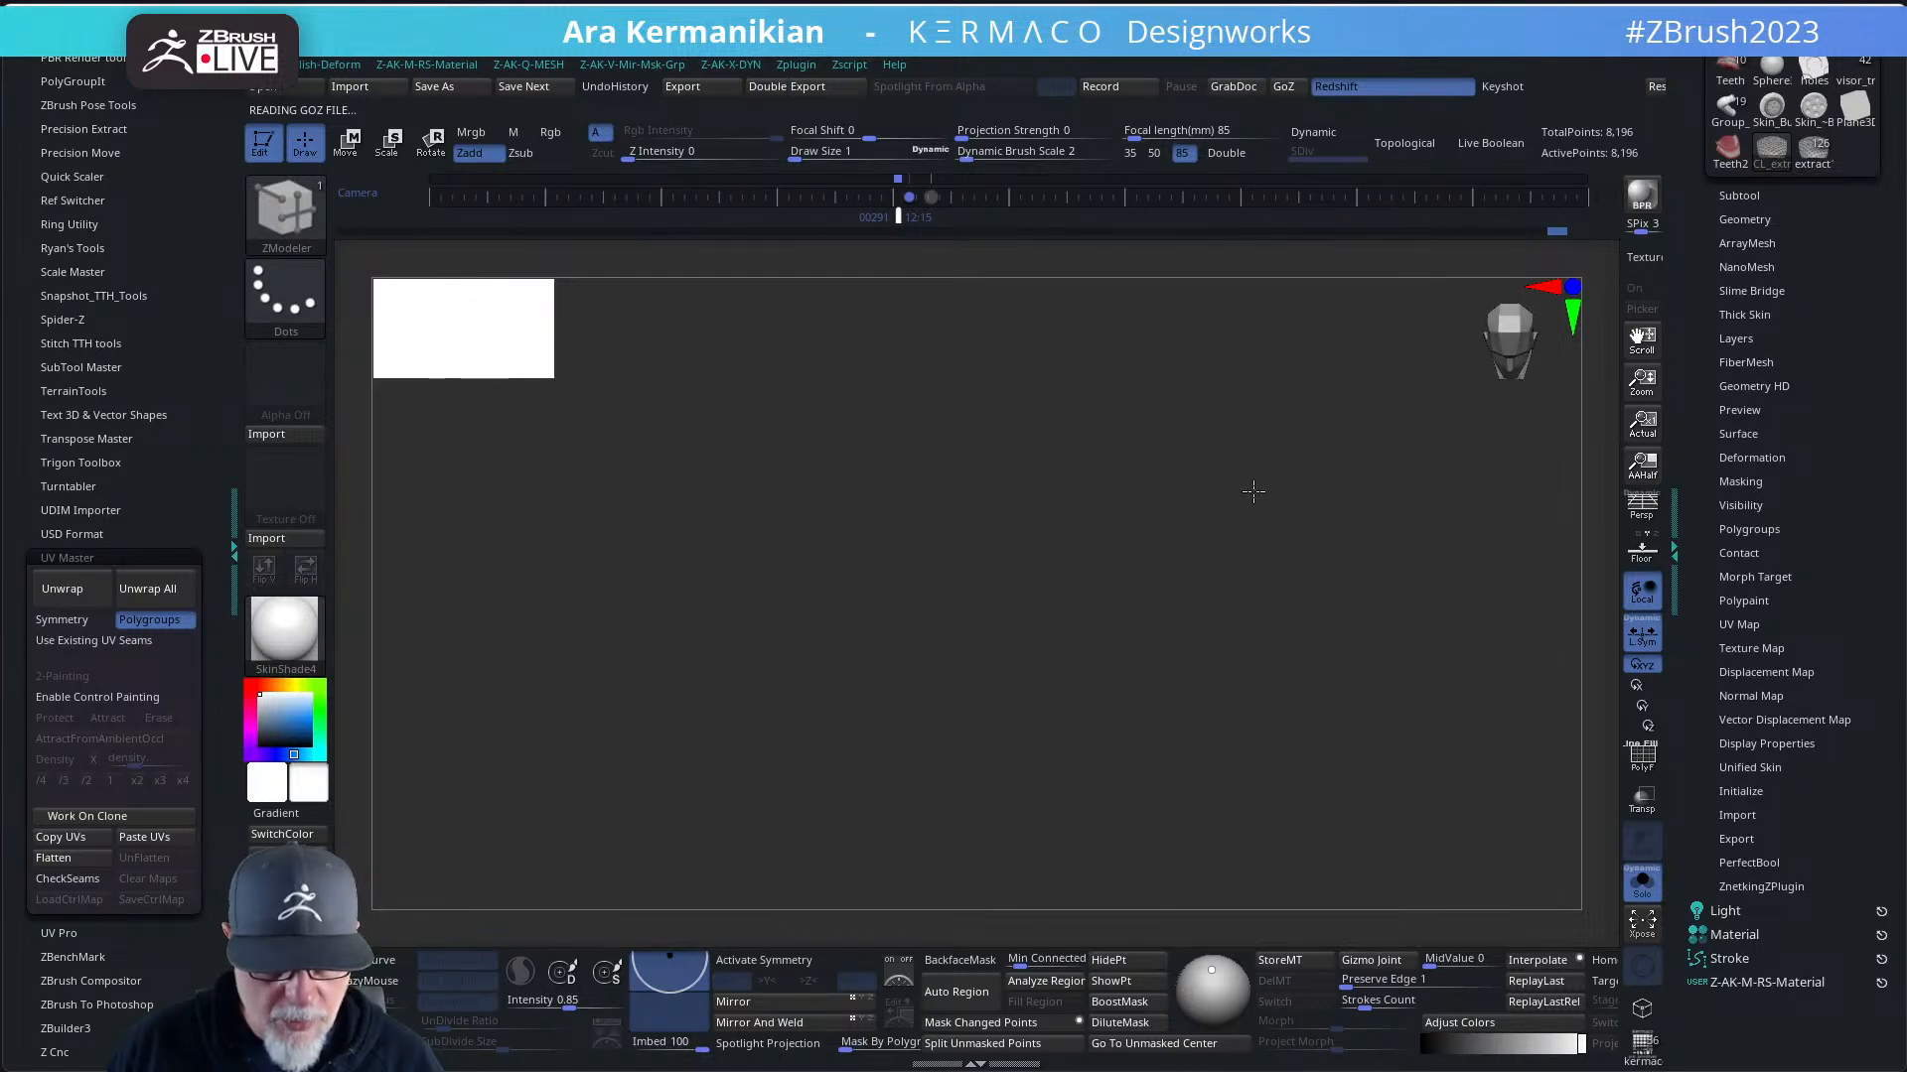
key("f")
left_click_drag(1337, 612, 1329, 579, "alt")
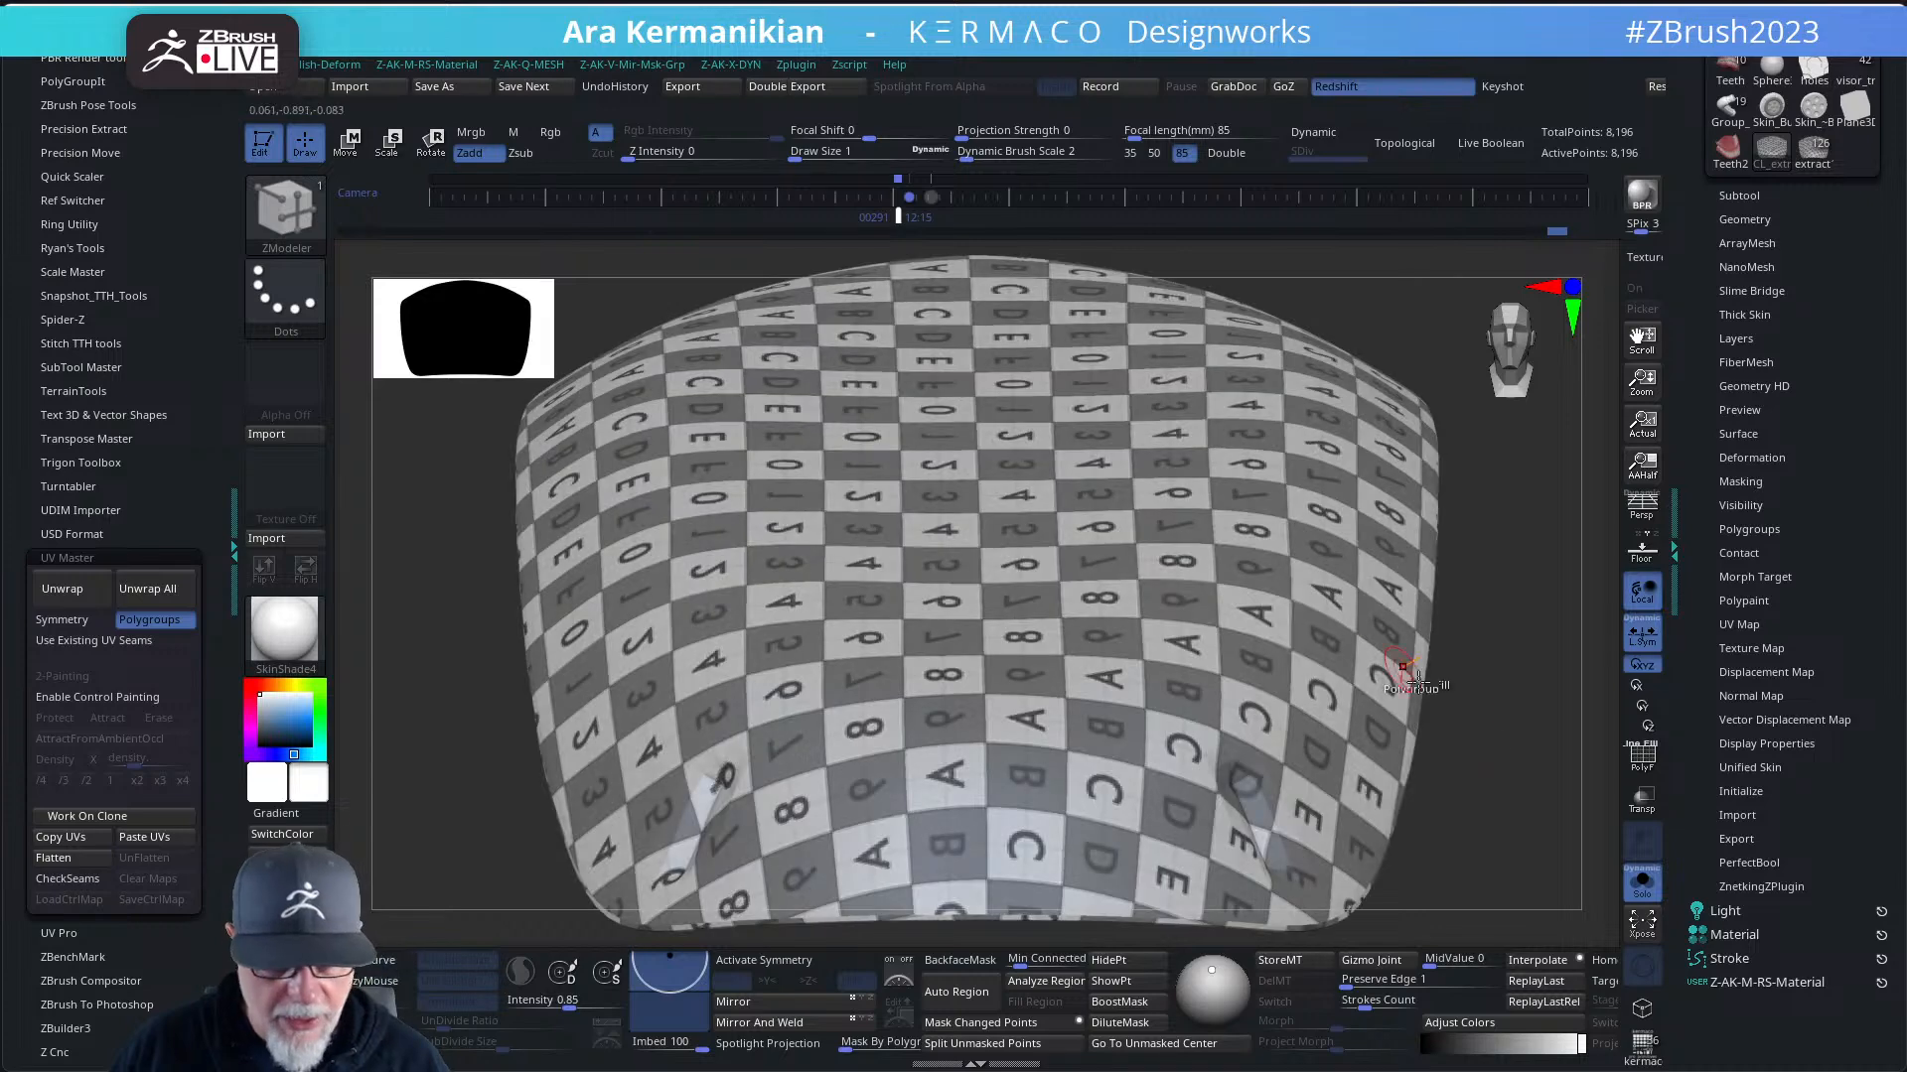
left_click_drag(1524, 762, 1464, 765)
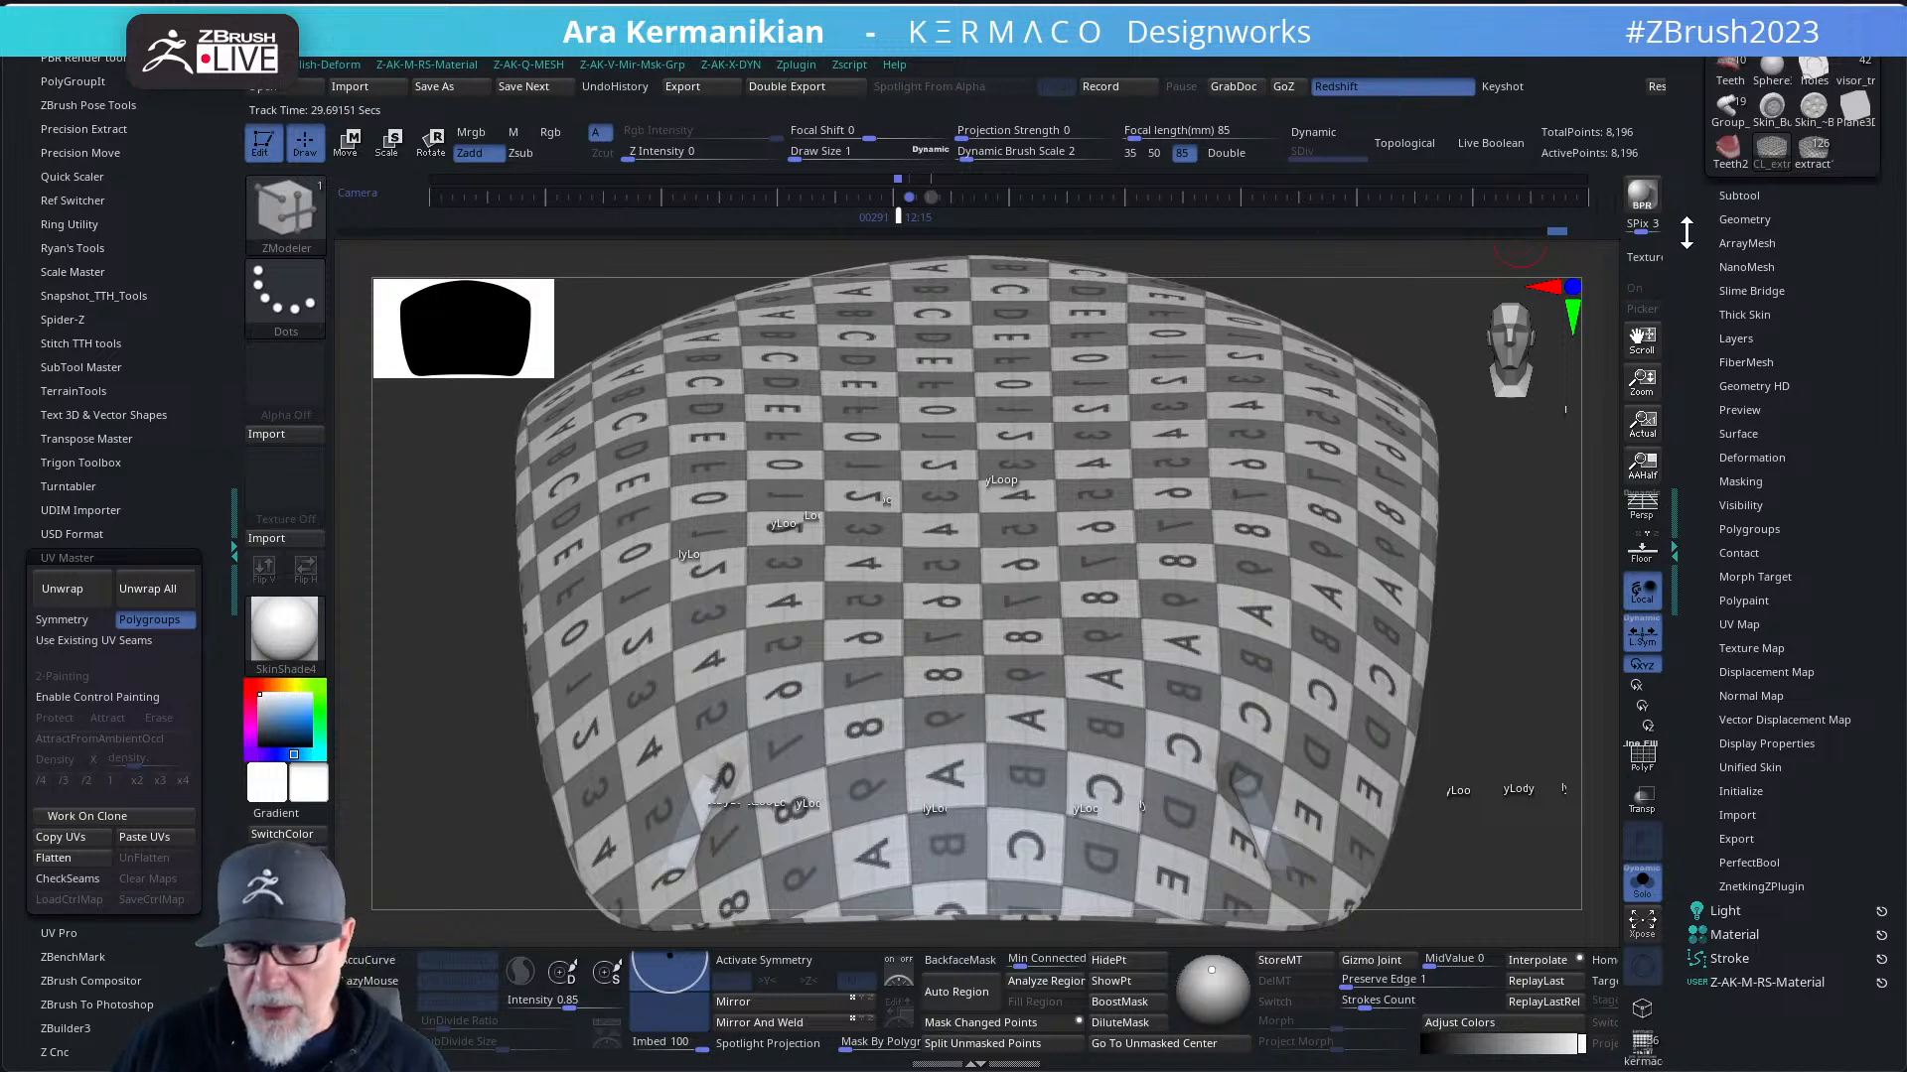
- Switch from the clone back to the full character tool and paste the reworked UVs onto the extract1_copy1_2 subtool
left_click(1729, 196)
left_click_drag(1706, 99, 1702, 330)
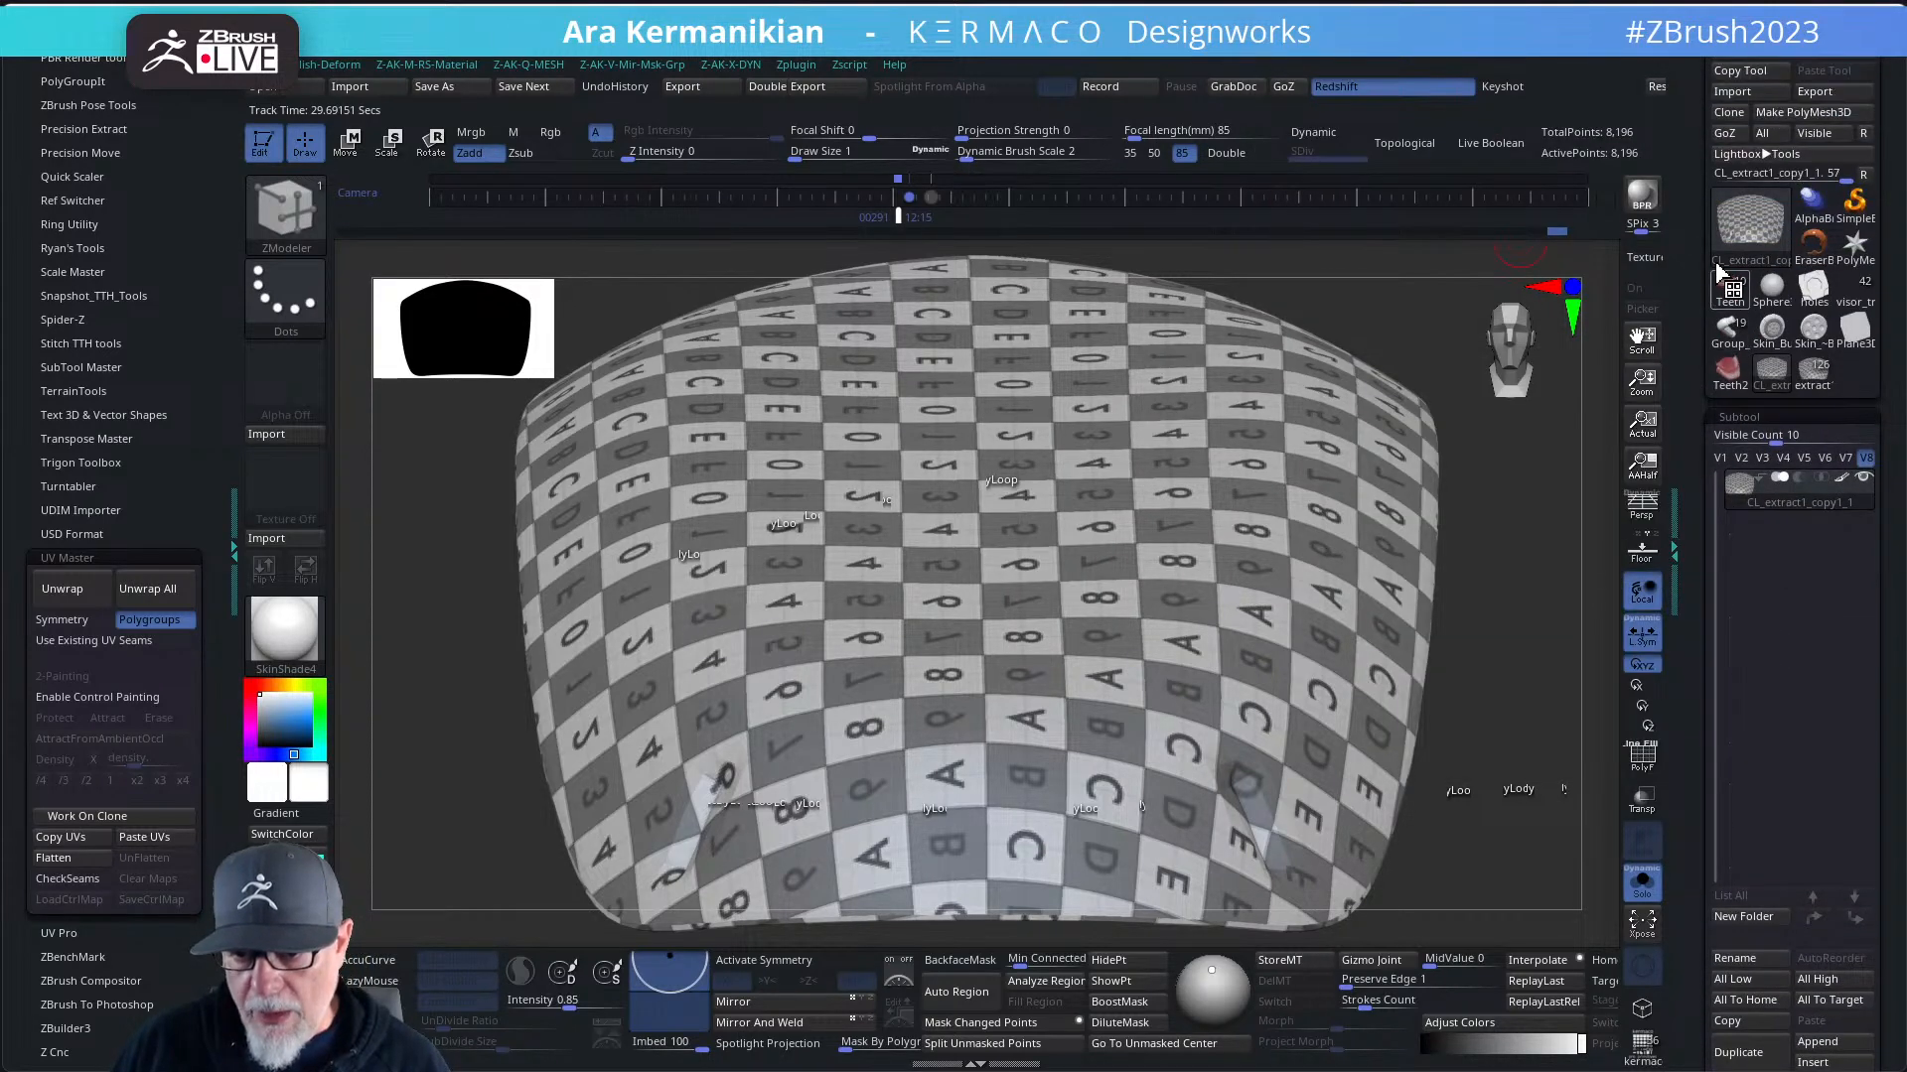
left_click(1814, 378)
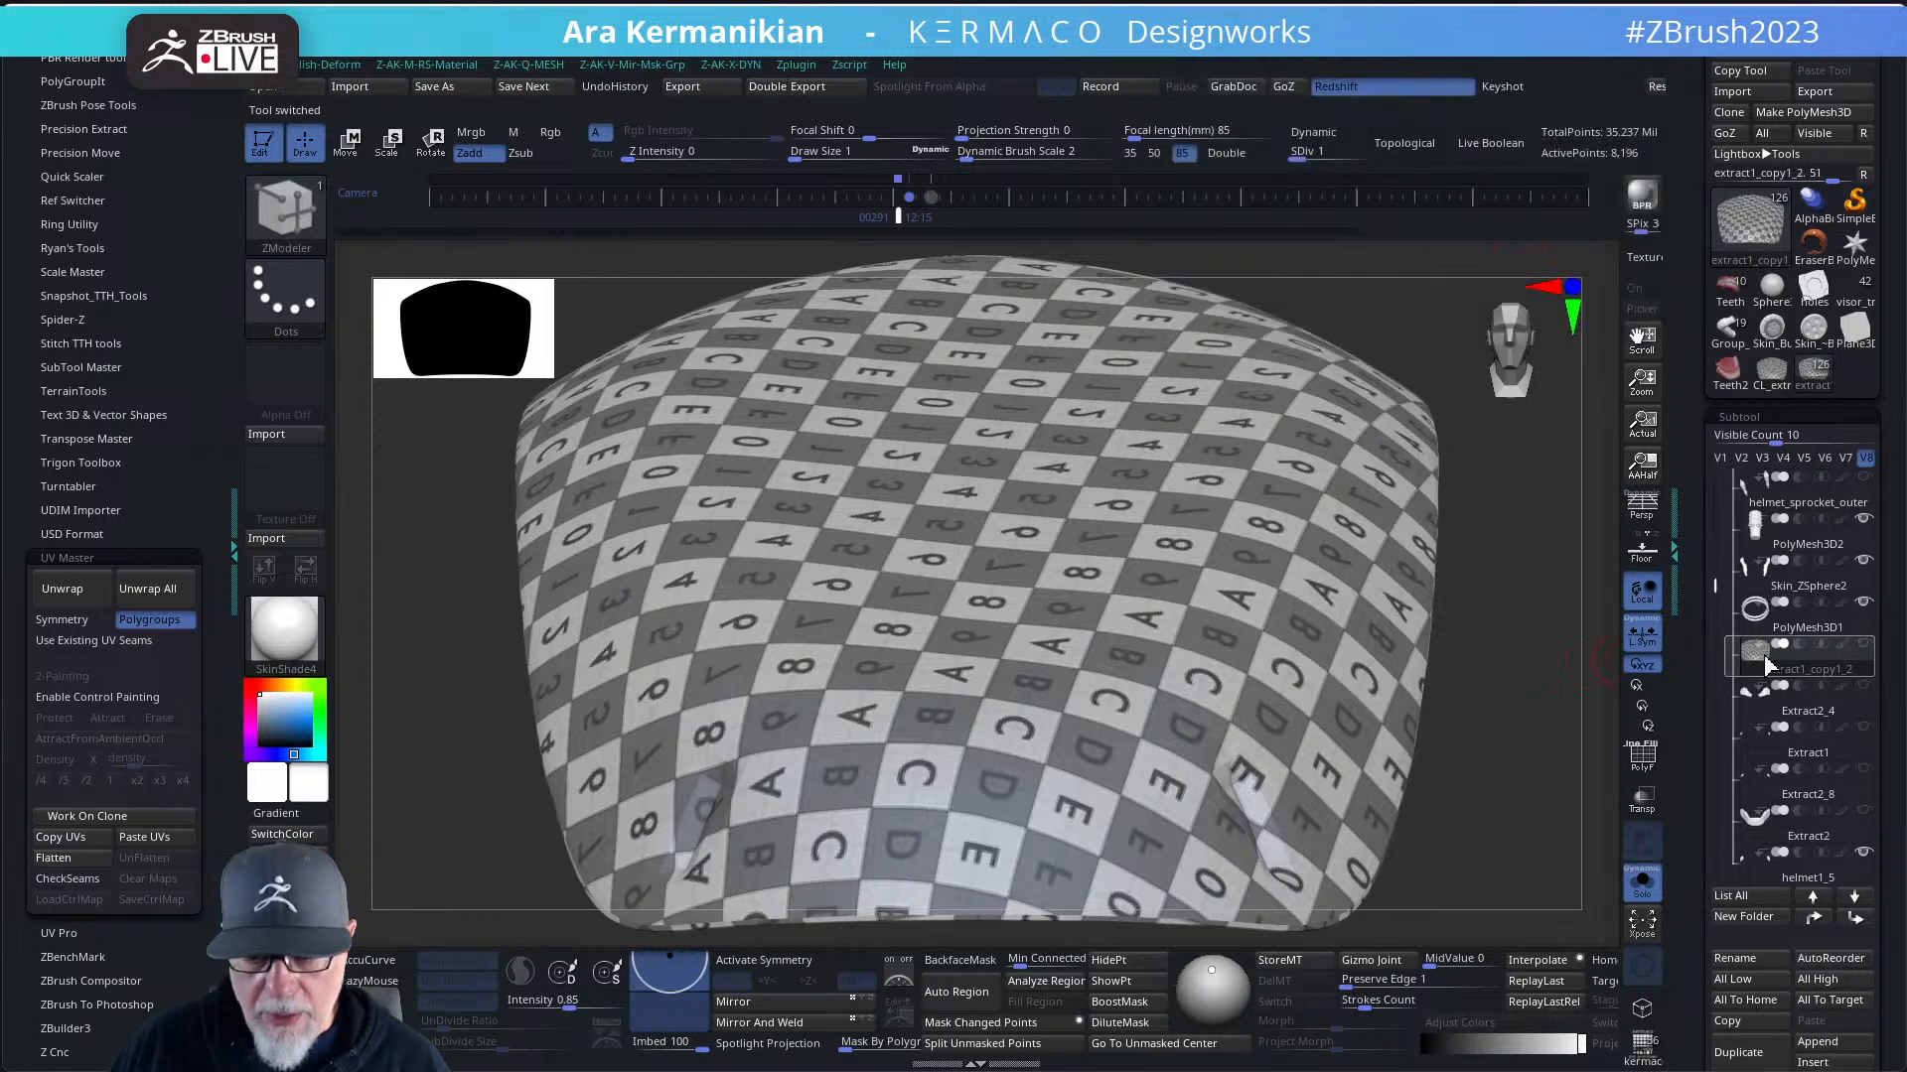
left_click(157, 839)
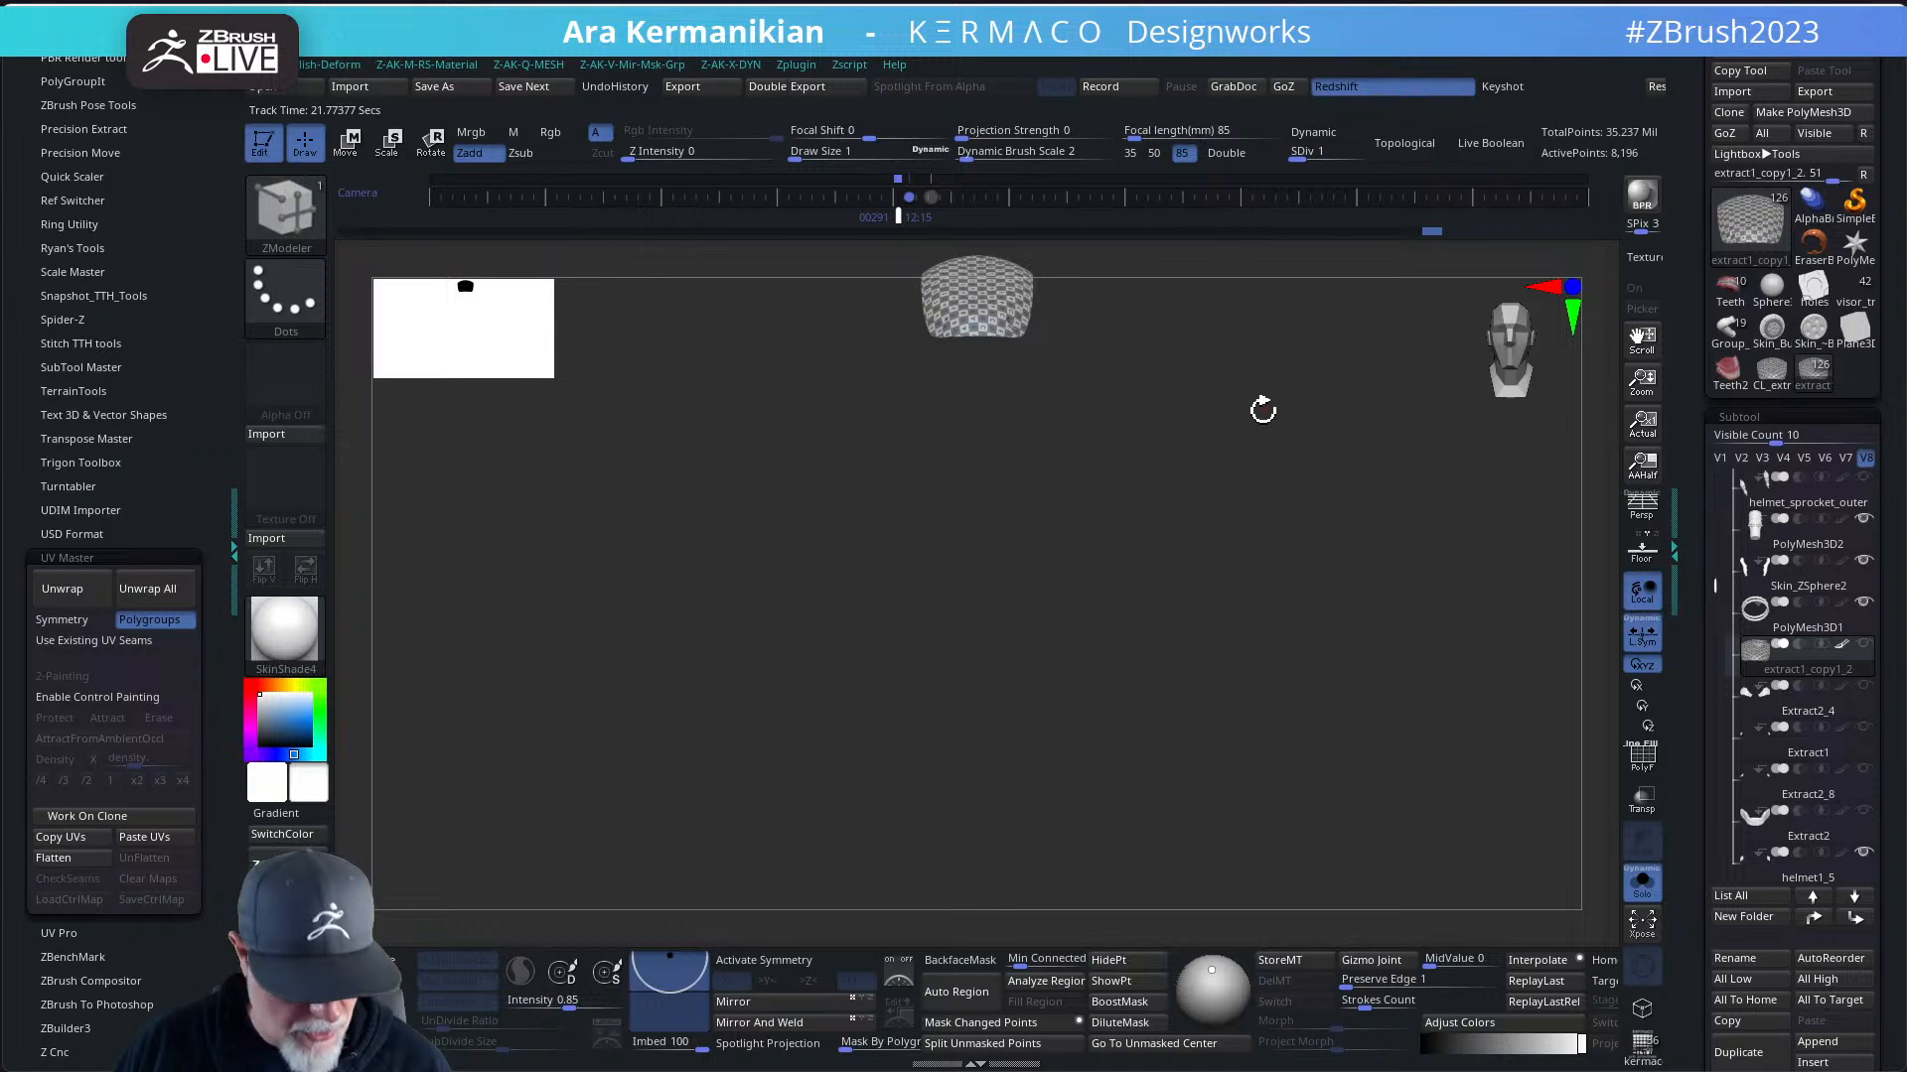
- Raise the extract1_copy1_2 subtool to subdivision level 4
key("f")
left_click_drag(1306, 151, 1360, 151)
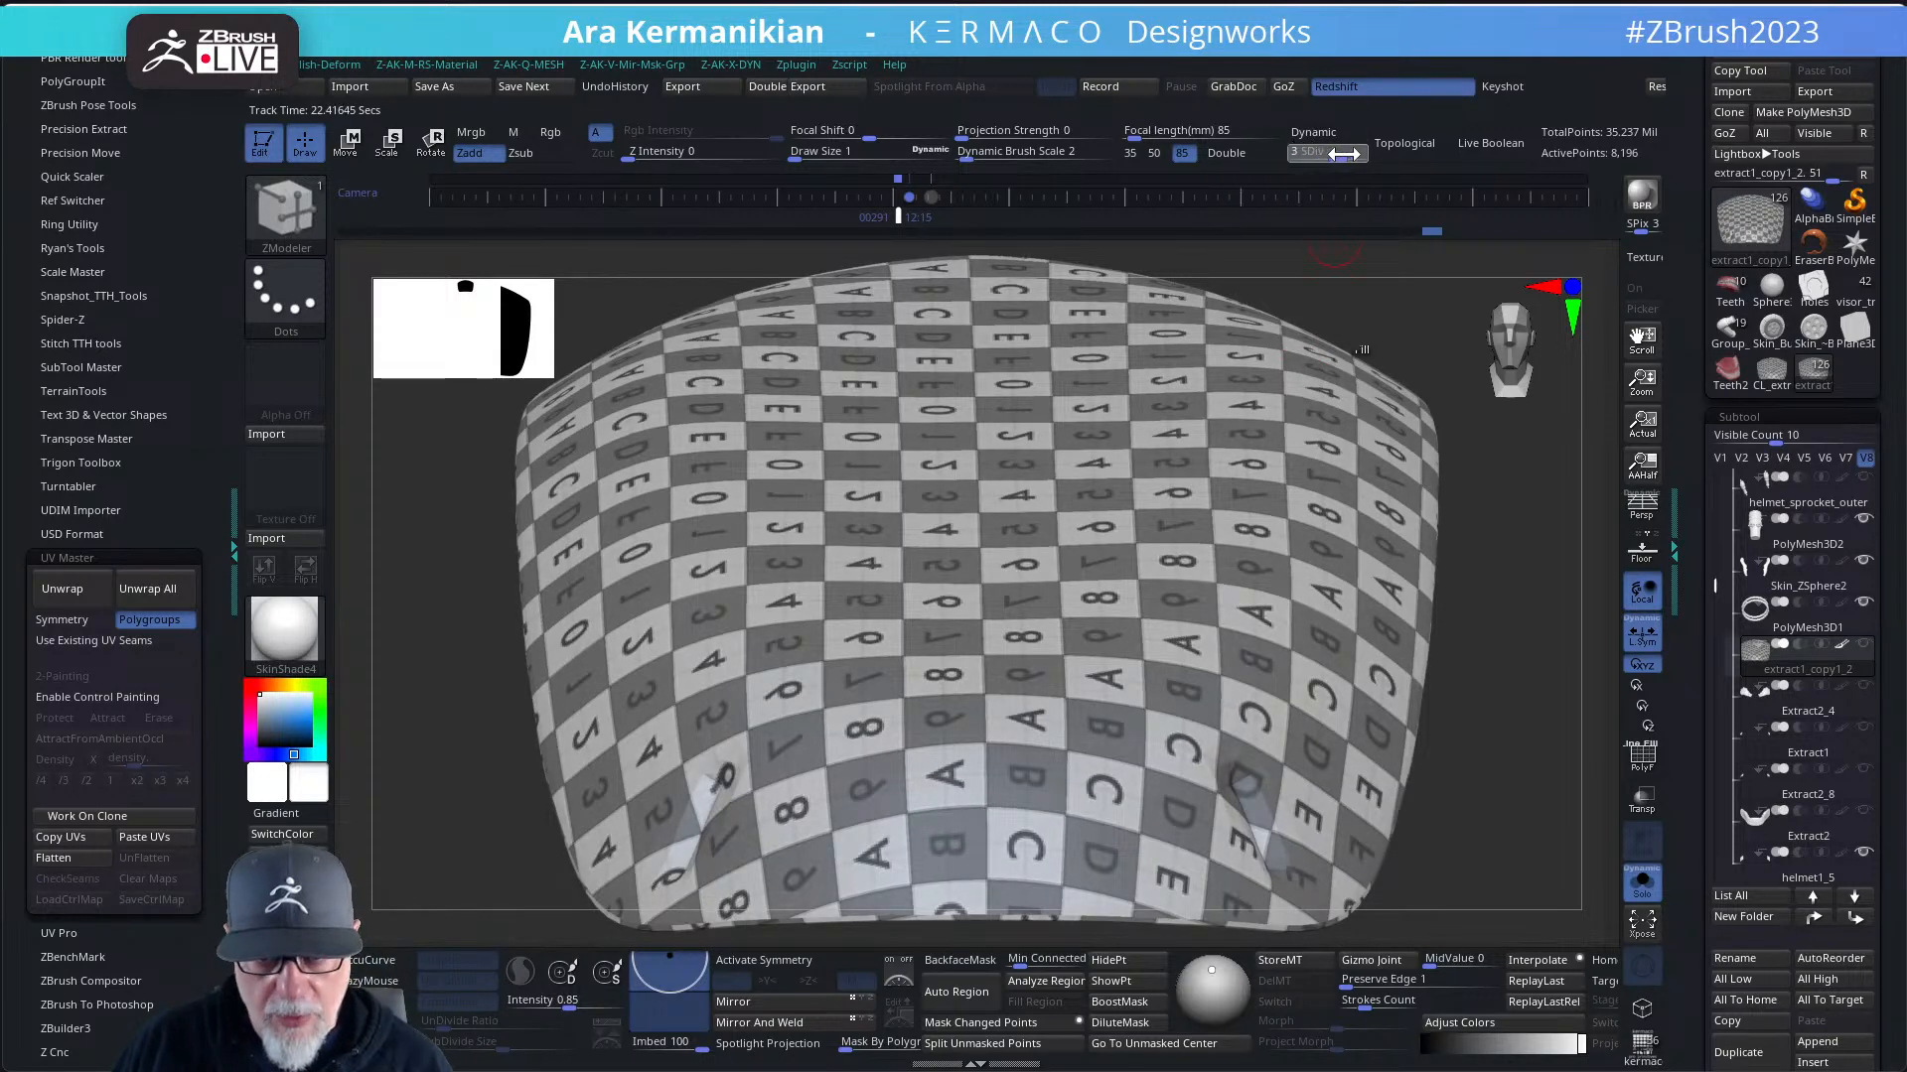
left_click_drag(1584, 841, 1460, 783, "alt")
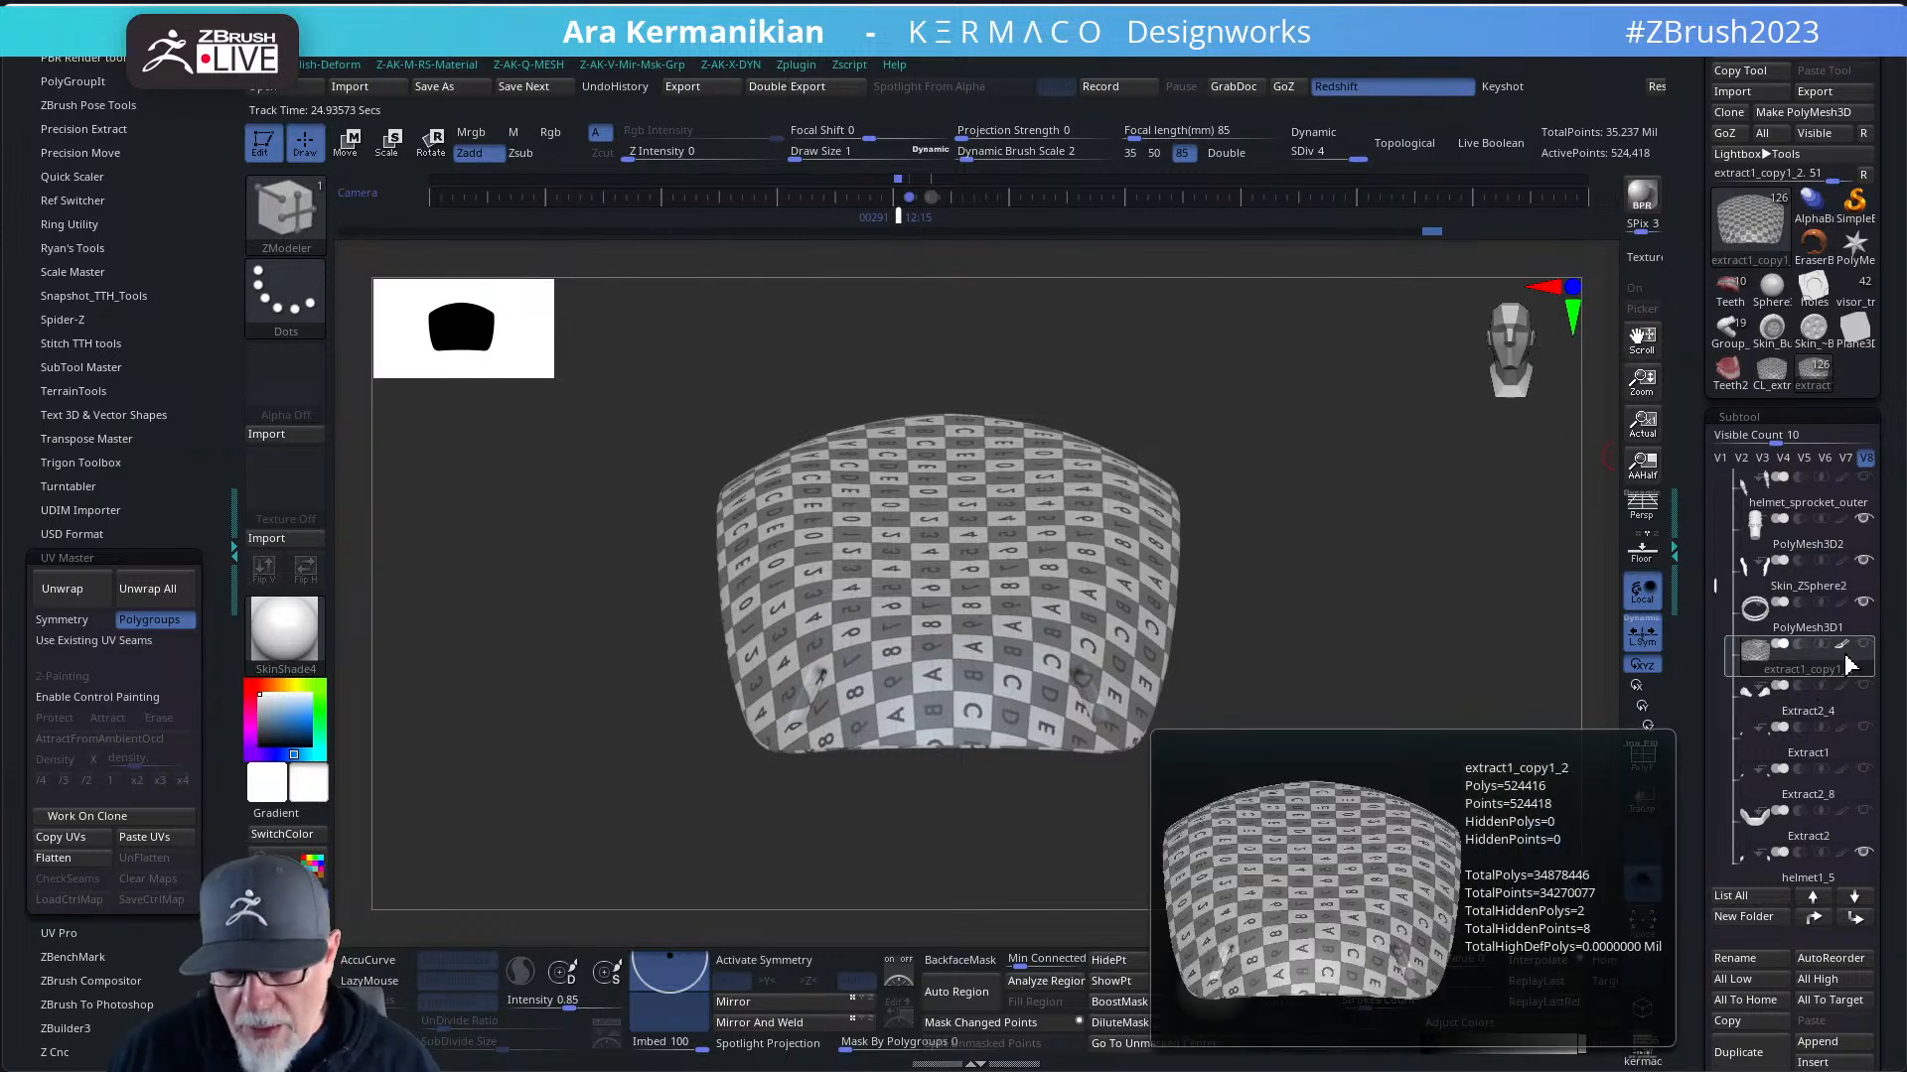
- Remove the checker texture from extract1_copy1_2 by setting its texture map to Texture Off
scroll(1689, 715, "down", 5)
scroll(1669, 556, "down", 2)
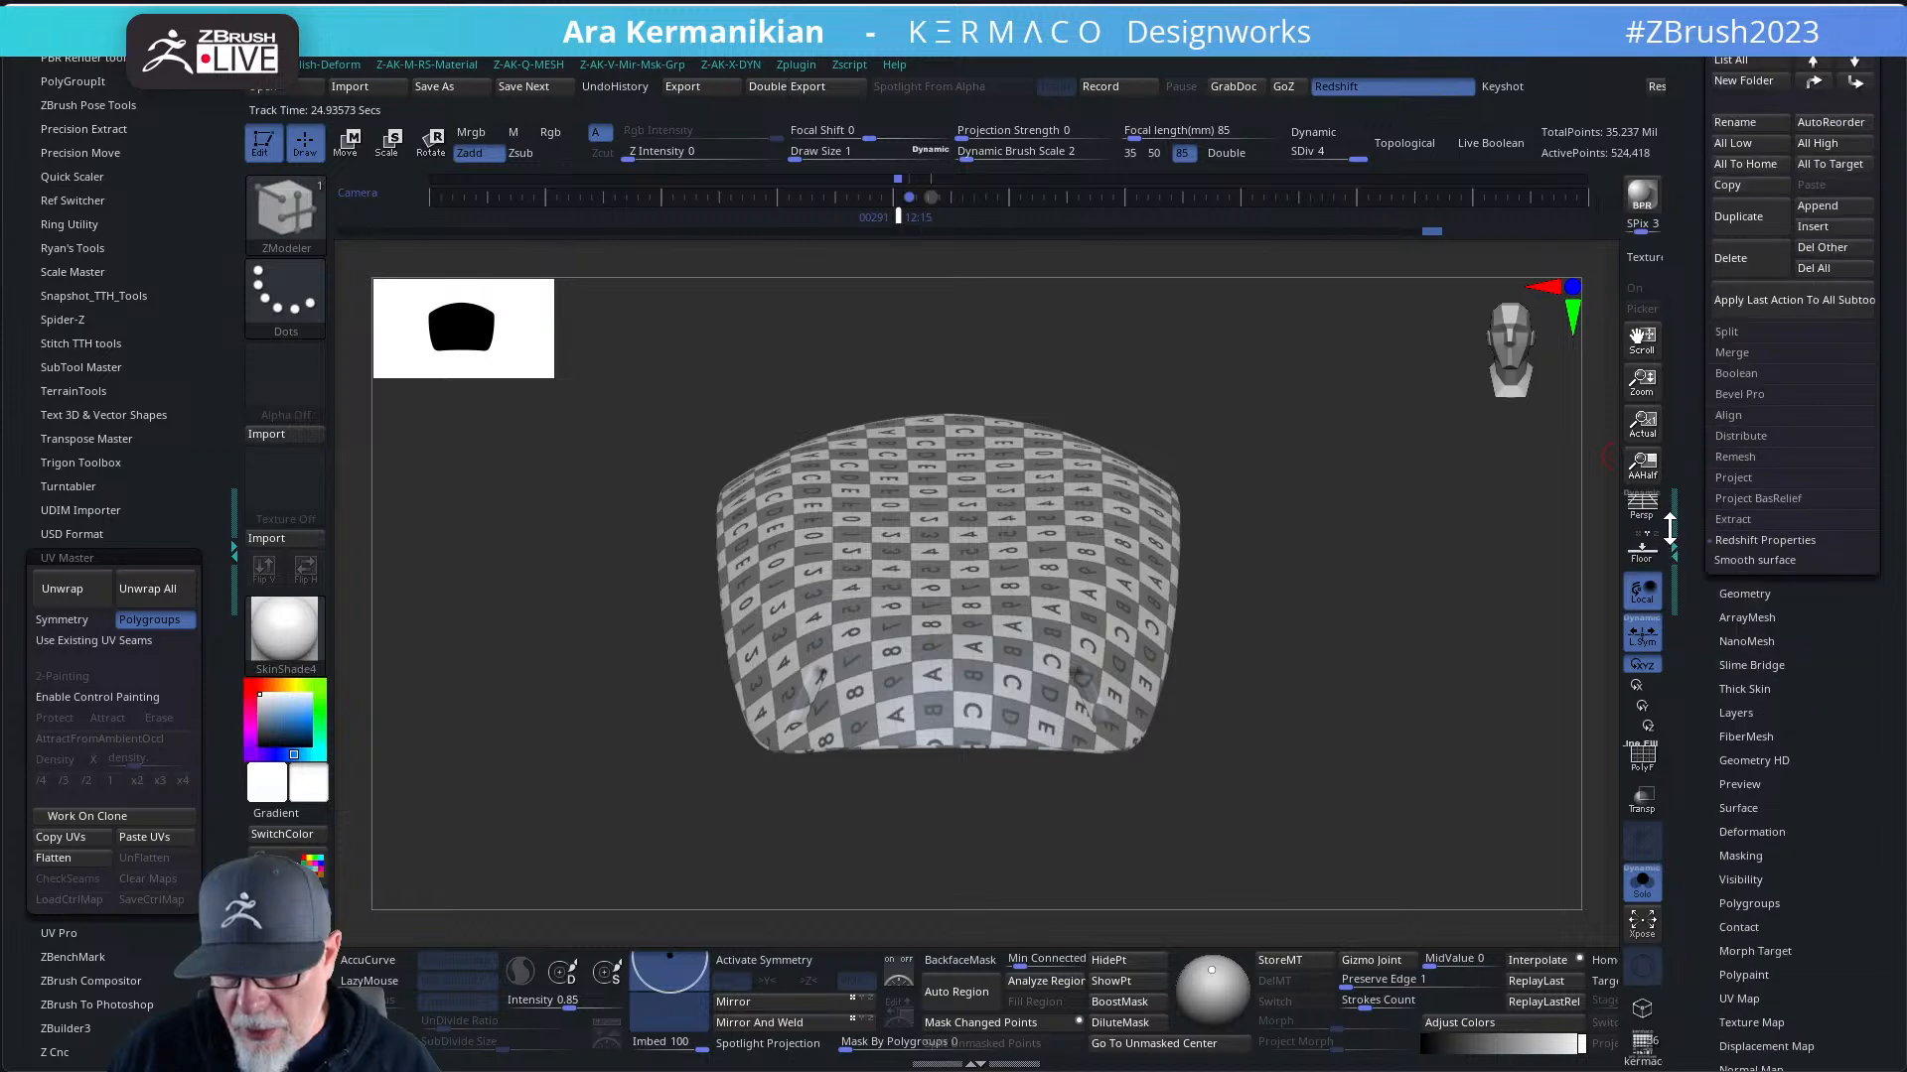
scroll(1839, 956, "down", 2)
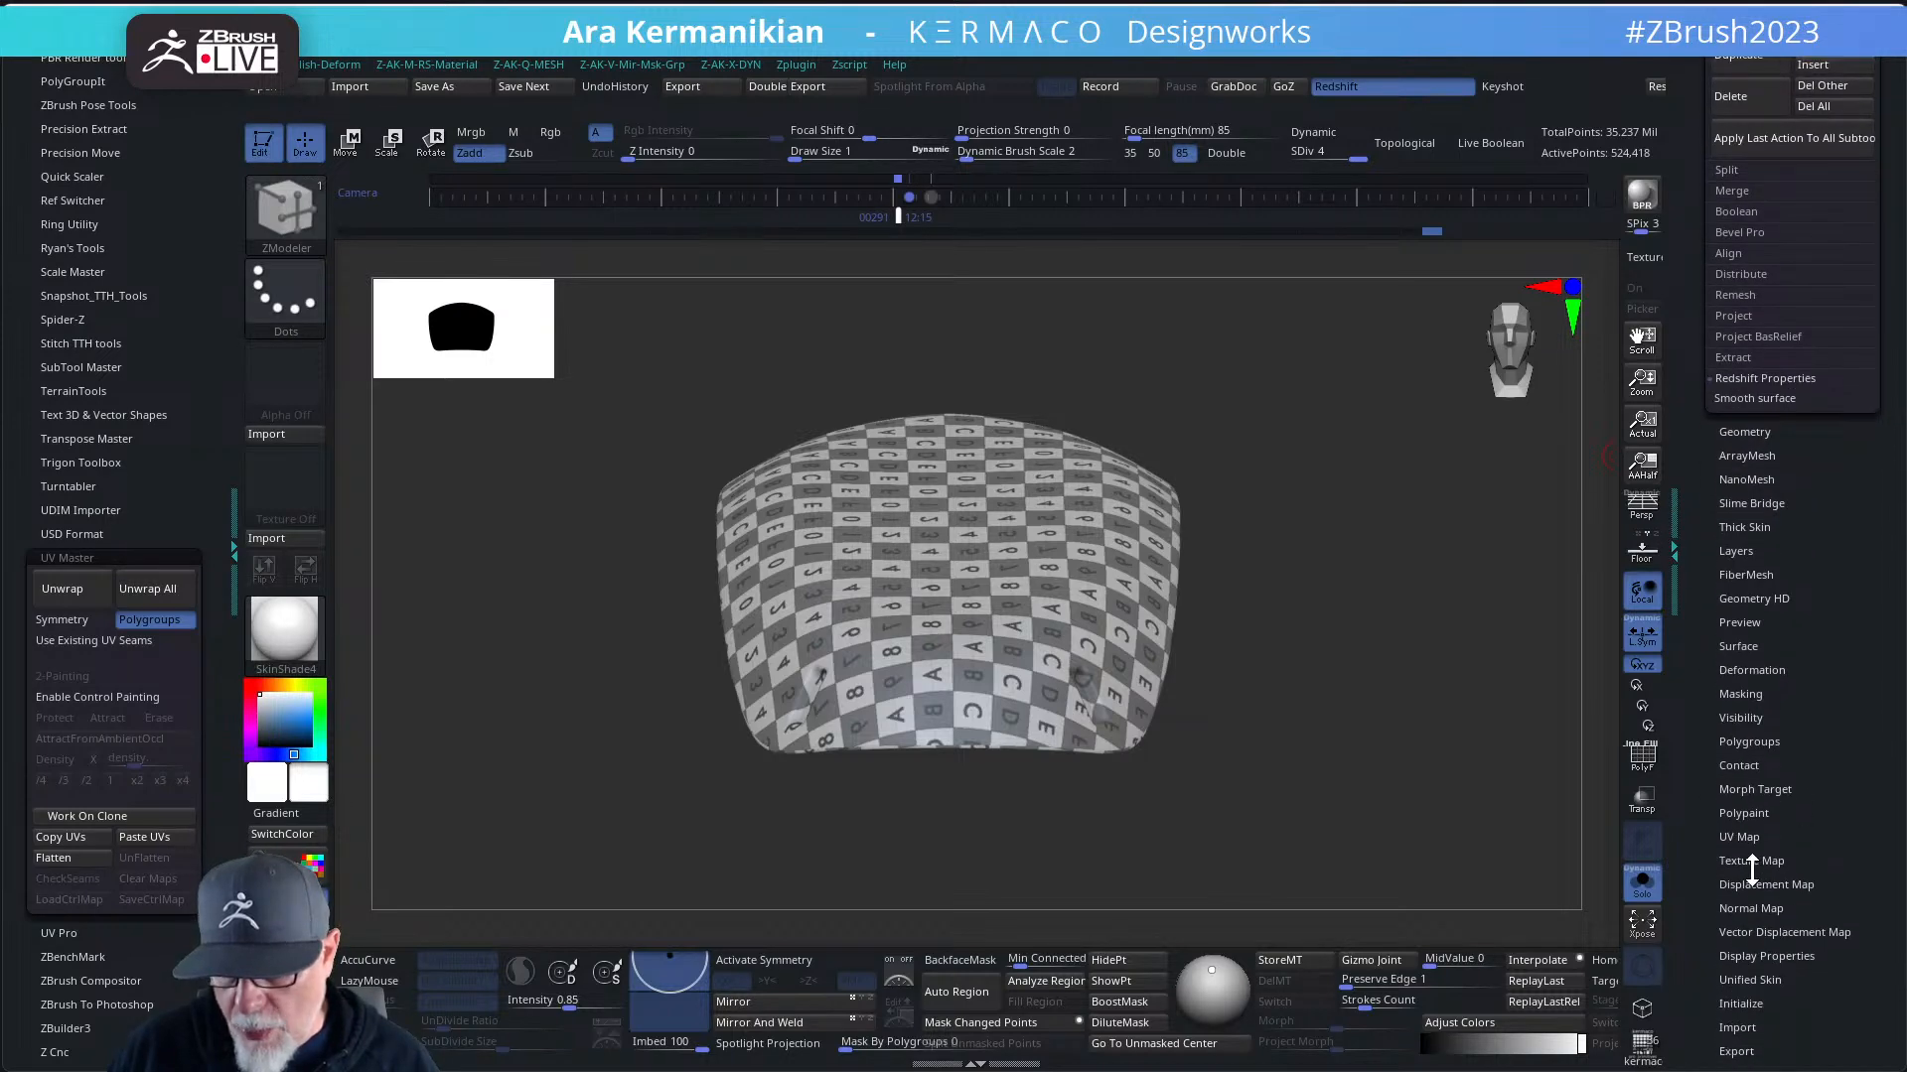
left_click(1745, 862)
mouse_move(1753, 585)
left_click(1749, 541)
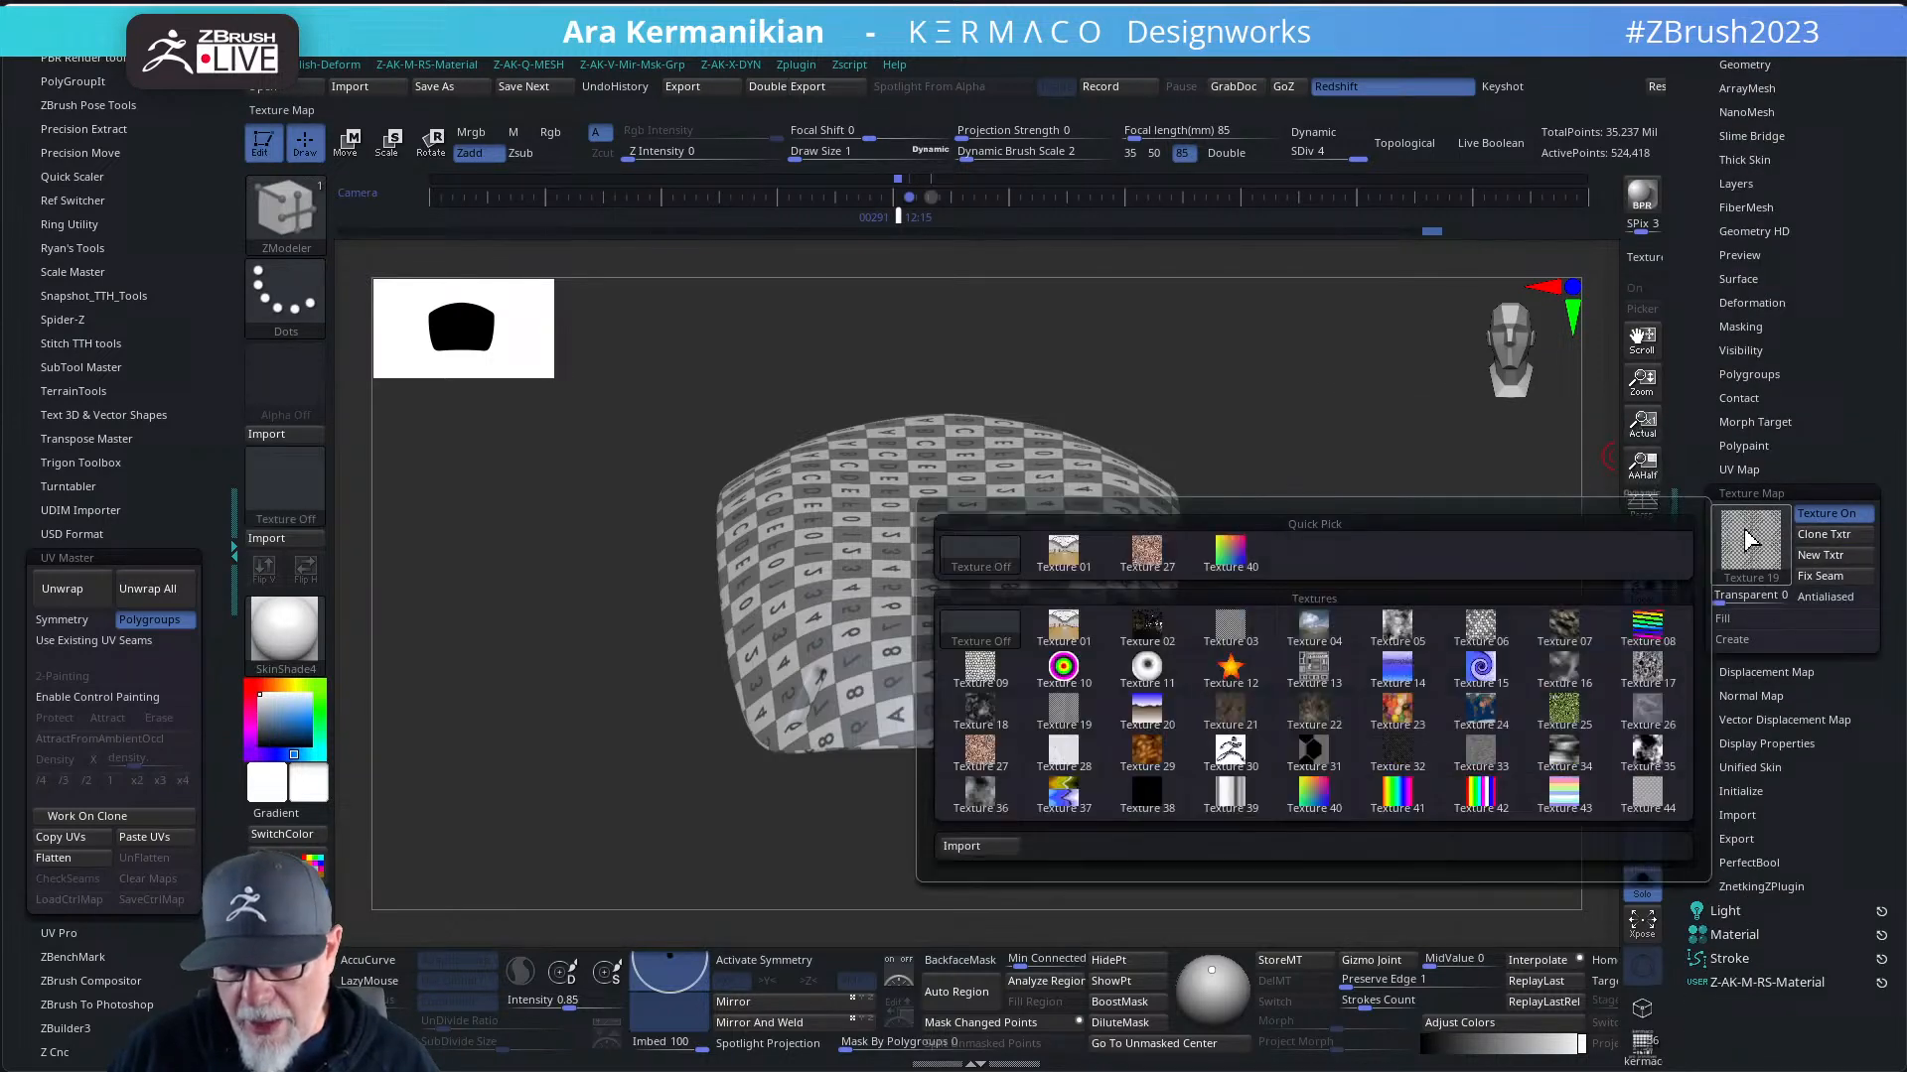
left_click(1005, 644)
scroll(1679, 615, "up", 4)
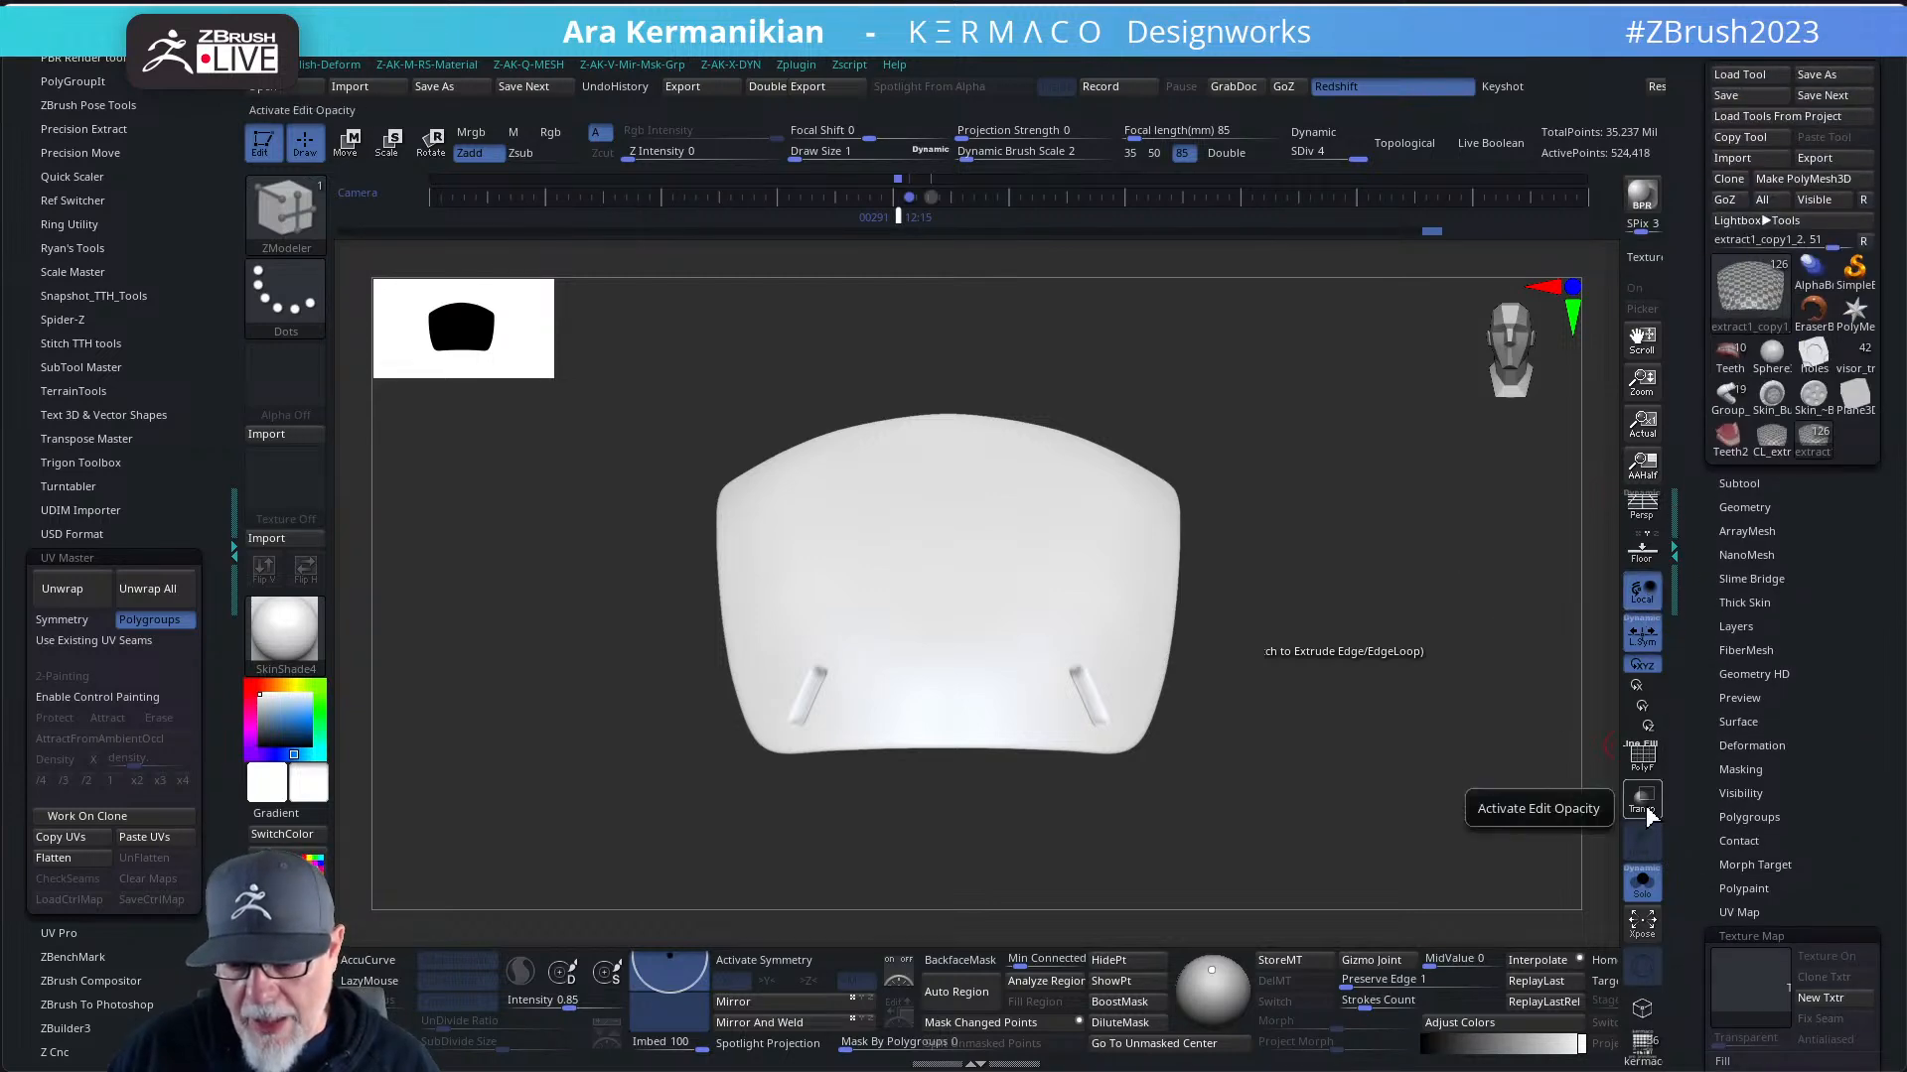
- Leave Solo mode to show the whole helmet, and select the Extract2_4 subtool above the visor
left_click(1645, 894)
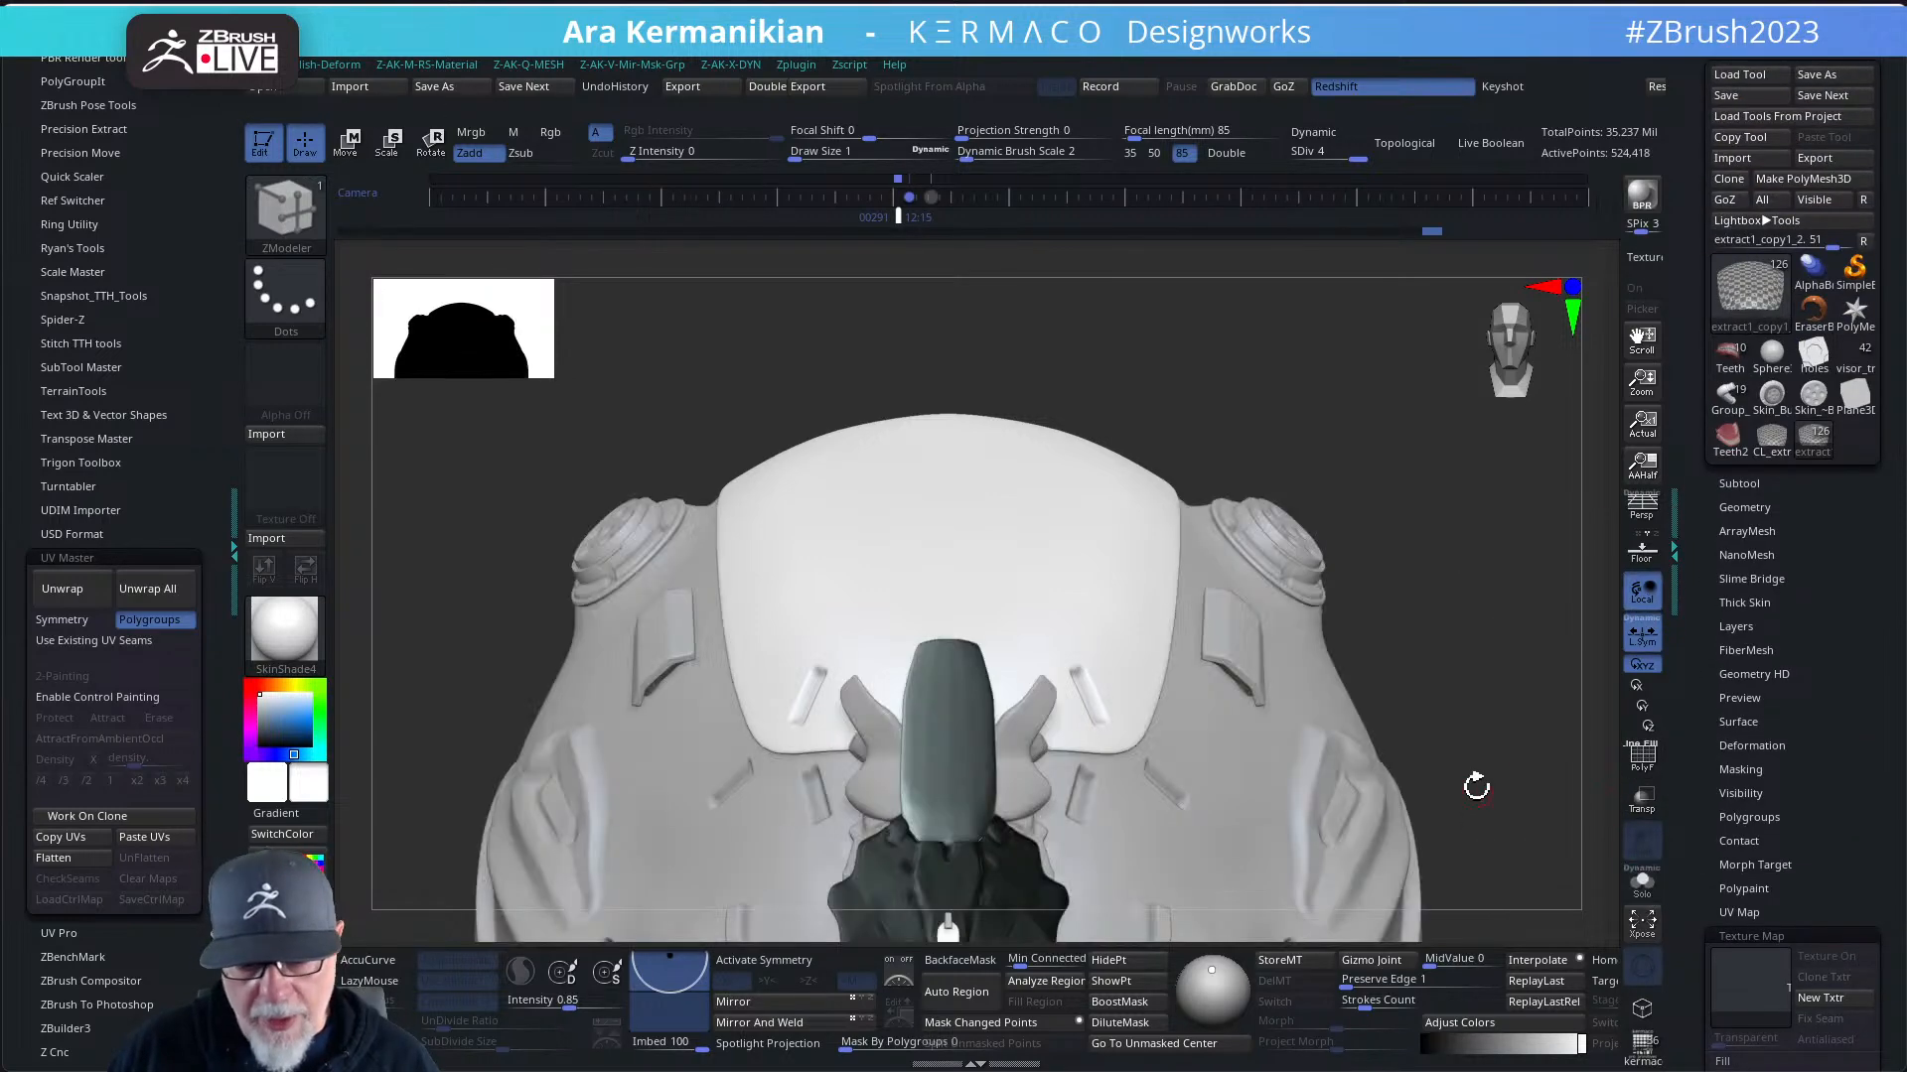
left_click_drag(1352, 536, 1380, 510, "alt")
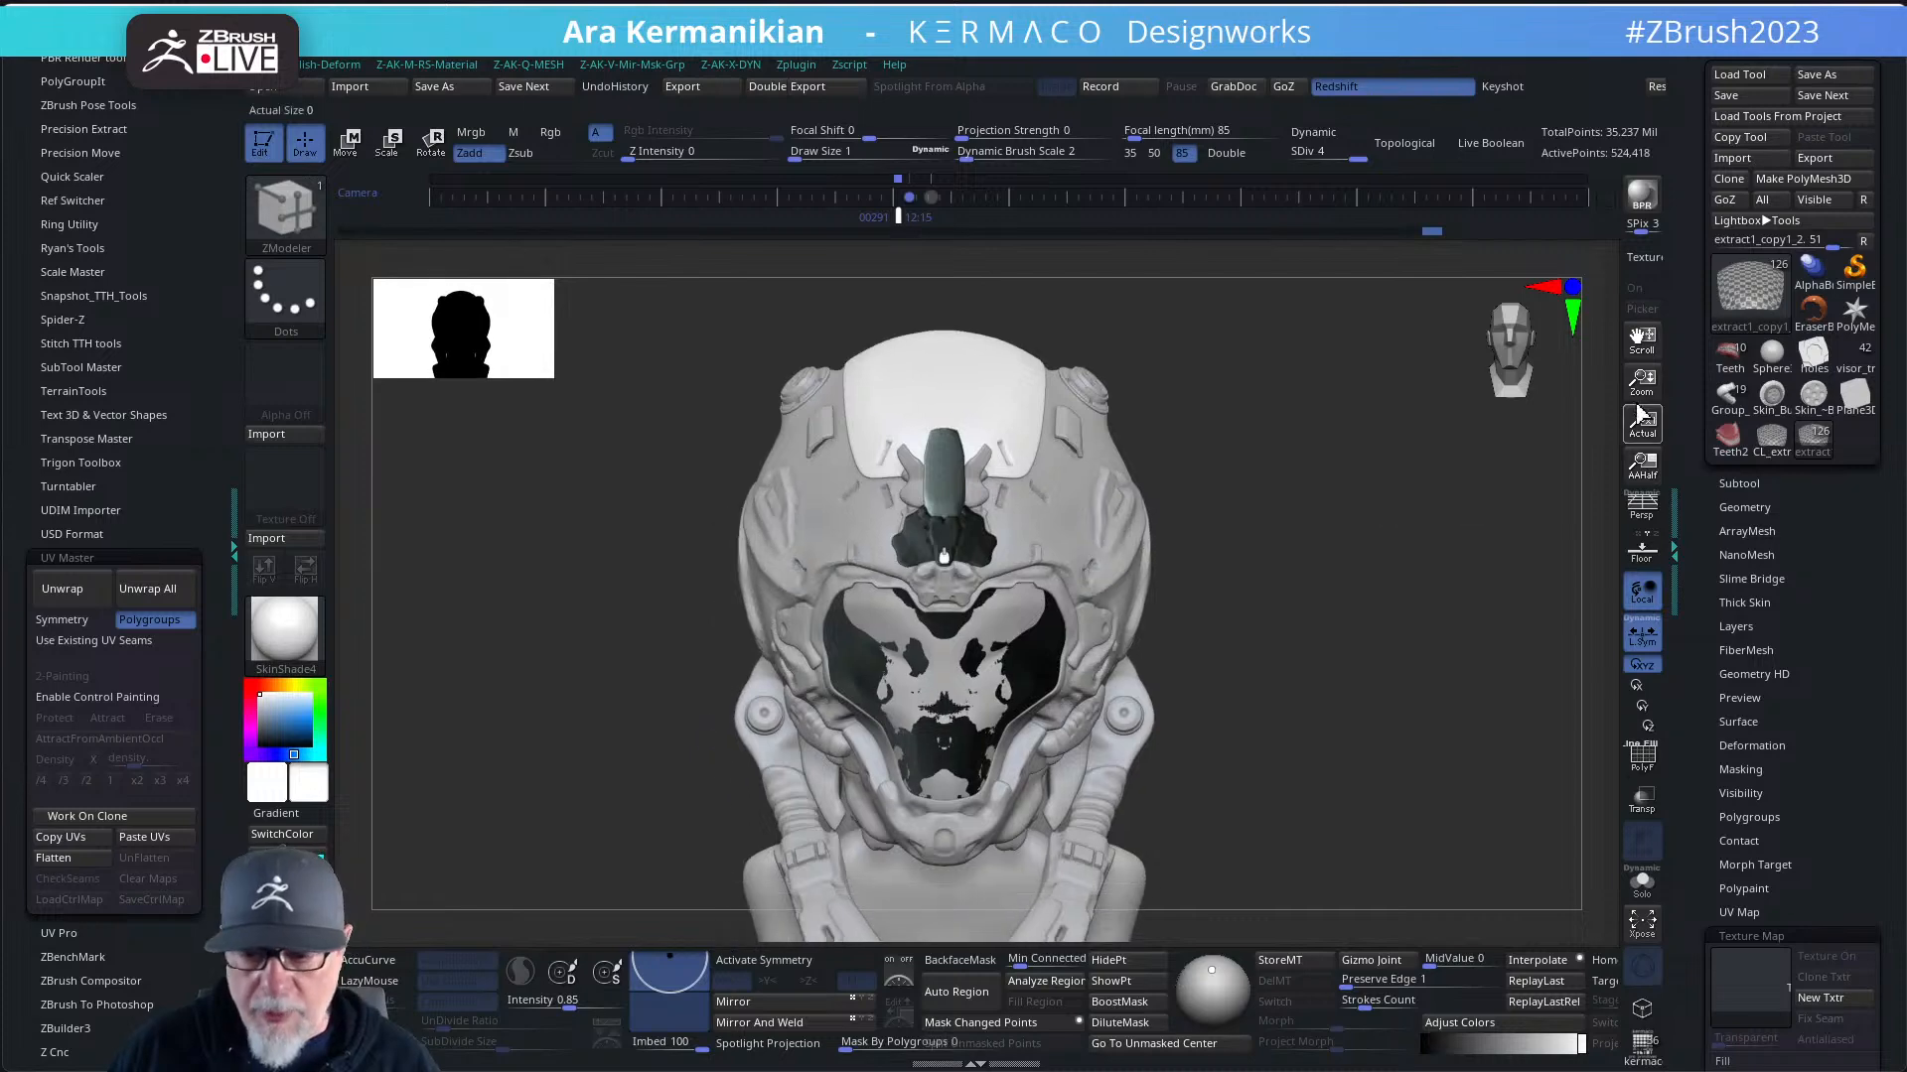
left_click_drag(1526, 507, 1532, 469, "alt")
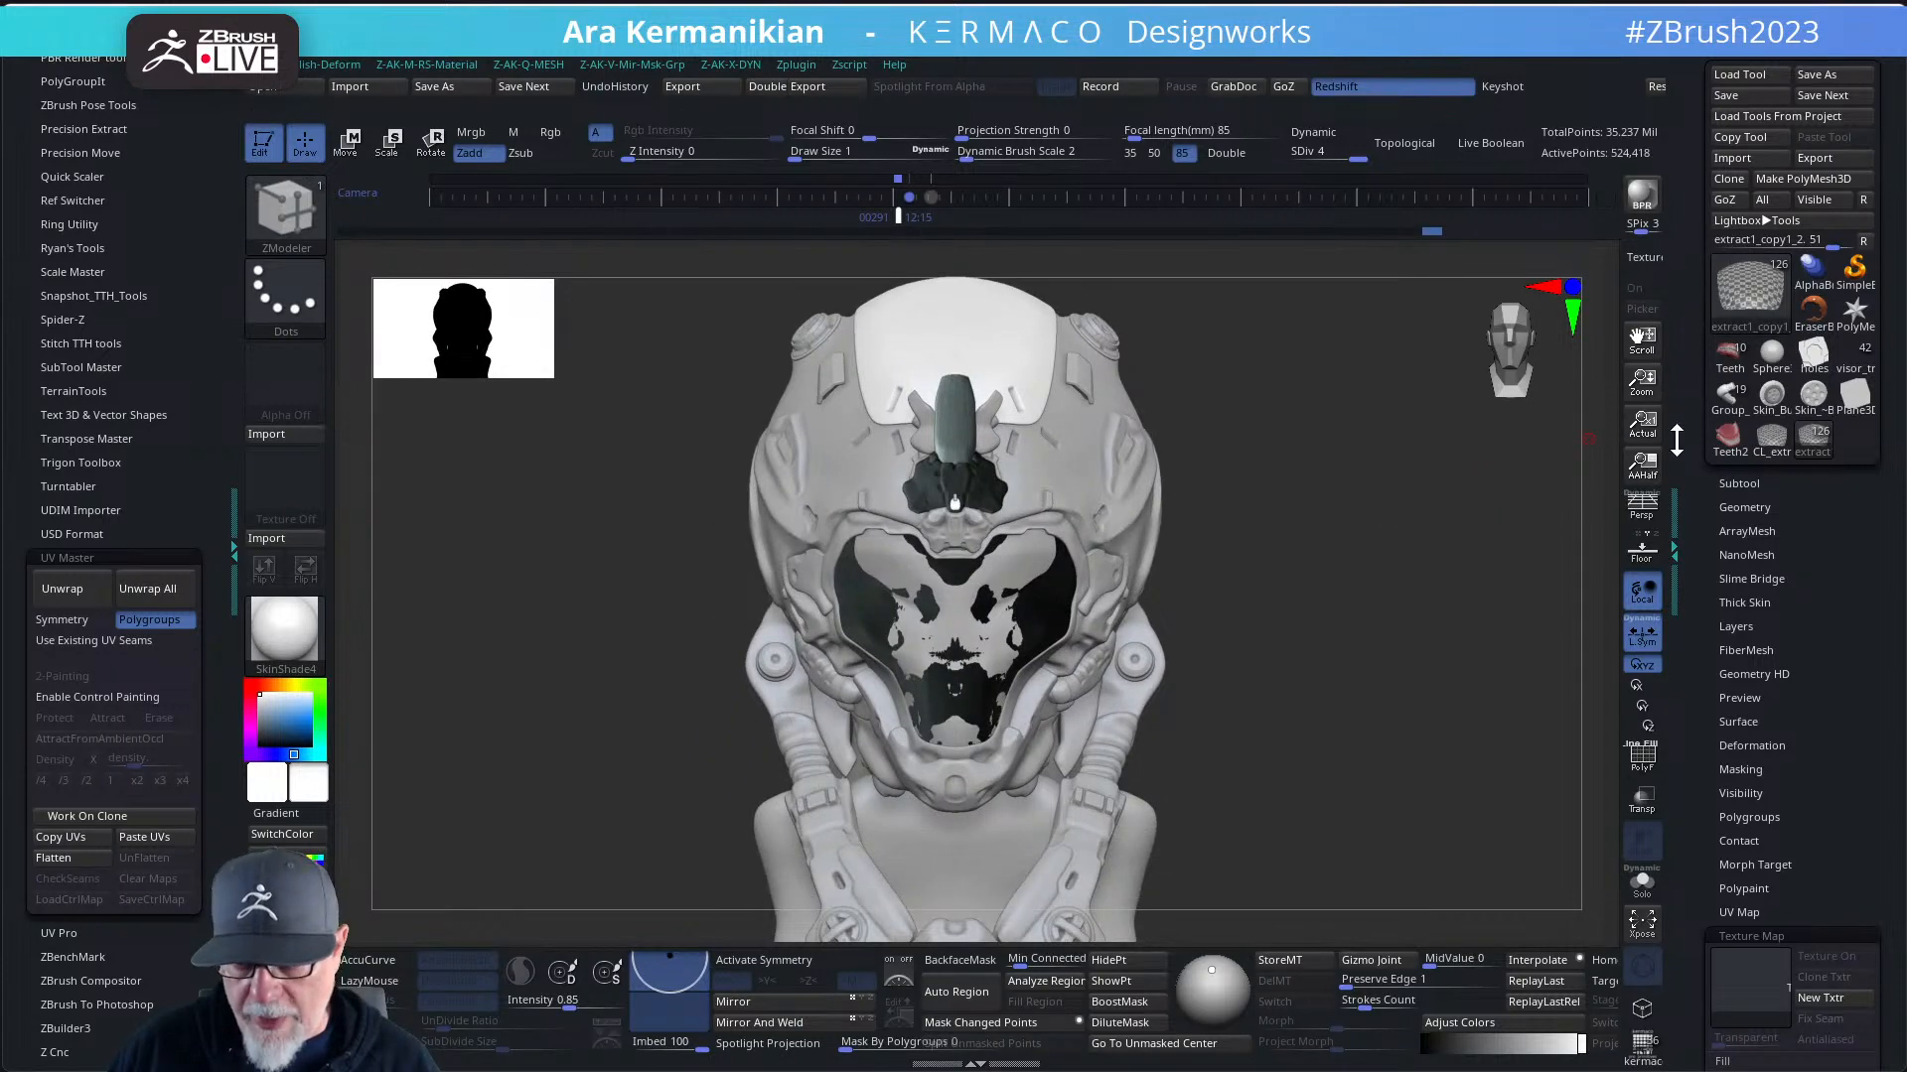
left_click(1743, 483)
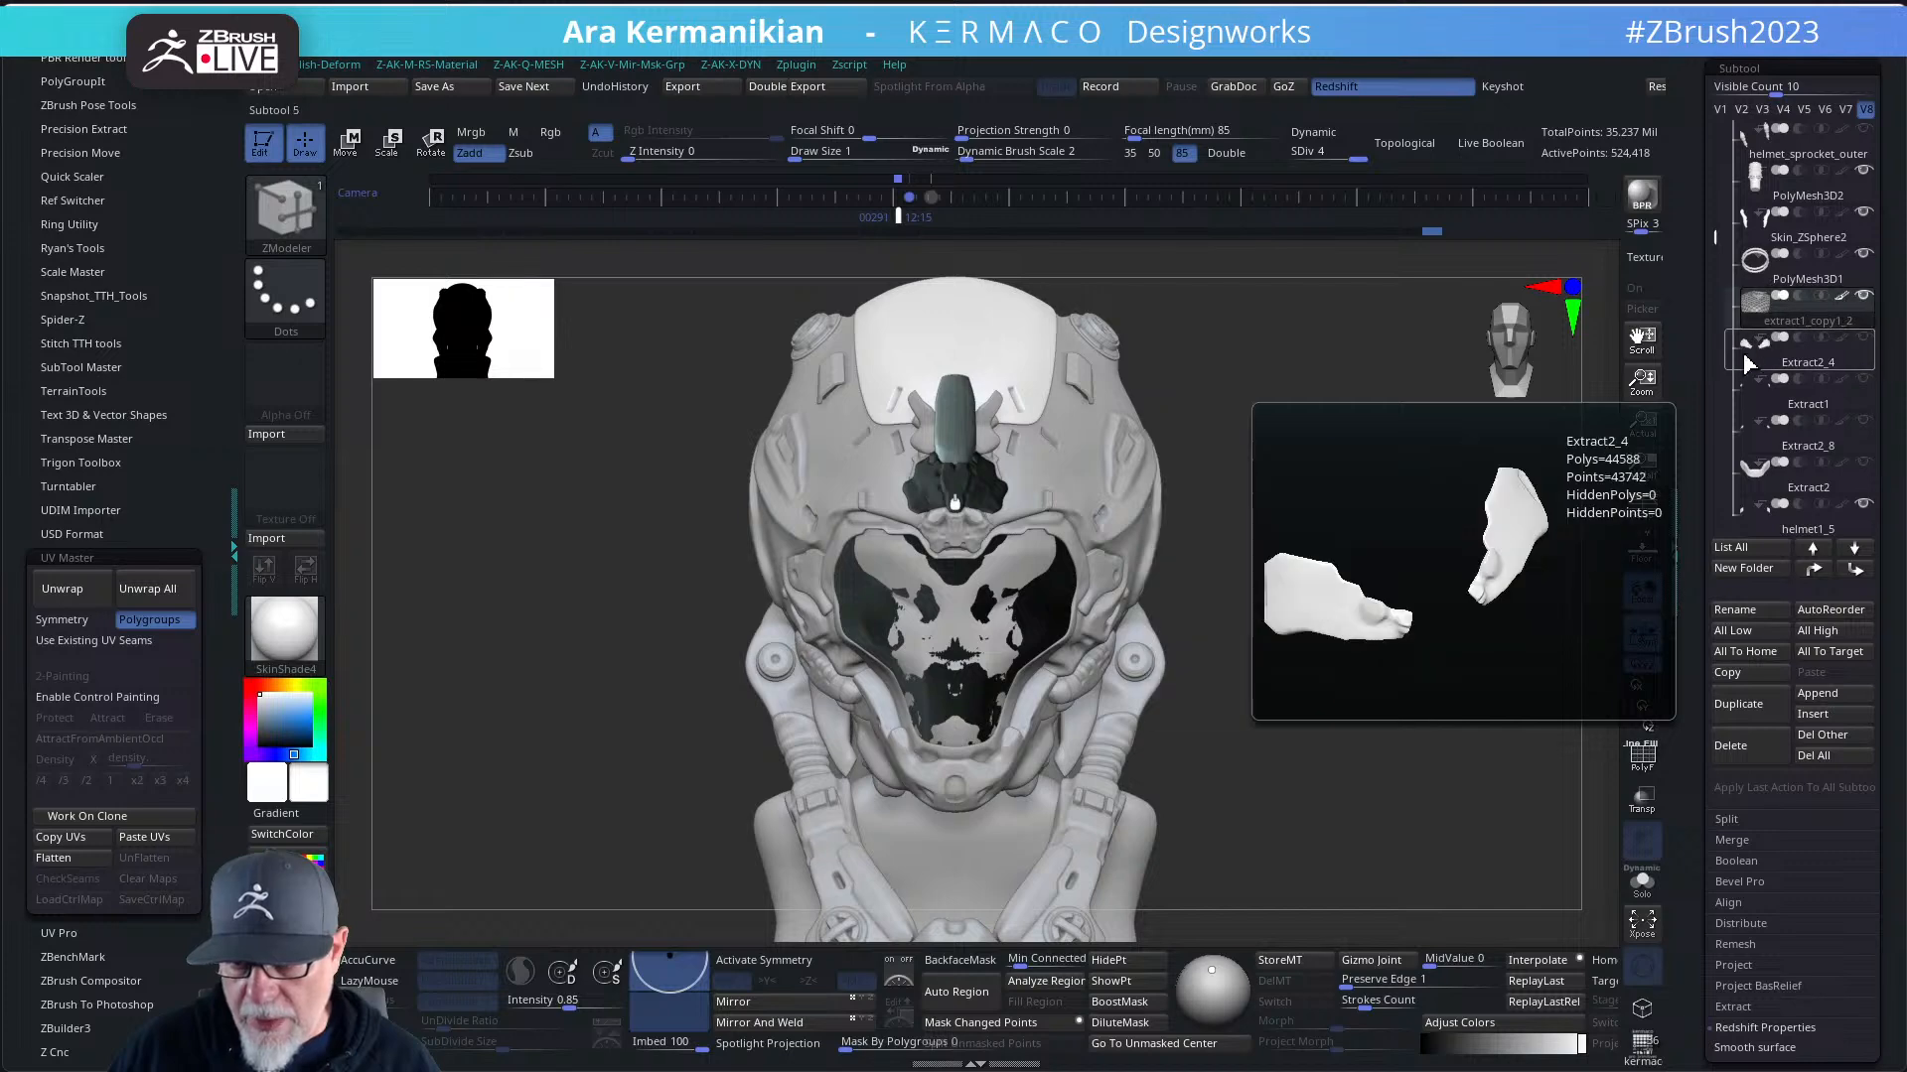
left_click(1803, 365)
left_click_drag(1412, 644, 1451, 677, "alt")
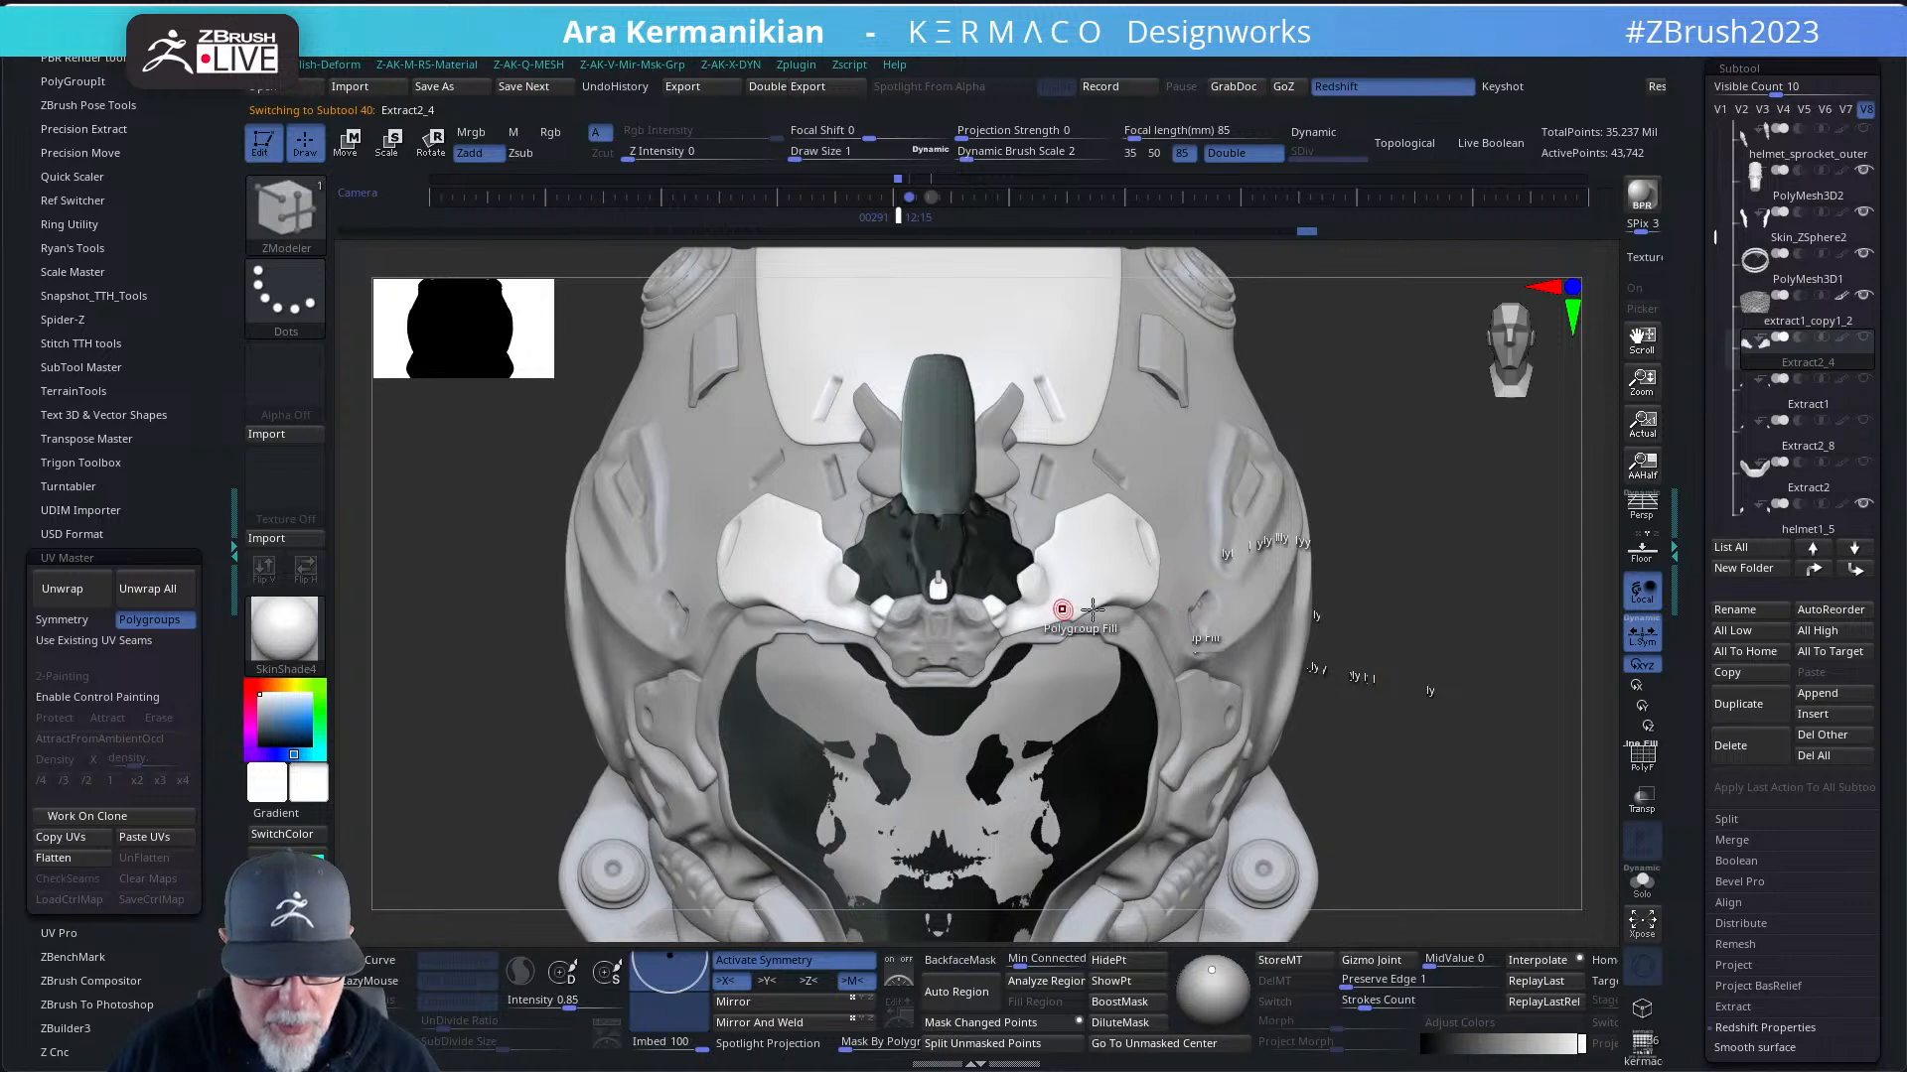
- Isolate the Extract2_4 subtool with Solo and show its polygroups with the polyframe display
left_click(1641, 887)
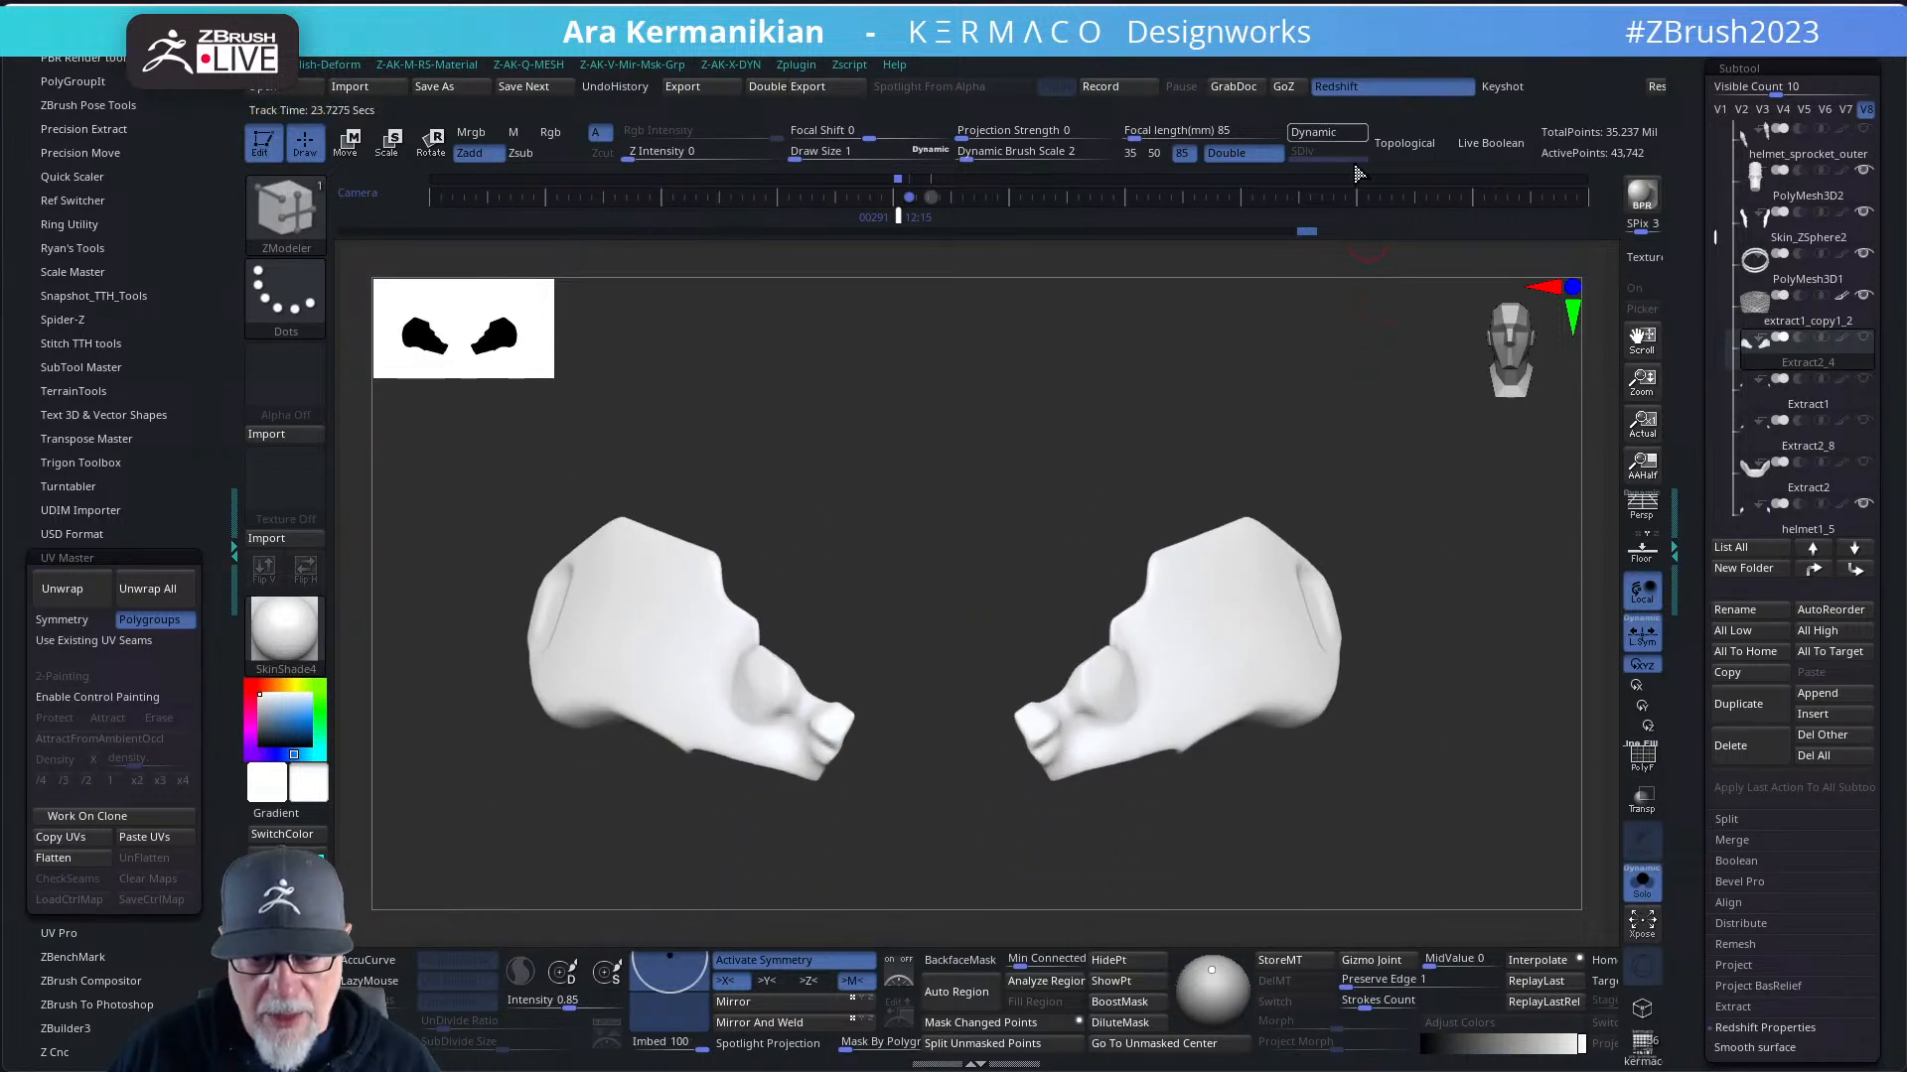
left_click(1646, 762)
left_click_drag(1485, 681, 1440, 685, "alt")
left_click_drag(1175, 479, 1107, 319, "alt")
key("f")
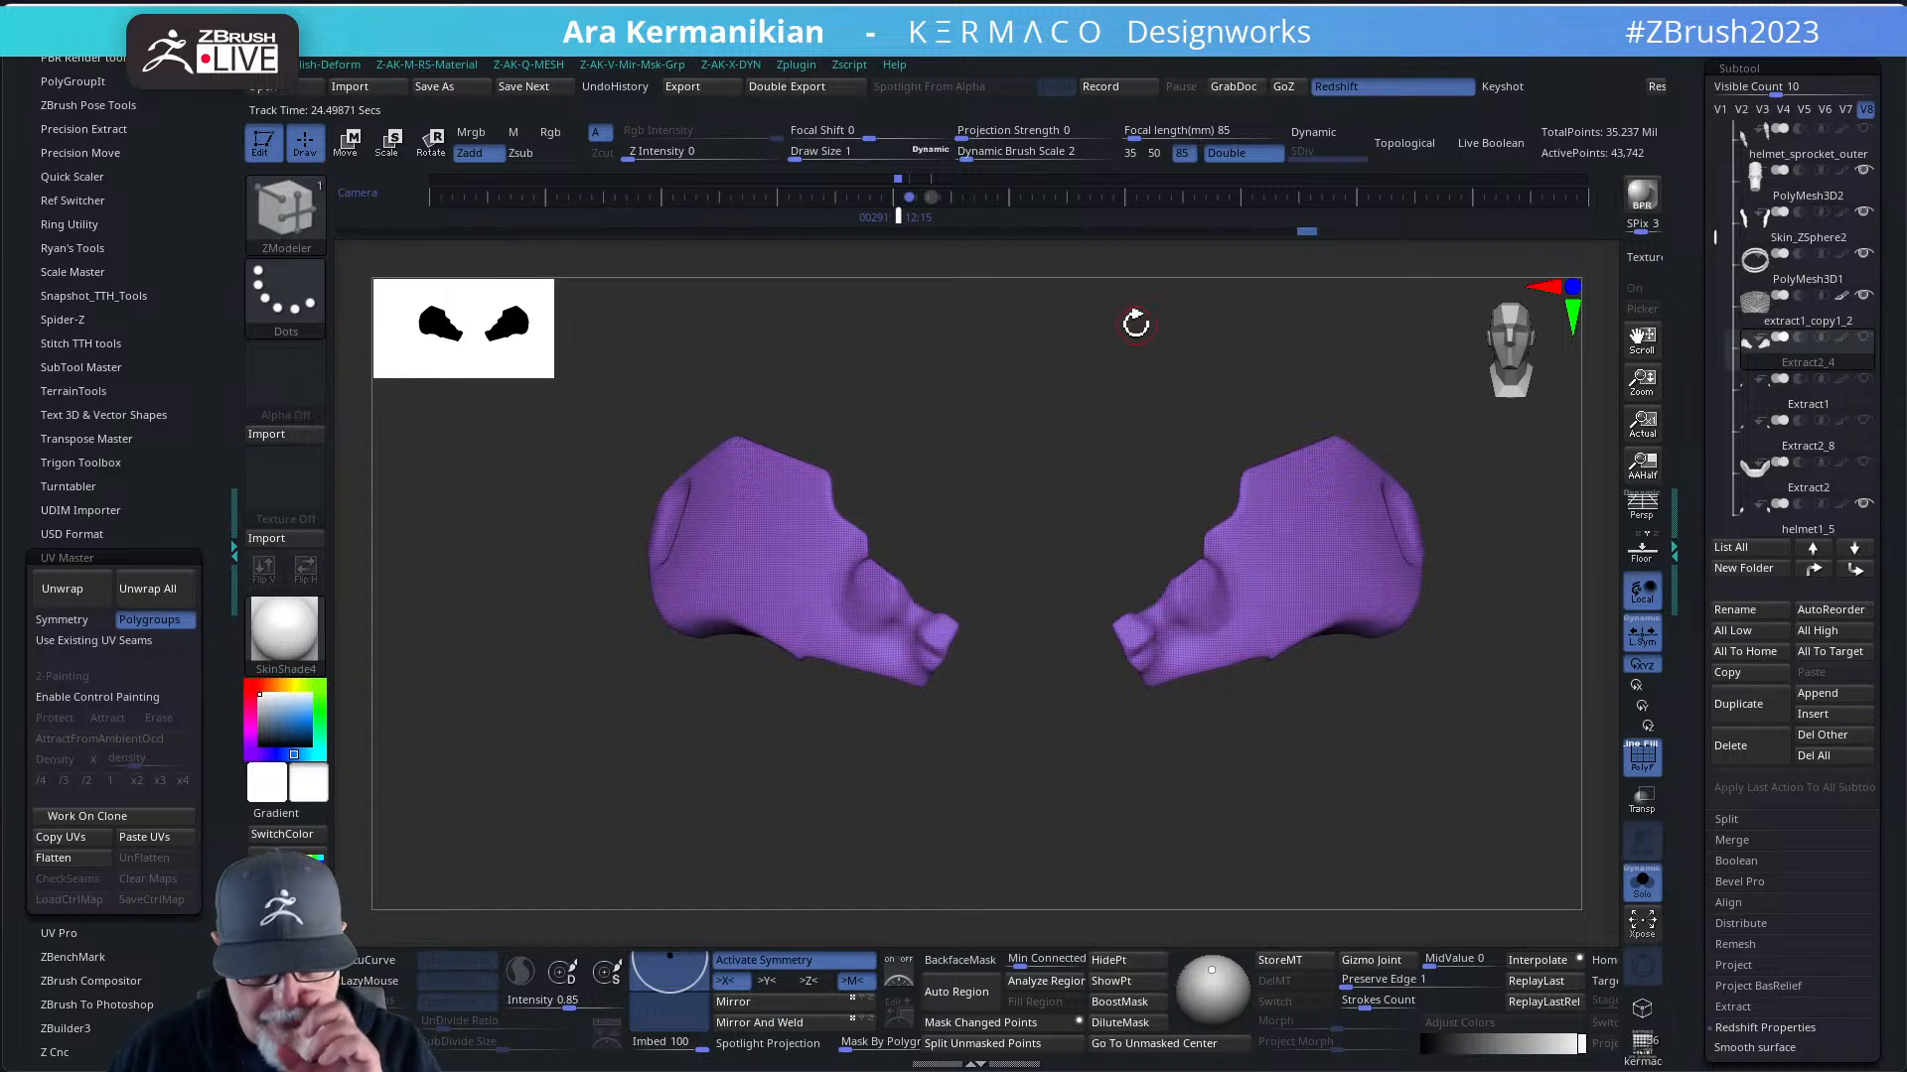
left_click_drag(1135, 335, 1121, 349, "alt")
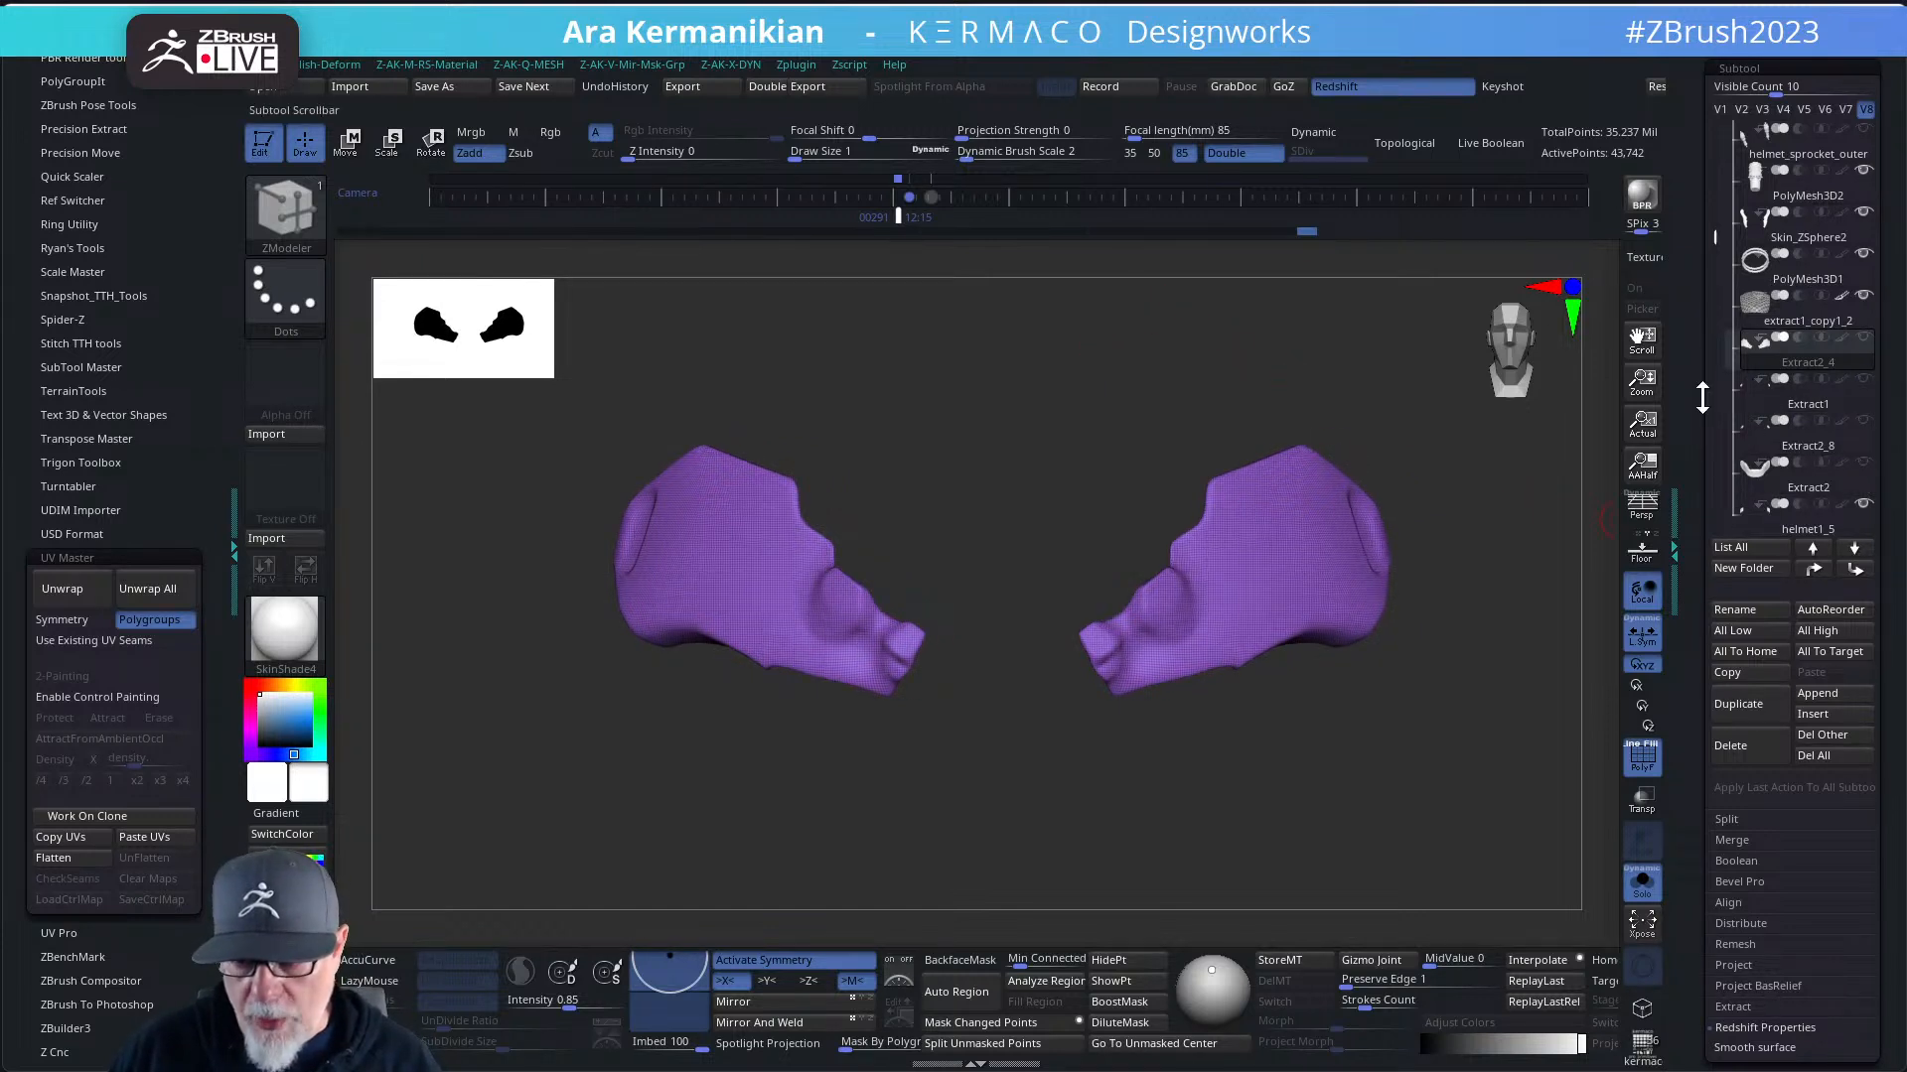
- Duplicate the Extract2_4 subtool and run ZRemesher on the copy four times with Half and KeepGroups enabled
left_click(1751, 711)
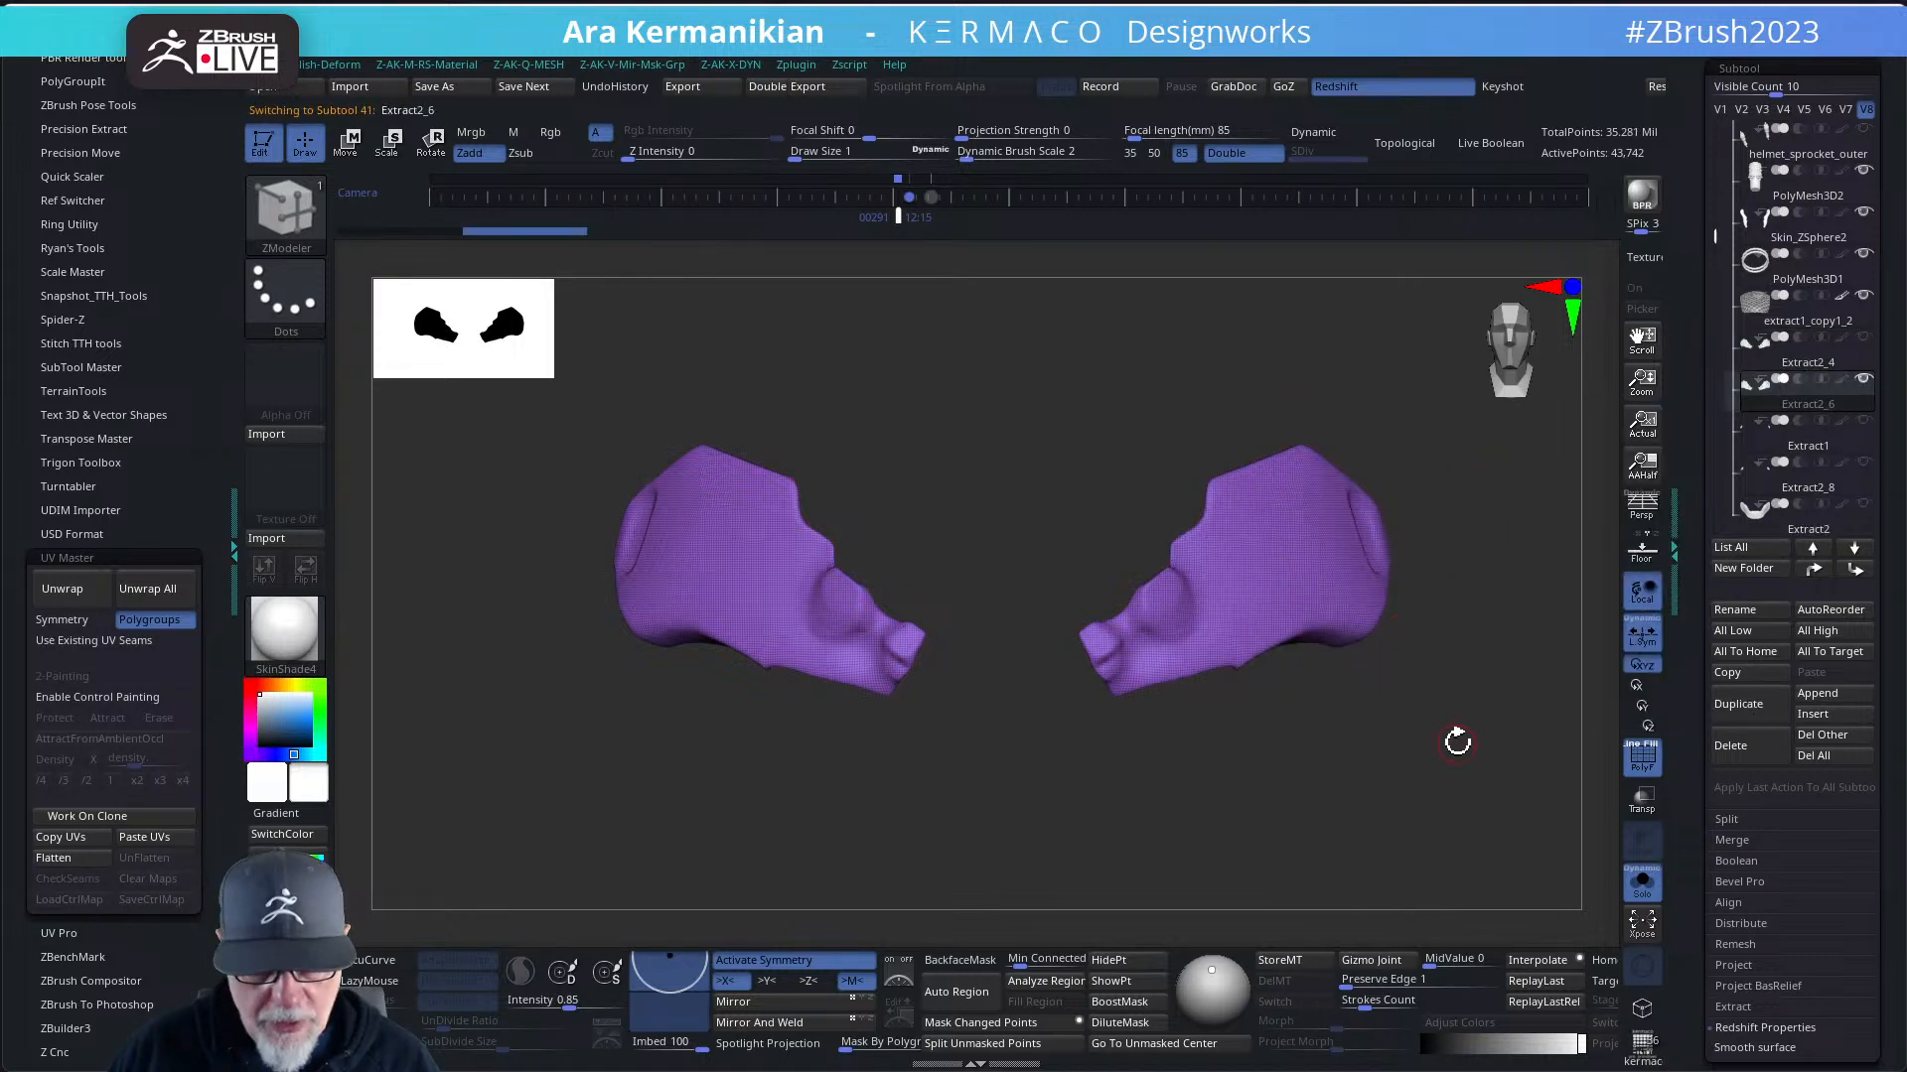
key("ctrl")
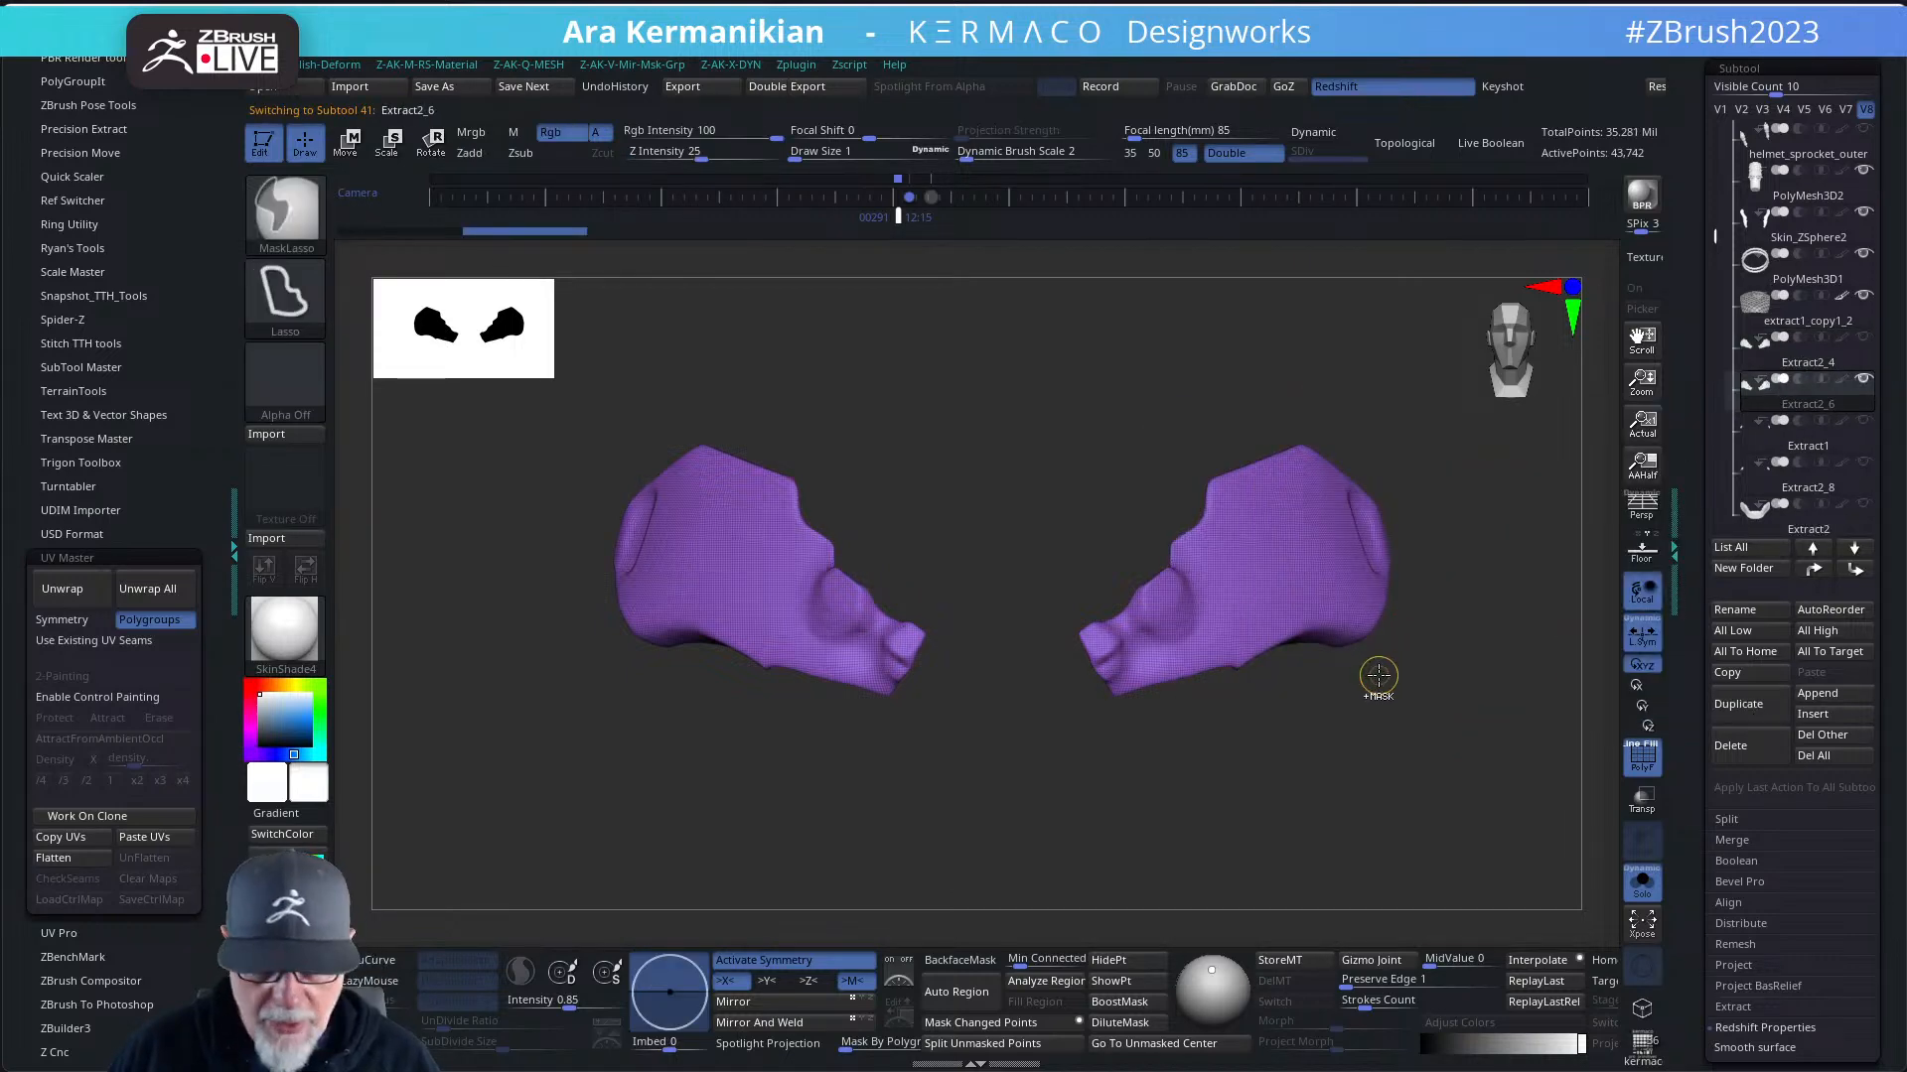
key("ctrl+q")
left_click(1370, 658)
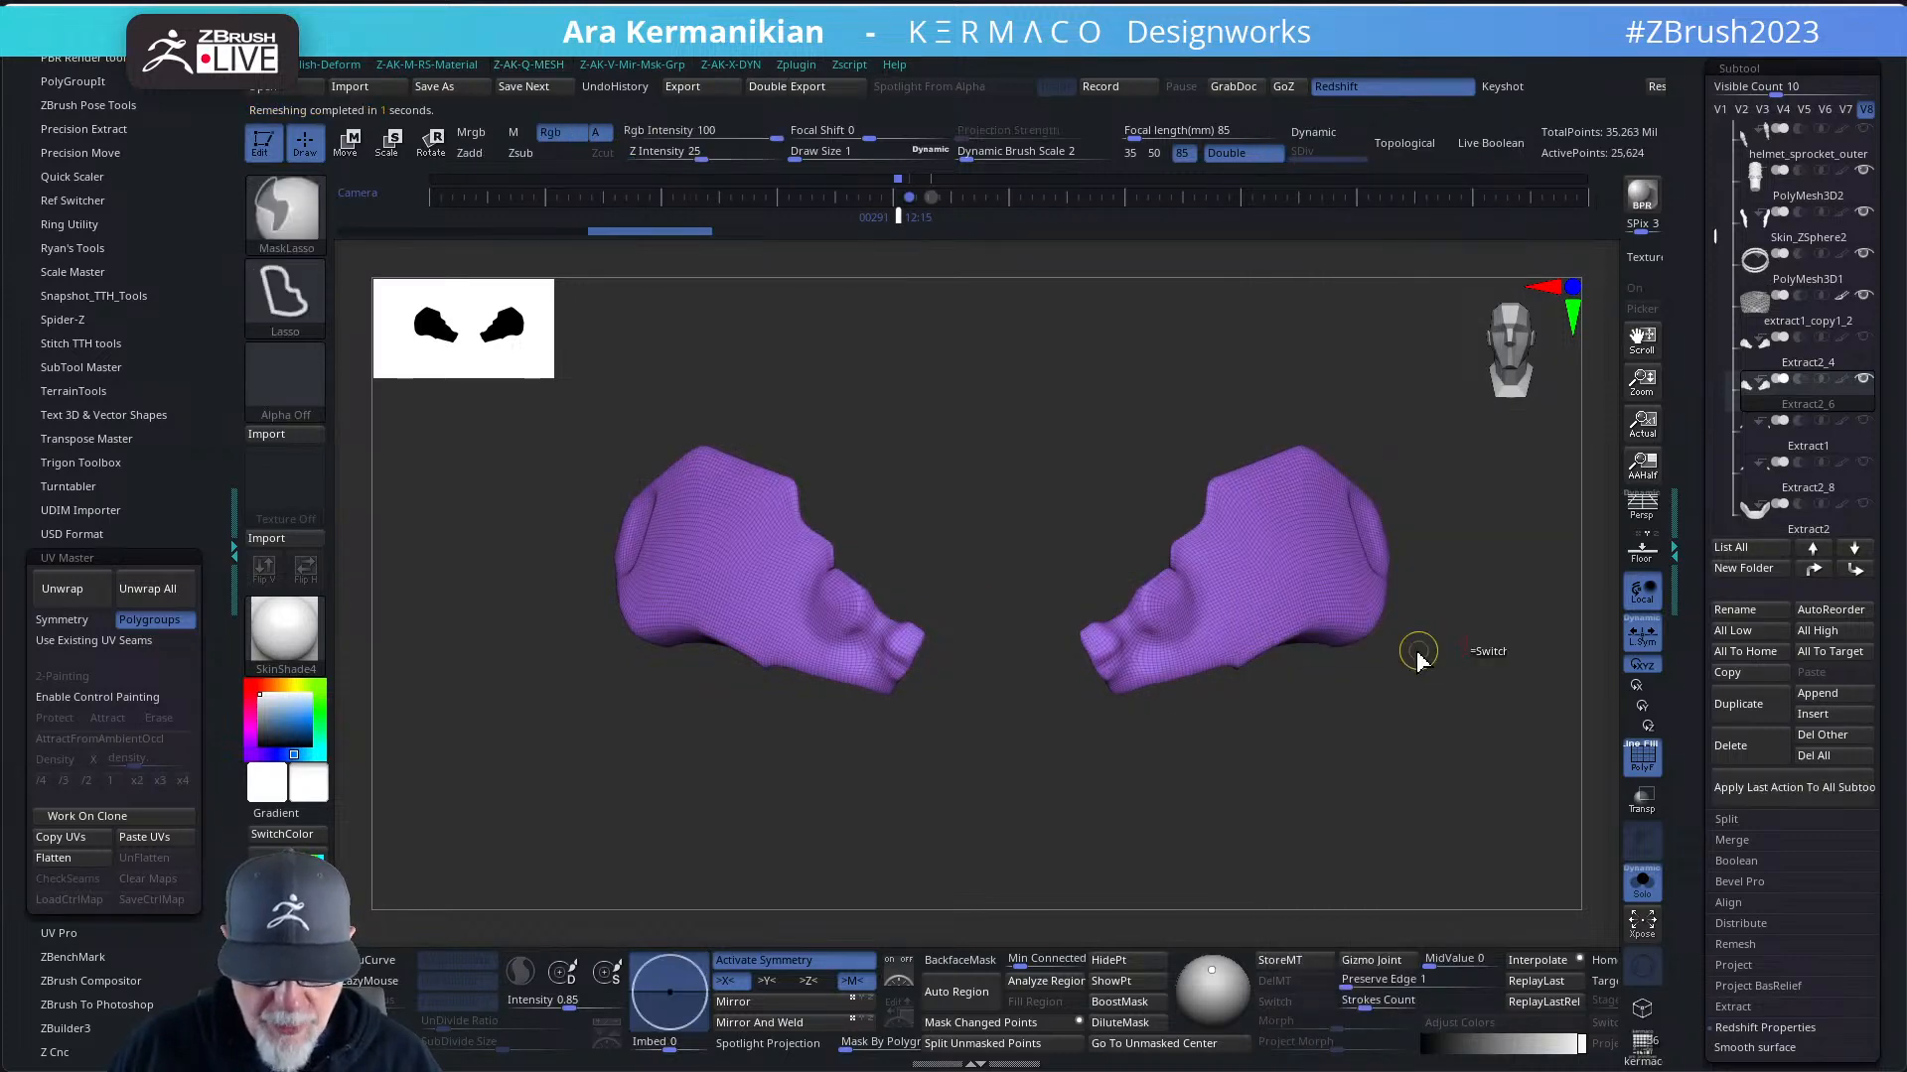
key("ctrl+q")
left_click(1411, 660)
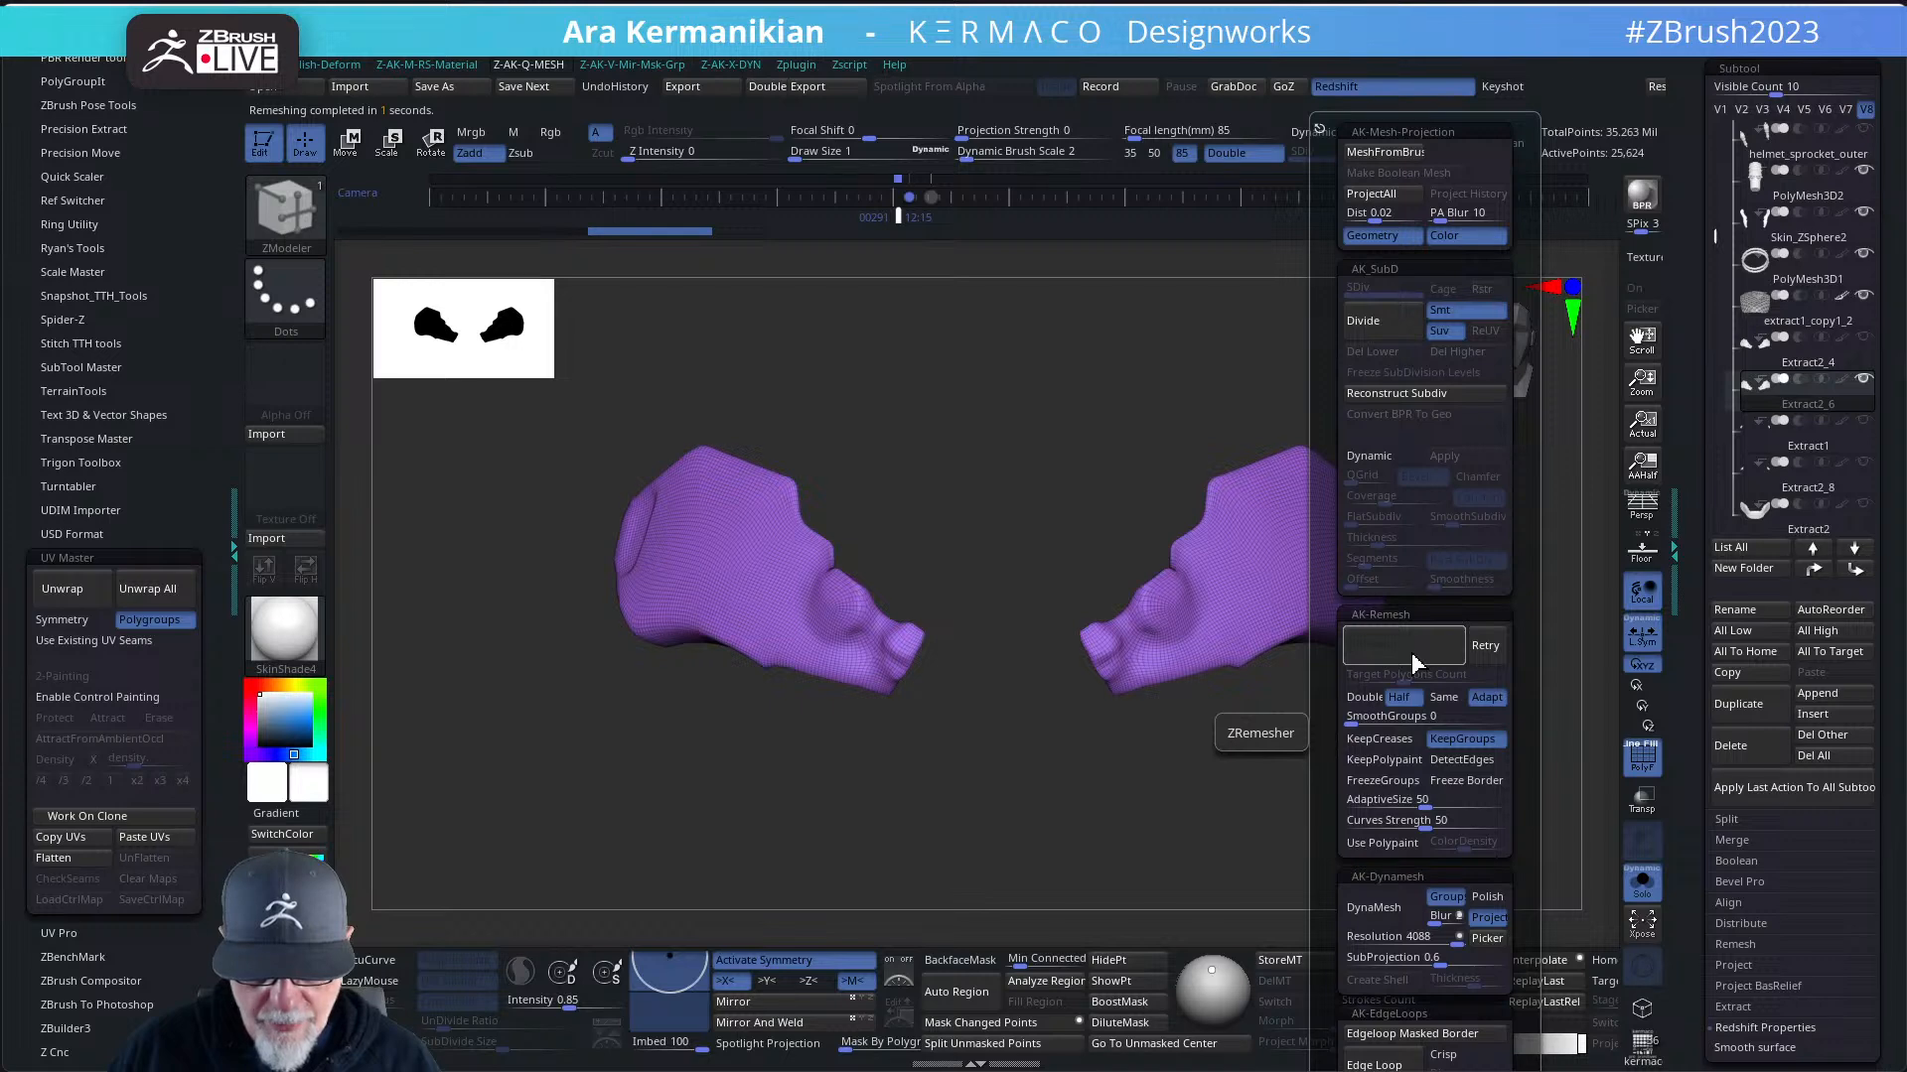
key("ctrl+q")
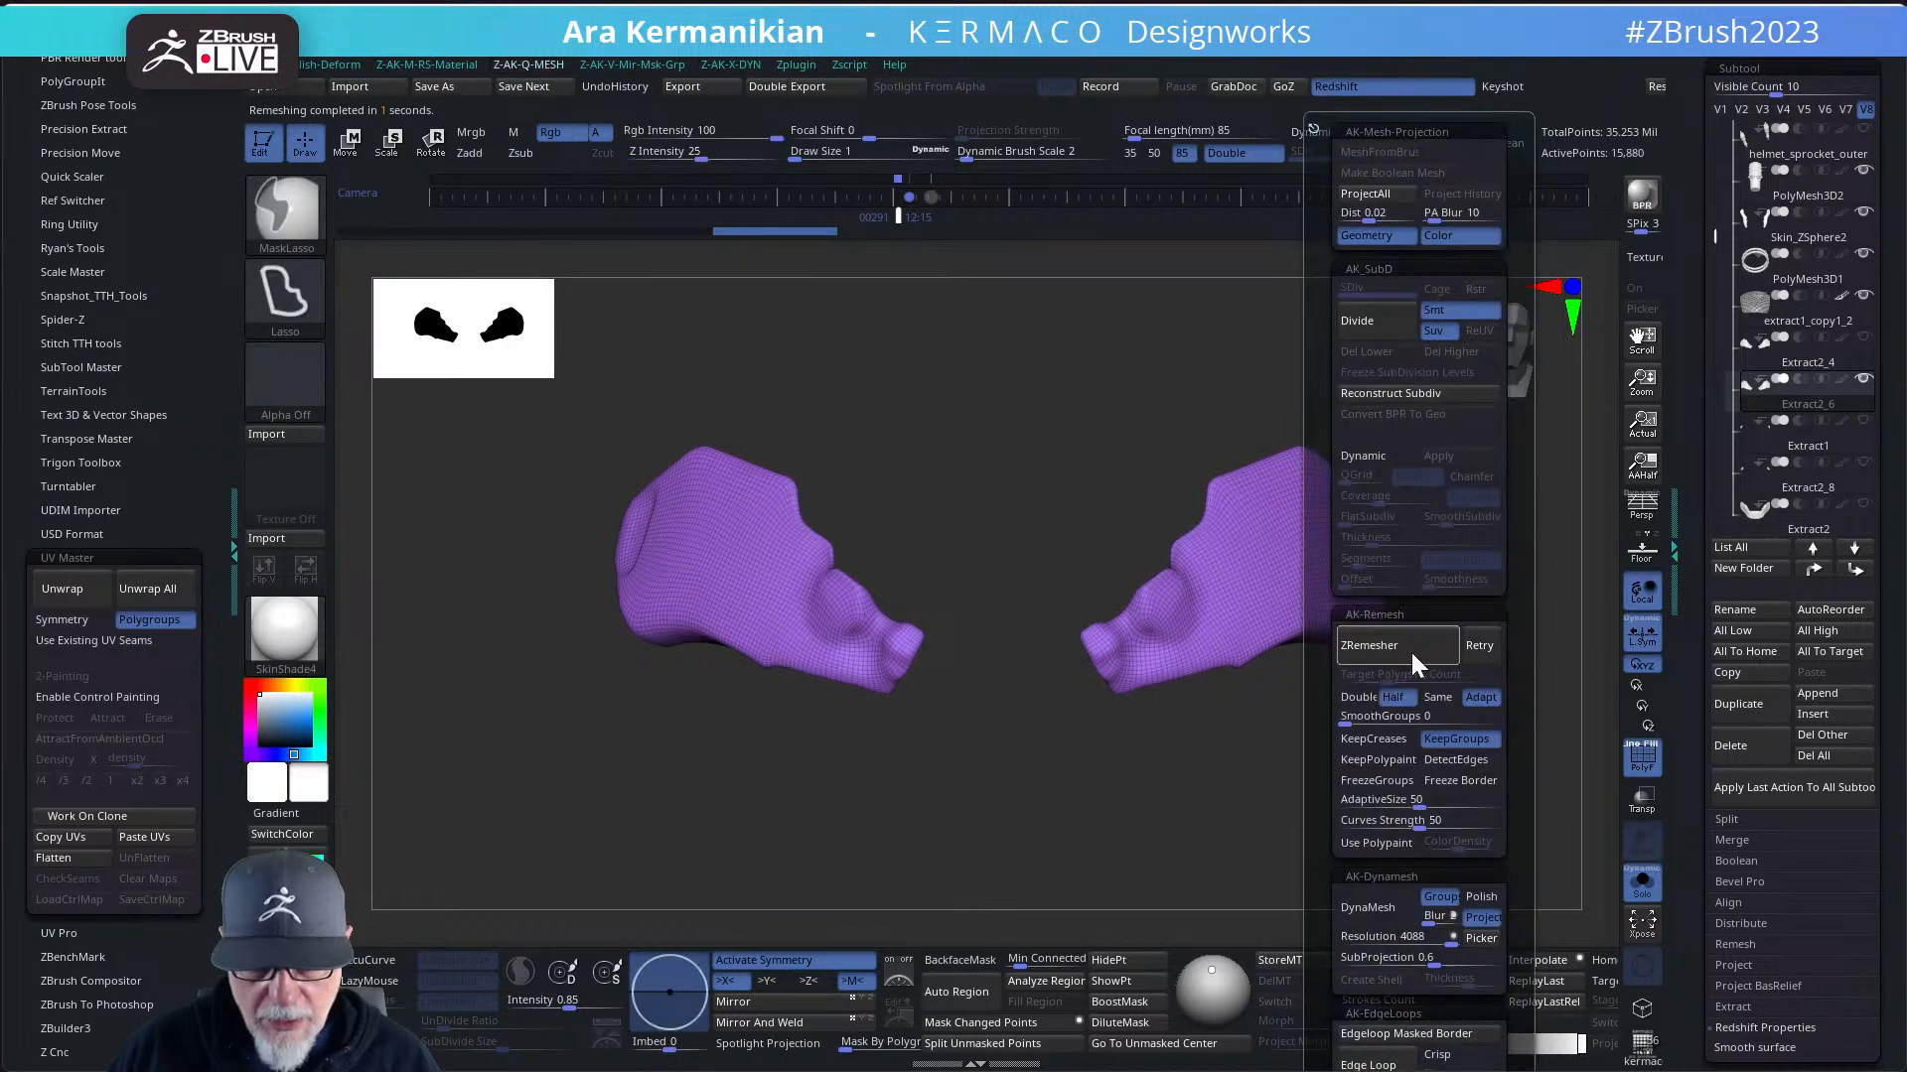
left_click(1414, 664)
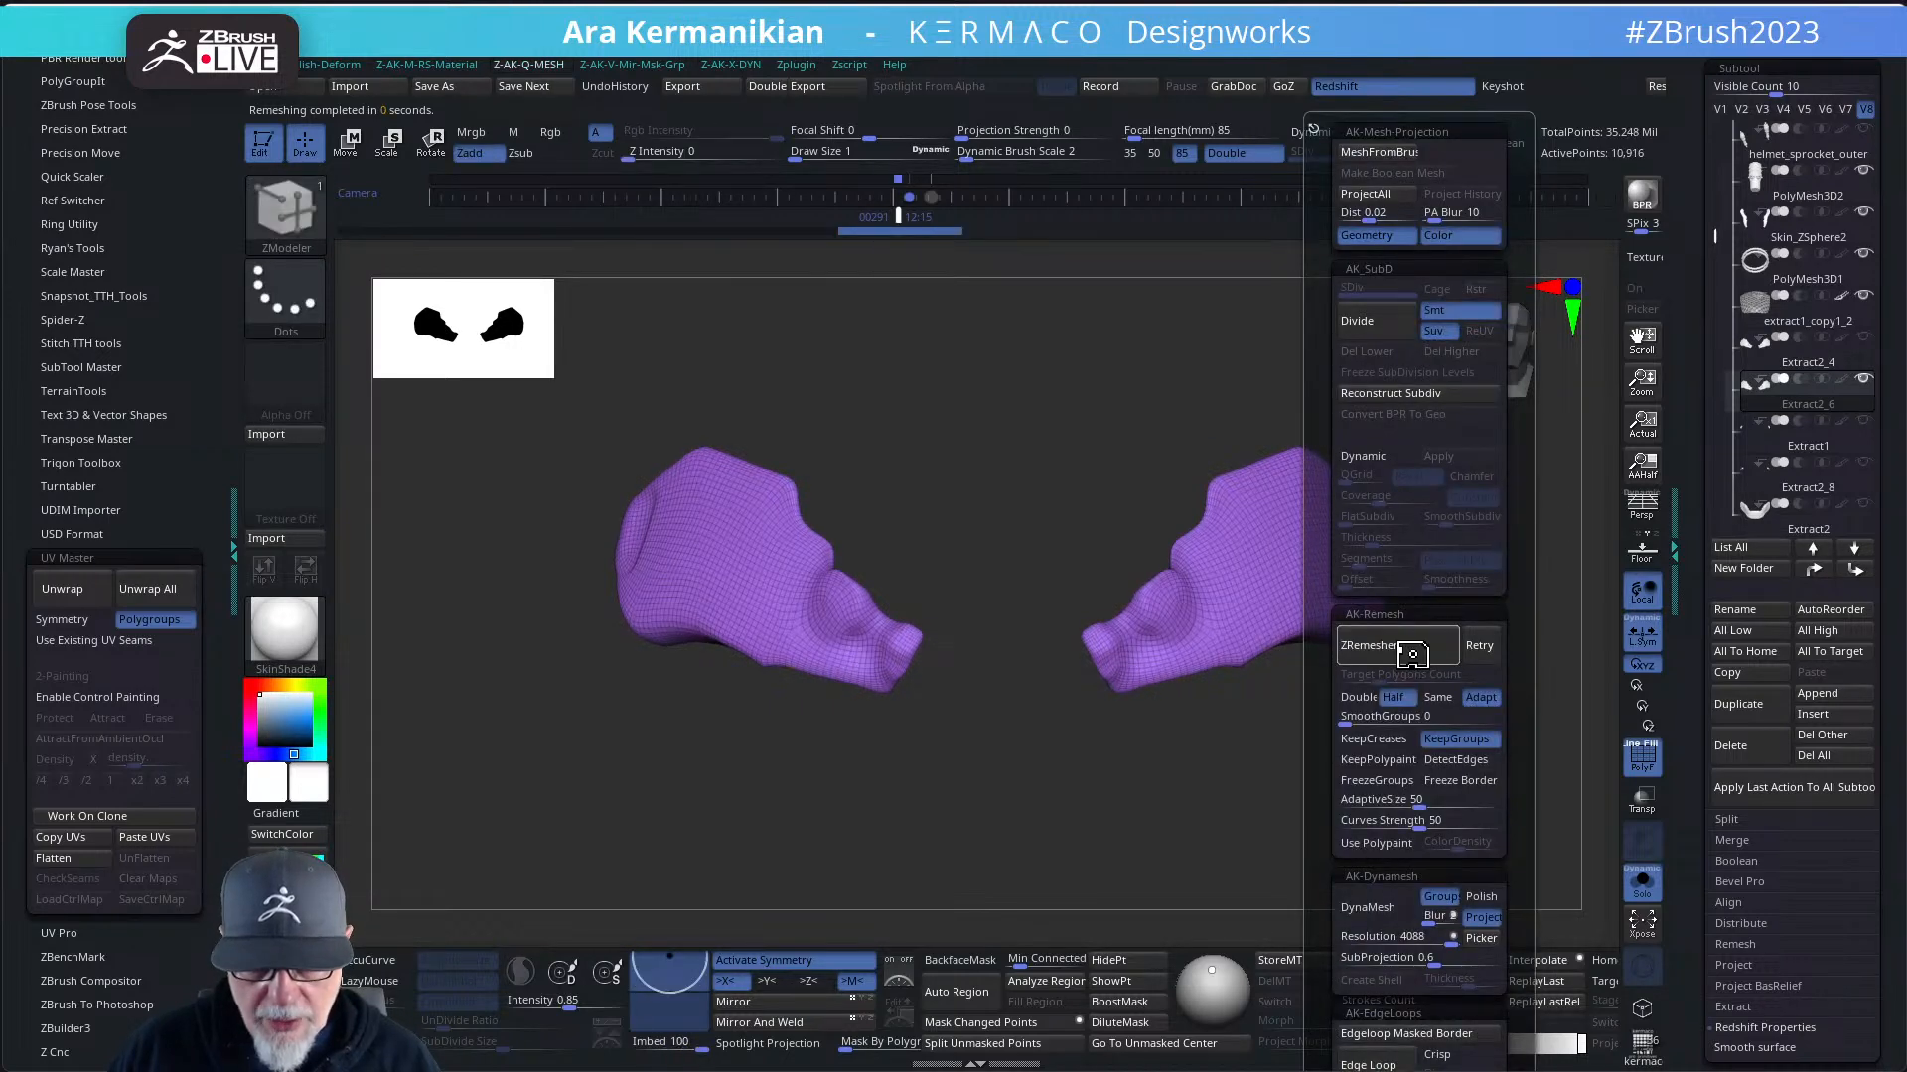
key("ctrl+q")
left_click(1394, 660)
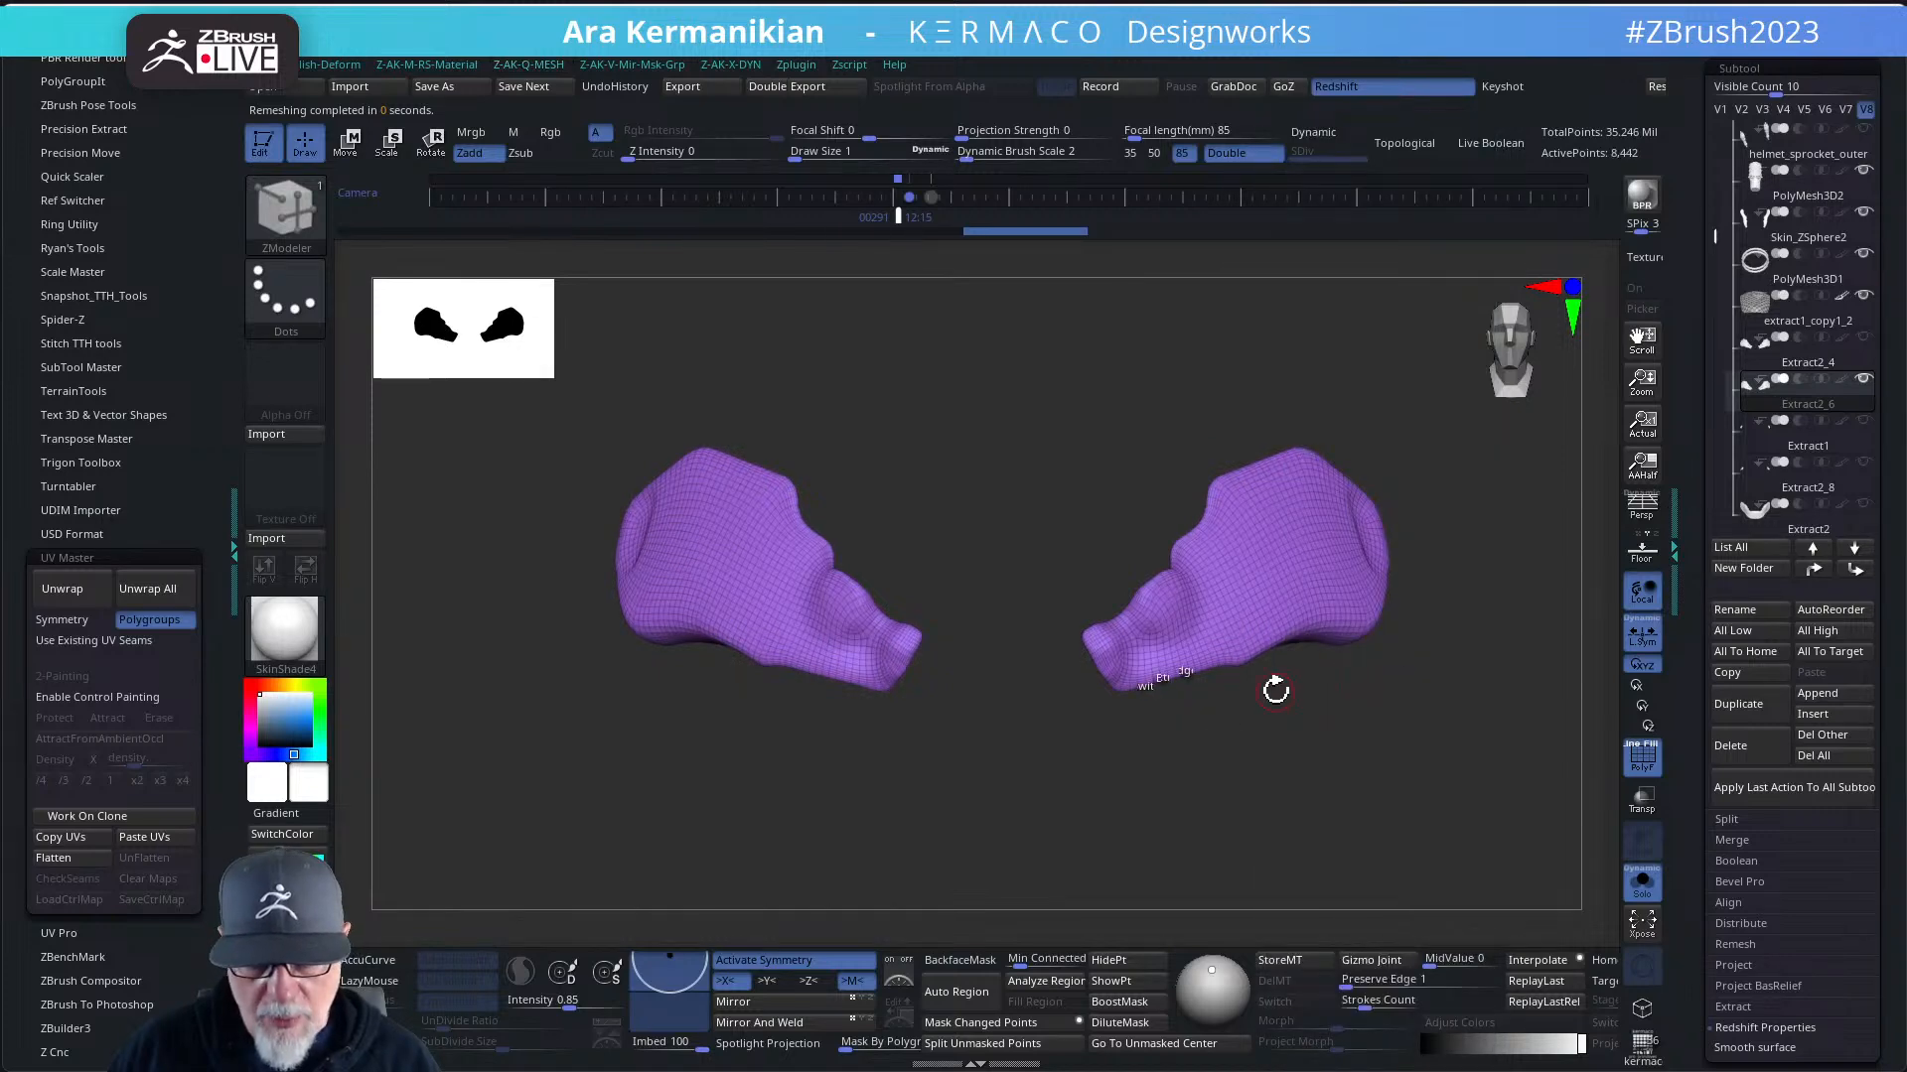
- Set ZModeler's PolyGroup action to Facing Front Island and assign a new polygroup to the front faces of both plates
left_click_drag(1429, 730, 1333, 851)
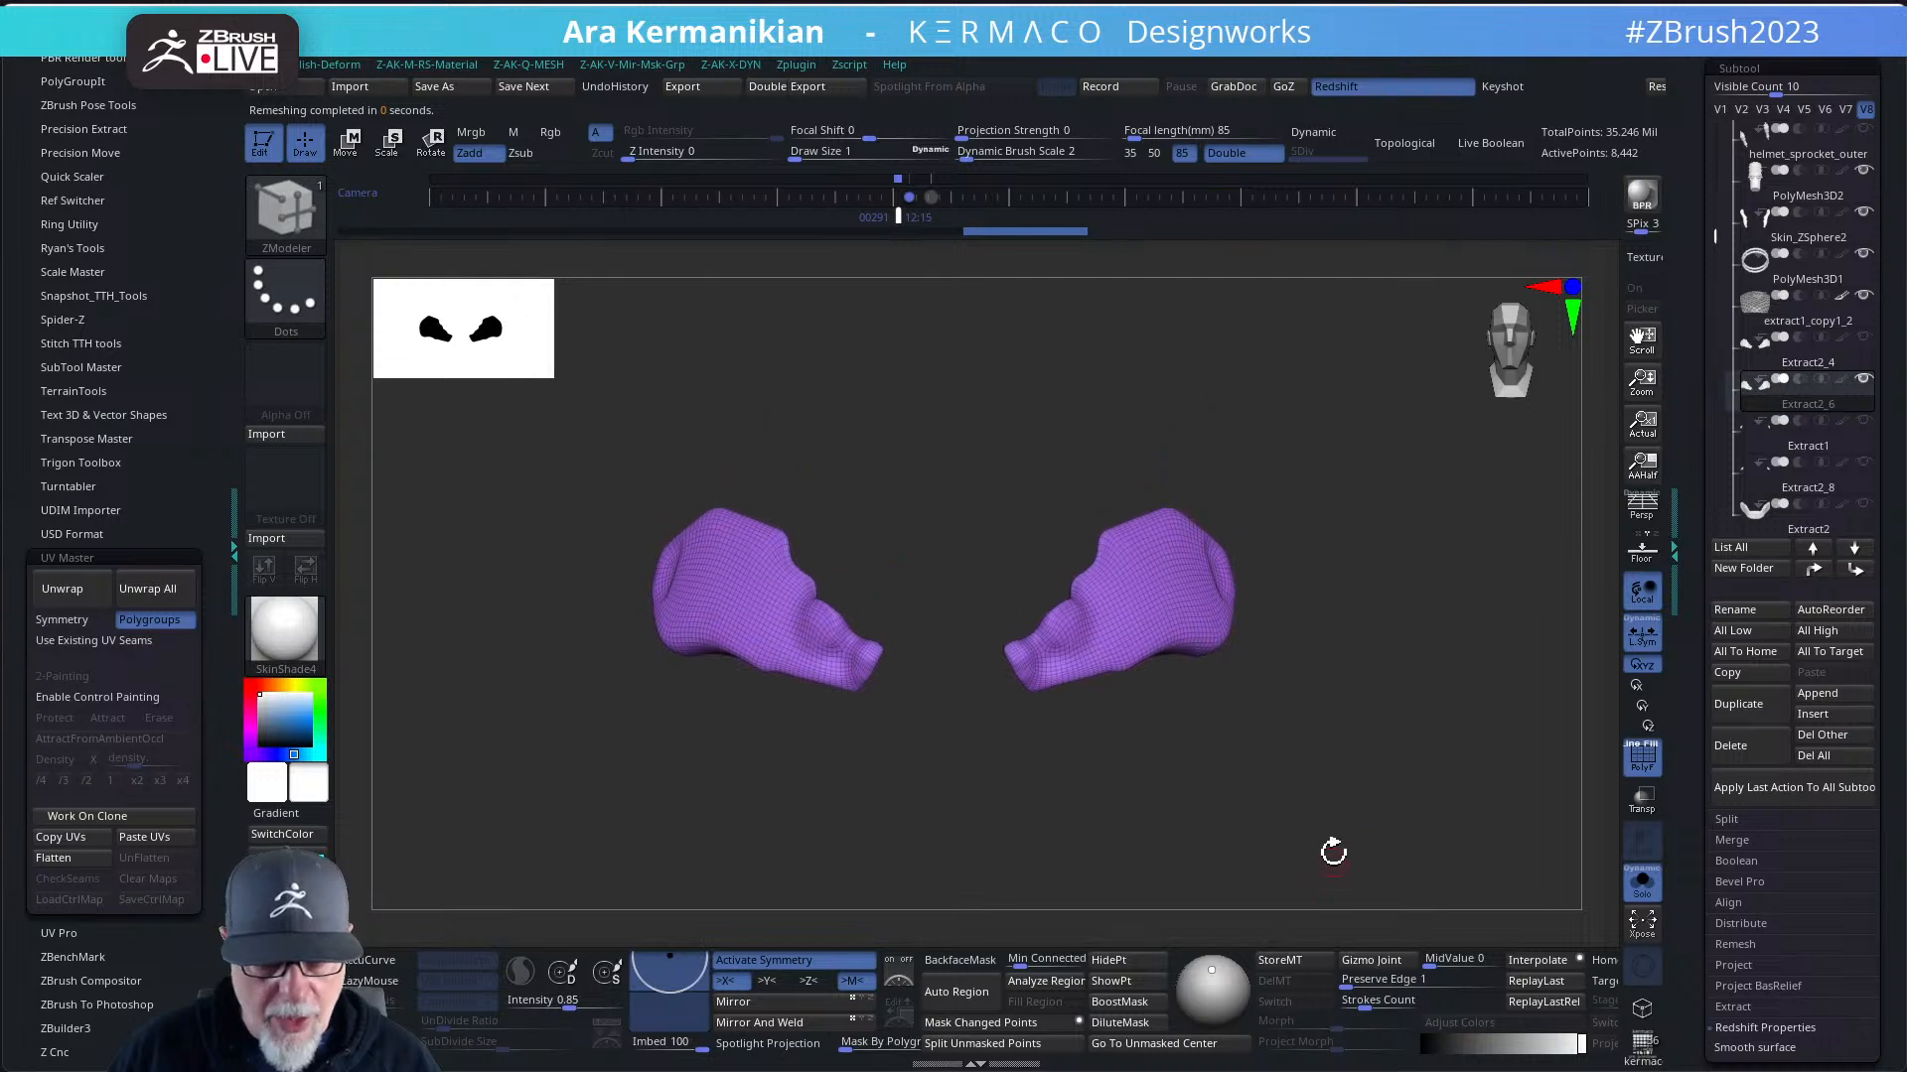
left_click_drag(1136, 757, 1112, 664)
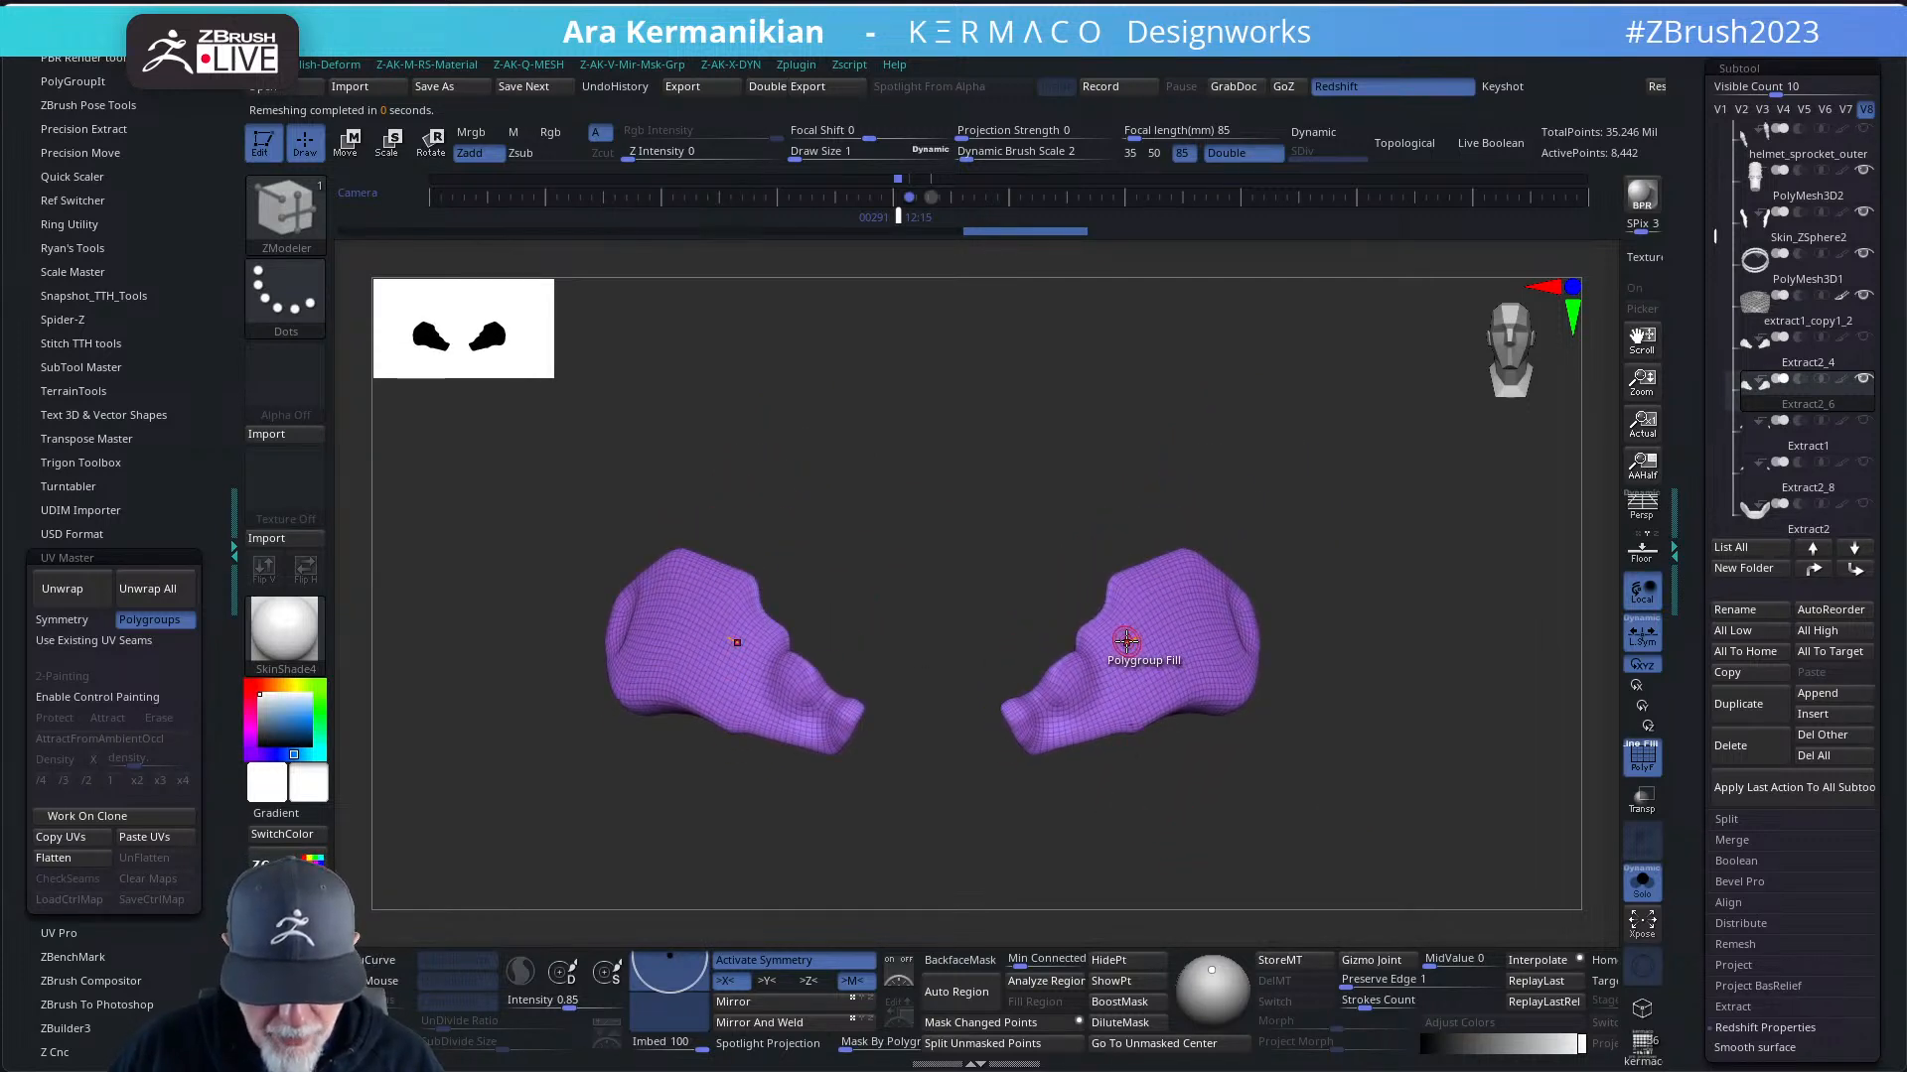
key("space")
left_click(1124, 631)
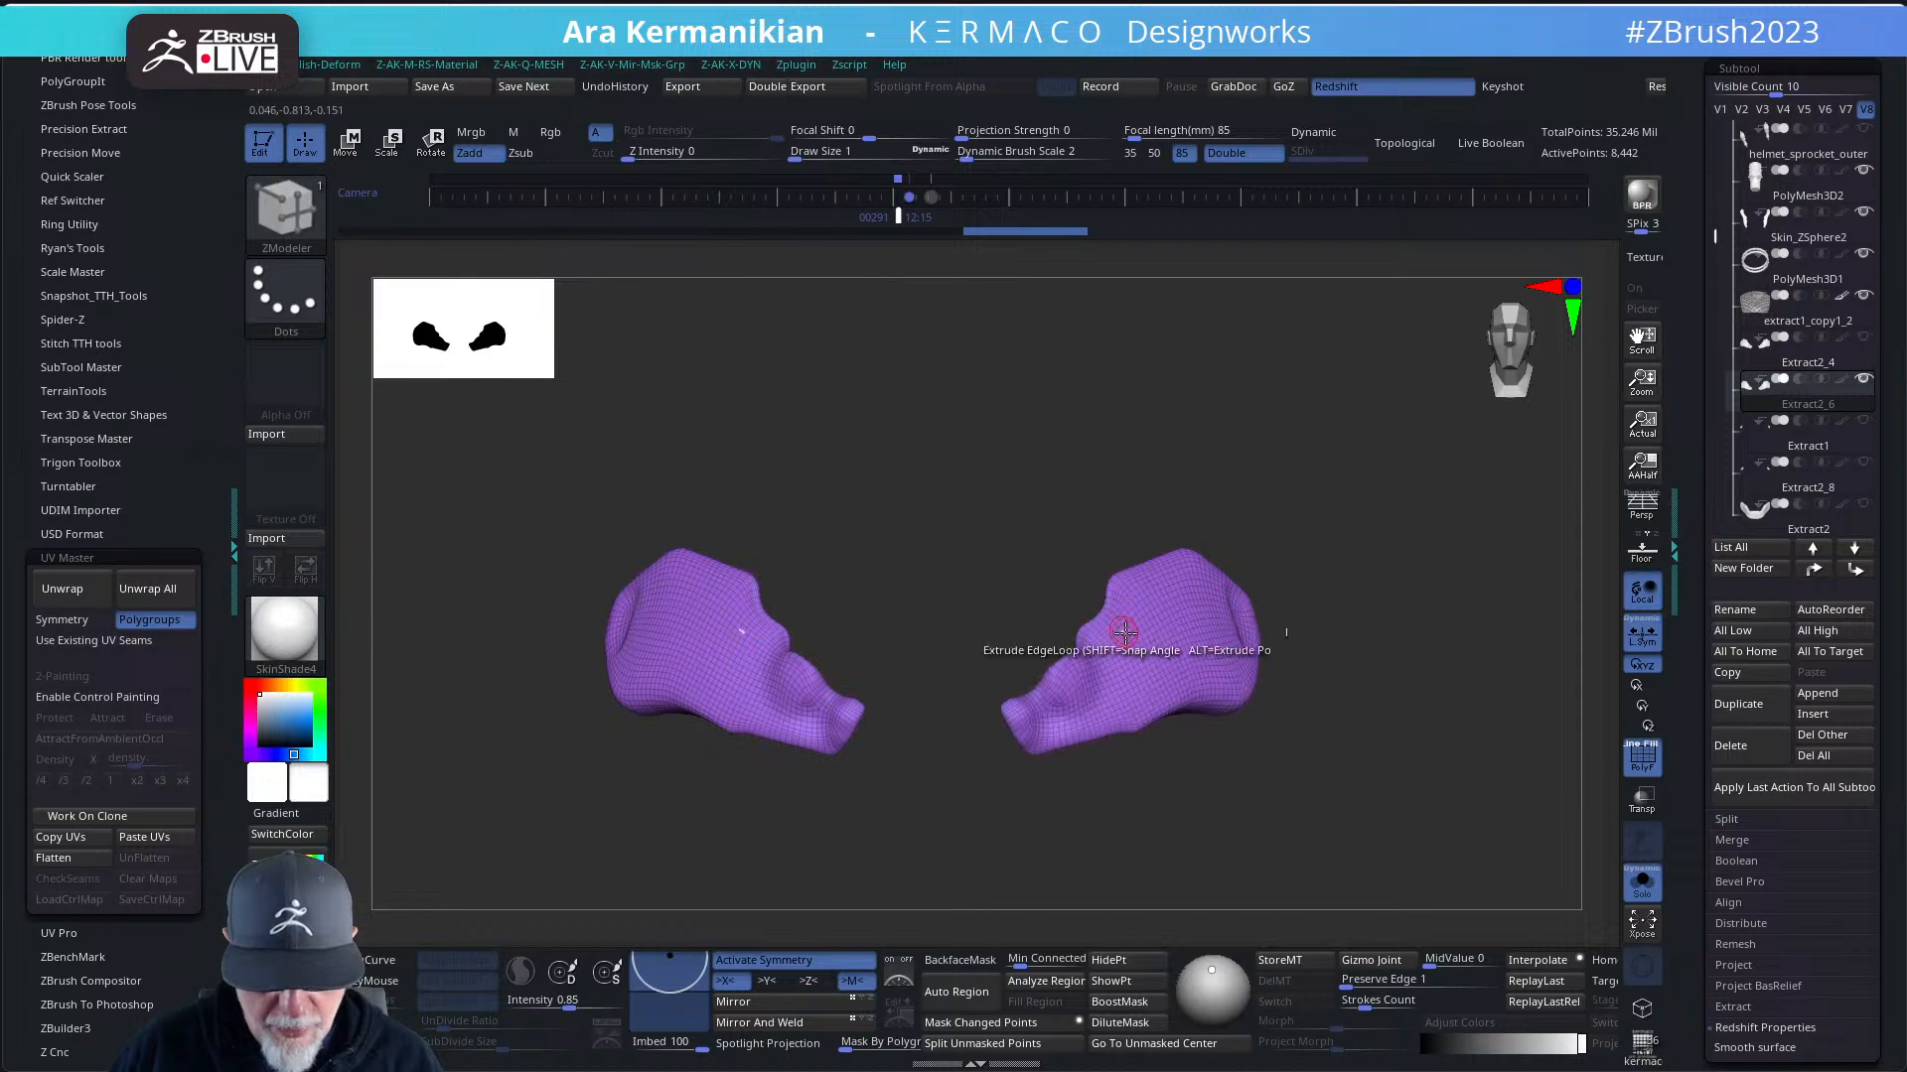
left_click_drag(1363, 823, 1354, 817, "alt")
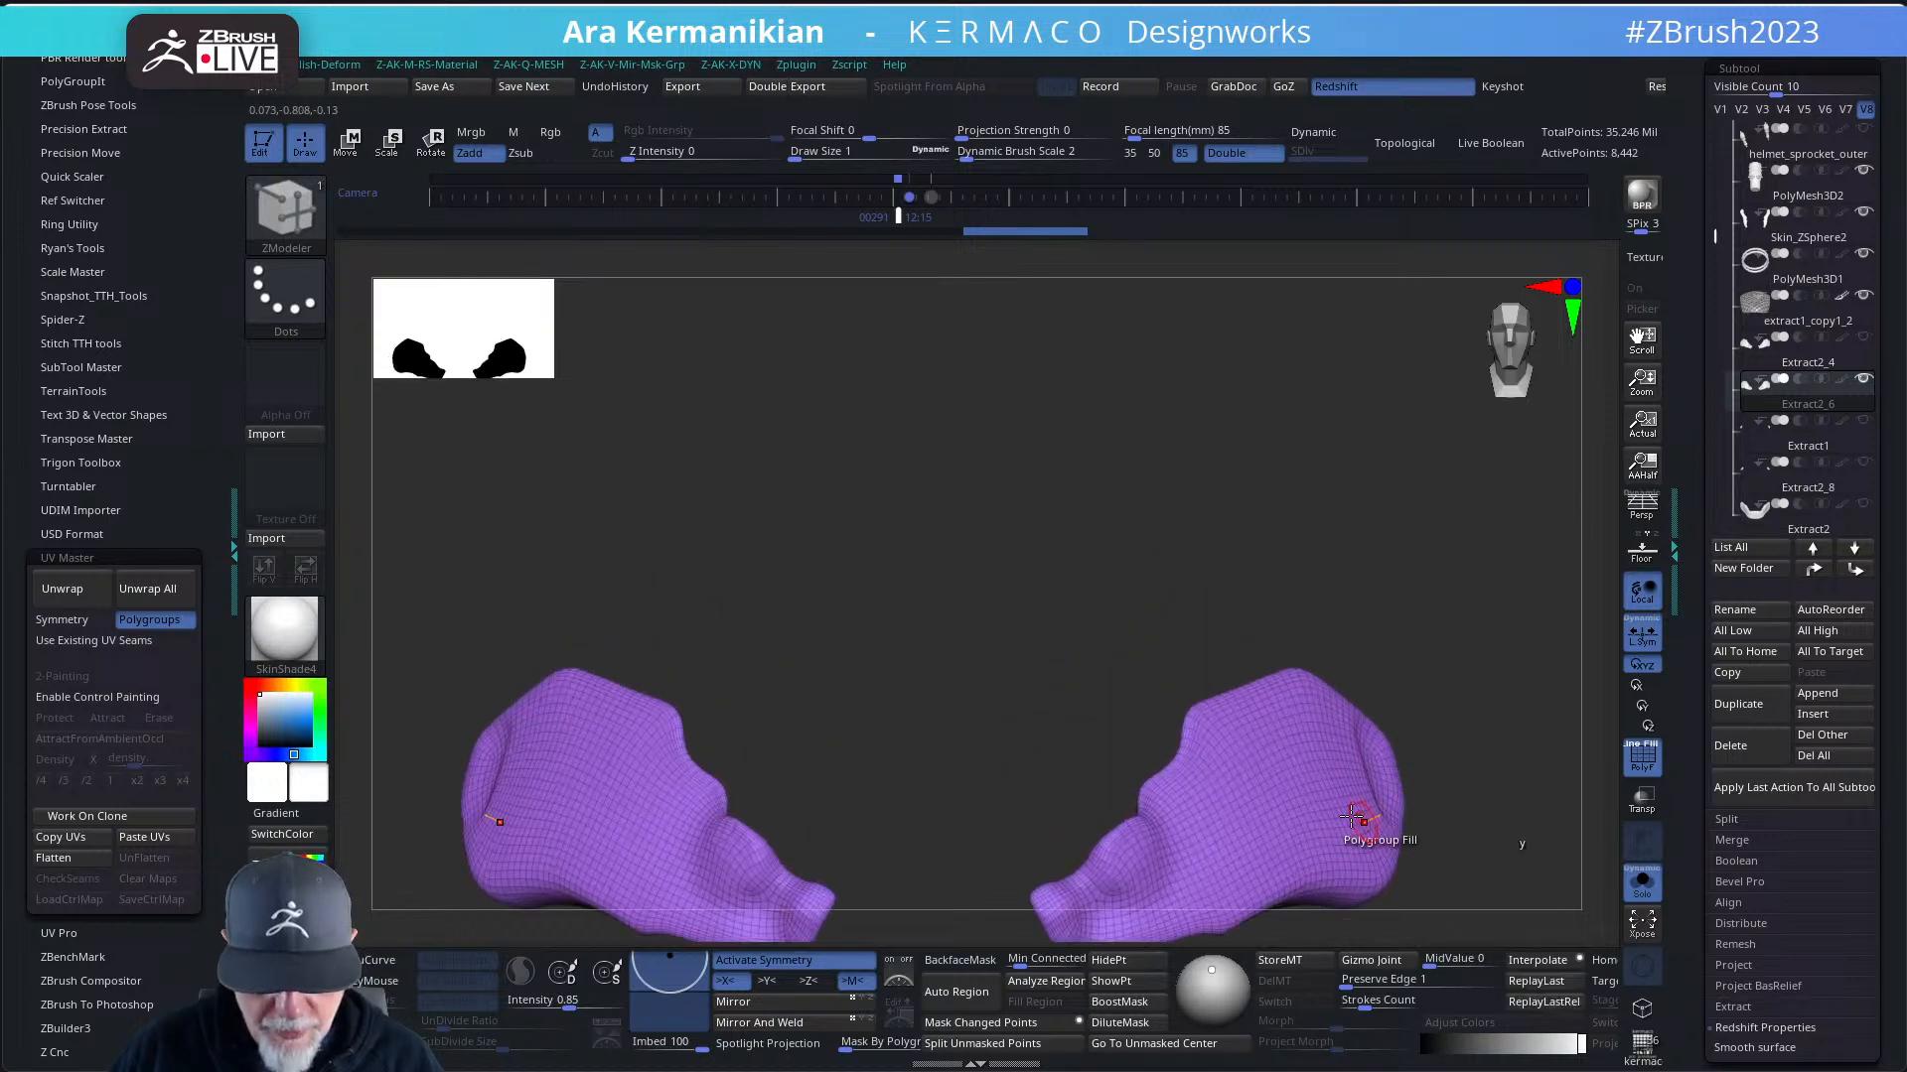
left_click_drag(1098, 643, 1132, 632)
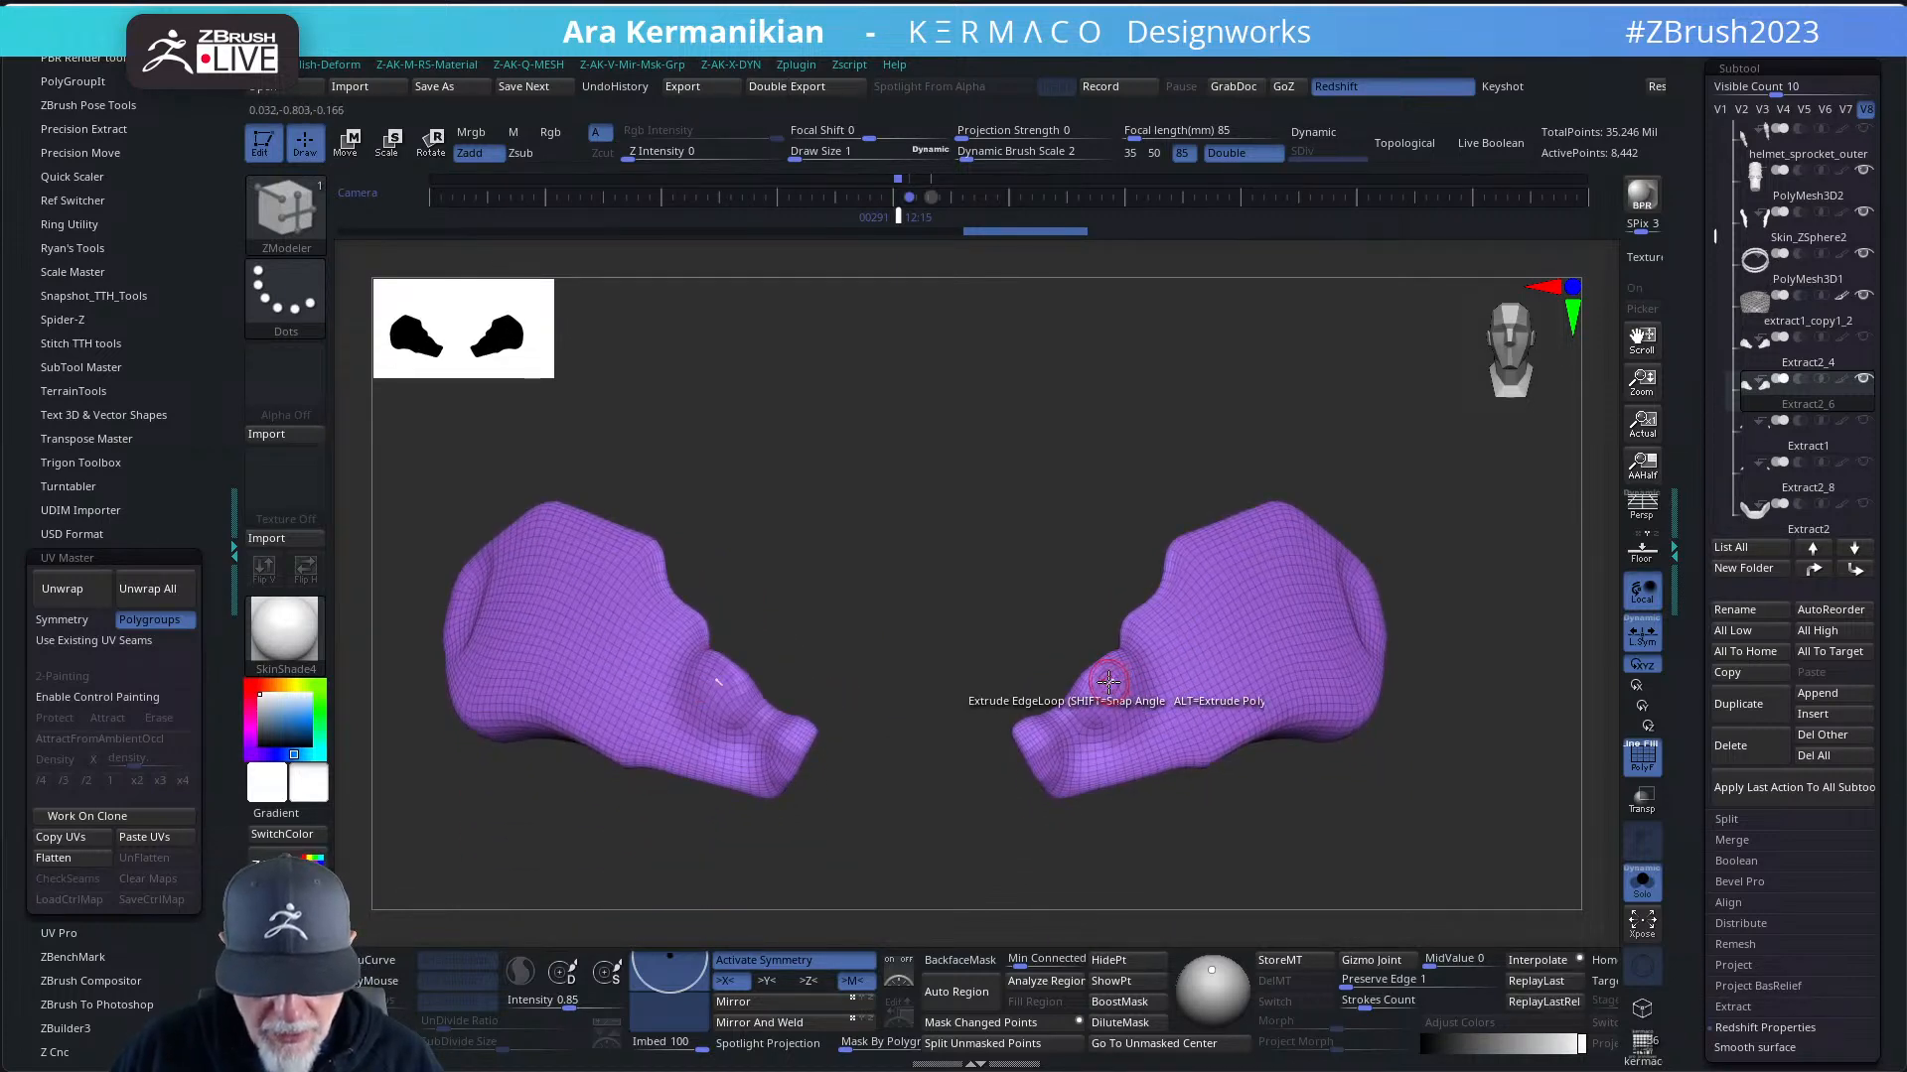
key("space")
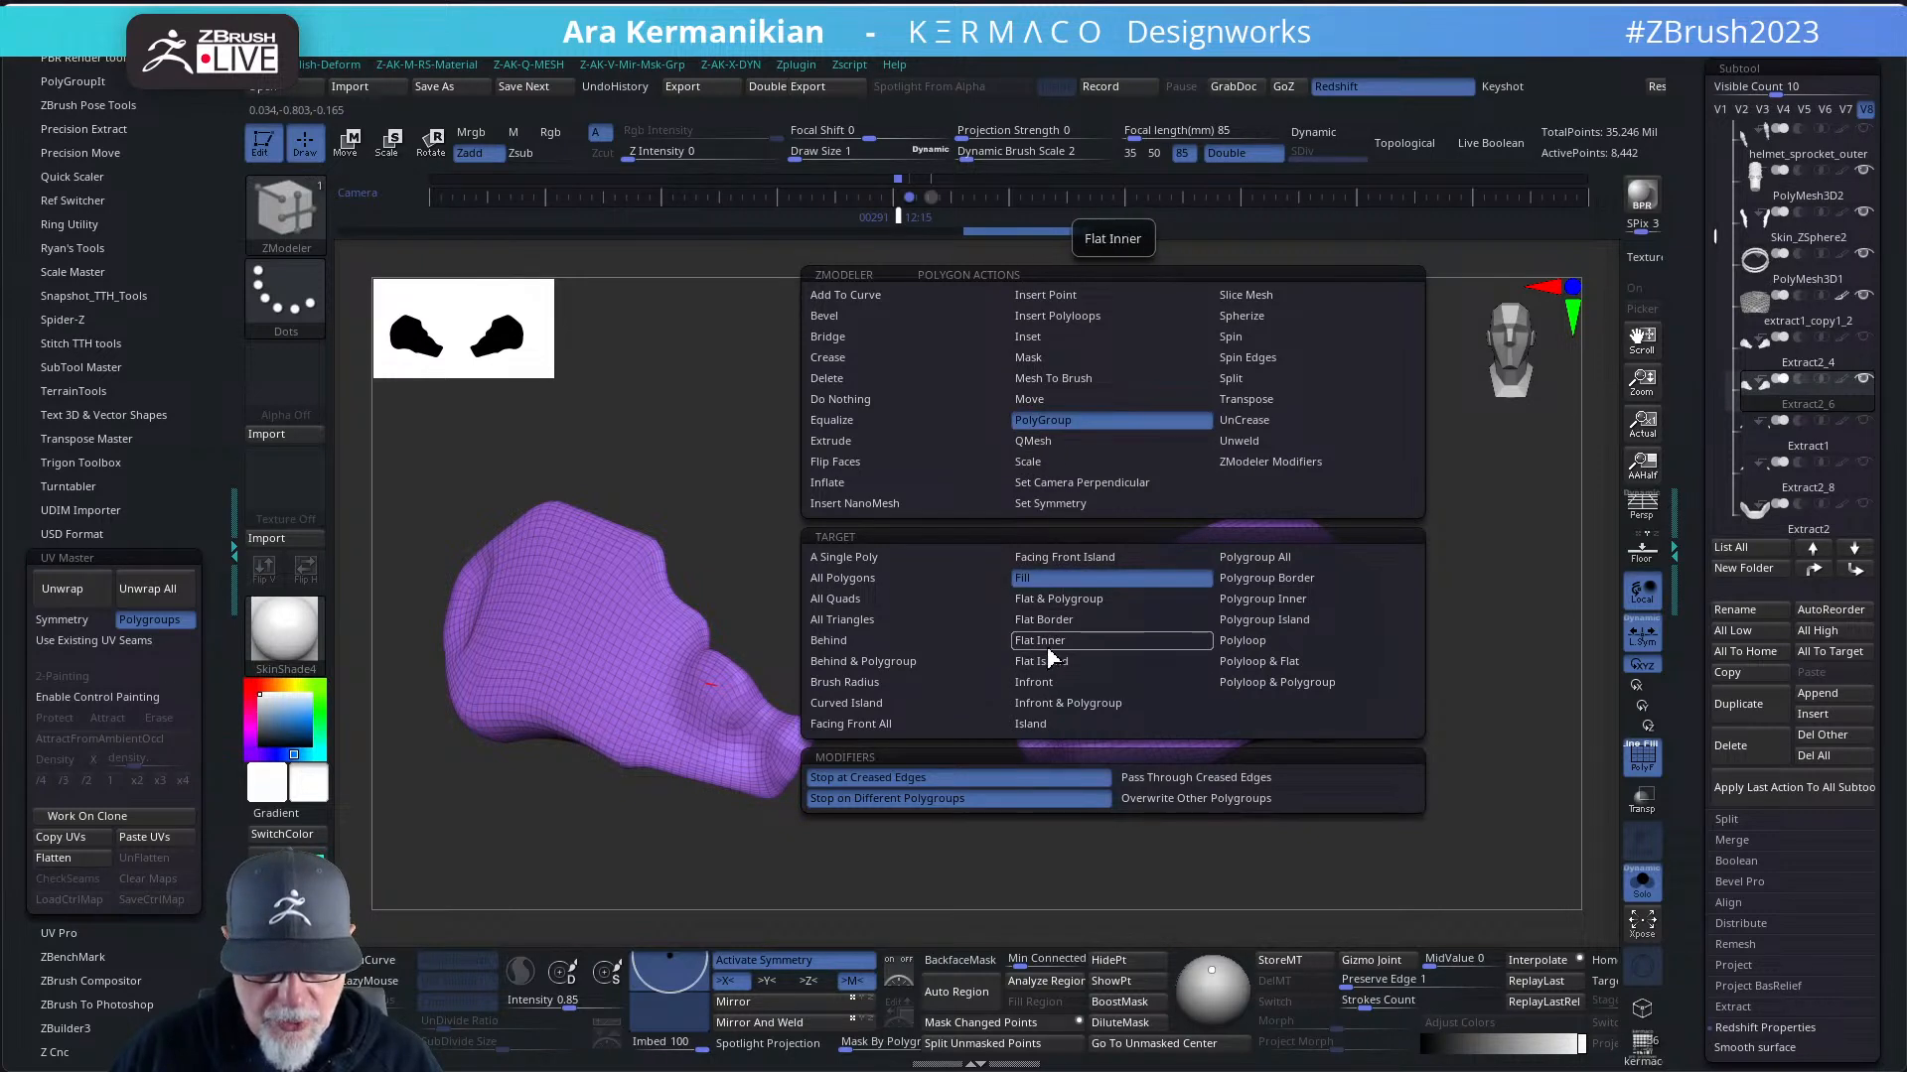
left_click(1065, 557)
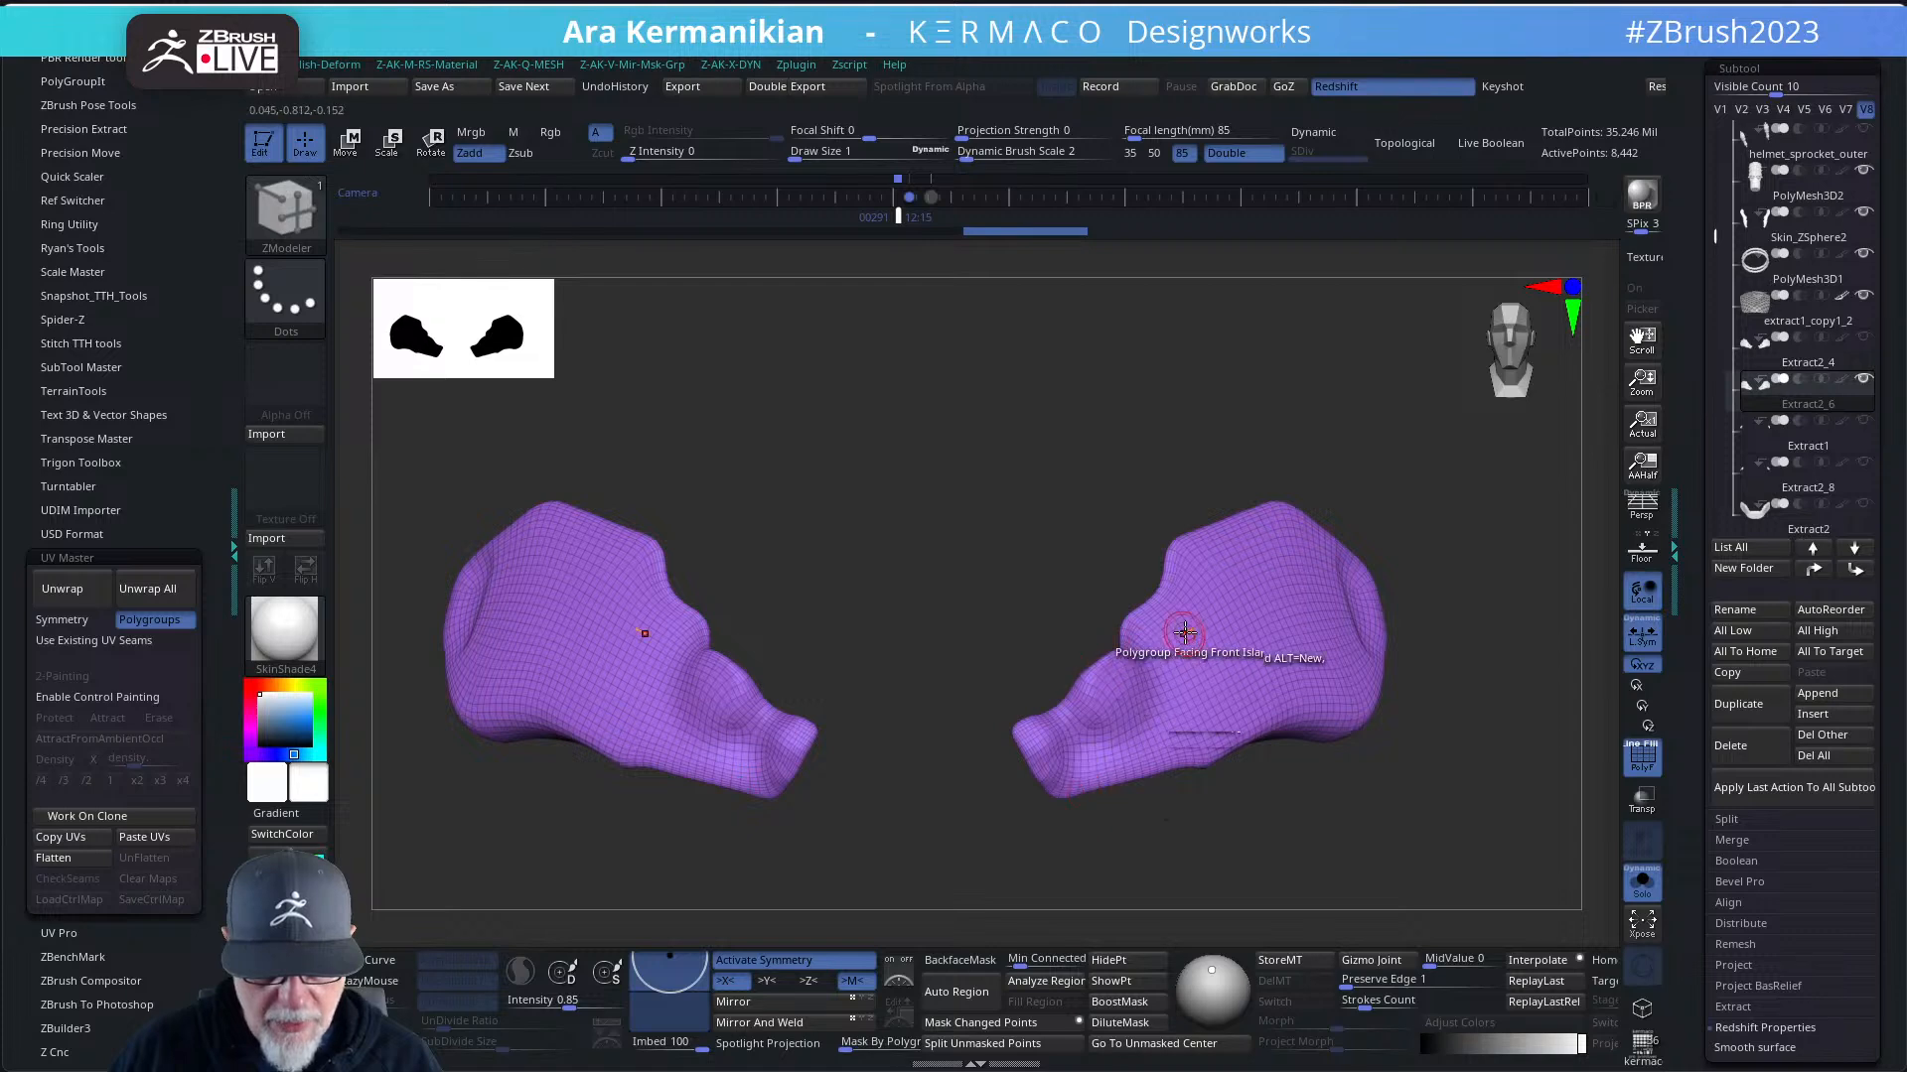
left_click(1184, 628)
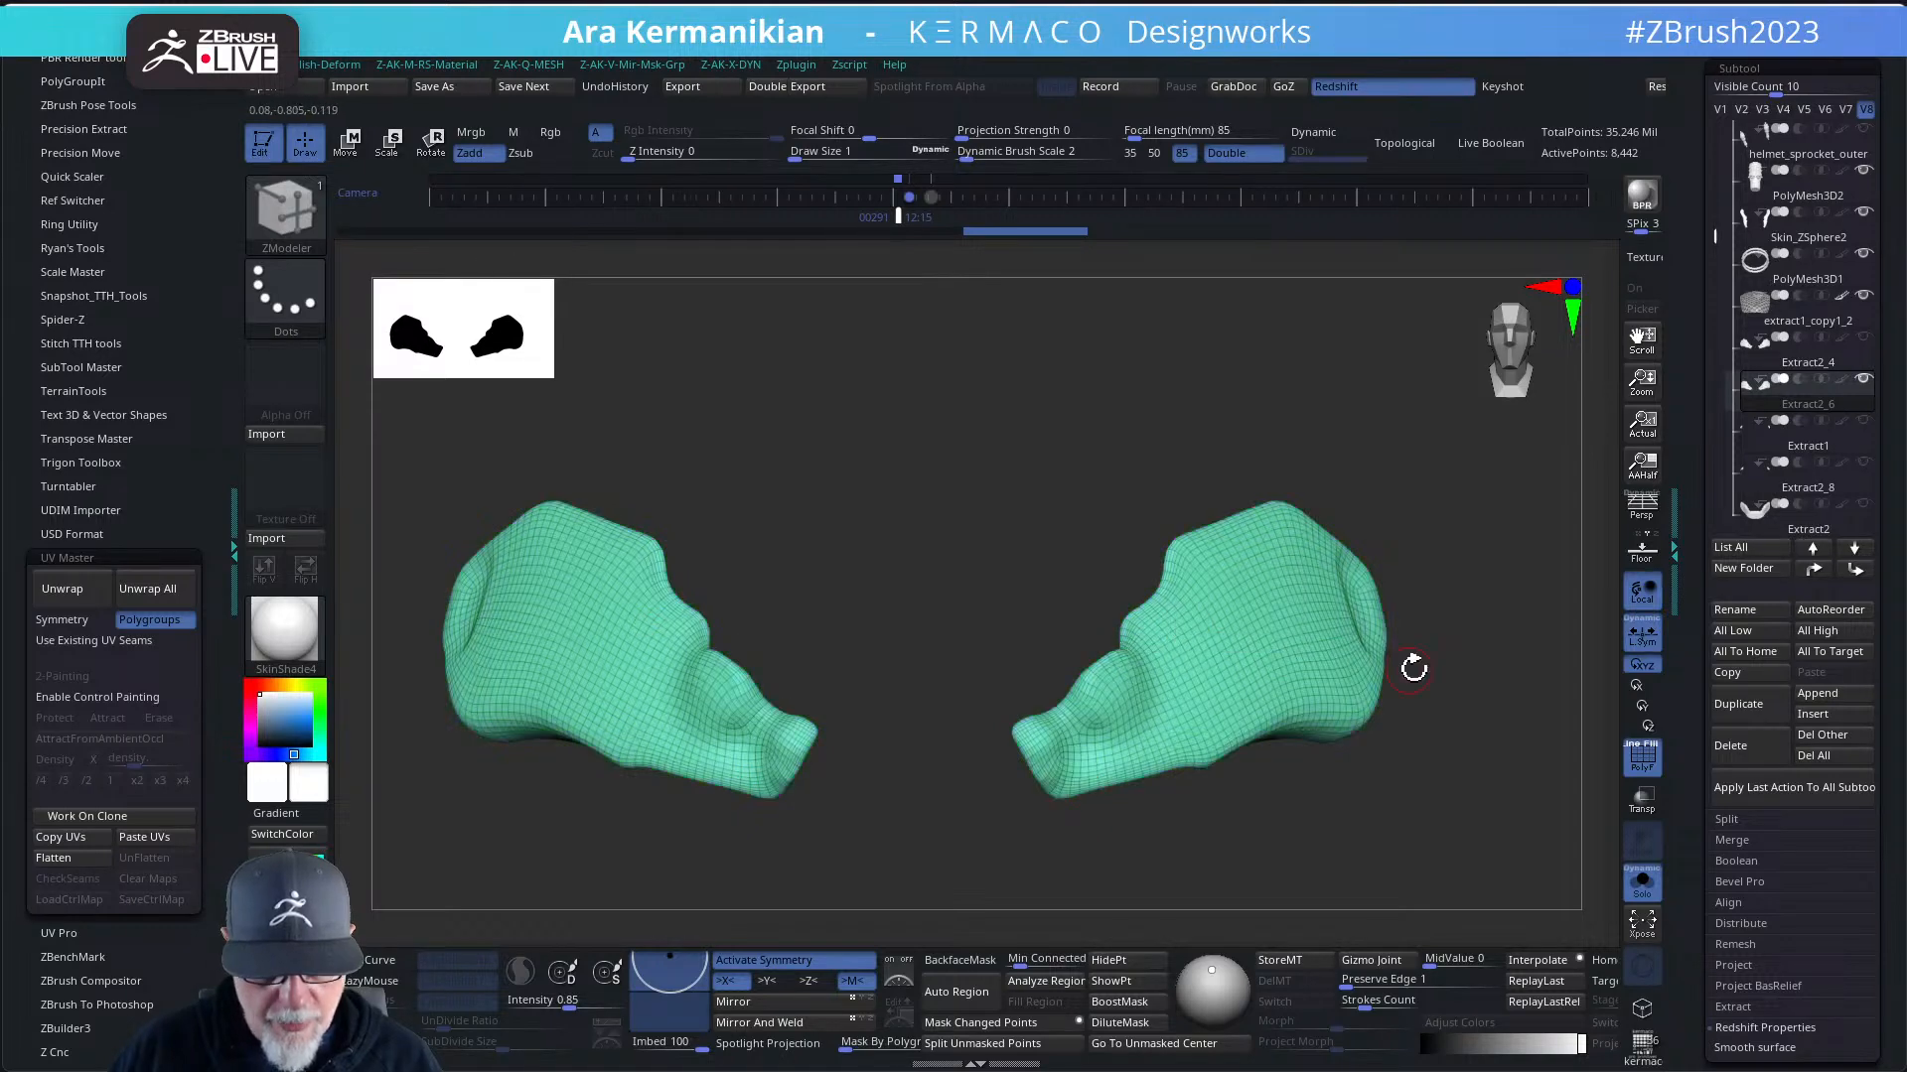
- Change the PolyGroup target to A Single Poly and merge the stray polygon on the plate's front face into the surrounding polygroup
left_click_drag(1505, 653, 846, 534)
left_click_drag(682, 543, 856, 584, "alt")
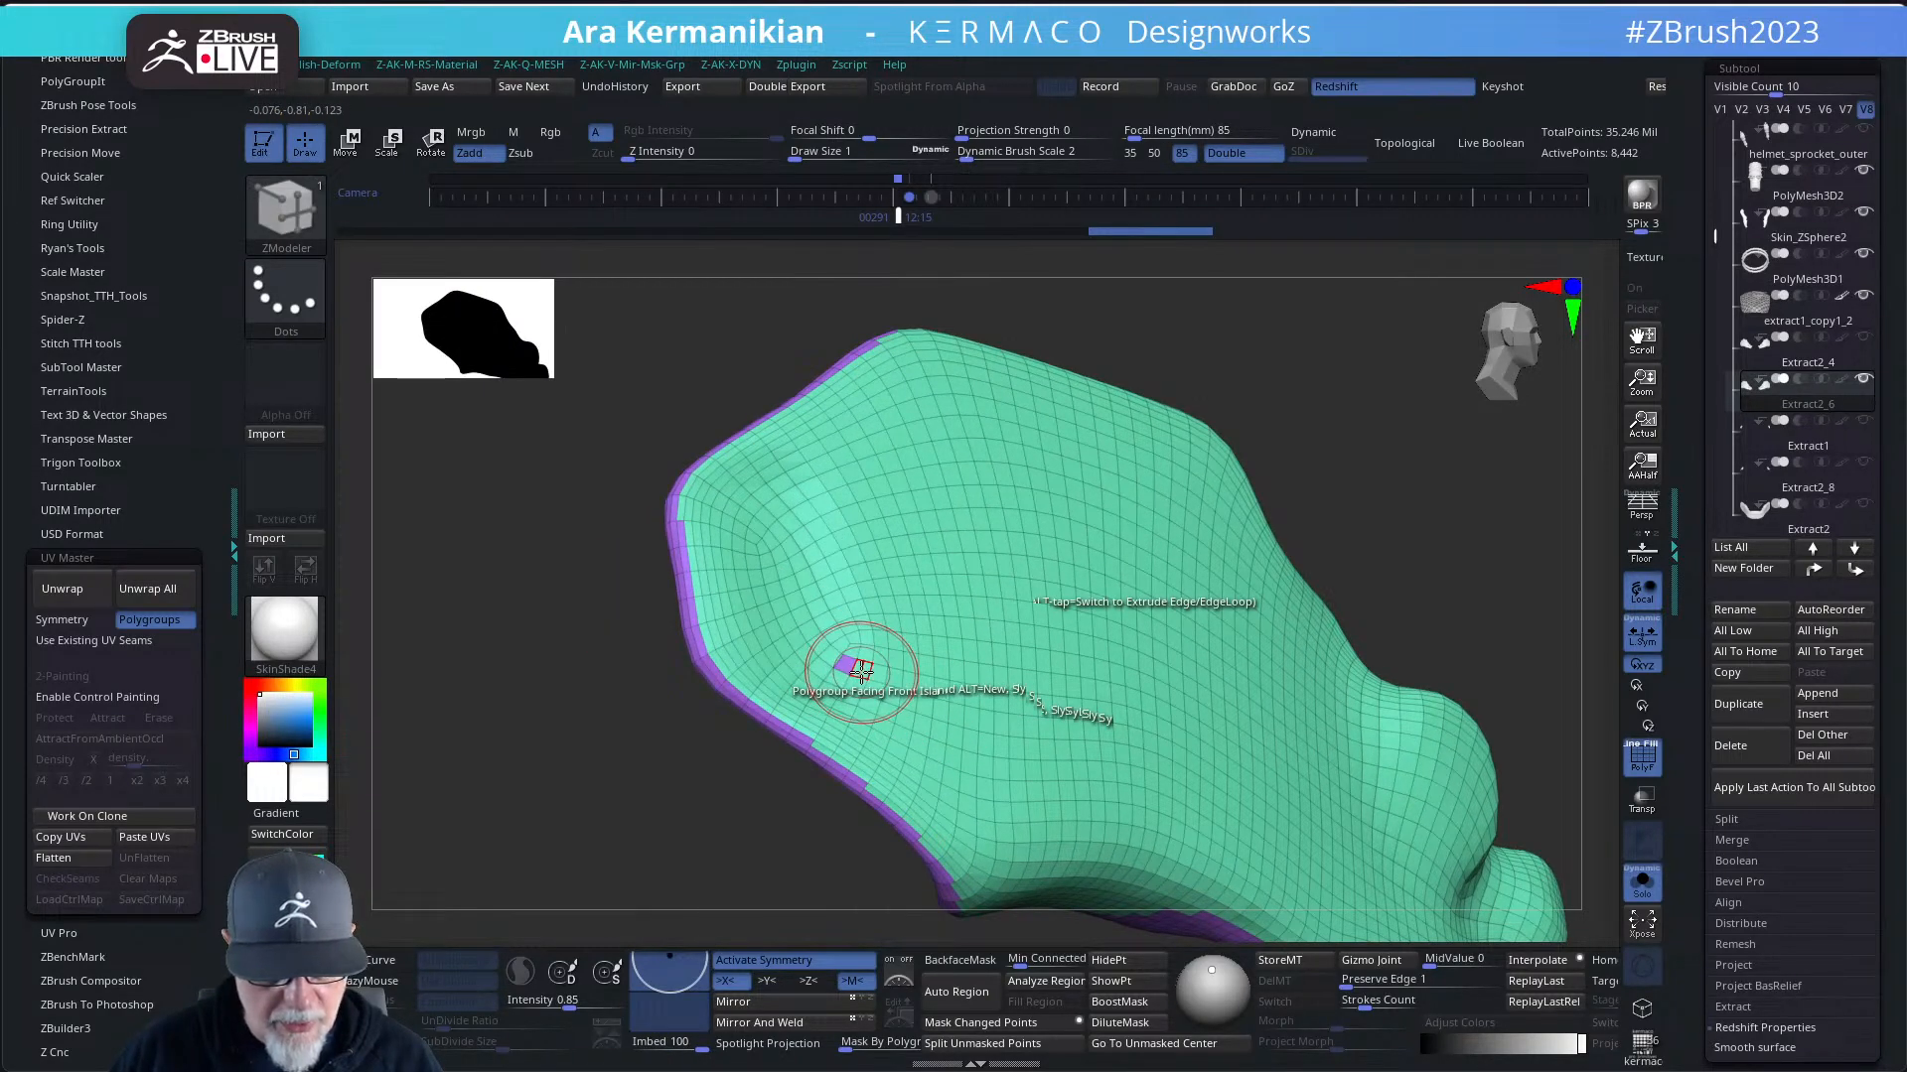
key("space")
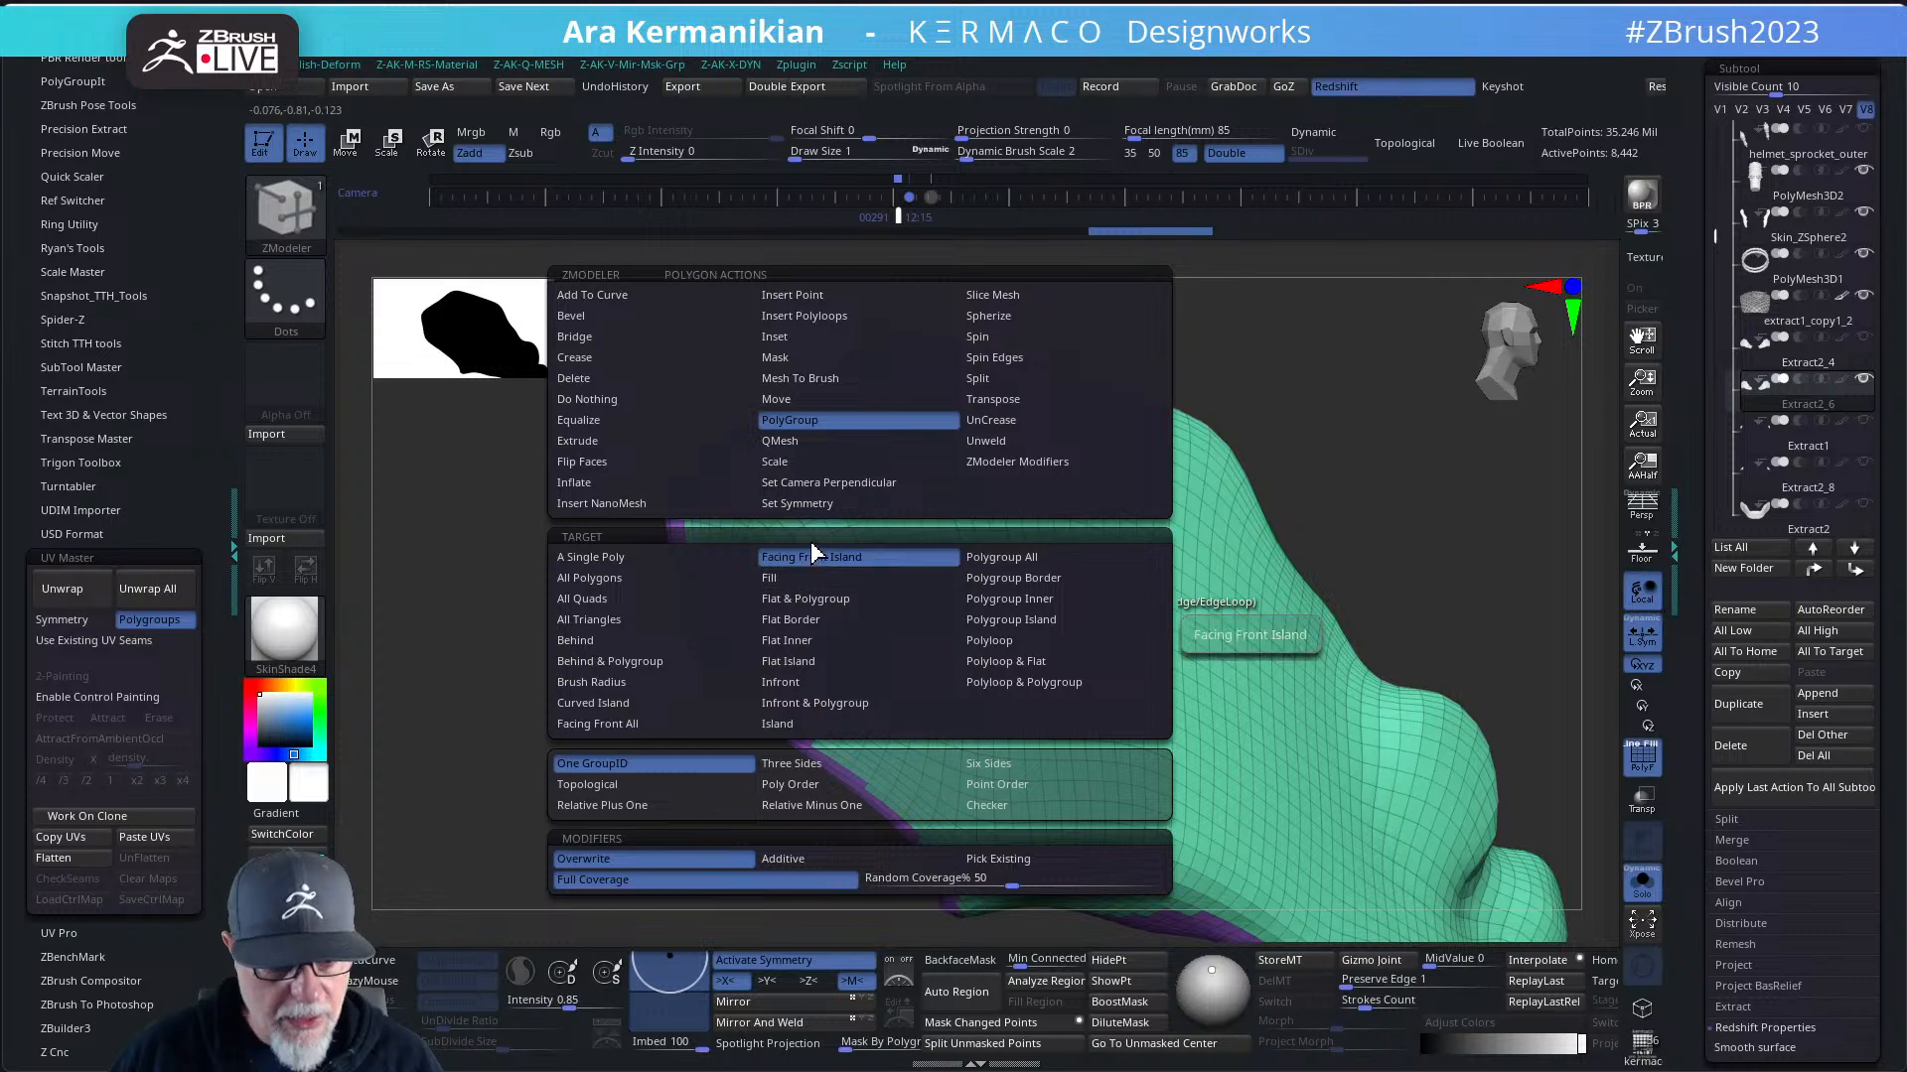
left_click(661, 562)
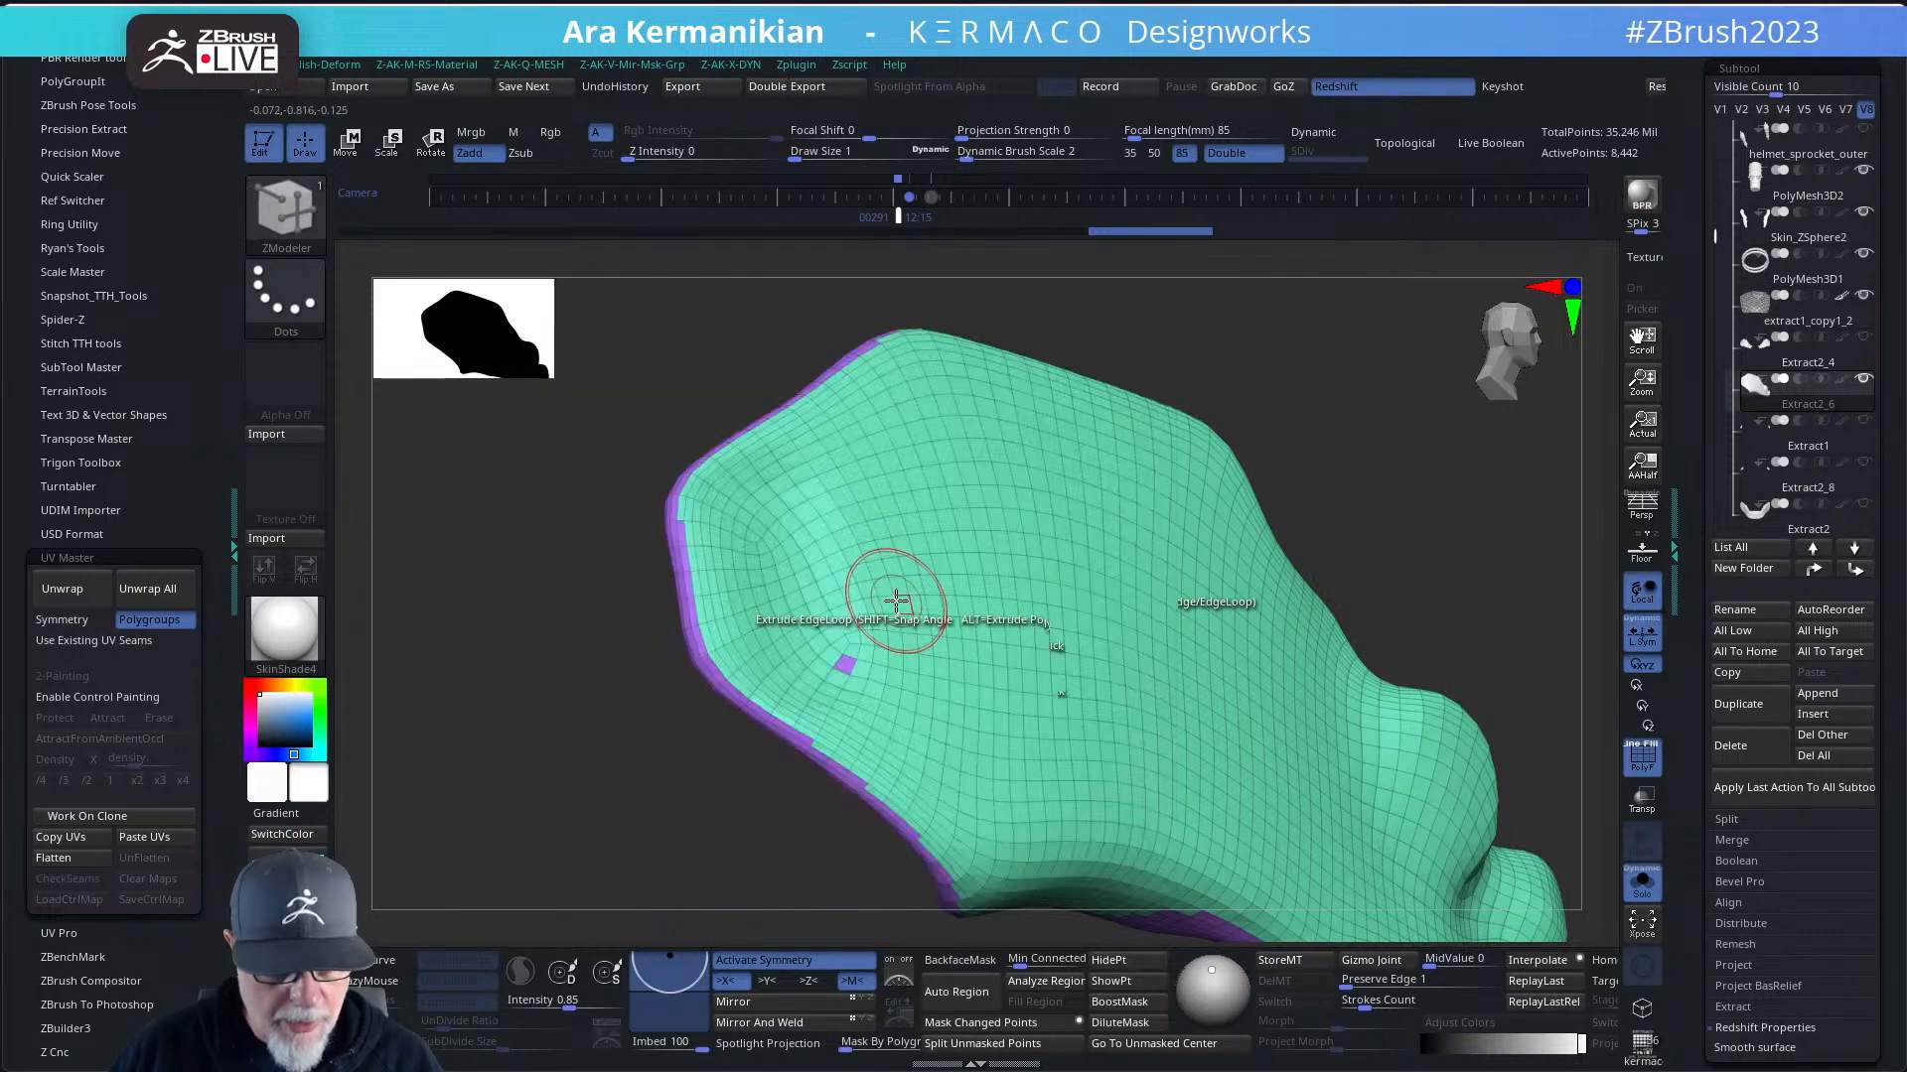
key("shift")
left_click(844, 663)
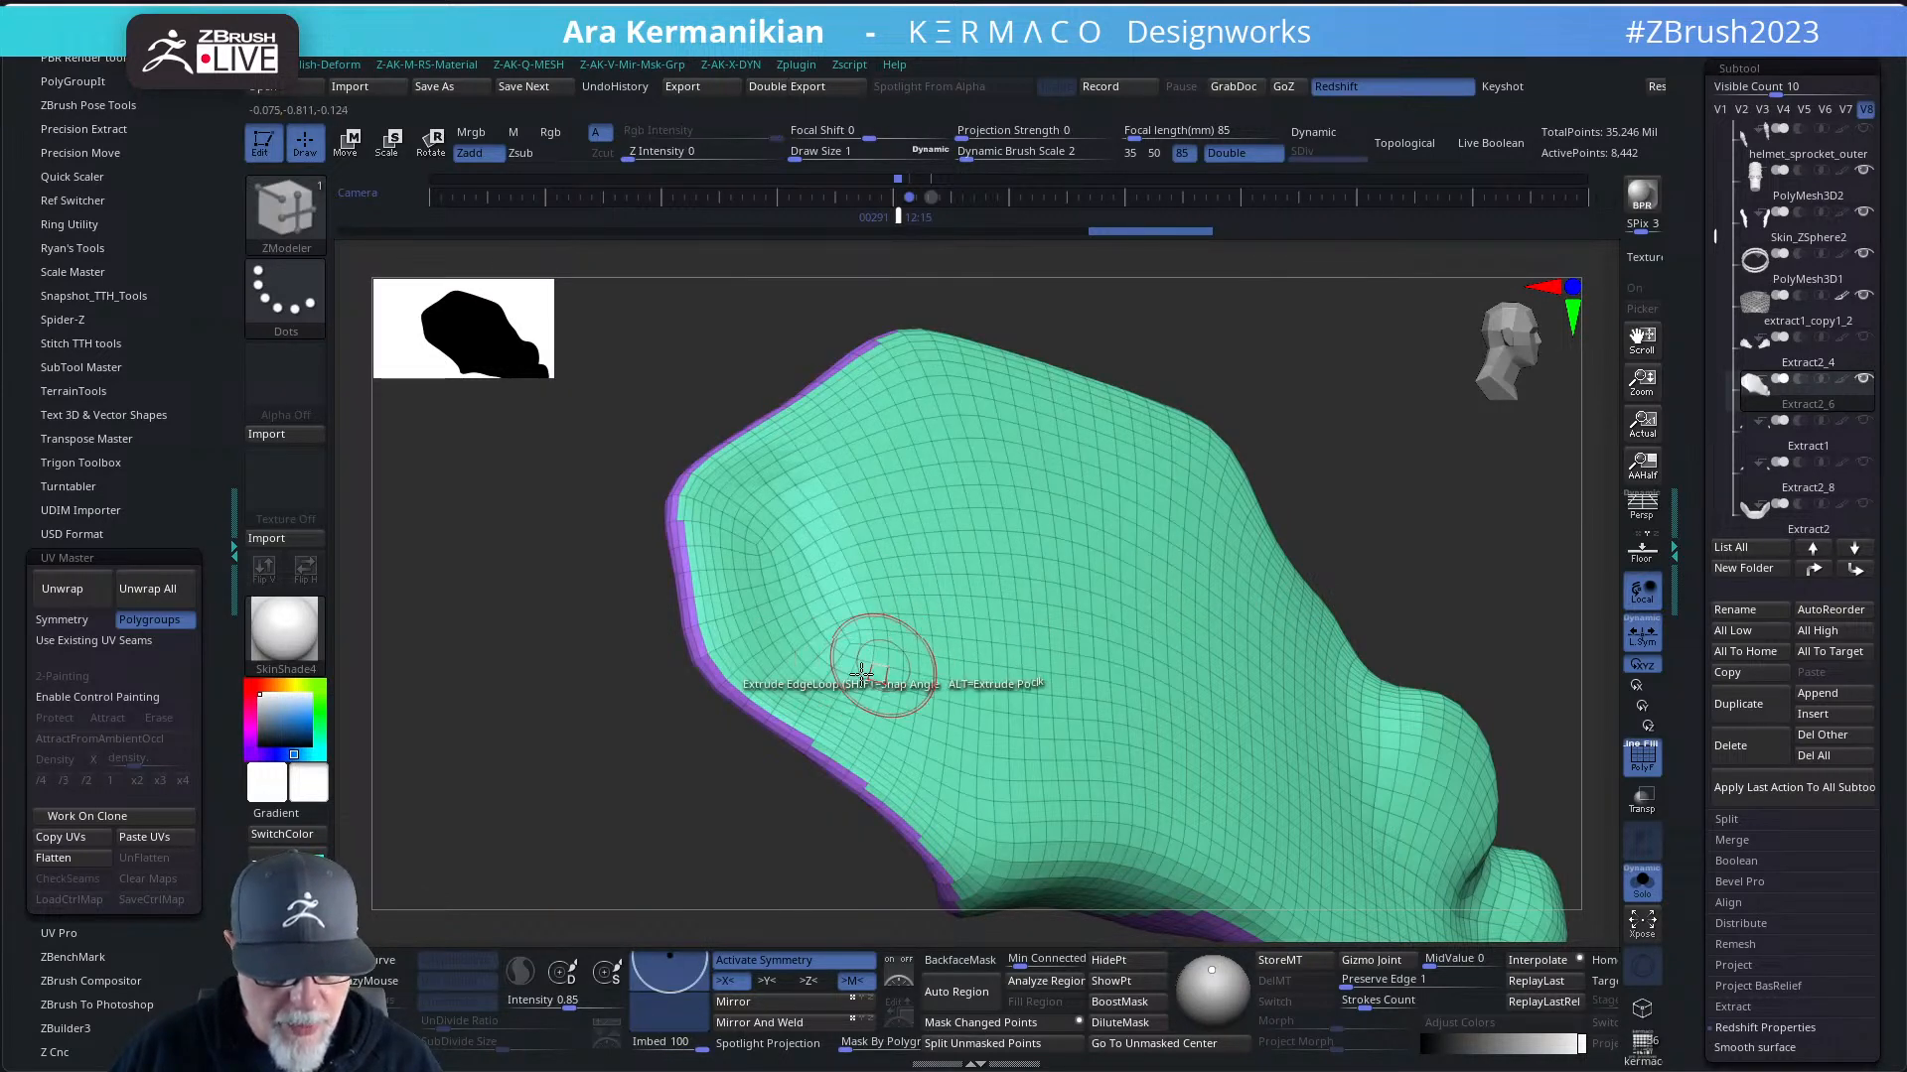
- Add individual stray rim polygons along the plate's side edge to the front polygroup to straighten the boundary
left_click(684, 534)
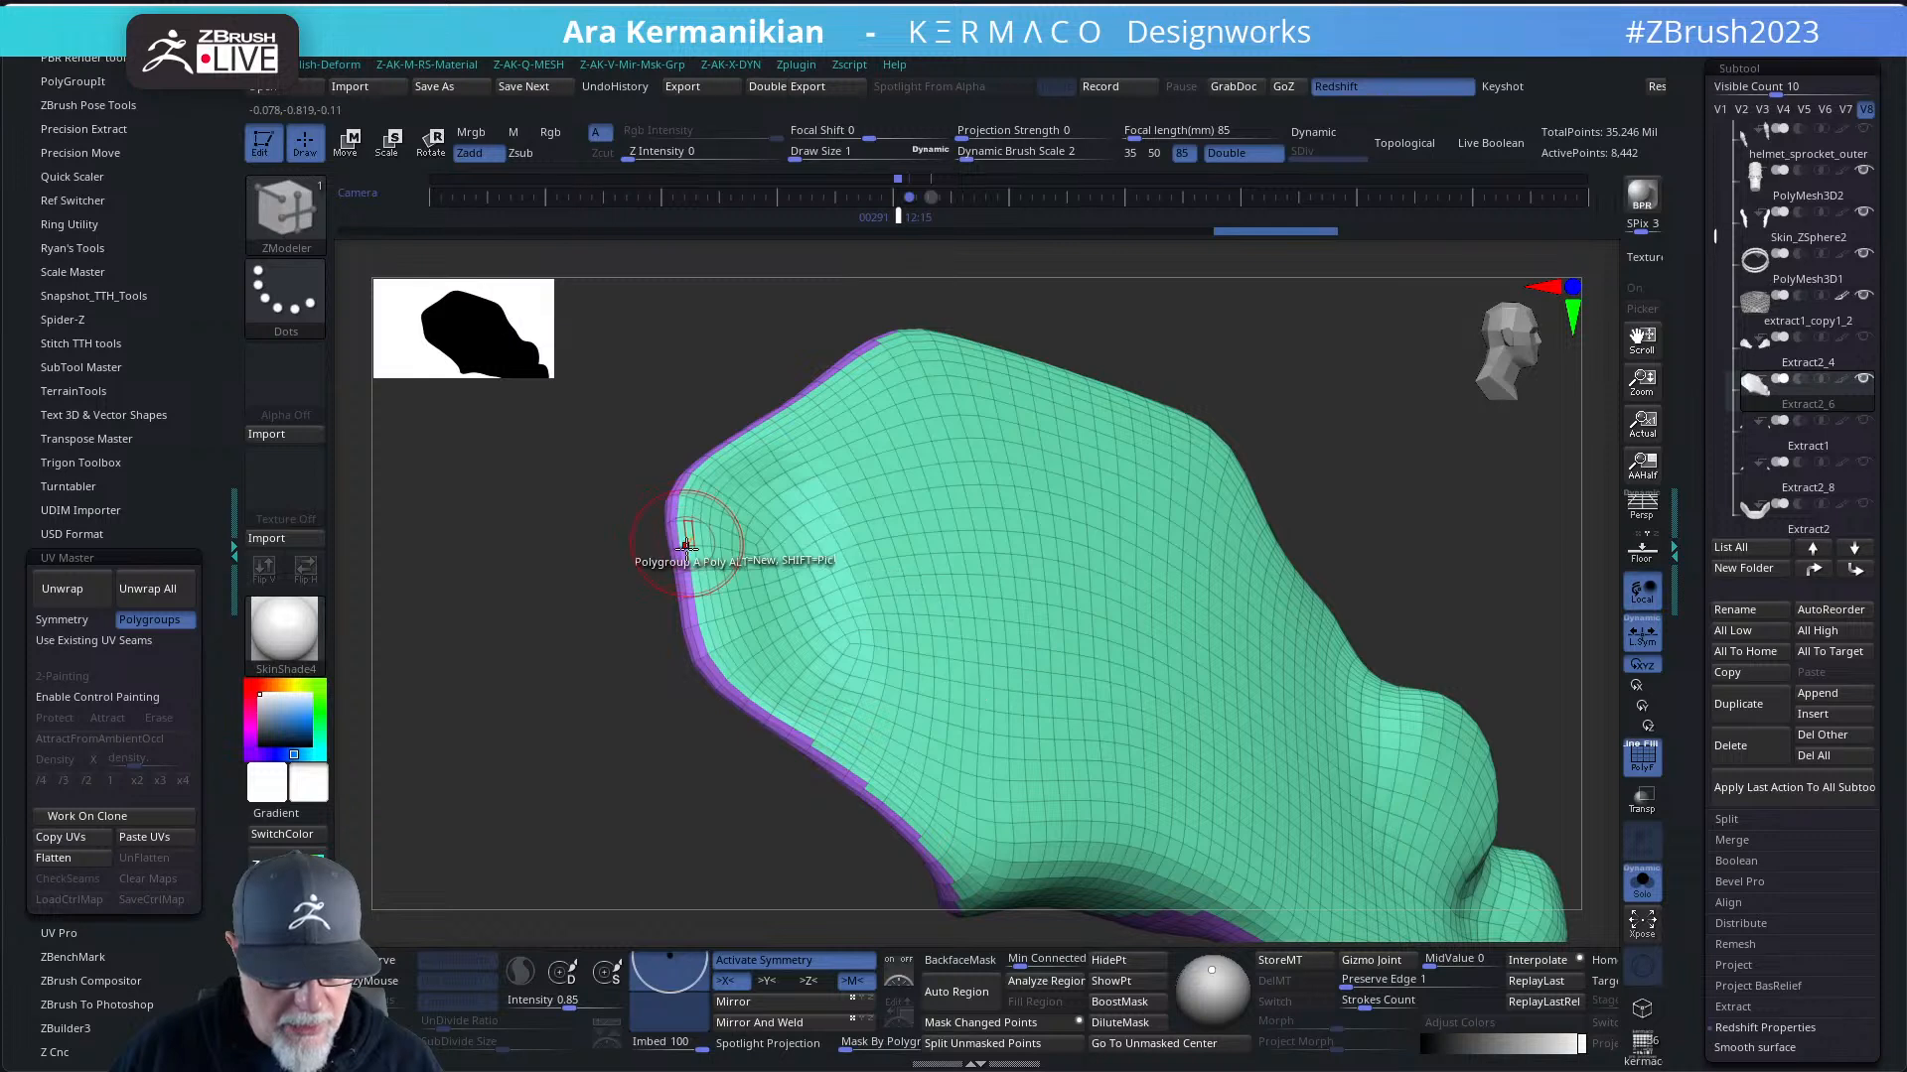
left_click(687, 556)
left_click(691, 589)
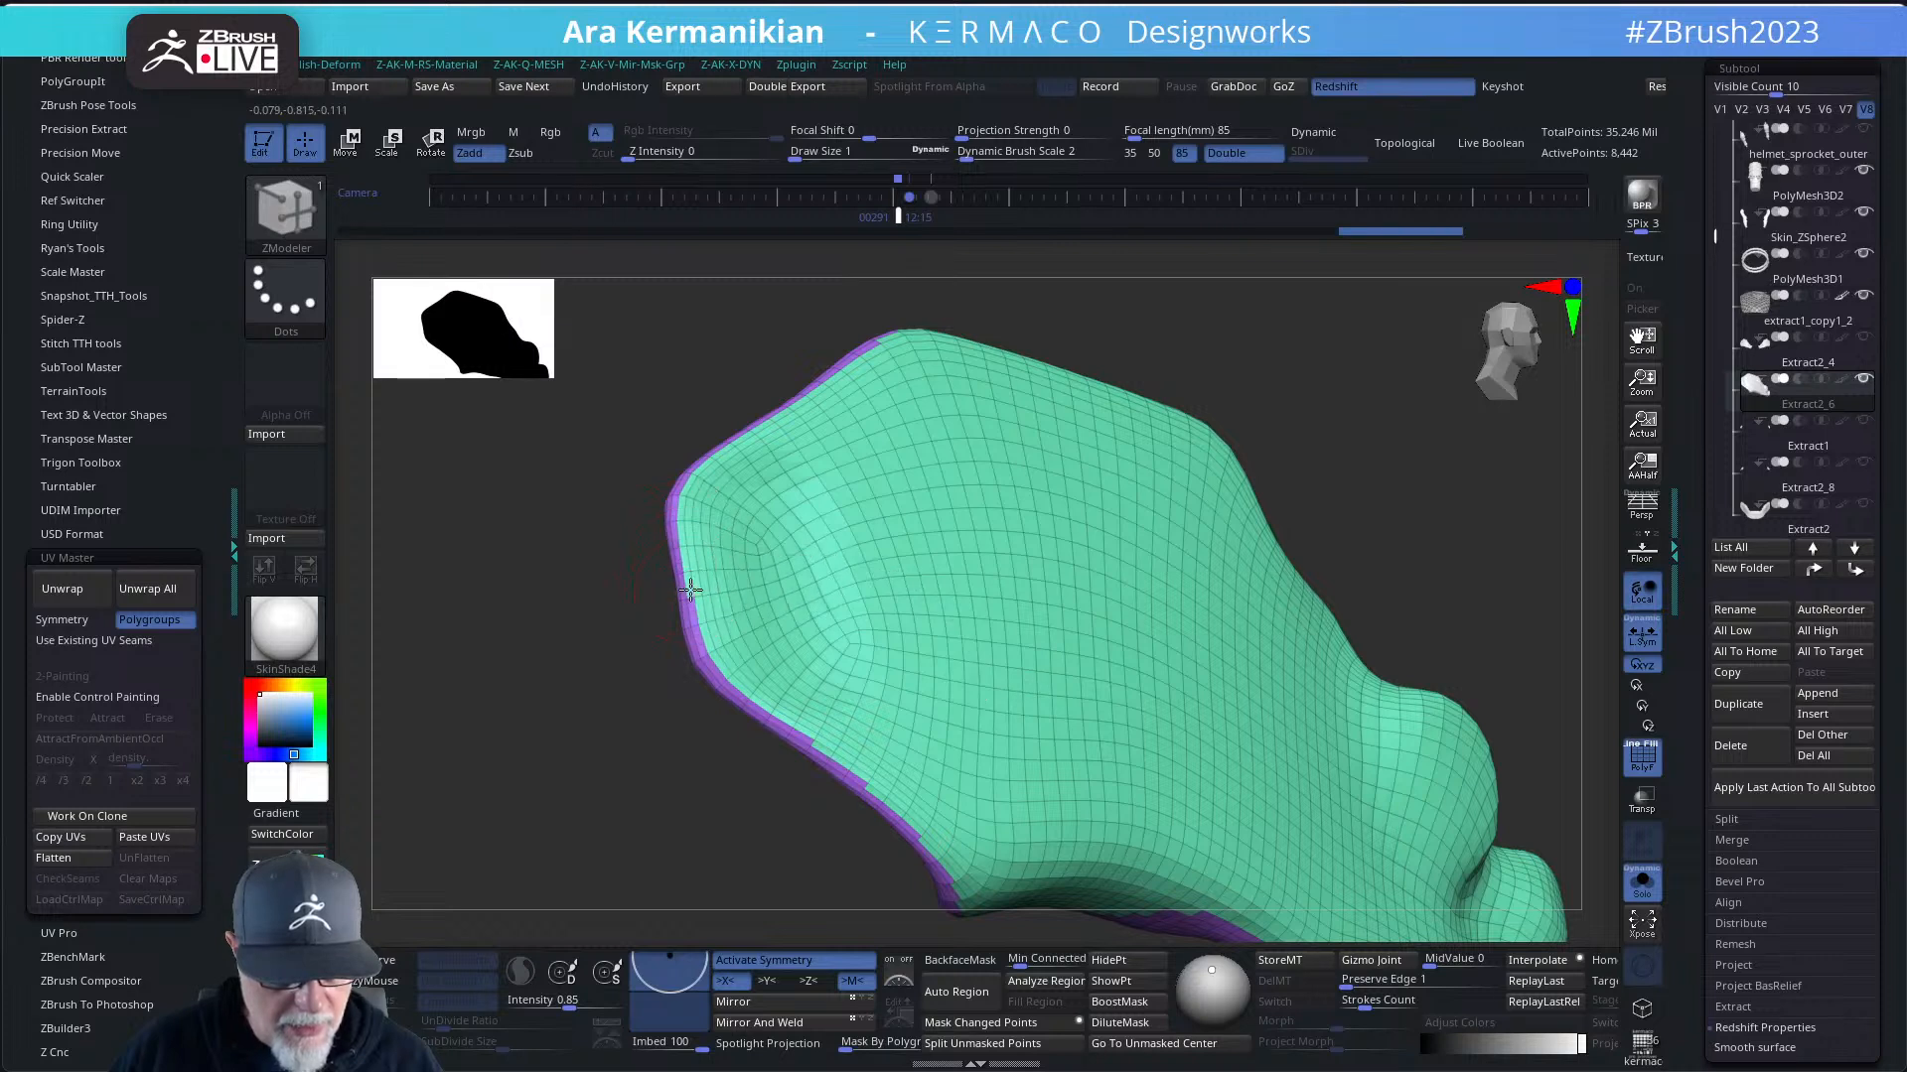
left_click(737, 696)
left_click(753, 706)
left_click(790, 727)
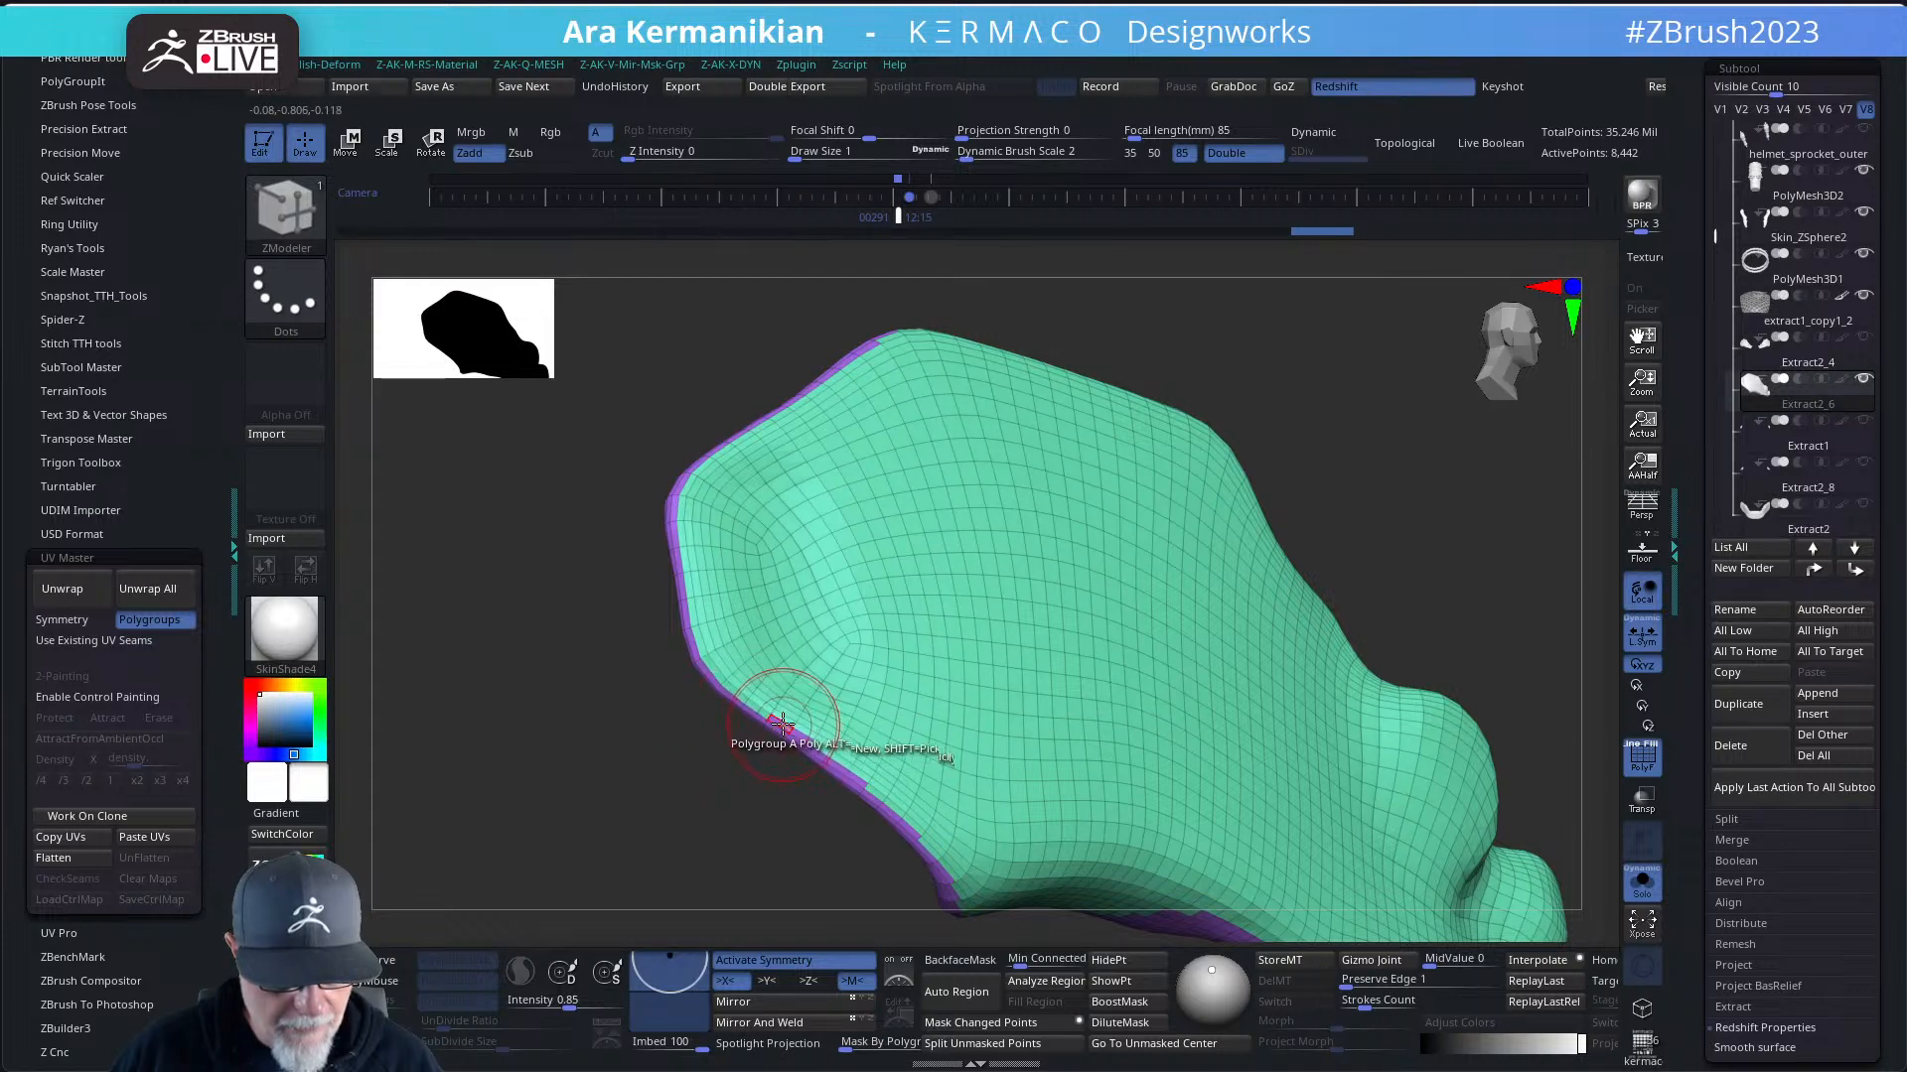
left_click(828, 752)
- Switch the PolyGroup target to Brush Radius and paint the front polygroup over the ungrouped patch along the plate's lower edge
left_click_drag(760, 805, 703, 689)
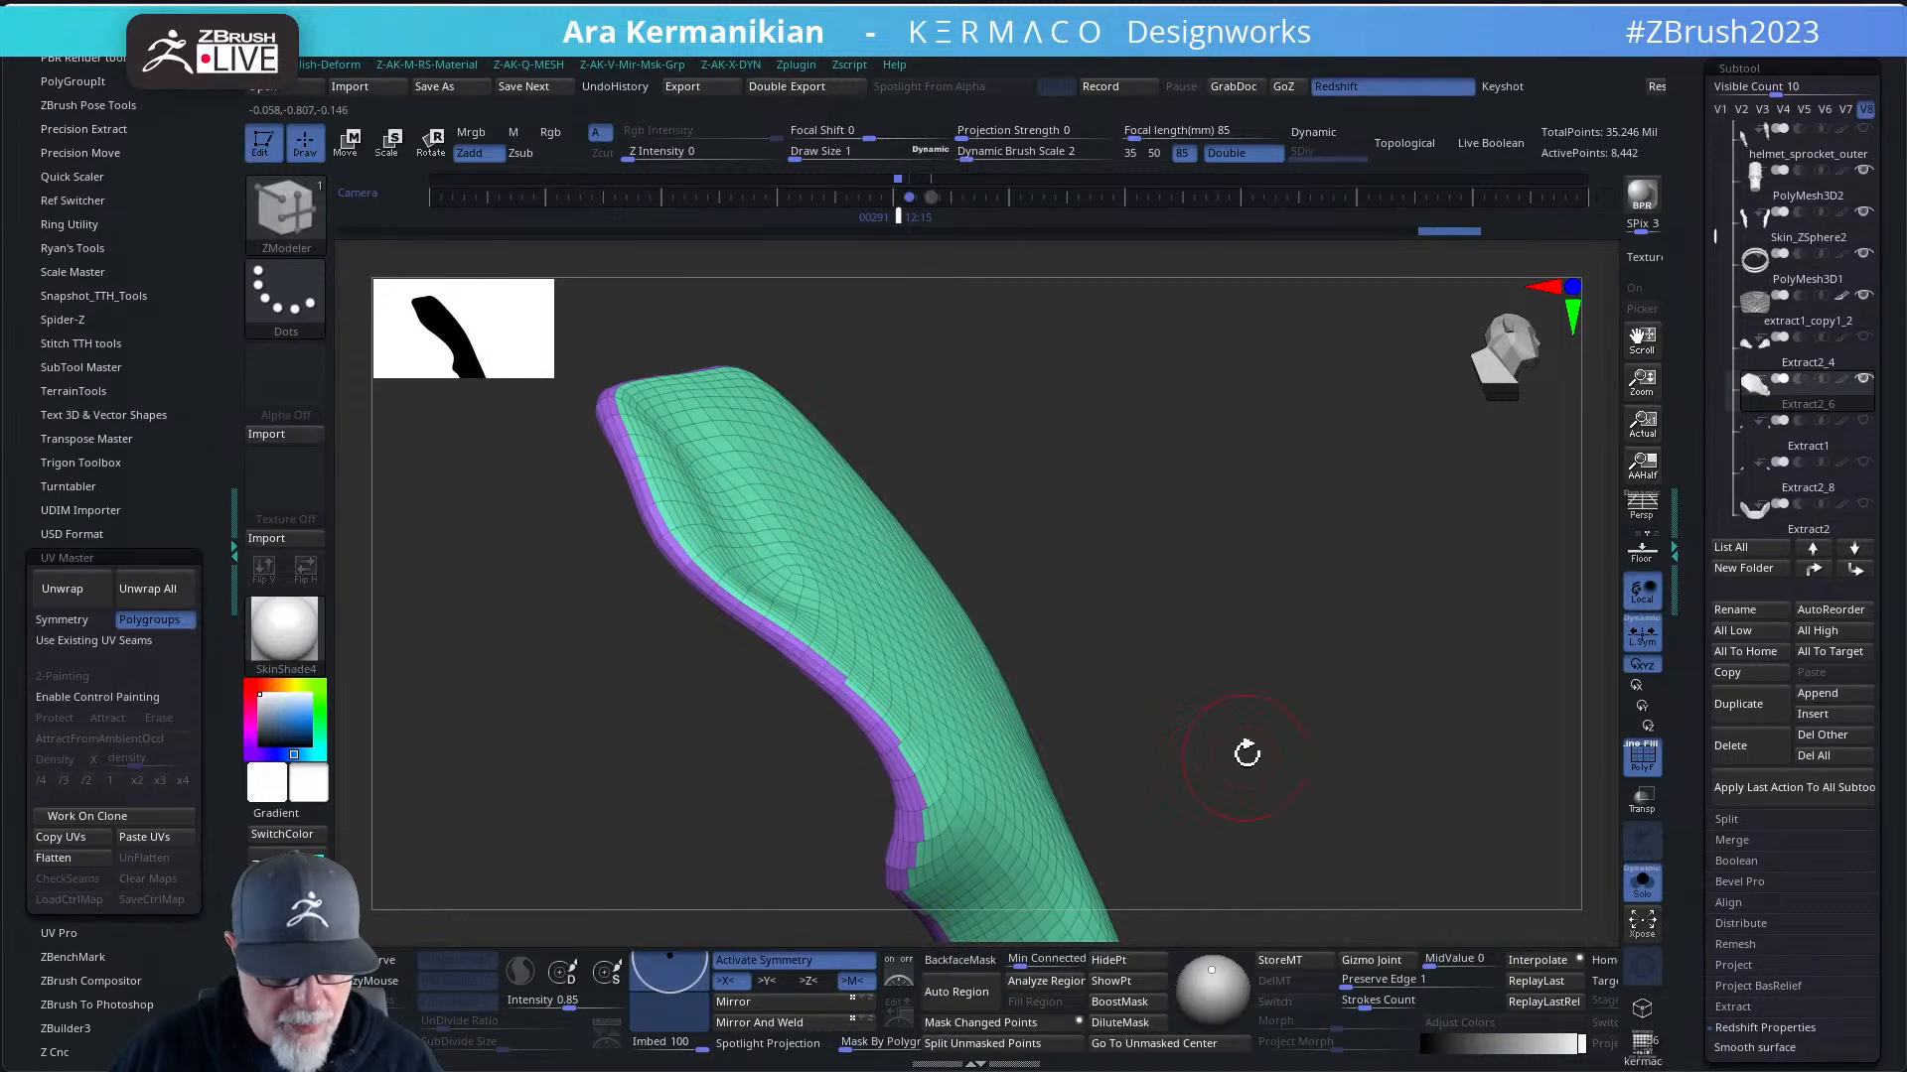
left_click_drag(1247, 753, 1054, 392)
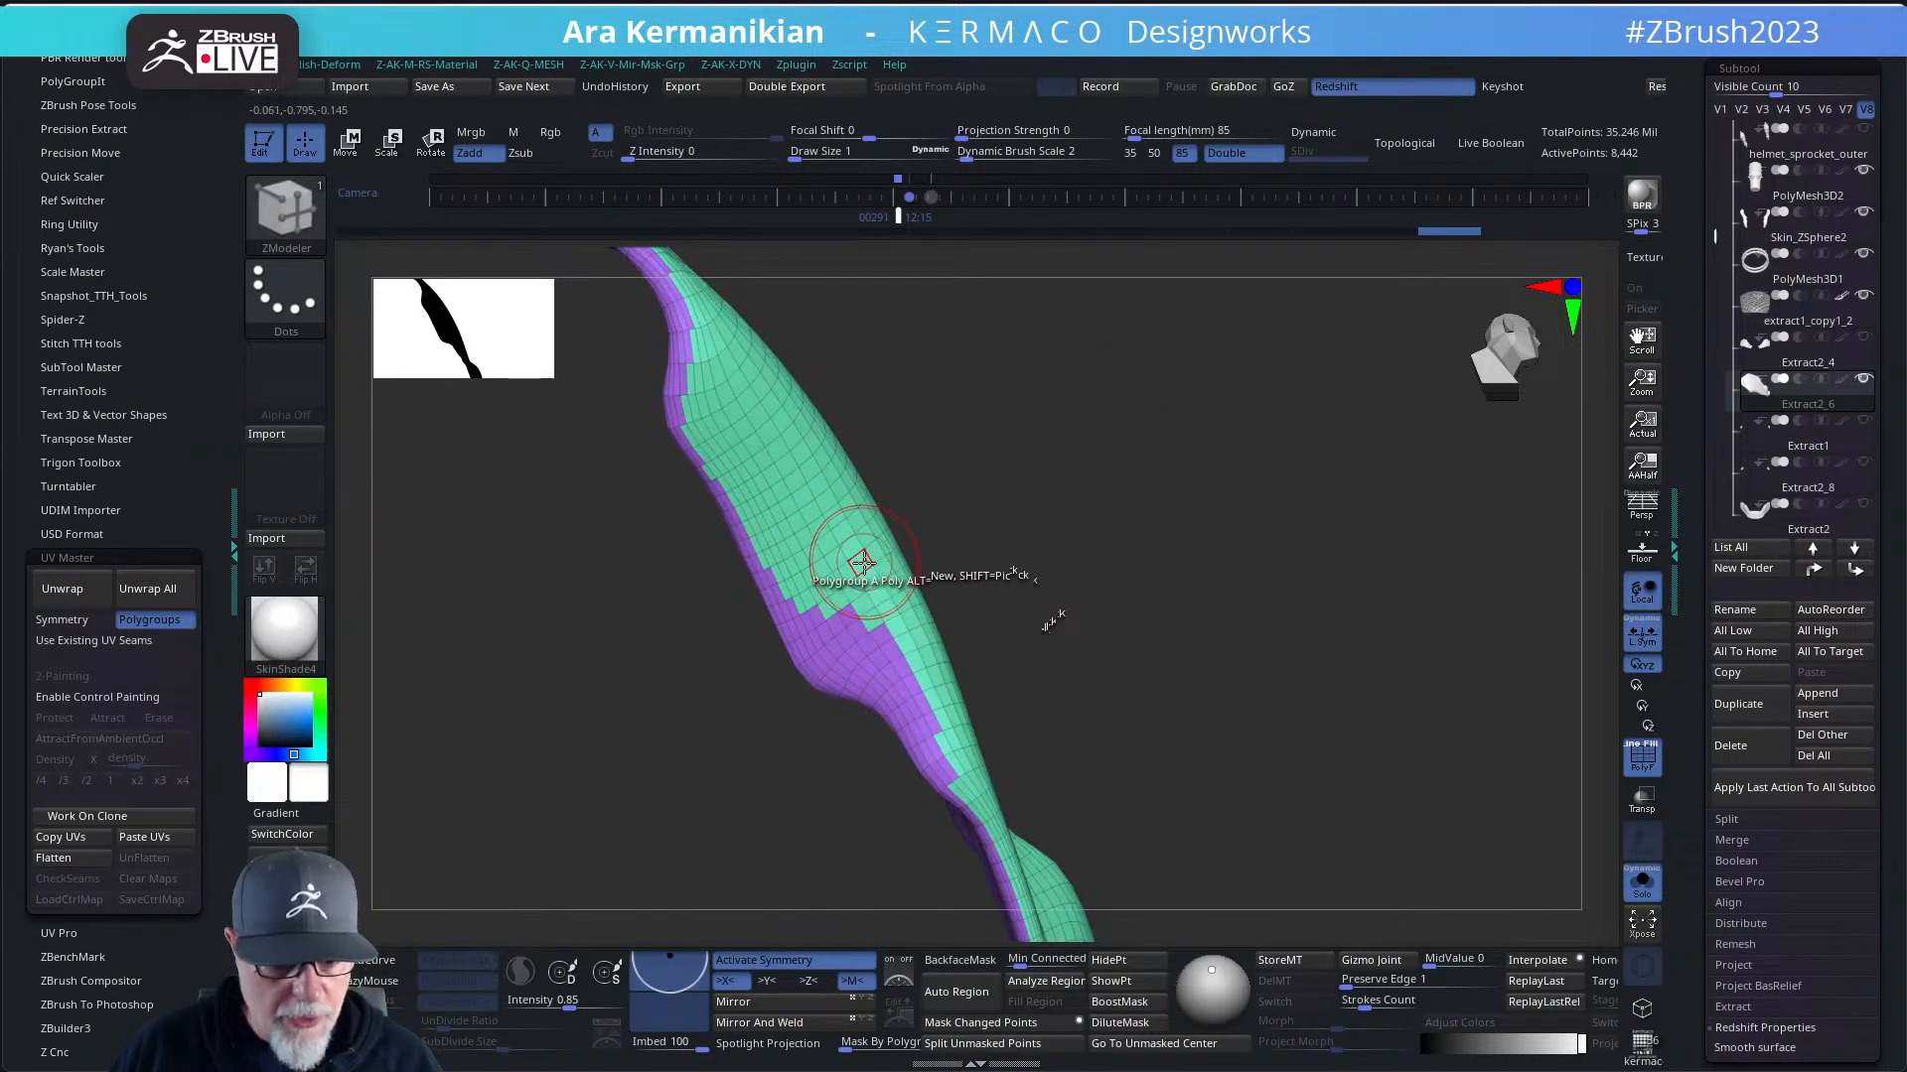
key("space")
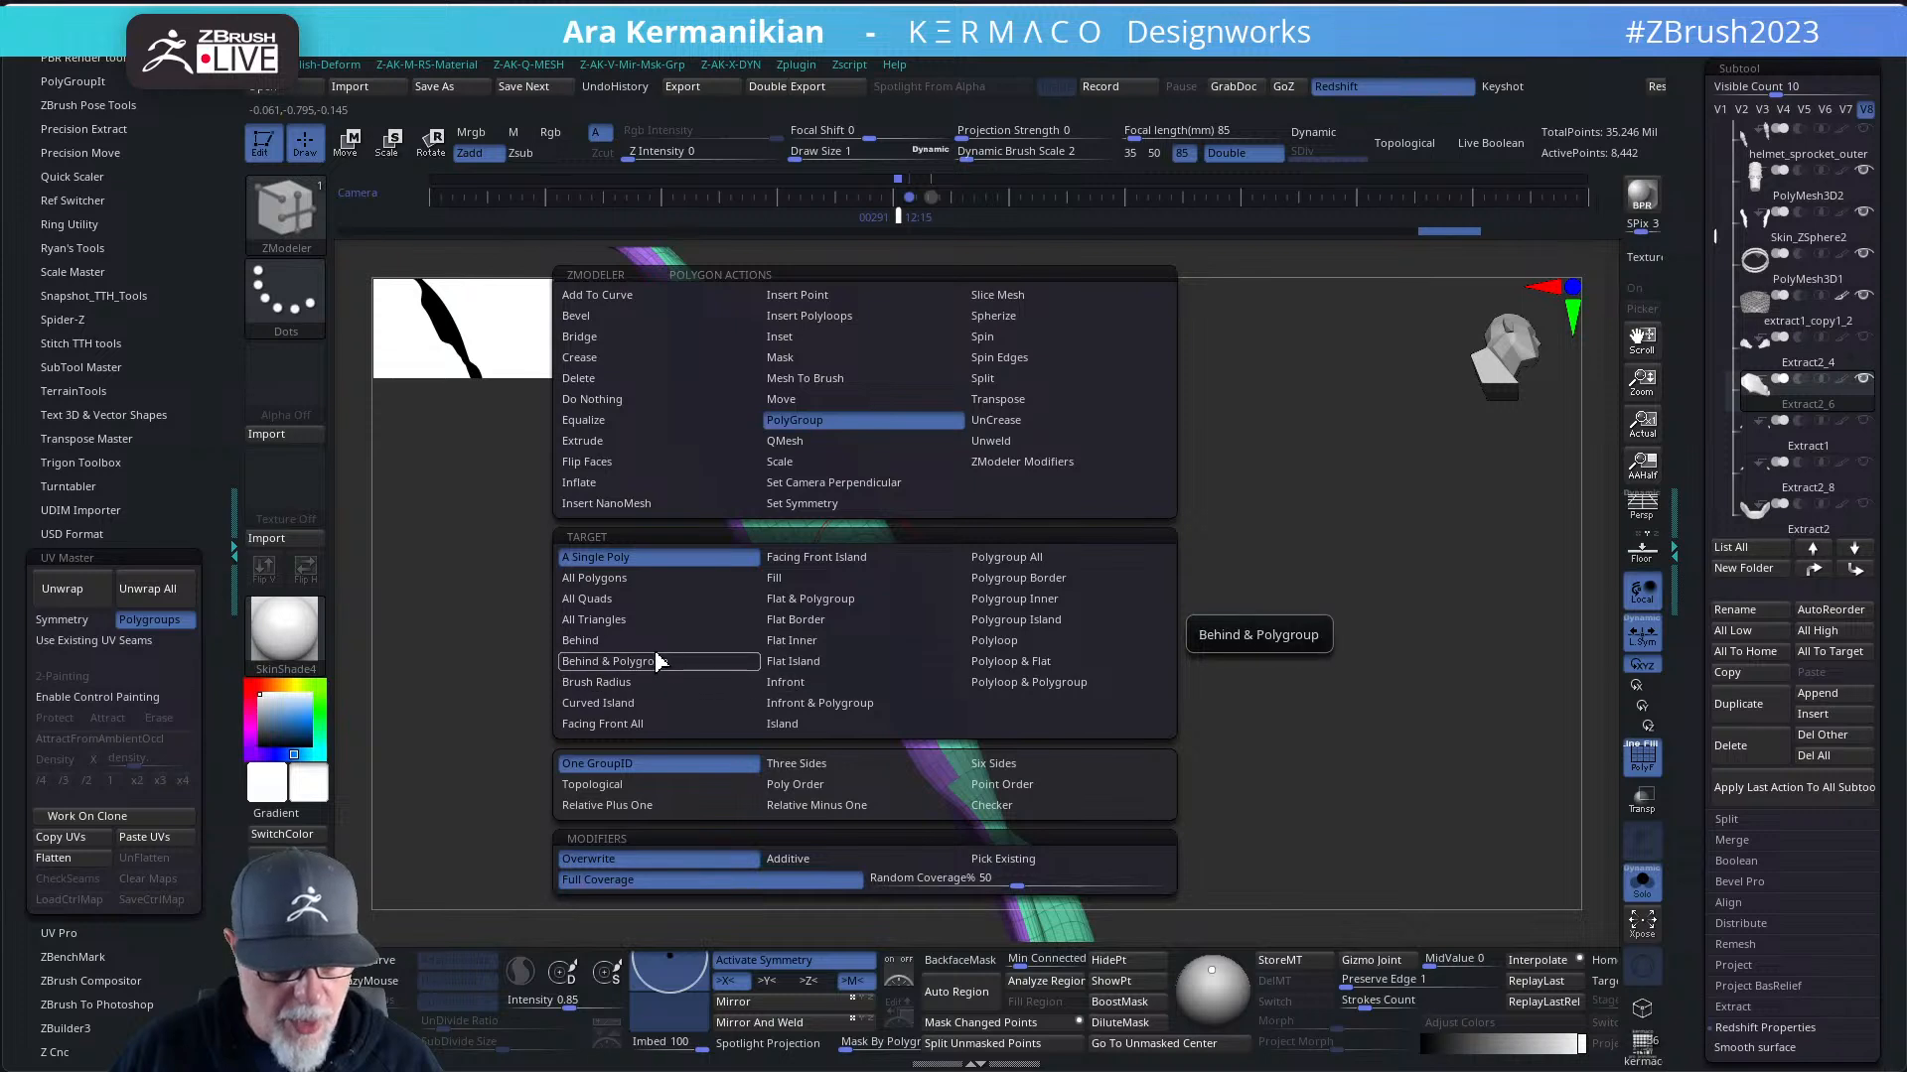
left_click(608, 681)
left_click_drag(890, 659, 865, 630)
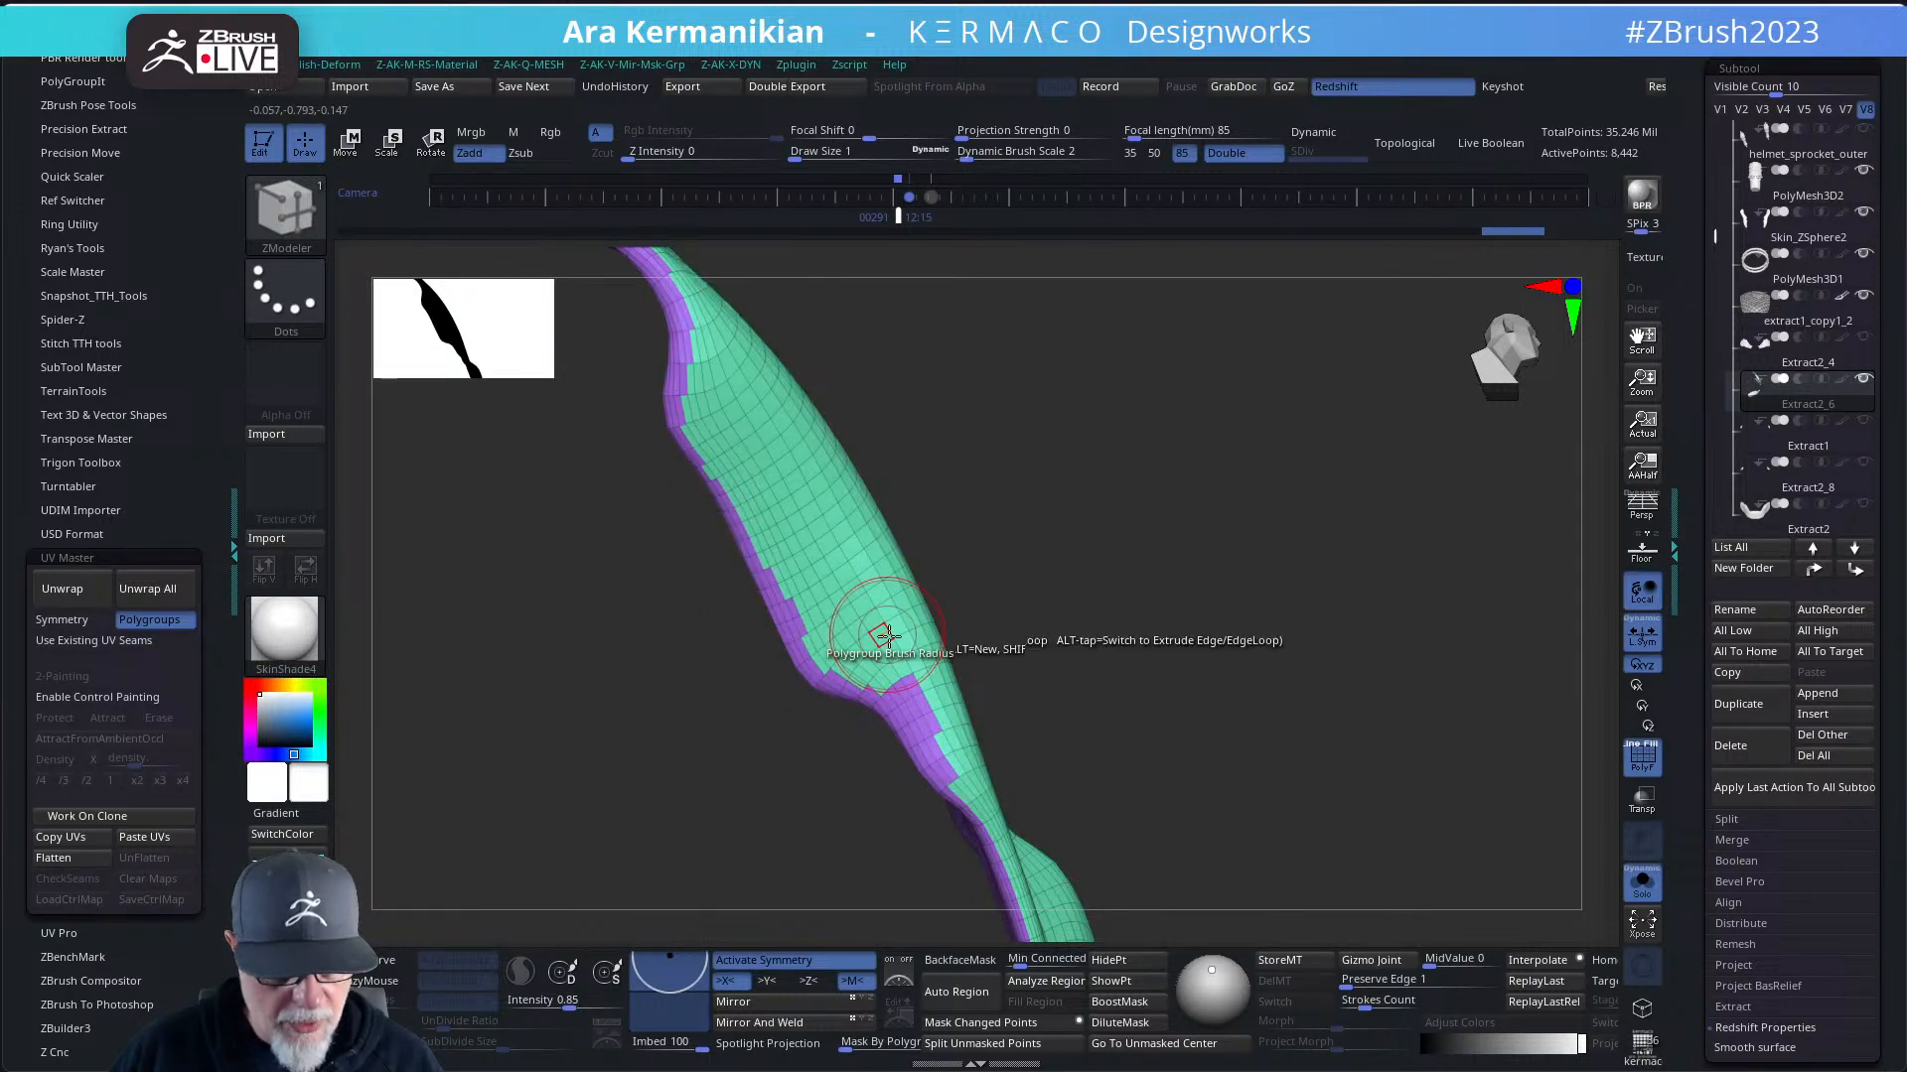
left_click(947, 699)
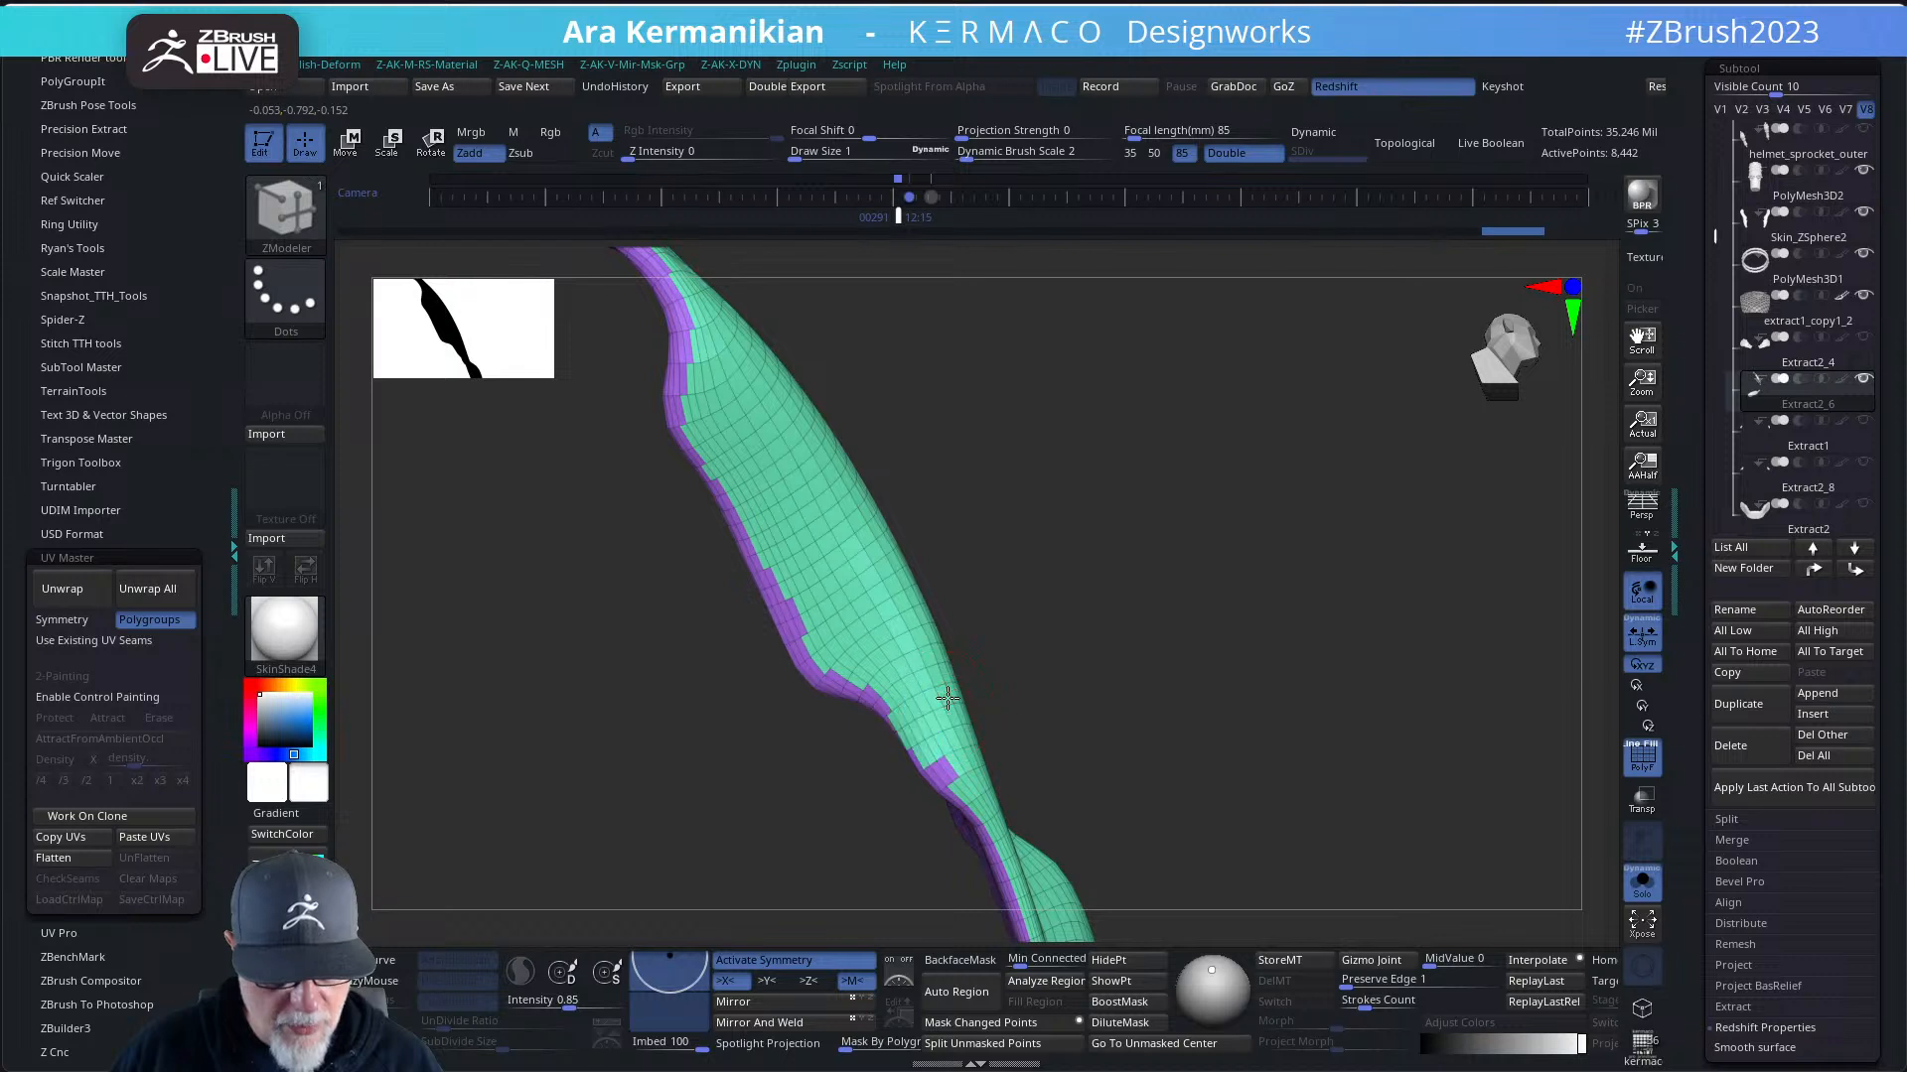
left_click_drag(1398, 848, 1171, 705)
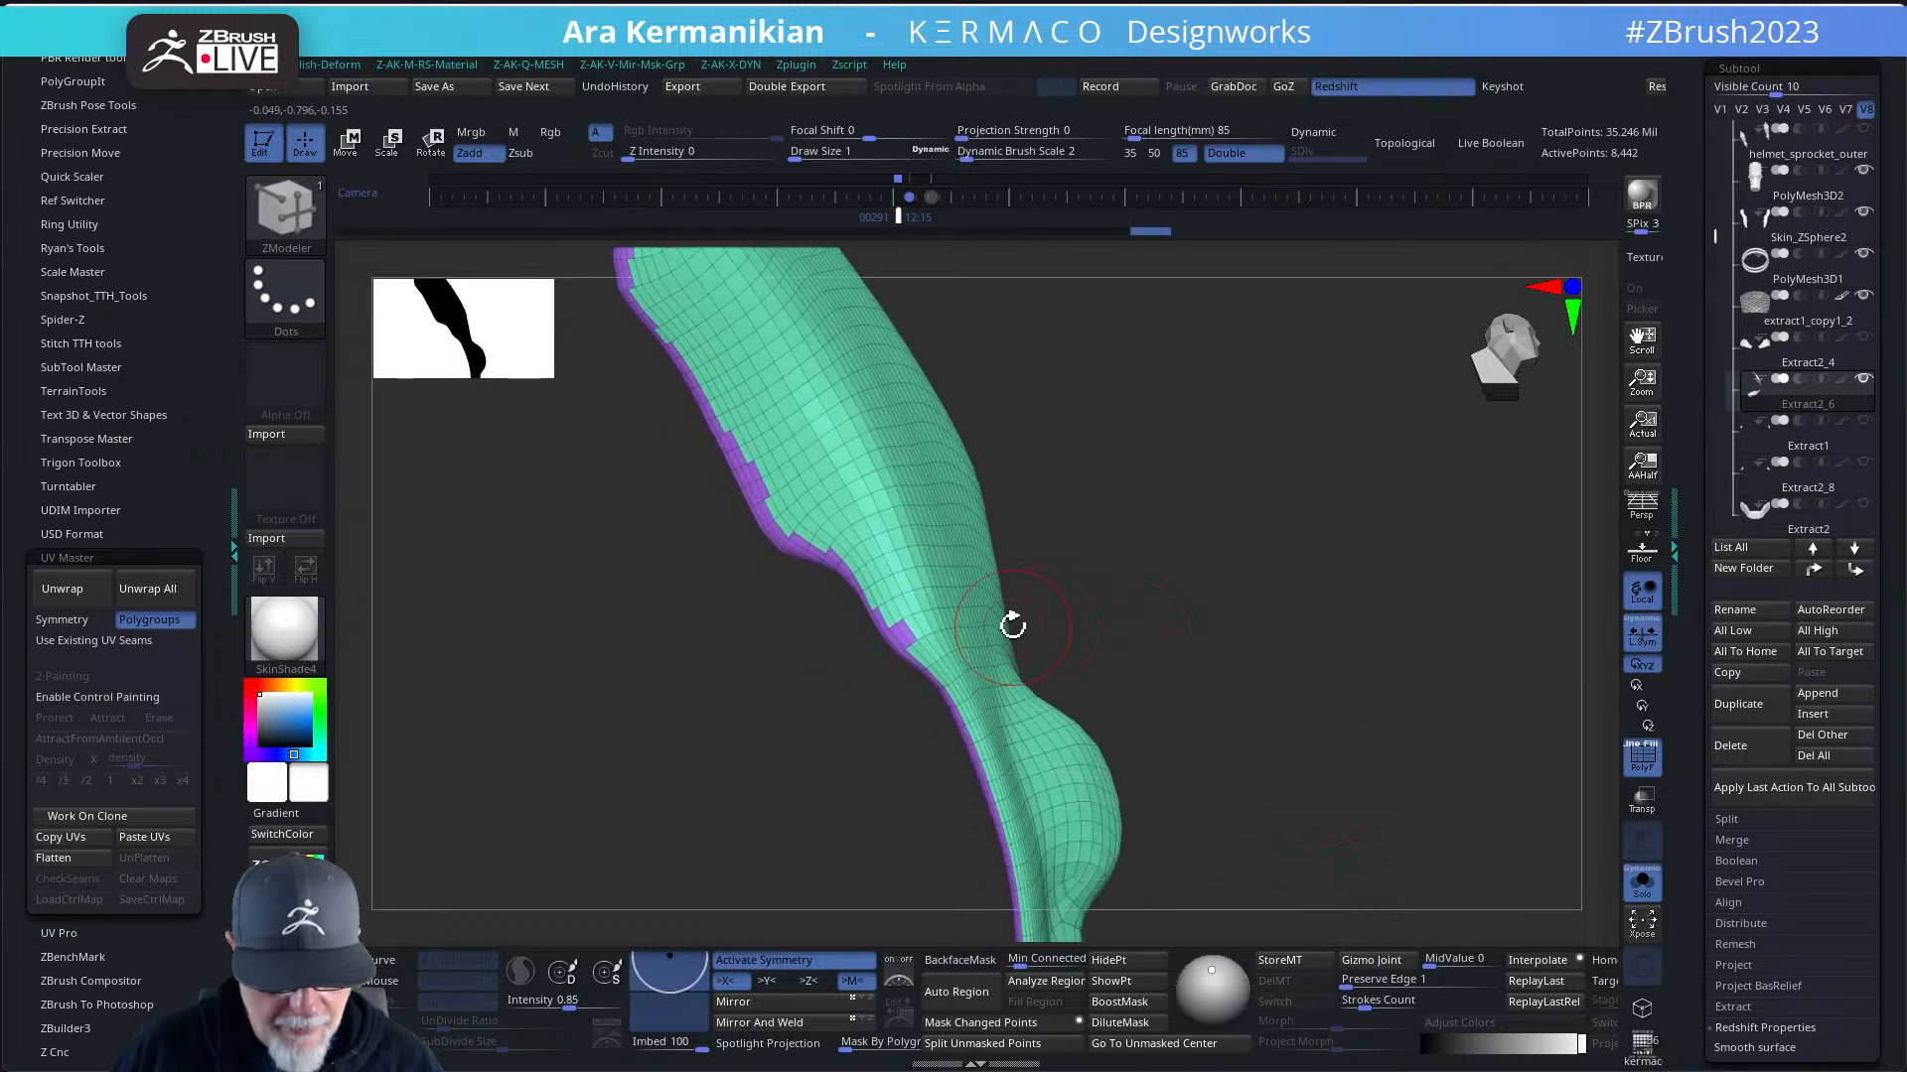
left_click(935, 622)
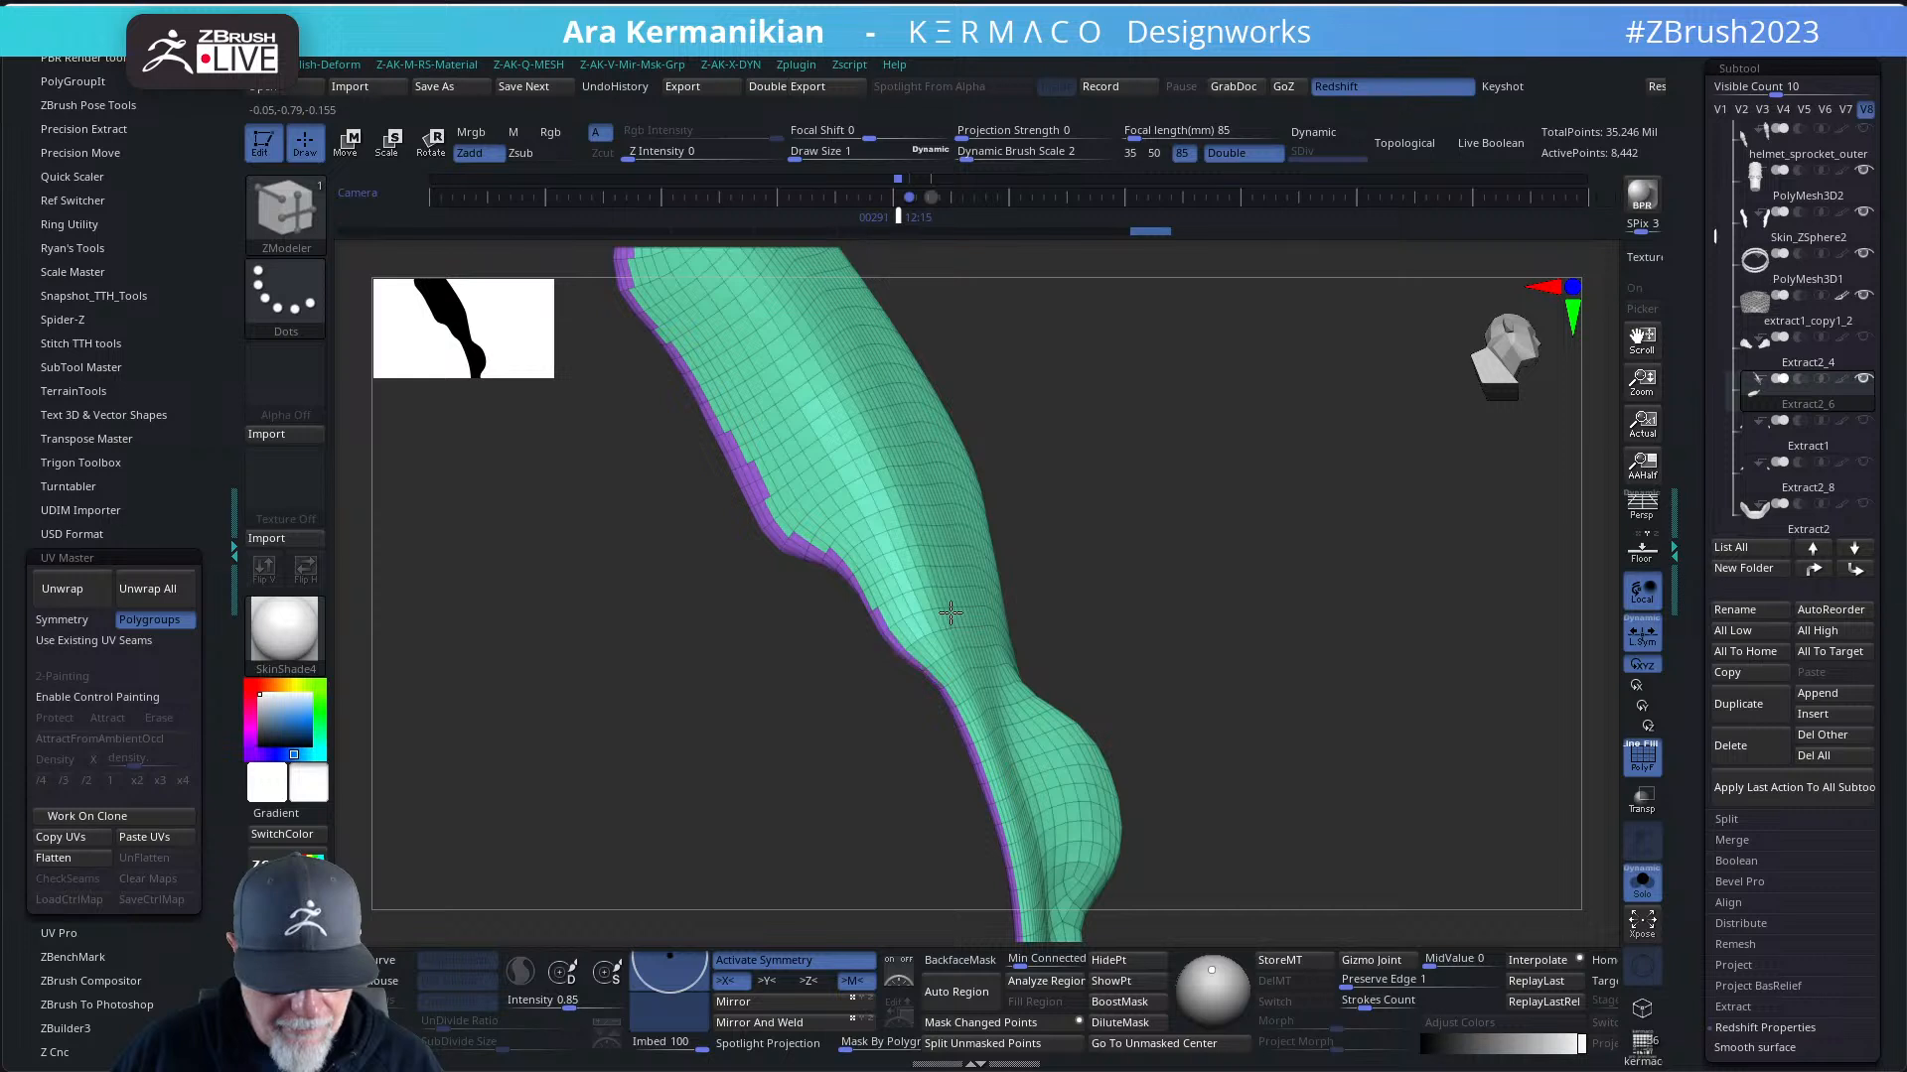
- Paint the remaining jagged section of the plate's lower edge into the front polygroup and inspect the plate's inner side
mouse_move(1163, 639)
left_mouse_down()
mouse_move(1179, 592)
mouse_move(1230, 592)
left_mouse_up()
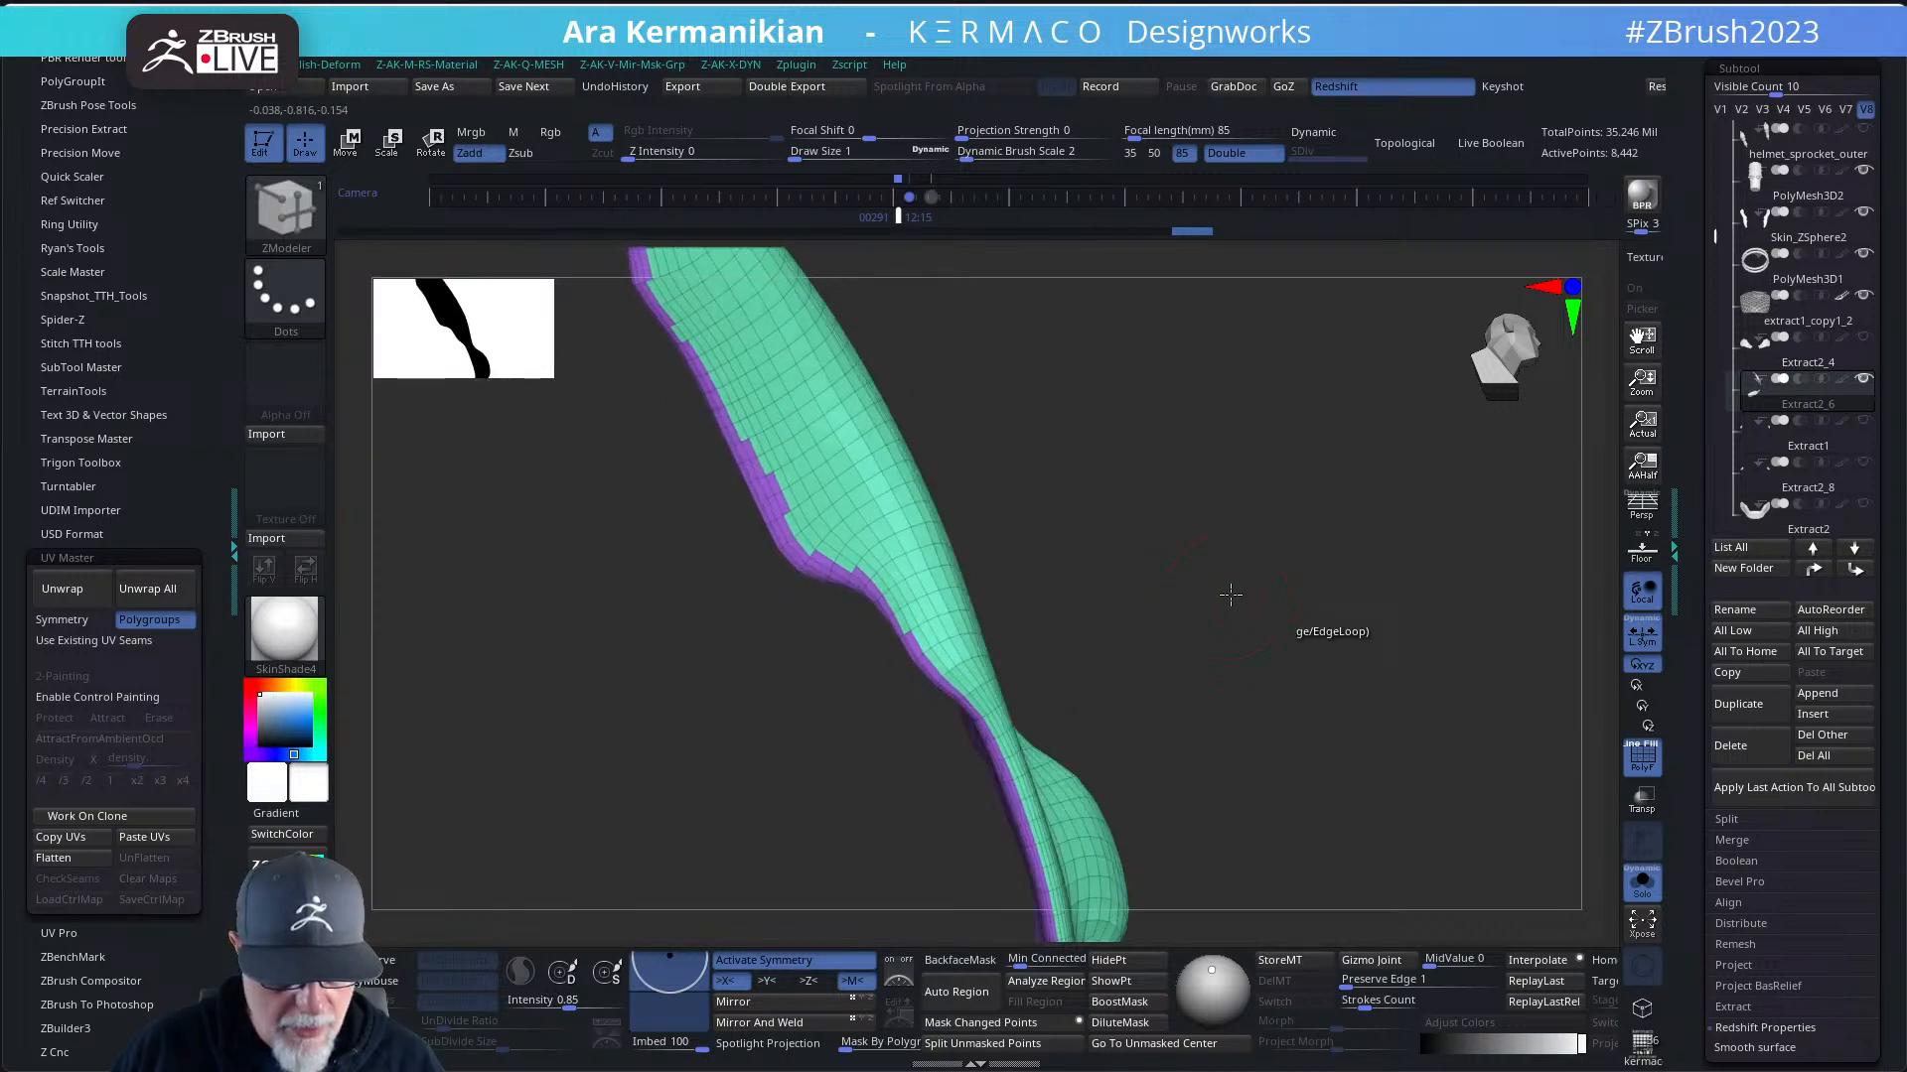
left_click_drag(1086, 694, 1075, 596)
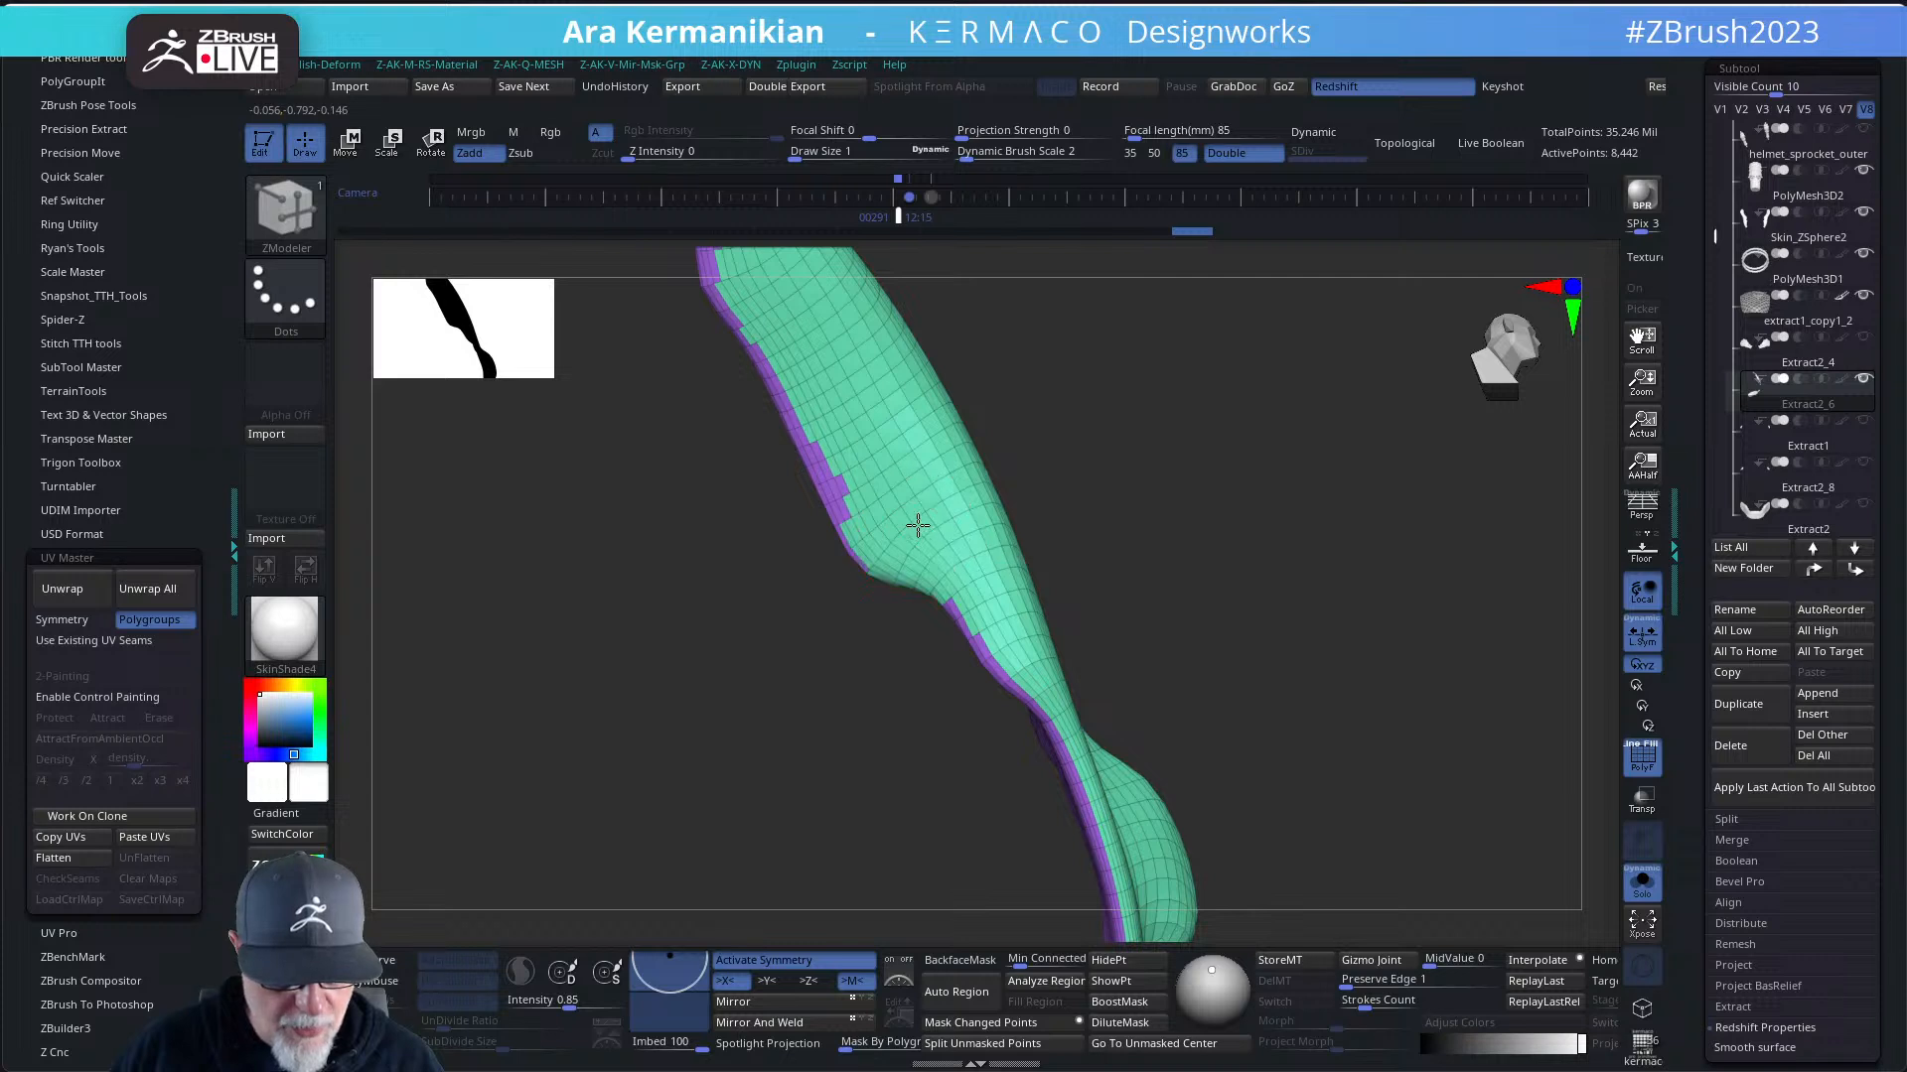
left_click_drag(1064, 496, 1123, 596, "alt")
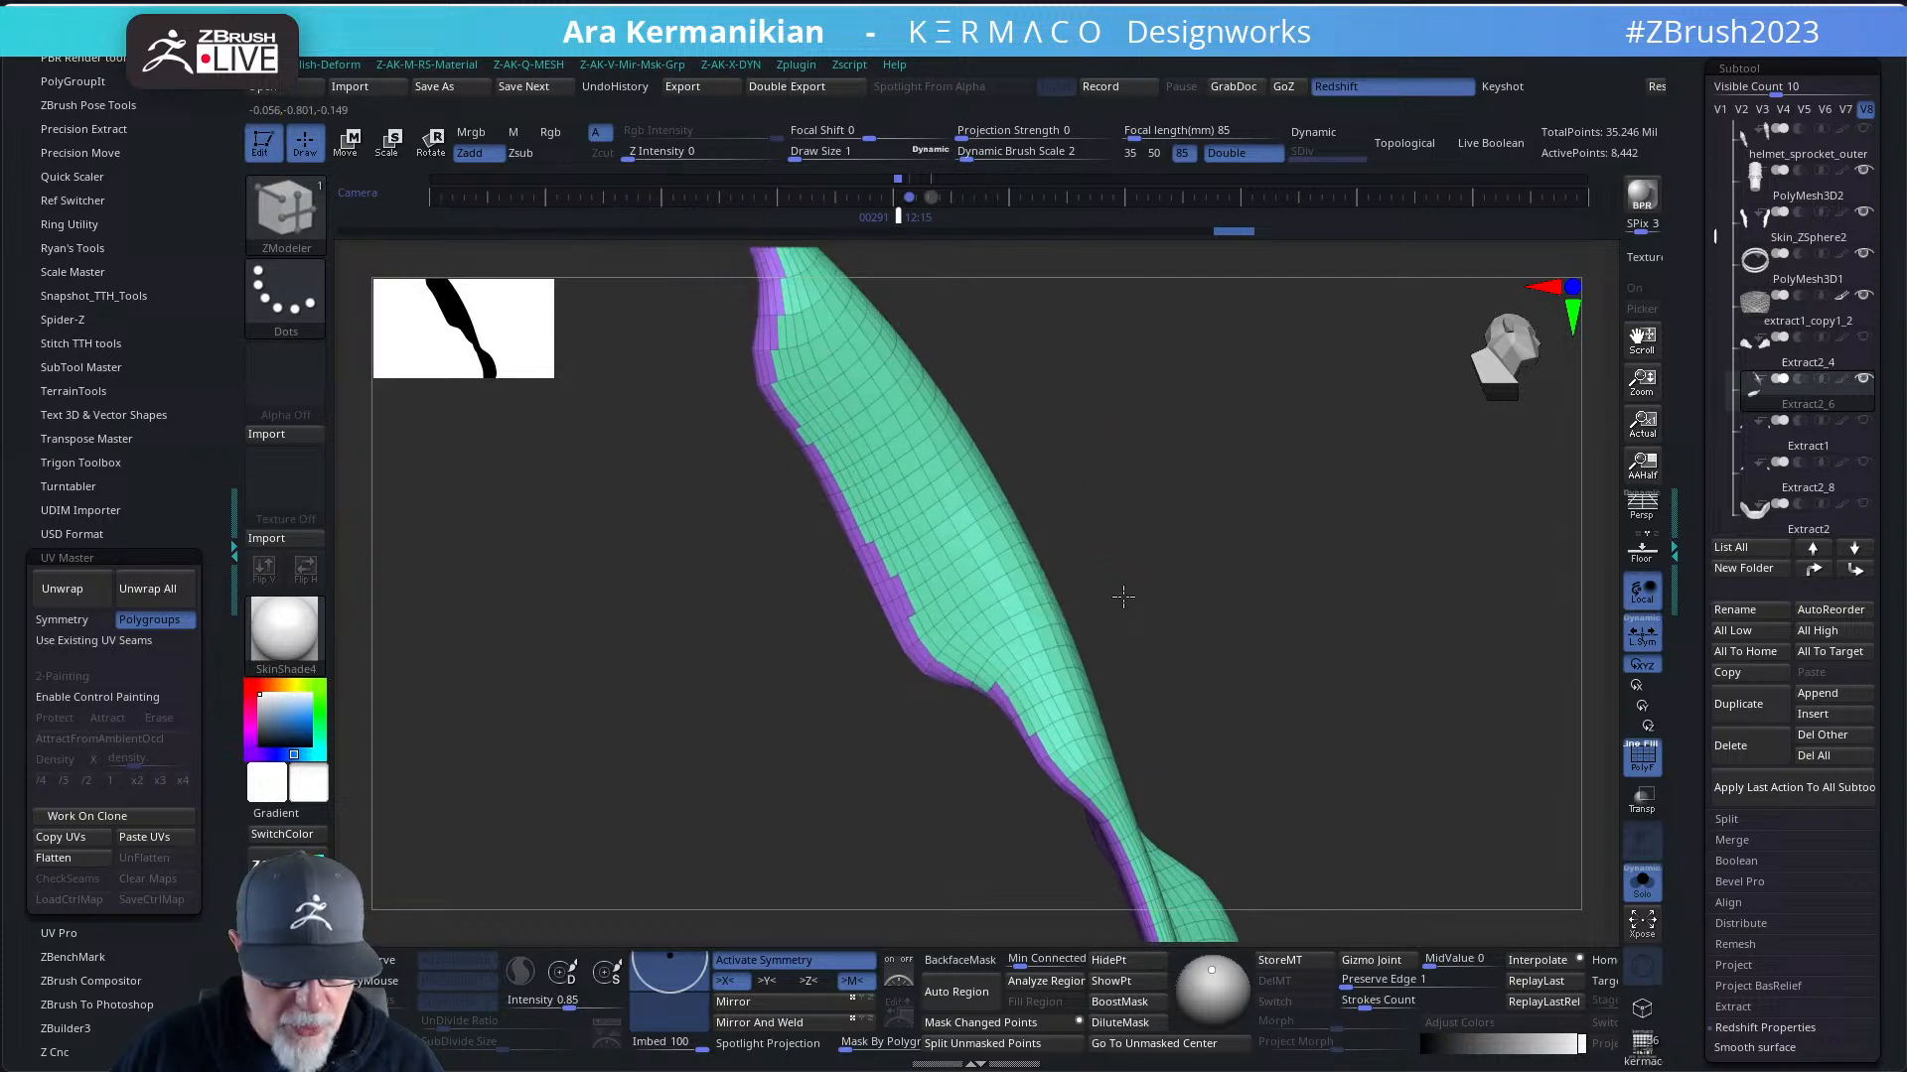
left_click(943, 563)
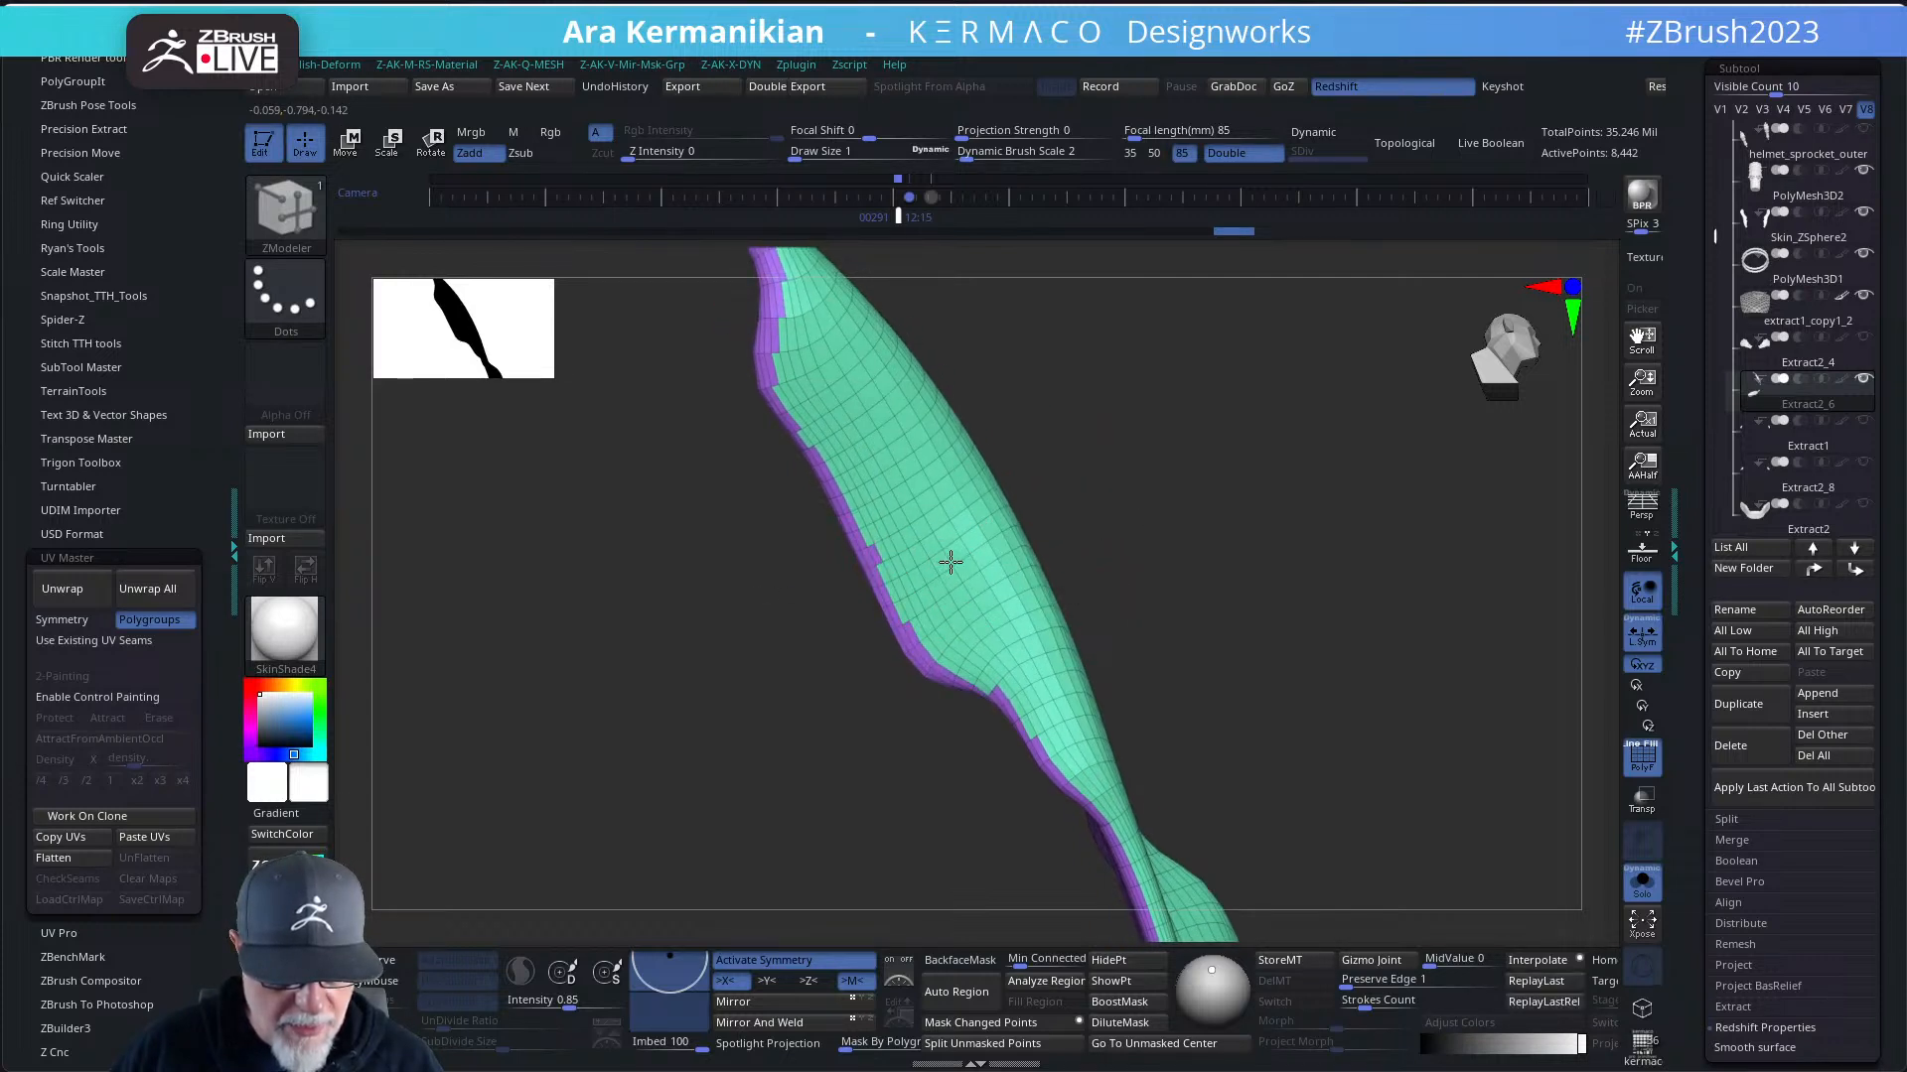
left_click_drag(1153, 534, 1112, 645)
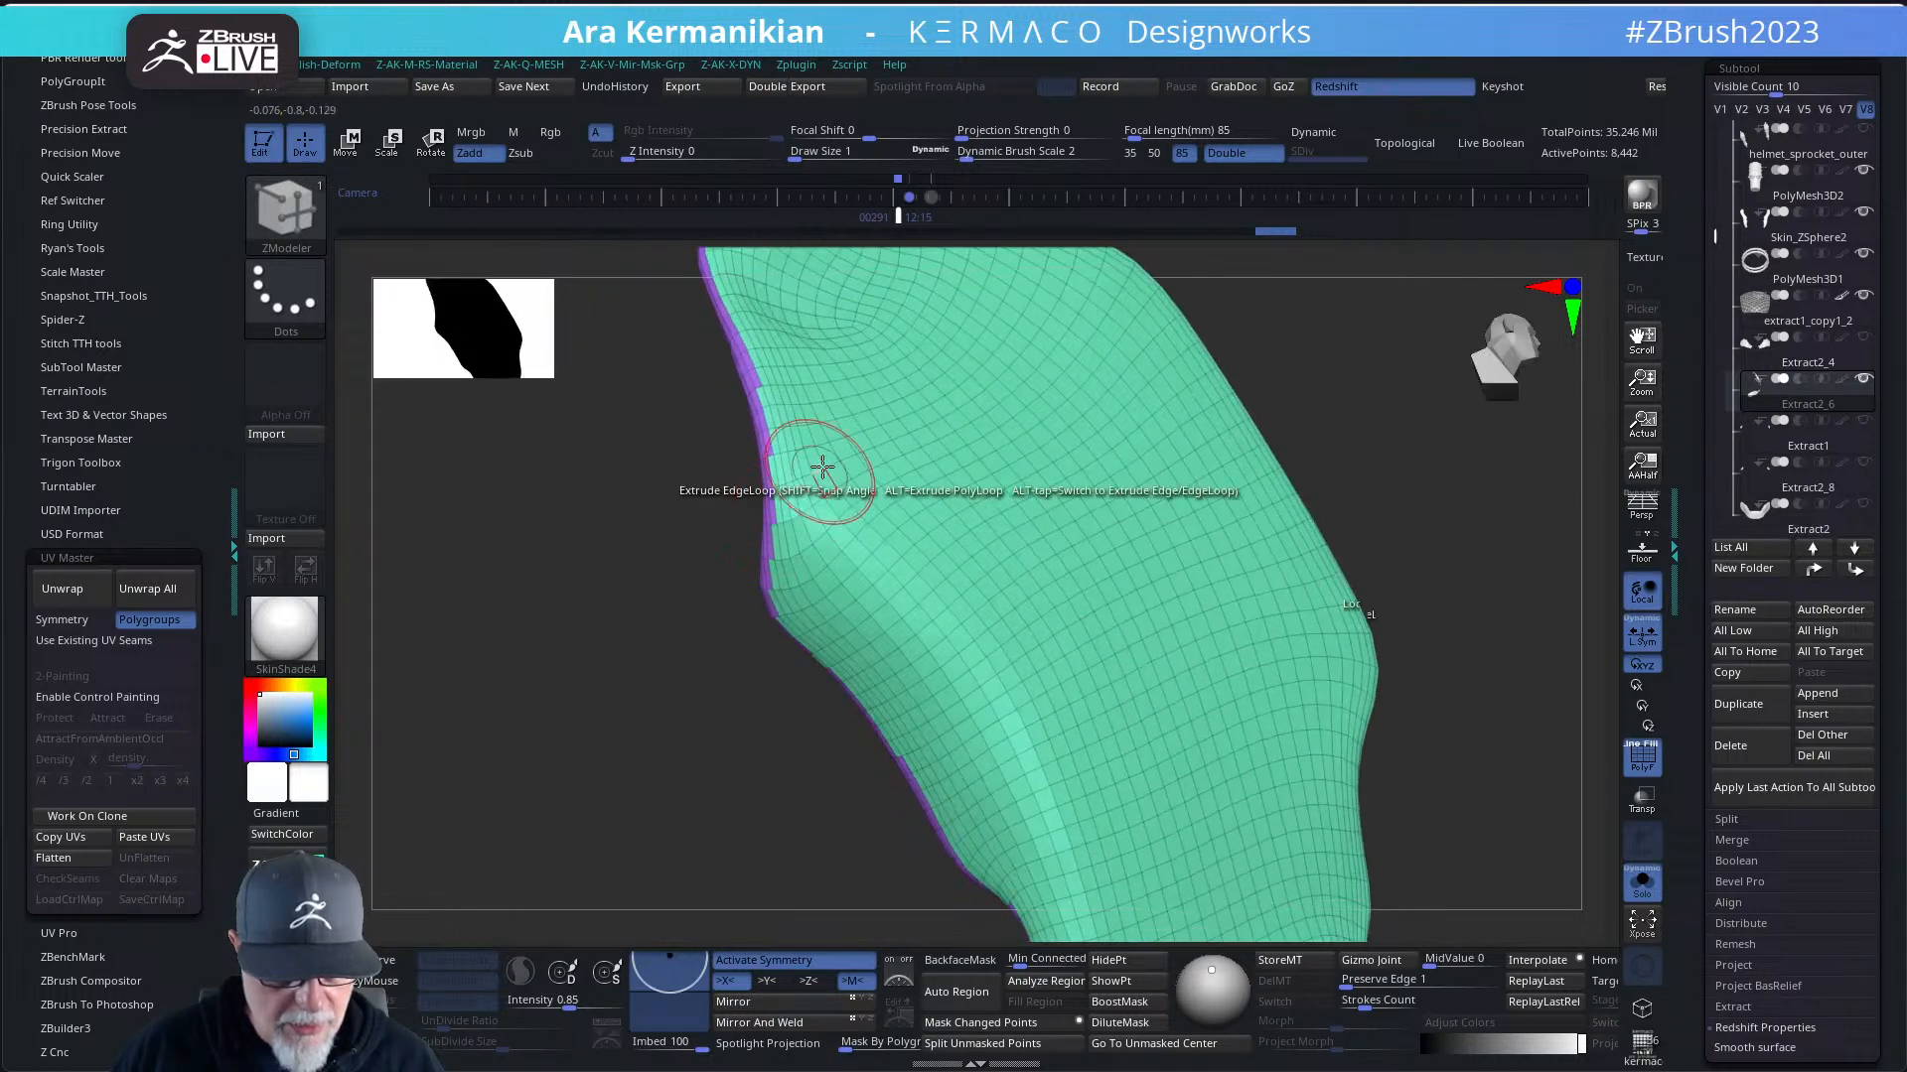
left_click_drag(668, 524, 1072, 515, "alt")
left_click_drag(1145, 545, 1237, 720, "alt")
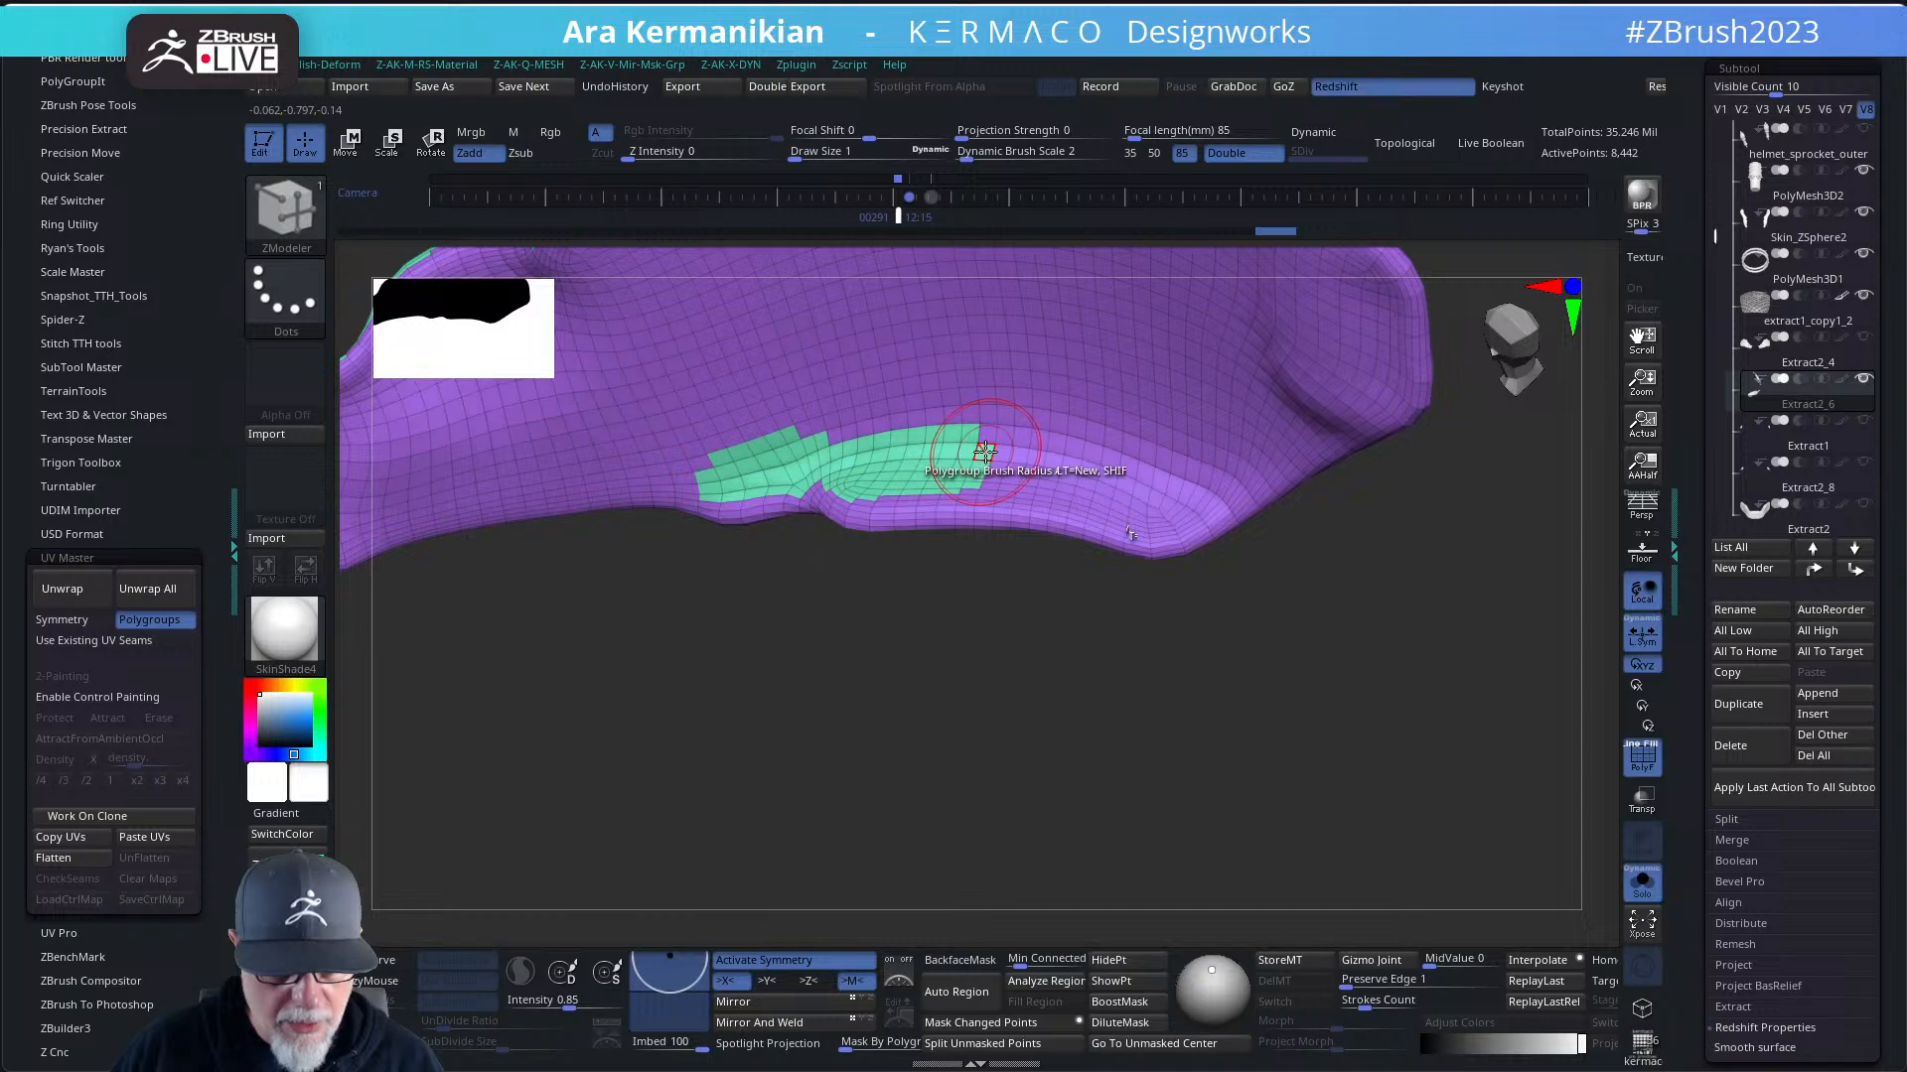
- Change the PolyGroup target to Fill and fill one plate's inner surface with a single new polygroup, retrying the fill for a different colour
key("space")
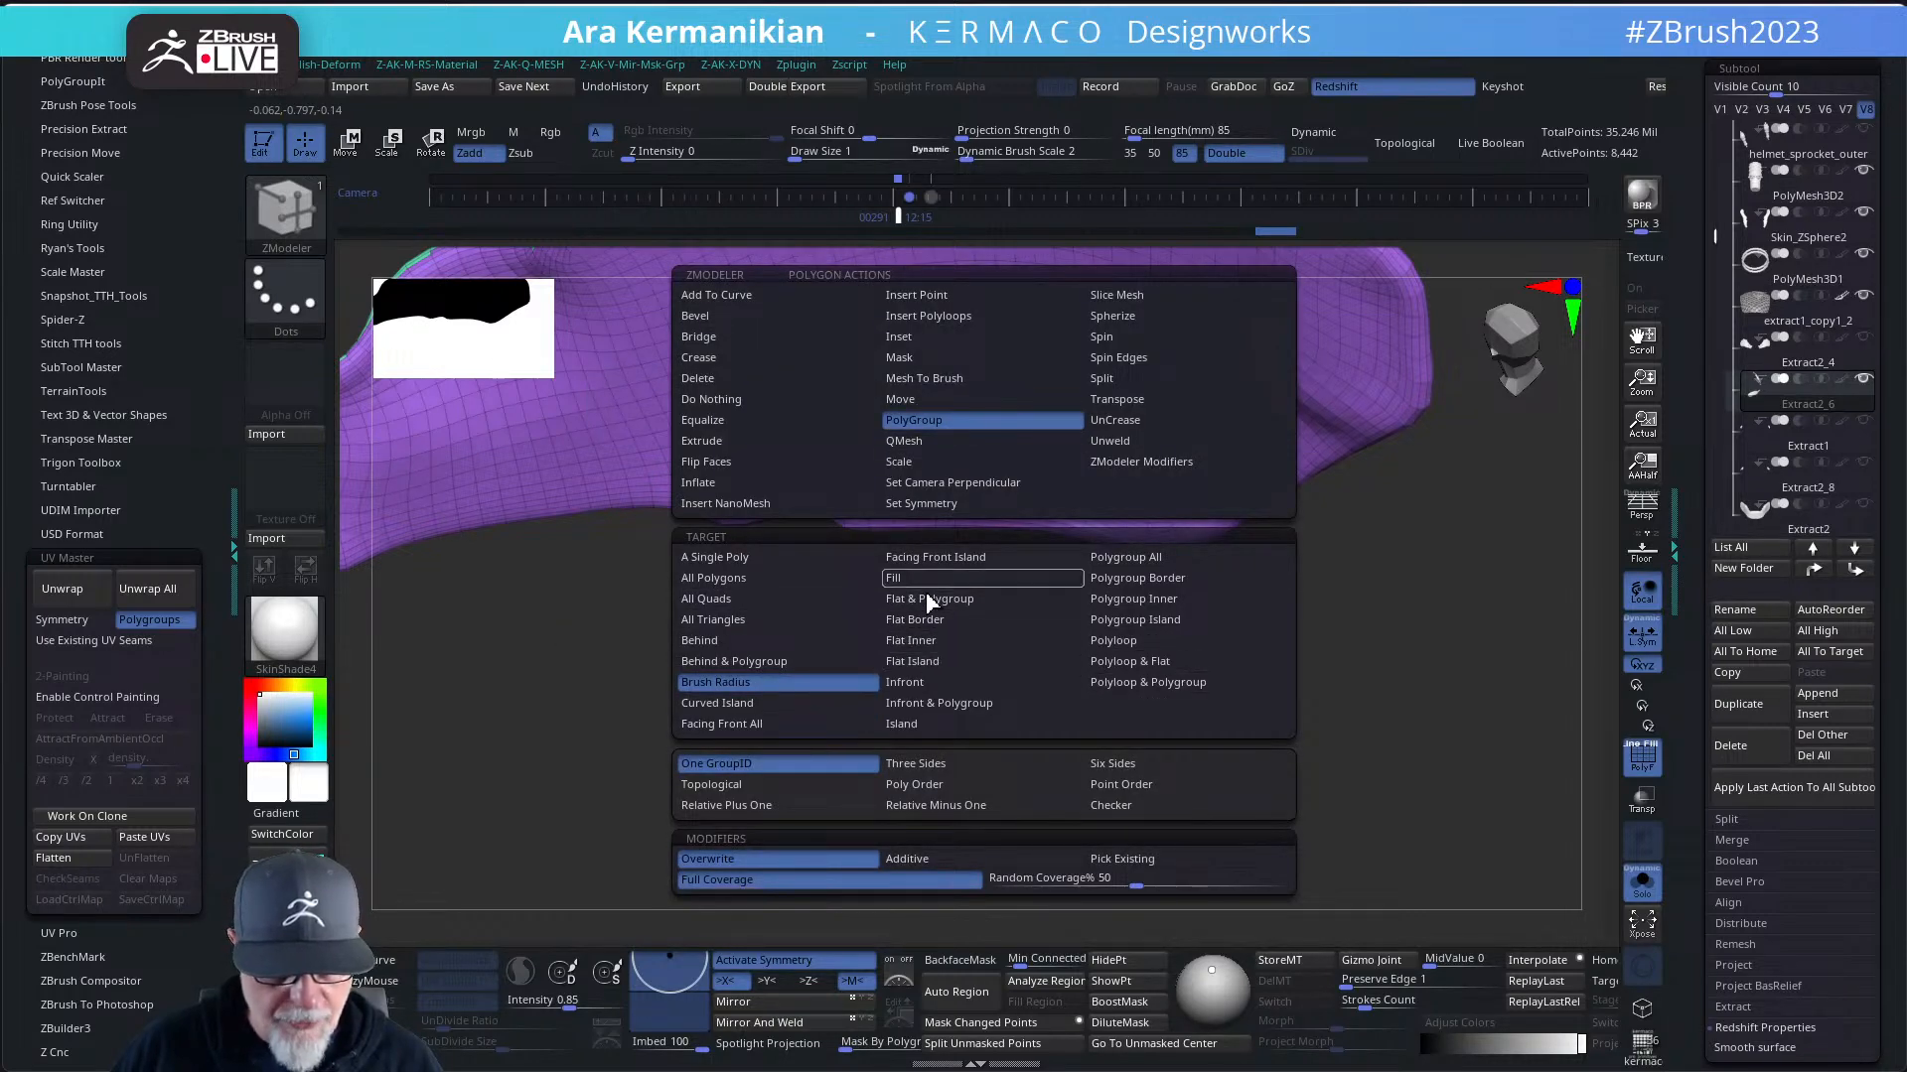
left_click(903, 580)
left_click(1020, 359)
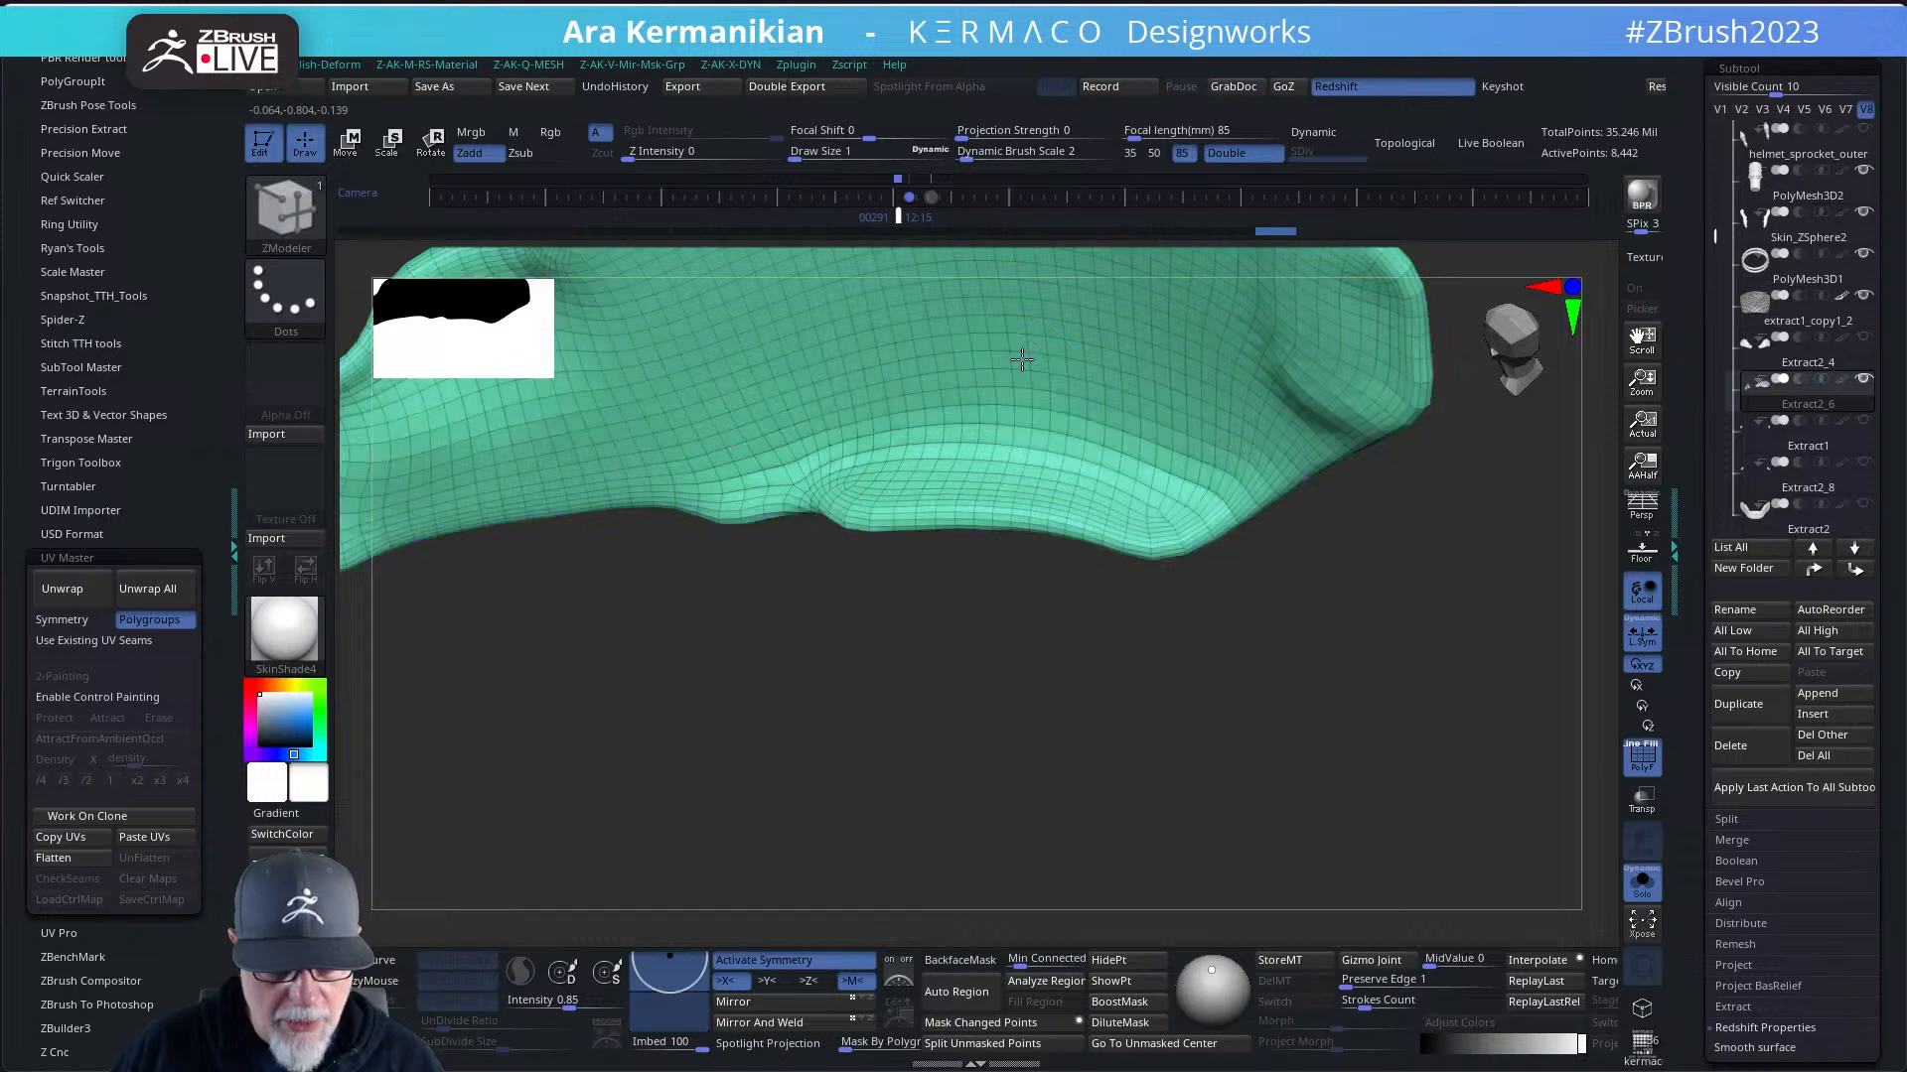
key("ctrl+z")
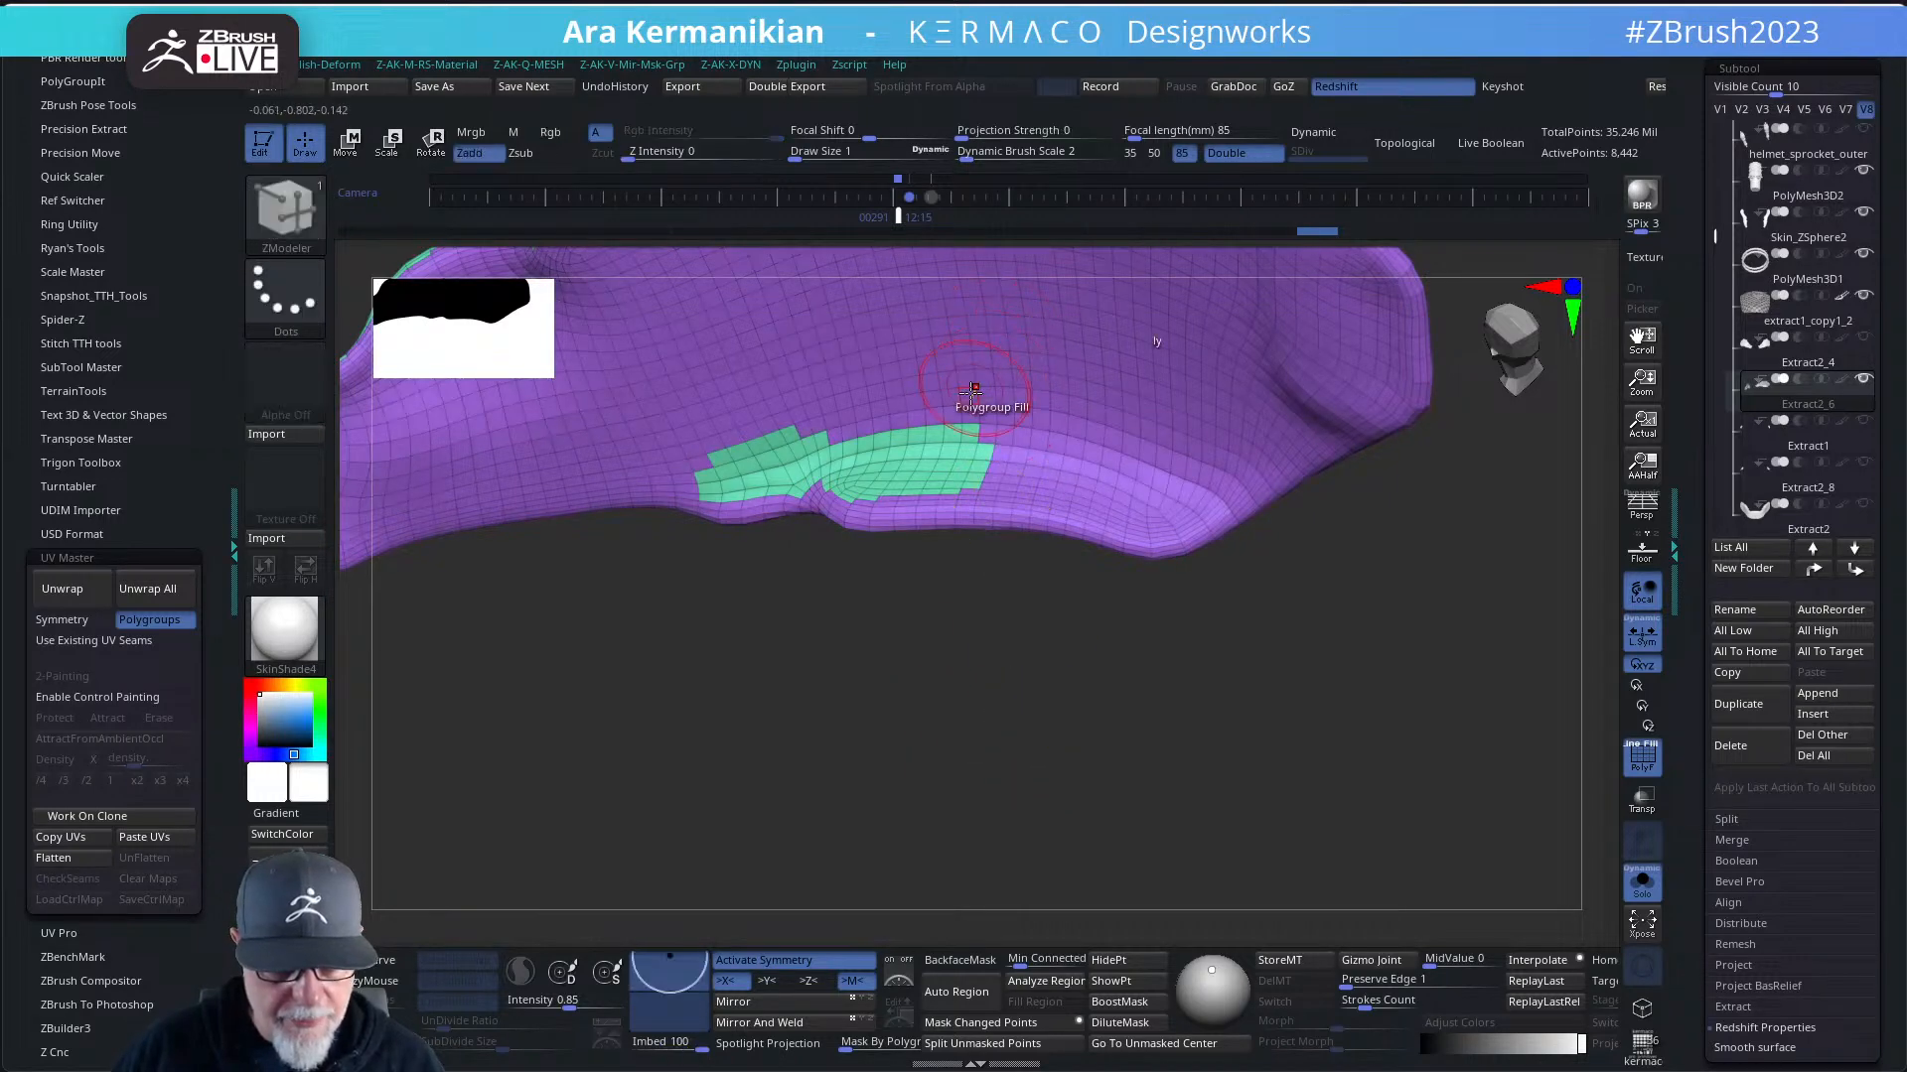
left_click(984, 362)
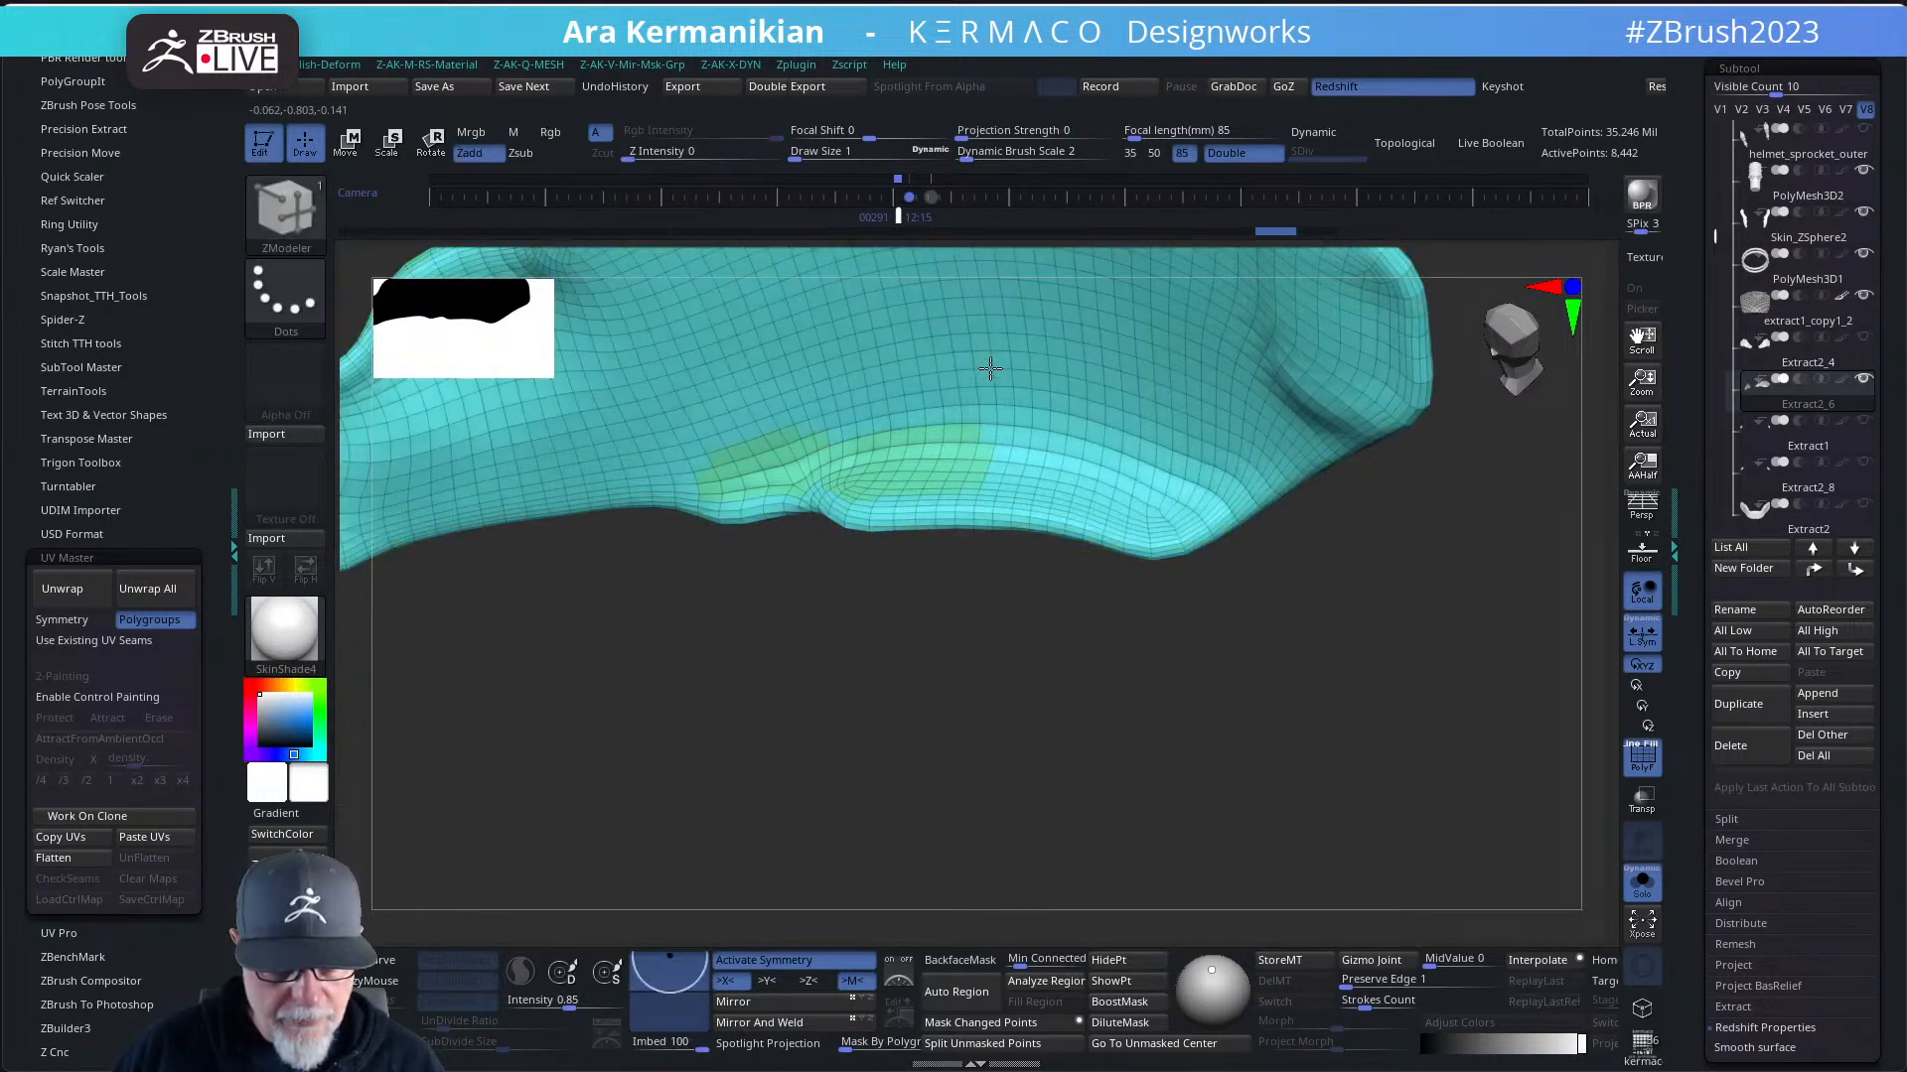
- Fill the opposite plate's inner surface with the same polygroup operation and inspect both plates from the front
key("f")
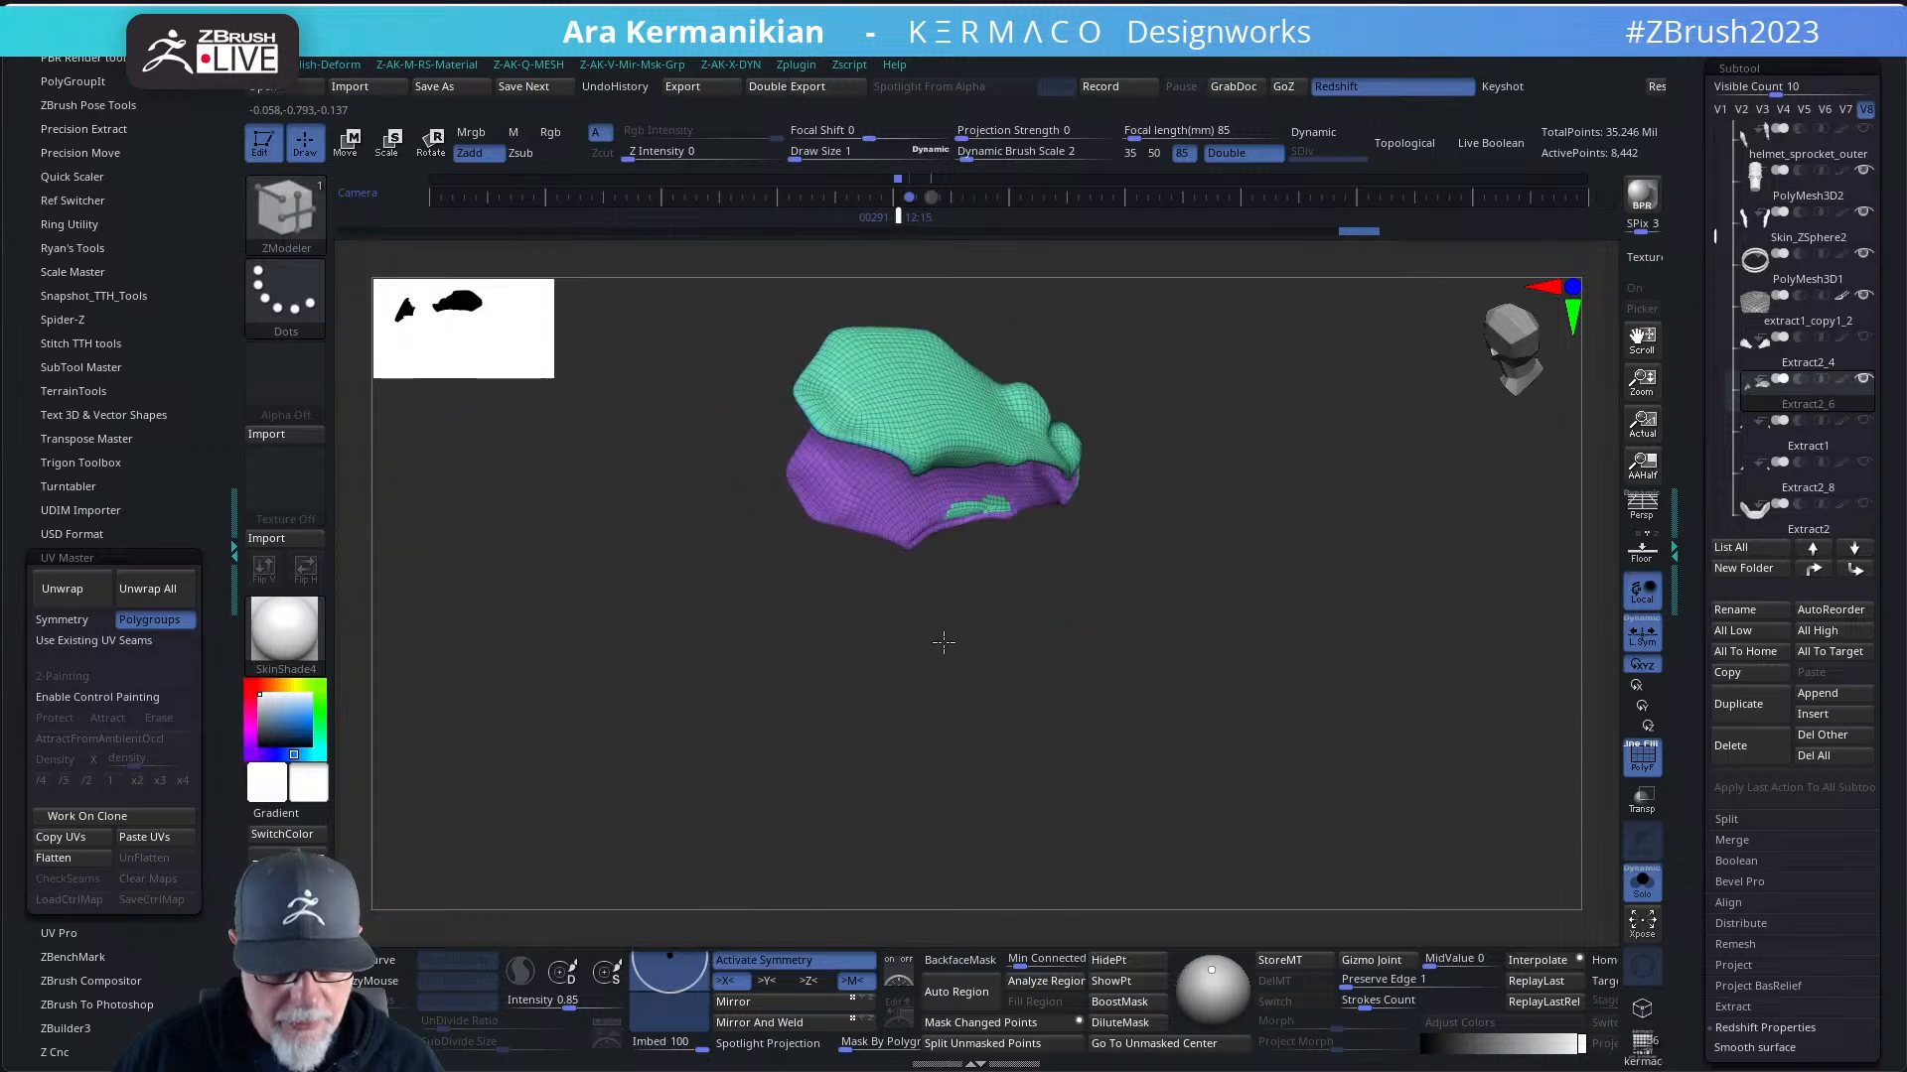
left_click_drag(943, 642, 953, 722)
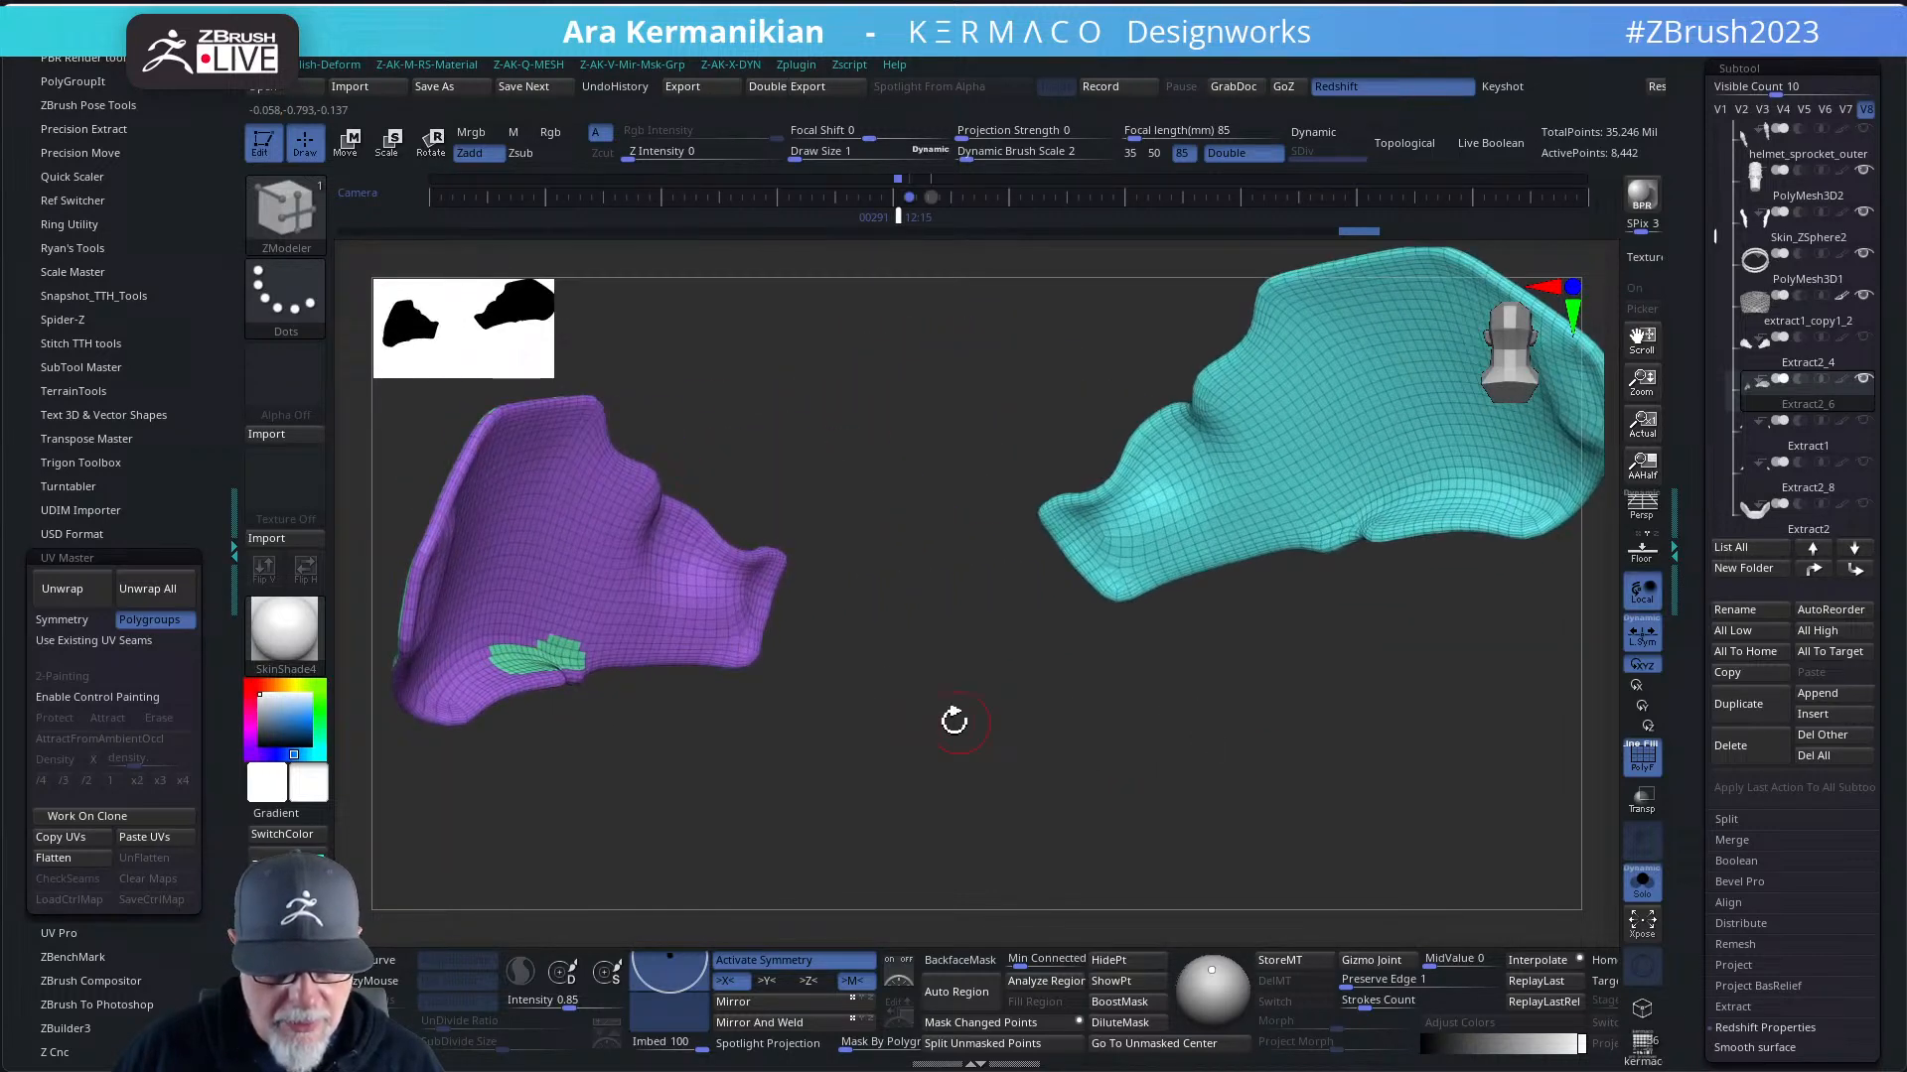
left_click(594, 558)
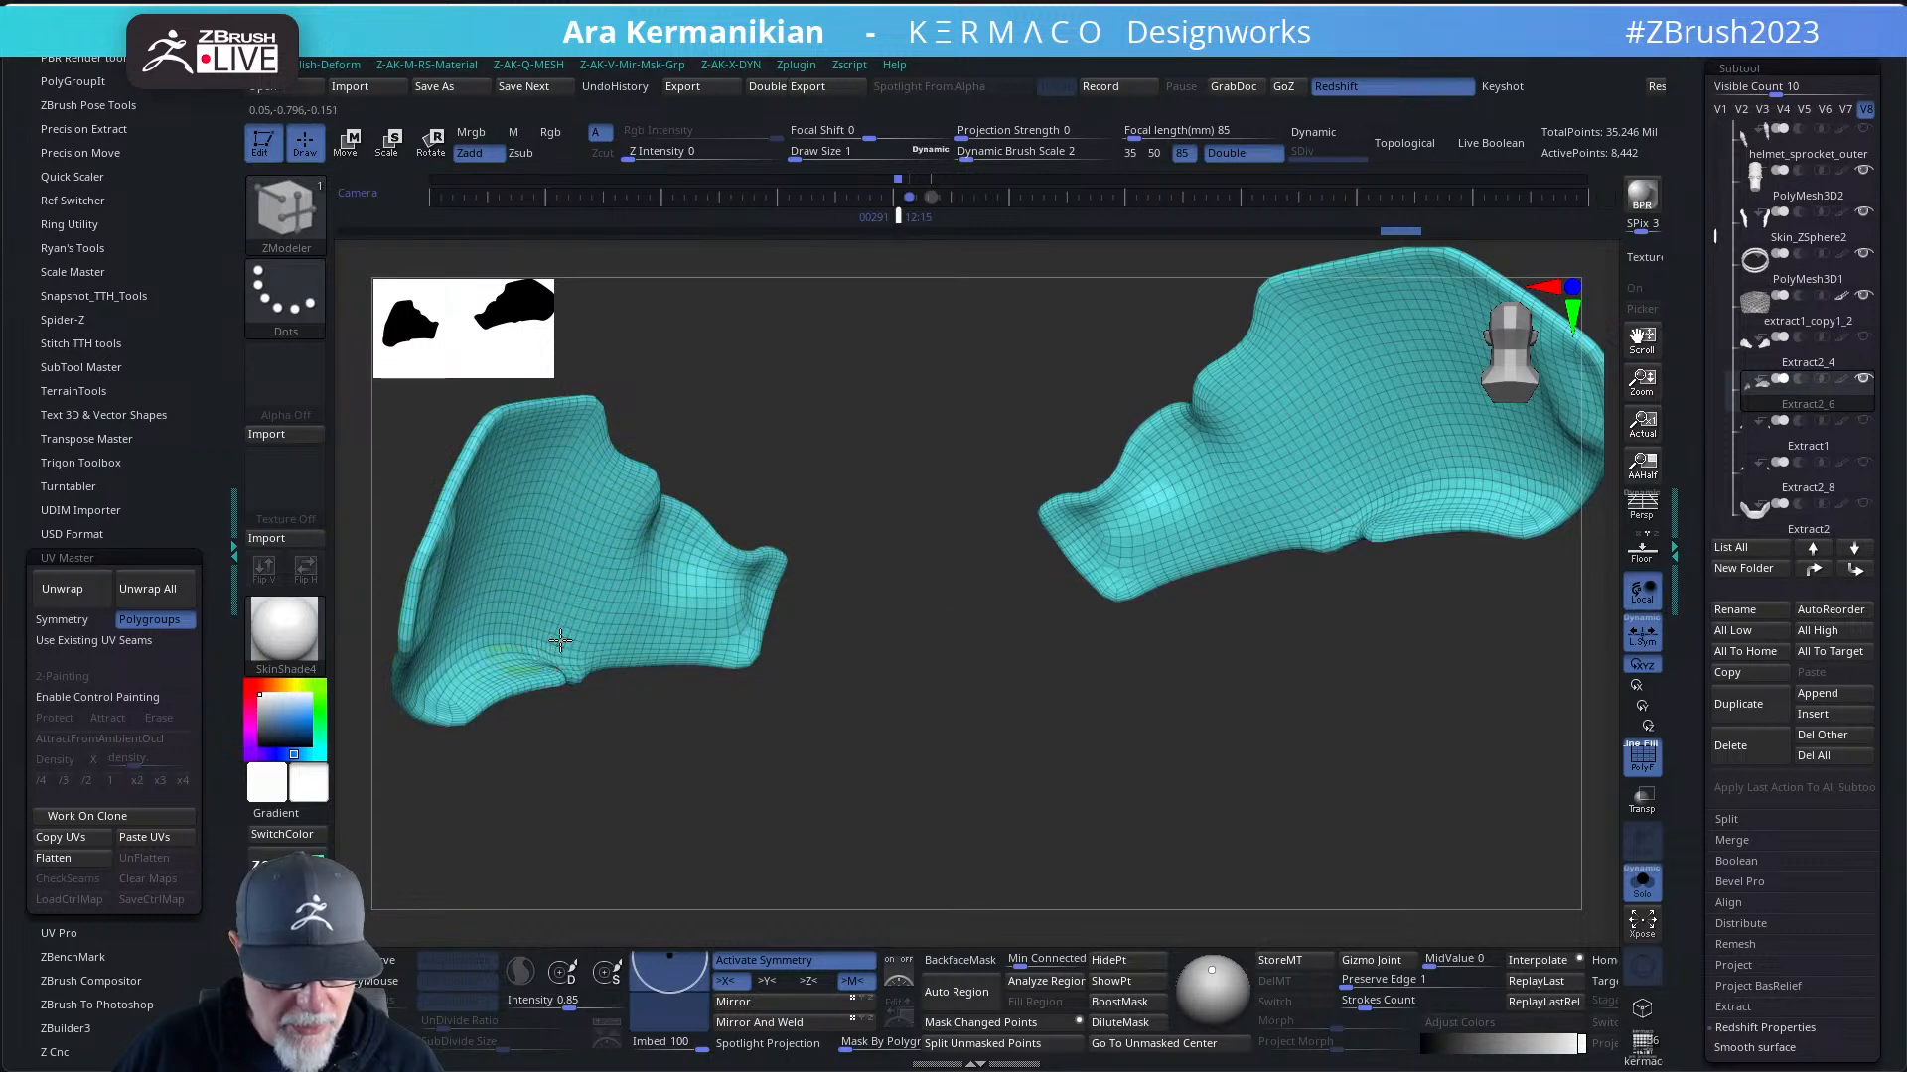
left_click_drag(838, 738, 1192, 724)
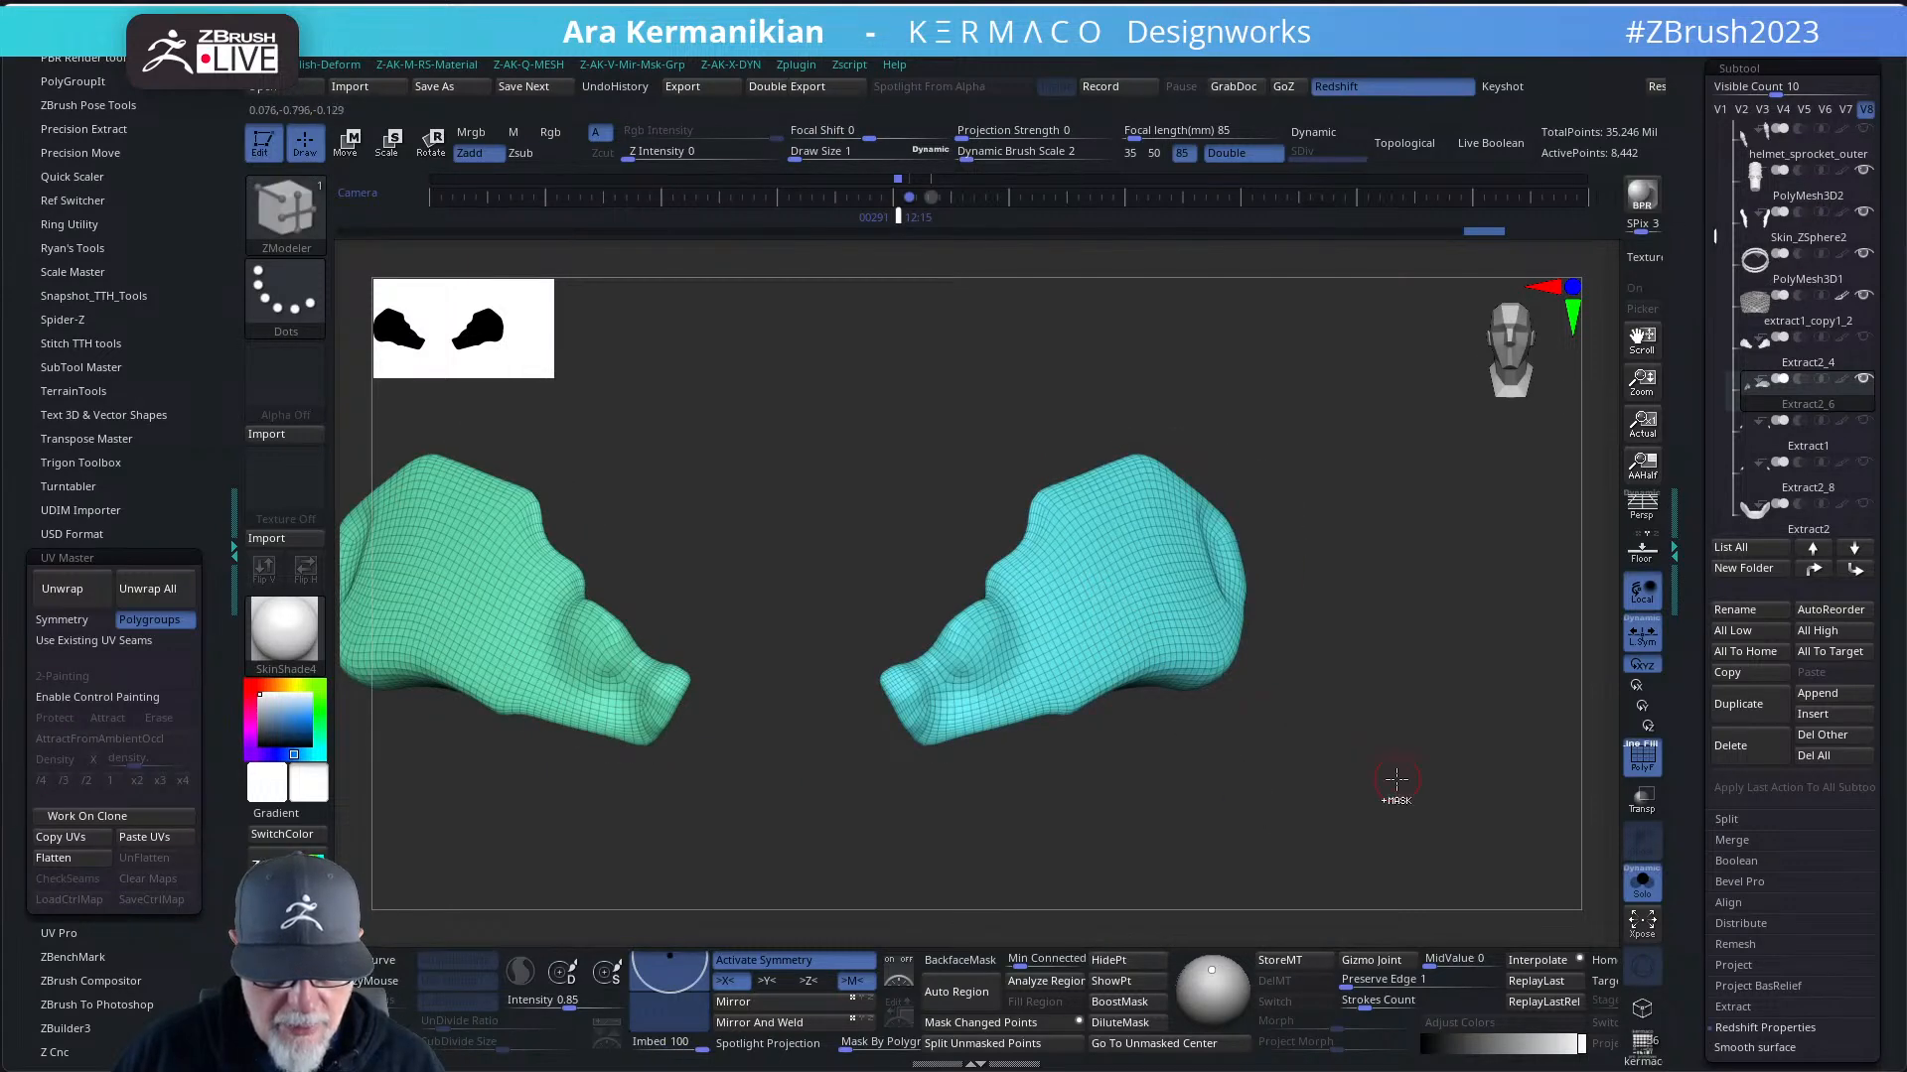
left_click_drag(1374, 758, 1262, 747)
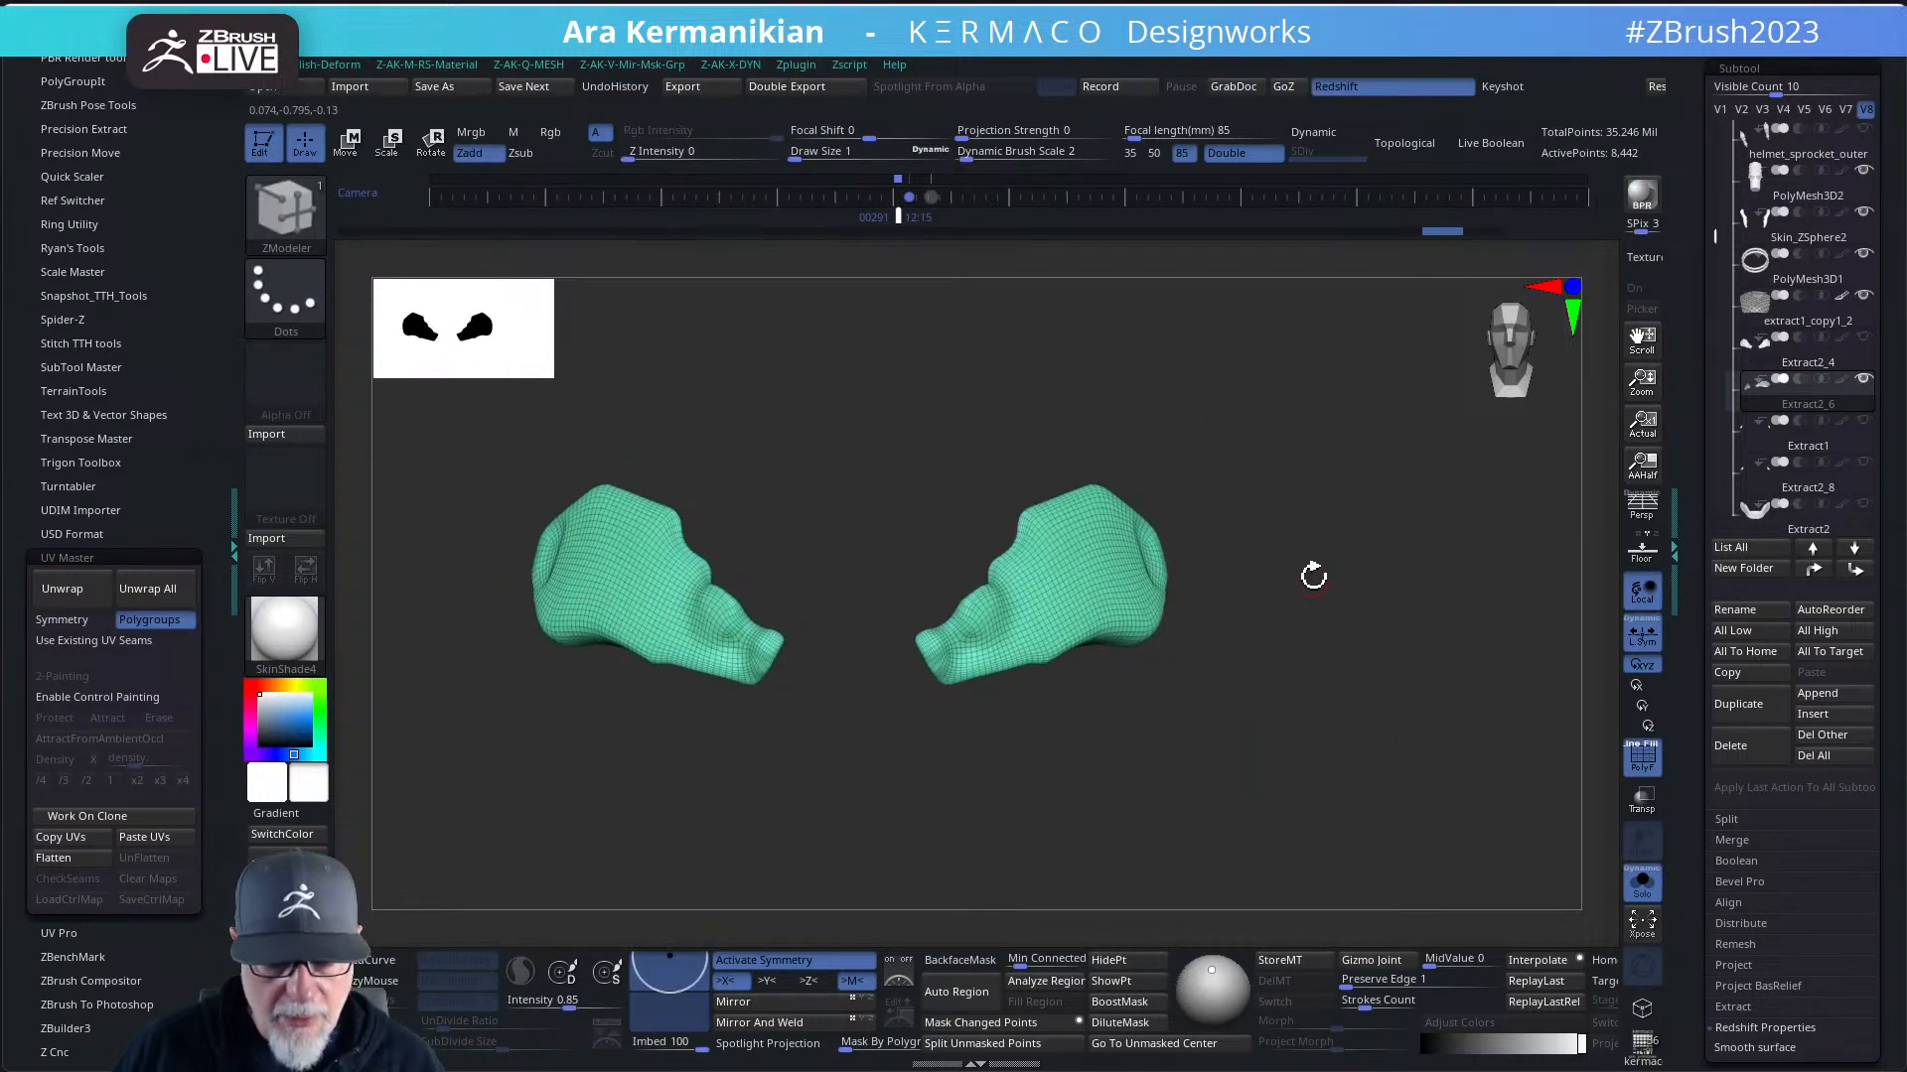
left_click_drag(1443, 599, 1374, 669)
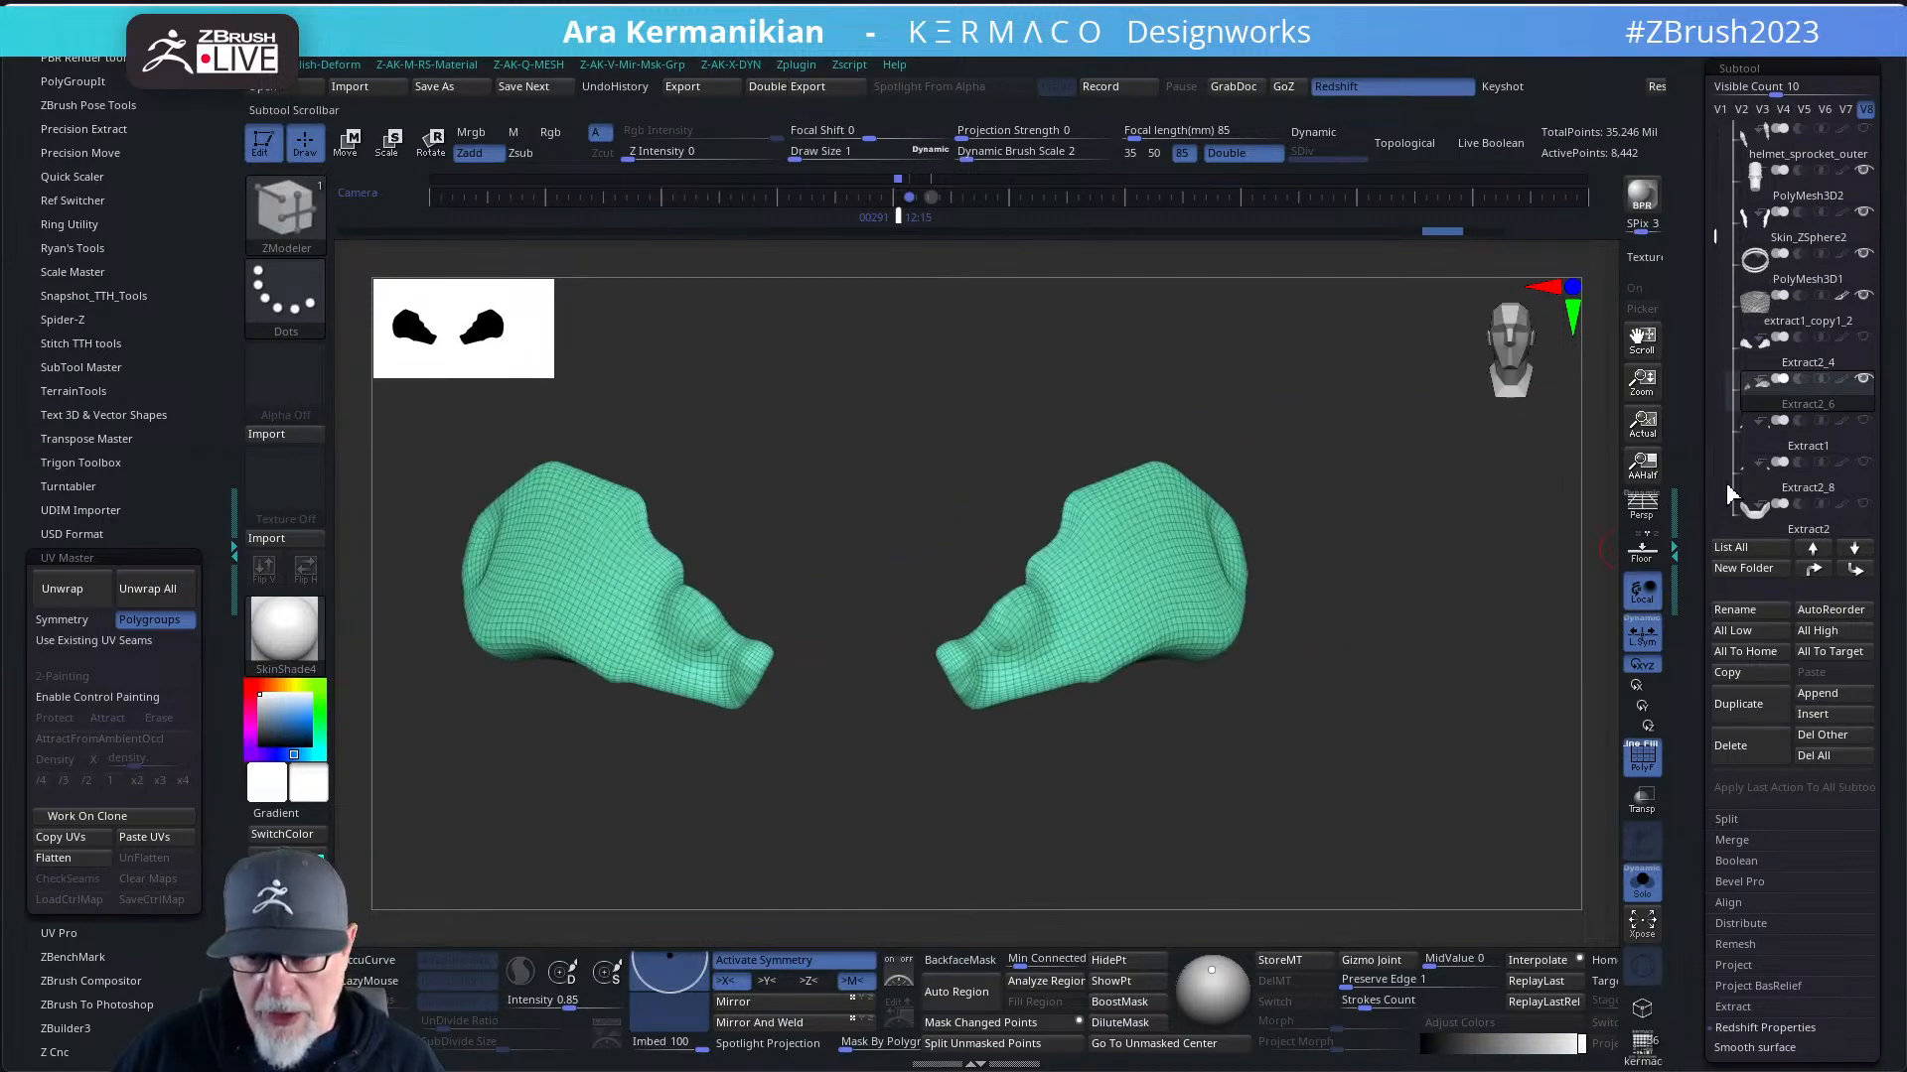
- Select the Extract2_4 subtool, switch to visibility set 3 with Extract2_4 and Extract2_6 shown, and turn Solo mode off
left_click(1838, 380)
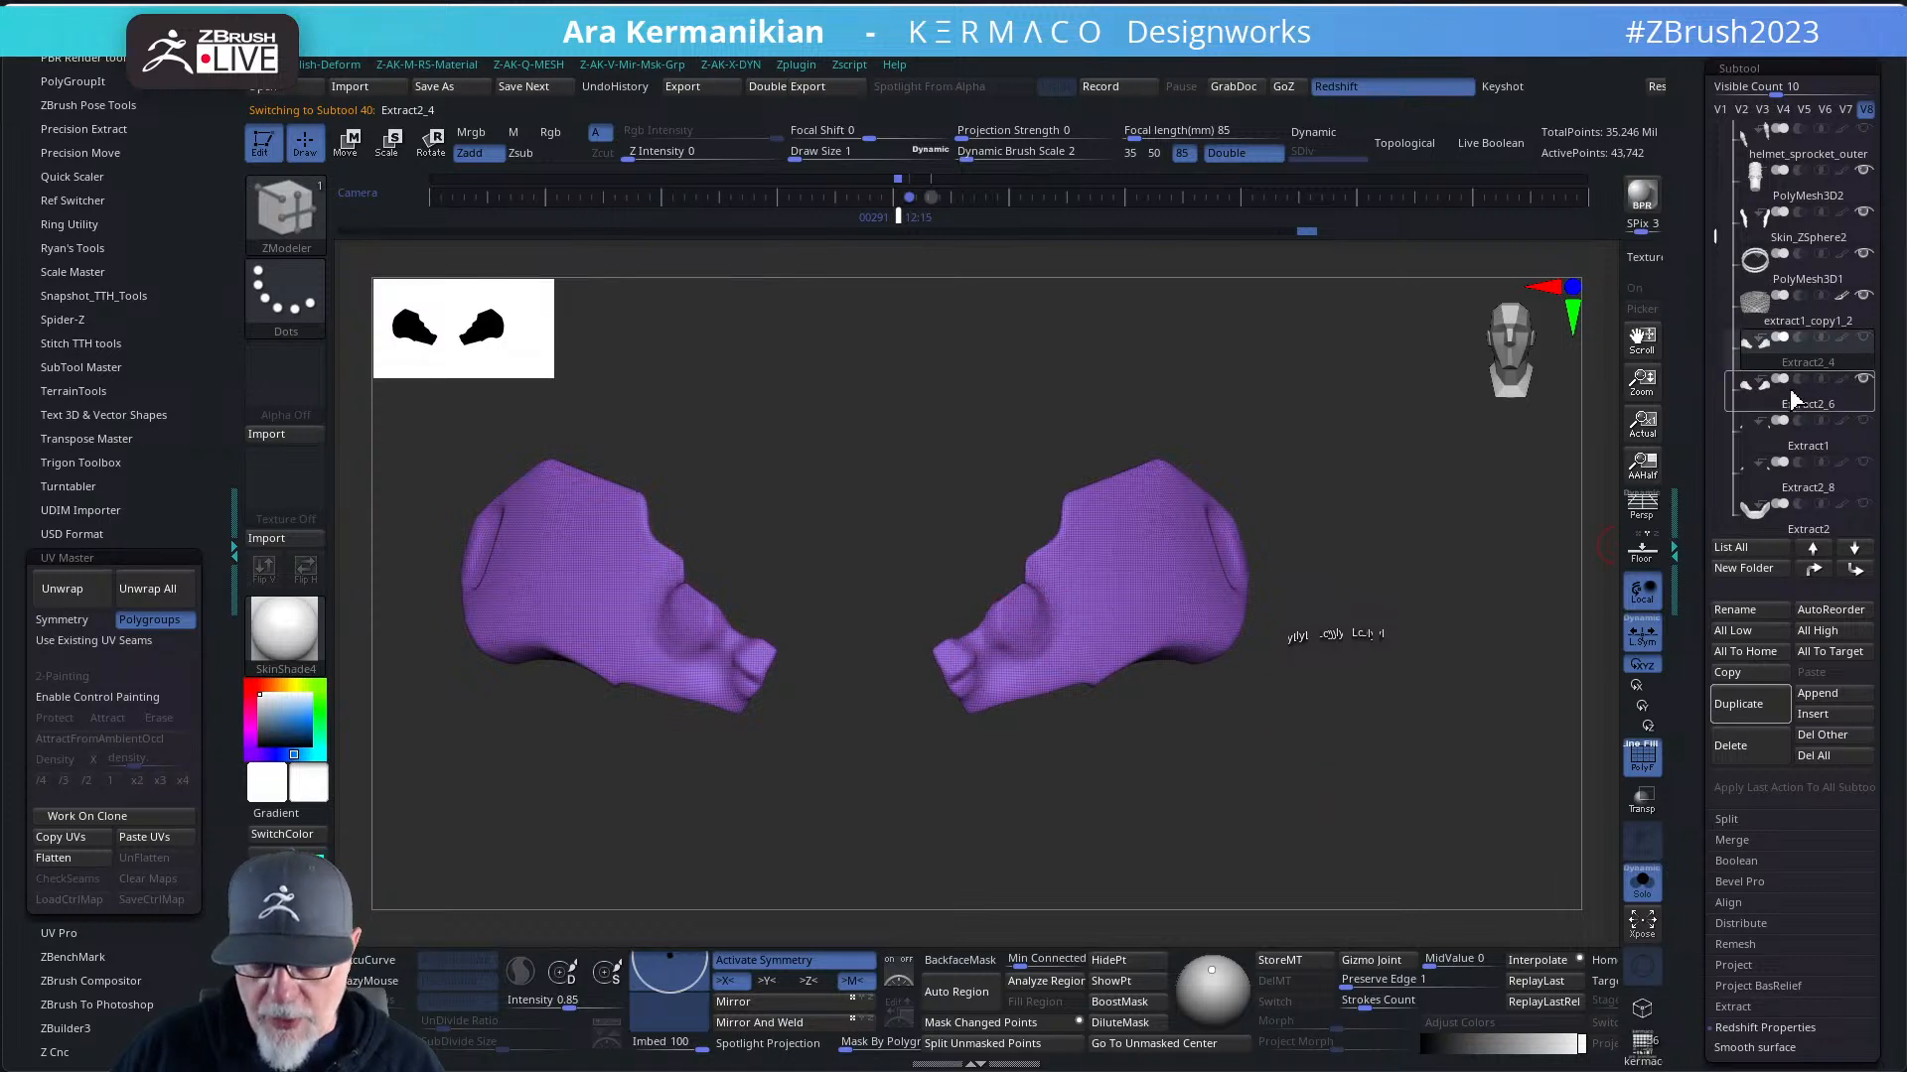
left_click(1761, 109)
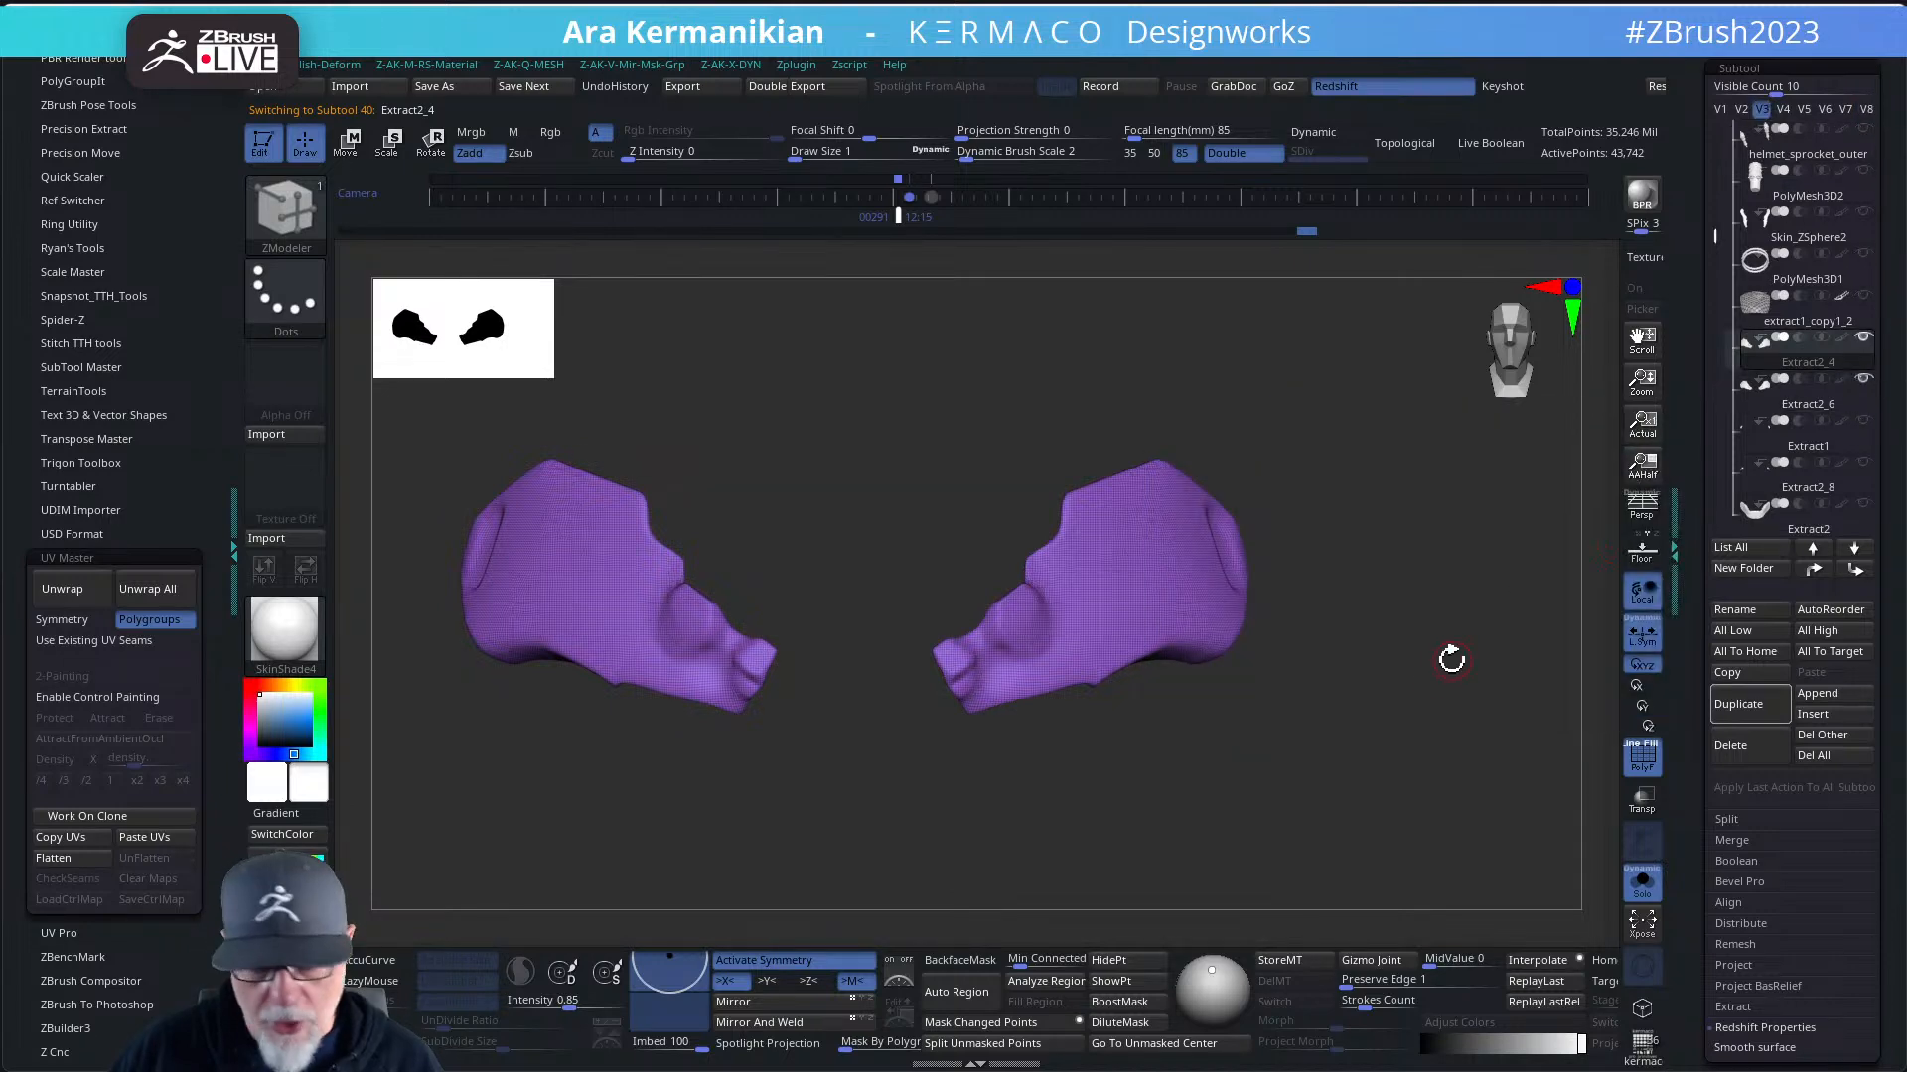
key("f")
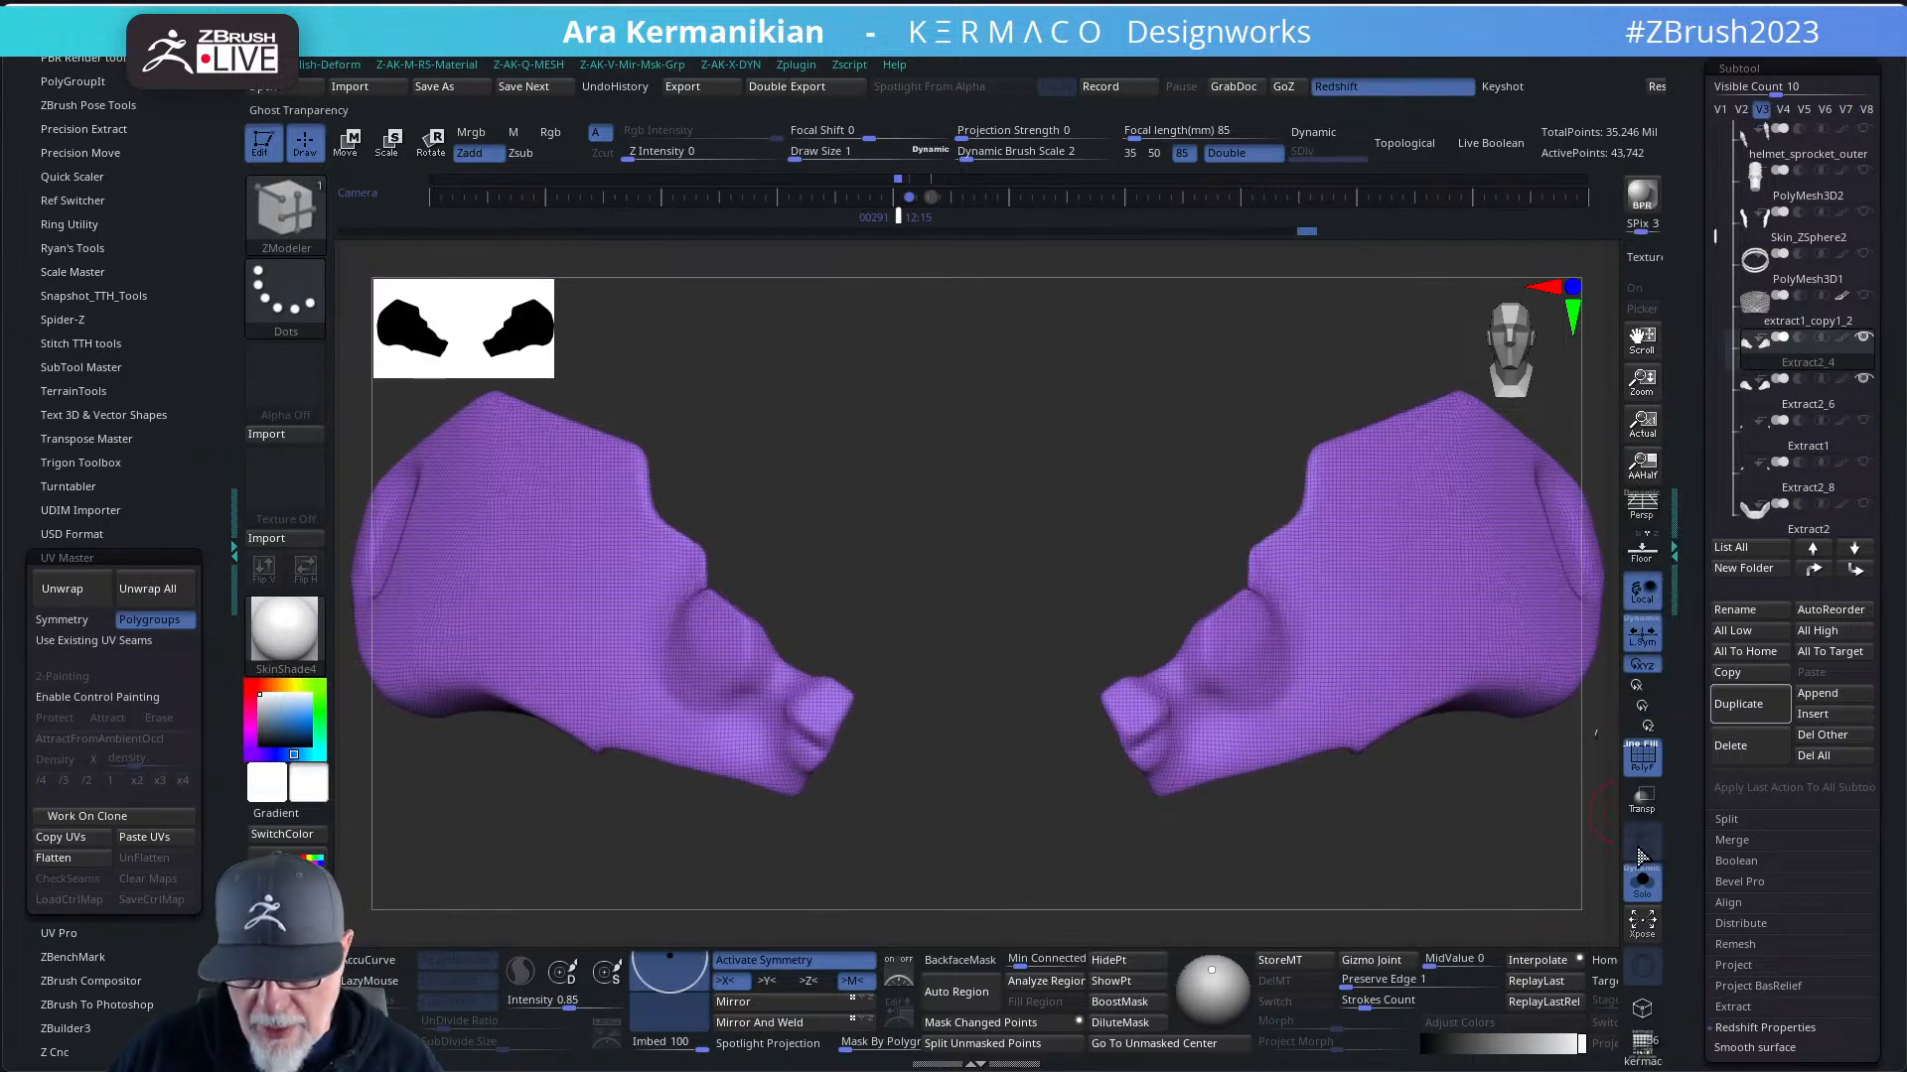
left_click(1640, 884)
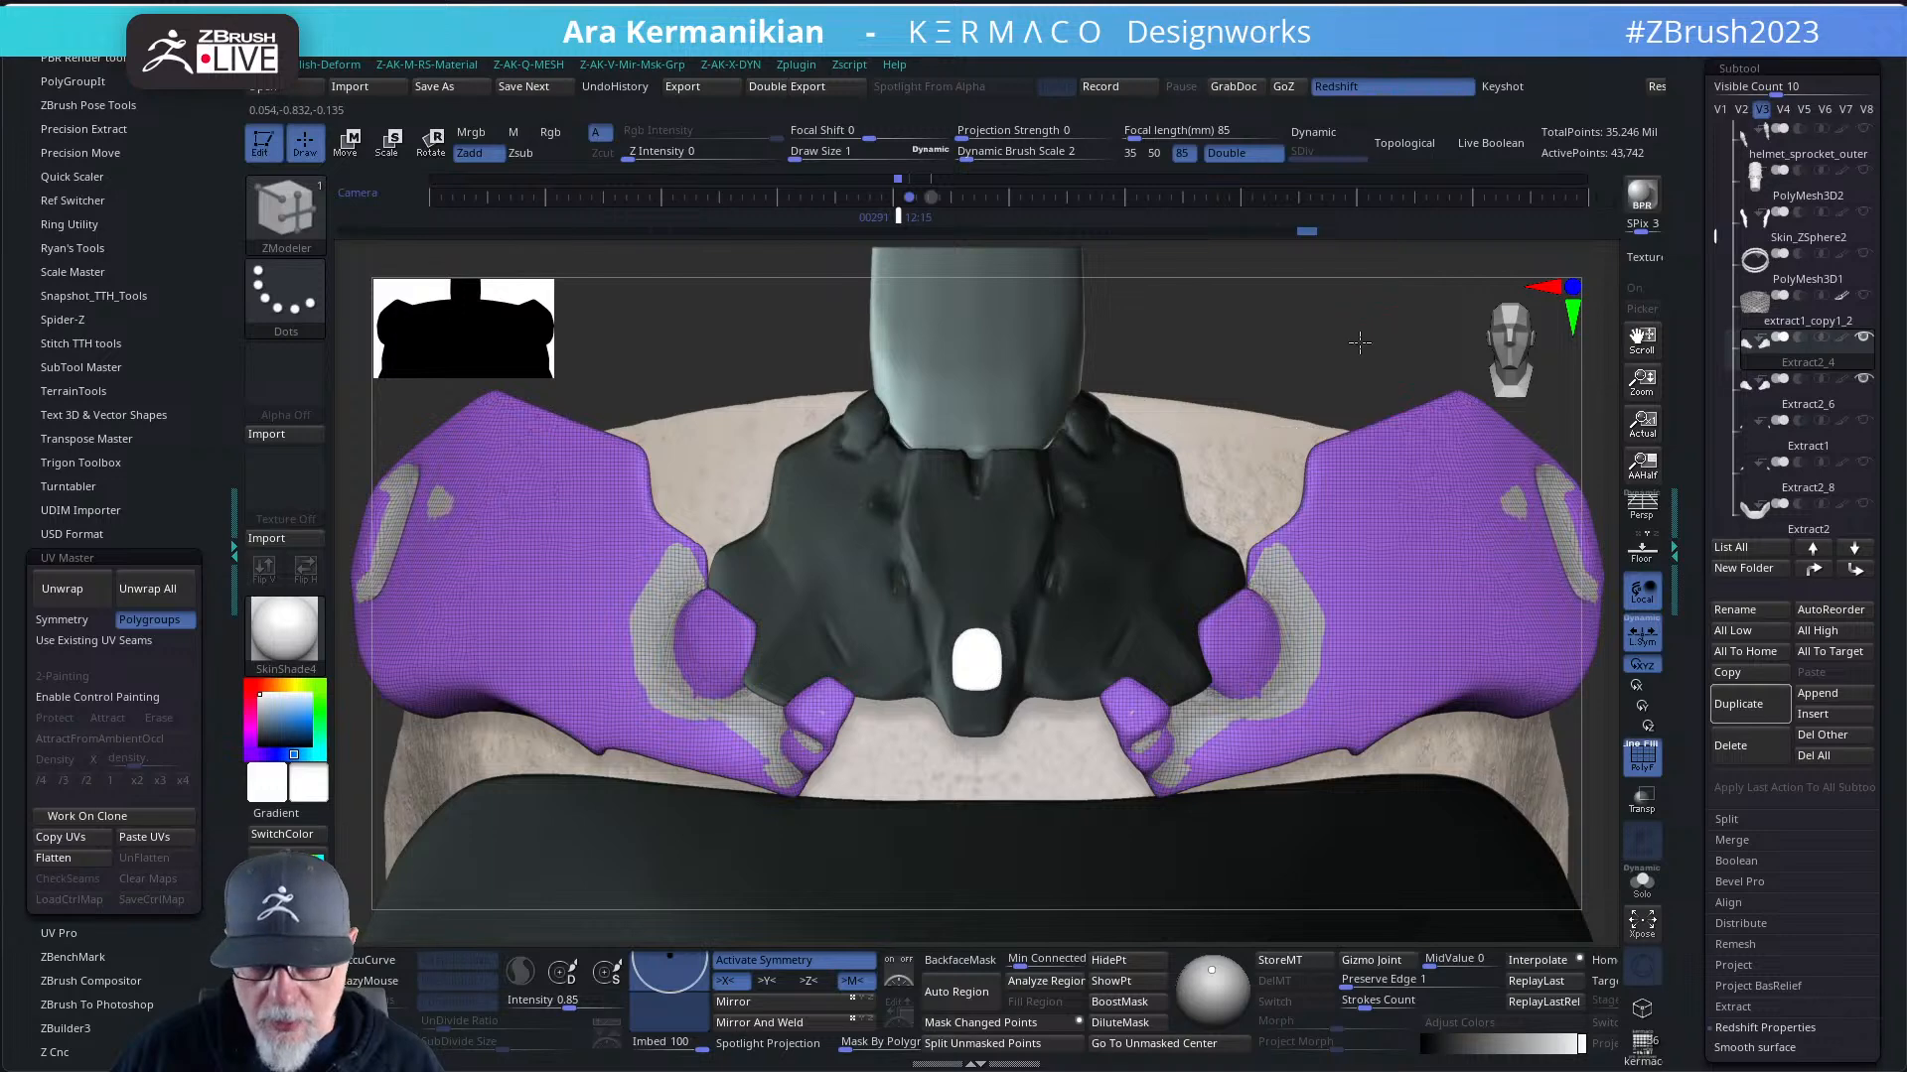
key("f")
left_click_drag(1241, 377, 1241, 379)
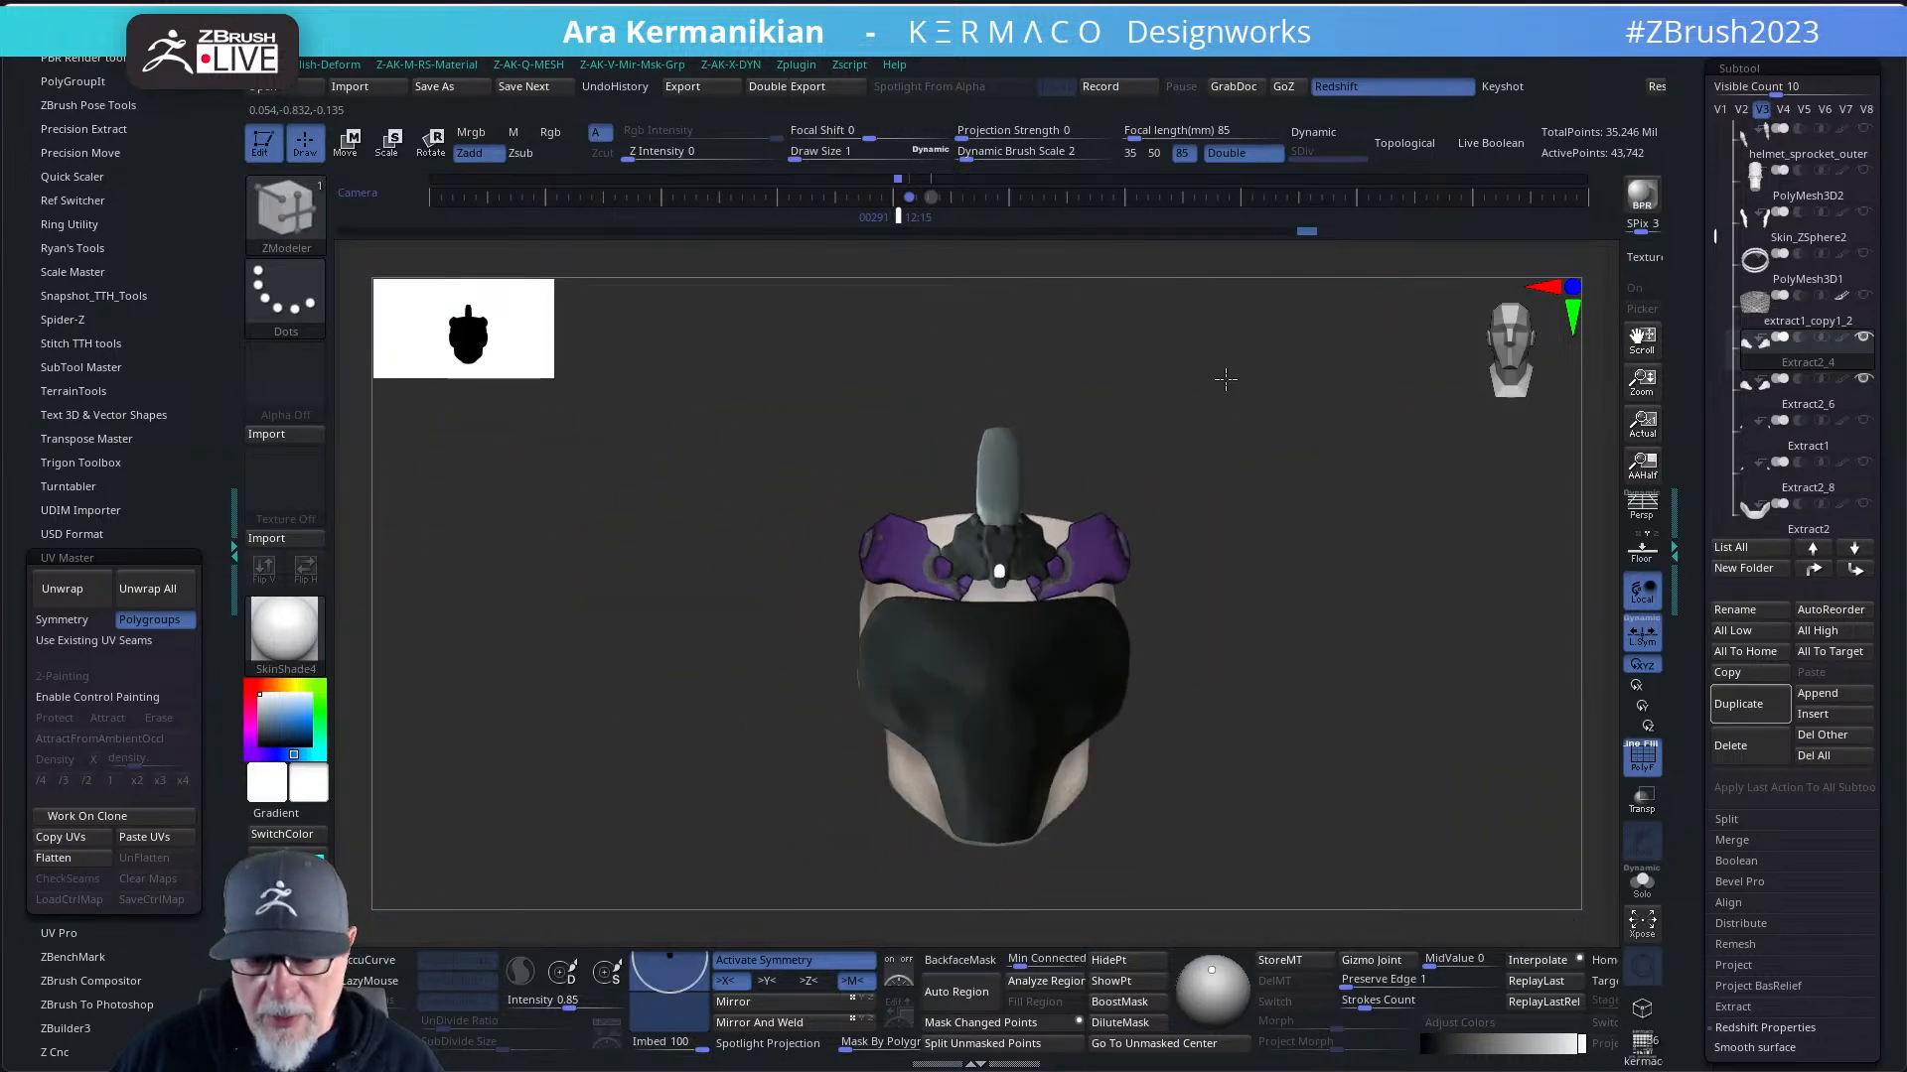
left_click_drag(1332, 441, 1291, 415)
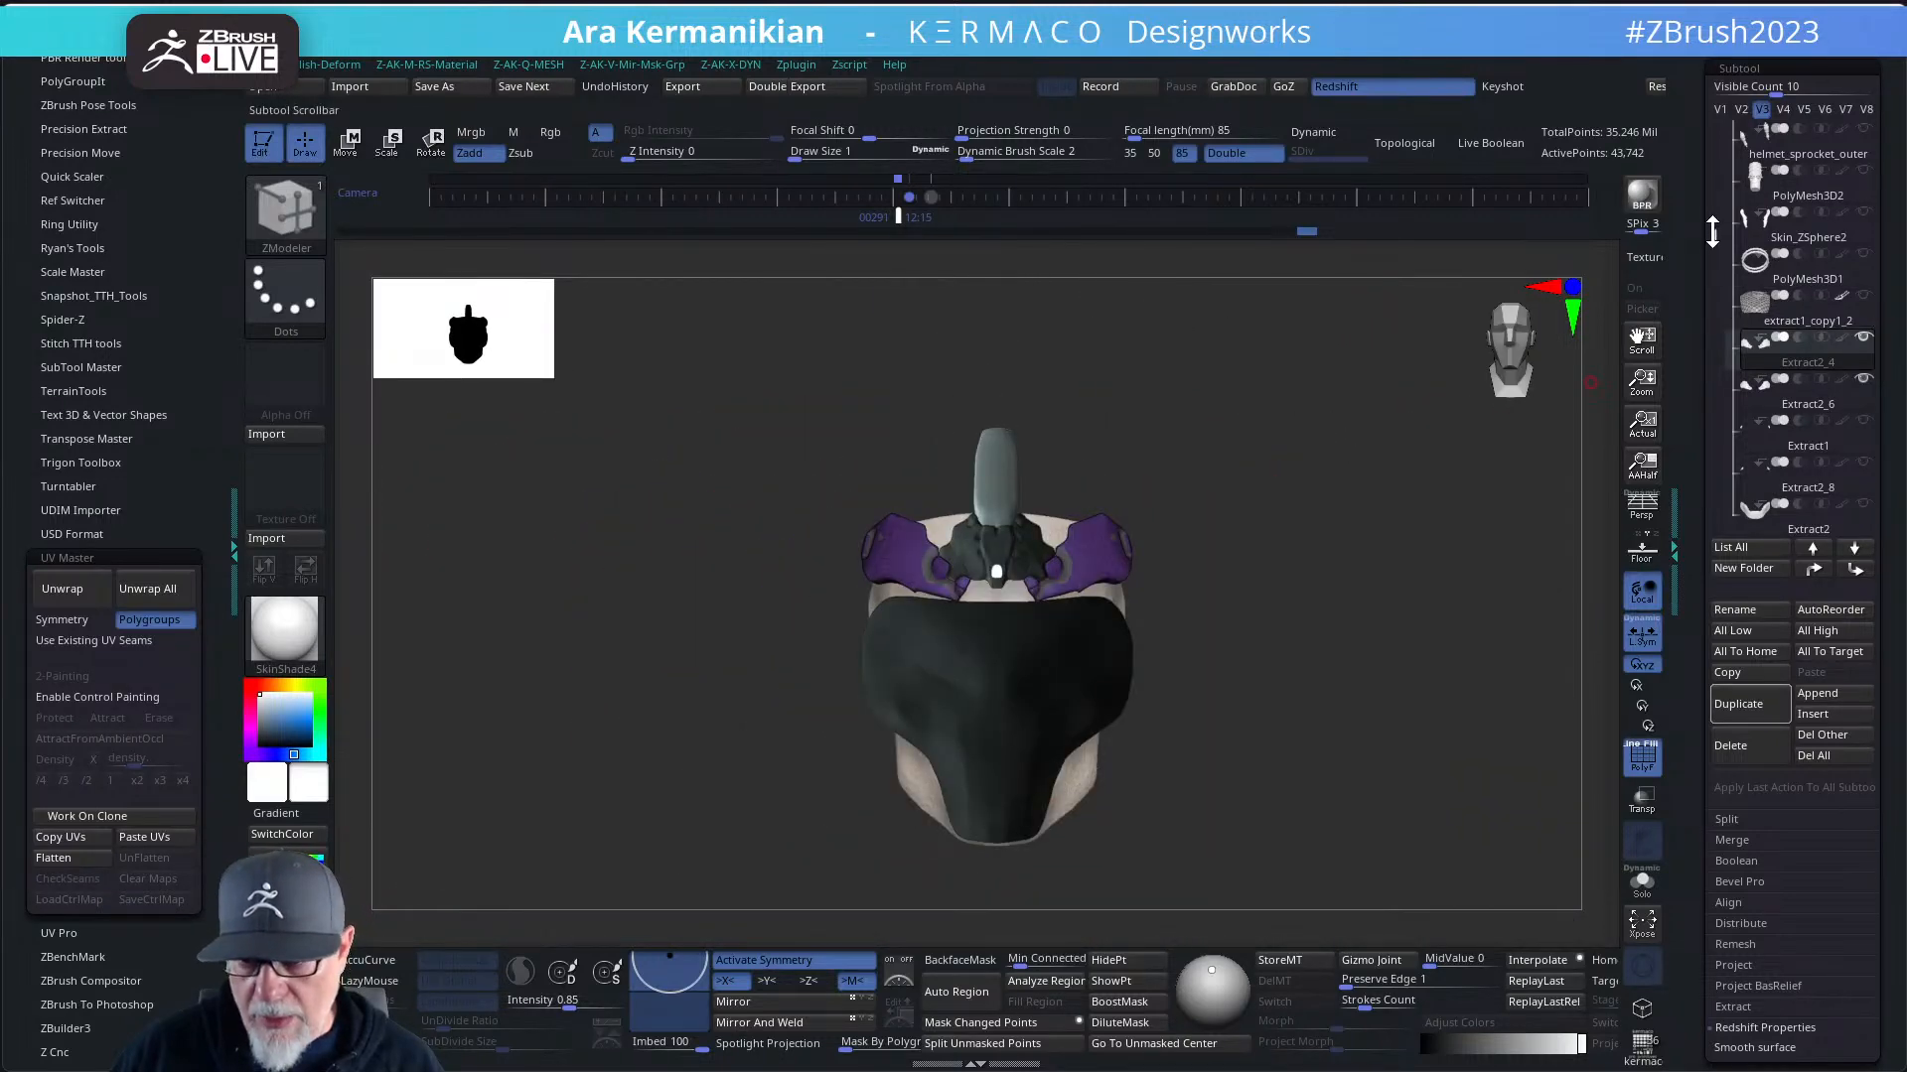
- Hide the helmet, head light, teeth and skull subtools so only Extract2_4 and Extract2_6 stay visible
left_click_drag(1712, 232, 1713, 142)
left_click_drag(1863, 213, 1865, 339)
left_click(1863, 427)
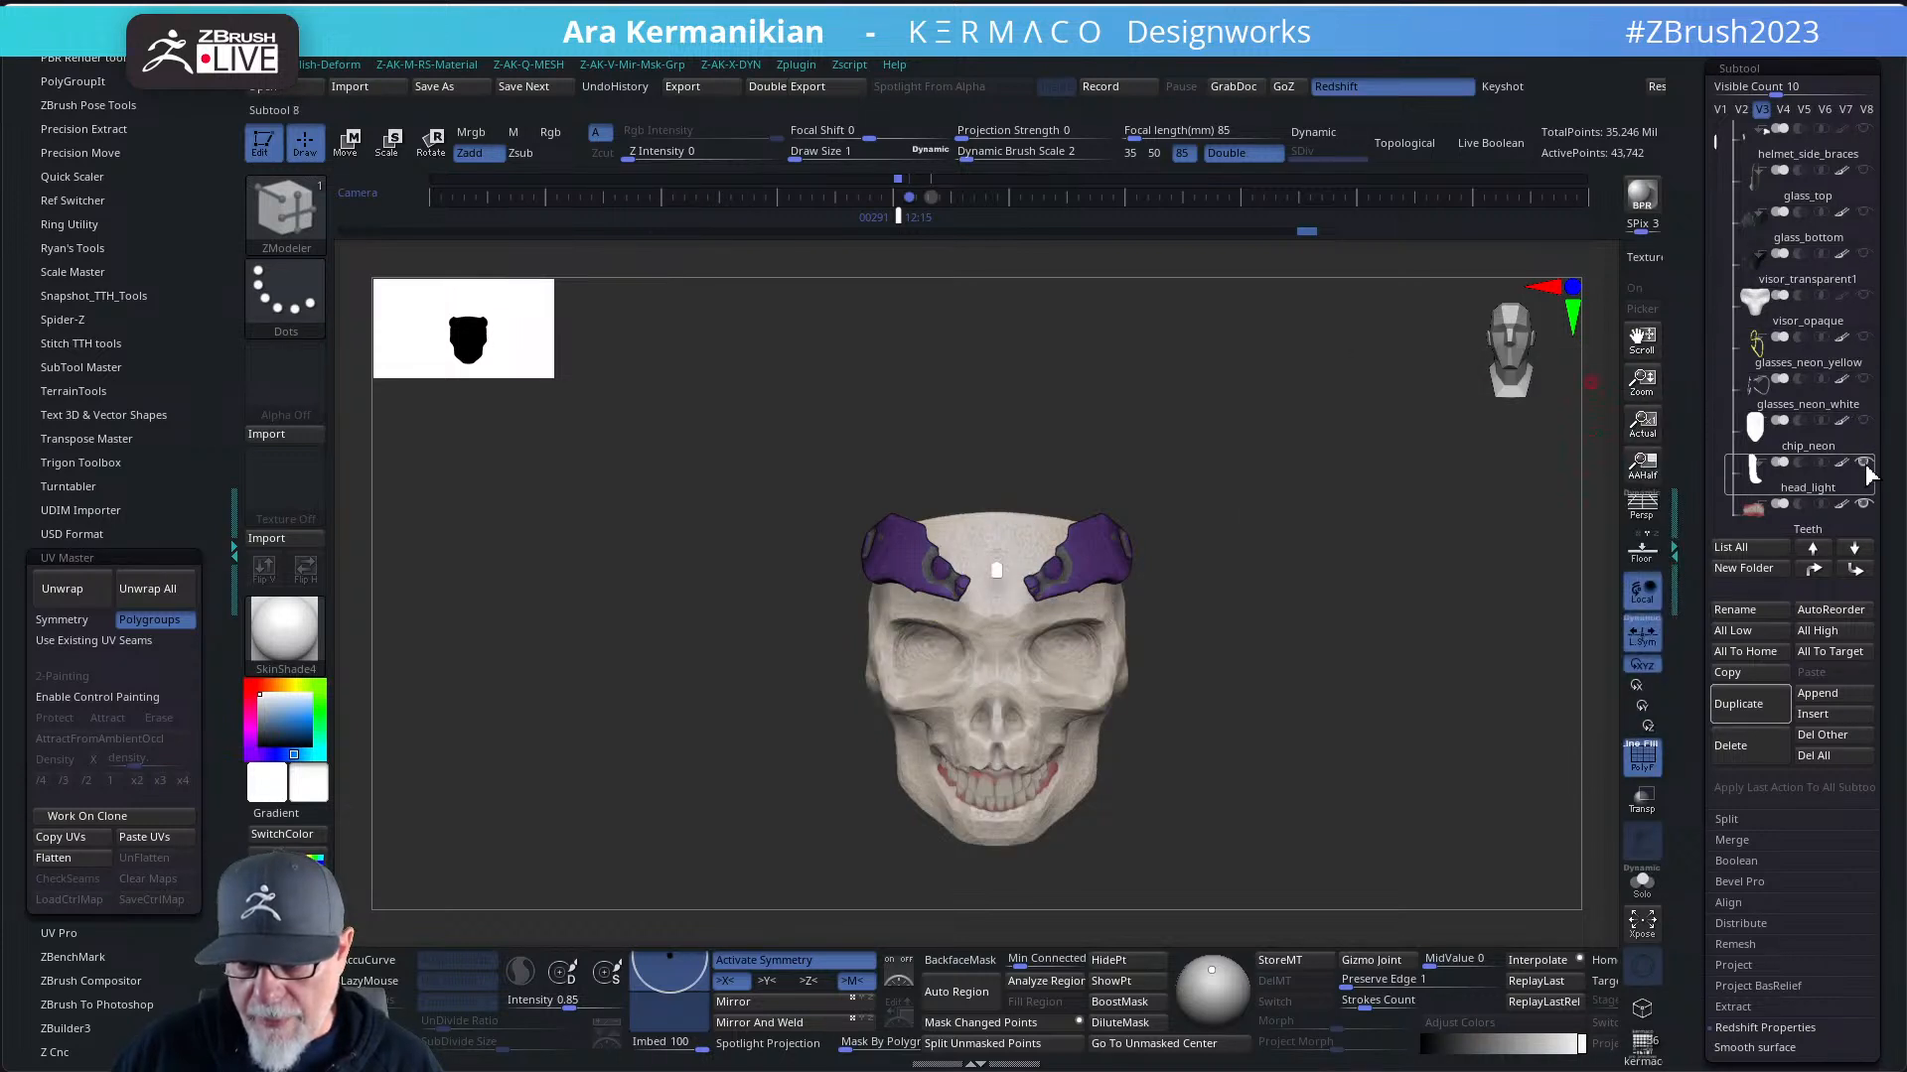
left_click(1863, 504)
left_click(1727, 287)
mouse_move(1712, 134)
left_mouse_down()
mouse_move(1715, 170)
mouse_move(1729, 119)
left_mouse_up()
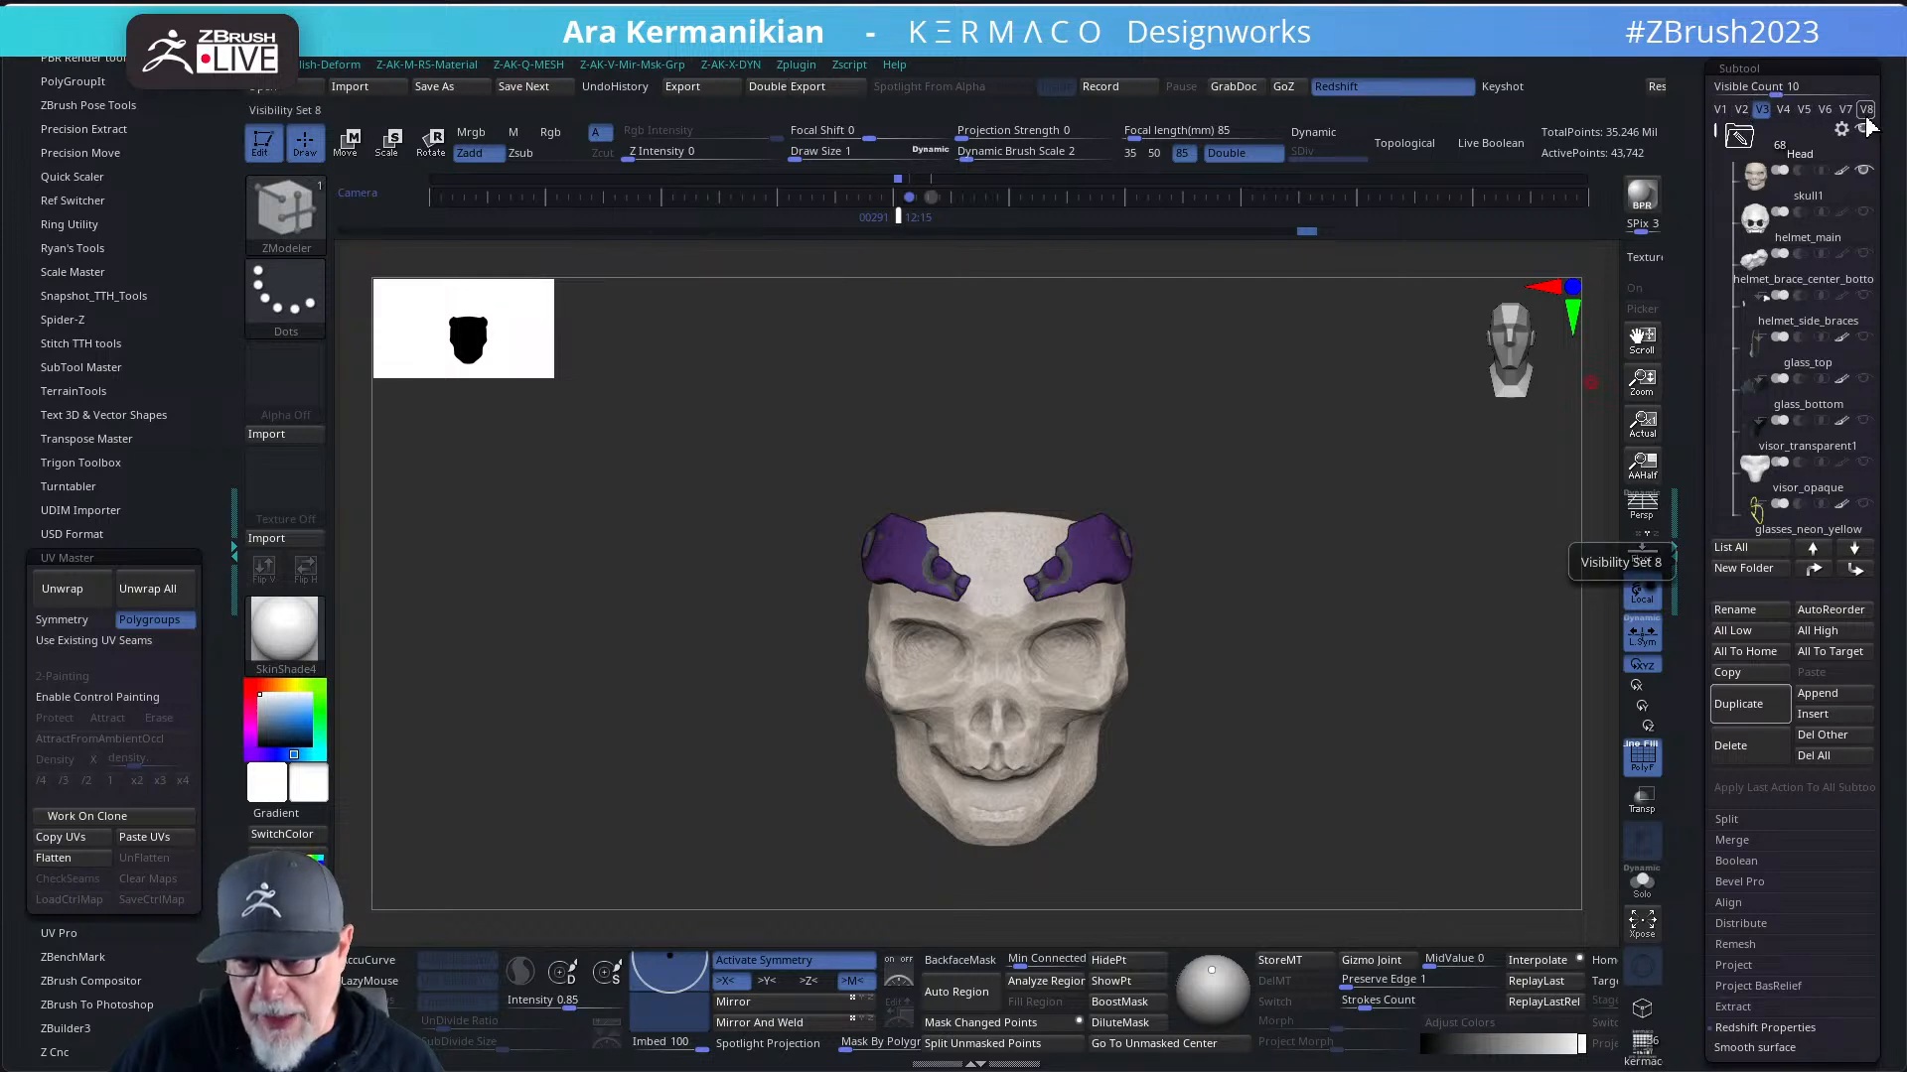
mouse_move(1720, 132)
left_mouse_down()
mouse_move(1712, 242)
mouse_move(1705, 125)
left_mouse_up()
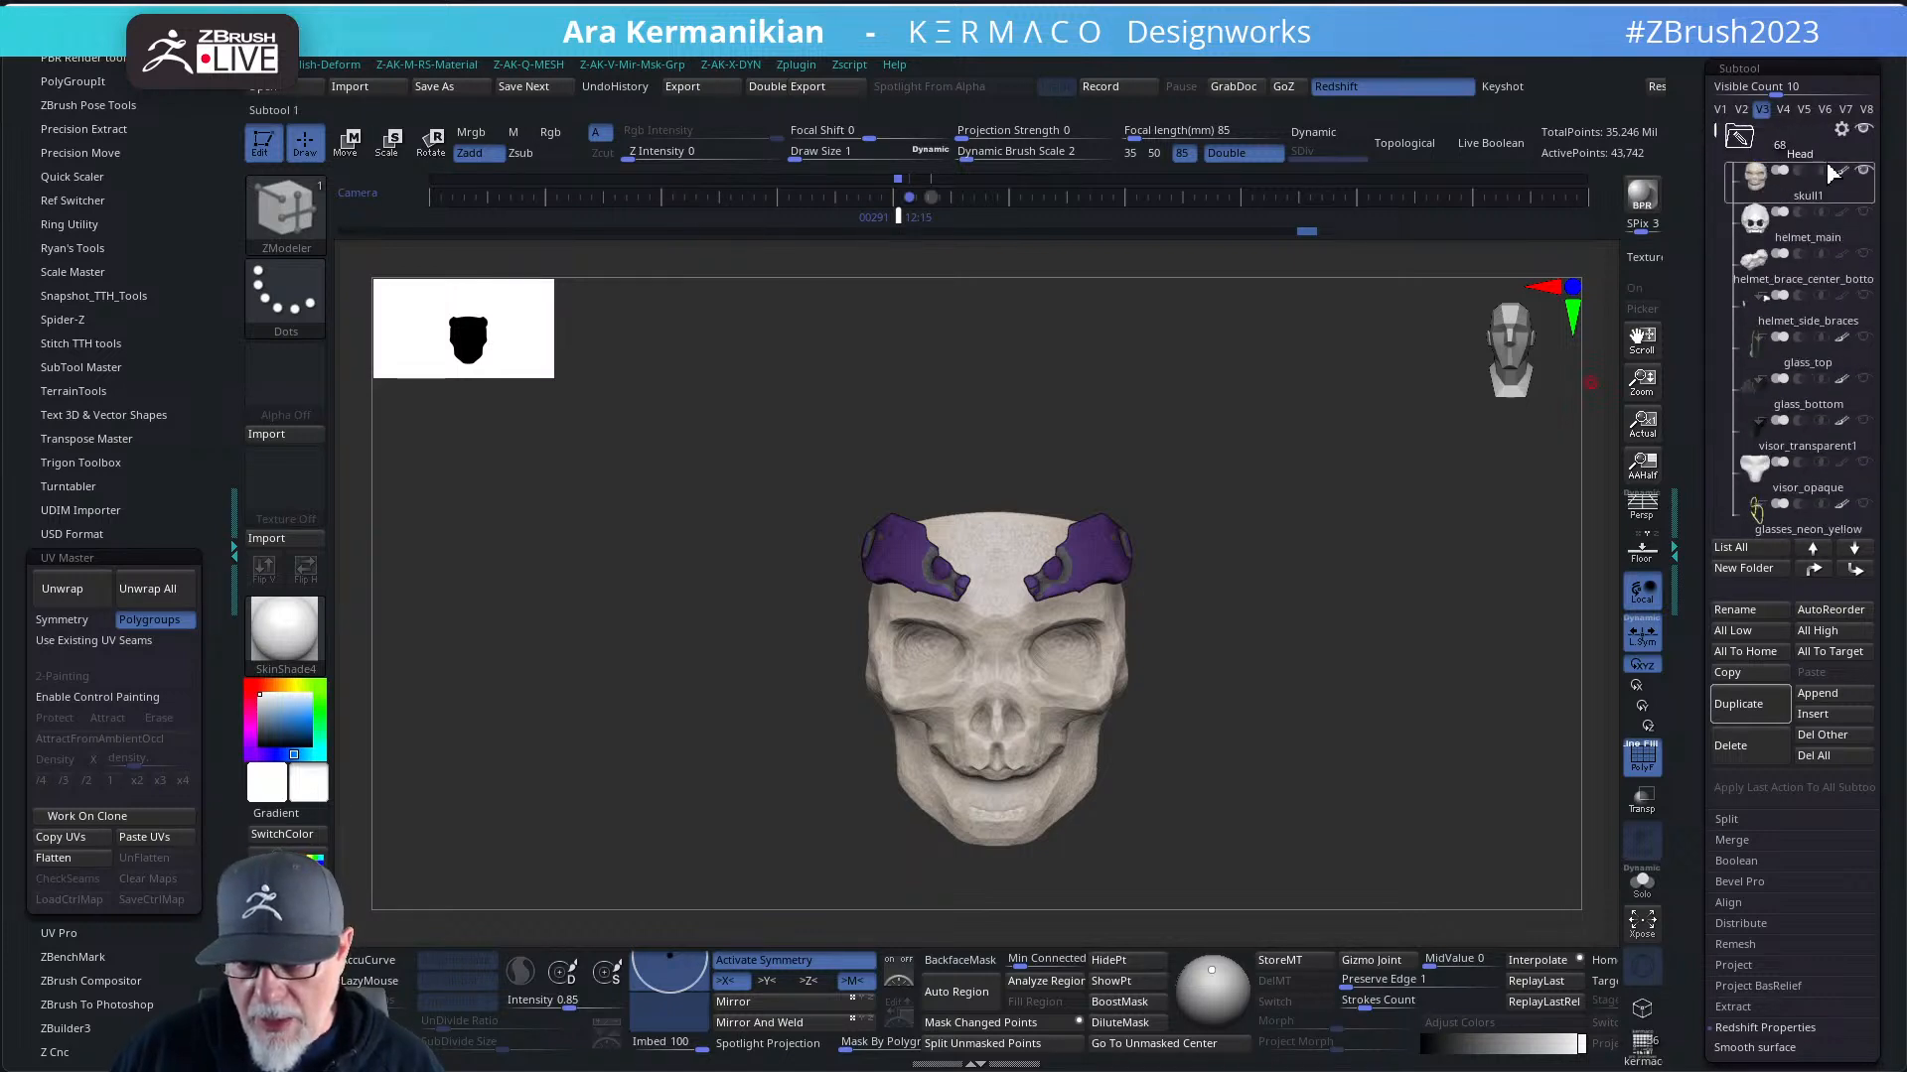
left_click(1864, 172)
key("f")
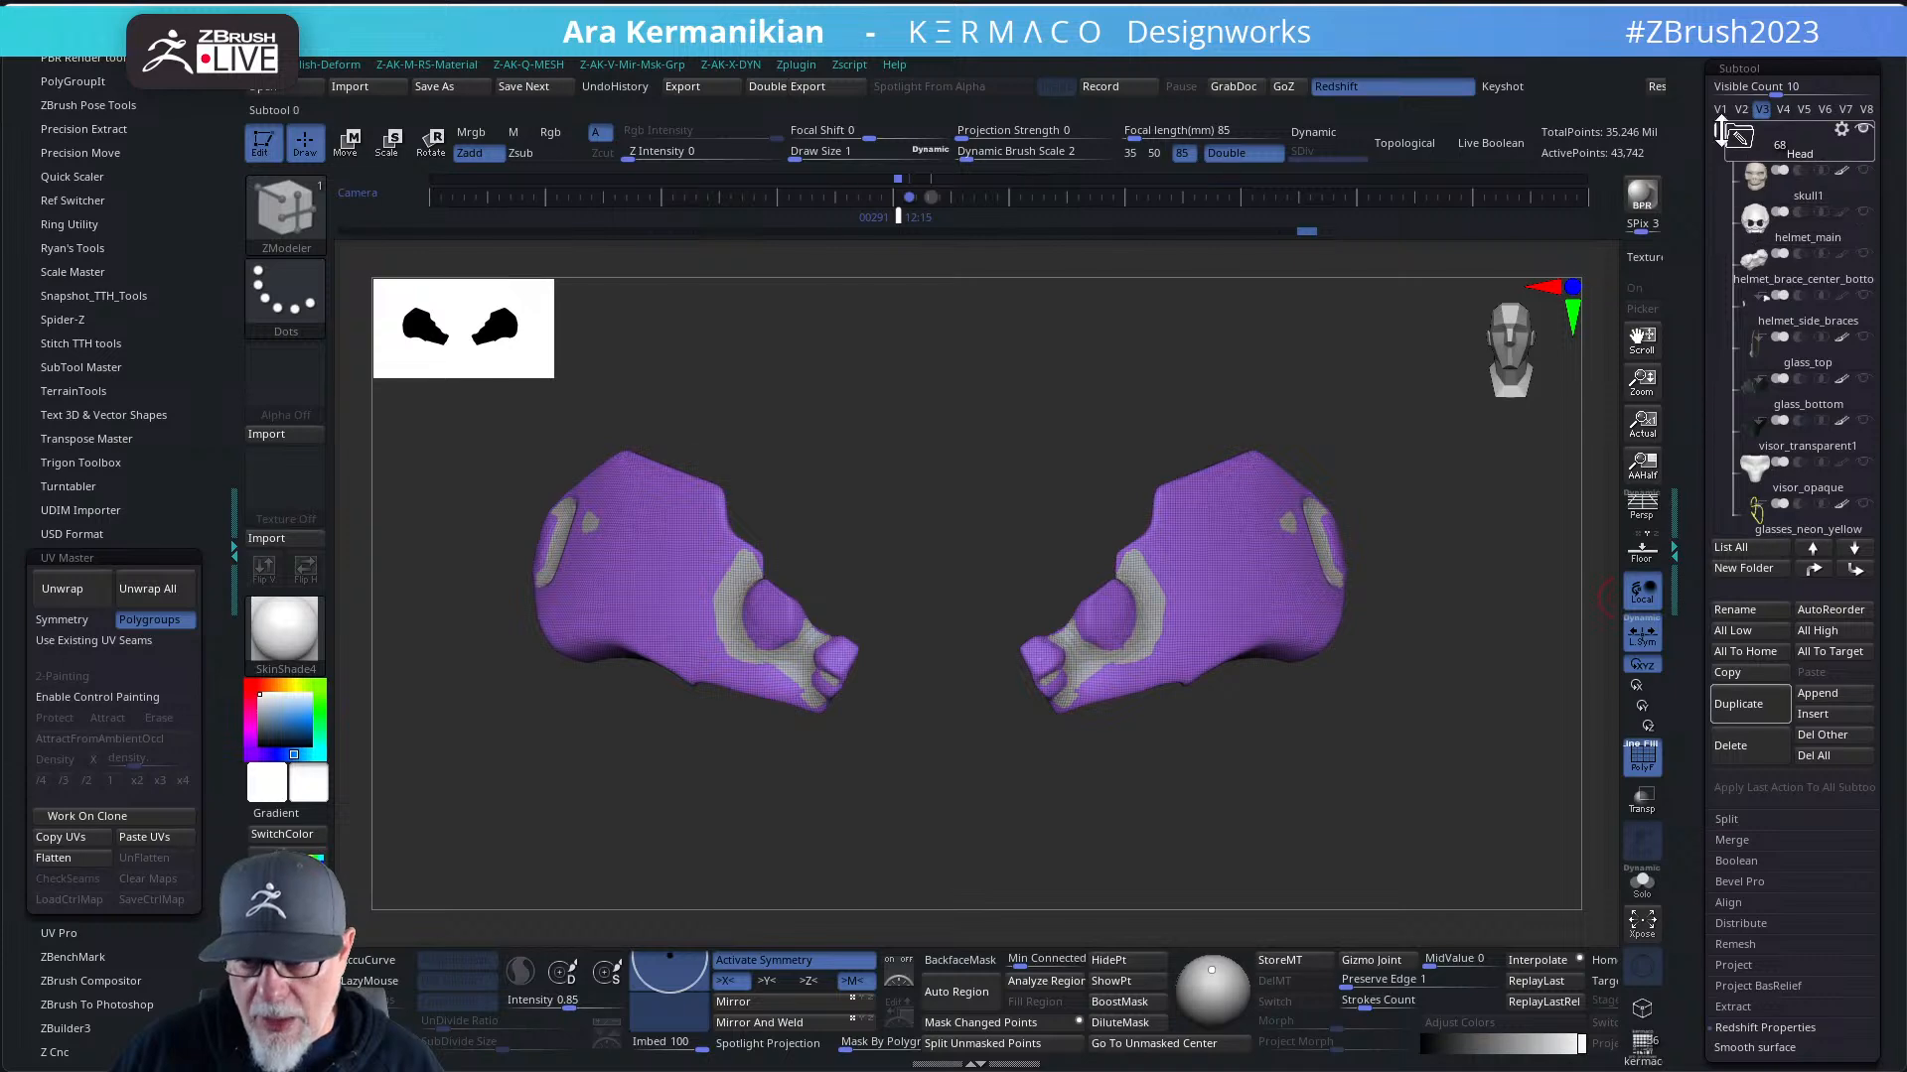
- Select Extract2_6, subdivide it to level 3, and compare its active point count with Extract2_4
left_click_drag(1721, 129, 1723, 243)
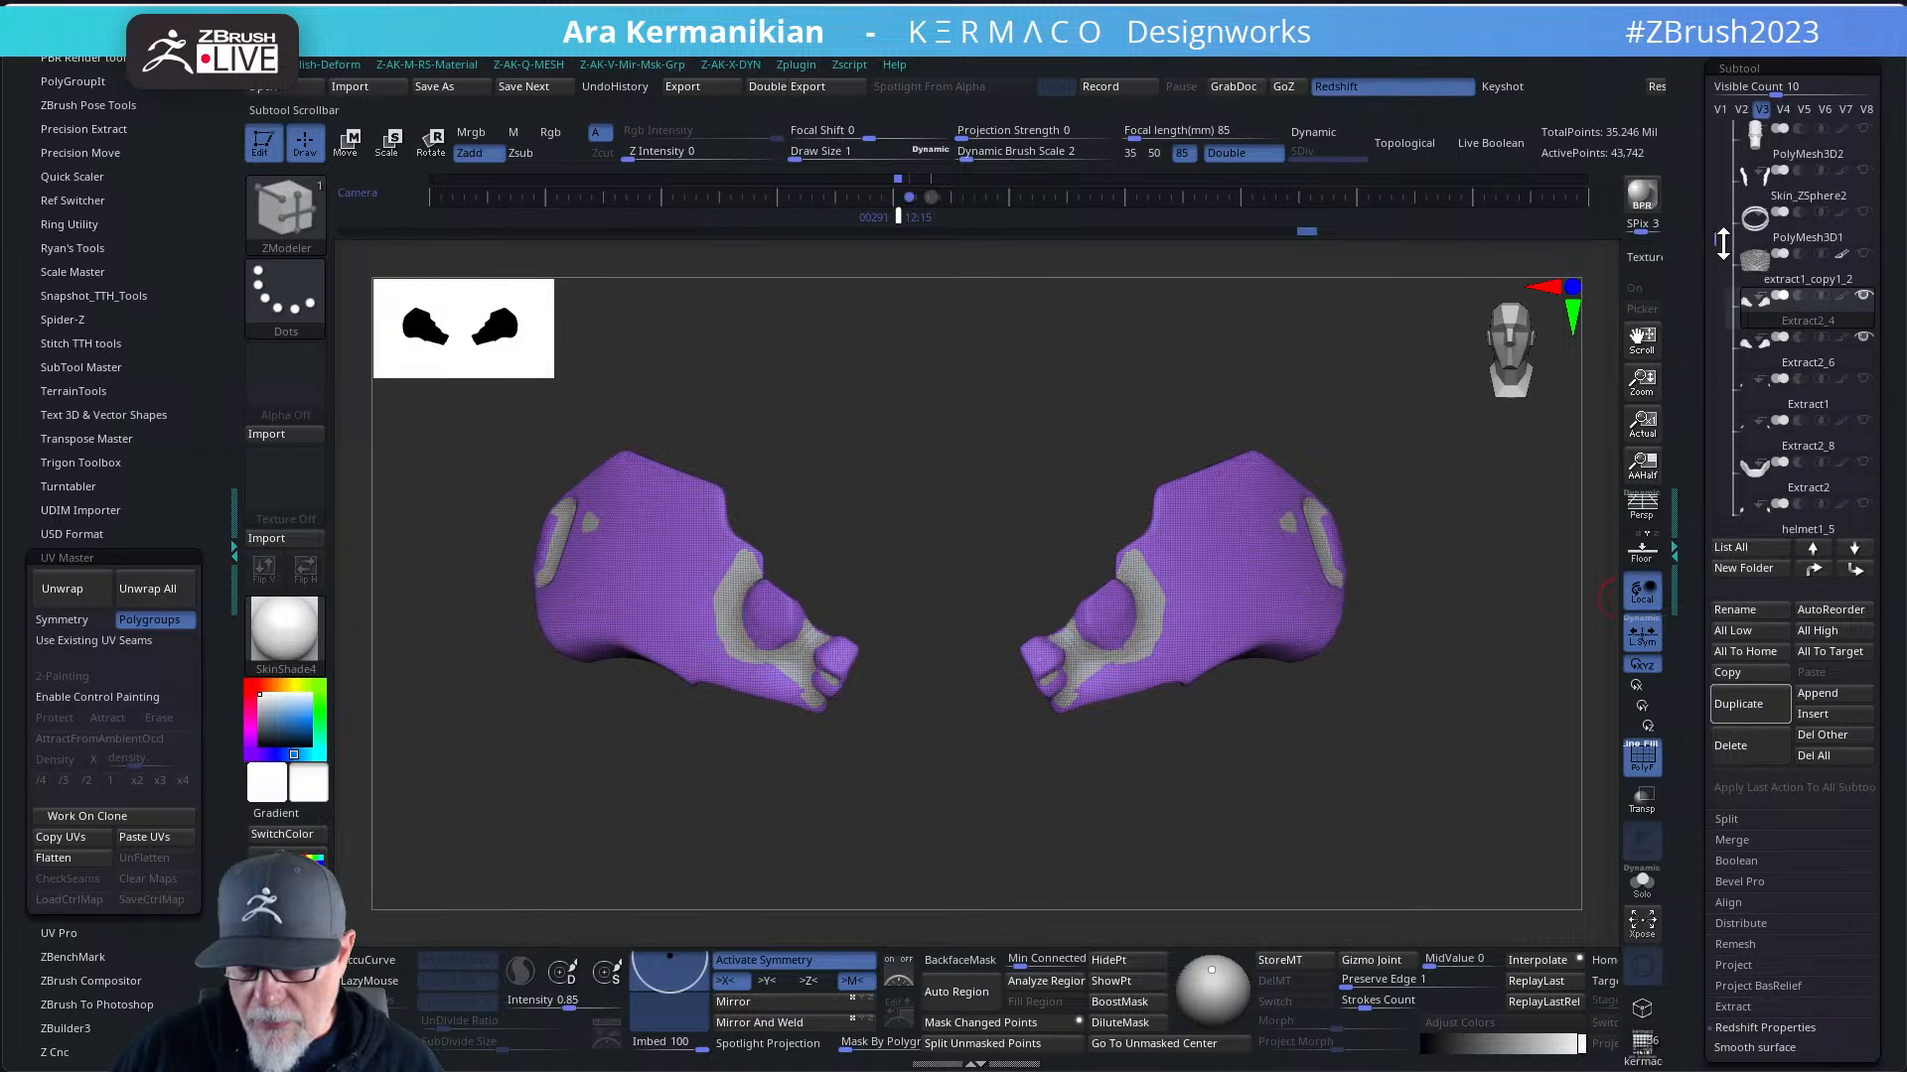
left_click(1815, 365)
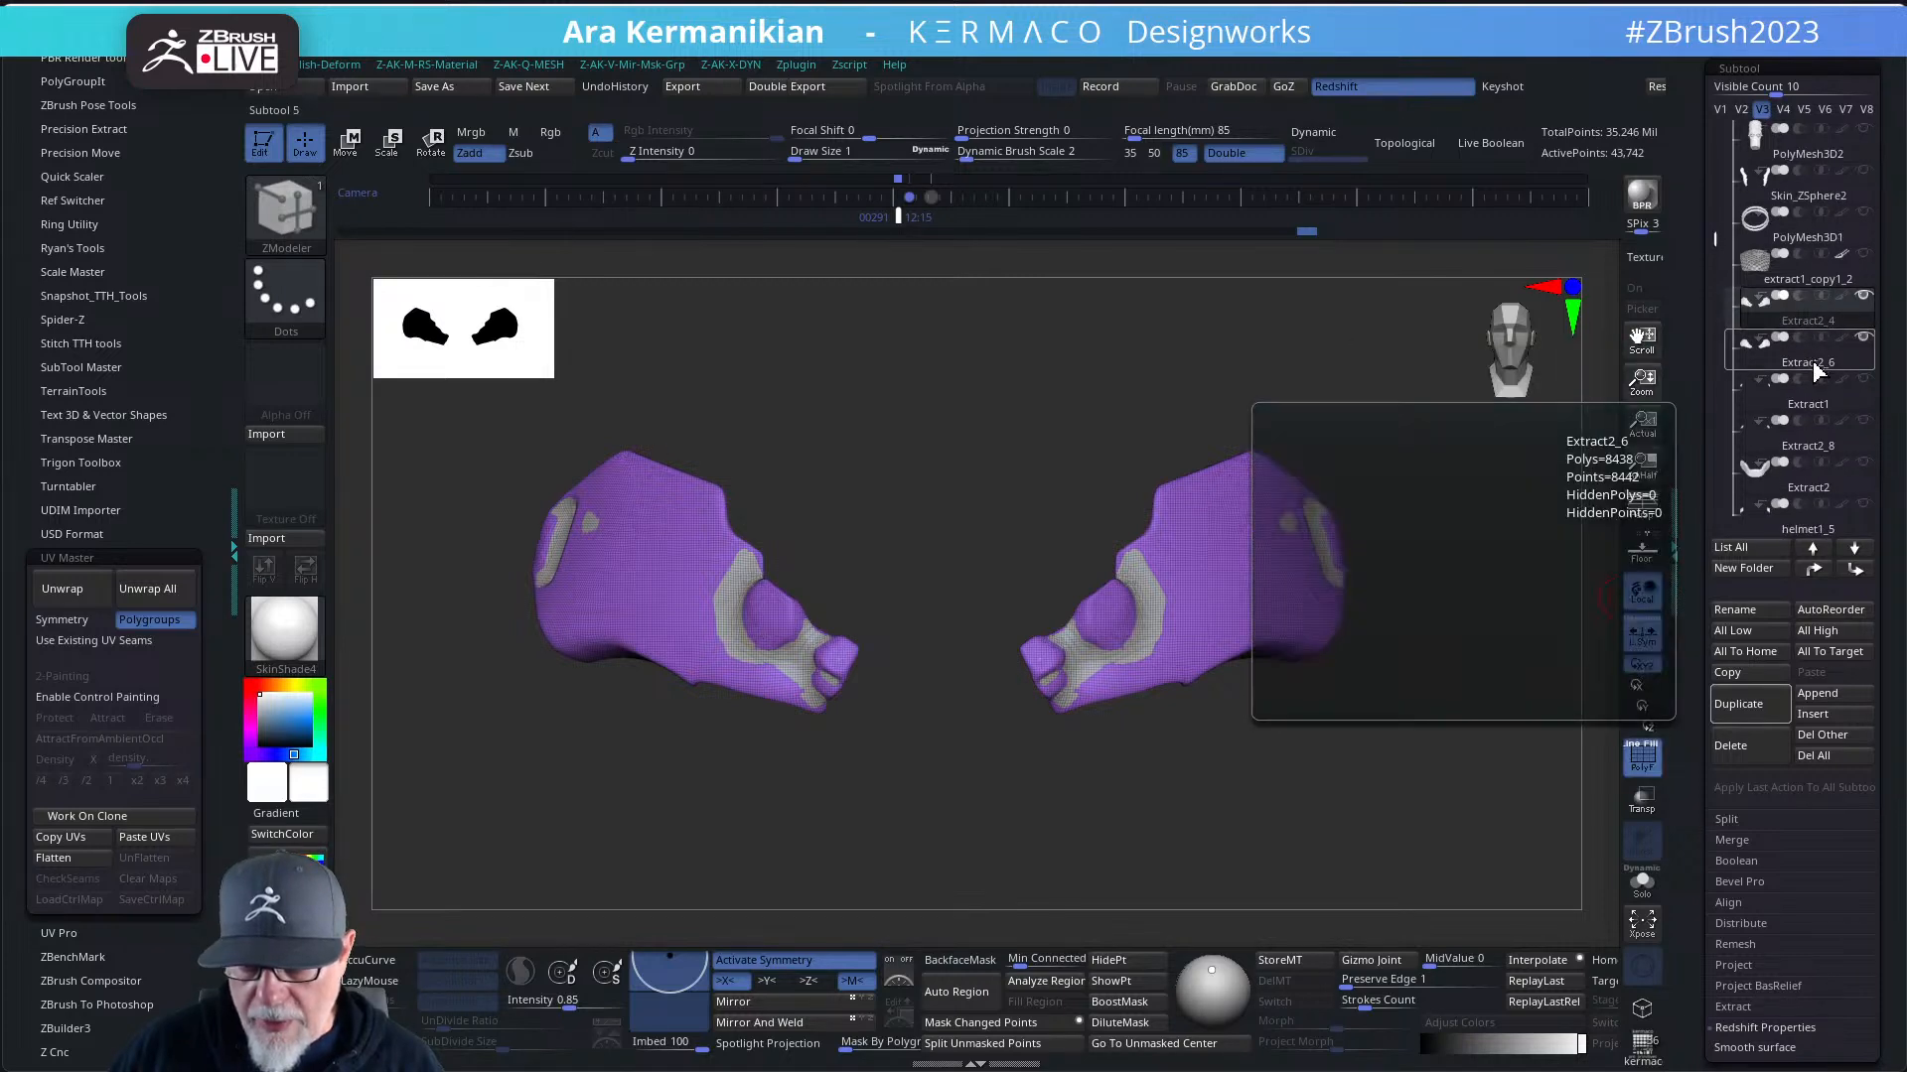
left_click_drag(1469, 509, 1167, 688)
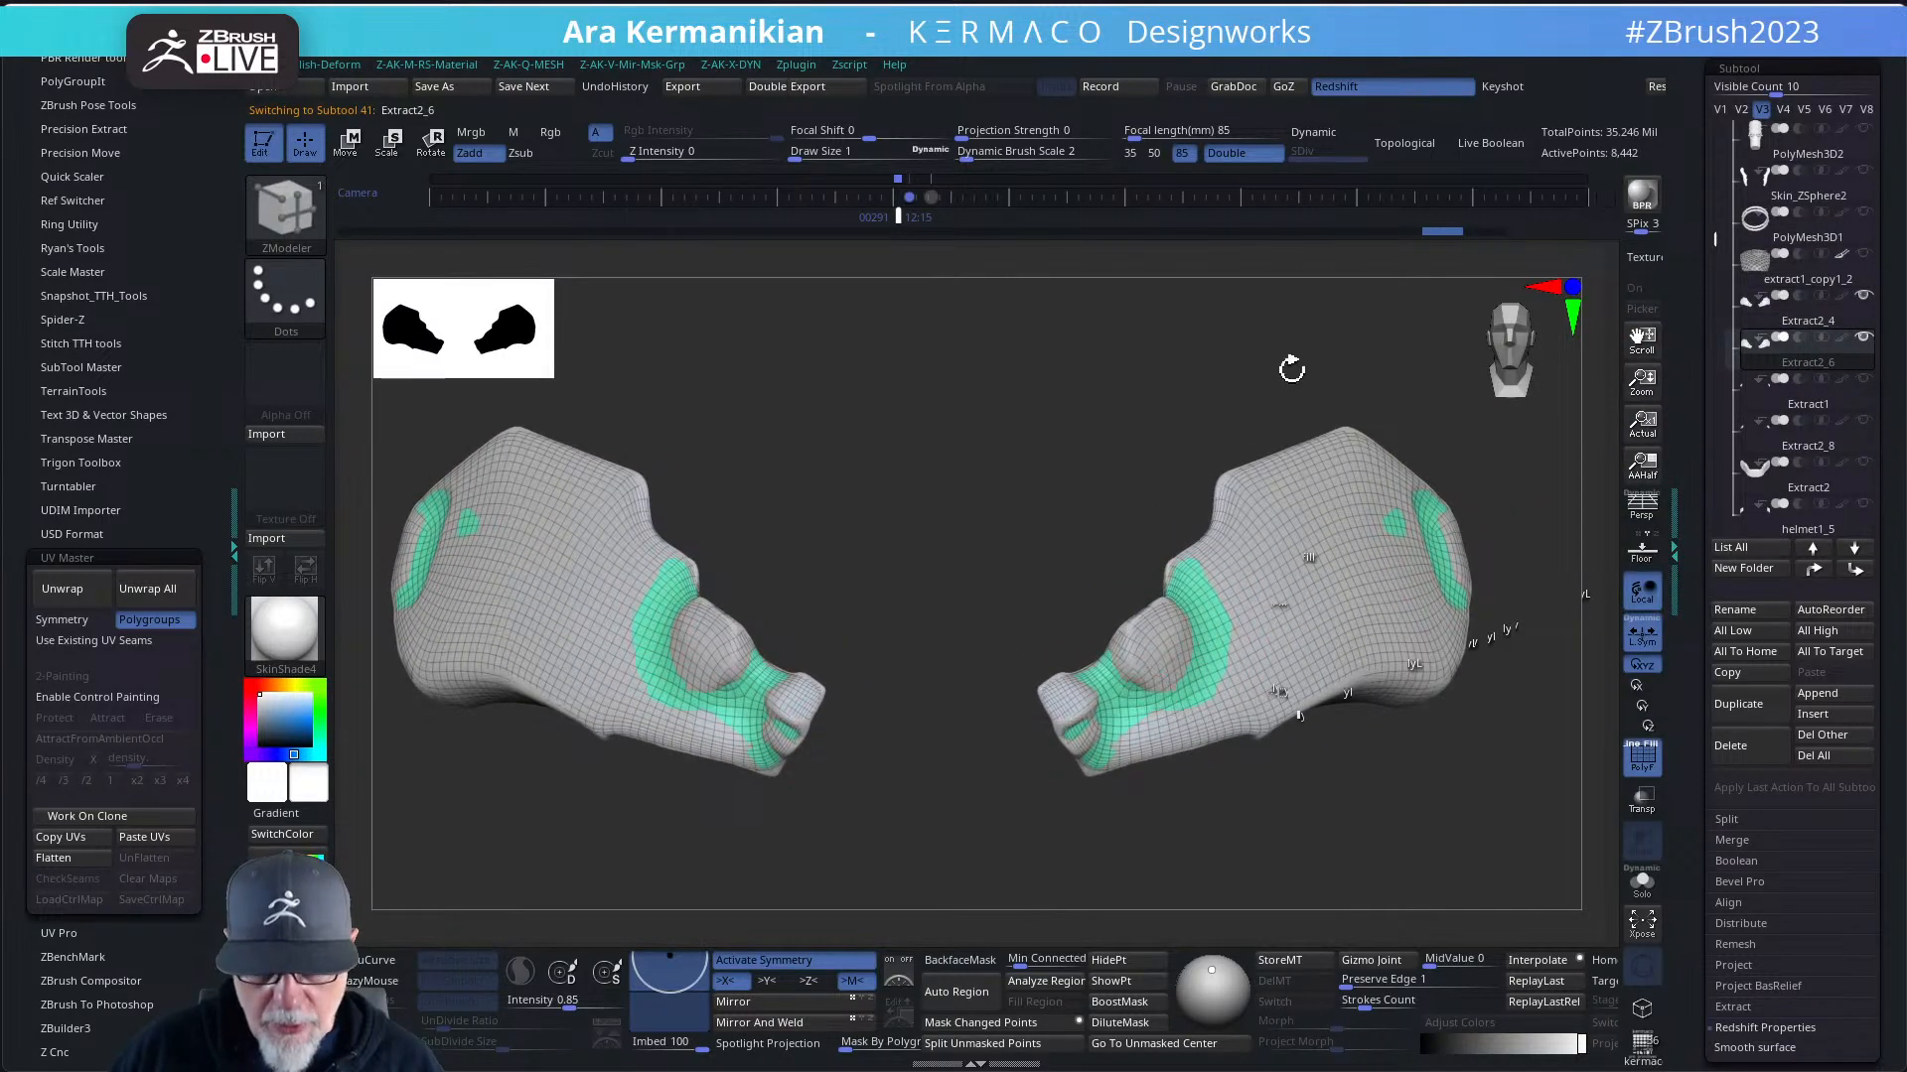
key("ctrl")
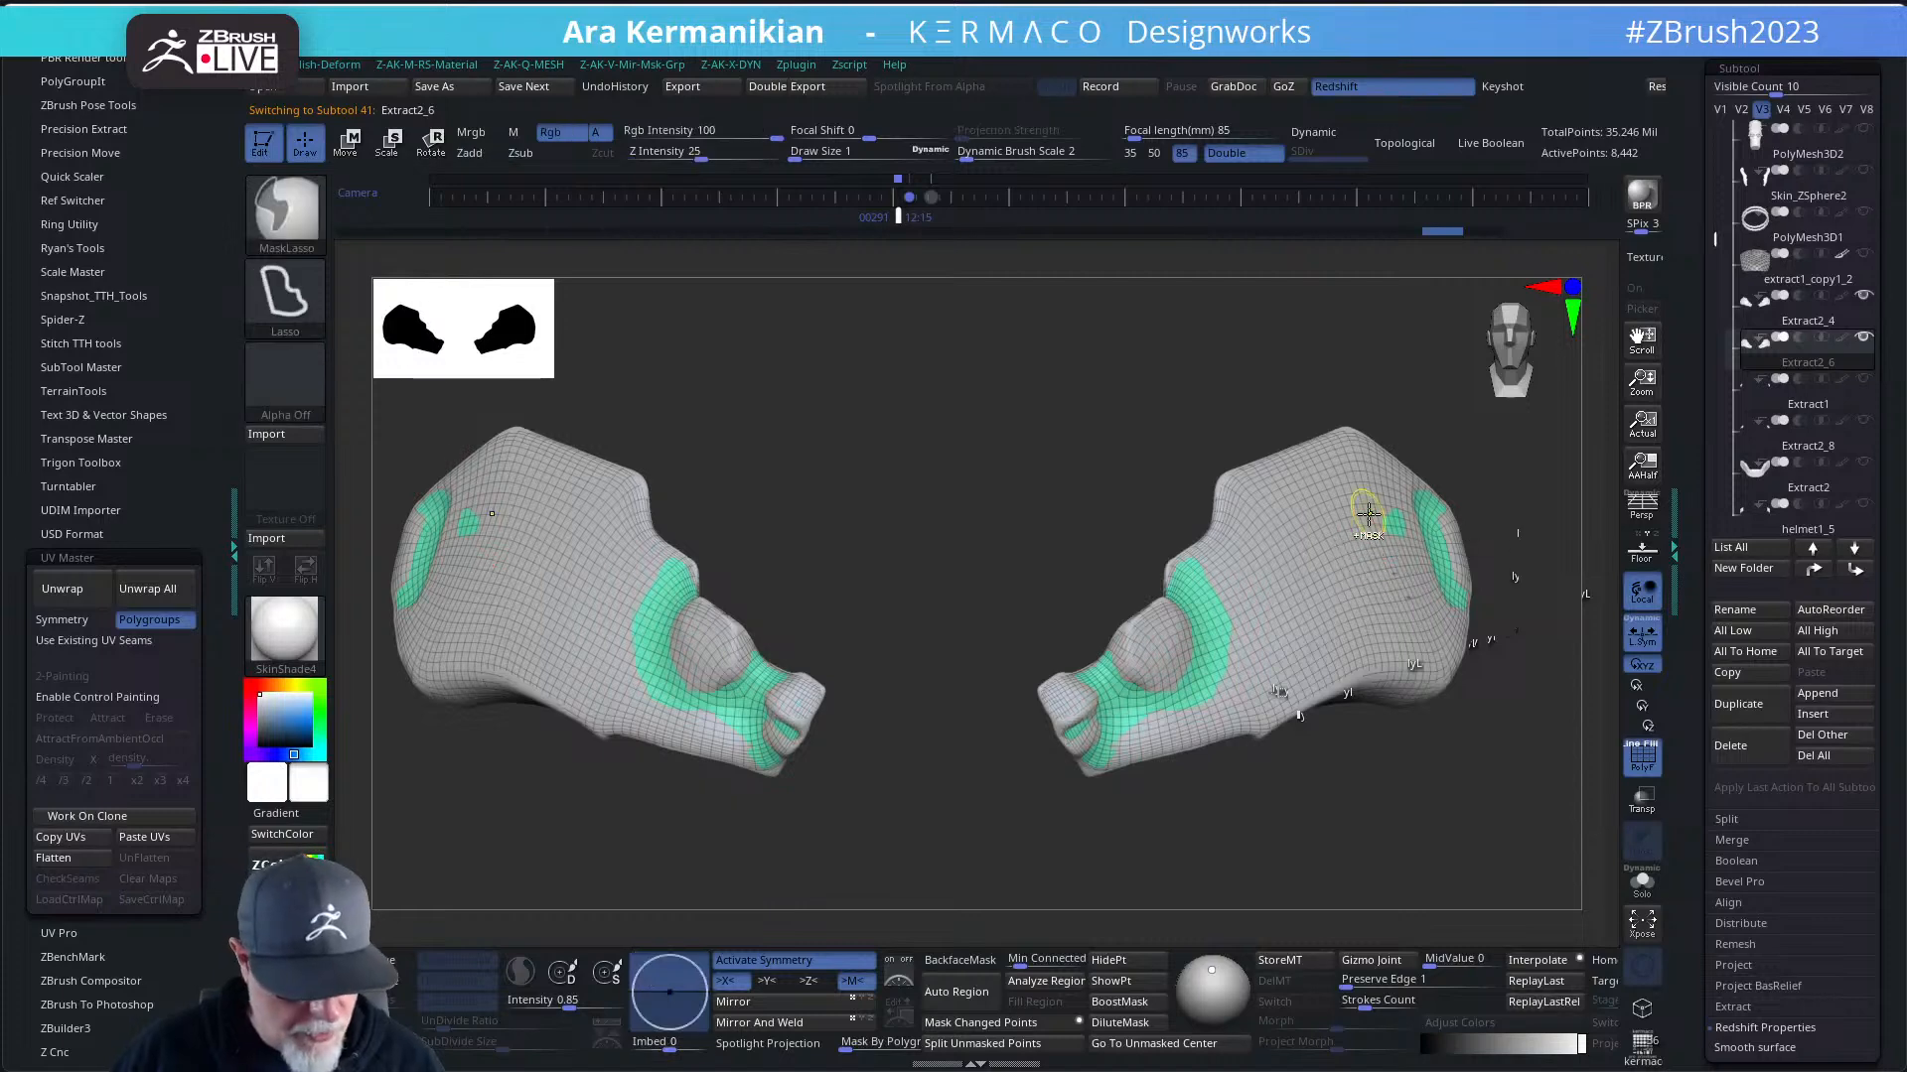
left_click(1817, 233)
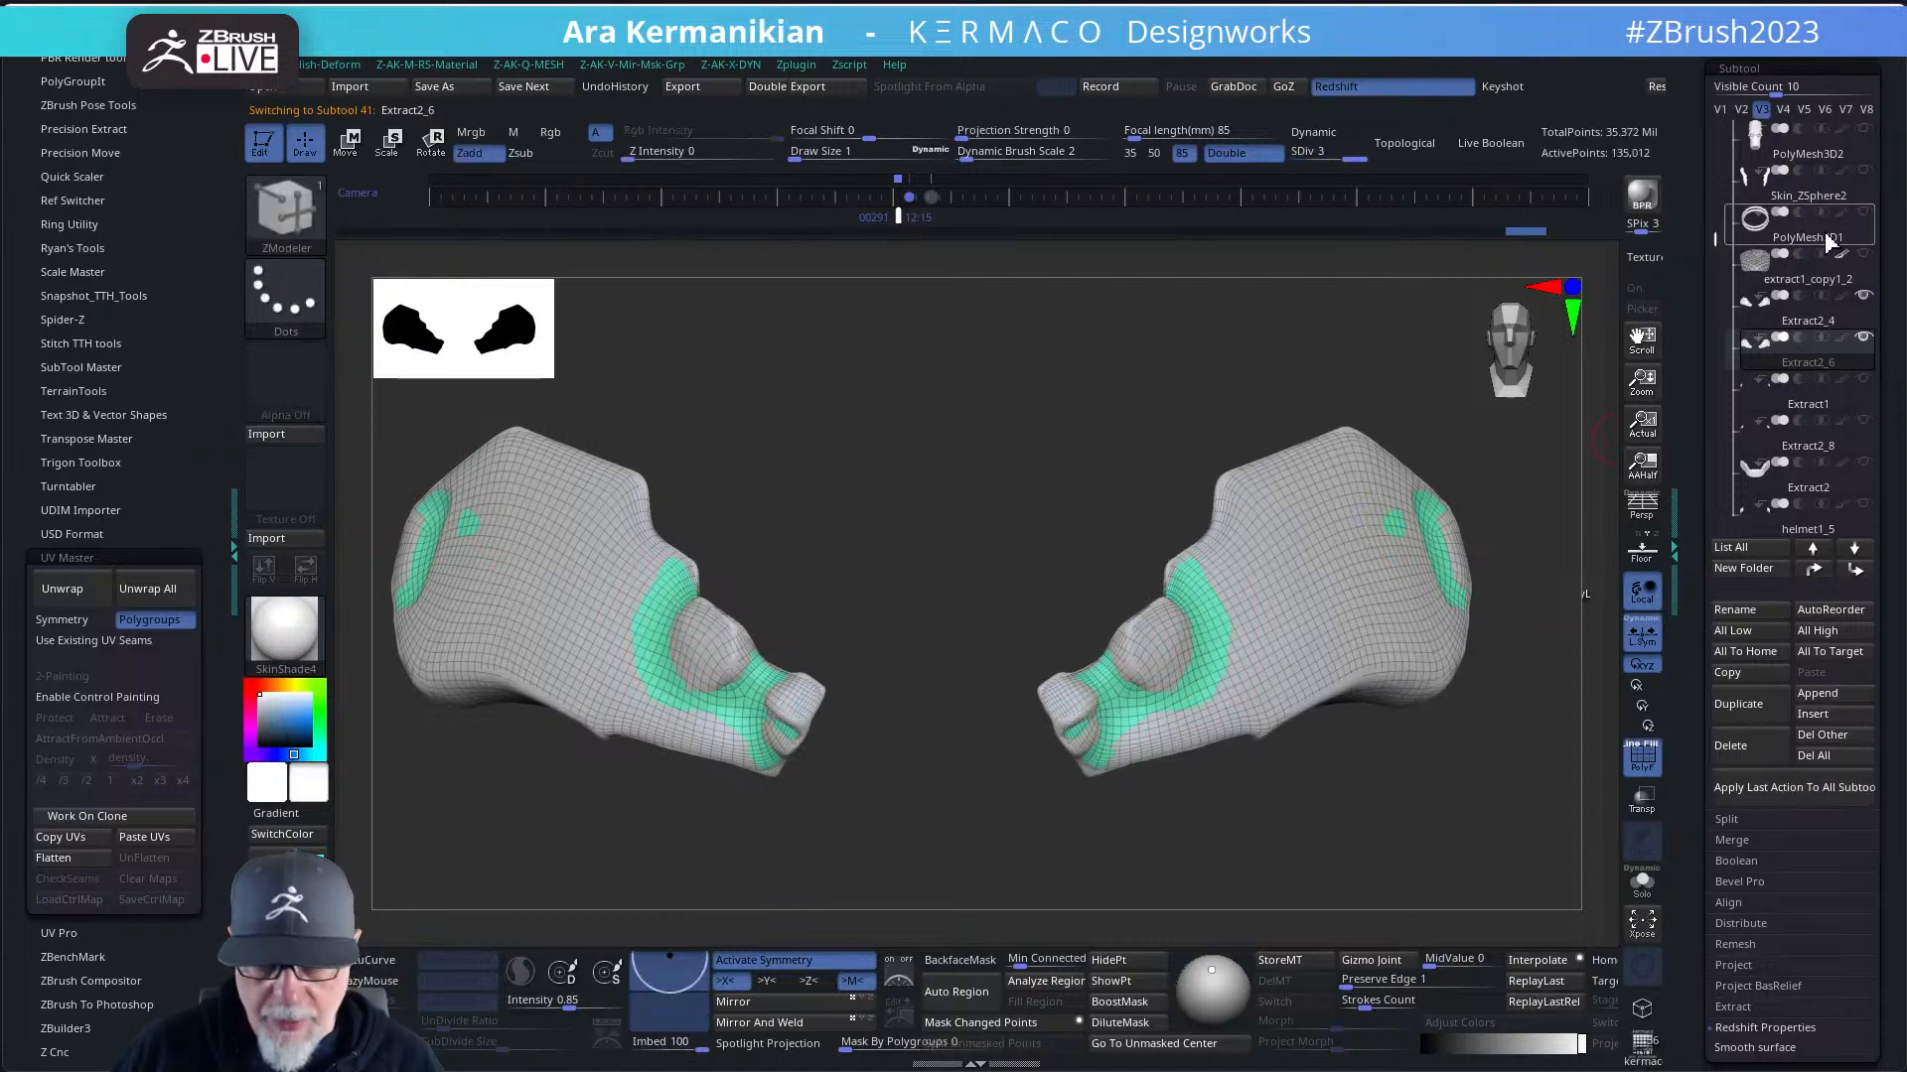
left_click(1812, 327)
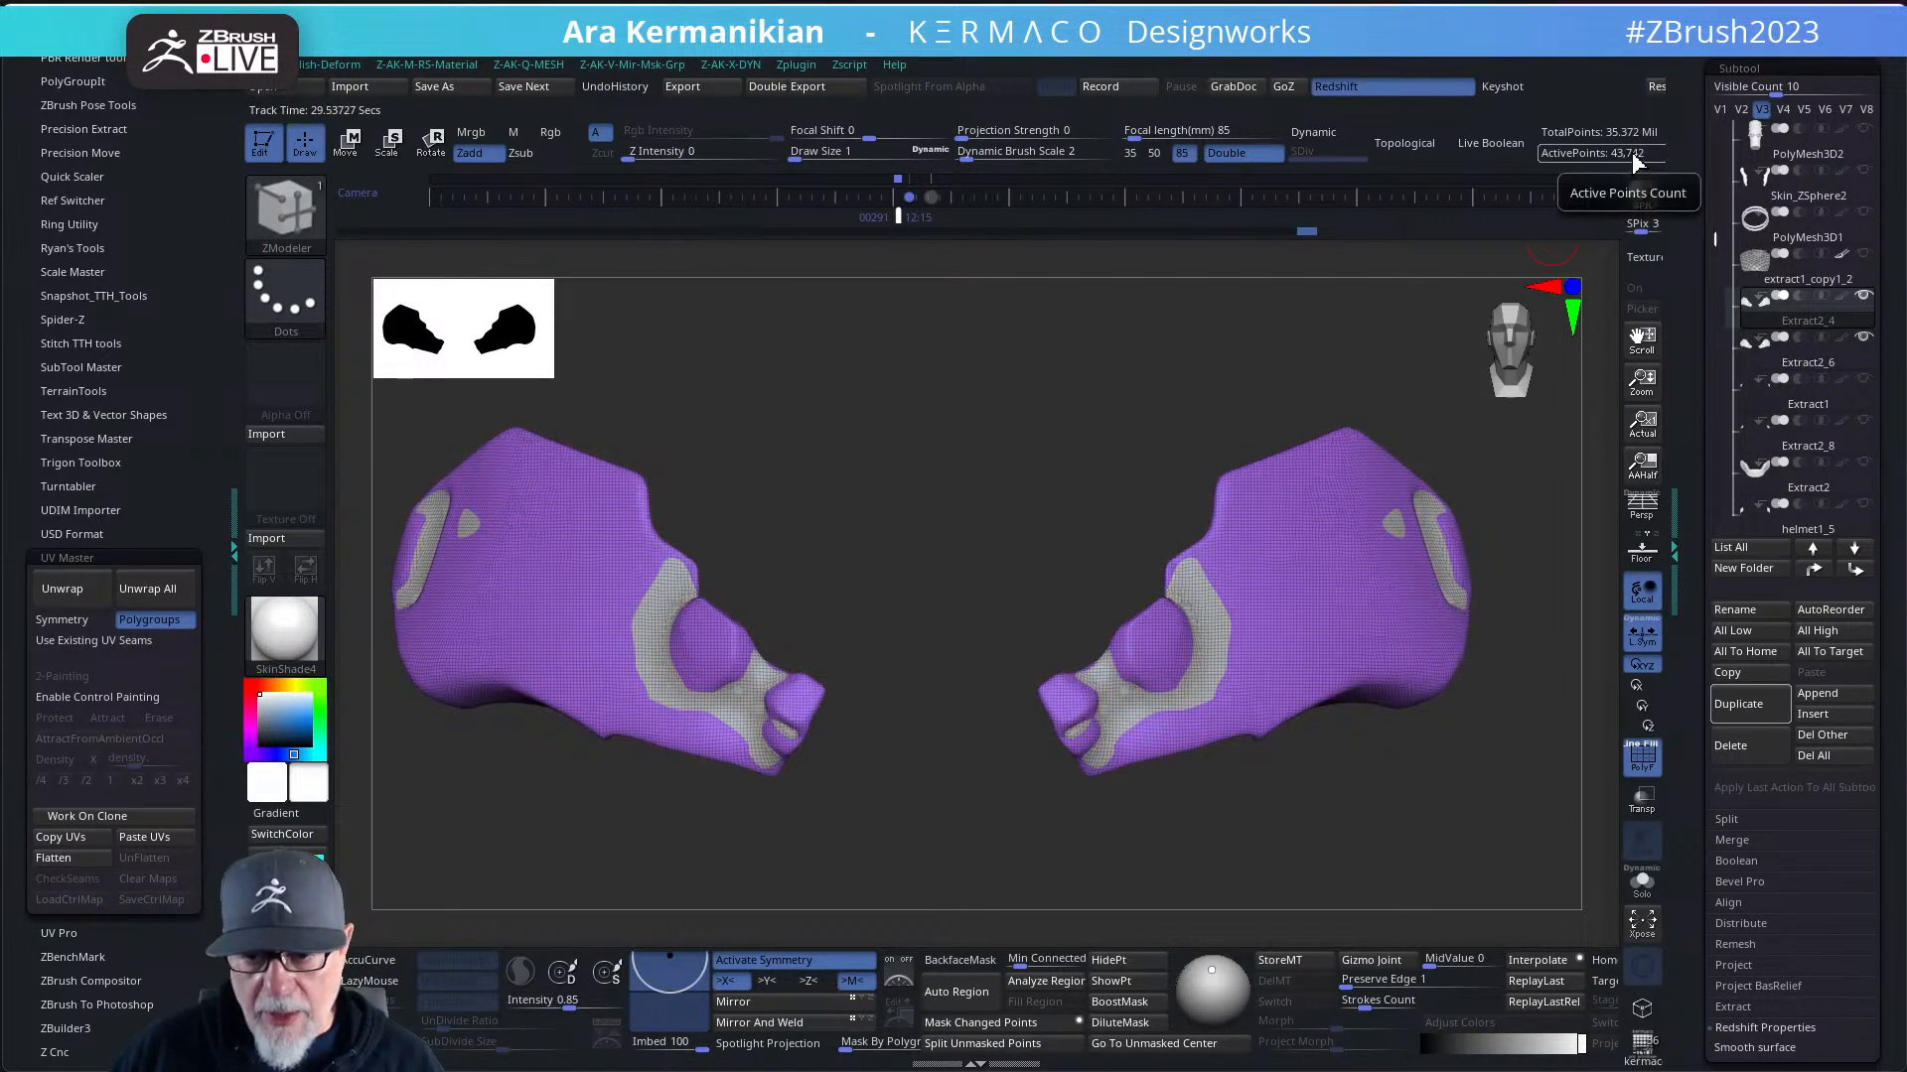
left_click(1804, 359)
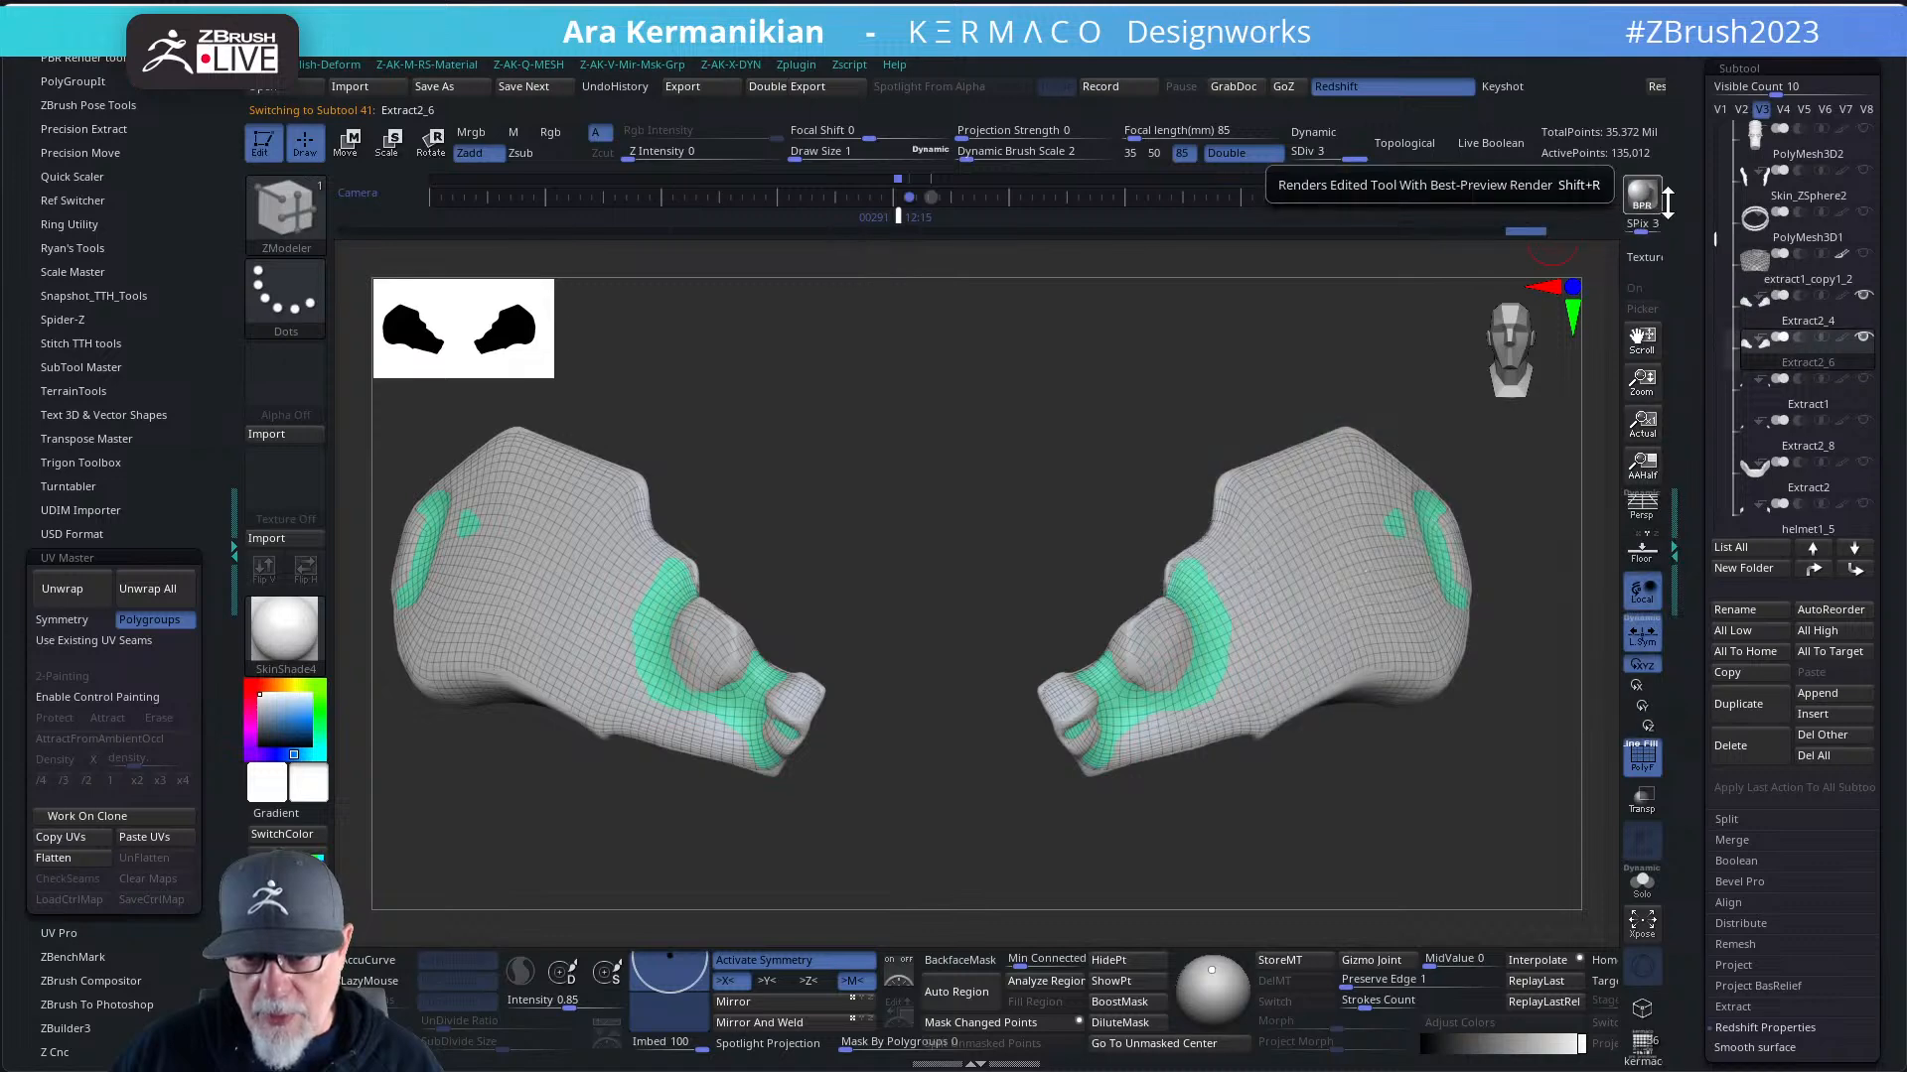
- Project all detail from Extract2_4 onto the subdivided Extract2_6 and isolate the result in Solo mode
left_click_drag(1283, 365, 1291, 367)
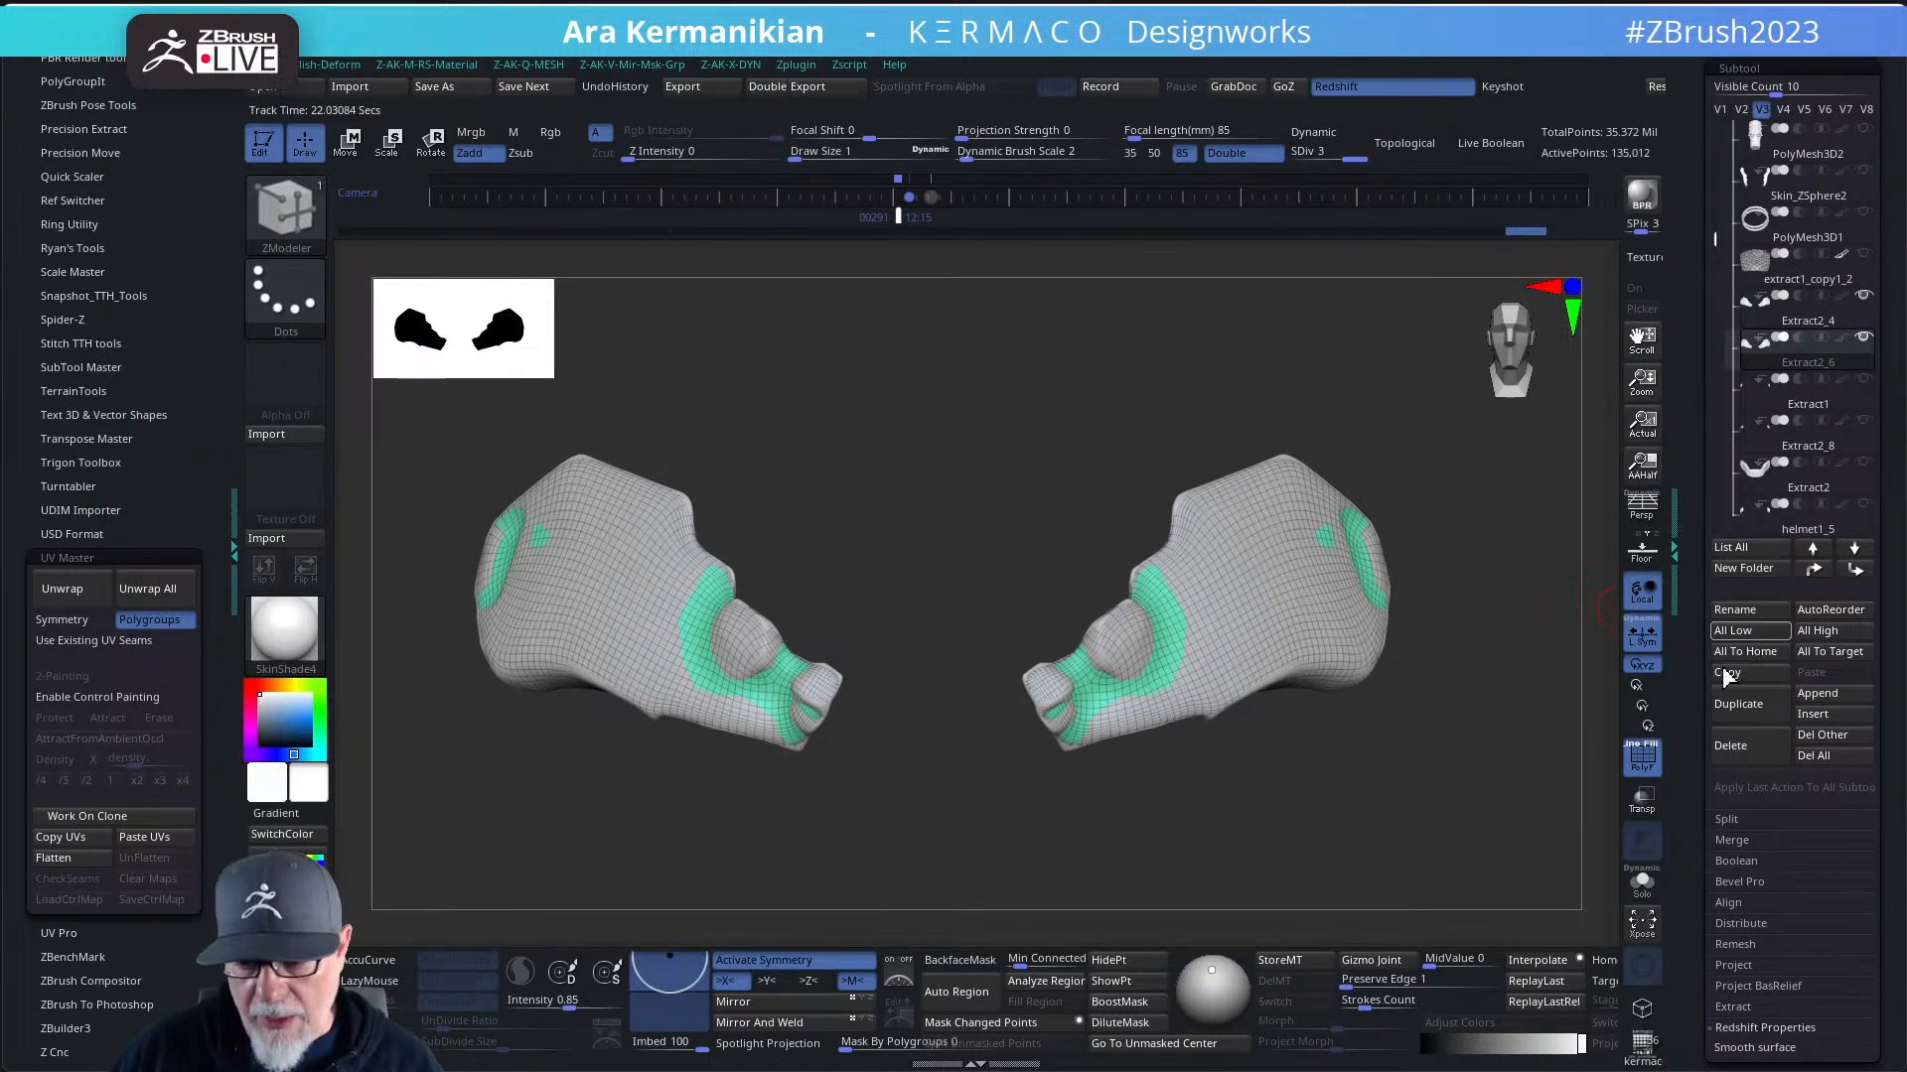
left_click(1732, 965)
left_click(1740, 985)
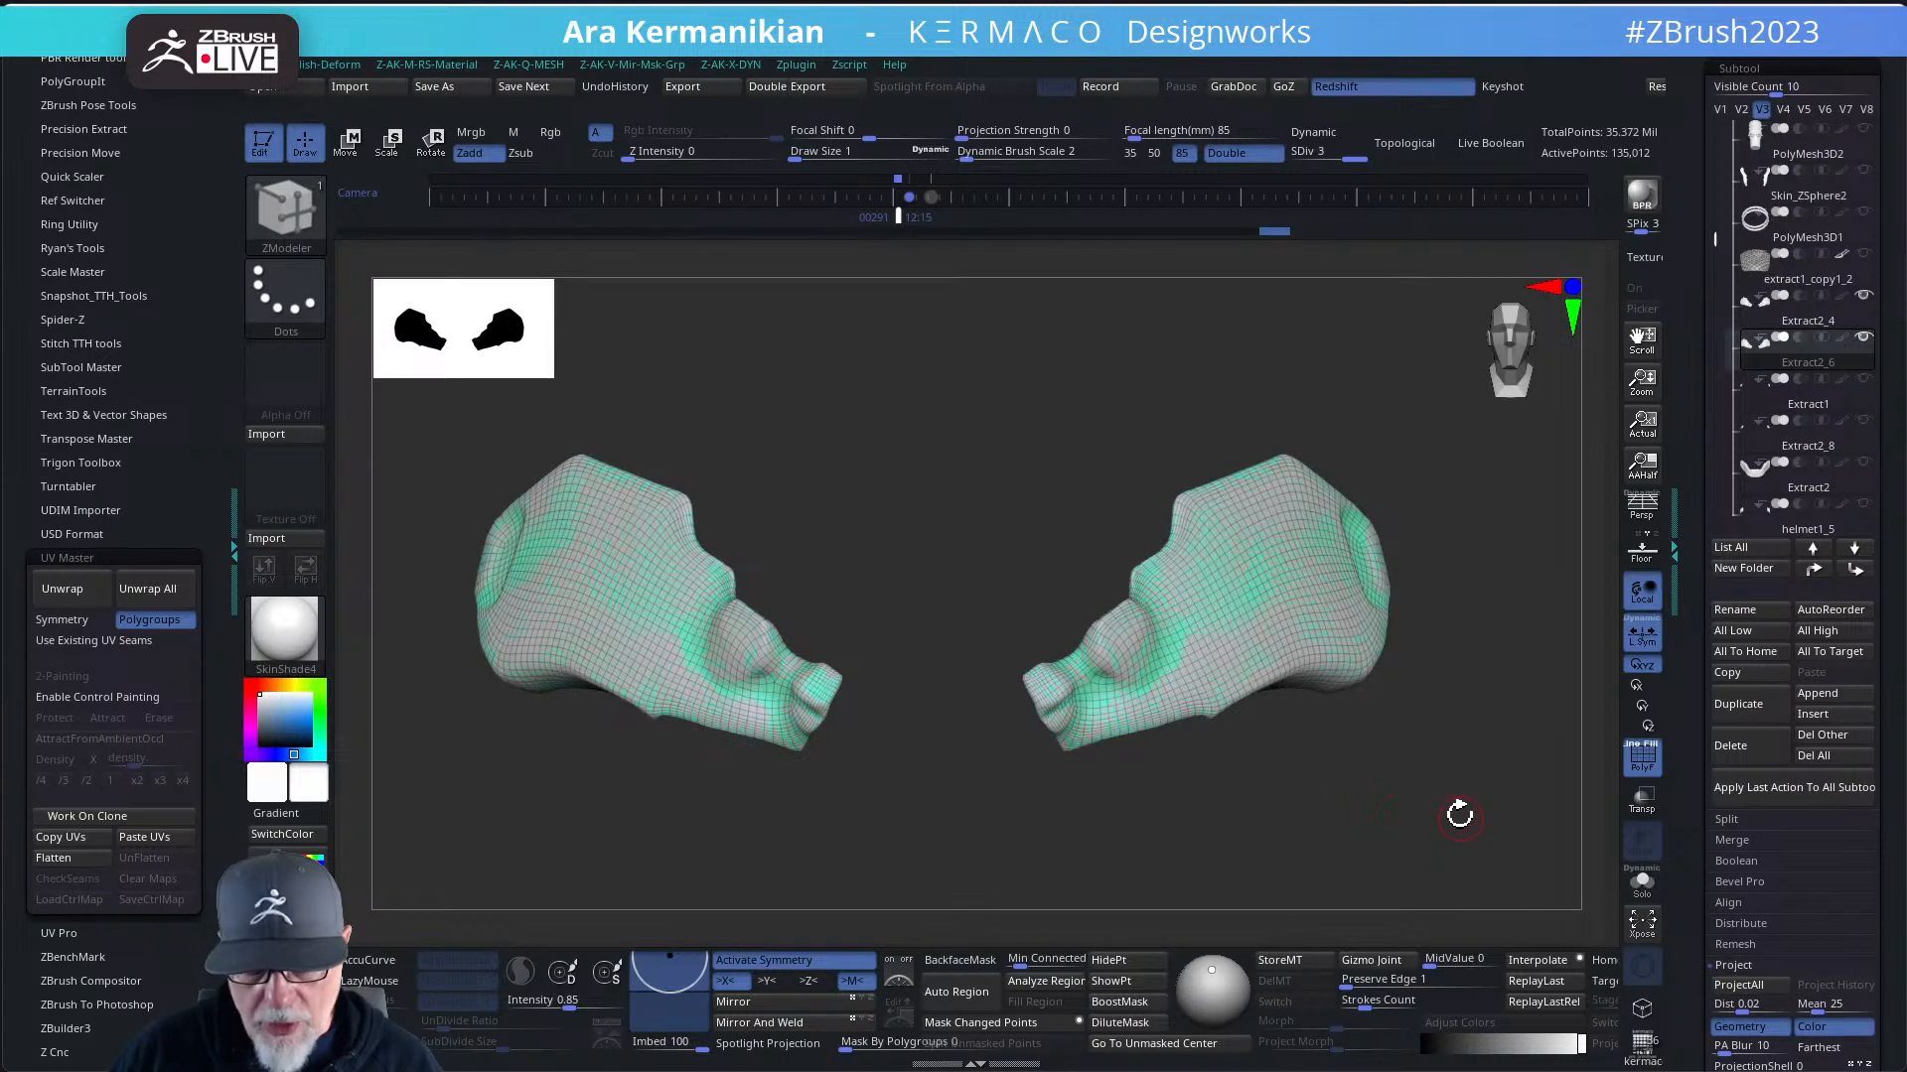
left_click_drag(1458, 816, 1178, 708)
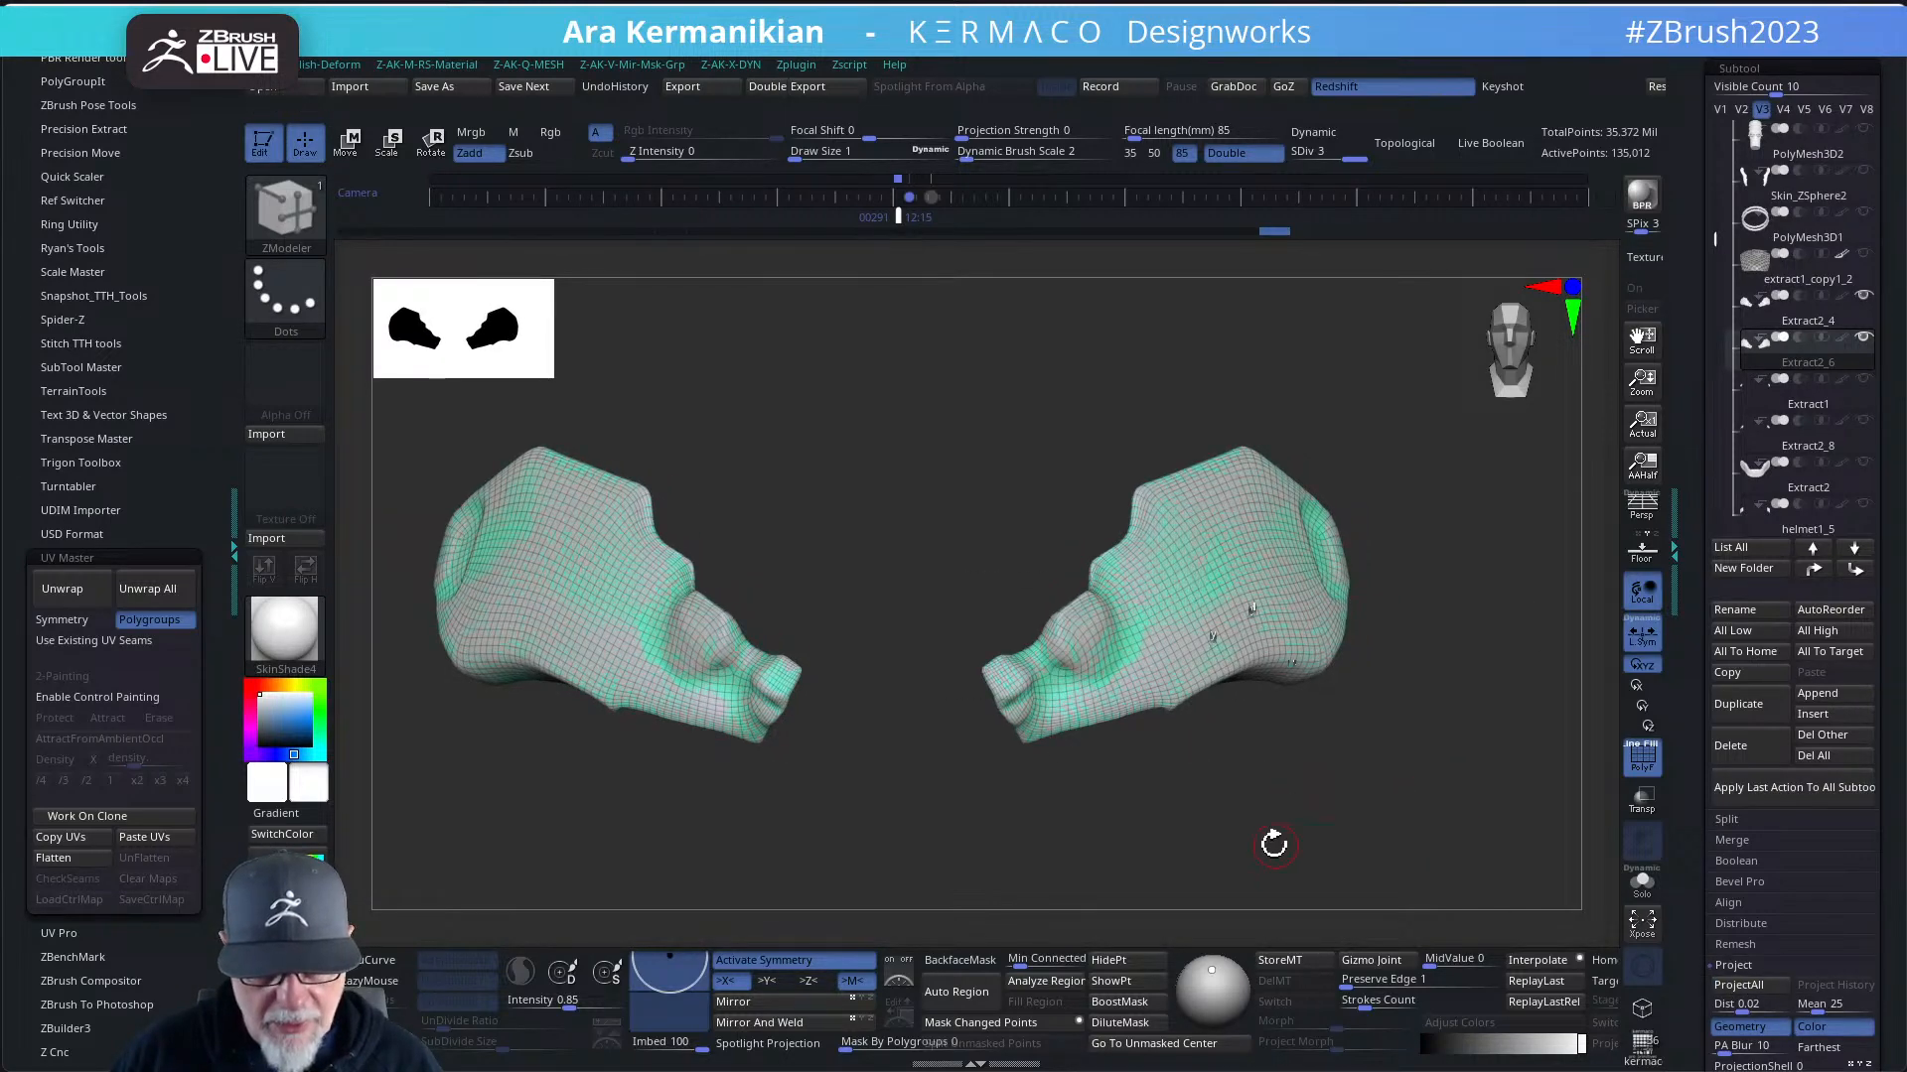
mouse_move(1274, 844)
left_mouse_down()
mouse_move(1187, 803)
mouse_move(1284, 808)
left_mouse_up()
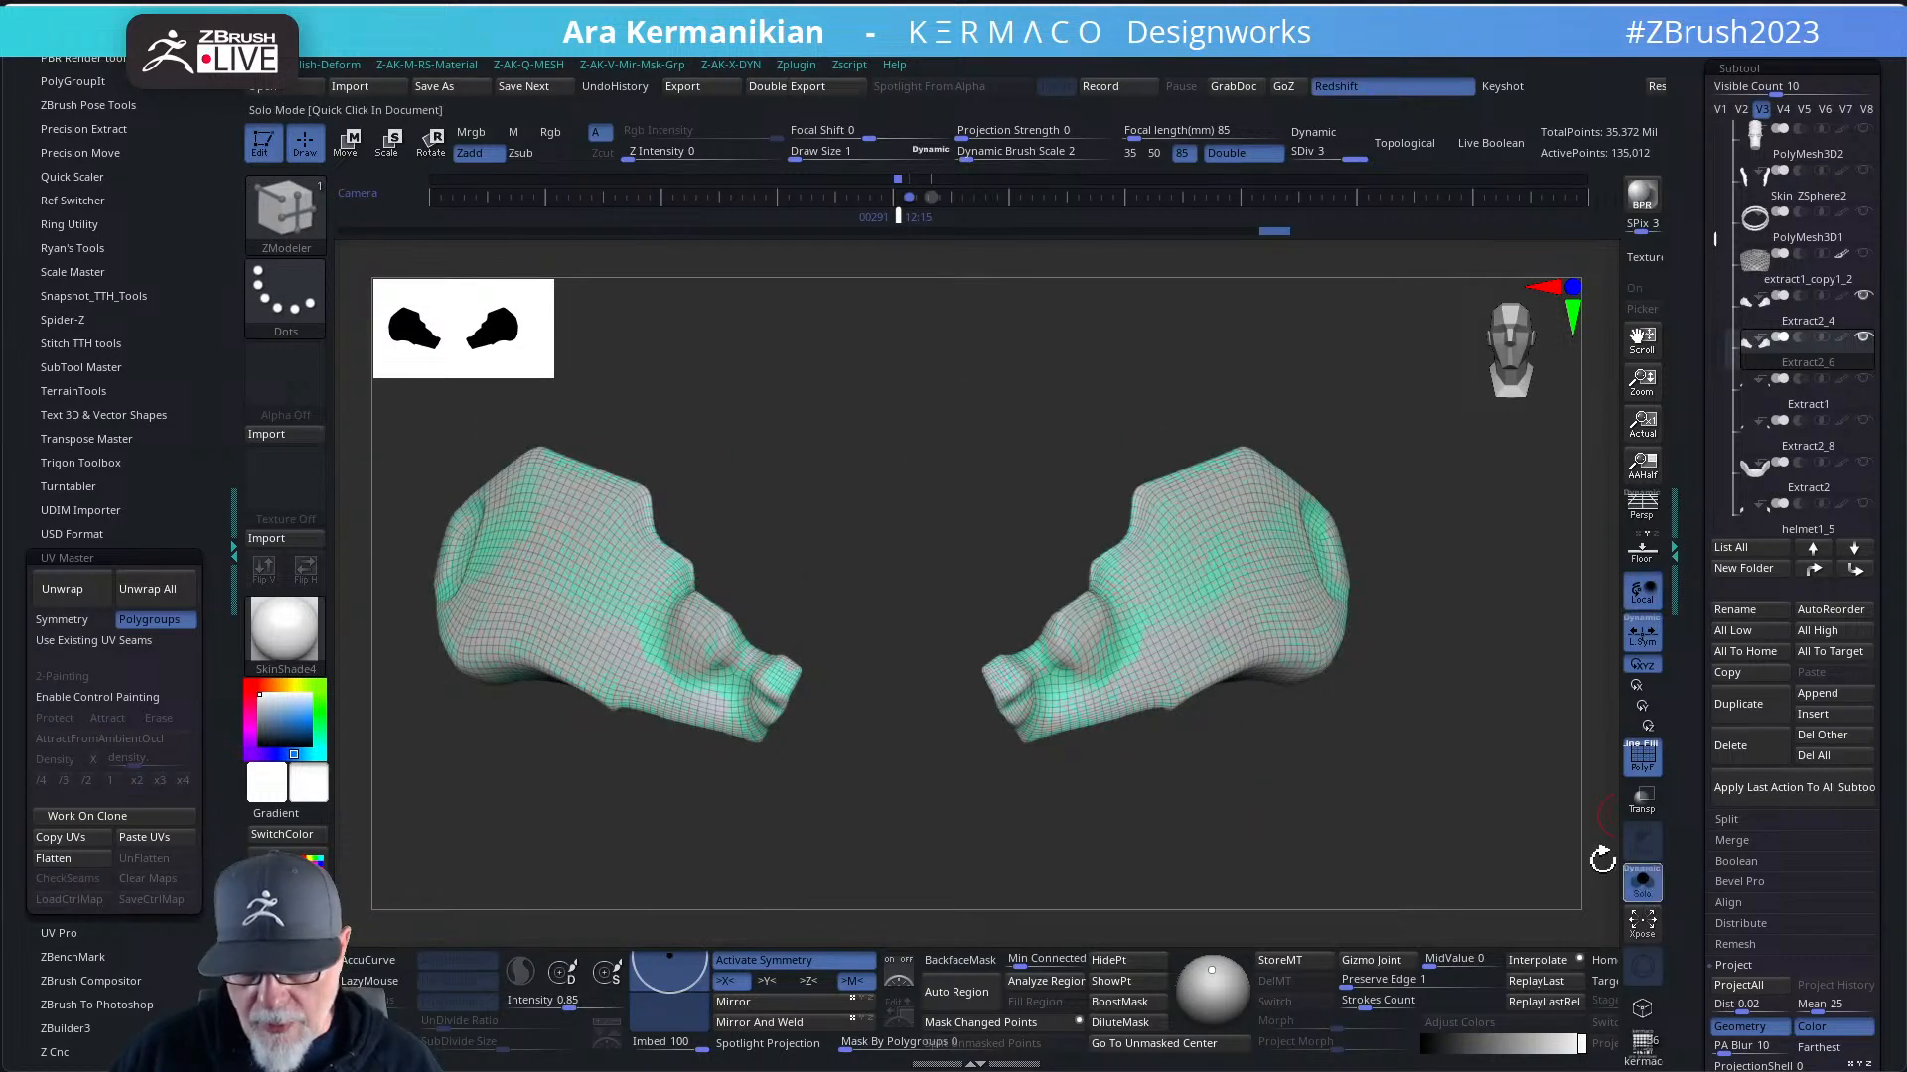
left_click_drag(1601, 860, 1442, 818)
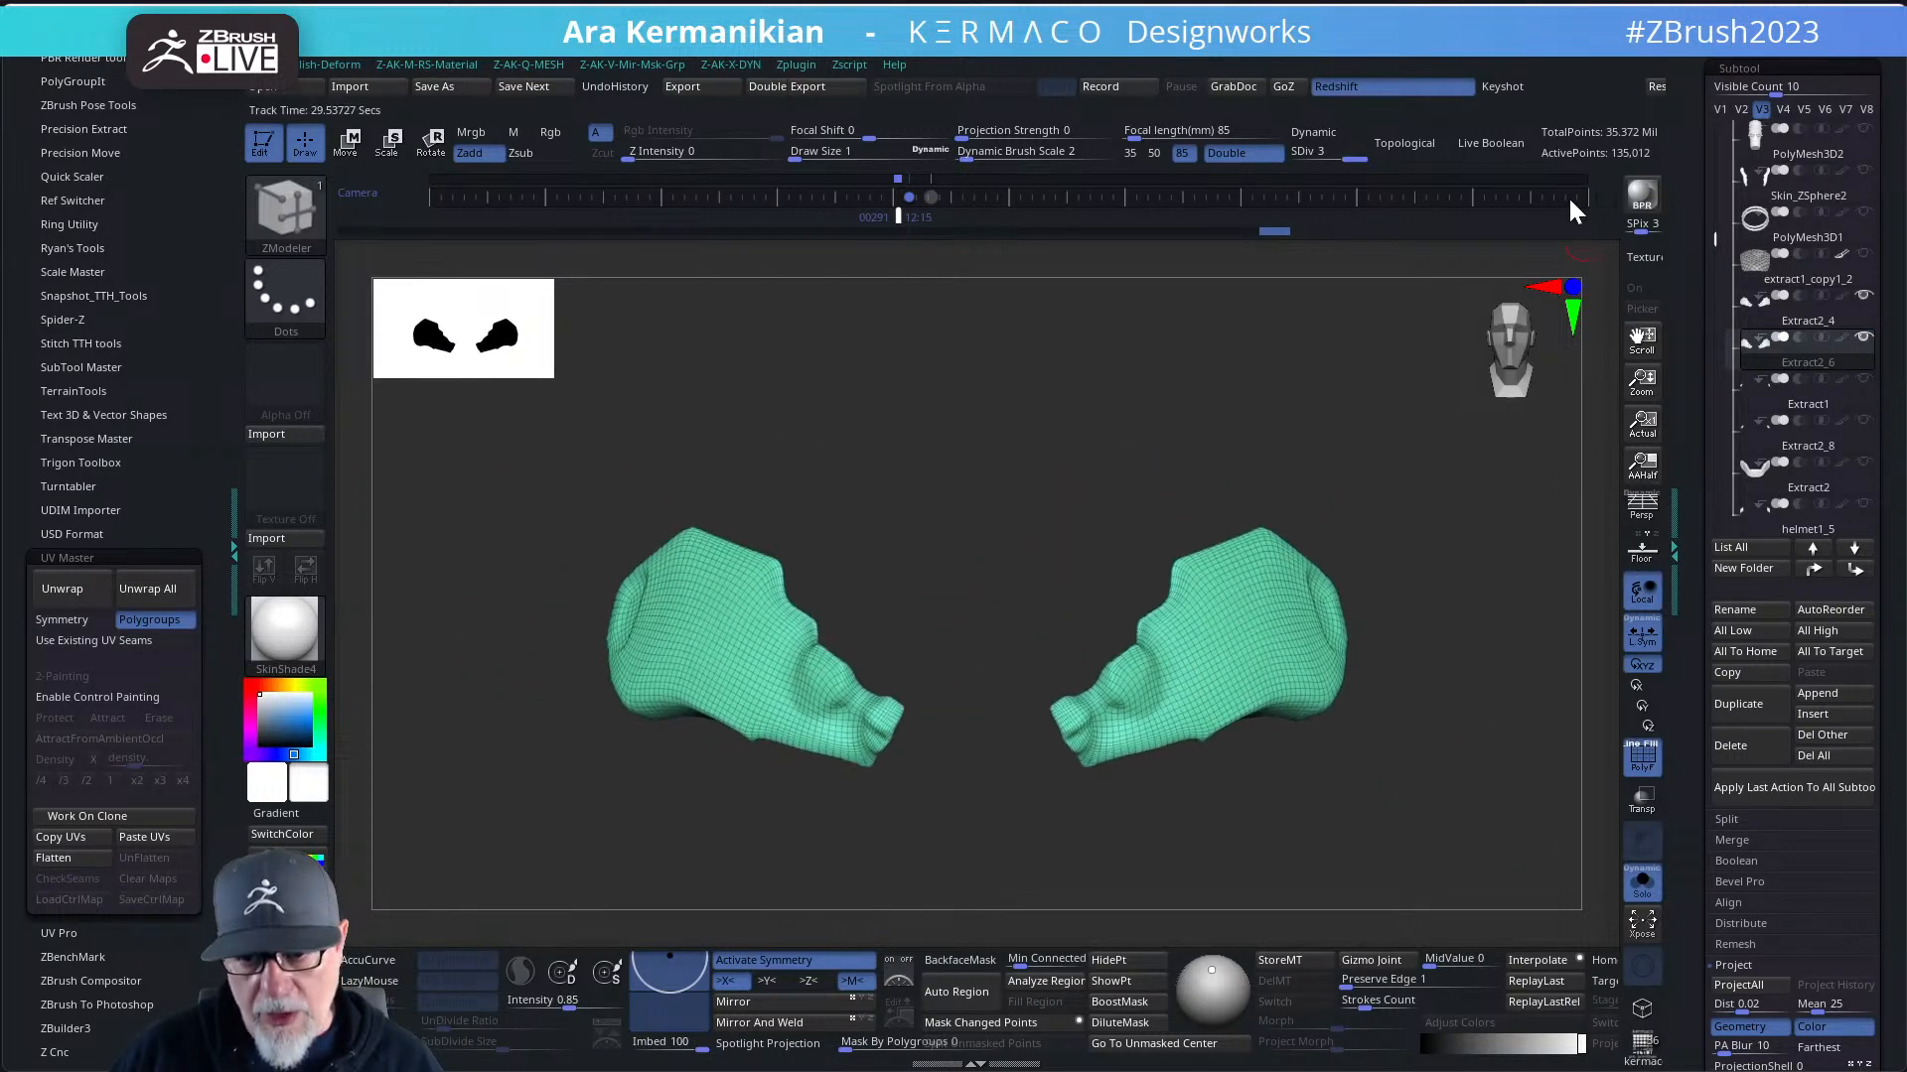
- Turn off the polyframe and compare Extract2_6 at a lower subdivision level and at level 3 to check the projected detail
left_click_drag(1348, 156, 1323, 157)
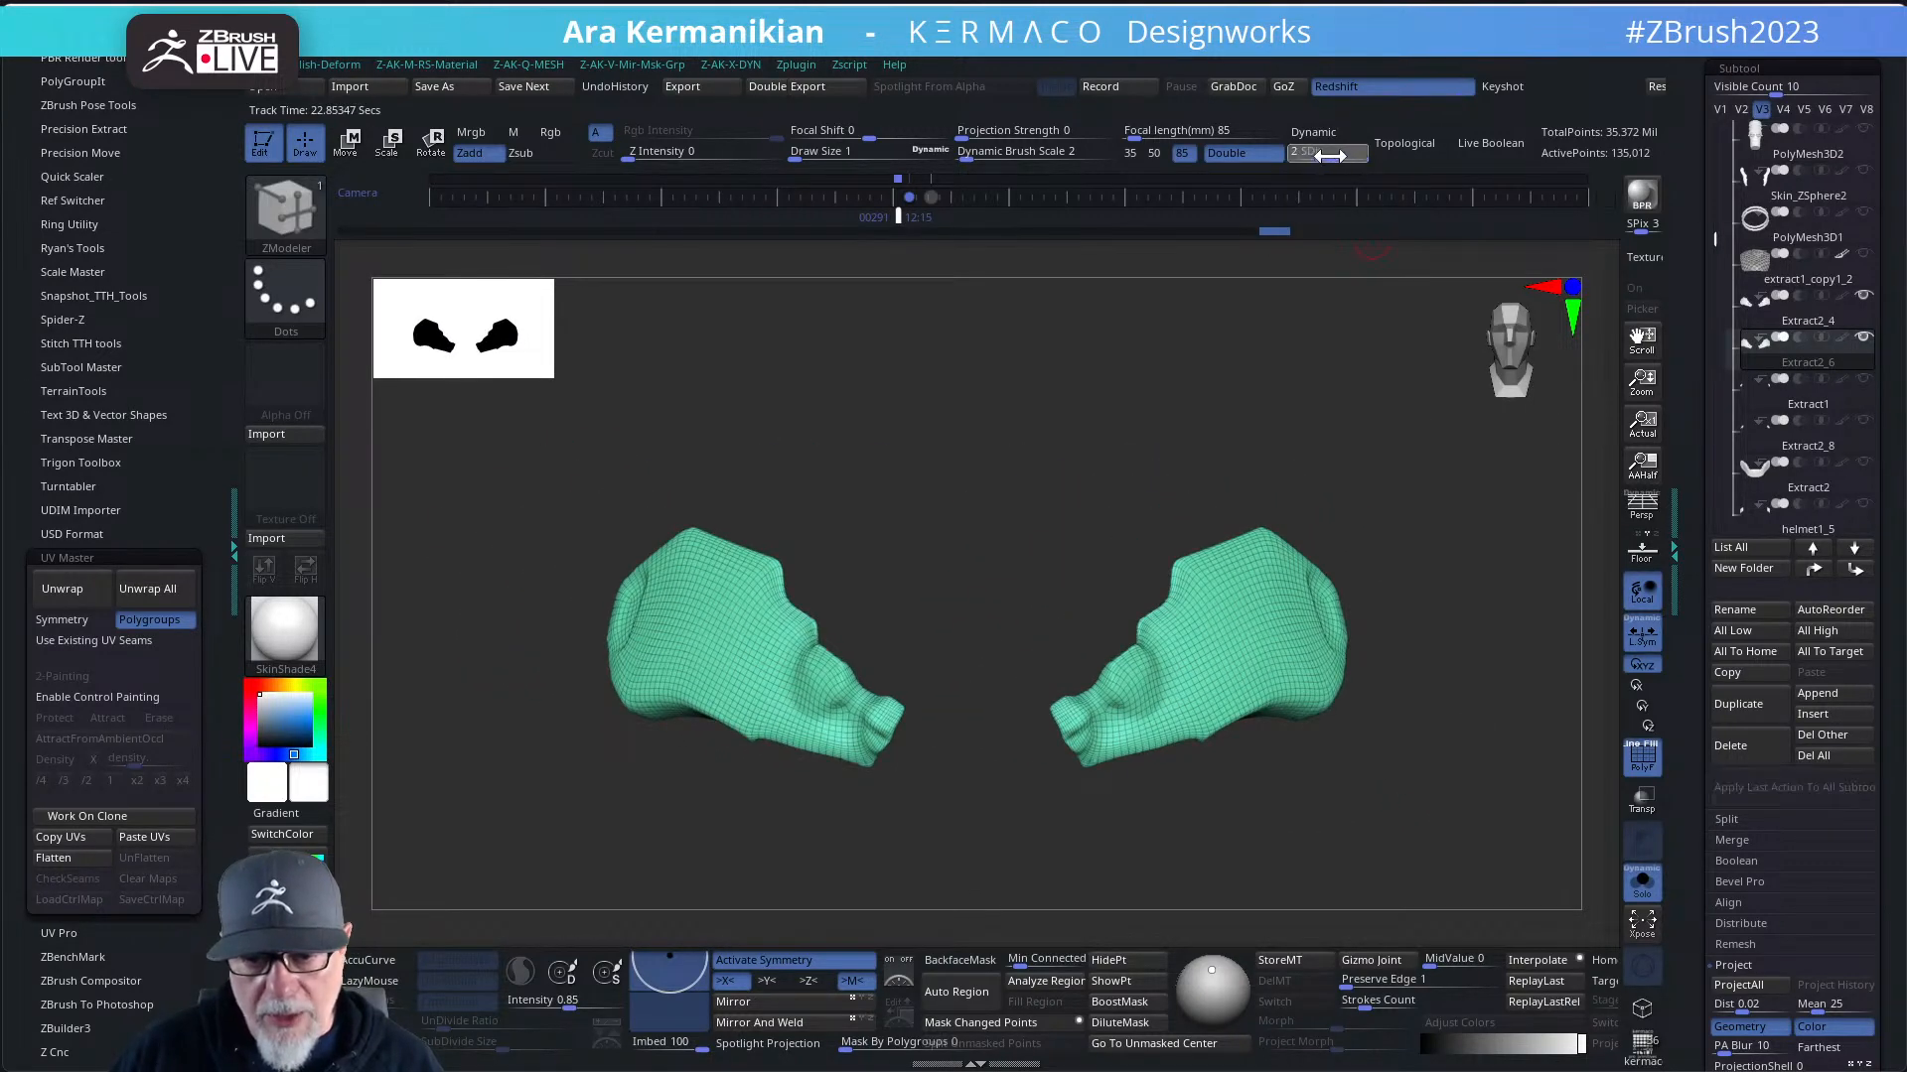
left_click(1641, 756)
left_click_drag(1618, 731, 1350, 343)
left_click_drag(1331, 156, 1356, 156)
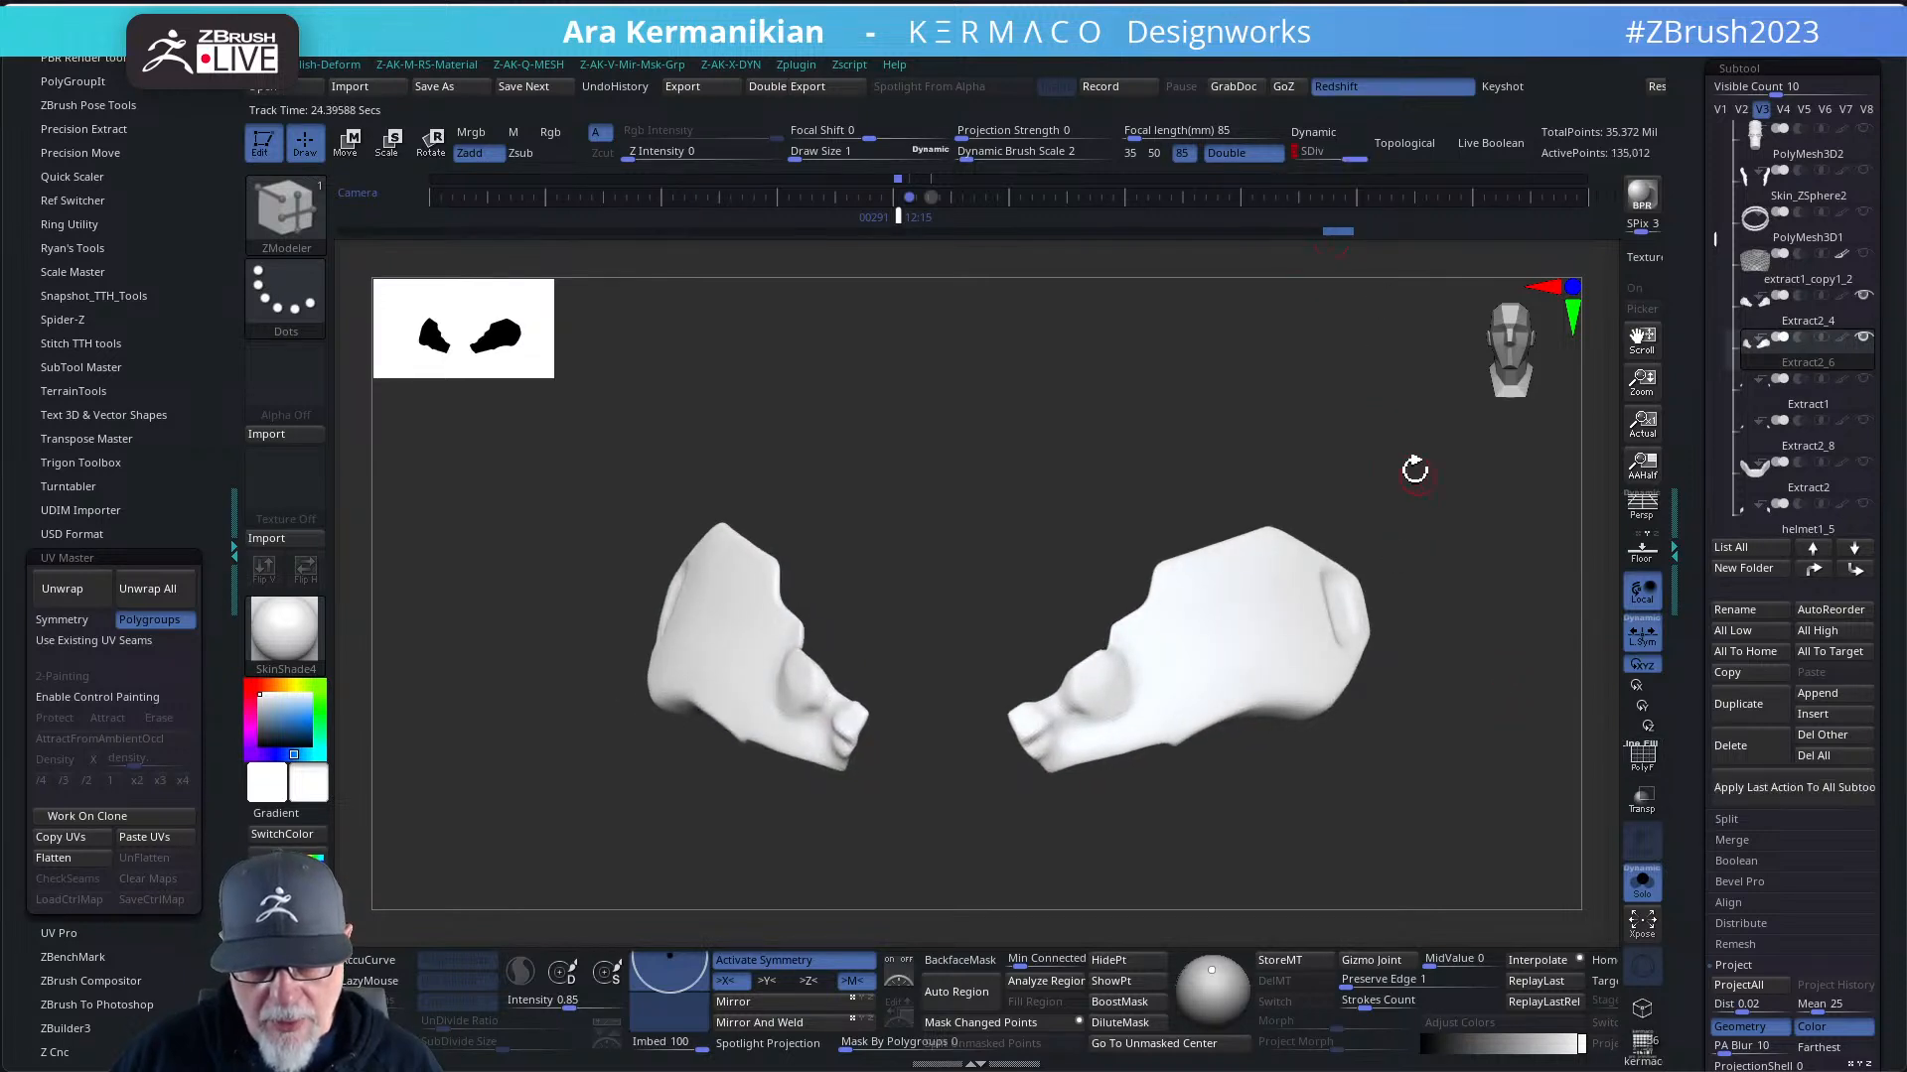
left_click_drag(1413, 468, 1579, 217)
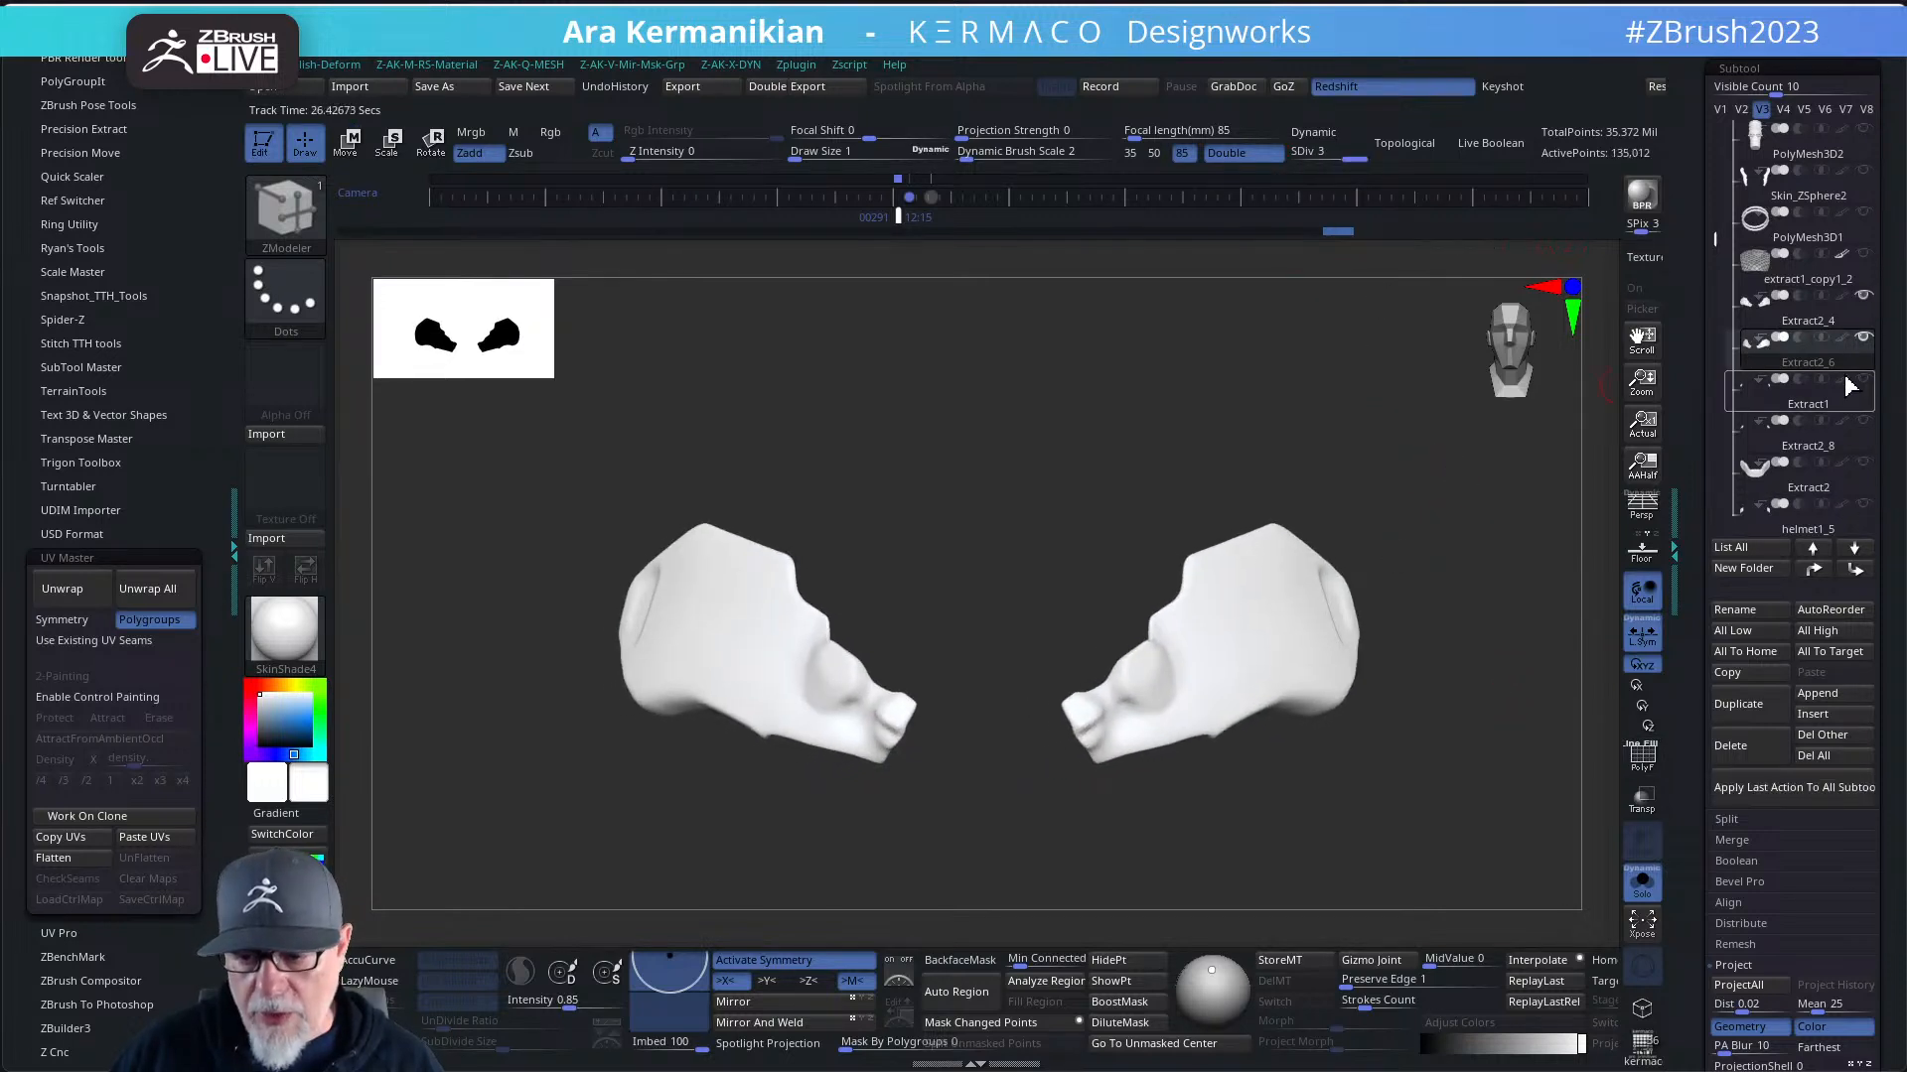
- Delete the old Extract2_4 subtool and accept that the deletion cannot be undone
left_click(1827, 328)
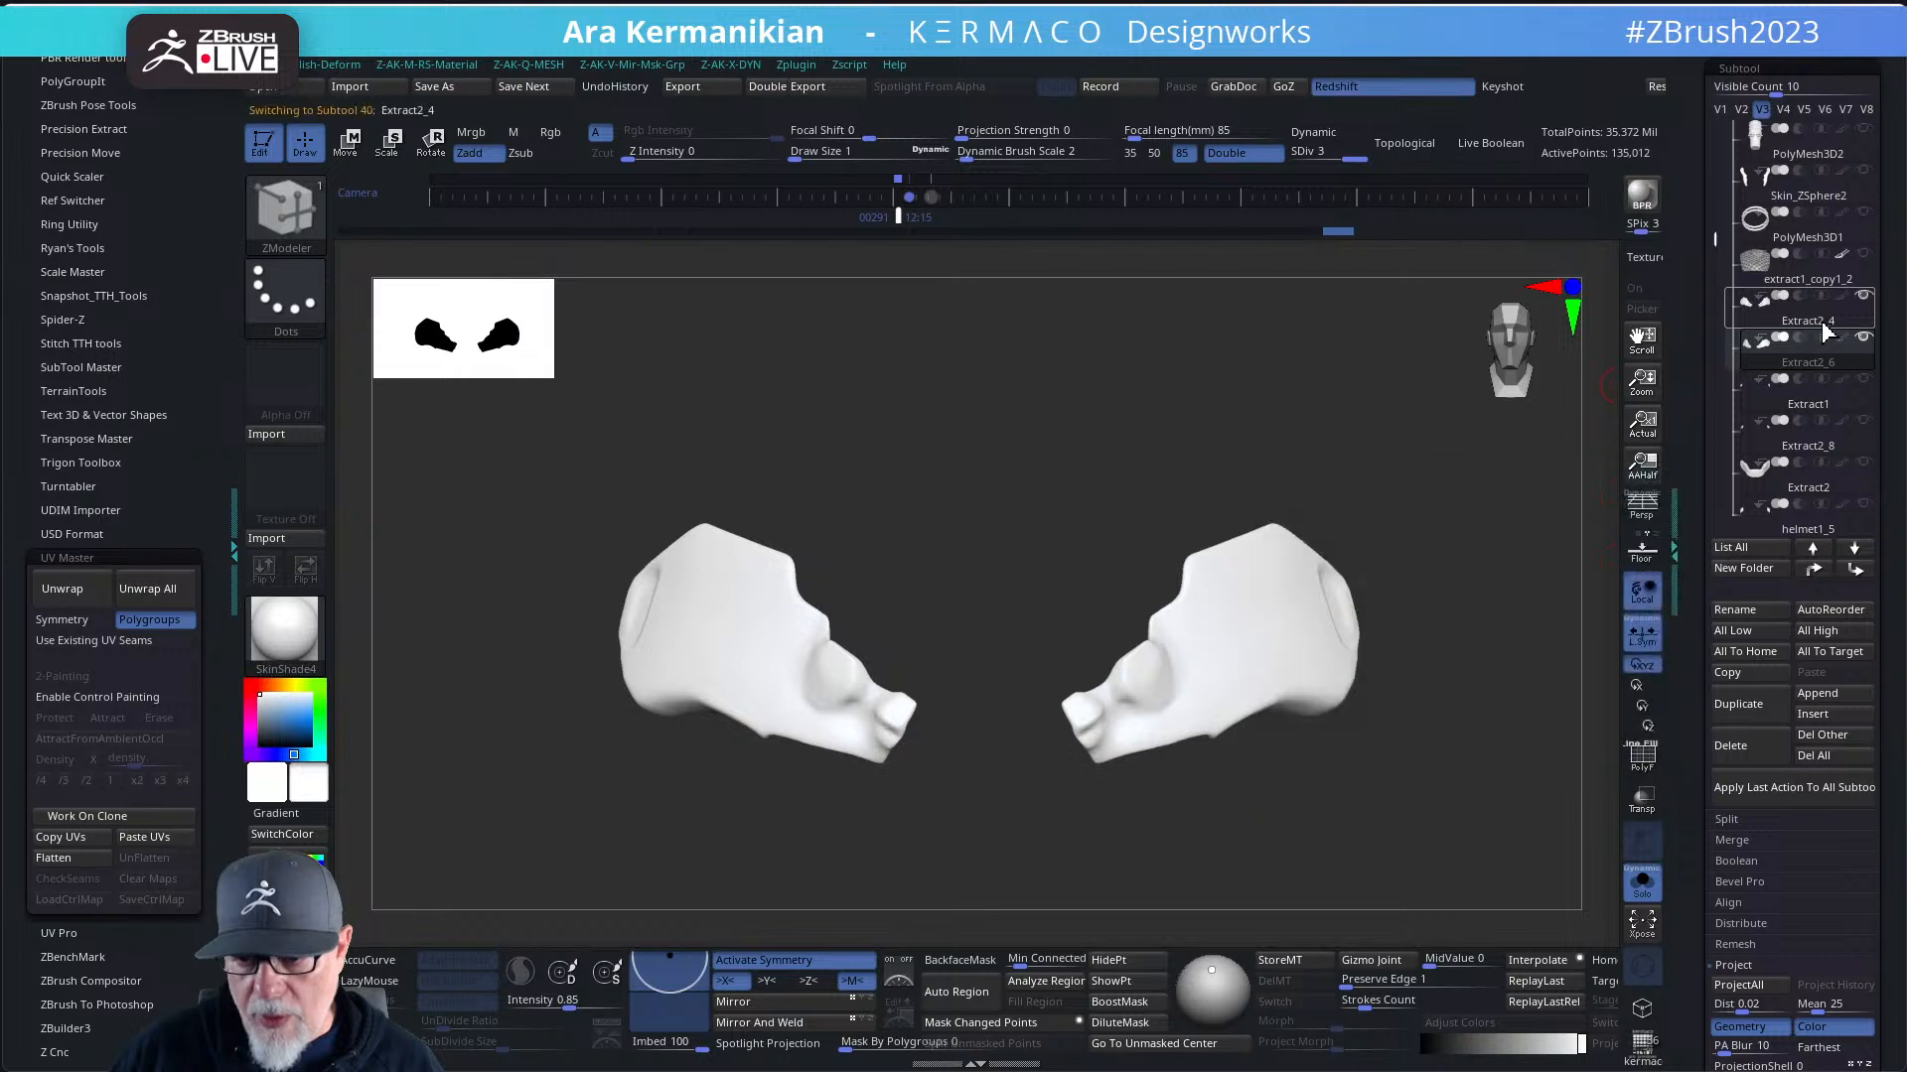
left_click(1747, 750)
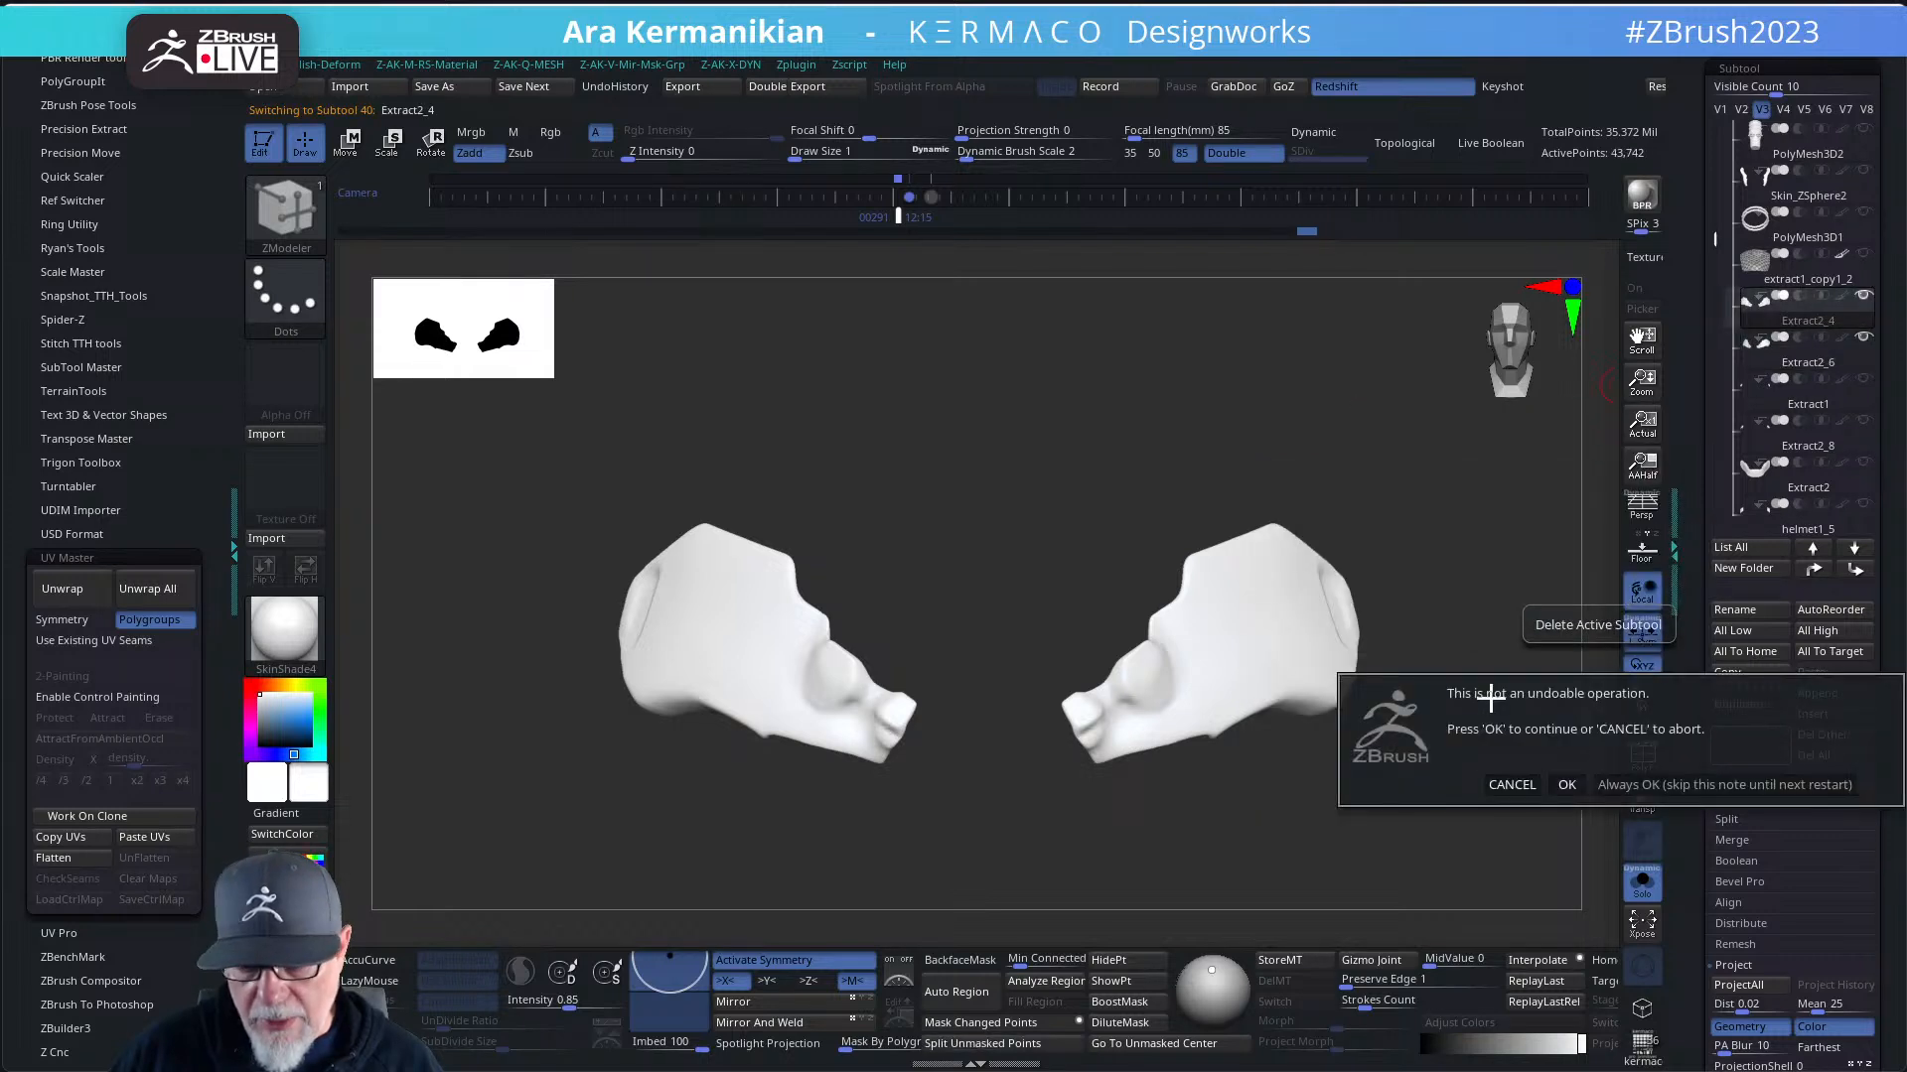
left_click(1567, 786)
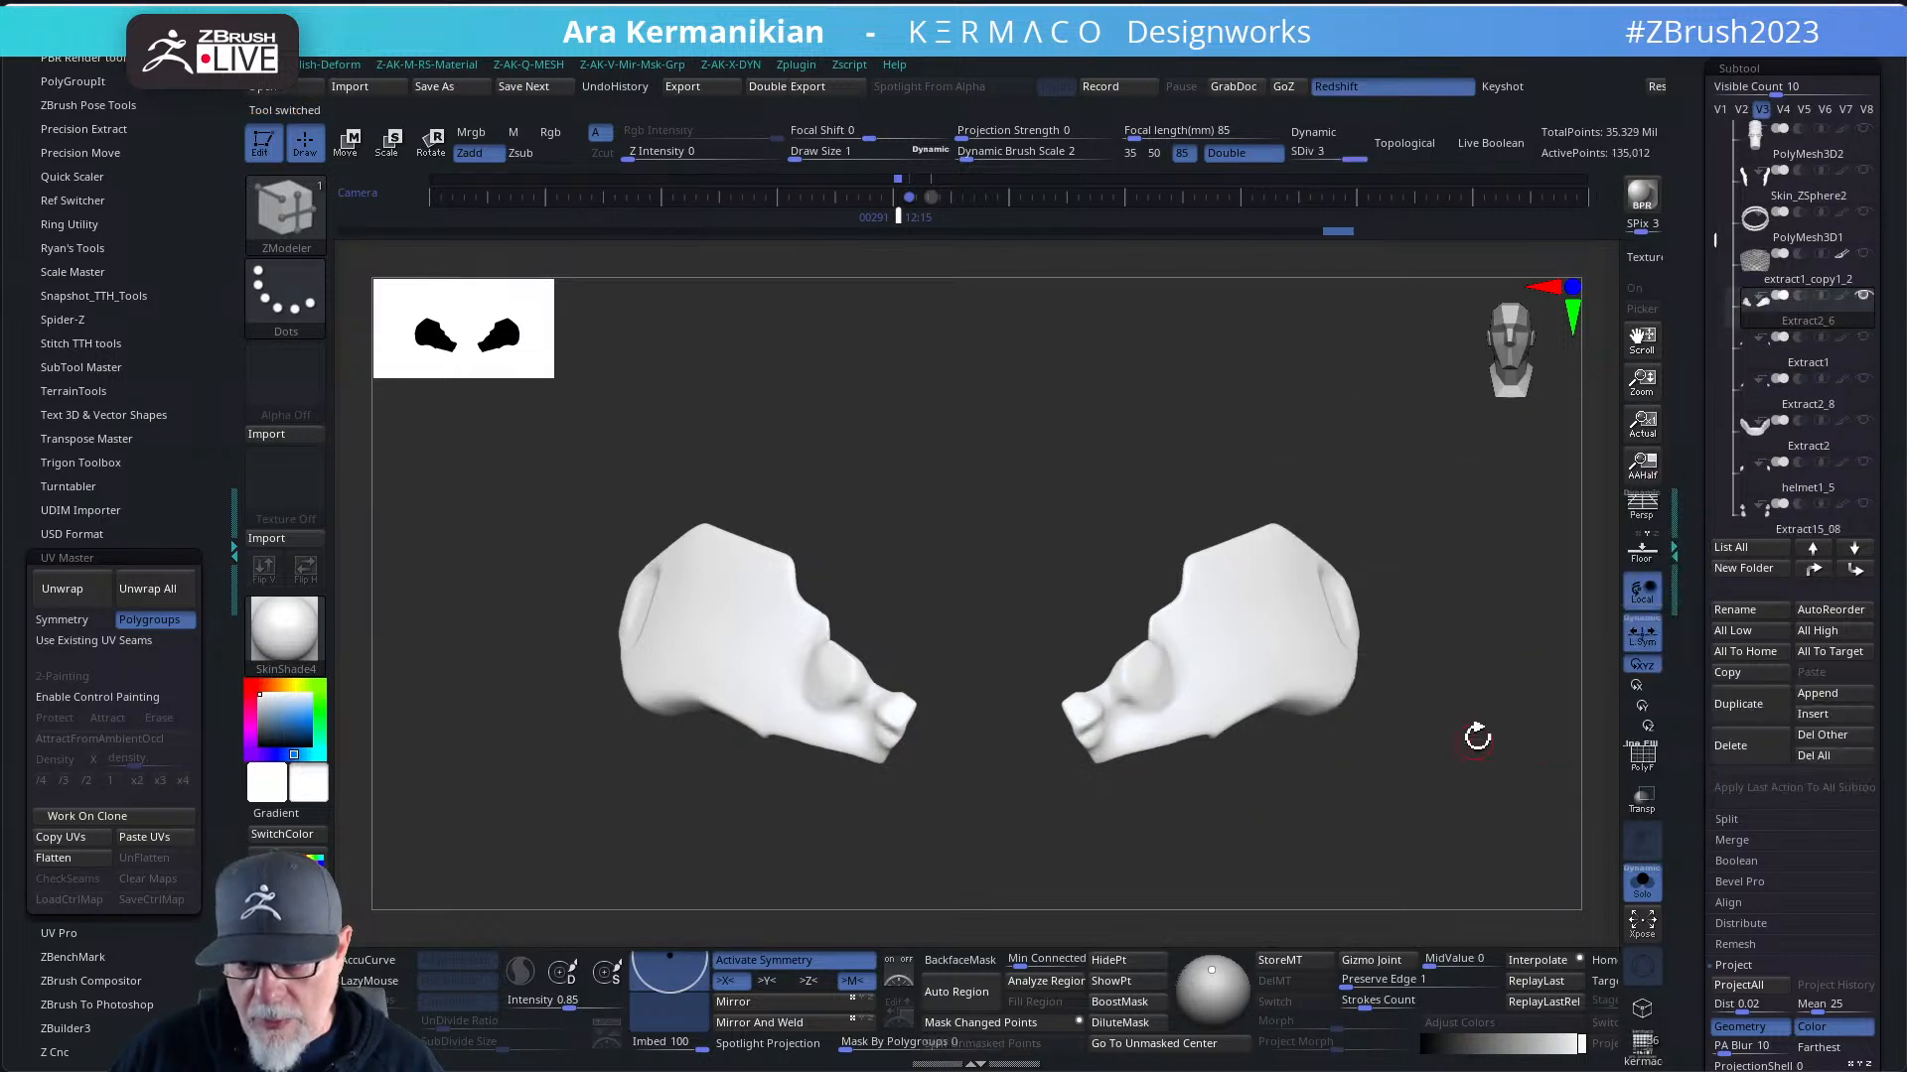
- Select Extract2_6, lower it to its lowest subdivision level, and unwrap it in UV Master with Symmetry turned on alongside Polygroups
left_click(1787, 294)
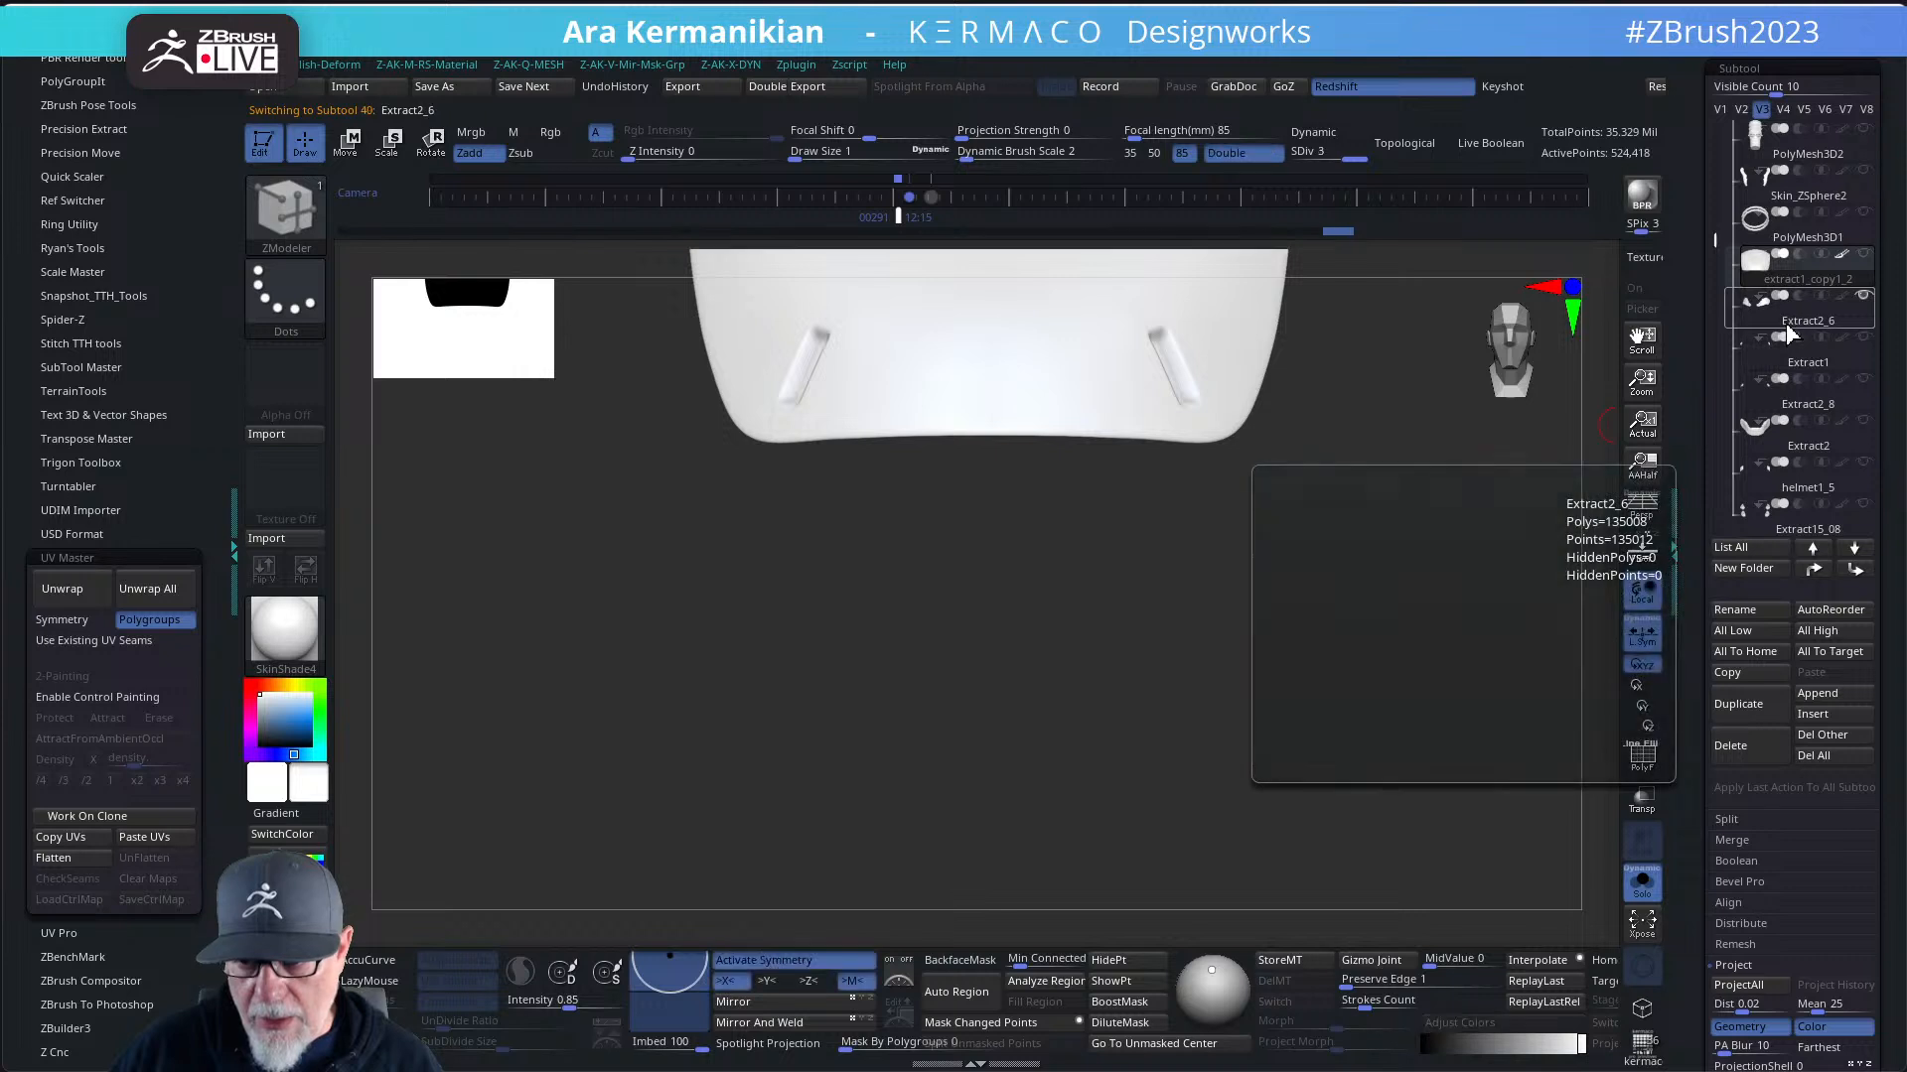
scroll(1435, 509, "up", 2)
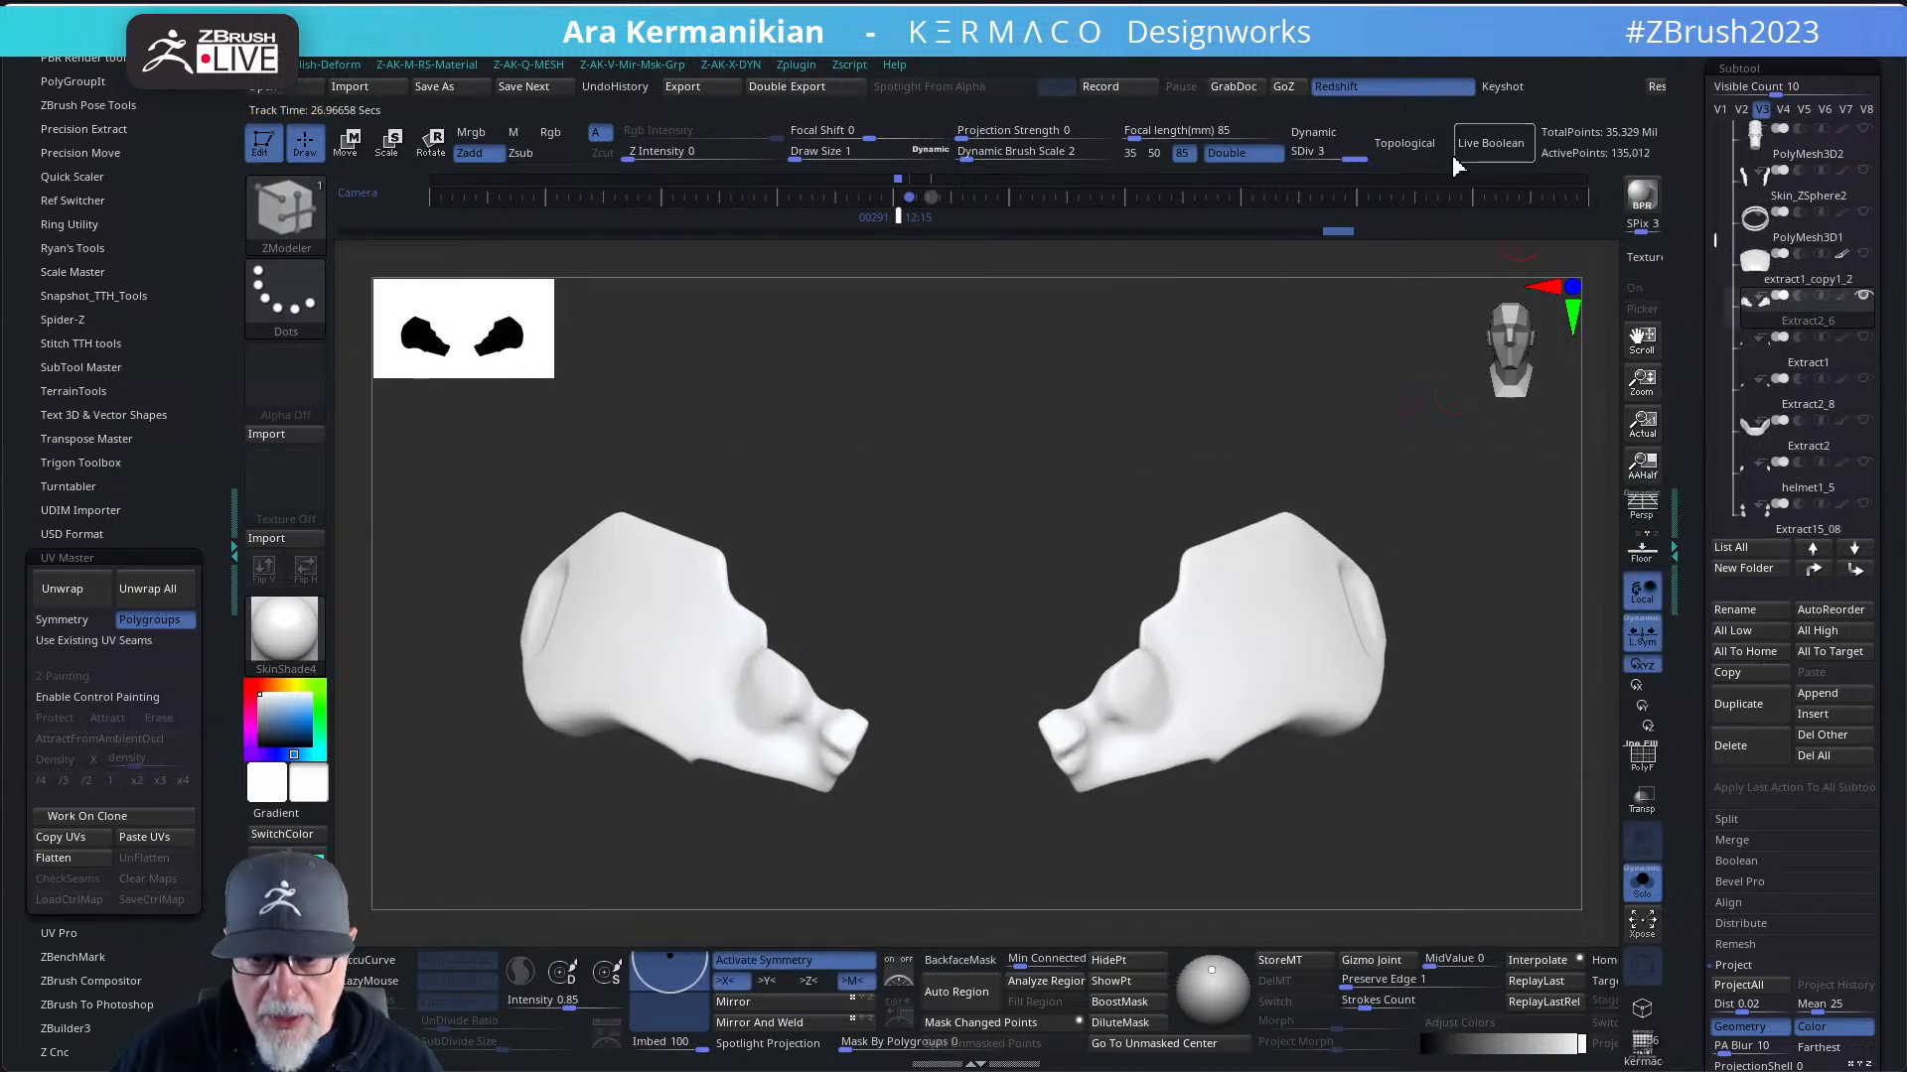
left_click(1288, 159)
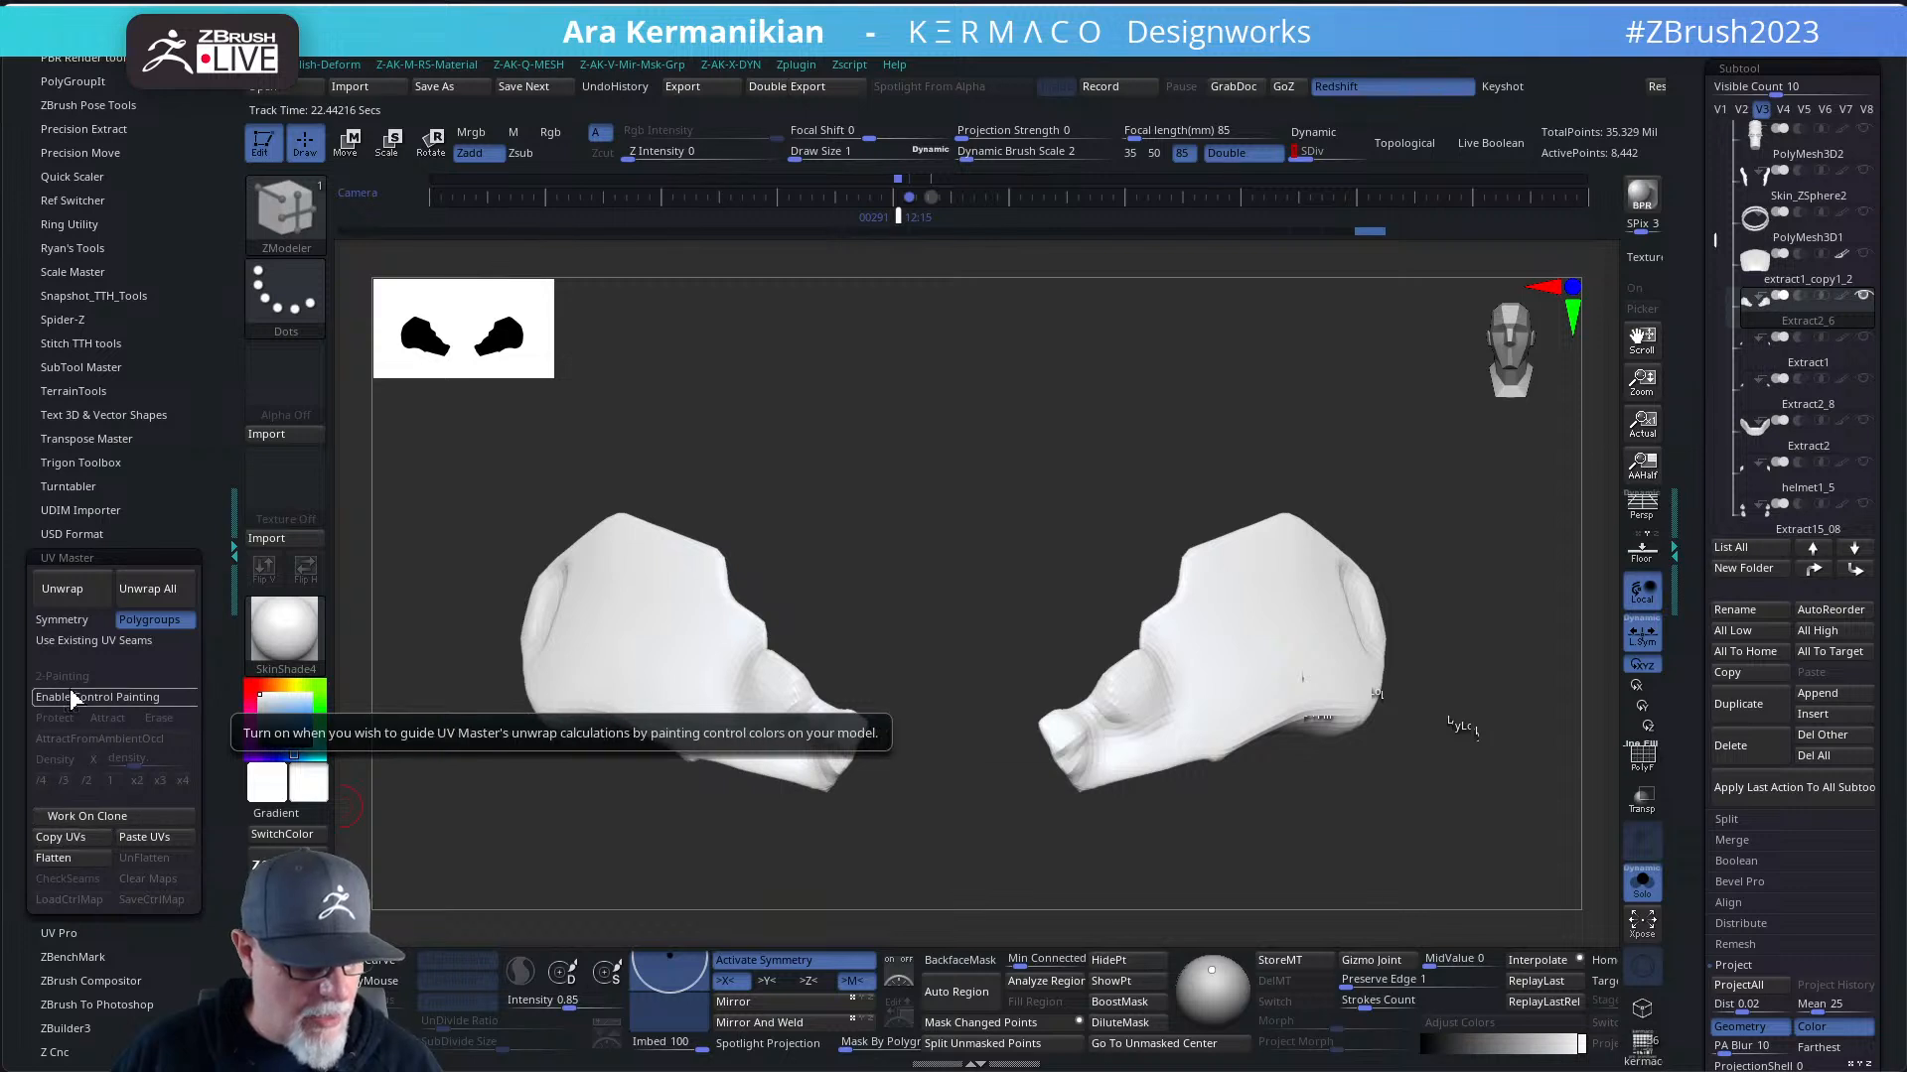
left_click(95, 619)
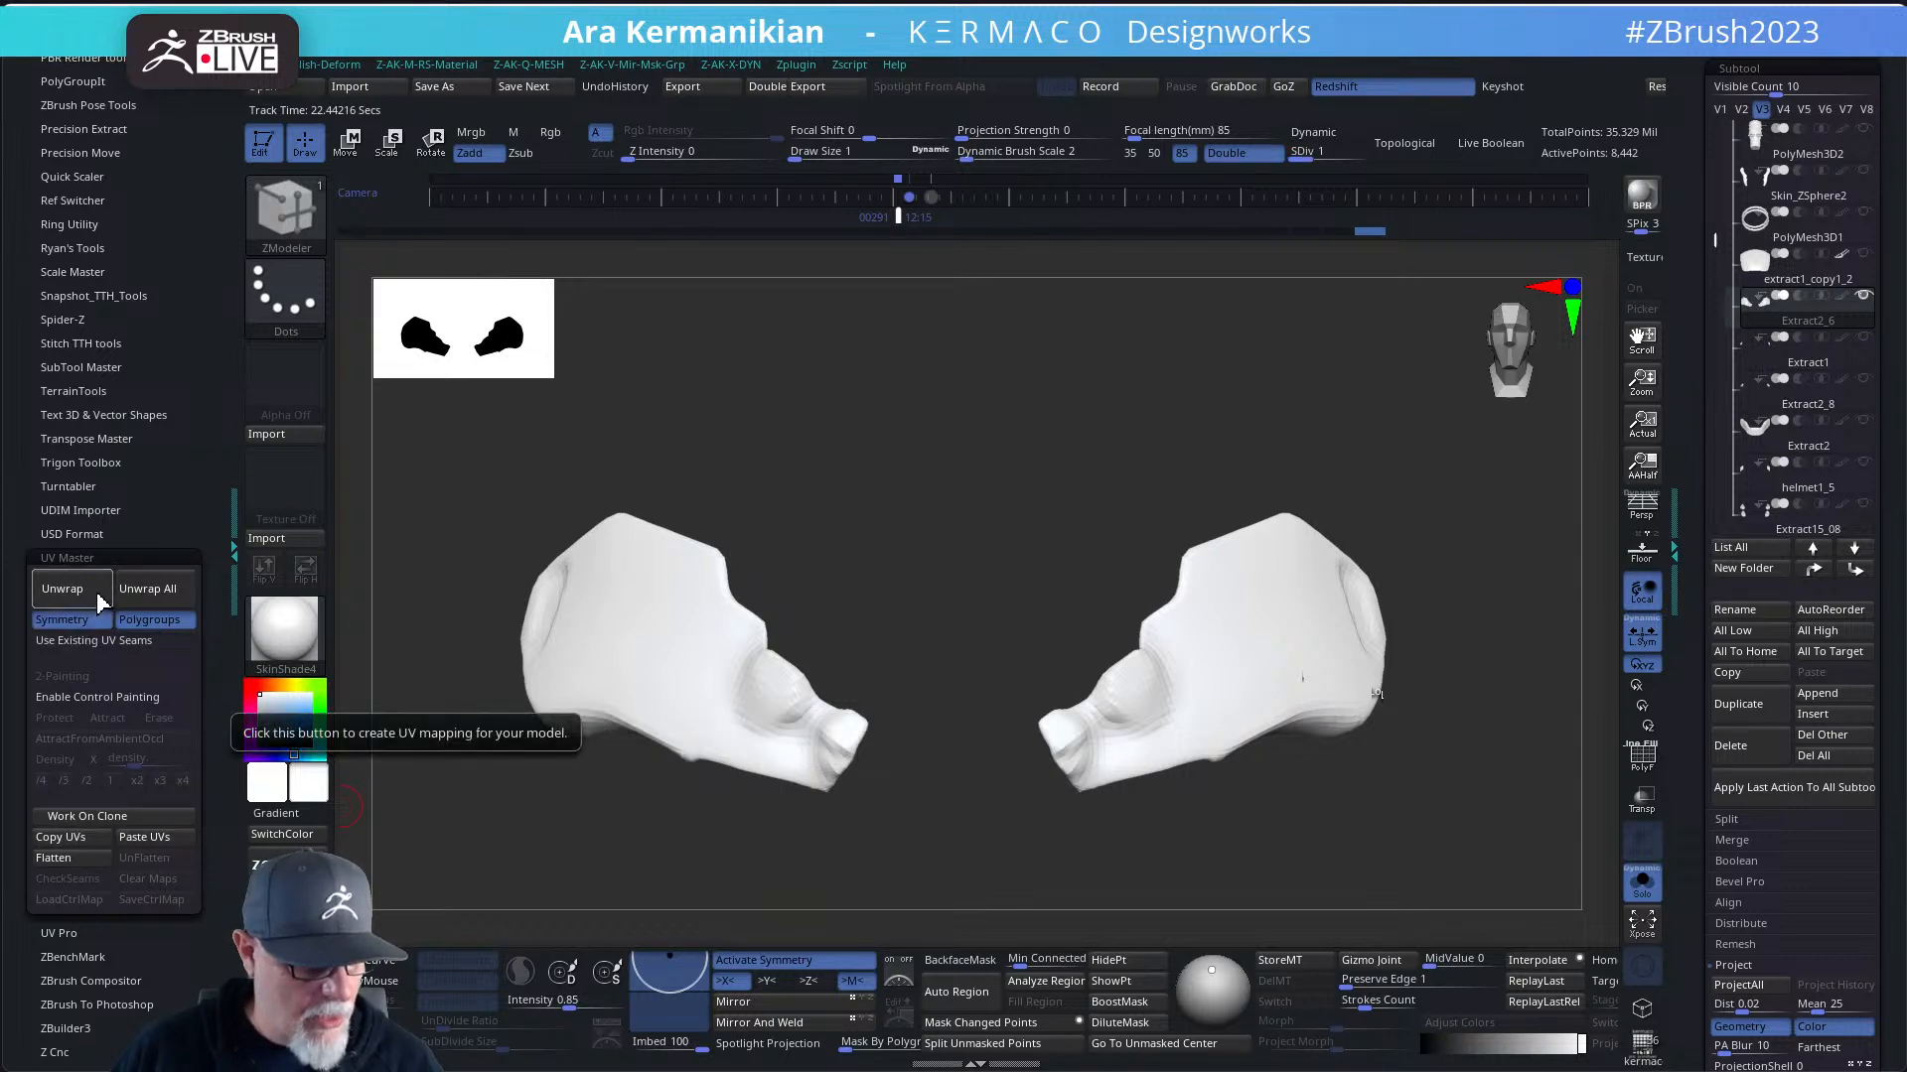
left_click(97, 598)
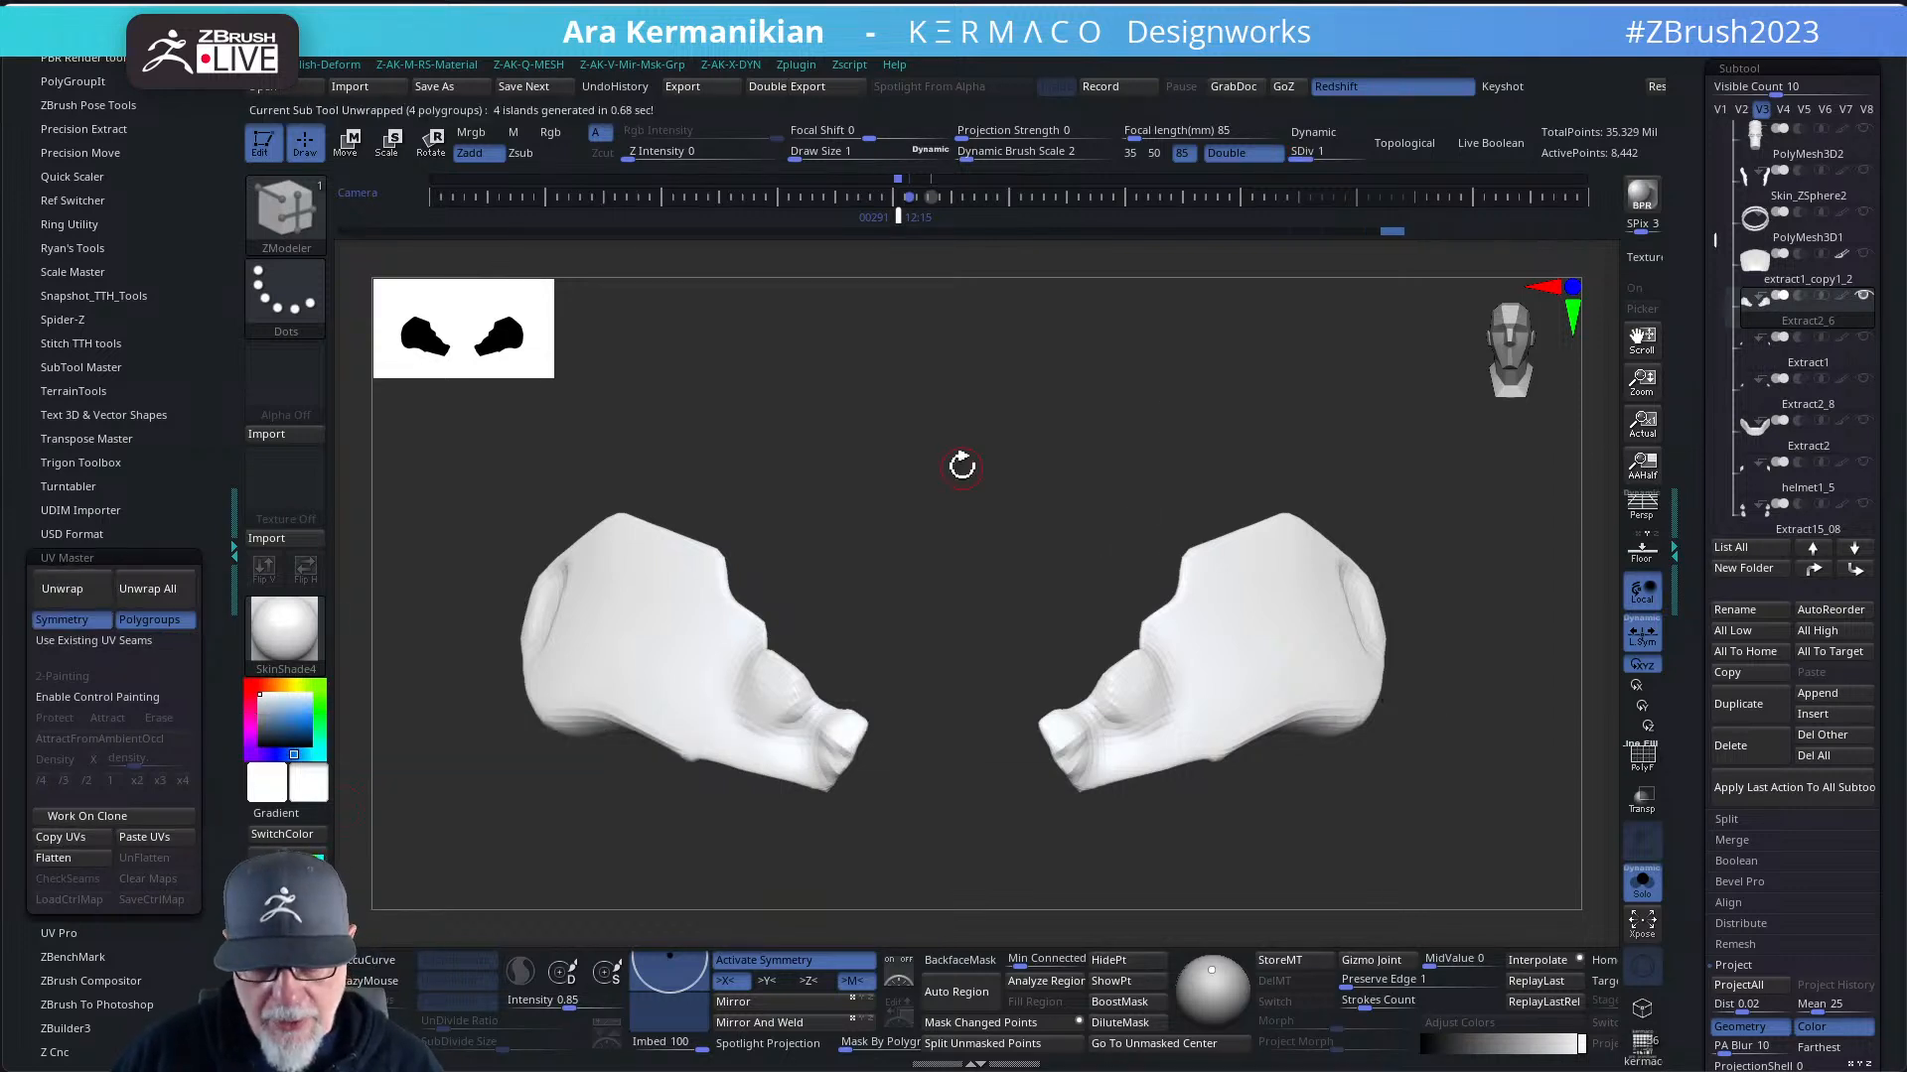
- Raise the Extract2_6 subtool to subdivision level 3
left_click_drag(961, 460, 1503, 641)
left_click_drag(1338, 150, 1367, 152)
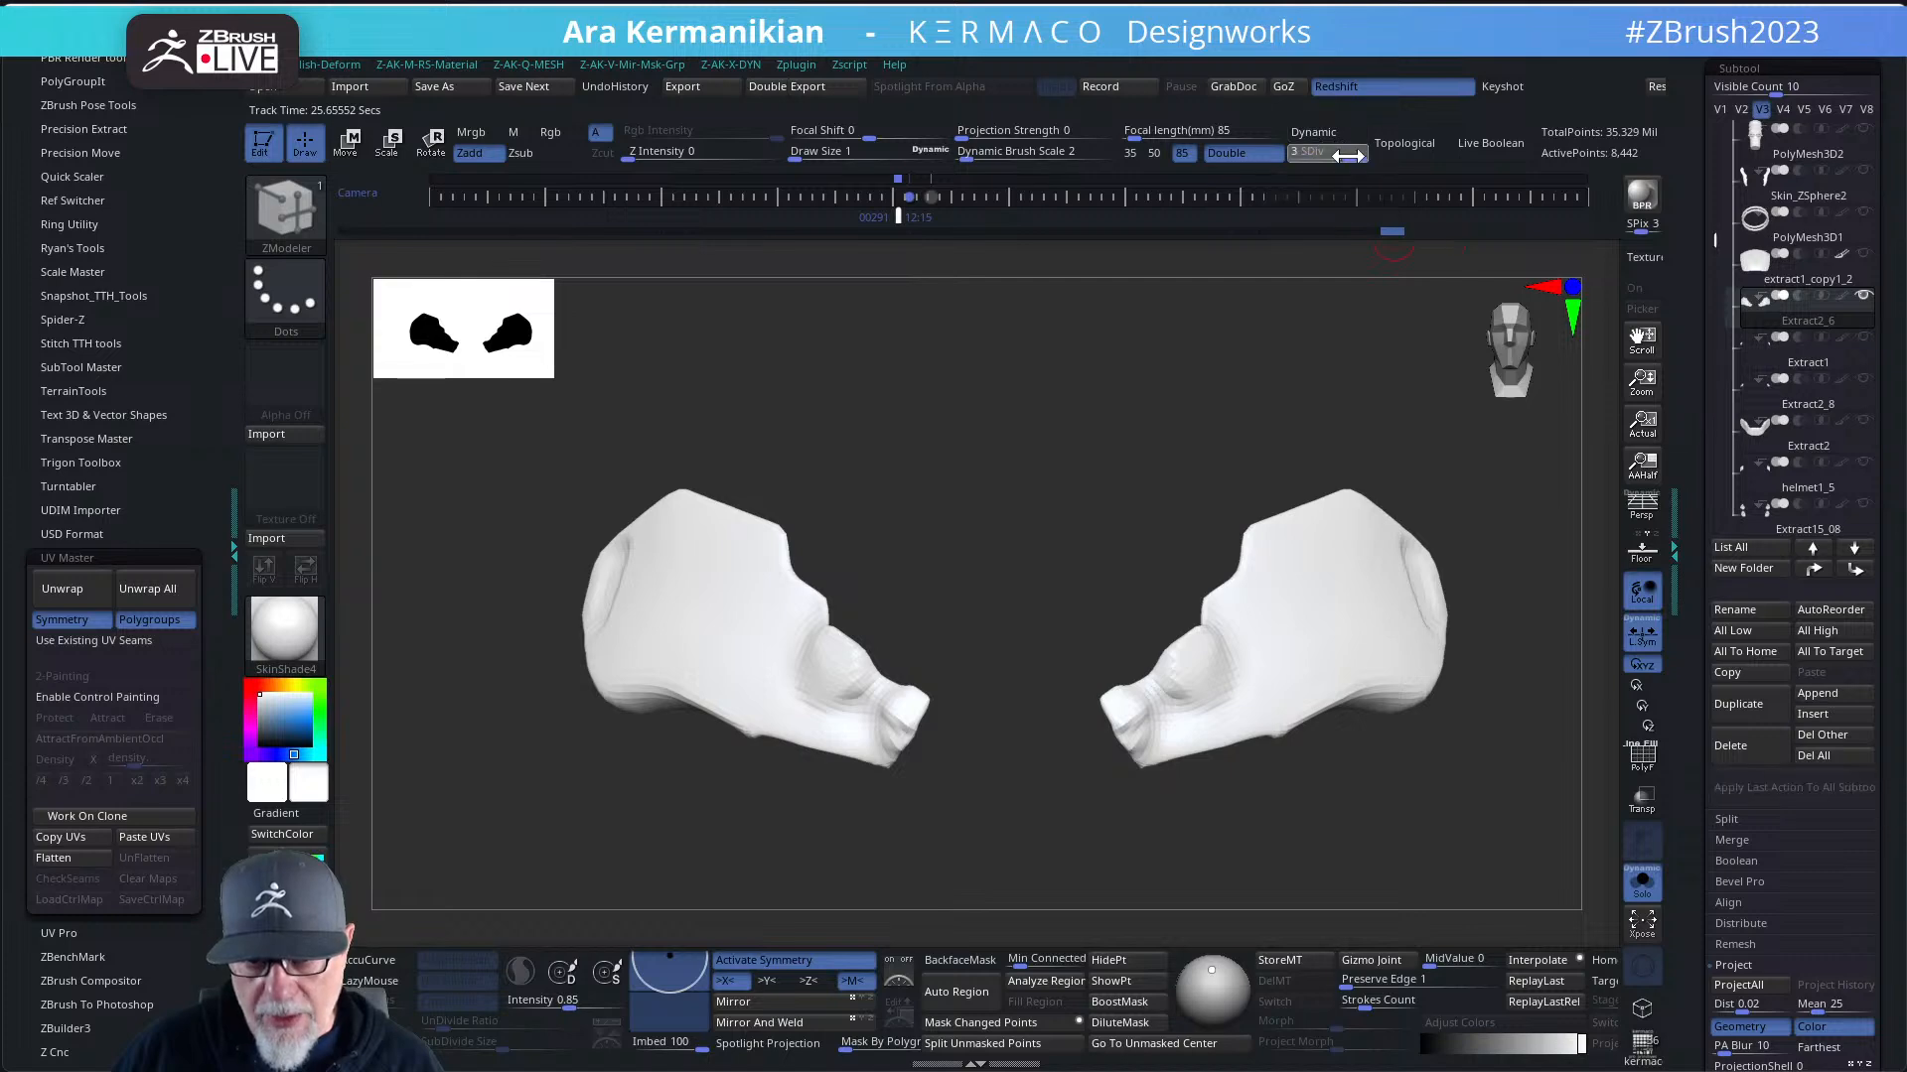
- Check the unwrapped UVs of Extract2_6 by temporarily applying the lettered checker Texture 19, and turn the texture off again
scroll(1690, 836, "down", 5)
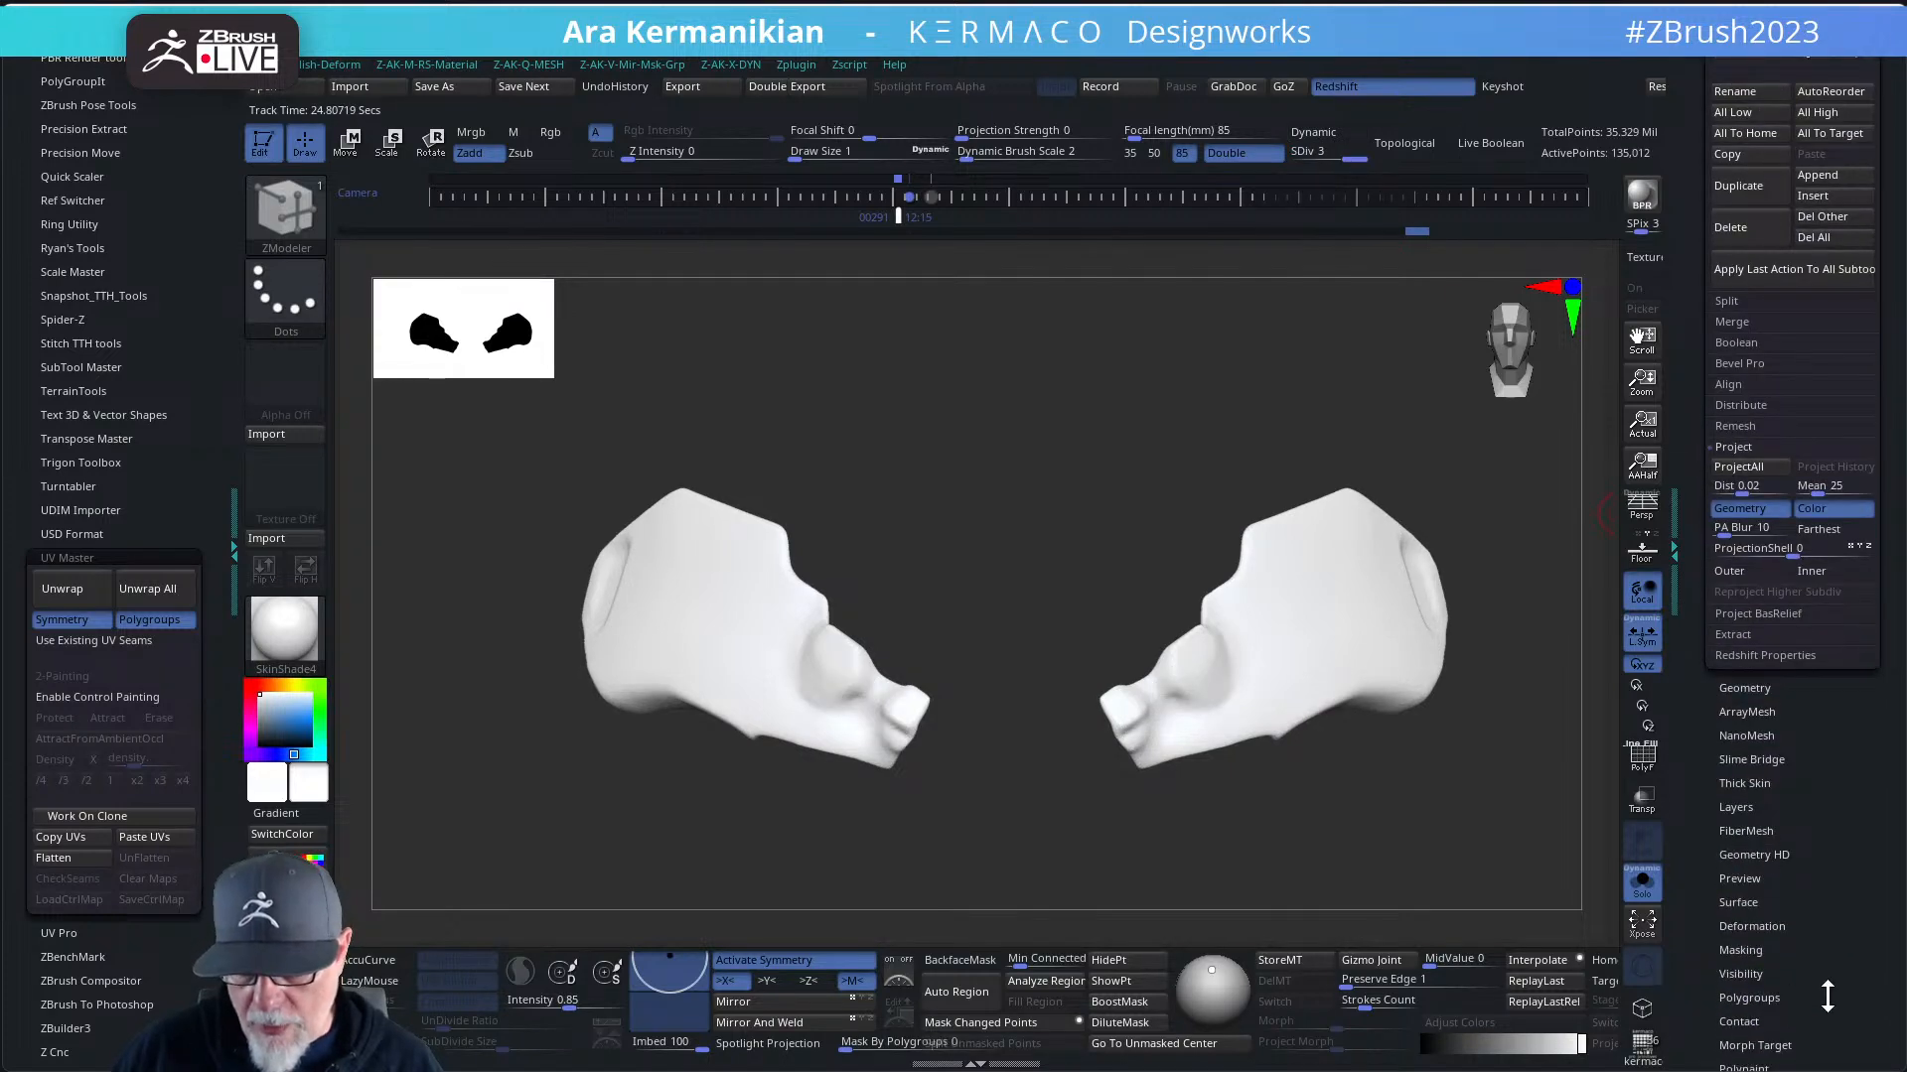
scroll(1823, 993, "down", 5)
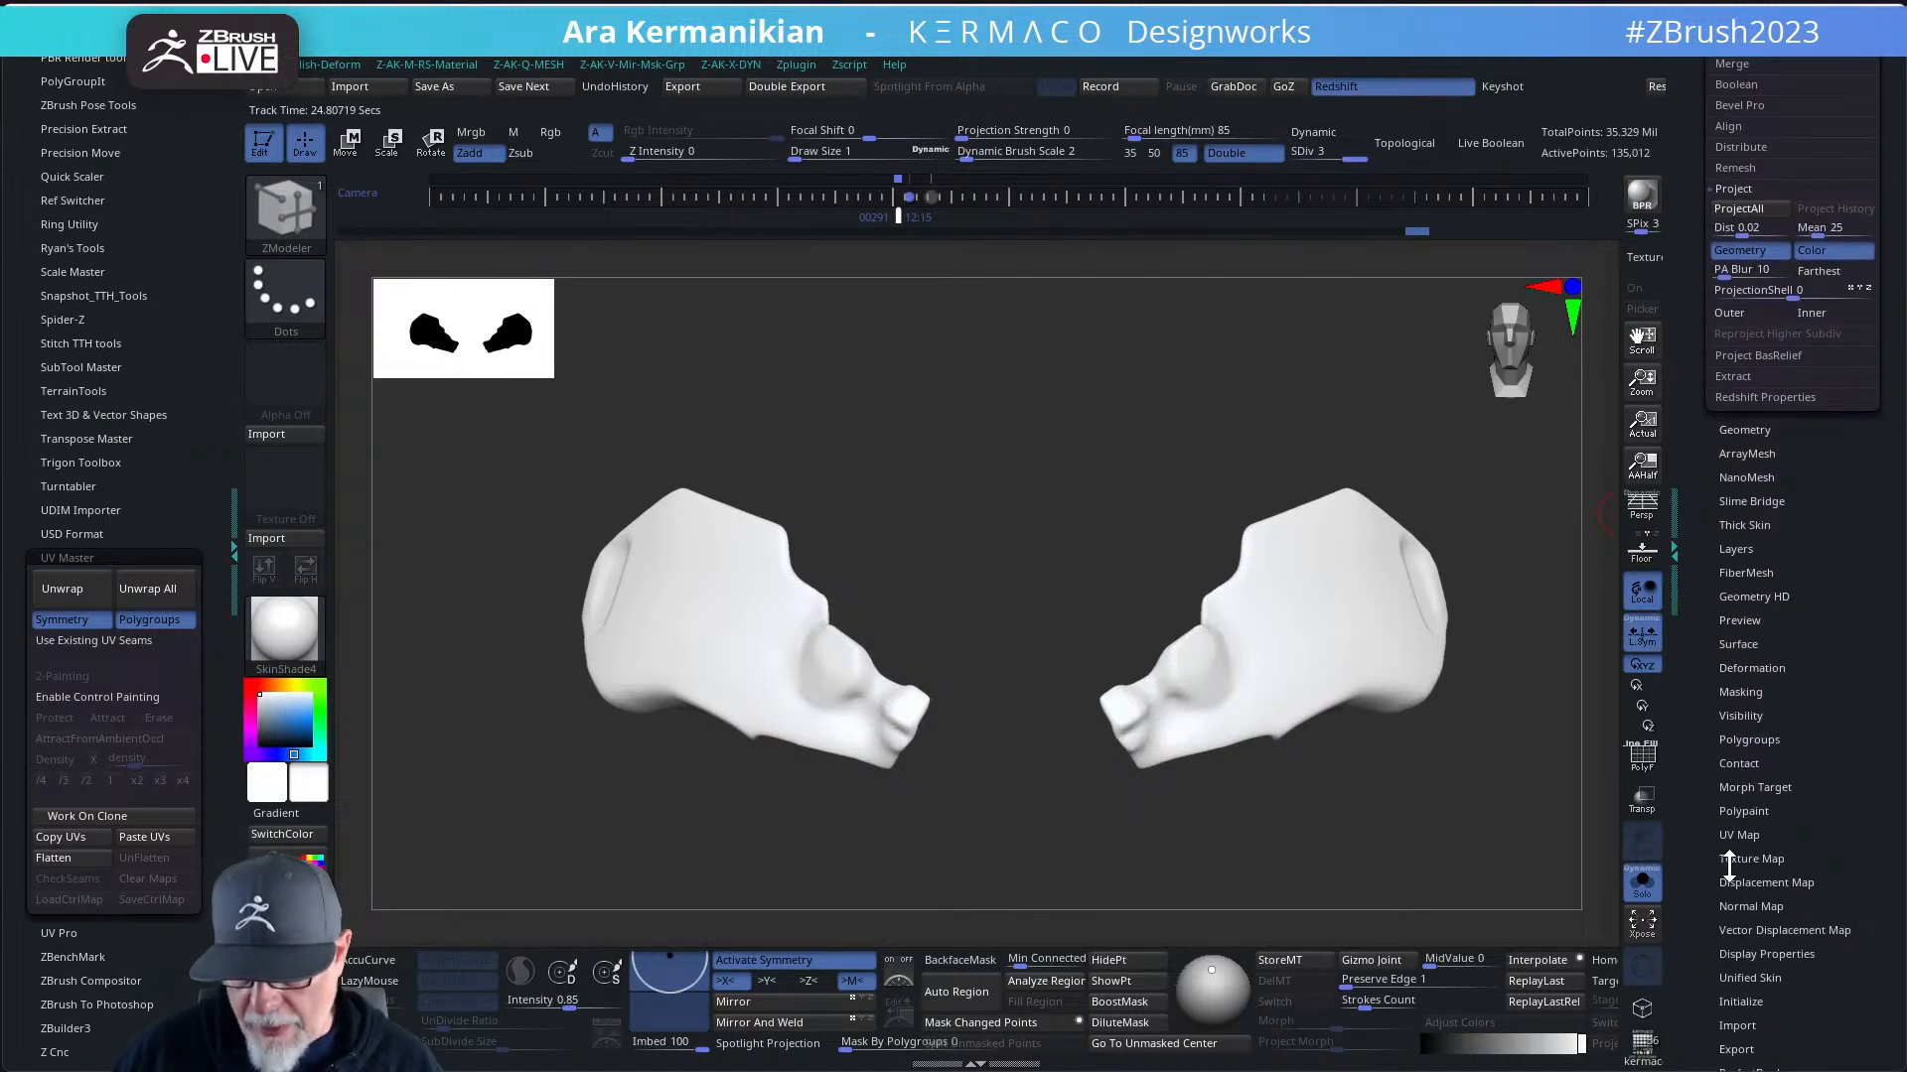
left_click(1729, 860)
left_click(1750, 536)
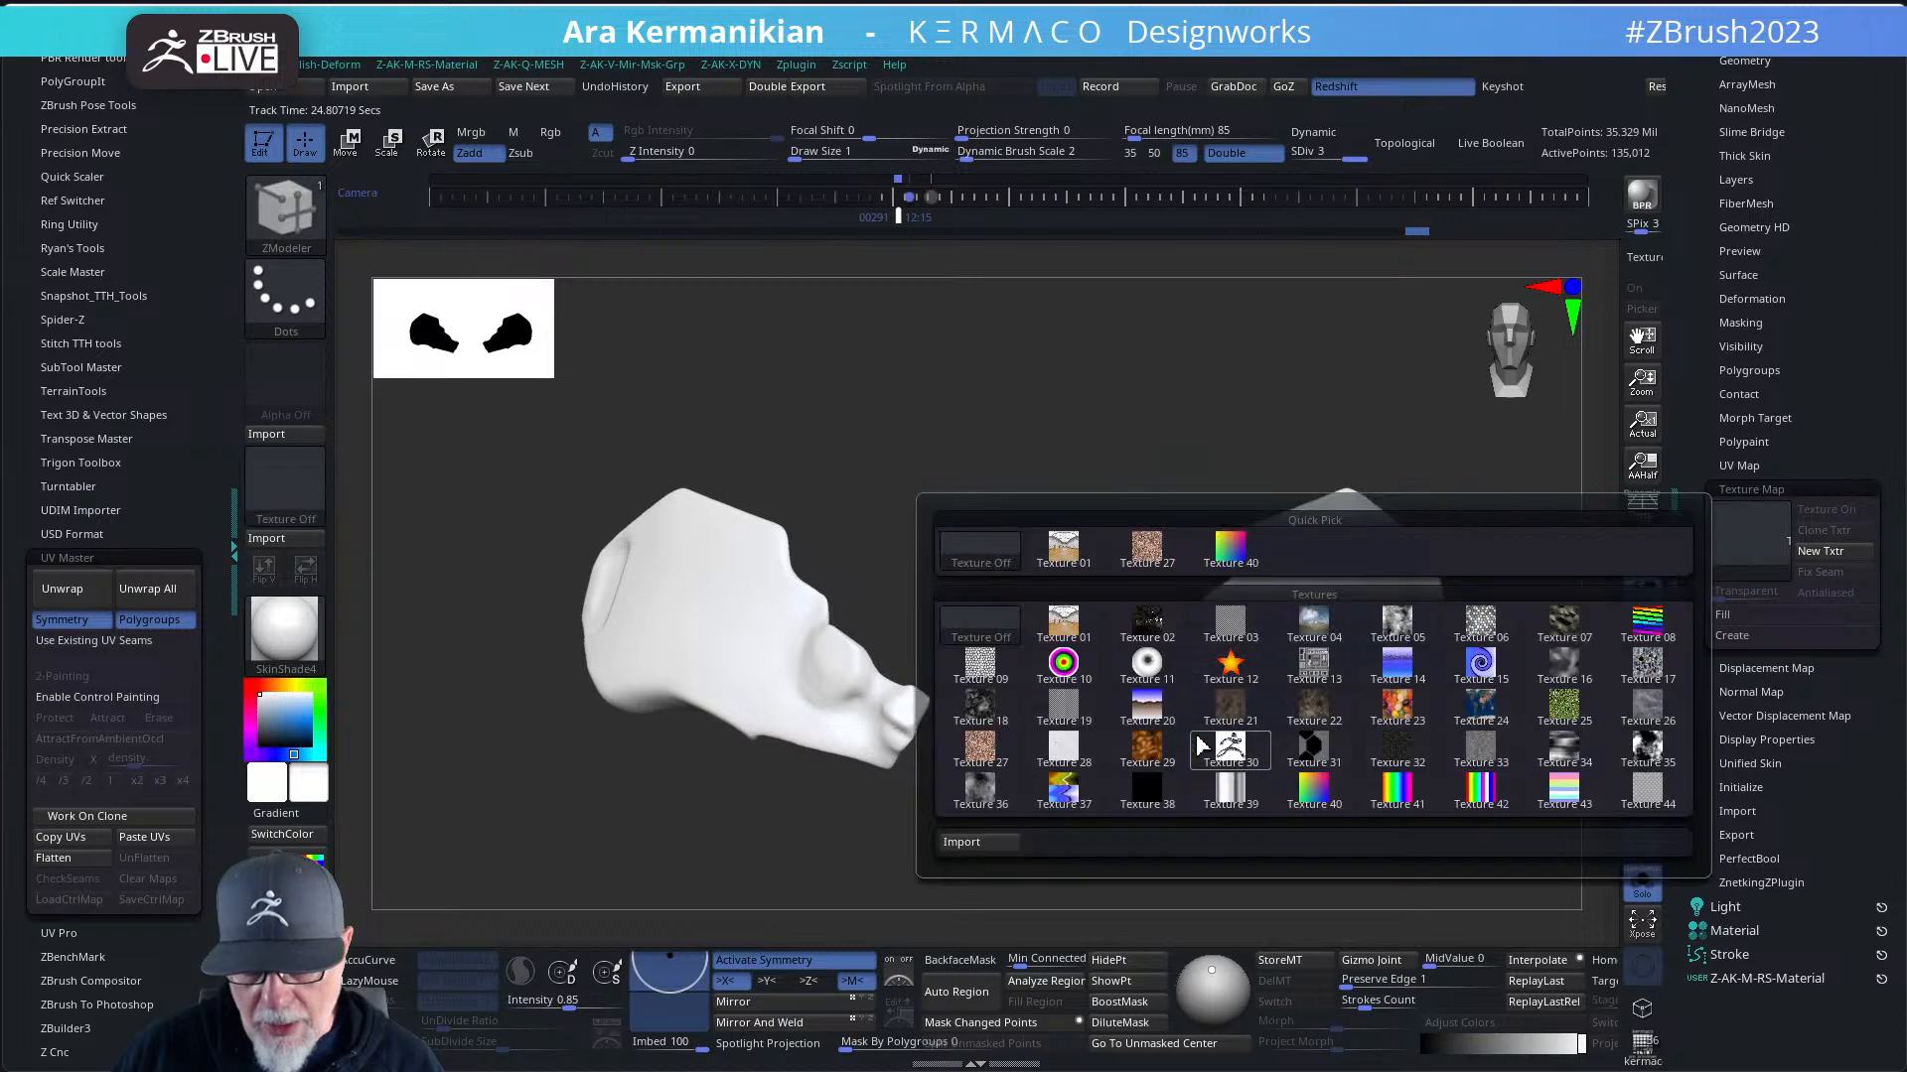
left_click(1064, 711)
left_click_drag(1049, 508, 1439, 493)
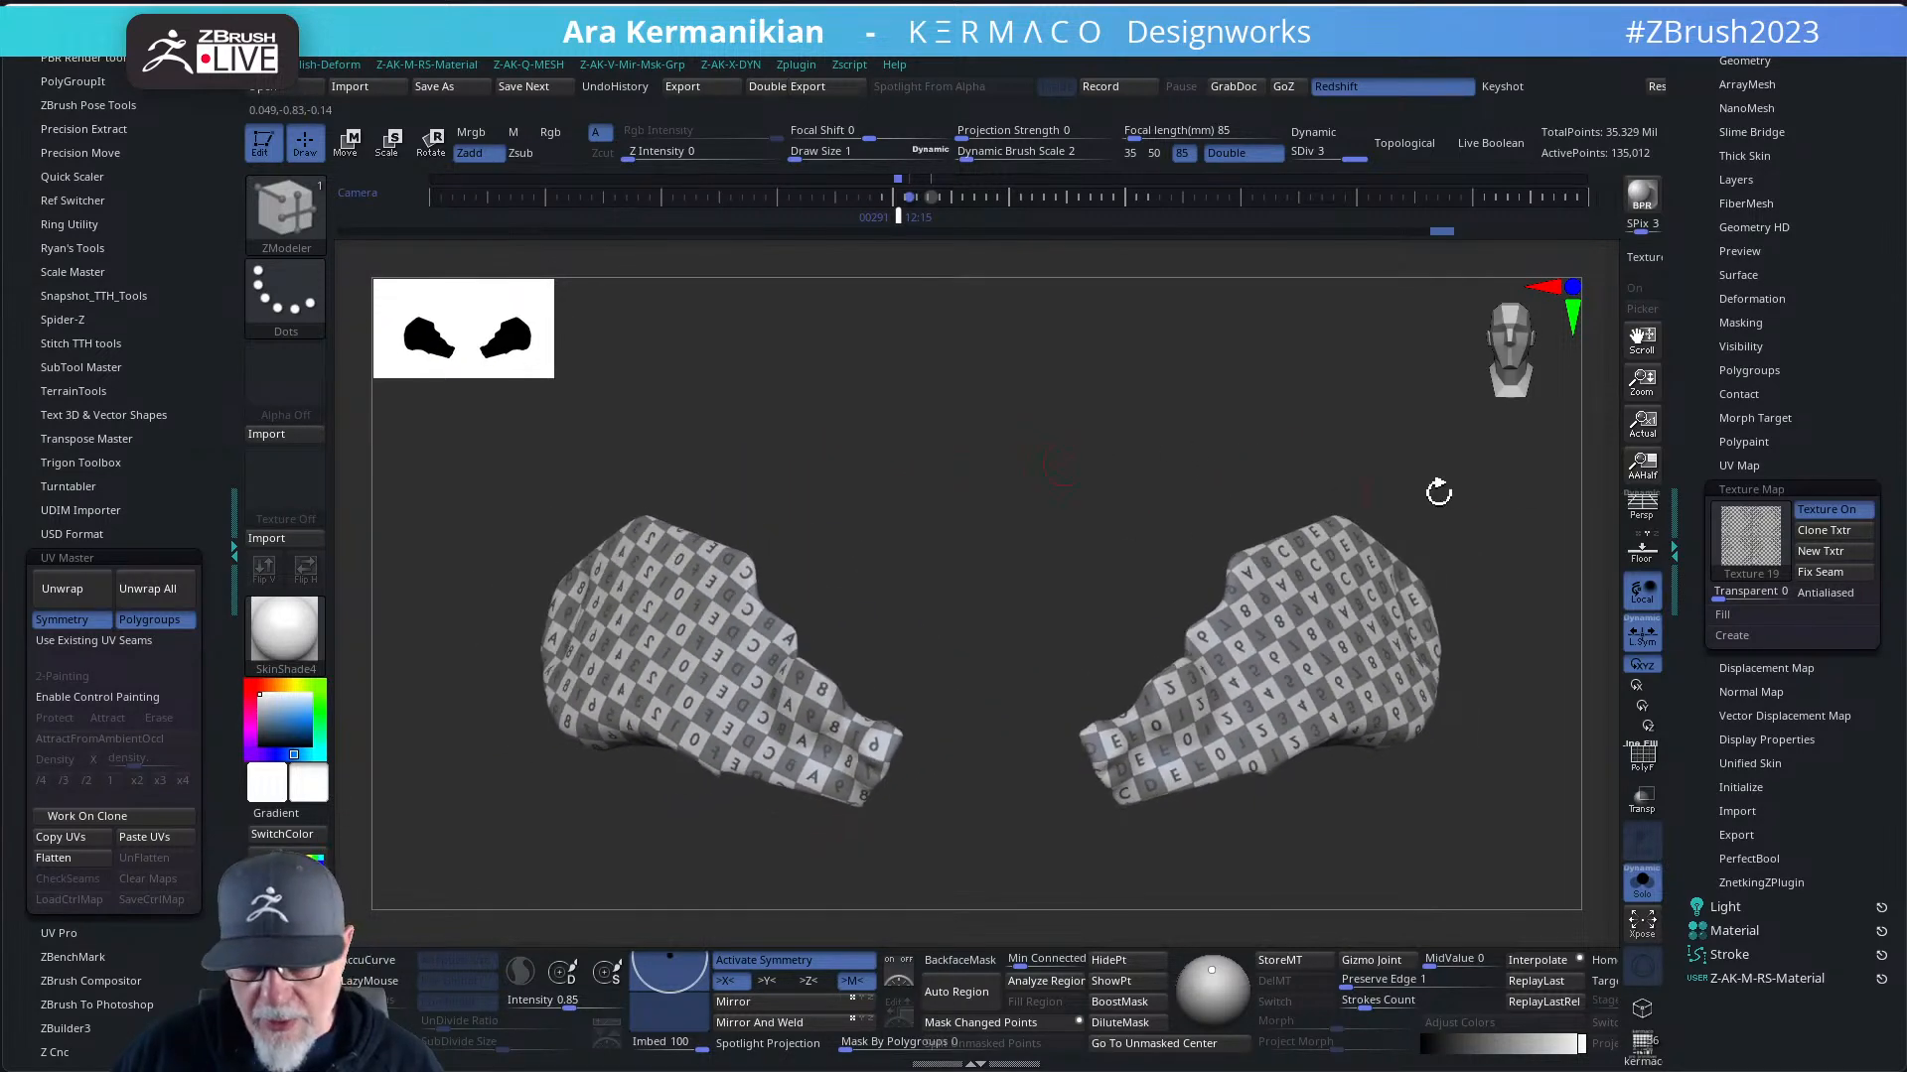
left_click(1774, 526)
left_click(979, 564)
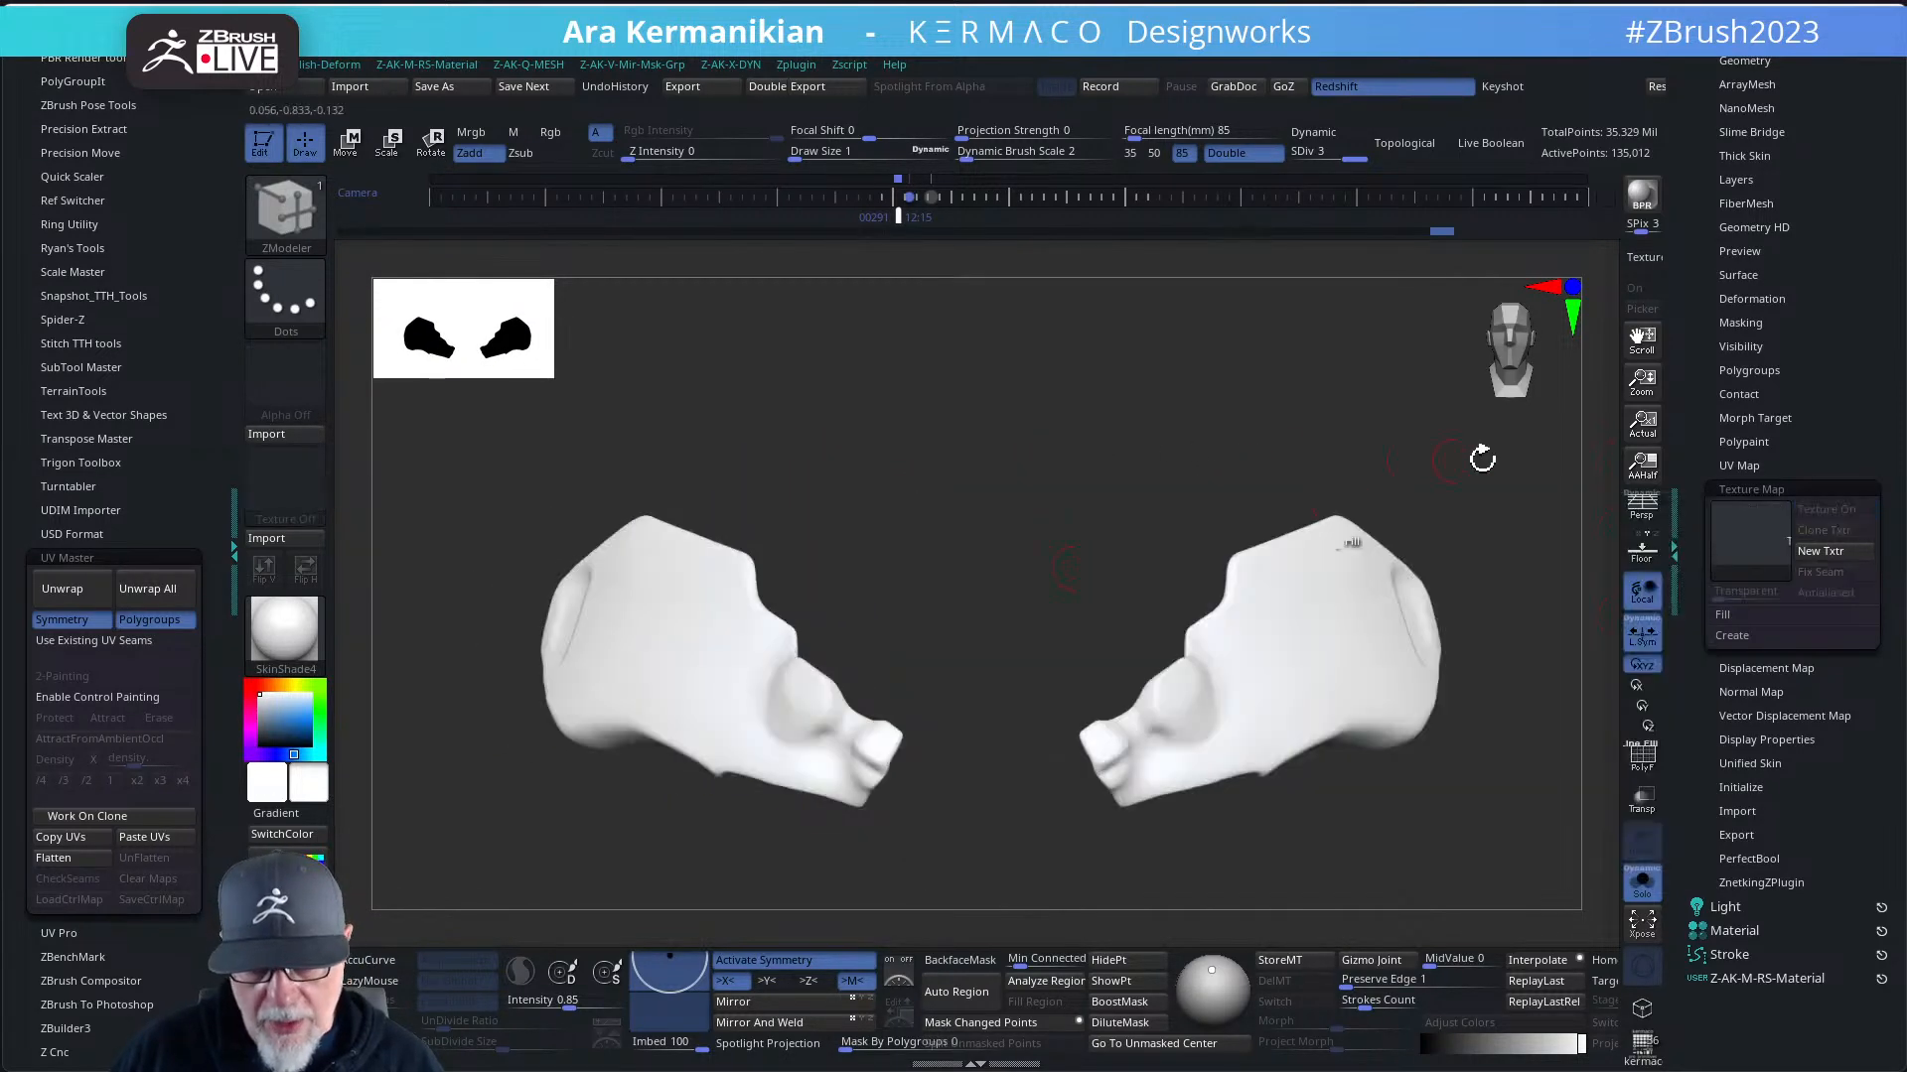
- Return to the subtool list, switch to visibility set V8, and look through the listed subtools for generically named parts
left_click_drag(1696, 378, 1698, 576)
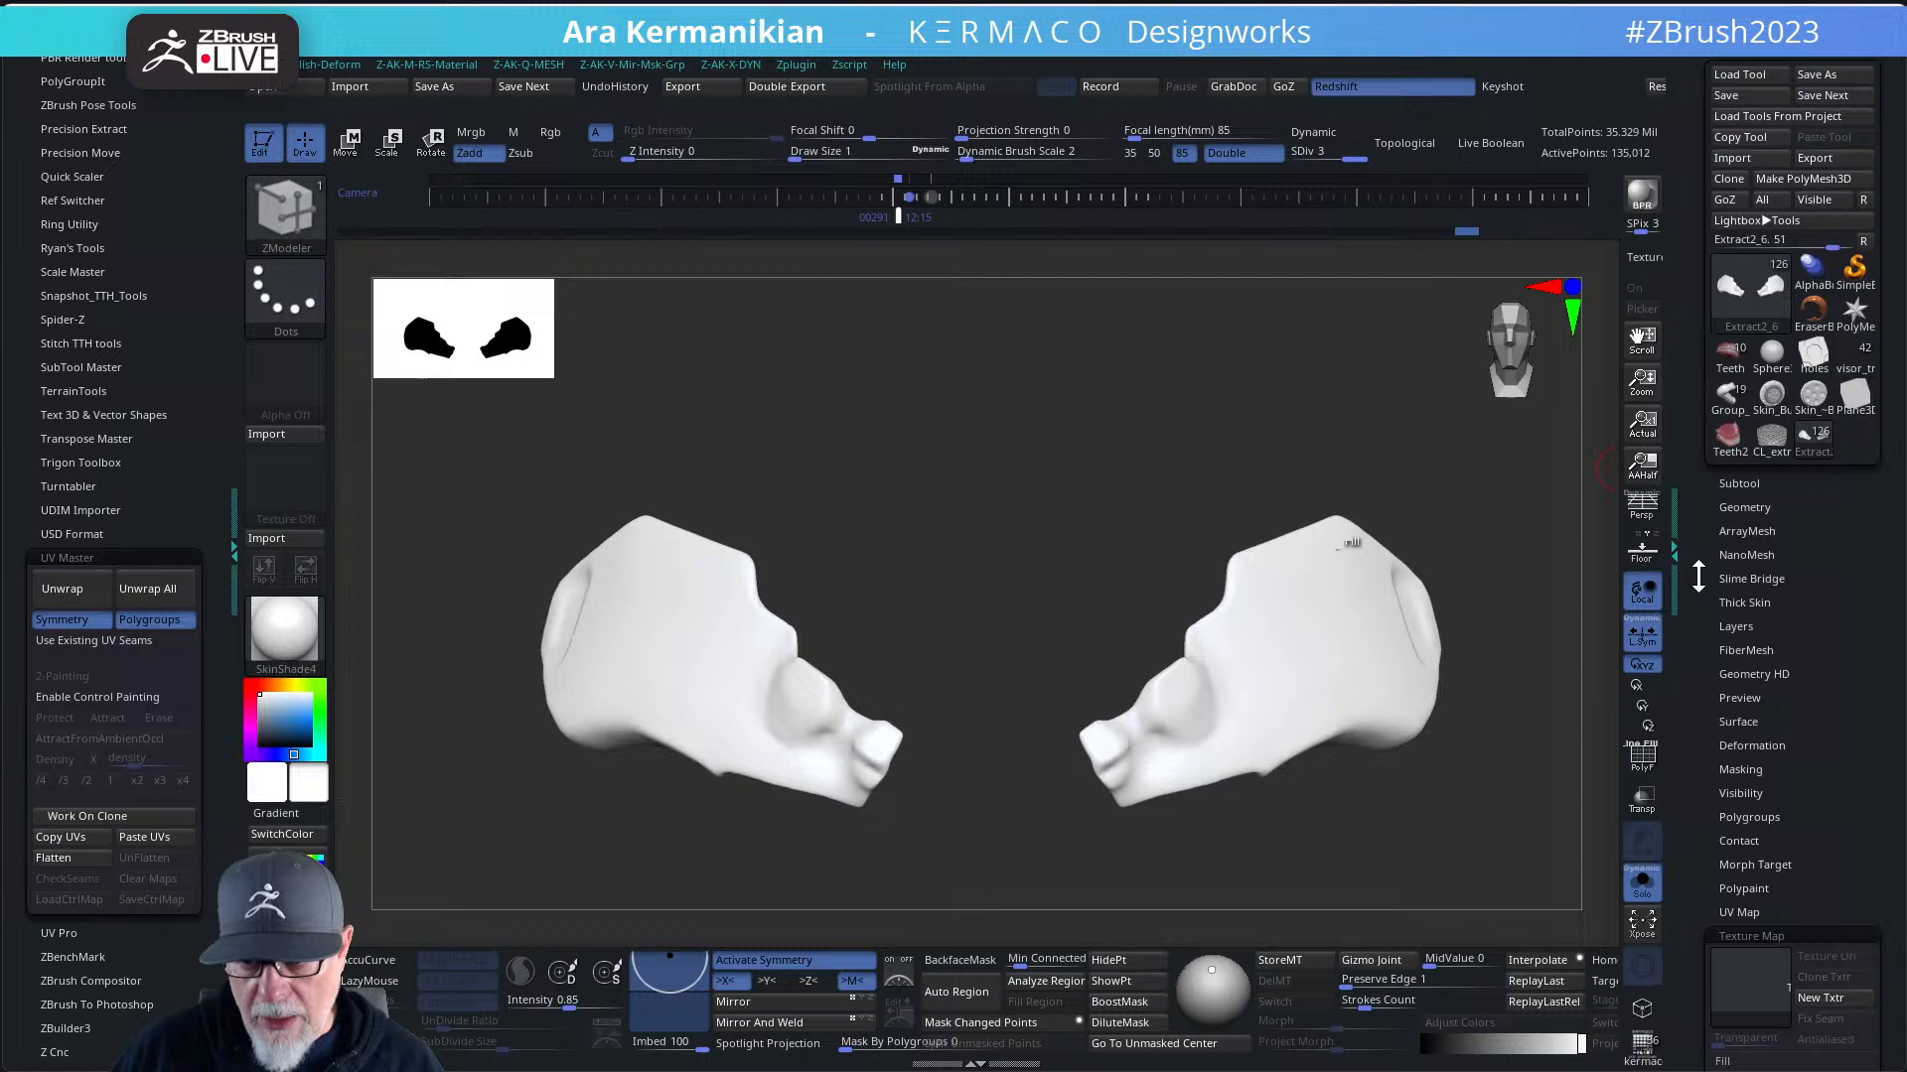
left_click(1748, 484)
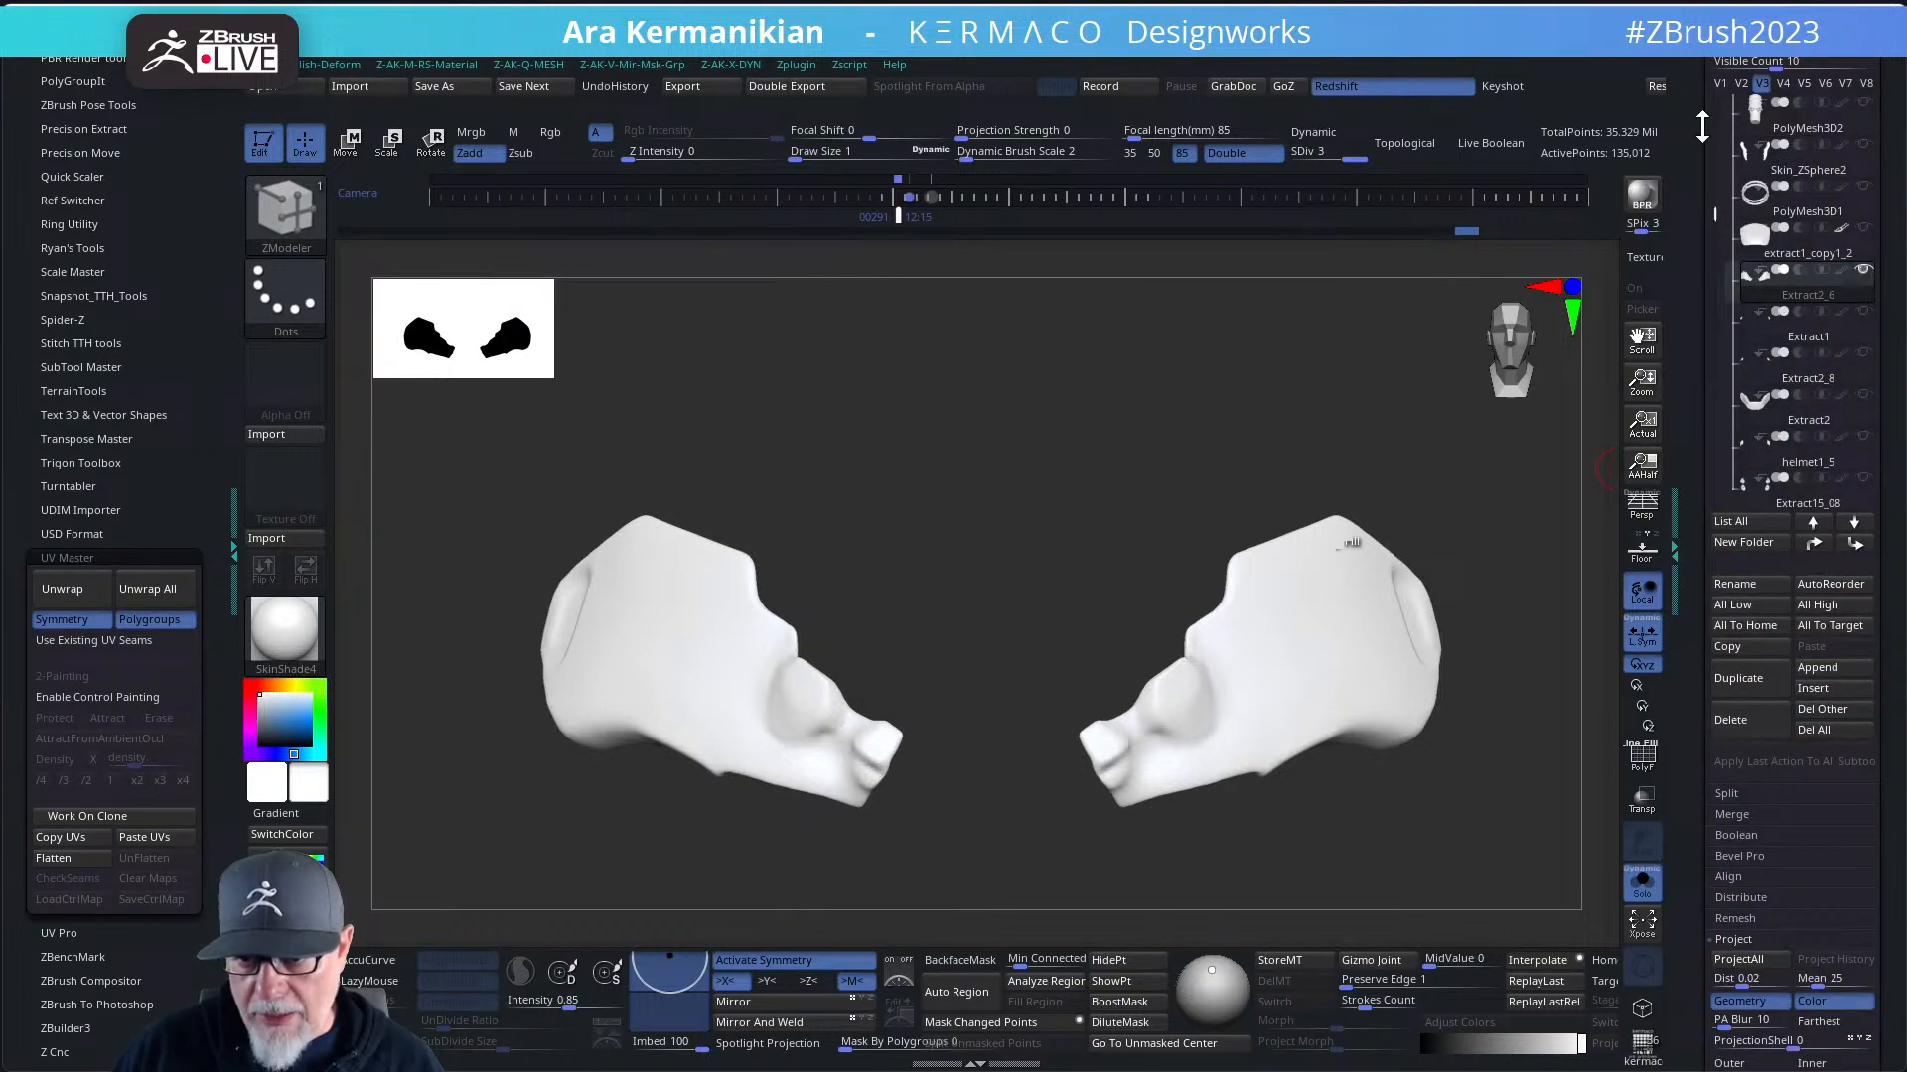
left_click_drag(1702, 126, 1892, 285)
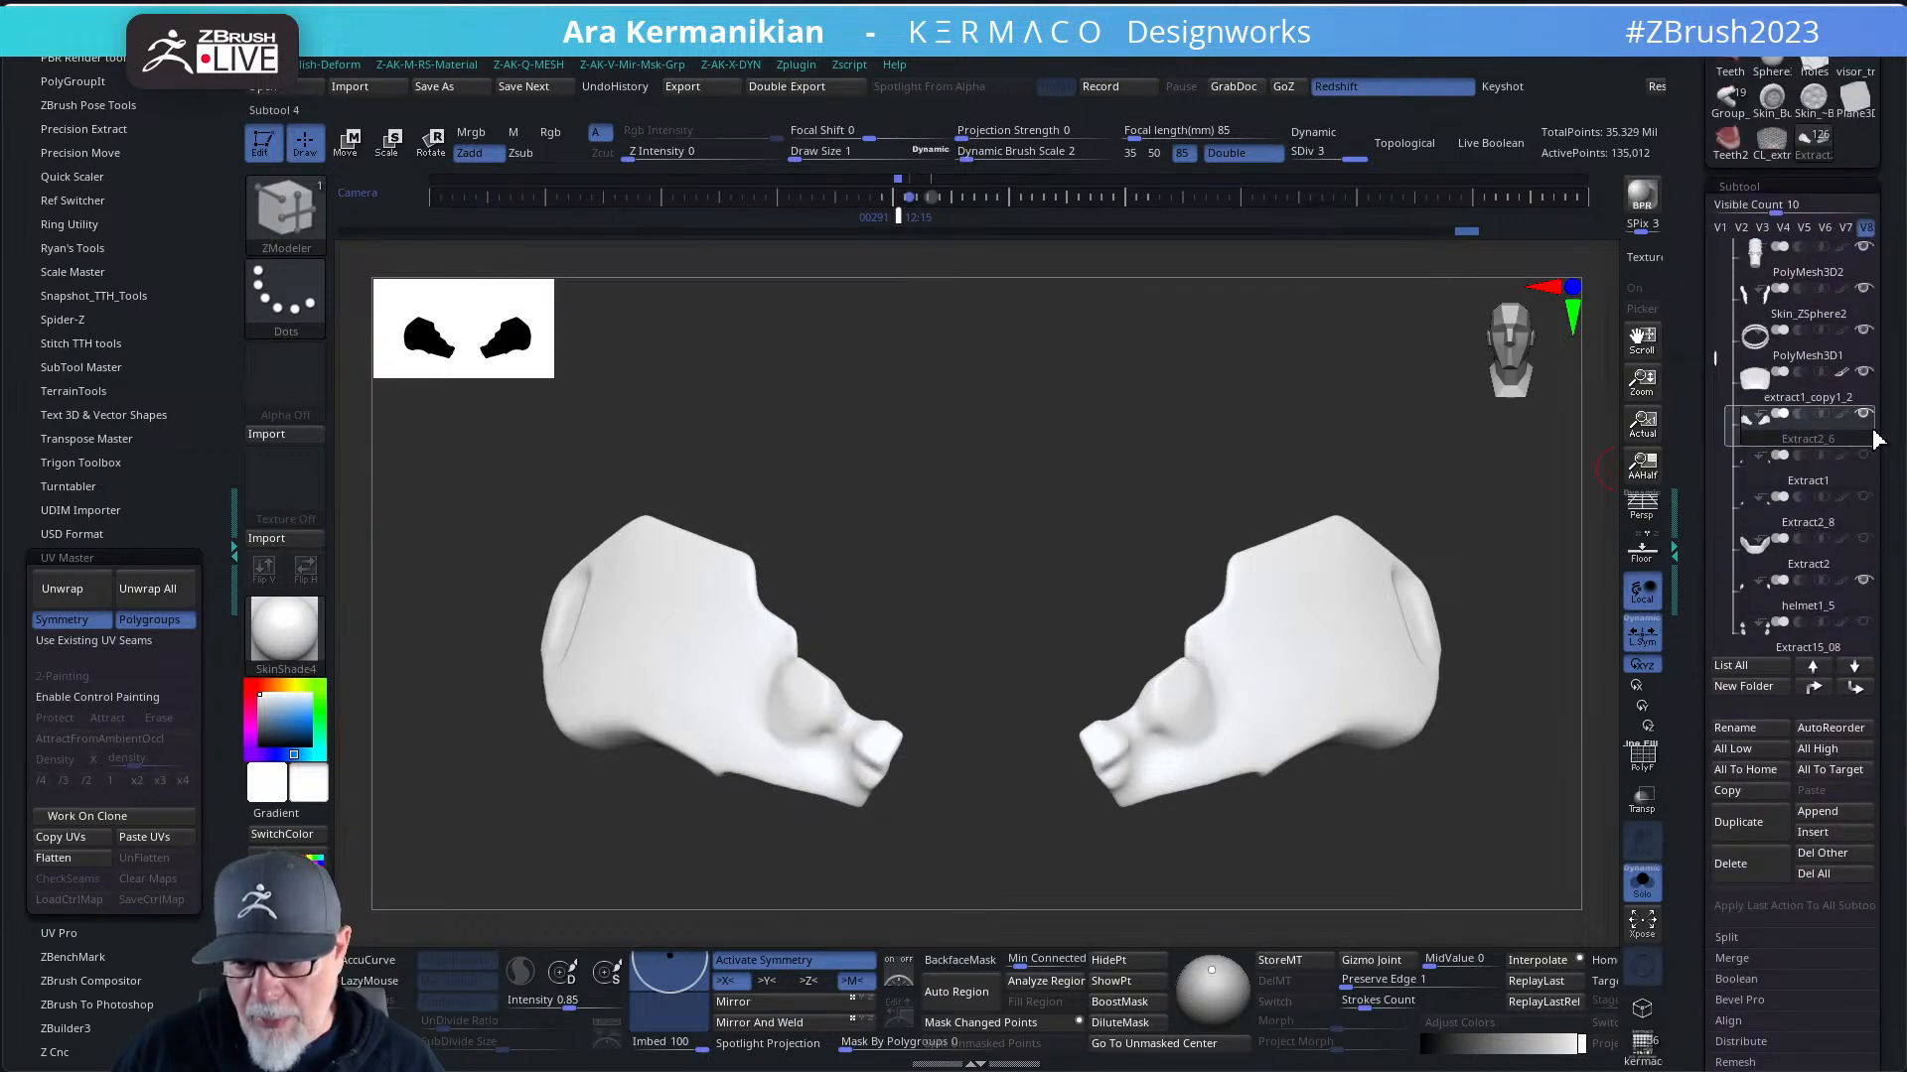
mouse_move(1875, 438)
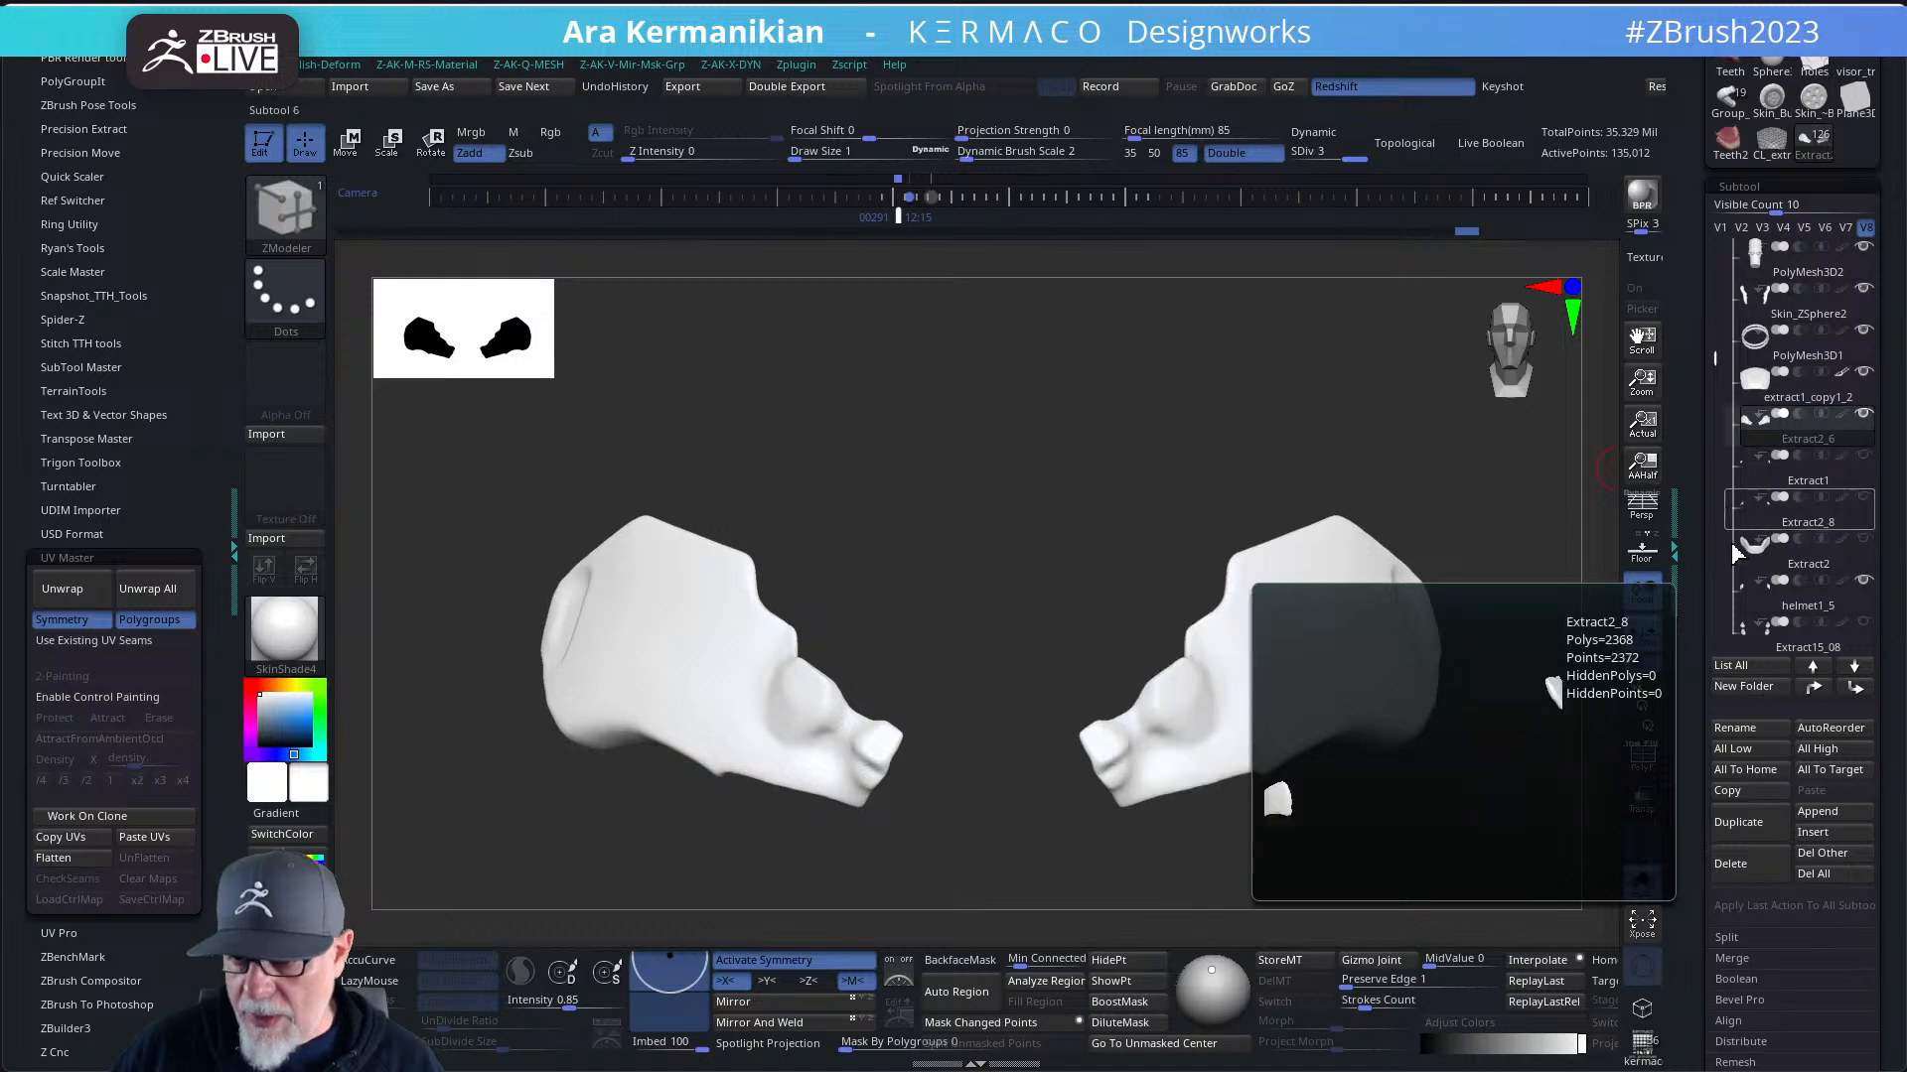
mouse_move(1871, 597)
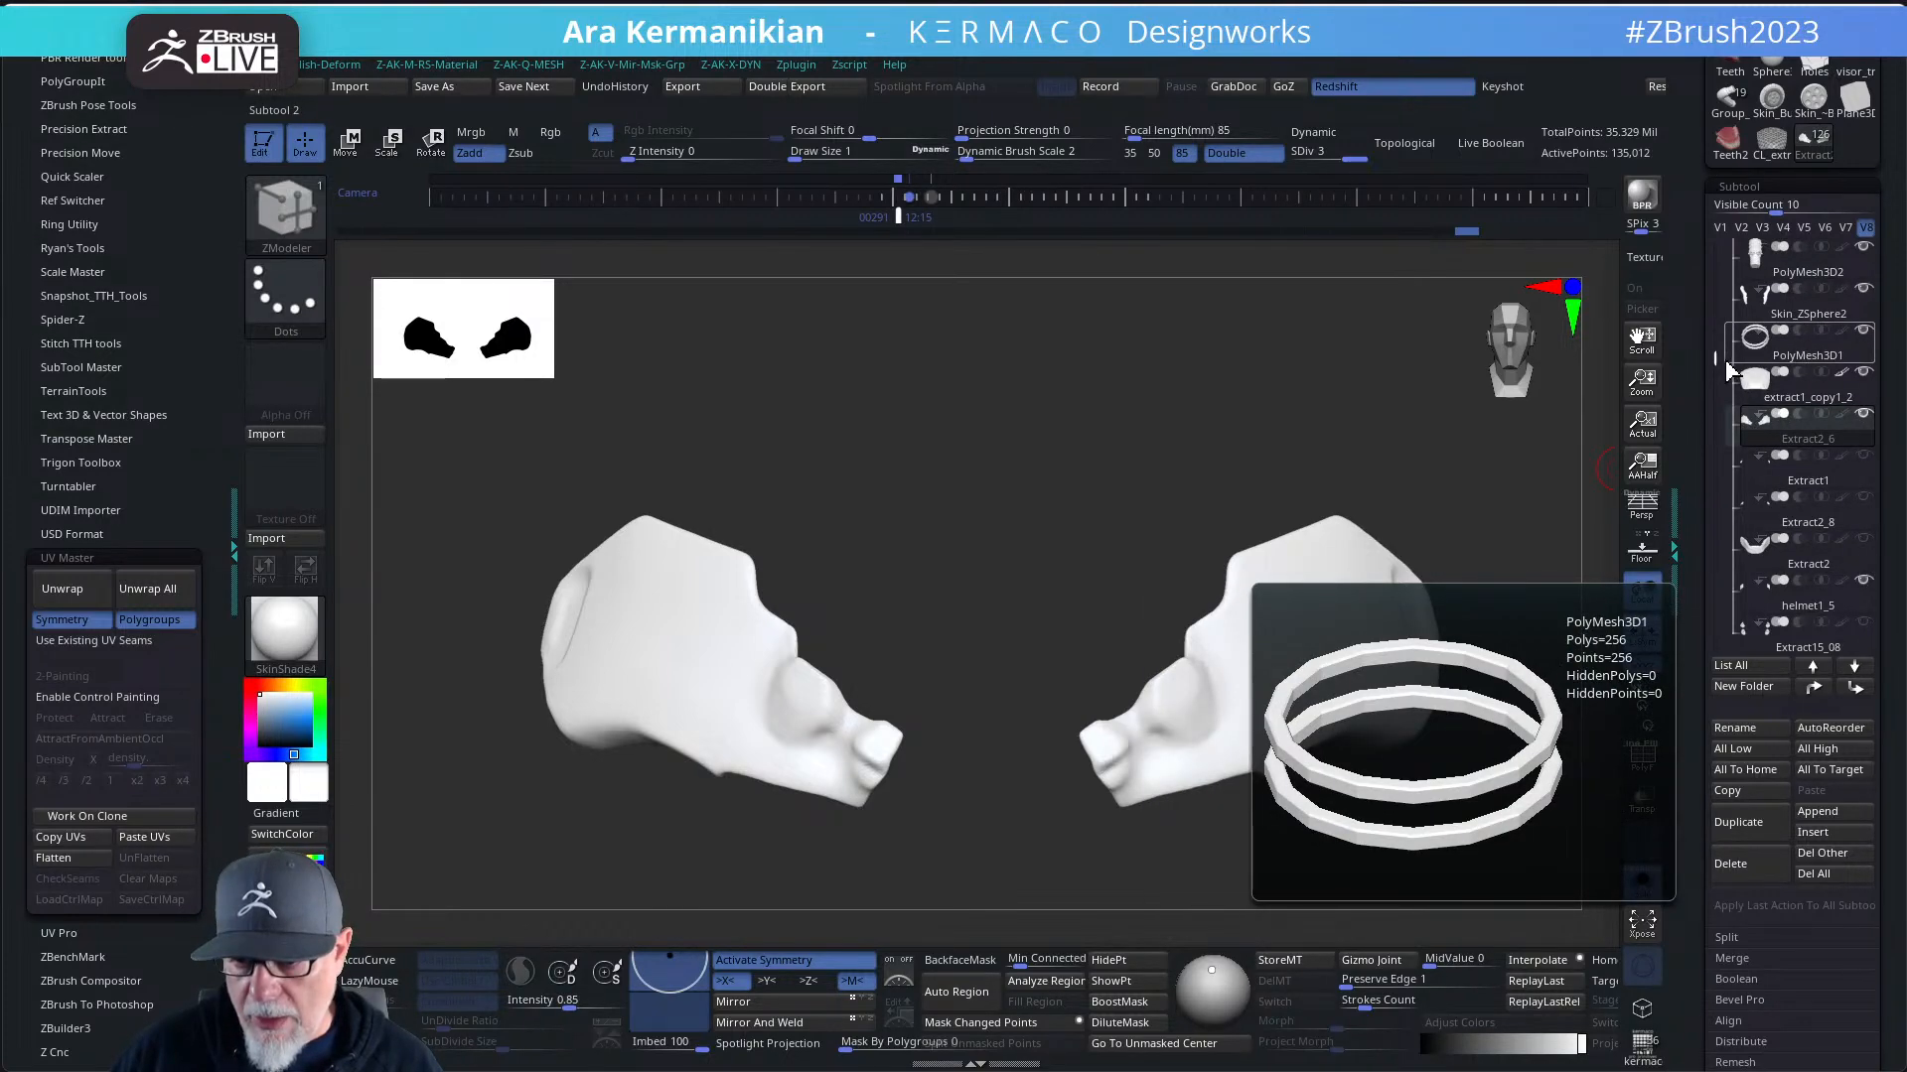
scroll(1758, 367, "up", 4)
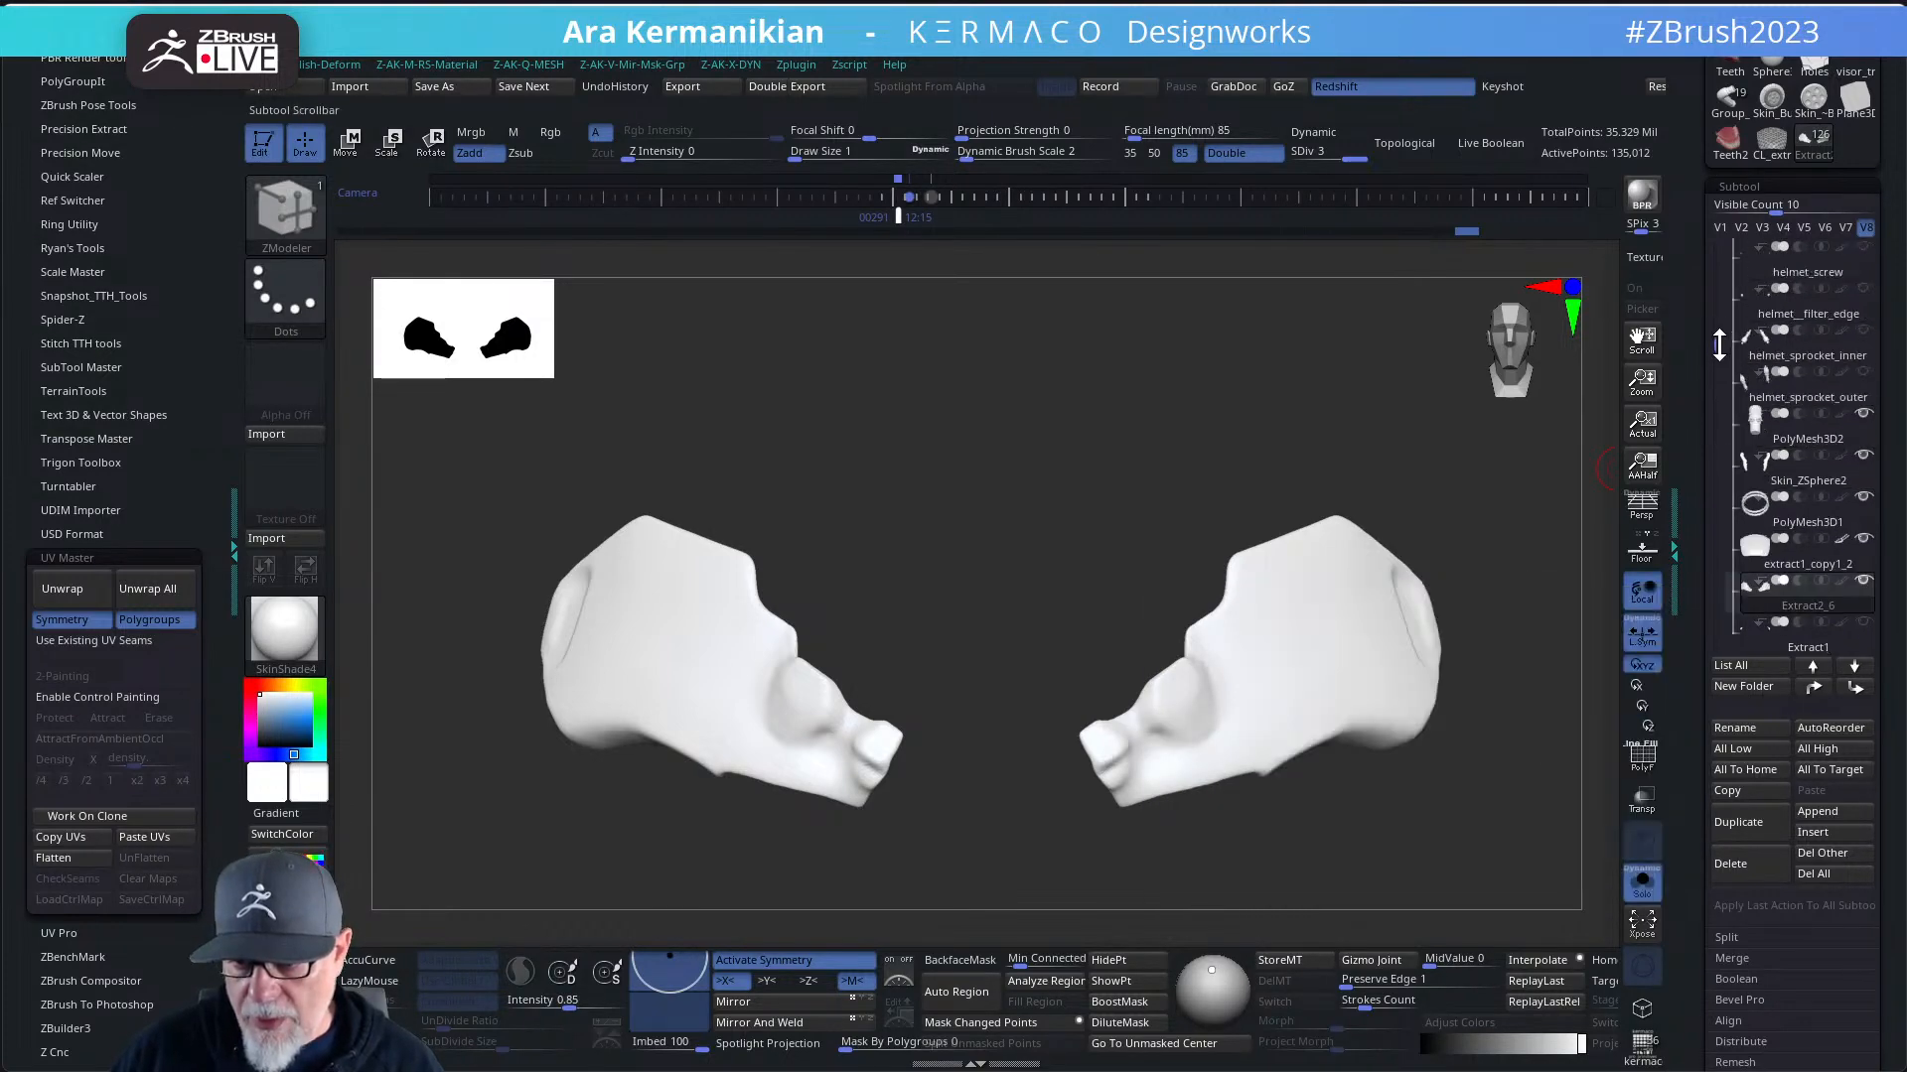
- Rename the ribbed cylindrical subtool PolyMesh3D2 as tube_tank_main_back
left_click(1798, 440)
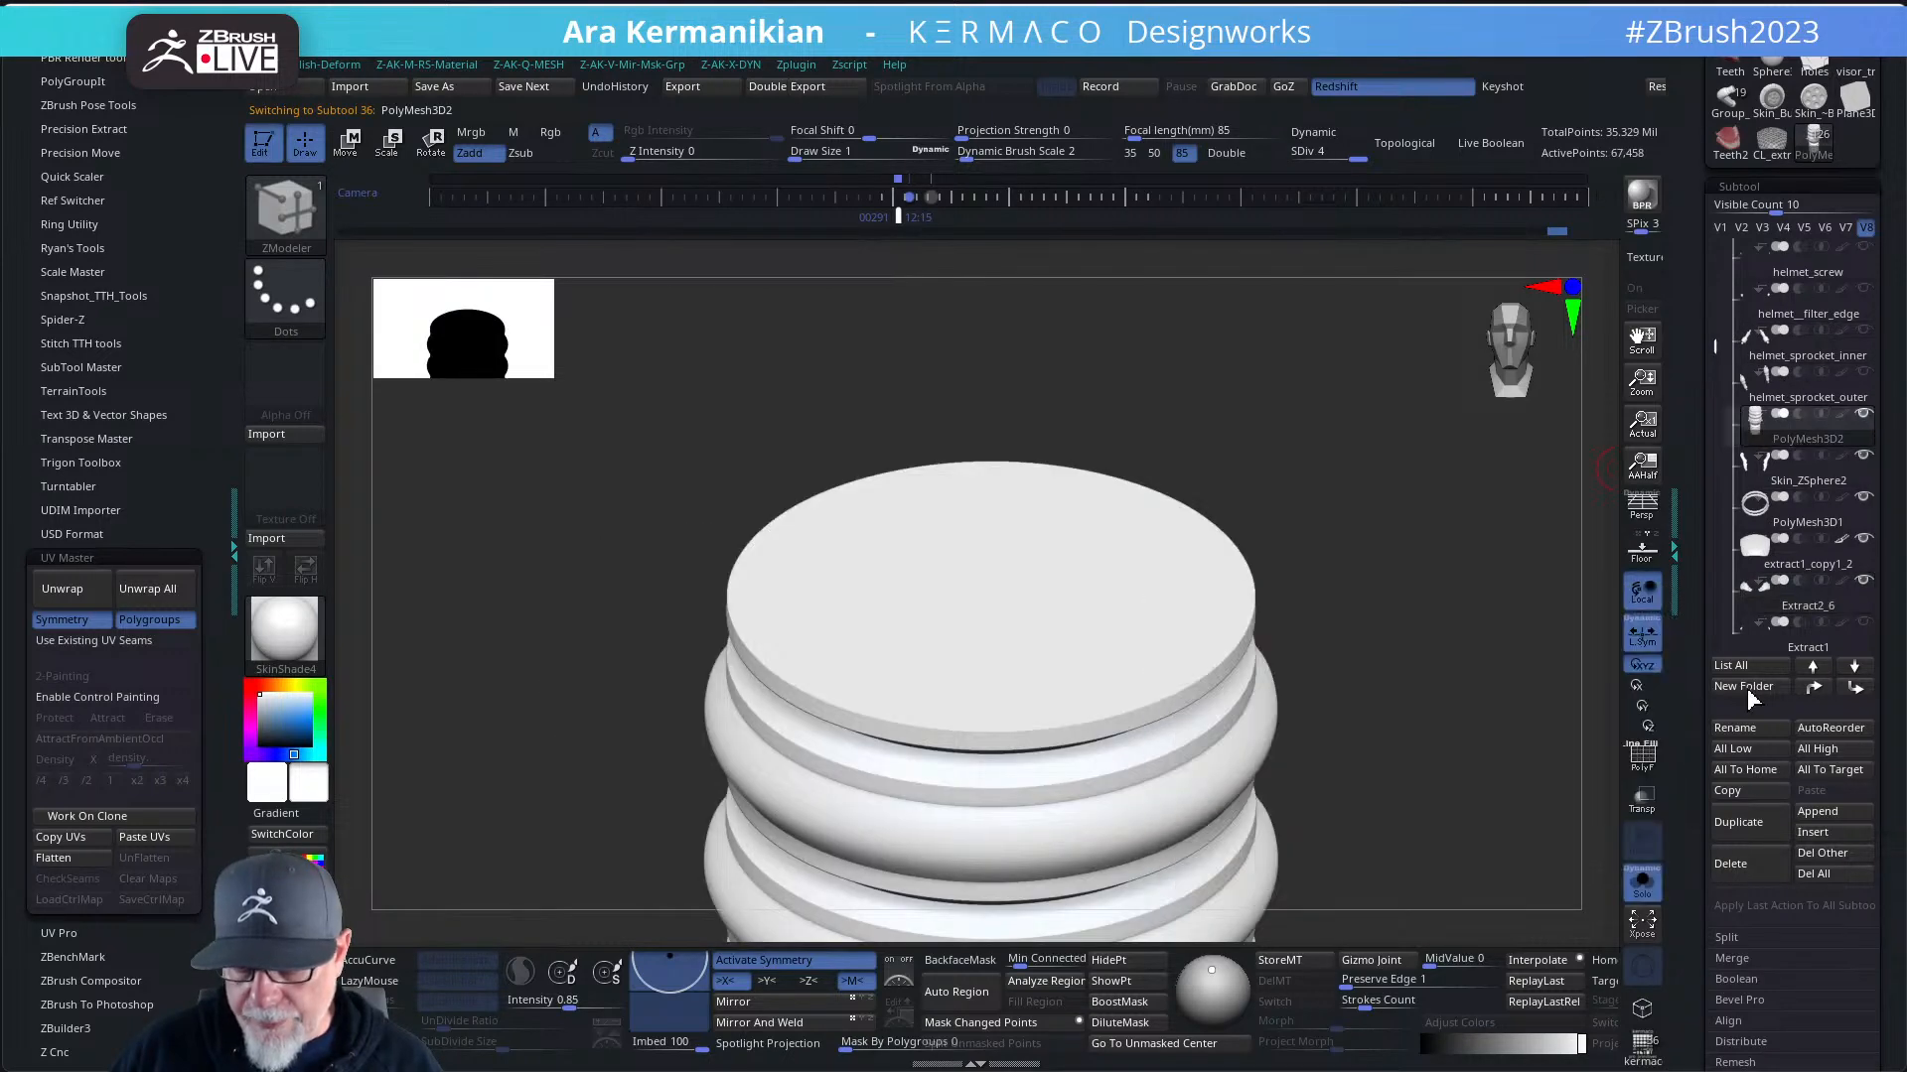
left_click(1750, 730)
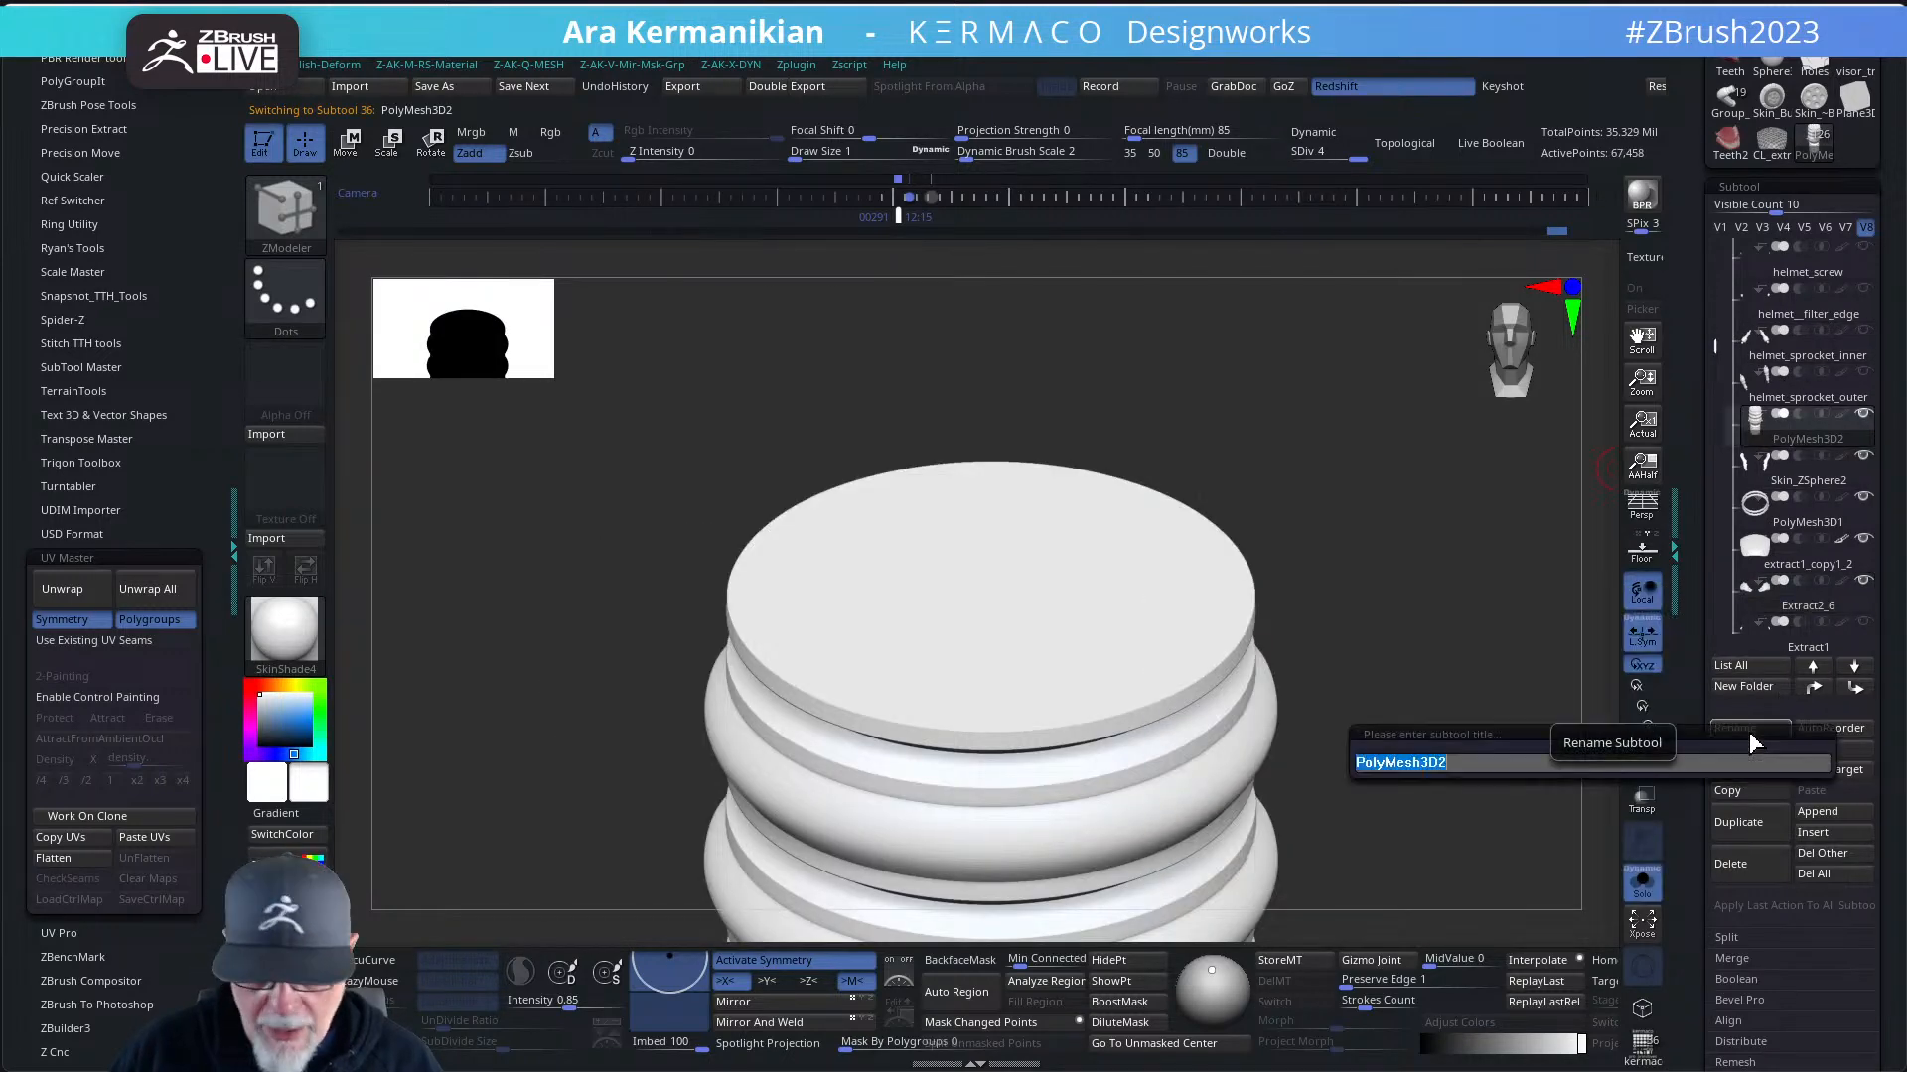
type("Ta")
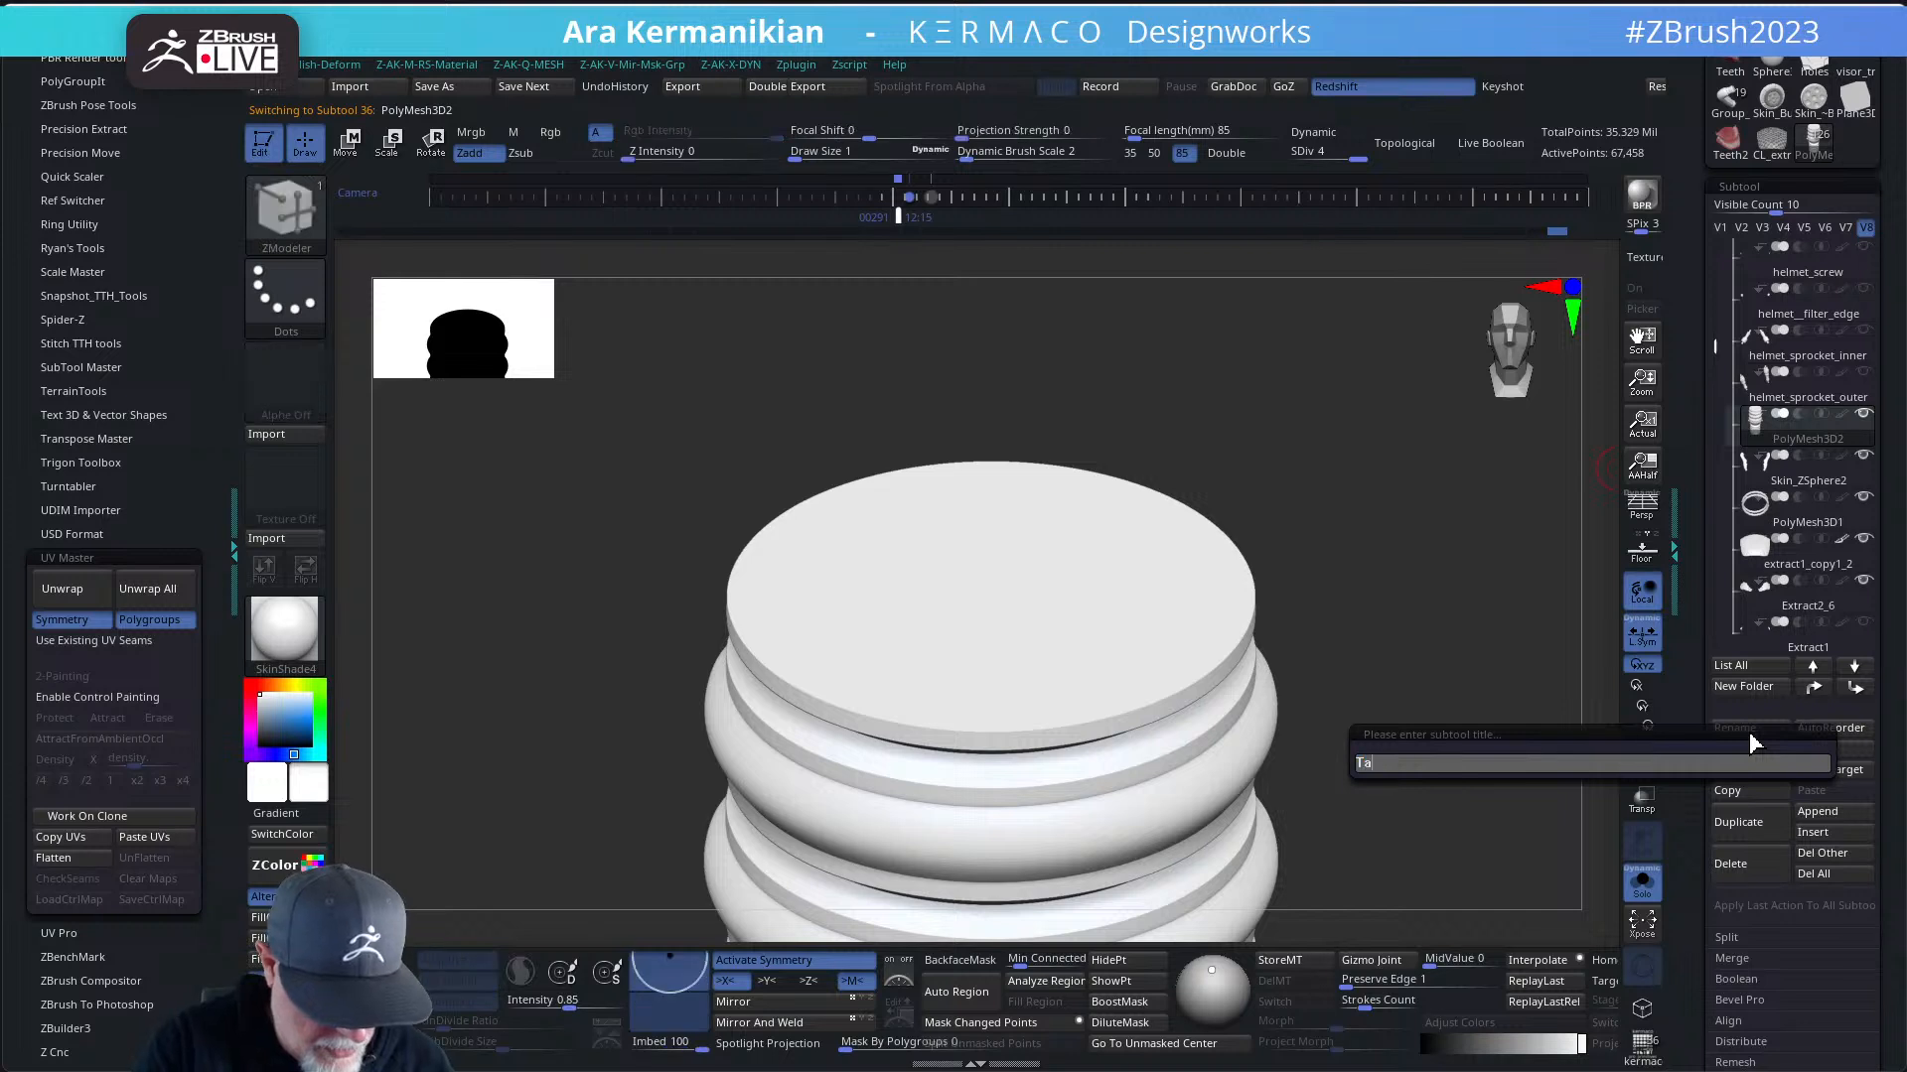
type("nk")
key("BackSpace")
key("BackSpace")
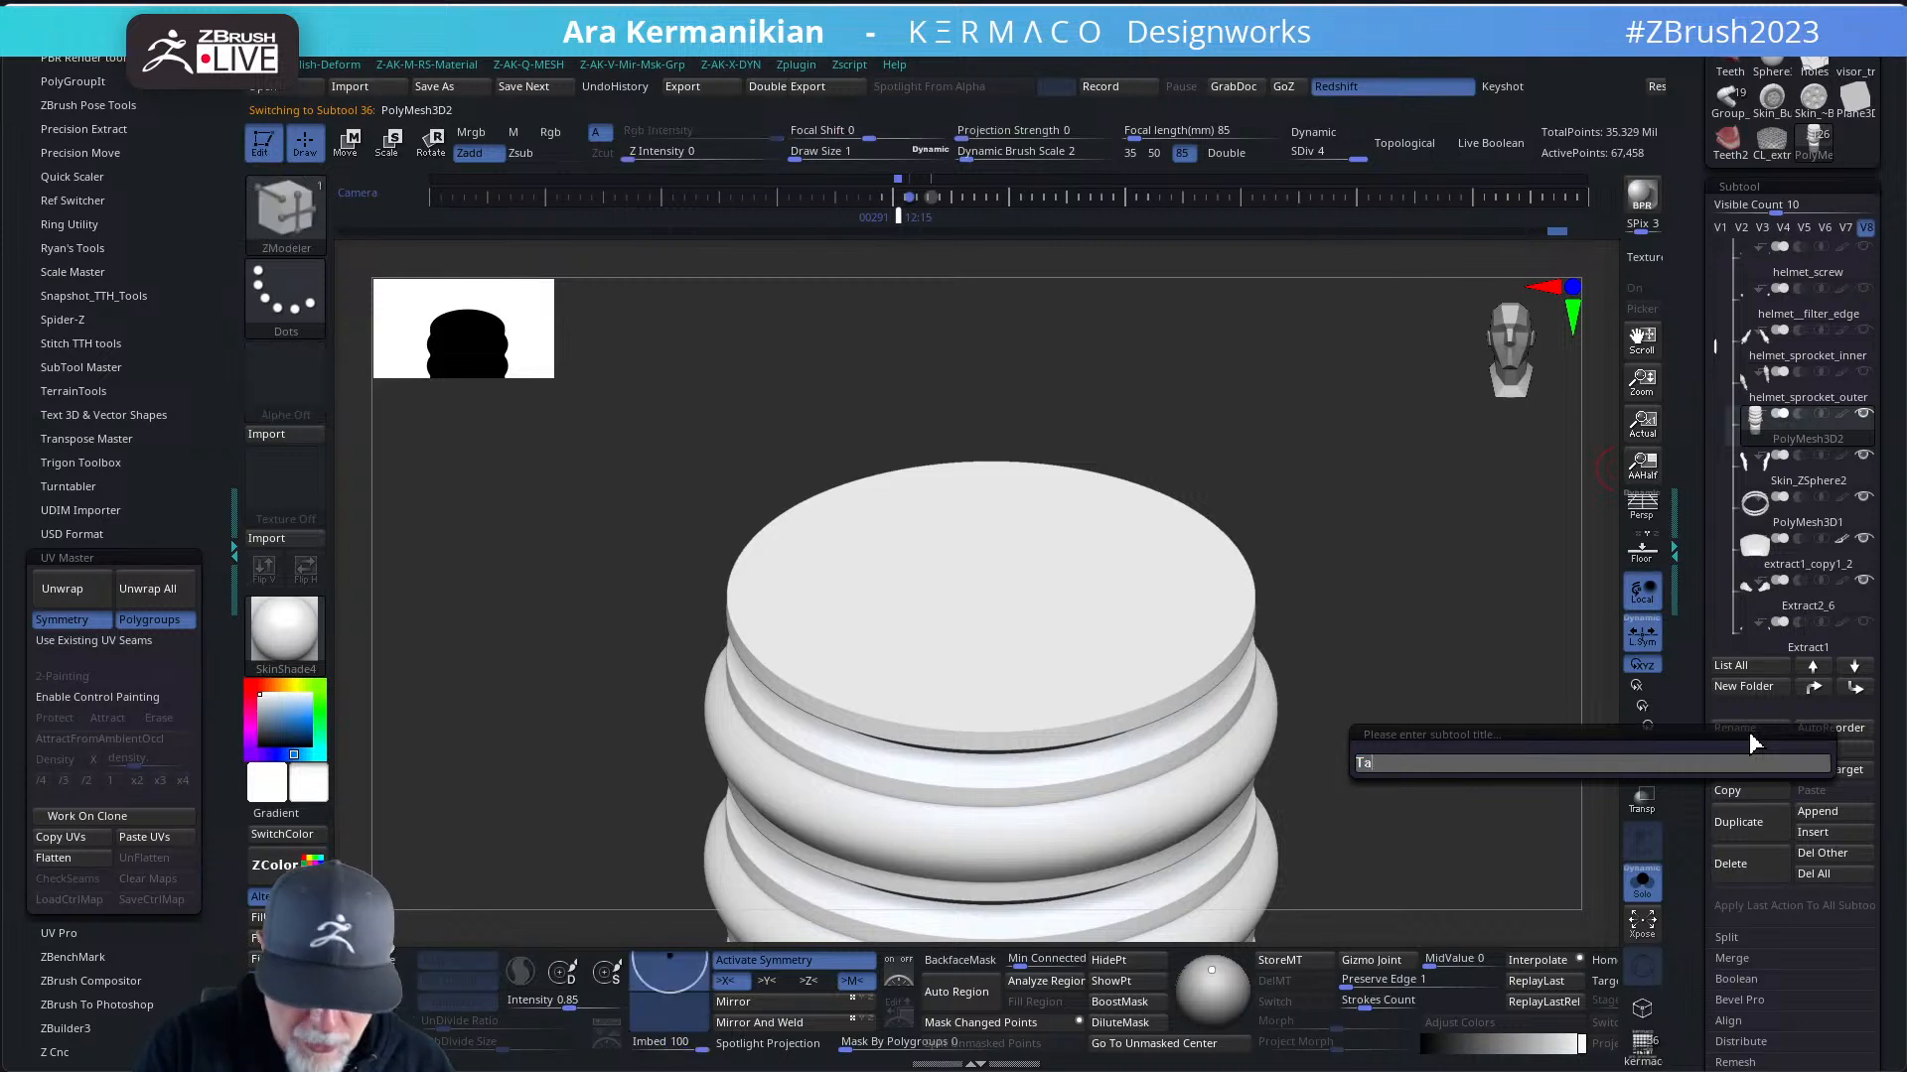
type("Tube")
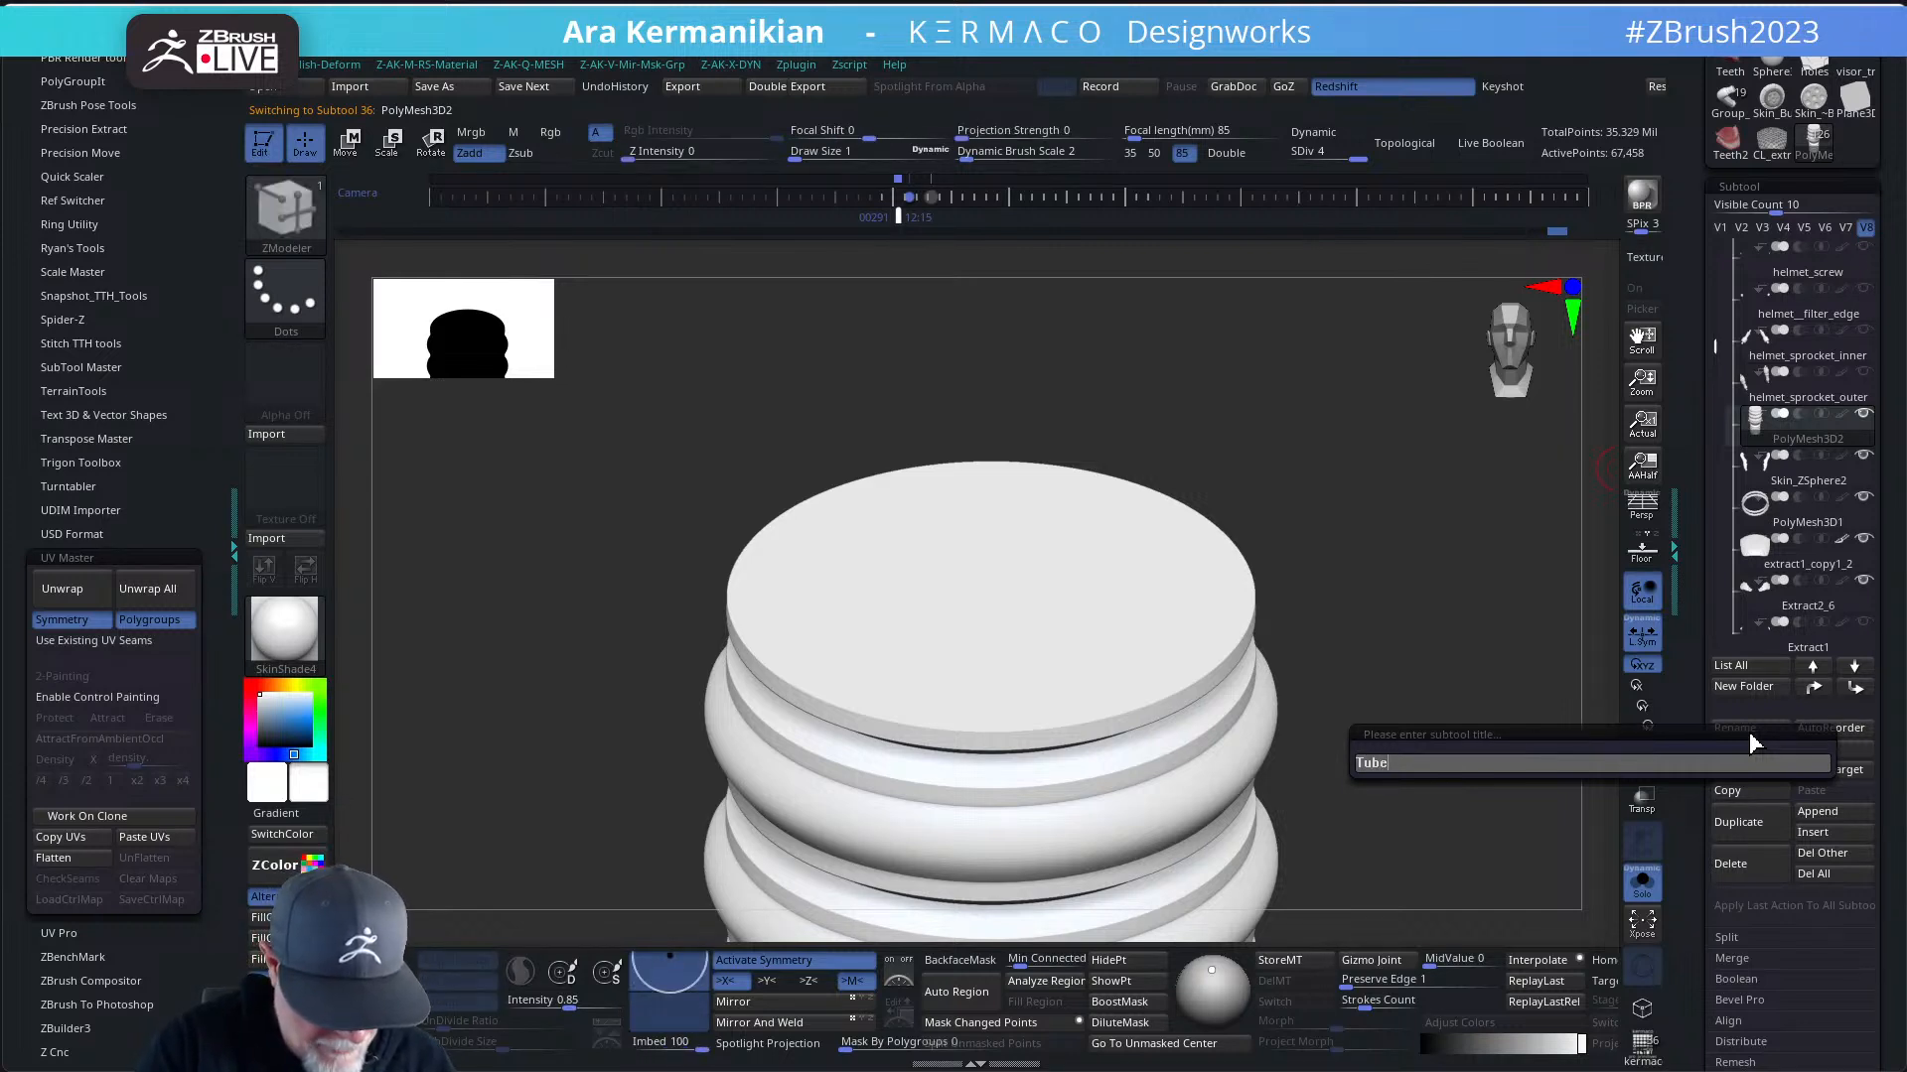
type("_Tank")
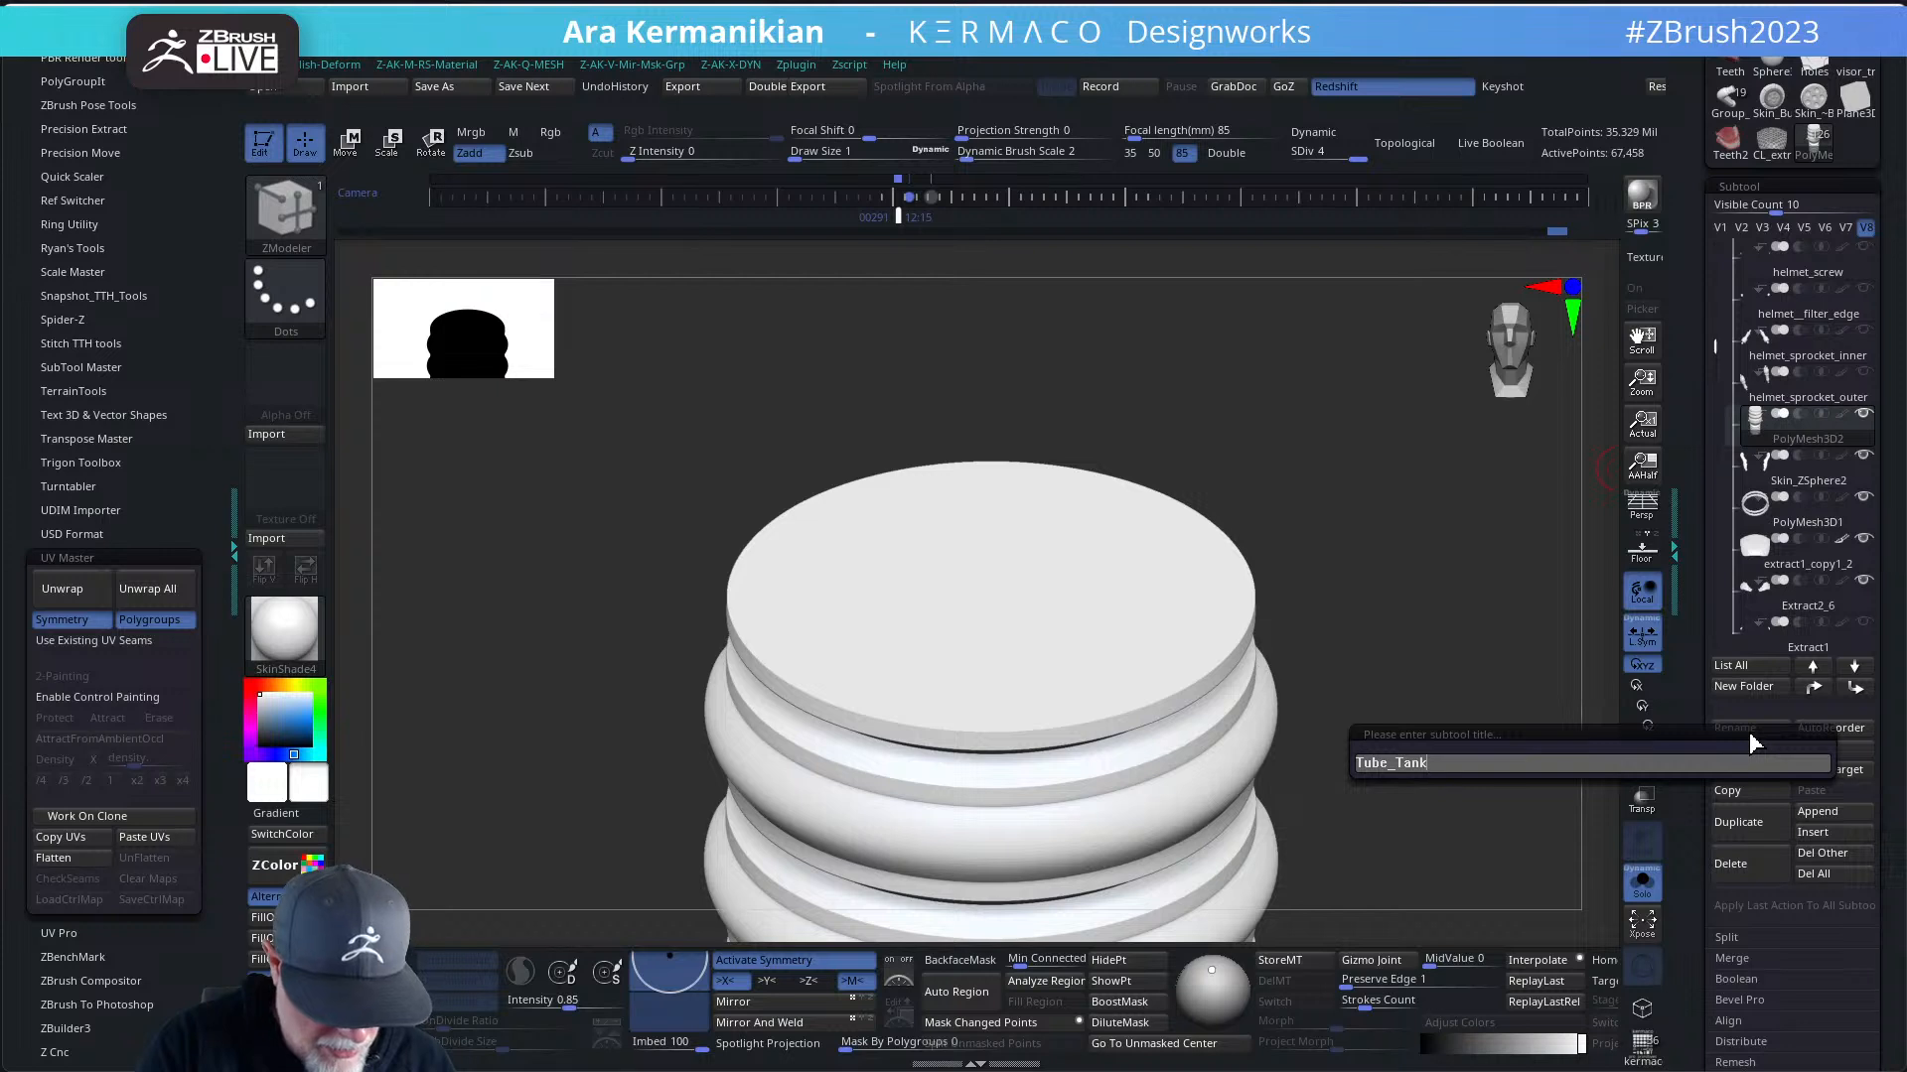
type("_Main")
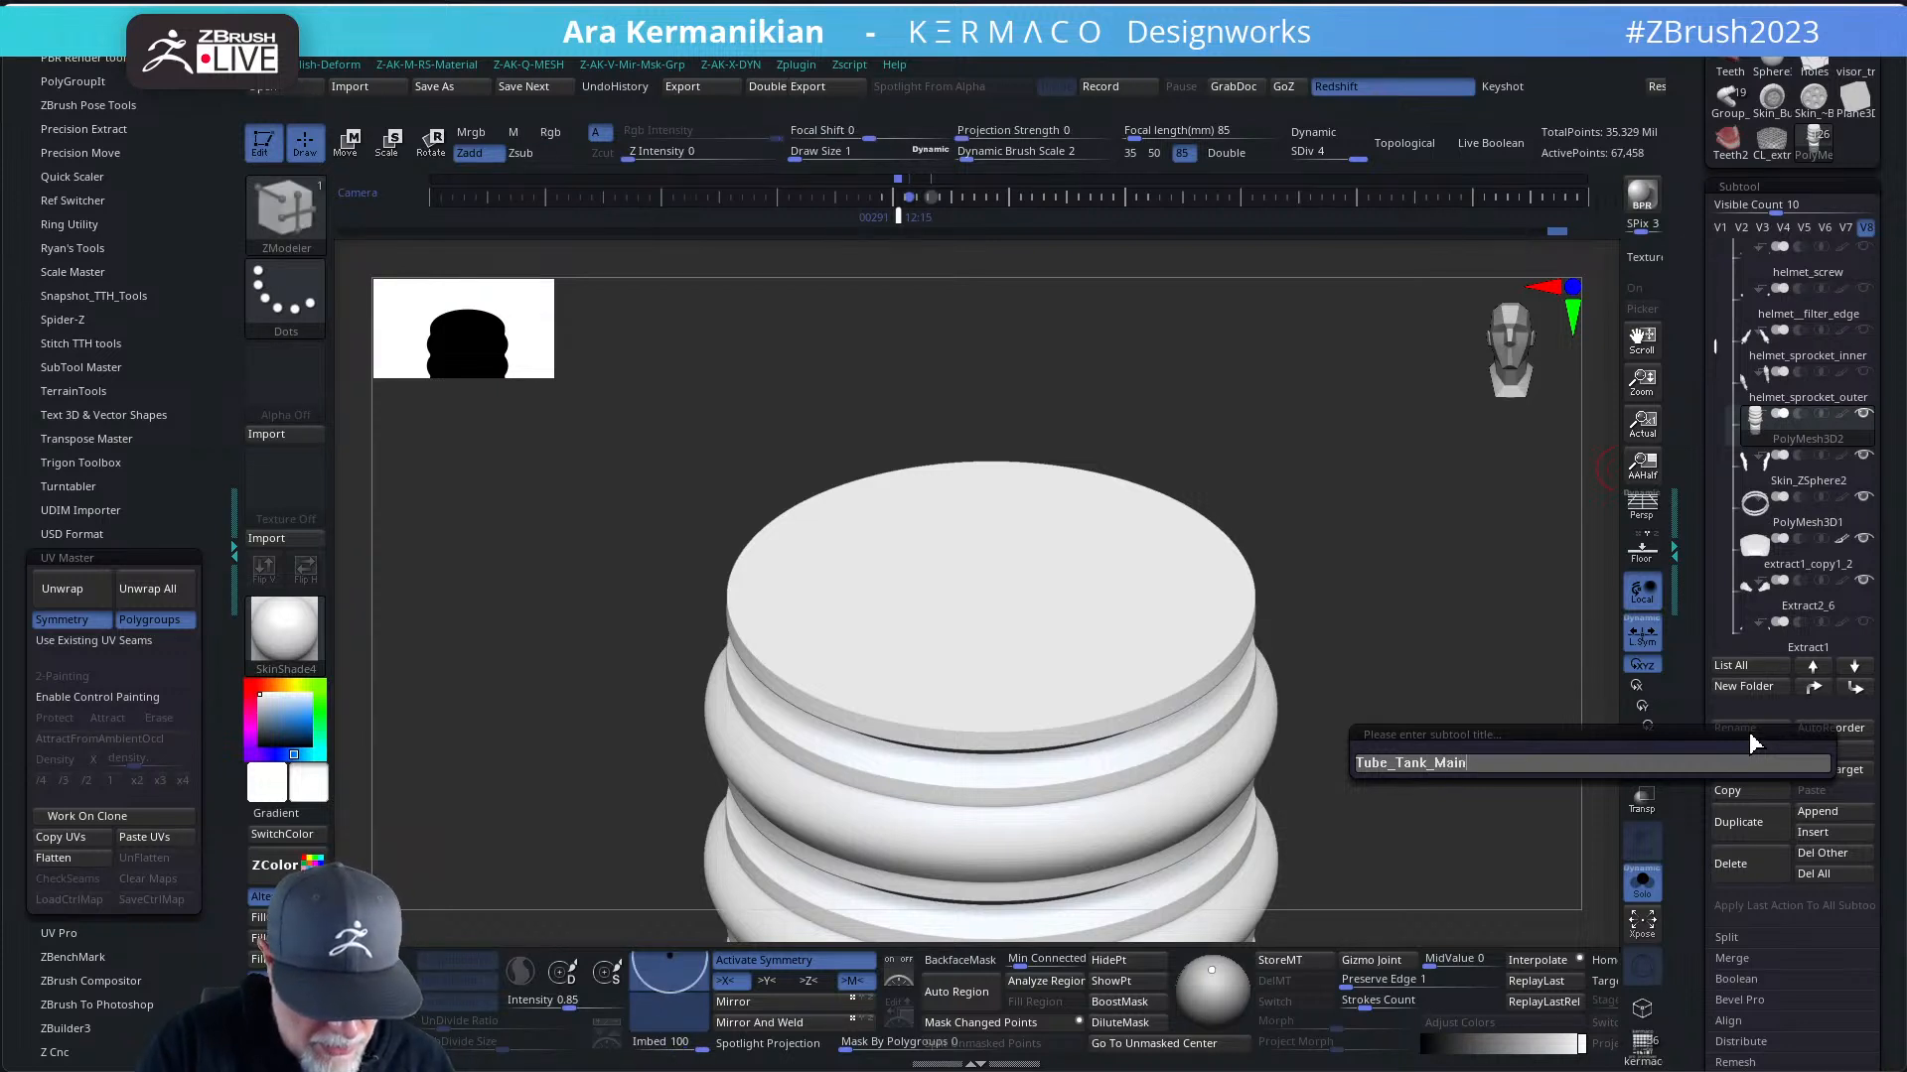
type("_back")
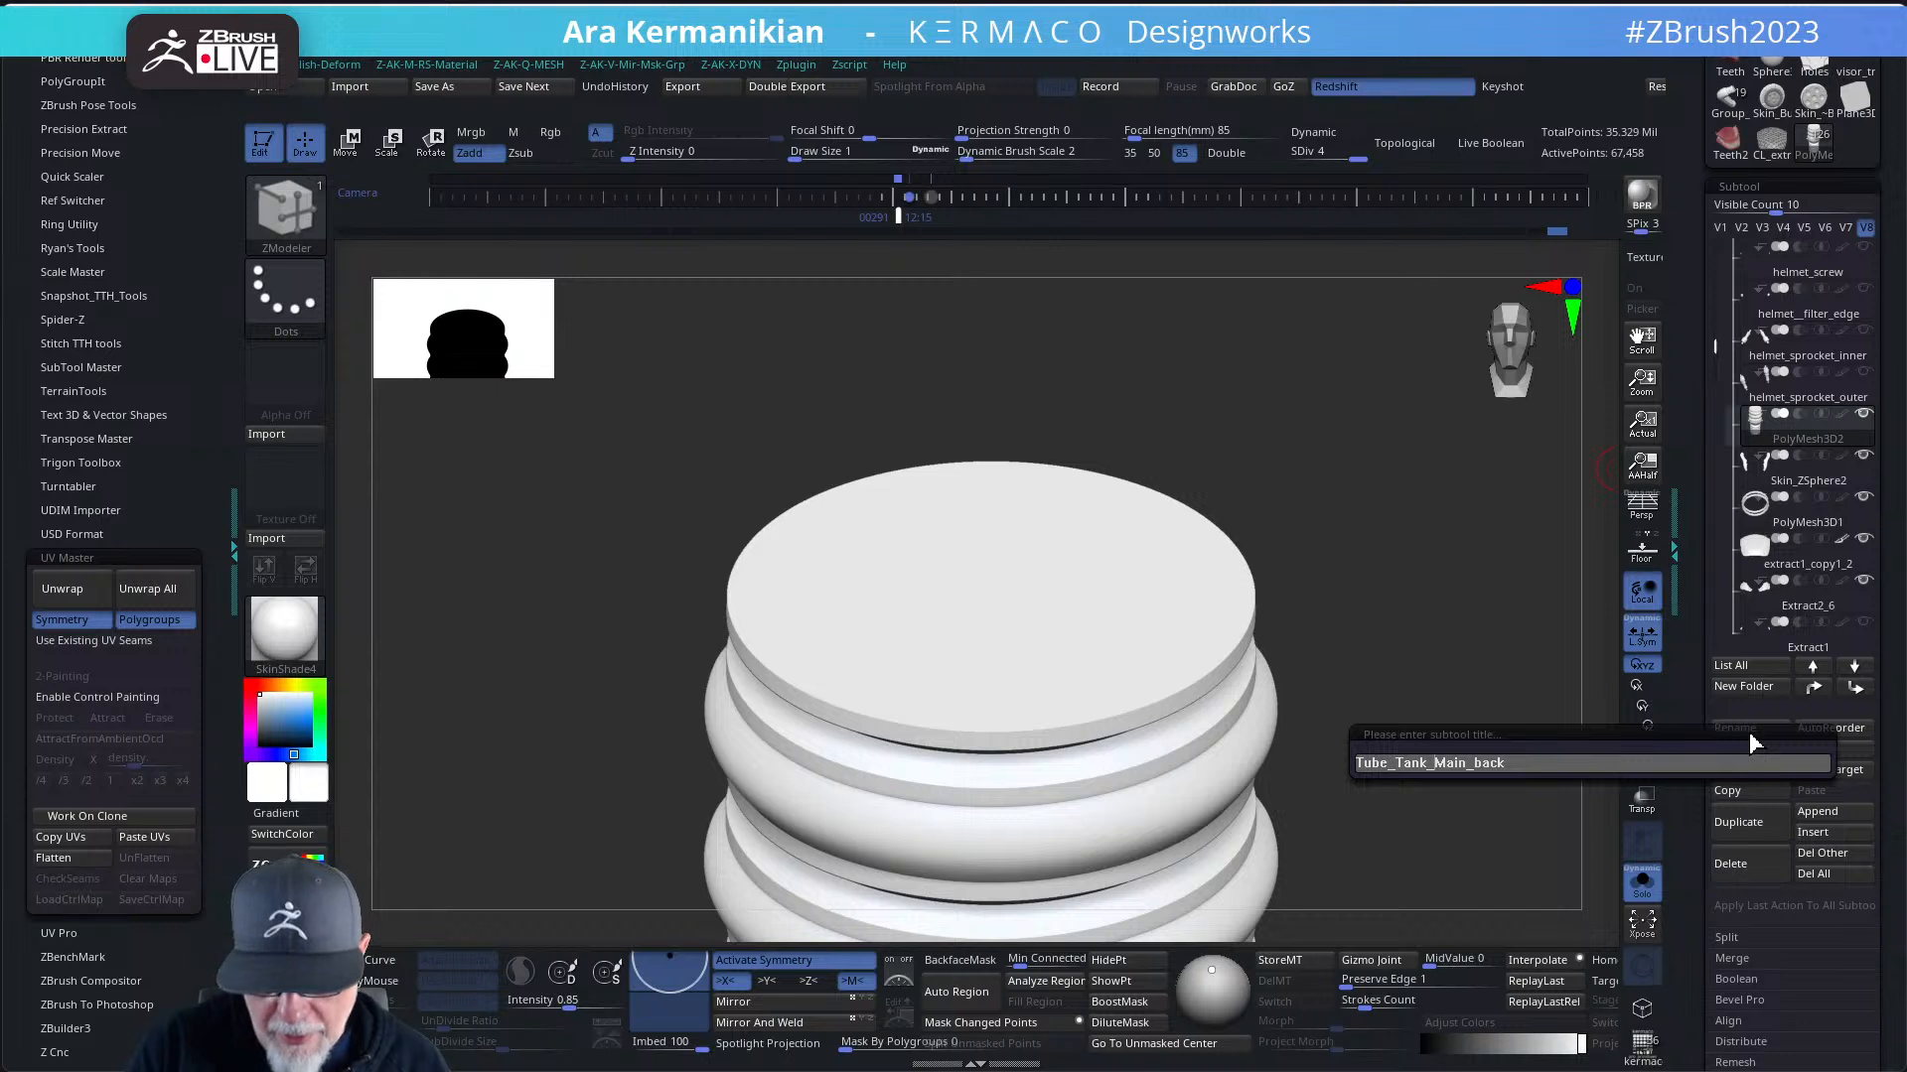
key("BackSpace")
type("m")
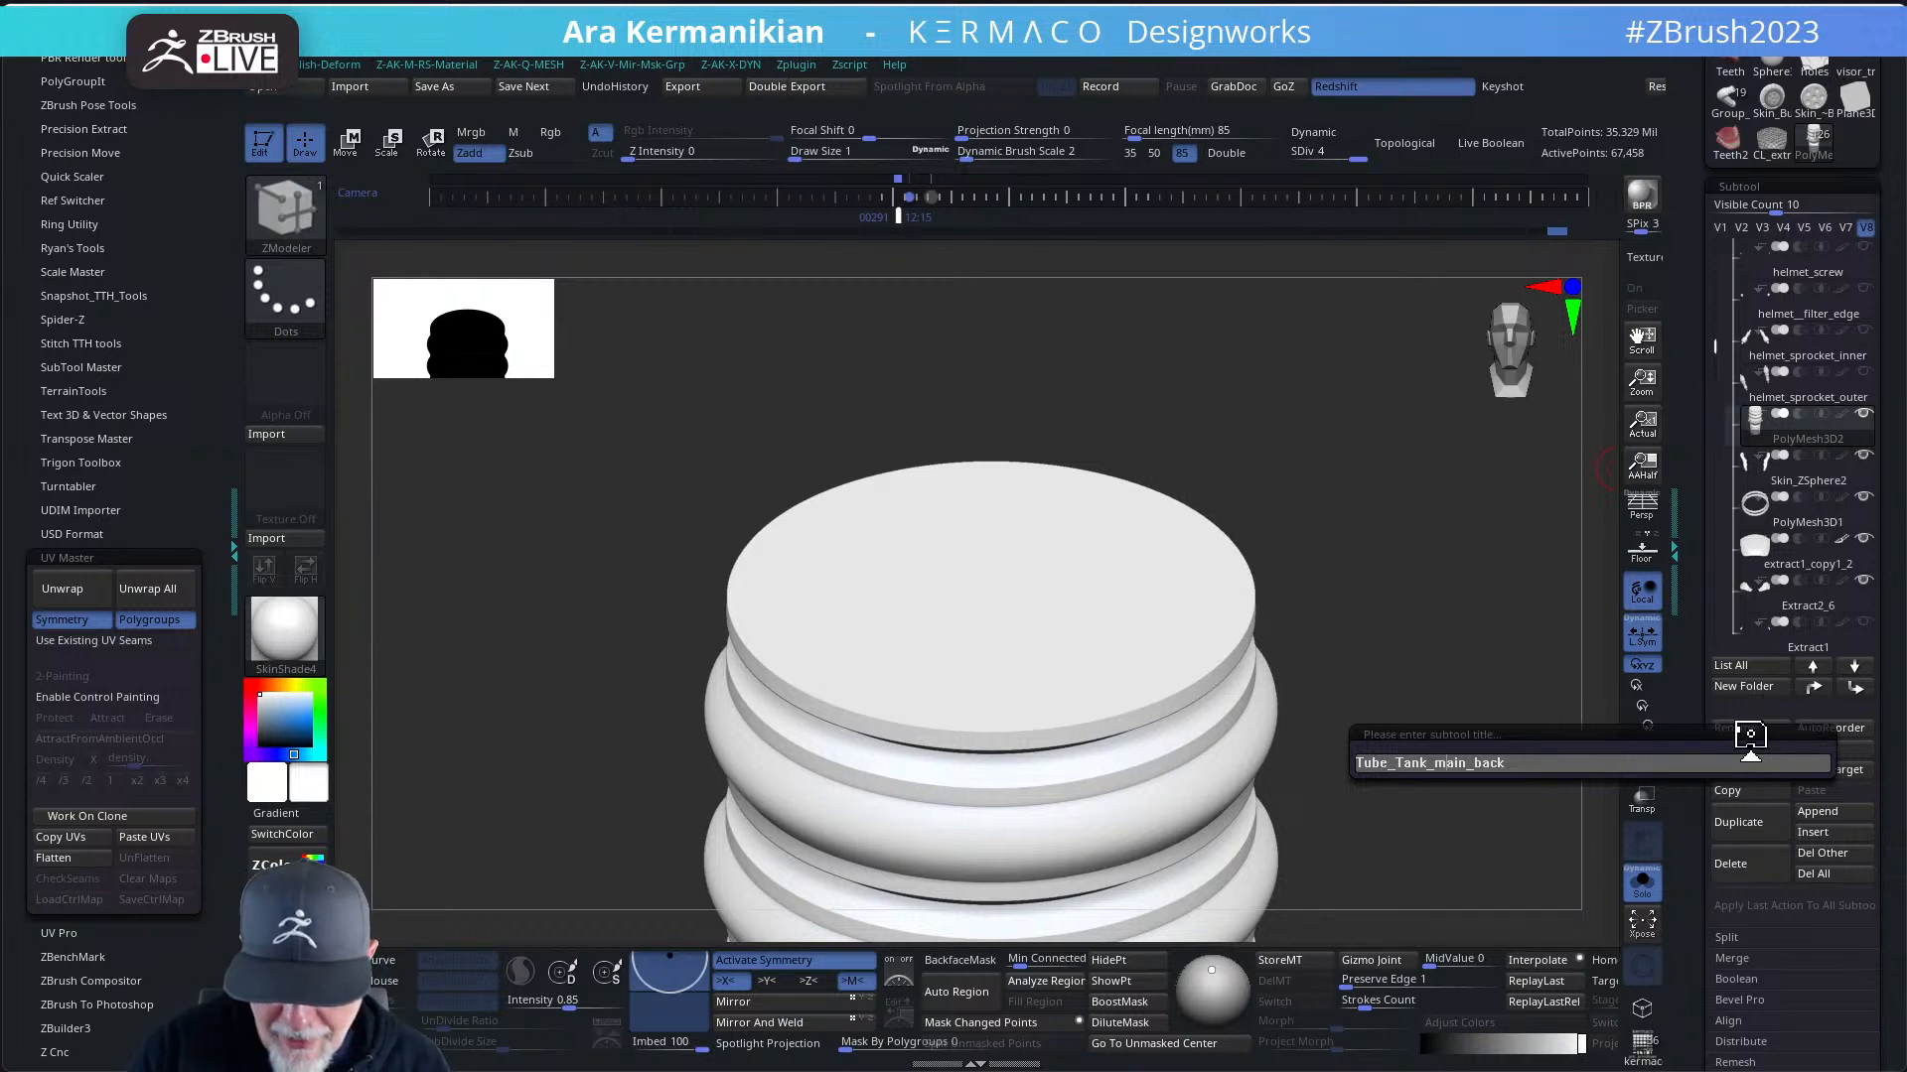
key("BackSpace")
type("t")
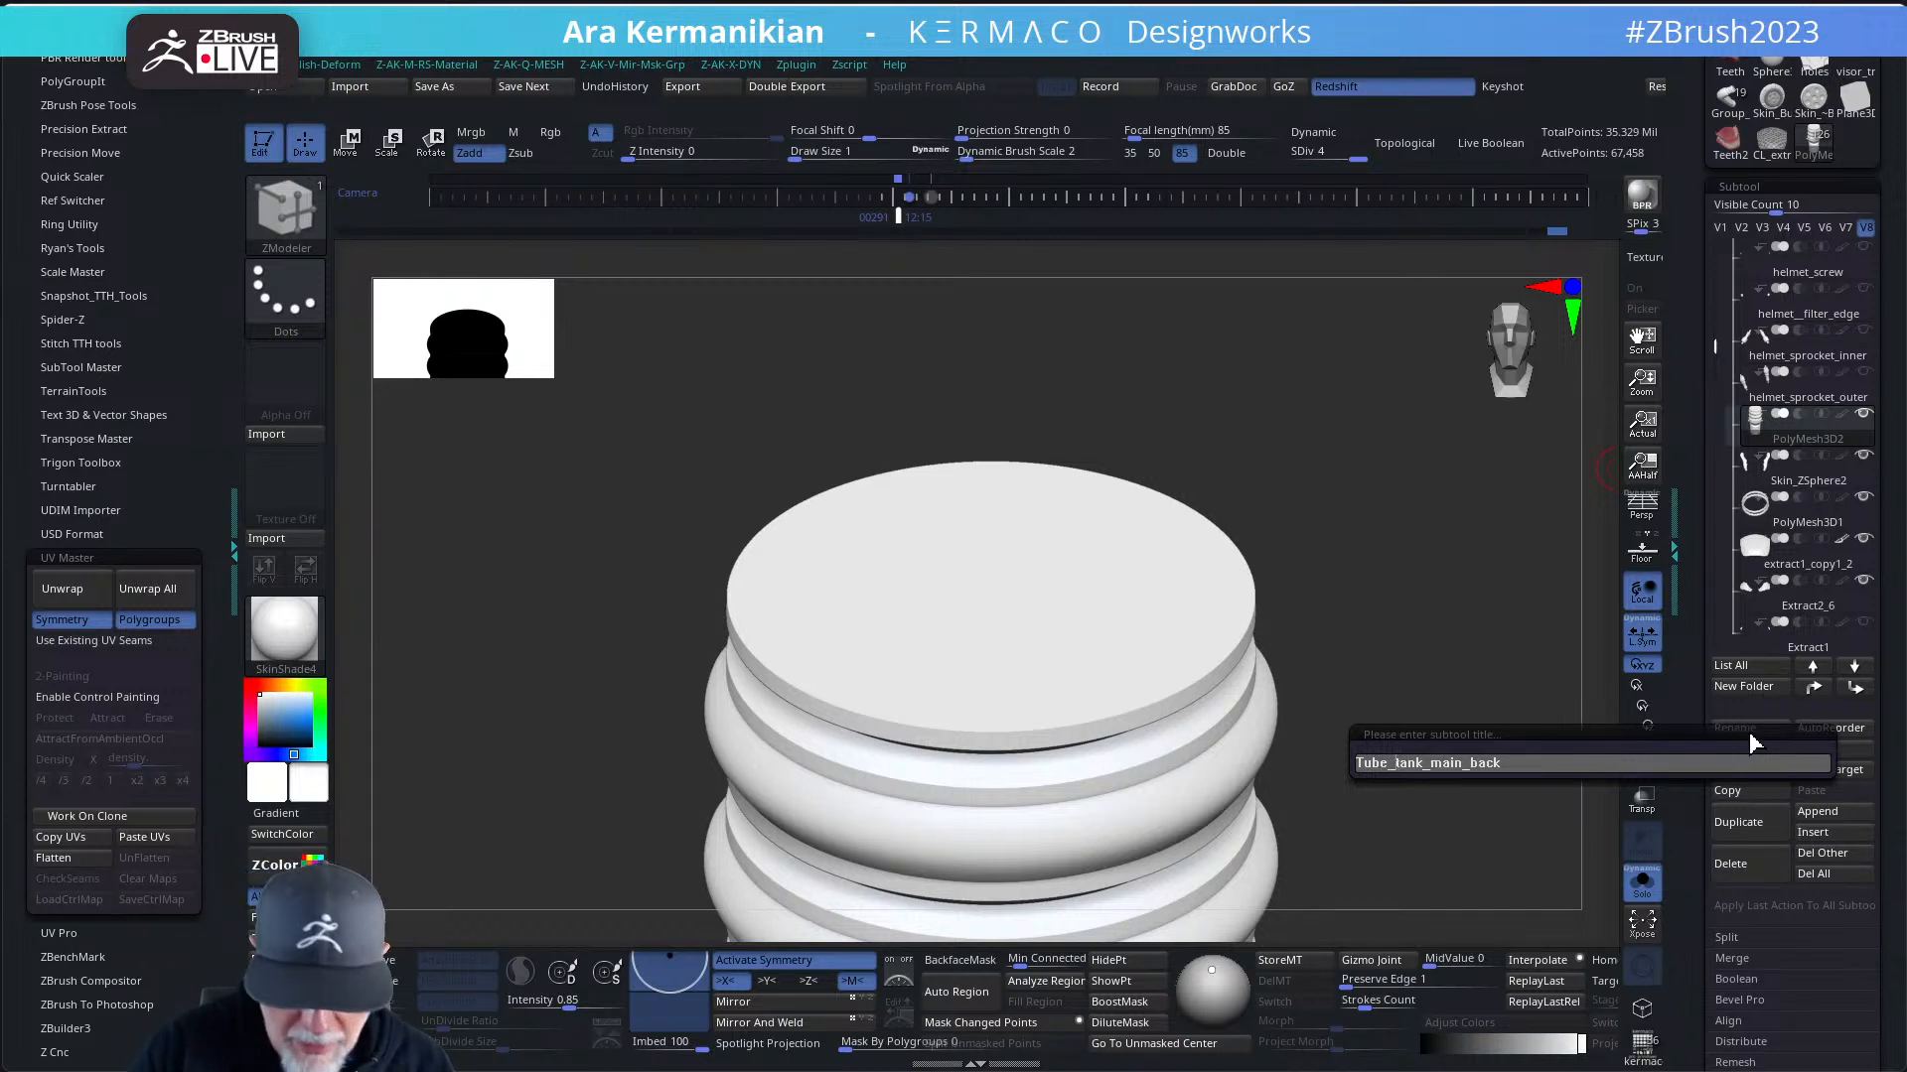
key("BackSpace")
type("t")
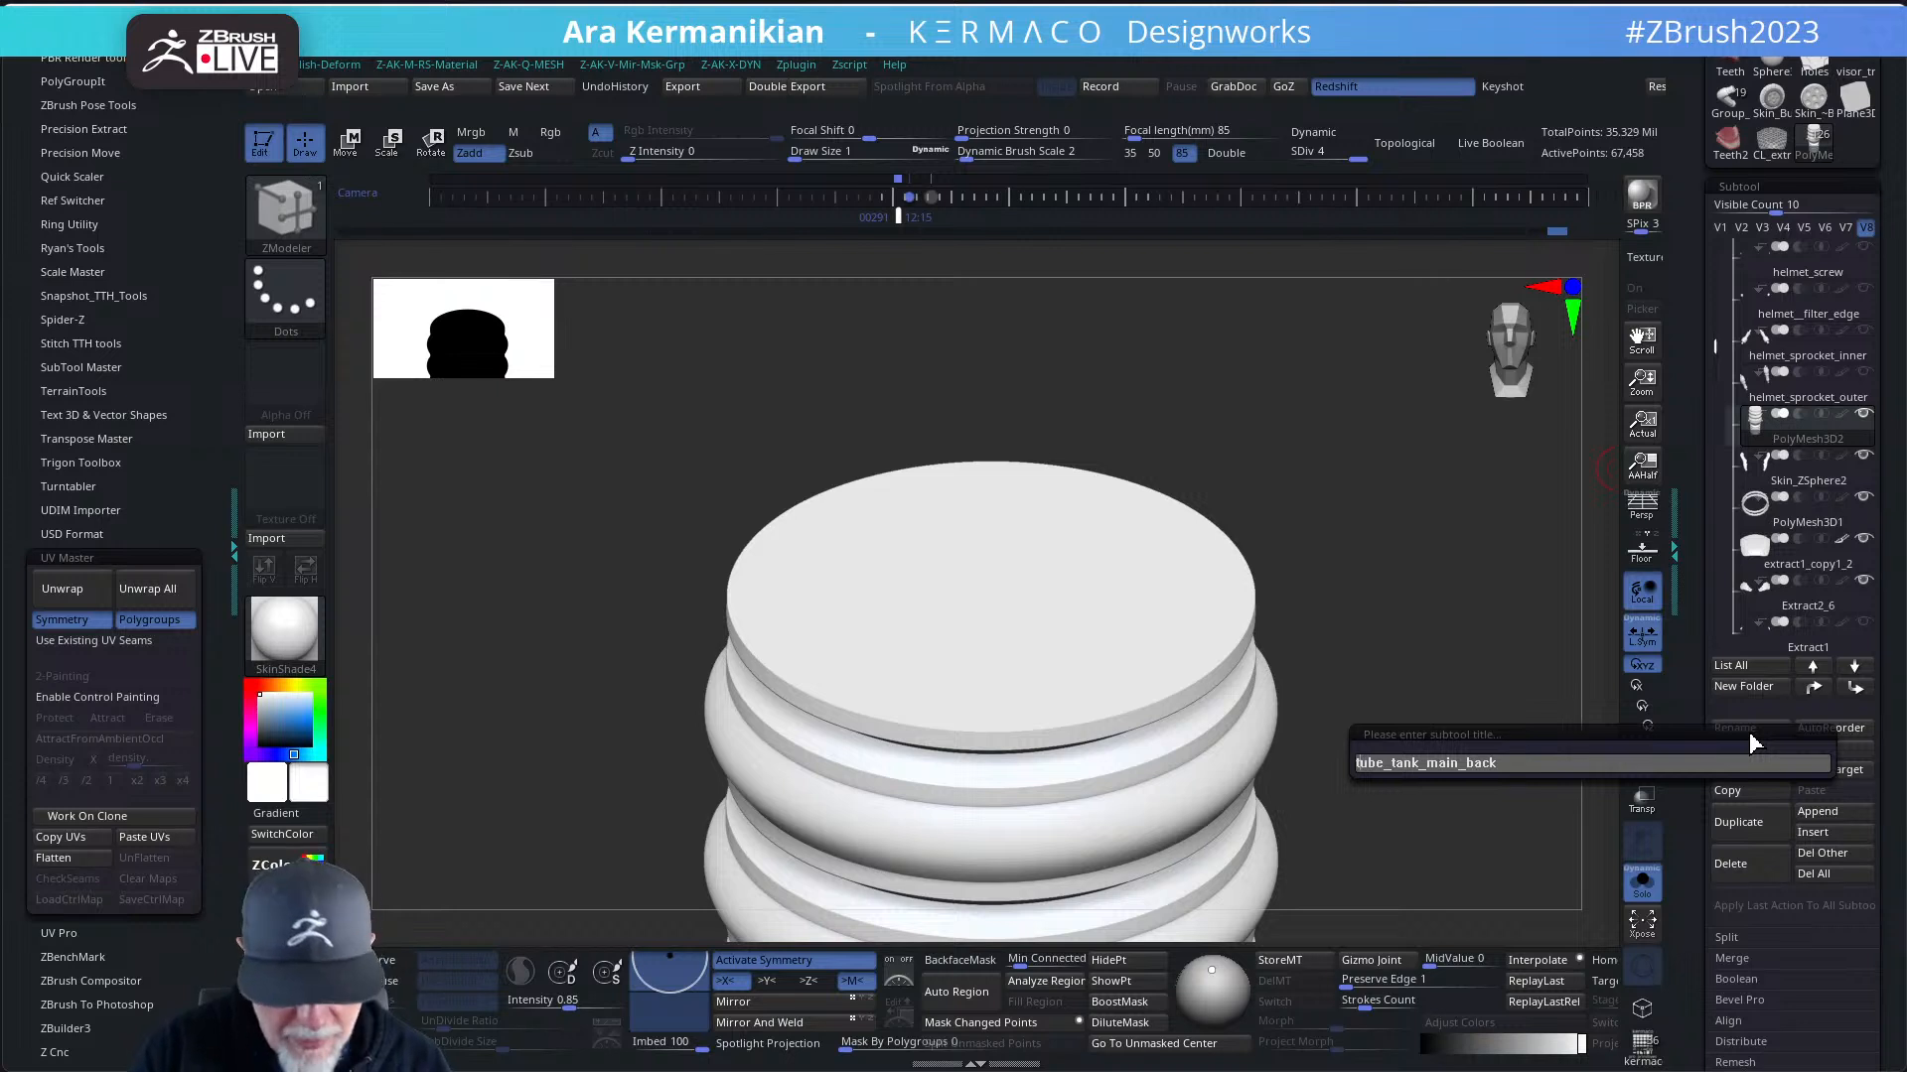
key("Return")
left_click(1743, 728)
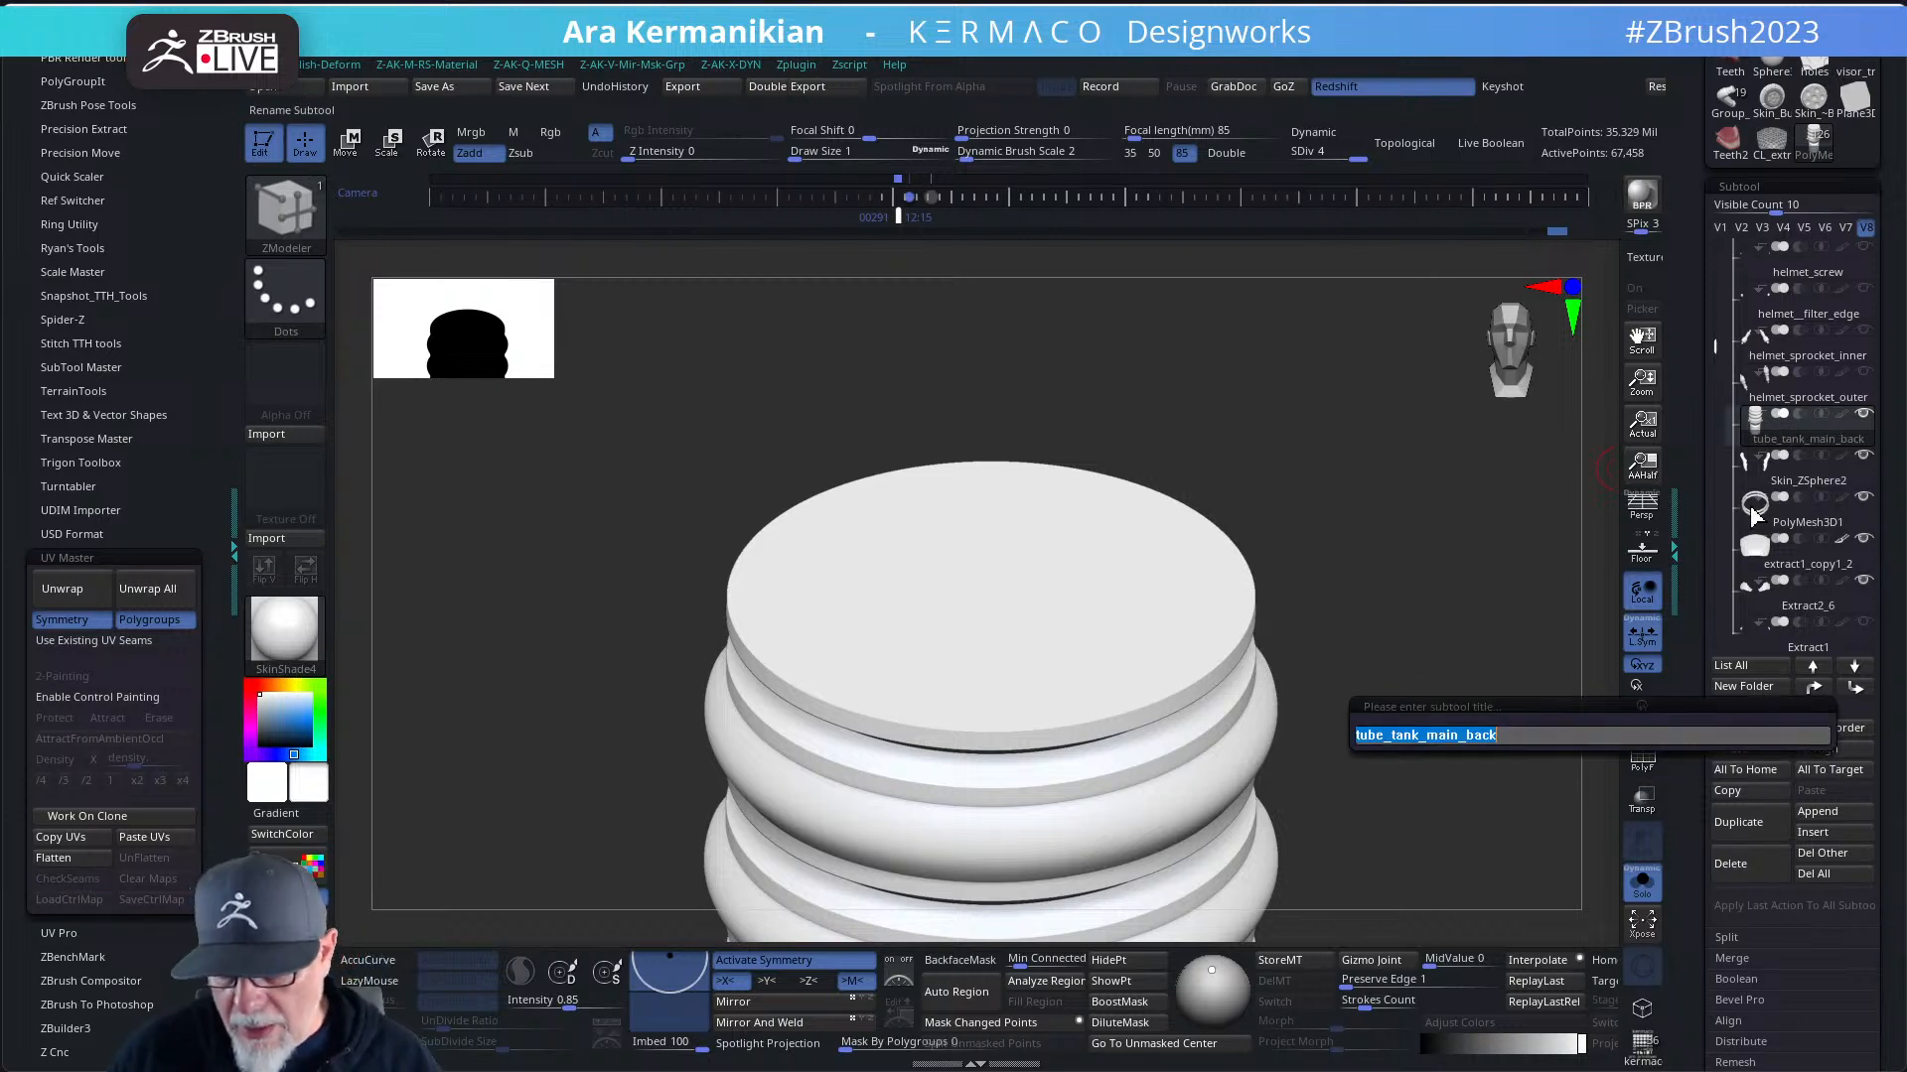
left_click(1540, 755)
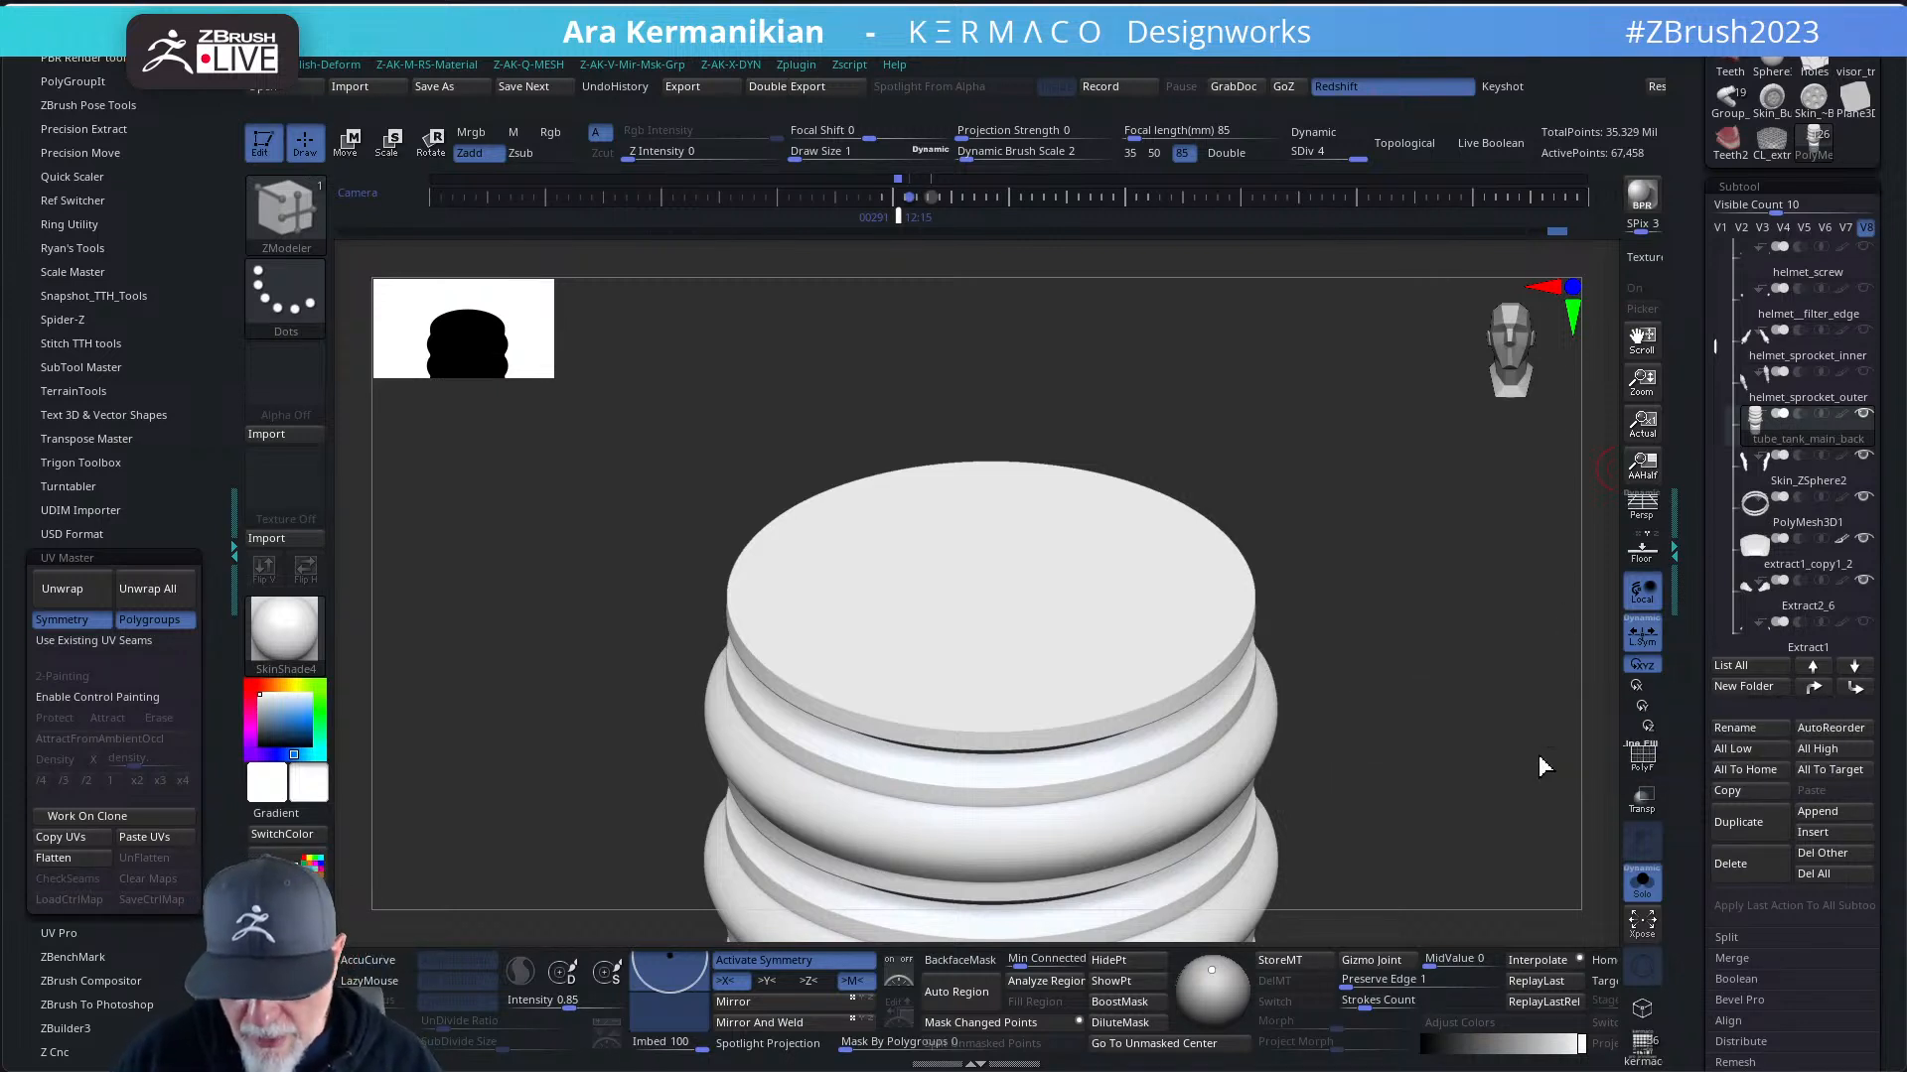
- Rename the Skin_ZSphere2 subtool as Helmet_base_front_inner
left_click(1808, 476)
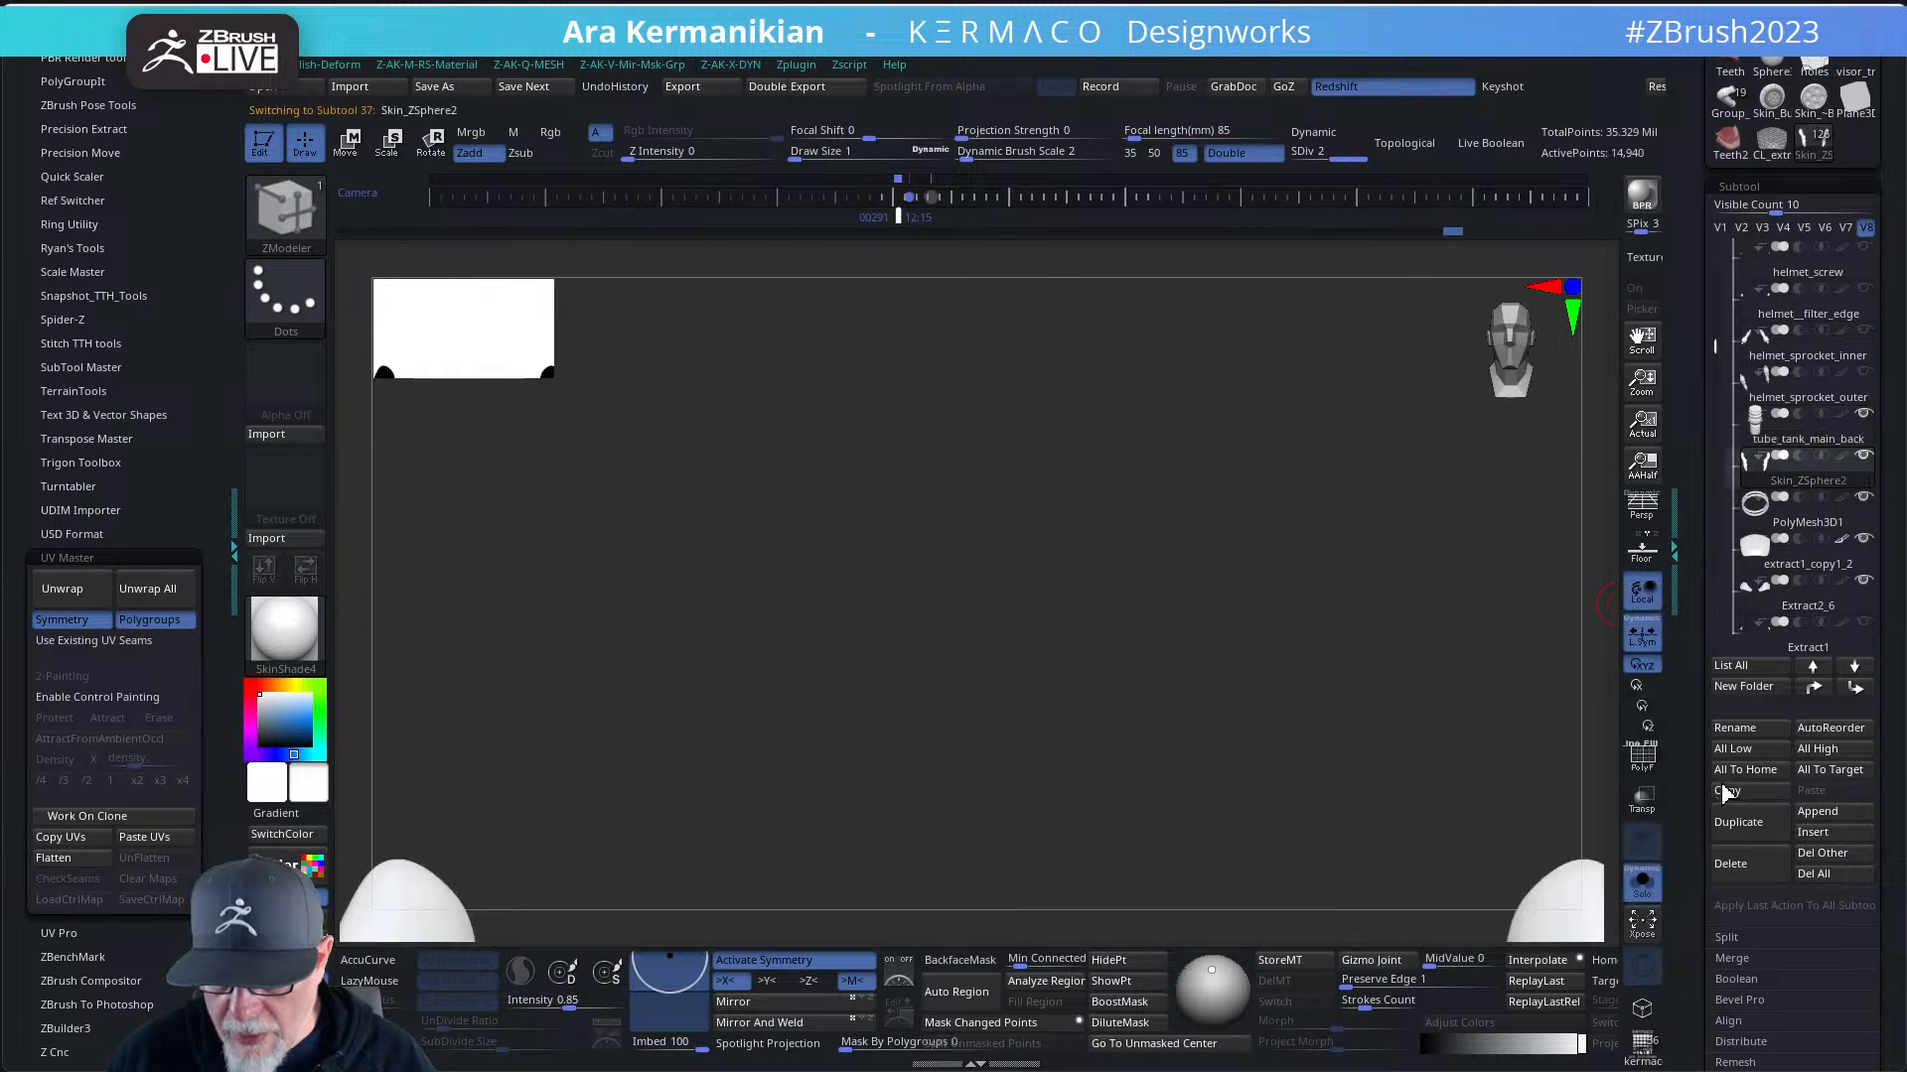
left_click(1744, 730)
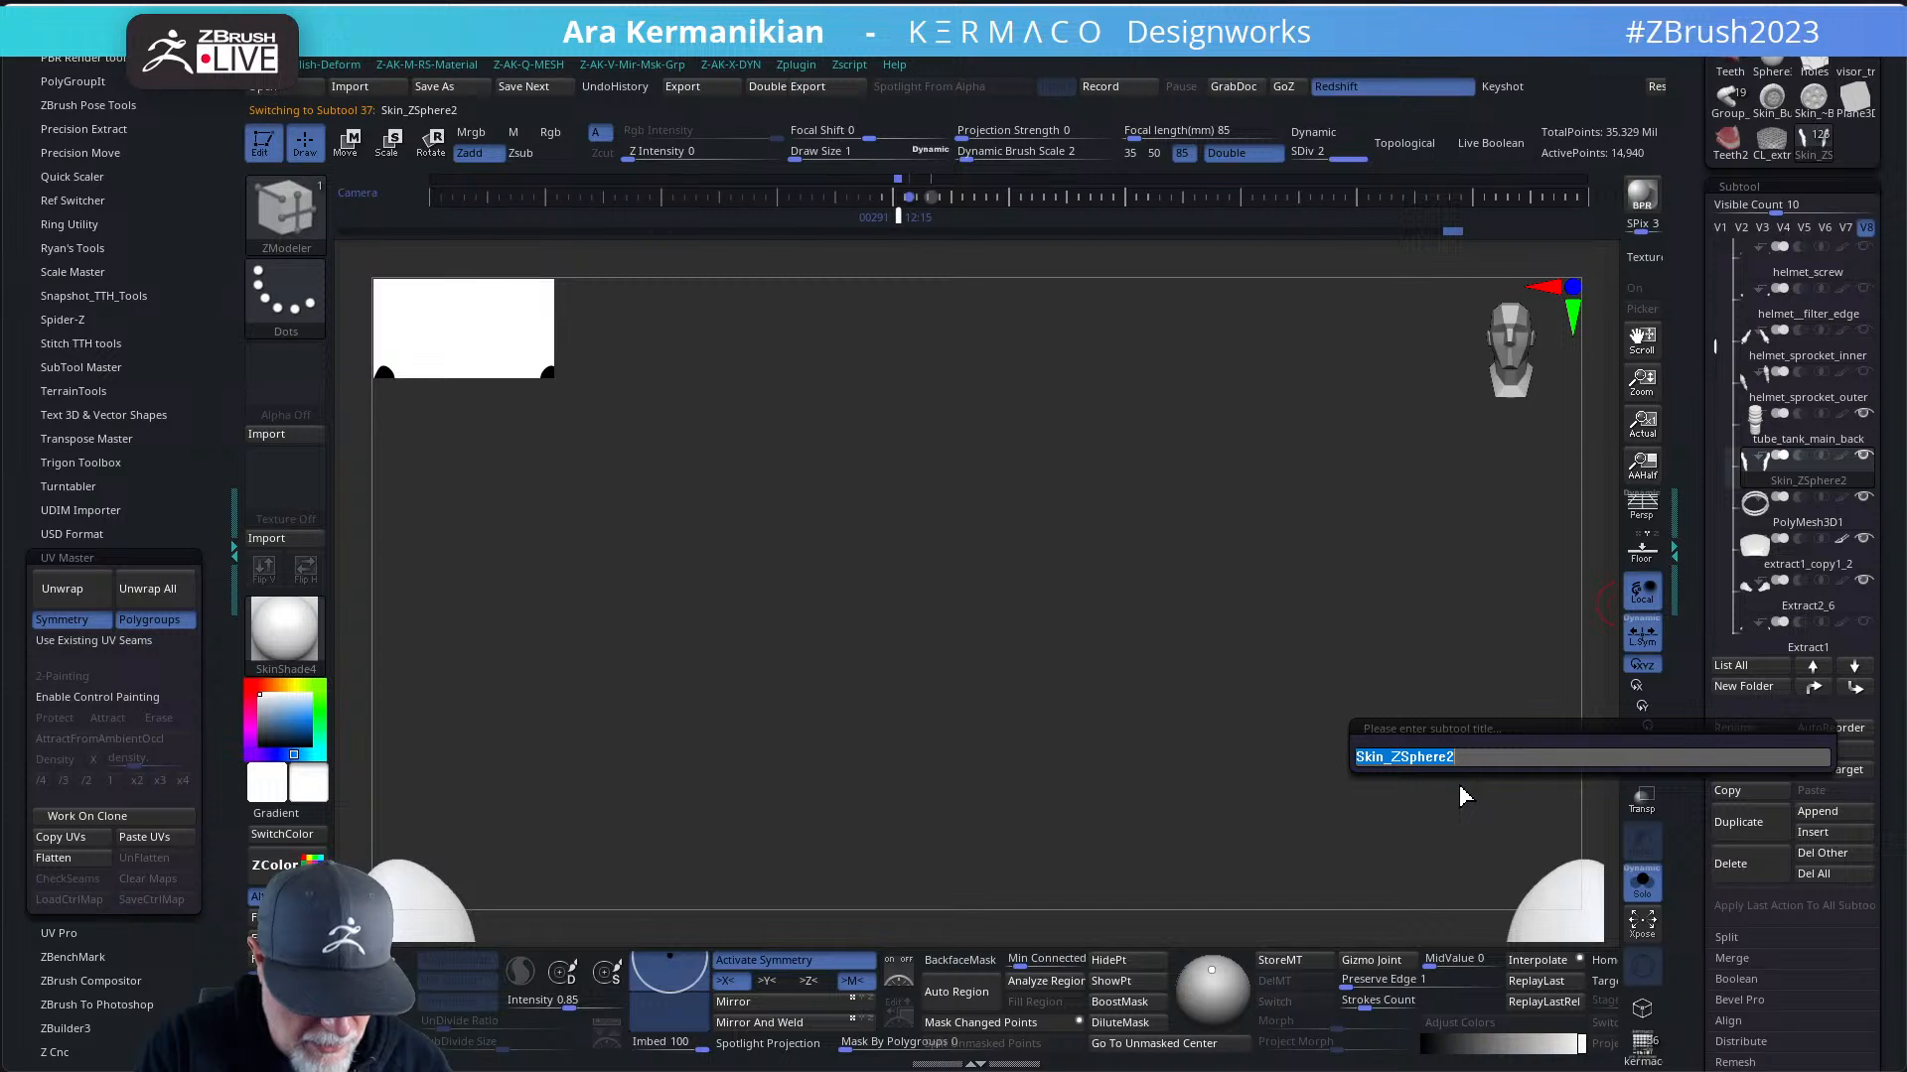
type("fr")
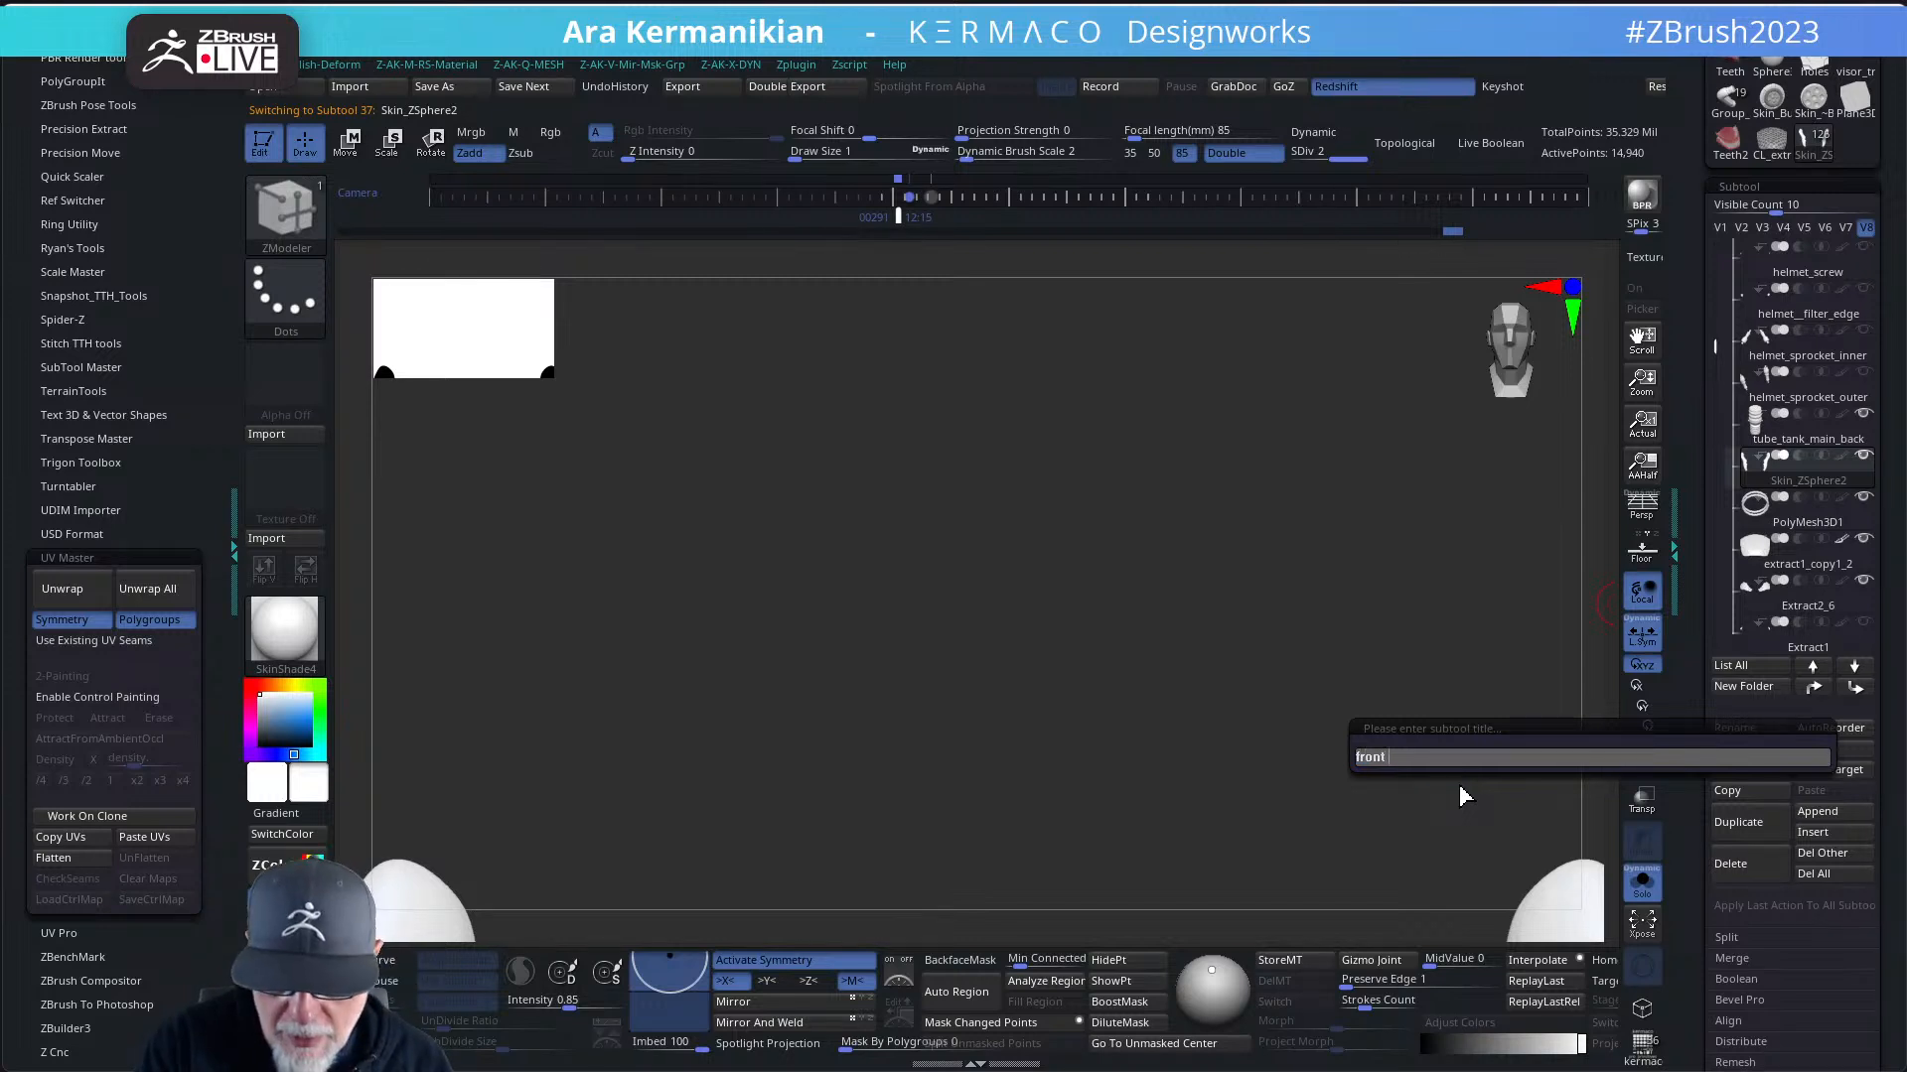
type("ont")
type("-")
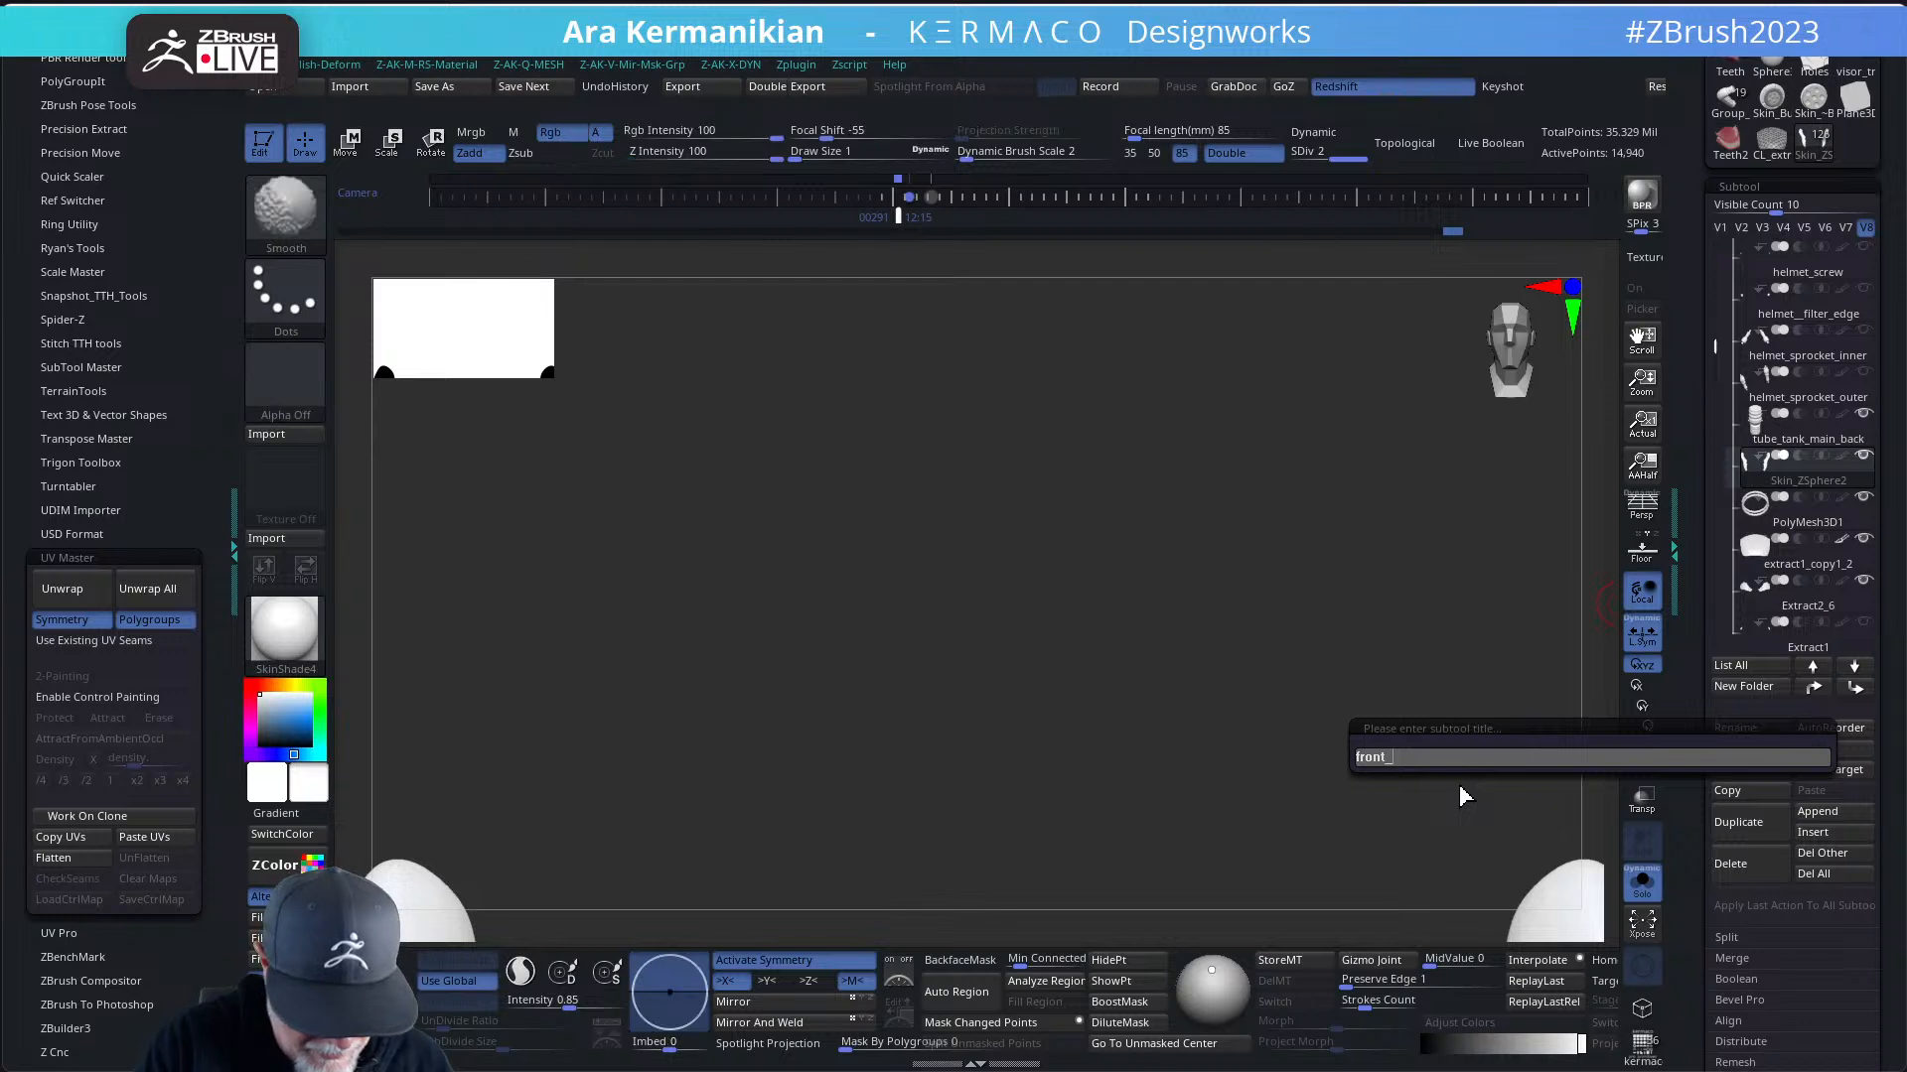
key("BackSpace")
key("BackSpace")
key("BackSpace")
key("BackSpace")
key("BackSpace")
type("He")
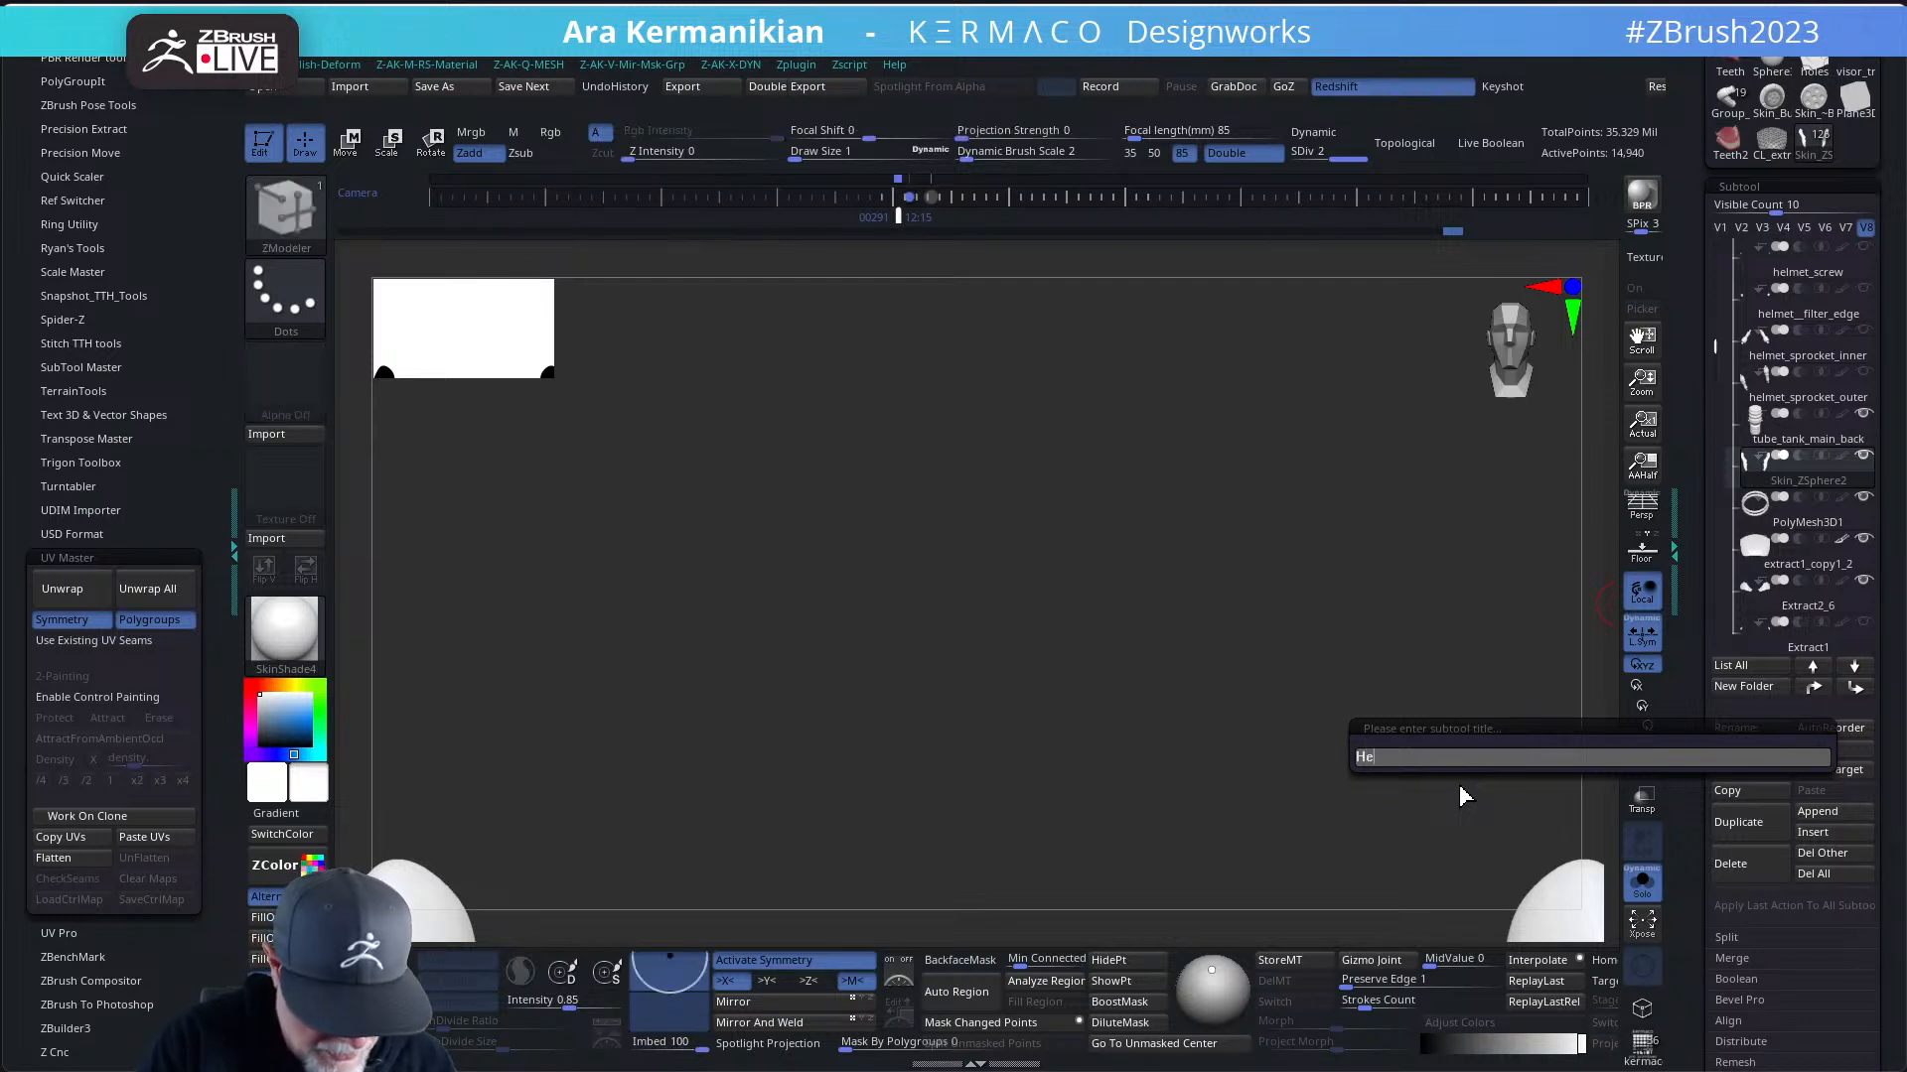
type("lmet_base")
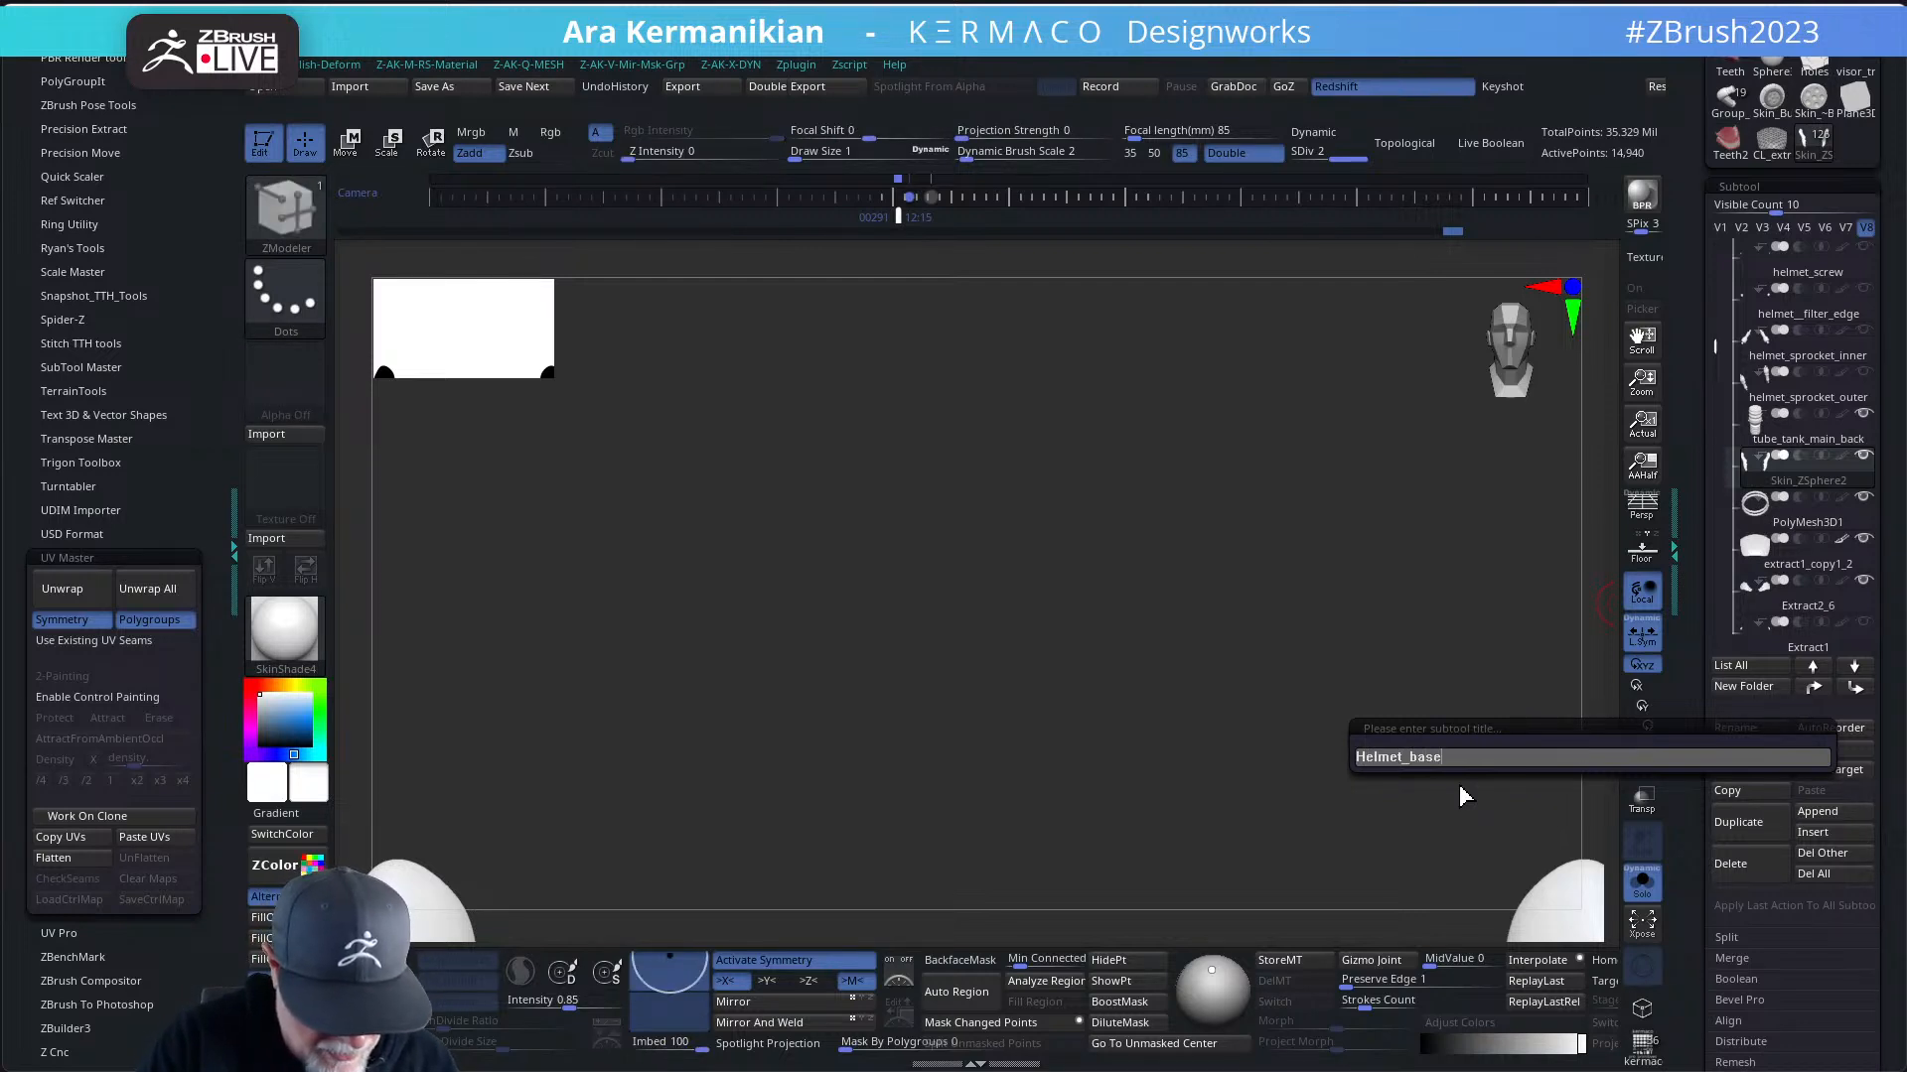
type("_")
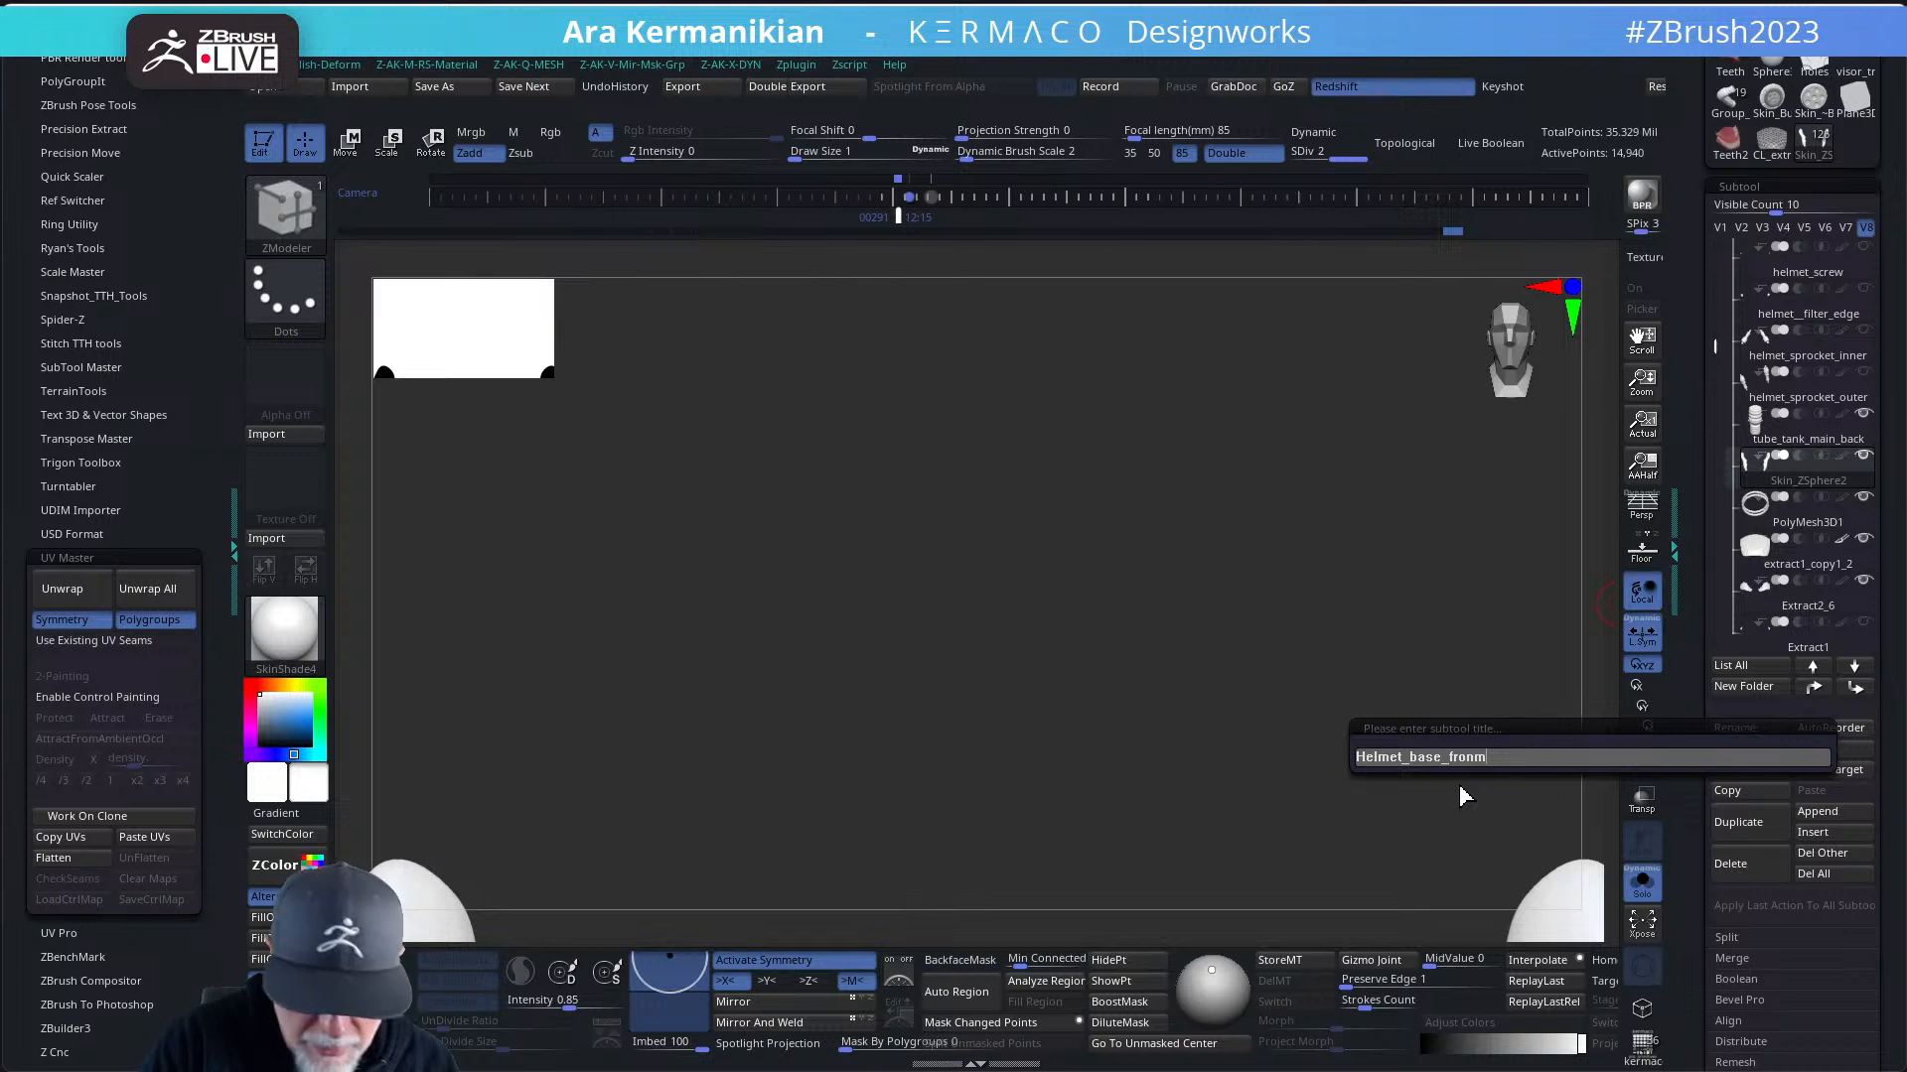
type("front_")
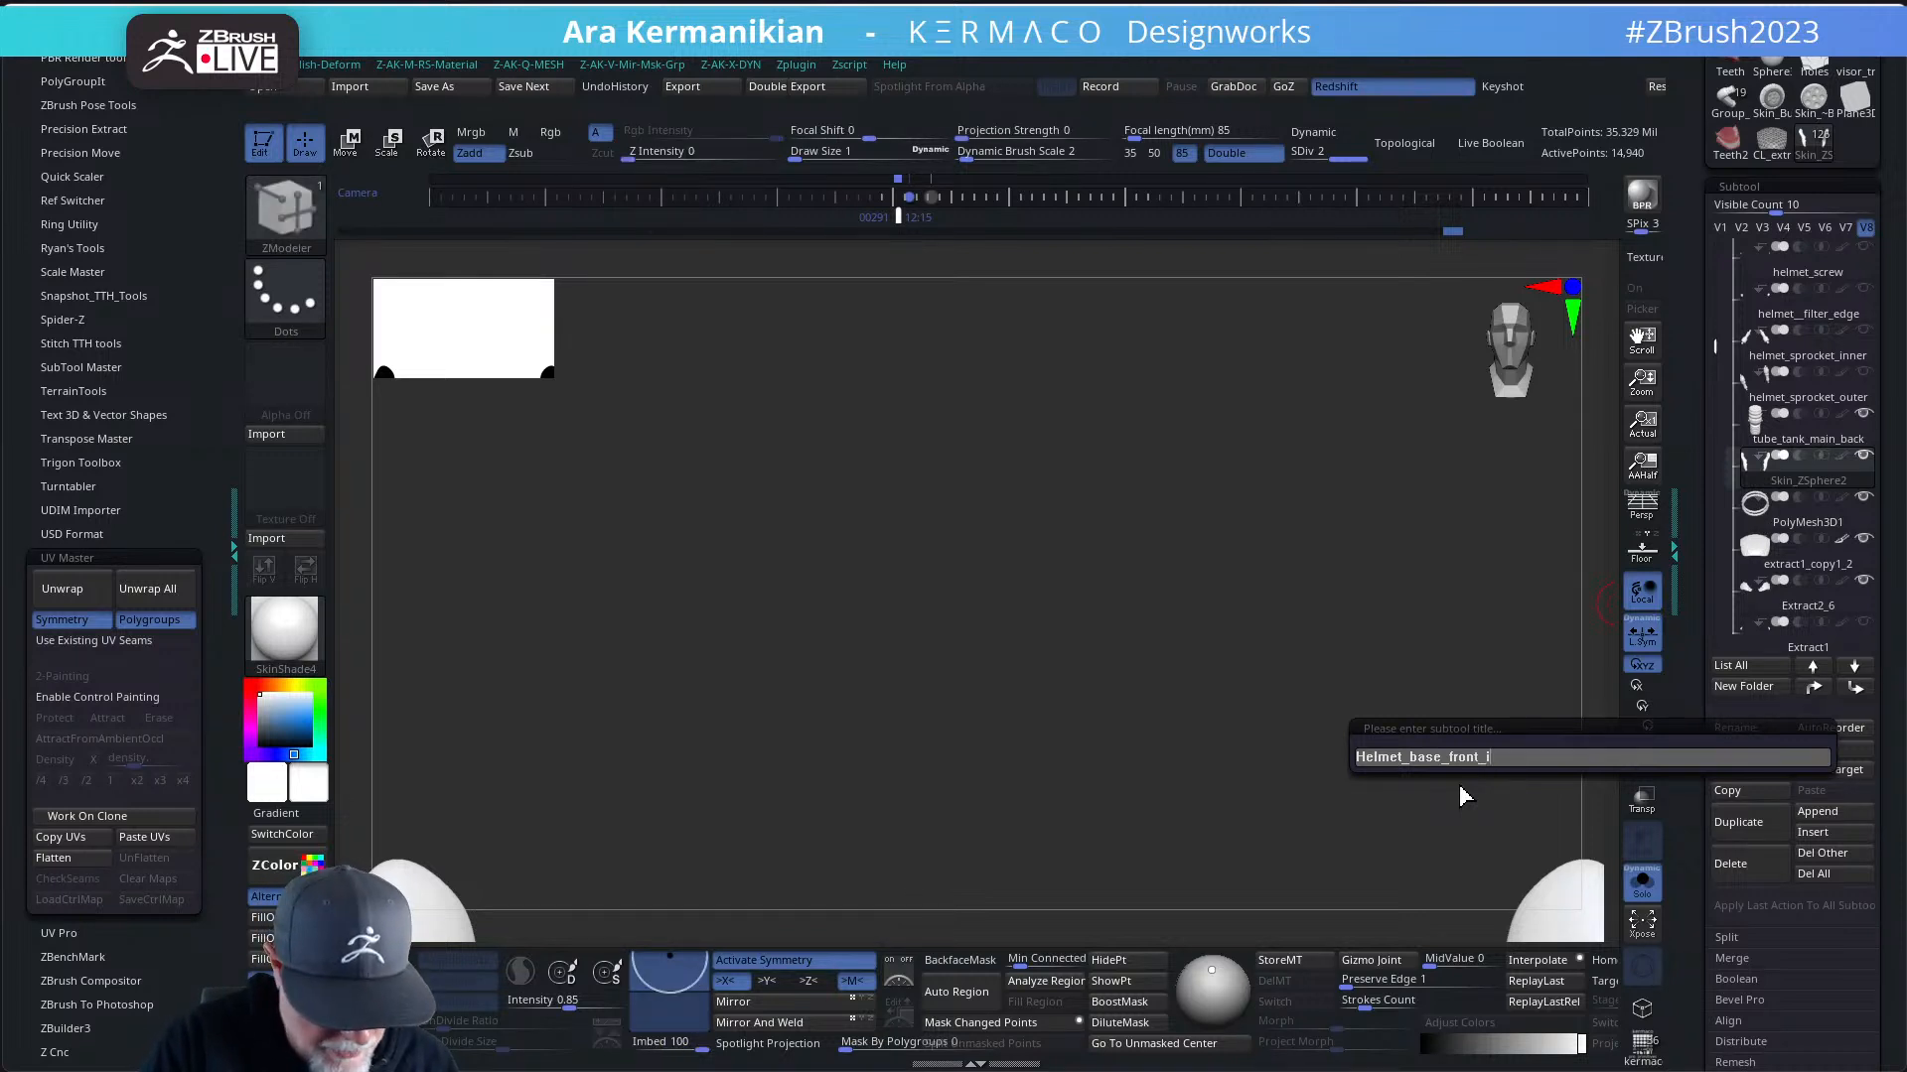
type("inner")
key("Return")
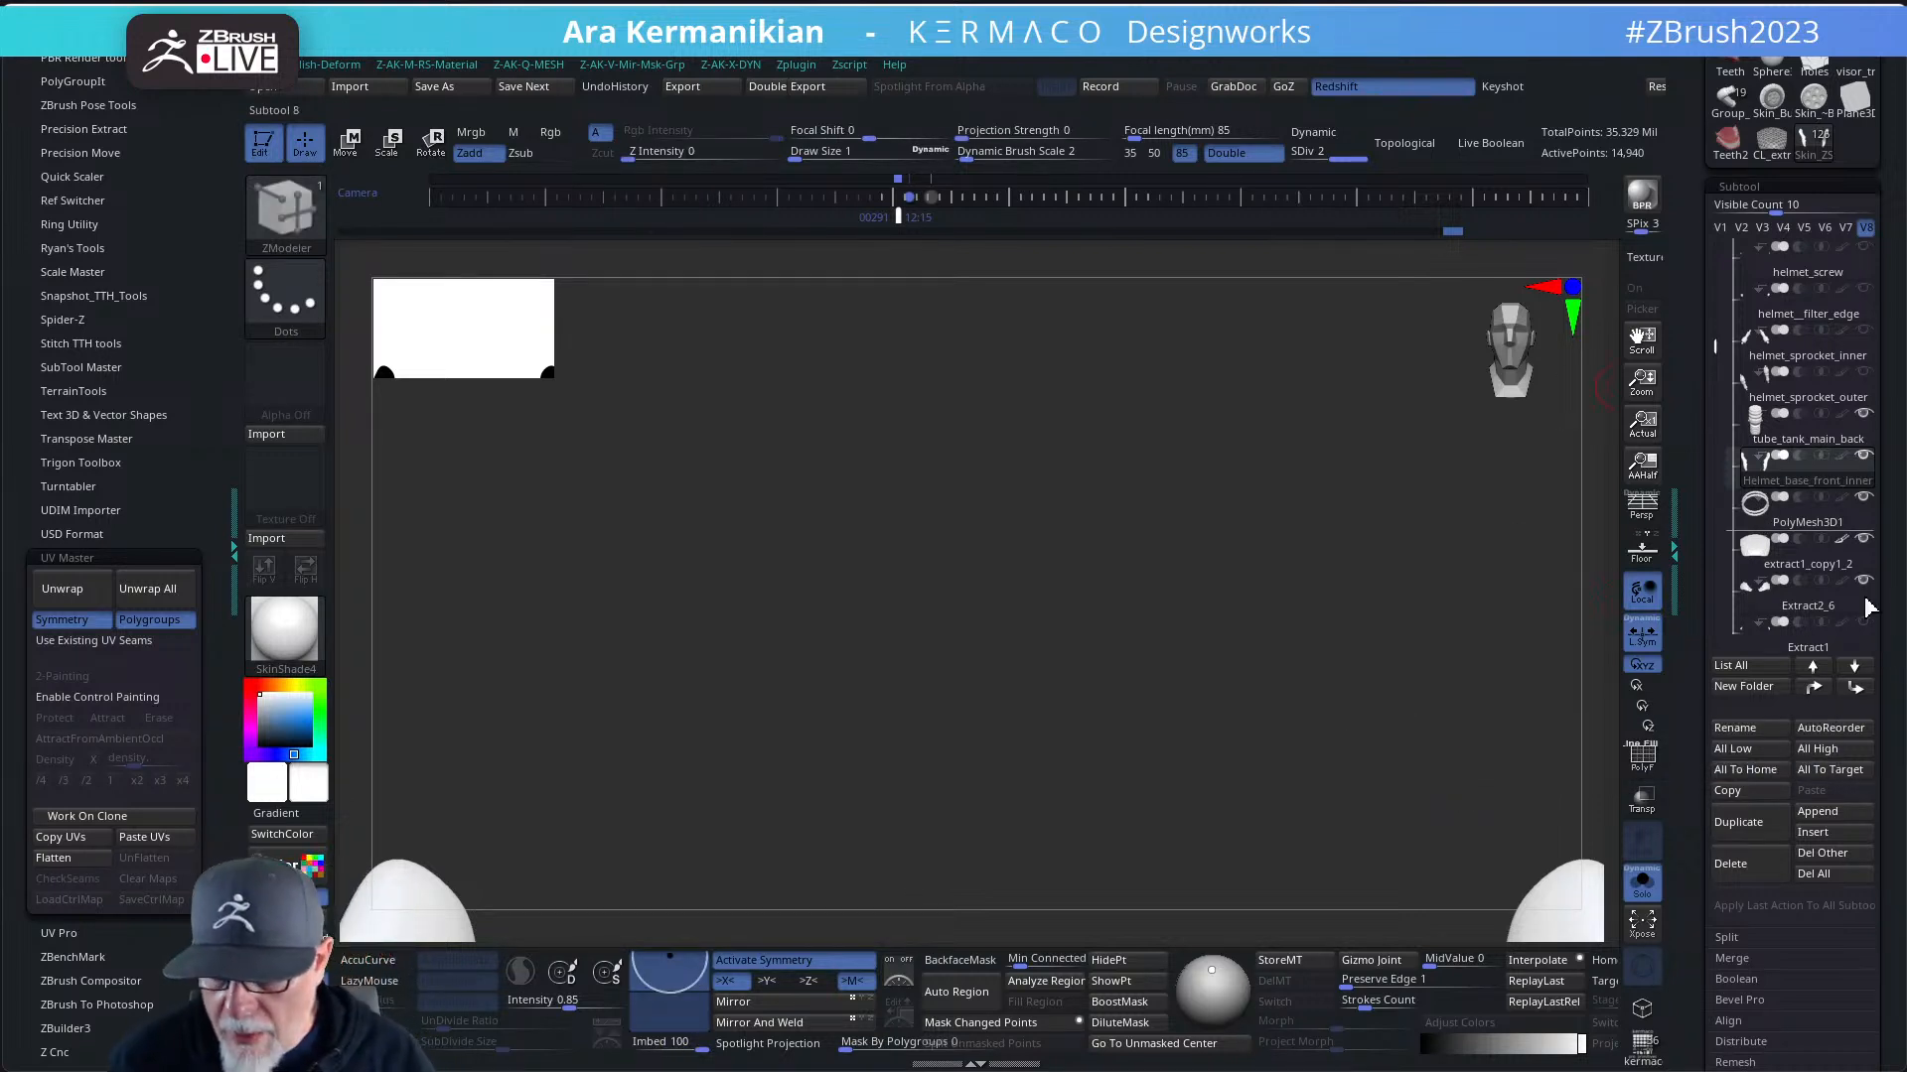
- Rename the double-ring subtool PolyMesh3D1 as hose_rings_back and frame it in the view
left_click(1796, 520)
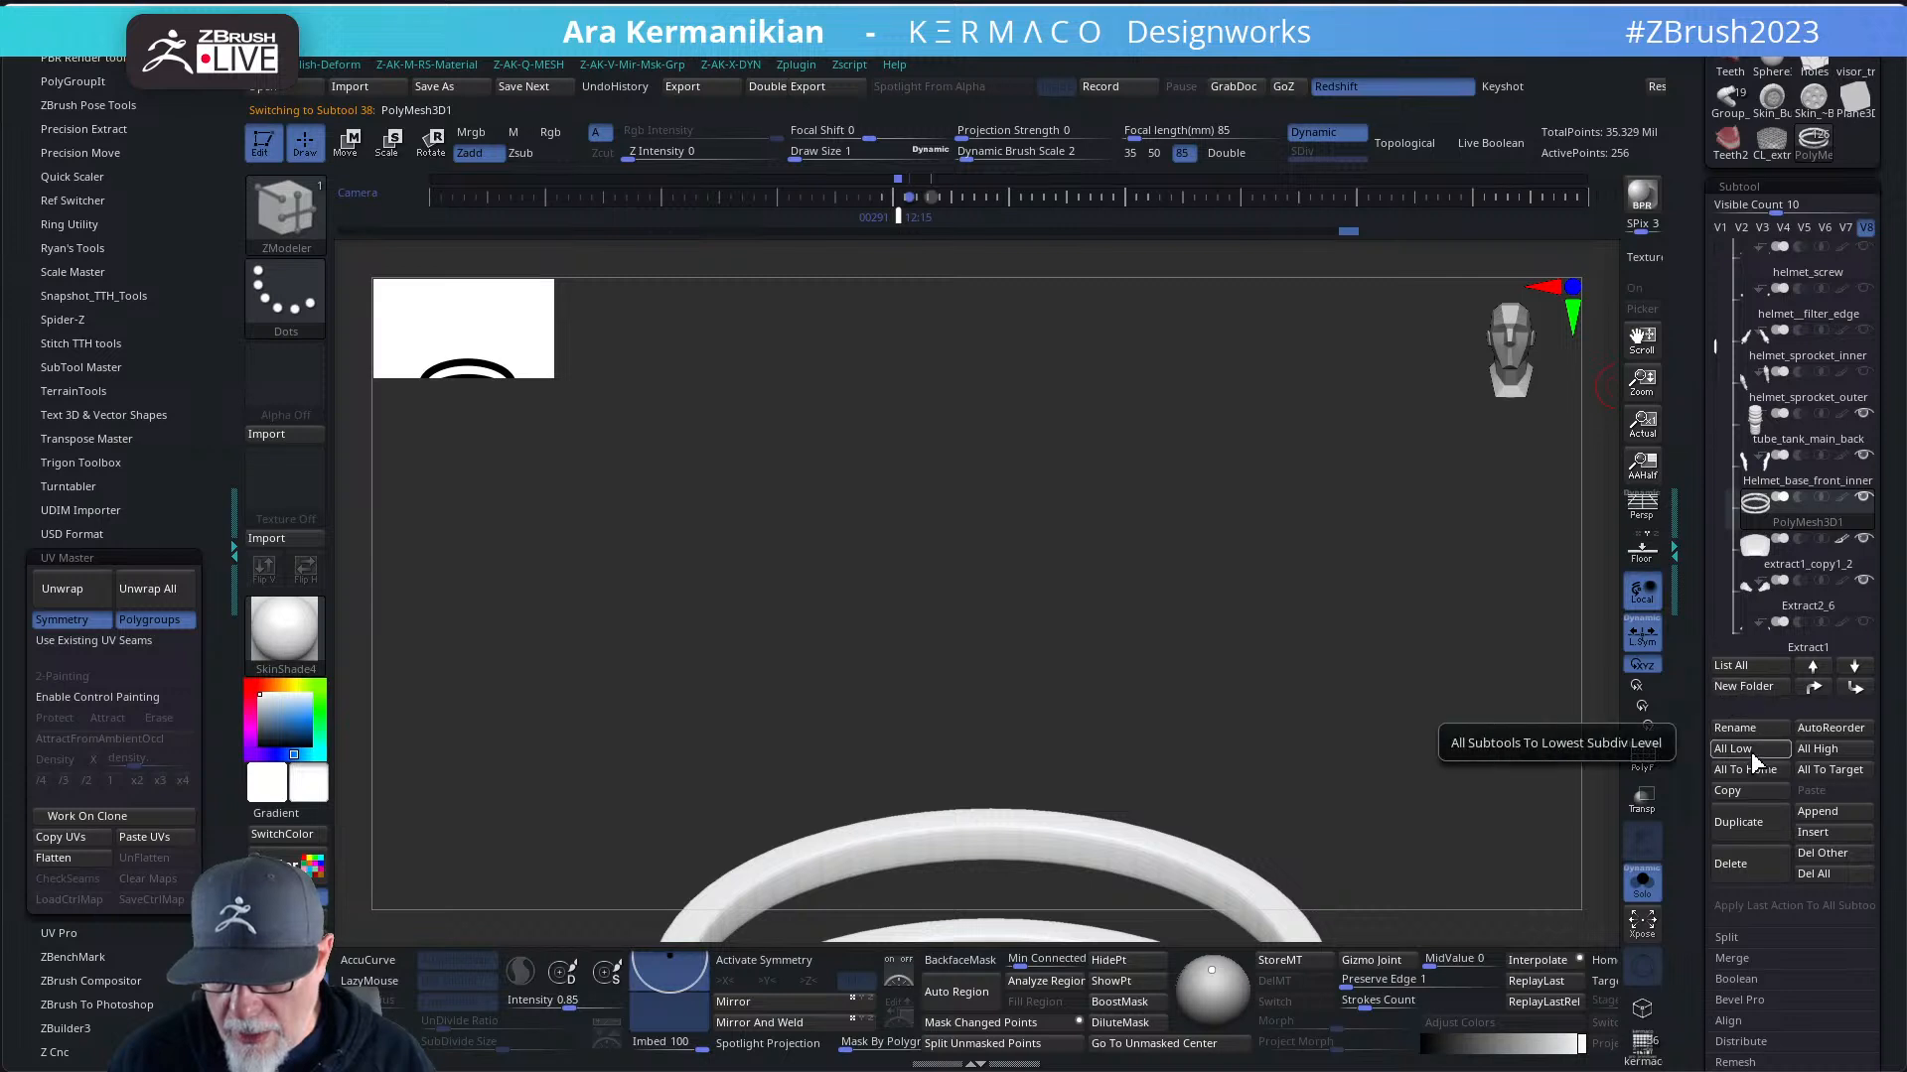
left_click(1753, 740)
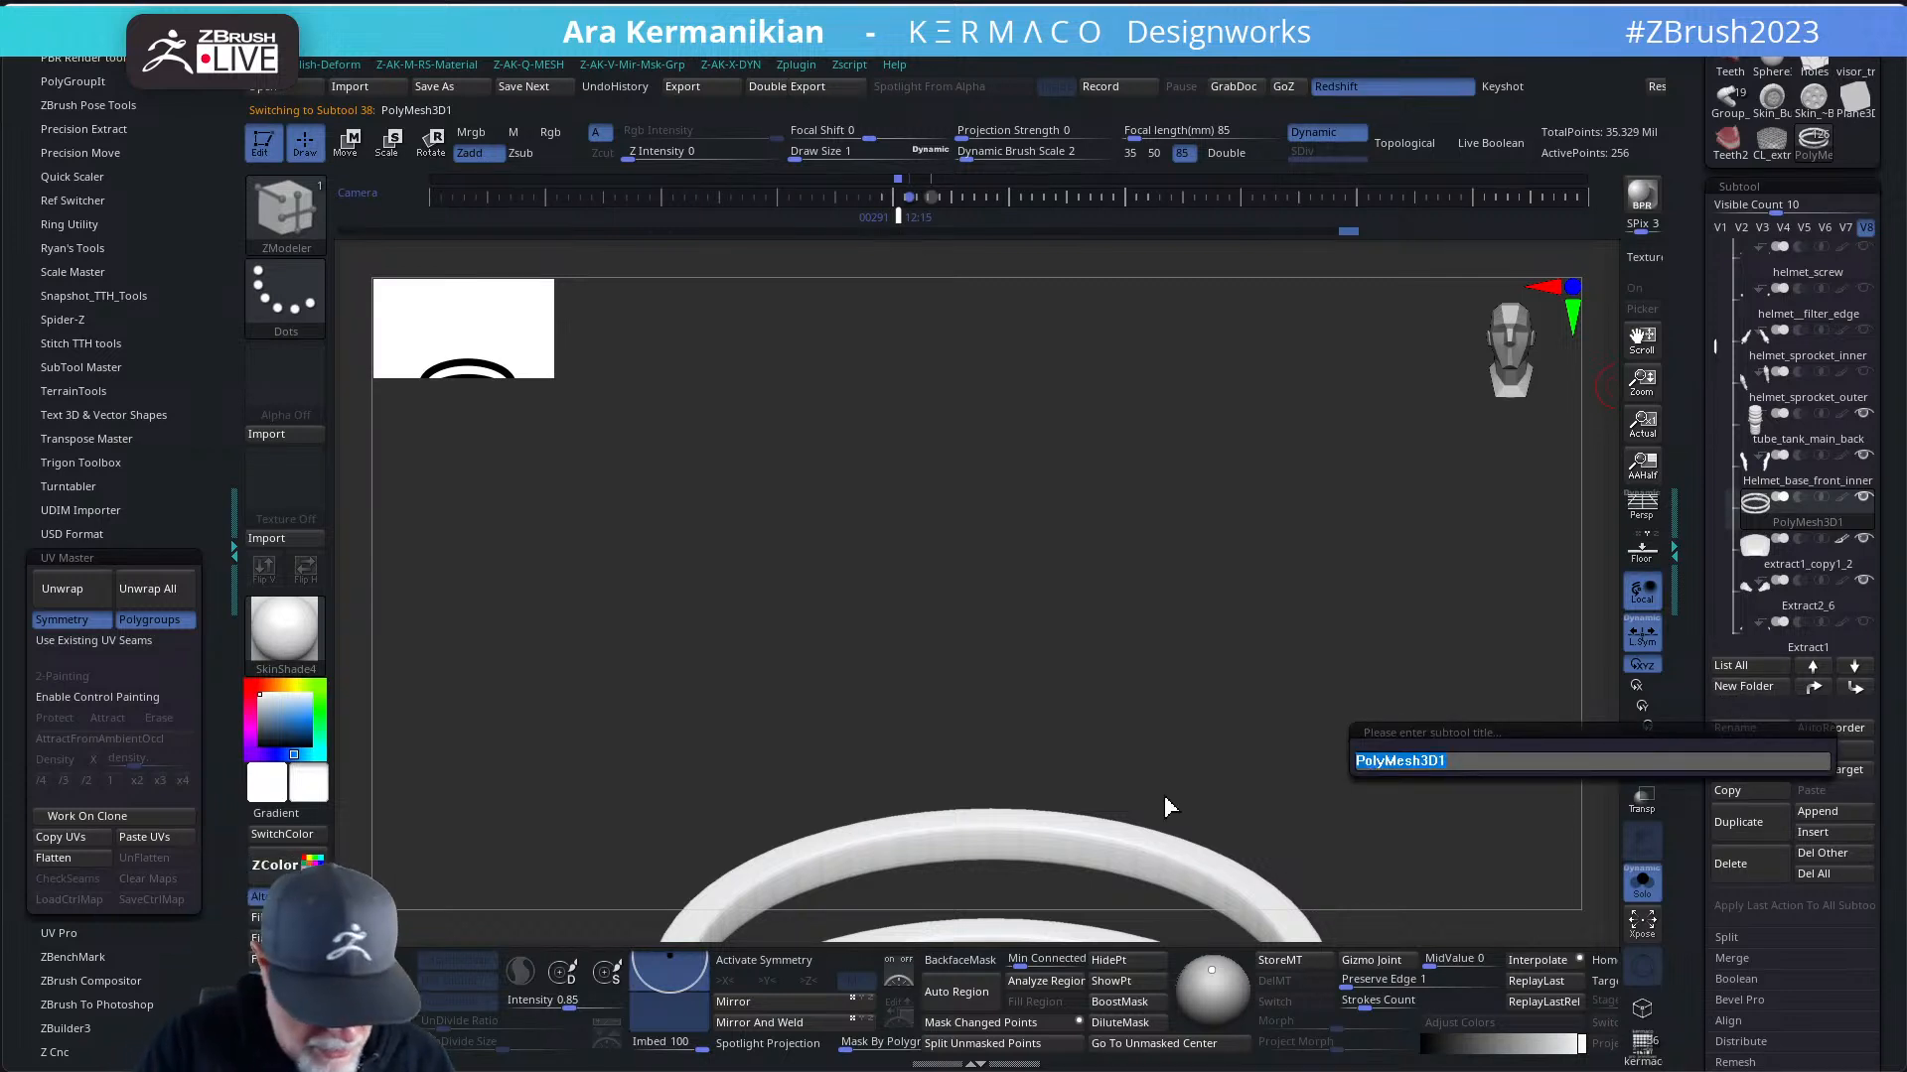
type("Hose")
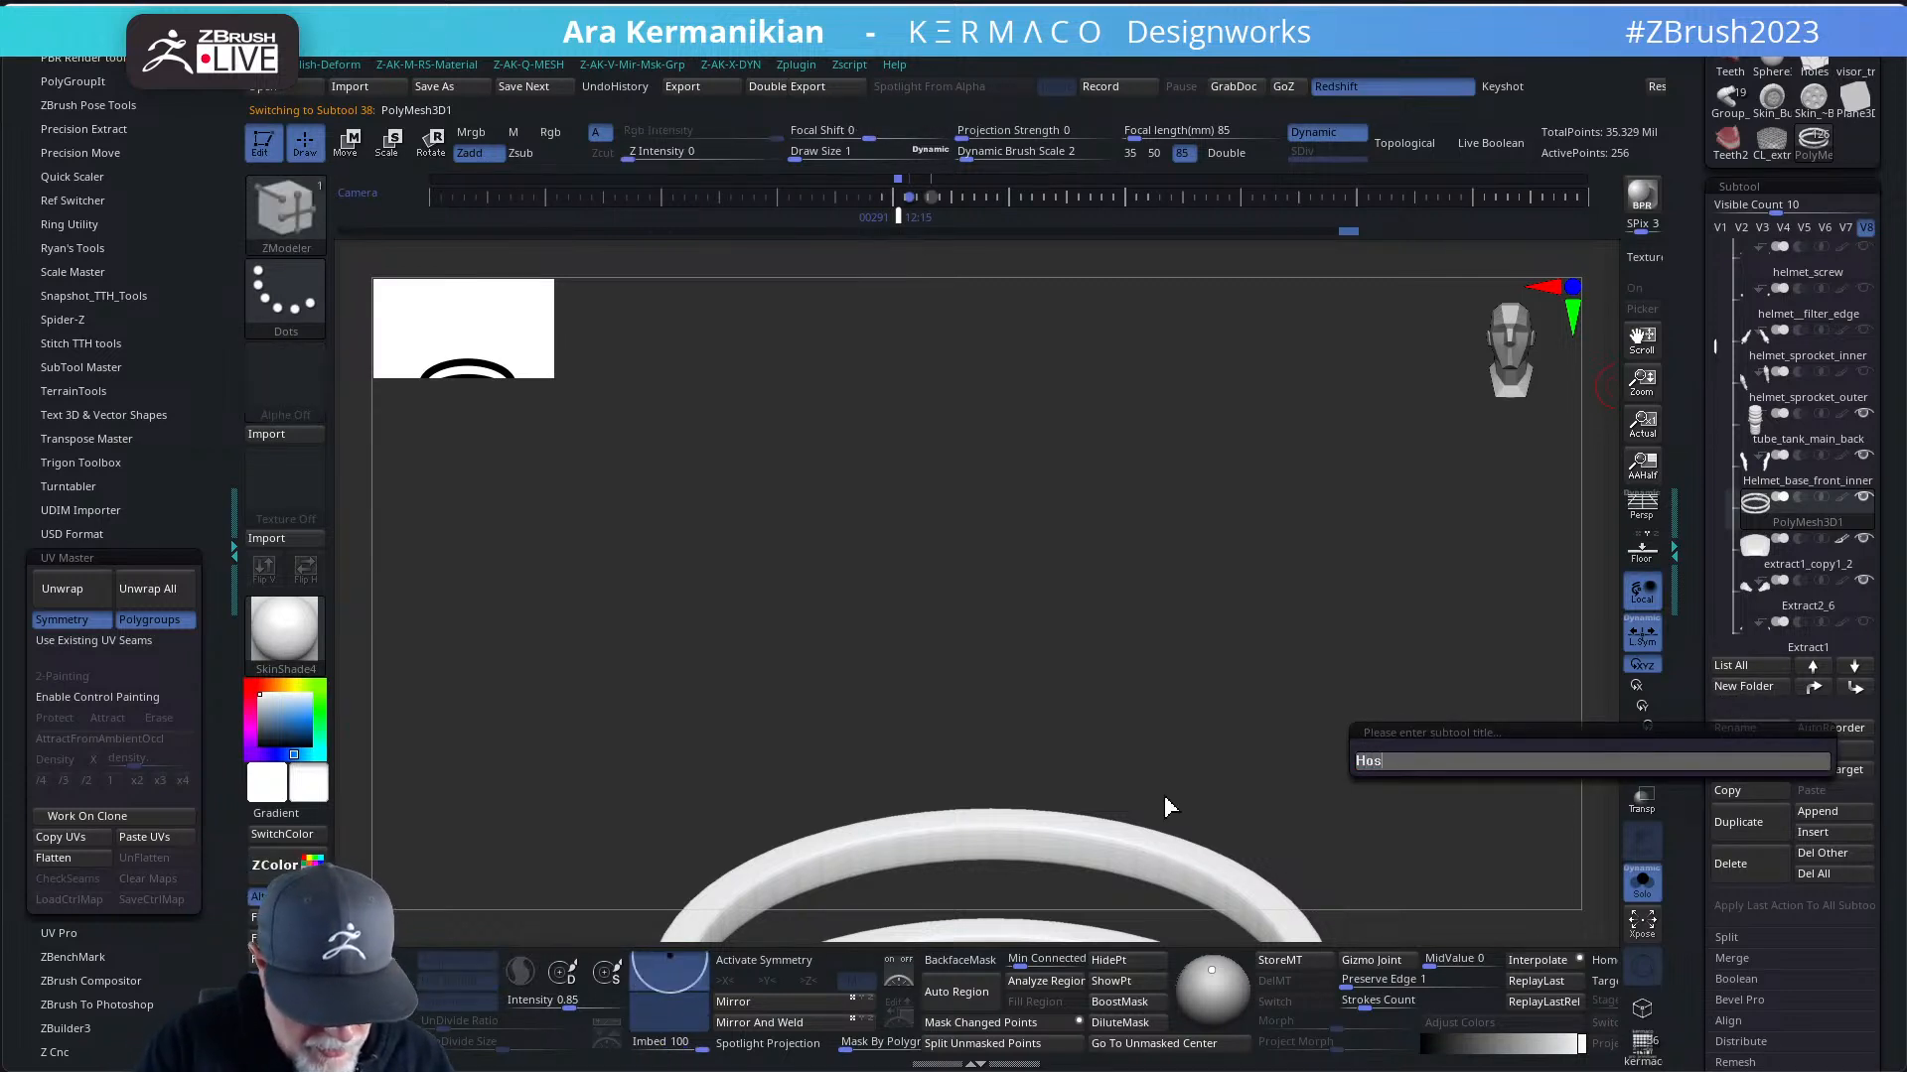
key("BackSpace")
key("BackSpace")
key("BackSpace")
key("BackSpace")
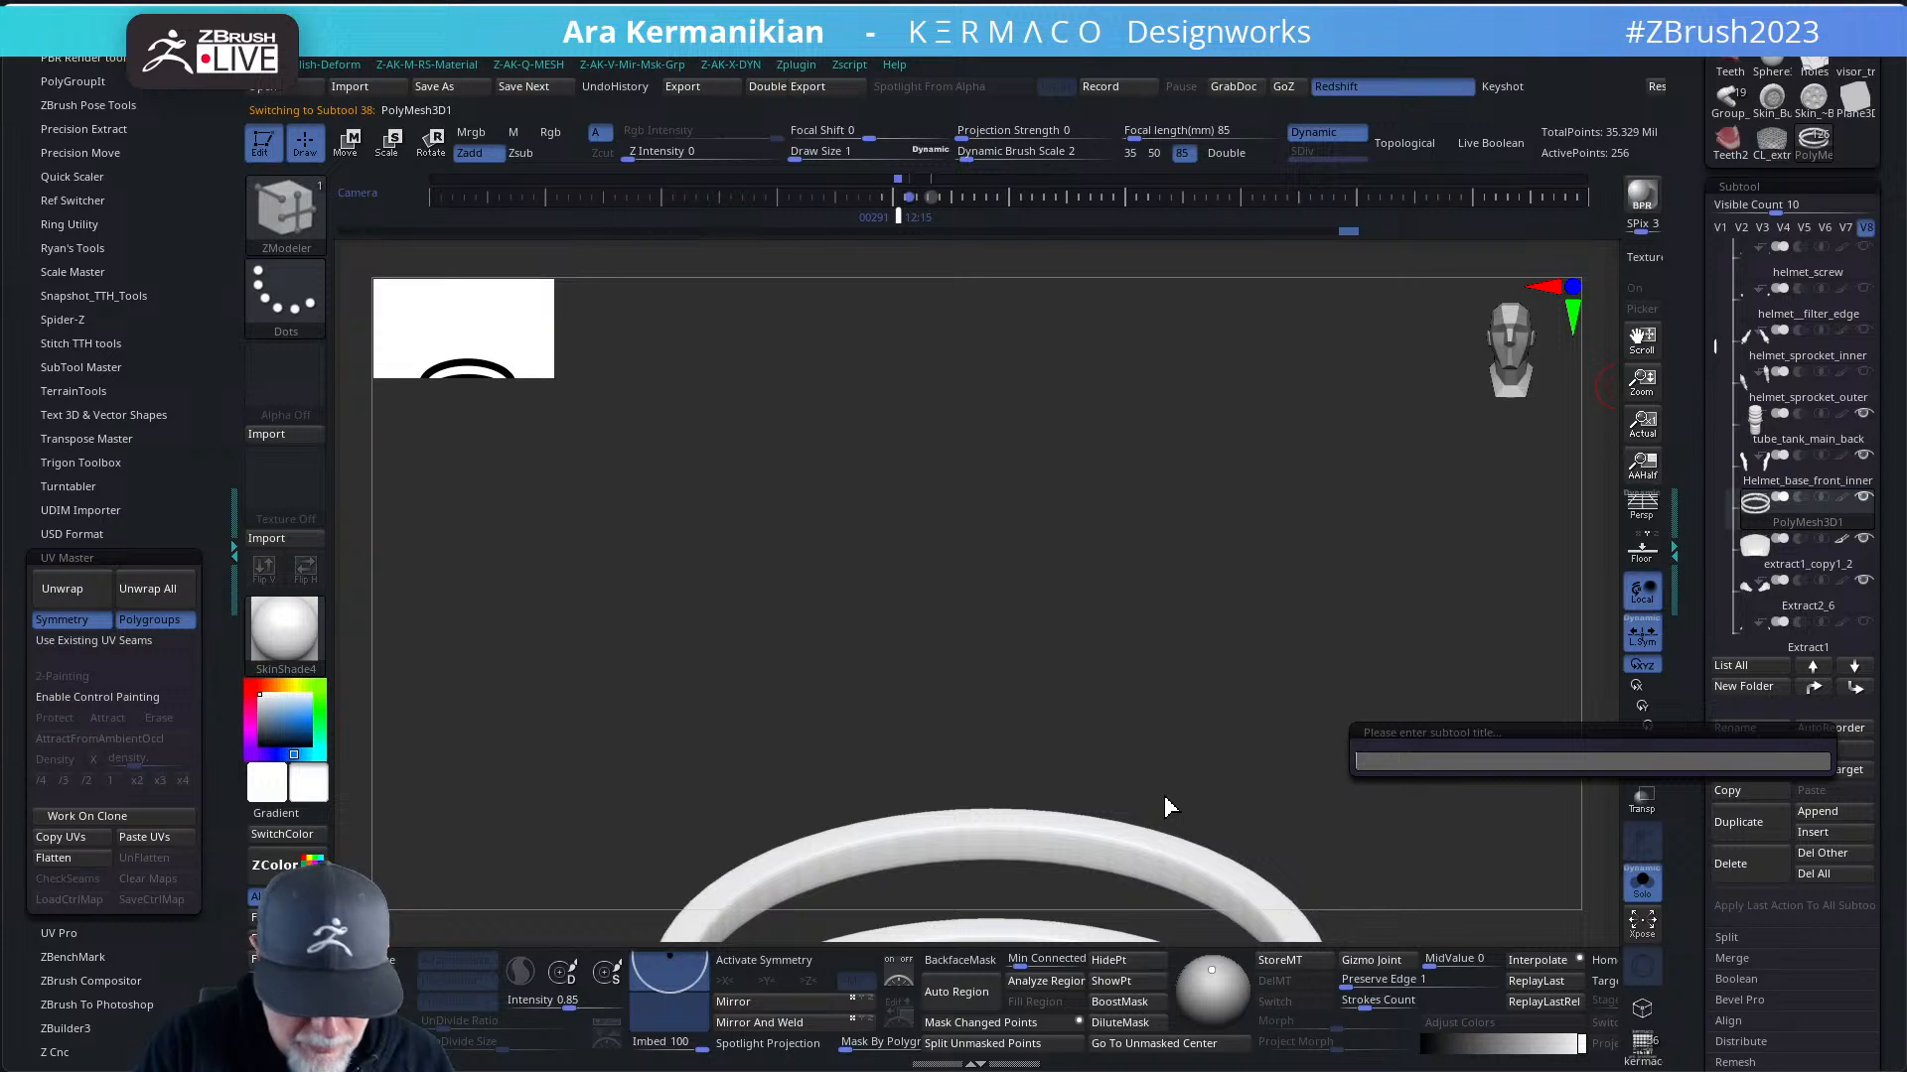
type("hose_")
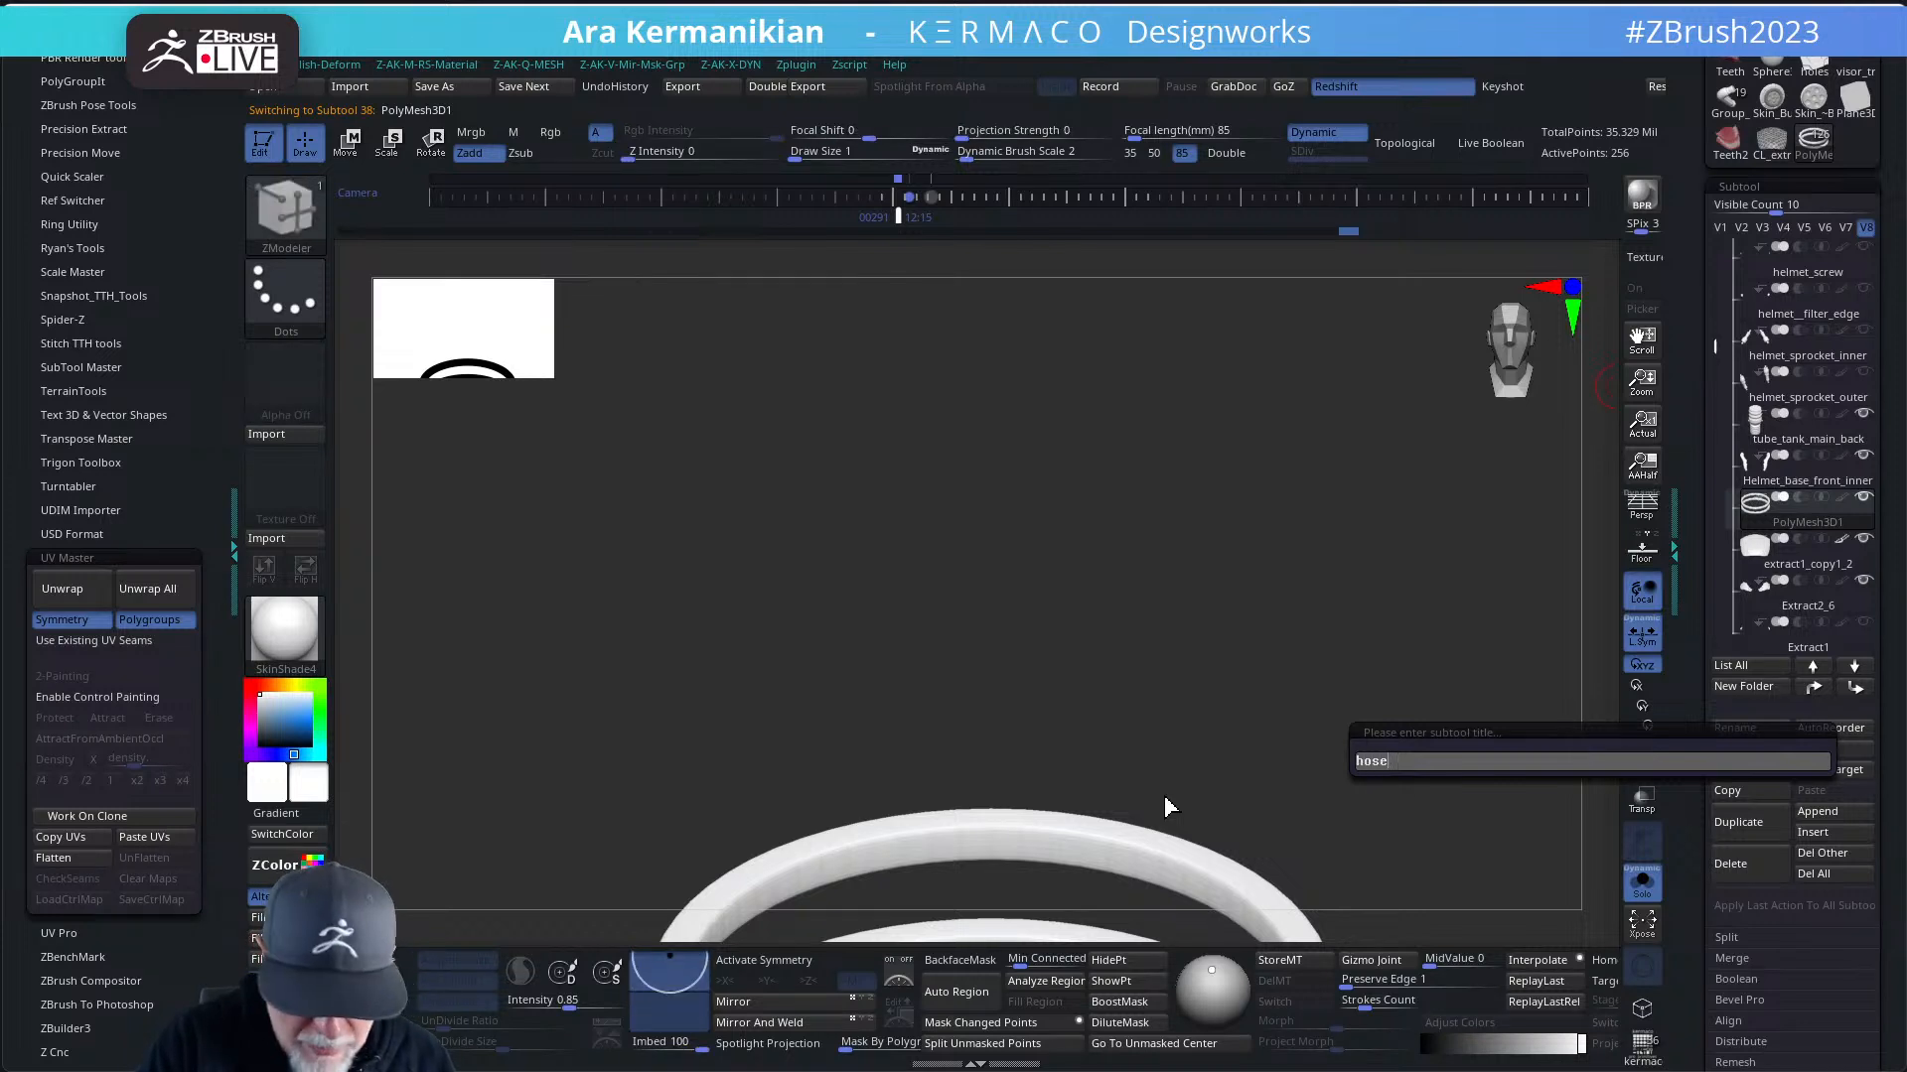
type("rings_")
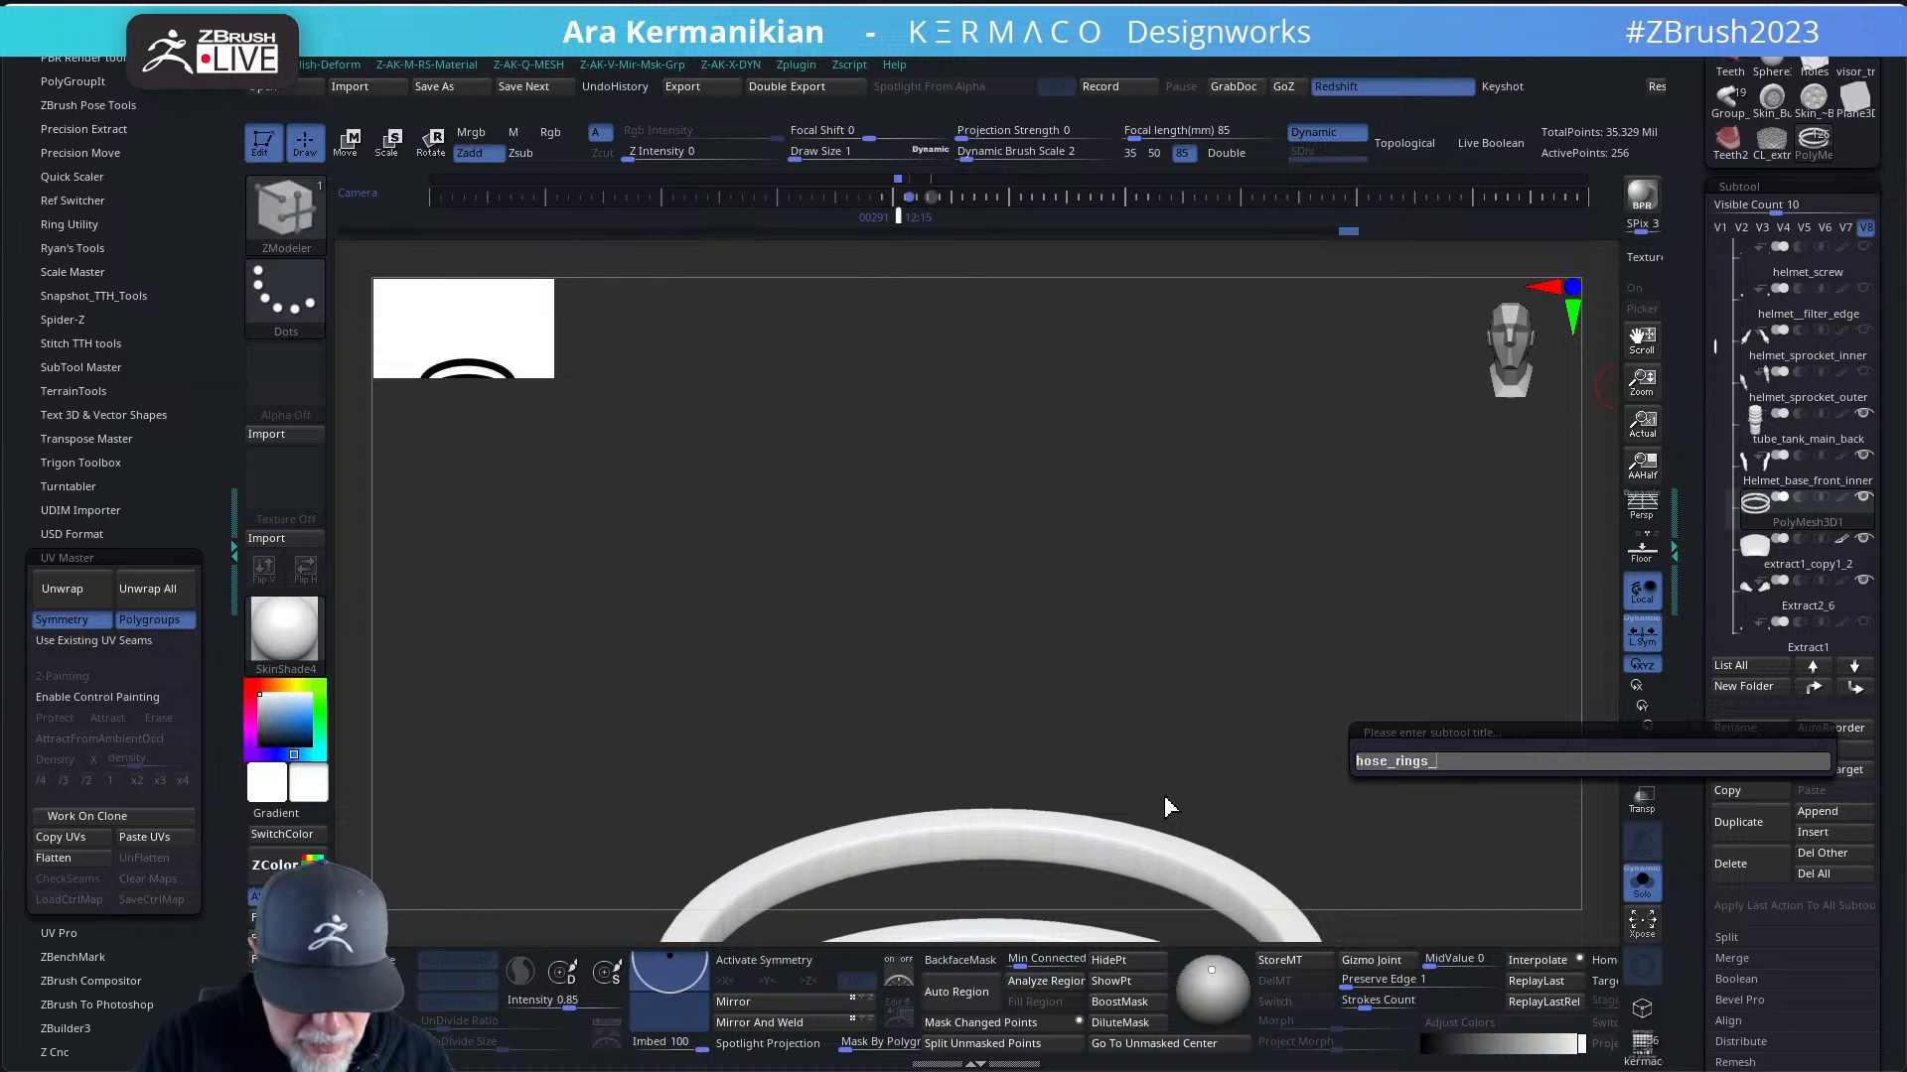
type("back")
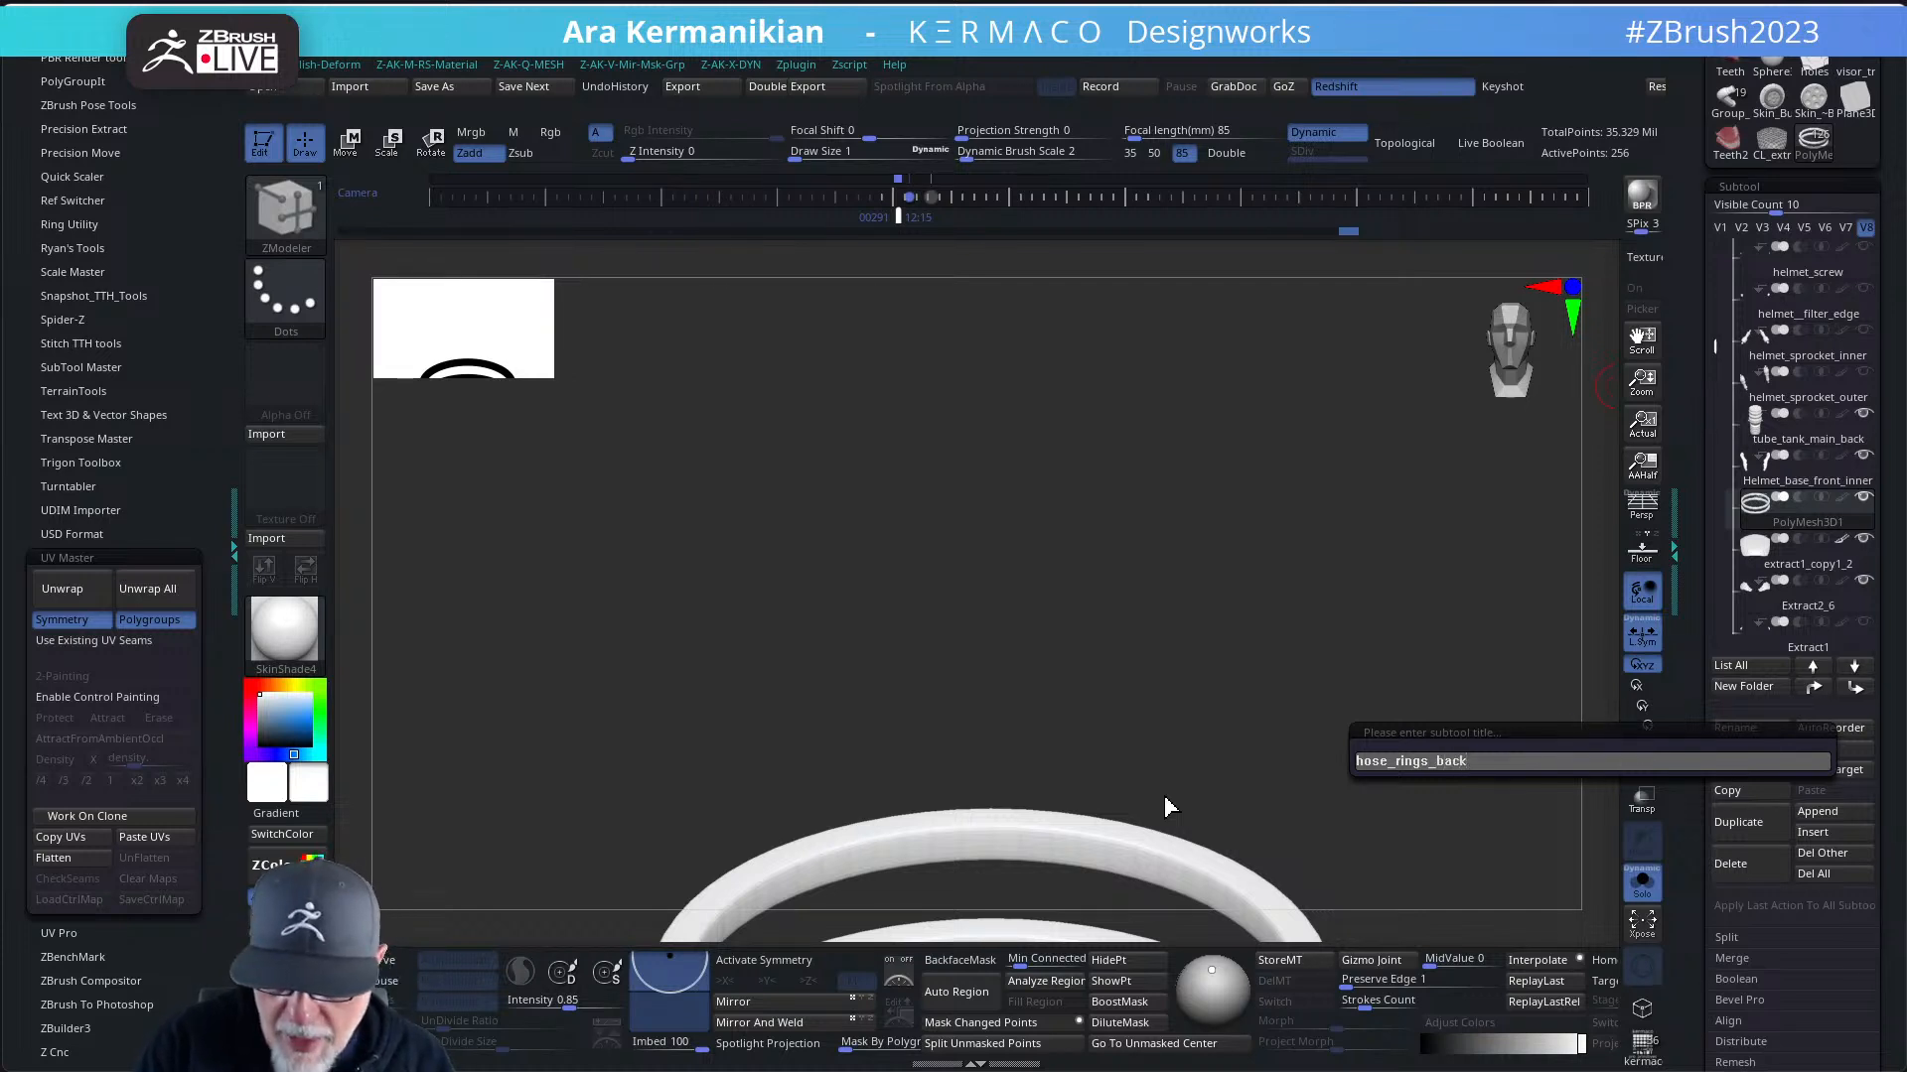
key("Return")
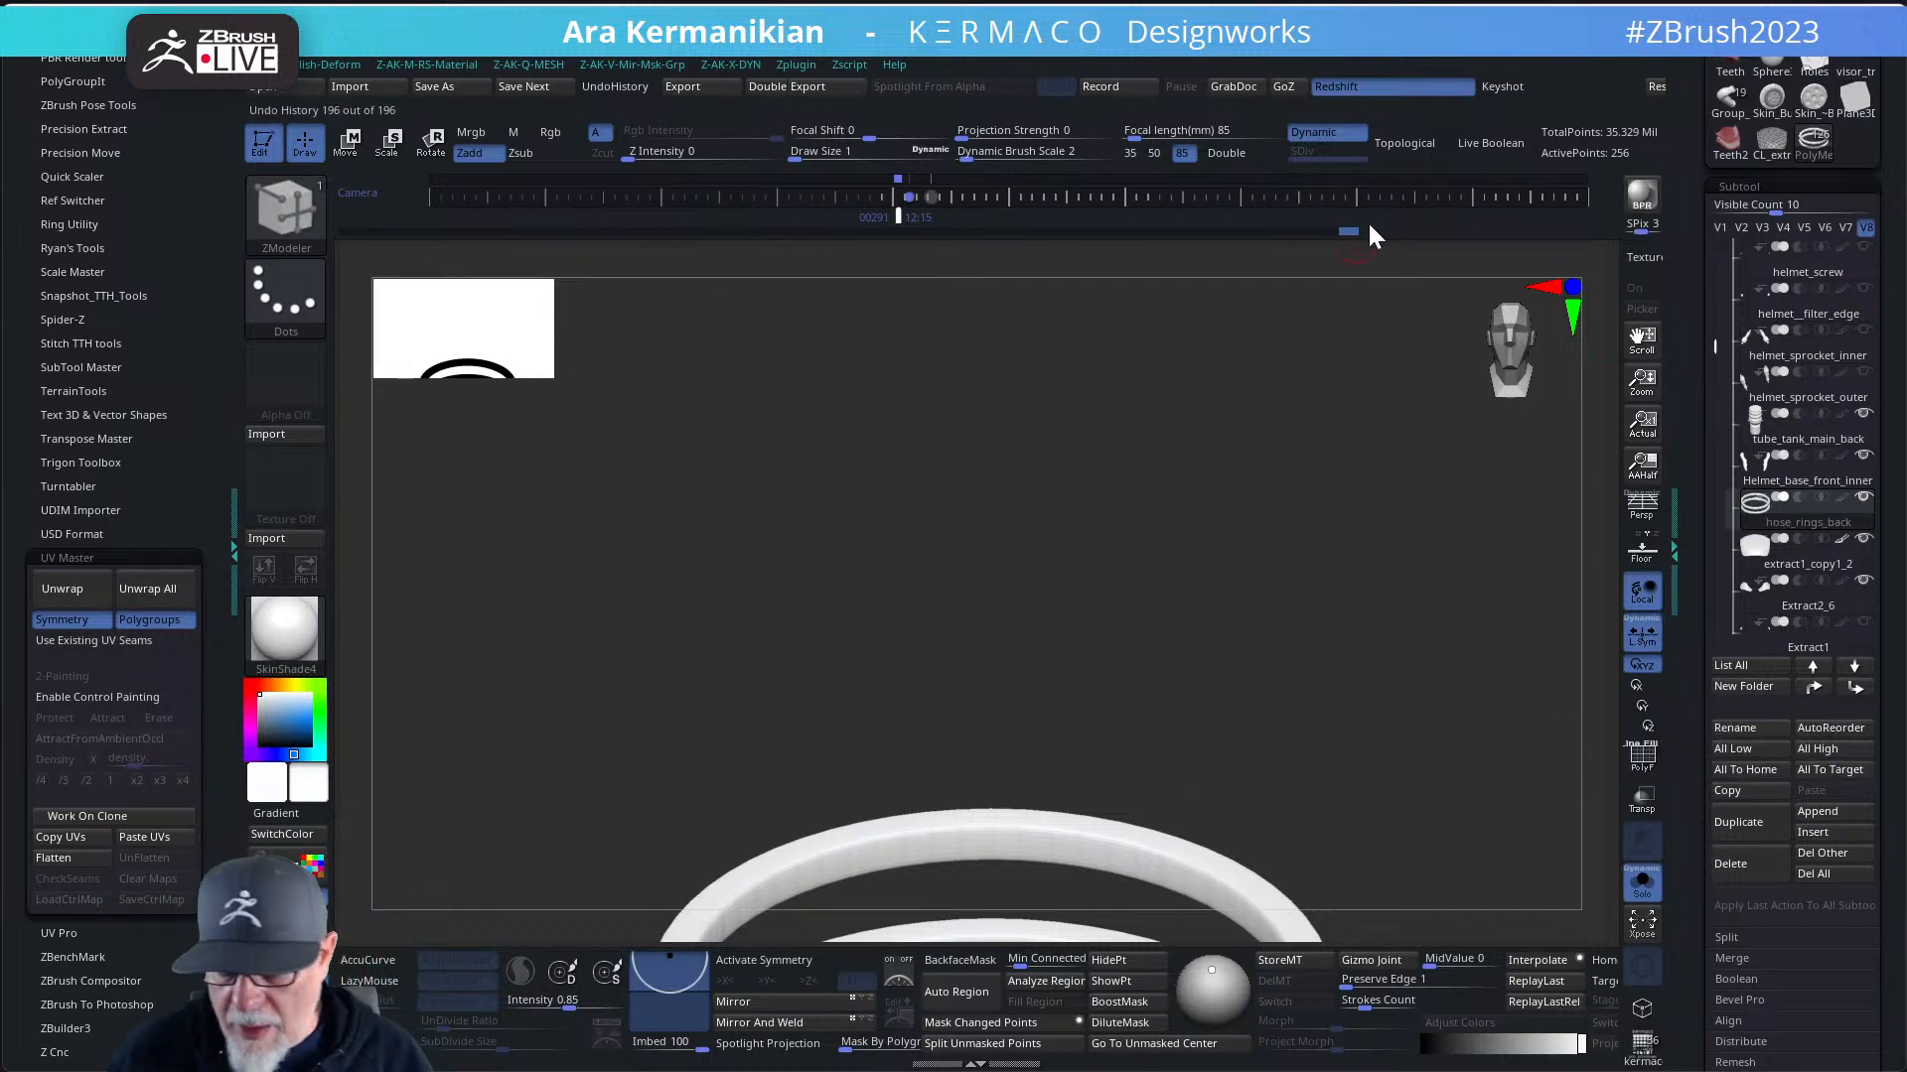
key("f")
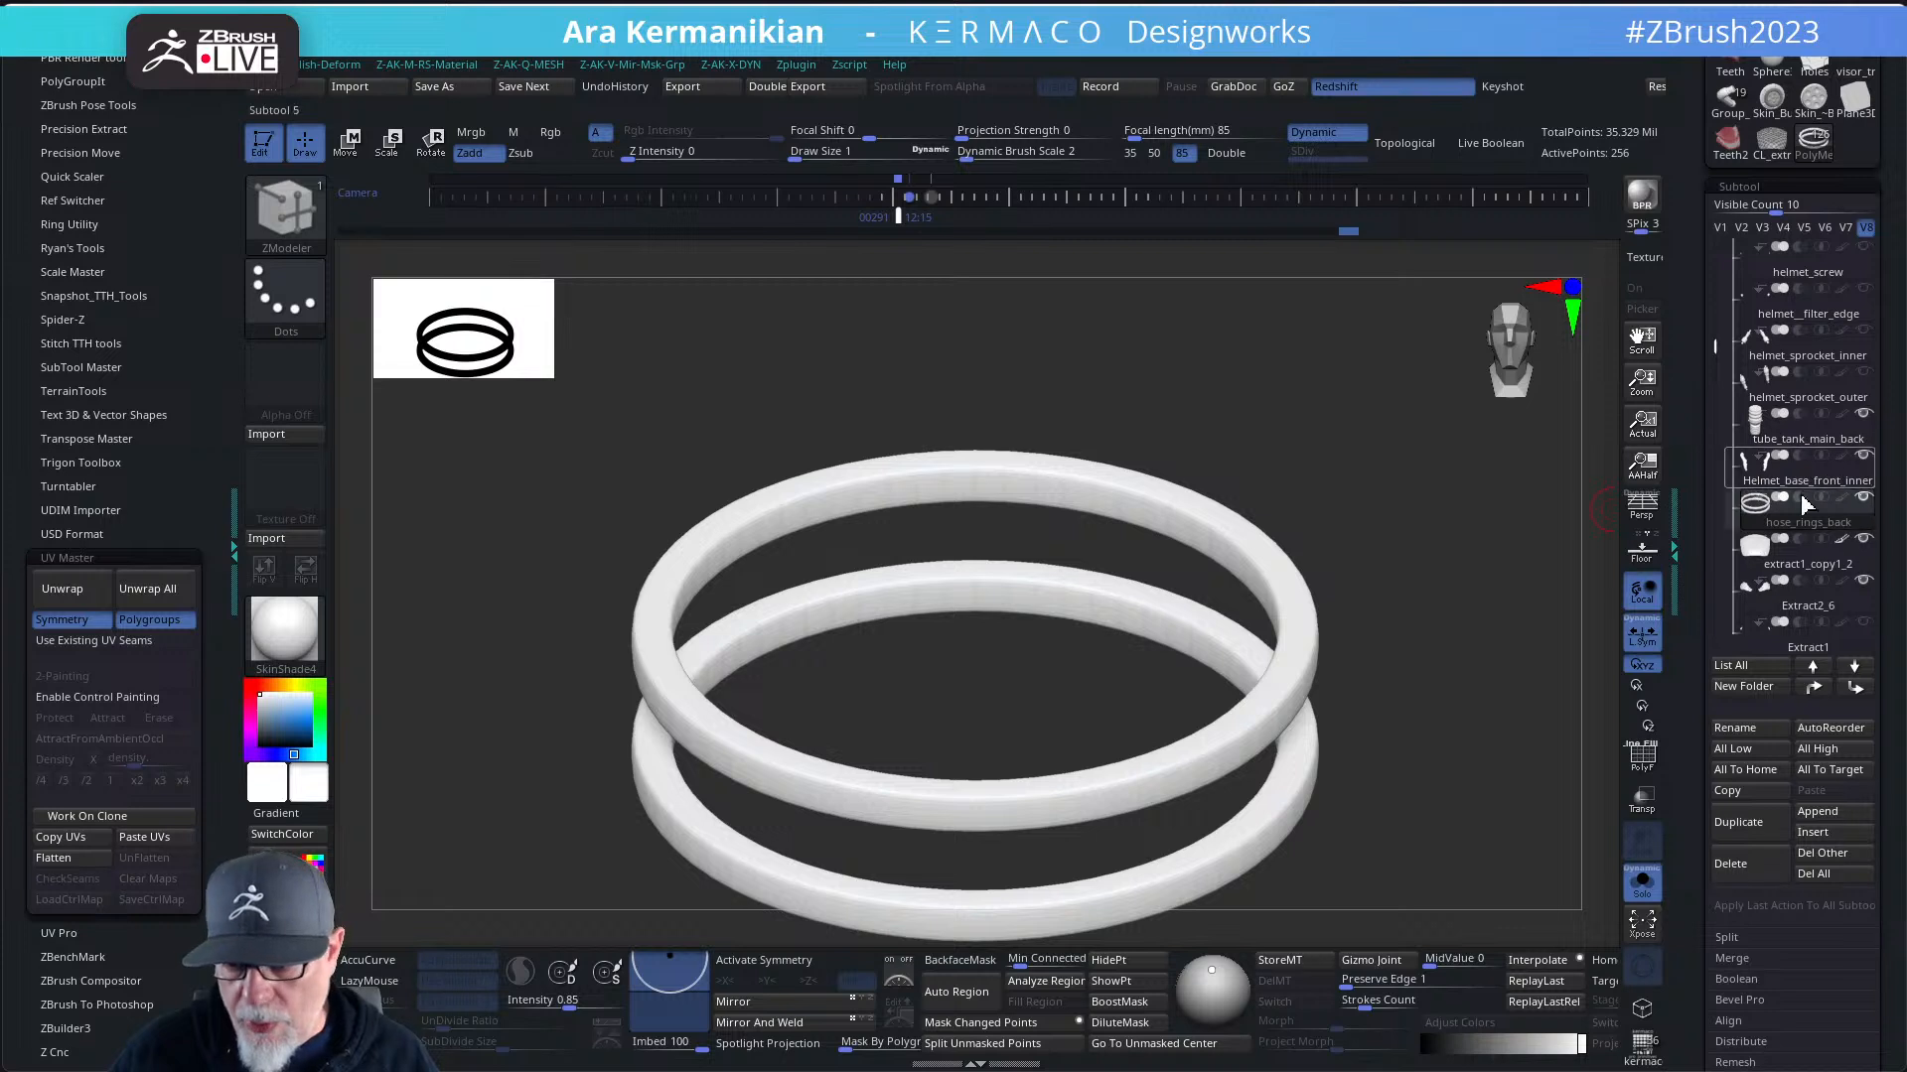
- Rename the curved plate subtool extract1_copy1_2 as telmet_top
left_click(1804, 574)
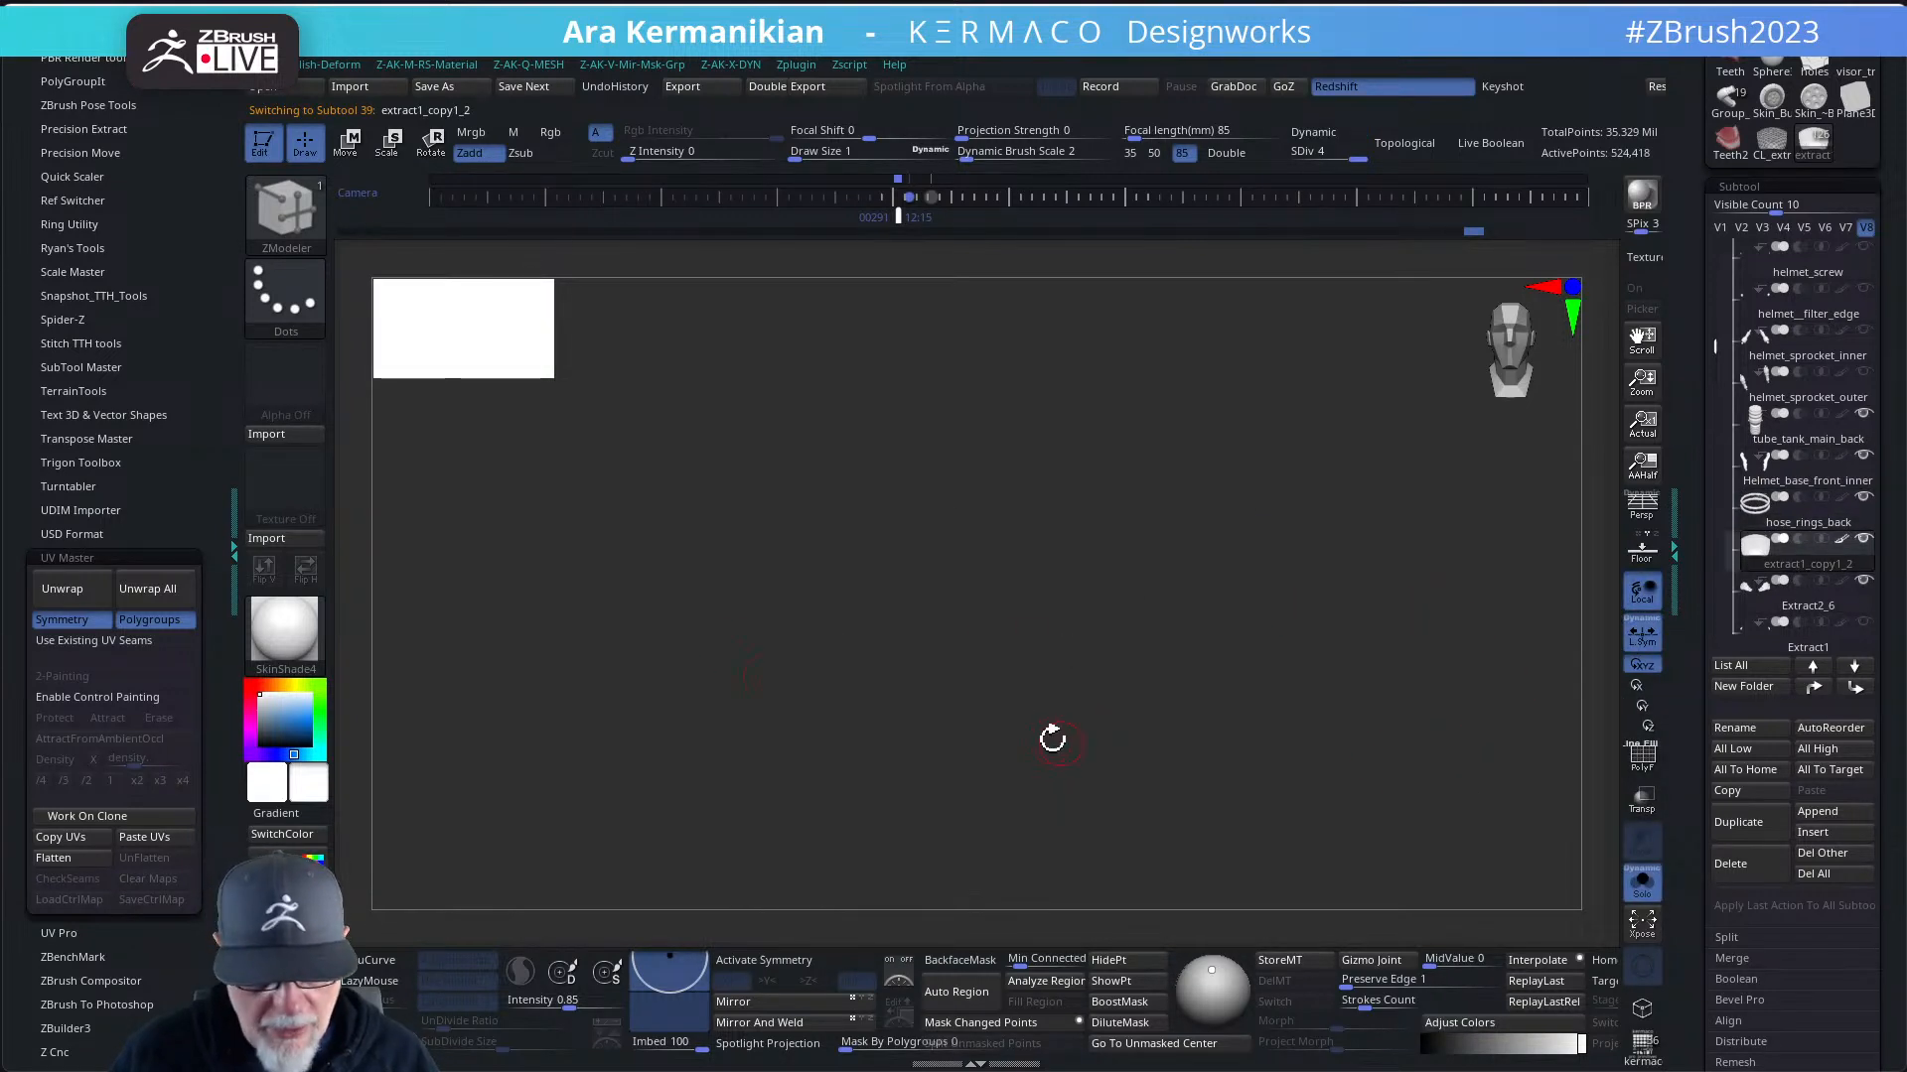
key("f")
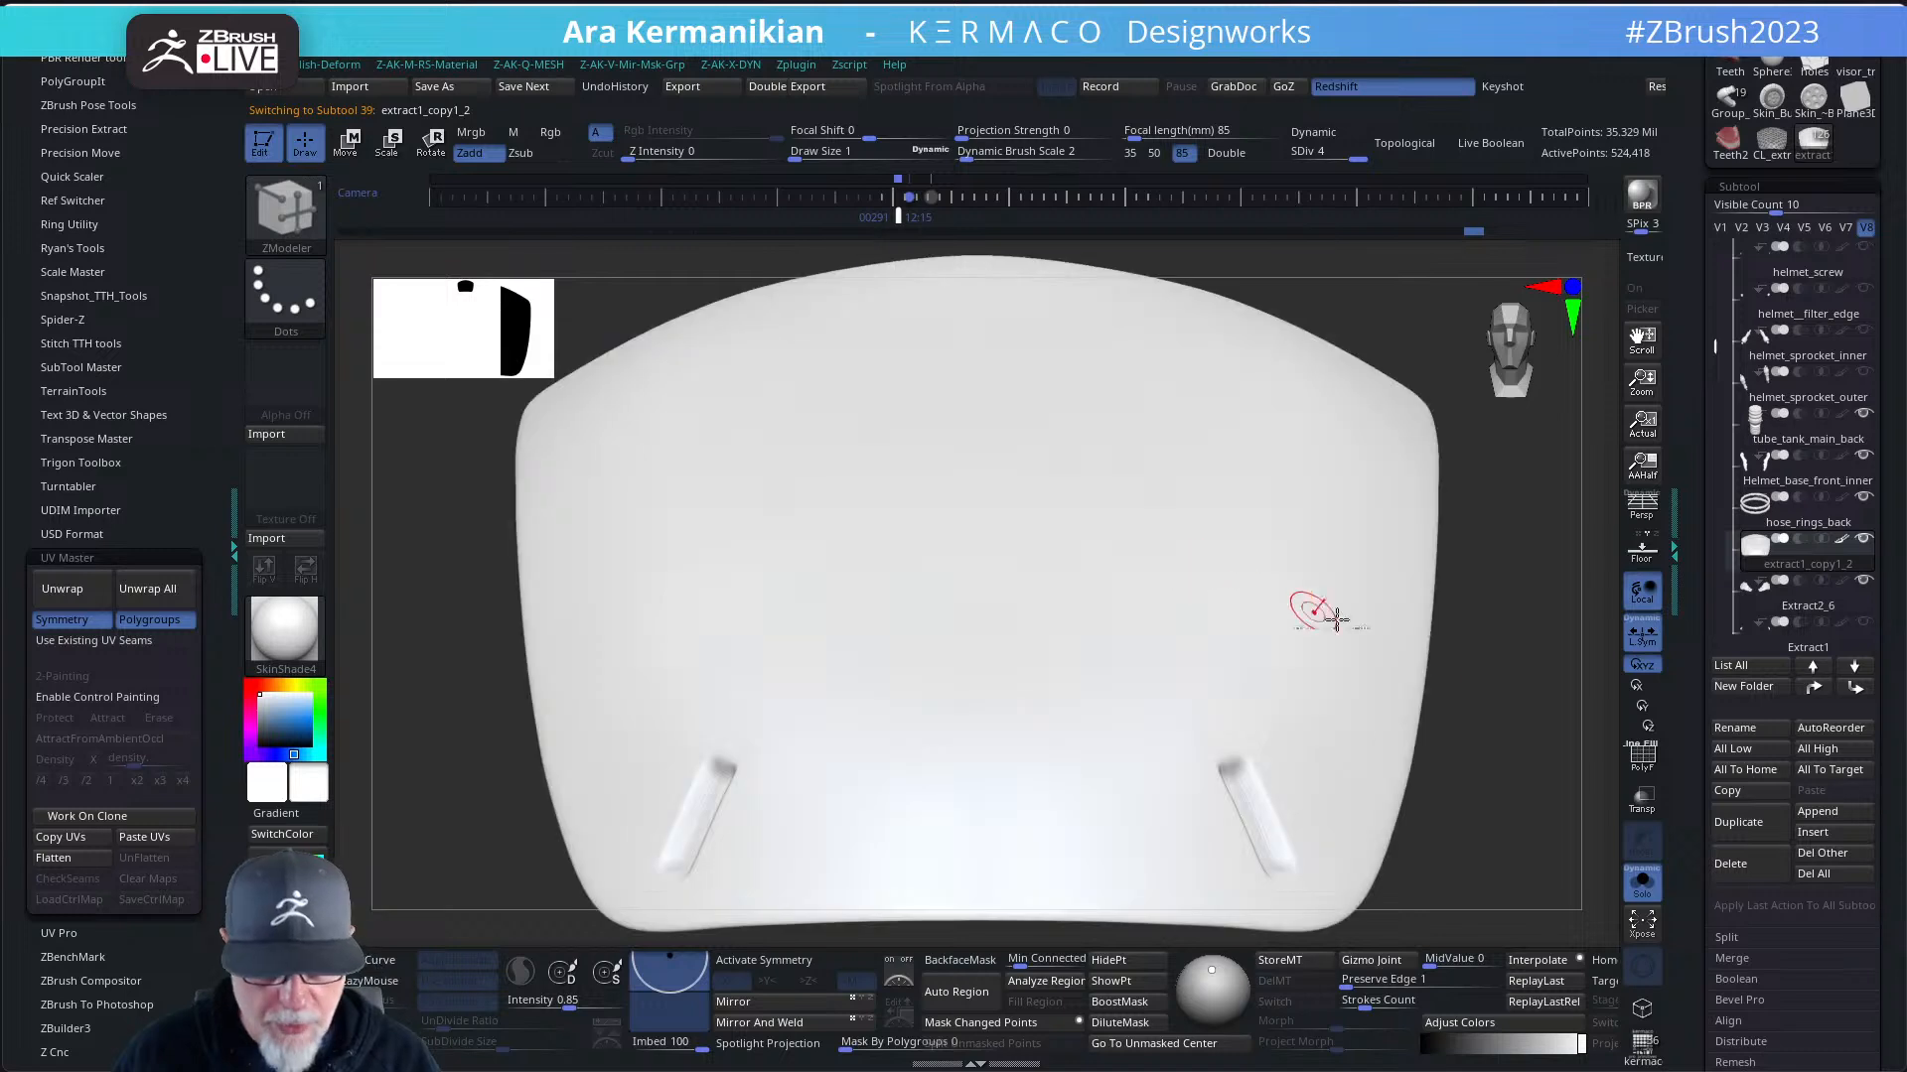
left_click_drag(1507, 735, 1417, 687, "alt")
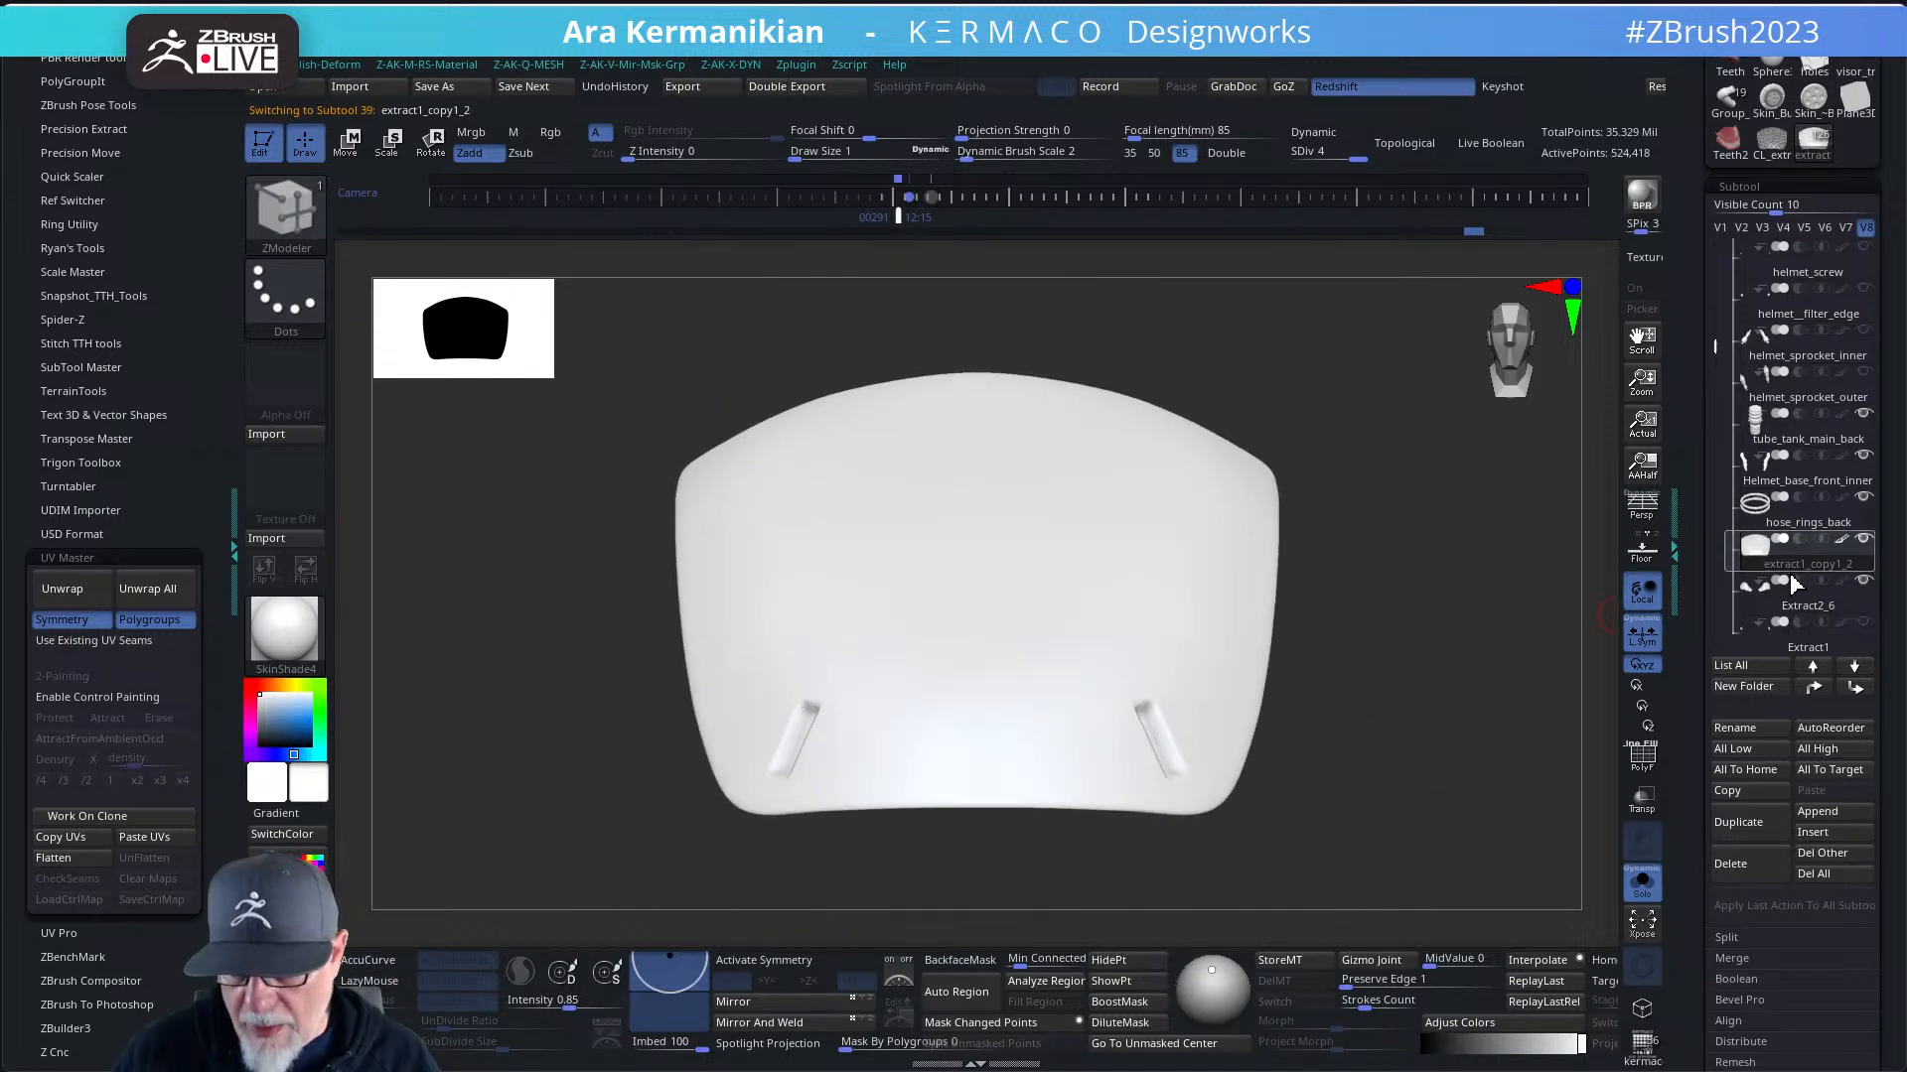
left_click(1736, 728)
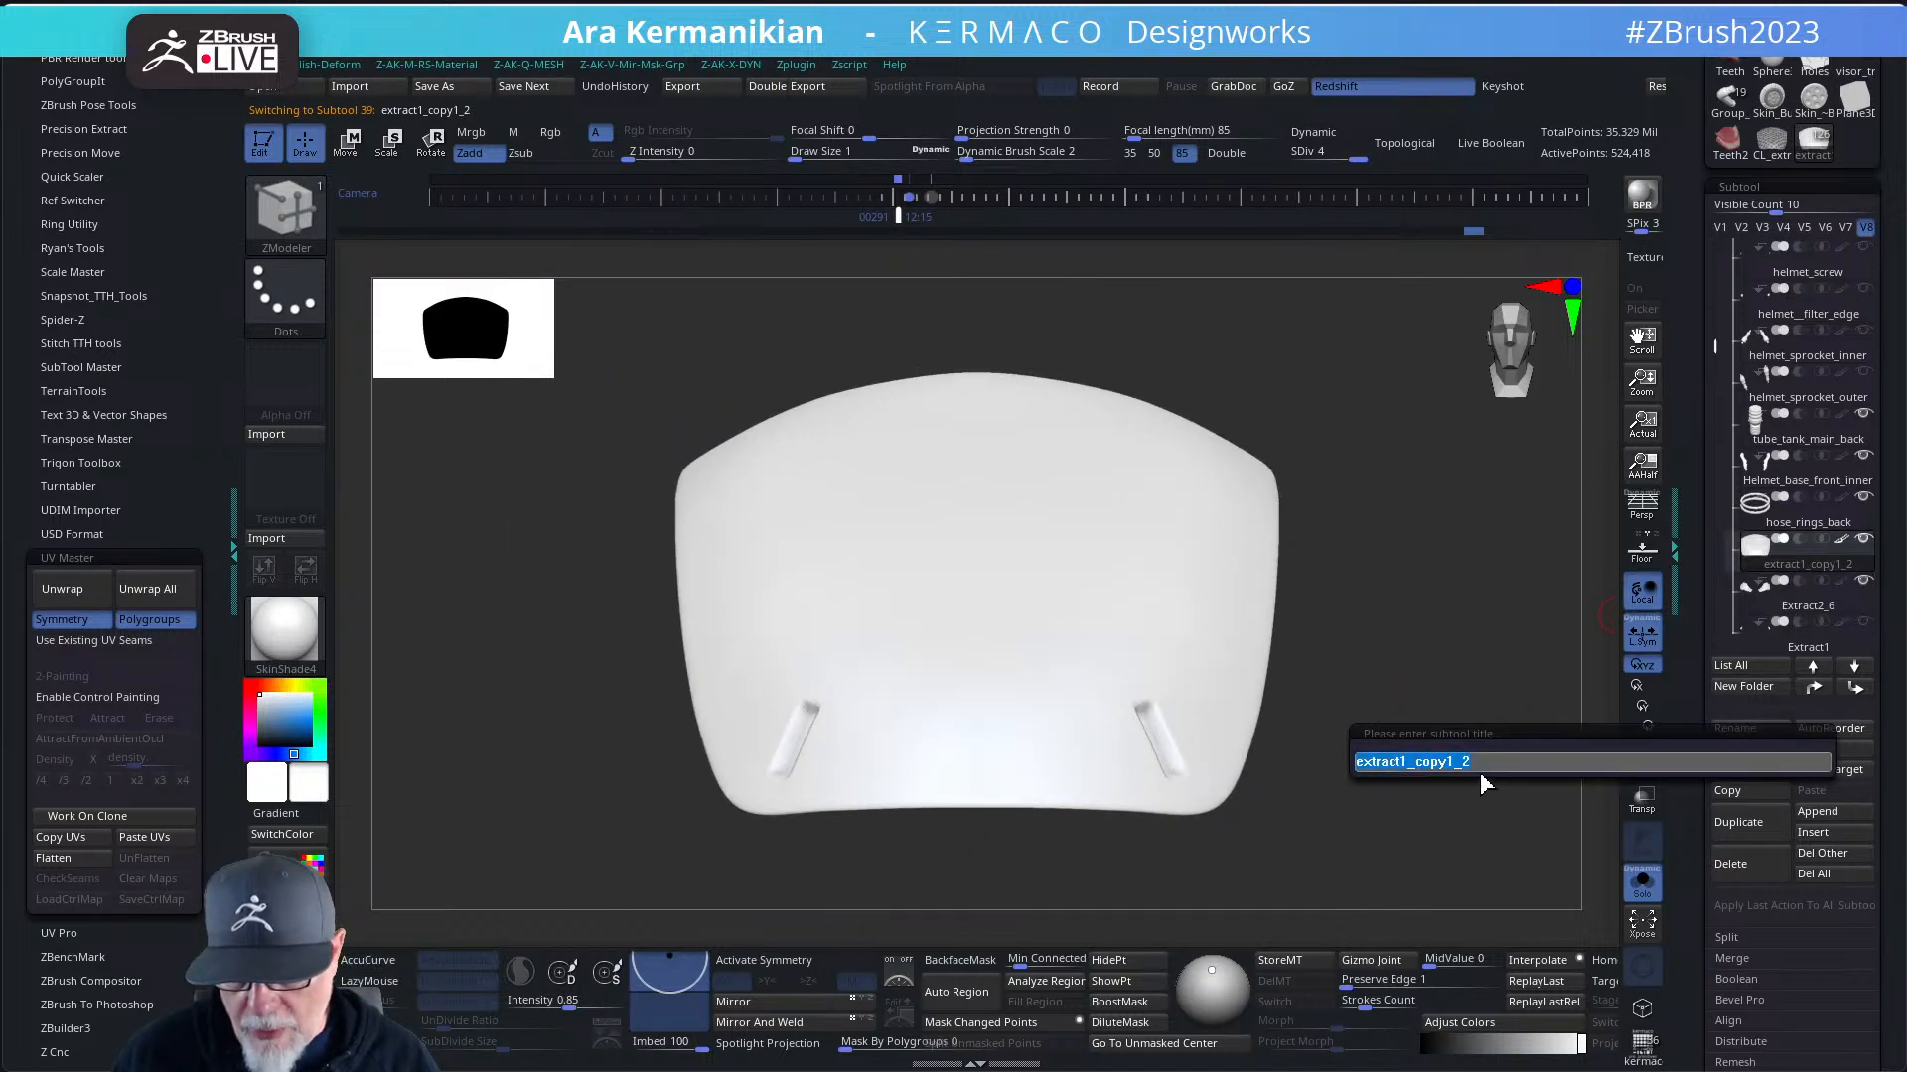
key("BackSpace")
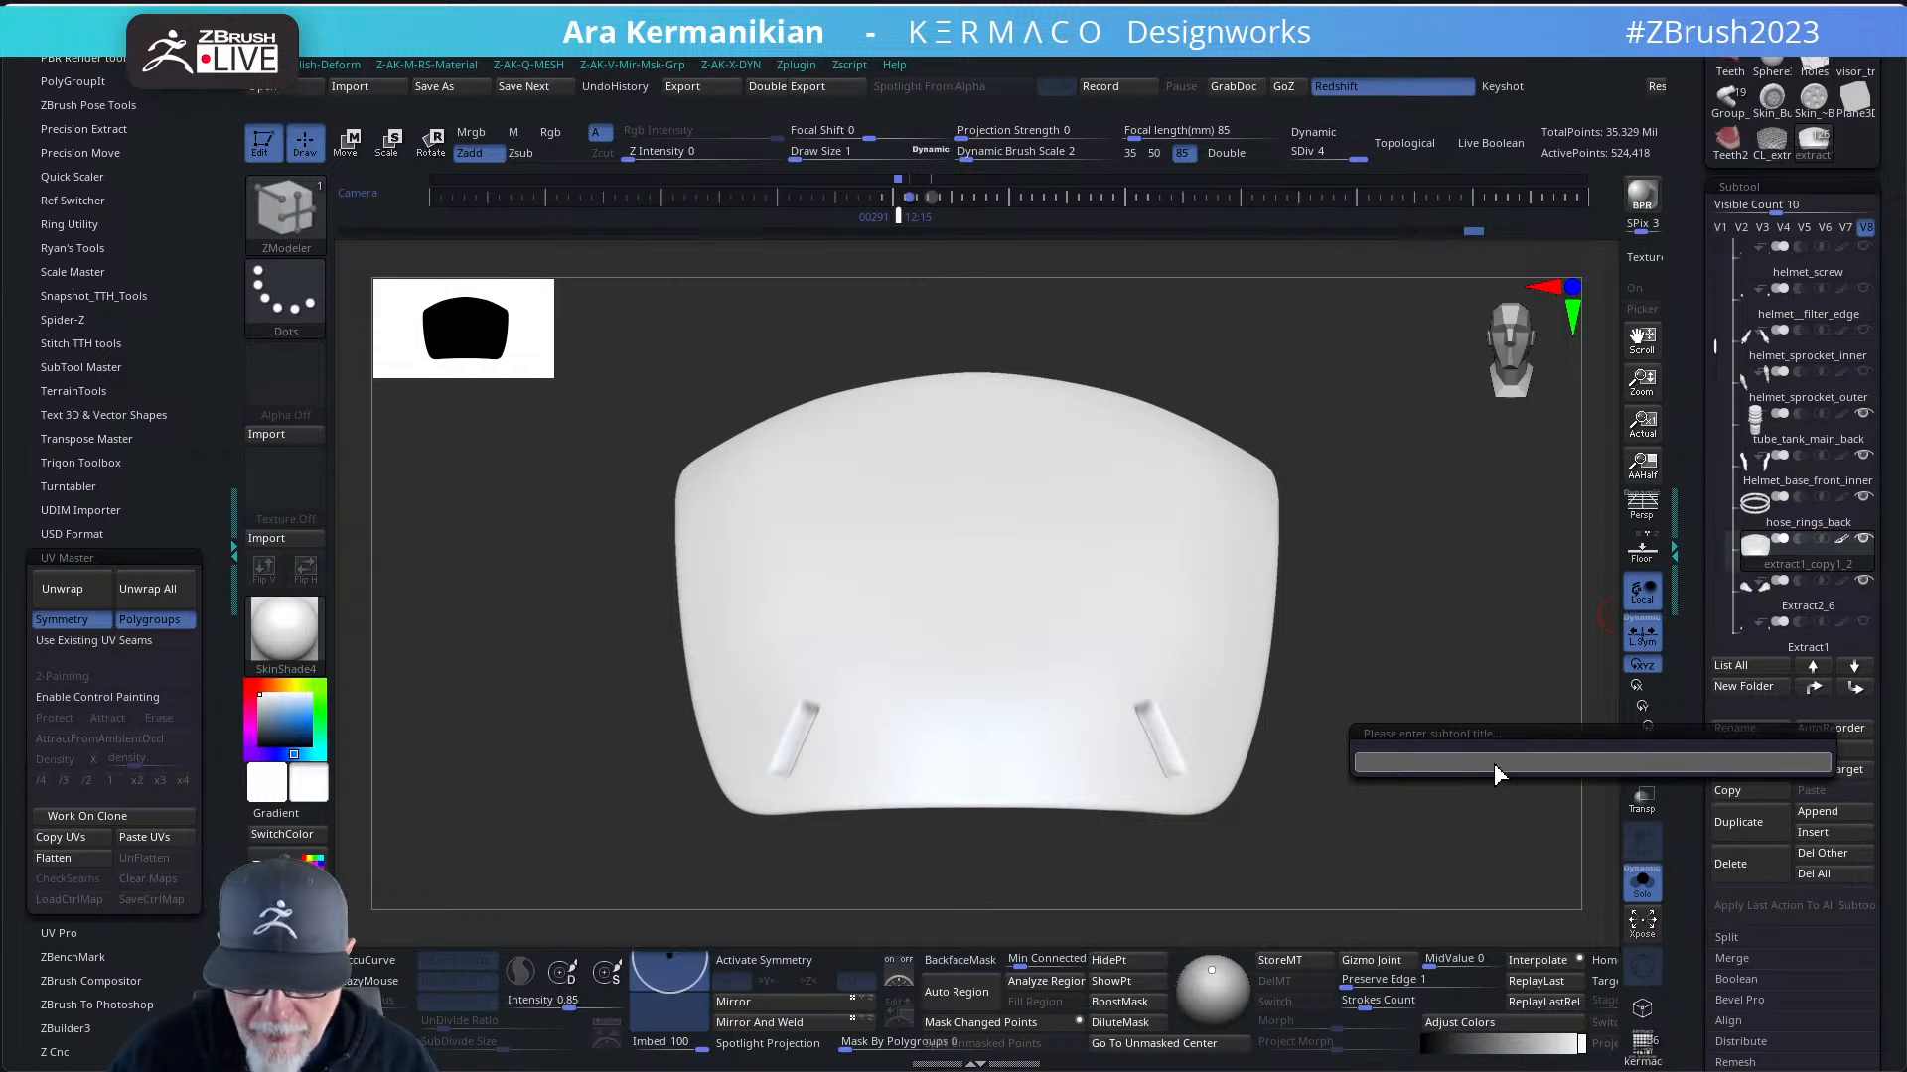
type("Hel")
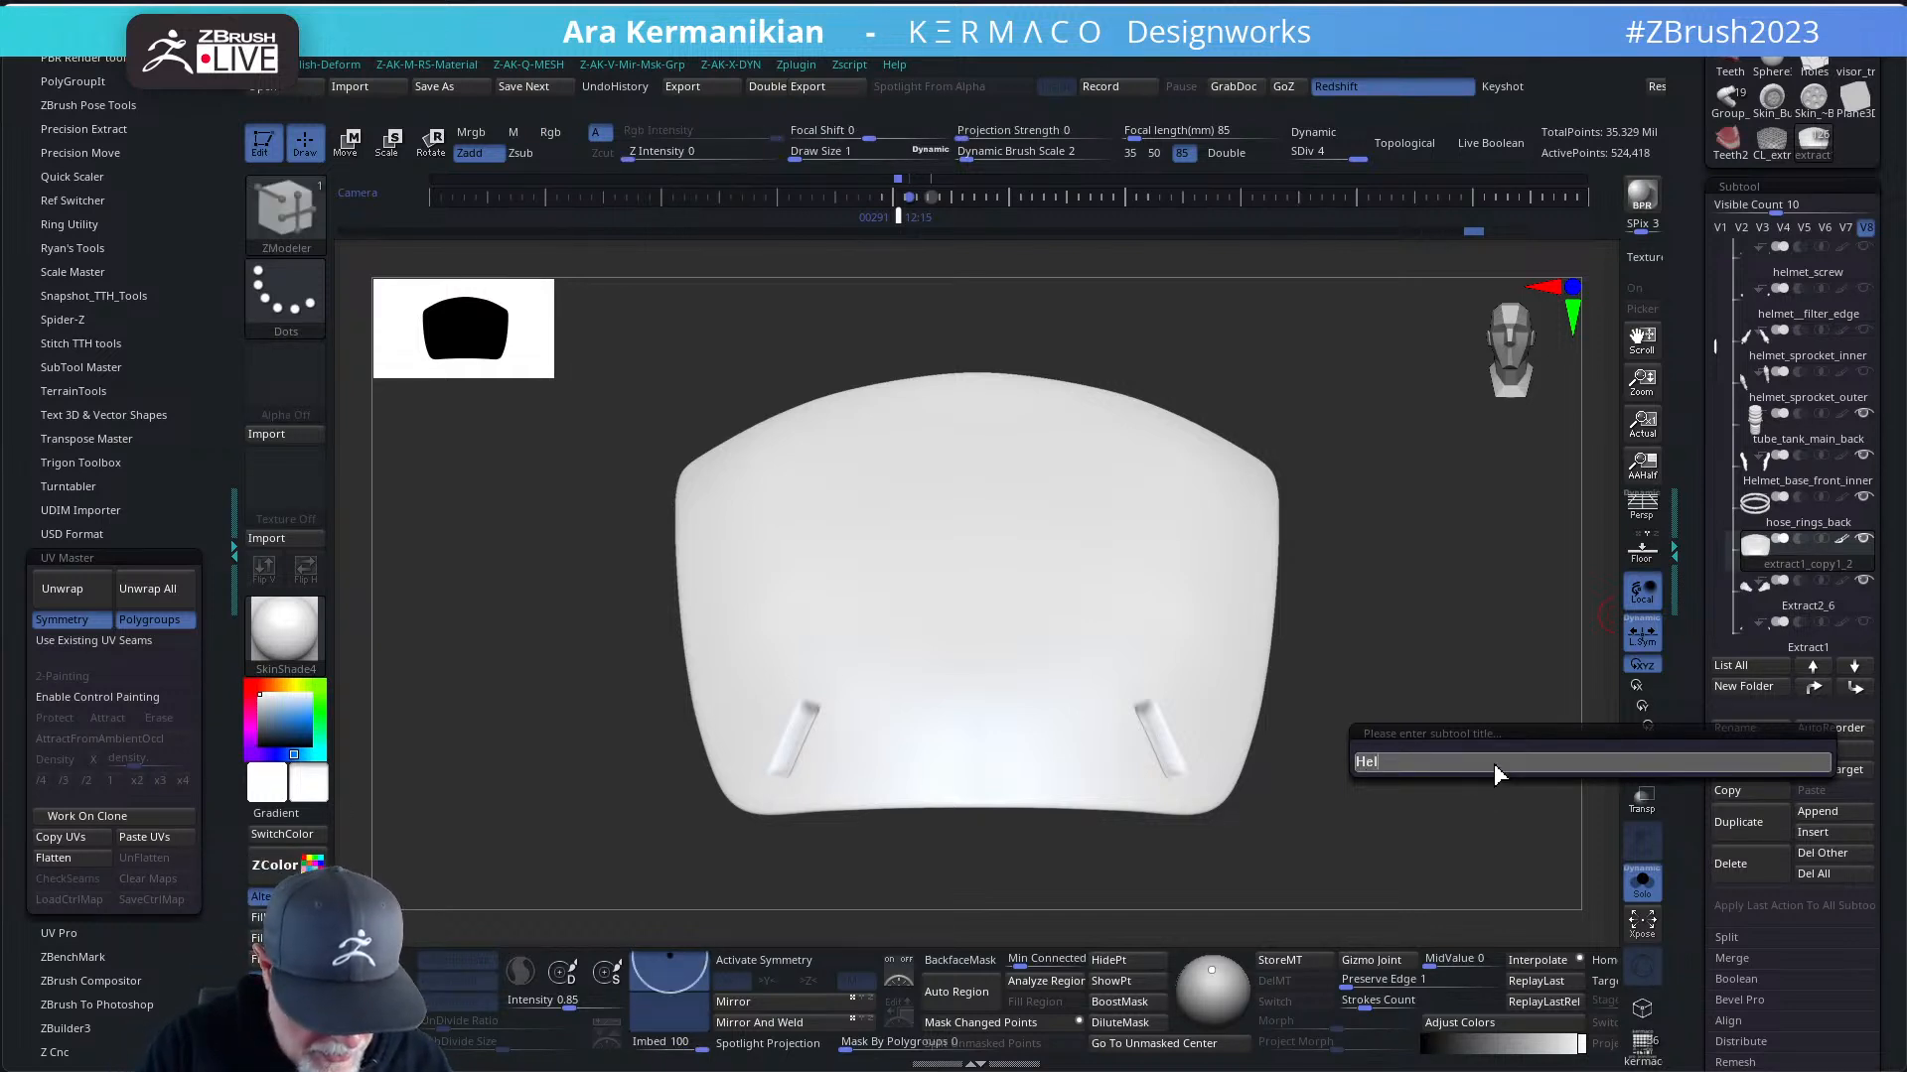
type("met_")
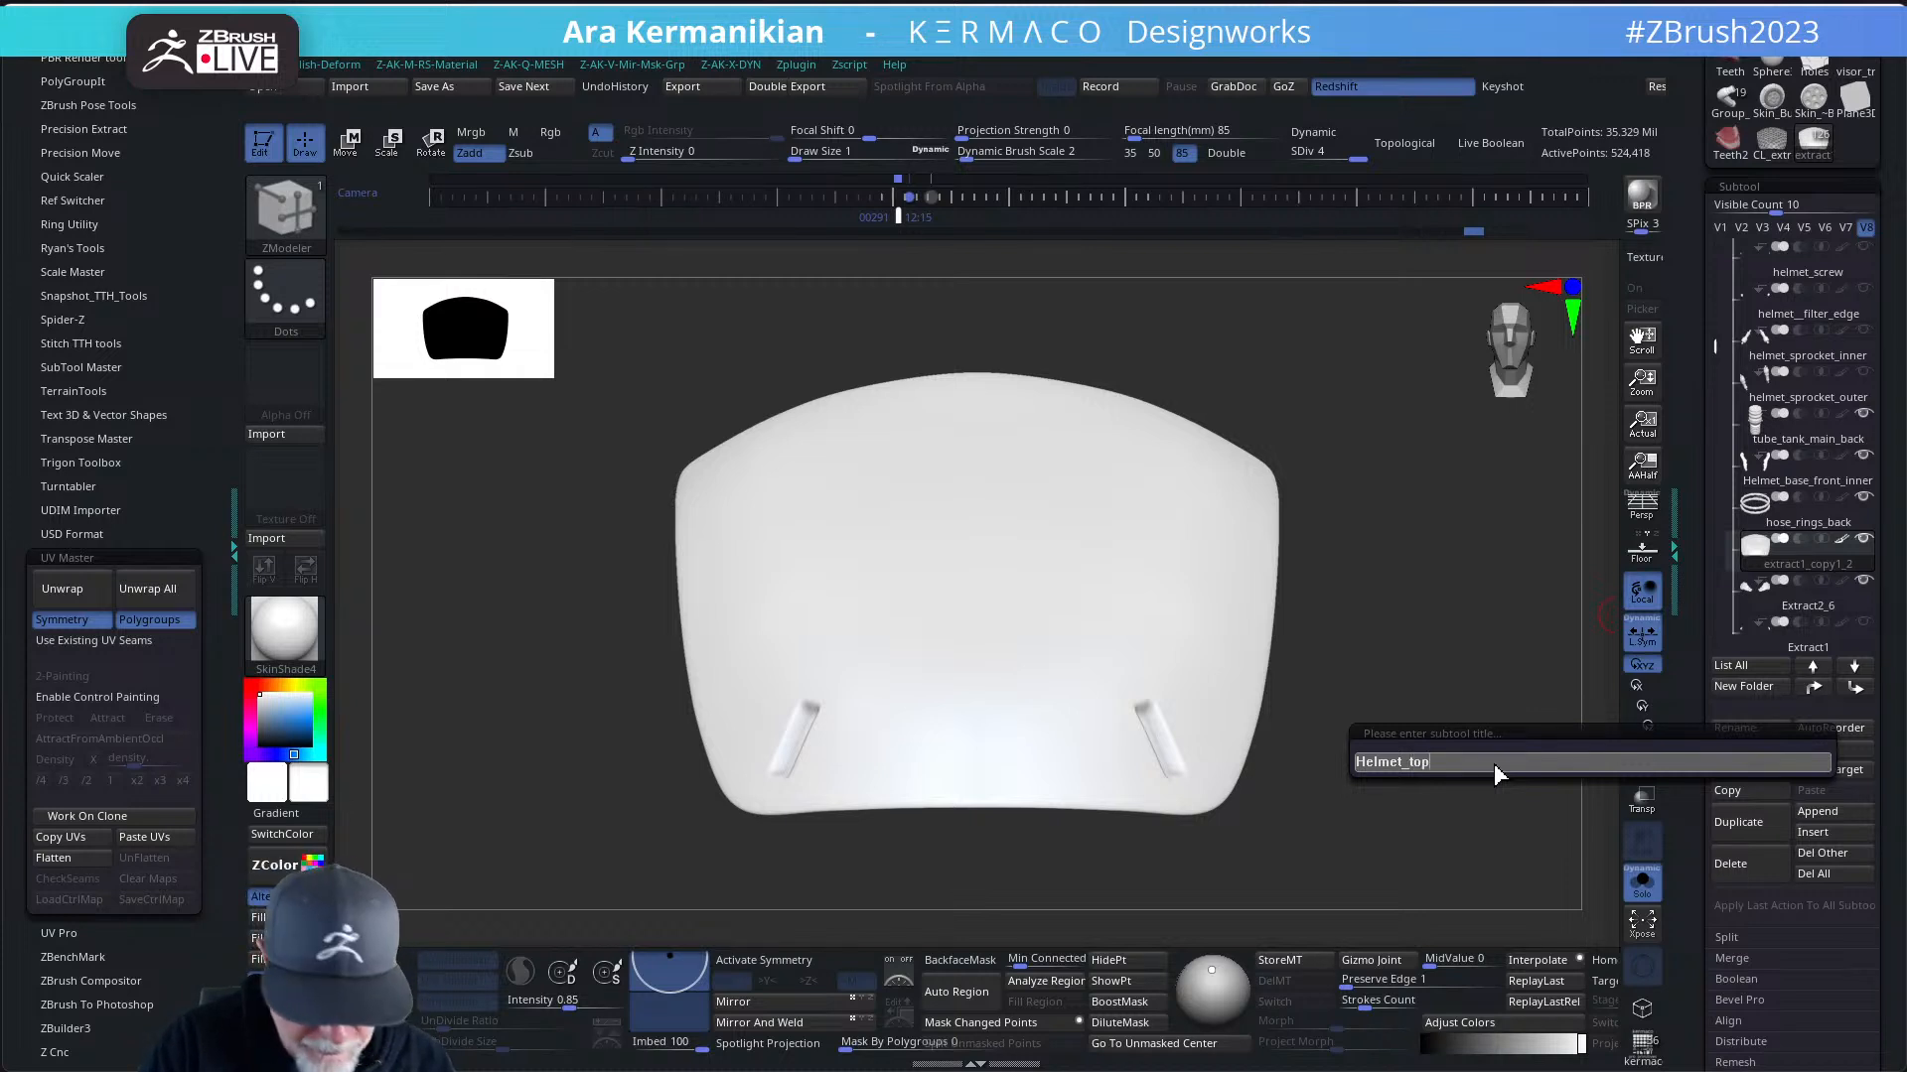
type("top")
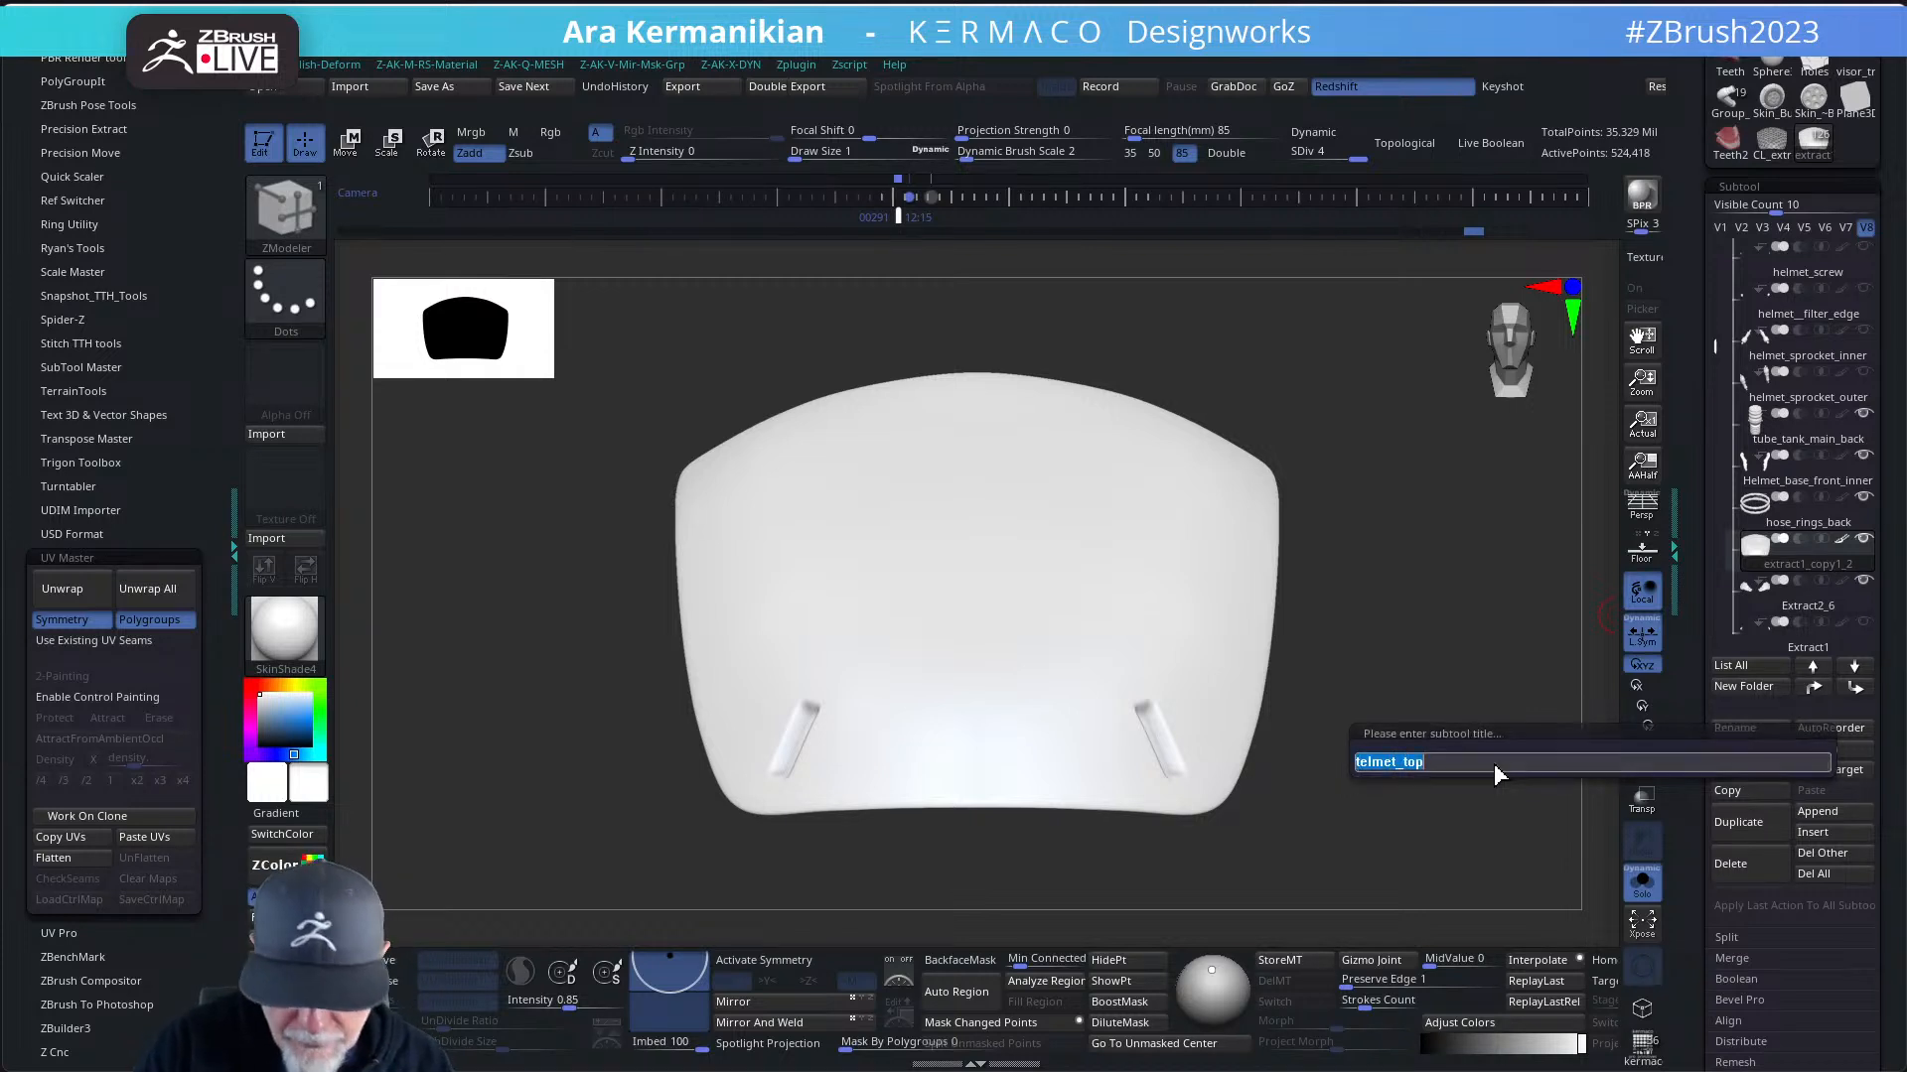
key("Return")
- Rename the mirrored brow-shaped subtool Extract2_6 as helmet_eyebrows
left_click(1802, 600)
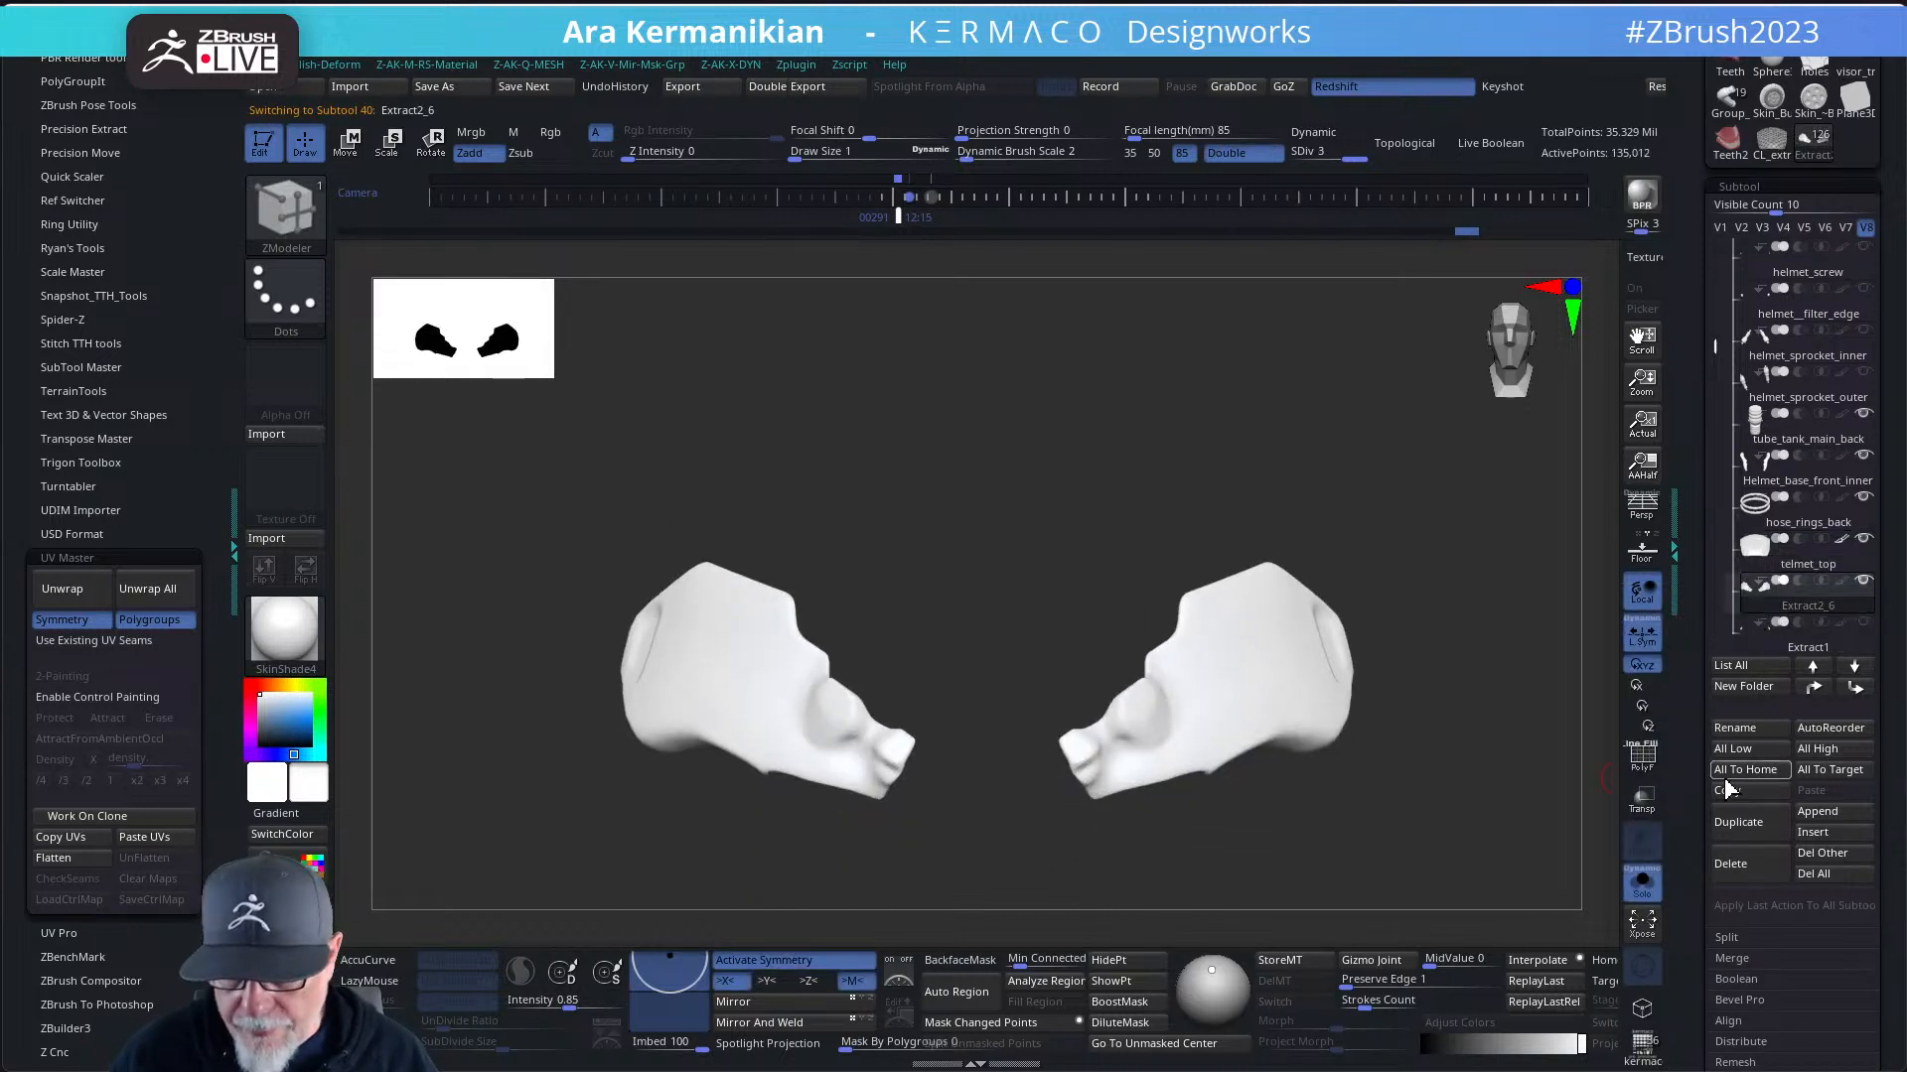
left_click(1735, 728)
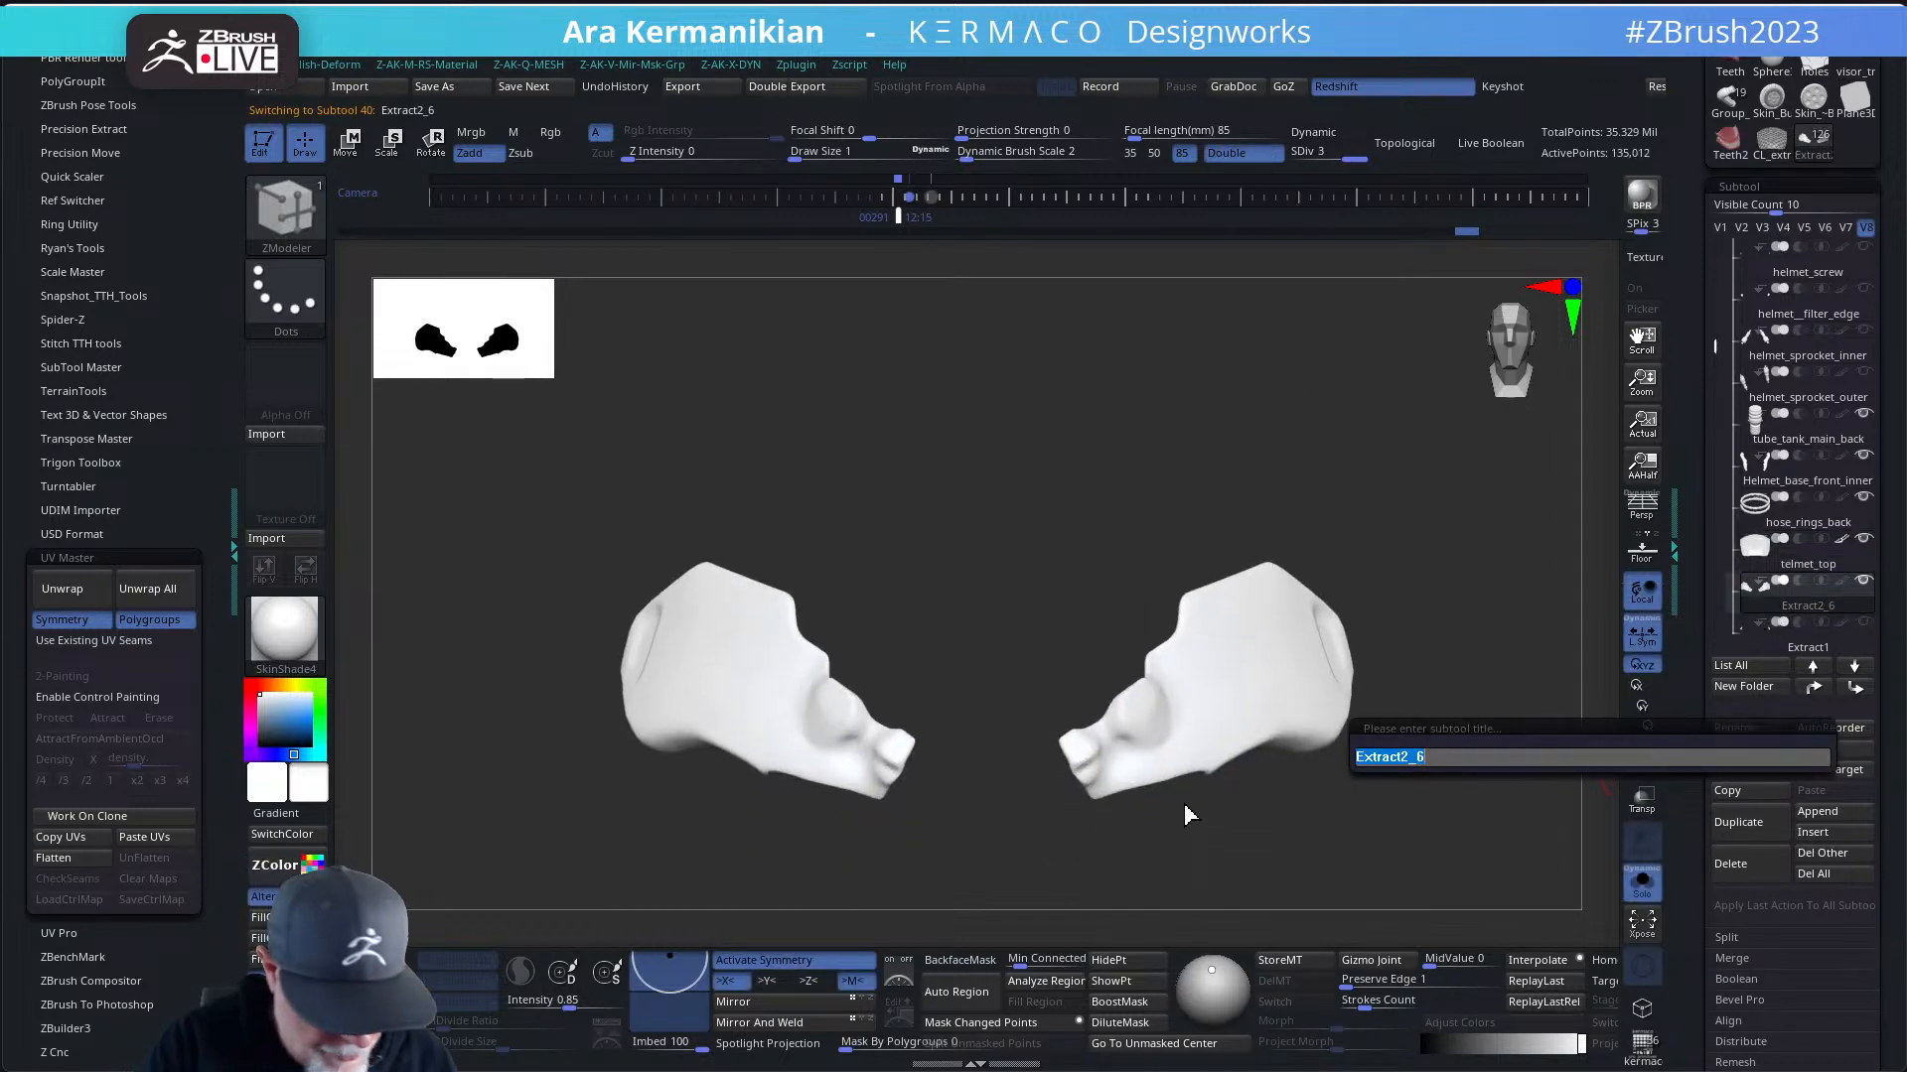
type("helmet_")
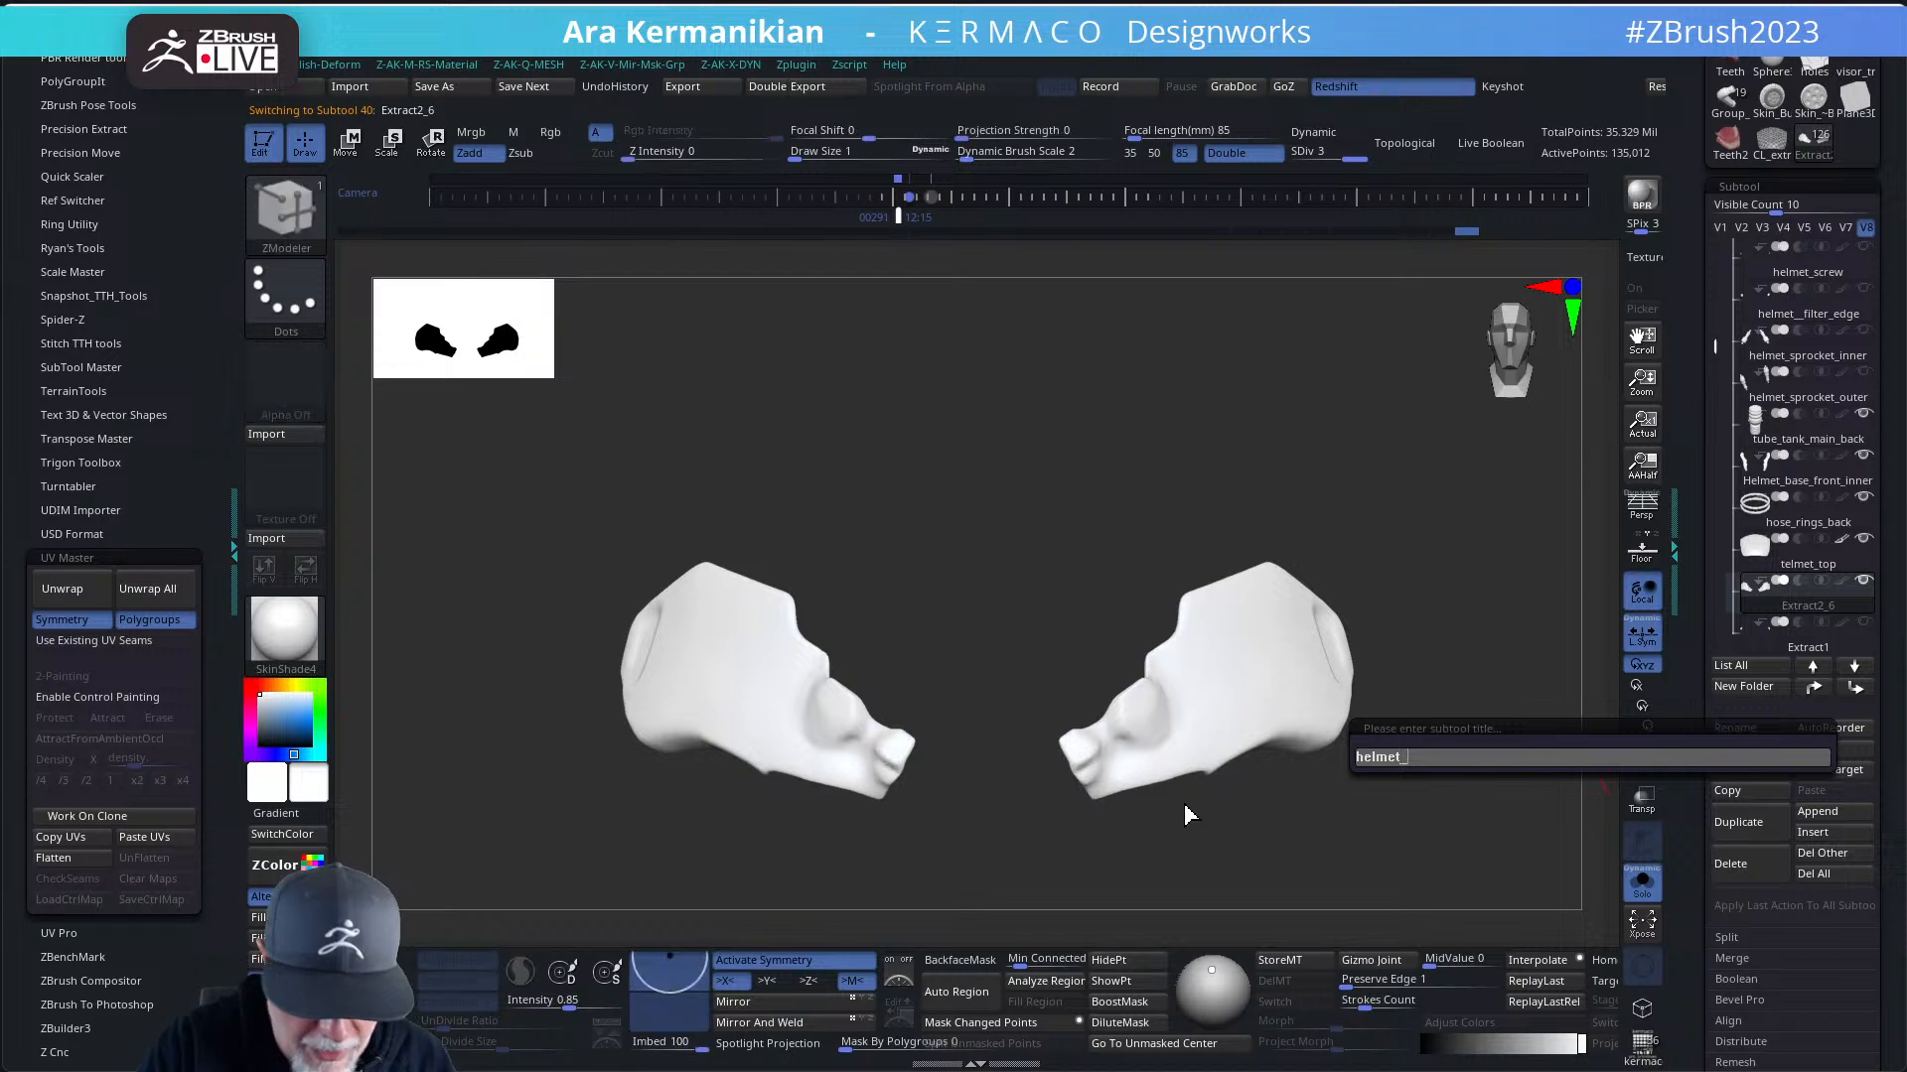
type("eyeb")
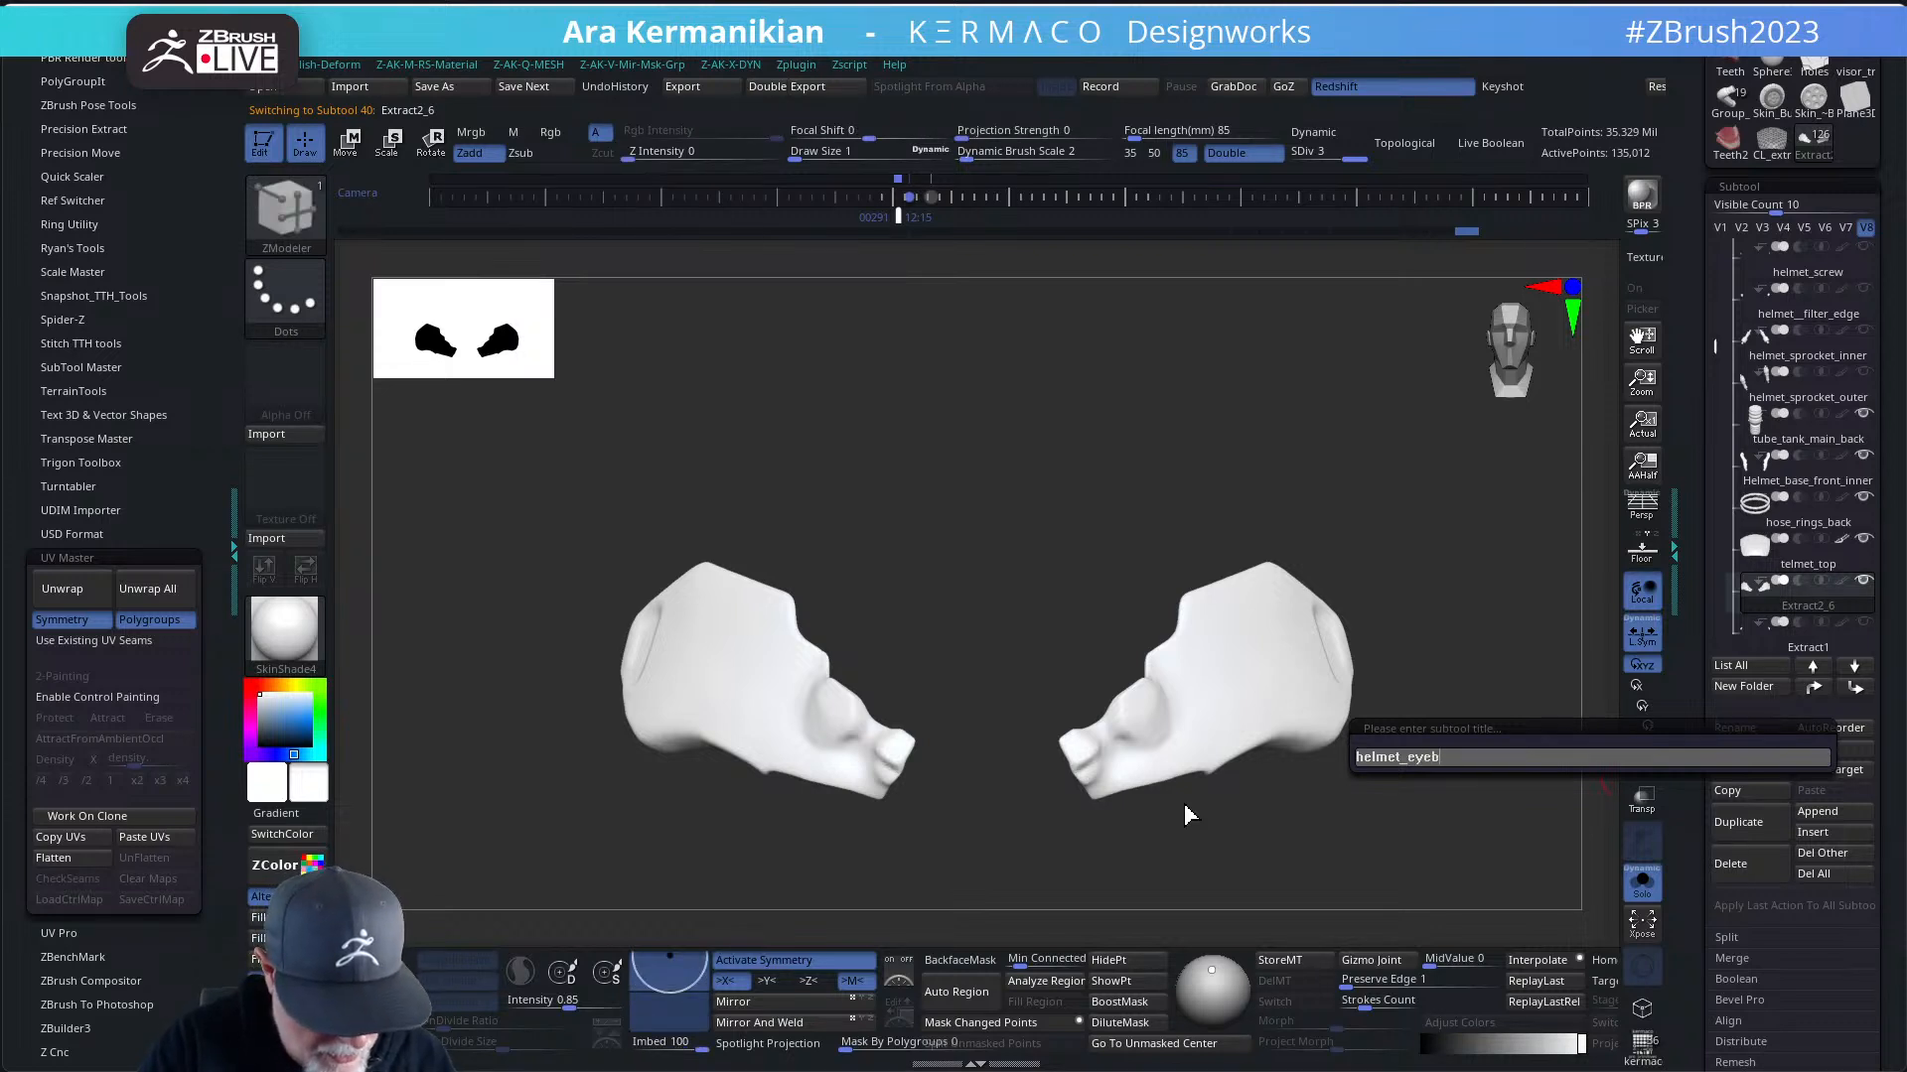
type("rows")
key("Return")
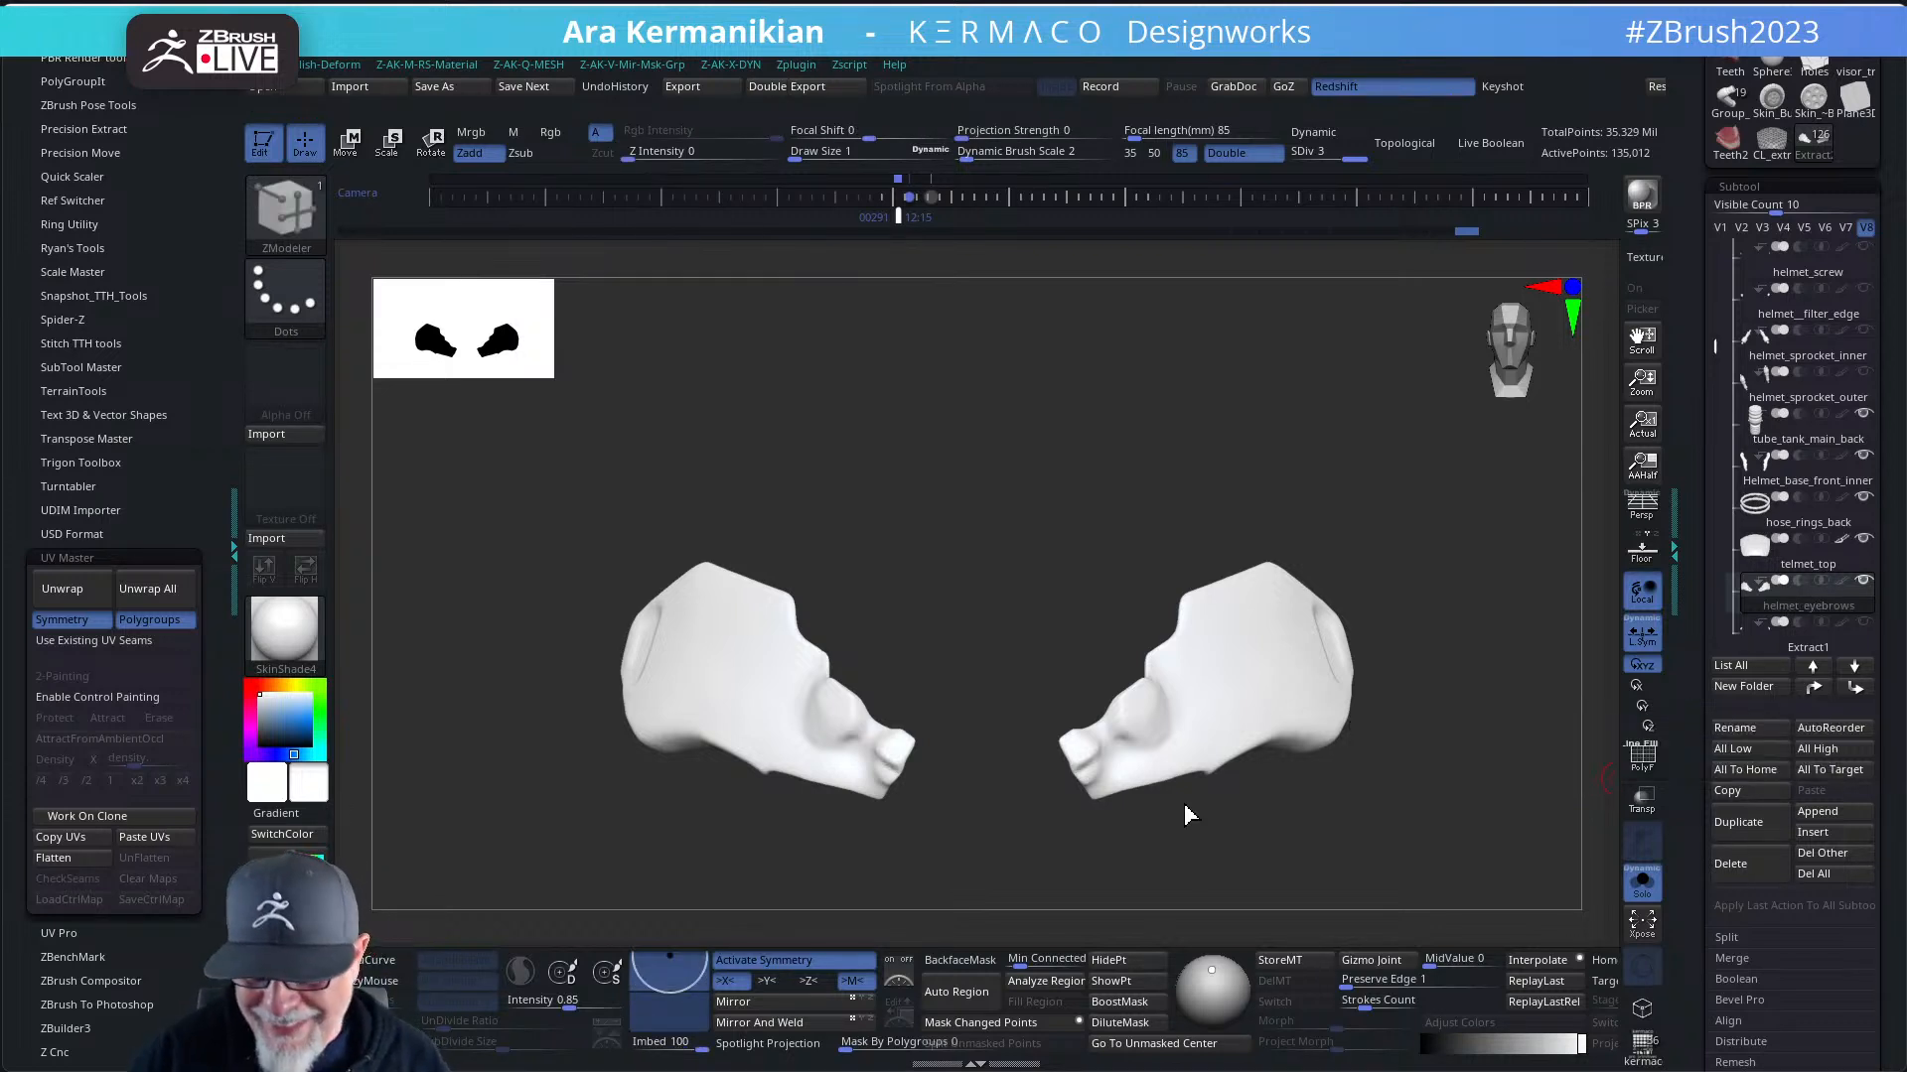
- Select the Extract1 subtool, switch to visibility set V1, and turn off Solo to check where the part sits on the helmet
mouse_move(1779, 652)
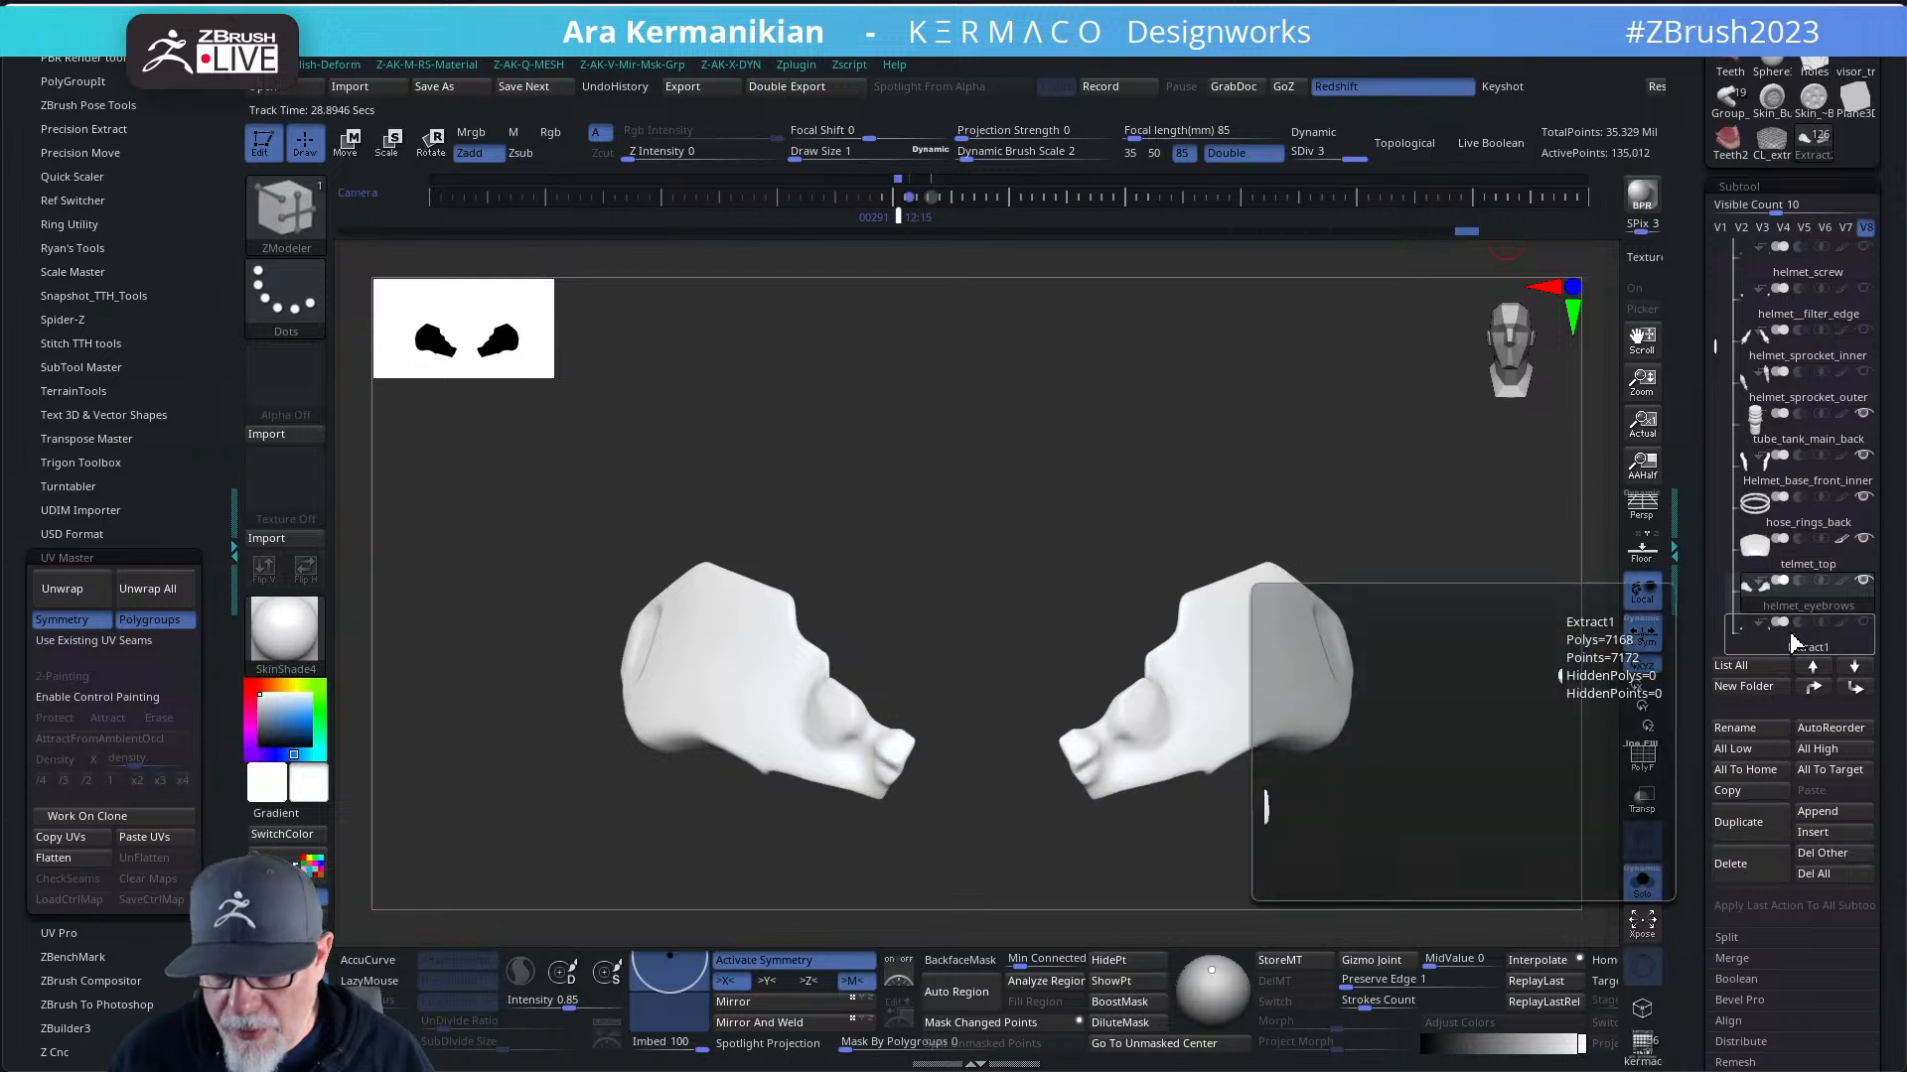
left_click(1778, 652)
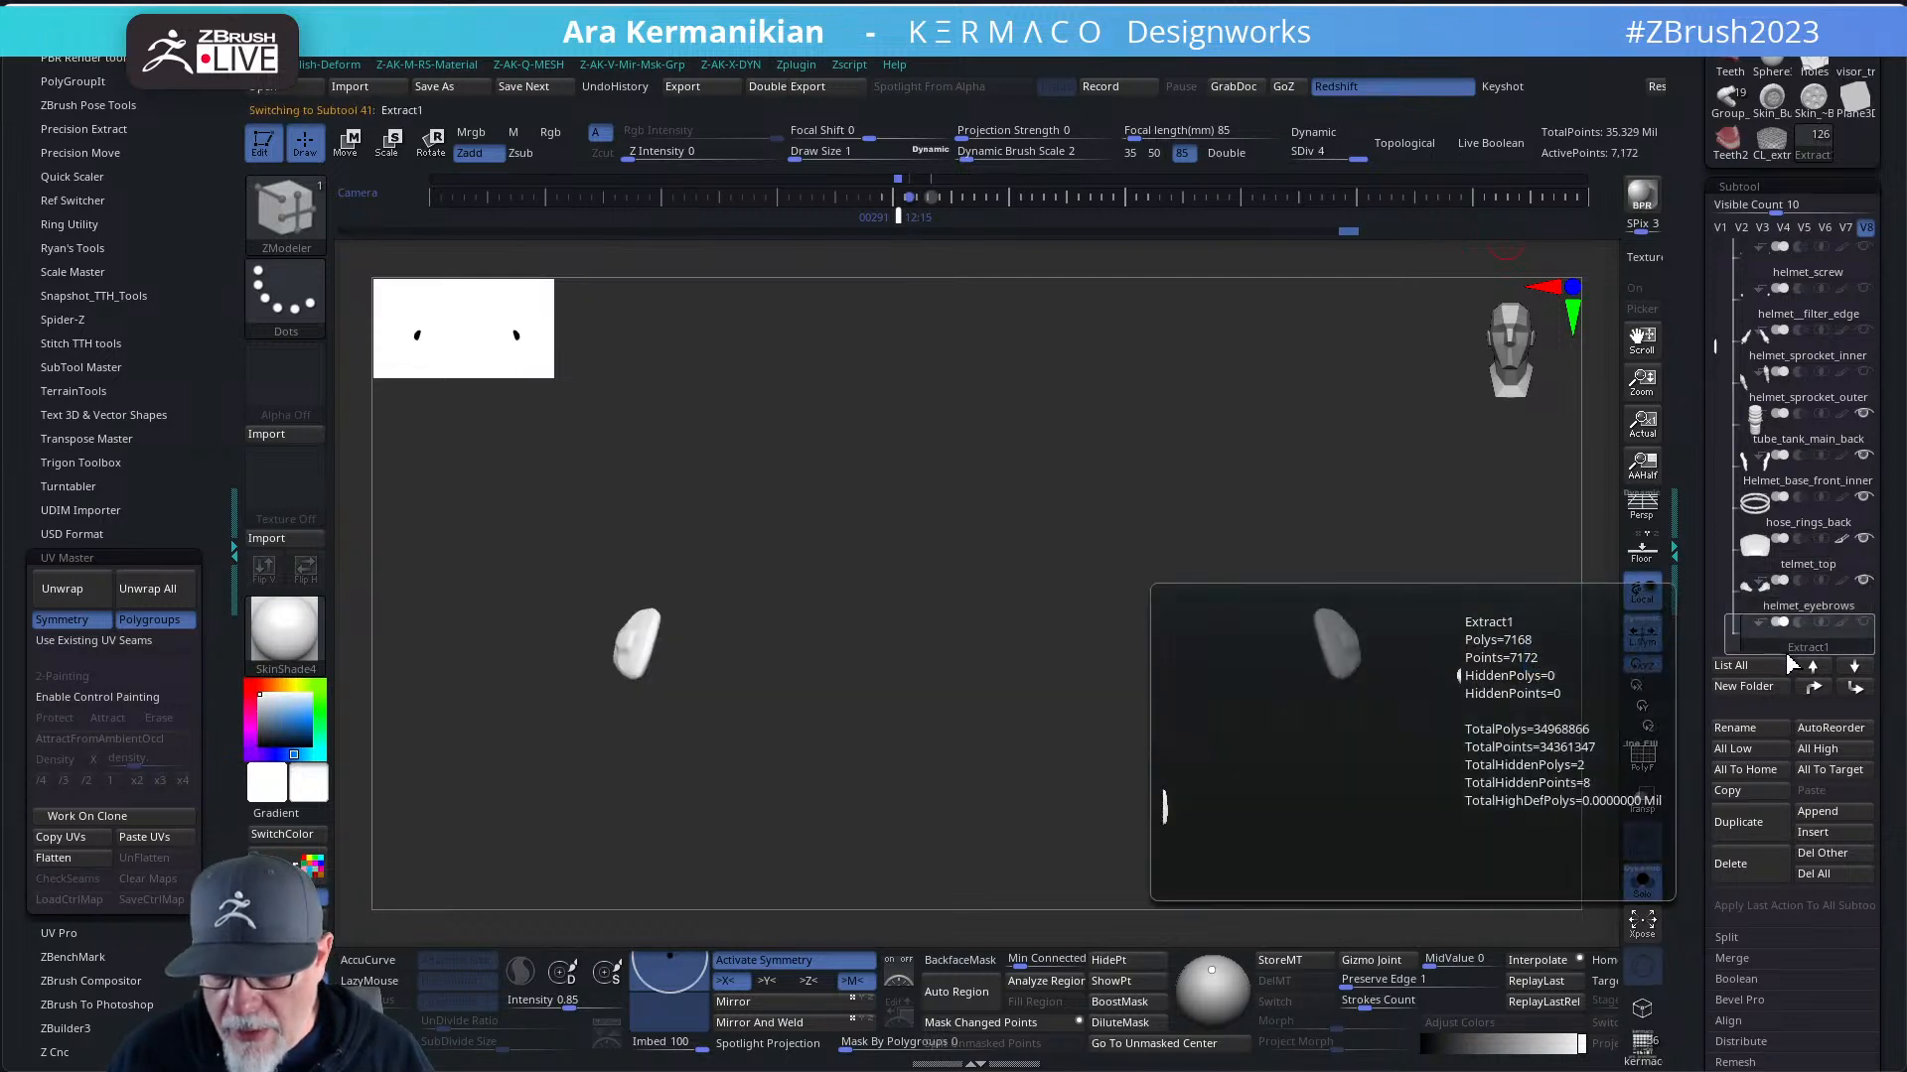
left_click_drag(1238, 473, 1523, 566)
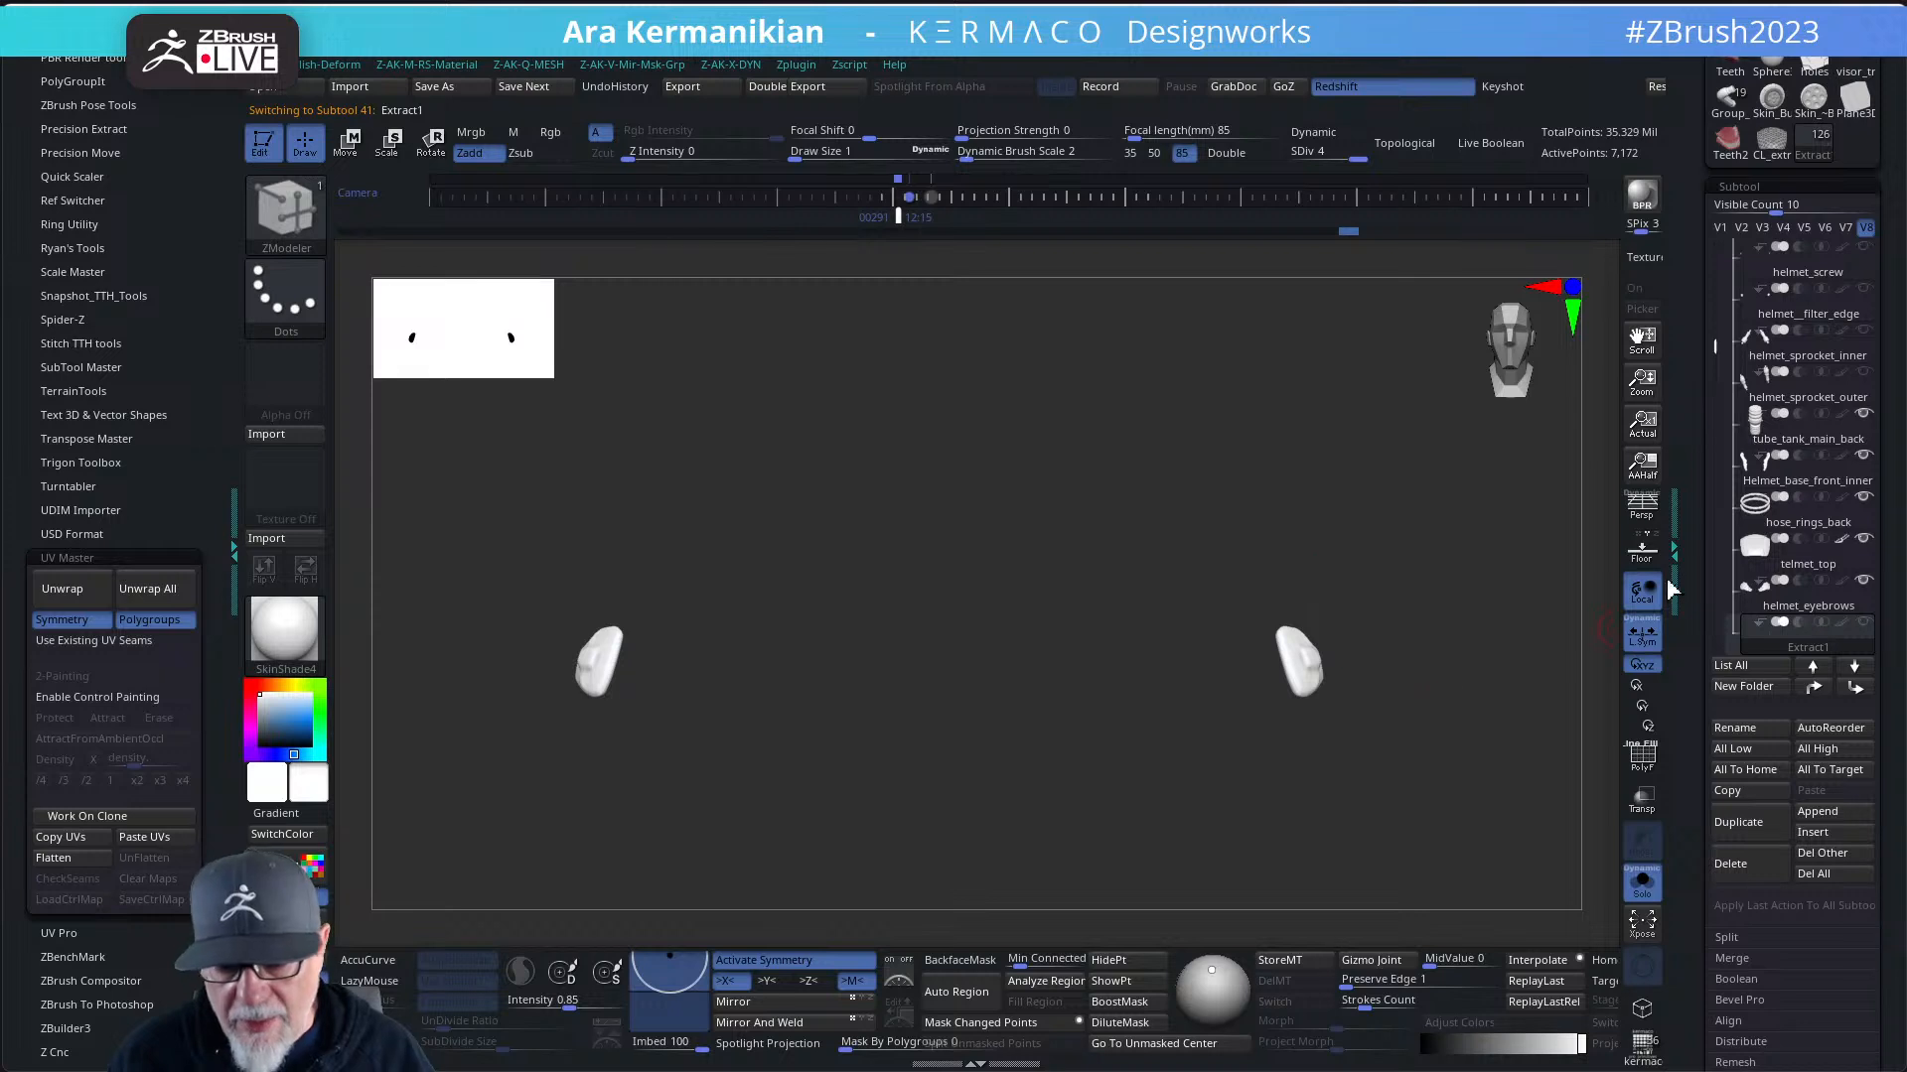
left_click(1719, 228)
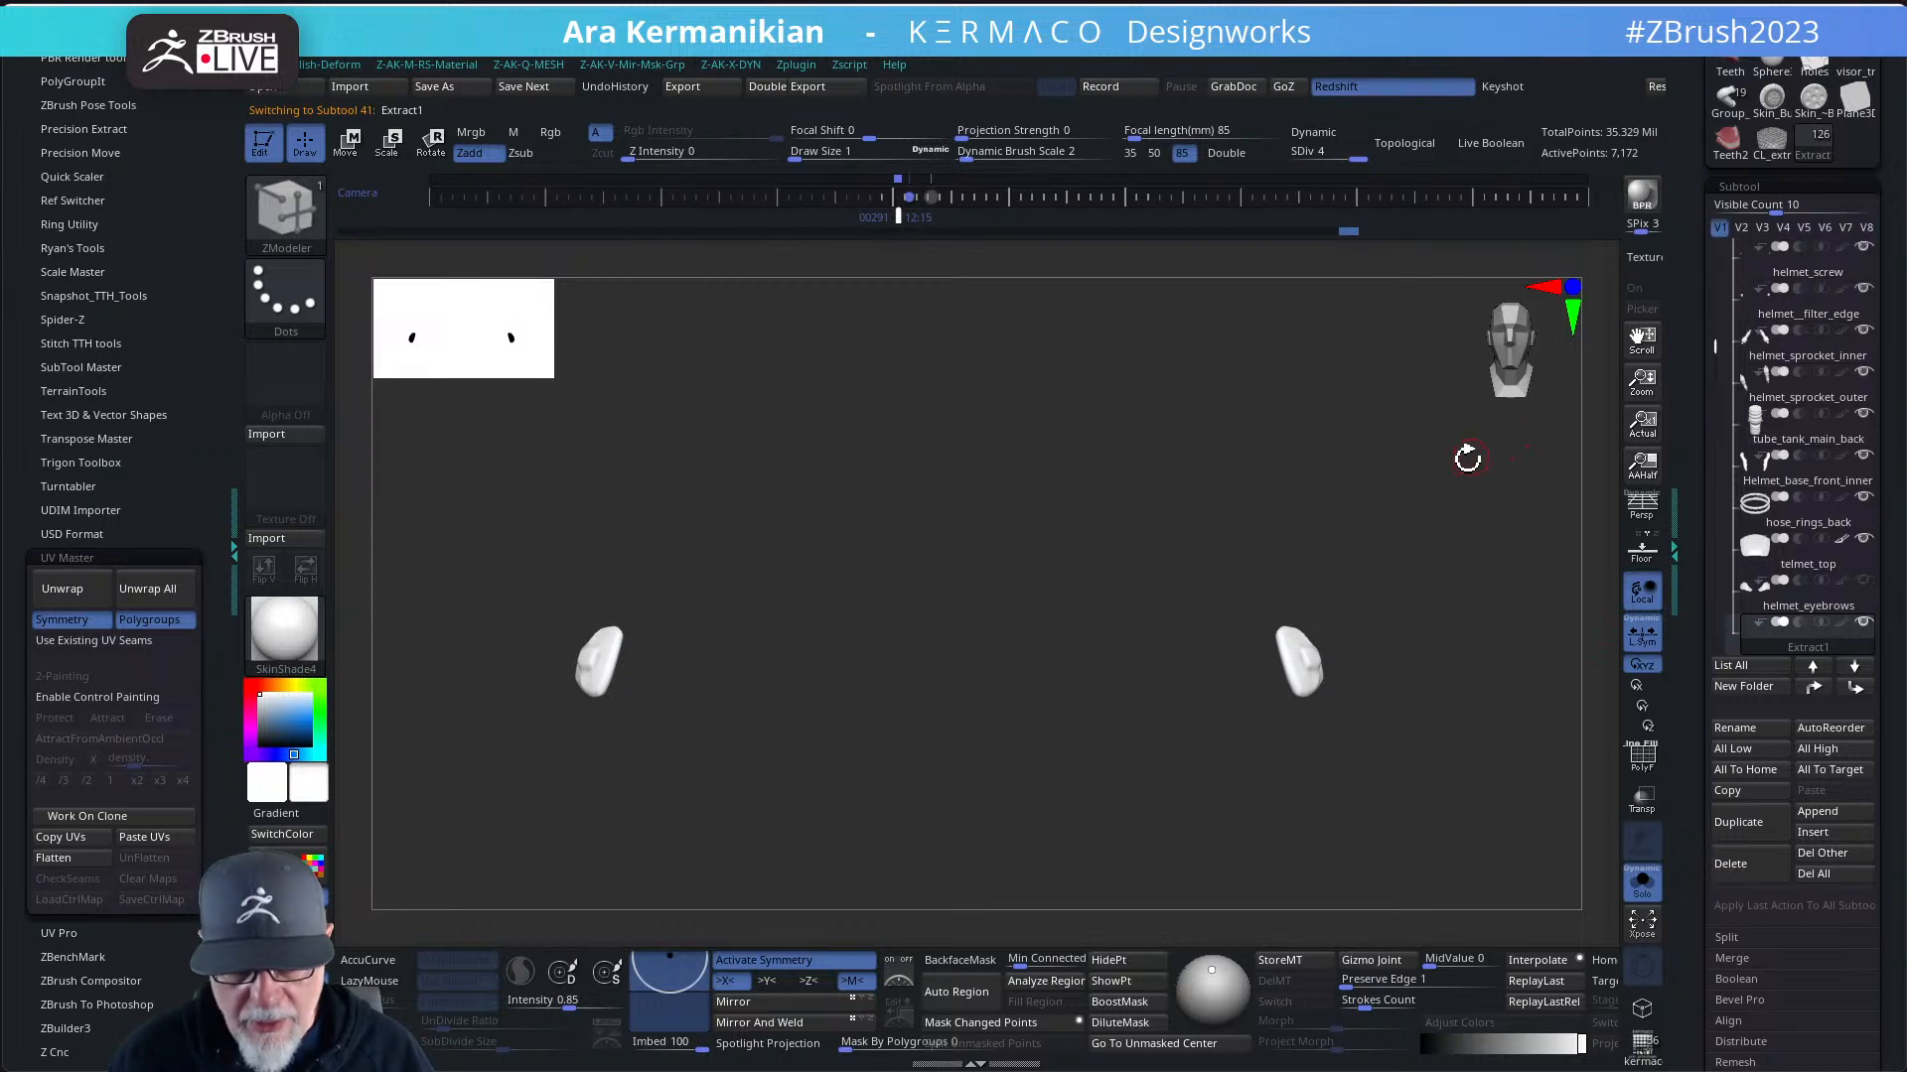
left_click(1658, 887)
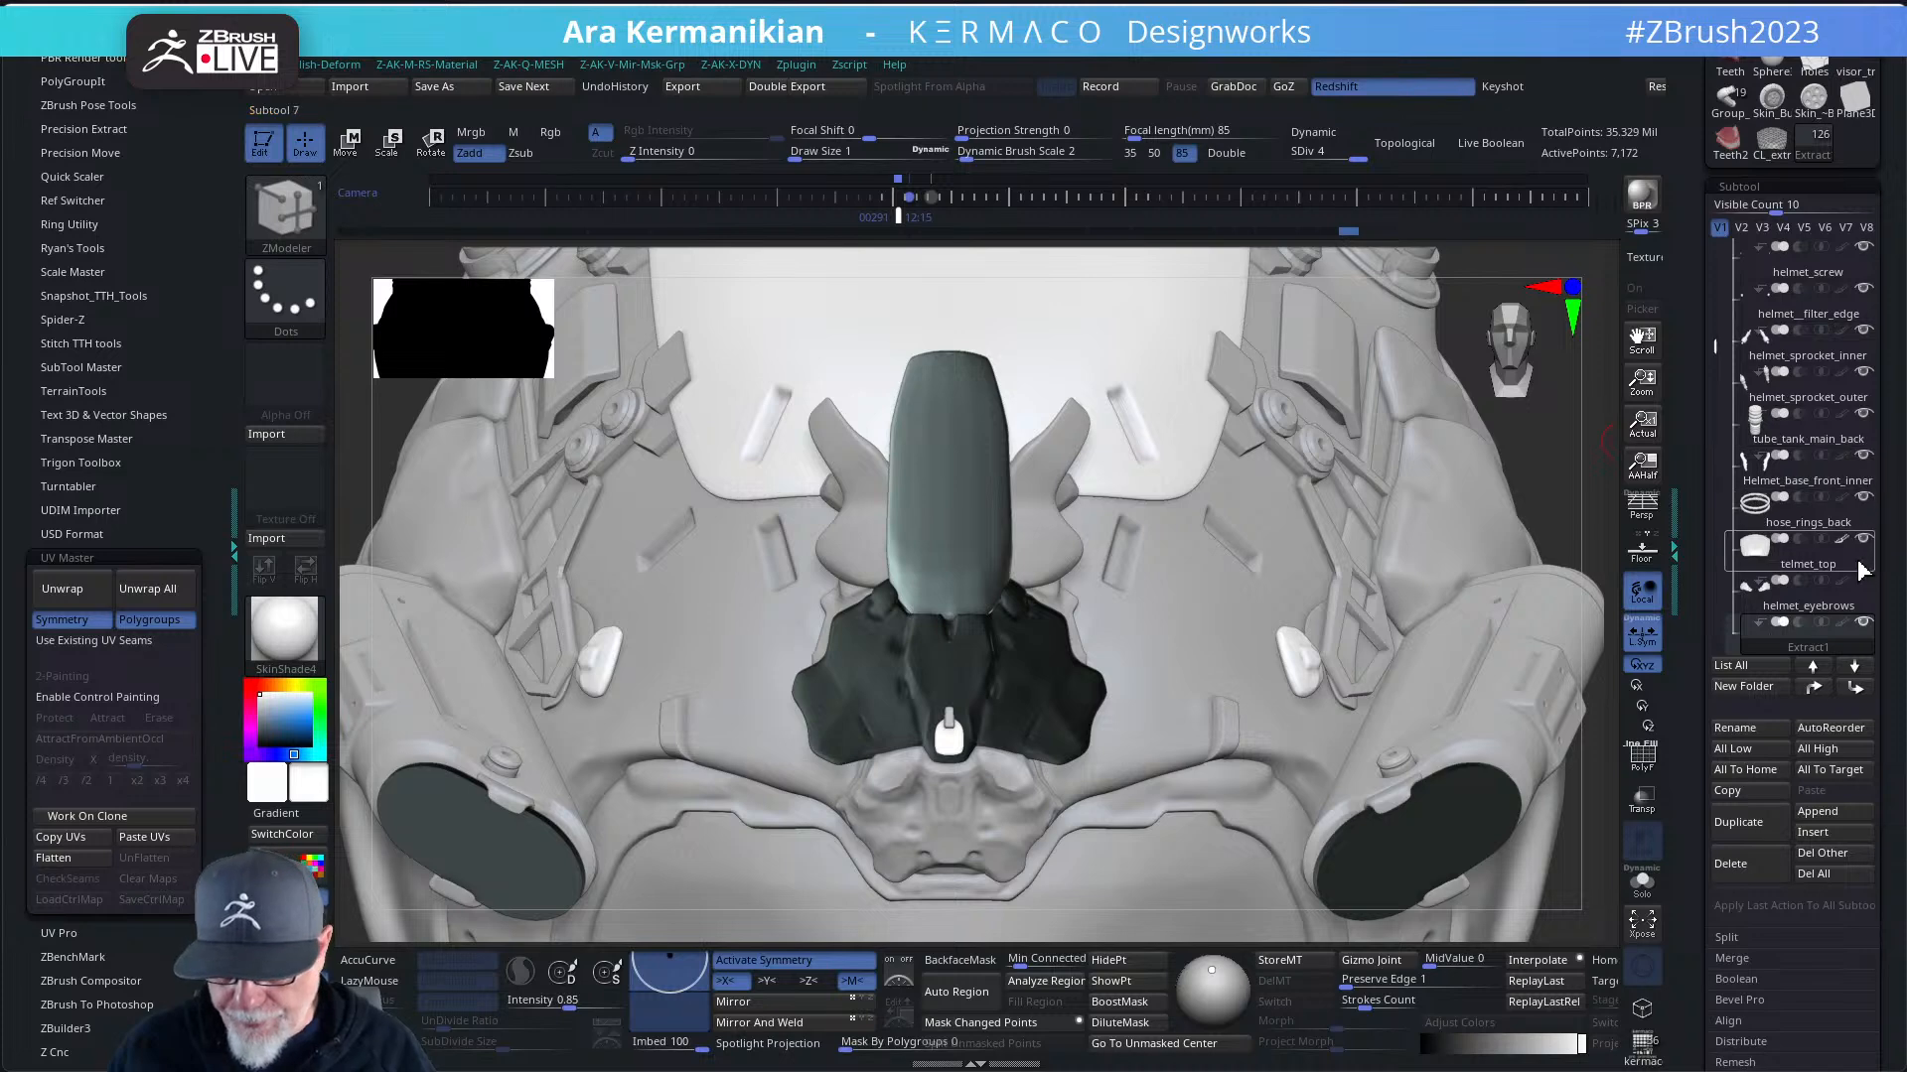
left_click_drag(1561, 467, 996, 454)
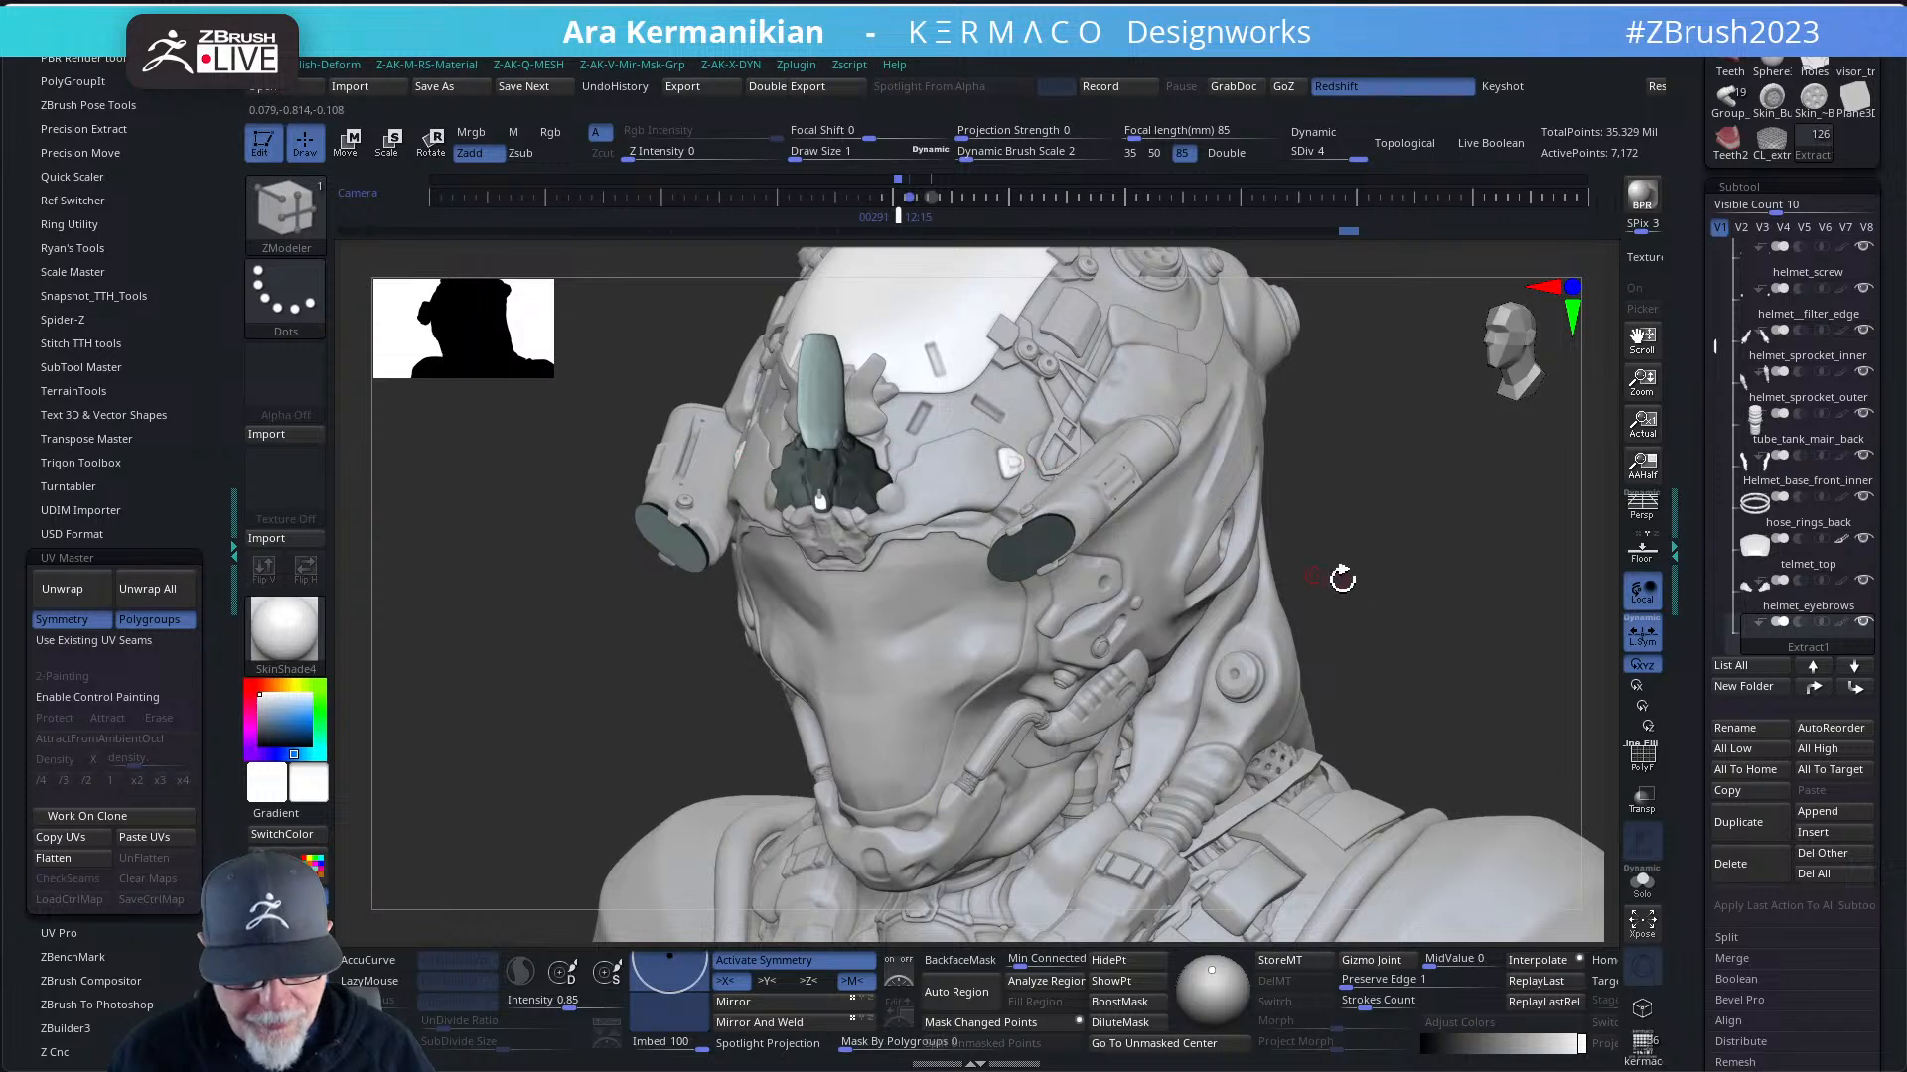
left_click_drag(1420, 571, 1477, 617)
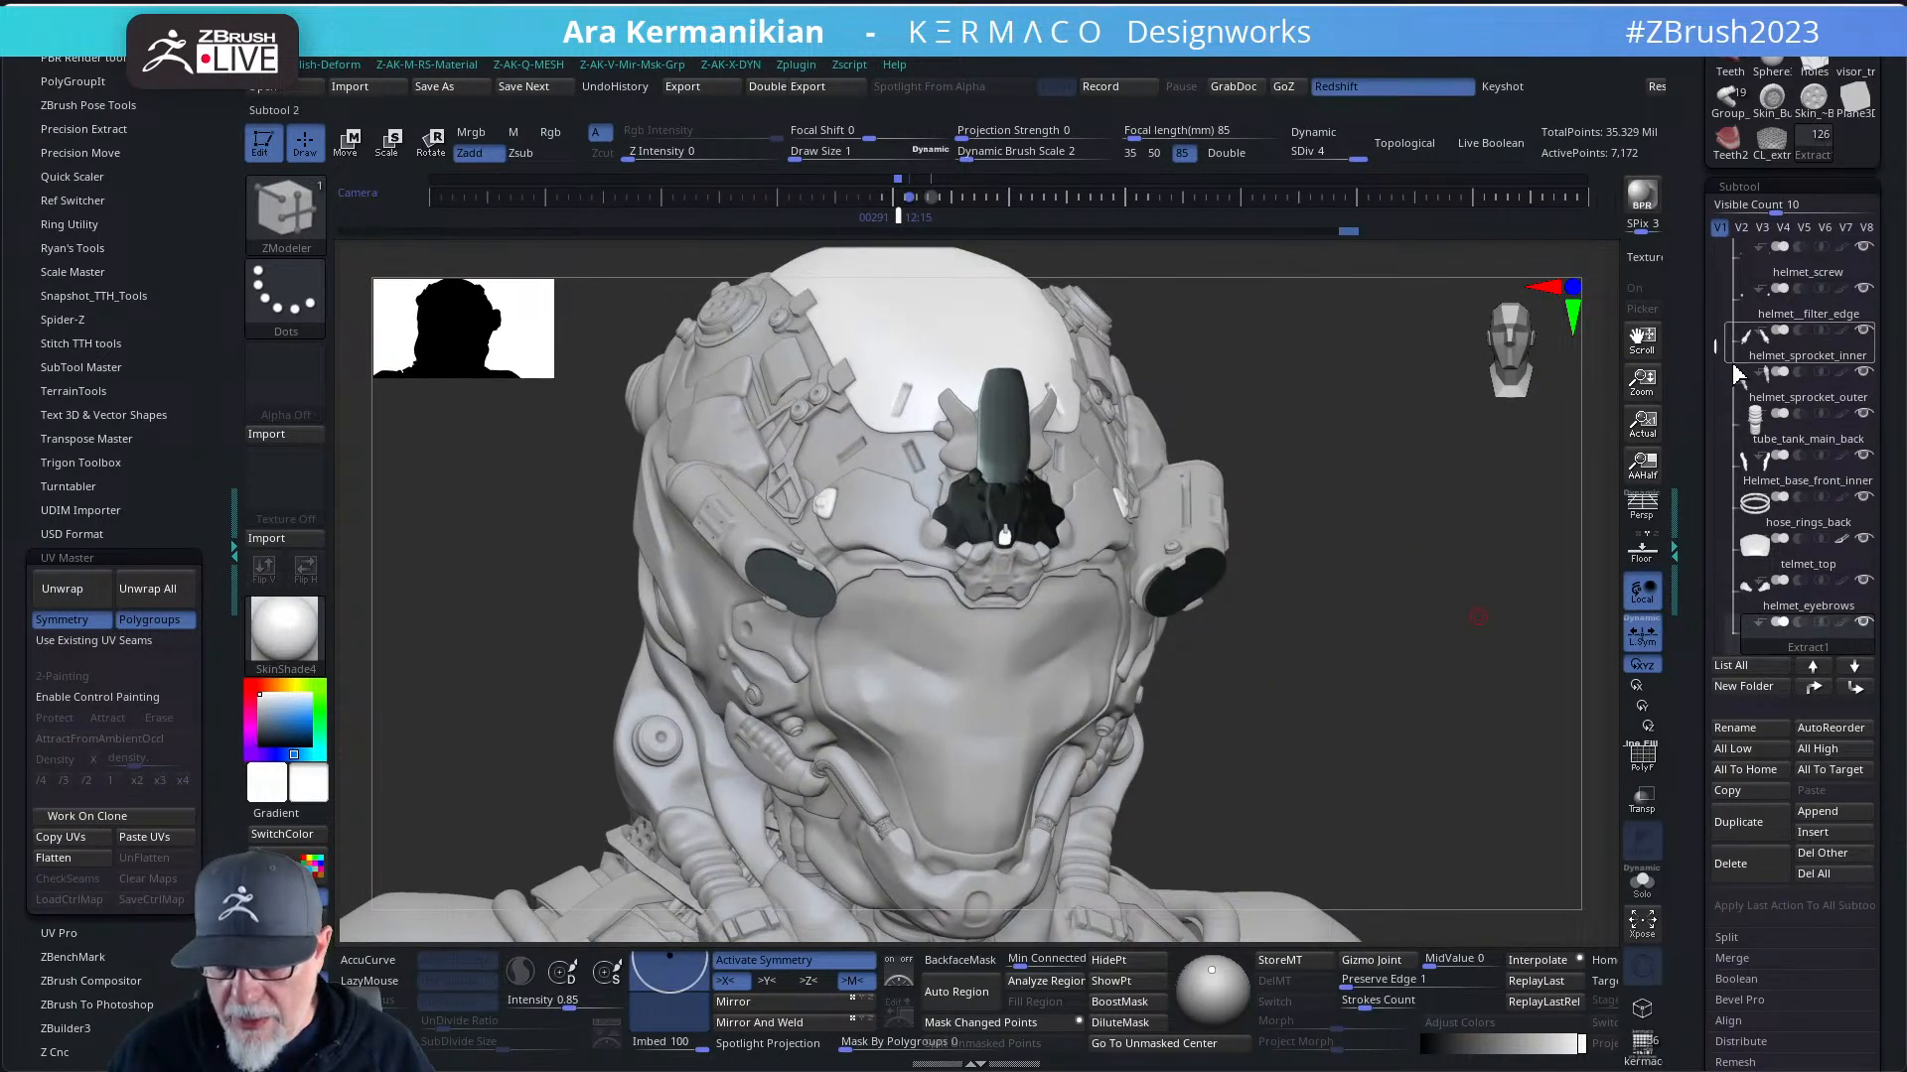
- Rename the Extract1 subtool as helmet_eyebrow_attach
left_click_drag(1715, 347, 1715, 356)
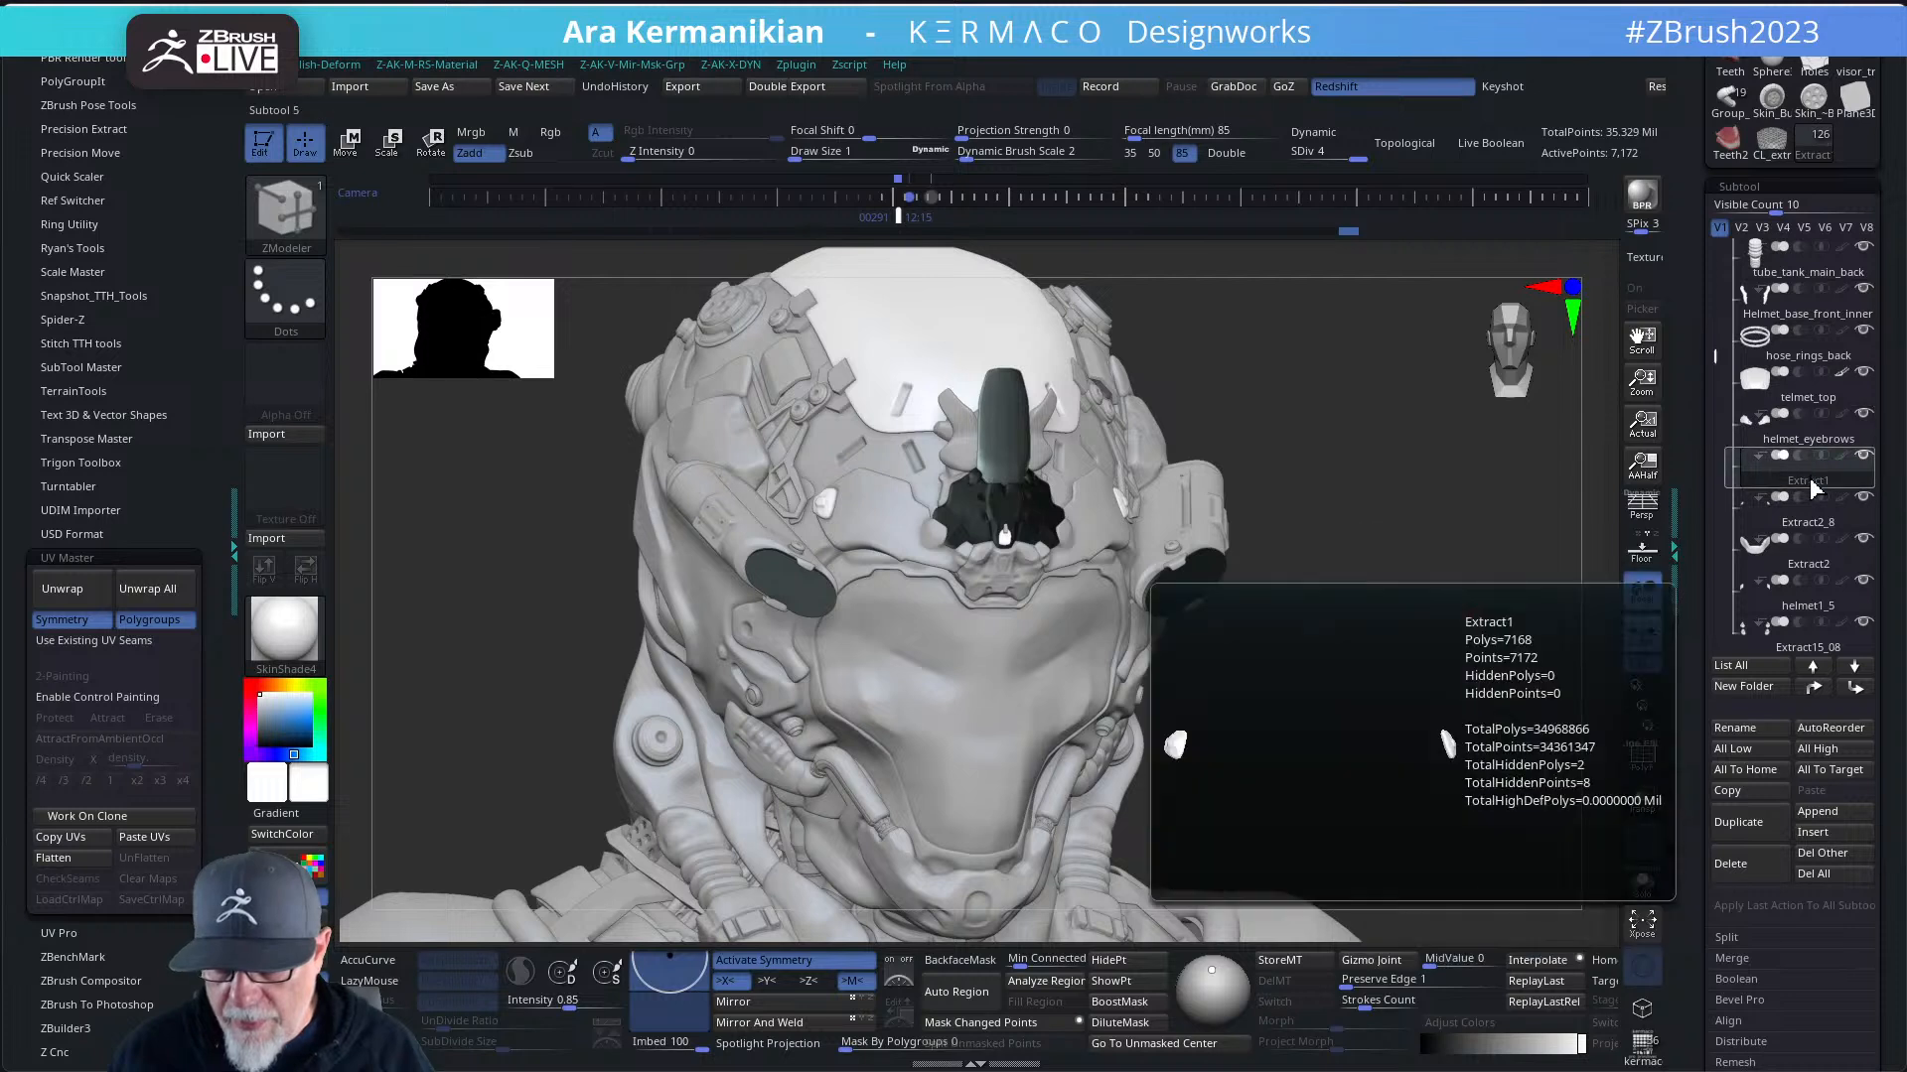
left_click(1743, 734)
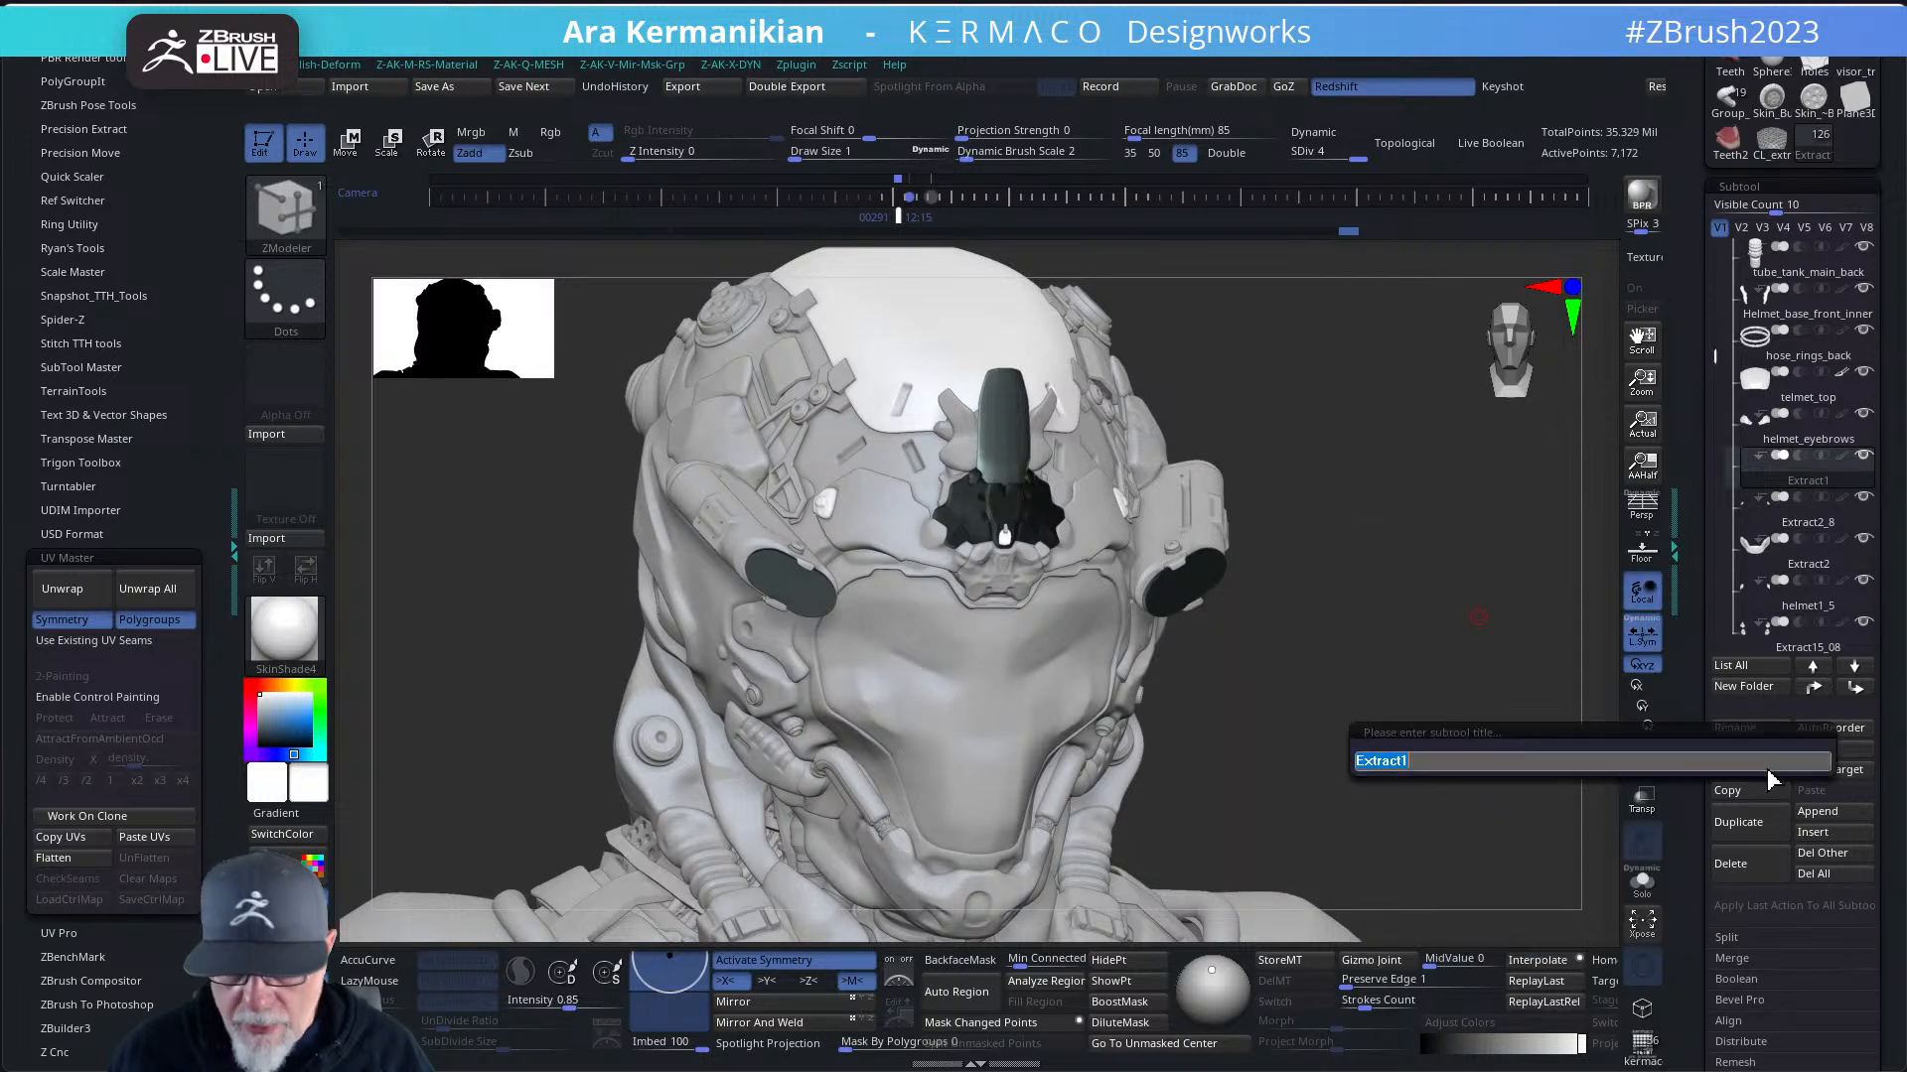
type("he")
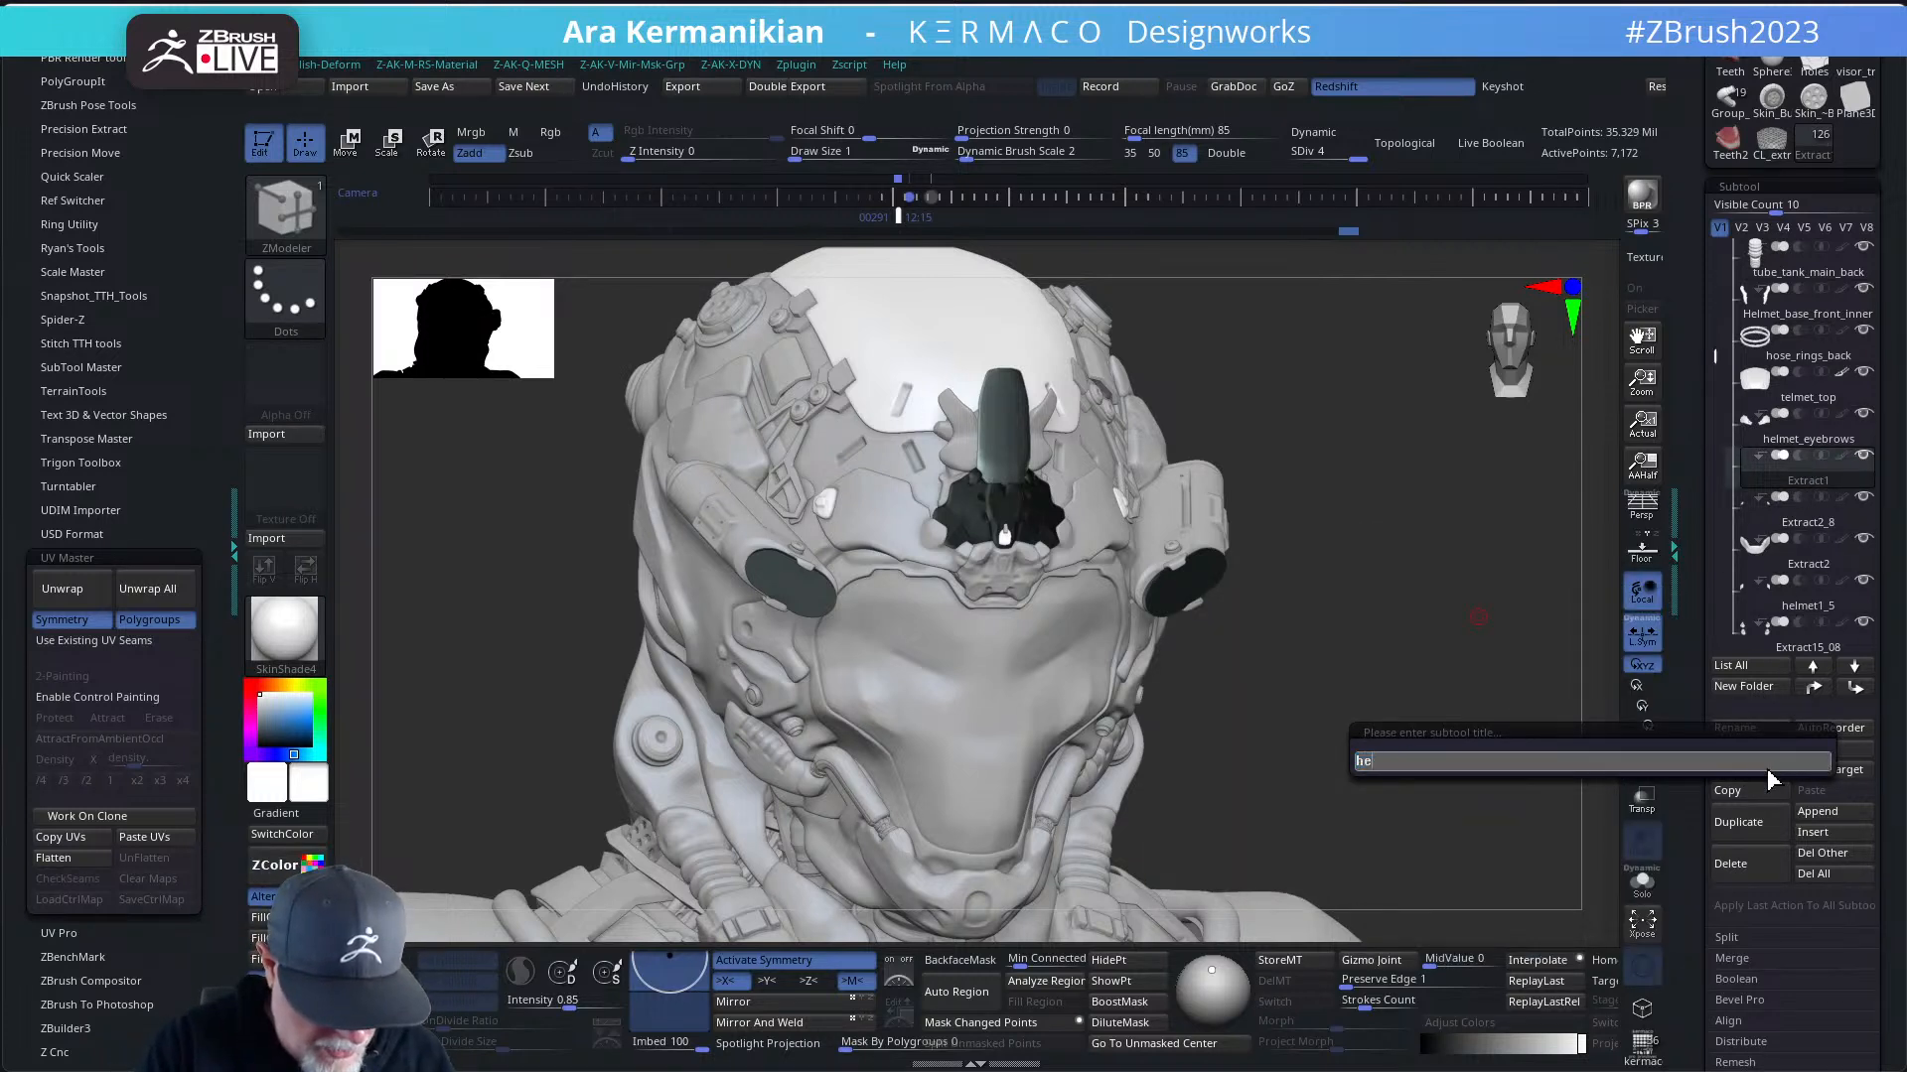
type("lmet_y")
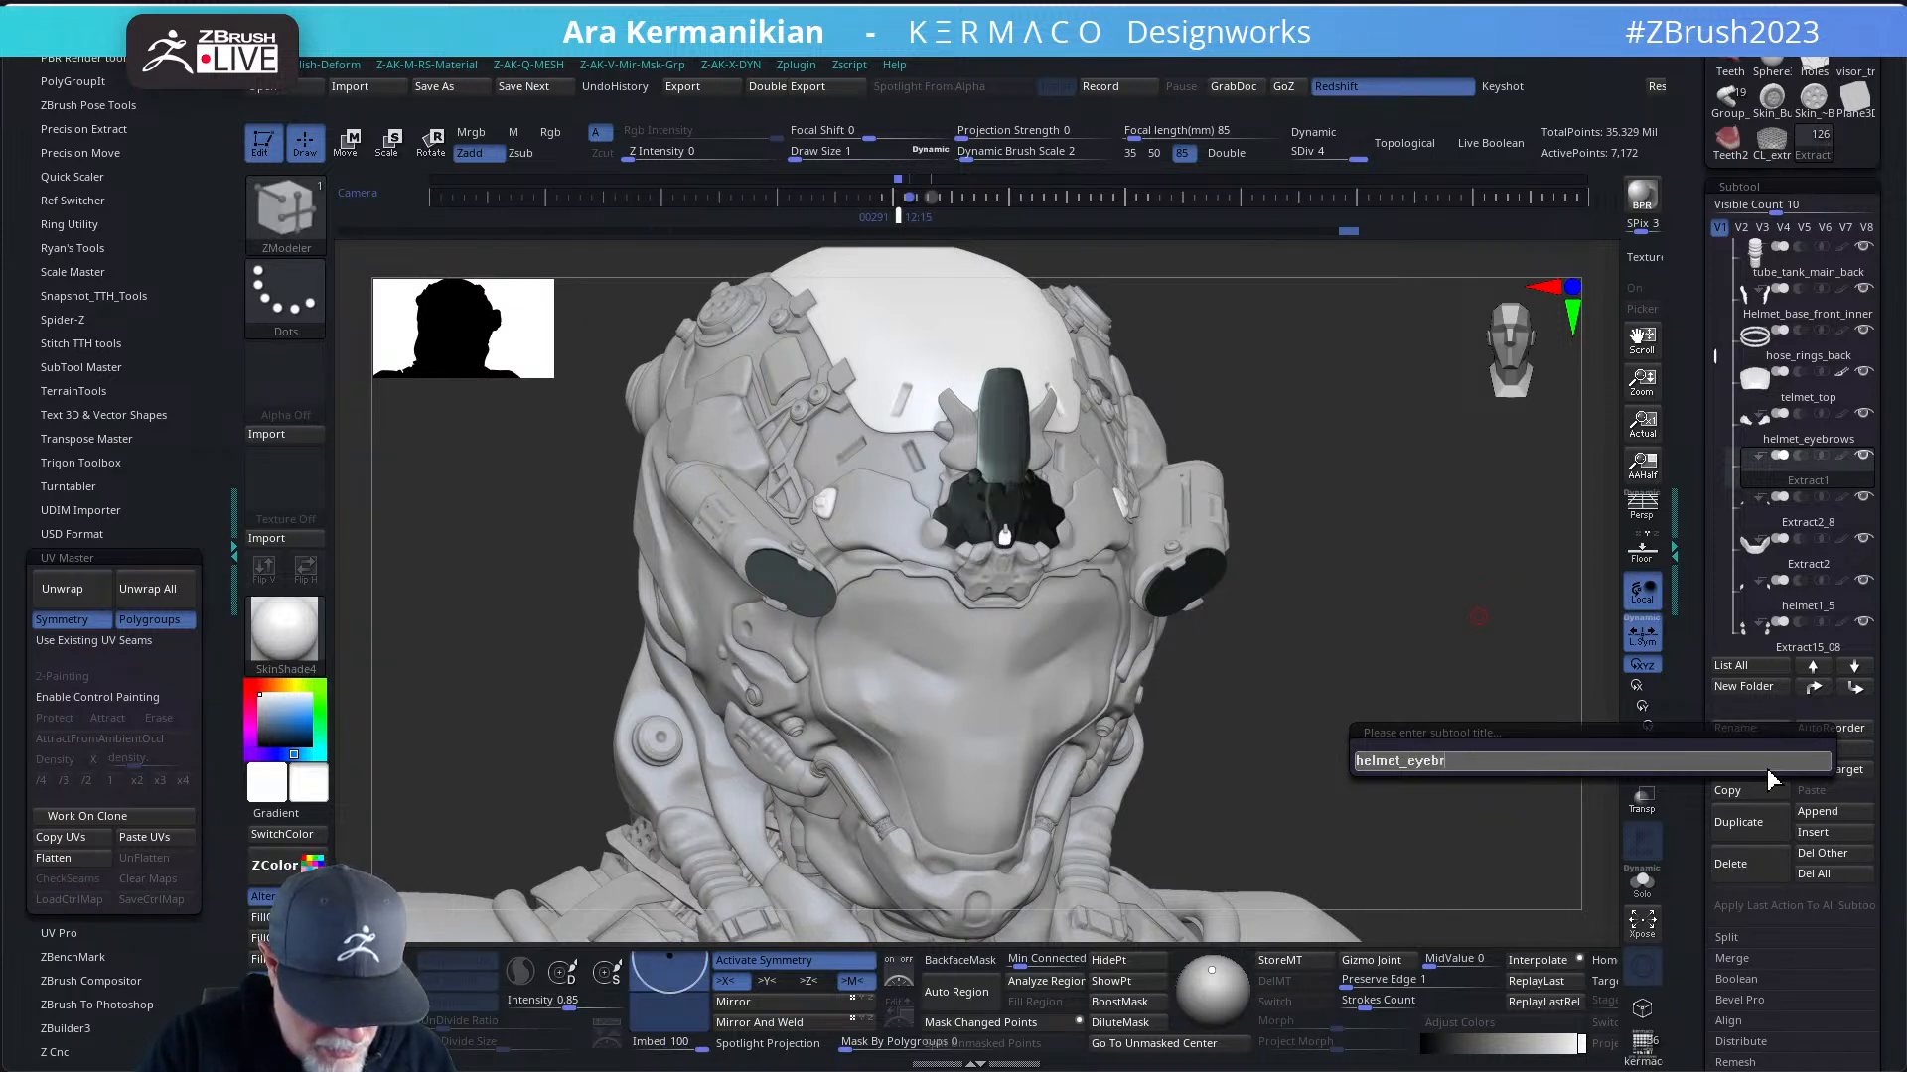
type("s")
key("BackSpace")
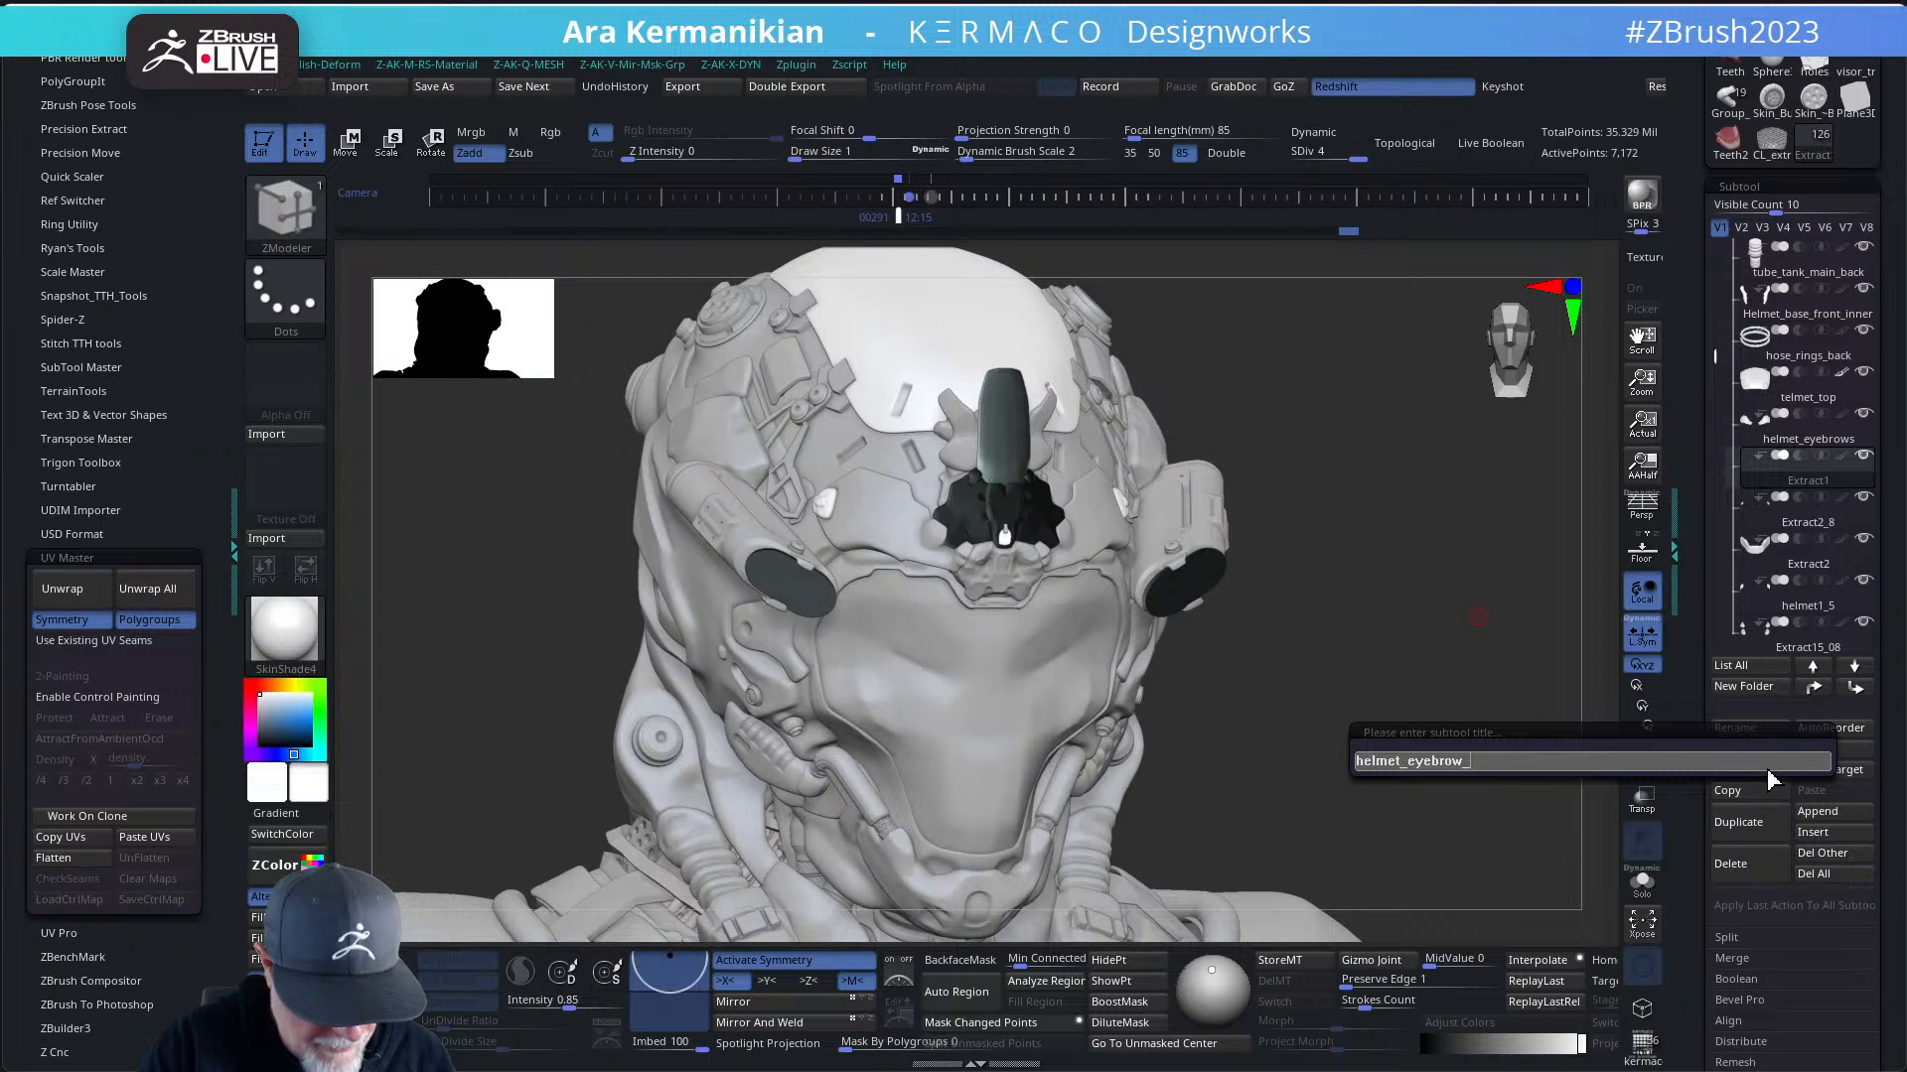
key("BackSpace")
type("w")
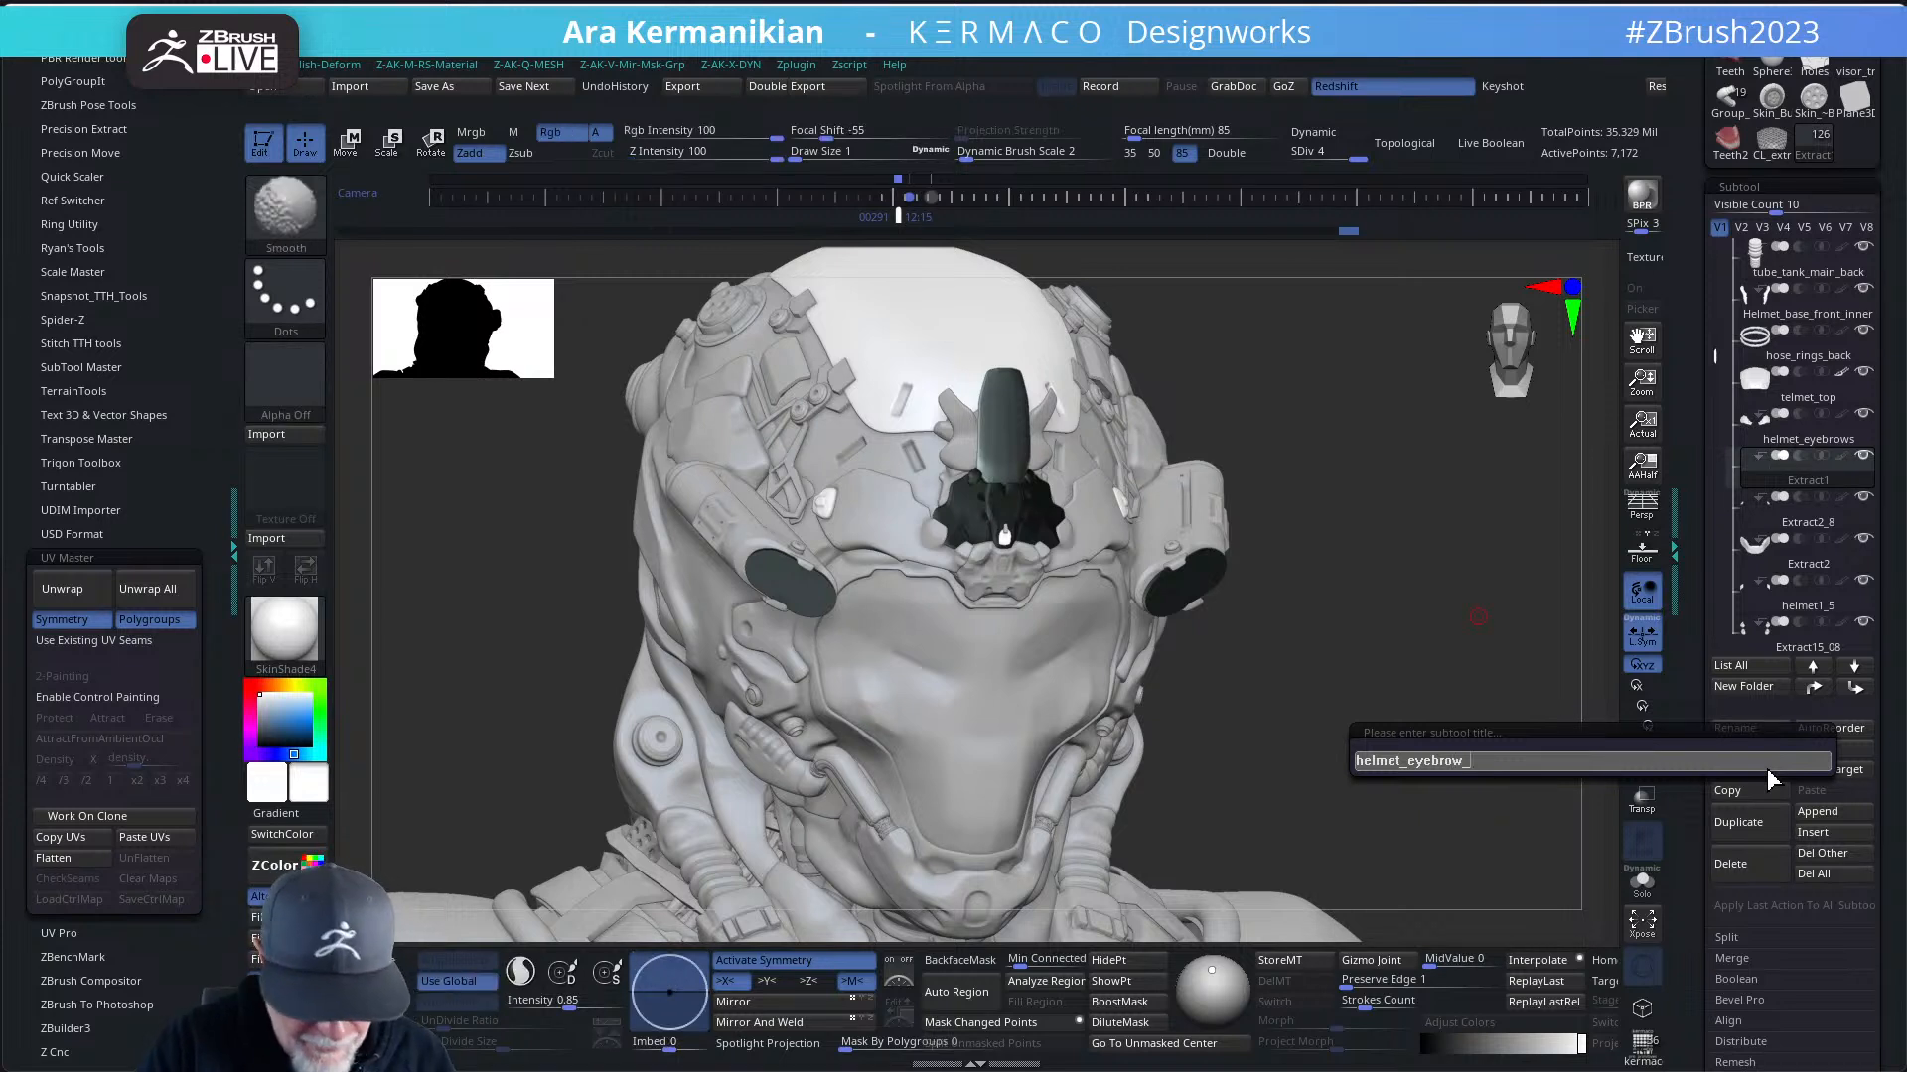
type("_art")
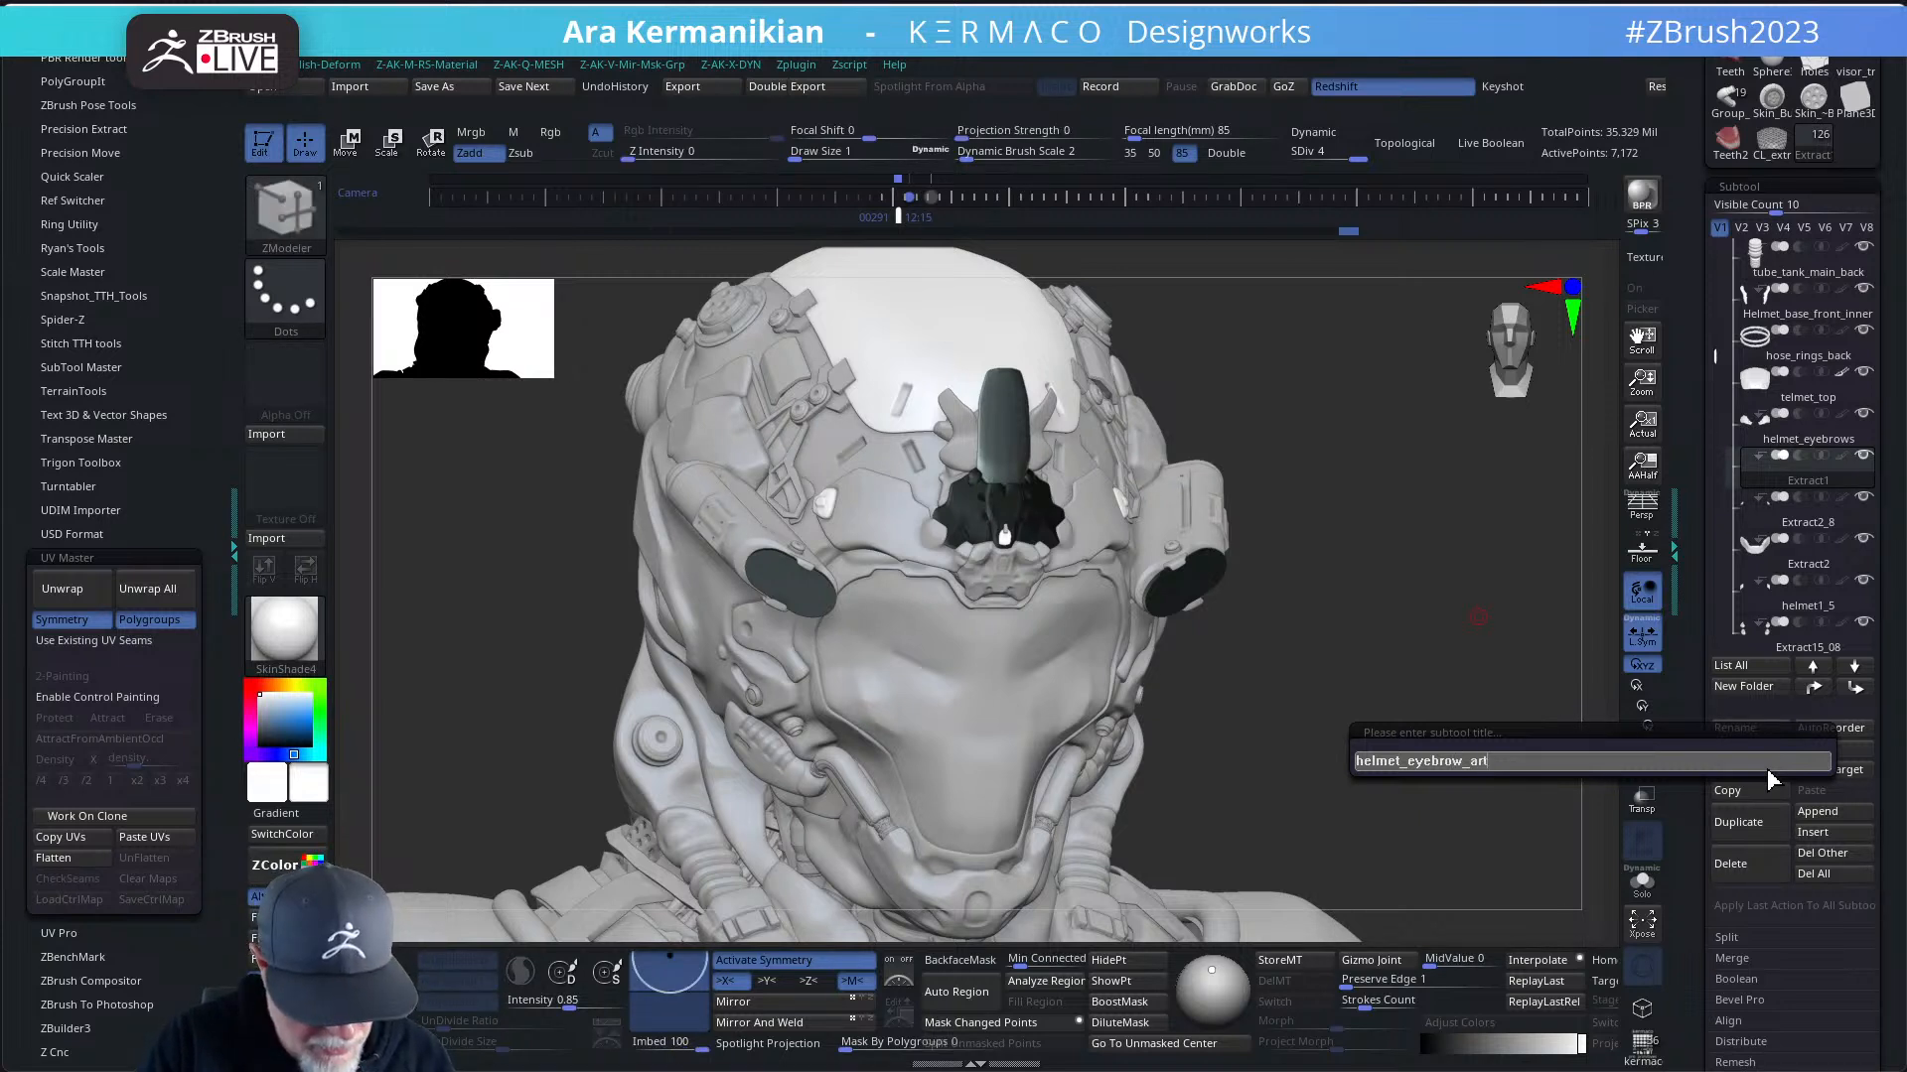
type("t")
key("BackSpace")
key("BackSpace")
key("BackSpace")
type("tta")
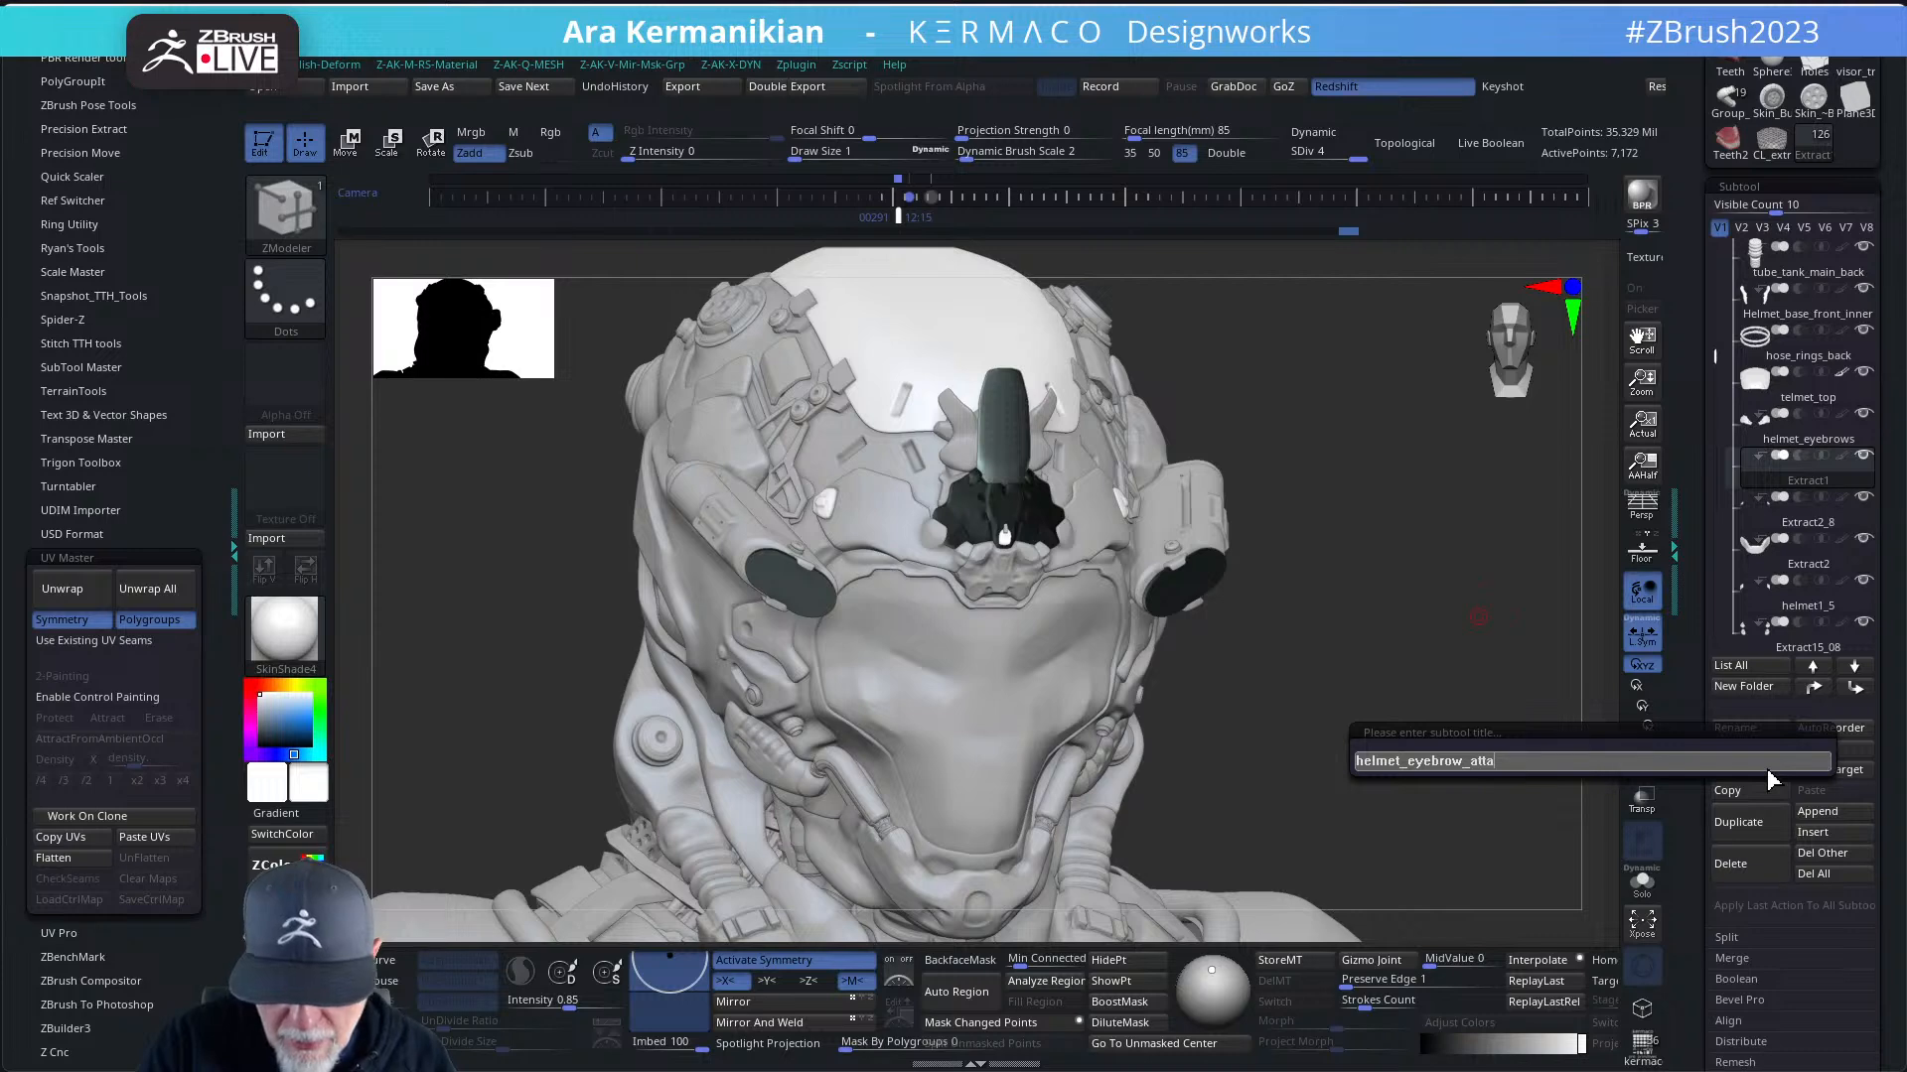
type("ch")
key("Return")
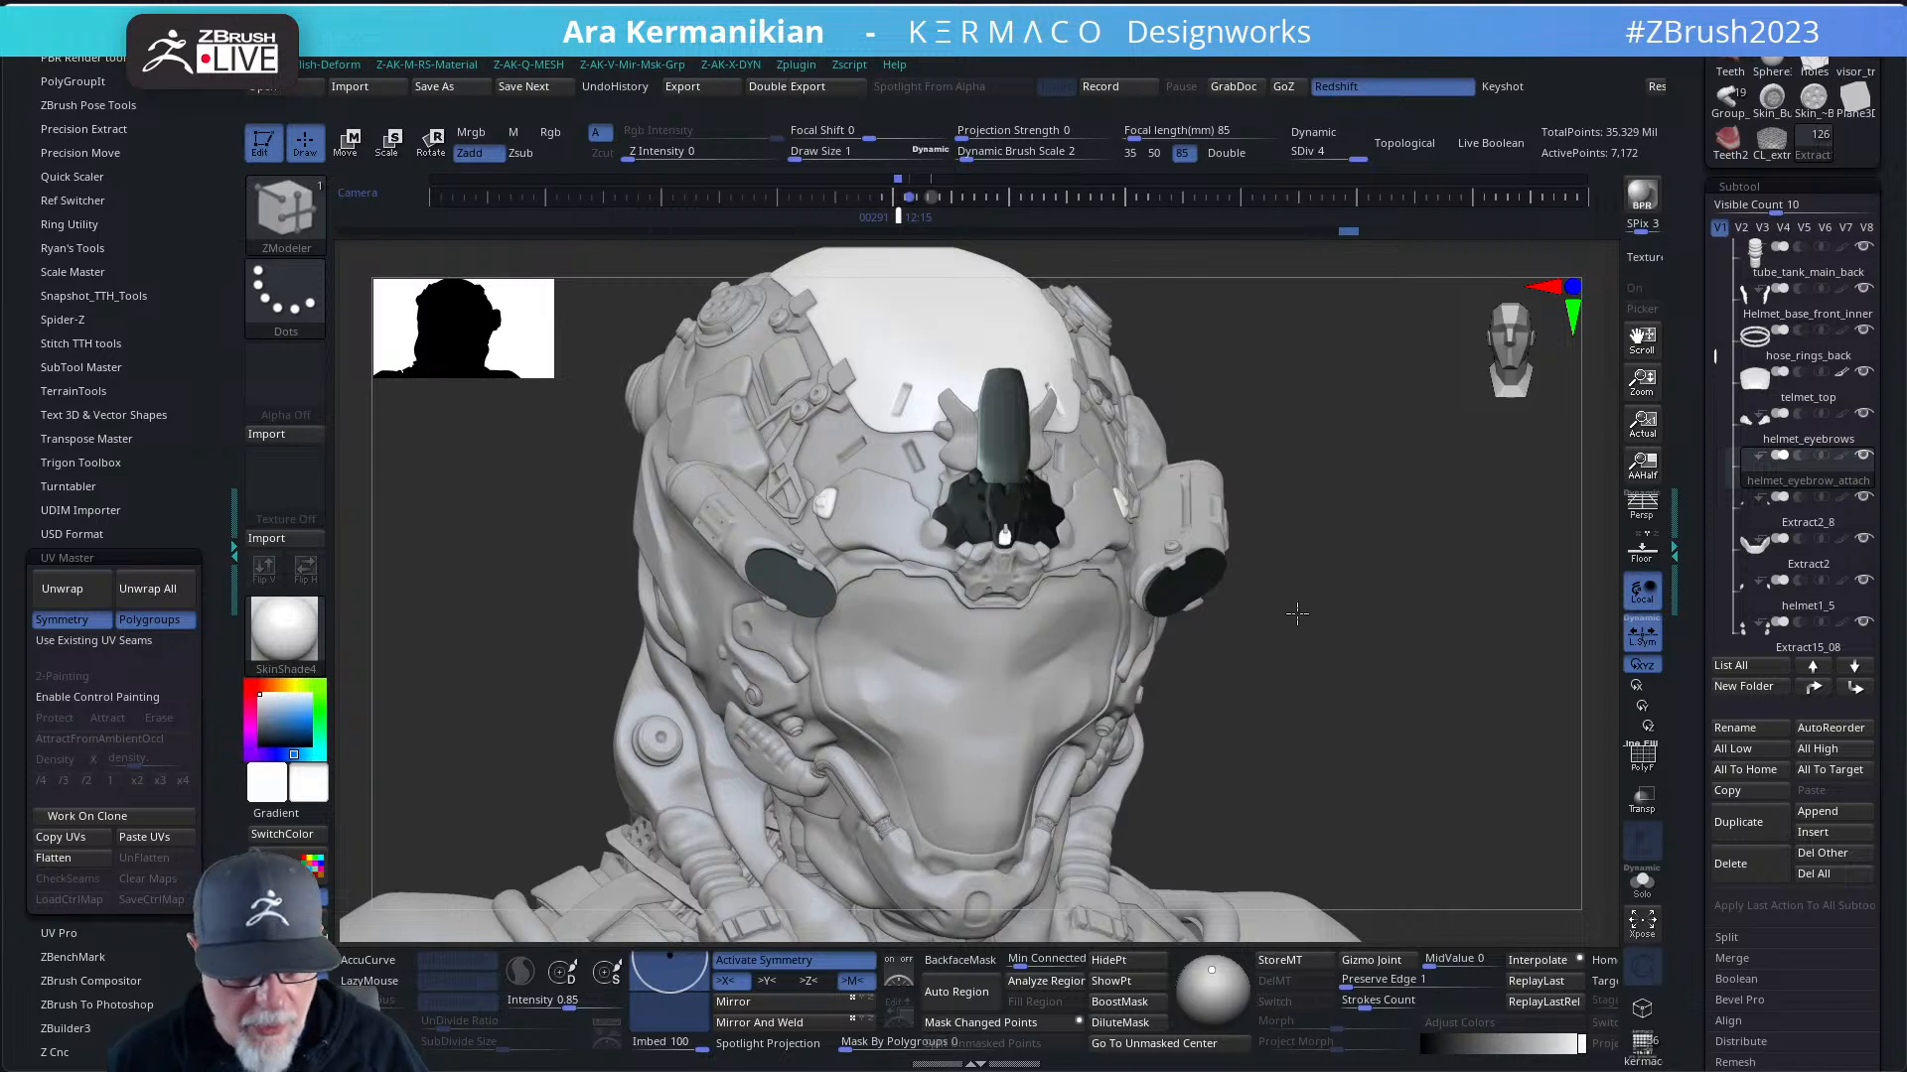
- Select the Extract2_8 subtool and check where the piece sits on the side of the helmet
left_click_drag(1298, 609, 1298, 623, "shift")
left_click_drag(1439, 672, 1533, 700)
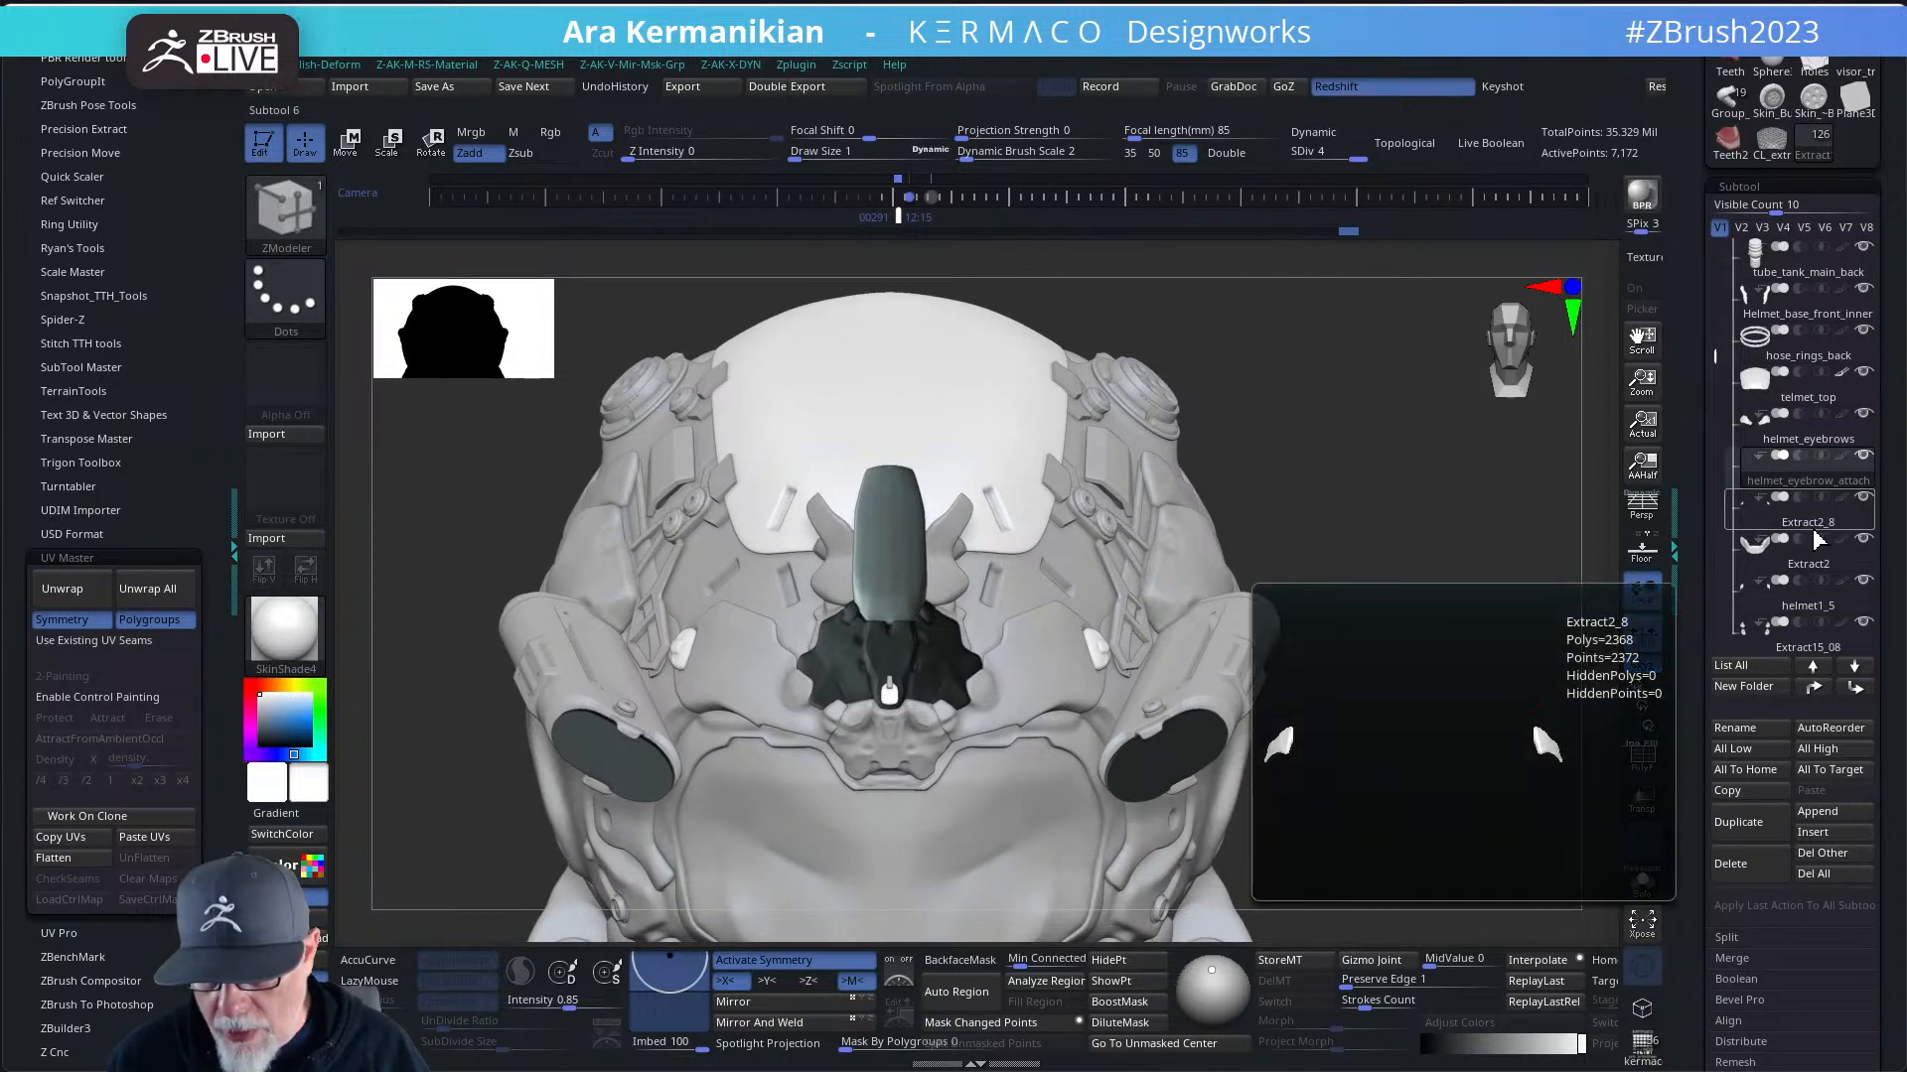
left_click(1819, 525)
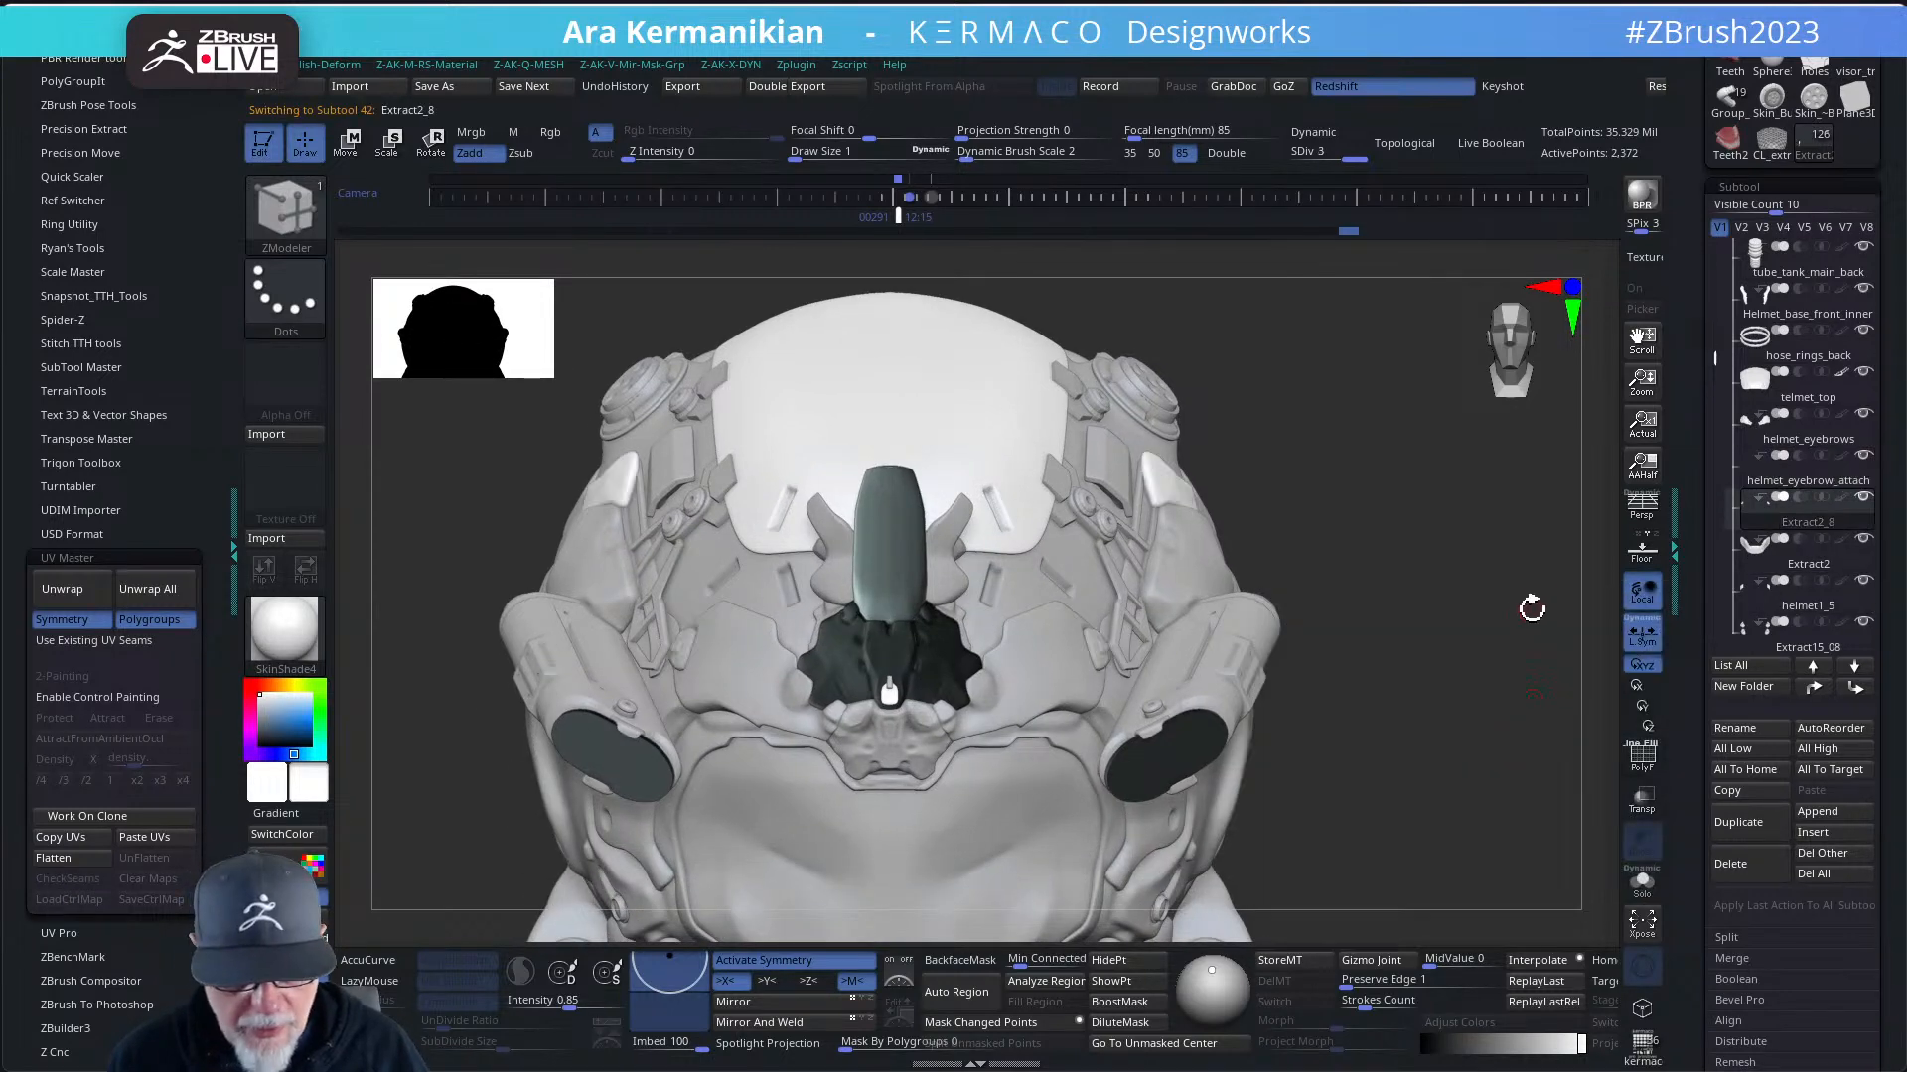
left_click_drag(1541, 600, 1458, 616)
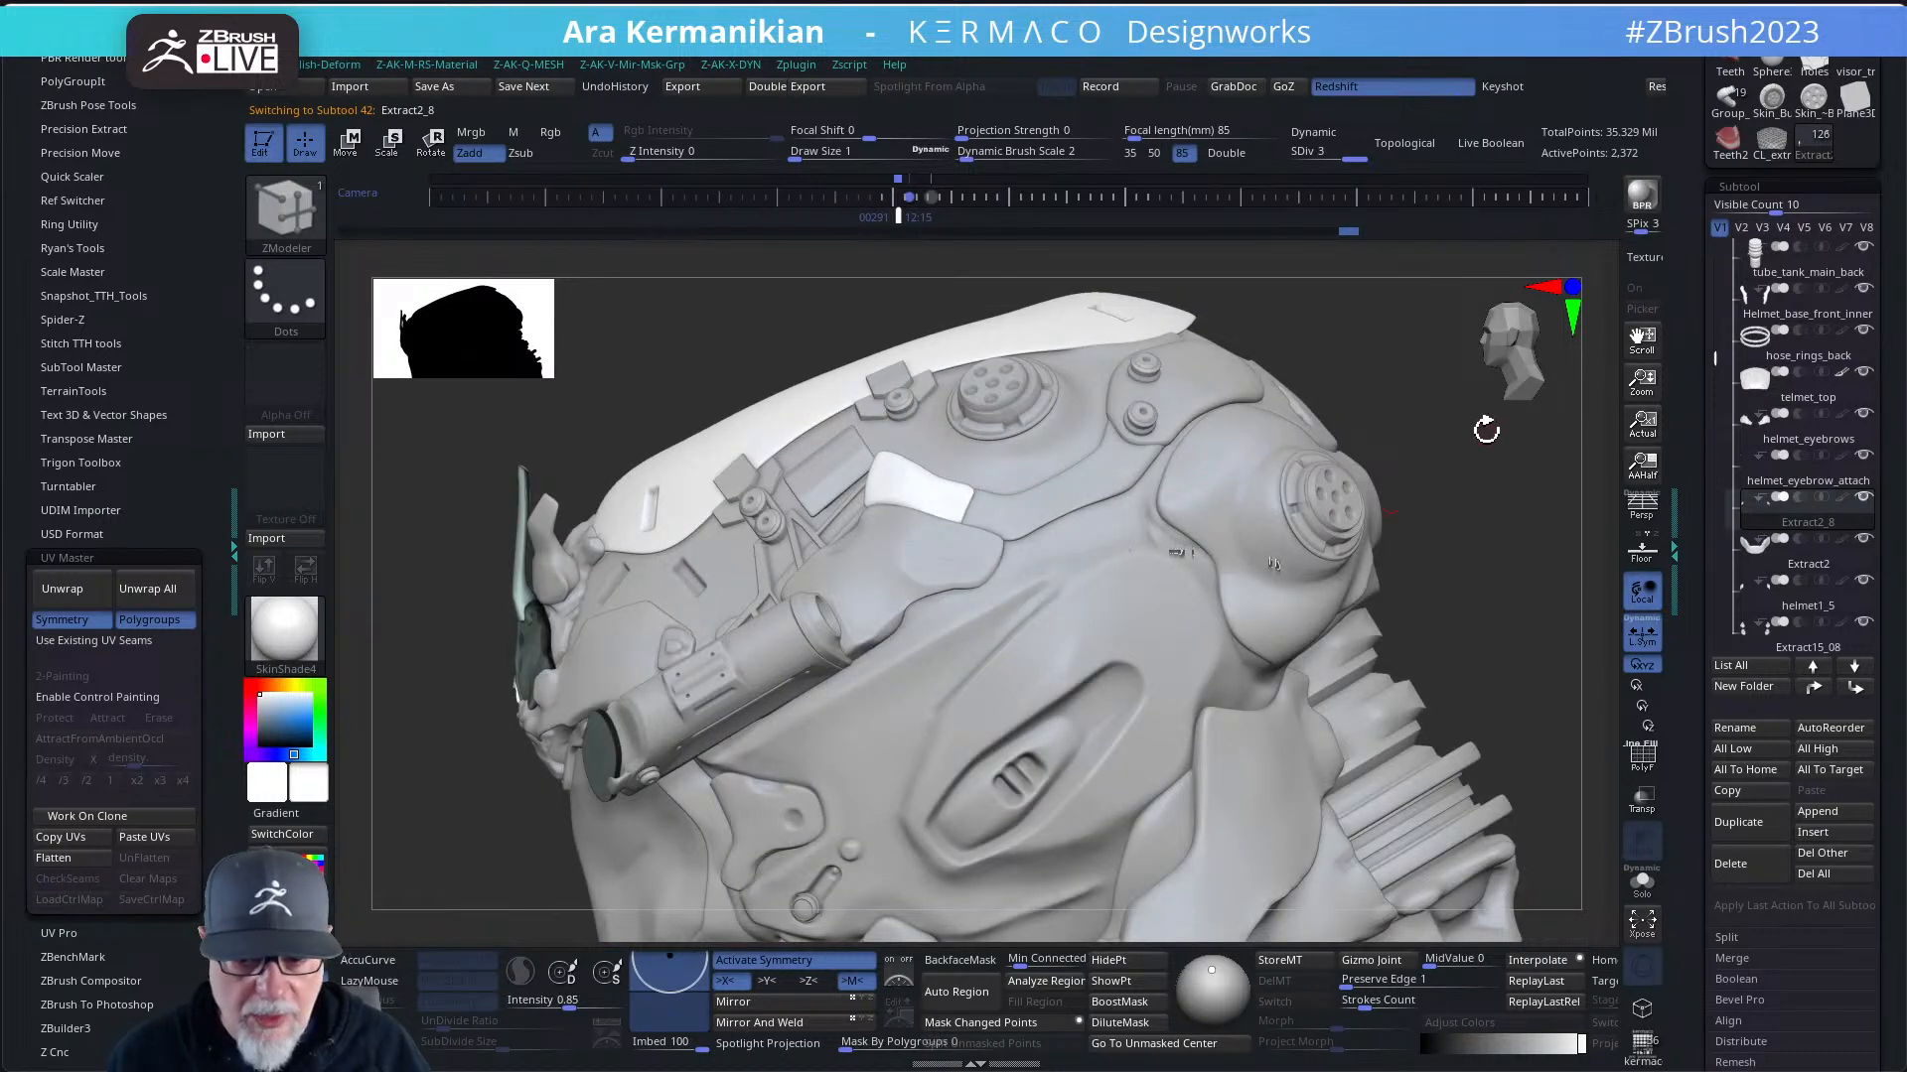
left_click_drag(1479, 472, 1518, 623)
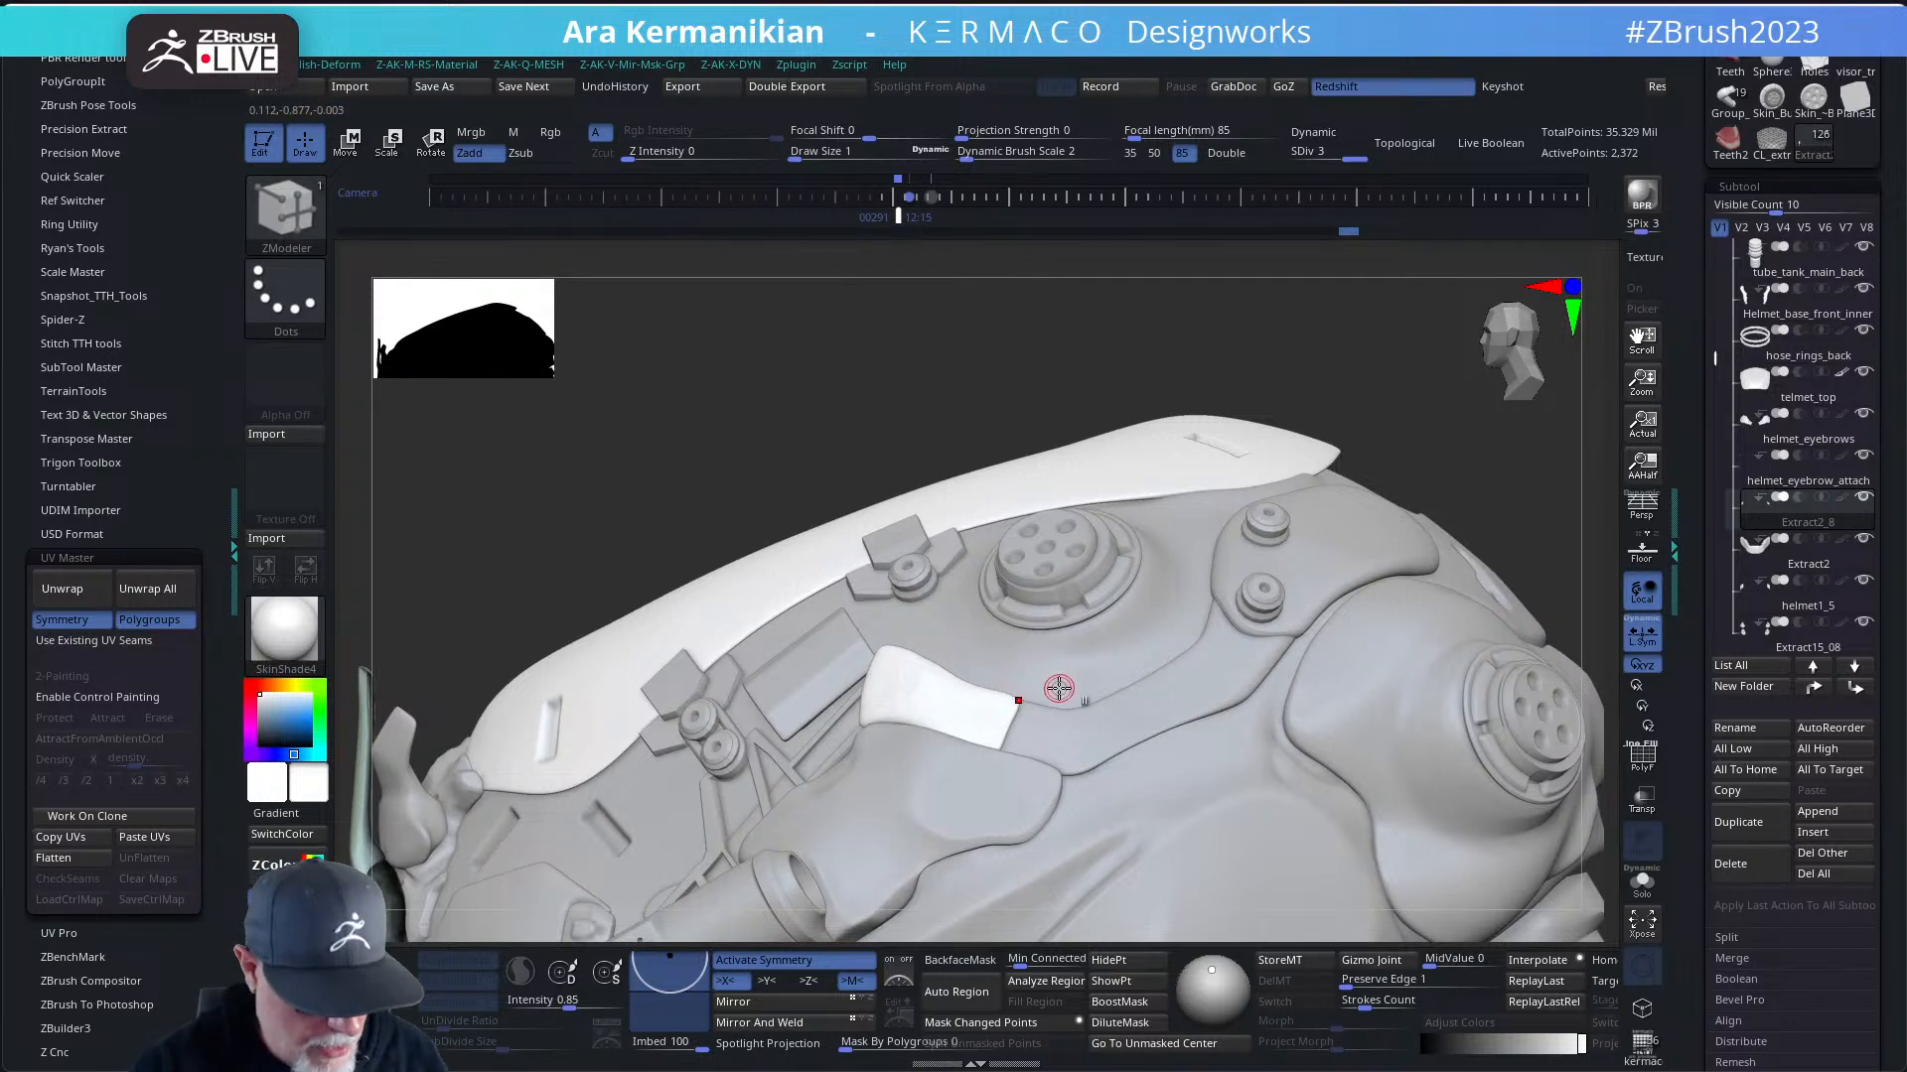
- Adjust the rear corners of the Extract2_8 piece against the helmet shell using the Move brush at draw size 2.11
key("b")
key("m")
key("v")
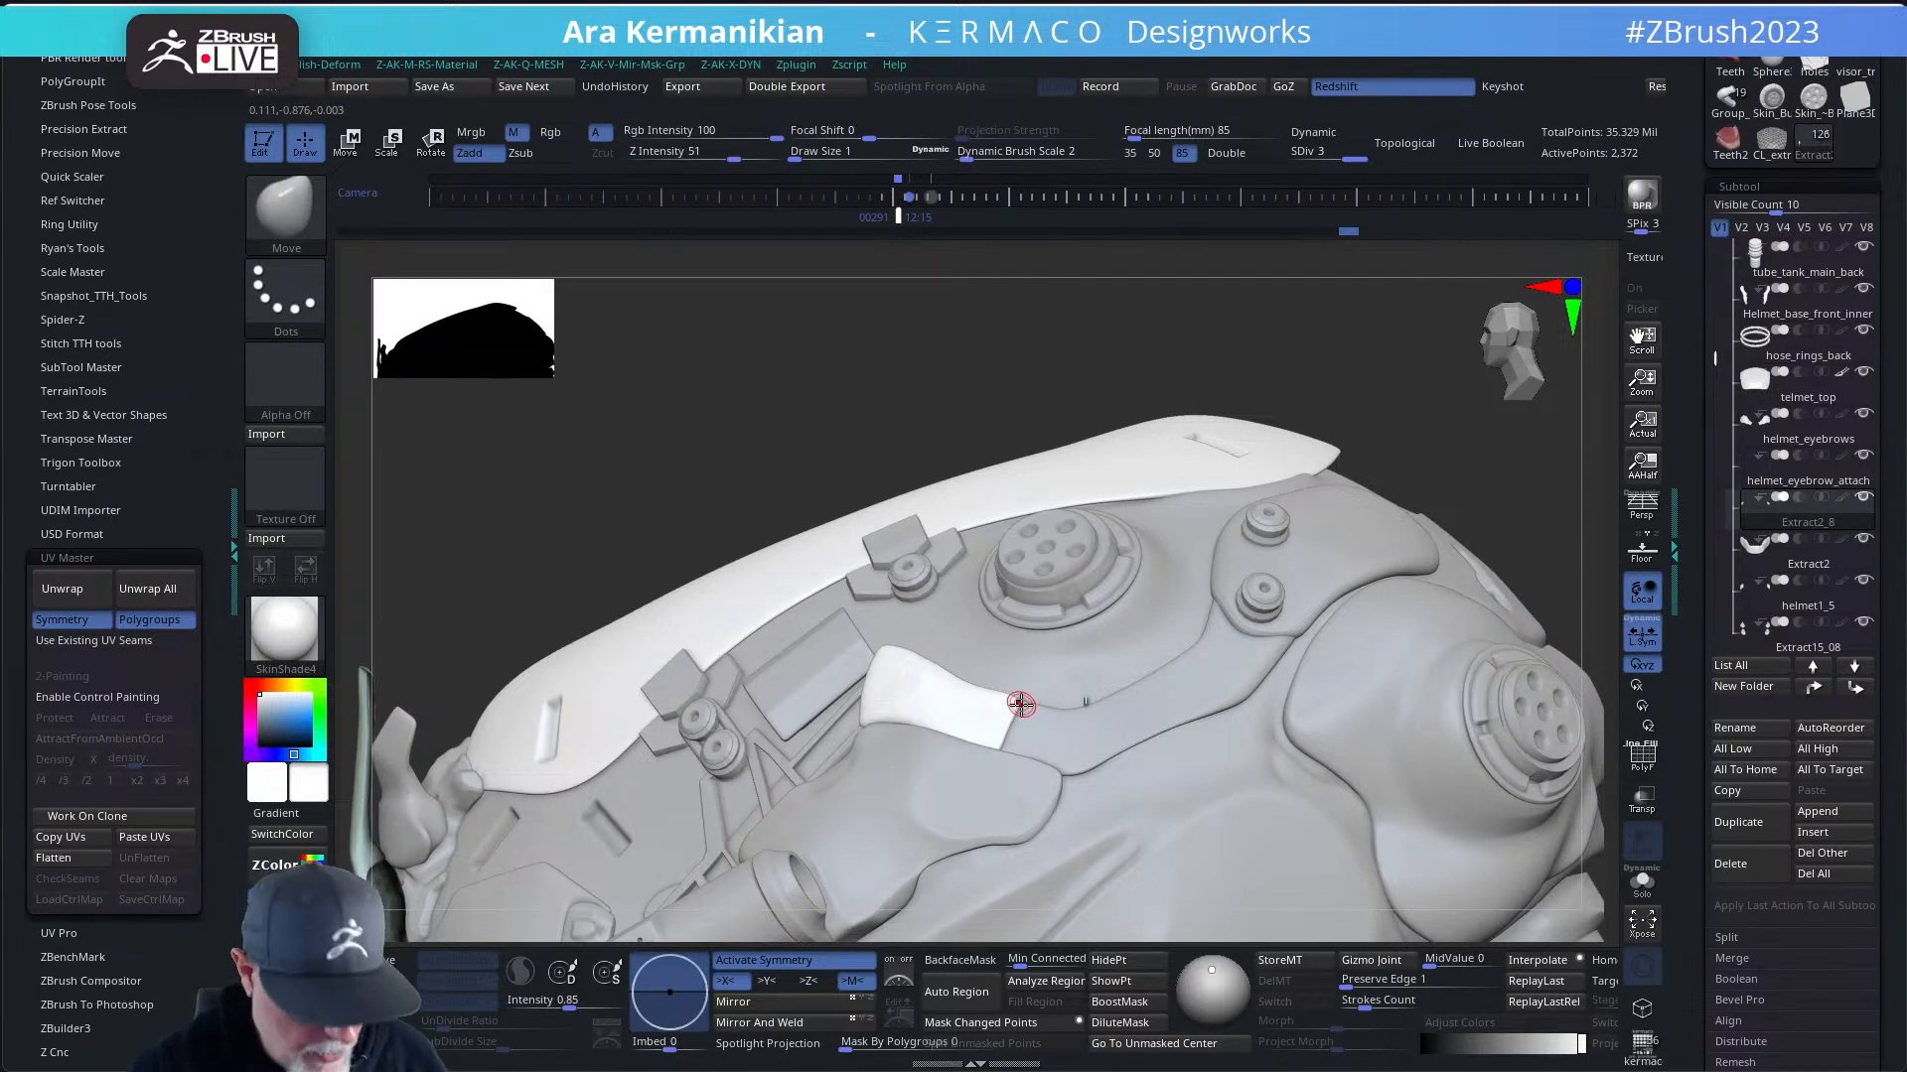
key("s")
left_click_drag(1021, 704, 1023, 703)
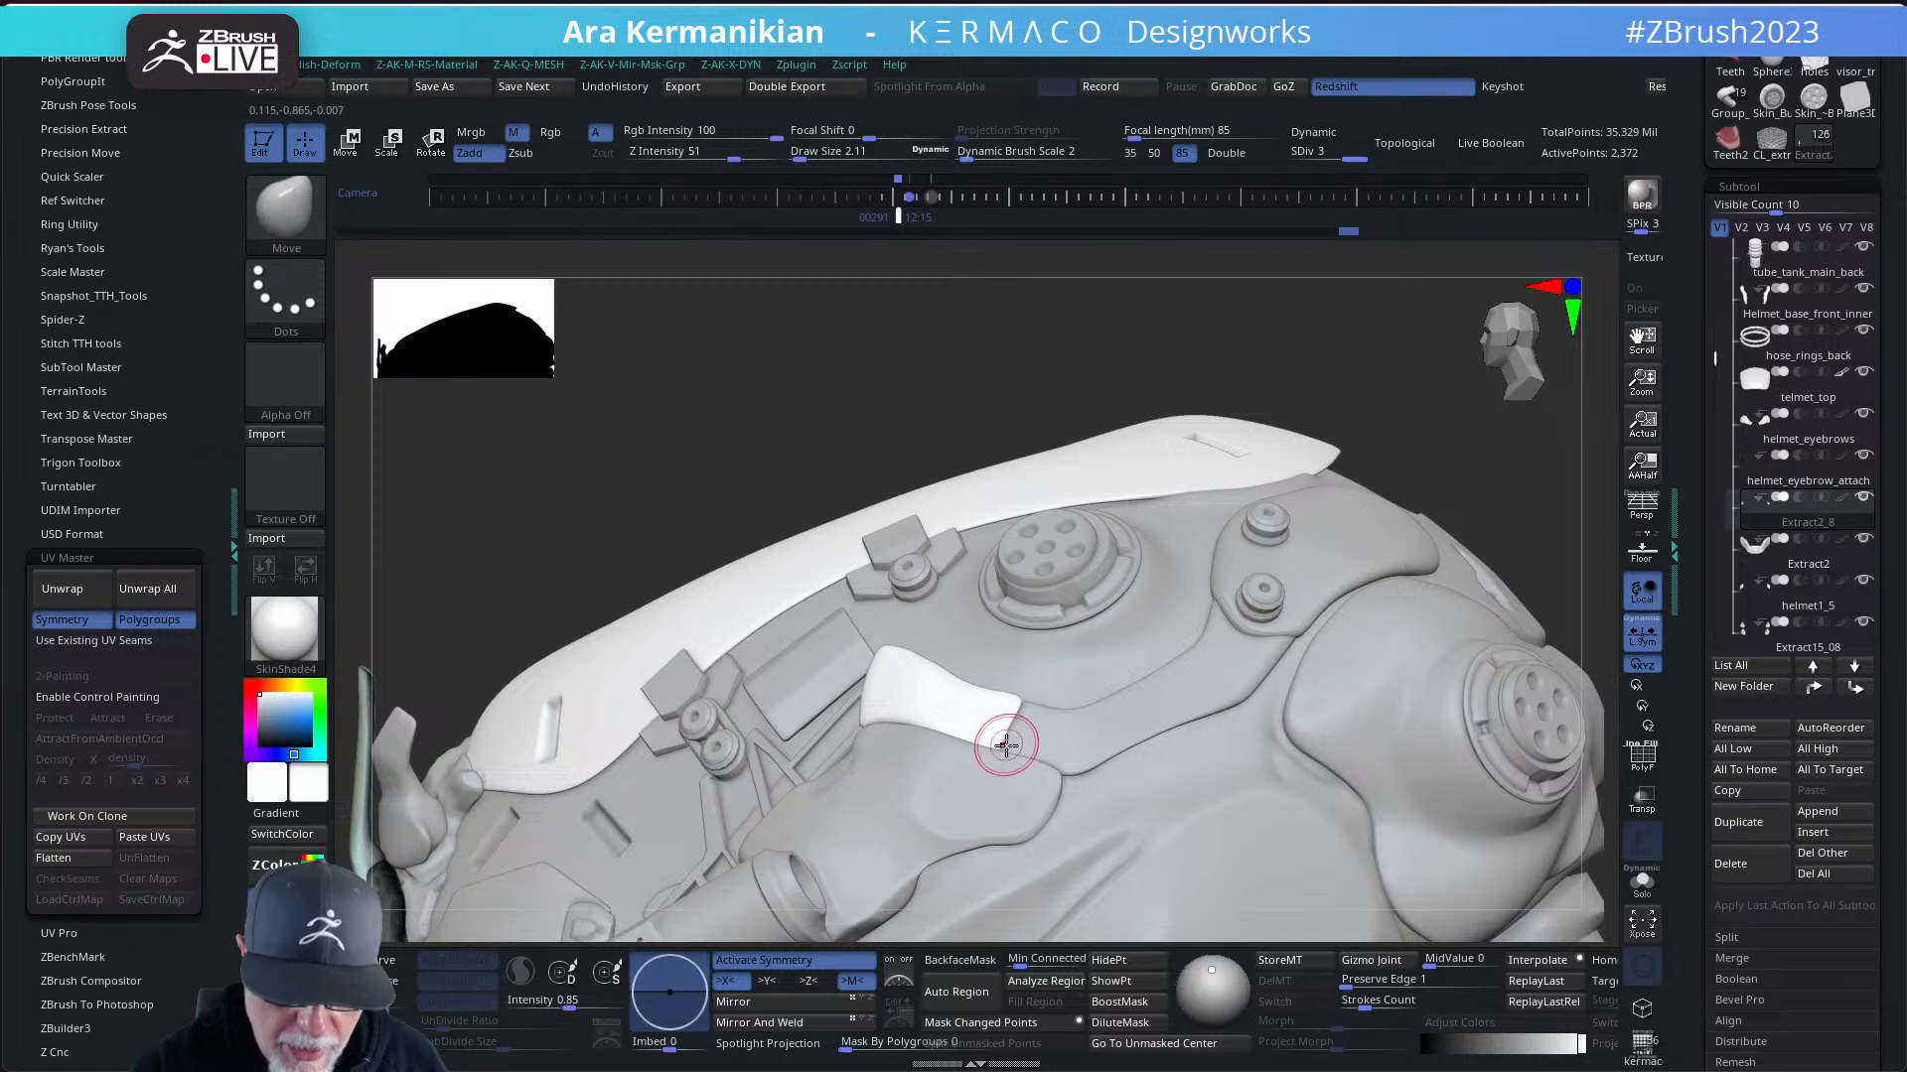
mouse_move(1460, 448)
left_mouse_down()
mouse_move(1445, 506)
mouse_move(1043, 668)
left_mouse_up()
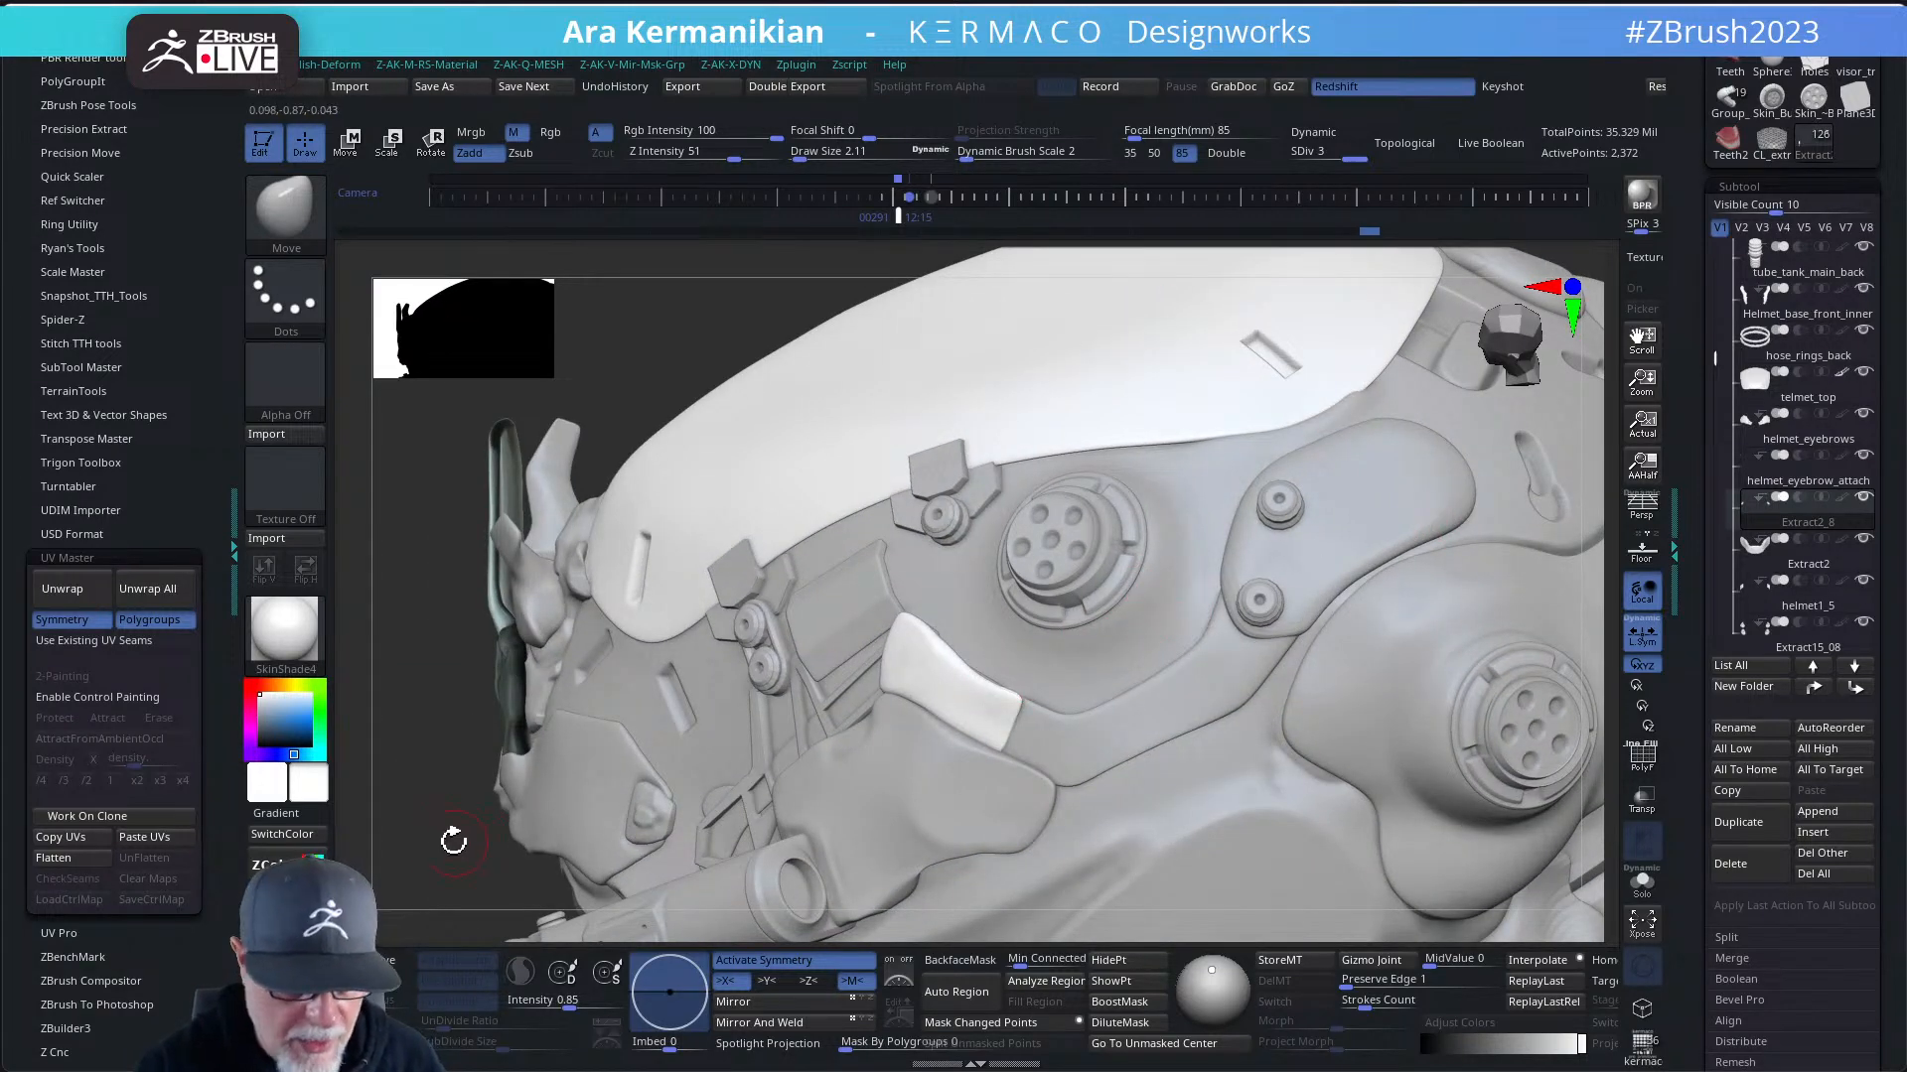
left_click_drag(451, 838, 421, 855)
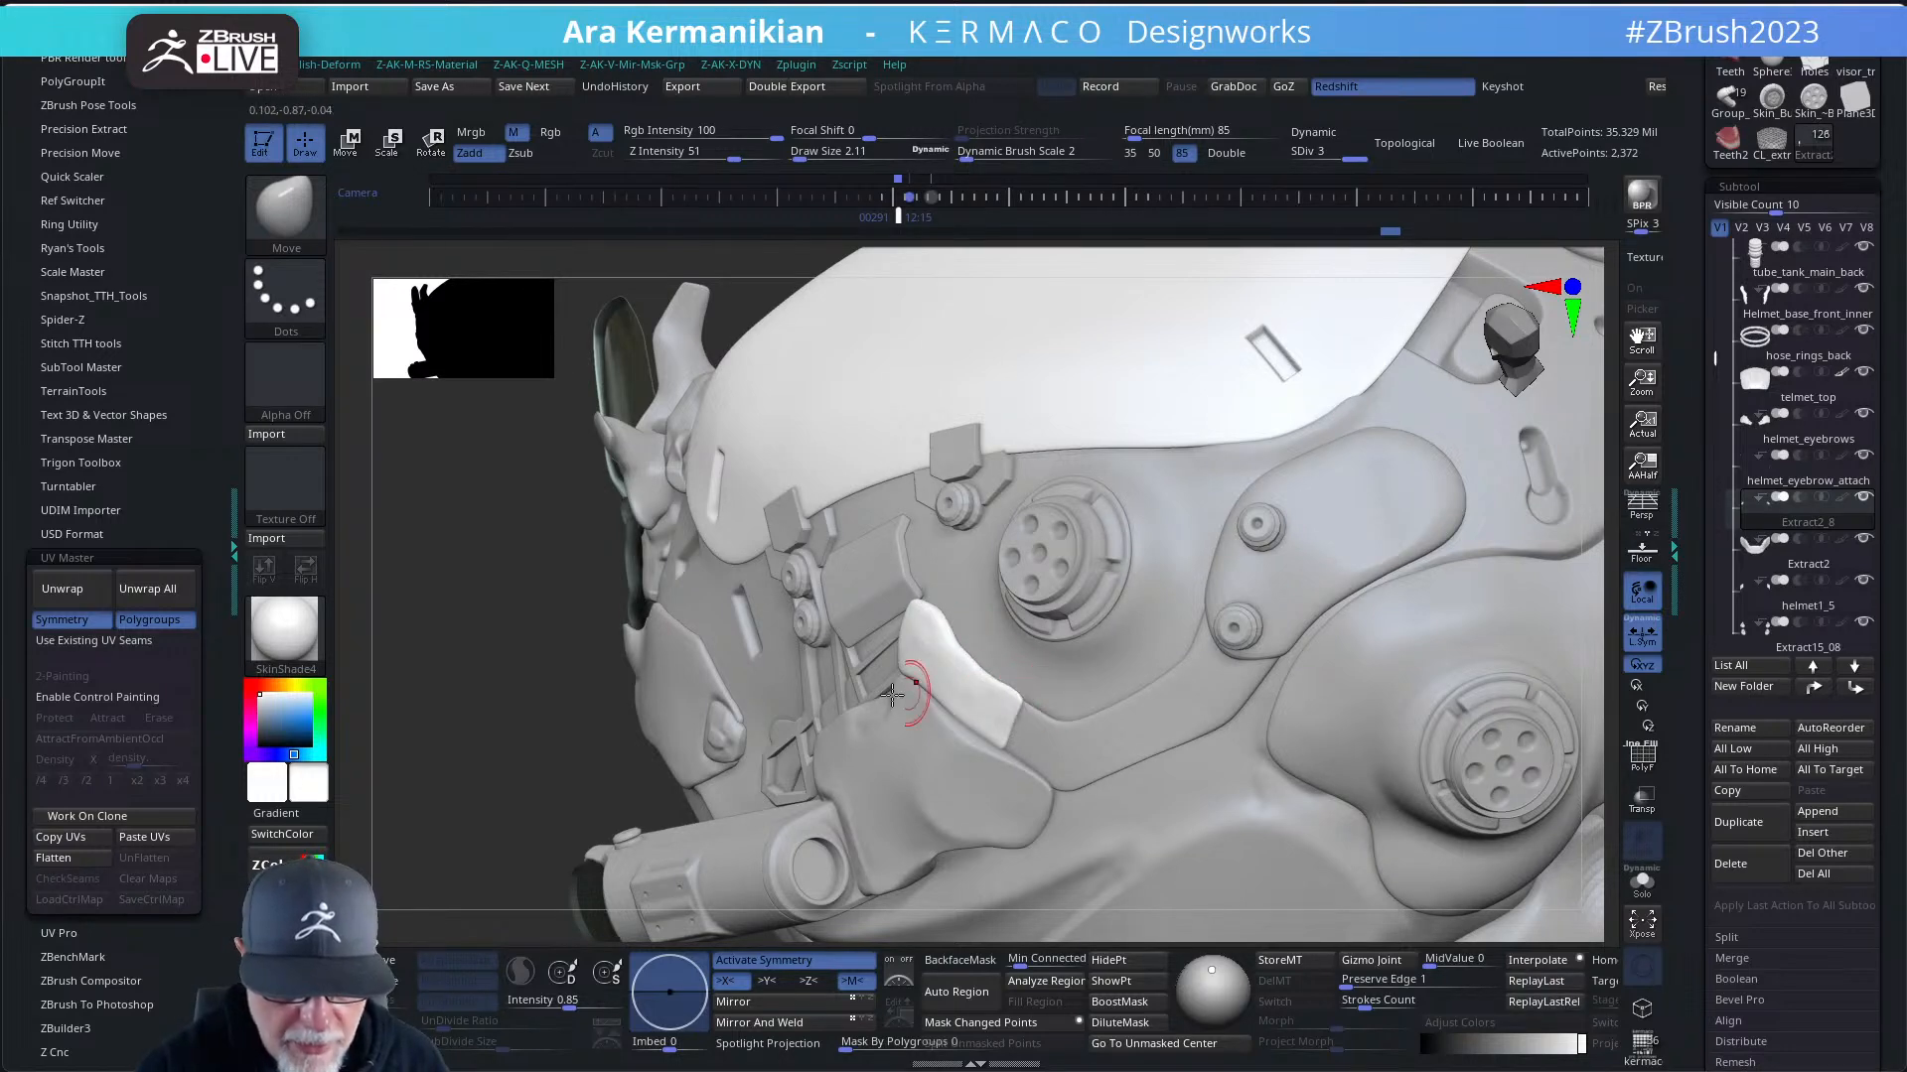
- Reshape the upper end of the Extract2_8 piece with the Move brush and smooth its surface
left_click_drag(567, 725, 447, 794)
left_click_drag(716, 756, 769, 760)
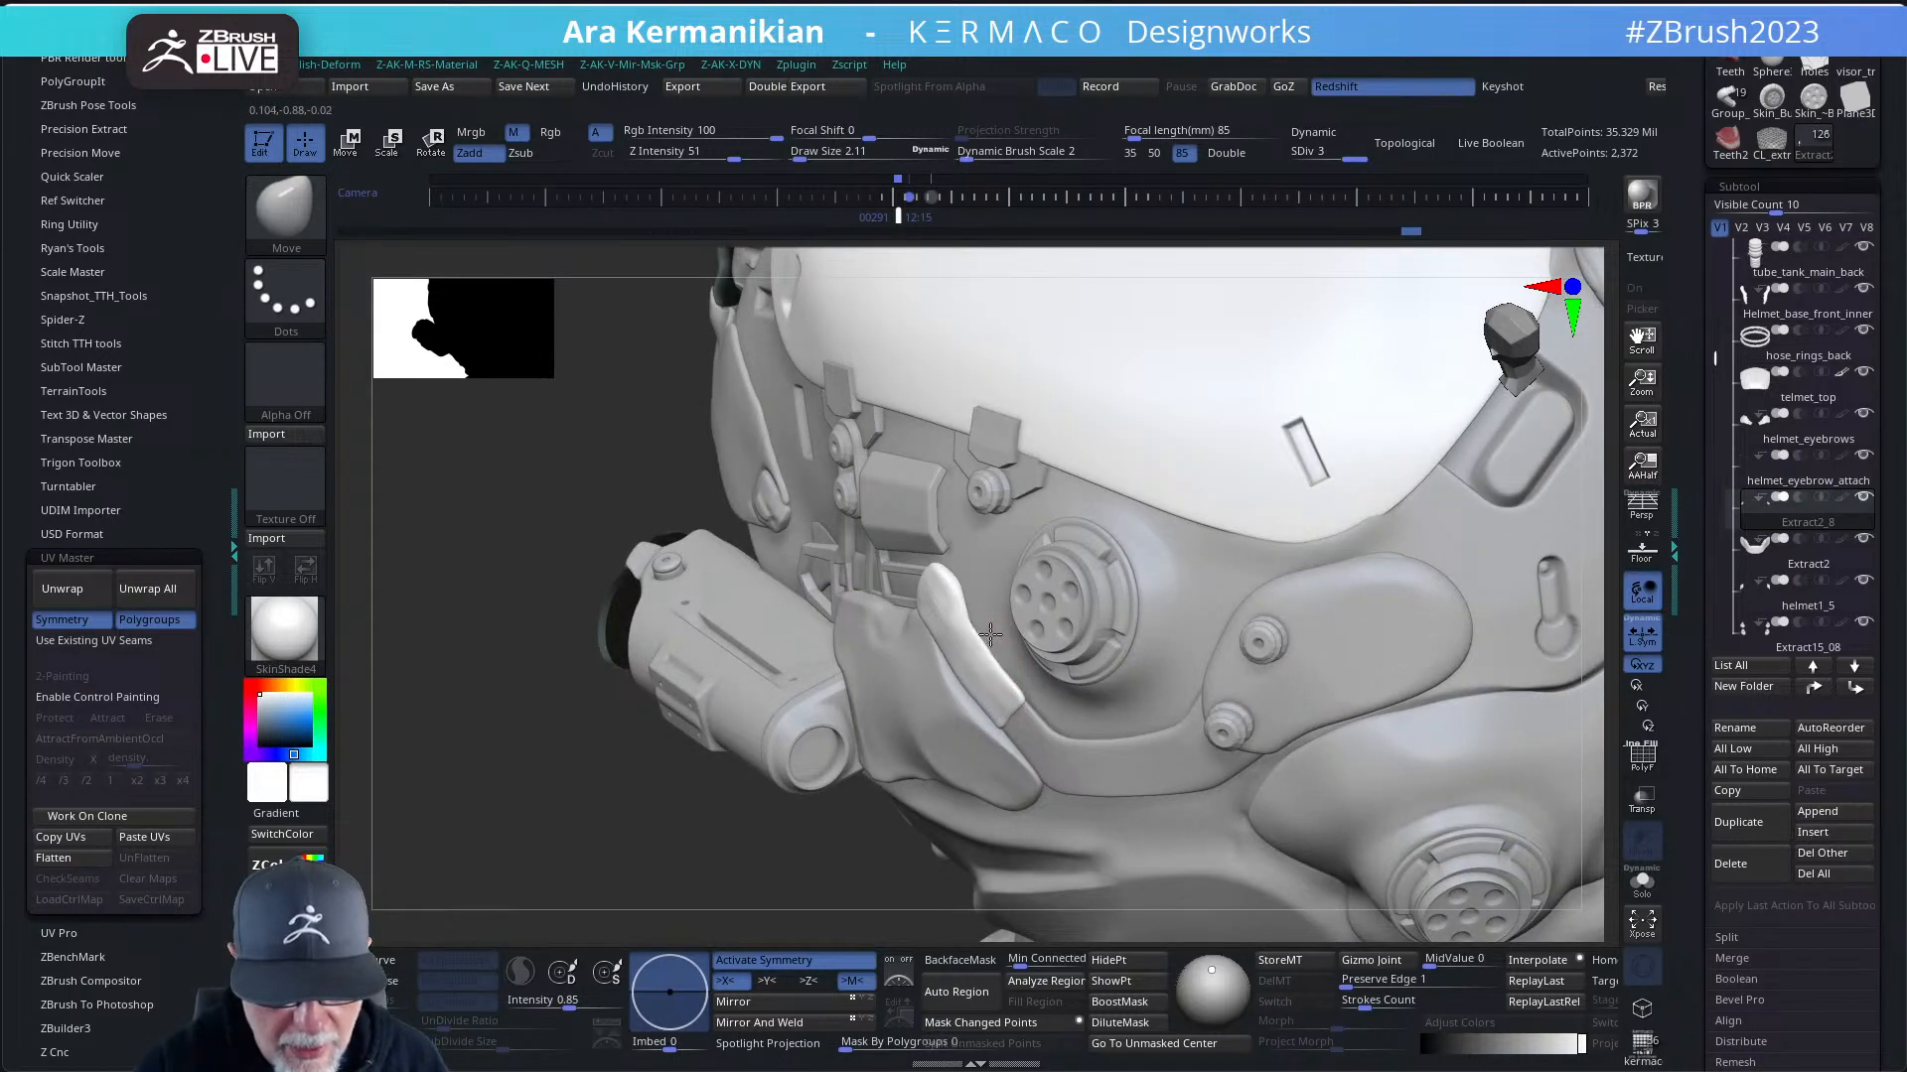
mouse_move(623, 772)
left_mouse_down()
mouse_move(695, 824)
mouse_move(755, 829)
left_mouse_up()
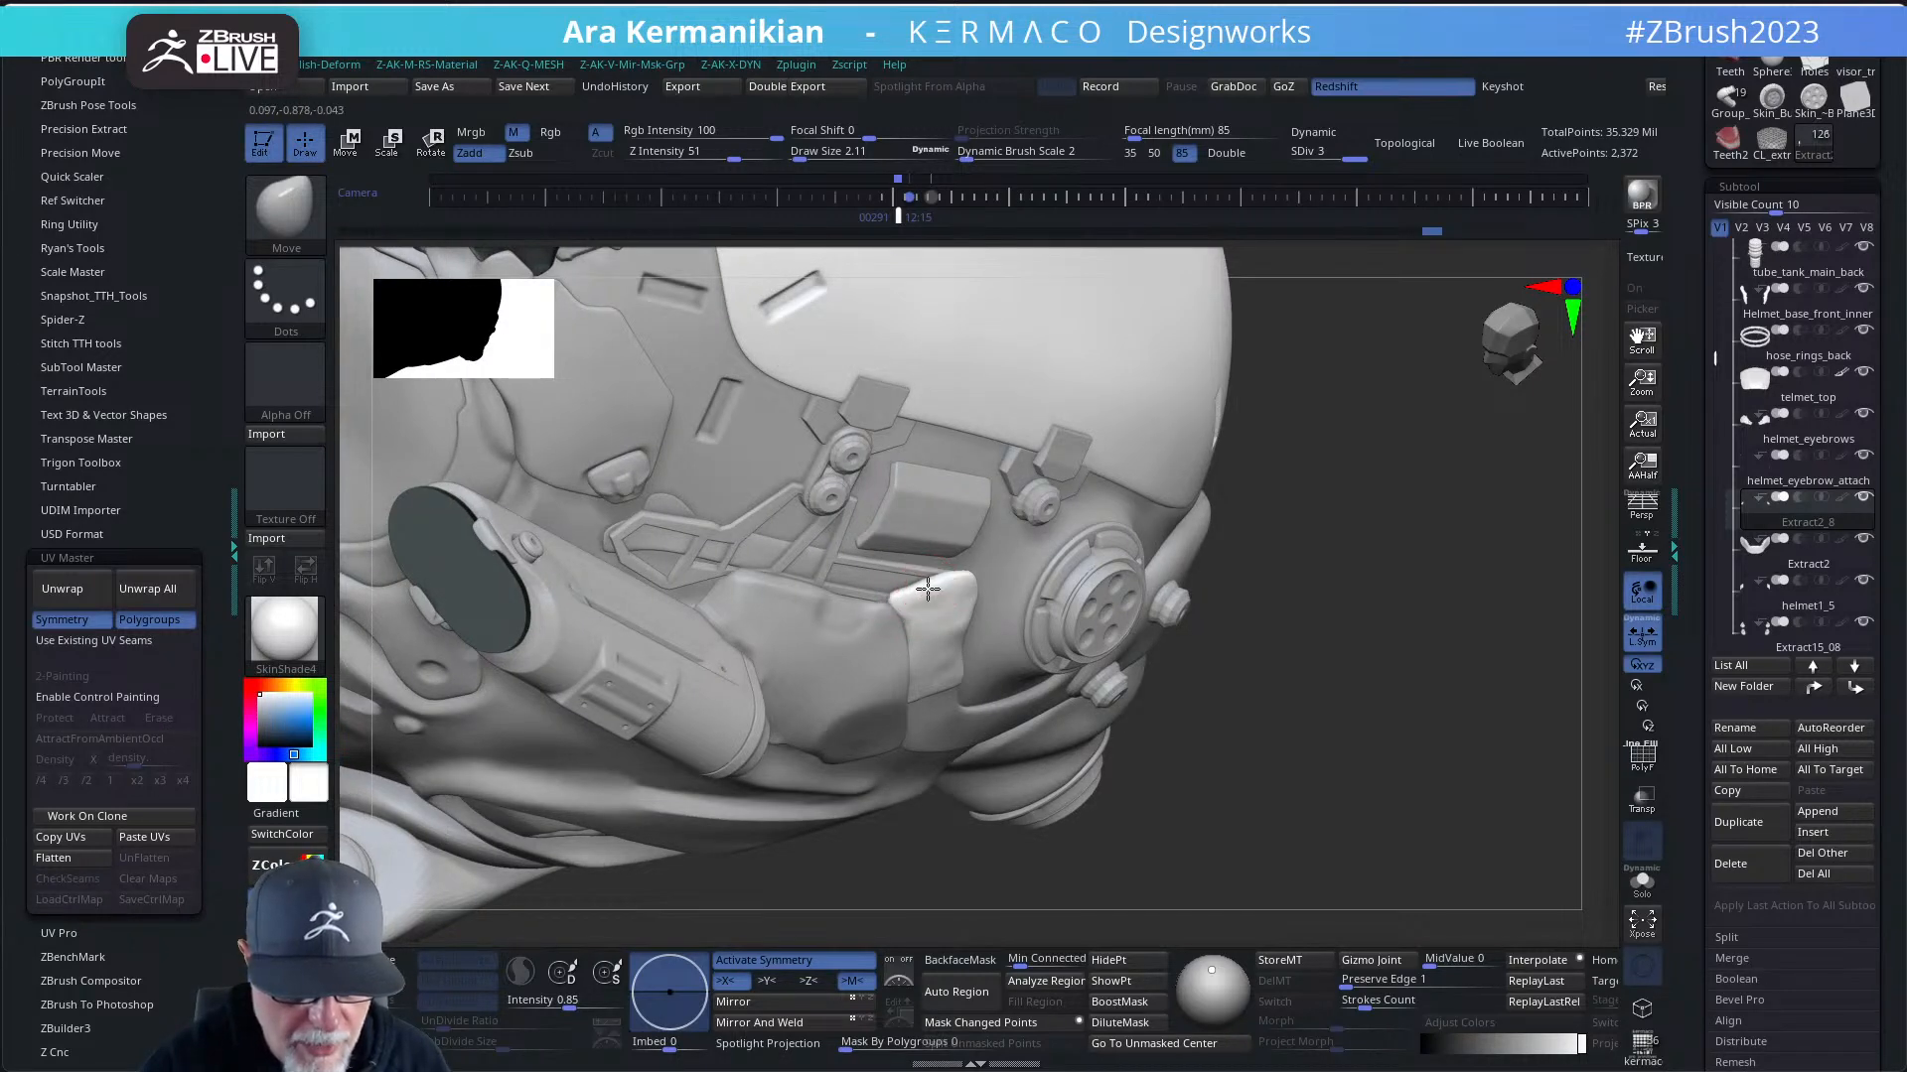
left_click_drag(1338, 640, 957, 638)
key("shift")
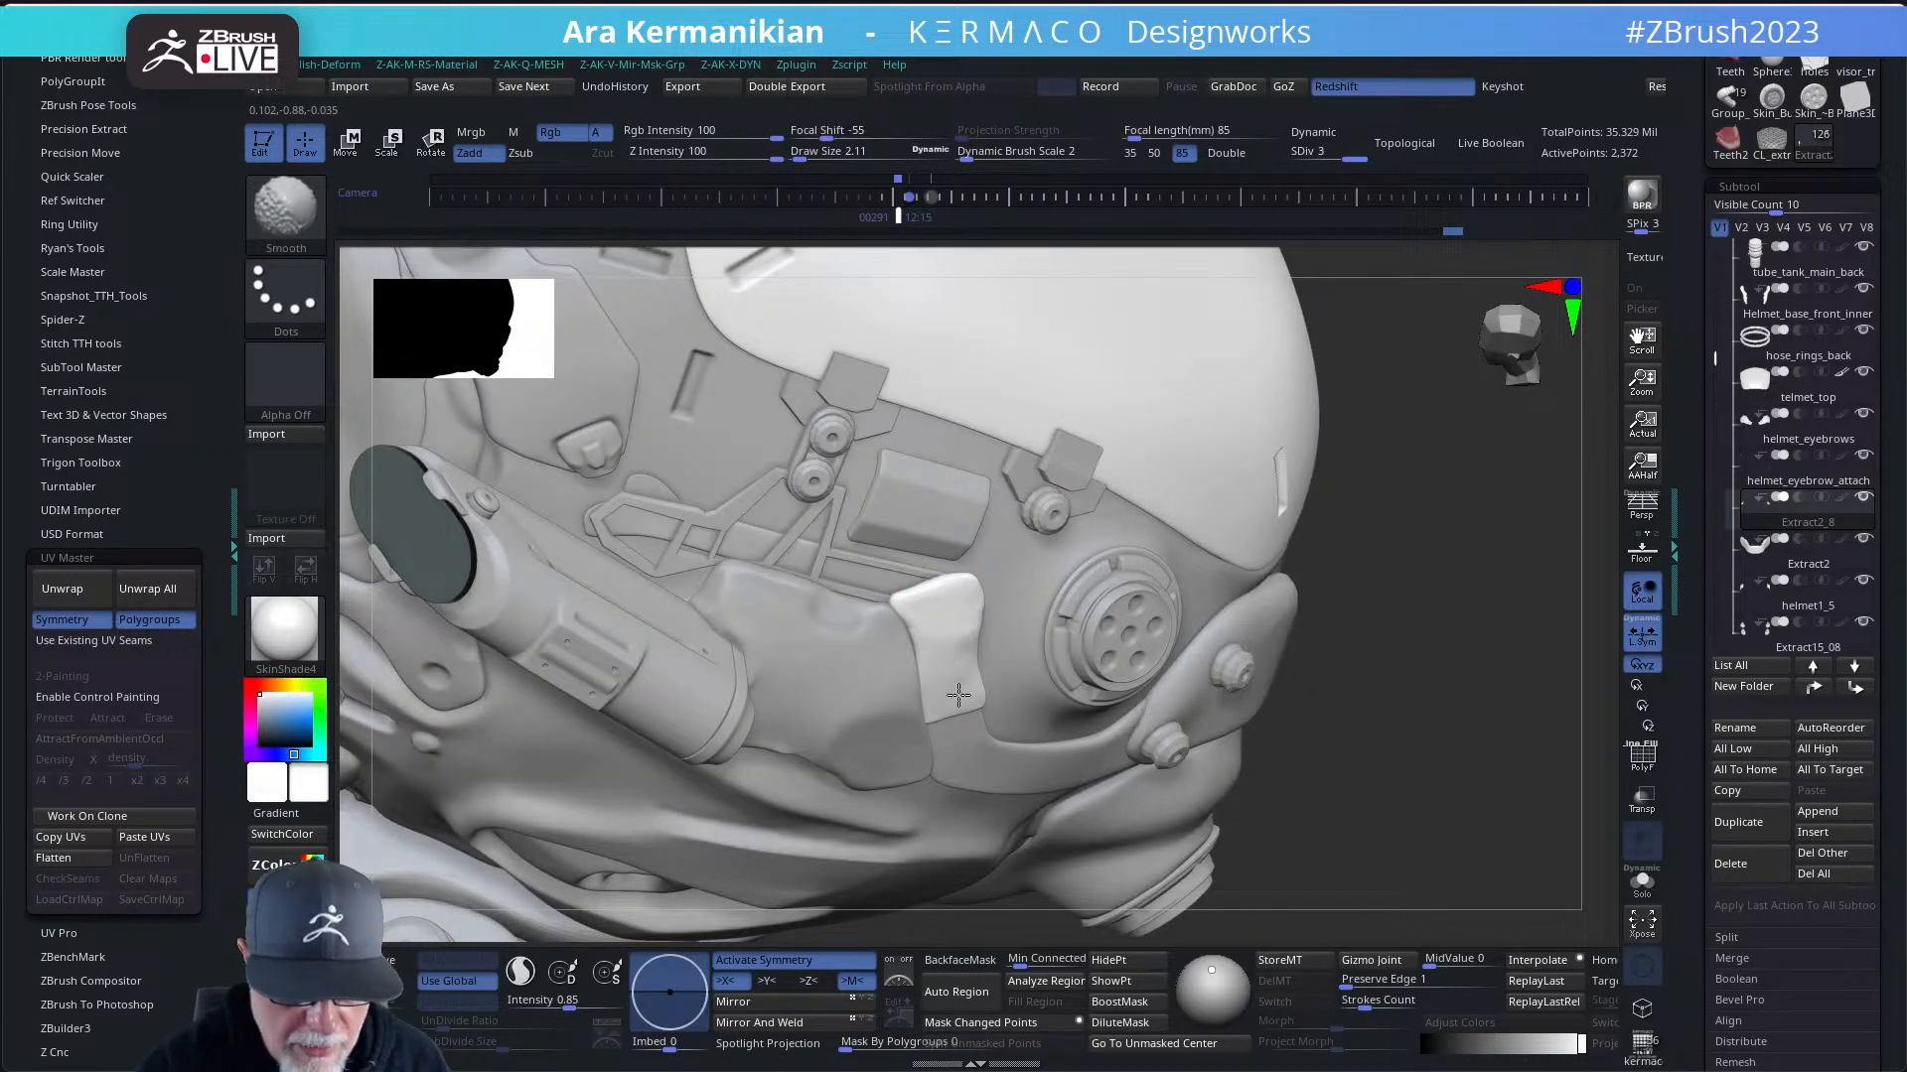
mouse_move(1362, 581)
left_mouse_down("alt")
mouse_move(1400, 609)
mouse_move(1366, 575)
mouse_move(1371, 507)
mouse_move(1331, 600)
mouse_move(966, 763)
left_mouse_up("alt")
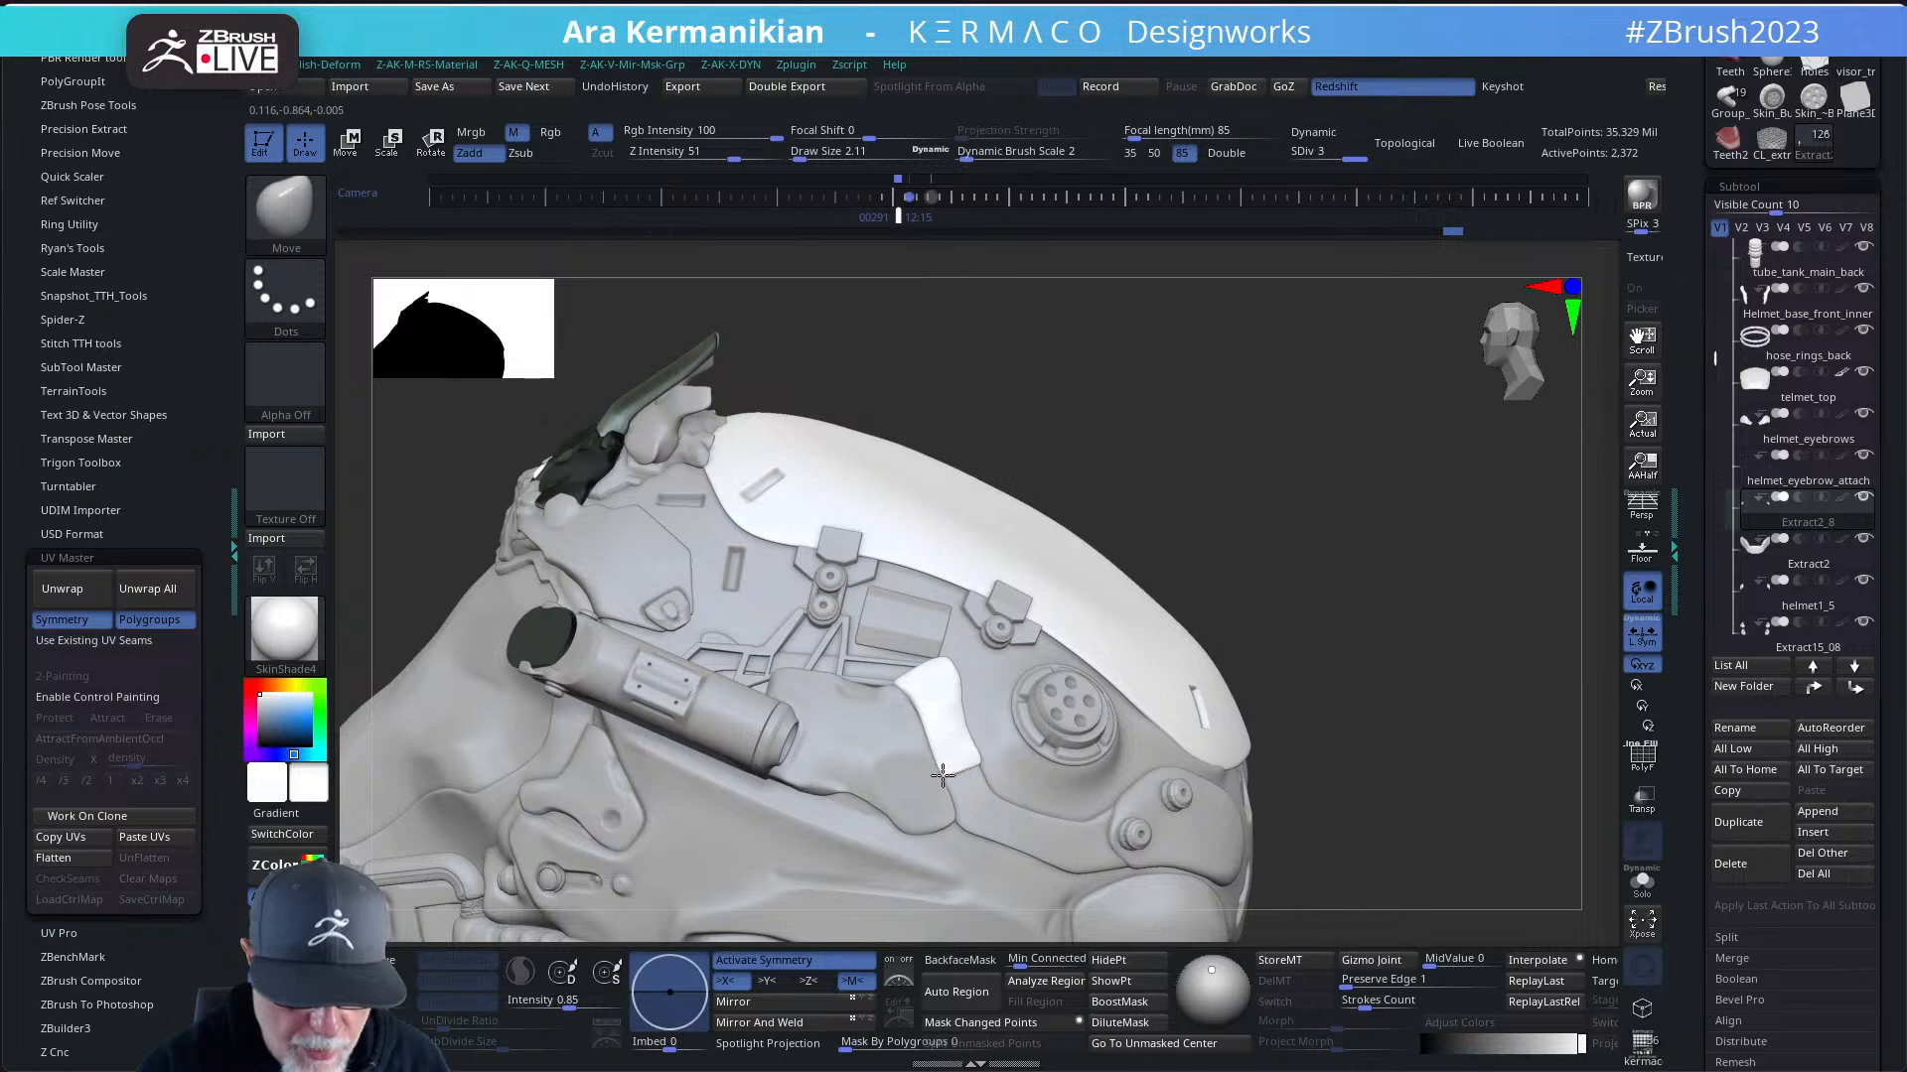
- Refine the outline and fit of the Extract2_8 piece from the rear and top of the helmet with the Move brush
left_click_drag(1396, 600, 1204, 605)
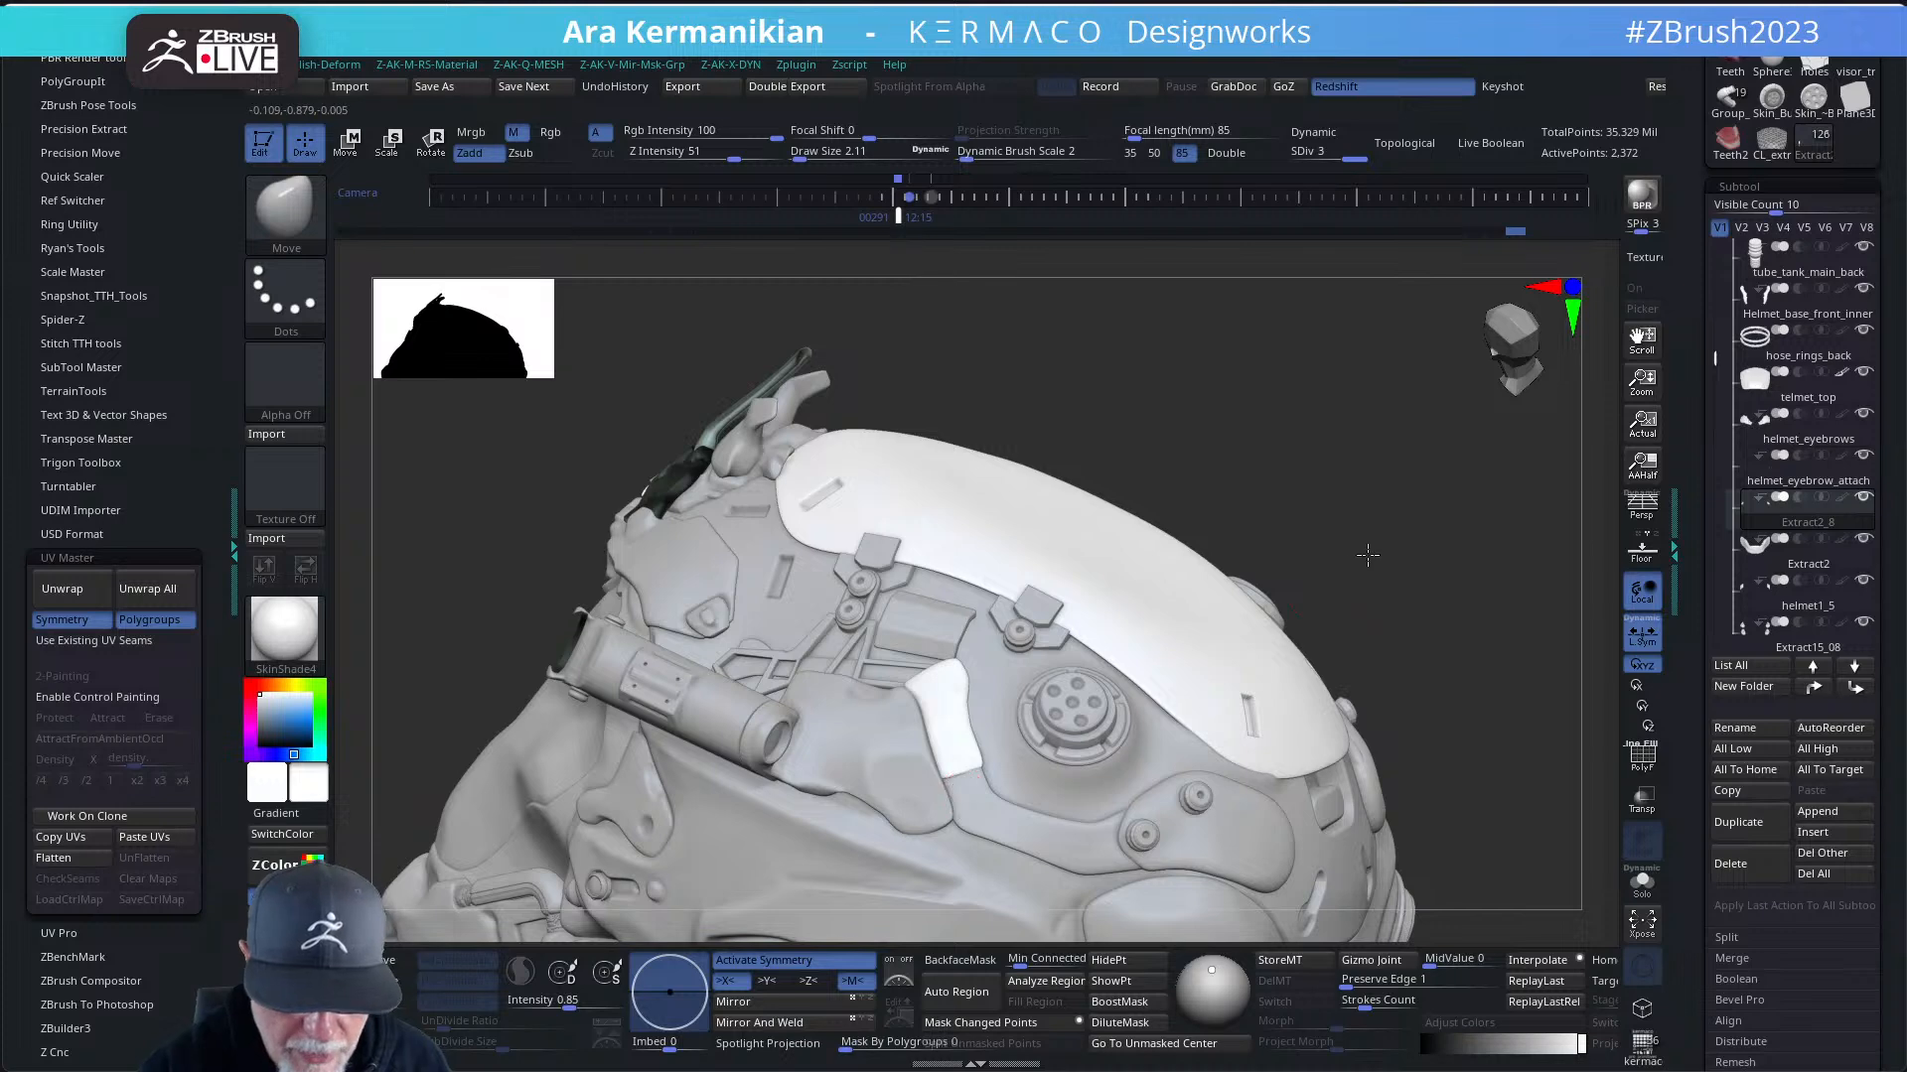
left_click_drag(1368, 556, 973, 765)
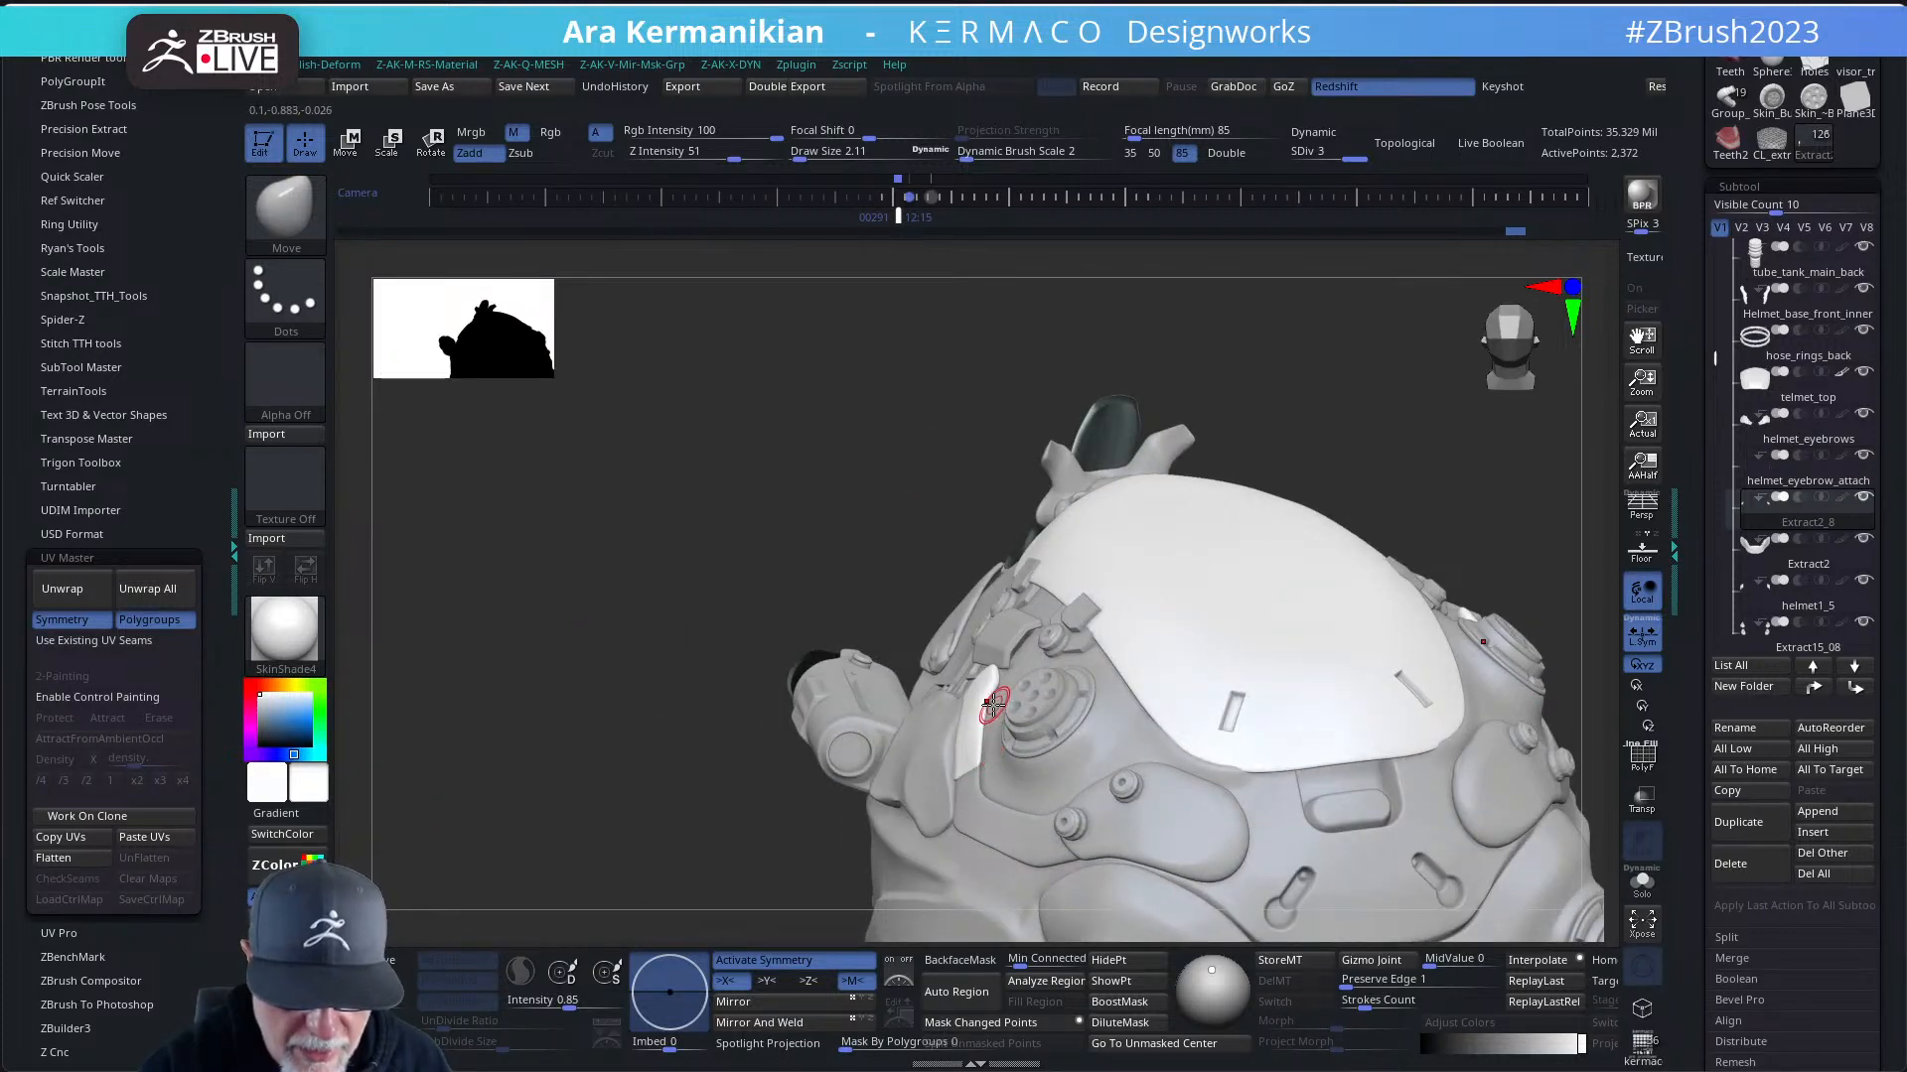
left_click_drag(1232, 536, 1009, 662)
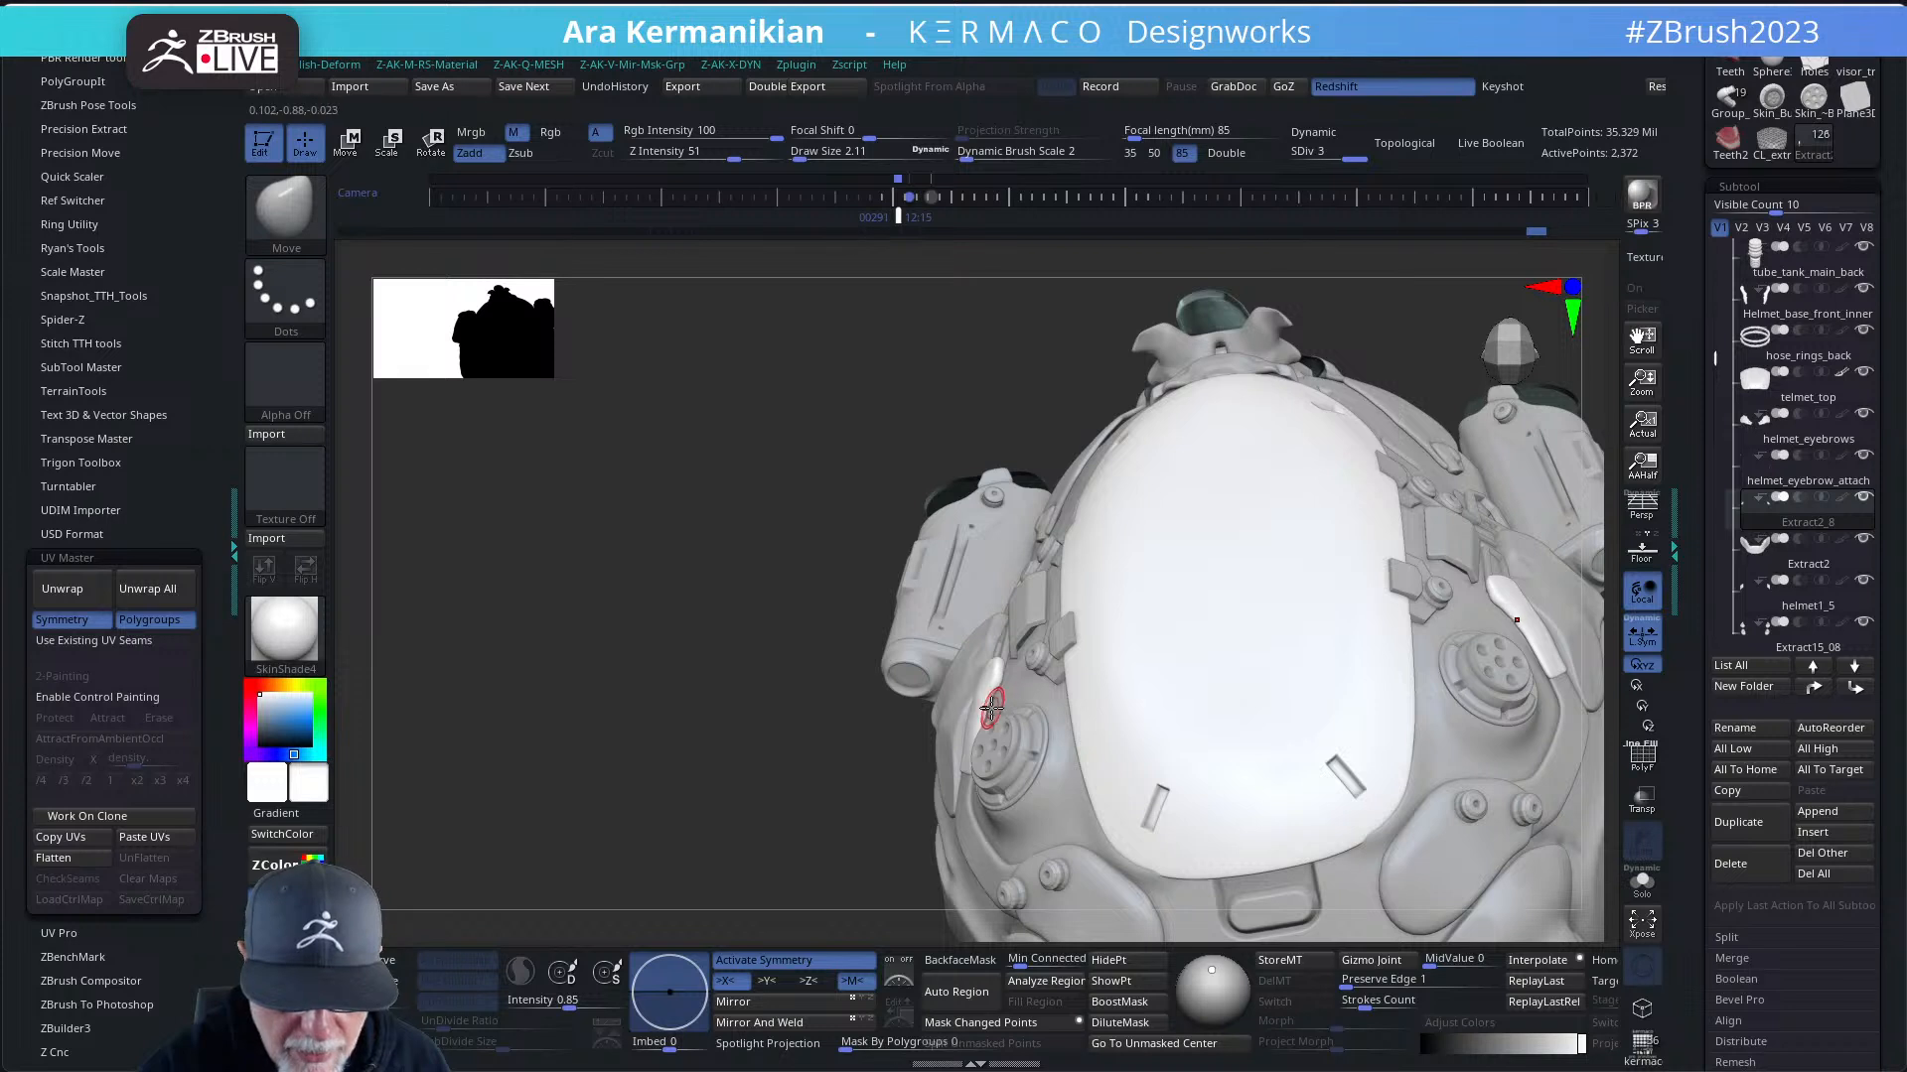
left_click_drag(872, 787, 994, 704)
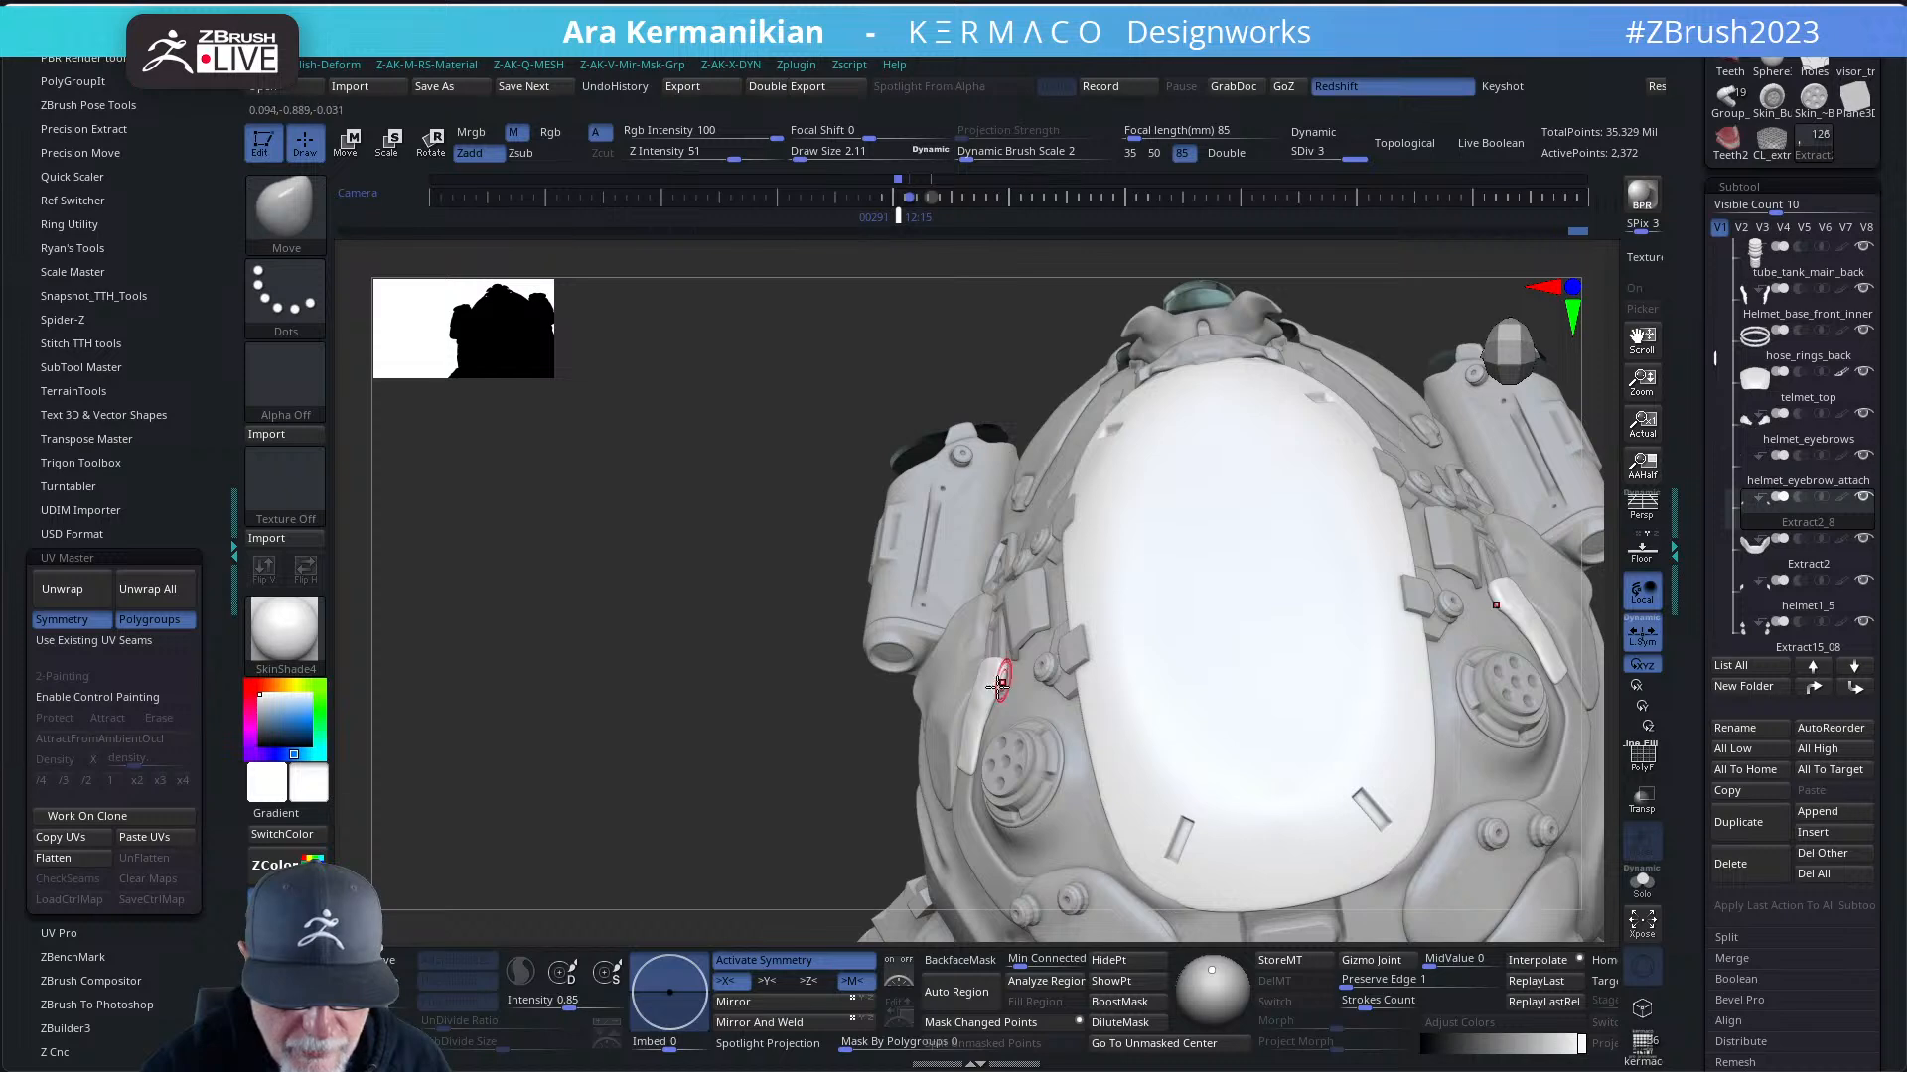
left_click_drag(779, 800, 968, 685)
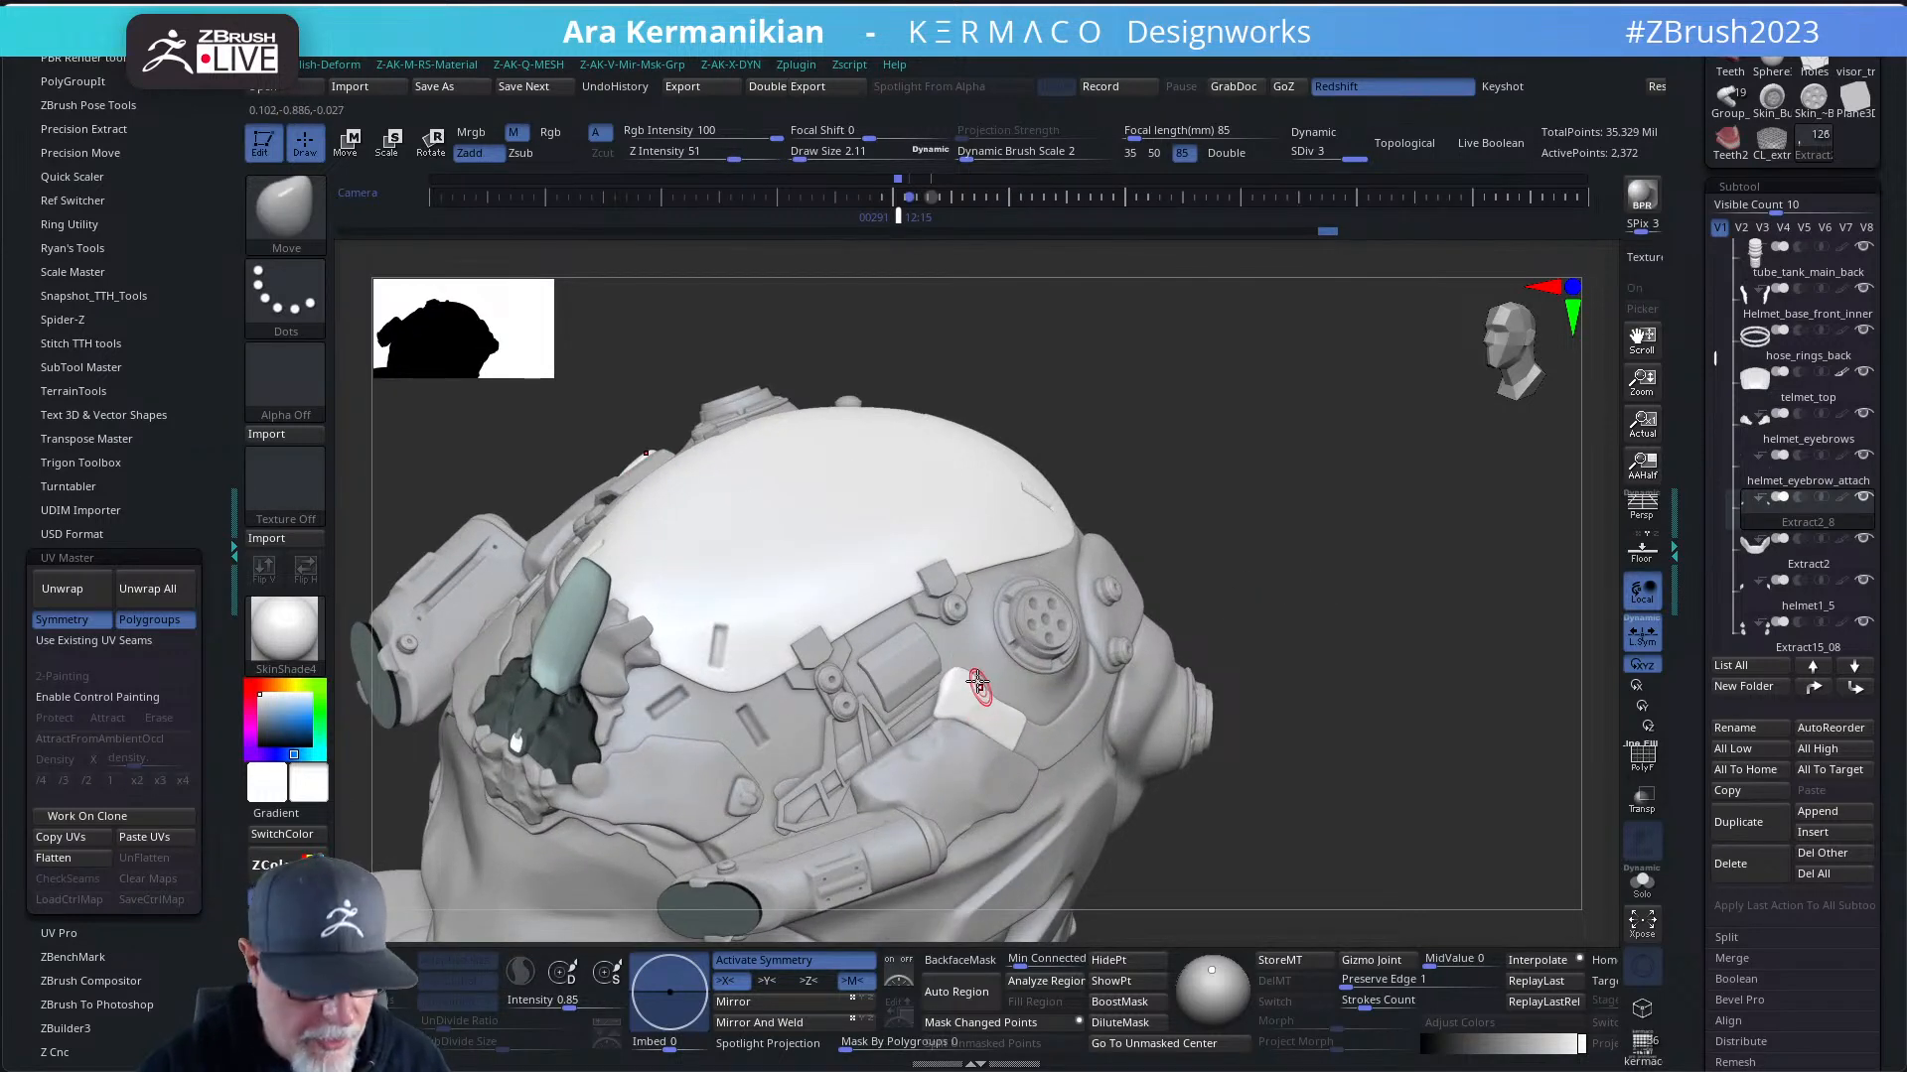
- Thicken the Extract2_8 piece with the Inflat brush at draw size 4.5964 and smooth the swollen area
key("b")
key("i")
key("n")
key("b")
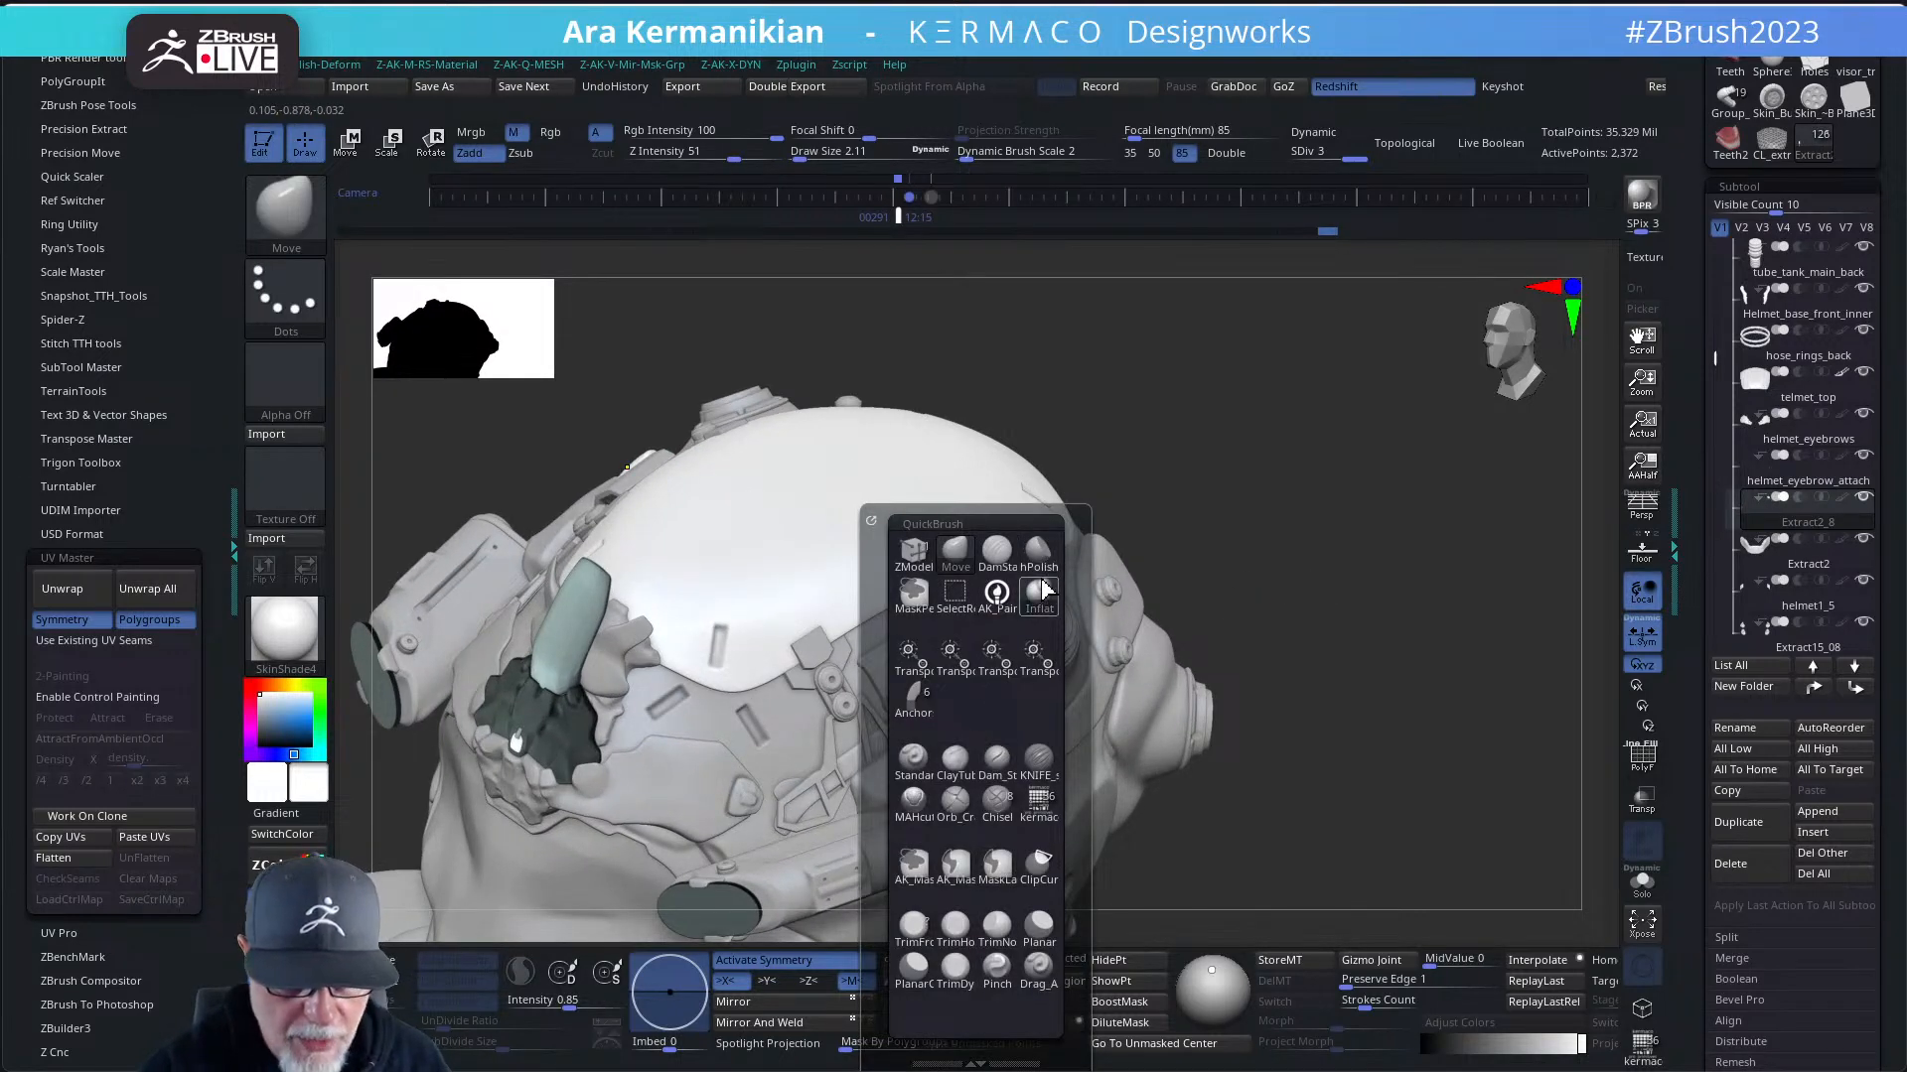
key("Escape")
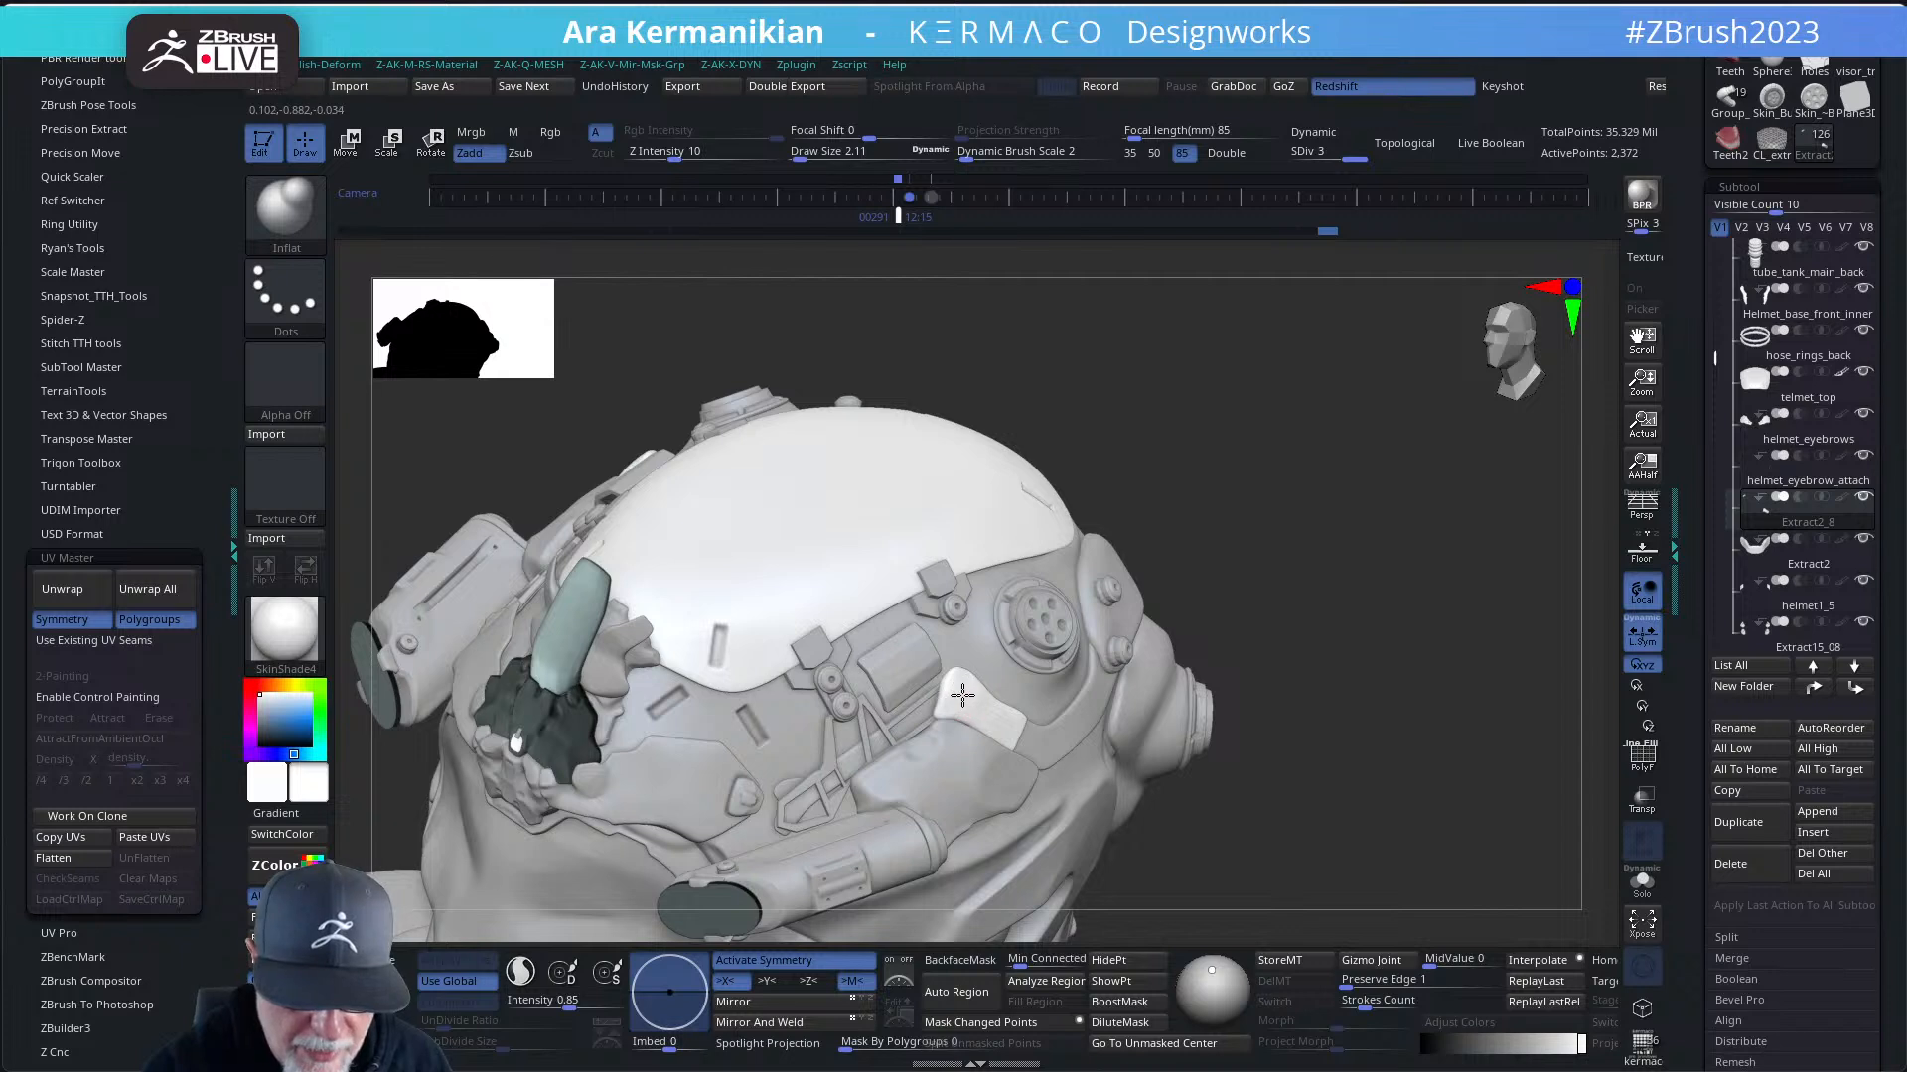
key("s")
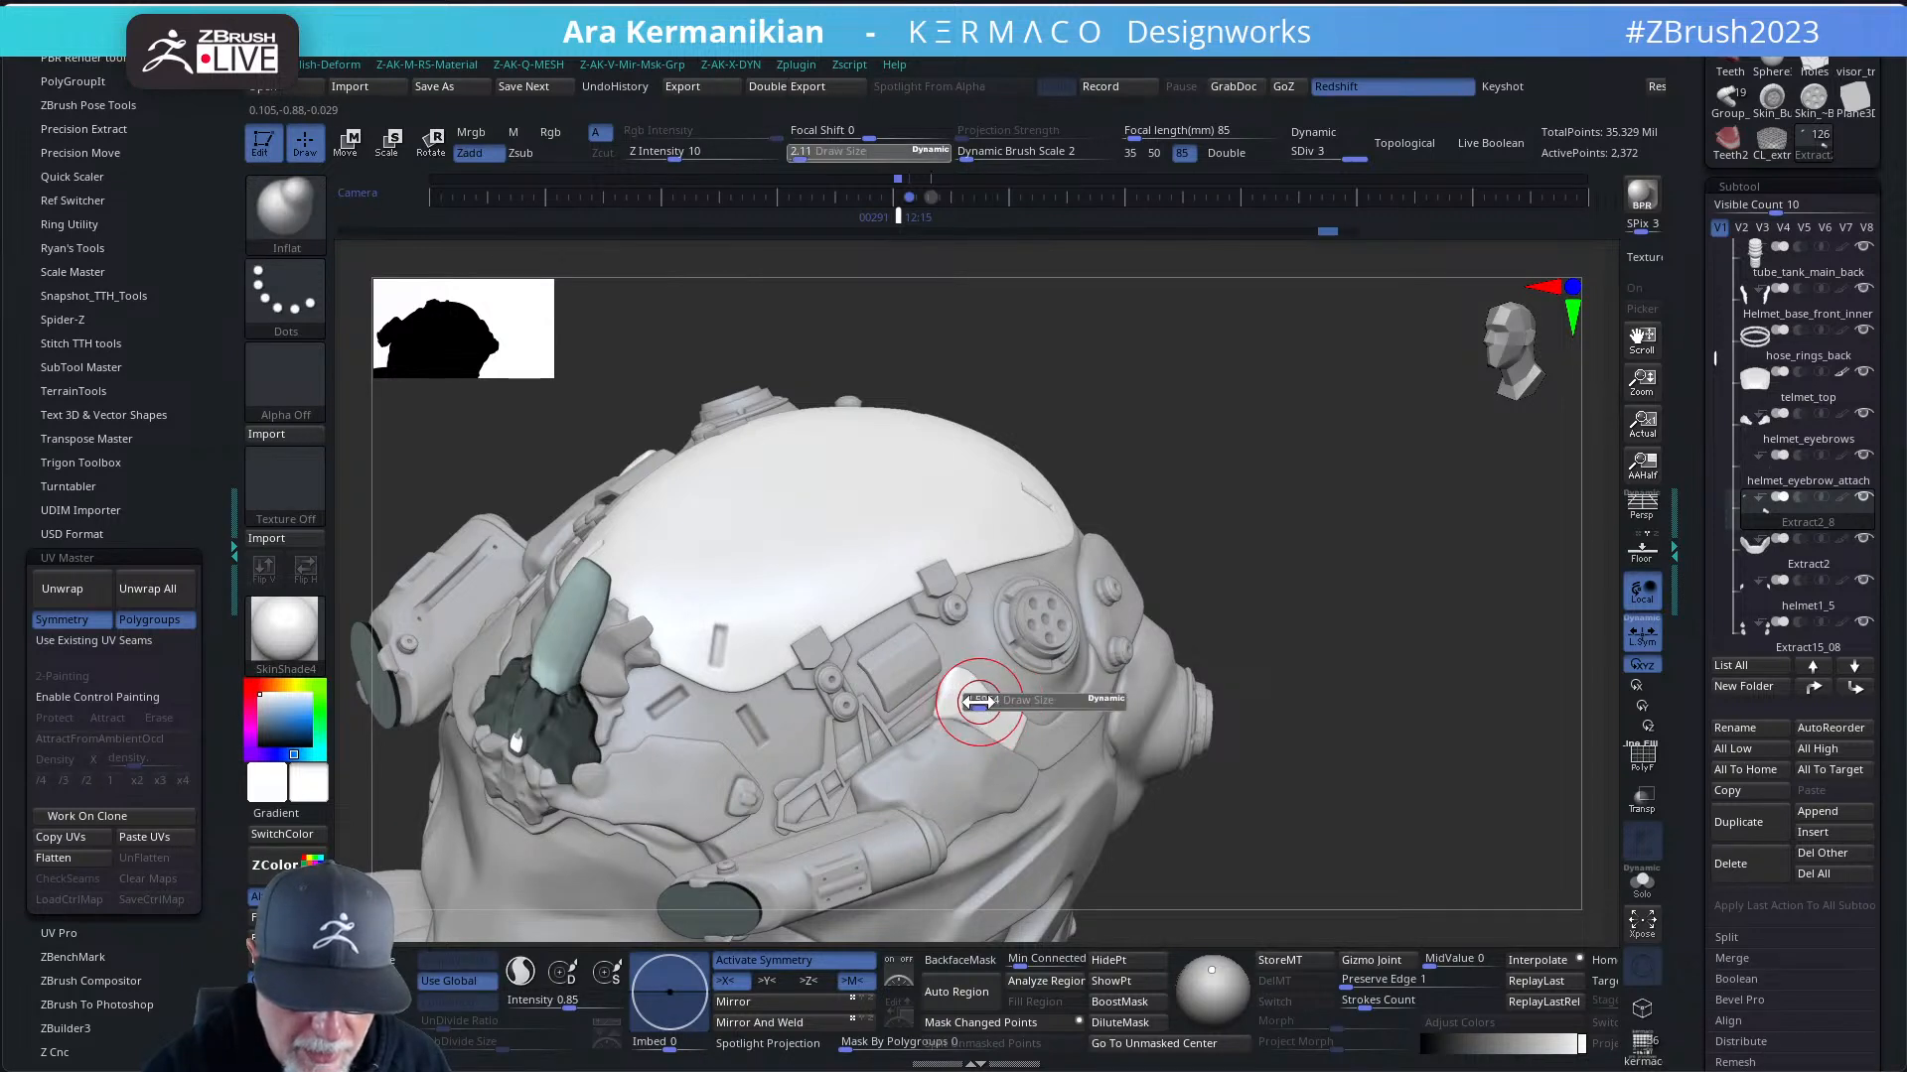
left_click(978, 702)
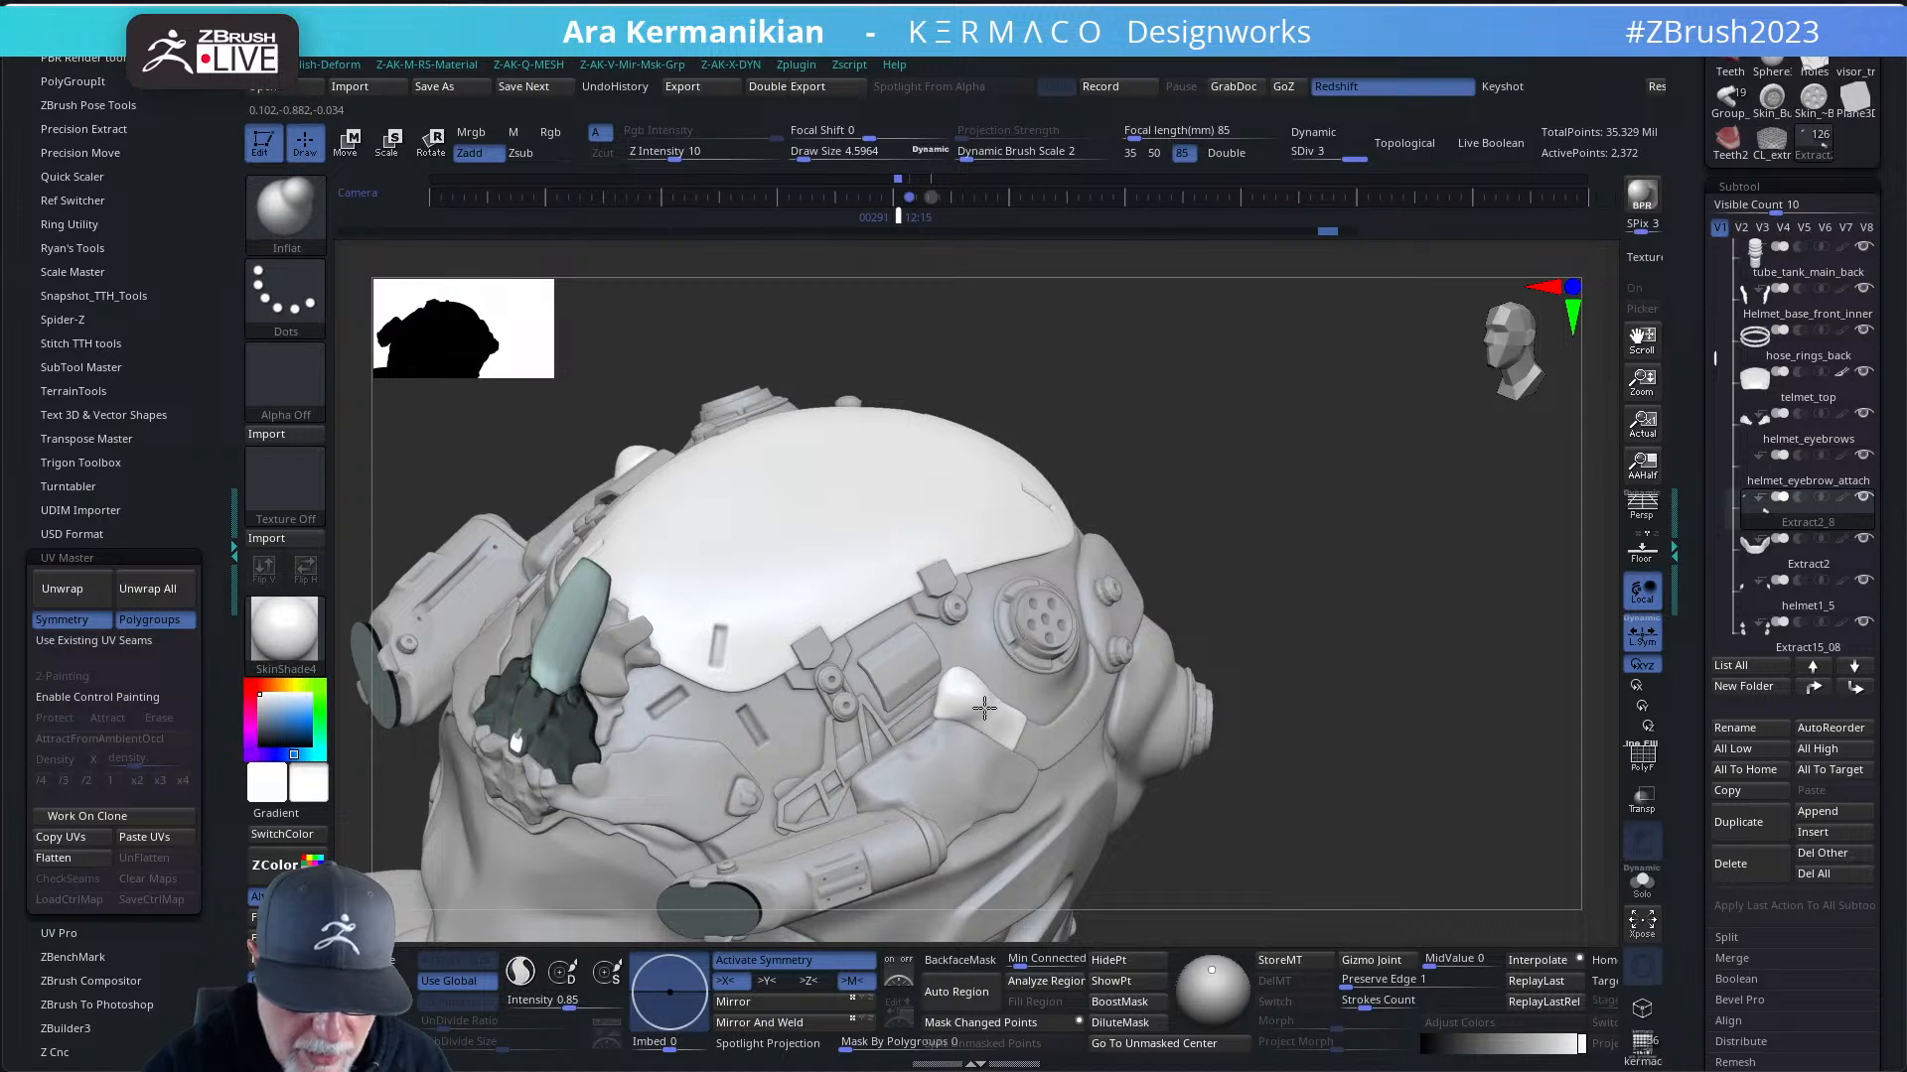
key("shift")
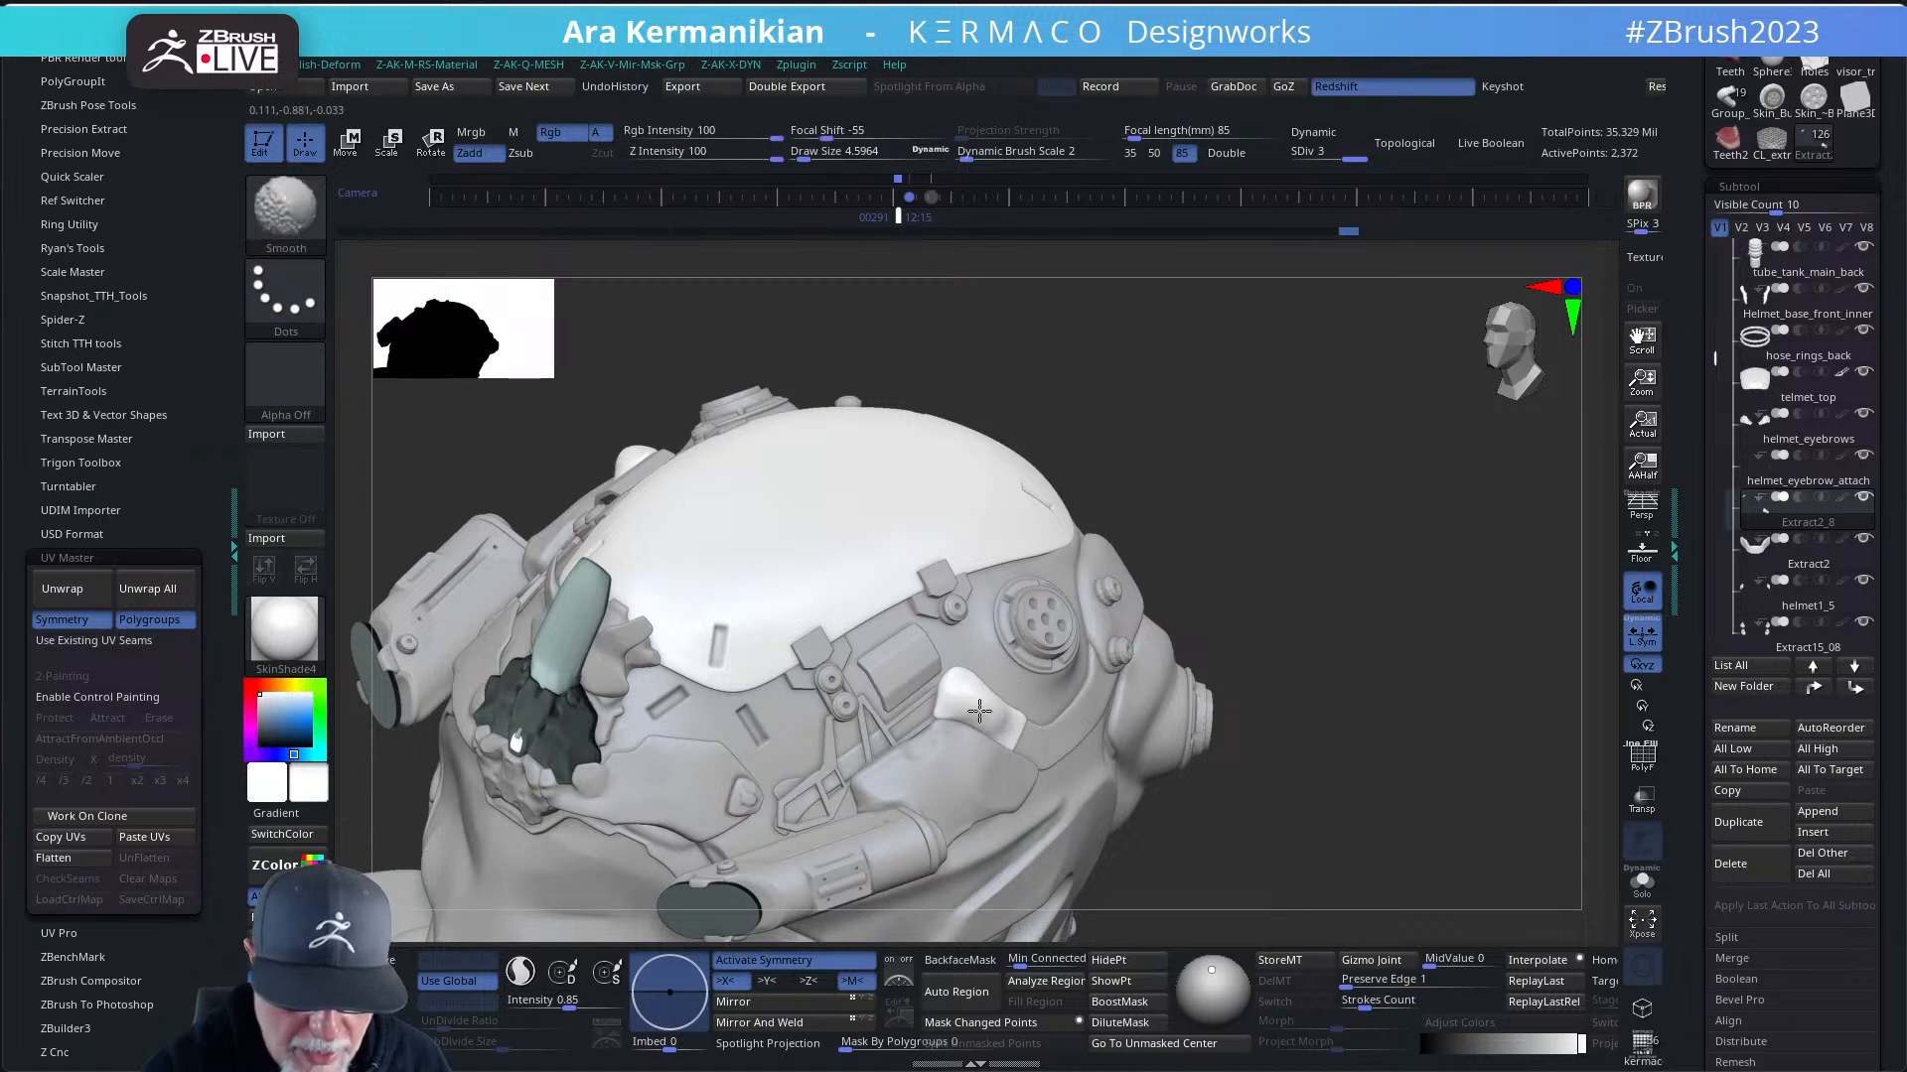
- Polish the inflated surface of the Extract2_8 piece with the hPolish brush, checking its polyframe and smoothing the surface
mouse_move(1344, 557)
left_mouse_down()
mouse_move(1178, 532)
mouse_move(1170, 570)
mouse_move(1270, 554)
mouse_move(1324, 500)
mouse_move(1104, 631)
mouse_move(1166, 595)
mouse_move(1158, 636)
mouse_move(1132, 594)
left_mouse_up()
key("b")
key("h")
key("p")
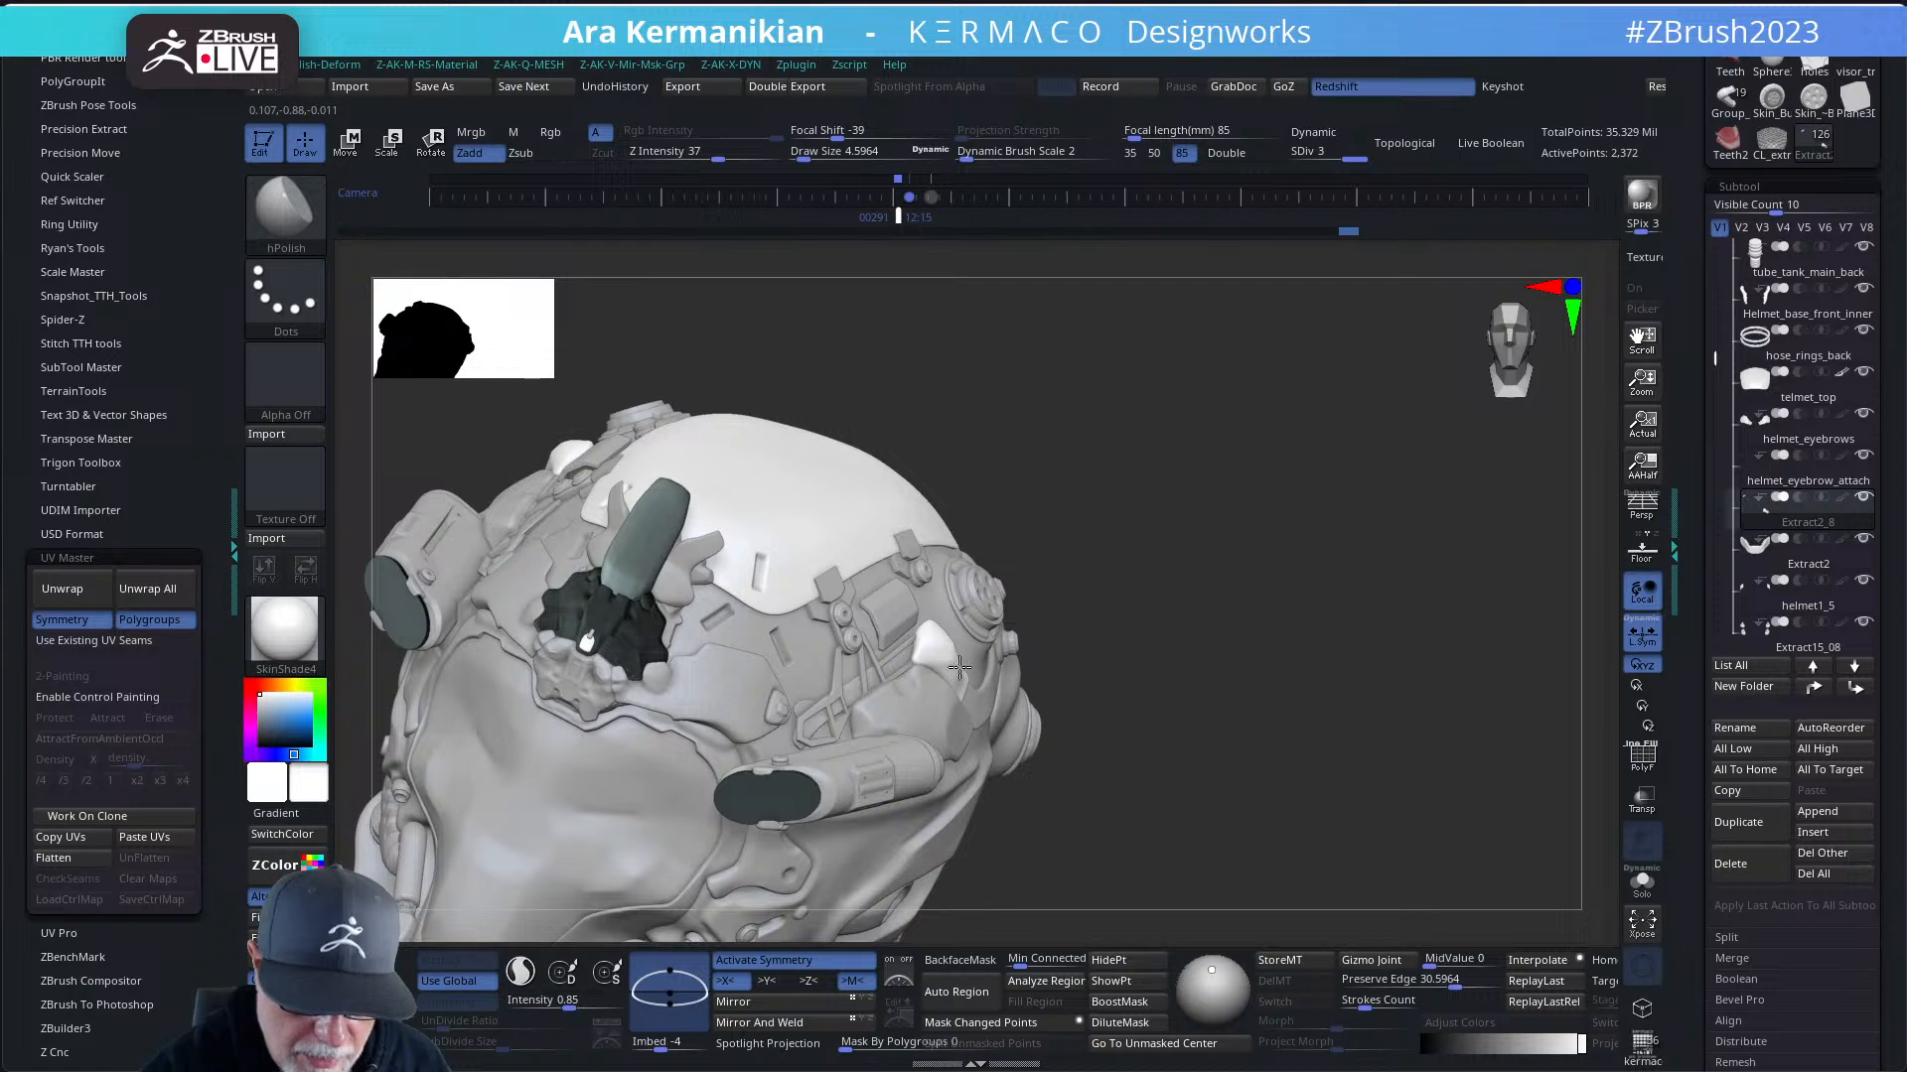
key("shift+f")
left_click_drag(1354, 732, 1405, 740)
key("shift+f")
left_click_drag(1553, 714, 900, 681)
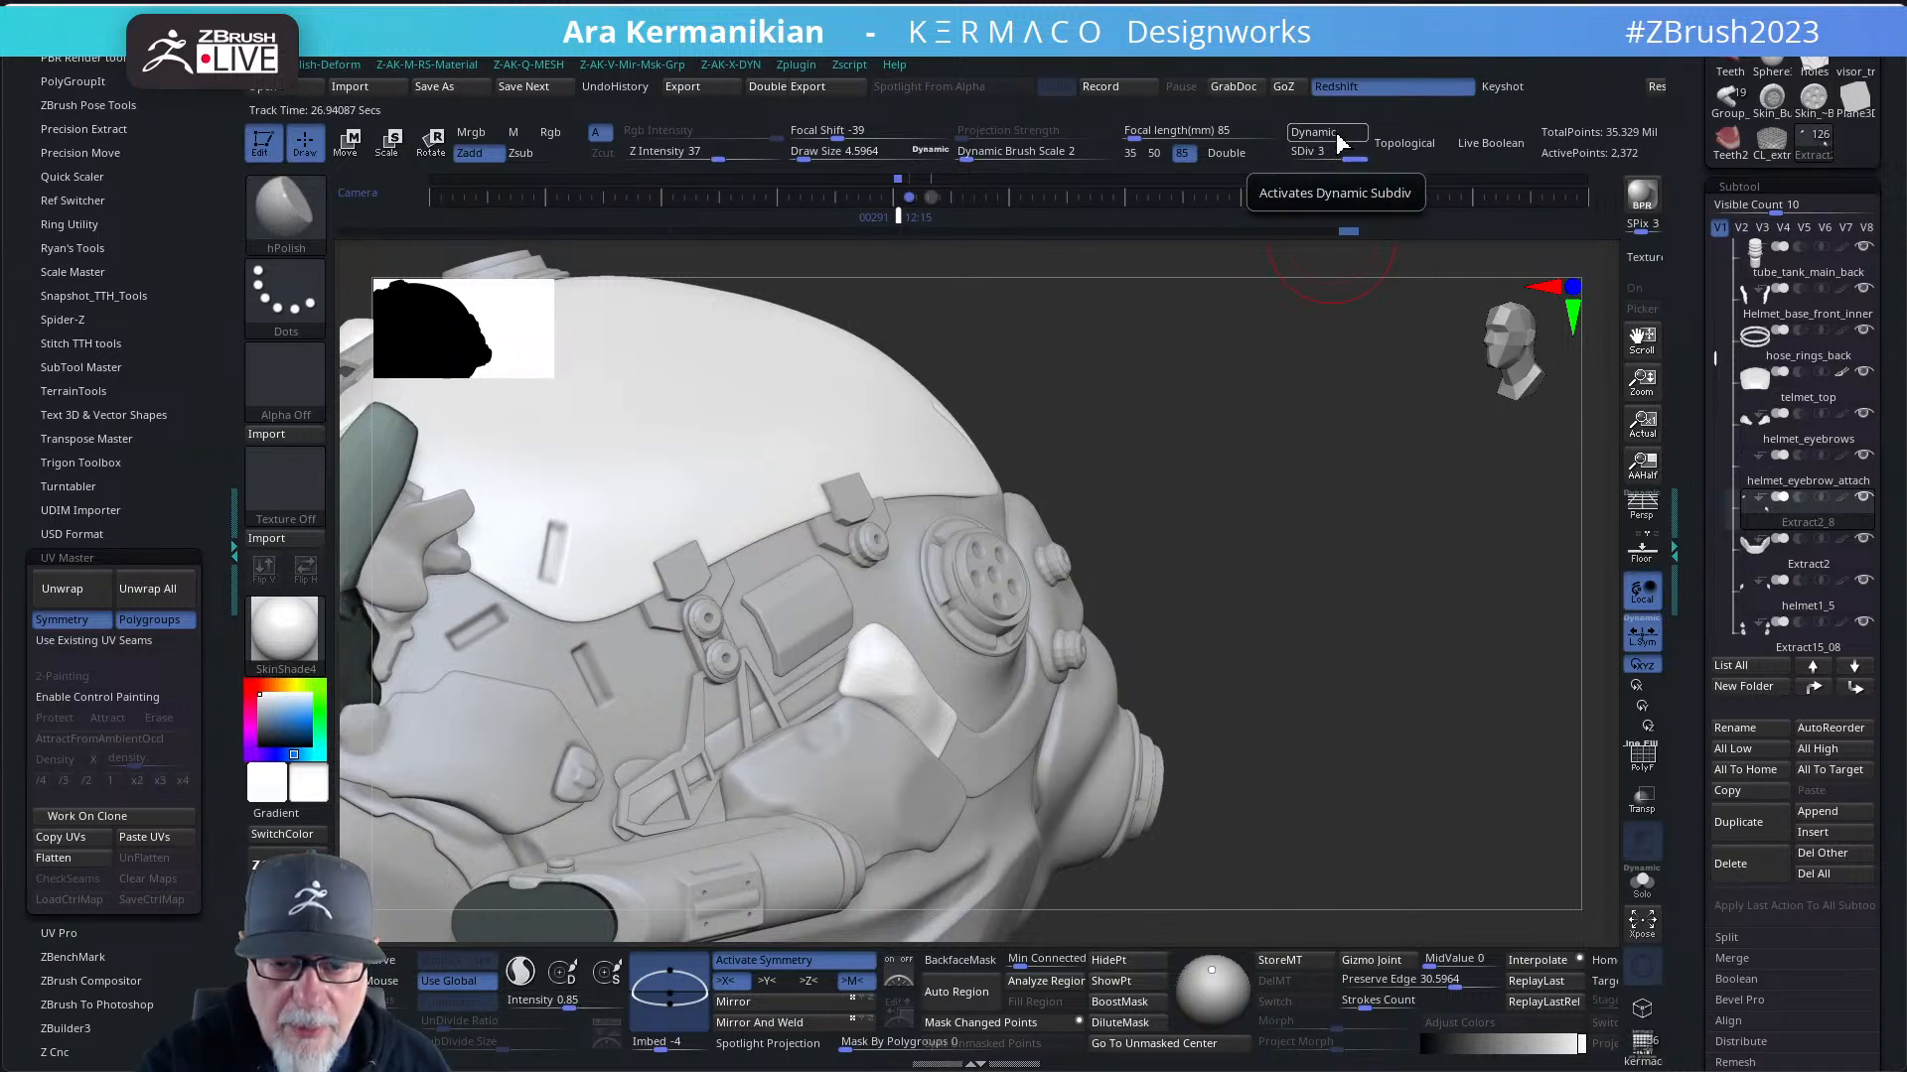
left_click_drag(1287, 567, 1182, 614)
left_click_drag(890, 745, 867, 707, "shift")
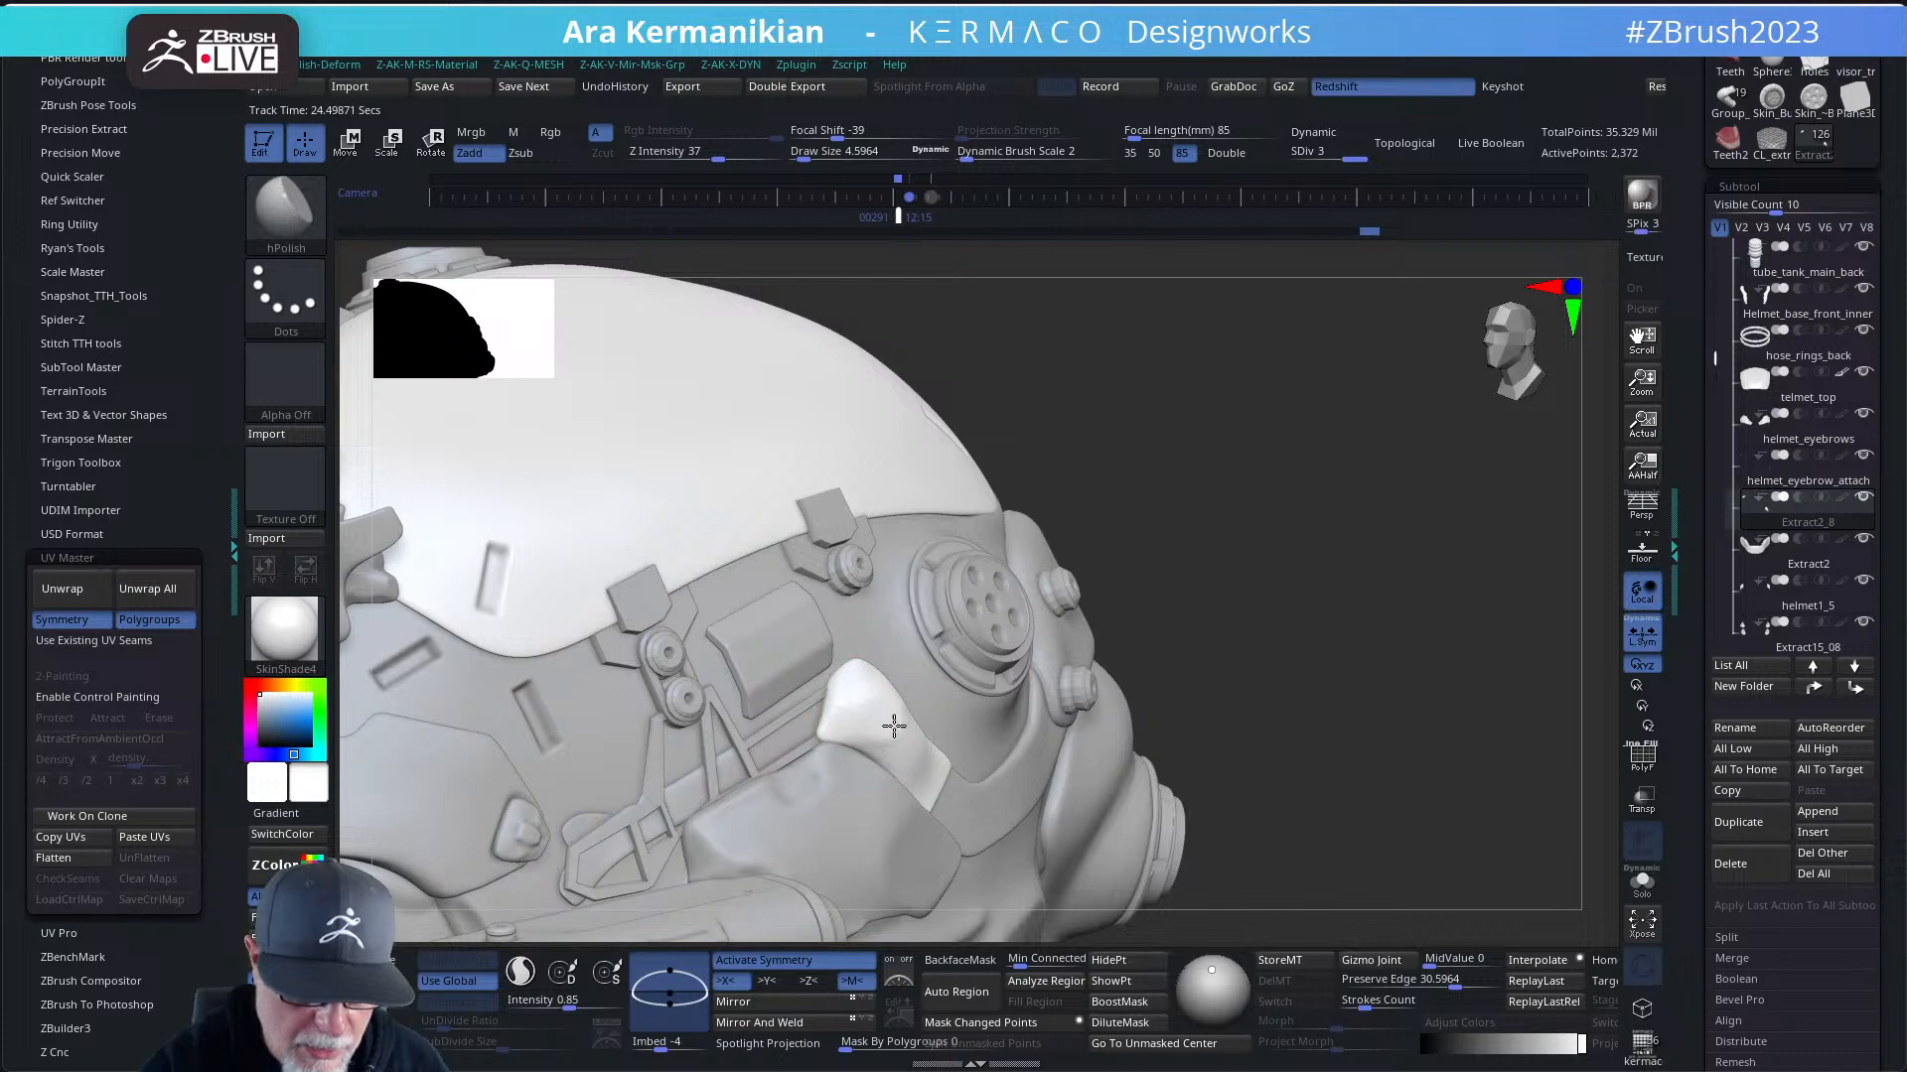
mouse_move(1266, 569)
left_mouse_down()
mouse_move(1213, 541)
mouse_move(1139, 579)
mouse_move(1211, 522)
mouse_move(1145, 579)
mouse_move(1180, 700)
mouse_move(896, 683)
mouse_move(862, 708)
left_mouse_up()
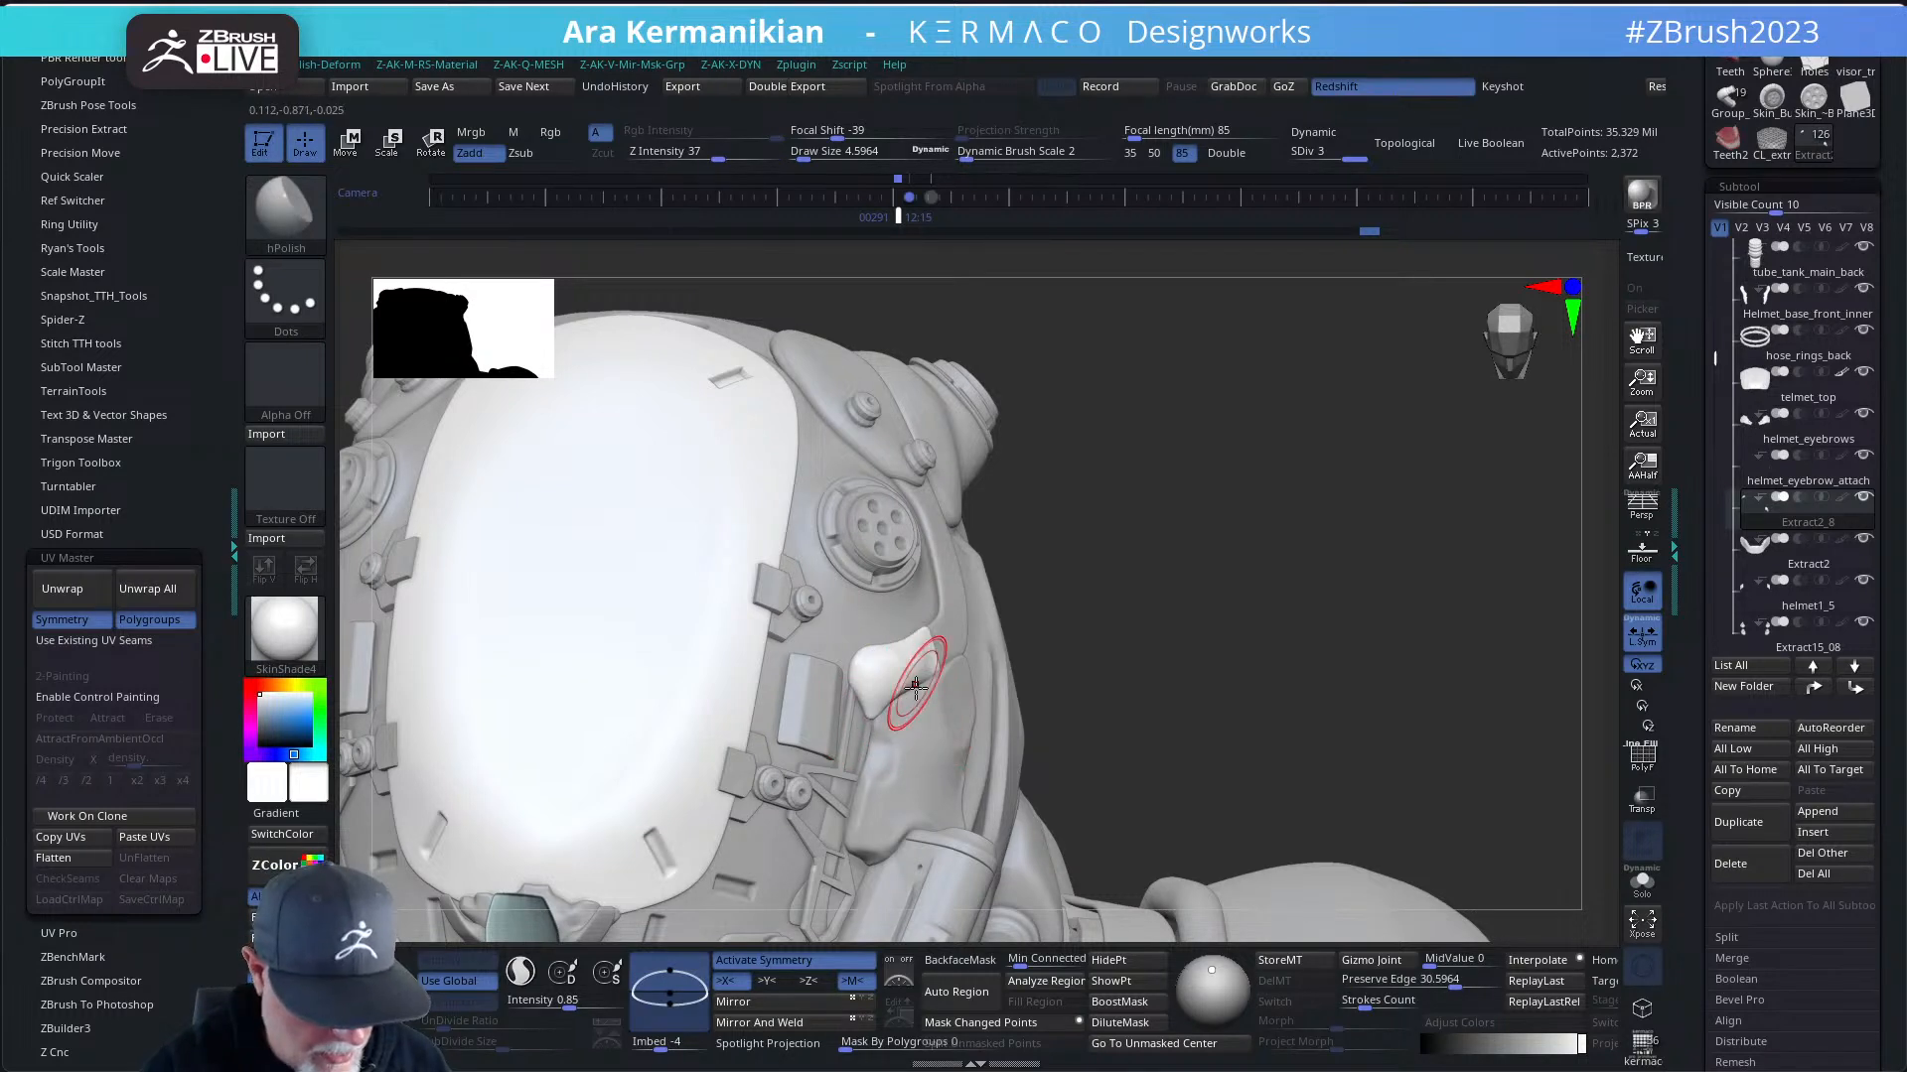
- Adjust the outline of the Extract2_8 piece against the side of the helmet with the Move brush at draw size 4.5964
key("b")
key("m")
key("v")
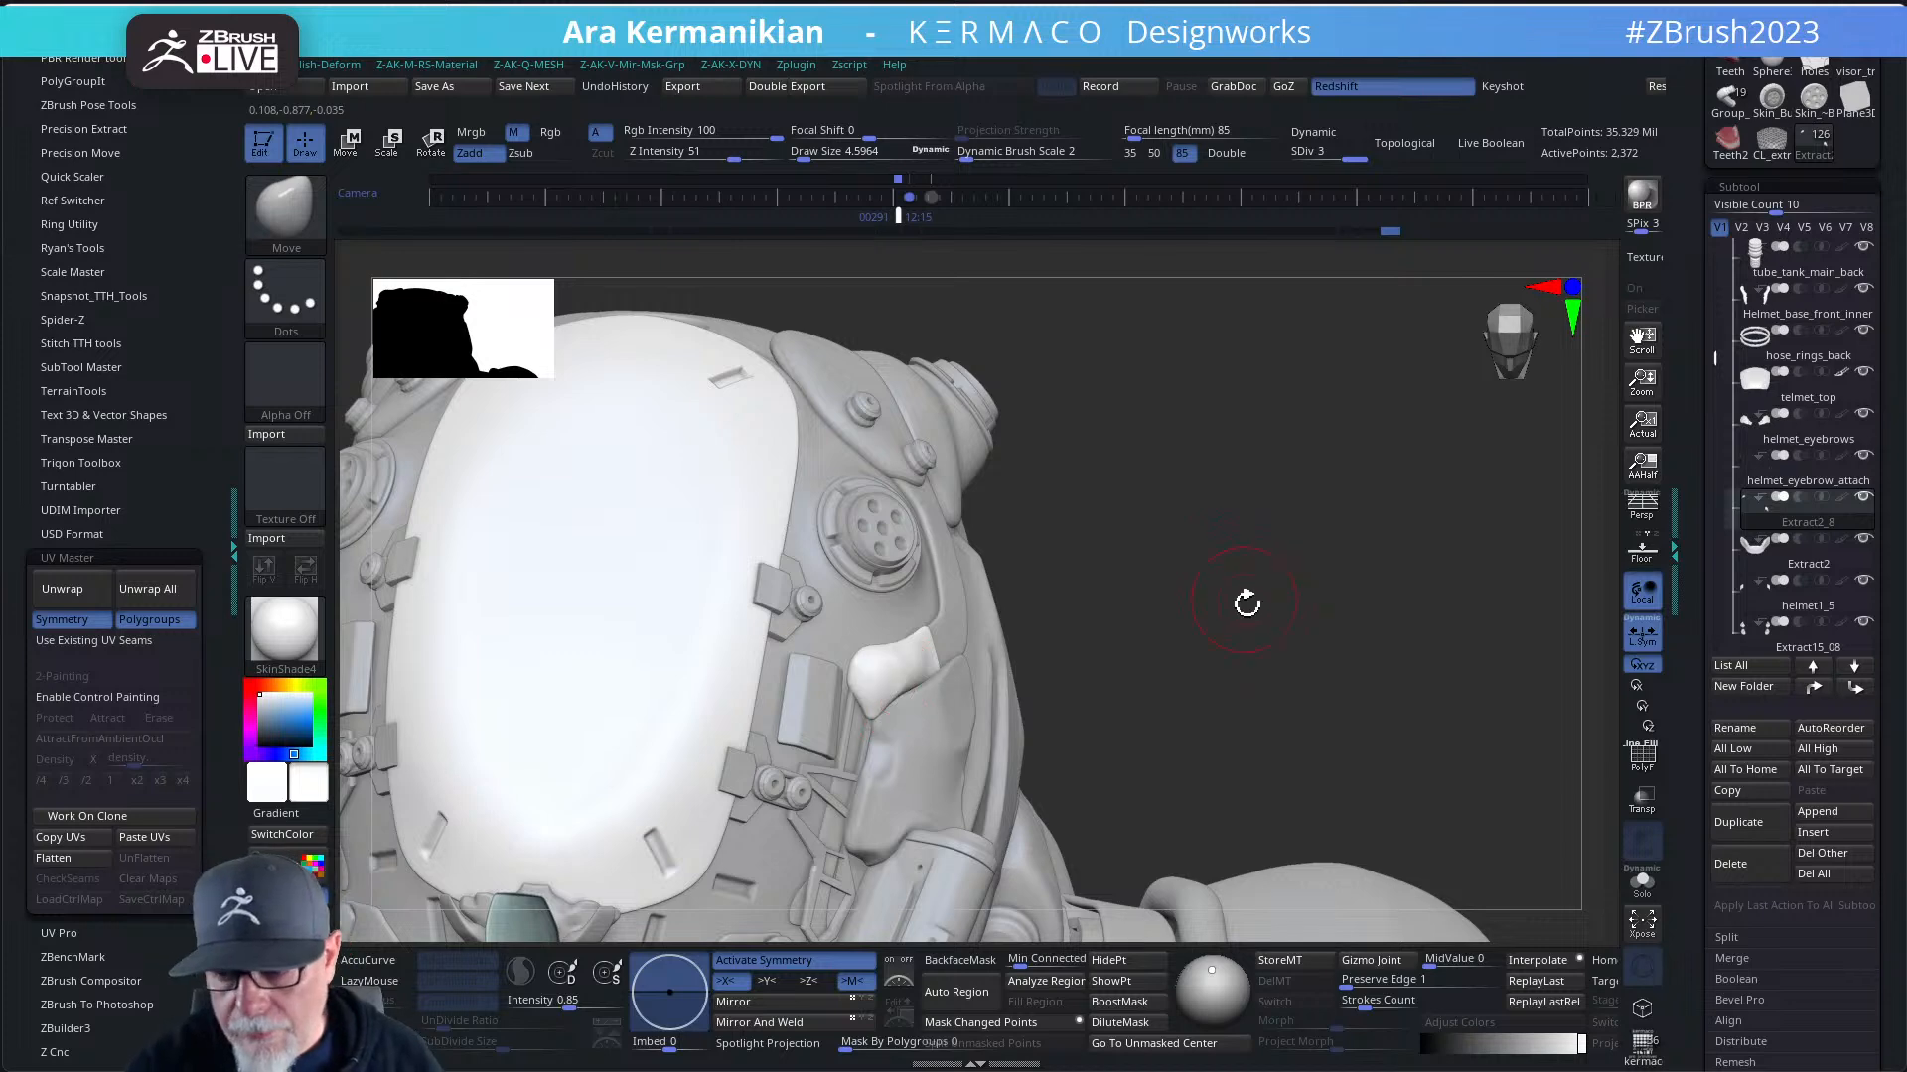
mouse_move(1247, 603)
left_mouse_down()
mouse_move(1273, 557)
mouse_move(1268, 596)
mouse_move(1296, 602)
mouse_move(1256, 598)
mouse_move(1285, 533)
mouse_move(1233, 534)
mouse_move(1278, 494)
mouse_move(1285, 514)
mouse_move(980, 659)
left_mouse_up()
key("s")
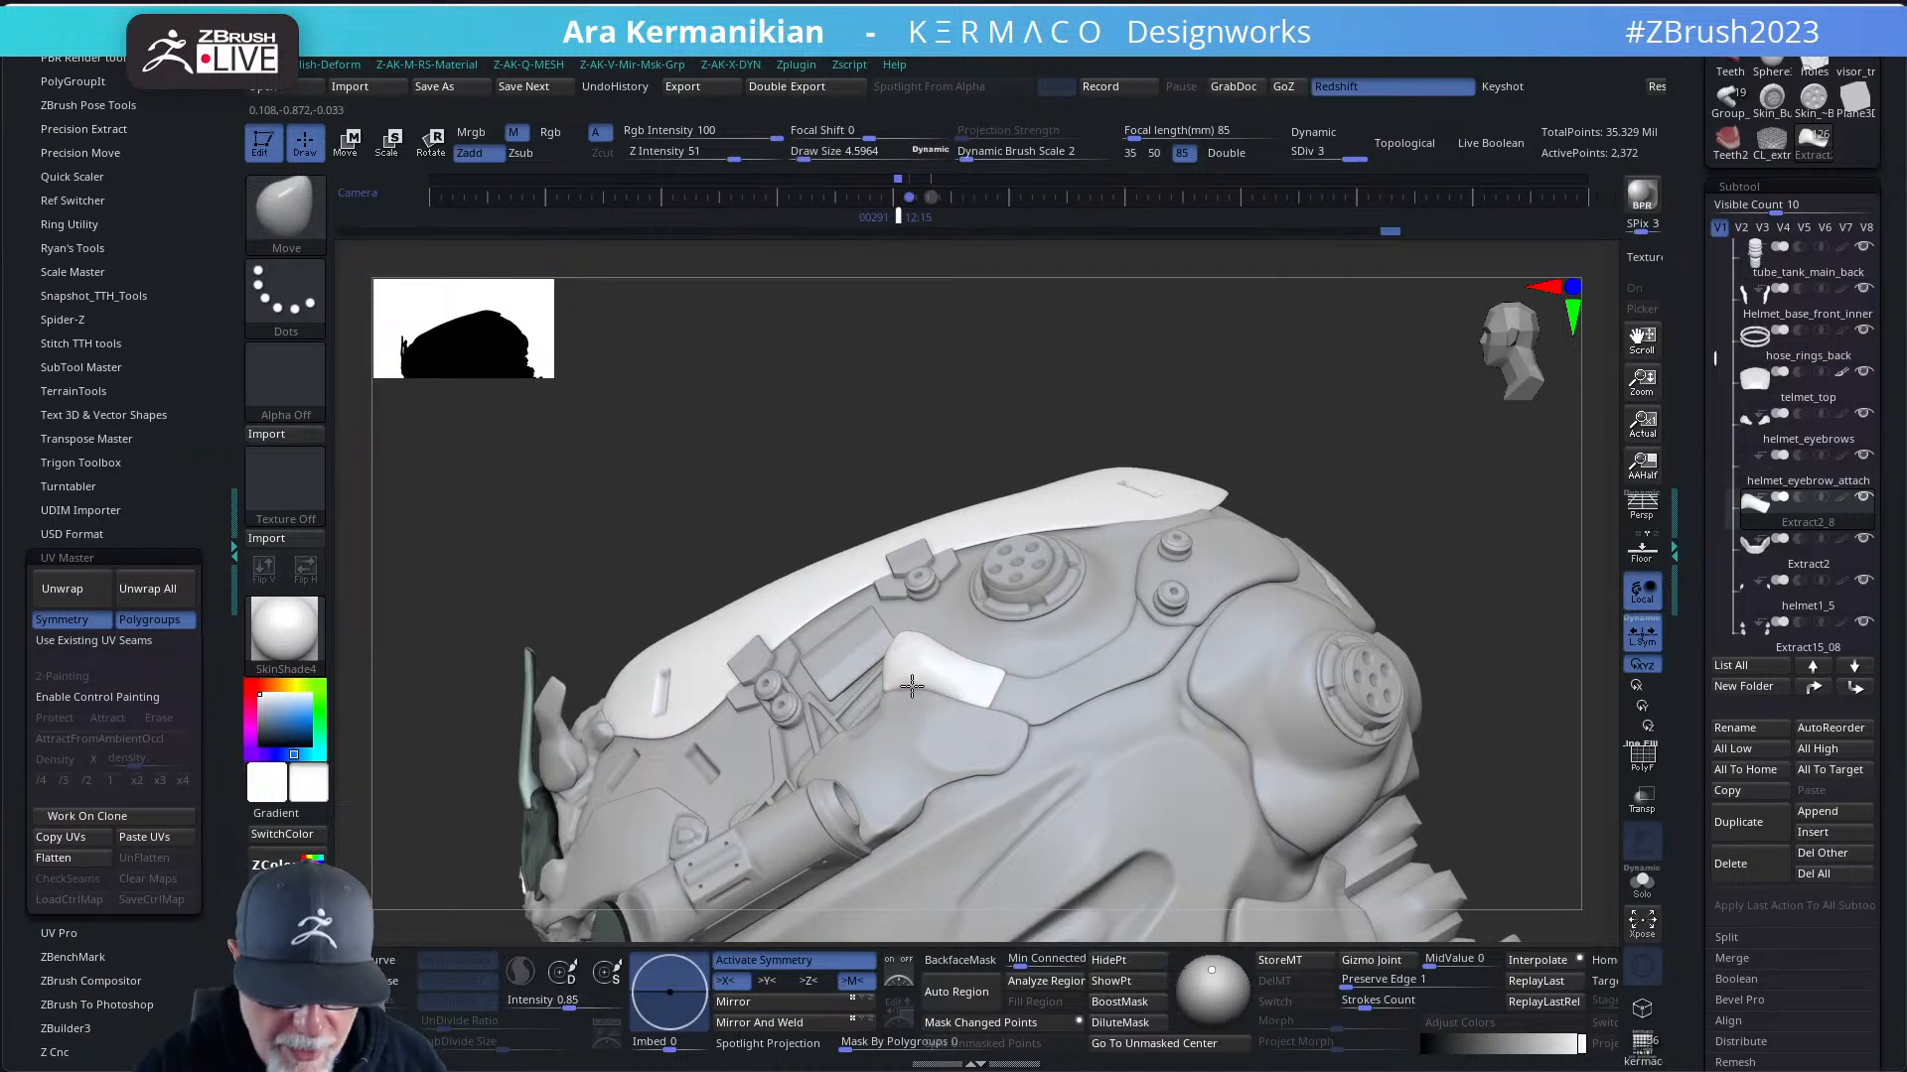
left_click_drag(1391, 506, 1033, 610)
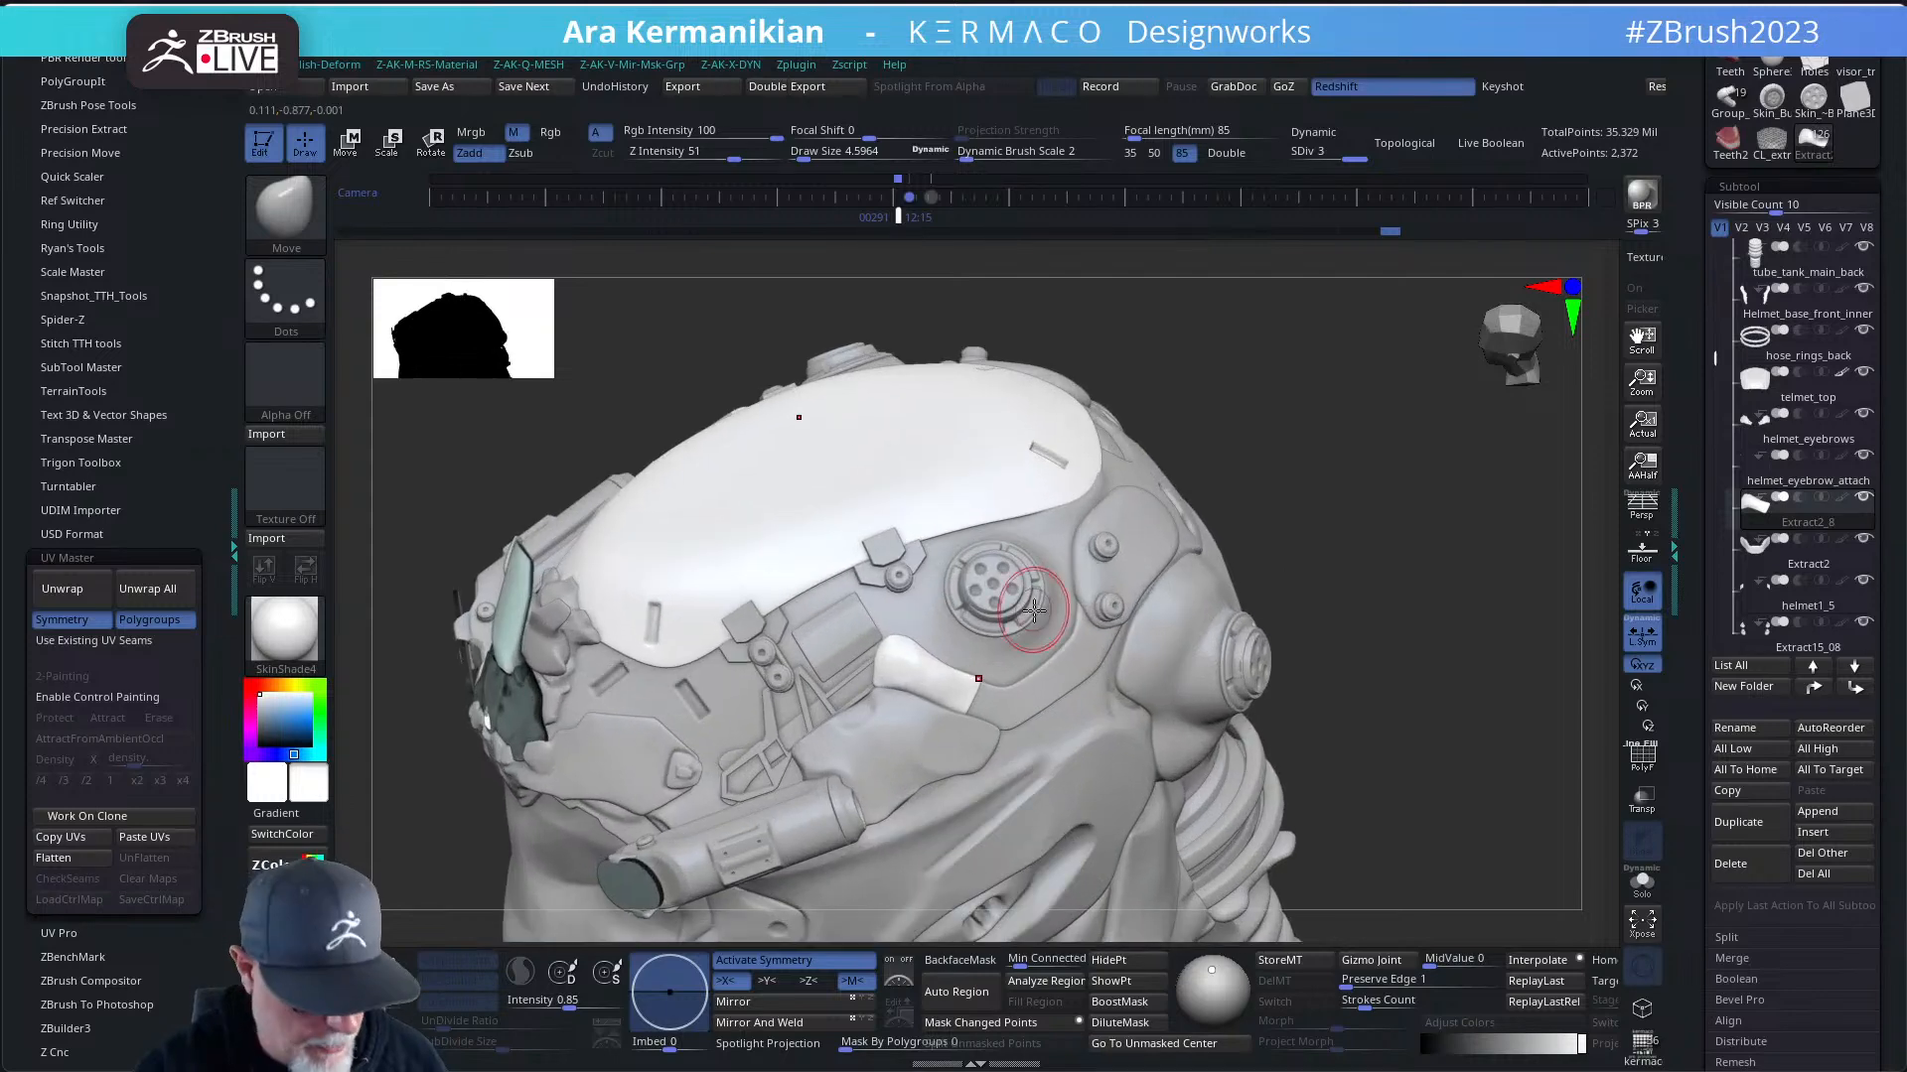
- Flatten the surface and ends of the Extract2_8 piece with the hPolish brush, working from the side and above
key("b")
key("h")
key("p")
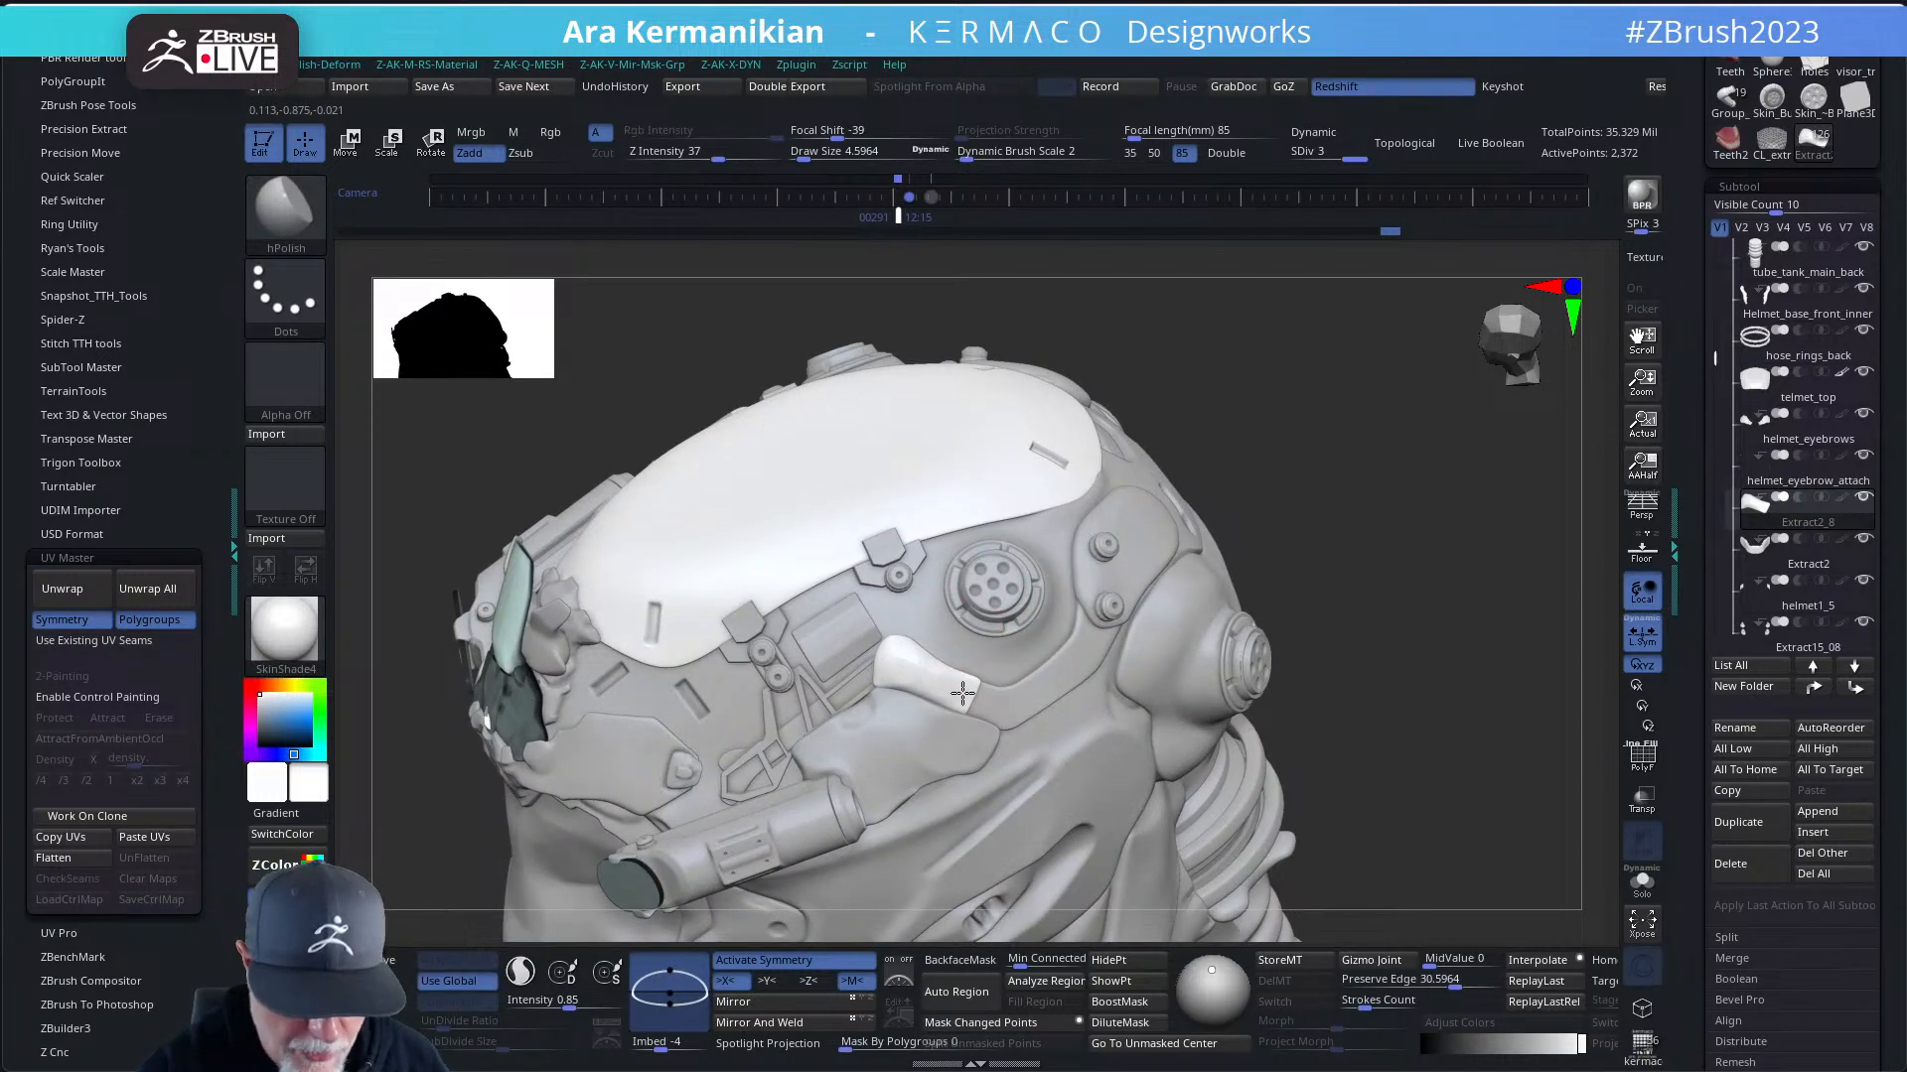
mouse_move(1208, 531)
left_mouse_down()
mouse_move(1252, 501)
mouse_move(1241, 585)
mouse_move(1277, 639)
mouse_move(1256, 545)
mouse_move(1263, 652)
mouse_move(1264, 603)
mouse_move(1328, 626)
mouse_move(1277, 520)
mouse_move(1311, 570)
mouse_move(1172, 586)
mouse_move(1042, 646)
left_mouse_up()
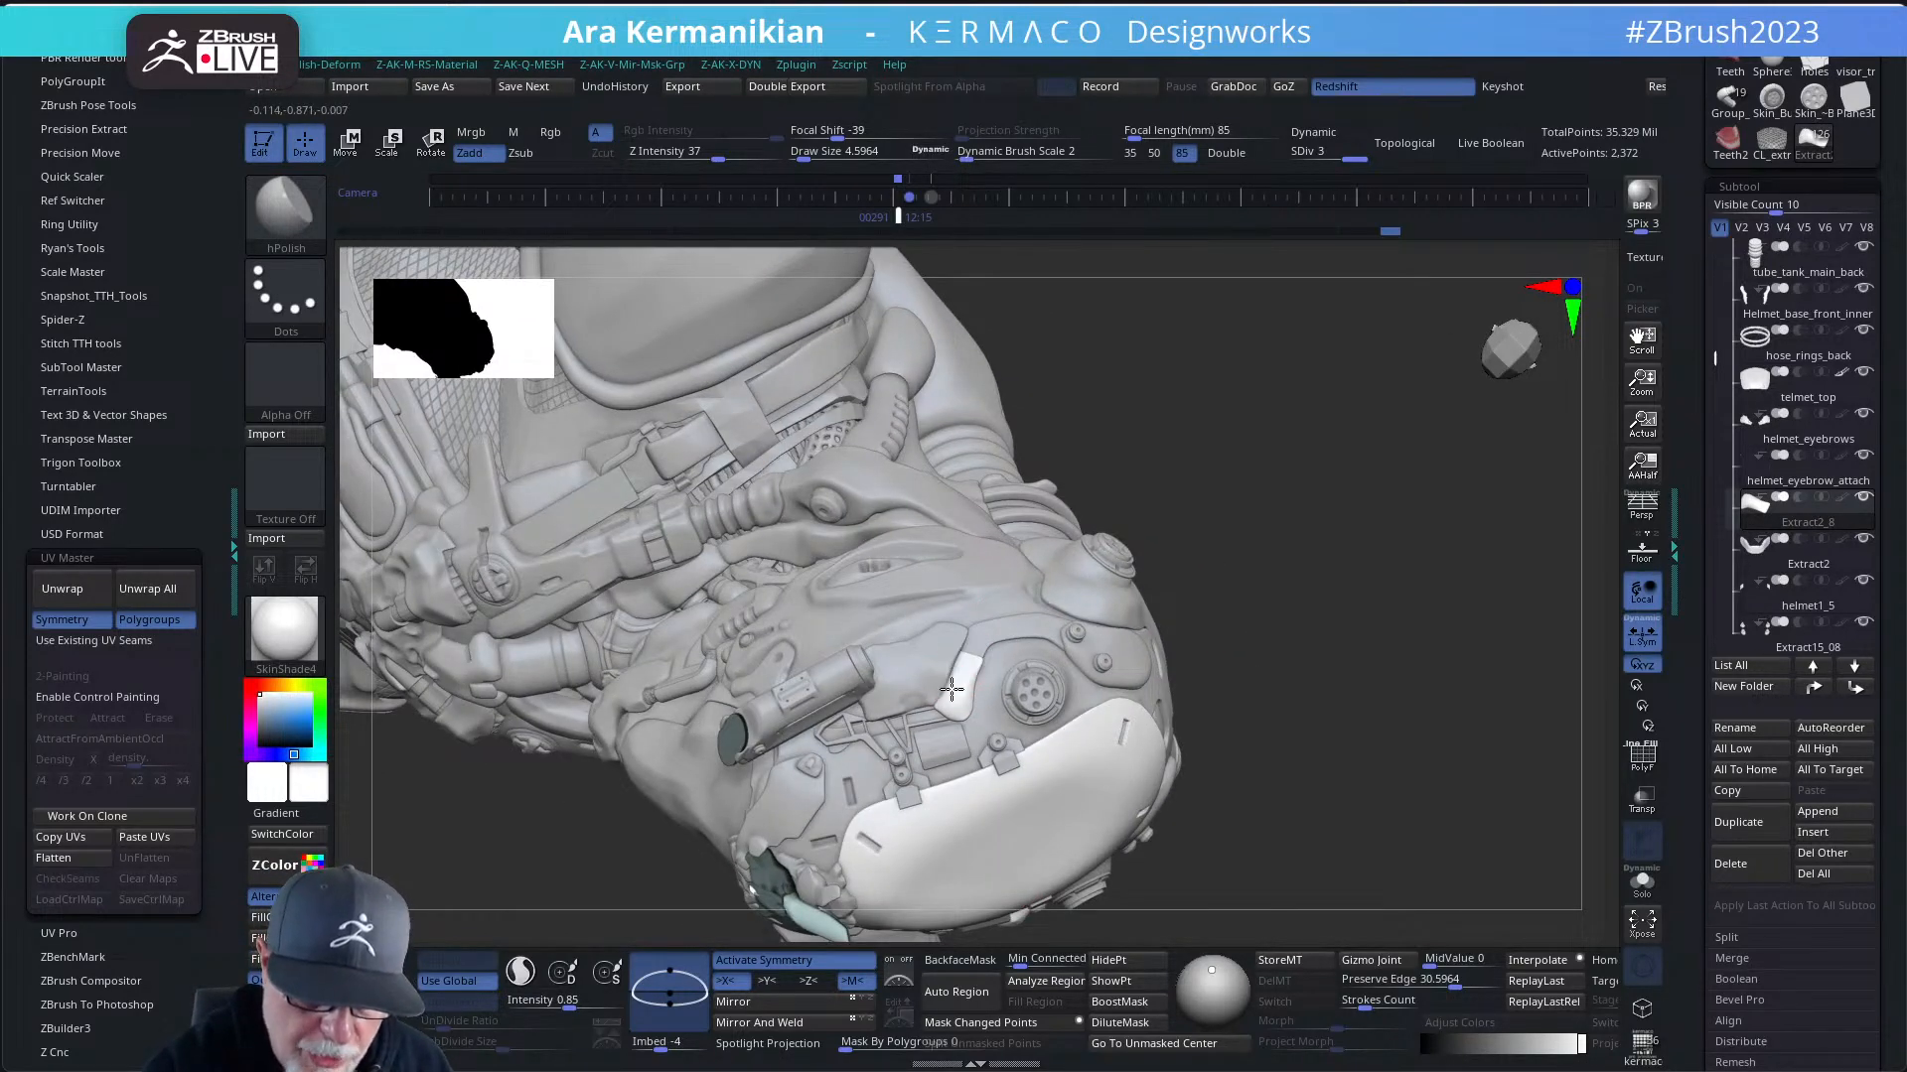
left_click_drag(951, 689, 959, 679)
mouse_move(1363, 547)
left_mouse_down()
mouse_move(1338, 521)
mouse_move(1306, 551)
left_mouse_up()
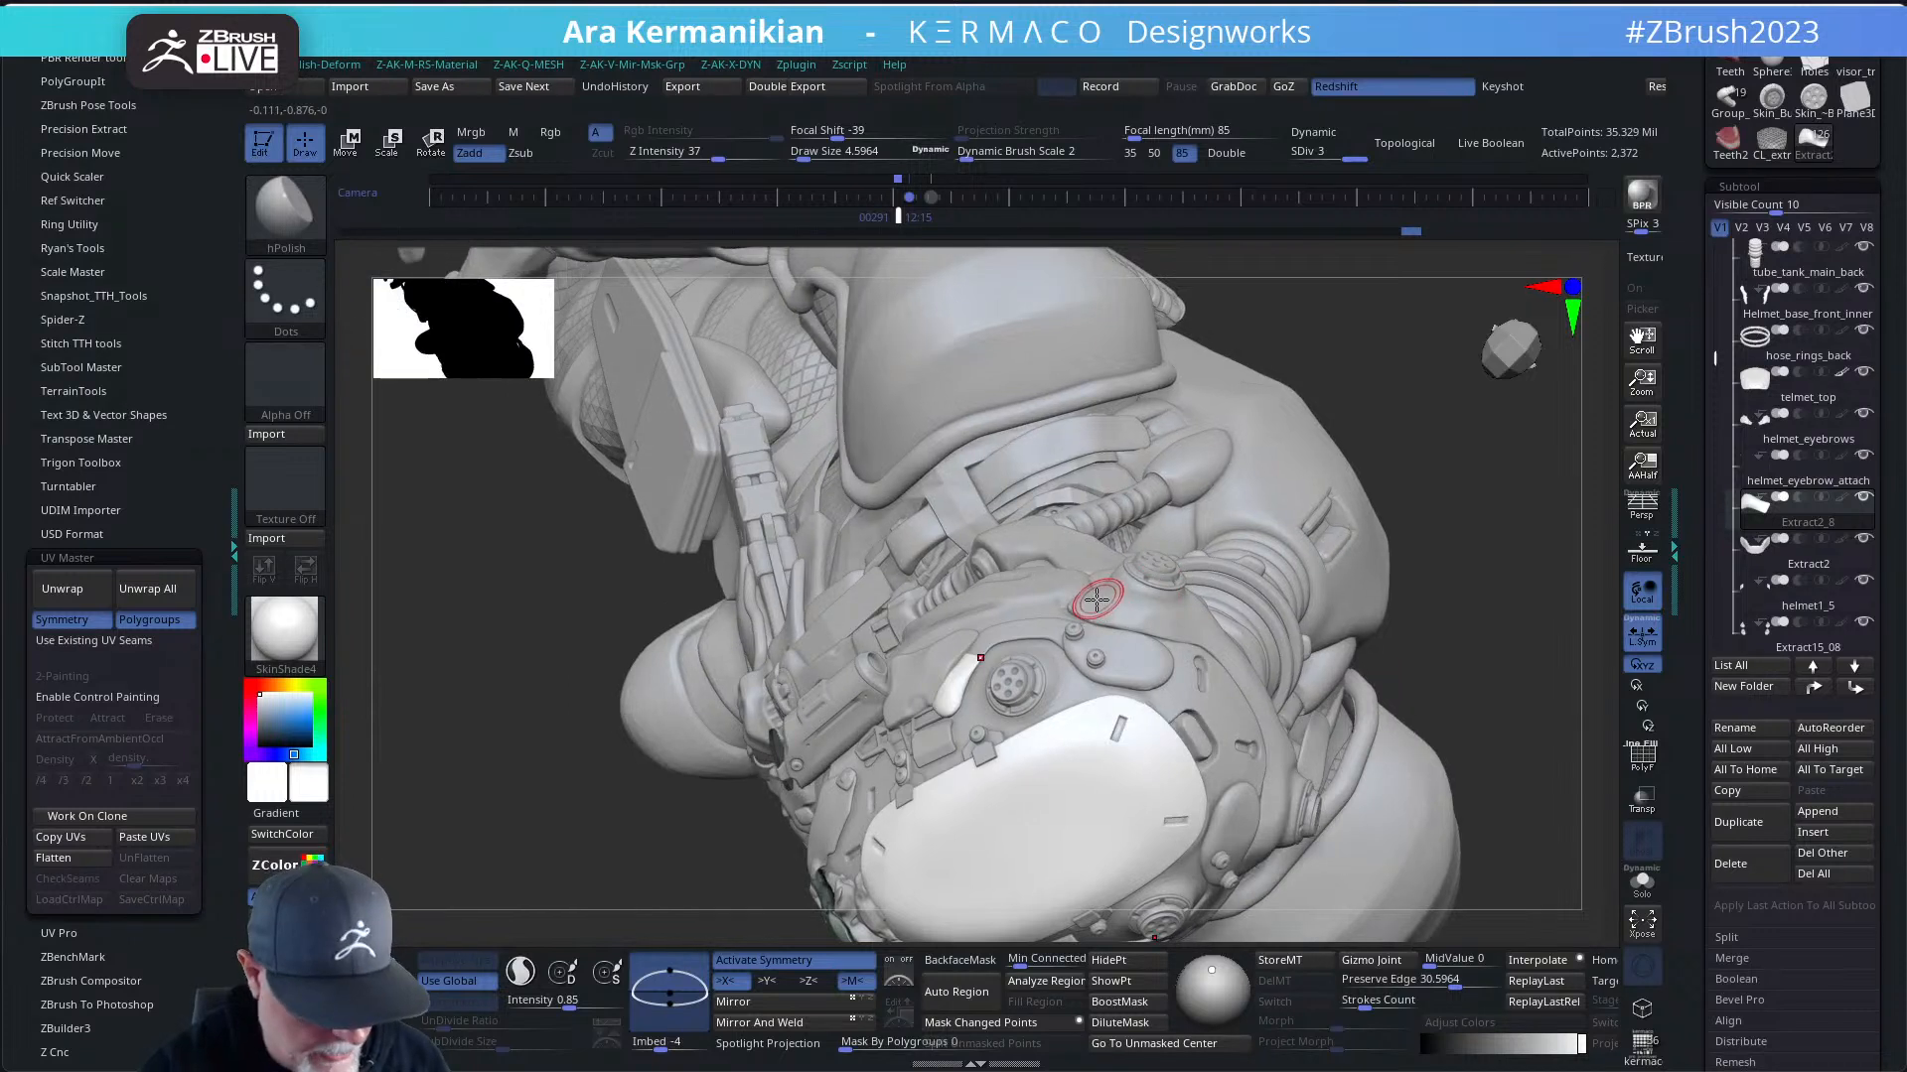
- Reshape the rear end of the Extract2_8 piece to follow the helmet surface with the Move brush at draw size 5.44
key("b")
key("m")
key("v")
key("]")
key("]")
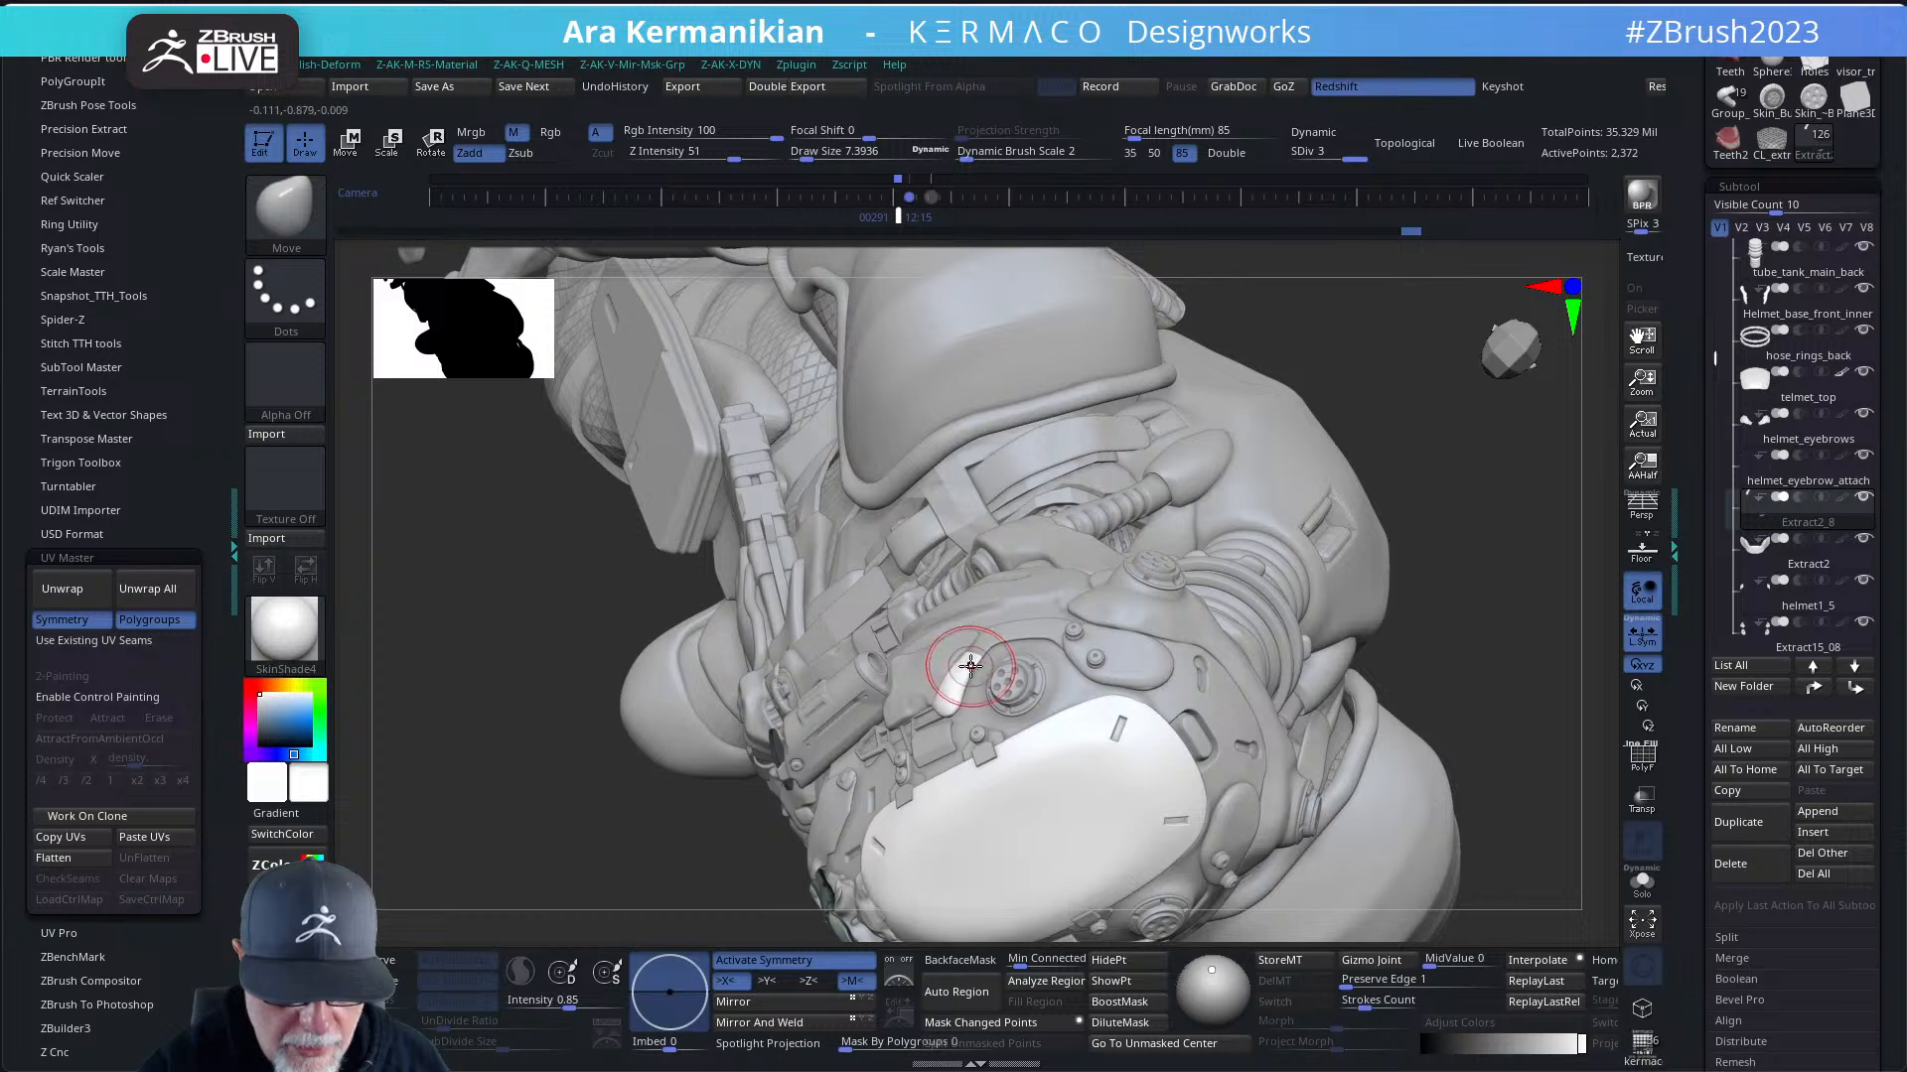
key("[")
mouse_move(1500, 524)
left_mouse_down()
mouse_move(1465, 495)
mouse_move(1478, 506)
left_mouse_up()
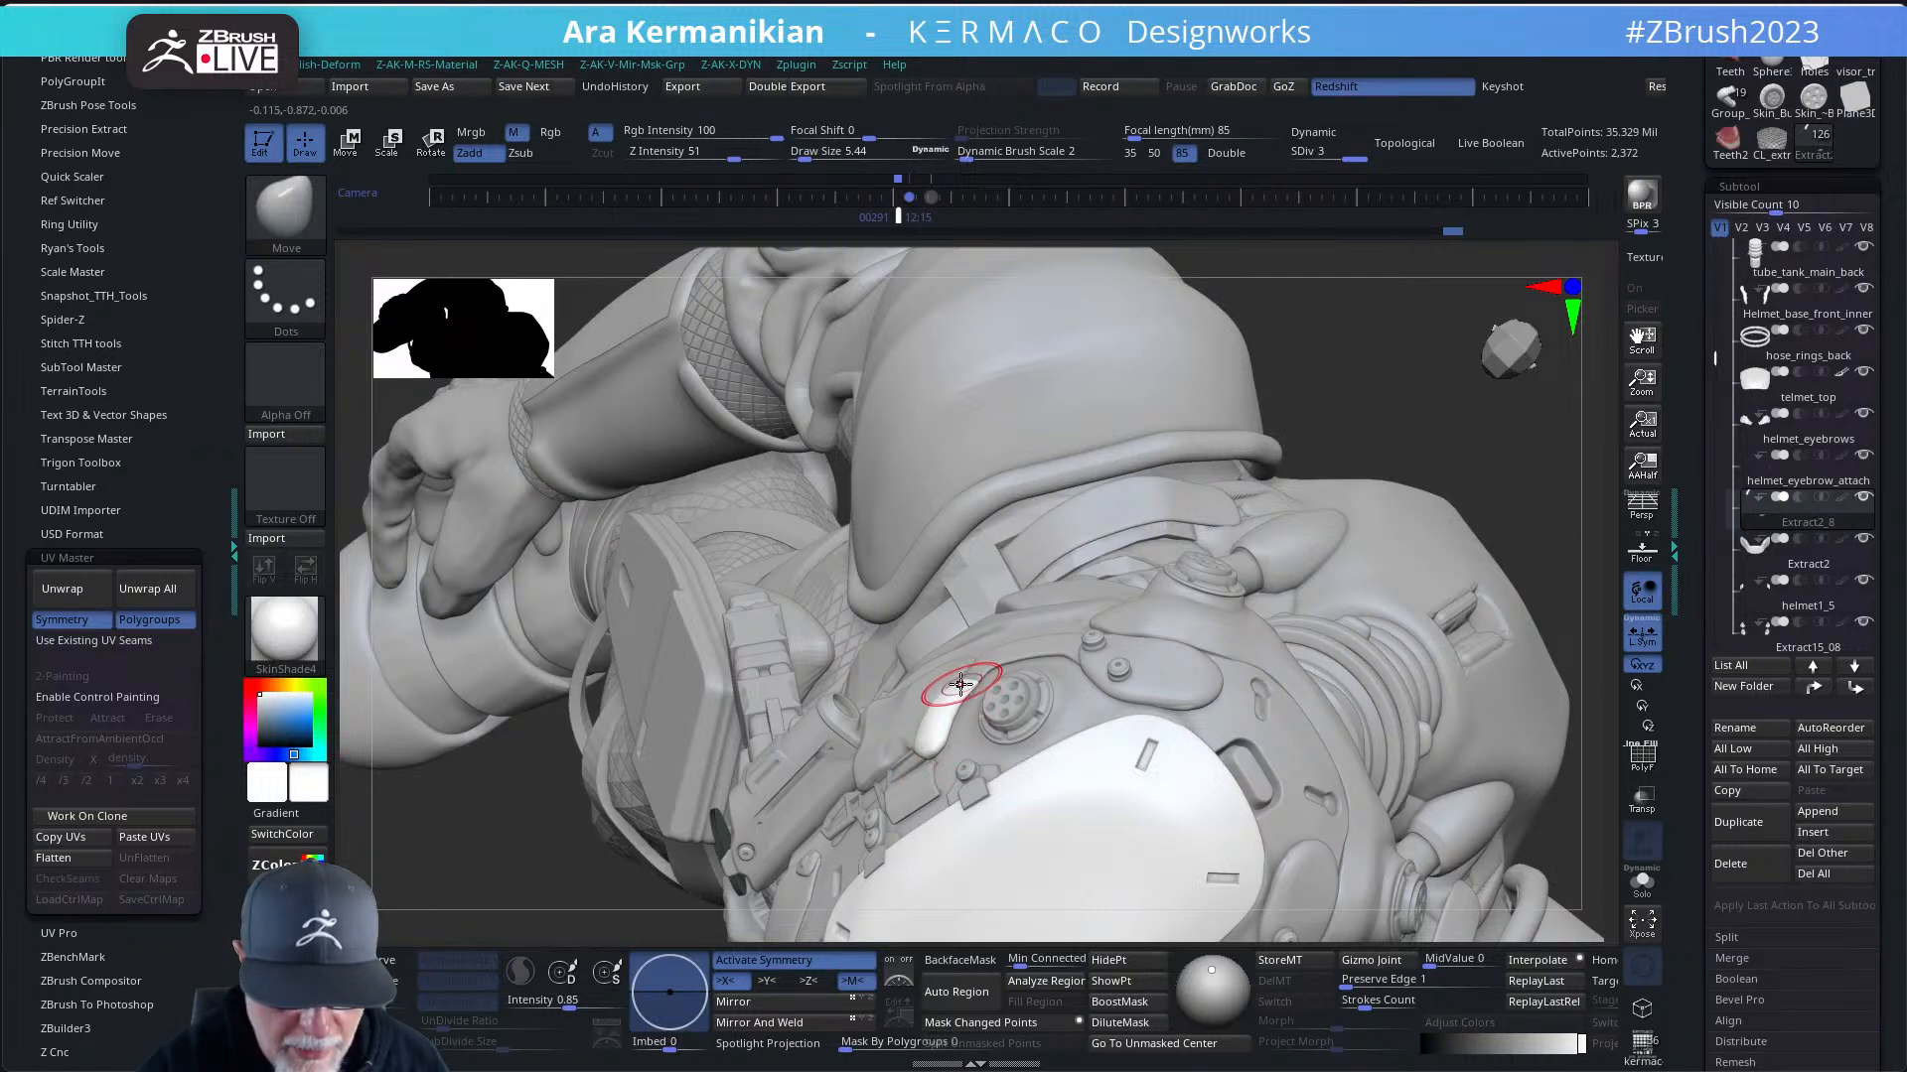
mouse_move(1388, 425)
left_mouse_down("alt")
mouse_move(1361, 430)
mouse_move(1379, 499)
mouse_move(1345, 528)
mouse_move(1115, 592)
left_mouse_up("alt")
mouse_move(1266, 578)
left_mouse_down()
mouse_move(1379, 592)
mouse_move(1238, 591)
mouse_move(1247, 557)
mouse_move(1269, 575)
mouse_move(966, 716)
left_mouse_up()
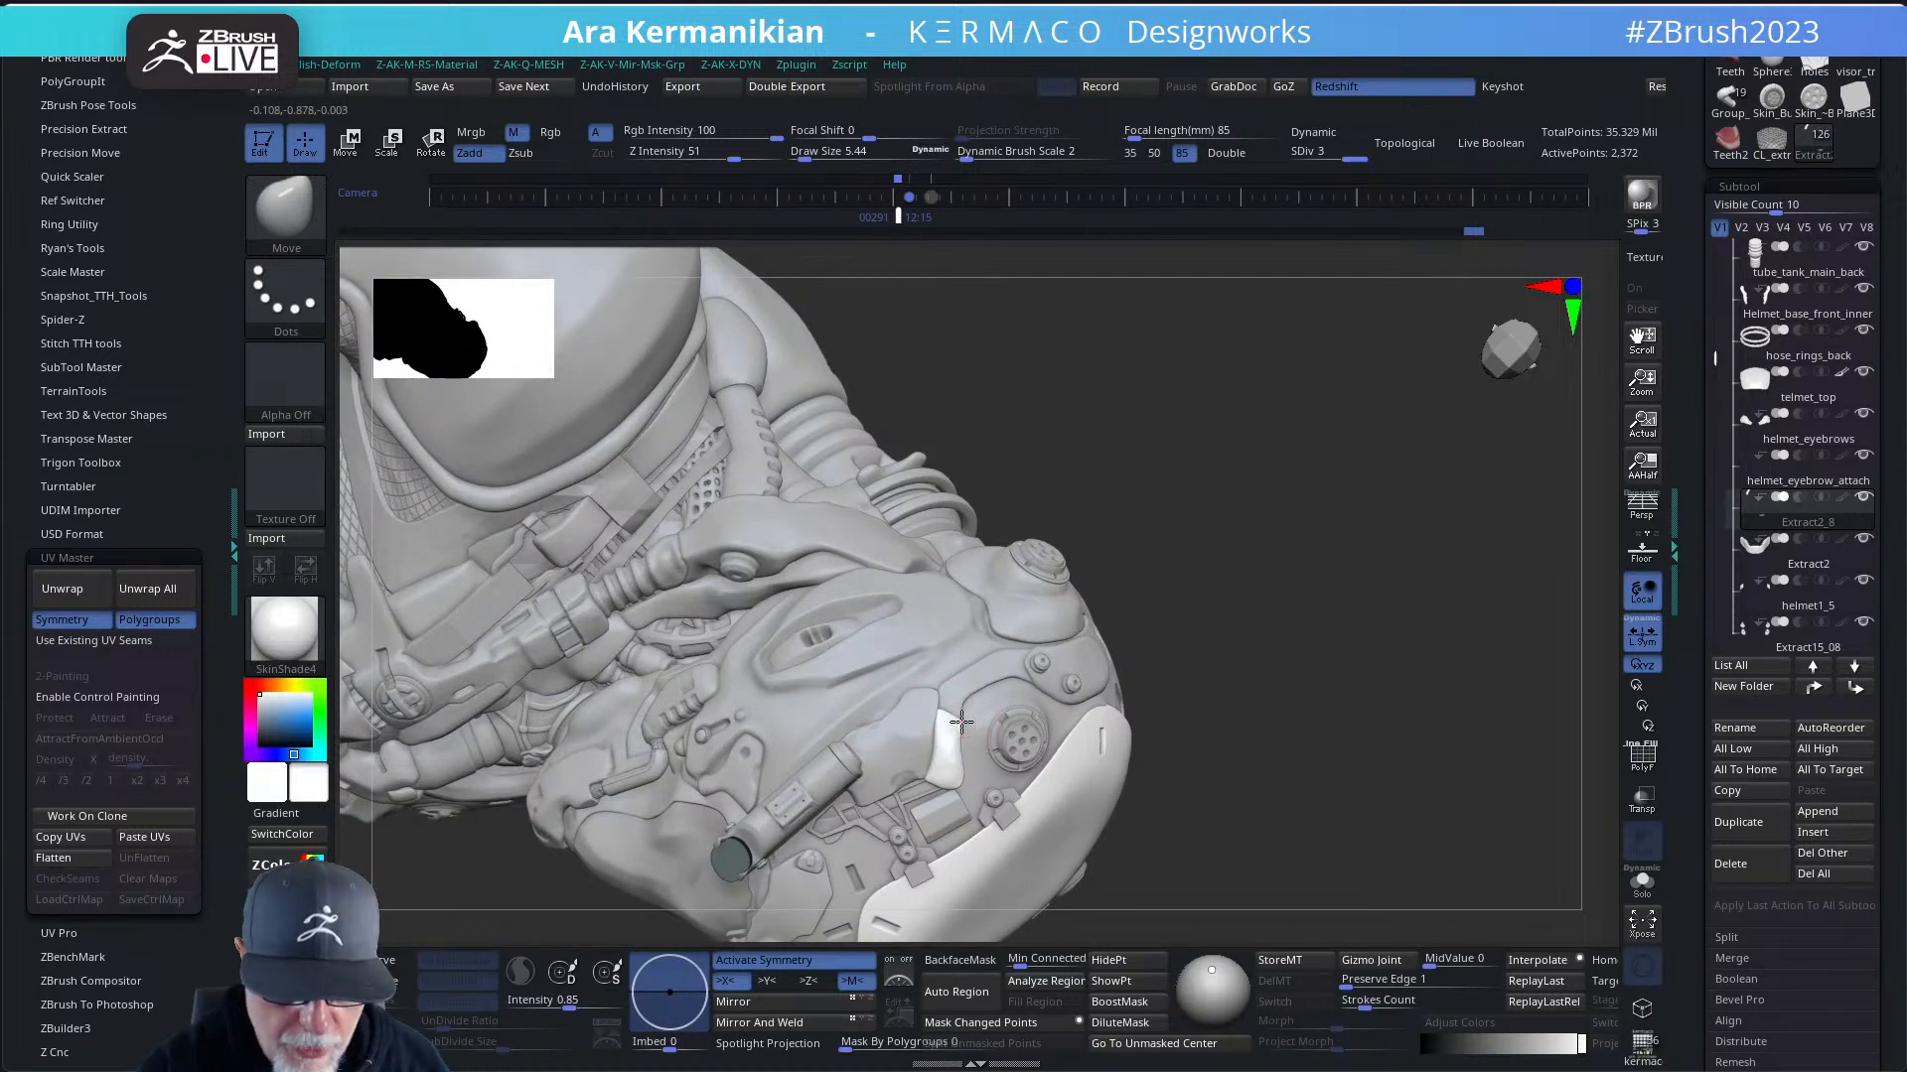
key("f")
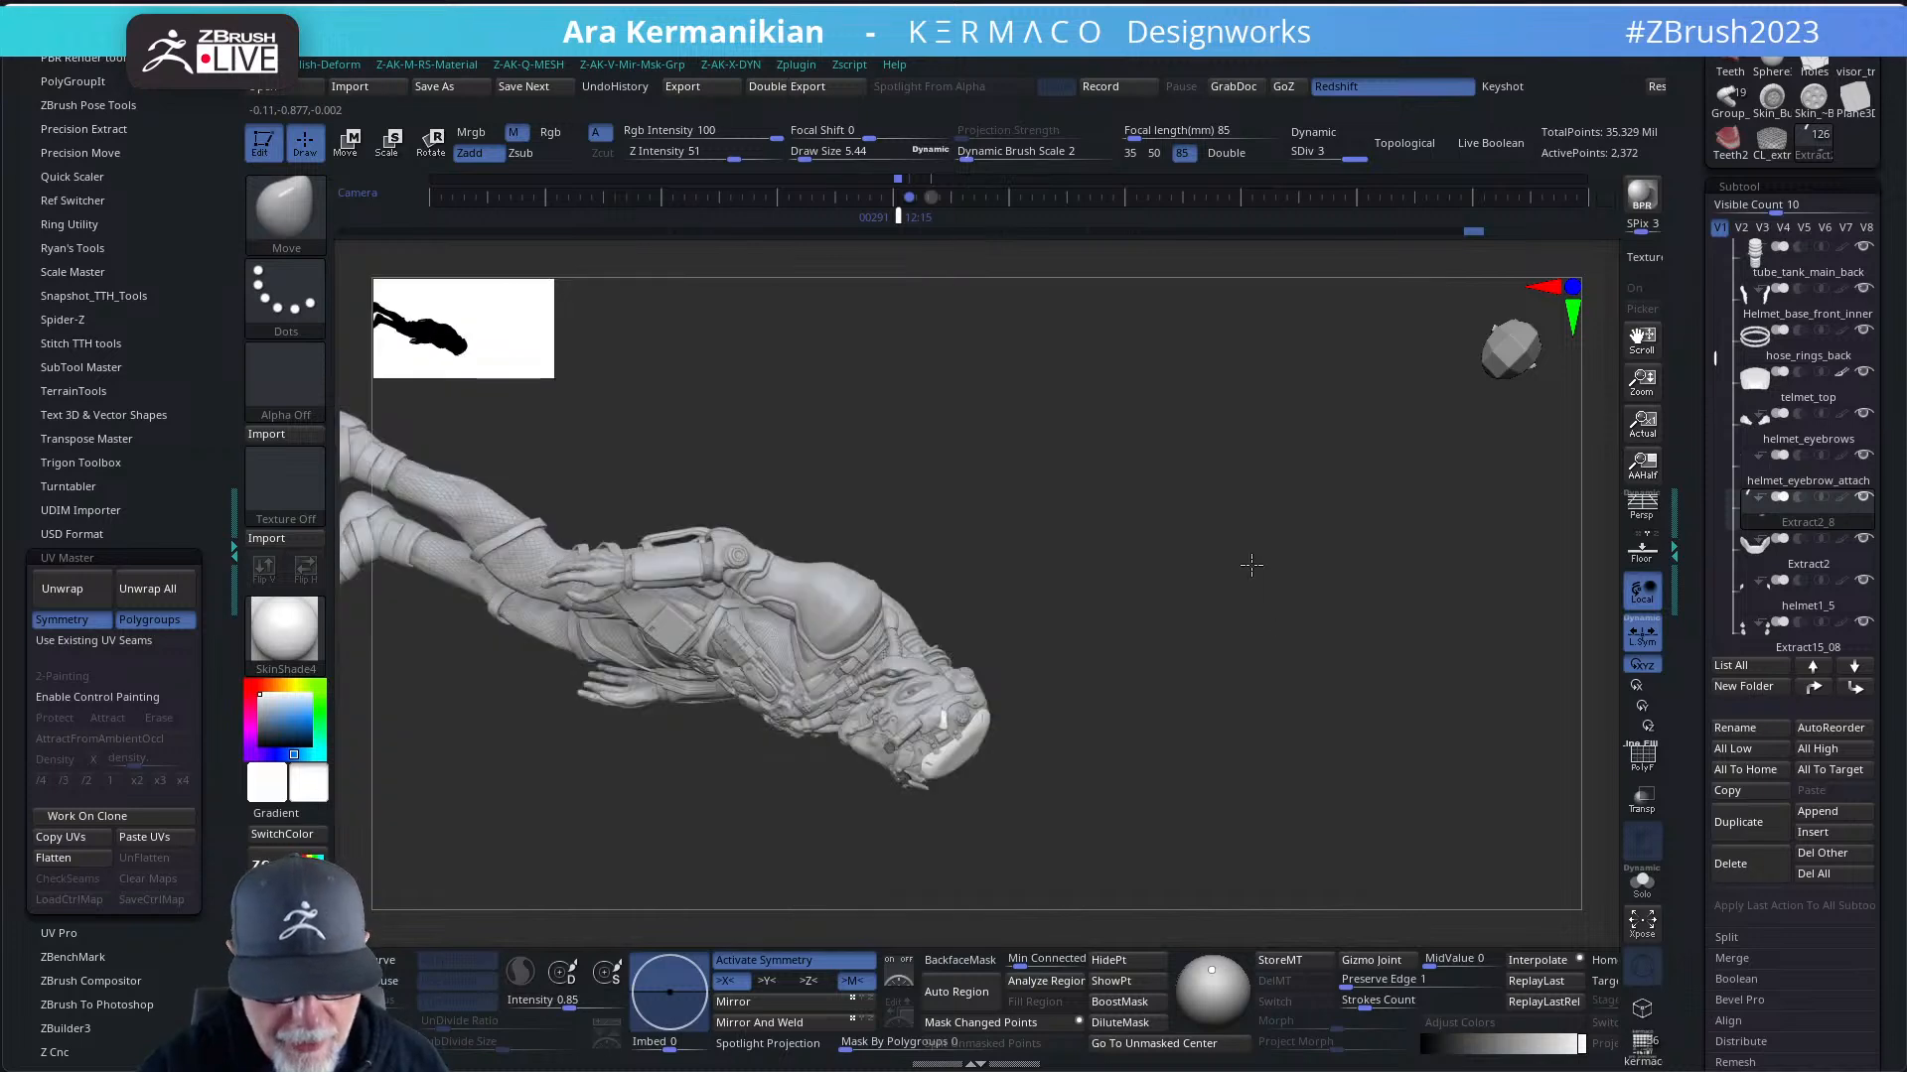
mouse_move(1251, 566)
left_mouse_down()
mouse_move(1237, 477)
mouse_move(1229, 624)
mouse_move(1260, 575)
mouse_move(1291, 613)
mouse_move(1307, 566)
mouse_move(1333, 615)
mouse_move(1291, 600)
left_mouse_up()
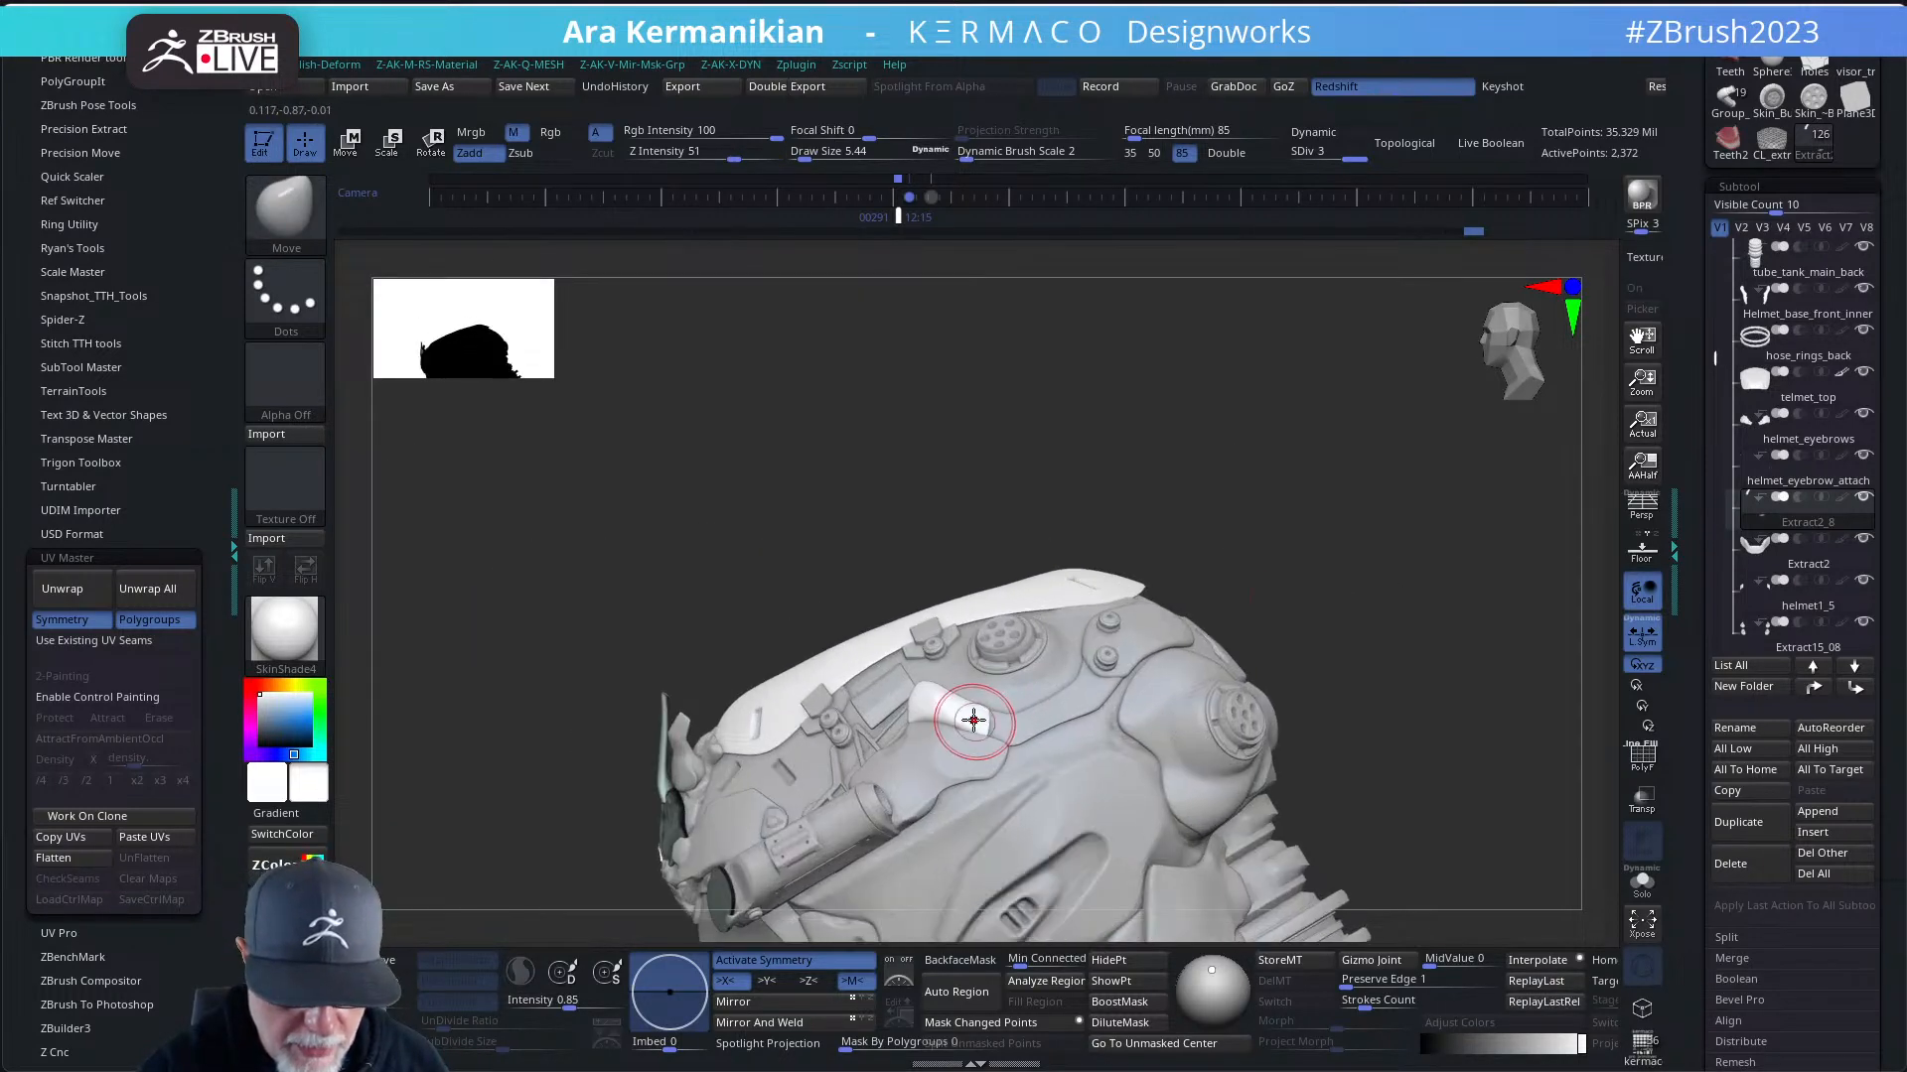
- Polish the rear and lower edges of the Extract2_8 piece with the hPolish brush at draw size 3.8416
key("b")
key("h")
key("p")
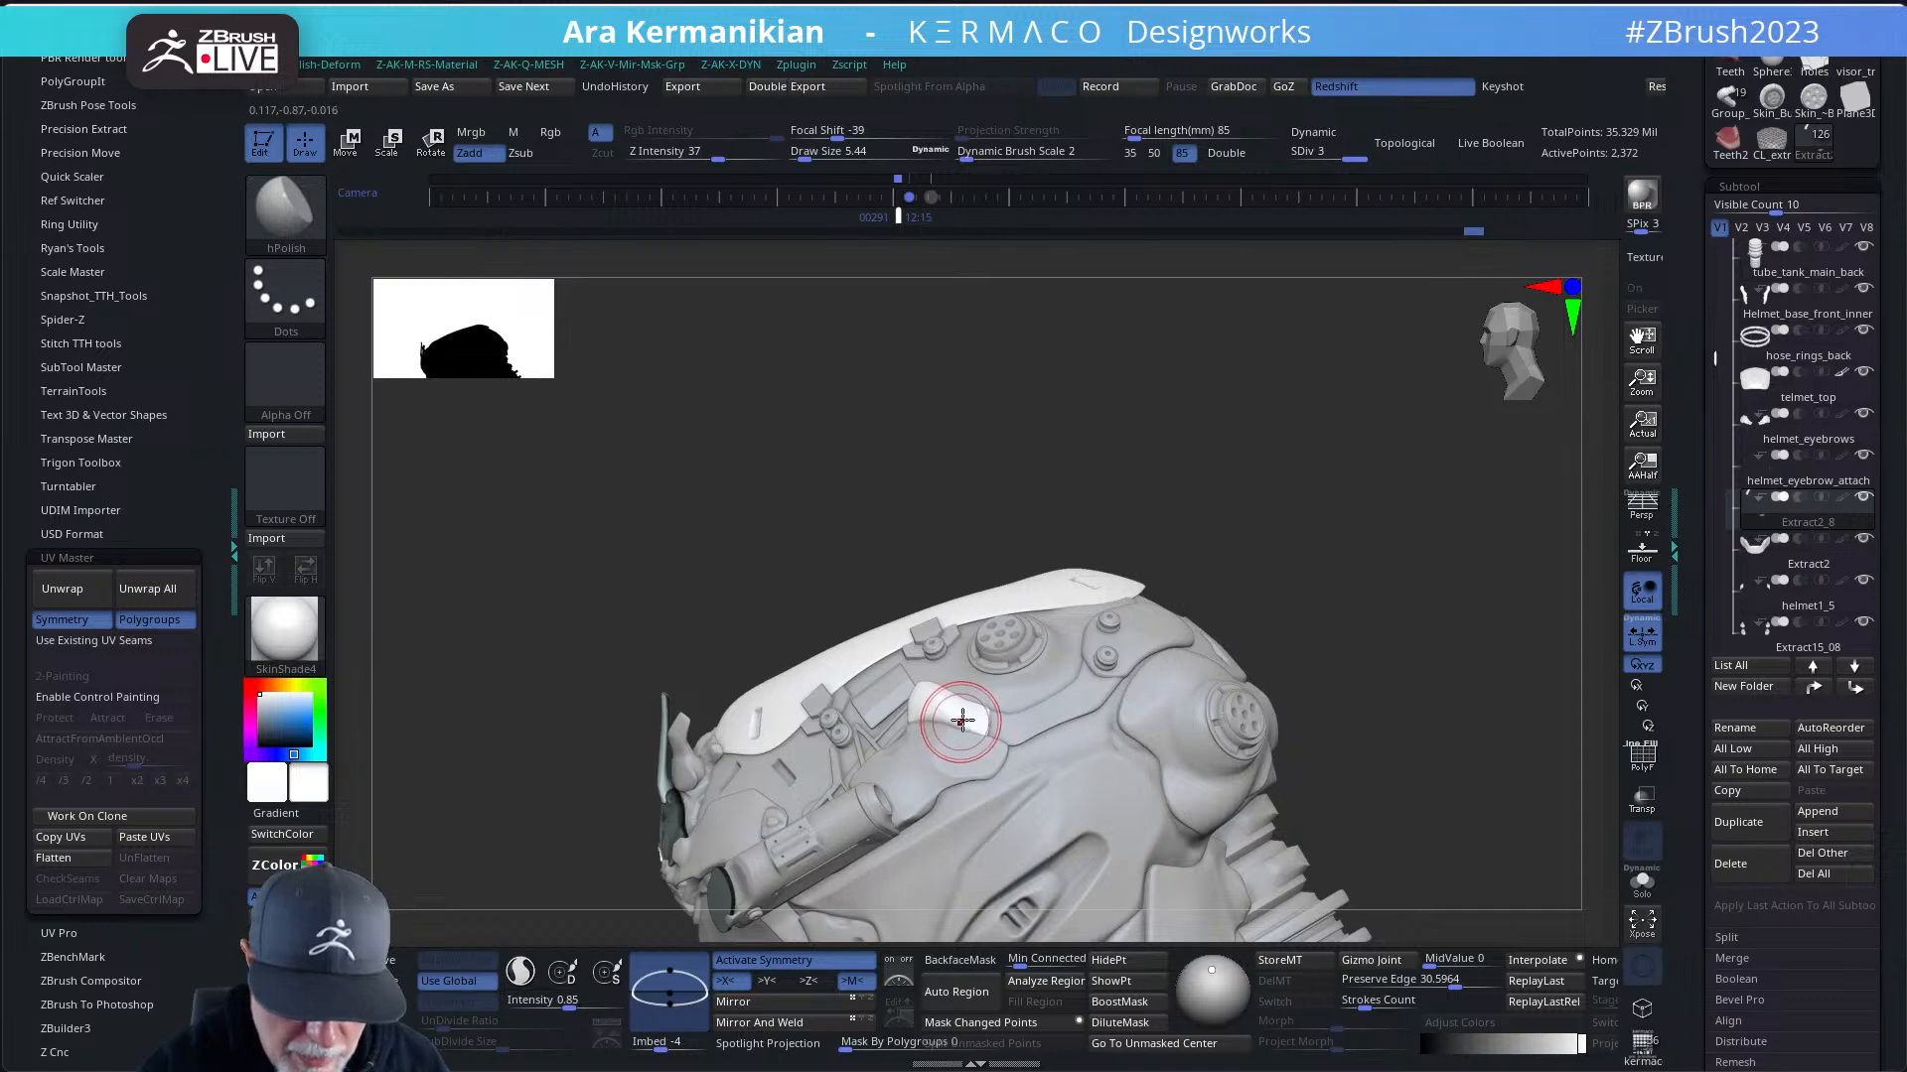
left_click_drag(966, 719, 951, 703)
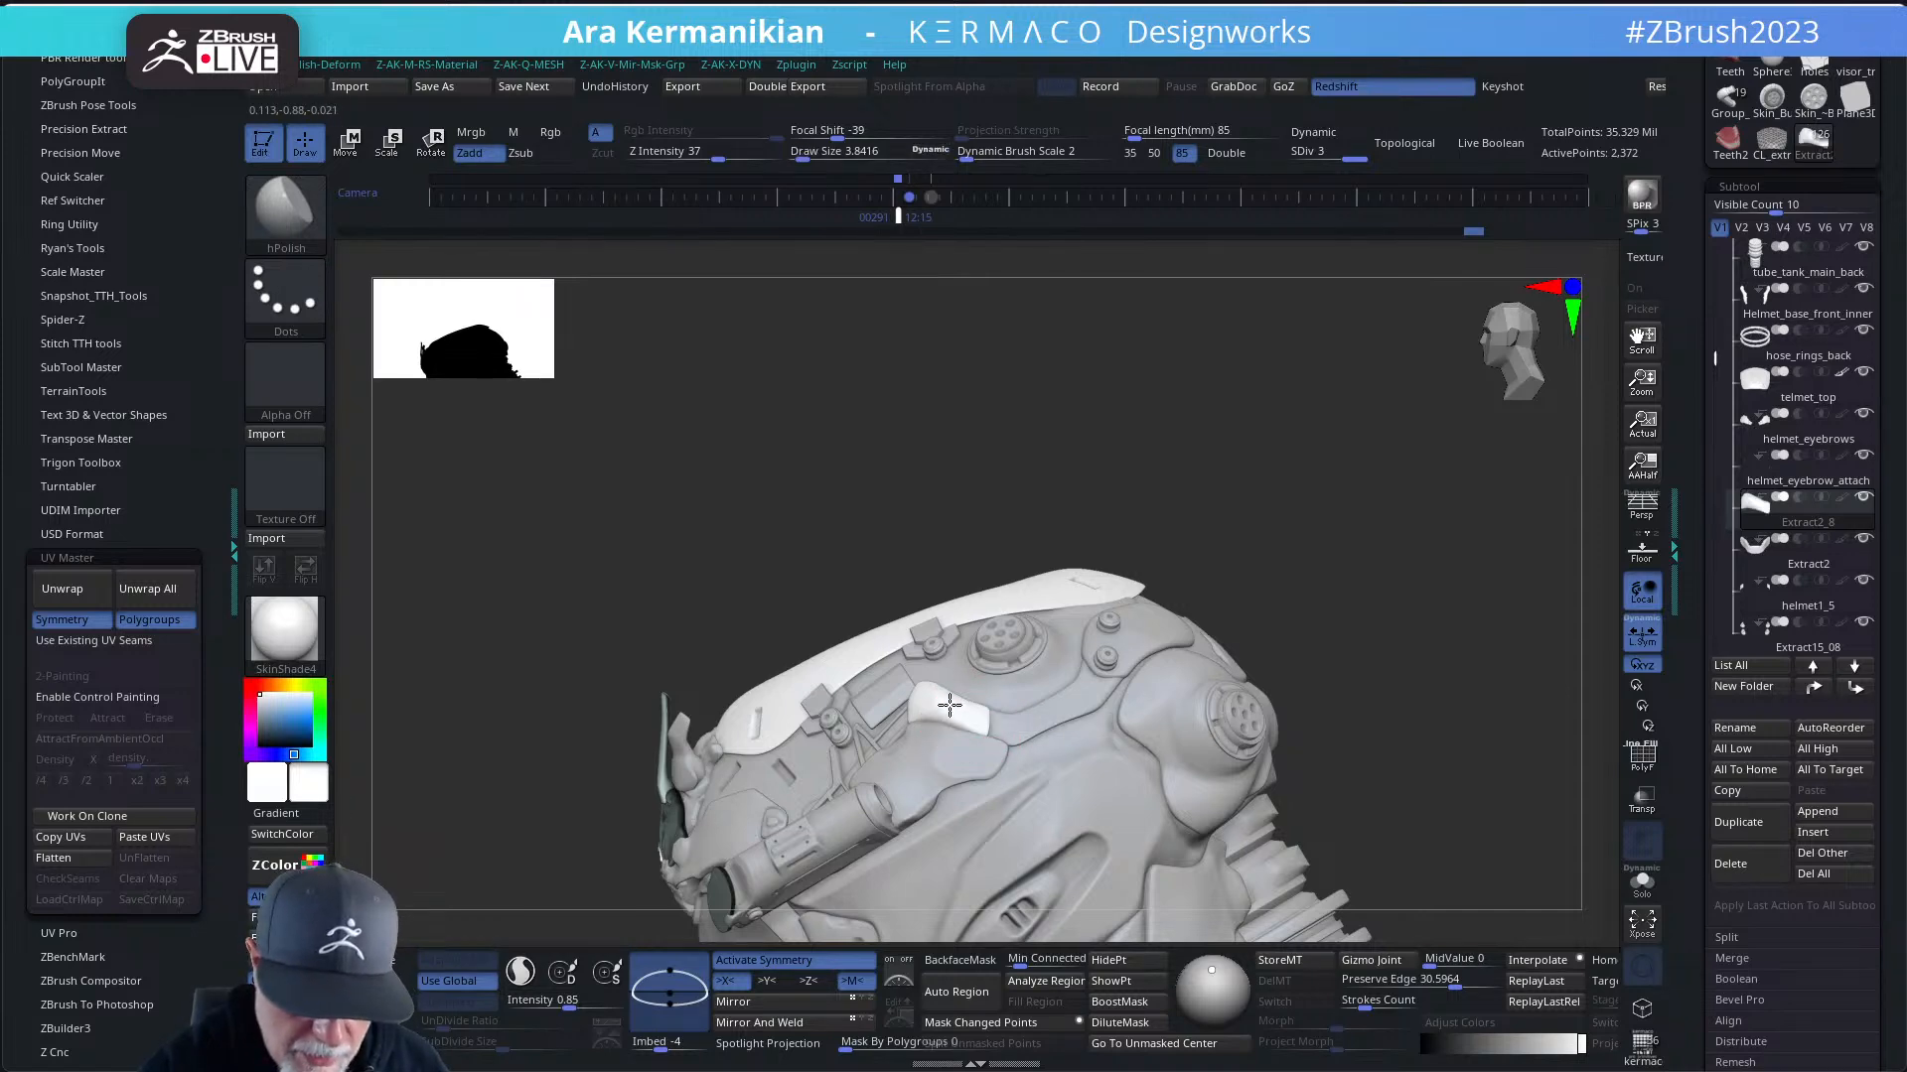
left_click_drag(1222, 515, 961, 709)
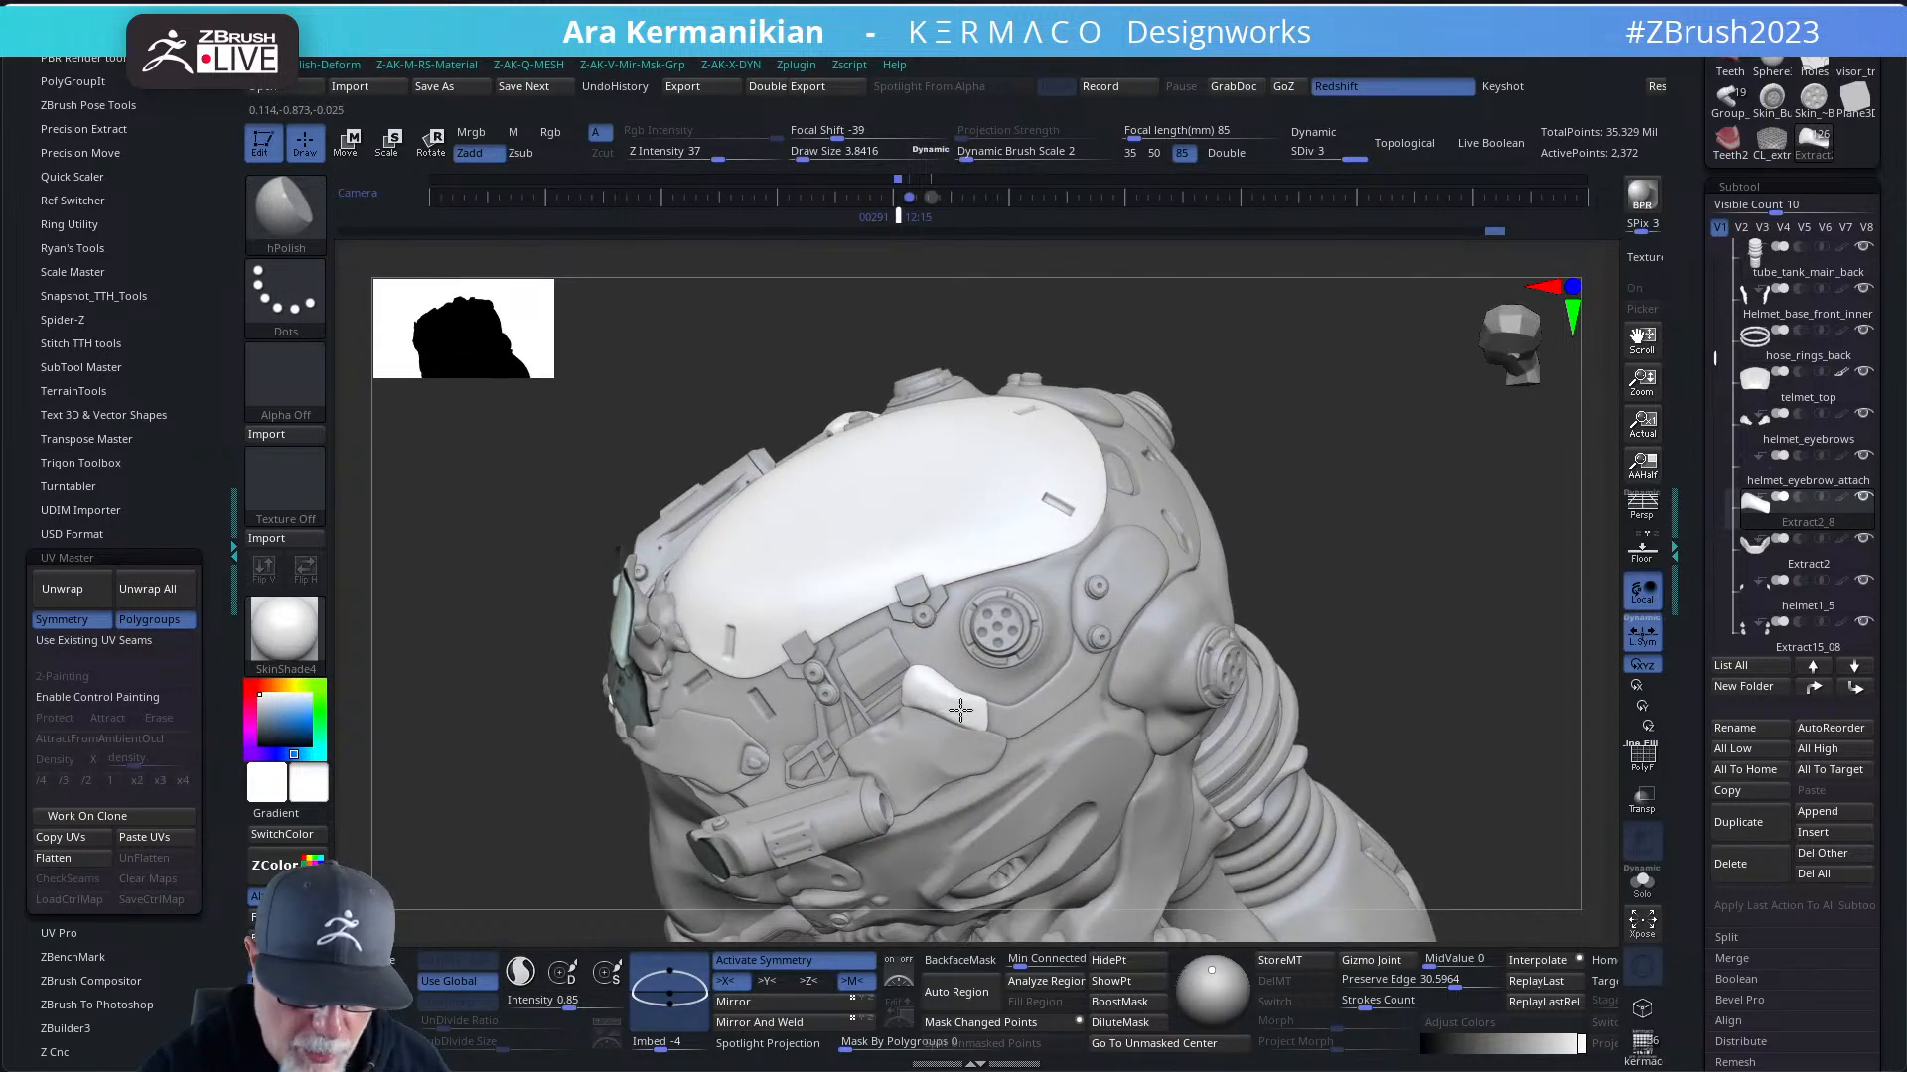
left_click_drag(1371, 596, 944, 722)
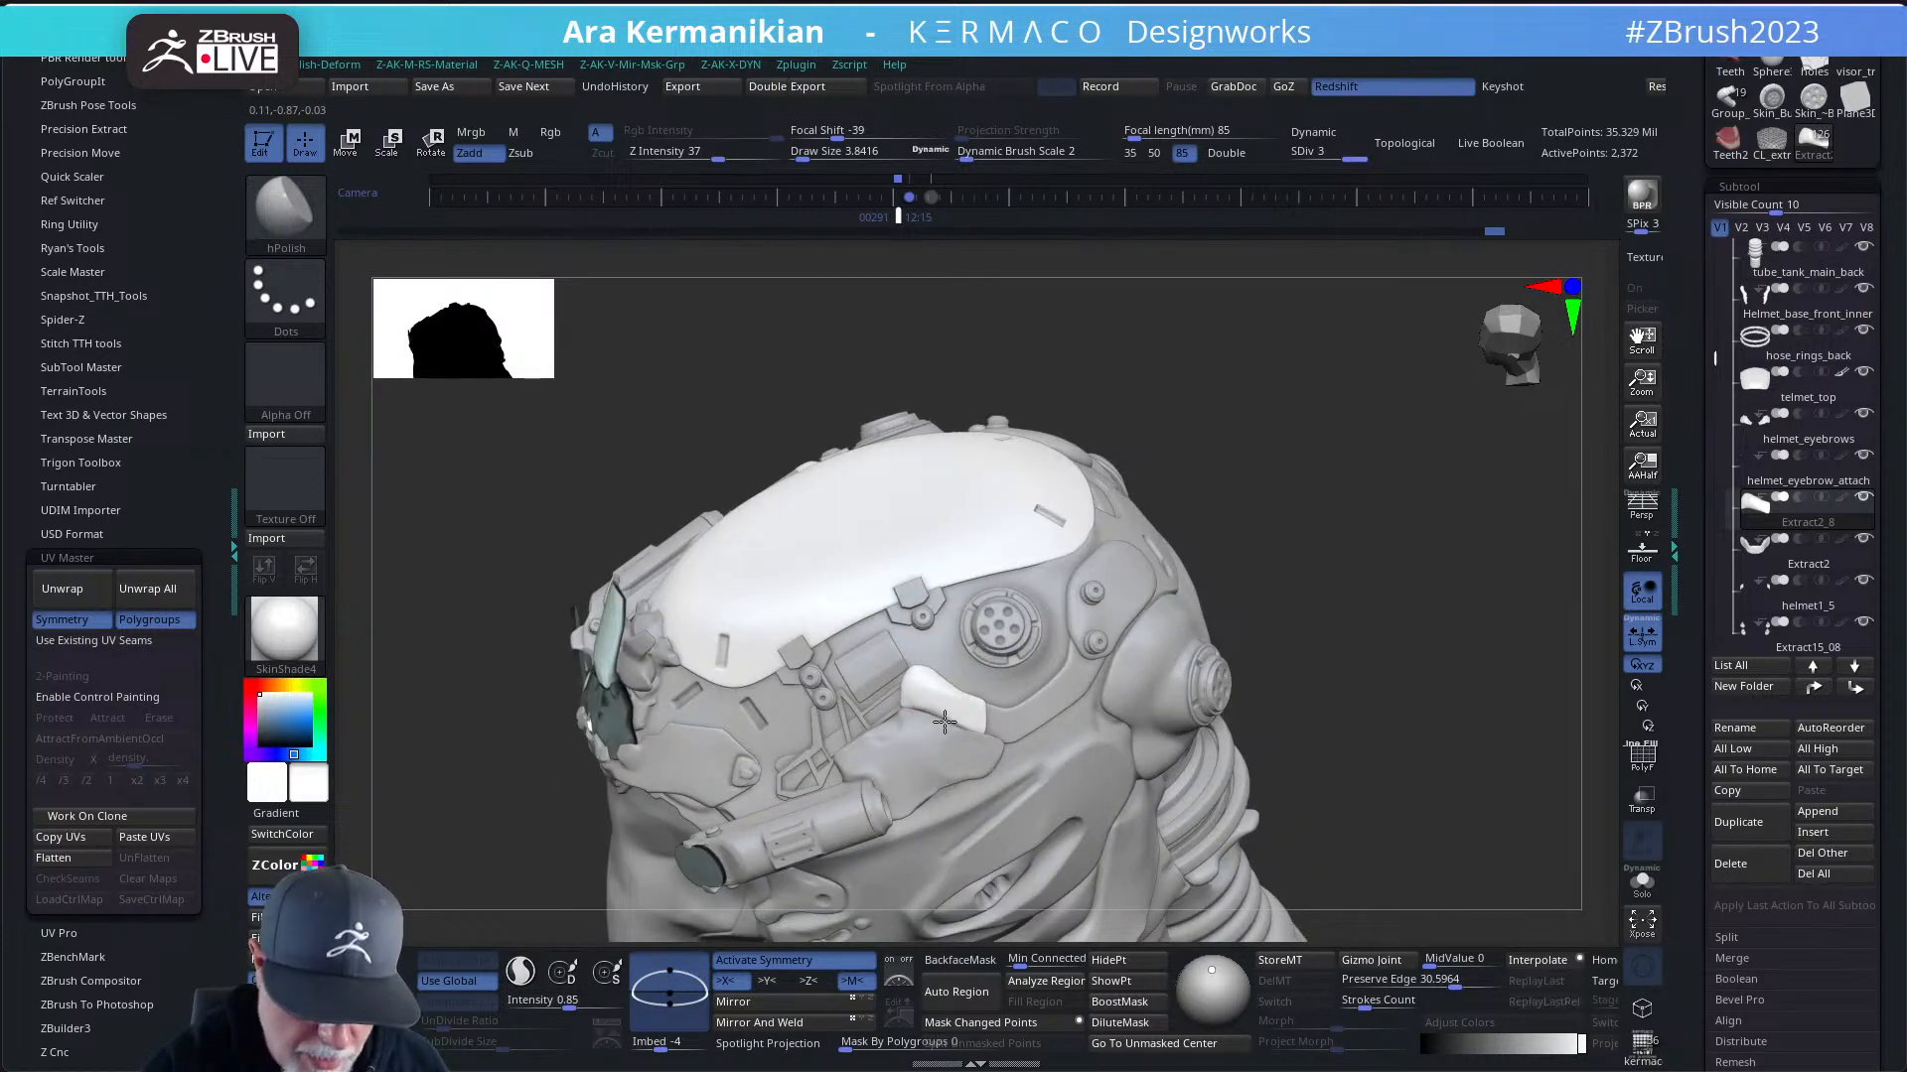
left_click_drag(1059, 683, 1022, 702)
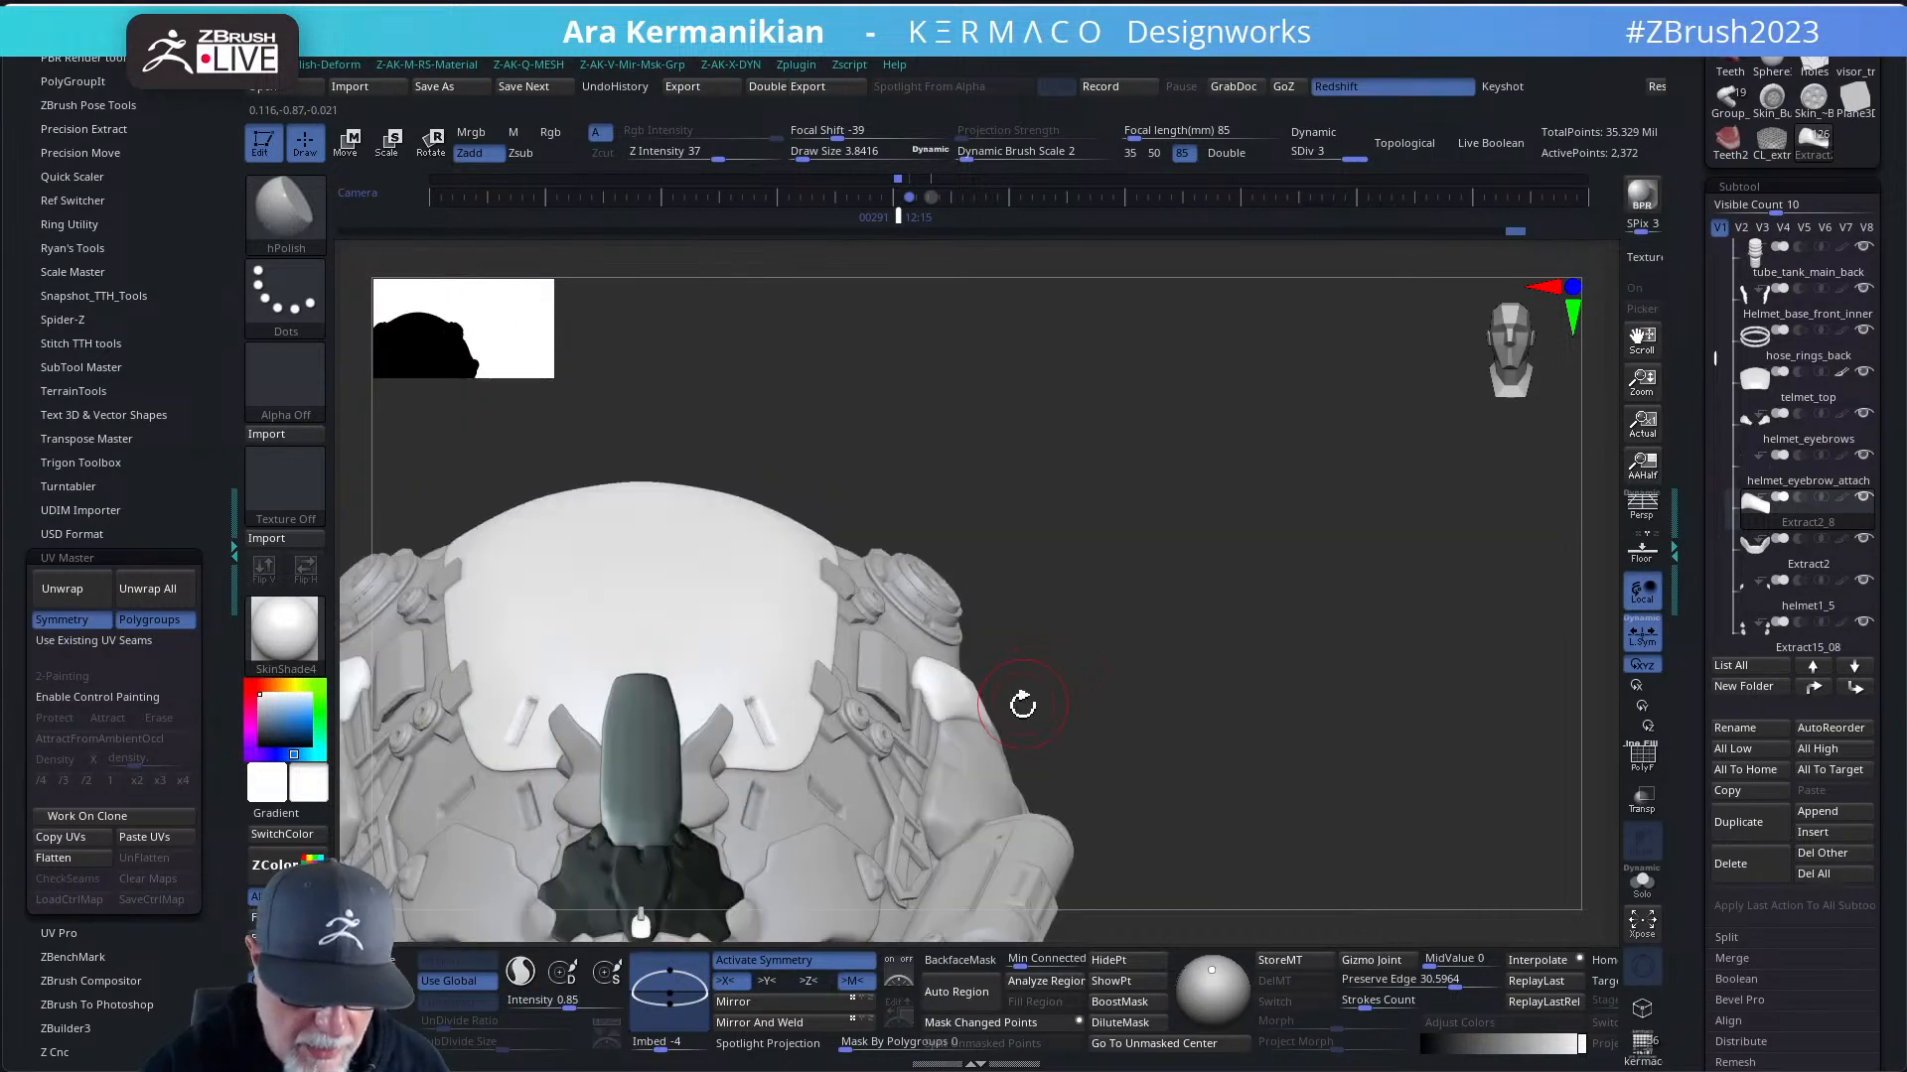
- Nudge the front lower corner of the Extract2_8 piece into place with the Move brush at draw size 2.5984
left_click_drag(1174, 628, 1075, 679)
key("b")
key("m")
key("v")
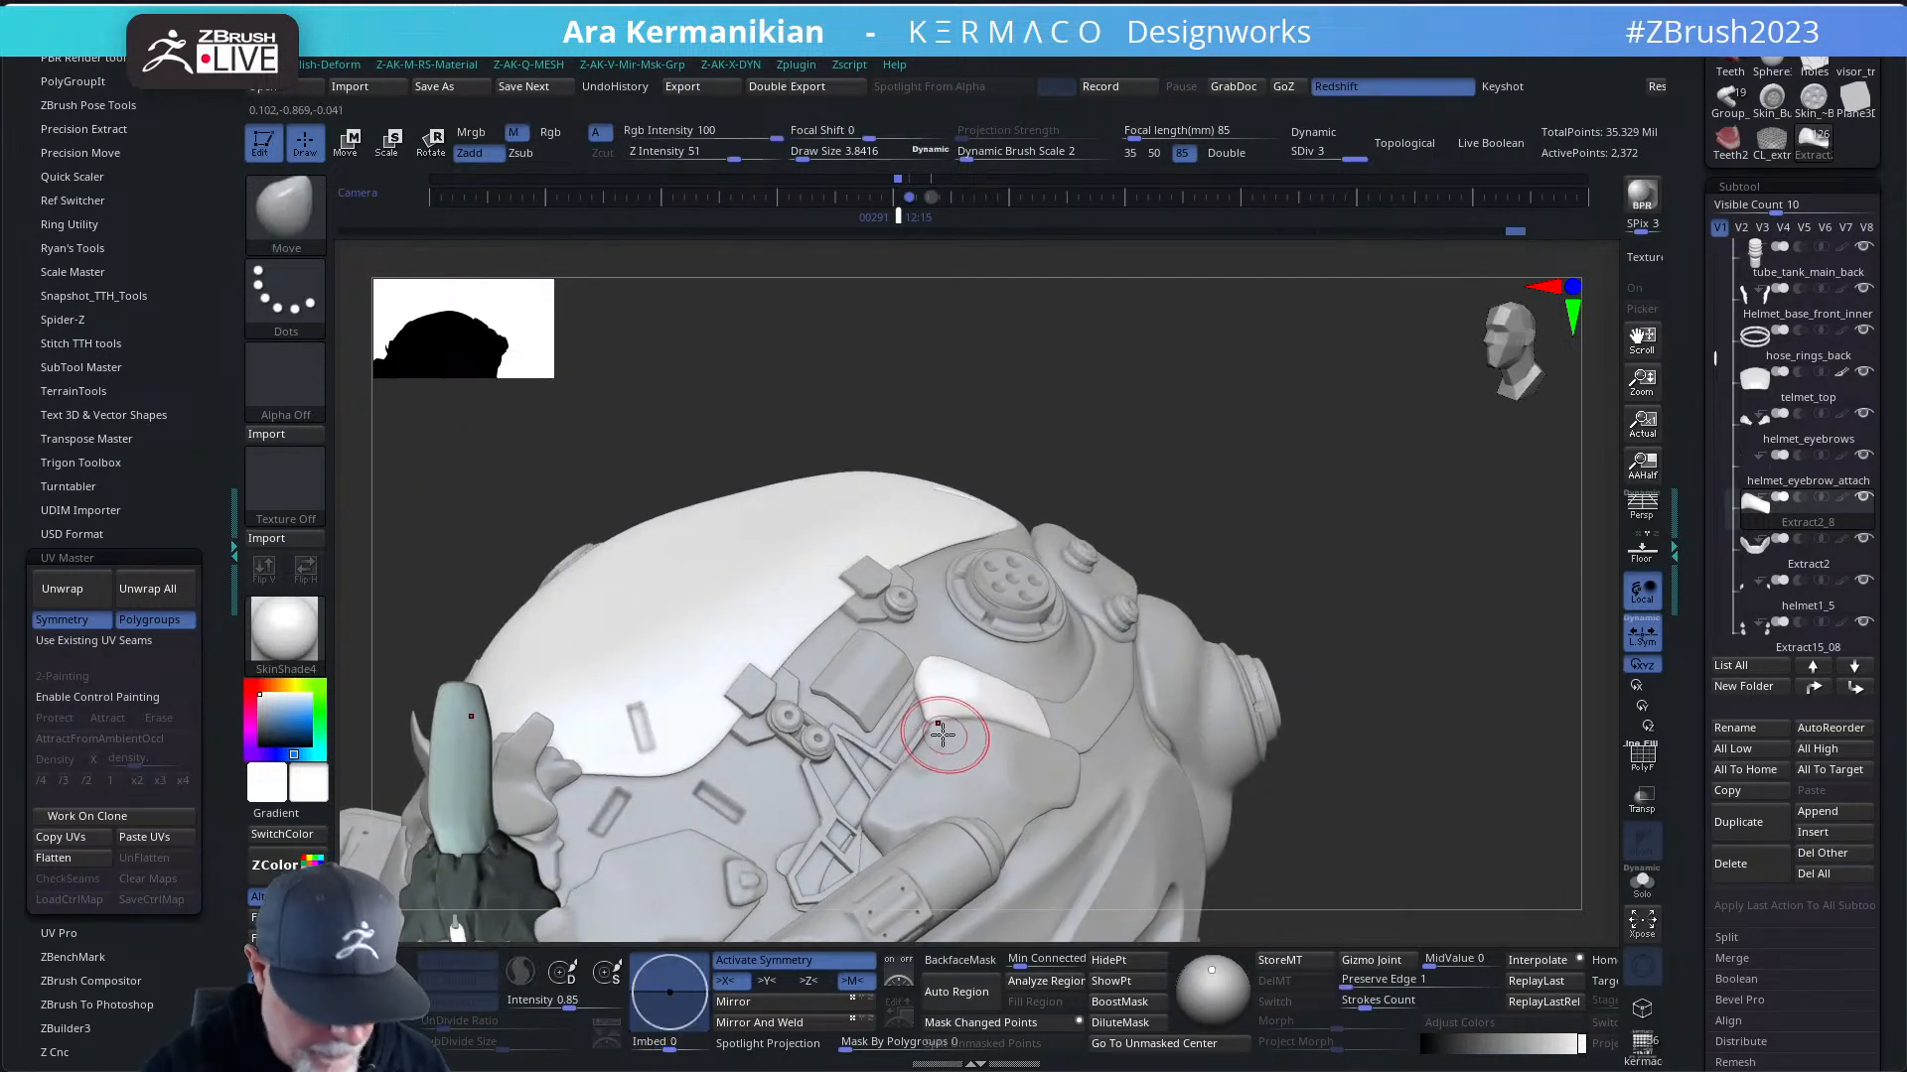
key("s")
left_click_drag(931, 732, 926, 731)
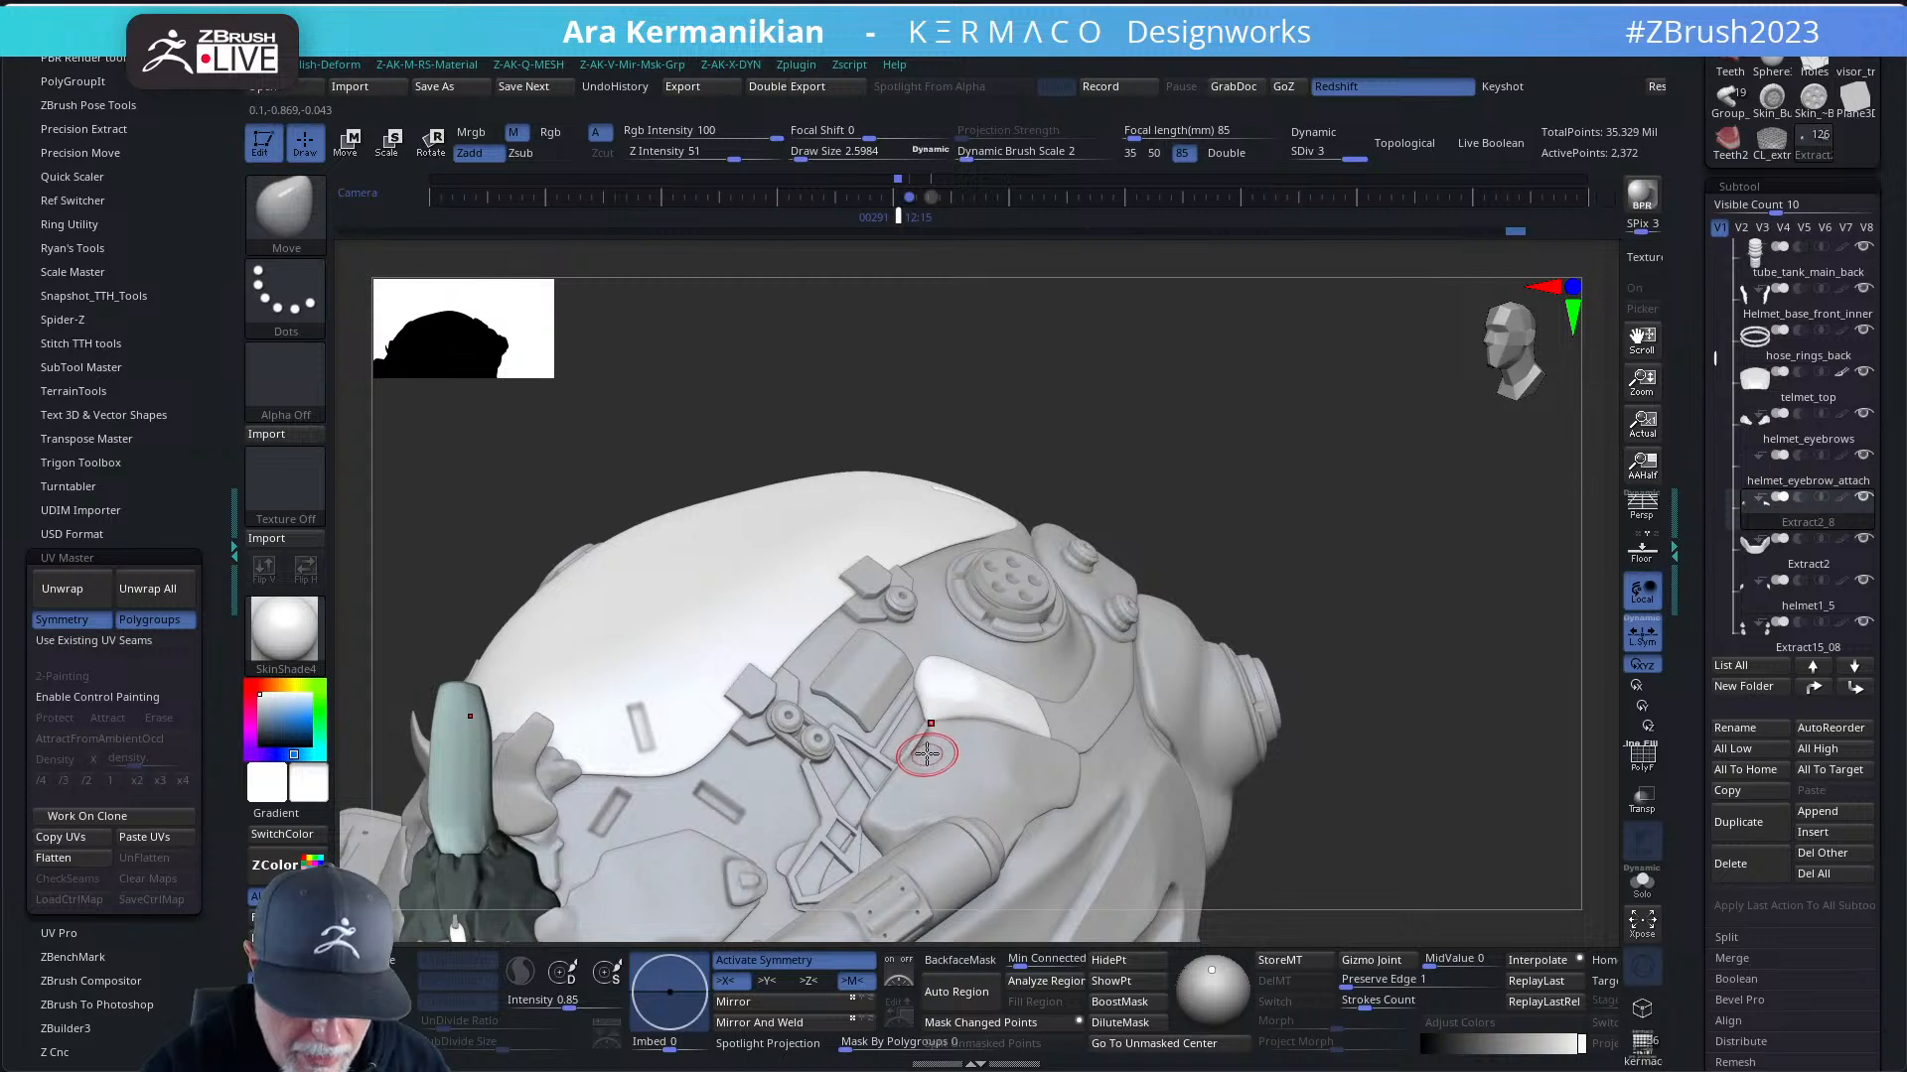
- Switch to the neighbouring Extract16_03 subtool and adjust its upper edge with the Move brush at draw size 3.8416
left_click(927, 747, "alt")
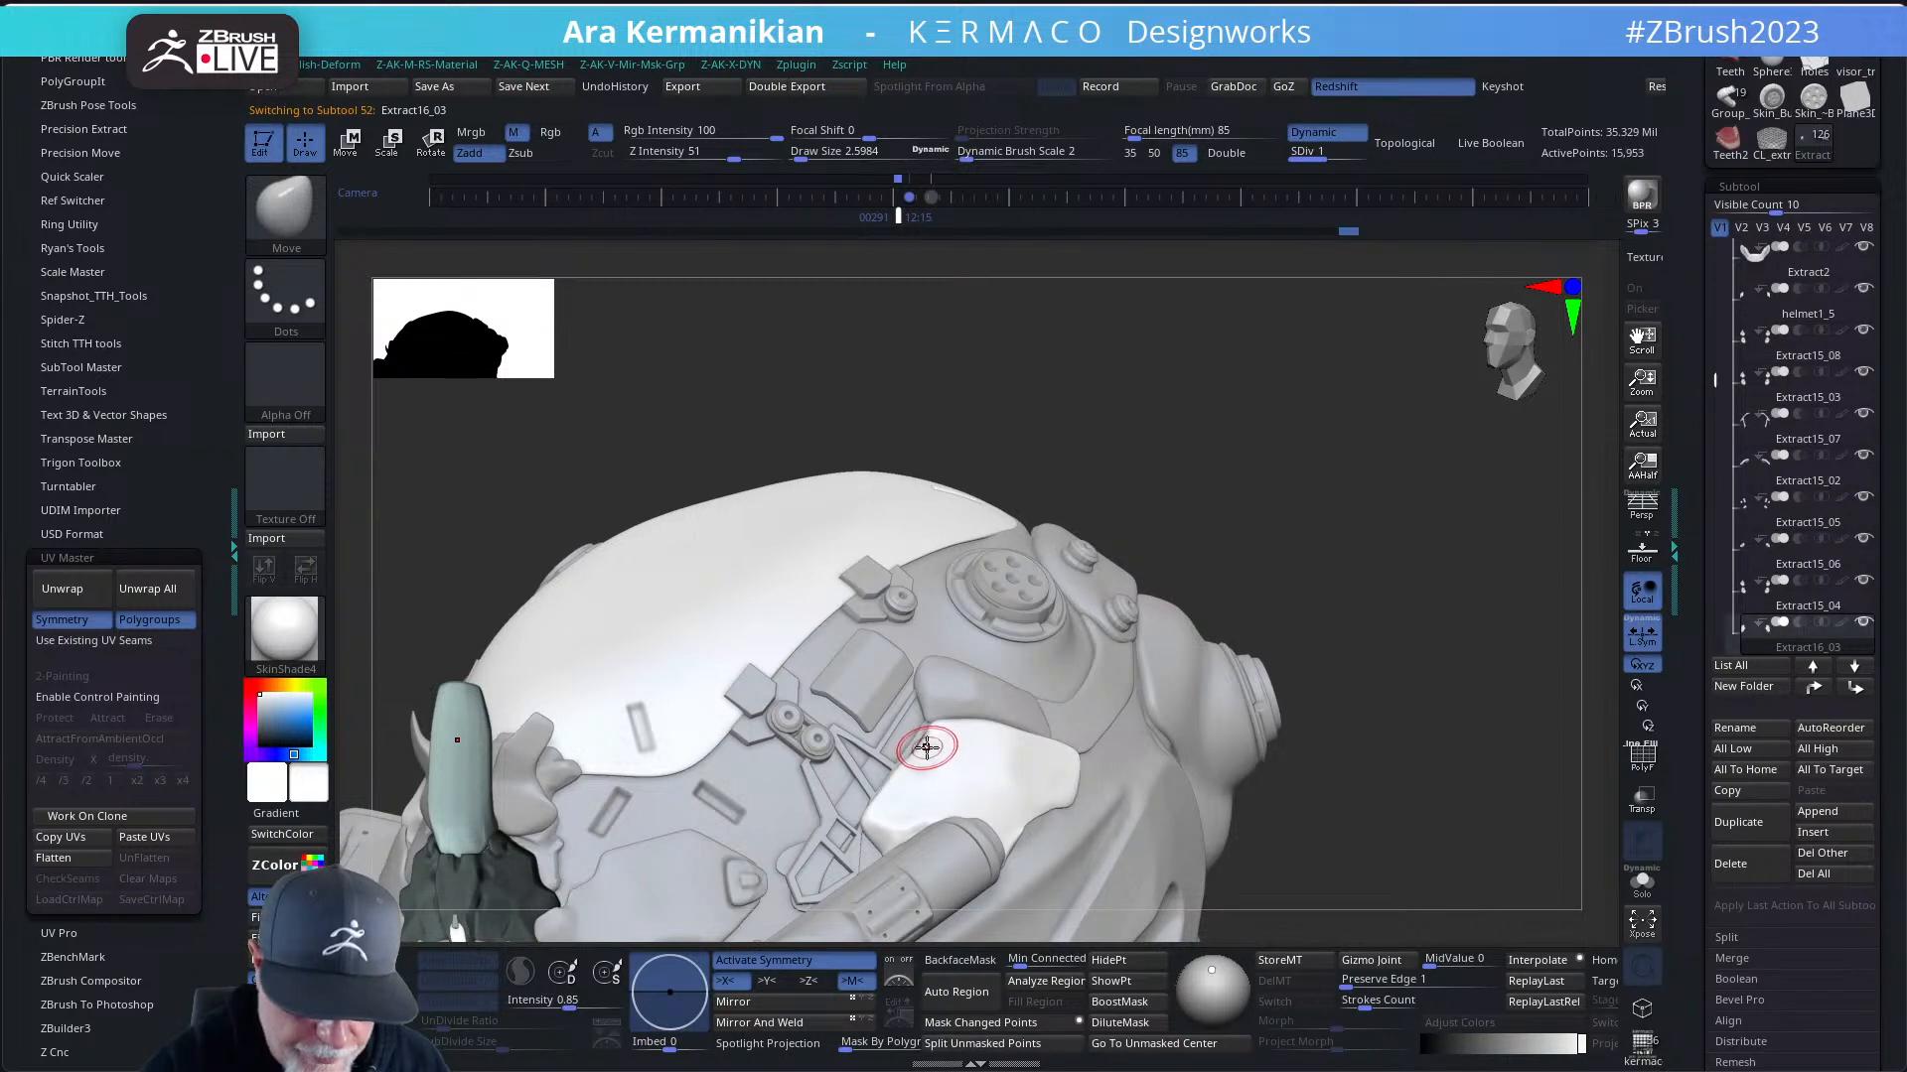
key("s")
left_click_drag(927, 748, 931, 766)
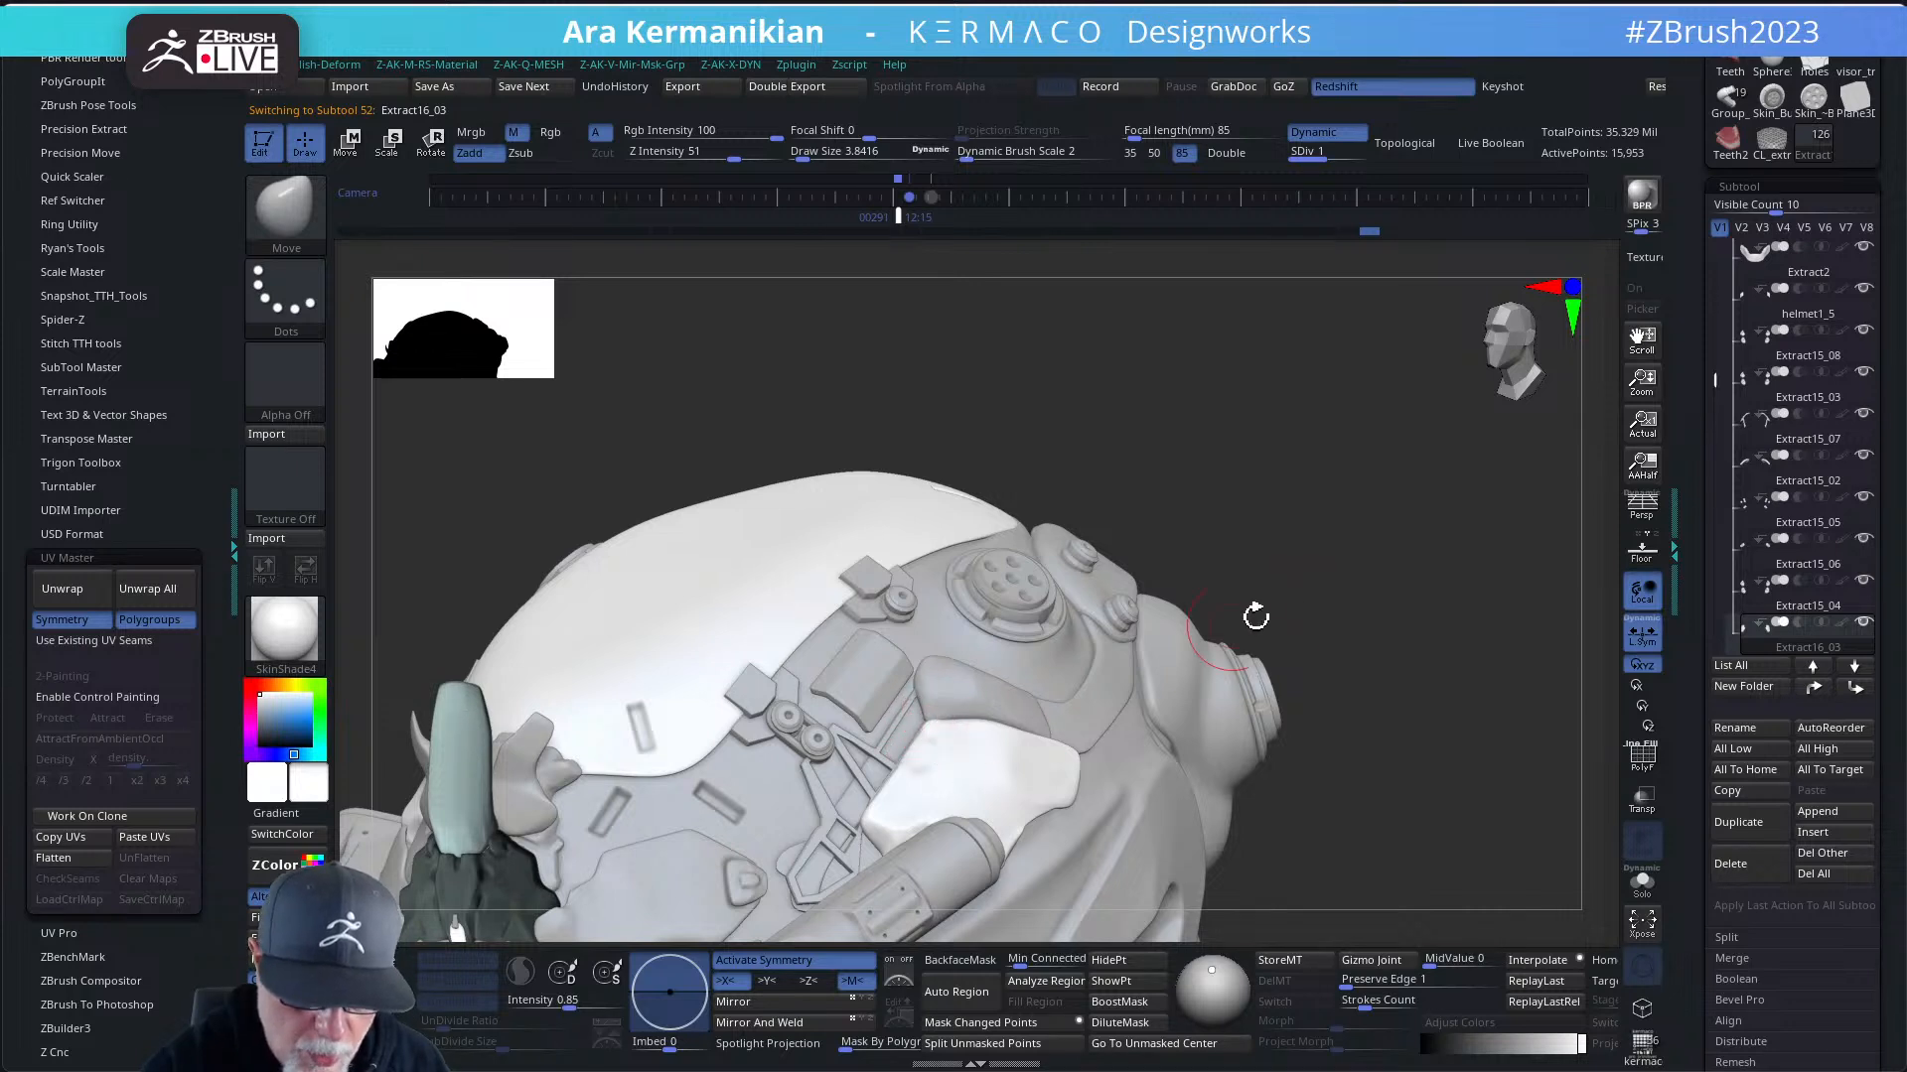
- Hide the visor_opaque subtool and inspect the skull, goggles and helmet from the front
mouse_move(1255, 617)
left_mouse_down()
mouse_move(1195, 557)
mouse_move(1247, 538)
mouse_move(1247, 515)
left_mouse_up()
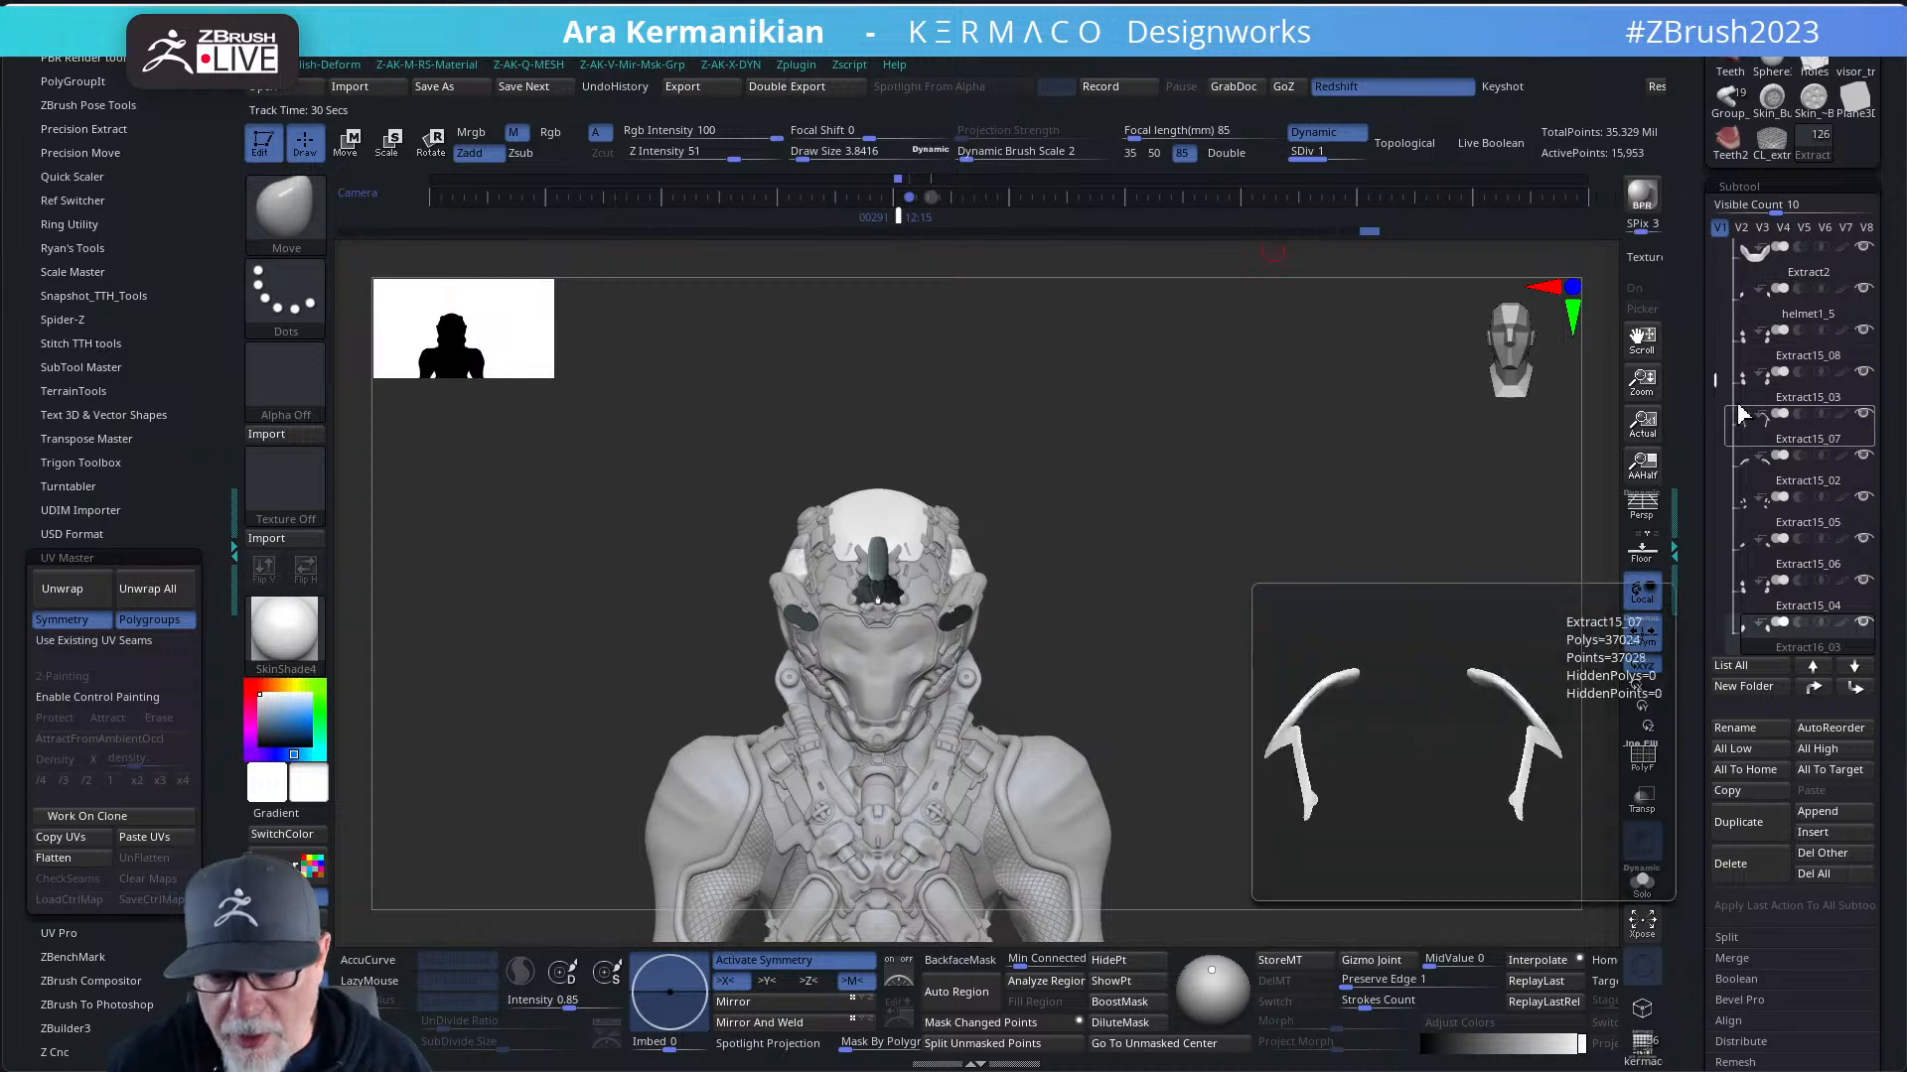
left_click_drag(1714, 377, 1729, 250)
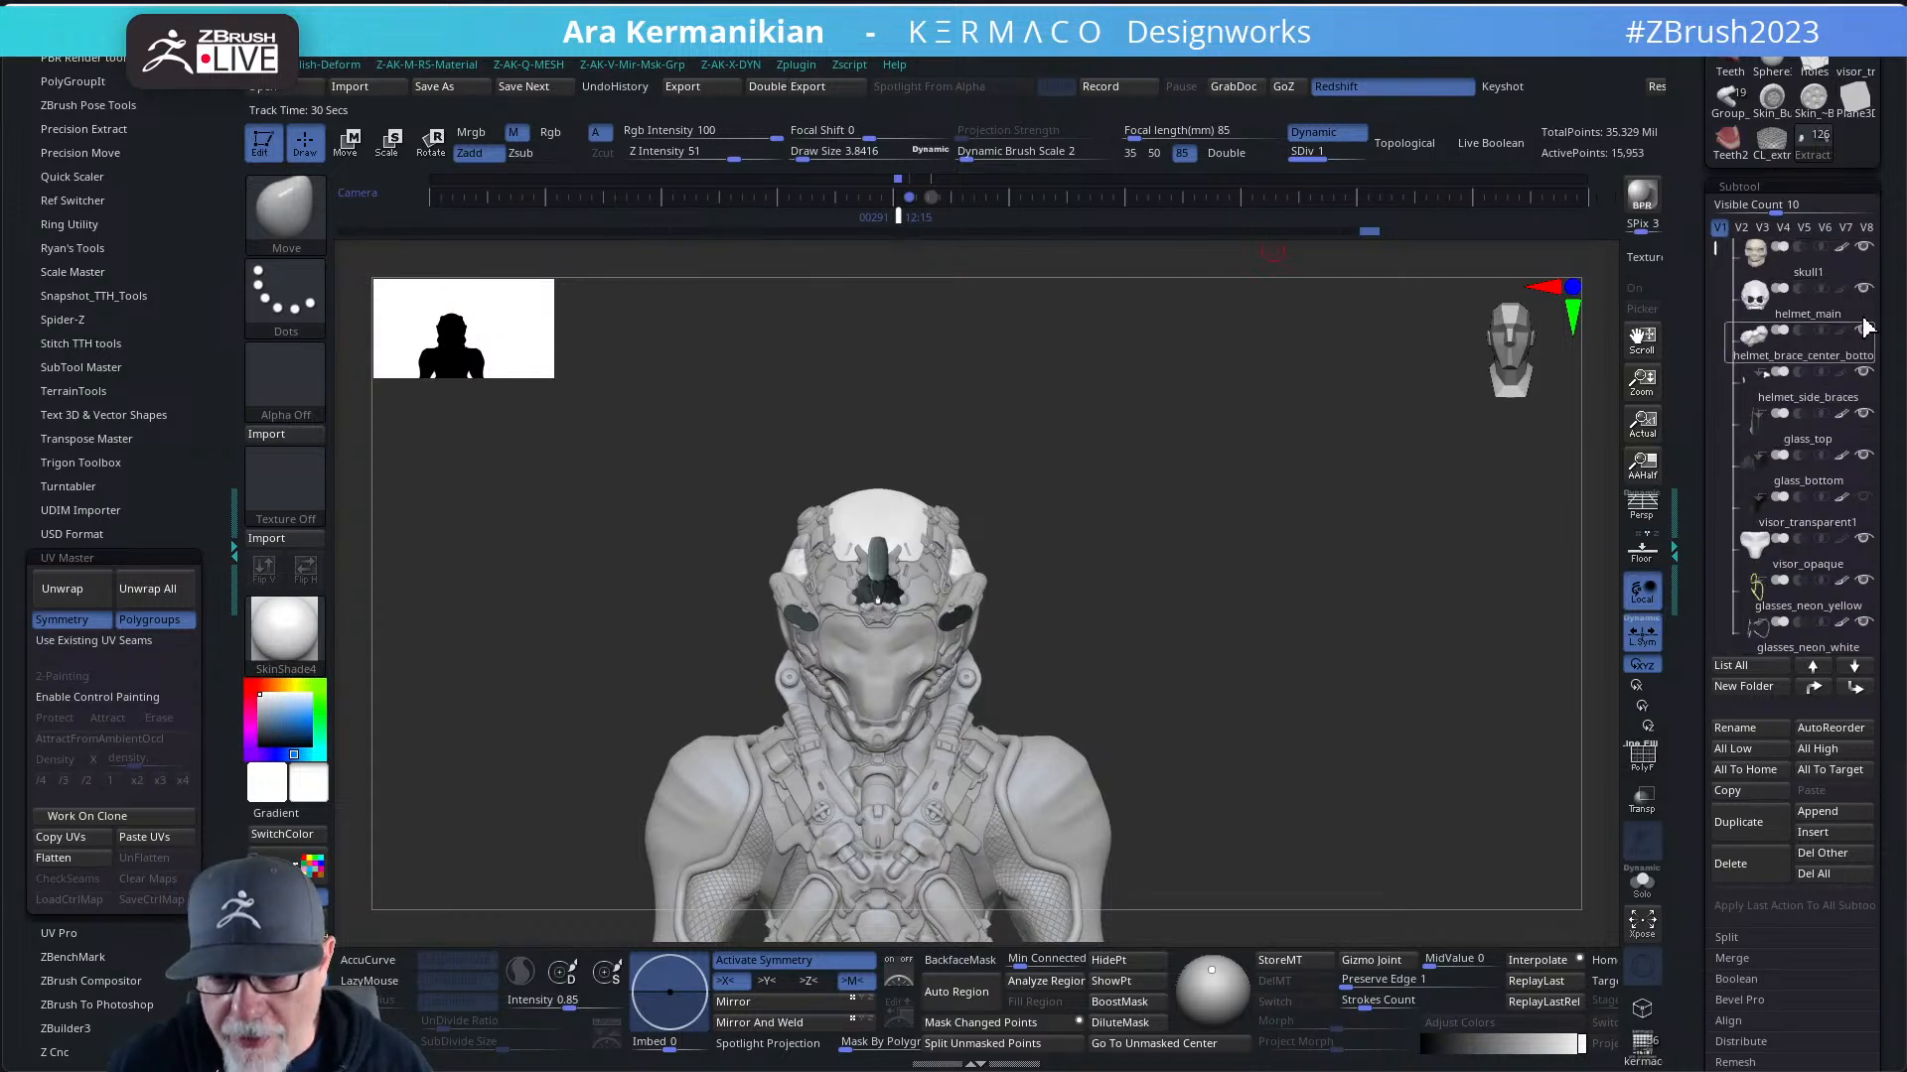
left_click(1864, 542)
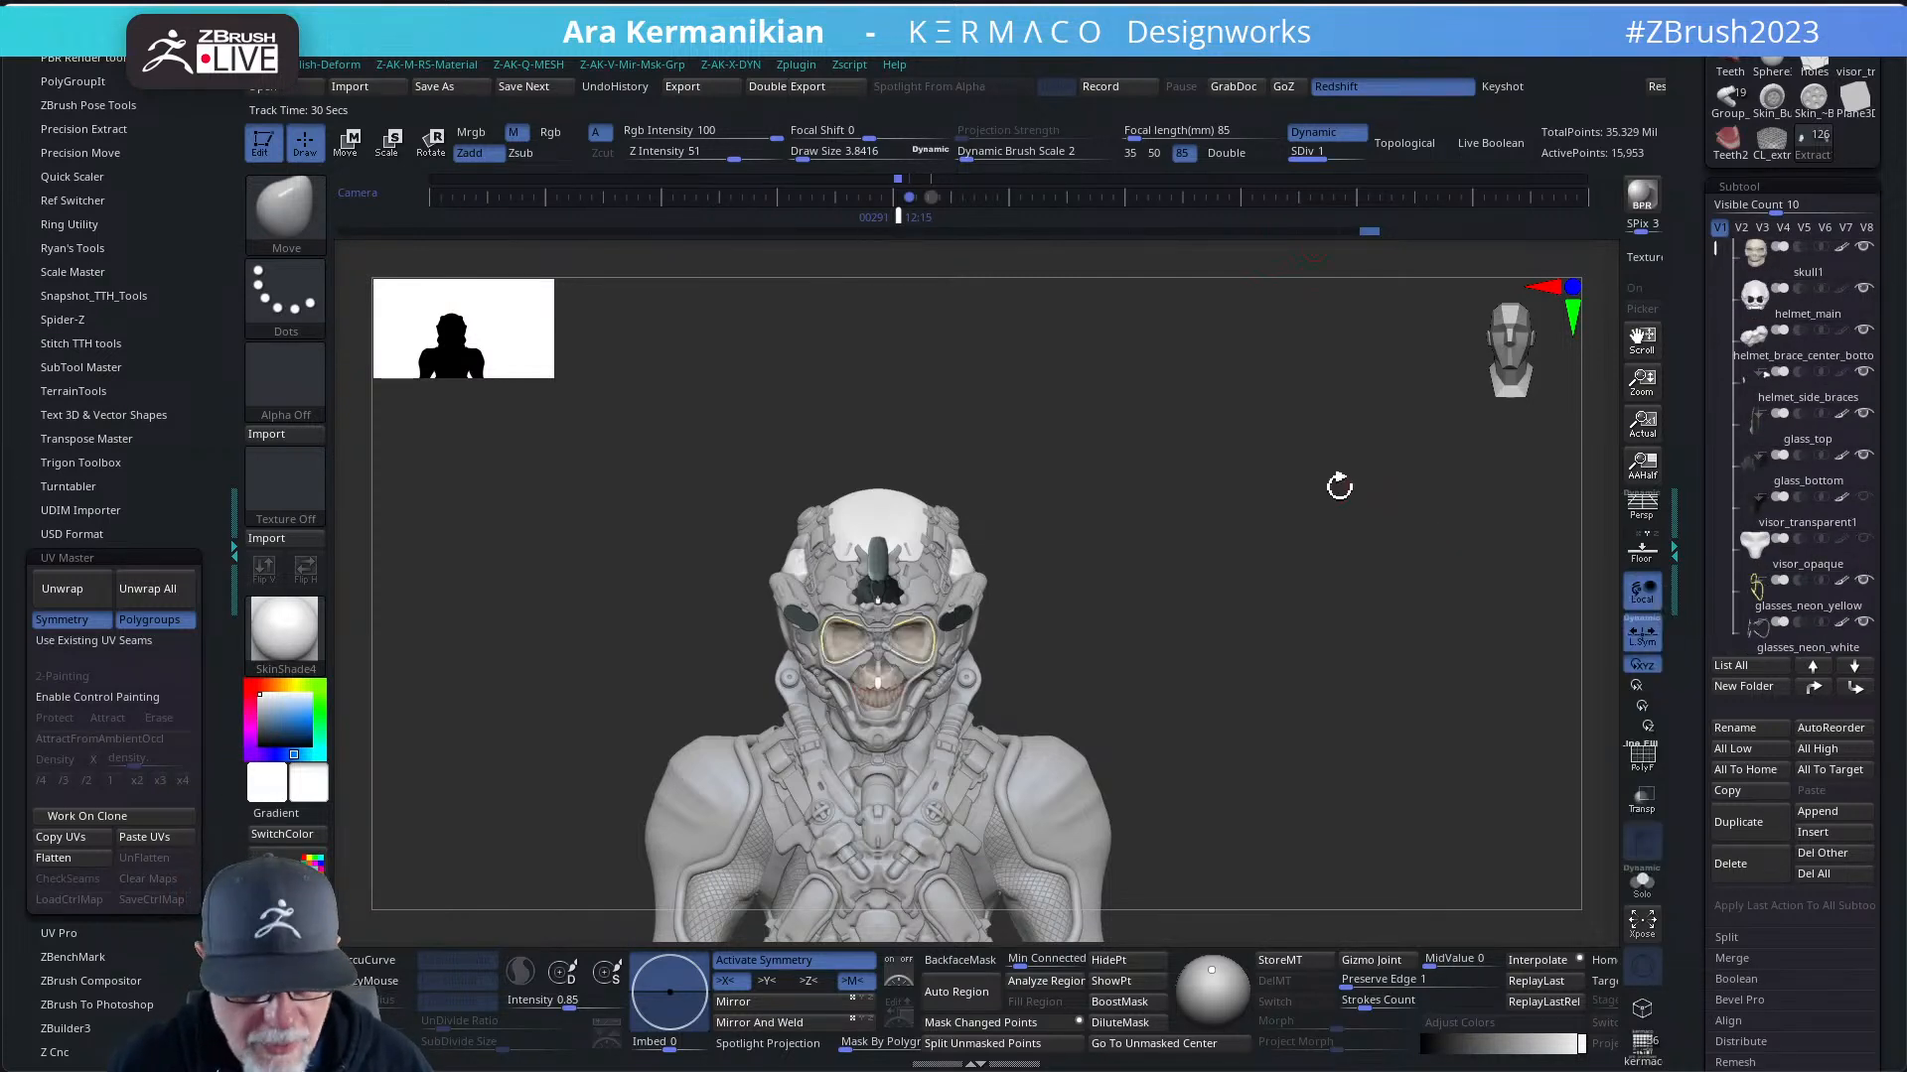
mouse_move(1338, 485)
left_mouse_down()
mouse_move(1433, 553)
mouse_move(1473, 507)
mouse_move(1416, 548)
mouse_move(1471, 442)
left_mouse_up()
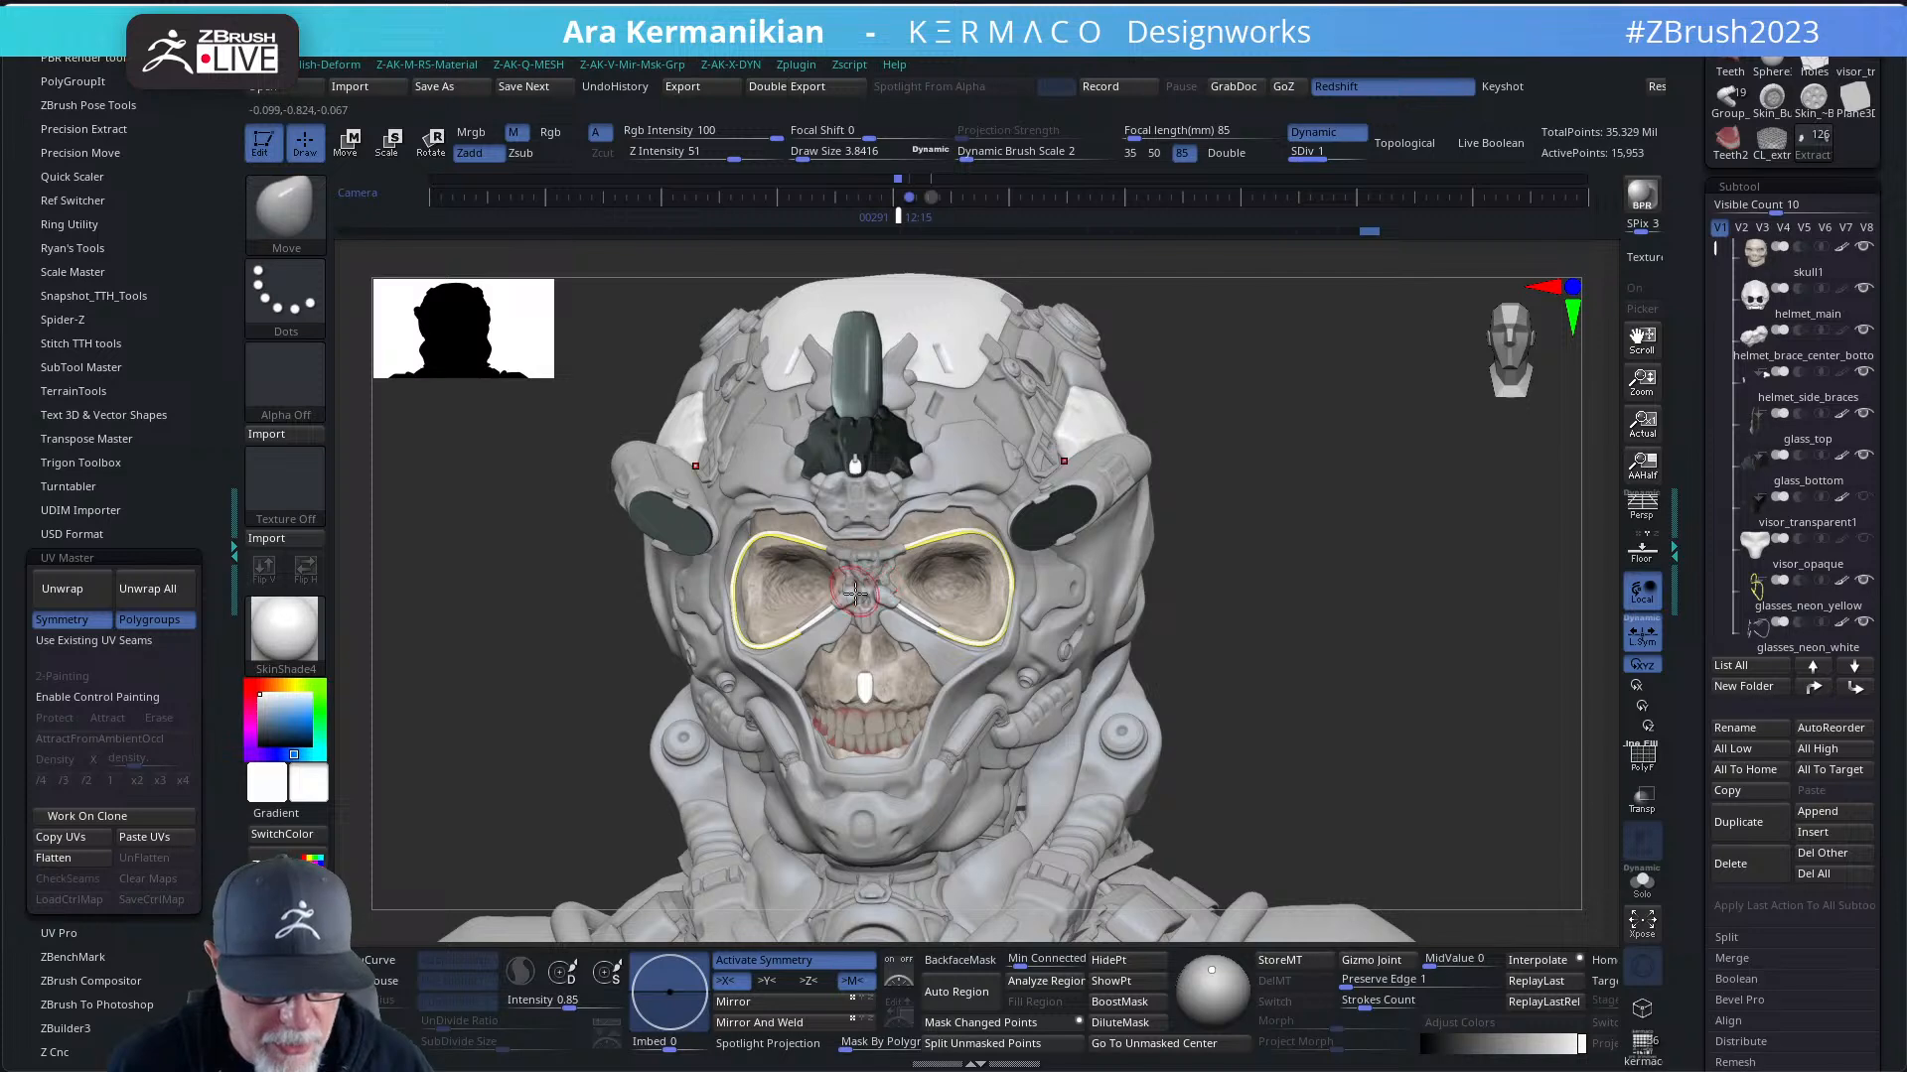
mouse_move(1353, 728)
left_mouse_down()
mouse_move(1395, 730)
mouse_move(1361, 724)
mouse_move(1410, 617)
mouse_move(1418, 636)
left_mouse_up()
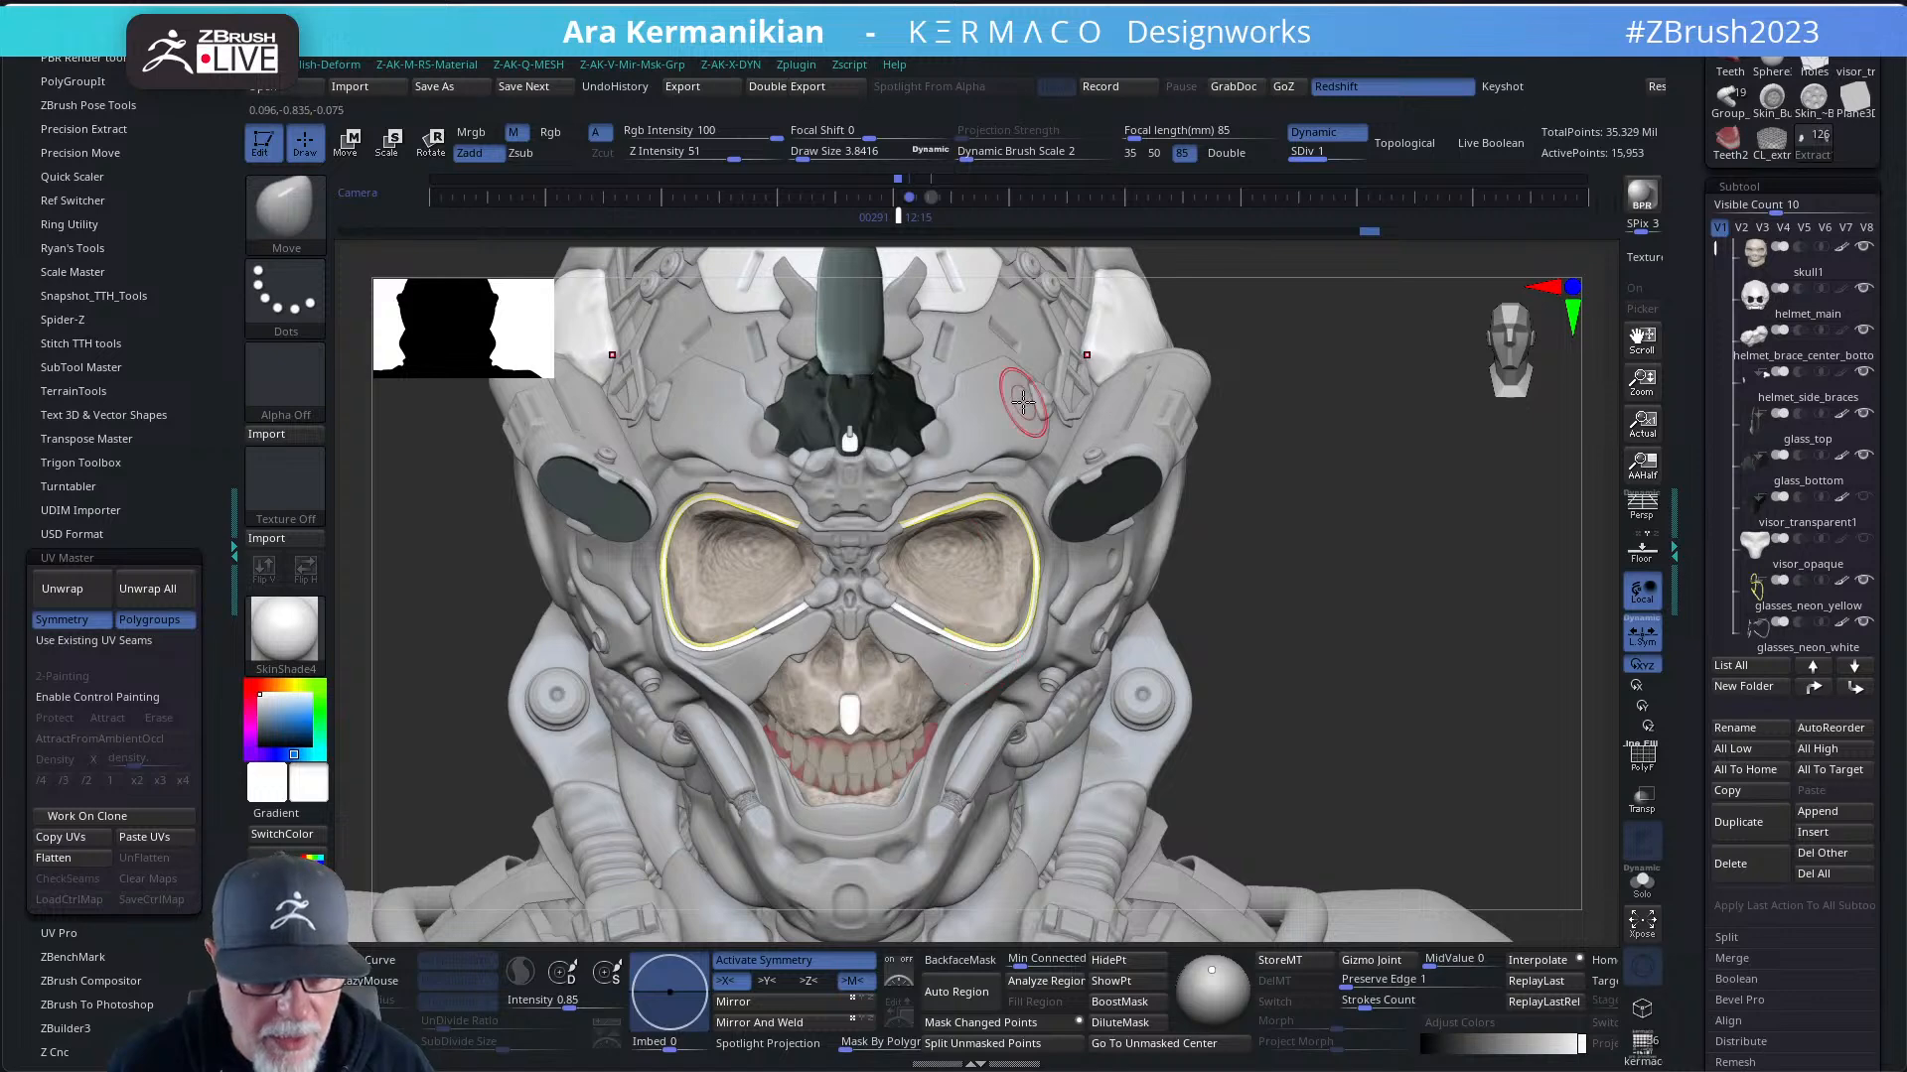
key("f")
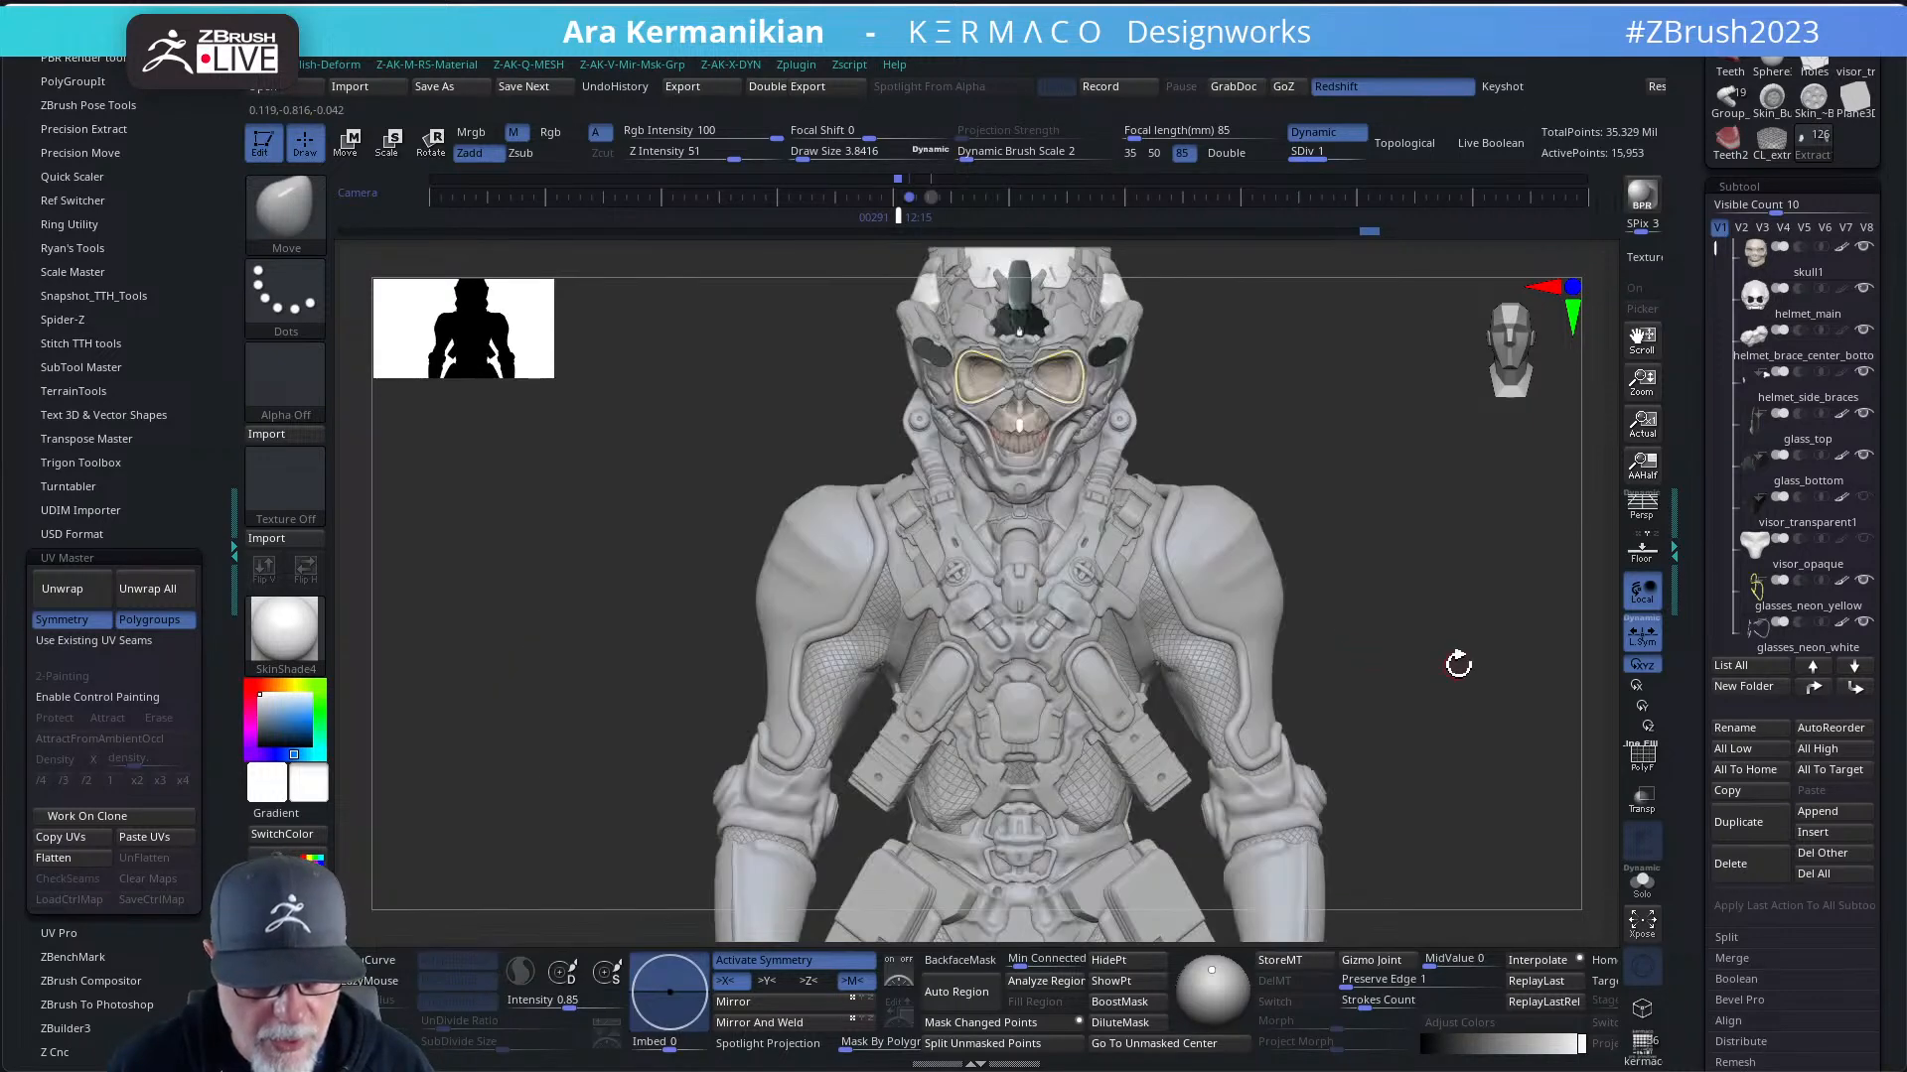
left_click_drag(1520, 522, 1394, 627, "alt")
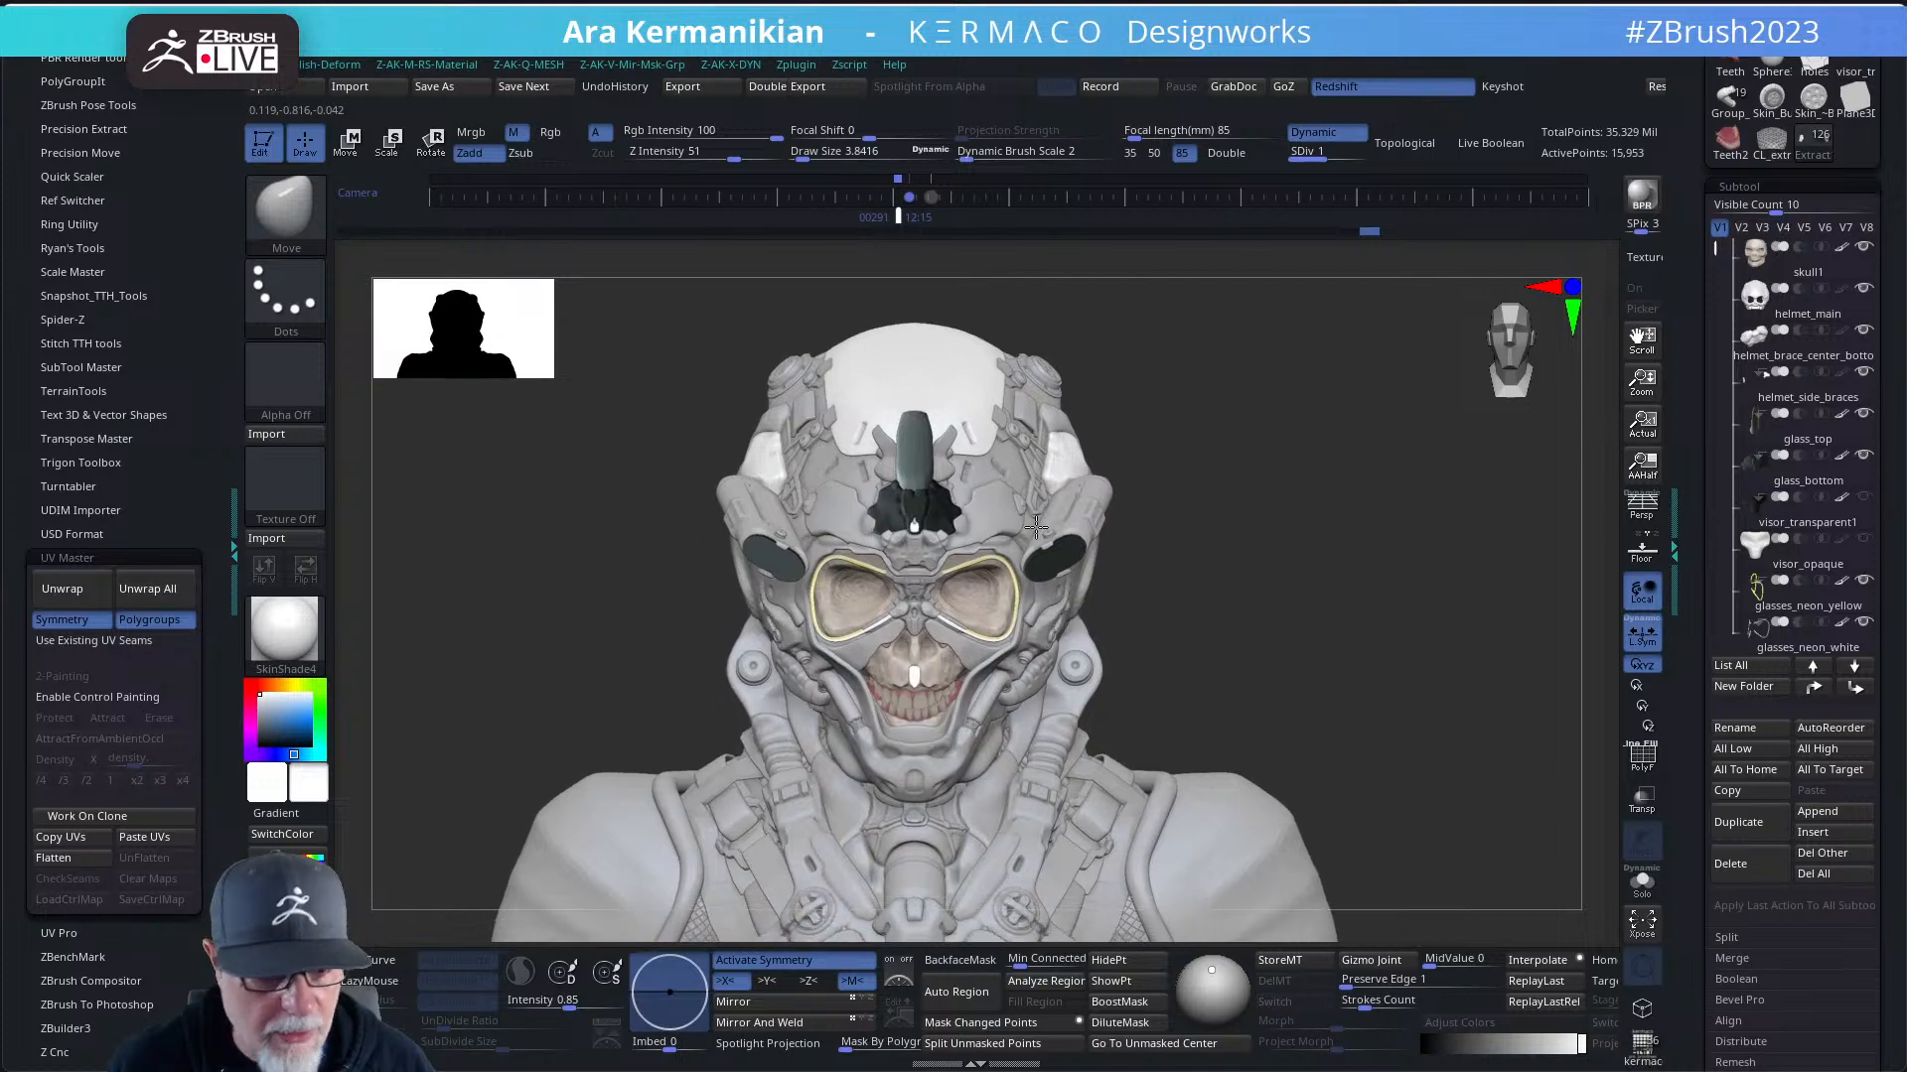
- Change the current material to Clay and the current colour to a very dark grey to preview the helmet and suit
left_click(288, 632)
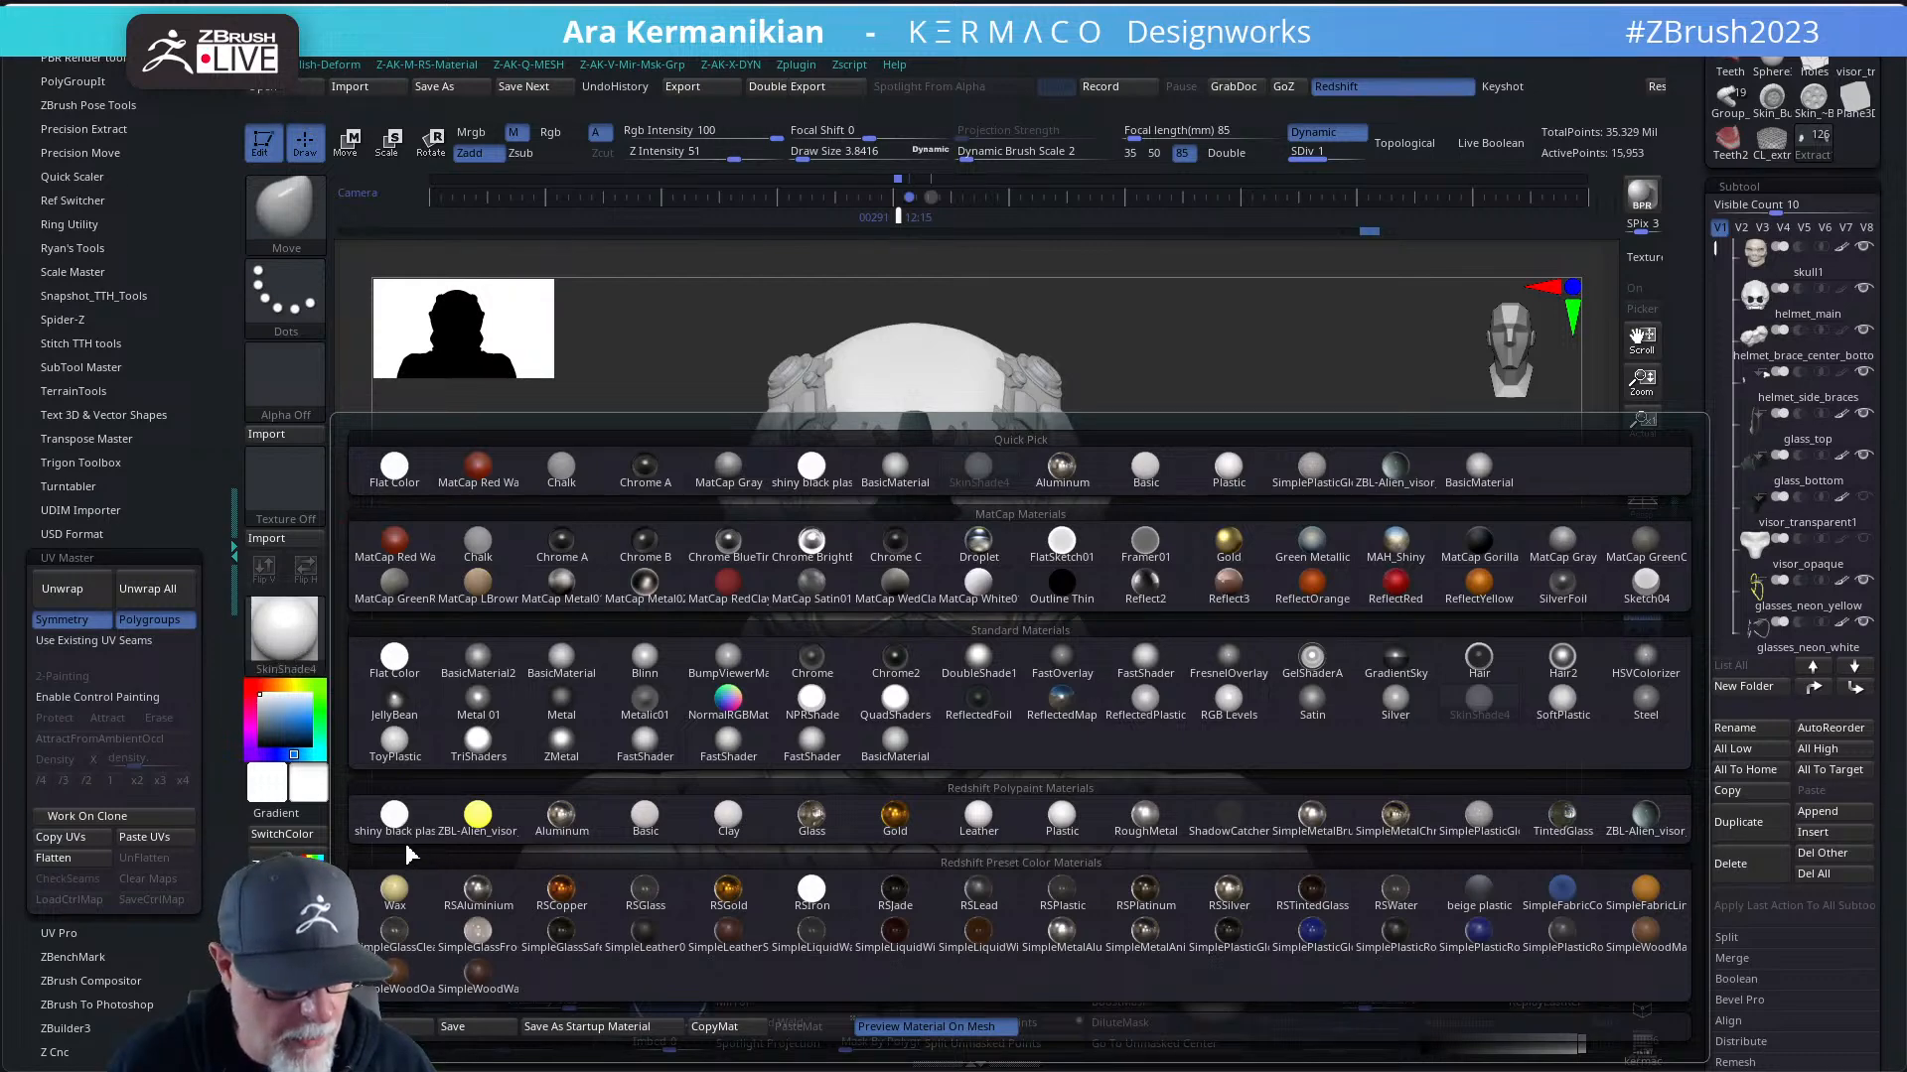
mouse_move(401, 836)
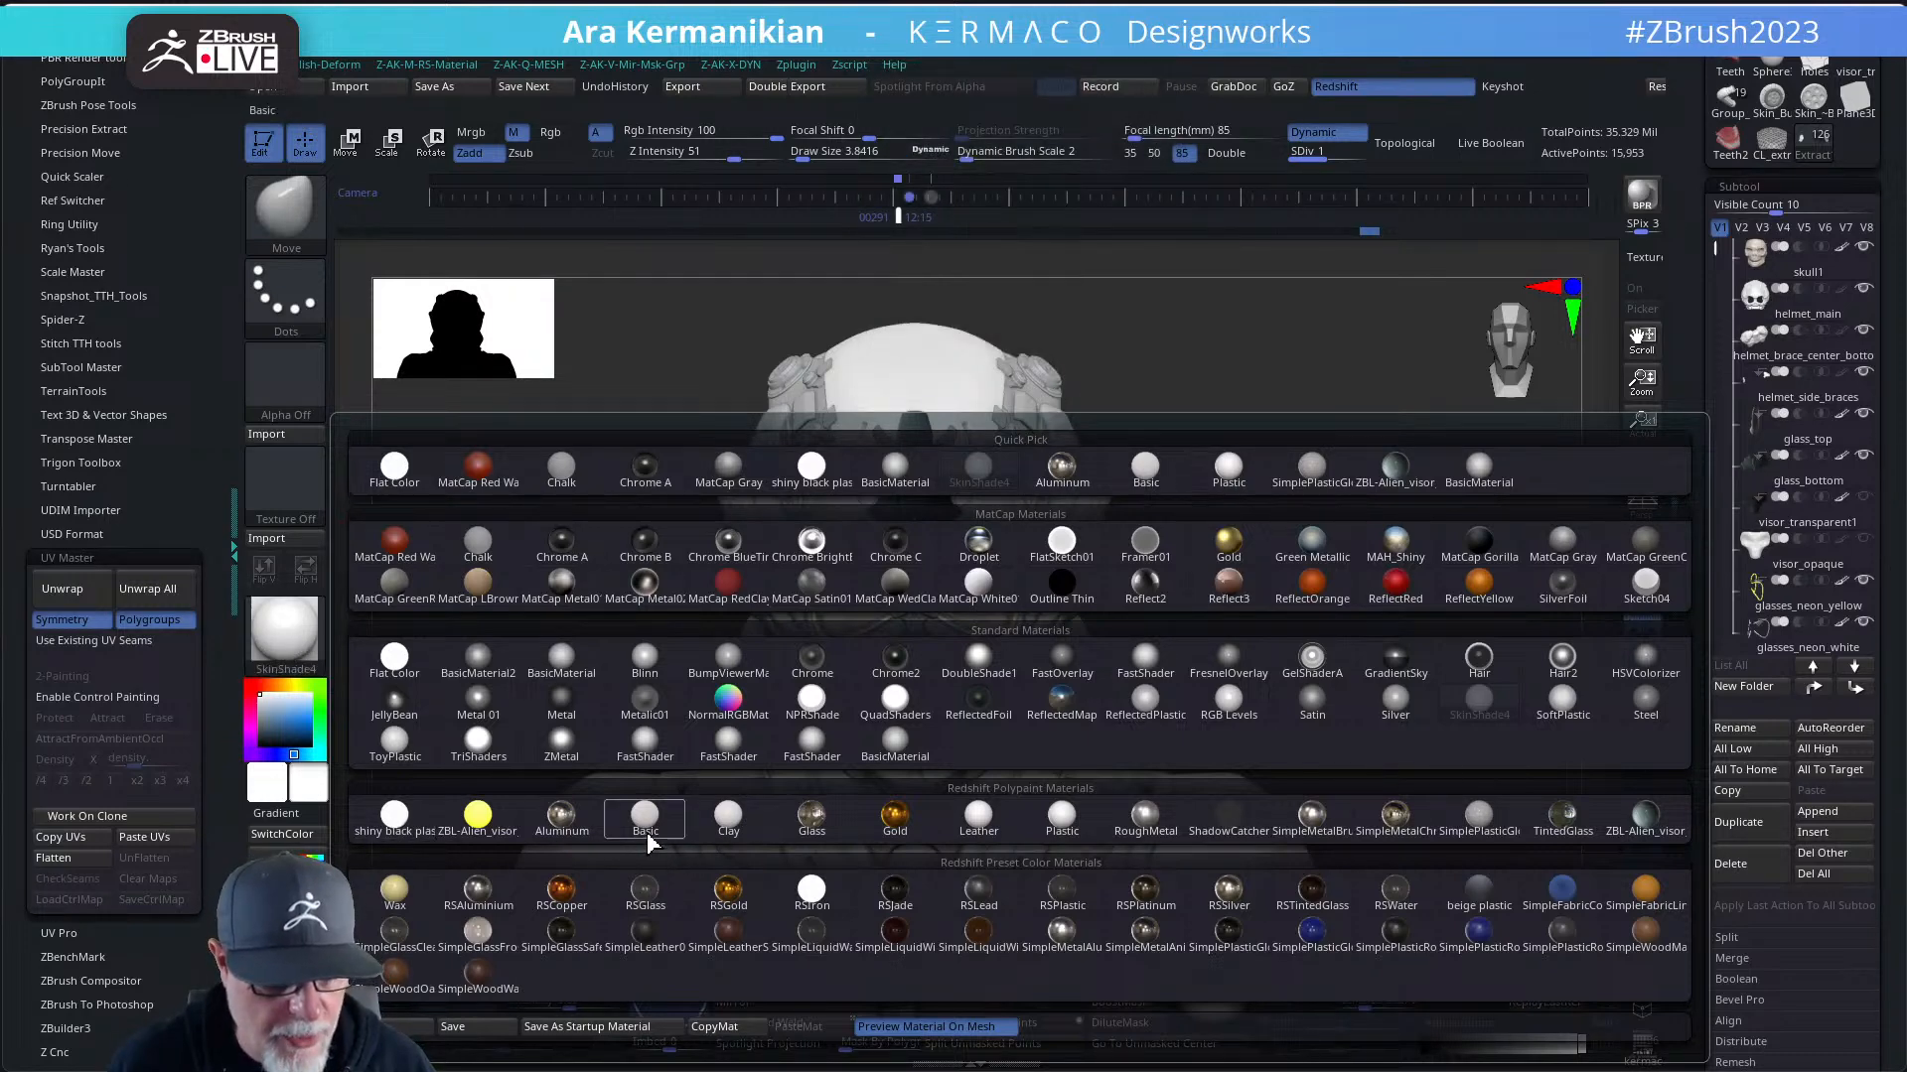
left_click(717, 829)
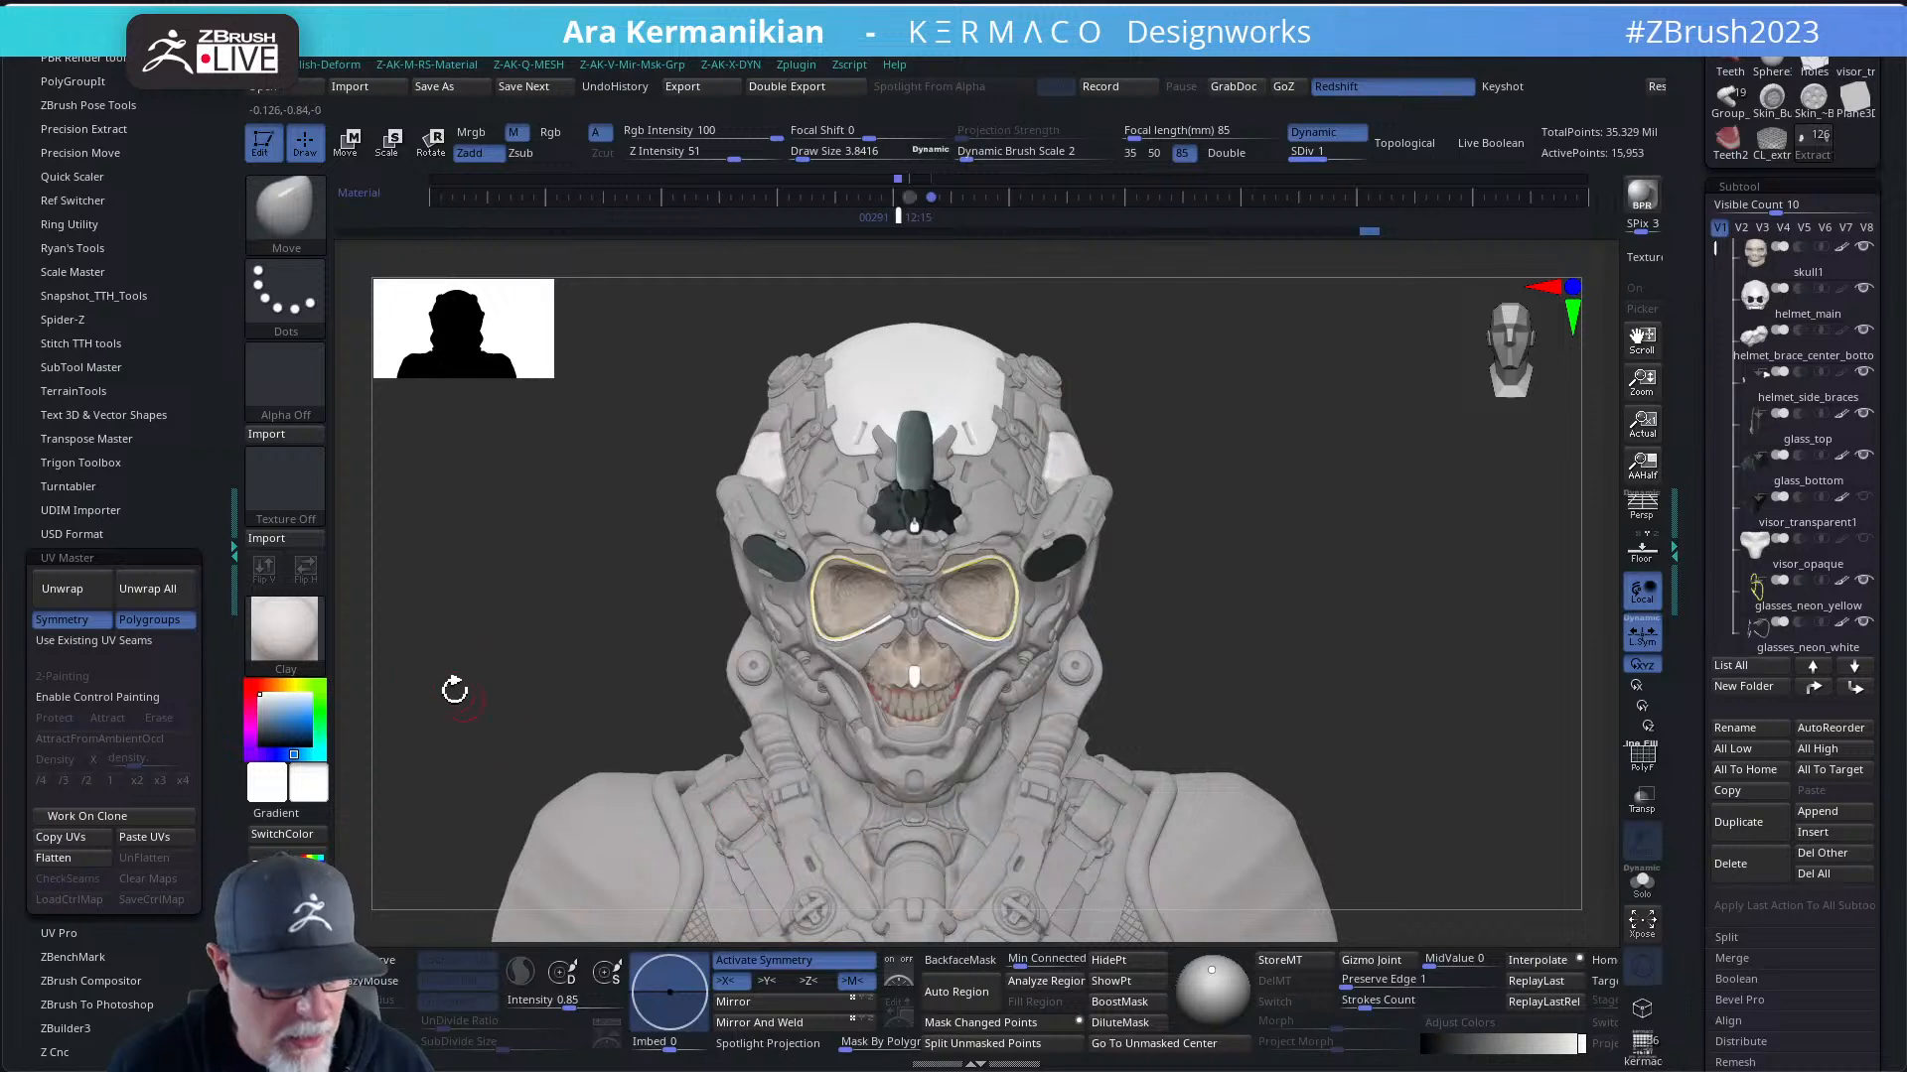
left_click_drag(274, 716, 255, 733)
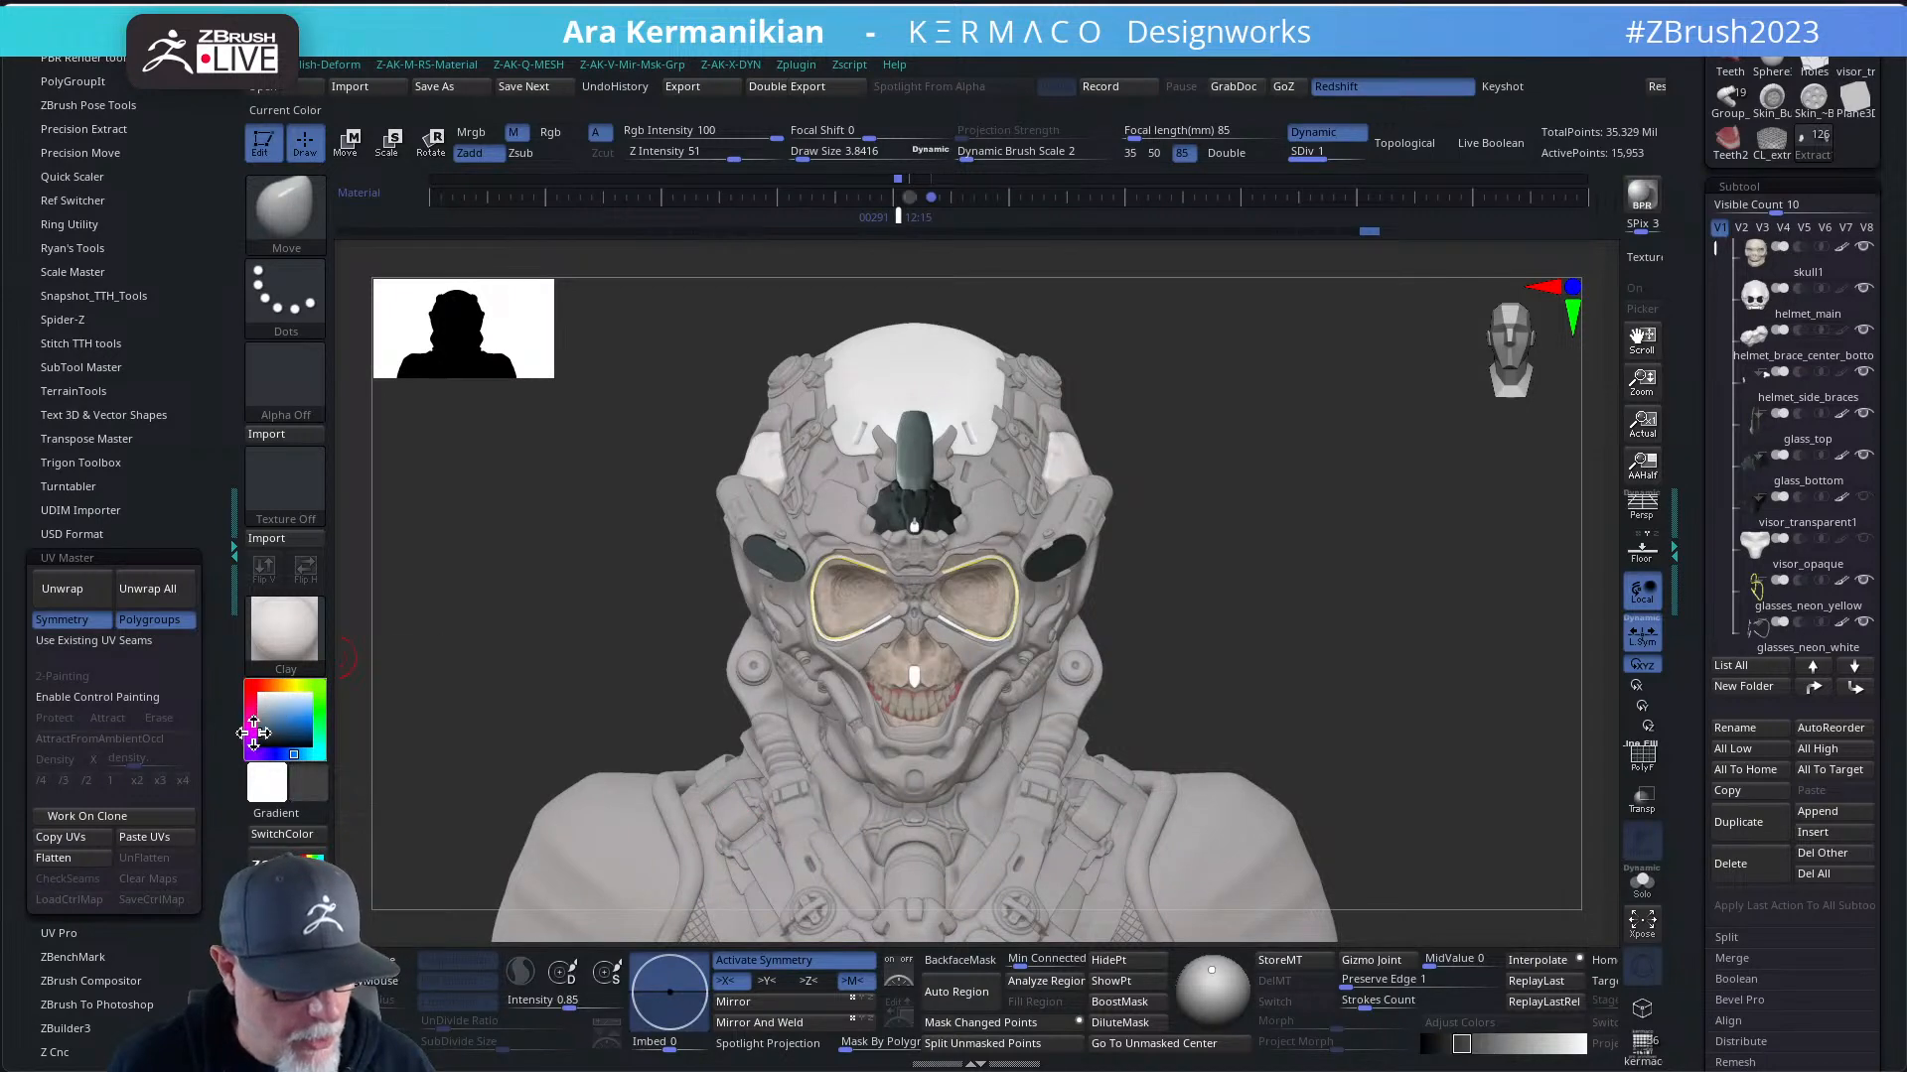
left_click_drag(1359, 698, 1379, 668, "alt")
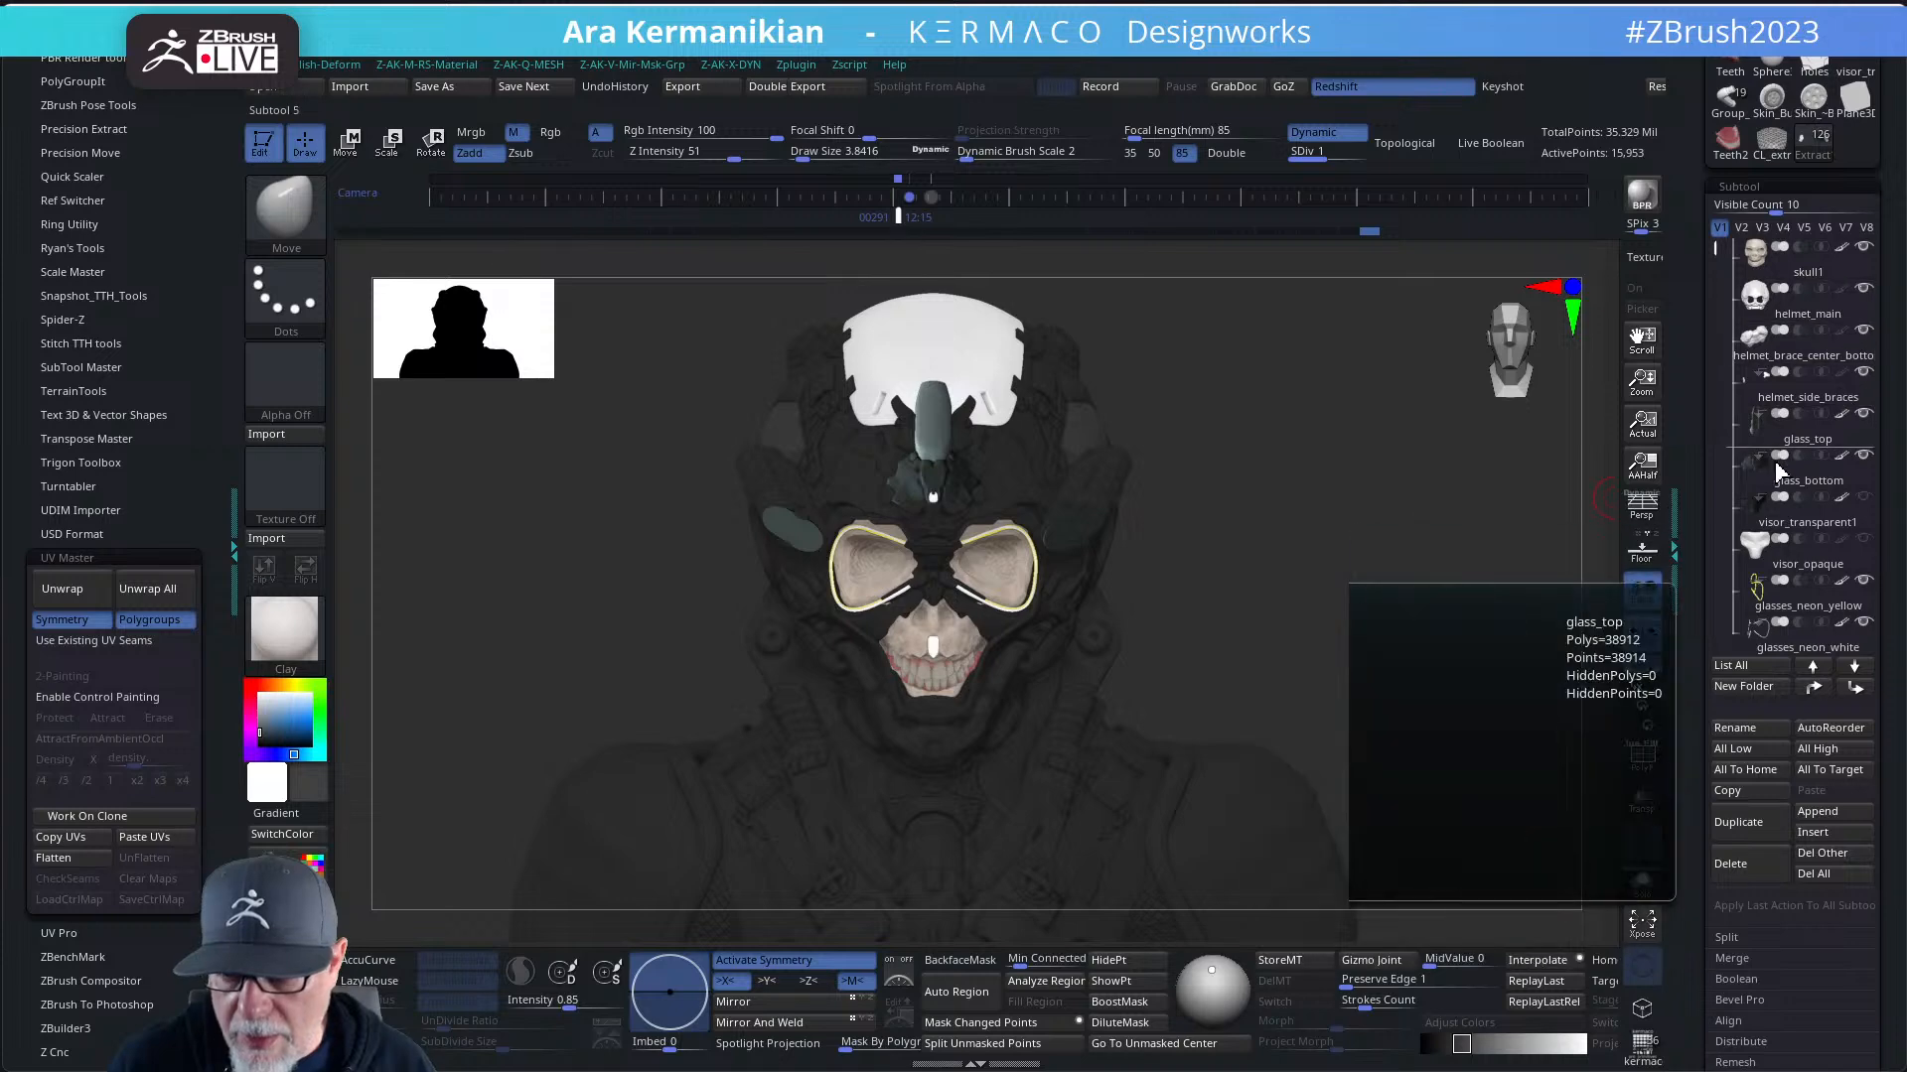
- Browse the subtools whose names begin with H to check how the helmet pieces are named
left_click_drag(1713, 243, 1697, 331)
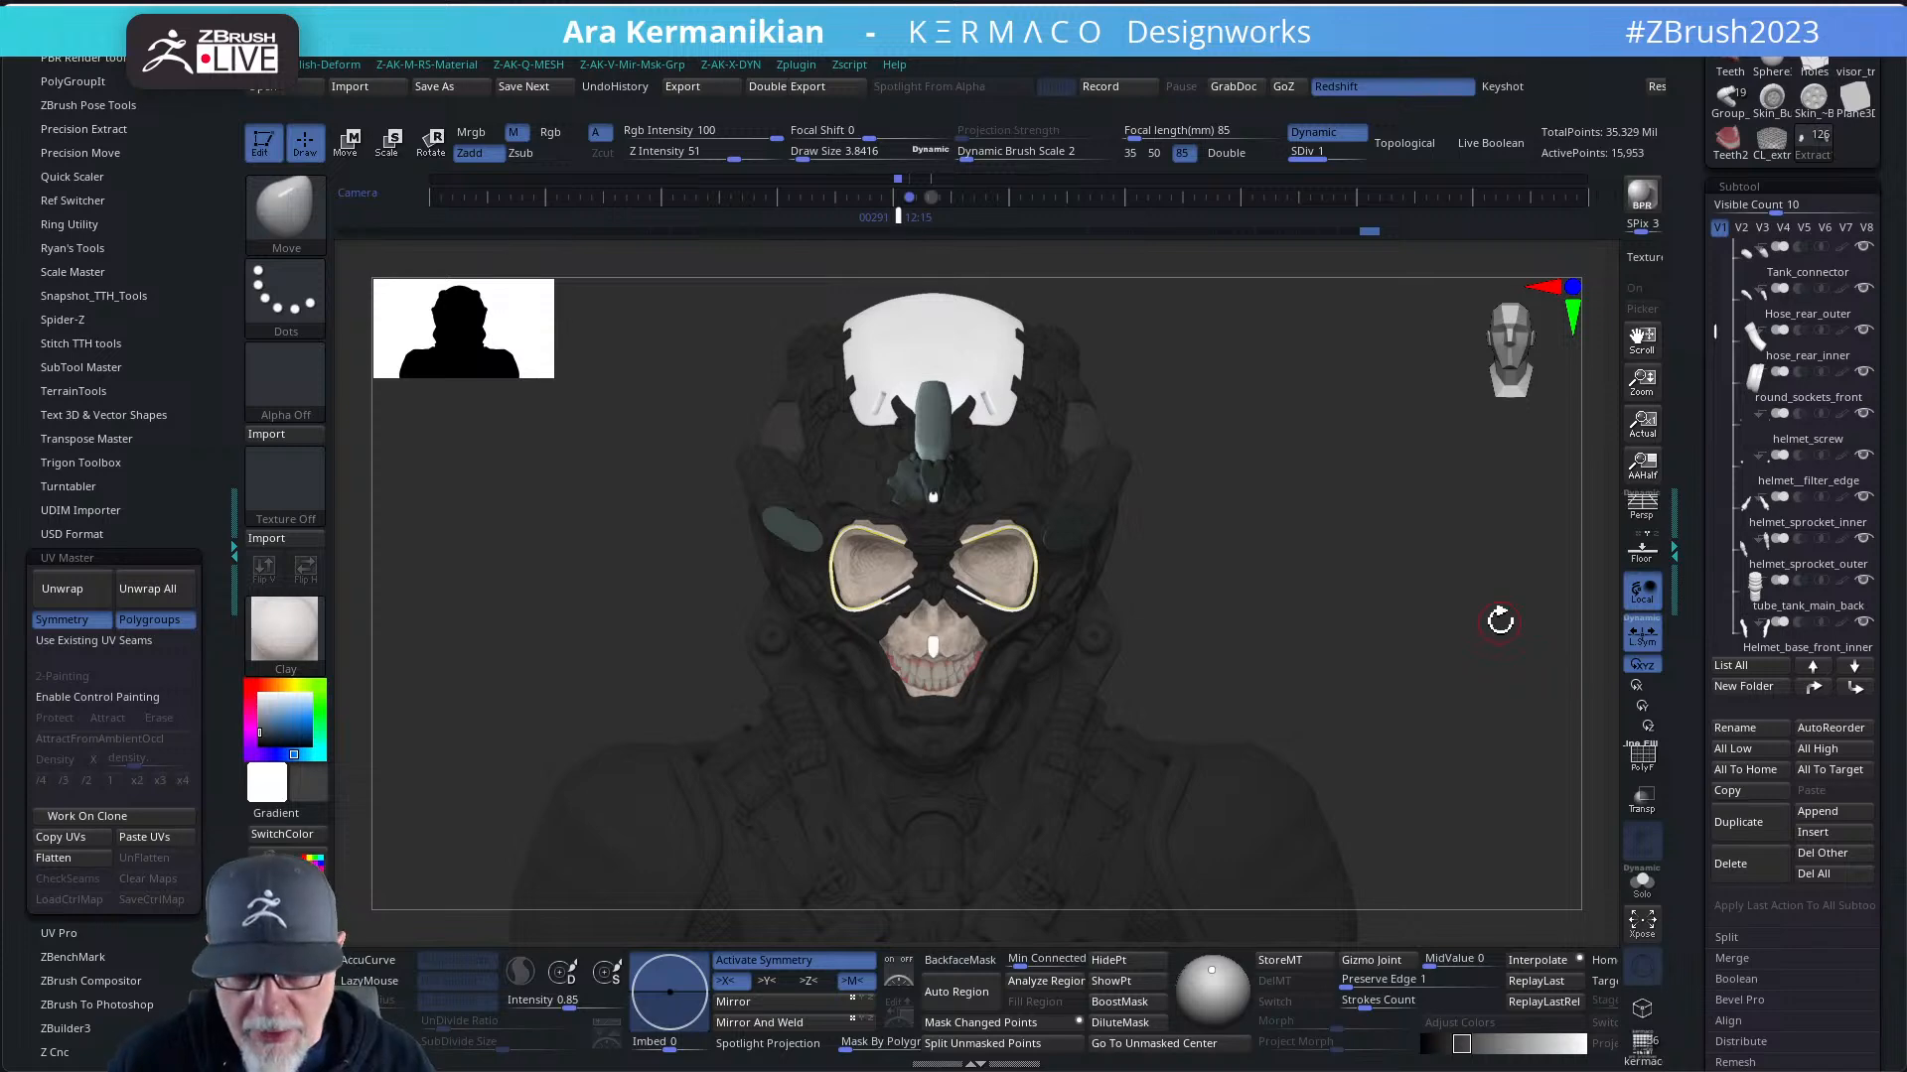
key("n")
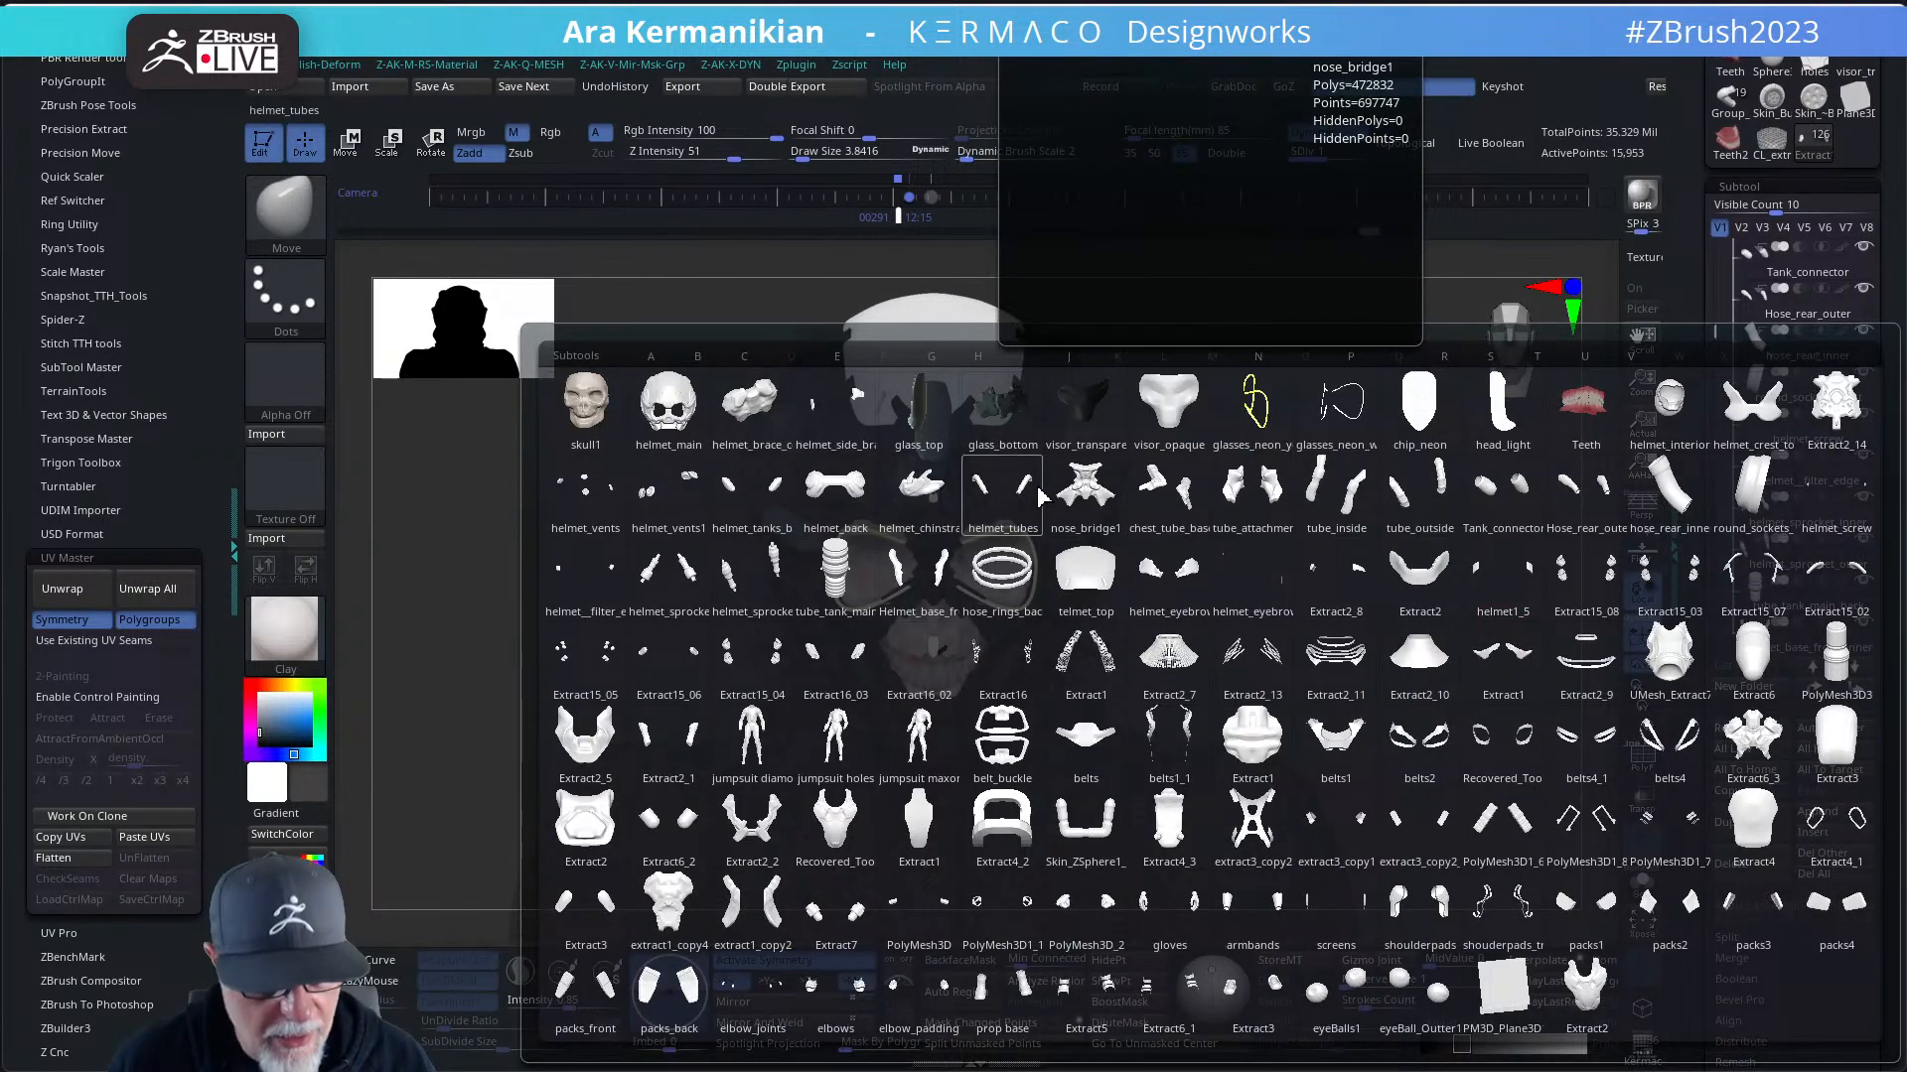
left_click(978, 357)
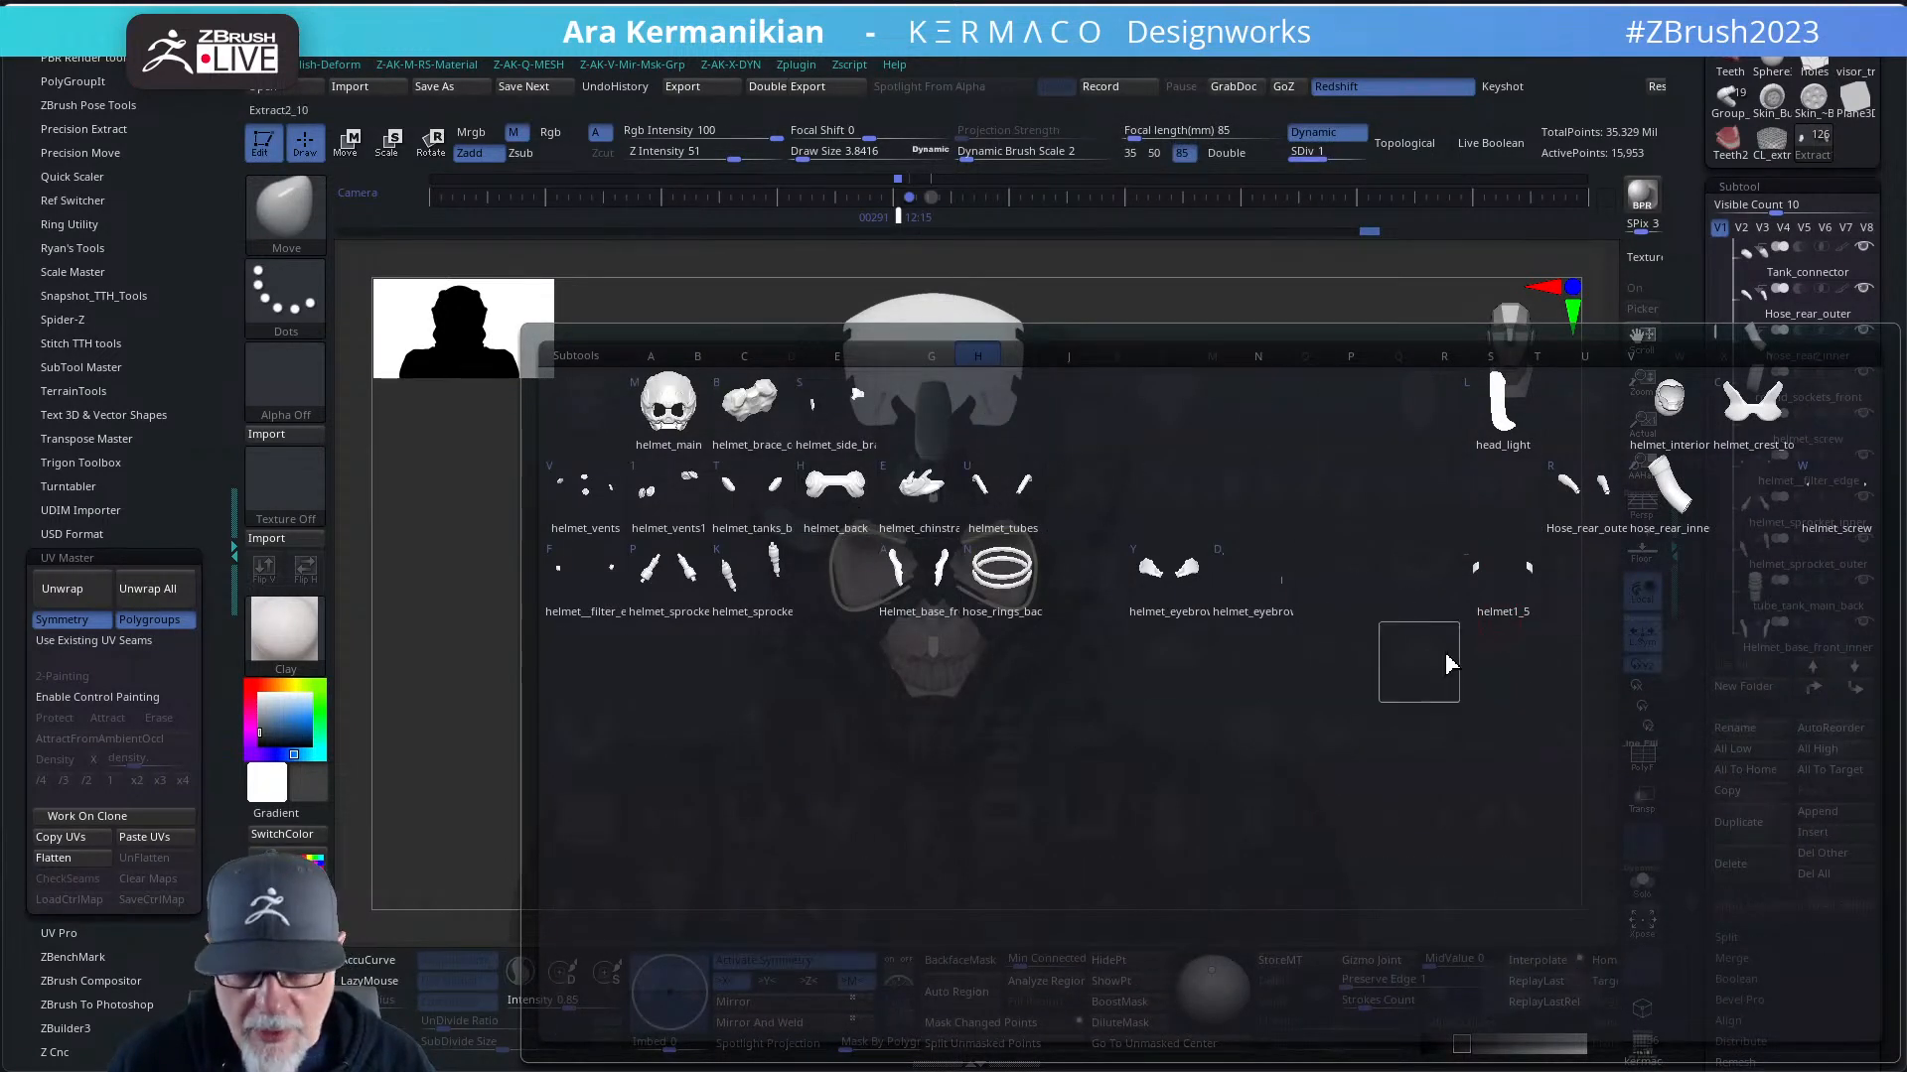
mouse_move(1229, 687)
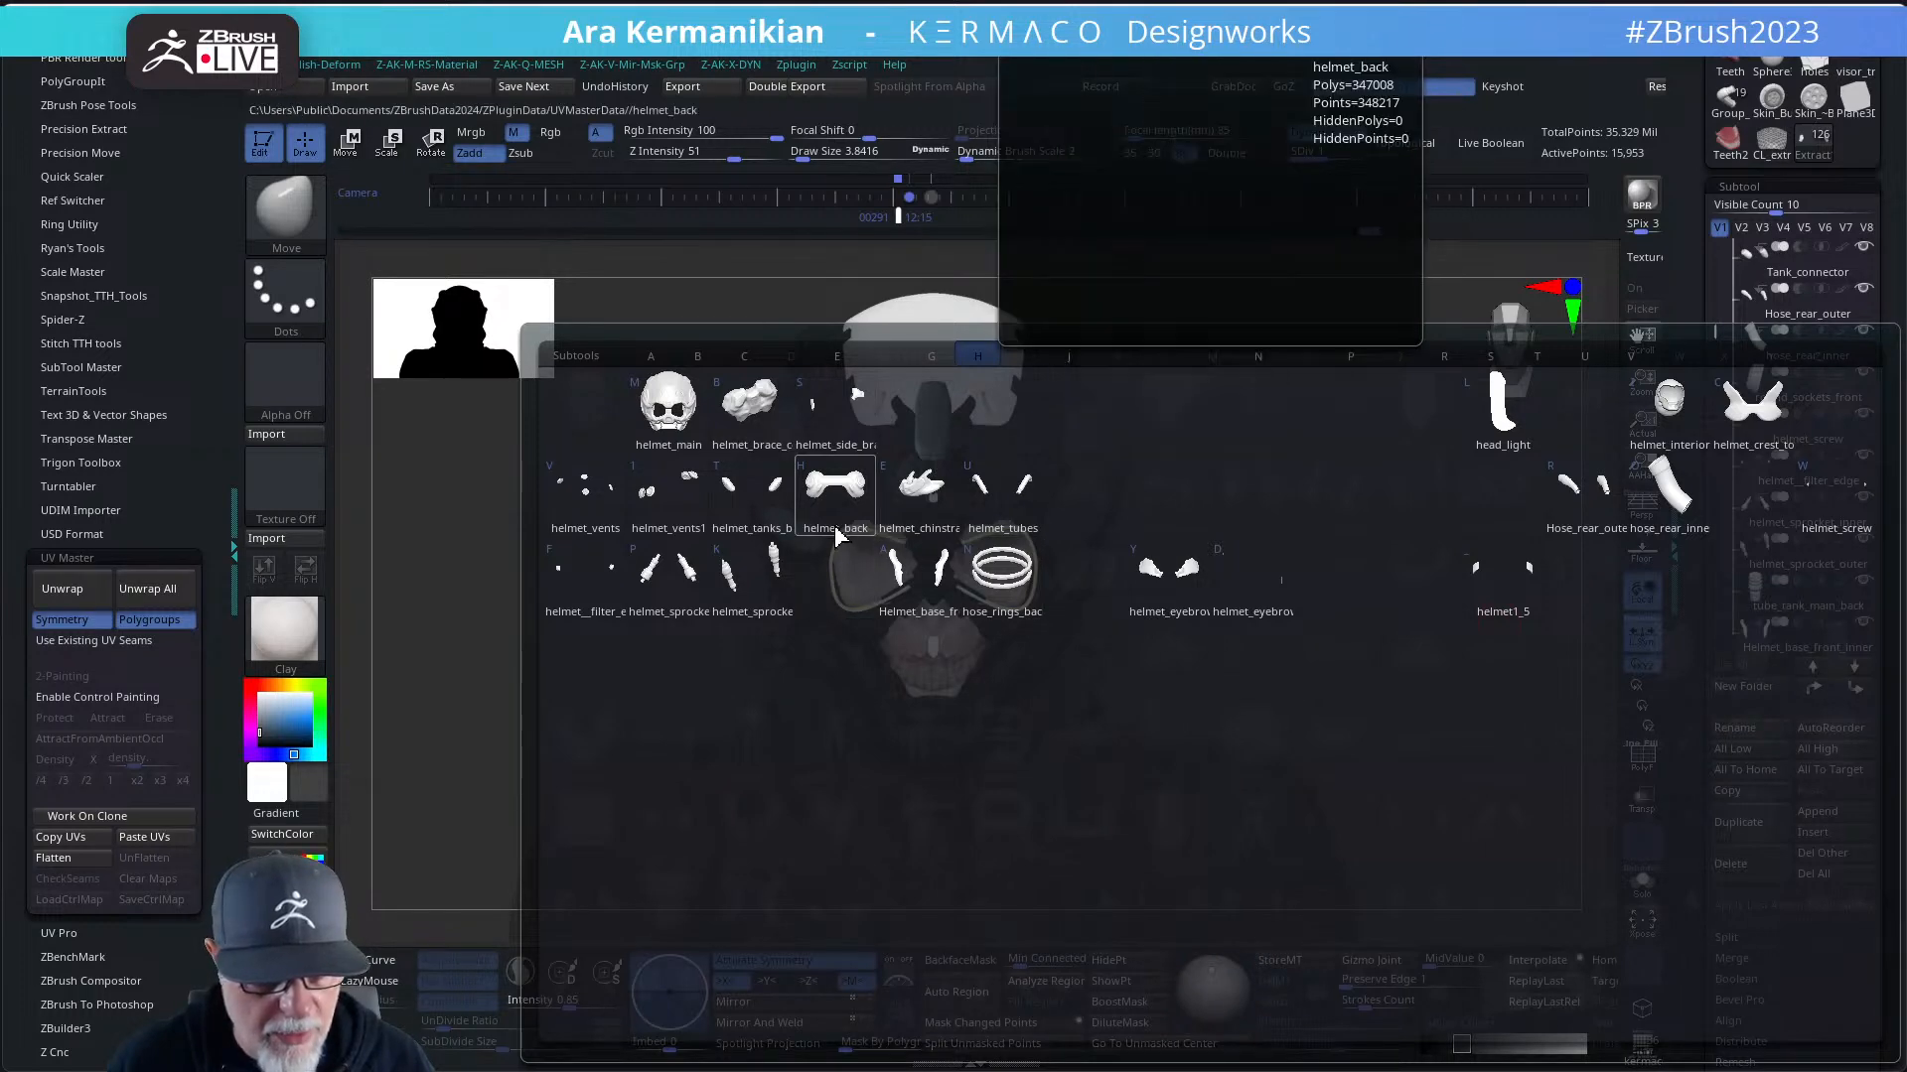
mouse_move(1664, 521)
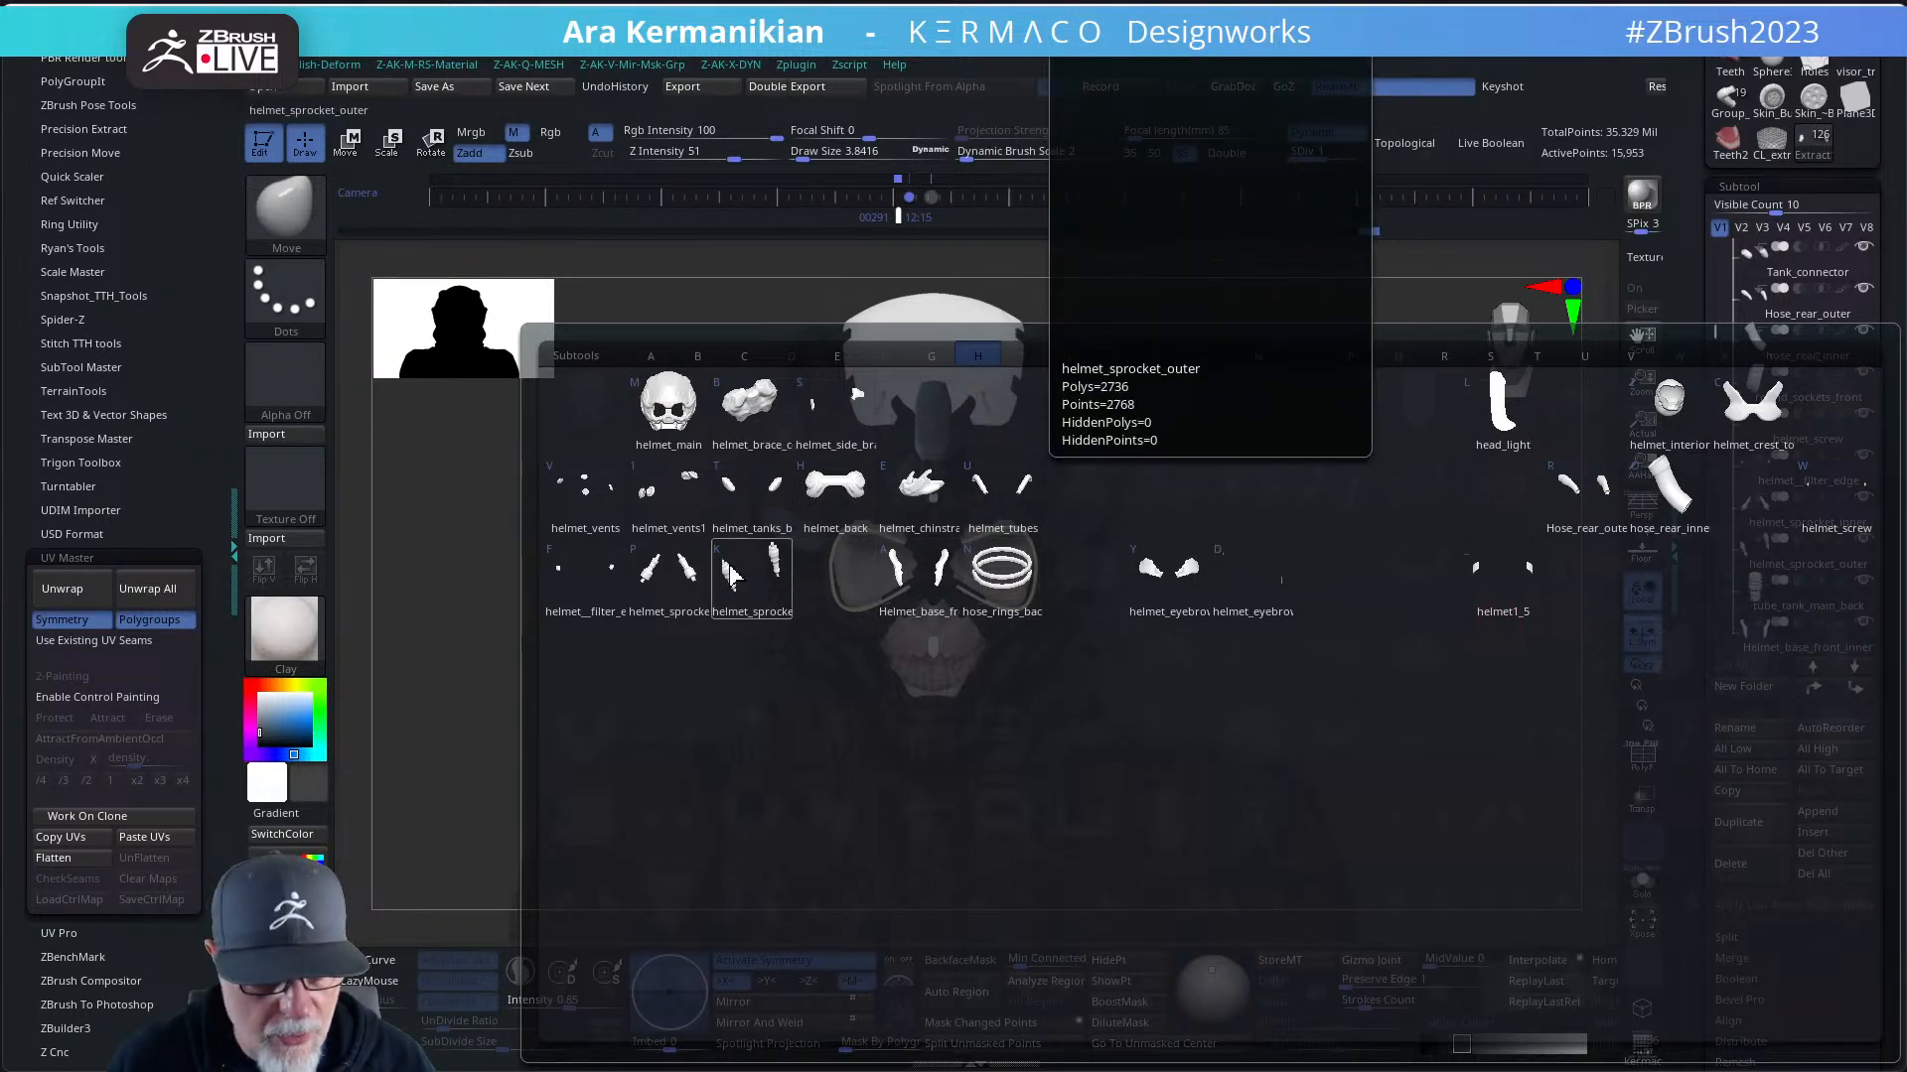
mouse_move(1539, 589)
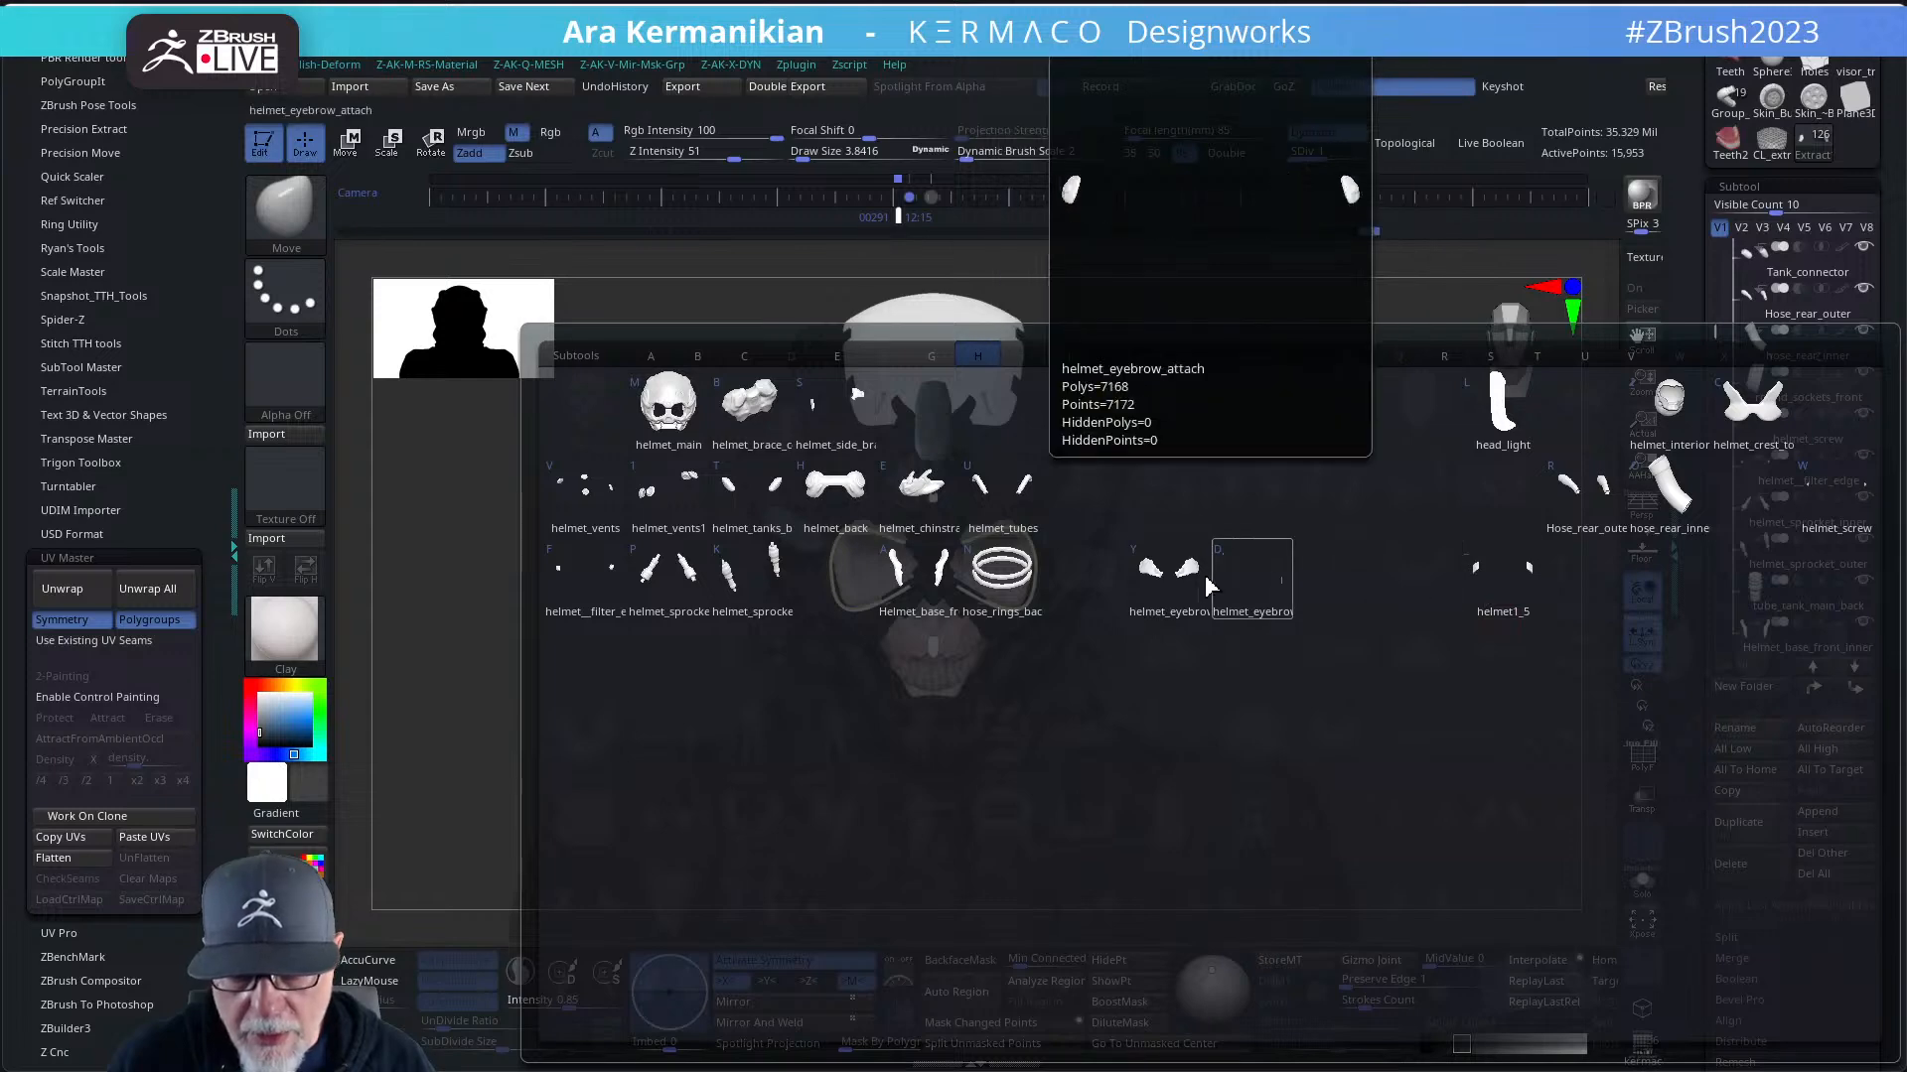
left_click(887, 486)
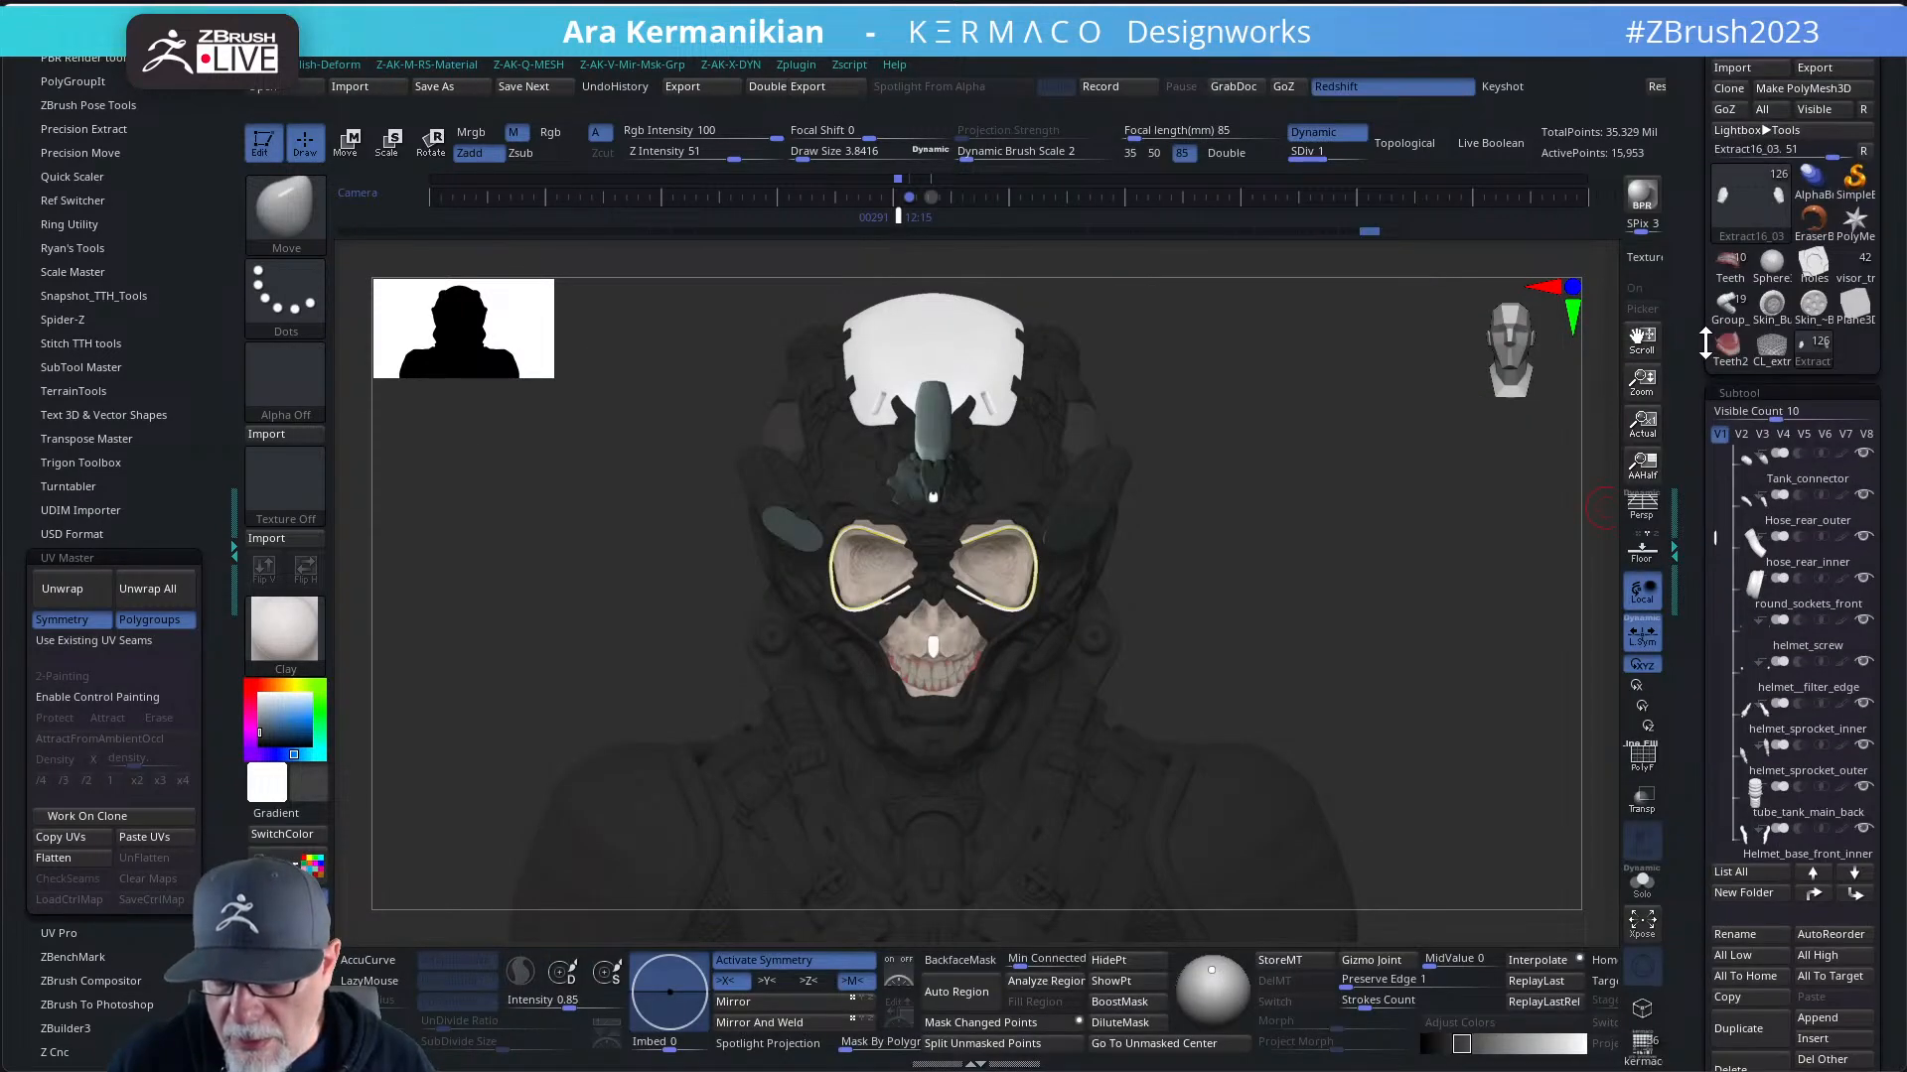
- Select the misspelled telmet_top subtool and rename it helmet_top
left_click_drag(1706, 343, 1720, 315)
scroll(1882, 629, "down", 7)
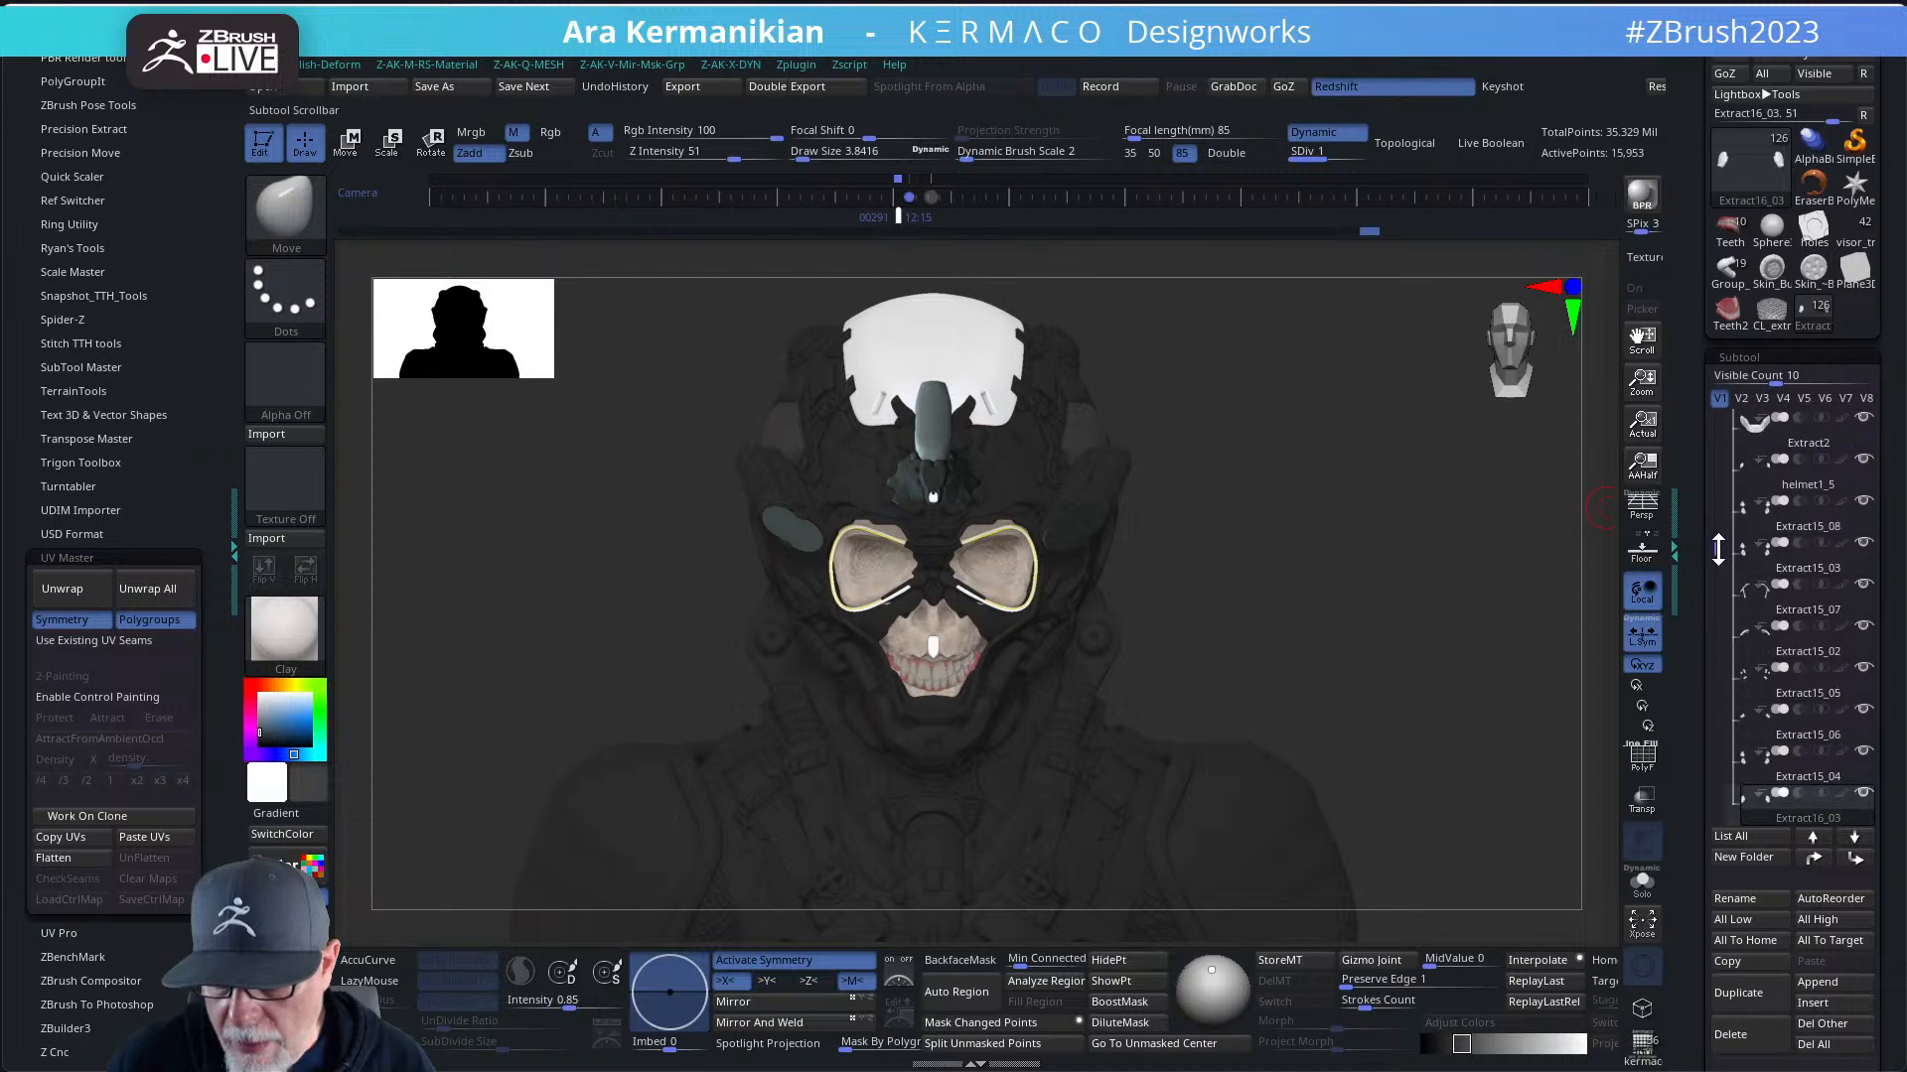
left_click(1807, 596)
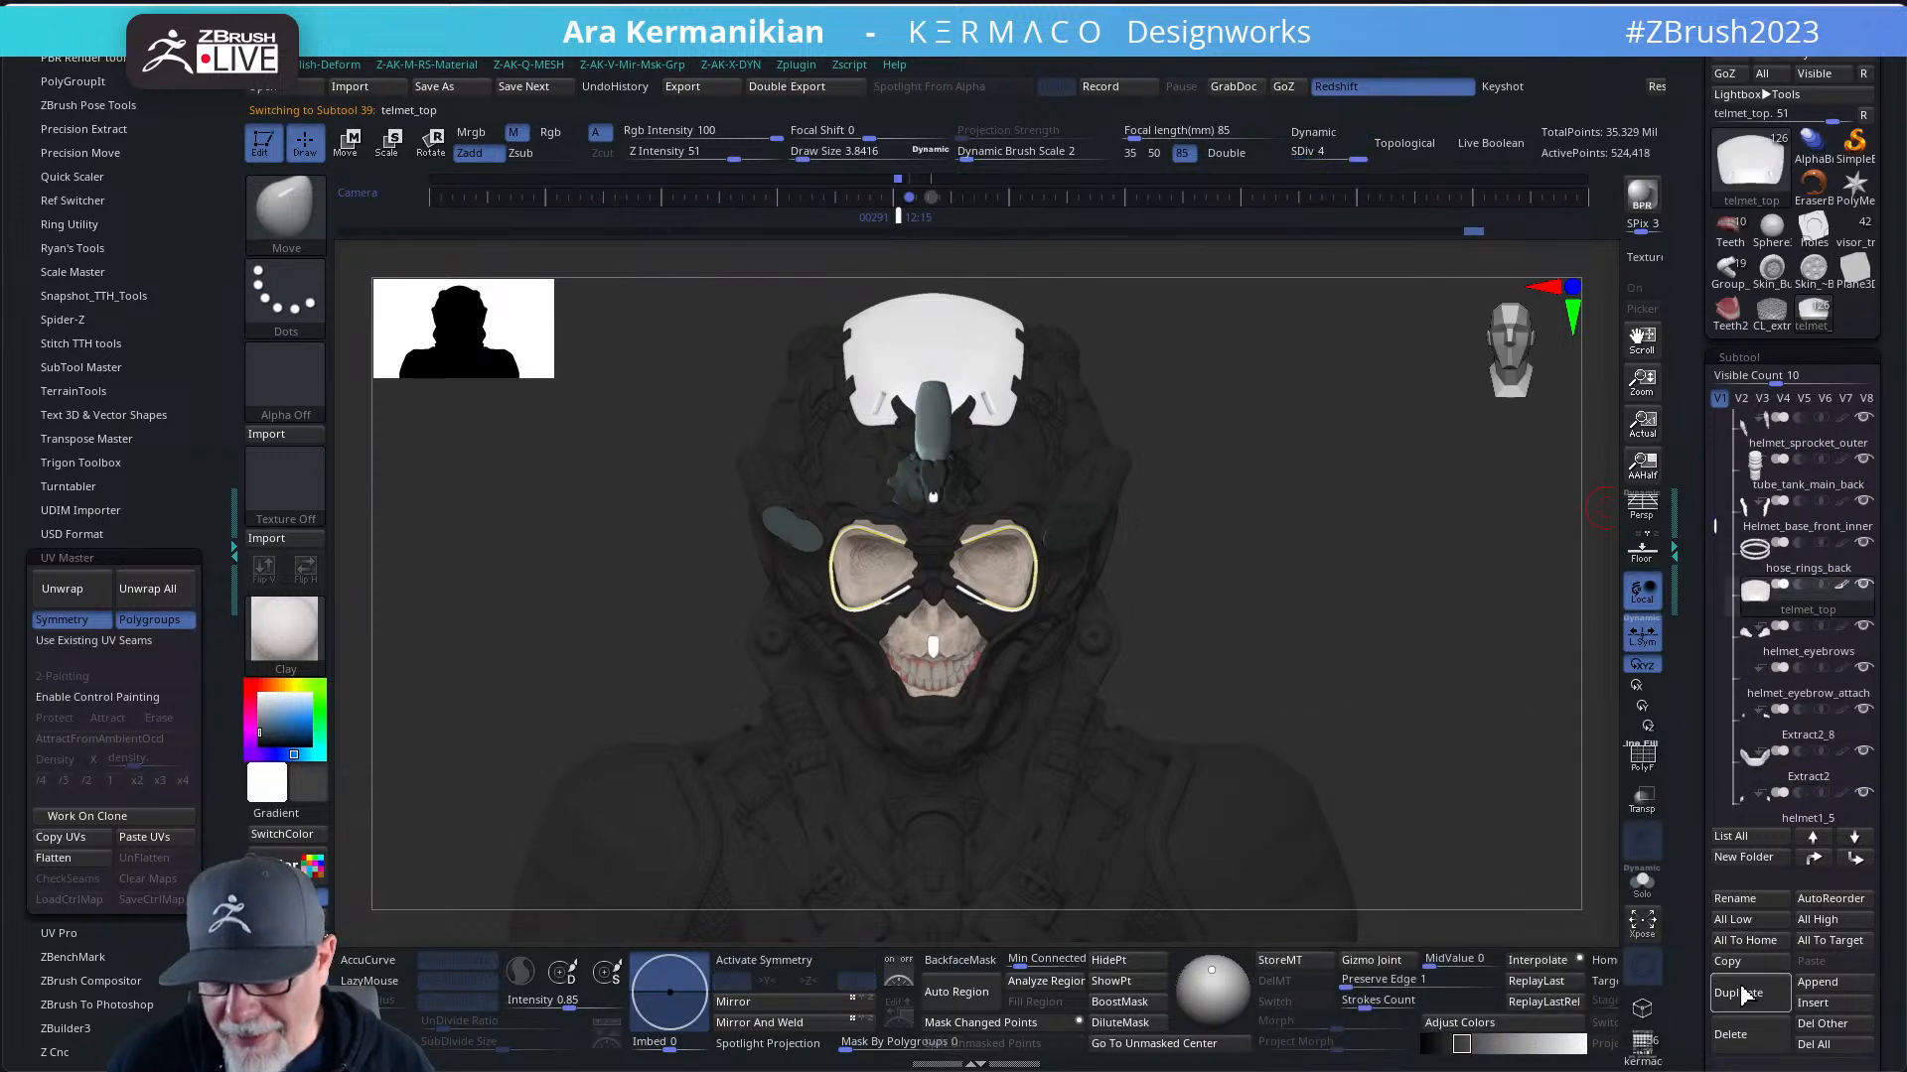
left_click(1735, 899)
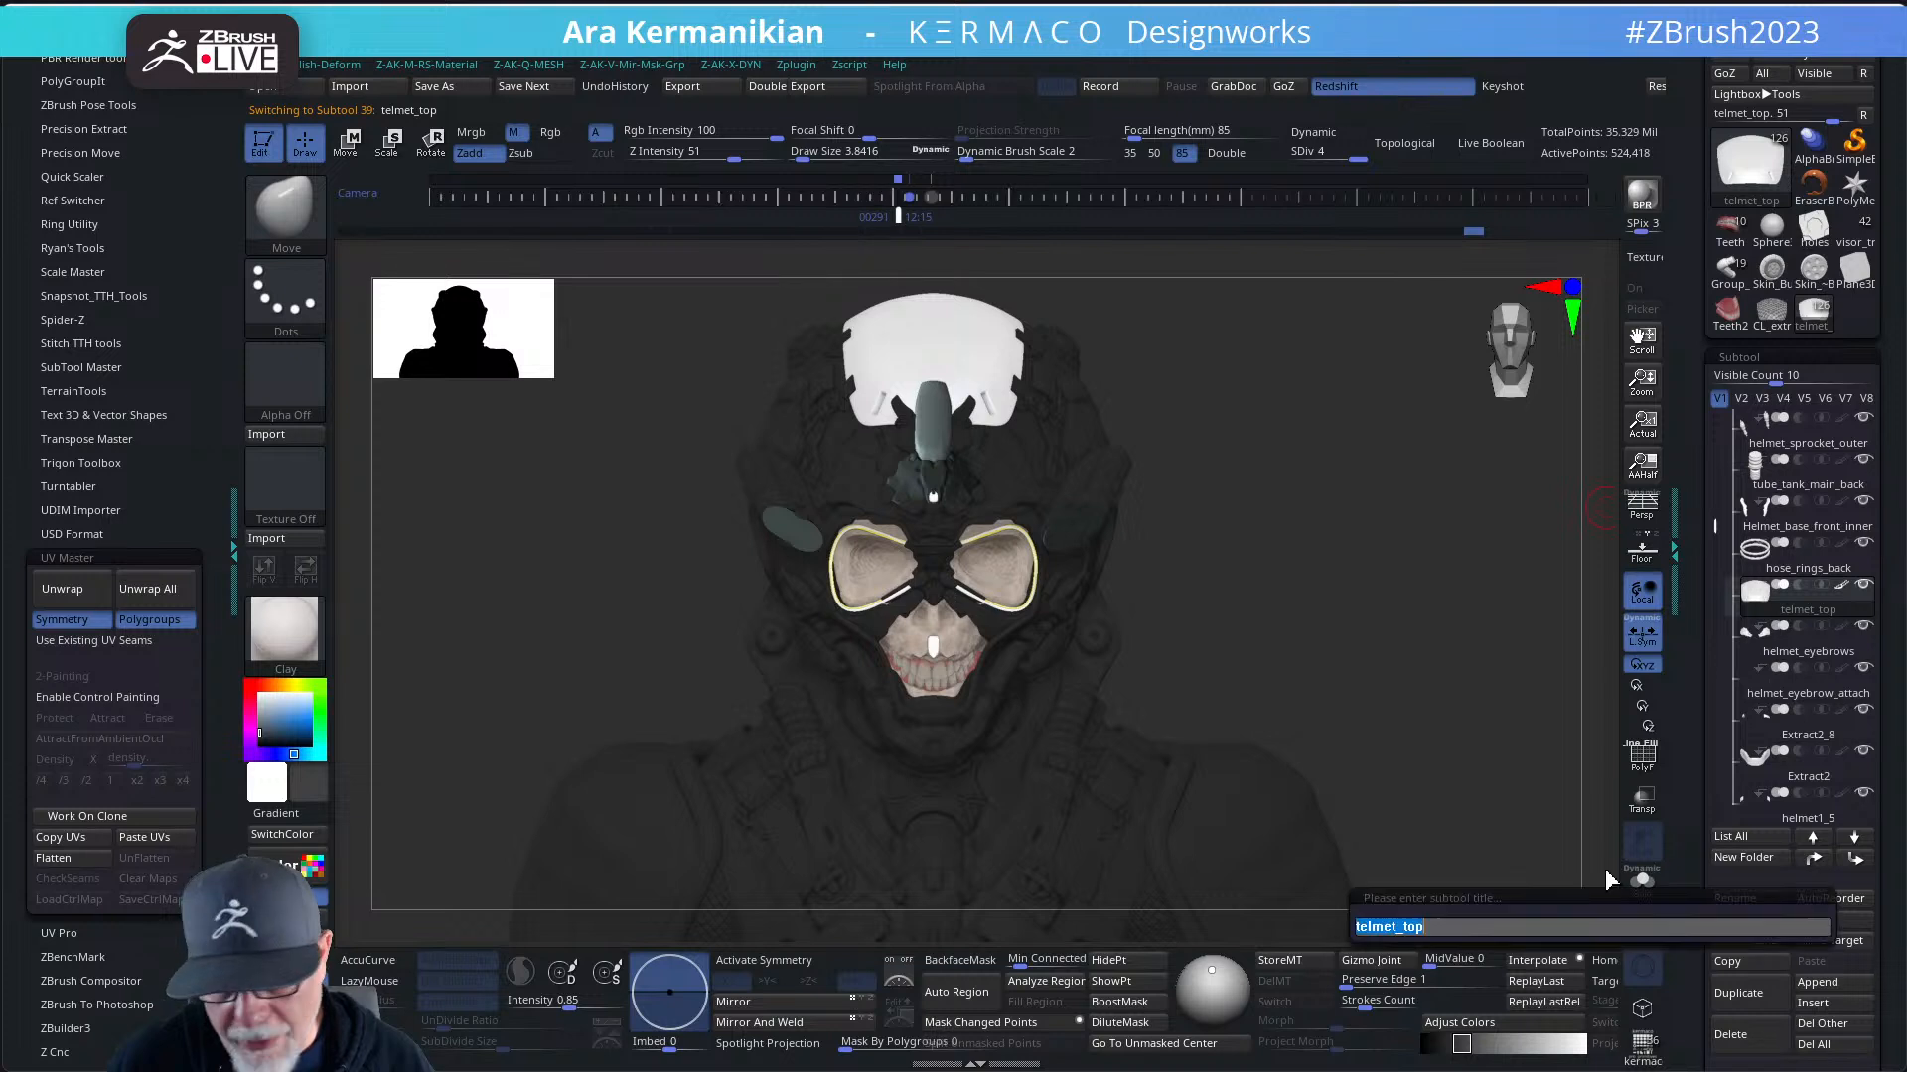
left_click(1358, 923)
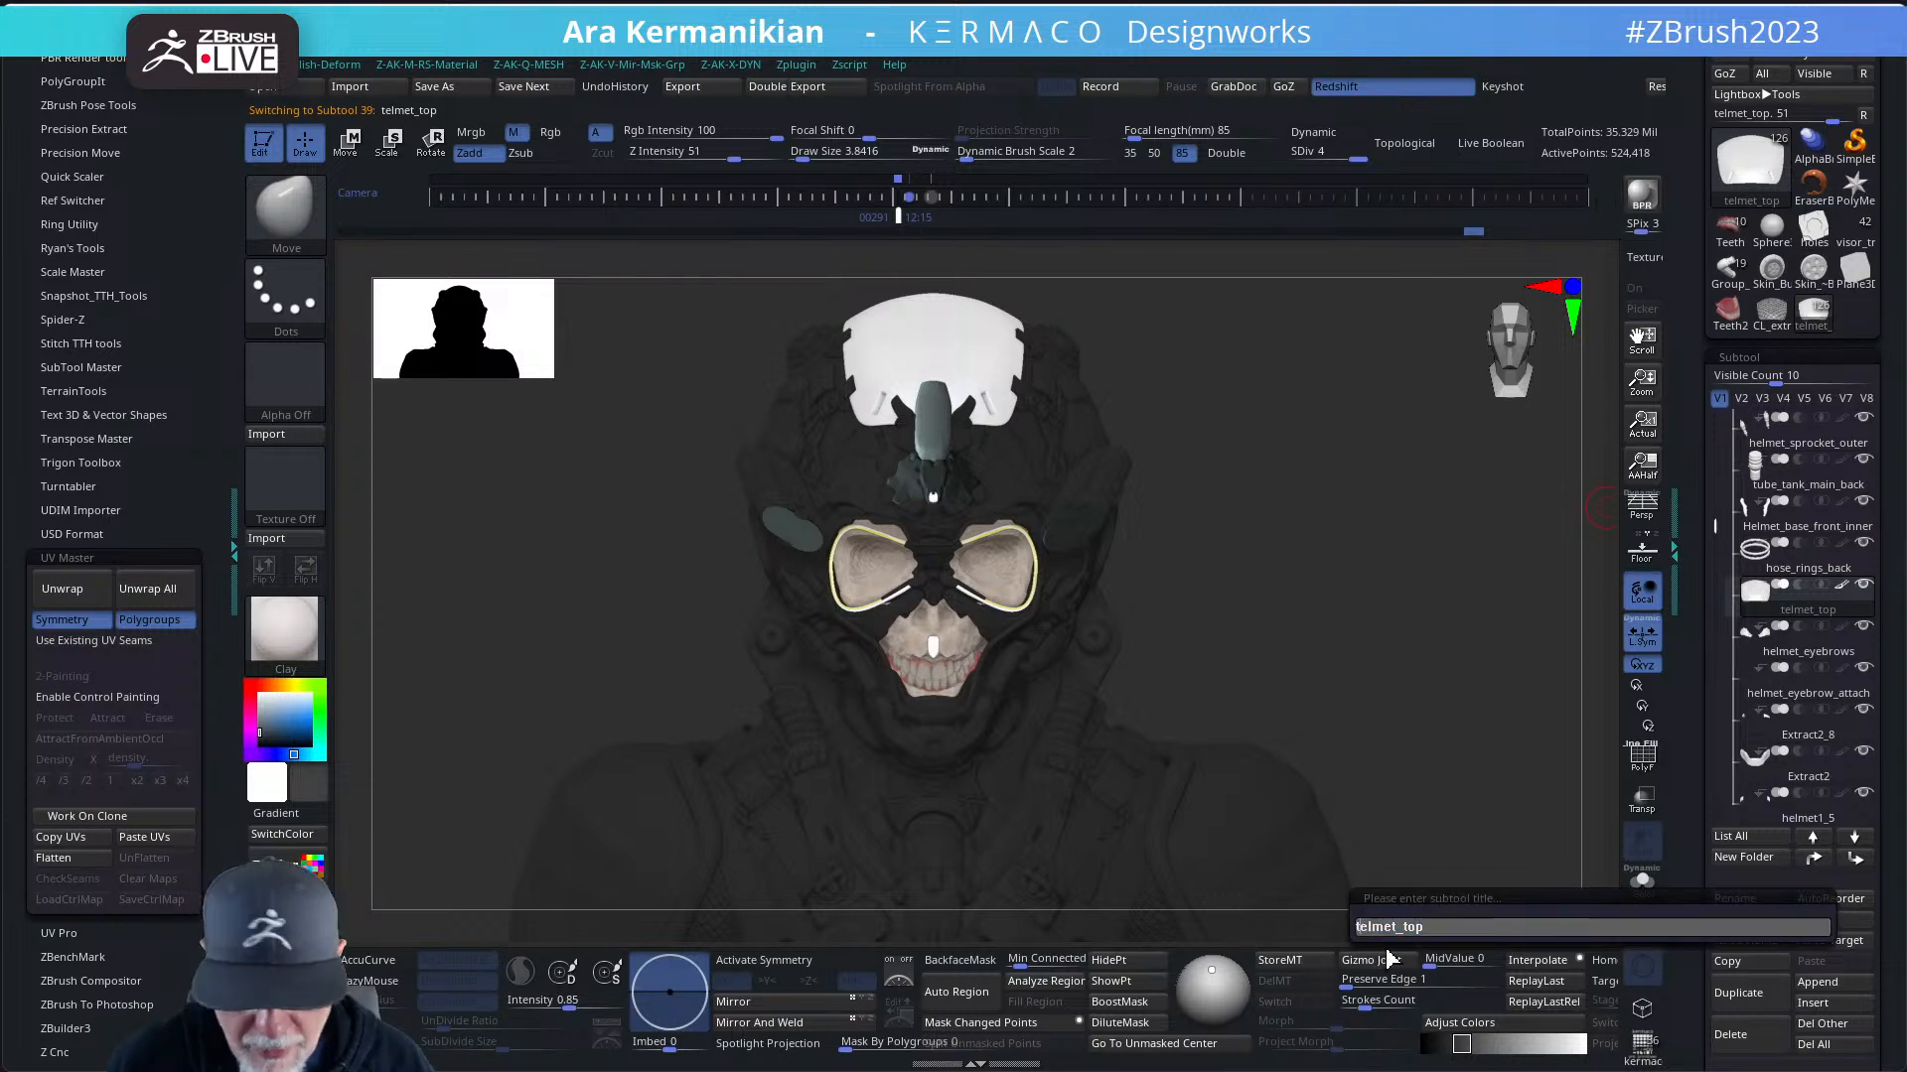
key("Delete")
type("h")
key("Return")
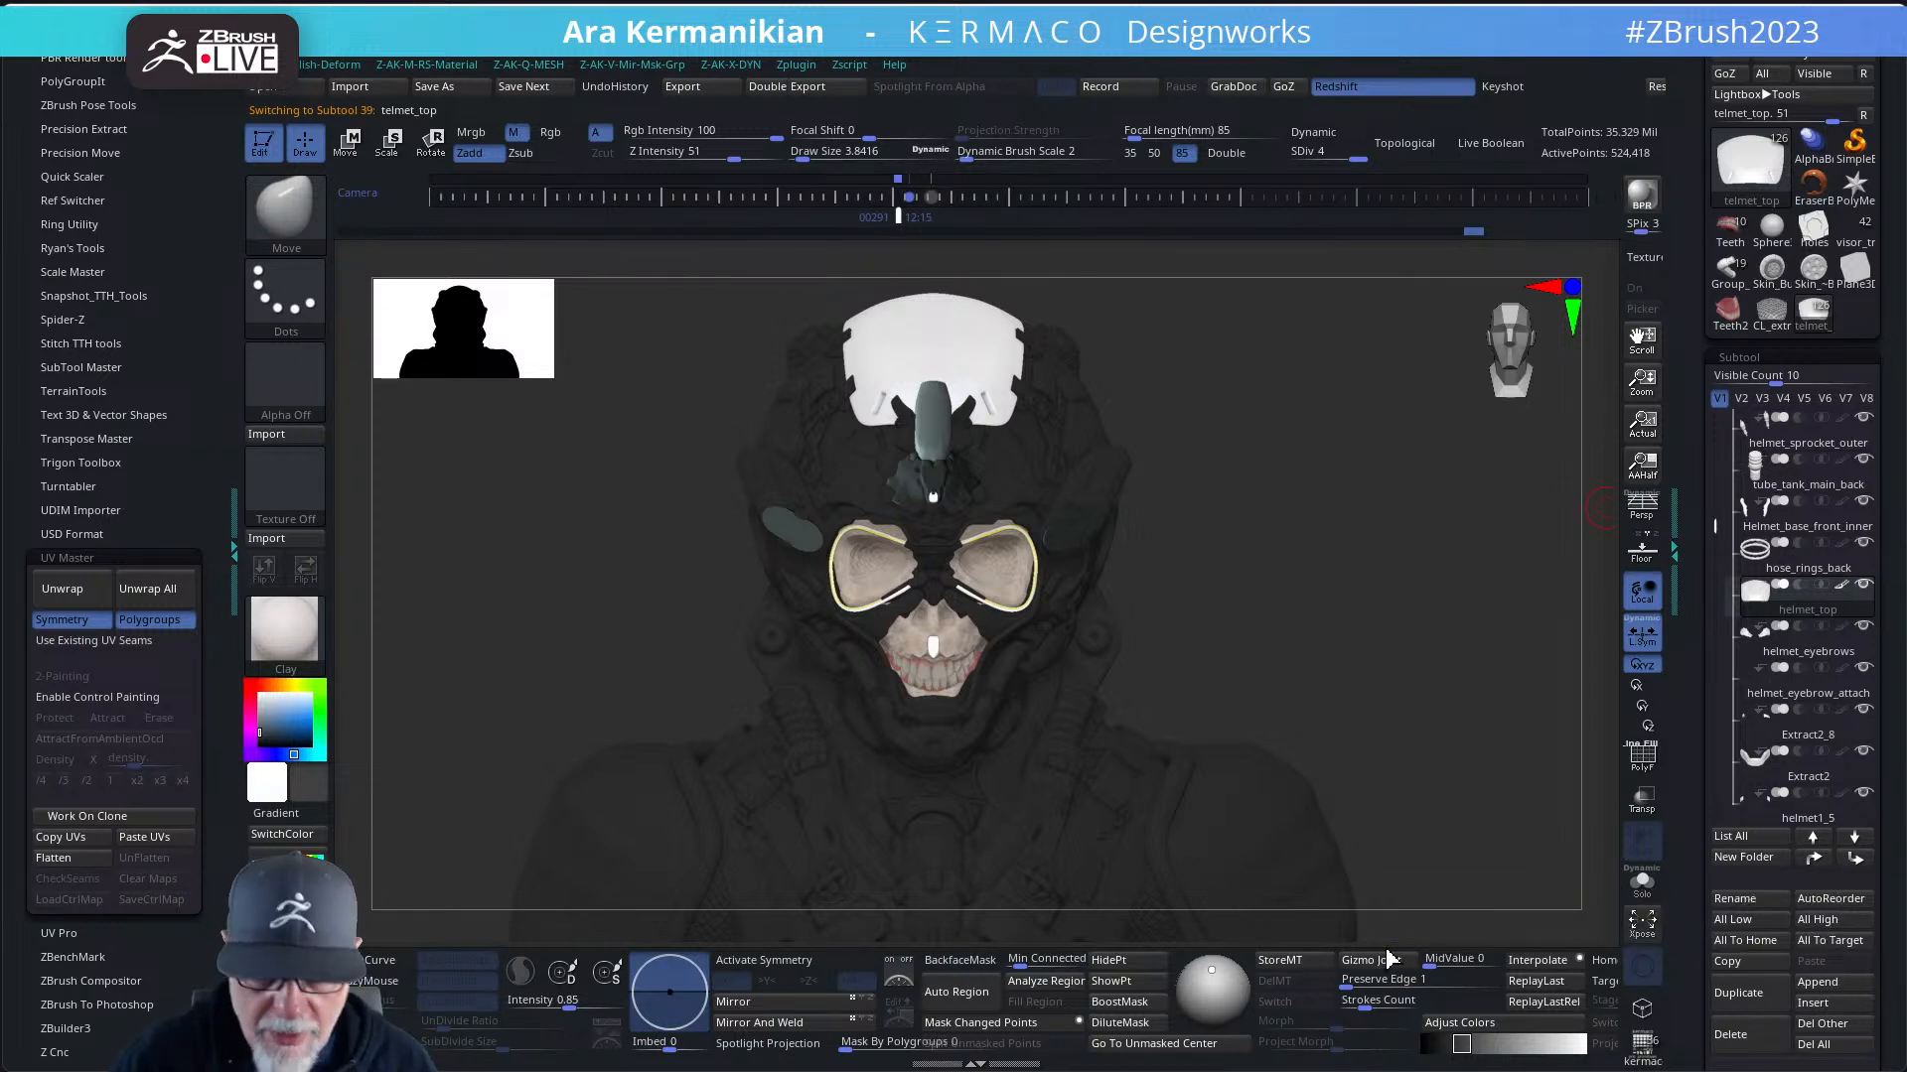
- Turn off polypaint on the helmet_top subtool and render the character from the front
left_click(1843, 586)
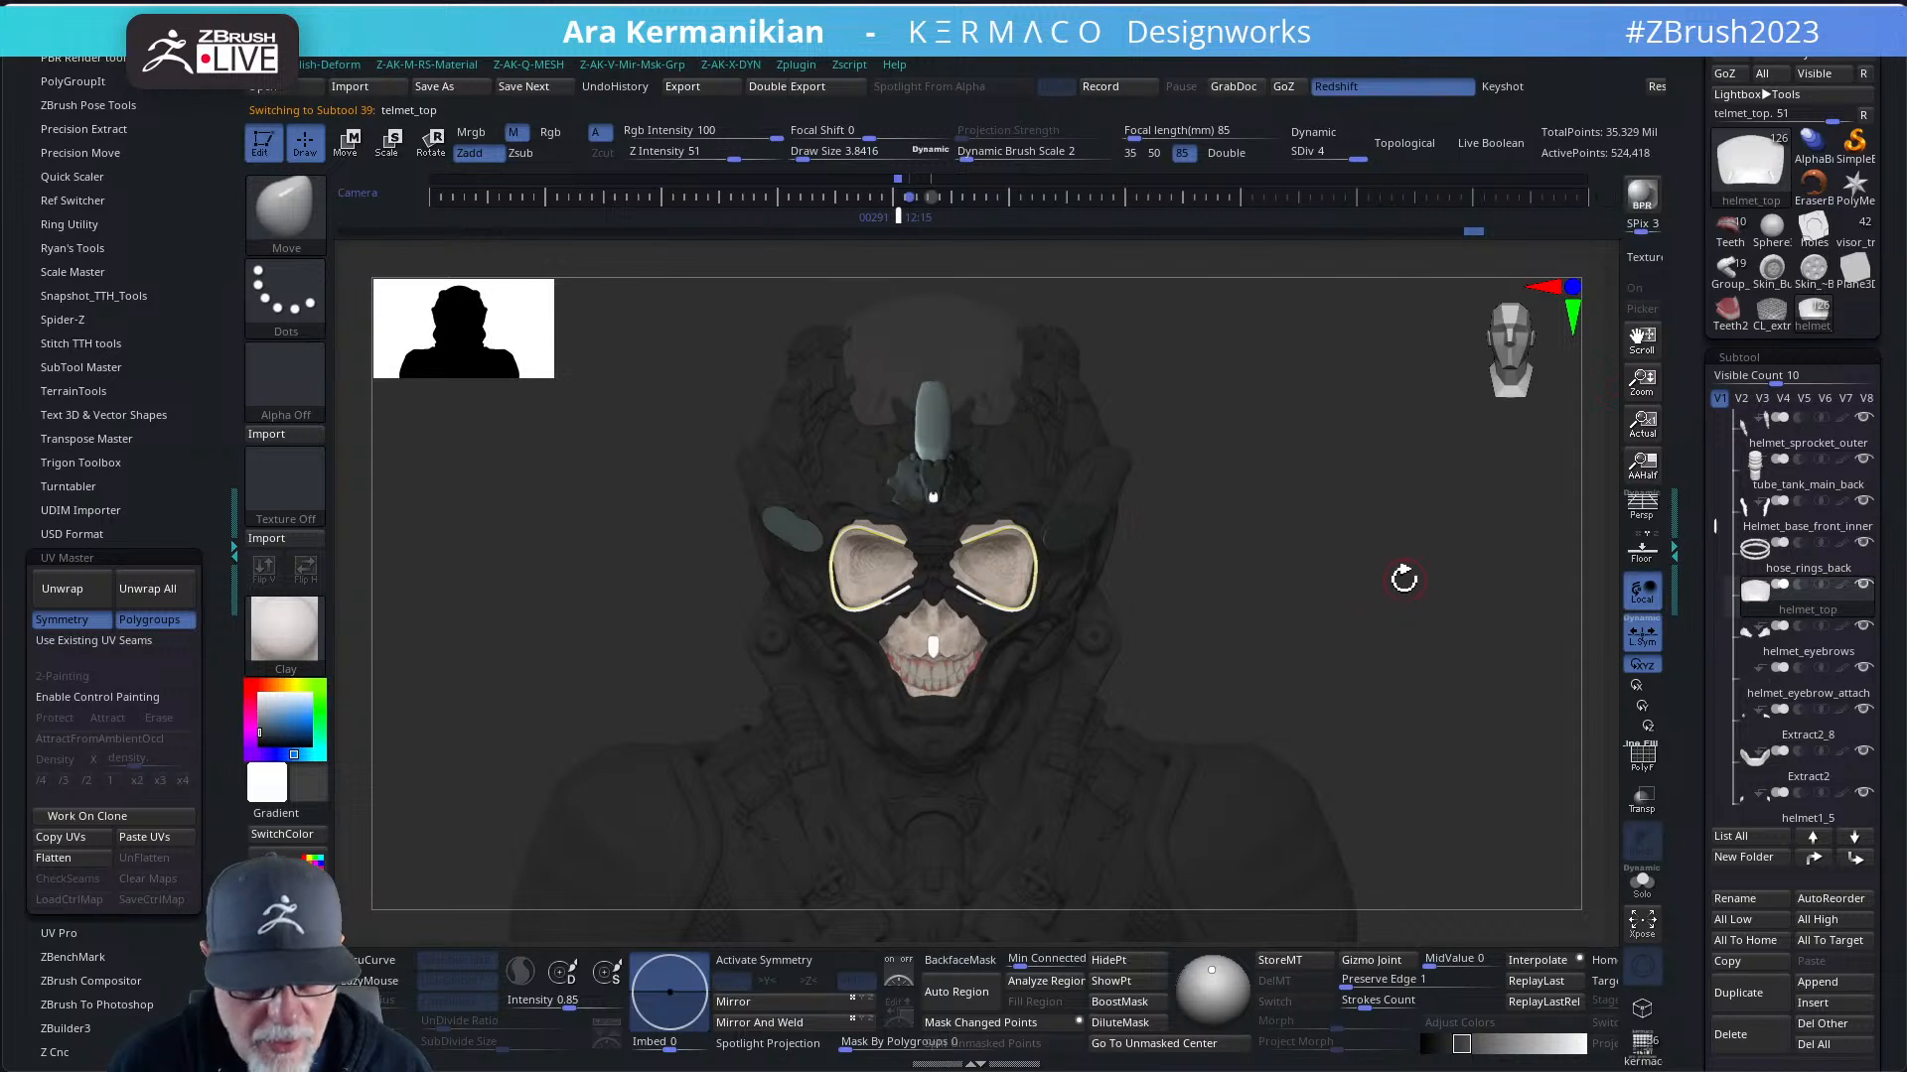
left_click_drag(1403, 579, 1329, 588)
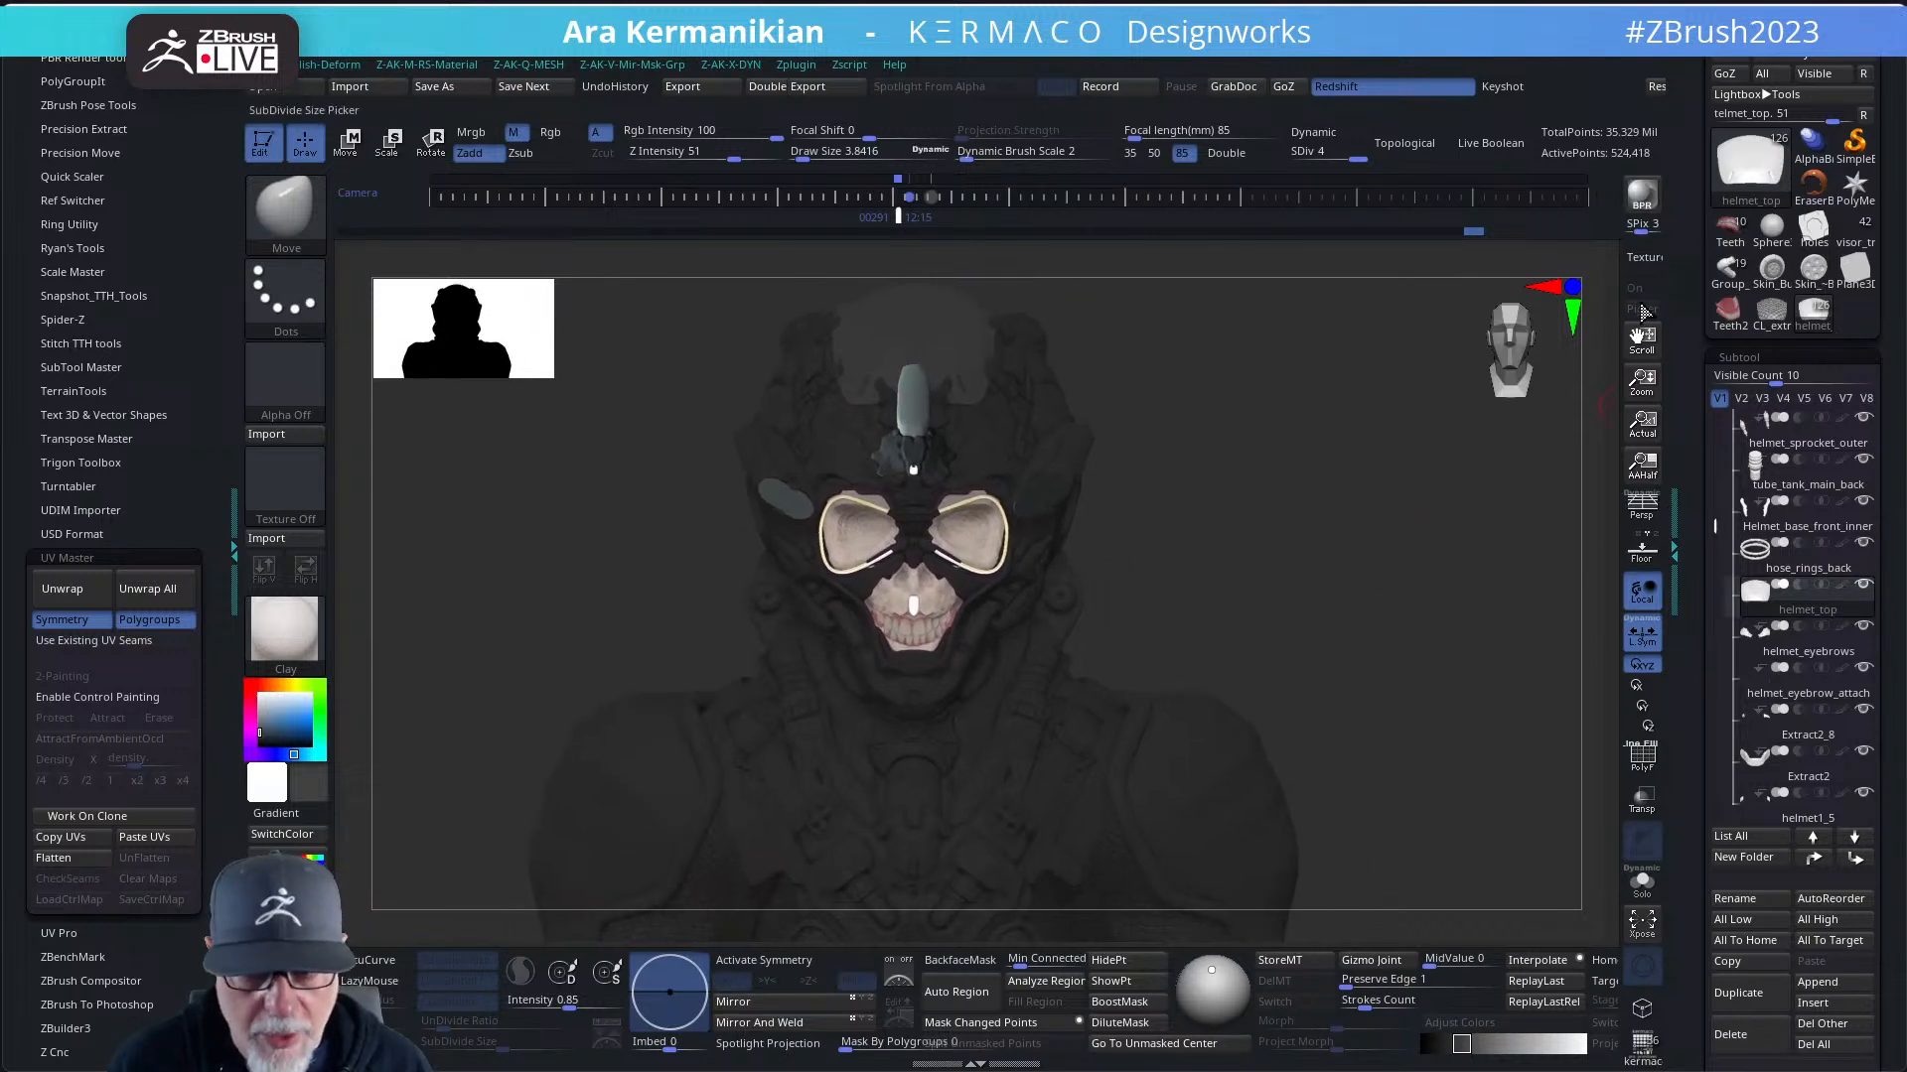
left_click(1654, 208)
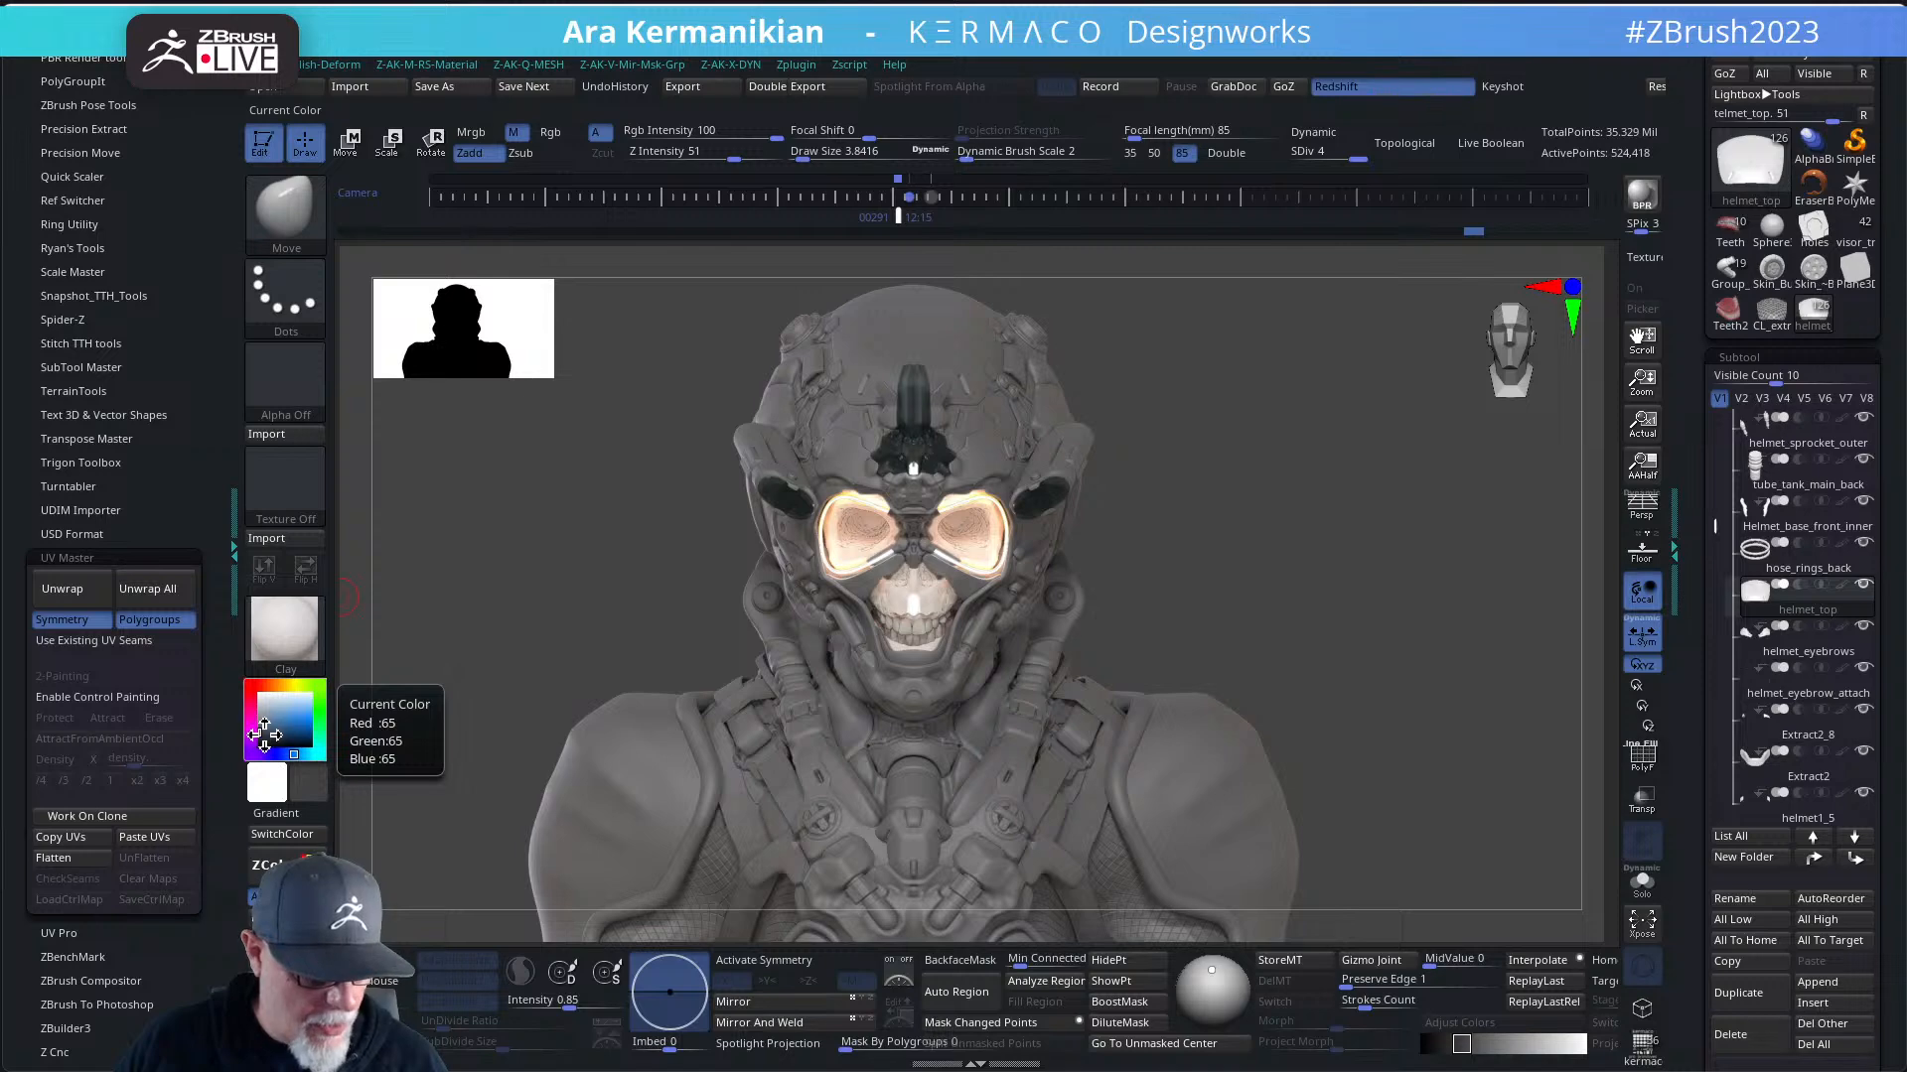
- Darken the current colour to near black, change the material to Plastic and render the character
left_click_drag(259, 733, 257, 741)
left_click(285, 628)
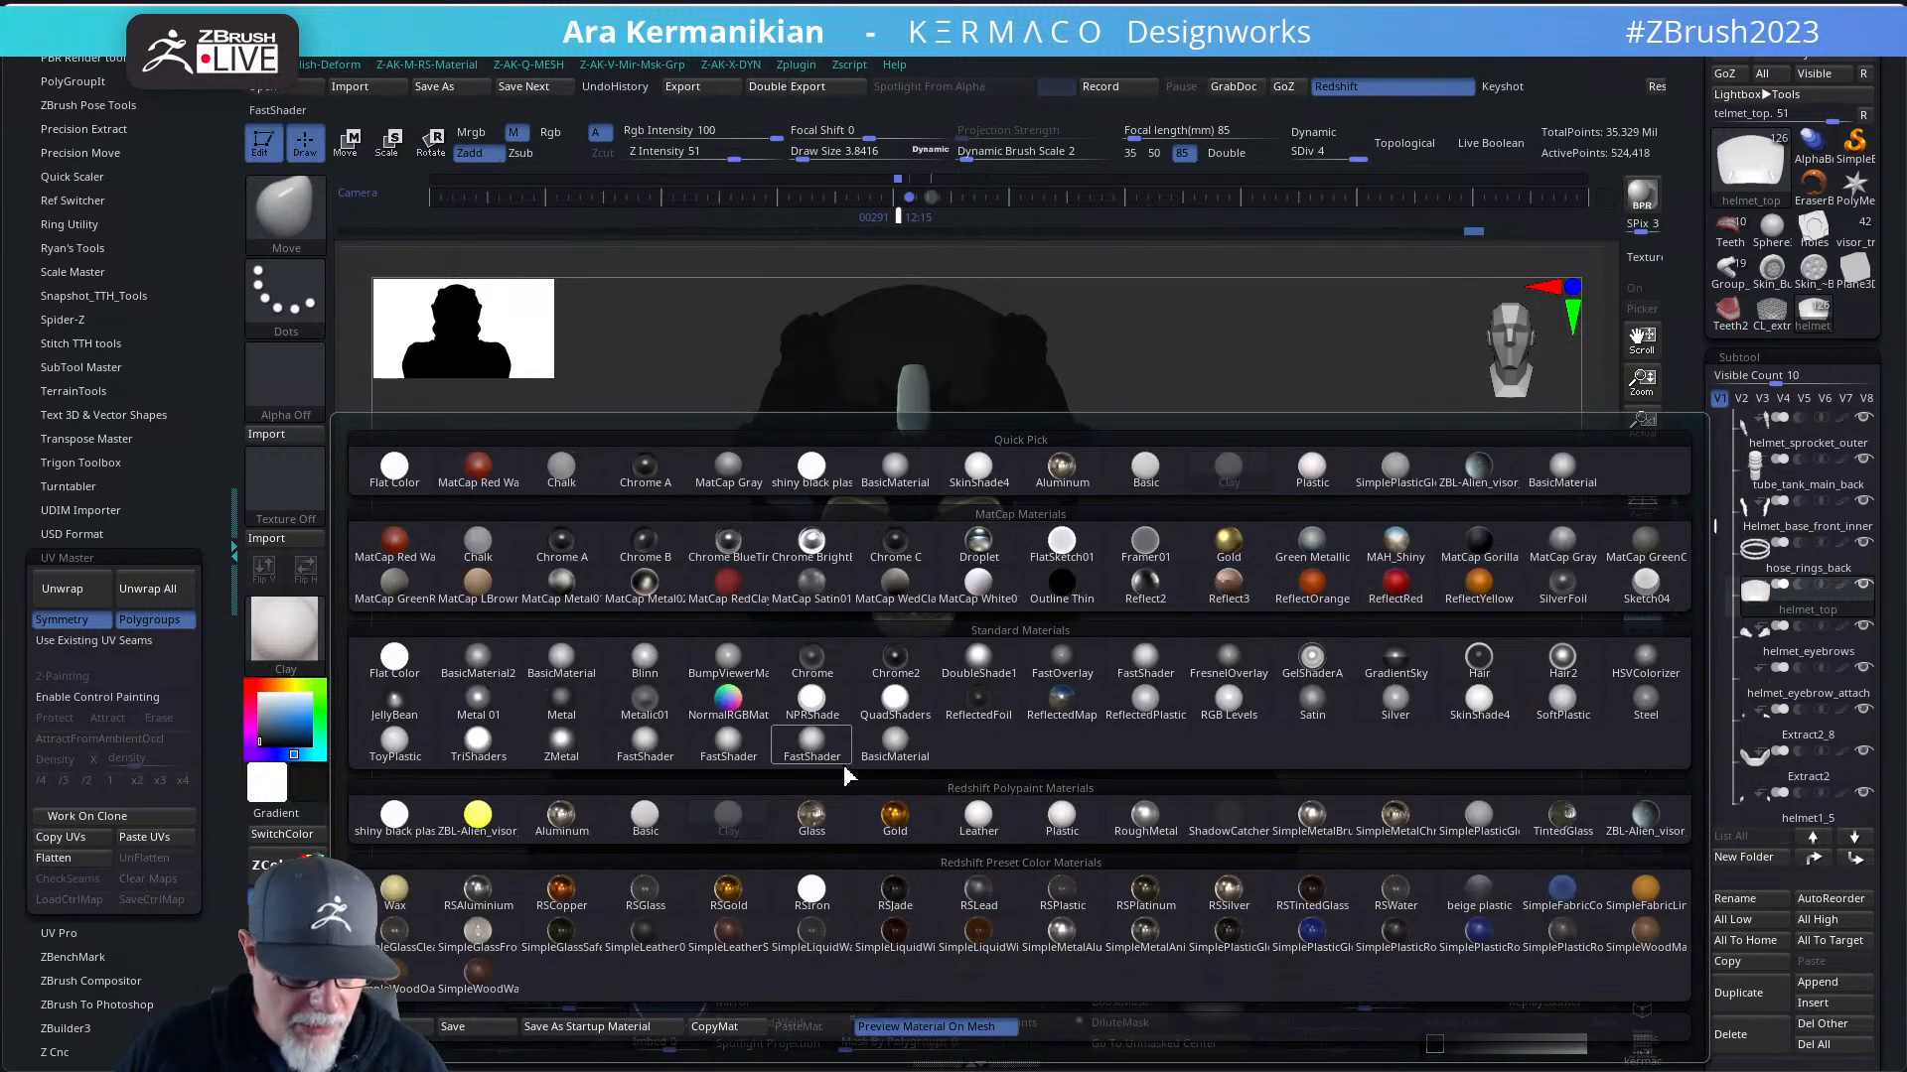
left_click(1062, 818)
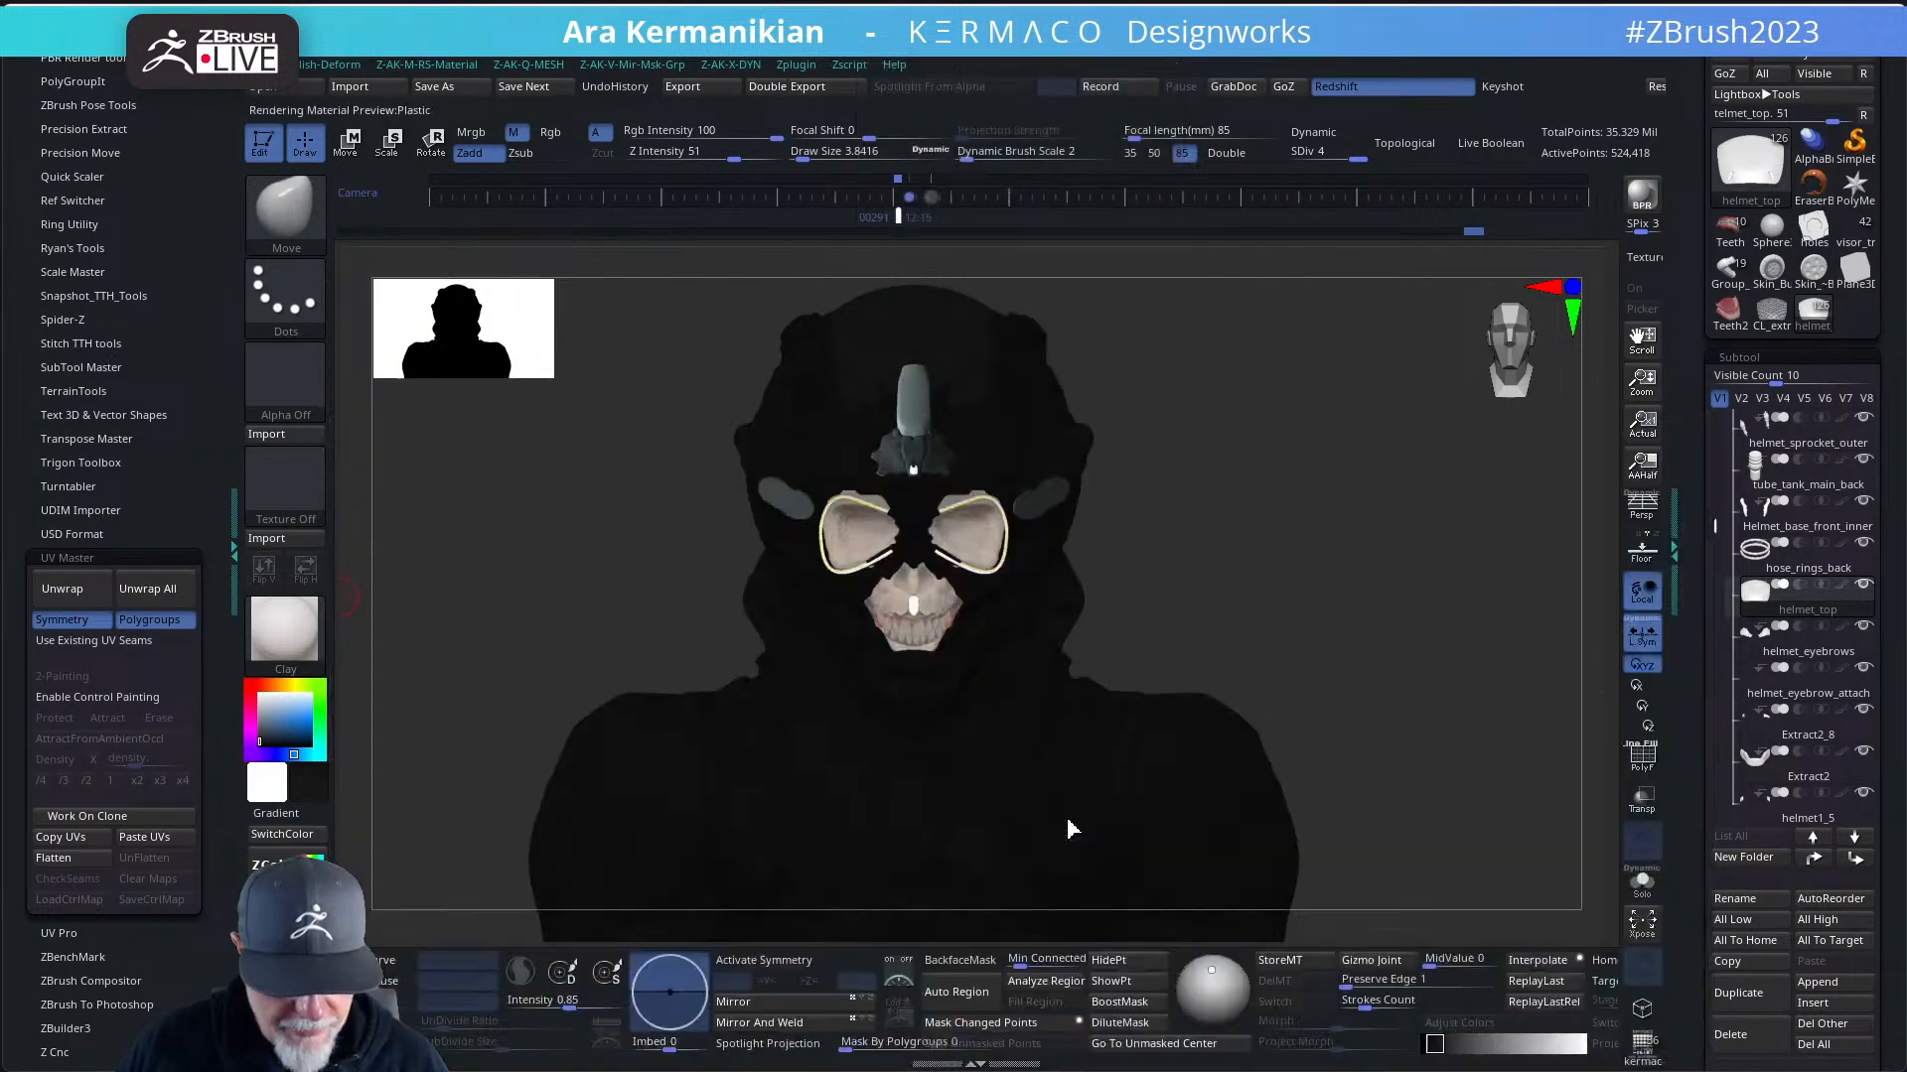
left_click(1640, 203)
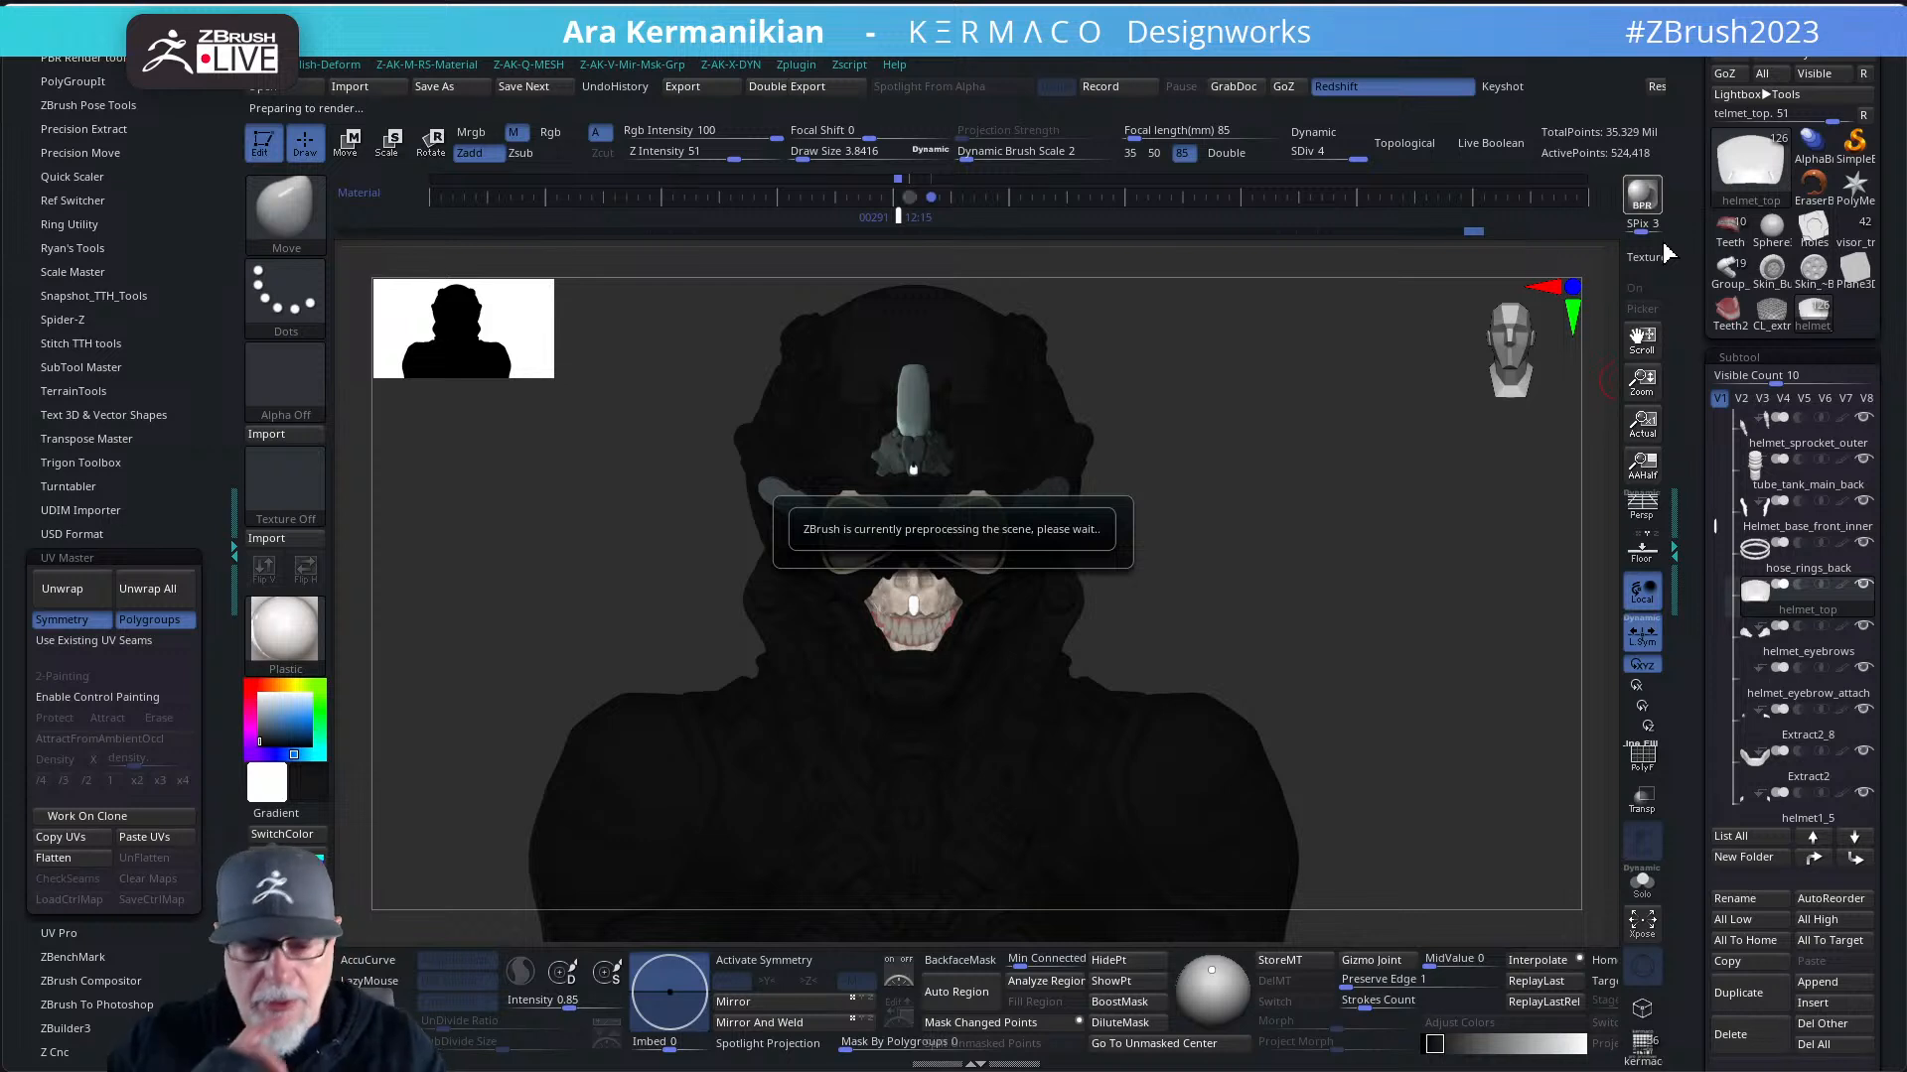
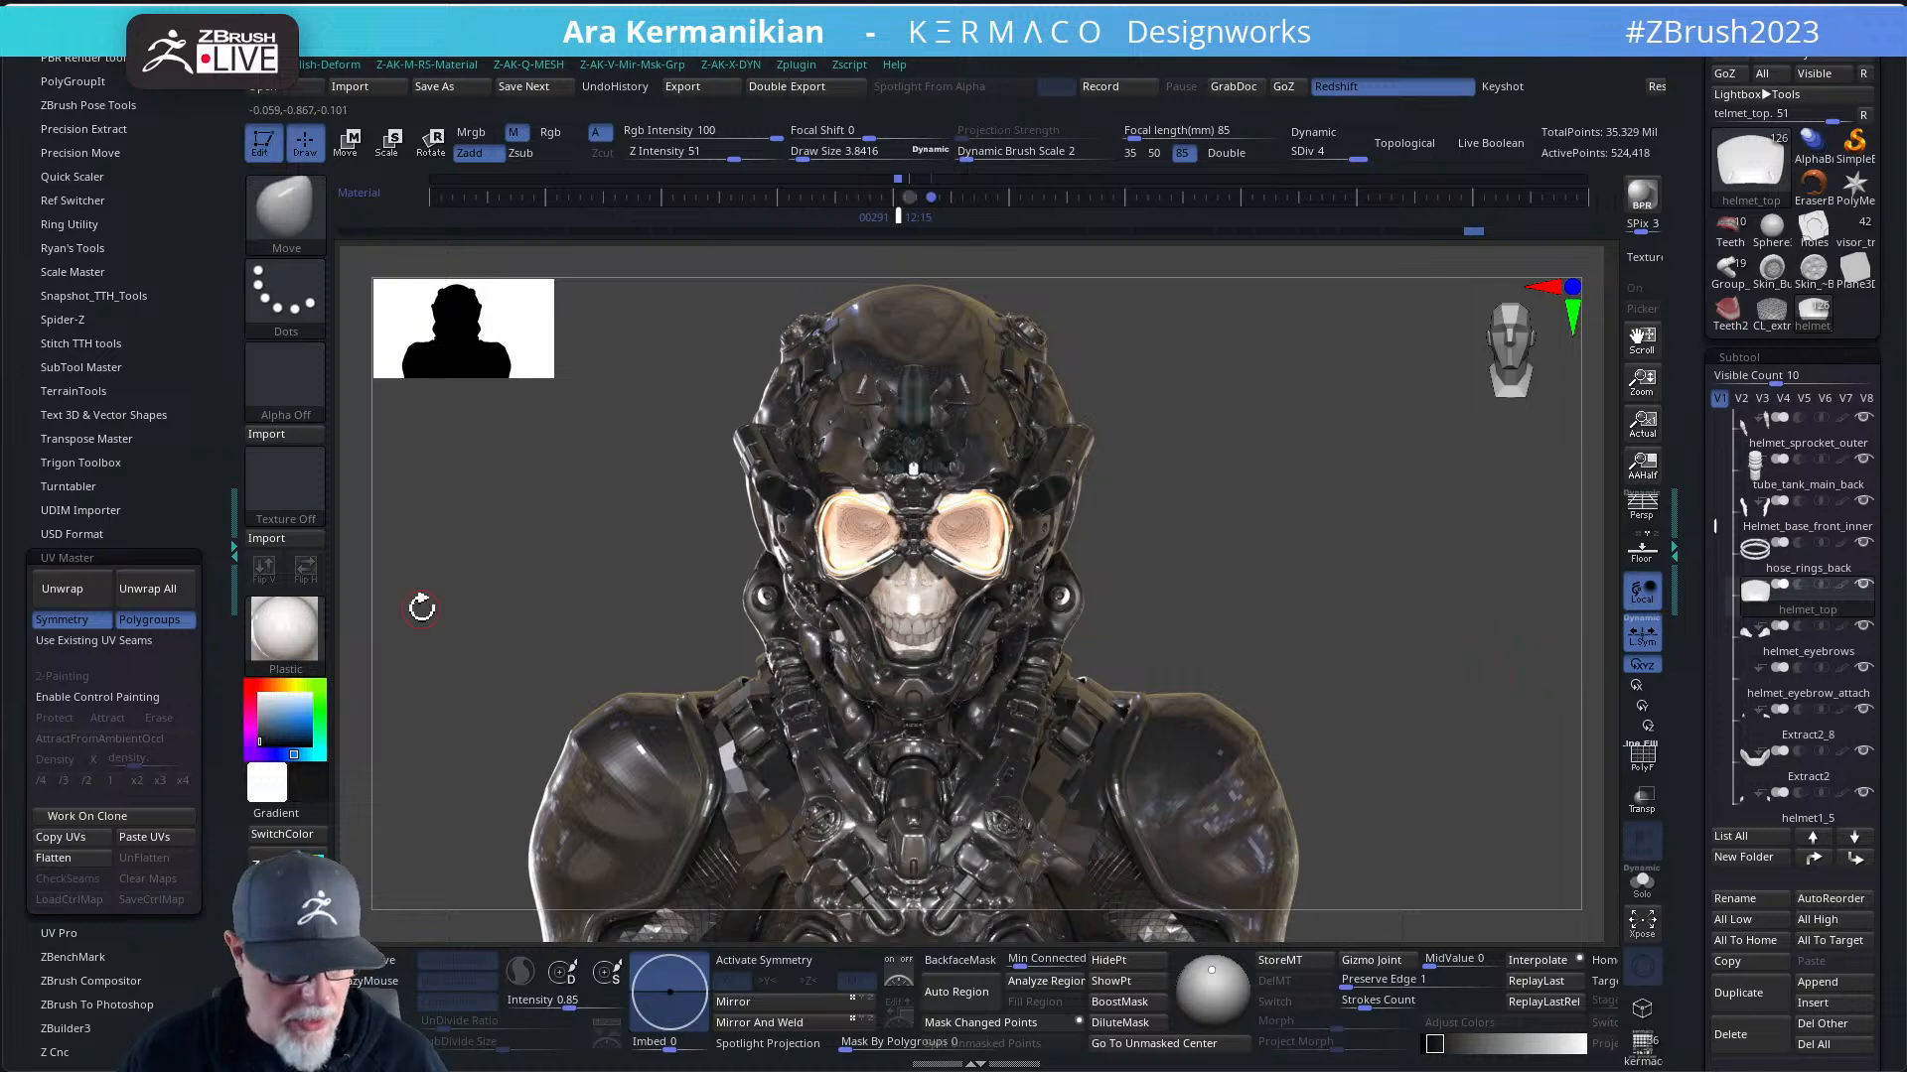
- Change the current material to BasicMaterial and the current colour to white
left_click(285, 629)
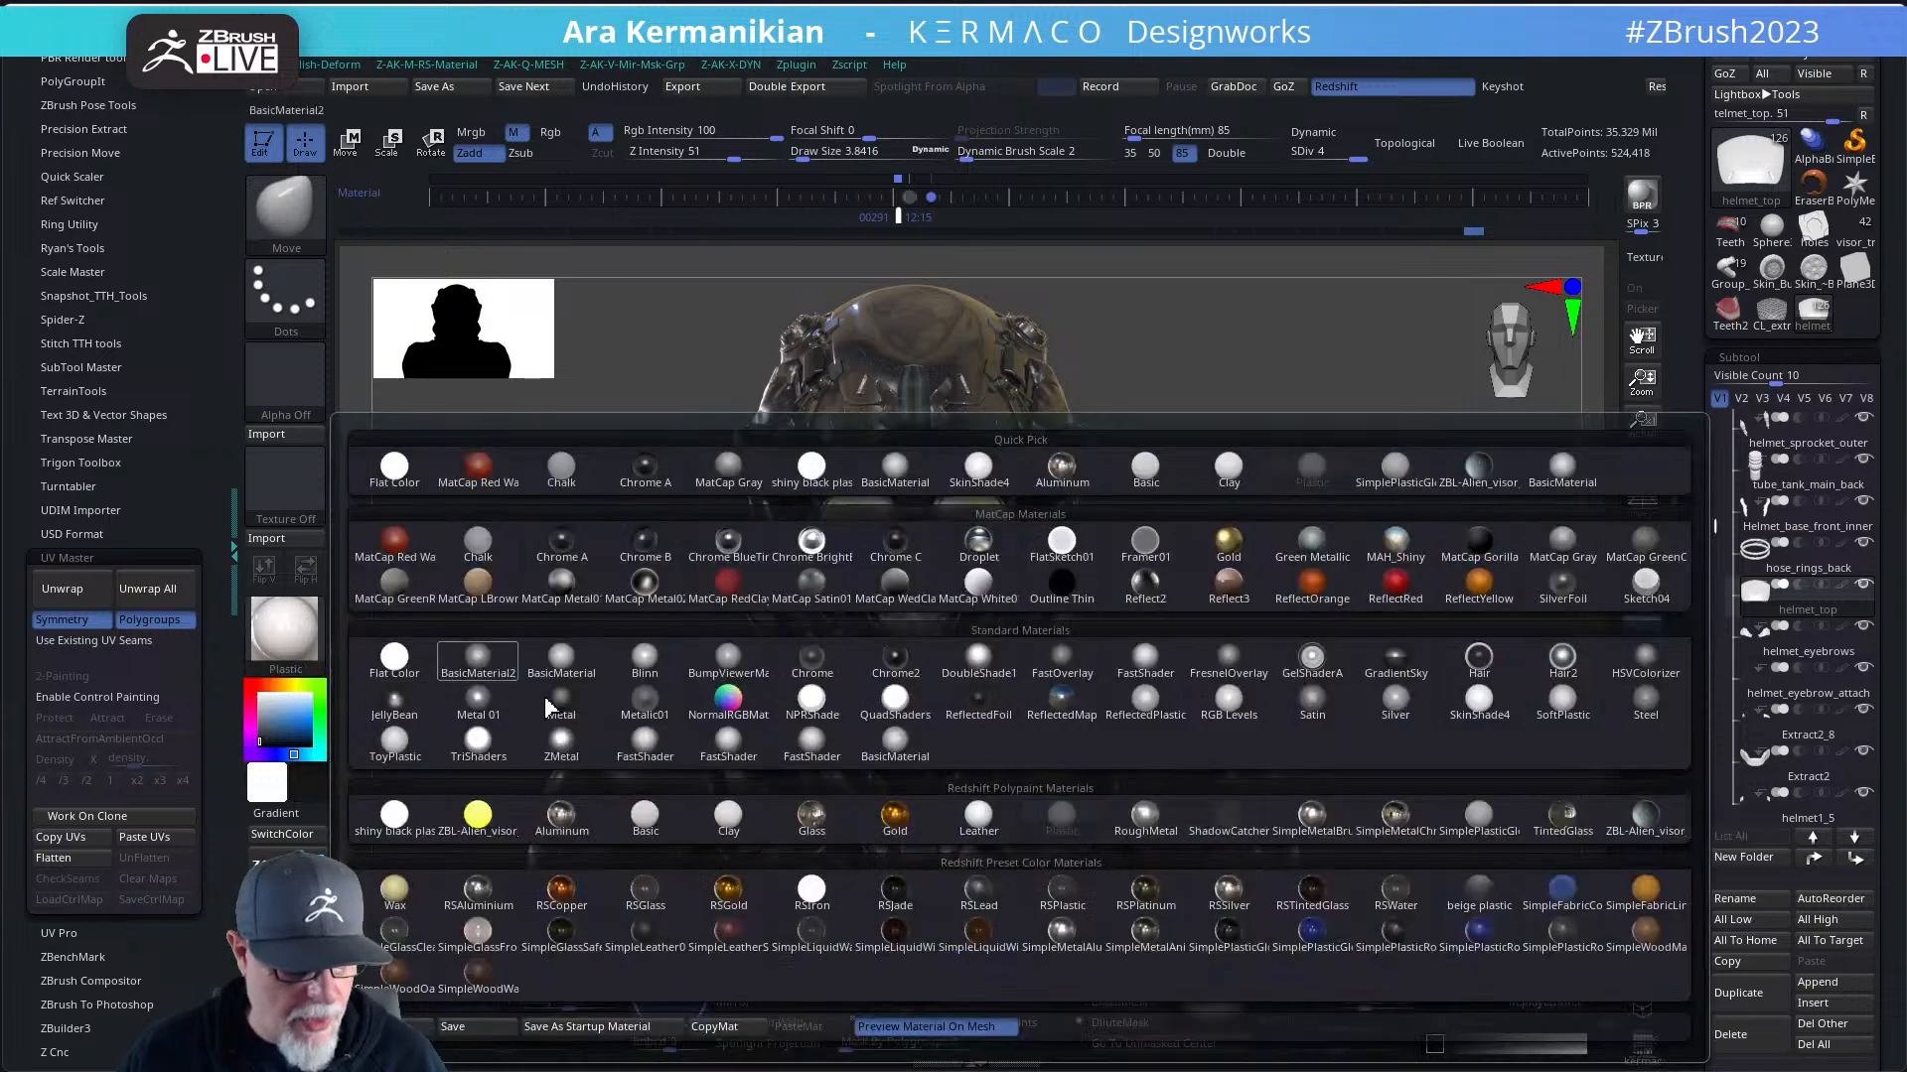
left_click(897, 750)
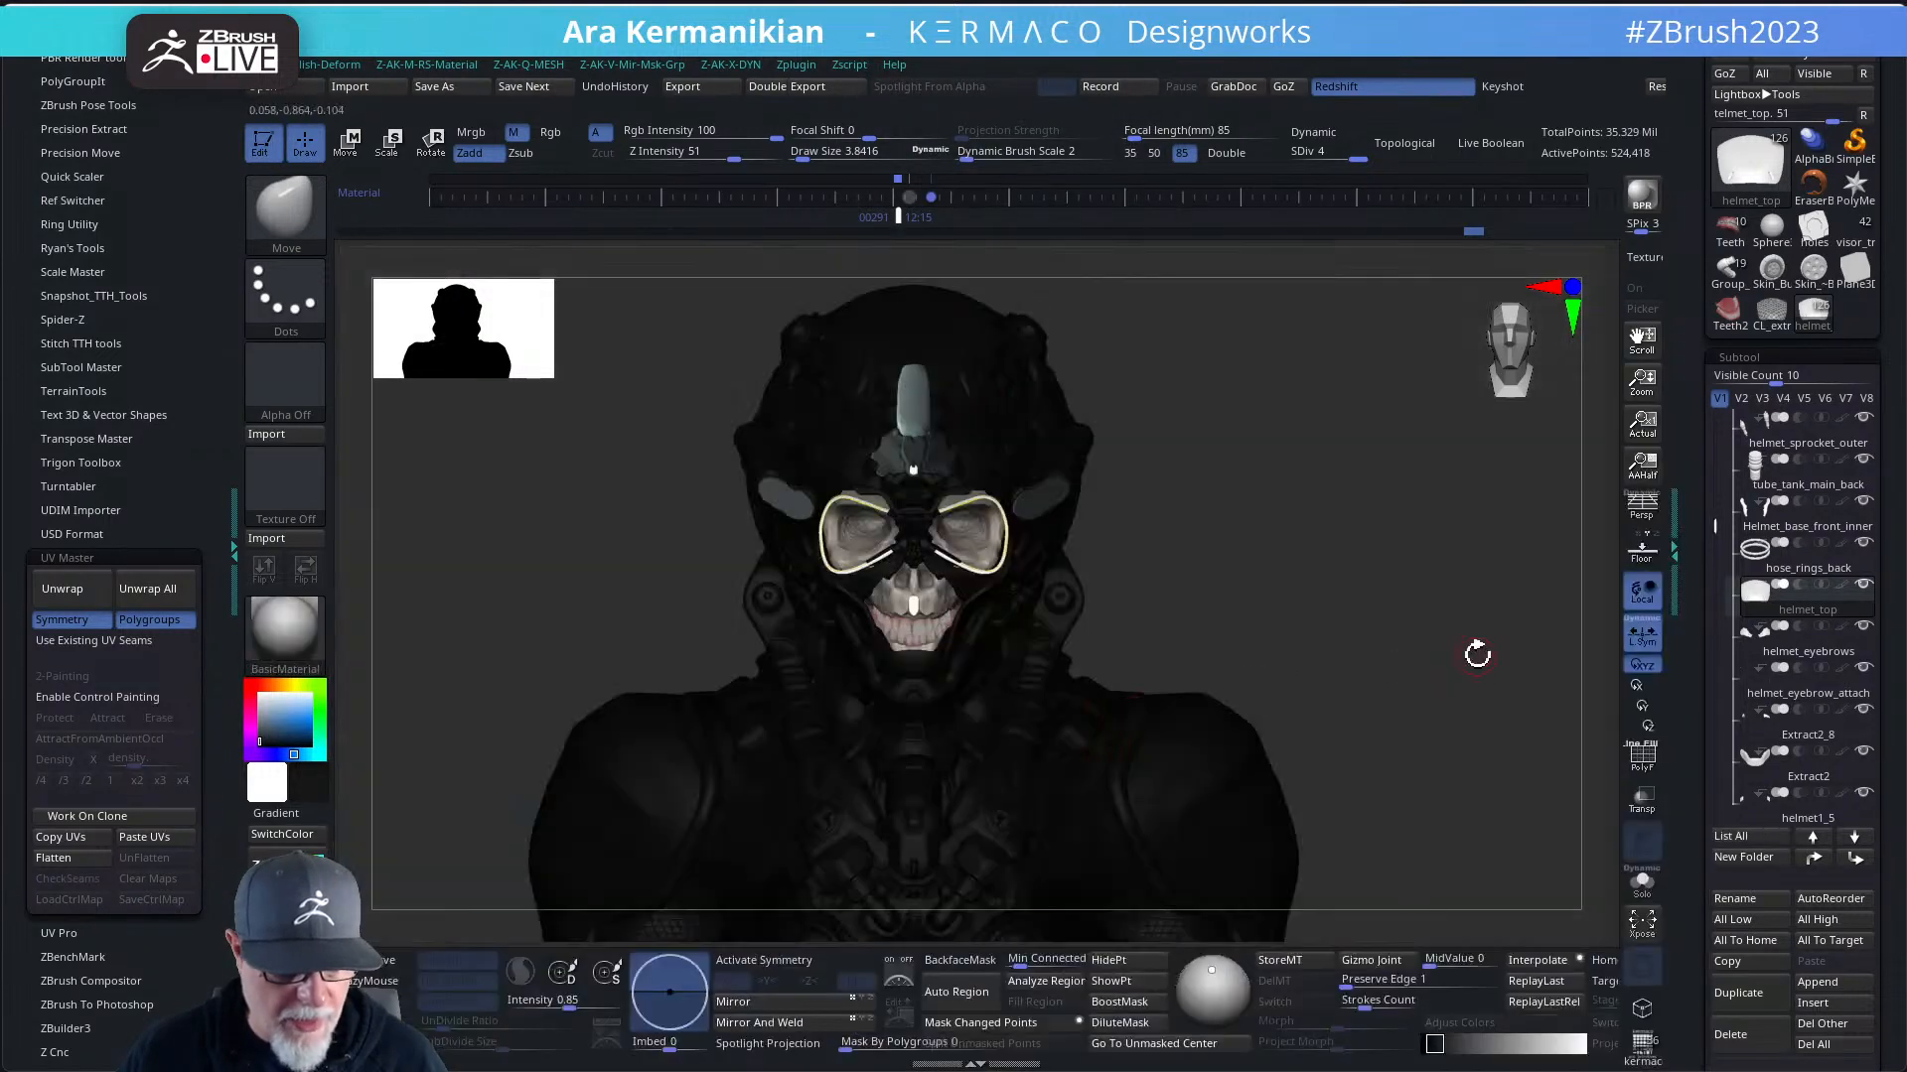
left_click(260, 694)
left_click_drag(1291, 585, 1236, 626, "alt")
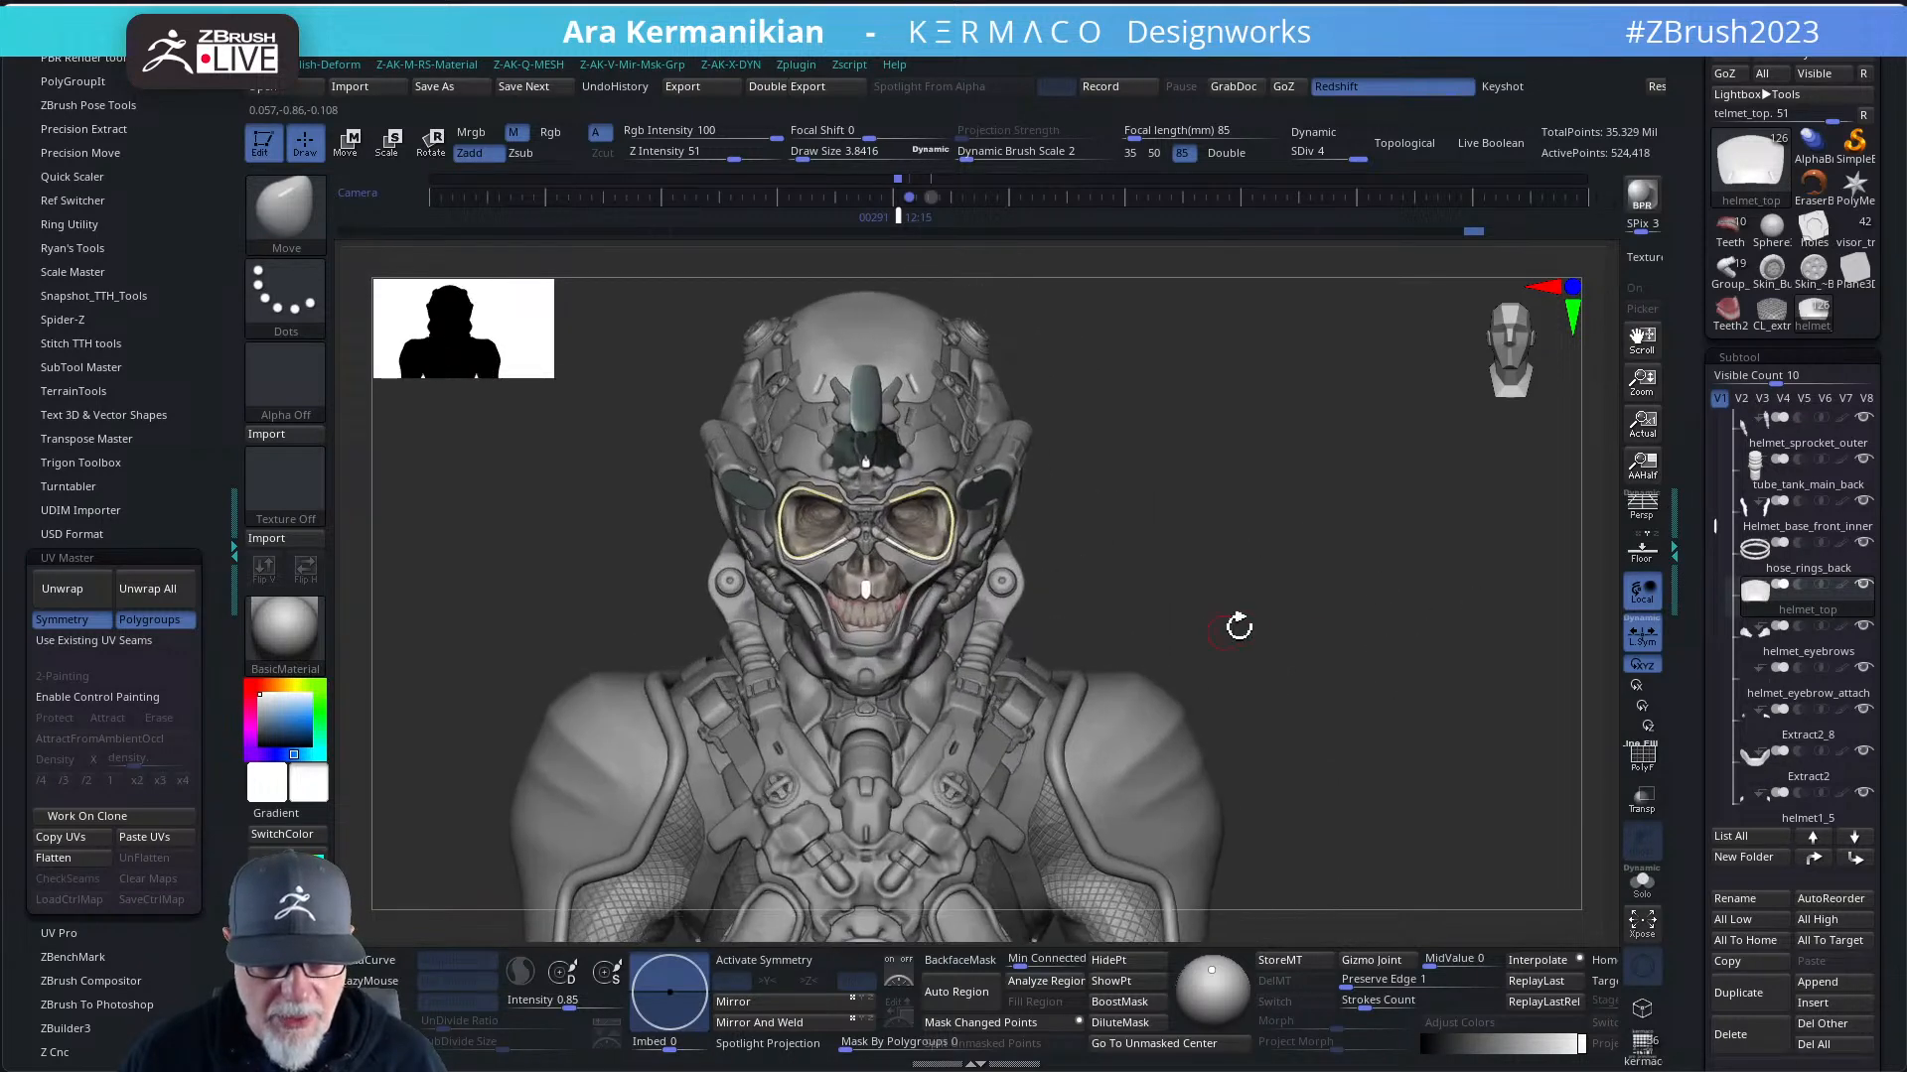
left_click_drag(1408, 677, 1393, 679)
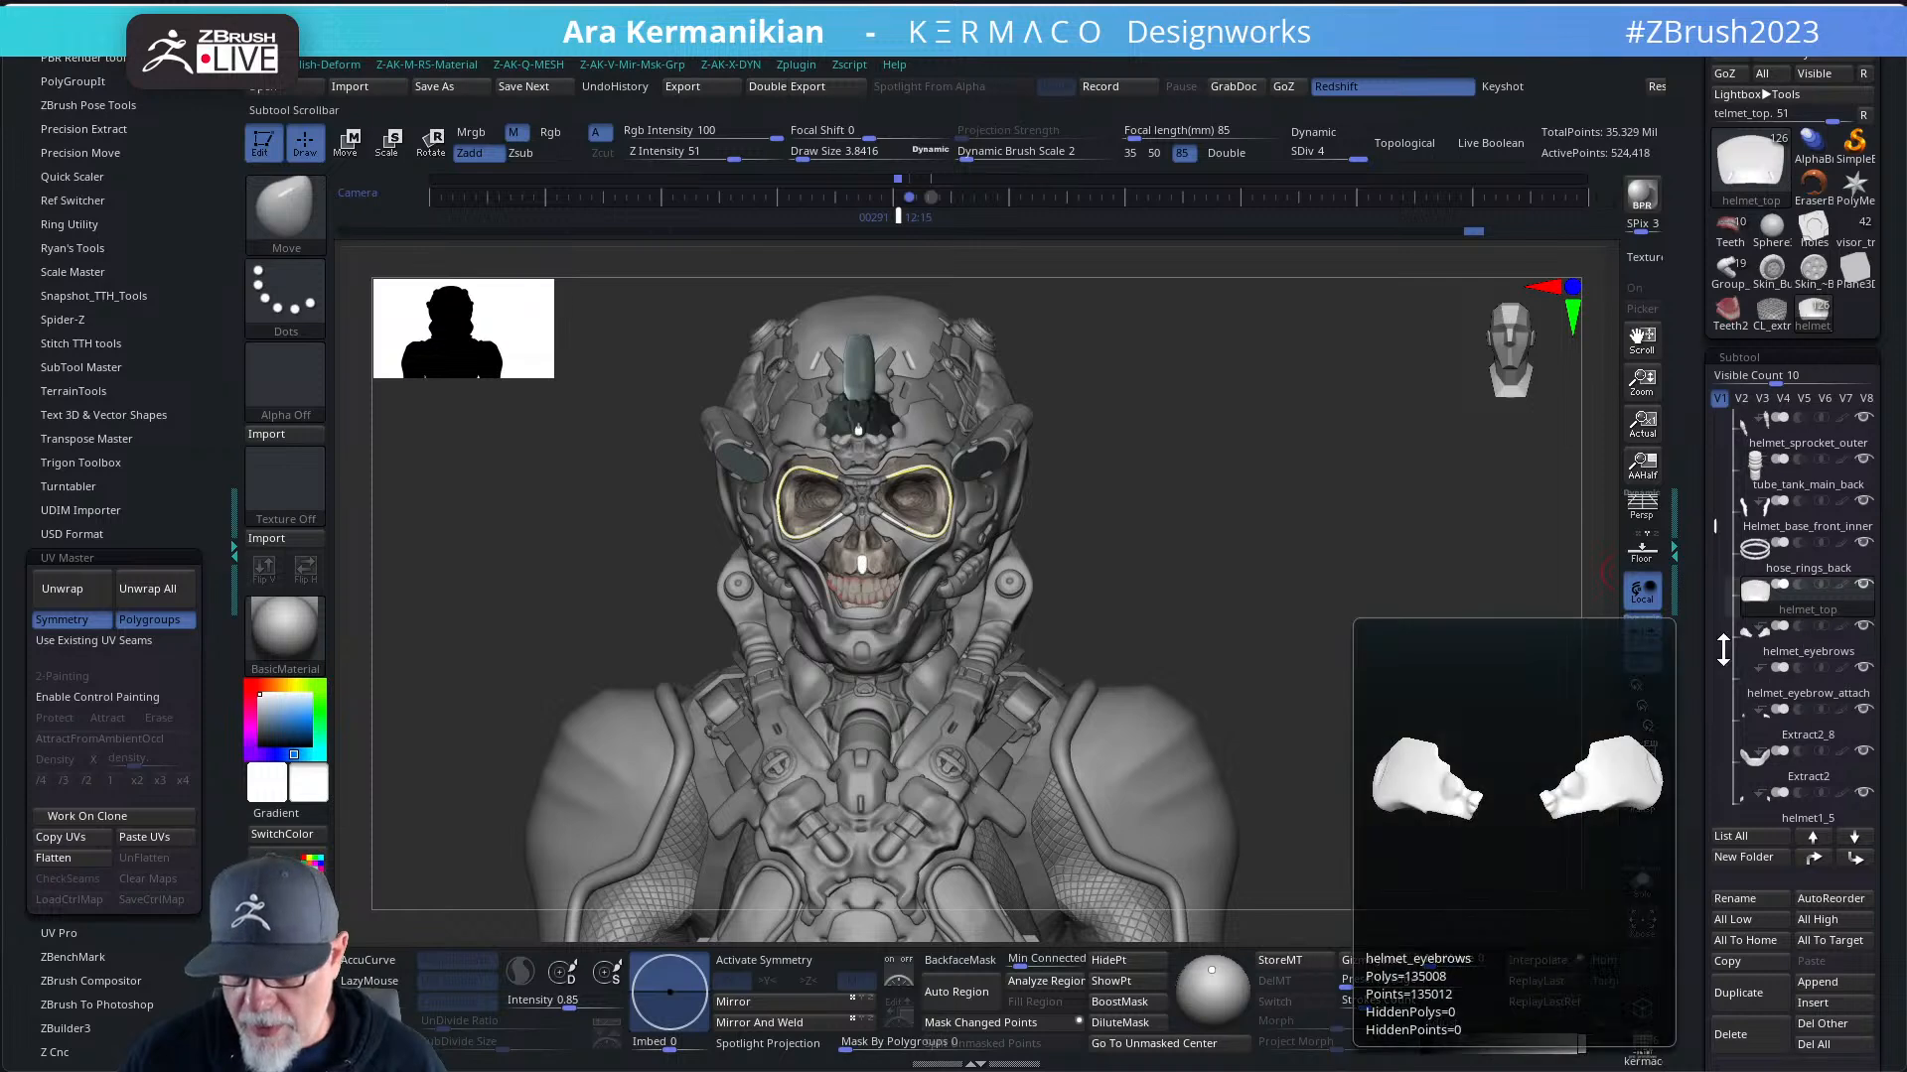
- Select the Extract2_8 subtool and display its polyframe on the side of the helmet
mouse_move(1803, 695)
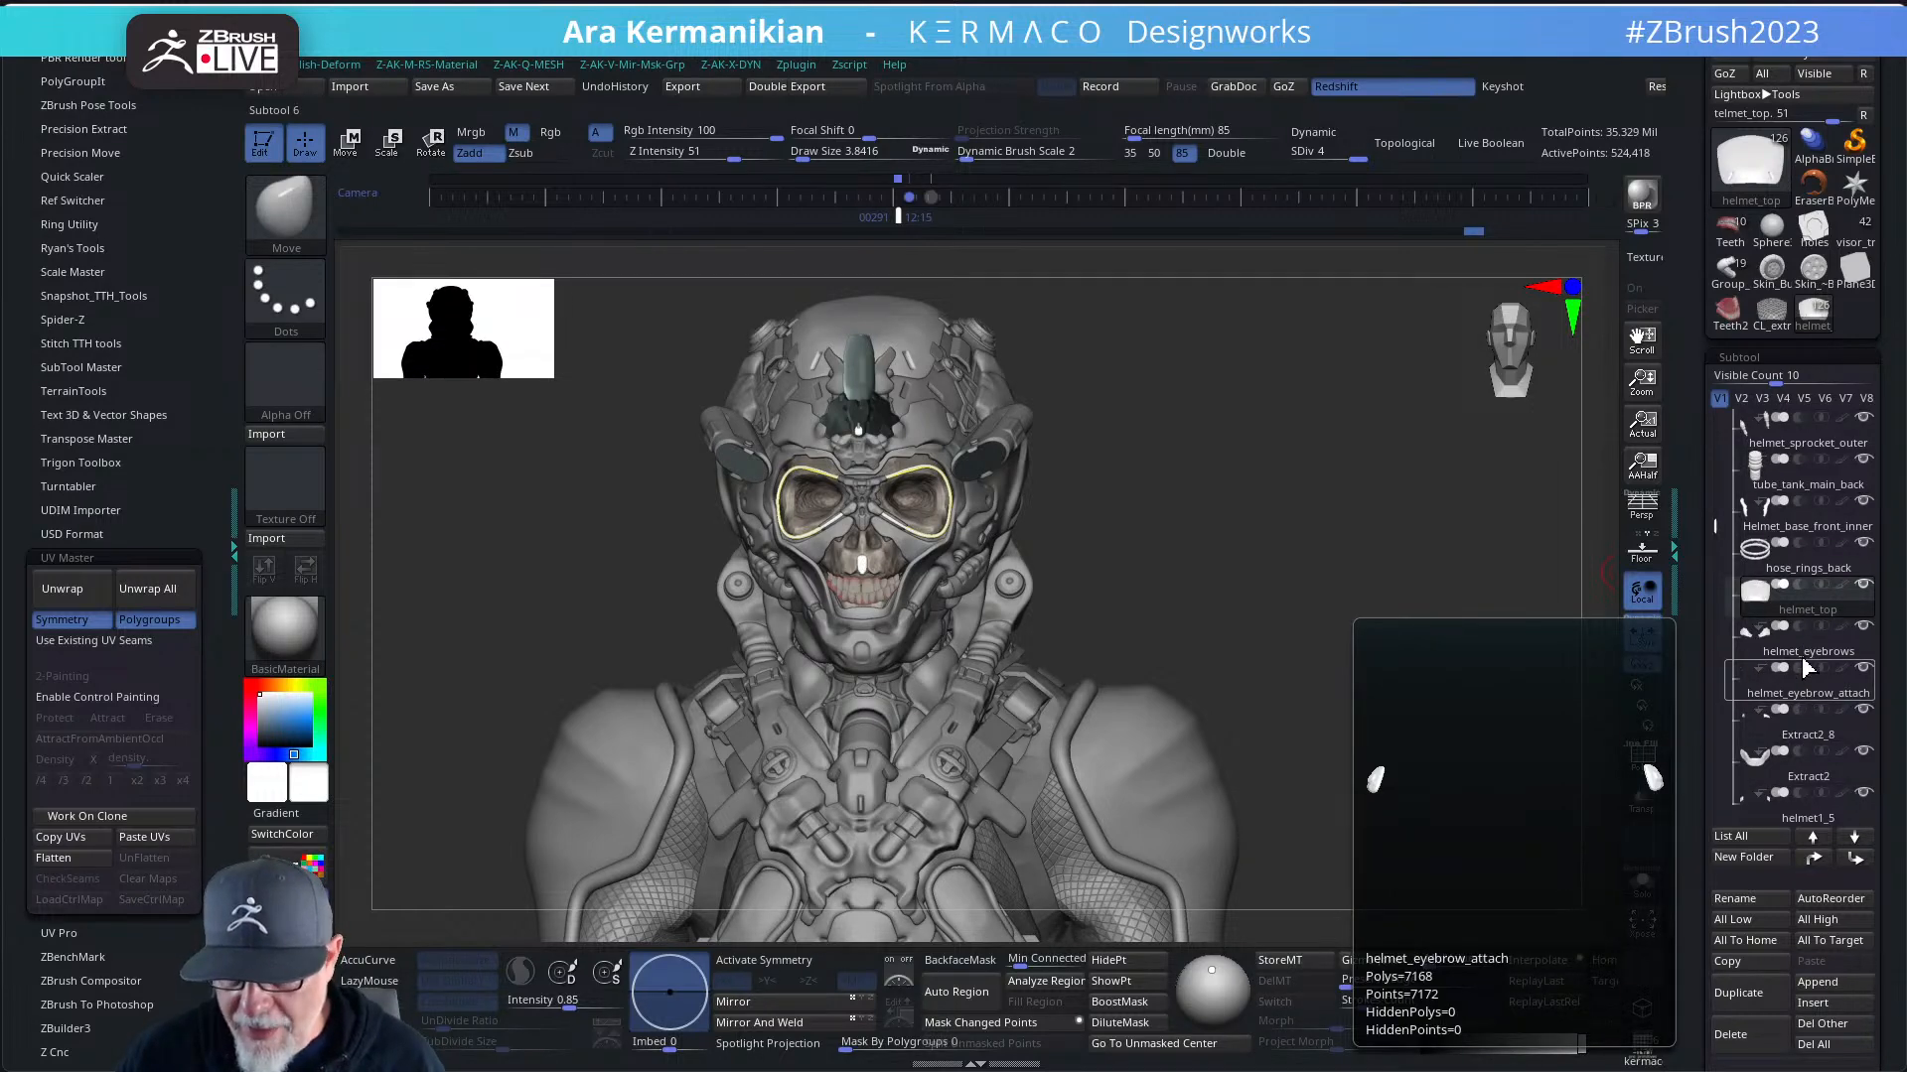
left_click(1803, 743)
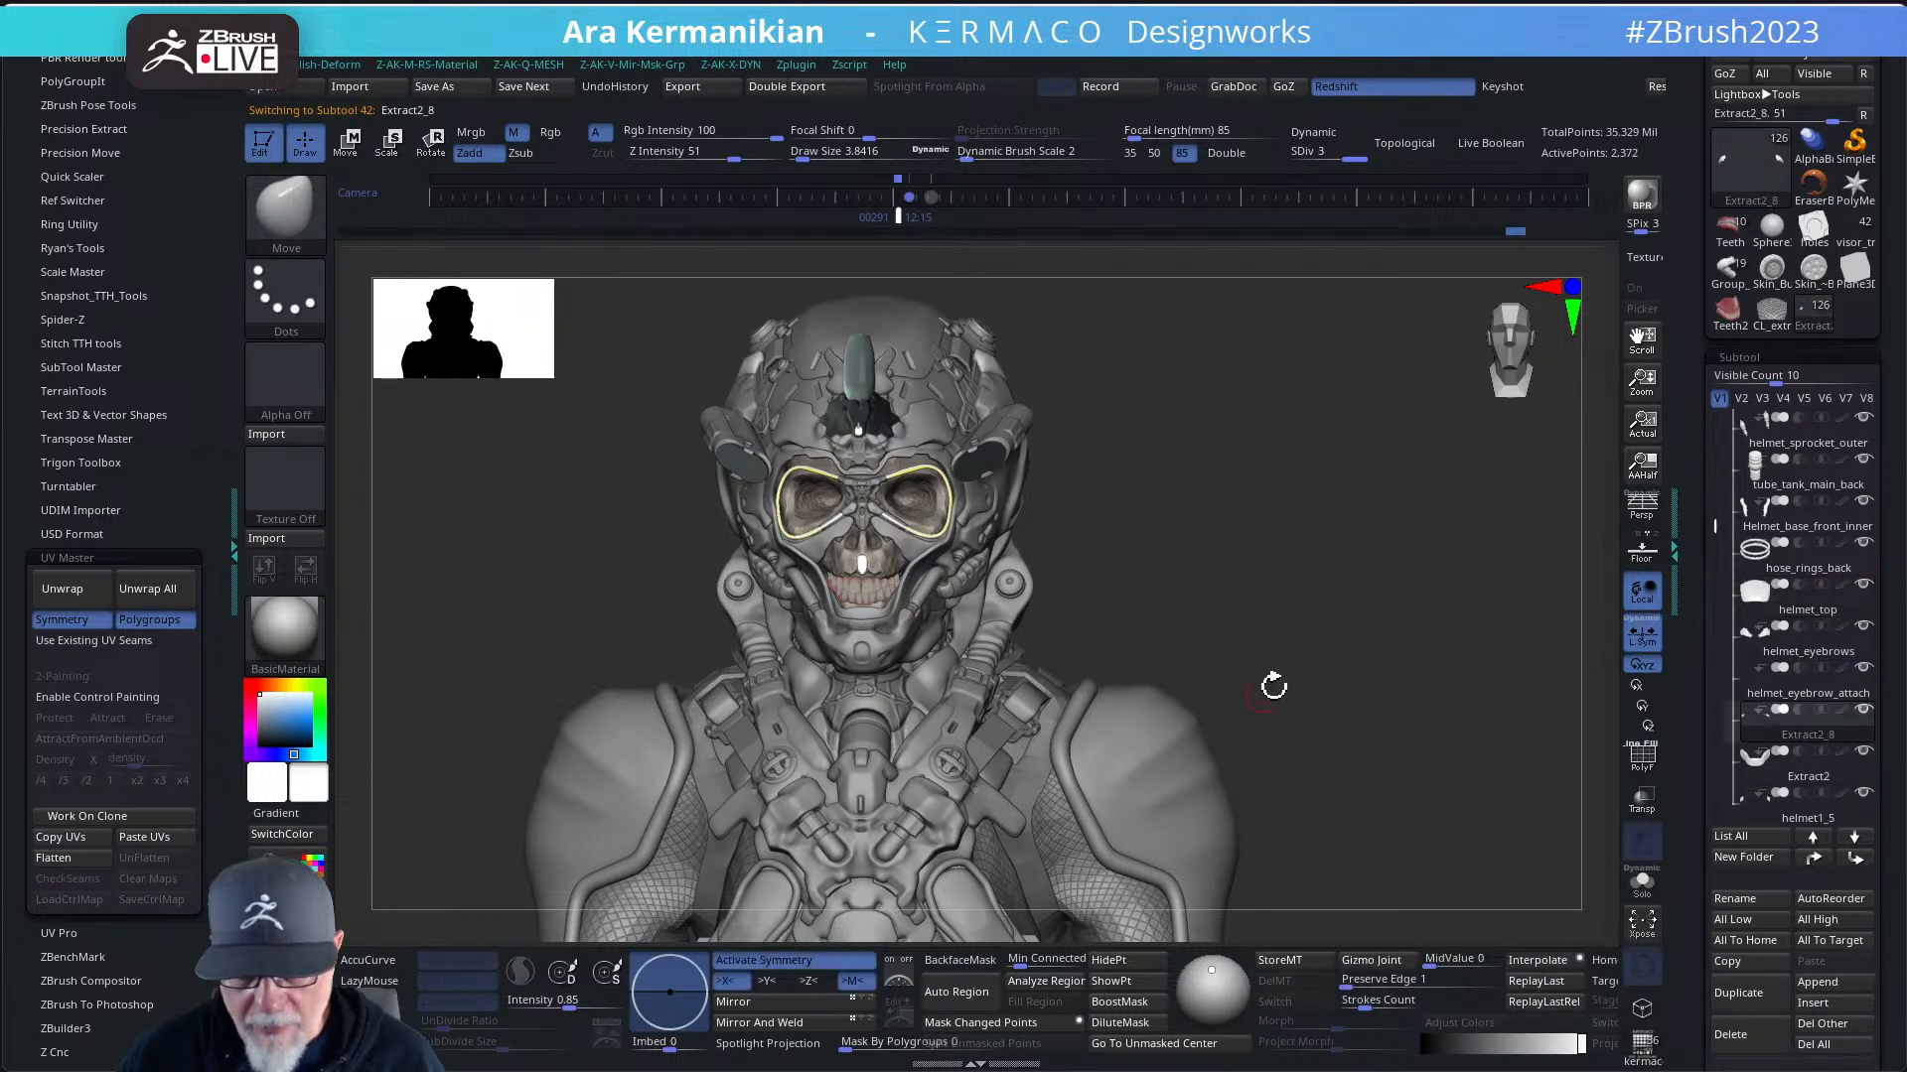
left_click_drag(1272, 681, 1441, 763, "shift")
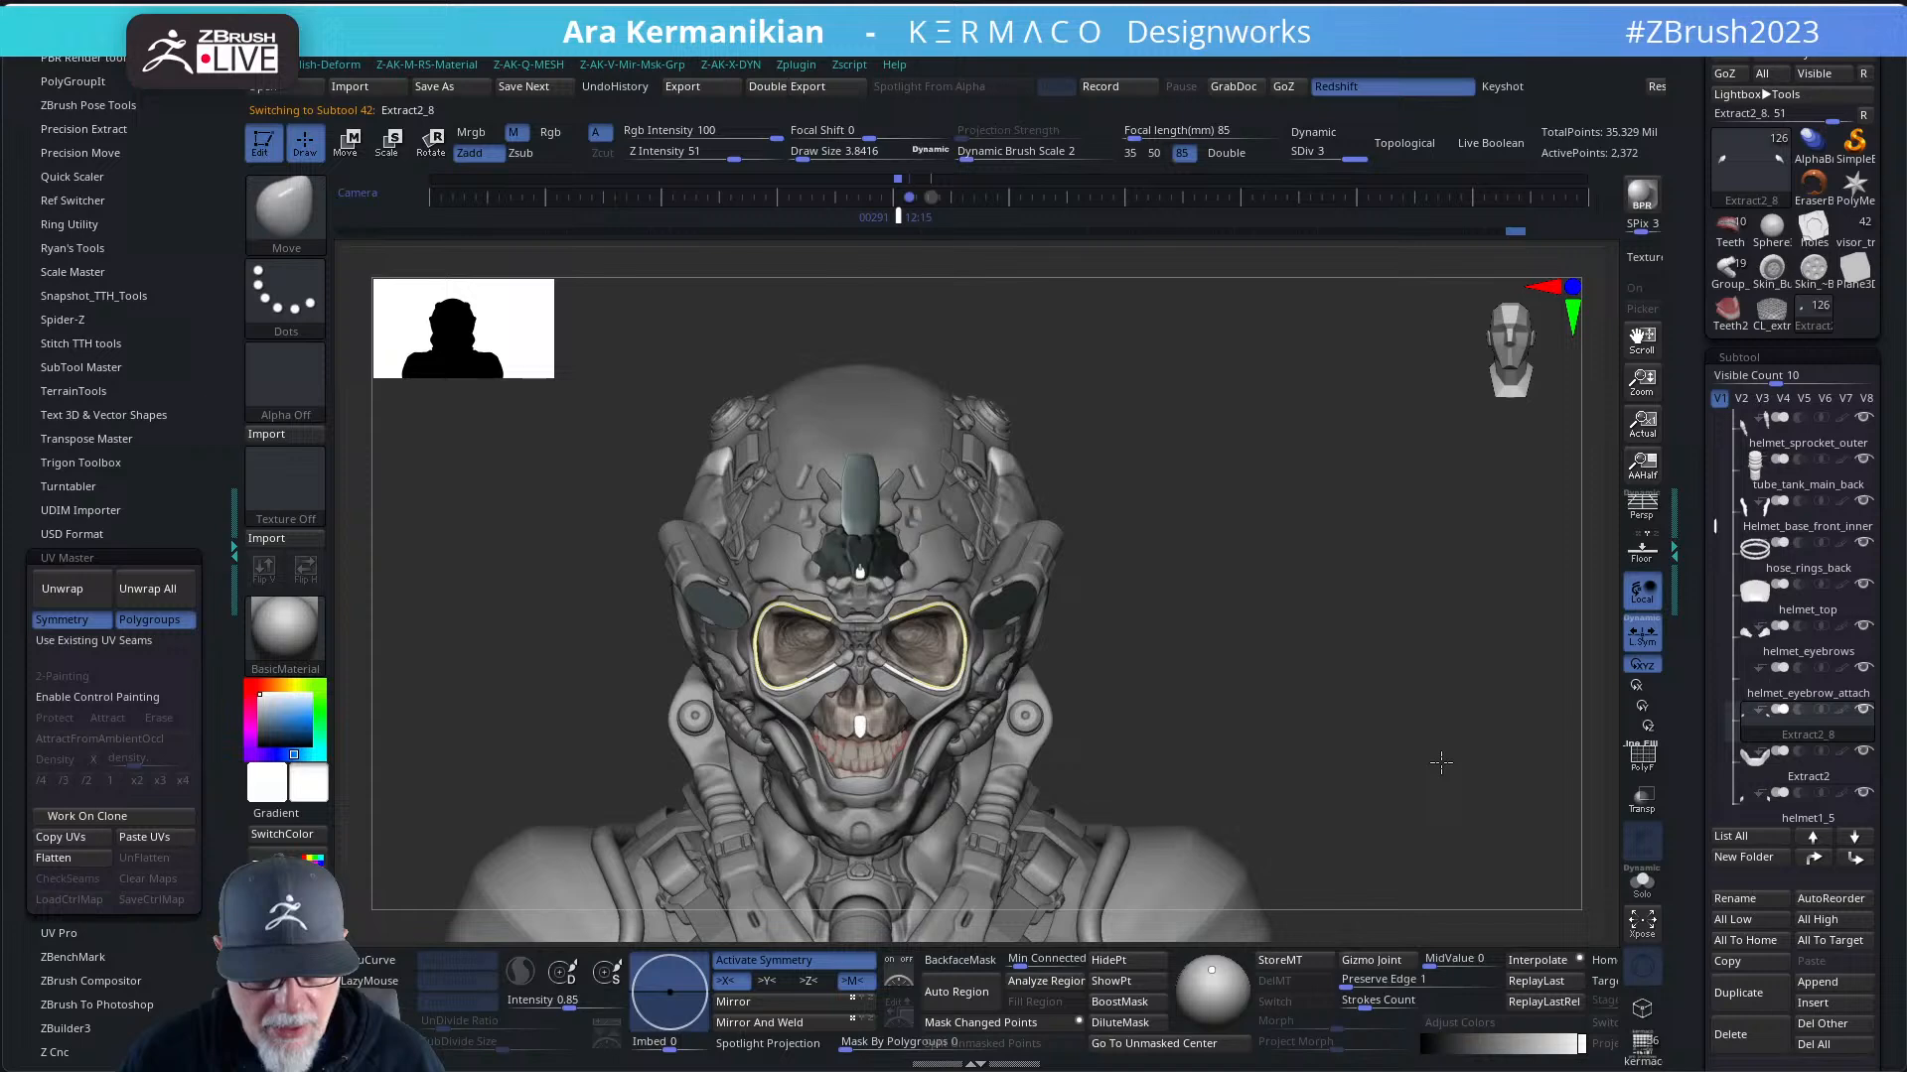
left_click(1648, 893)
left_click(1650, 896)
left_click_drag(1392, 691, 1600, 738)
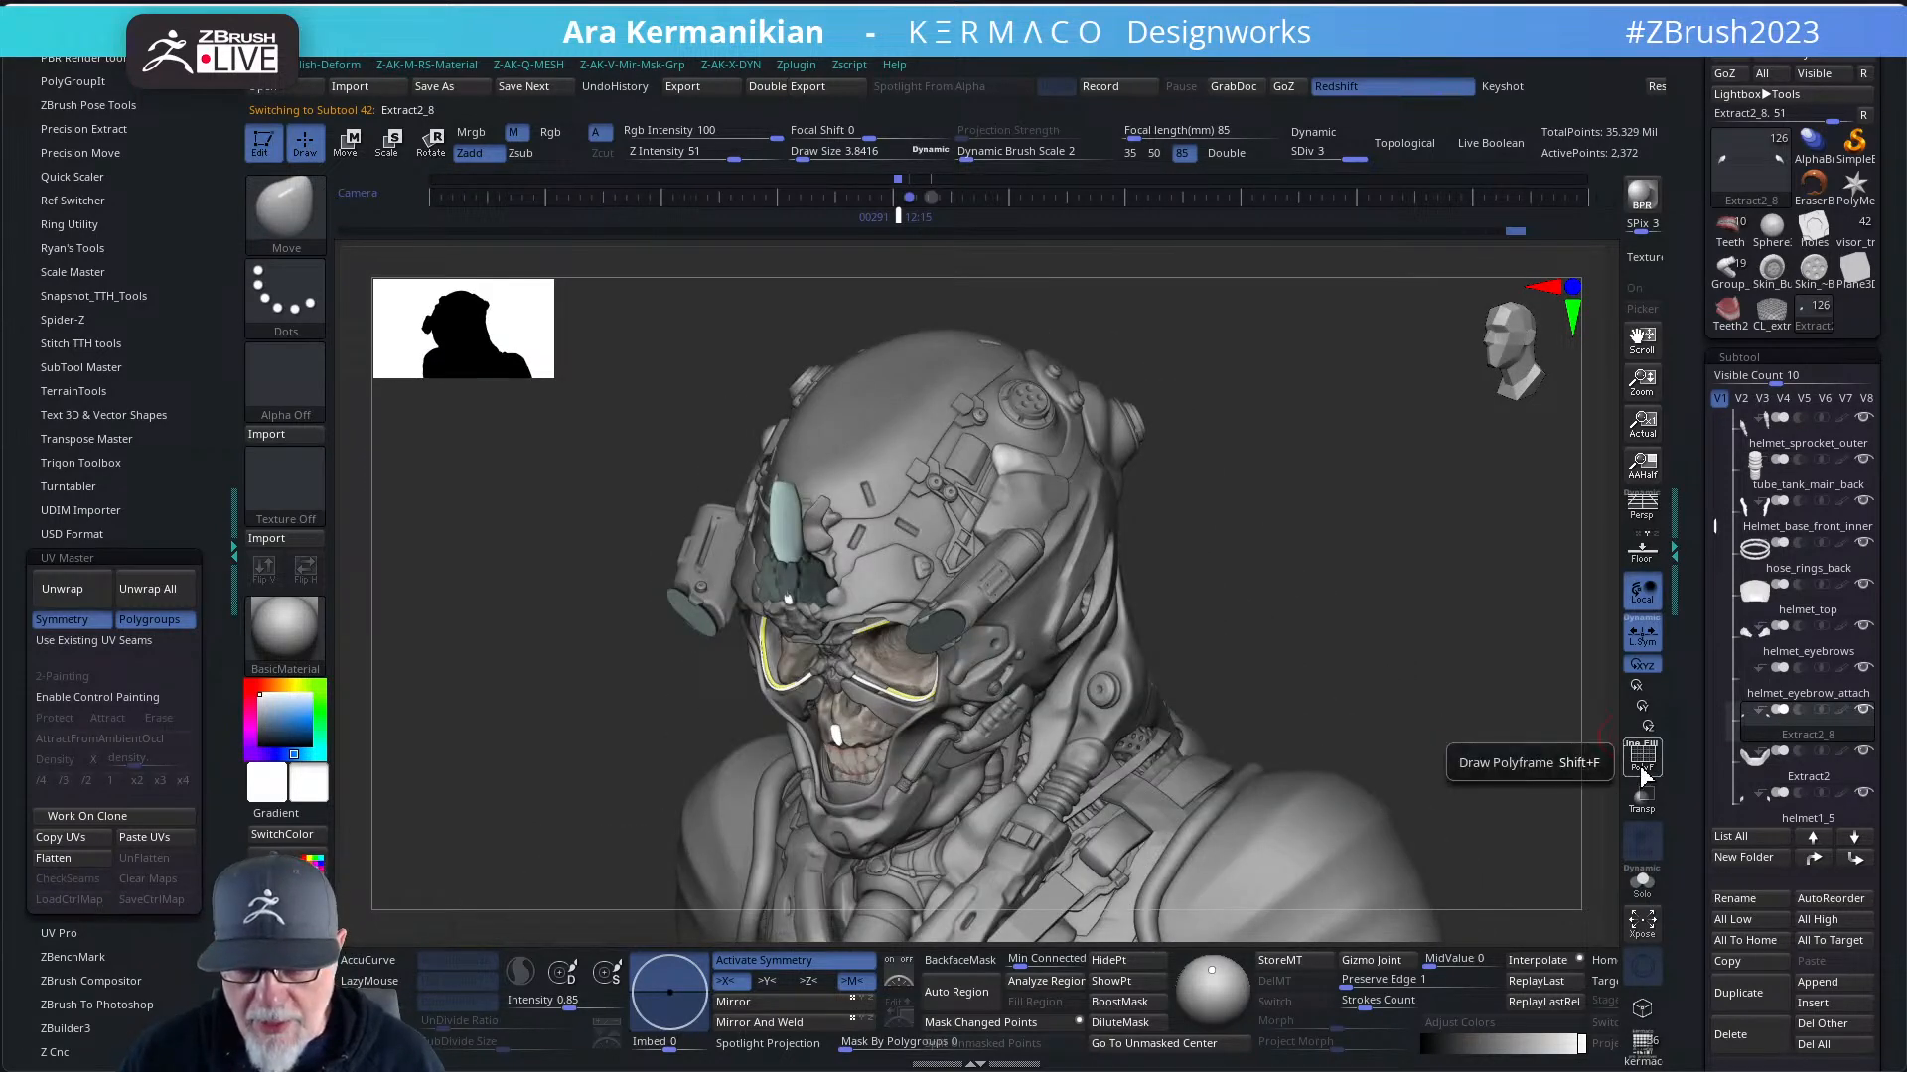
left_click(1644, 760)
left_click_drag(1473, 669, 1253, 582, "alt")
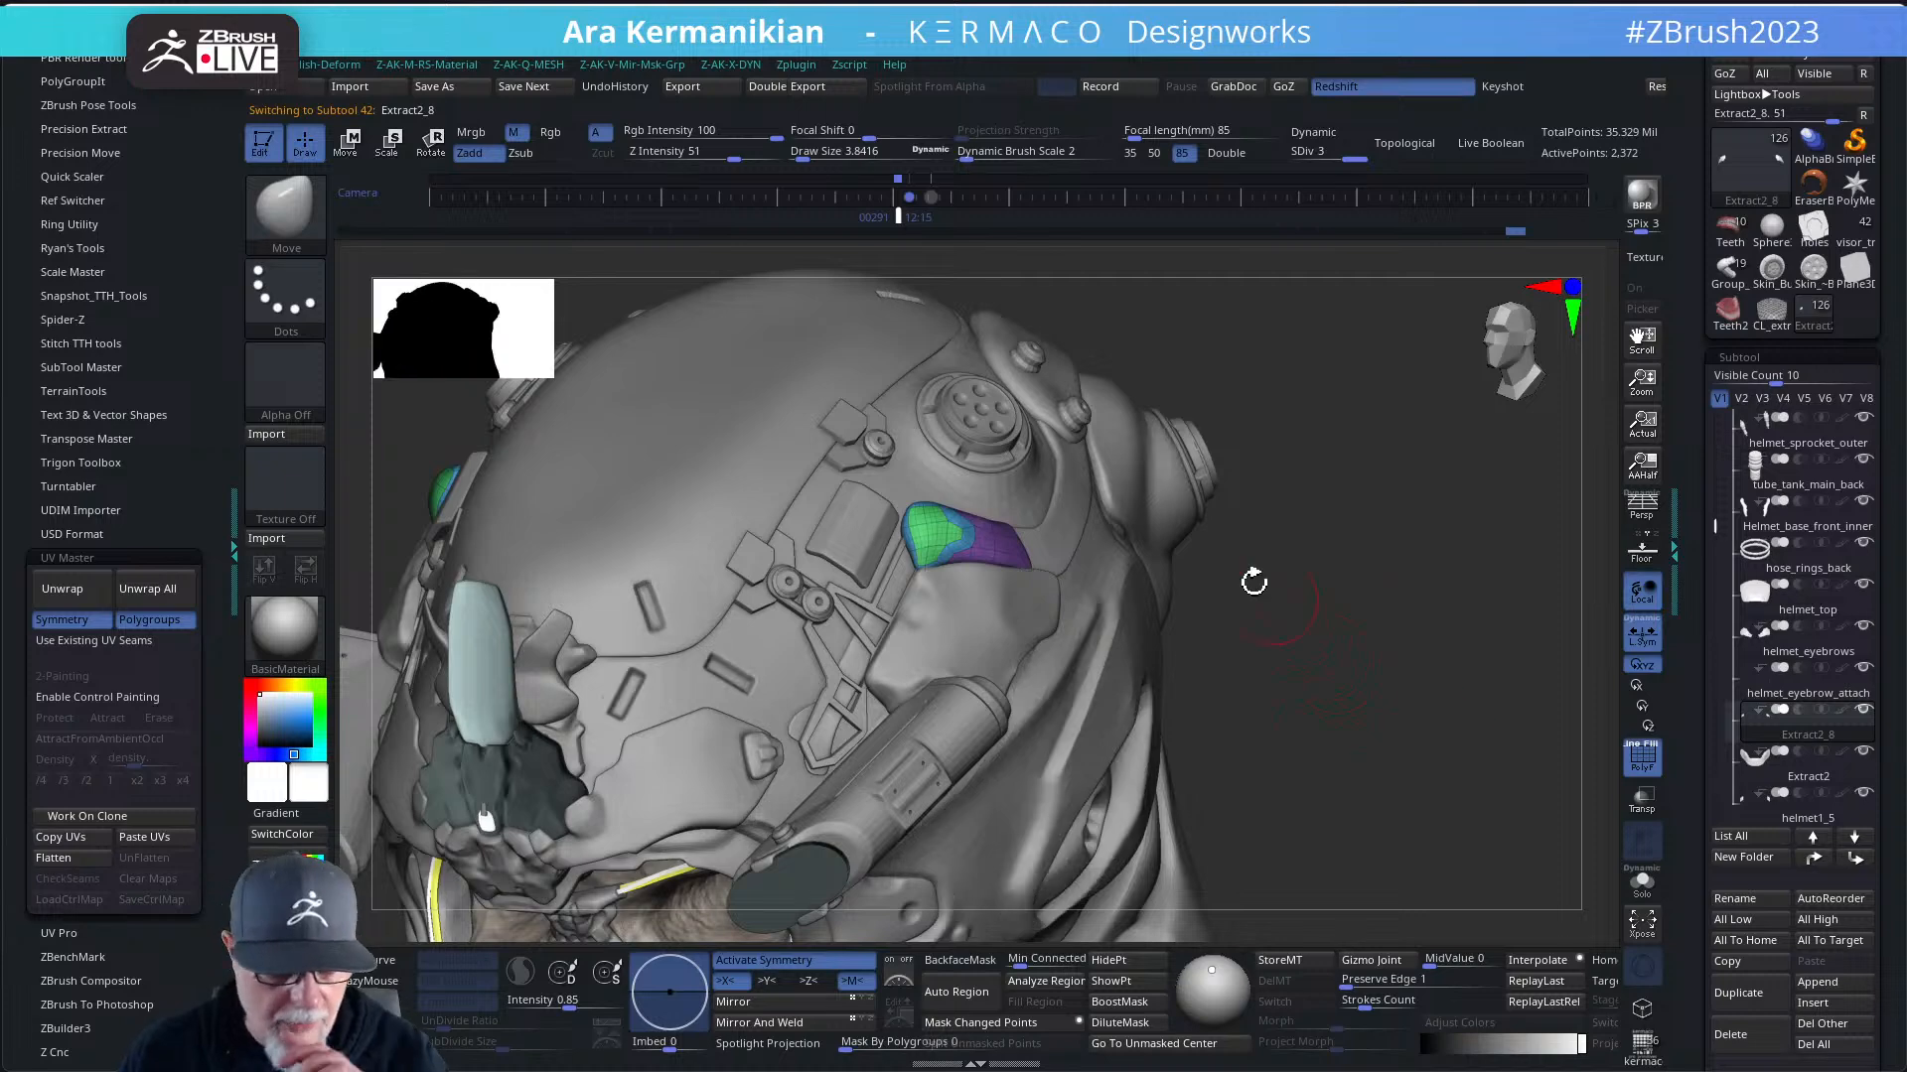
- Regroup the Extract2_8 patch as a single polygroup and unwrap its UVs with UV Master at subdivision level 1
left_click_drag(1284, 650, 1050, 592)
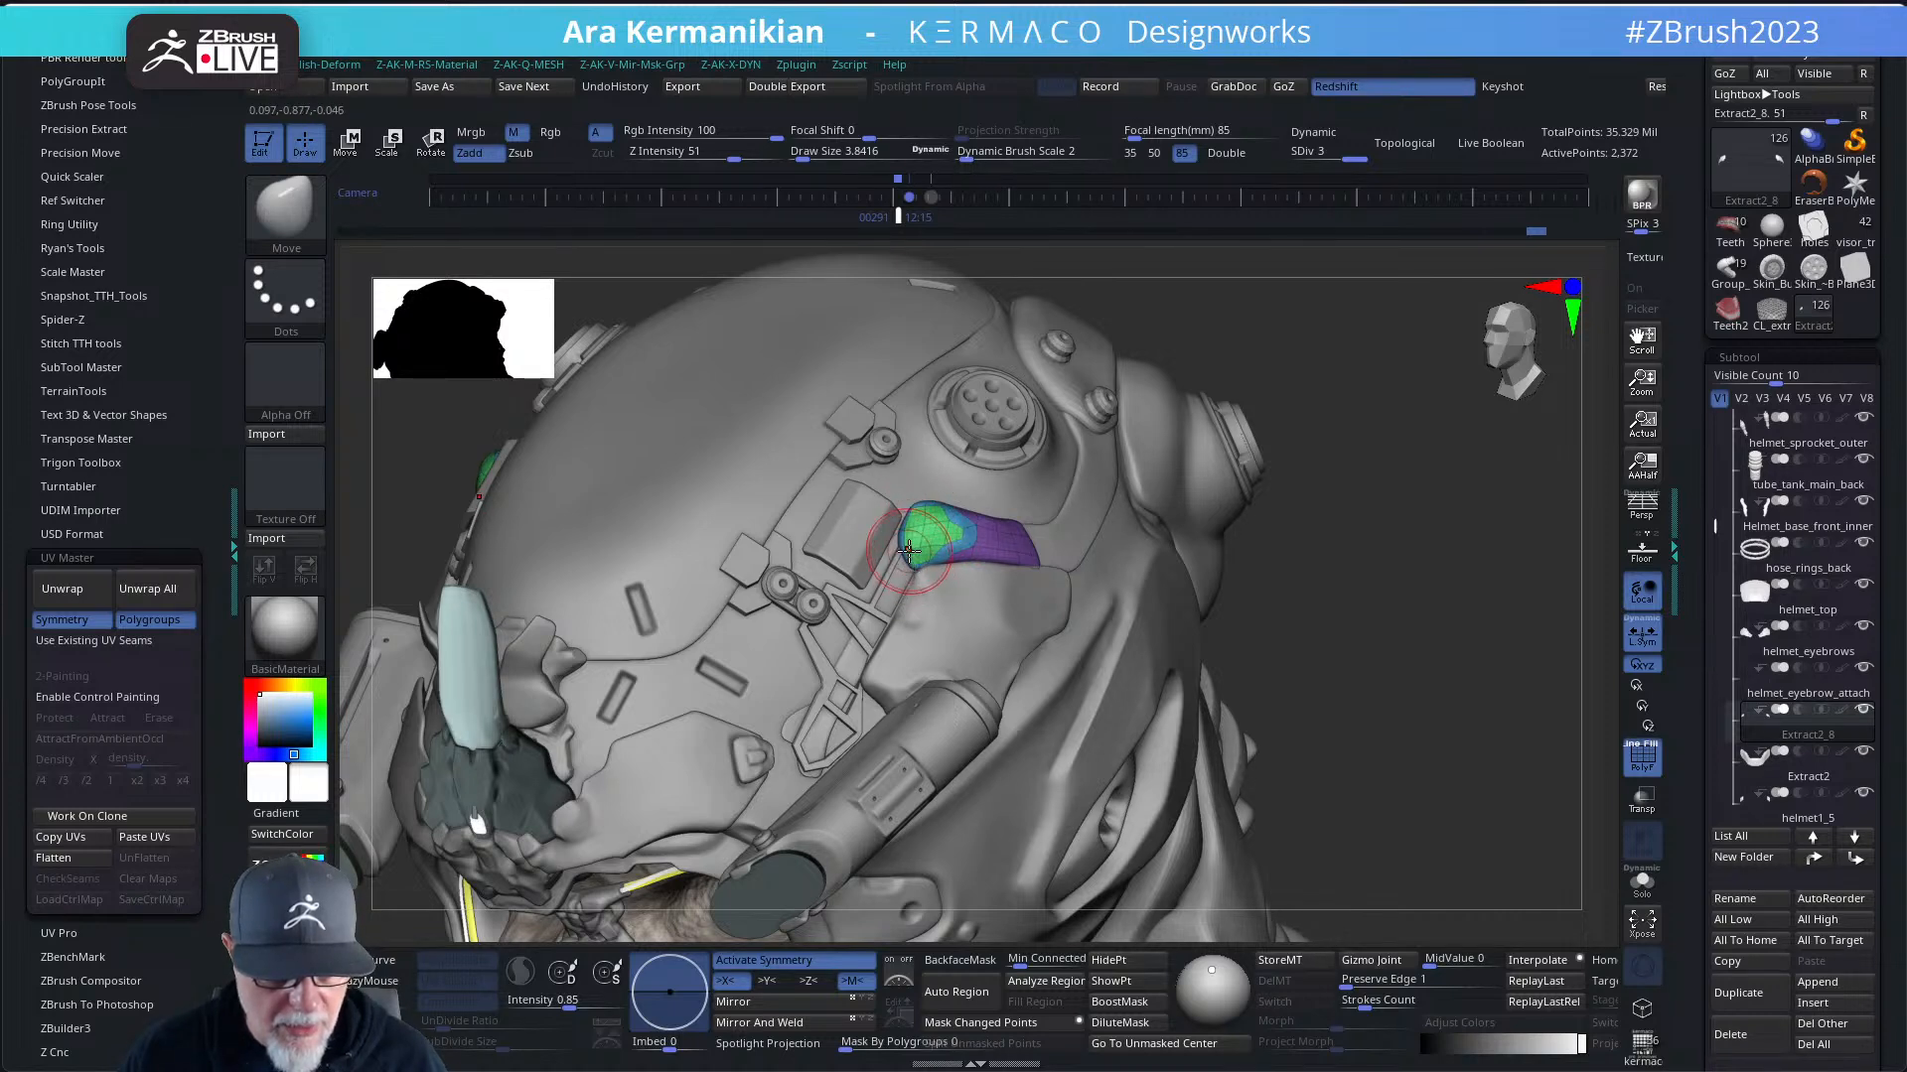
left_click_drag(1279, 671, 1619, 814)
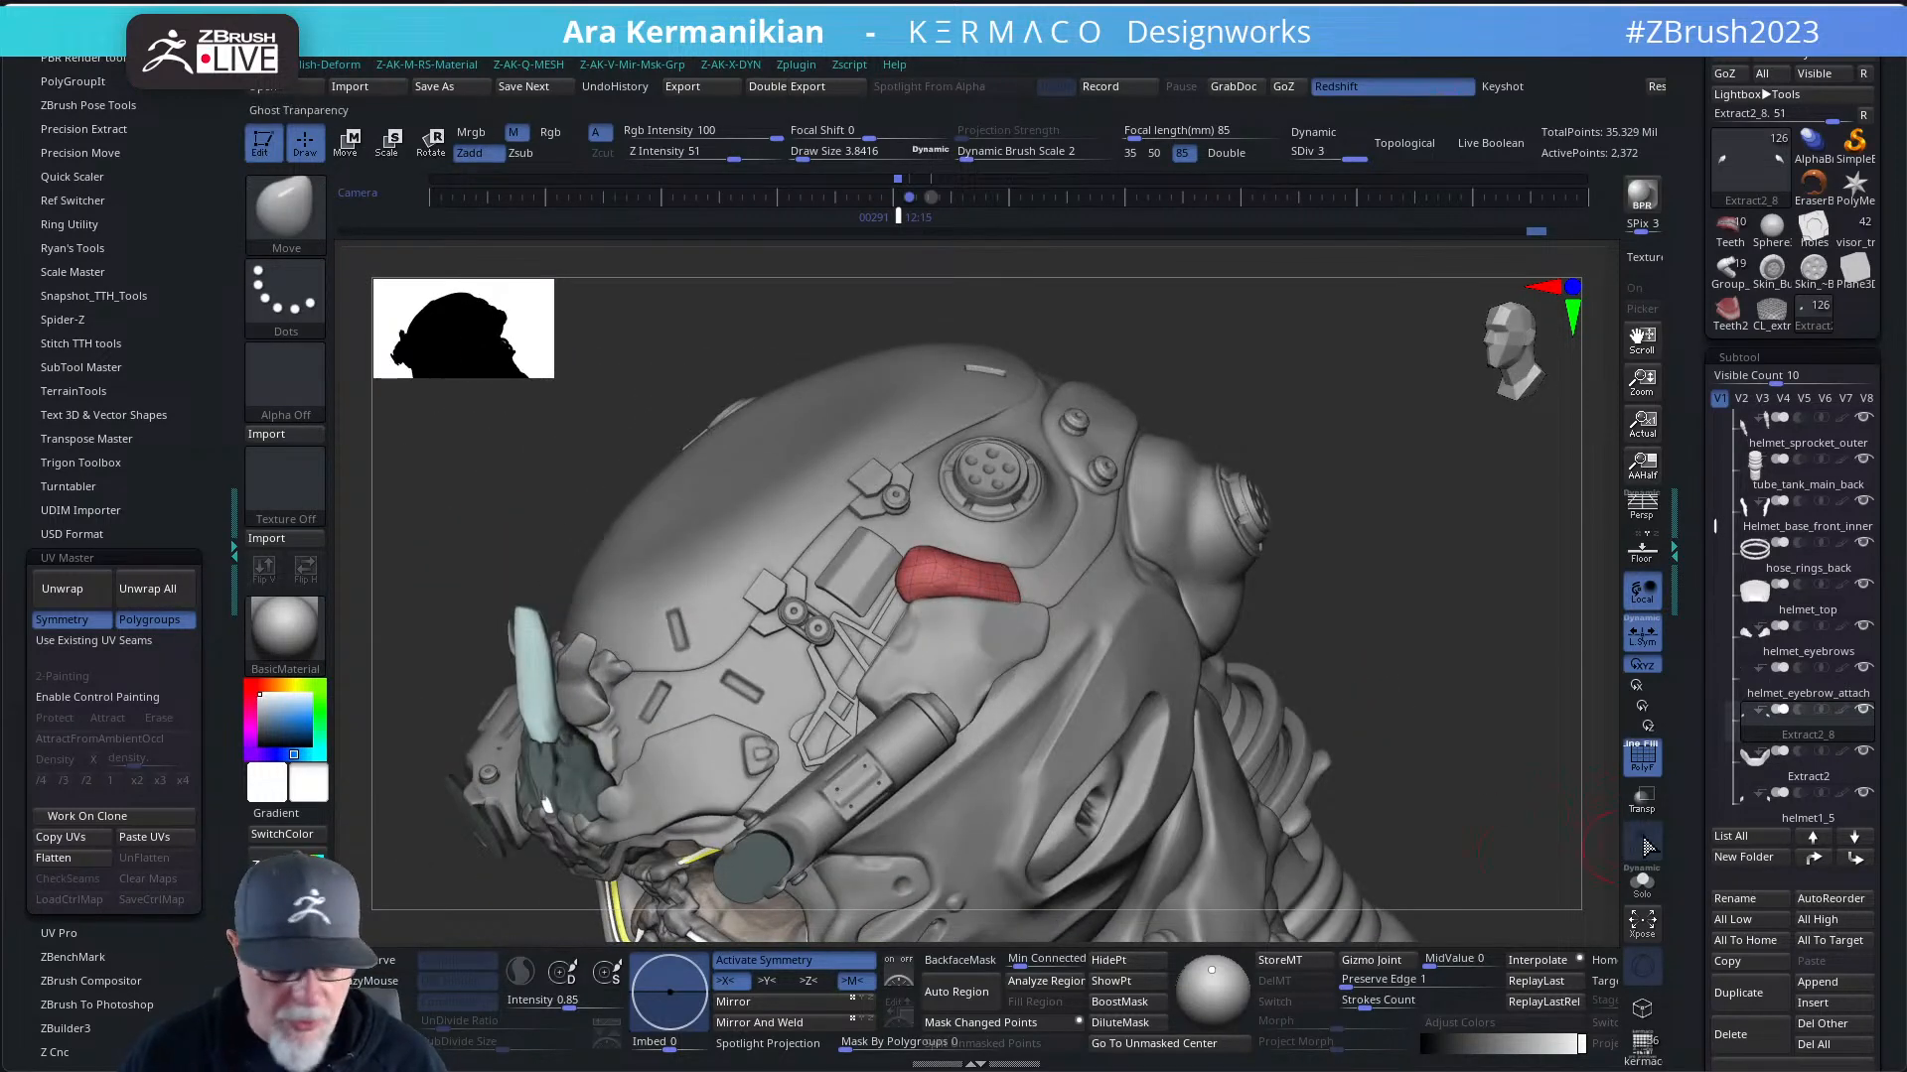
left_click(62, 589)
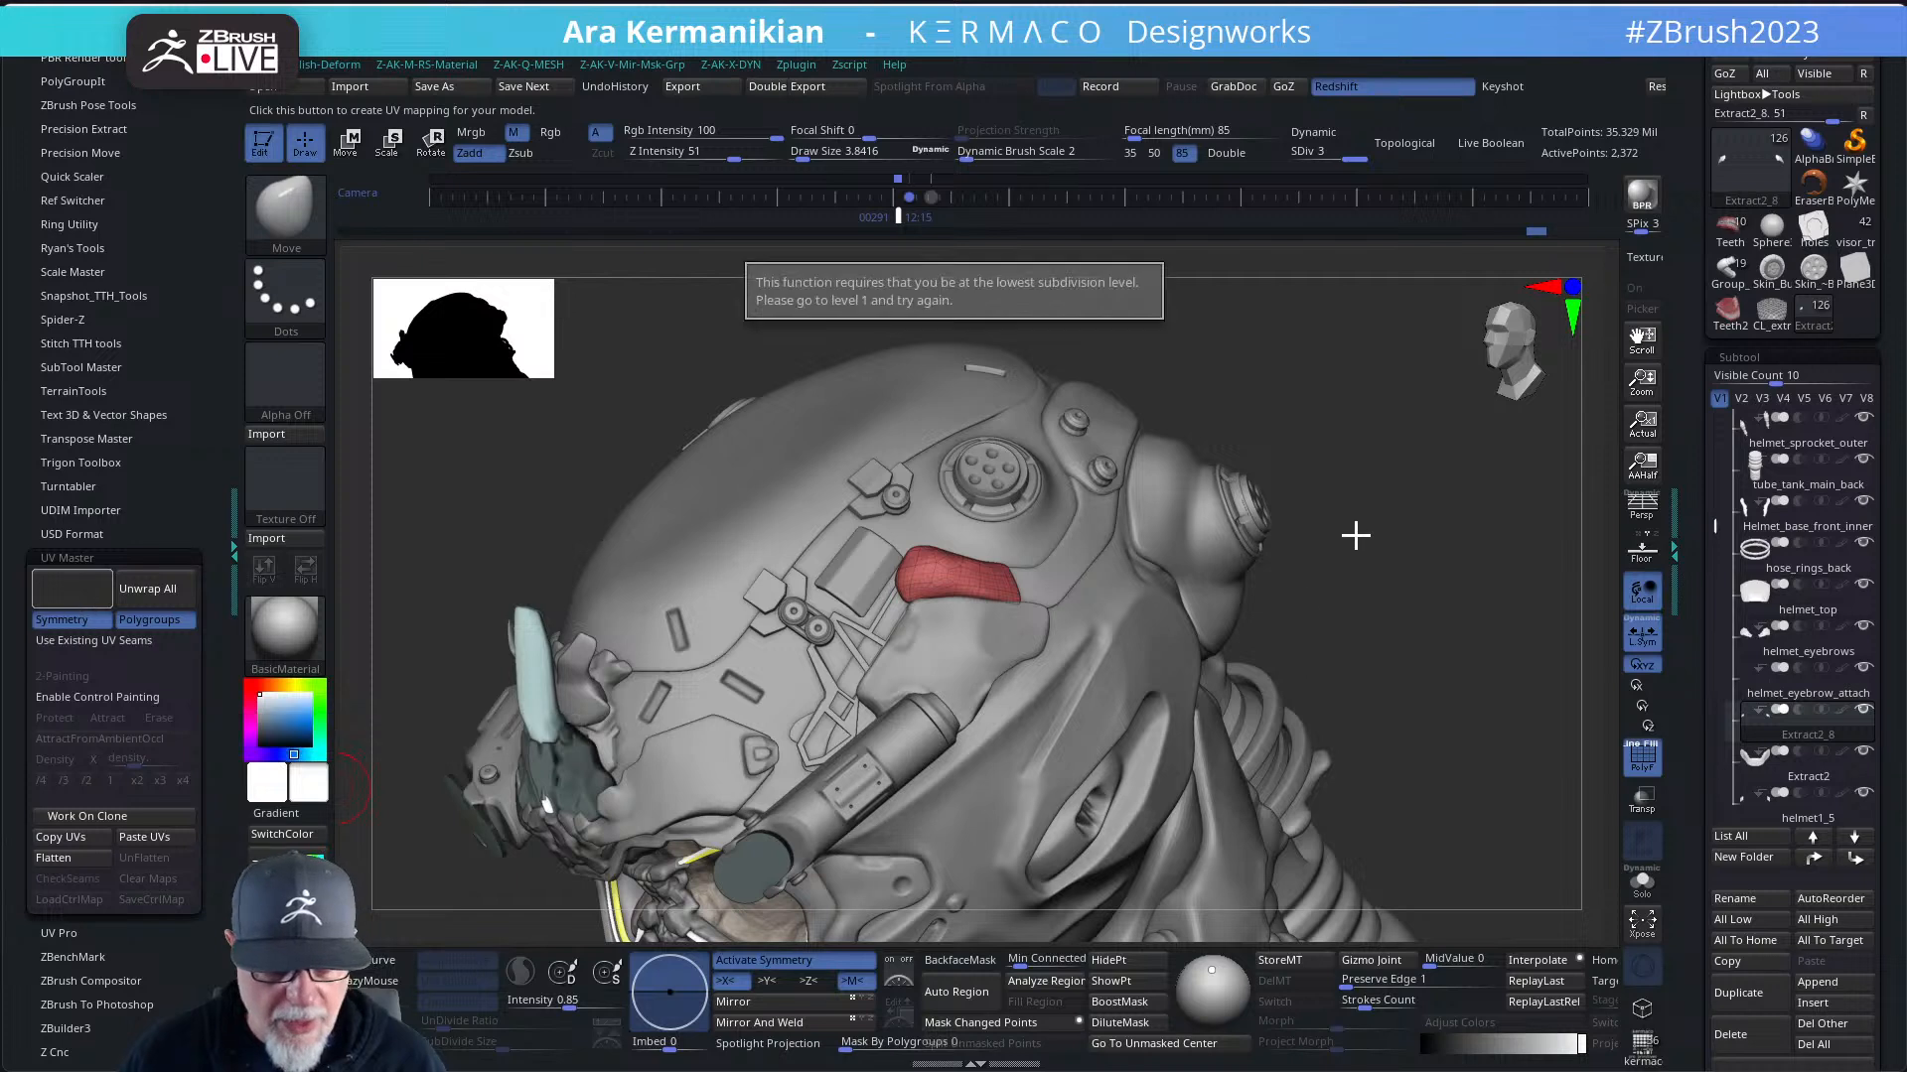
key("shift+d")
key("shift+d")
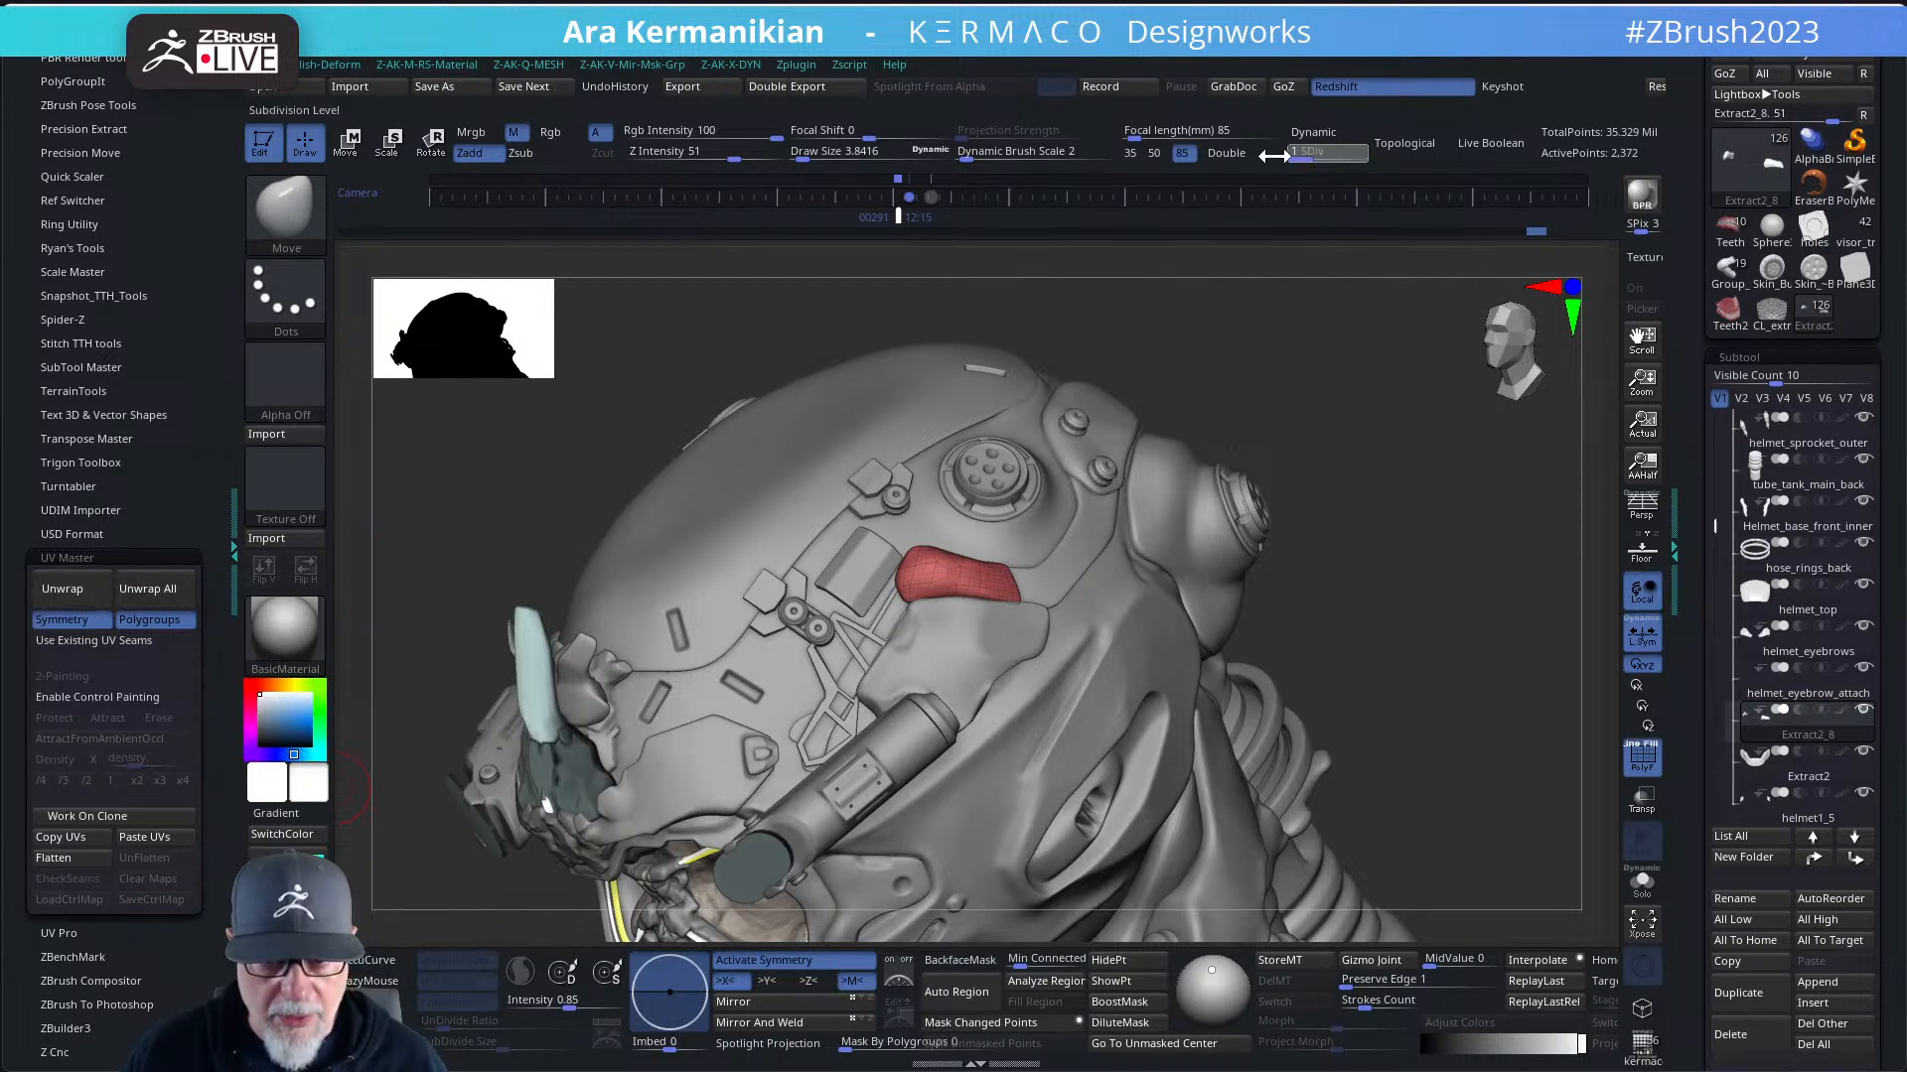
left_click(66, 593)
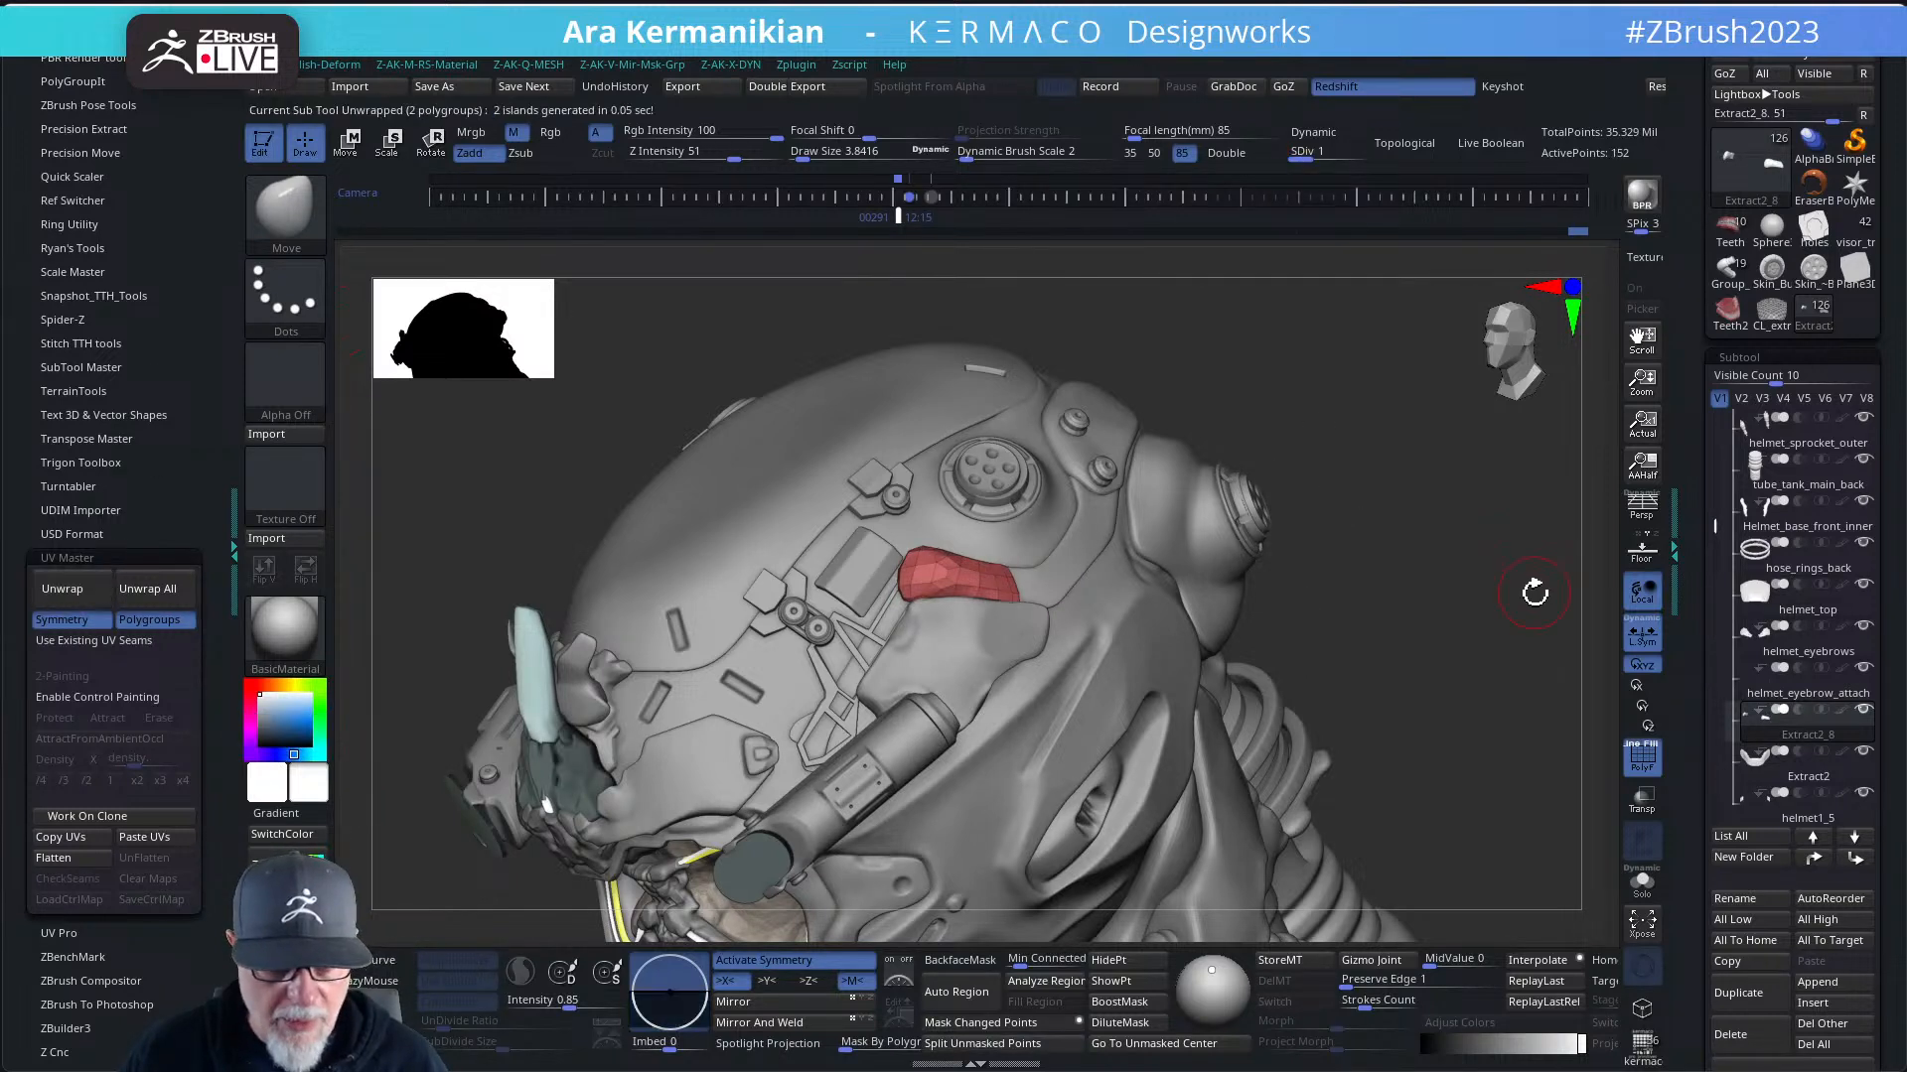
- Return the Extract2_8 subtool to subdivision level 3
key("d")
key("d")
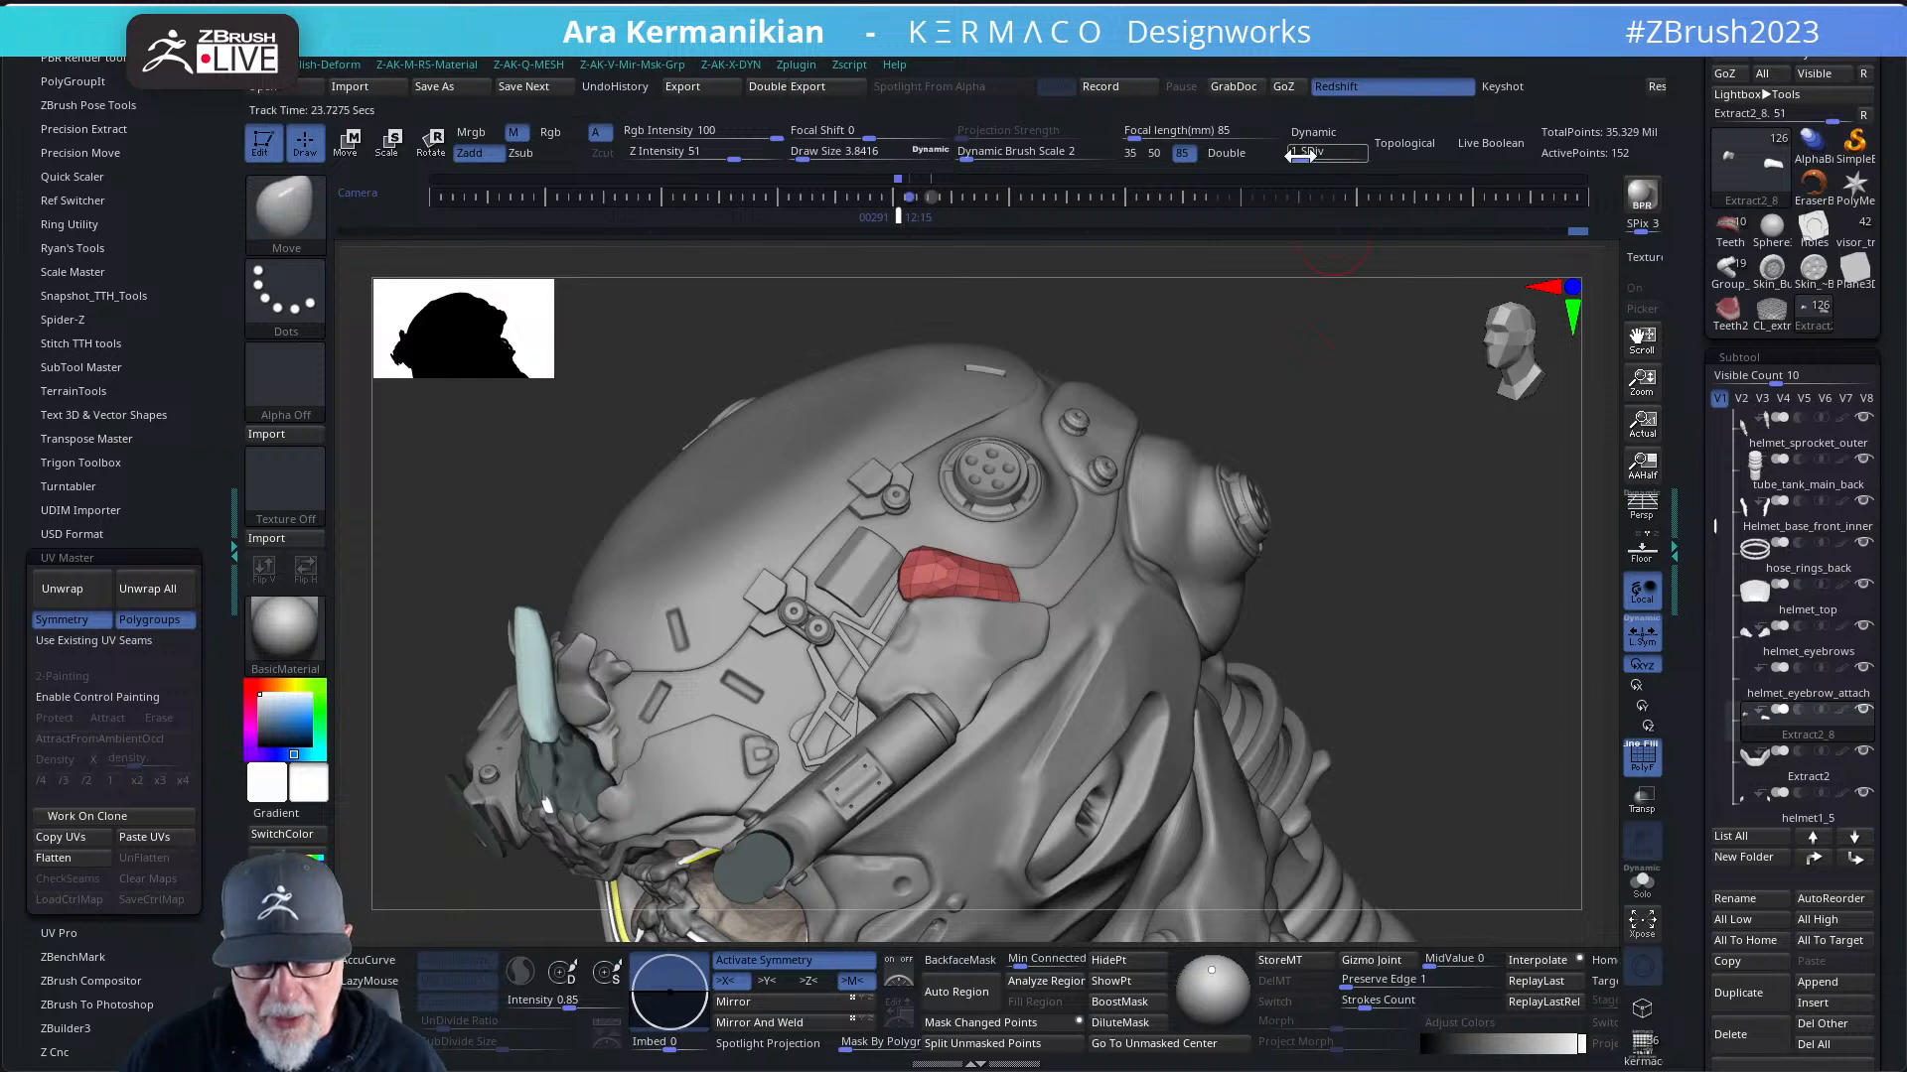
left_click_drag(1690, 909, 1676, 705)
scroll(1676, 705, "down", 2)
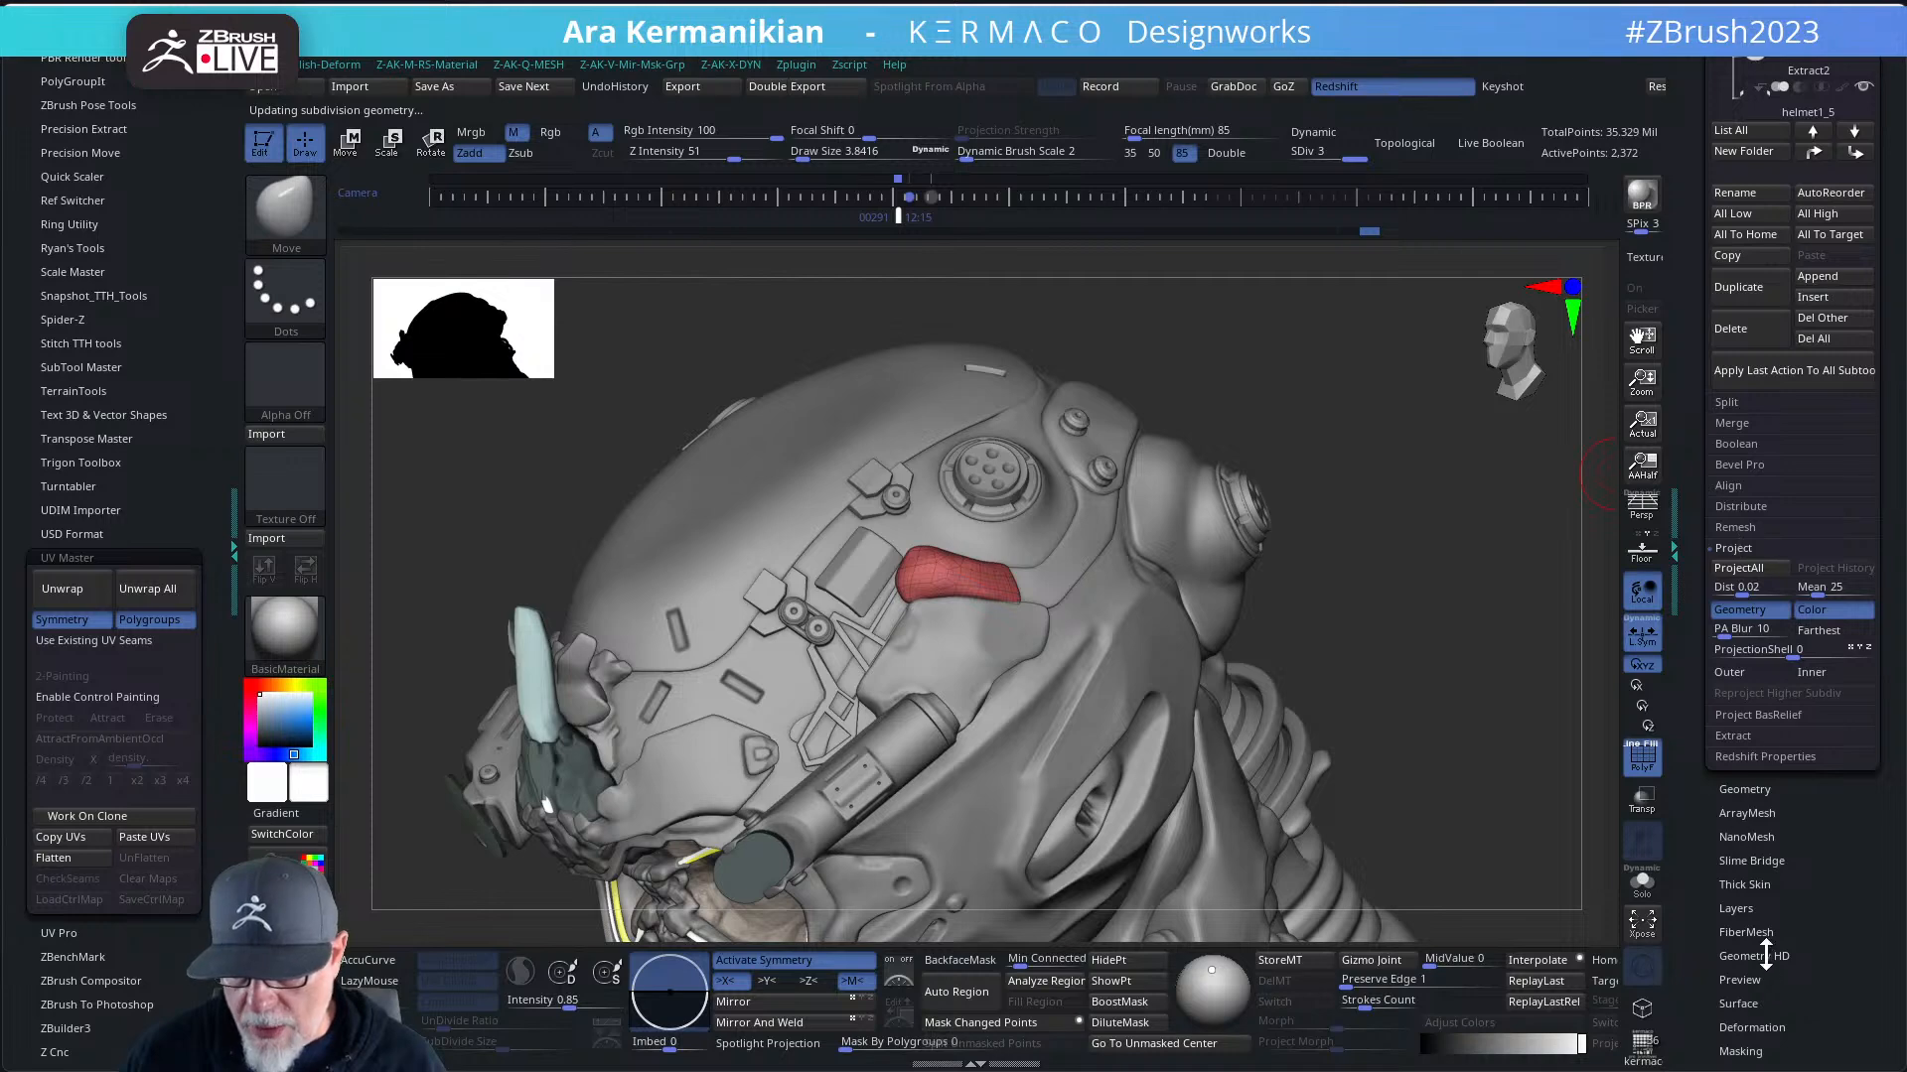
- Apply the Texture 19 checker map to the Extract2_8 patch and examine its UV distortion up close
scroll(1766, 956, "down", 8)
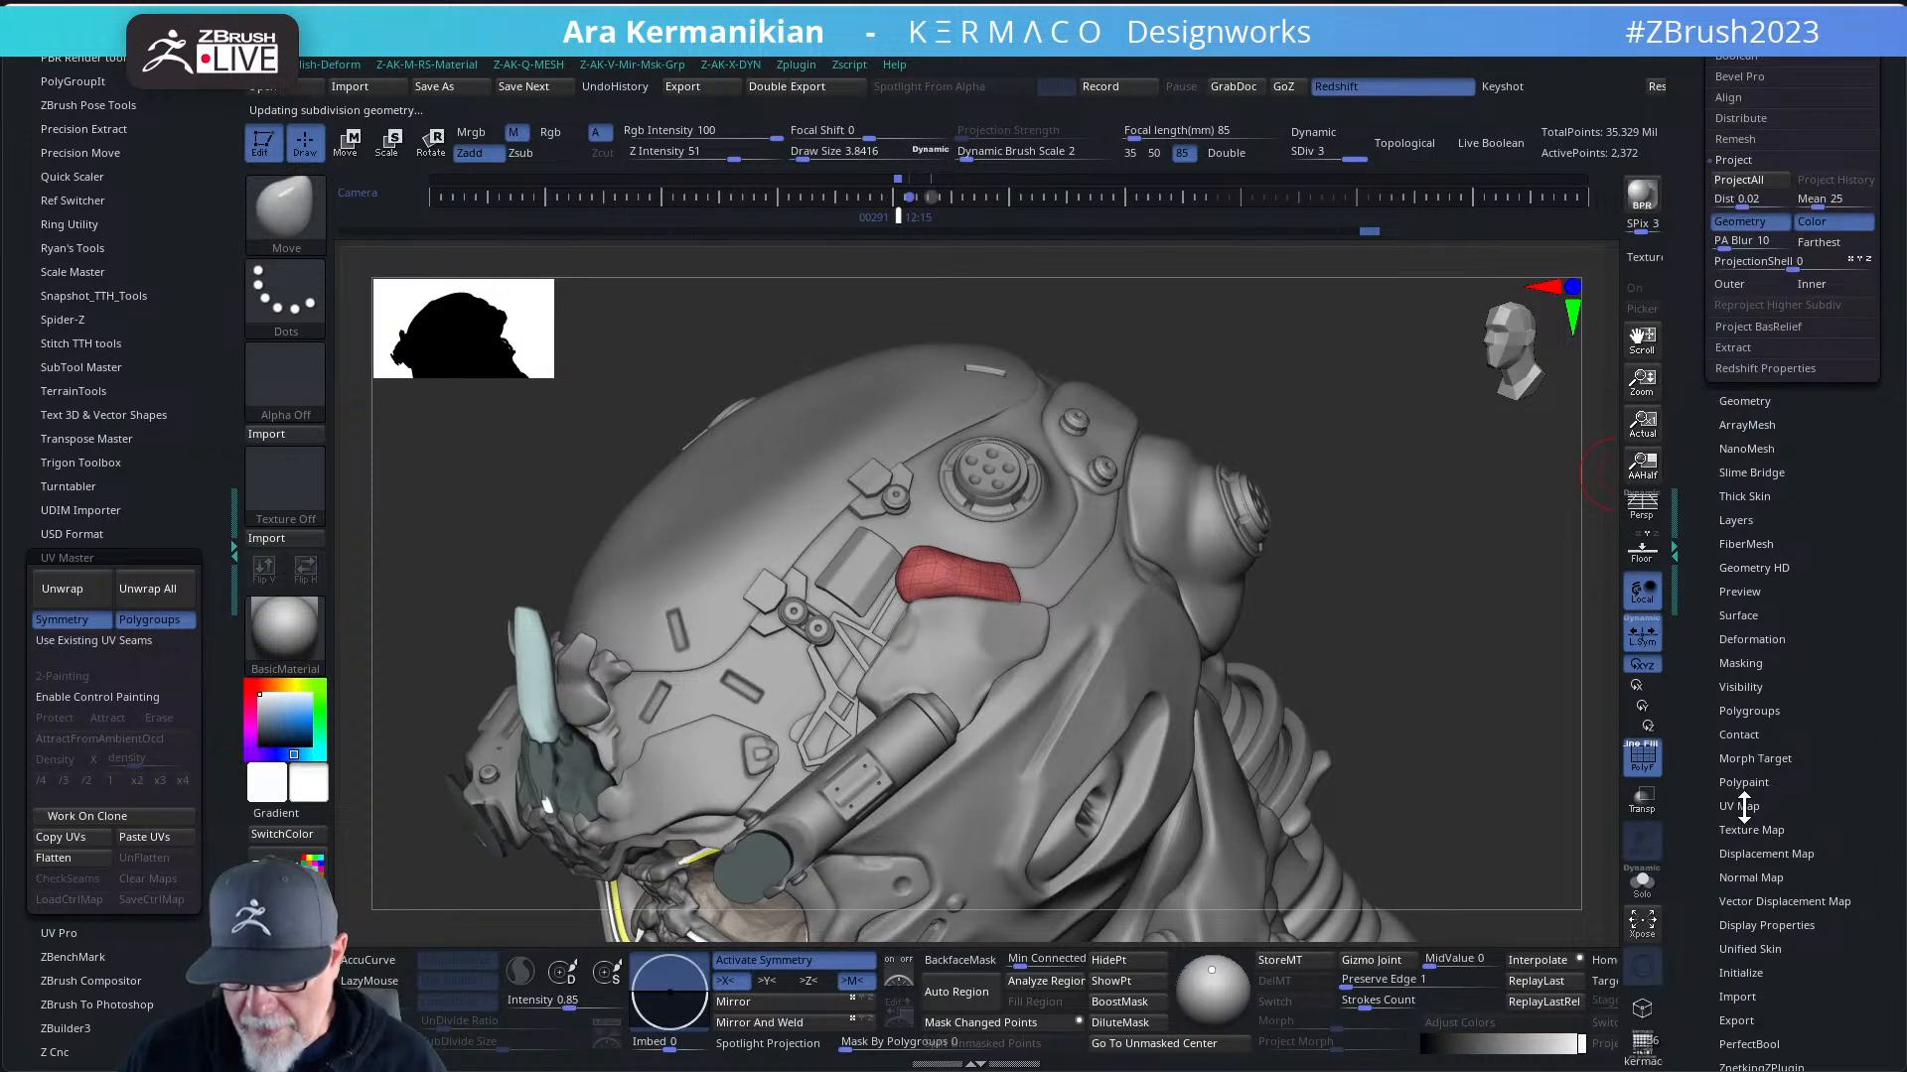
left_click(1748, 830)
left_click(1749, 536)
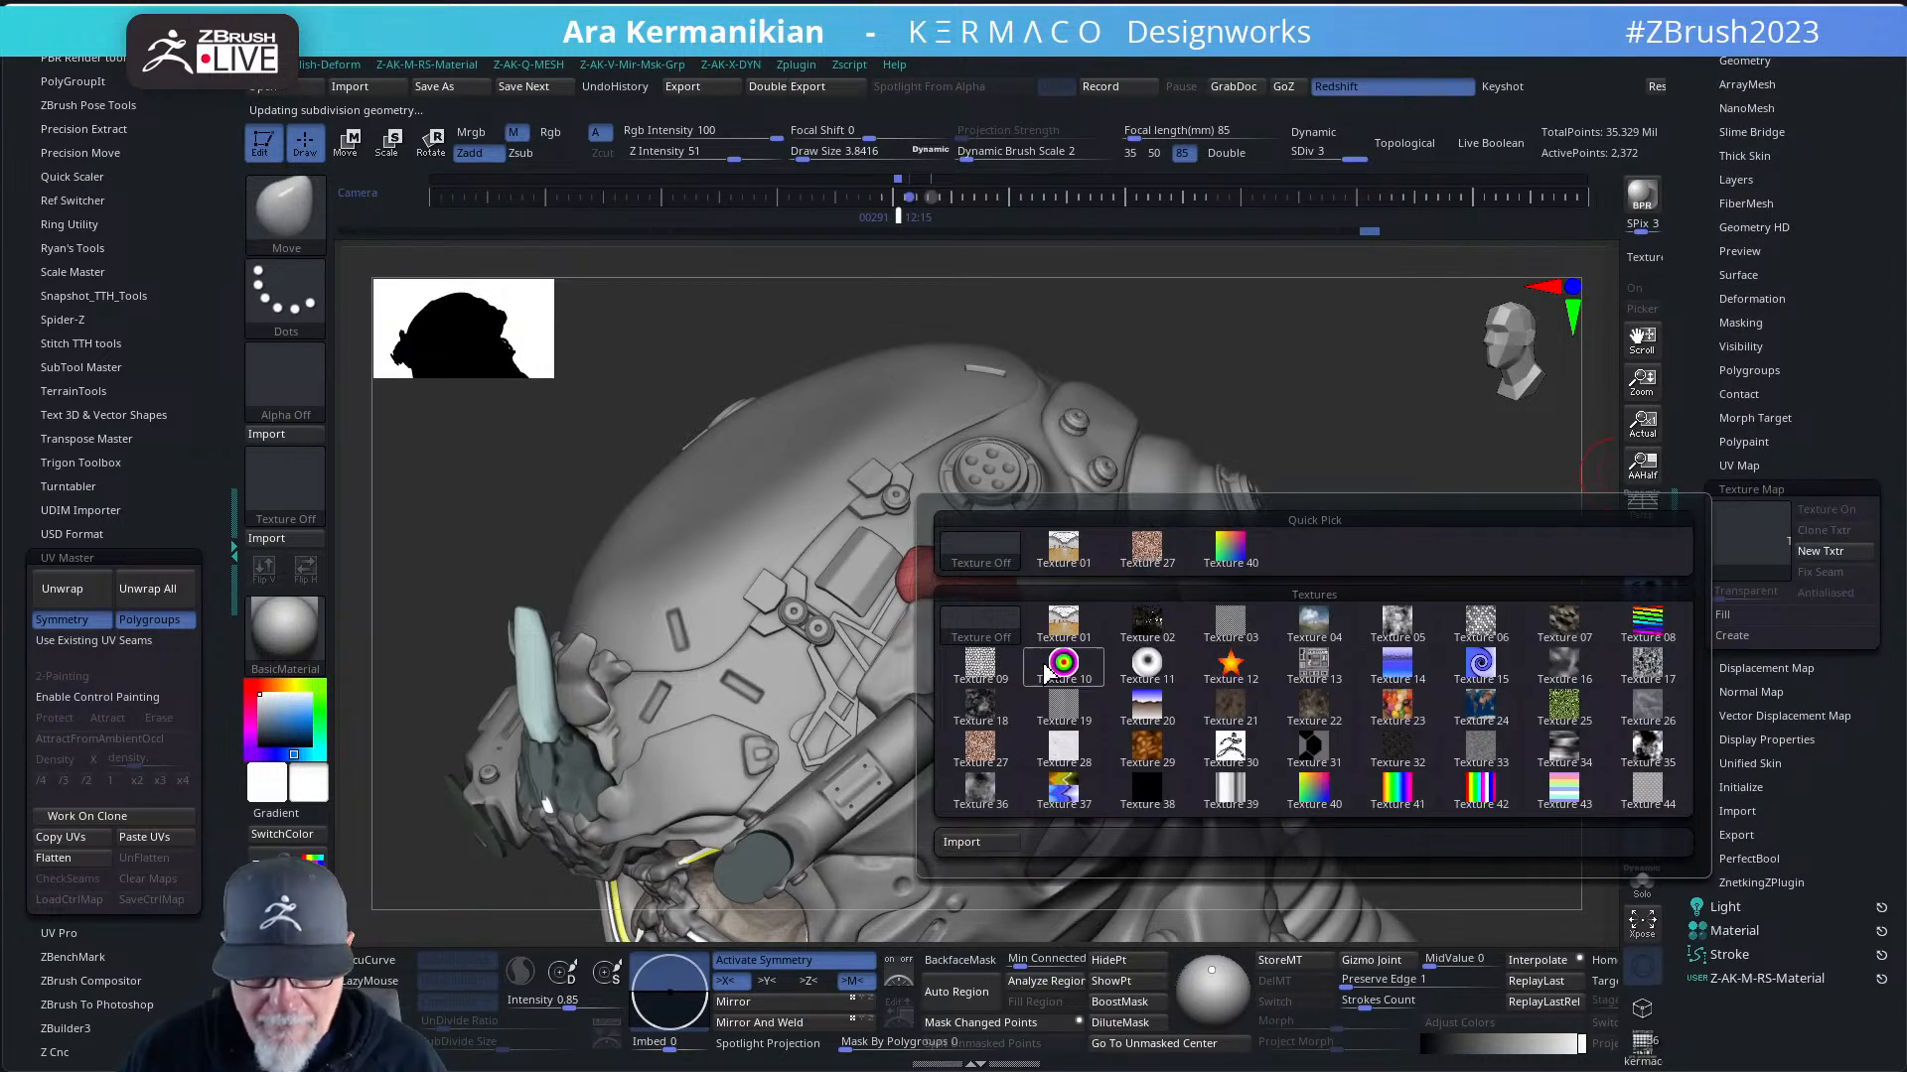
left_click(1062, 707)
left_click_drag(1440, 651, 1656, 810)
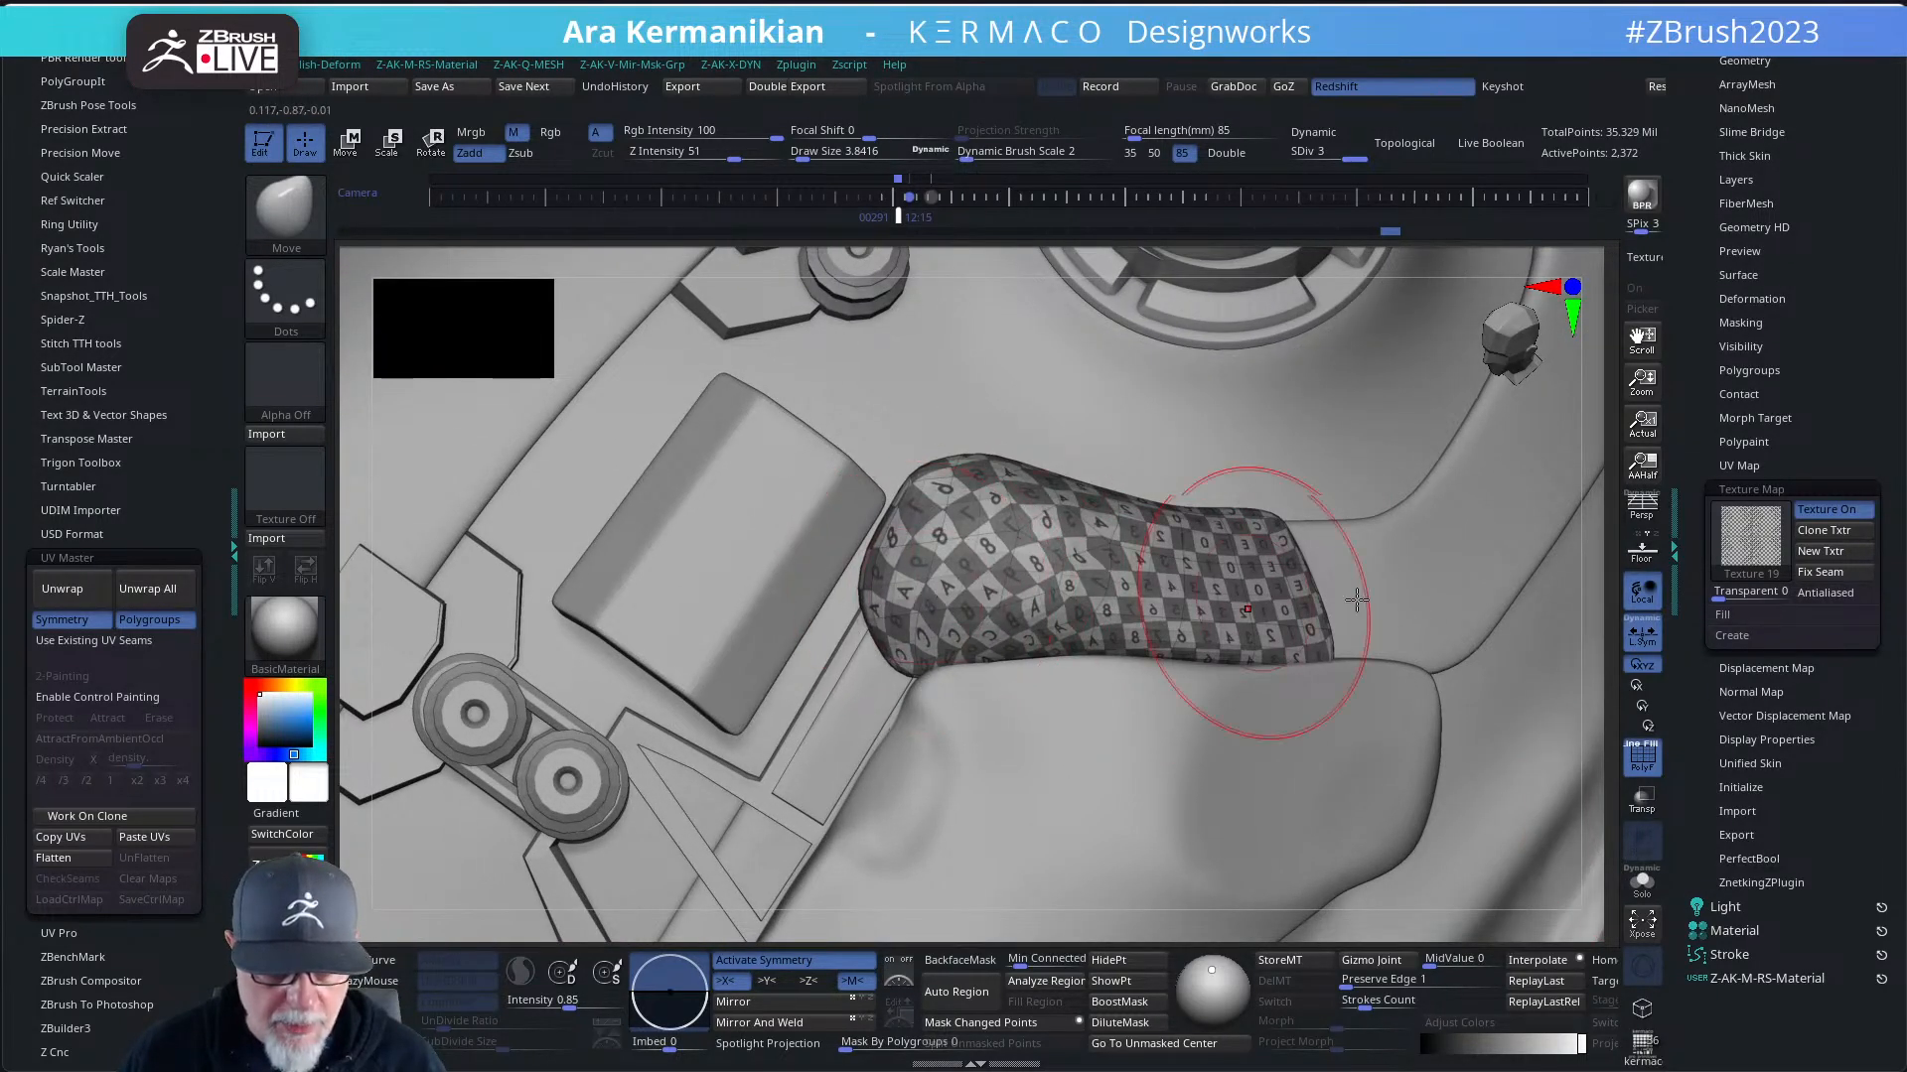
mouse_move(1604, 578)
left_mouse_down()
mouse_move(1617, 557)
mouse_move(1649, 574)
mouse_move(1609, 489)
mouse_move(1549, 540)
mouse_move(1558, 630)
mouse_move(1618, 587)
mouse_move(1629, 537)
mouse_move(1594, 554)
left_mouse_up()
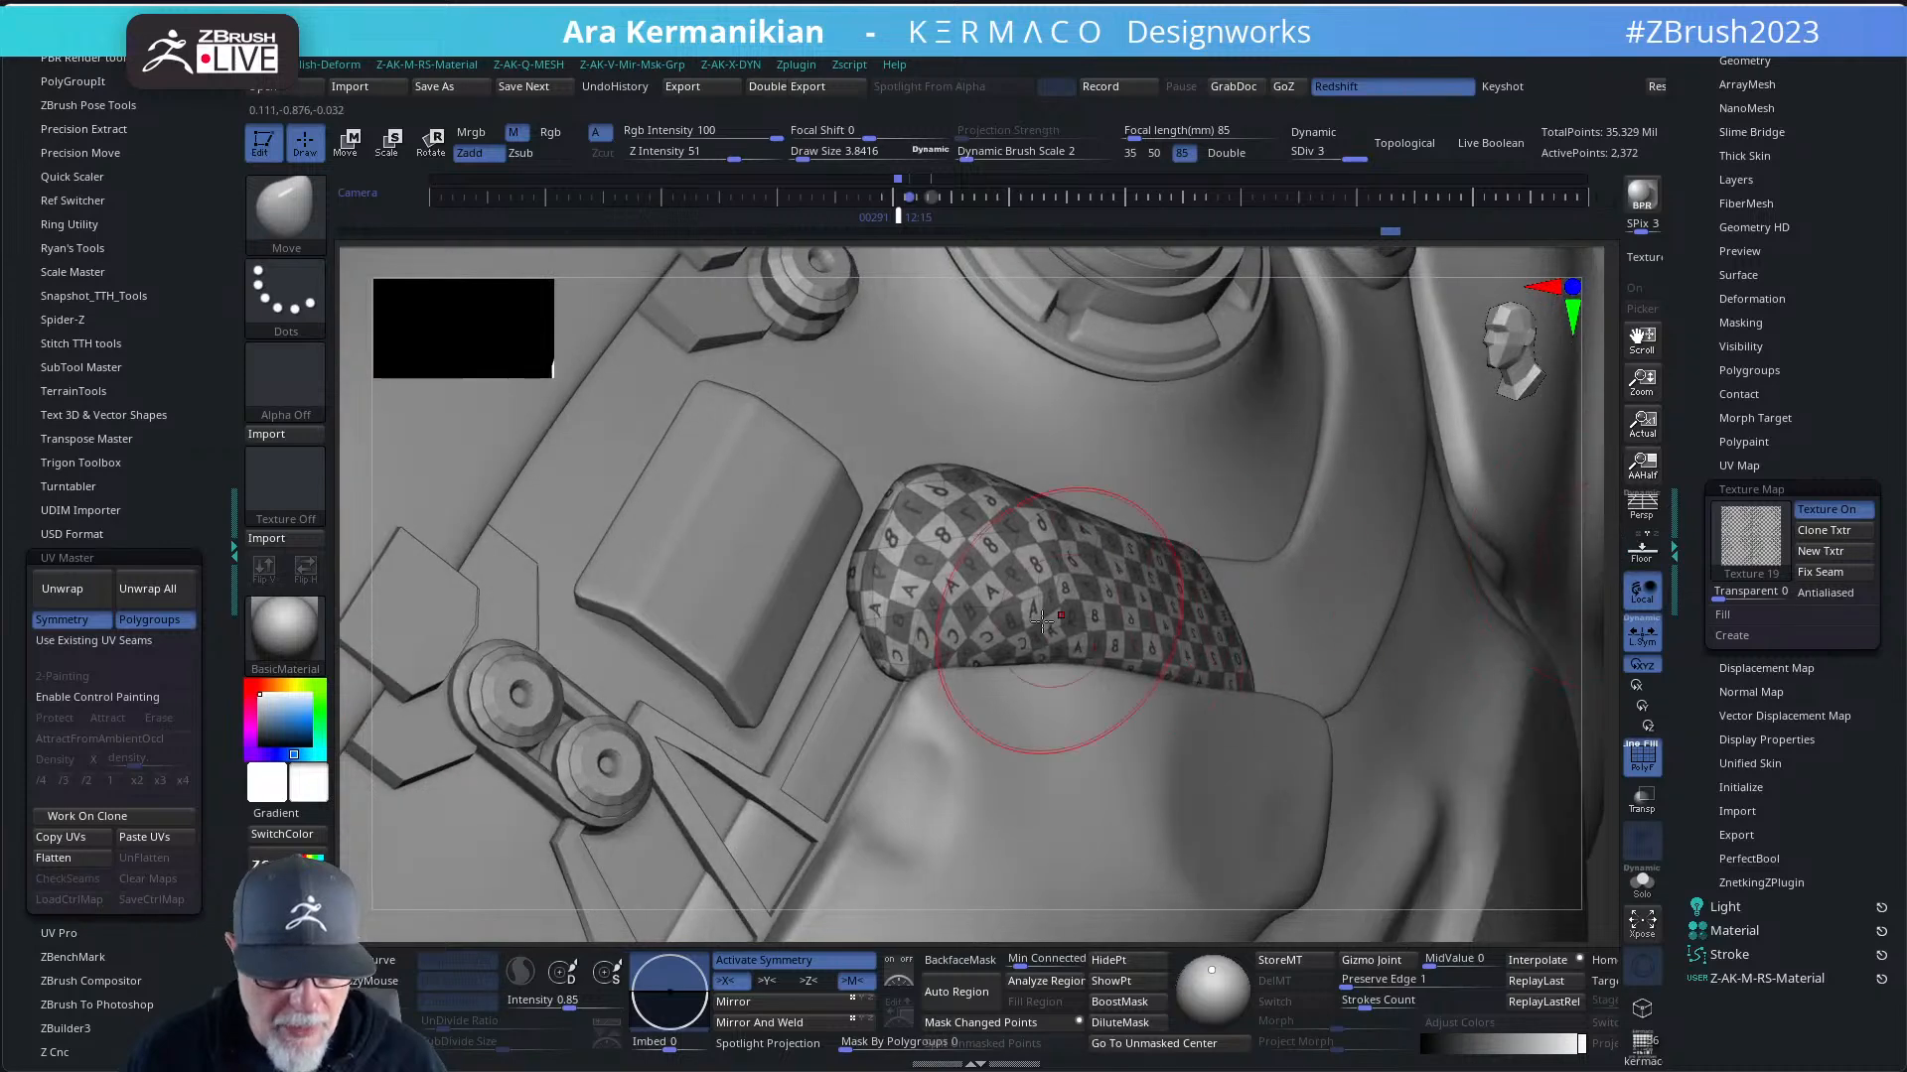
- Re-unwrap the Extract2_8 patch with UV Master at subdivision level 1
left_click(92, 598)
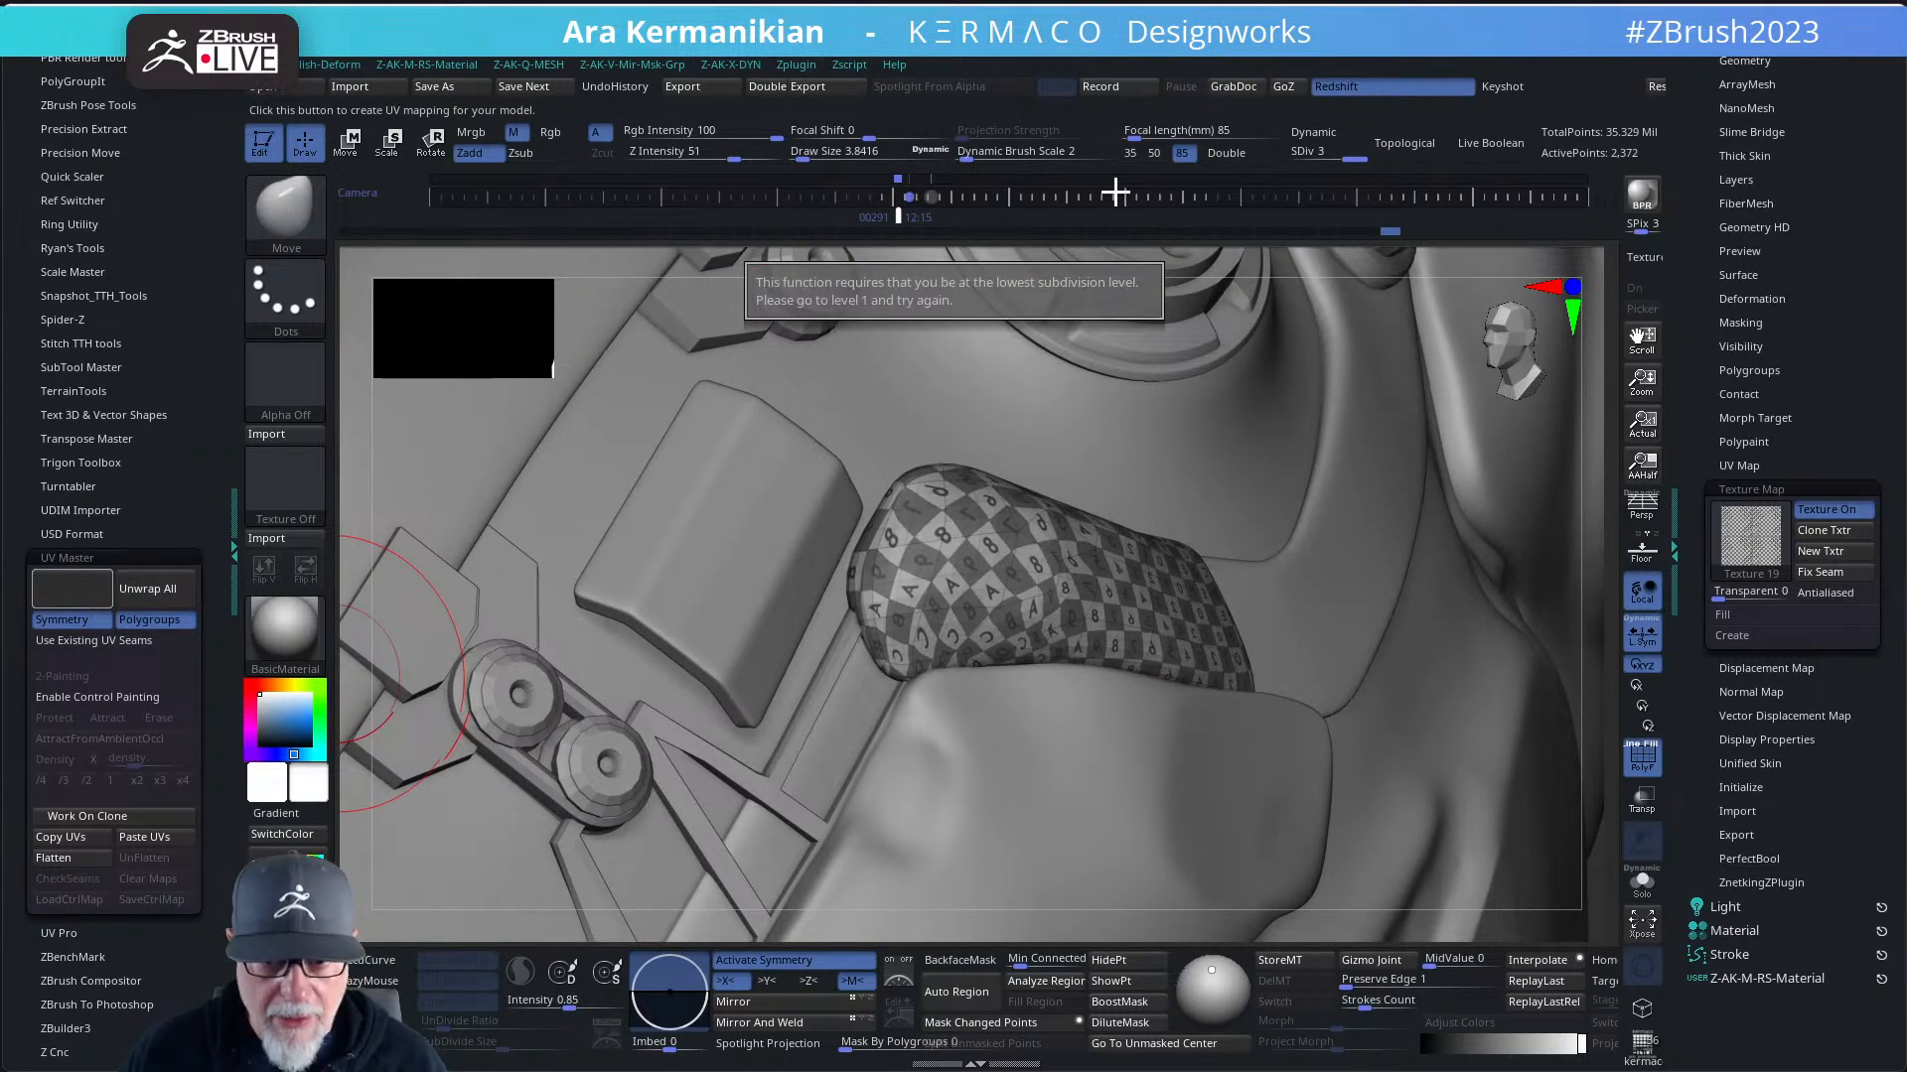
left_click_drag(1341, 156, 1286, 156)
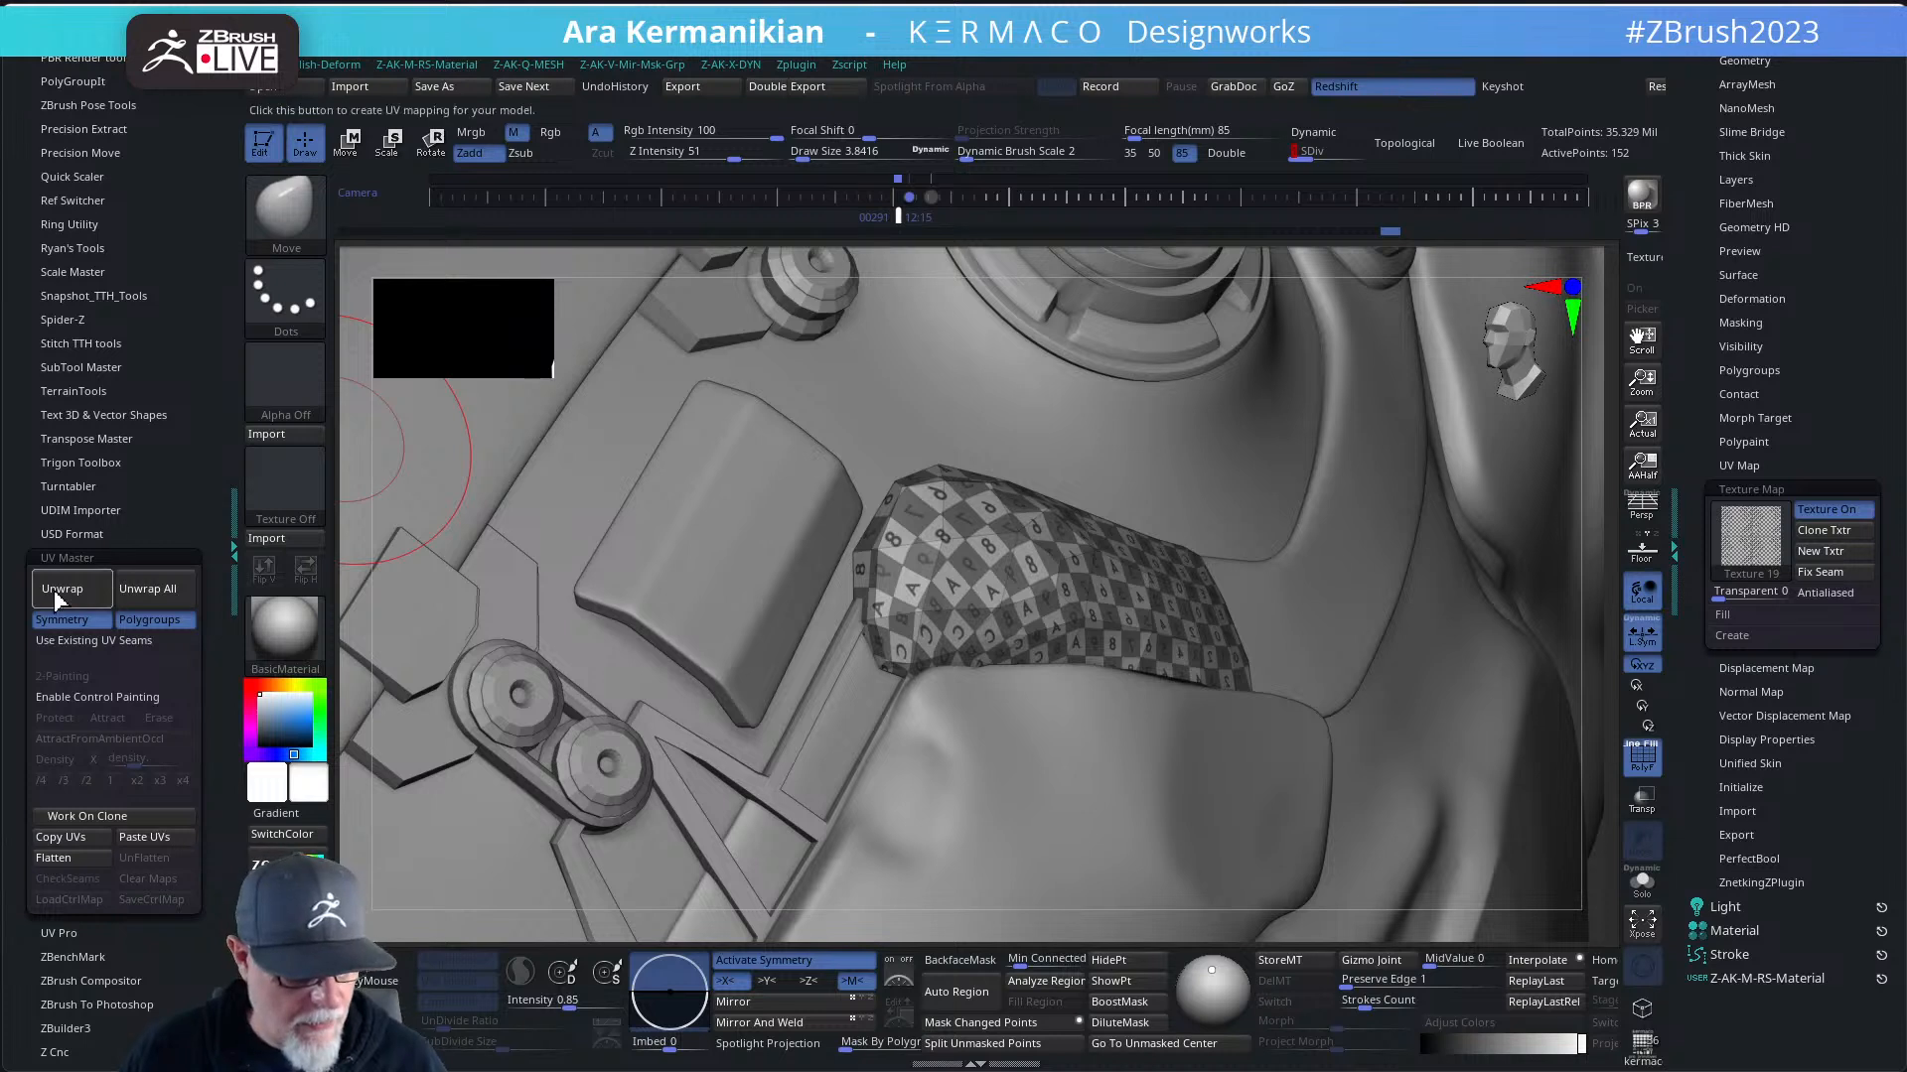
left_click(59, 592)
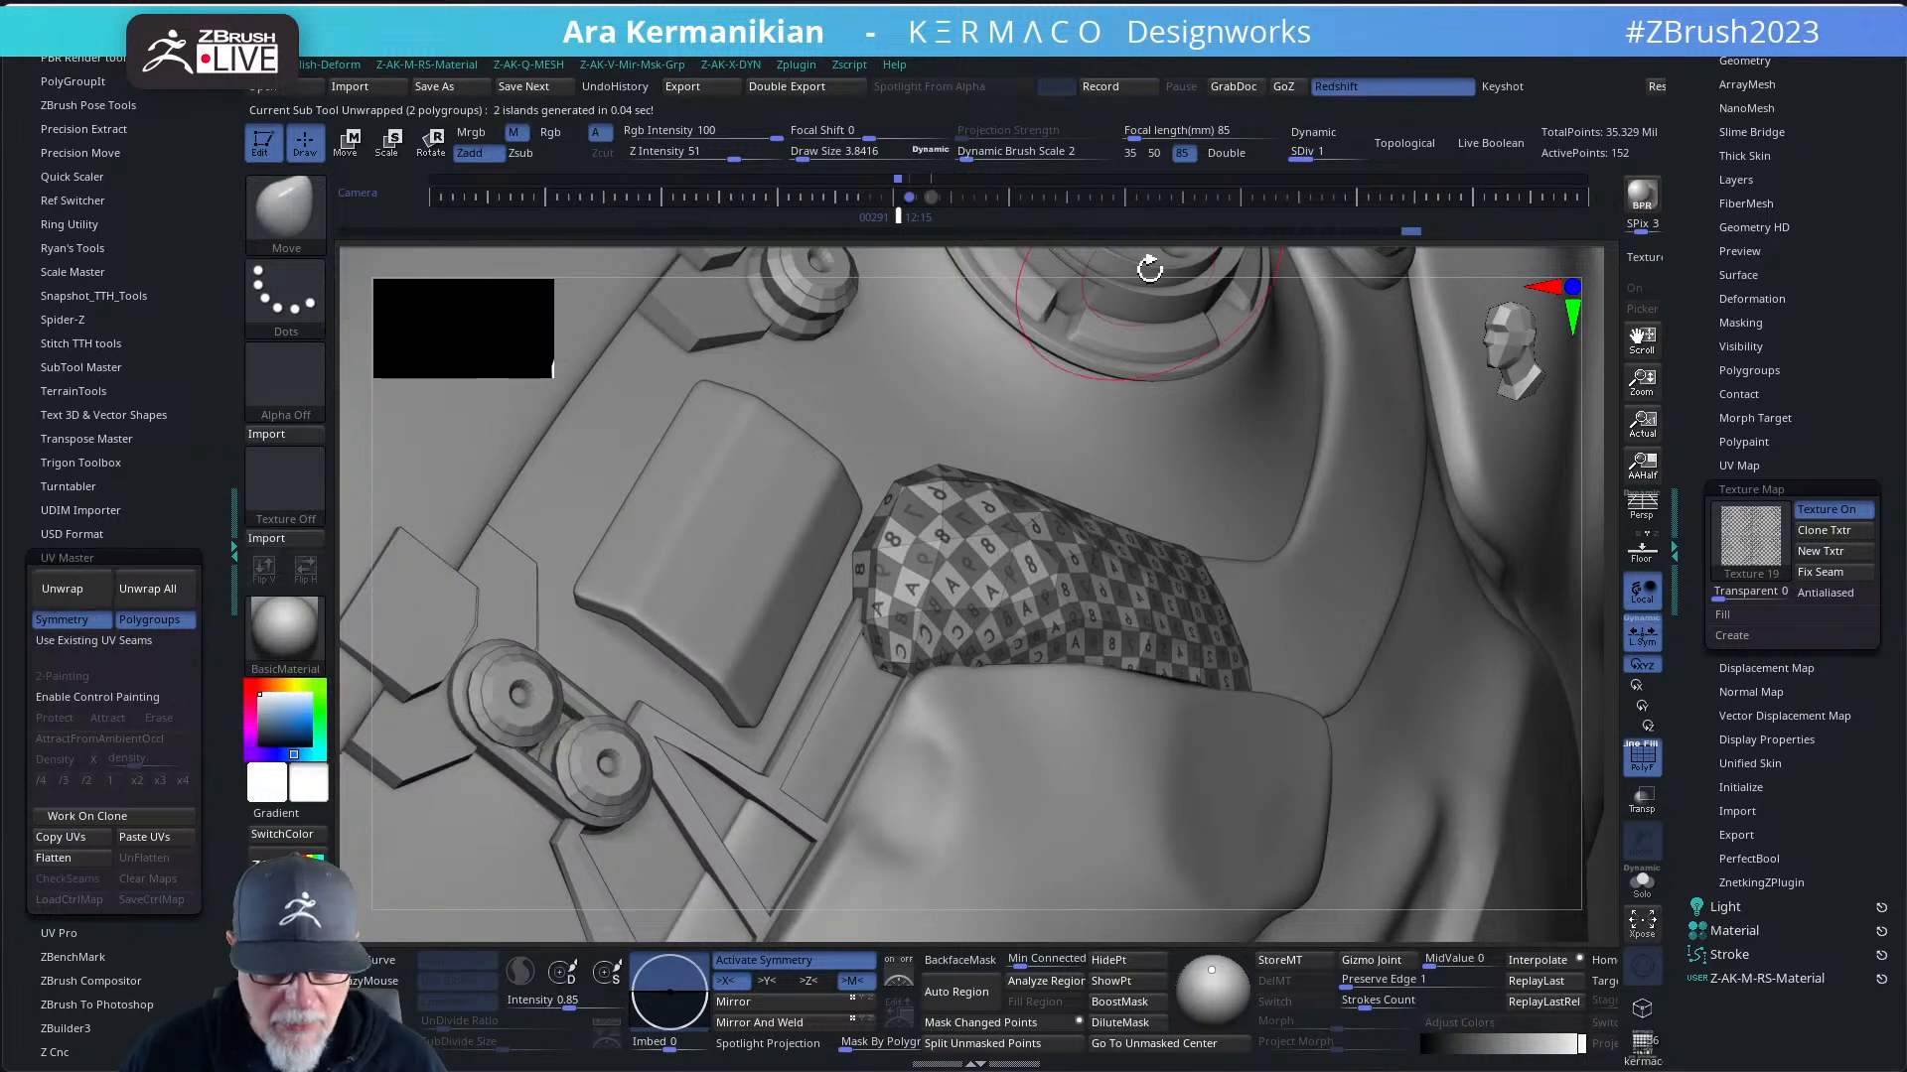
- Delete the Extract2_8 patch's subdivision level below level 2, re-unwrap its UVs, and return to the highest remaining level
left_click_drag(1365, 149, 1316, 147)
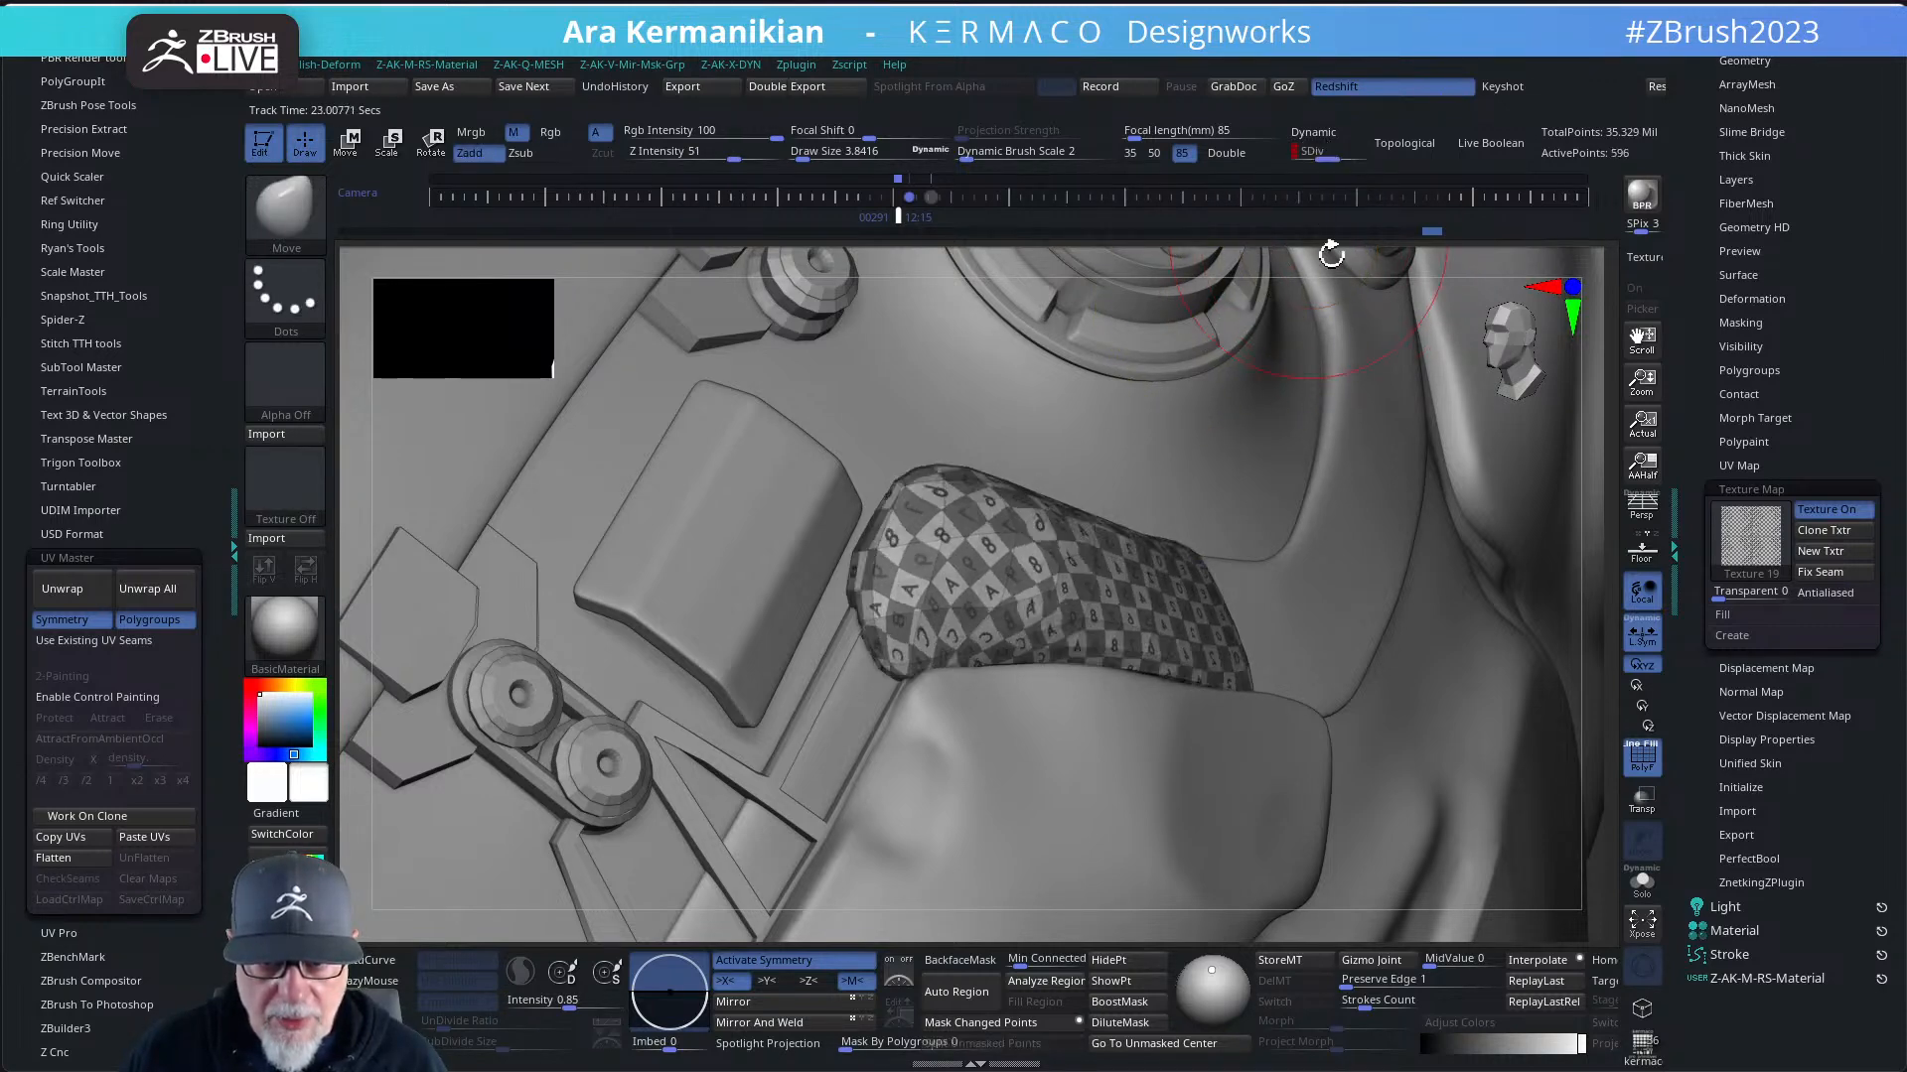
key("ctrl+q")
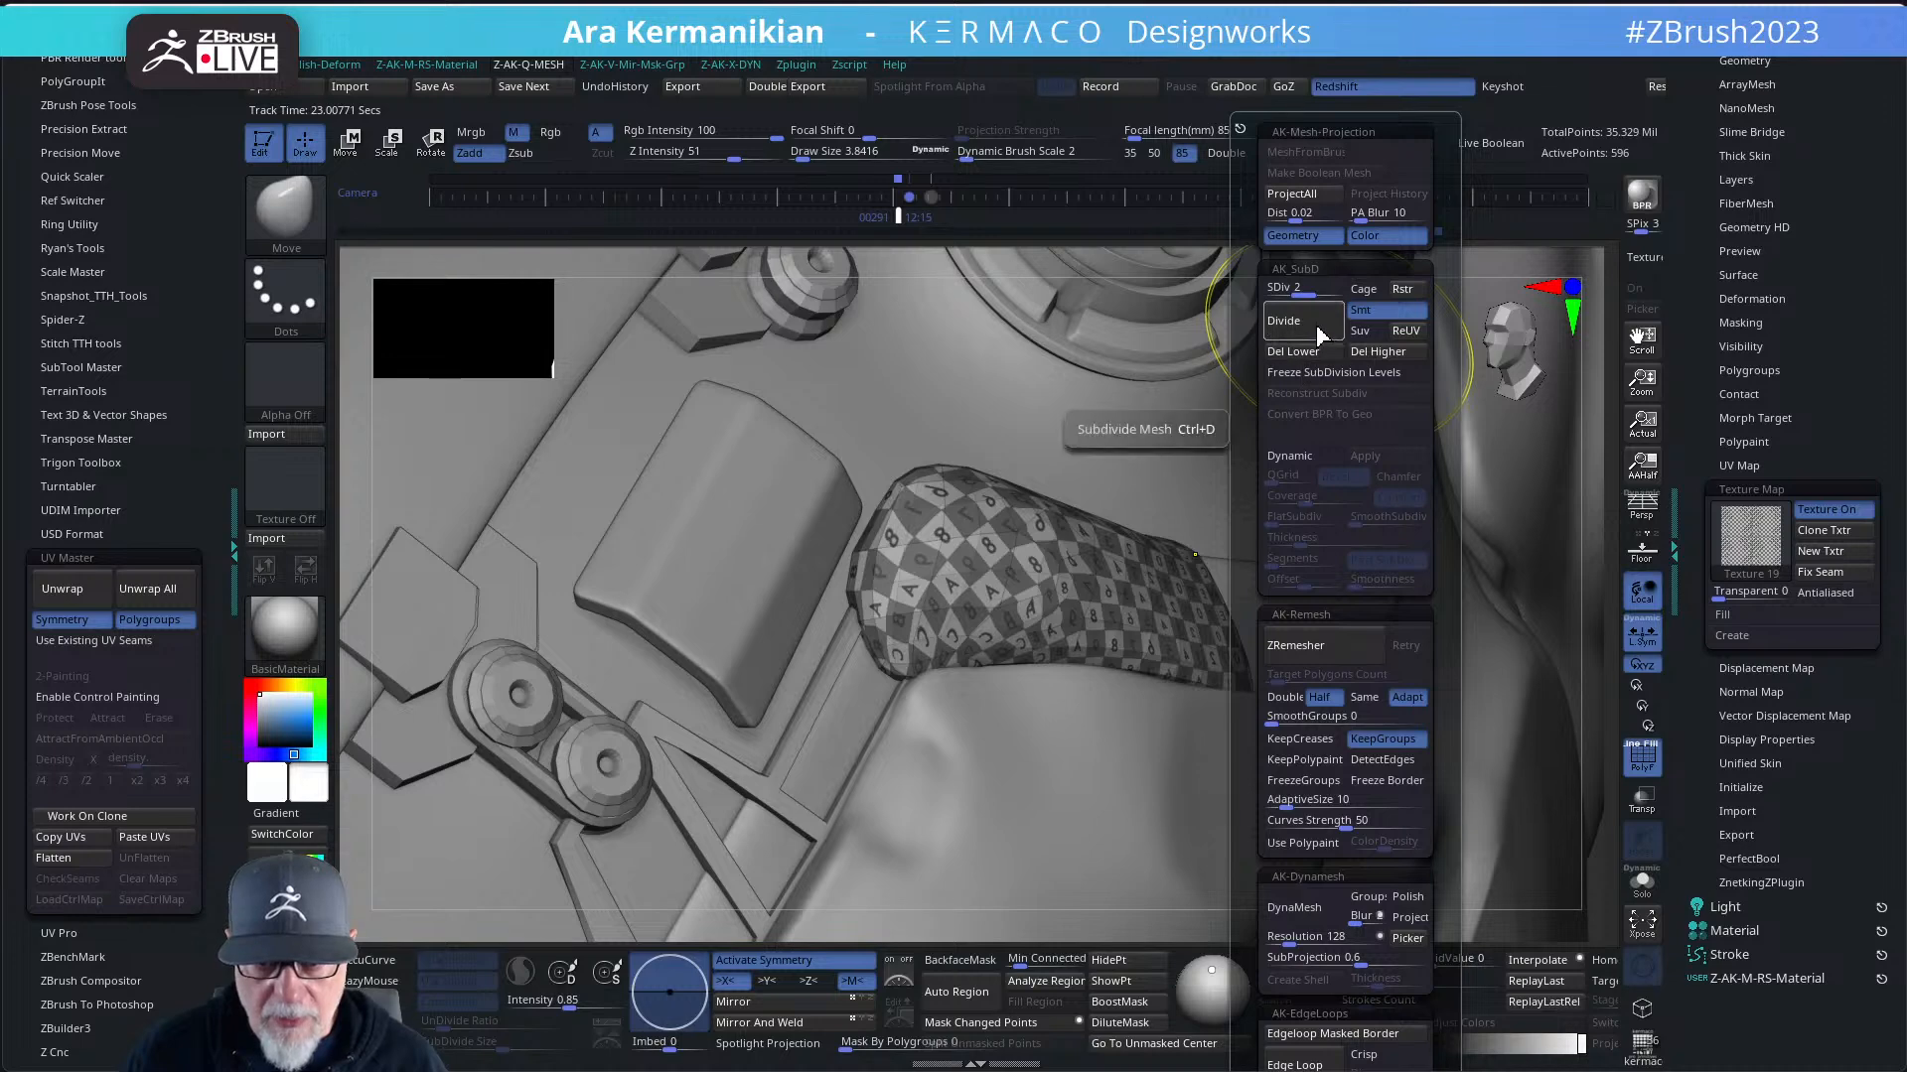
left_click(1302, 353)
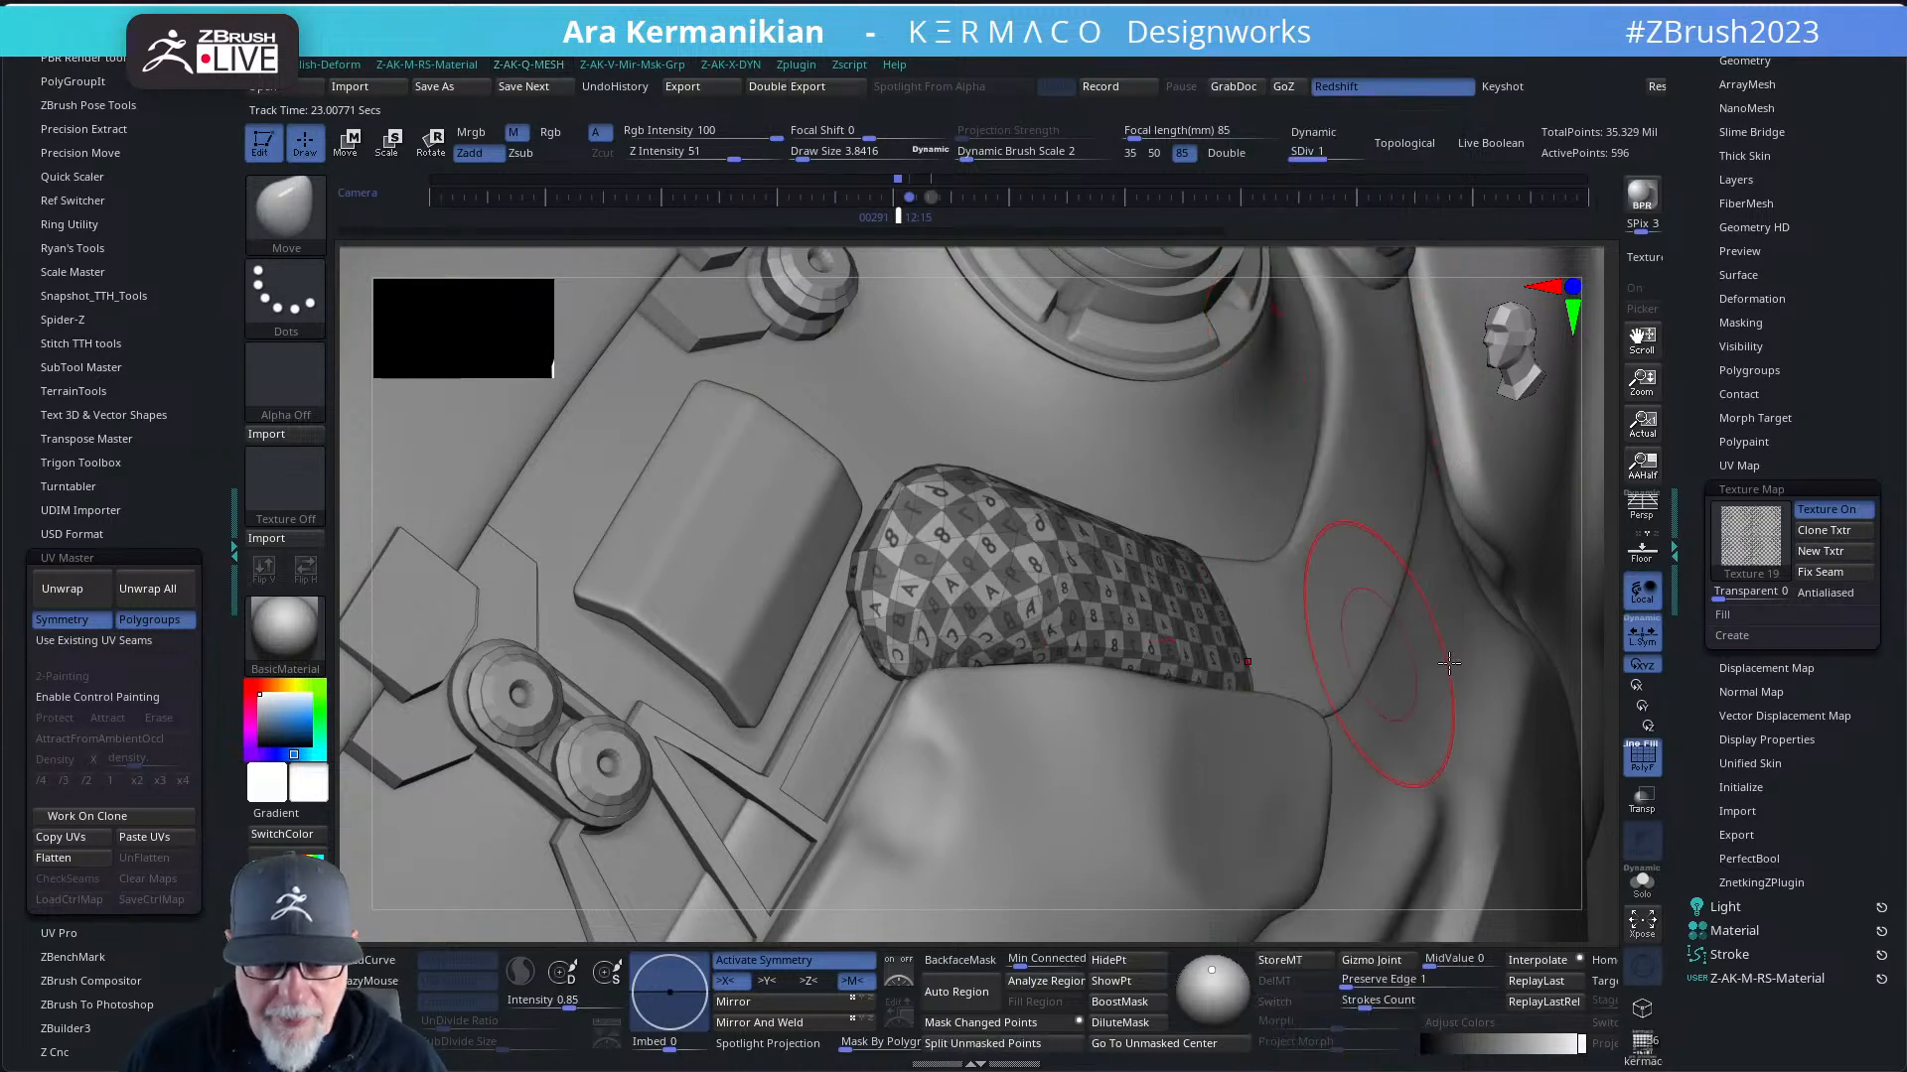
left_click(80, 599)
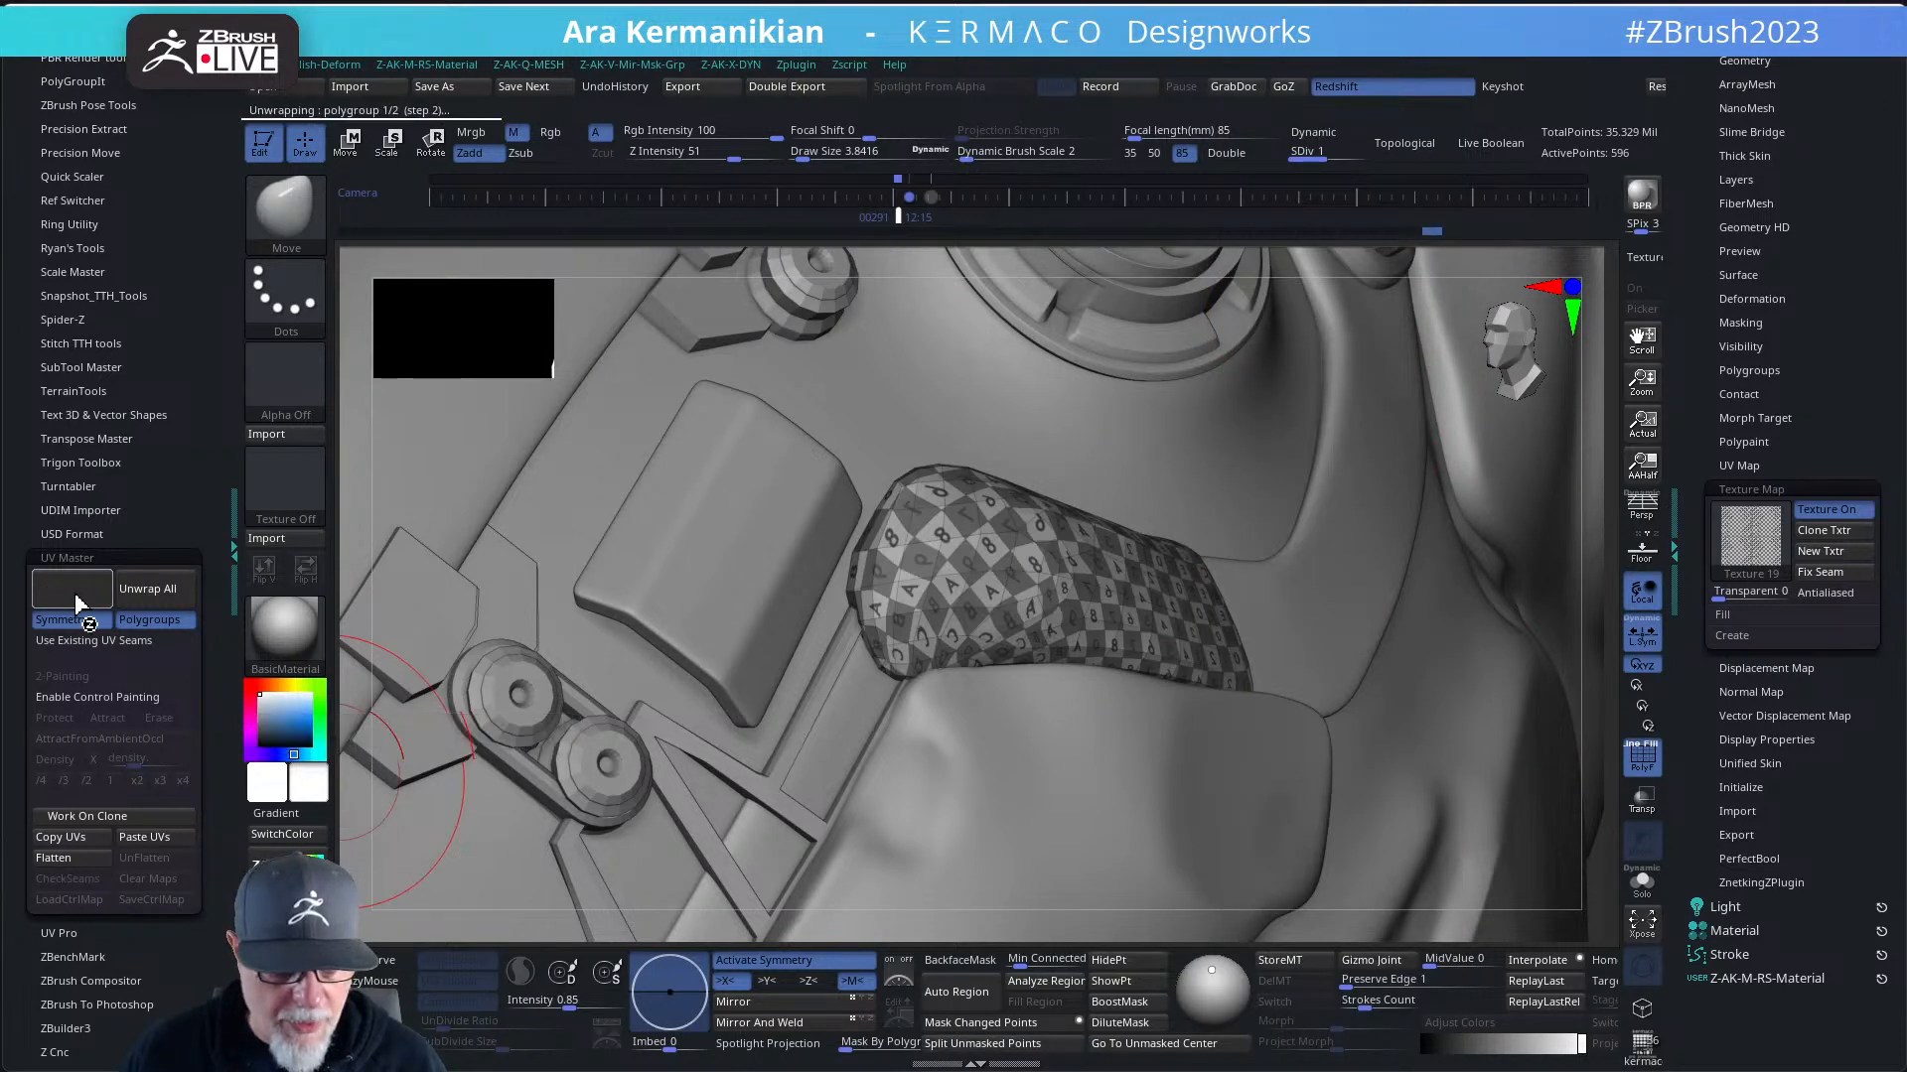
left_click_drag(1312, 159, 1355, 156)
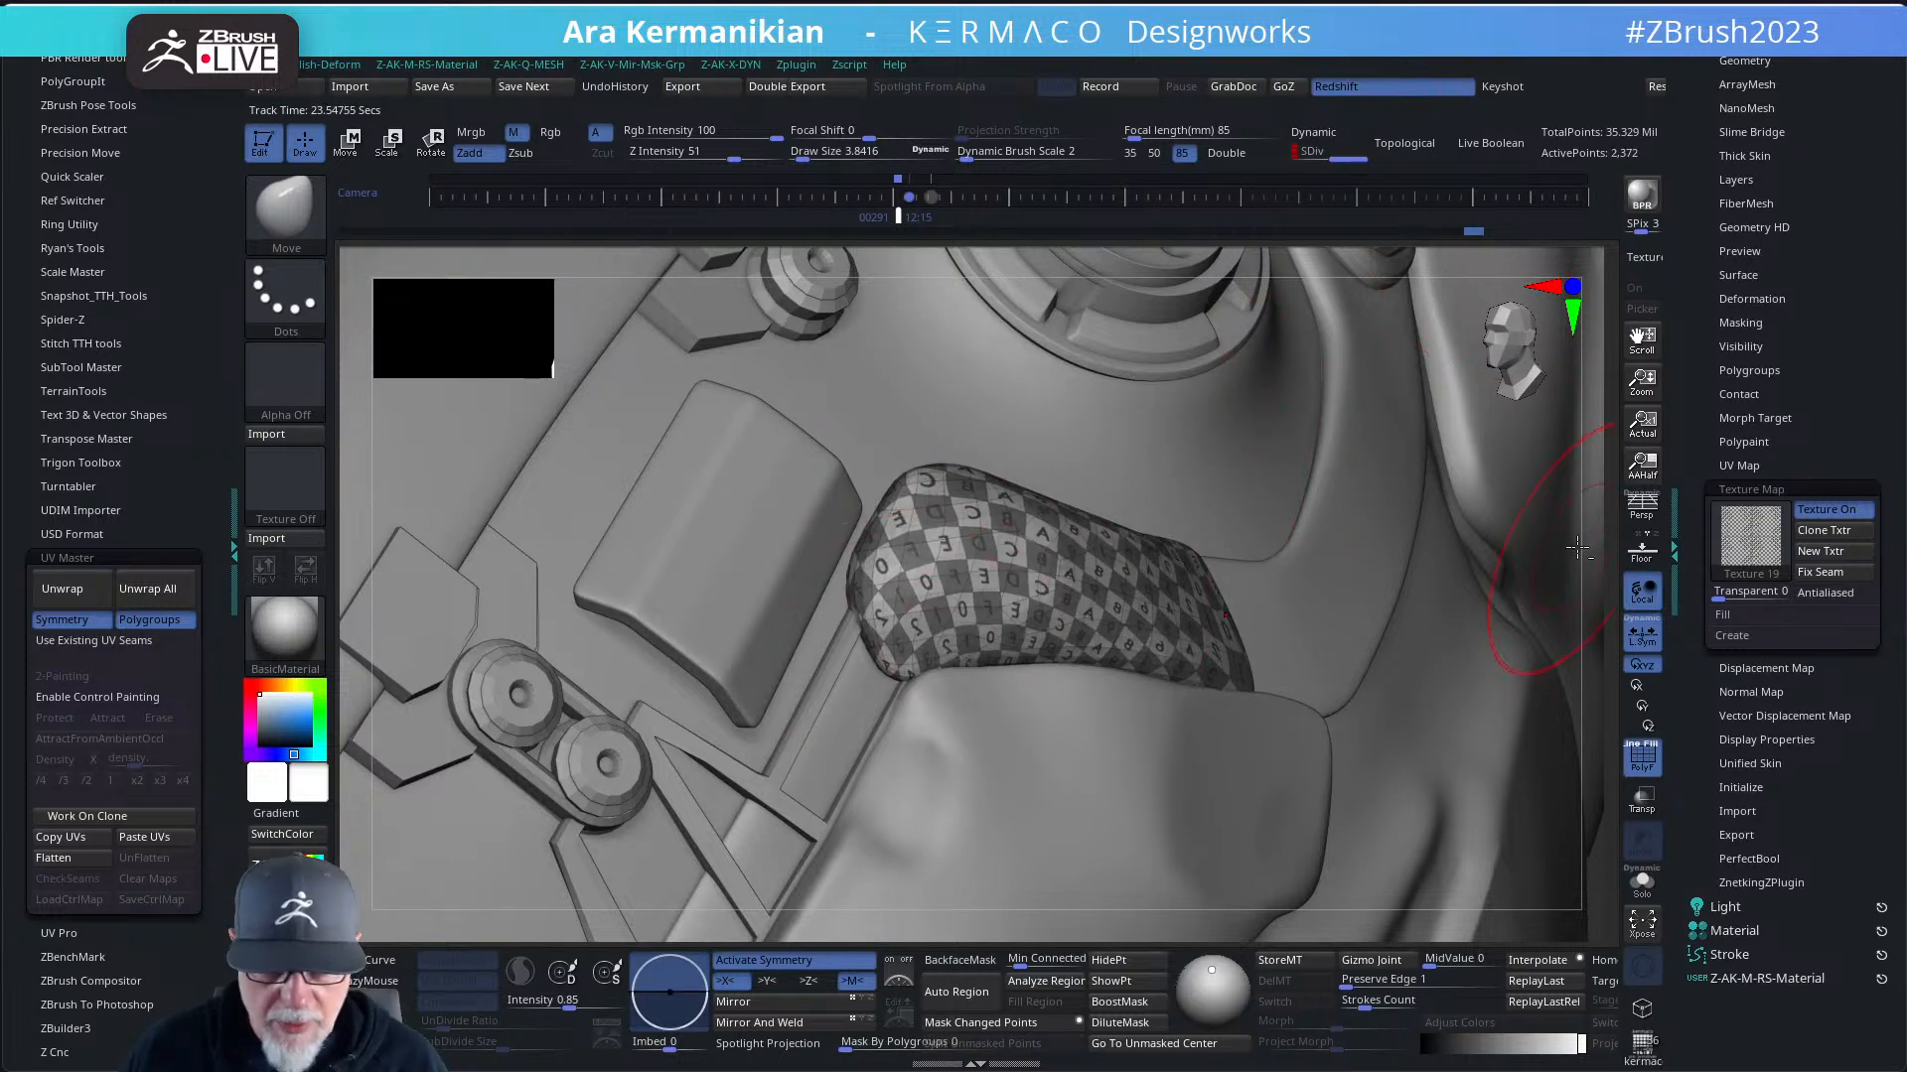
- Turn off the checker texture on the Extract2_8 patch
left_click_drag(1601, 551, 1407, 458, "alt")
left_click(1750, 536)
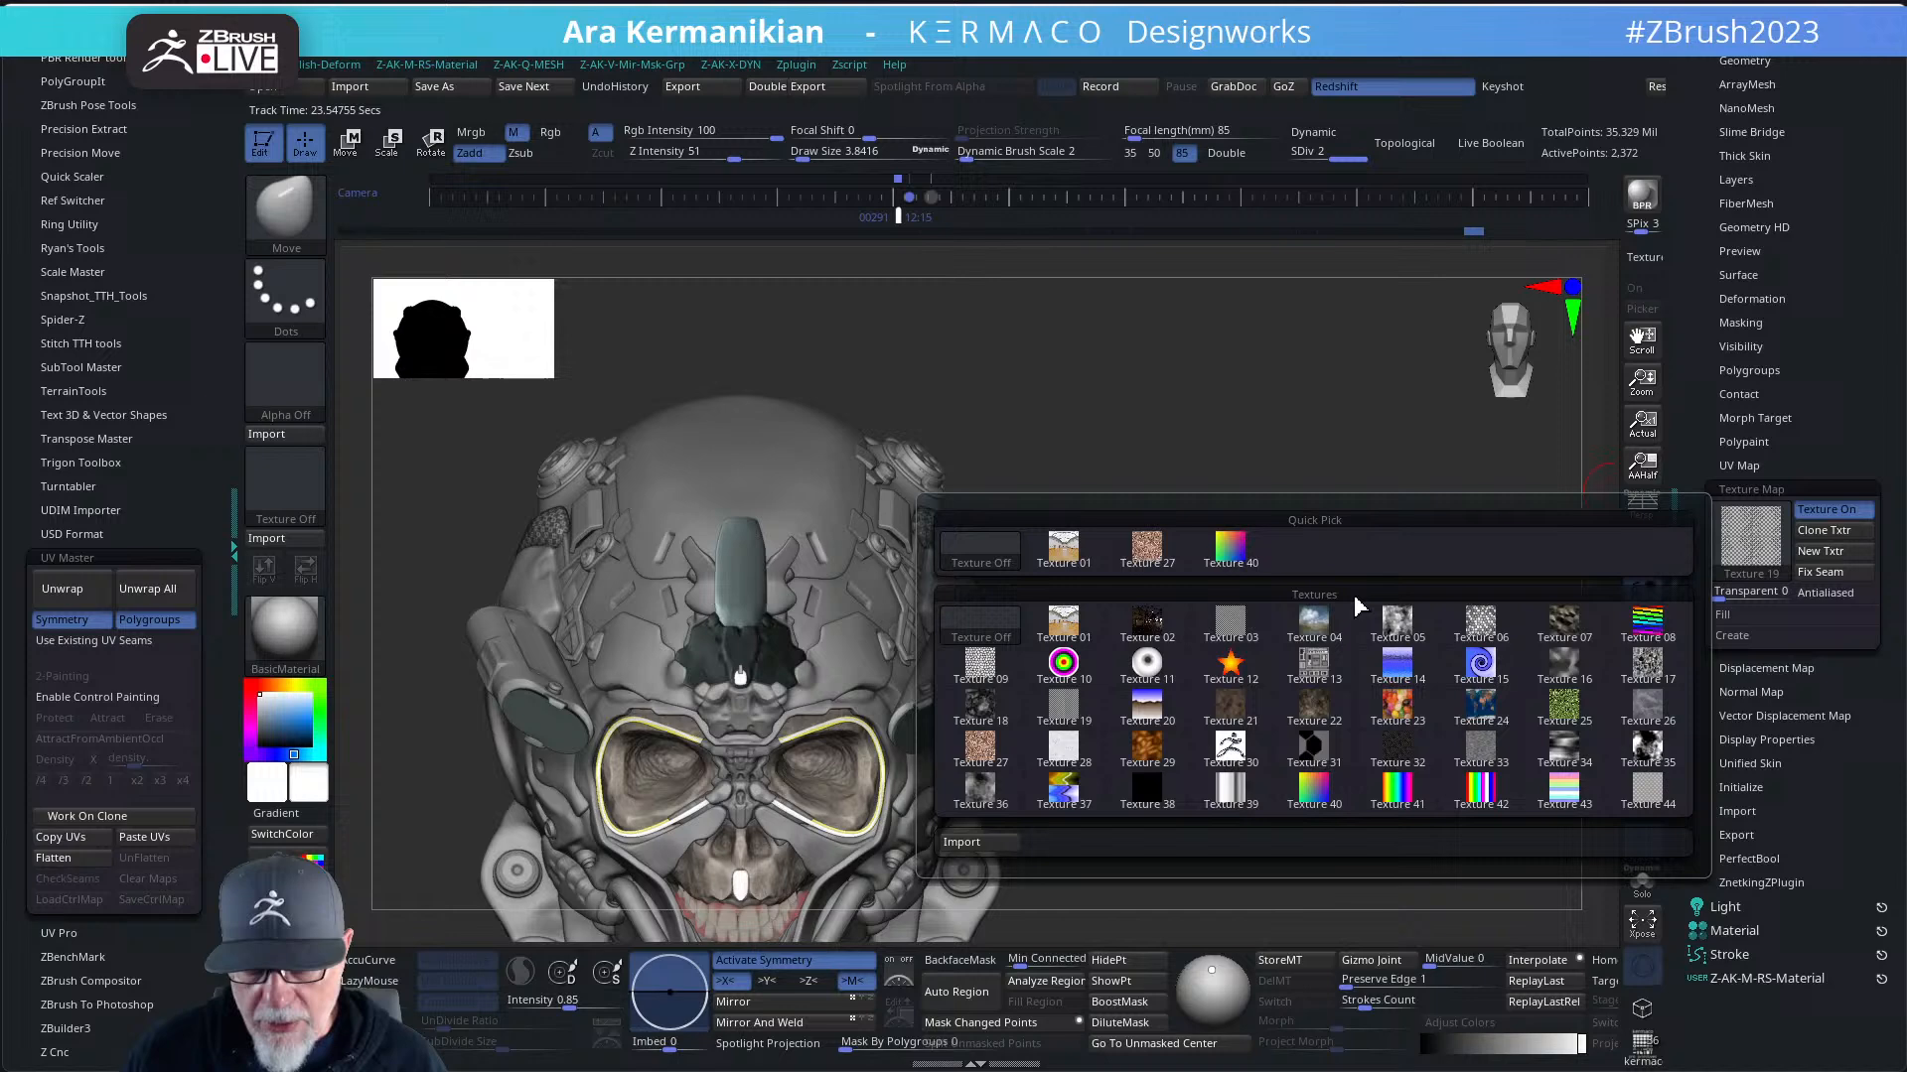
left_click(1015, 634)
- Switch the subtool list to visibility set V8 and hide the Extract2_8 subtool in it
left_click_drag(1707, 314, 1691, 541)
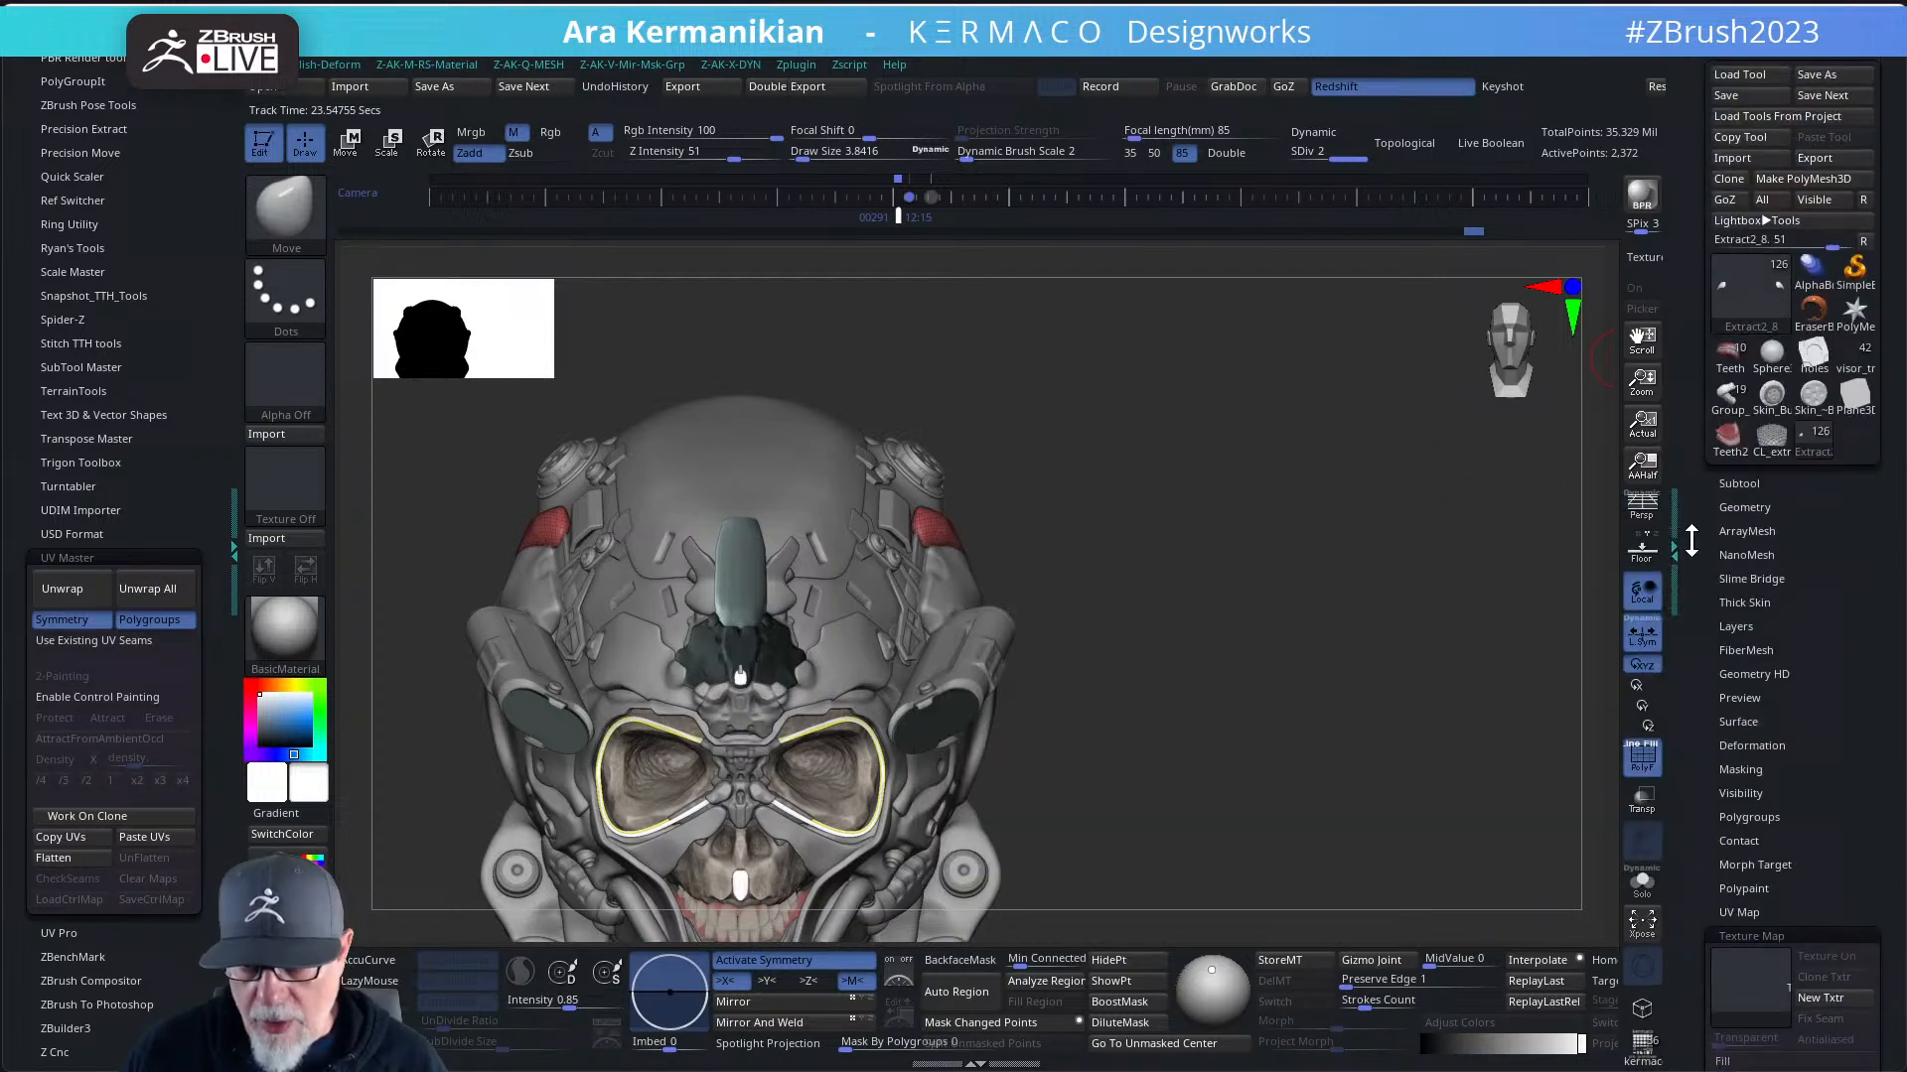
left_click(1739, 485)
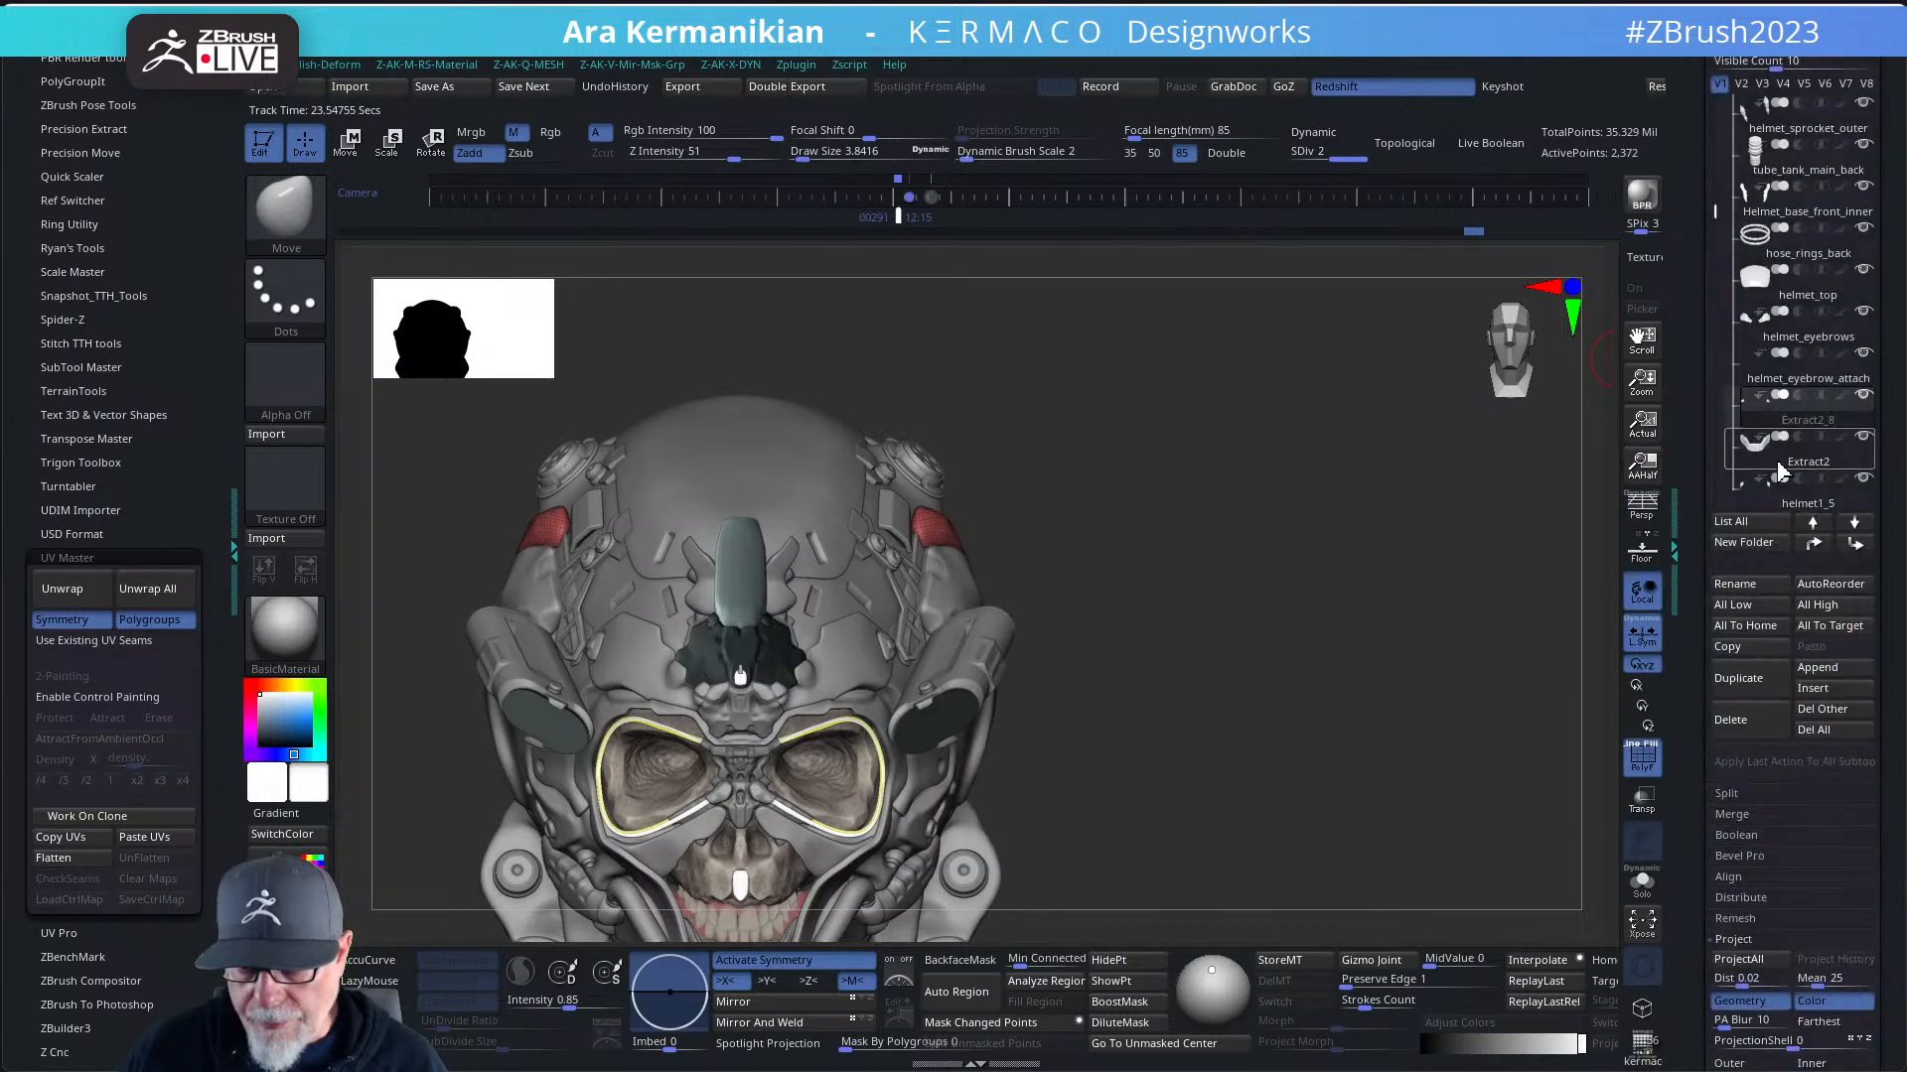
left_click(1865, 83)
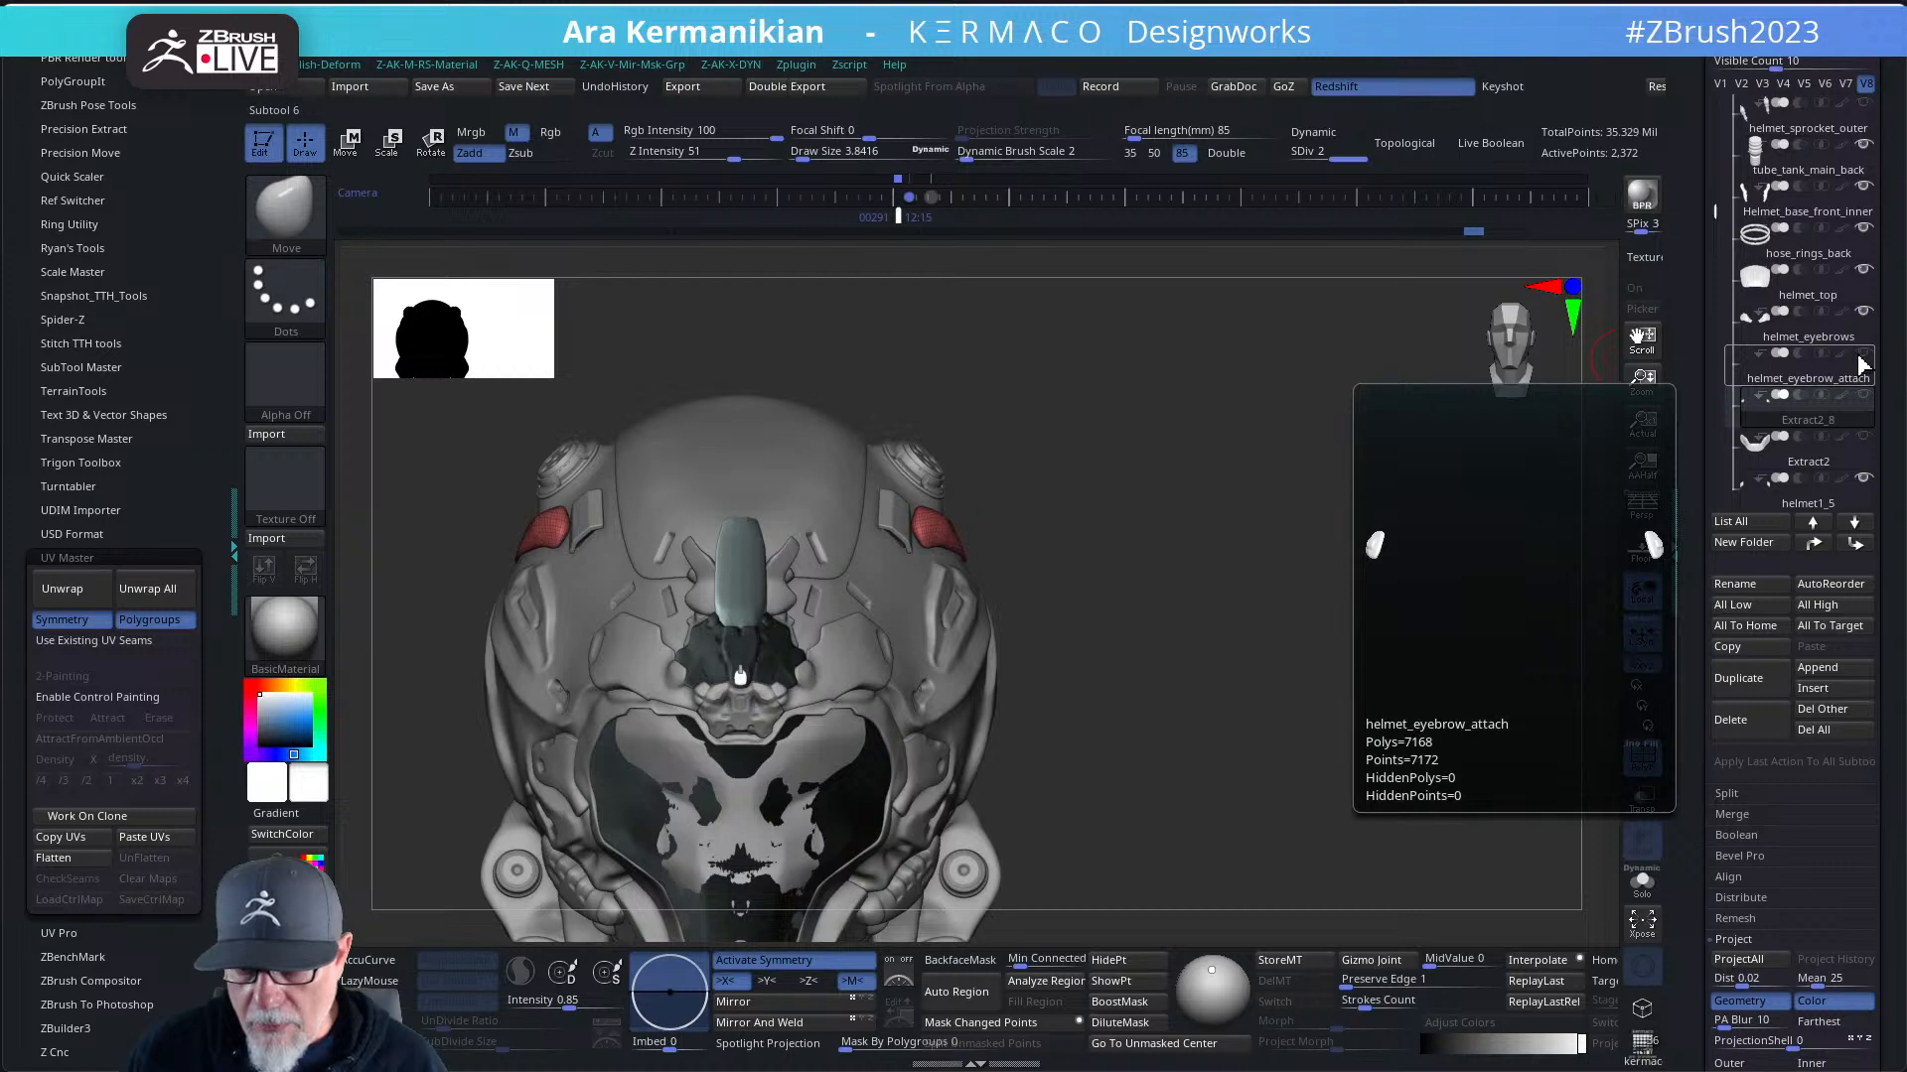
left_click(1866, 399)
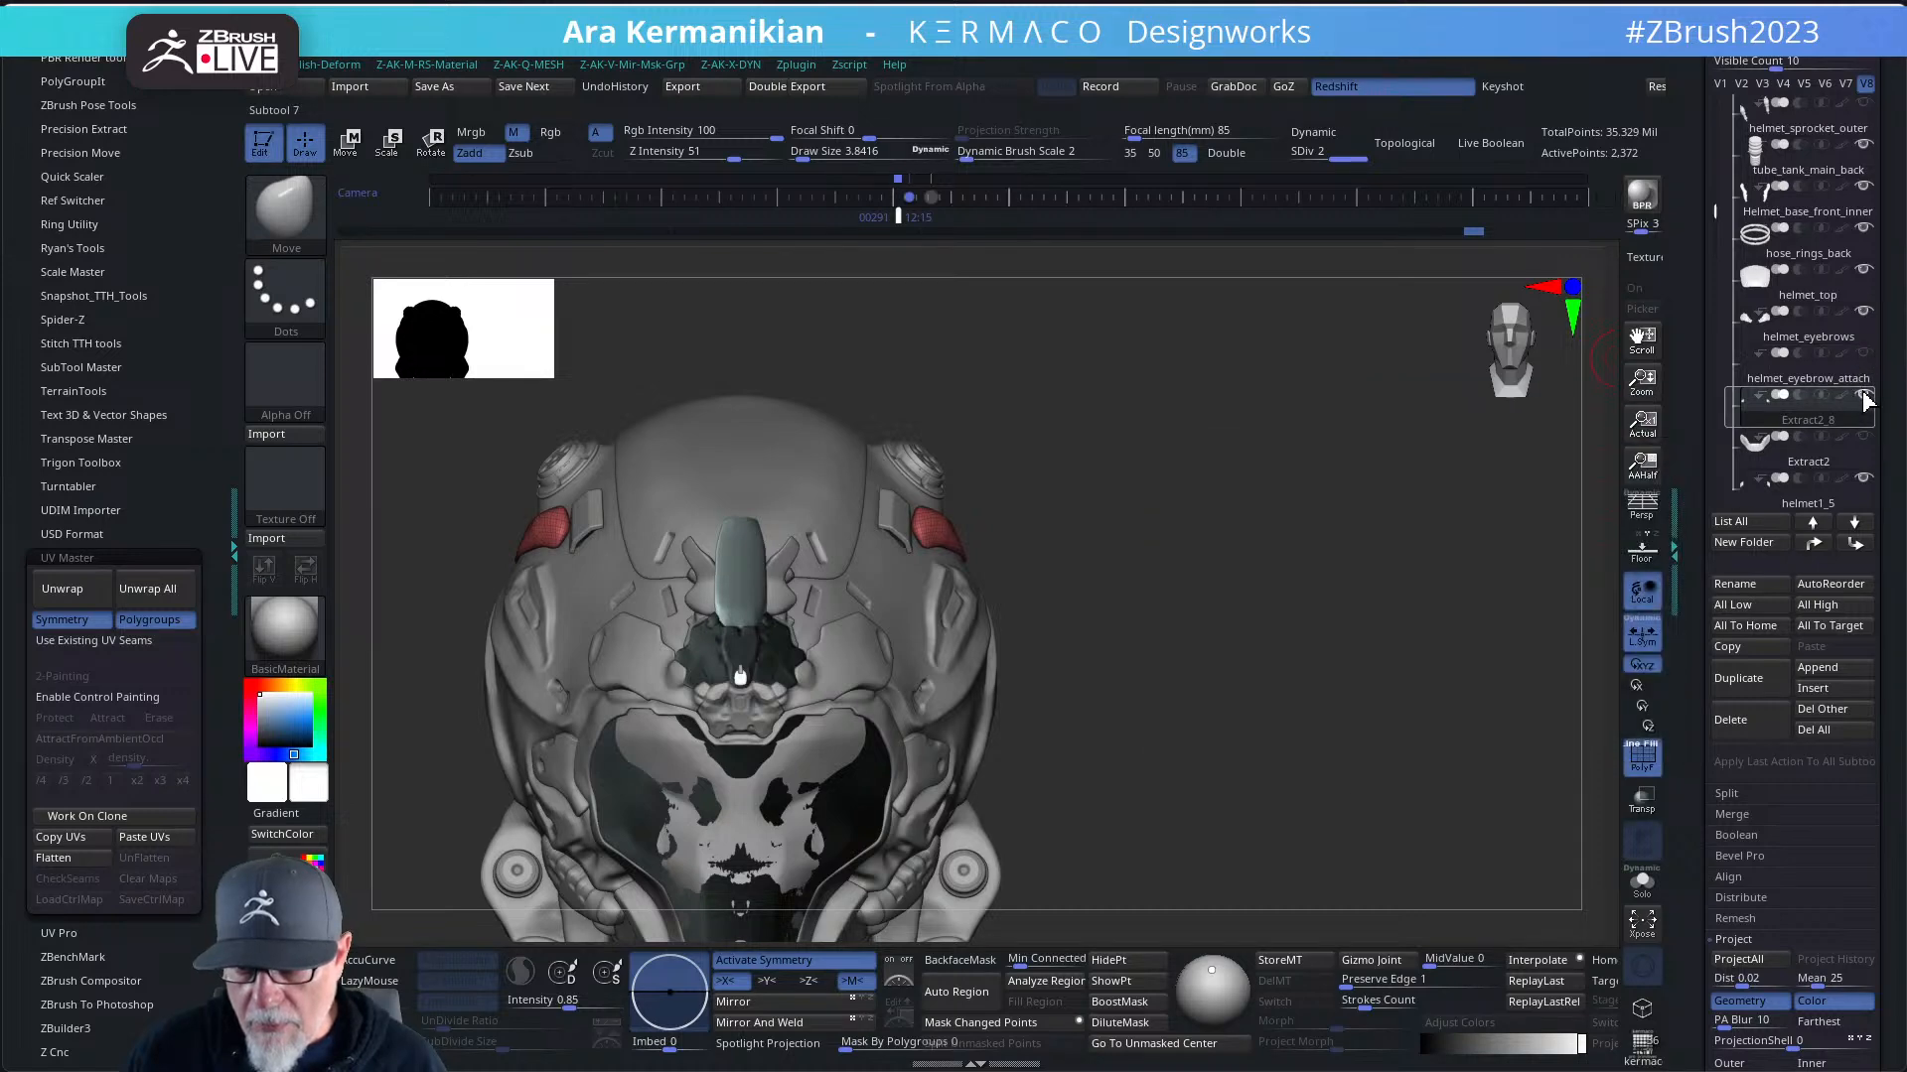
- Select the Extract2 subtool and restore visibility set V1 to show it below the skull's teeth
left_click(1798, 484)
left_click_drag(1498, 639, 1554, 392, "alt")
left_click(1719, 84)
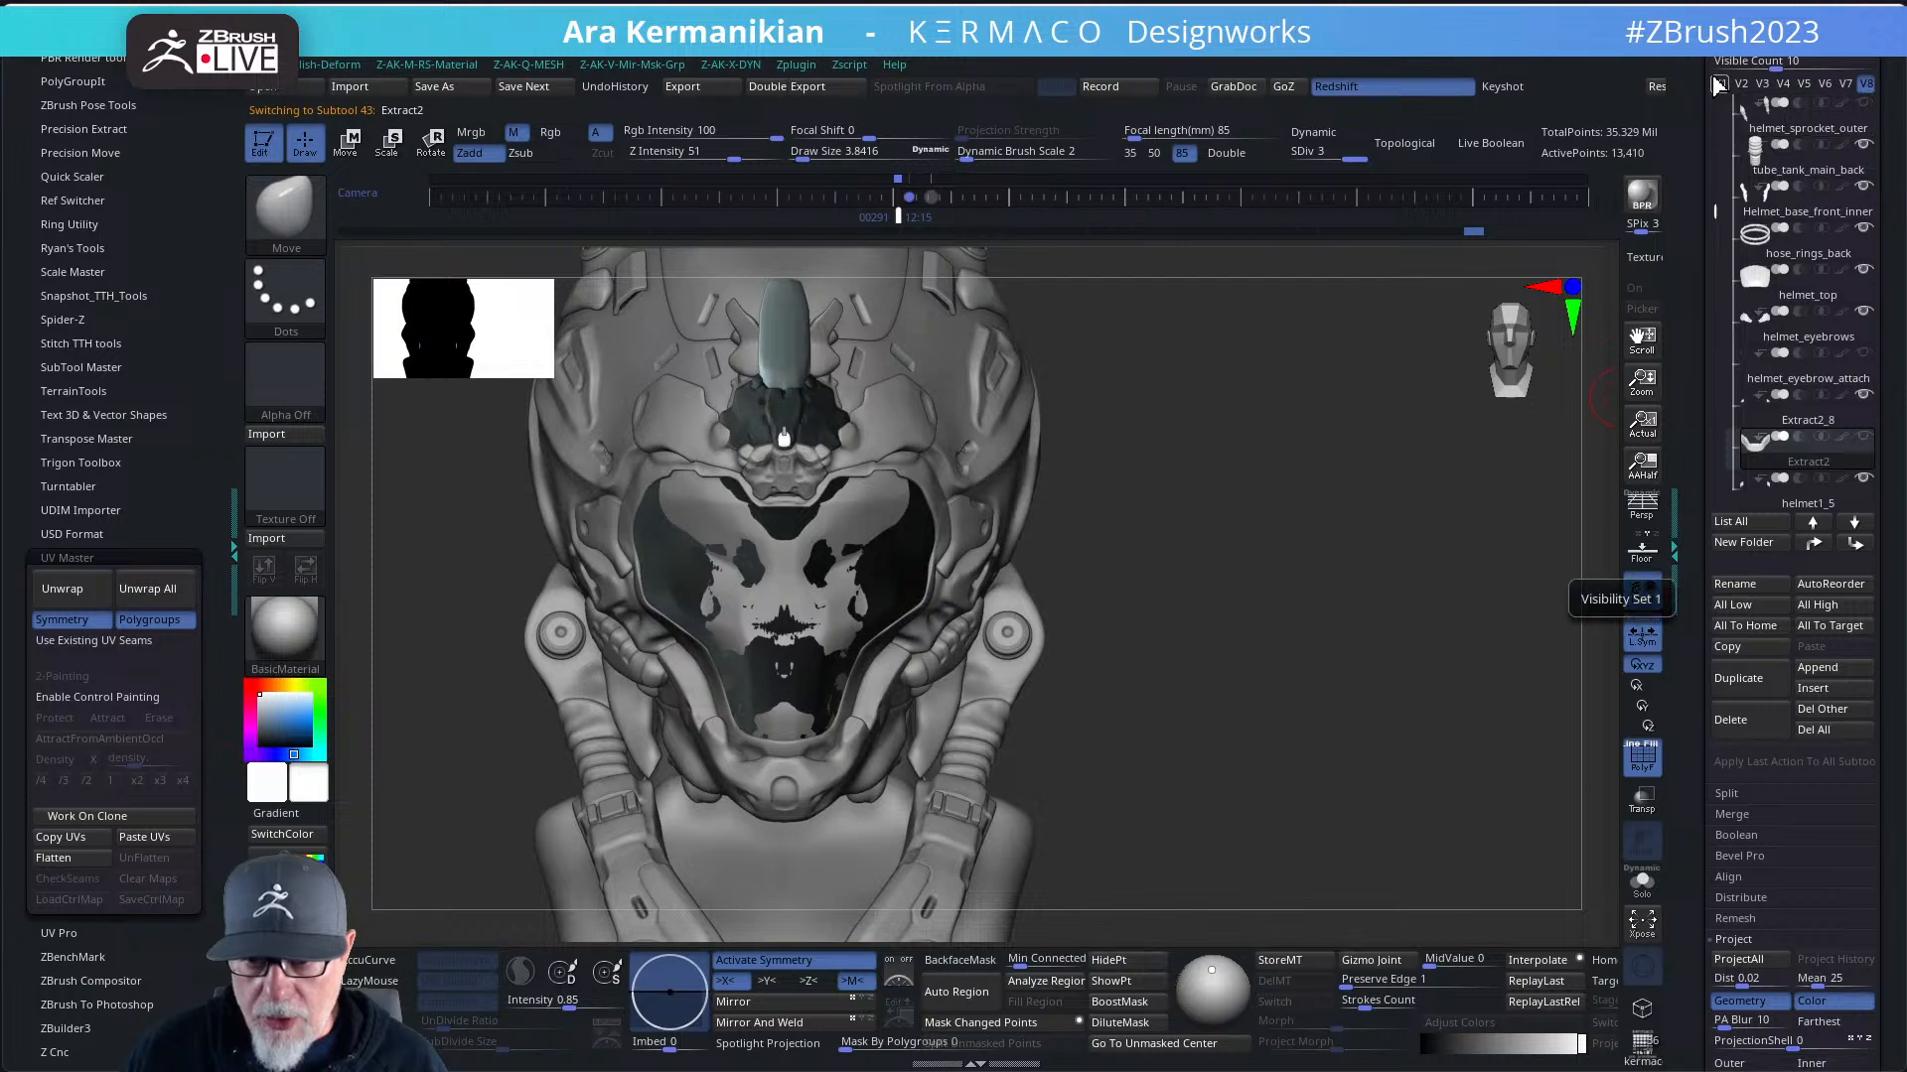
left_click_drag(1317, 460, 1370, 357, "alt")
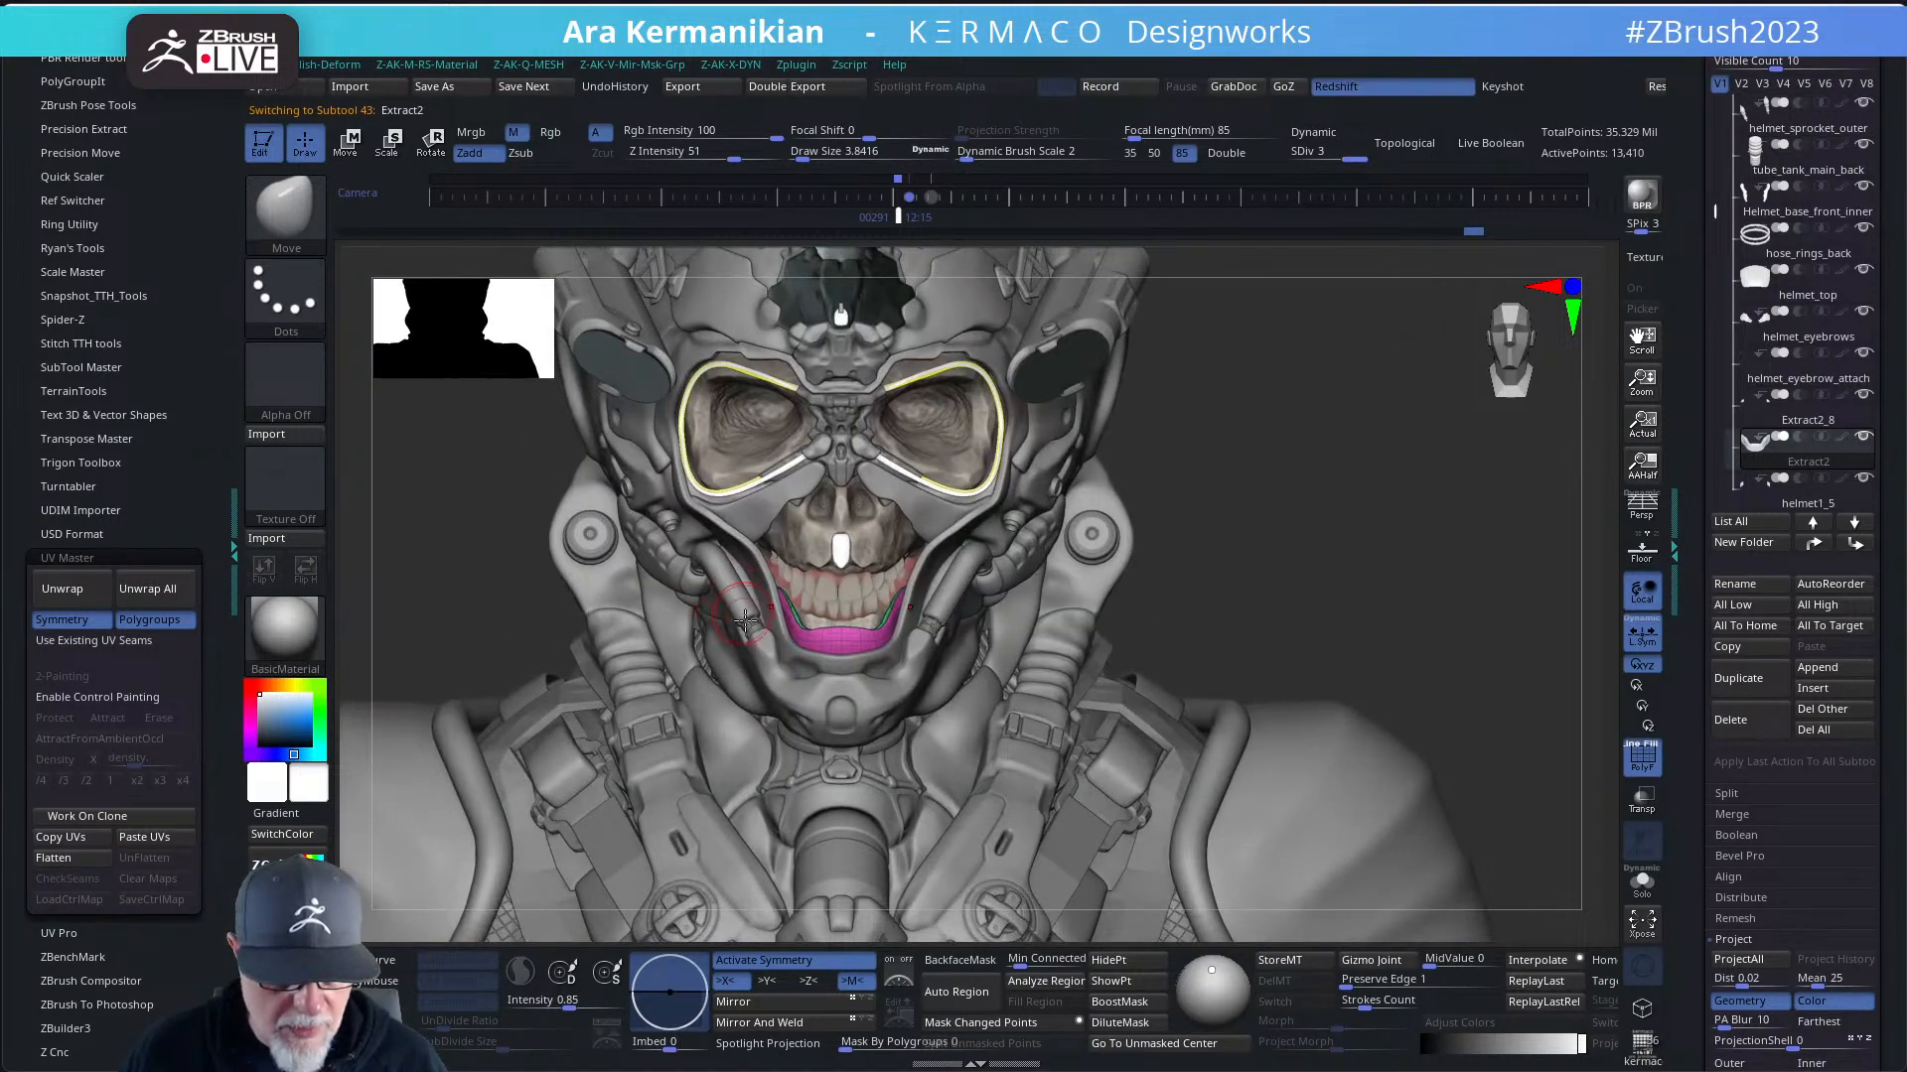
left_click_drag(1347, 511, 1349, 530, "alt")
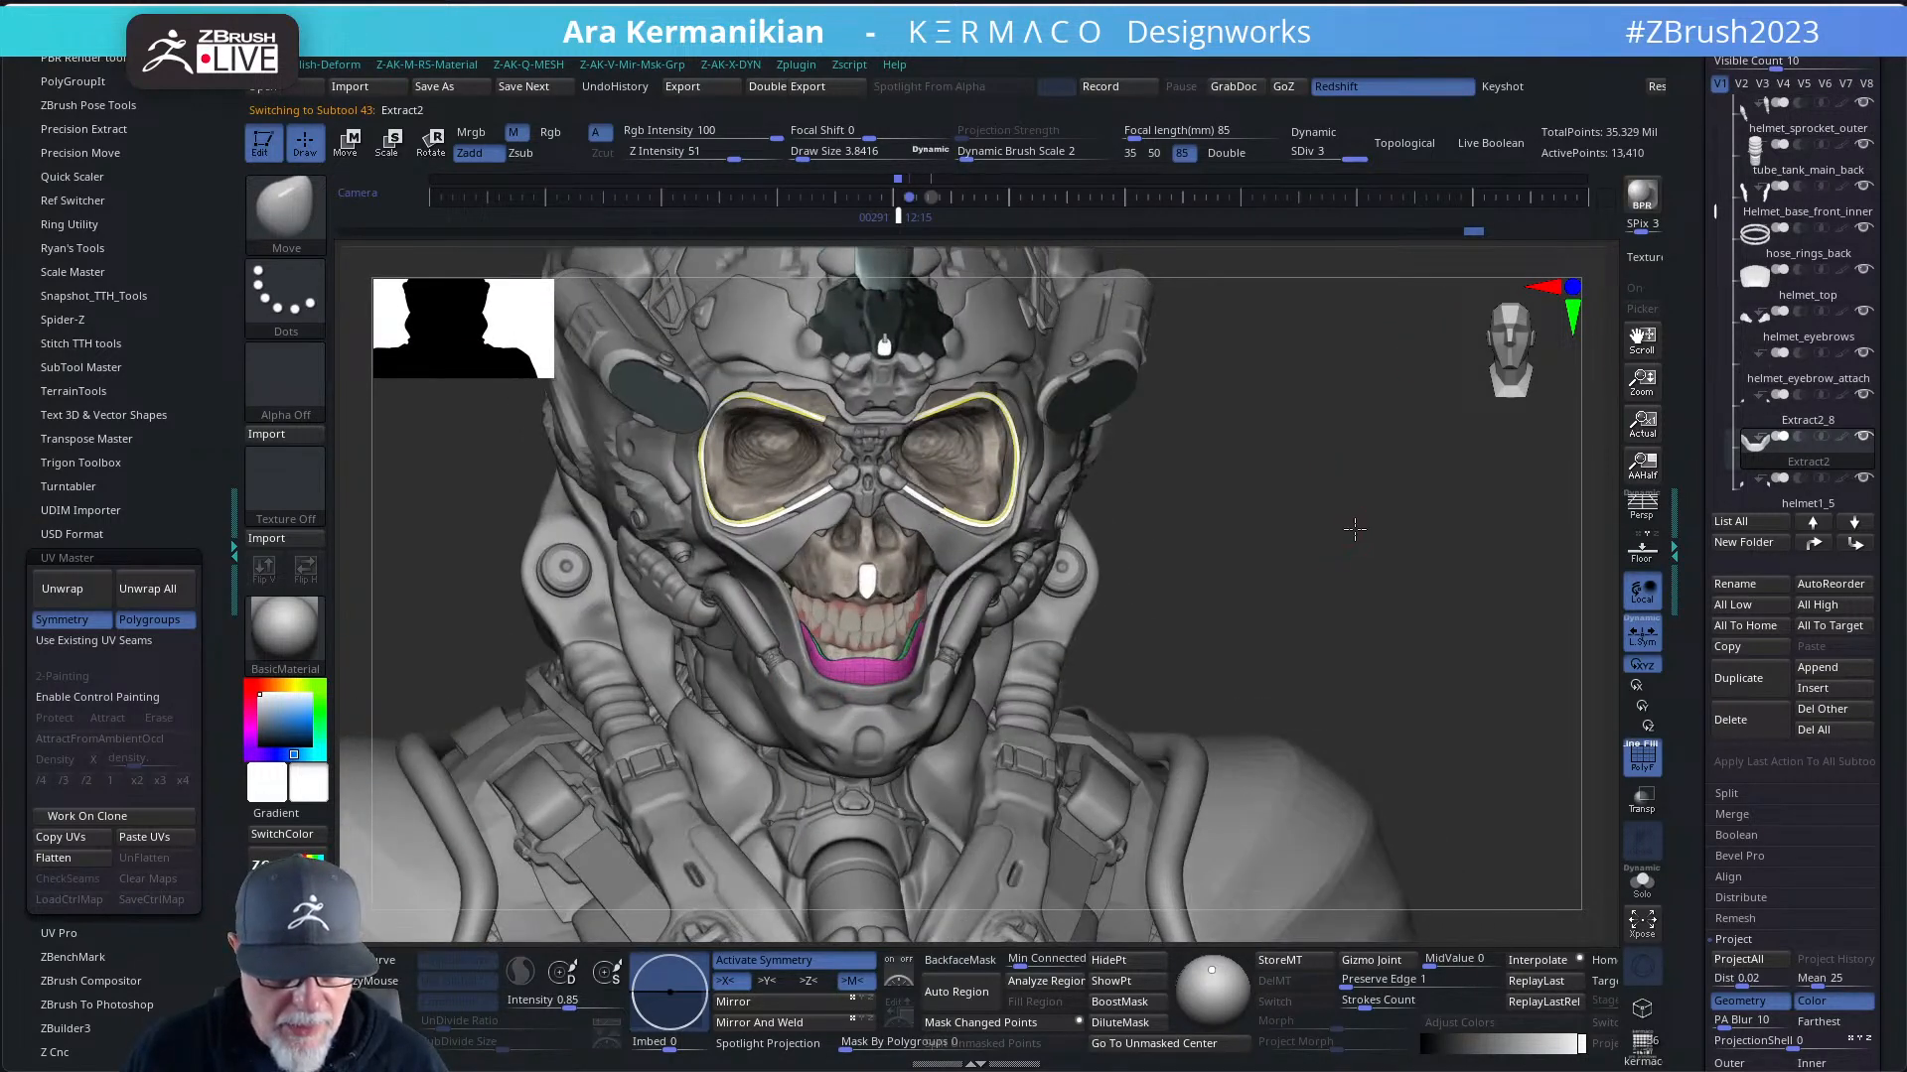
- Compare the Extract2 chin piece on its own and within the full character, leaving it isolated in Solo mode
left_click(1641, 884)
left_click_drag(1430, 689, 1180, 712)
left_click(1642, 882)
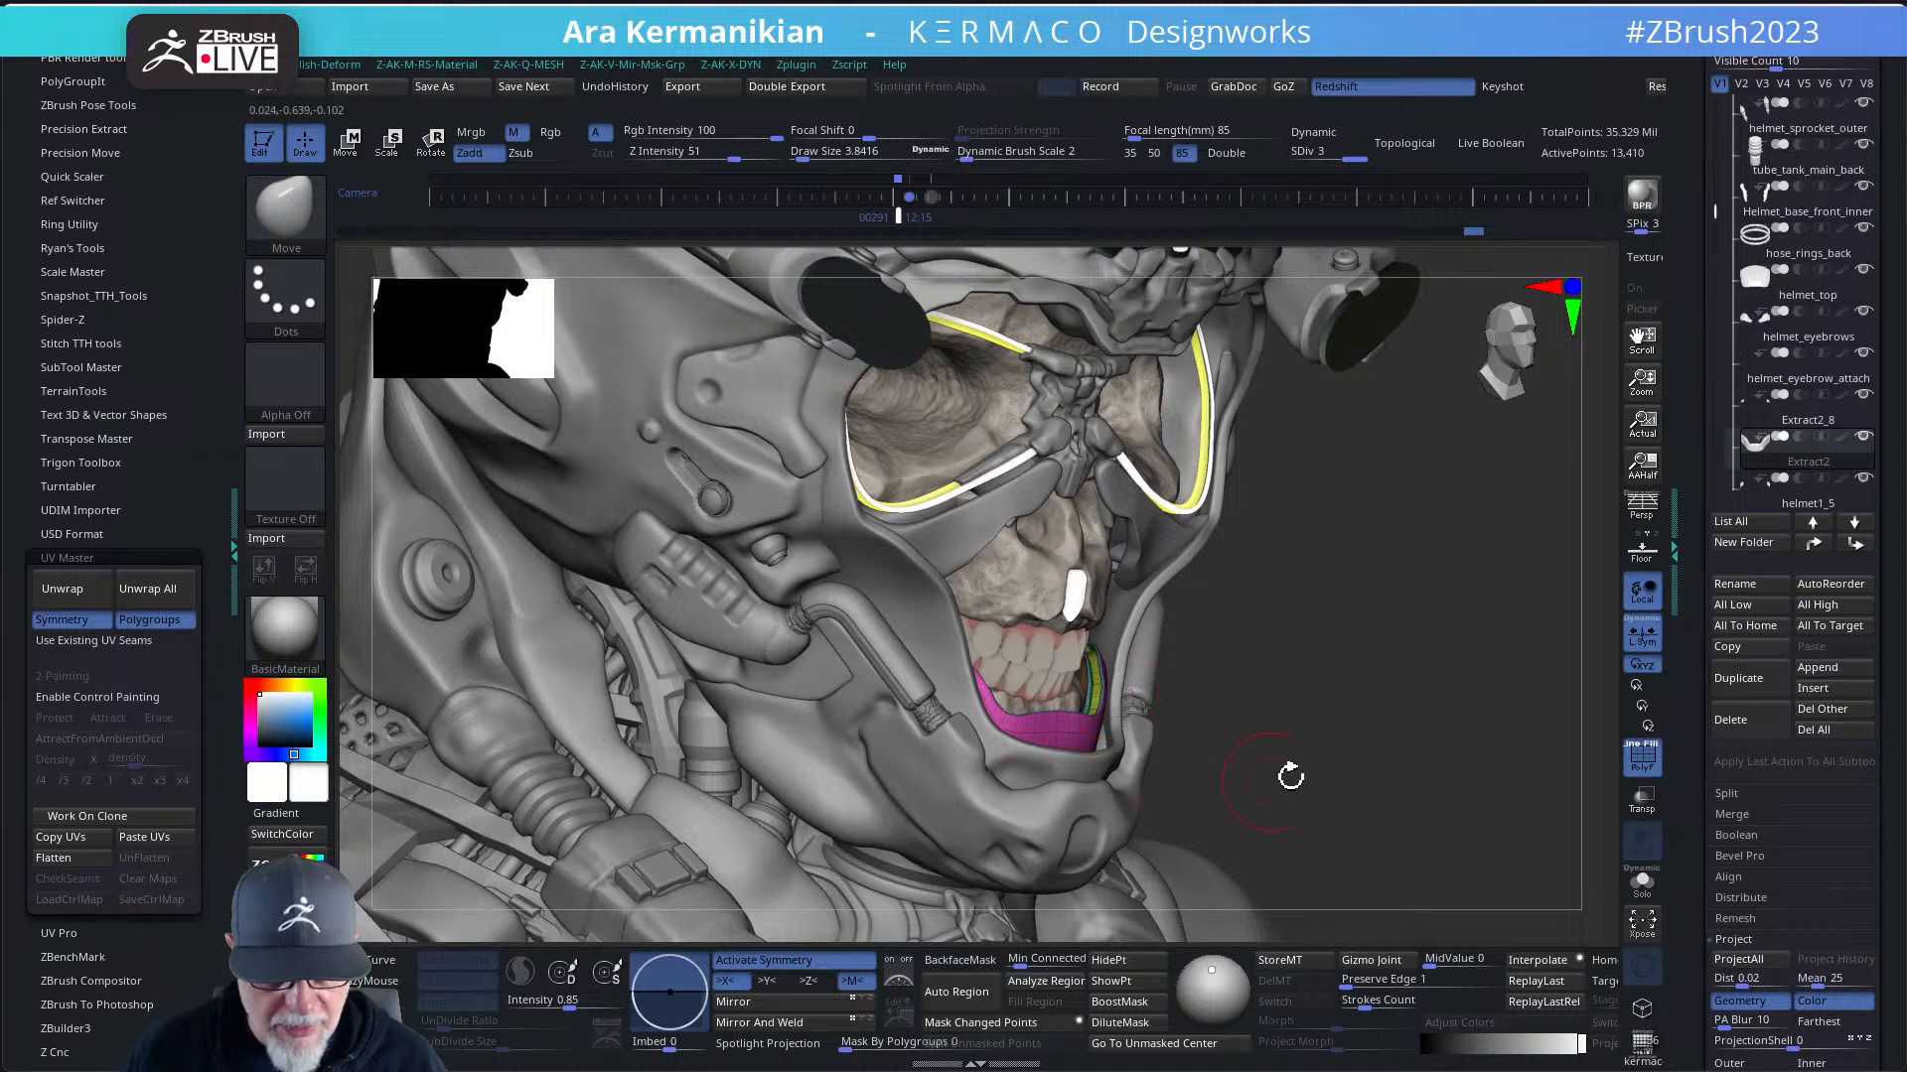
left_click_drag(1290, 775, 1281, 718)
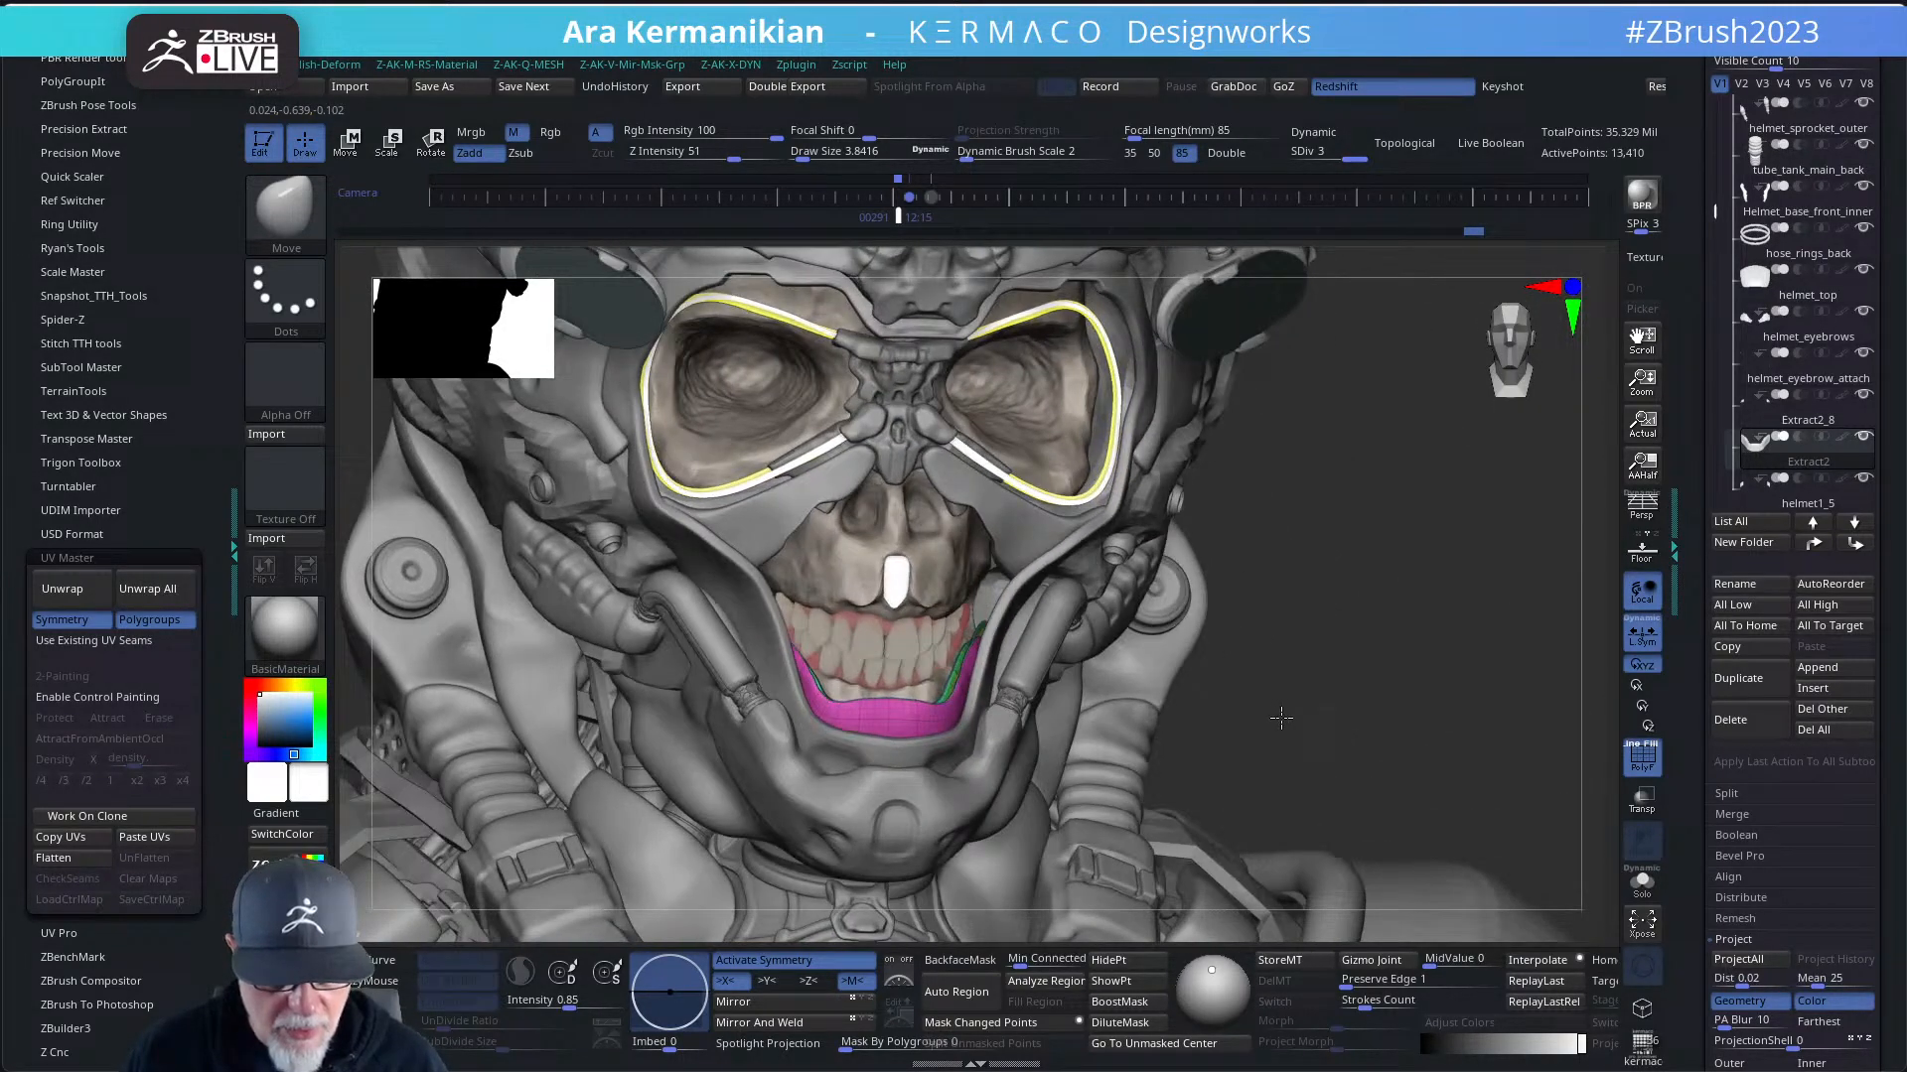
left_click(1642, 882)
left_click_drag(1545, 830, 1390, 635)
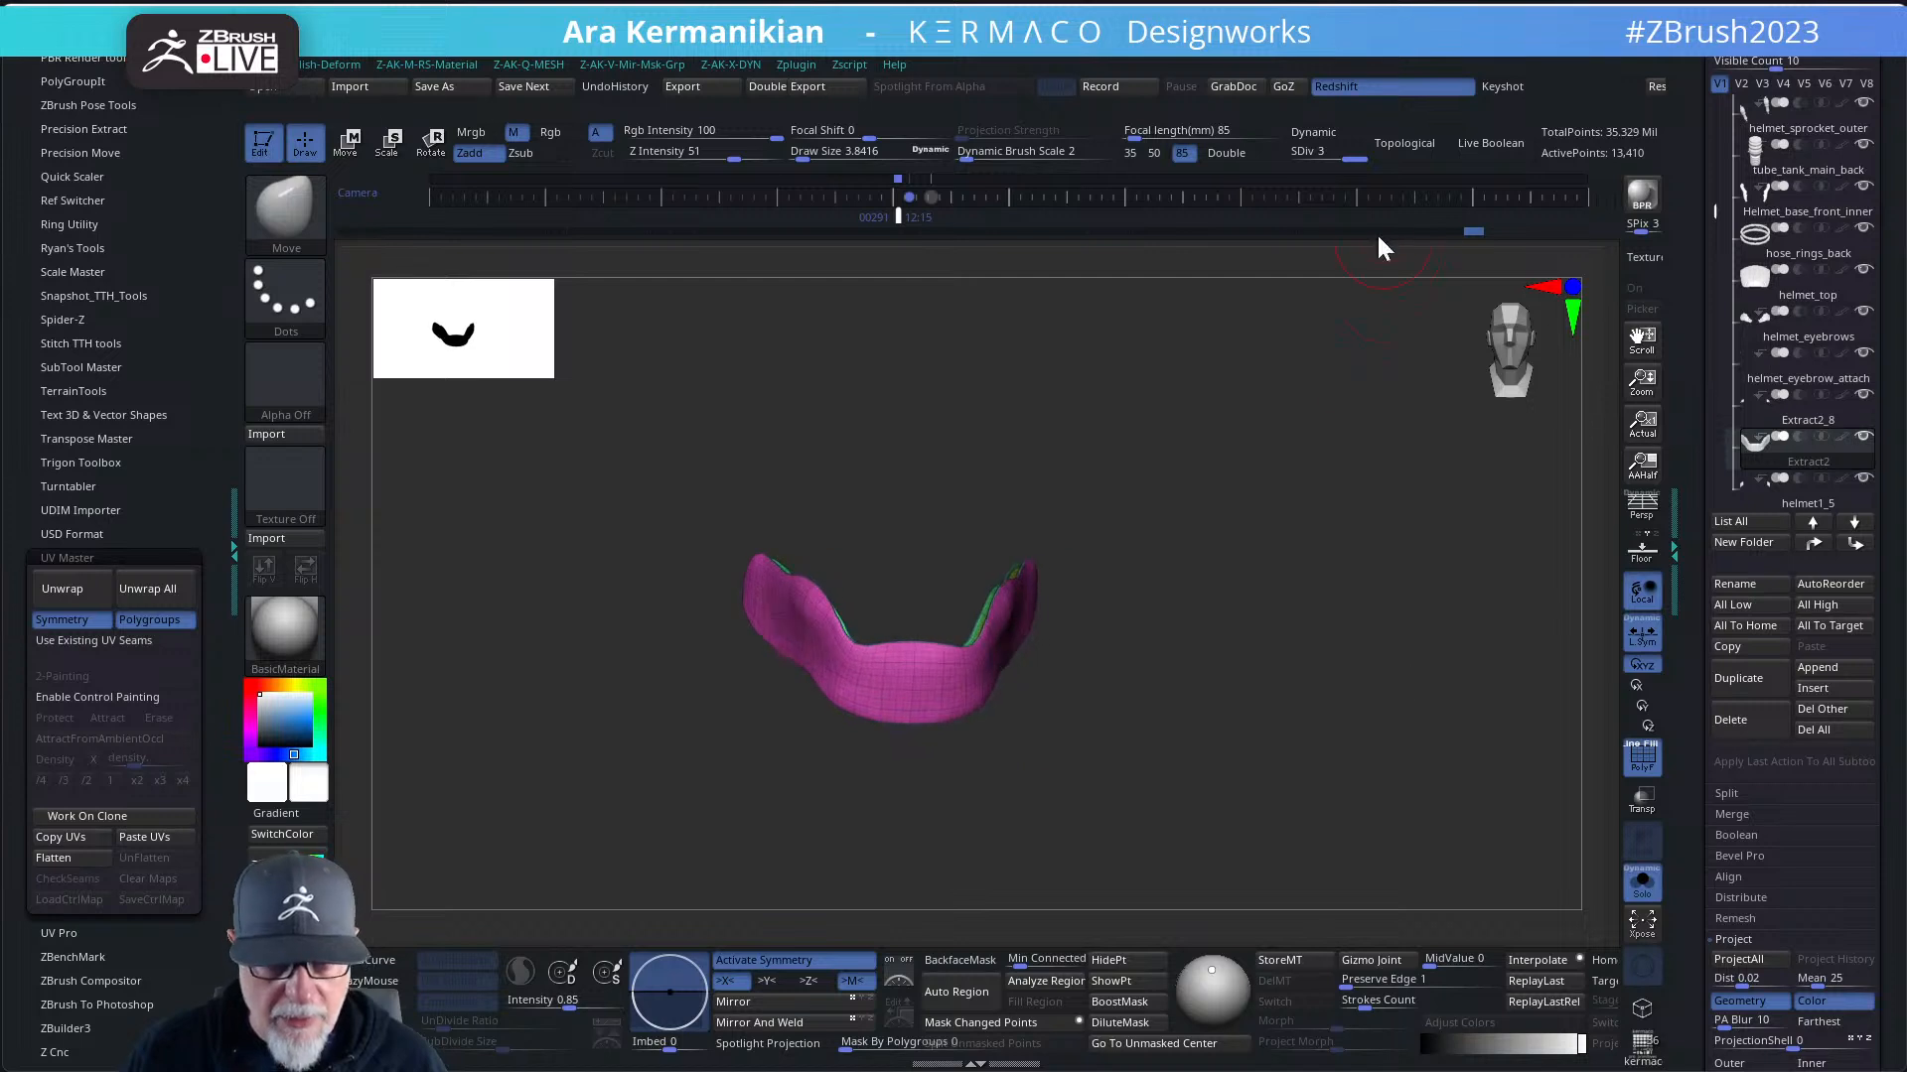
- Unwrap the Extract2 chin piece with UV Master at subdivision level 1 and return it to level 3
left_click_drag(1299, 156, 1289, 156)
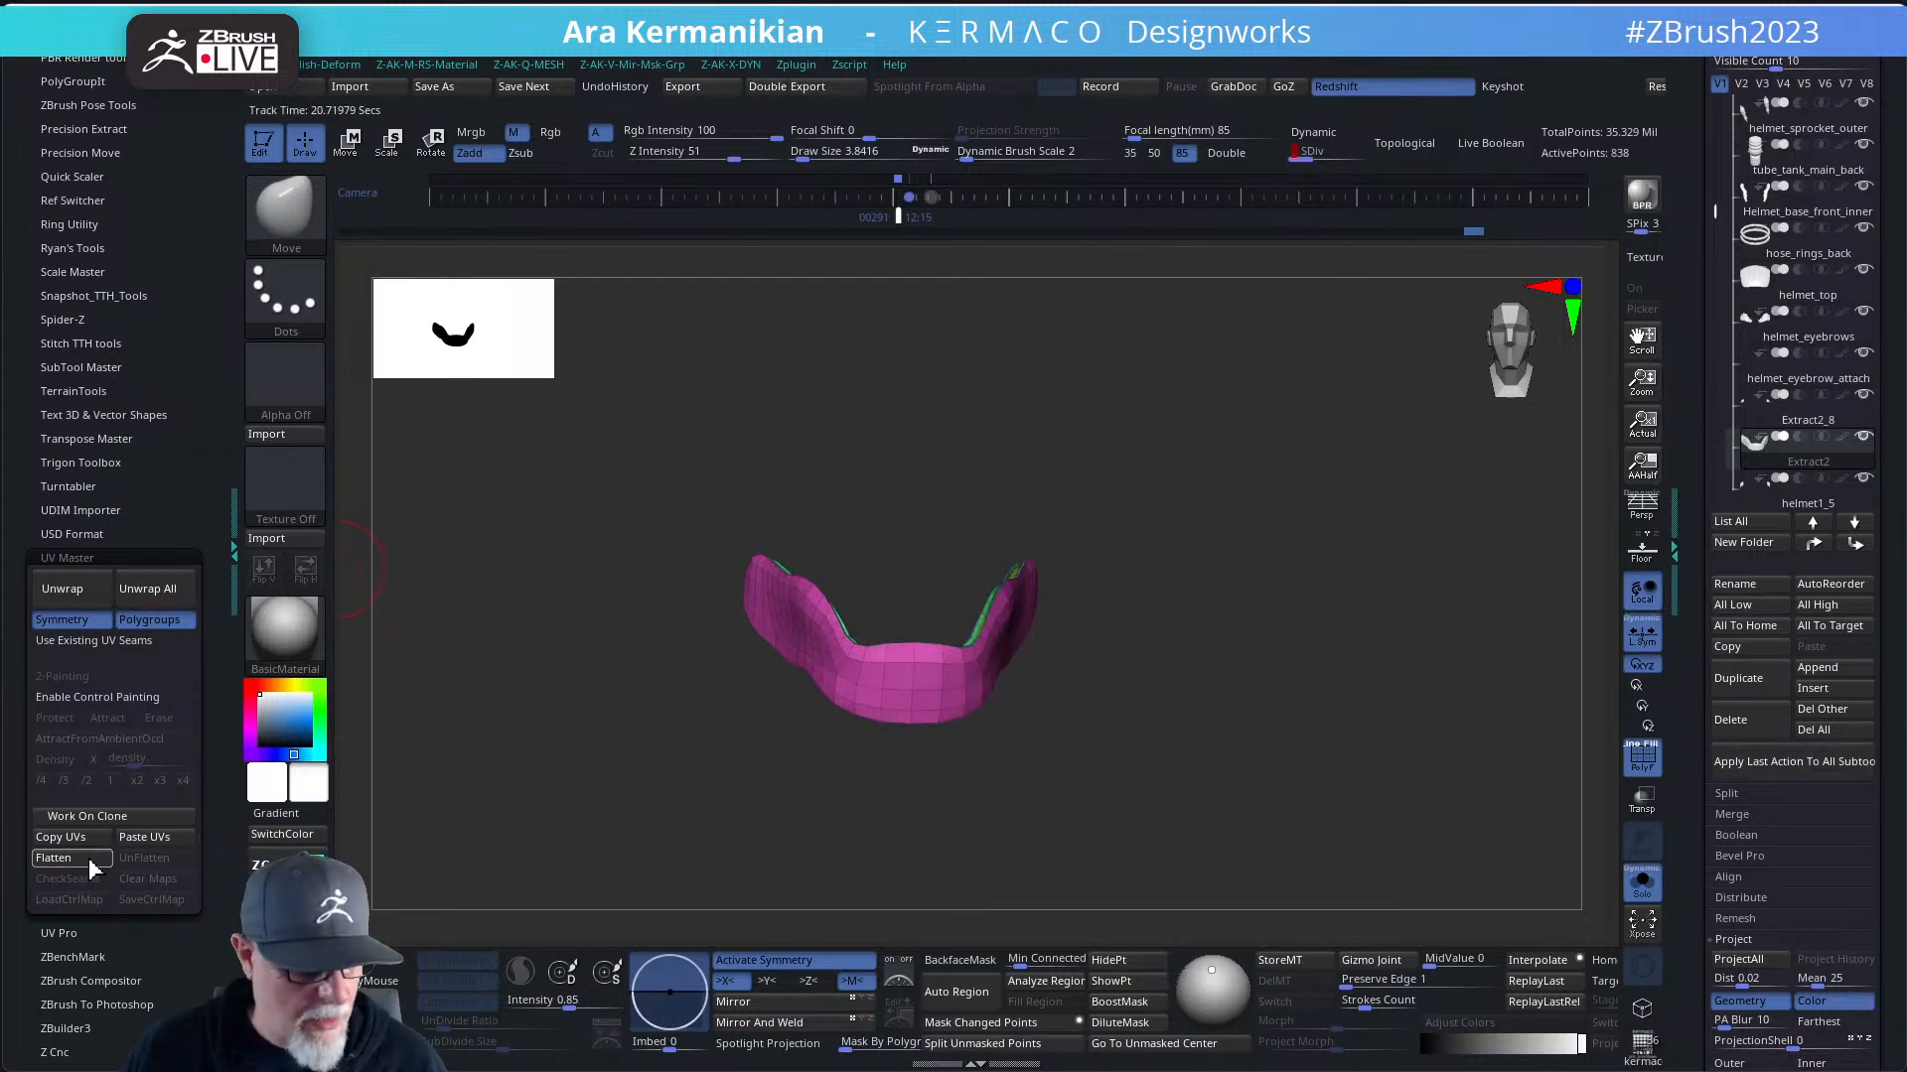
left_click(62, 589)
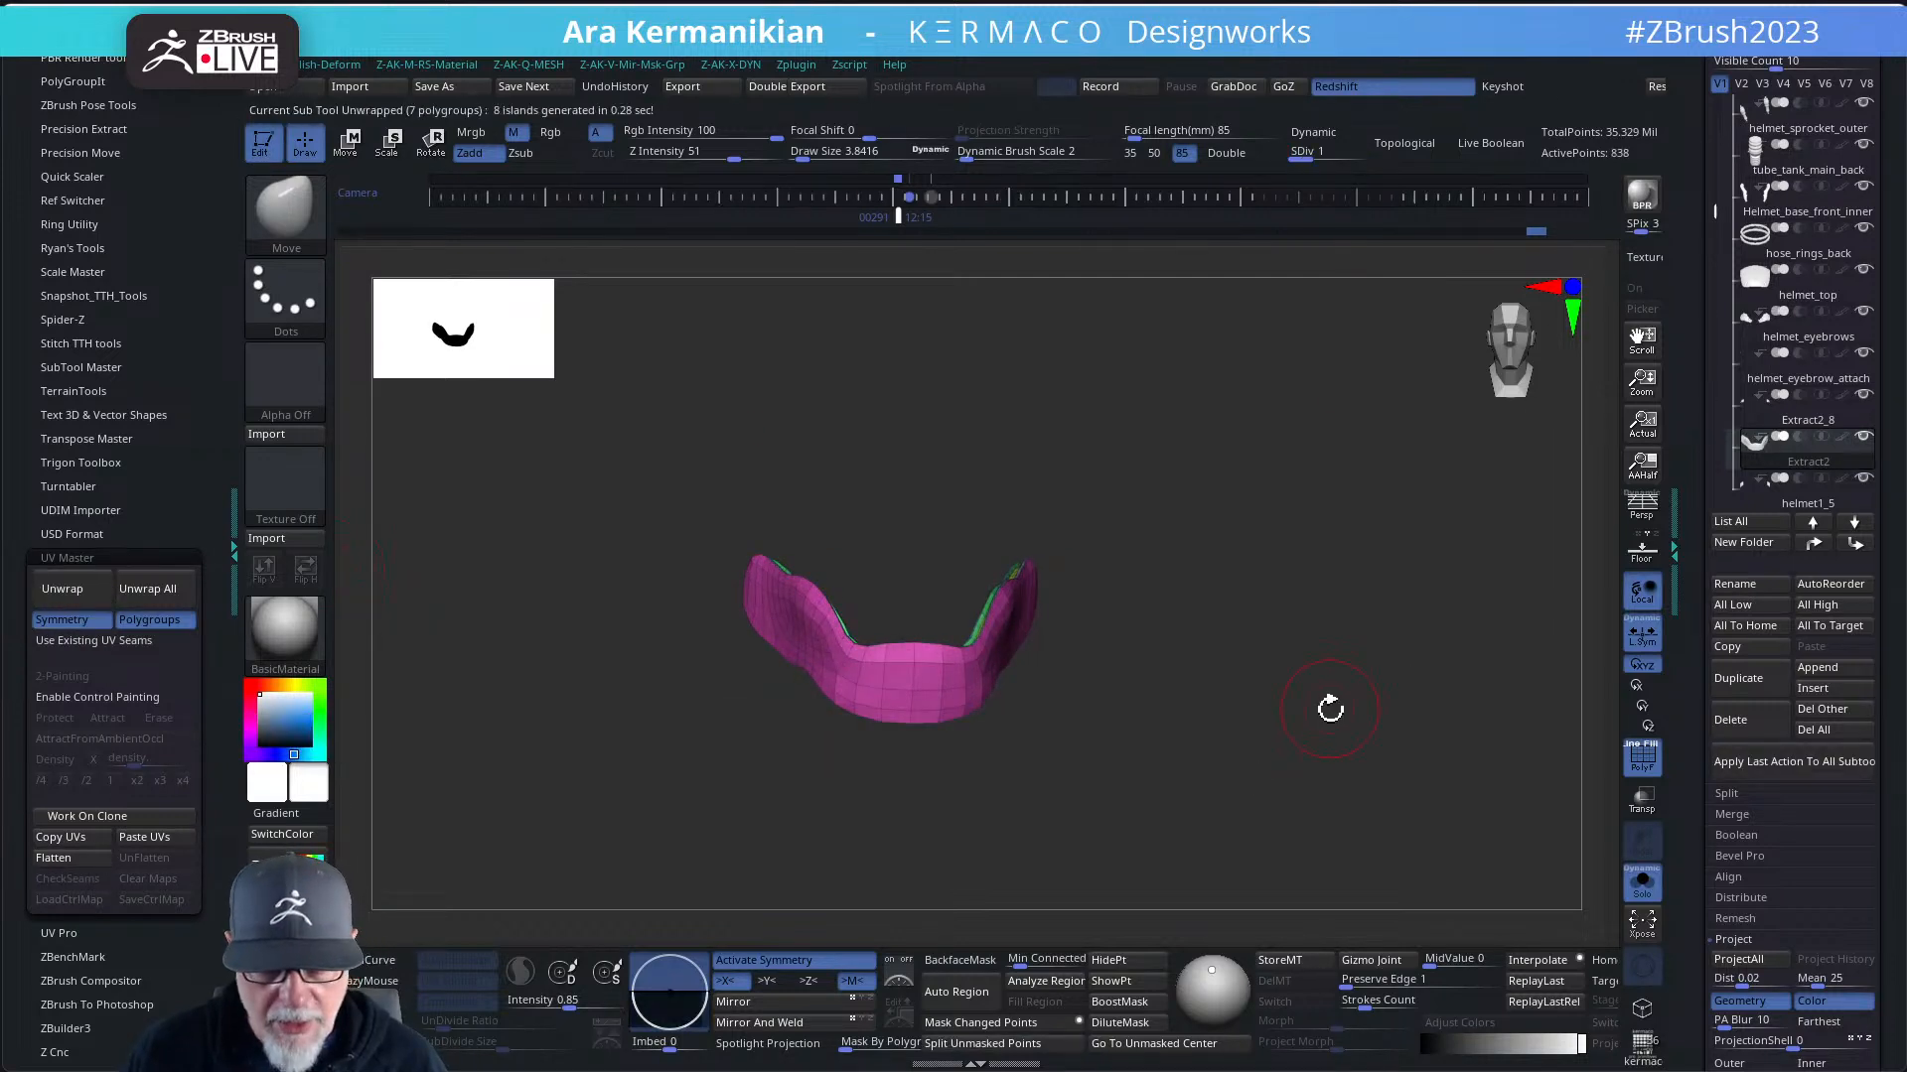
left_click_drag(1301, 156, 1352, 156)
- Apply the Texture 19 checker map to the Extract2 chin piece and examine its UV layout
left_click_drag(1387, 374, 1590, 730)
scroll(1708, 890, "down", 10)
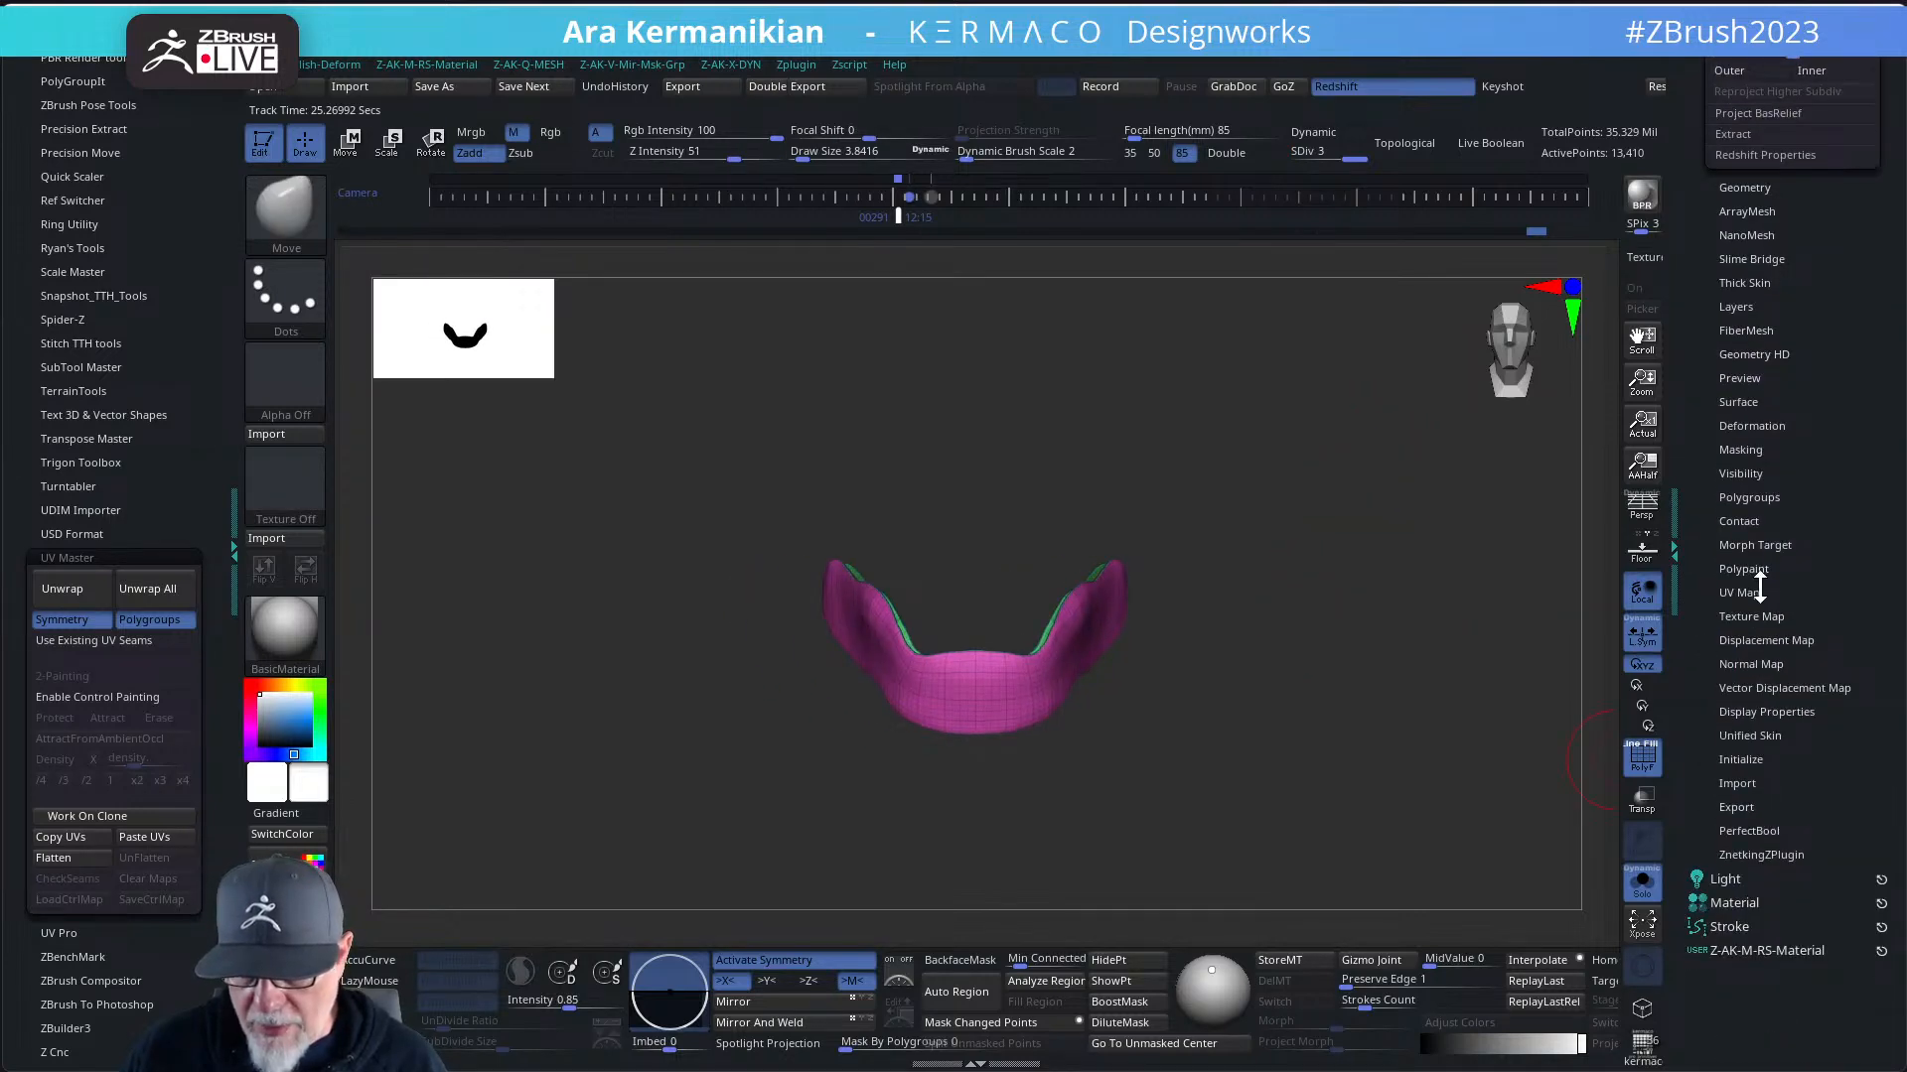
left_click(1750, 618)
left_click(1748, 527)
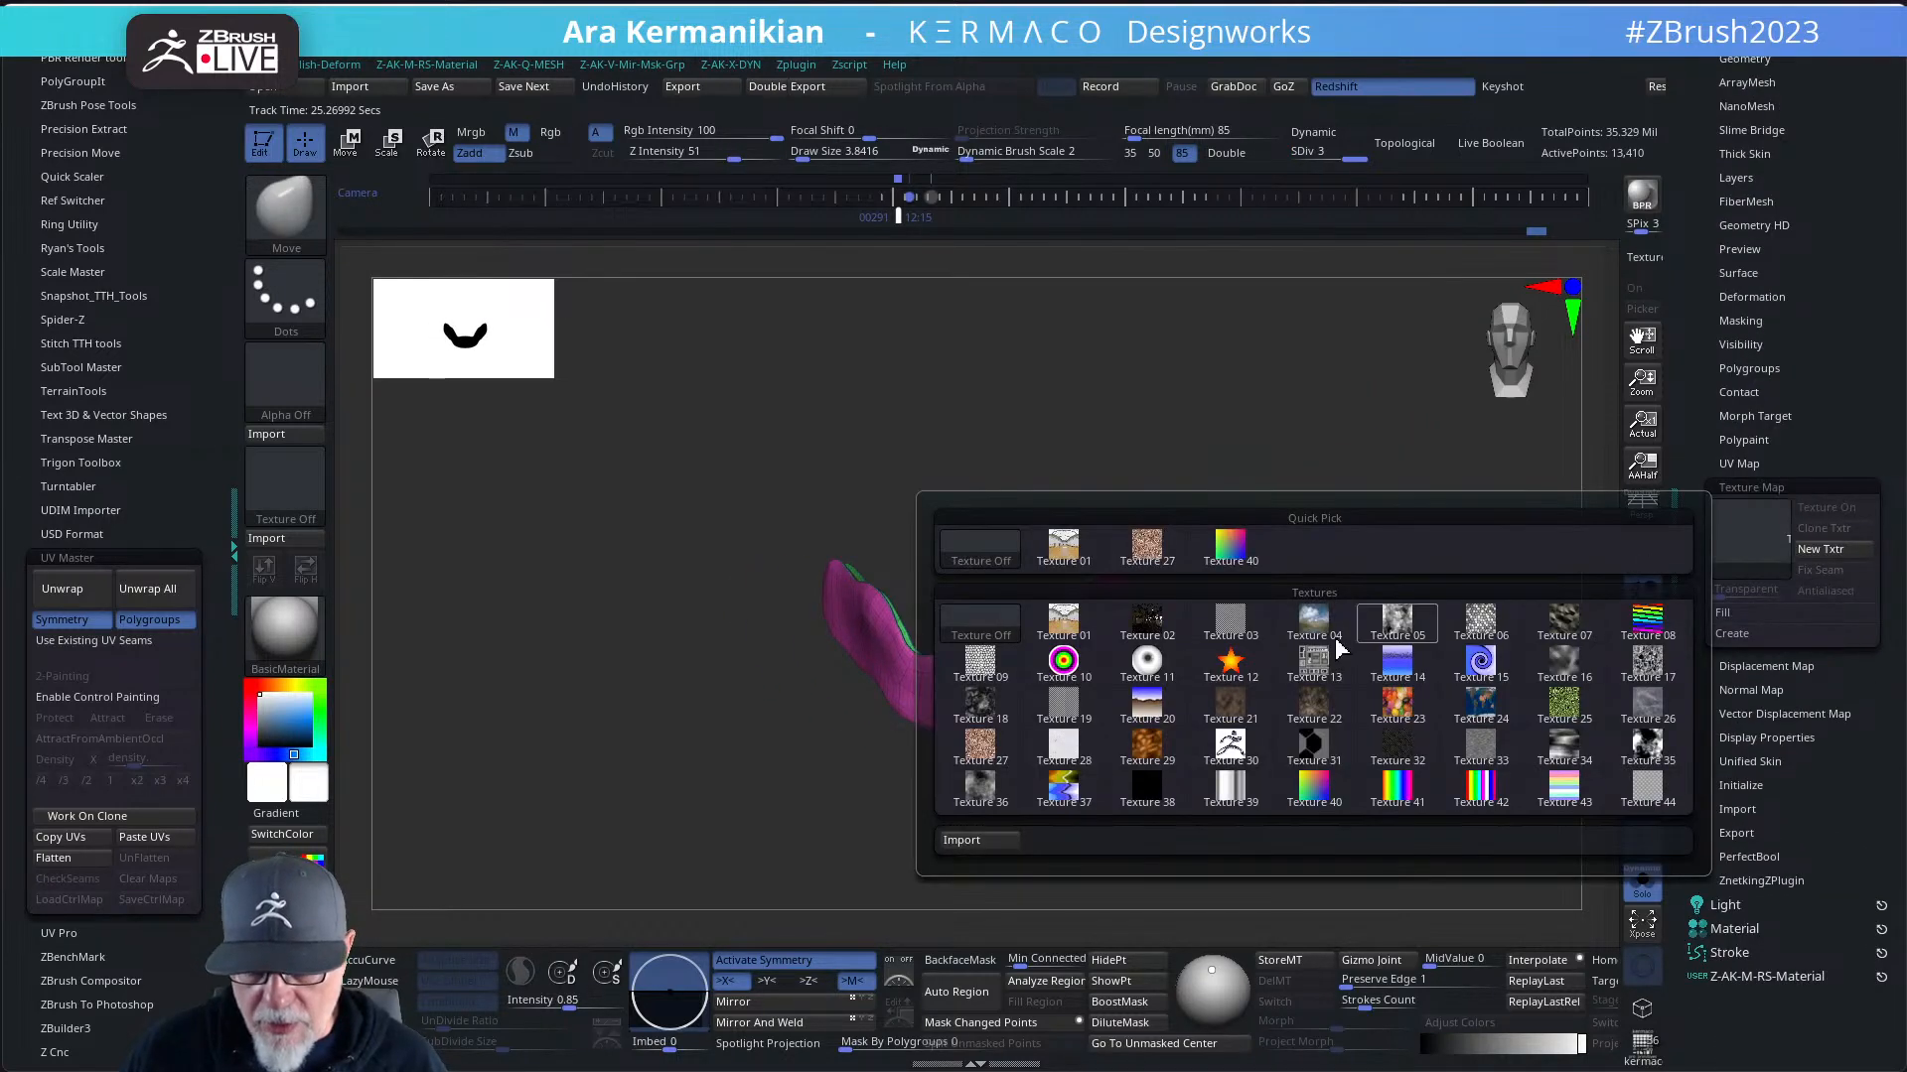
left_click(1078, 728)
mouse_move(1226, 732)
left_mouse_down()
mouse_move(1298, 753)
mouse_move(1354, 652)
mouse_move(1299, 705)
mouse_move(1358, 646)
mouse_move(1349, 659)
mouse_move(1400, 672)
mouse_move(1434, 540)
mouse_move(1419, 602)
mouse_move(1451, 596)
mouse_move(1458, 638)
left_mouse_up()
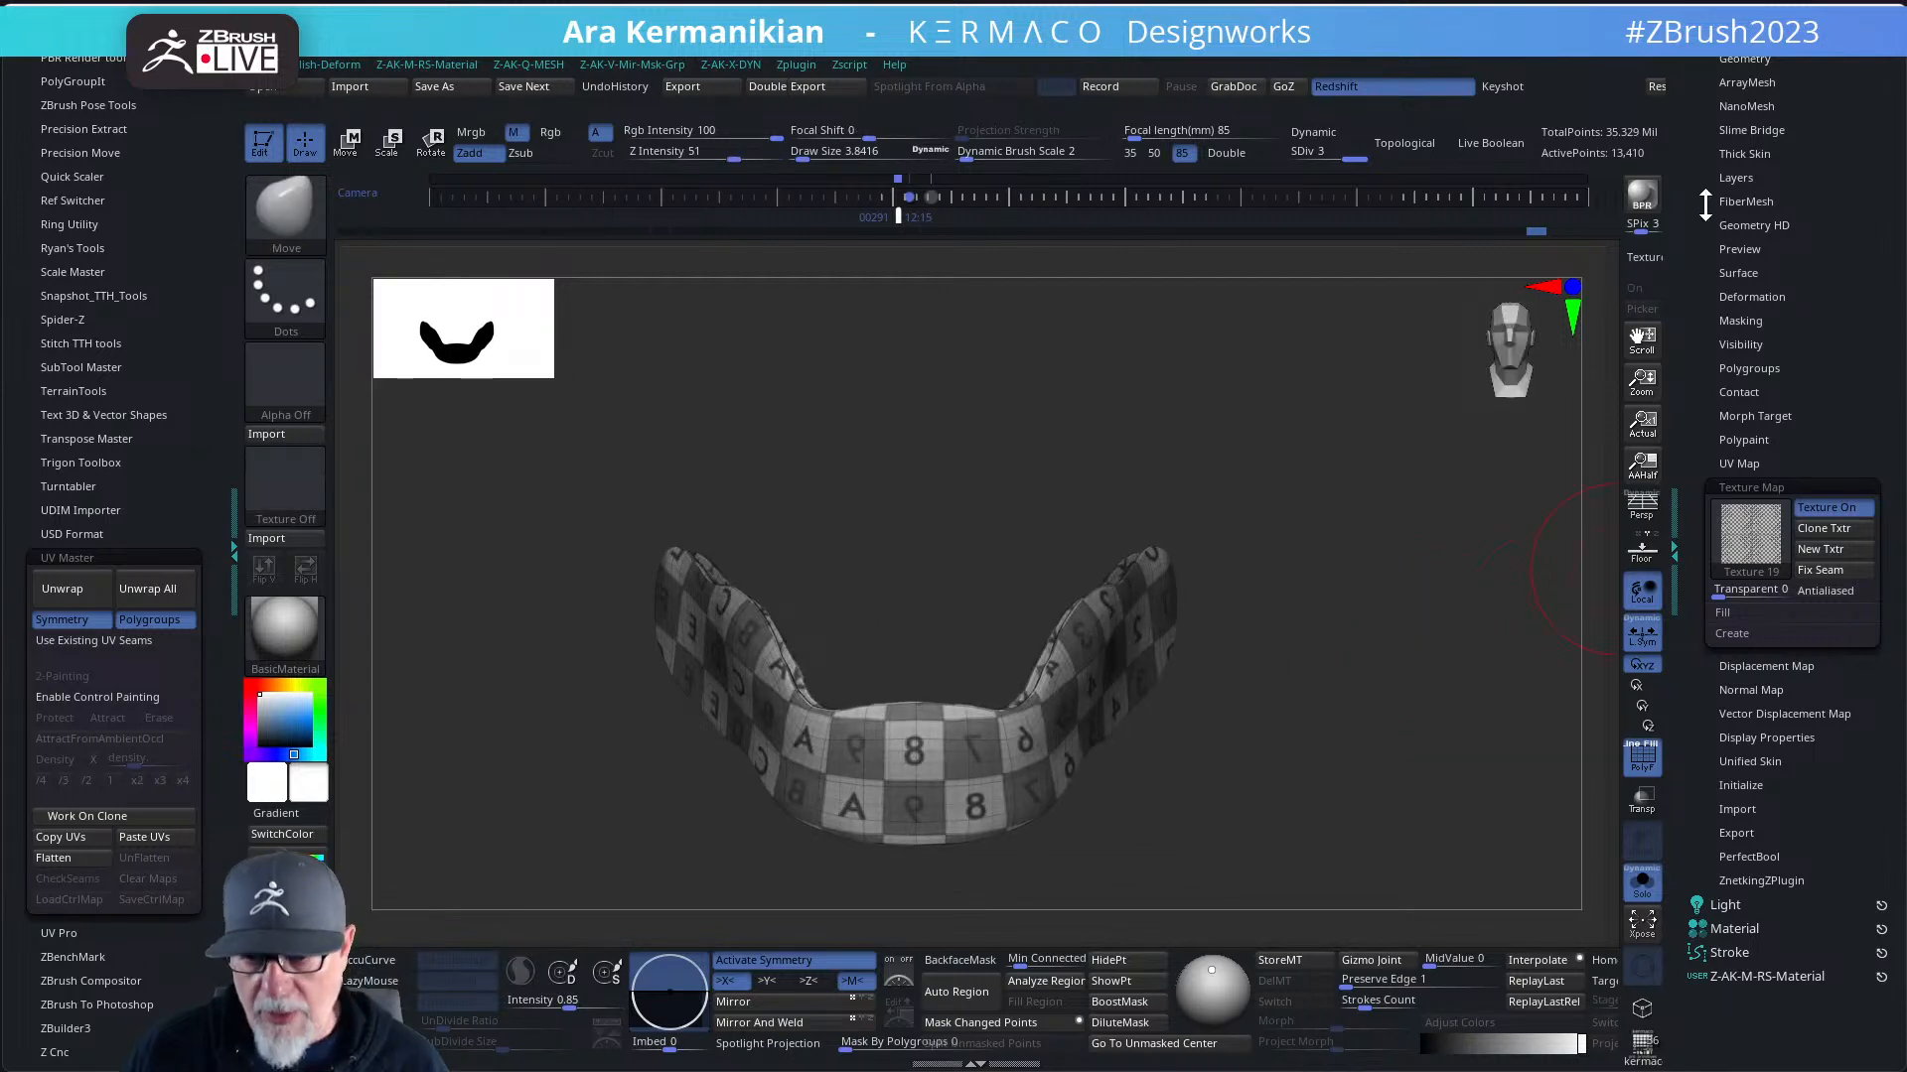
- Turn off the checker texture on the Extract2 chin piece
scroll(1705, 205, "up", 5)
left_click(1753, 951)
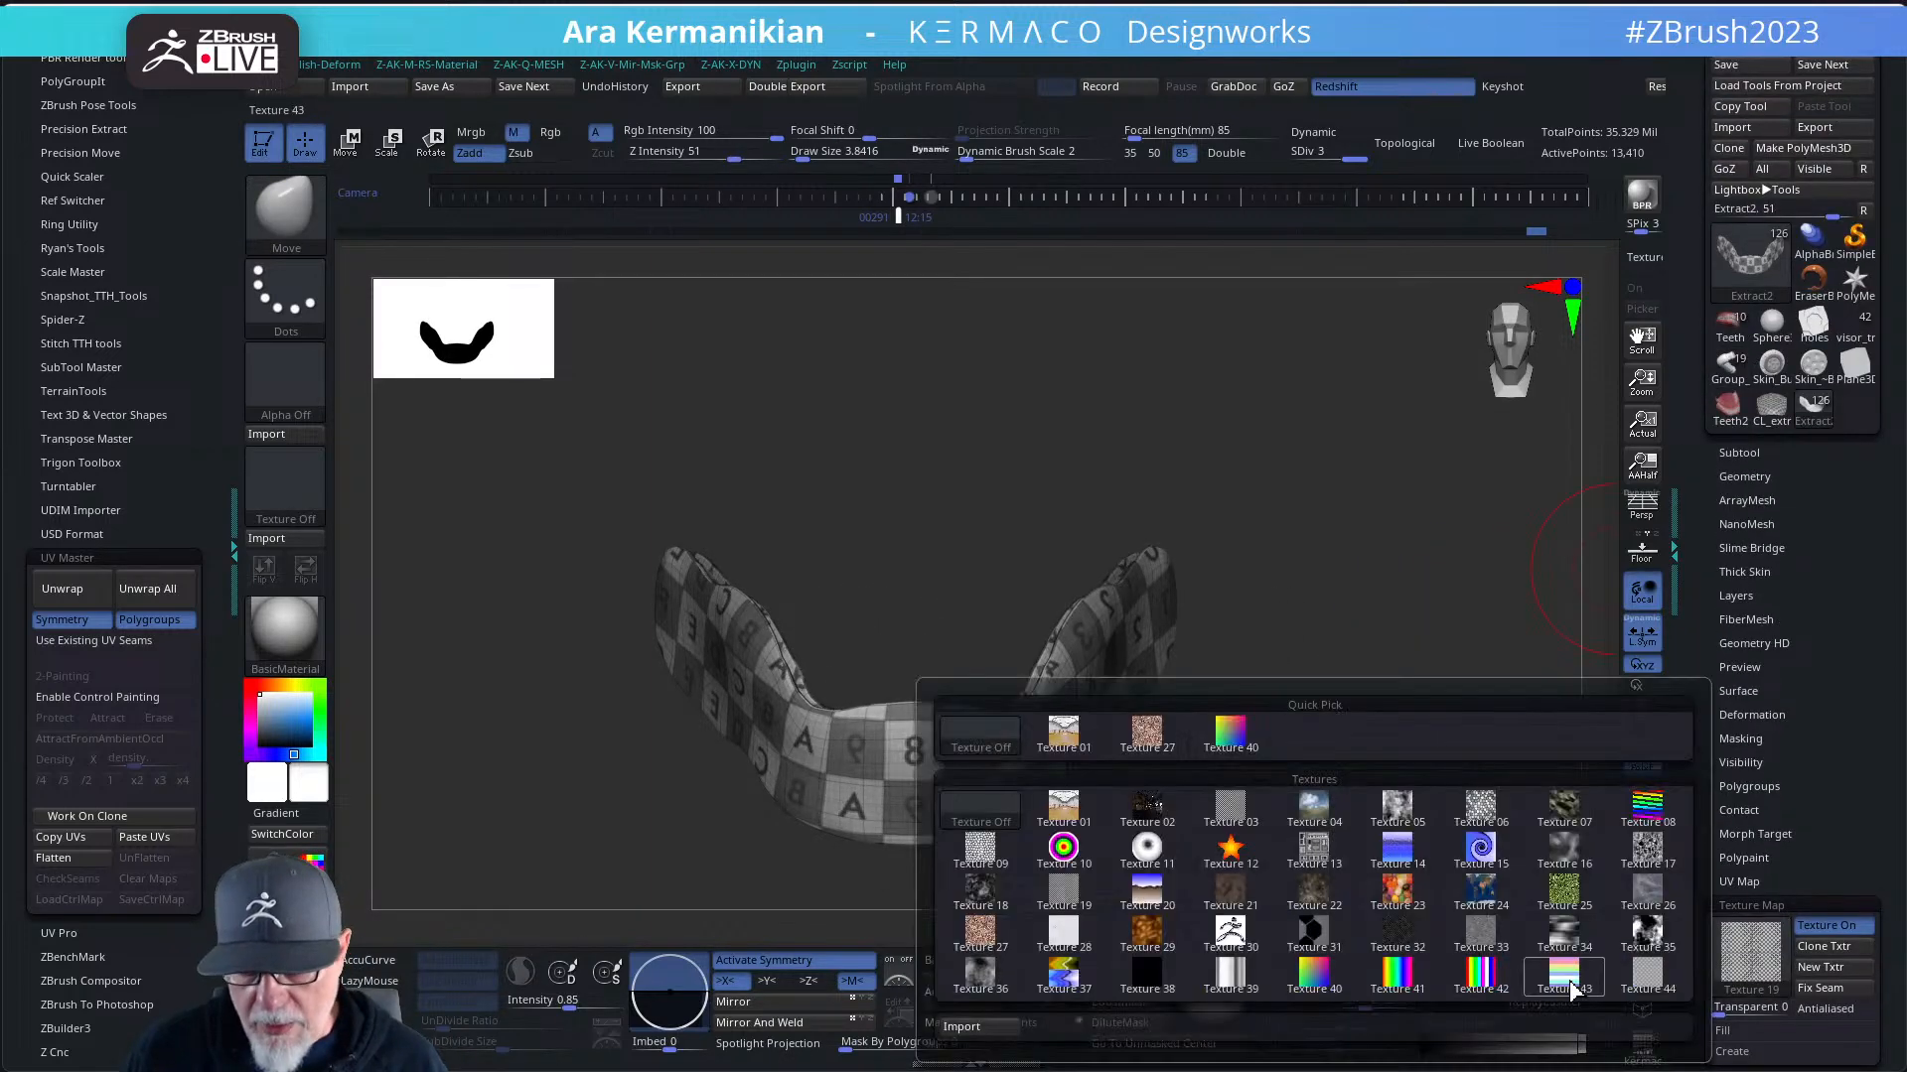
left_click(1002, 828)
- Hide the Extract2 subtool in visibility set V8 and rename it chinstap
left_click(1728, 456)
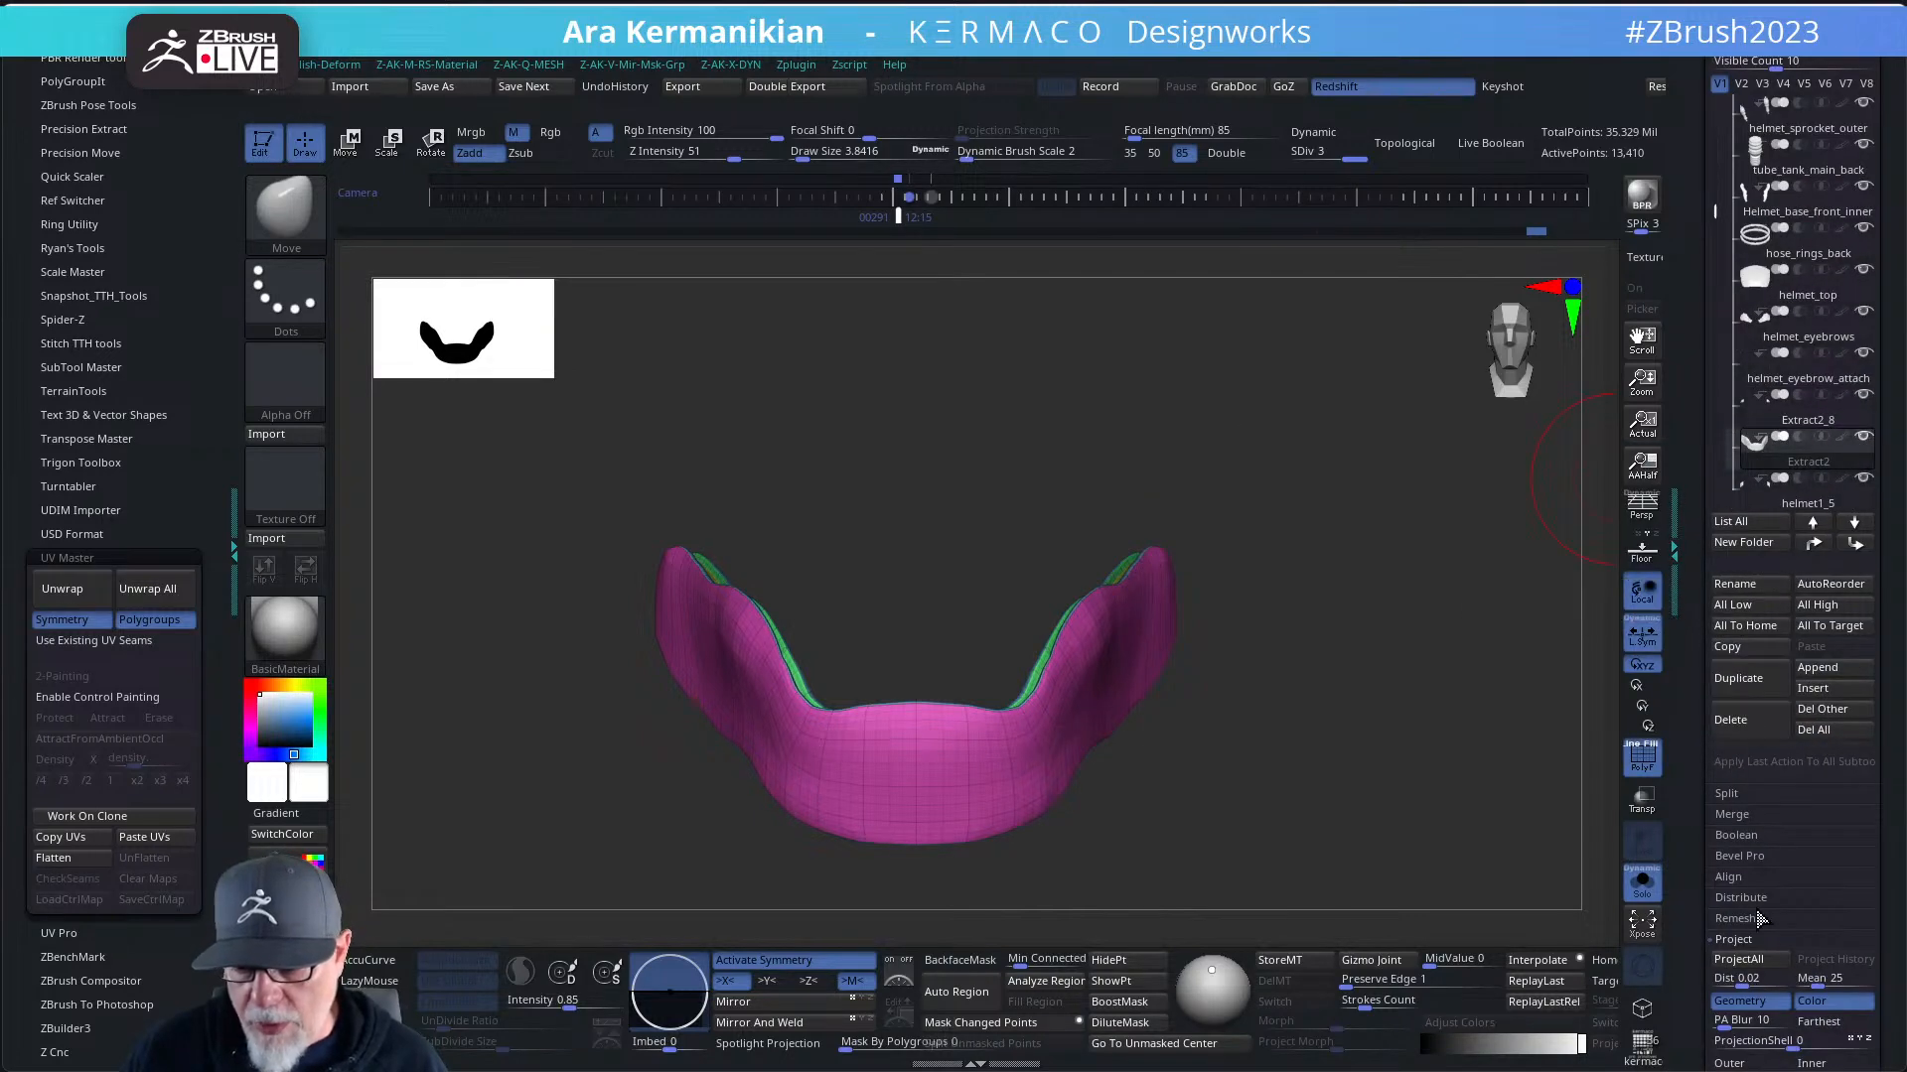
left_click(1868, 85)
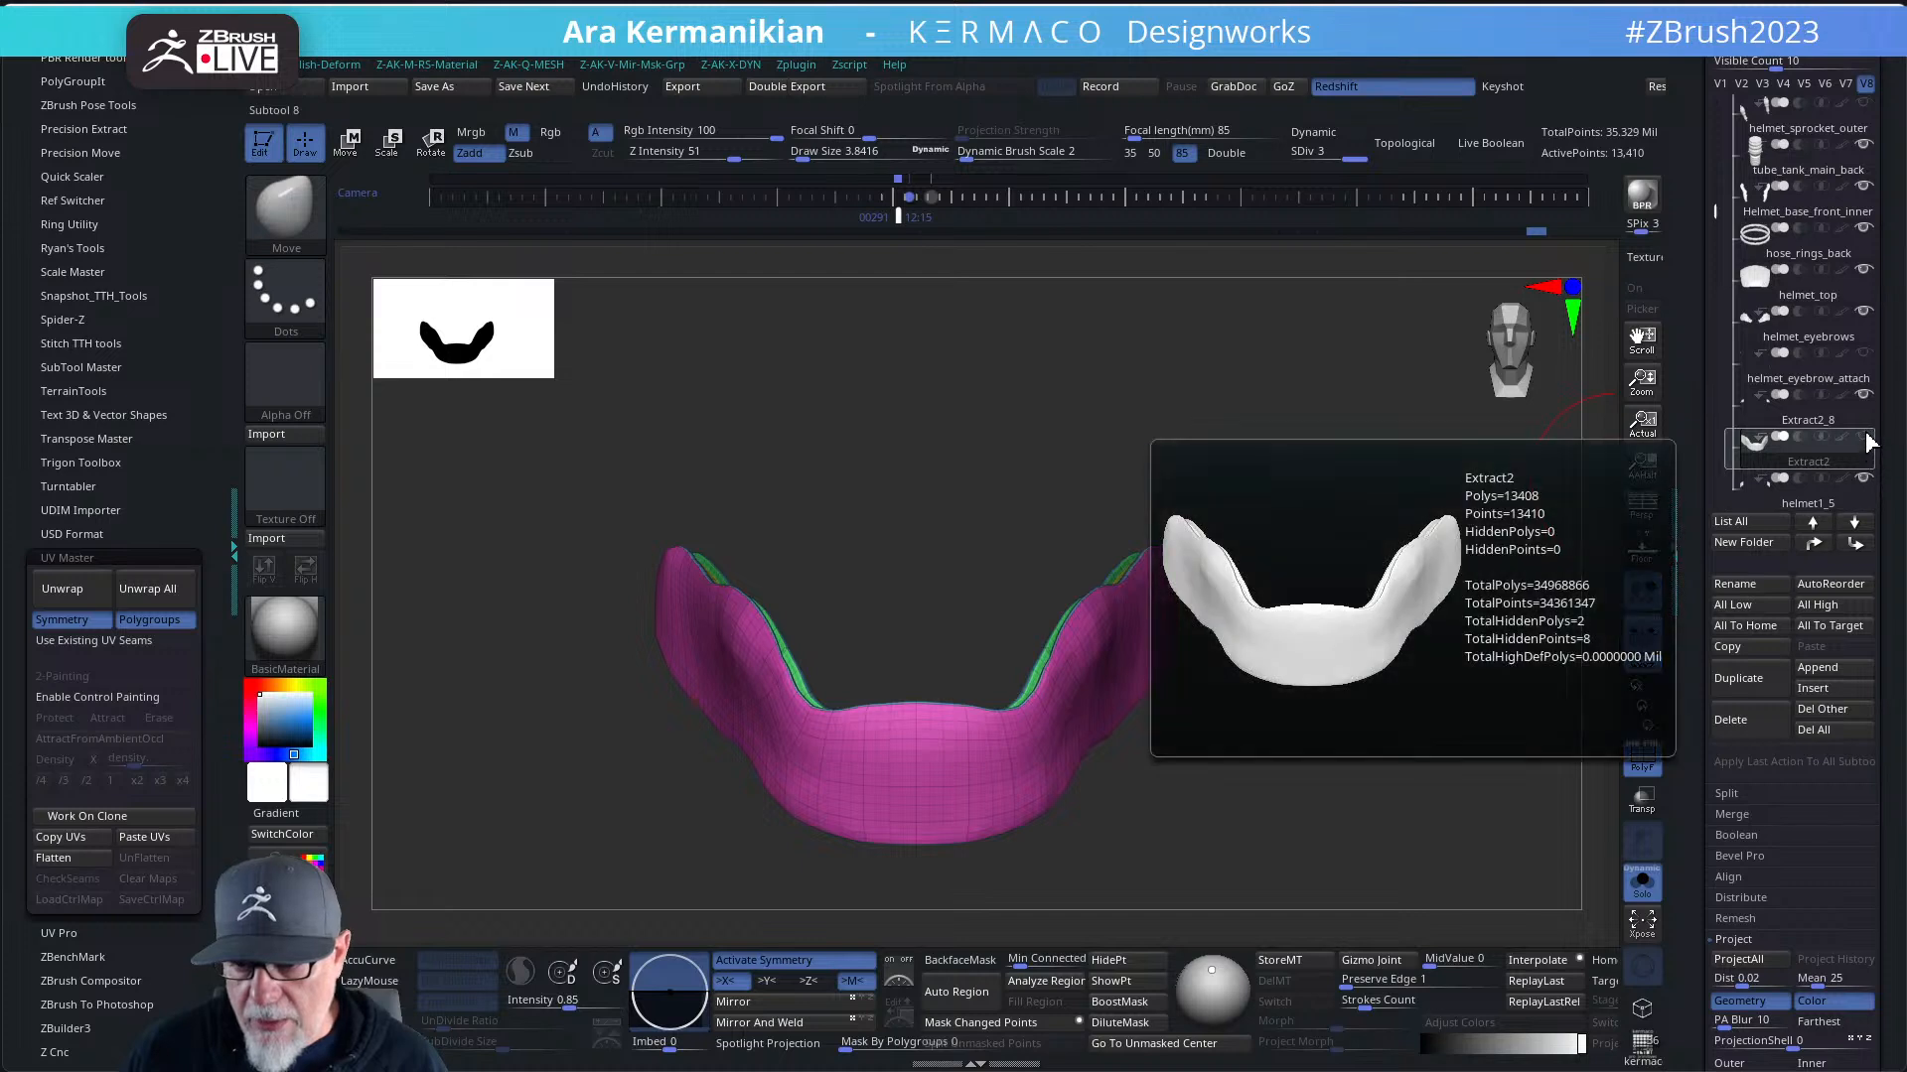
left_click(1754, 588)
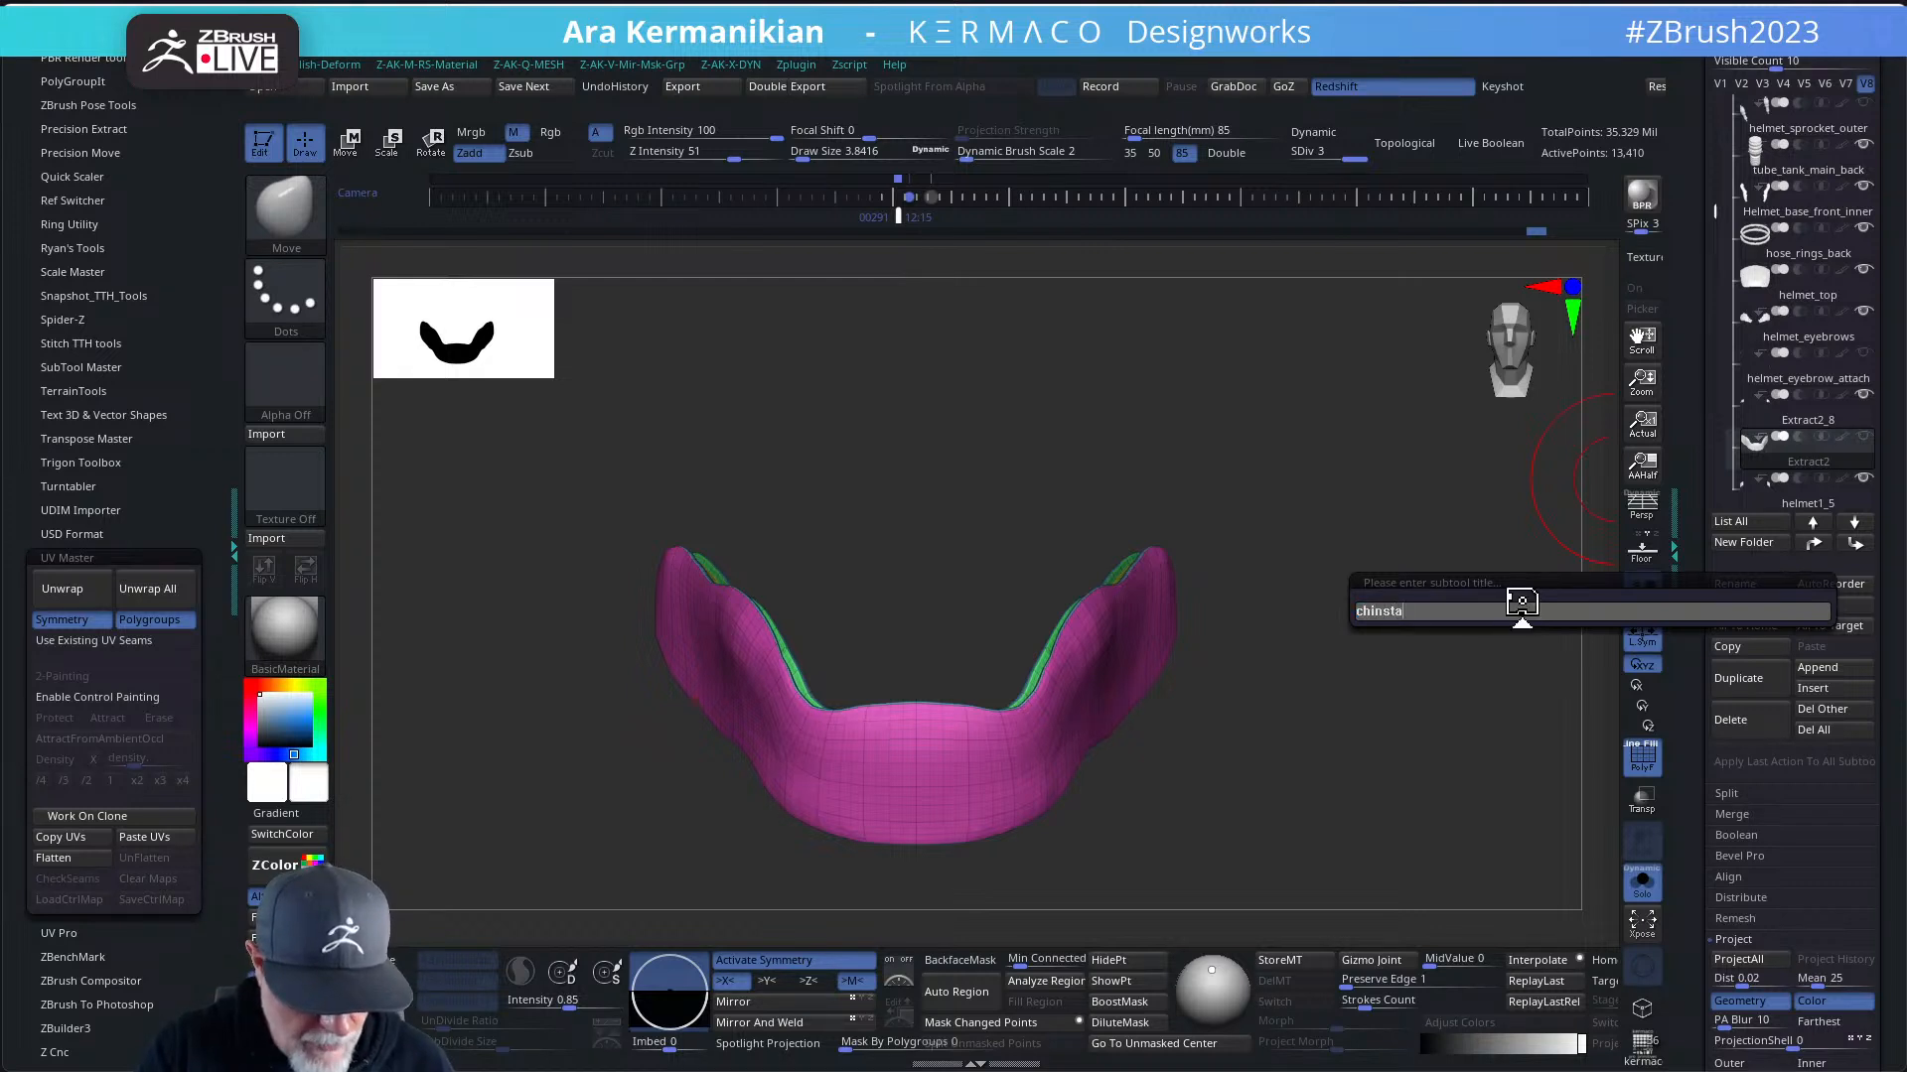
key("Return")
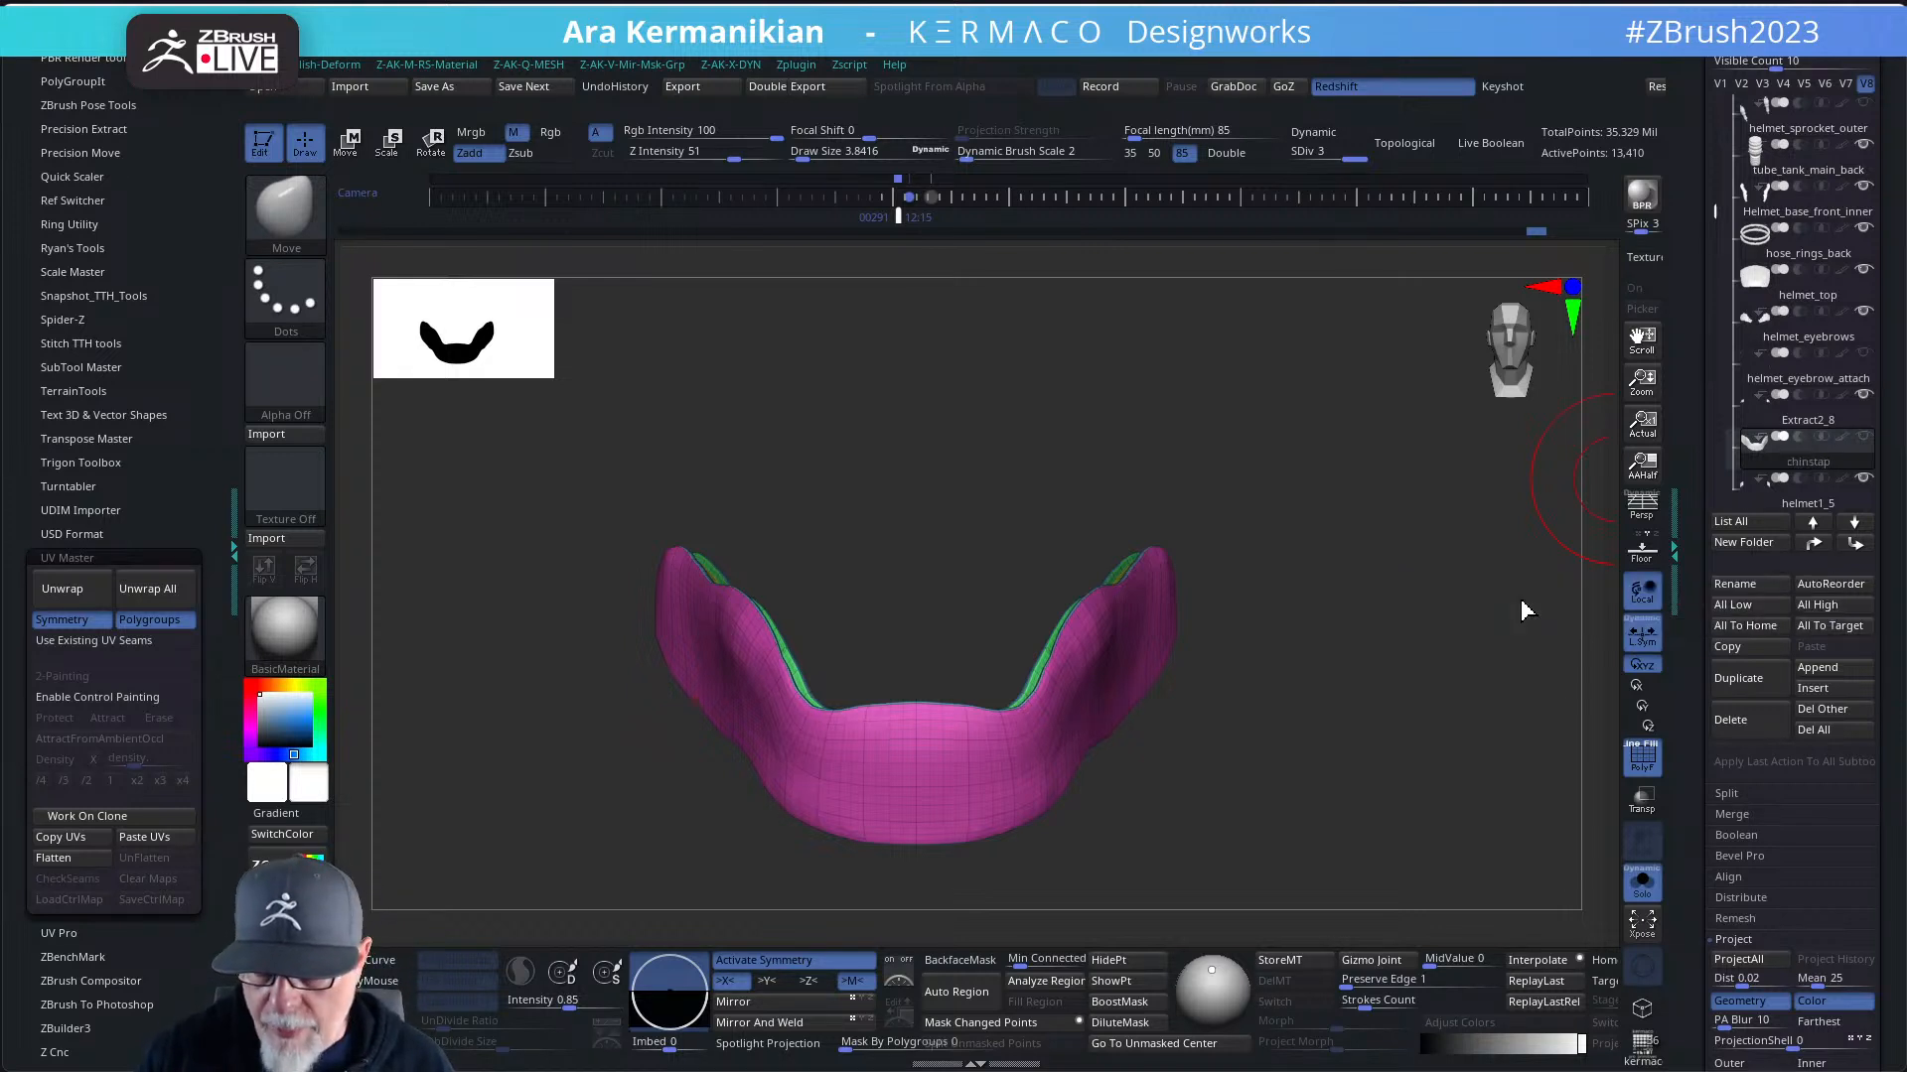
- Rename the Extract2_8 subtool as helmet_plugs_back
left_click(1803, 435)
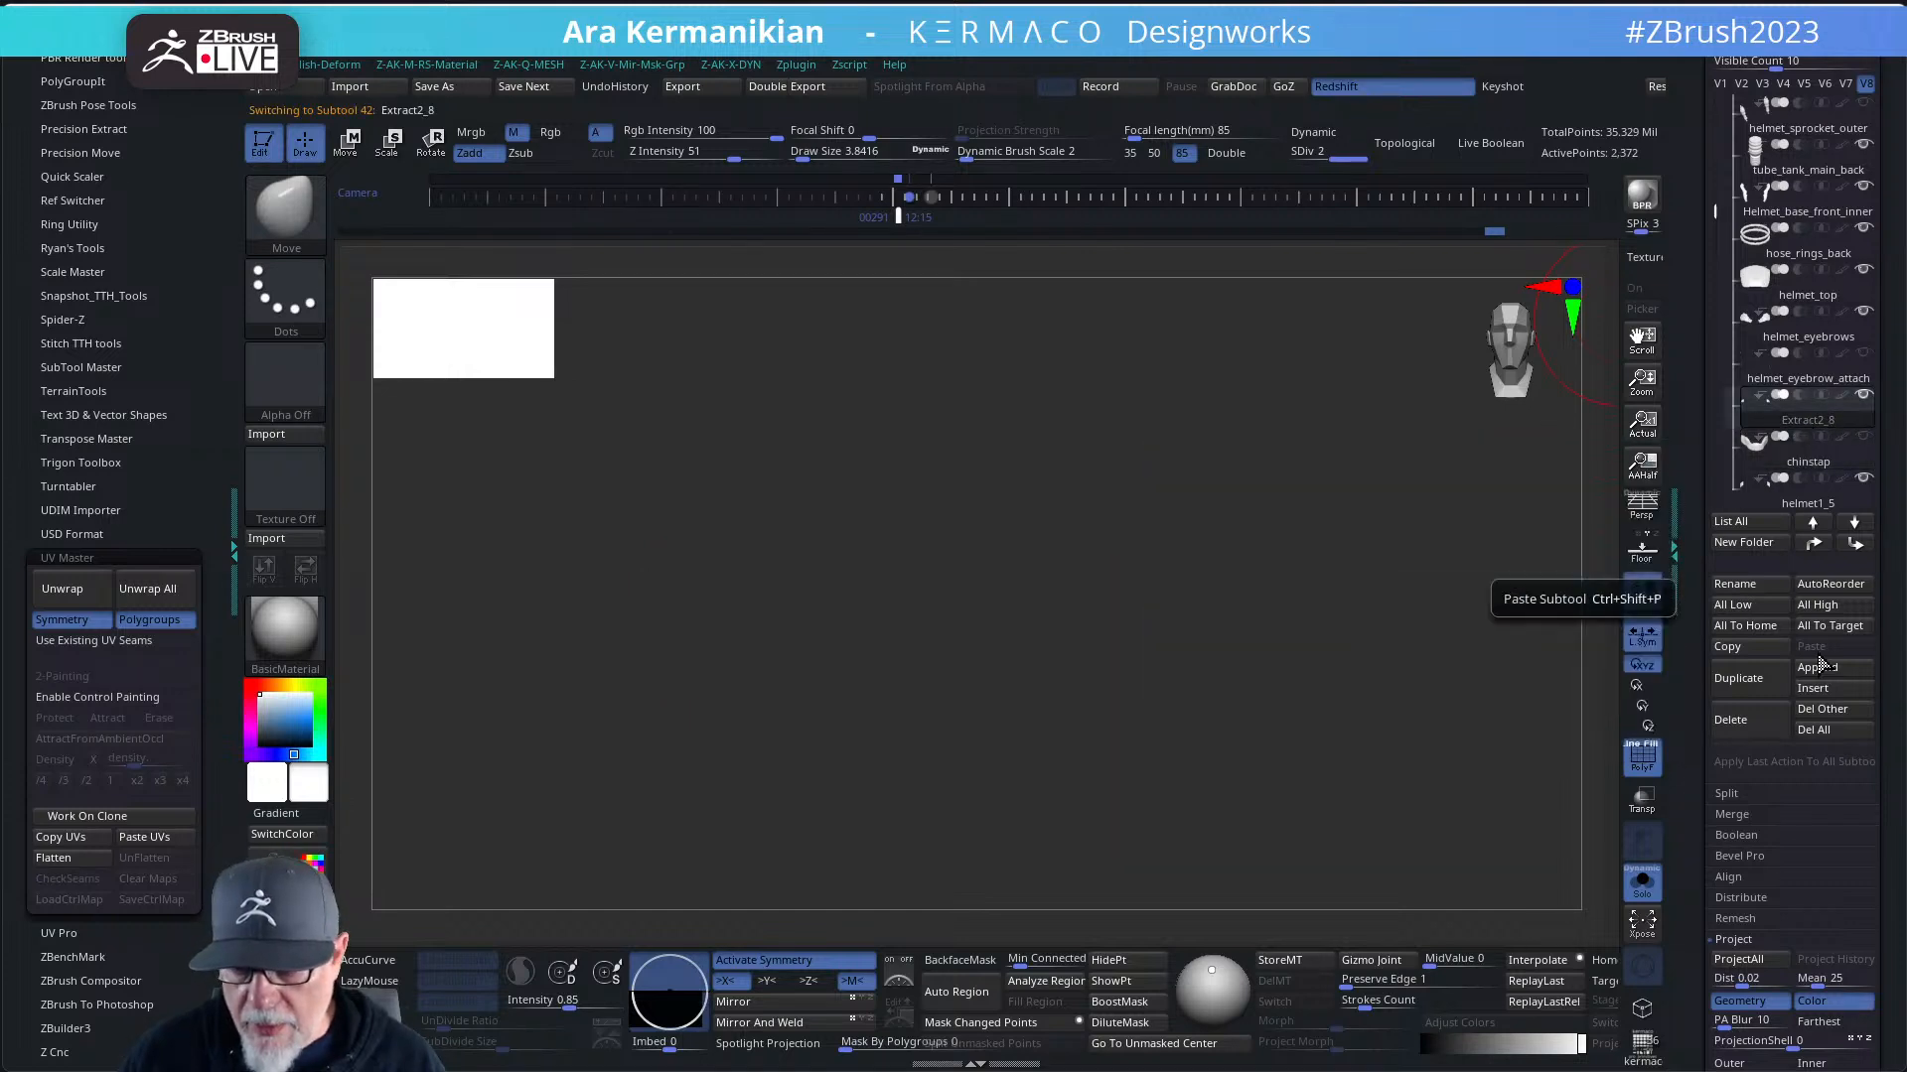
left_click(1748, 588)
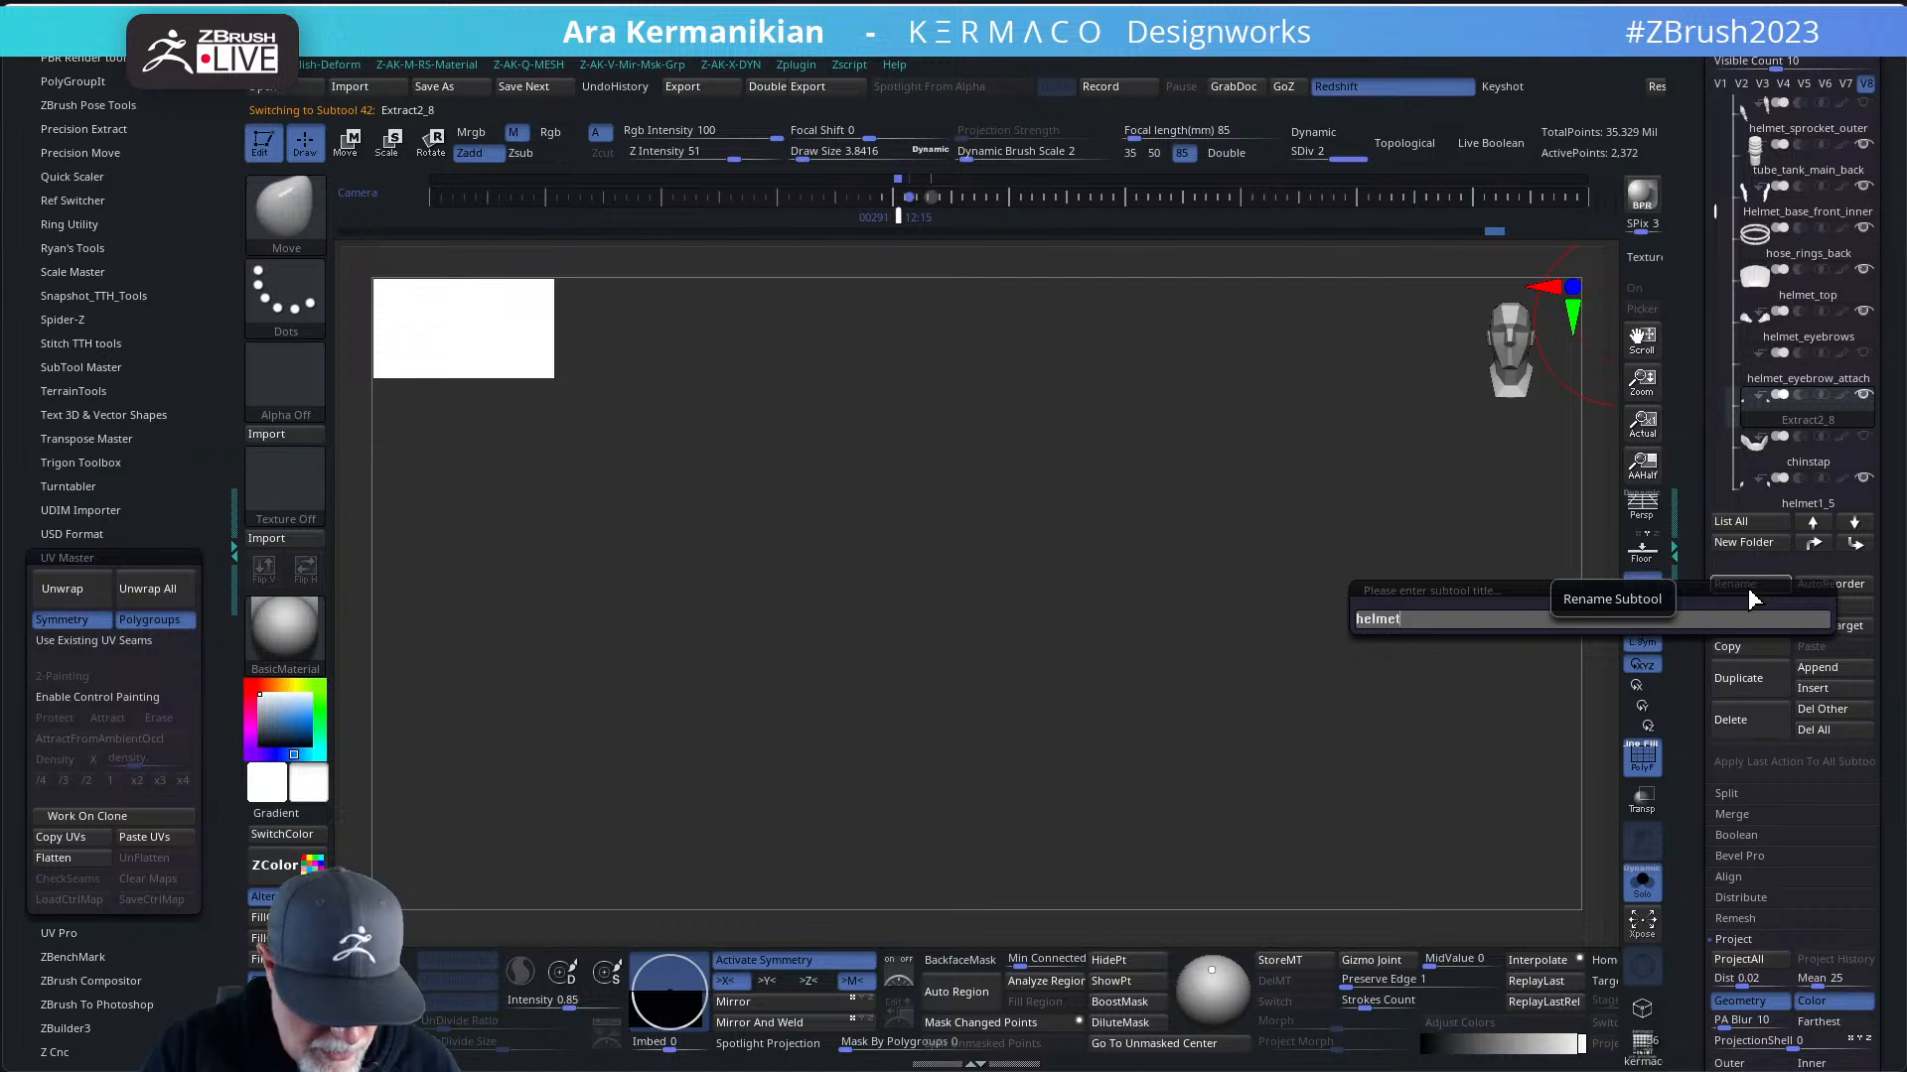
type("helmet_")
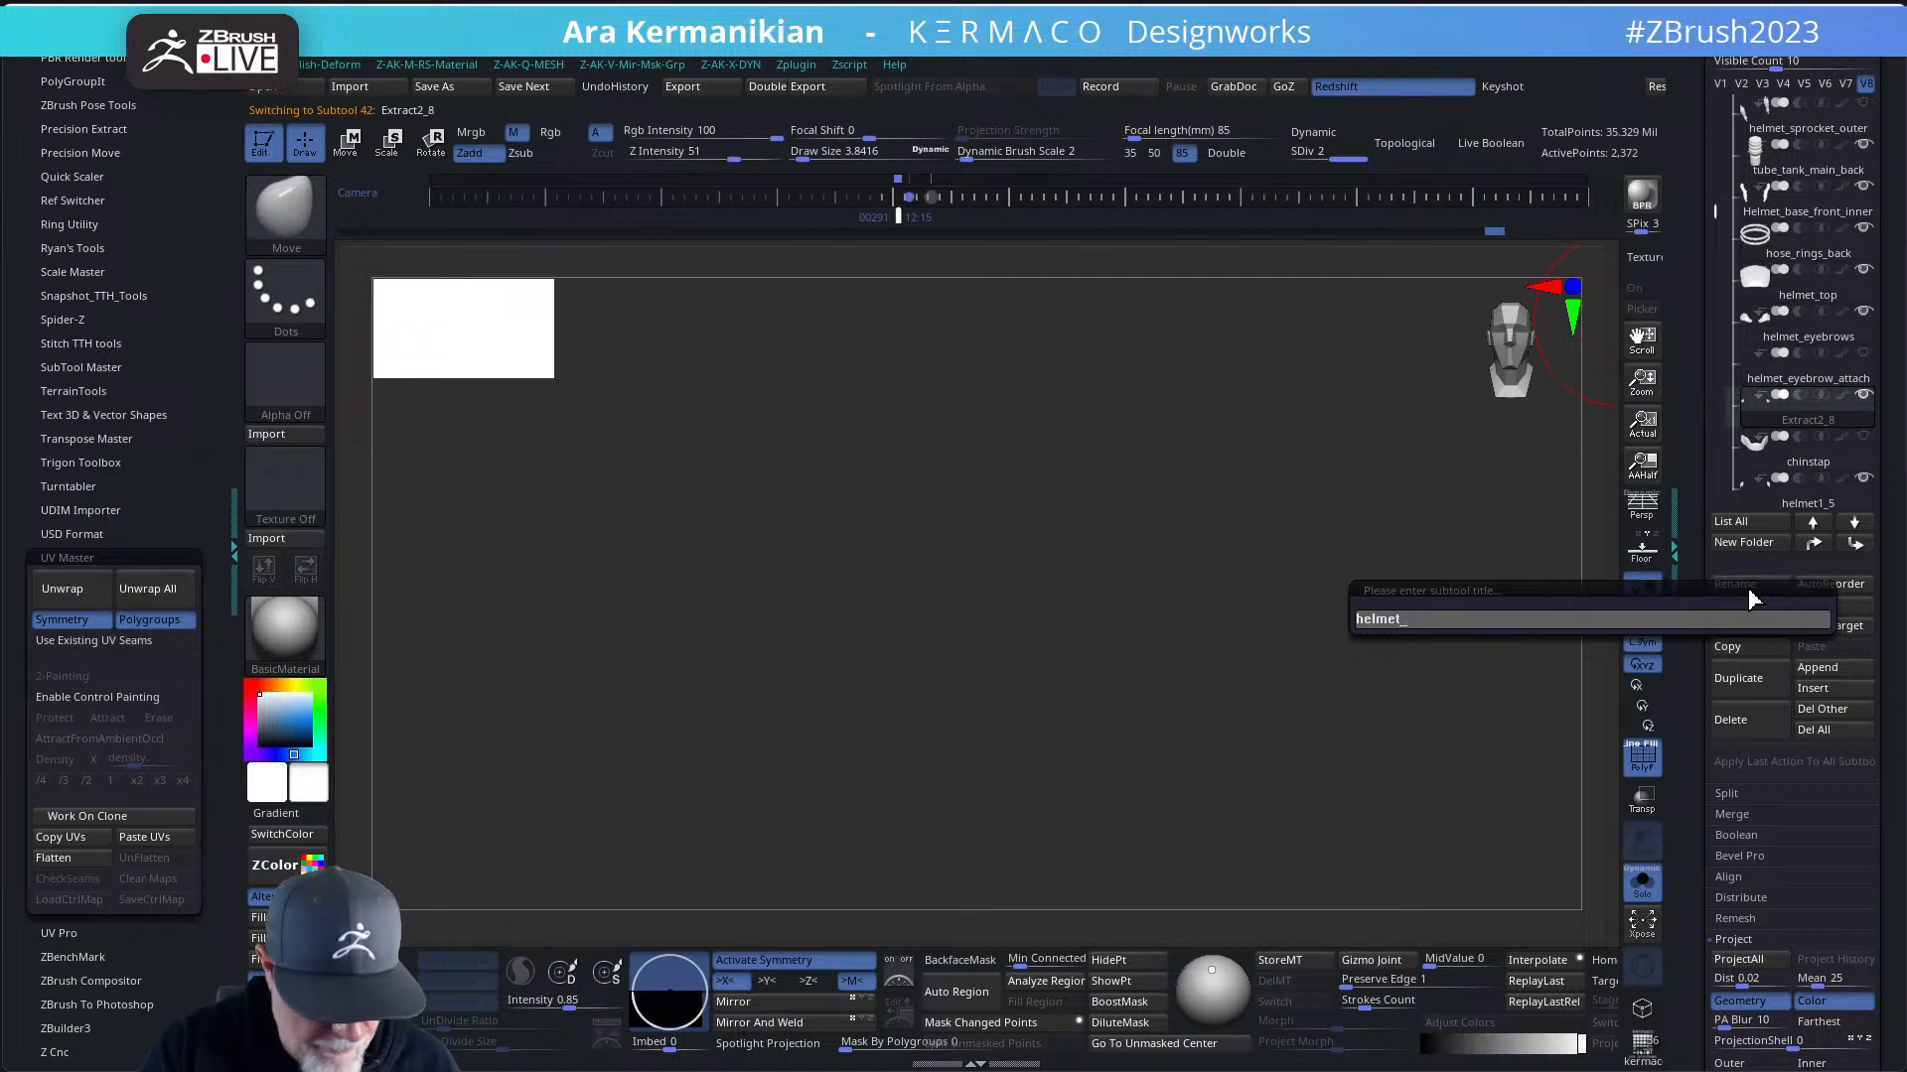
type("plug")
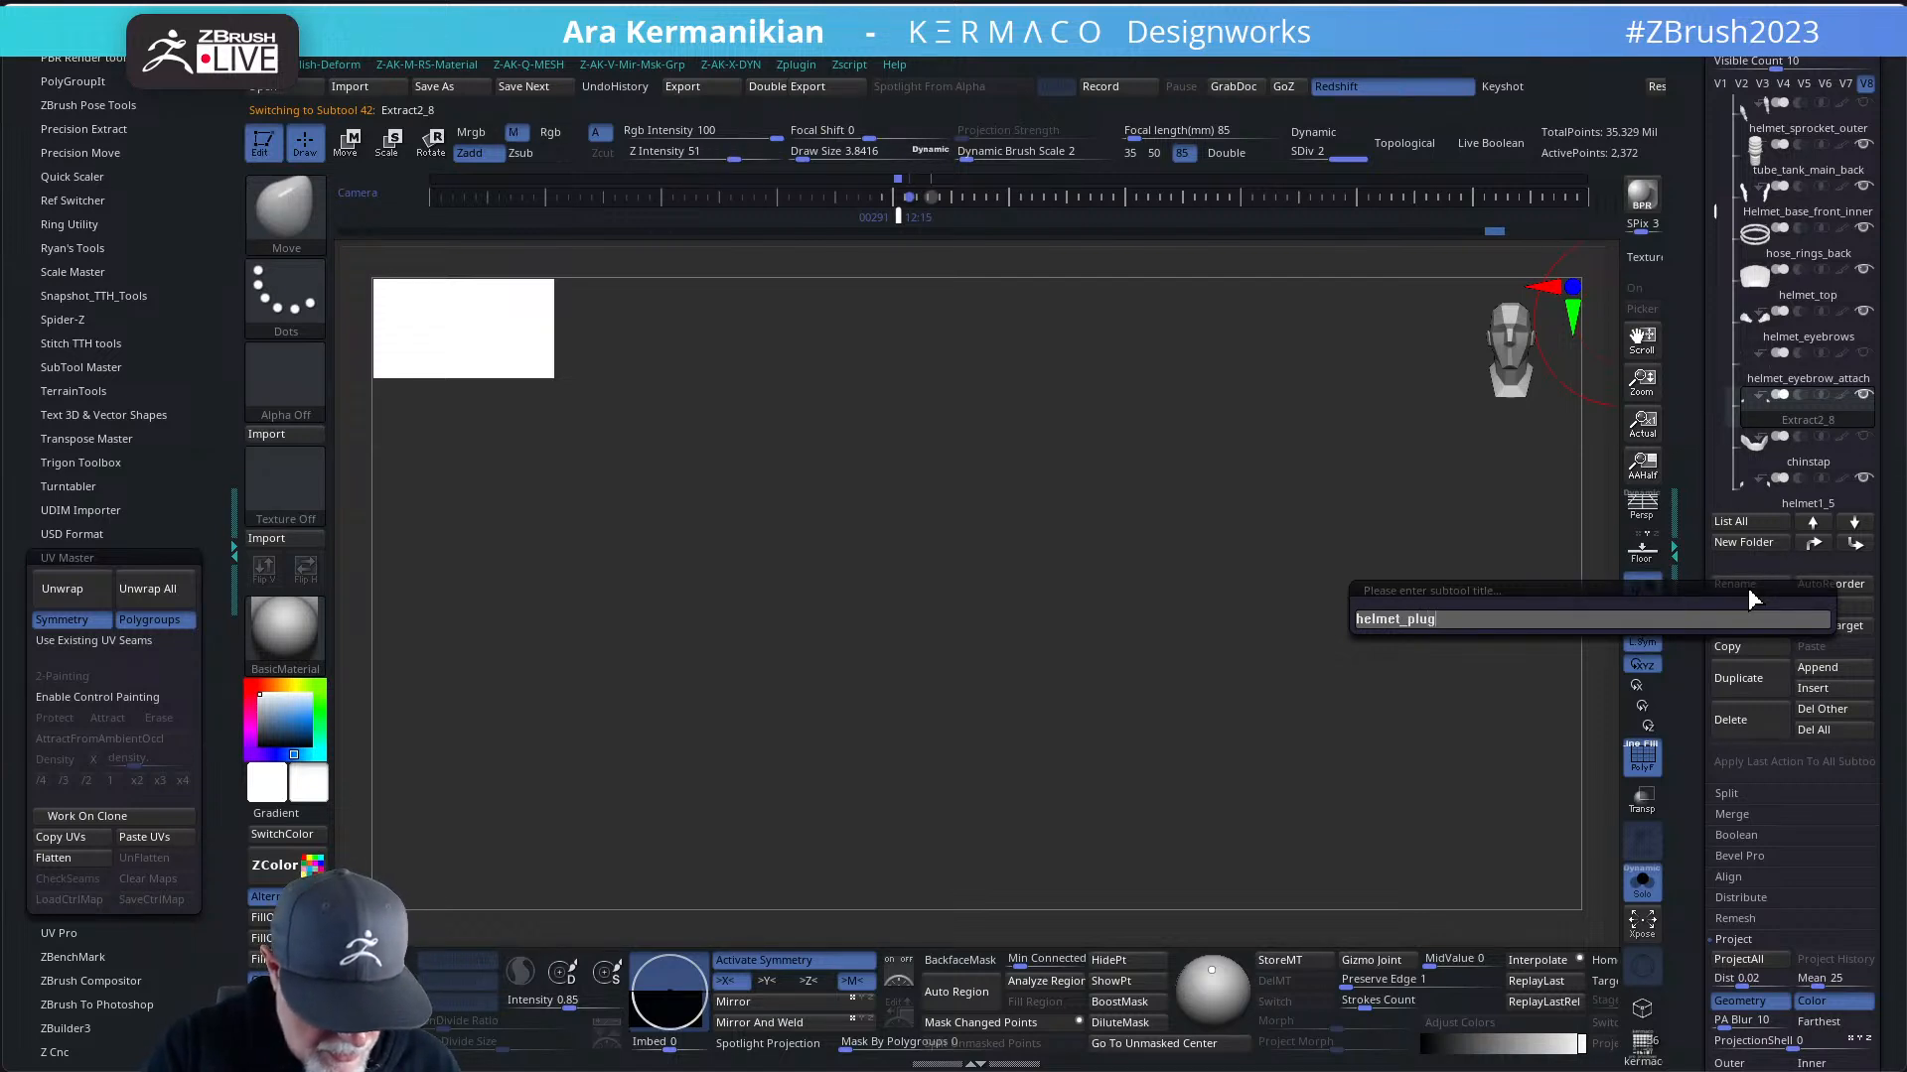
type("s_")
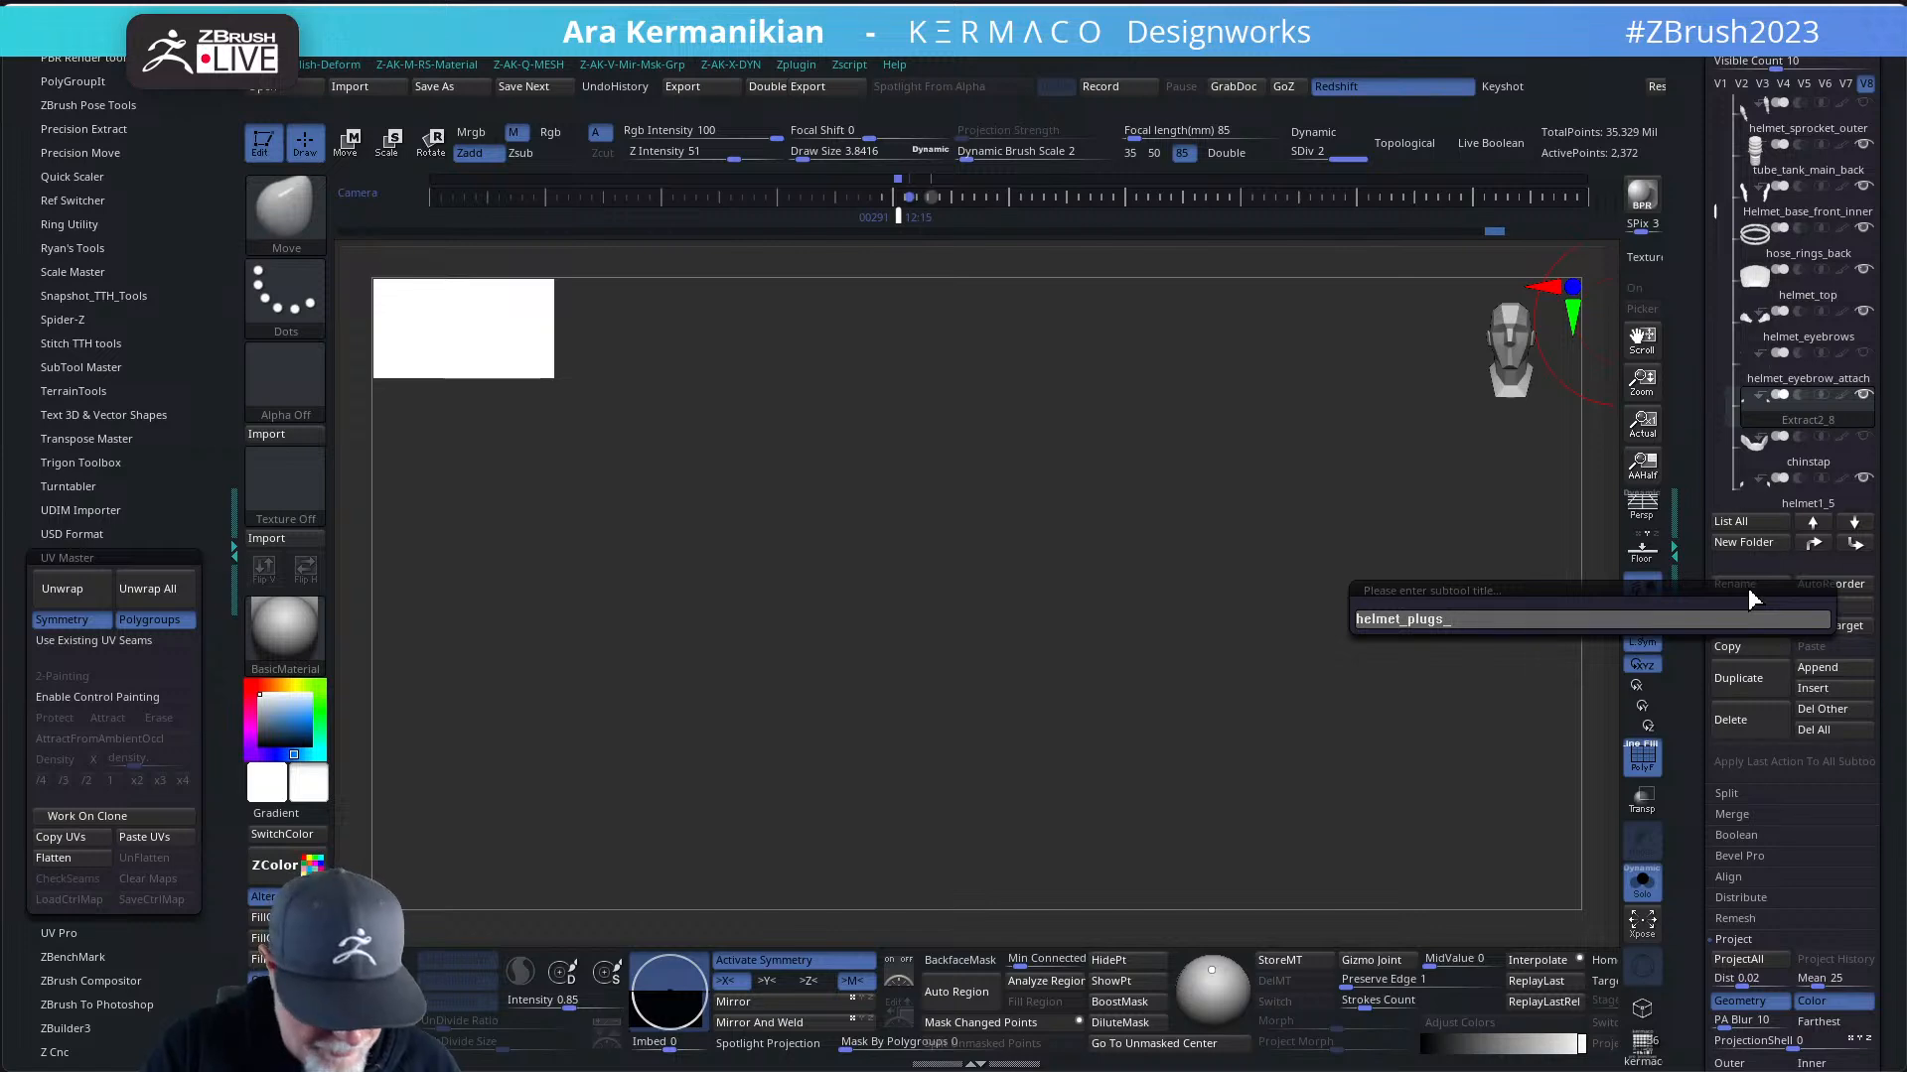
type("back")
key("ctrl+a")
key("Return")
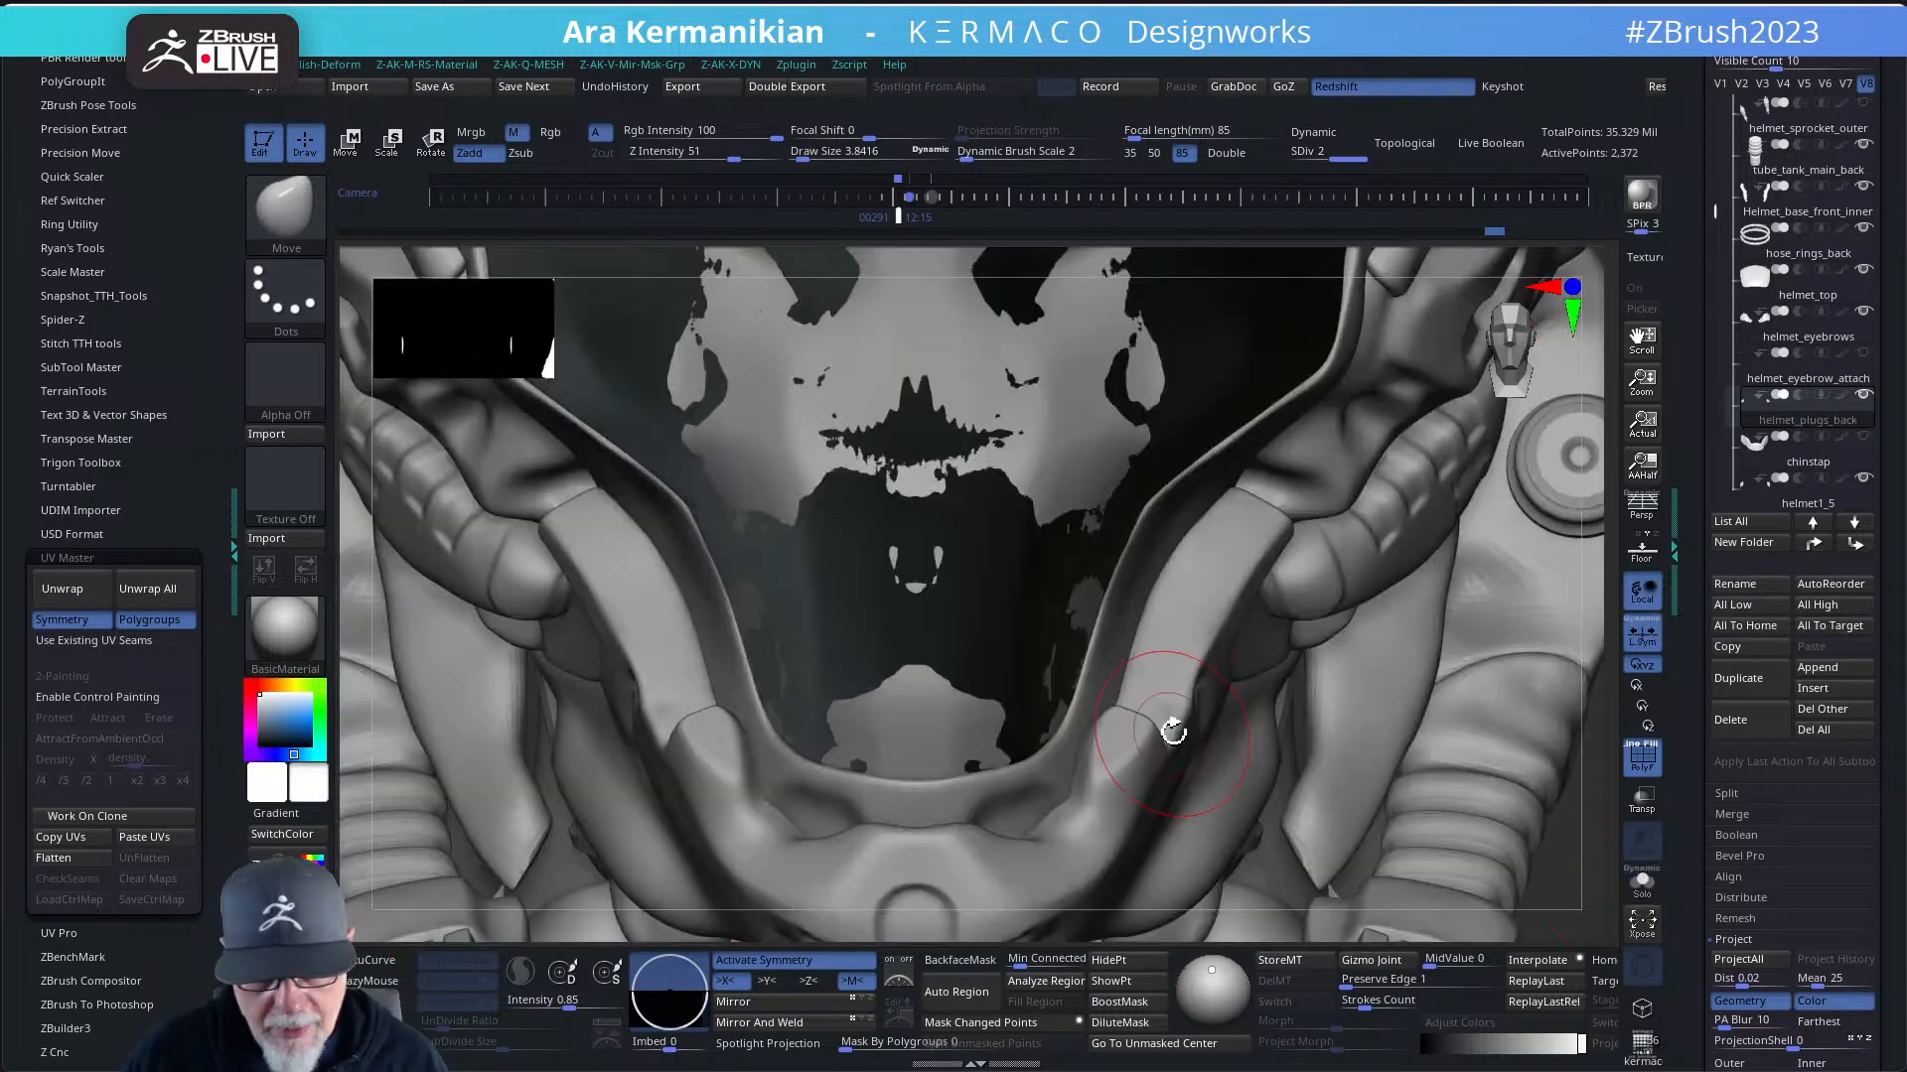
- Show visibility set V1 and select the helmet1_5 subtool
left_click(1719, 83)
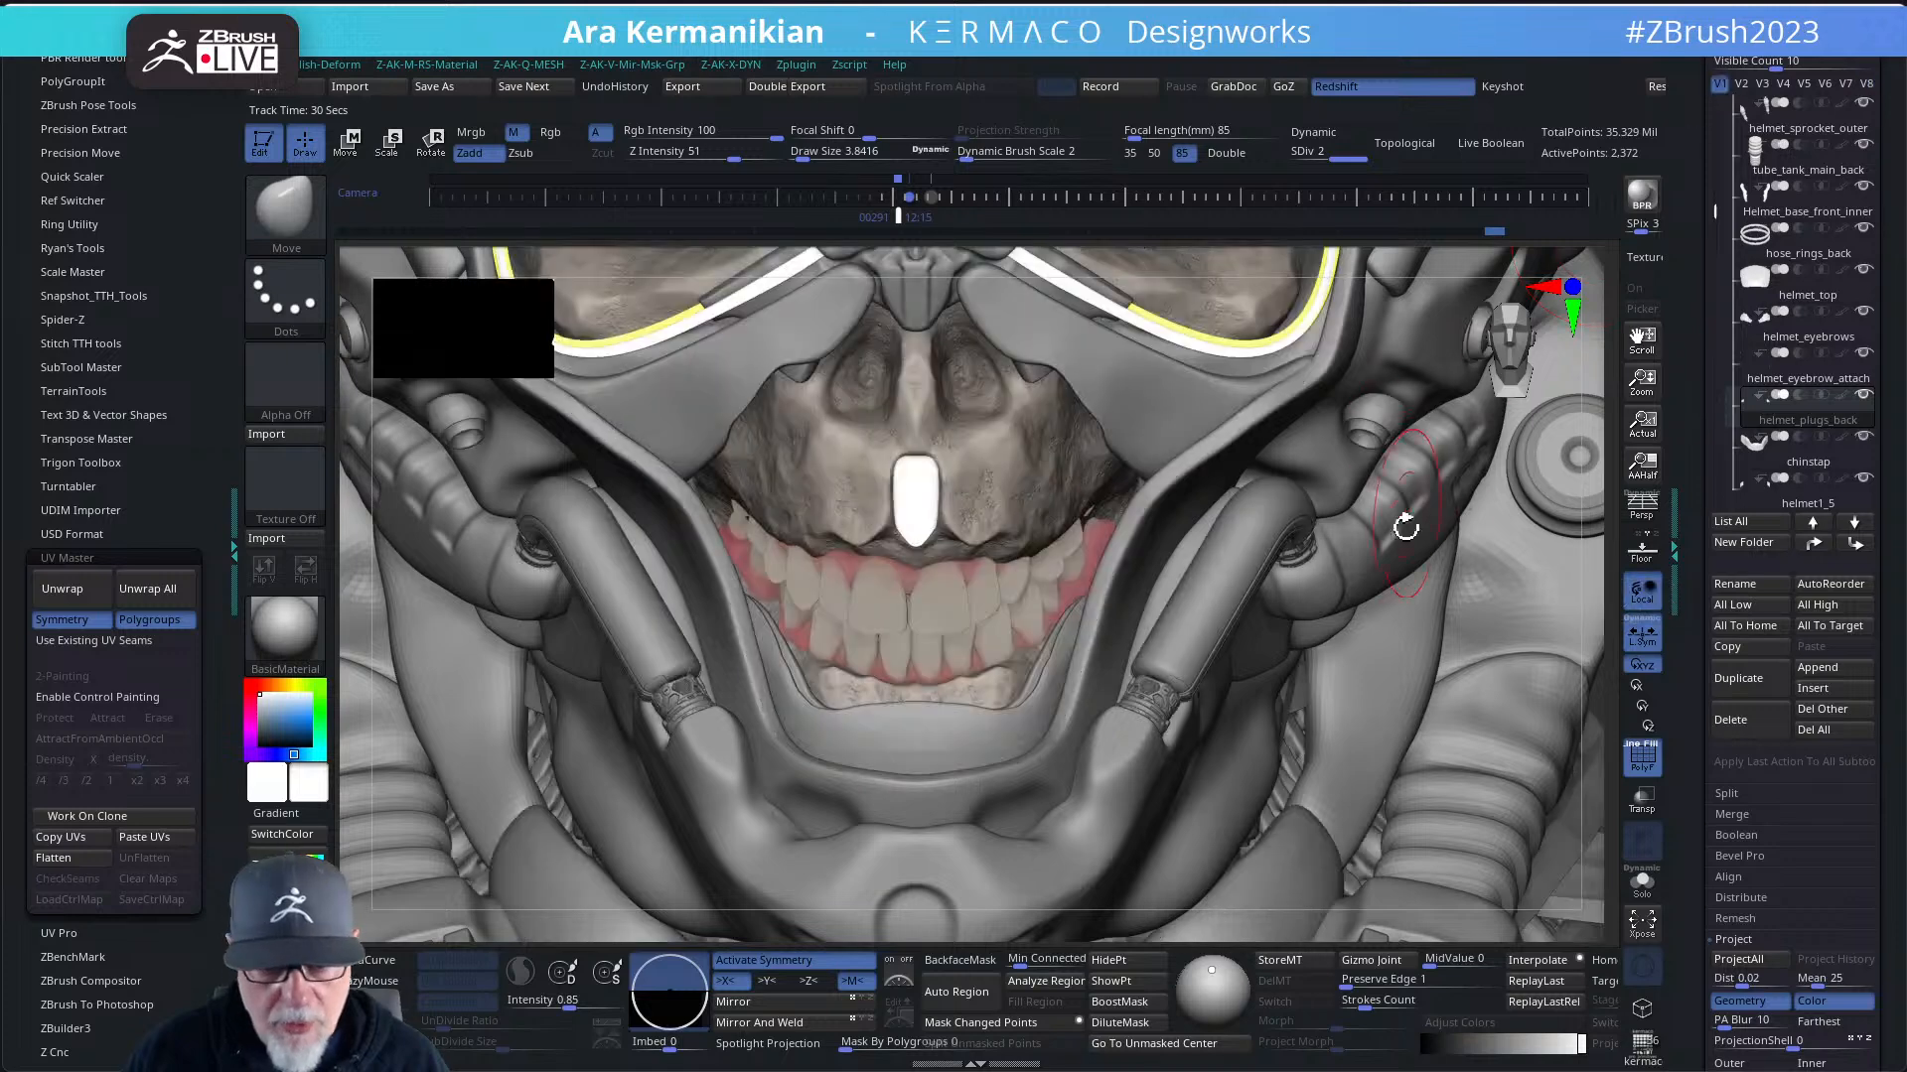
left_click_drag(1597, 685, 1413, 605, "alt")
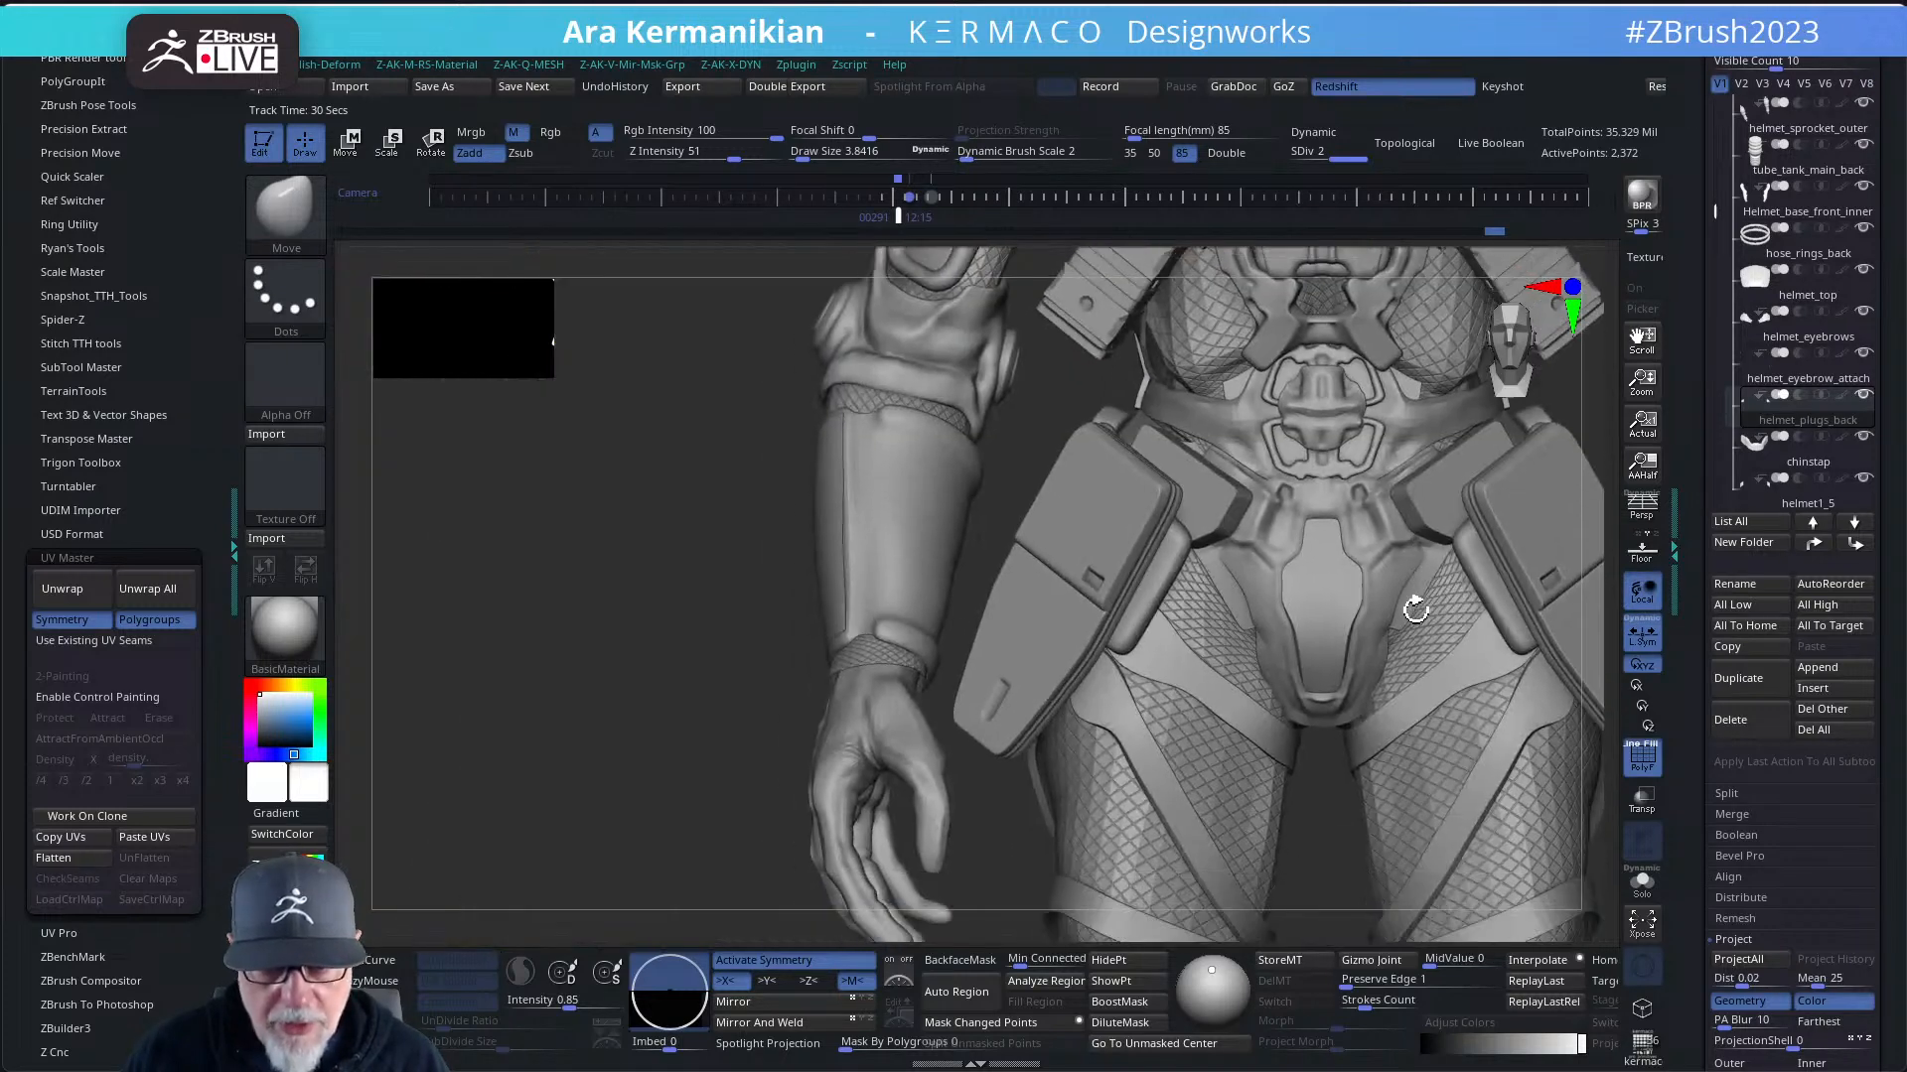
left_click_drag(464, 566, 1283, 675, "alt")
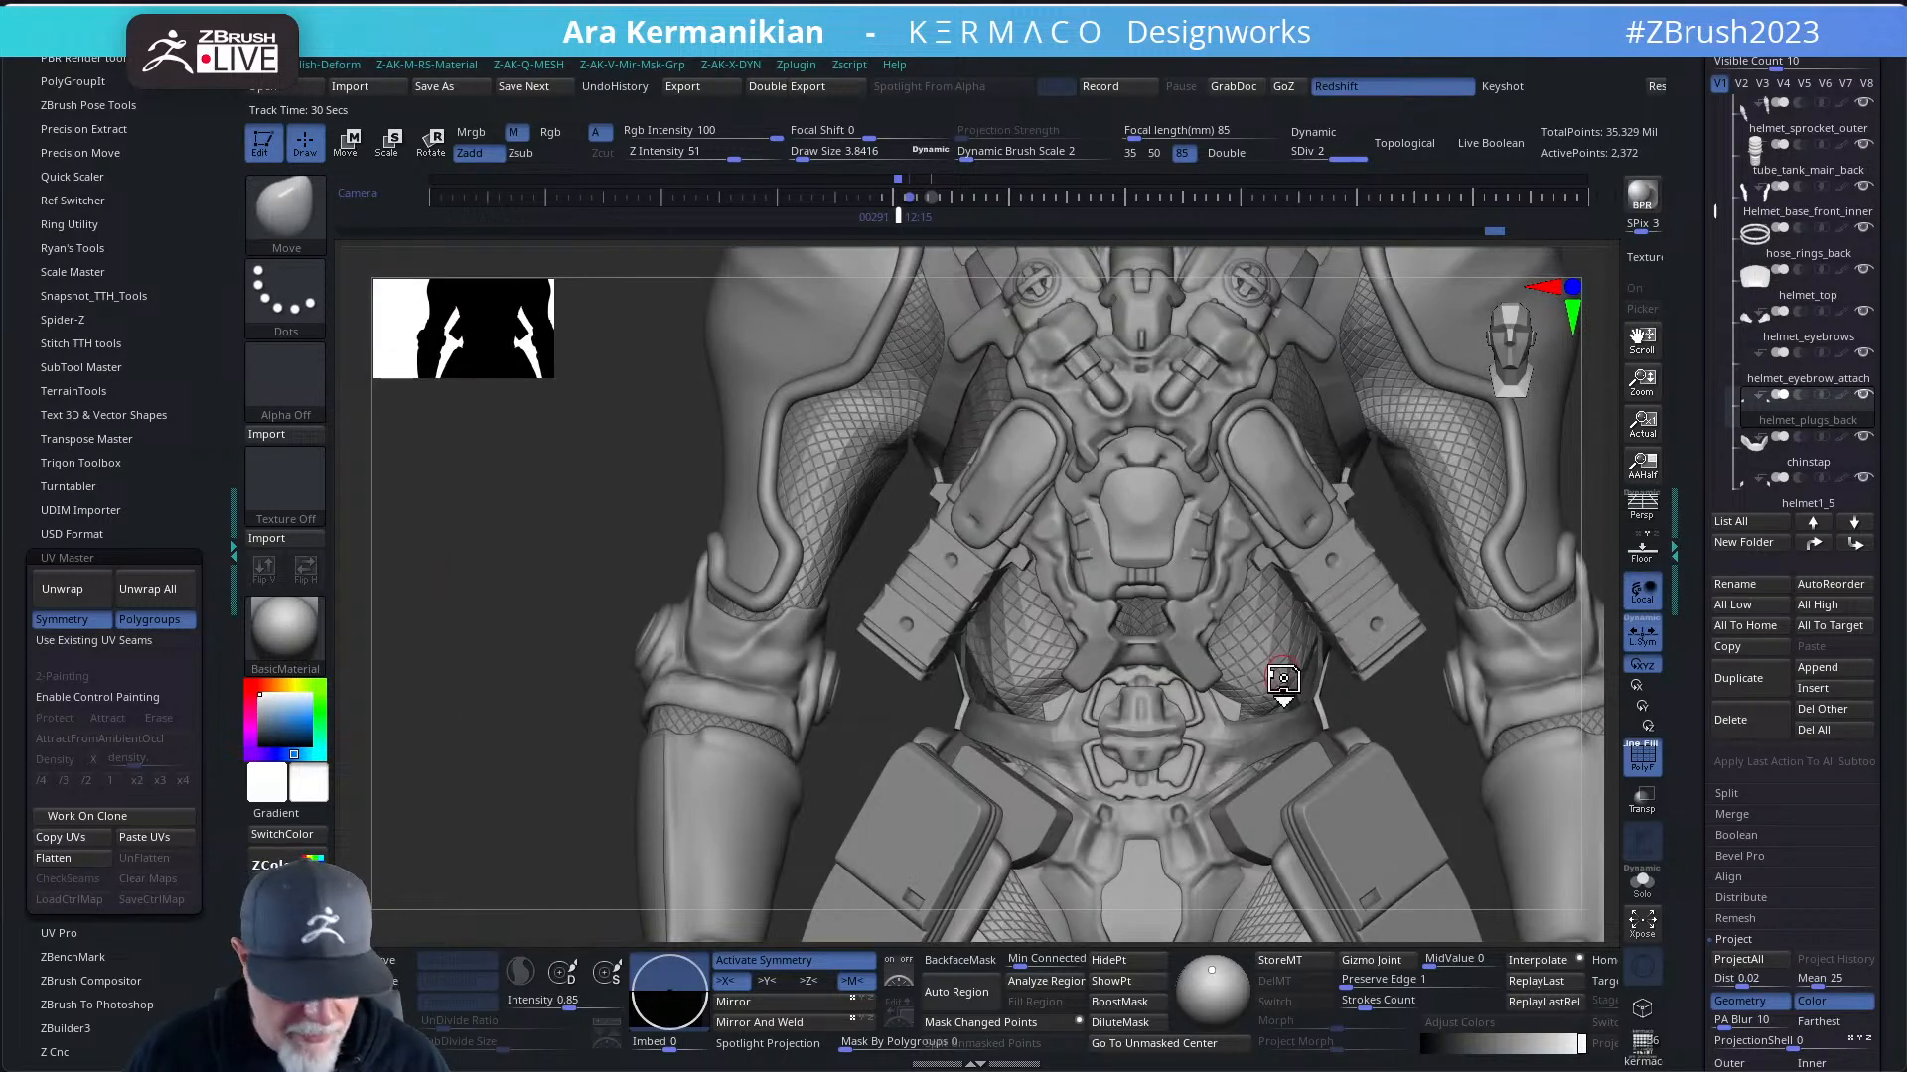
key("f")
left_click_drag(1312, 488, 1418, 775, "alt")
left_click_drag(1441, 526, 1420, 351, "alt")
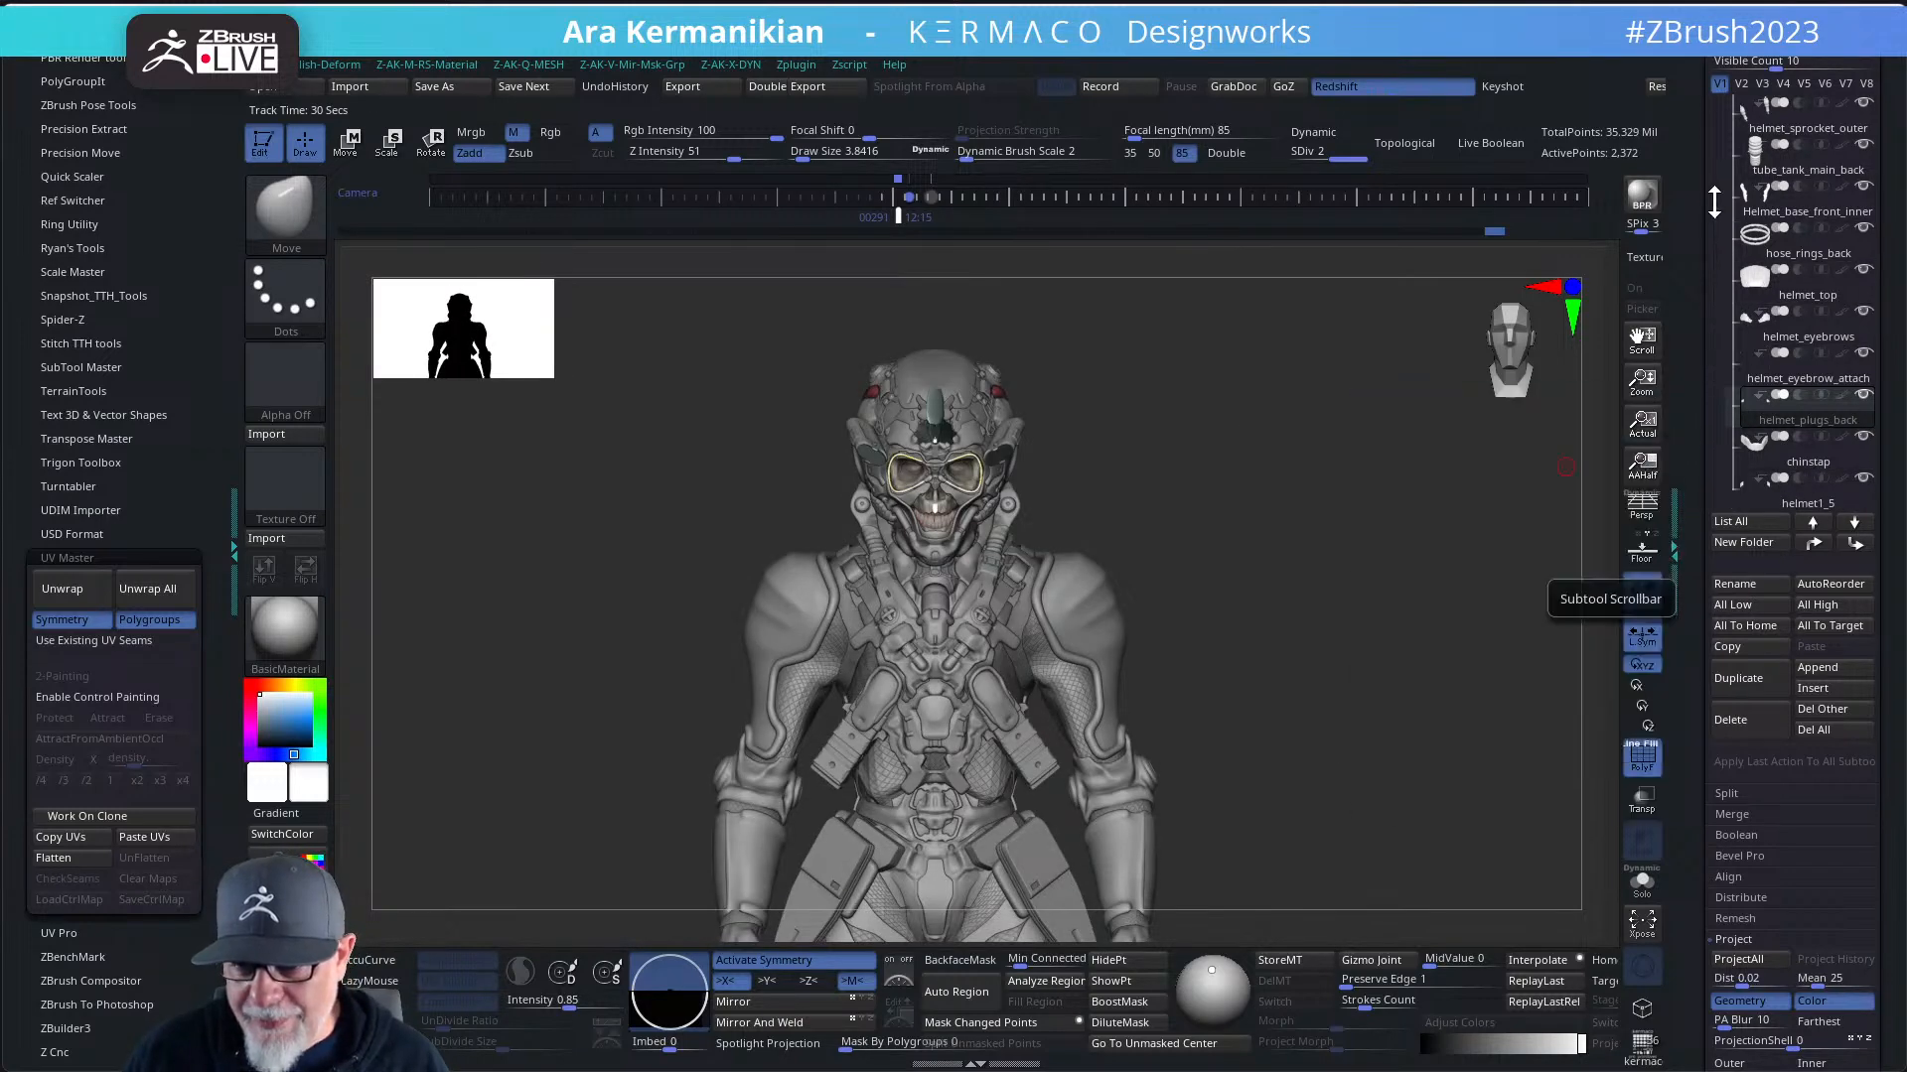
left_click_drag(1714, 201, 1714, 221)
left_click(1802, 420)
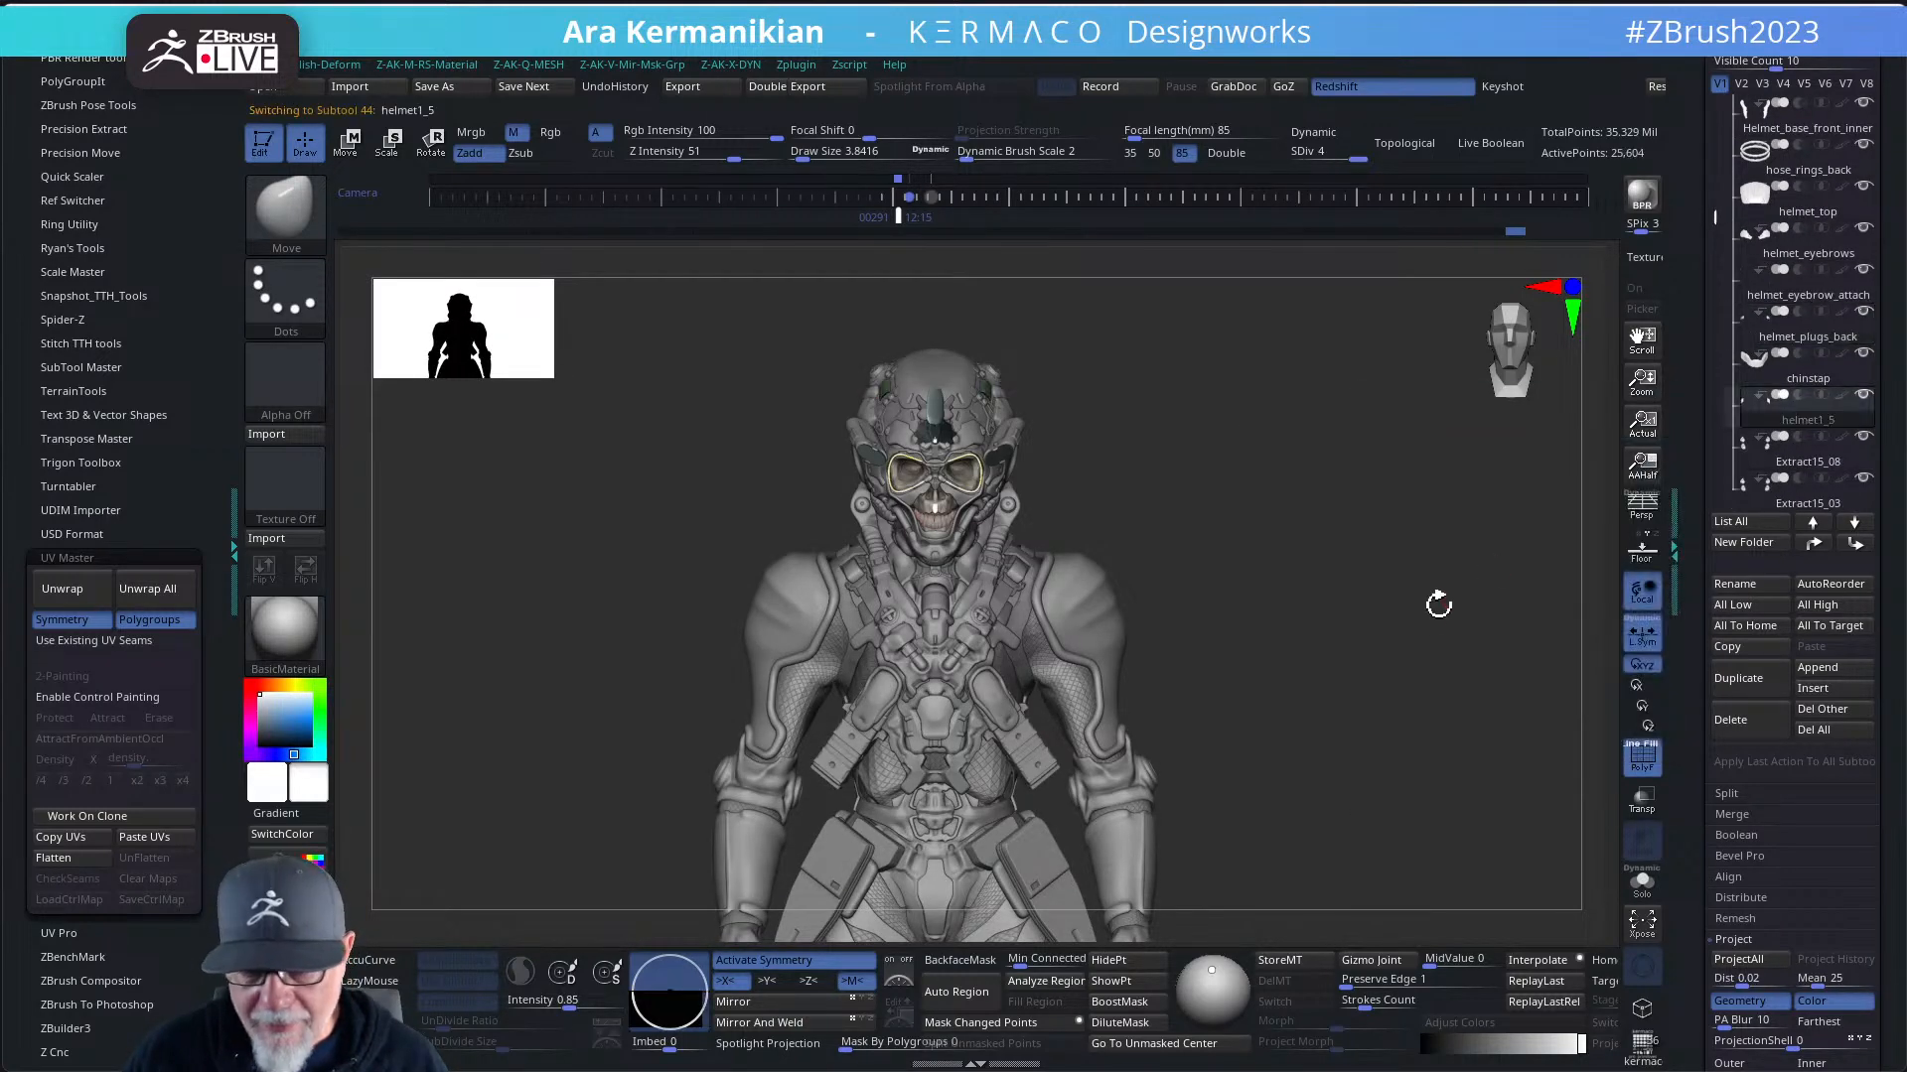
- Unwrap the helmet1_5 piece with UV Master at subdivision level 1 and return it to level 4
left_click_drag(1490, 627, 1436, 665)
left_click_drag(1699, 915, 1682, 783)
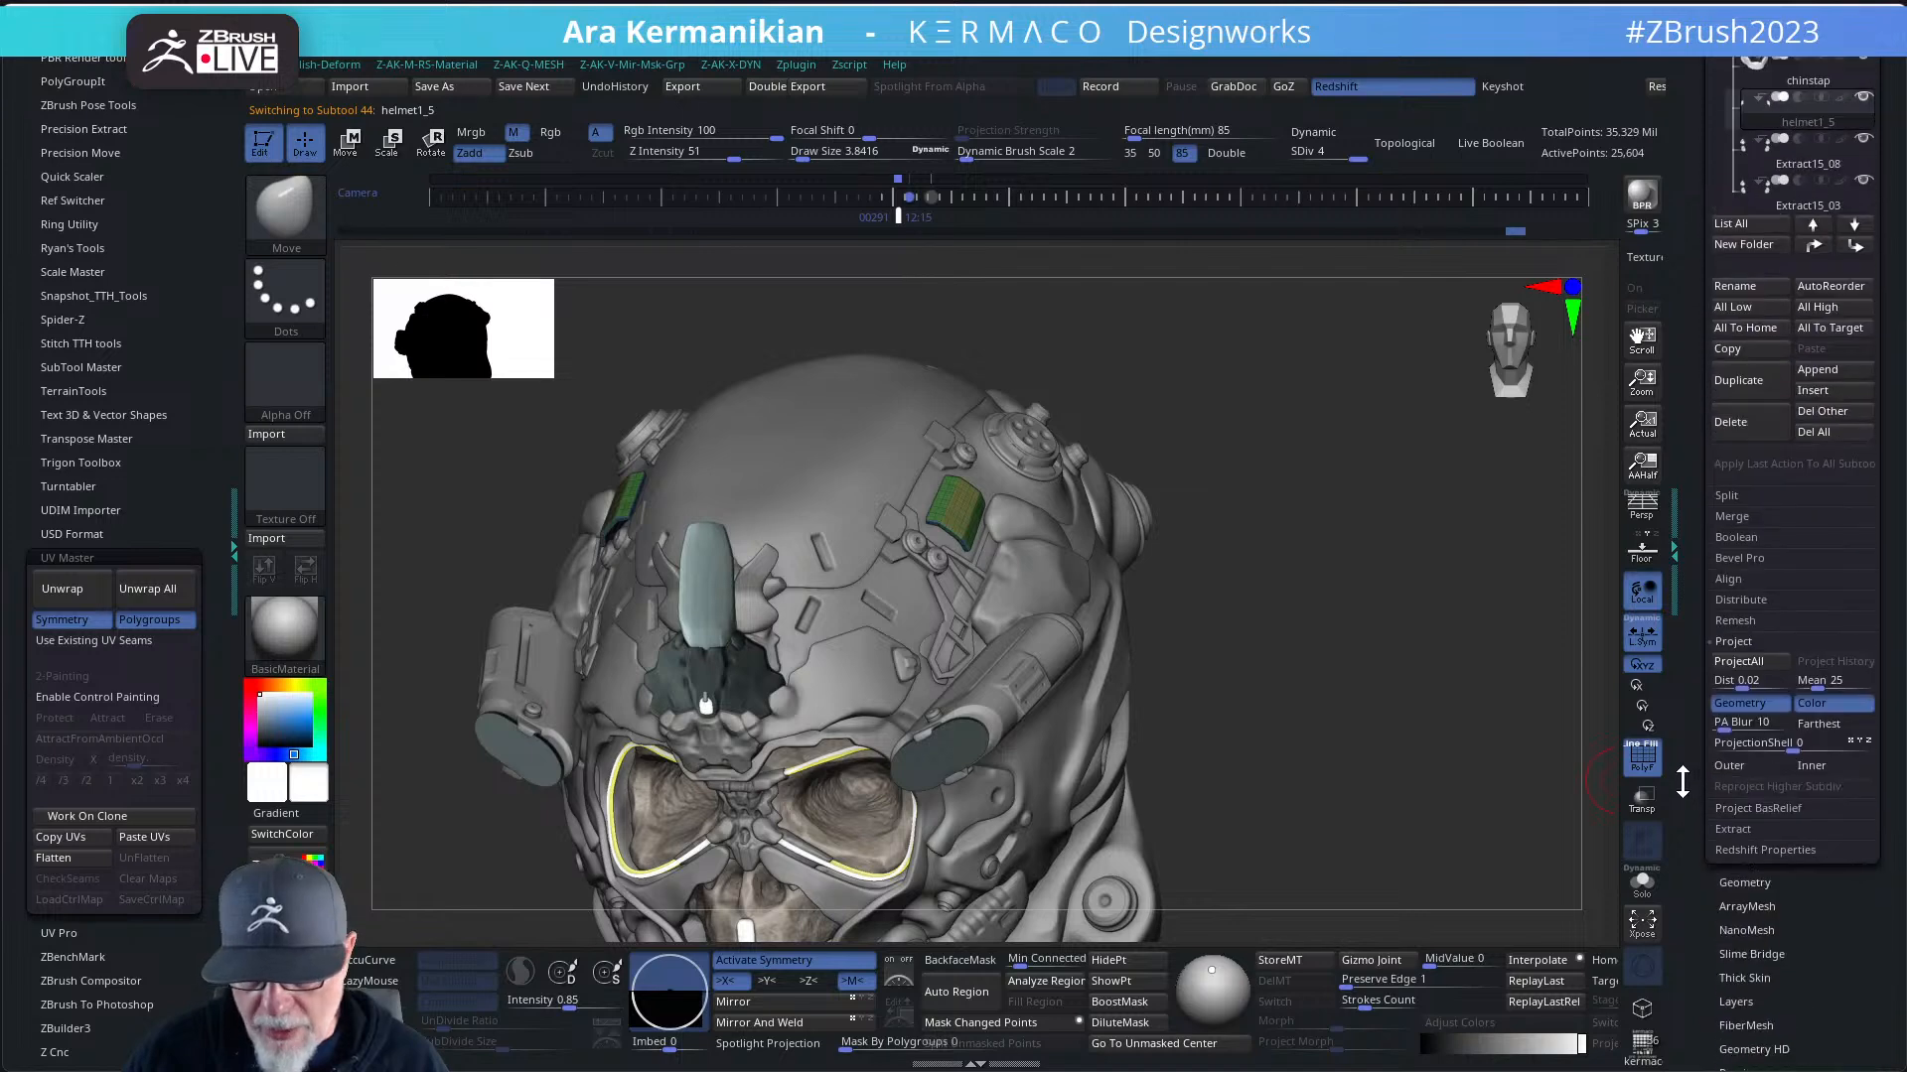
left_click(1293, 162)
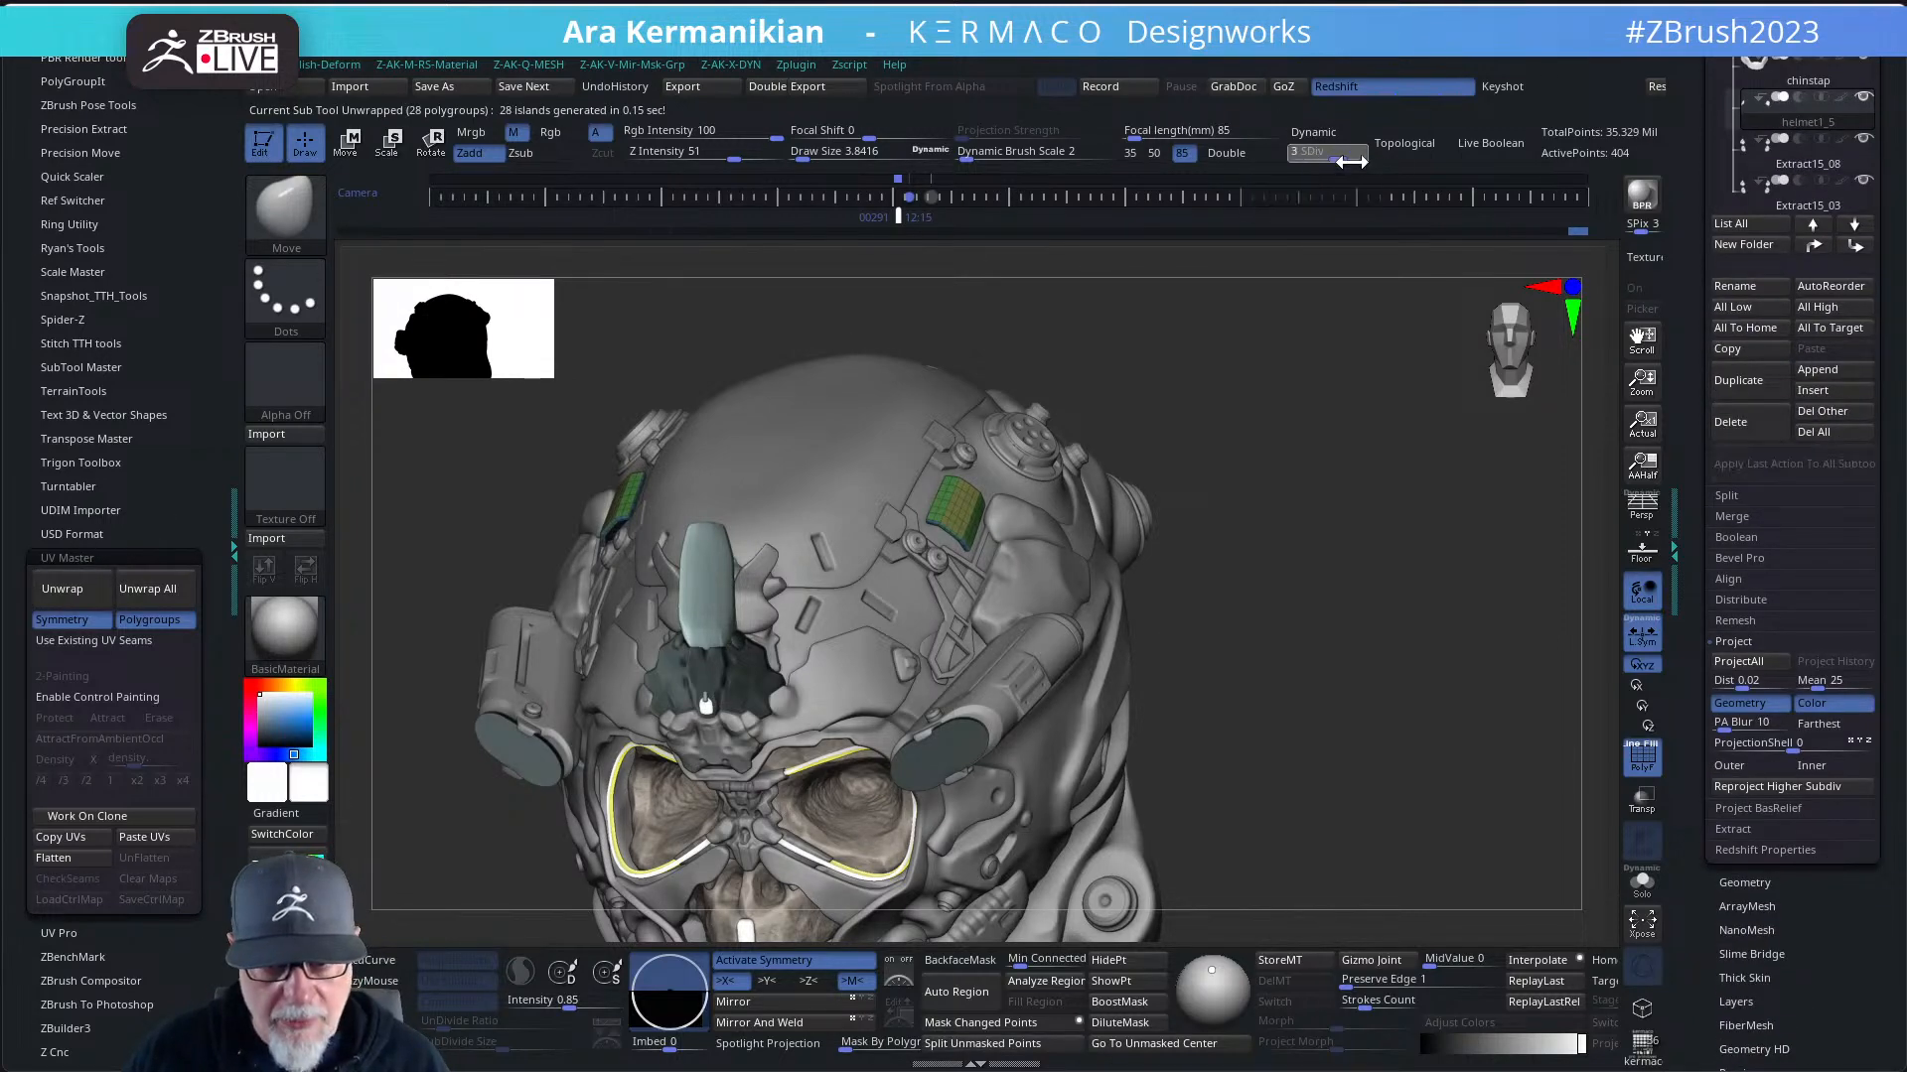
- Apply the Texture 19 checker map to the helmet1_5 piece and isolate it to examine its UV layout
left_click_drag(1732, 978, 1737, 837)
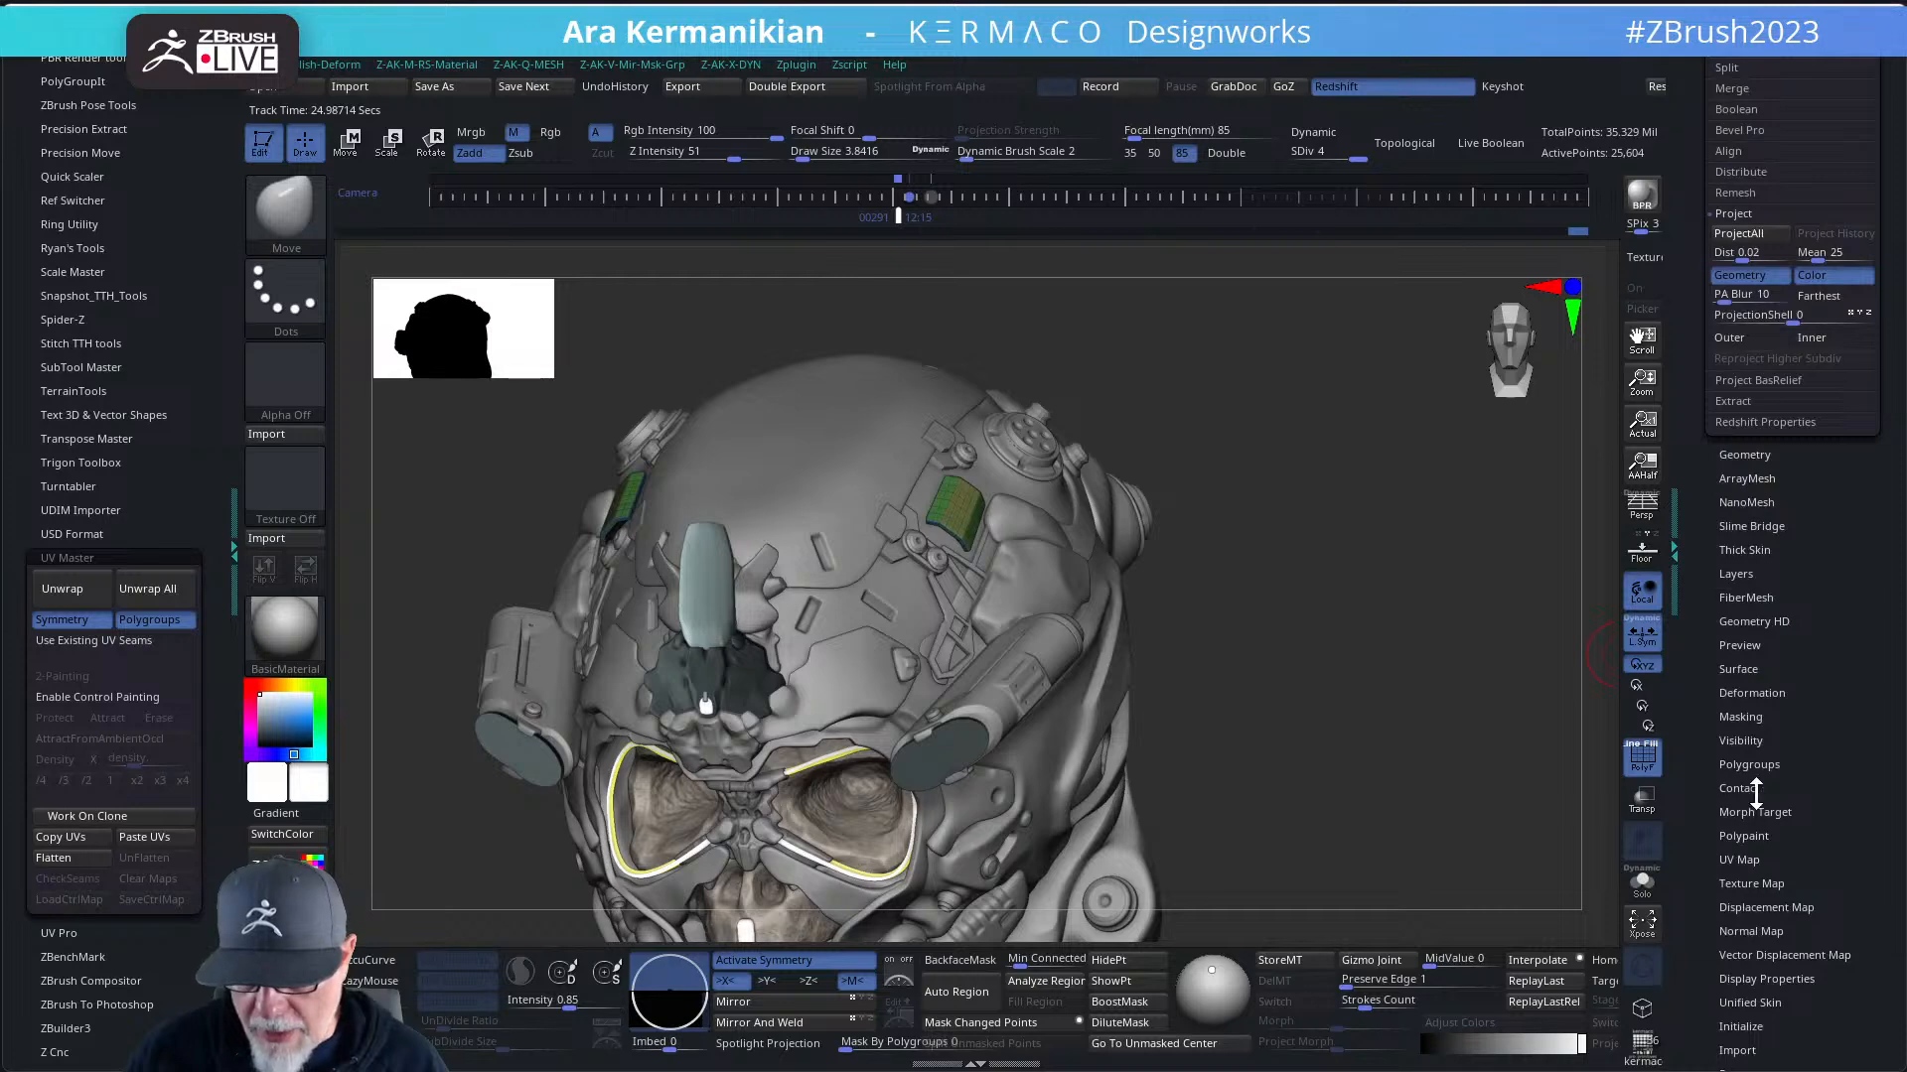
left_click(1741, 884)
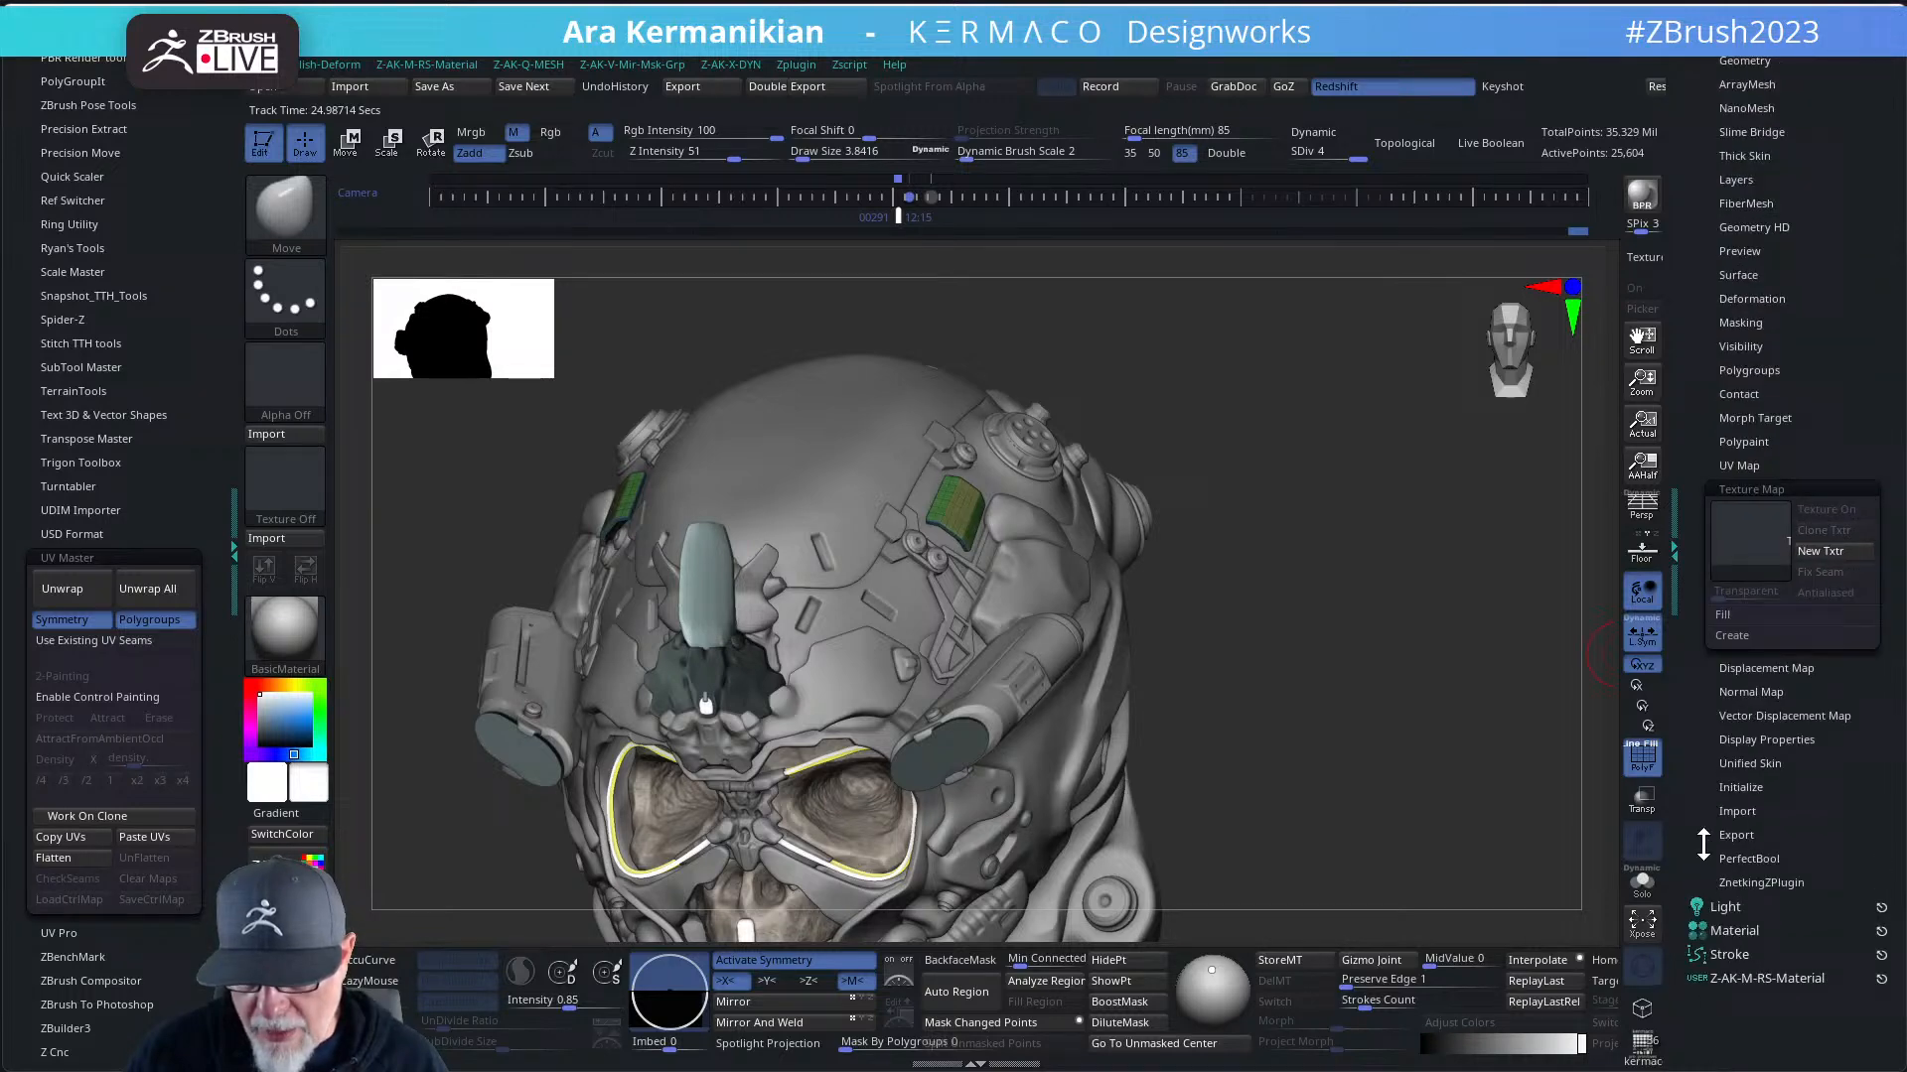
left_click(1743, 546)
left_click(1070, 715)
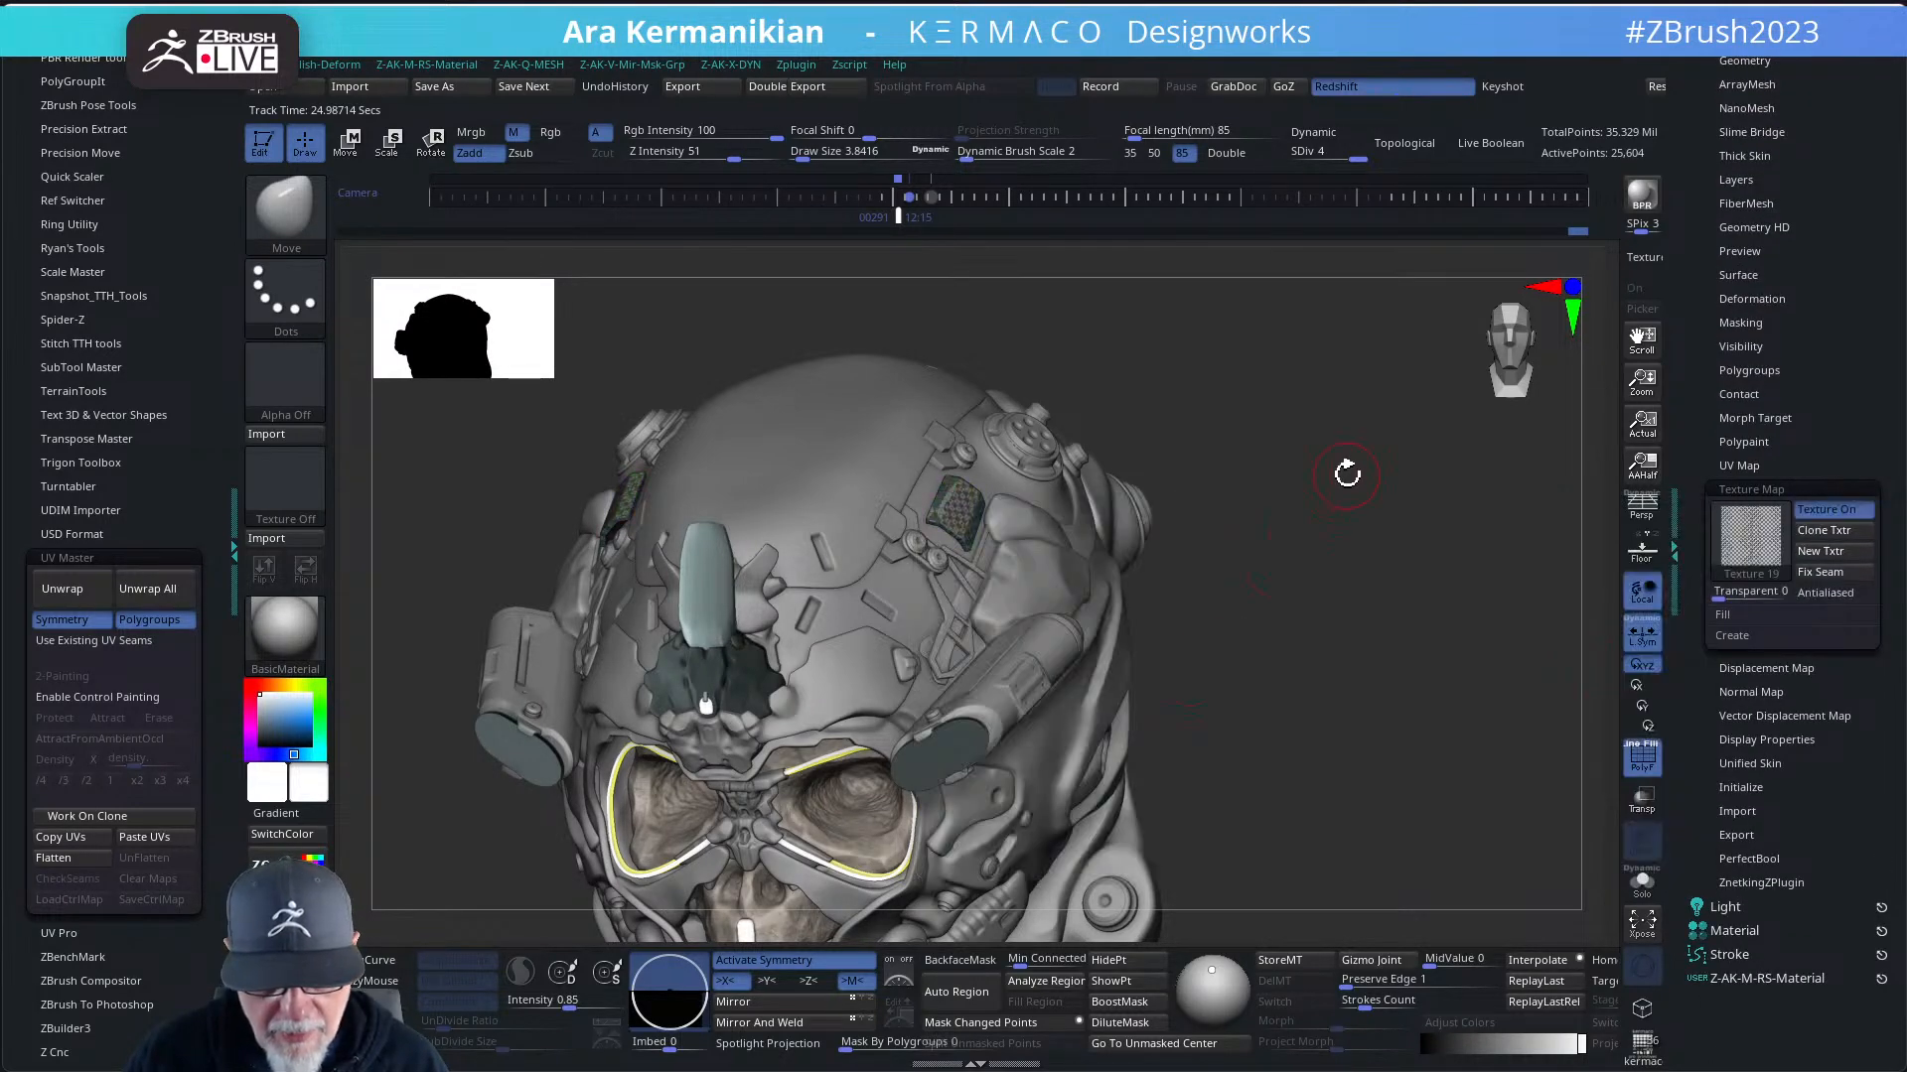
mouse_move(1344, 473)
left_mouse_down()
mouse_move(1387, 463)
mouse_move(1403, 581)
mouse_move(1500, 652)
mouse_move(979, 447)
left_mouse_up()
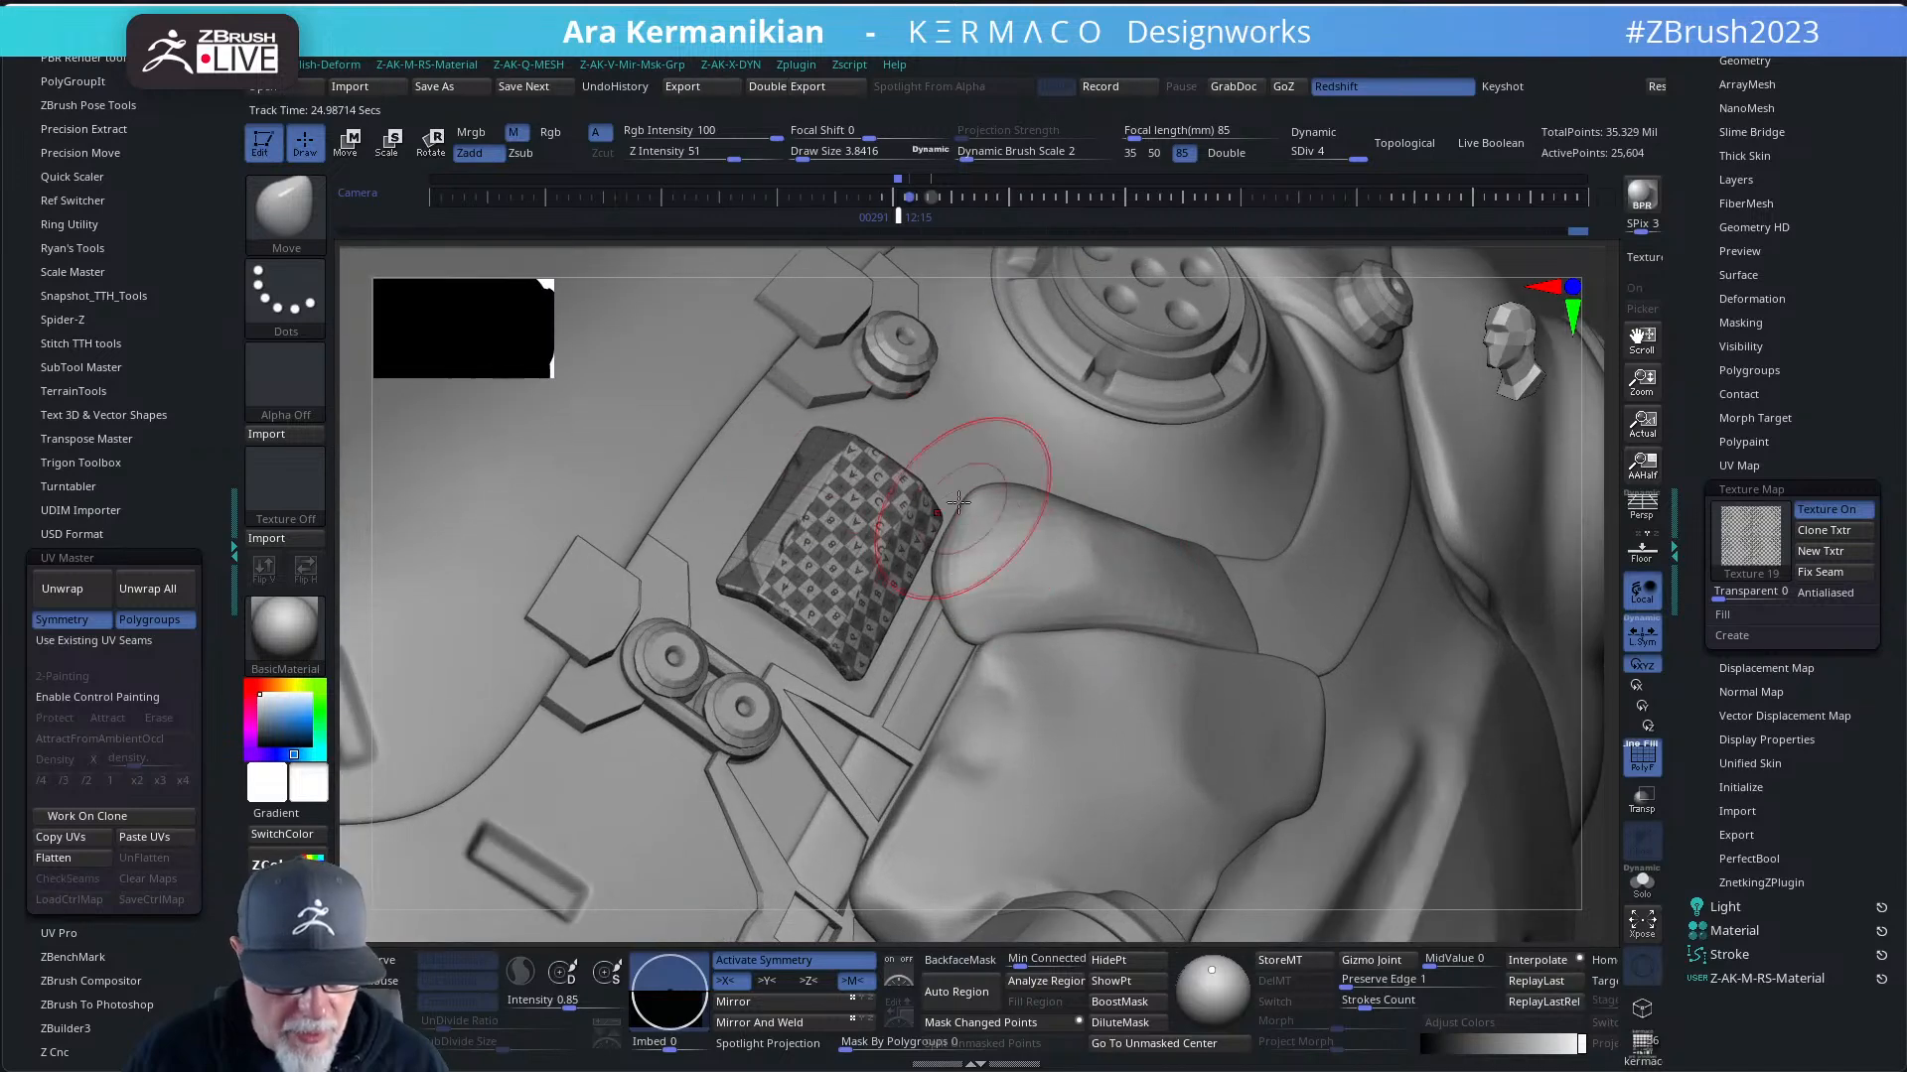
left_click(1643, 879)
left_click_drag(1289, 771, 1681, 733)
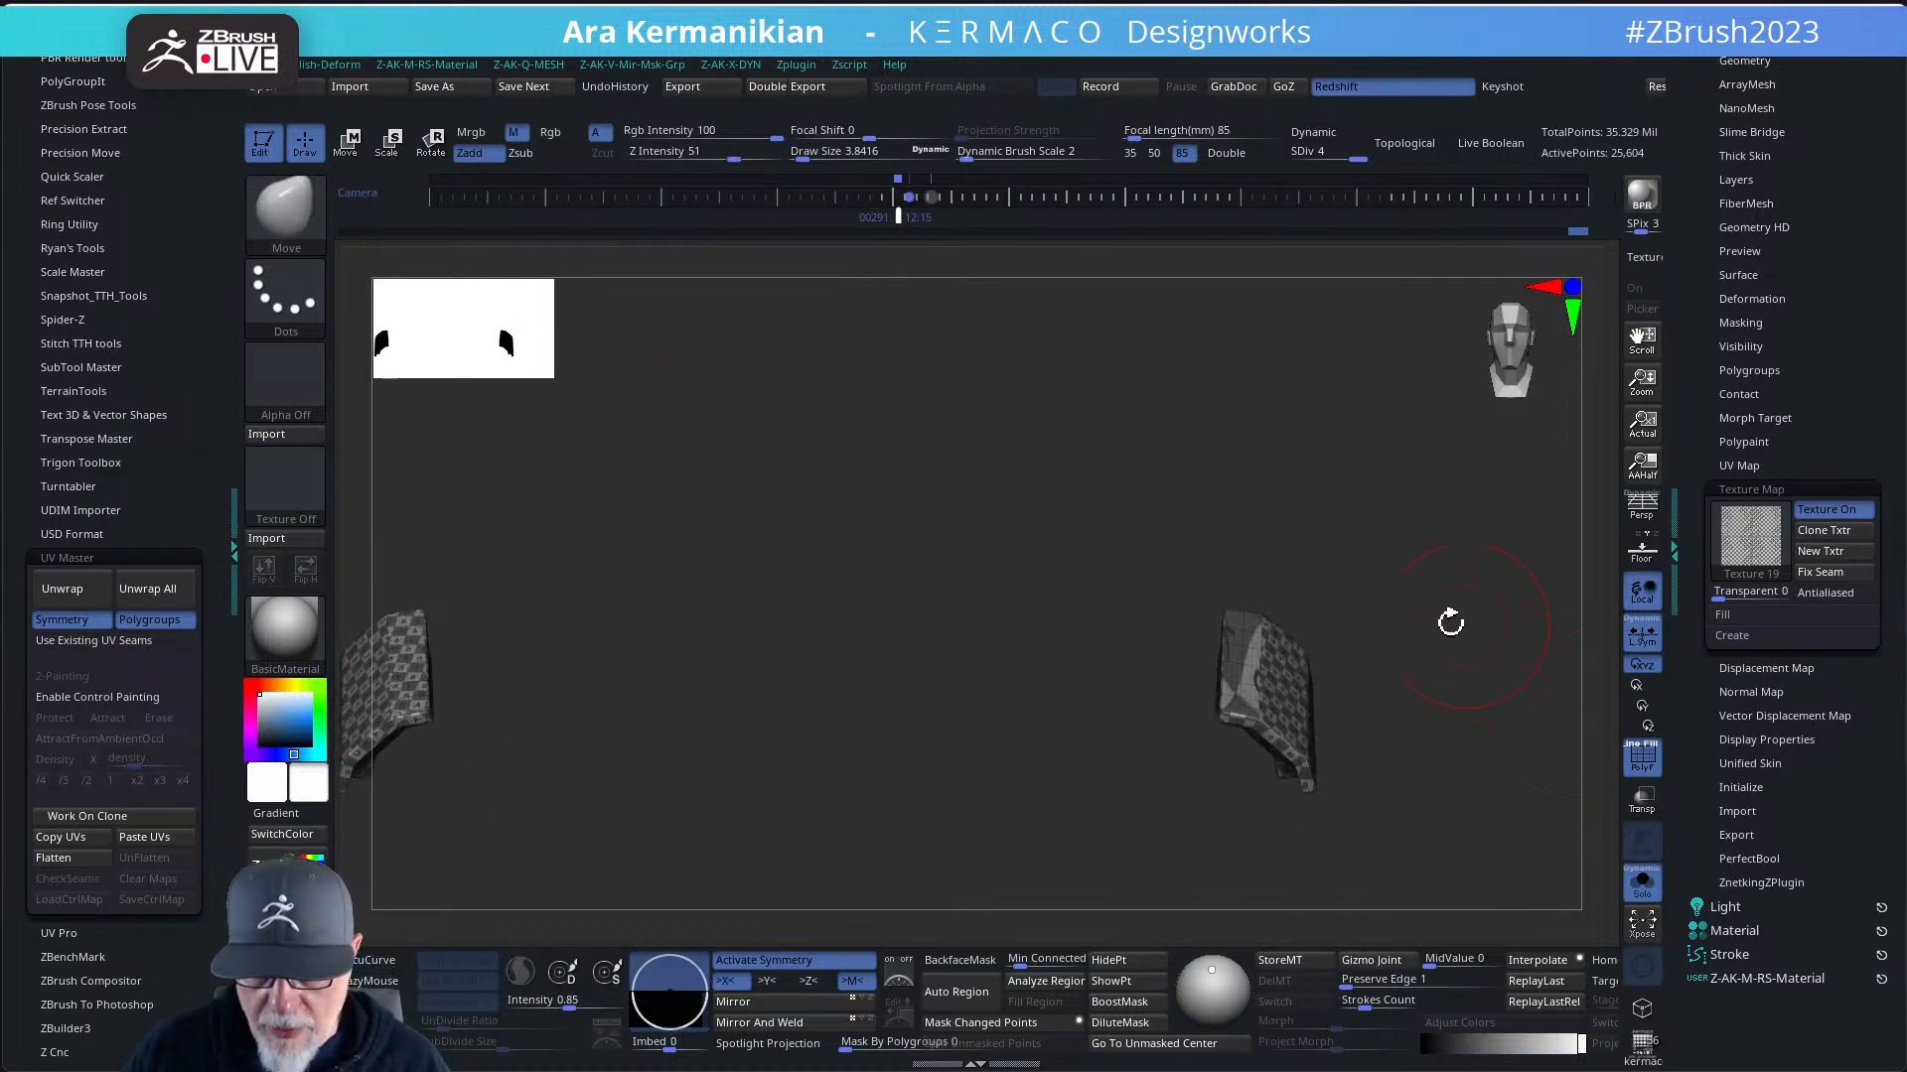
- Lower the helmet1_5 piece to subdivision level 1, unwrap it again with UV Master and check the texture
left_click_drag(1356, 159, 1296, 159)
left_click_drag(1489, 532, 1619, 760)
left_click_drag(1098, 596, 1466, 735)
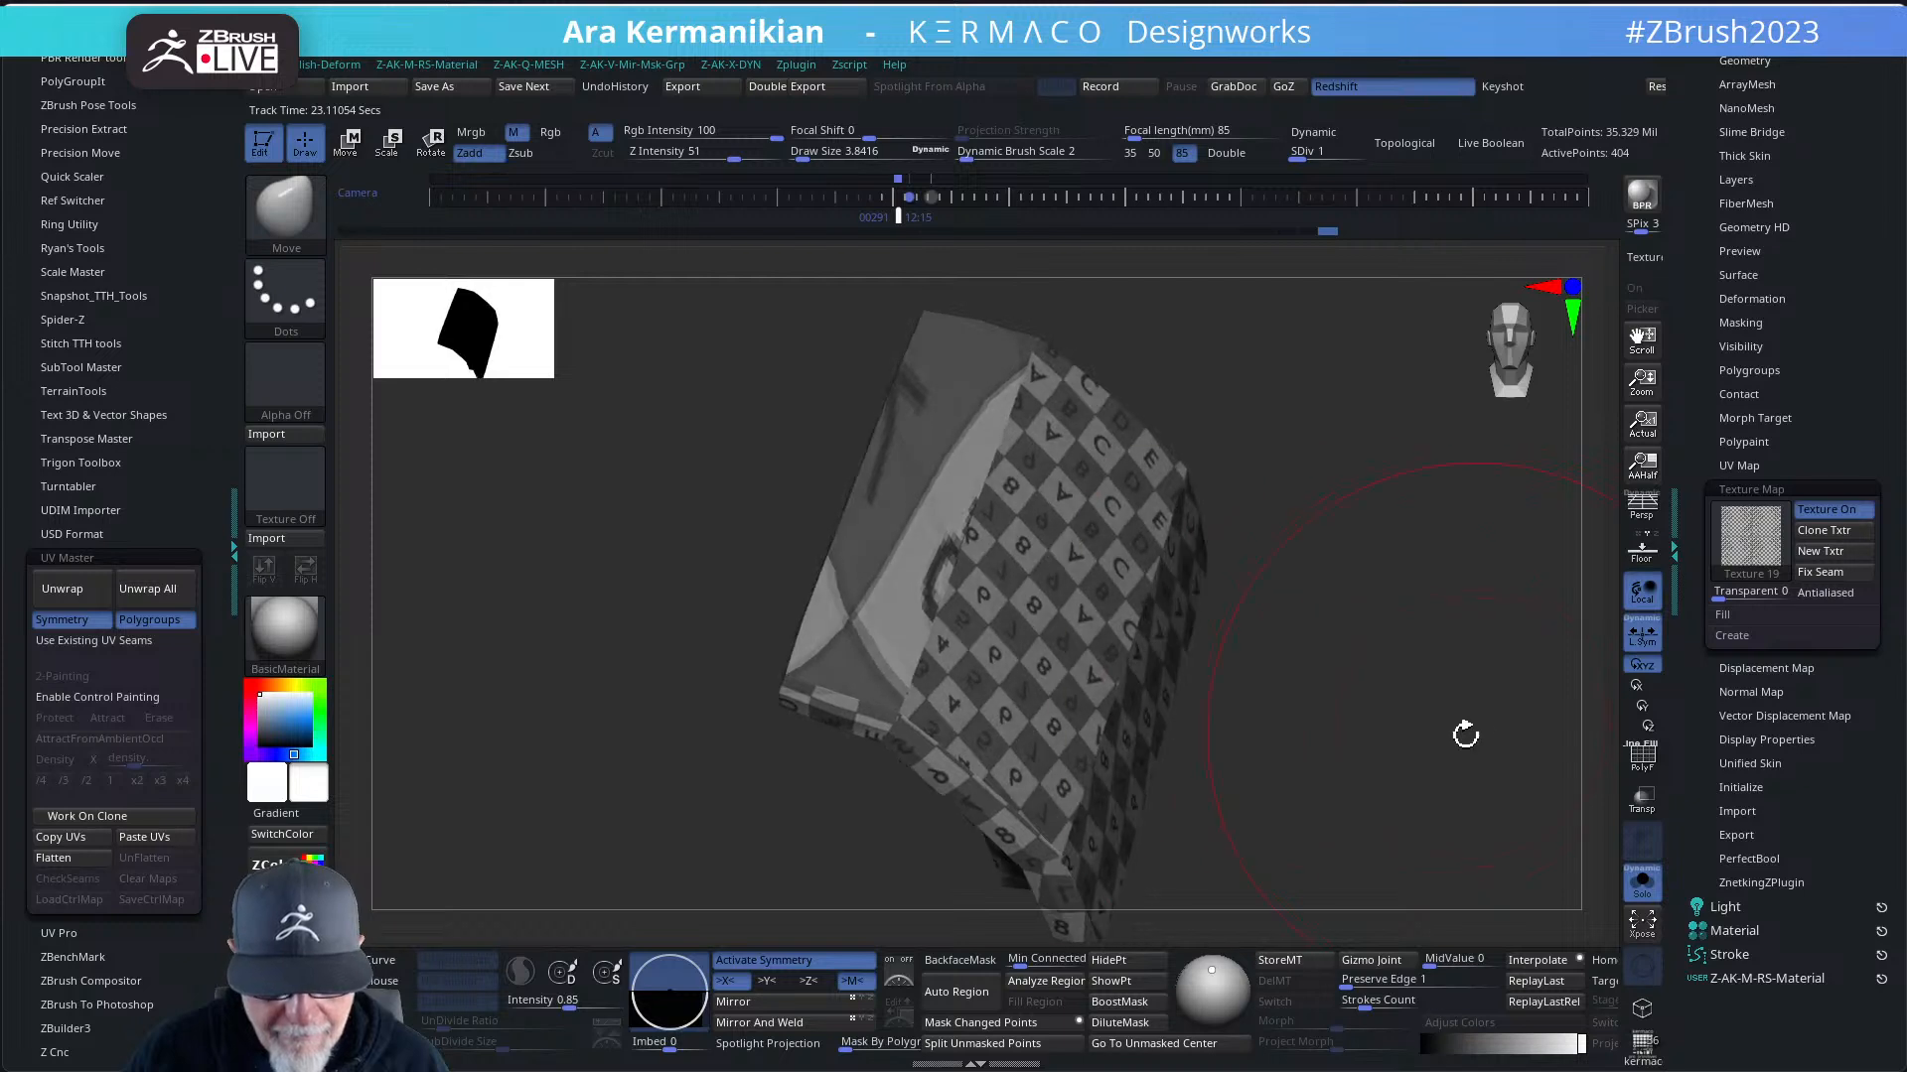
left_click(67, 586)
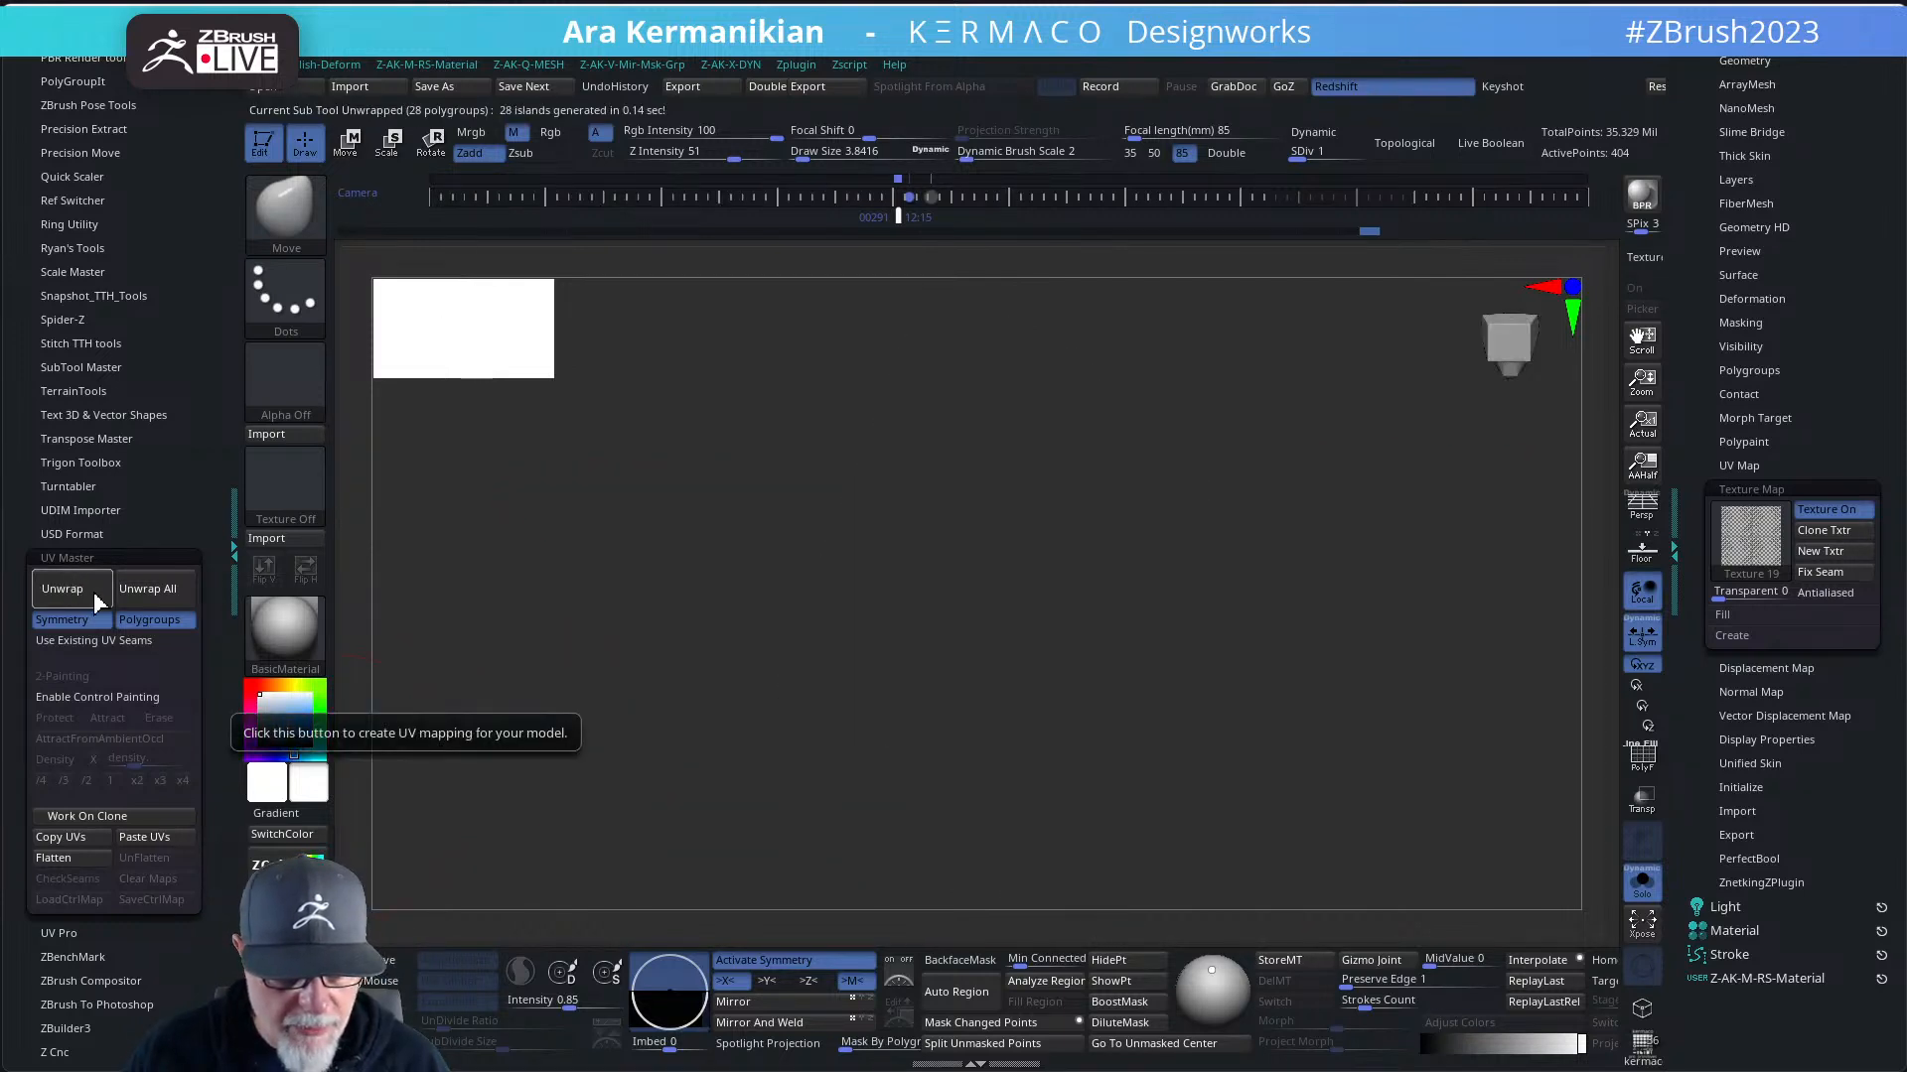
left_click_drag(1035, 816, 1251, 735)
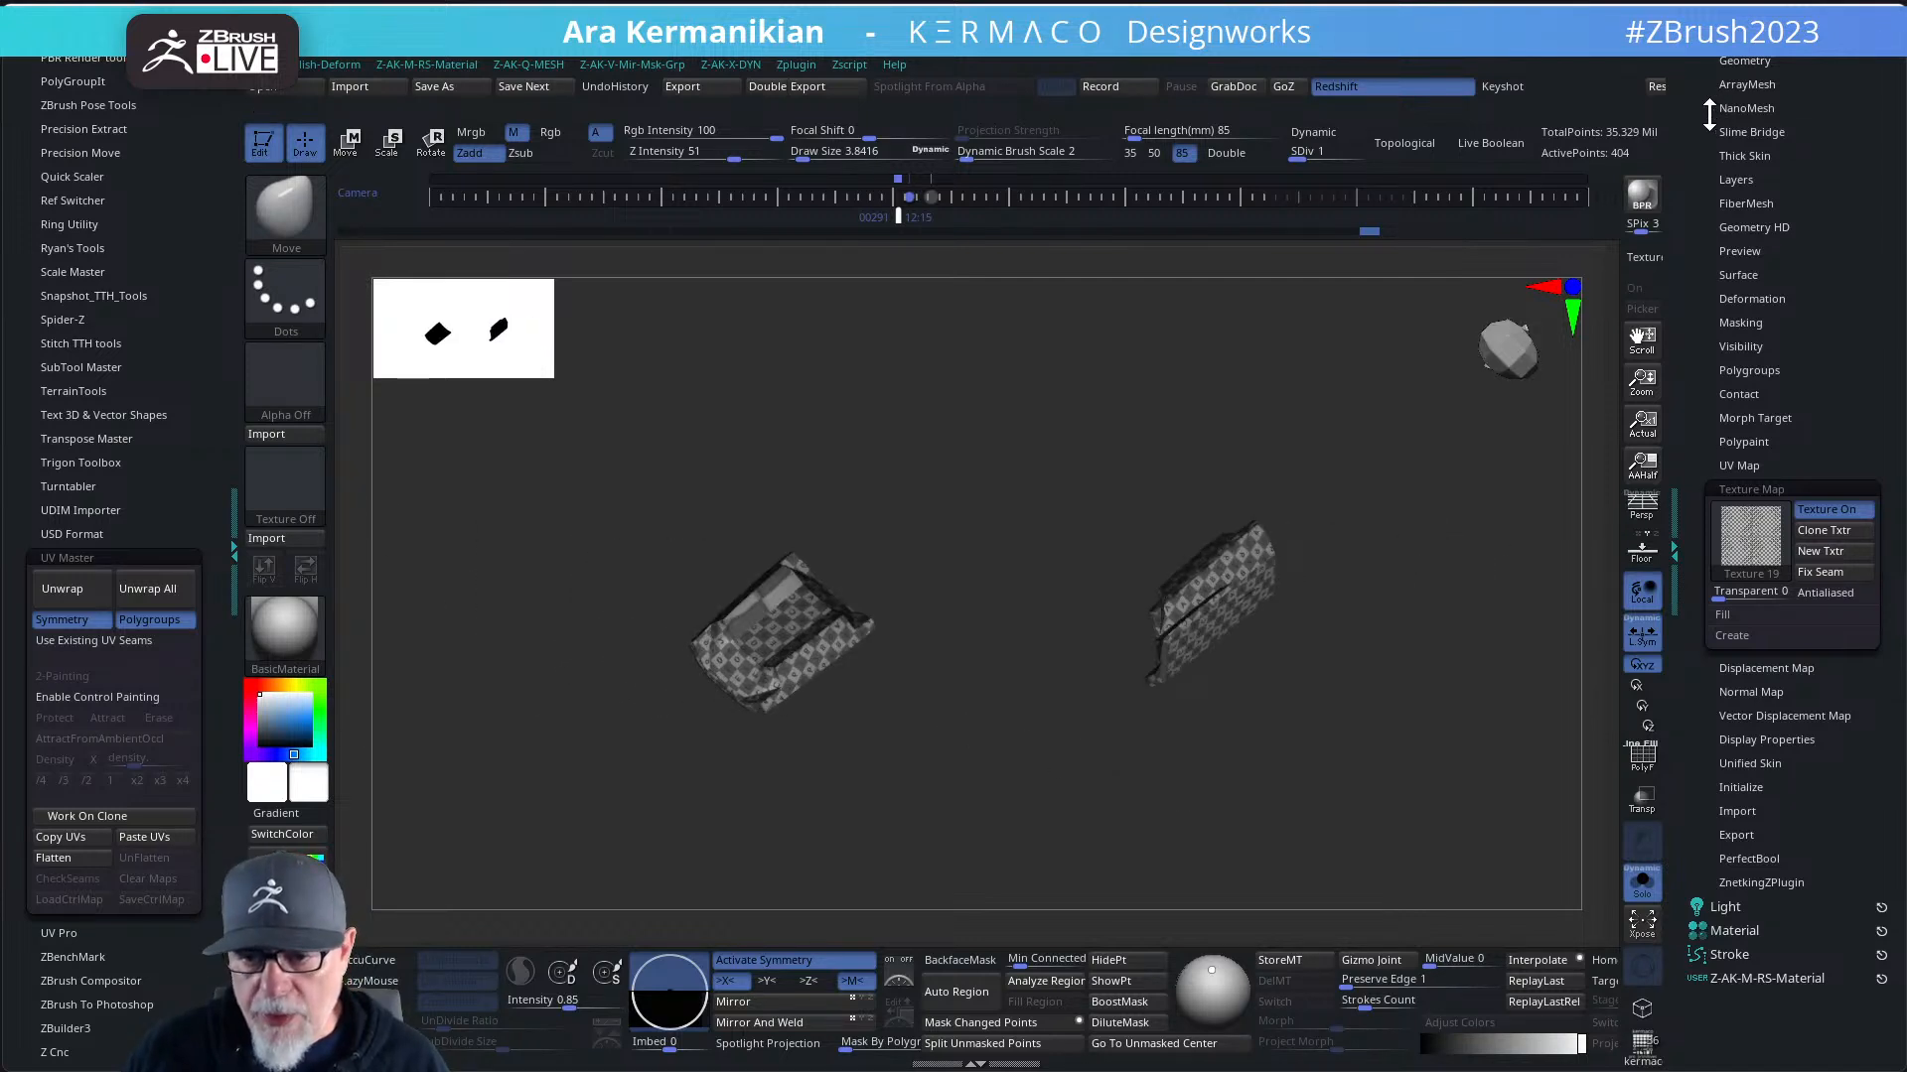
- Switch to visibility set V5, leave solo display and inspect the remaining helmet pieces from several angles
scroll(1708, 114, "up", 5)
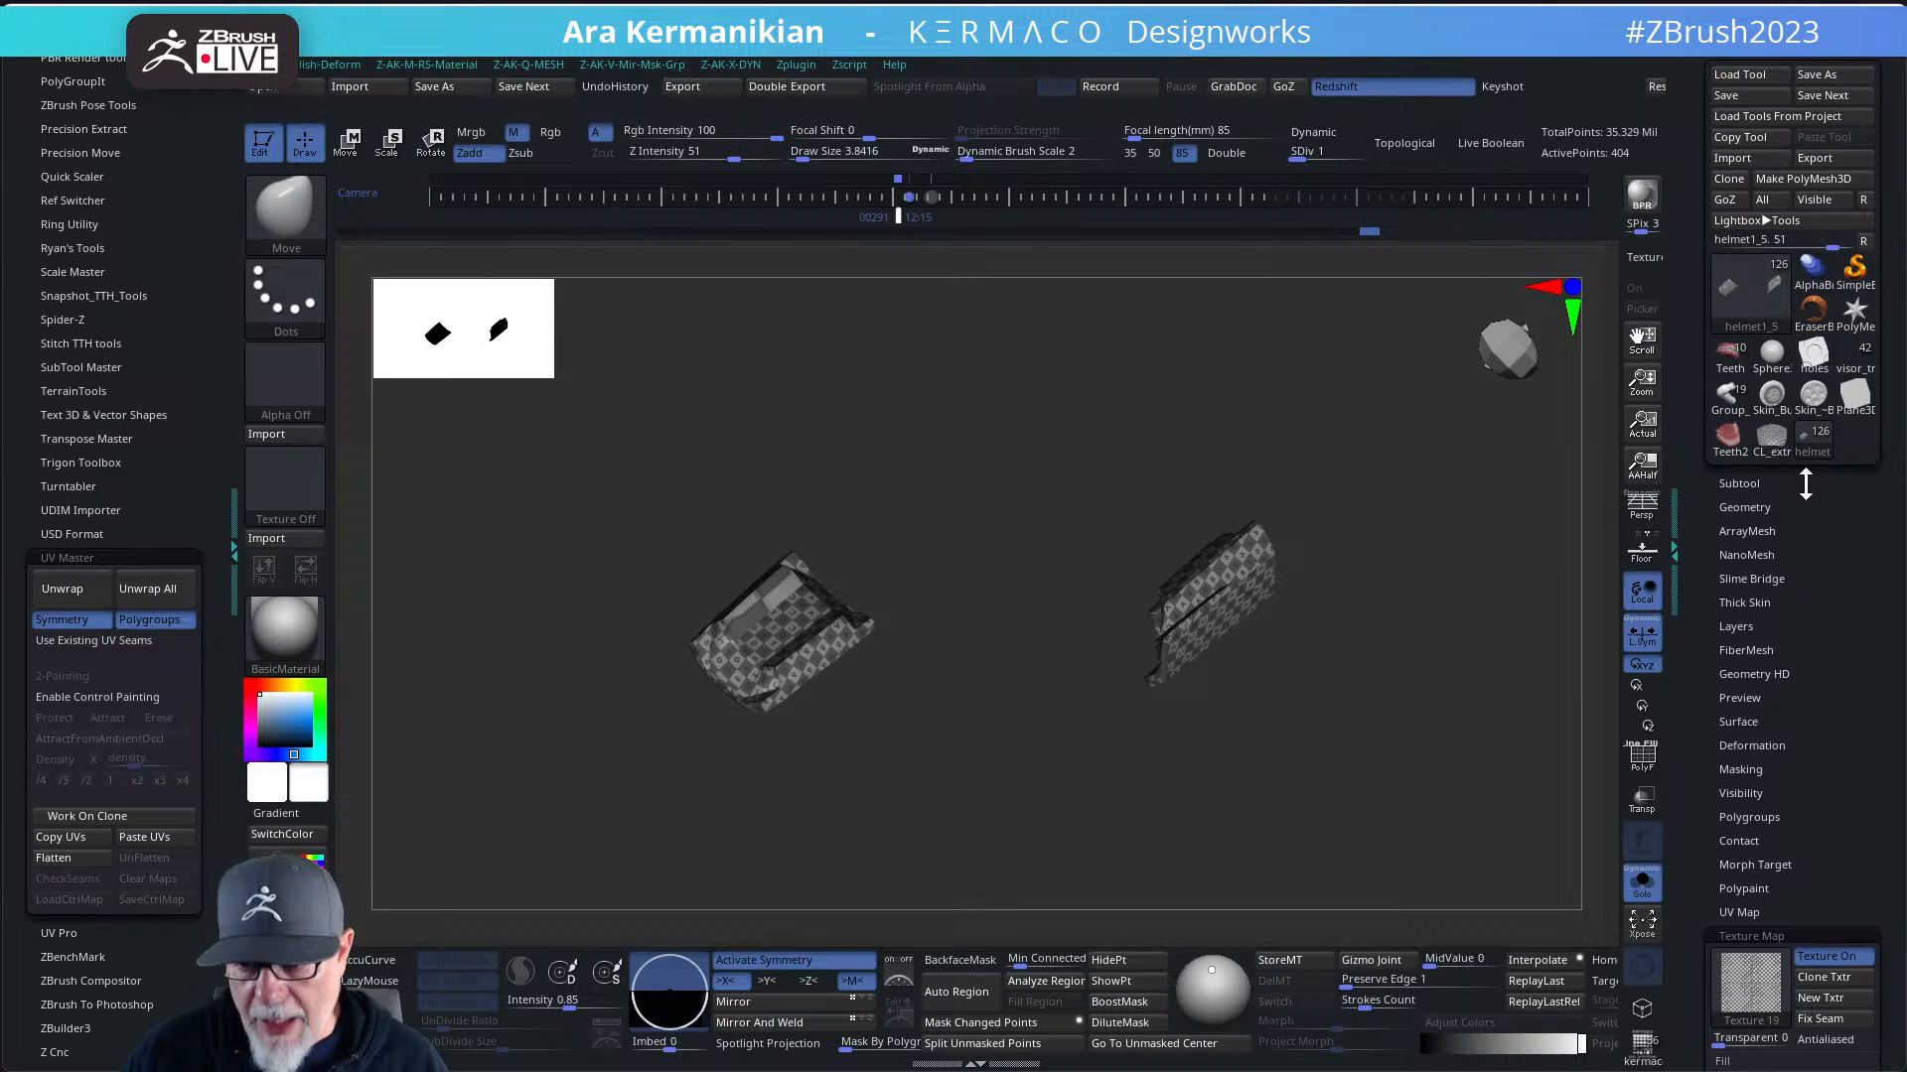
left_click(1743, 484)
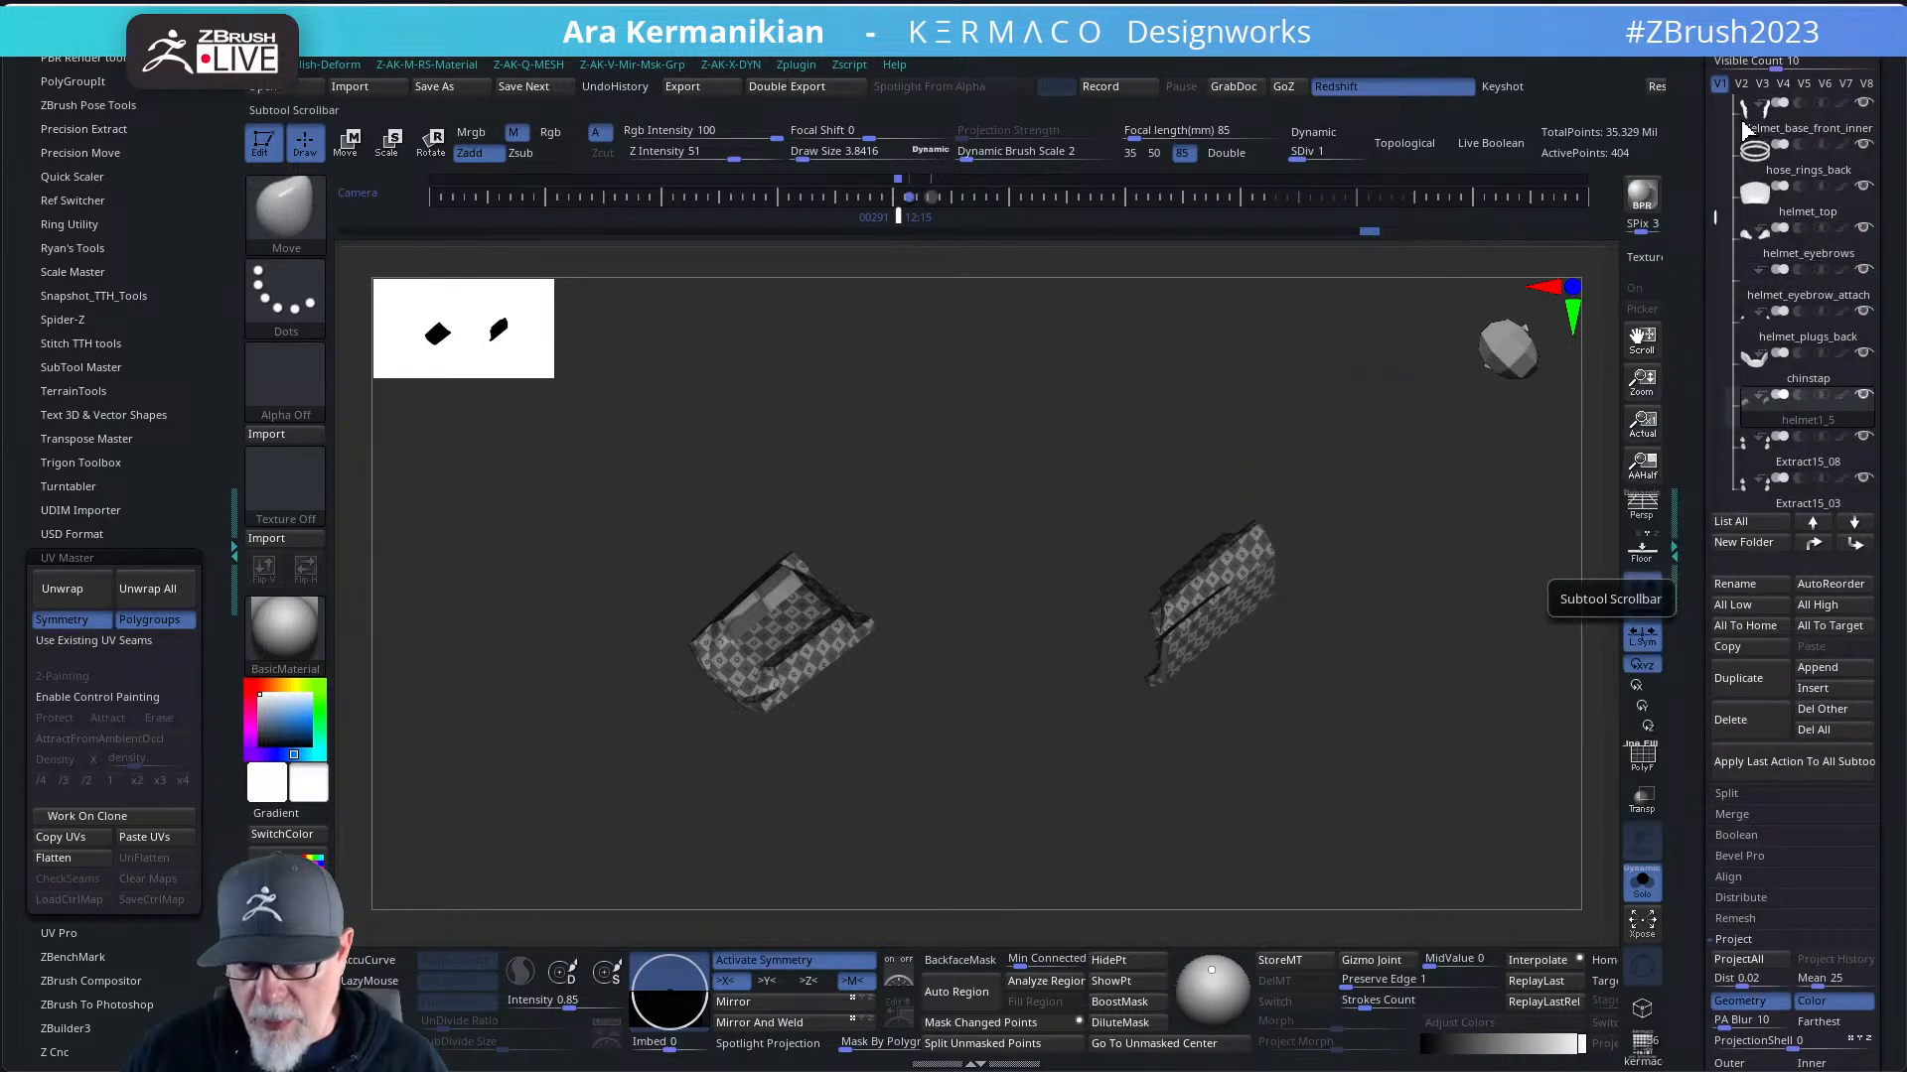
left_click(1802, 84)
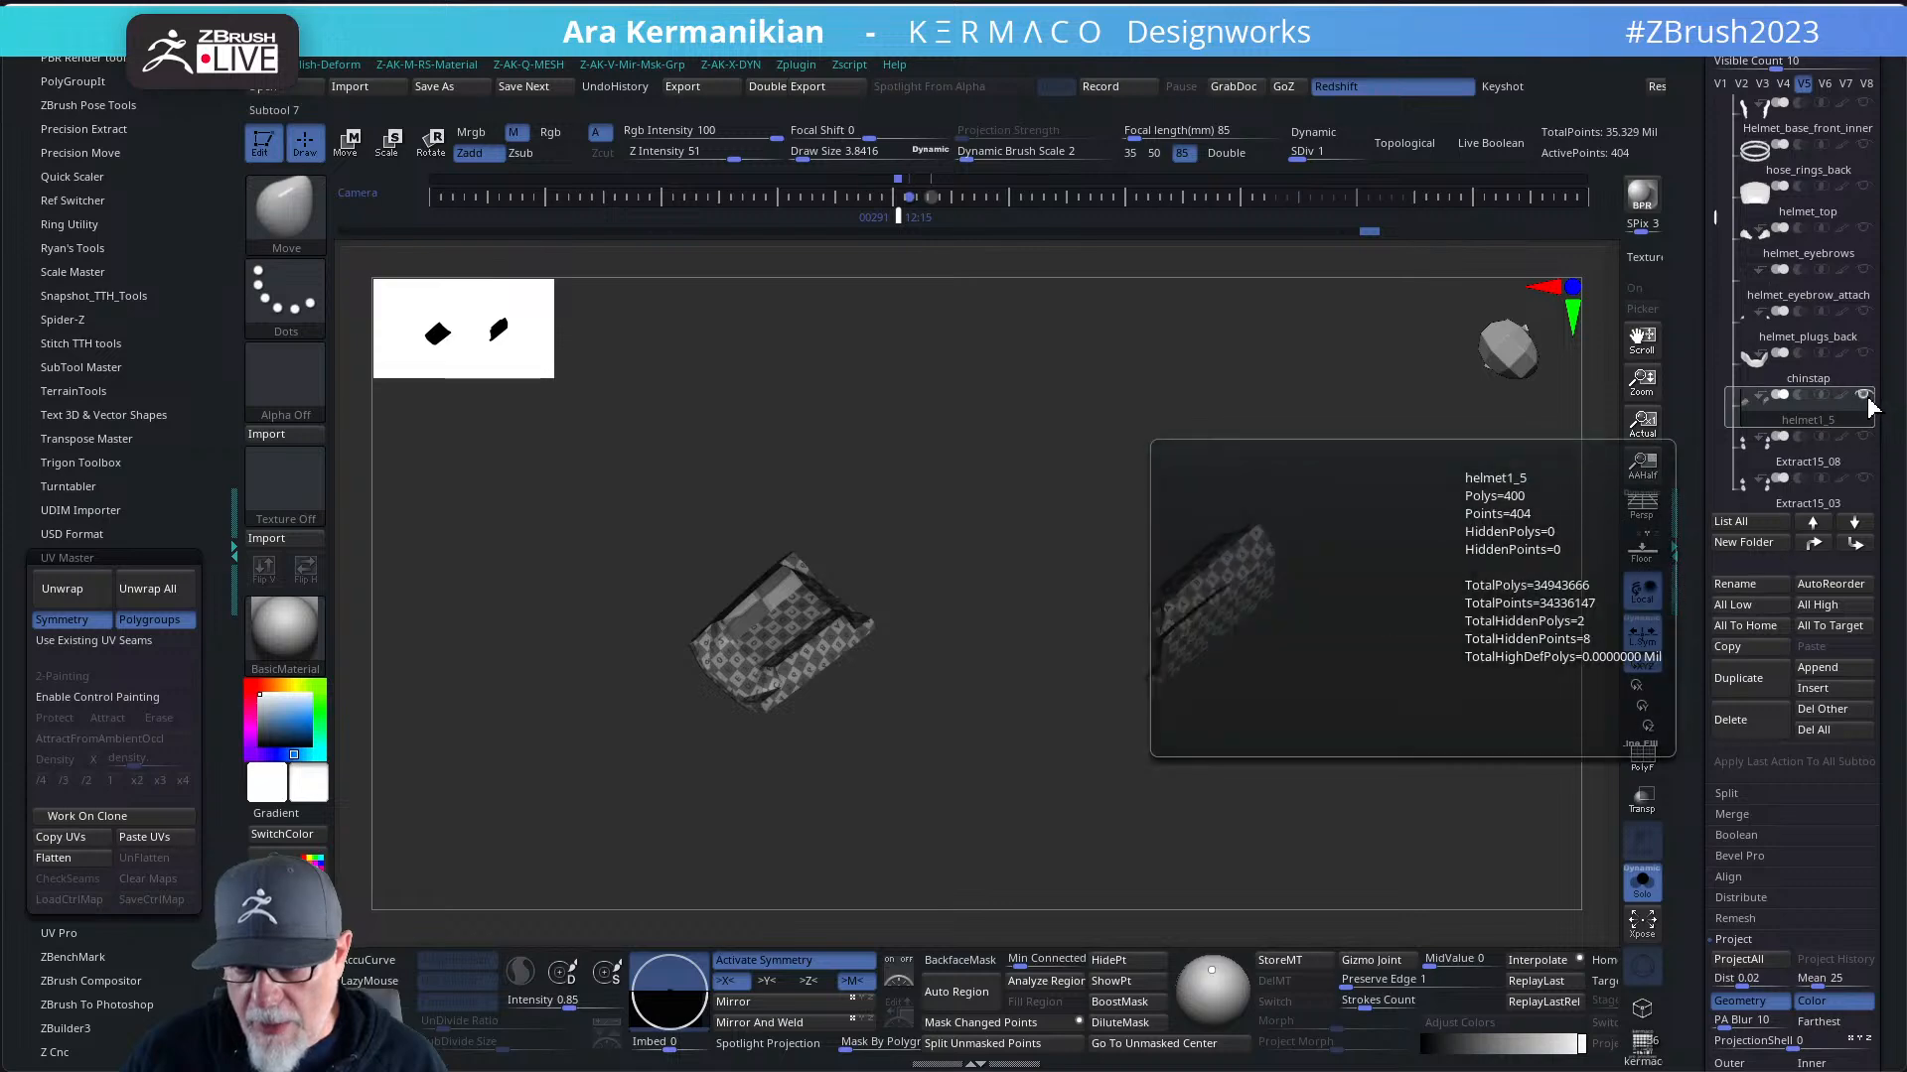
left_click(1646, 891)
left_click_drag(1447, 808, 1476, 761)
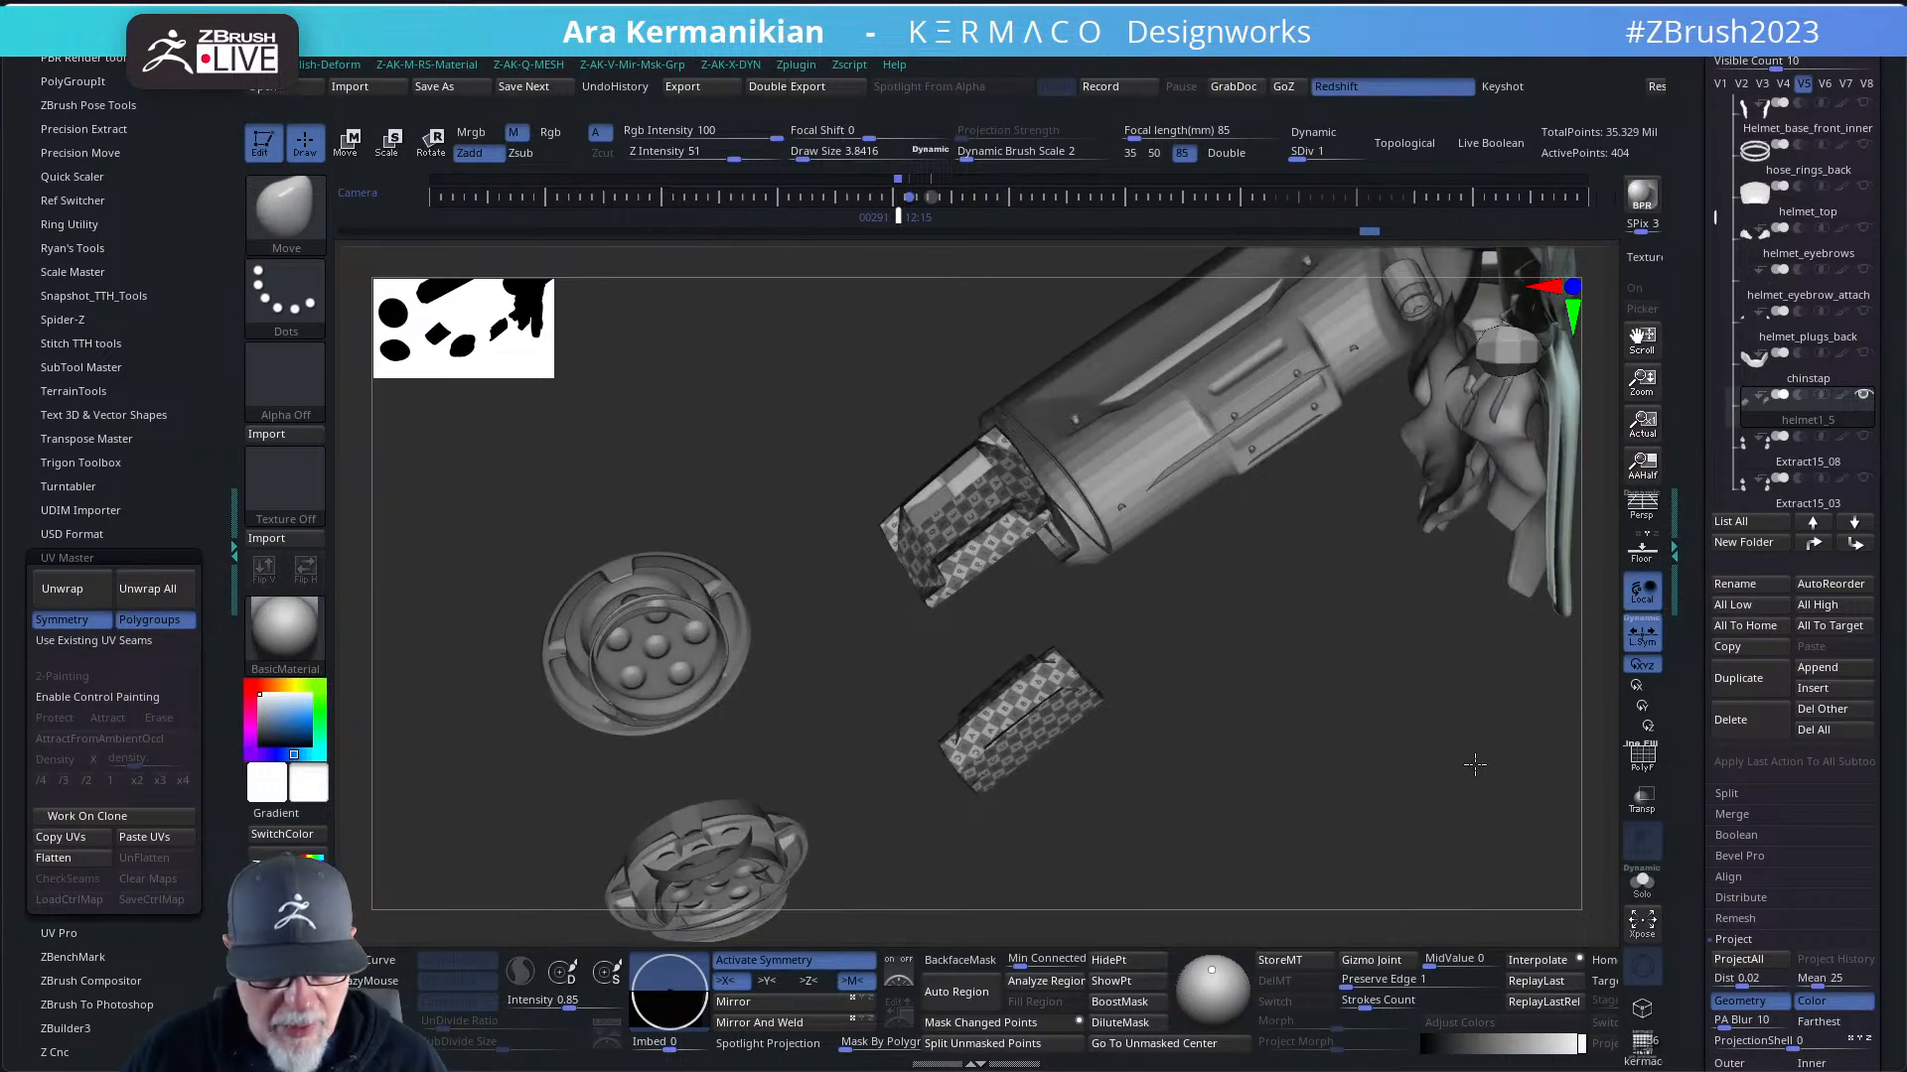
left_click_drag(1200, 866, 1357, 541)
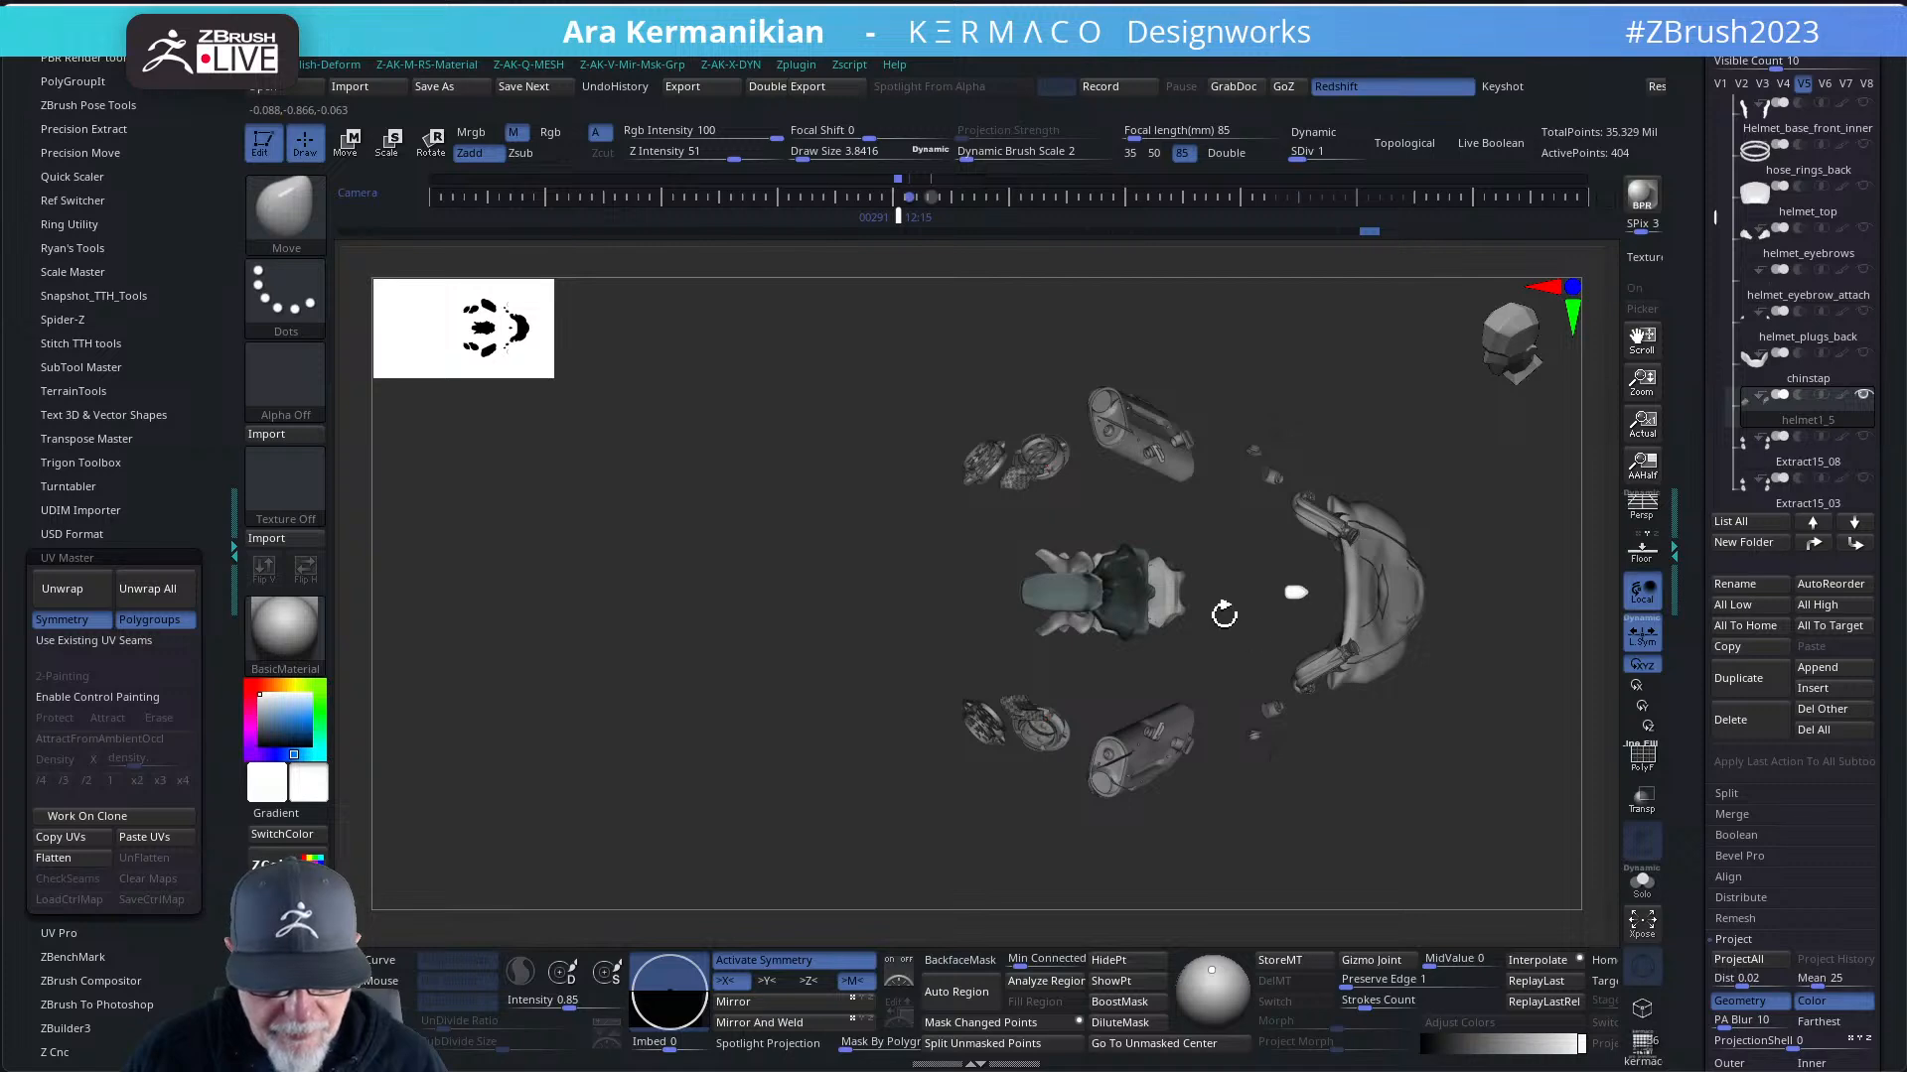
left_click_drag(1223, 613, 1380, 695)
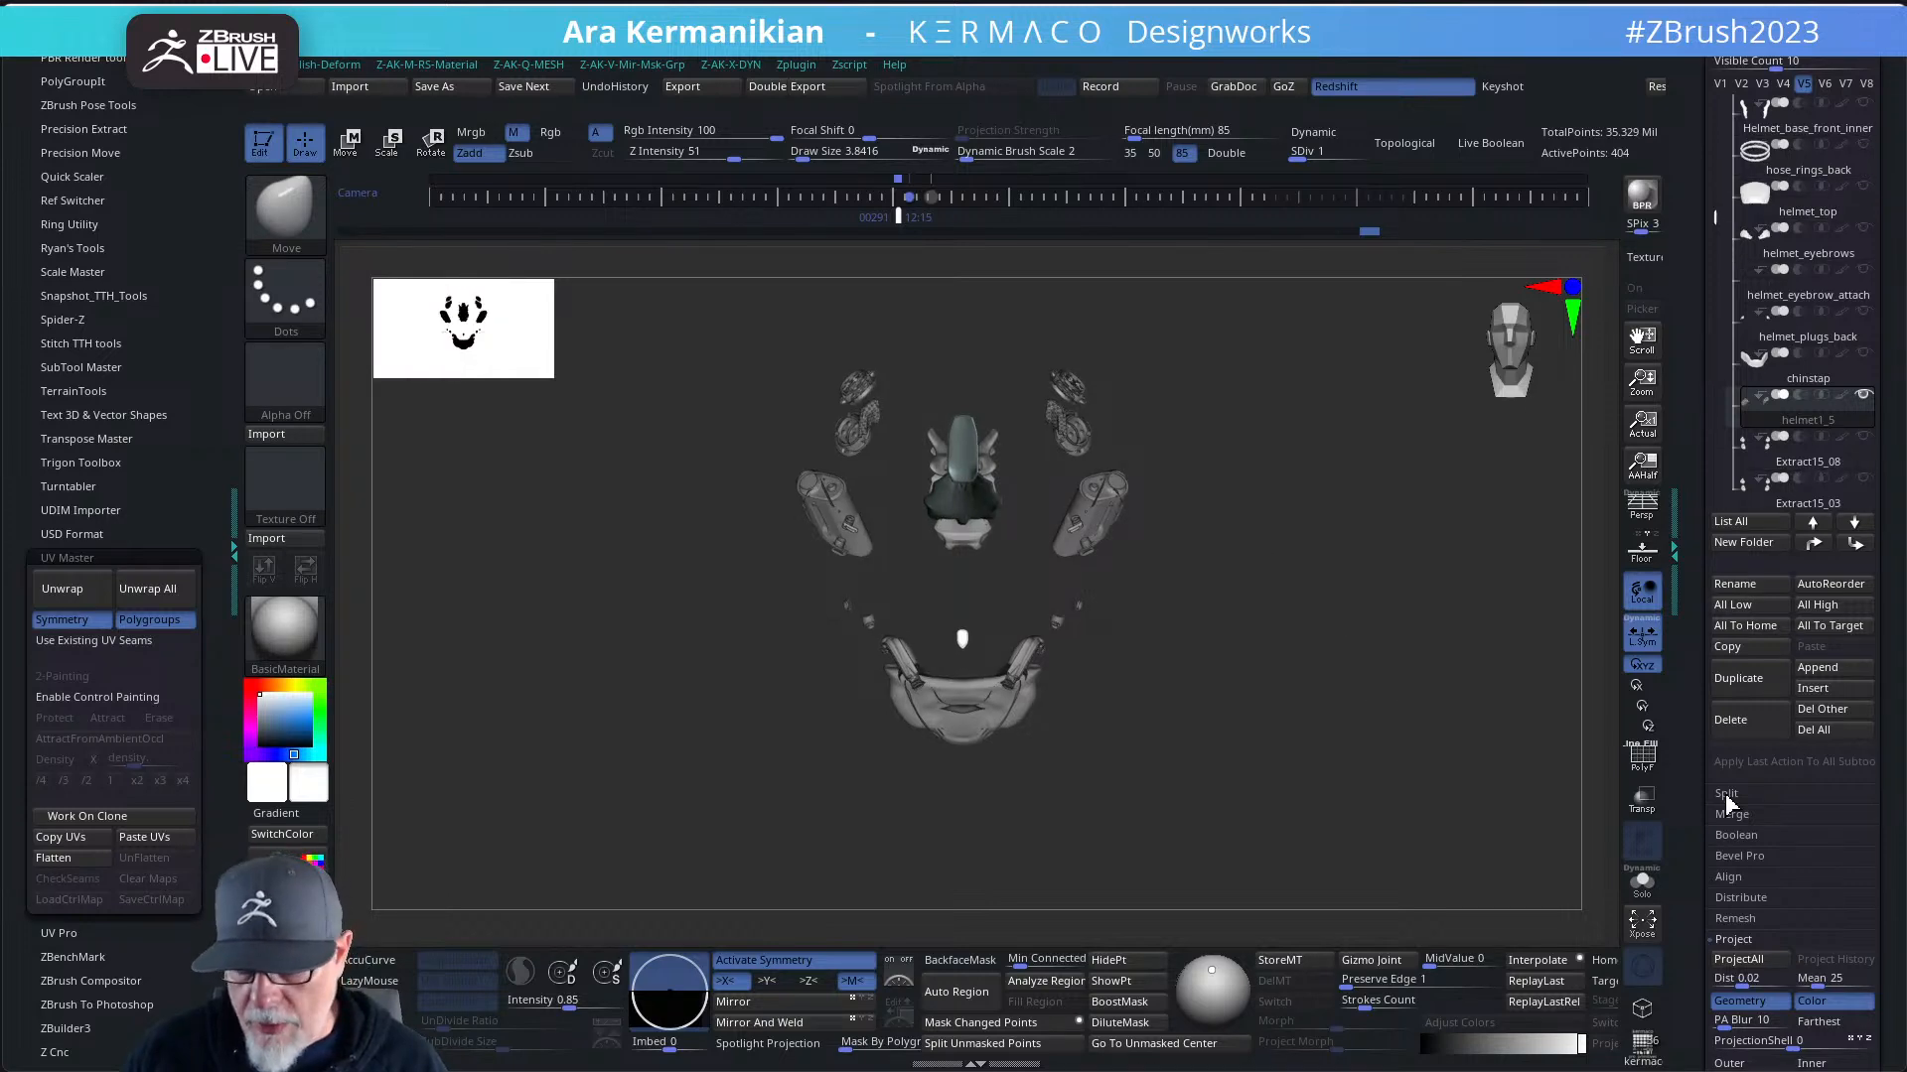
- Flip the normals of the helmet1_5 piece at subdivision level 1
left_click_drag(1693, 833, 1711, 666)
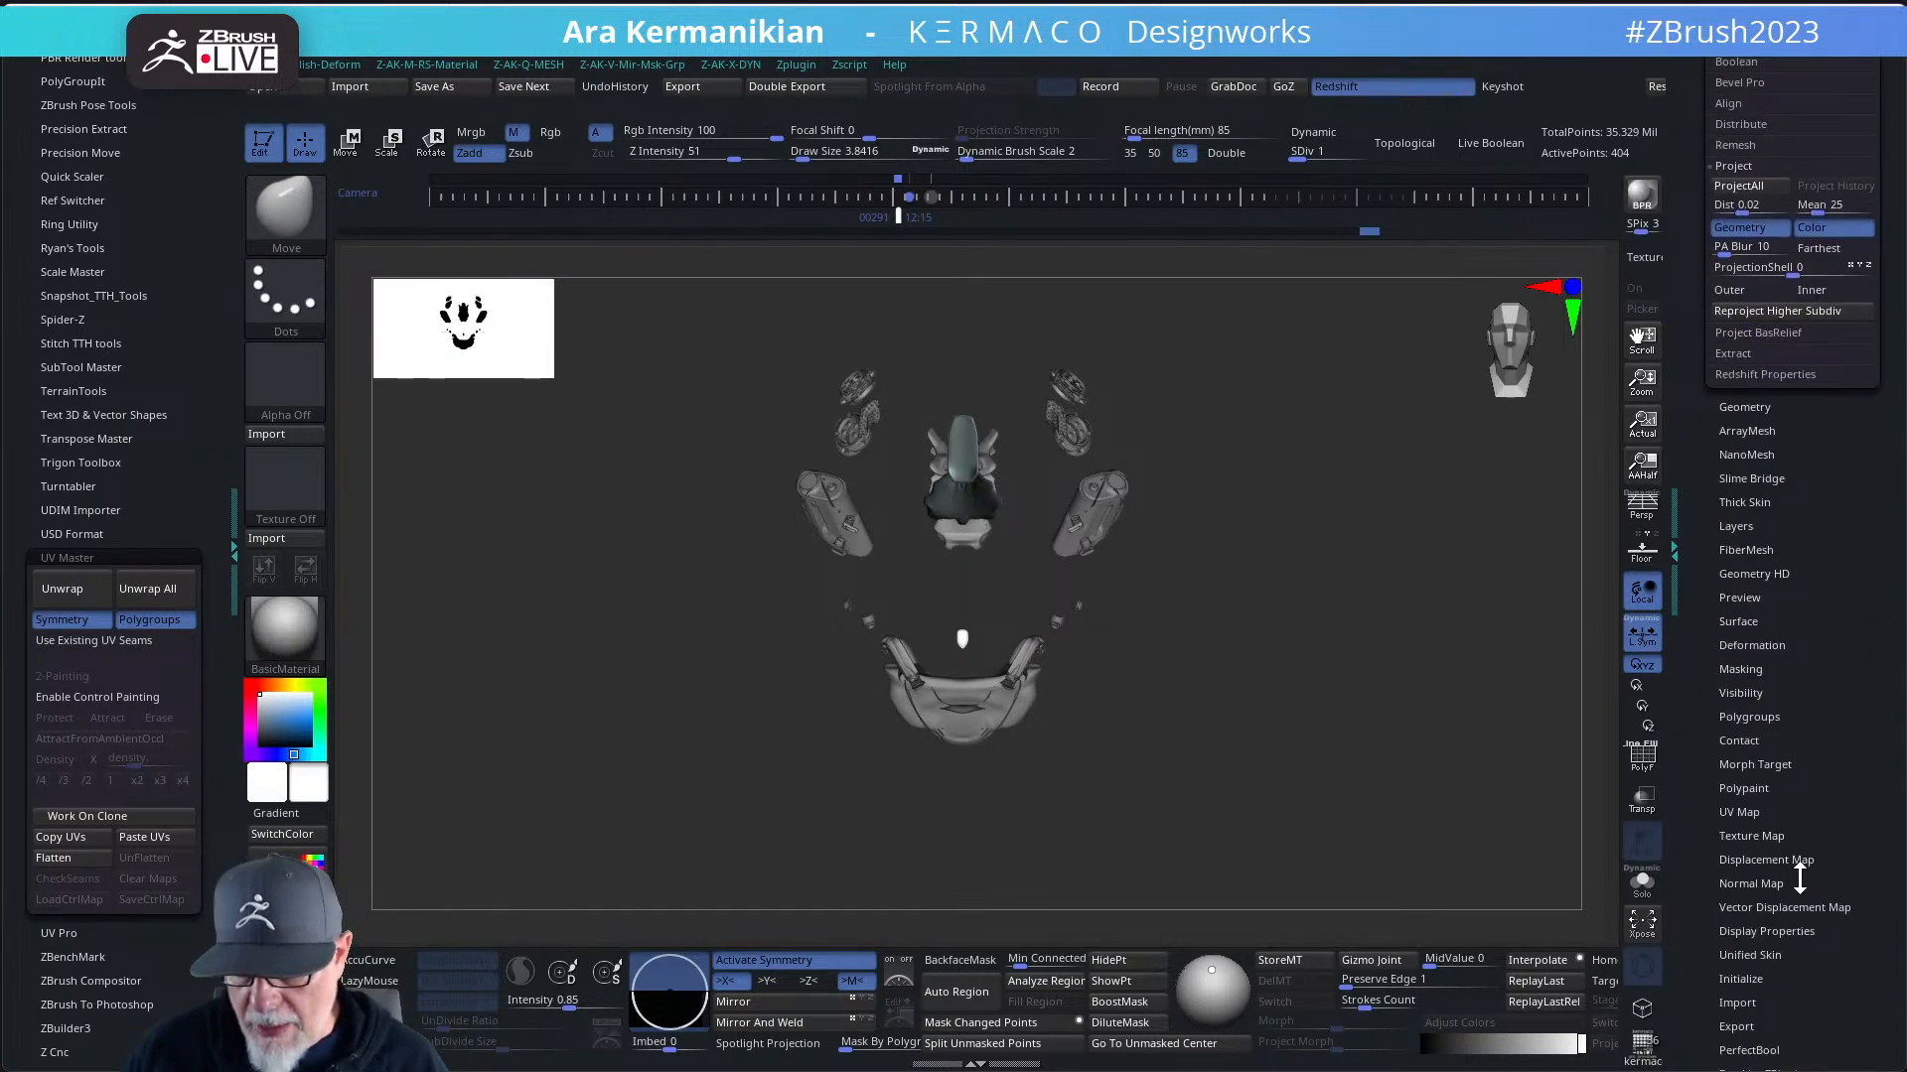
left_click_drag(1787, 1047, 1780, 983)
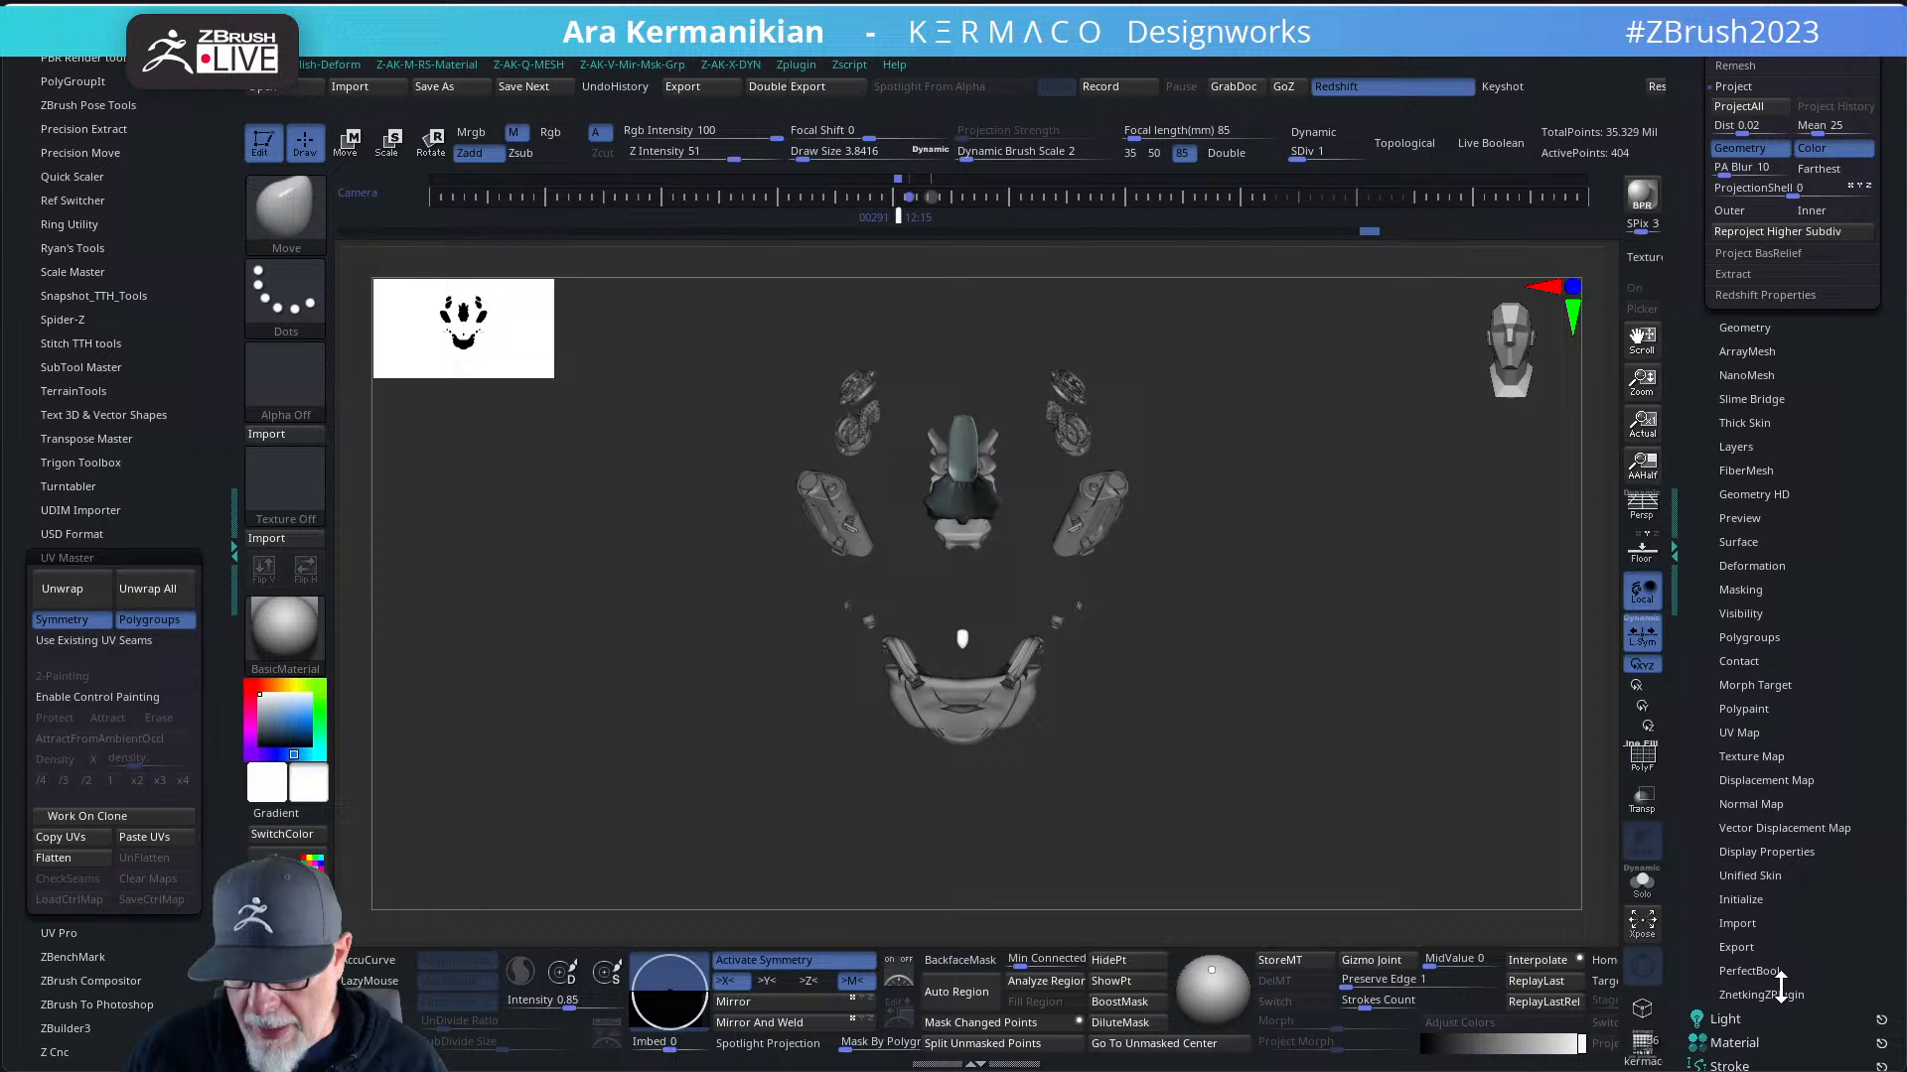
left_click(1766, 852)
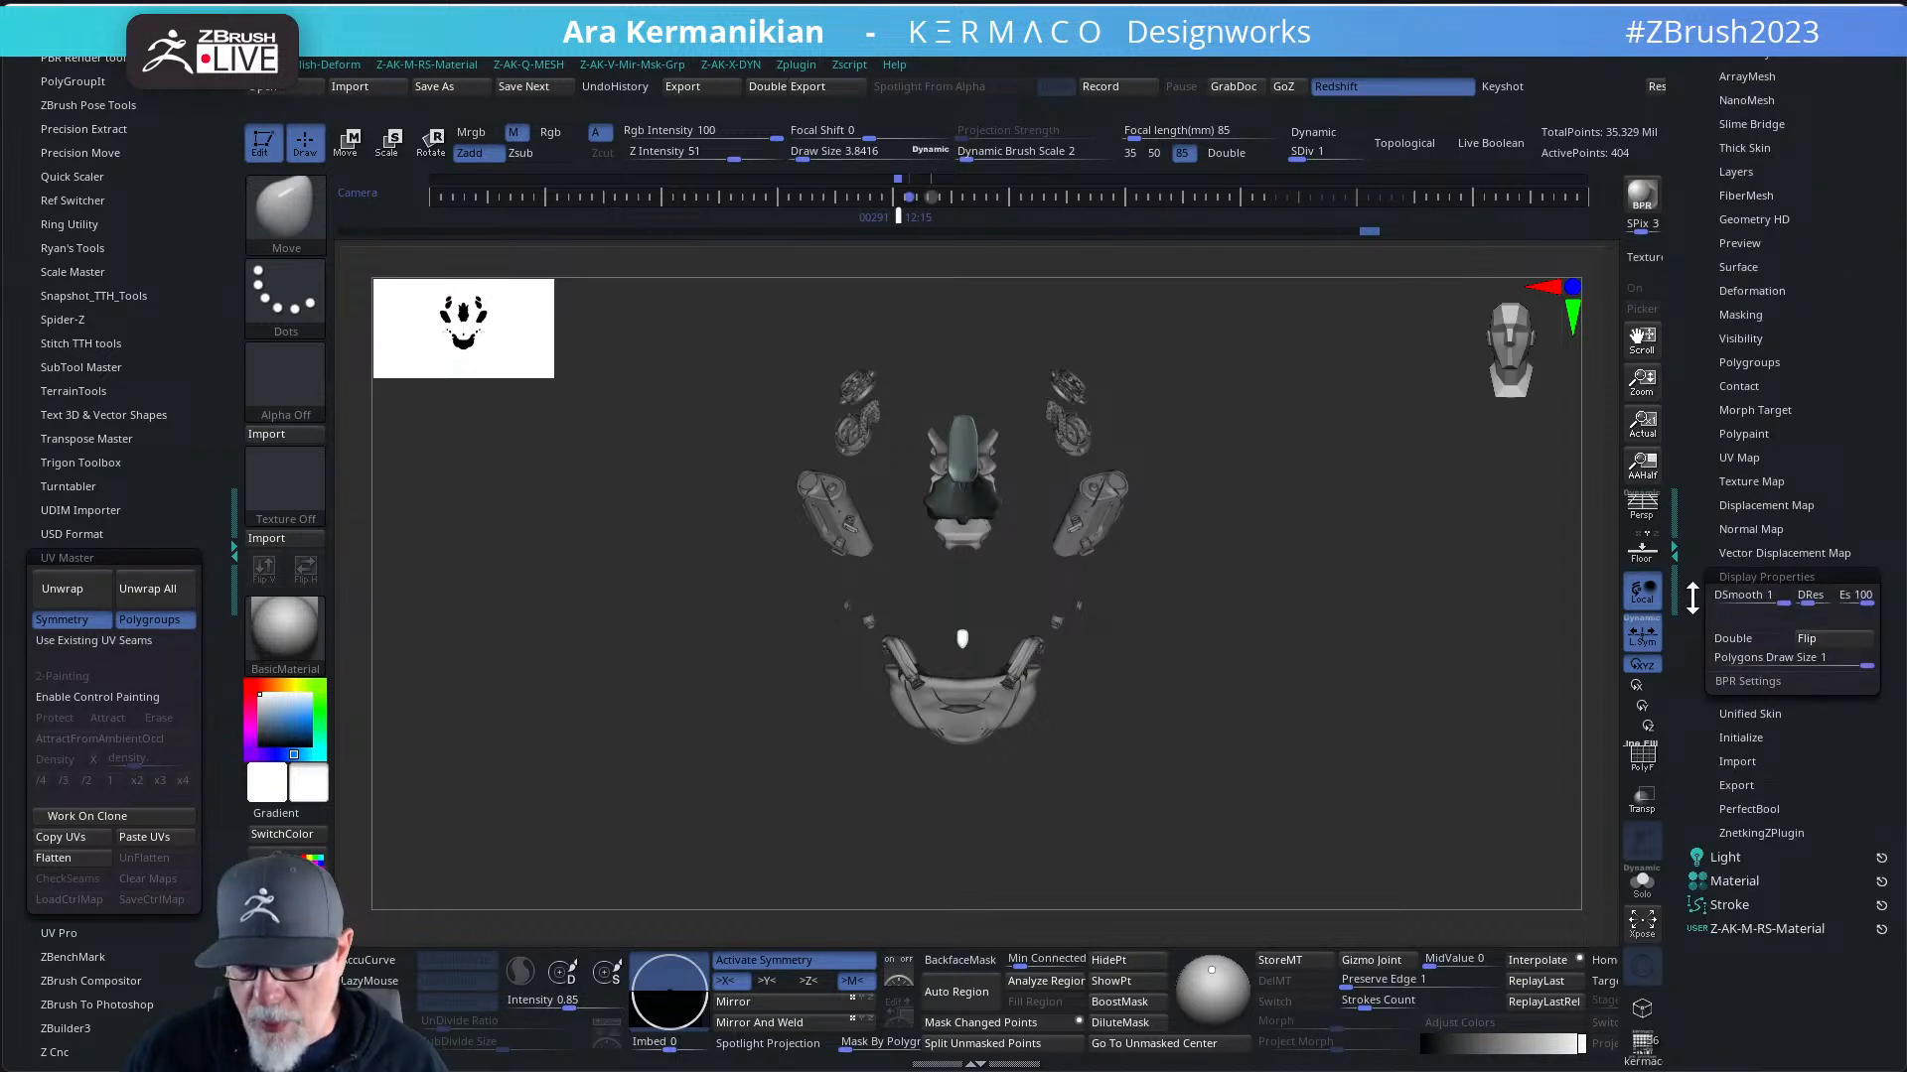
left_click_drag(1692, 597, 1692, 733)
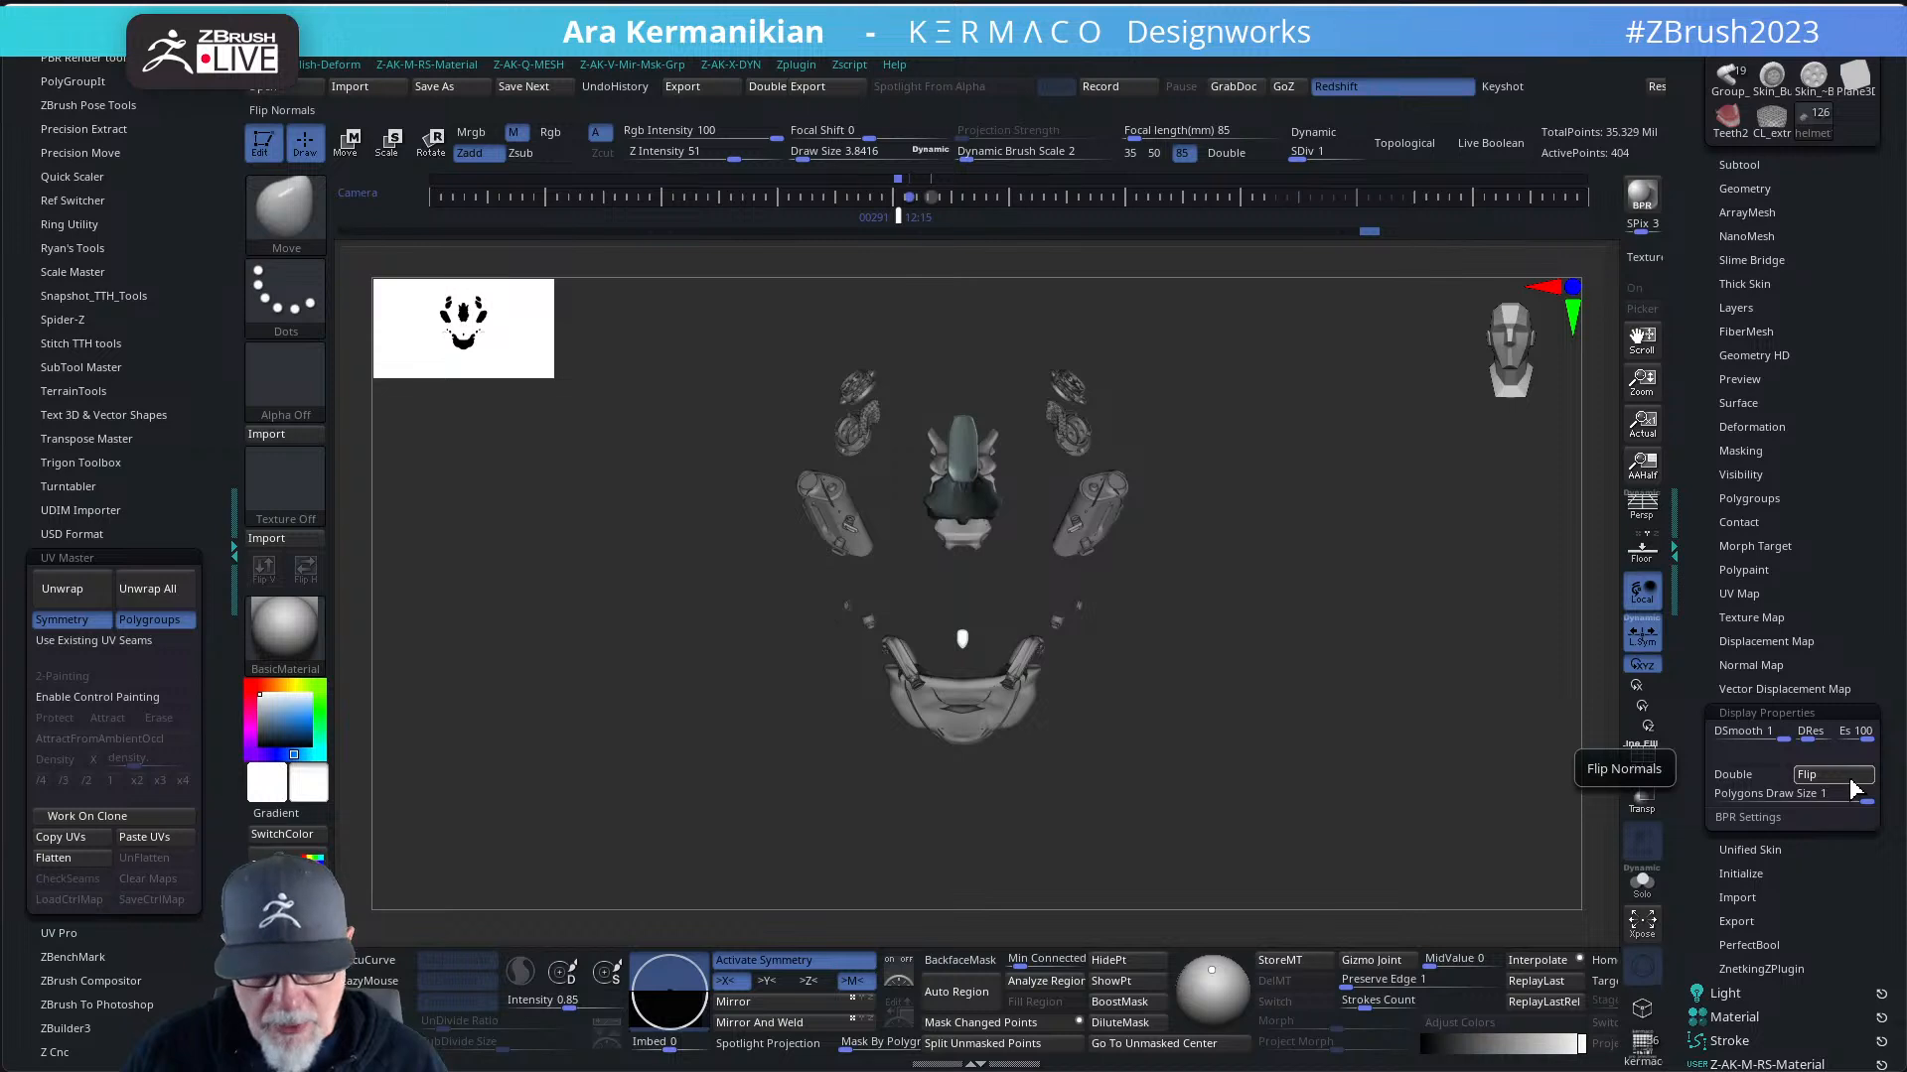
left_click(1833, 776)
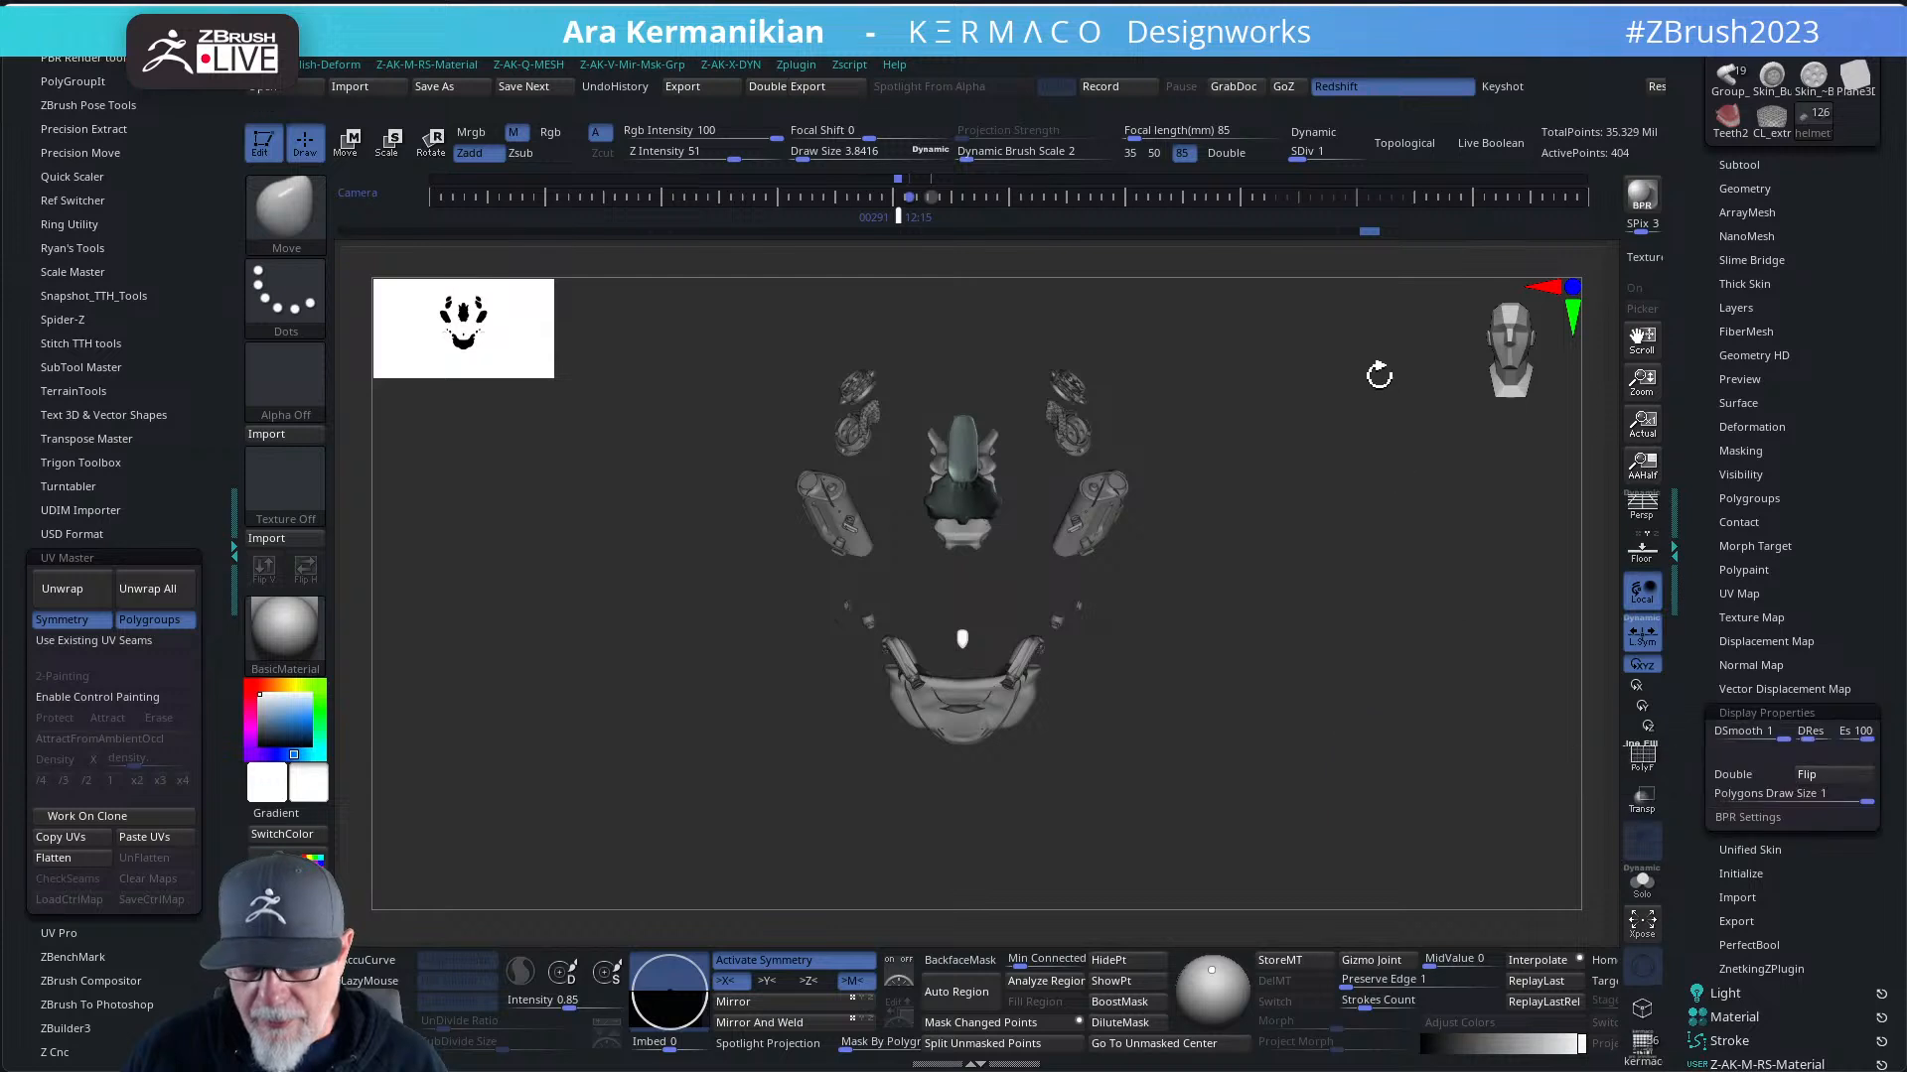
- Return the helmet1_5 piece to subdivision level 4, flip its normals again and reopen the subtool list
left_click_drag(1361, 156, 1390, 156)
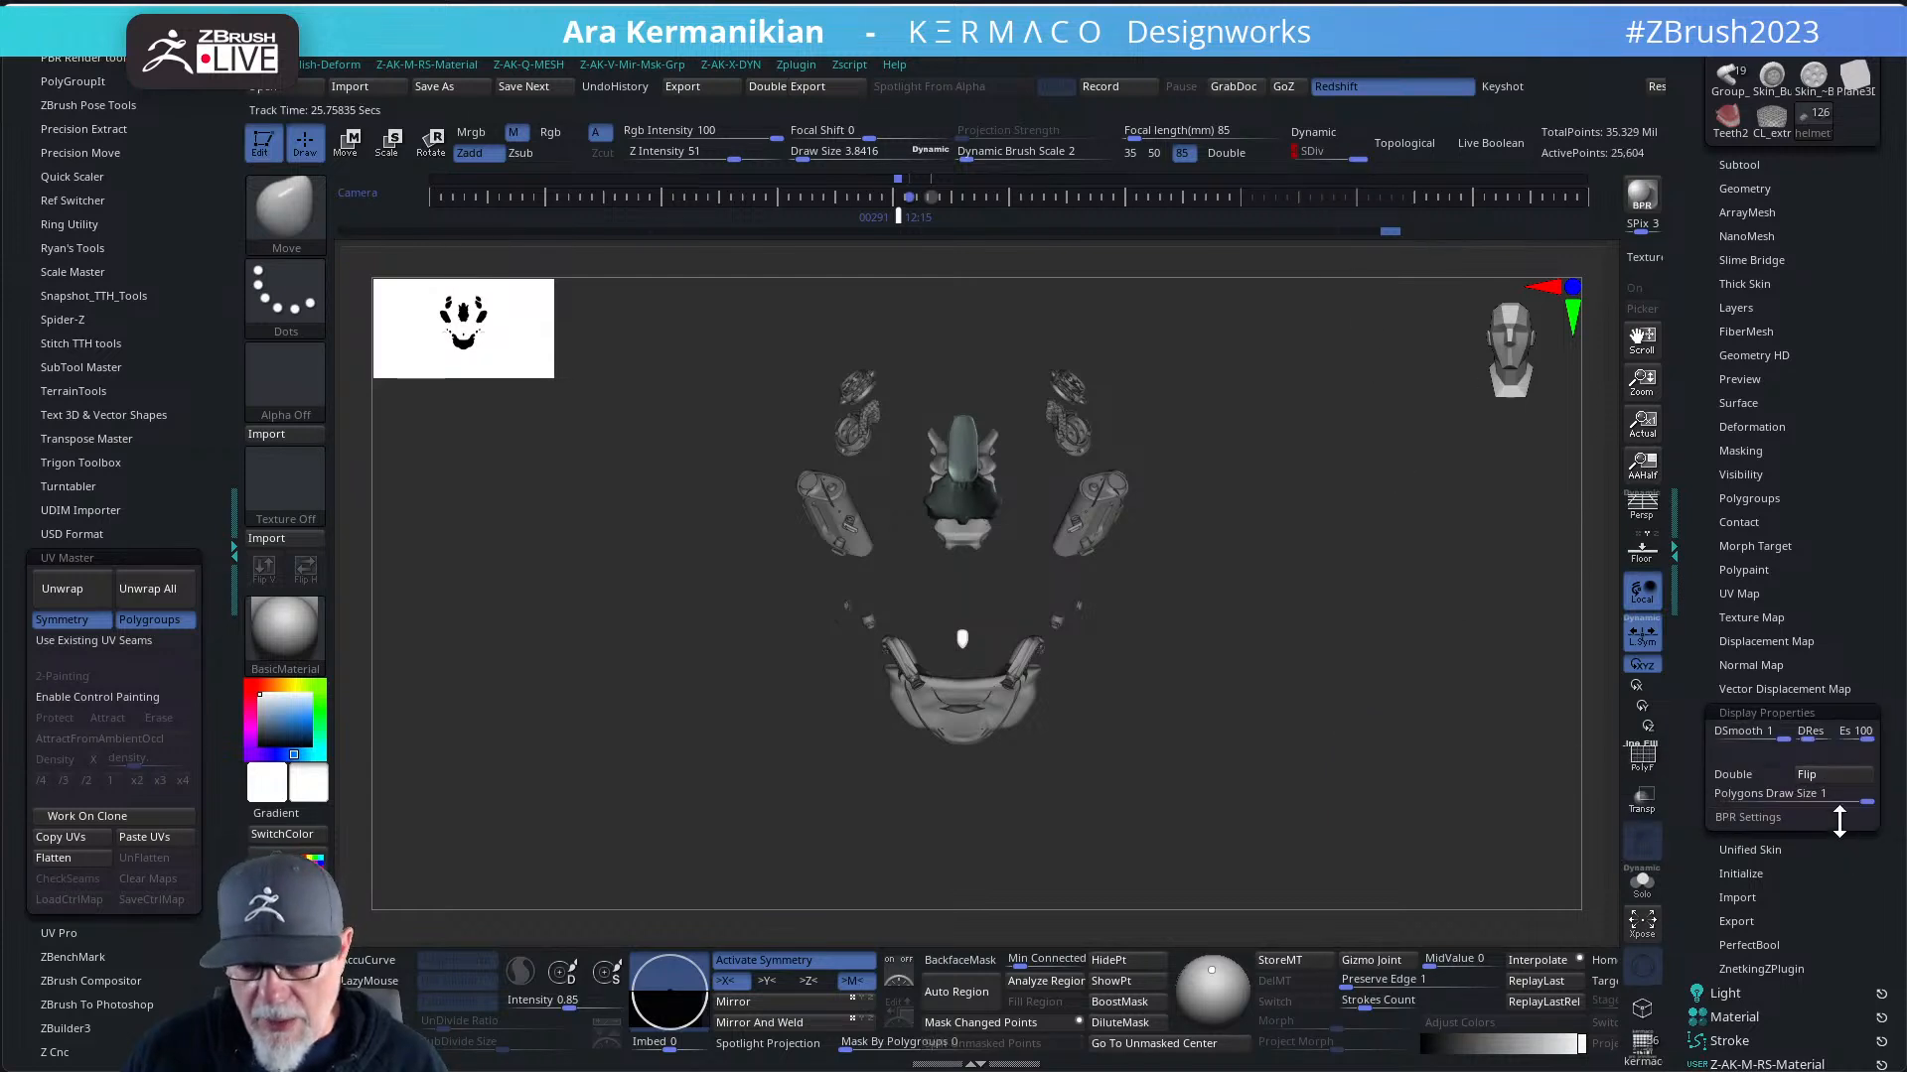
left_click(1833, 776)
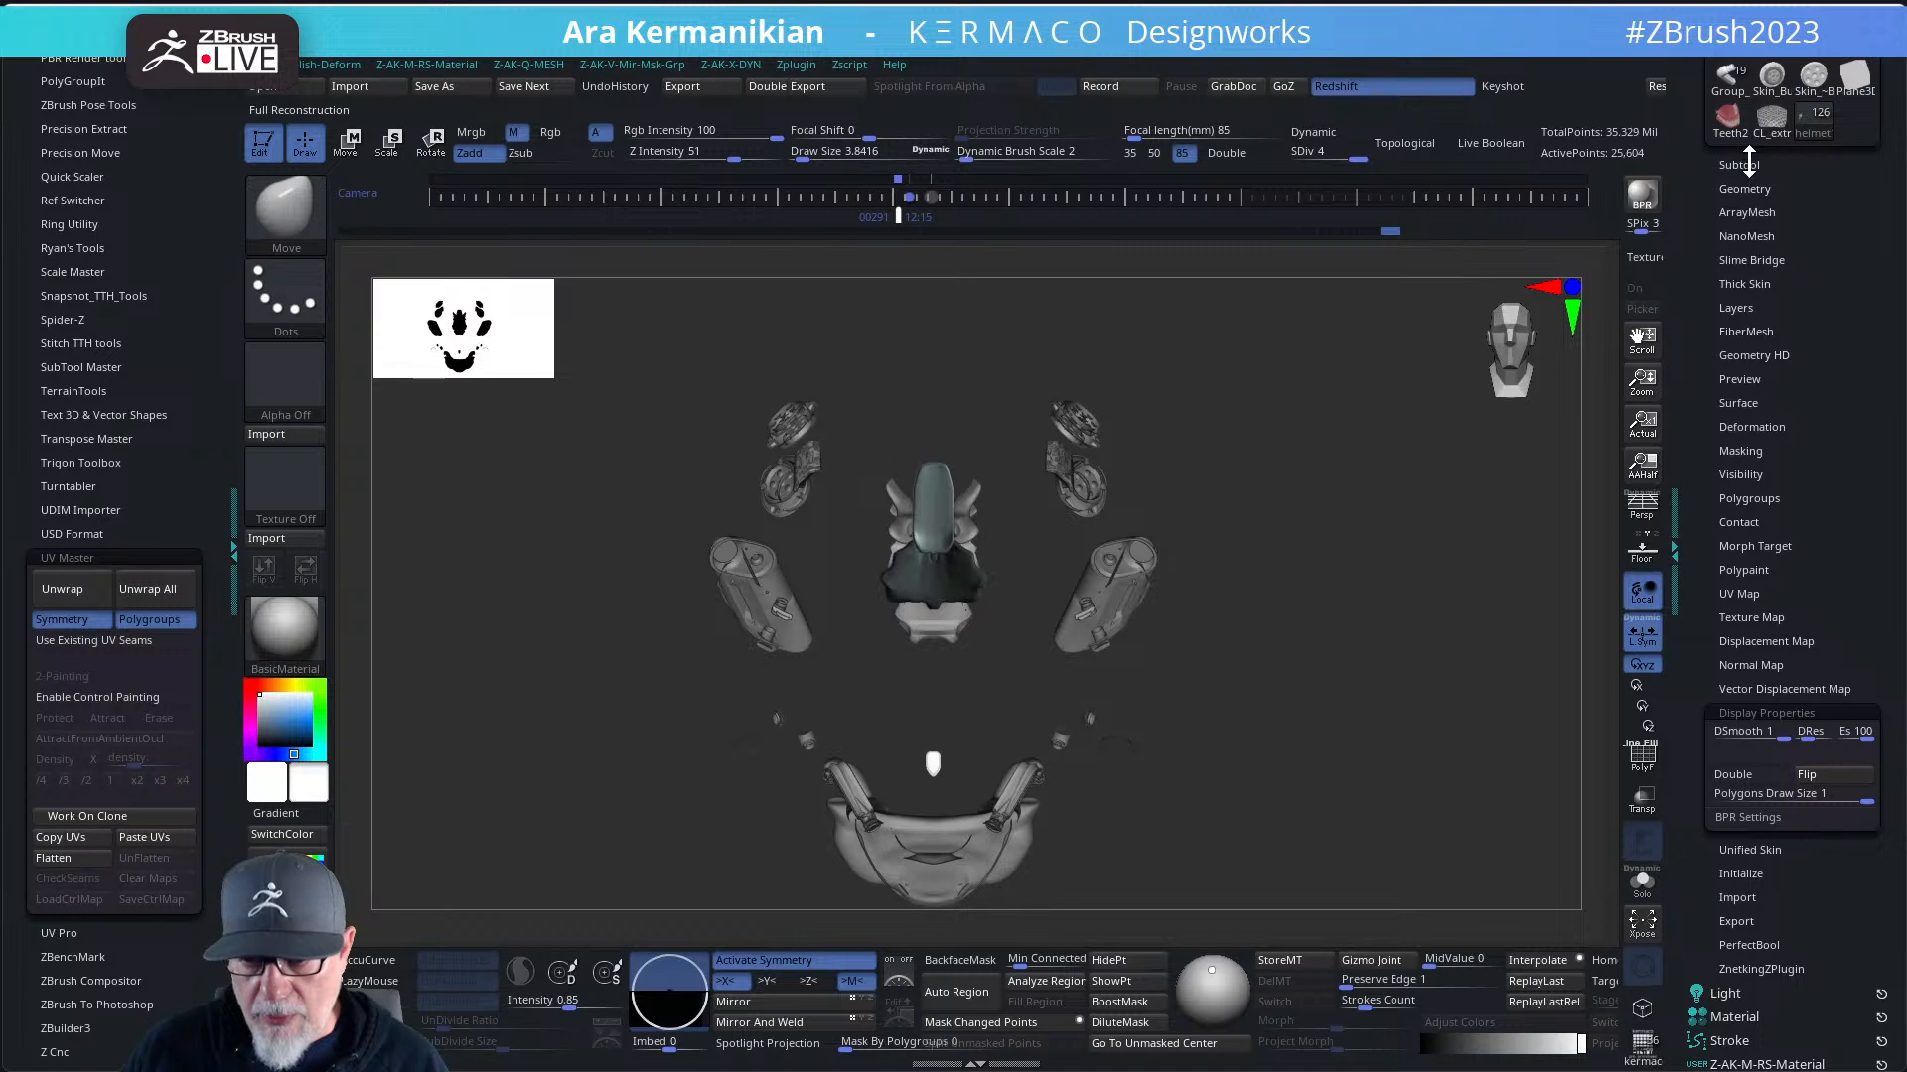
left_click(1742, 164)
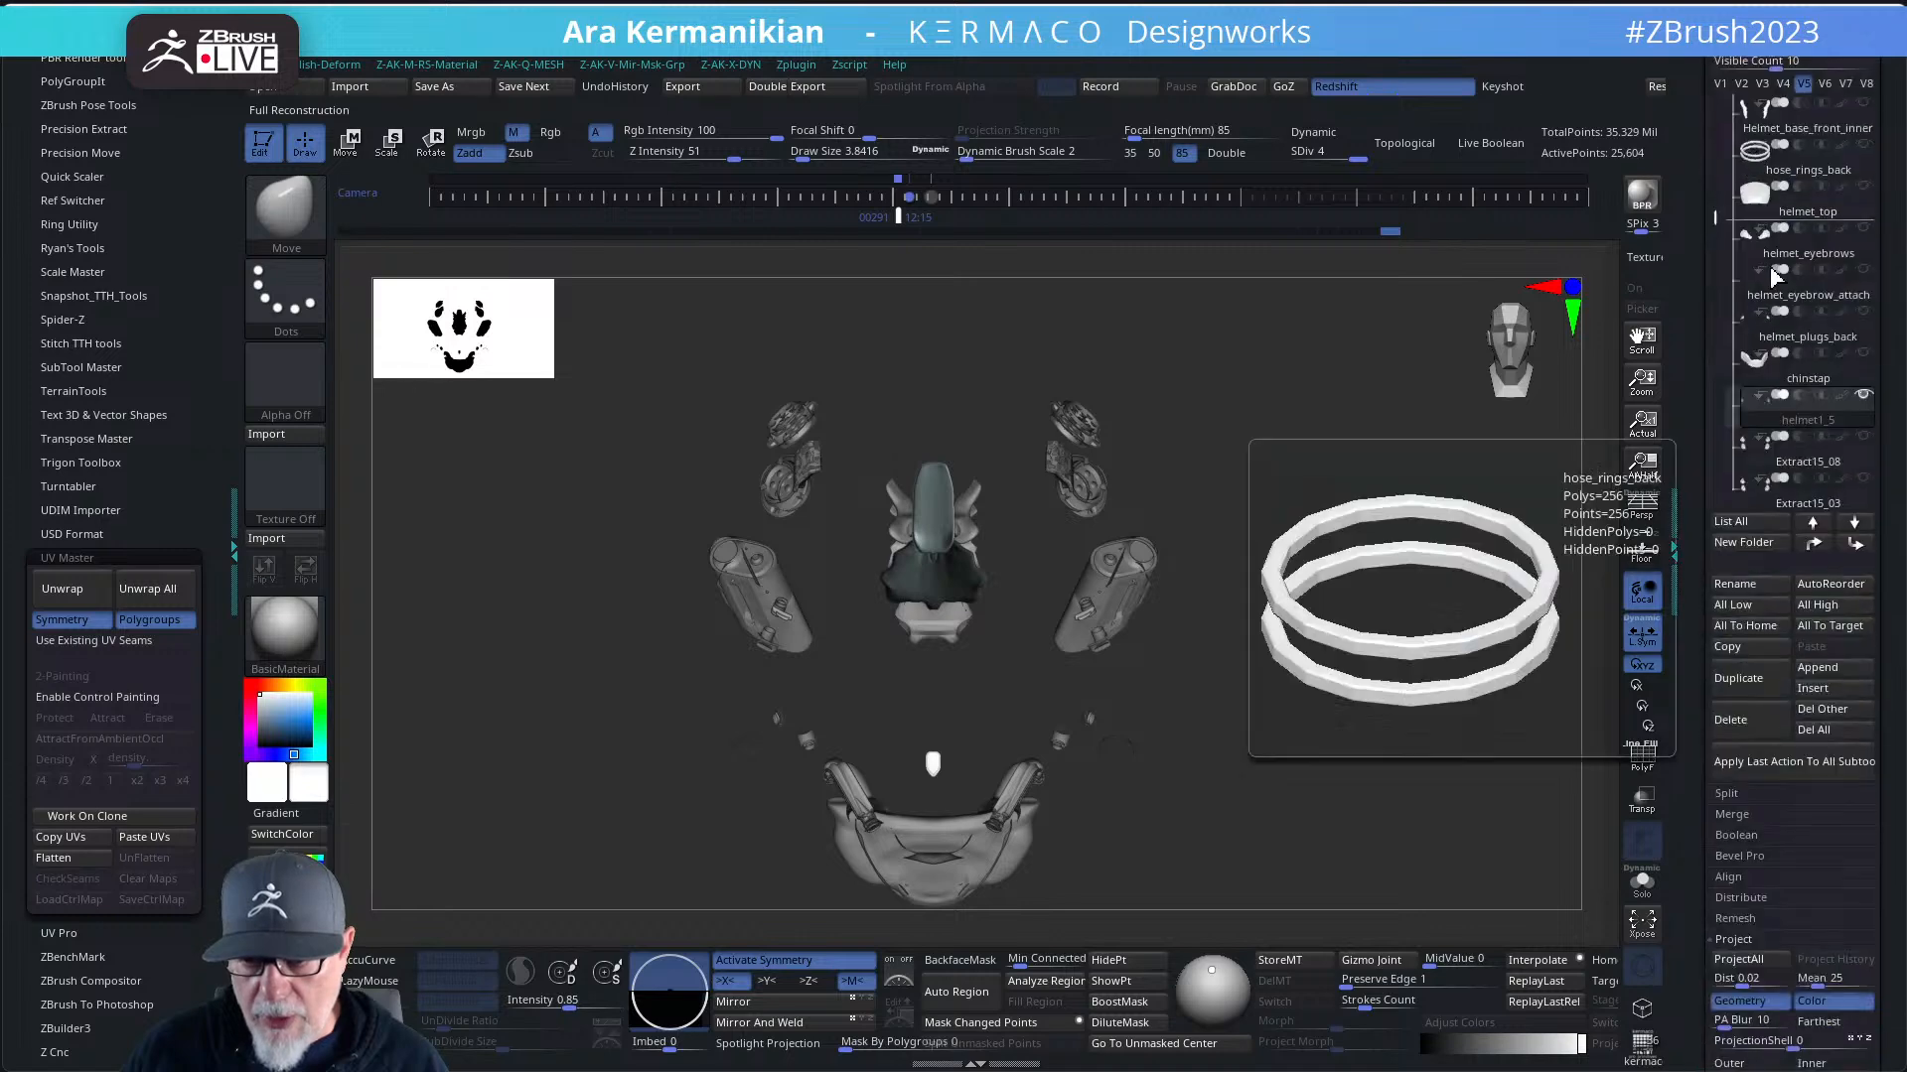
- Repeat the last action on all other visible subtools and inspect the resulting pieces
left_click(1785, 765)
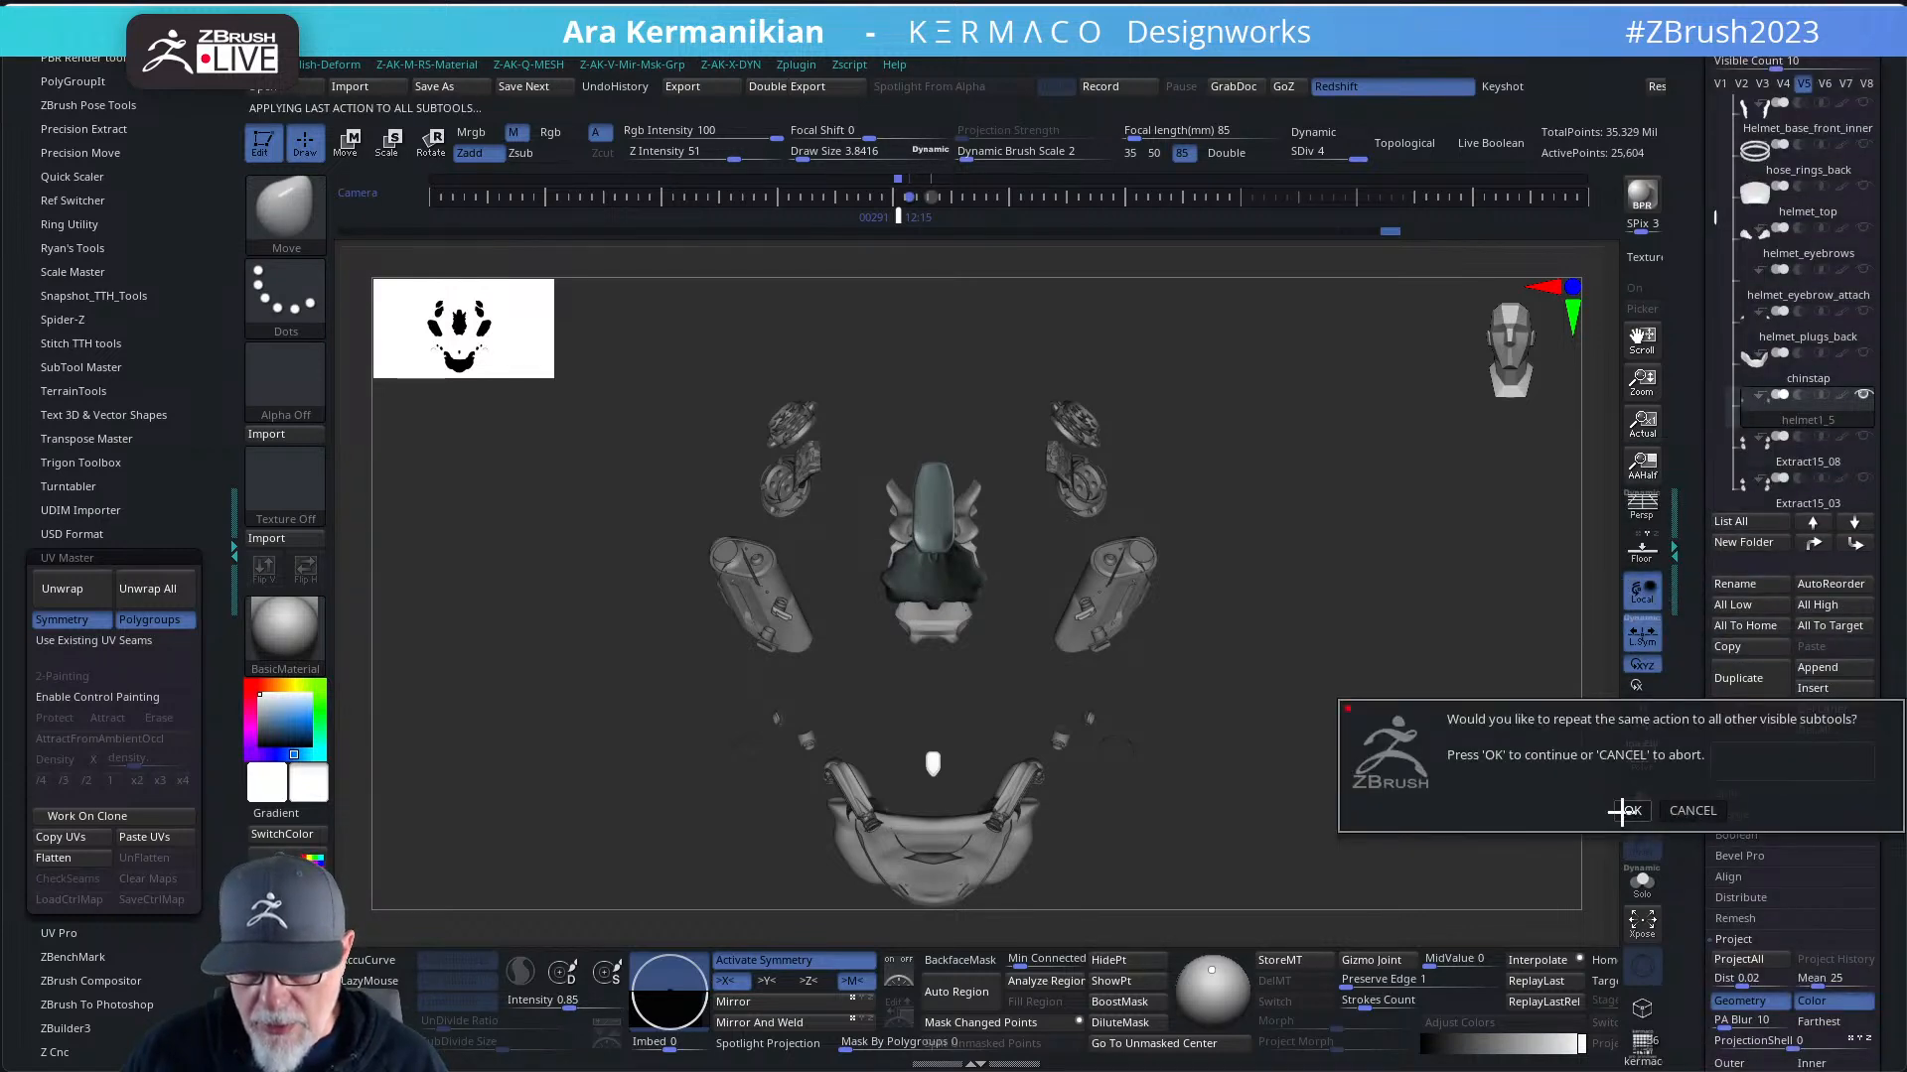
left_click(1634, 811)
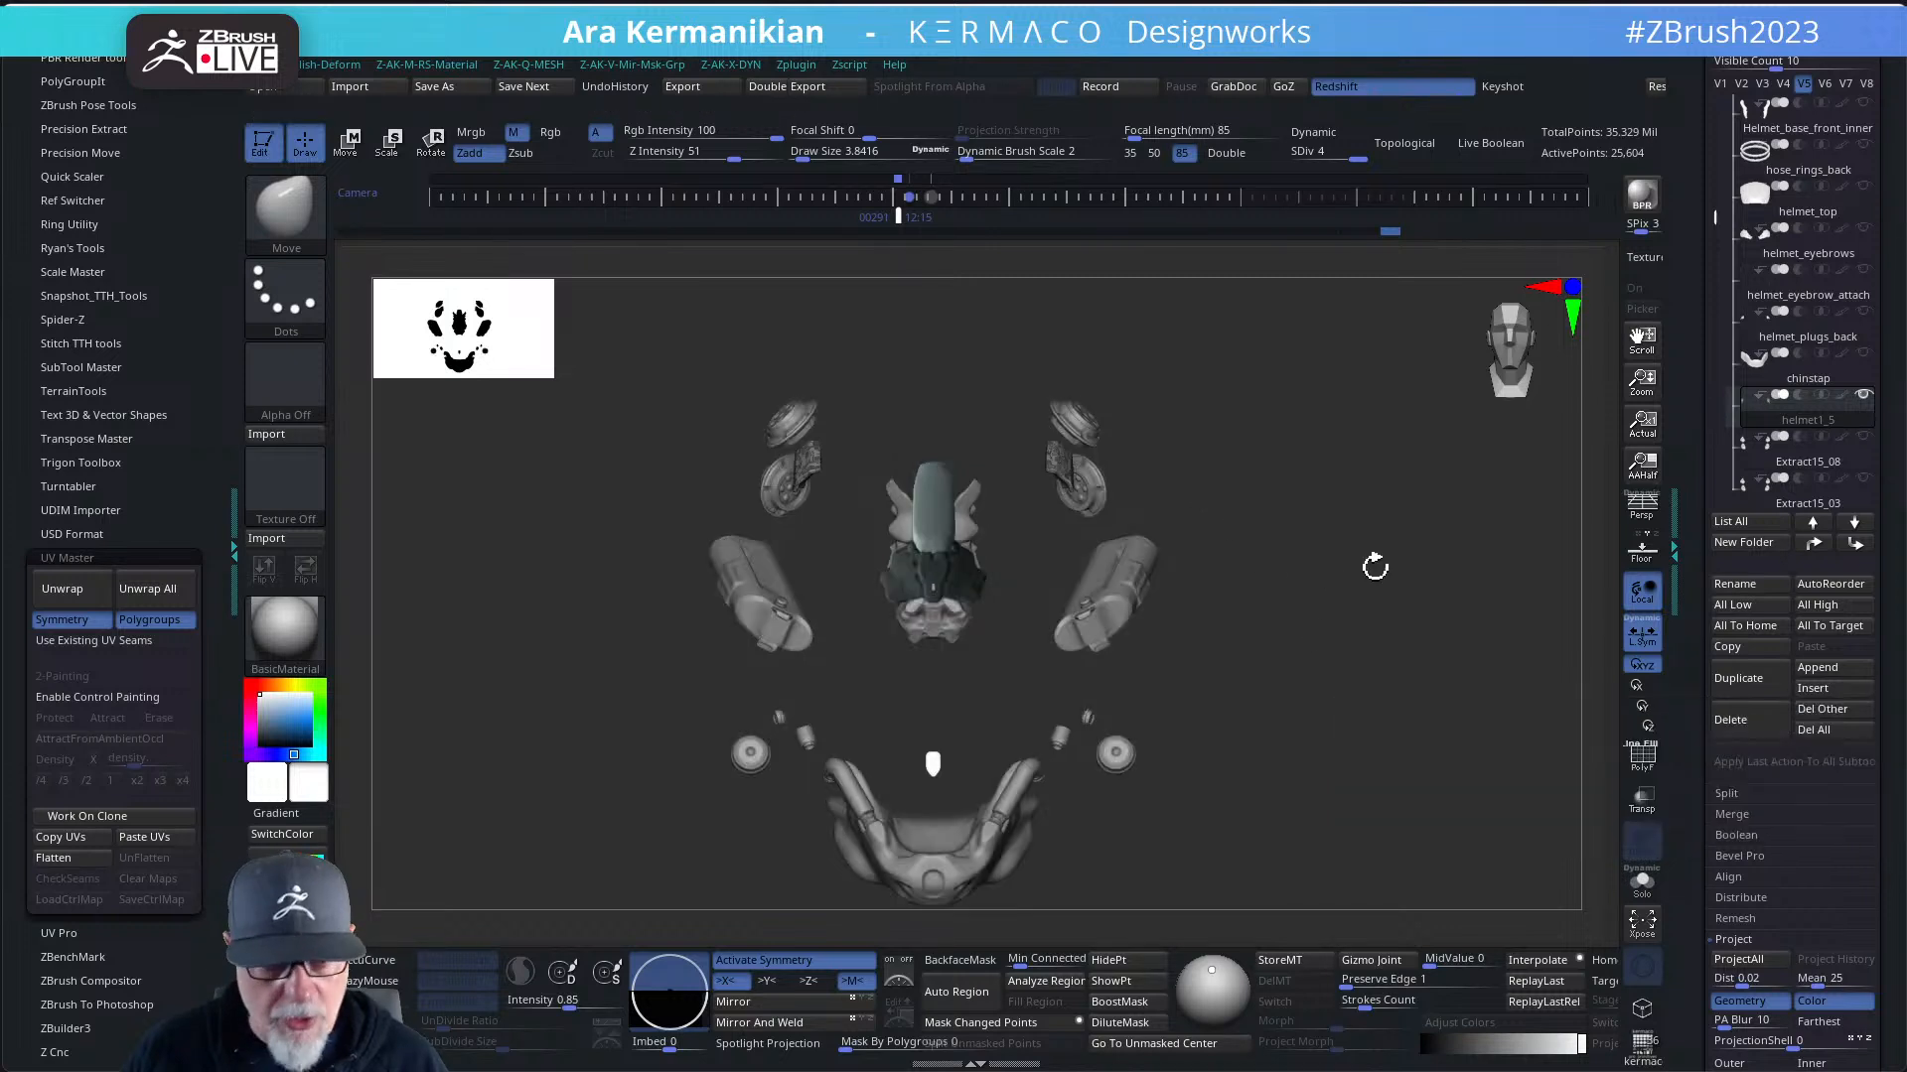
left_click_drag(1352, 556, 1444, 578)
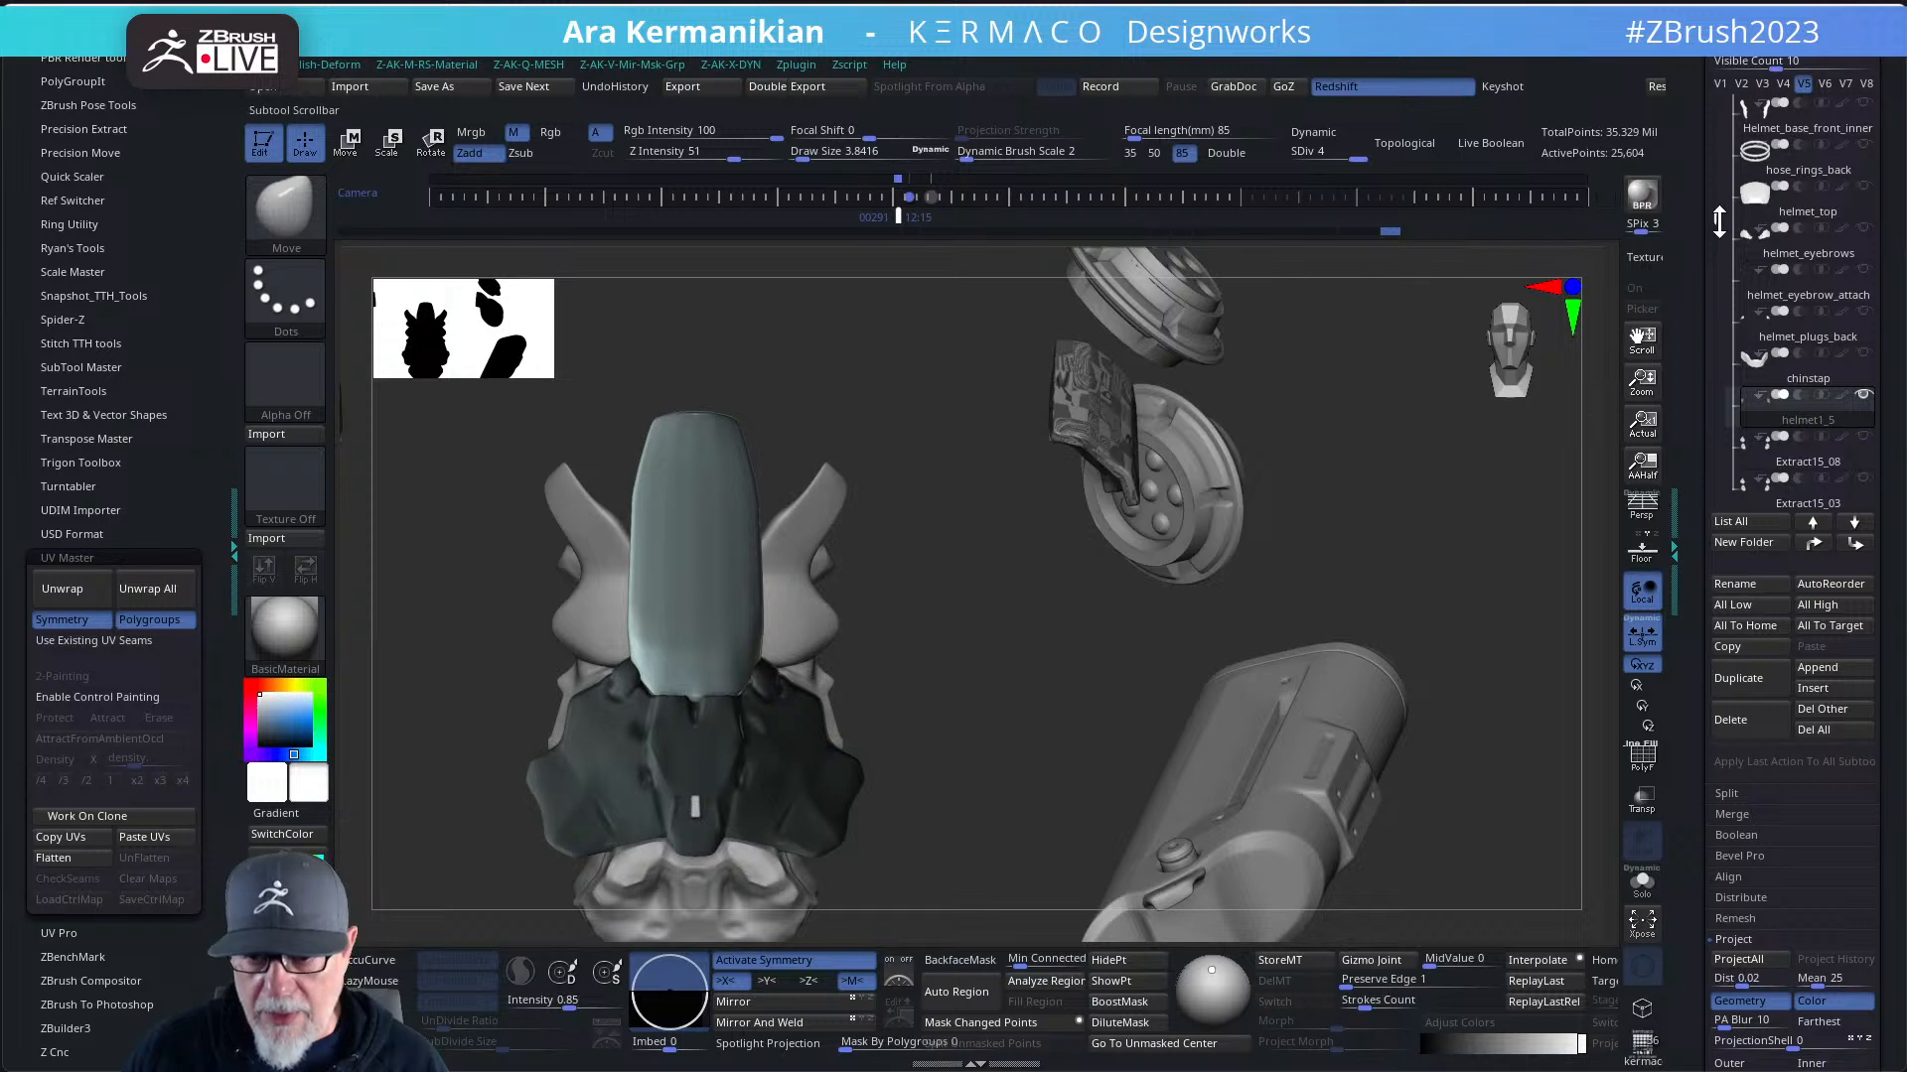
- Switch to visibility set V1 and isolate the helmet1_5 piece in solo display
left_click_drag(1718, 221, 1738, 100)
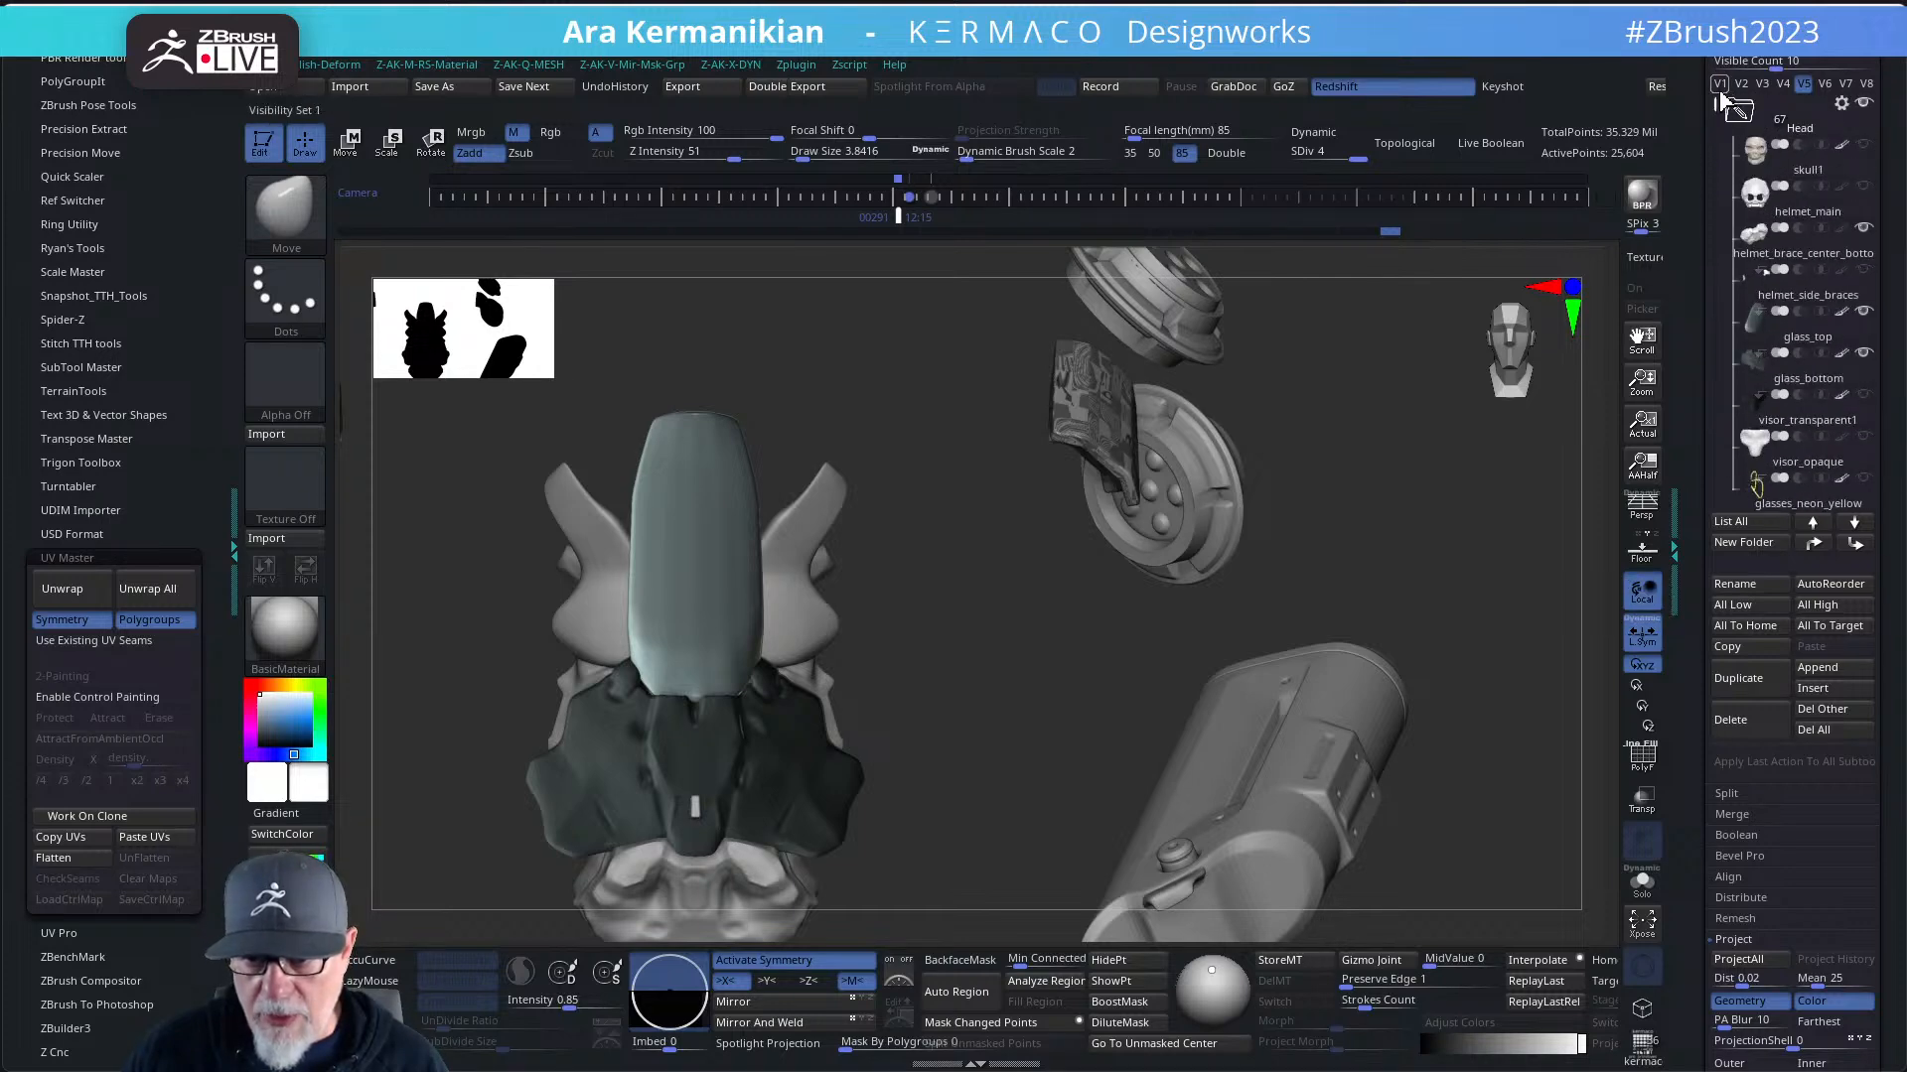
left_click(1720, 85)
left_click(1642, 880)
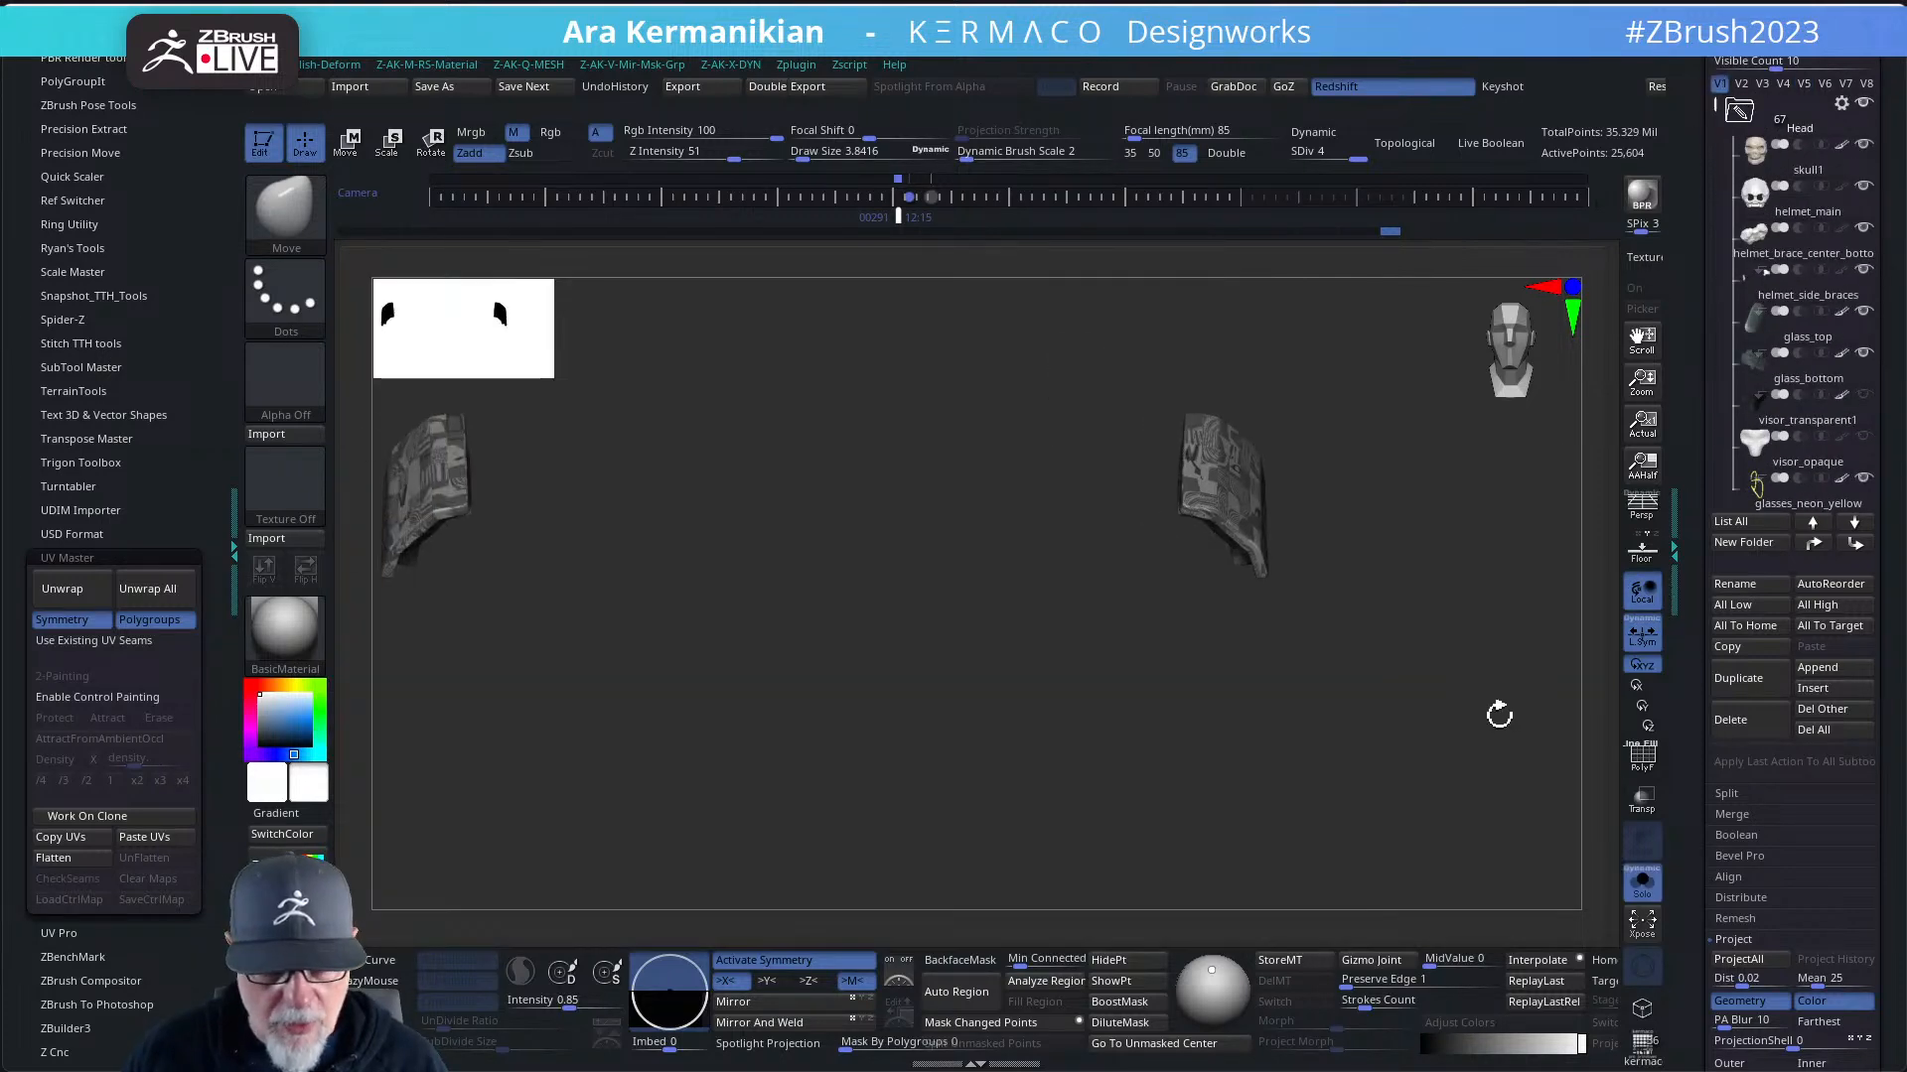
left_click_drag(1498, 715, 1016, 668)
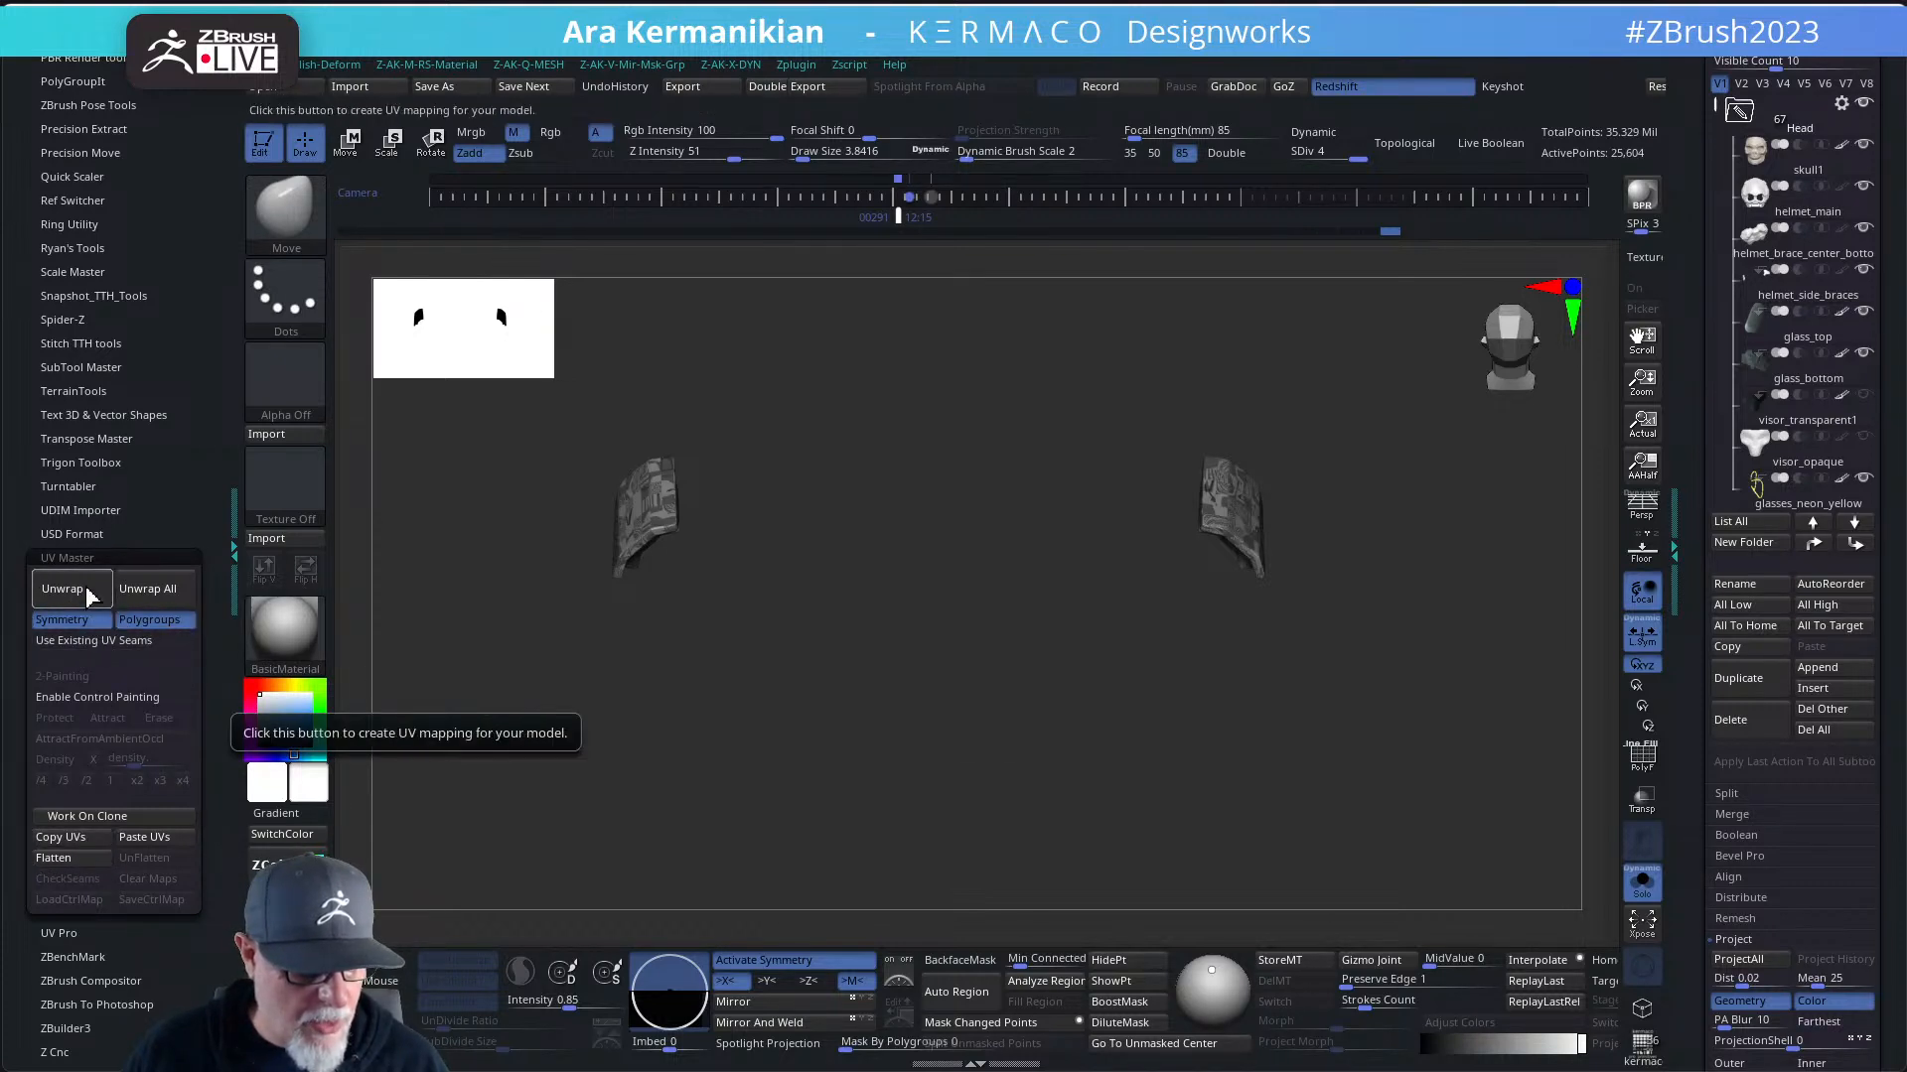
- Unwrap the helmet1_5 piece at subdivision level 1 with UV Master, with symmetry off and polygroups on
left_click(71, 621)
left_click(80, 594)
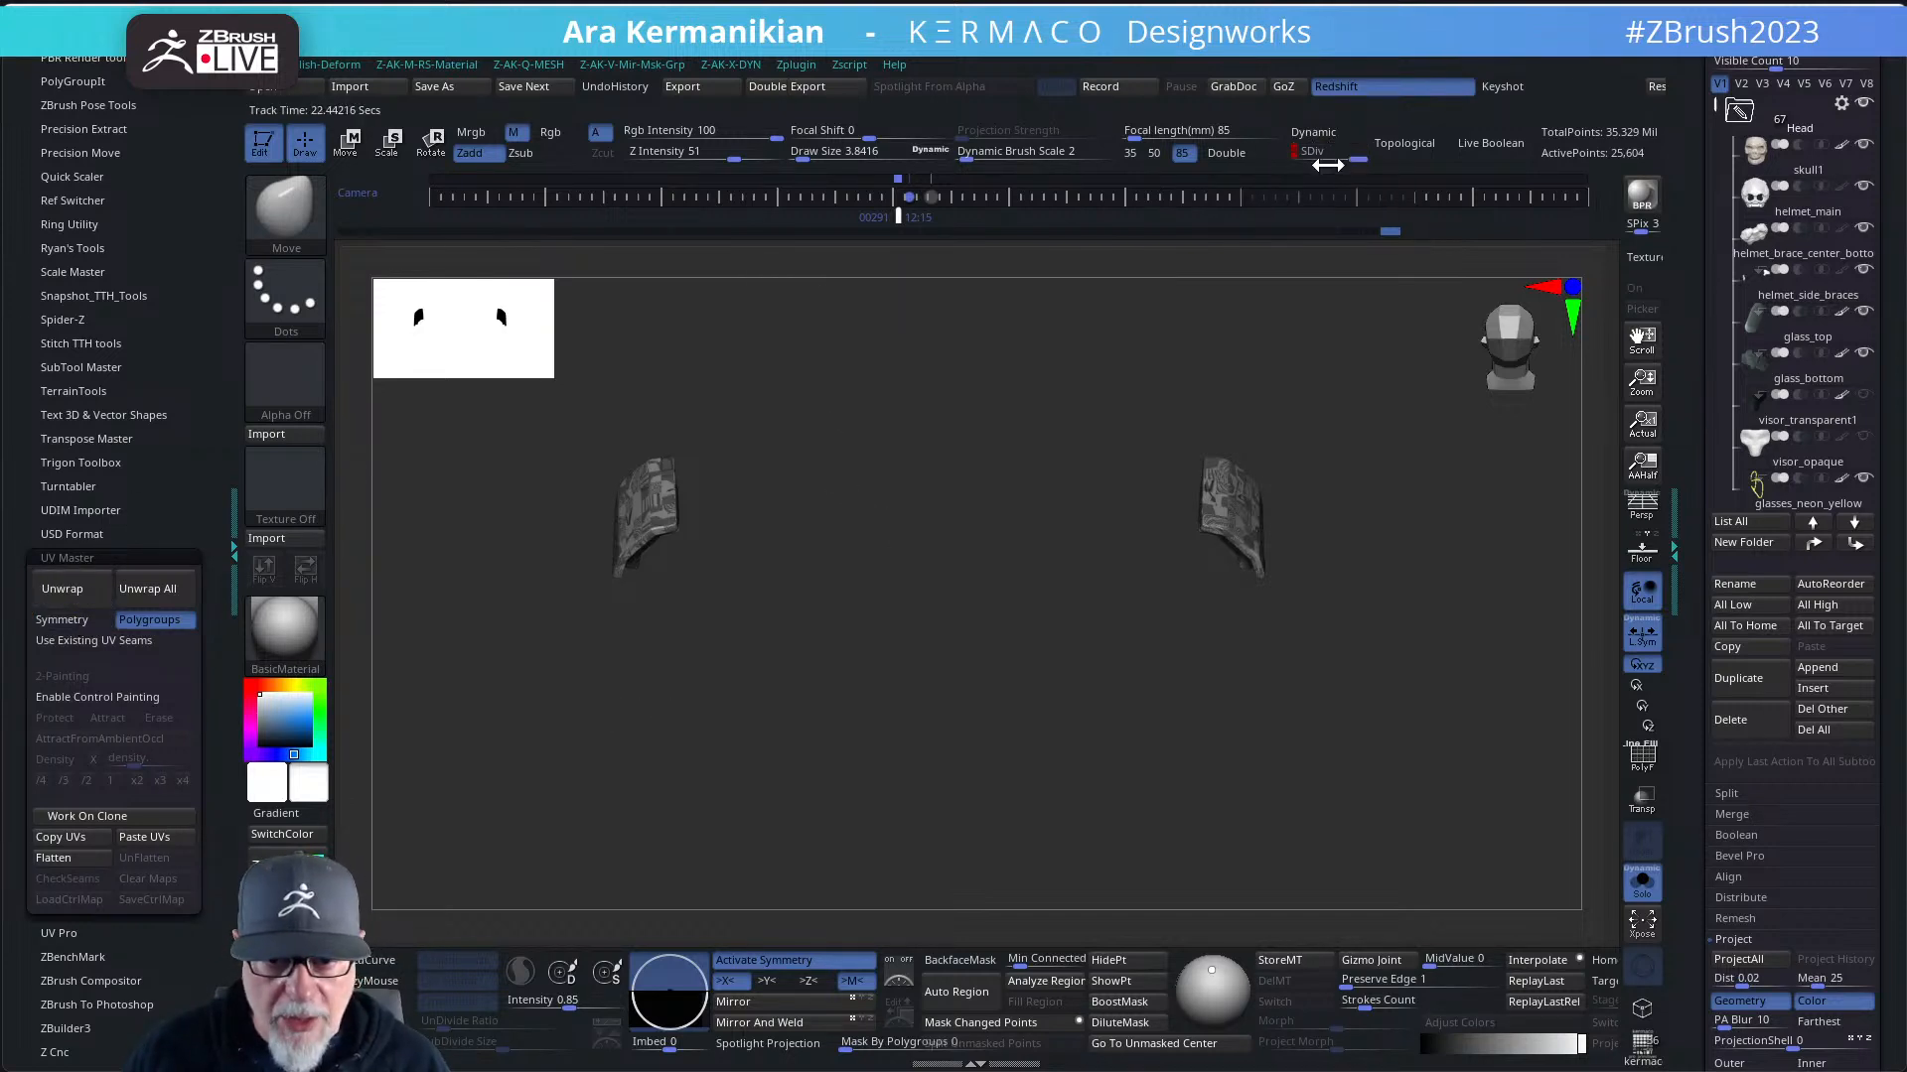
left_click_drag(1328, 165, 1293, 161)
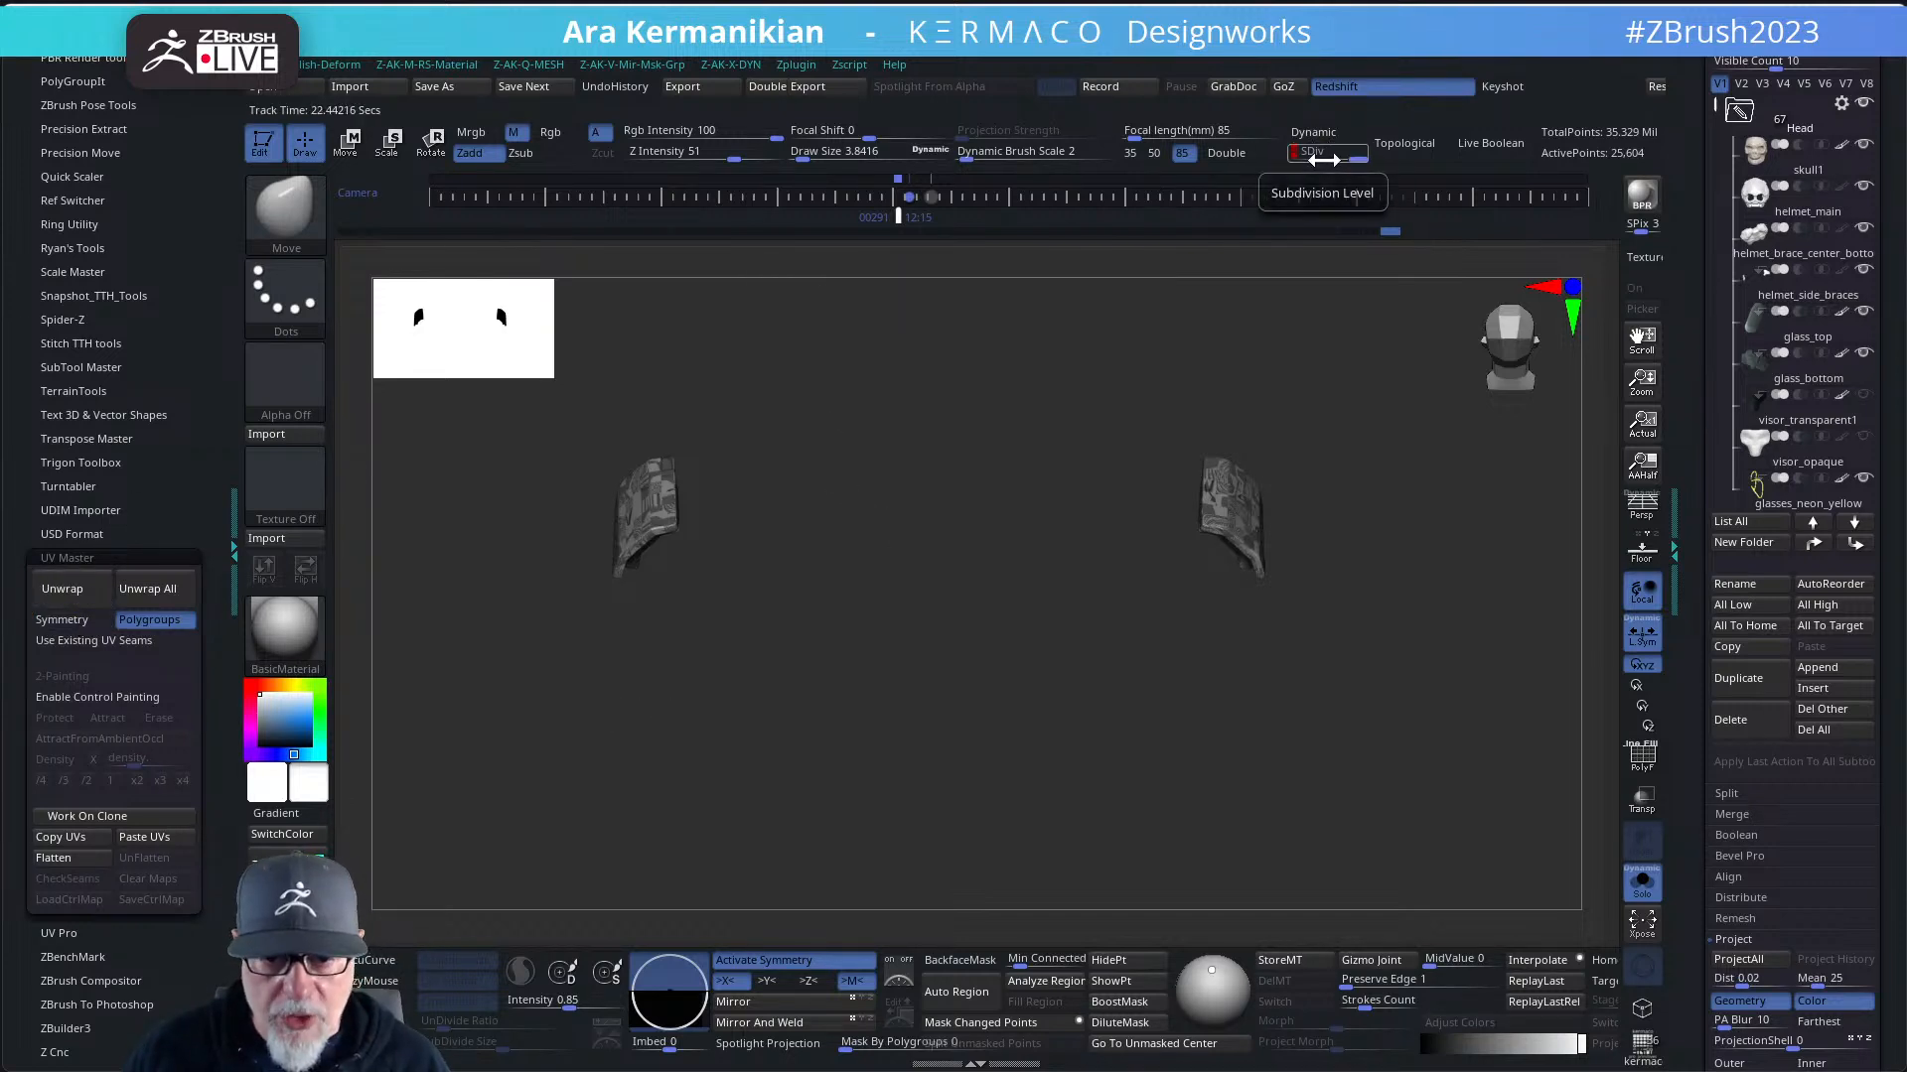
left_click(103, 599)
left_click_drag(635, 622, 570, 536)
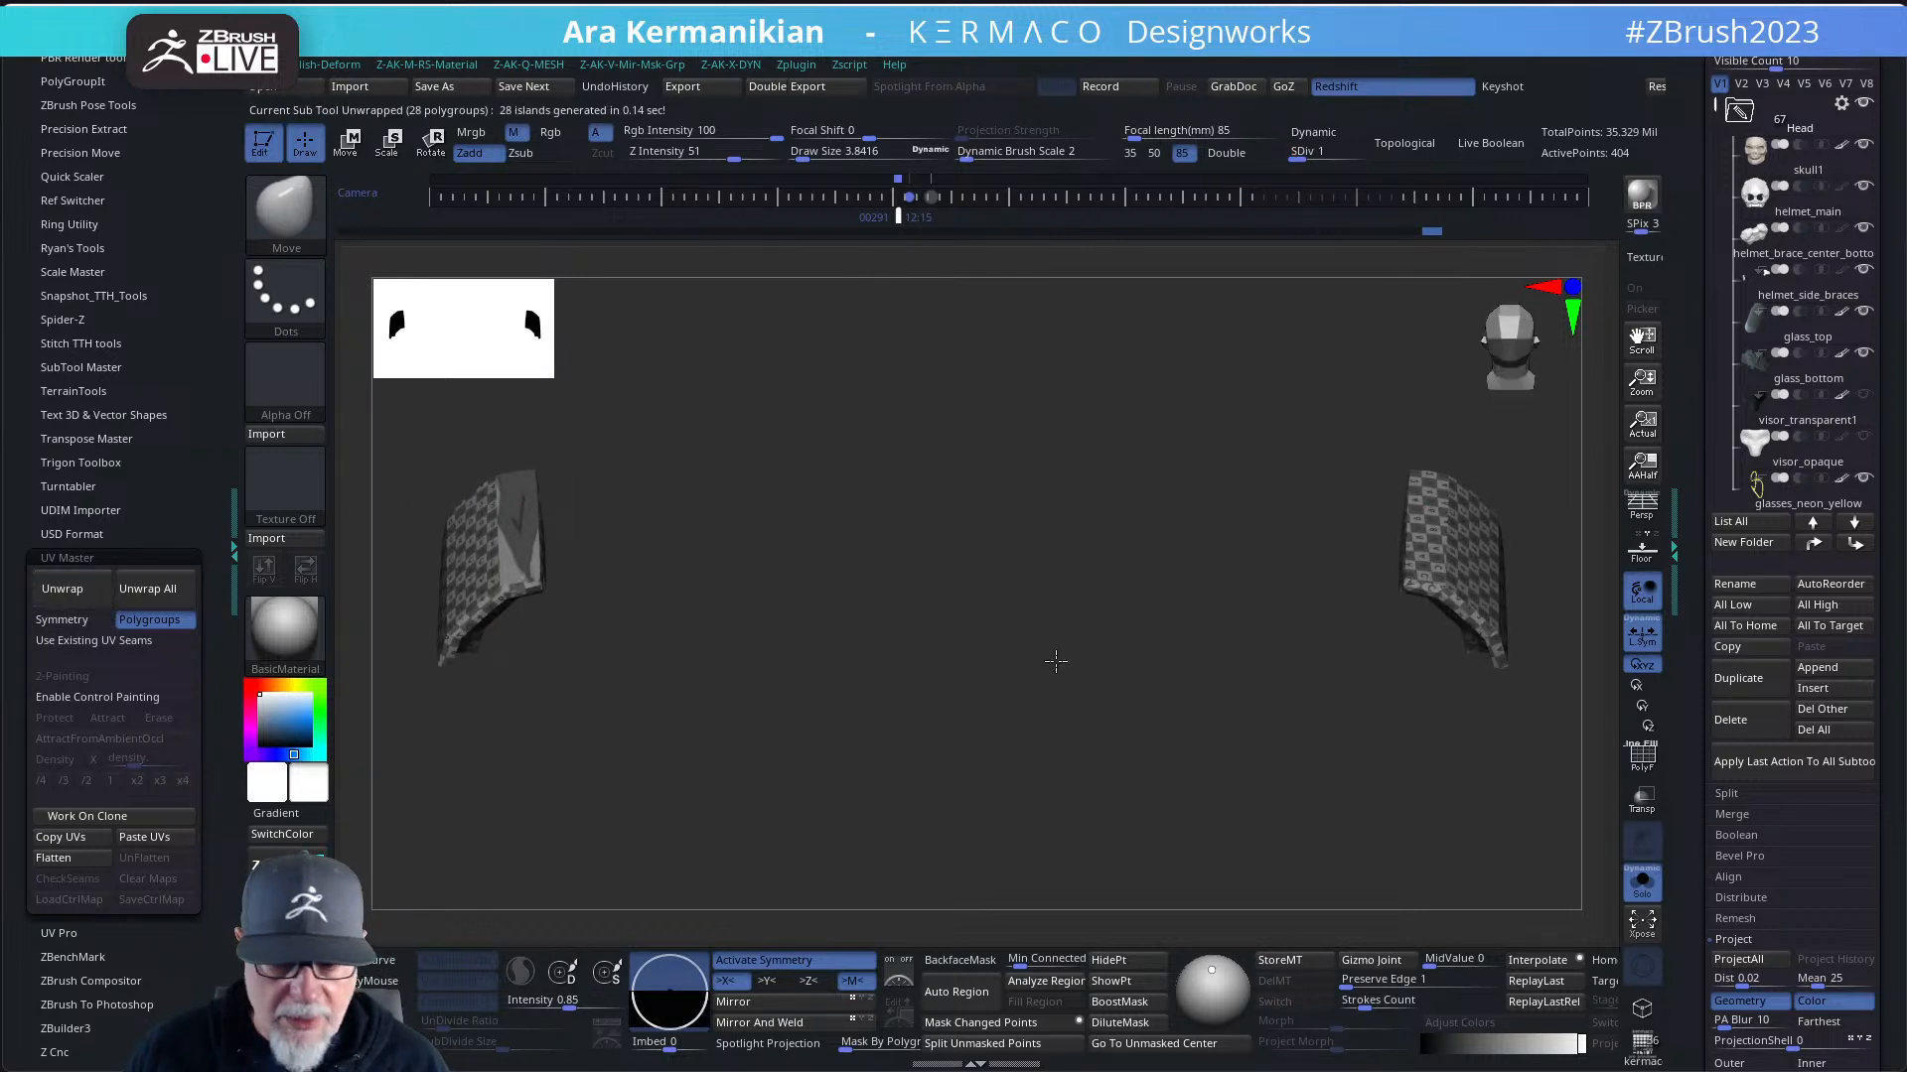
- Hide and delete the half with the distorted checker texture on helmet1_5, and try to mirror and weld the remaining half
left_click_drag(1056, 660, 895, 614)
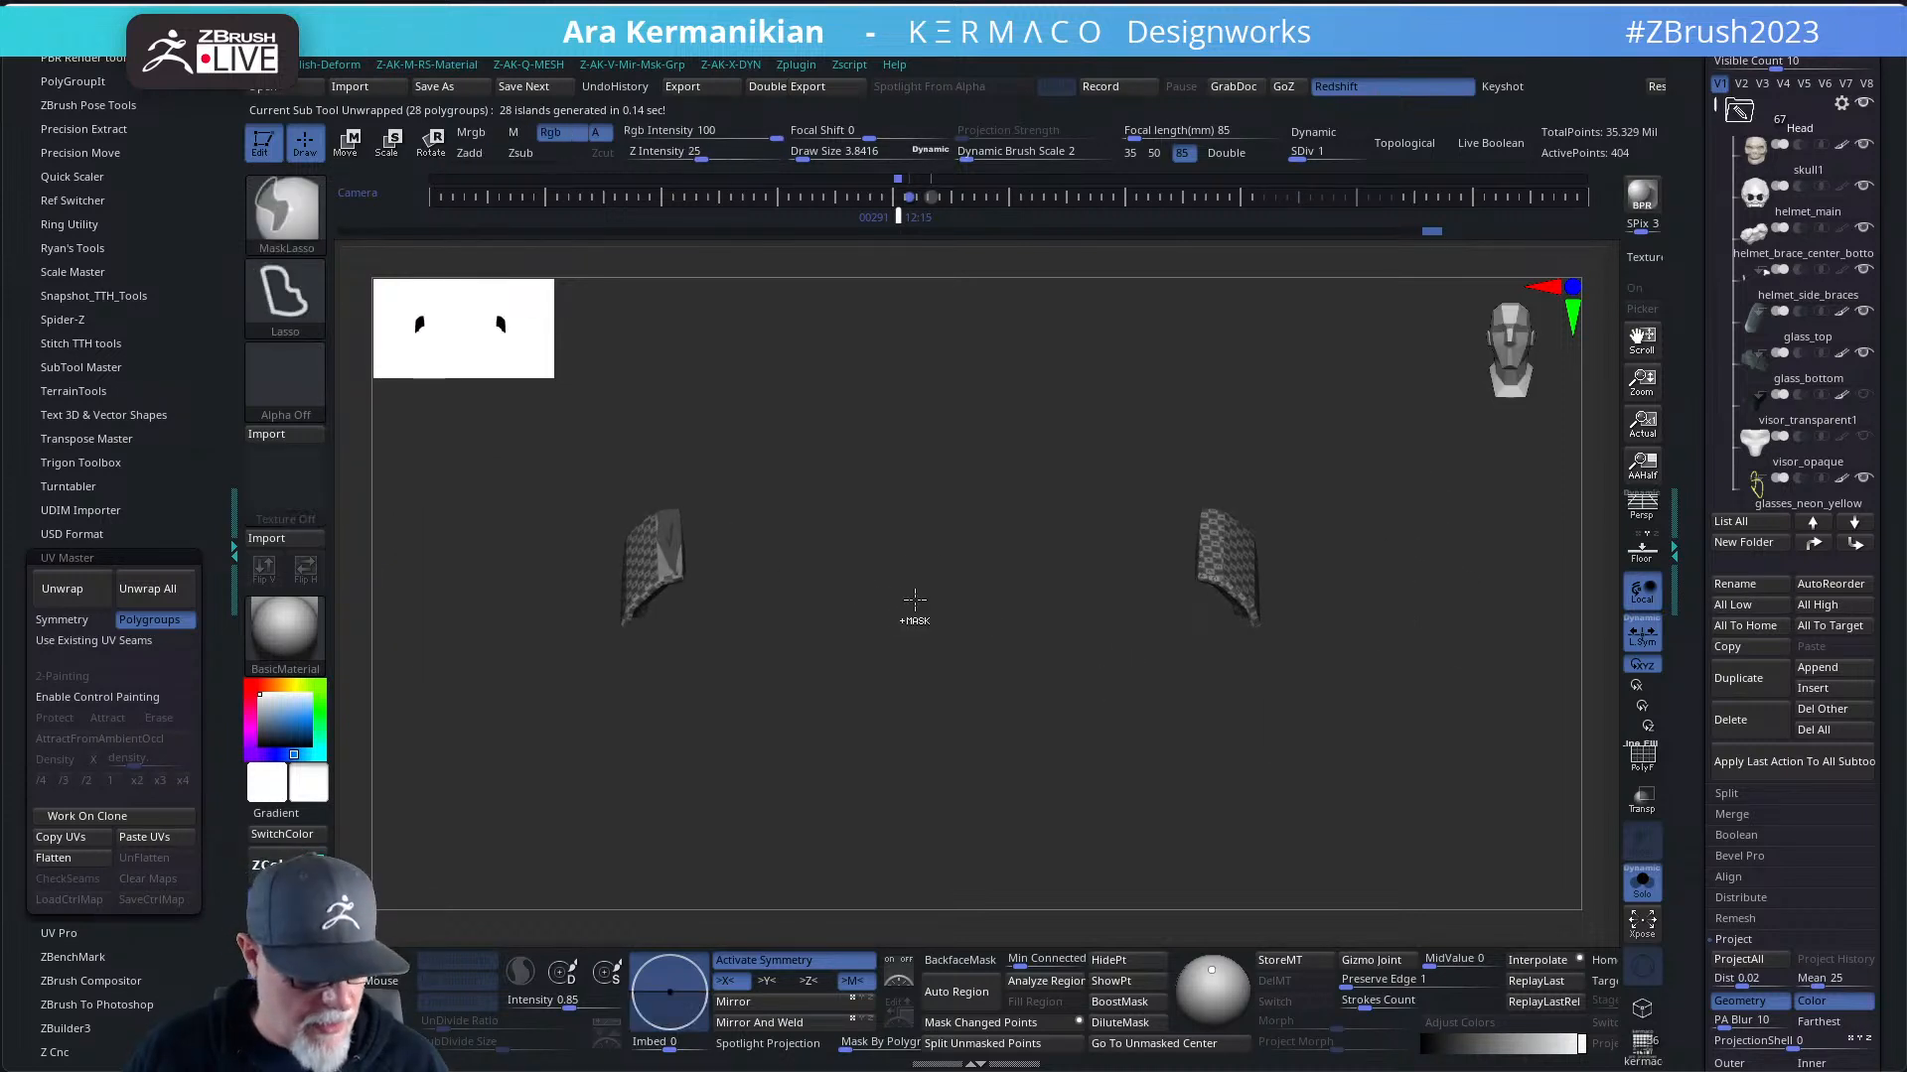
key("space")
left_click(930, 688)
left_click_drag(1380, 817, 1079, 442, "ctrl+shift")
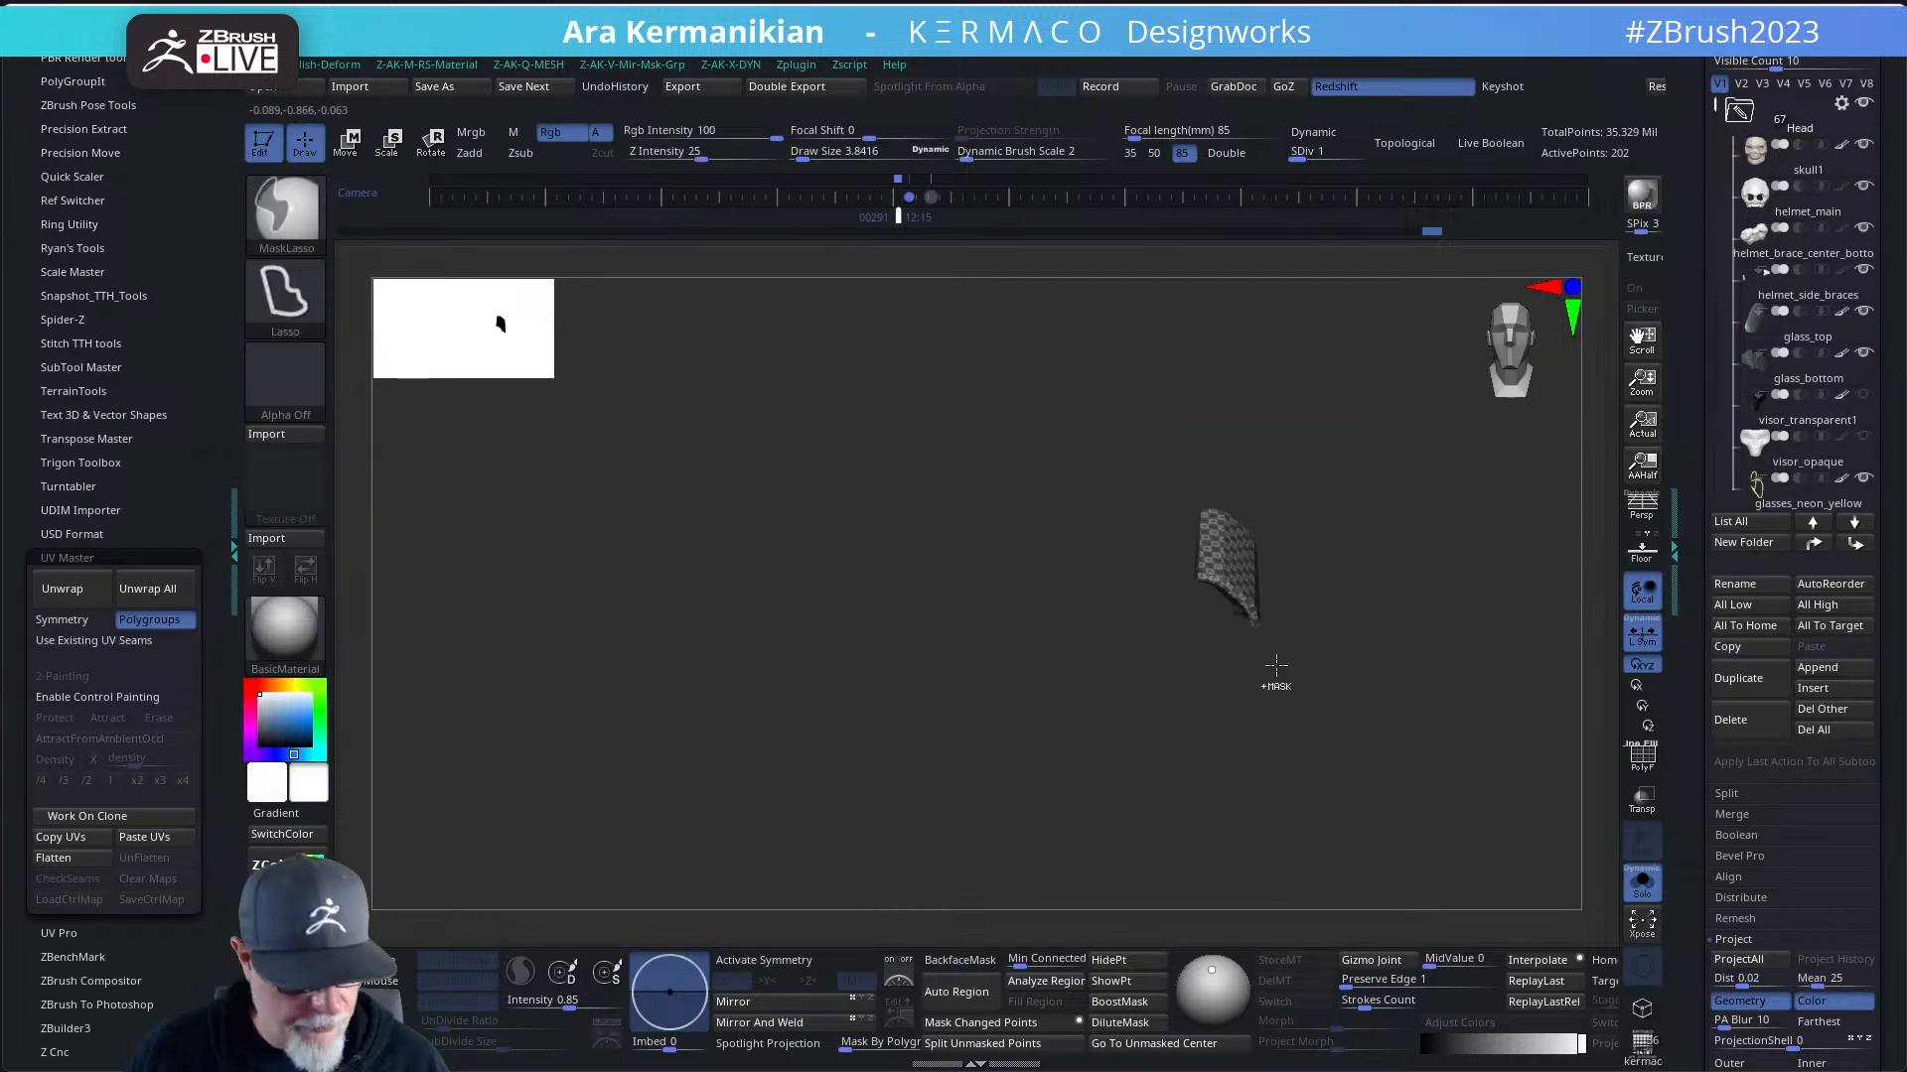
key("space")
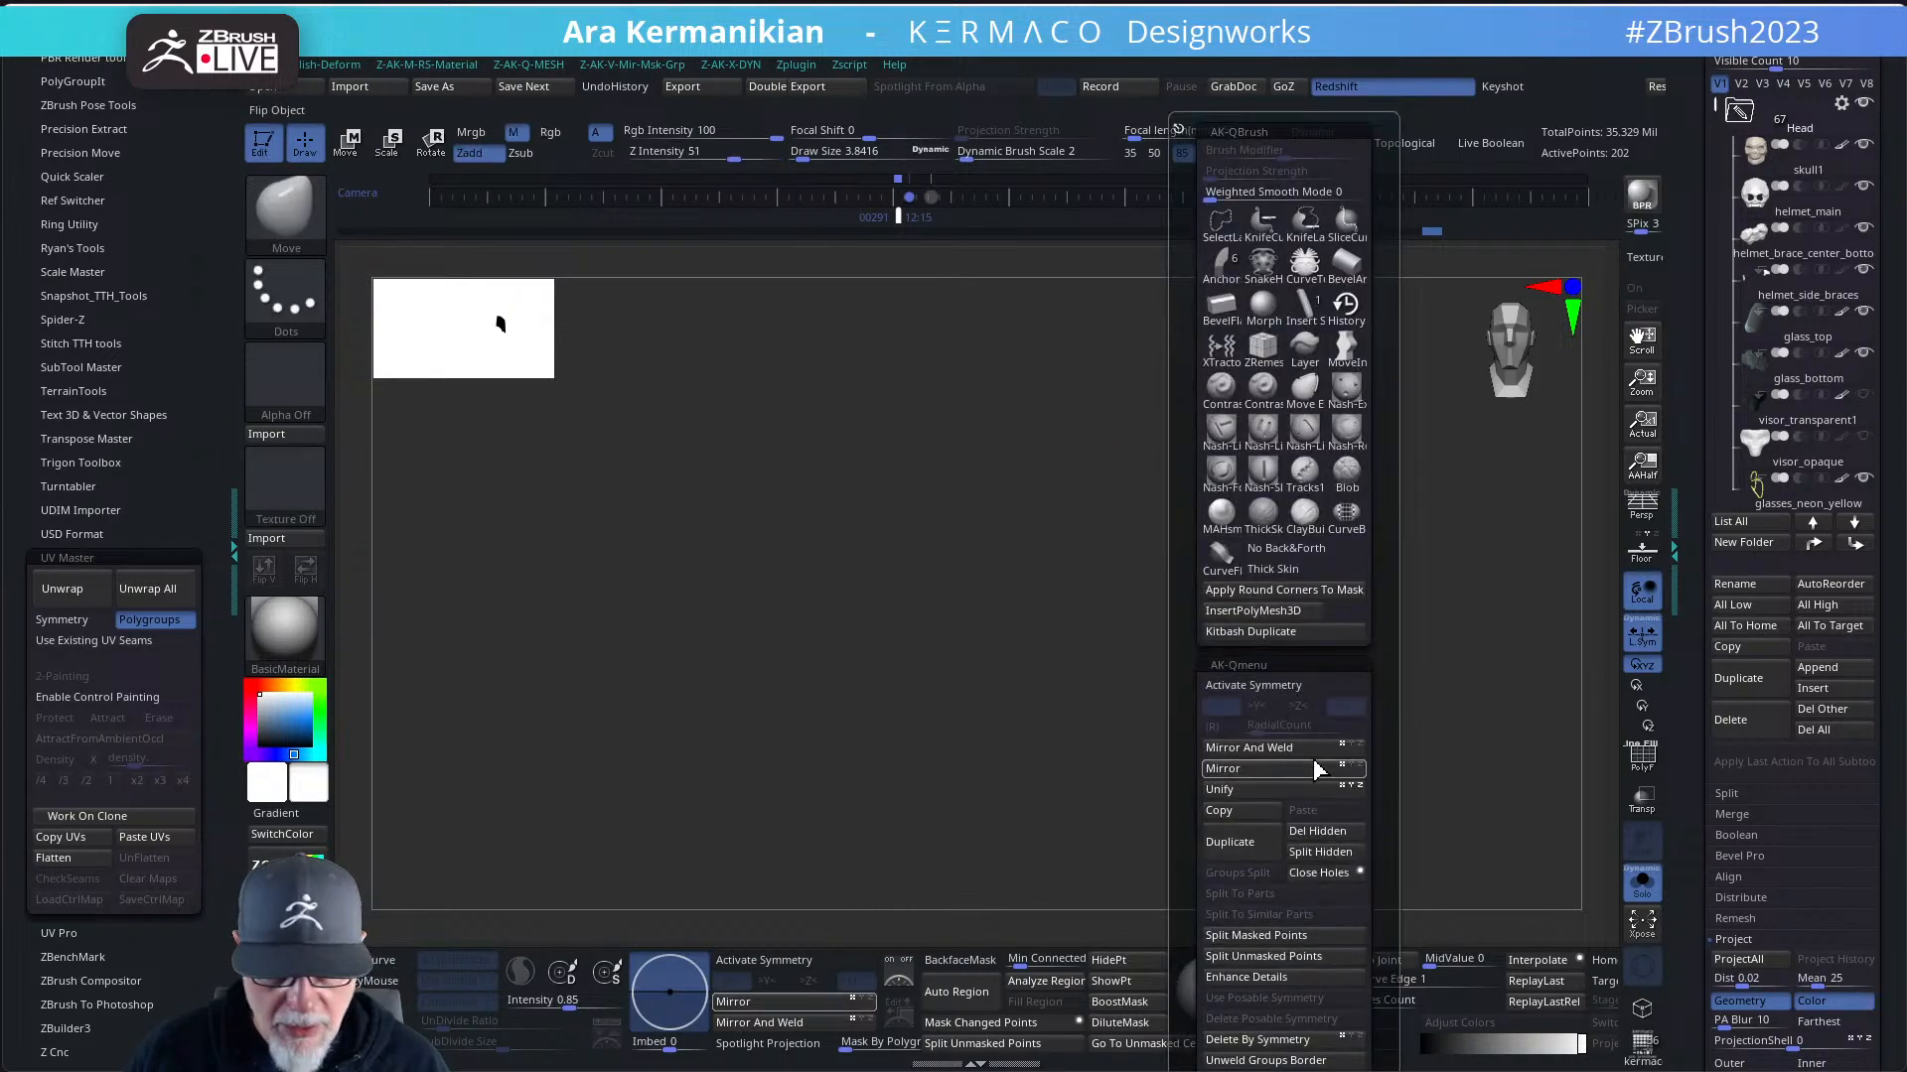
left_click(1324, 839)
key("space")
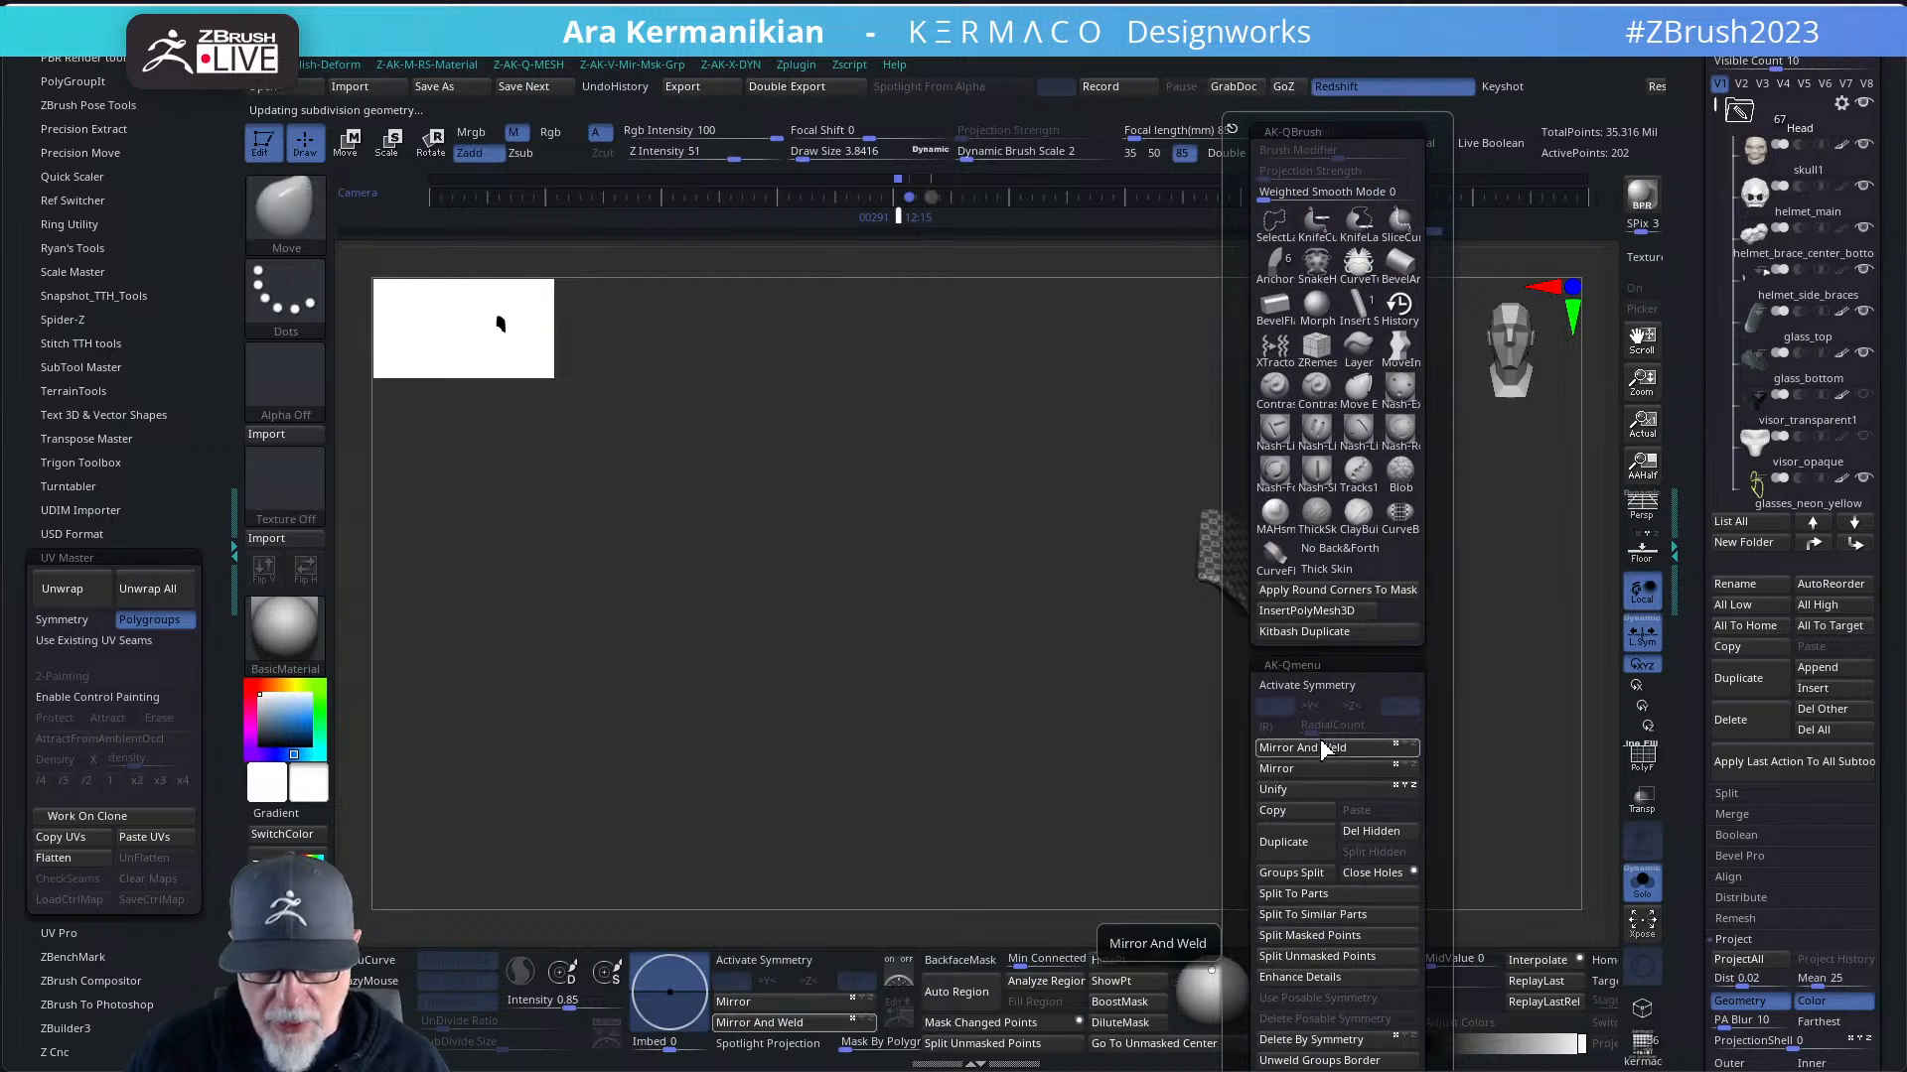
left_click(1324, 750)
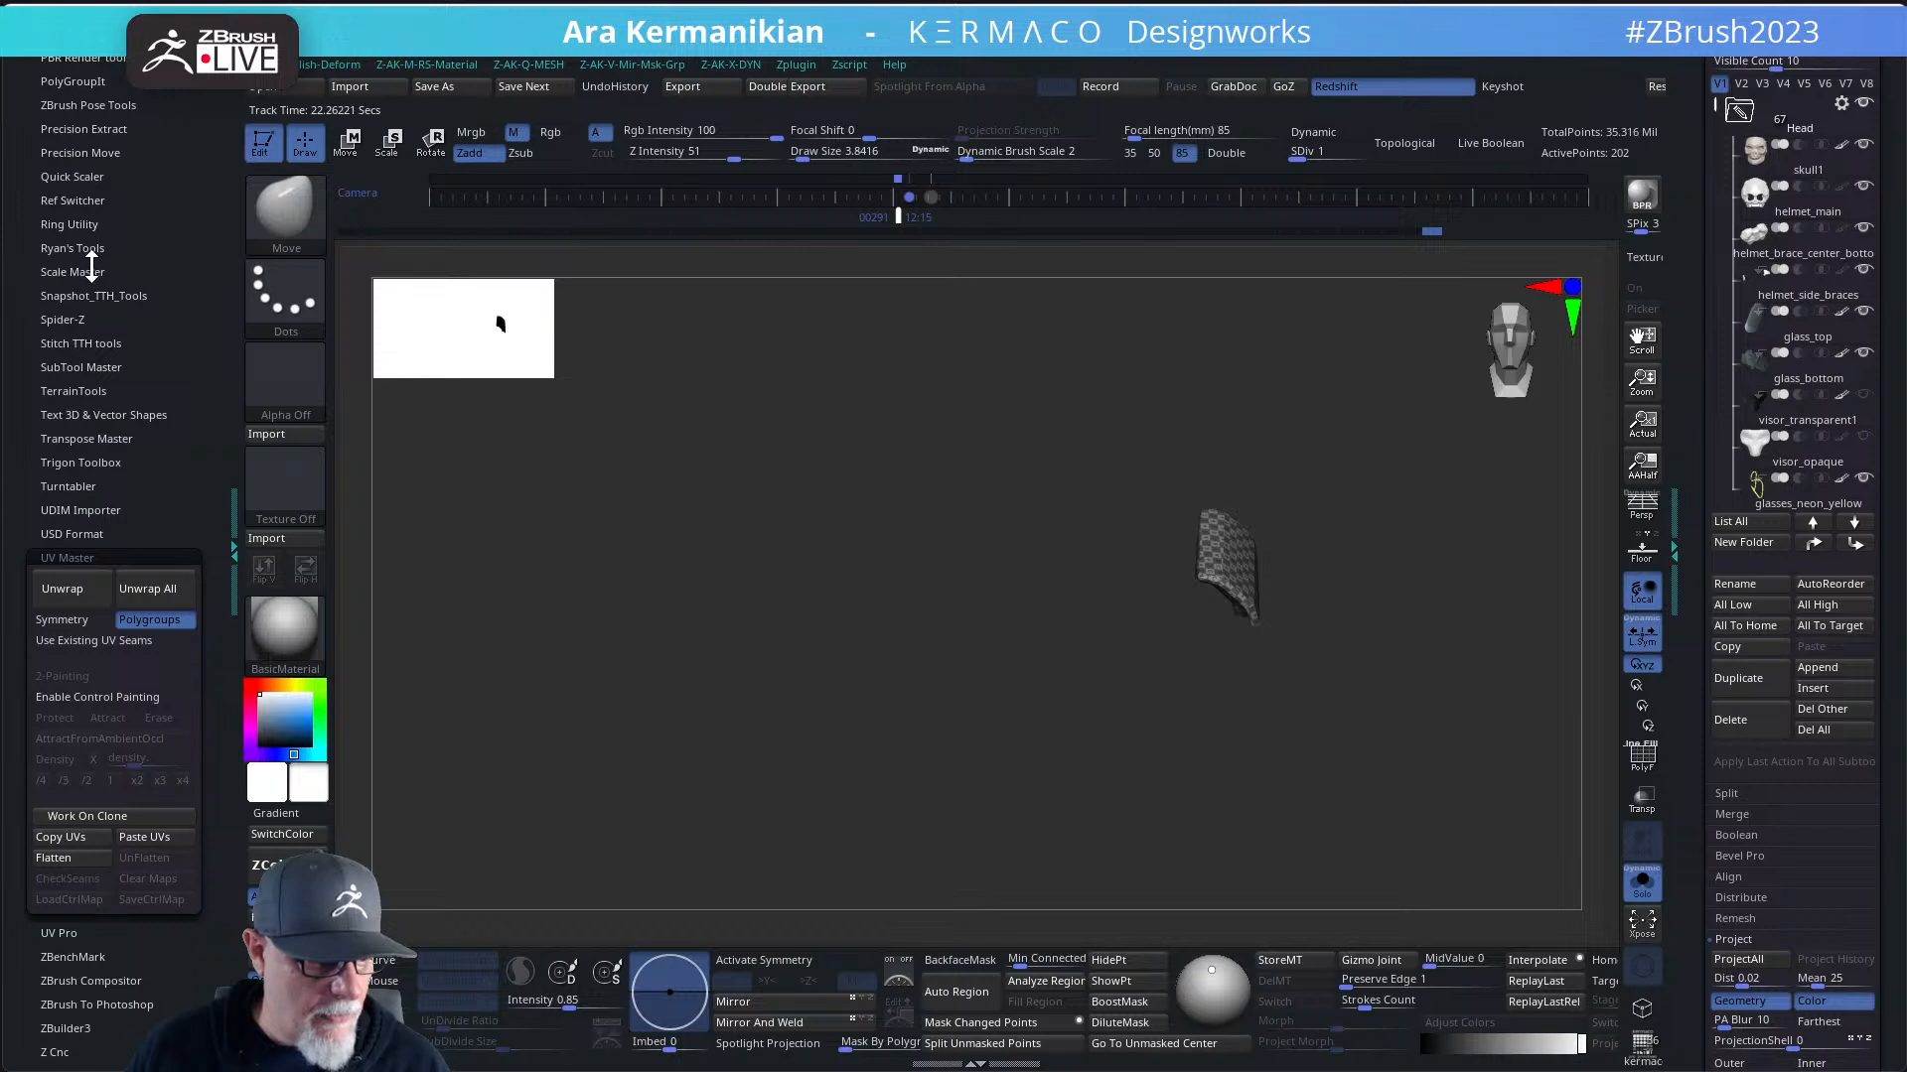
- Mirror the remaining half across the X axis with SubTool Master, merging it into one subtool
left_click(181, 204)
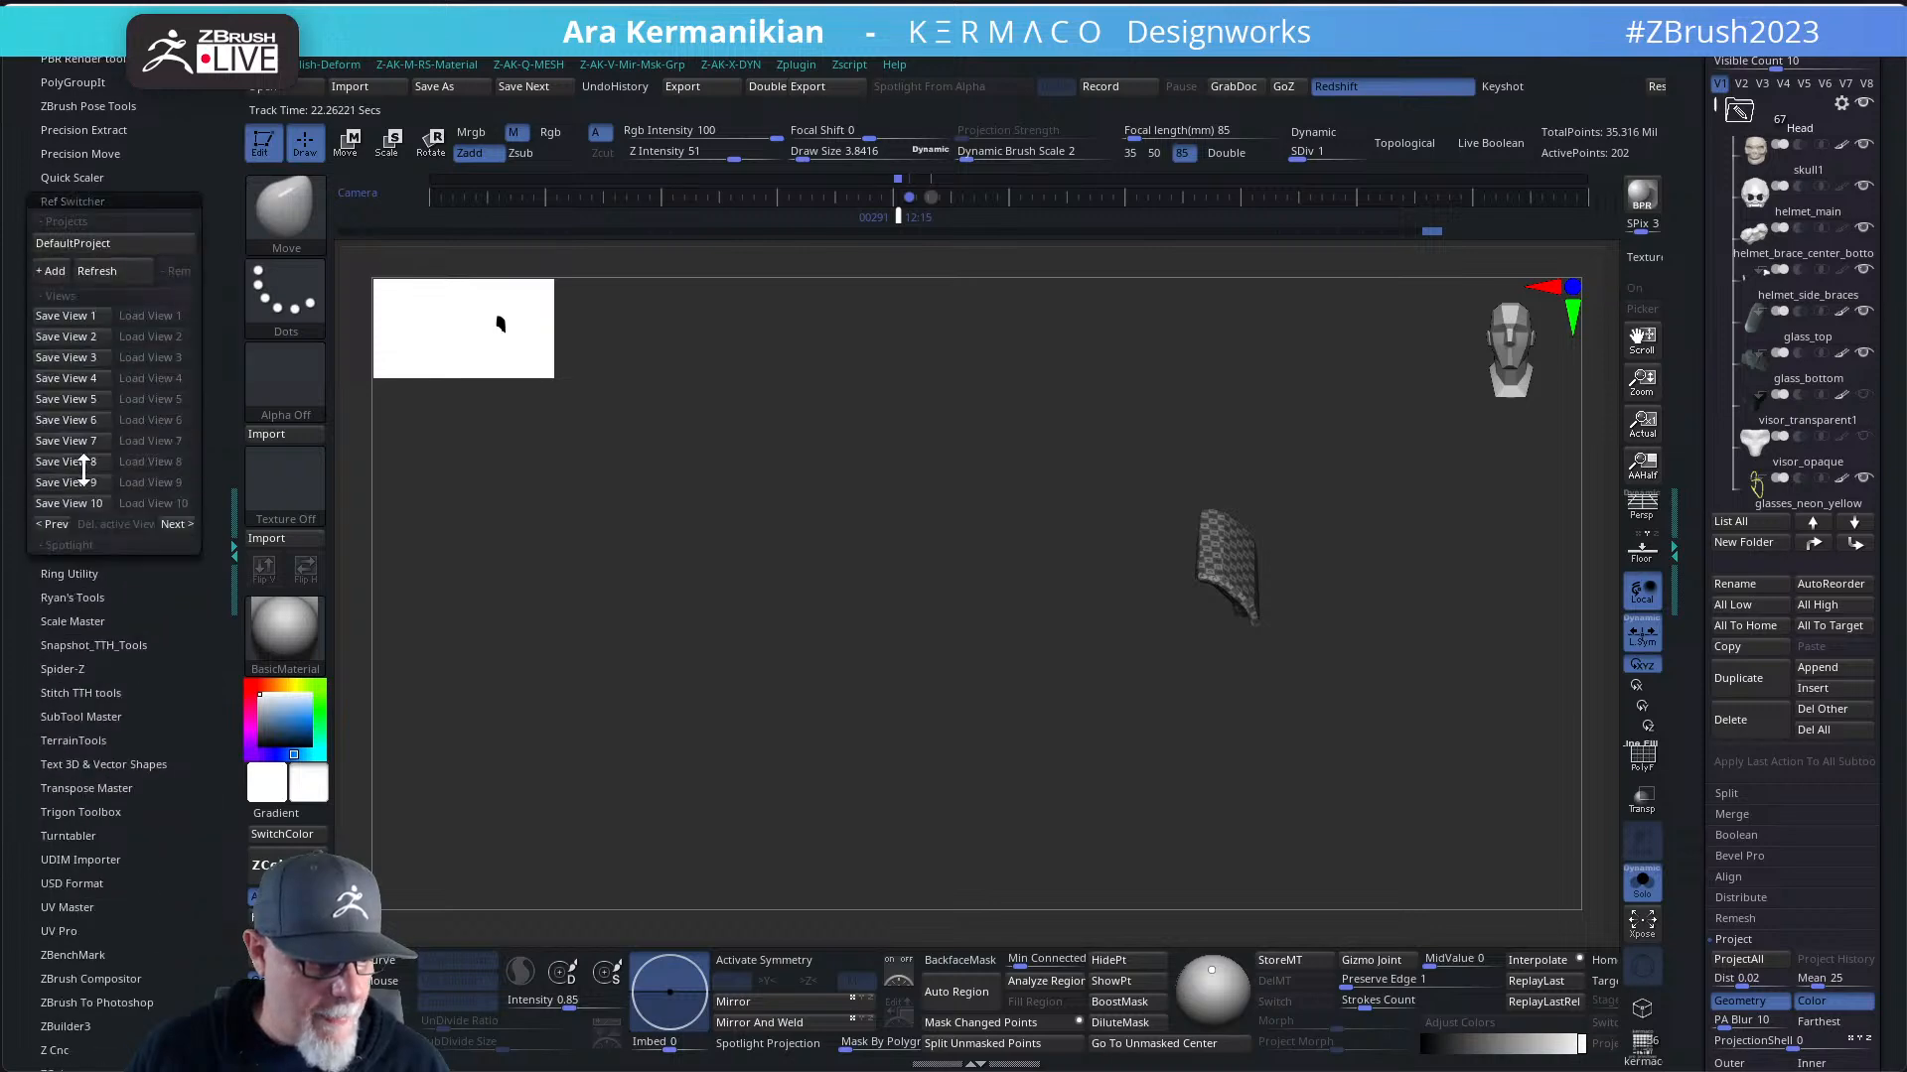
left_click(101, 203)
left_click_drag(187, 562, 157, 537)
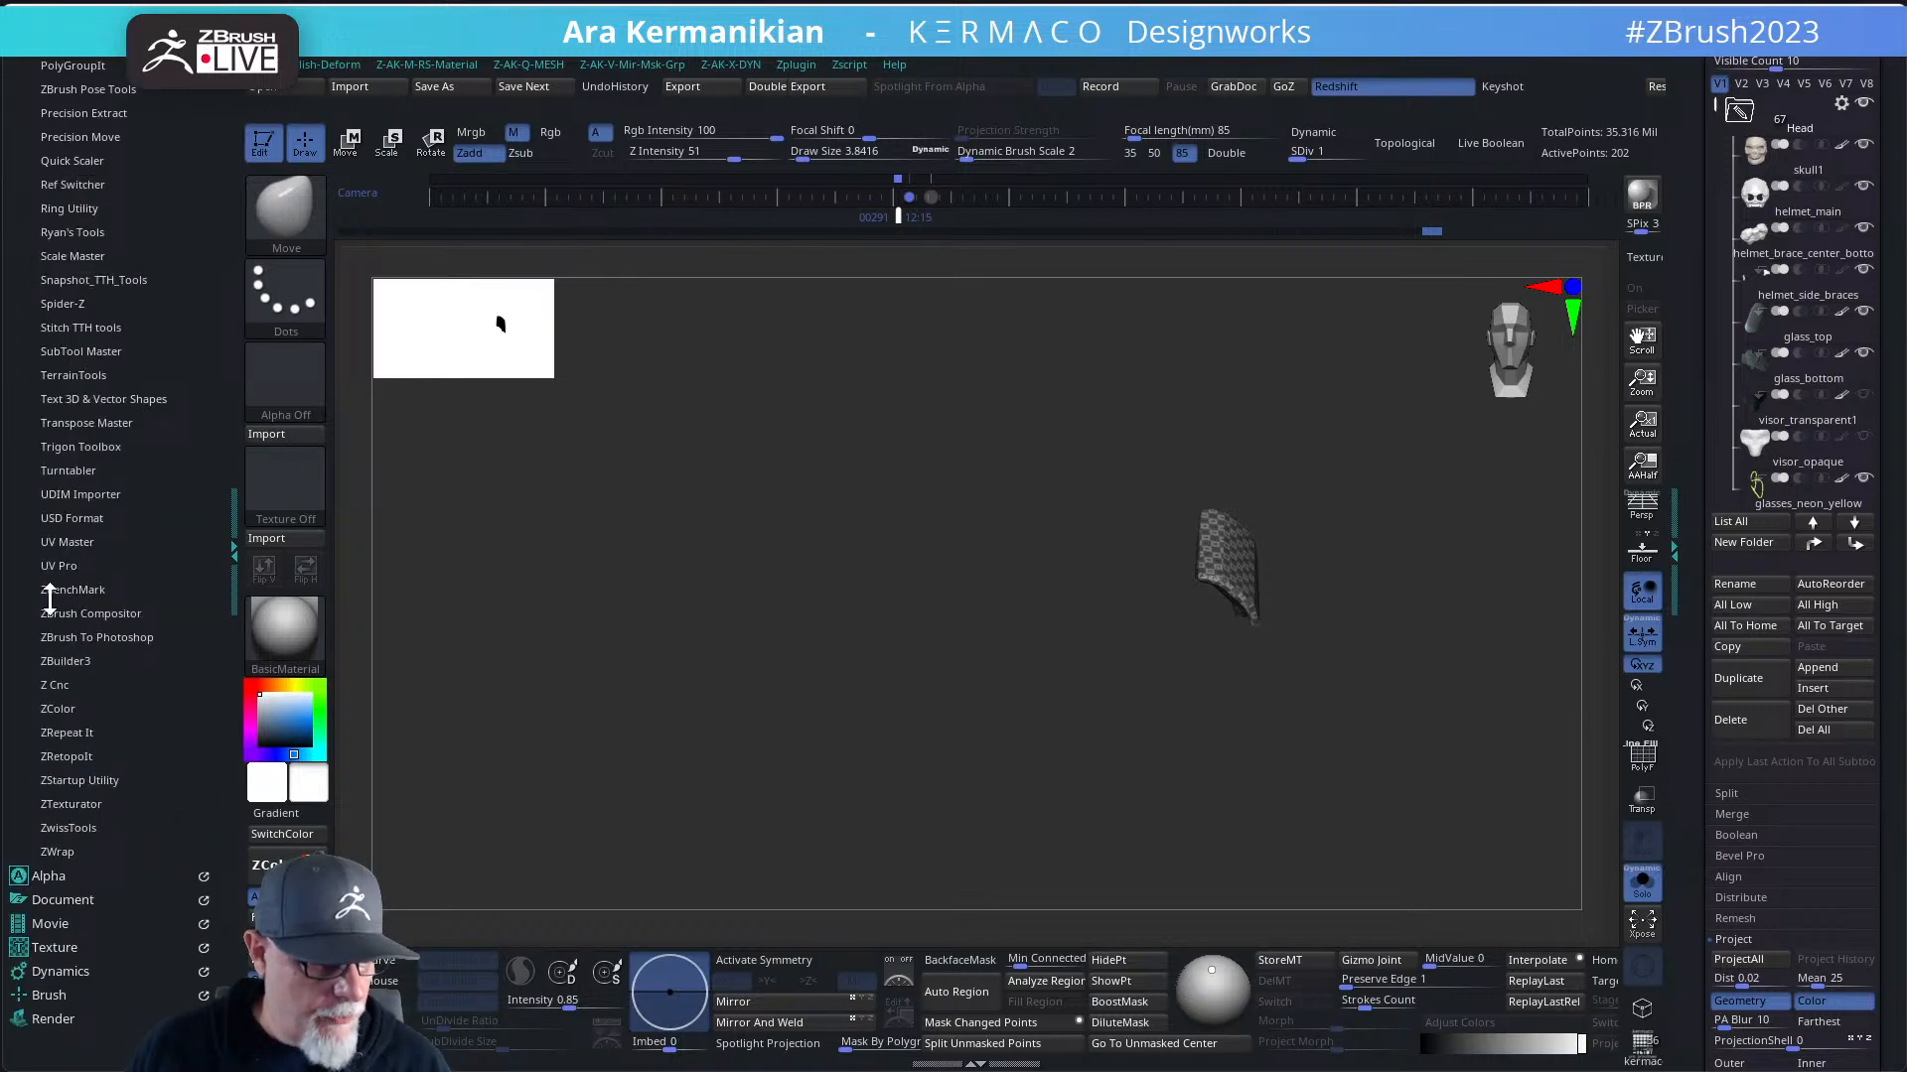
left_click_drag(161, 256, 163, 417)
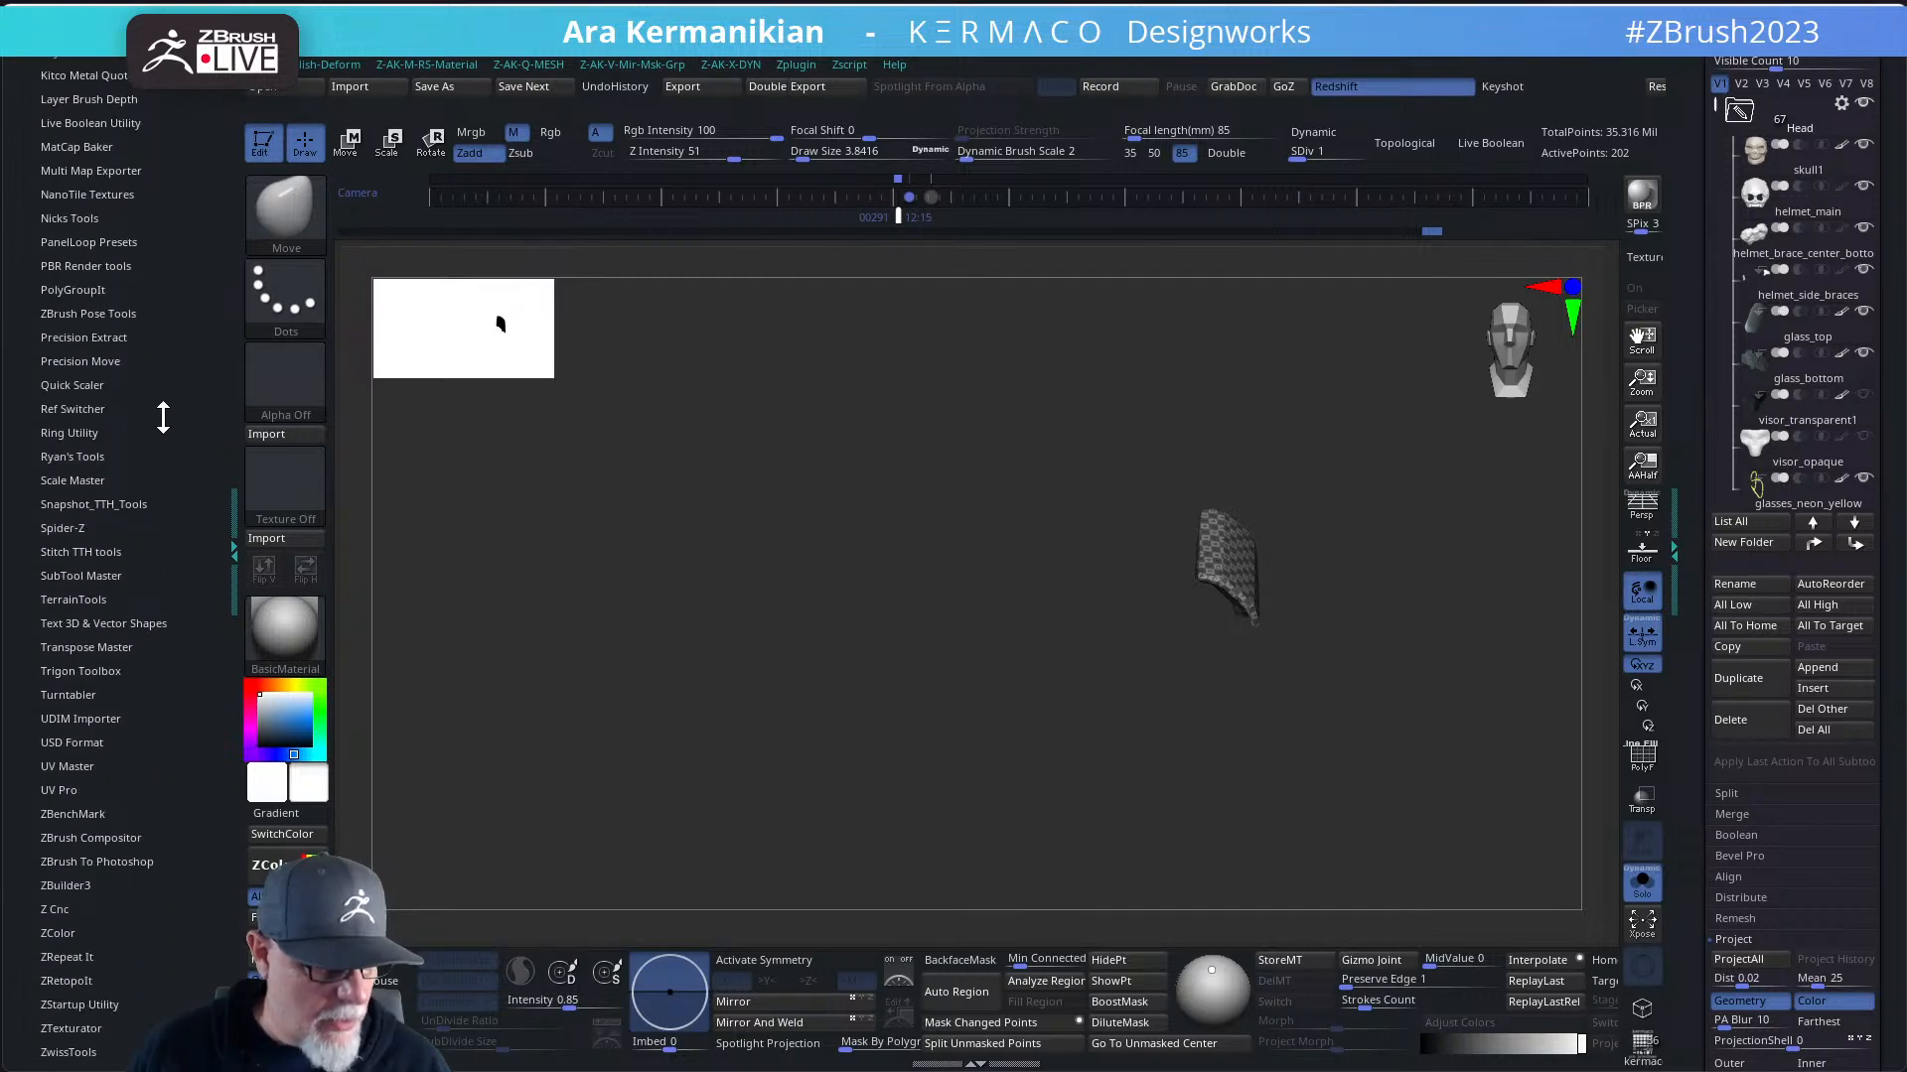
left_click(55, 577)
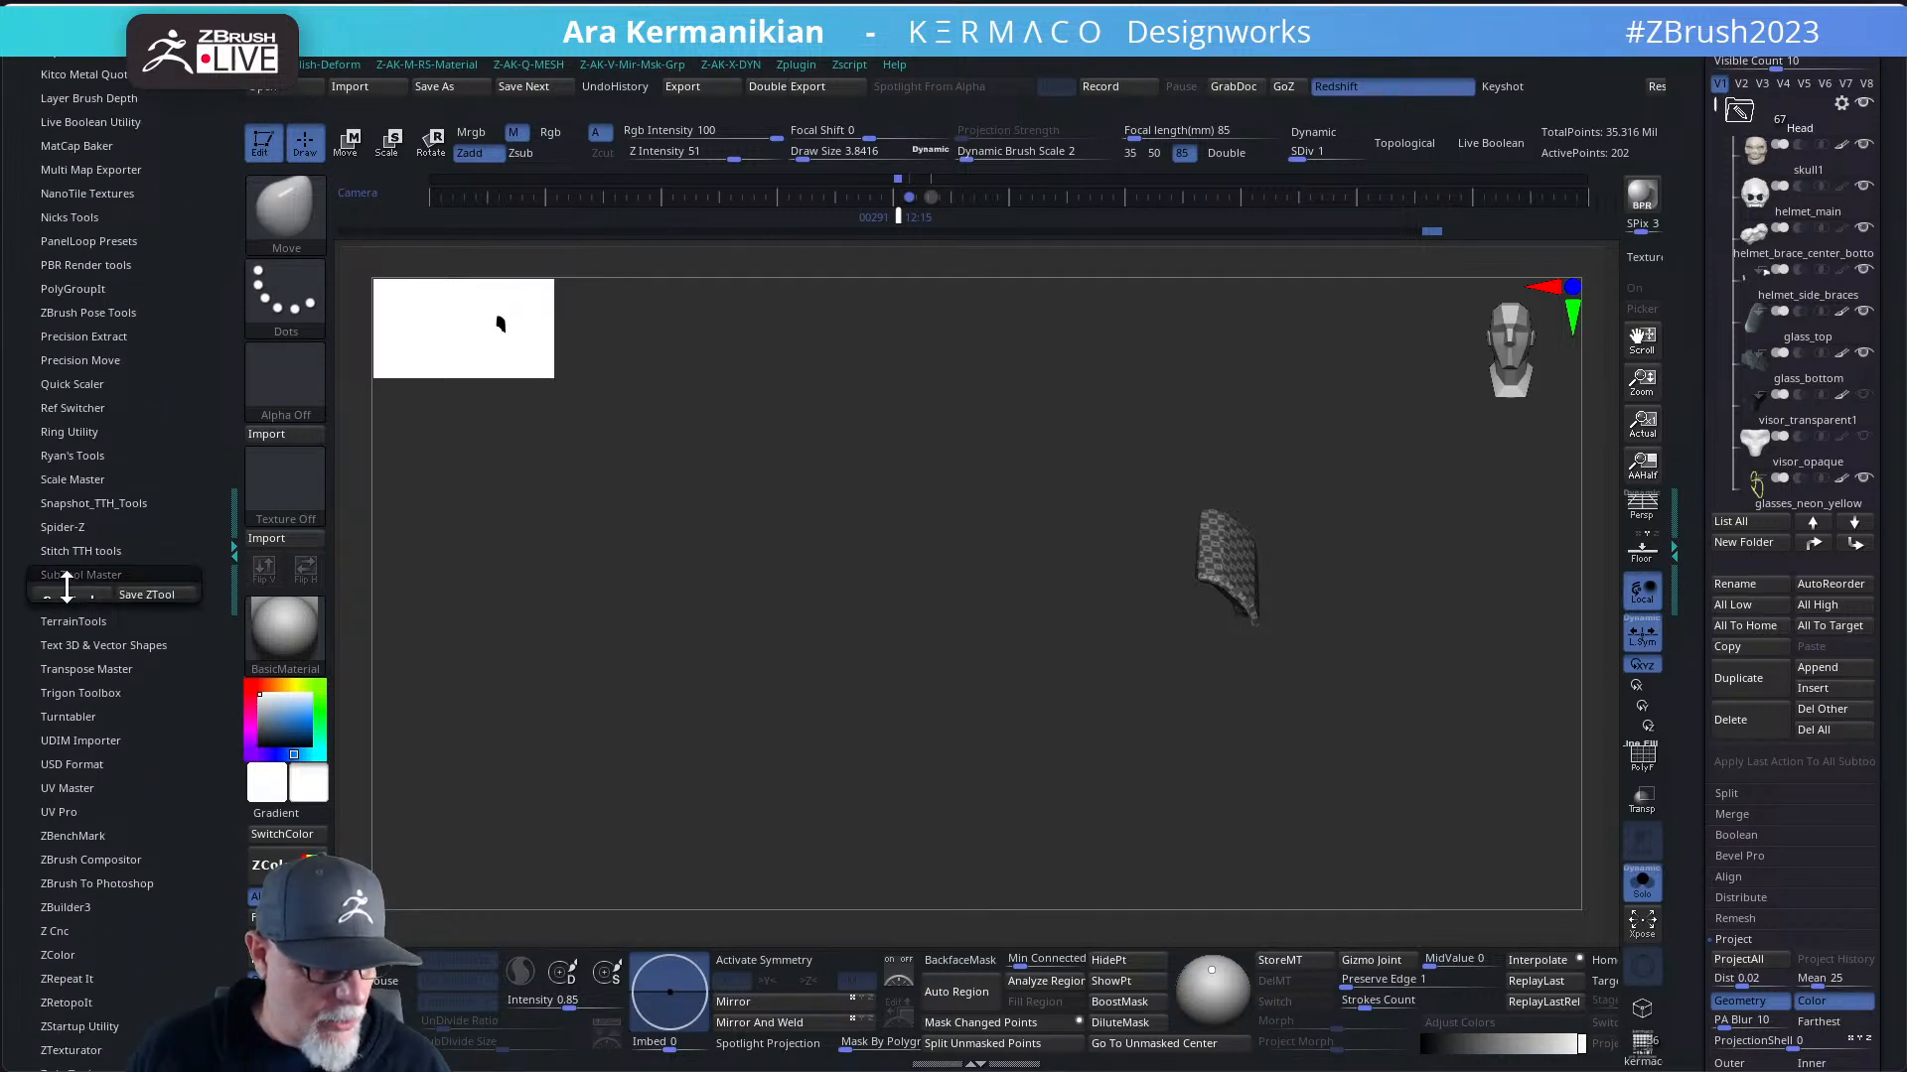
left_click(87, 620)
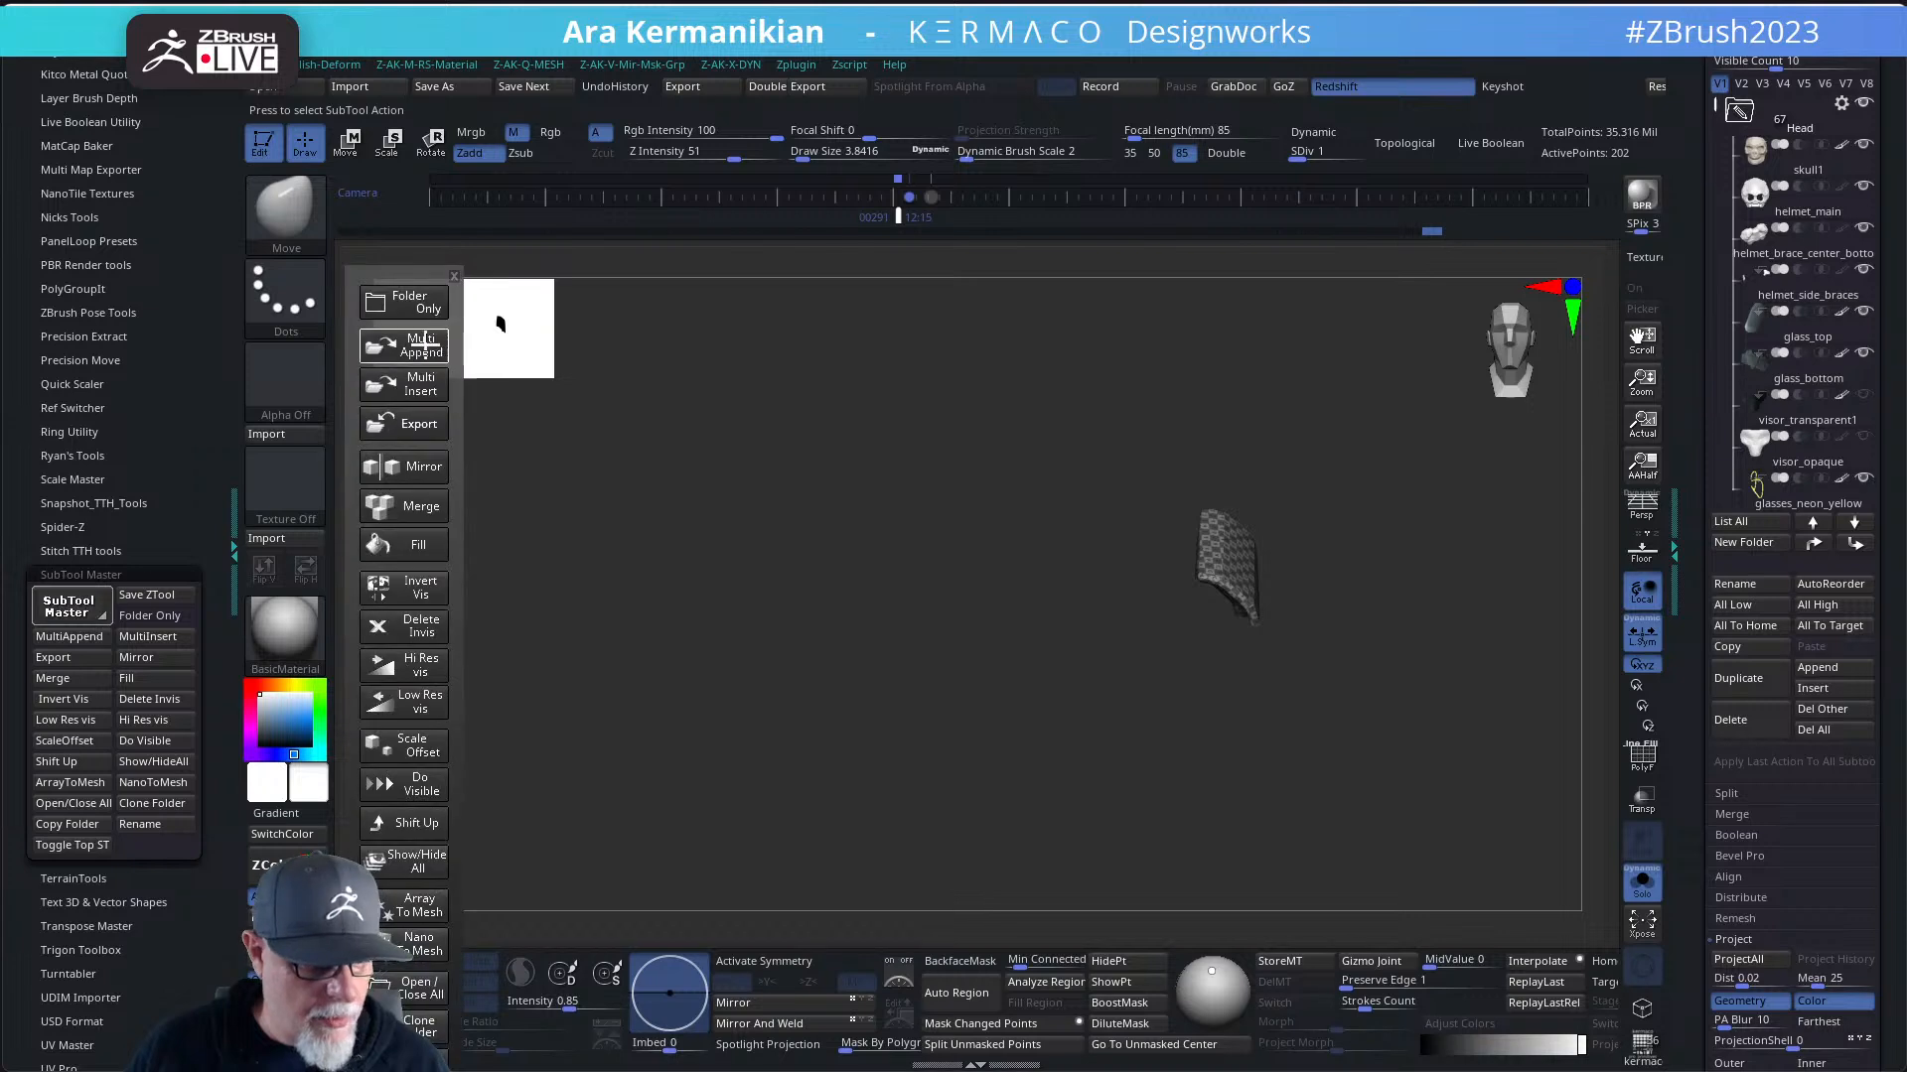
left_click(402, 468)
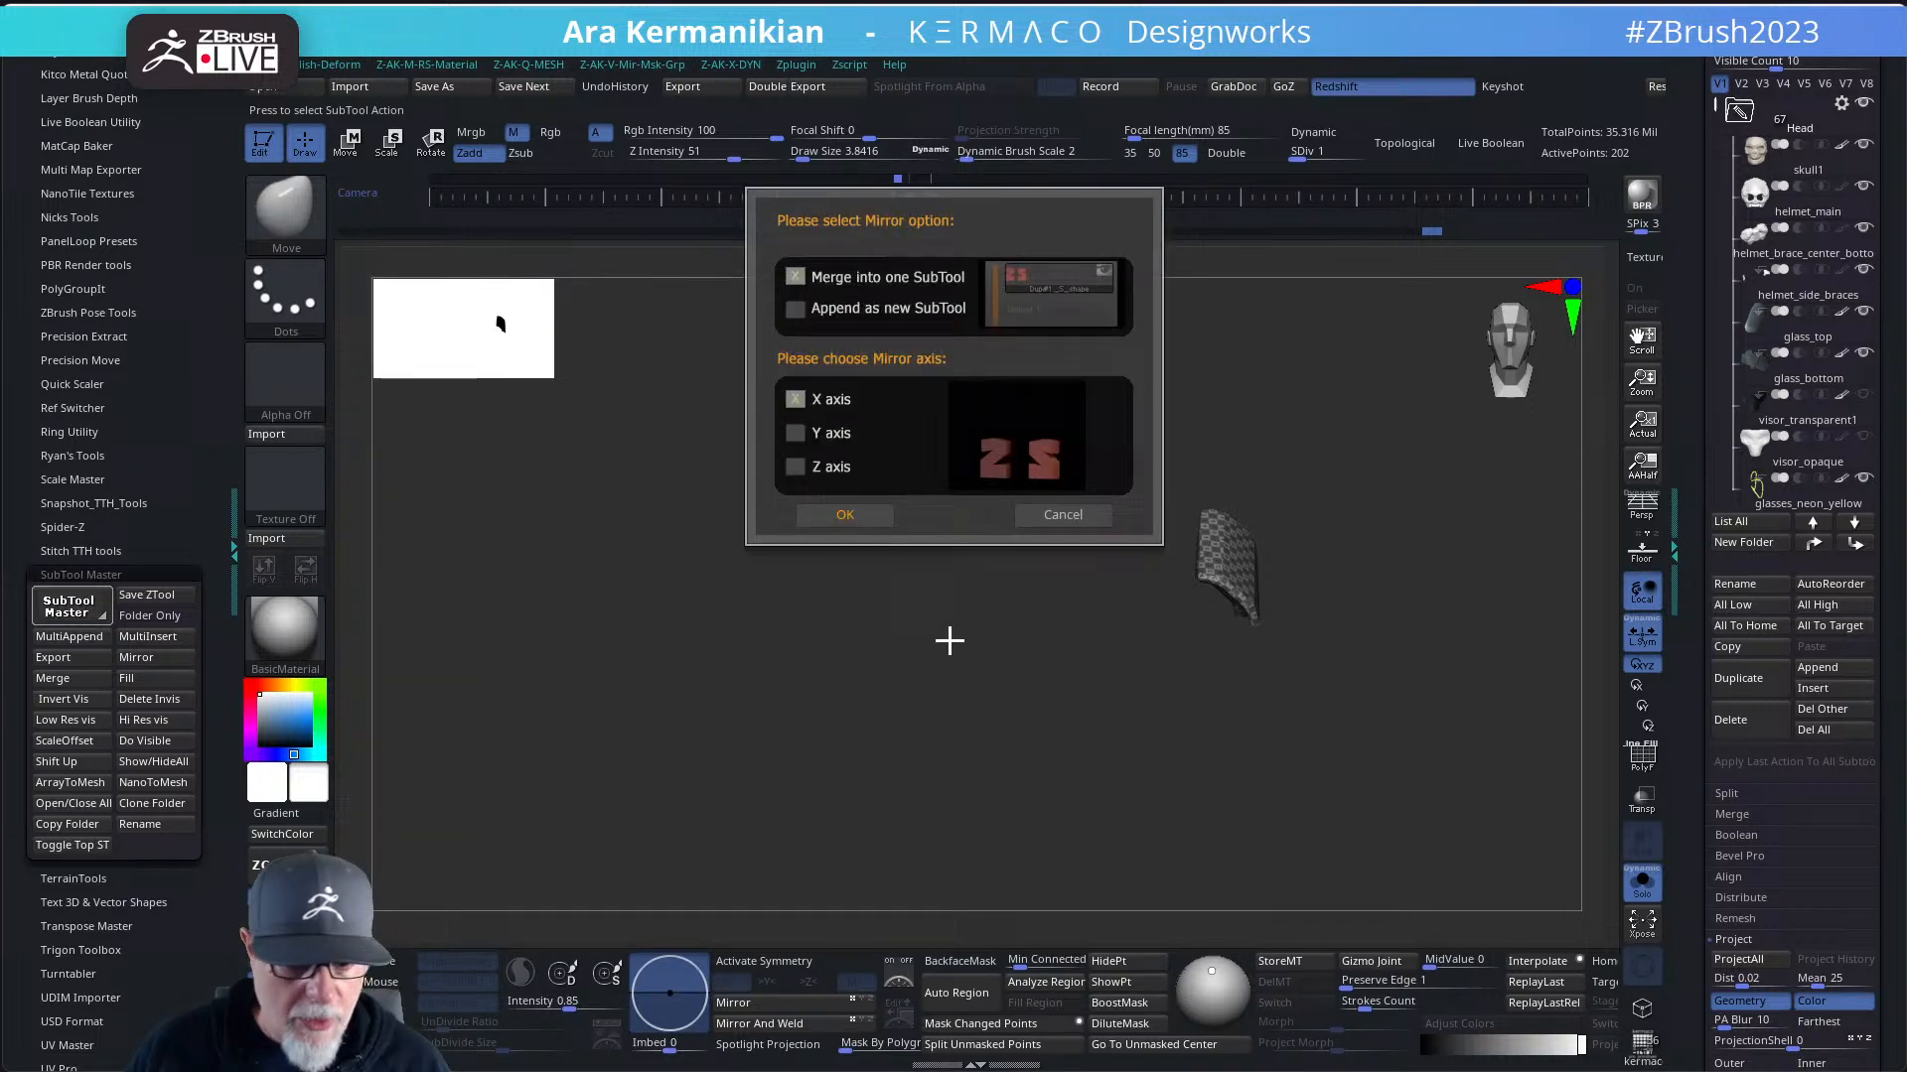
left_click(860, 517)
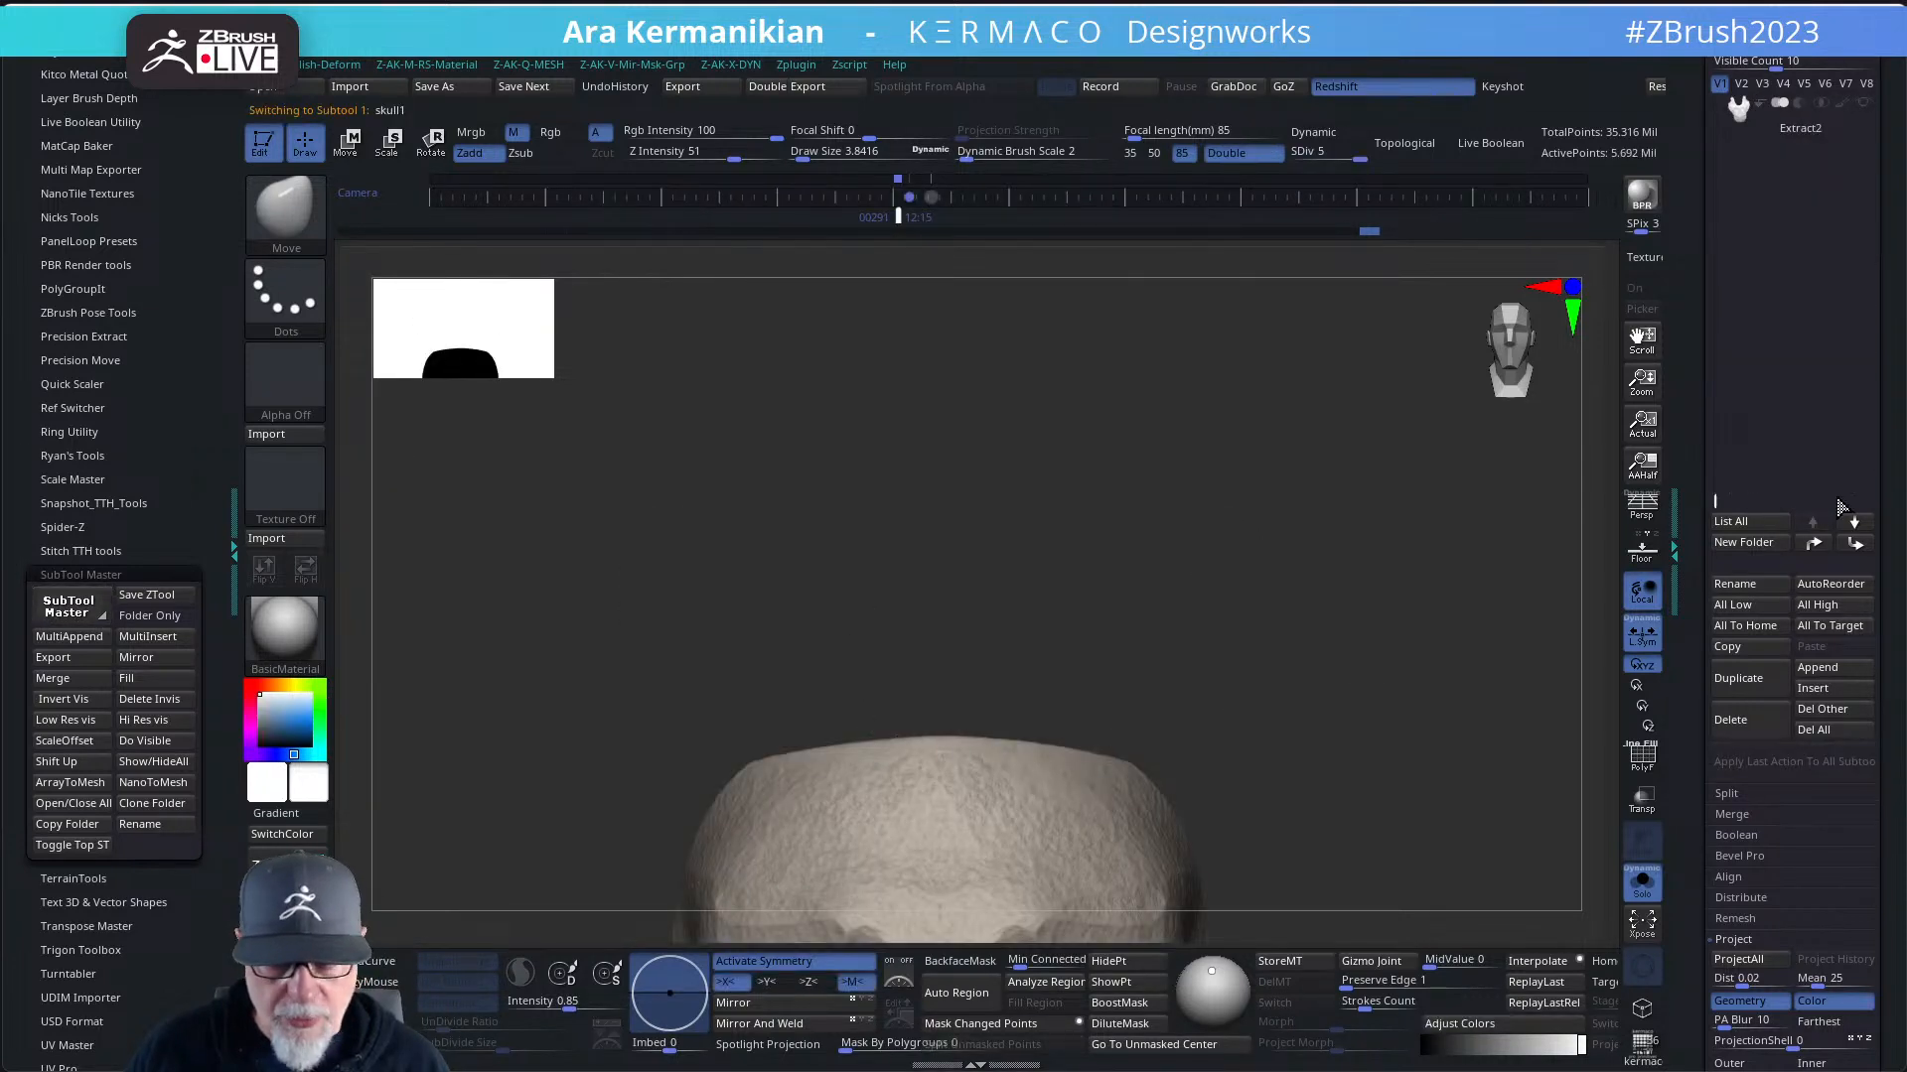
- Reselect the helmet1_5 piece and inspect the checker texture on both mirrored halves
left_click_drag(1721, 467, 1754, 94)
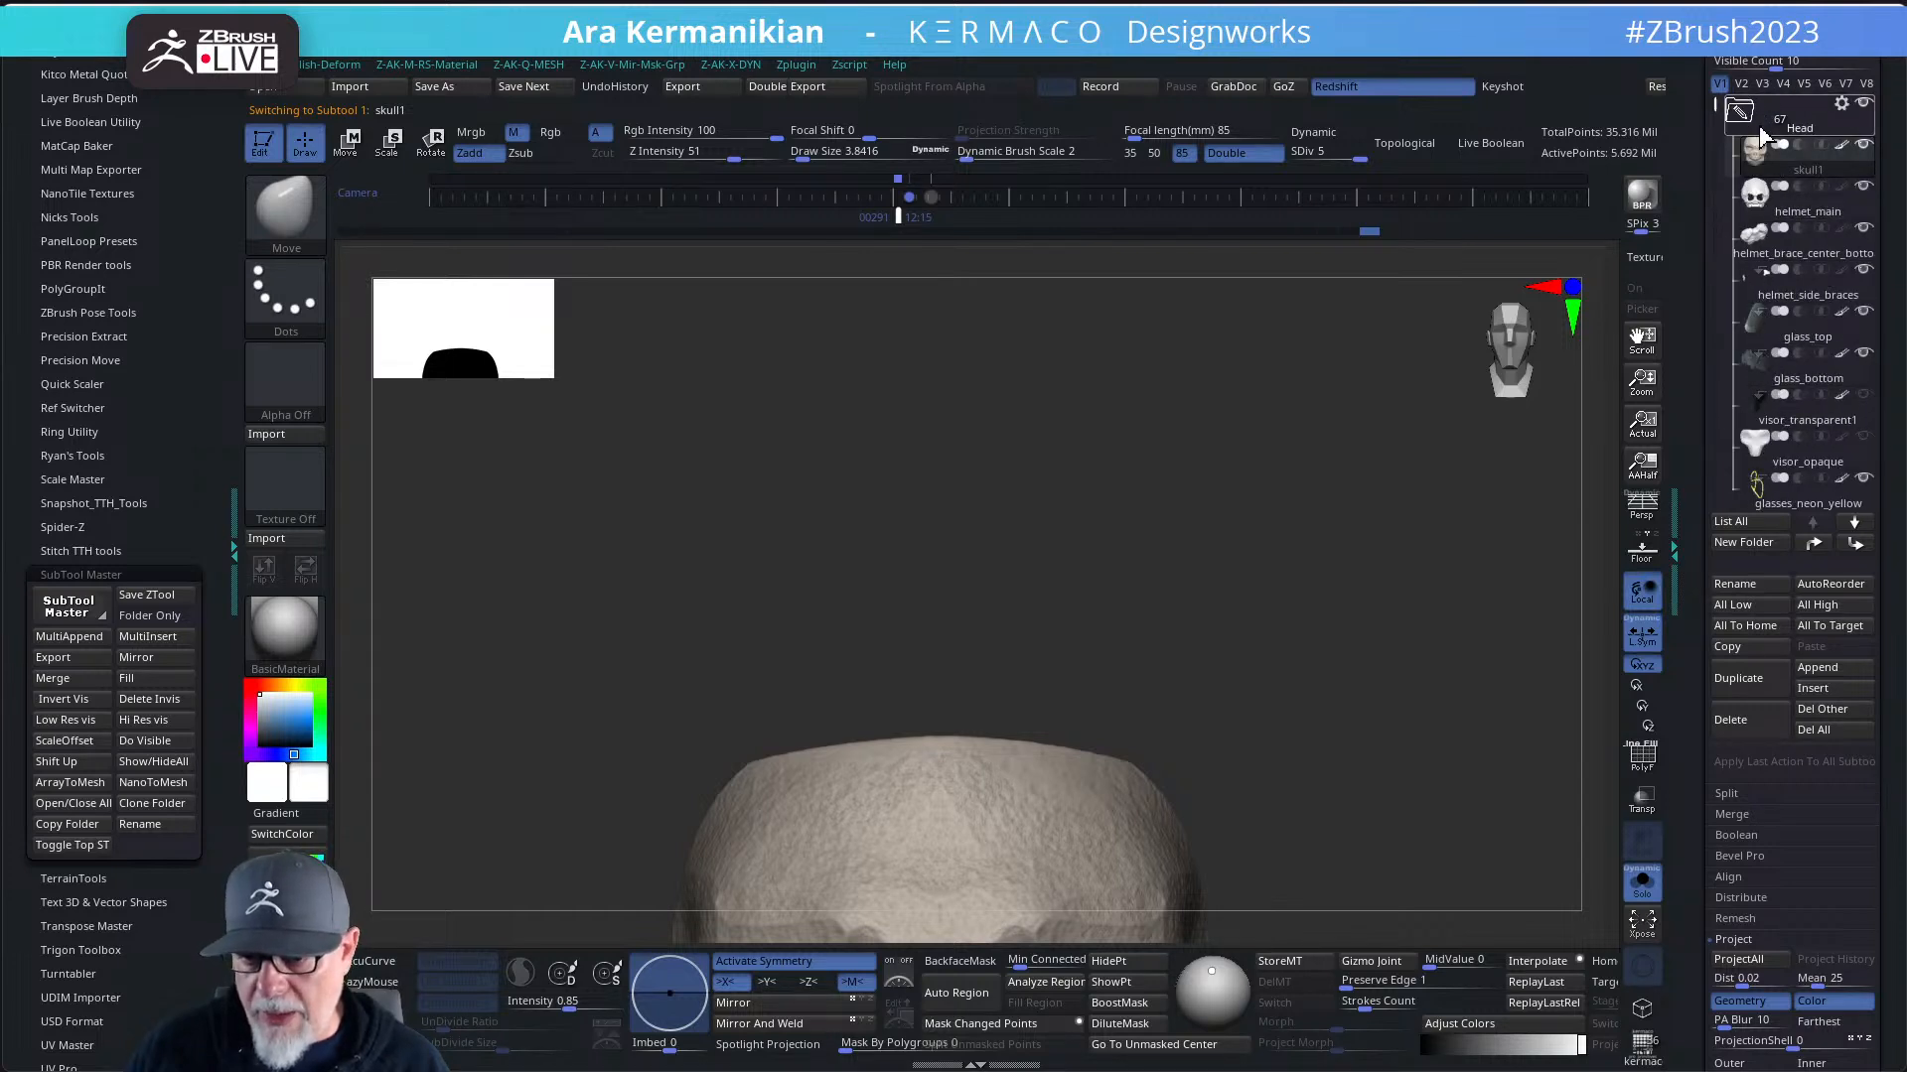
left_click_drag(1715, 132, 1709, 215)
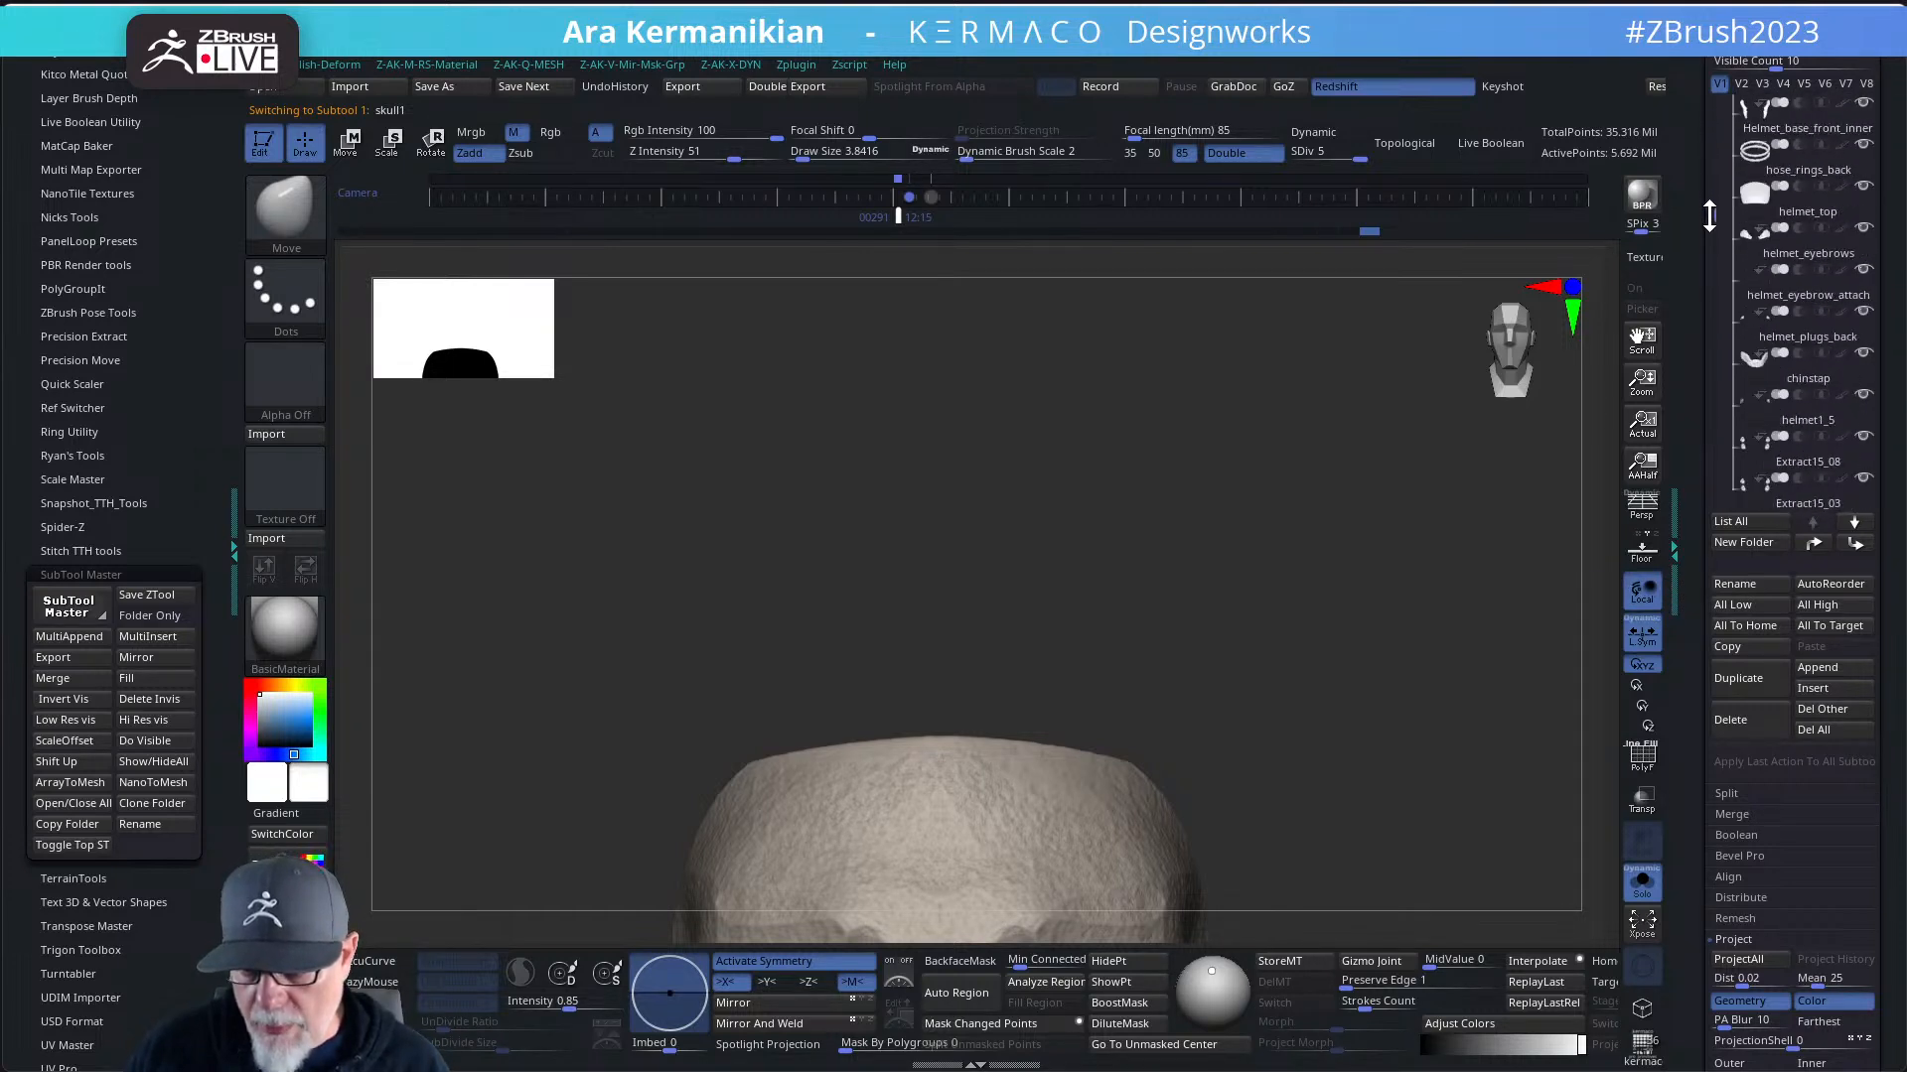
left_click(1784, 423)
left_click_drag(1447, 623, 1545, 676)
left_click_drag(1467, 566, 1343, 477)
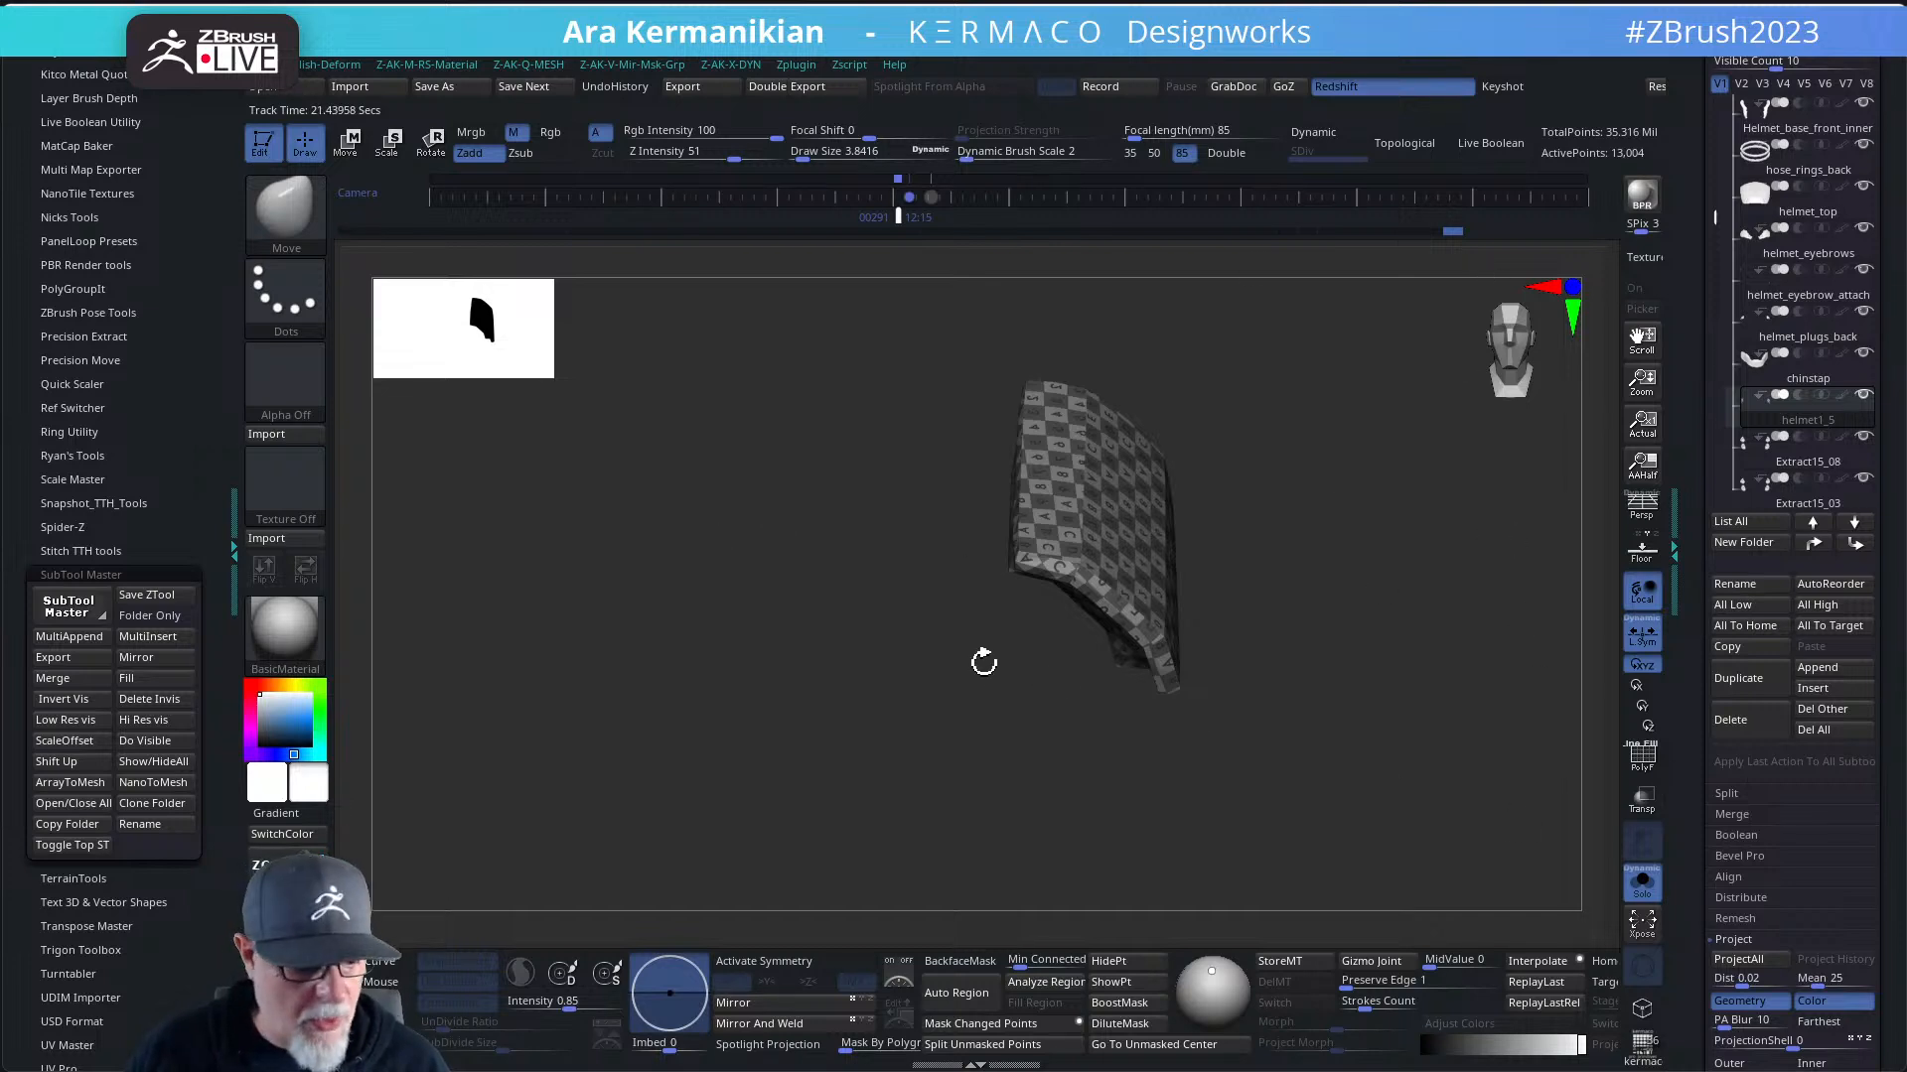
left_click_drag(682, 650, 1303, 287)
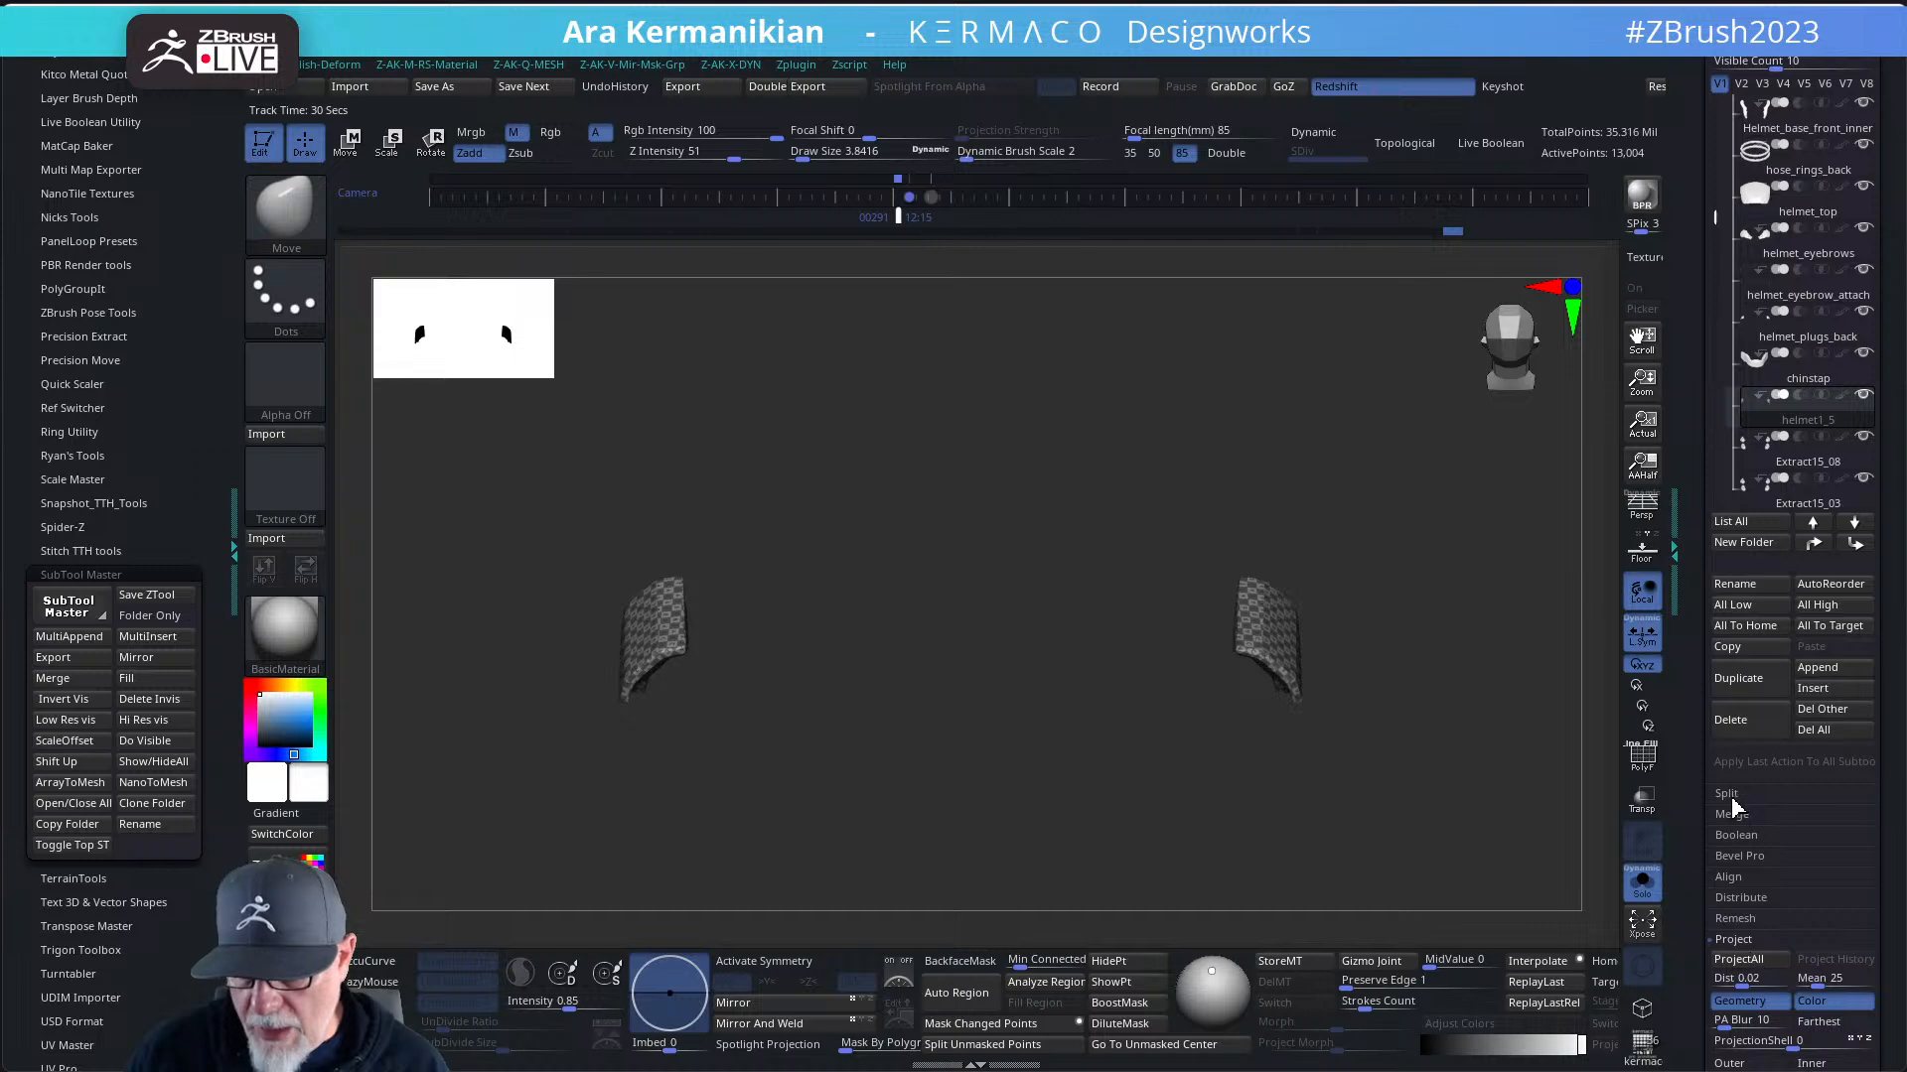
- Try to reconstruct a lower subdivision level for the mirrored helmet1_5 piece
left_click_drag(1691, 149, 1704, 313)
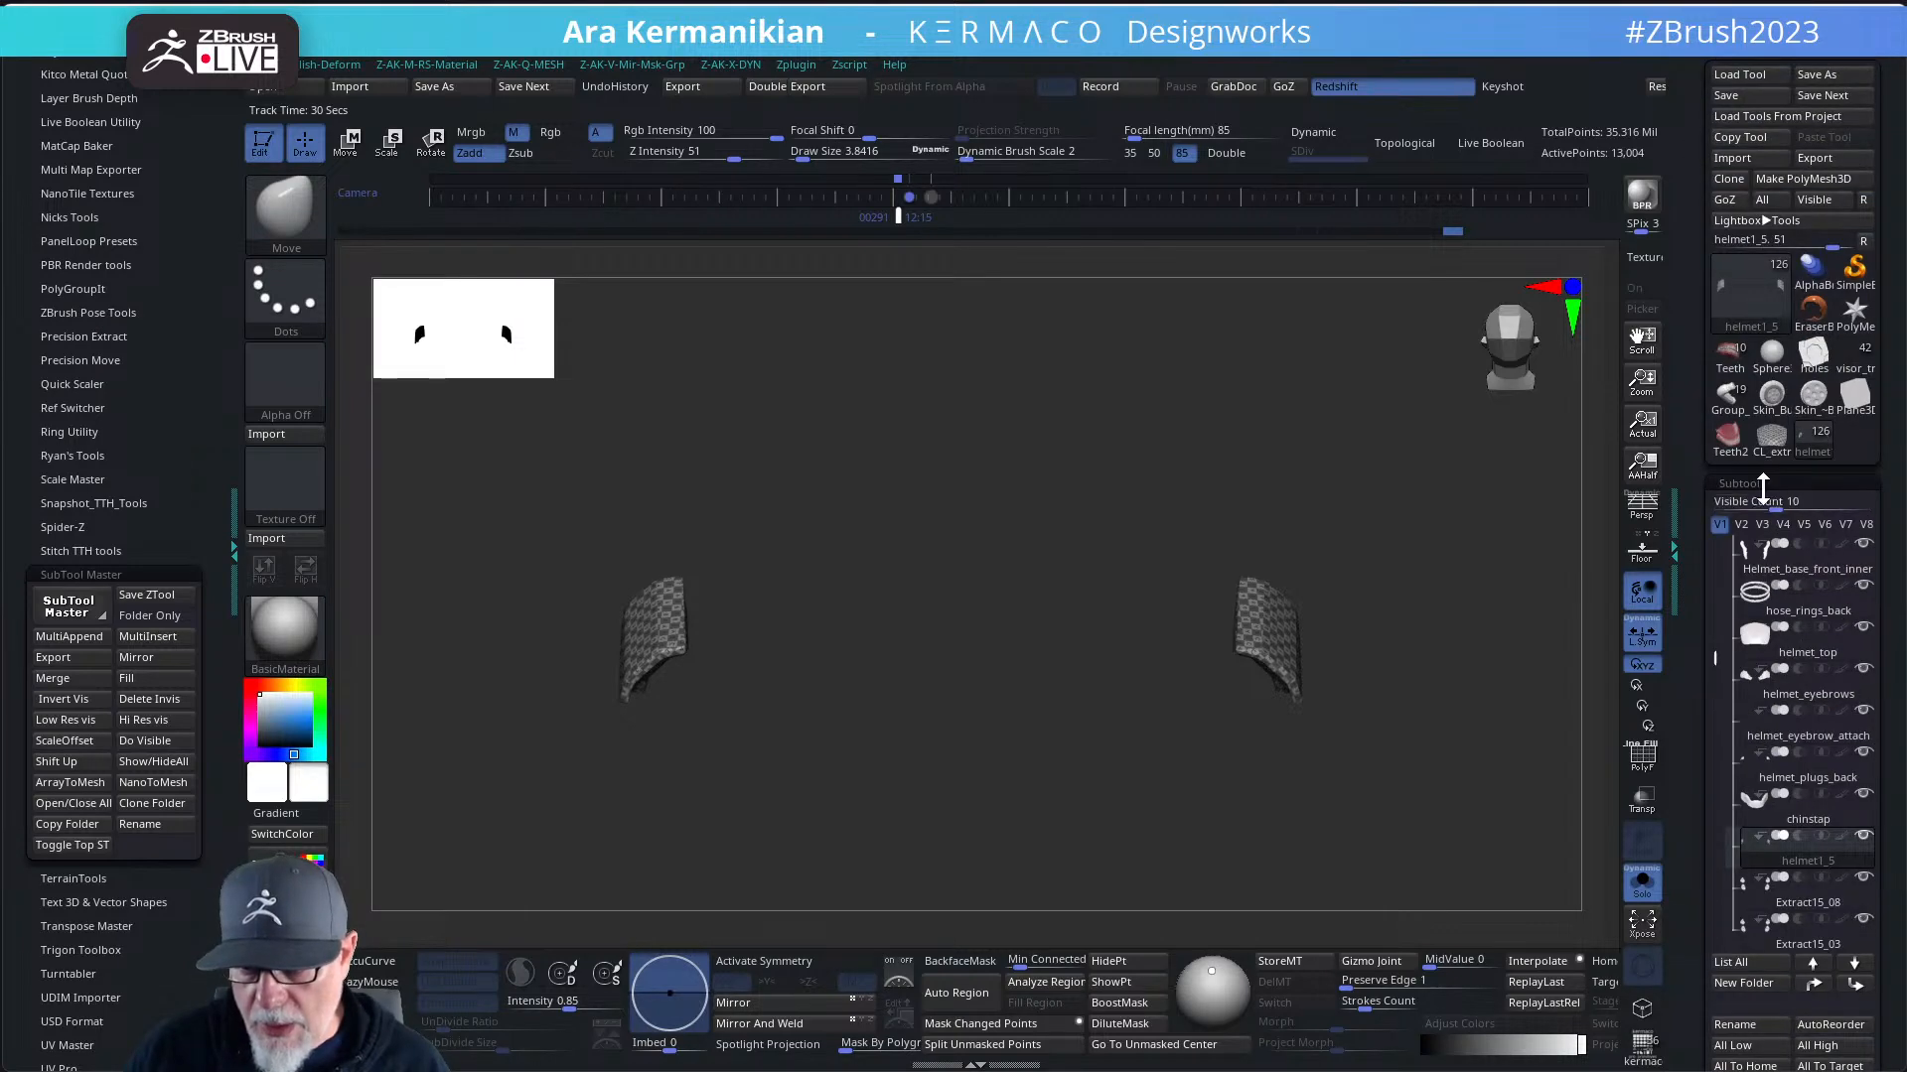
left_click(1763, 484)
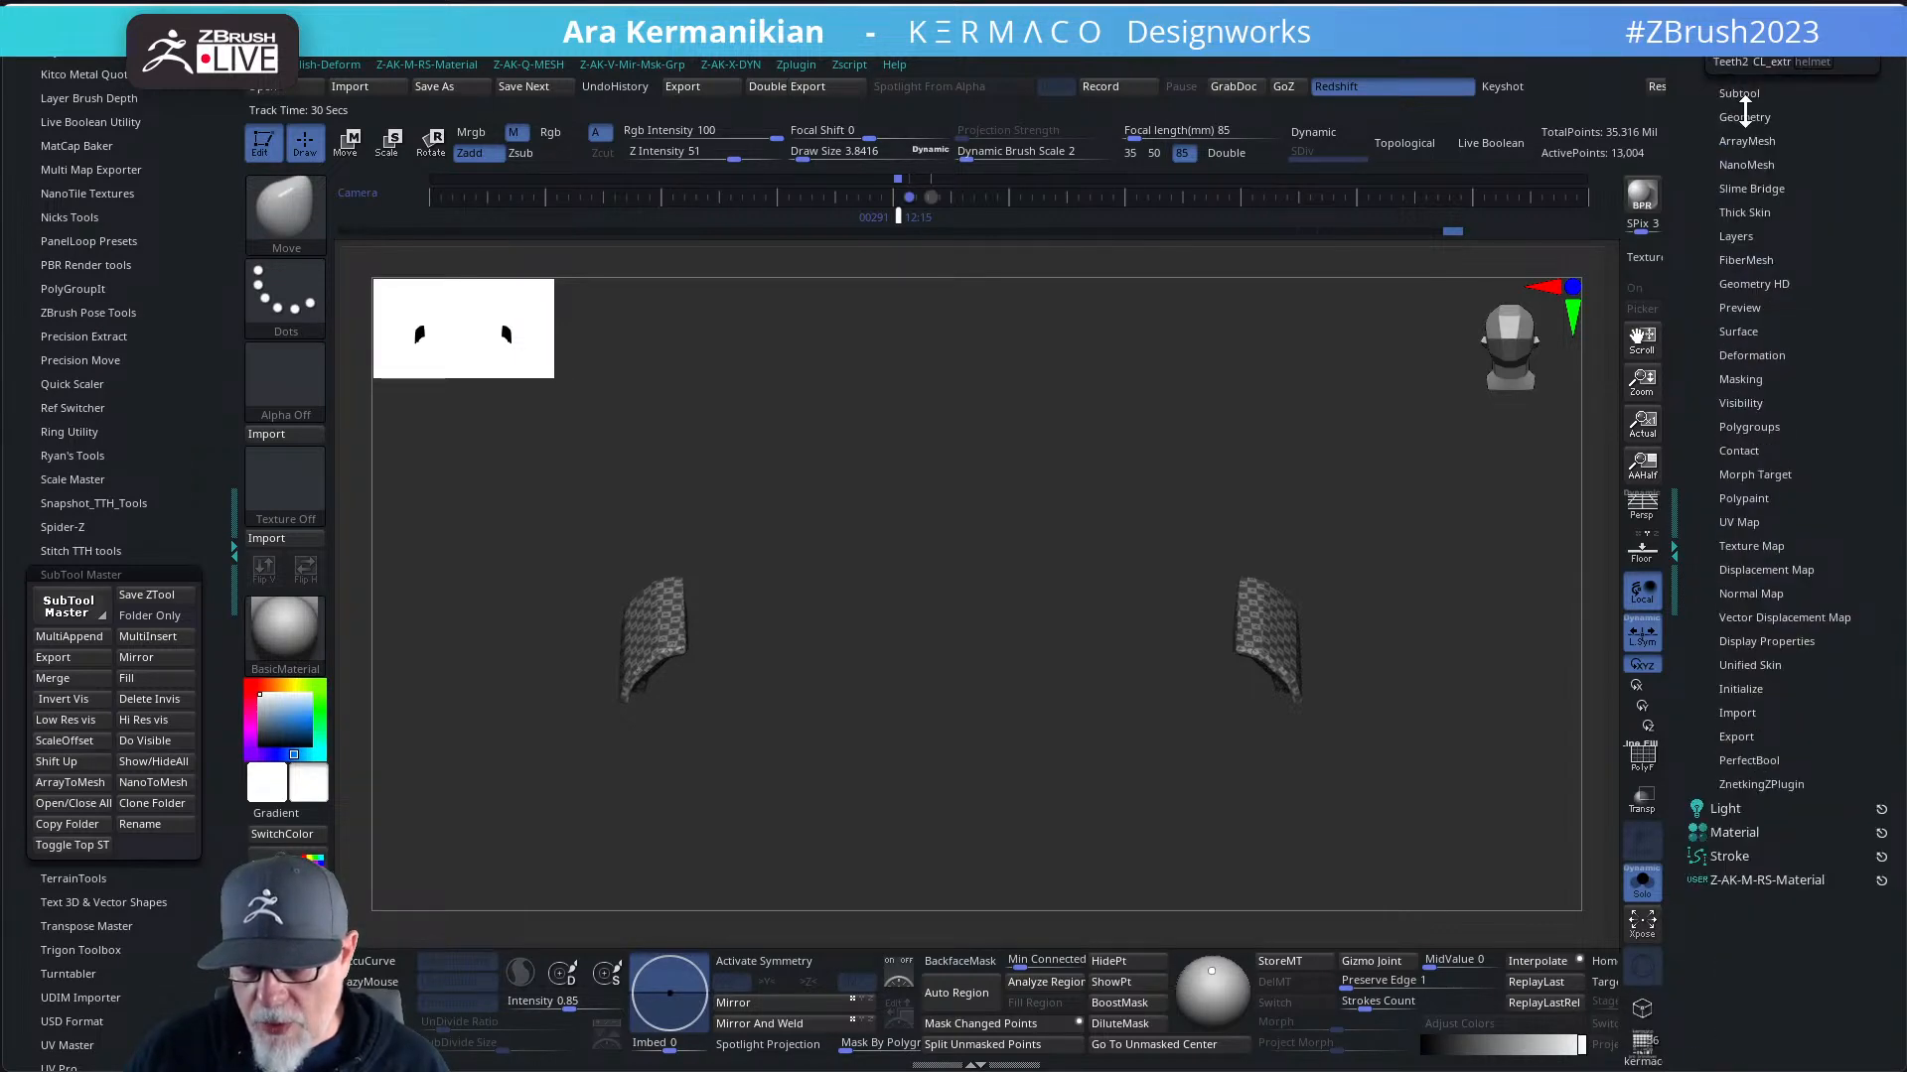
left_click(1745, 116)
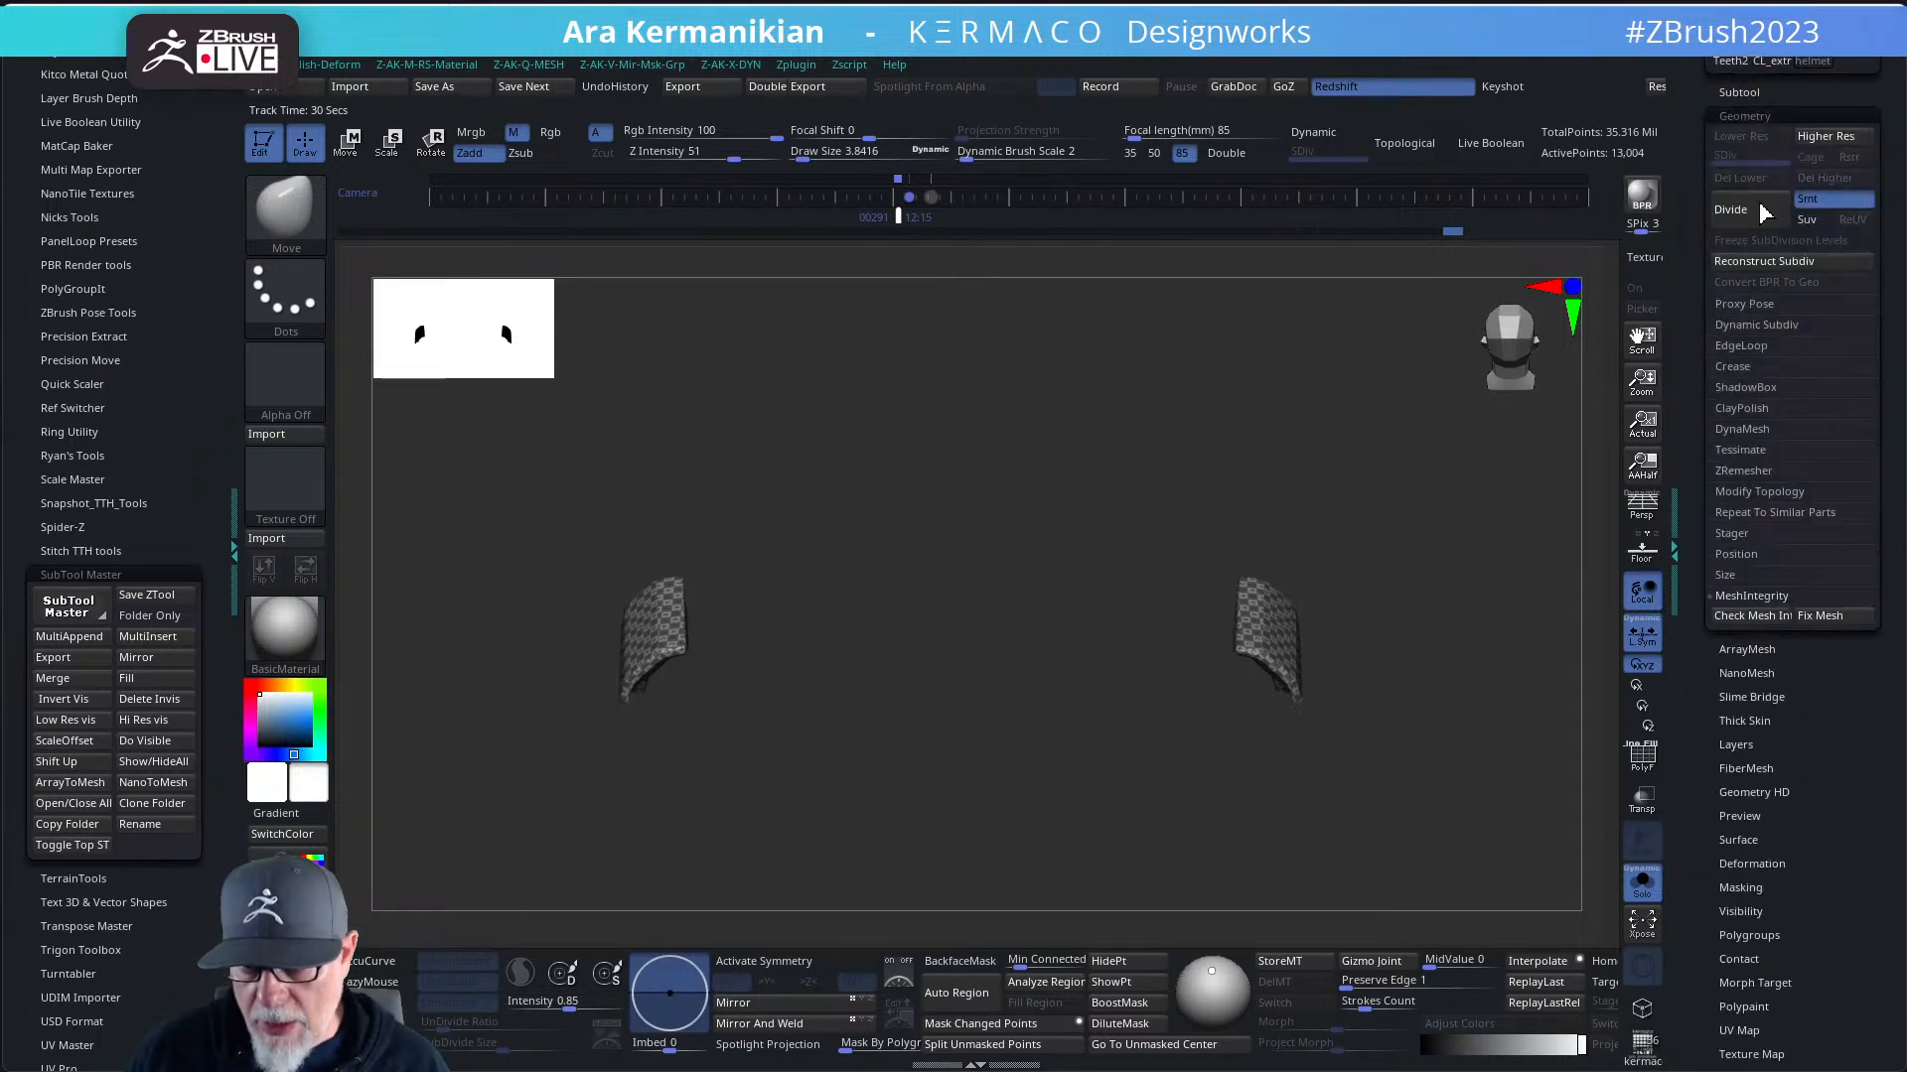
left_click(1762, 263)
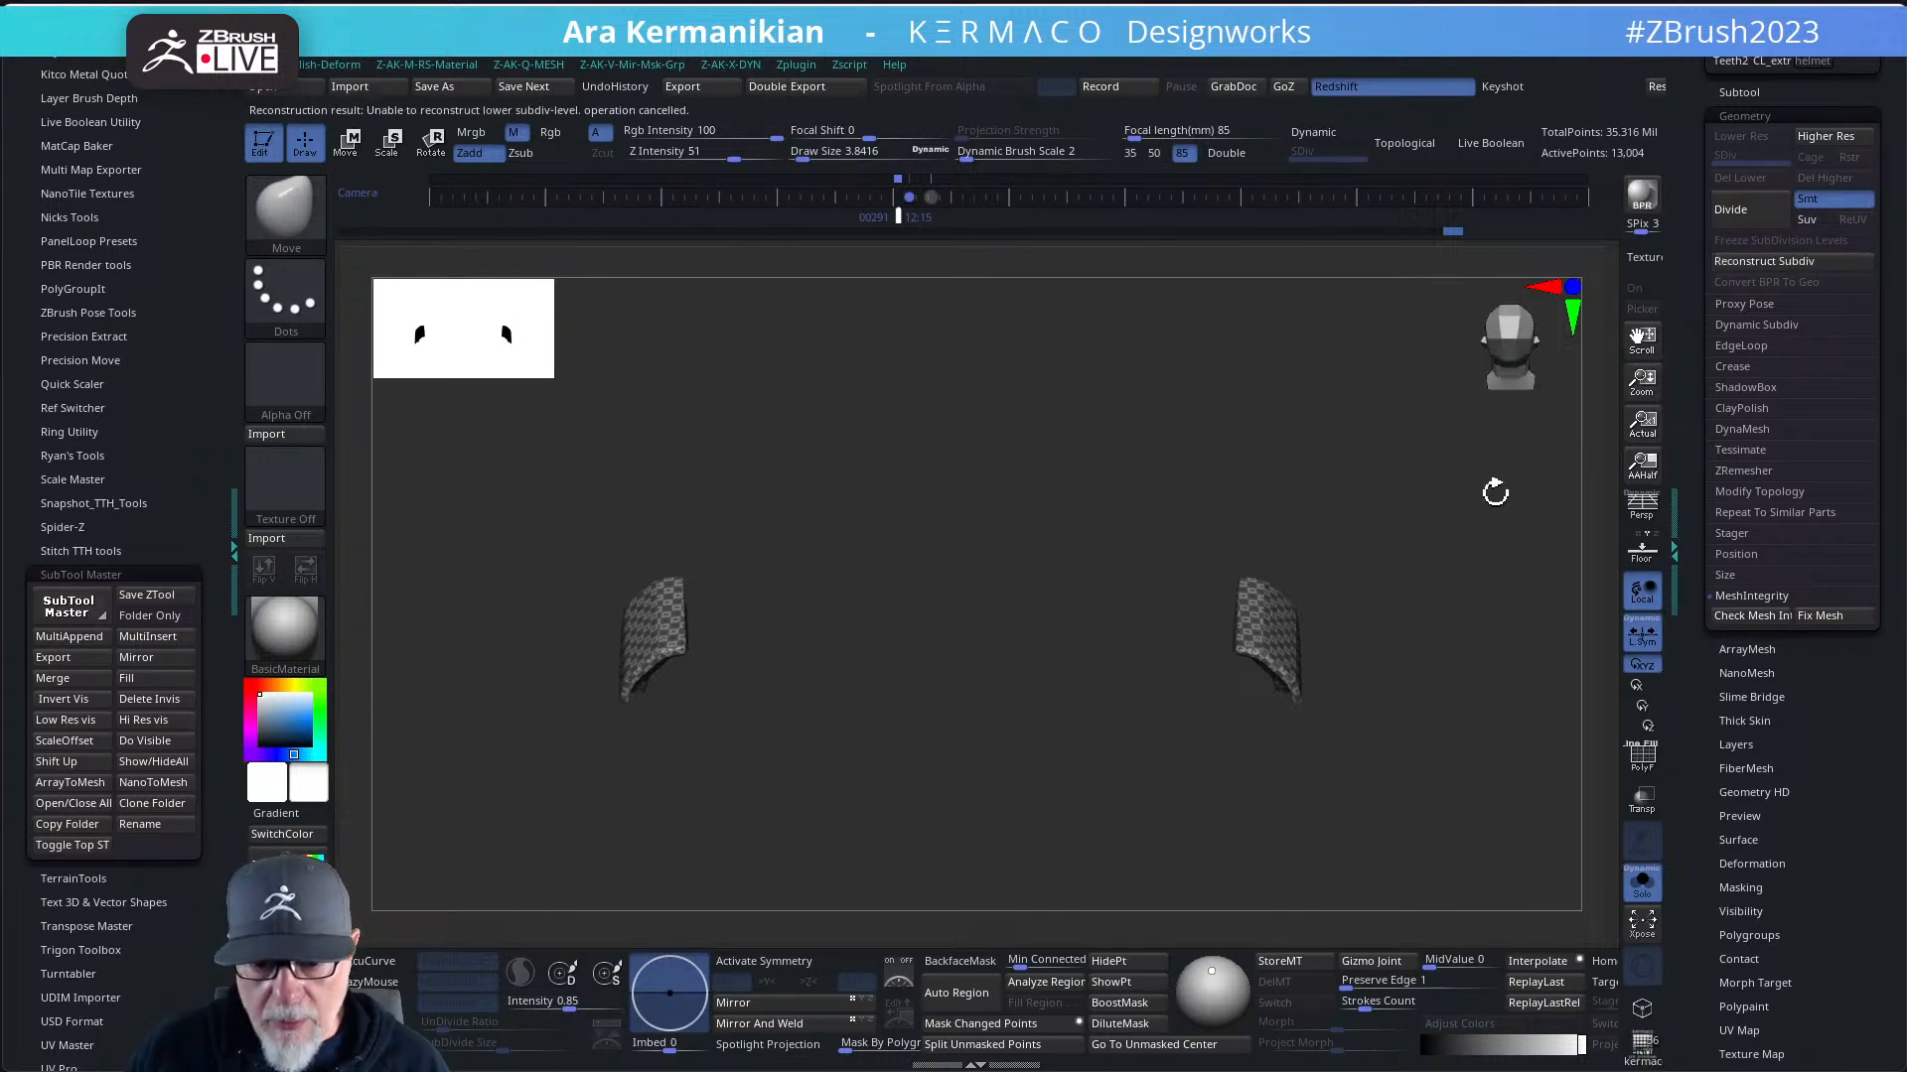
- Turn on the polyframe display and remove the checker texture from helmet1_5 to expose its wireframe and polygroups
left_click_drag(1494, 492, 1410, 517)
left_click_drag(1492, 683, 1430, 545)
left_click_drag(1060, 506, 1593, 736)
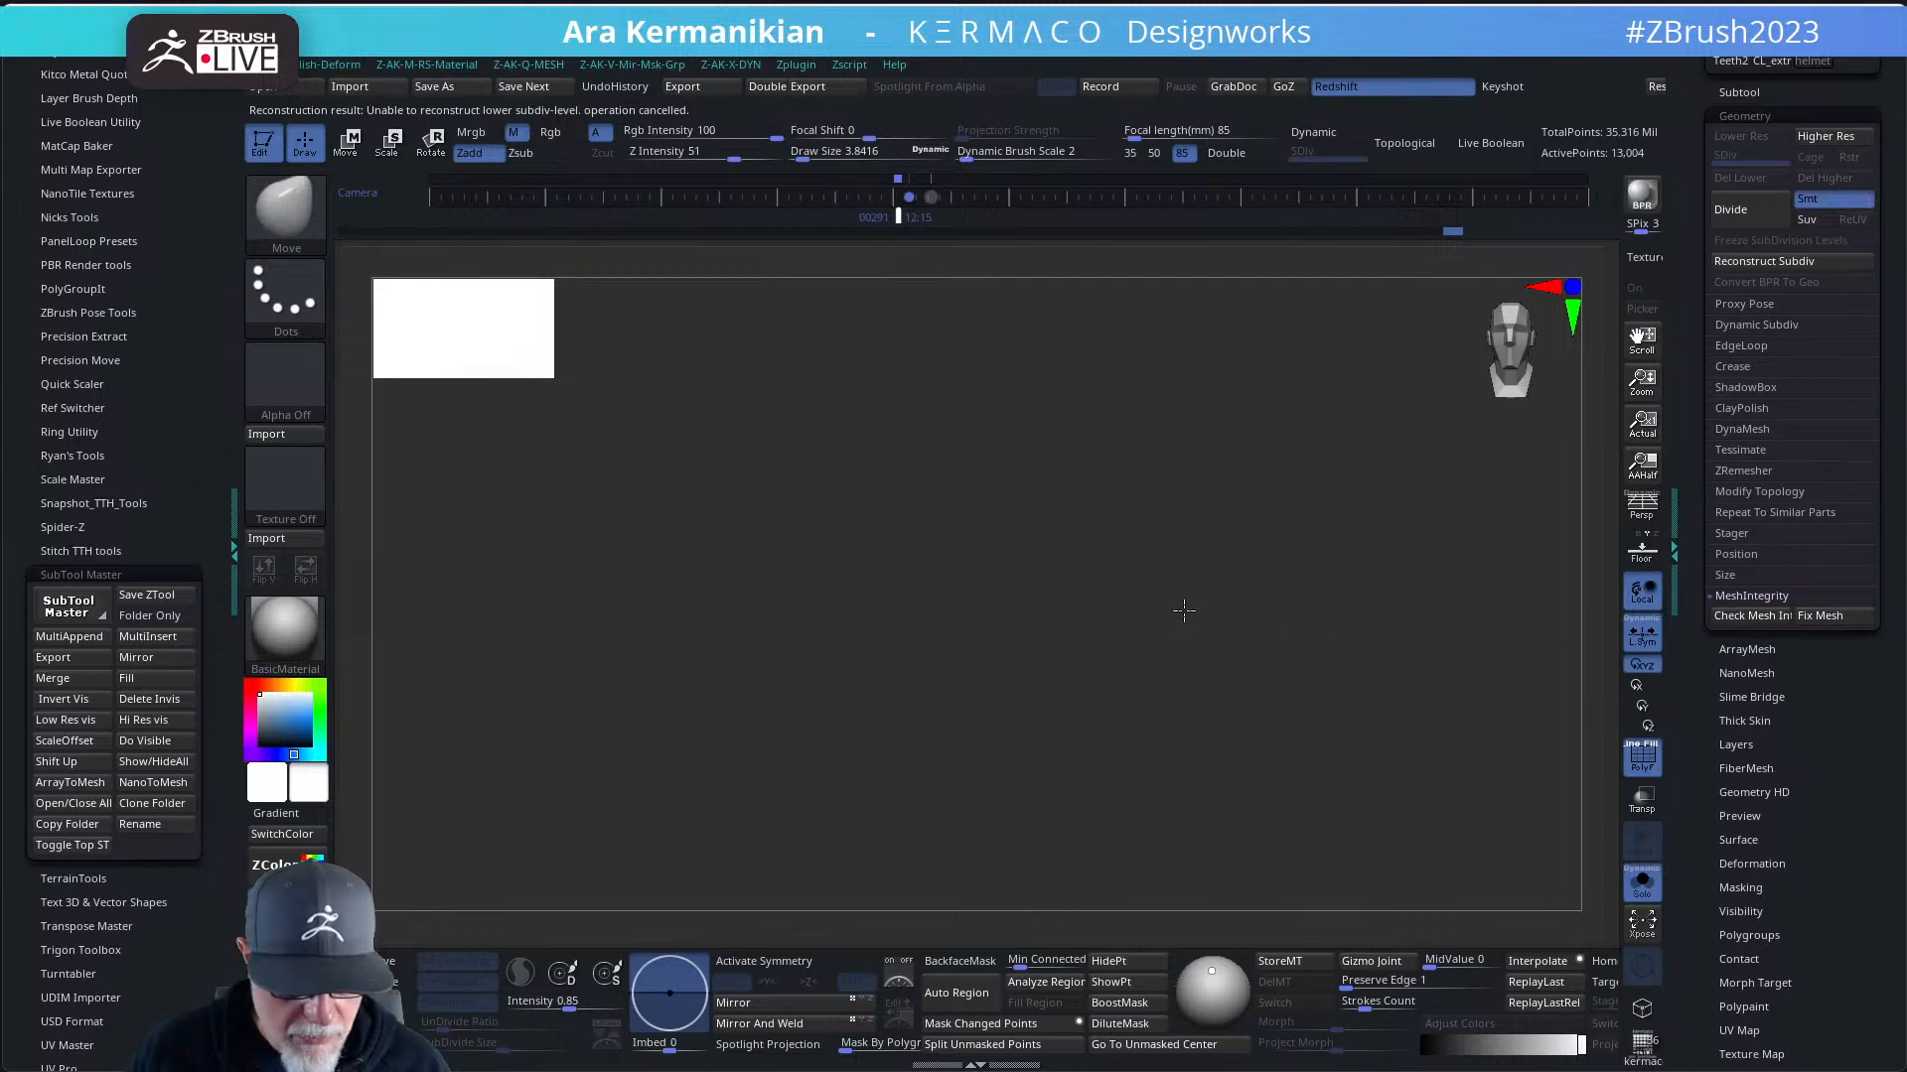
left_click_drag(1184, 610, 1547, 707)
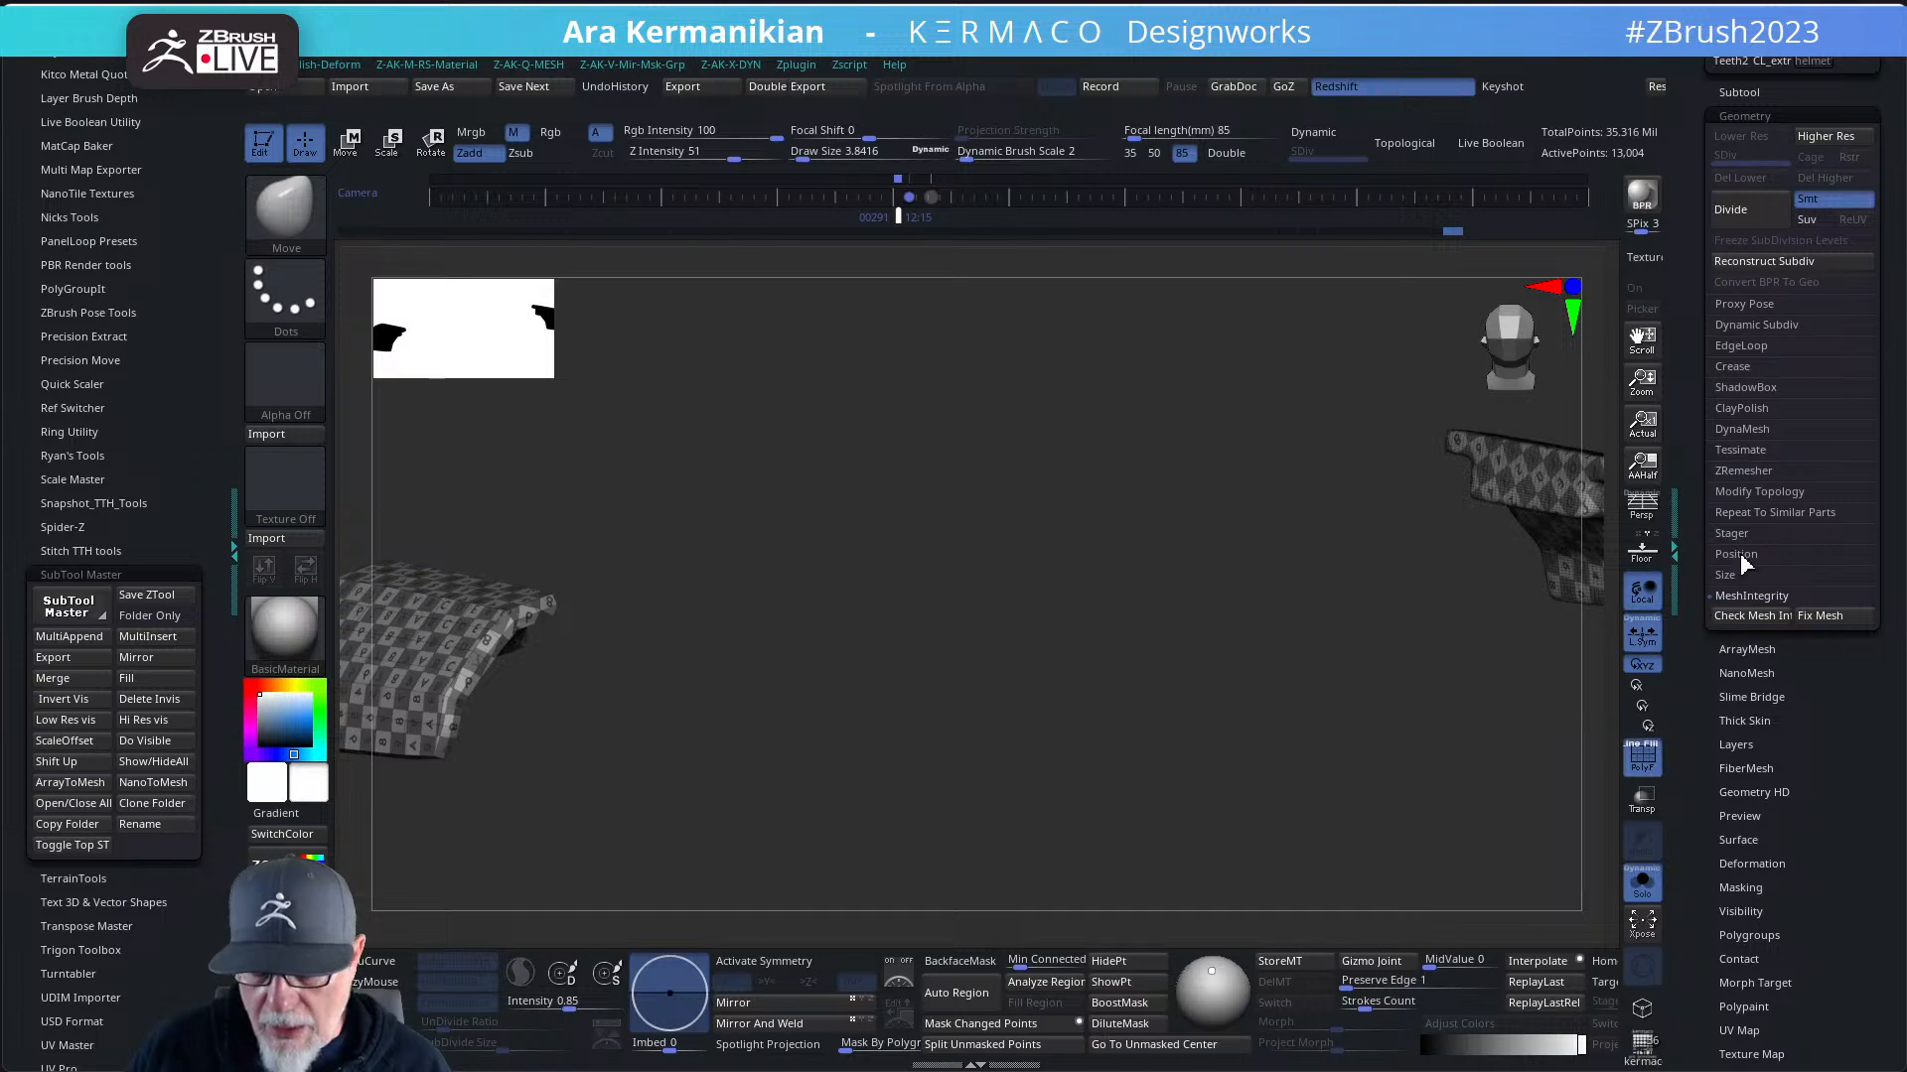
left_click_drag(1850, 927, 1828, 775)
left_click(1739, 690)
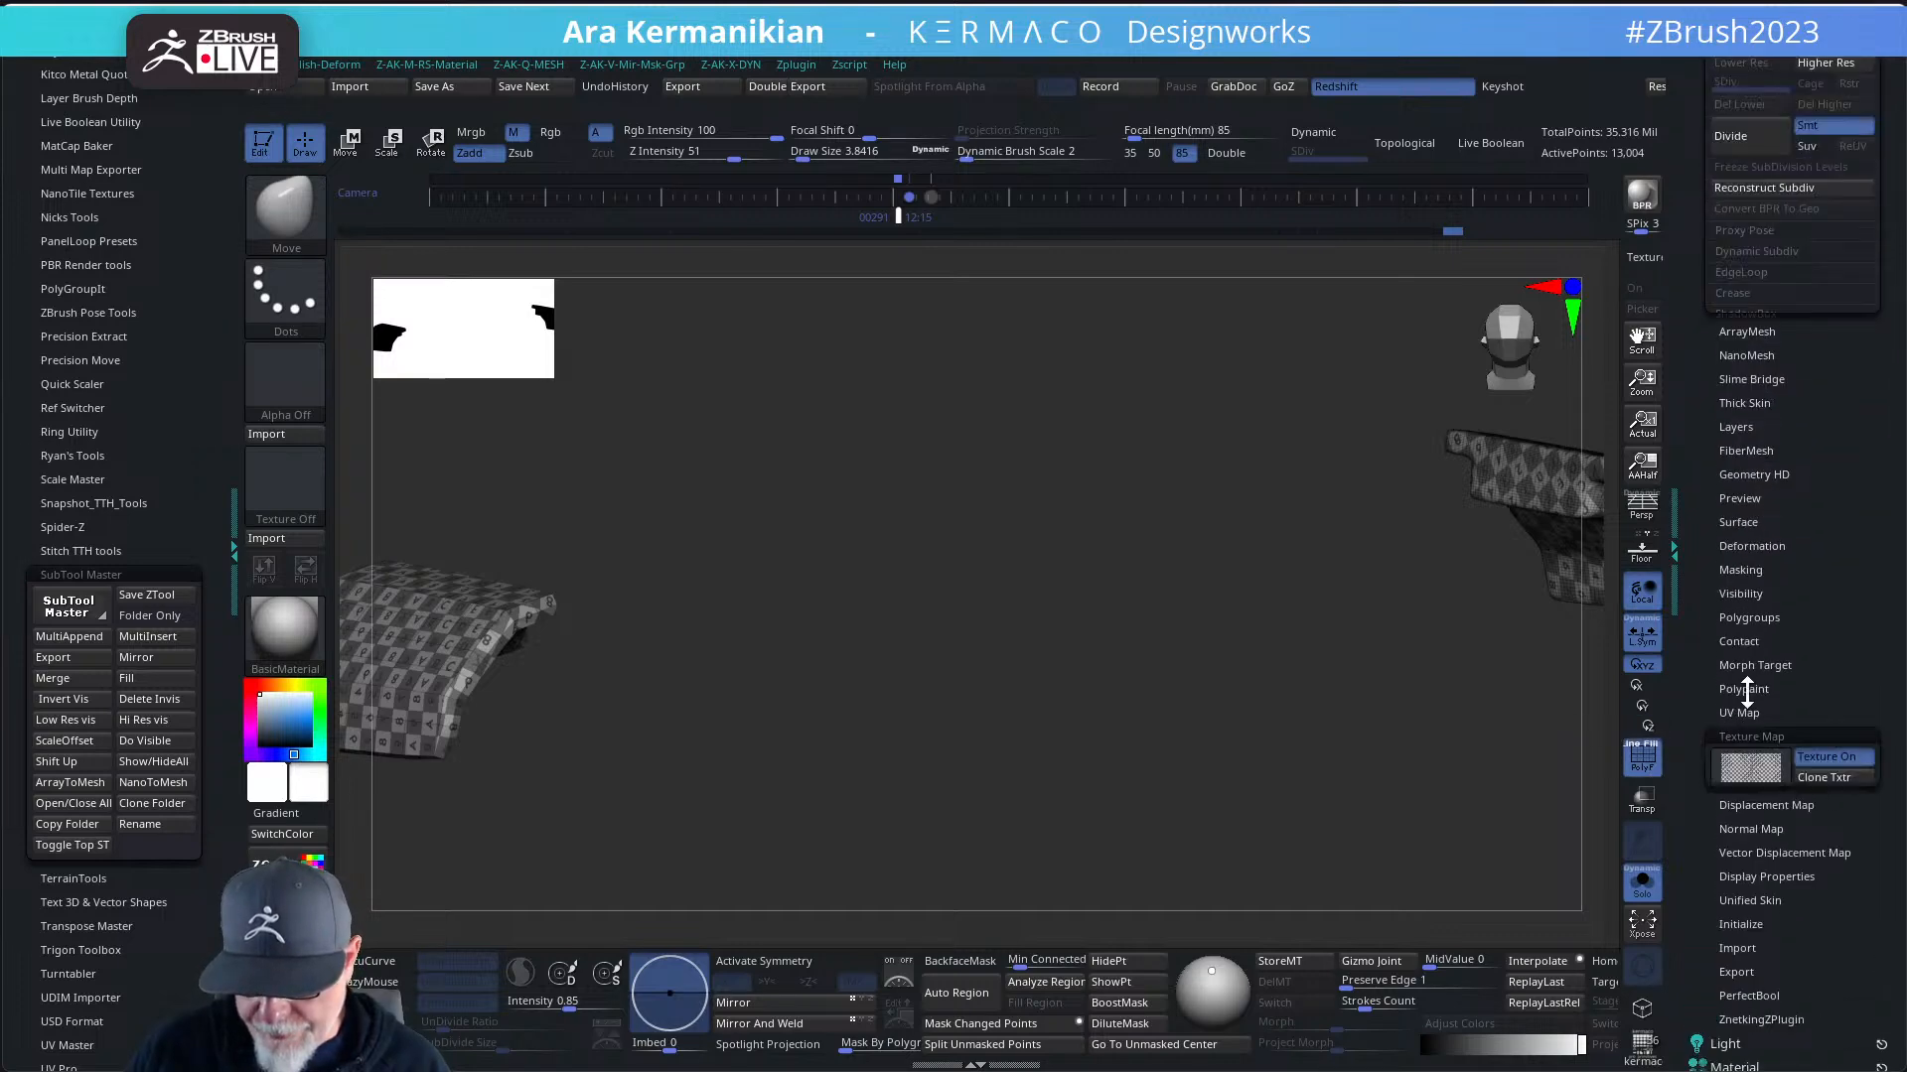
left_click(1750, 517)
left_click(983, 614)
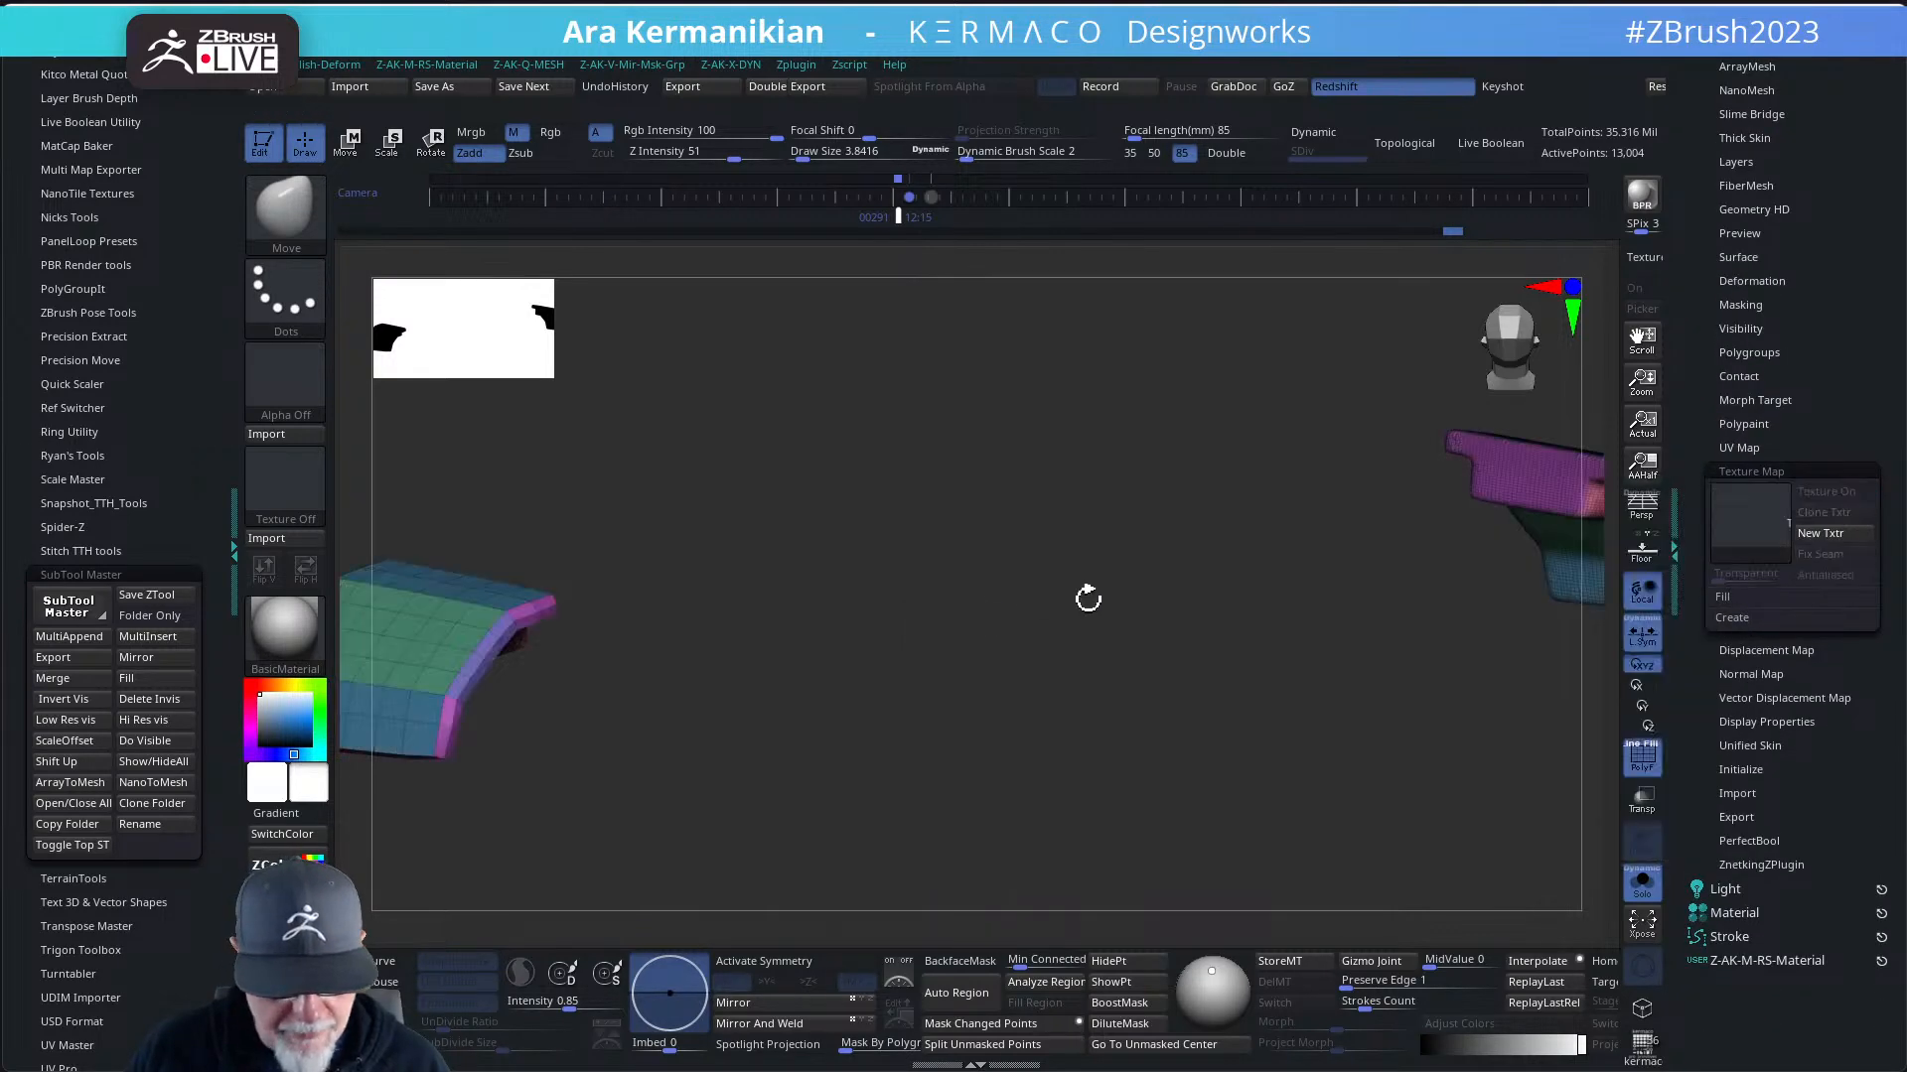
- Try to mirror and weld the two helmet1_5 halves, check their subdivision levels, and undo the changes
left_click_drag(1086, 596, 1287, 688)
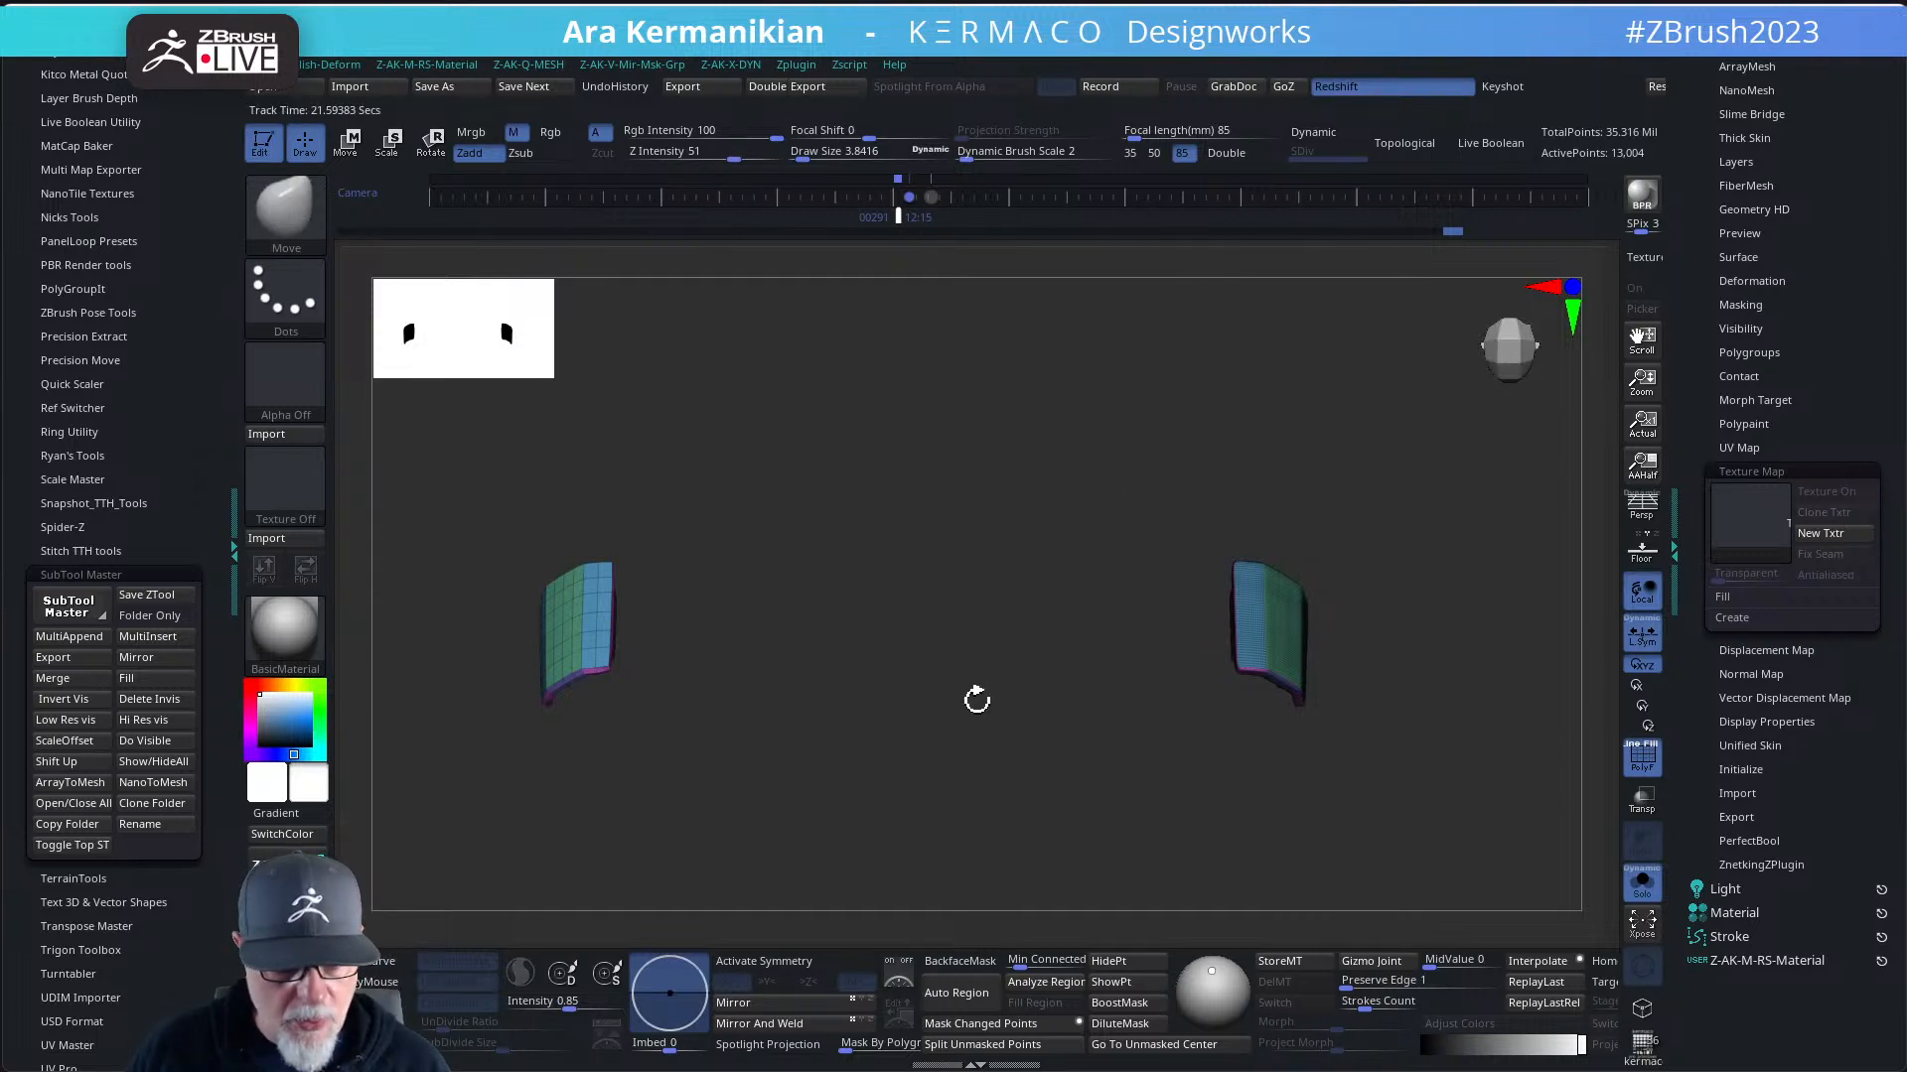
key("space")
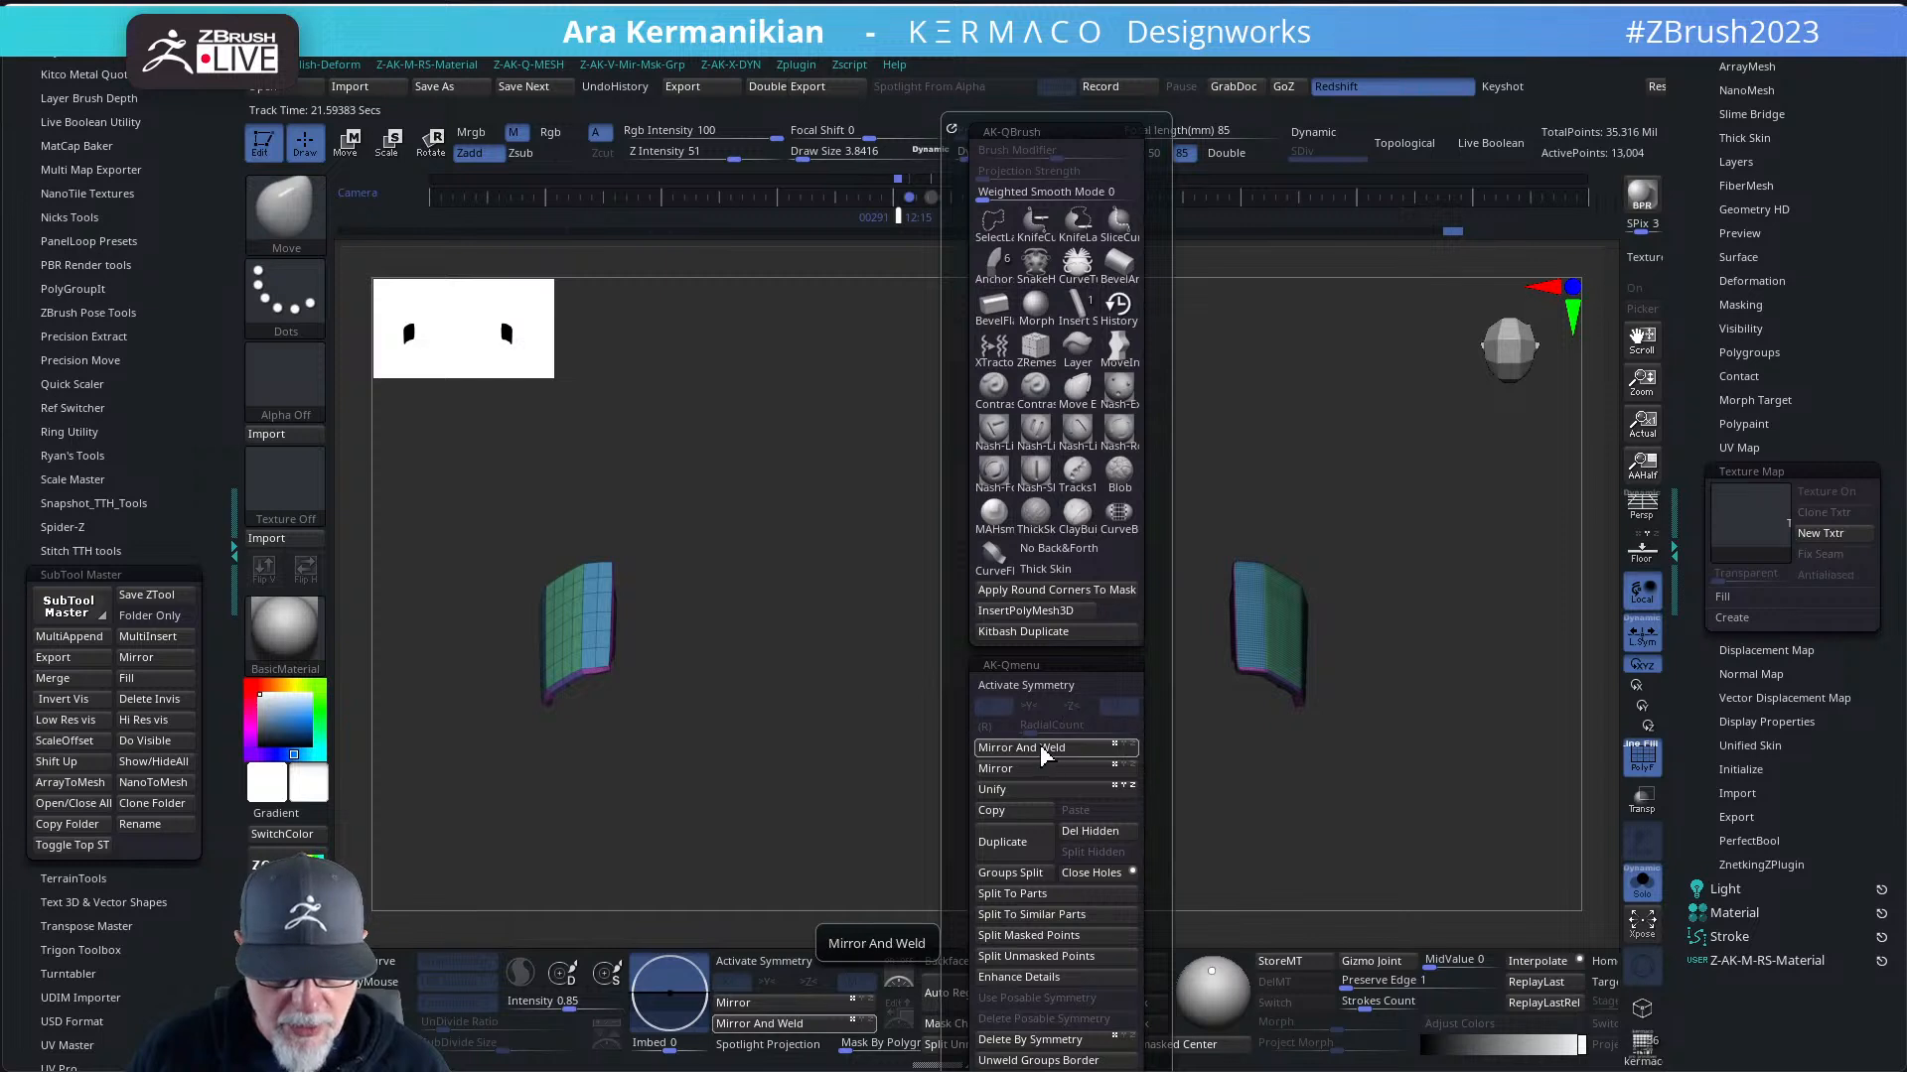
left_click(1043, 758)
mouse_move(932, 681)
left_mouse_down()
mouse_move(985, 534)
mouse_move(1029, 594)
left_mouse_up()
key("ctrl")
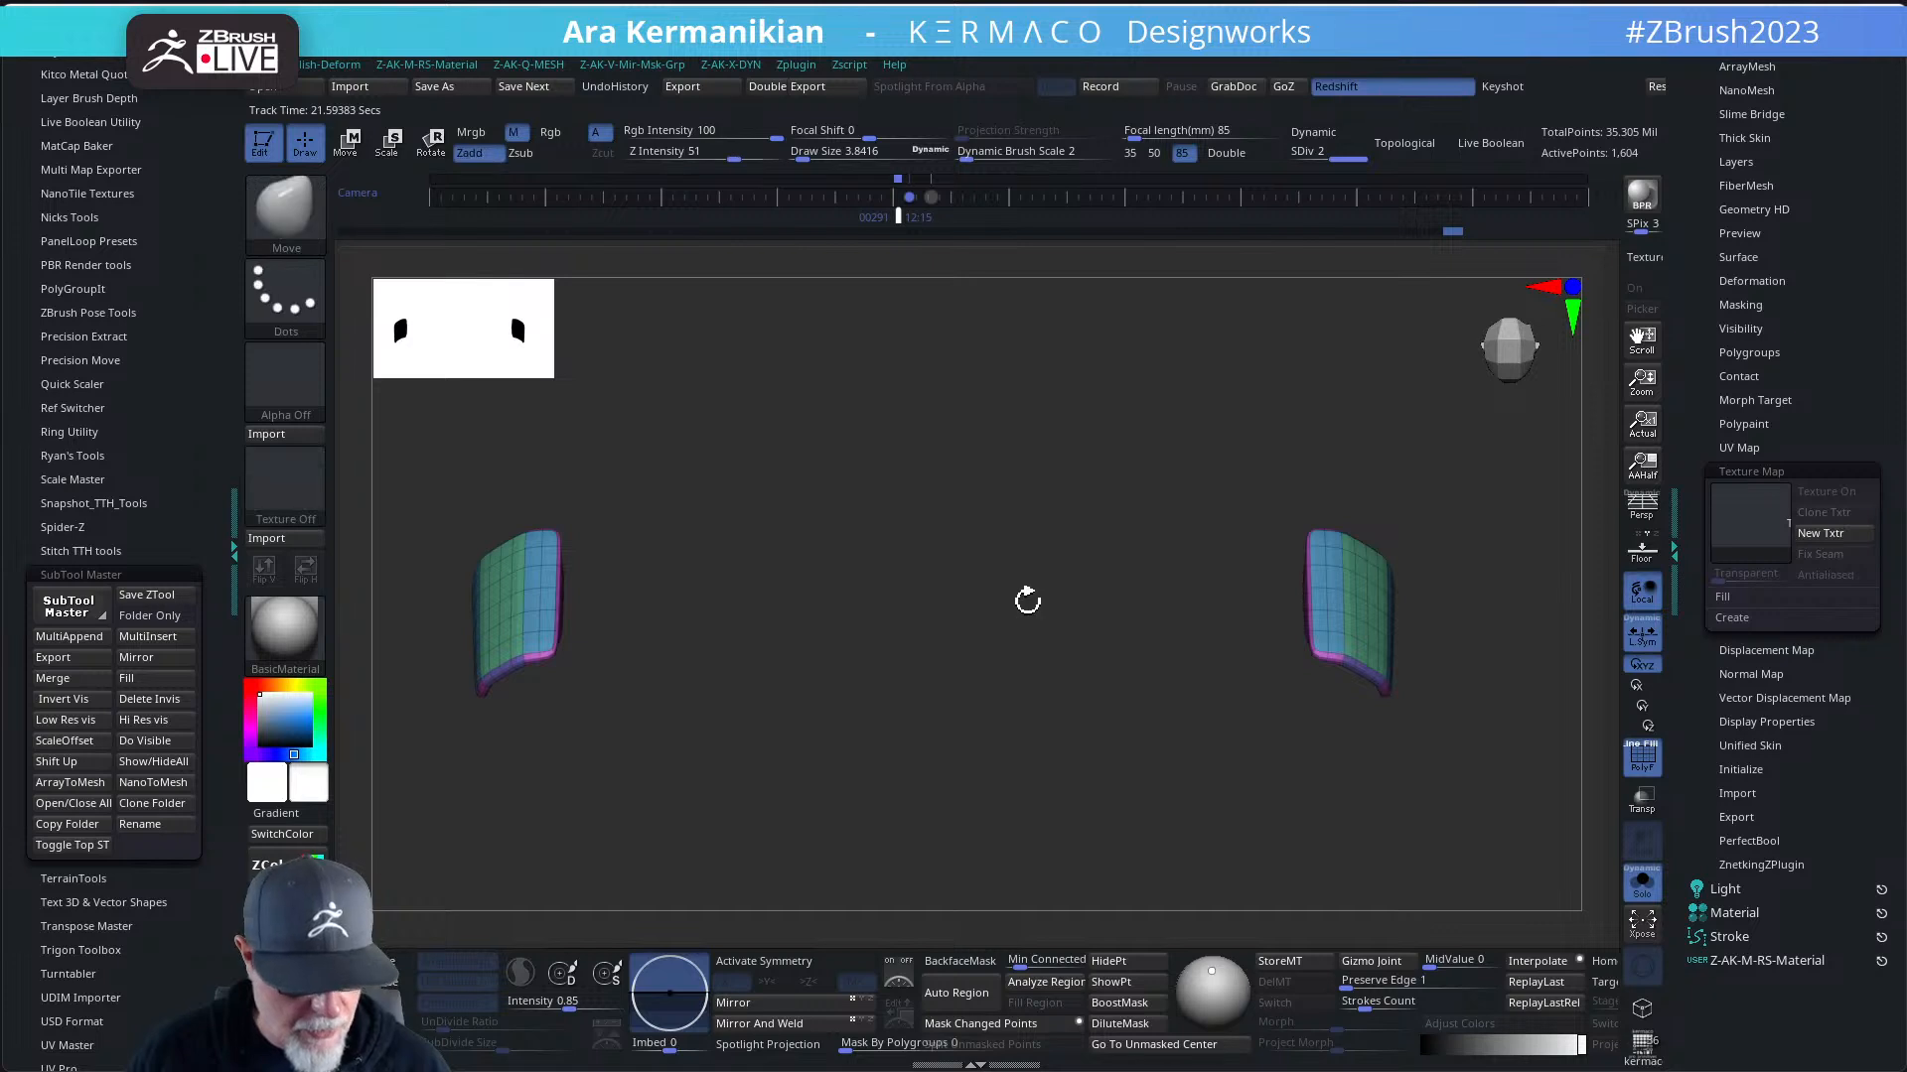
key("ctrl")
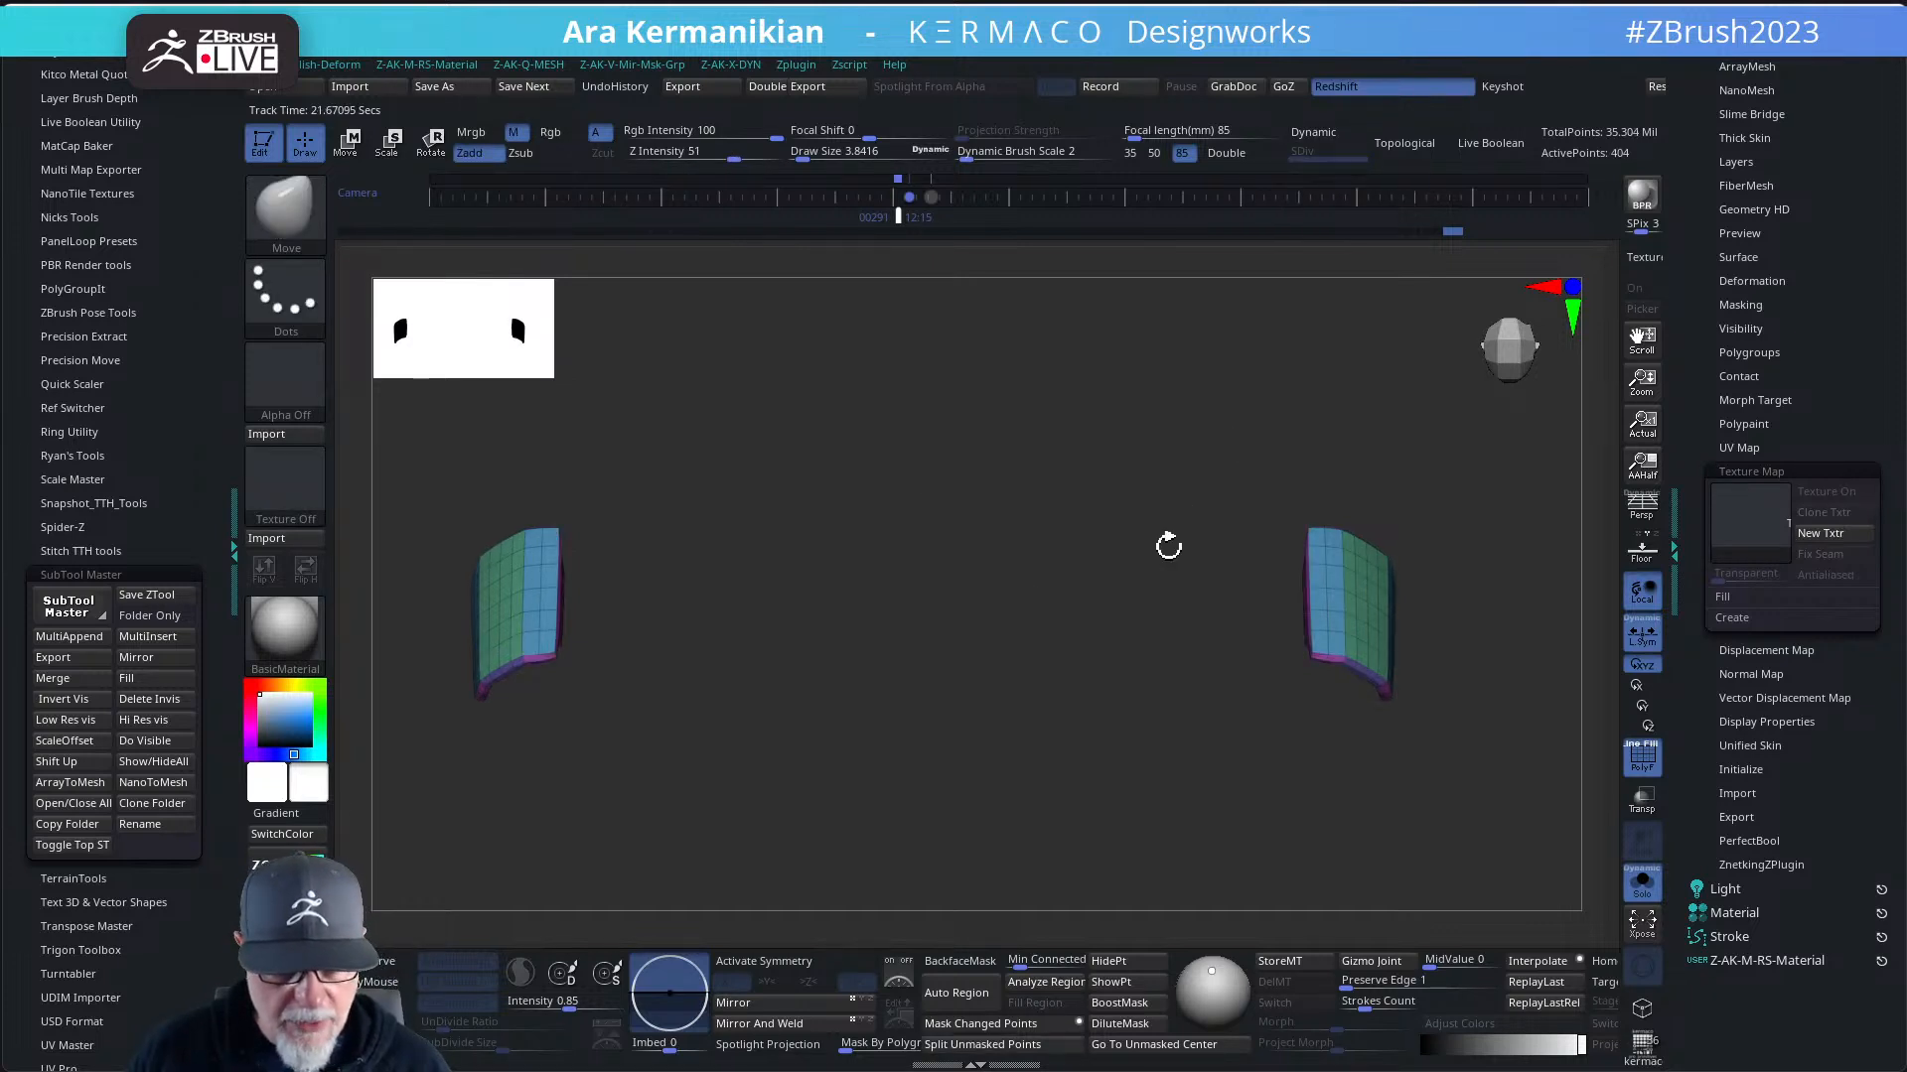
key("ctrl+z")
mouse_move(1168, 536)
left_mouse_down()
mouse_move(1115, 498)
mouse_move(1171, 485)
mouse_move(1136, 504)
left_mouse_up()
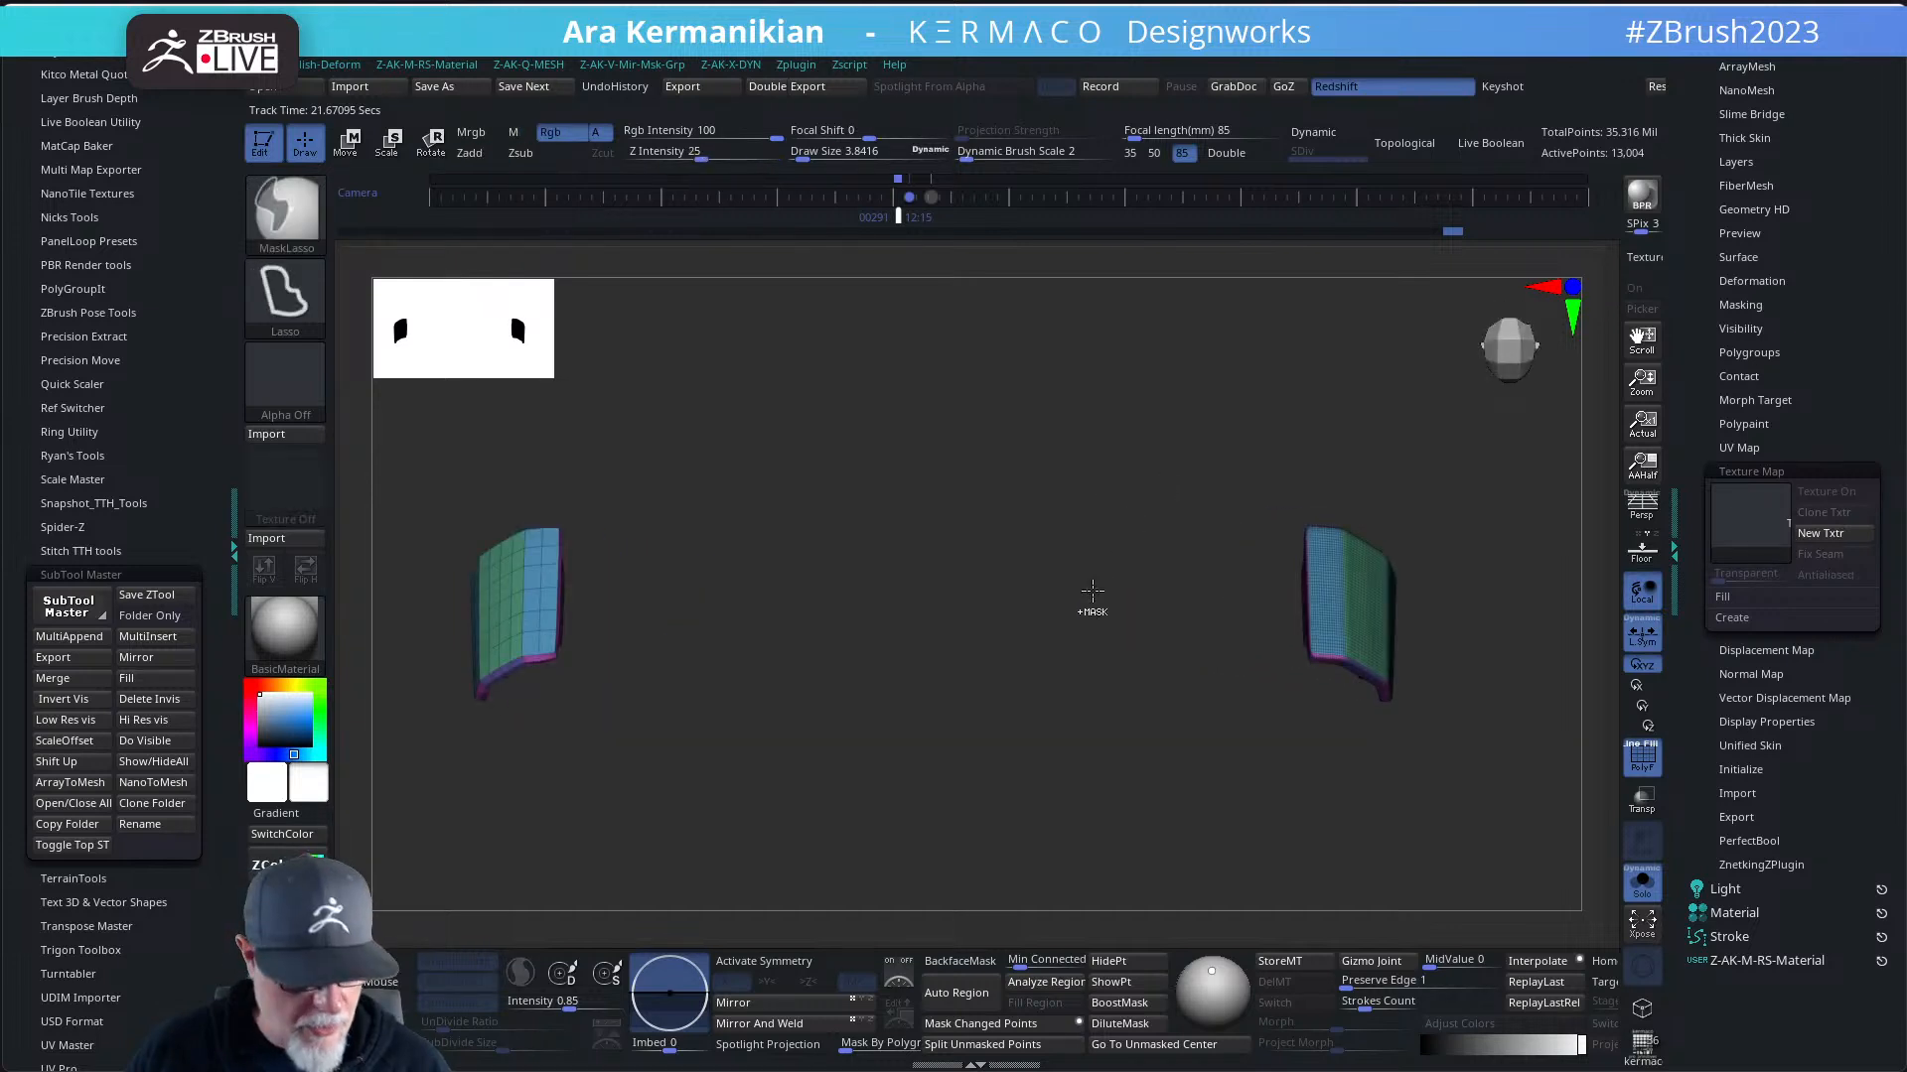
- Mirror helmet1_5 to swap its dense and coarse halves, and apply Mirror And Weld so both sides share the dense mesh
key("ctrl+q")
left_click(1068, 750)
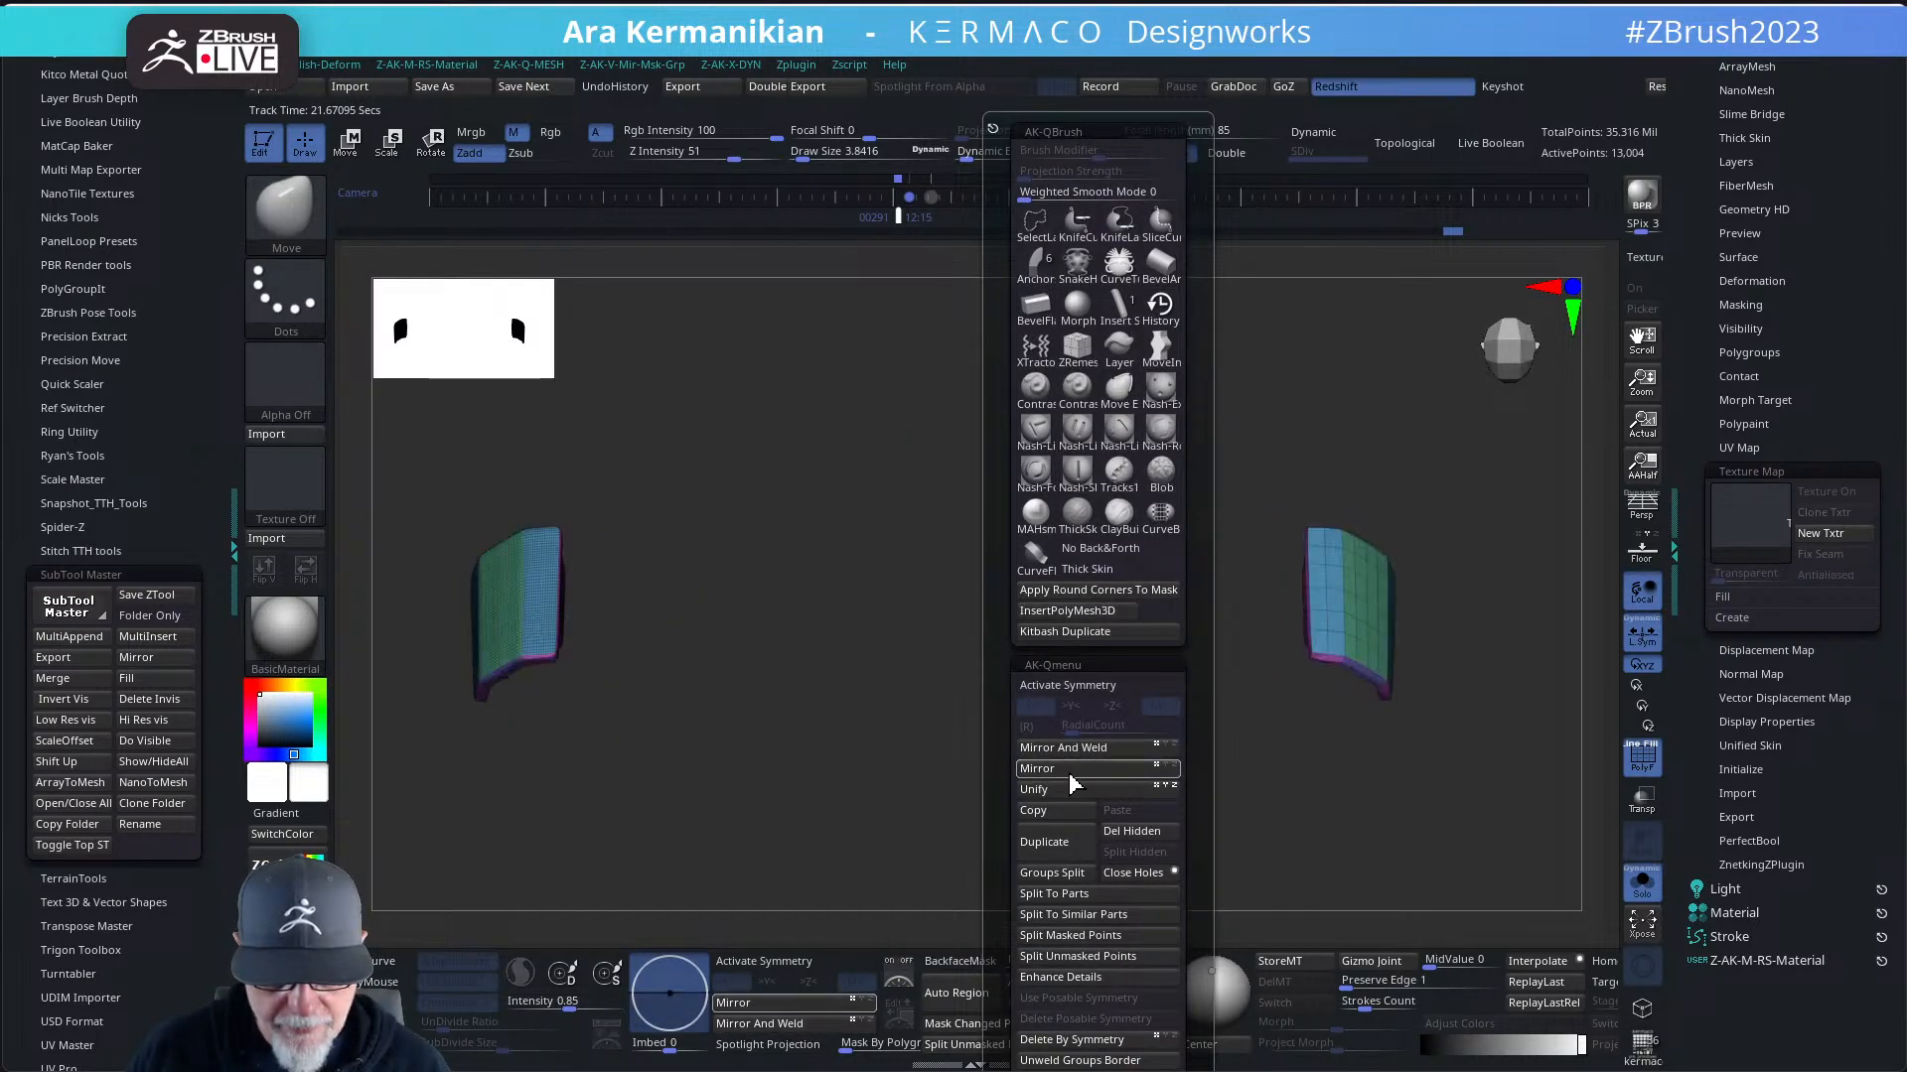
left_click_drag(846, 650, 1112, 586)
- Reconstruct lower subdivision levels for the welded helmet1_5 piece until the coarsest base mesh is reached
left_click_drag(1798, 75, 1770, 111)
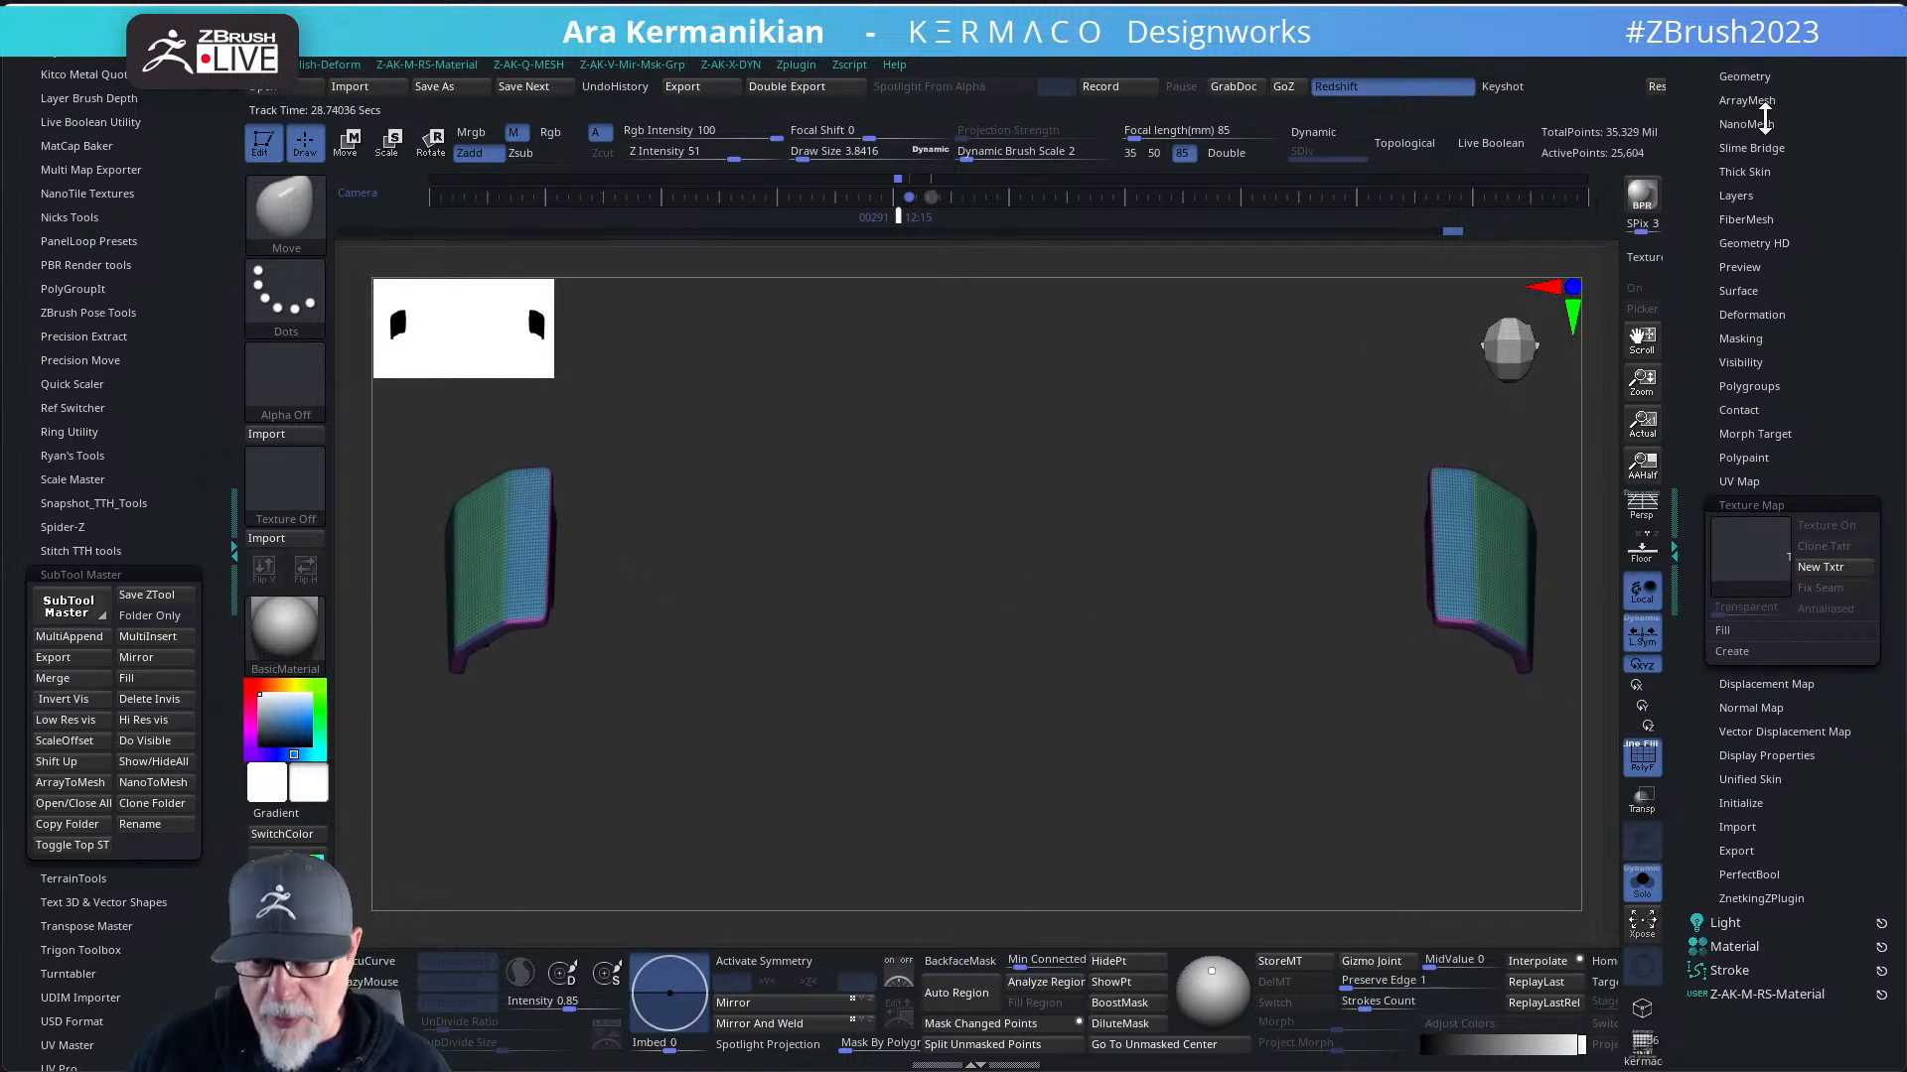
left_click(1743, 80)
left_click(1768, 224)
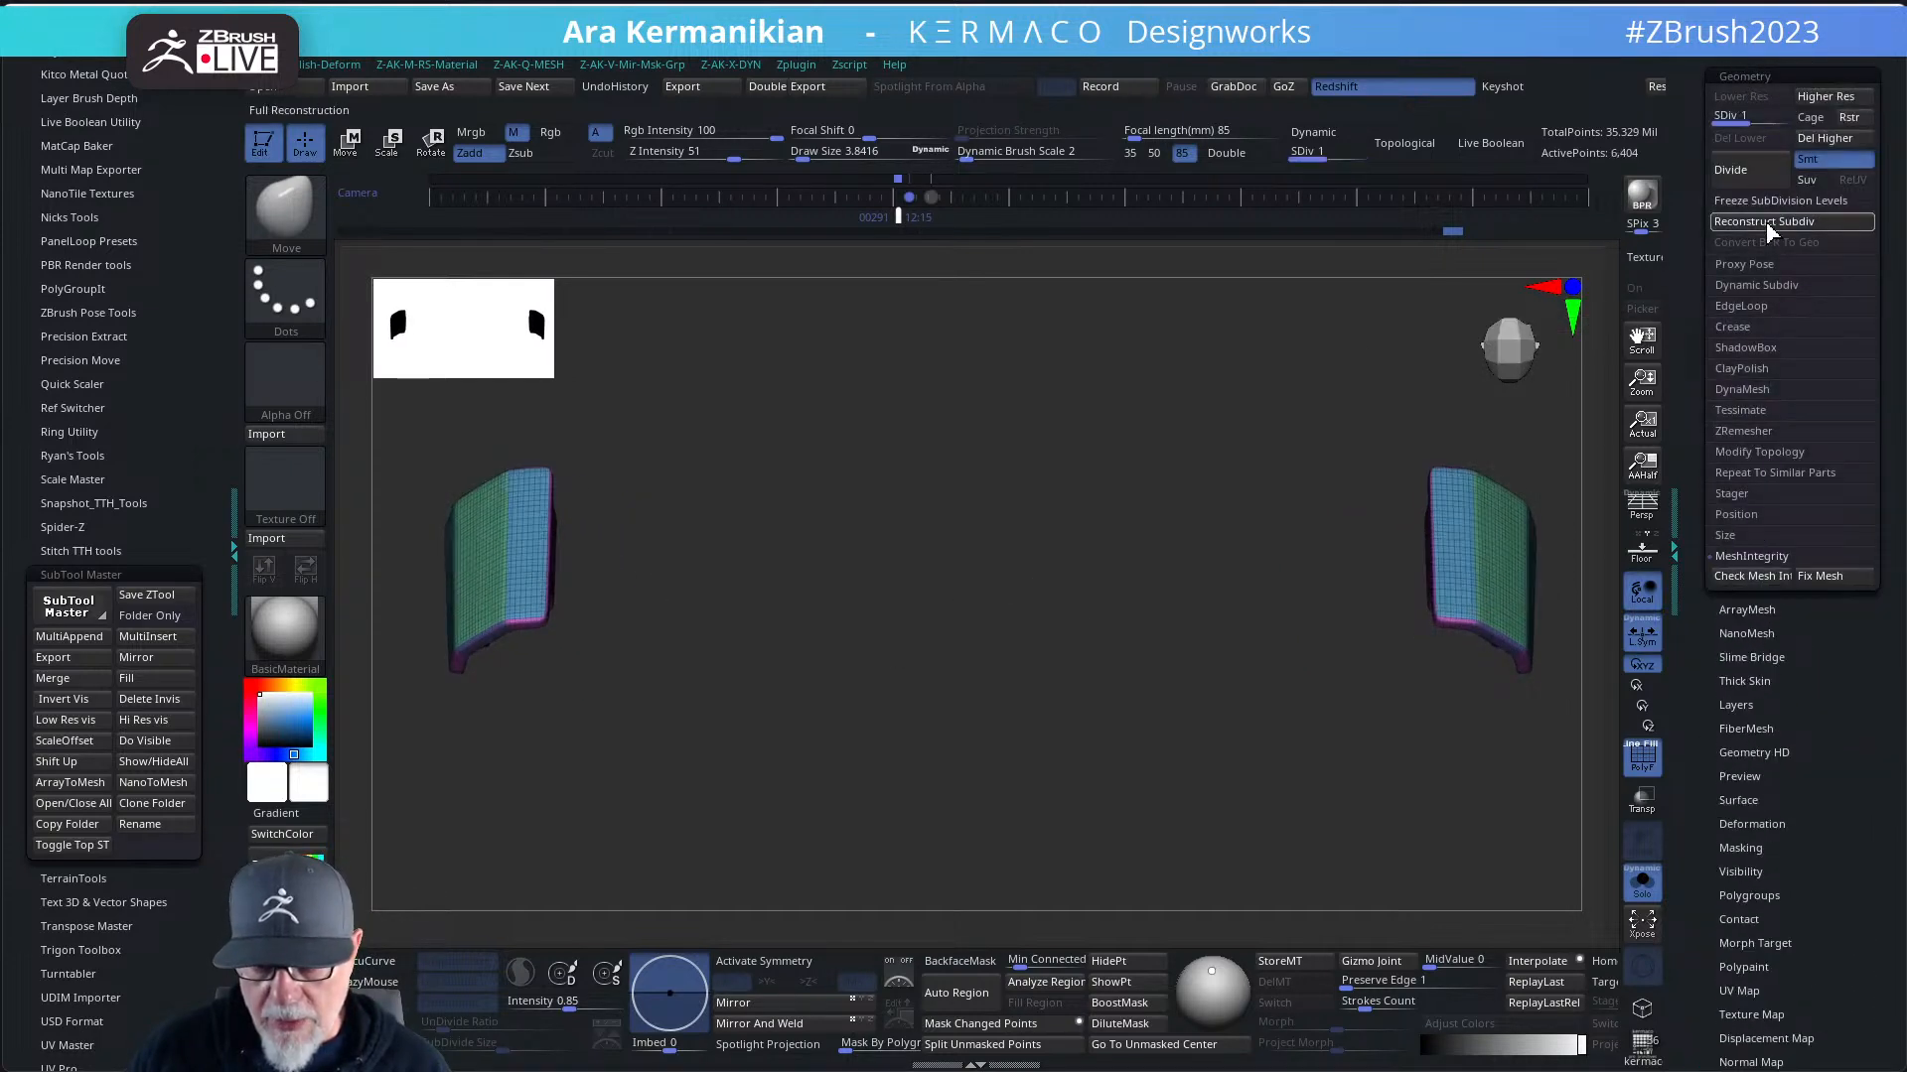
left_click(1769, 225)
- Set ZModeler's polygon action to PolyGroup with the Fill target, and fill the outer panels of one helmet1_5 half with a polygroup
left_click_drag(1520, 408, 1026, 480)
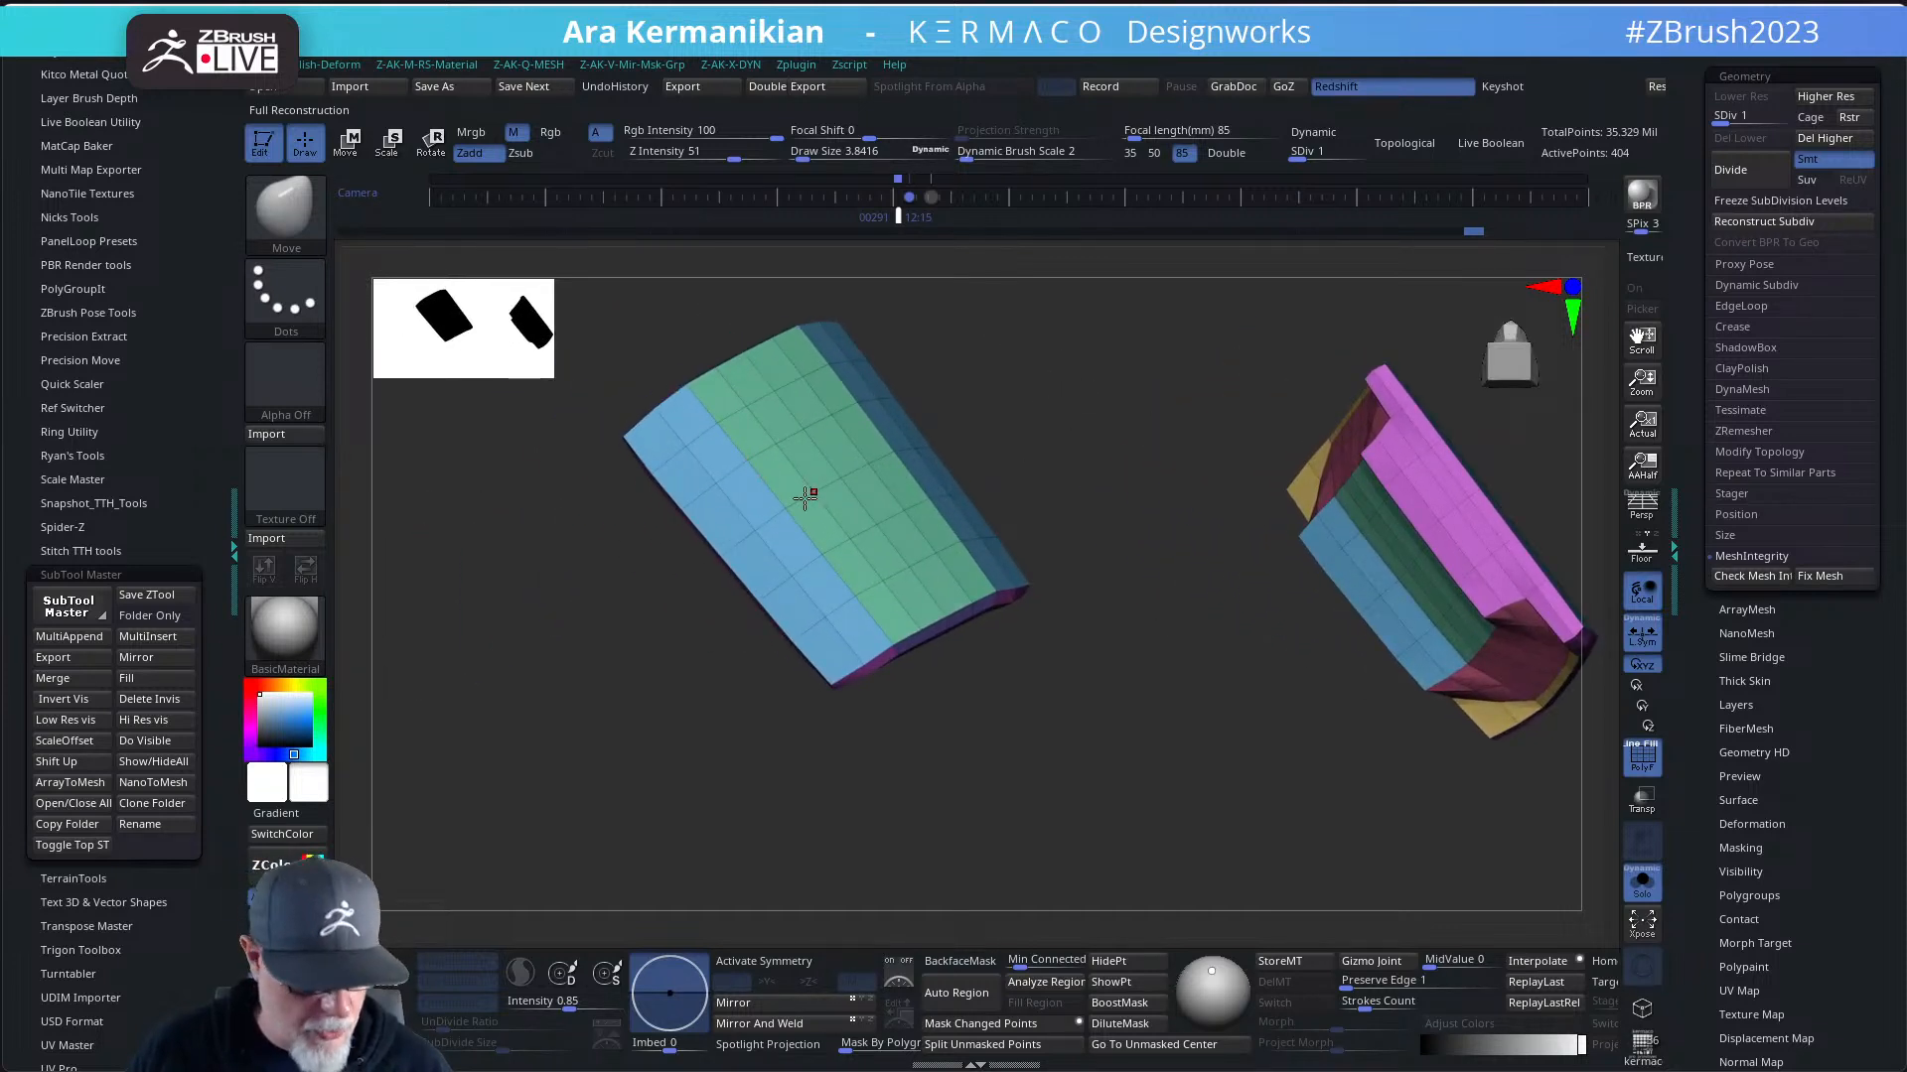
key("b")
key("z")
key("m")
key("space")
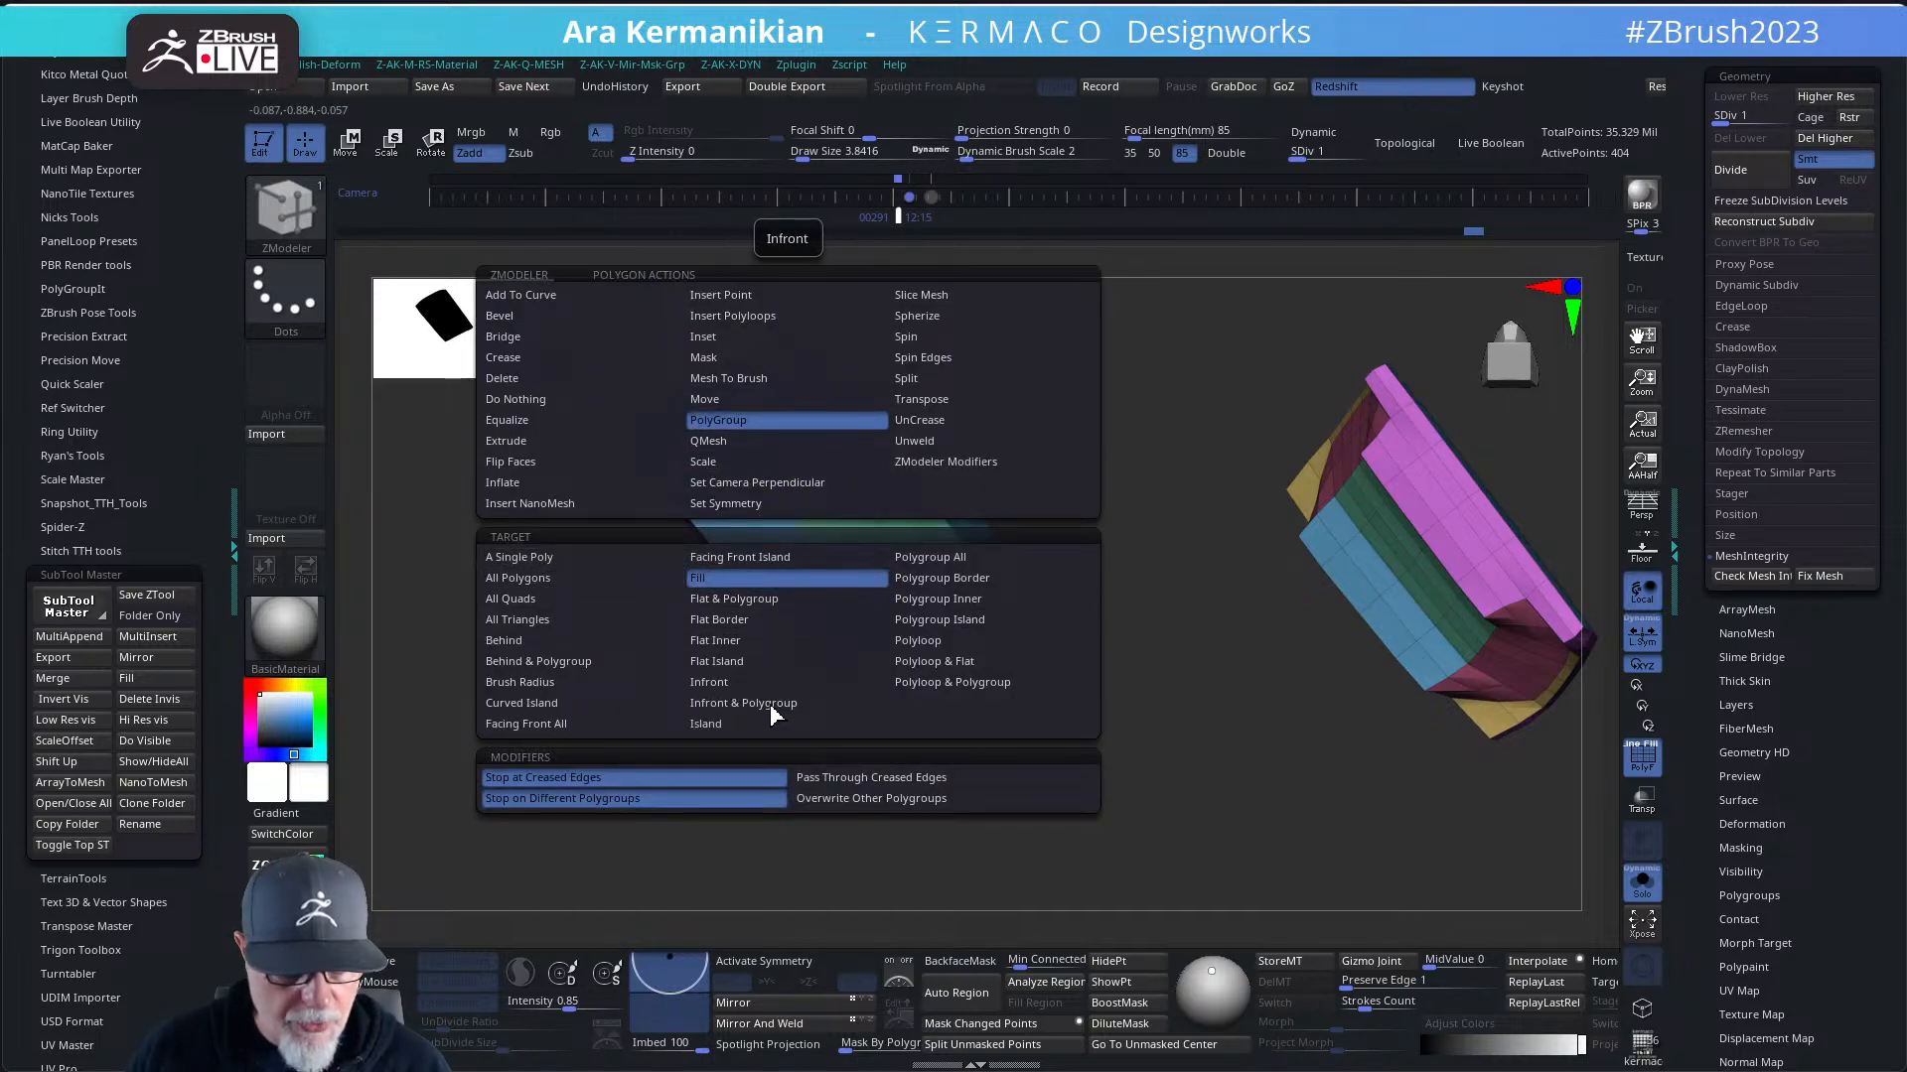
left_click(700, 580)
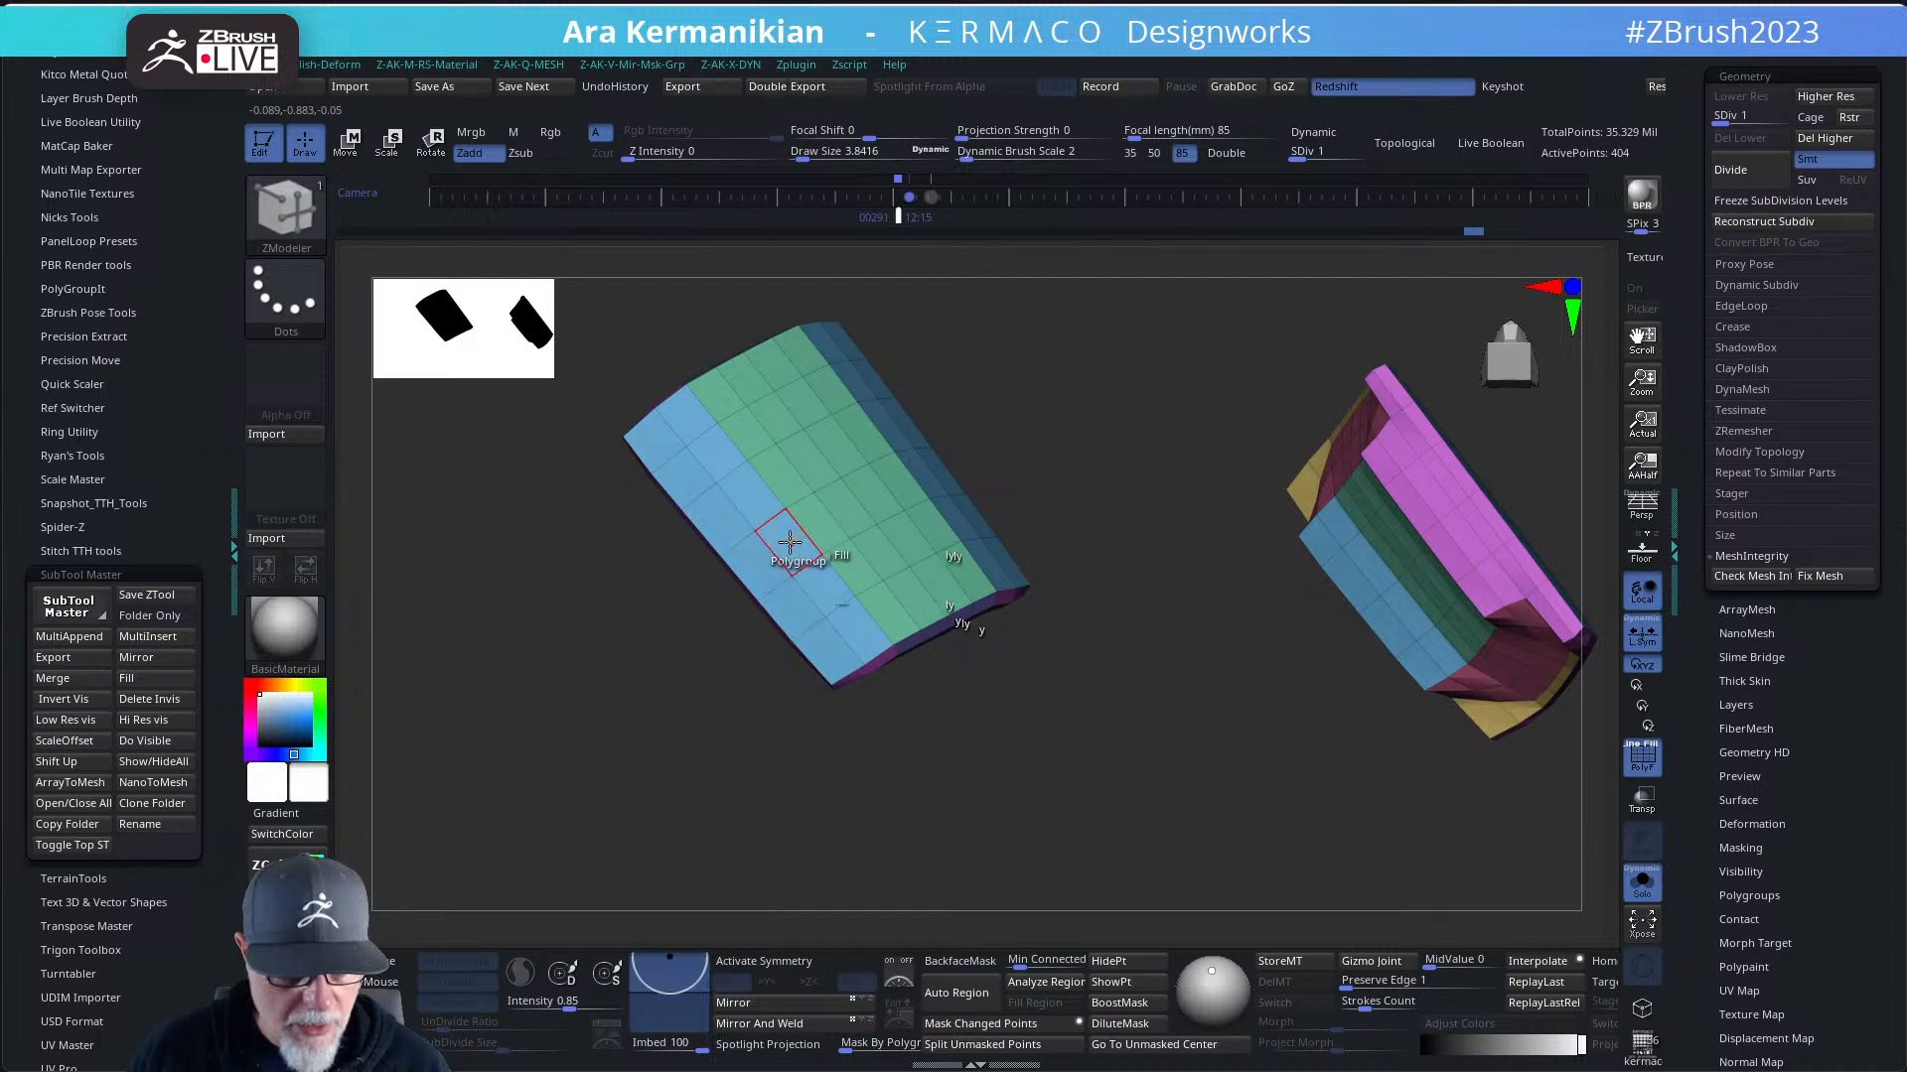
left_click(789, 541)
left_click(825, 523)
- Fill the outer panels and surrounding rim strips of the opposite helmet1_5 half with the same polygroup
left_click_drag(1022, 473, 487, 676)
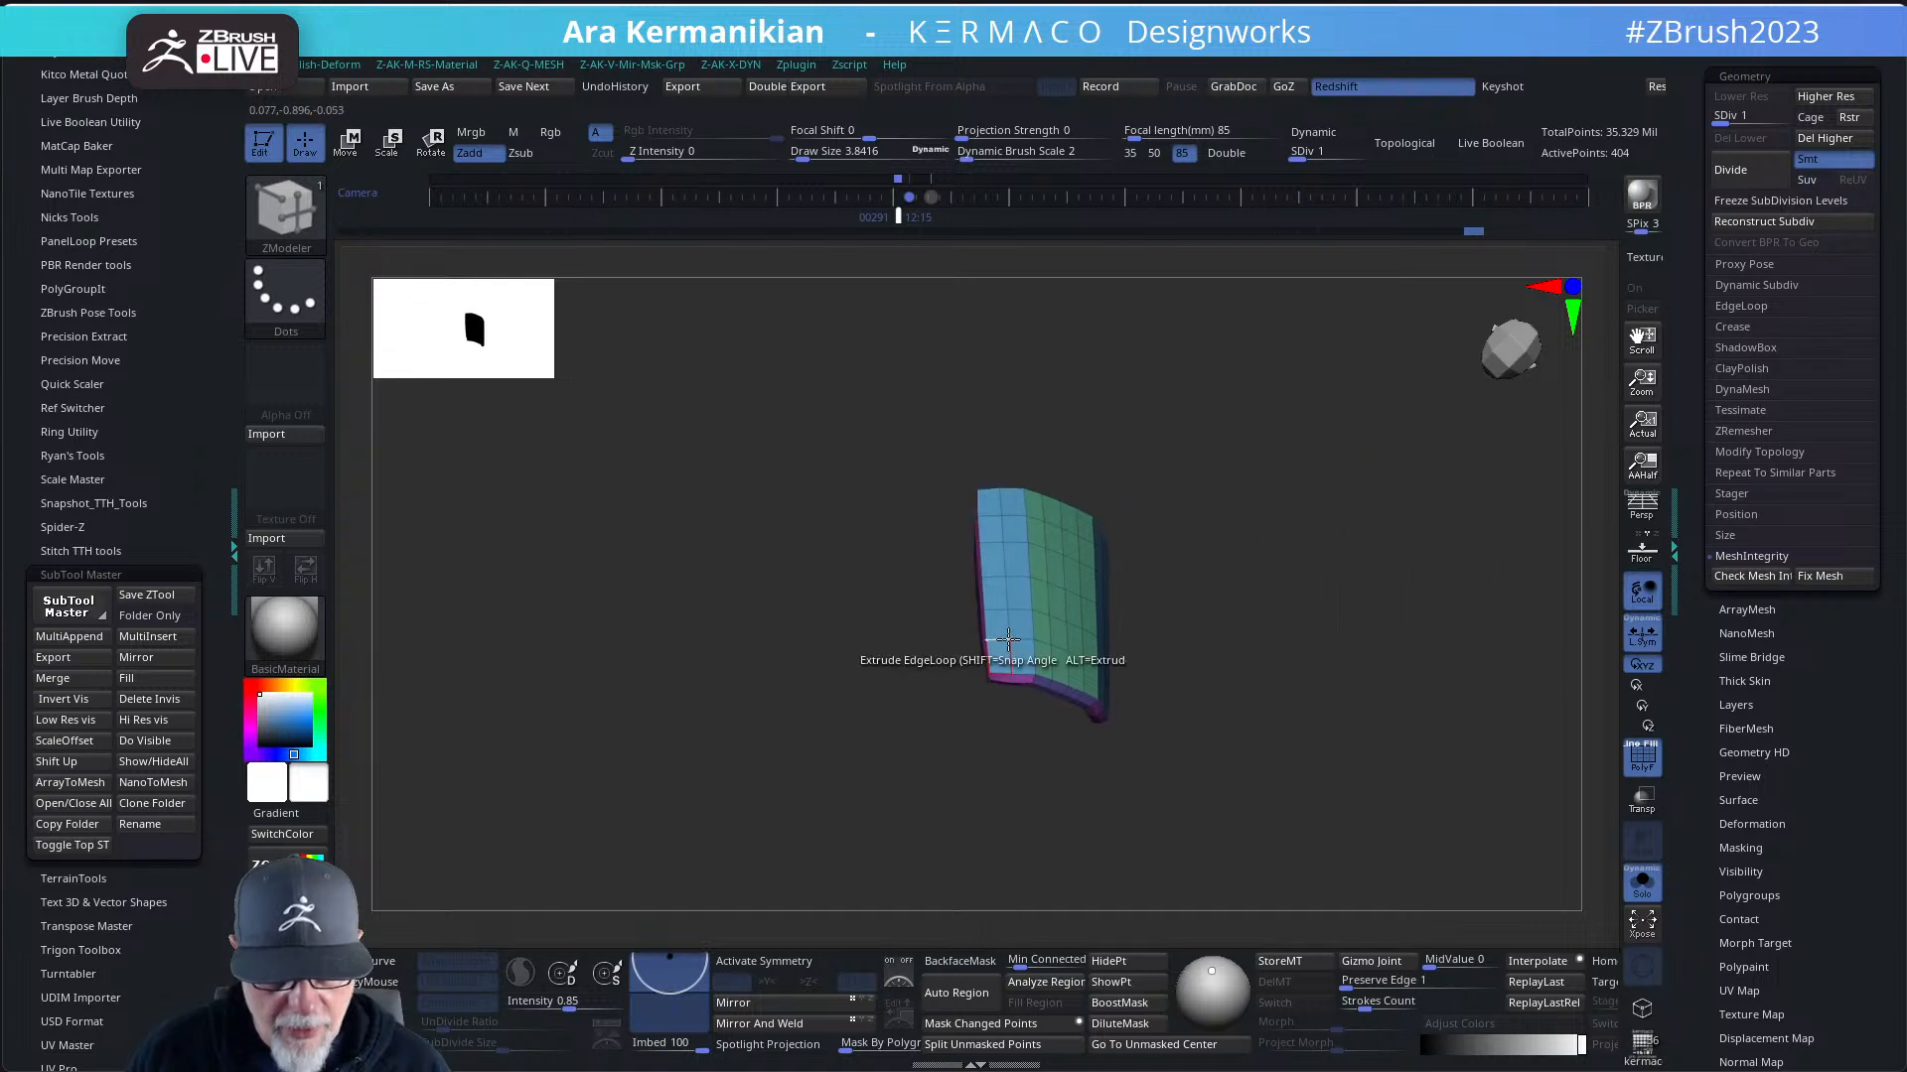
left_click(1018, 589)
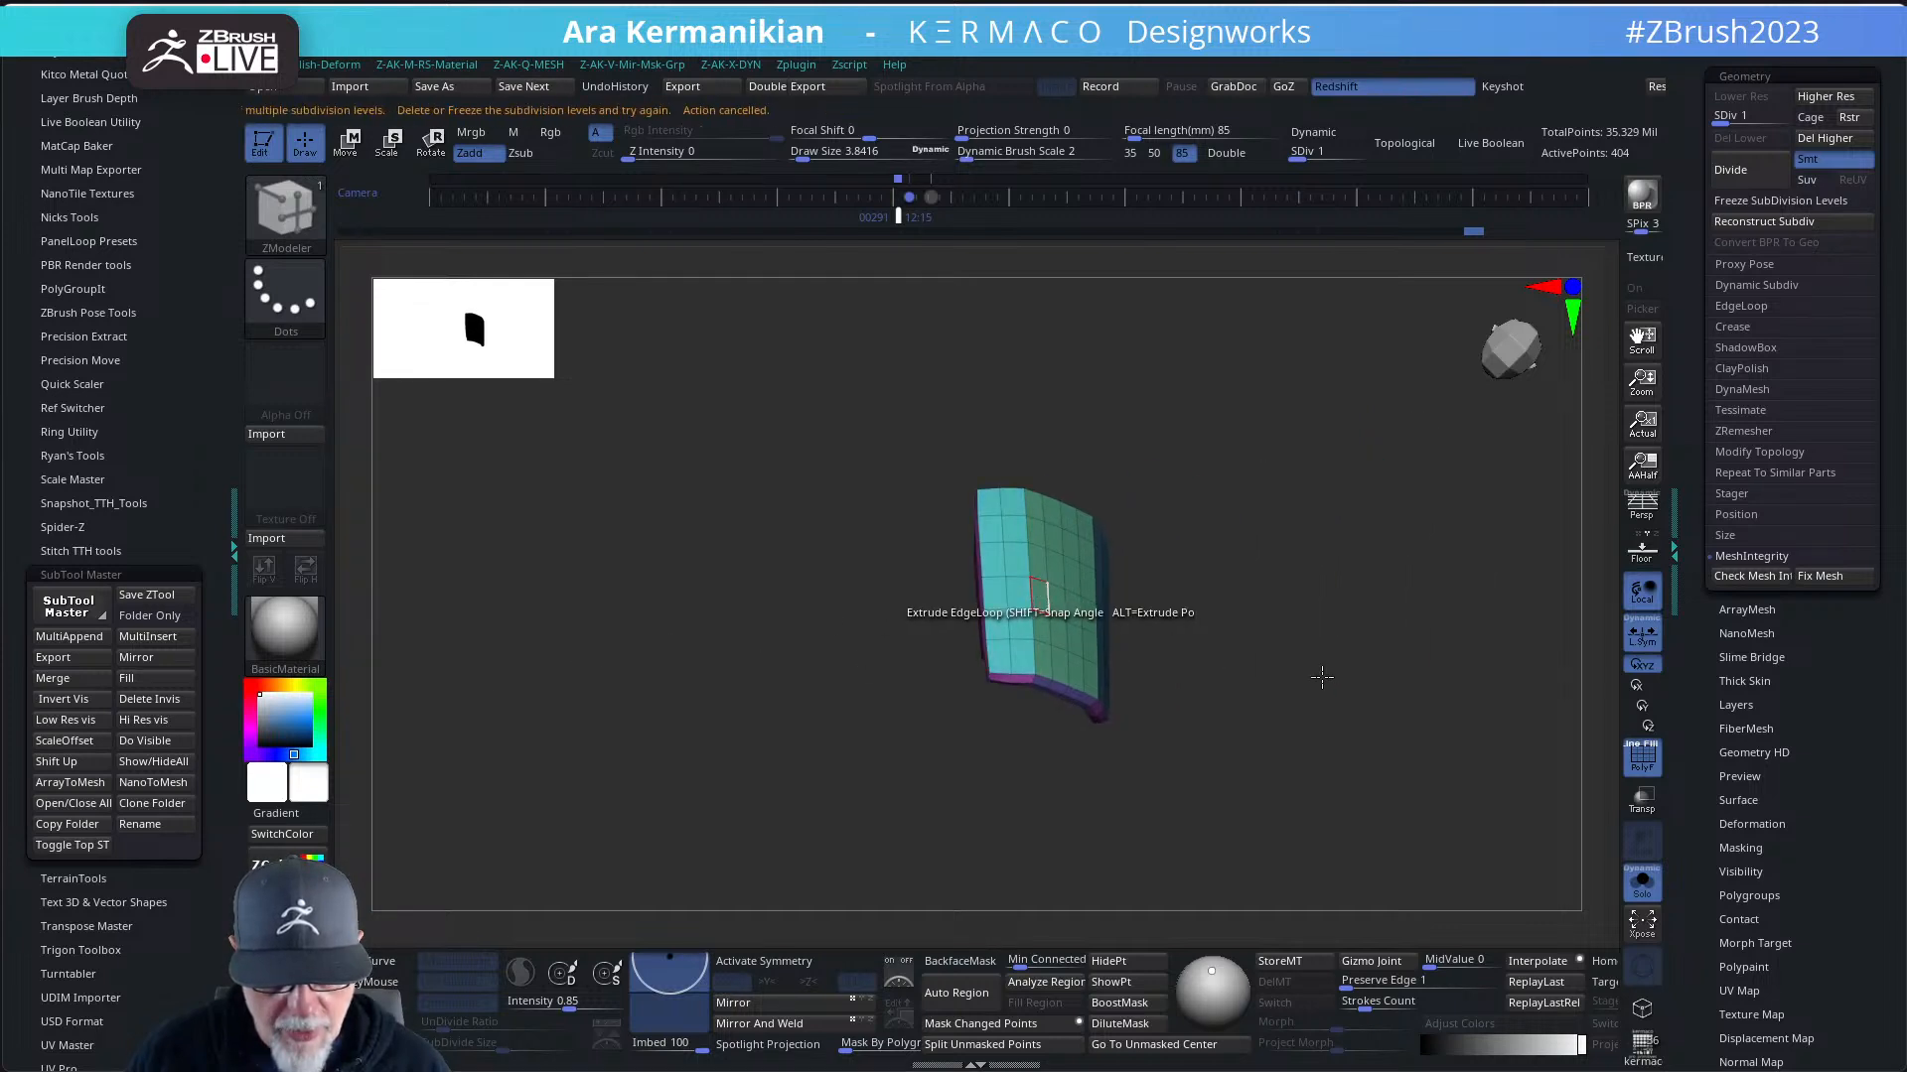
left_click_drag(1297, 660, 1291, 595)
left_click(1134, 627)
left_click(1059, 587)
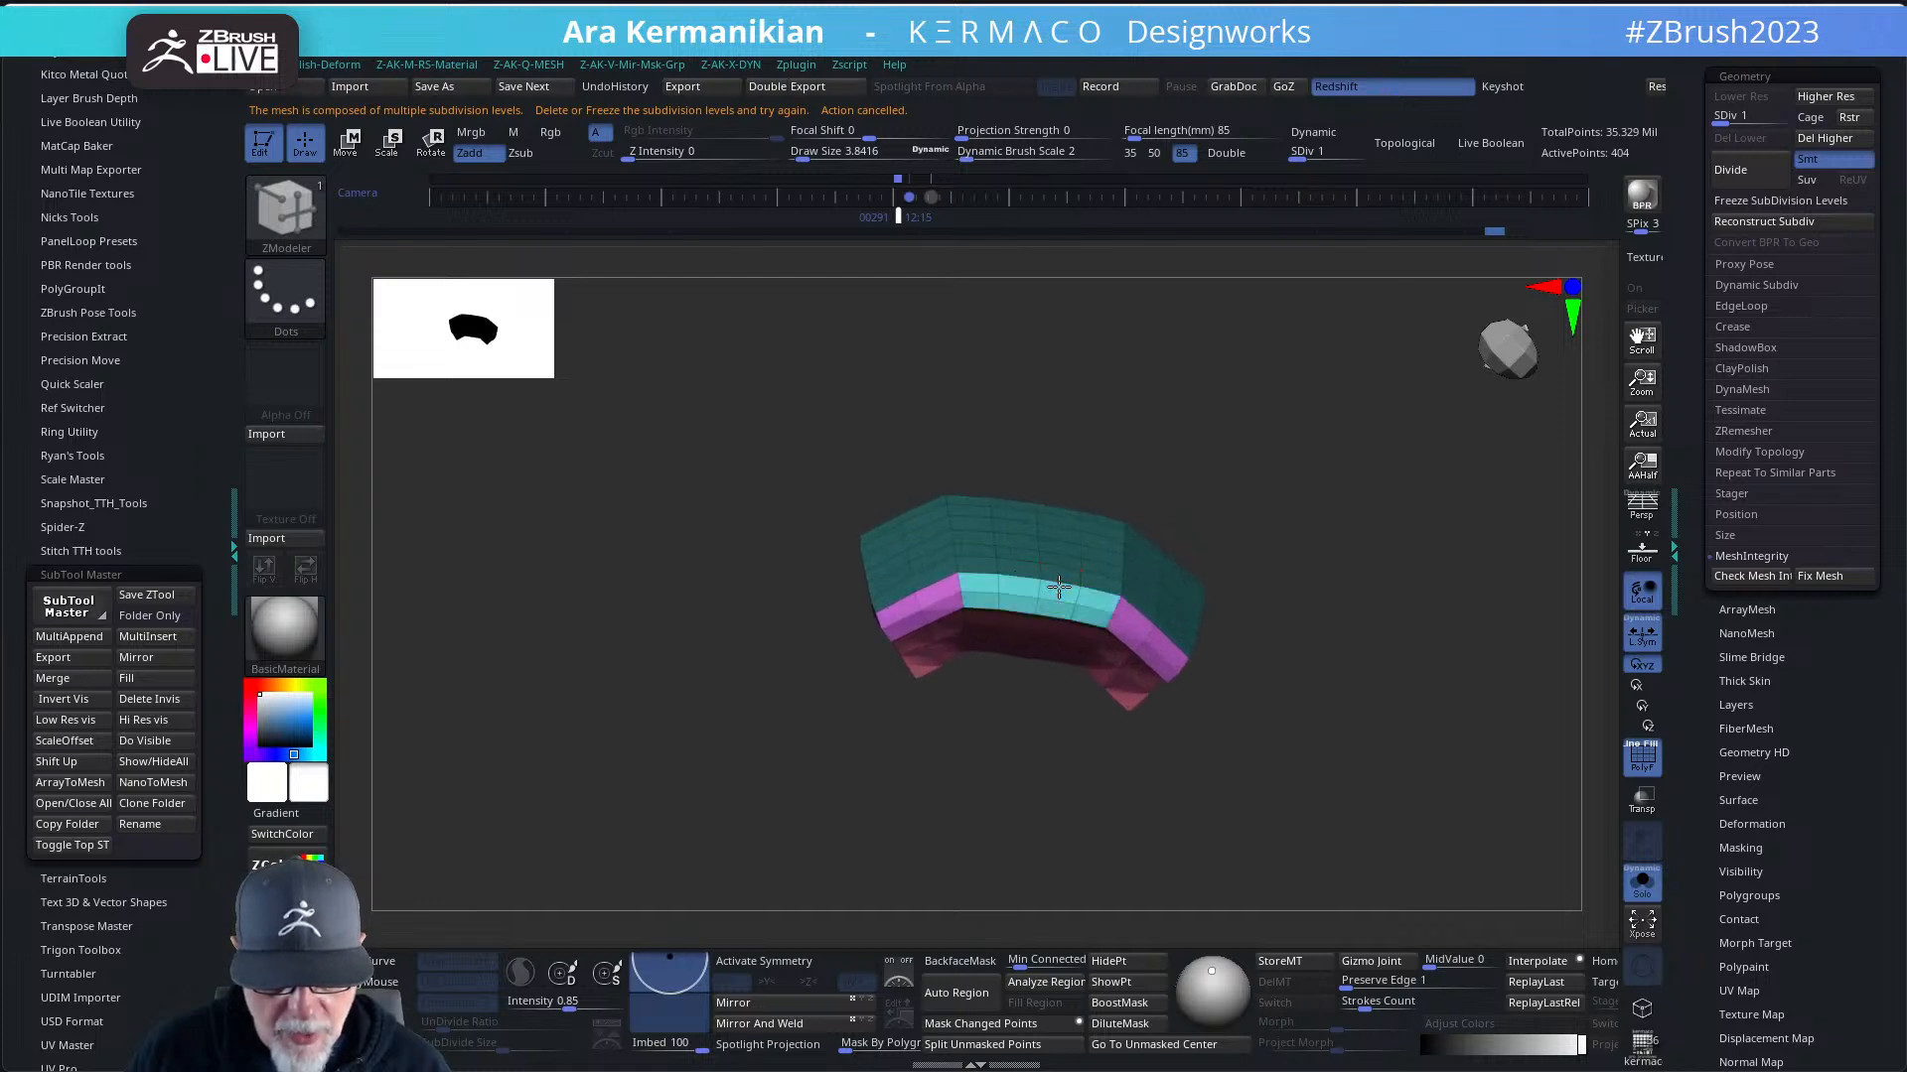
left_click(931, 596)
- Fill the remaining rim strips of the first helmet1_5 half so its whole outer surface shares one polygroup
left_click_drag(955, 682, 1199, 574, "alt")
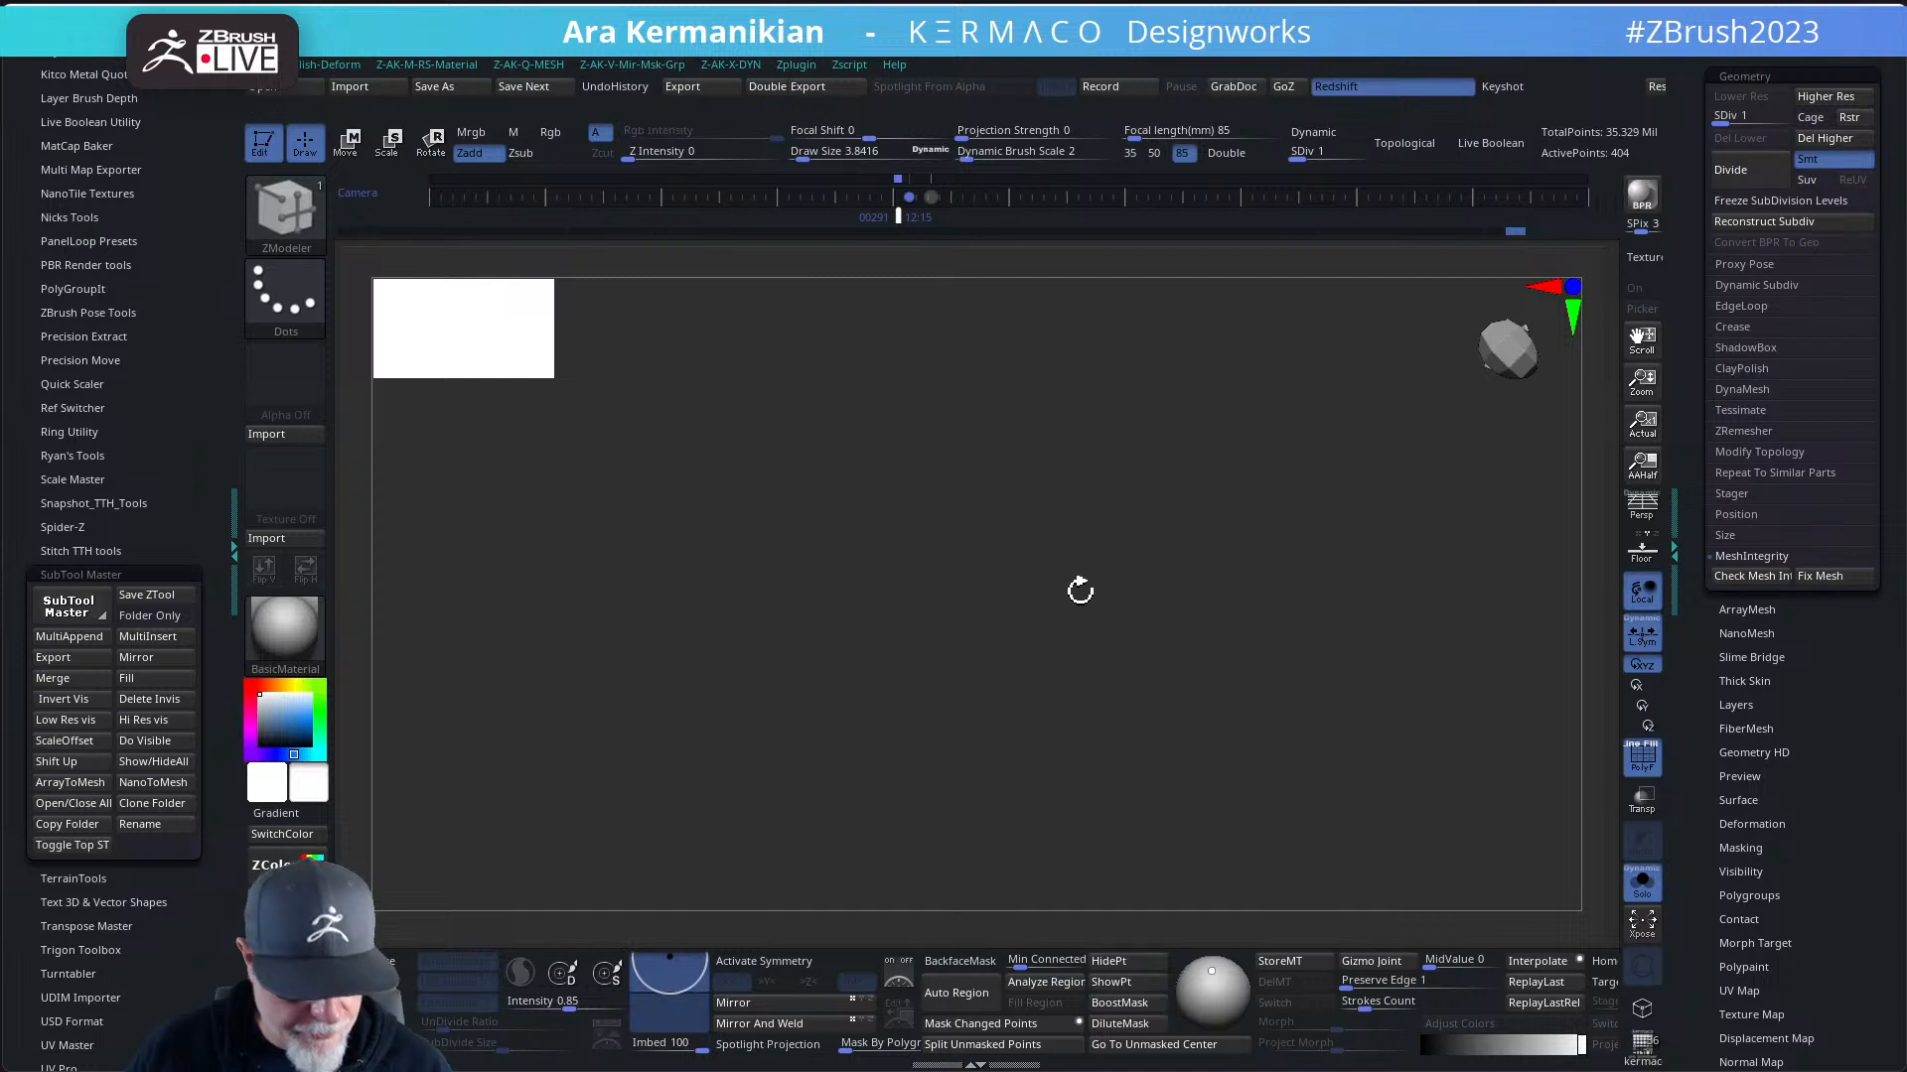
key("f")
left_click_drag(887, 612, 829, 694, "alt")
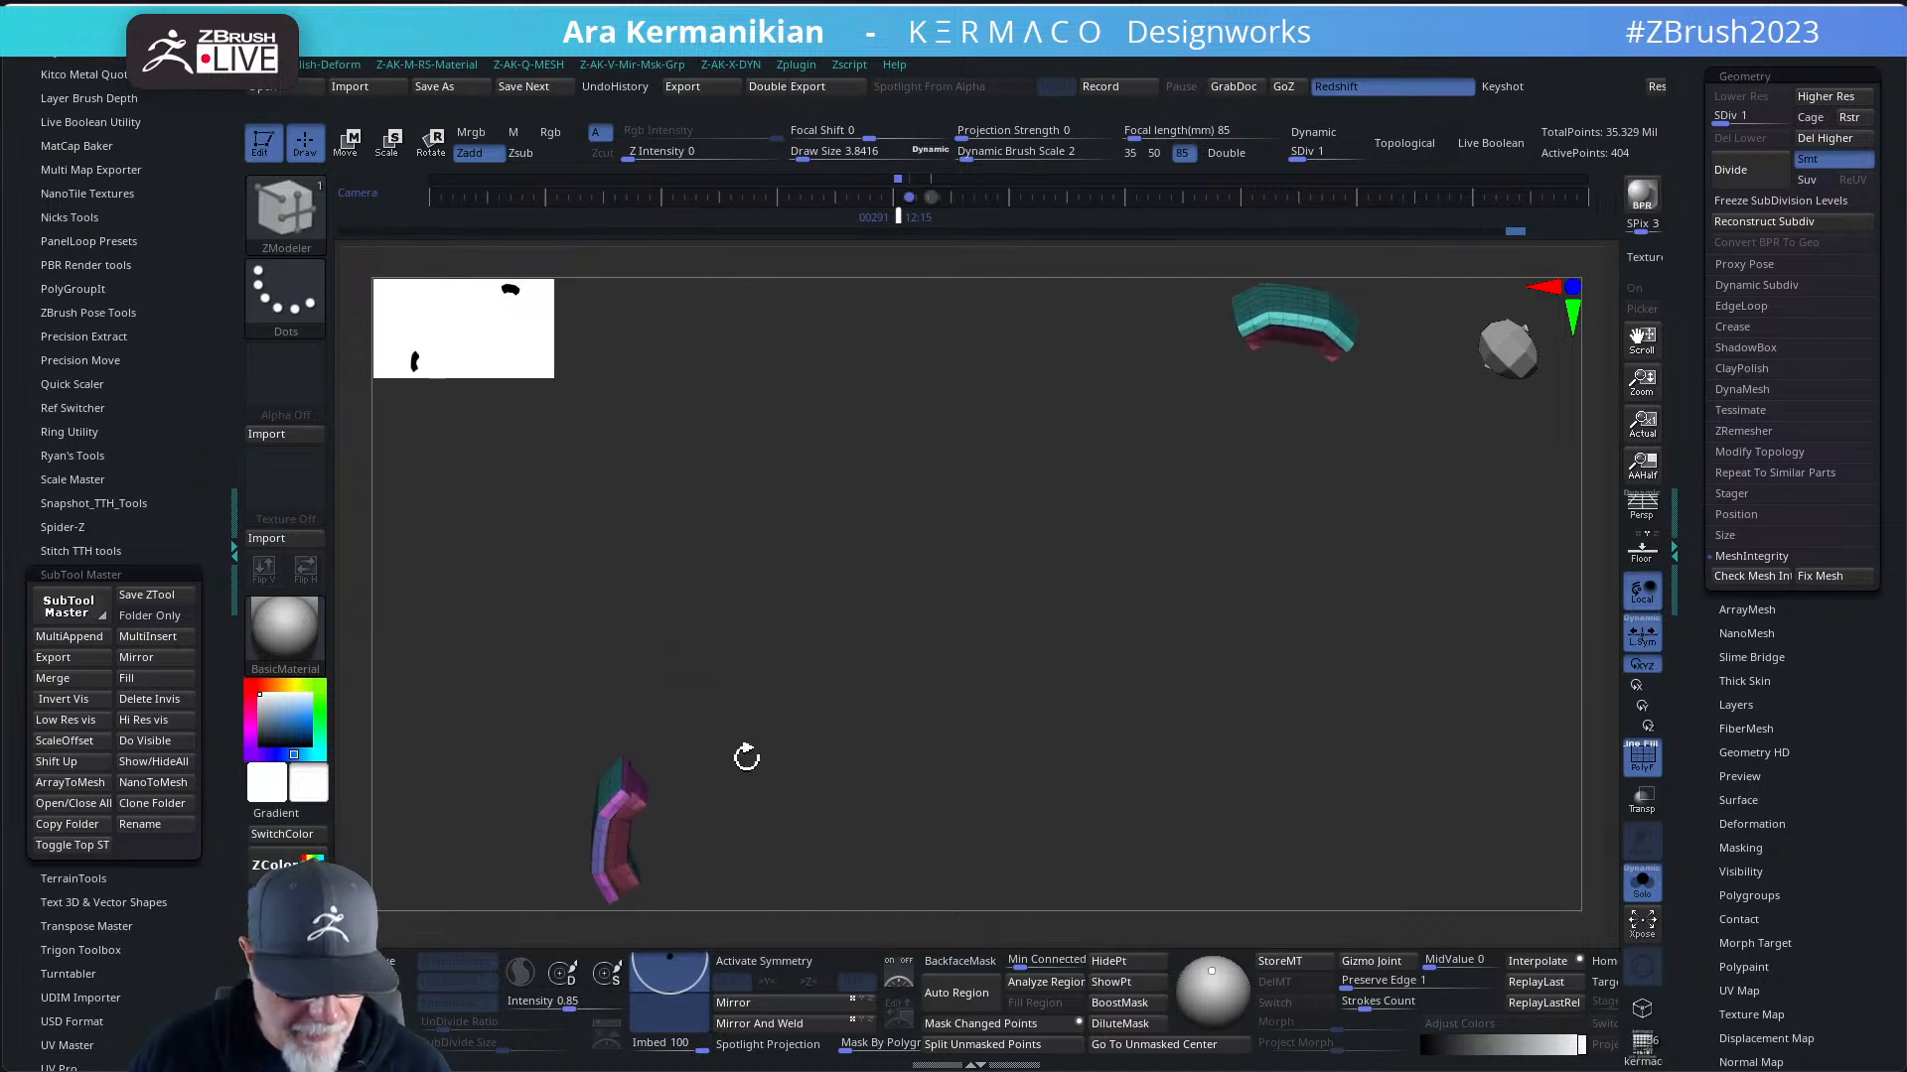
left_click_drag(745, 758, 1043, 564, "alt")
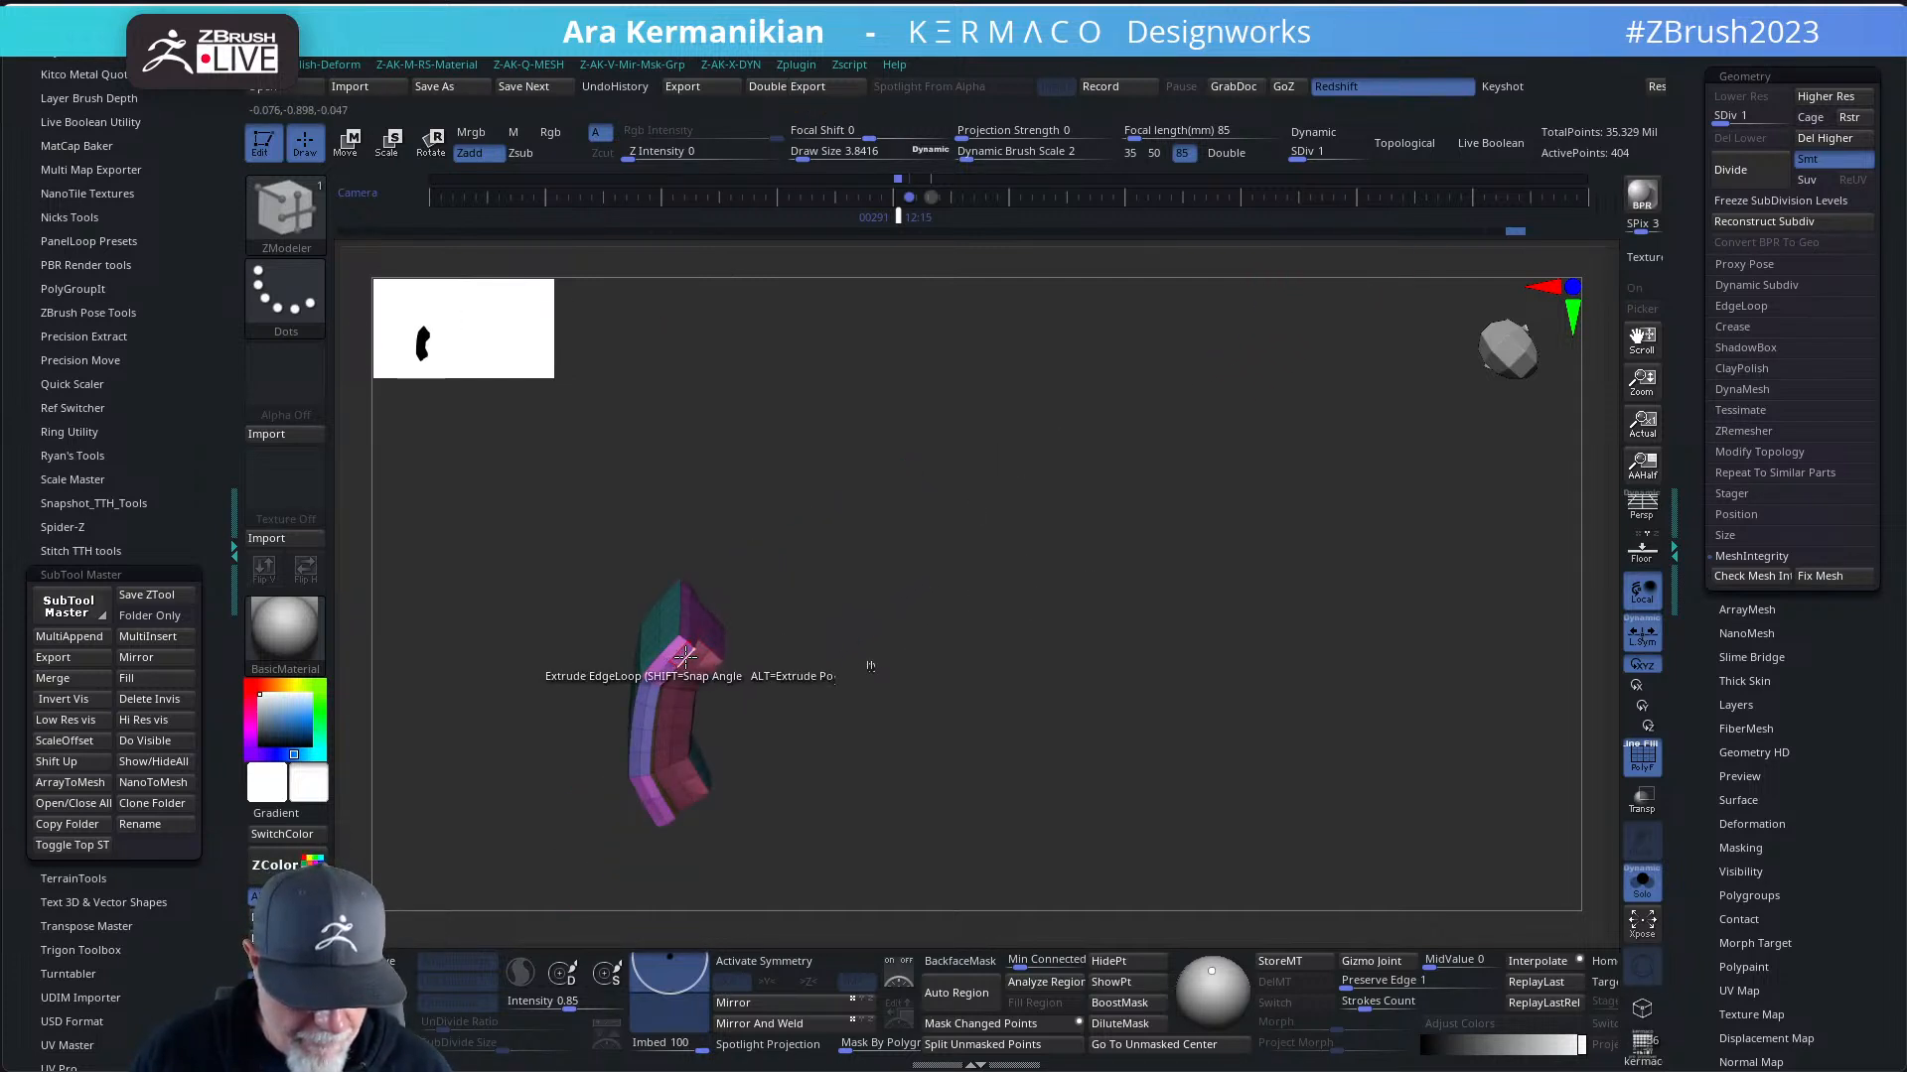
left_click(675, 653)
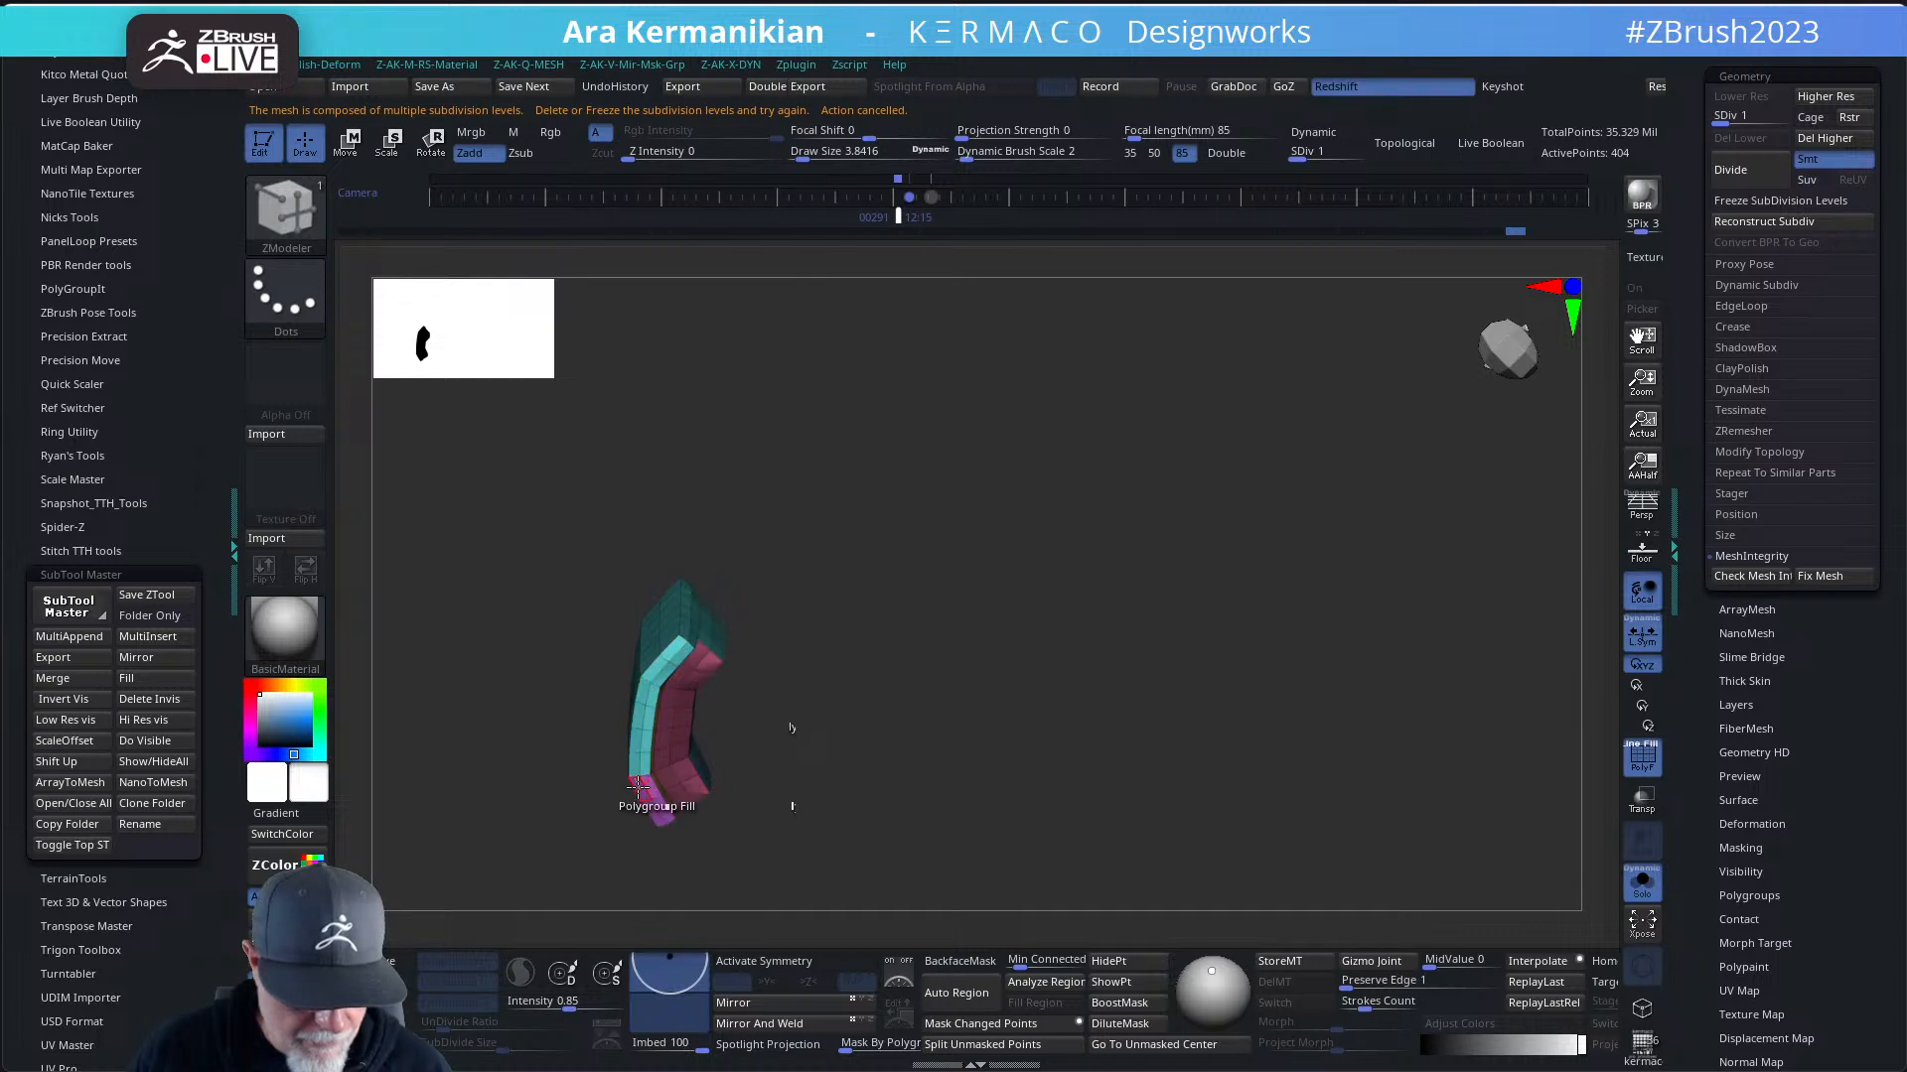
left_click_drag(962, 648, 953, 606)
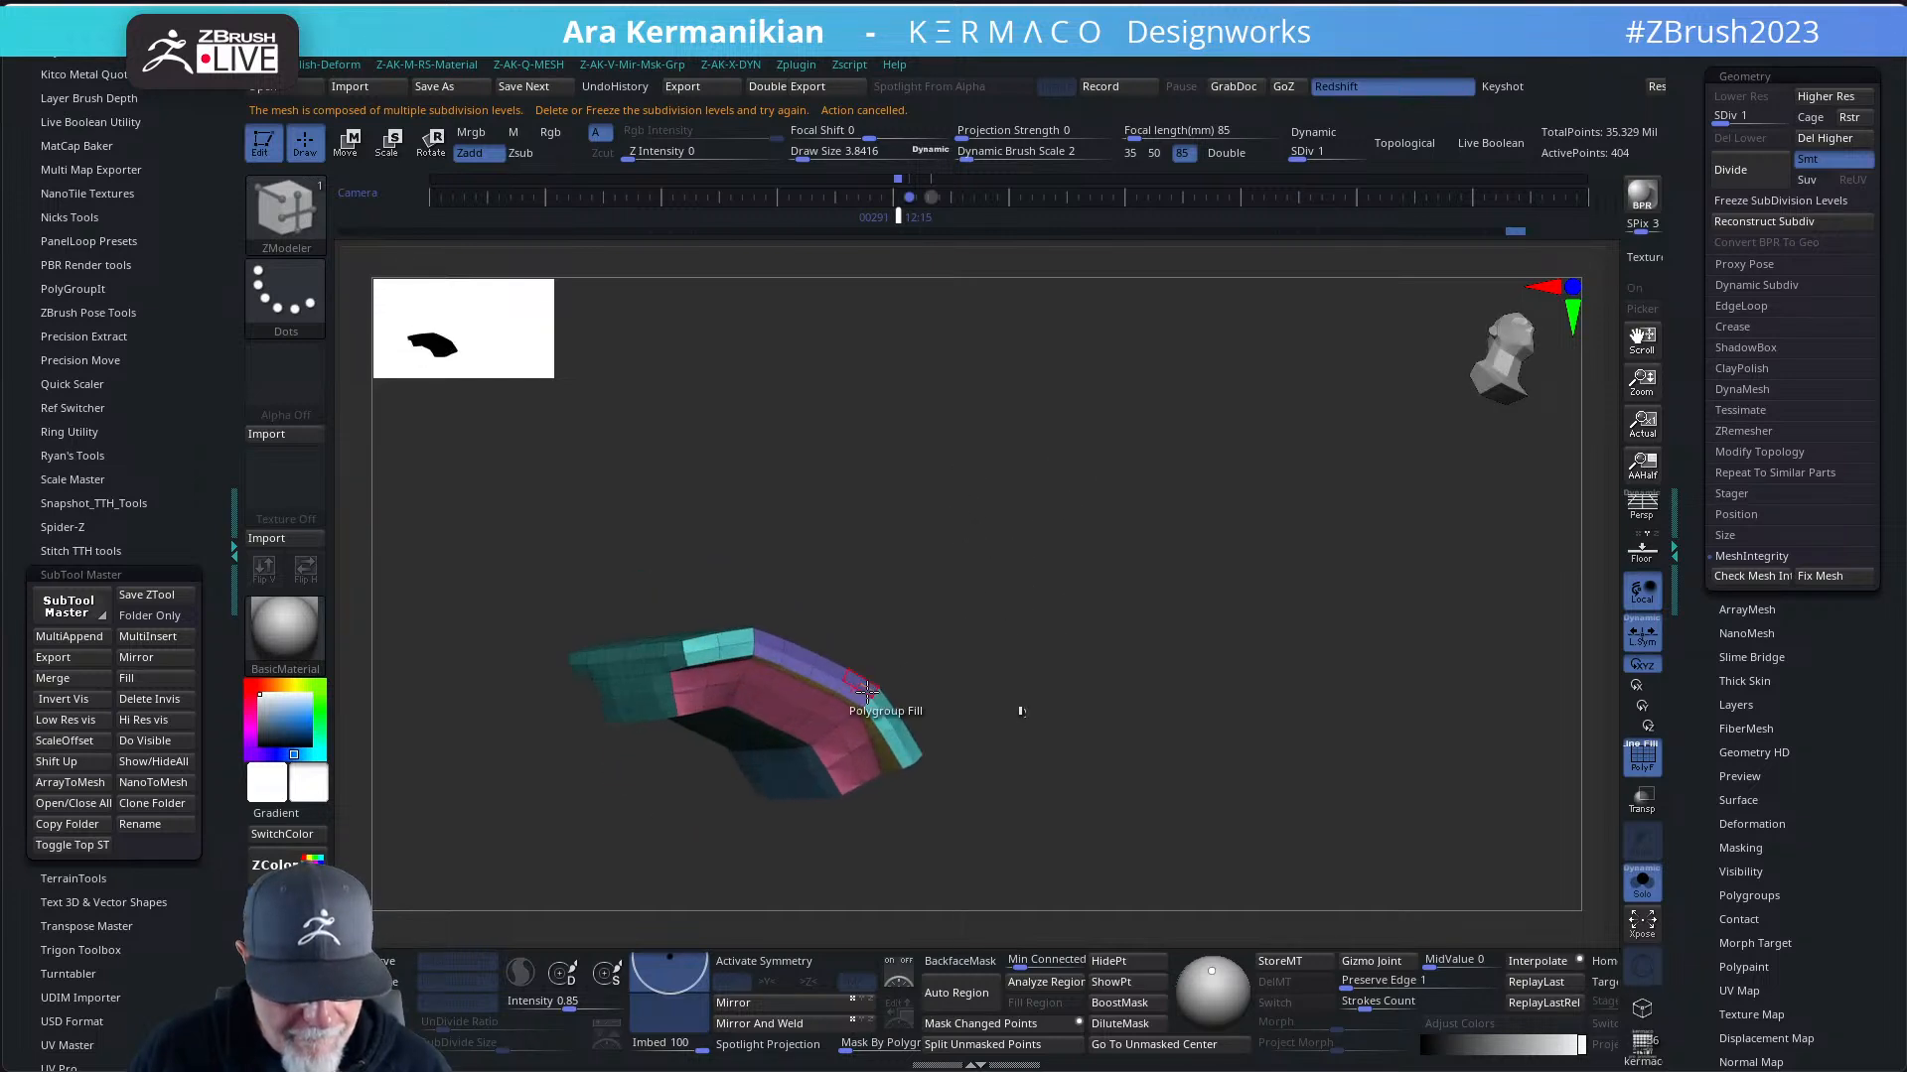
left_click_drag(1021, 711, 1067, 663)
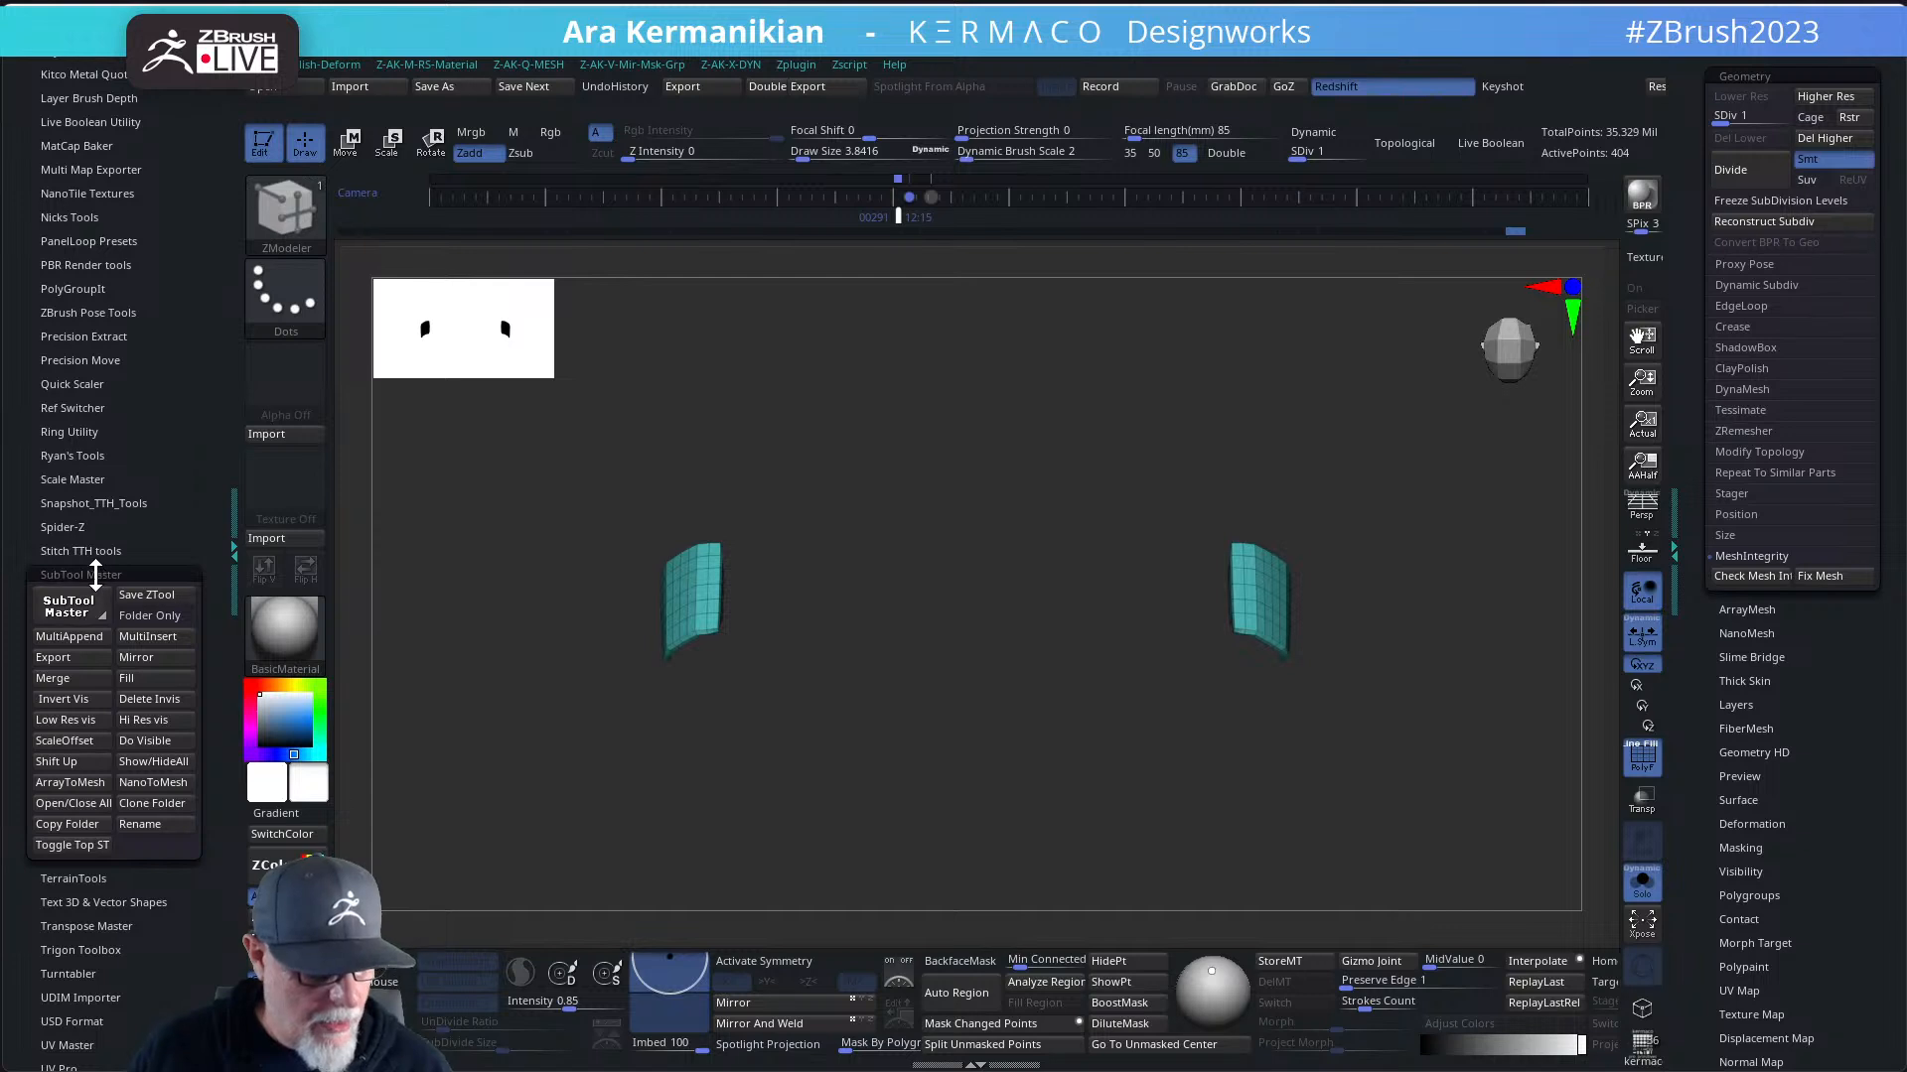
- Unwrap the regrouped helmet1_5 piece by polygroups with UV Master, and raise it to subdivision level 4
left_click(95, 574)
left_click_drag(141, 918, 183, 681)
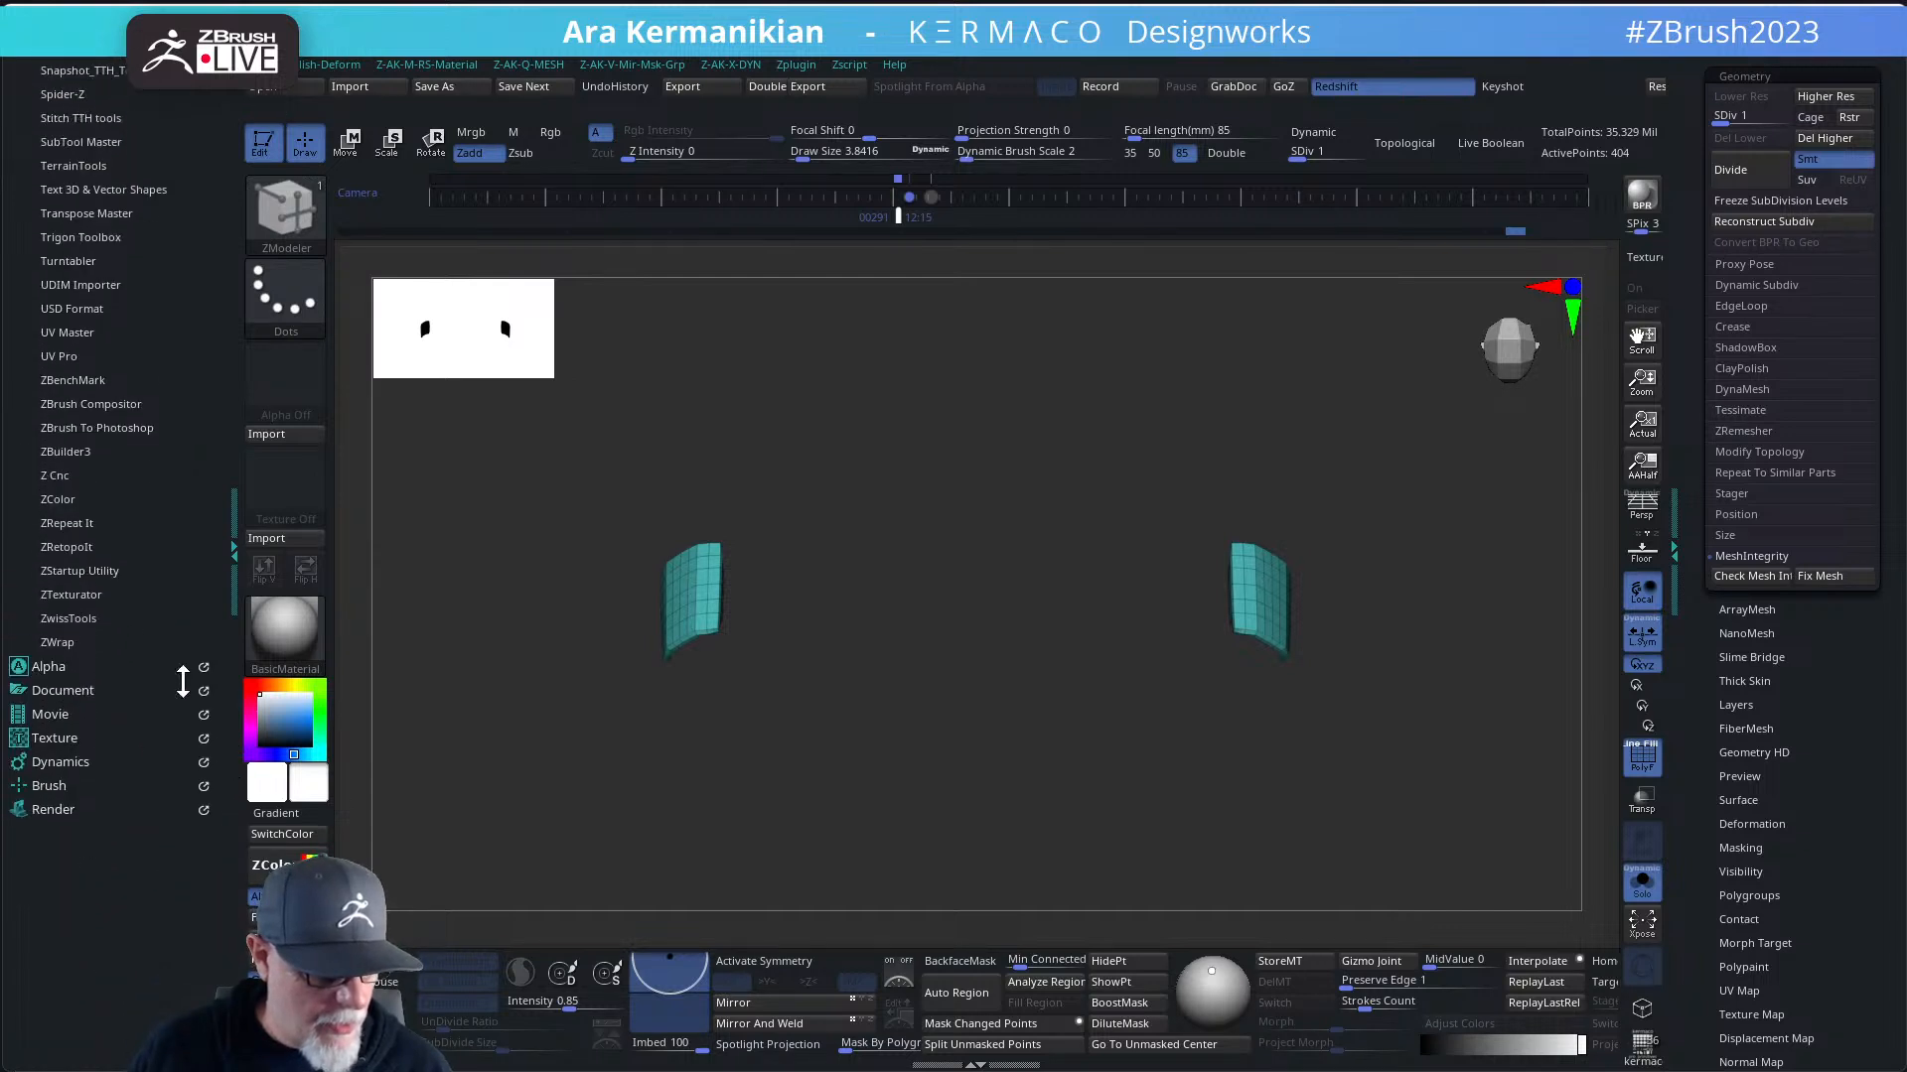
left_click(80, 334)
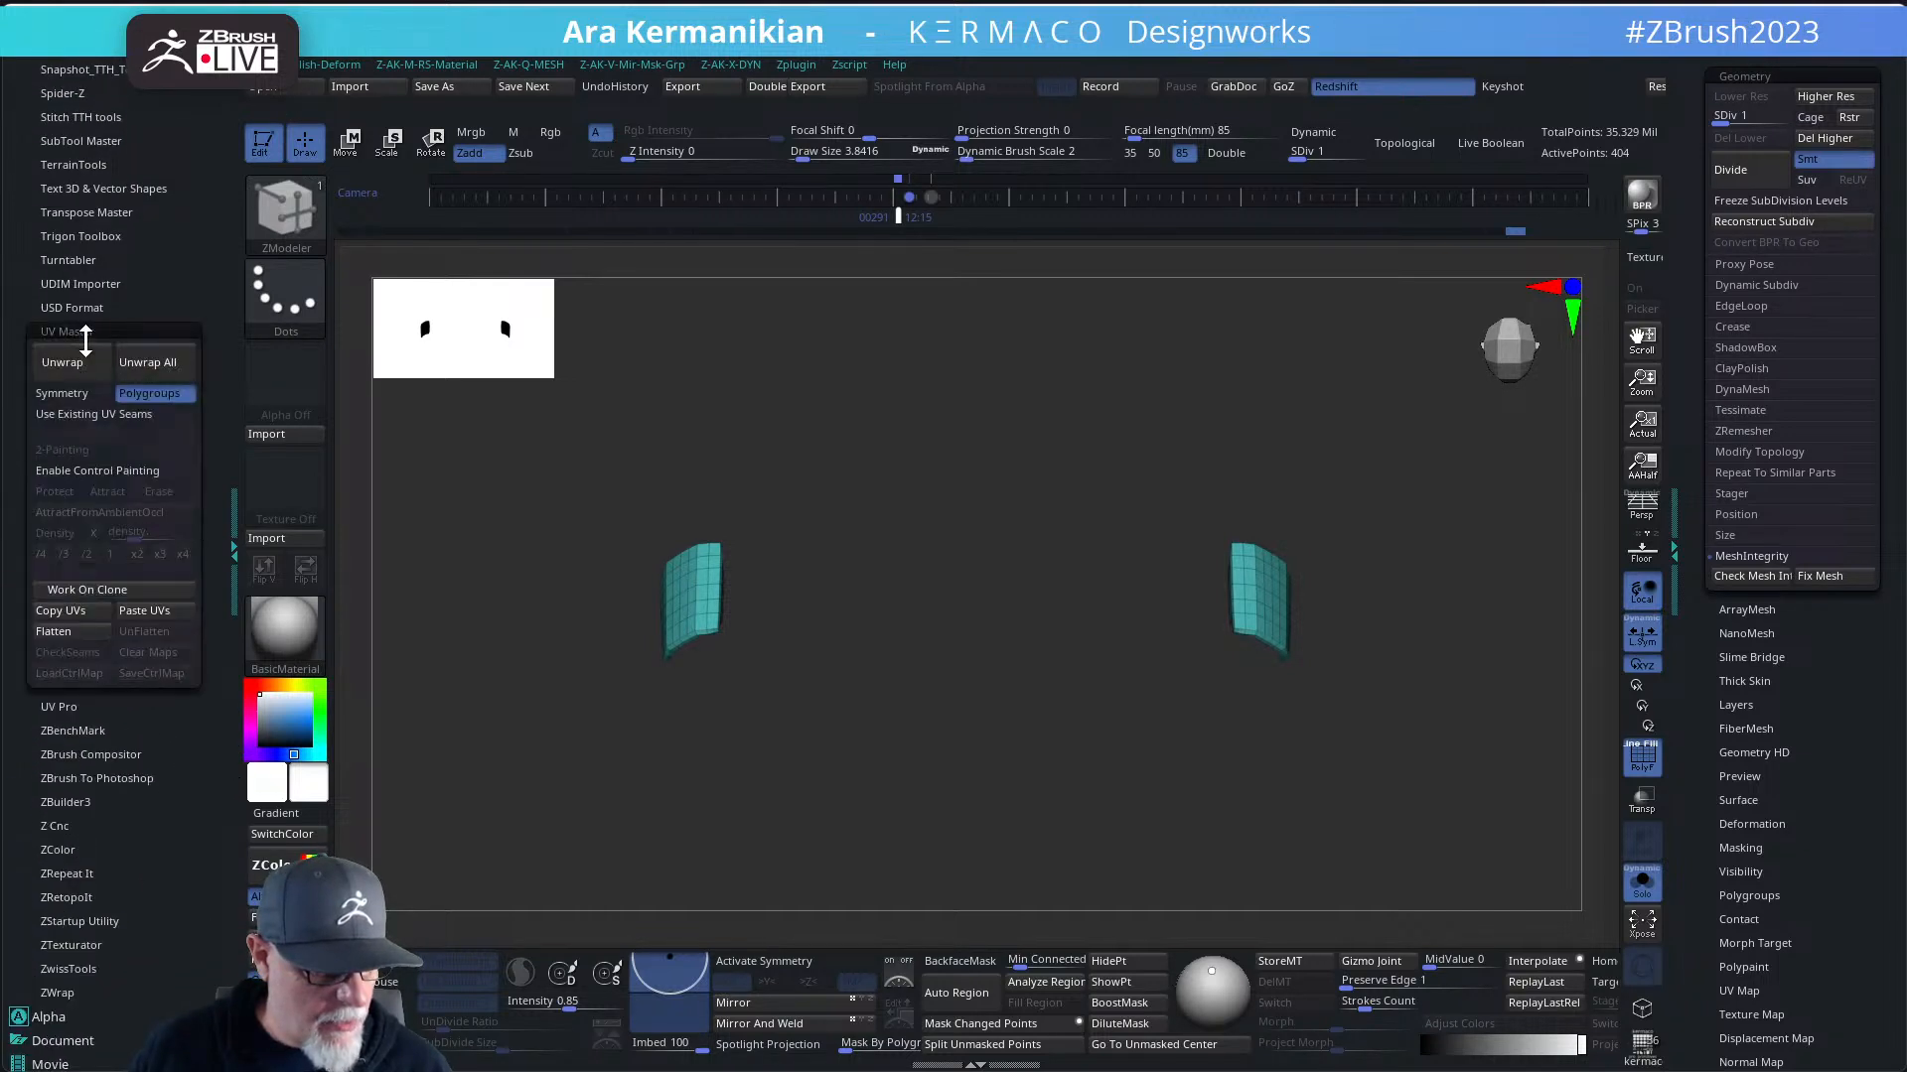
left_click_drag(1003, 616, 981, 664)
left_click_drag(1350, 157, 1293, 155)
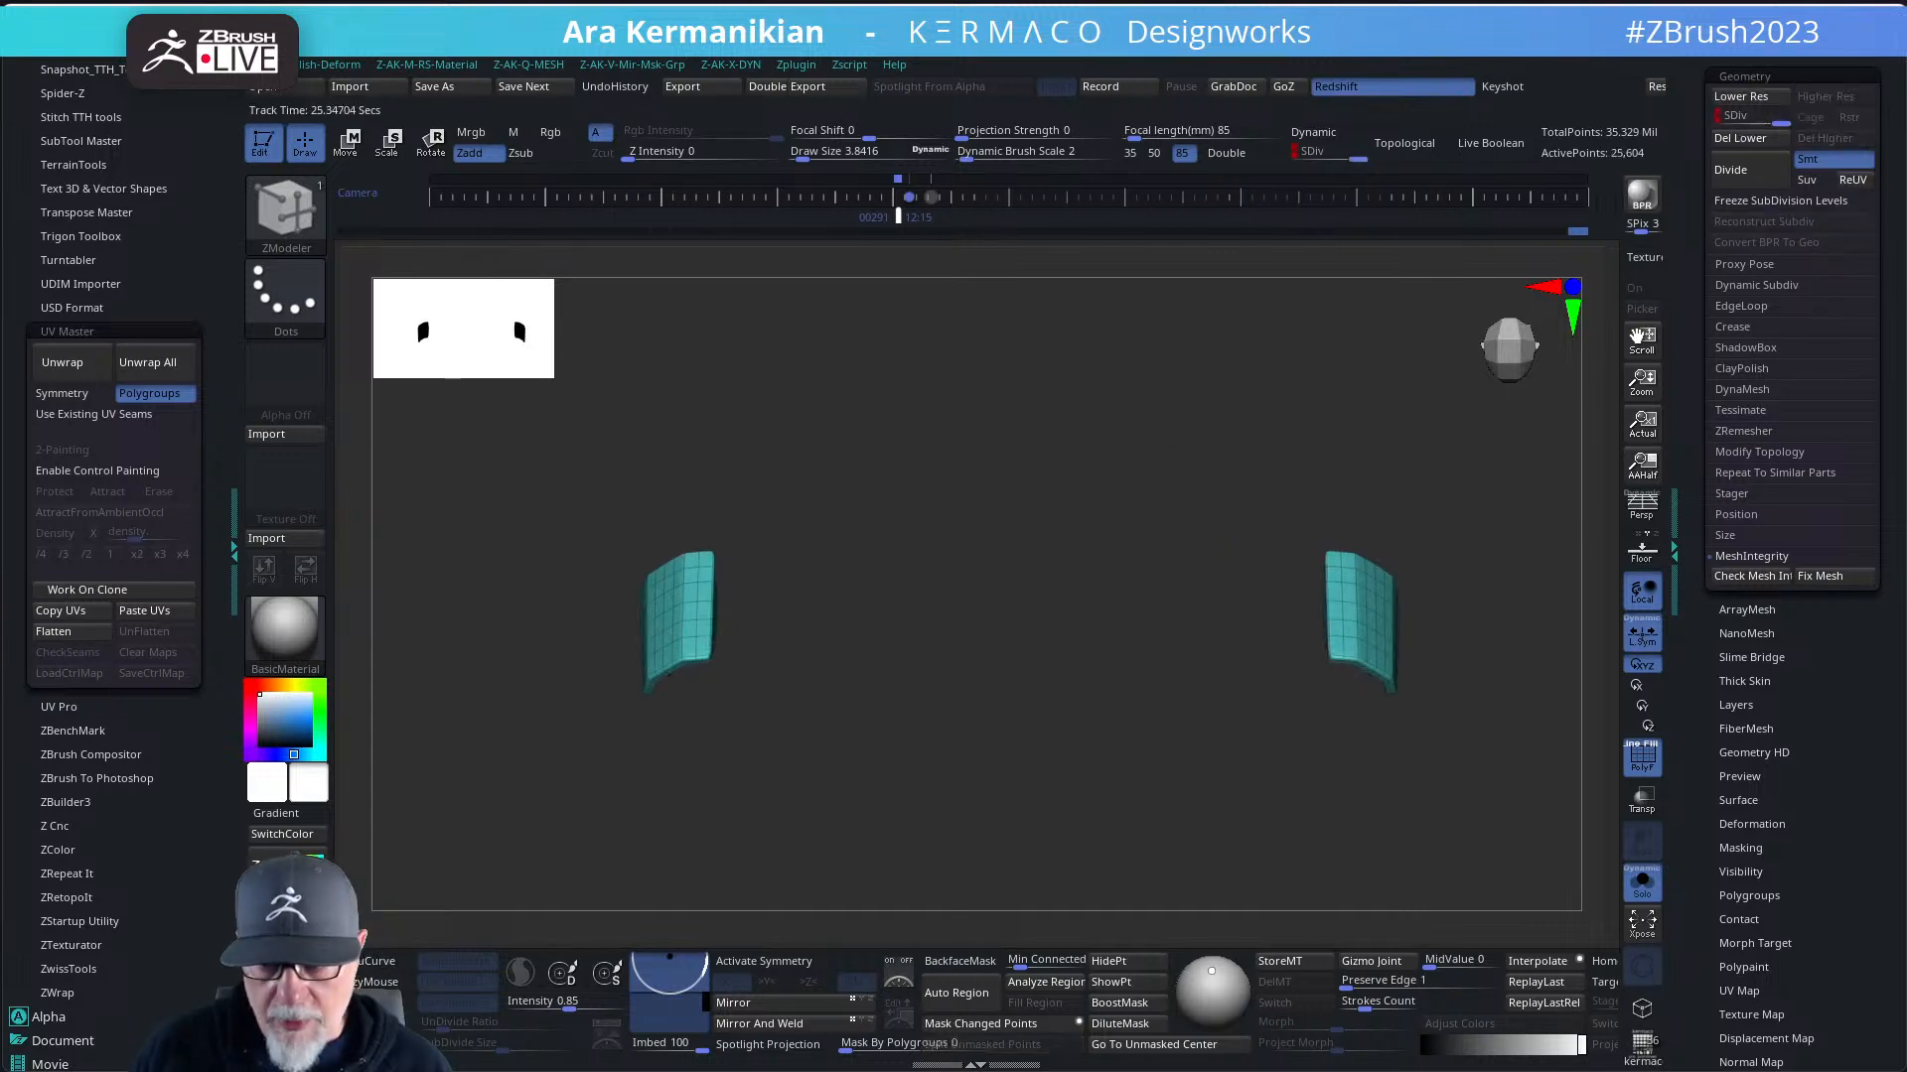
- Check the UVs of both halves with Texture 10 and the checker Texture 19, and turn the texture off
scroll(1829, 800, "down", 5)
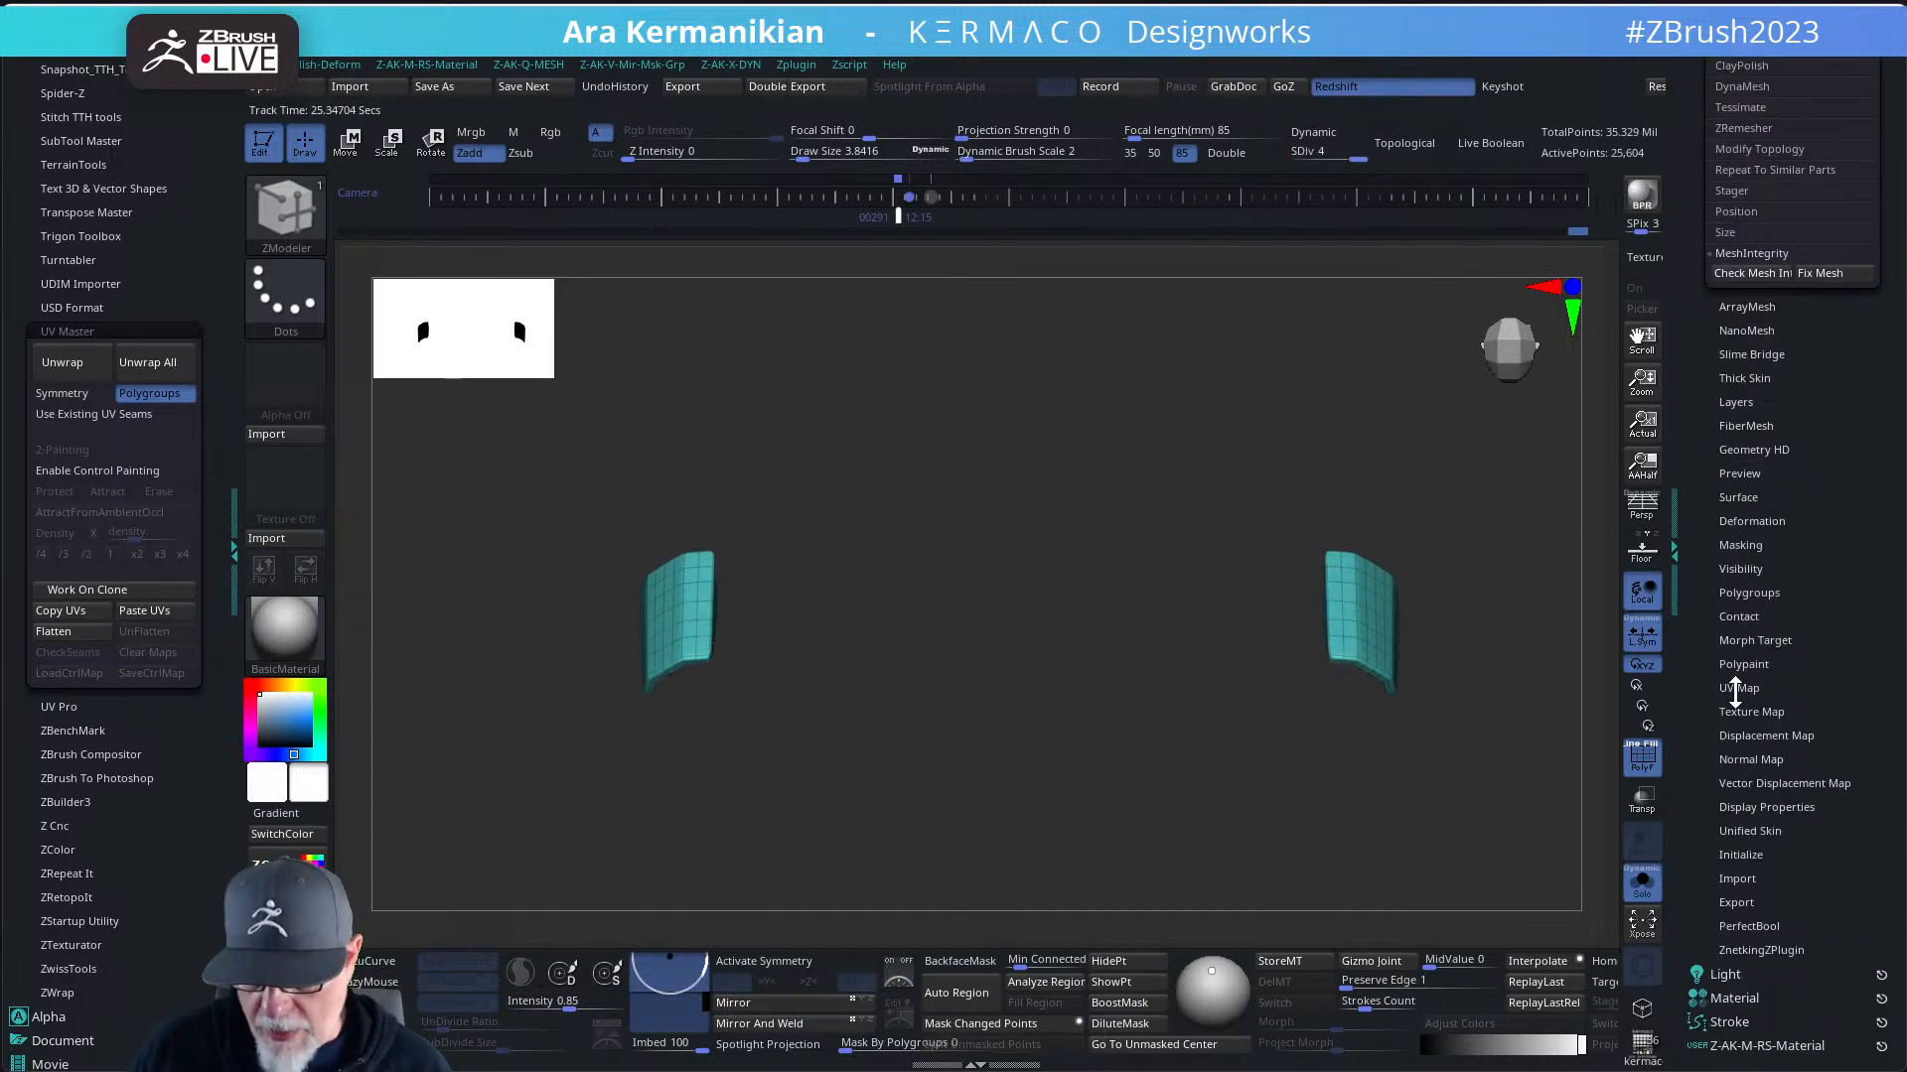
left_click(1741, 711)
left_click(1748, 523)
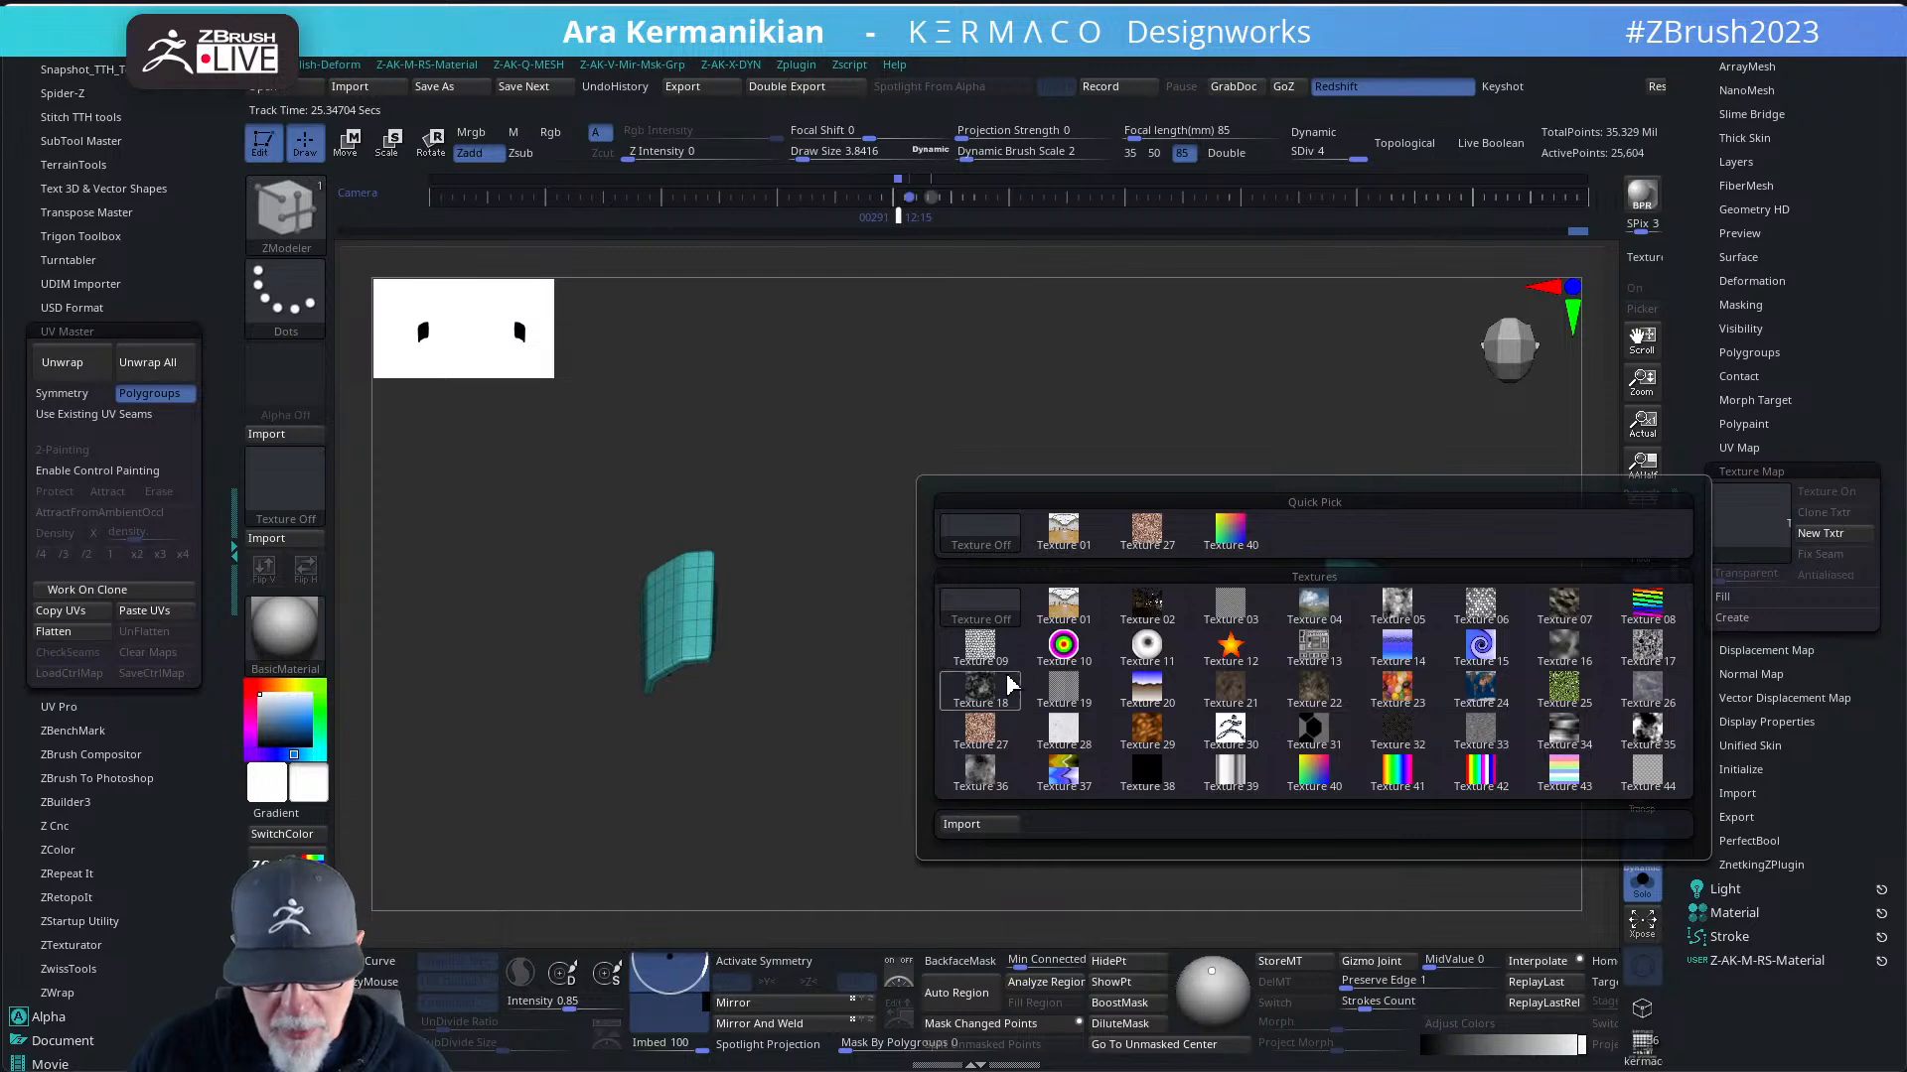
left_click(1058, 656)
left_click_drag(1071, 697, 1030, 699)
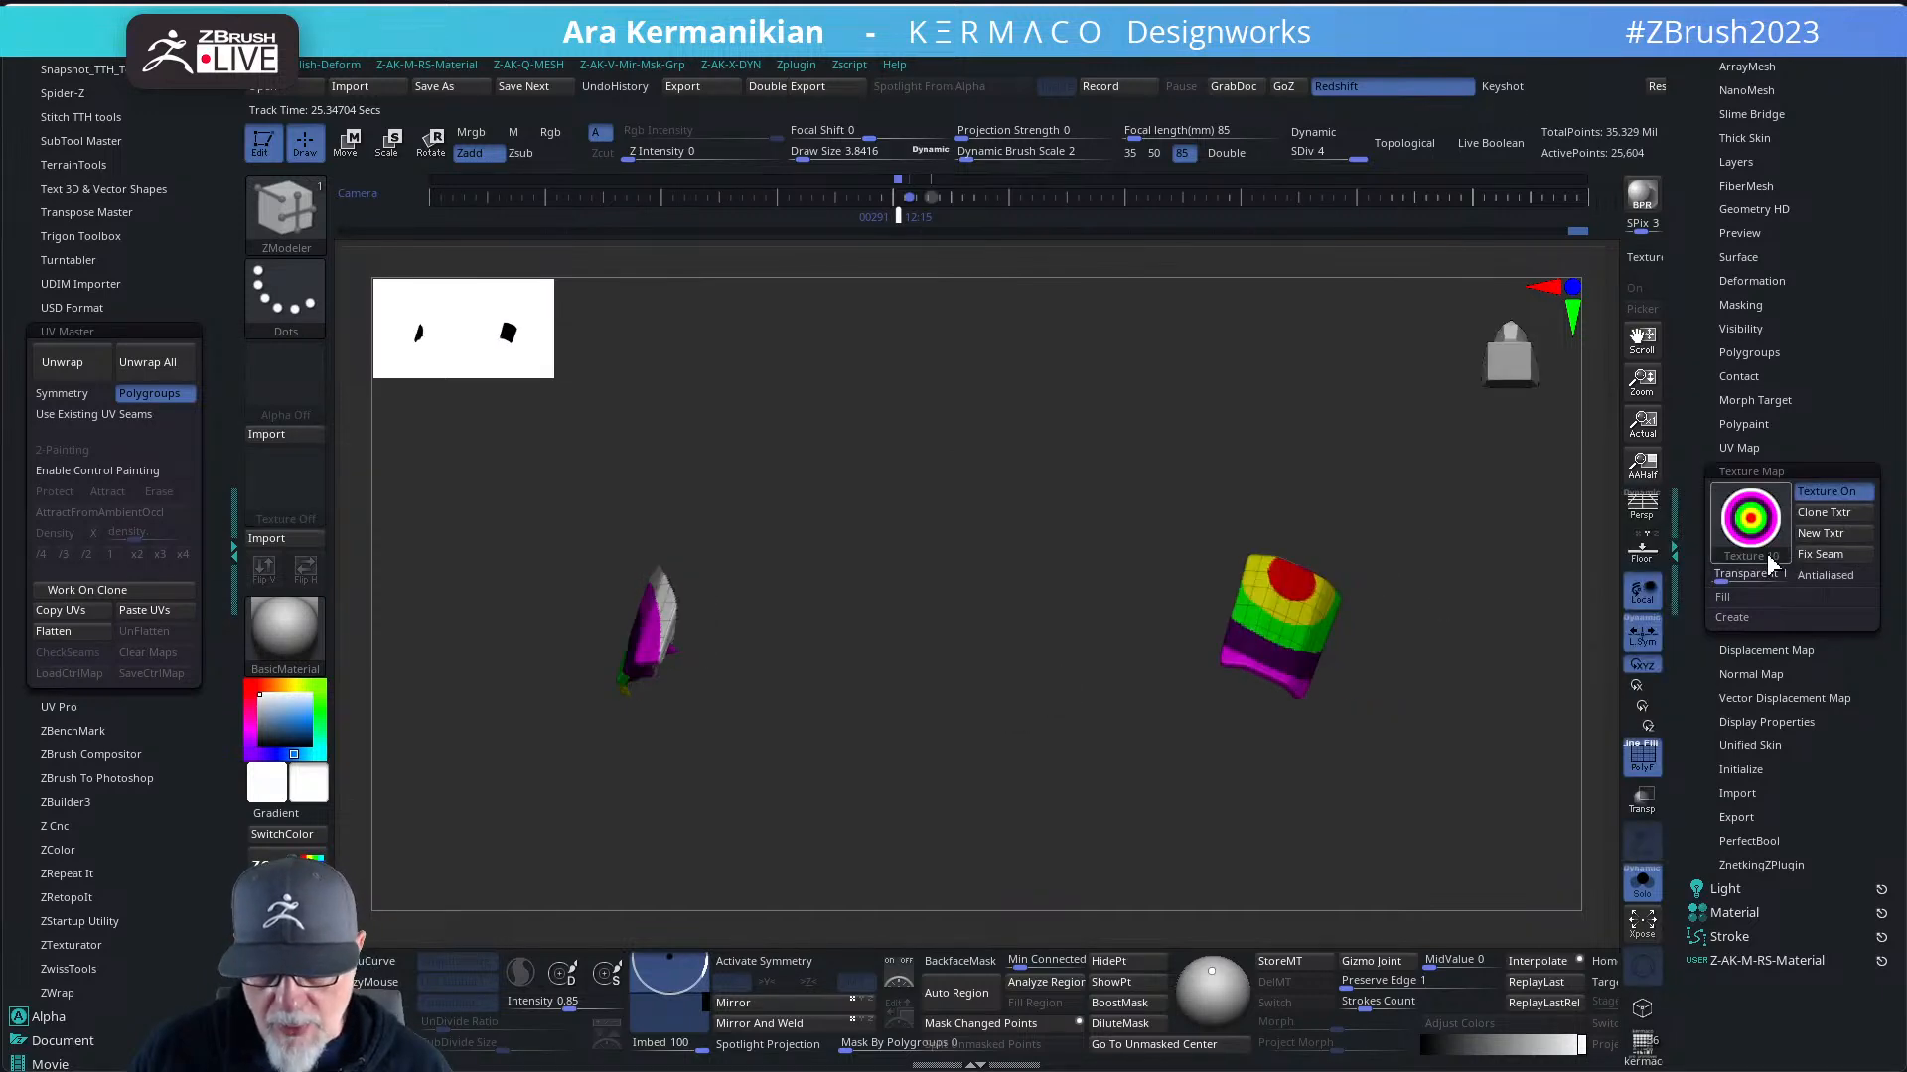
left_click(1754, 528)
left_click(1055, 689)
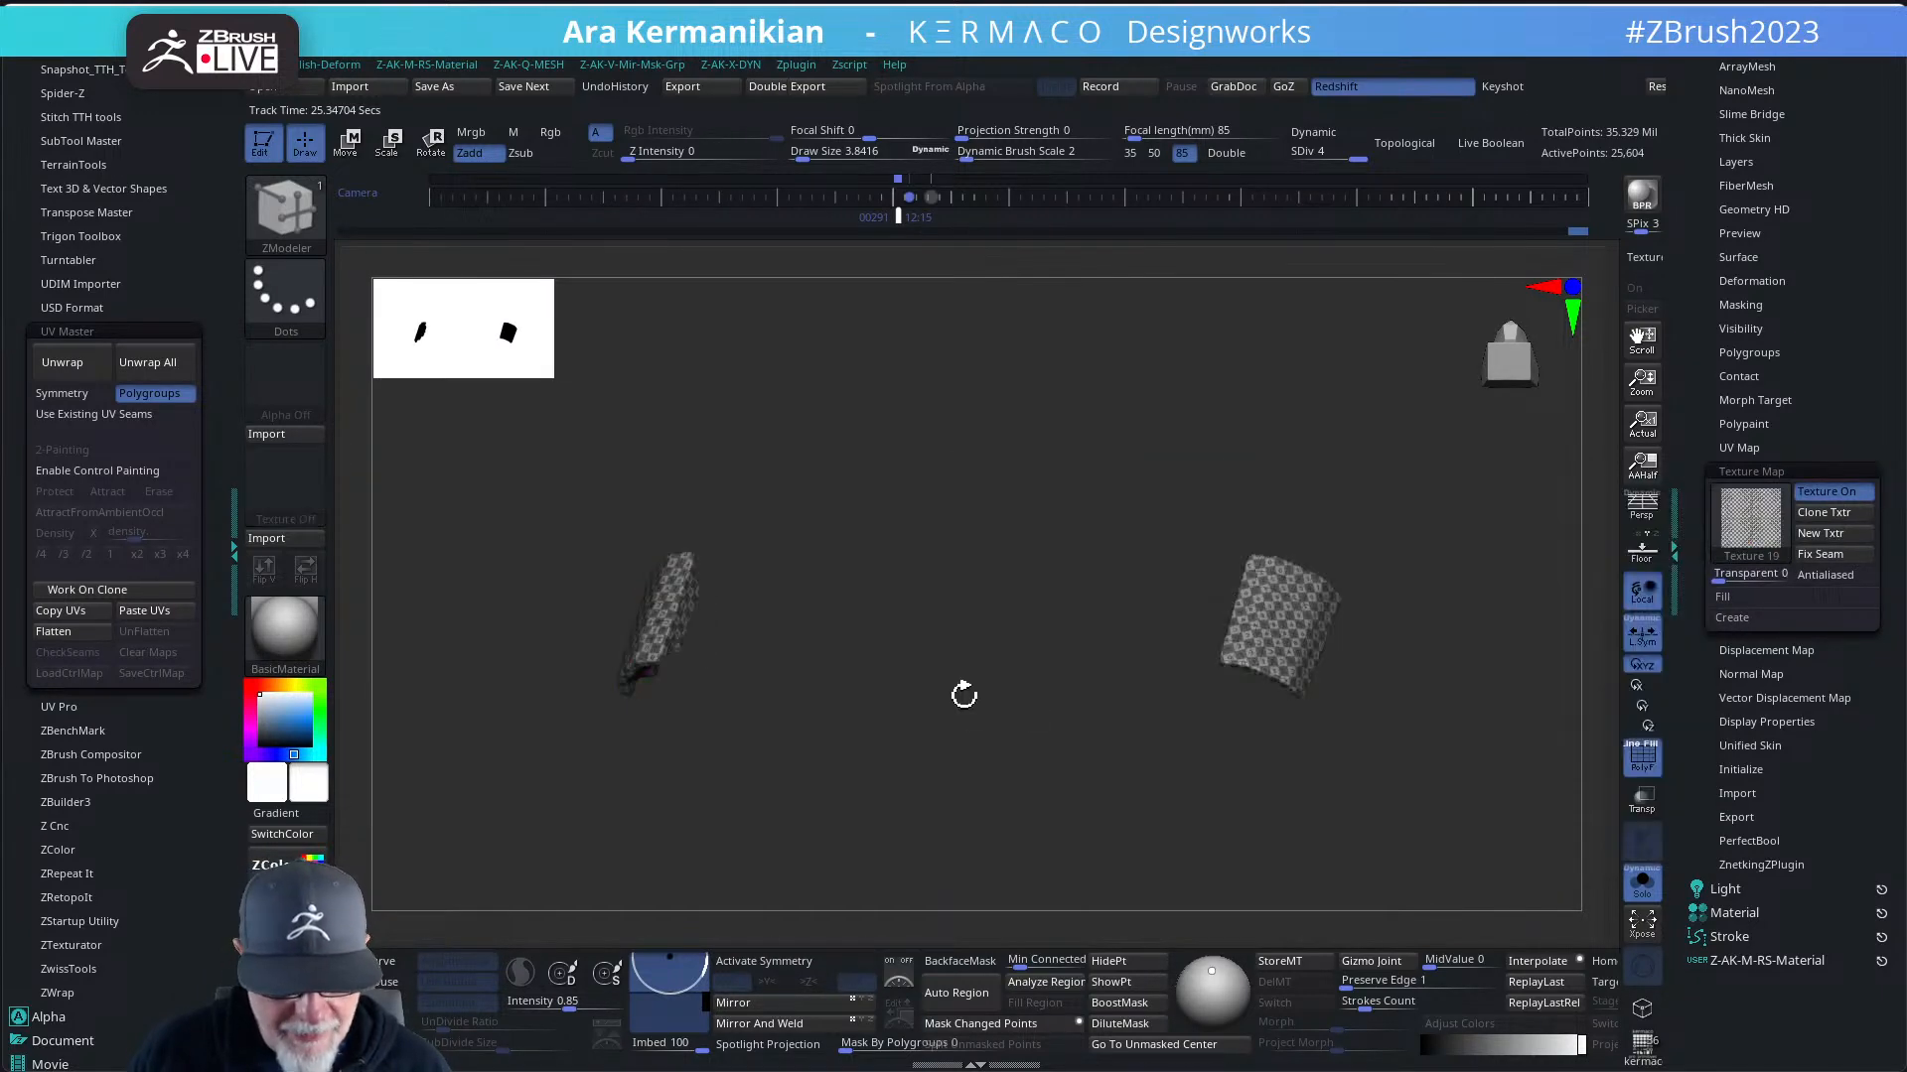
left_click_drag(966, 689, 1480, 546)
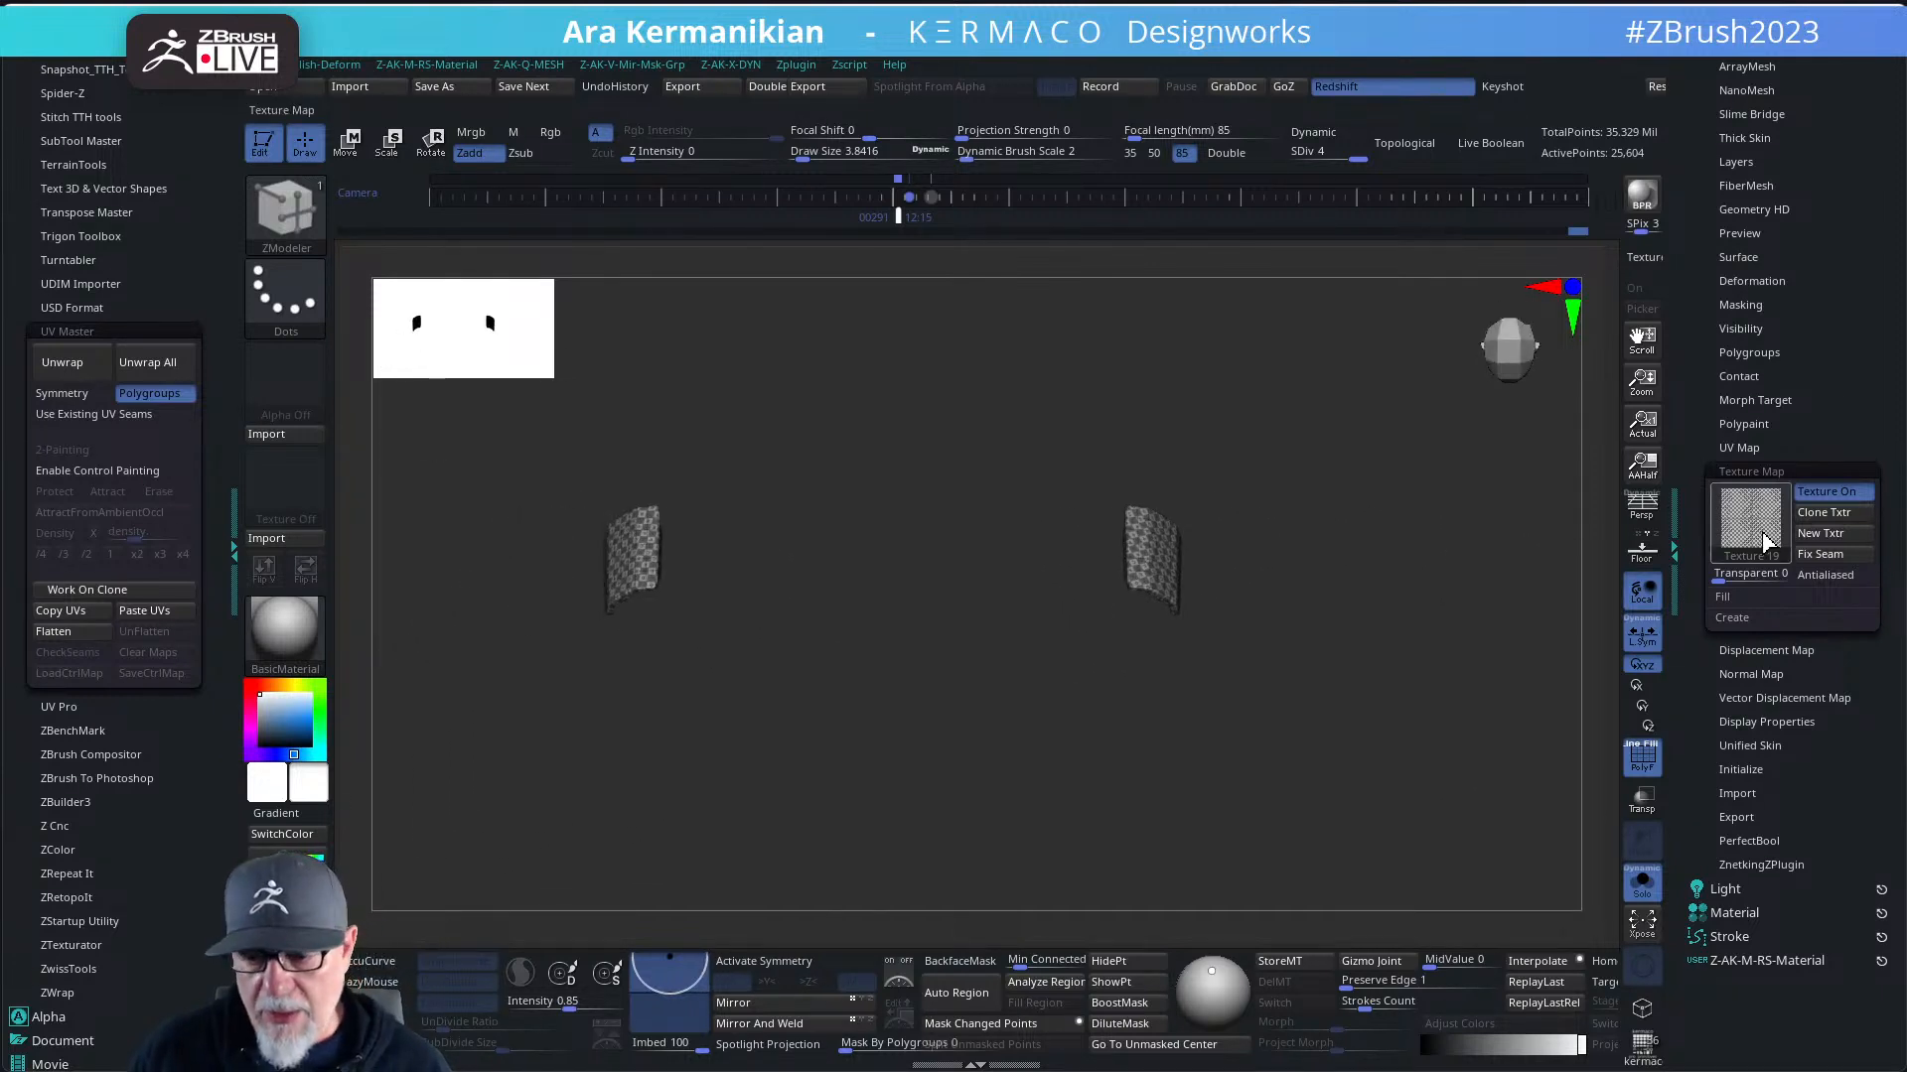
left_click(1750, 514)
left_click(979, 608)
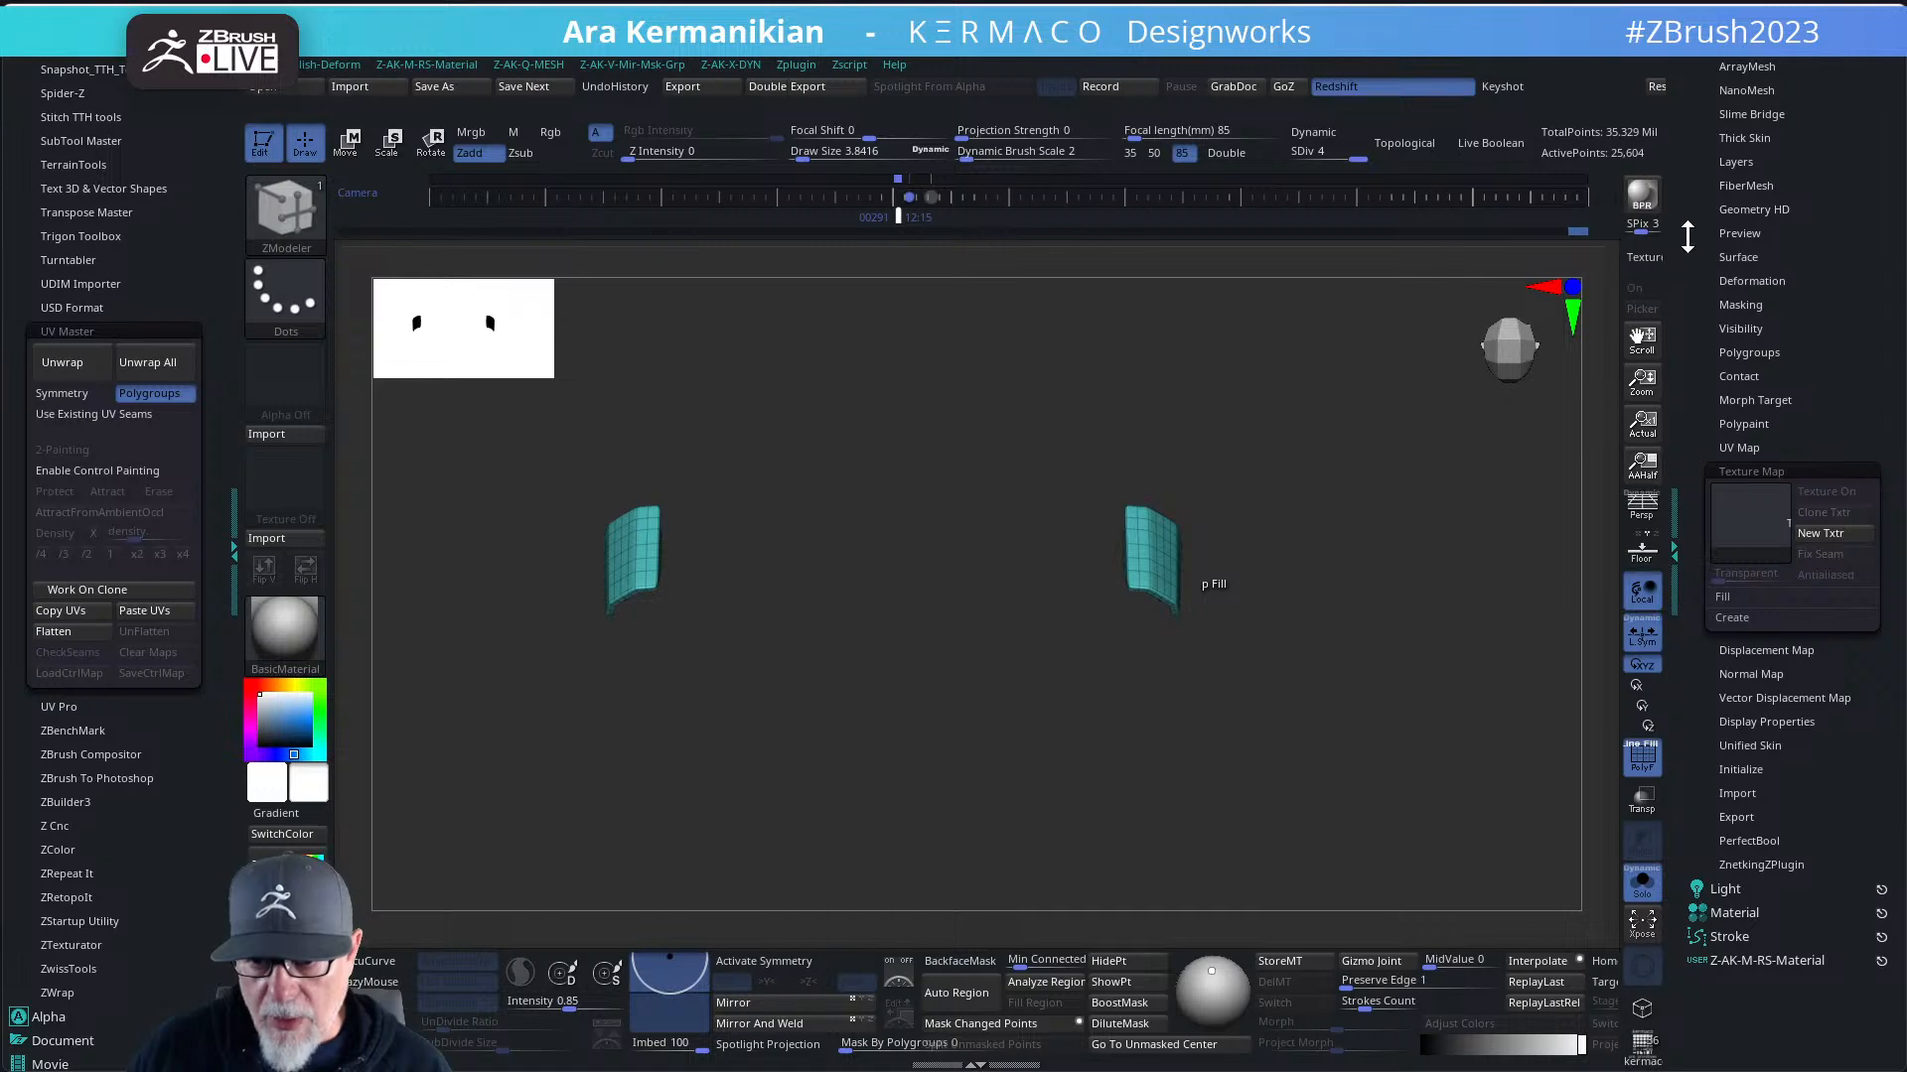
- Rename the helmet1_5 subtool as helmet_lights
left_click_drag(1695, 254, 1697, 496)
left_click(1754, 483)
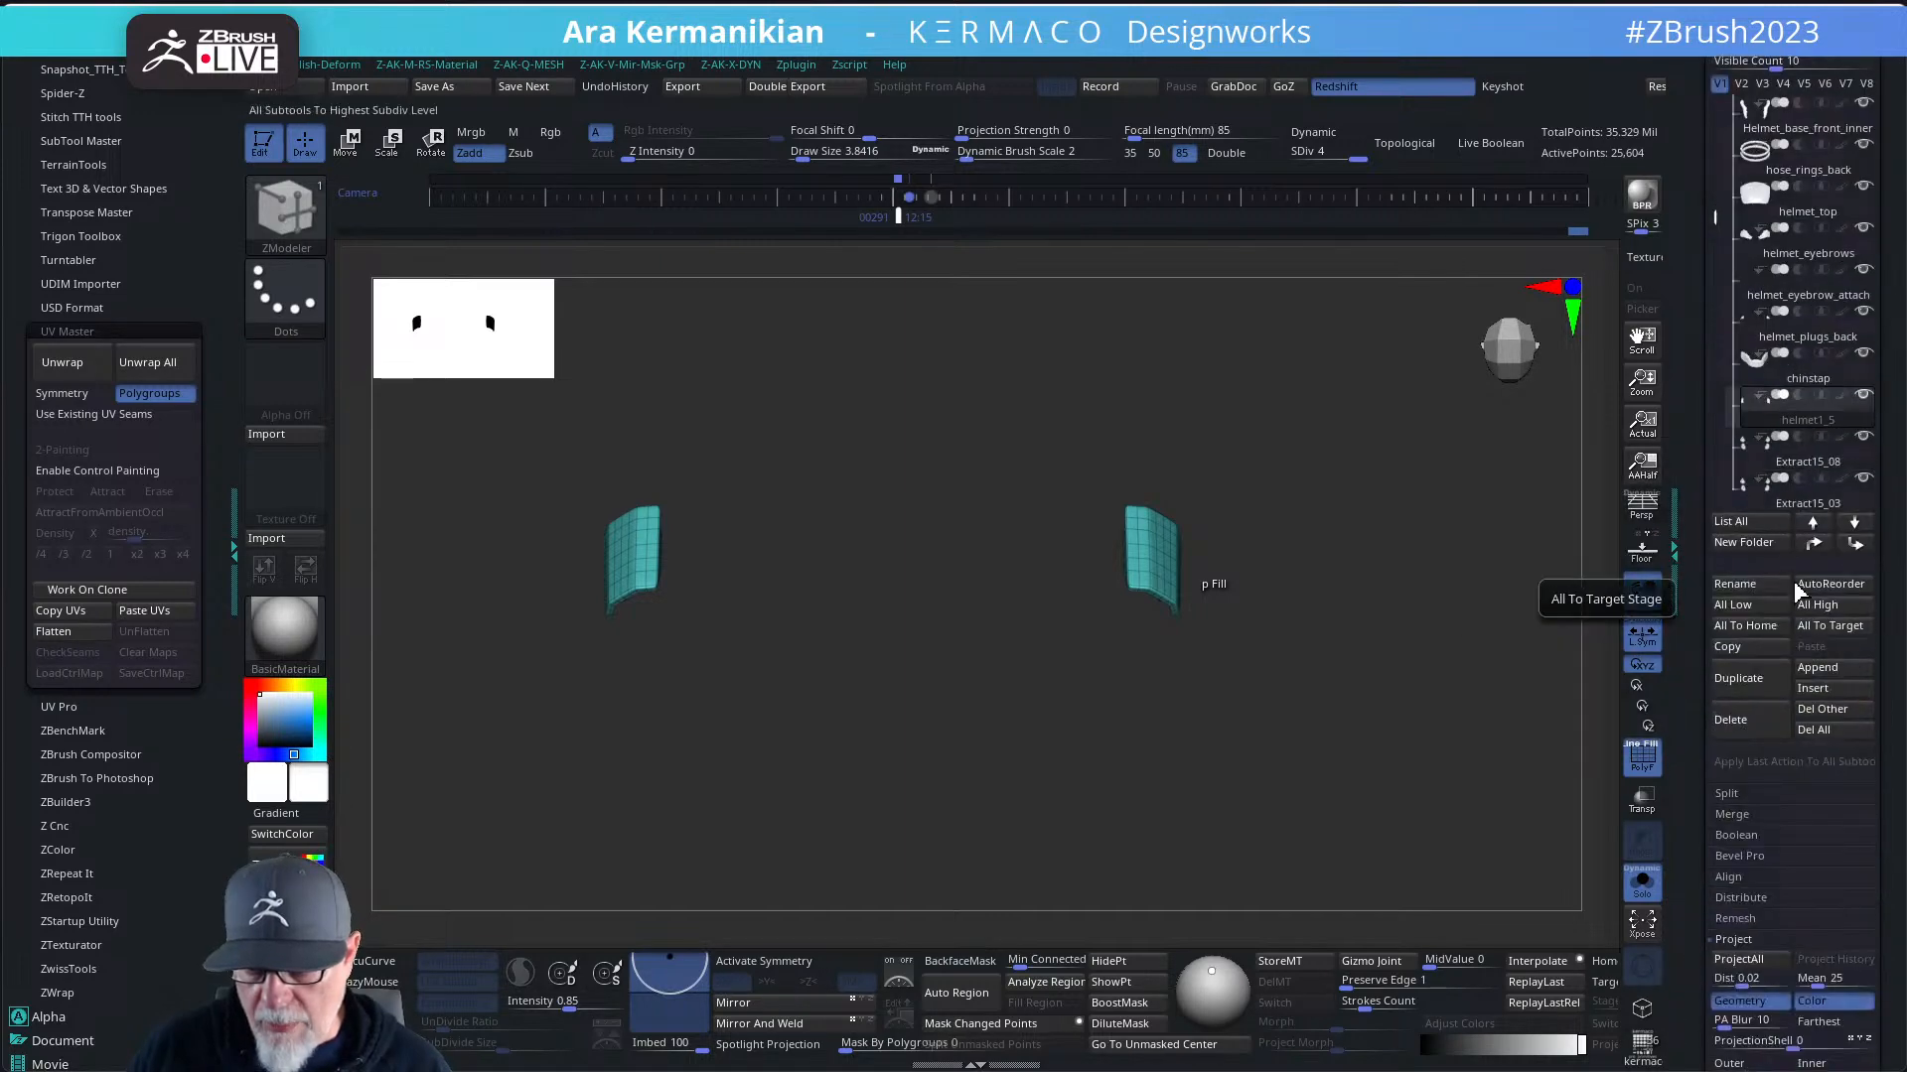
left_click(1757, 587)
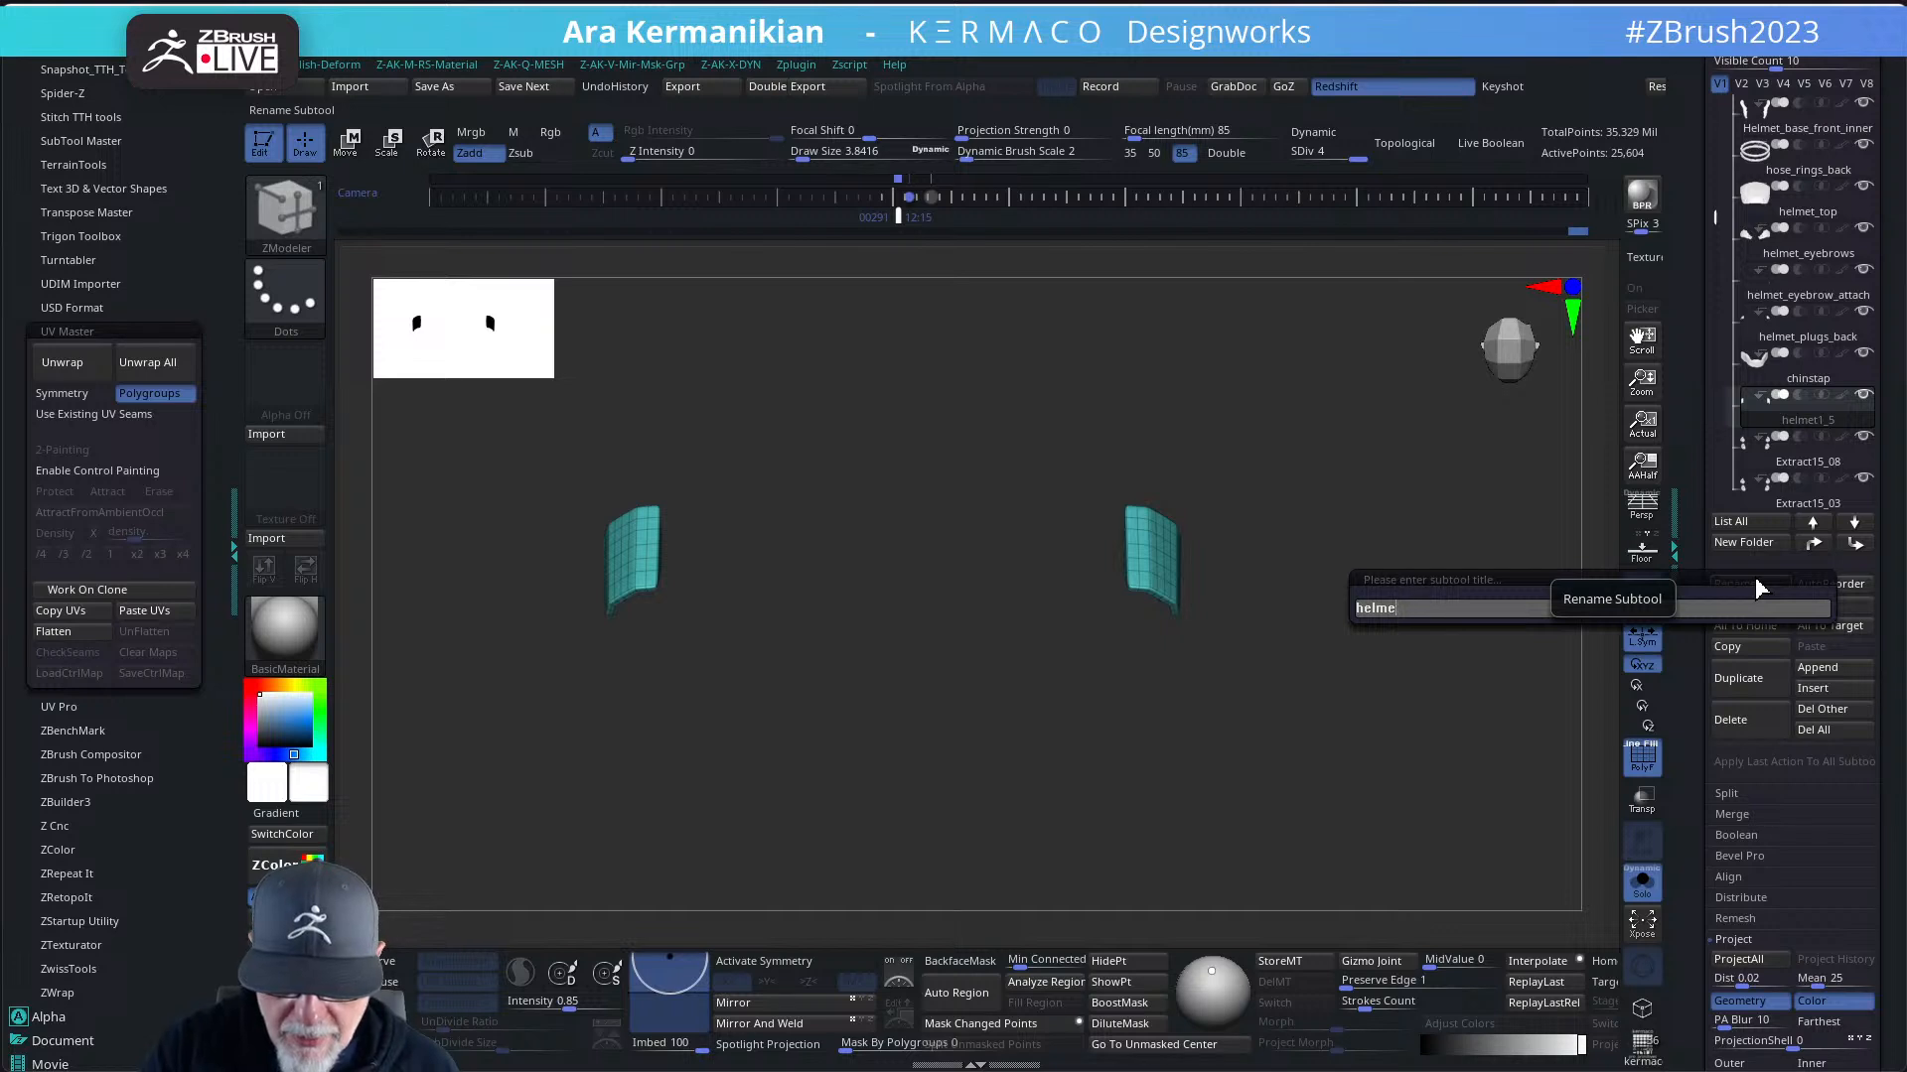
type("helmet_lights")
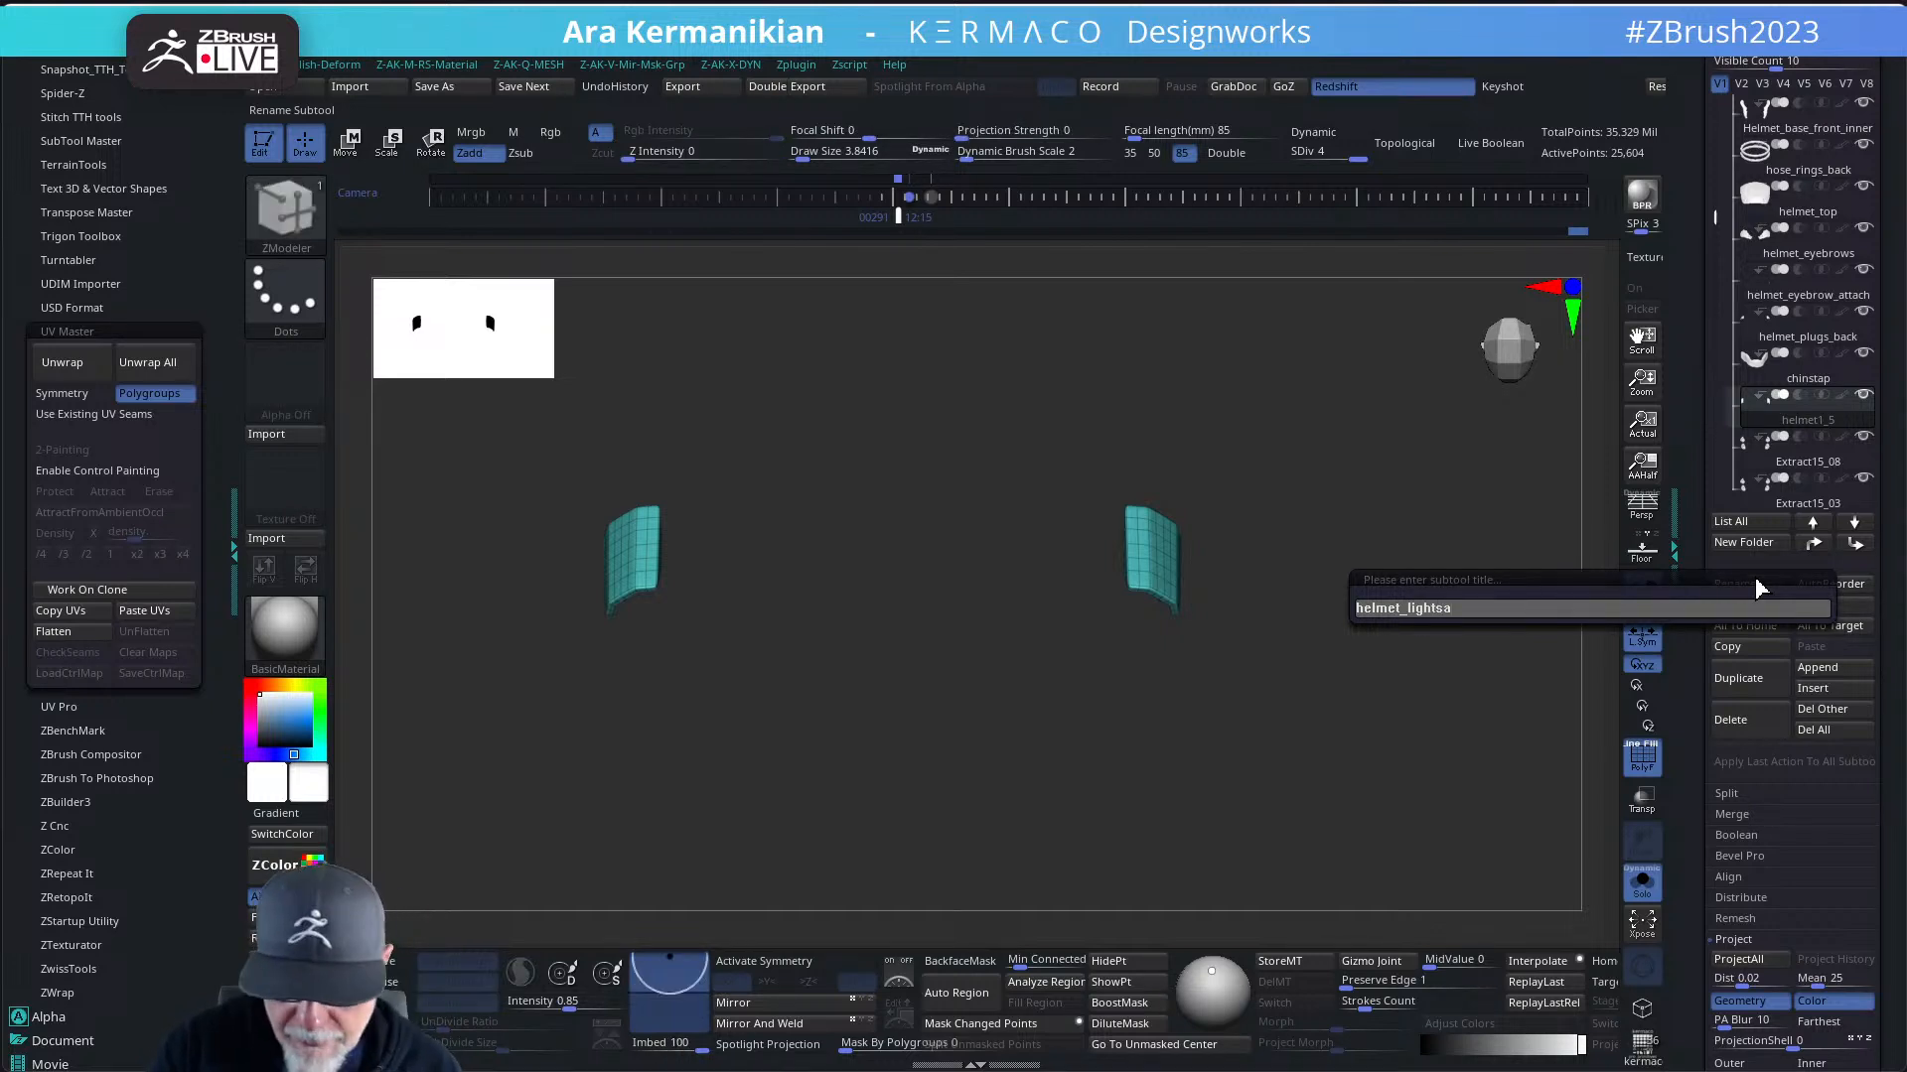
key("Return")
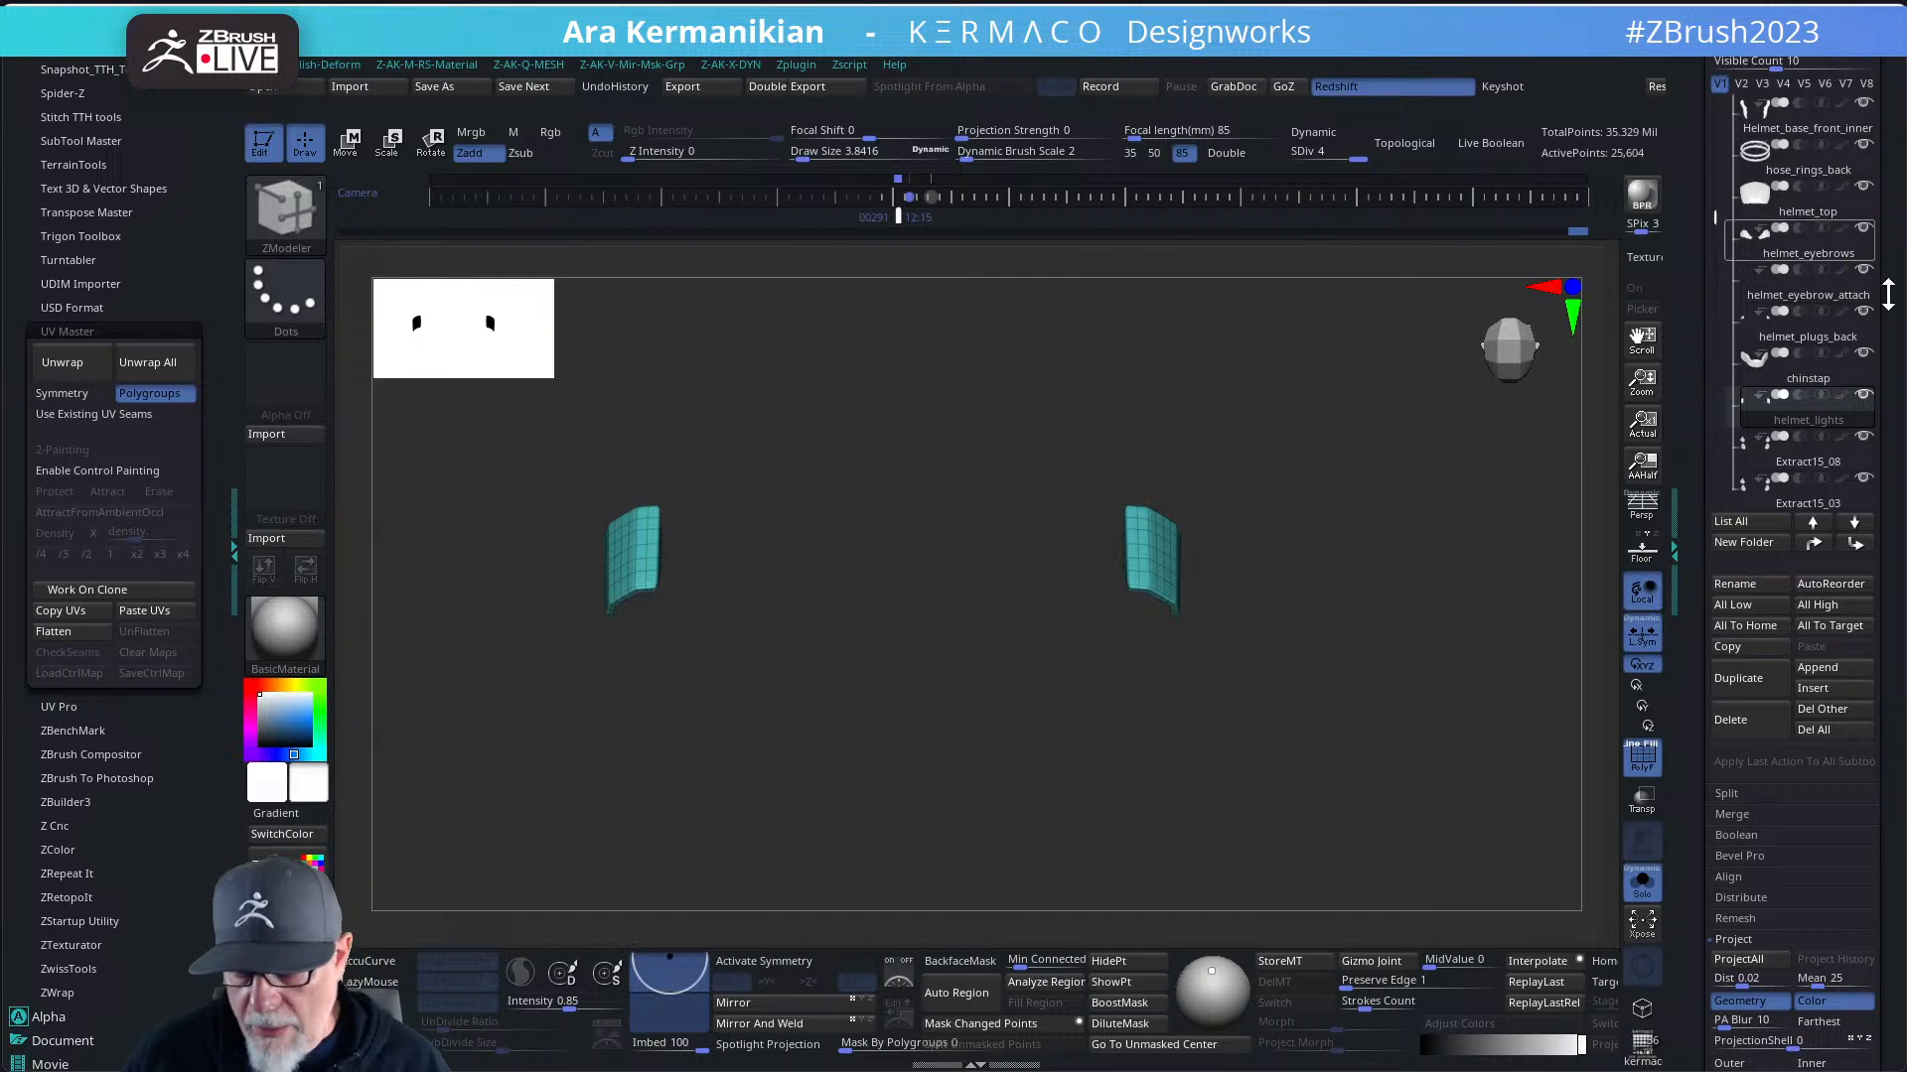
- Select the Extract15_08 subtool under helmet_lights and flip its surface normals
left_click(1865, 84)
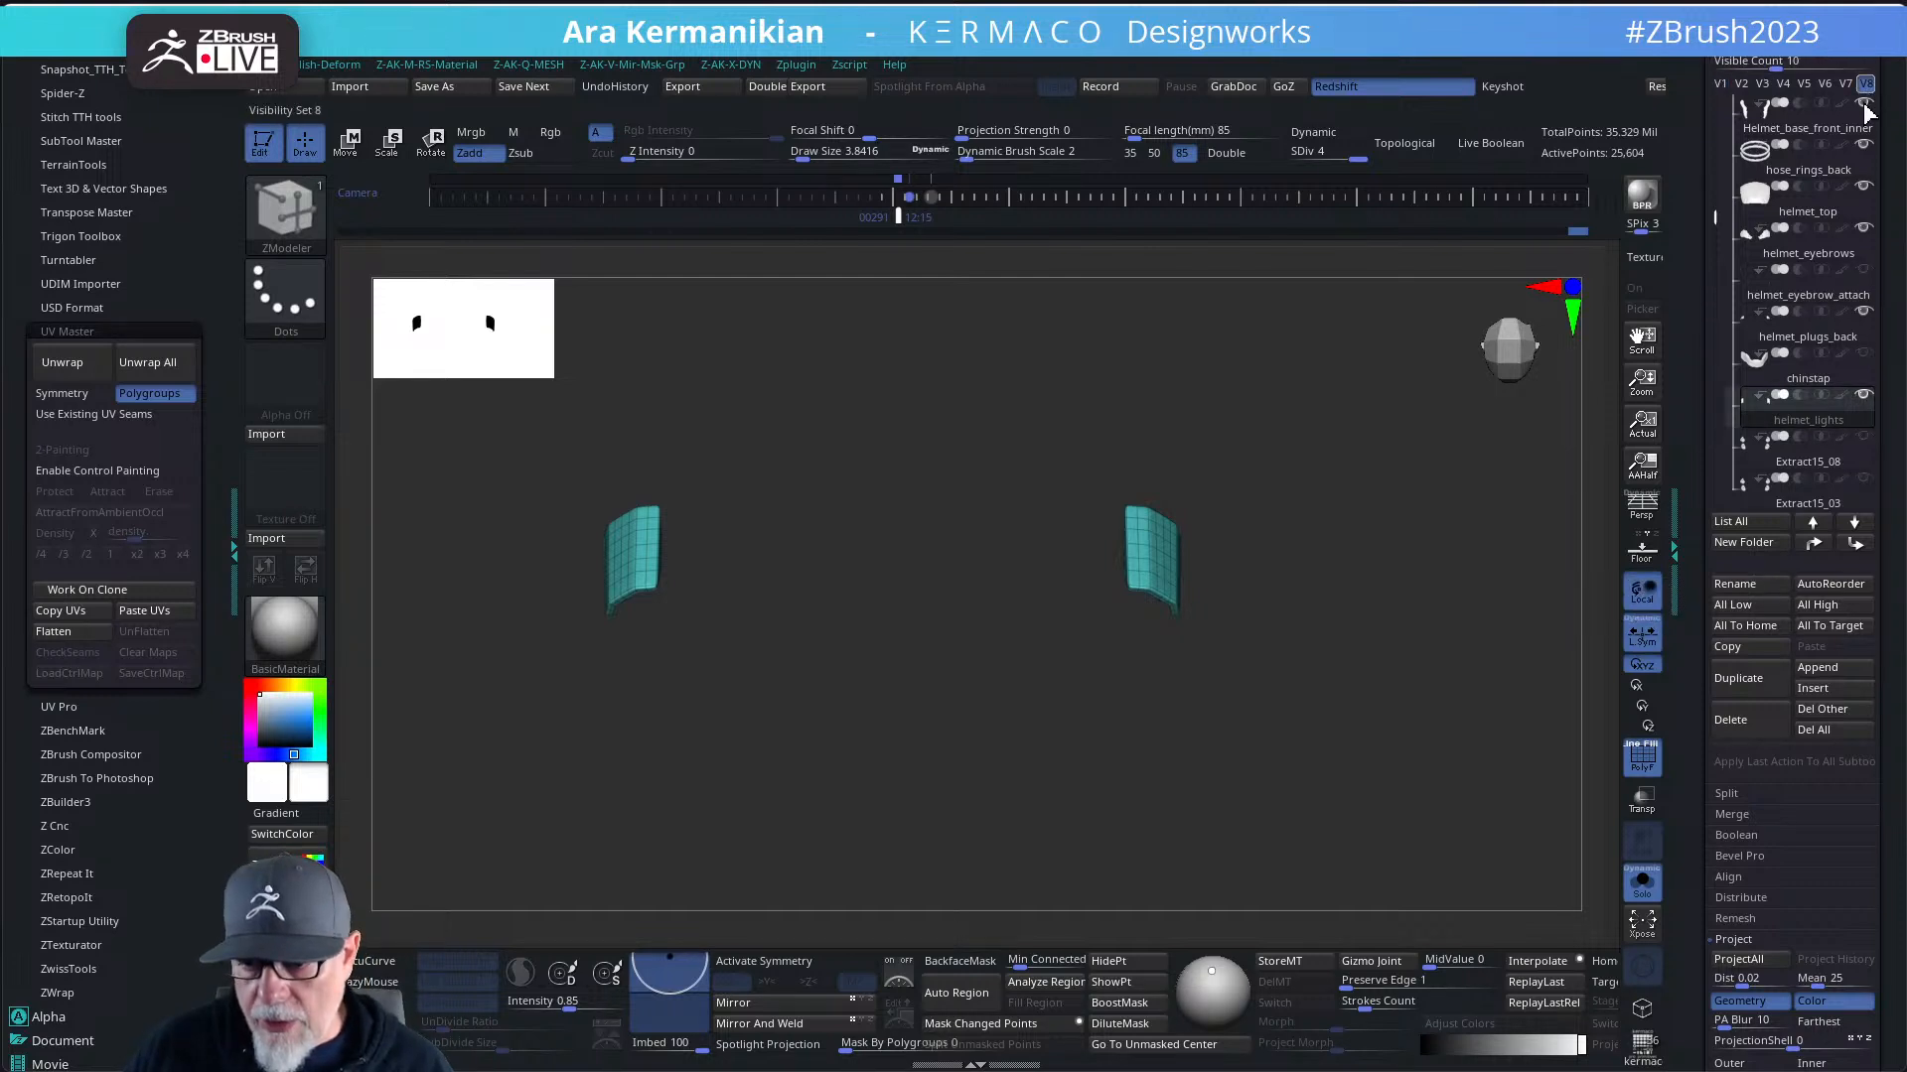
mouse_move(1837, 447)
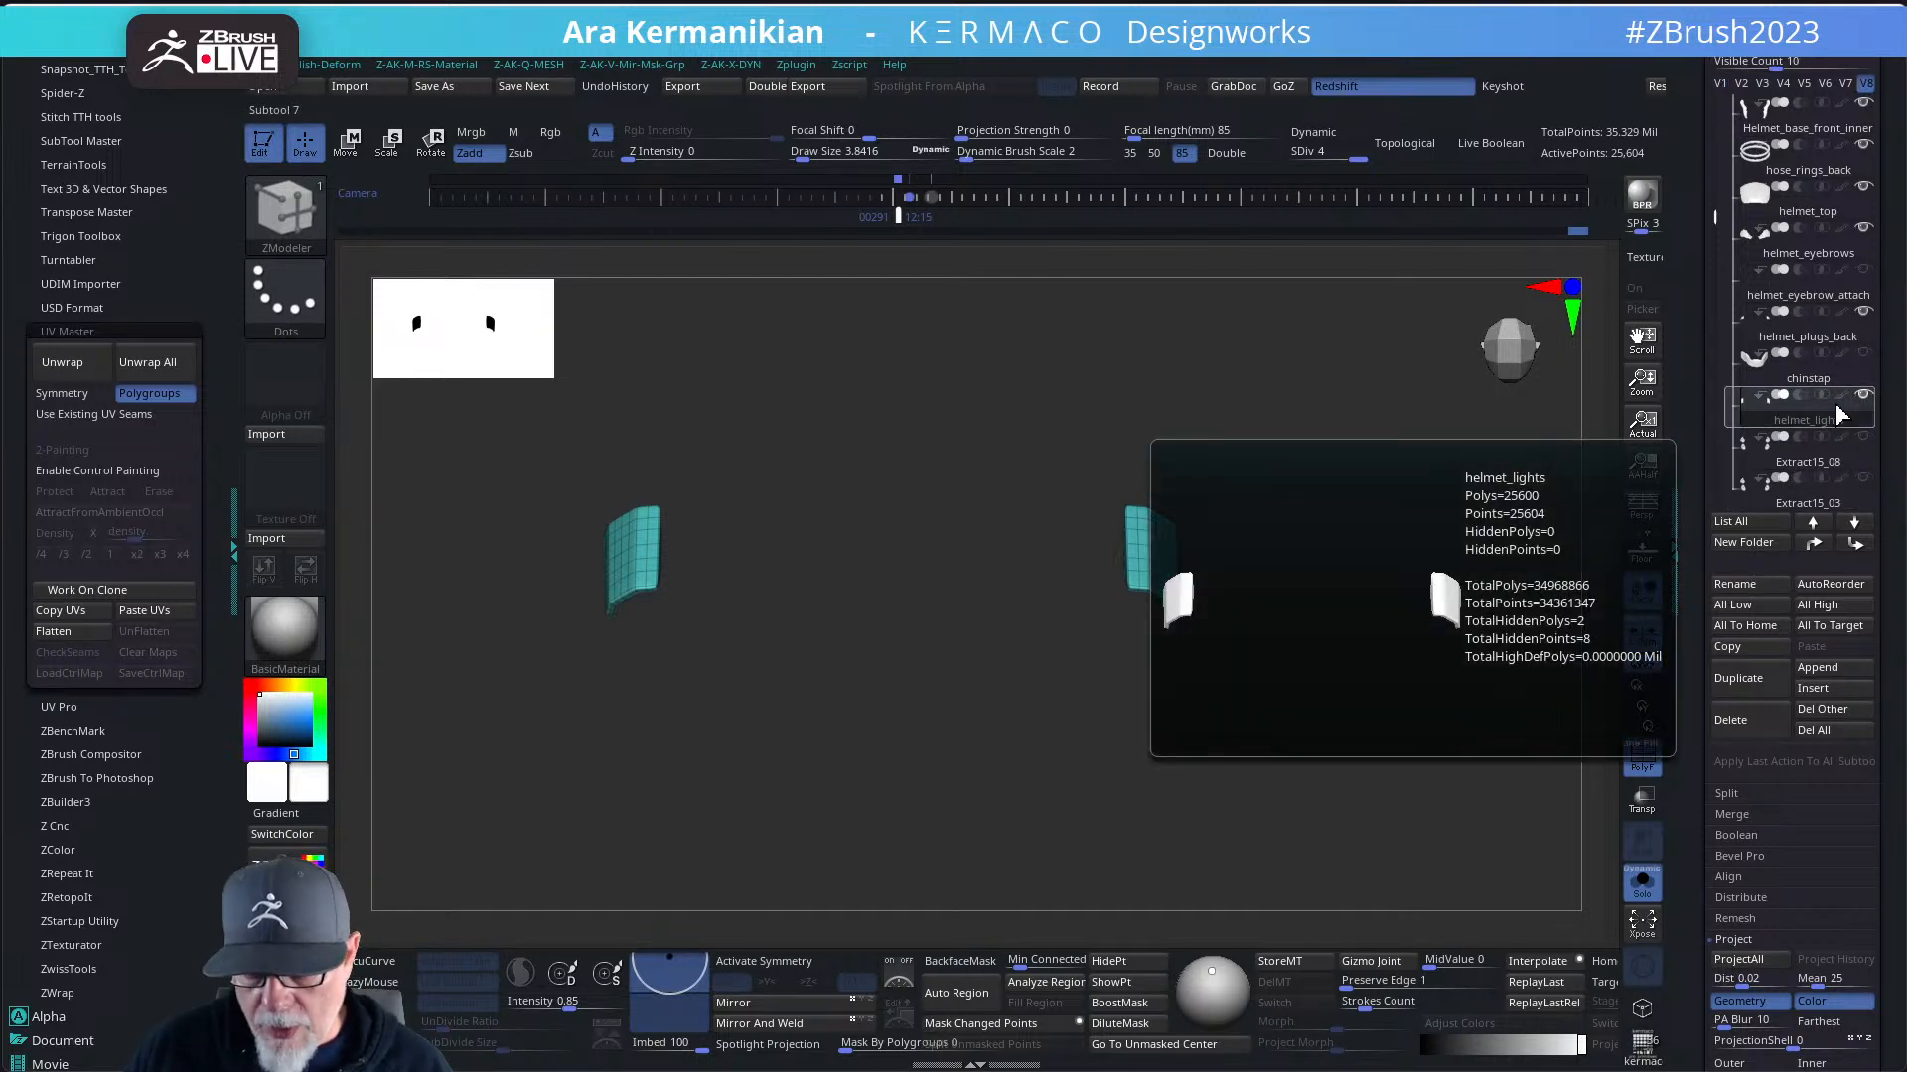
left_click(1814, 467)
left_click_drag(1385, 549, 1472, 416, "alt")
left_click_drag(1464, 530, 1324, 611)
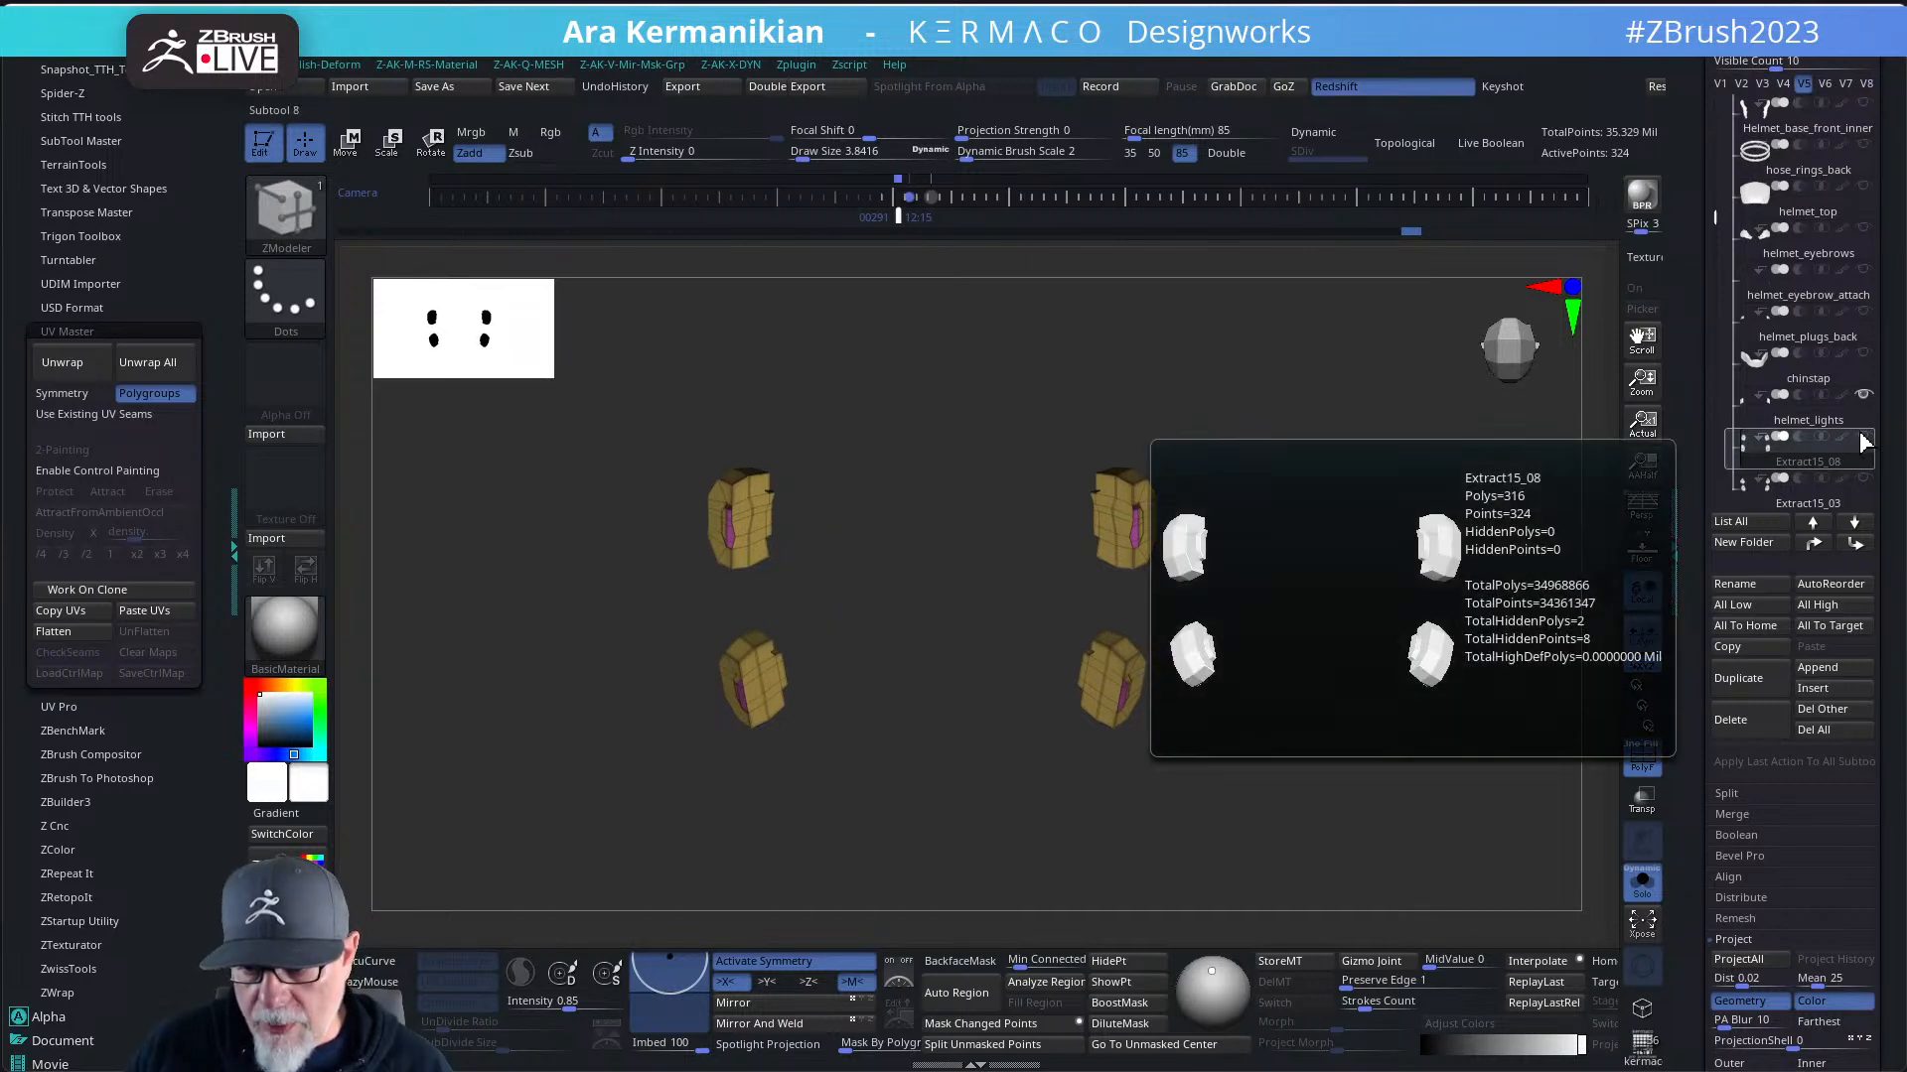
left_click_drag(1690, 943, 1730, 718)
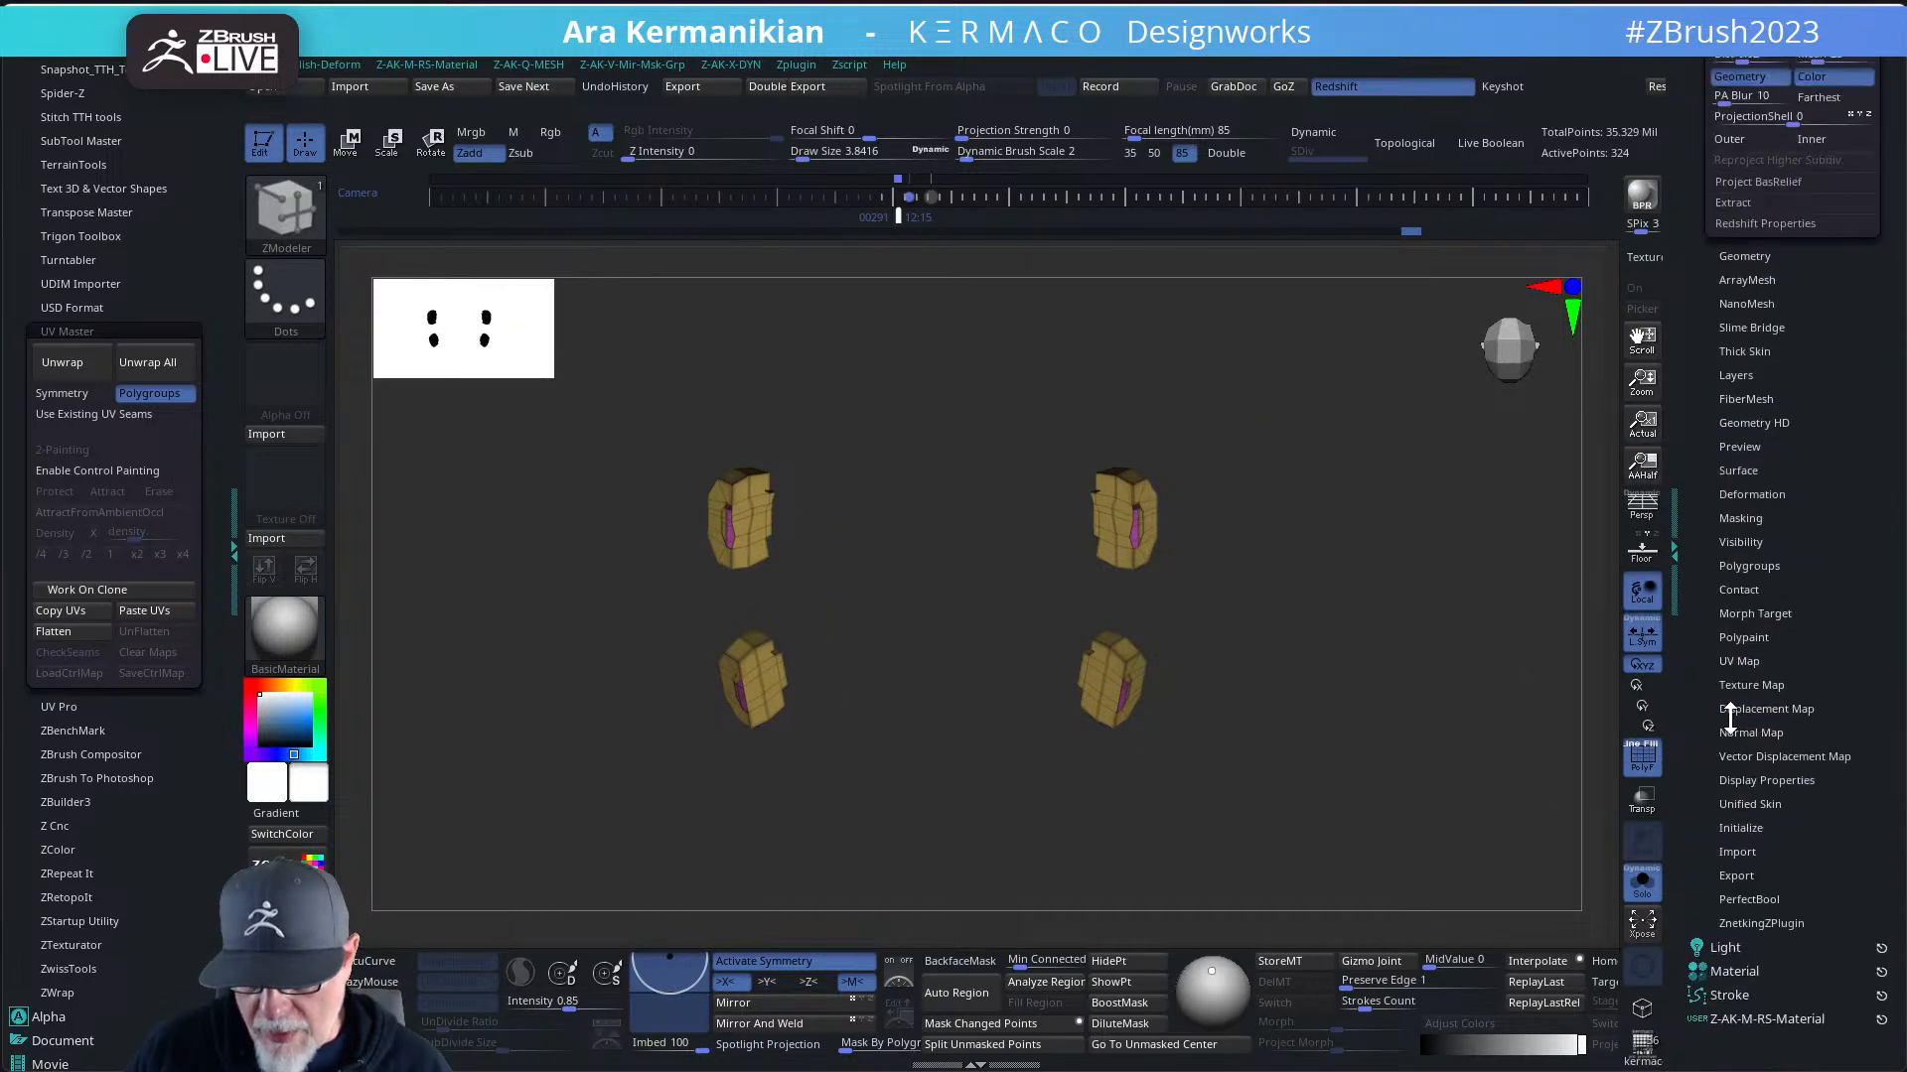
left_click(1767, 780)
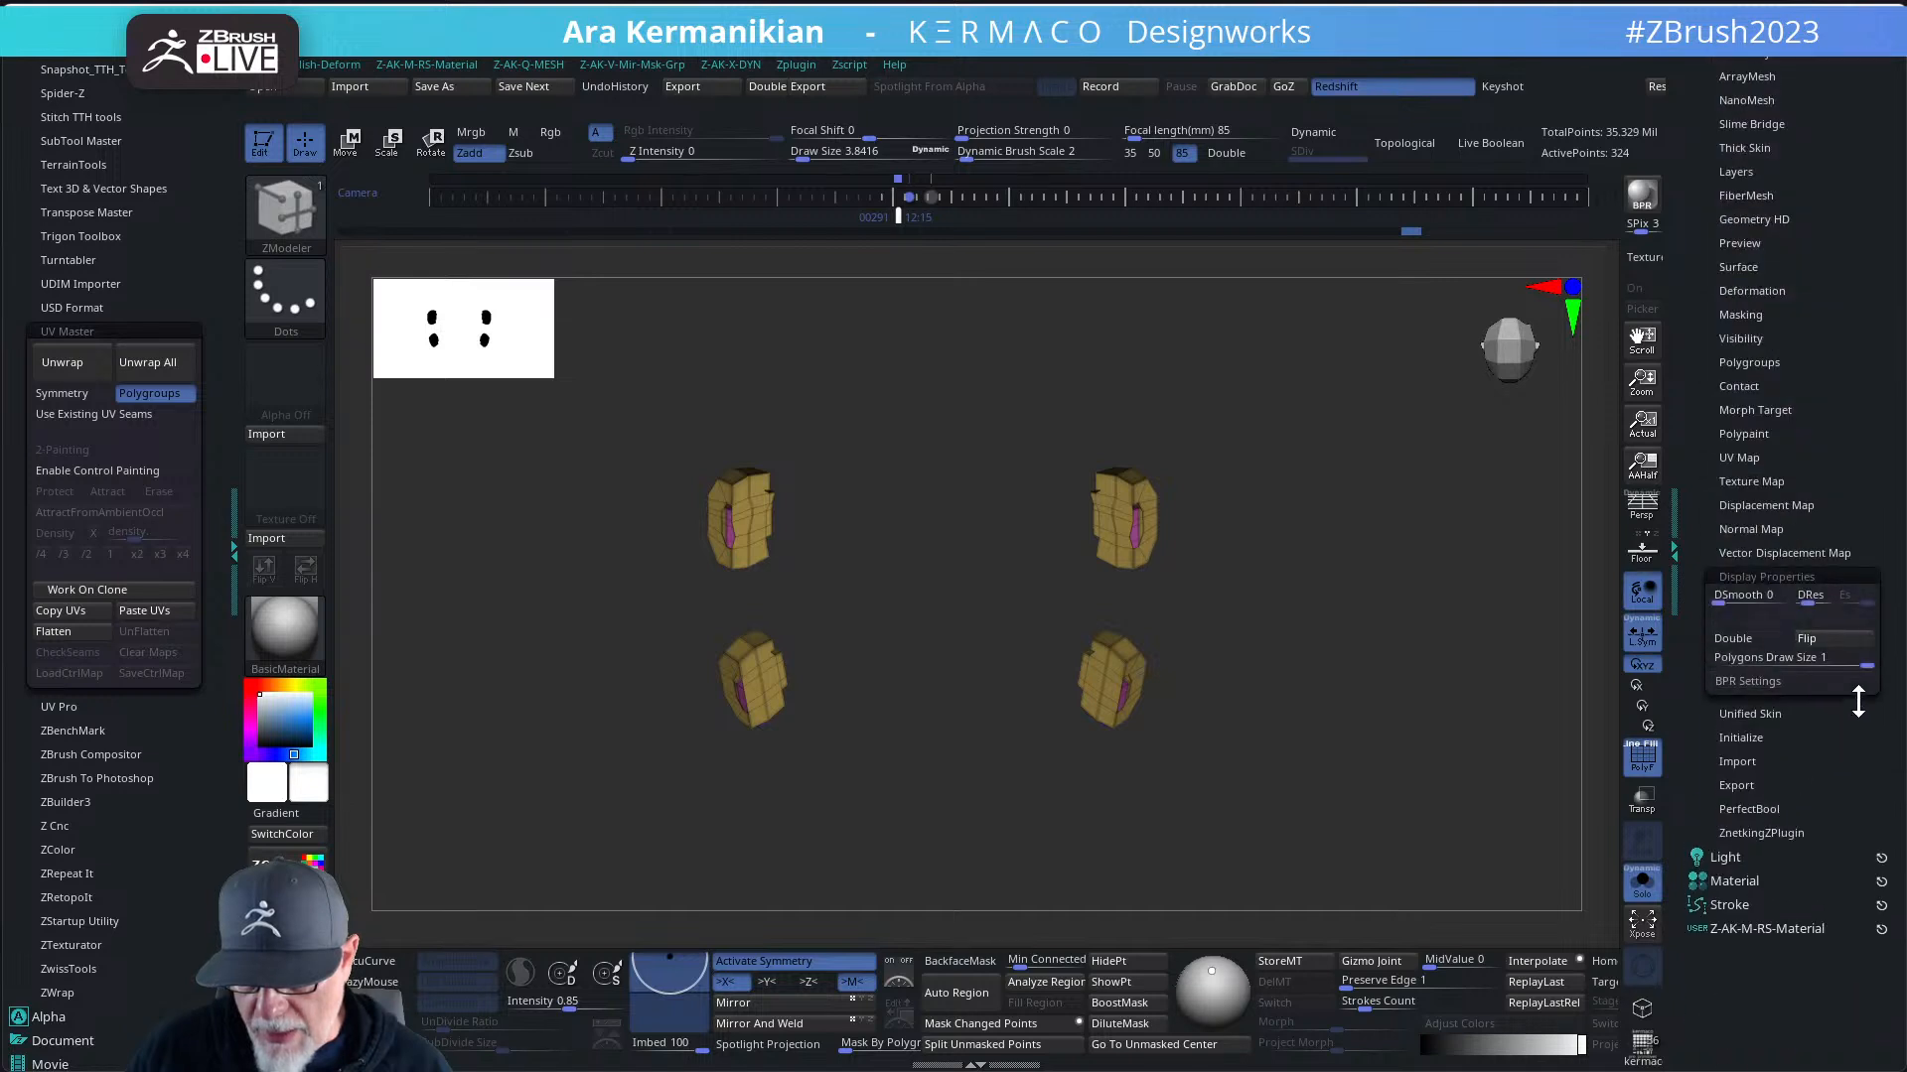
left_click(1809, 641)
mouse_move(1407, 622)
left_mouse_down()
mouse_move(1425, 620)
mouse_move(1401, 617)
mouse_move(1356, 517)
mouse_move(1426, 583)
mouse_move(1401, 655)
left_mouse_up()
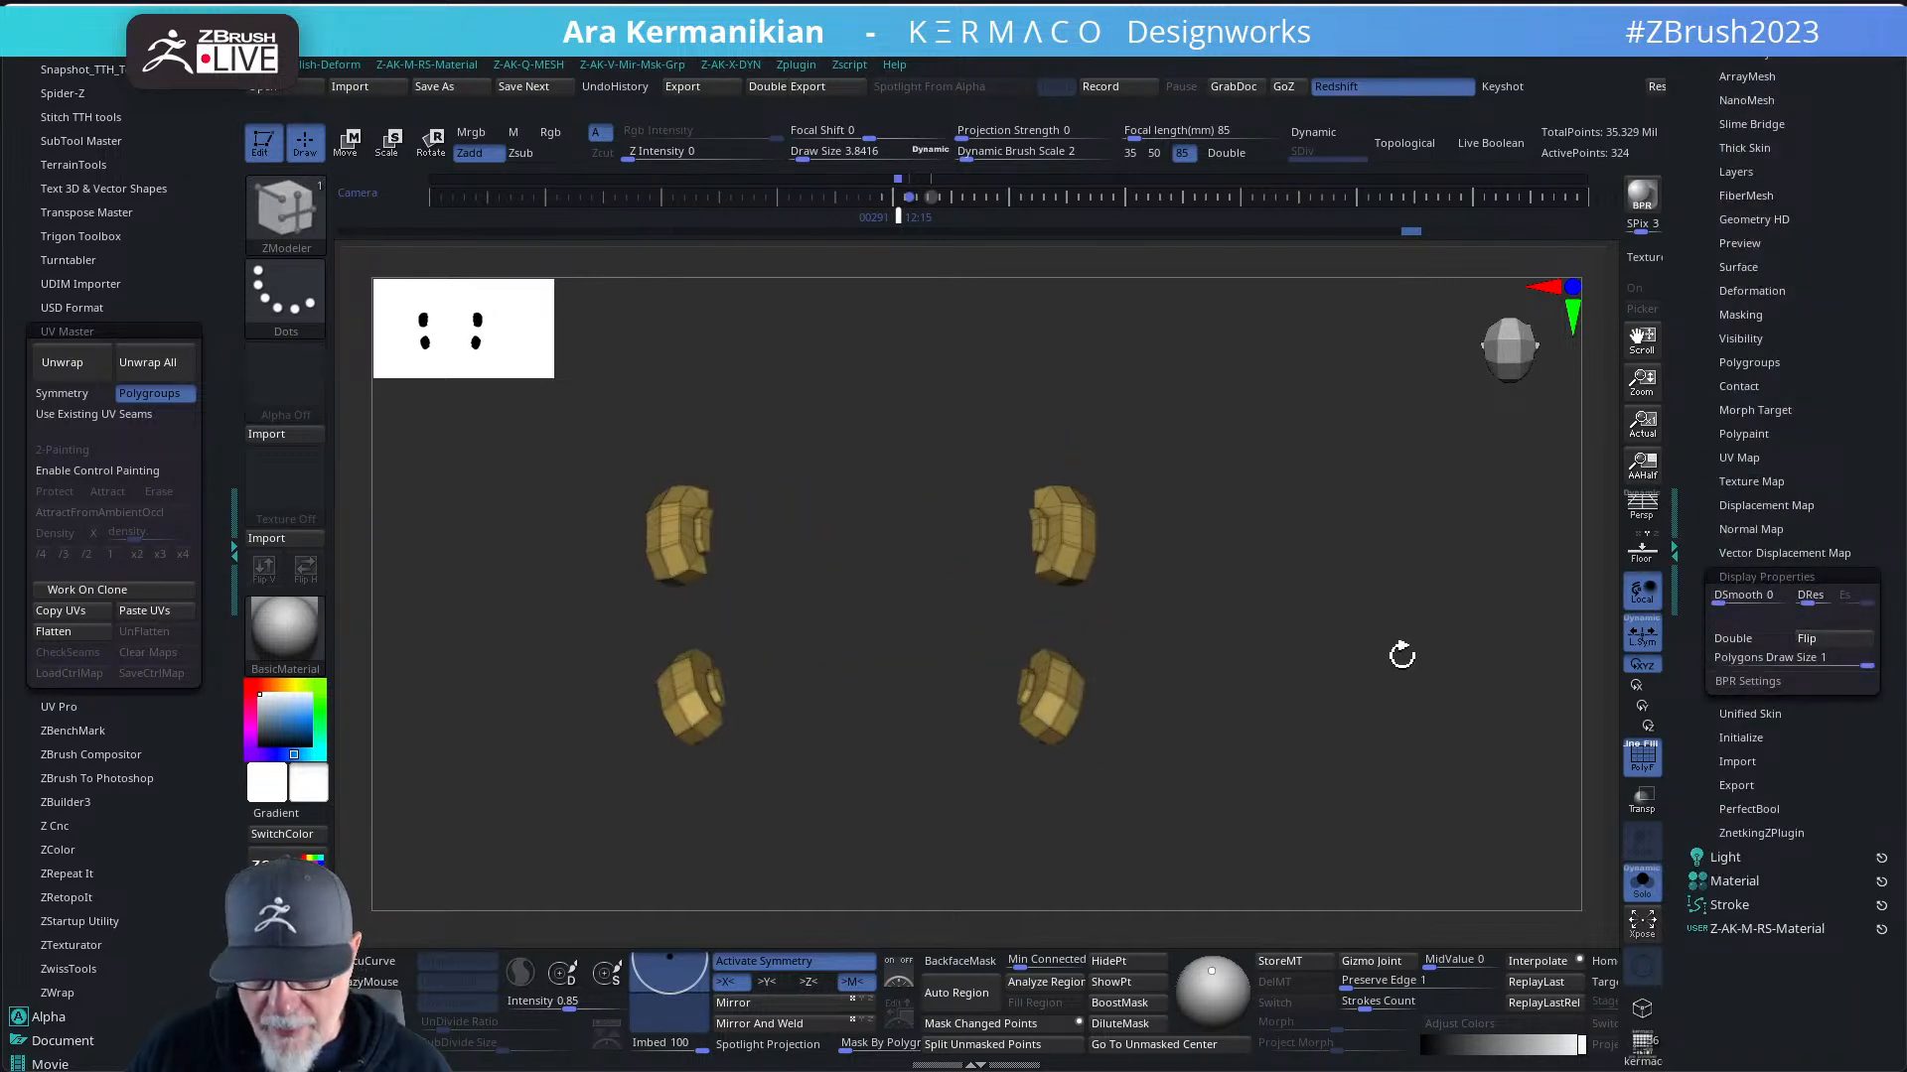
- Turn off the polyframe display and flip the surface normals of the Extract15_03 subtool
left_click(1648, 766)
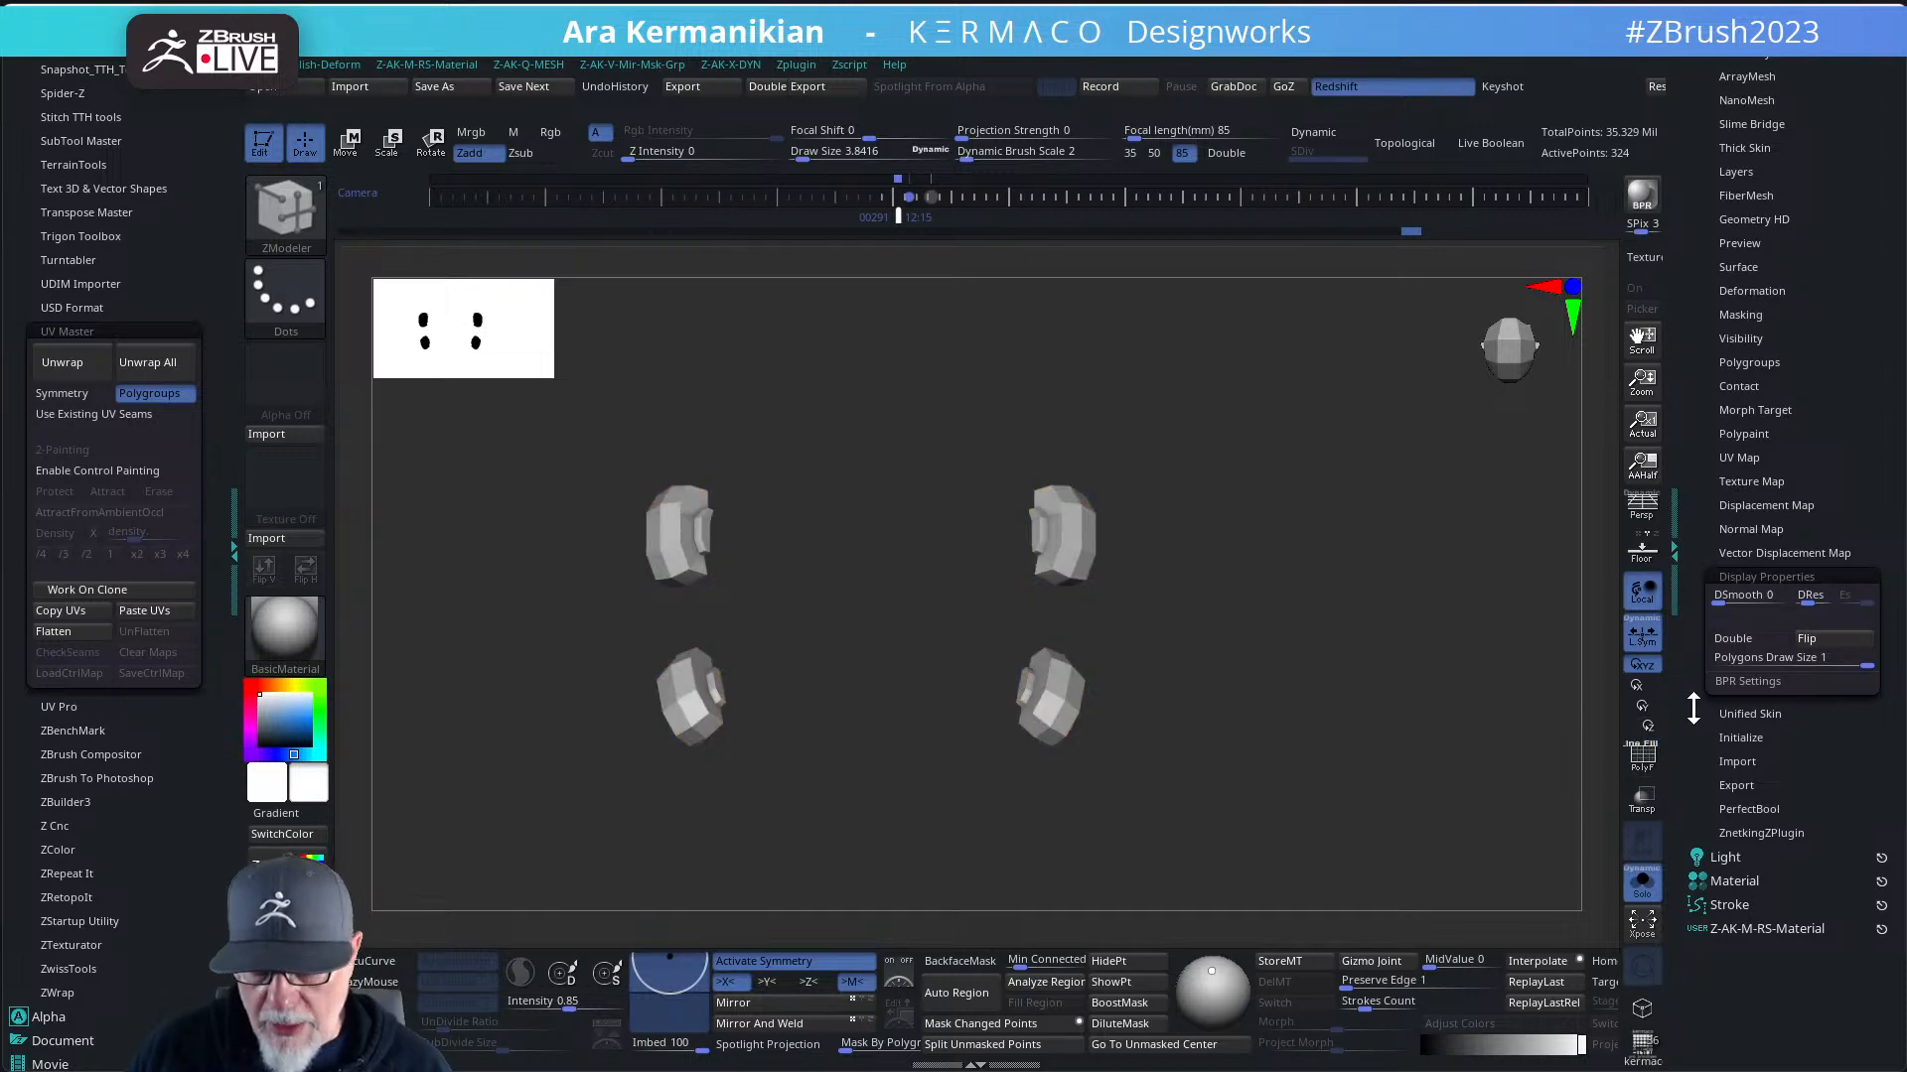
scroll(1729, 480, "up", 5)
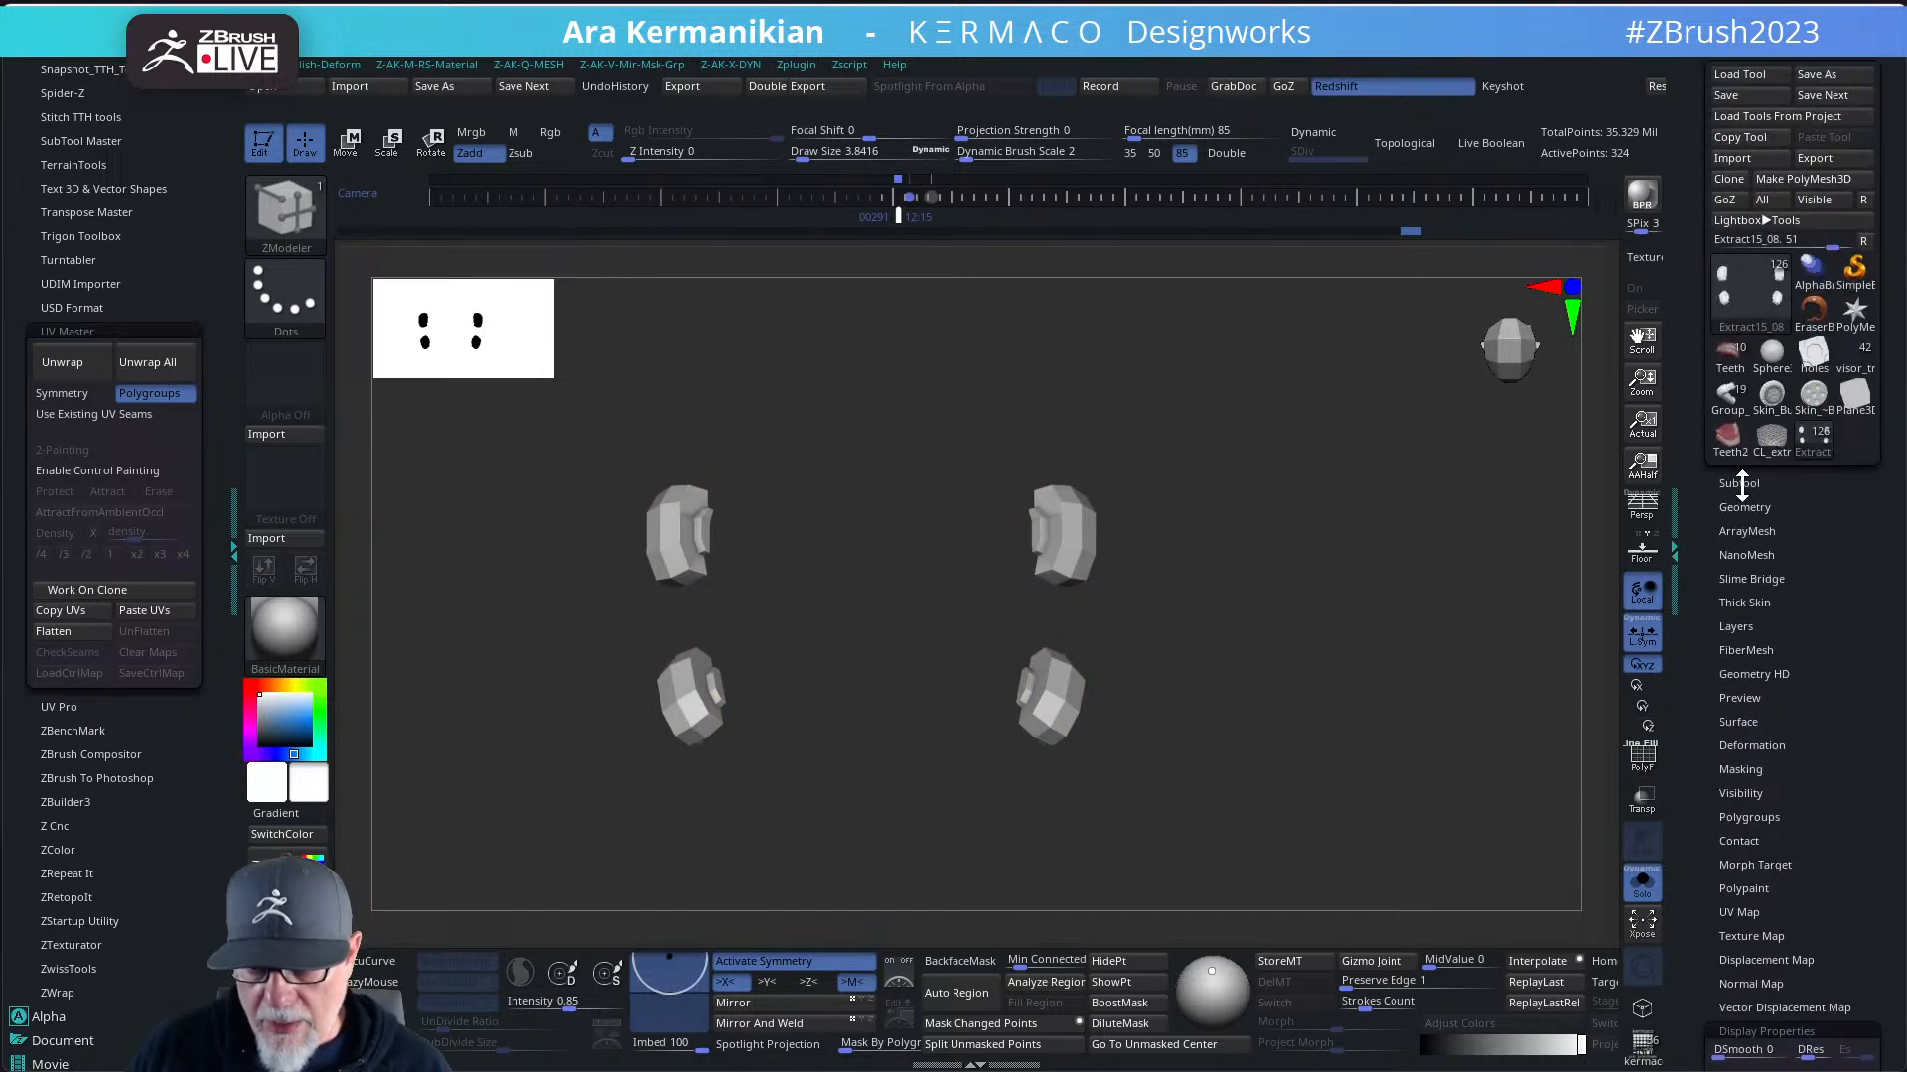
left_click(1740, 483)
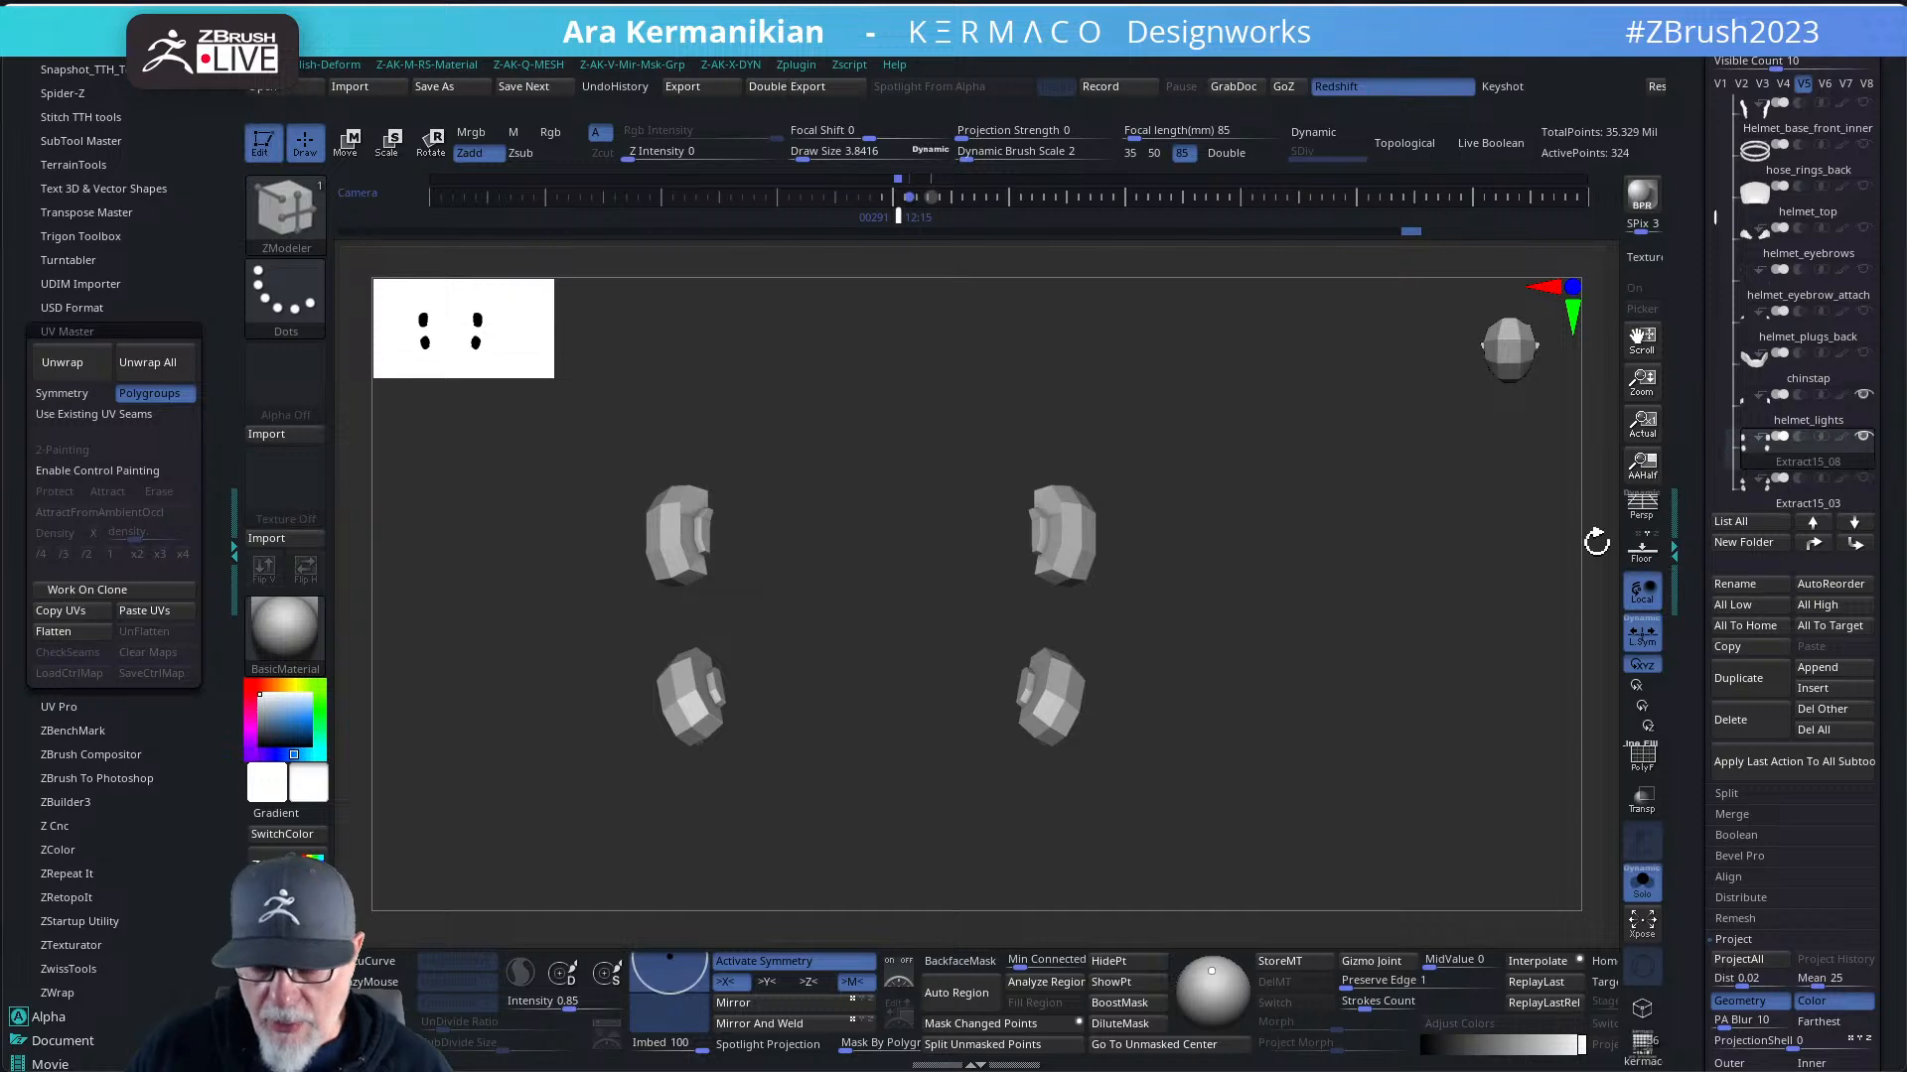
left_click(1792, 500)
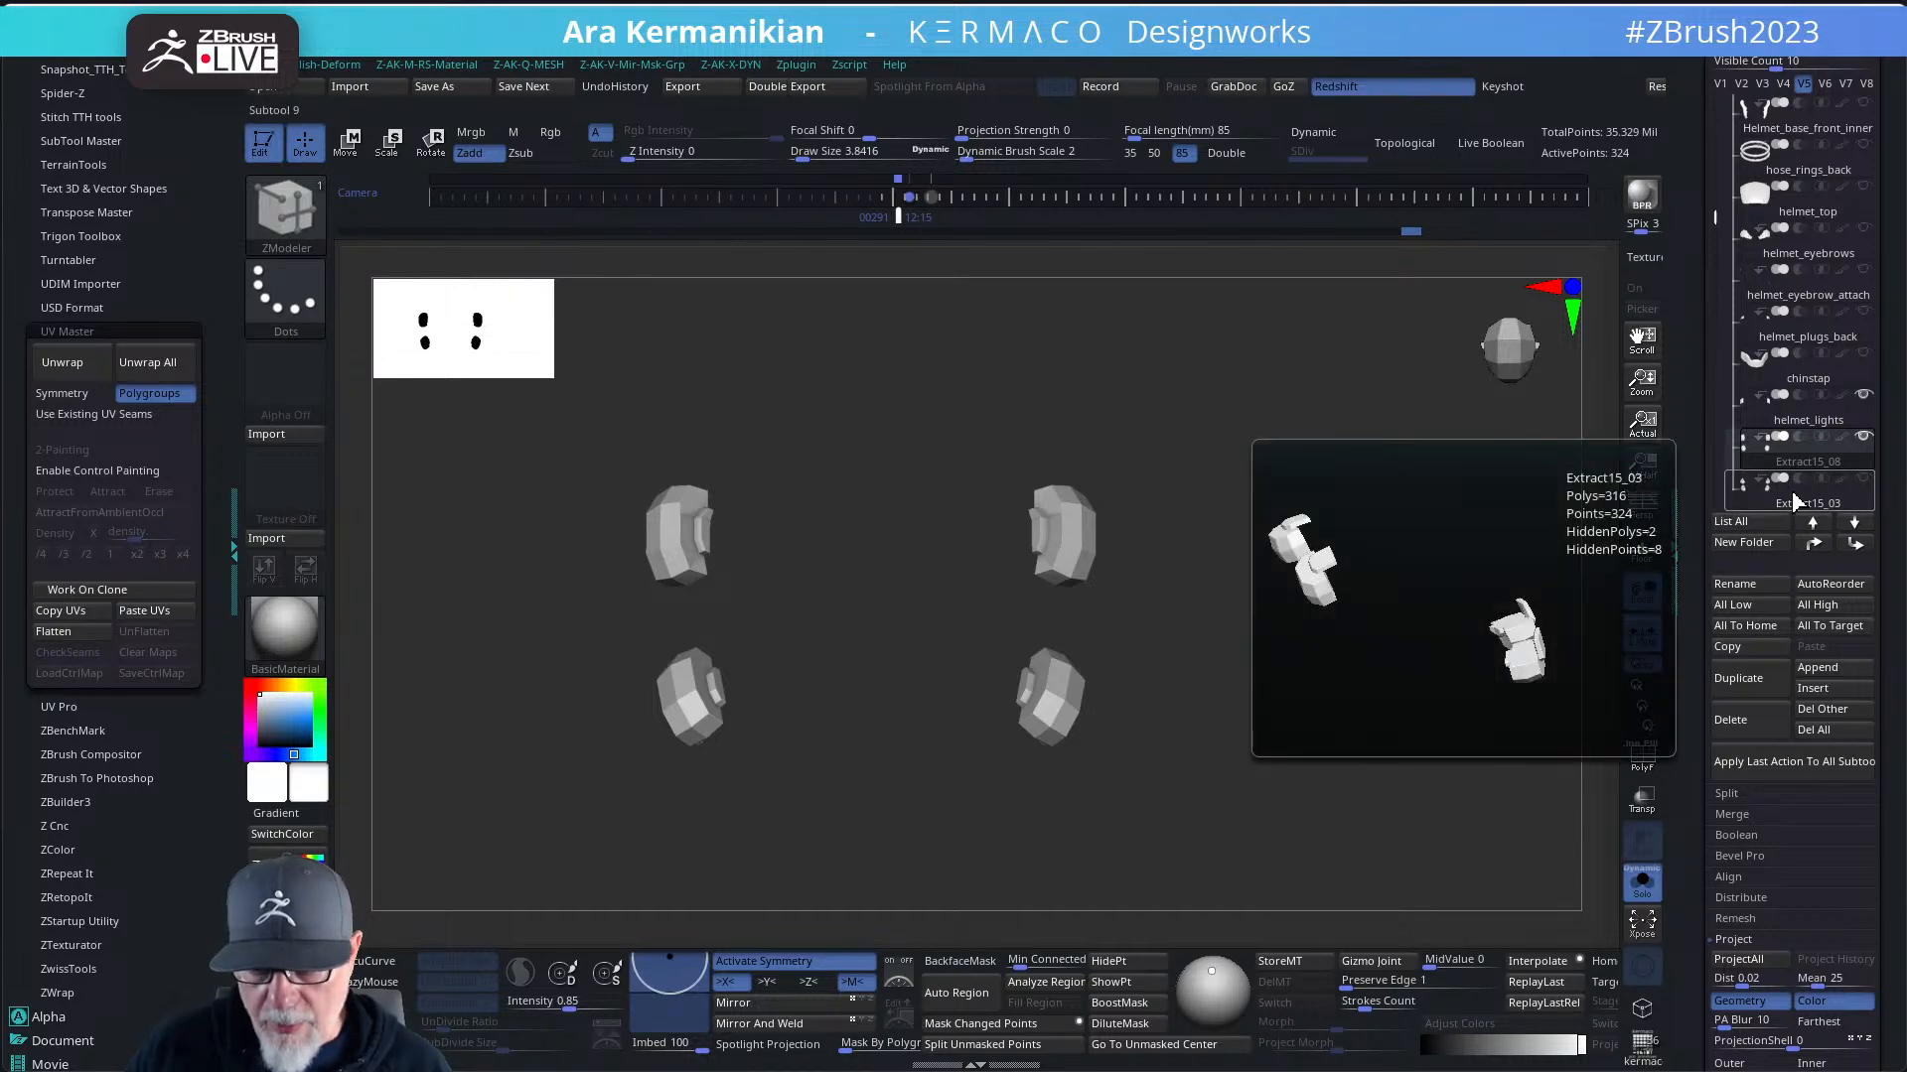
mouse_move(1455, 509)
left_mouse_down()
mouse_move(1391, 515)
mouse_move(1445, 510)
left_mouse_up()
scroll(1702, 680, "down", 10)
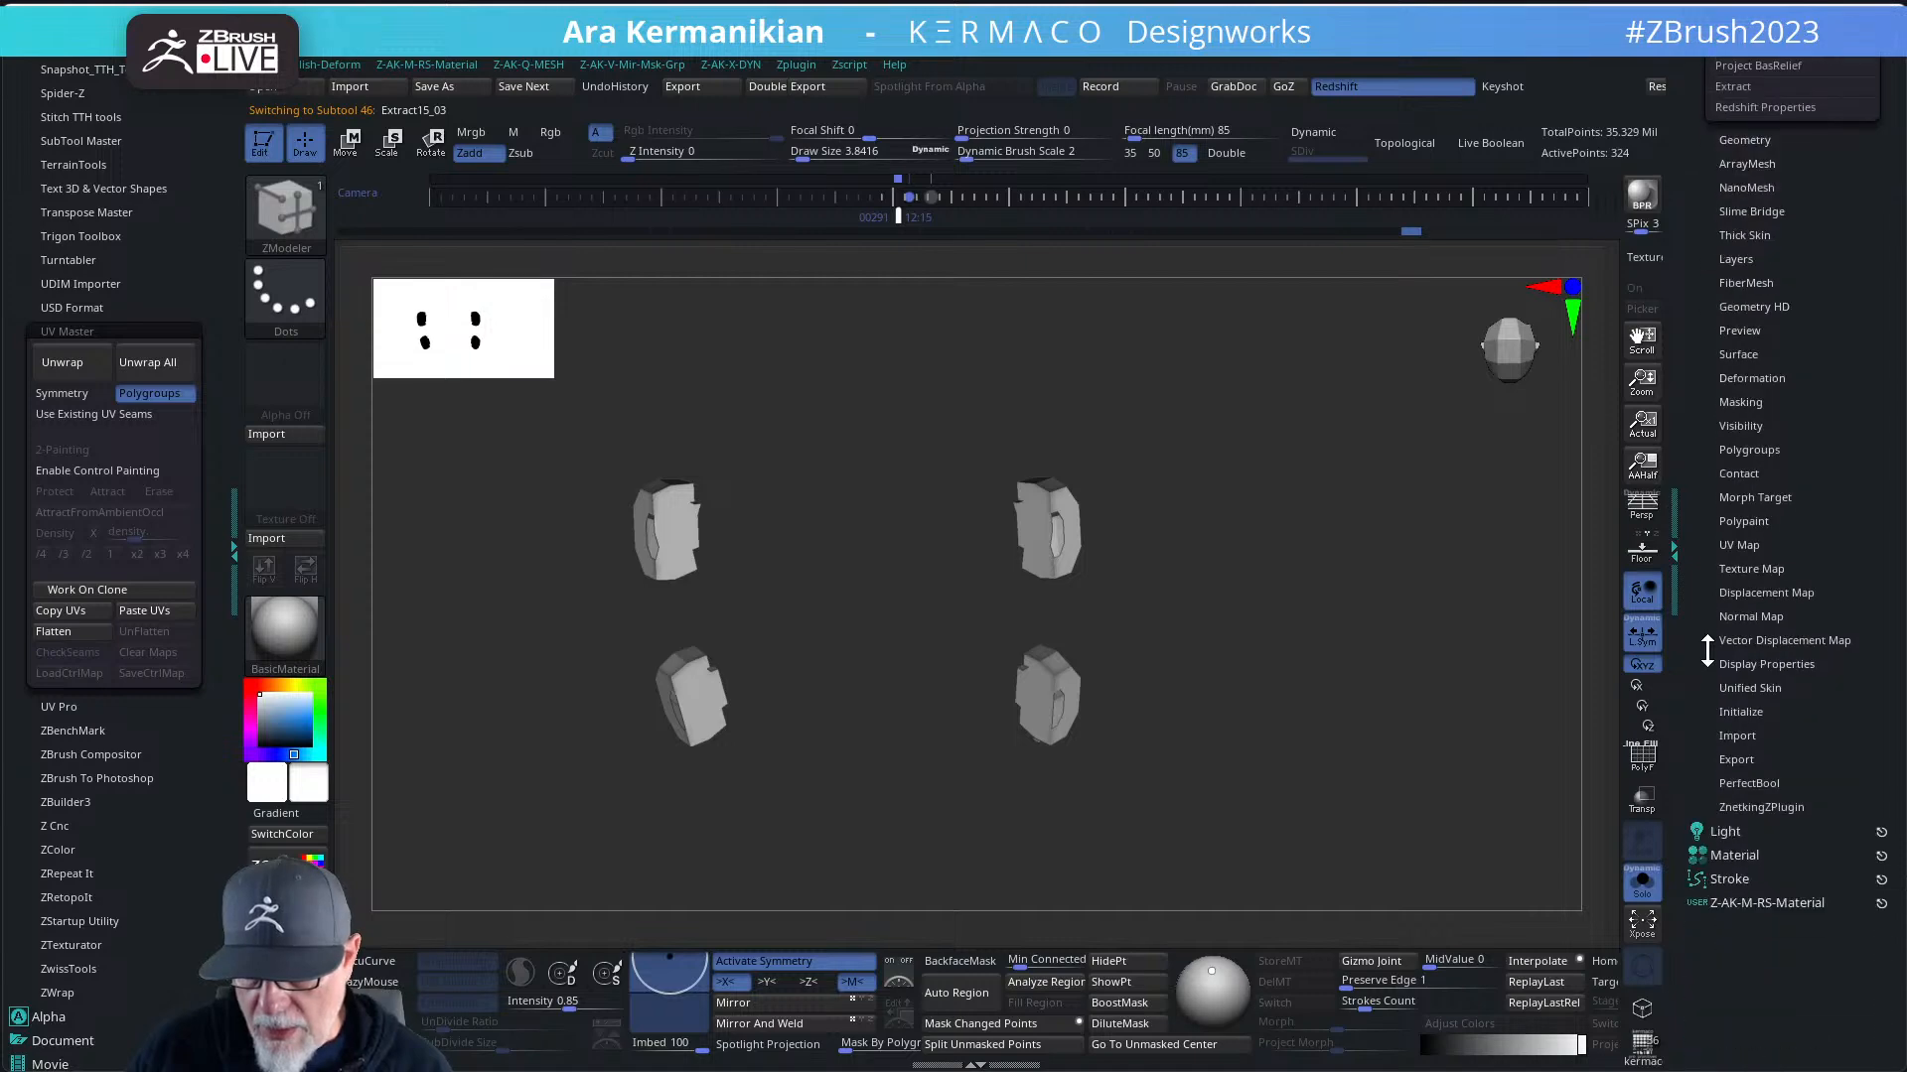
left_click(1755, 695)
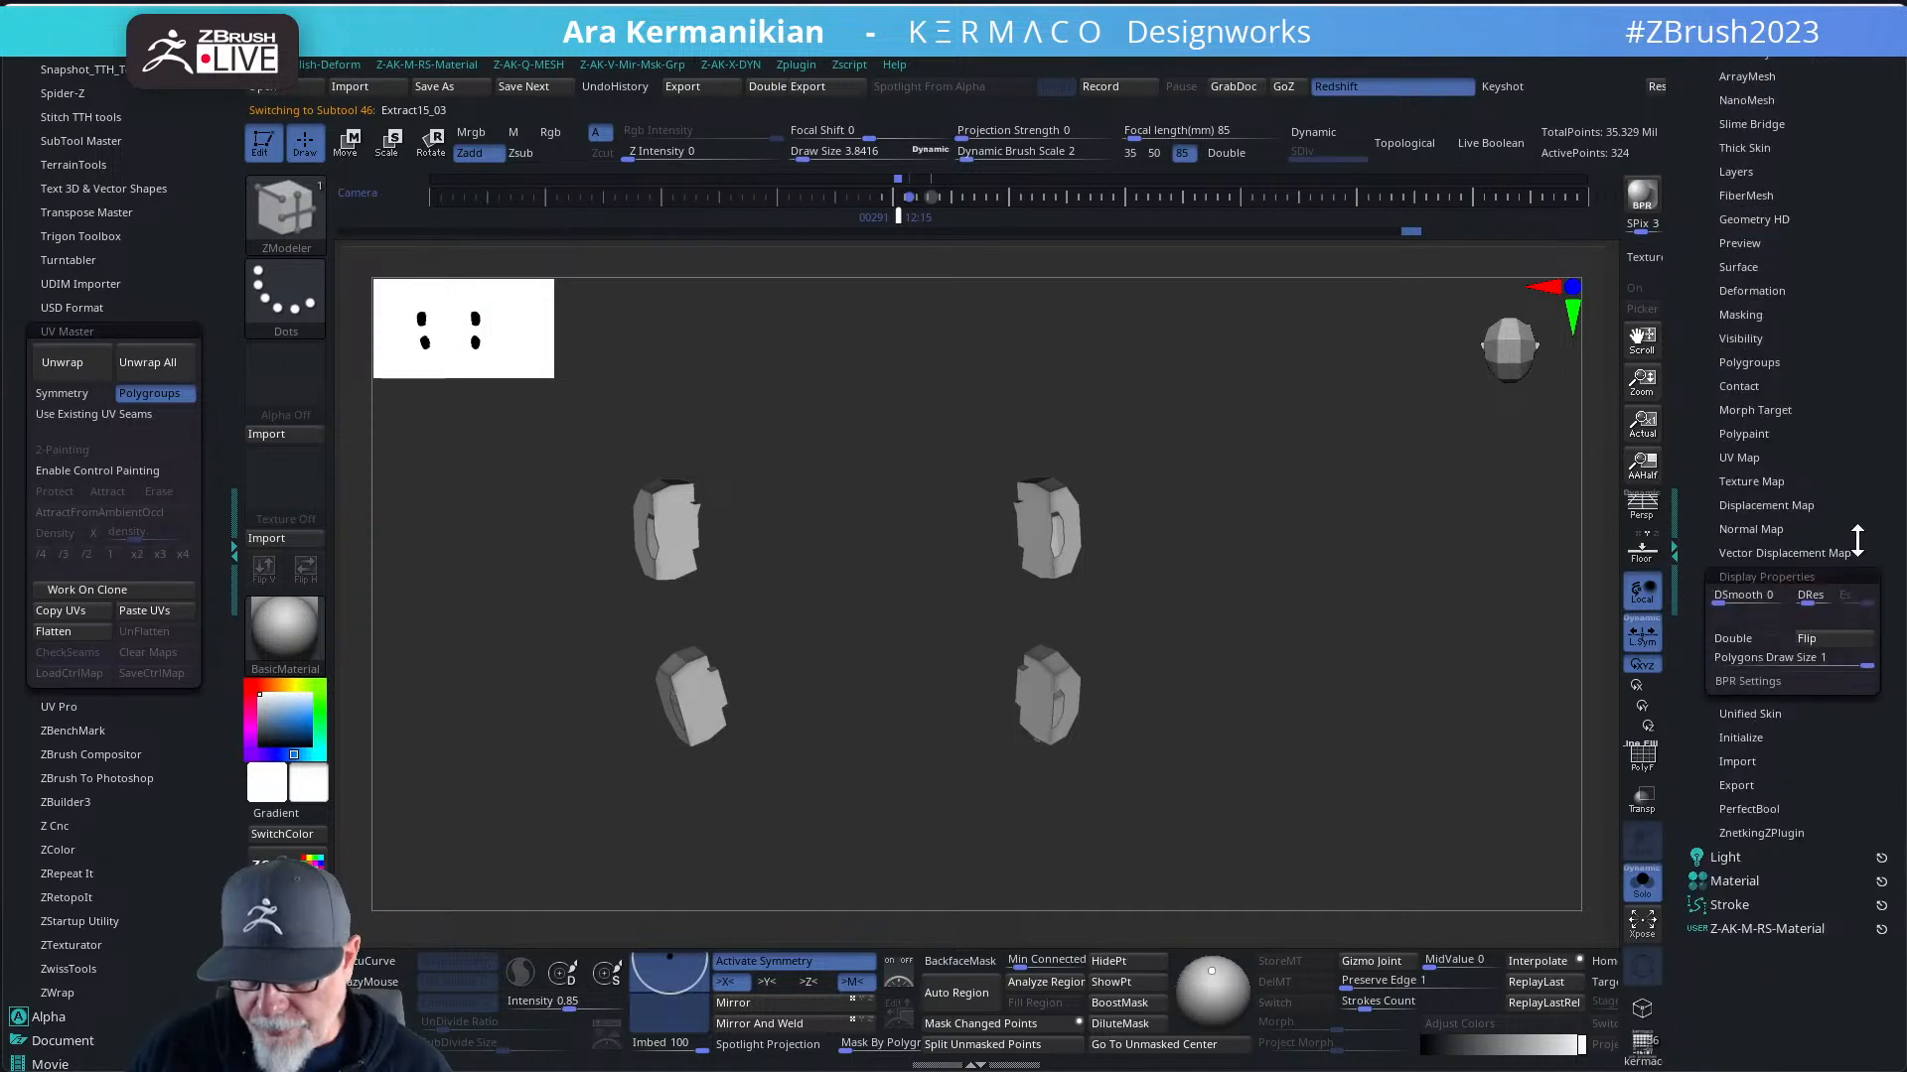
left_click(1810, 639)
scroll(1715, 552, "up", 10)
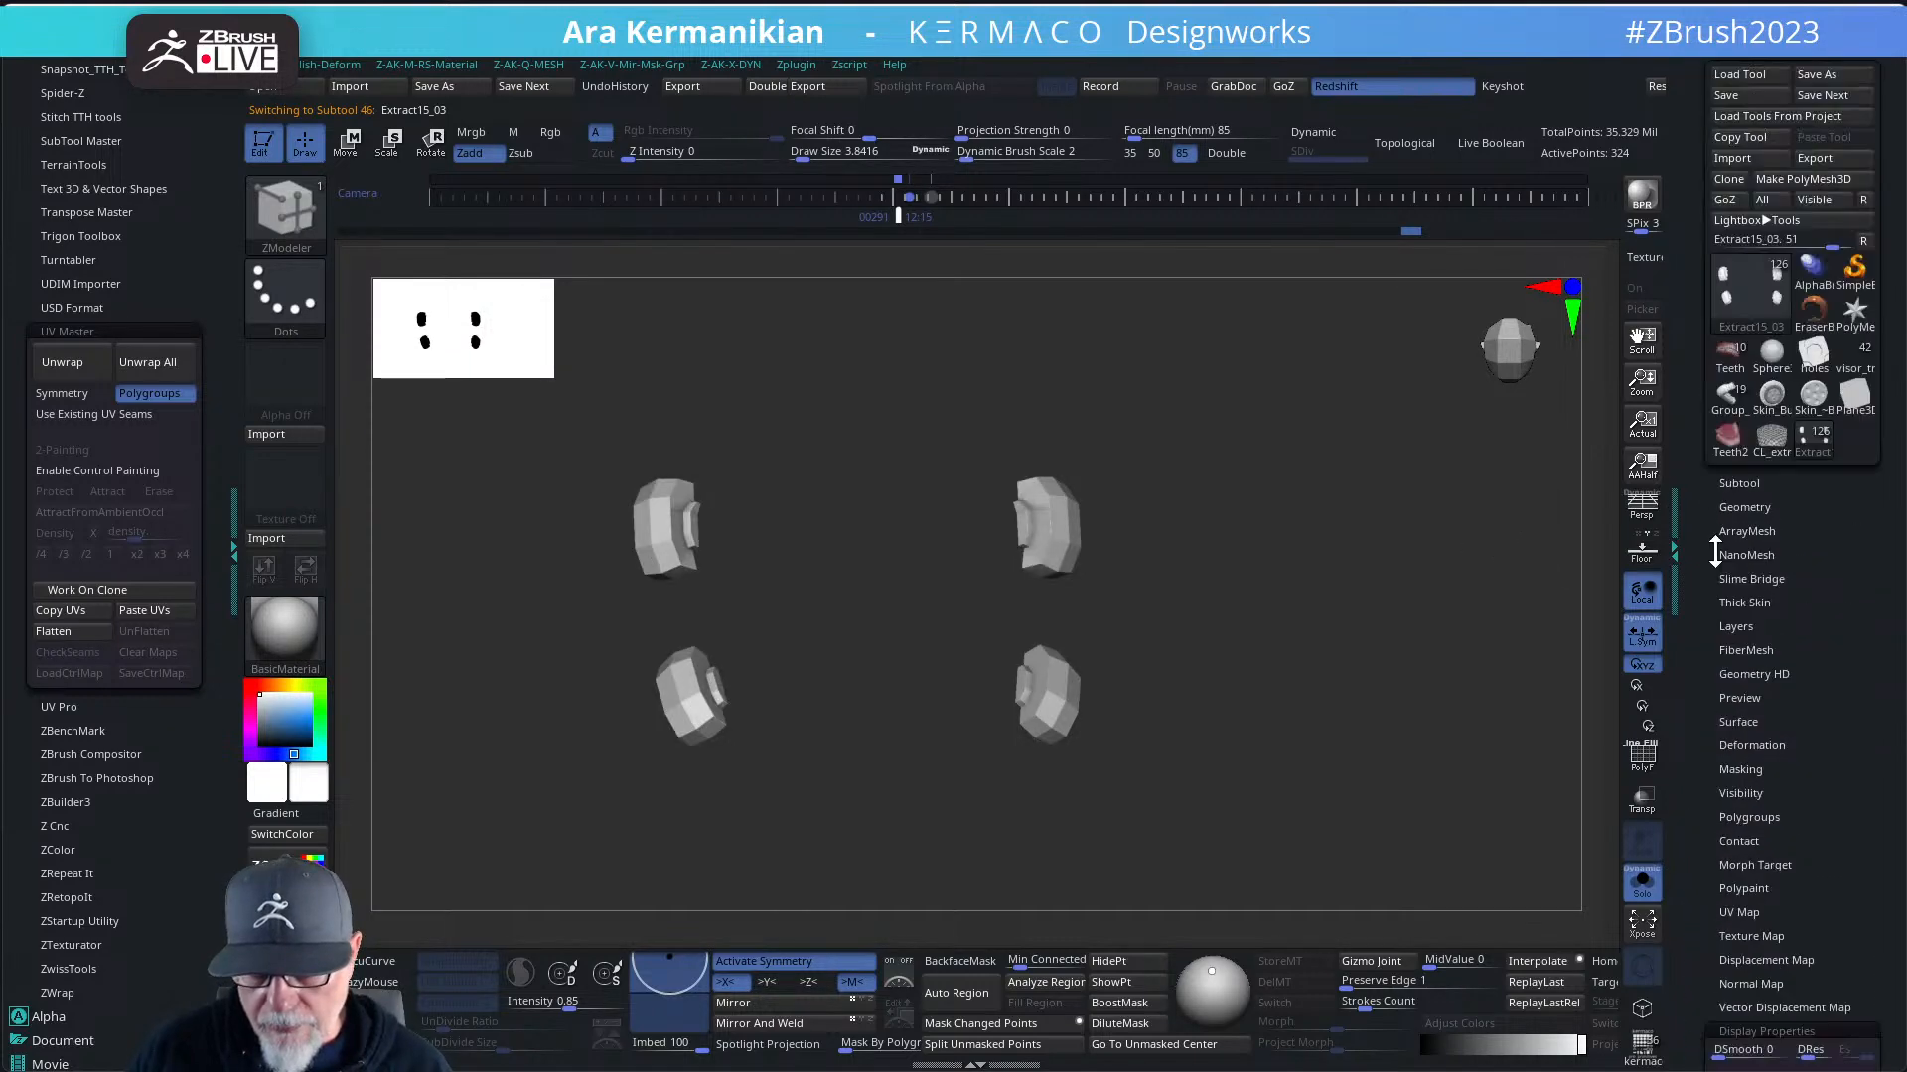
left_click(1739, 482)
- Reselect the Extract15_08 subtool and turn the polyframe display back on
mouse_move(1833, 457)
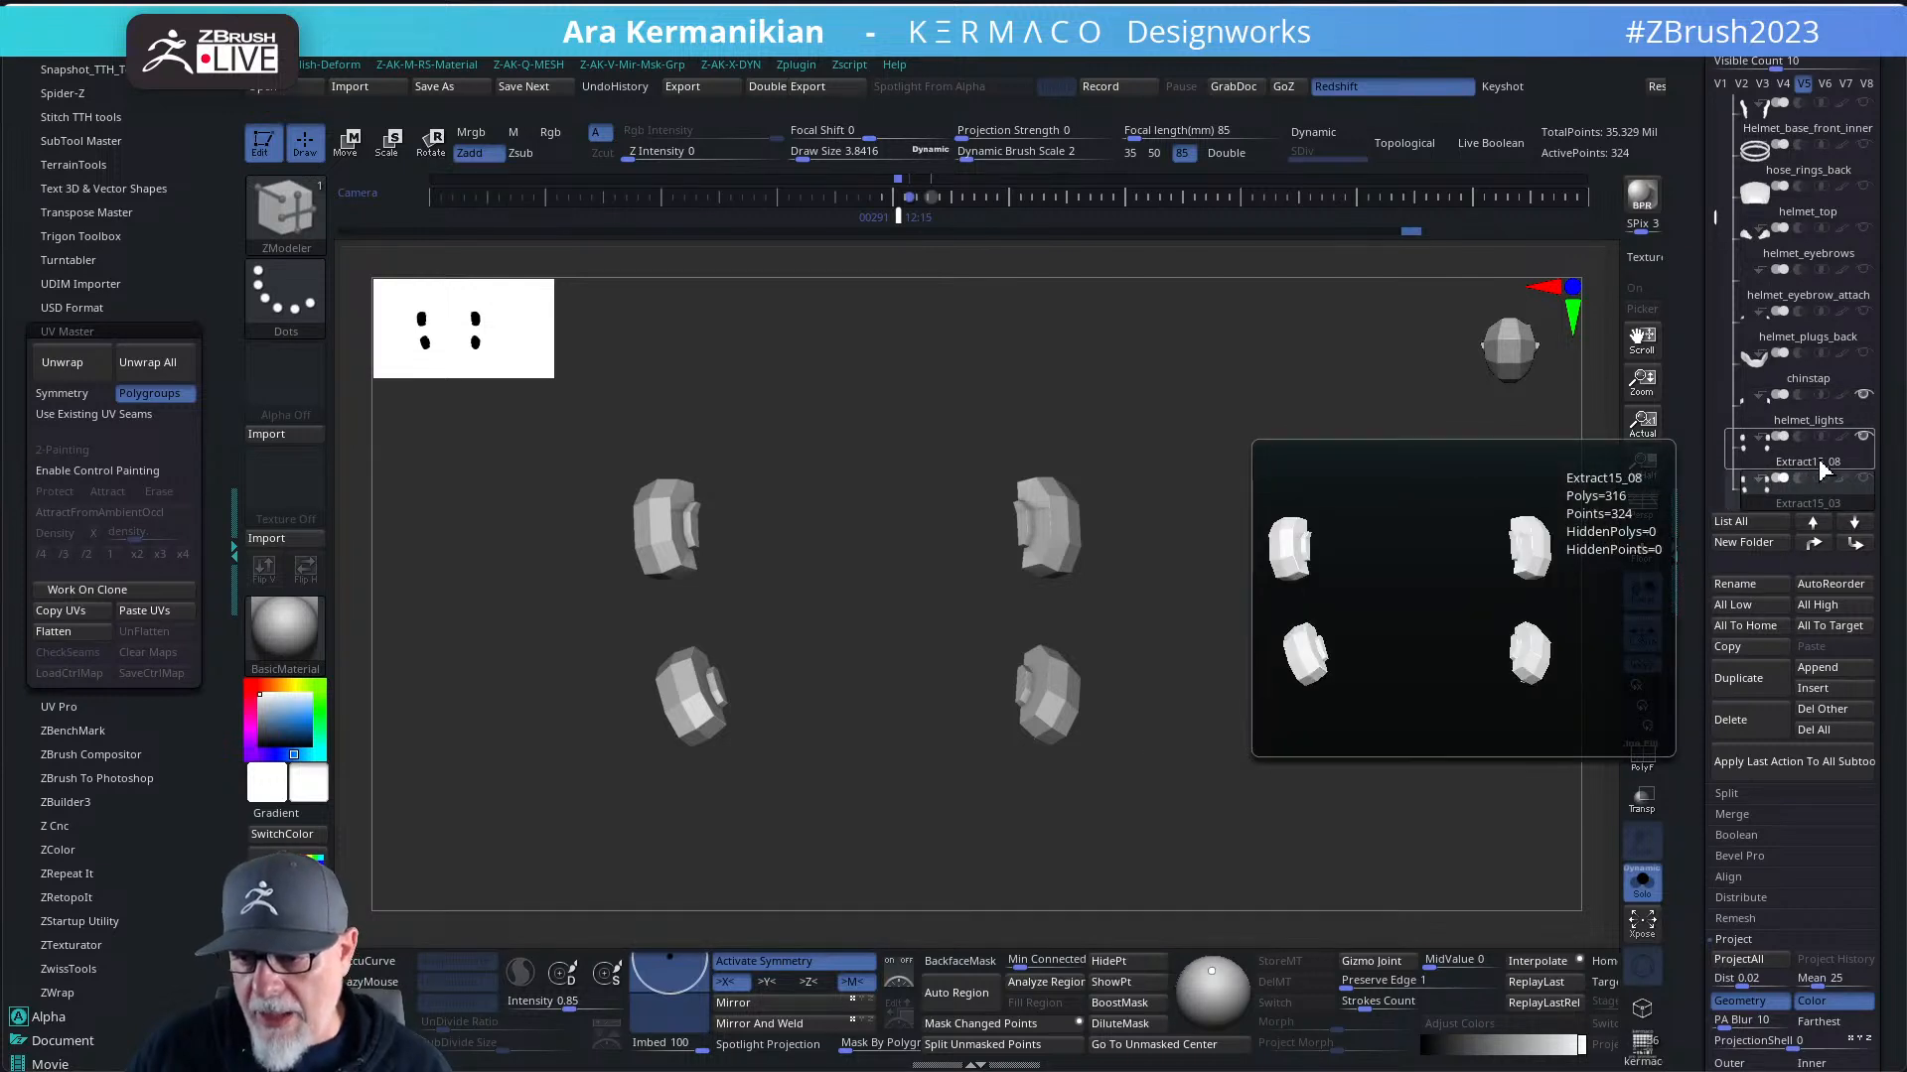
left_click(1825, 473)
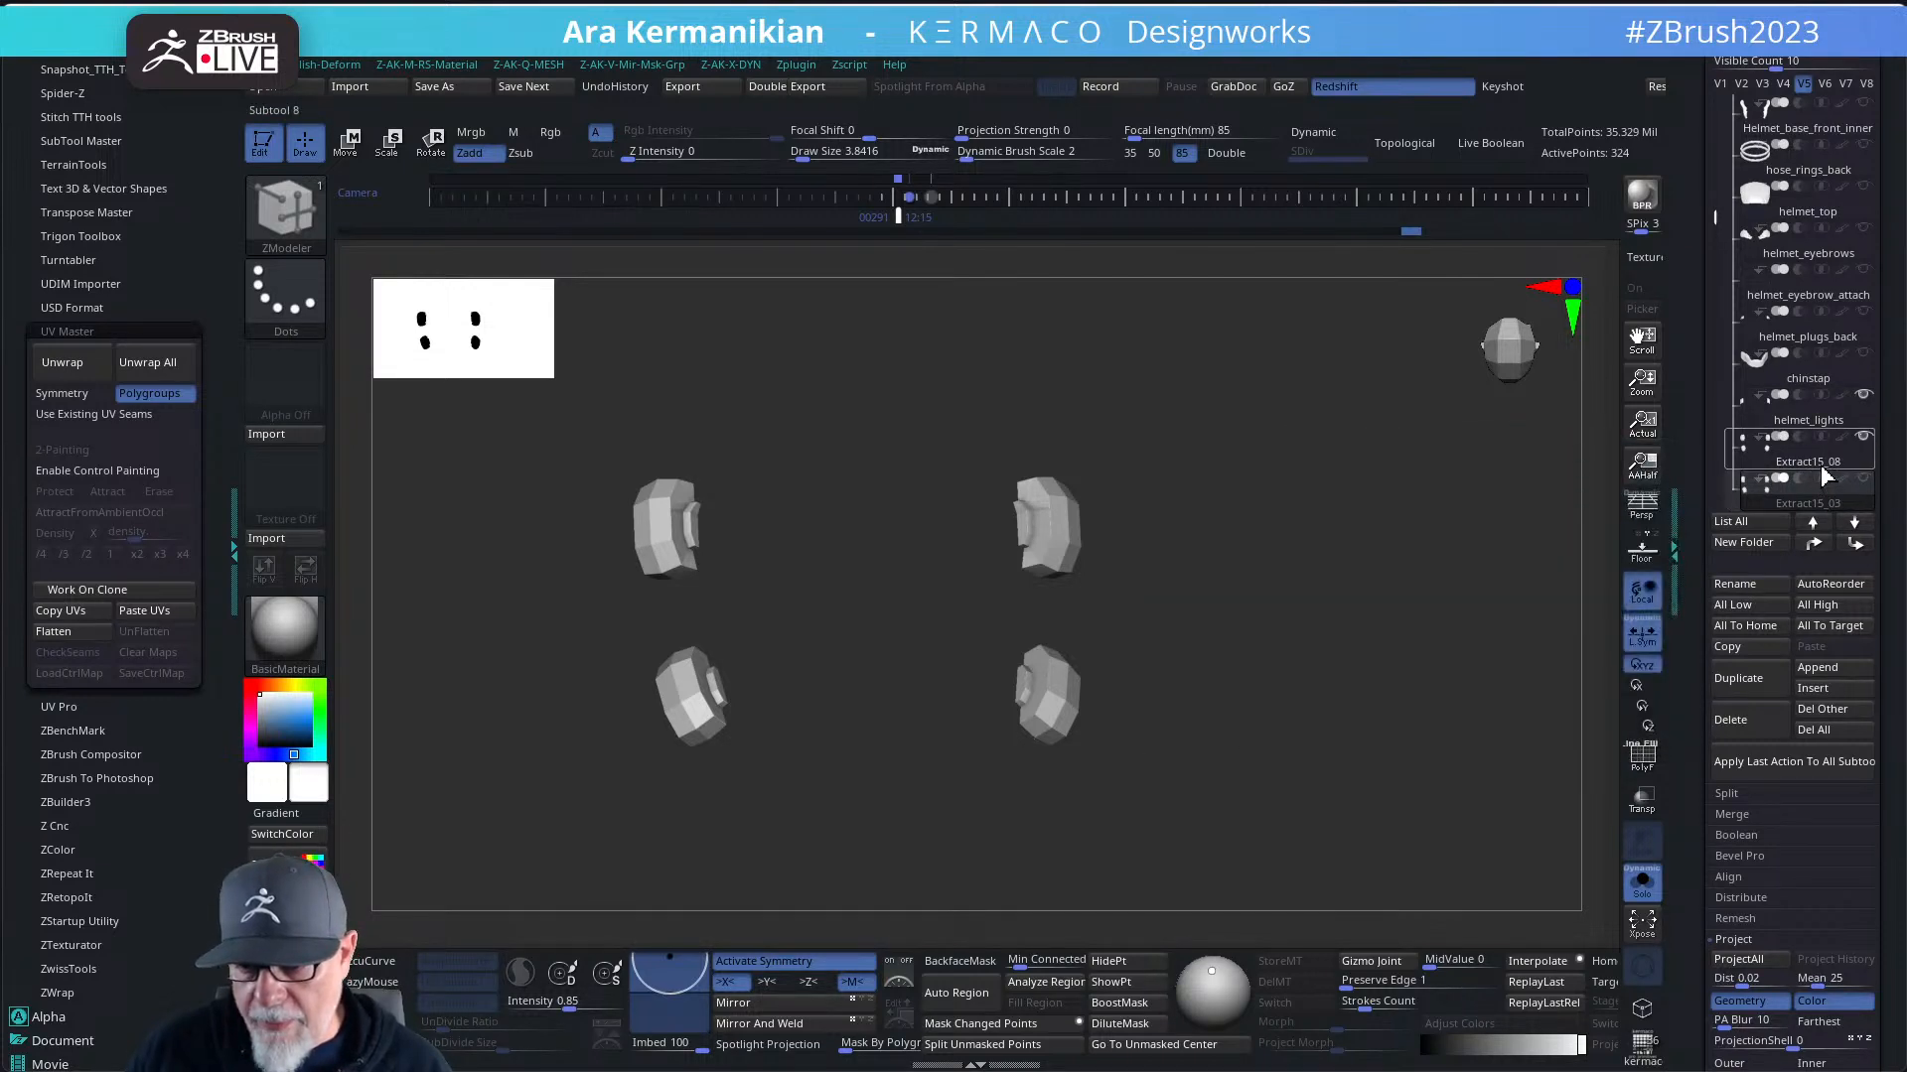
left_click_drag(1366, 462, 1447, 527)
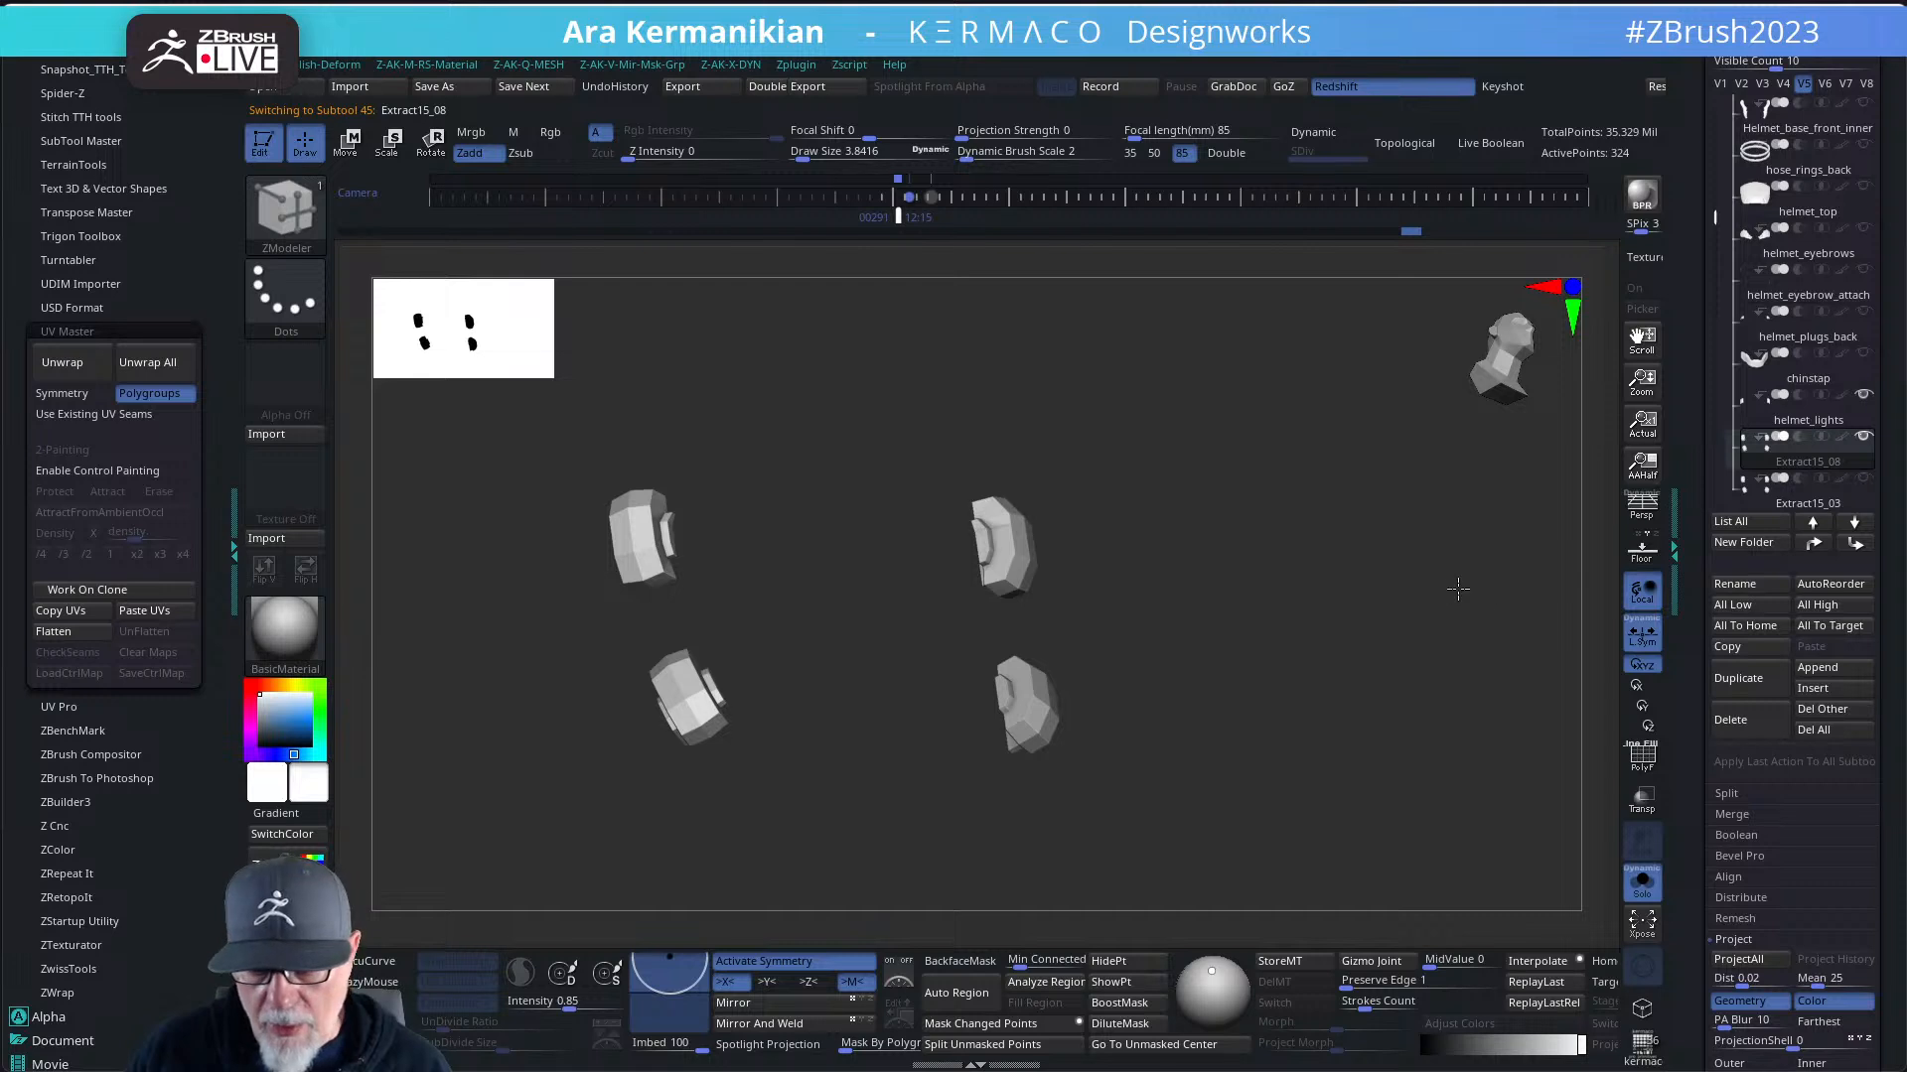
key("shift+f")
left_click_drag(1430, 692, 1379, 638)
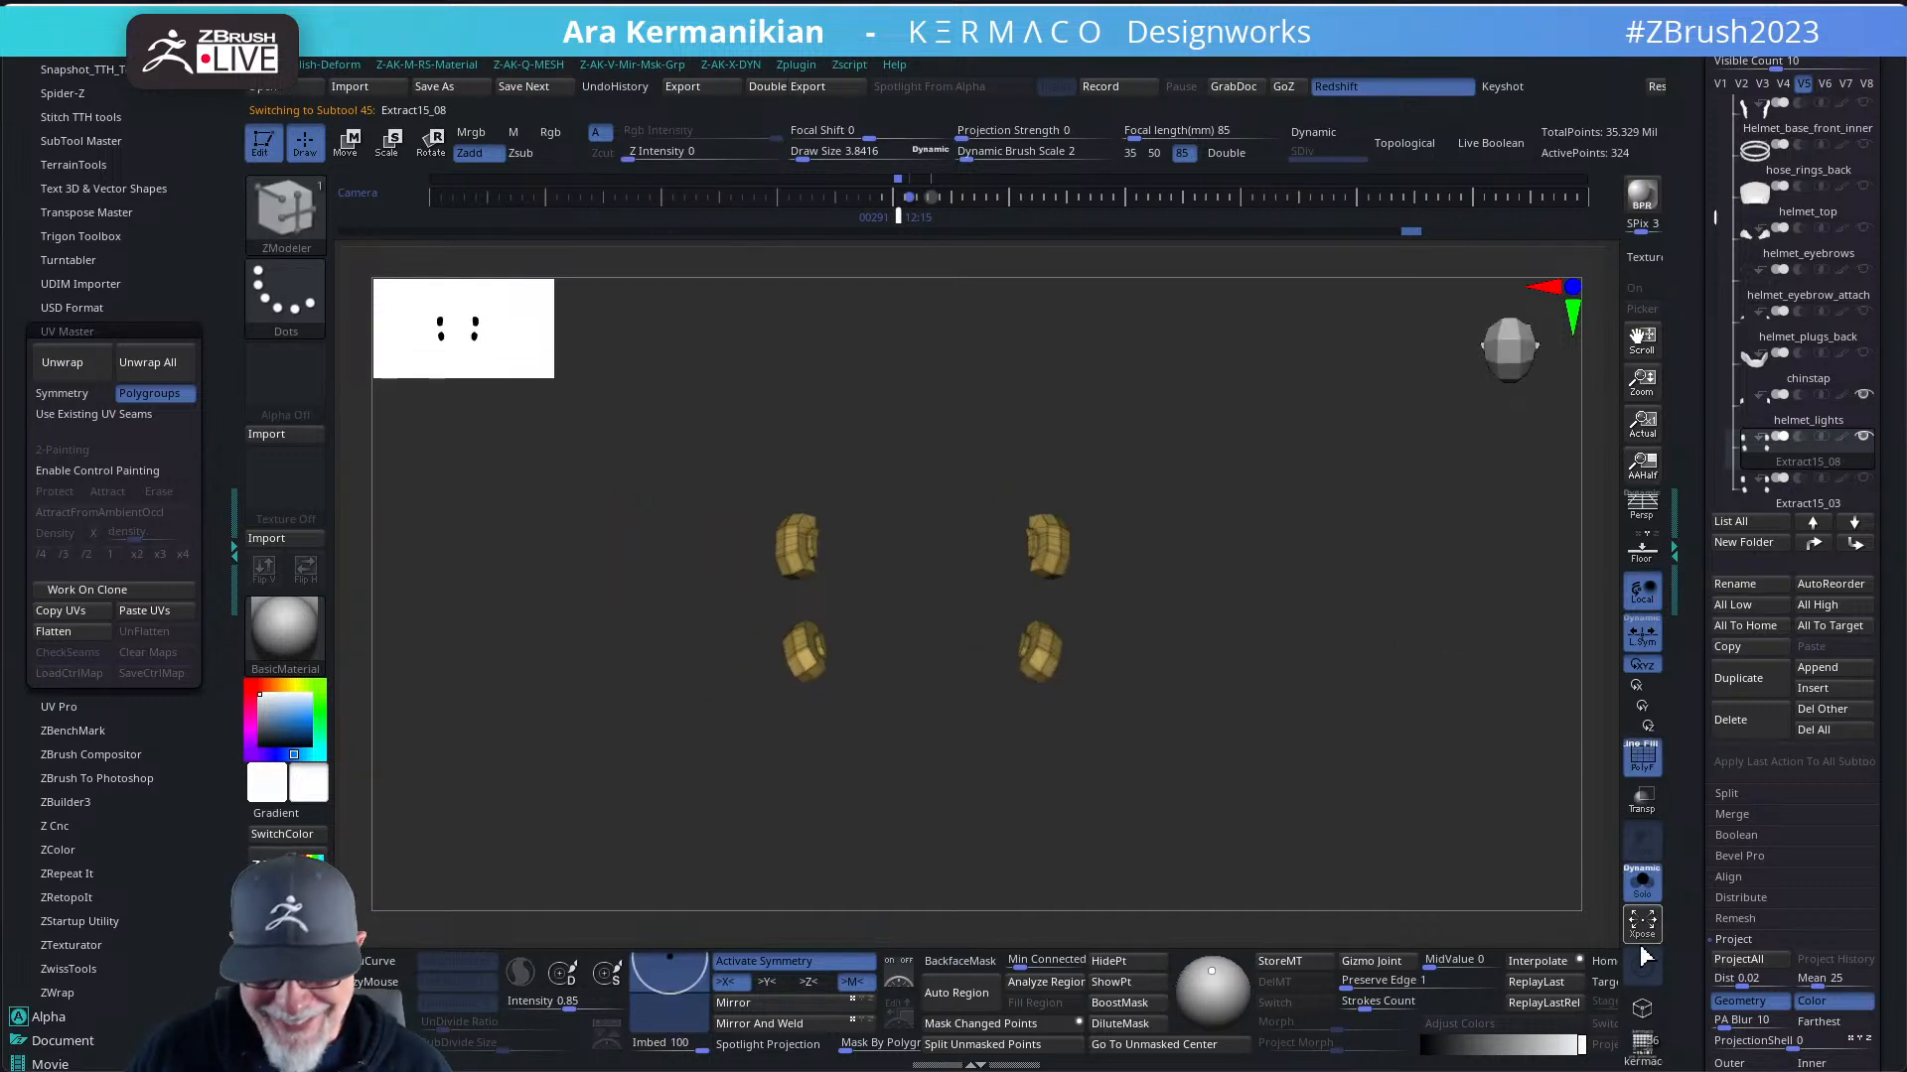
- Turn off Solo and recall visibility set V1 to examine the clips in place around the helmet dome
left_click(1640, 886)
left_click_drag(1422, 771, 1591, 503, "alt")
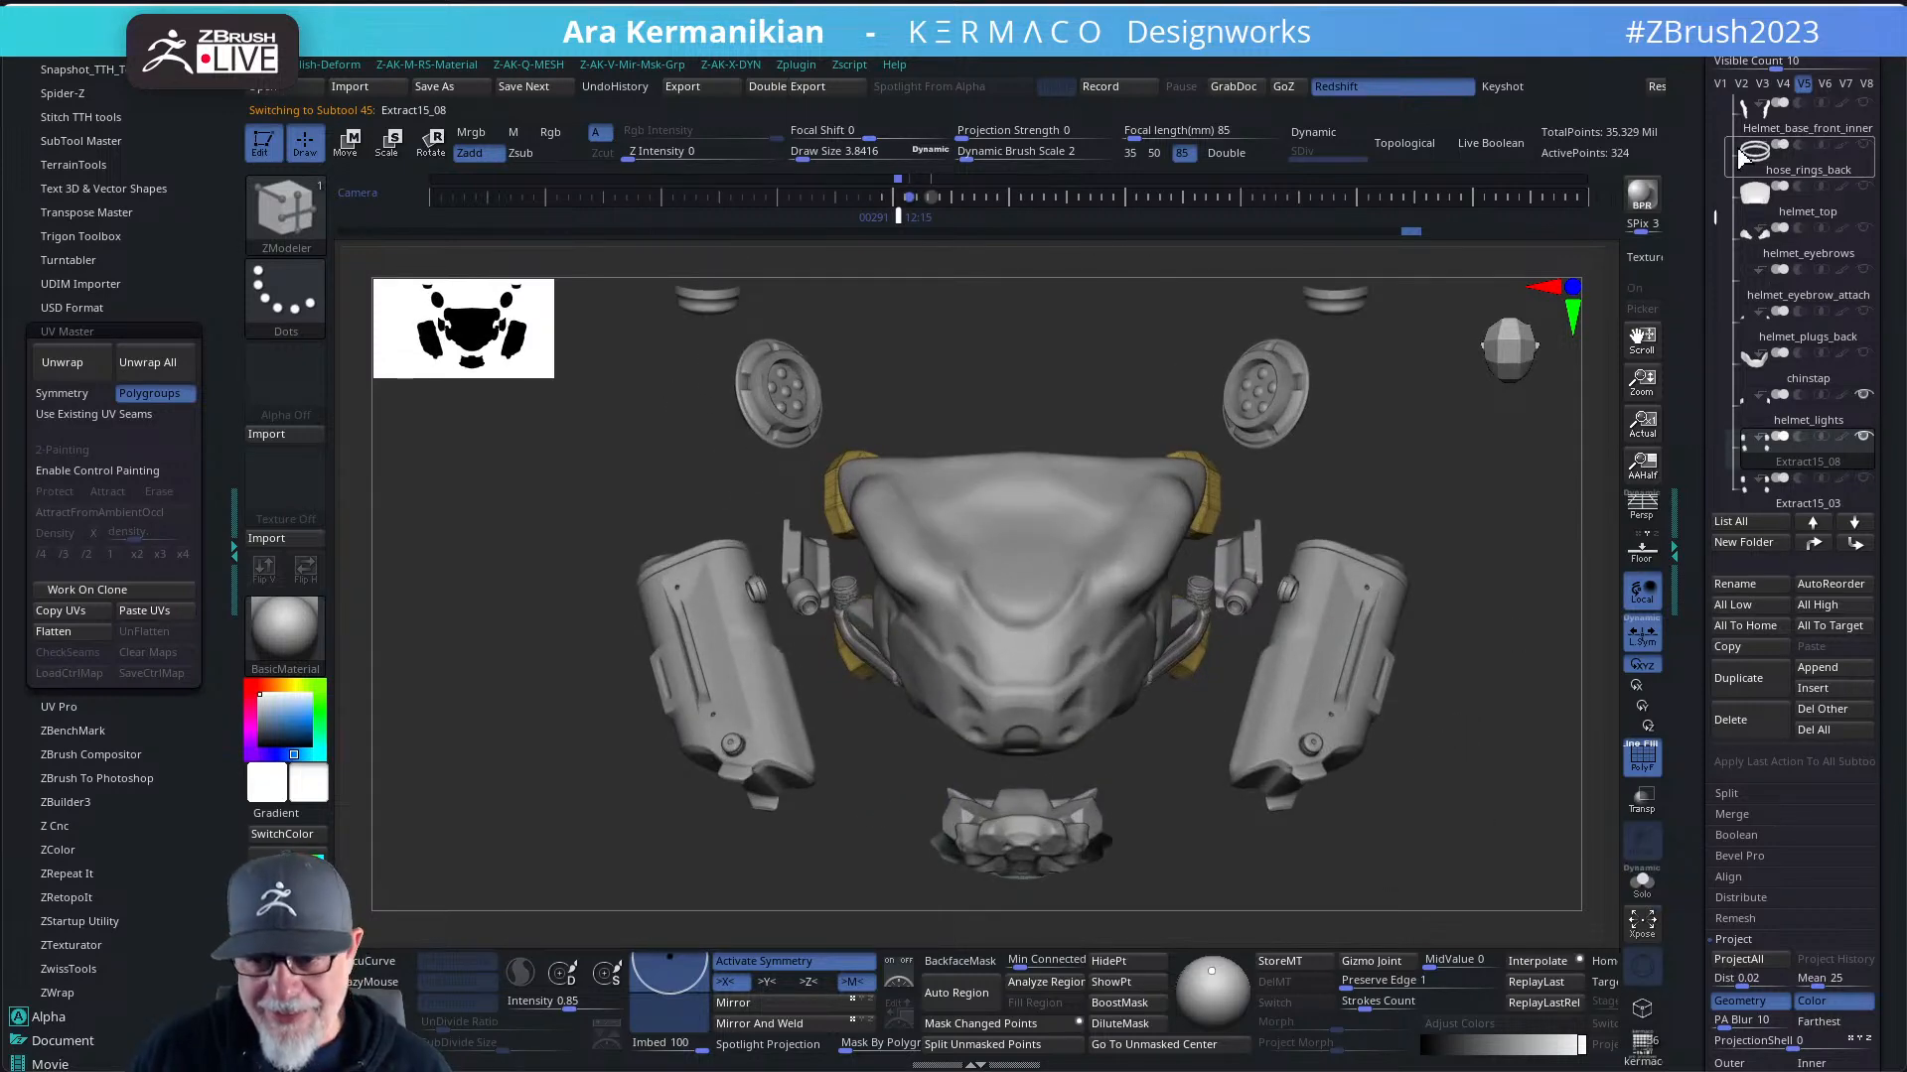
left_click(1719, 83)
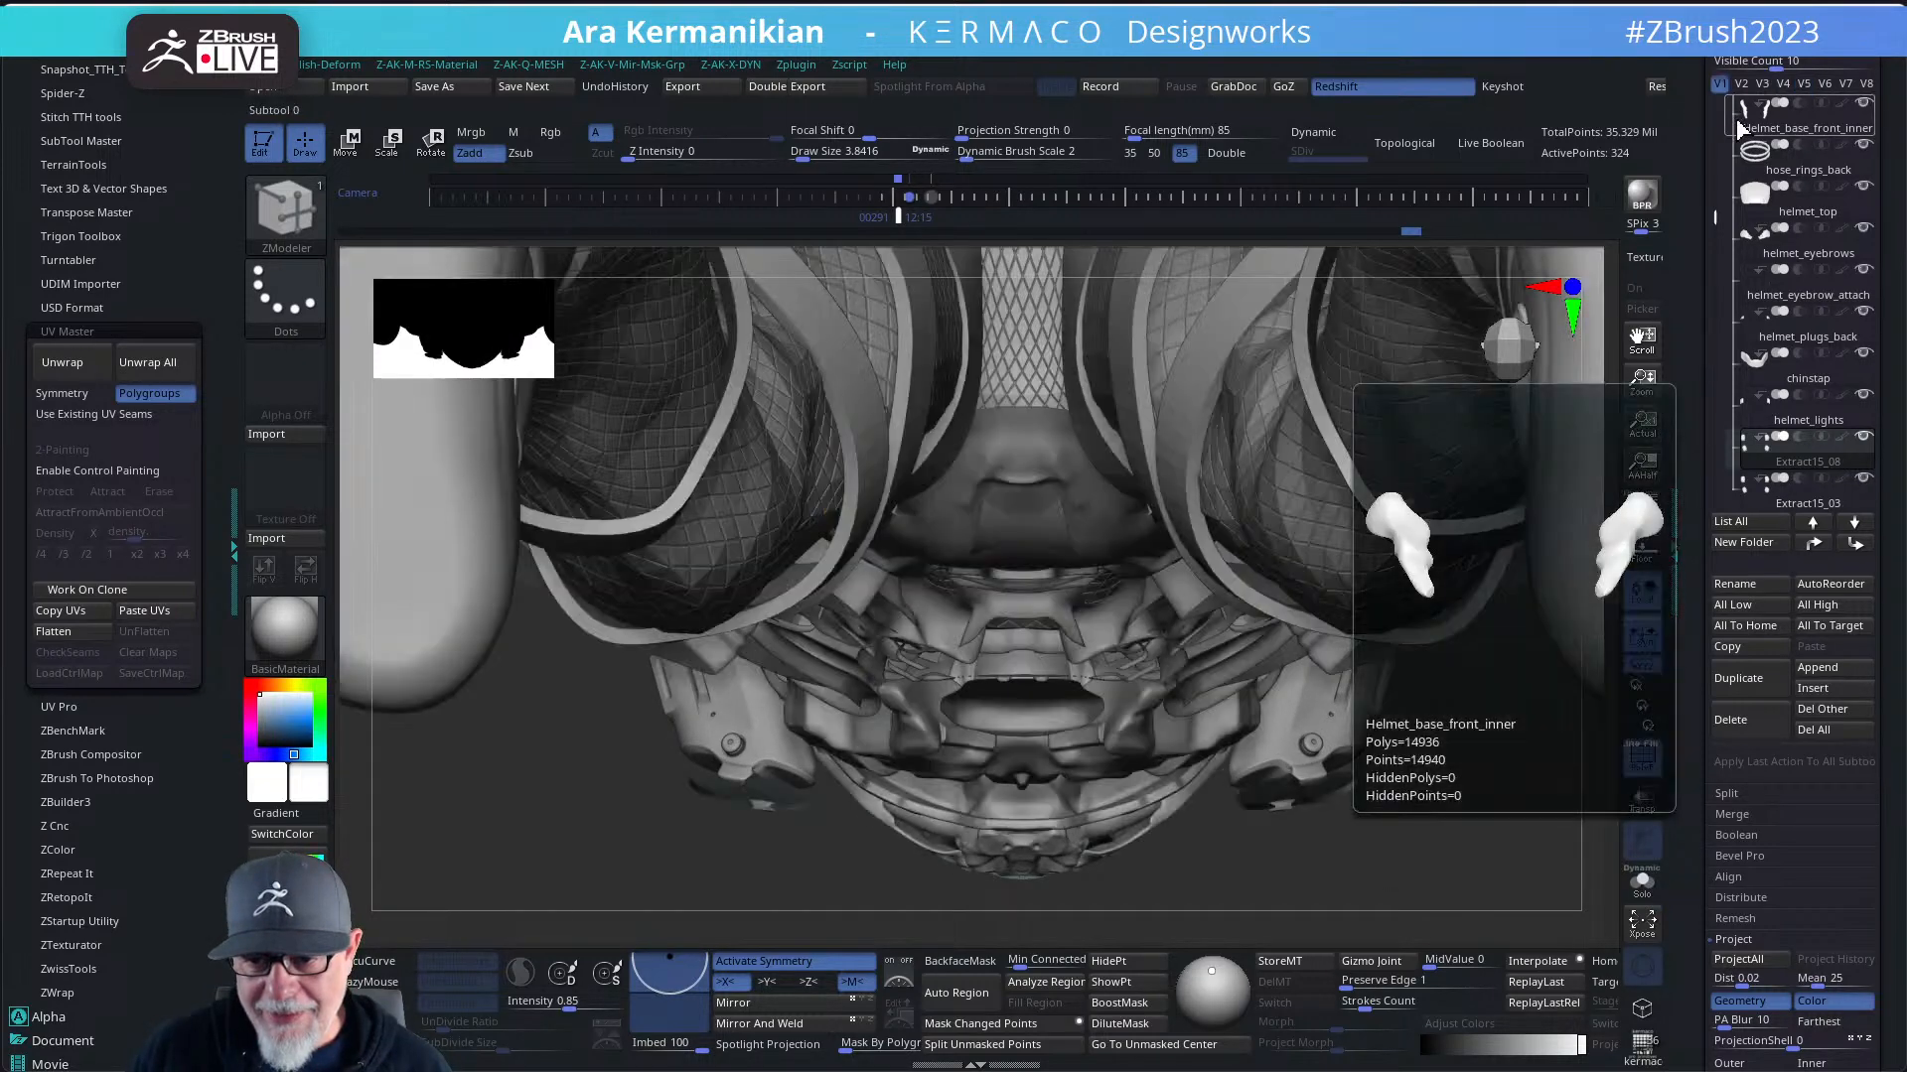
left_click_drag(1513, 901, 1025, 558)
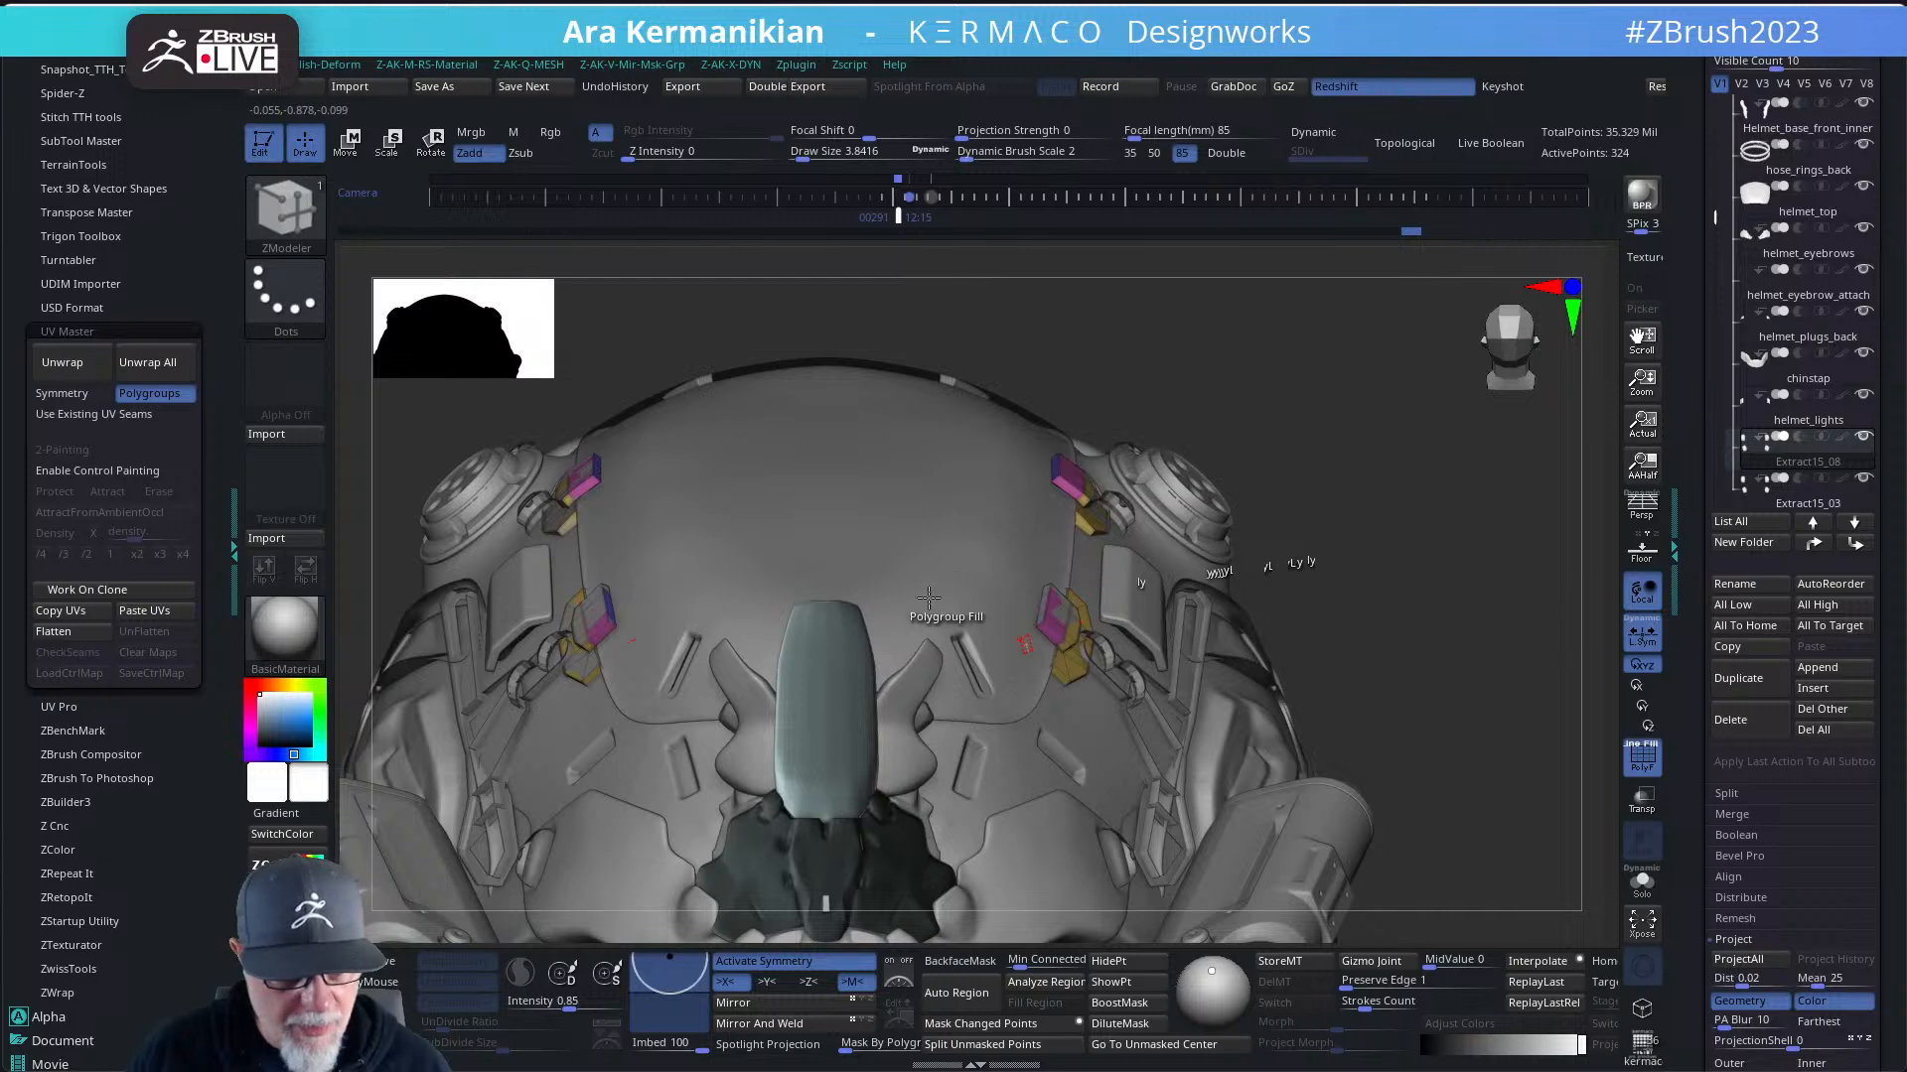
left_click_drag(1415, 539, 938, 588)
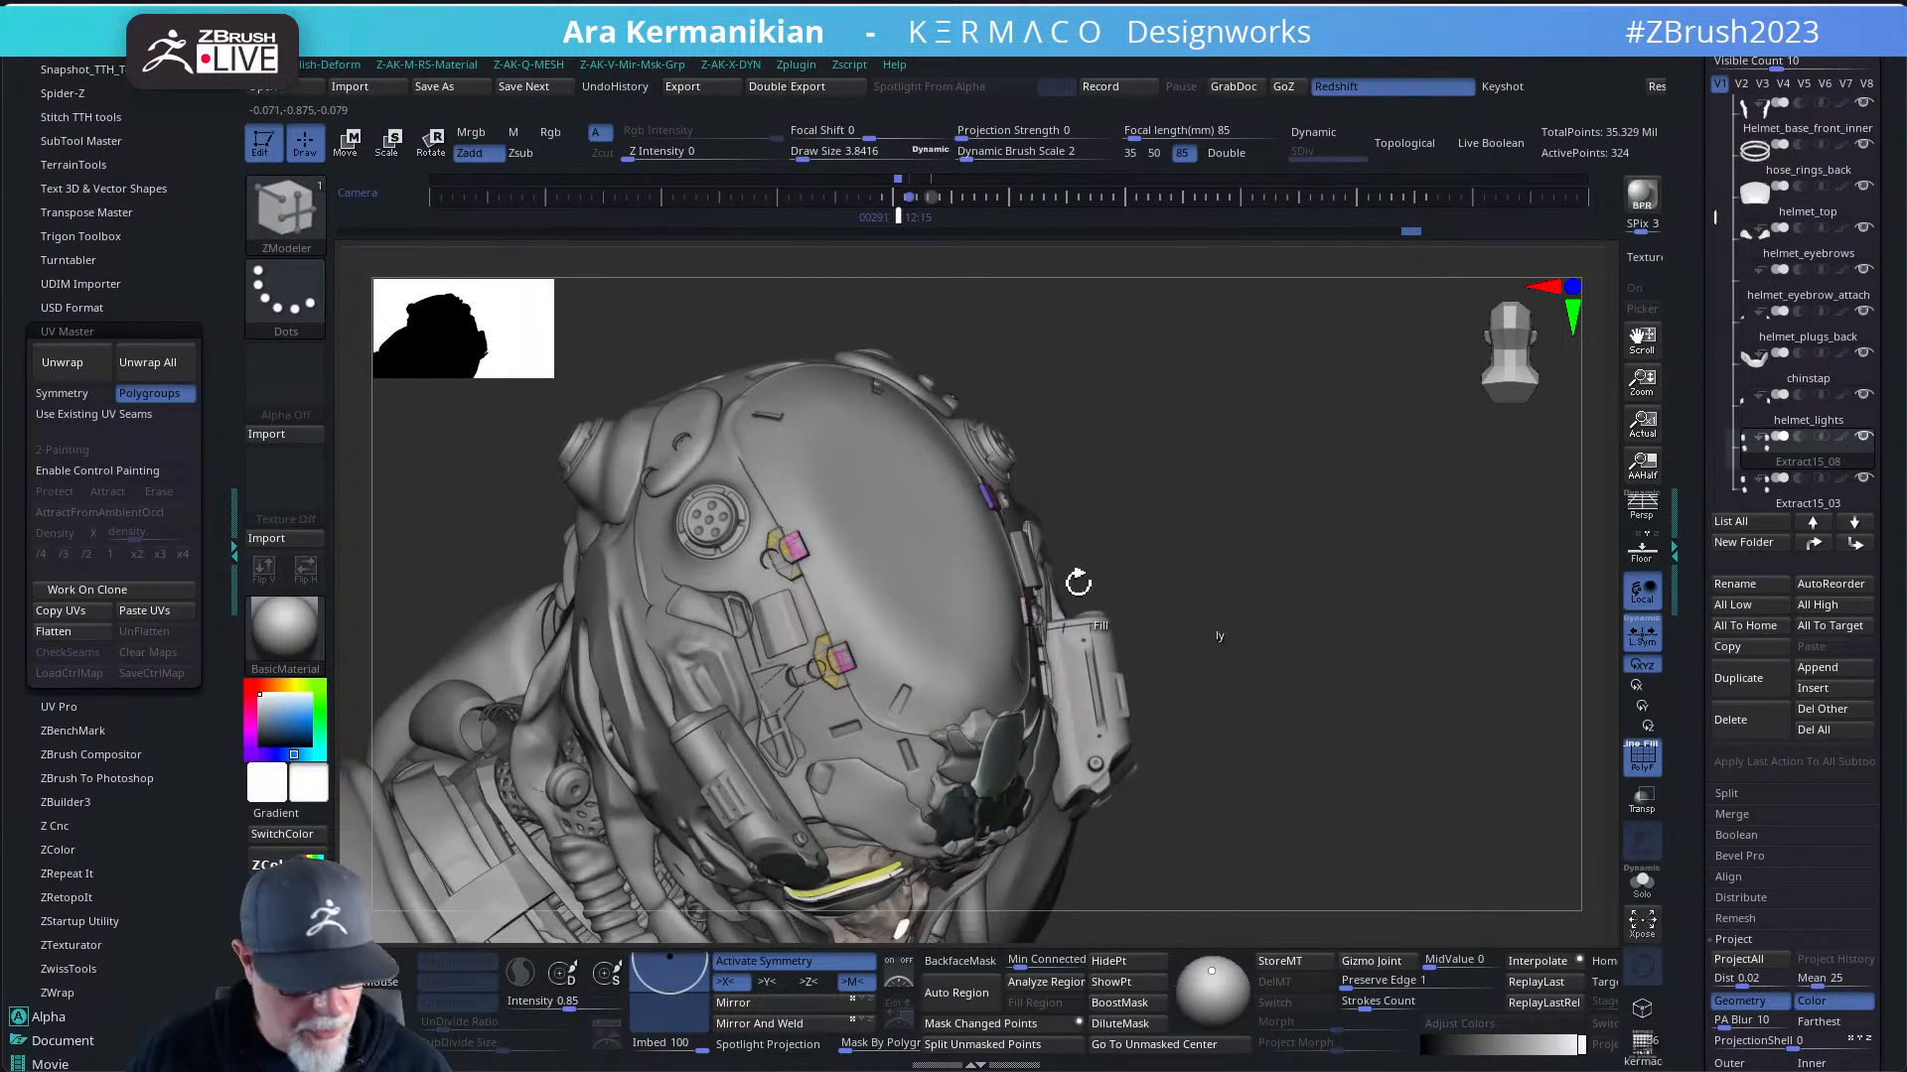
- Switch to the Move brush, select the helmet_top dome, and make it visible in visibility set V5
key("b")
key("m")
key("v")
left_click(919, 577, "alt")
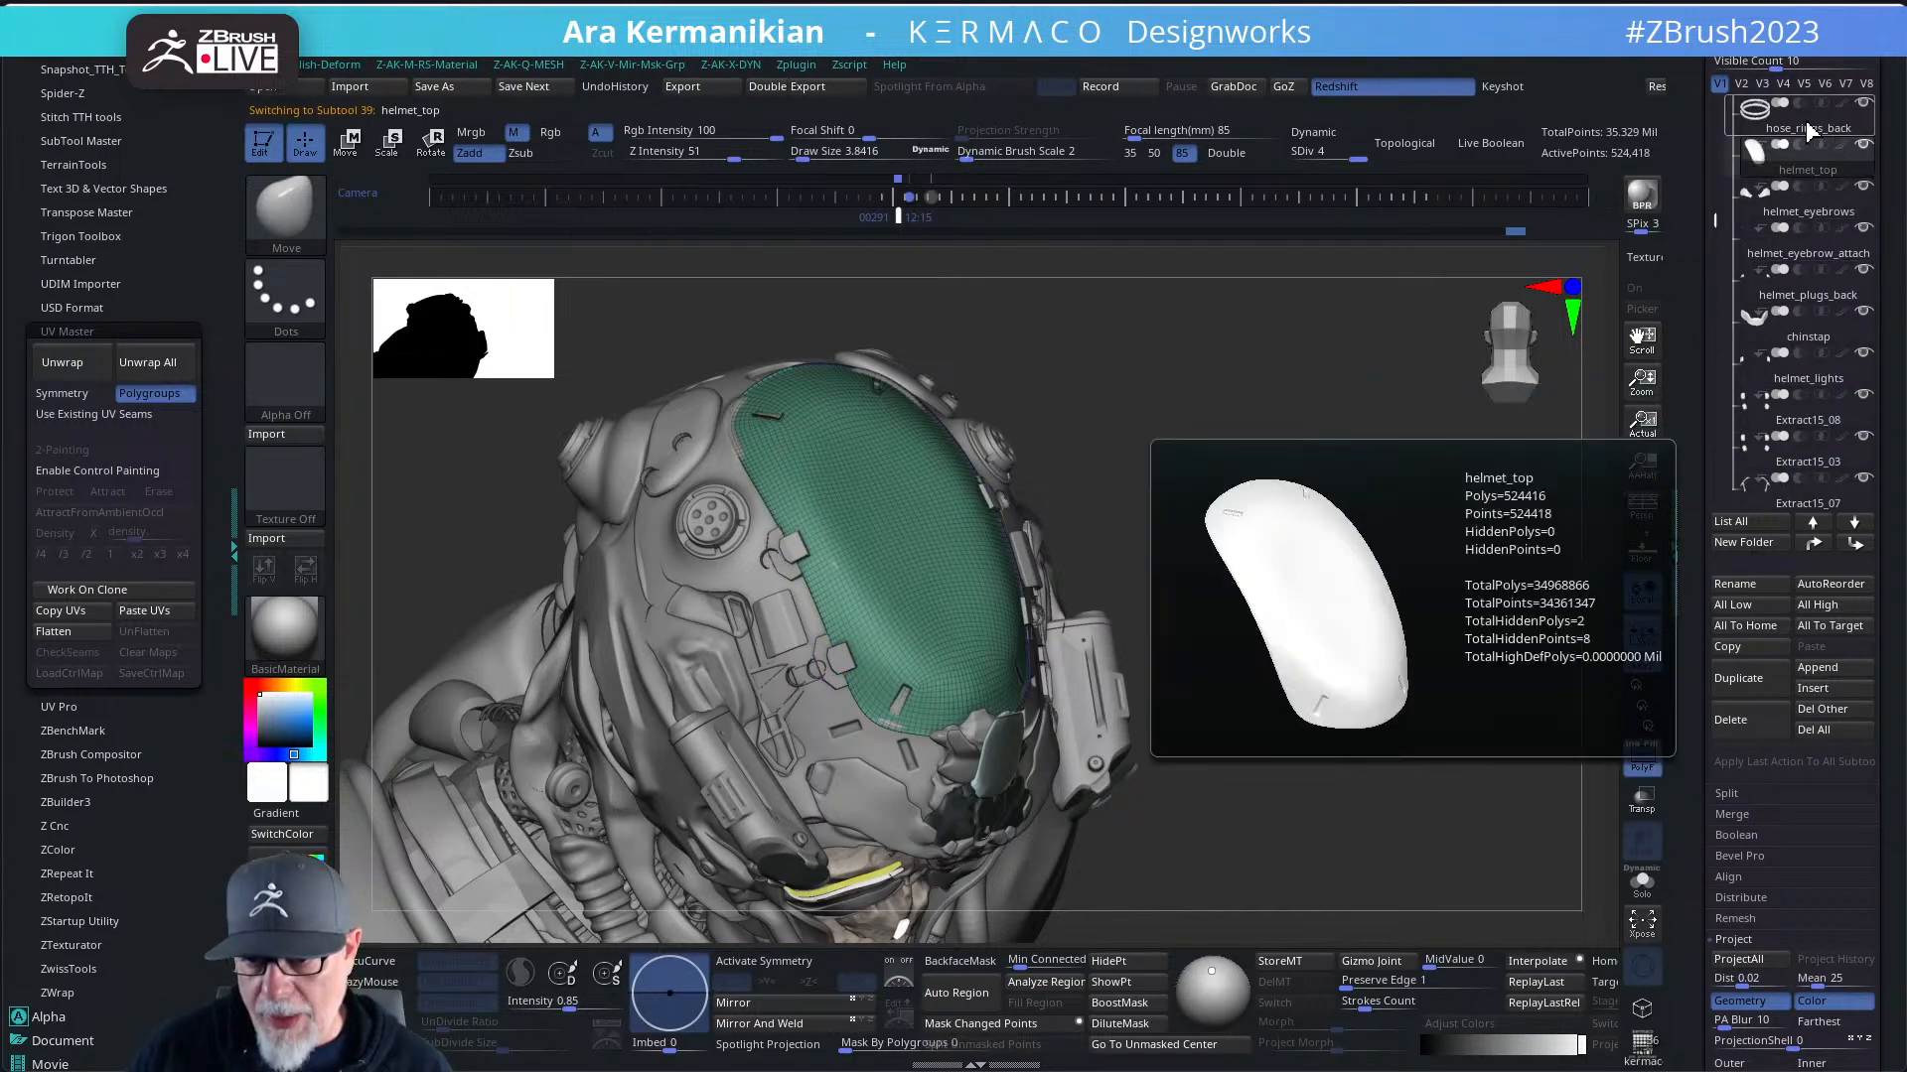
left_click(1798, 82)
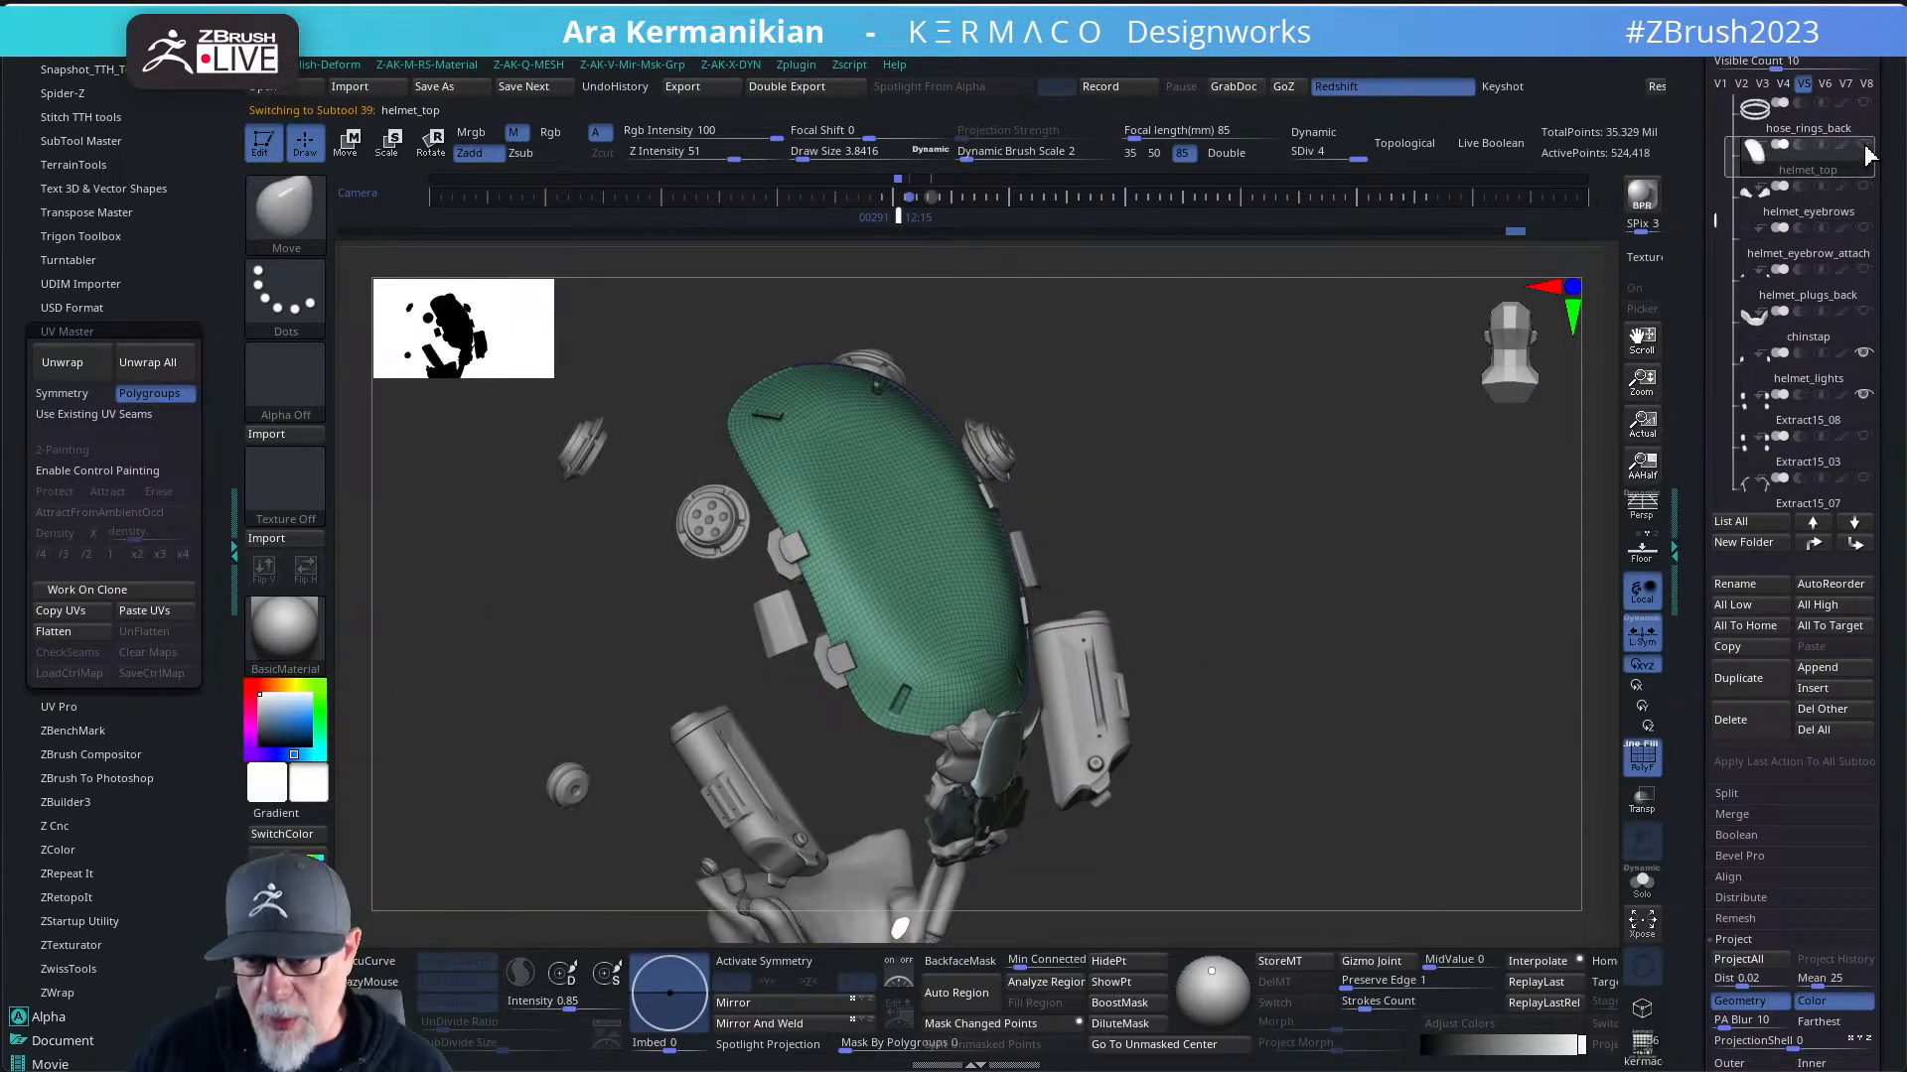
- Flip the surface normals of helmet_top, check the dome, and return to the subtool list
left_click_drag(1349, 483, 1323, 421)
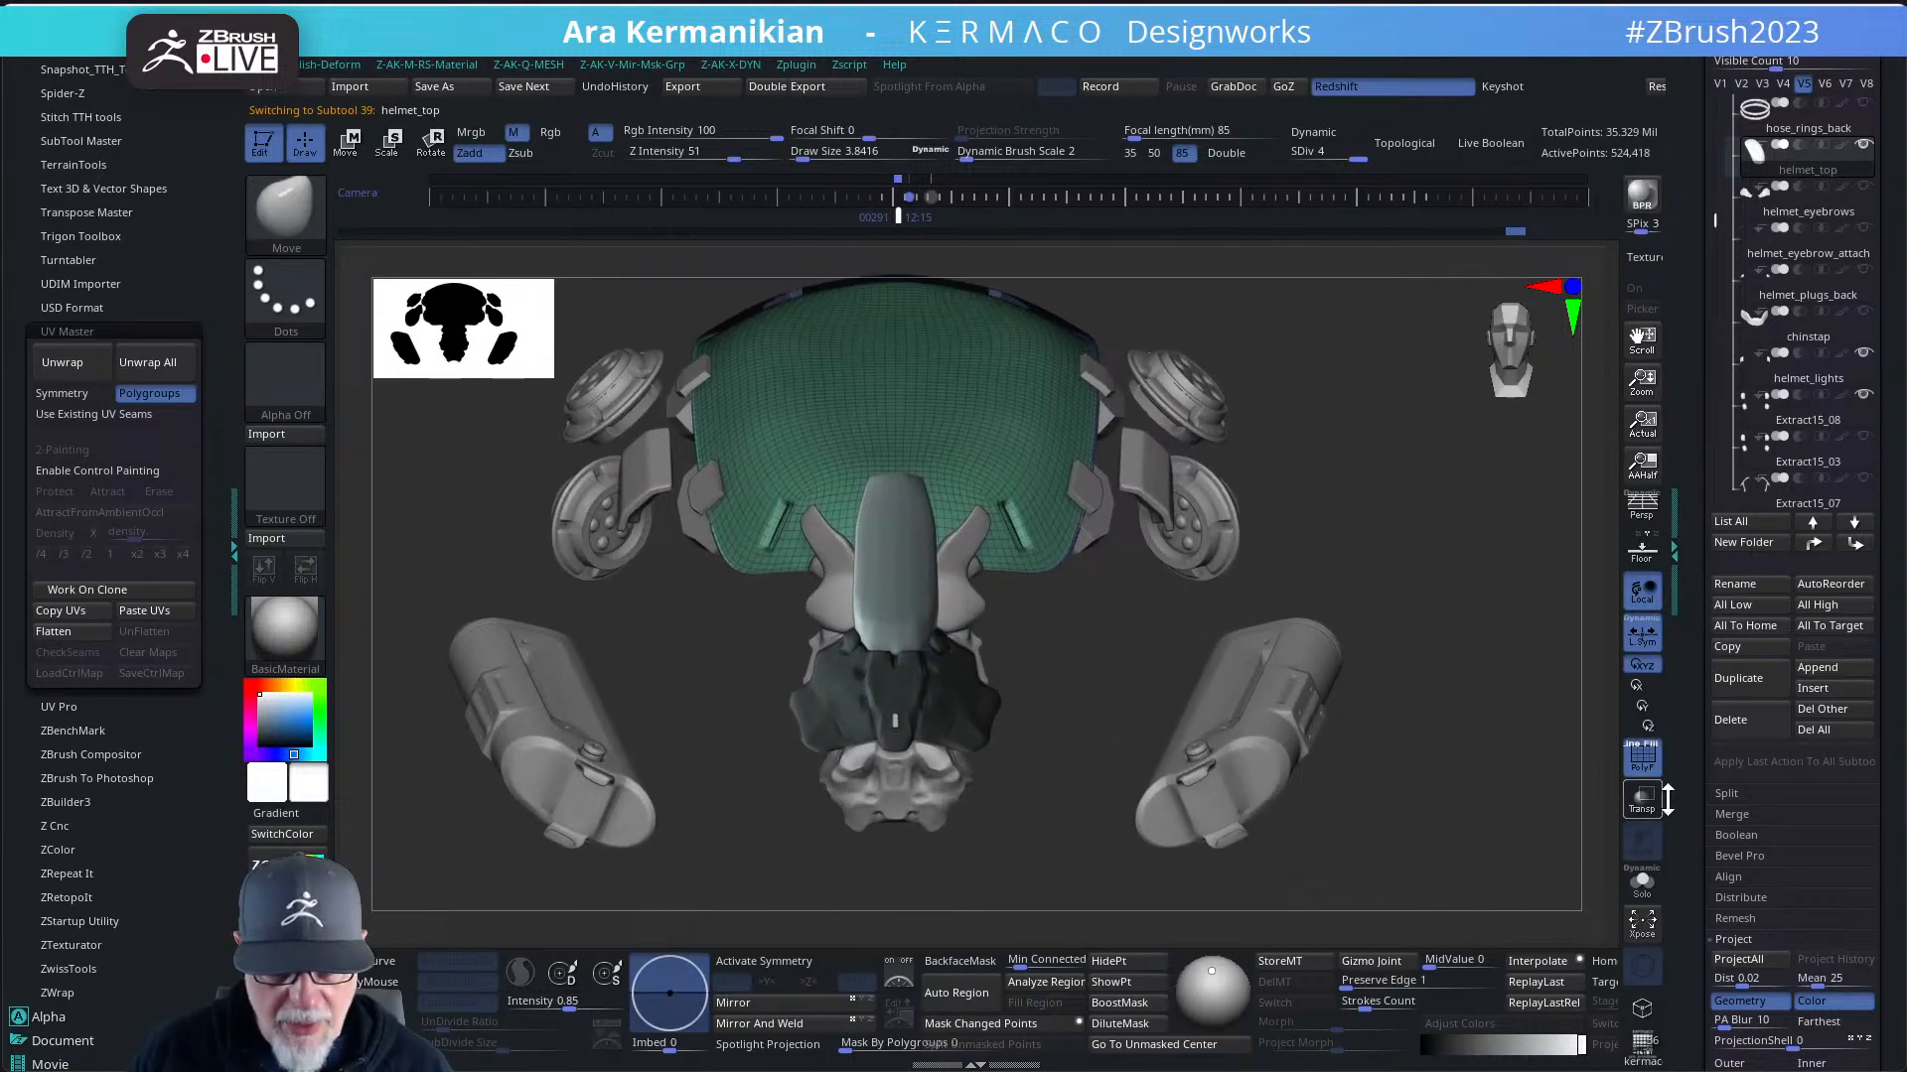
scroll(1733, 911, "down", 10)
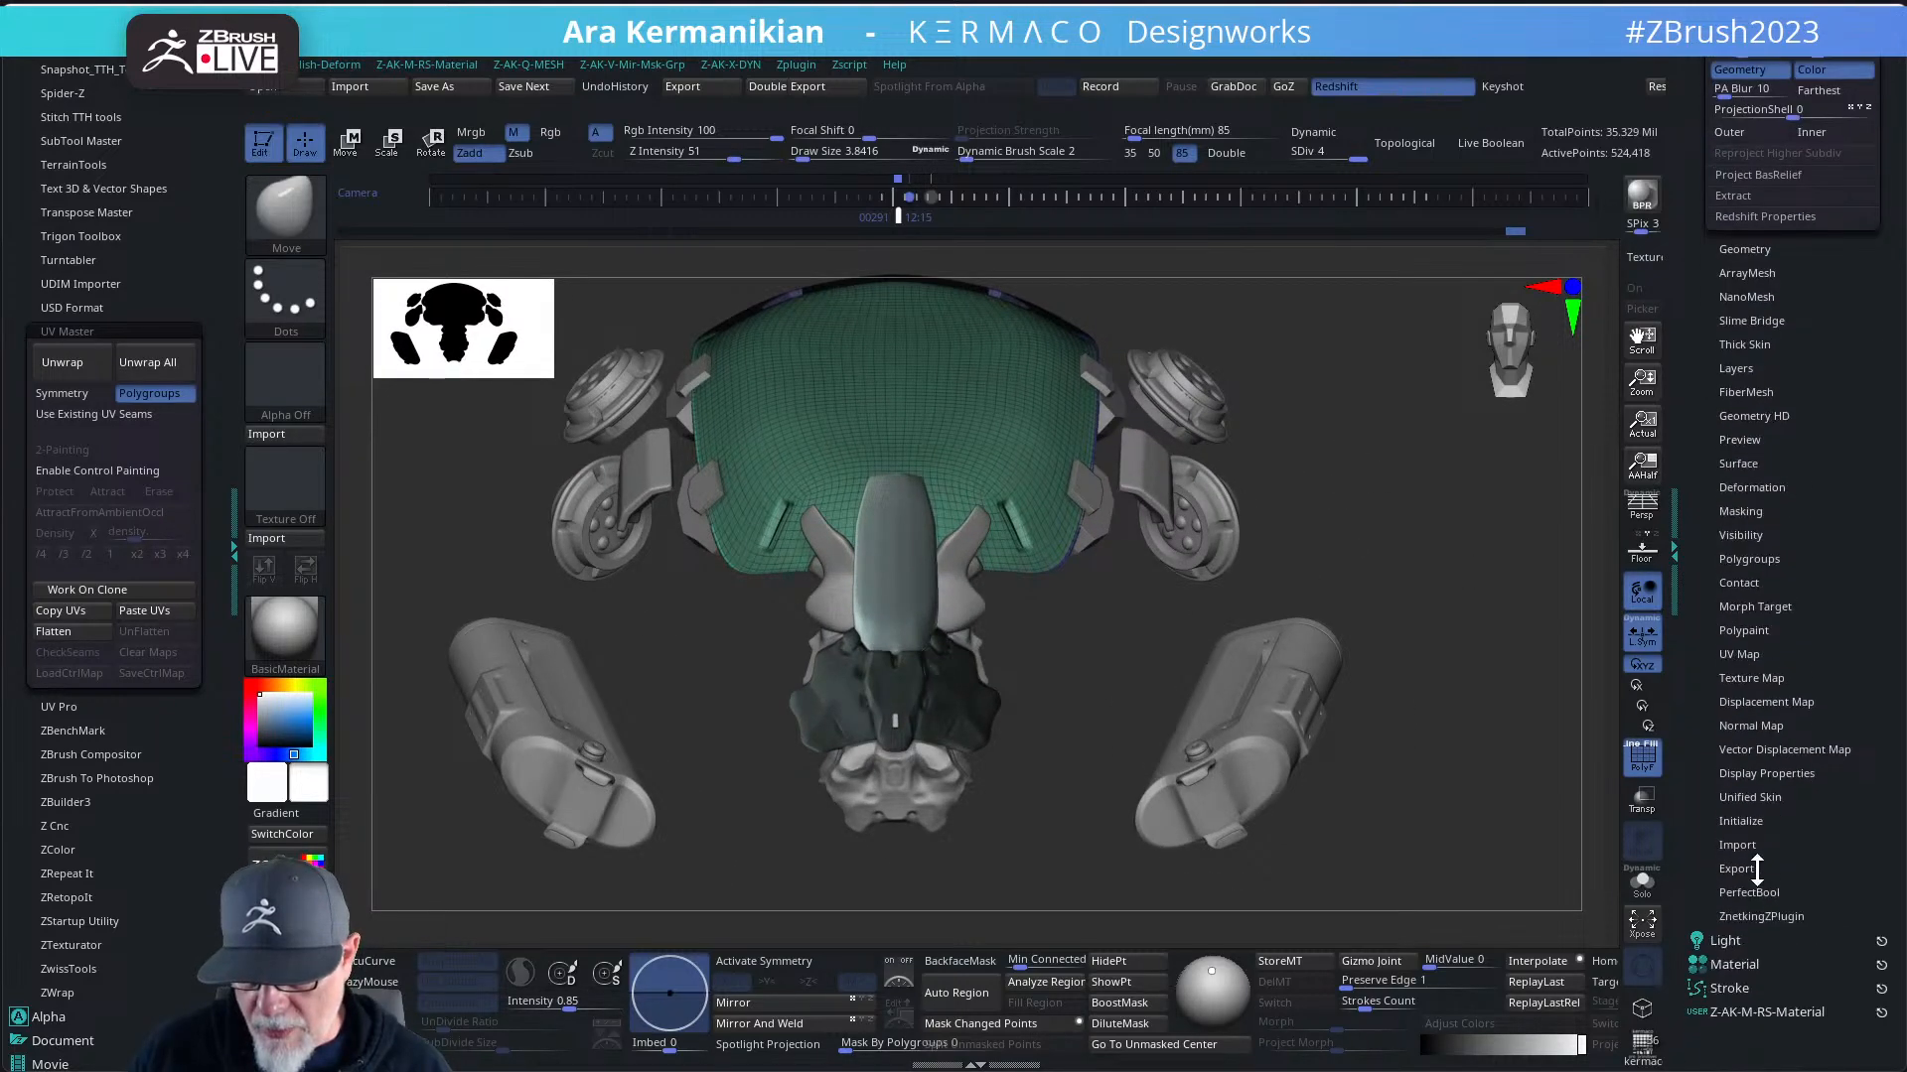
left_click(1761, 773)
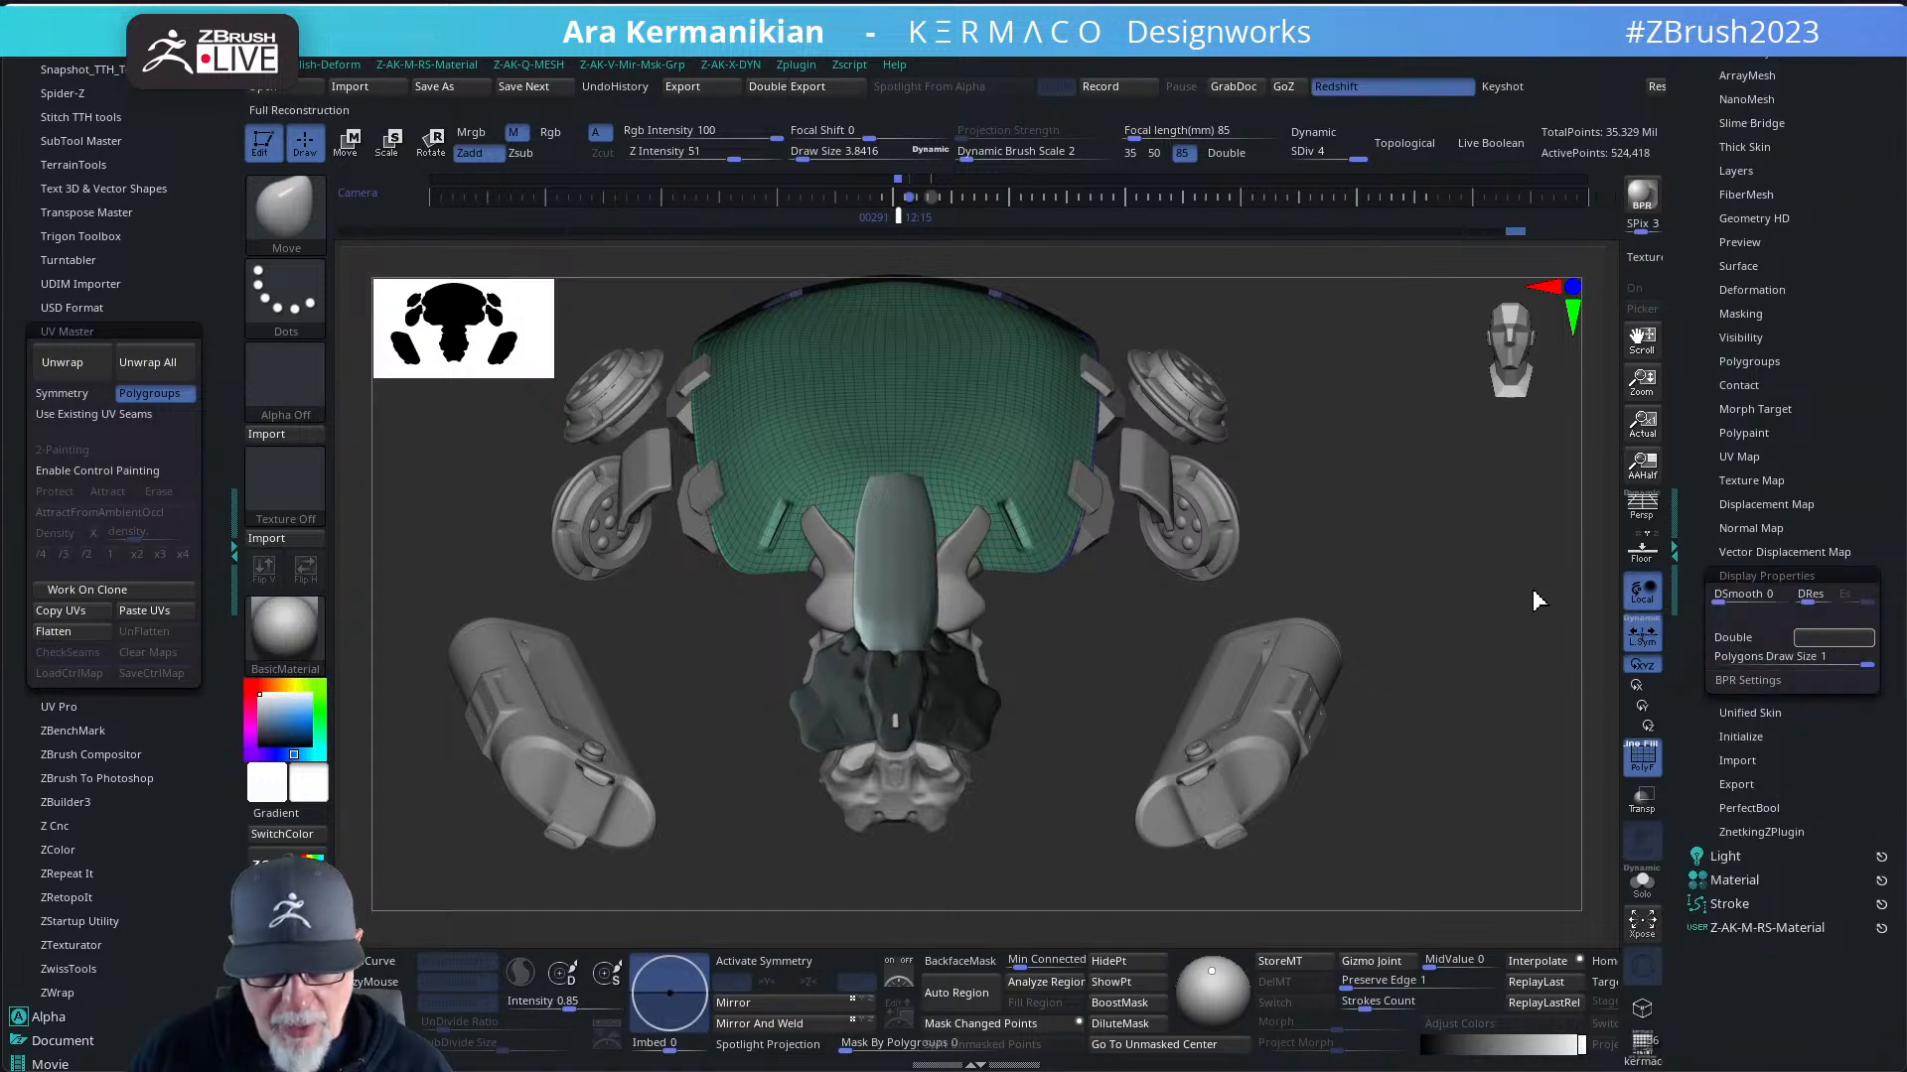
left_click_drag(1439, 490, 1436, 545)
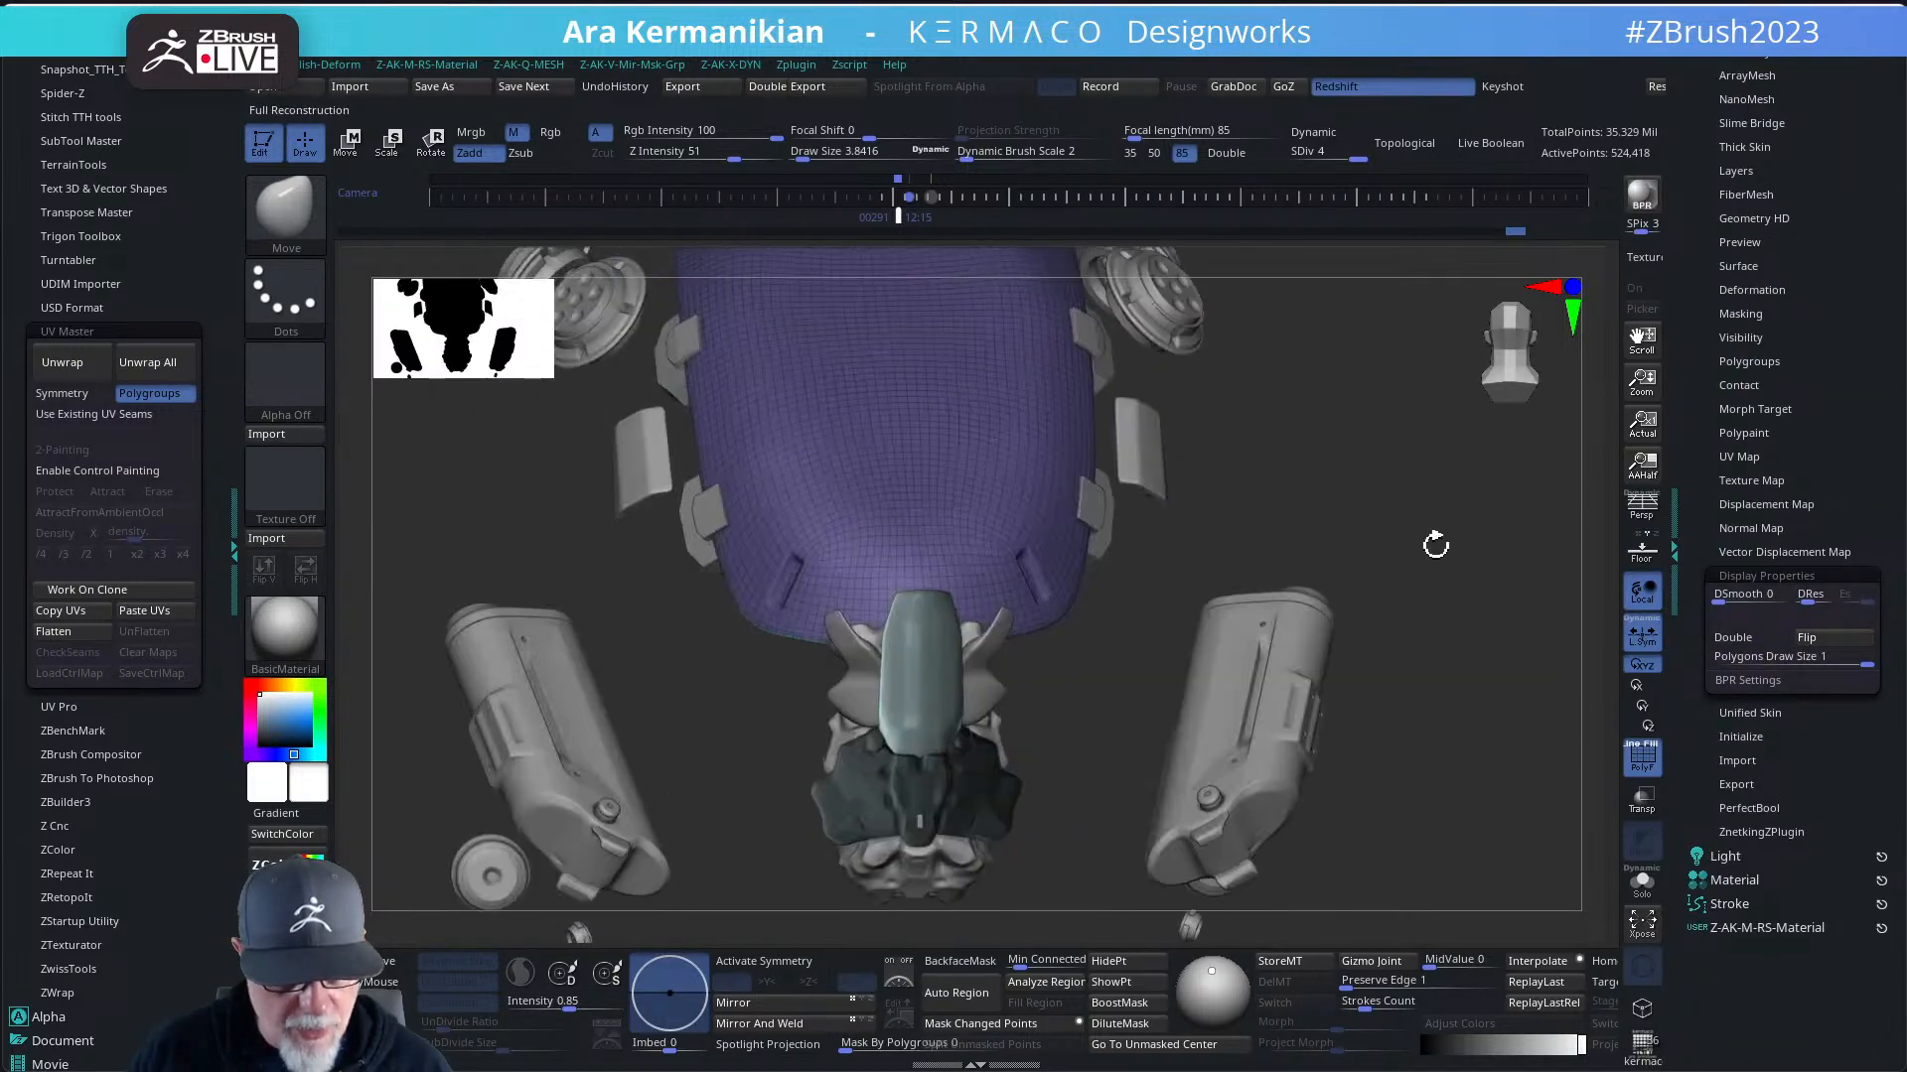
left_click_drag(1431, 457, 1509, 447)
left_click_drag(1691, 296, 1690, 497)
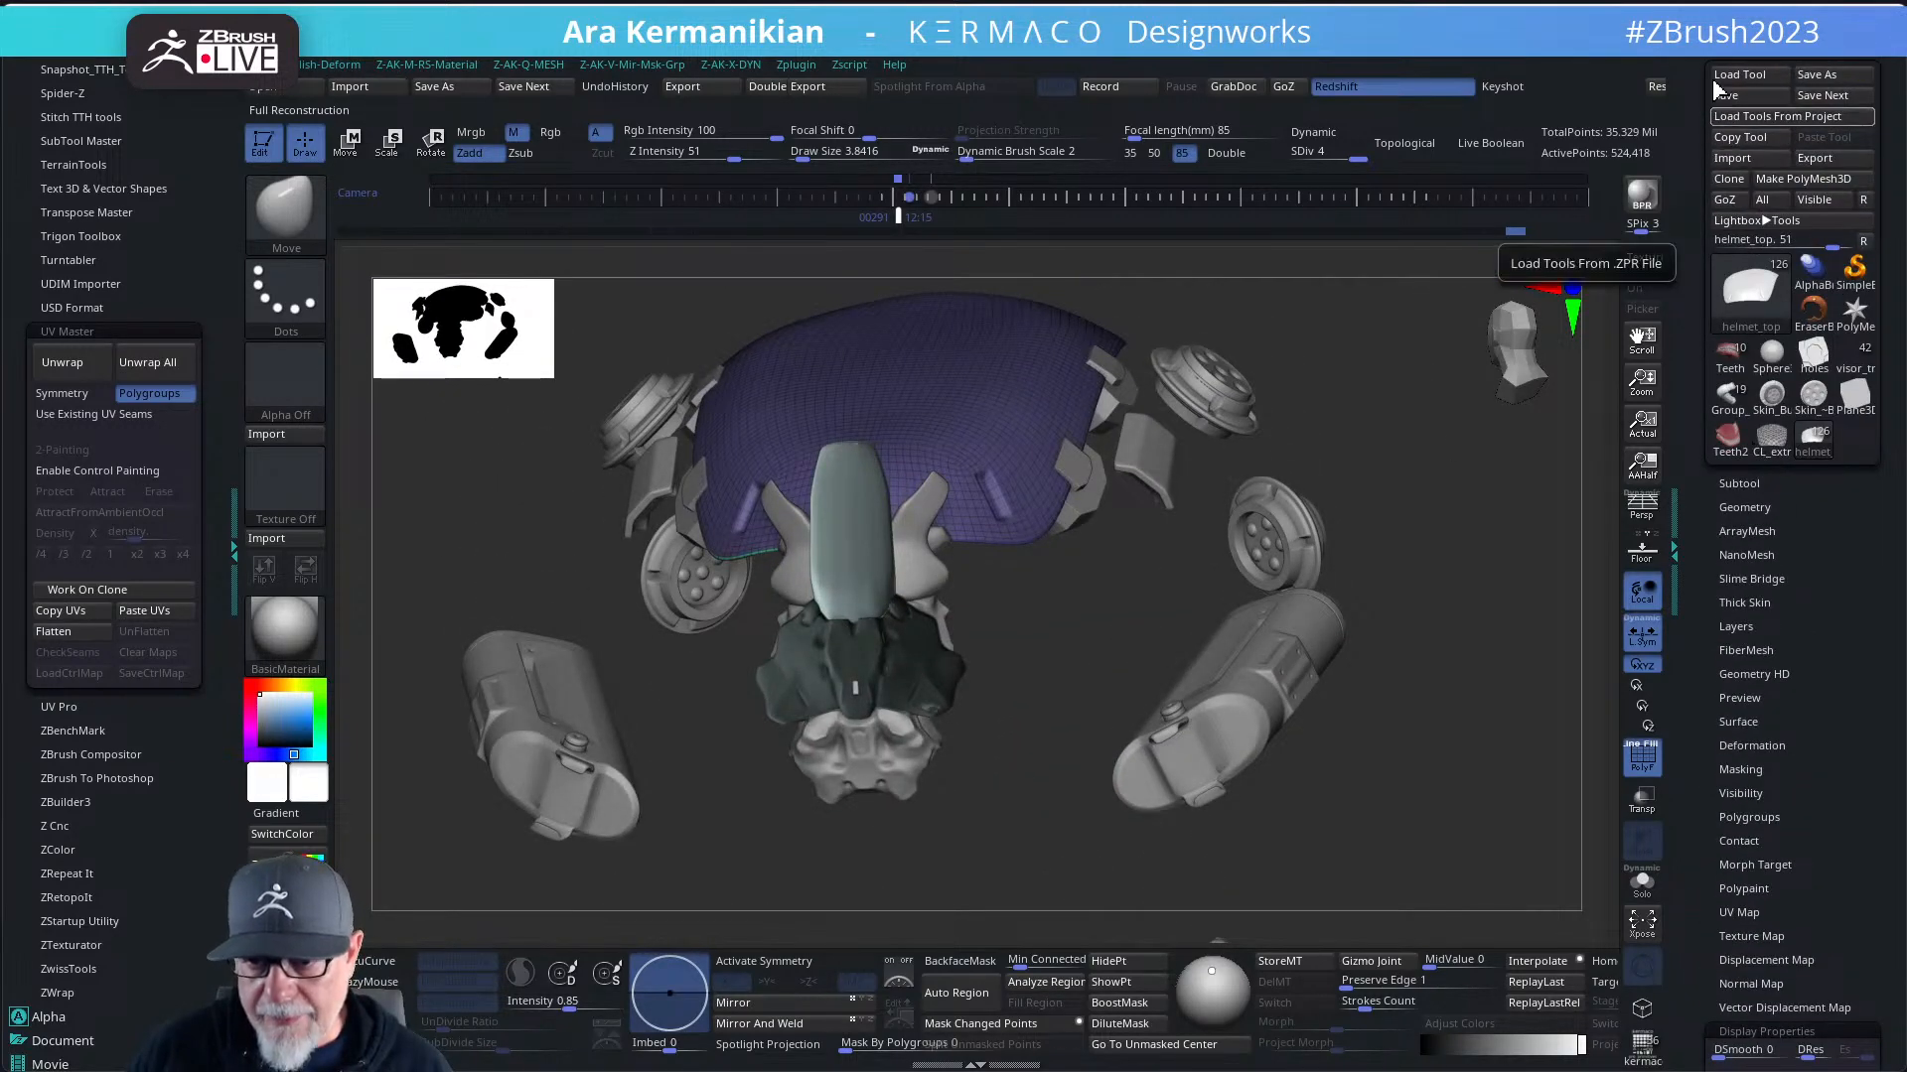
left_click(1739, 484)
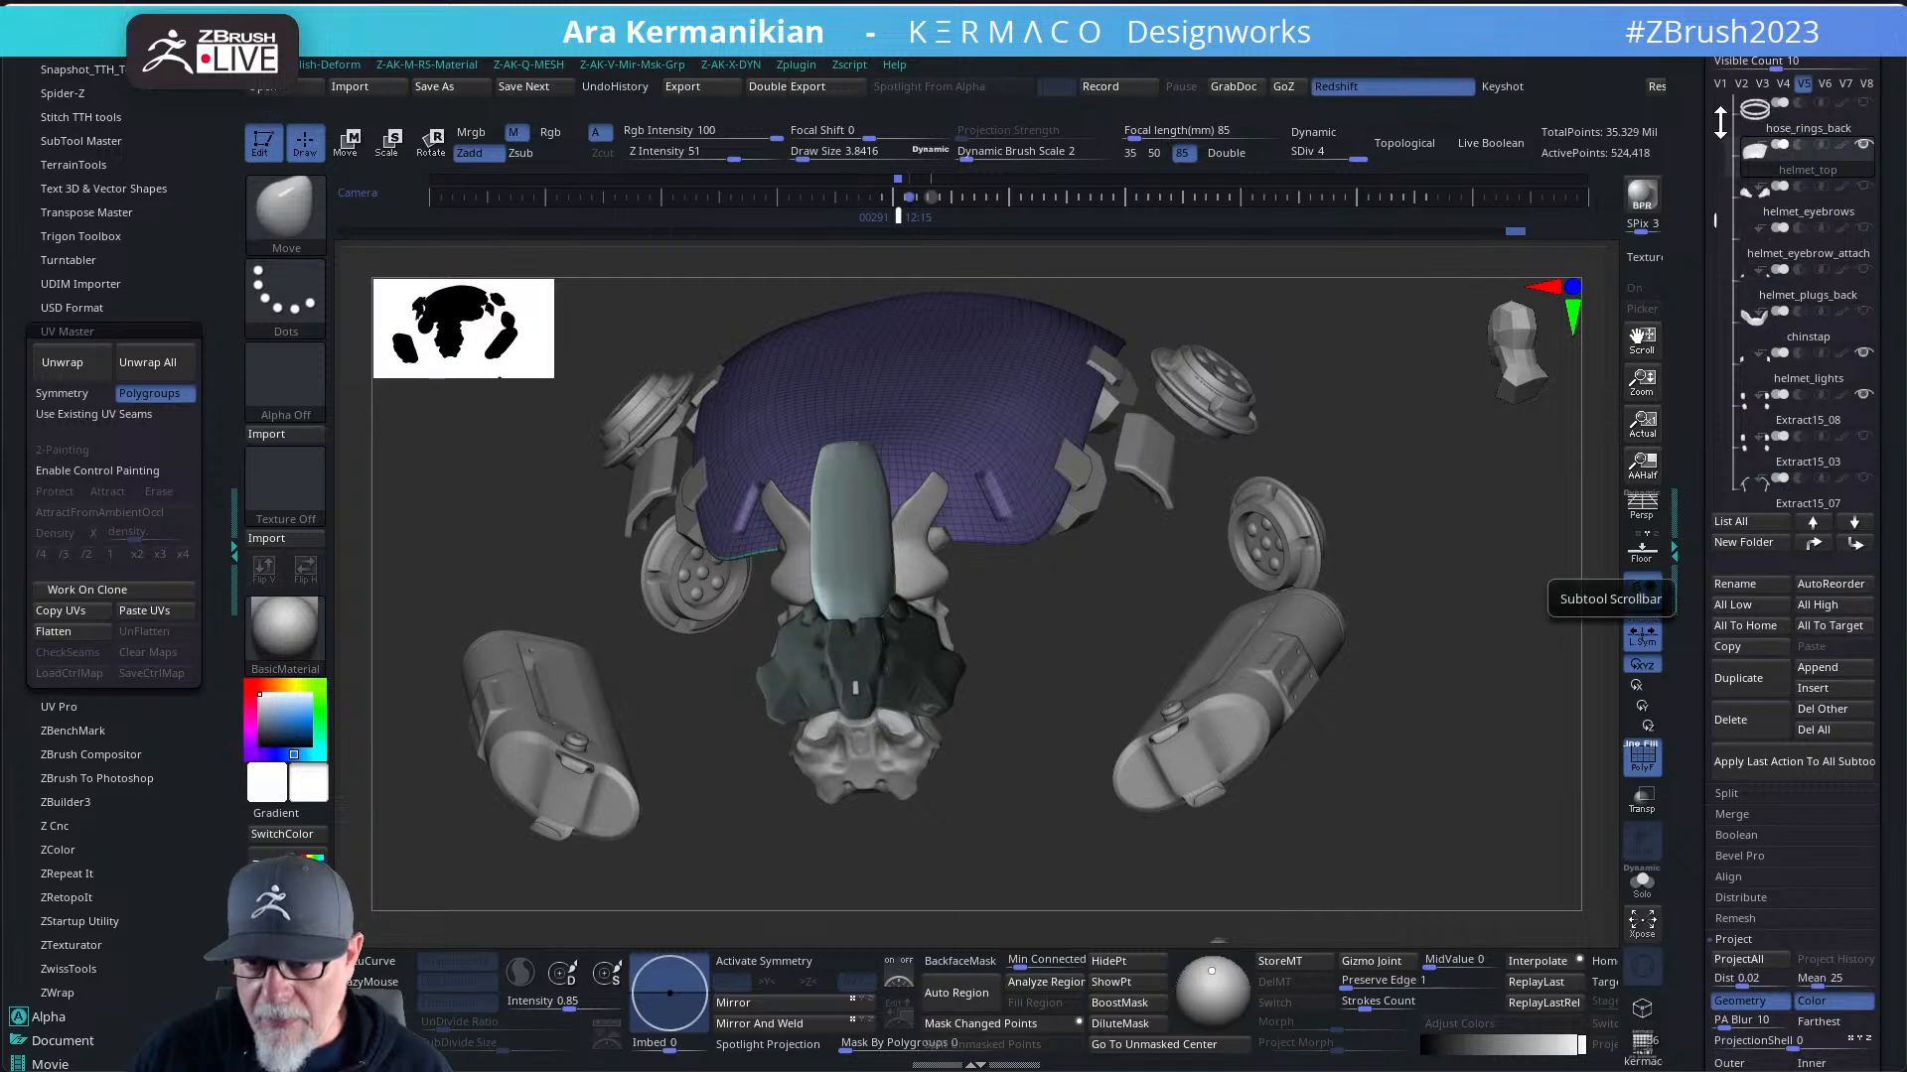
- Switch between visibility sets V1 and V5 to compare the full character with the separated helmet pieces
left_click(1720, 80)
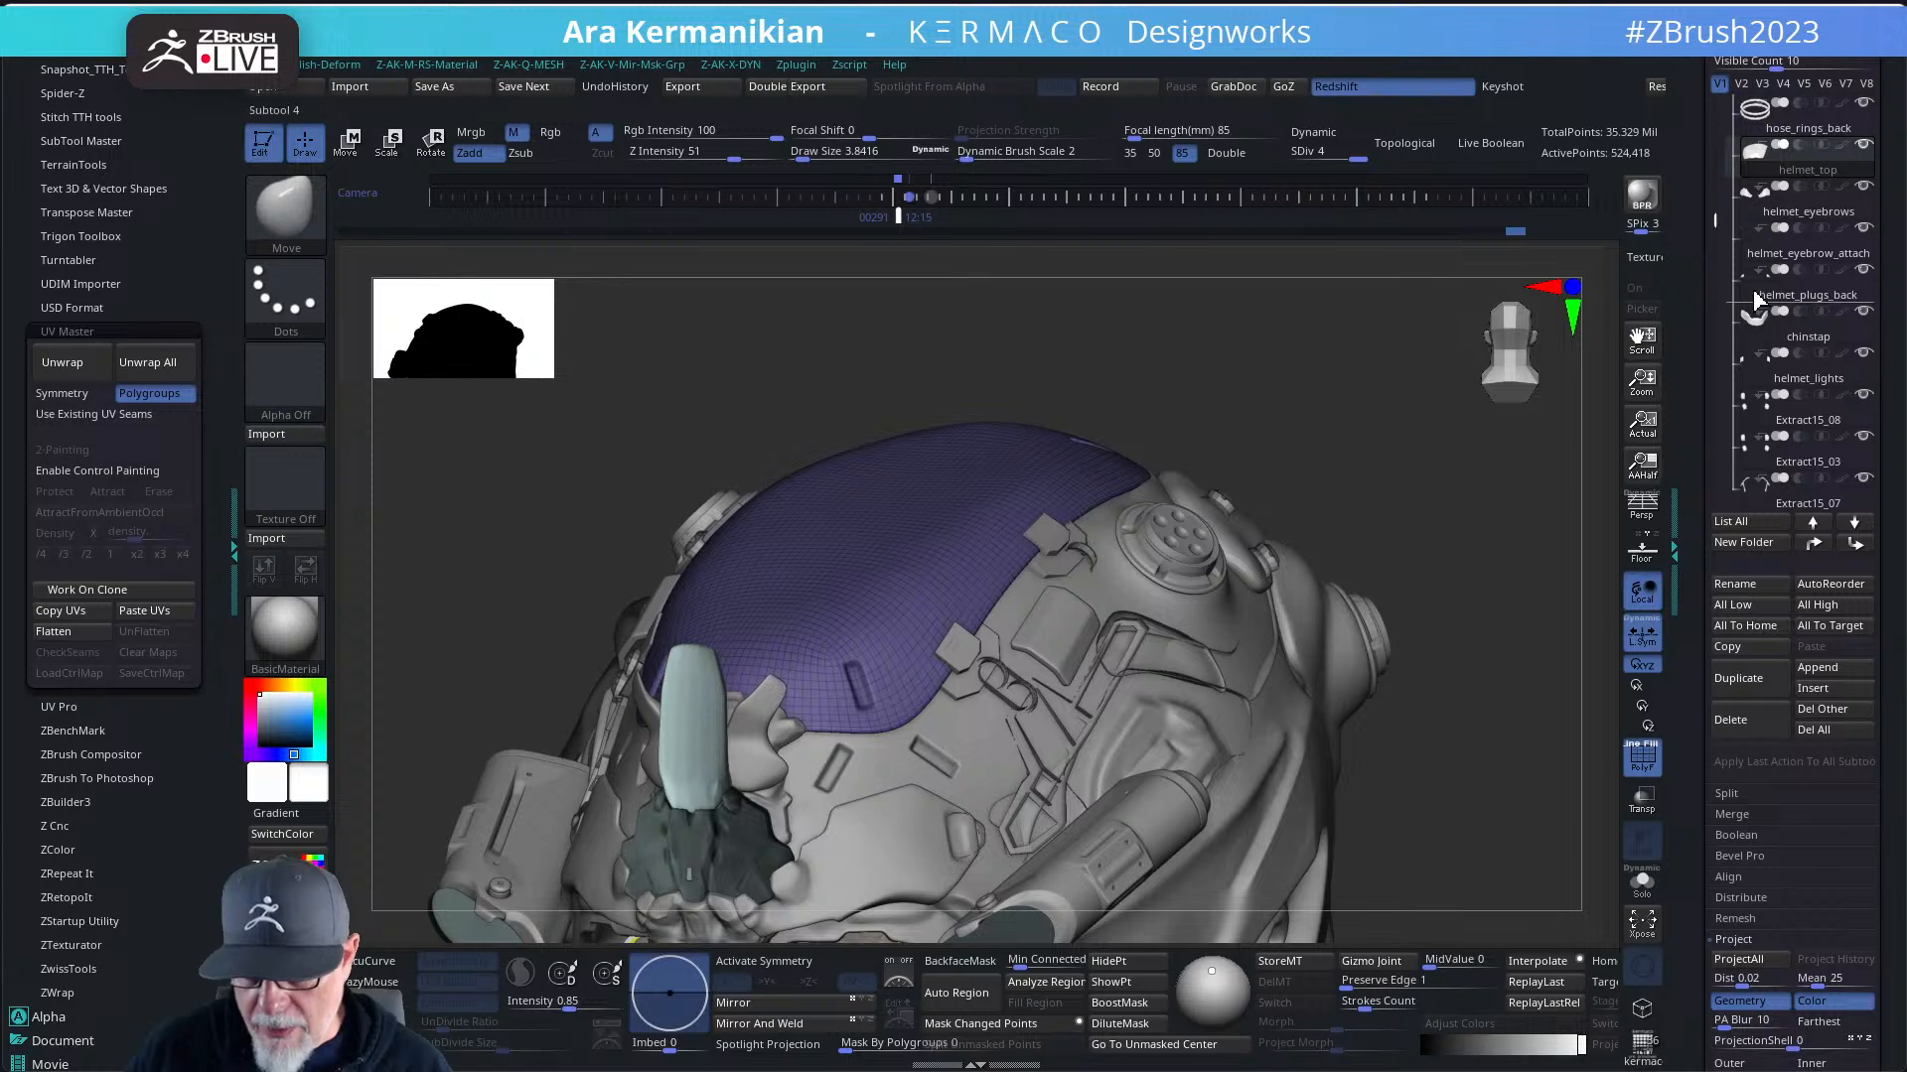
left_click(1806, 87)
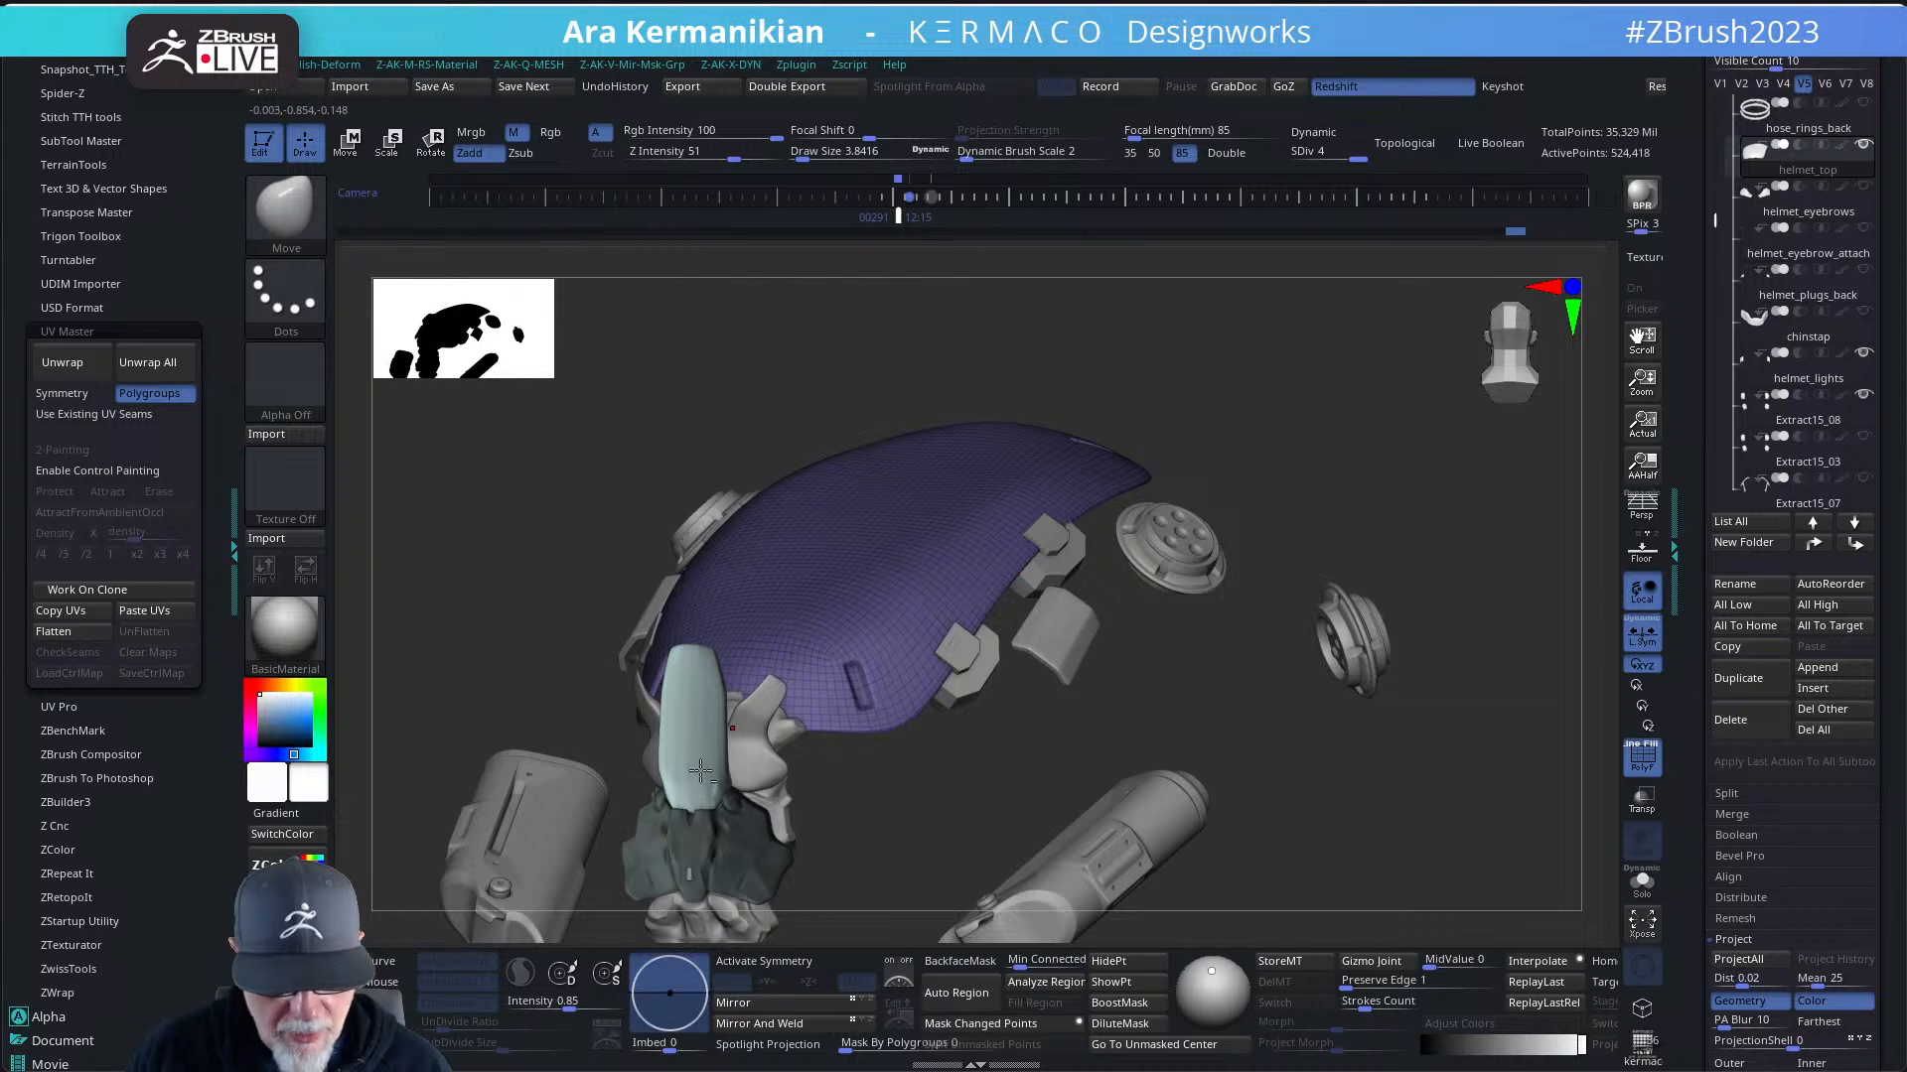
left_click(1720, 83)
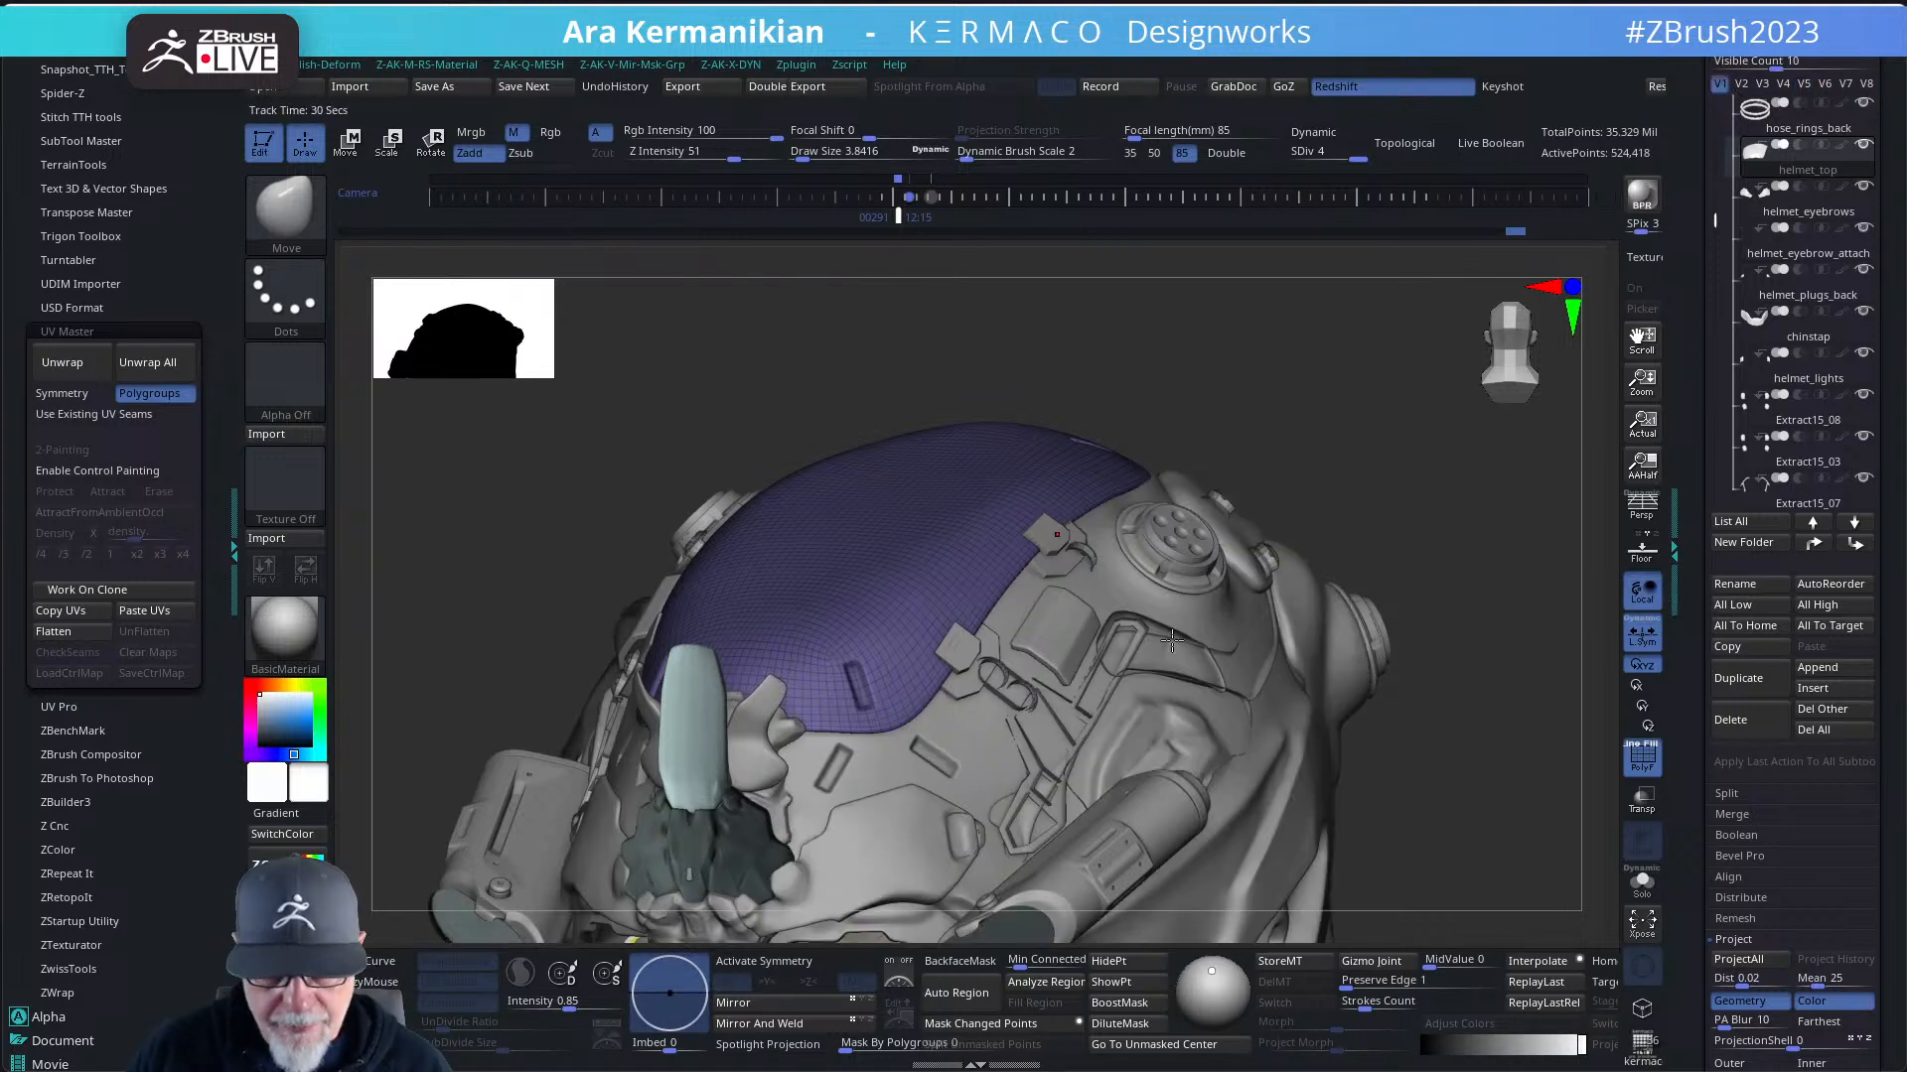
- Select helmet_plugs_back, the curved plug beside the round vent, and make it visible in visibility set V5
left_click_drag(1458, 528, 1492, 615)
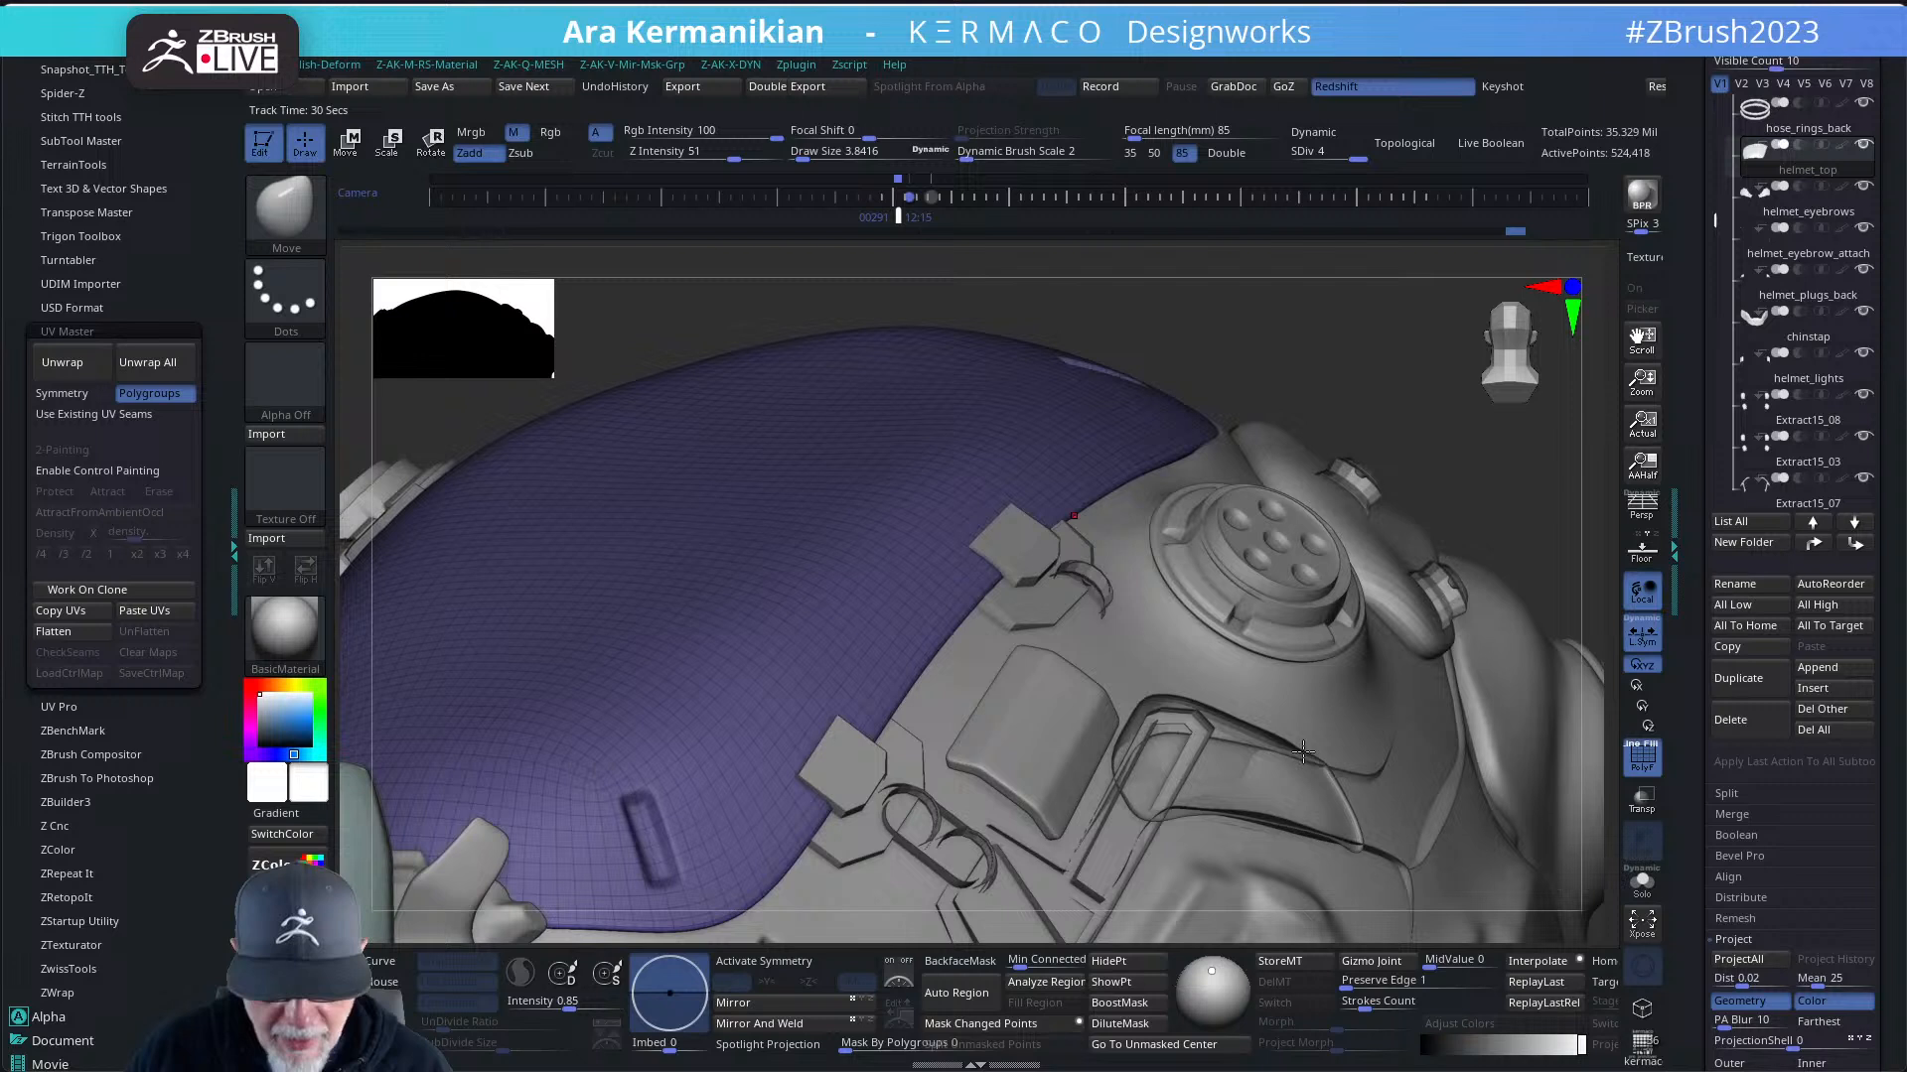
left_click(1174, 701, "alt")
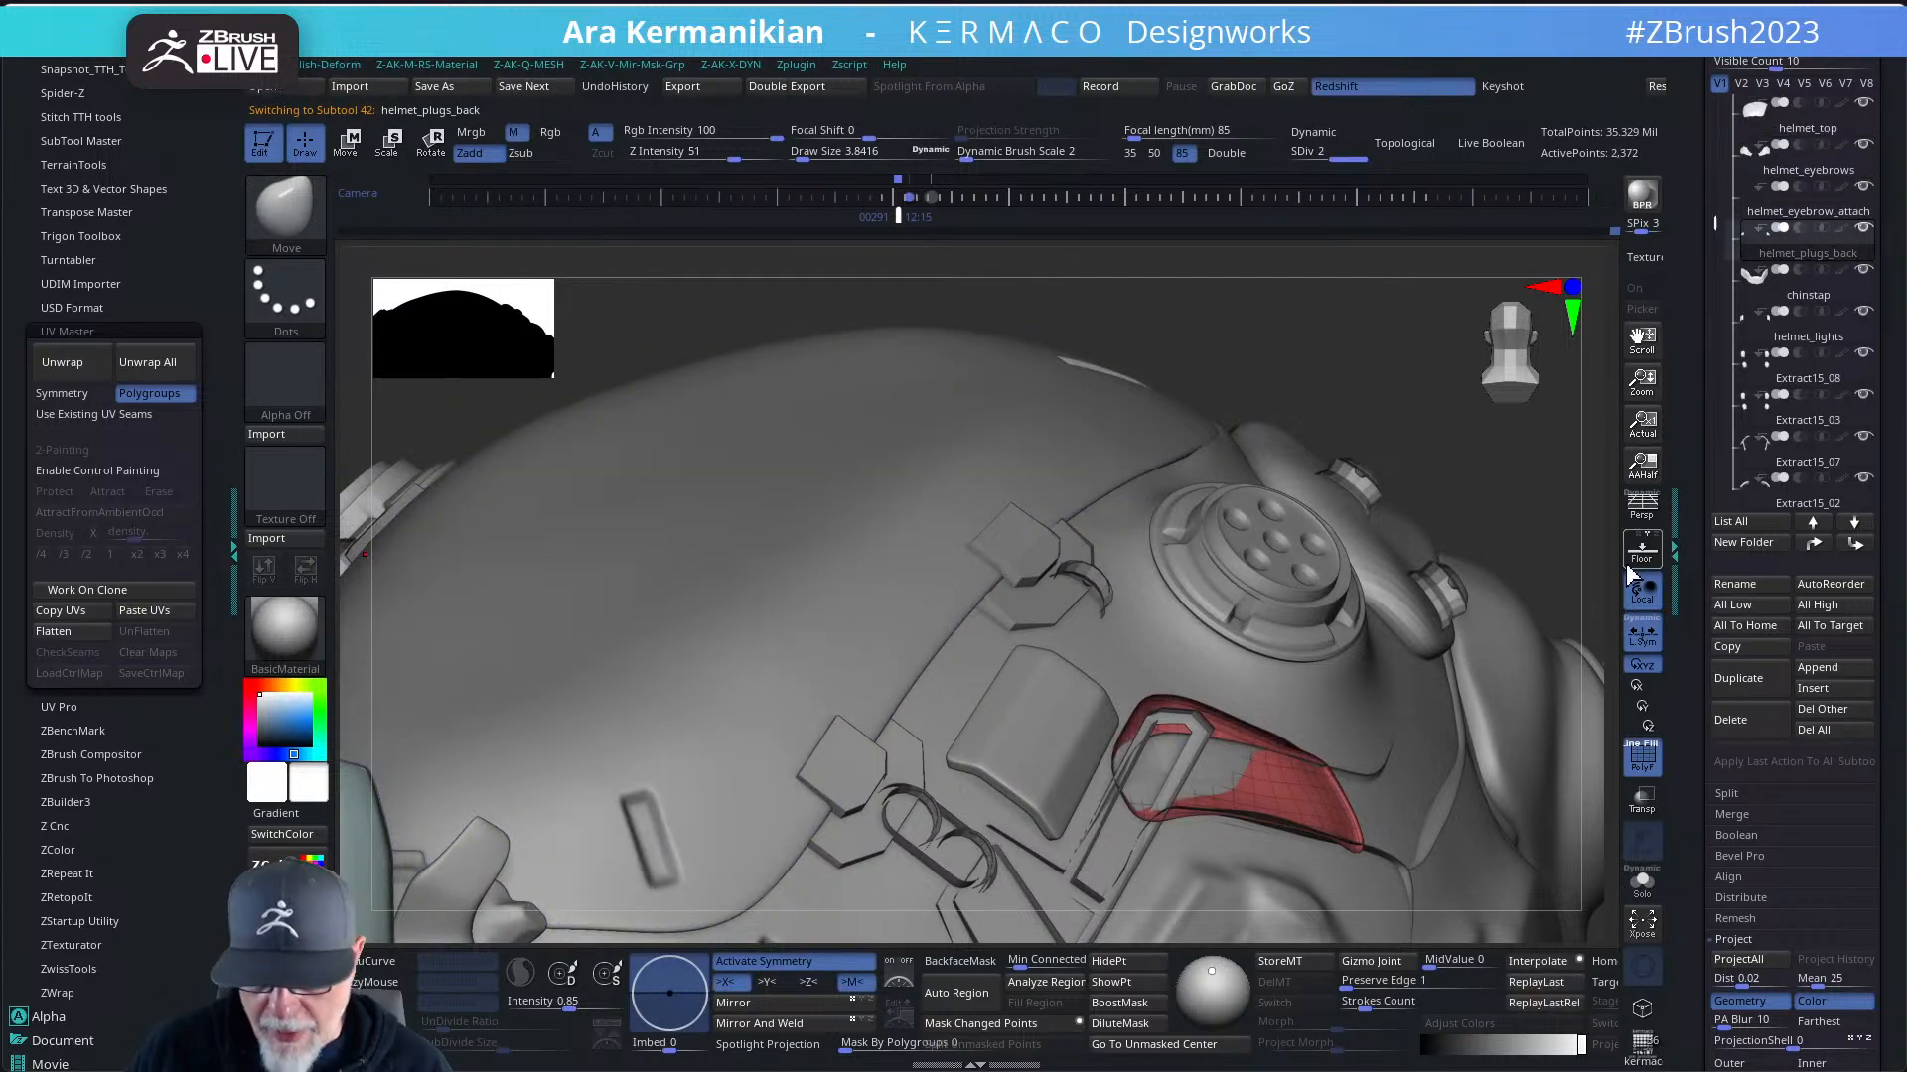
left_click_drag(1695, 1008, 1680, 969)
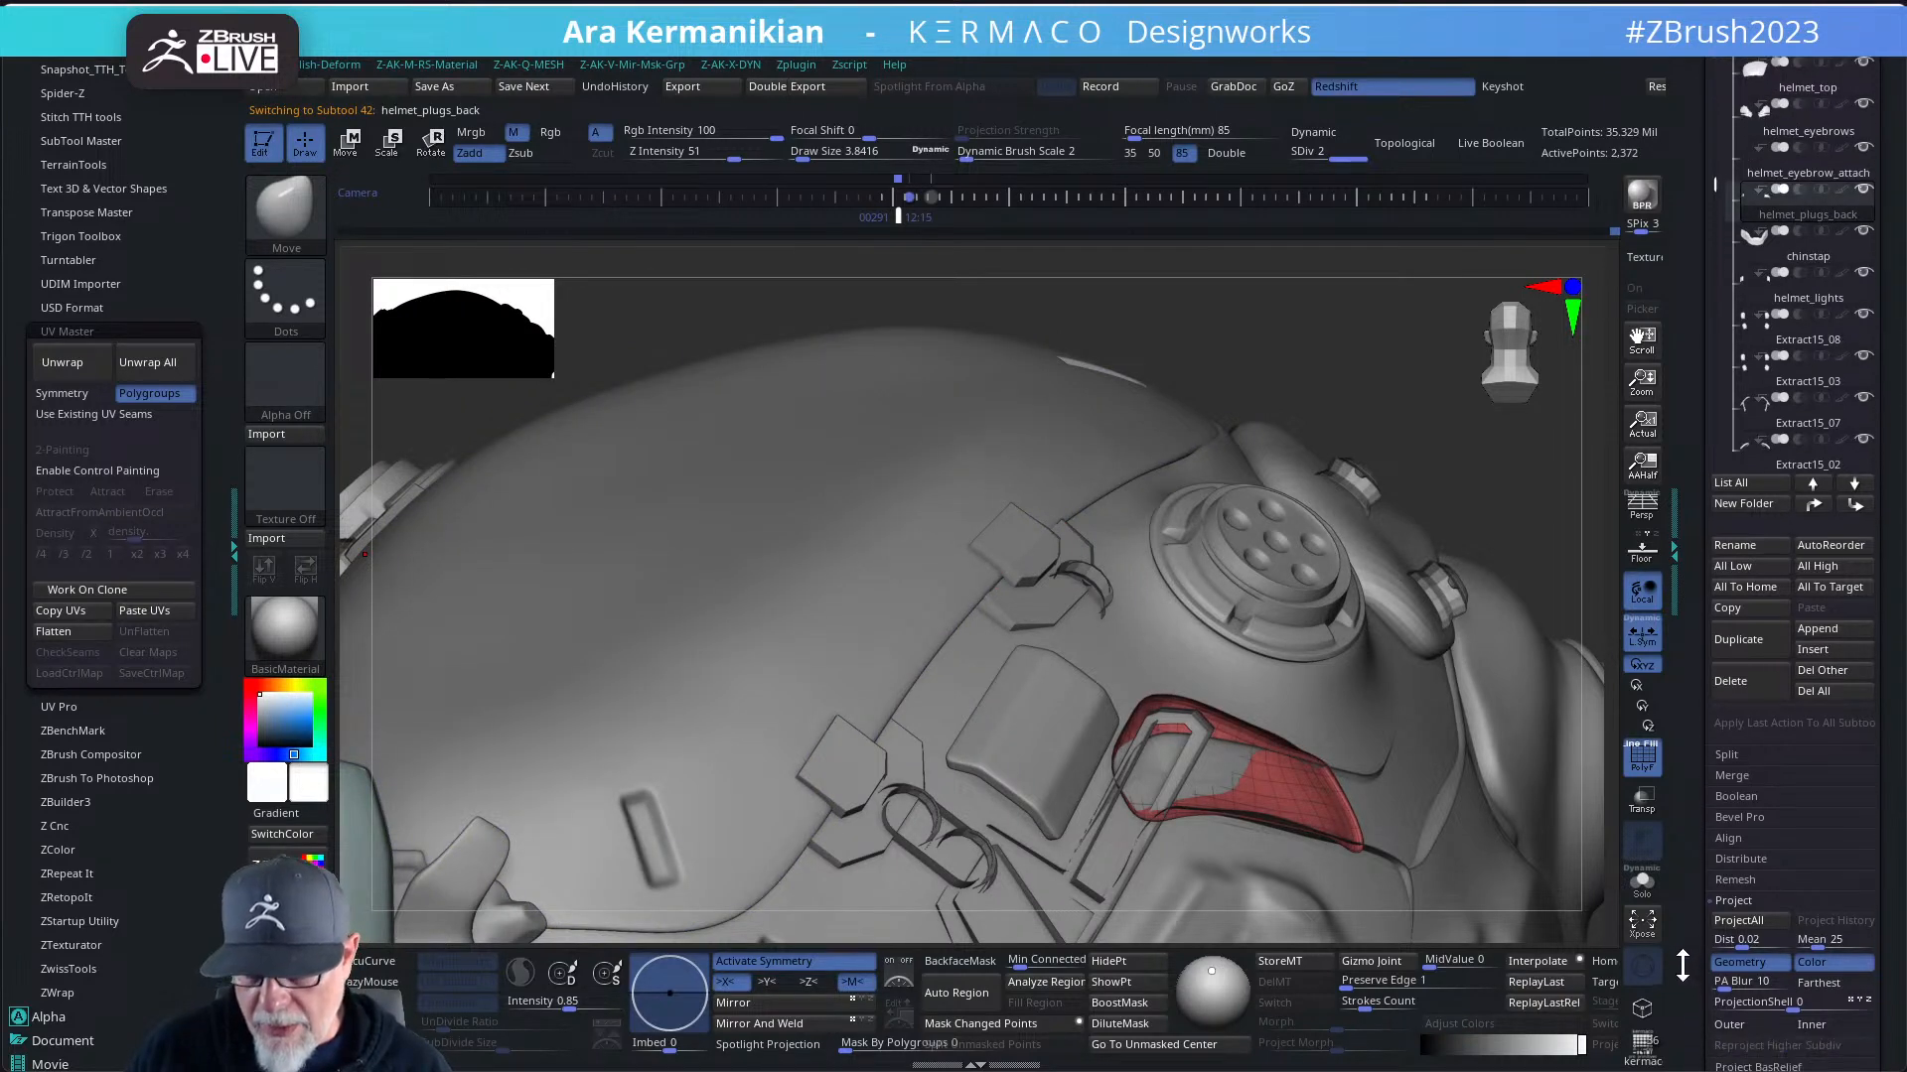
left_click_drag(1700, 843, 1702, 889)
left_click(1803, 91)
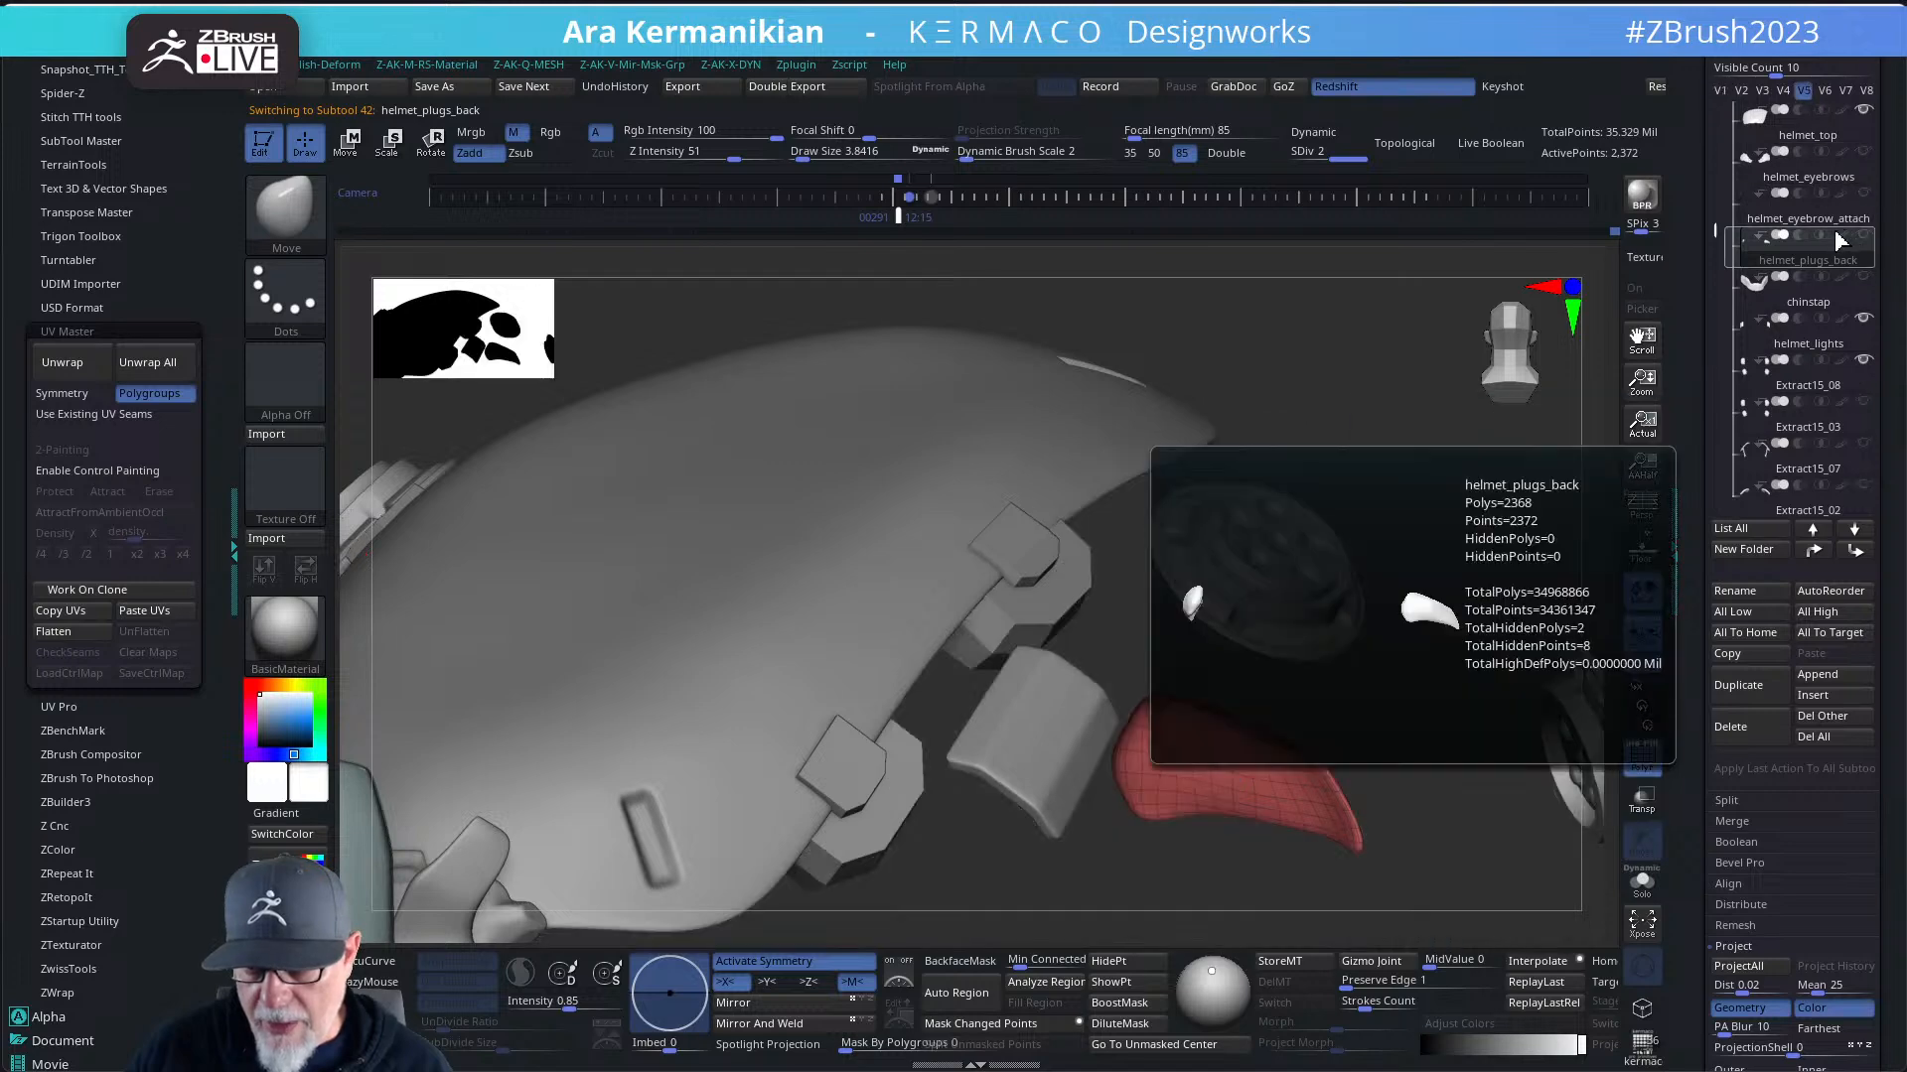
- Flip the surface normals of helmet_plugs_back and check the plug up close
scroll(1690, 849, "down", 15)
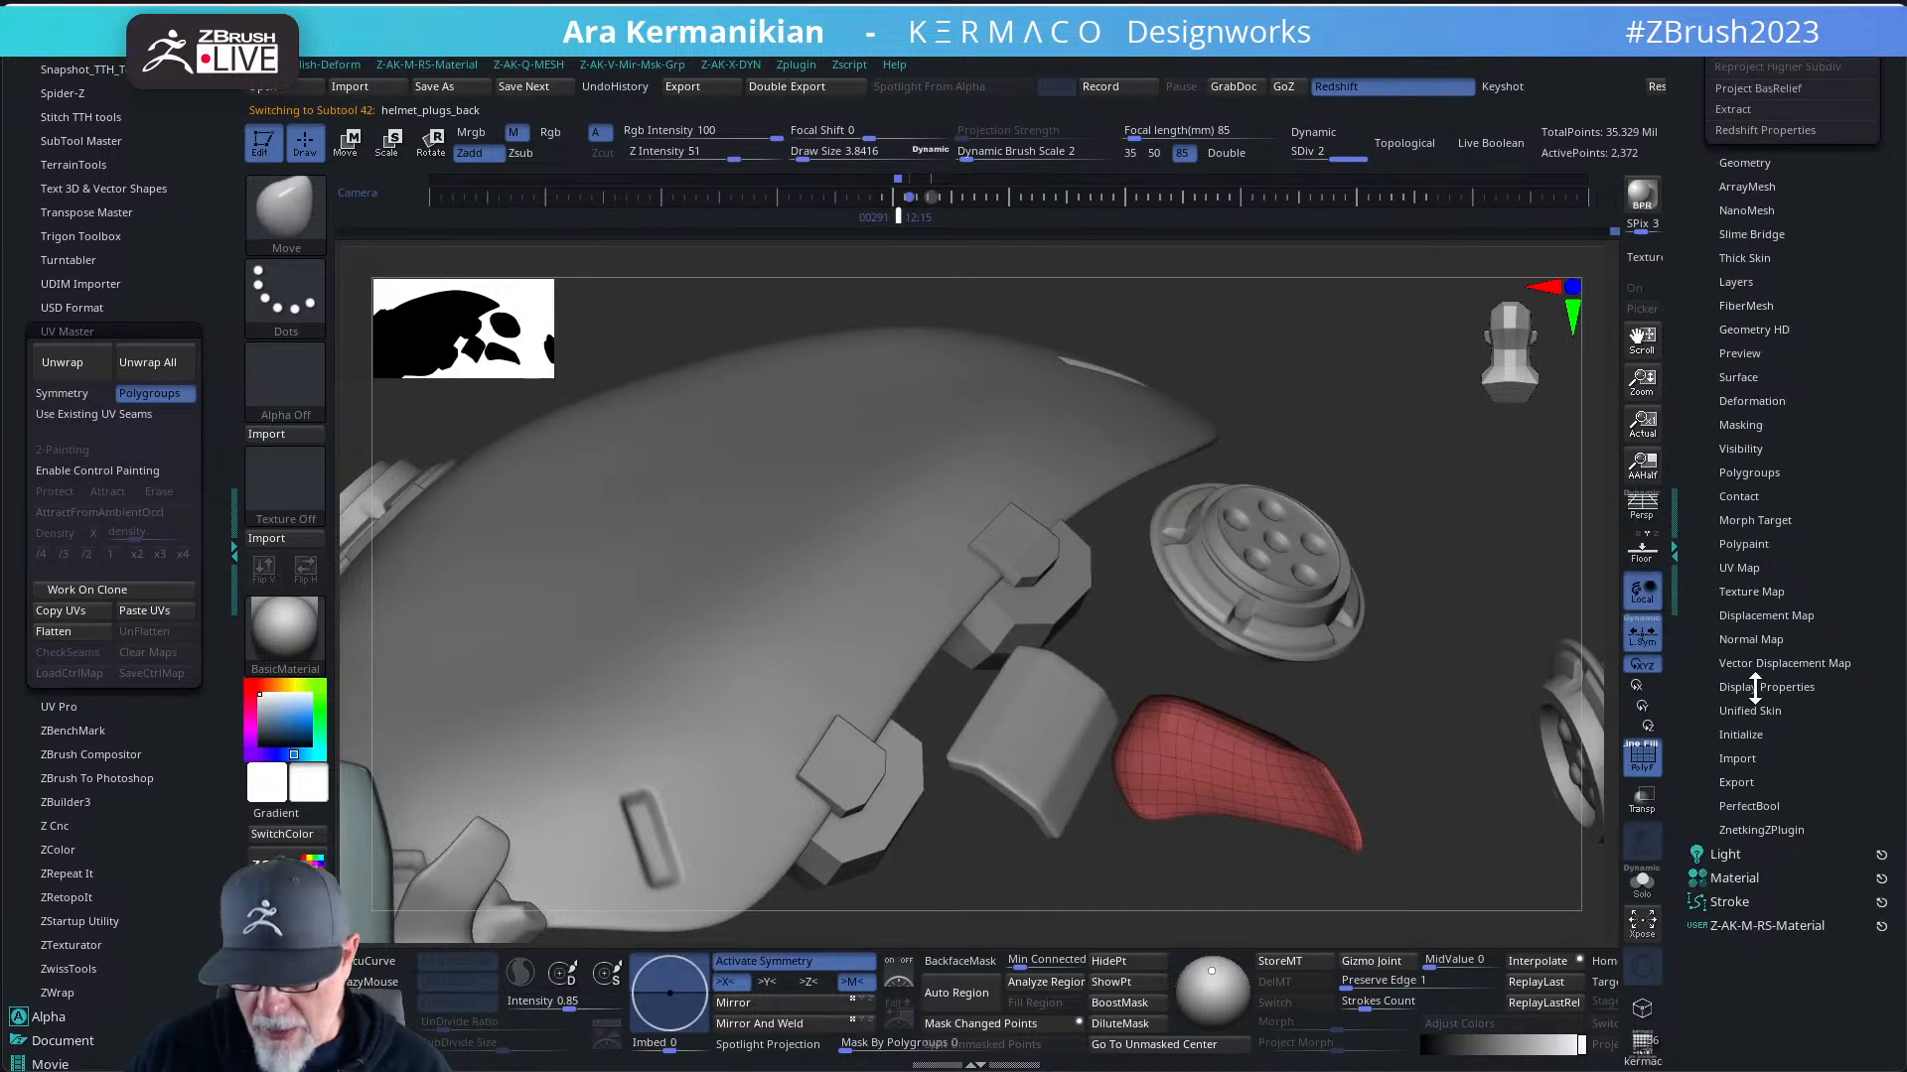
left_click(1754, 687)
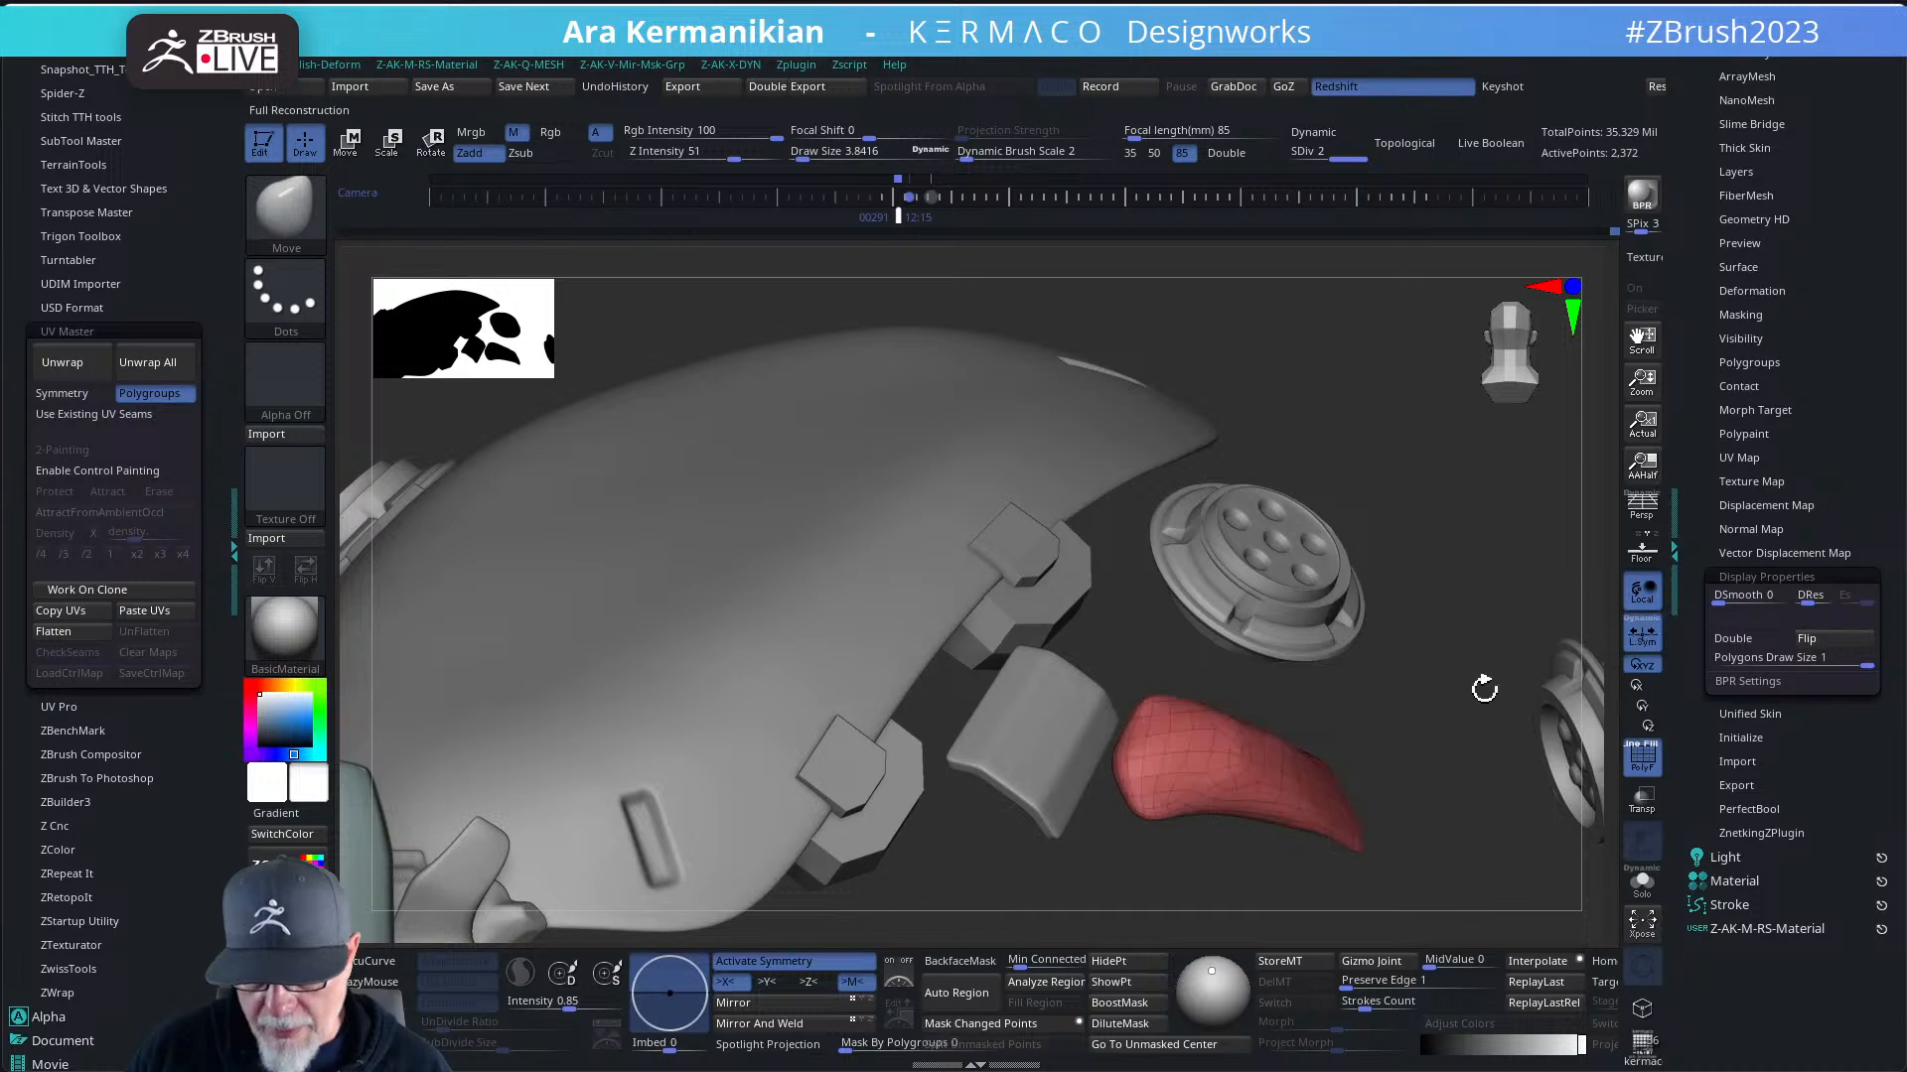
left_click_drag(1484, 689, 1363, 652, "alt")
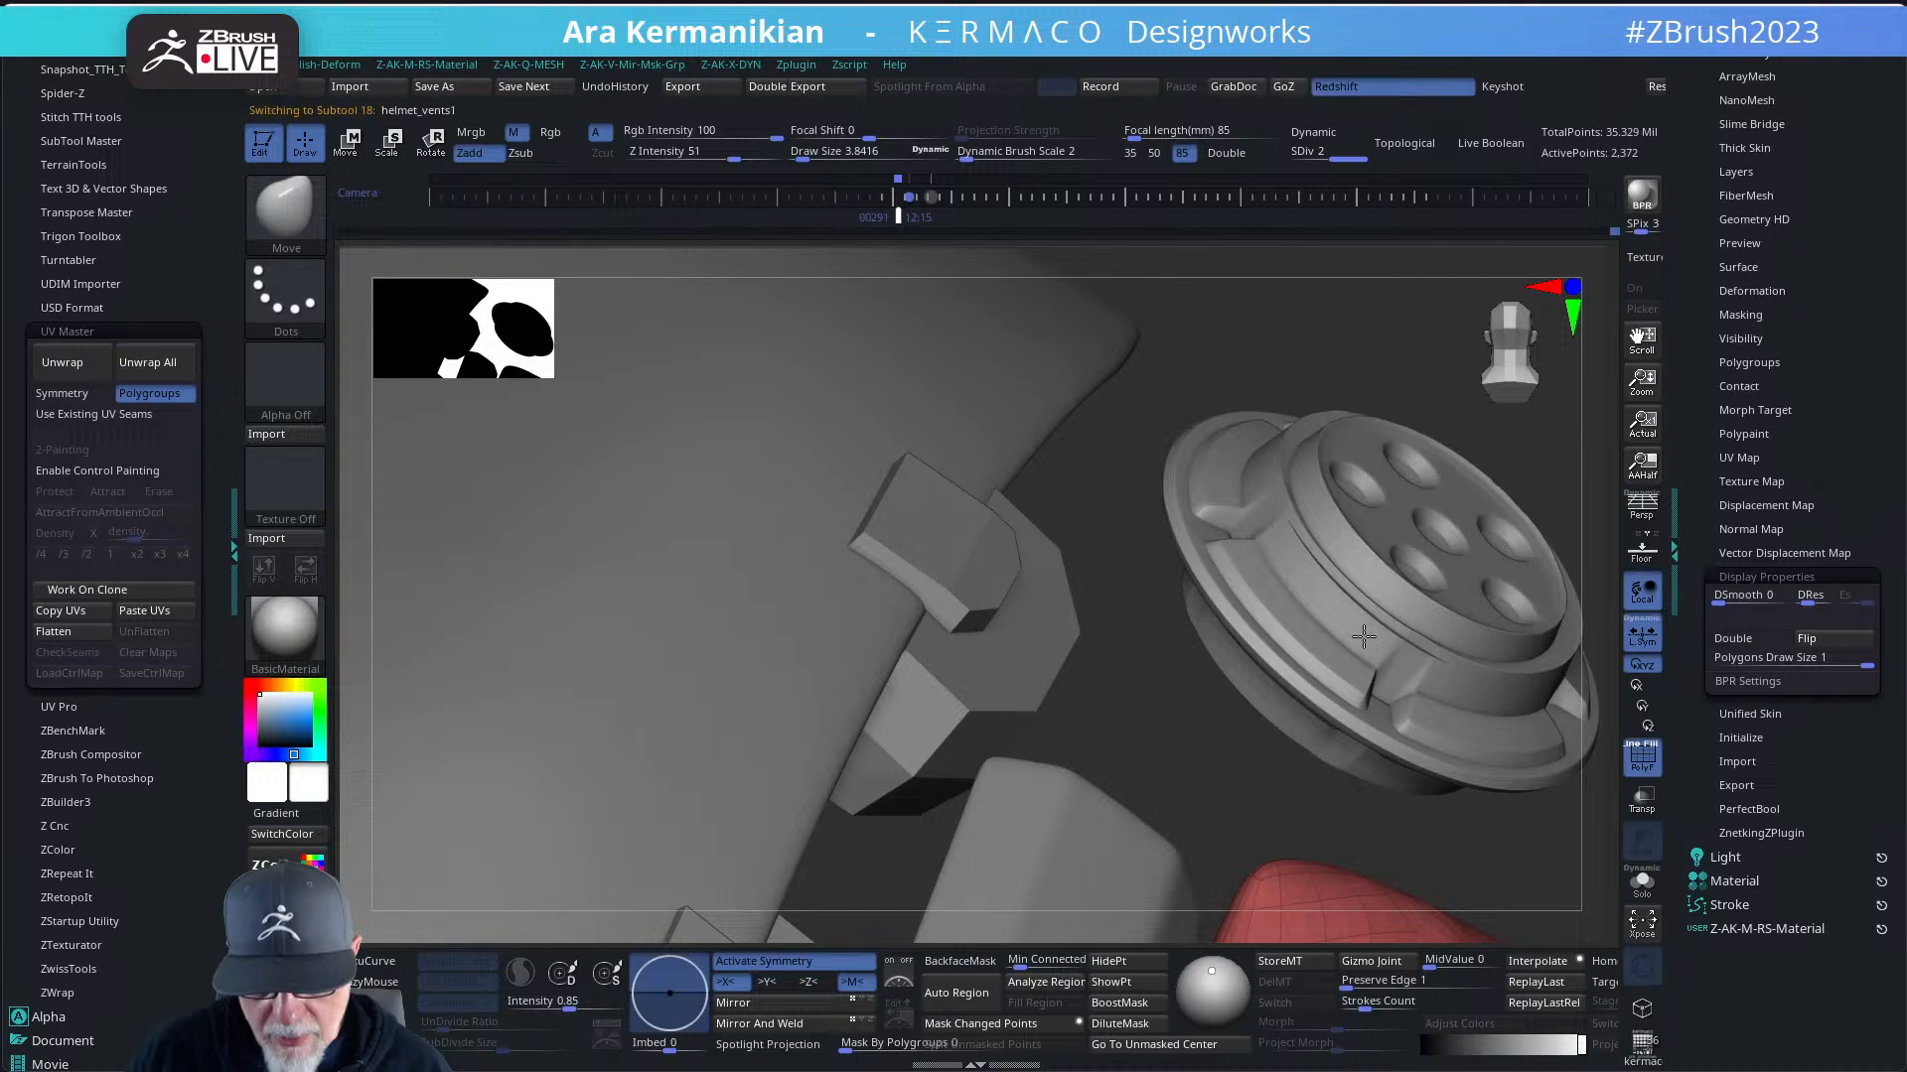
- Select the perforated vent disc on the helmet's side and shift it along the gizmo's X axis inside its round housing
left_click_drag(1334, 286, 1307, 300)
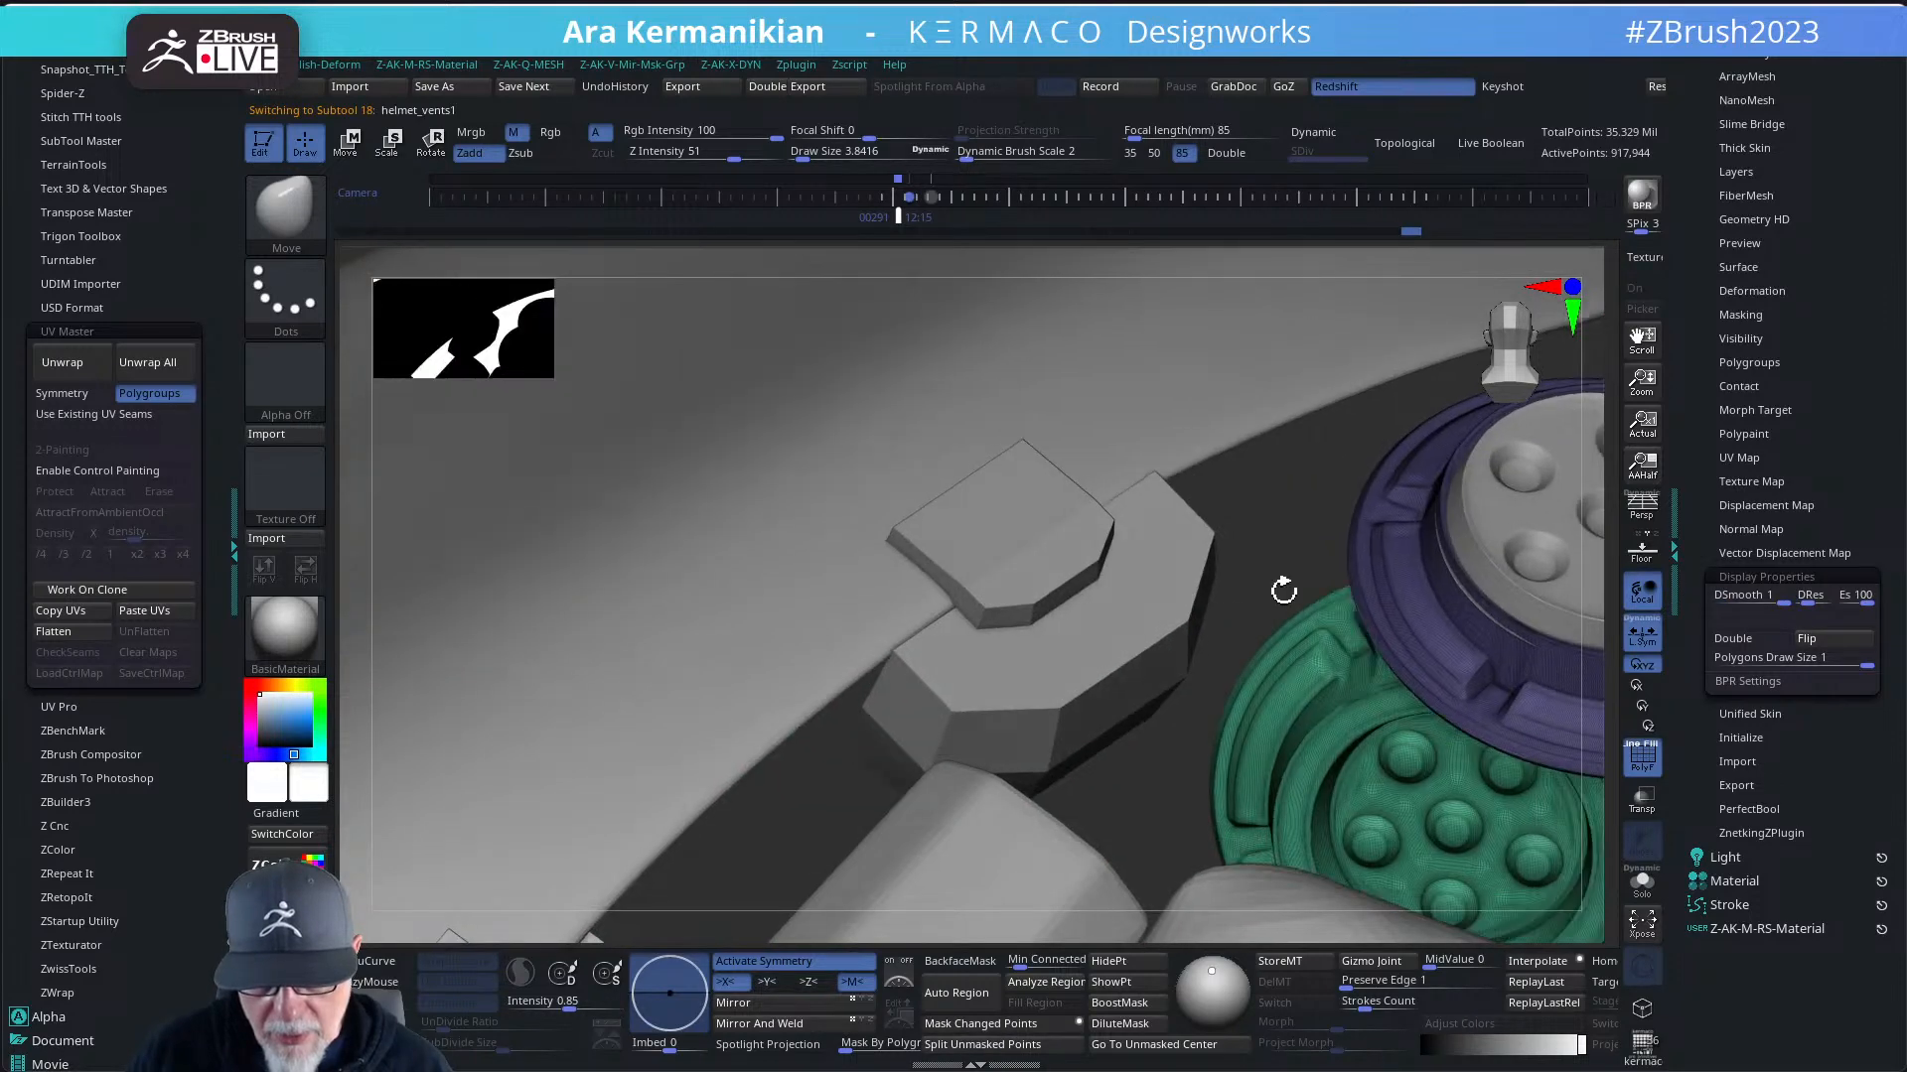
left_click_drag(1286, 553, 1020, 633)
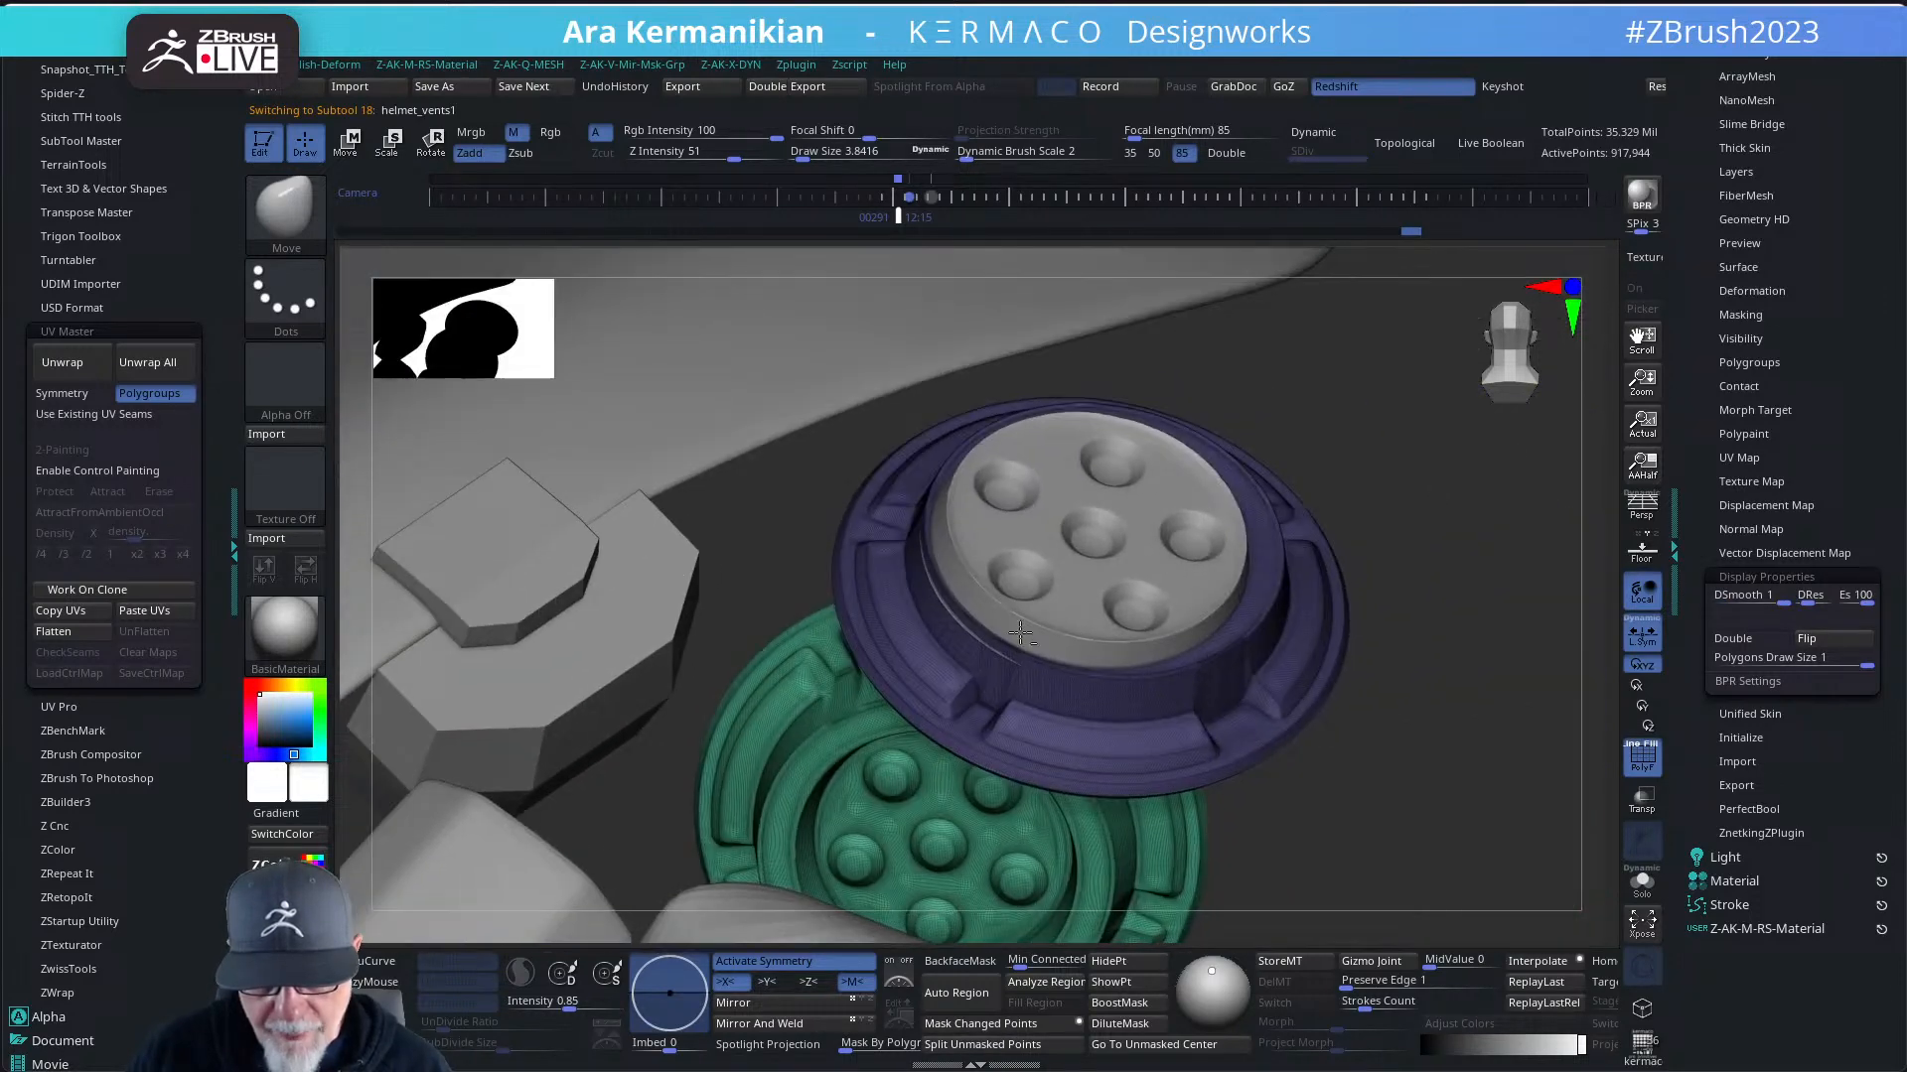
left_click(1099, 558, "alt")
key("e")
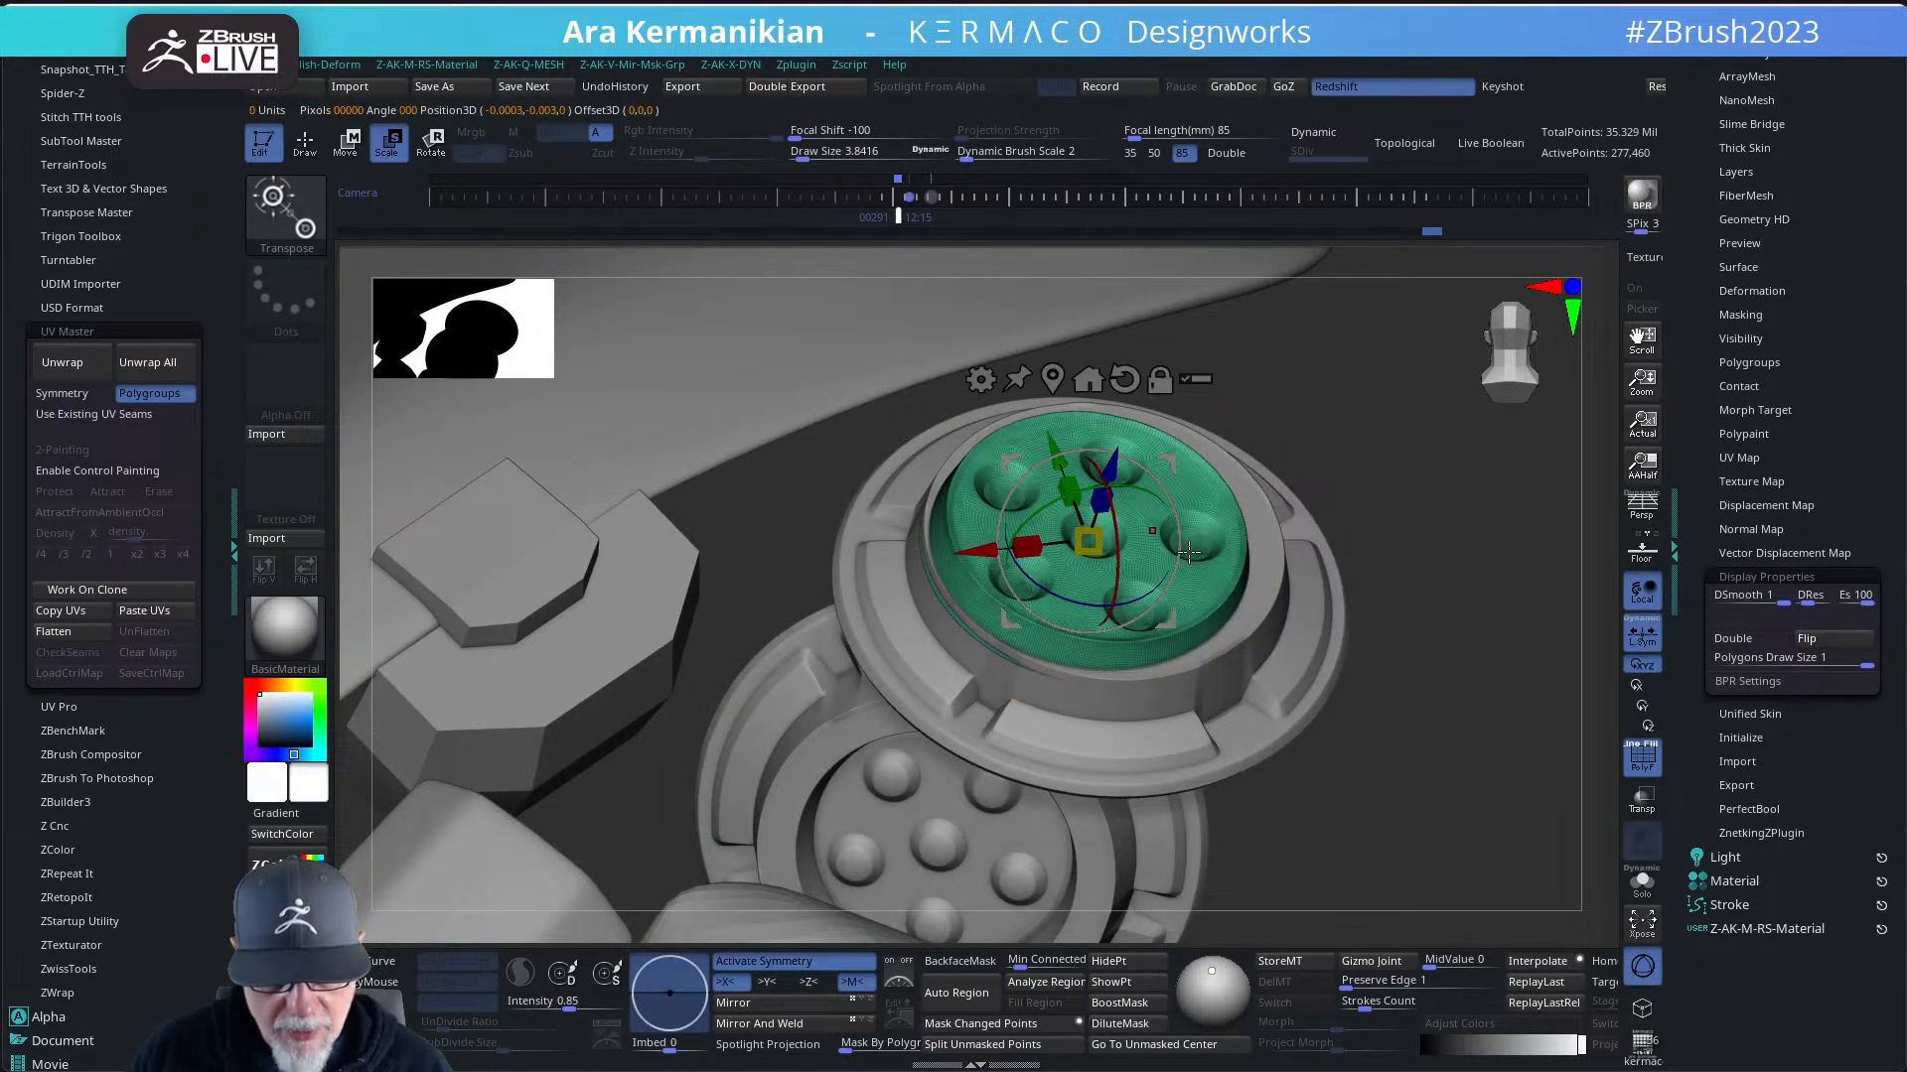
left_click_drag(1189, 551, 991, 563)
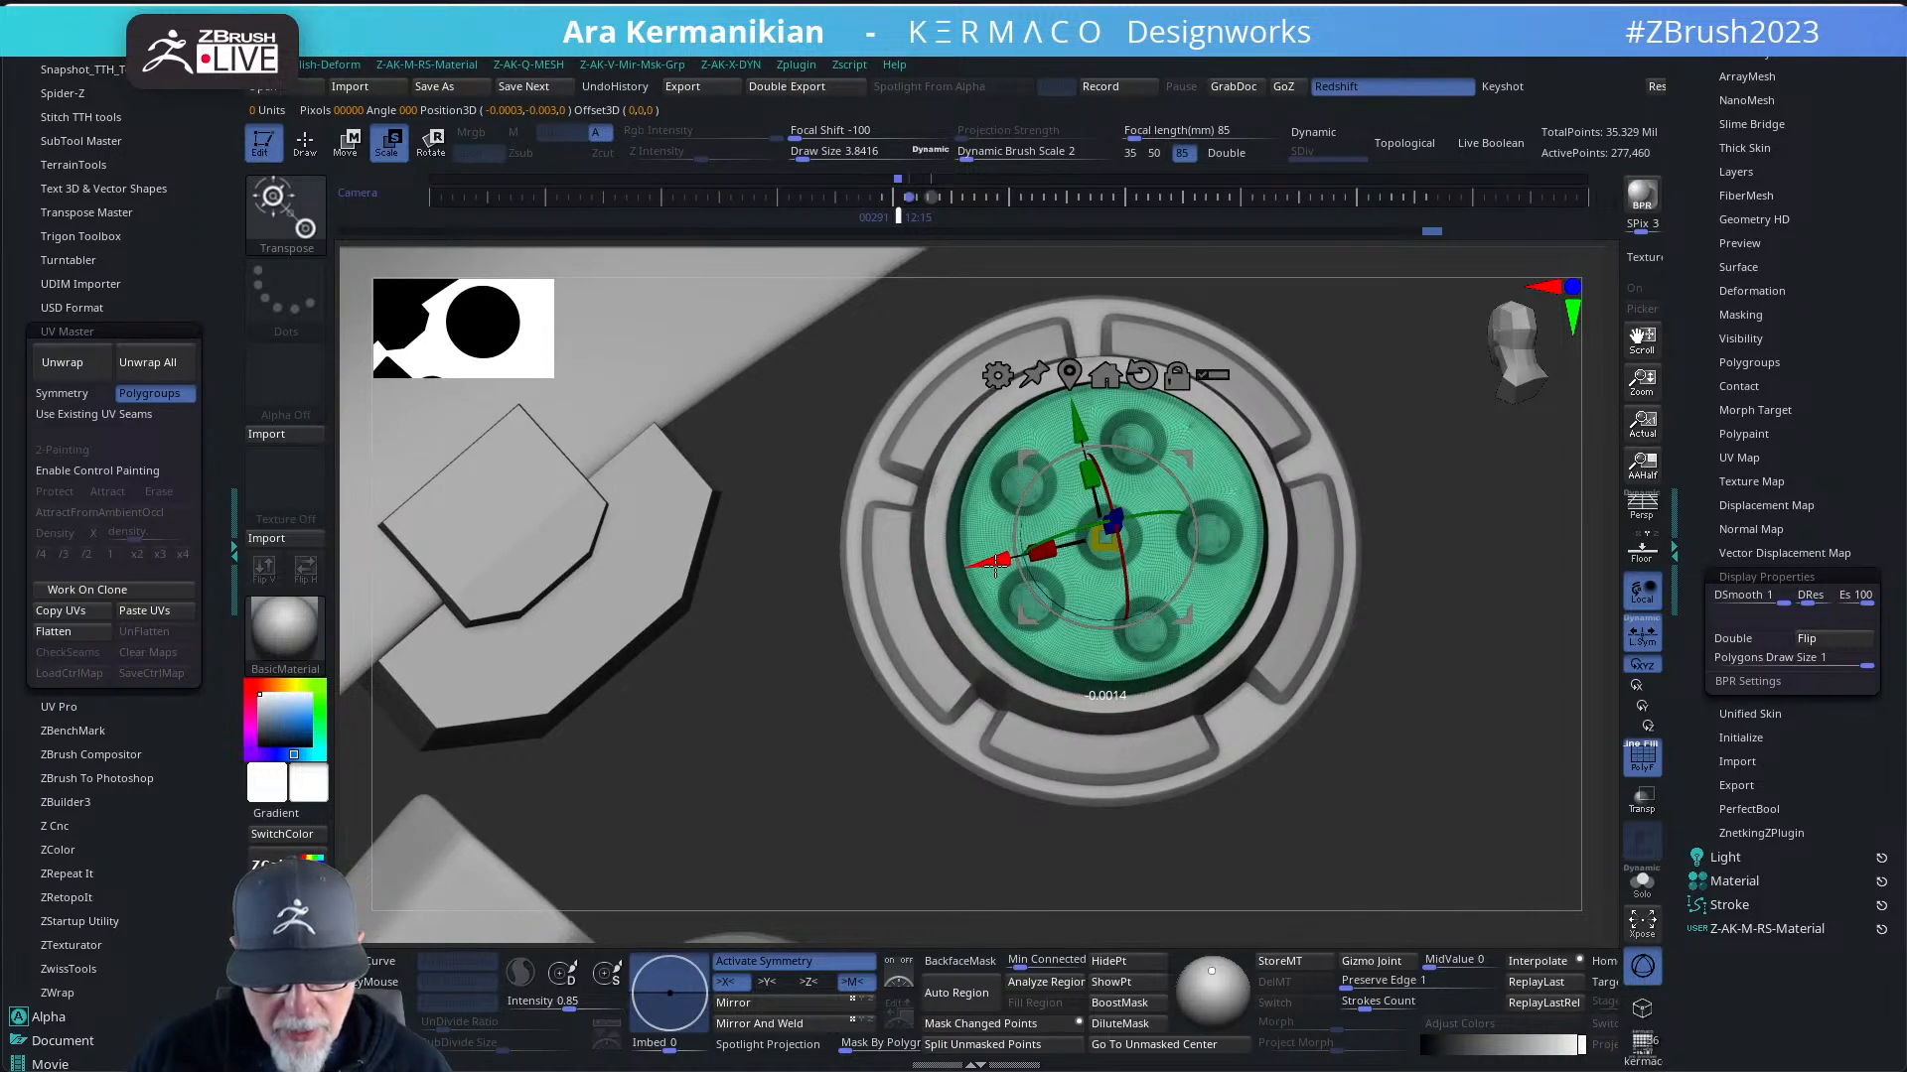
right_click_drag(1385, 765, 1269, 721, "ctrl")
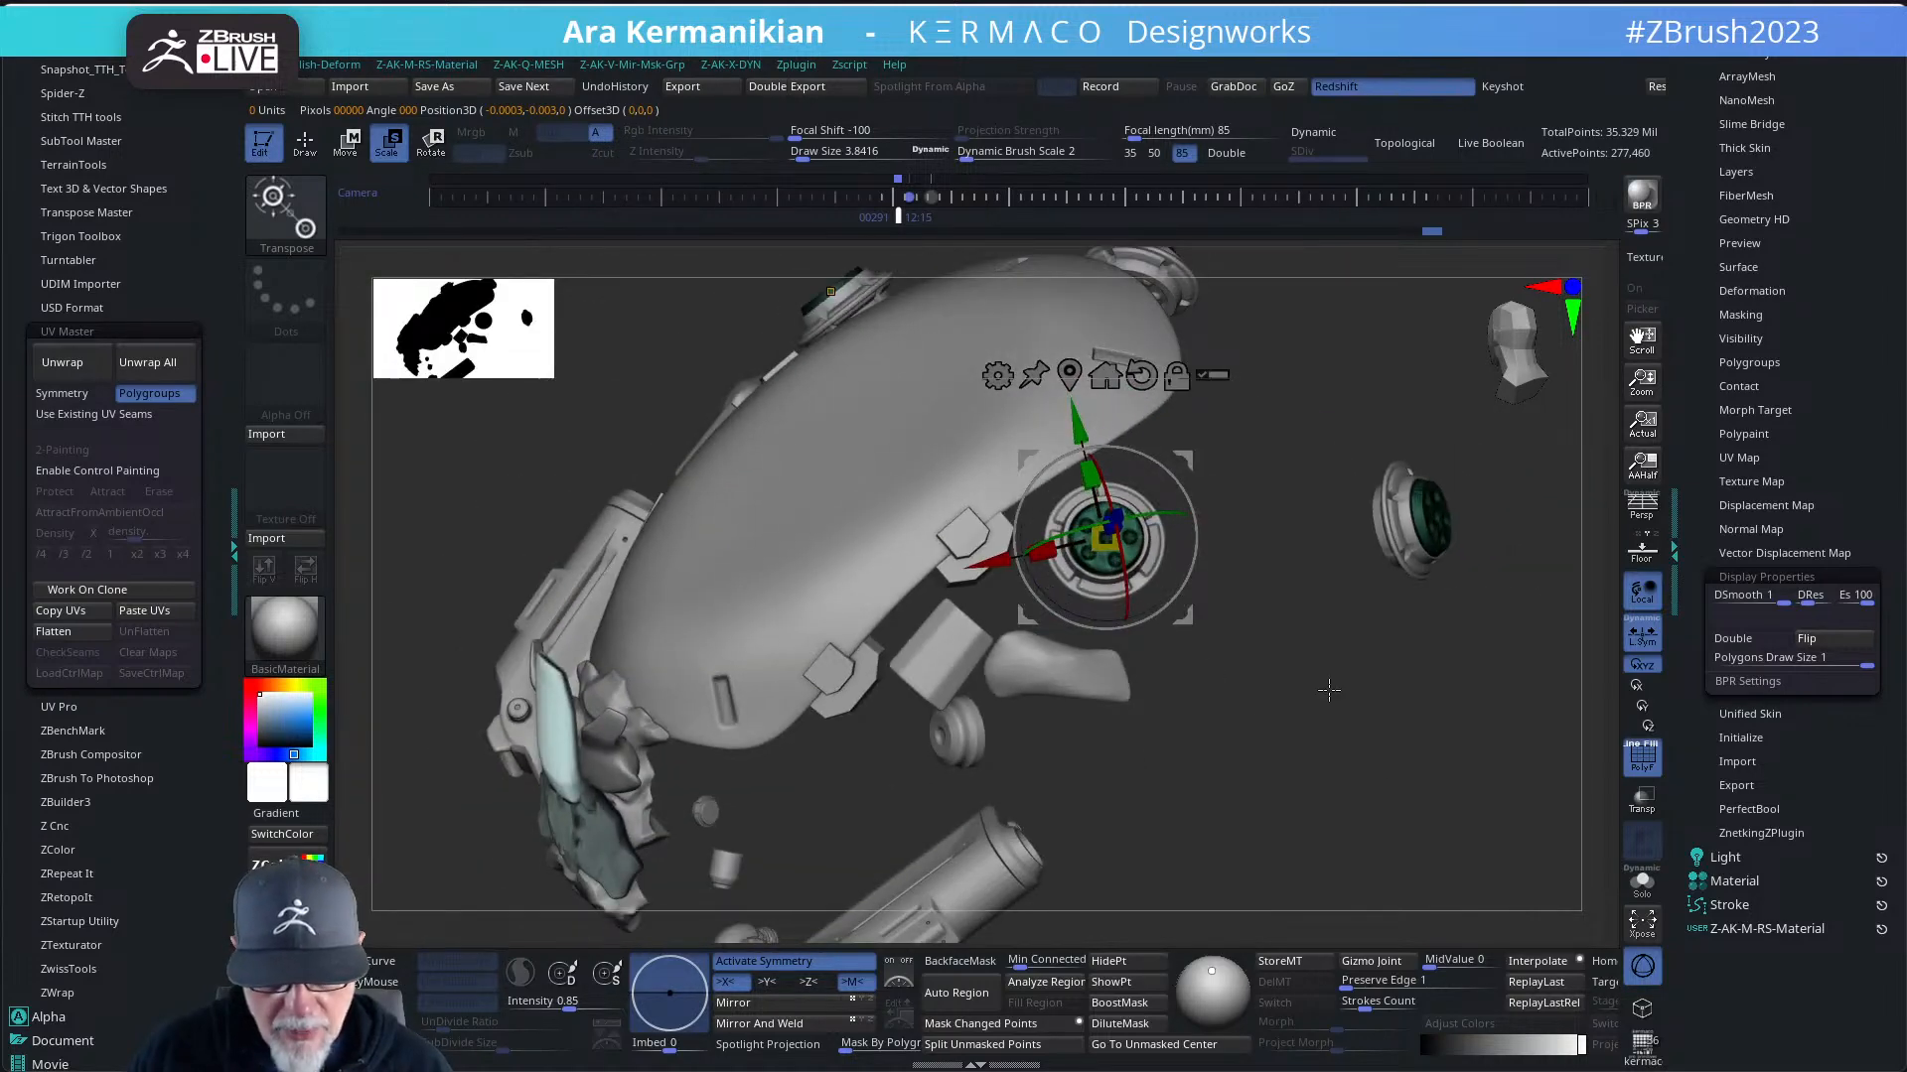
- Place the gizmo on the neighbouring vent's perforated disc, try moving the disc along Z, and undo that move
left_click_drag(1329, 689, 800, 903)
left_click(1242, 614, "alt")
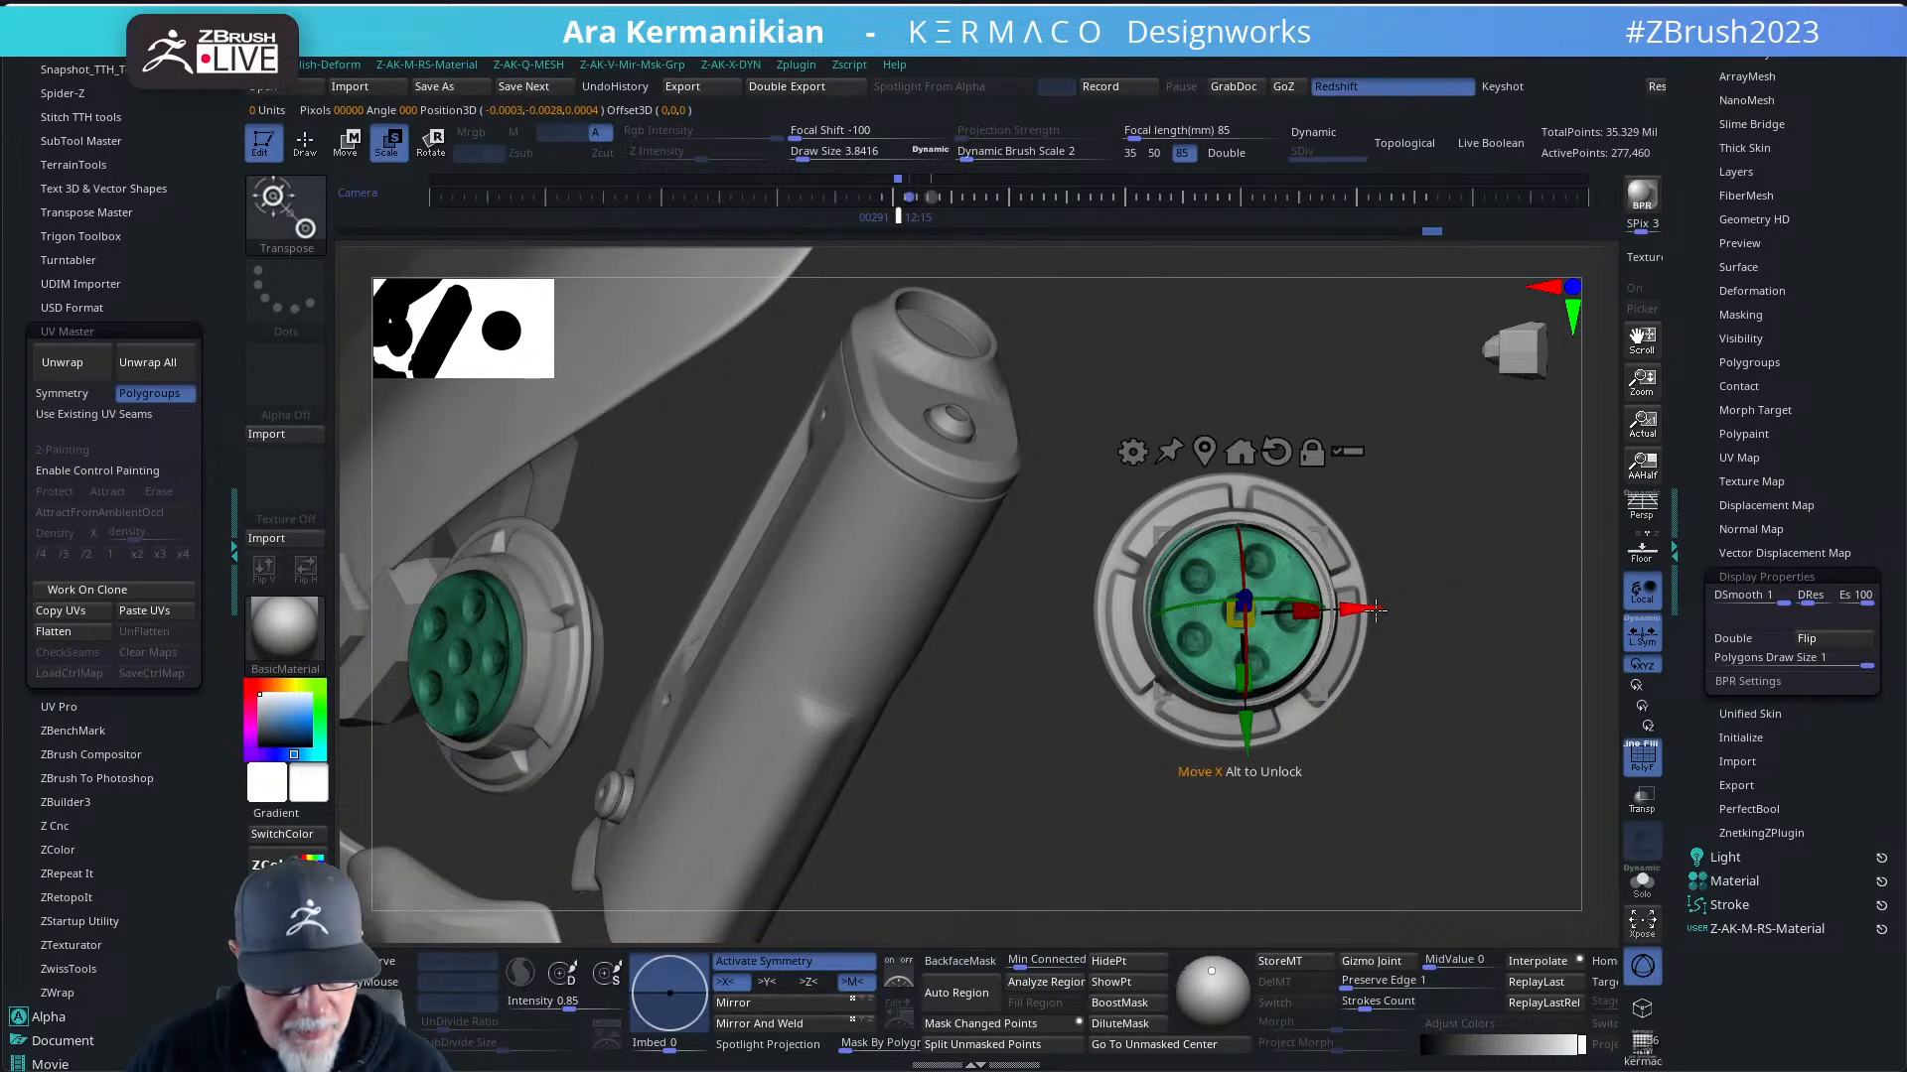
left_click_drag(1013, 790, 1122, 758)
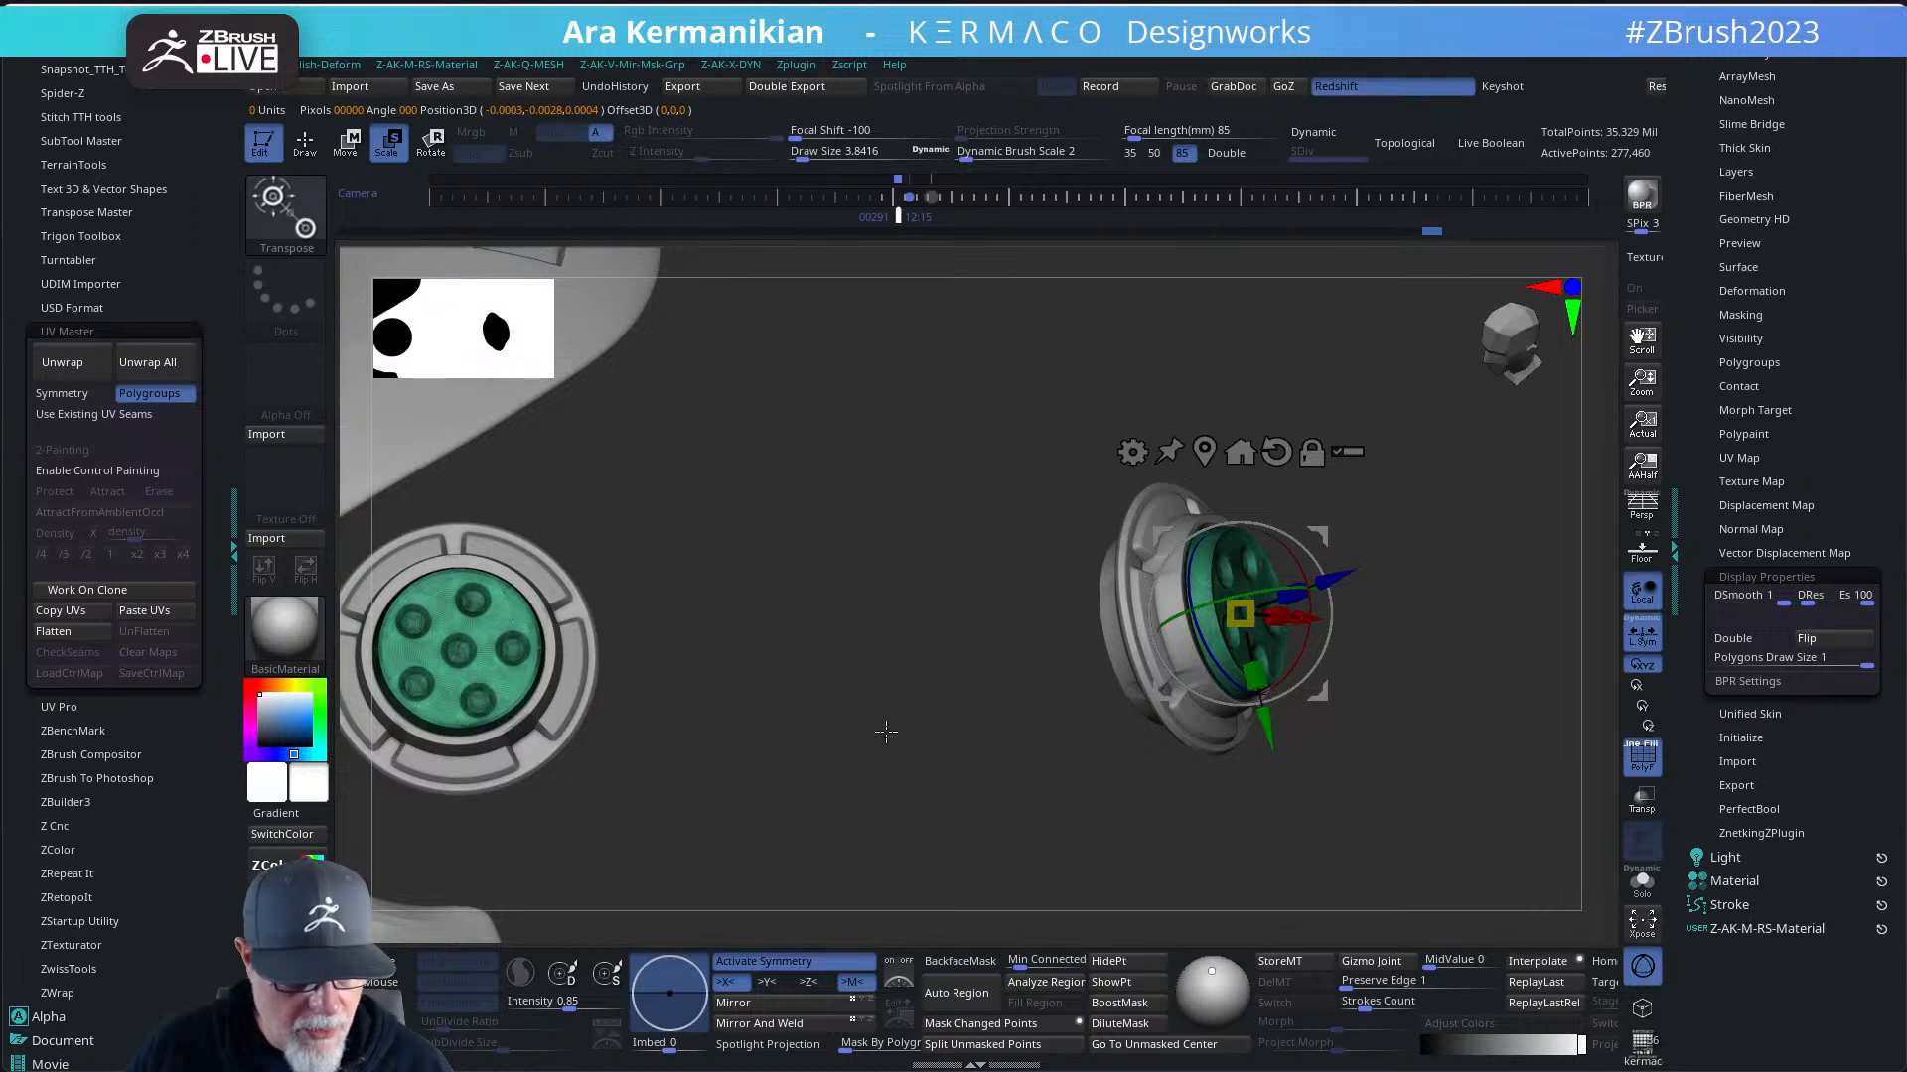
left_click_drag(1333, 579, 1344, 575)
key("ctrl+z")
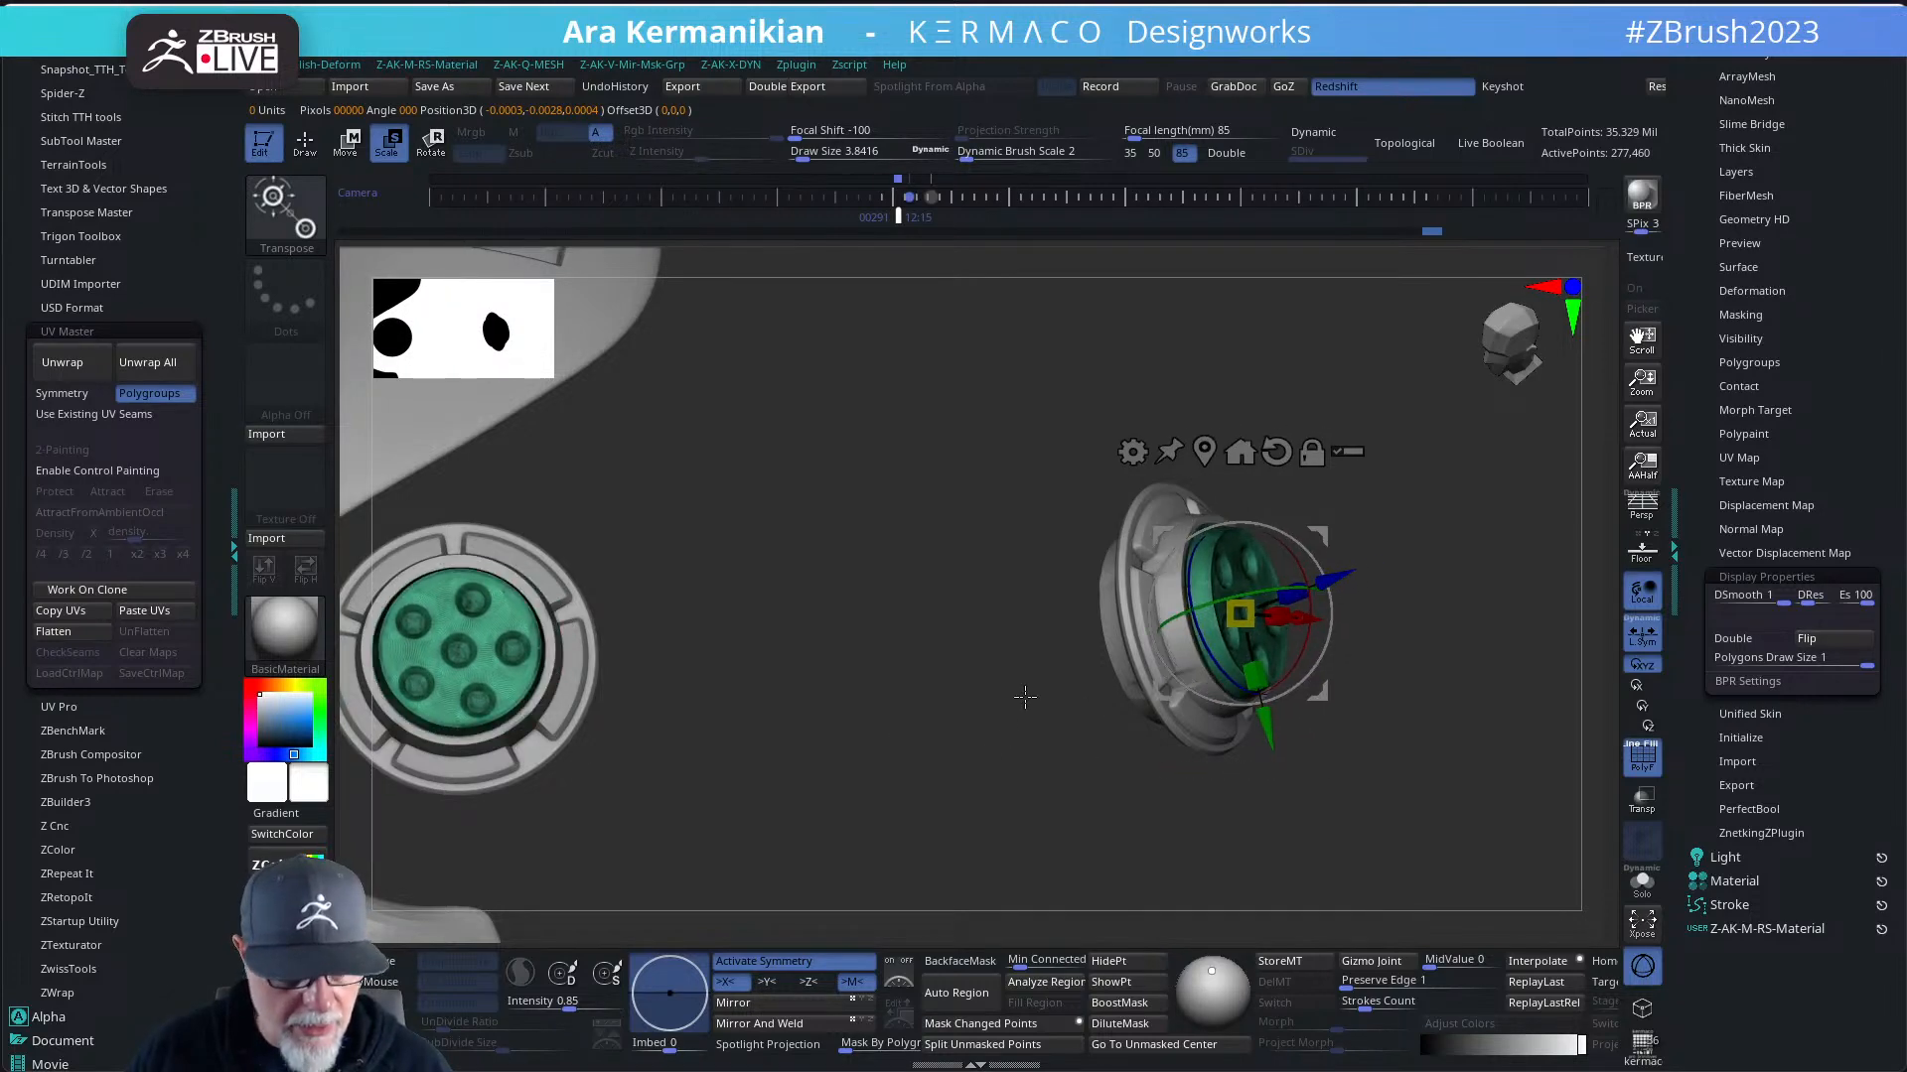
- Nudge the neighbouring vent's perforated disc slightly along X to centre it in its housing, and check both sides of the helmet
mouse_move(923, 666)
left_mouse_down("alt")
mouse_move(1097, 640)
mouse_move(1115, 798)
mouse_move(921, 498)
left_mouse_up("alt")
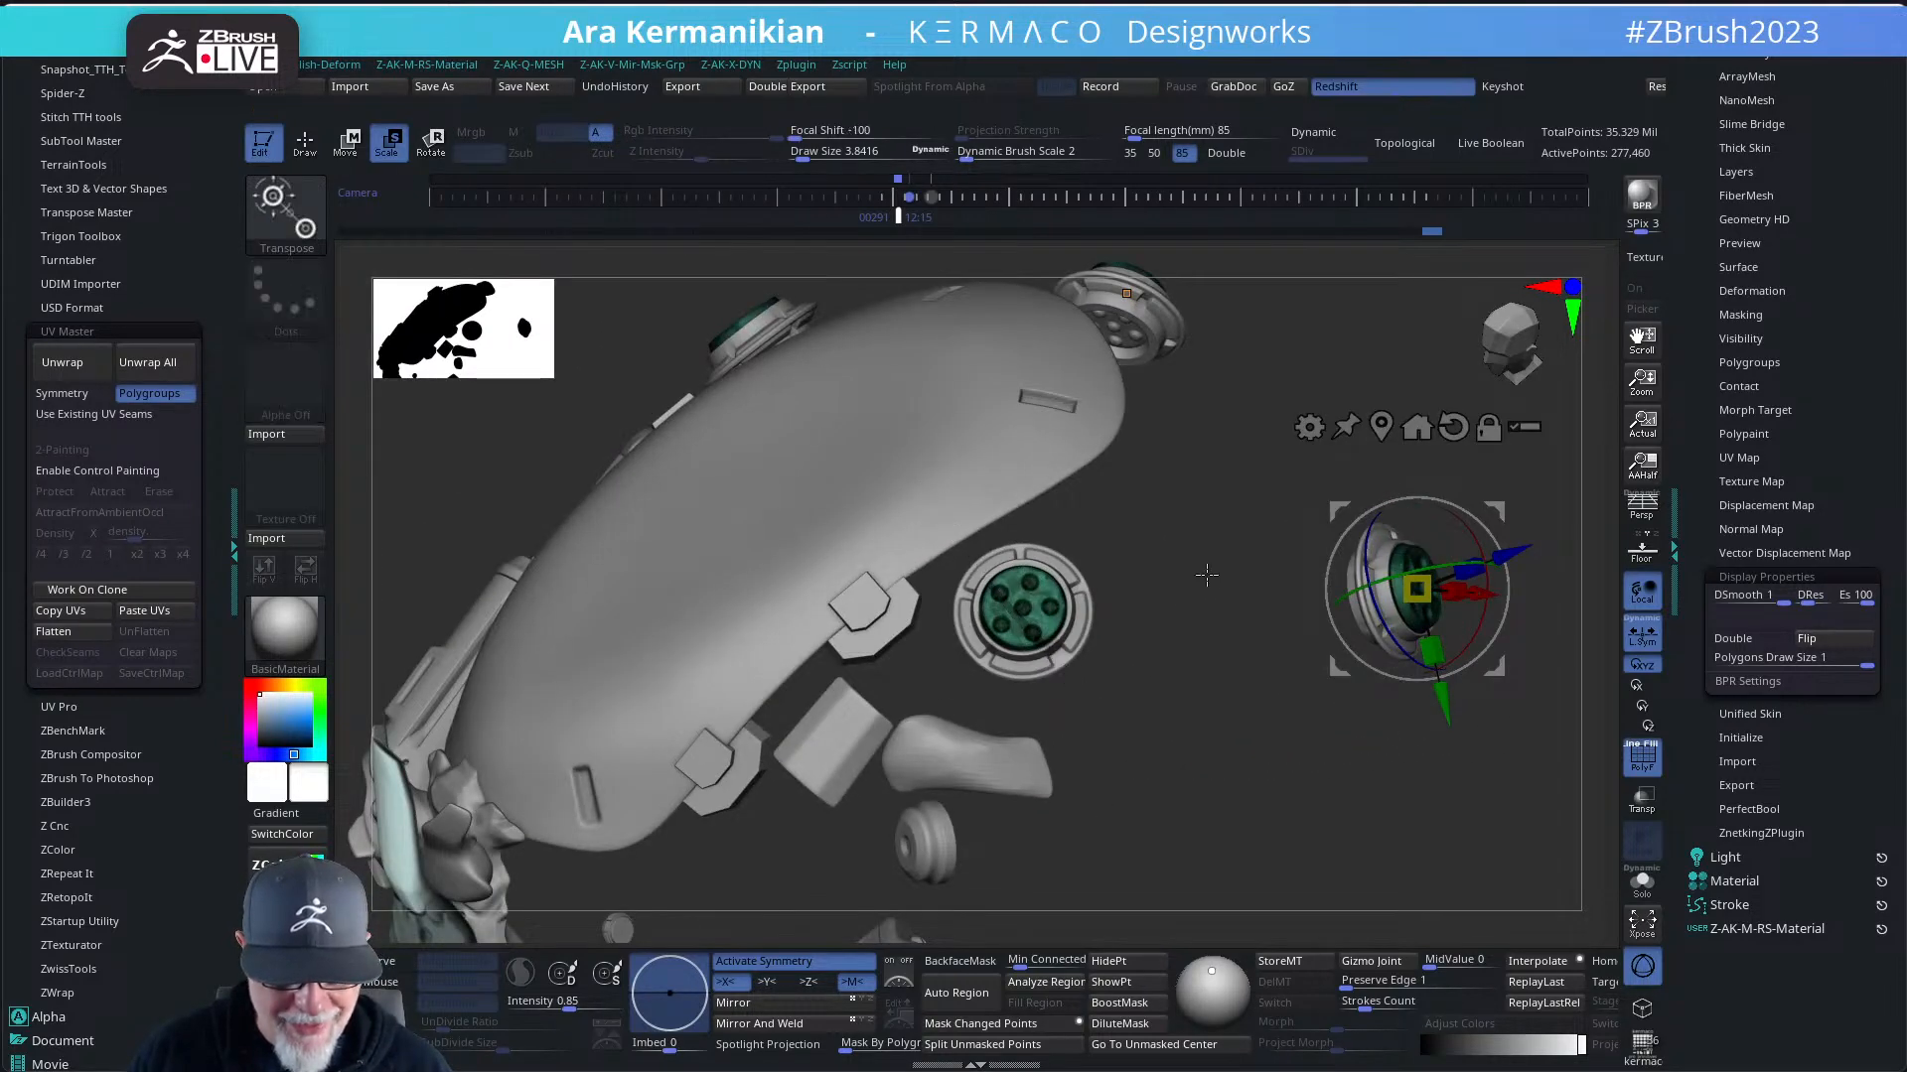
left_click_drag(1189, 467, 1172, 781, "ctrl")
mouse_move(1179, 695)
left_mouse_down("alt")
mouse_move(903, 741)
mouse_move(918, 675)
left_mouse_up("alt")
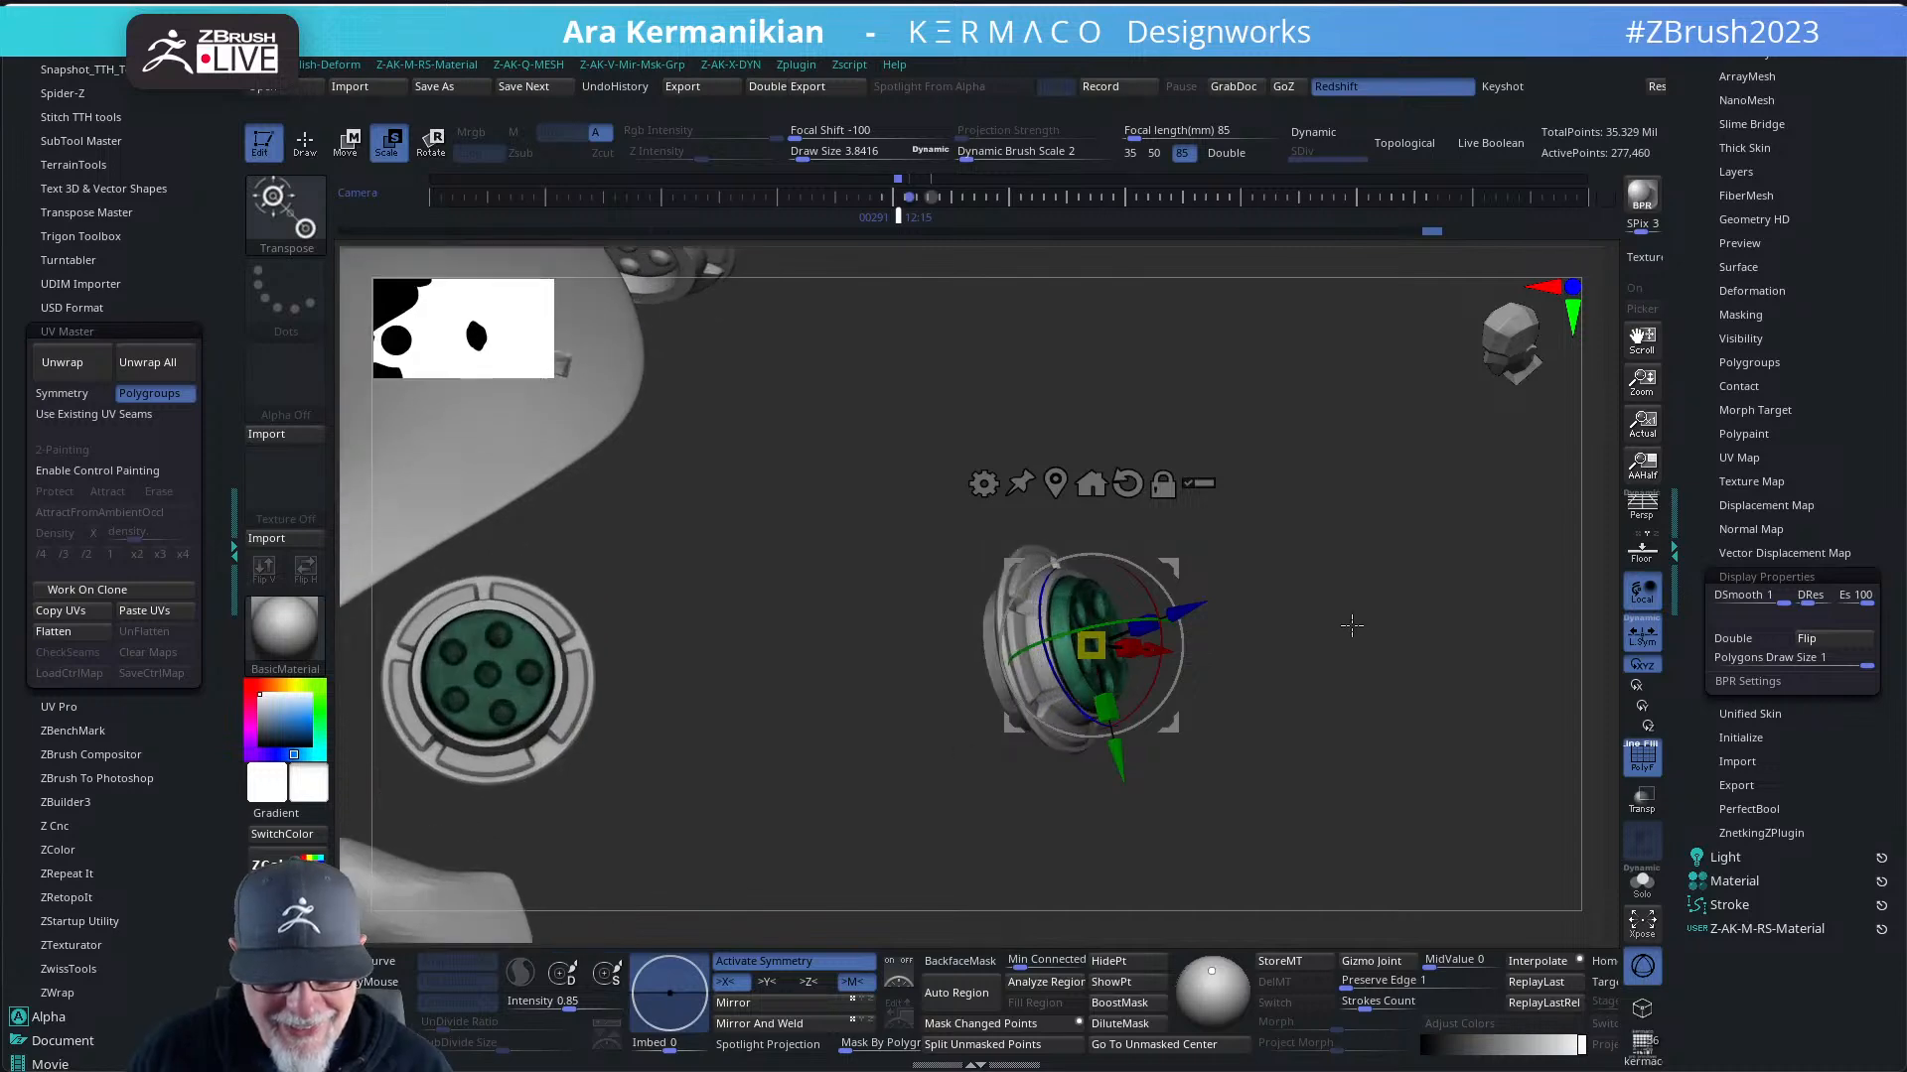
mouse_move(1354, 629)
left_mouse_down()
mouse_move(1208, 630)
mouse_move(1210, 607)
left_mouse_up()
left_click_drag(1210, 608, 1228, 667)
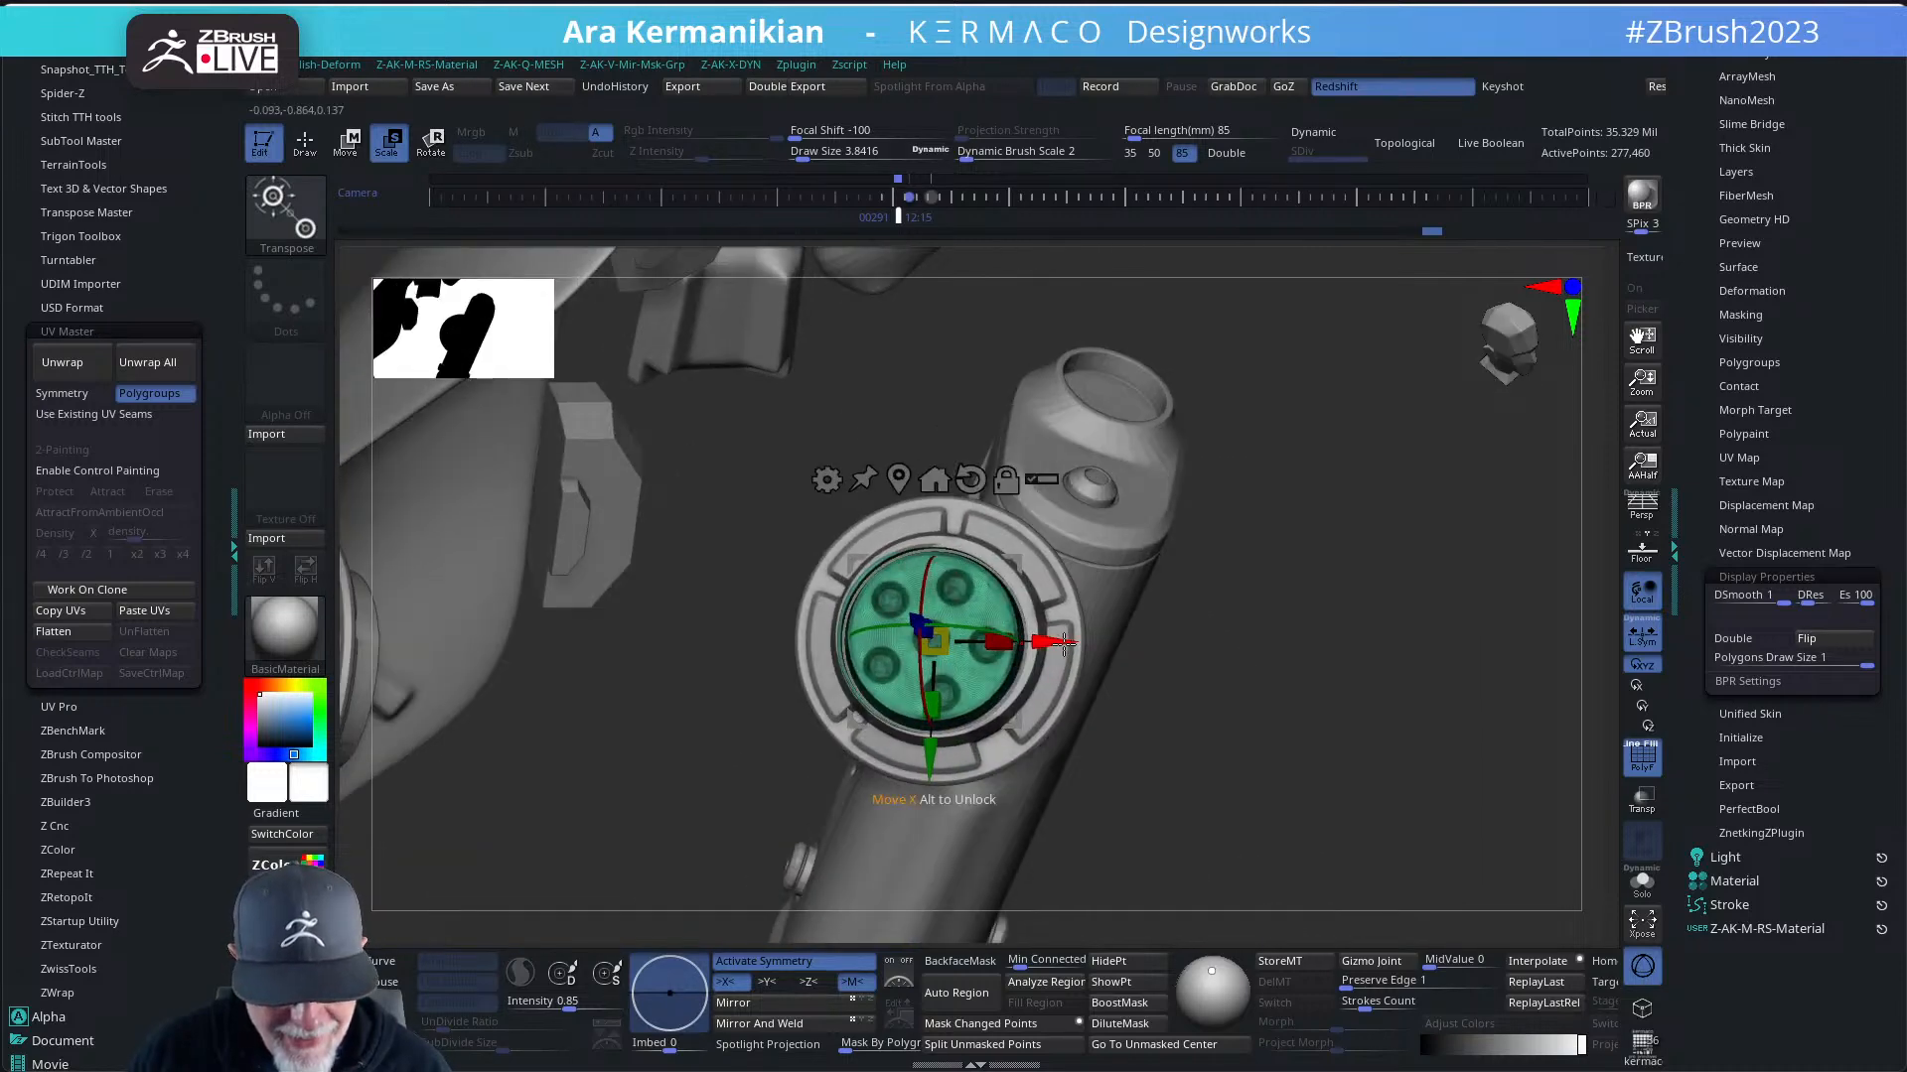
left_click_drag(1063, 644, 1069, 643)
left_click_drag(1227, 765, 1263, 668)
left_click_drag(1316, 417, 1332, 378, "ctrl")
left_click_drag(1443, 676, 1387, 422, "alt")
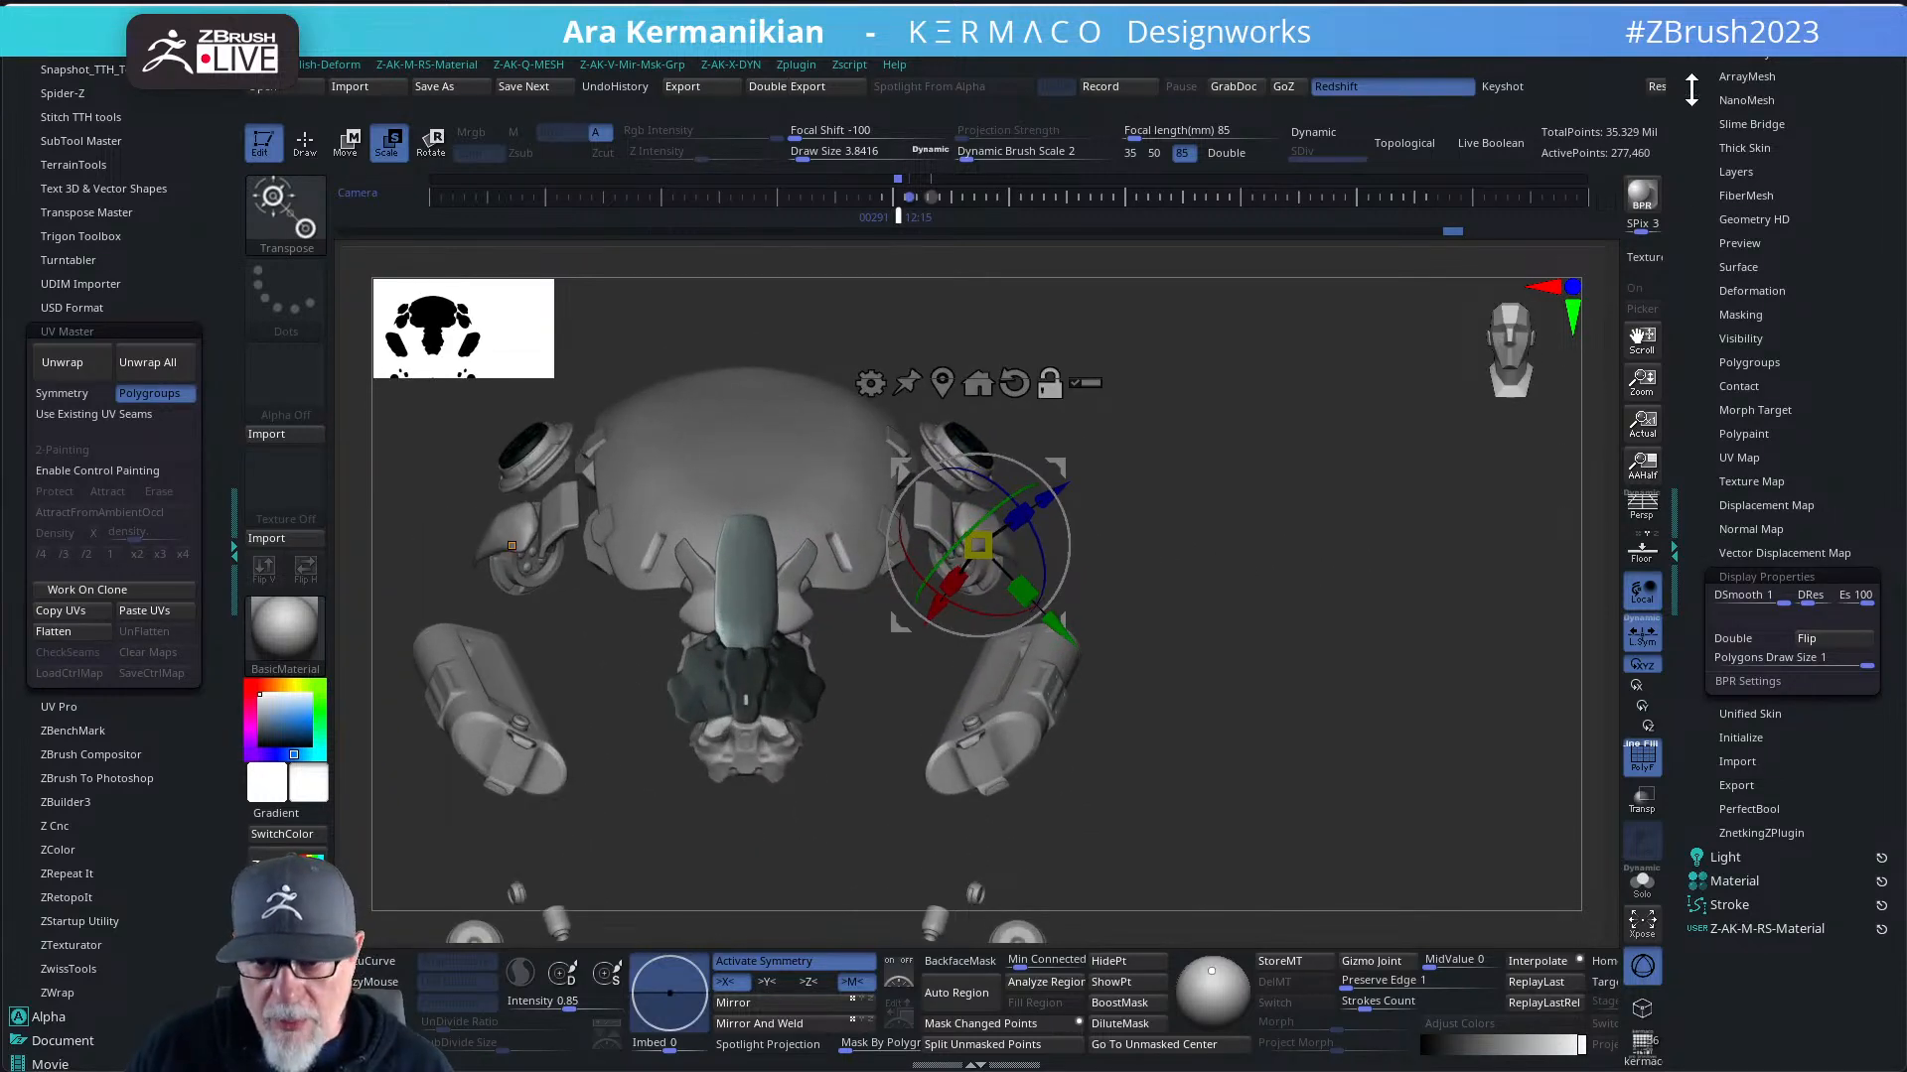
- Recall visibility set V1, return to the Move brush, and inspect the vents and plug in place on the helmet
left_click_drag(1691, 90, 1701, 201)
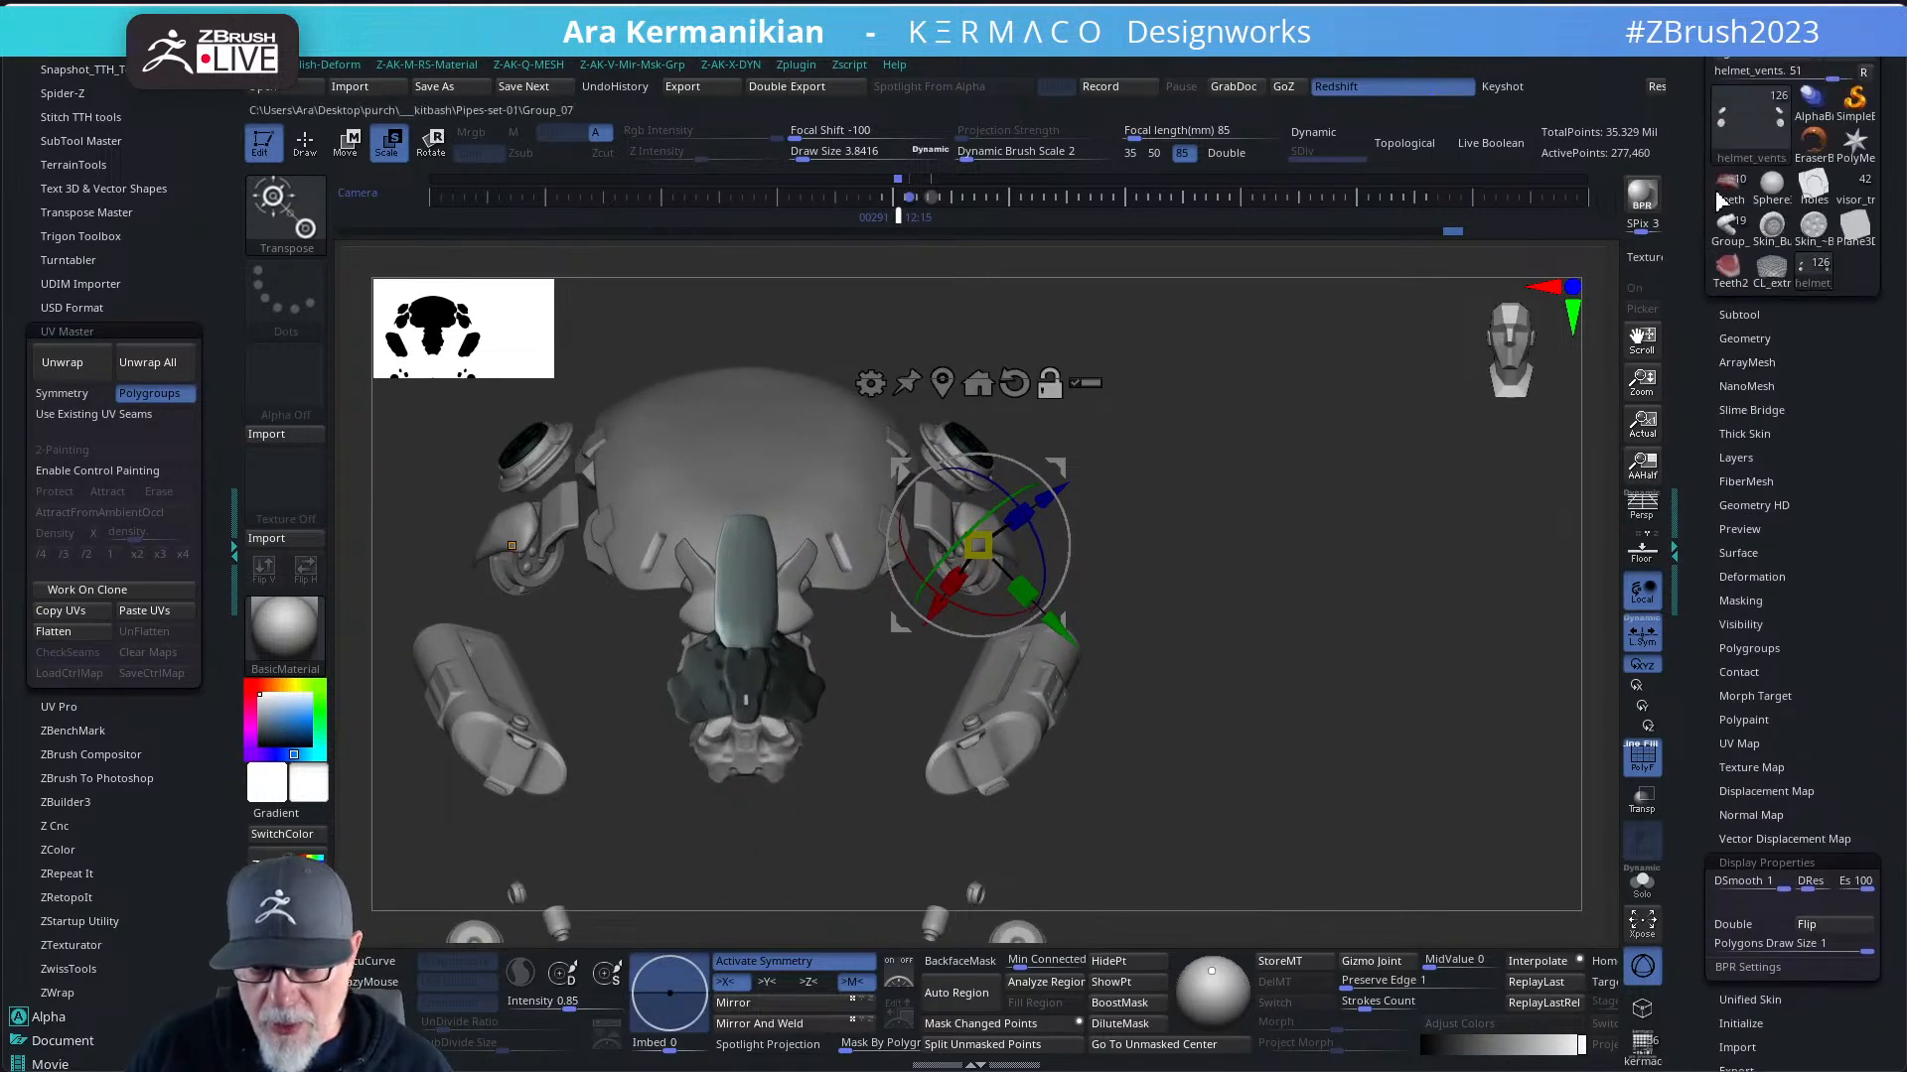
left_click(1729, 314)
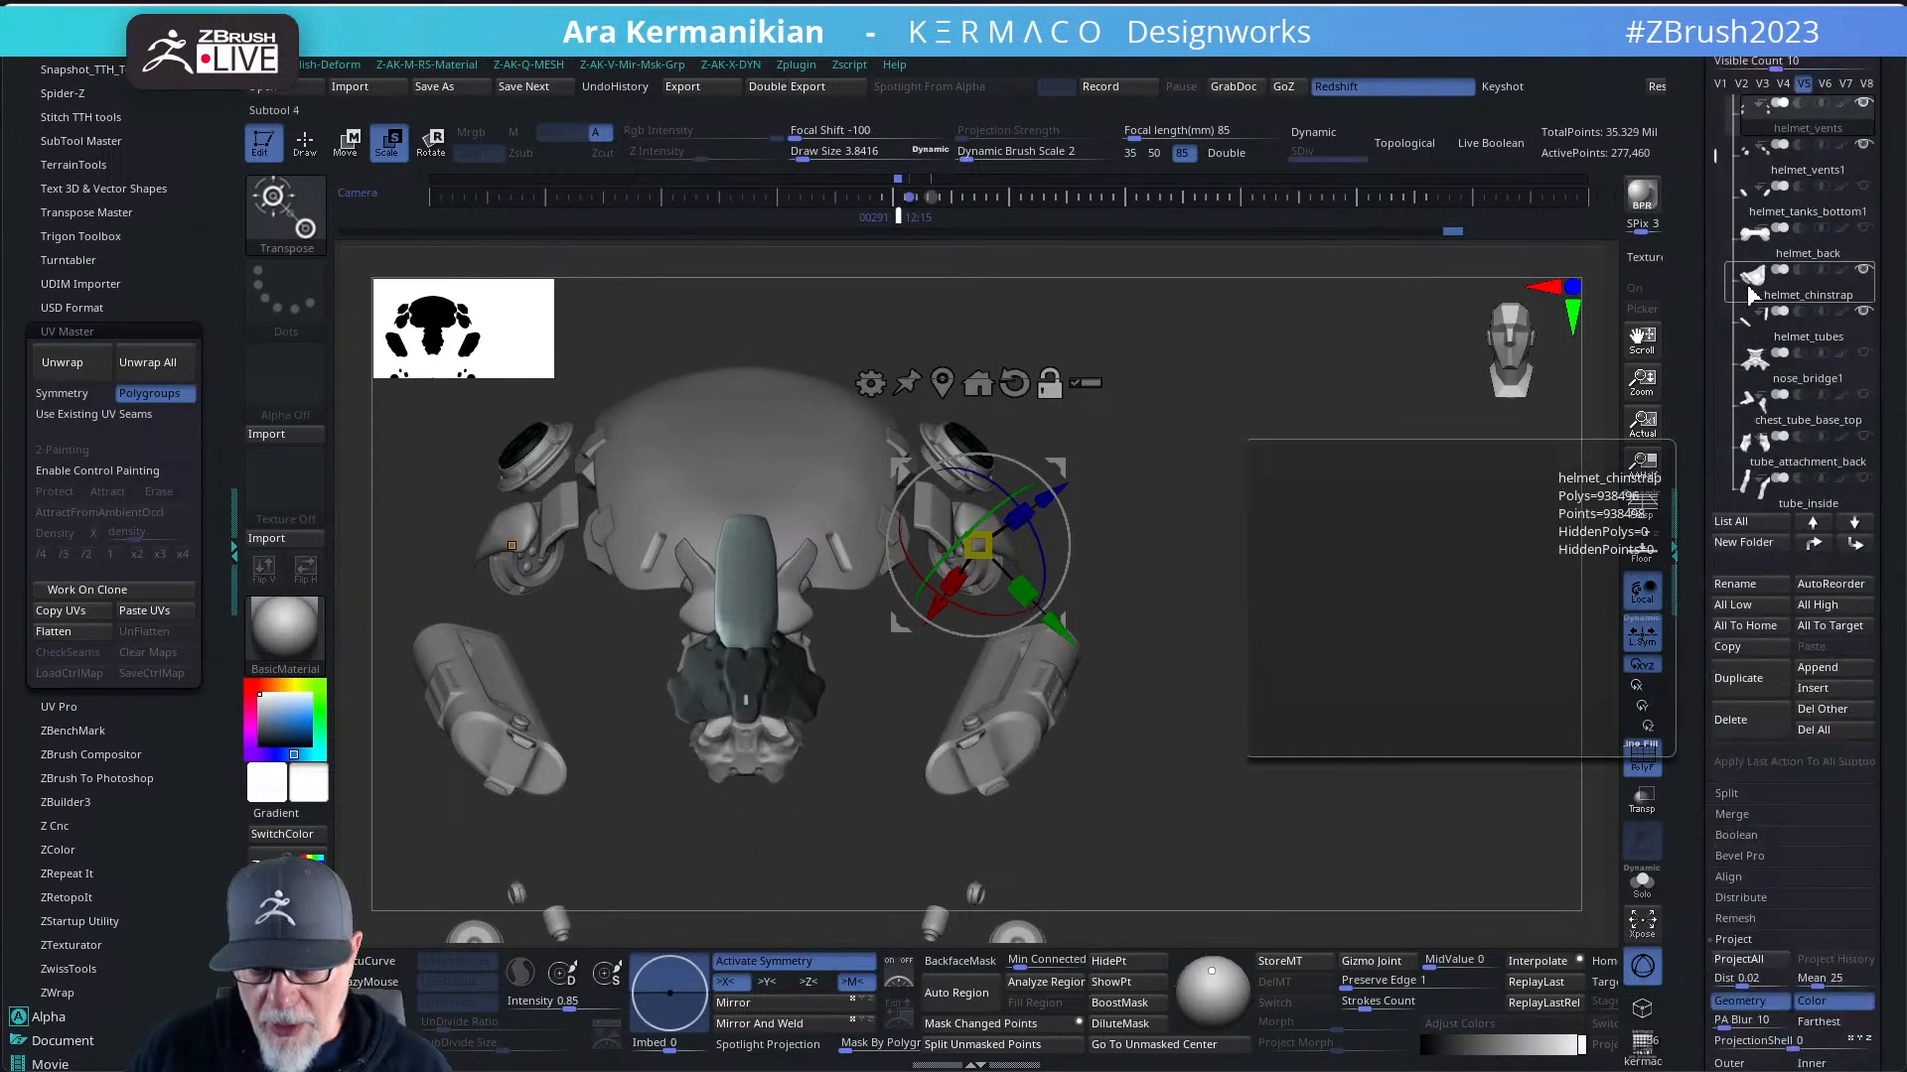
left_click(1720, 83)
mouse_move(1307, 610)
left_mouse_down("alt")
mouse_move(1332, 562)
mouse_move(1352, 655)
left_mouse_up("alt")
key("q")
mouse_move(1446, 579)
left_mouse_down()
mouse_move(1400, 612)
mouse_move(1022, 614)
left_mouse_up()
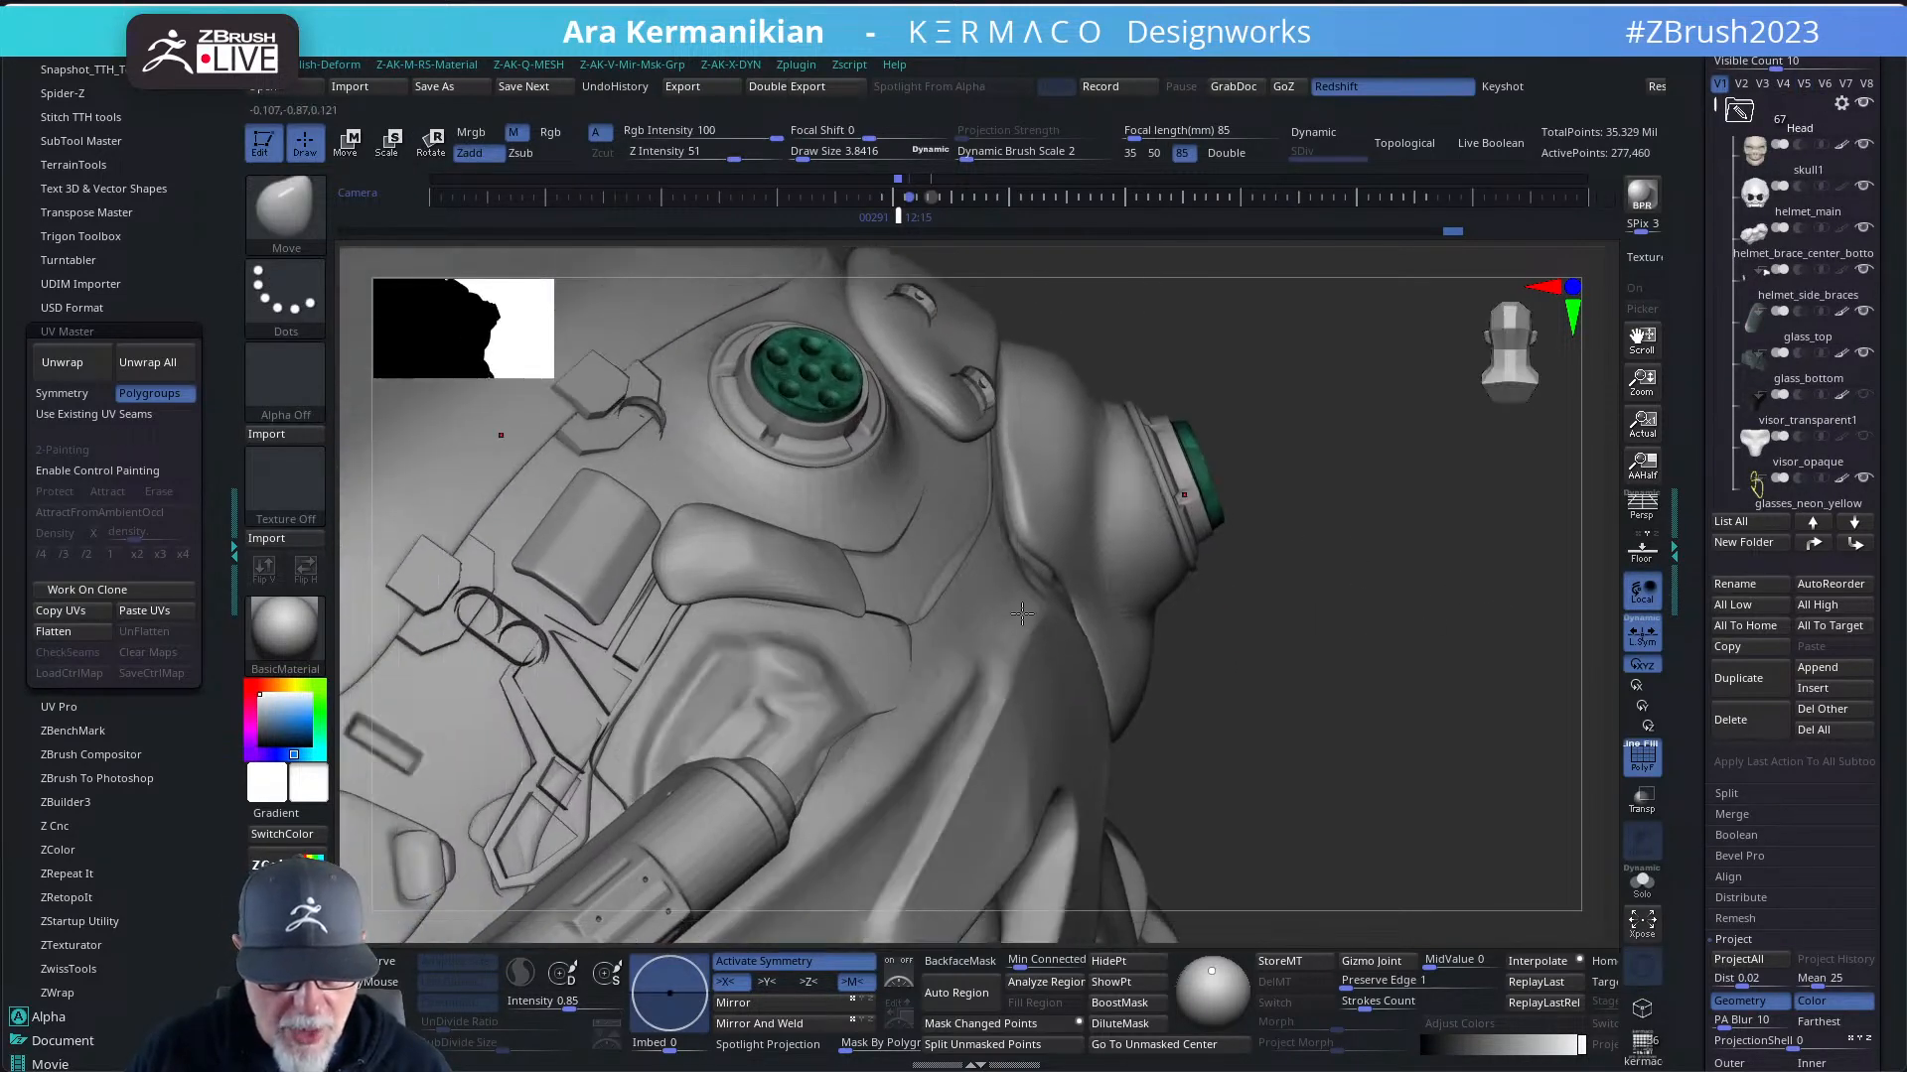
- Select the oval ring pieces, subtool Extract15_06, and isolate them with Solo
left_click(504, 644, "alt")
left_click_drag(1296, 768, 1429, 786)
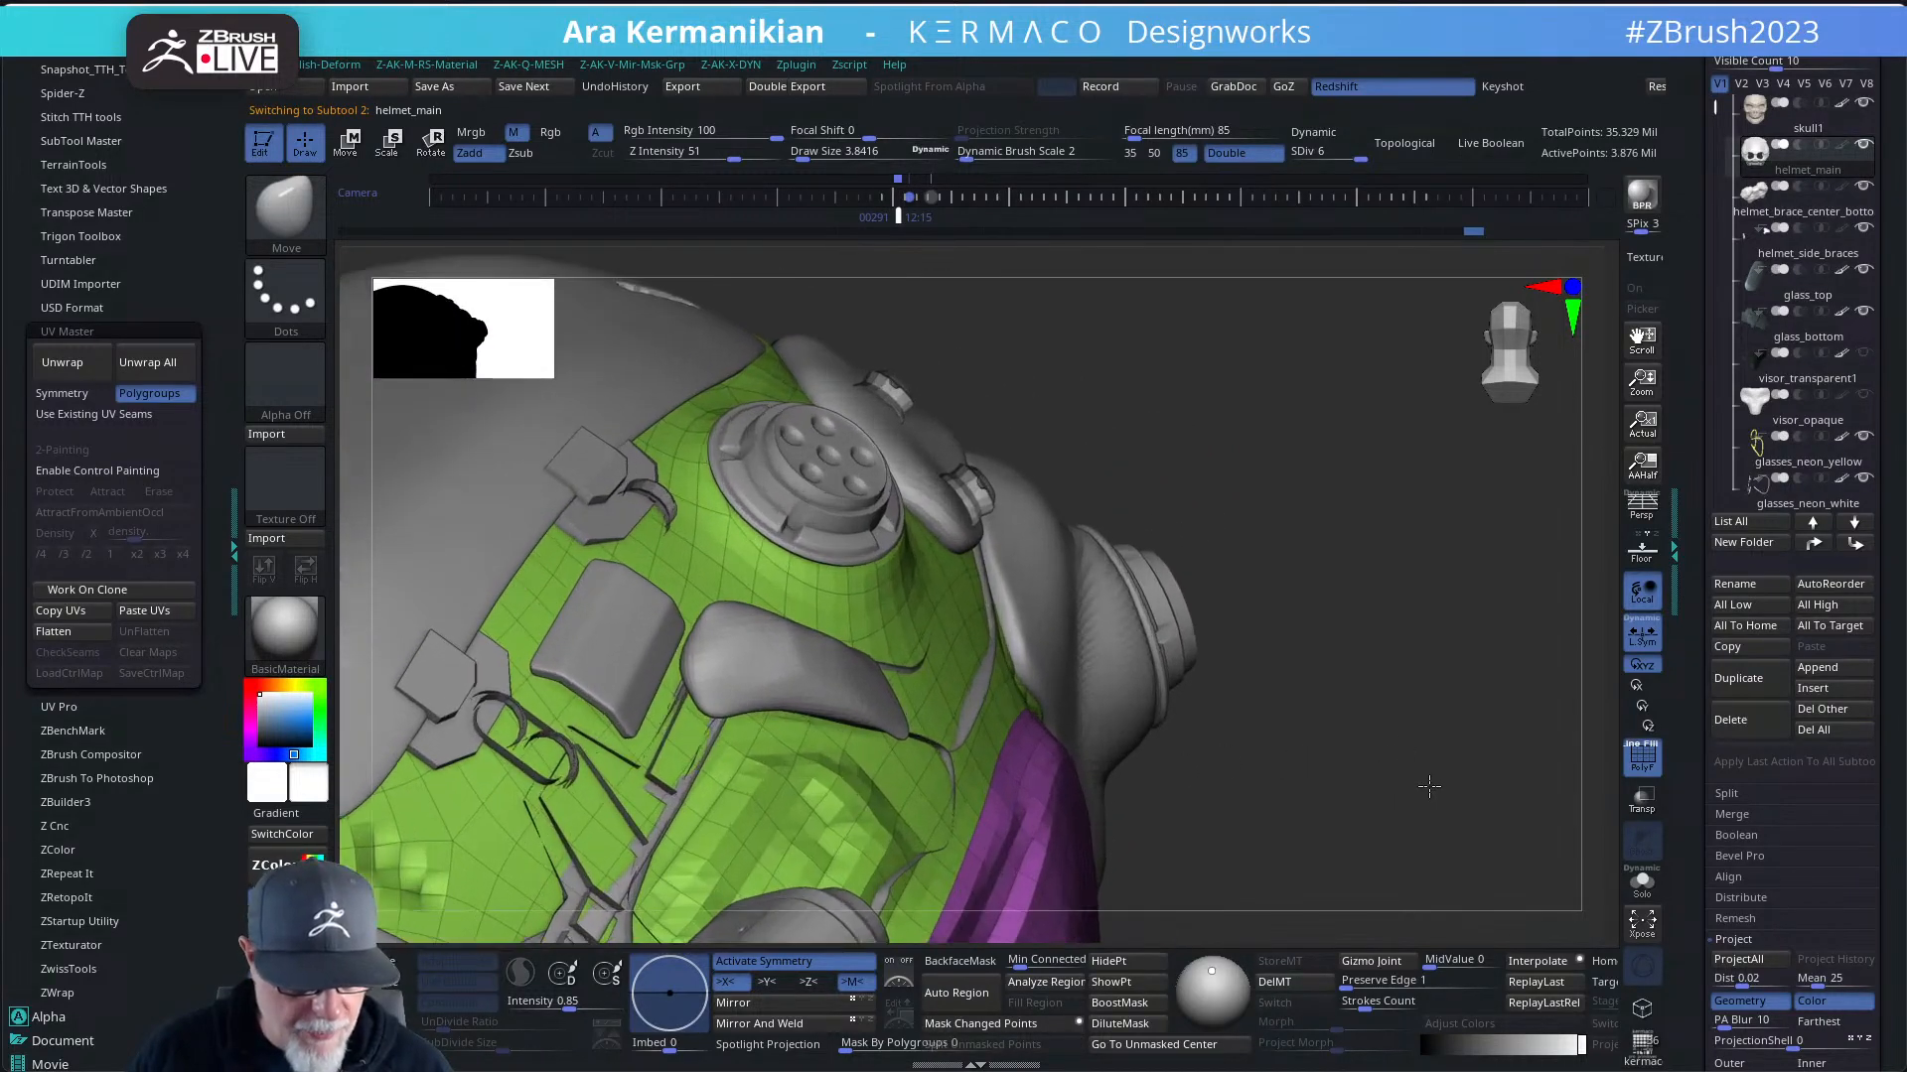
left_click(534, 747, "alt")
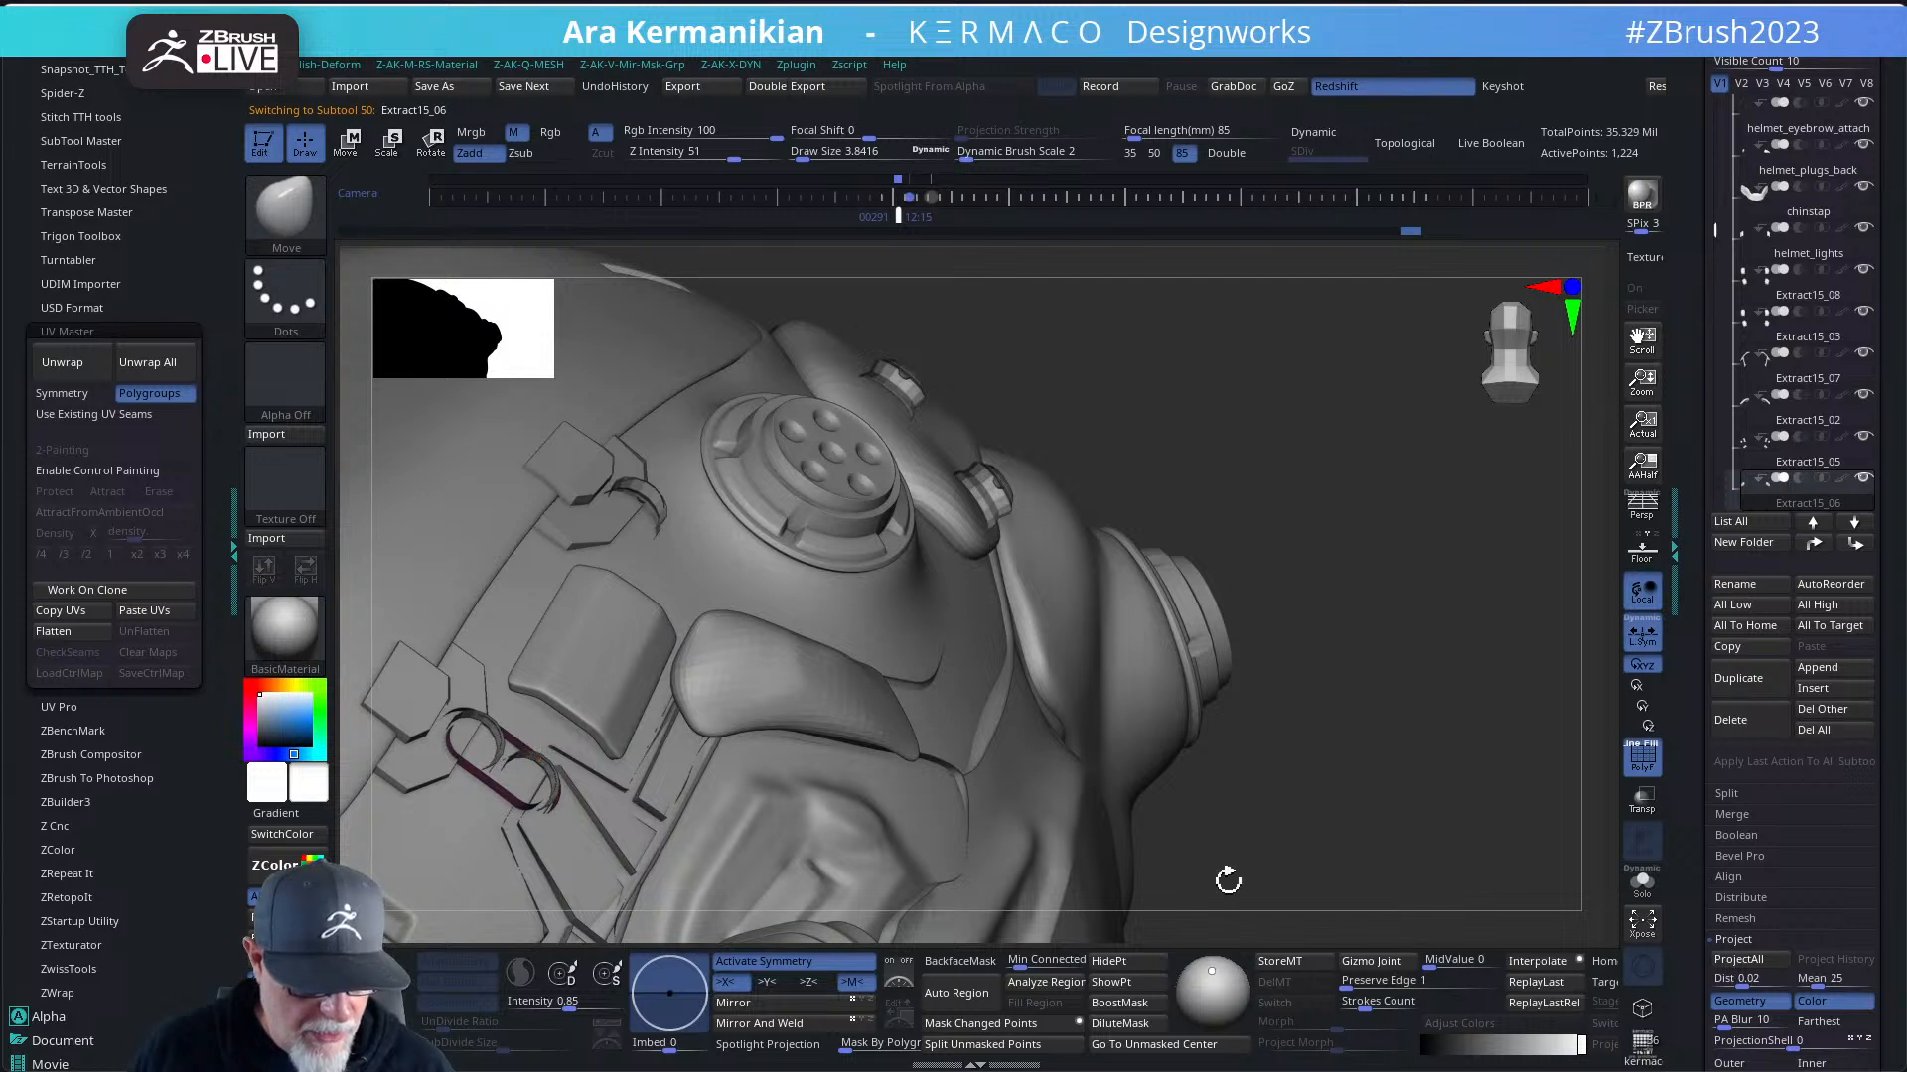
left_click(1637, 892)
left_click_drag(1329, 886, 1226, 630)
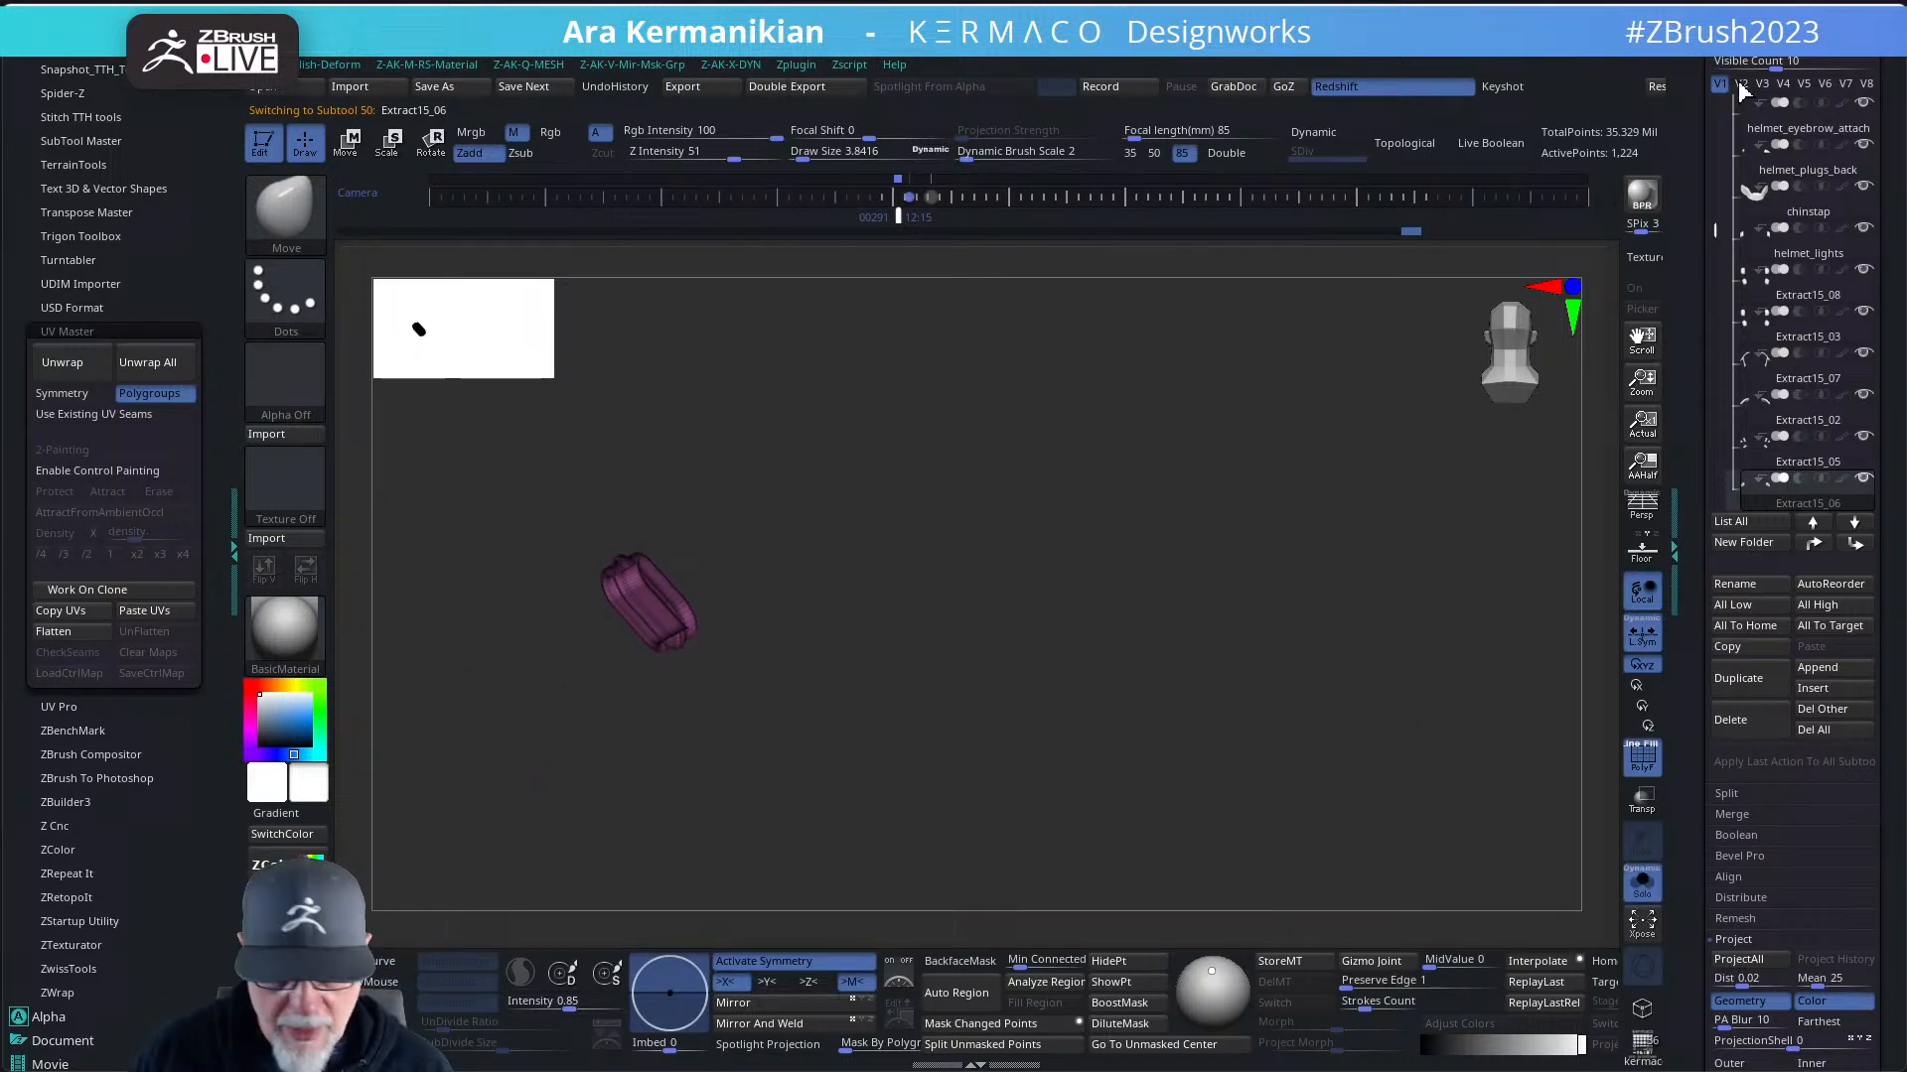
- Make Extract15_06 visible in visibility set V5 and flip the surface normals of its oval rings
left_click(1804, 83)
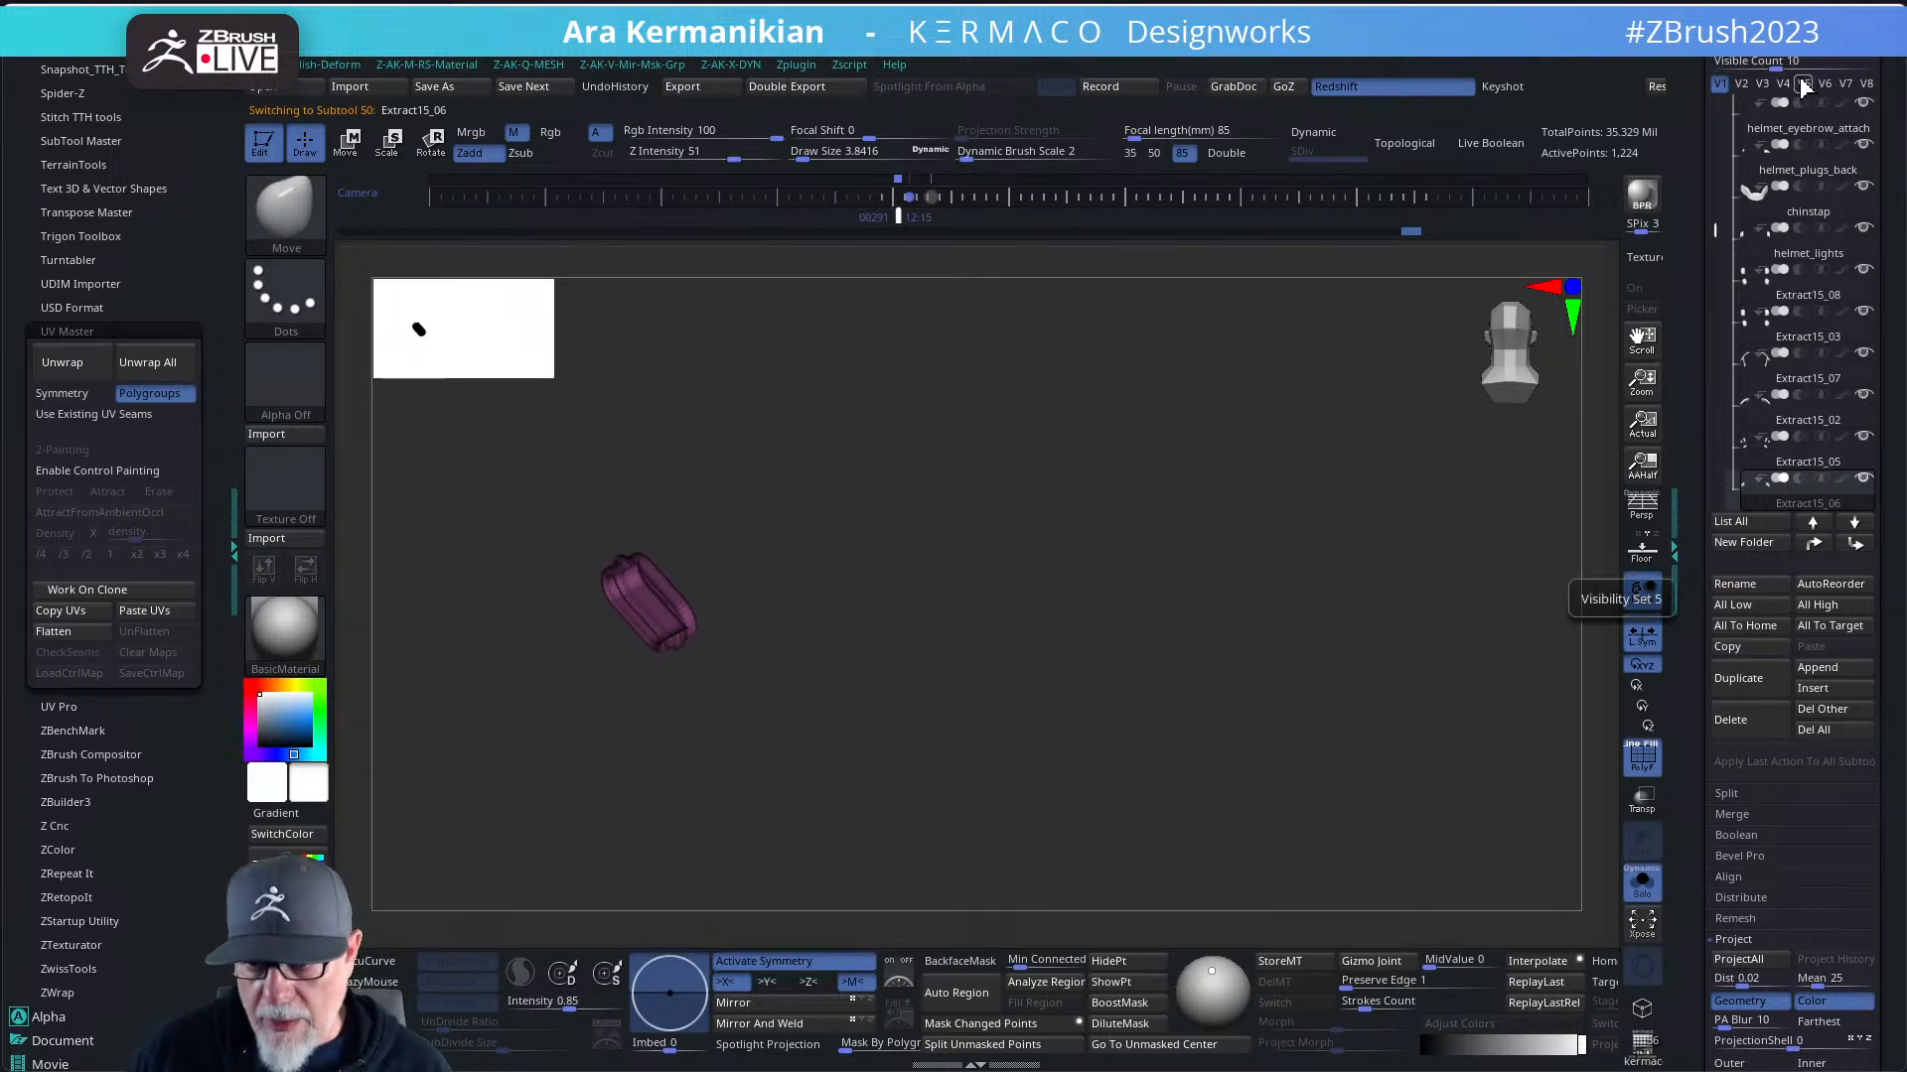
left_click(1865, 480)
mouse_move(1687, 1019)
left_mouse_down()
mouse_move(1711, 800)
mouse_move(1753, 798)
left_mouse_up()
left_click(1766, 664)
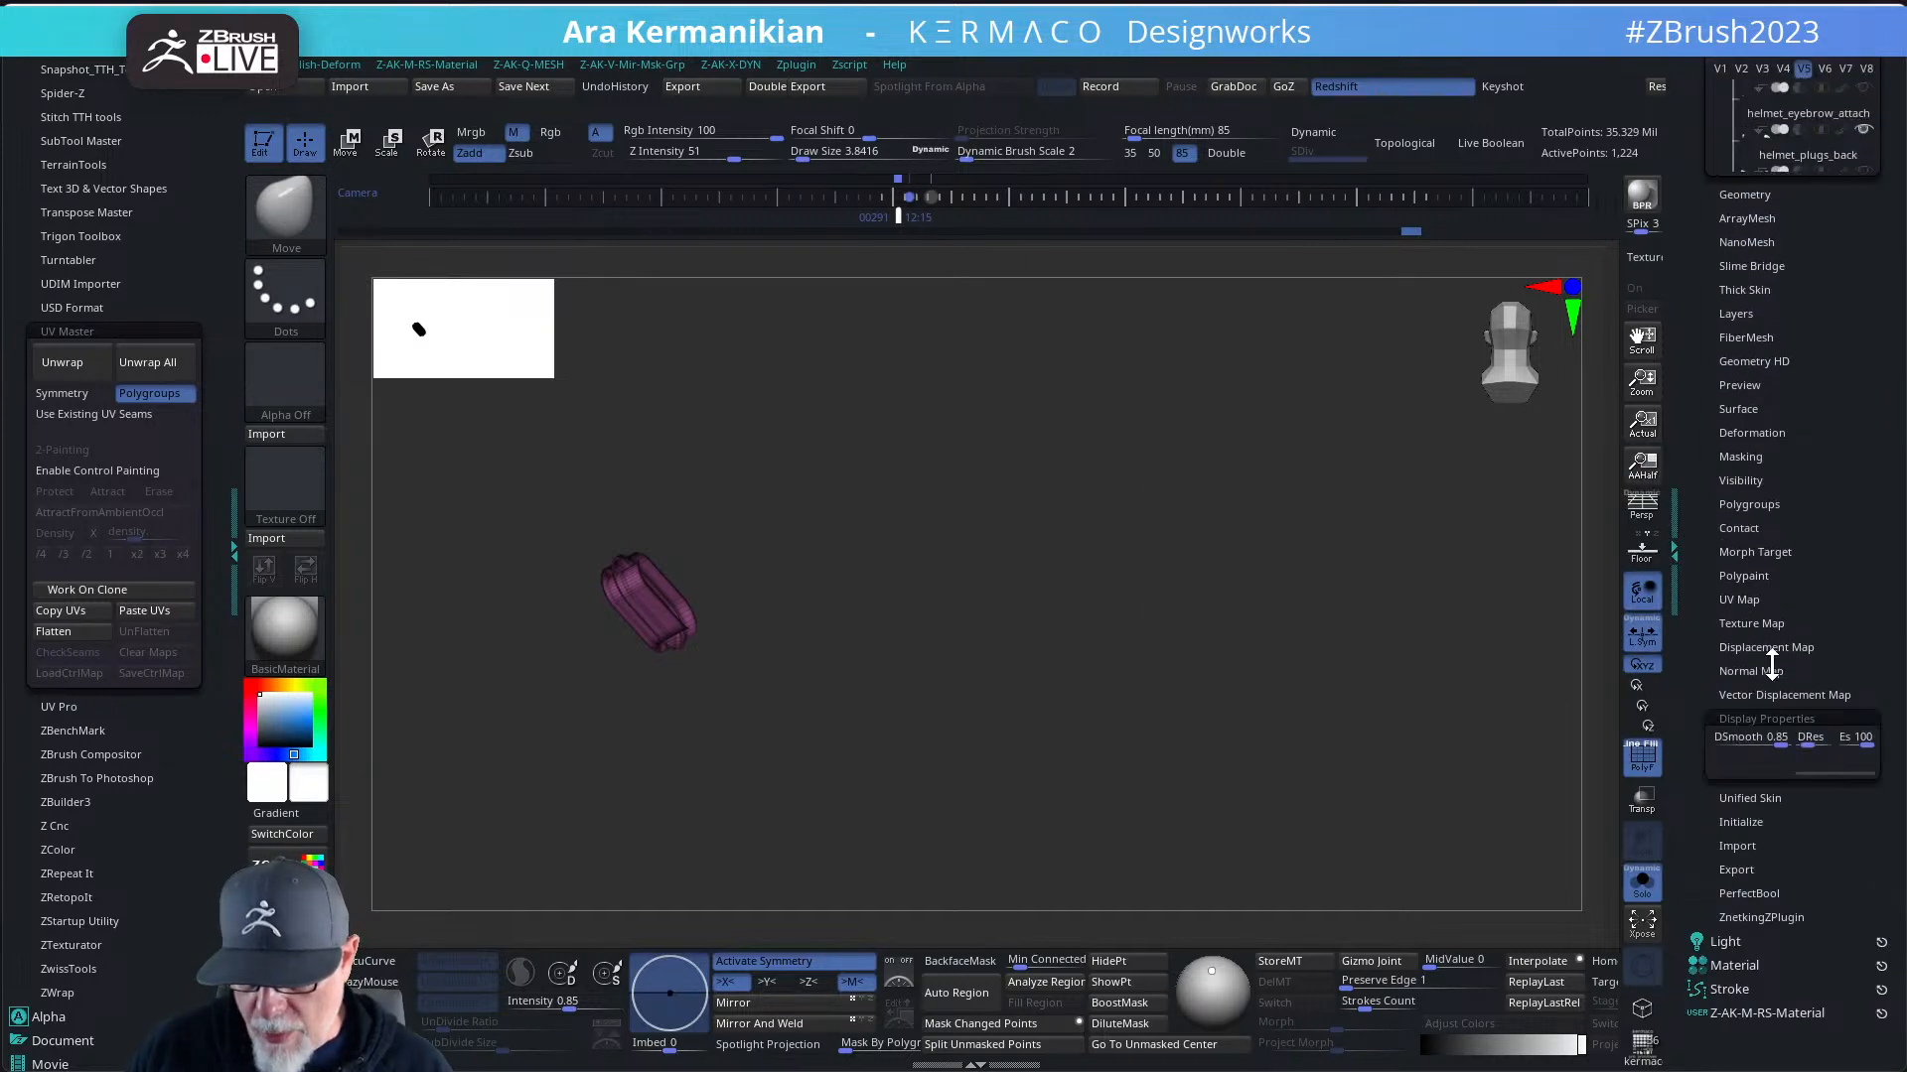
left_click(1826, 640)
left_click_drag(1306, 637, 1421, 668, "alt")
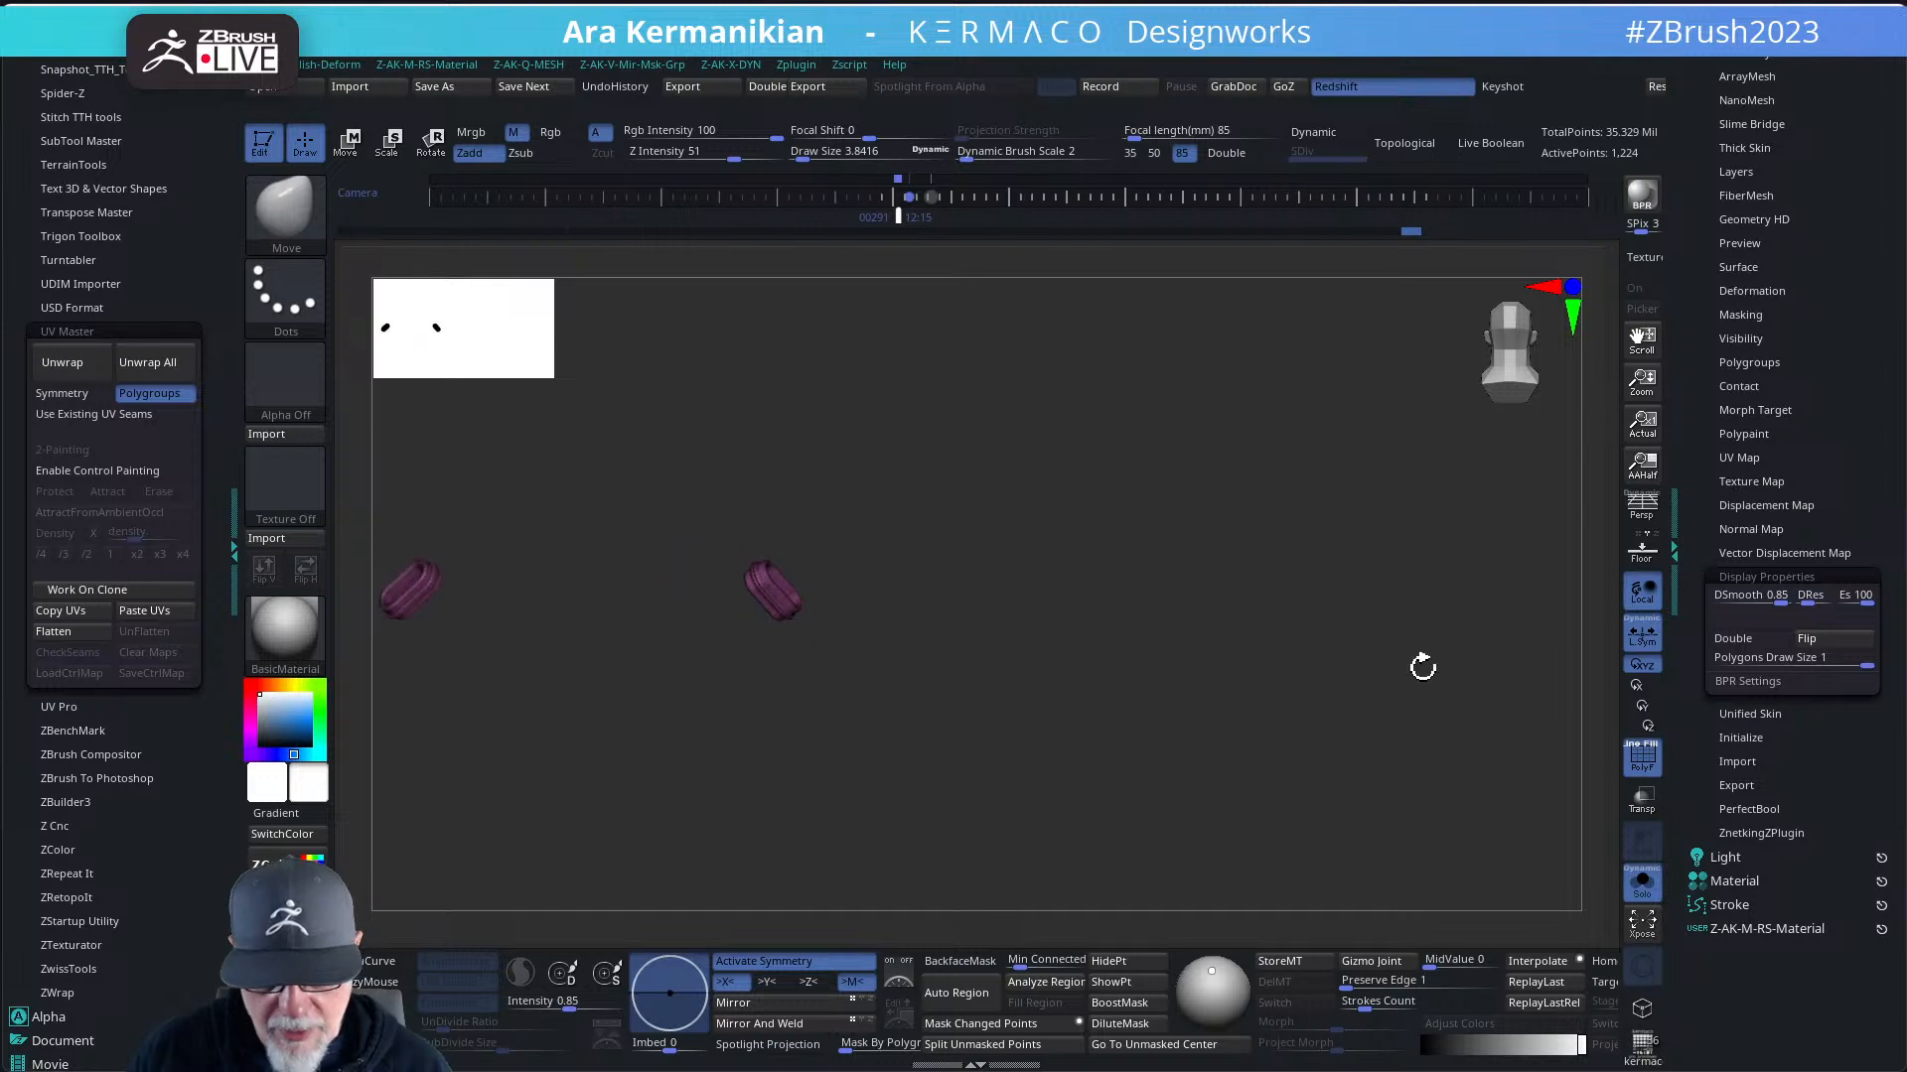
- Turn off Solo, check the separated helmet pieces, and recall visibility set V1
left_click(1647, 884)
left_click_drag(1135, 669, 1478, 417)
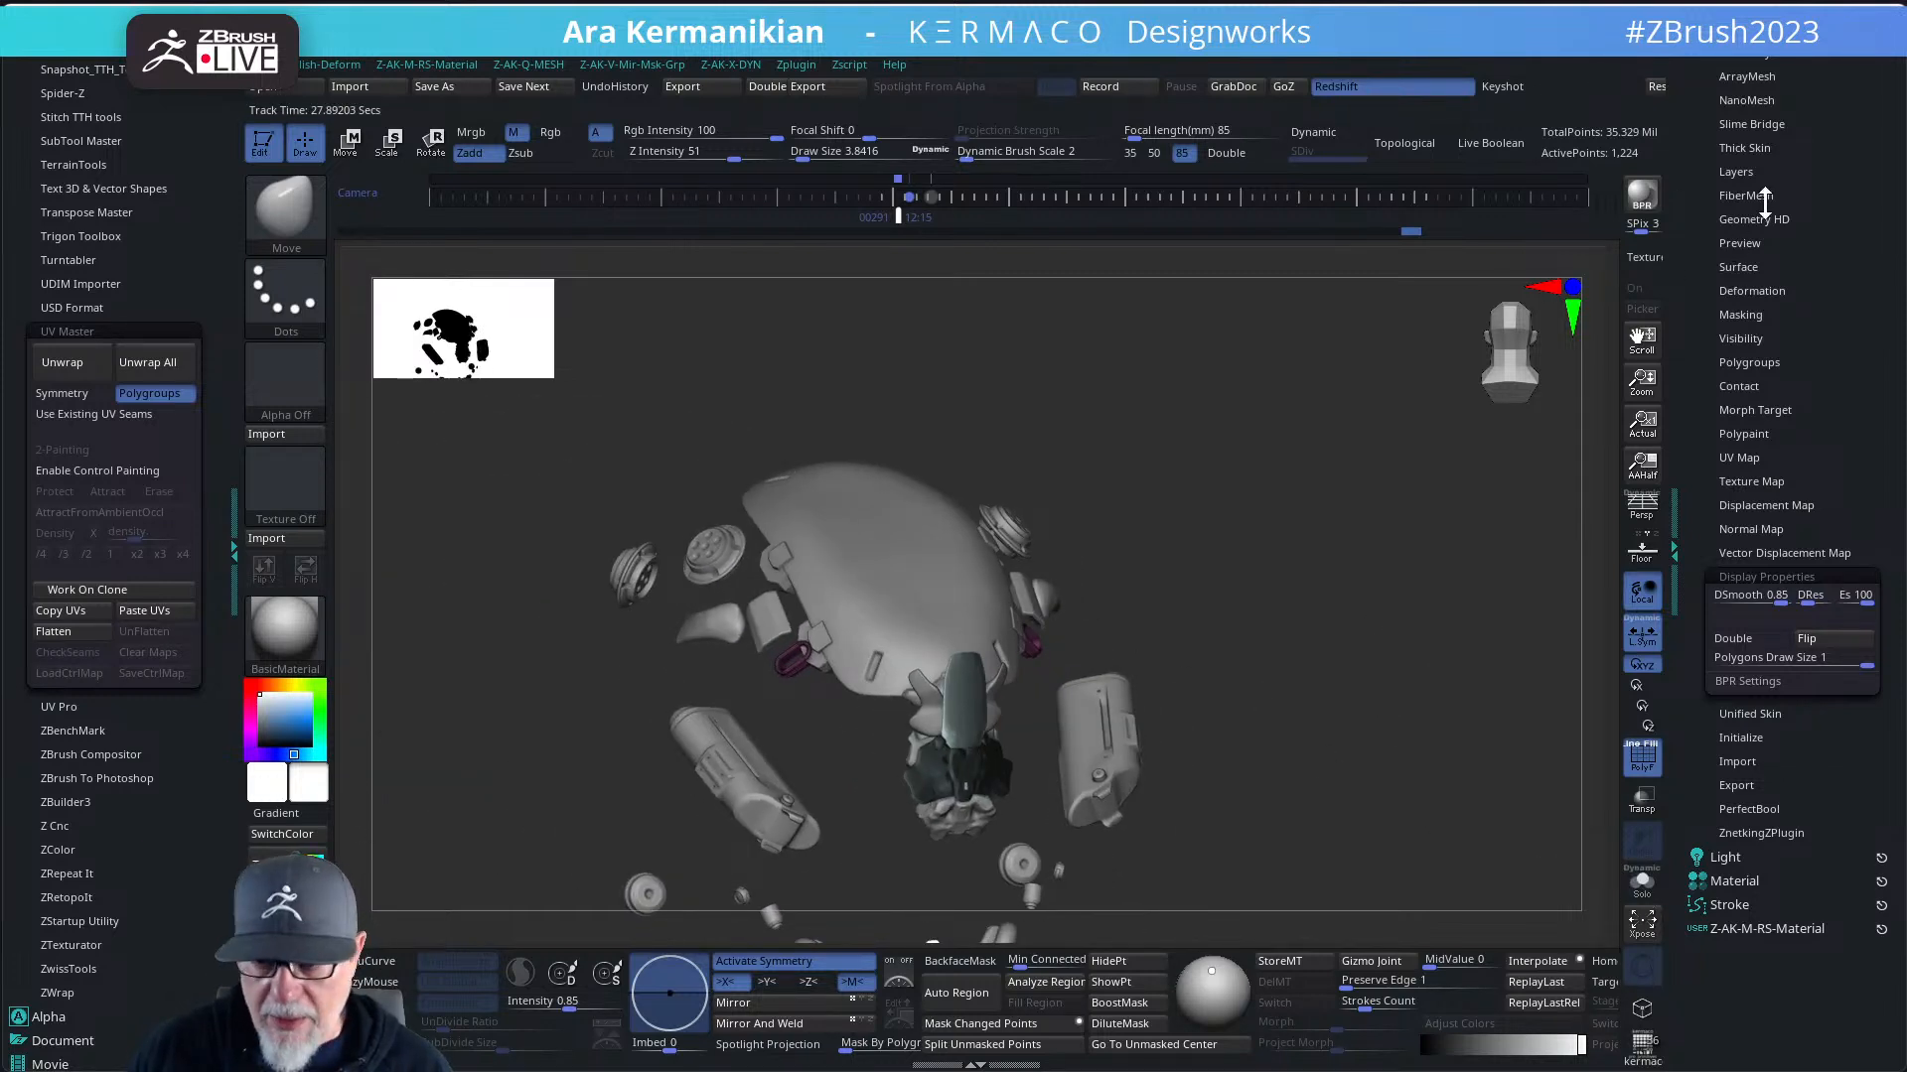
left_click_drag(1764, 204, 1777, 499)
left_click(1756, 485)
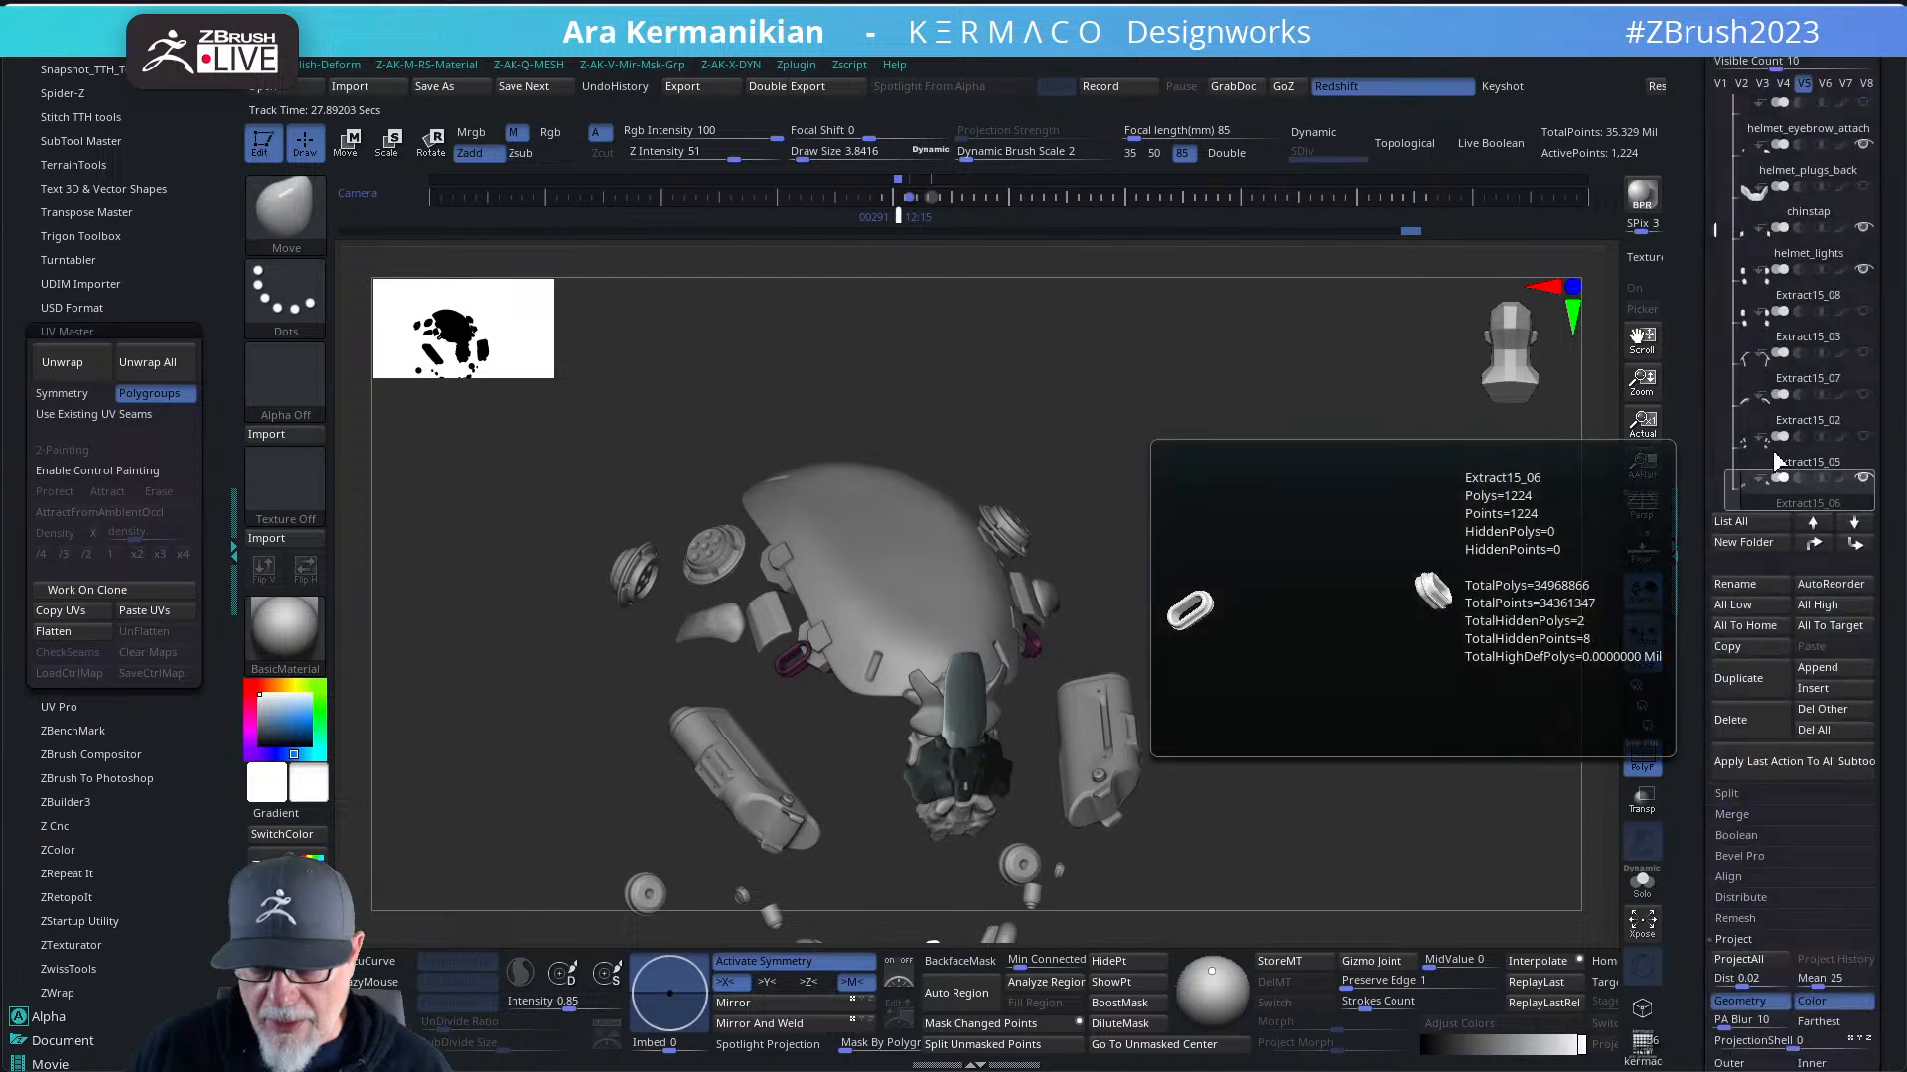
left_click(1720, 84)
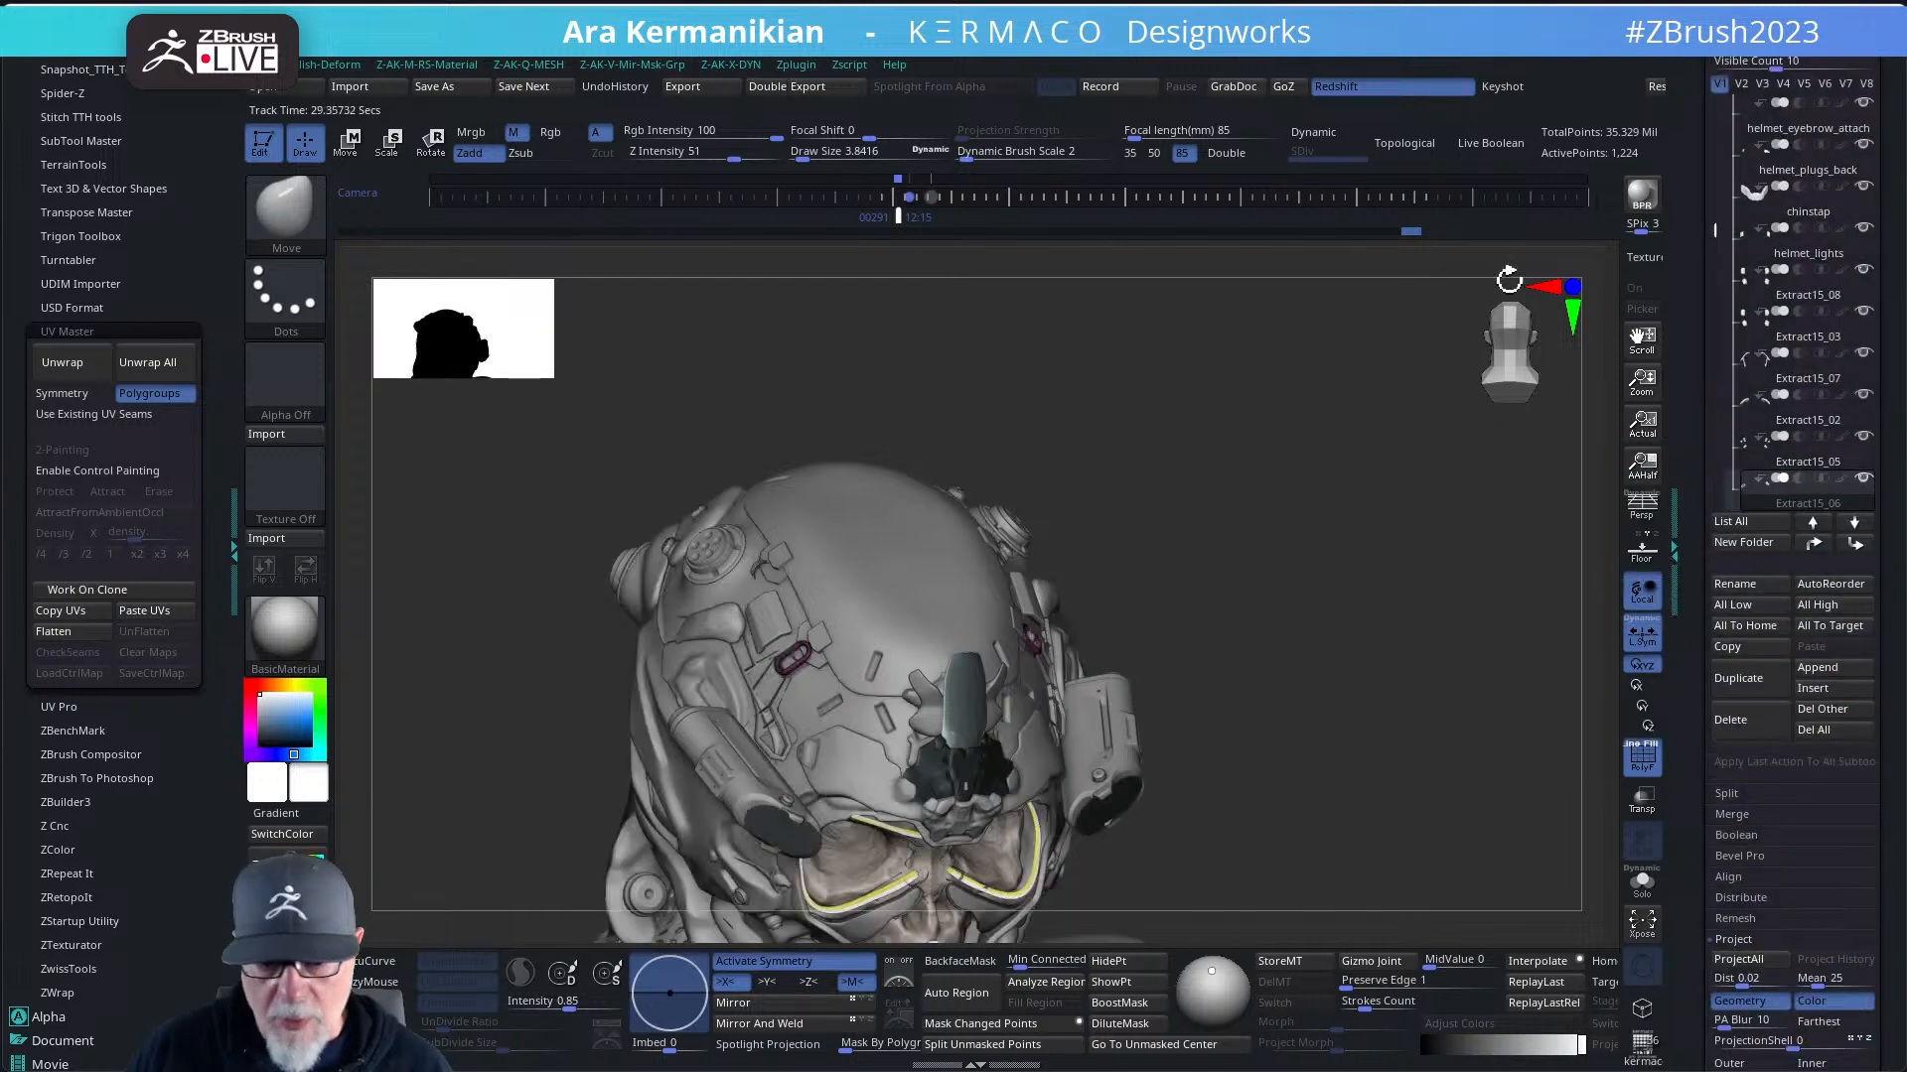
- Select the small curved ring pieces, subtool Extract15_05, and isolate them with Solo to examine them from several angles
left_click_drag(1369, 436, 1341, 565, "alt")
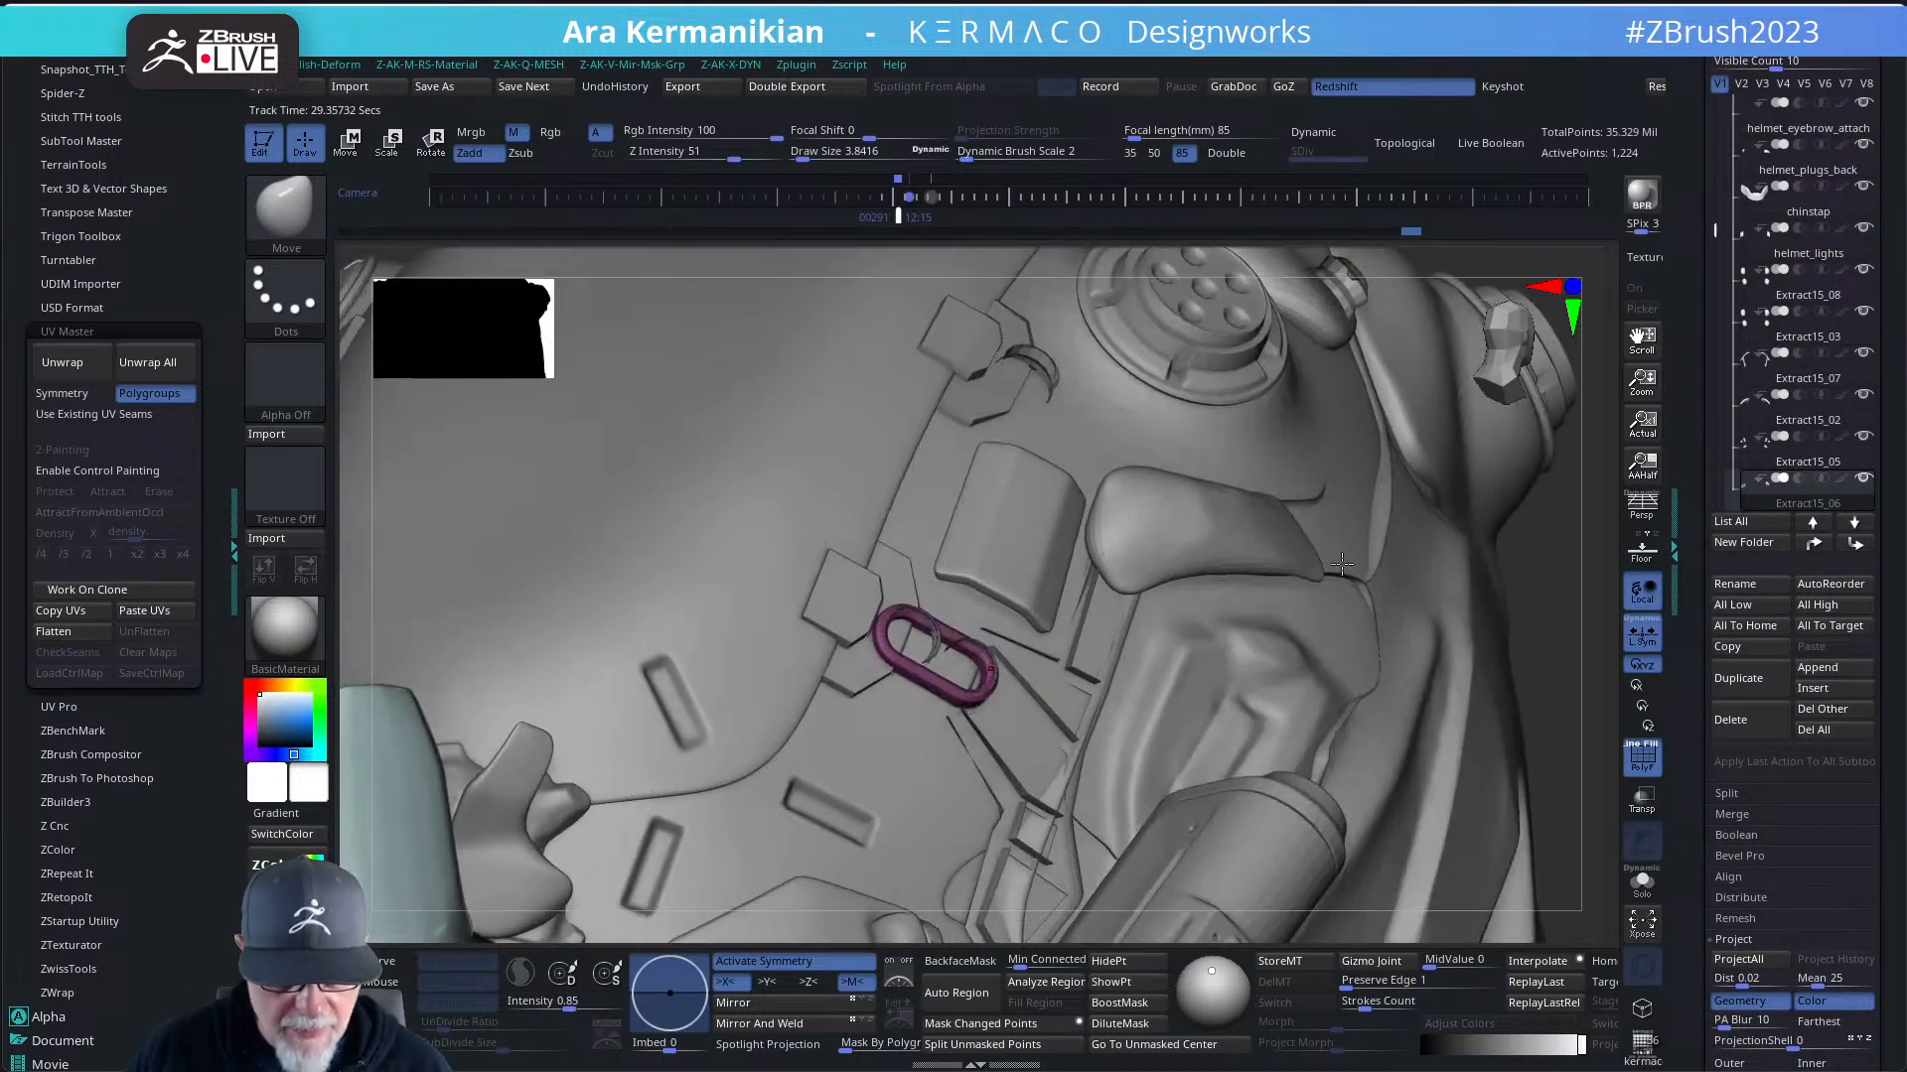
left_click(936, 650, "alt")
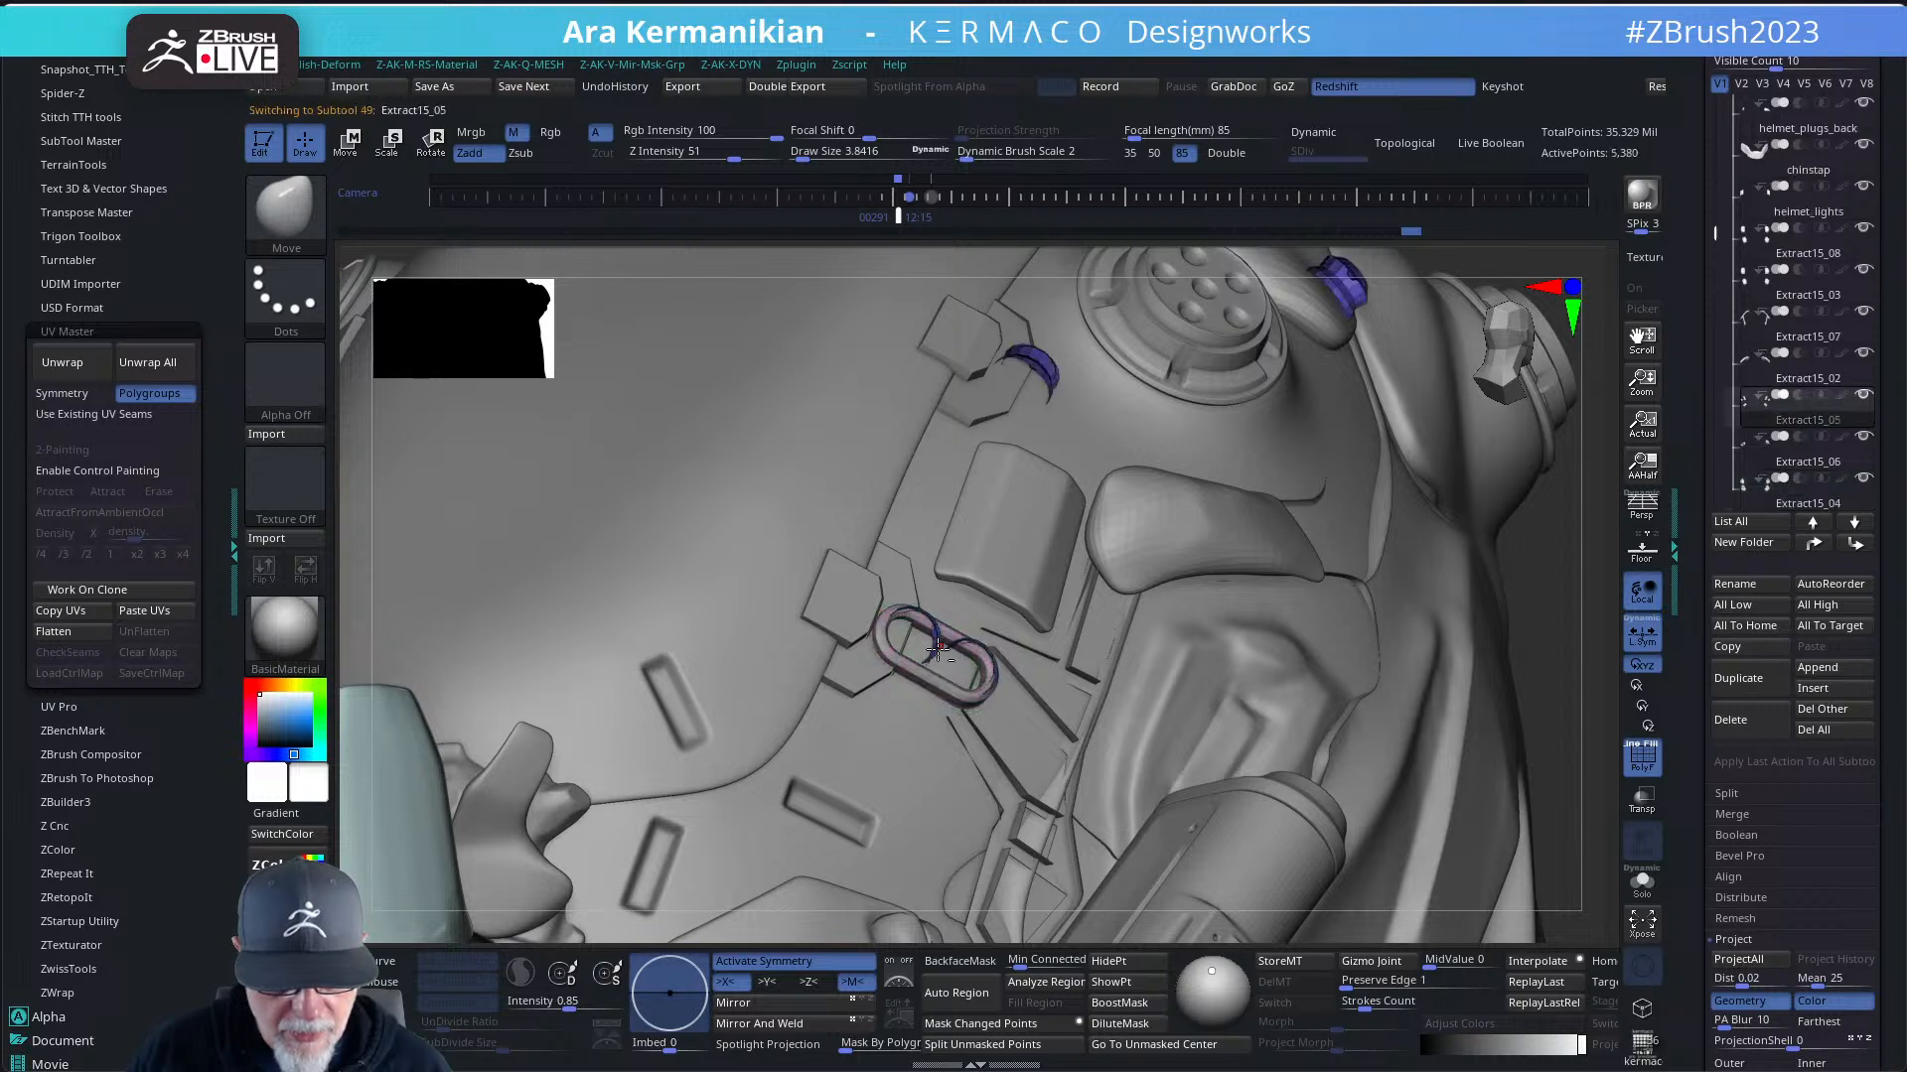
left_click(1641, 881)
left_click_drag(1433, 819, 1364, 596)
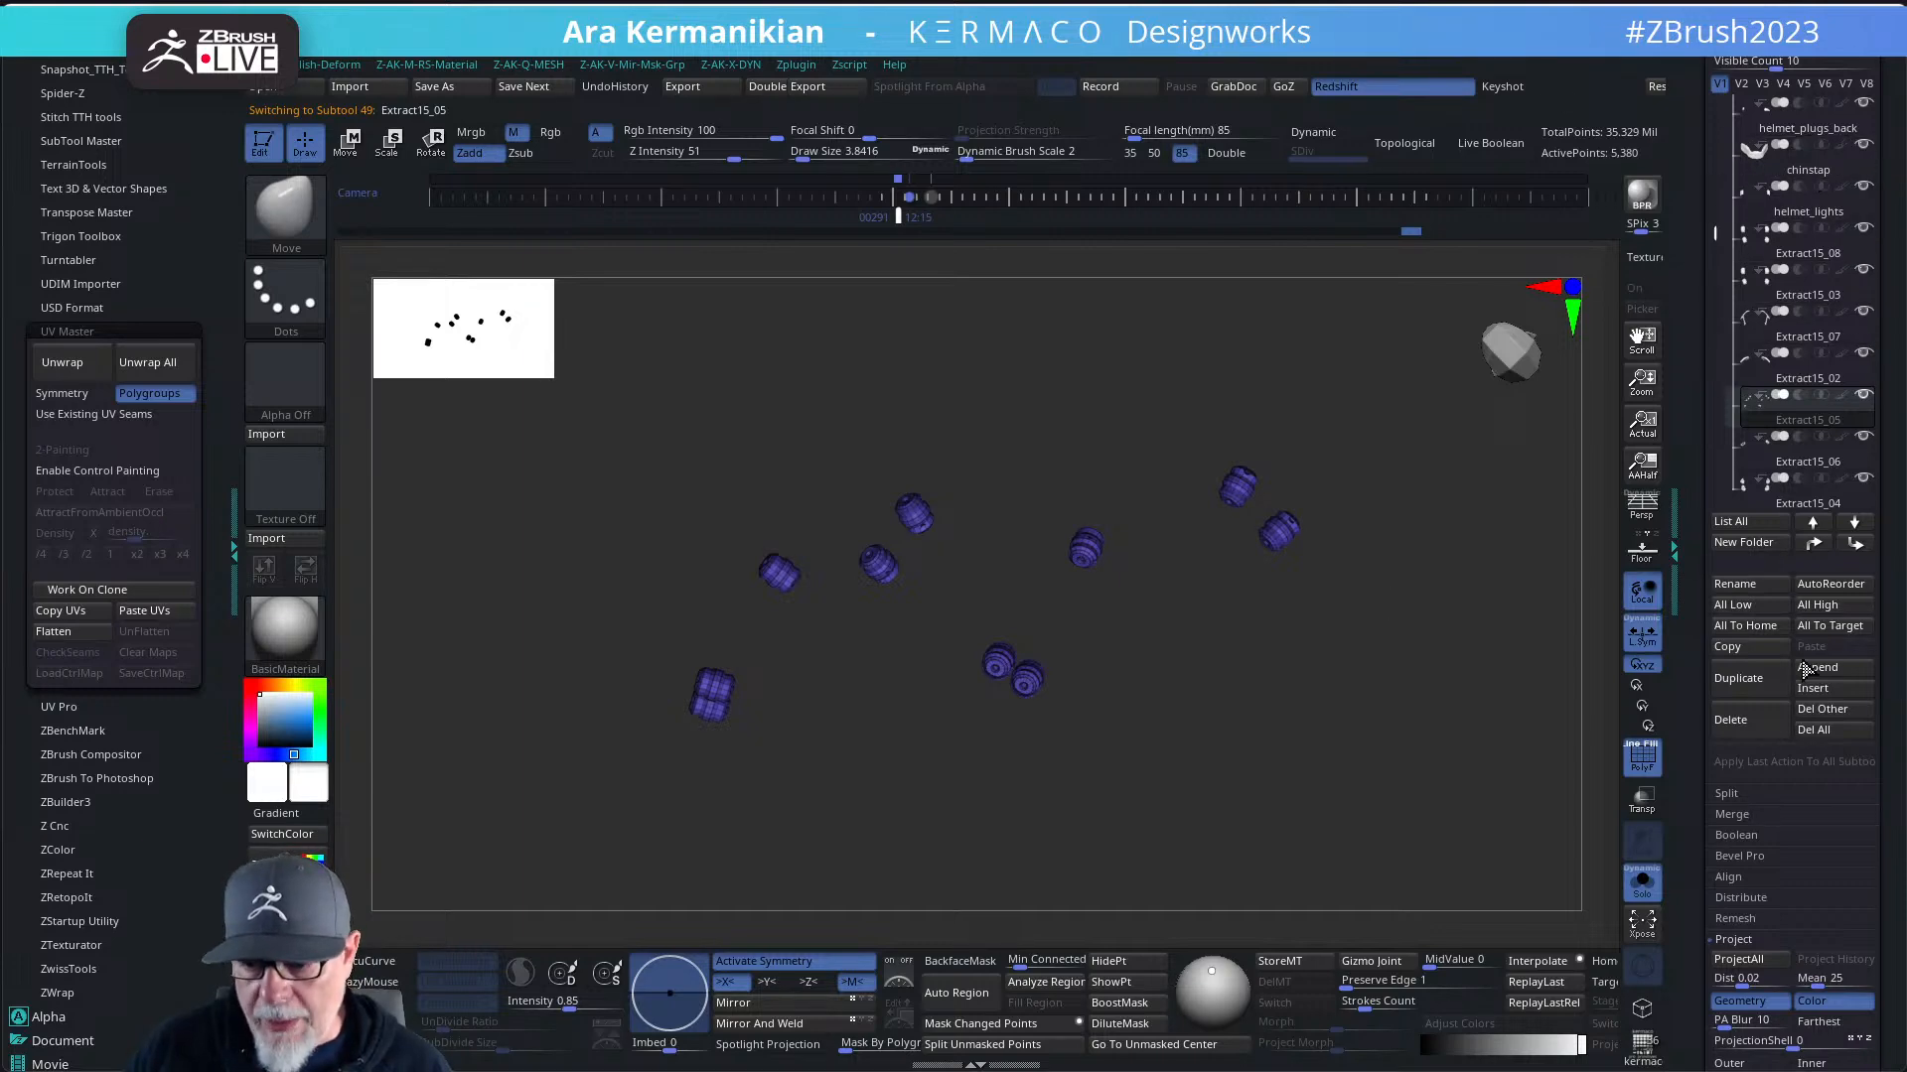
left_click_drag(1420, 812, 1450, 826)
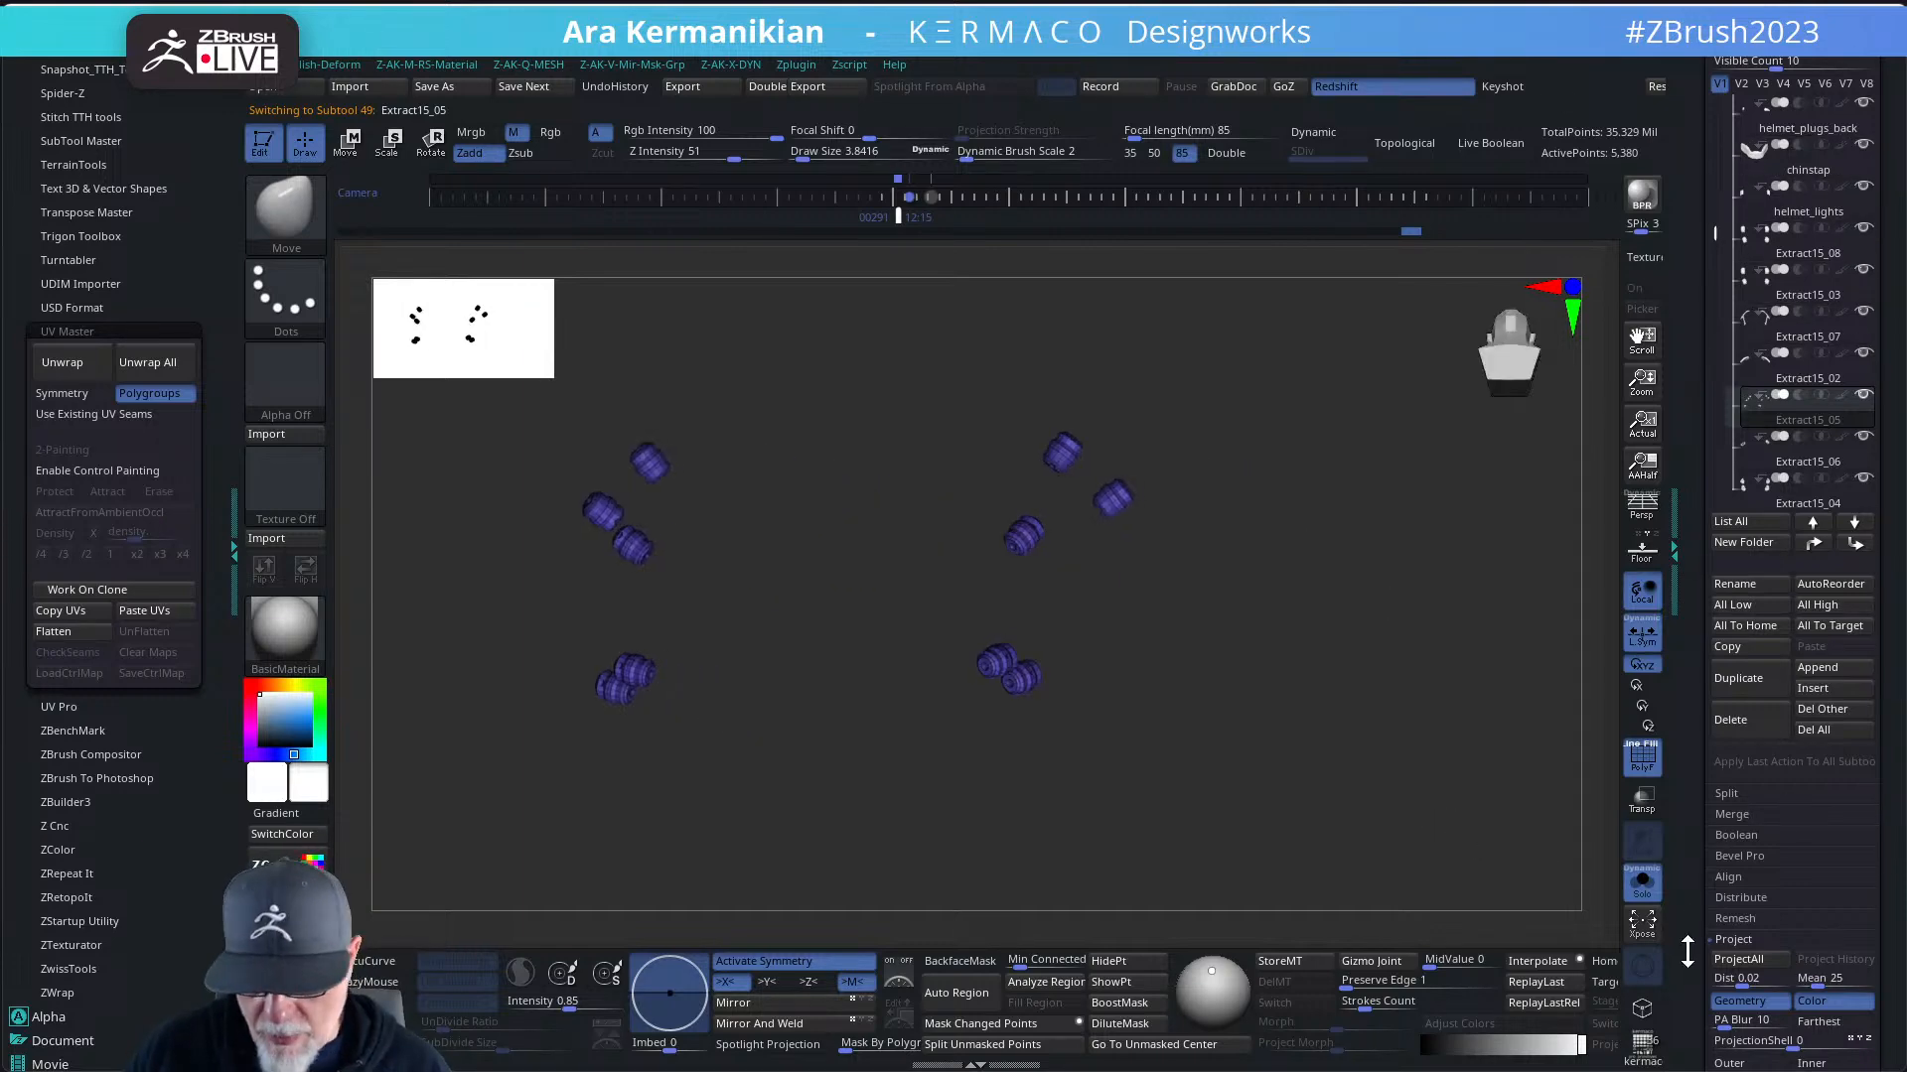
- Make Extract15_05 visible in visibility set V5 and flip the surface normals of its small ring pieces
mouse_move(1689, 949)
left_mouse_down()
mouse_move(1689, 826)
mouse_move(1689, 973)
left_mouse_up()
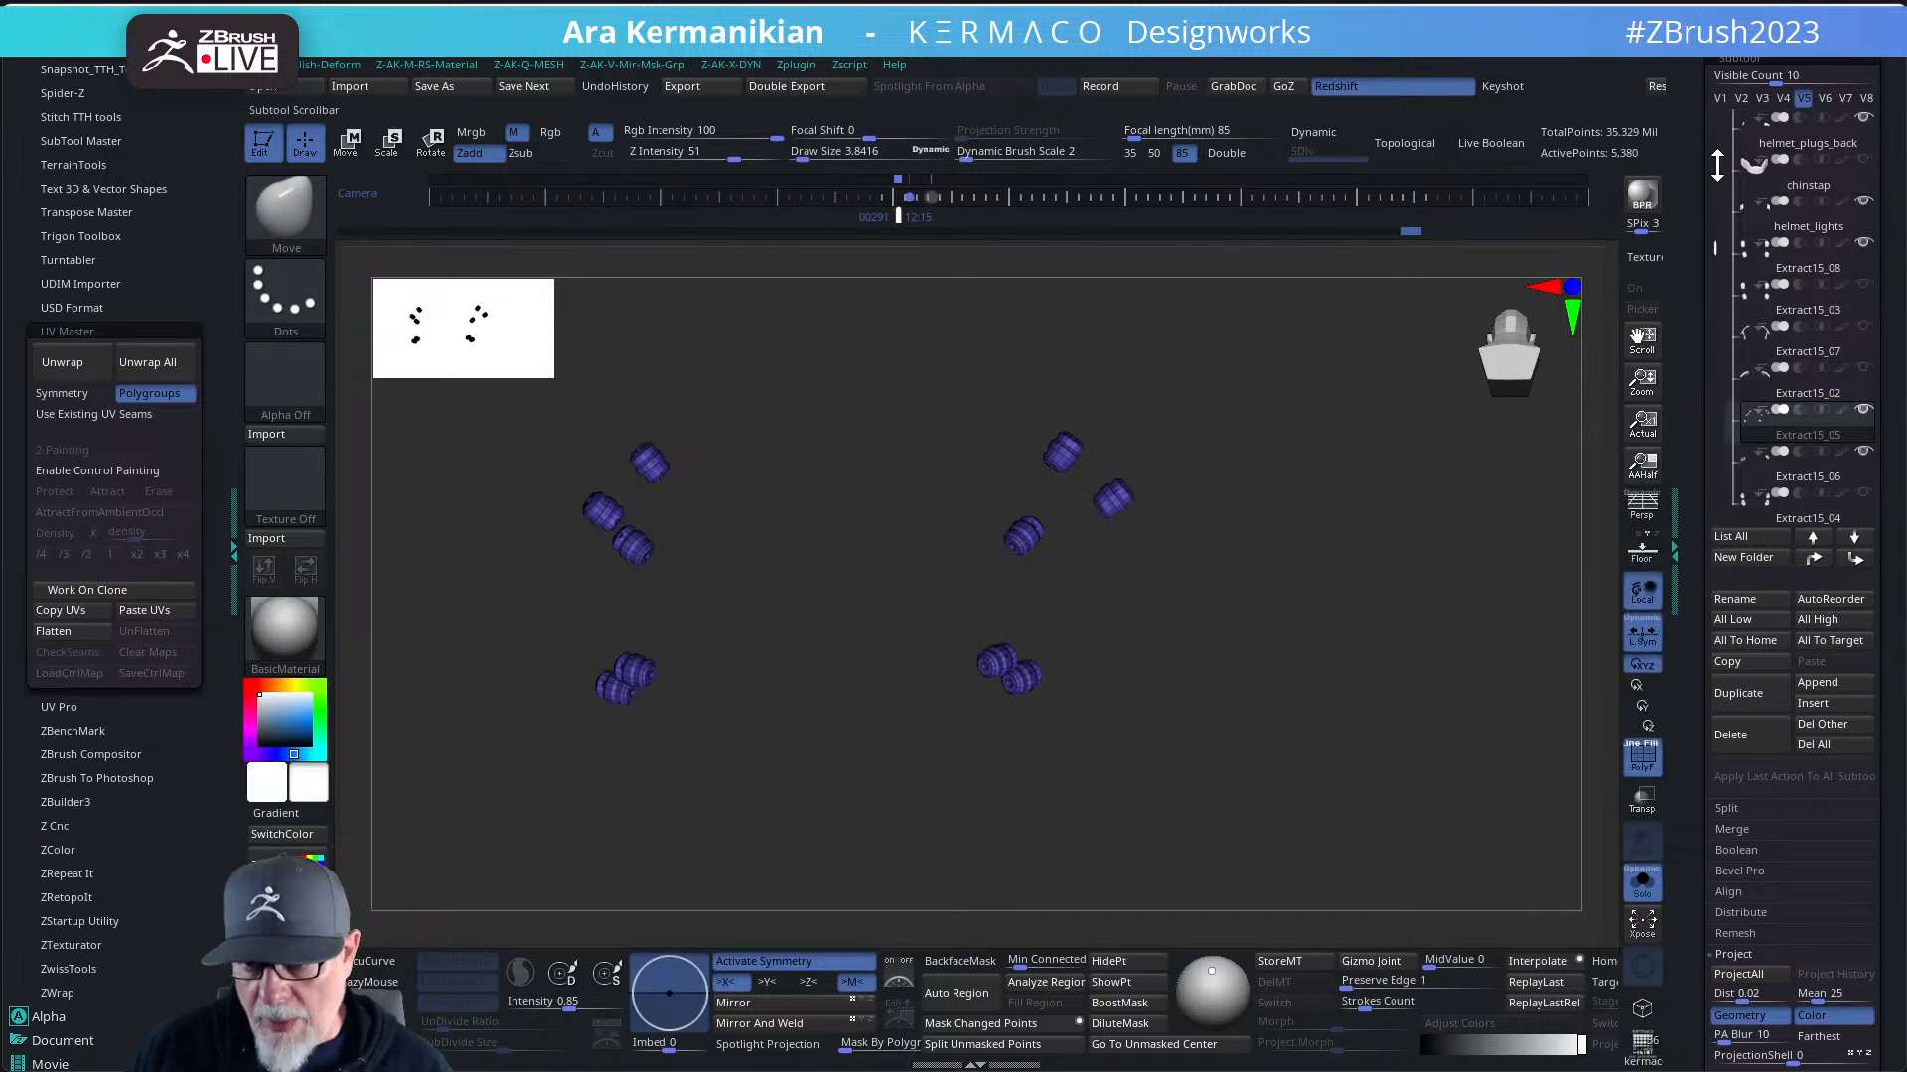
left_click_drag(1689, 1013, 1681, 391)
left_click_drag(1865, 1021, 1866, 934)
left_click(1793, 842)
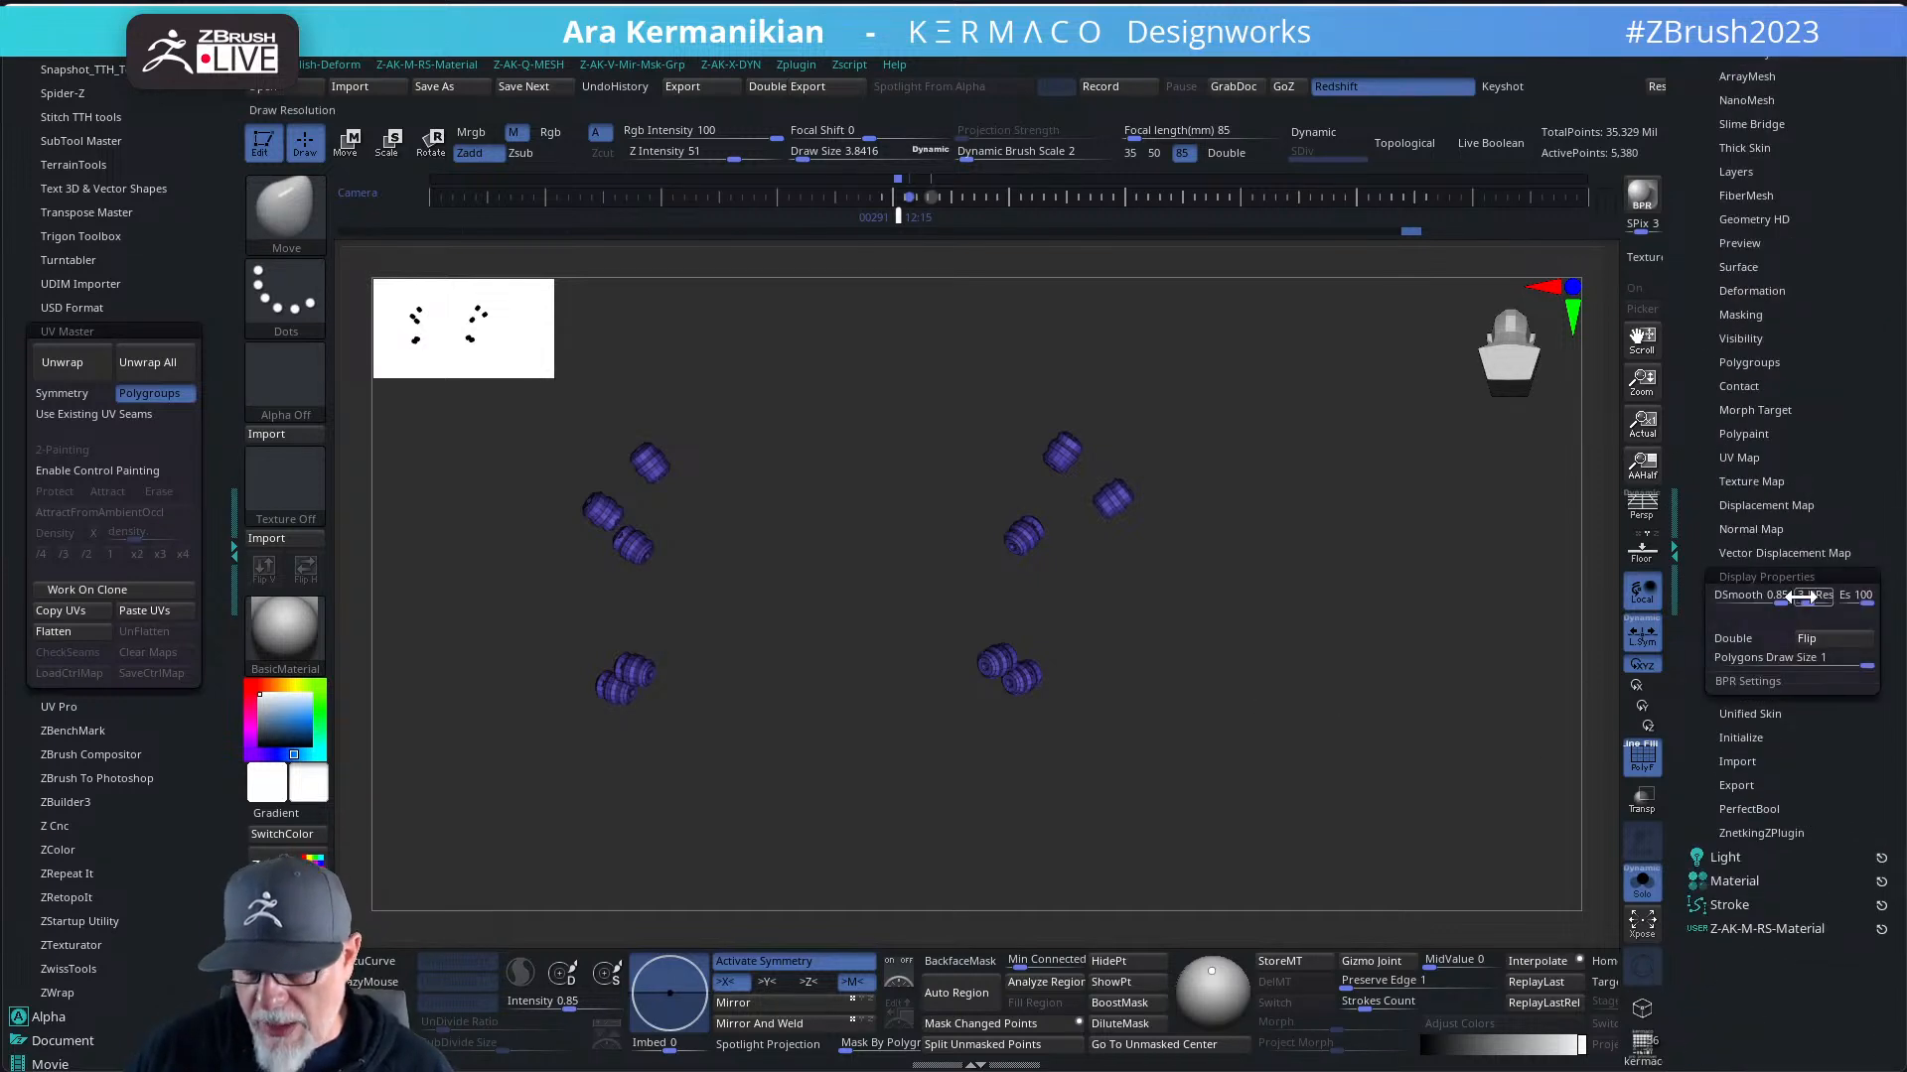
left_click_drag(1469, 591, 1436, 623)
left_click_drag(1695, 165, 1708, 474)
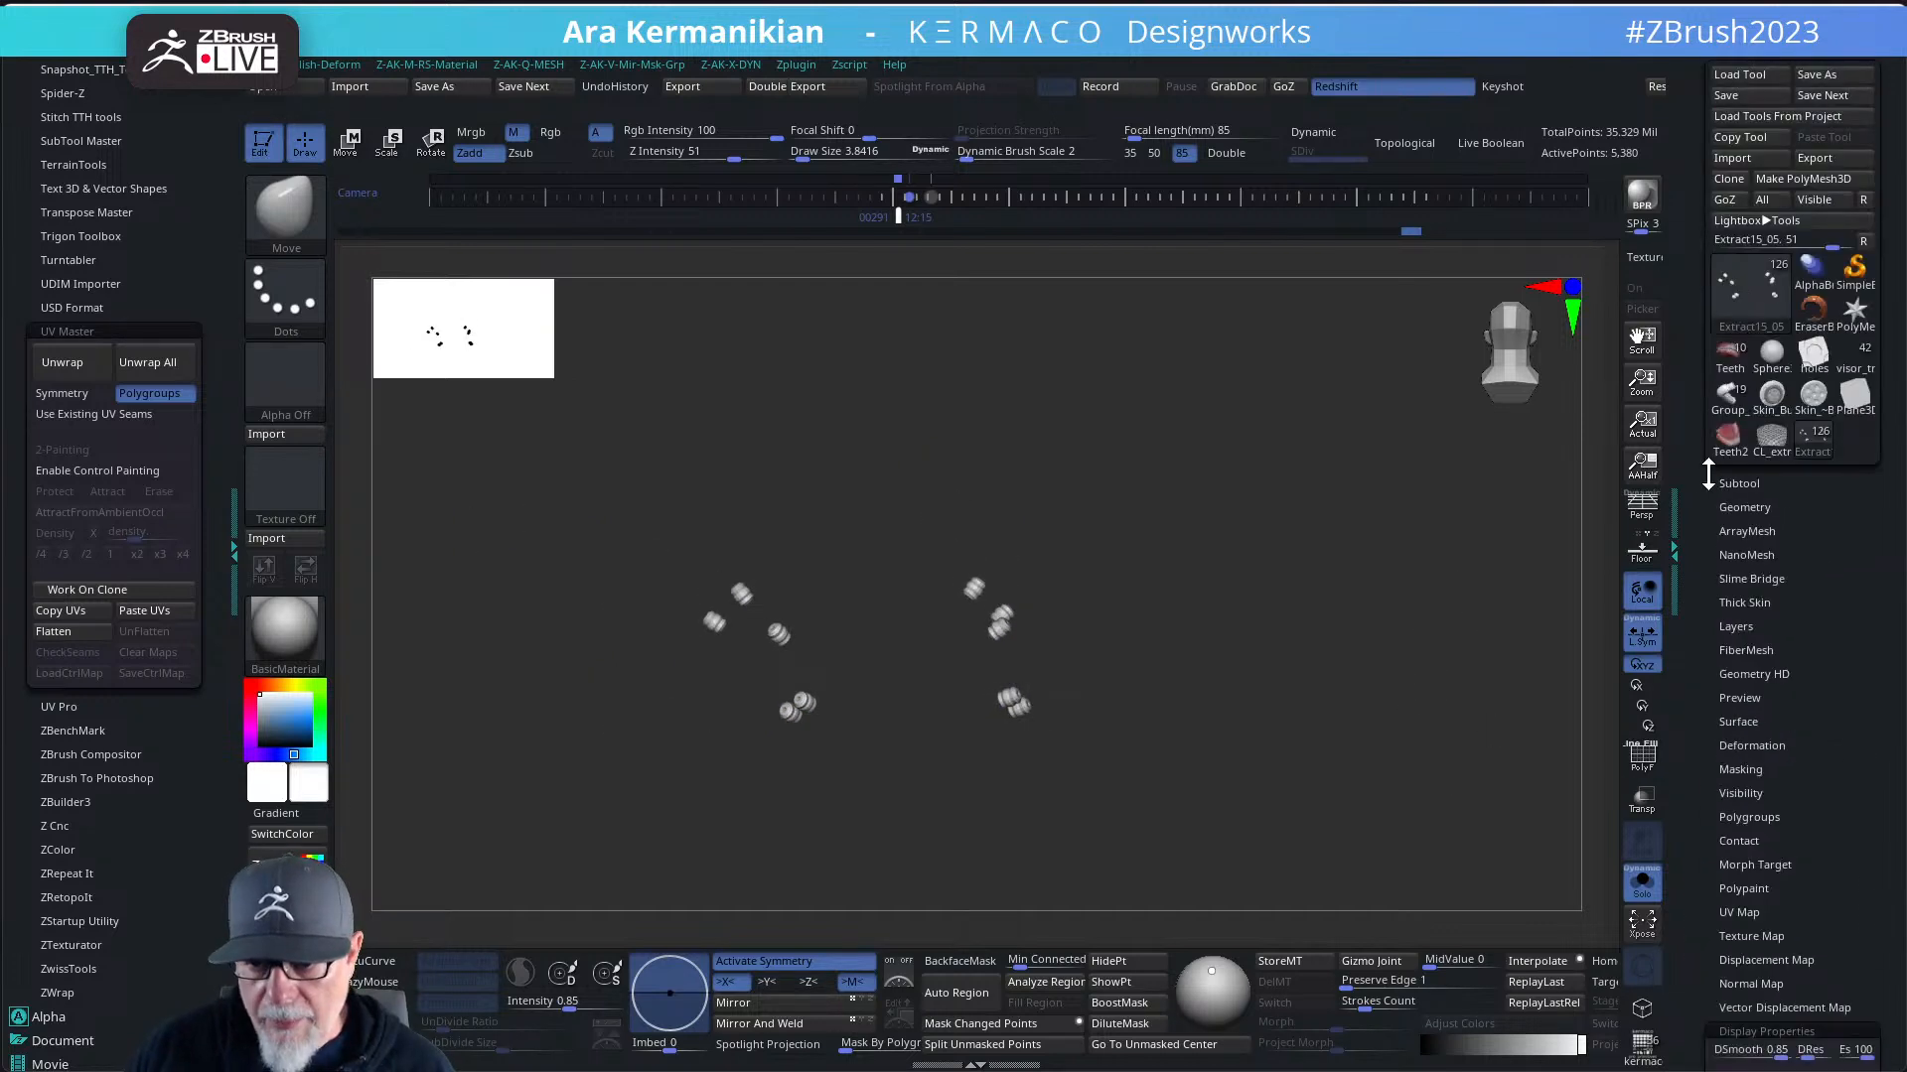
- Recall visibility set V1 and turn off Solo to show the full helmet
left_click(1737, 483)
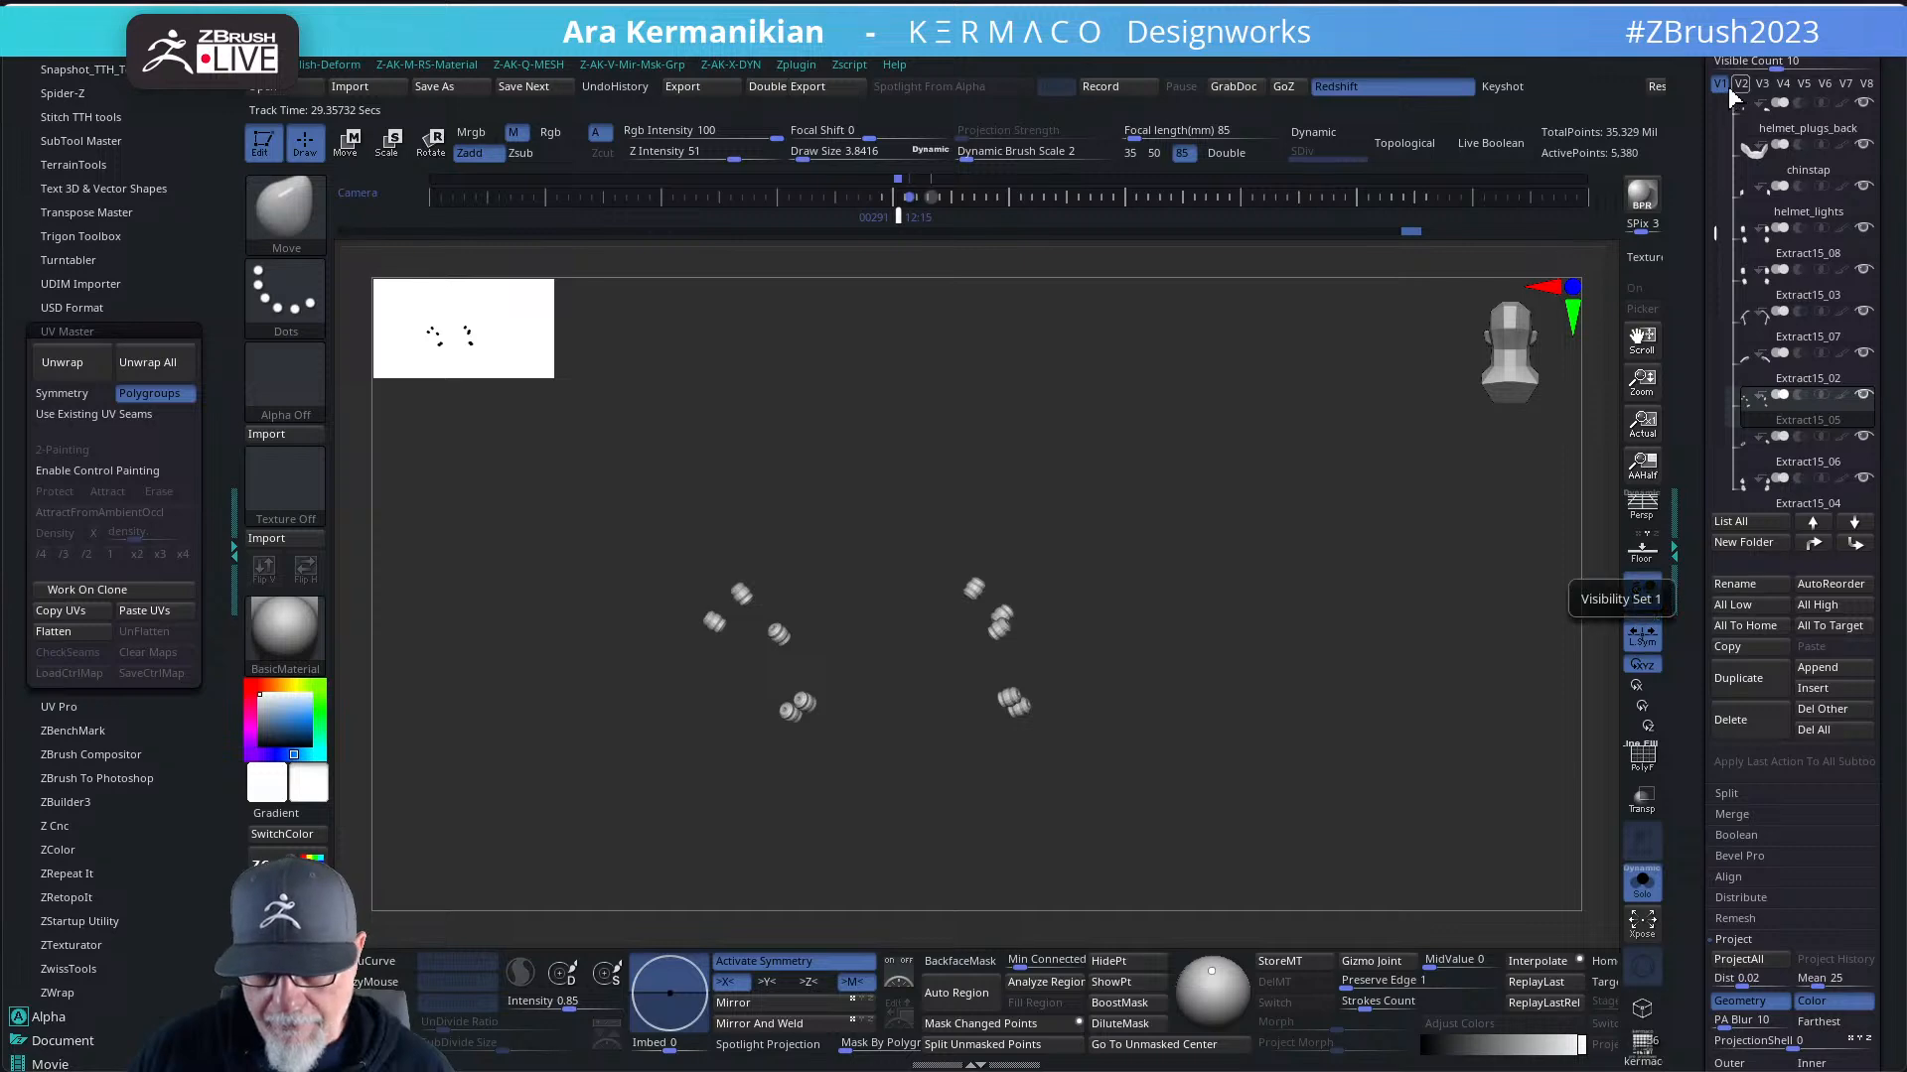
left_click_drag(1391, 481, 1401, 477)
left_click(1639, 894)
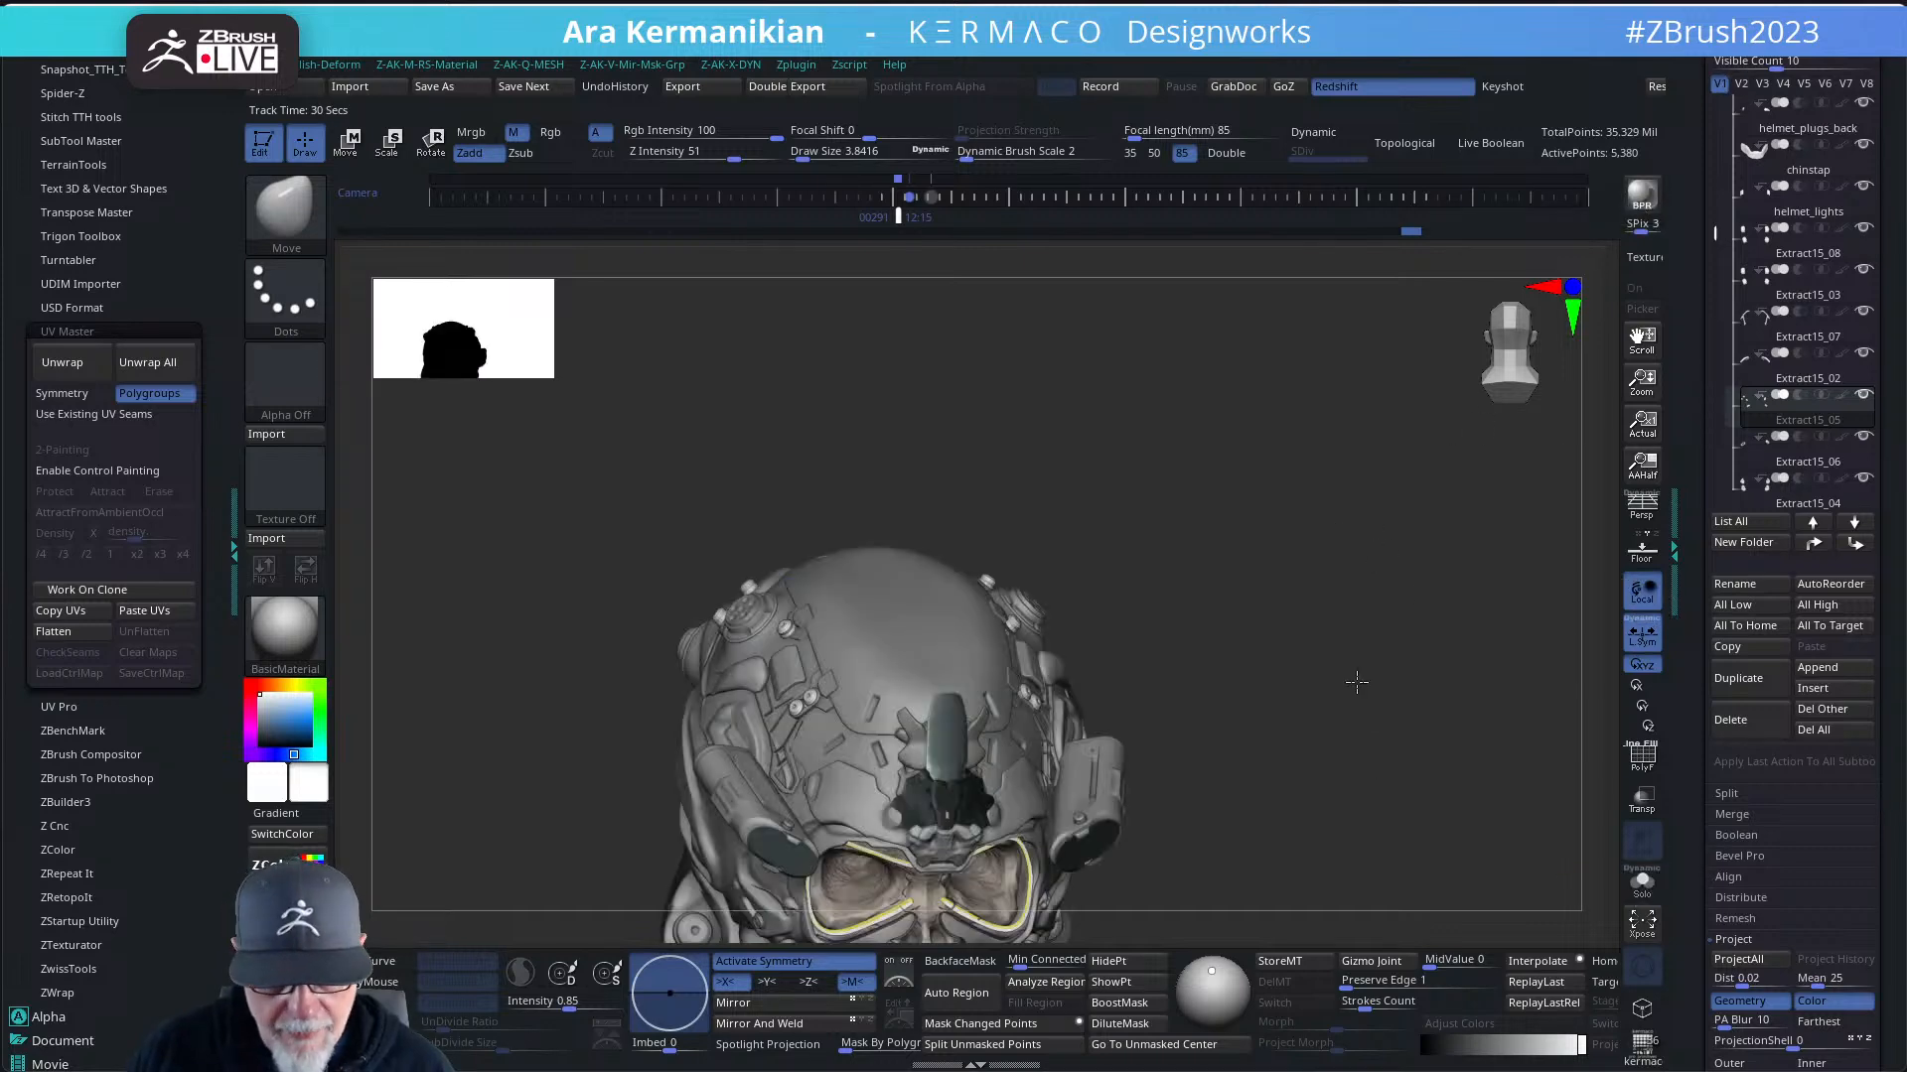
- Select the thin side frame pieces, subtool Extract16, make them visible in visibility set V5 and flip their normals
left_click_drag(1353, 675, 718, 800)
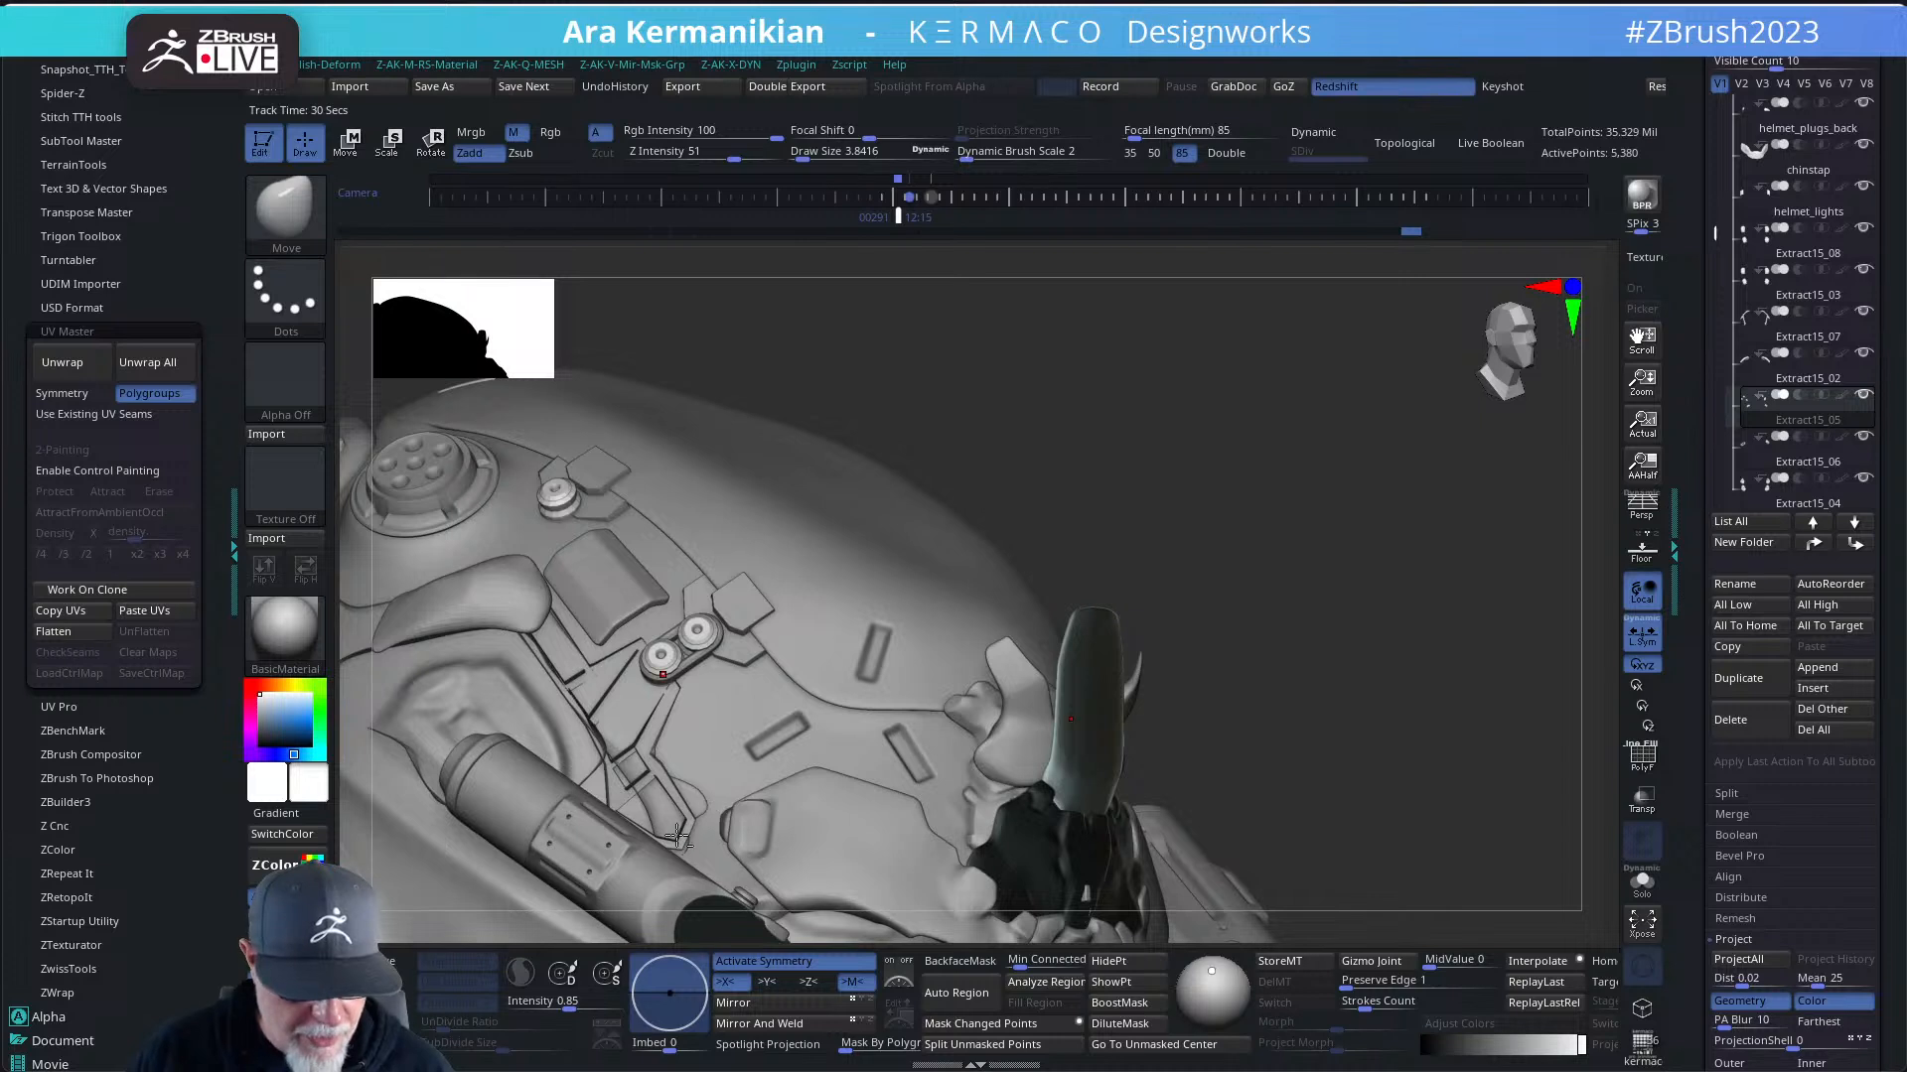
left_click(650, 775, "alt")
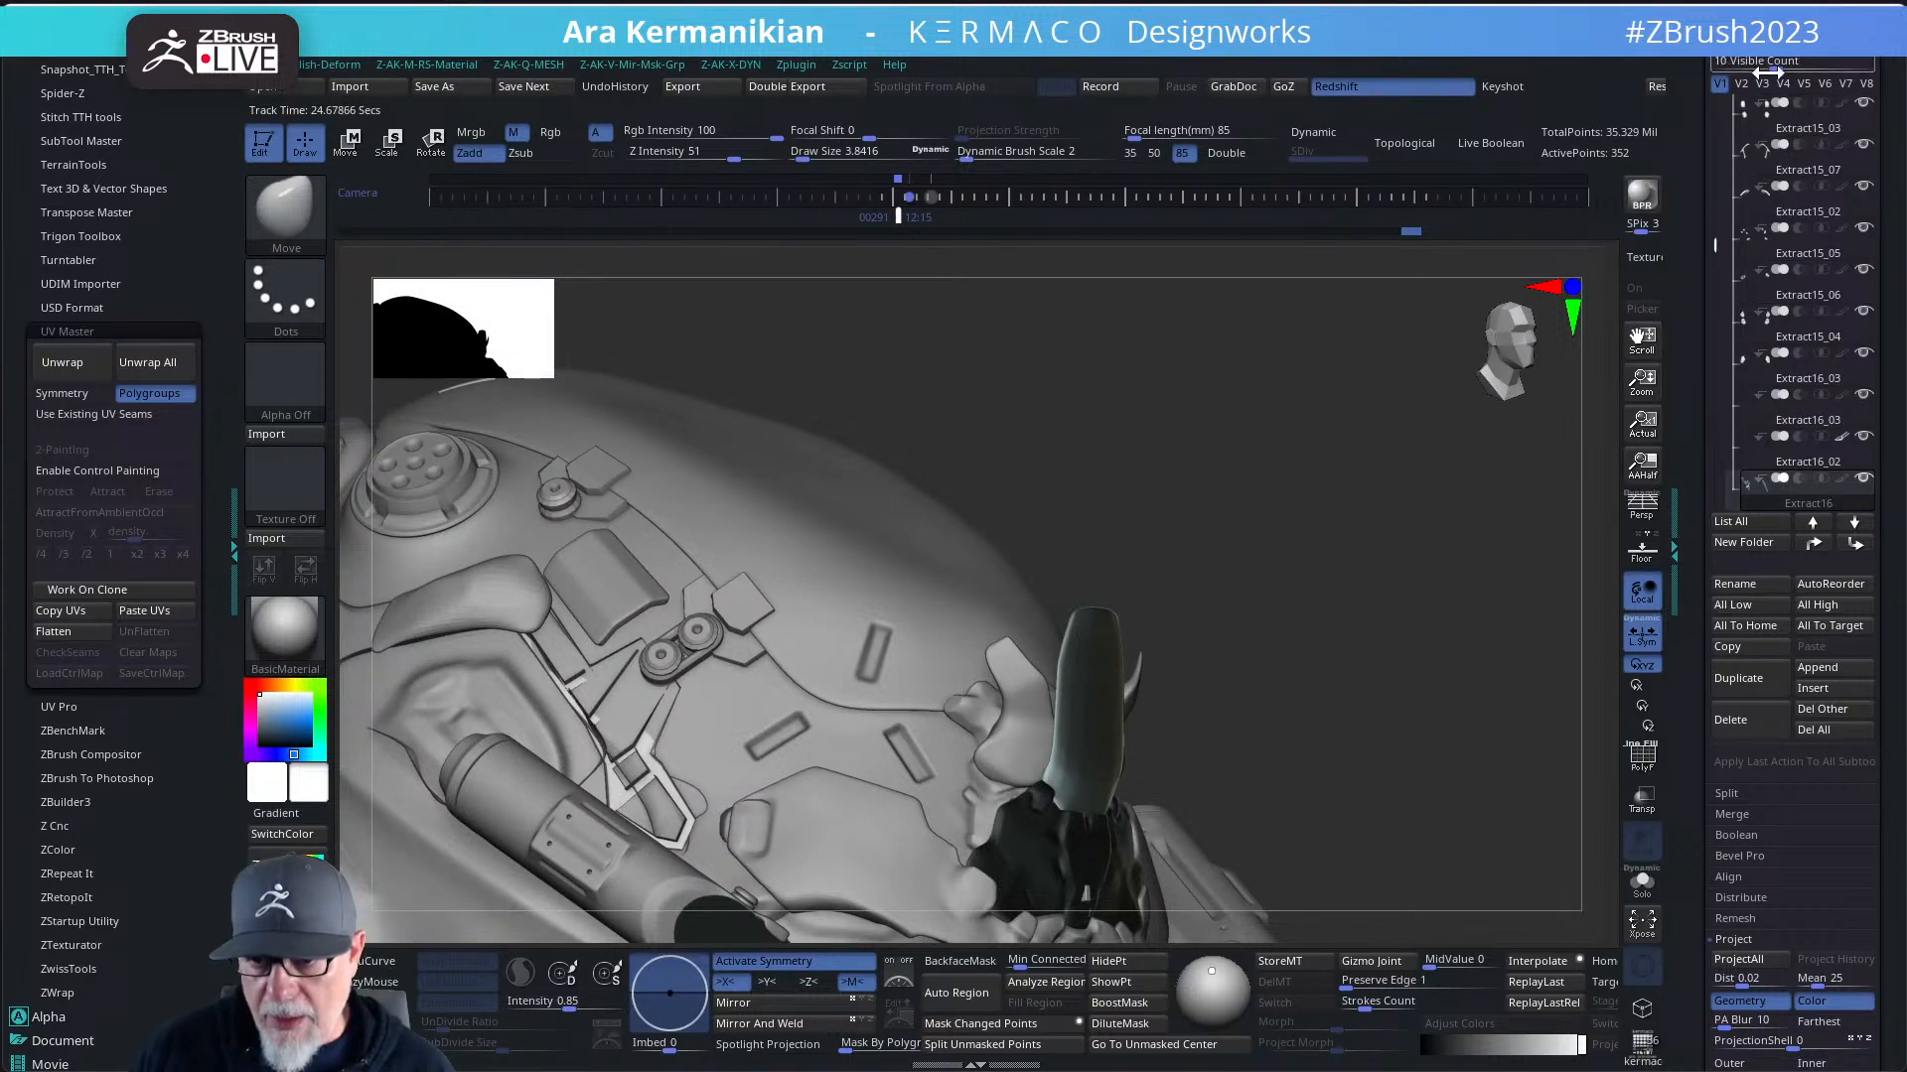
left_click(1803, 84)
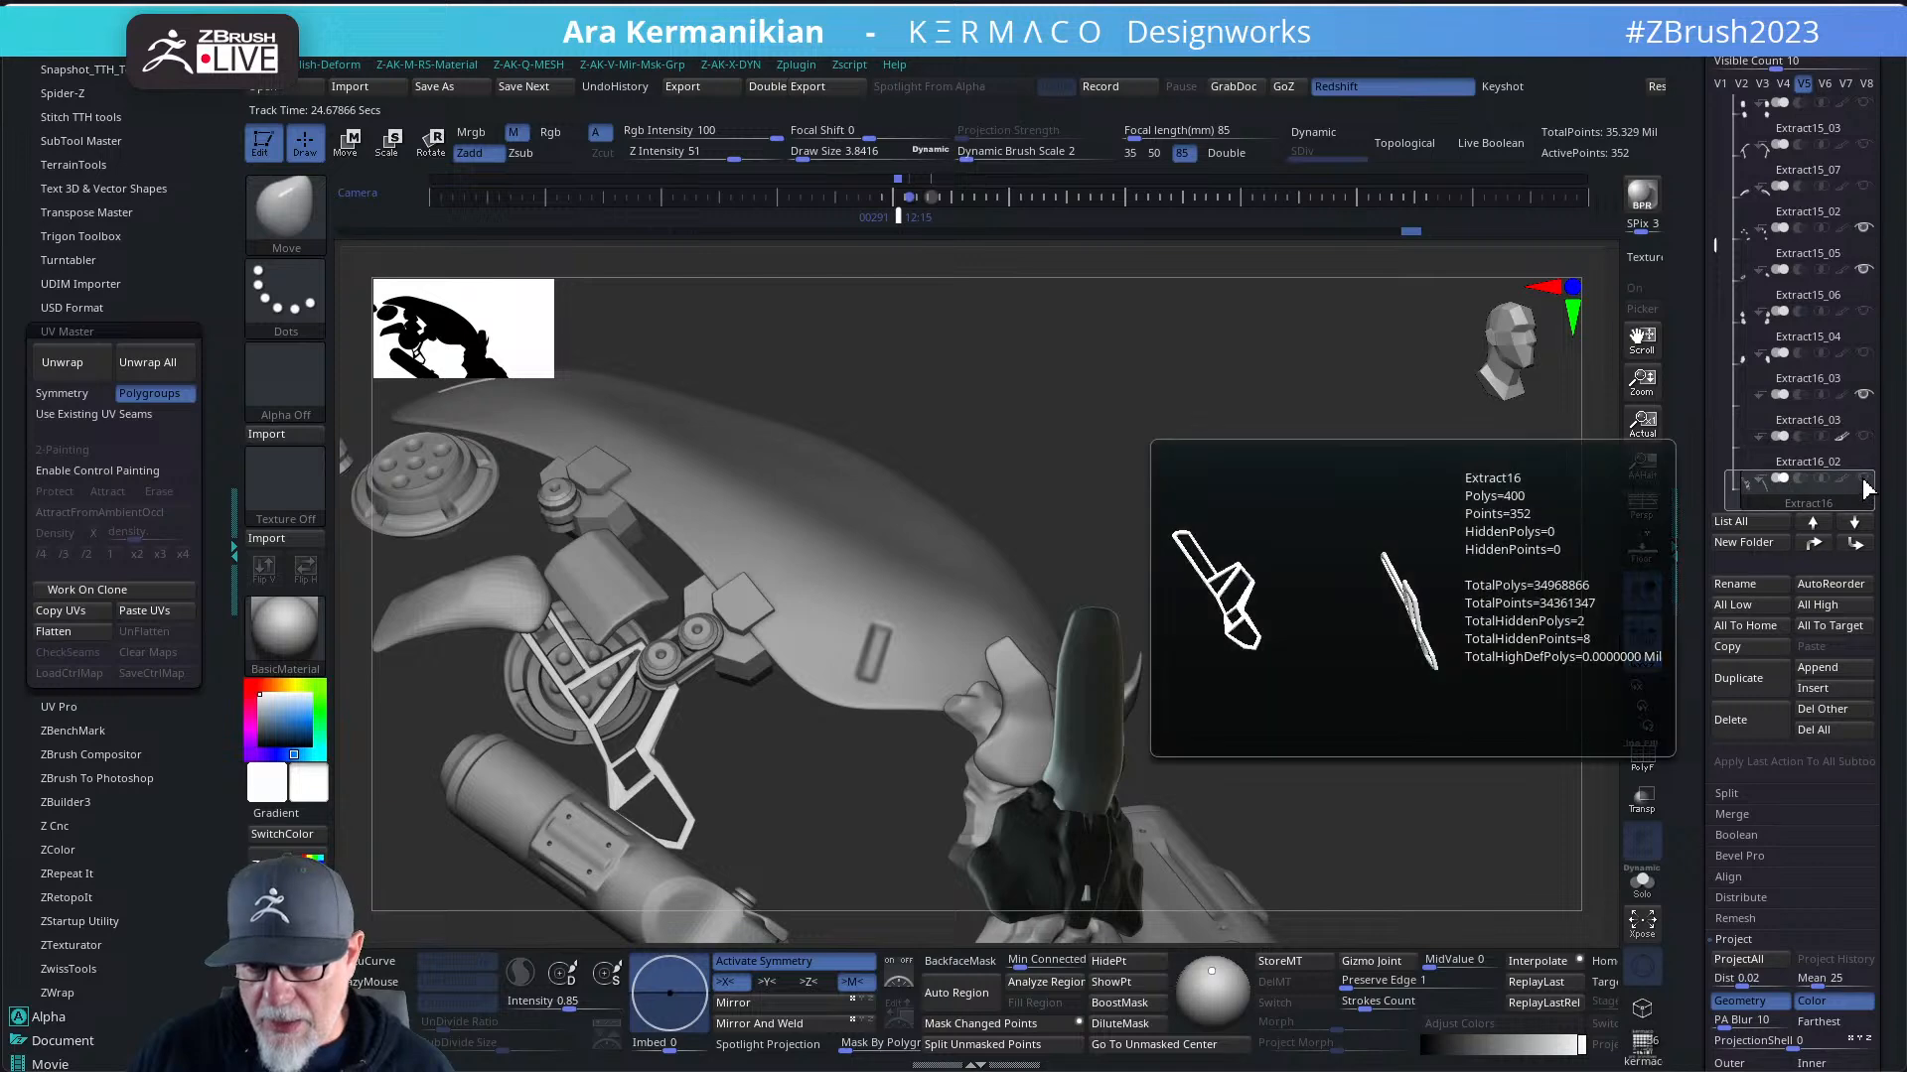
scroll(1703, 753, "down", 1)
scroll(1703, 752, "down", 6)
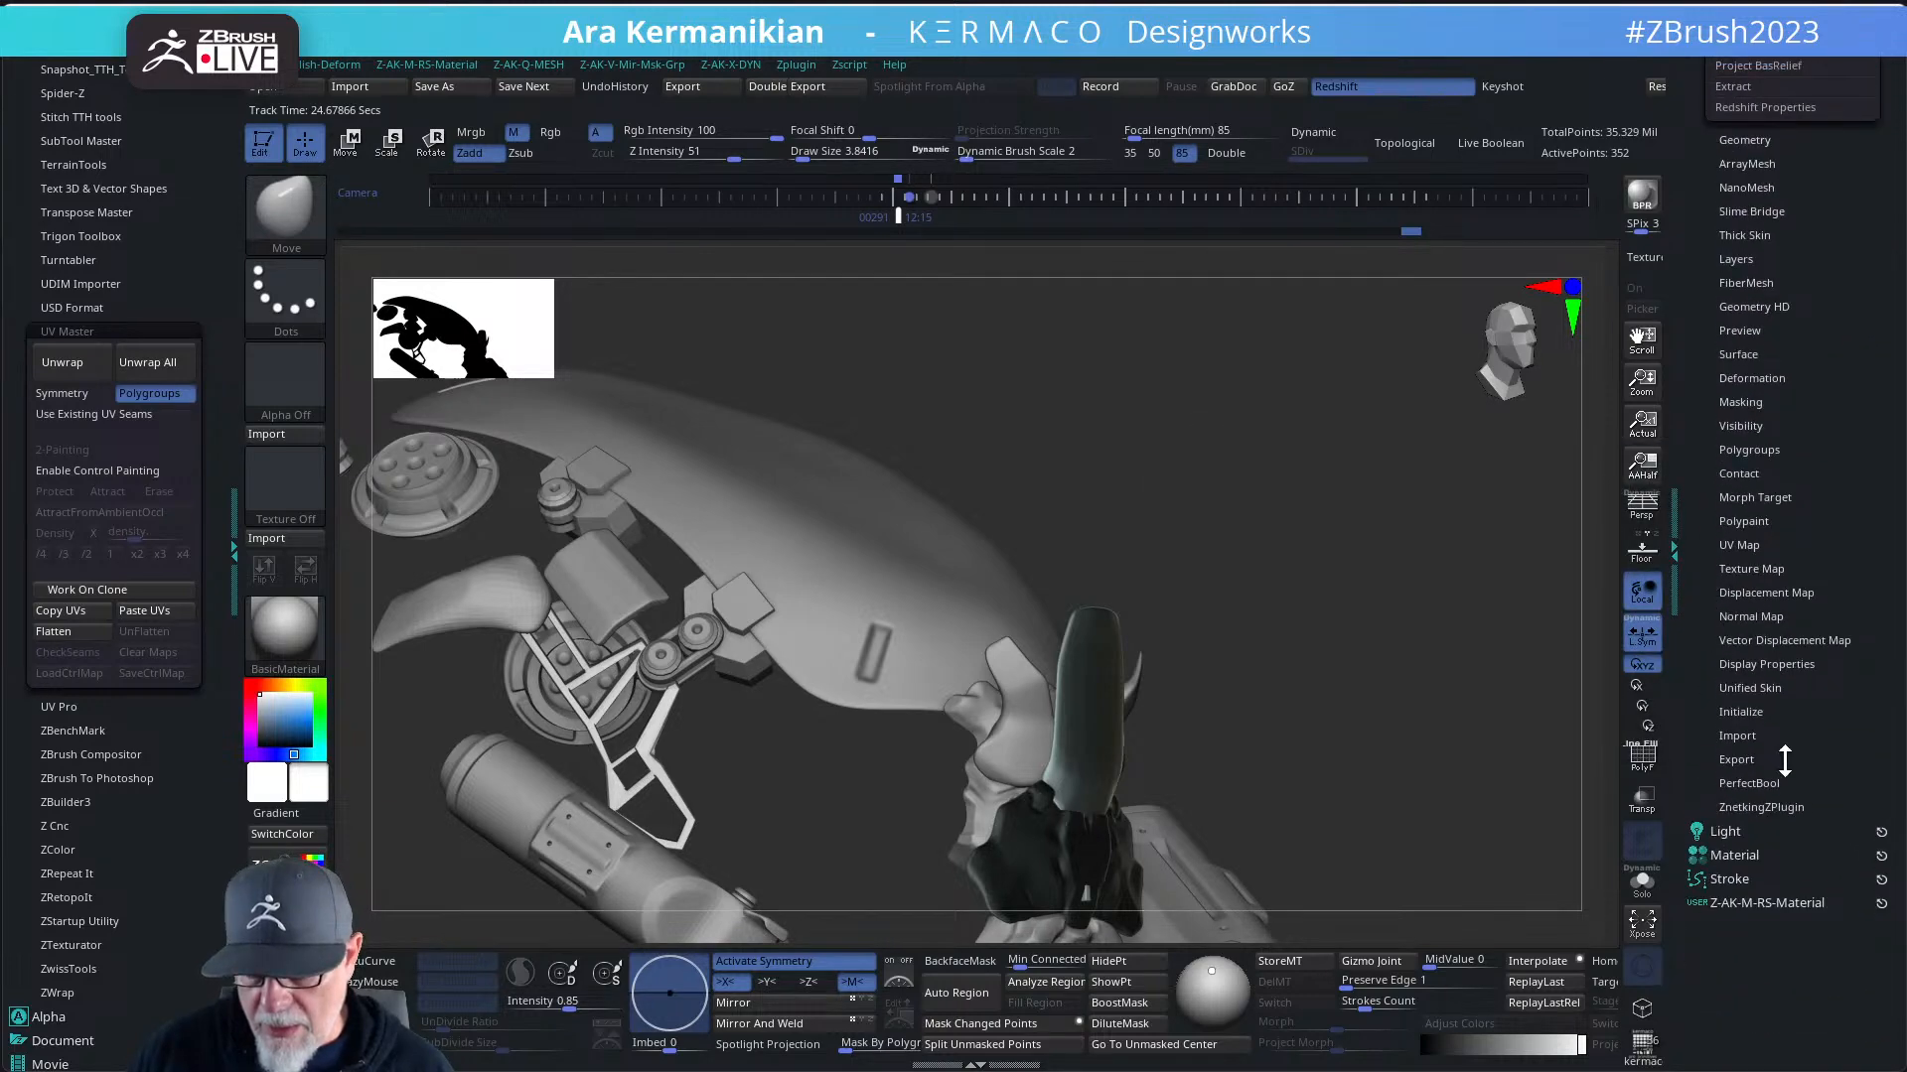
key("shift")
left_click(1764, 663)
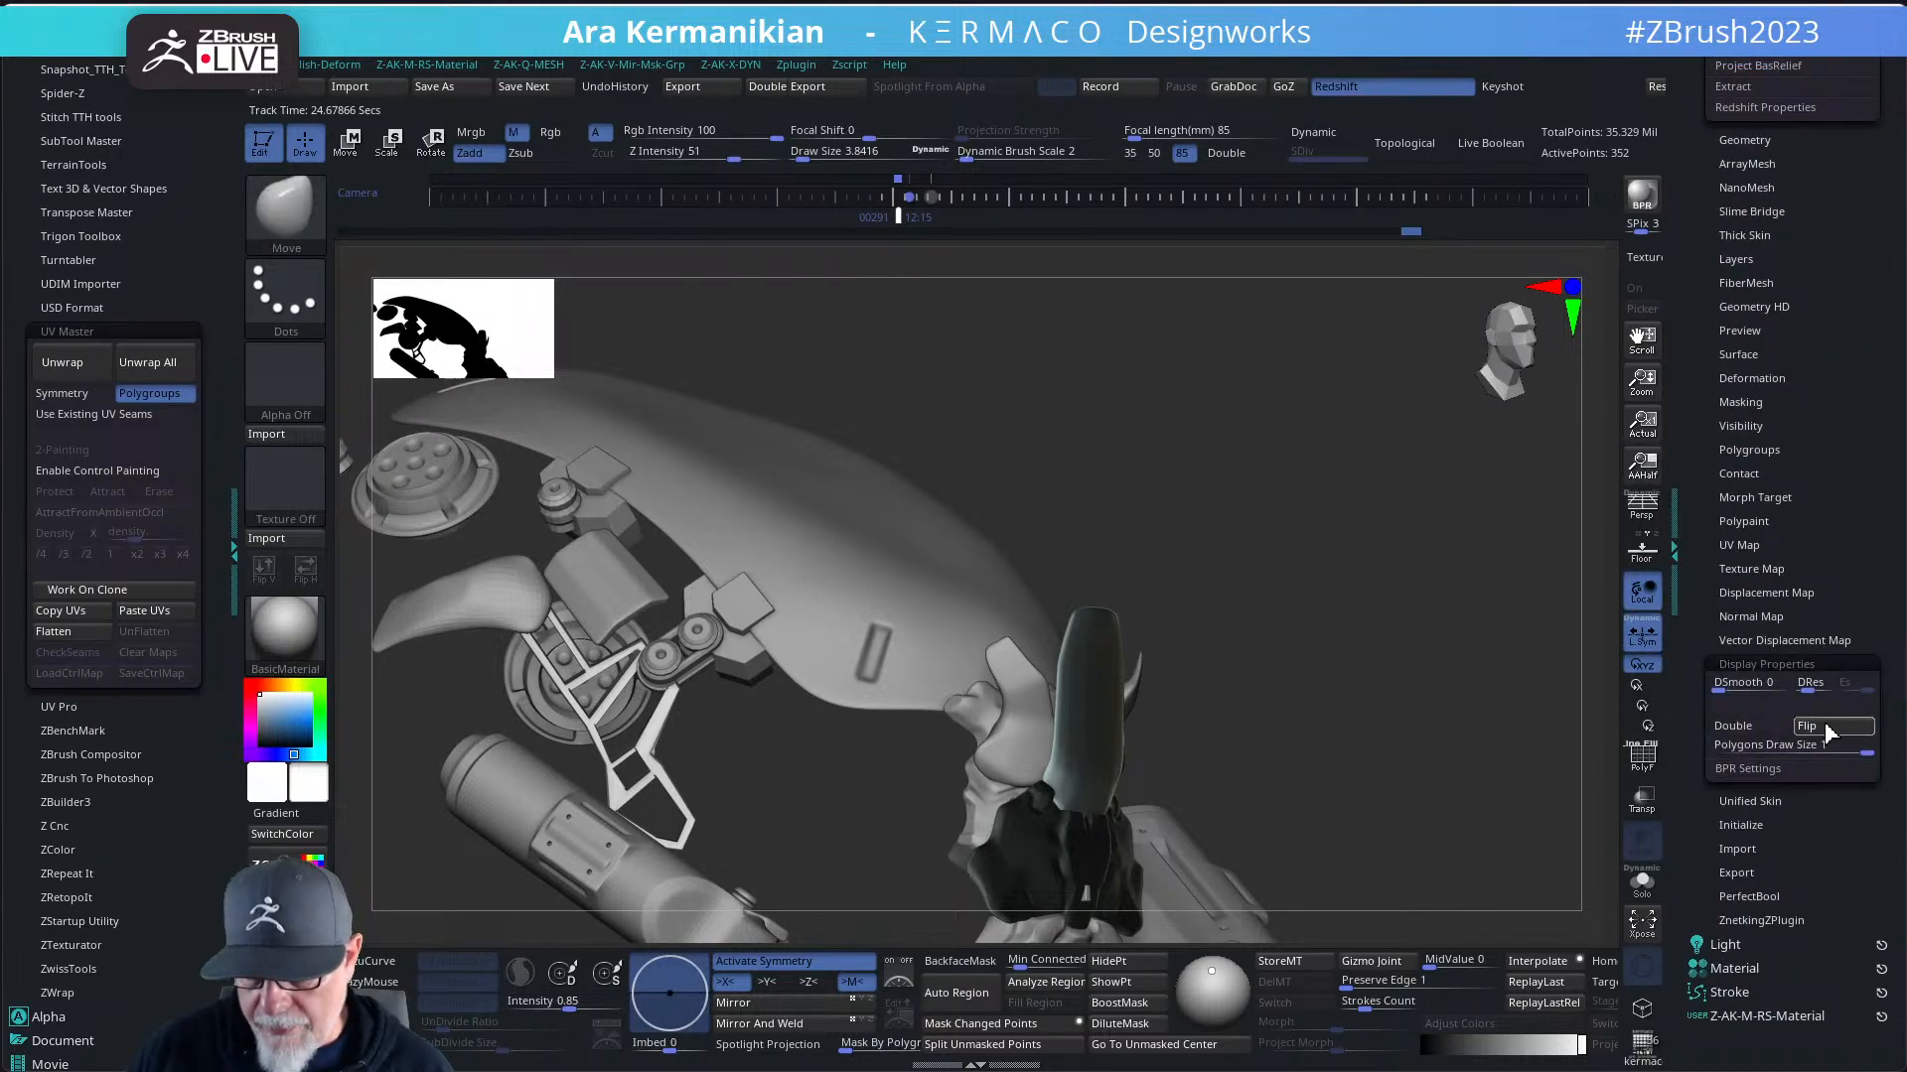
left_click_drag(1434, 637, 1512, 538)
- Recall visibility set V1, select the skull1 subtool and toggle Solo on and off to check it
scroll(1715, 87, "up", 6)
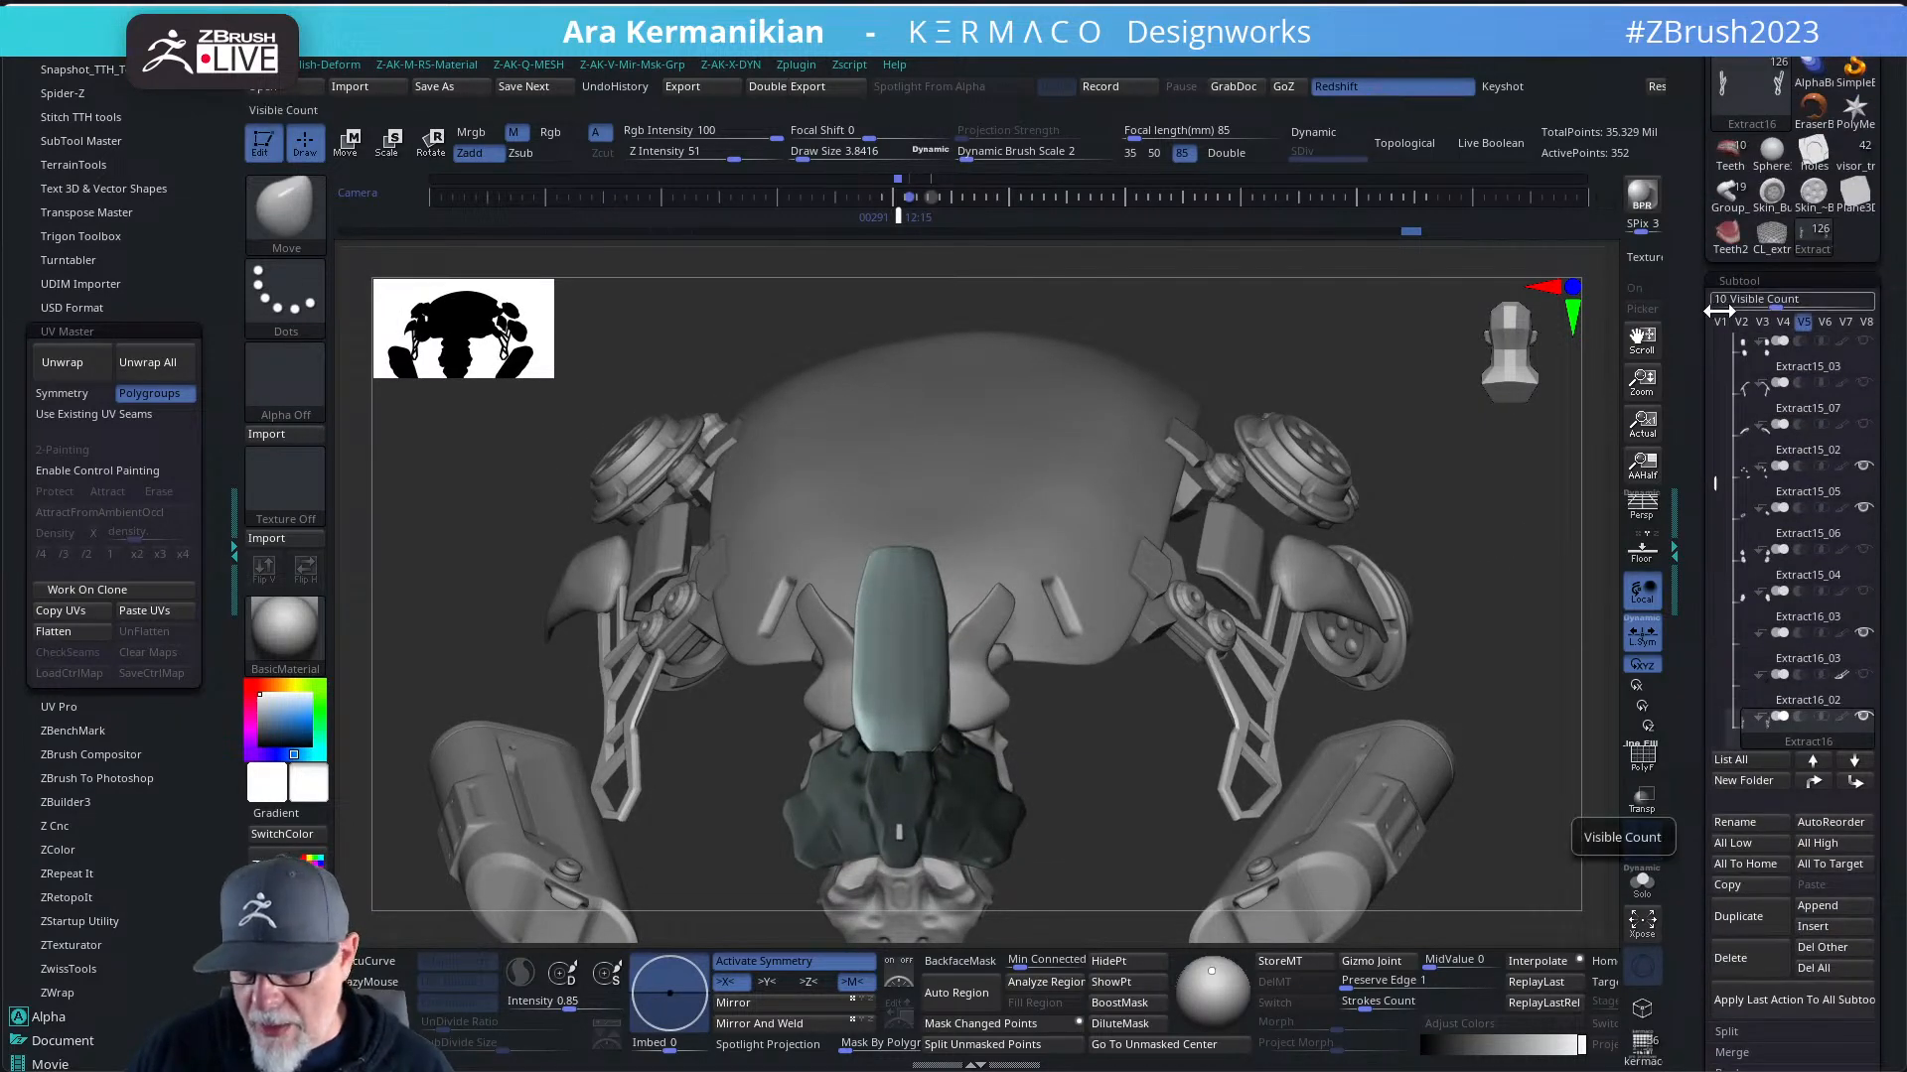
left_click(1721, 321)
left_click_drag(1572, 452, 1333, 748, "alt")
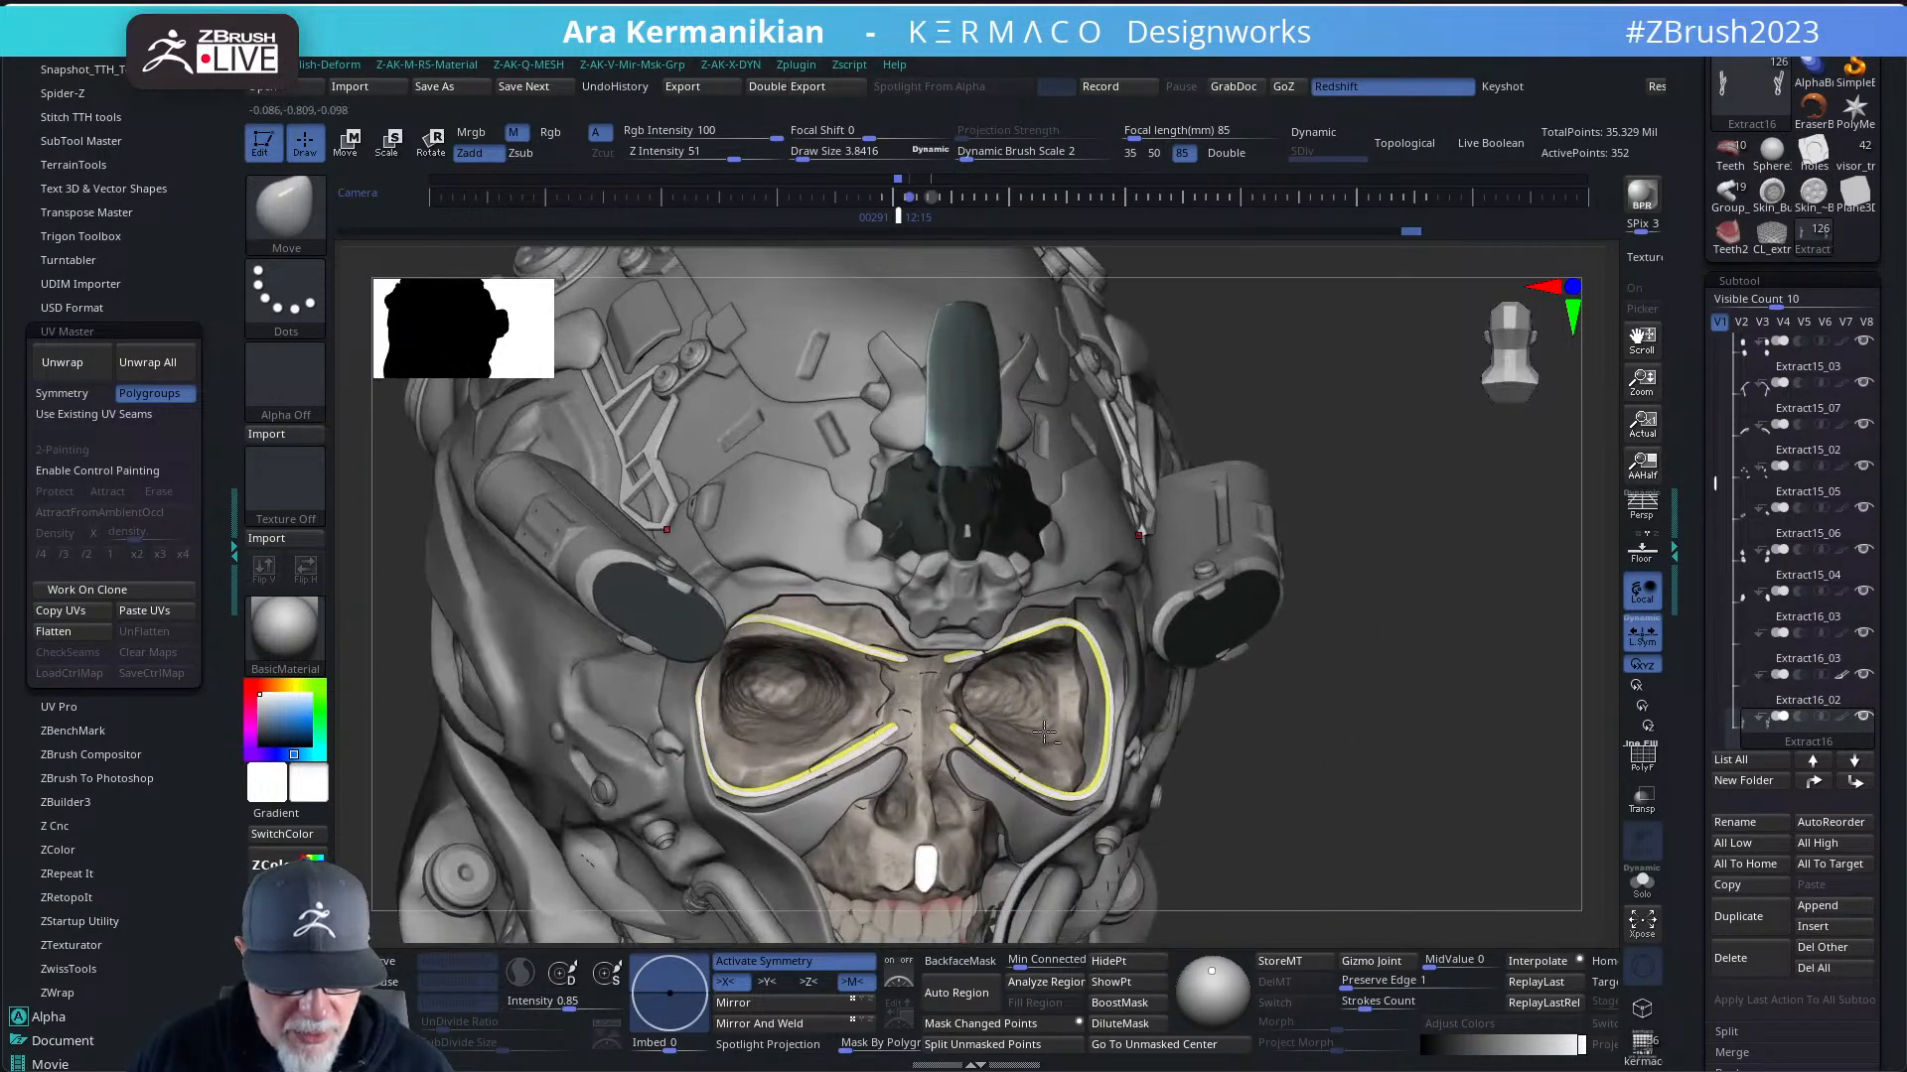
left_click(940, 700, "alt")
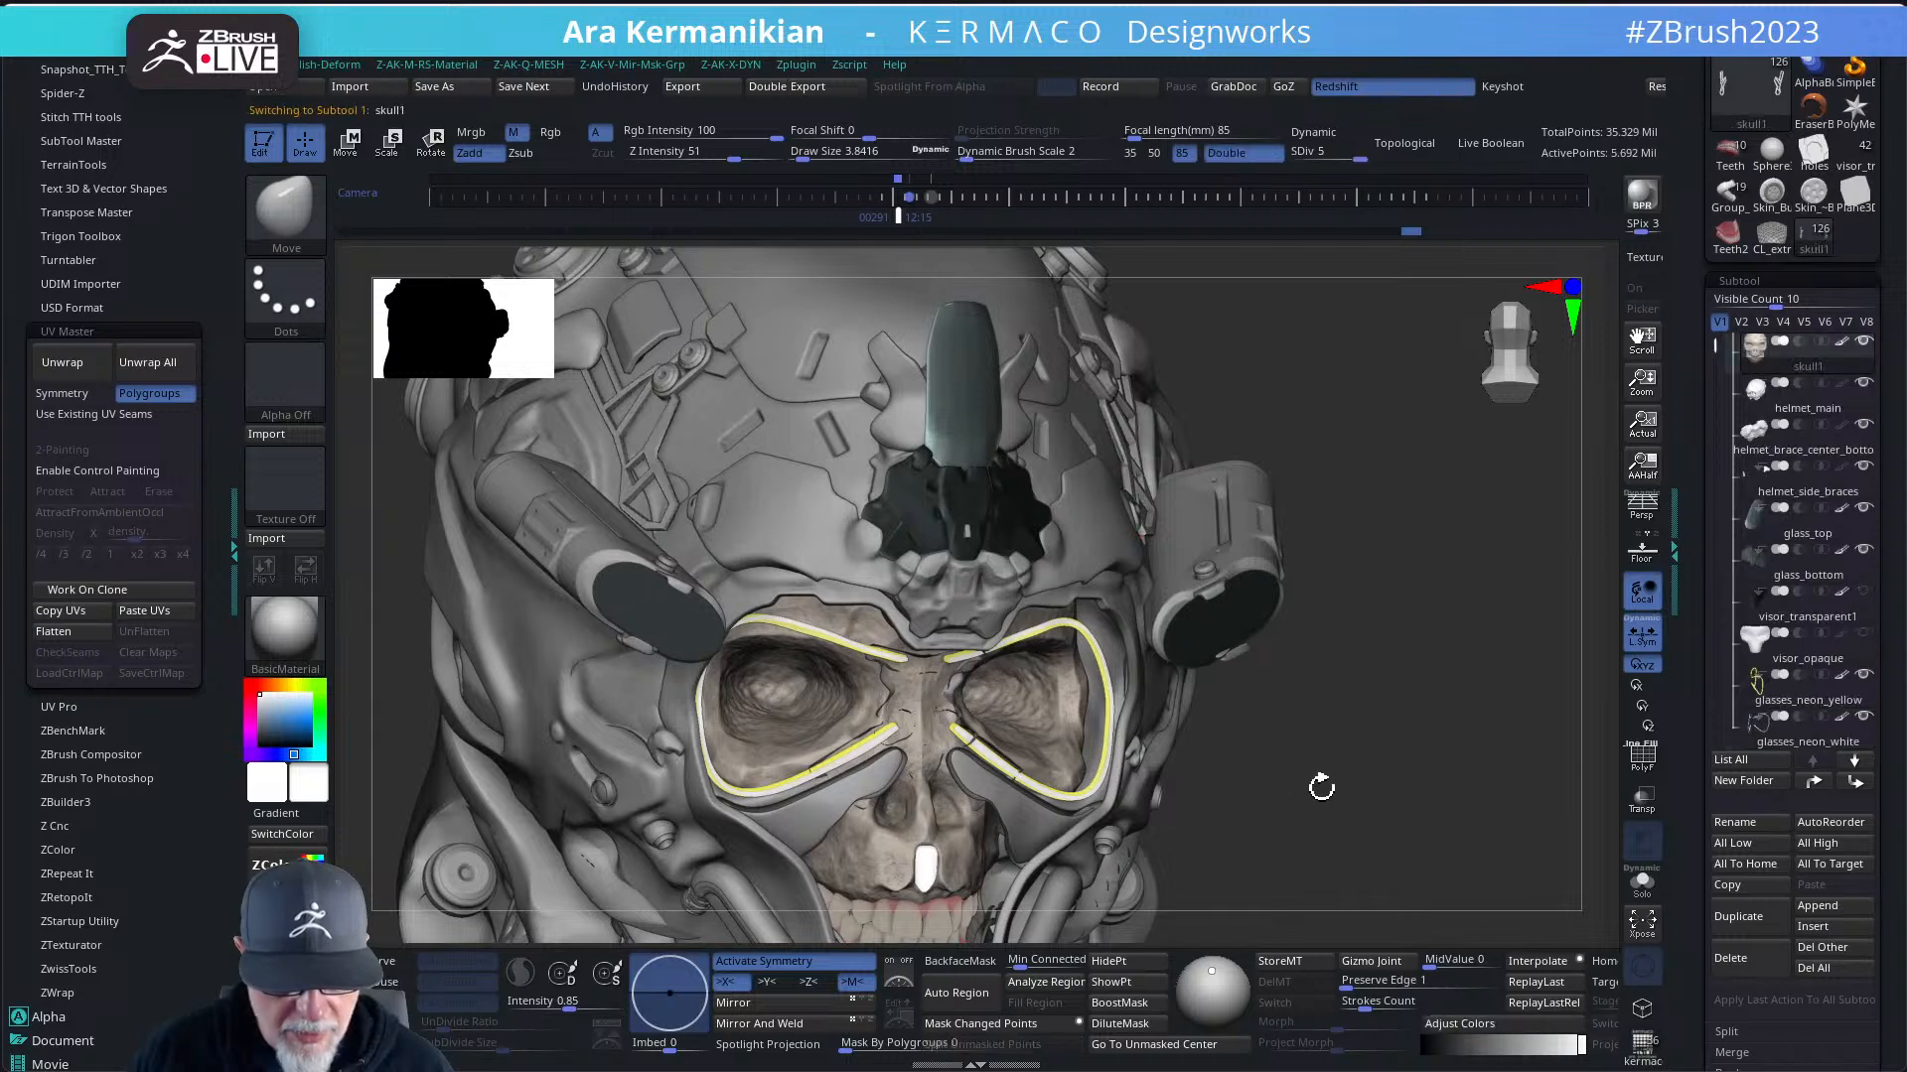
left_click(1643, 886)
left_click(1643, 886)
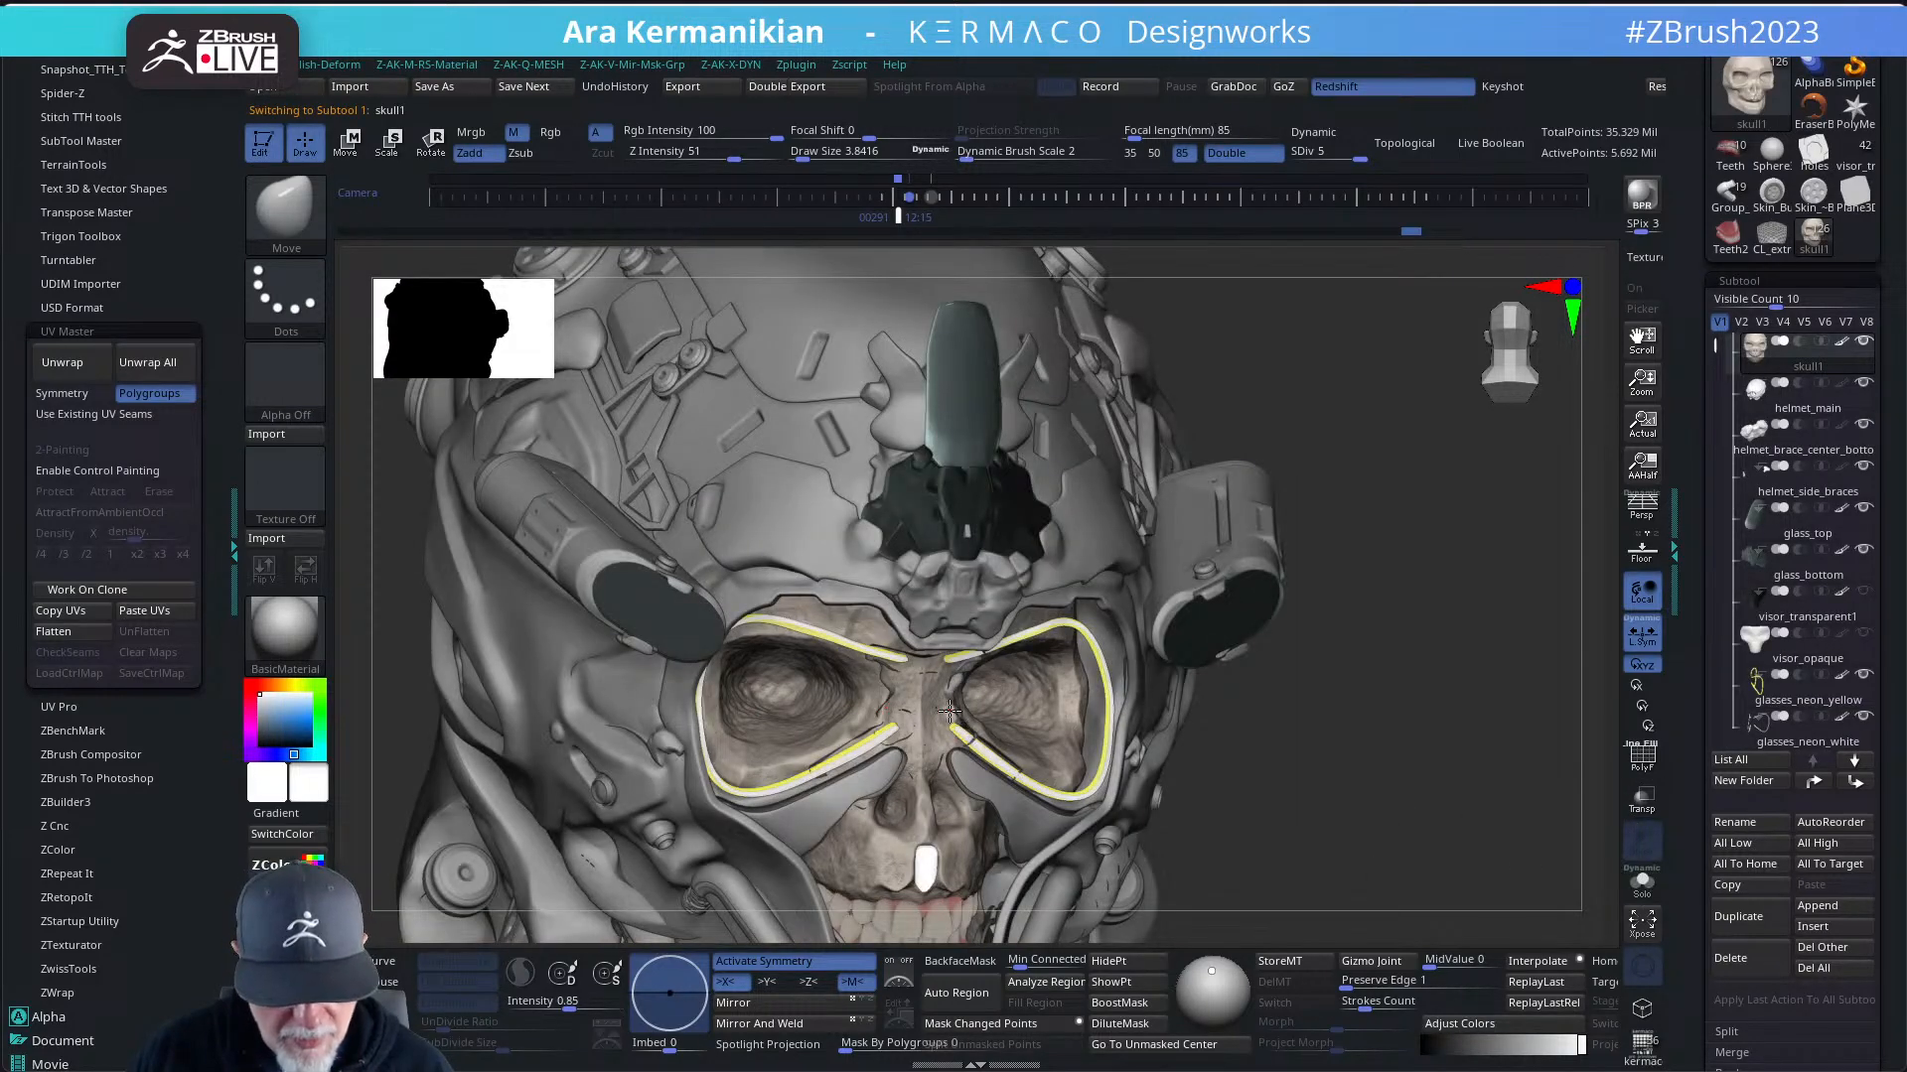
- Select the plates below the eye sockets, subtool Extract1, make them visible in visibility set V5 and flip their normals
left_click_drag(1324, 860, 1341, 770)
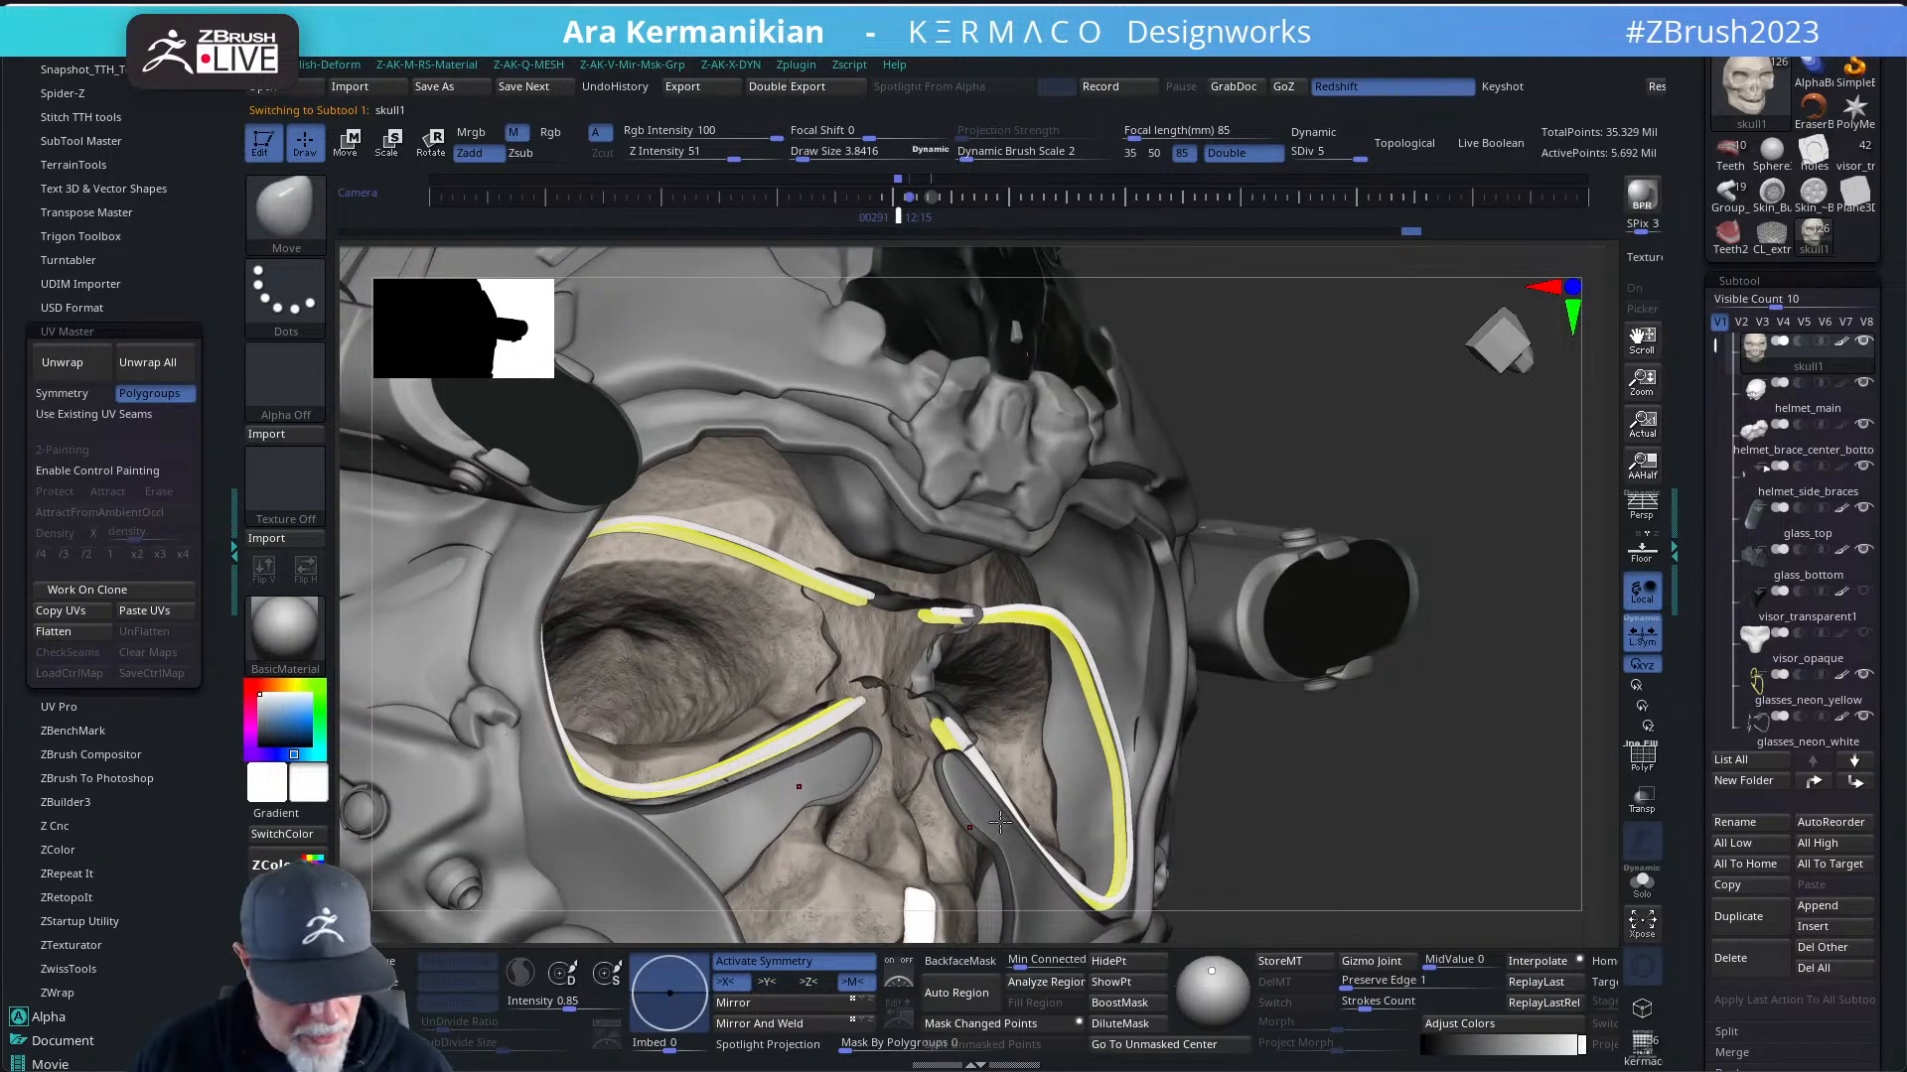
left_click(970, 825, "alt")
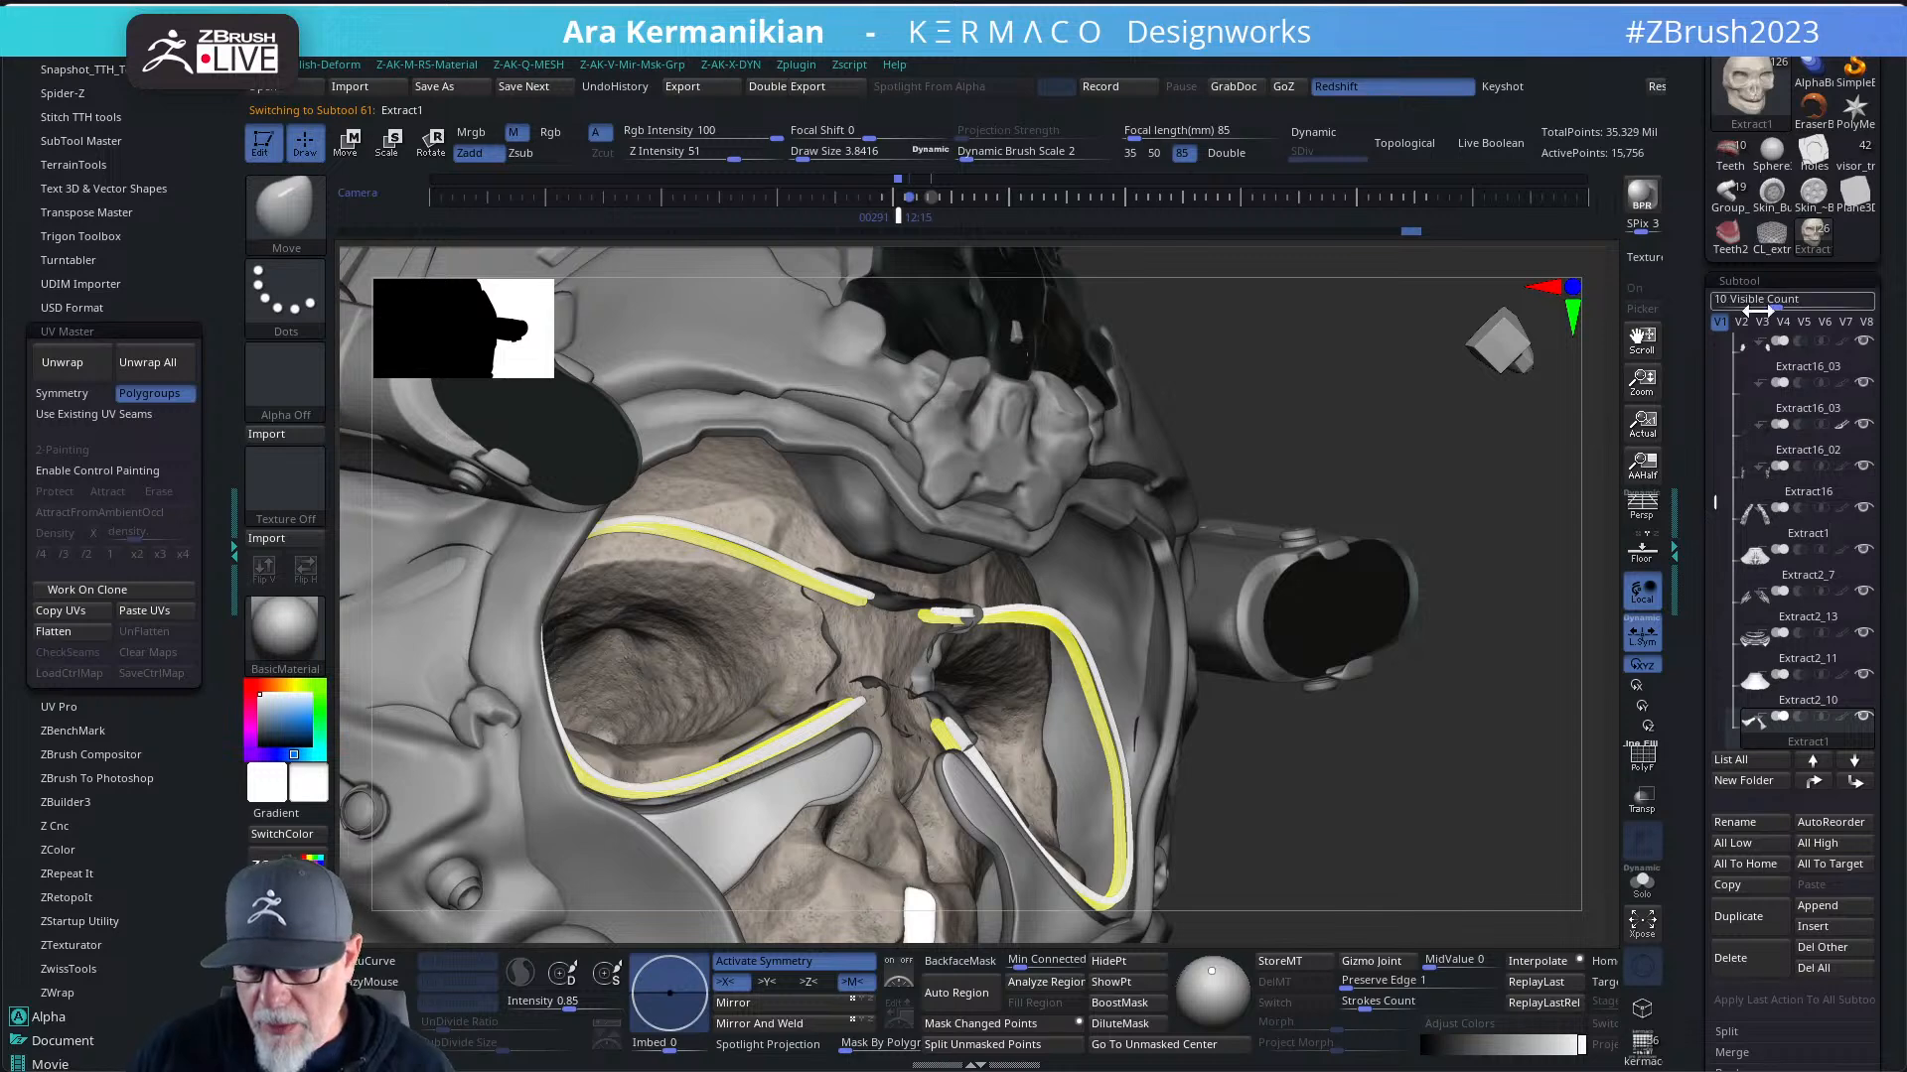
left_click(1804, 321)
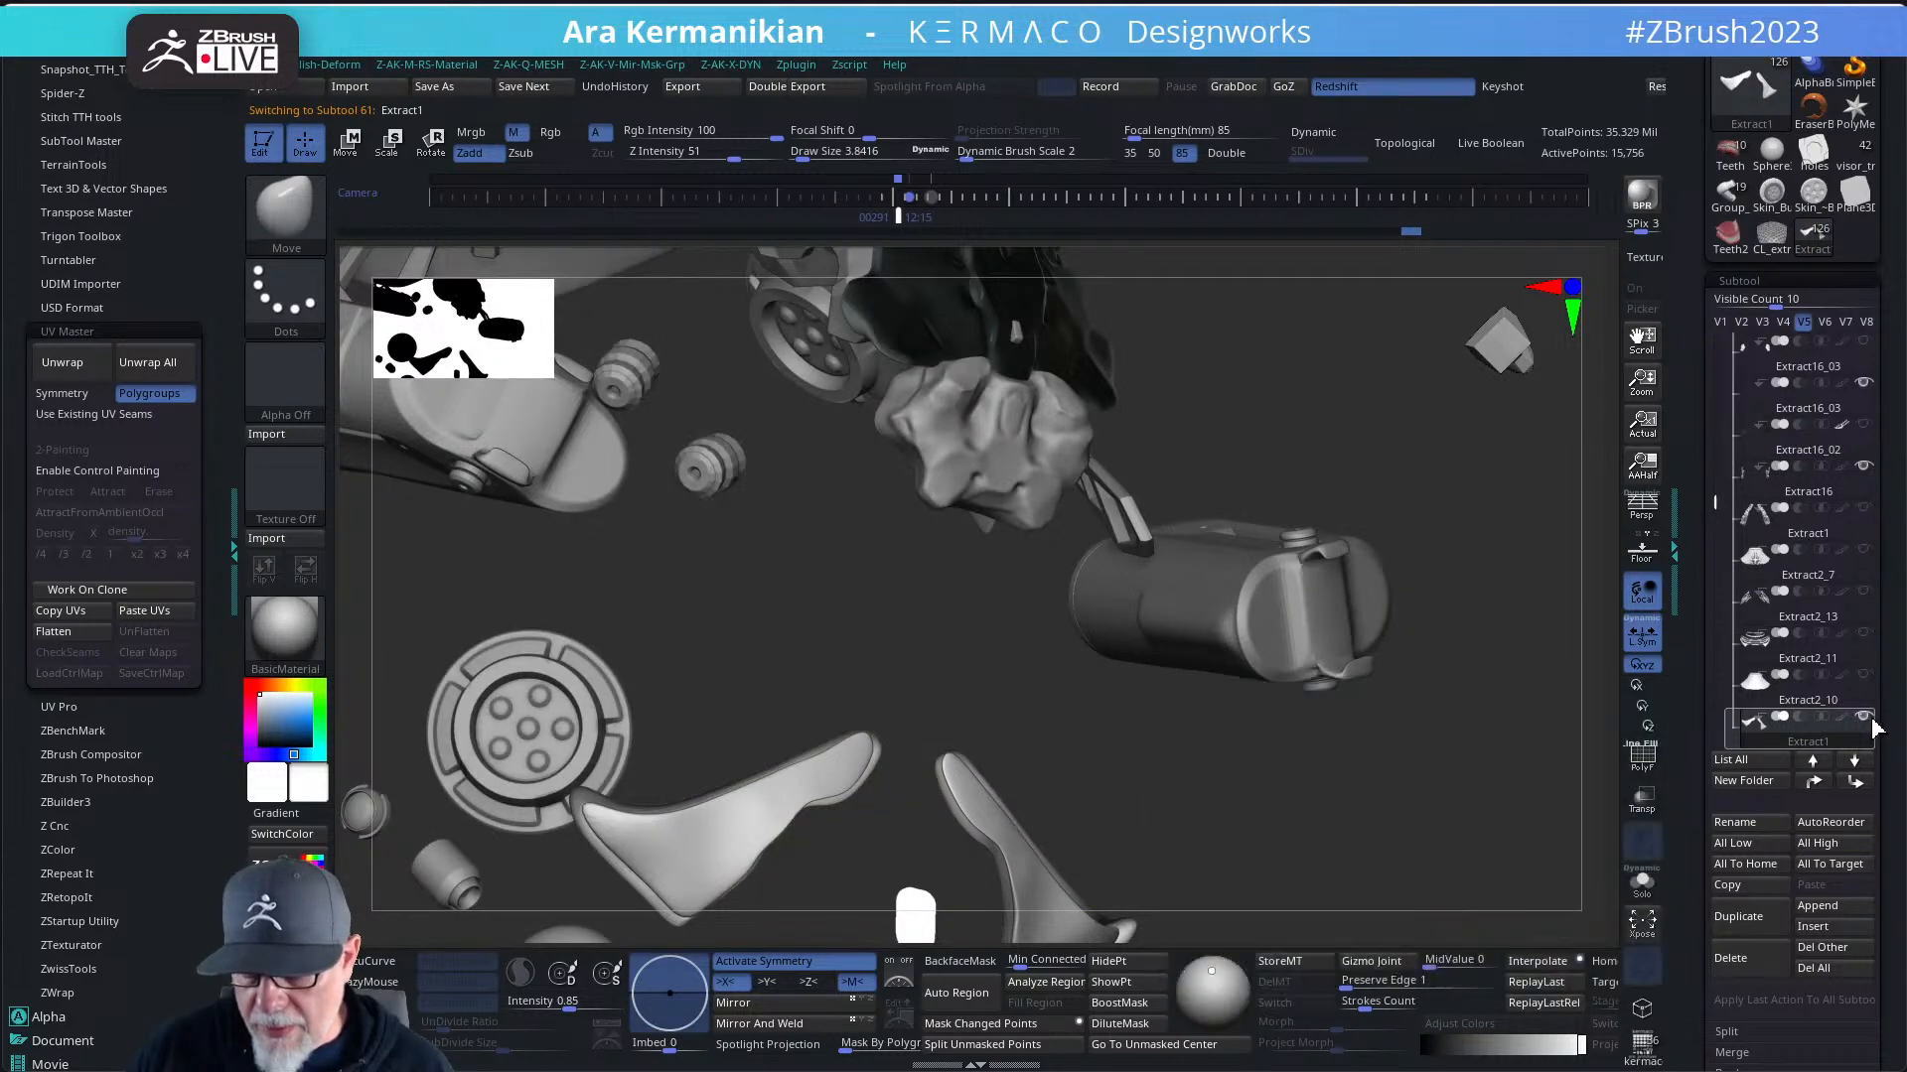
mouse_move(1751, 716)
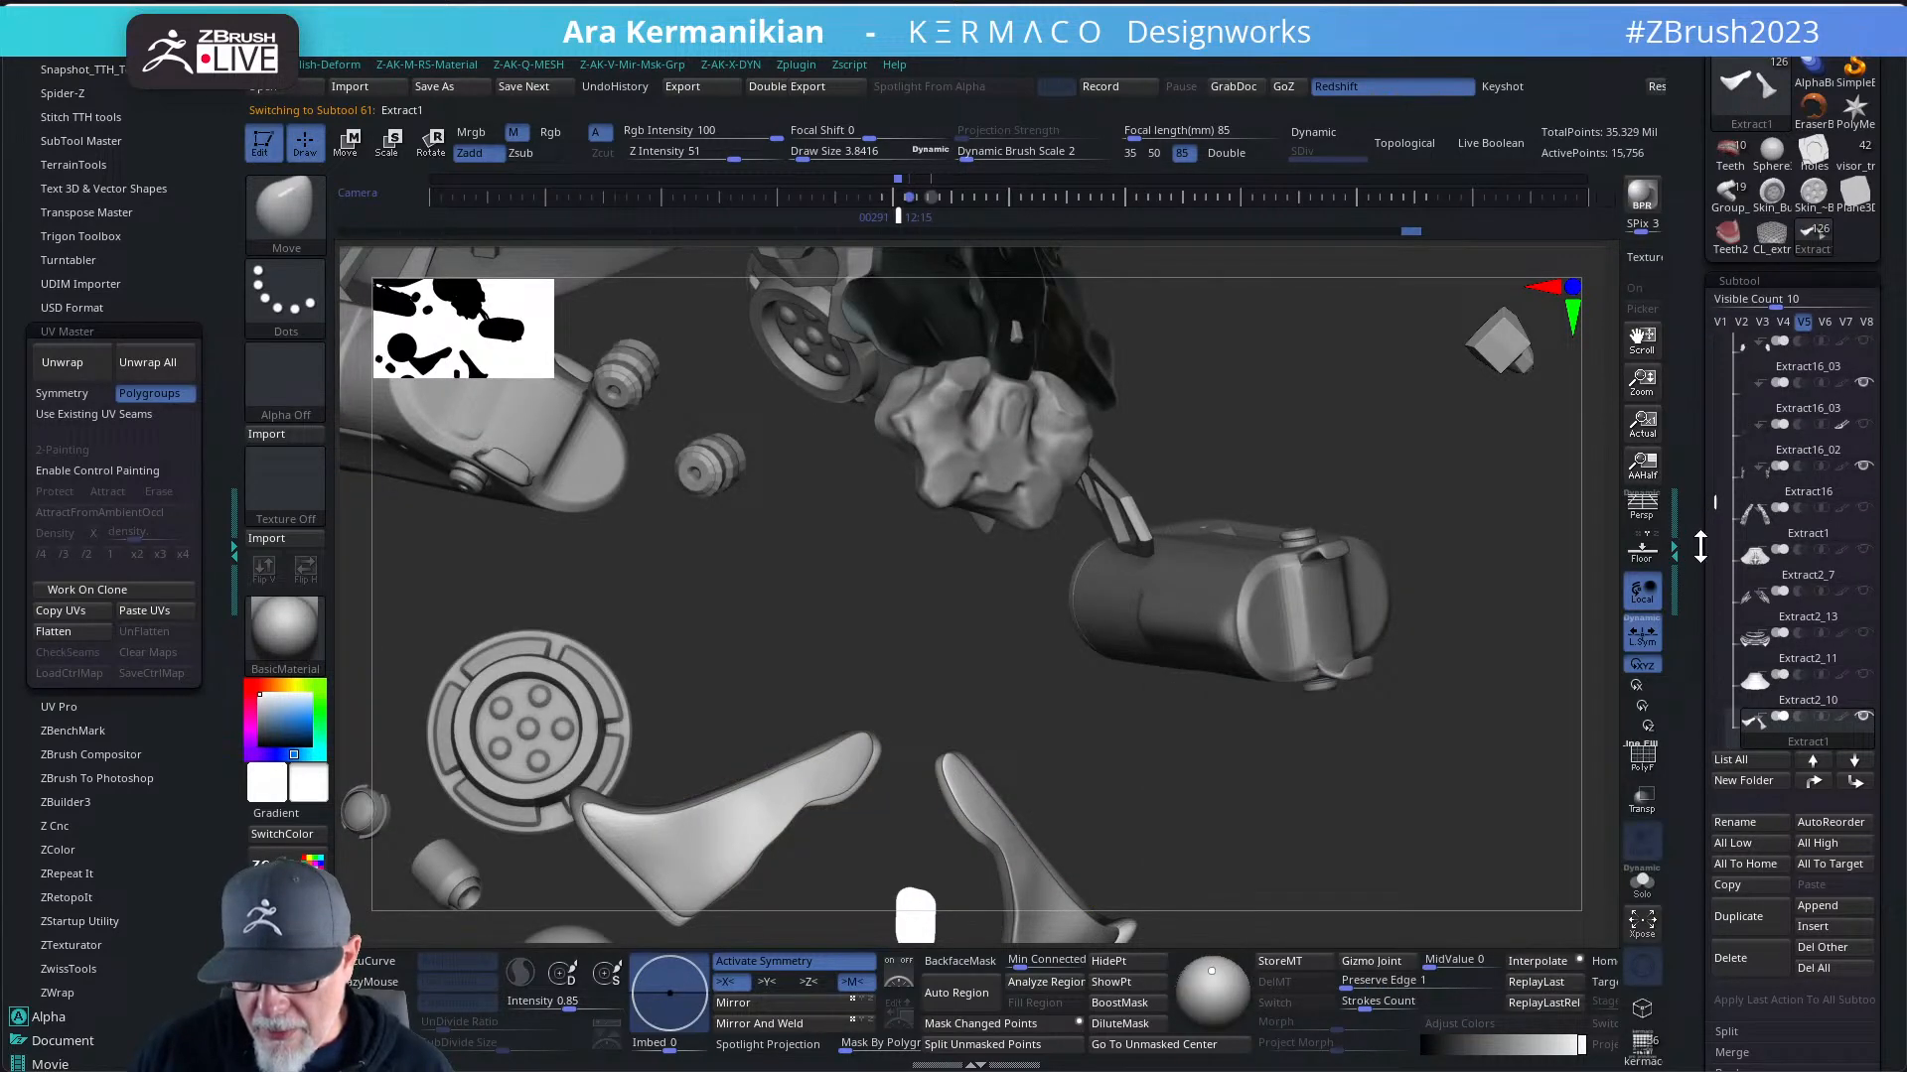
left_click_drag(1686, 709, 1709, 514)
left_click_drag(1823, 957, 1869, 848)
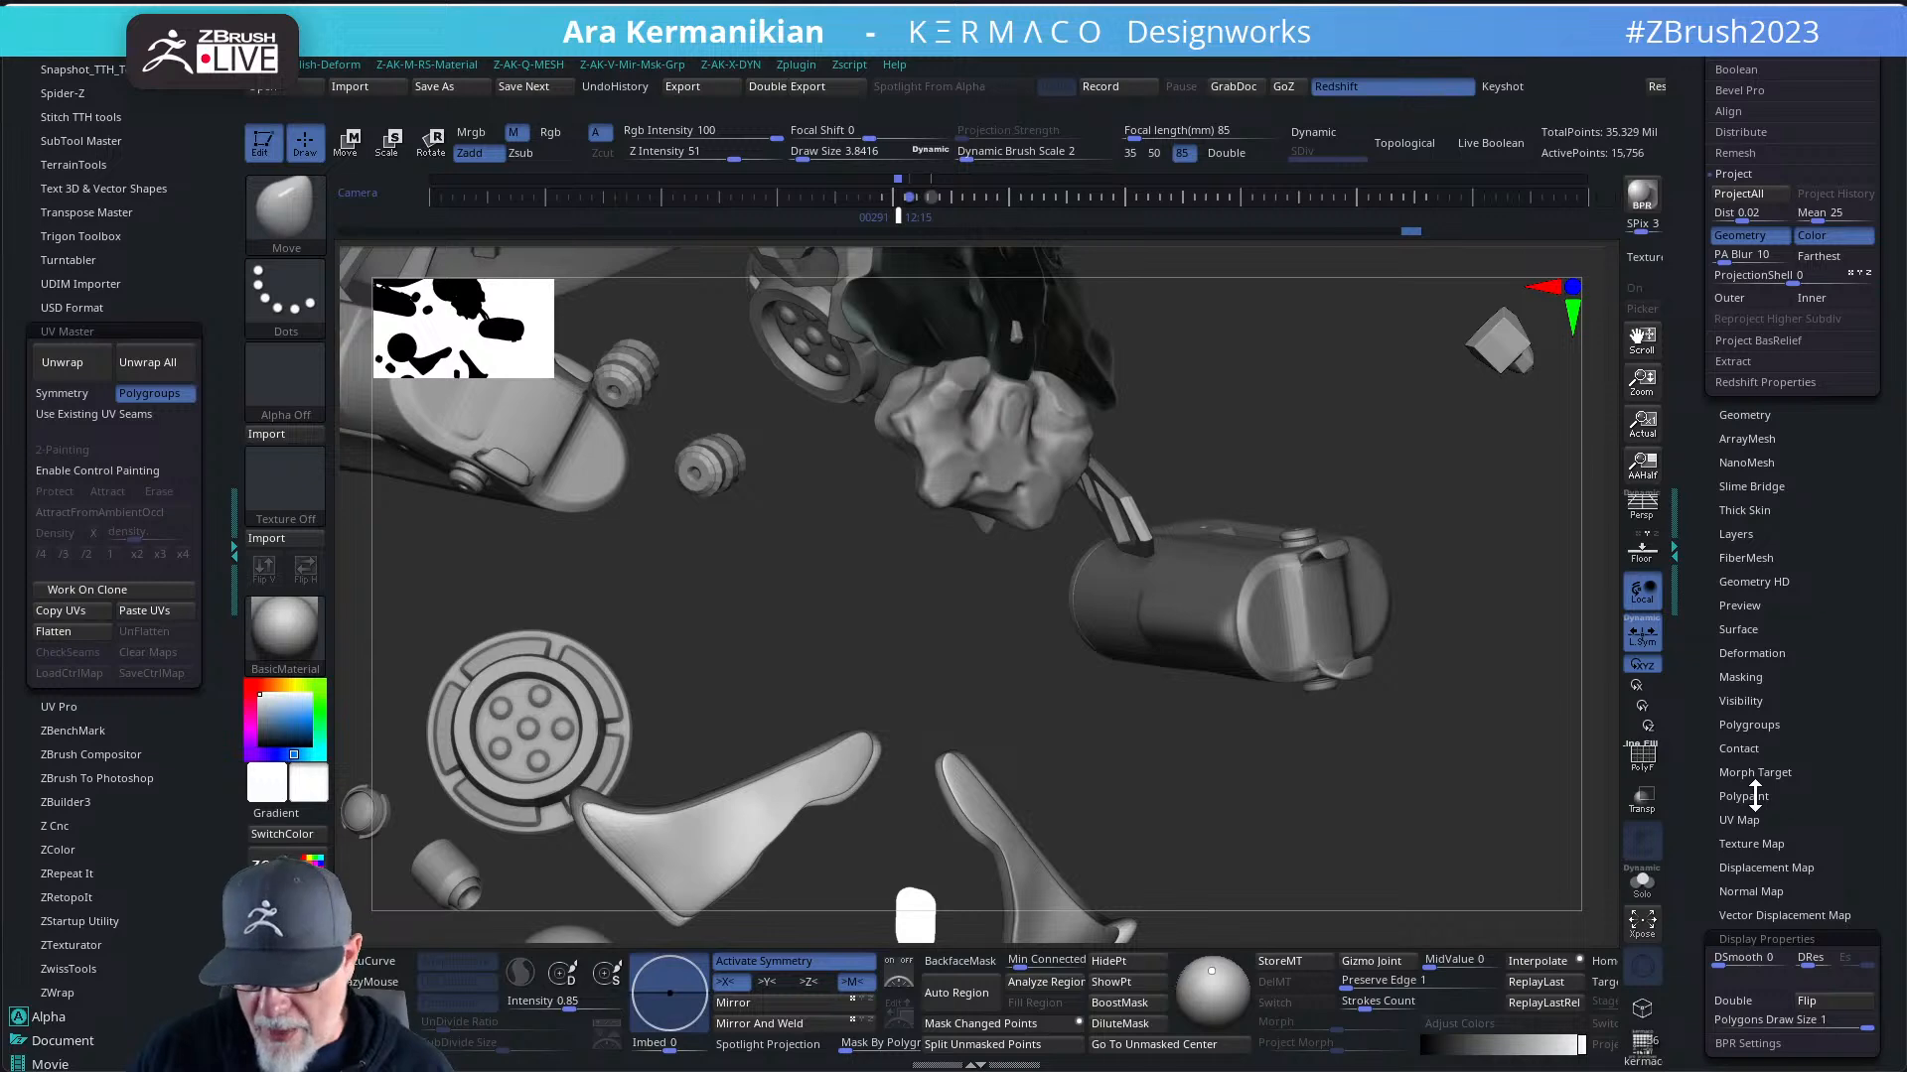
left_click(1827, 1003)
left_click_drag(1518, 812, 1421, 715)
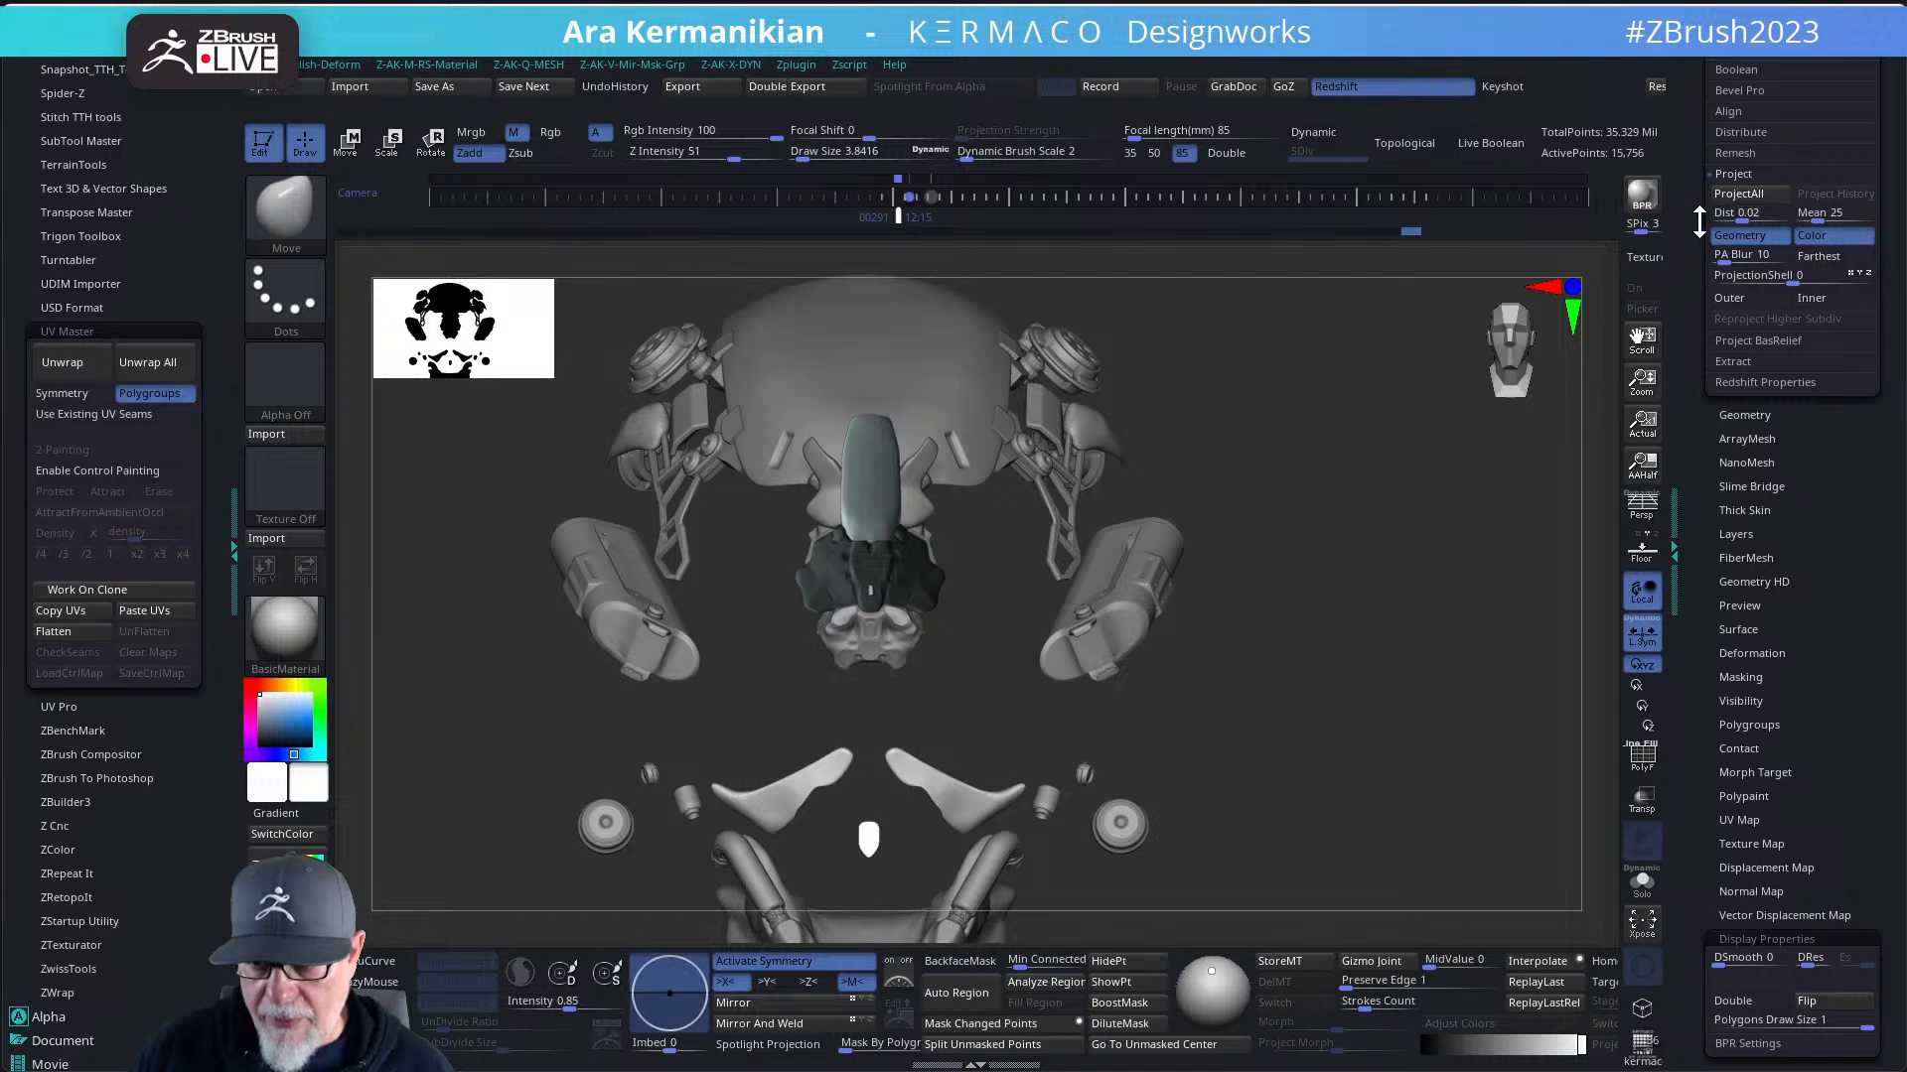
scroll(1706, 298, "up", 6)
scroll(1699, 263, "up", 5)
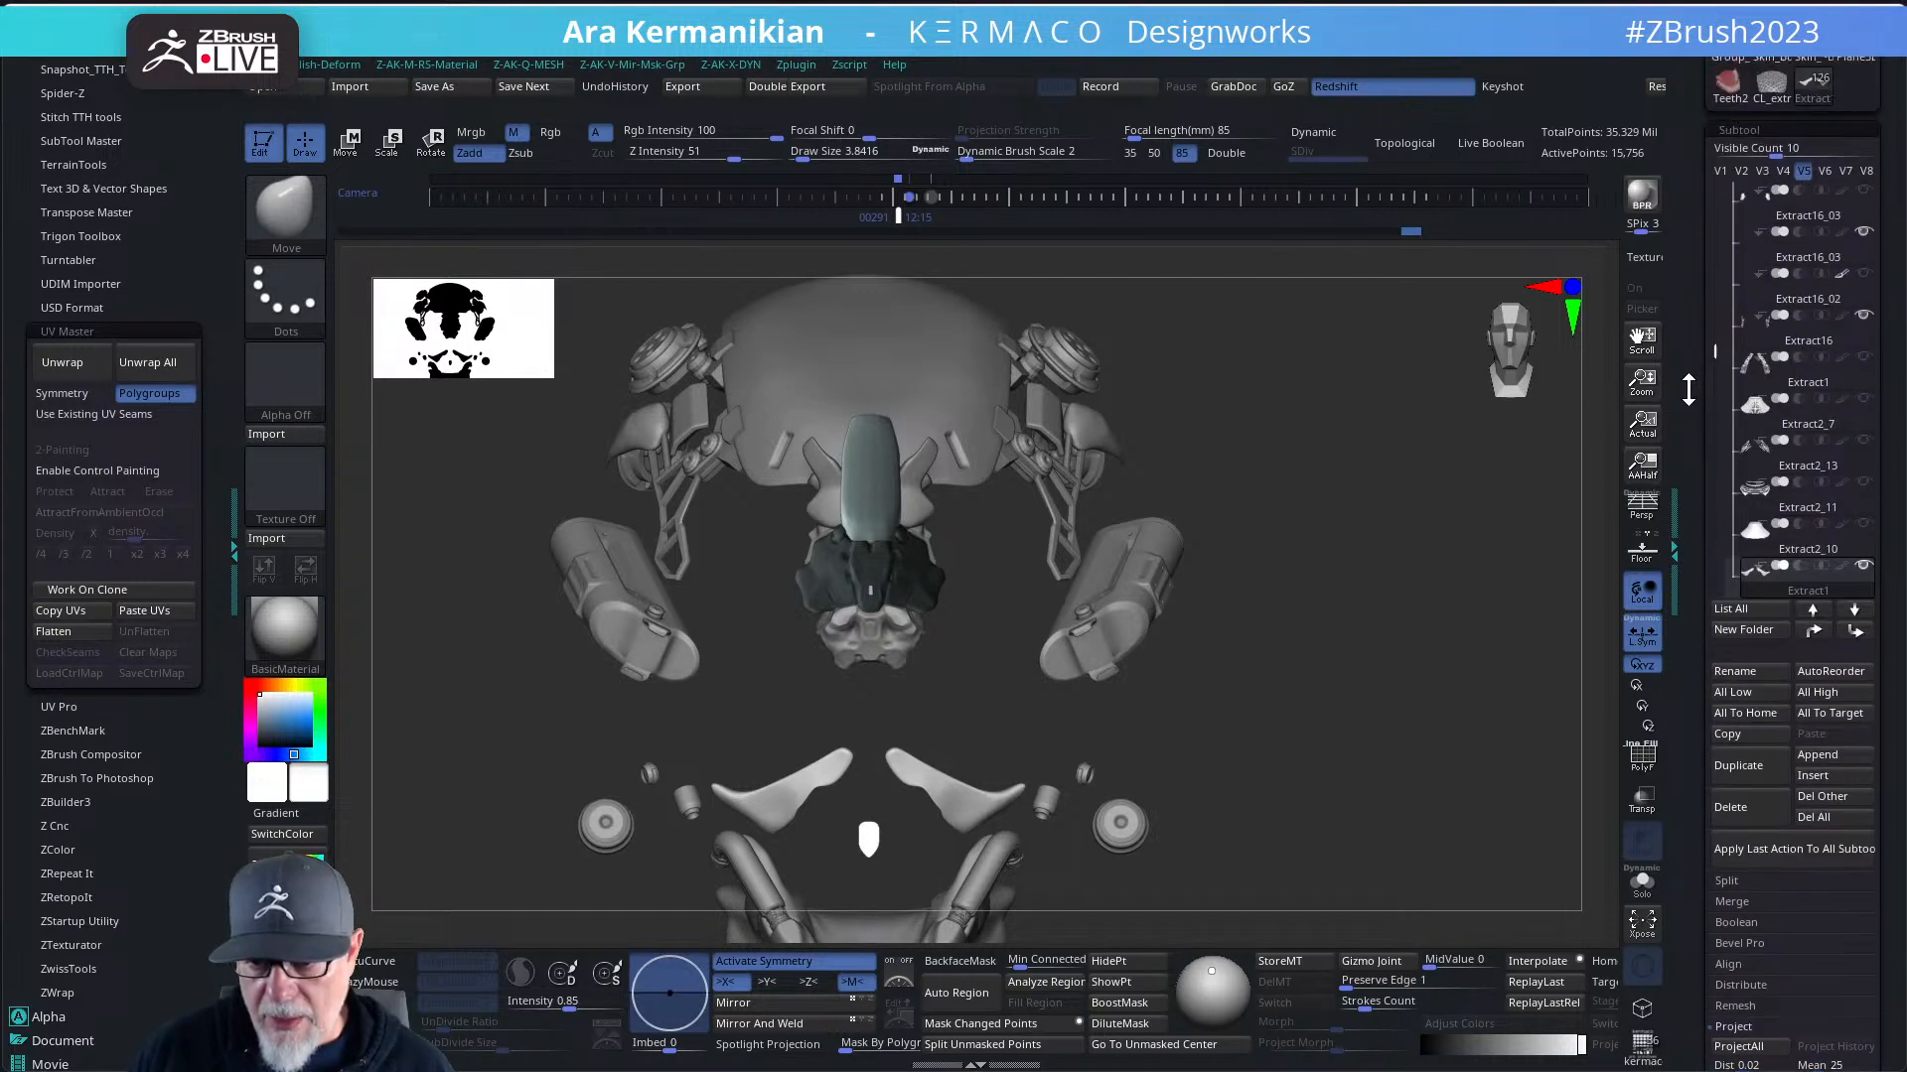
- Show visibility set 1 and select the Extract16_03 part above the helmet's side cylinder
mouse_move(1810, 552)
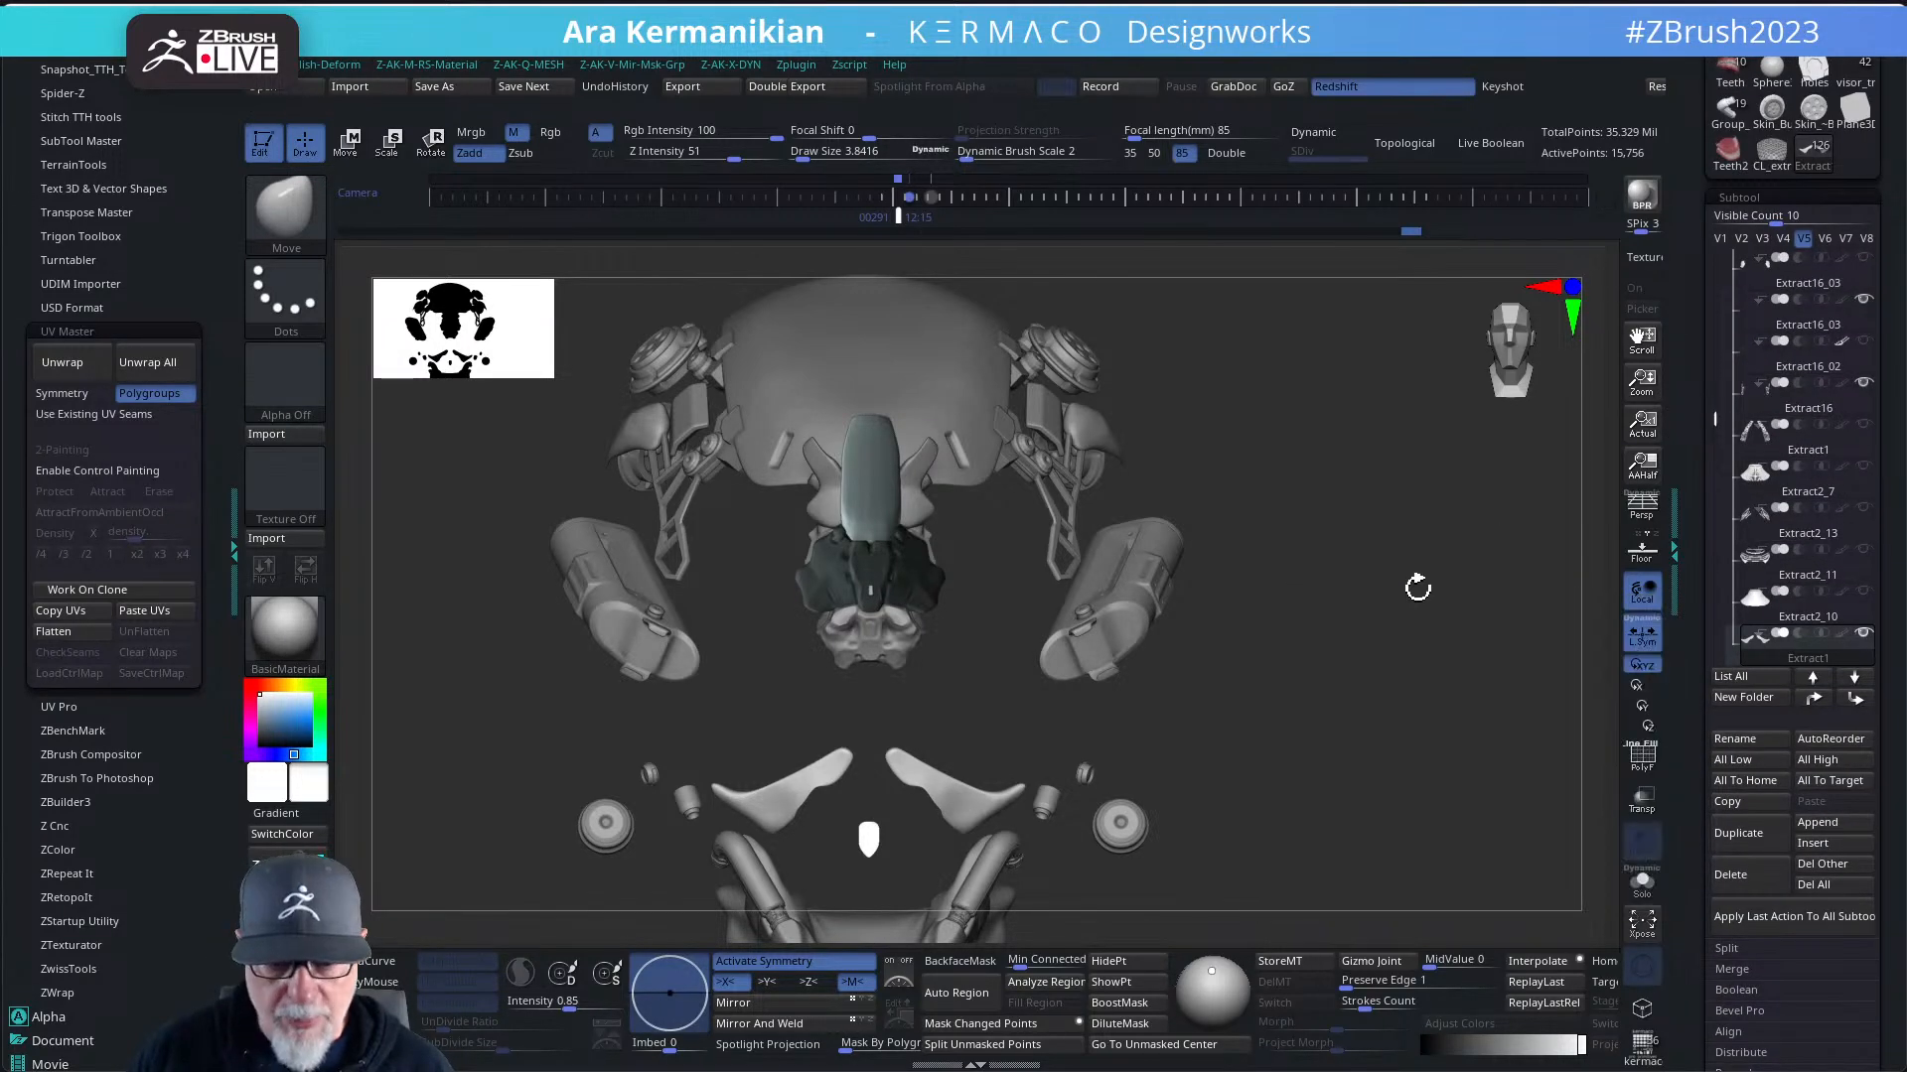
left_click(1716, 237)
left_click_drag(1462, 565, 1240, 521)
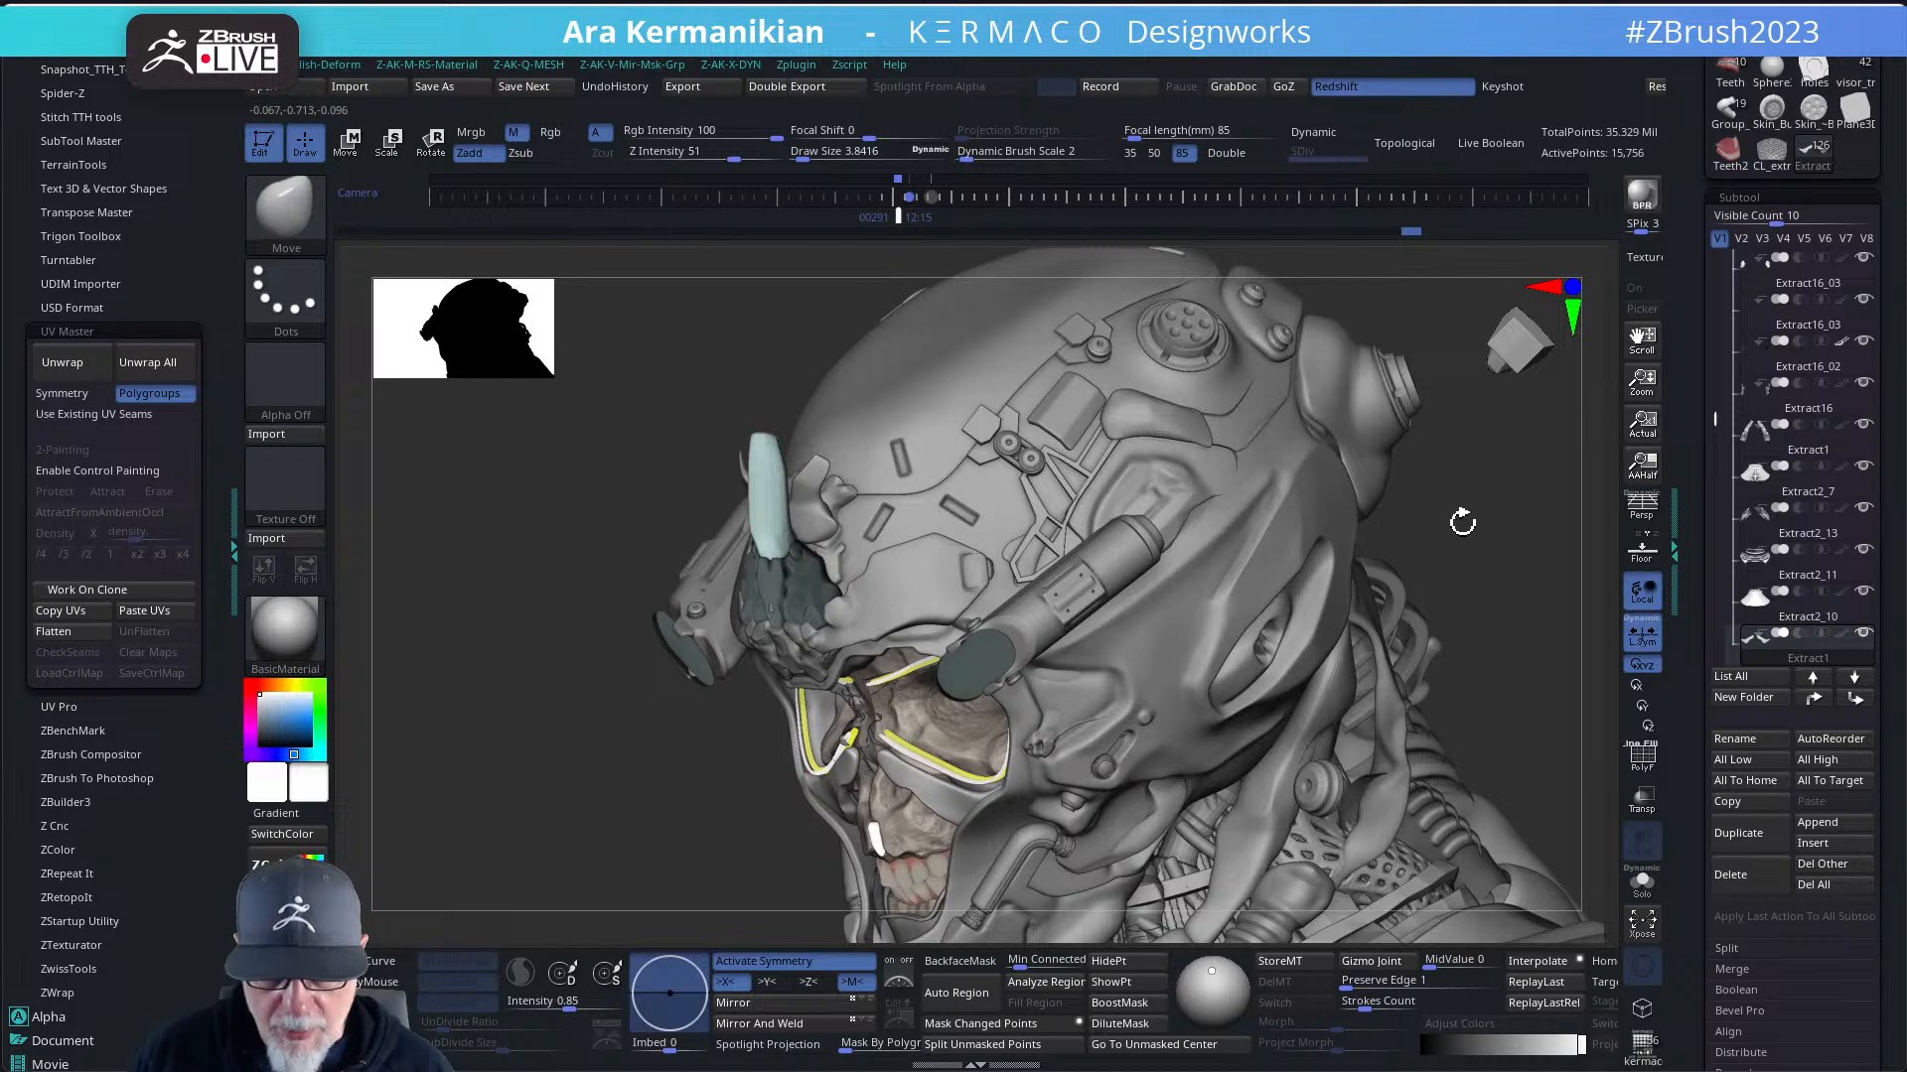
left_click_drag(1577, 541, 1341, 338, "alt")
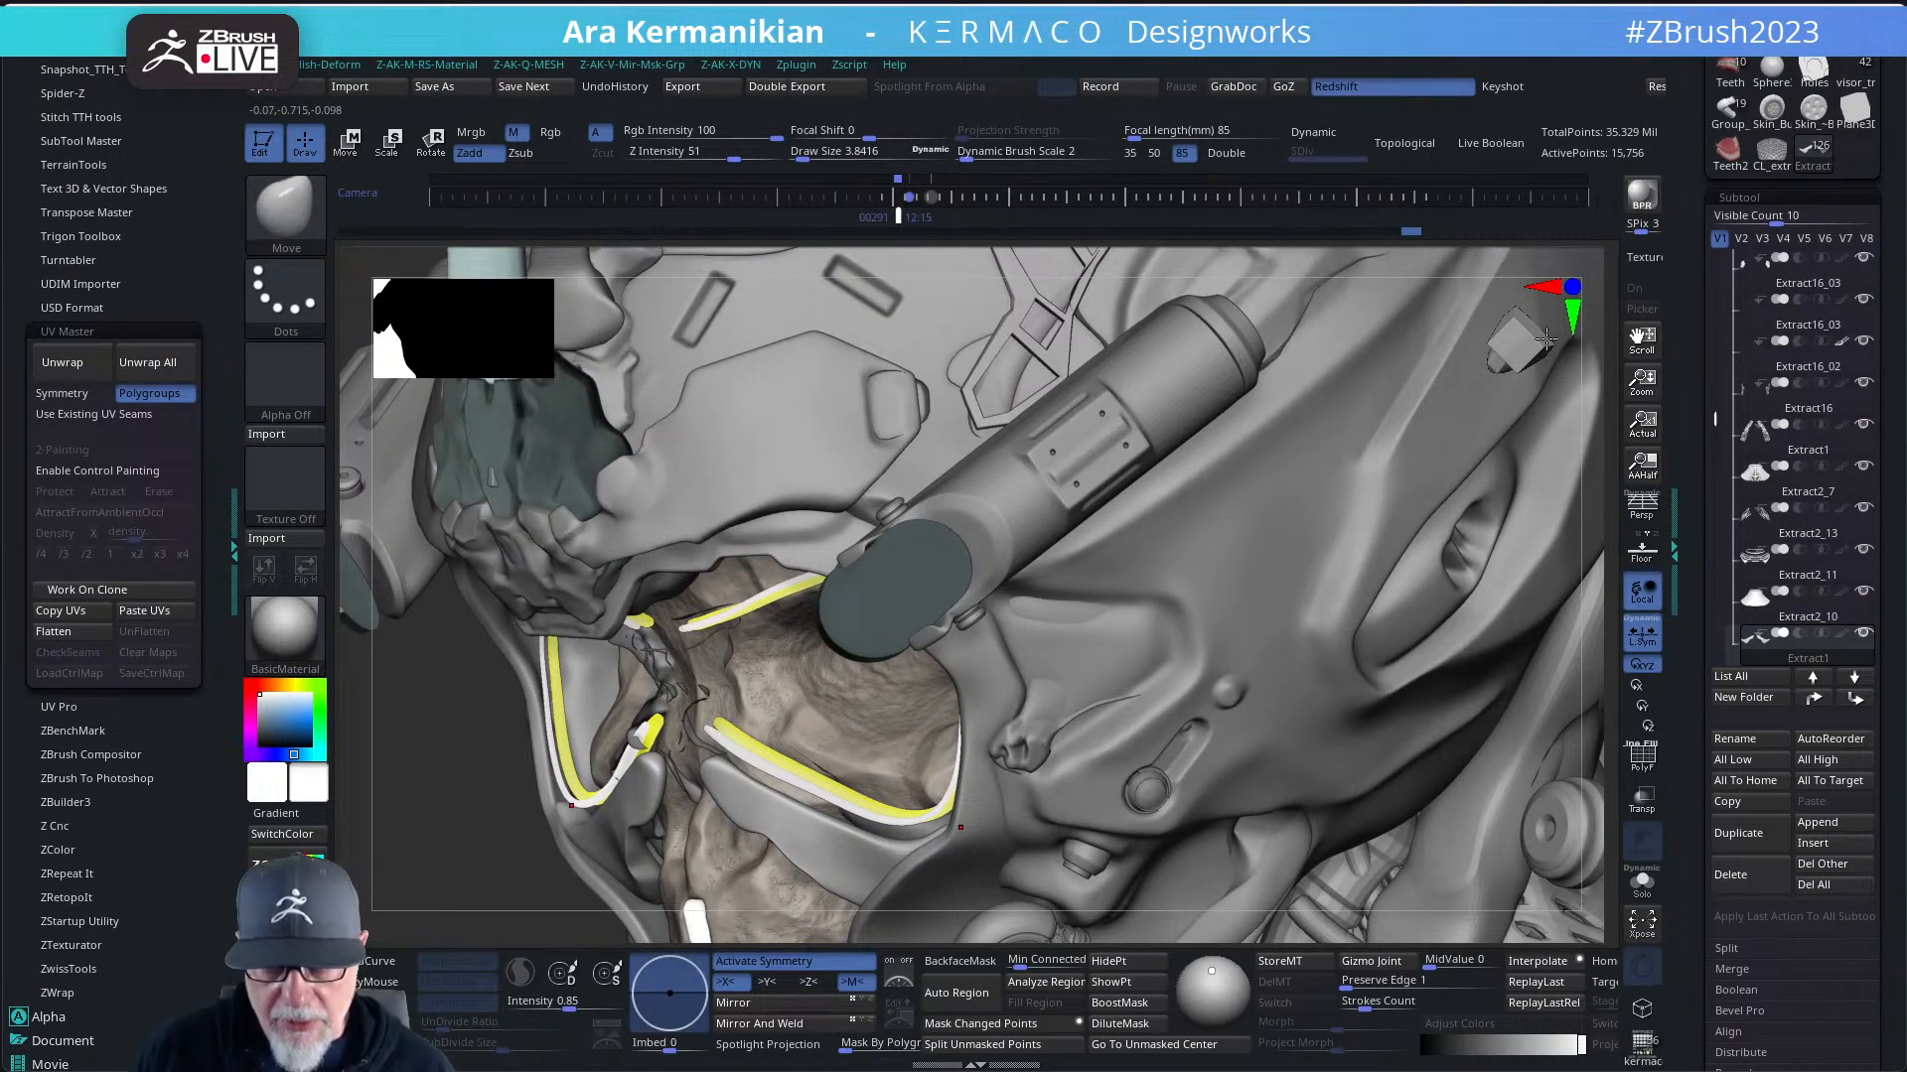
left_click_drag(1589, 334, 894, 504)
left_click(834, 543, "alt")
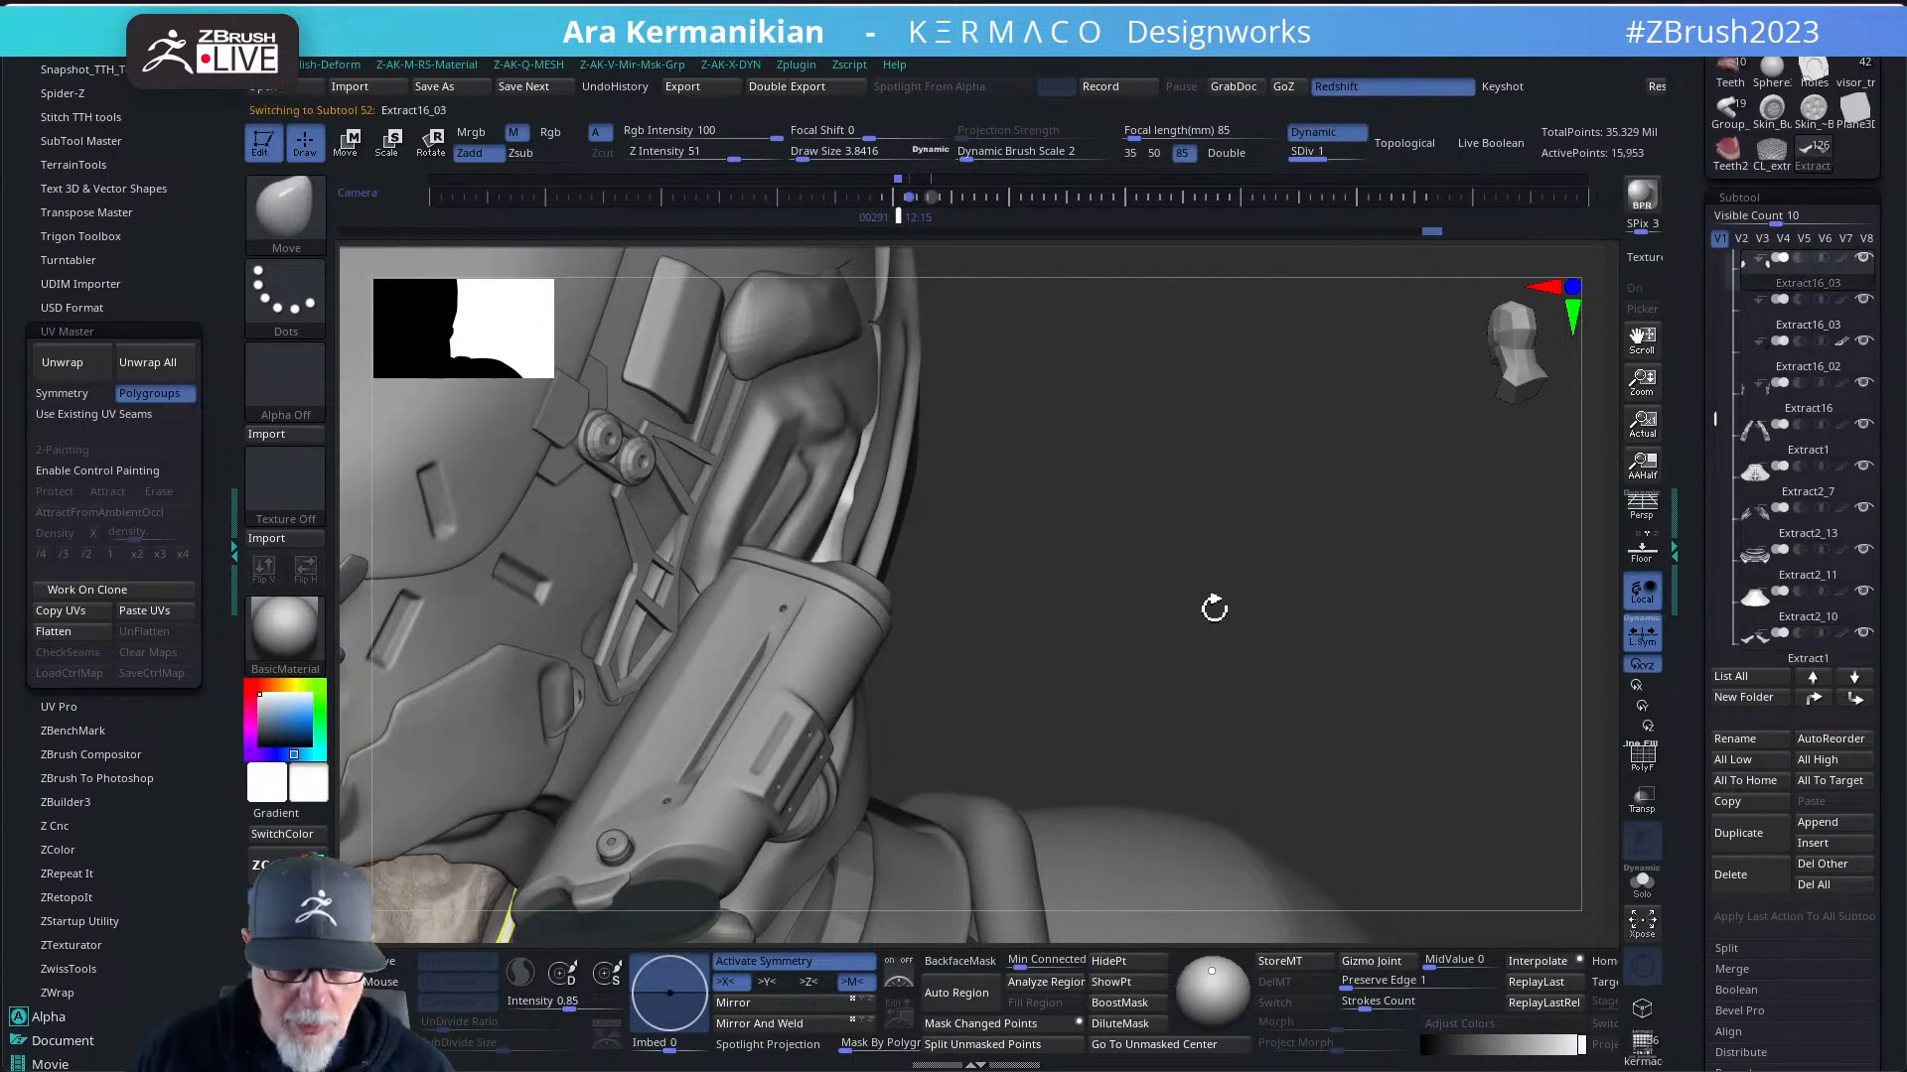
- Switch to visibility set 5 and include the Extract16_03 part in it
left_click(1807, 244)
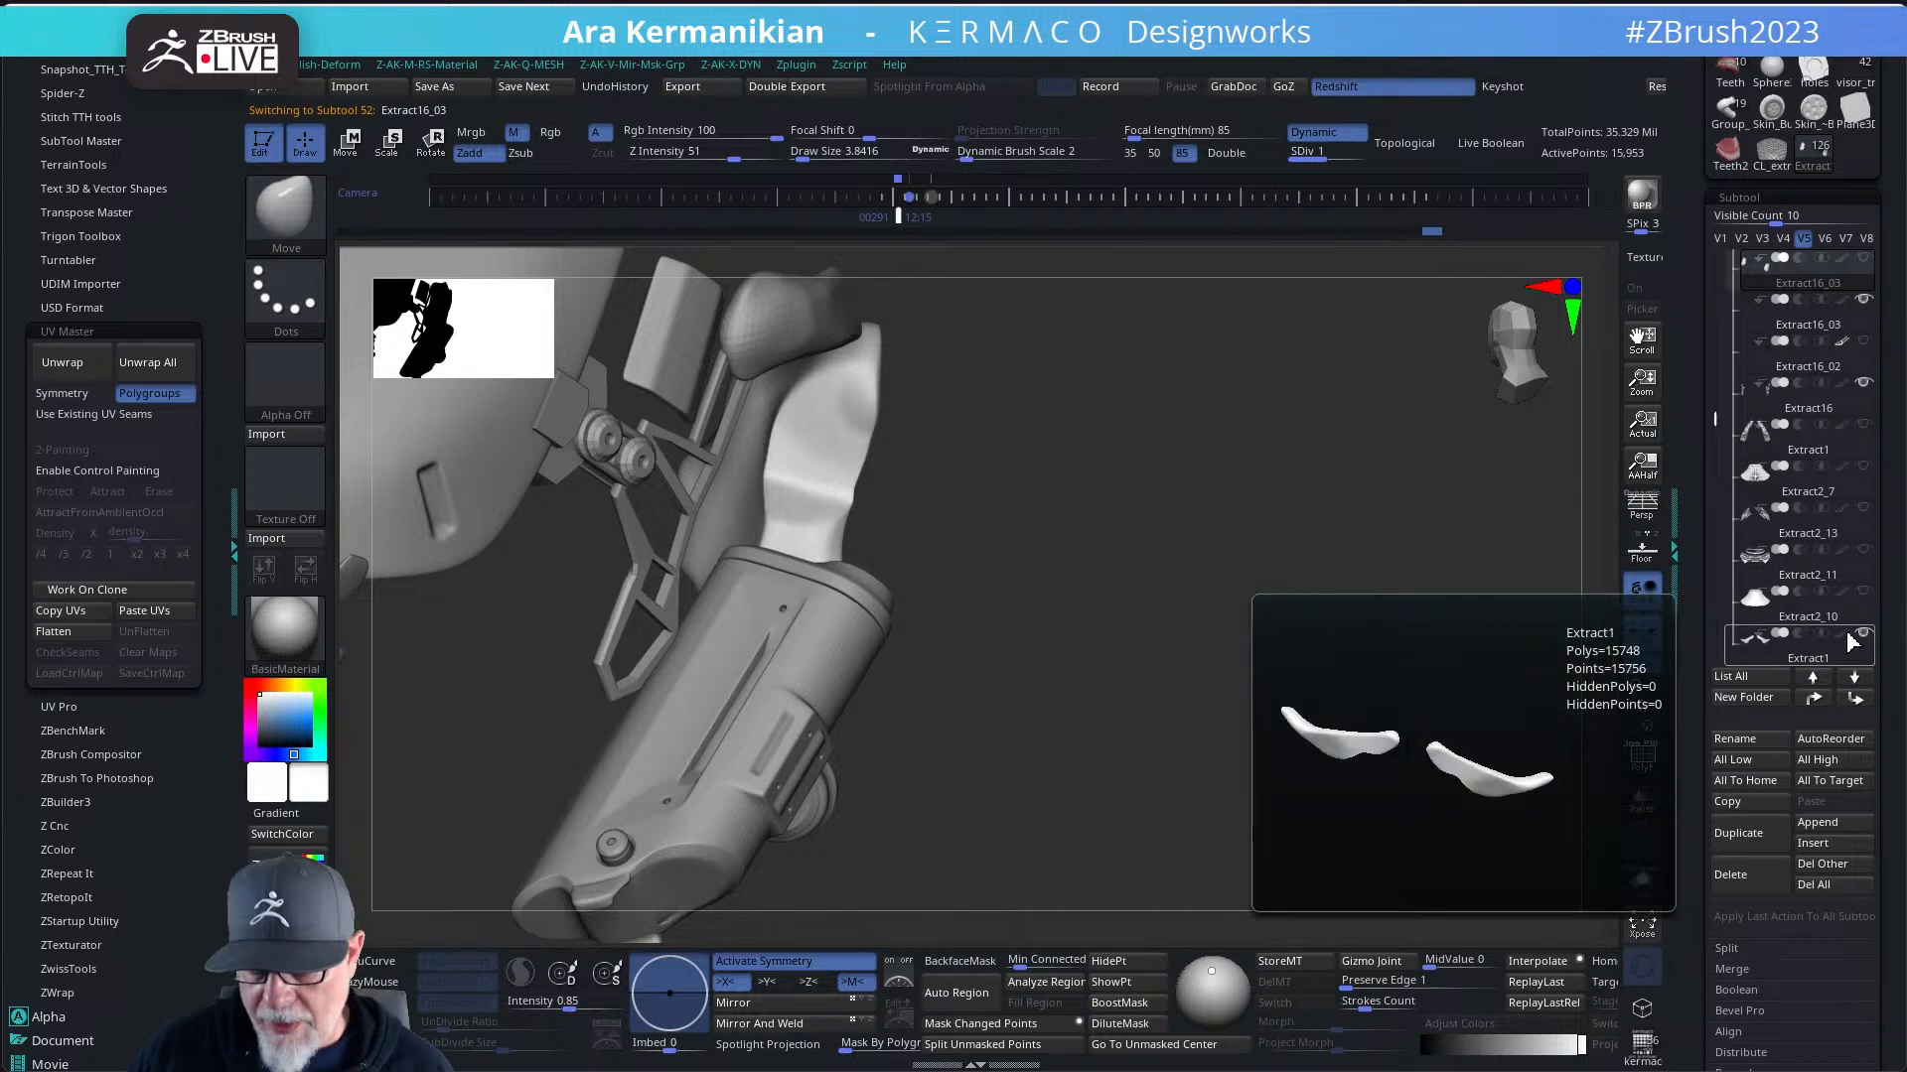
mouse_move(1717, 415)
left_mouse_down()
mouse_move(1717, 456)
mouse_move(1720, 402)
left_mouse_up()
scroll(1720, 402, "up", 1)
mouse_move(1863, 480)
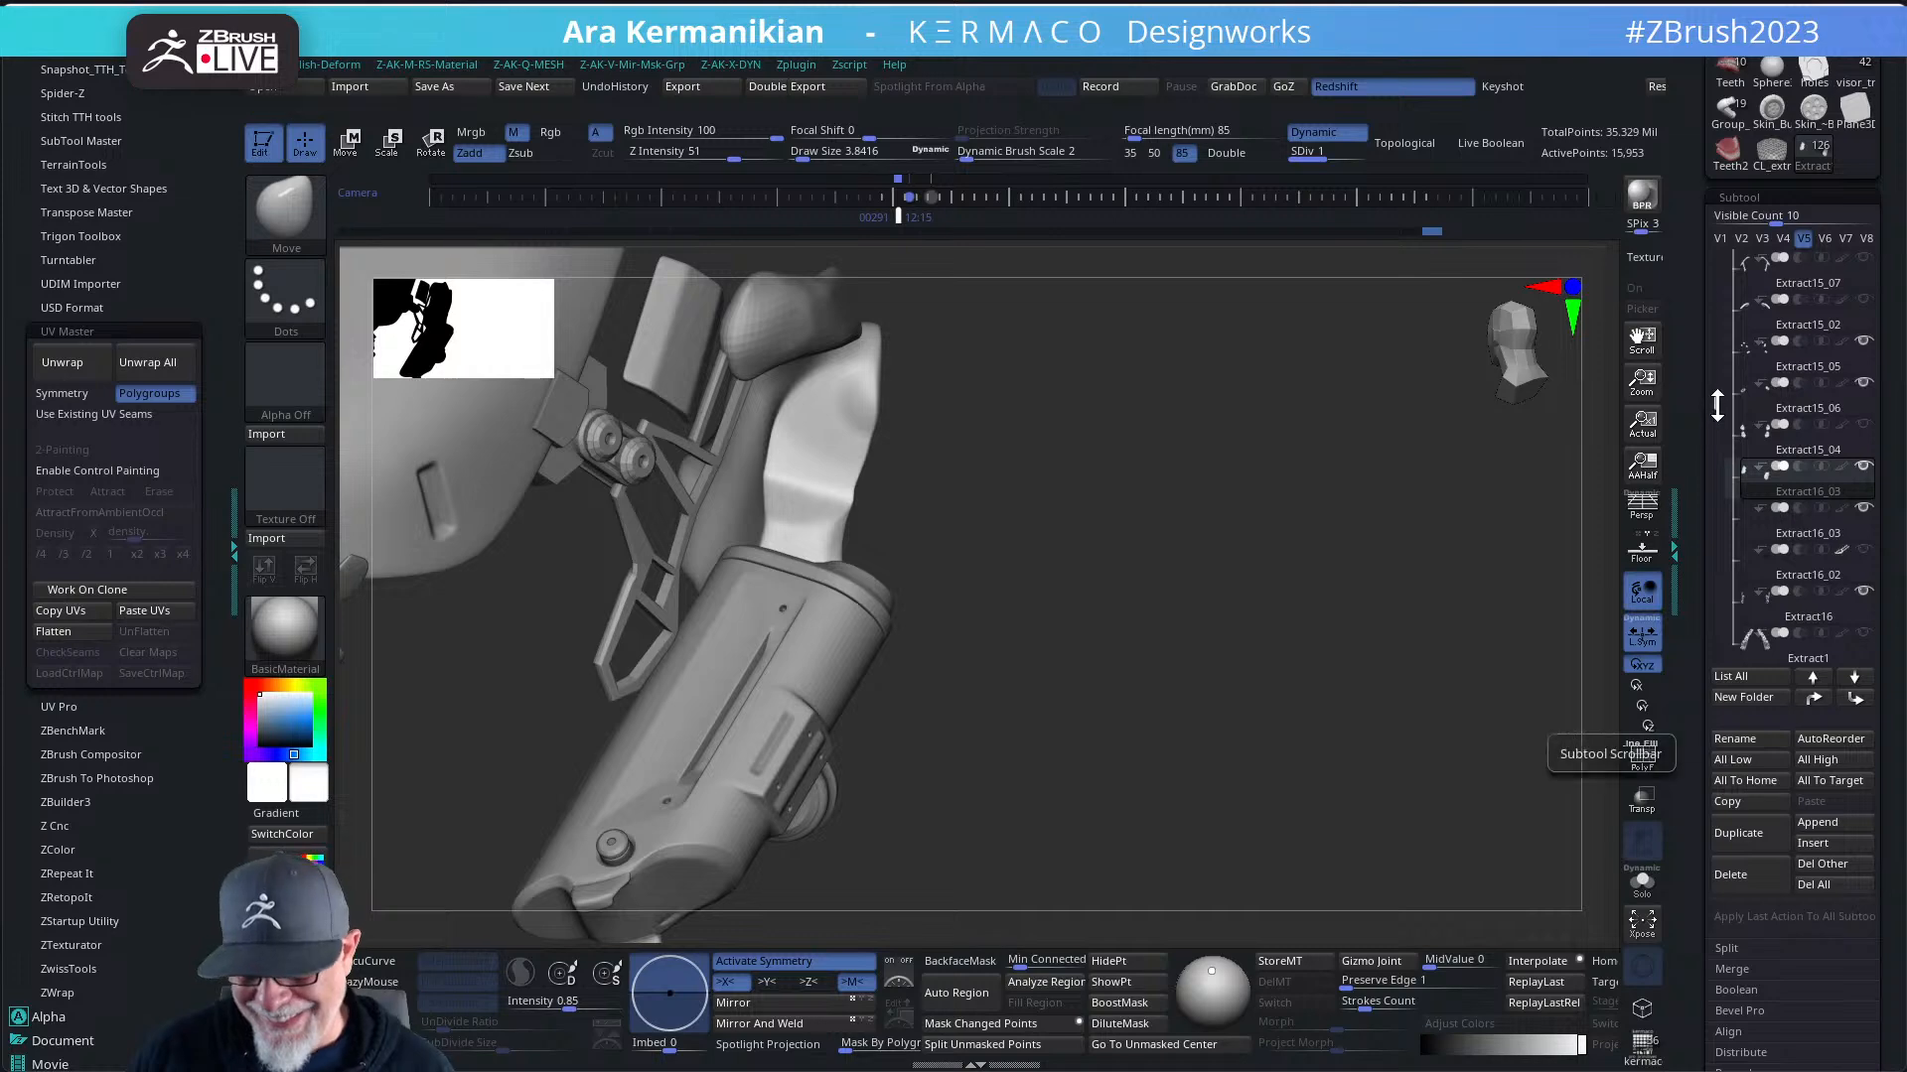
- Try to flip the normals of the Extract16_03 part, and raise its subdivision level to 2
scroll(1712, 416, "down", 5)
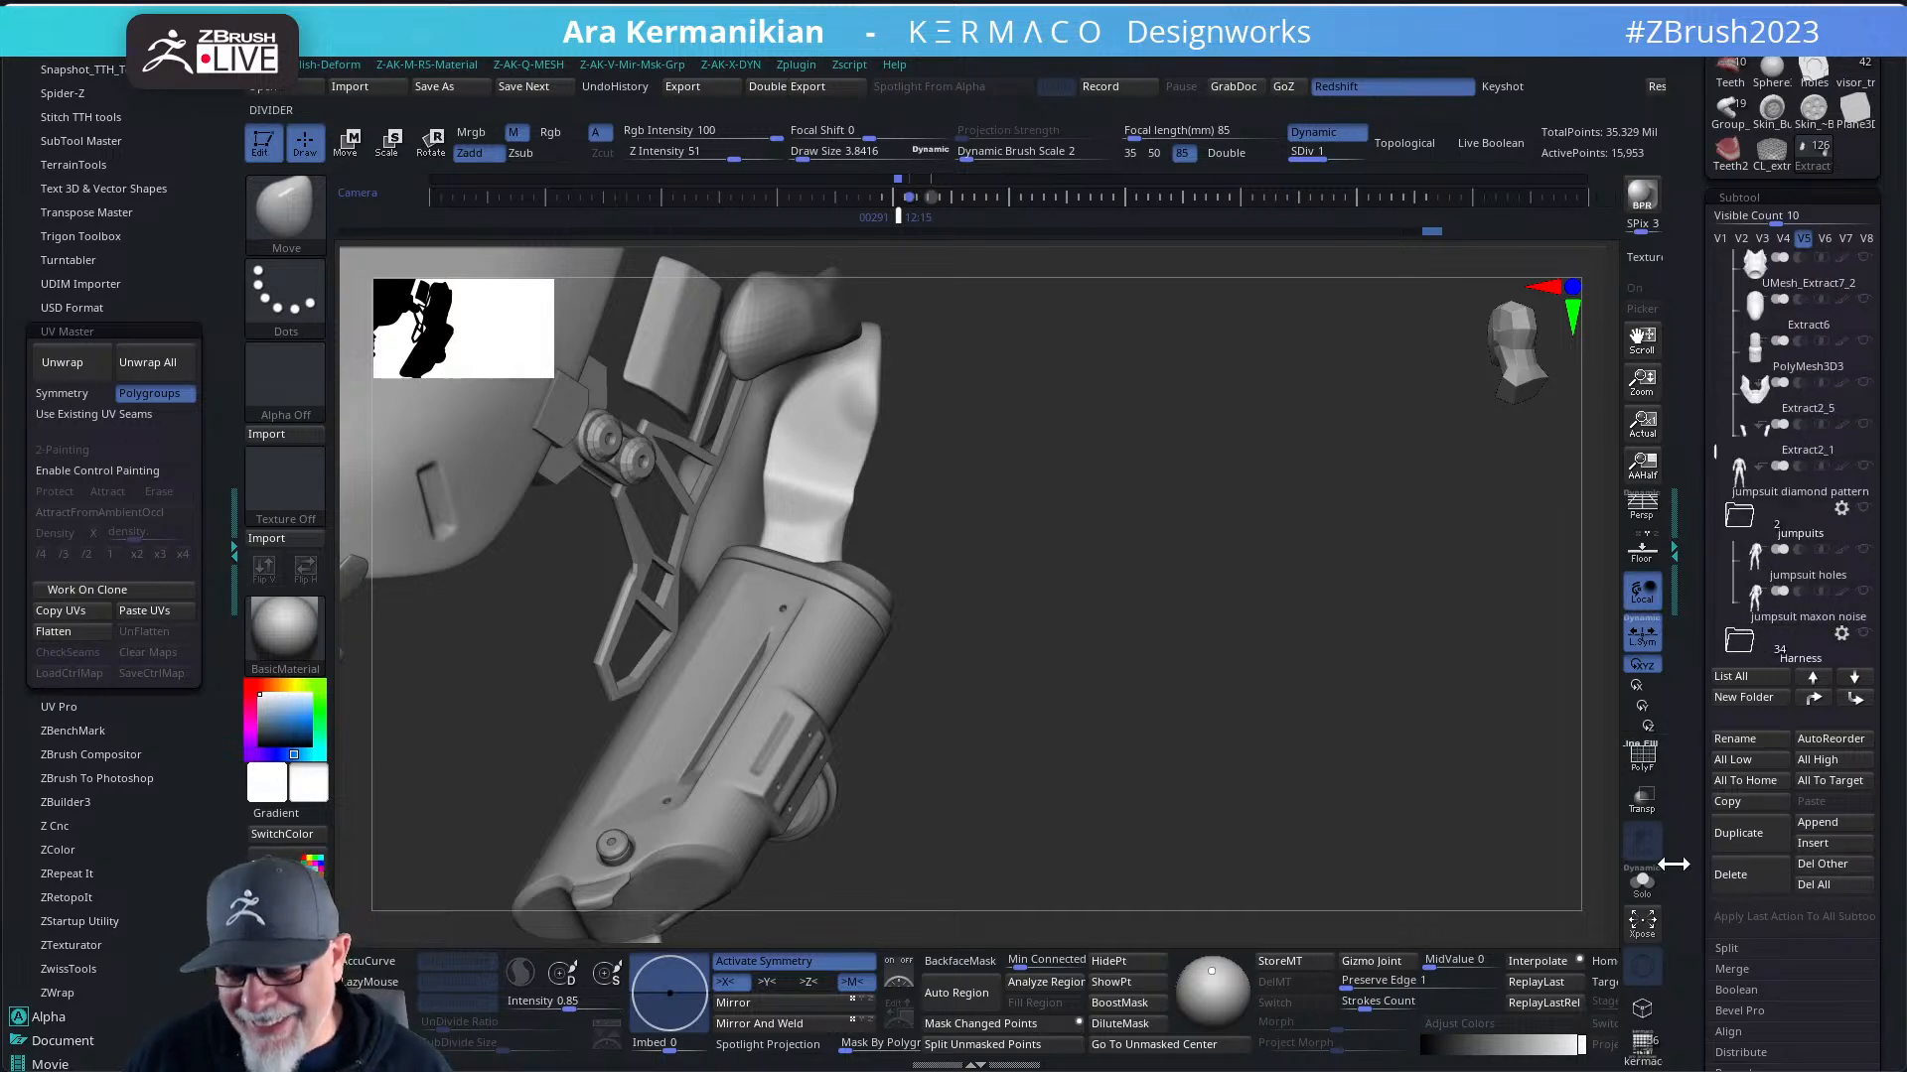
scroll(1774, 651, "down", 10)
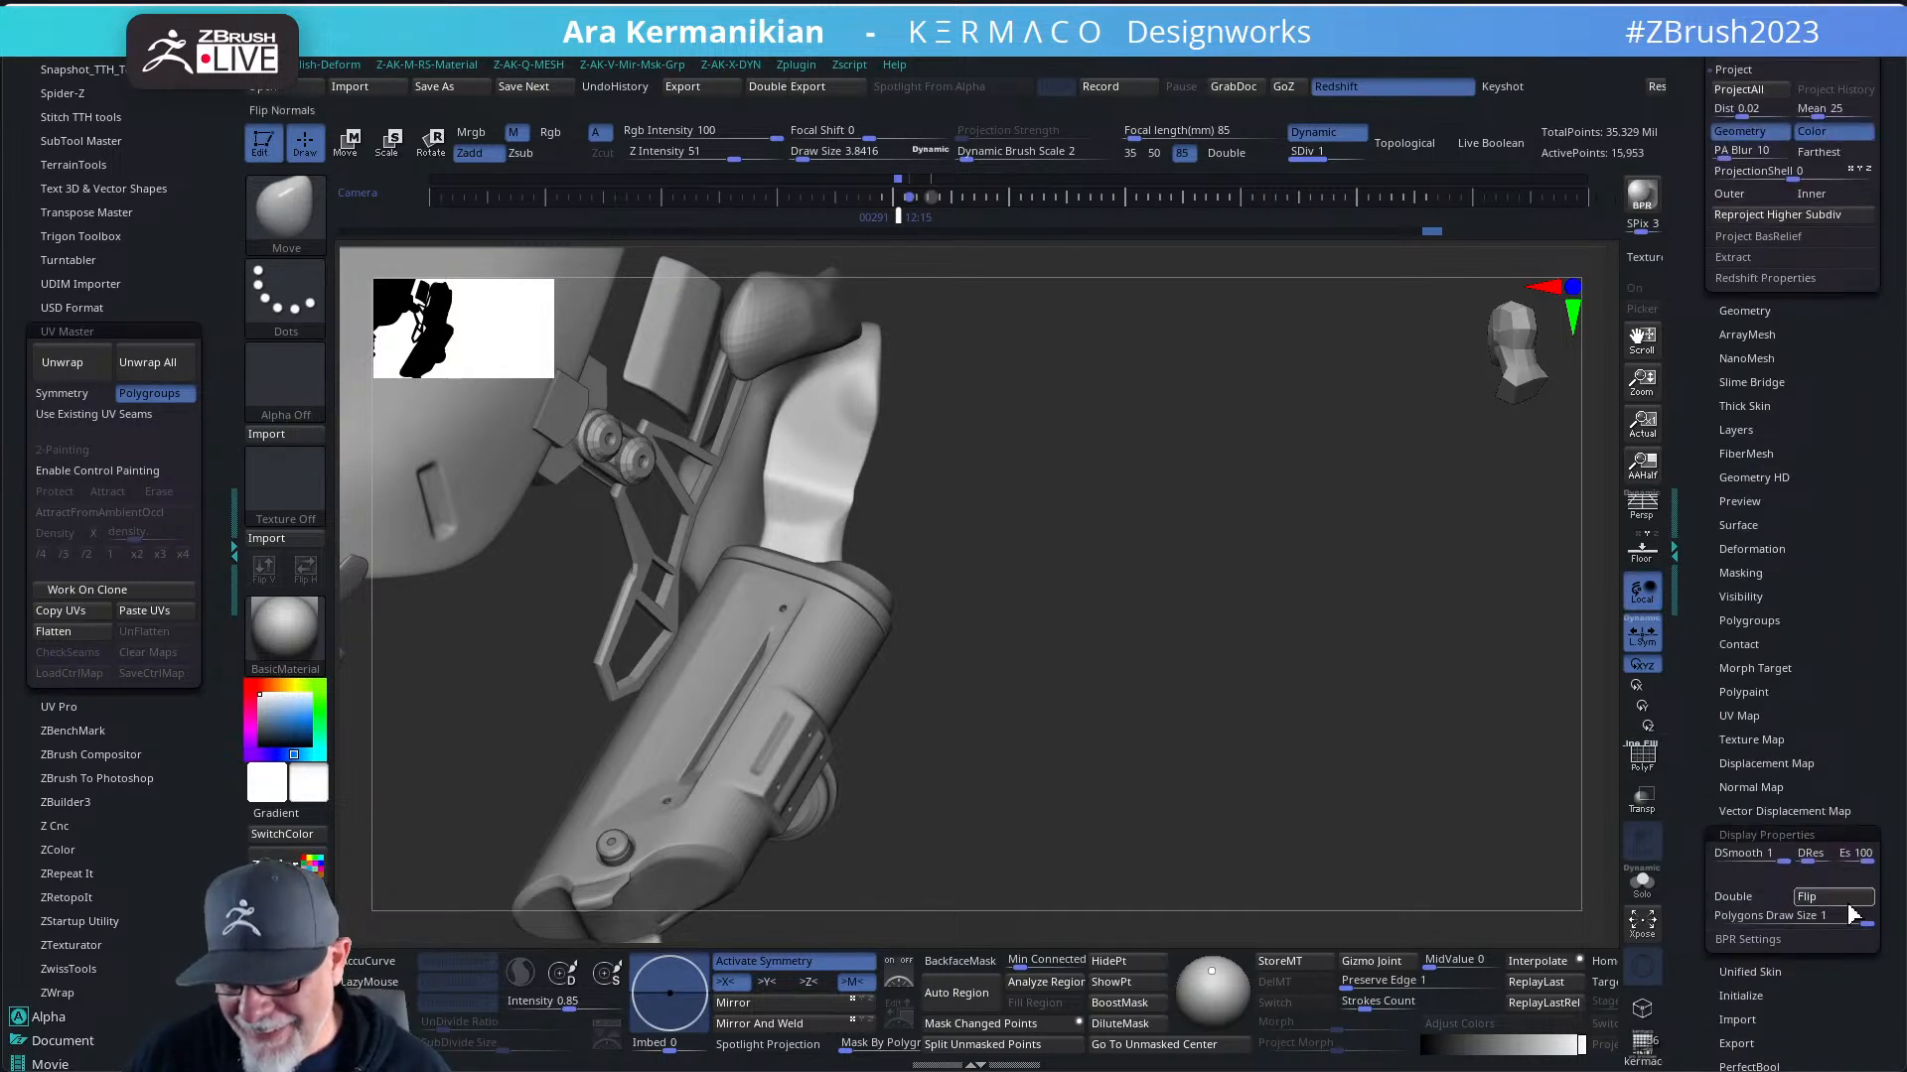
left_click(1845, 901)
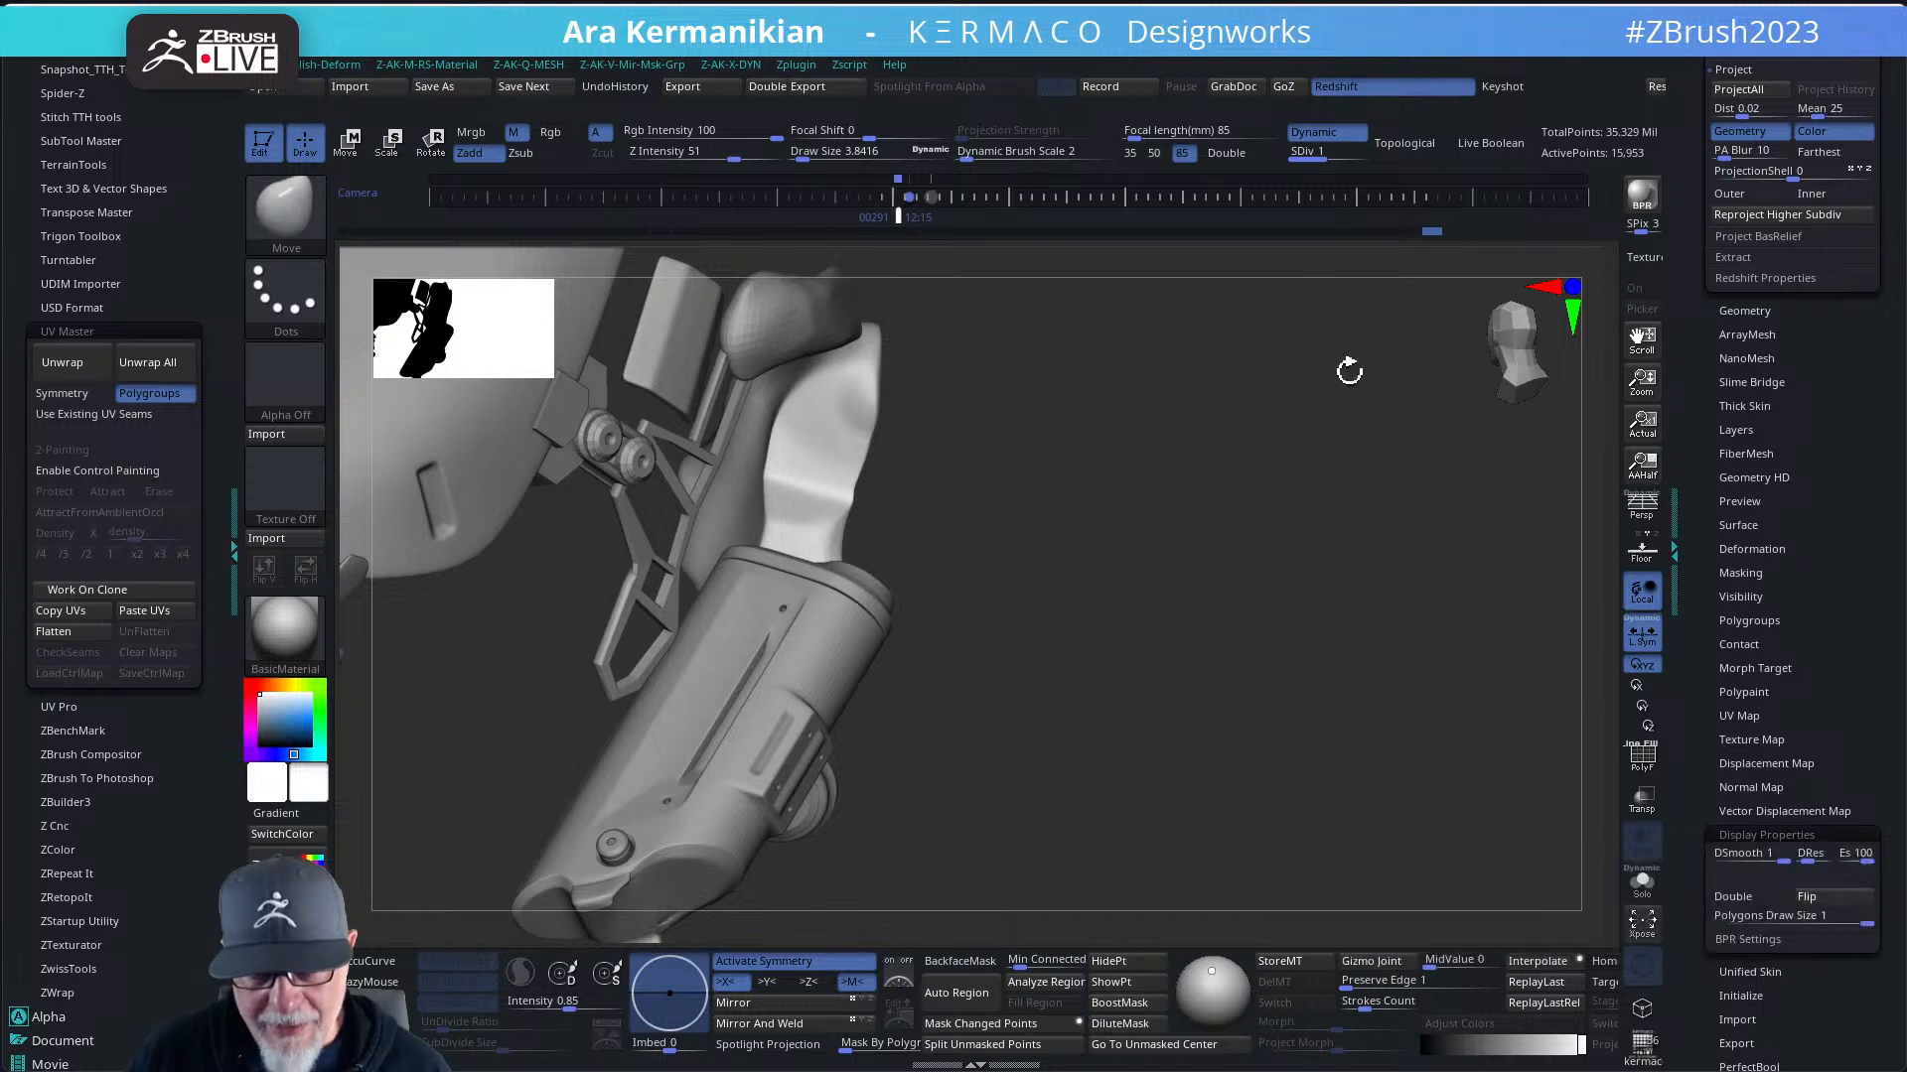
left_click(1839, 902)
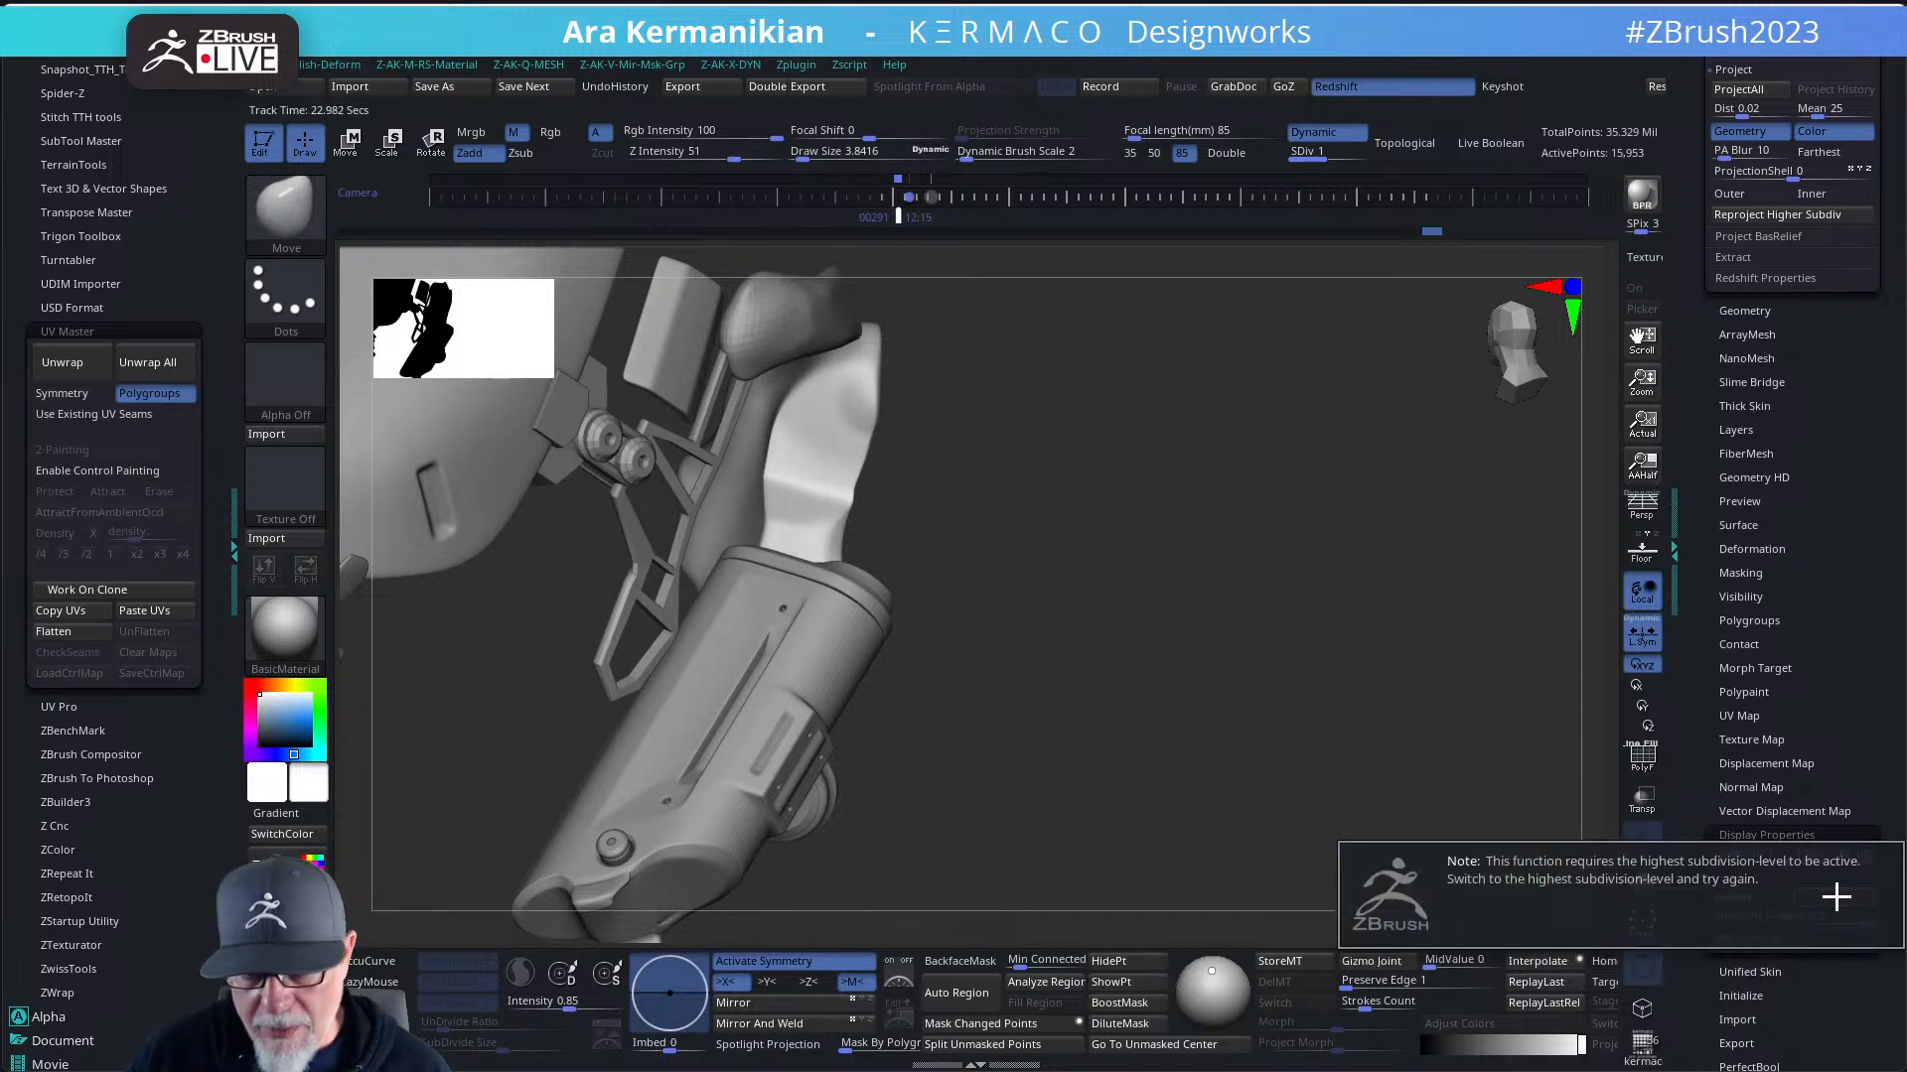
key("ctrl+d")
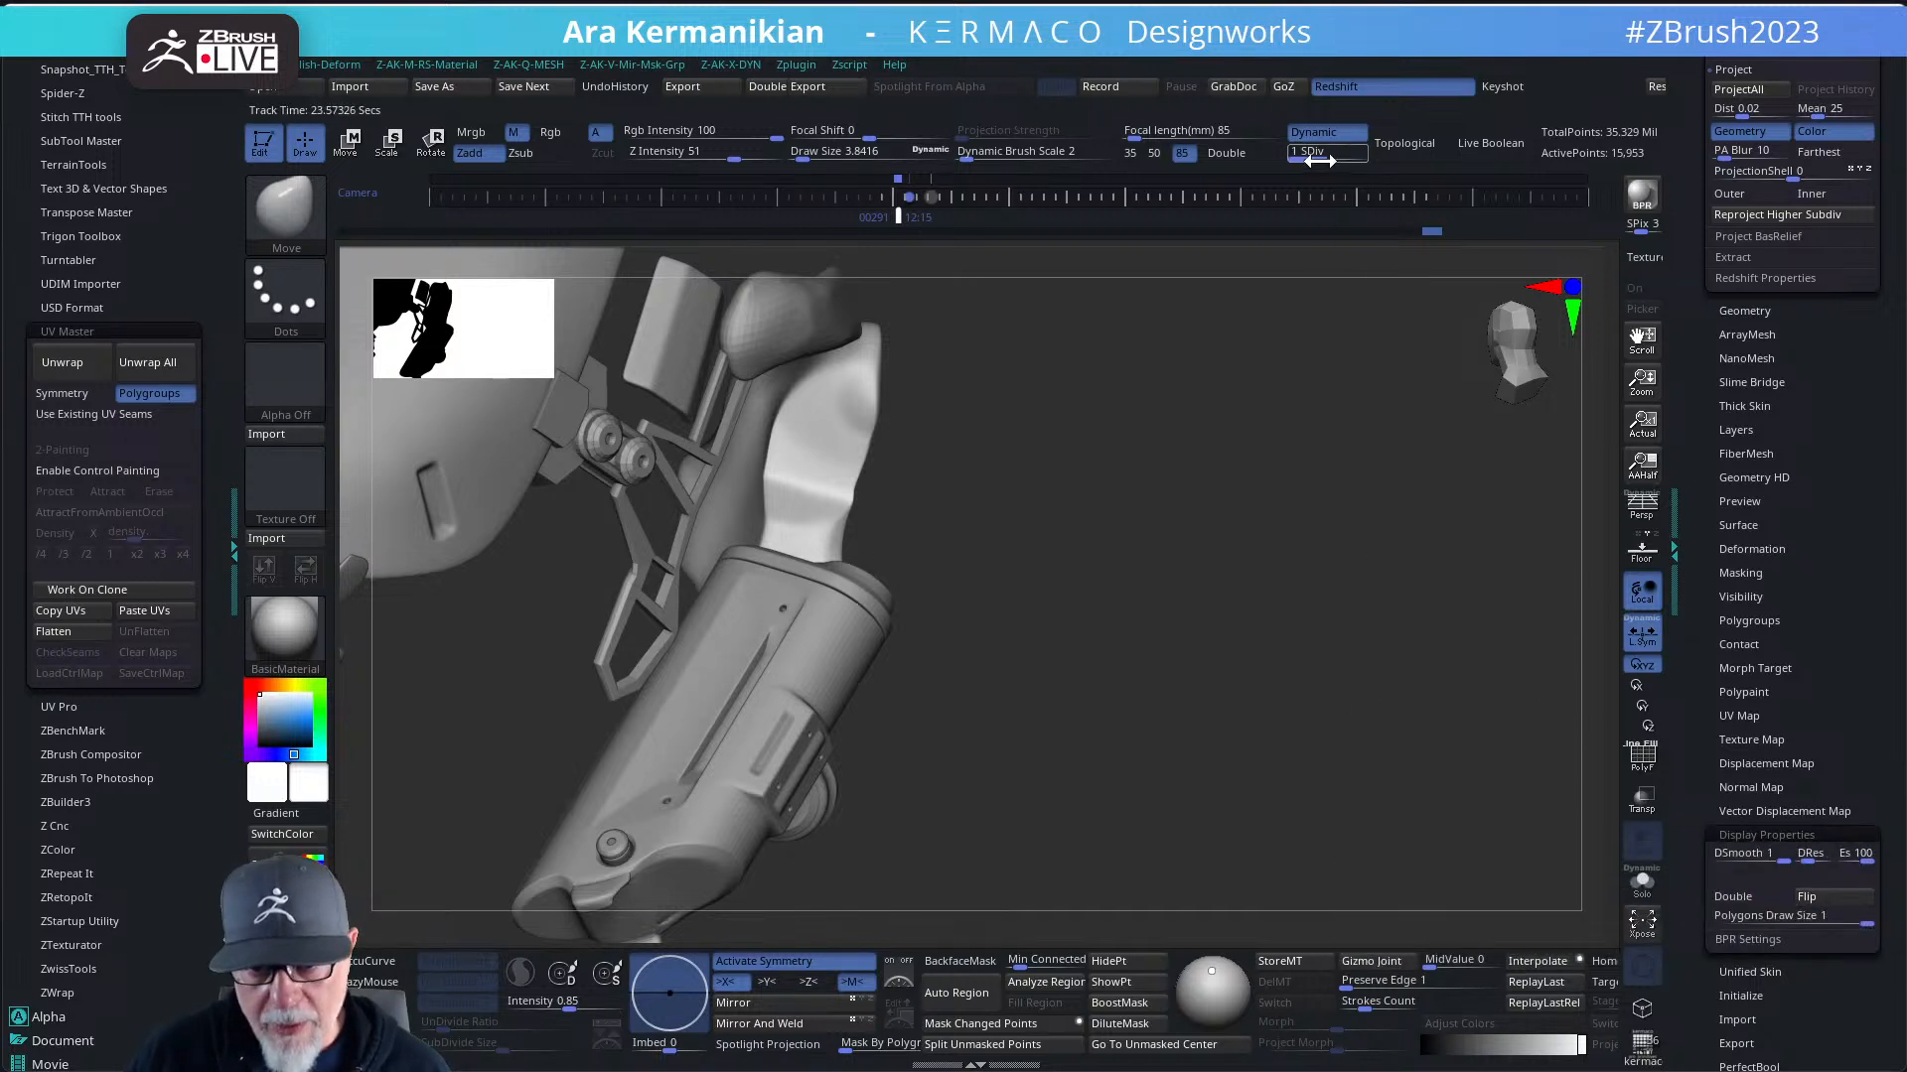
- Return to the start of the subtool list and show visibility set 1
left_click_drag(1361, 724, 1281, 595)
left_click_drag(1698, 111, 1694, 367)
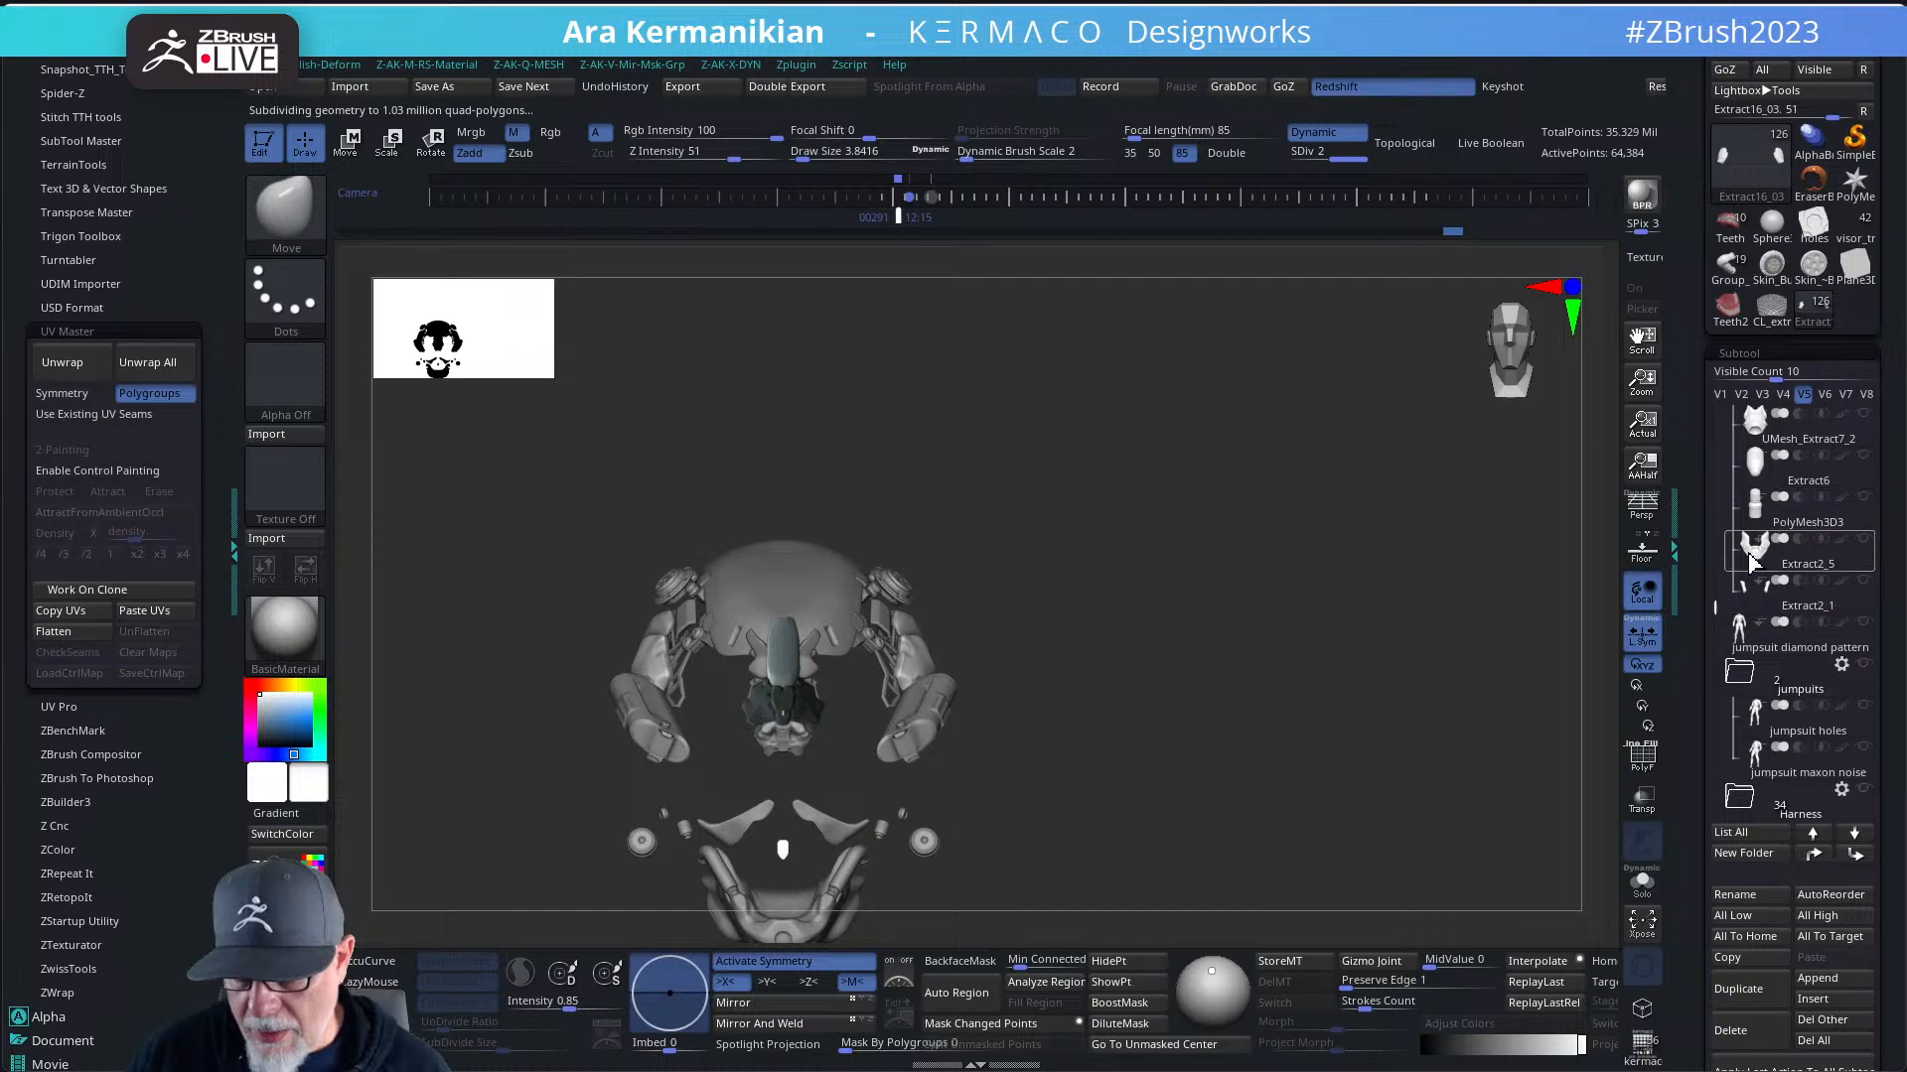
left_click_drag(1718, 600, 1720, 417)
left_click(1720, 394)
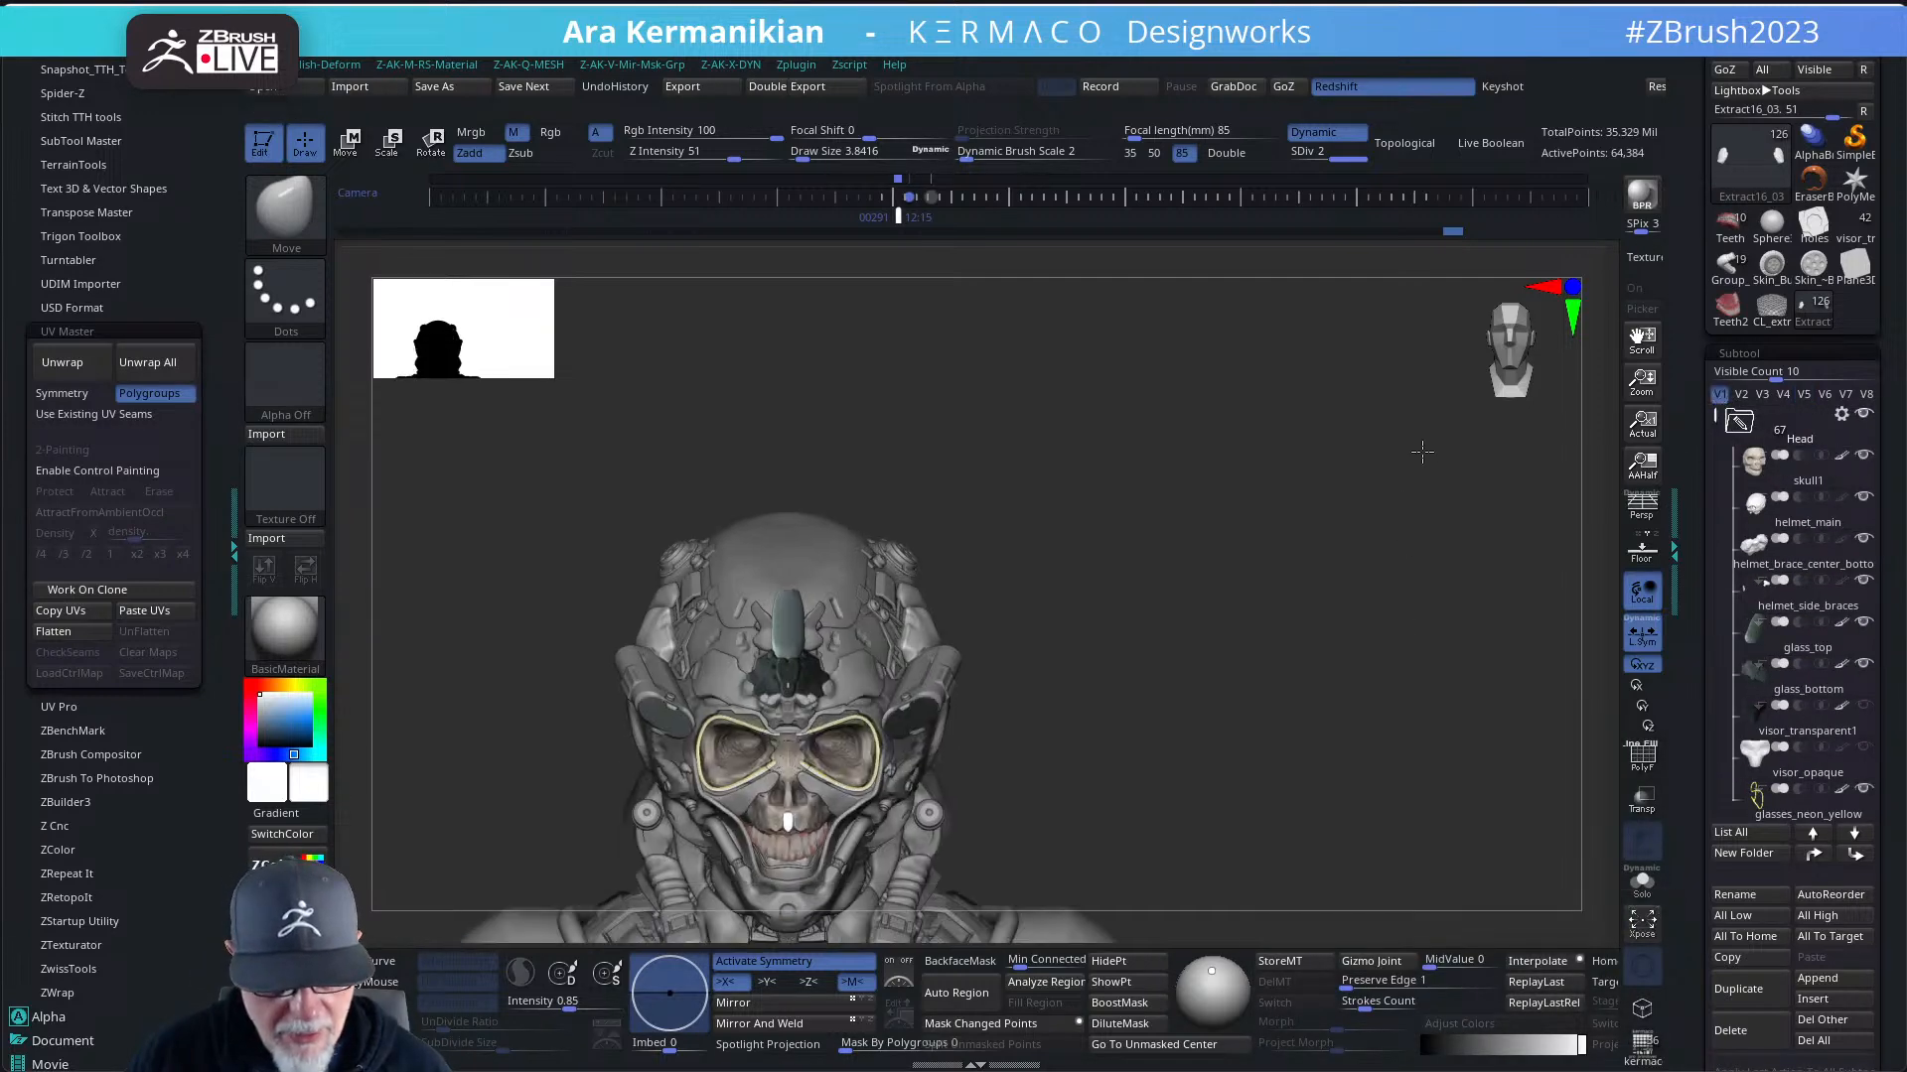
- Select the small helmet_eyebrow_attach part beside the eyebrow plate and flip its normals
left_click_drag(1422, 452, 1353, 749, "alt")
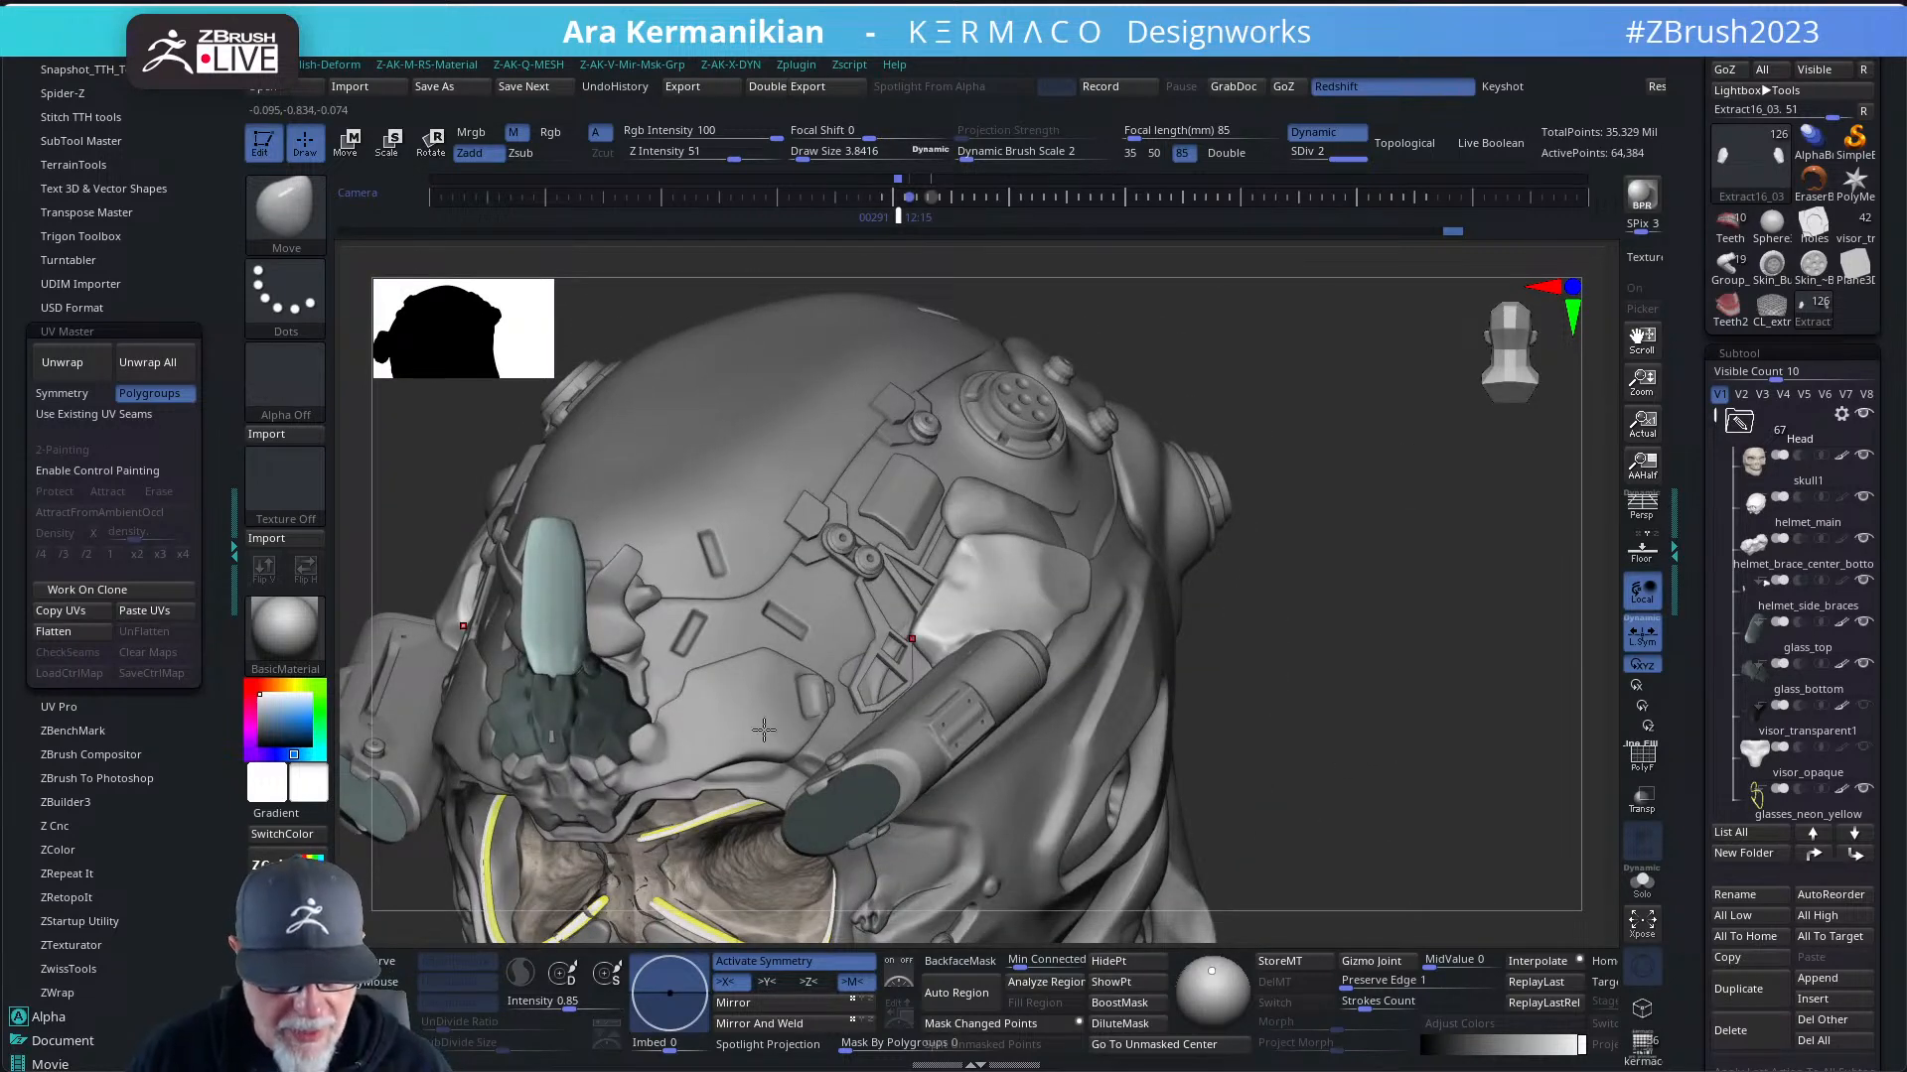
left_click(819, 692, "alt")
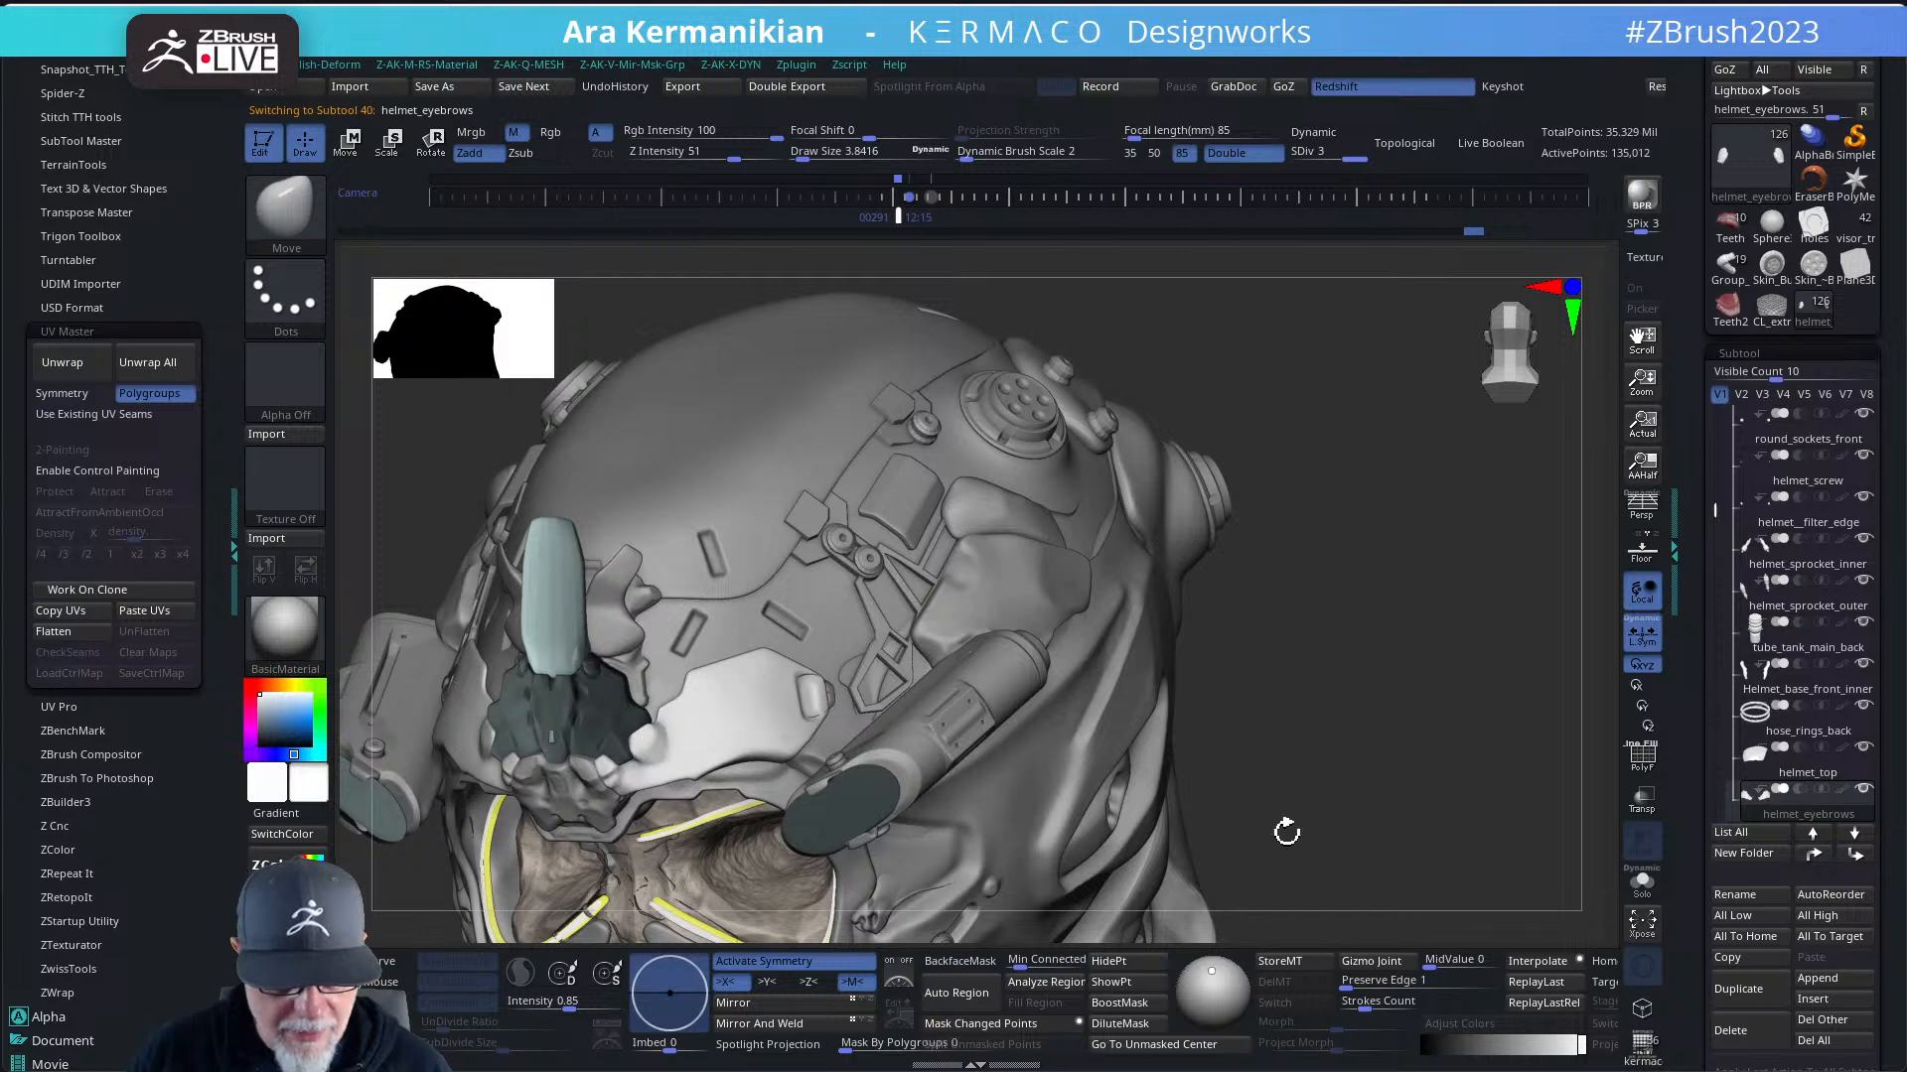
left_click_drag(1326, 763, 1415, 805)
left_click_drag(1415, 804, 1316, 775)
left_click(763, 795, "alt")
left_click_drag(1688, 915, 1751, 734)
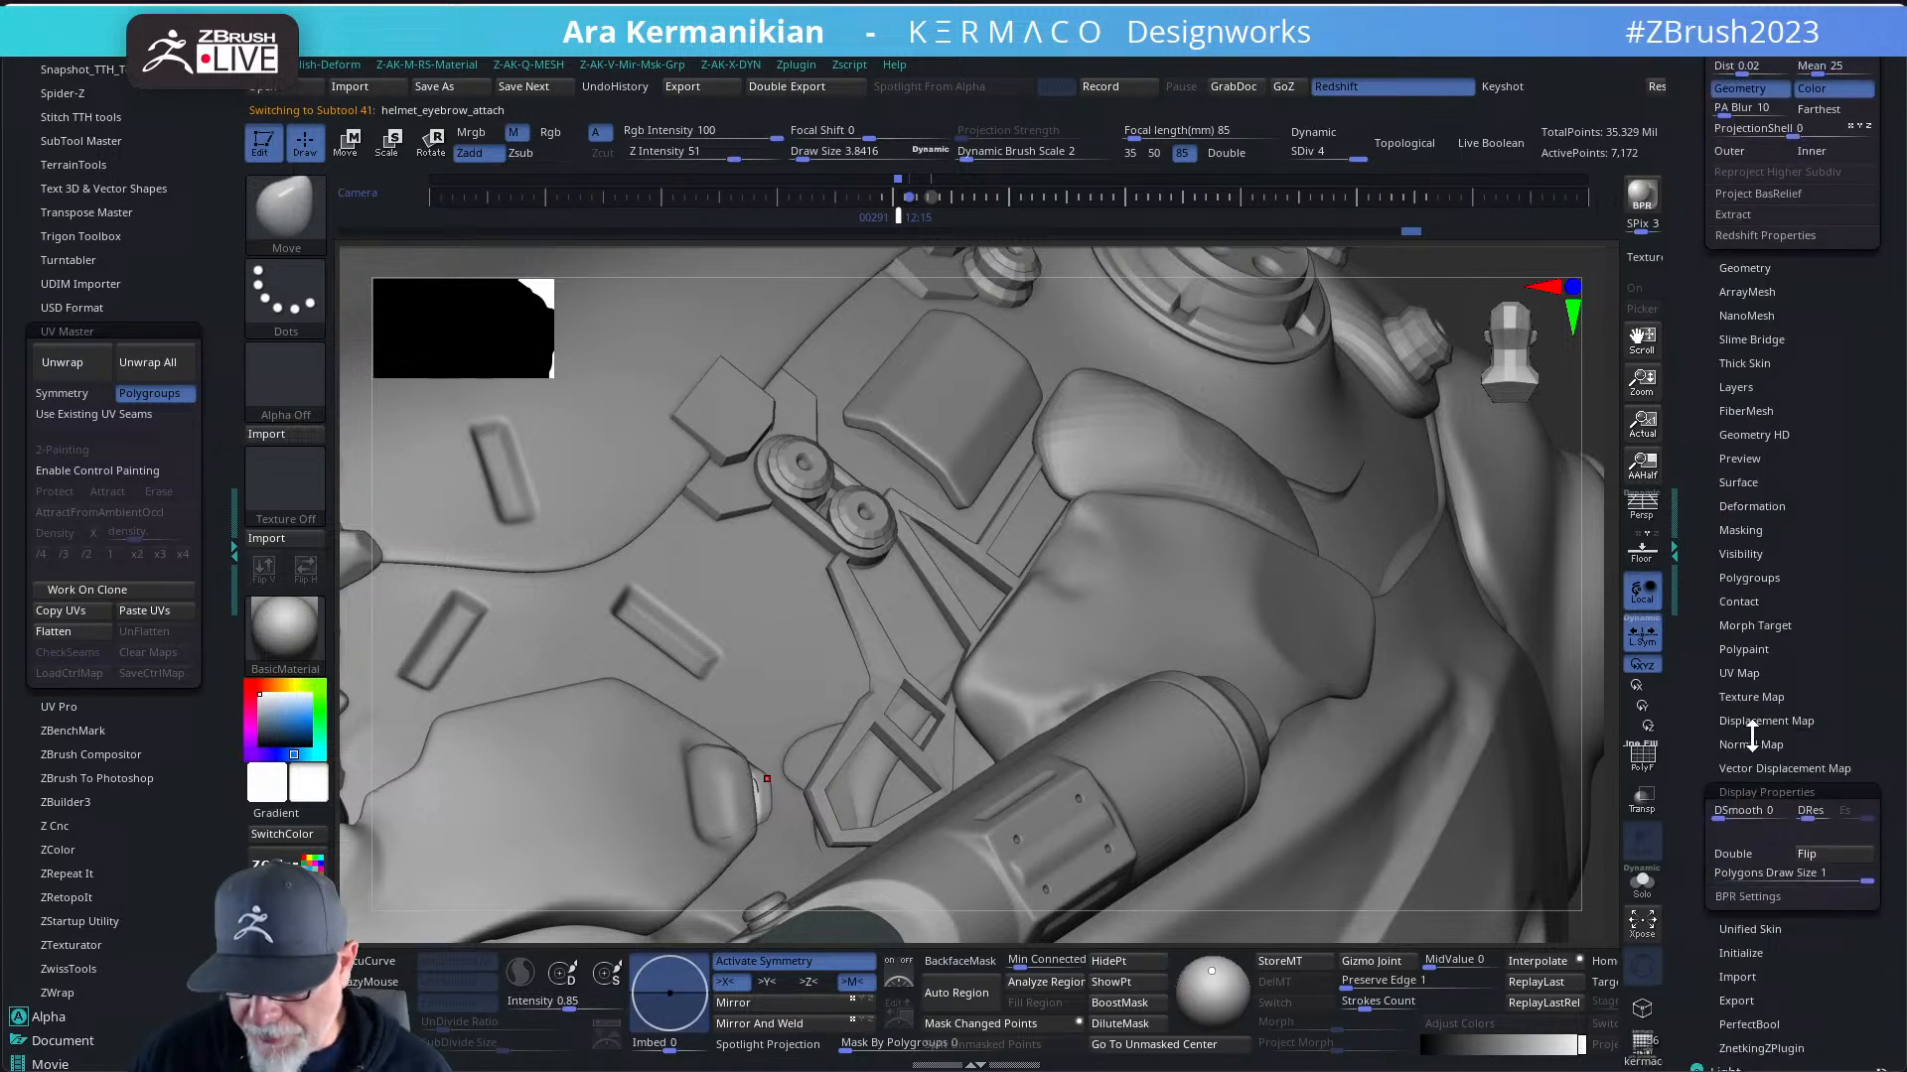
left_click(1823, 856)
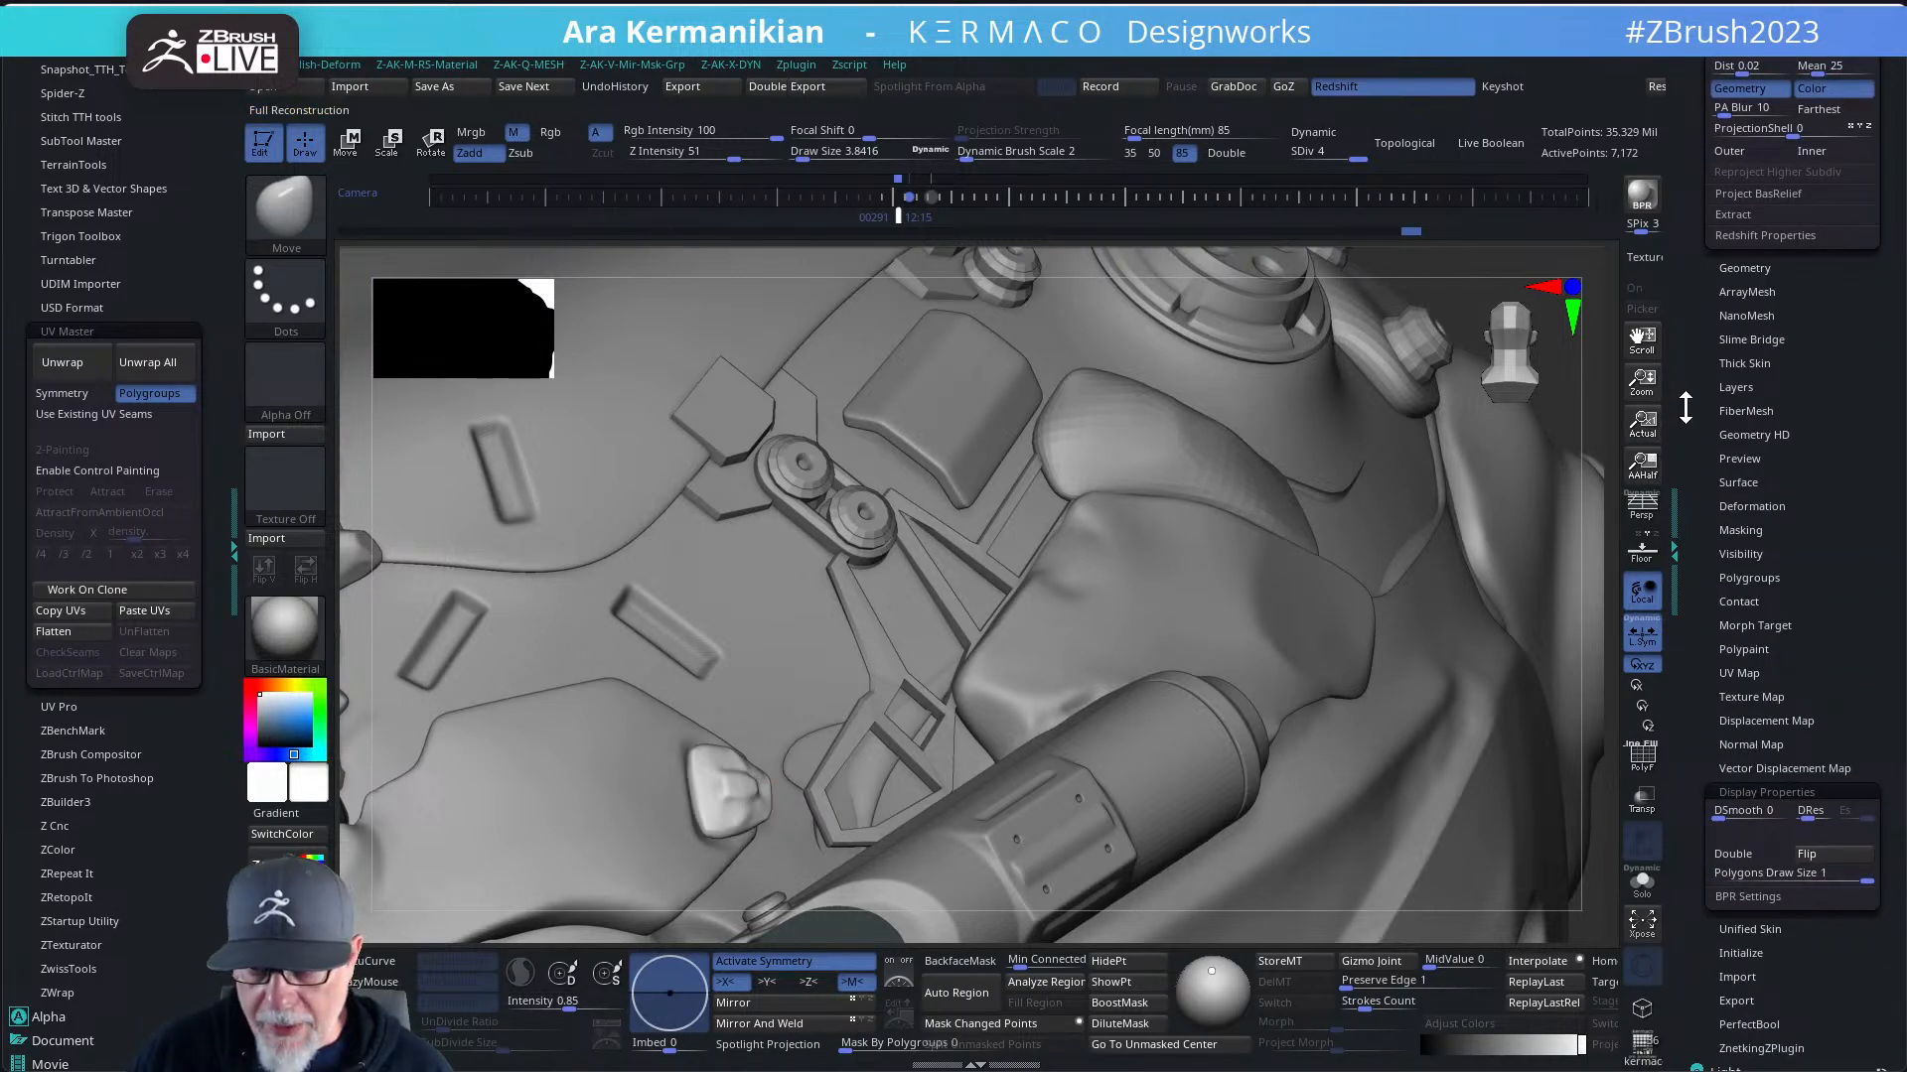
- Add the helmet_eyebrow_attach part to visibility set 5 and return to visibility set 1
left_click_drag(1688, 461, 1691, 681)
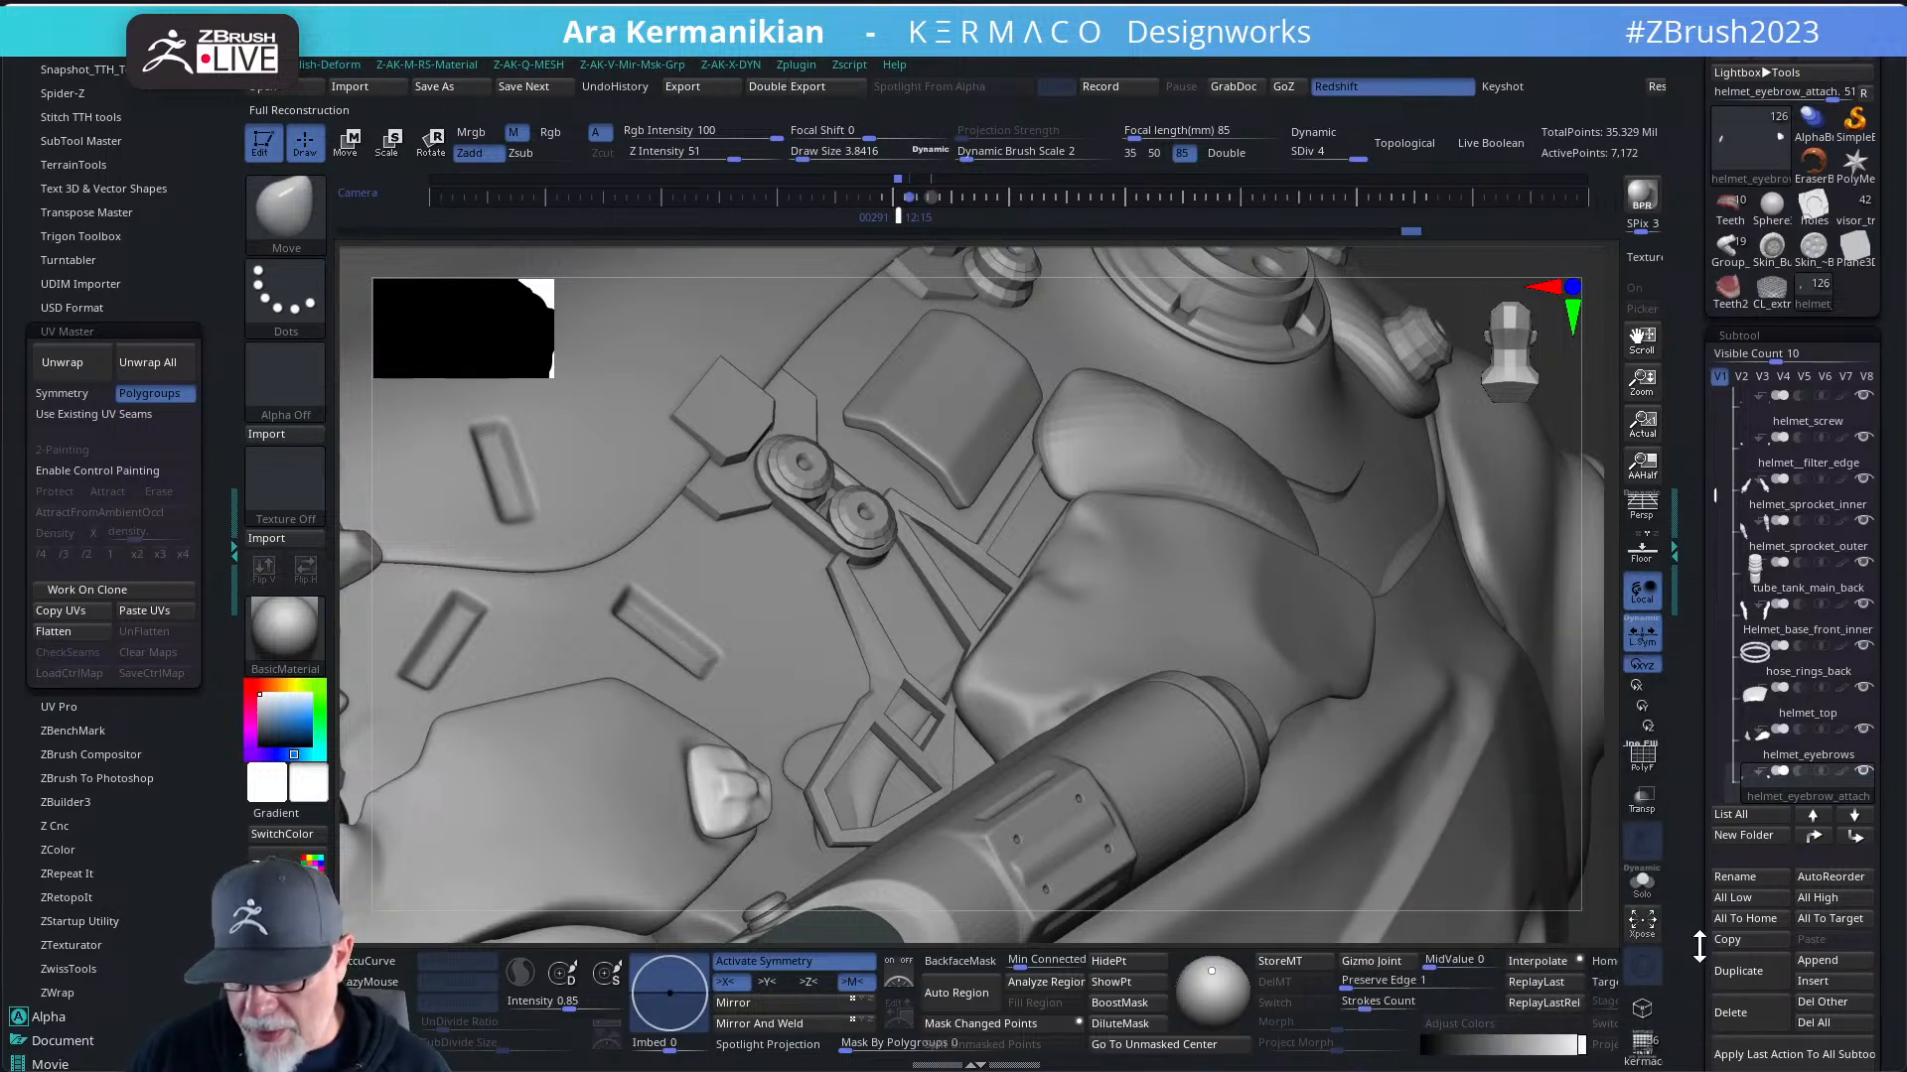
left_click_drag(1699, 946, 1730, 789)
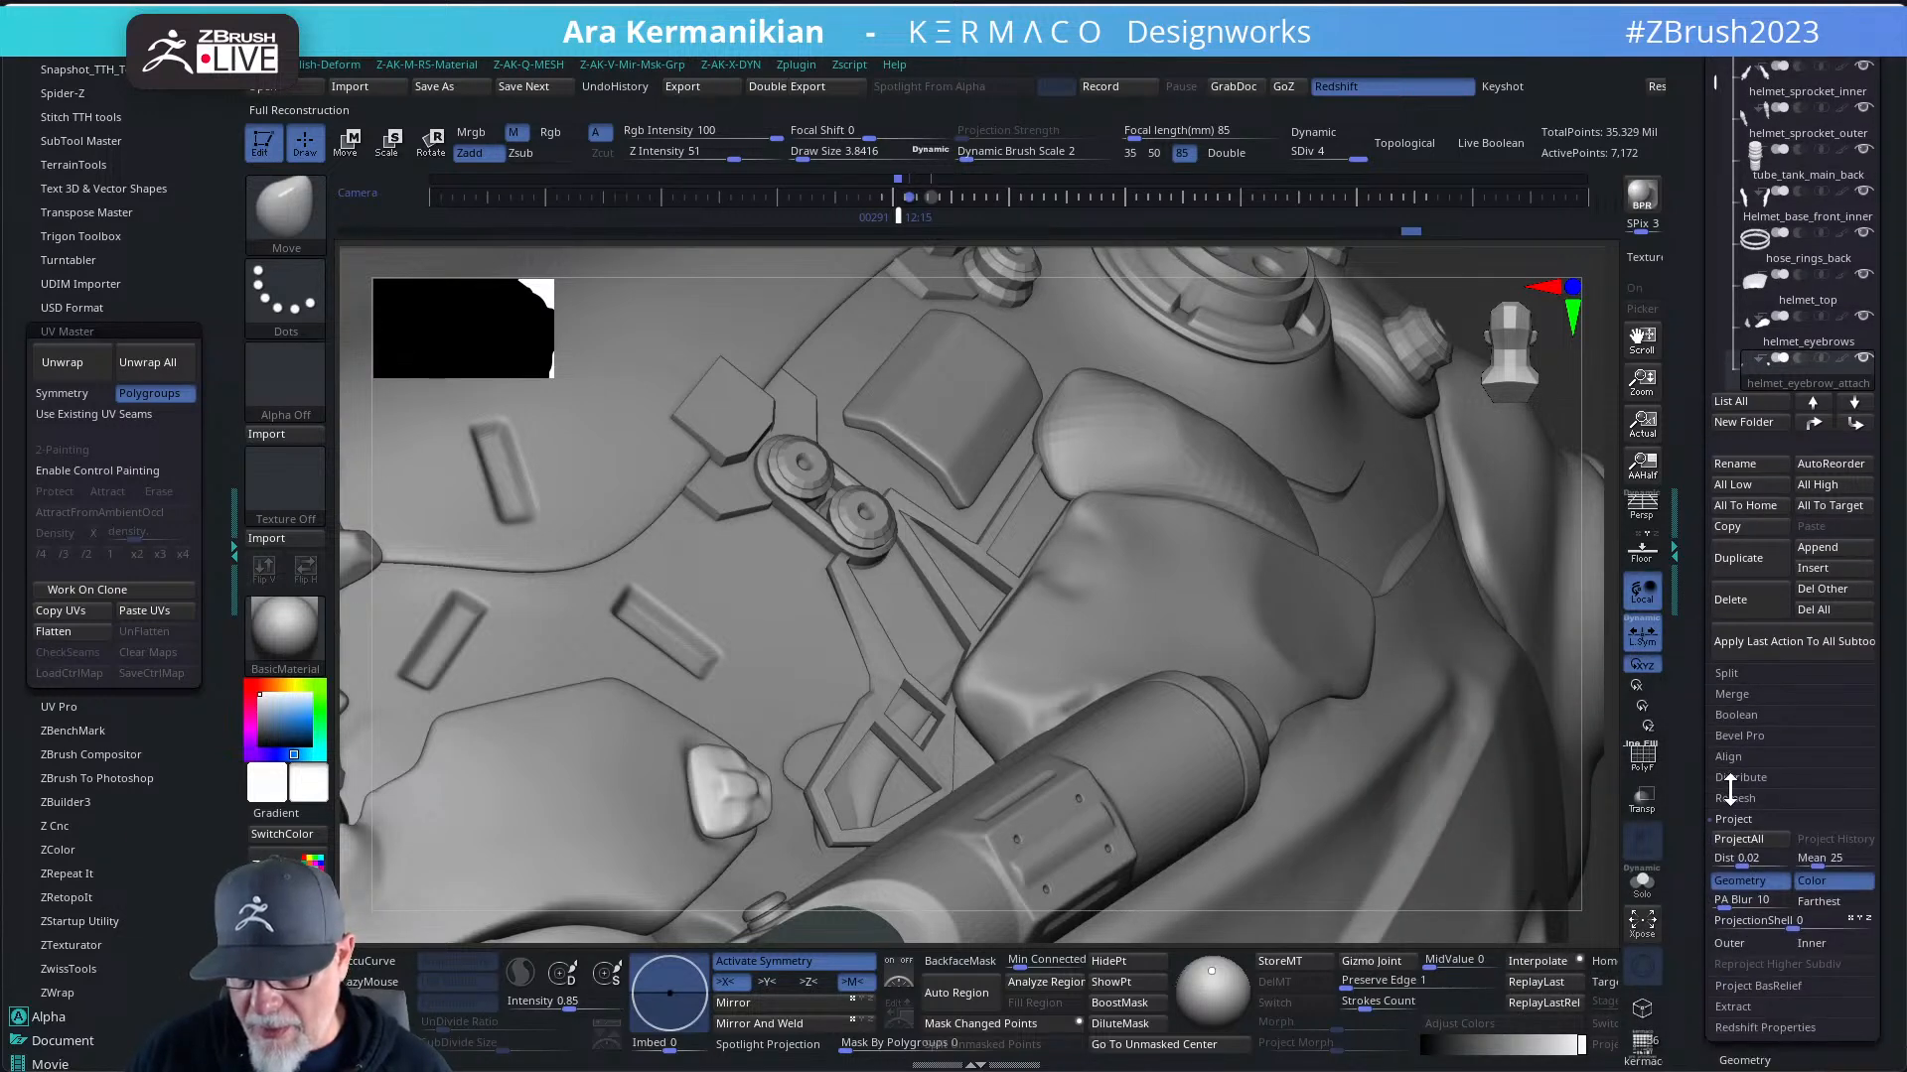
left_click_drag(1606, 793, 1376, 648, "alt")
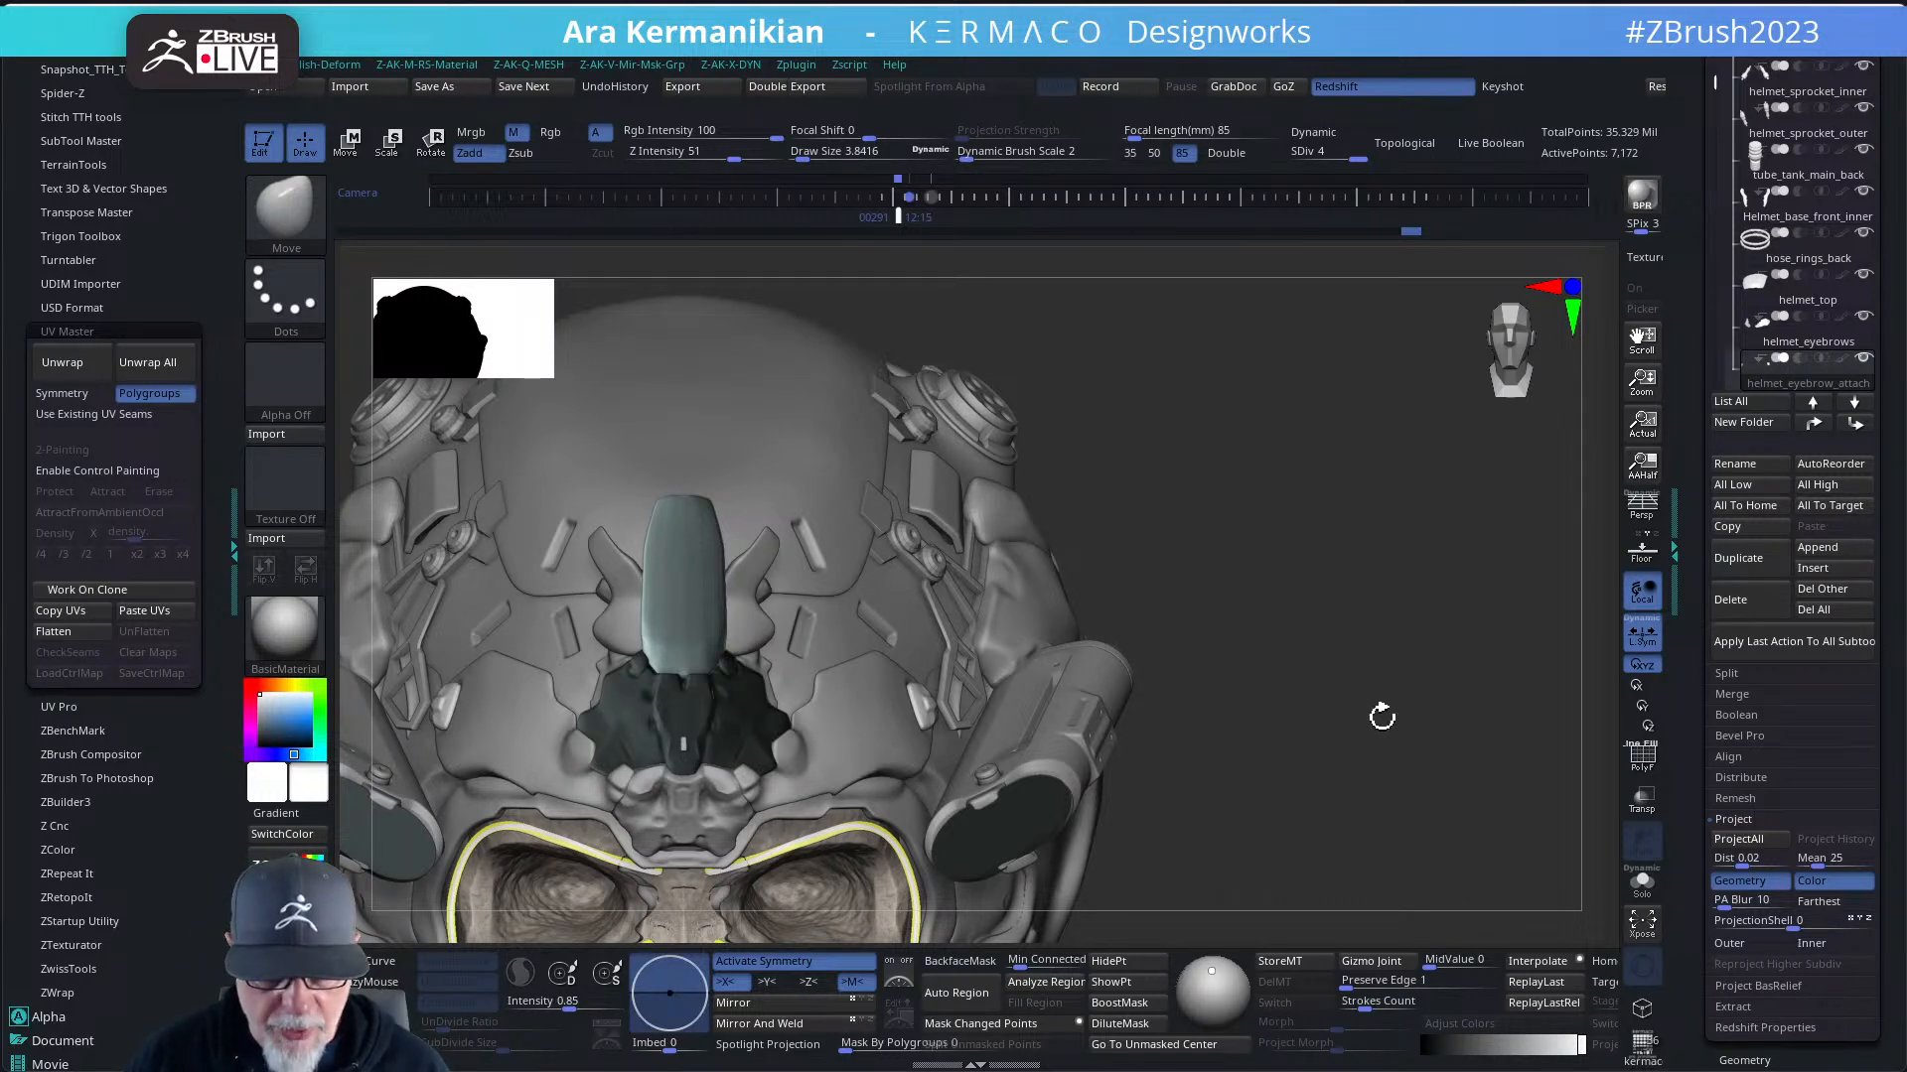
left_click_drag(1382, 716, 1535, 795)
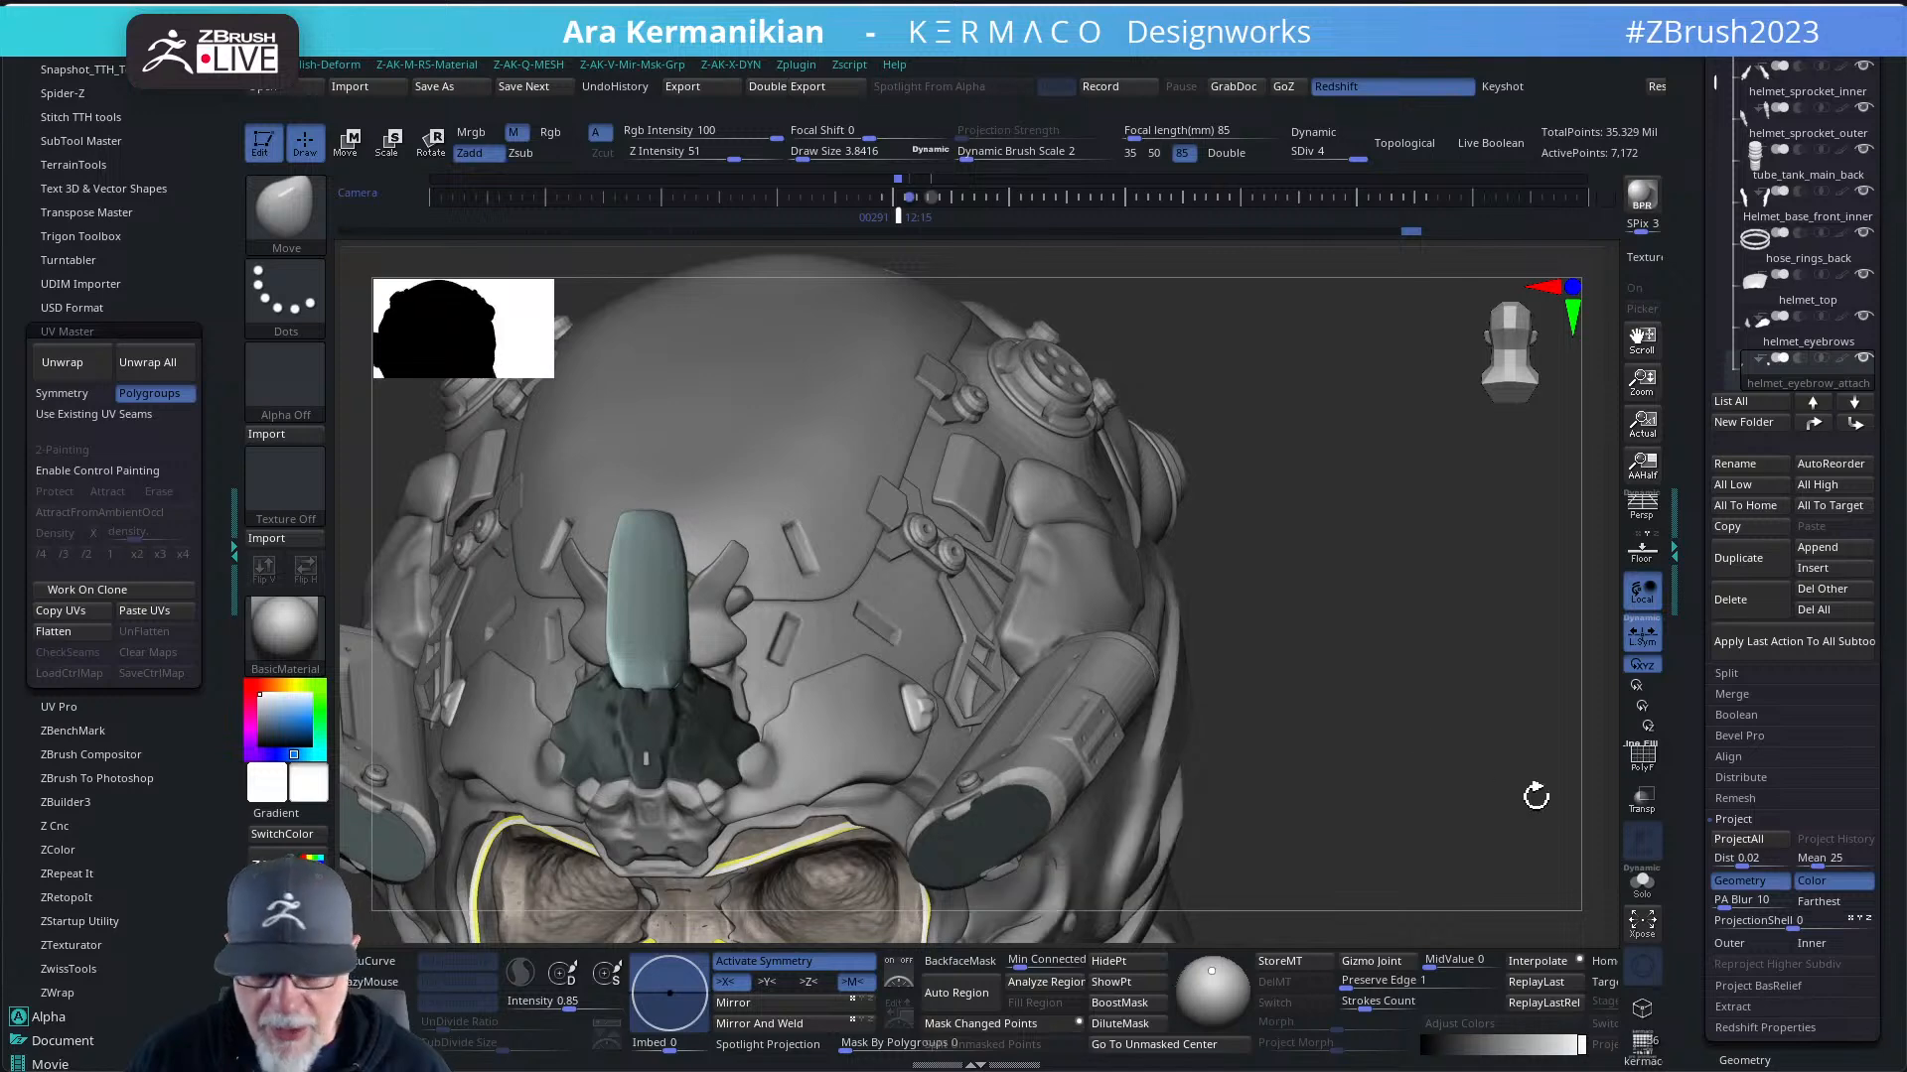
scroll(1745, 867, "down", 6)
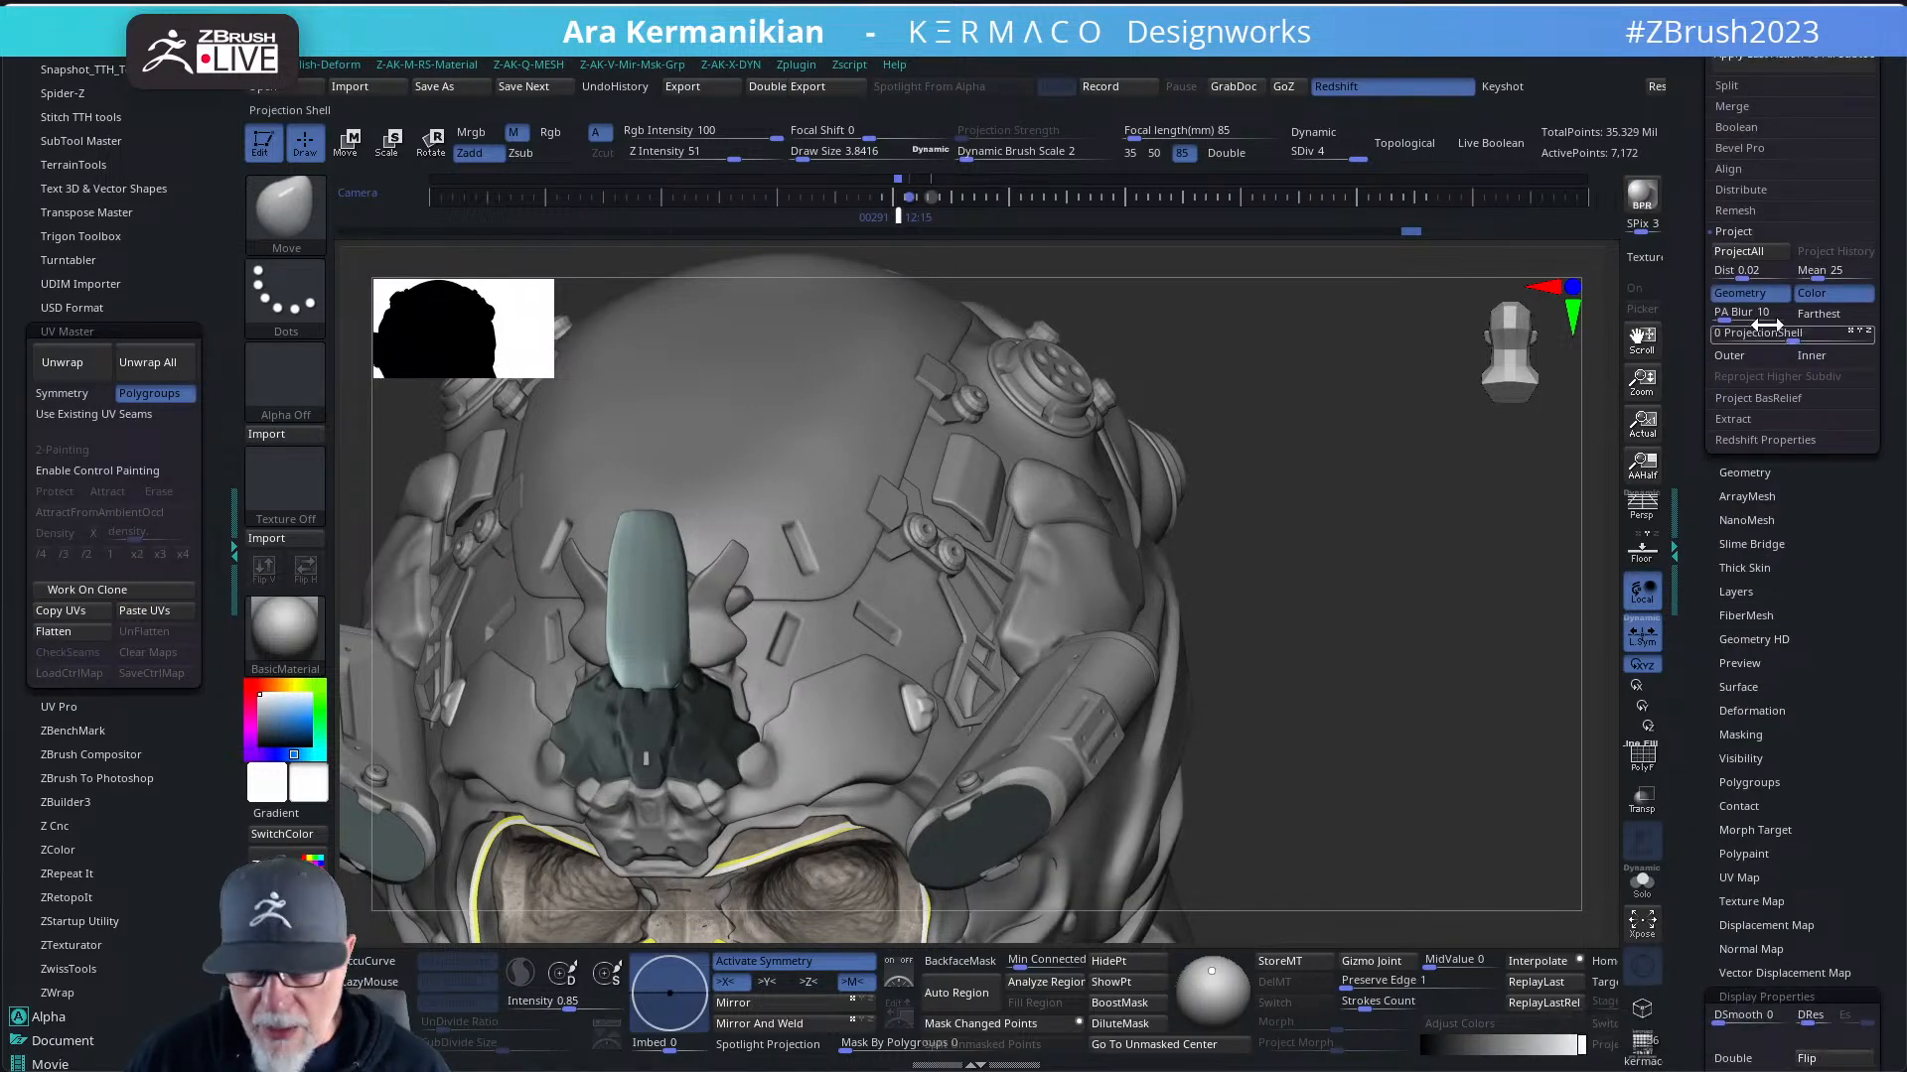
scroll(1692, 349, "up", 2)
scroll(1805, 220, "up", 5)
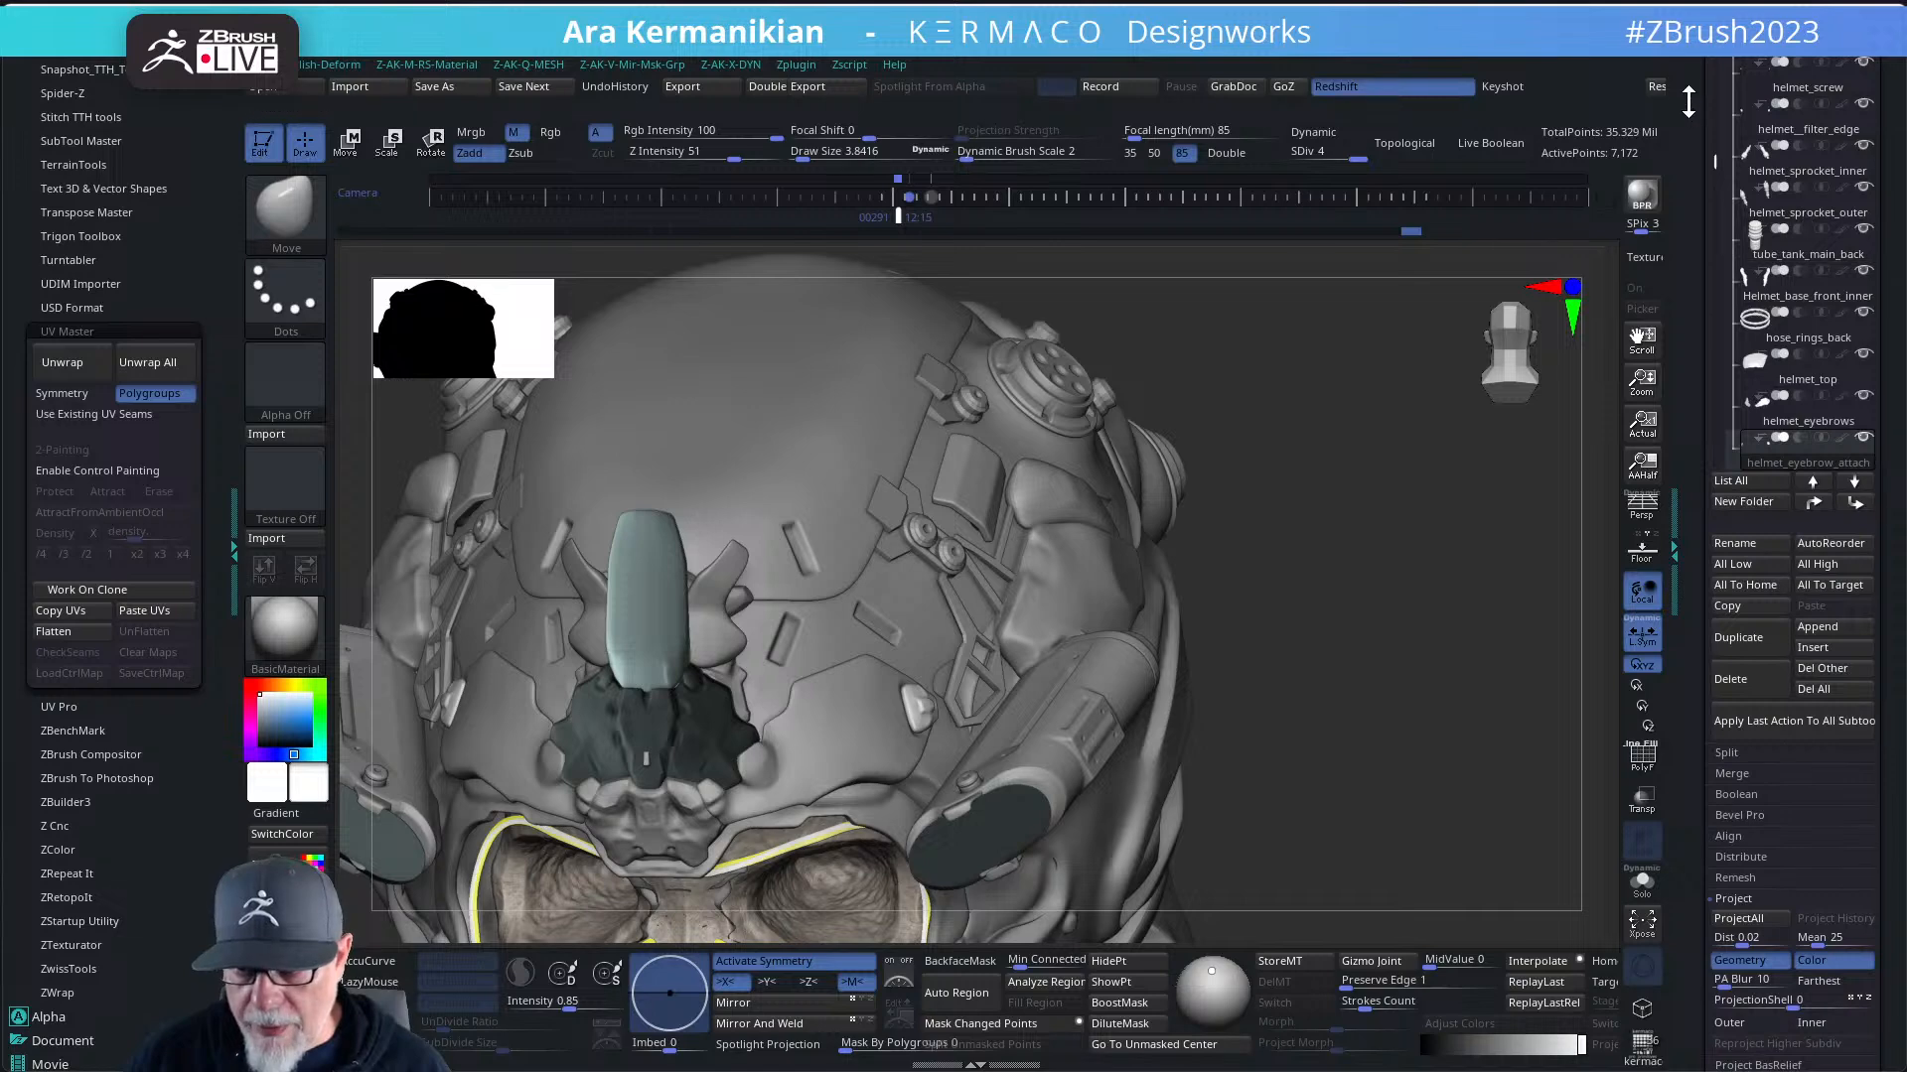
scroll(1791, 249, "up", 2)
left_click(1800, 253)
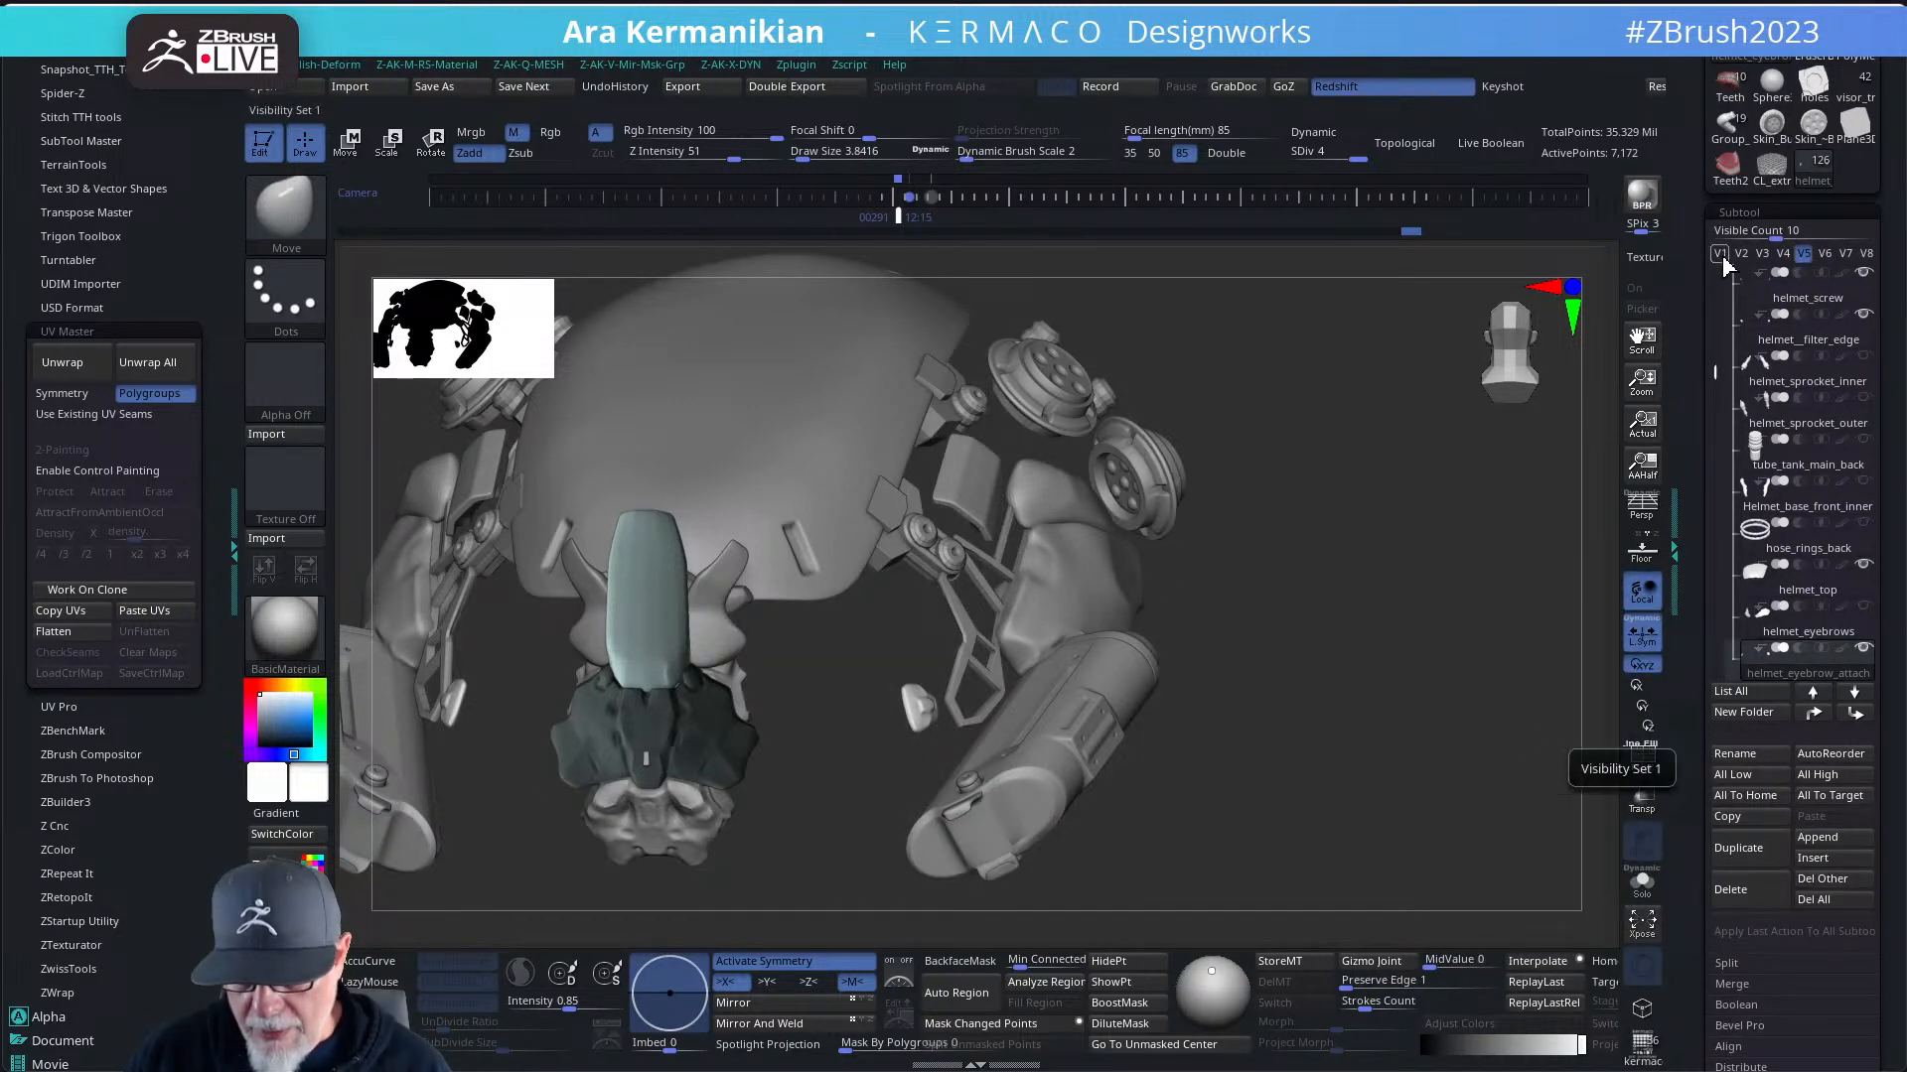
left_click(1720, 254)
- Select the Extract15_07 struts on the side of the helmet and add them to visibility set 5
scroll(1694, 662, "down", 10)
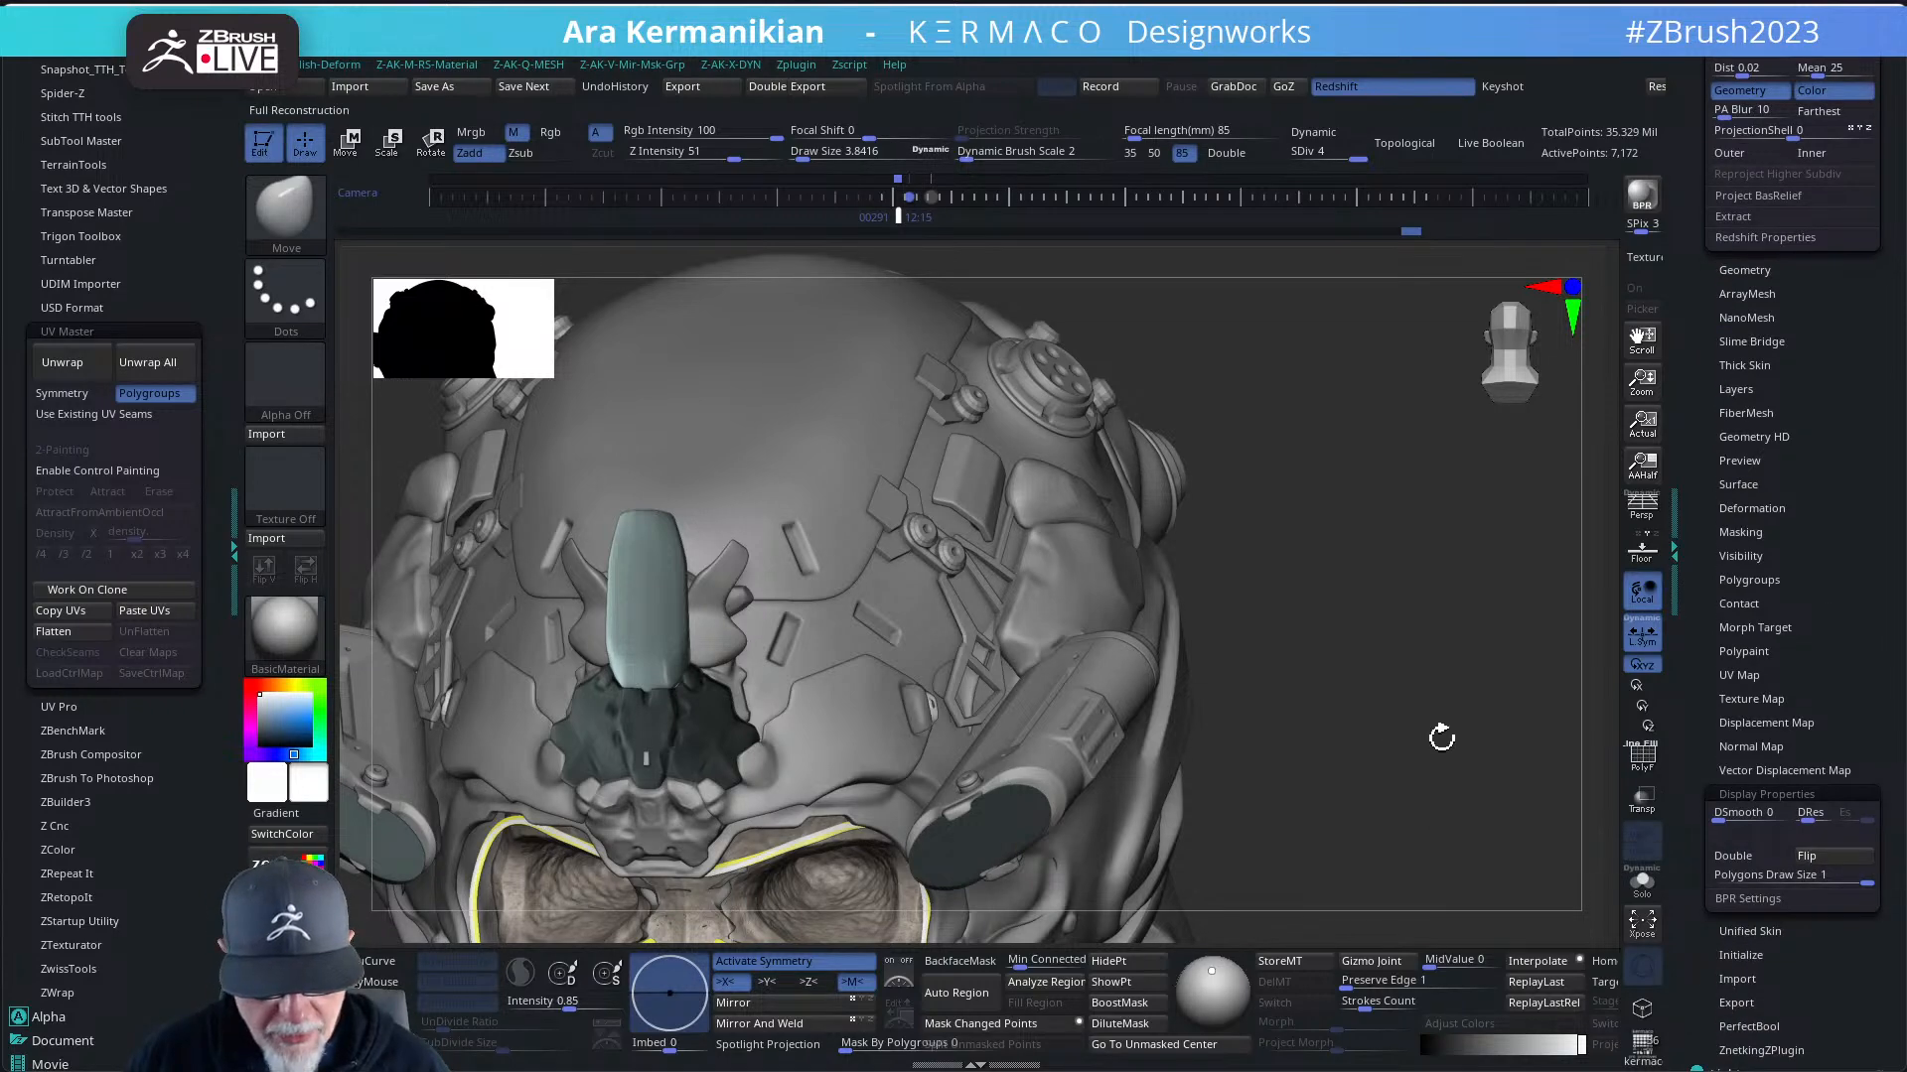
left_click_drag(1470, 735, 1023, 685)
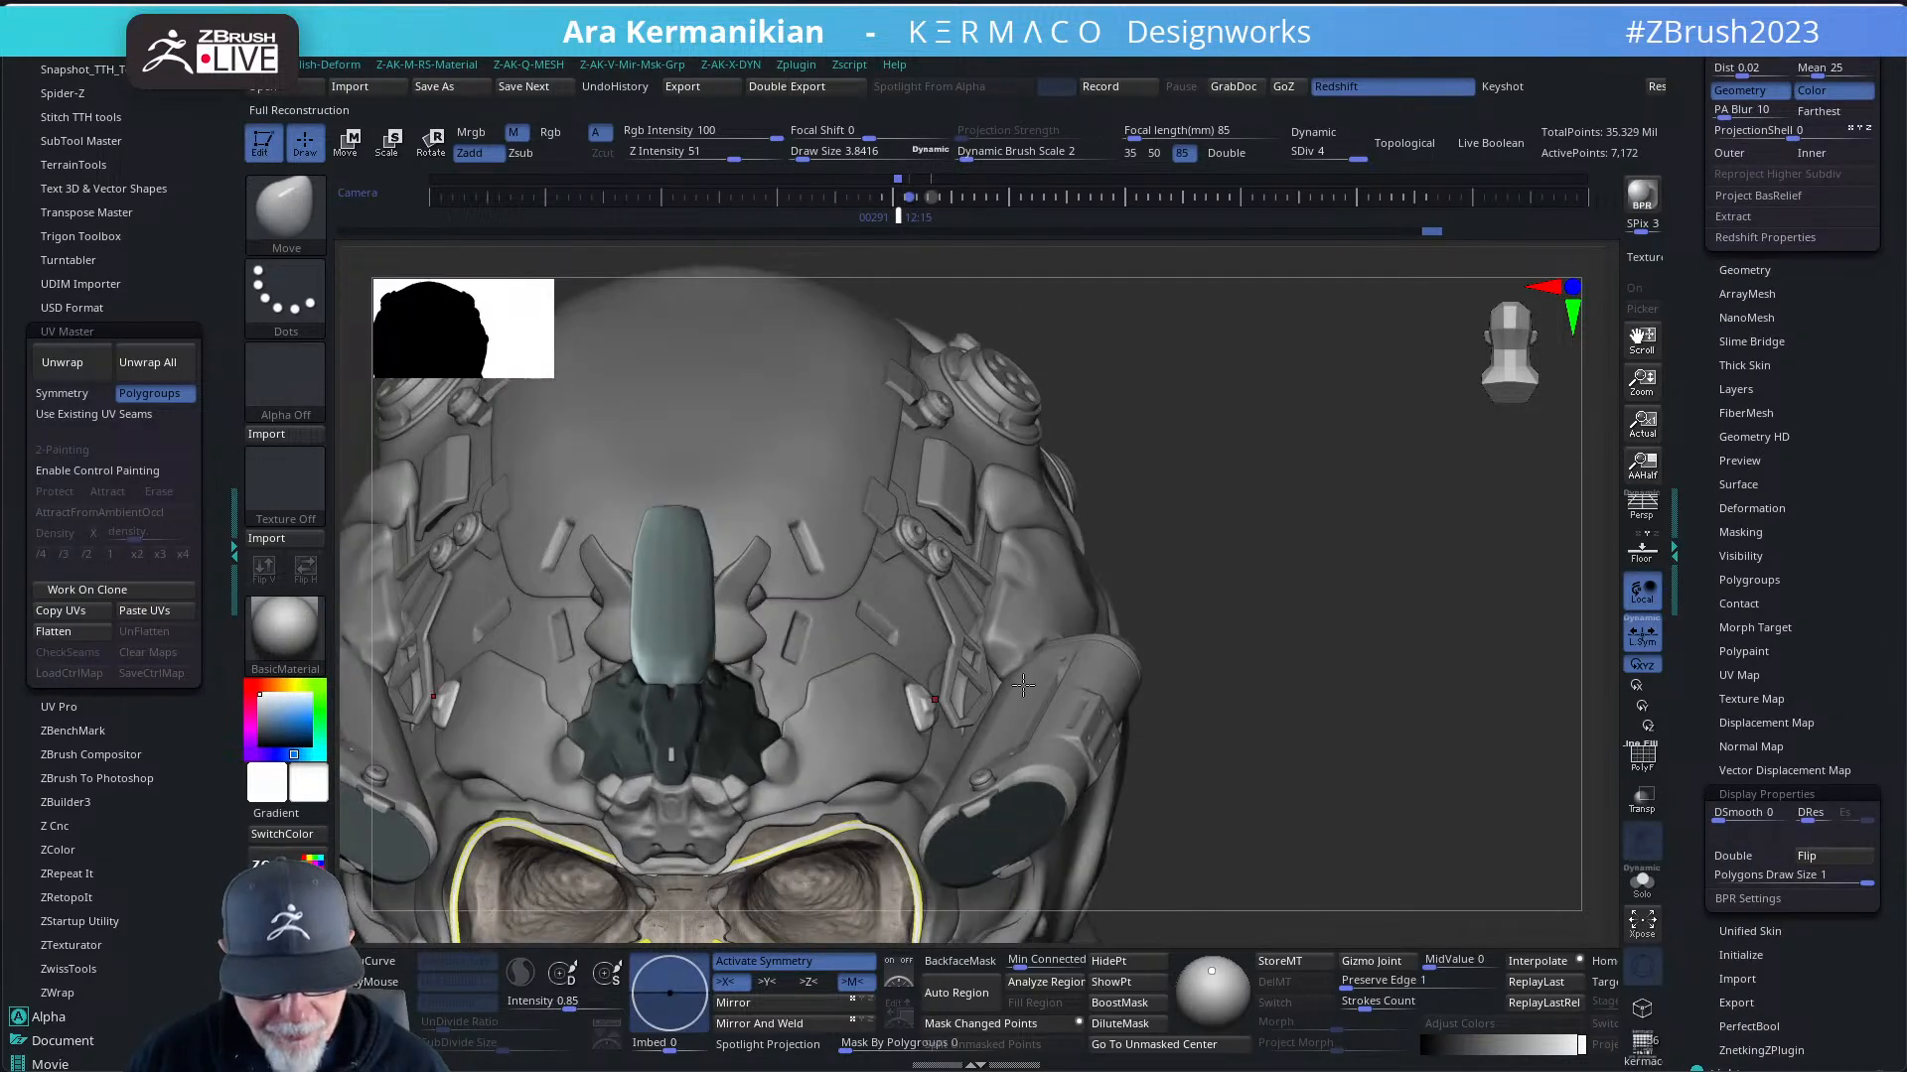
left_click_drag(1500, 750, 1091, 699, "alt")
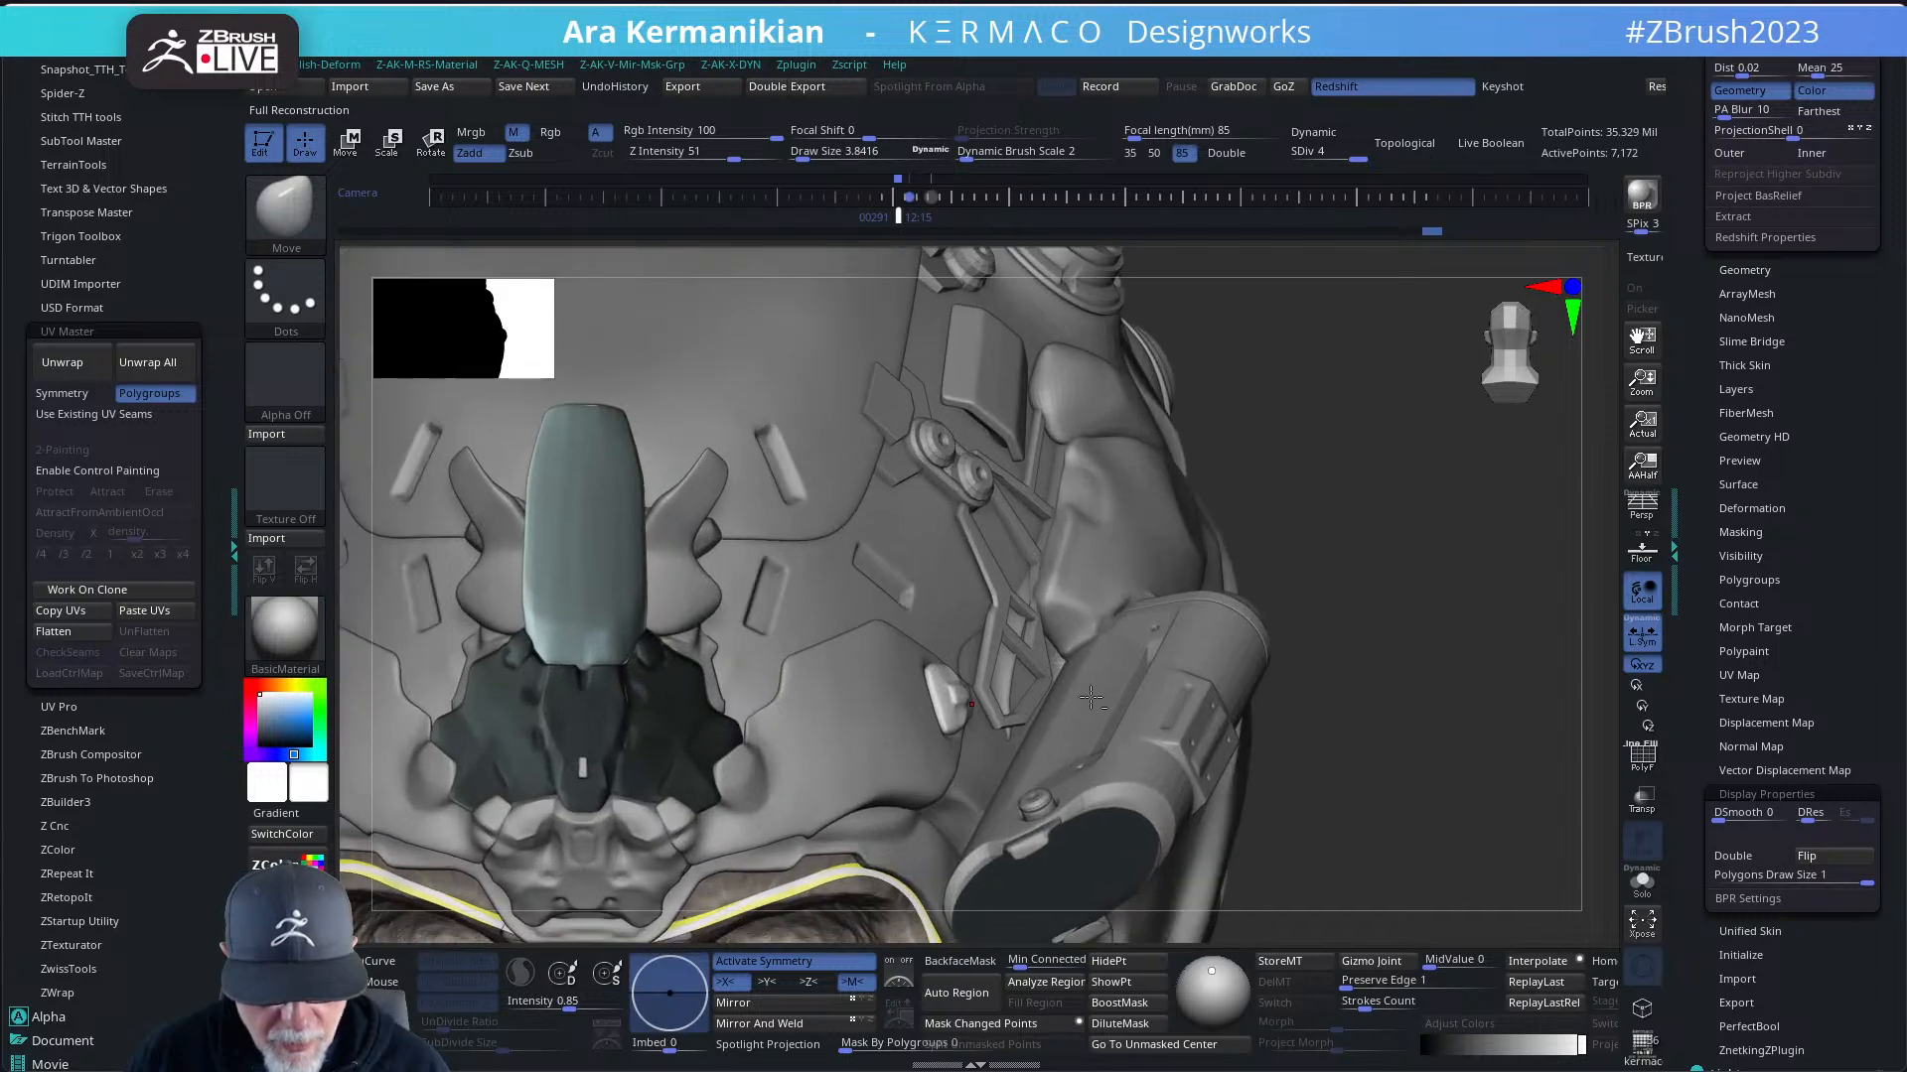
left_click(1005, 673, "alt")
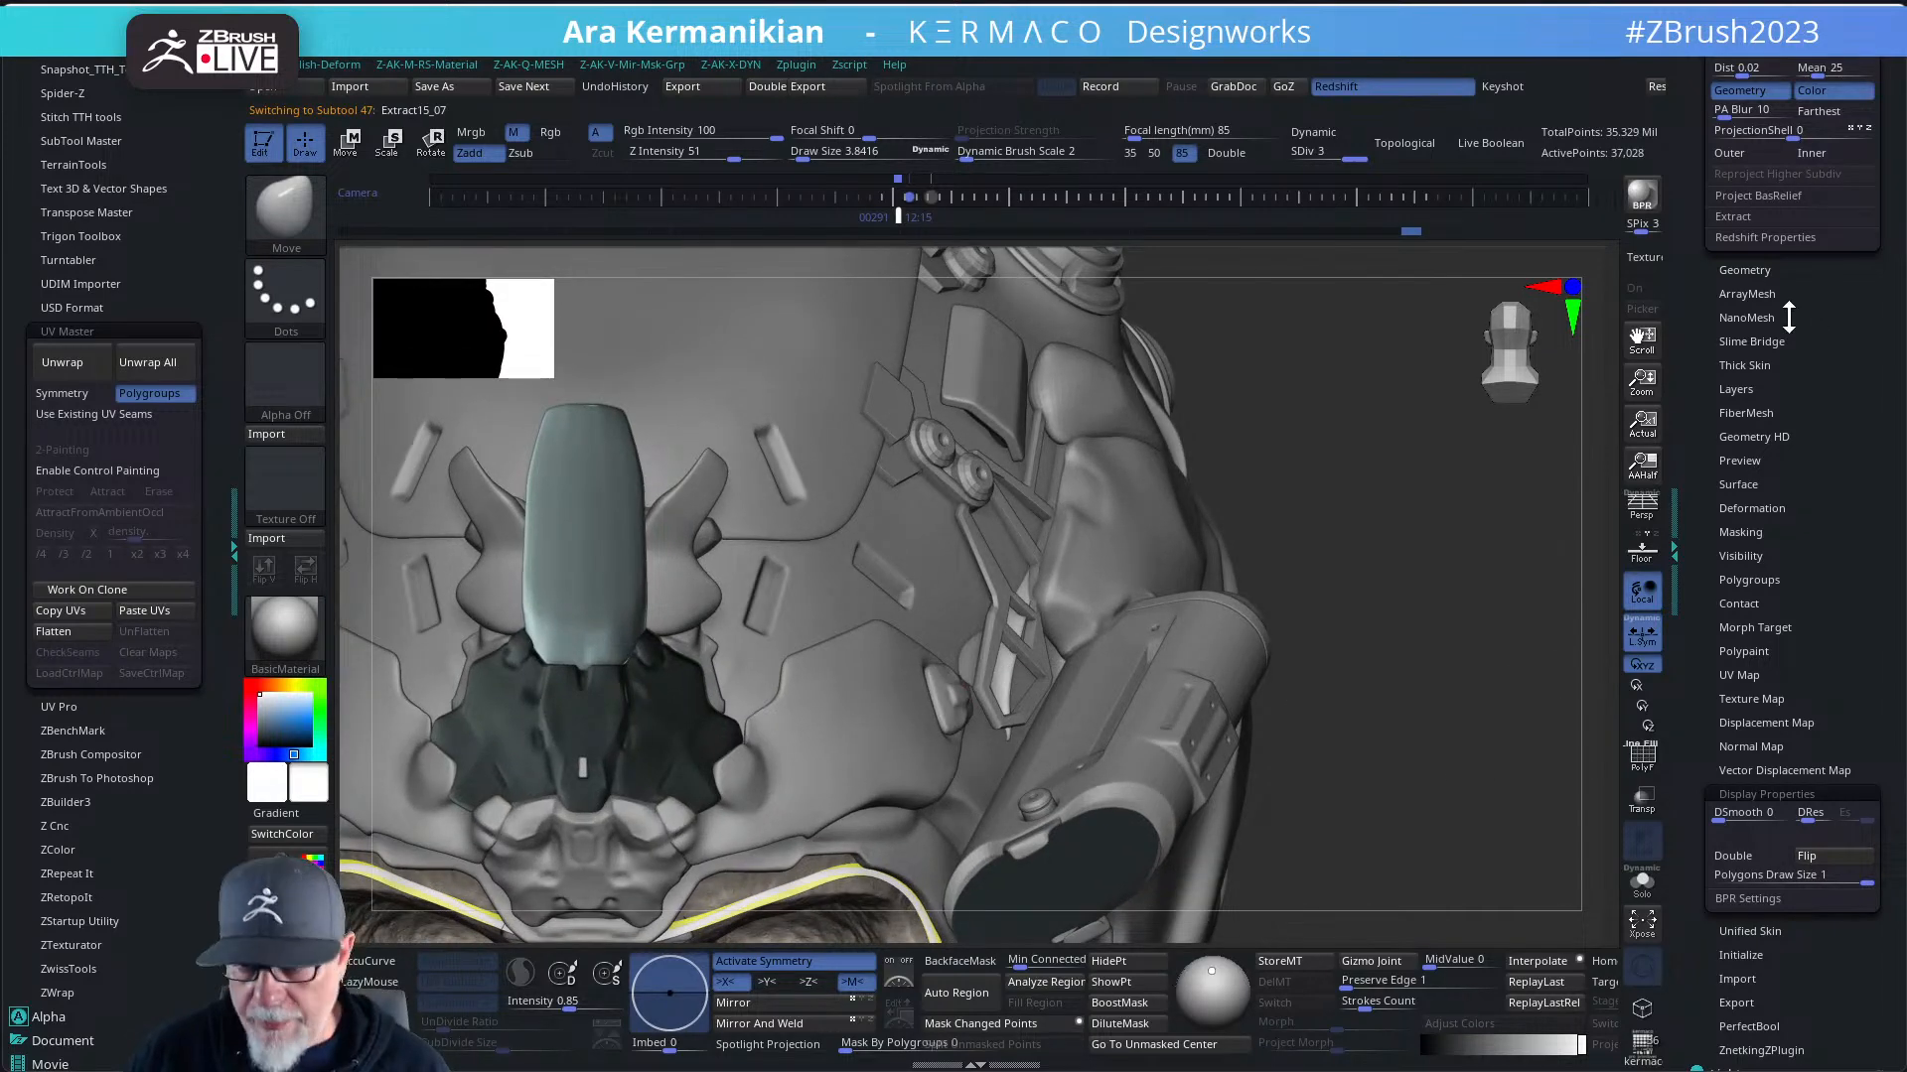
scroll(1775, 201, "up", 5)
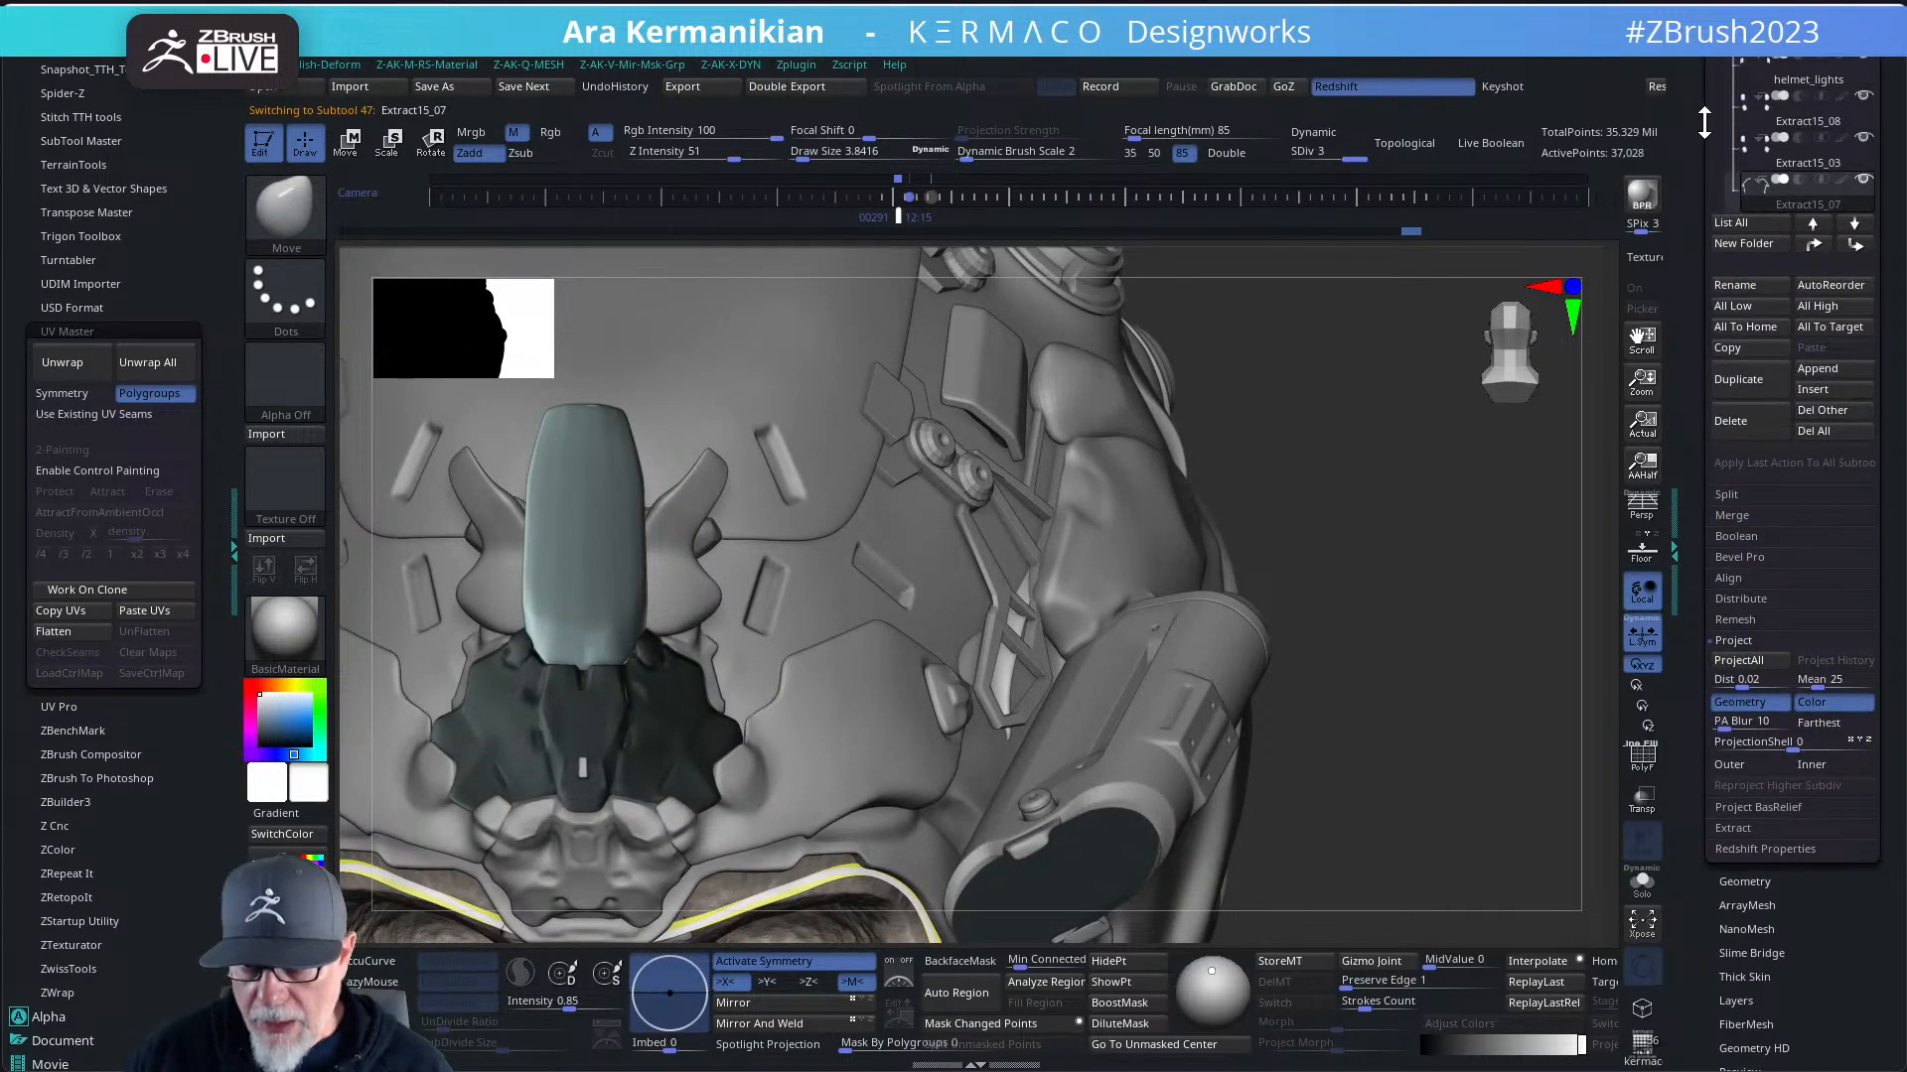
scroll(1704, 121, "up", 3)
left_click(1864, 473)
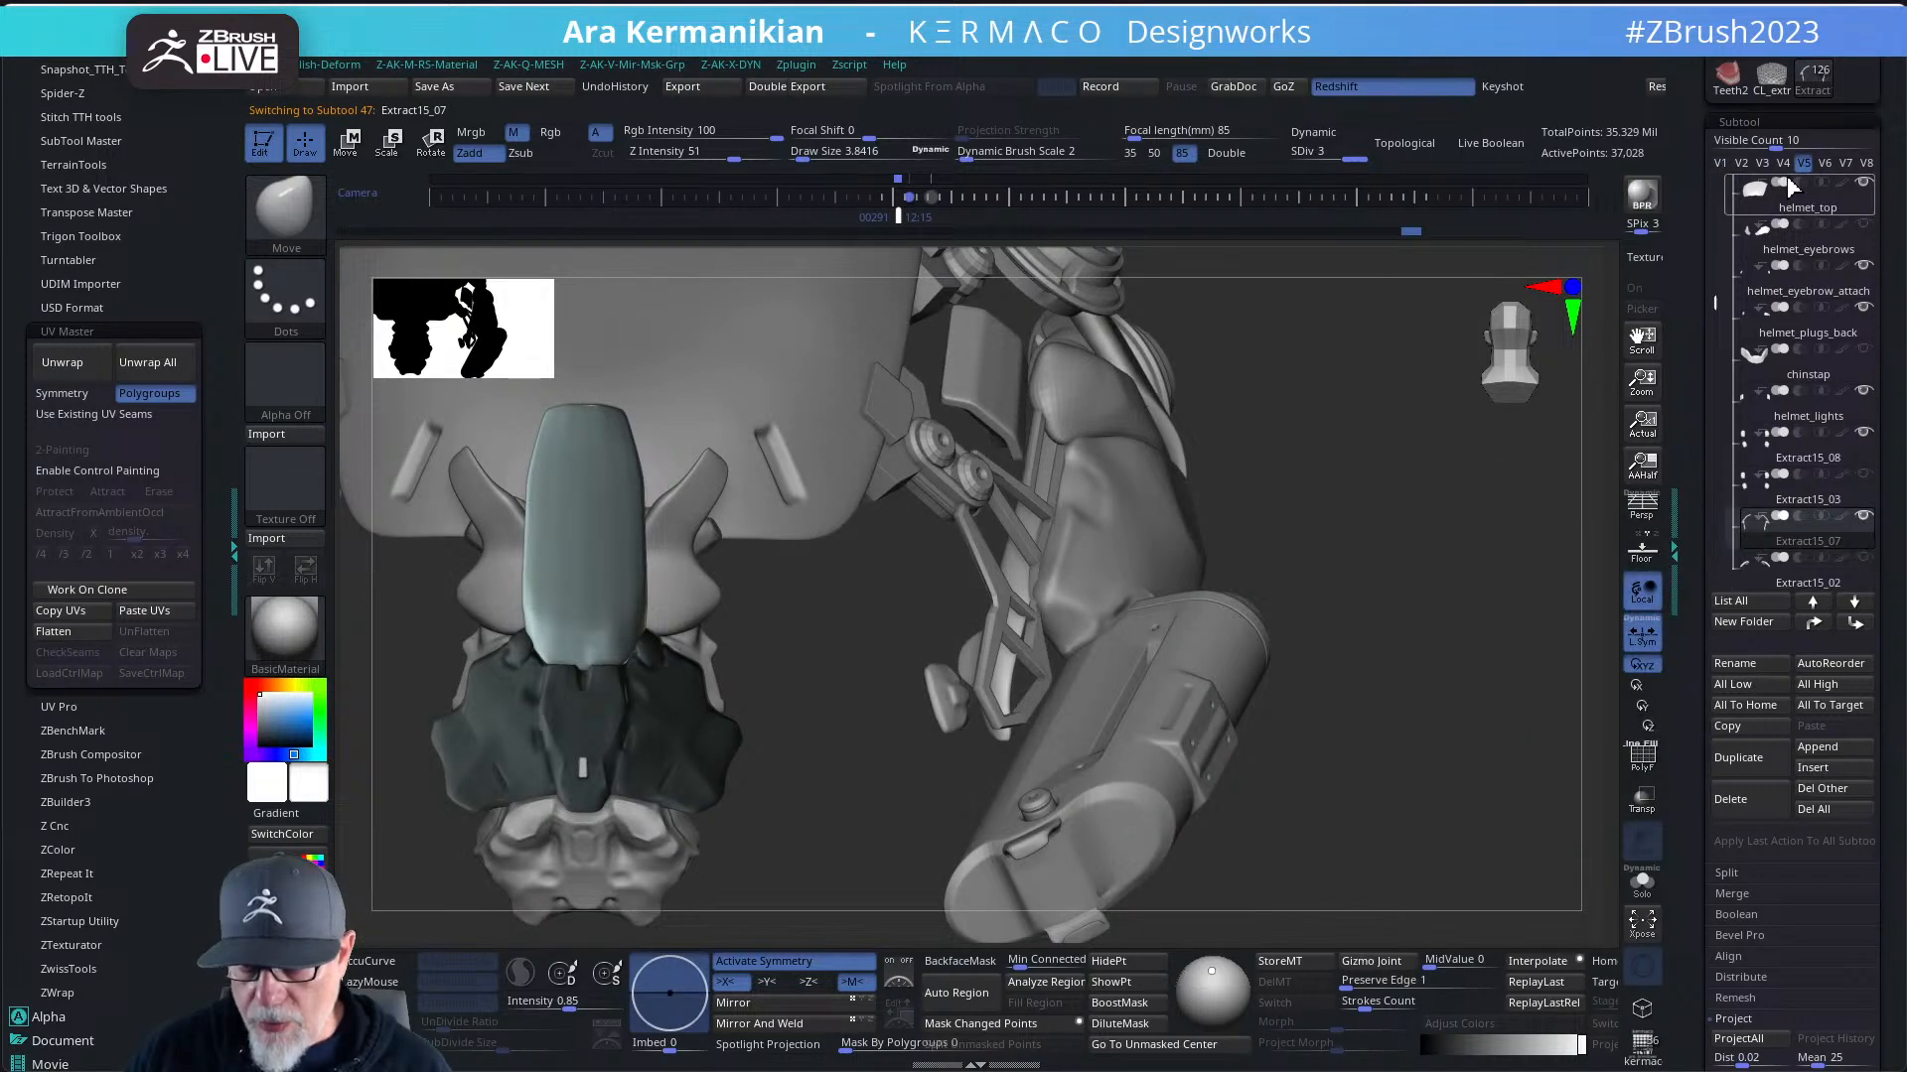
- Show visibility set 1 again and flip the normals of the Extract15_07 struts
left_click(1719, 162)
left_click_drag(1709, 746, 1709, 695)
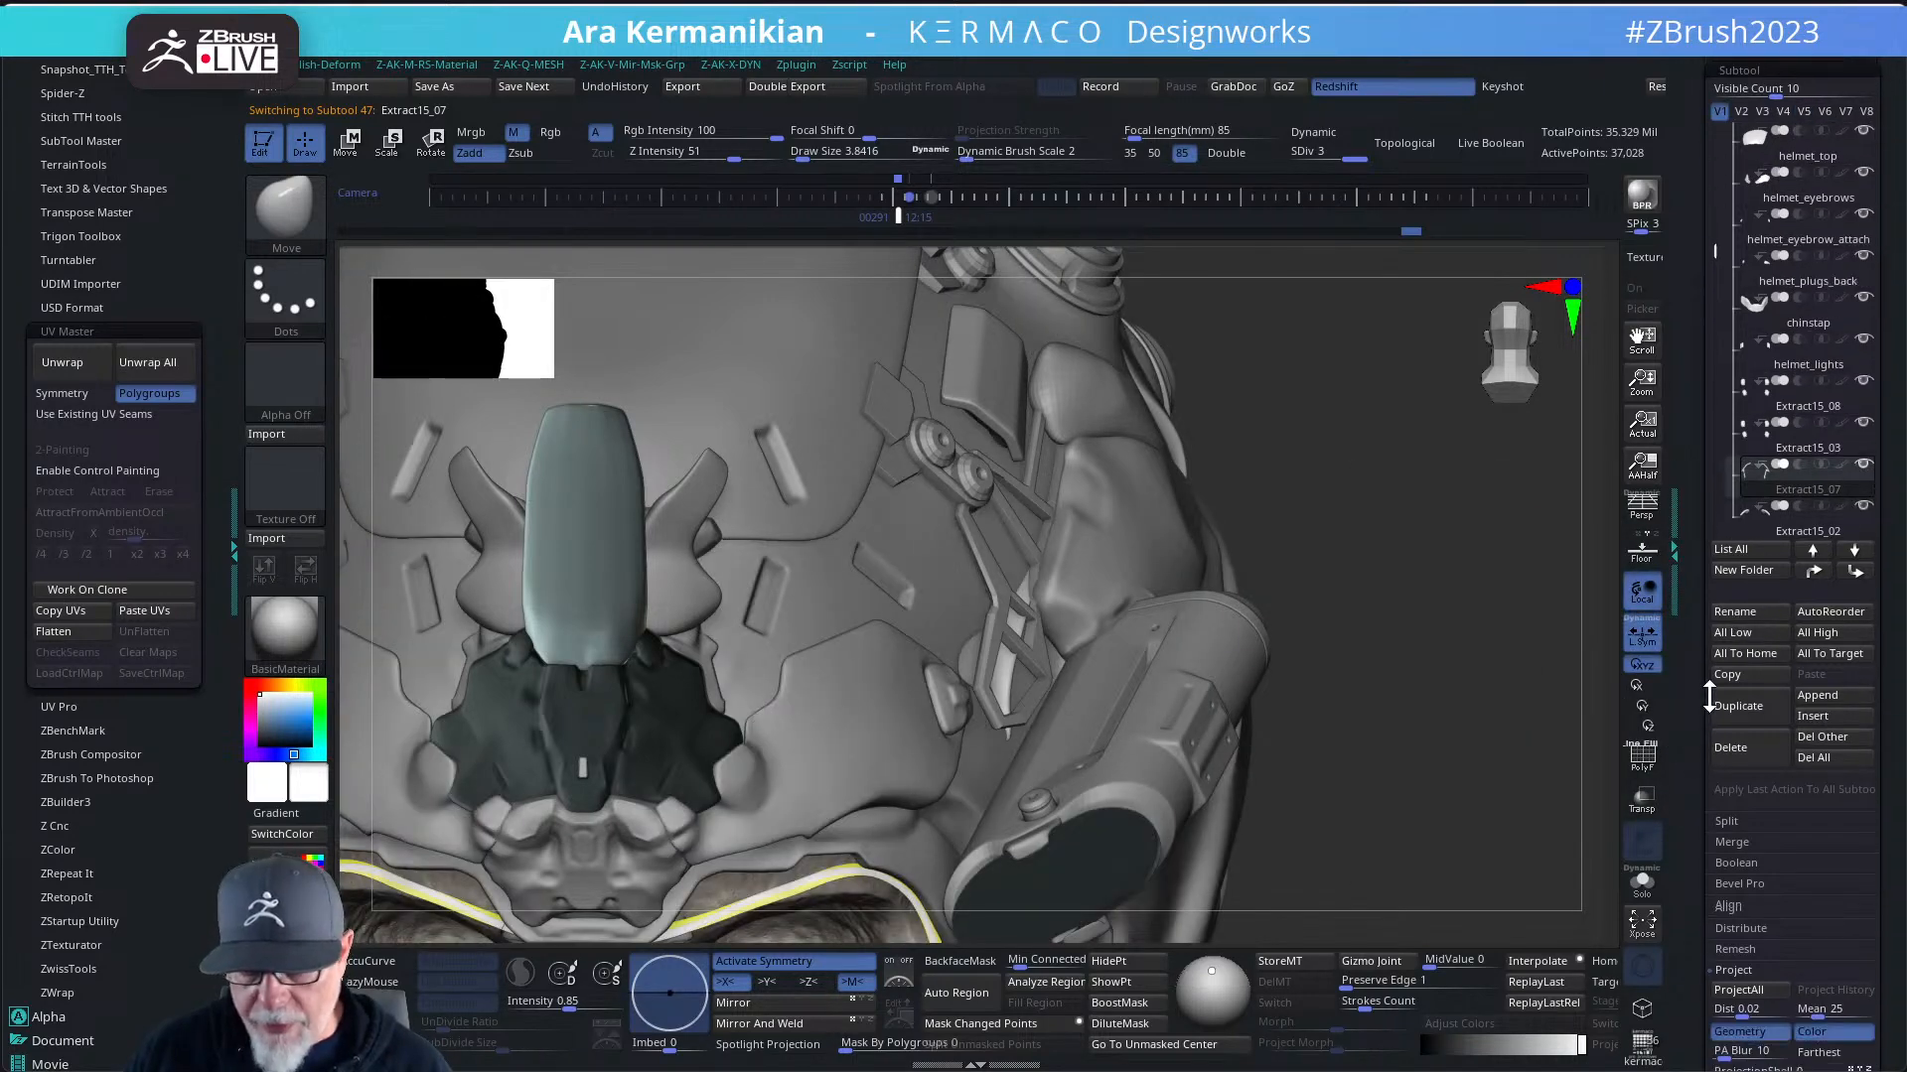
scroll(1708, 699, "down", 10)
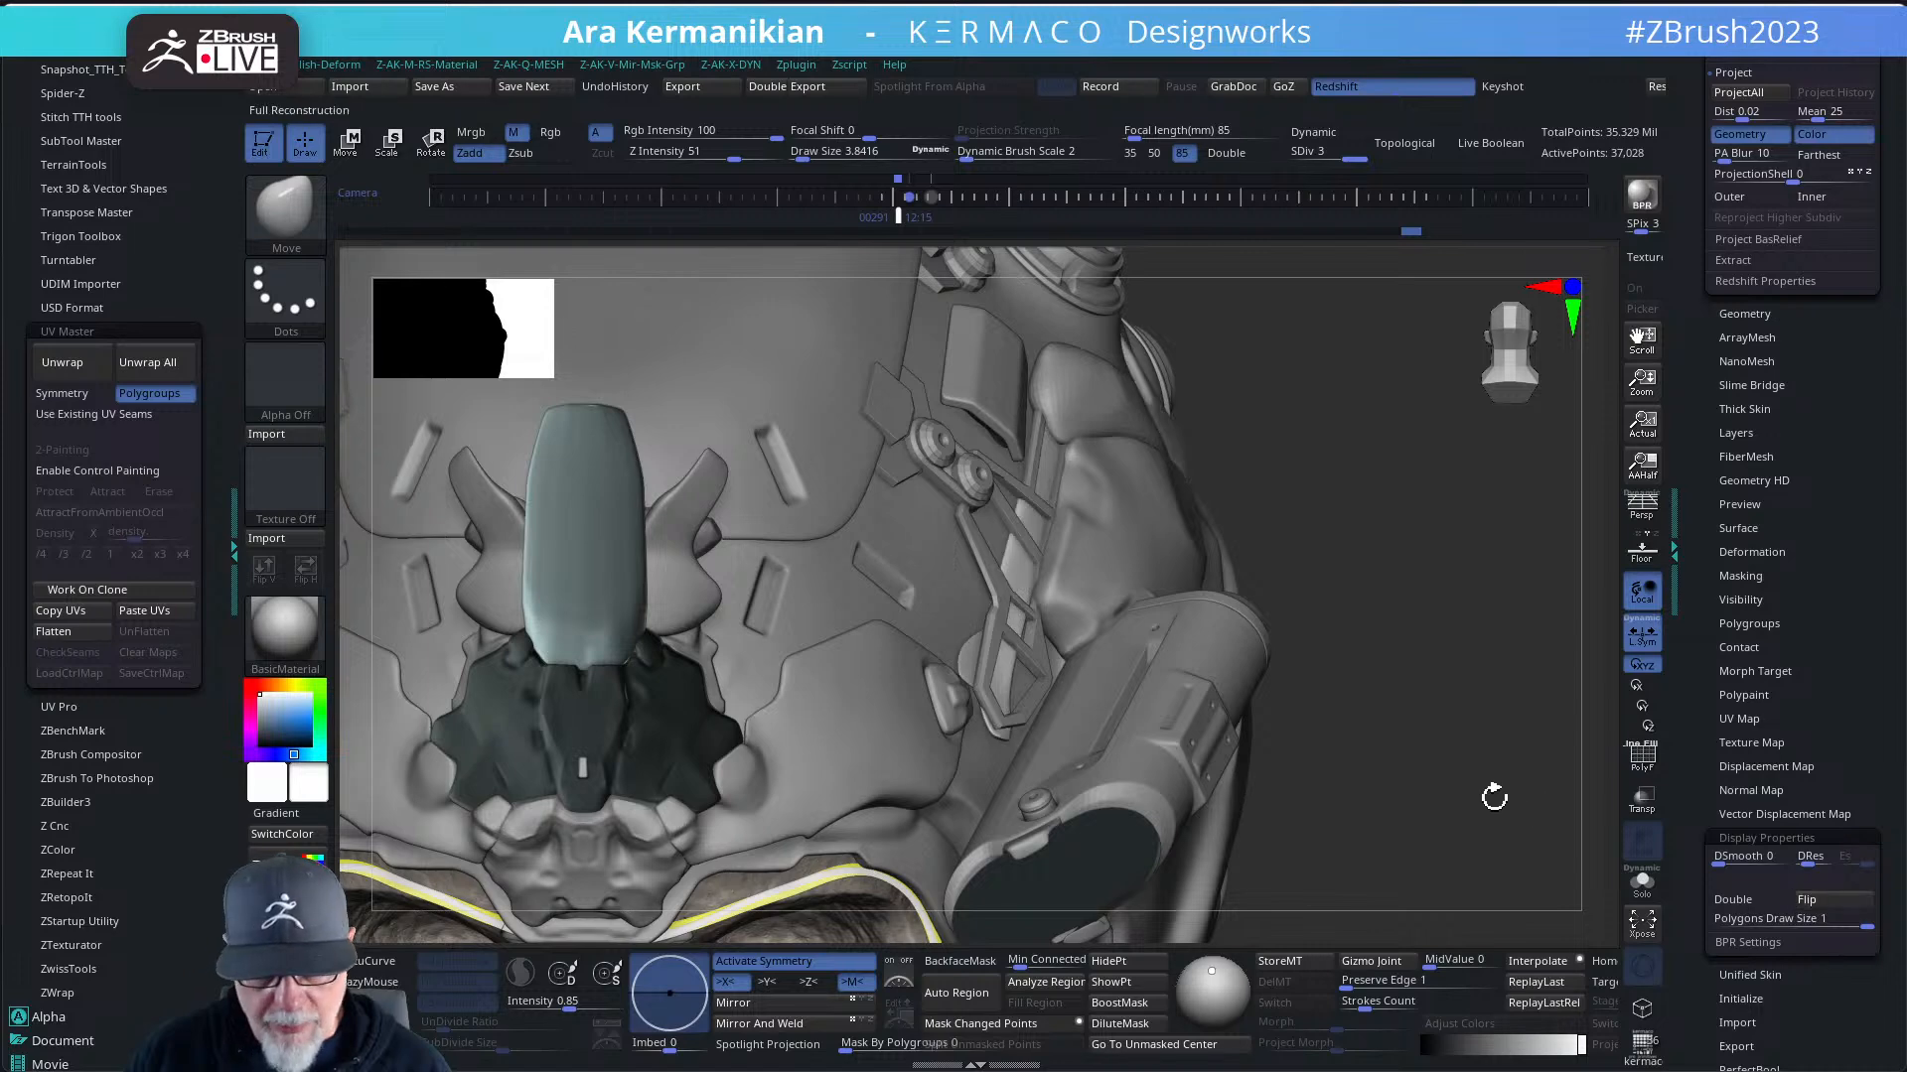
- Examine the whole helmet from the front and side, and check the Extract15_07 and Extract15_02 subtools in the list
left_click_drag(1494, 798, 1375, 700)
left_click_drag(1693, 201, 1713, 496)
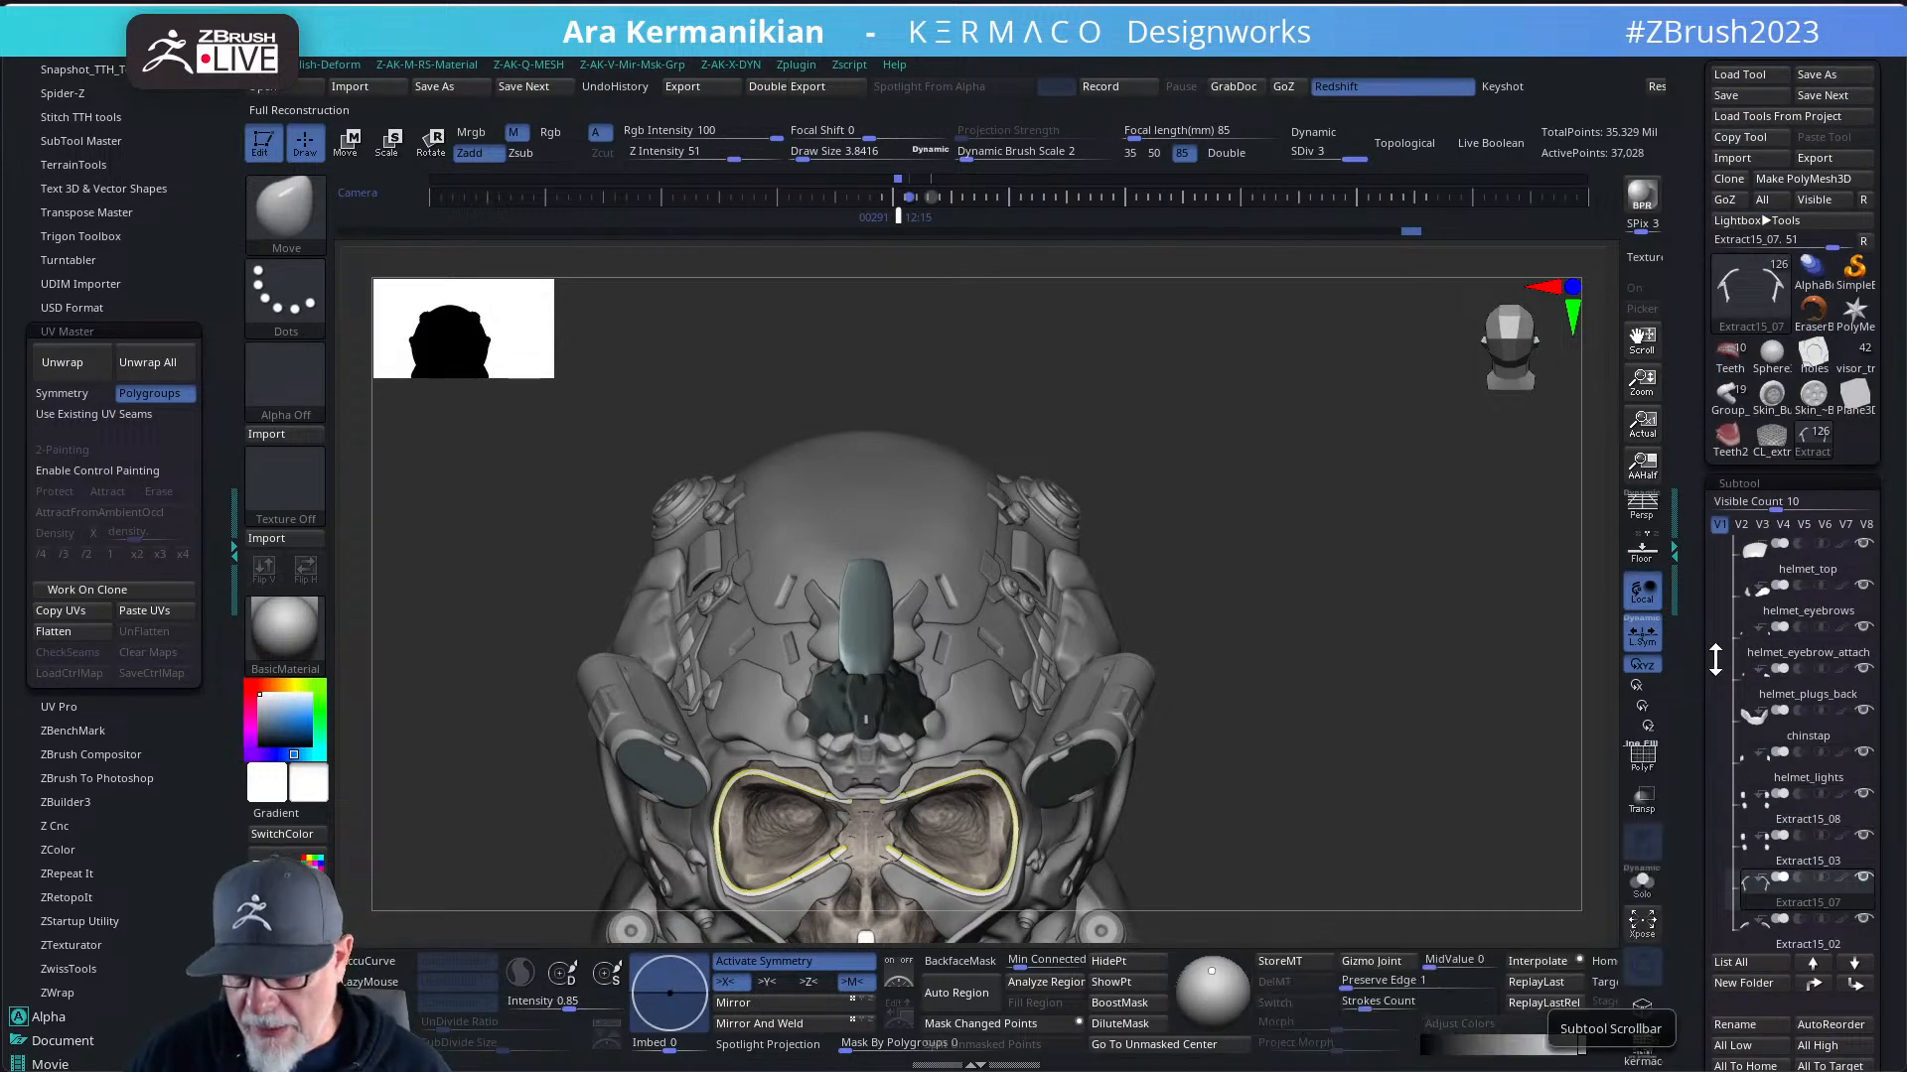
left_click_drag(1715, 658, 1718, 441)
mouse_move(1758, 685)
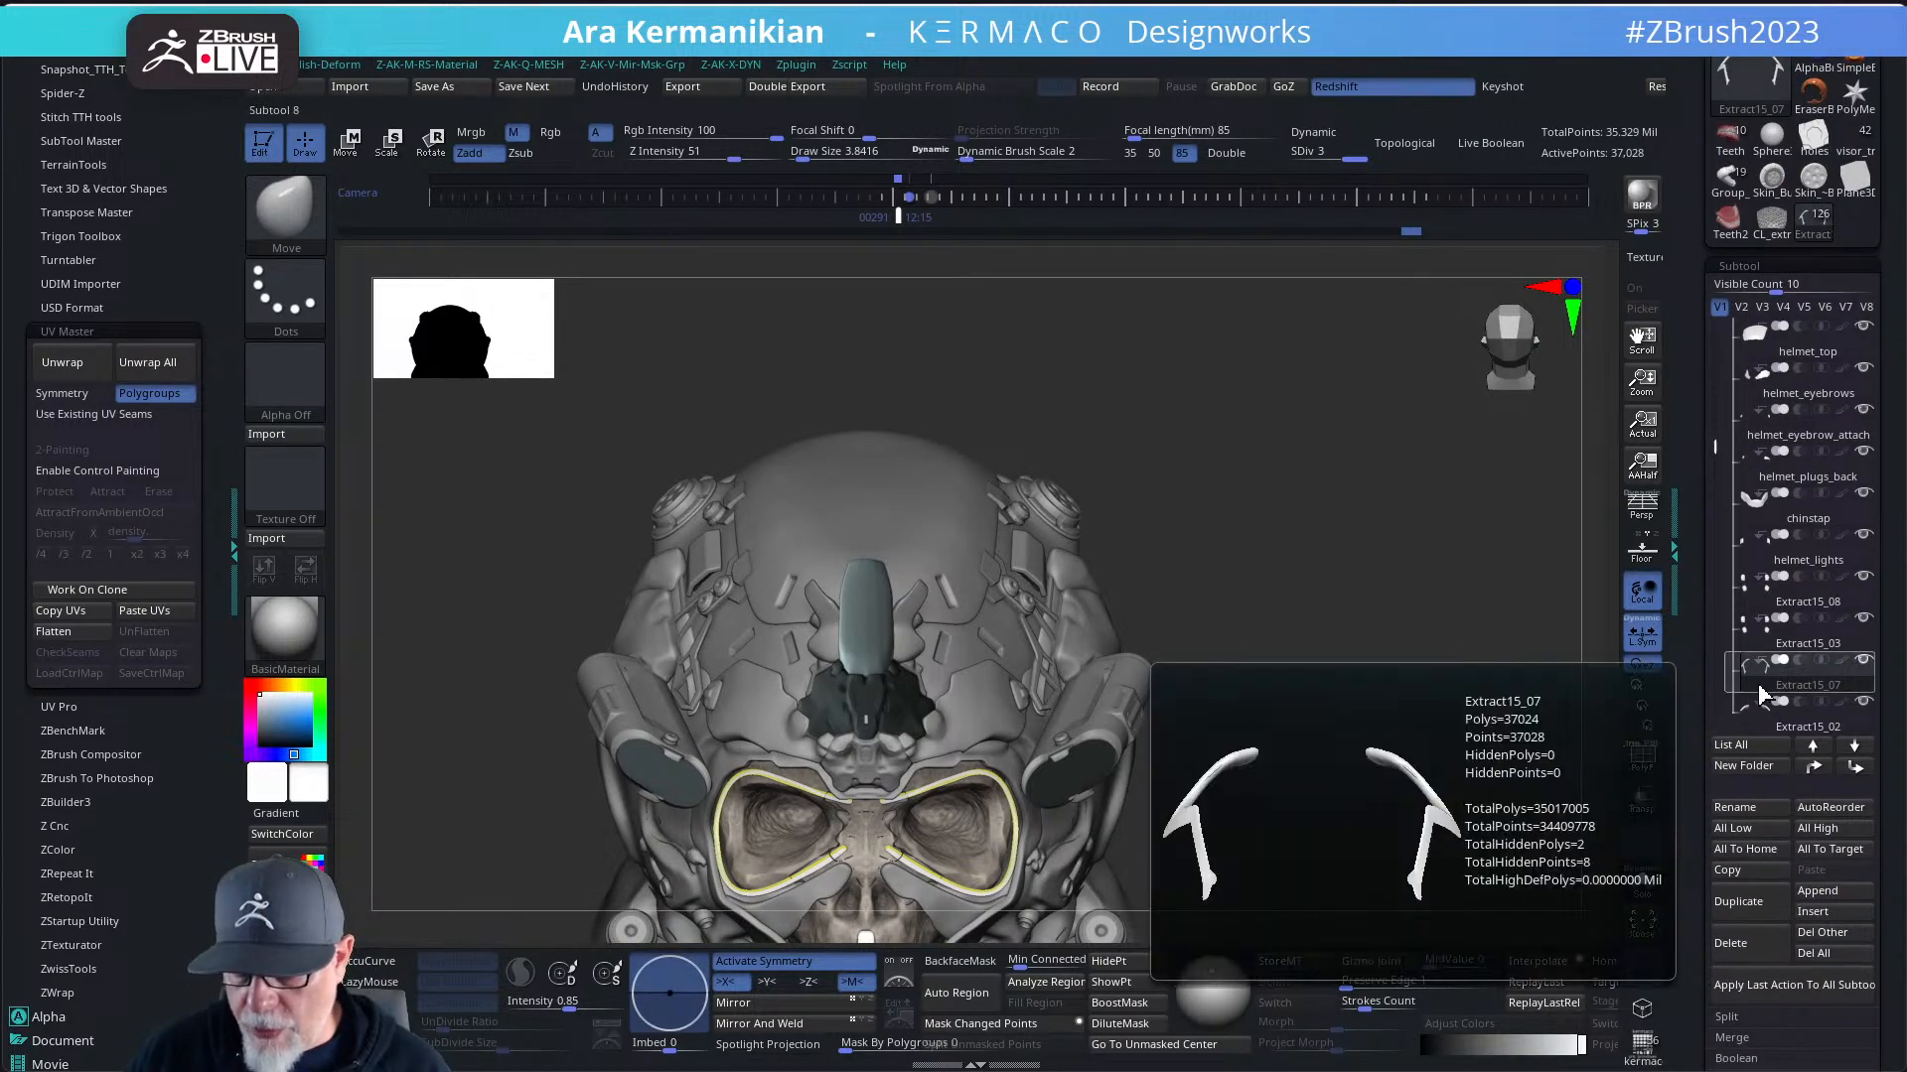
mouse_move(1776, 723)
mouse_move(1447, 646)
left_mouse_down()
mouse_move(1413, 646)
mouse_move(1442, 627)
mouse_move(1417, 715)
mouse_move(1460, 635)
mouse_move(1439, 640)
mouse_move(1460, 651)
mouse_move(1439, 672)
left_mouse_up()
scroll(1439, 673, "up", 3)
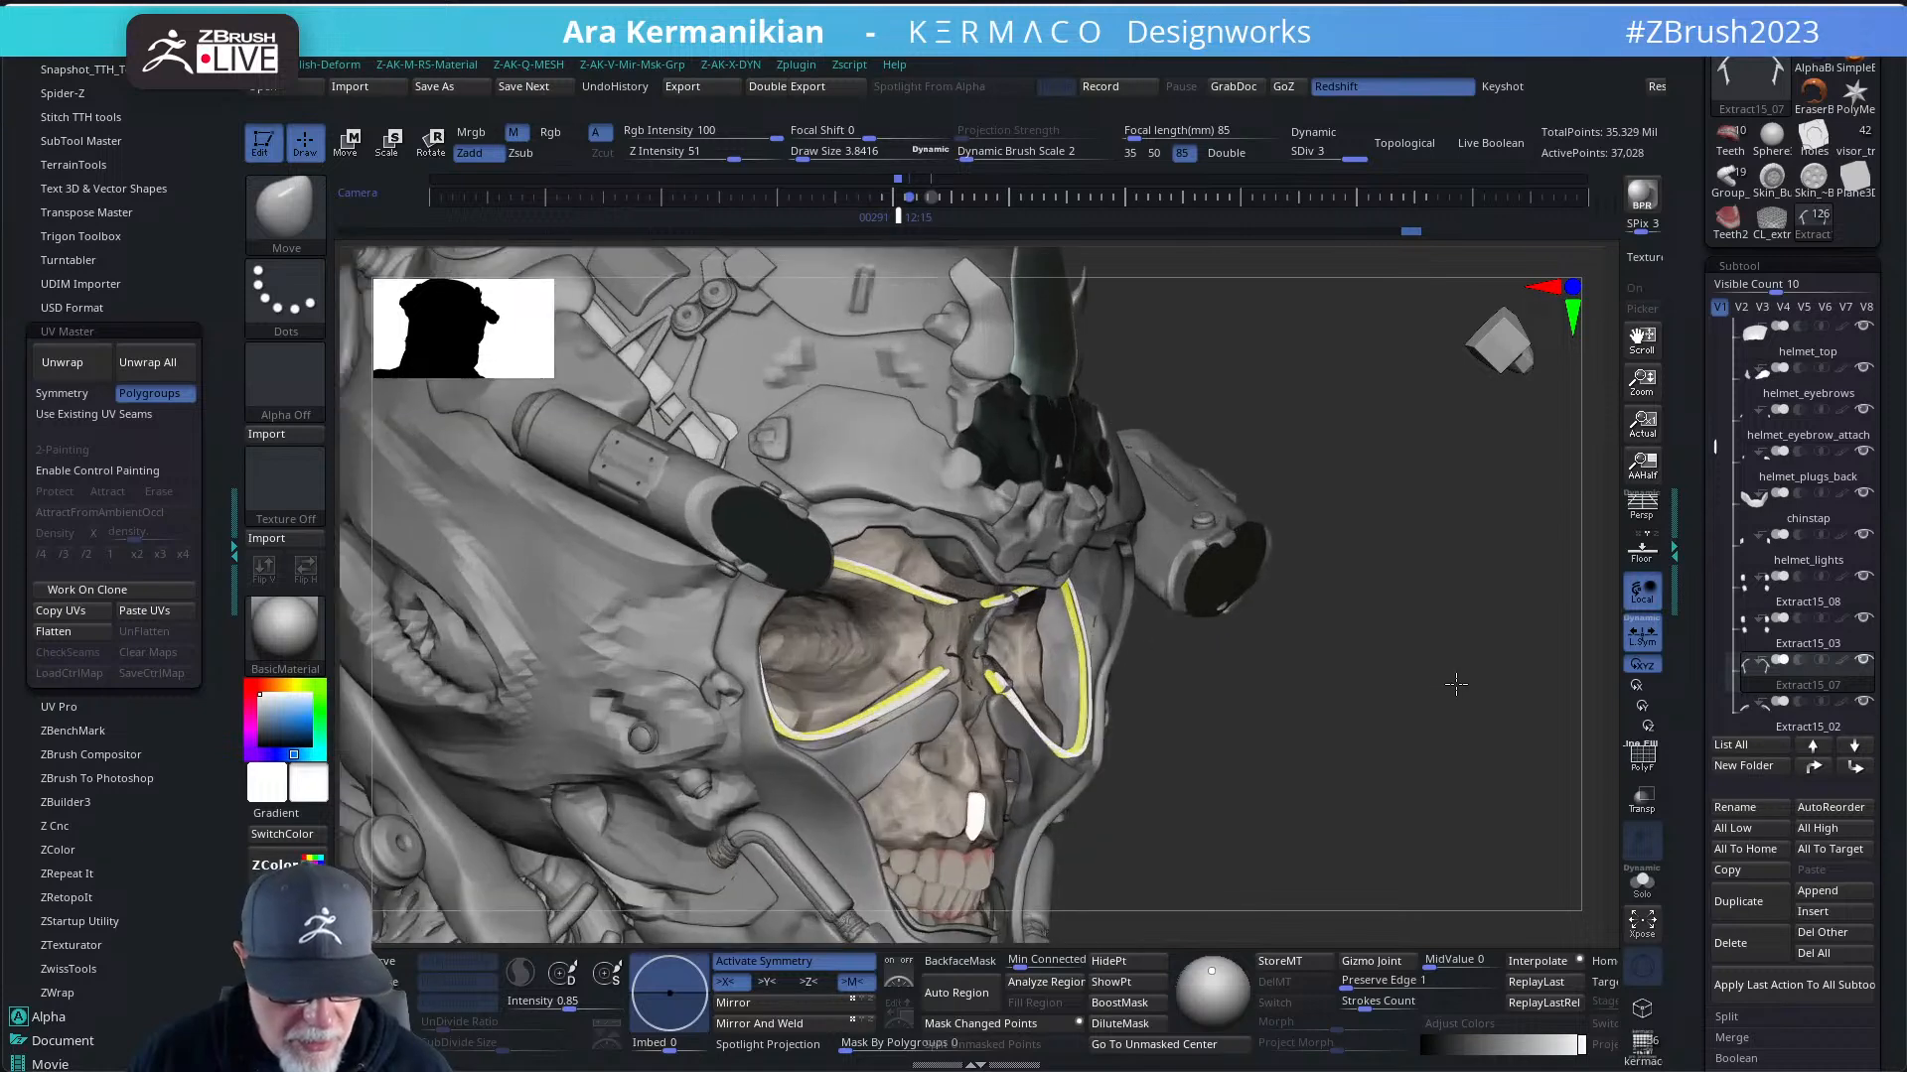
- Select the helmet_side_braces subtool on the side of the helmet and make it visible in visibility set 5
left_click(690, 692, "alt")
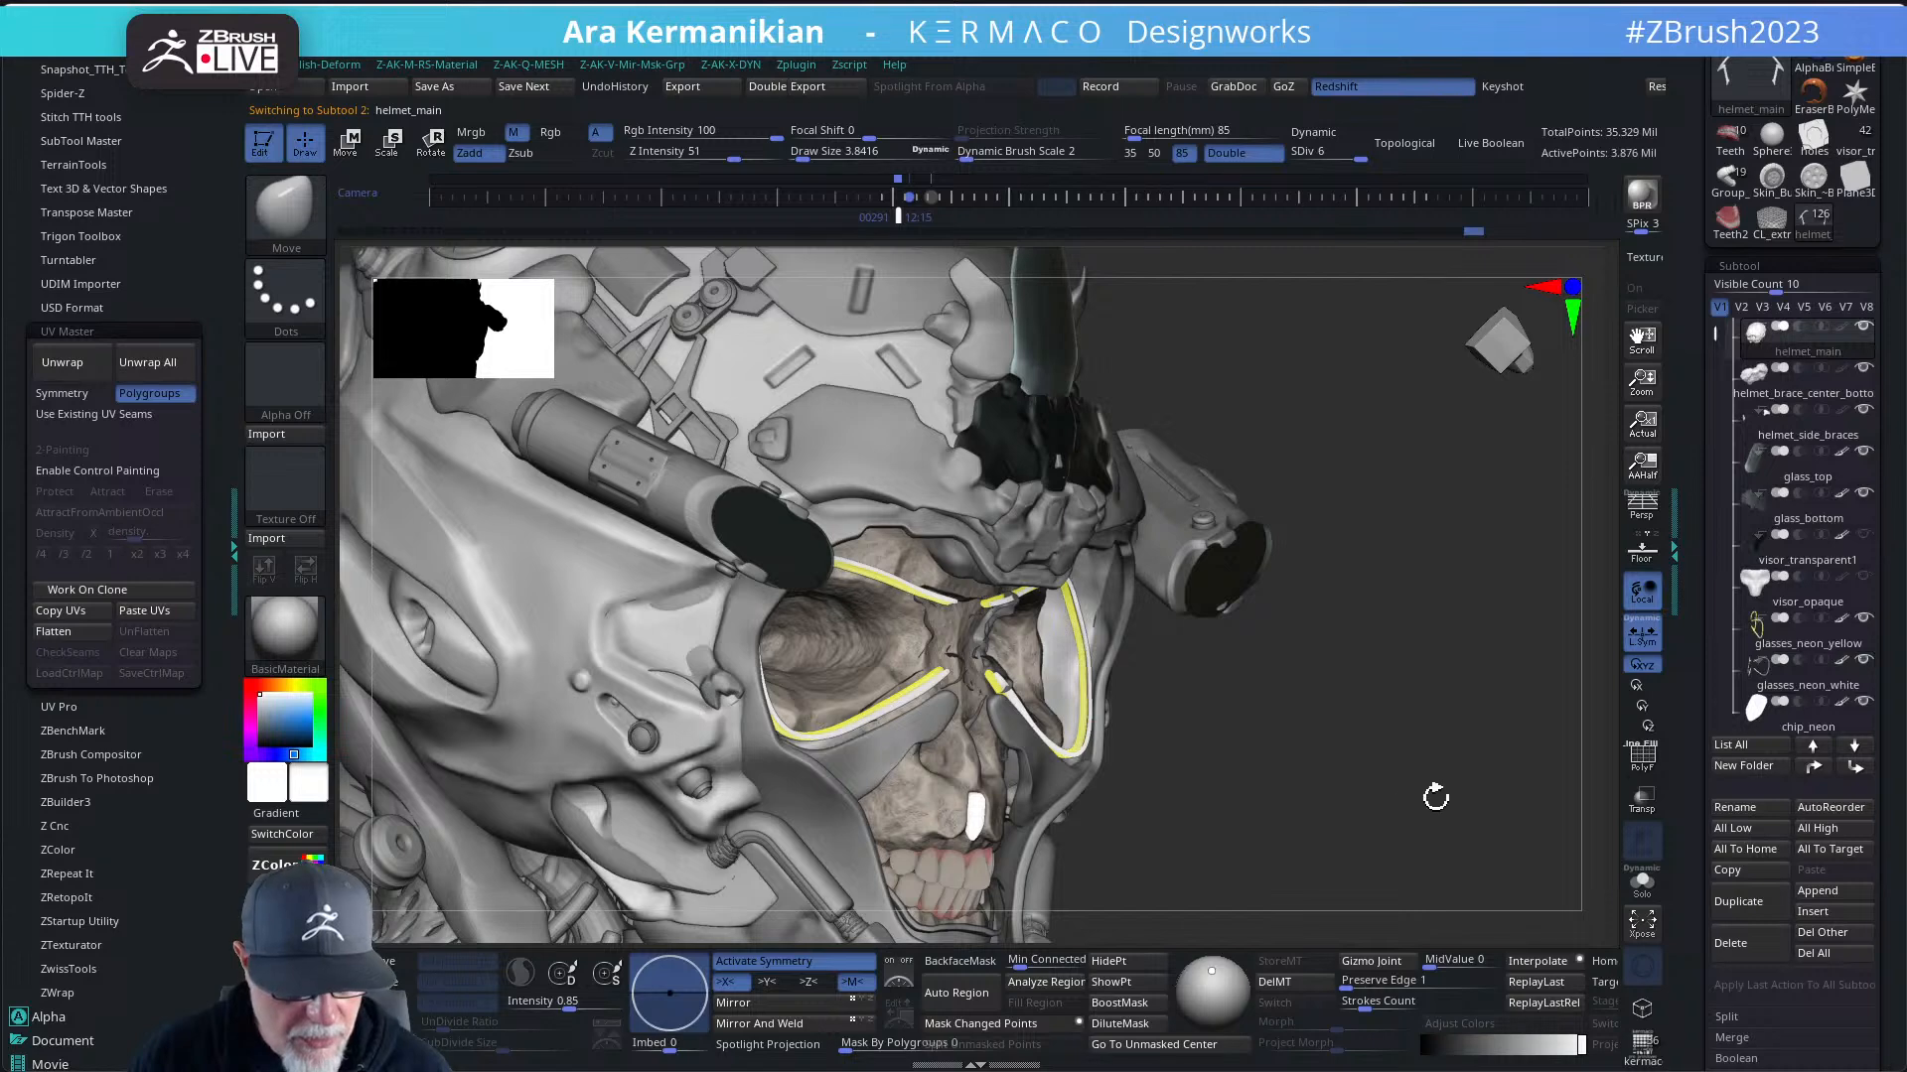
left_click_drag(1436, 798, 1472, 770)
left_click(731, 677, "alt")
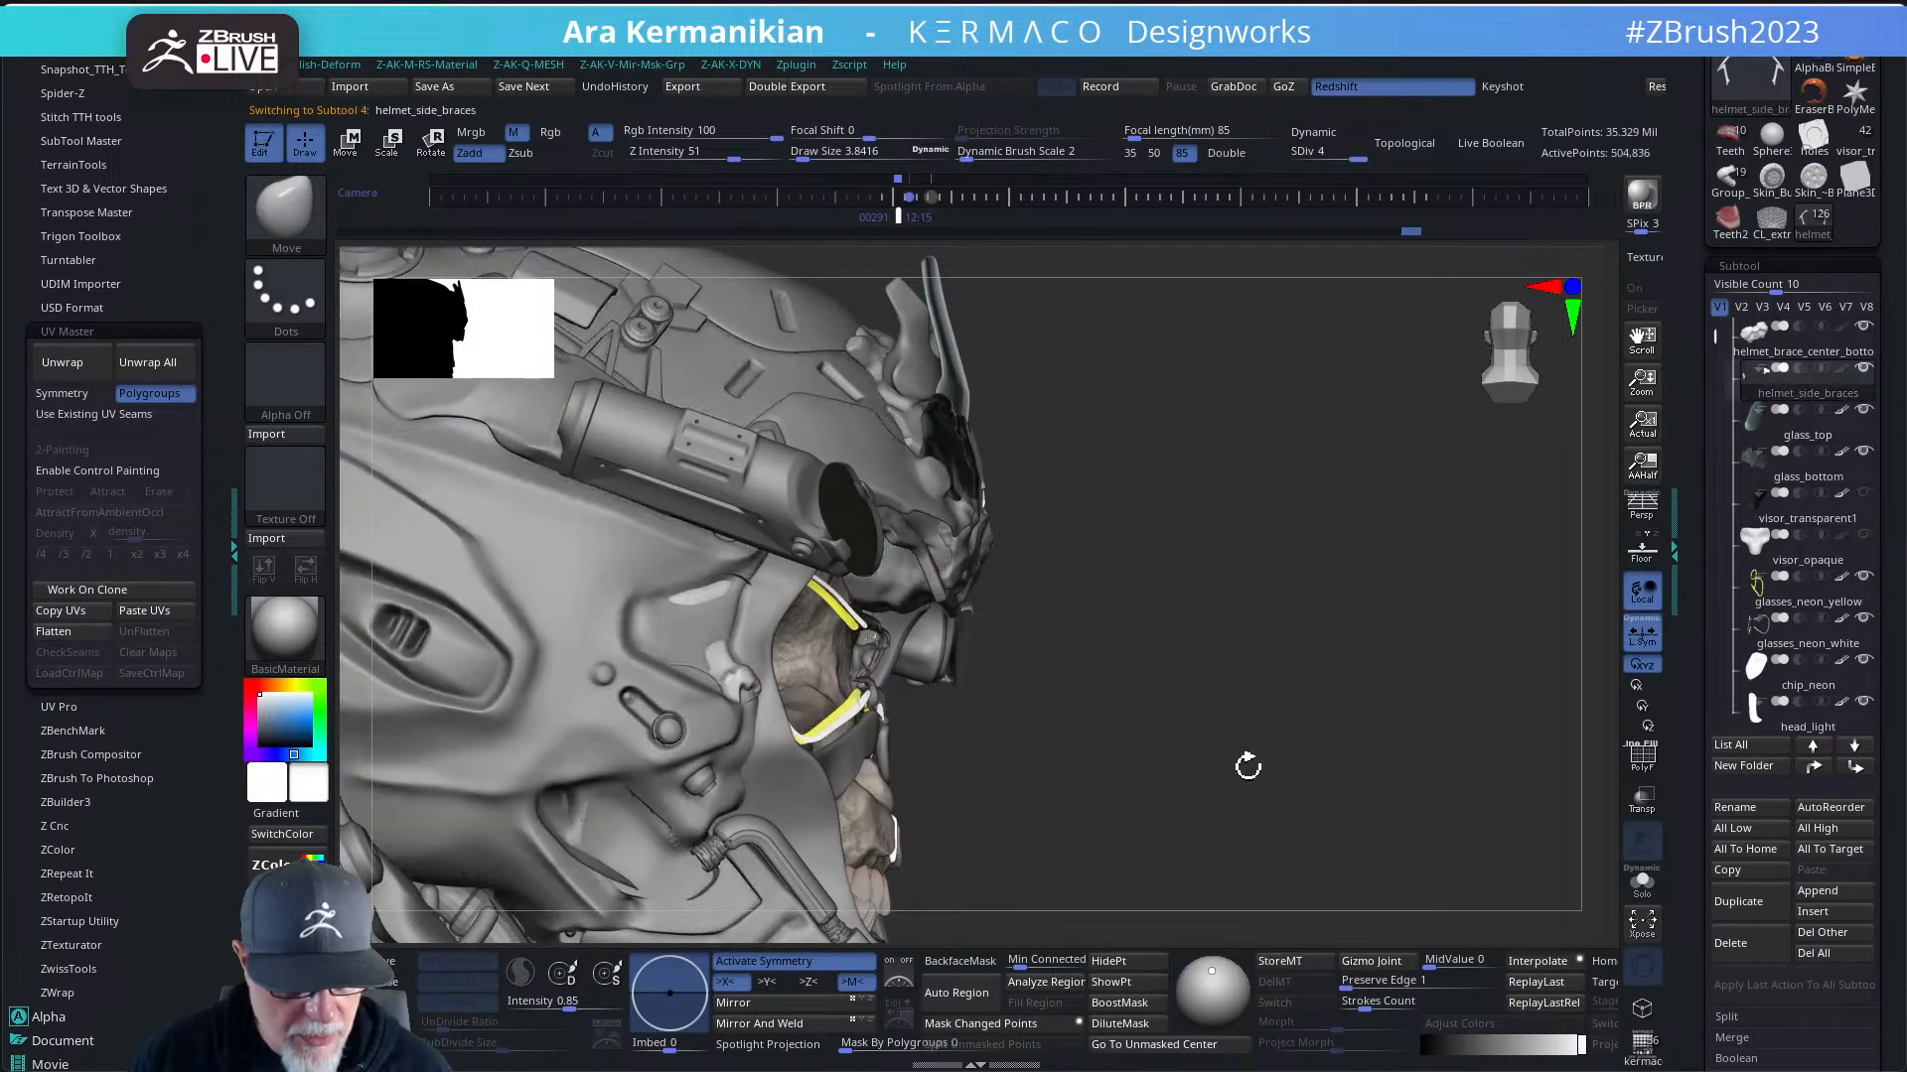
left_click(1802, 309)
mouse_move(1817, 375)
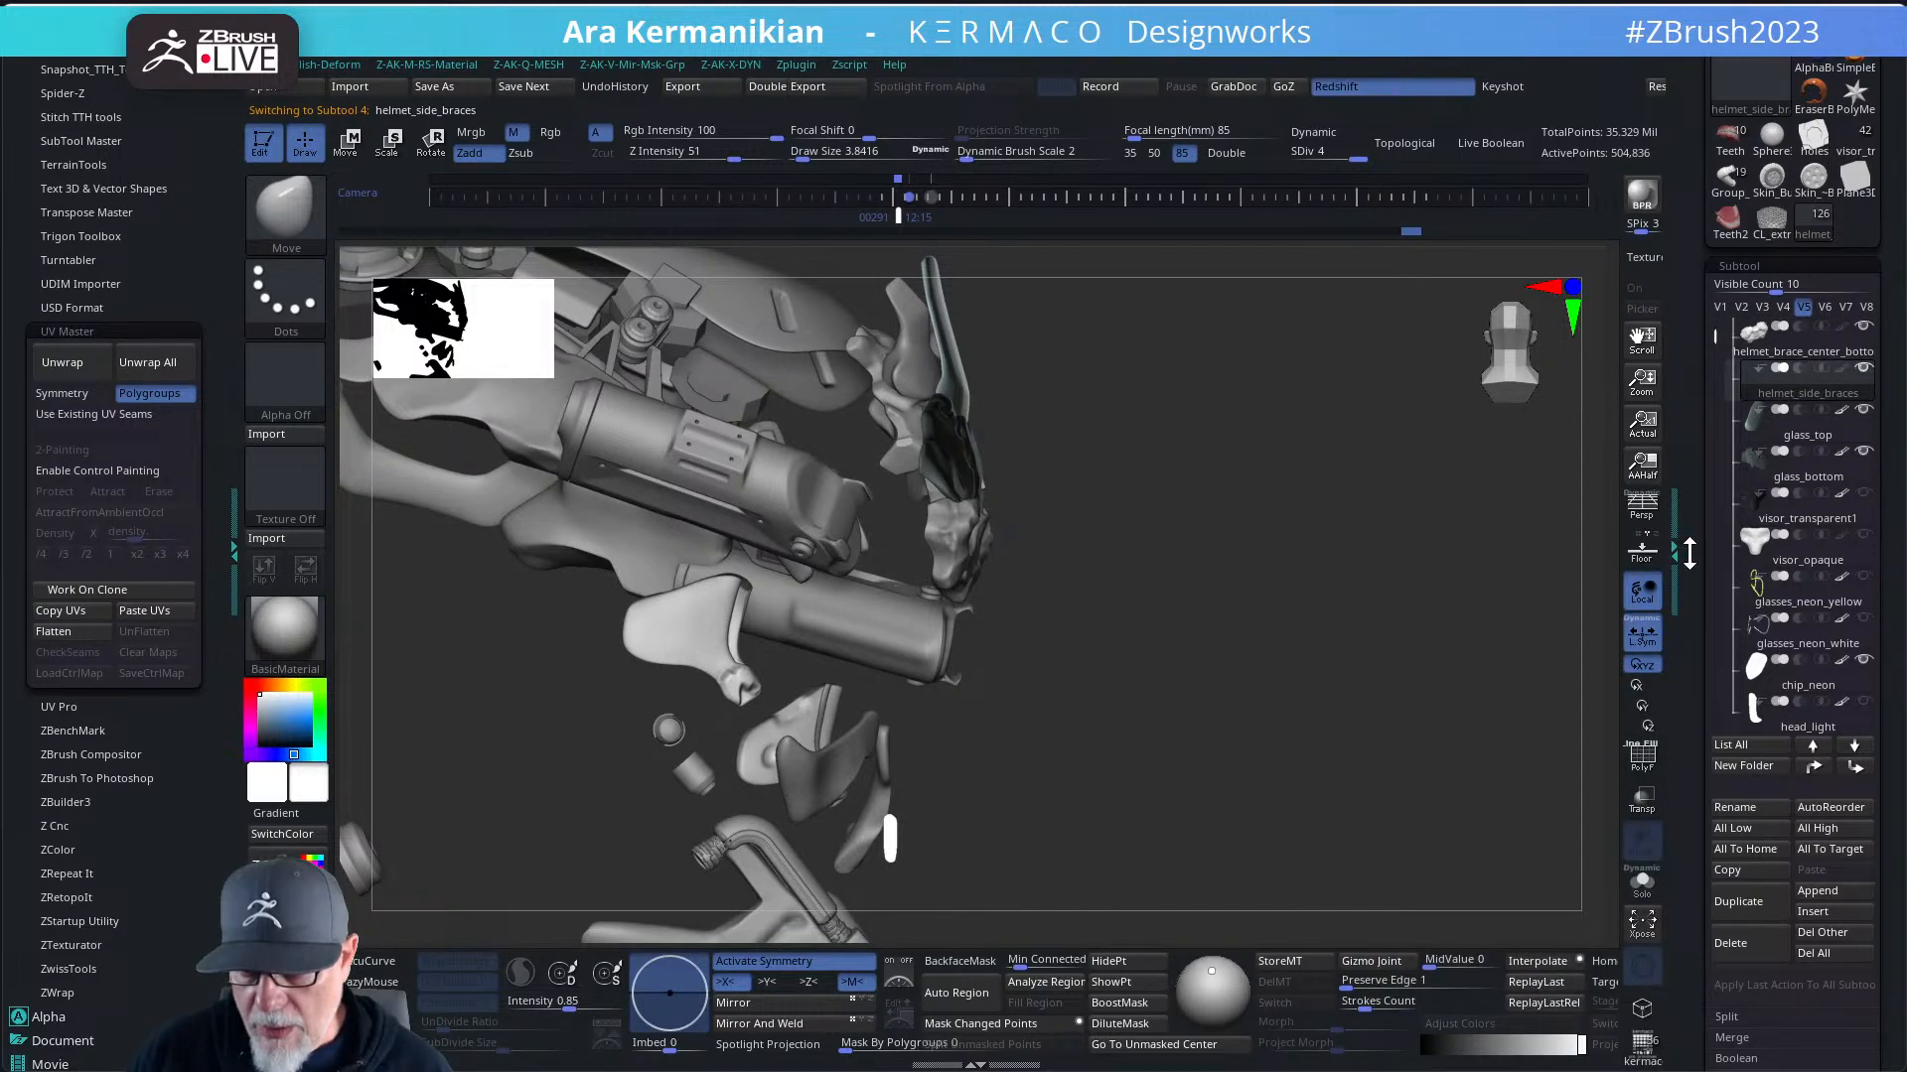
- Flip the normals of the helmet_side_braces subtool
scroll(1731, 309, "down", 10)
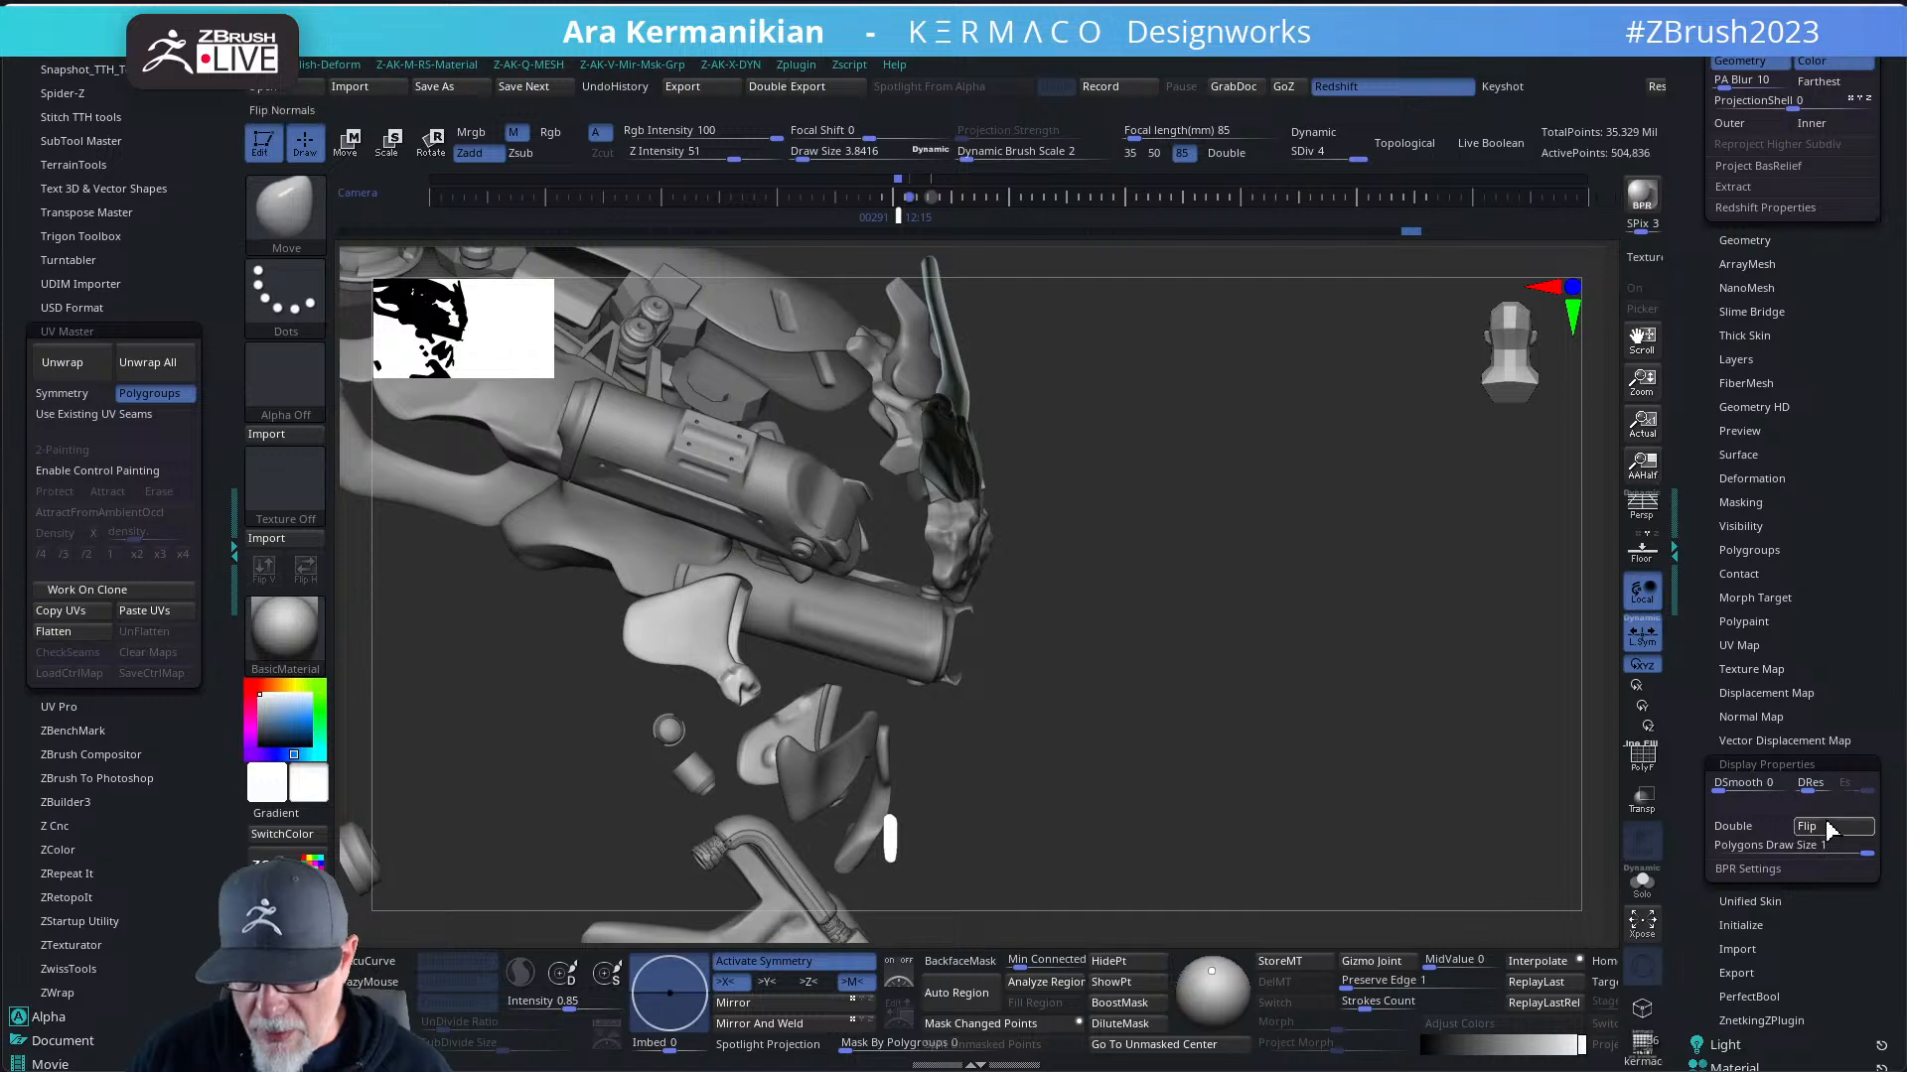
left_click(1830, 829)
left_click_drag(1699, 272, 1697, 291)
scroll(1697, 290, "up", 6)
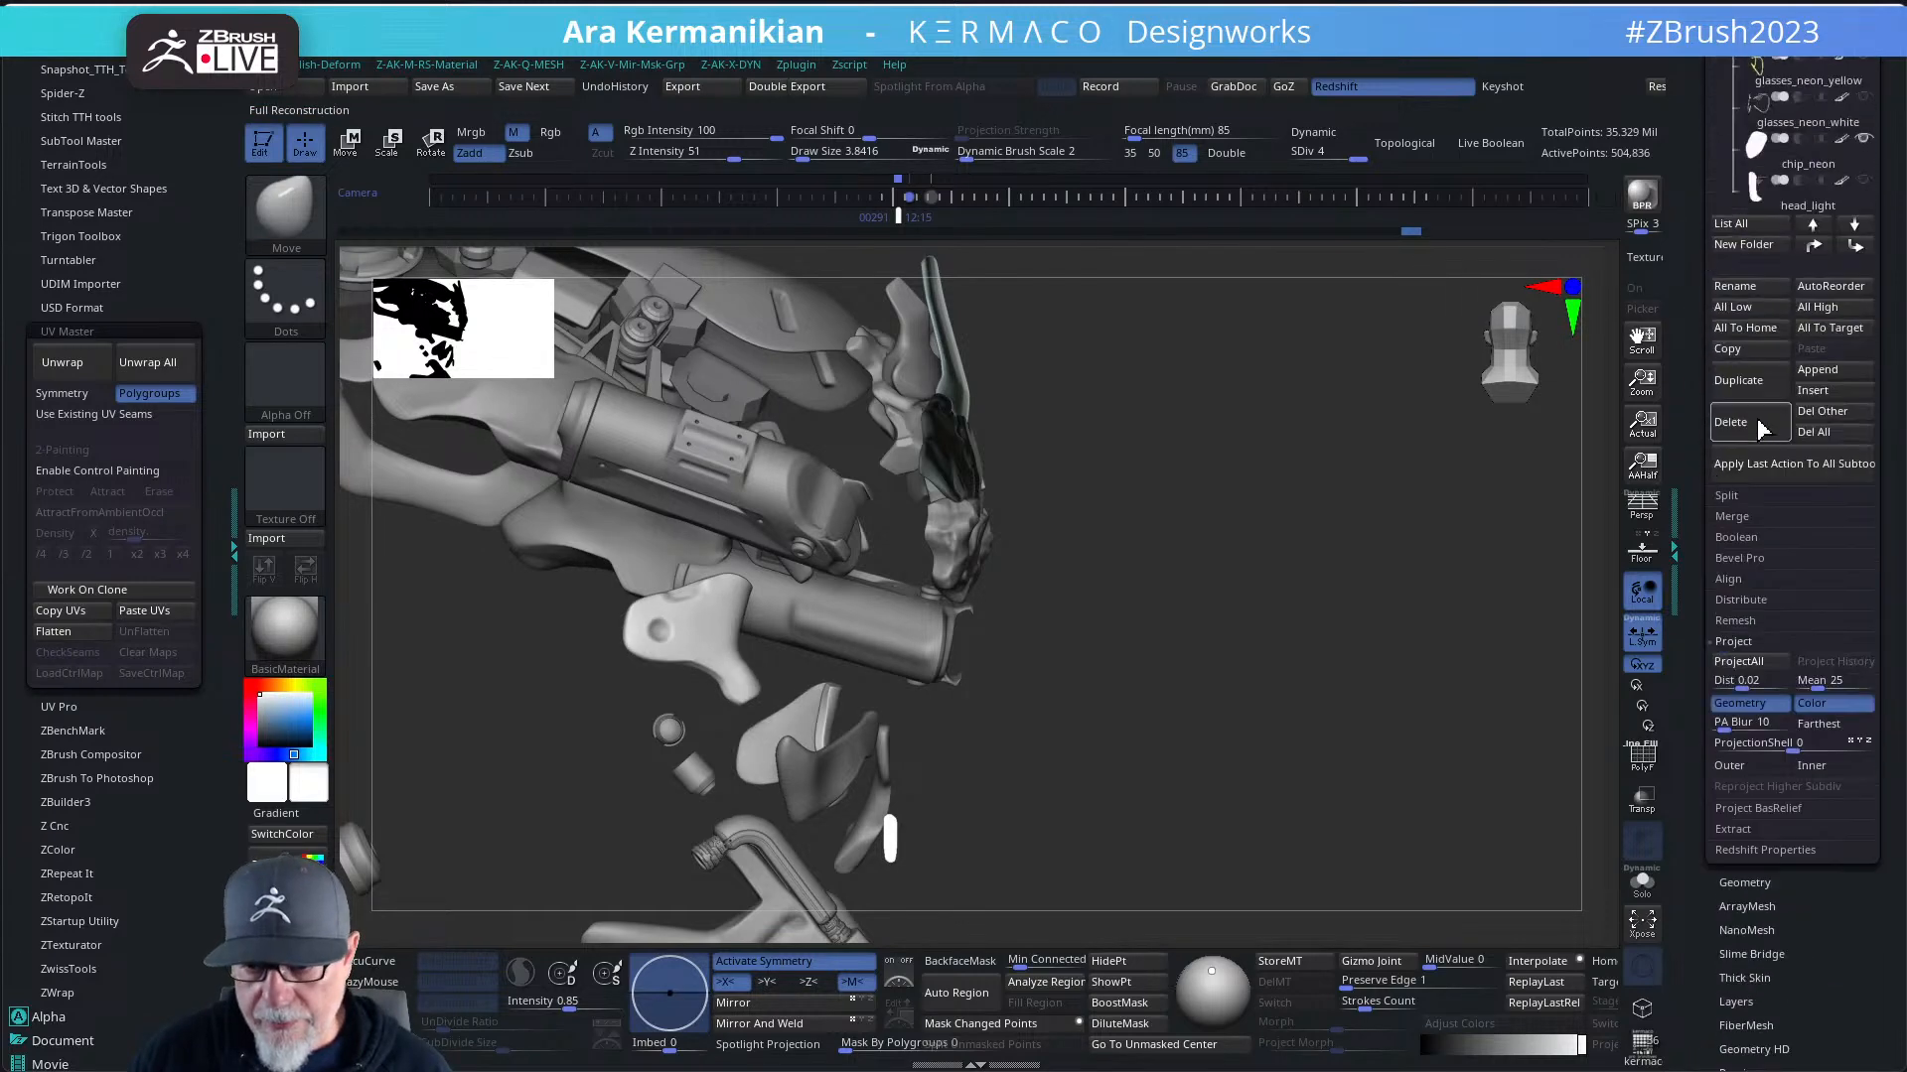
scroll(1679, 390, "up", 3)
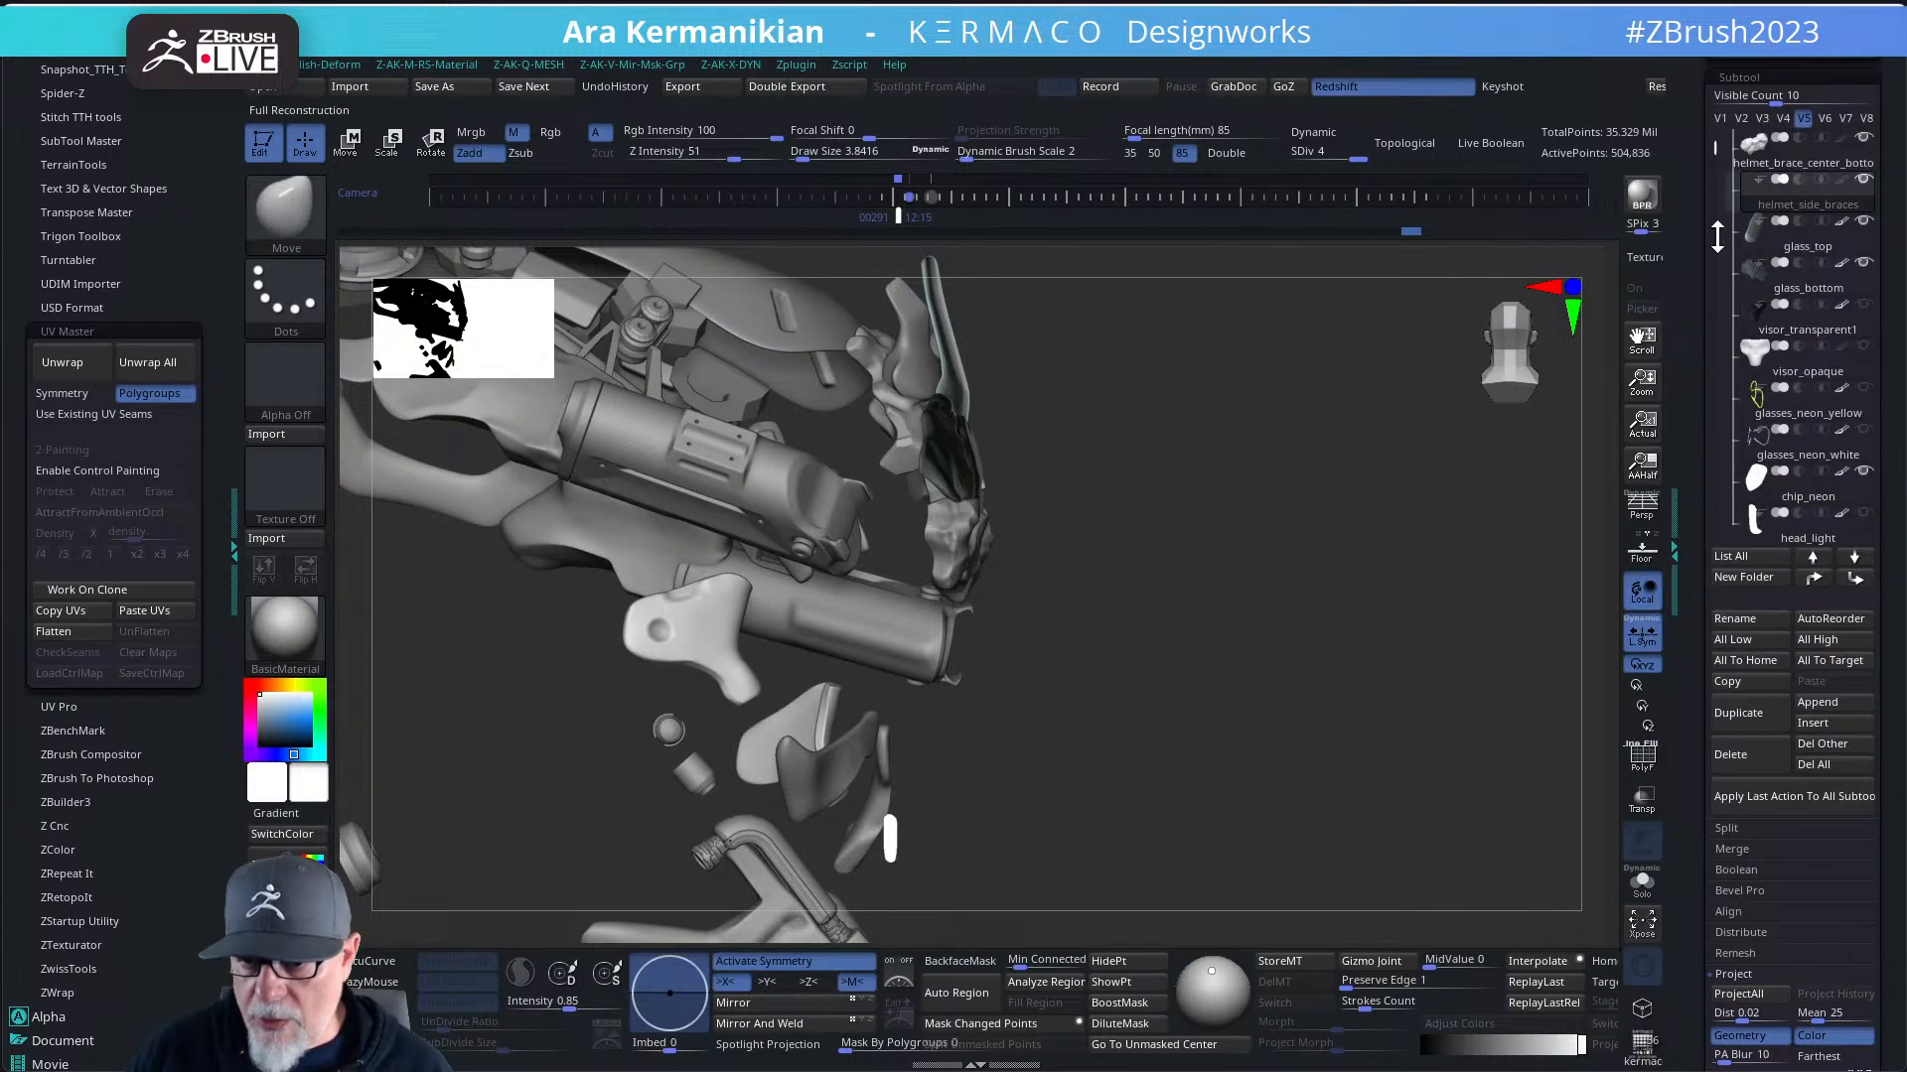
- Return to visibility set 1, select the nose_bridge1 part between the eyes and add it to visibility set 5
left_click_drag(1384, 521, 1370, 567)
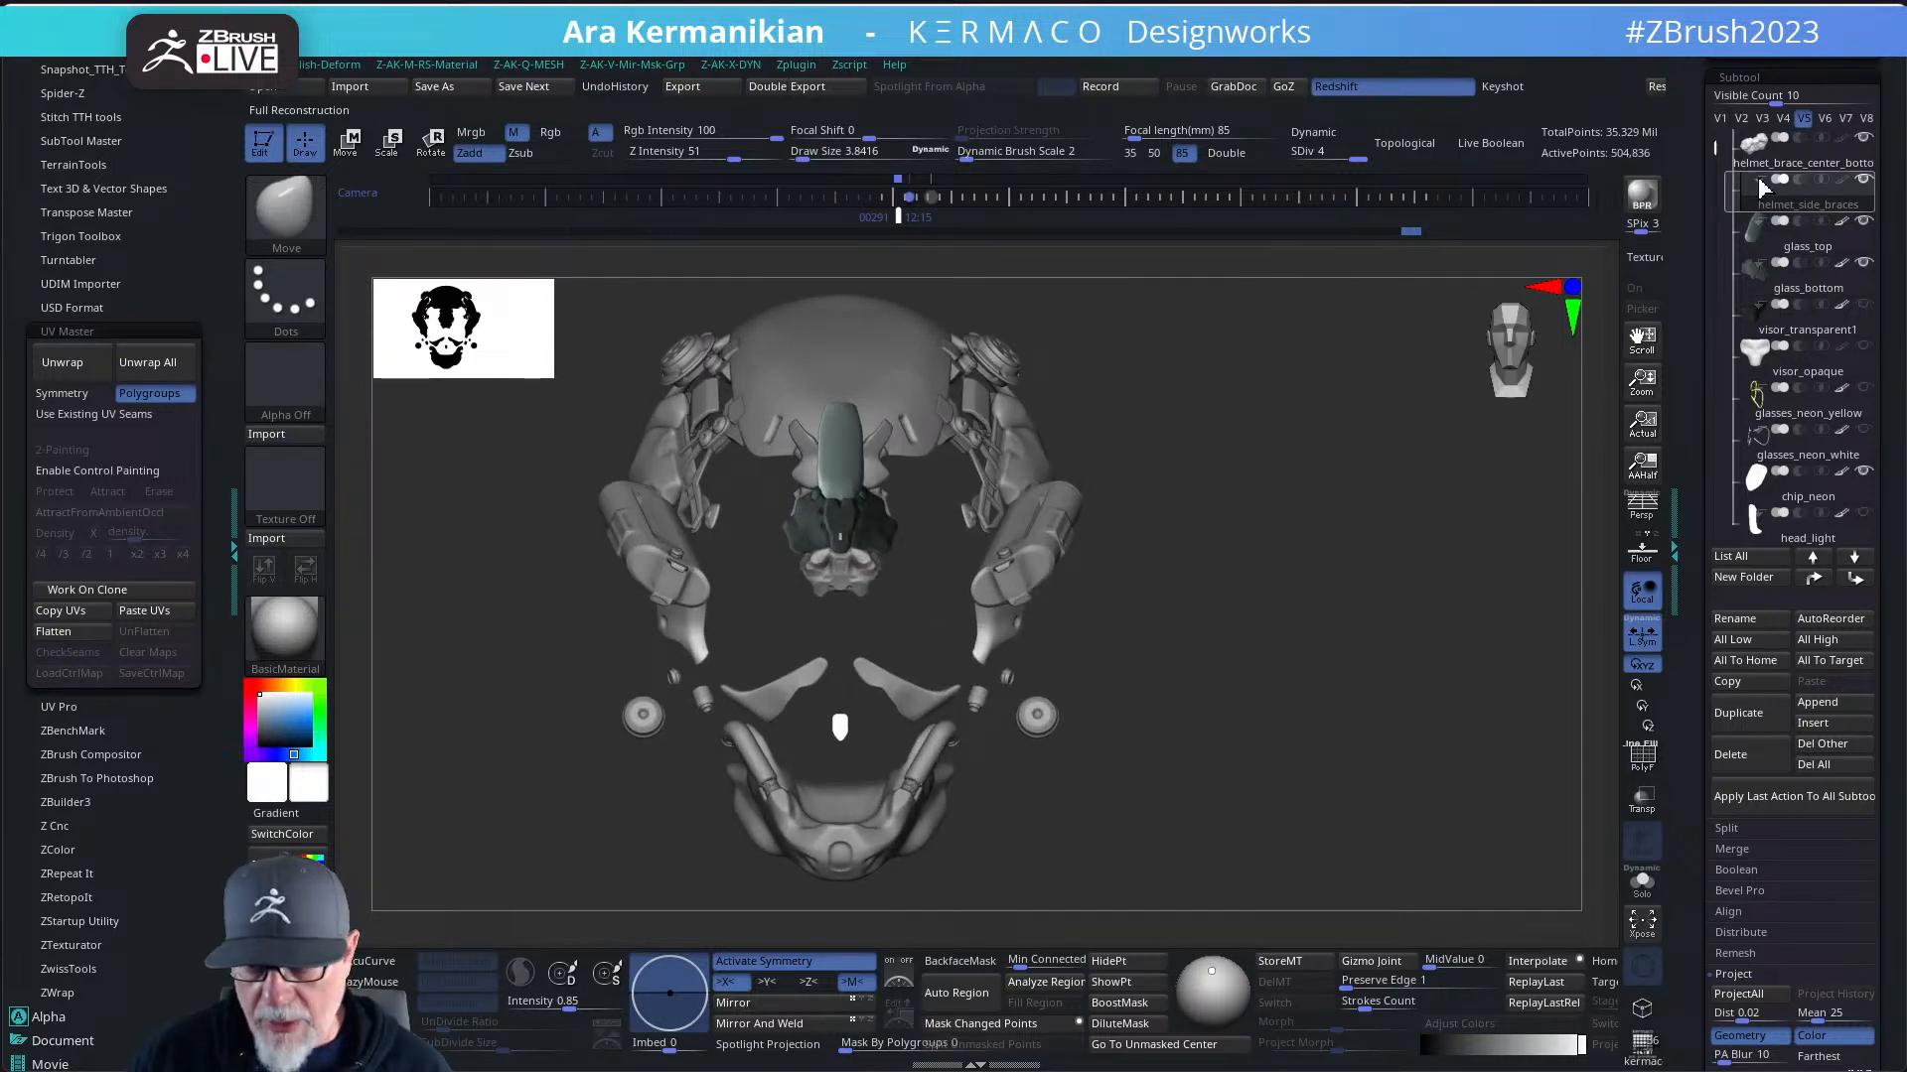
left_click_drag(1716, 148, 1718, 306)
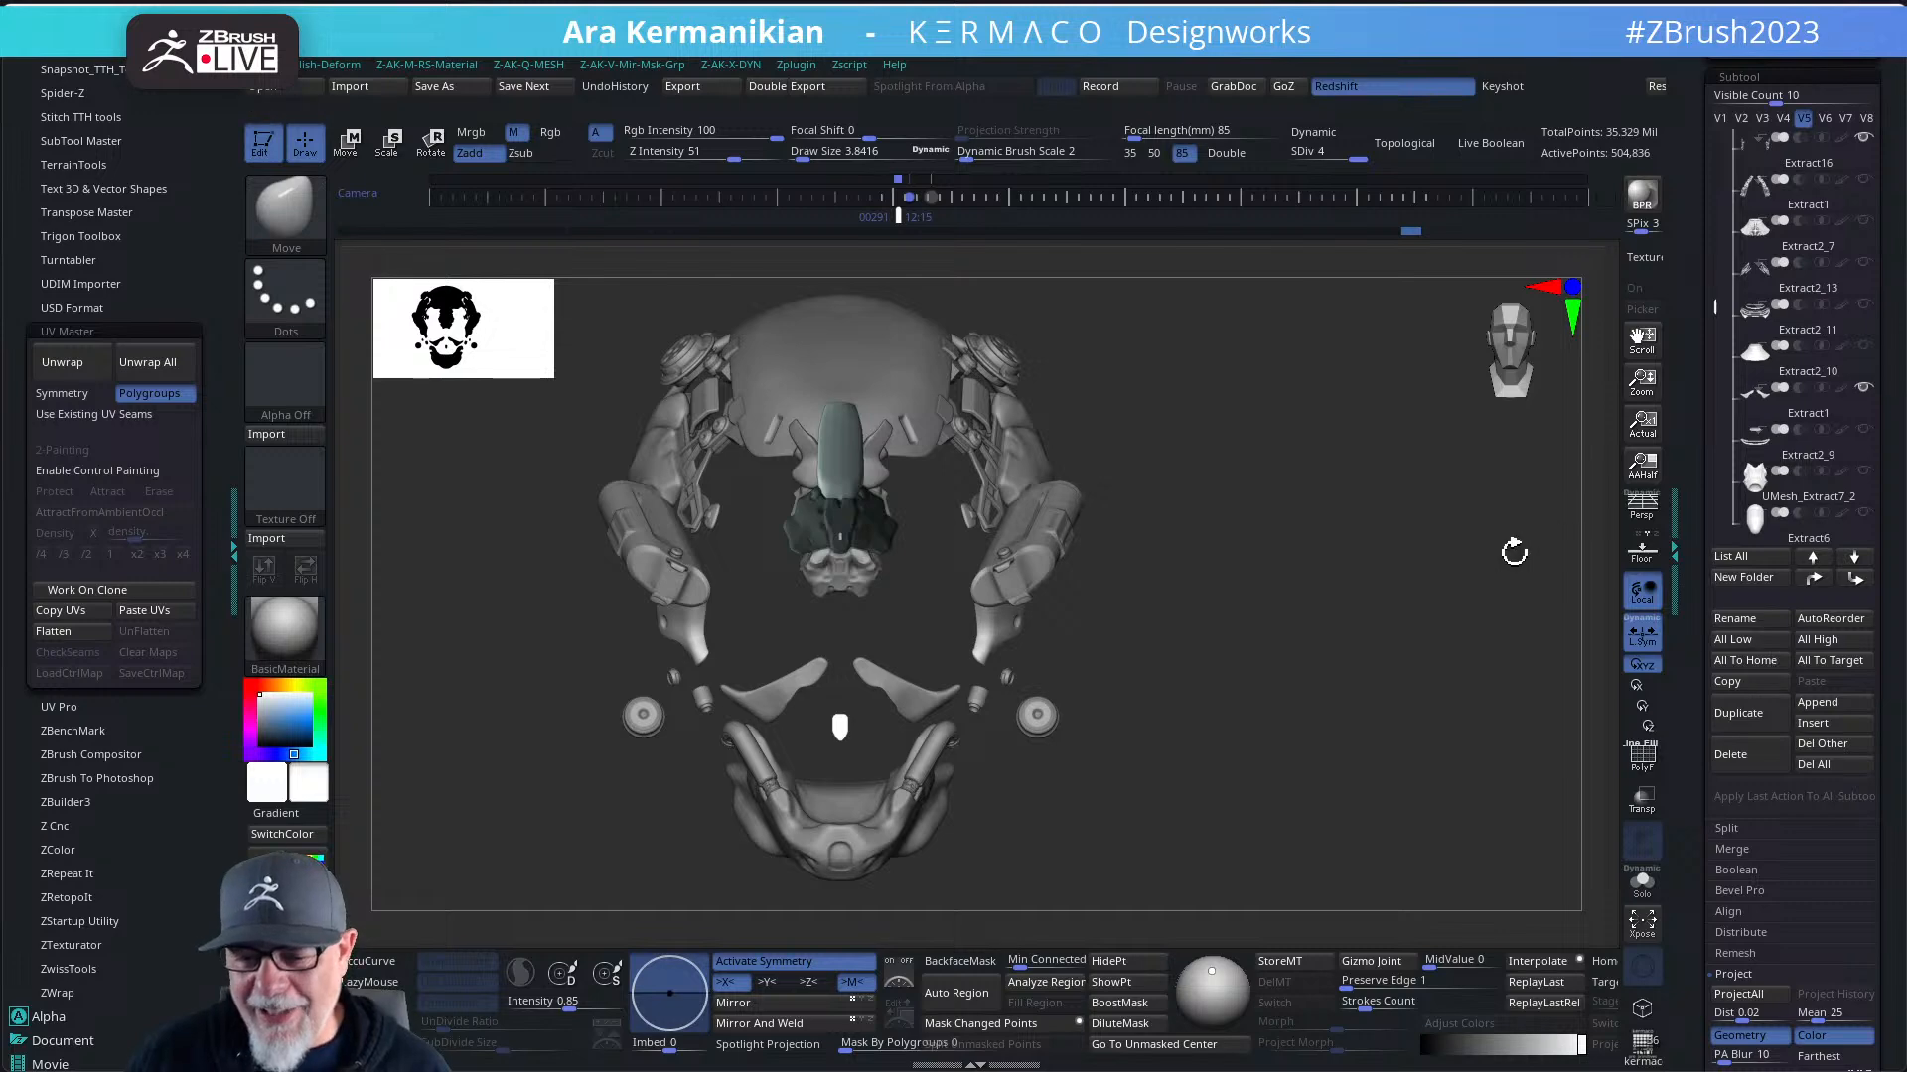
left_click(1720, 118)
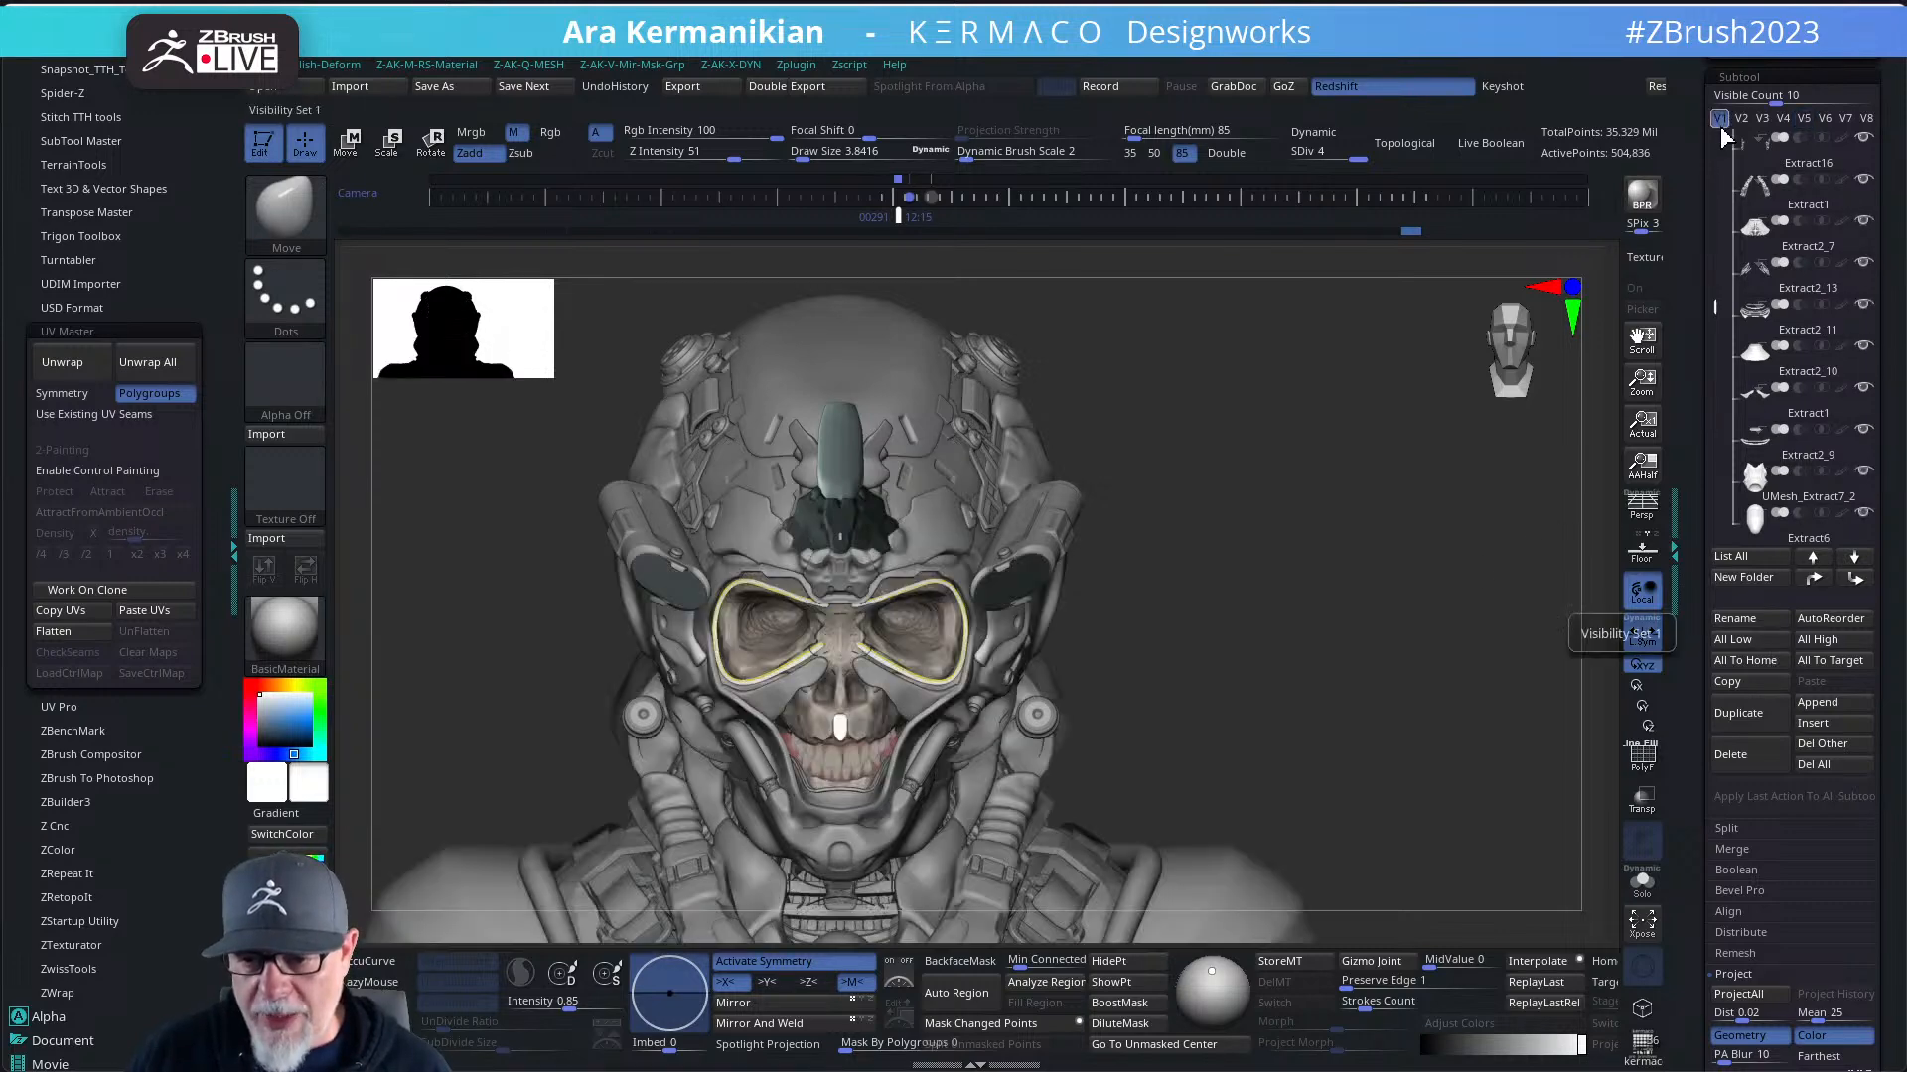
left_click_drag(1401, 517, 1411, 627)
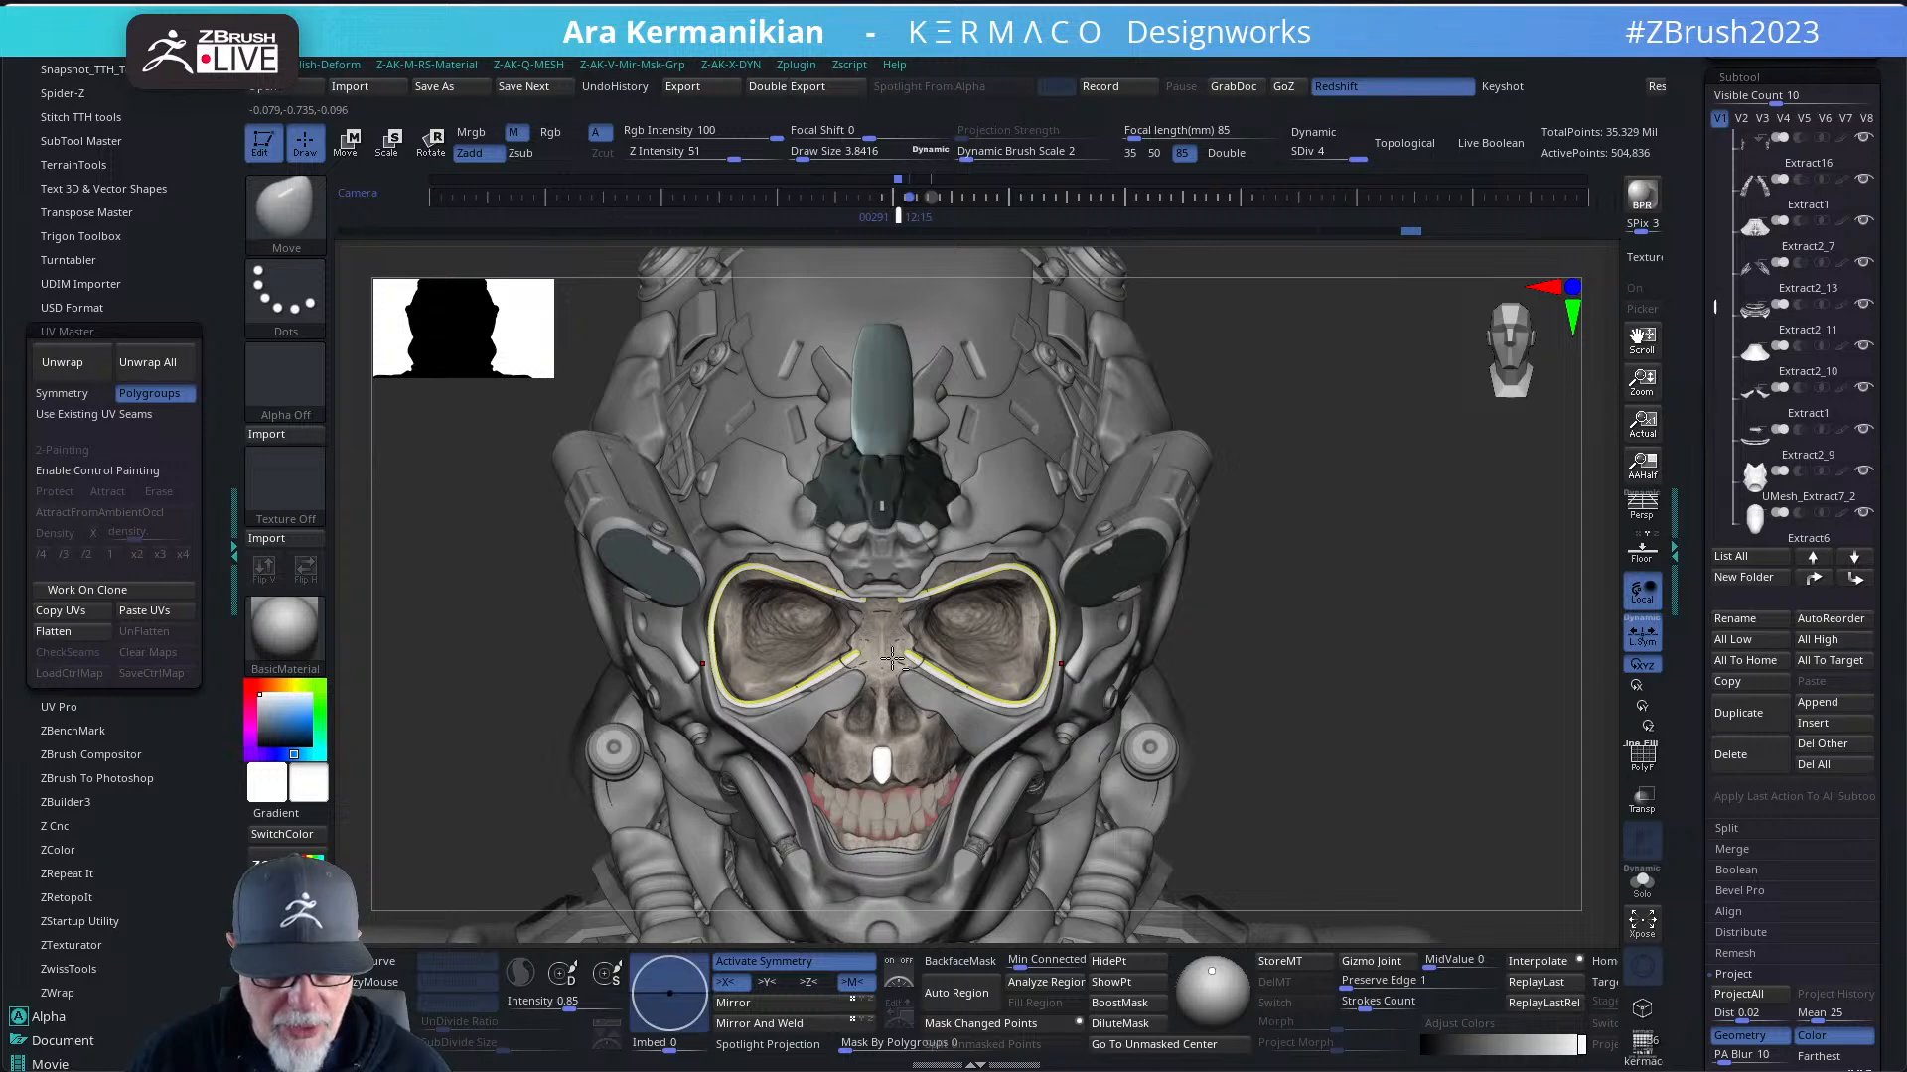
left_click_drag(1277, 790, 1422, 743)
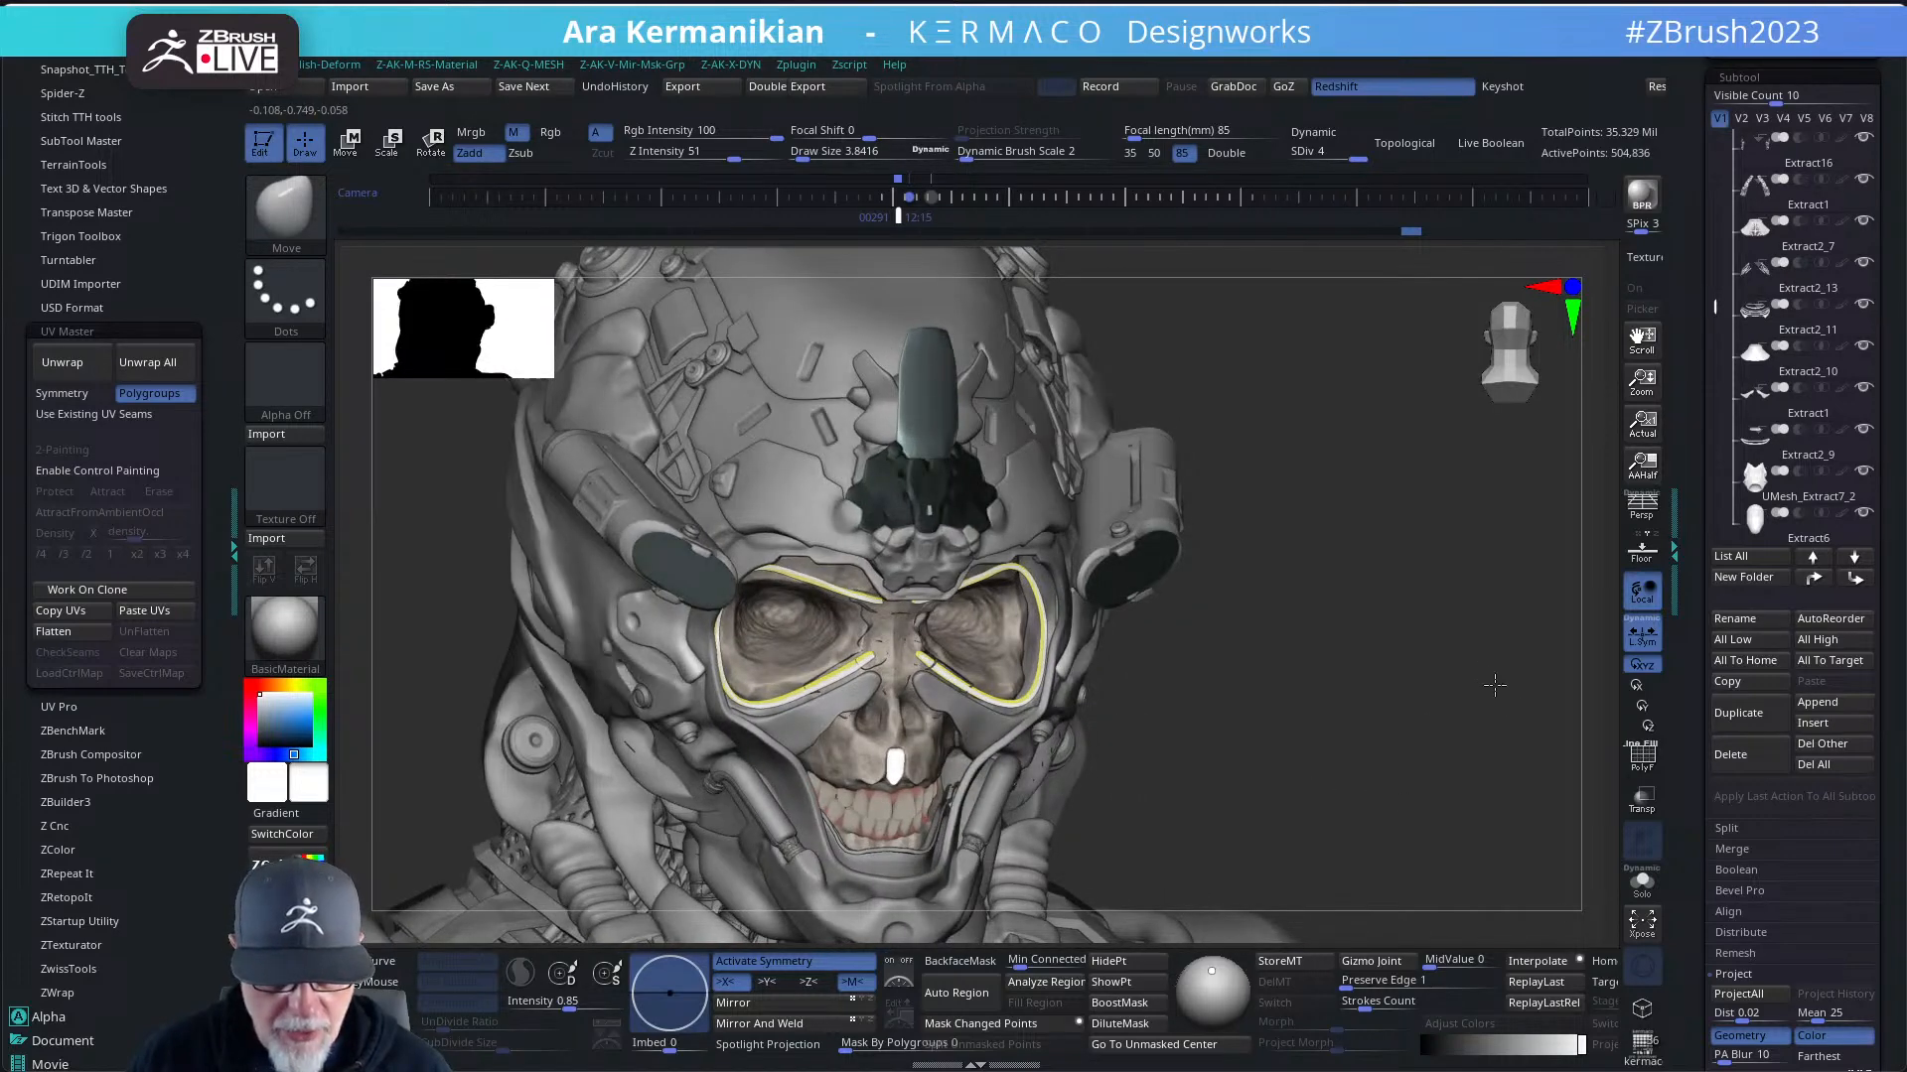
left_click_drag(1495, 685, 1203, 698, "alt")
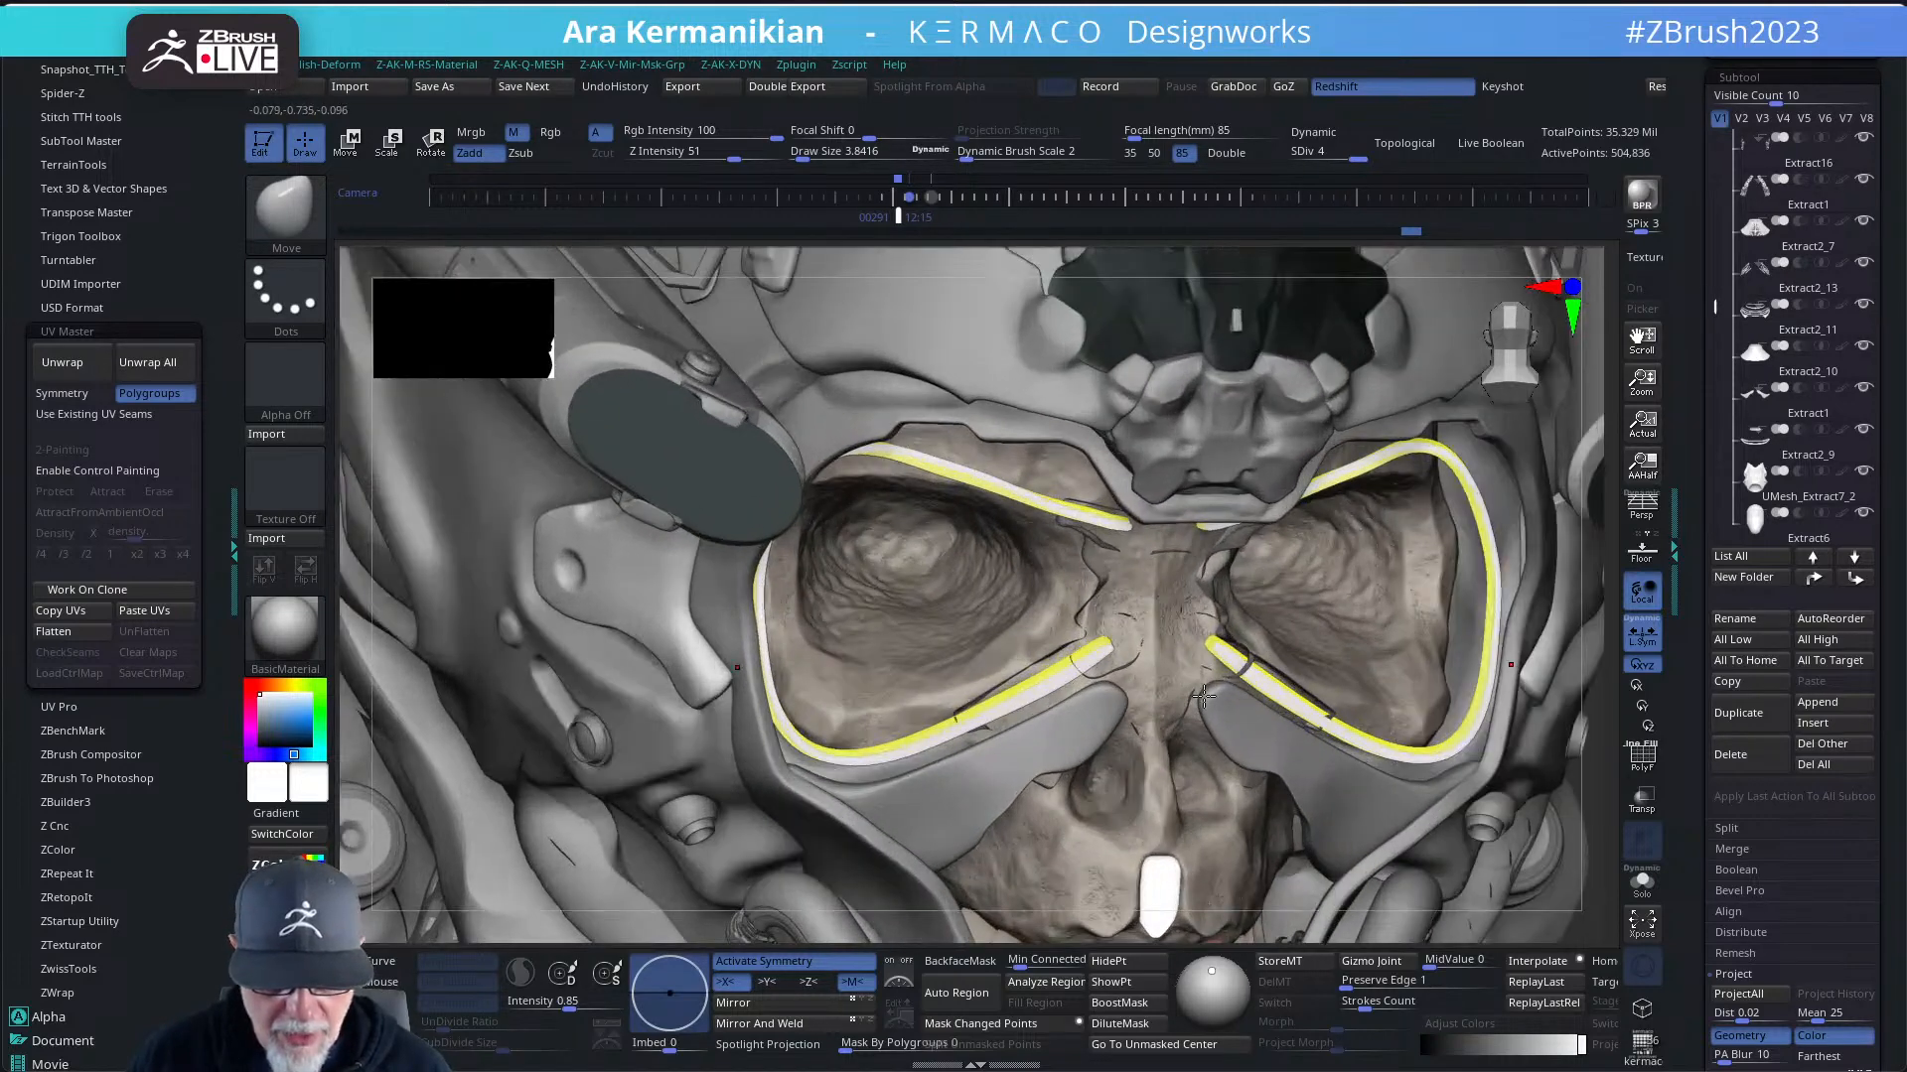
left_click(1247, 666, "alt")
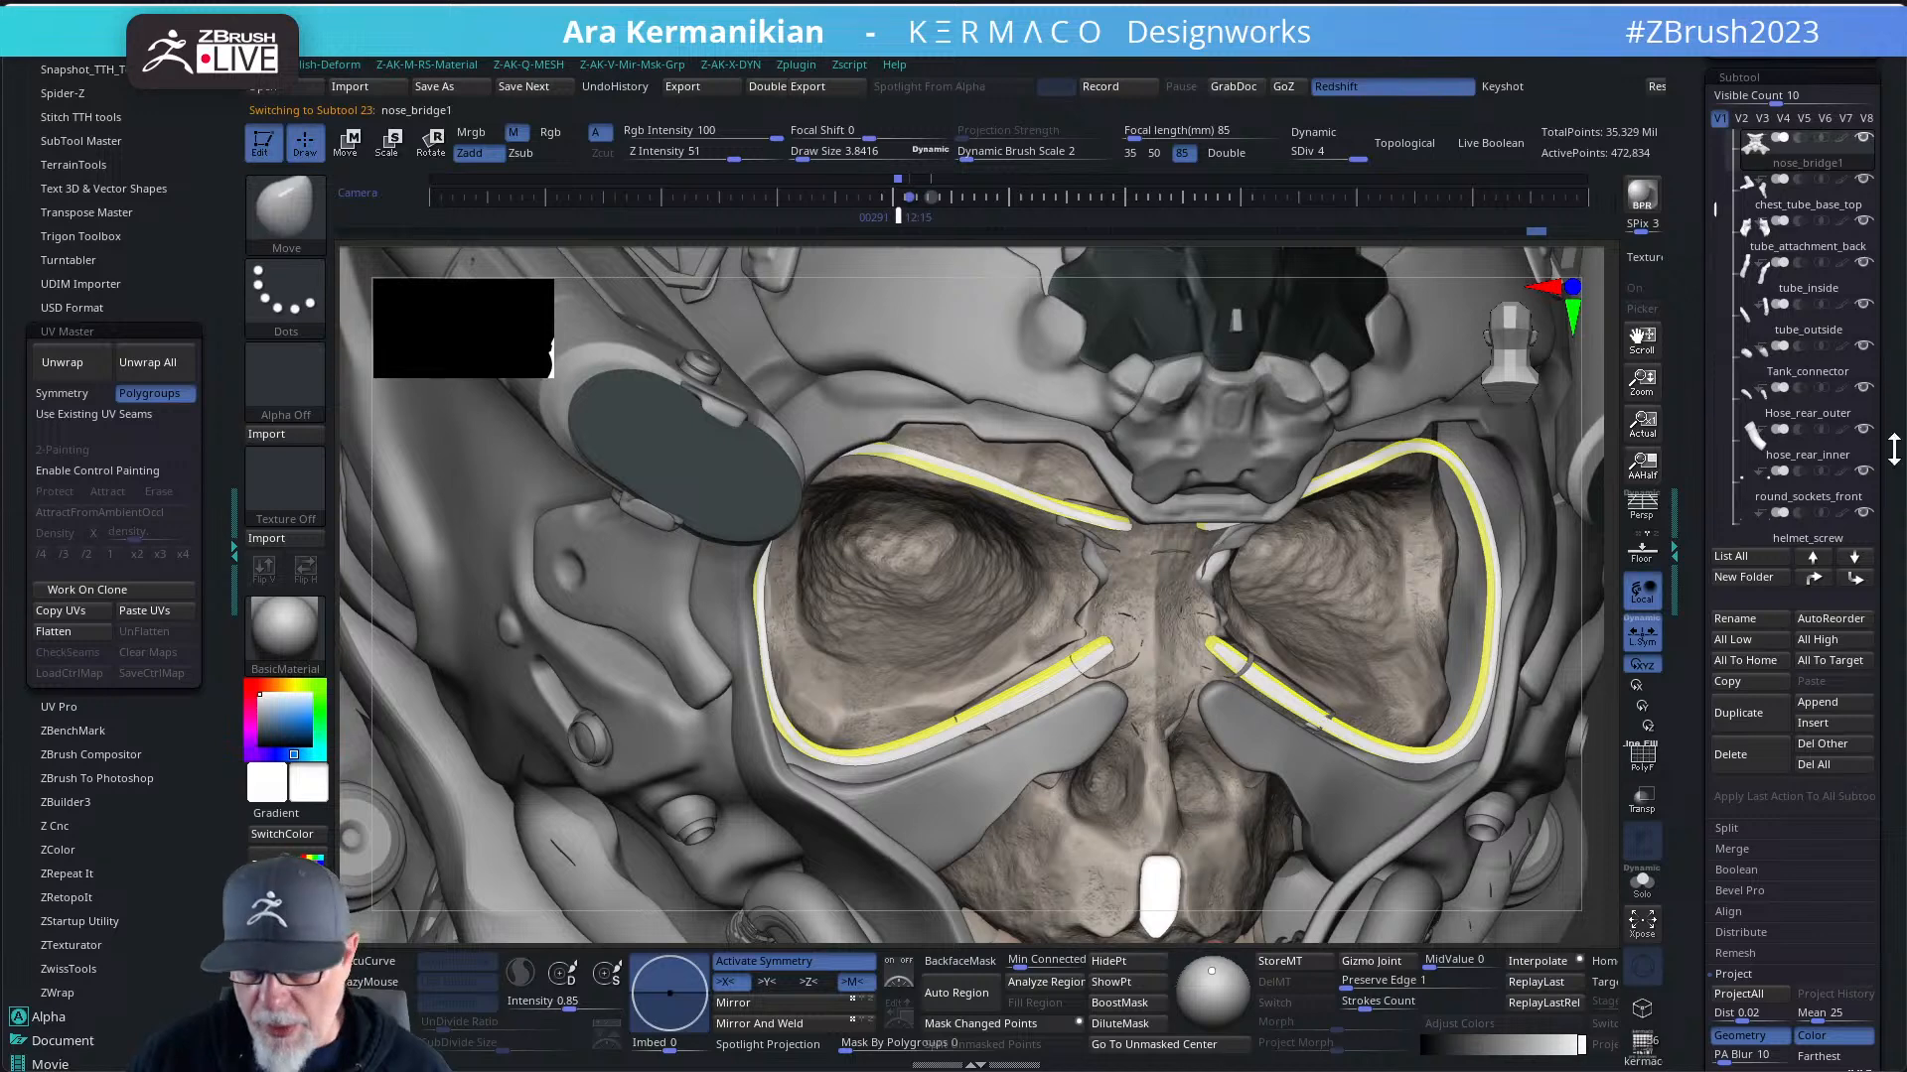
left_click(1803, 118)
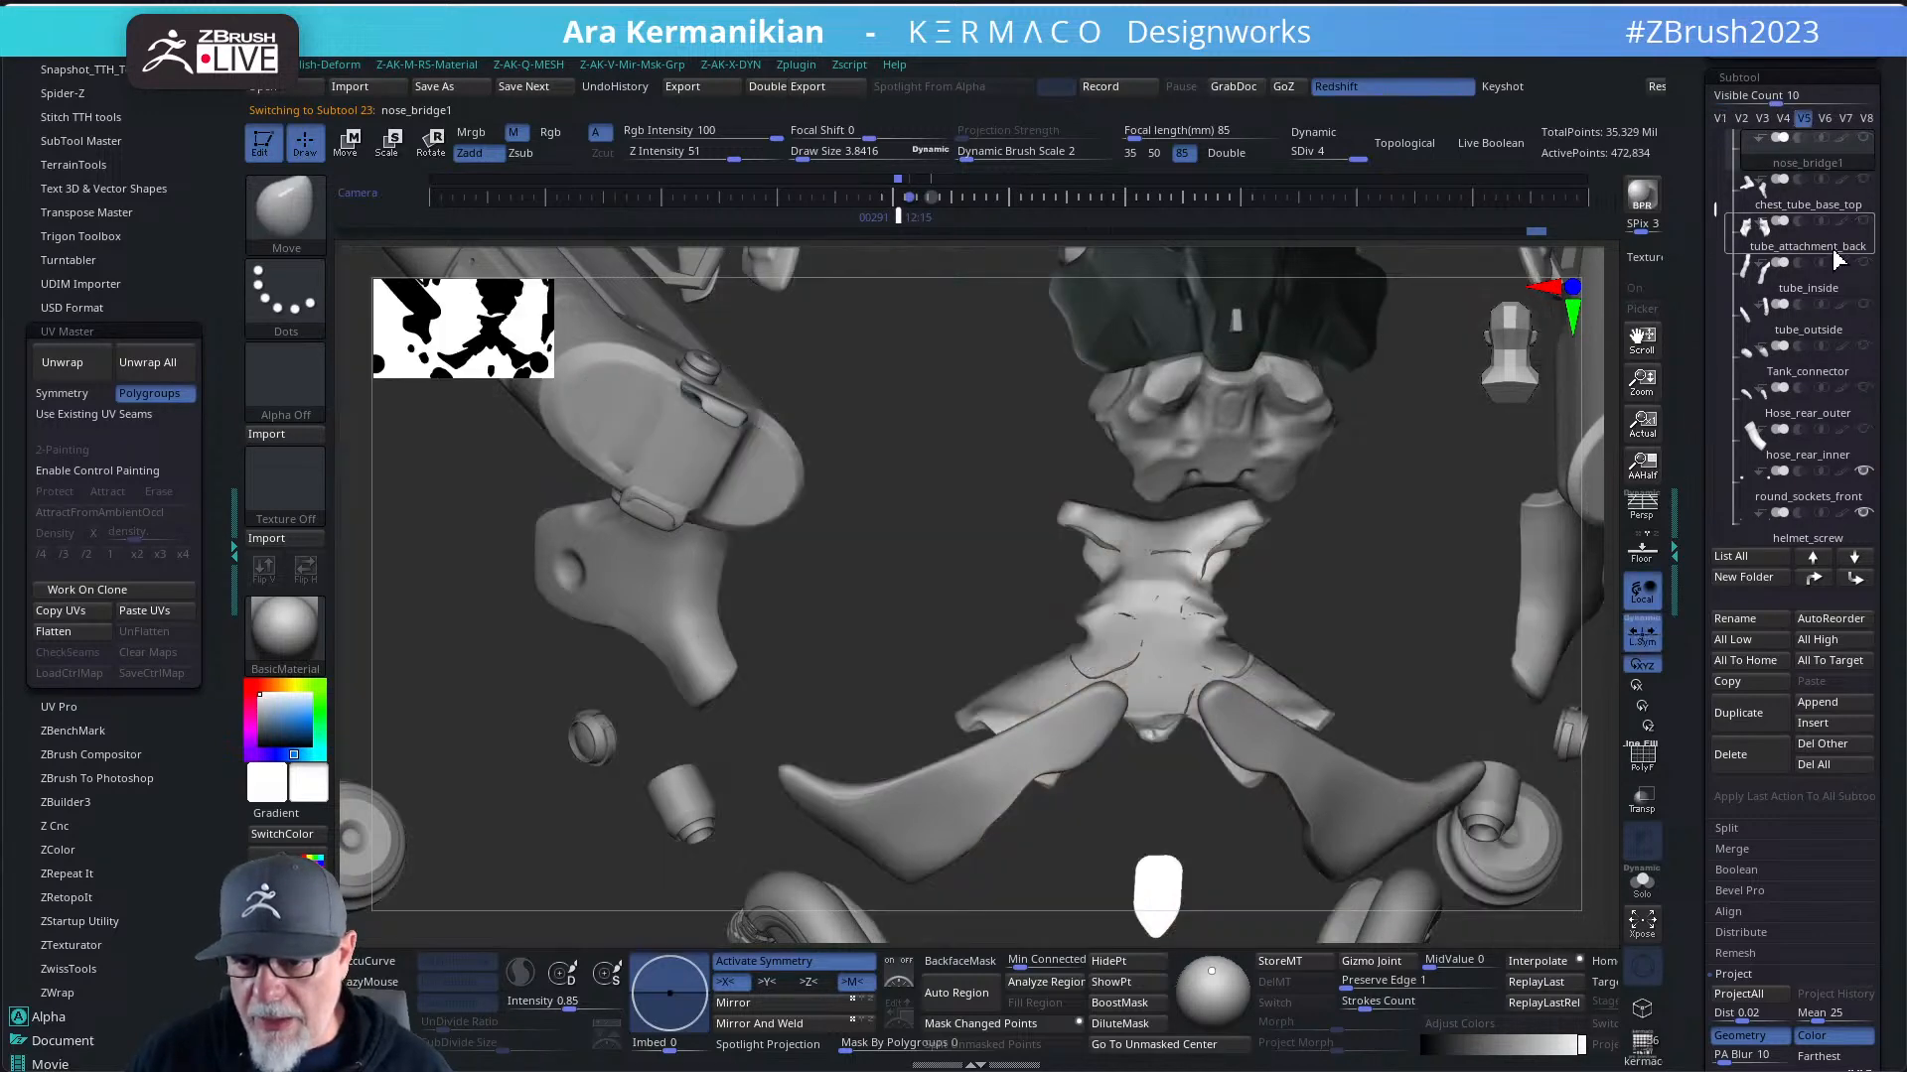
mouse_move(1862, 146)
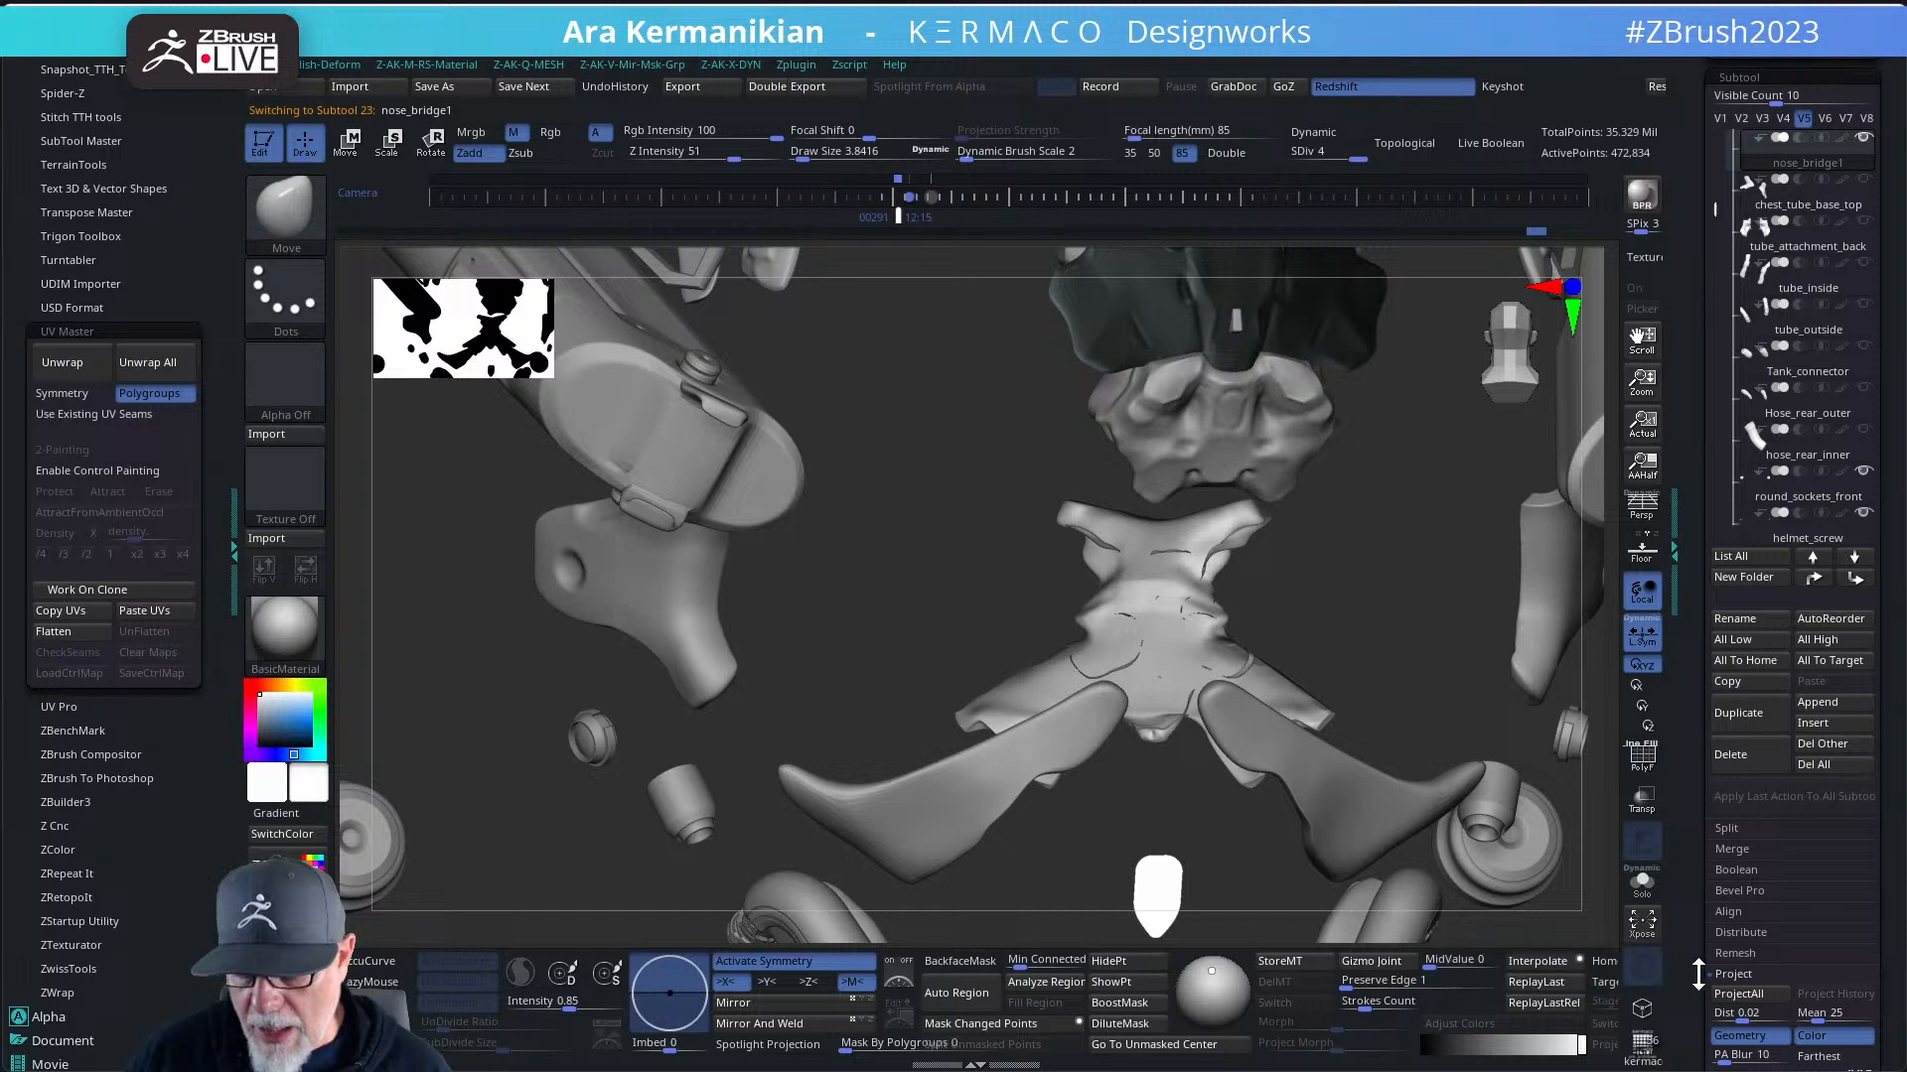
- Flip the normals of the nose_bridge1 subtool and frame the collected helmet parts from the front
left_click_drag(1698, 974, 1708, 751)
left_click(1830, 1032)
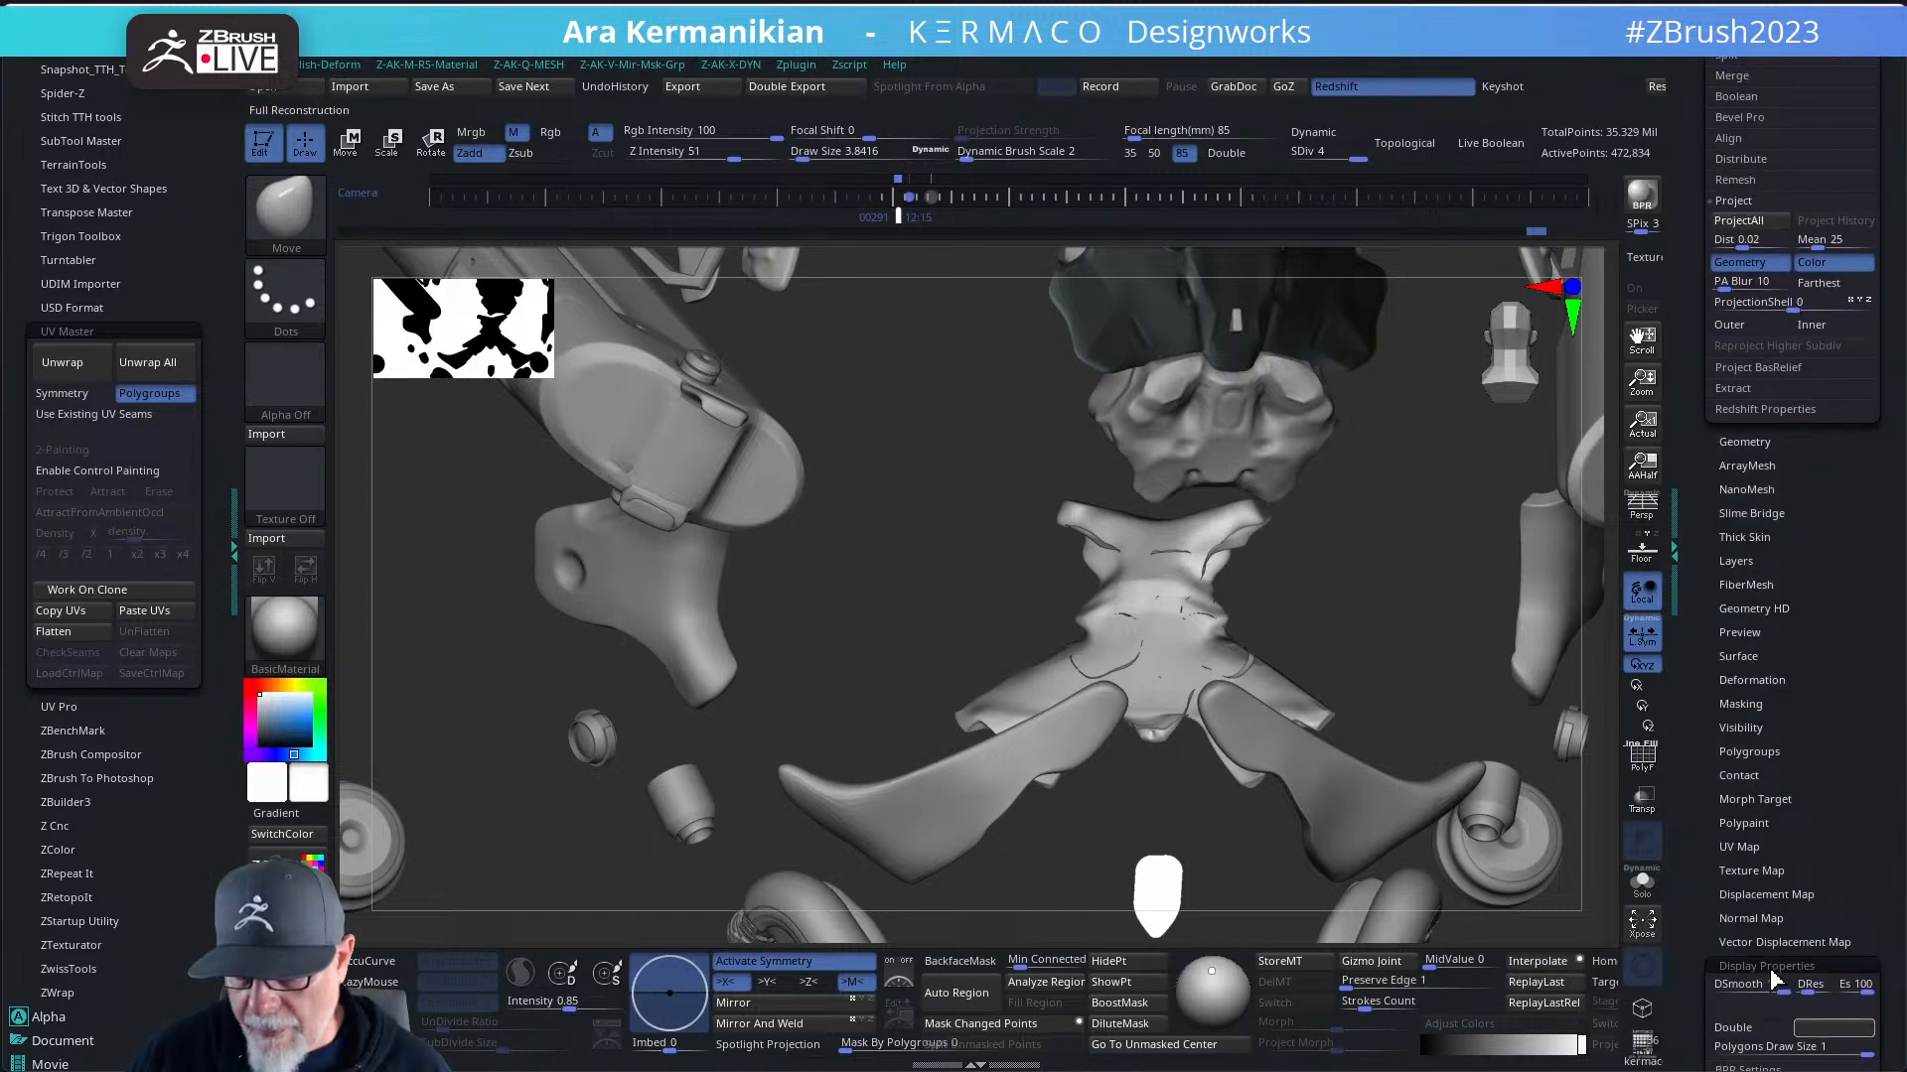
key("f")
left_click_drag(1403, 565, 1304, 624)
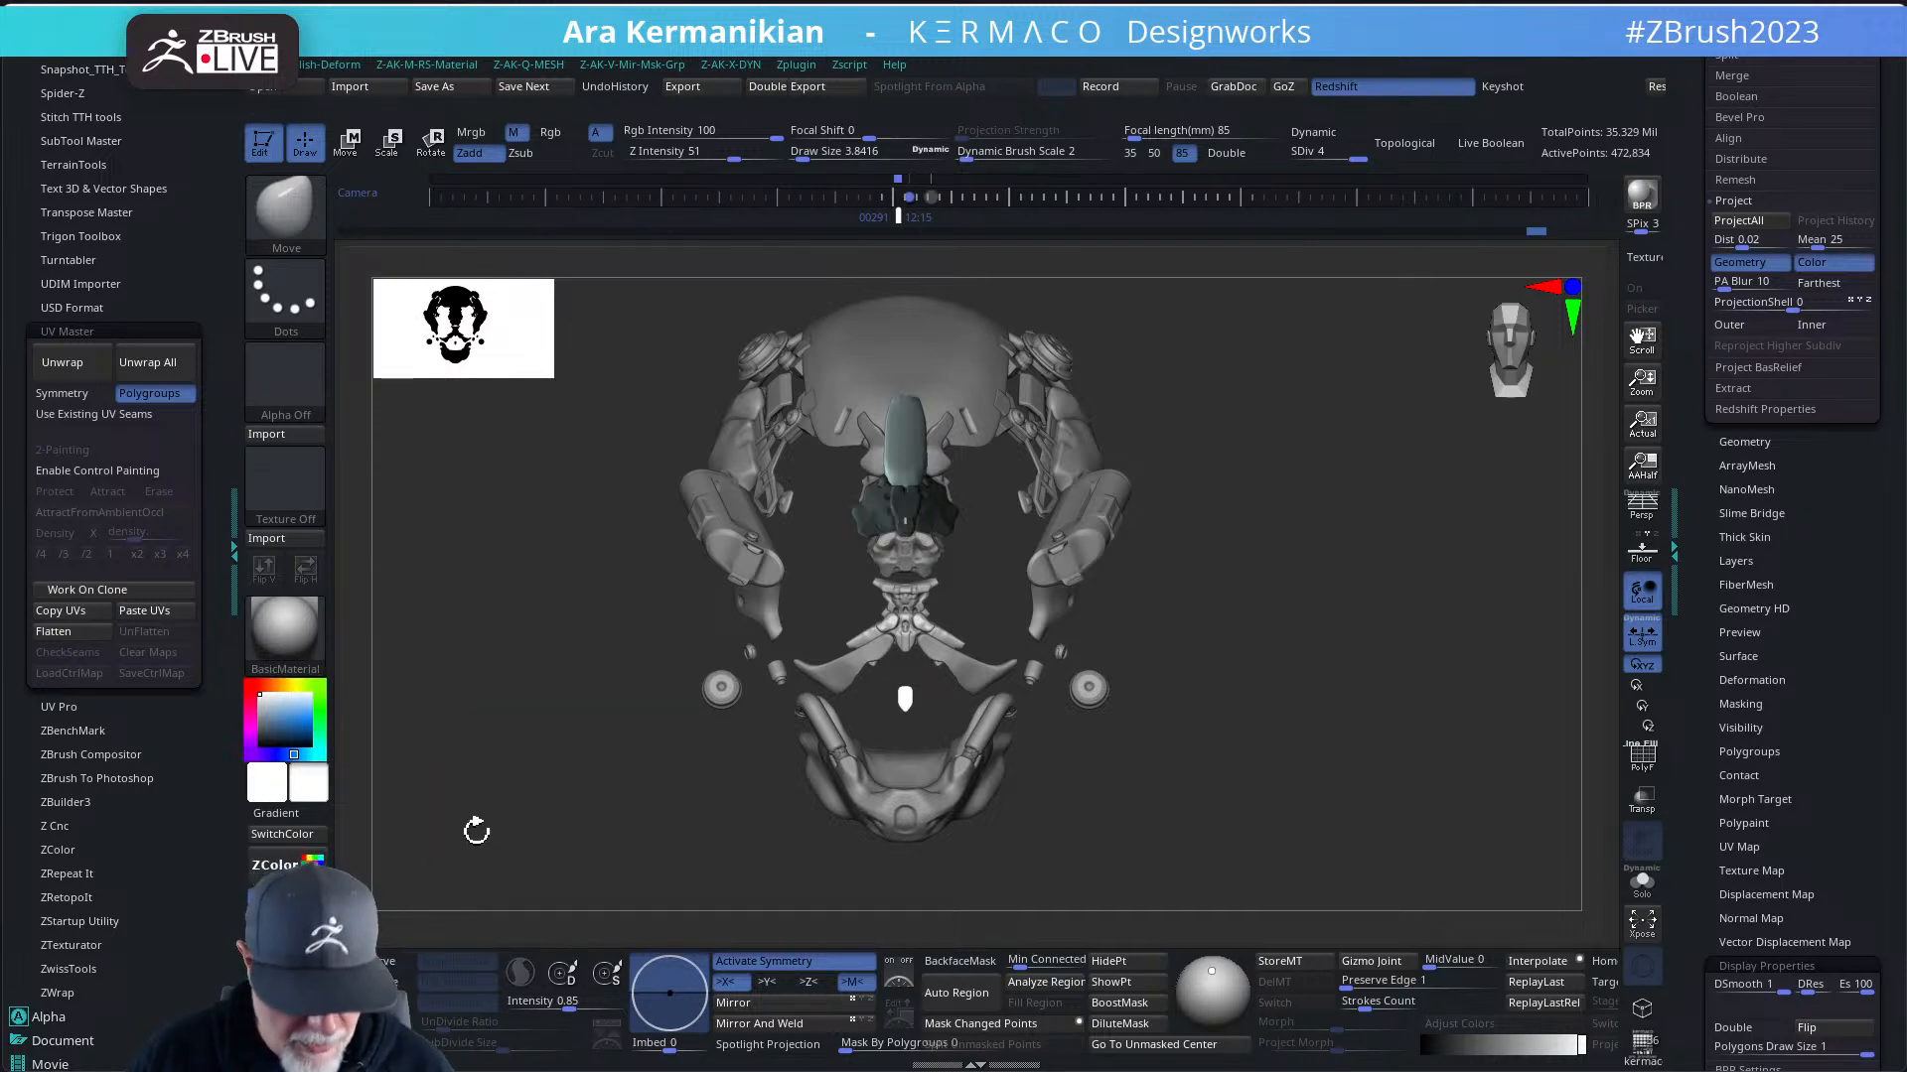
- Load the cell shading 1 material from the kermaco folder of the material library
key("comma")
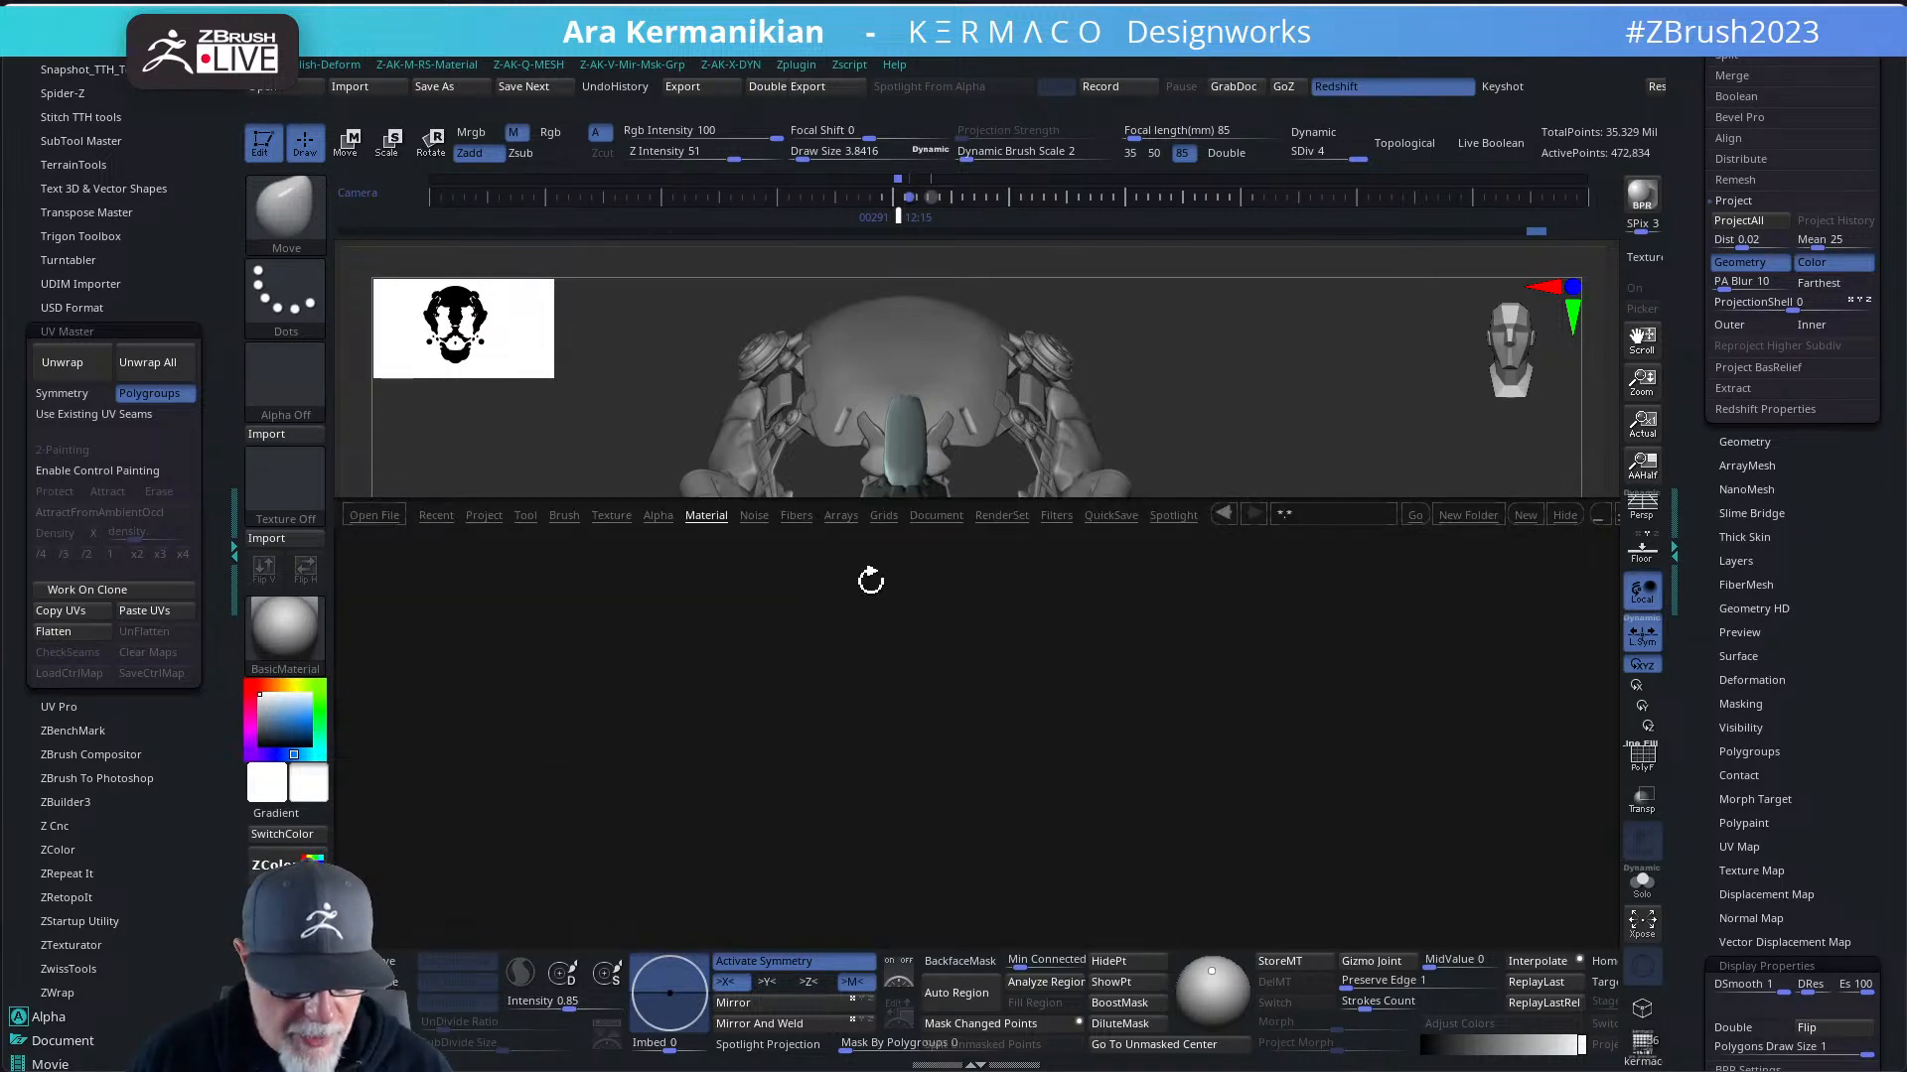
left_click(709, 515)
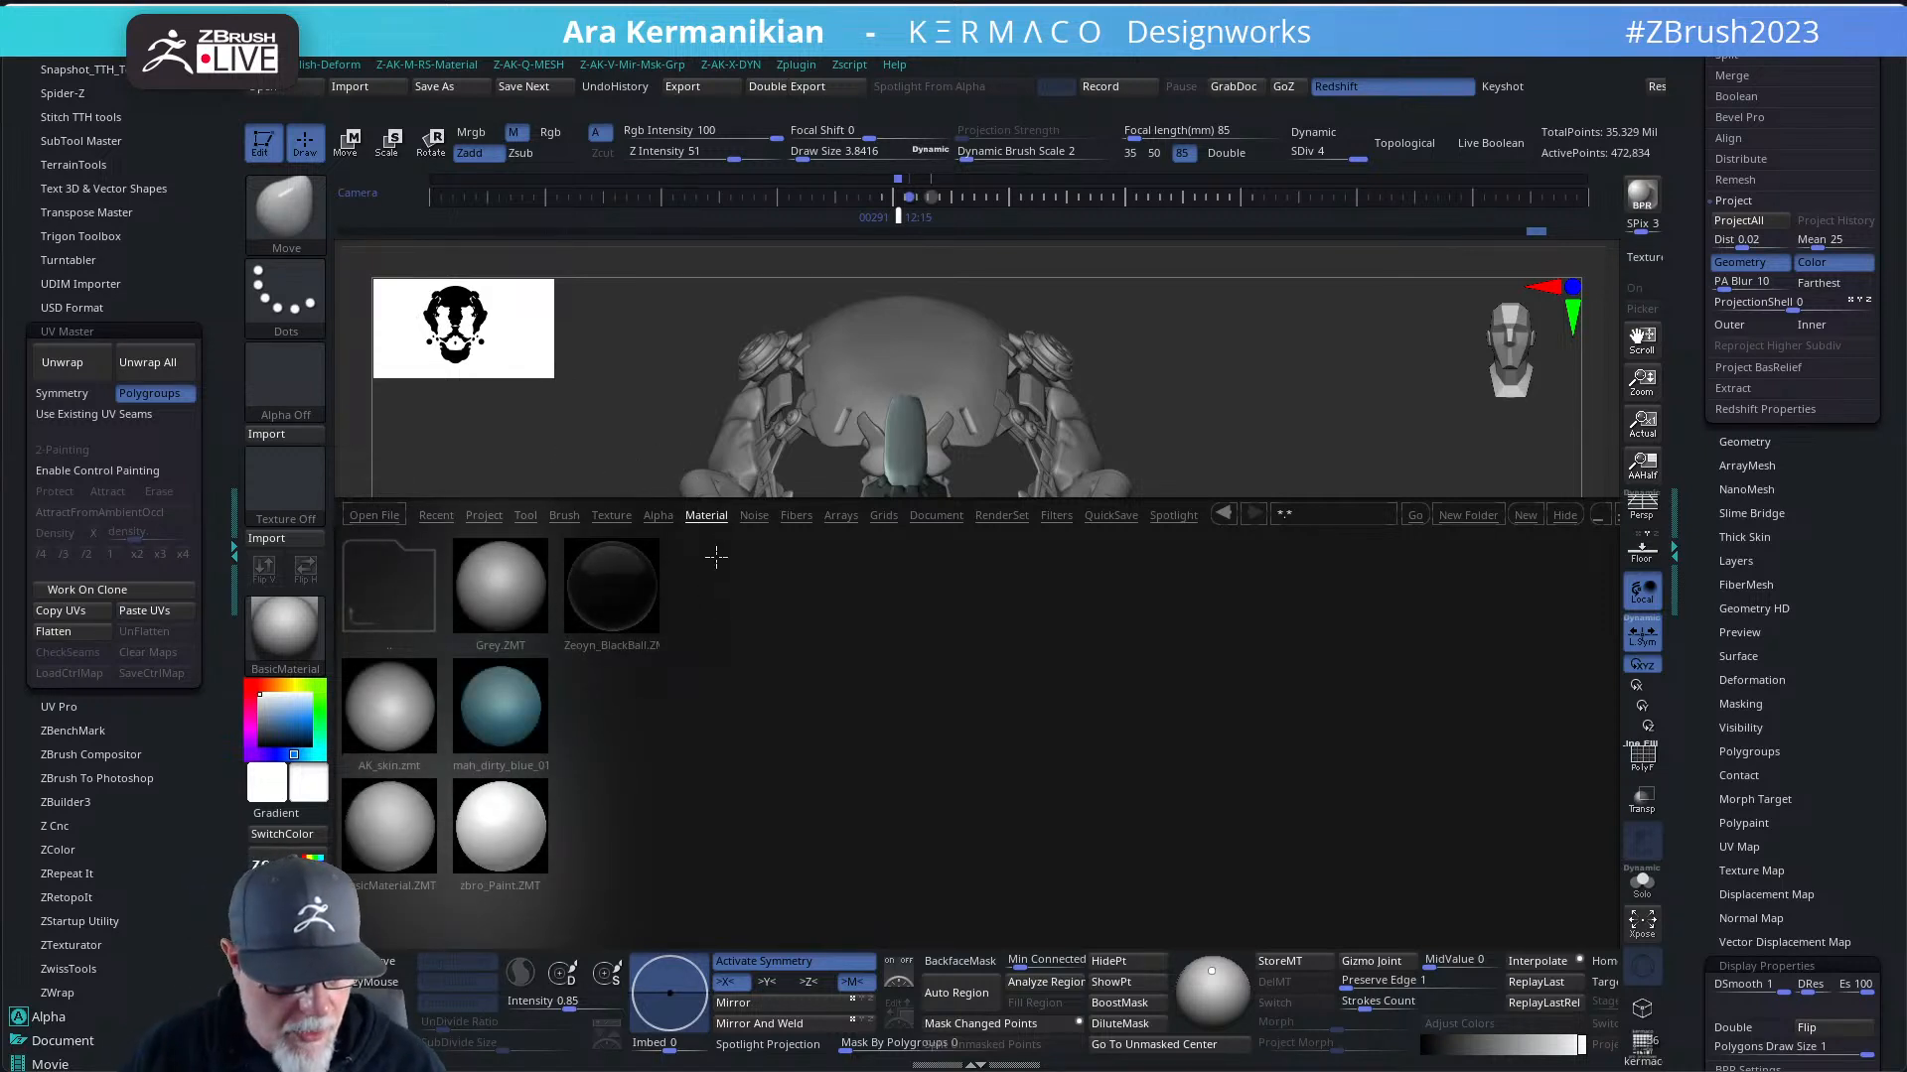
left_click(1222, 516)
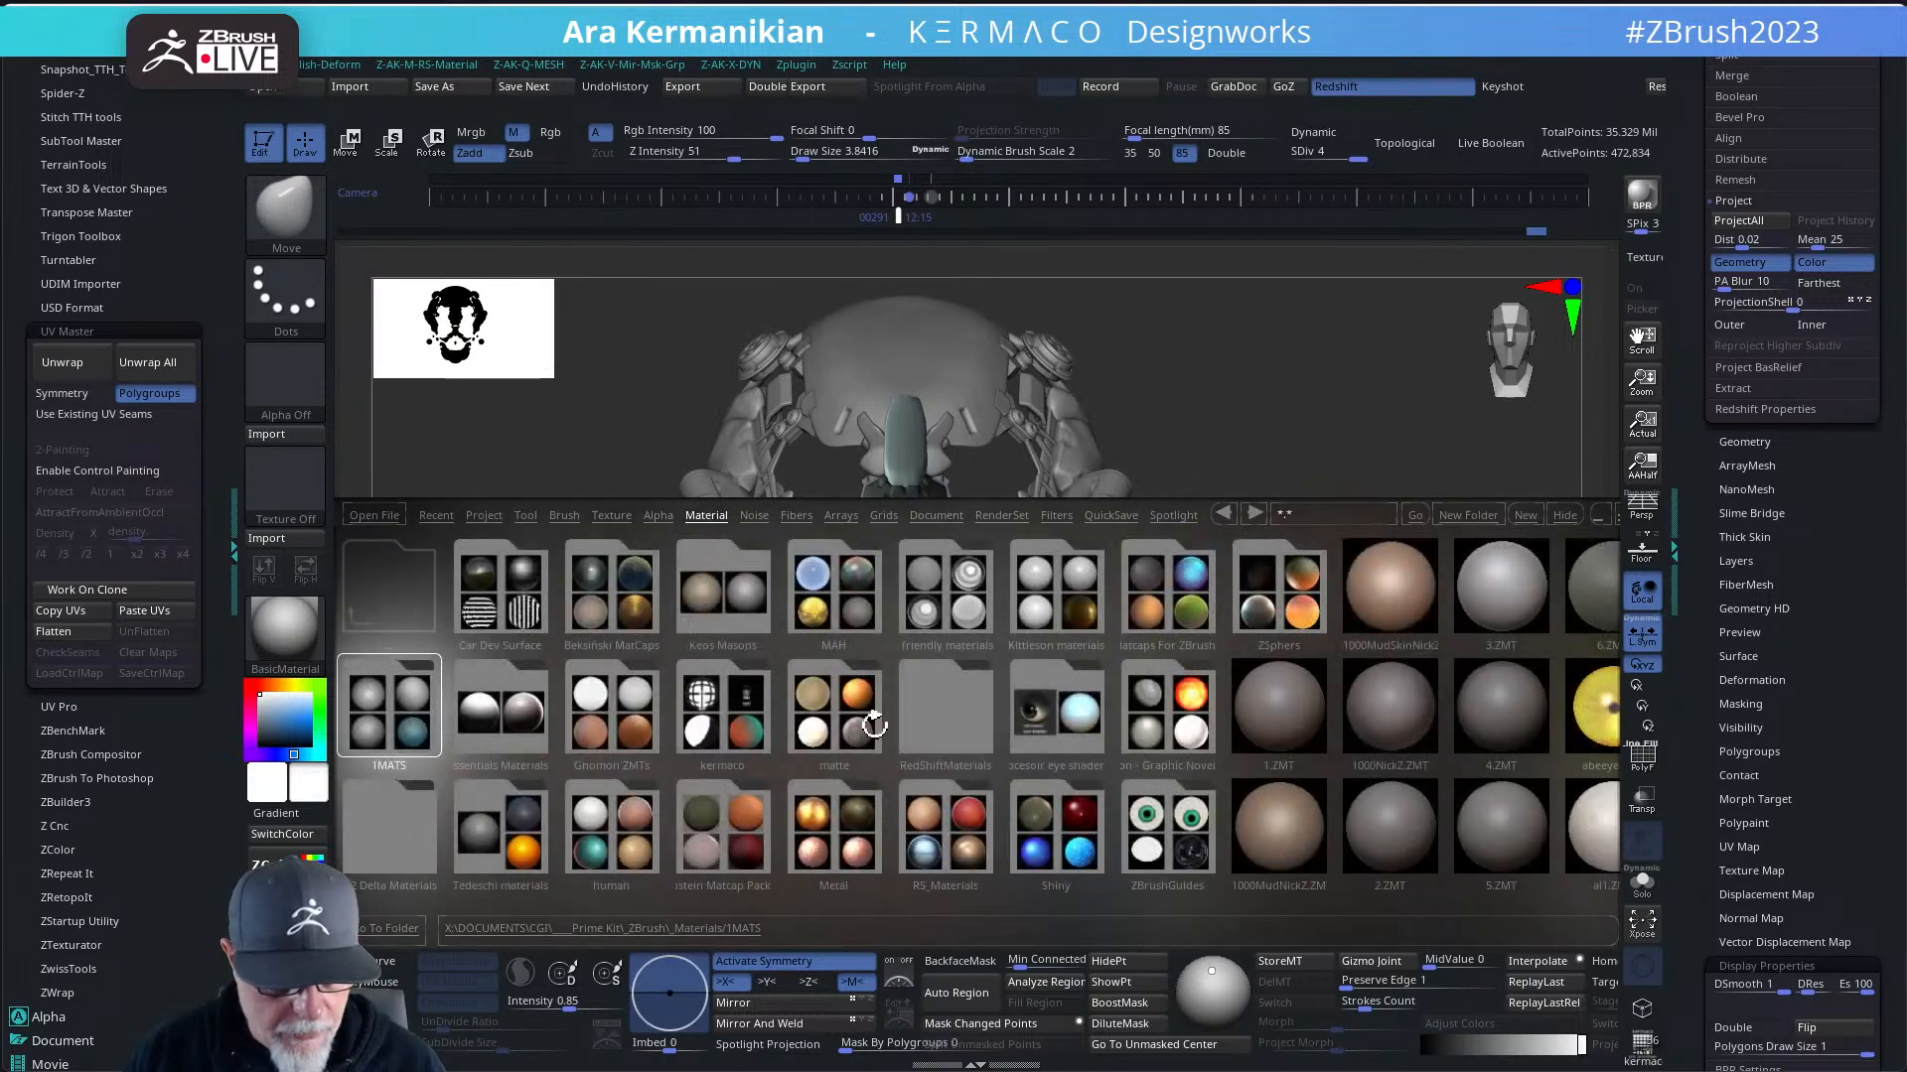
left_click(715, 726)
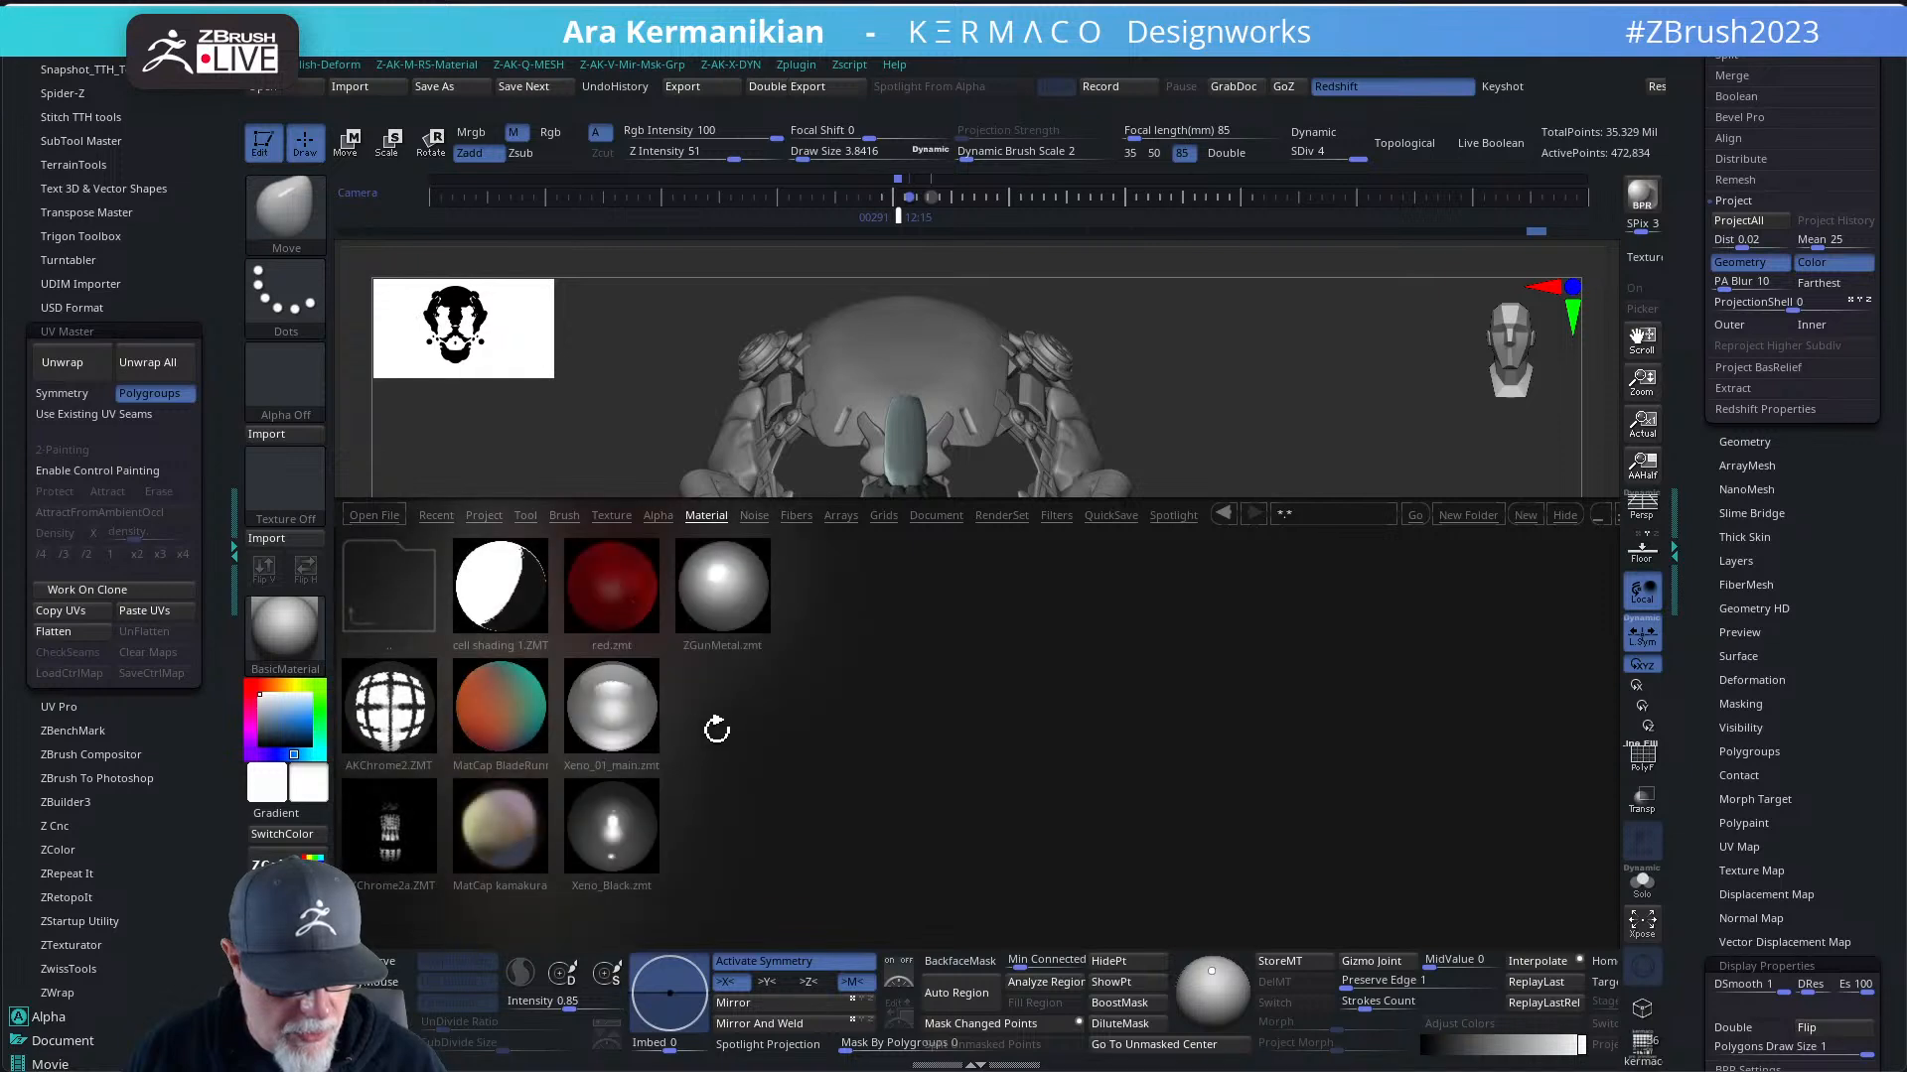
double_click(498, 591)
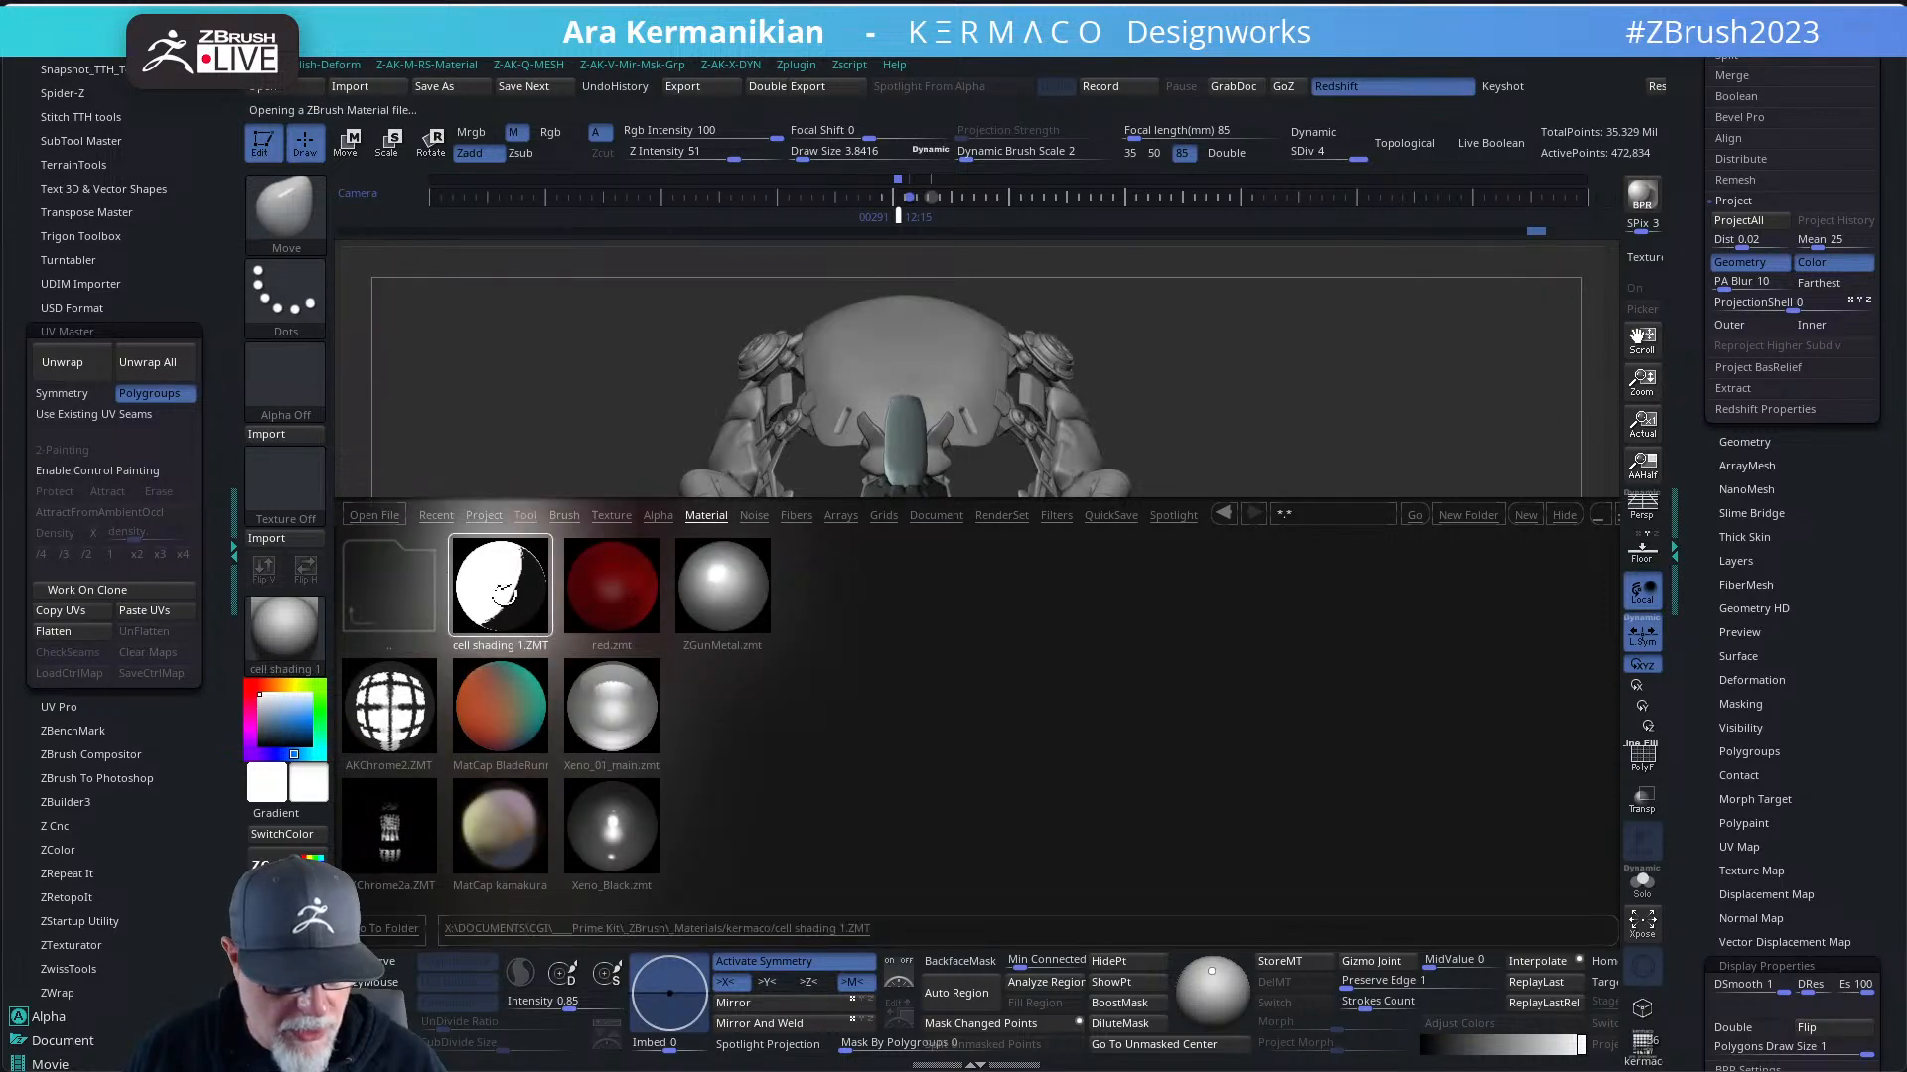
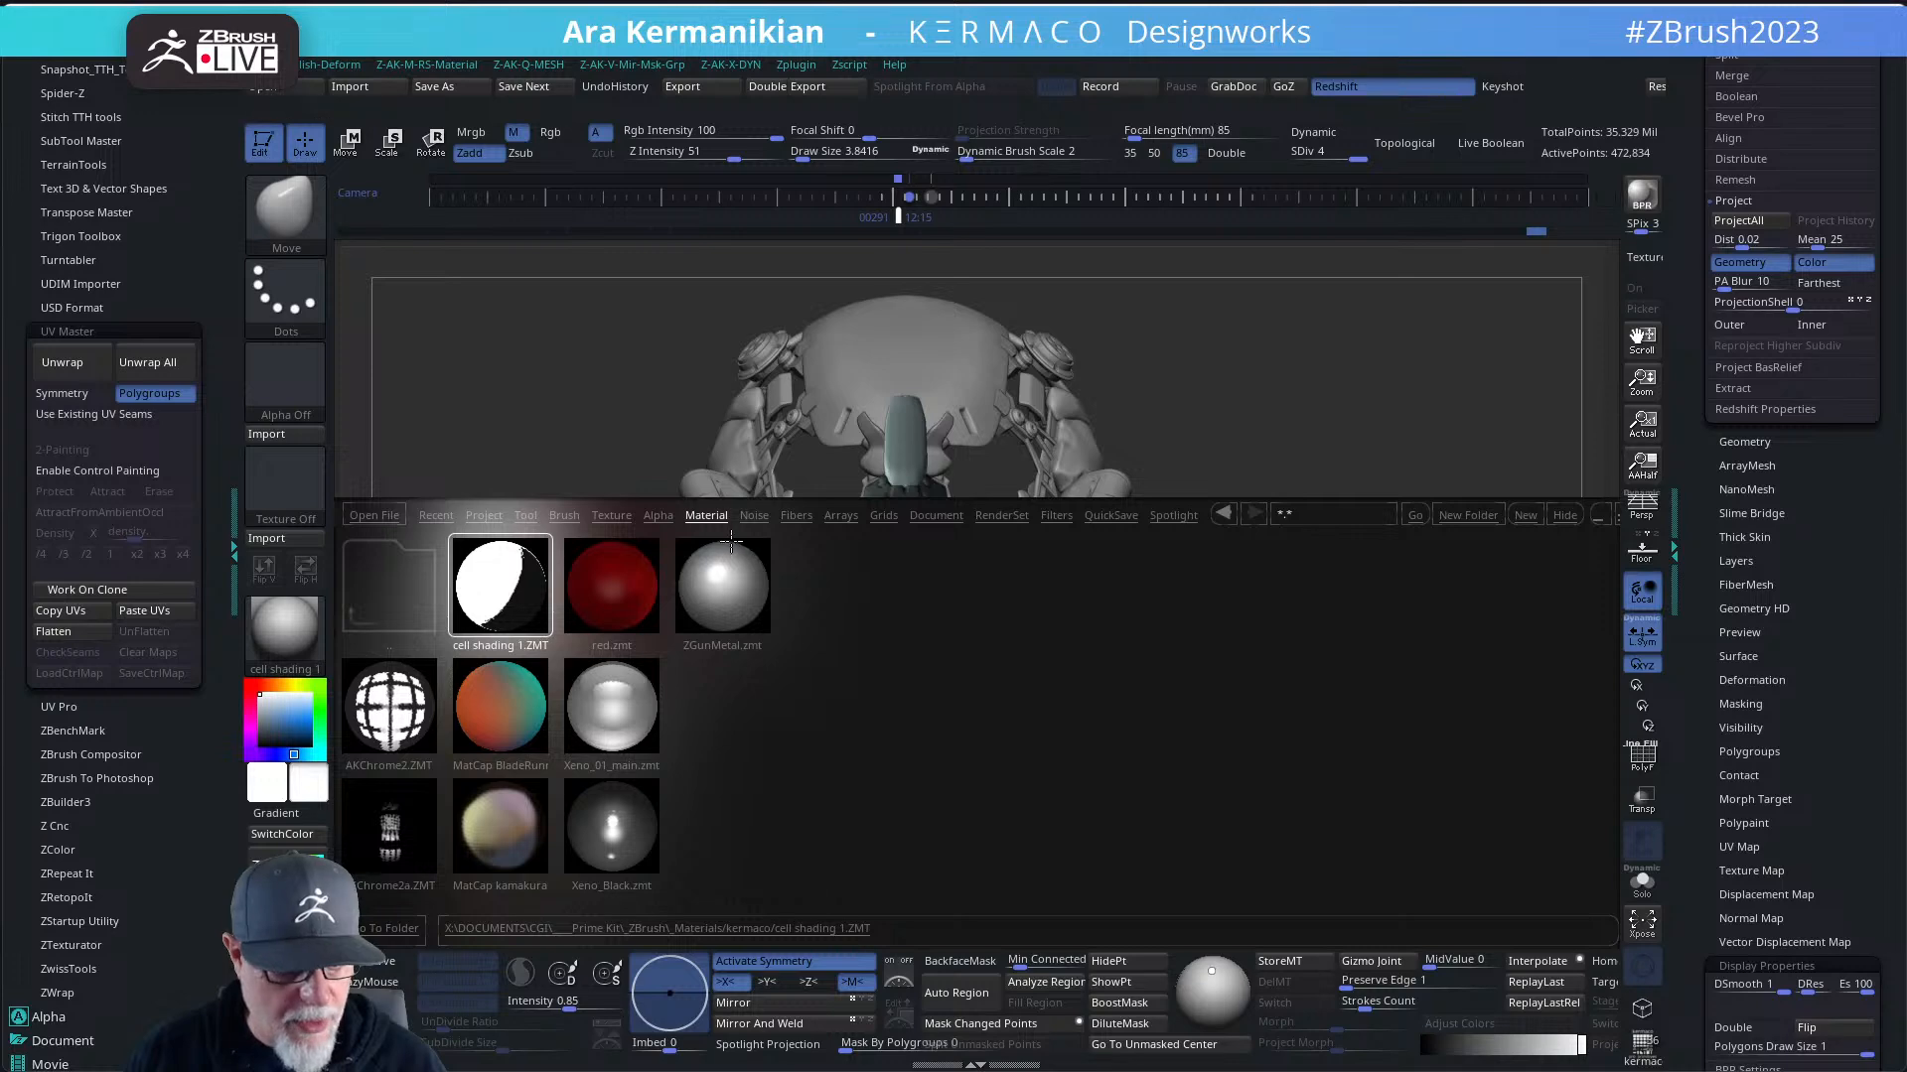
- Load the Pablander_SuperC comic material from the ZBG folder inside the Toon - Graphic Novel material folder
left_click(1221, 513)
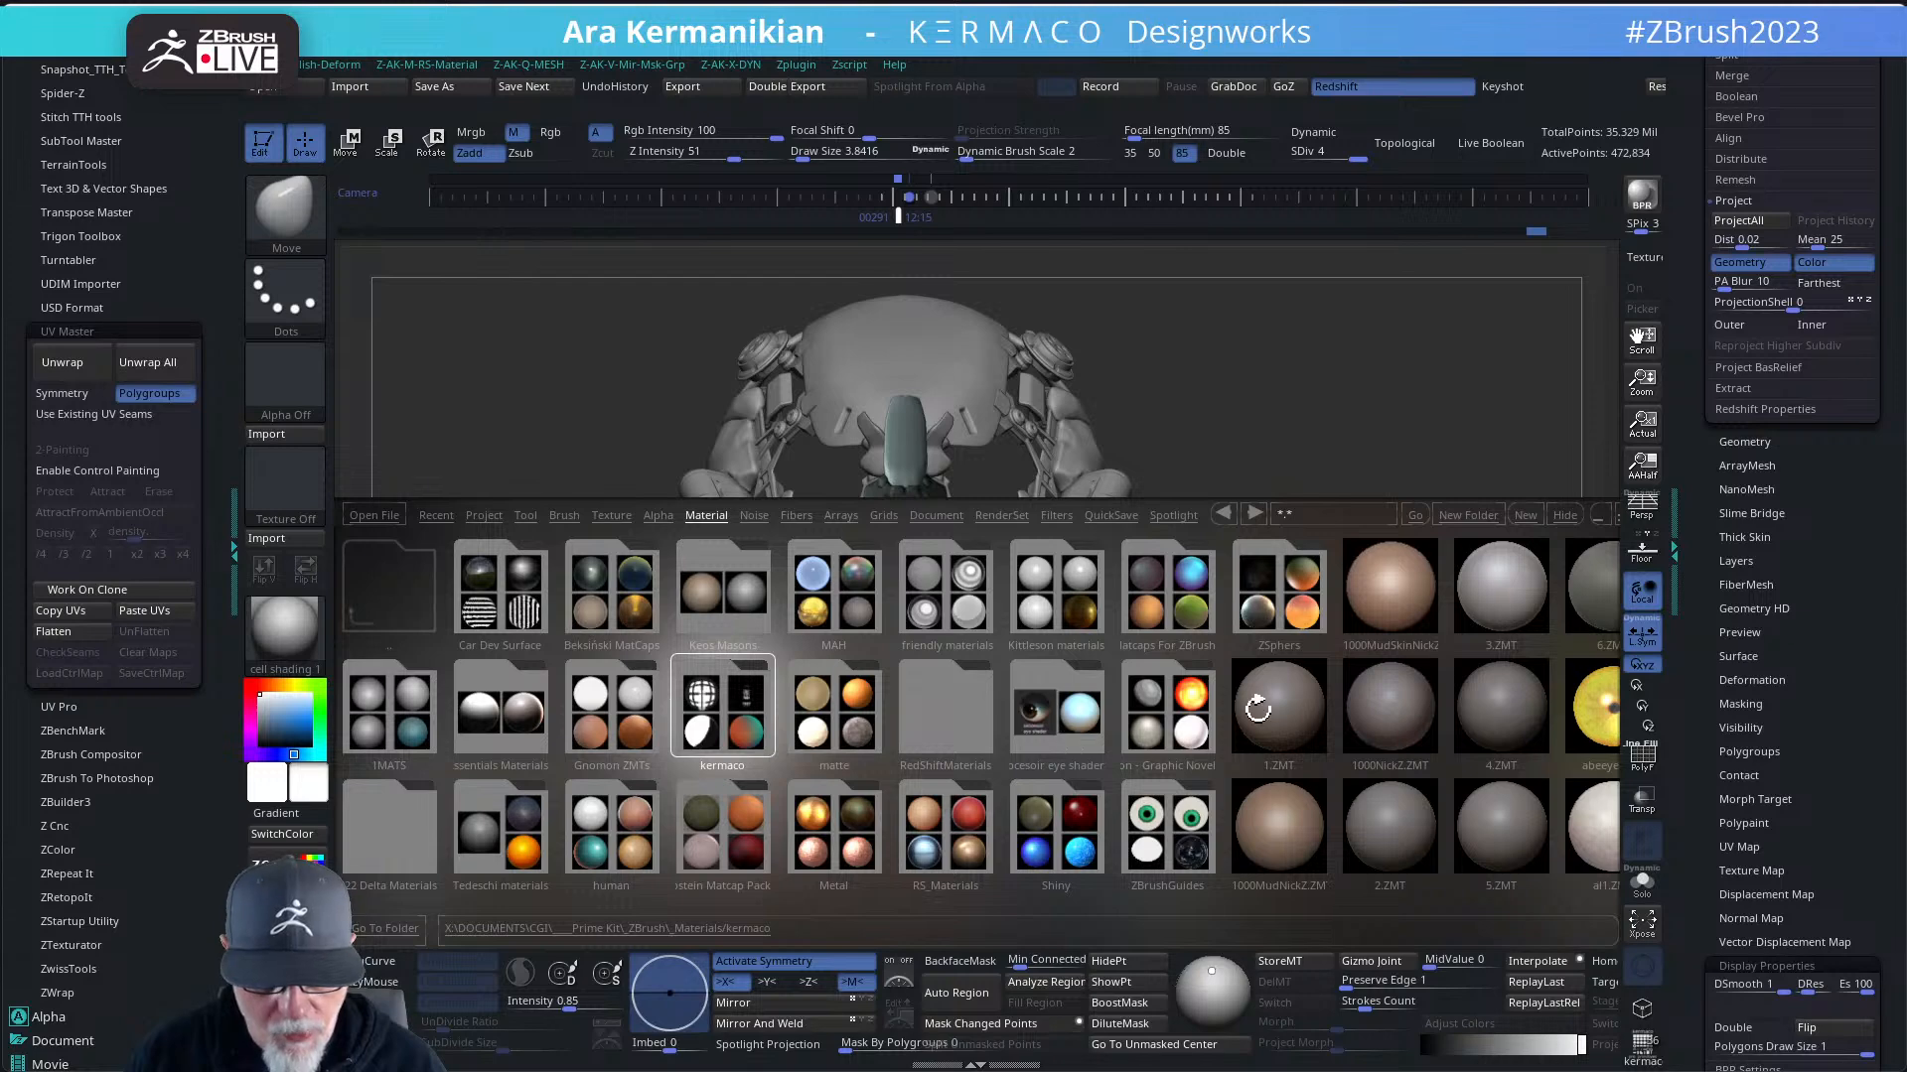
double_click(1161, 733)
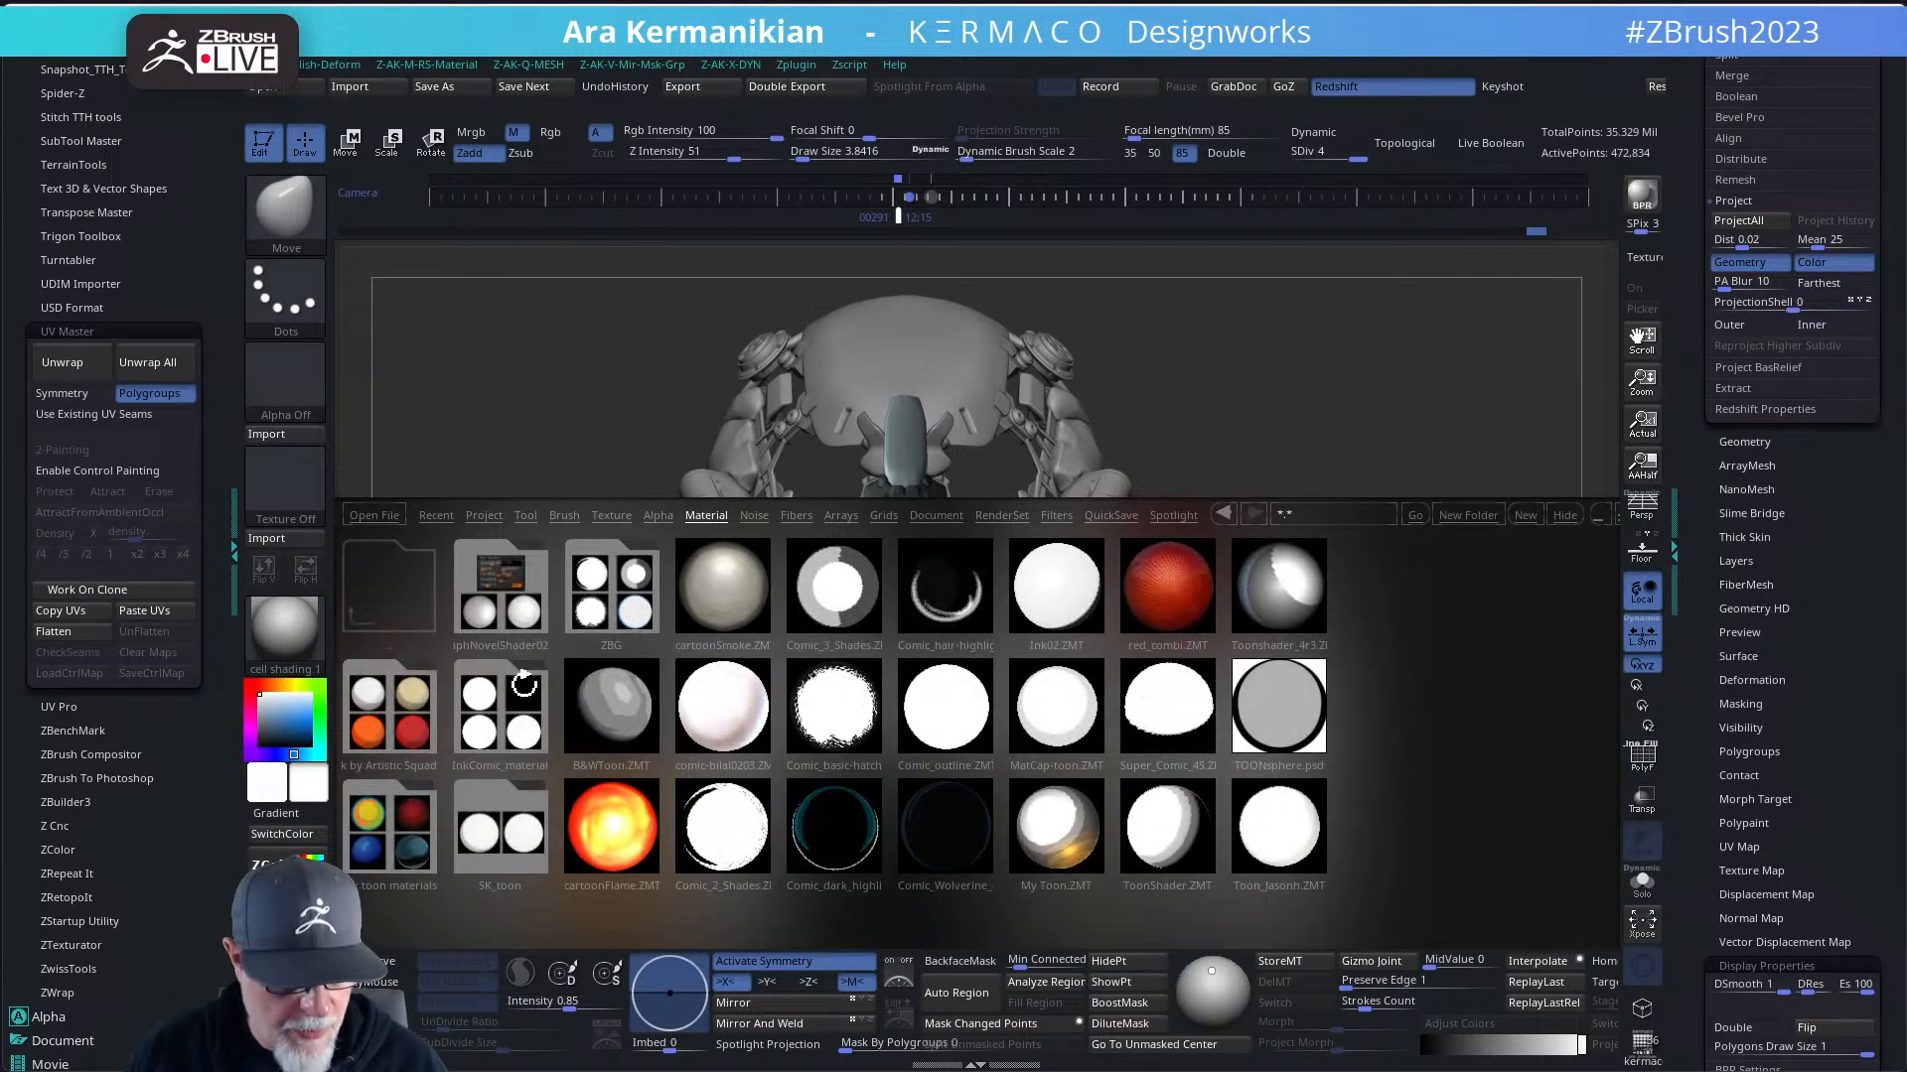
double_click(608, 621)
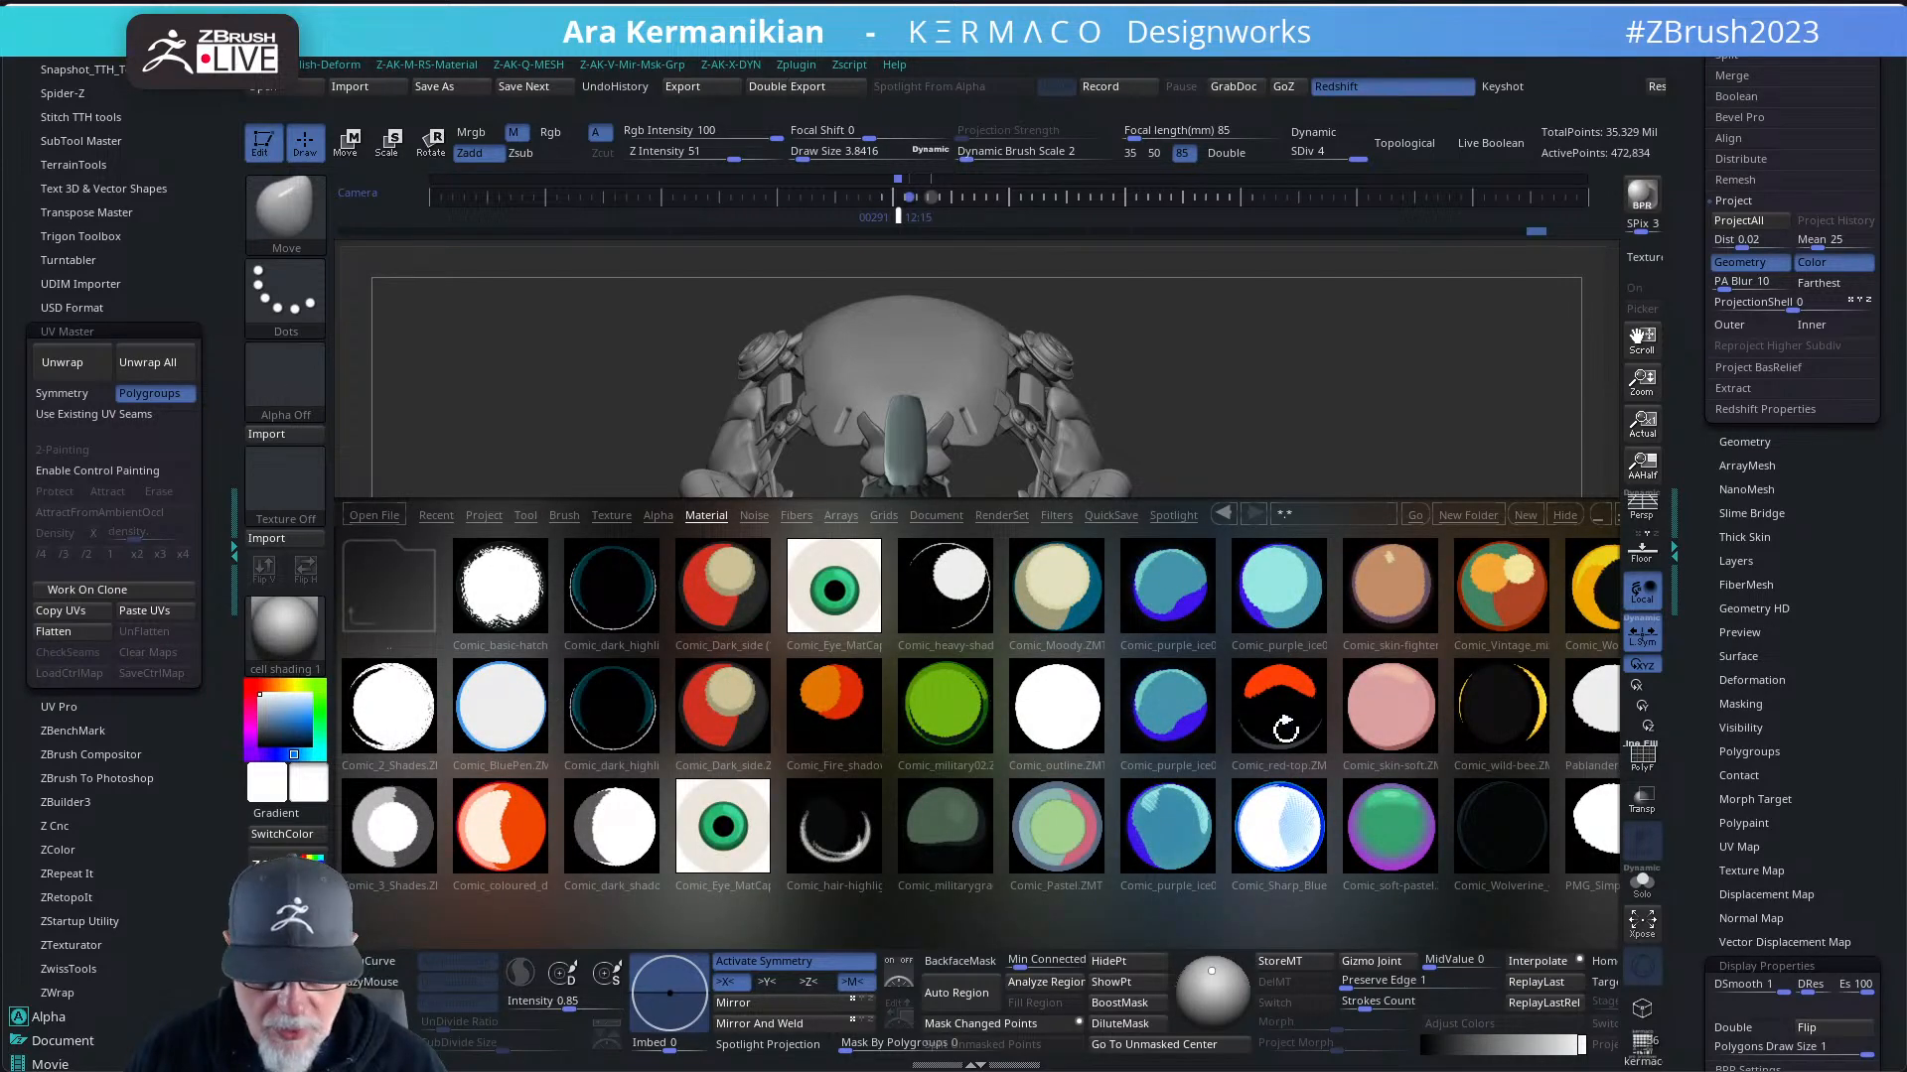
left_click_drag(1504, 733, 1355, 737)
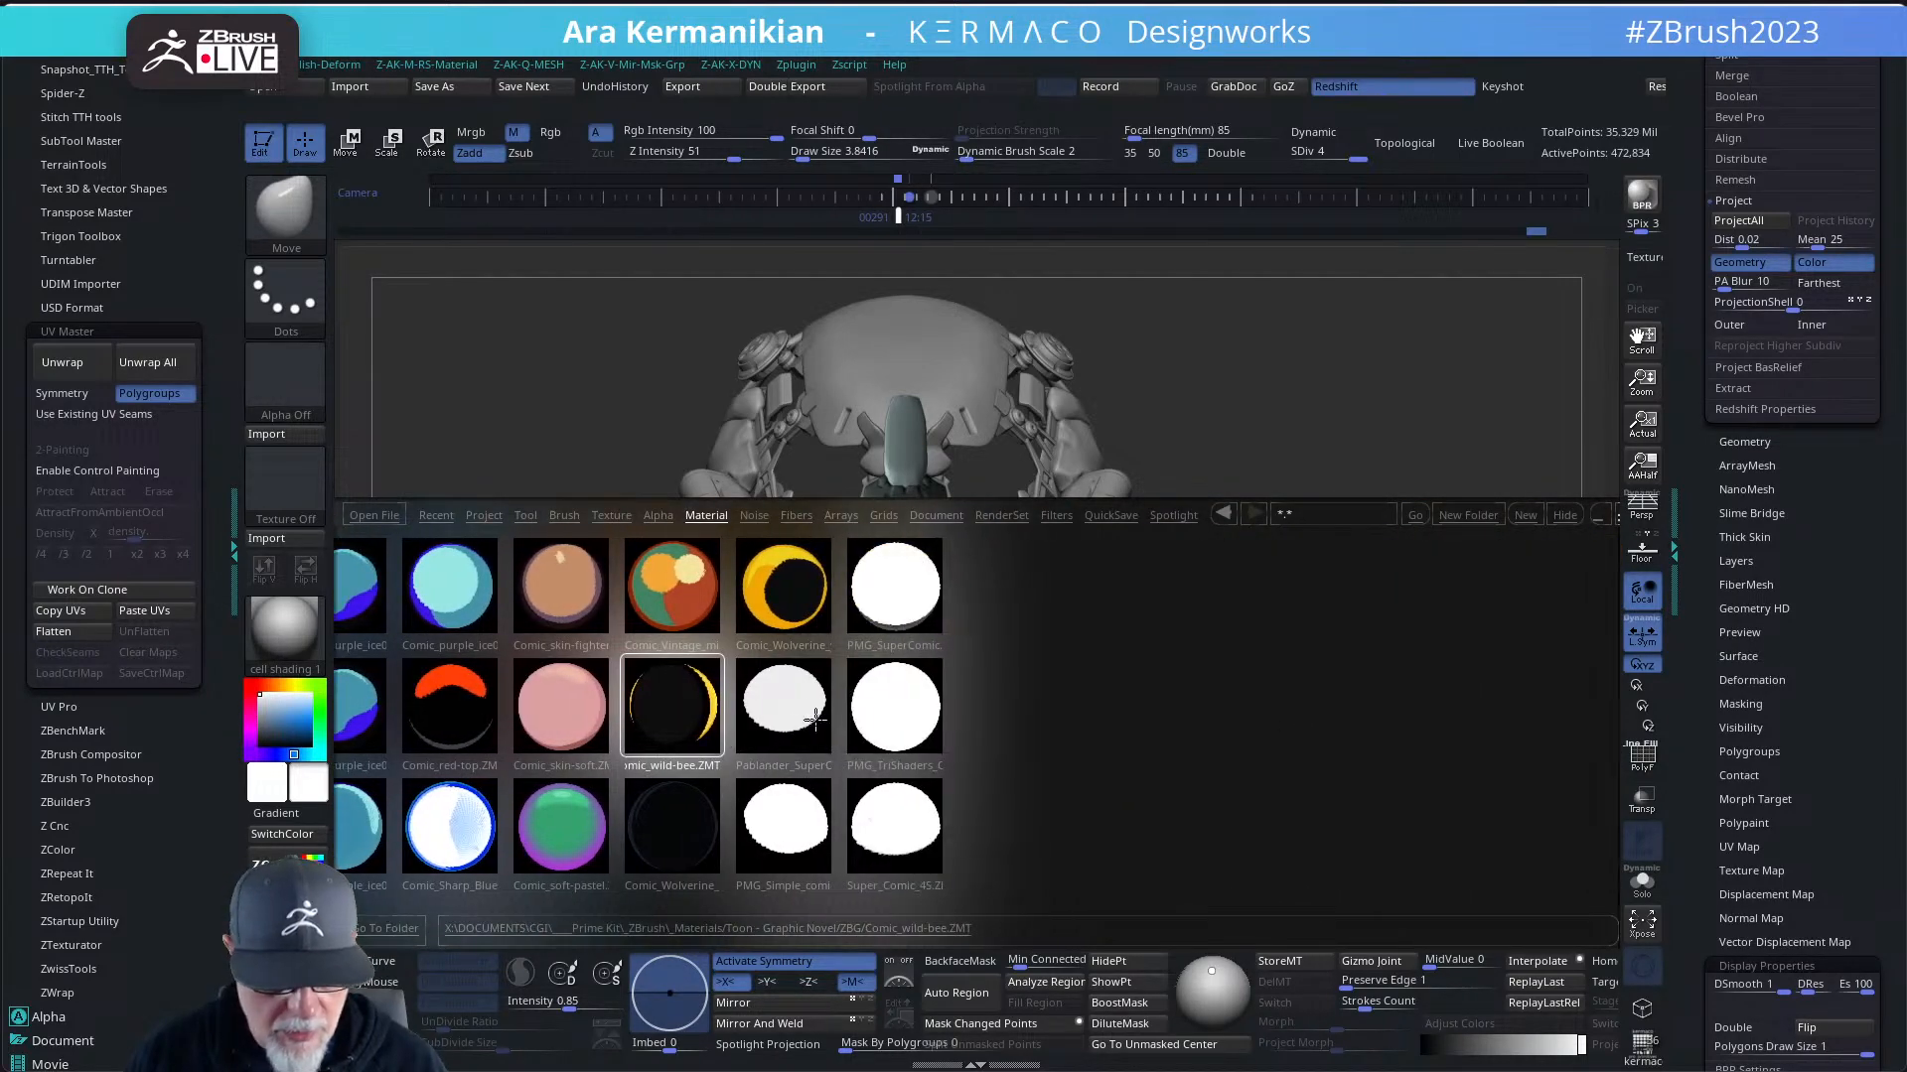
double_click(797, 722)
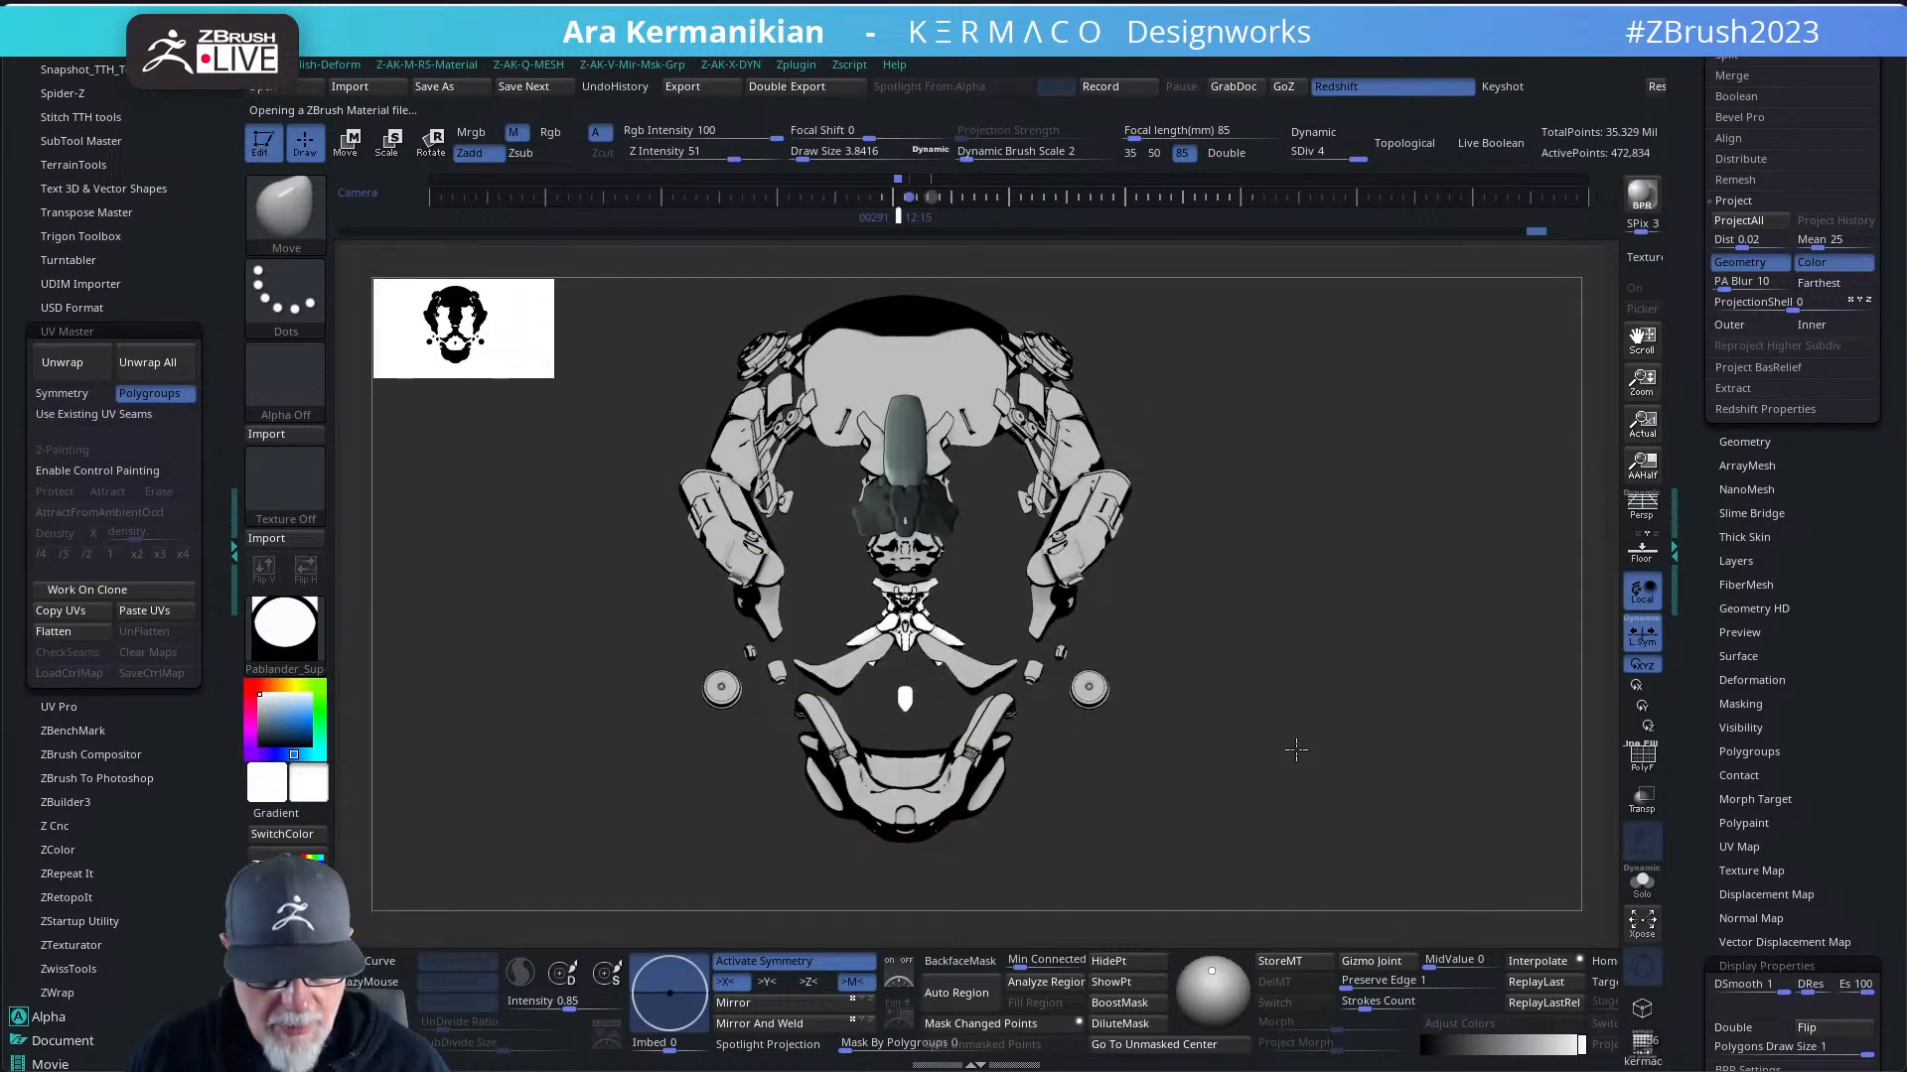
- Examine the toon-shaded helmet parts from an angle, and show visibility set 1 to view the whole figure from the front
mouse_move(1296, 750)
left_mouse_down()
mouse_move(1251, 758)
mouse_move(1276, 467)
mouse_move(1311, 715)
mouse_move(1351, 707)
mouse_move(1285, 741)
mouse_move(1288, 711)
mouse_move(1420, 732)
mouse_move(1355, 735)
mouse_move(1383, 750)
mouse_move(1353, 754)
mouse_move(1378, 742)
mouse_move(1302, 724)
left_mouse_up()
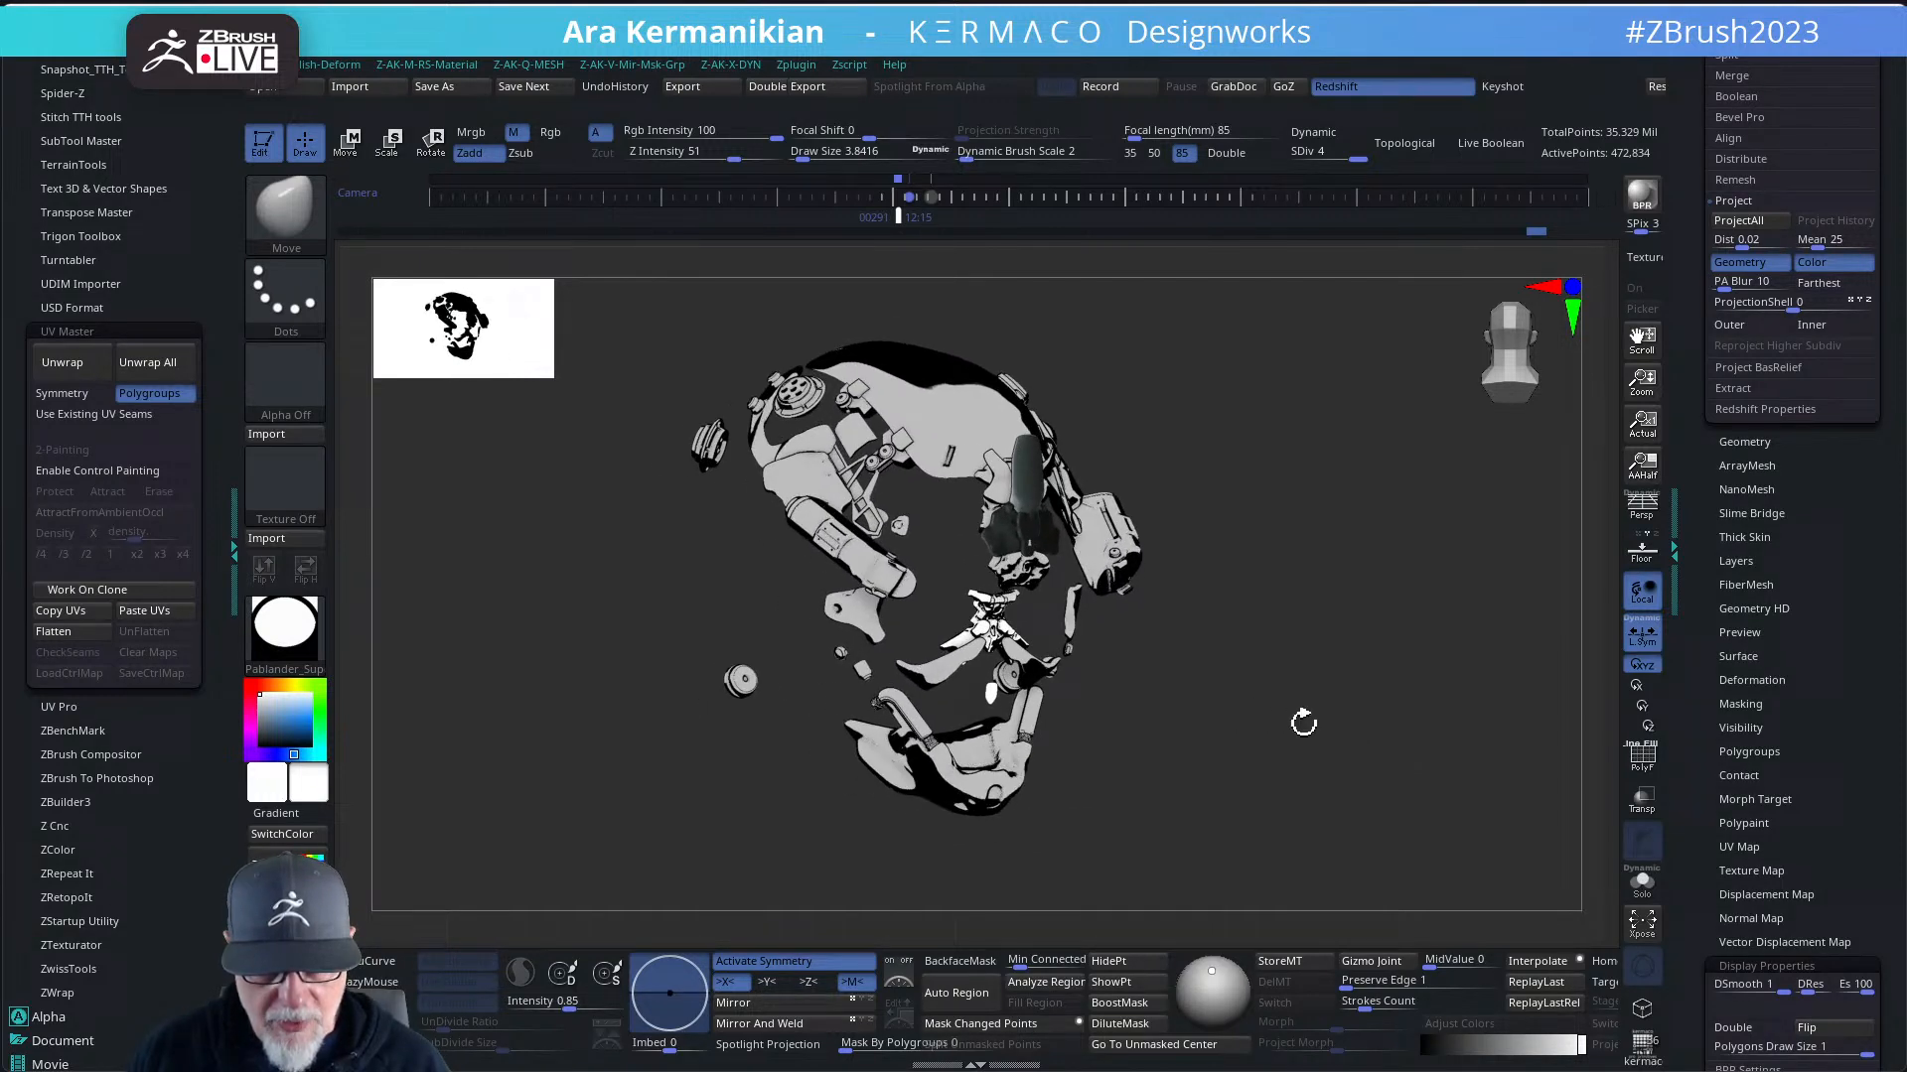
left_click_drag(1685, 145, 1707, 398)
left_click_drag(1416, 568, 1207, 437)
left_click(1719, 307)
left_click_drag(1260, 592, 1296, 659)
left_click_drag(1259, 661, 1459, 685)
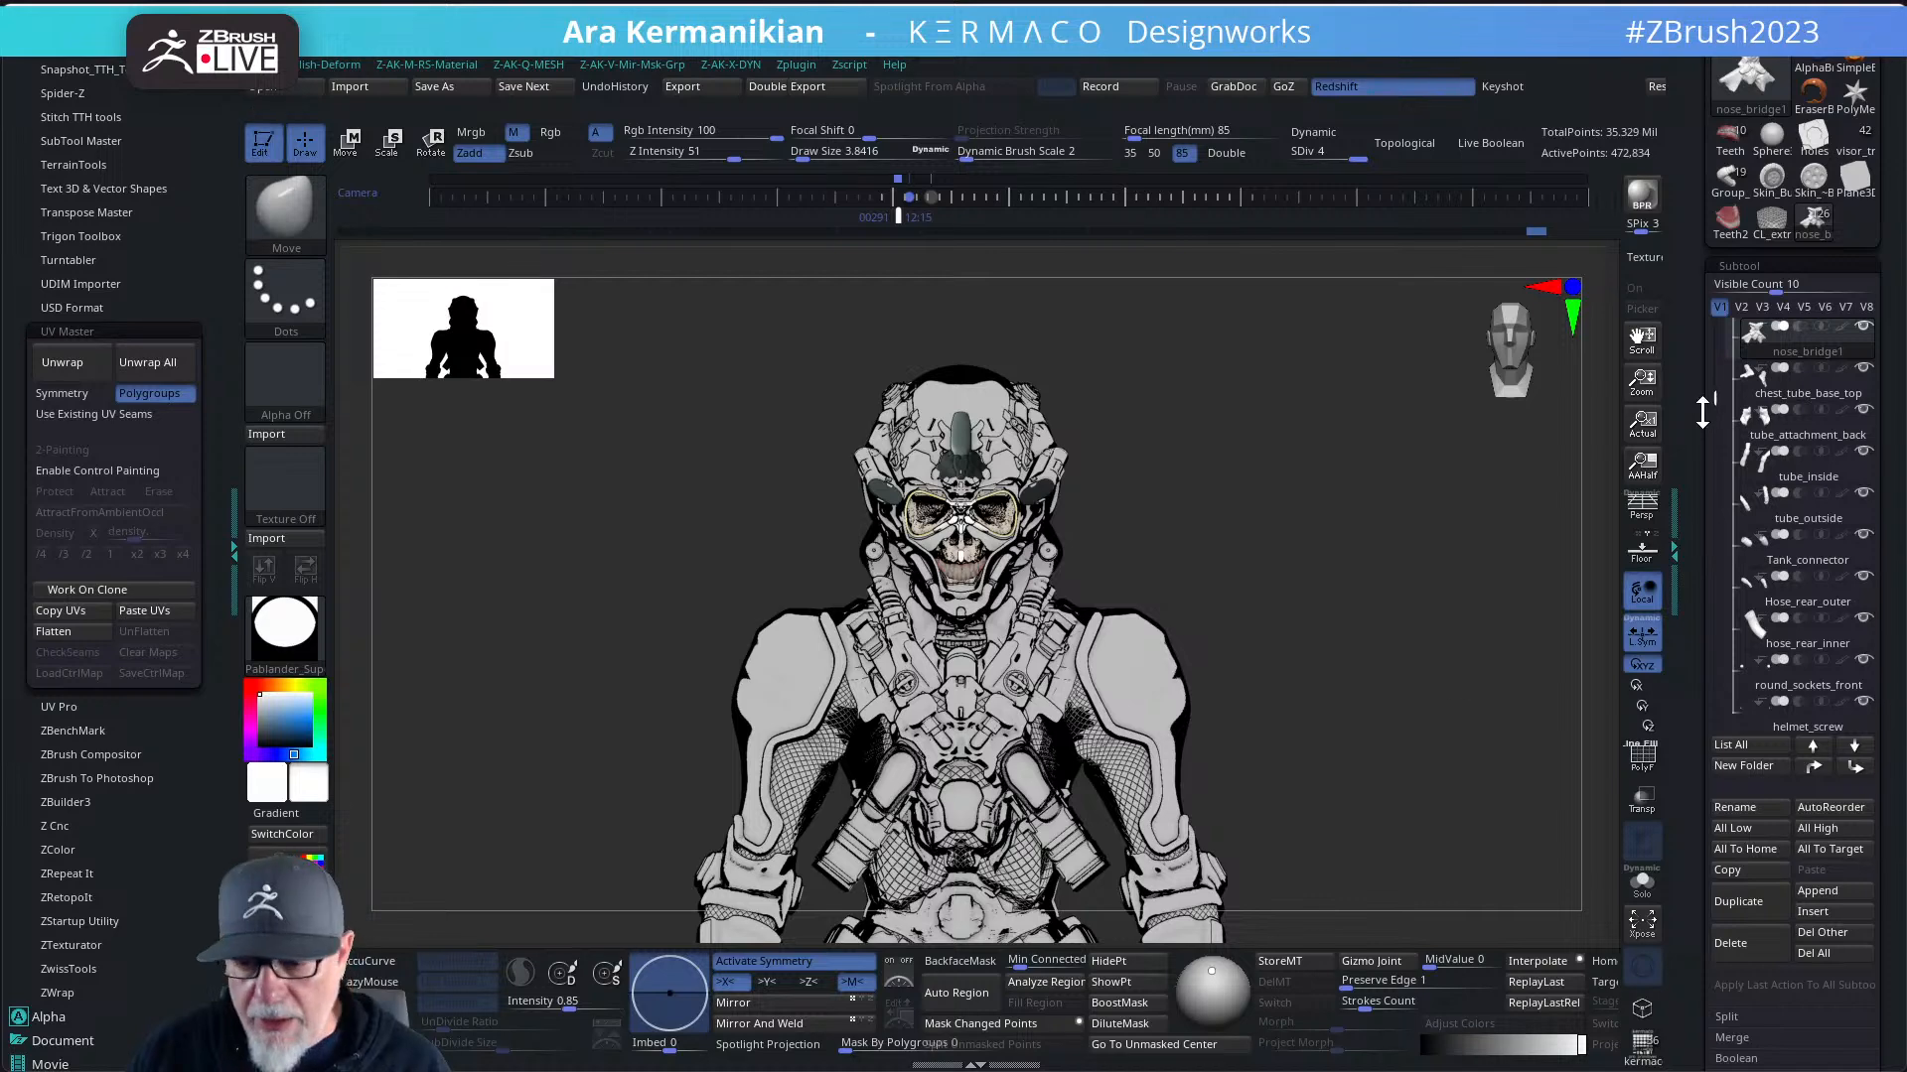
- Change the material to the standard FastShader and preview the tube_inside subtool in the subtool list
left_click(285, 626)
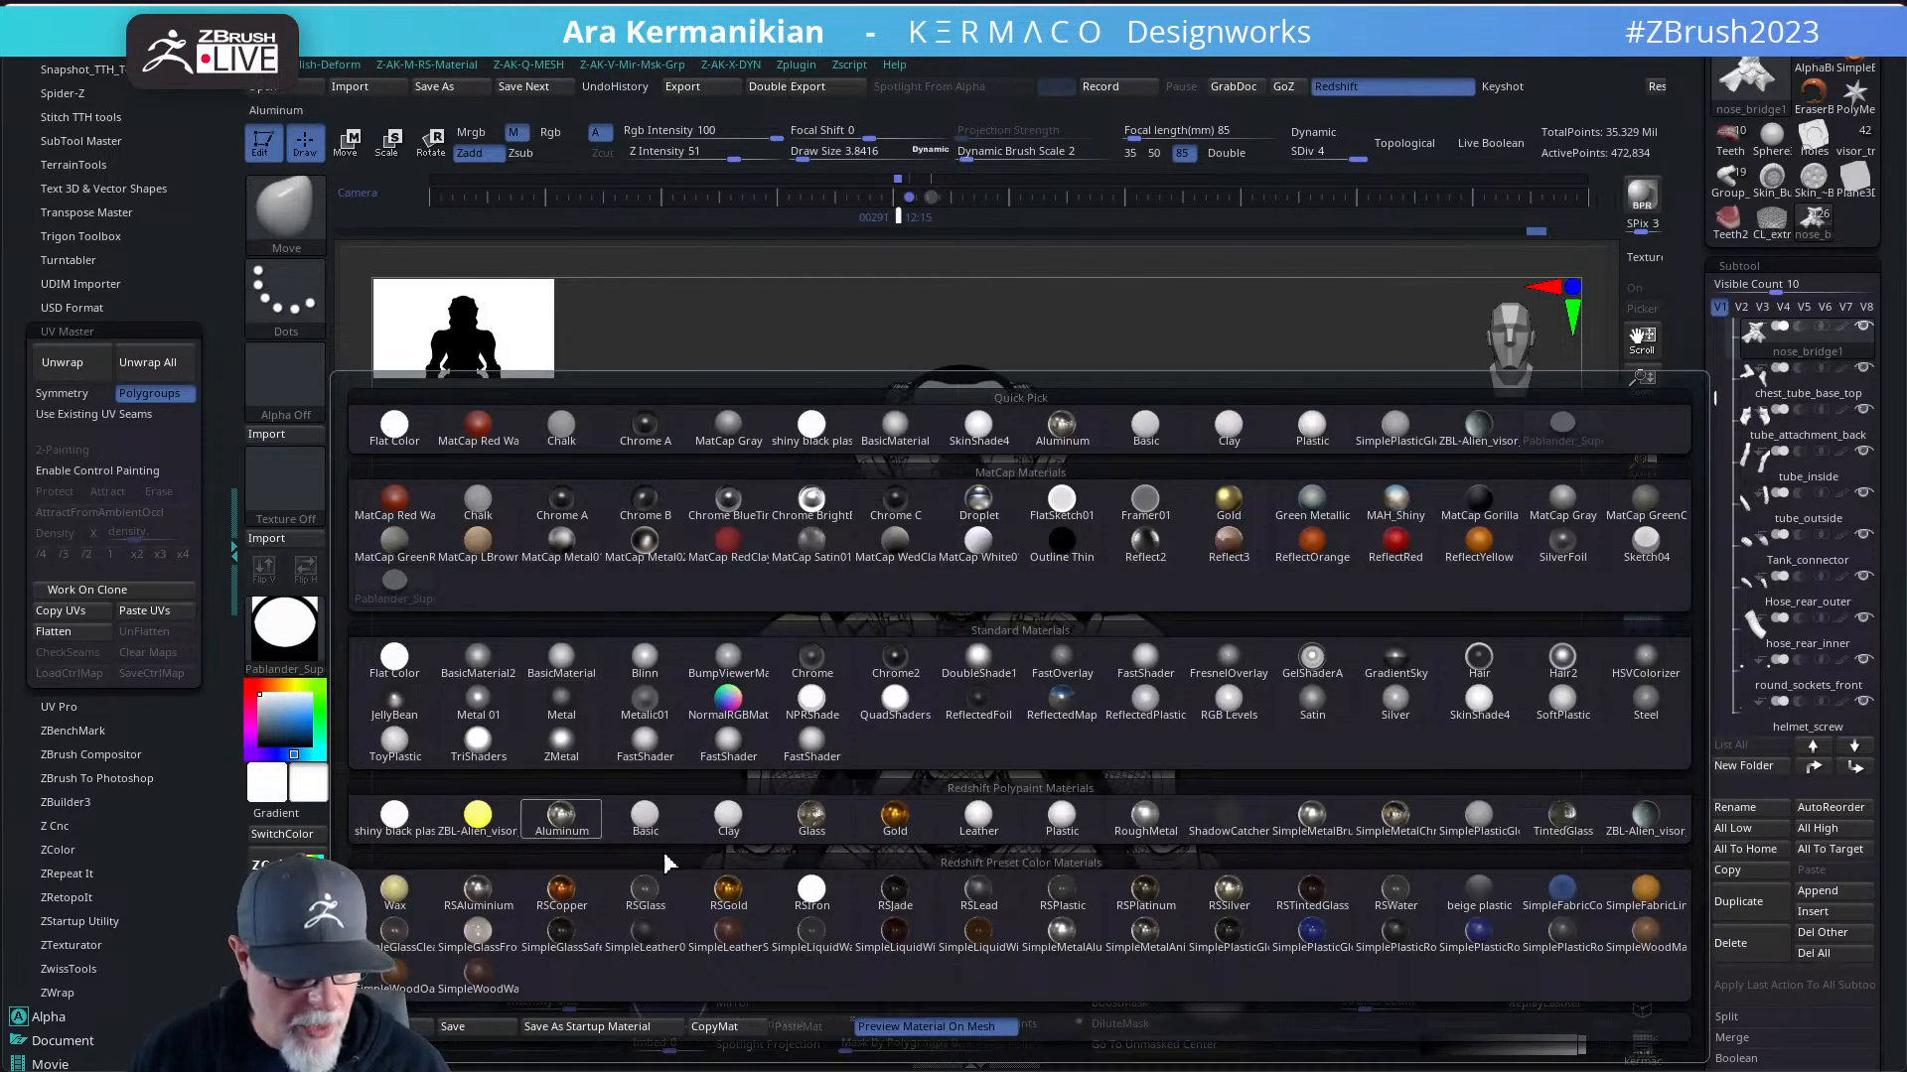
left_click(812, 745)
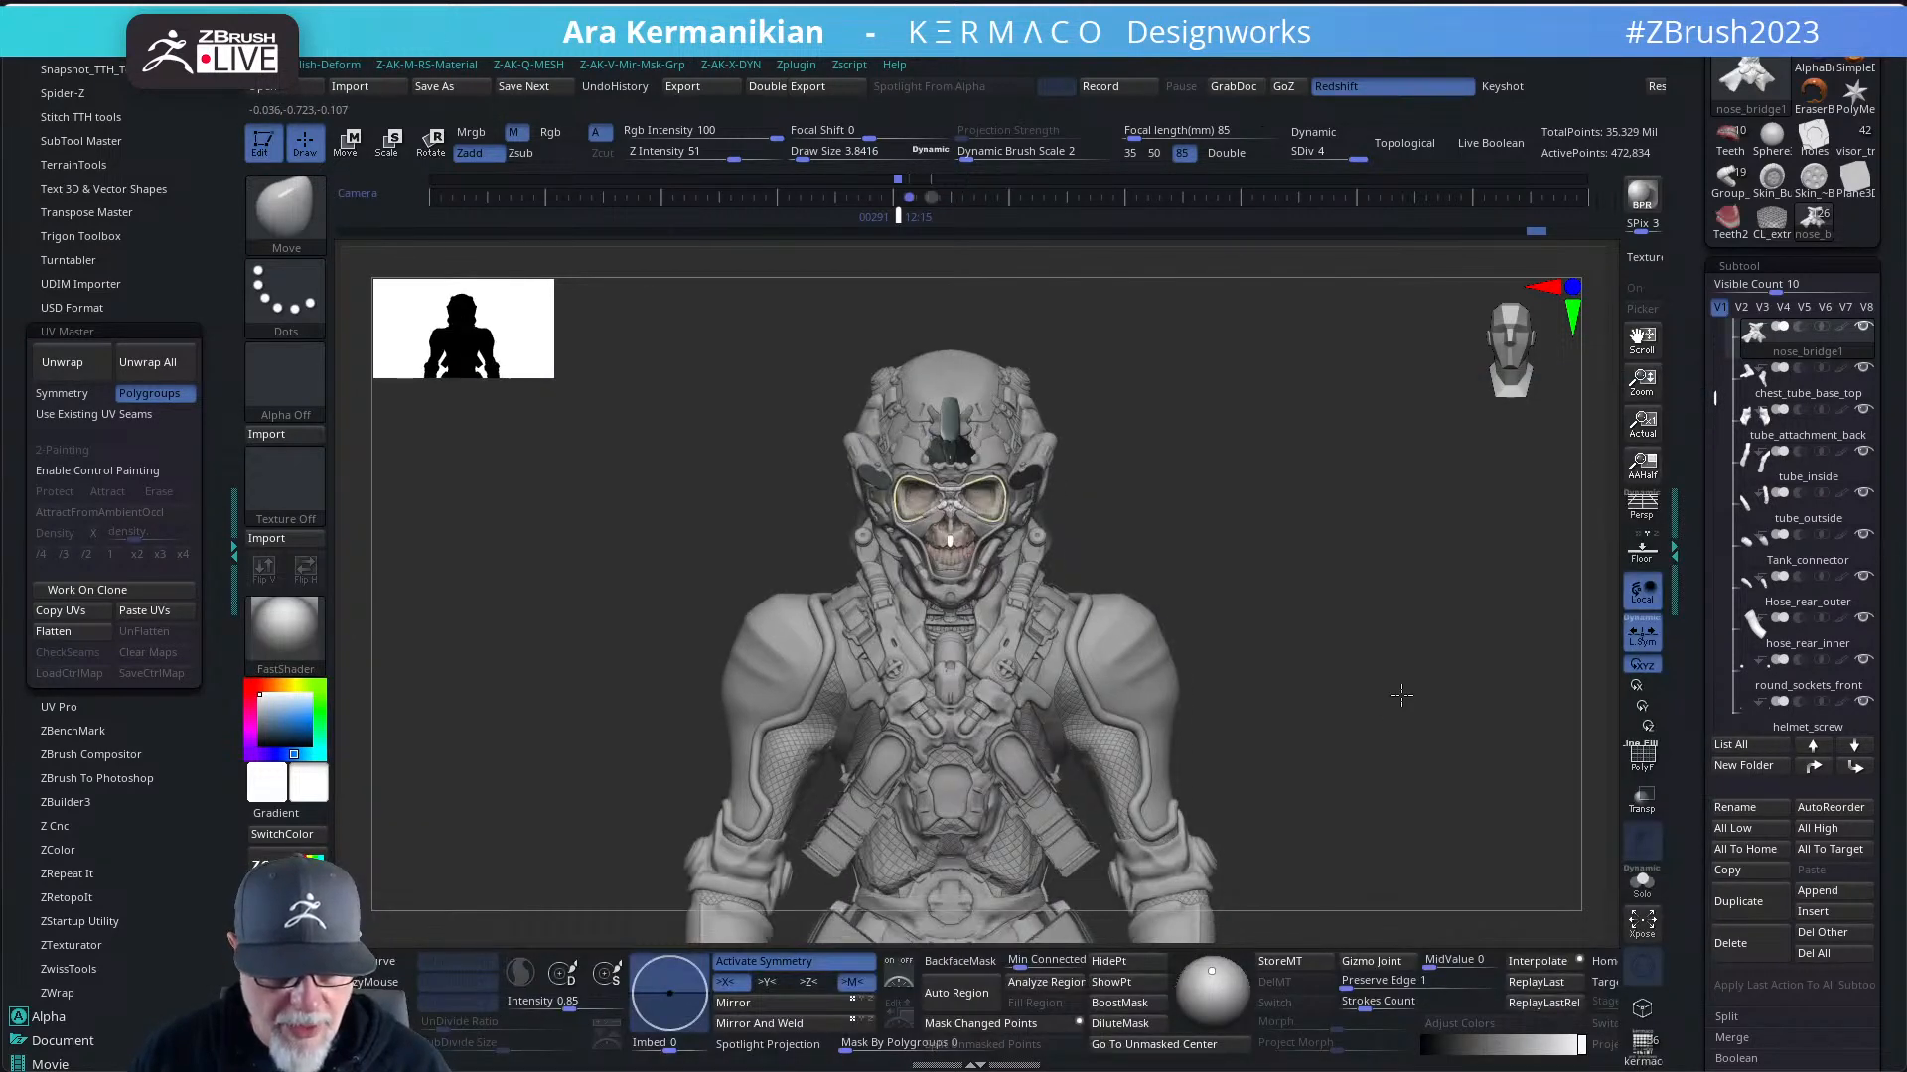
mouse_move(1401, 695)
left_mouse_down("alt")
mouse_move(1421, 813)
mouse_move(1426, 724)
left_mouse_up("alt")
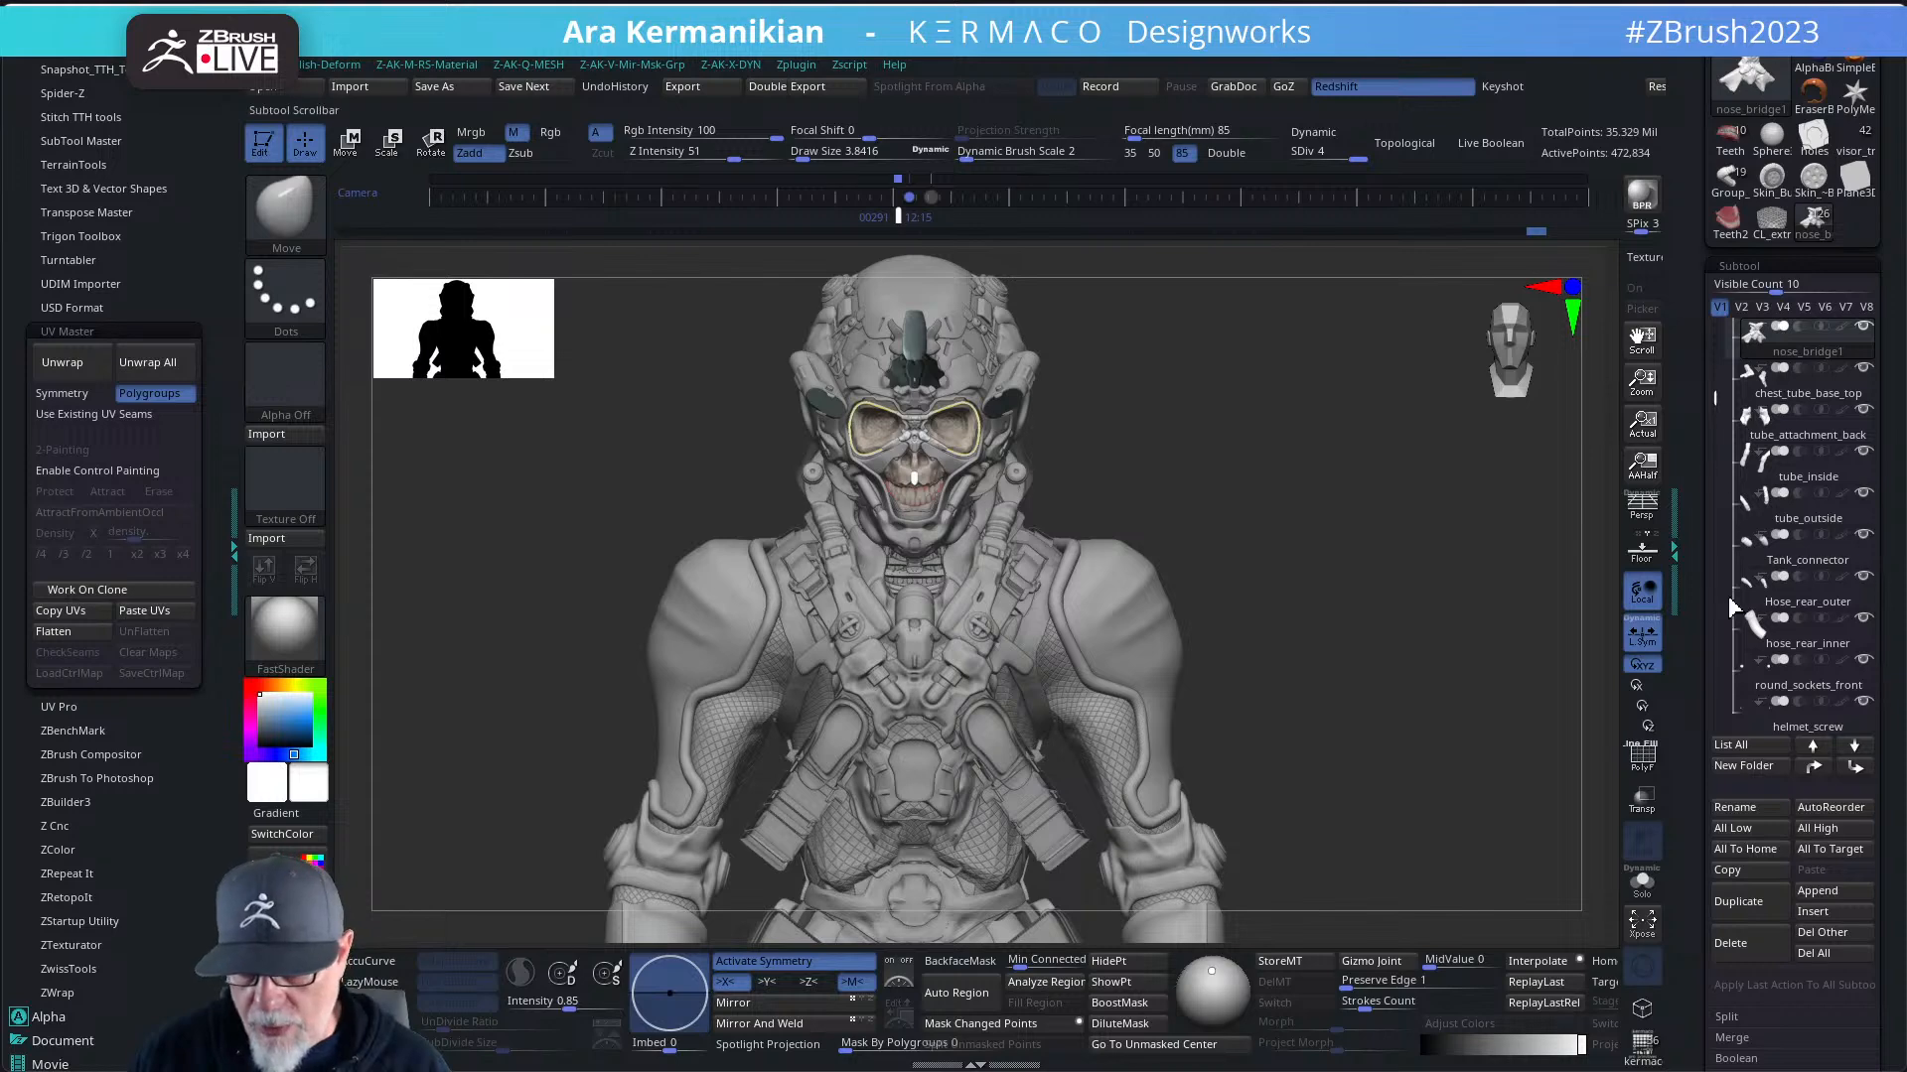
mouse_move(1357, 579)
left_mouse_down("alt")
mouse_move(1353, 673)
mouse_move(1375, 702)
mouse_move(1368, 599)
mouse_move(1351, 597)
mouse_move(1387, 600)
left_mouse_up("alt")
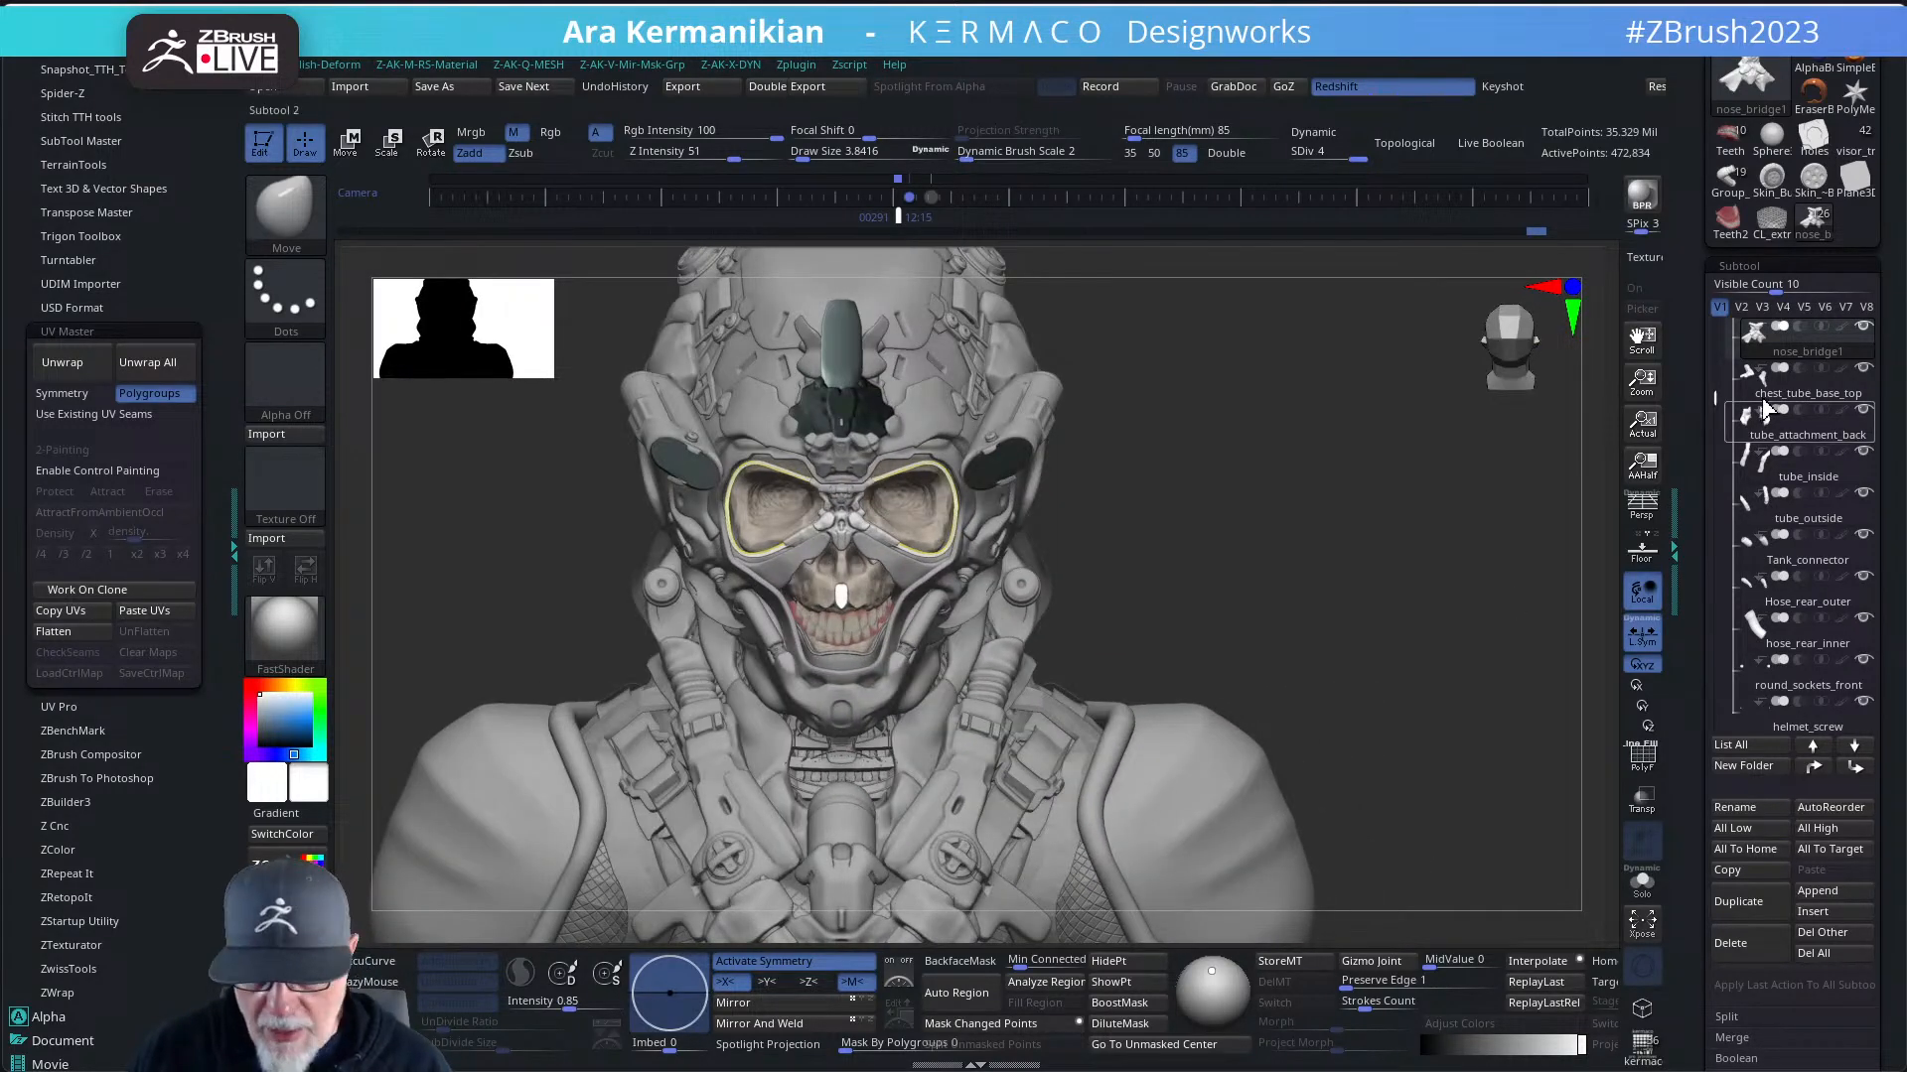
mouse_move(1757, 459)
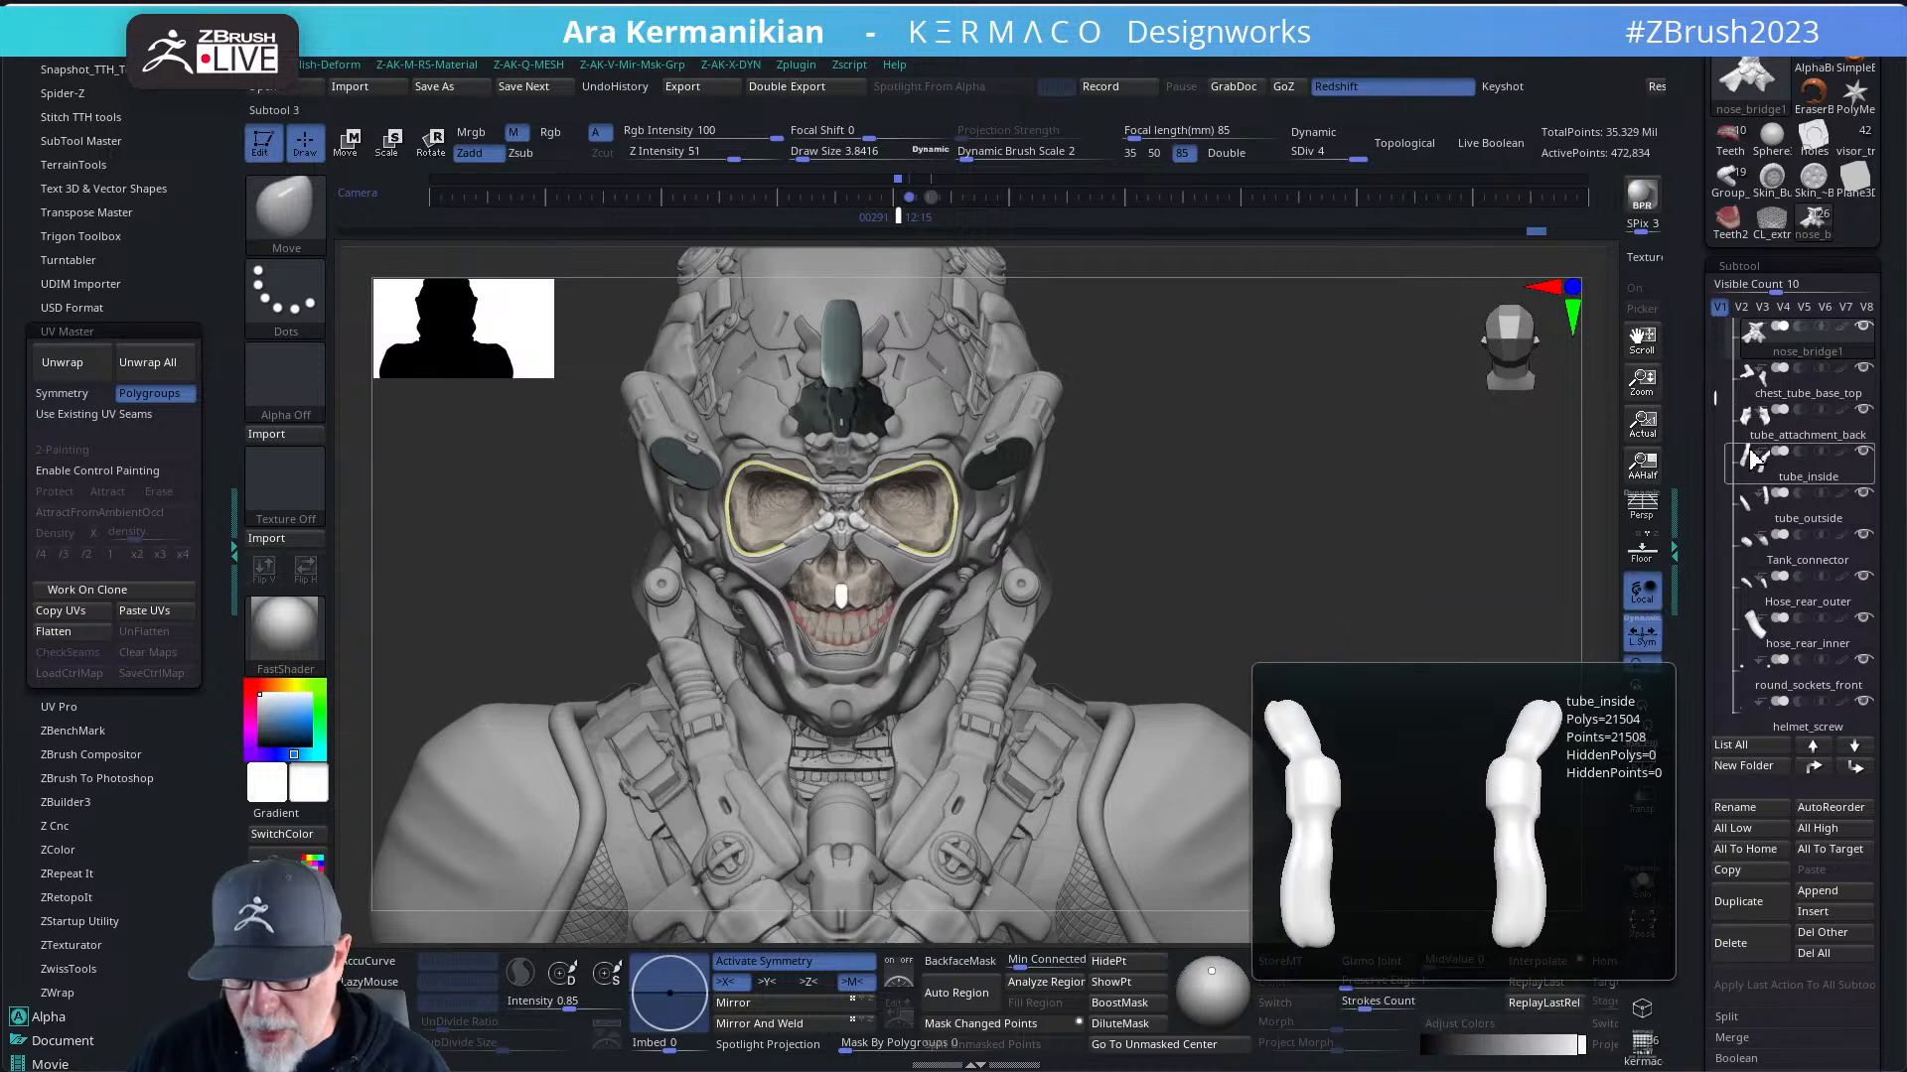
- Compare the Extract15_08 and Extract15_03 clips on the side of the helmet, showing polygroups and isolating Extract15_03
left_click_drag(1386, 452, 1371, 629, "alt")
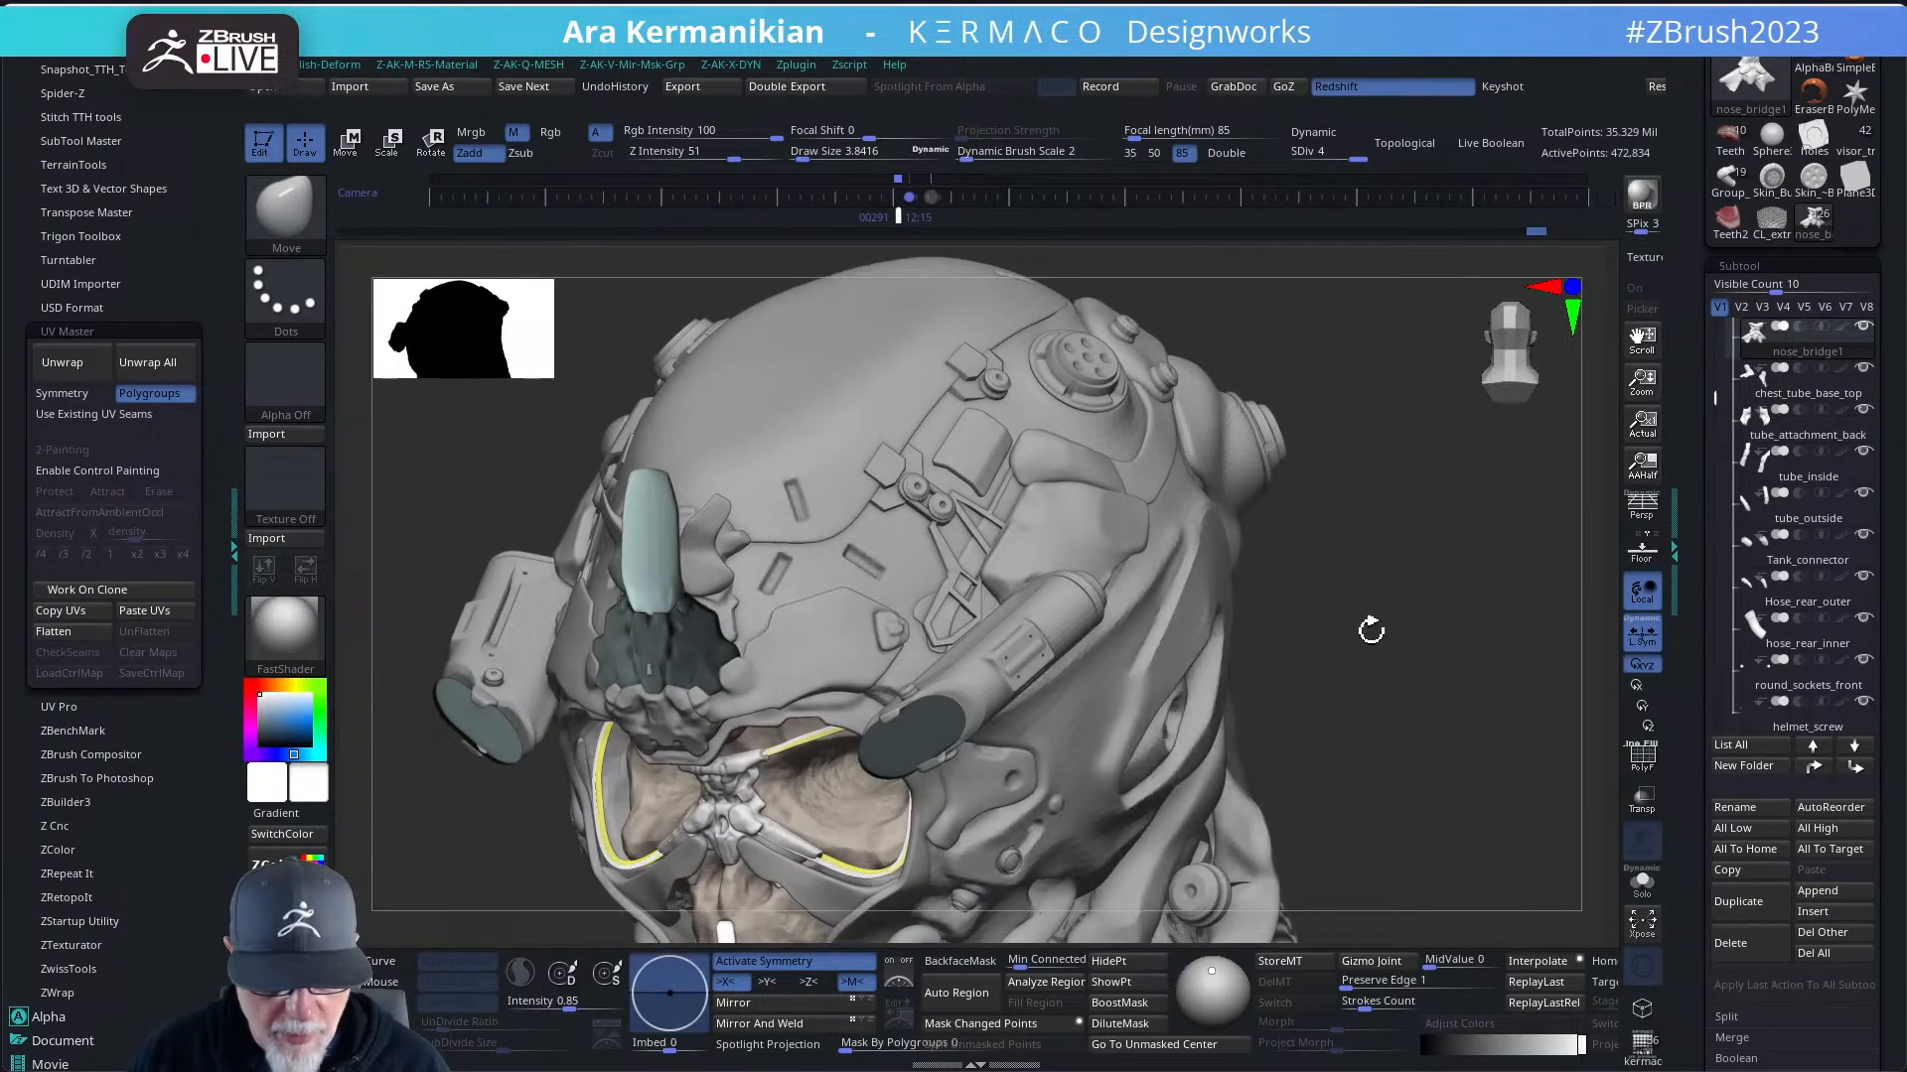
left_click(886, 463, "alt")
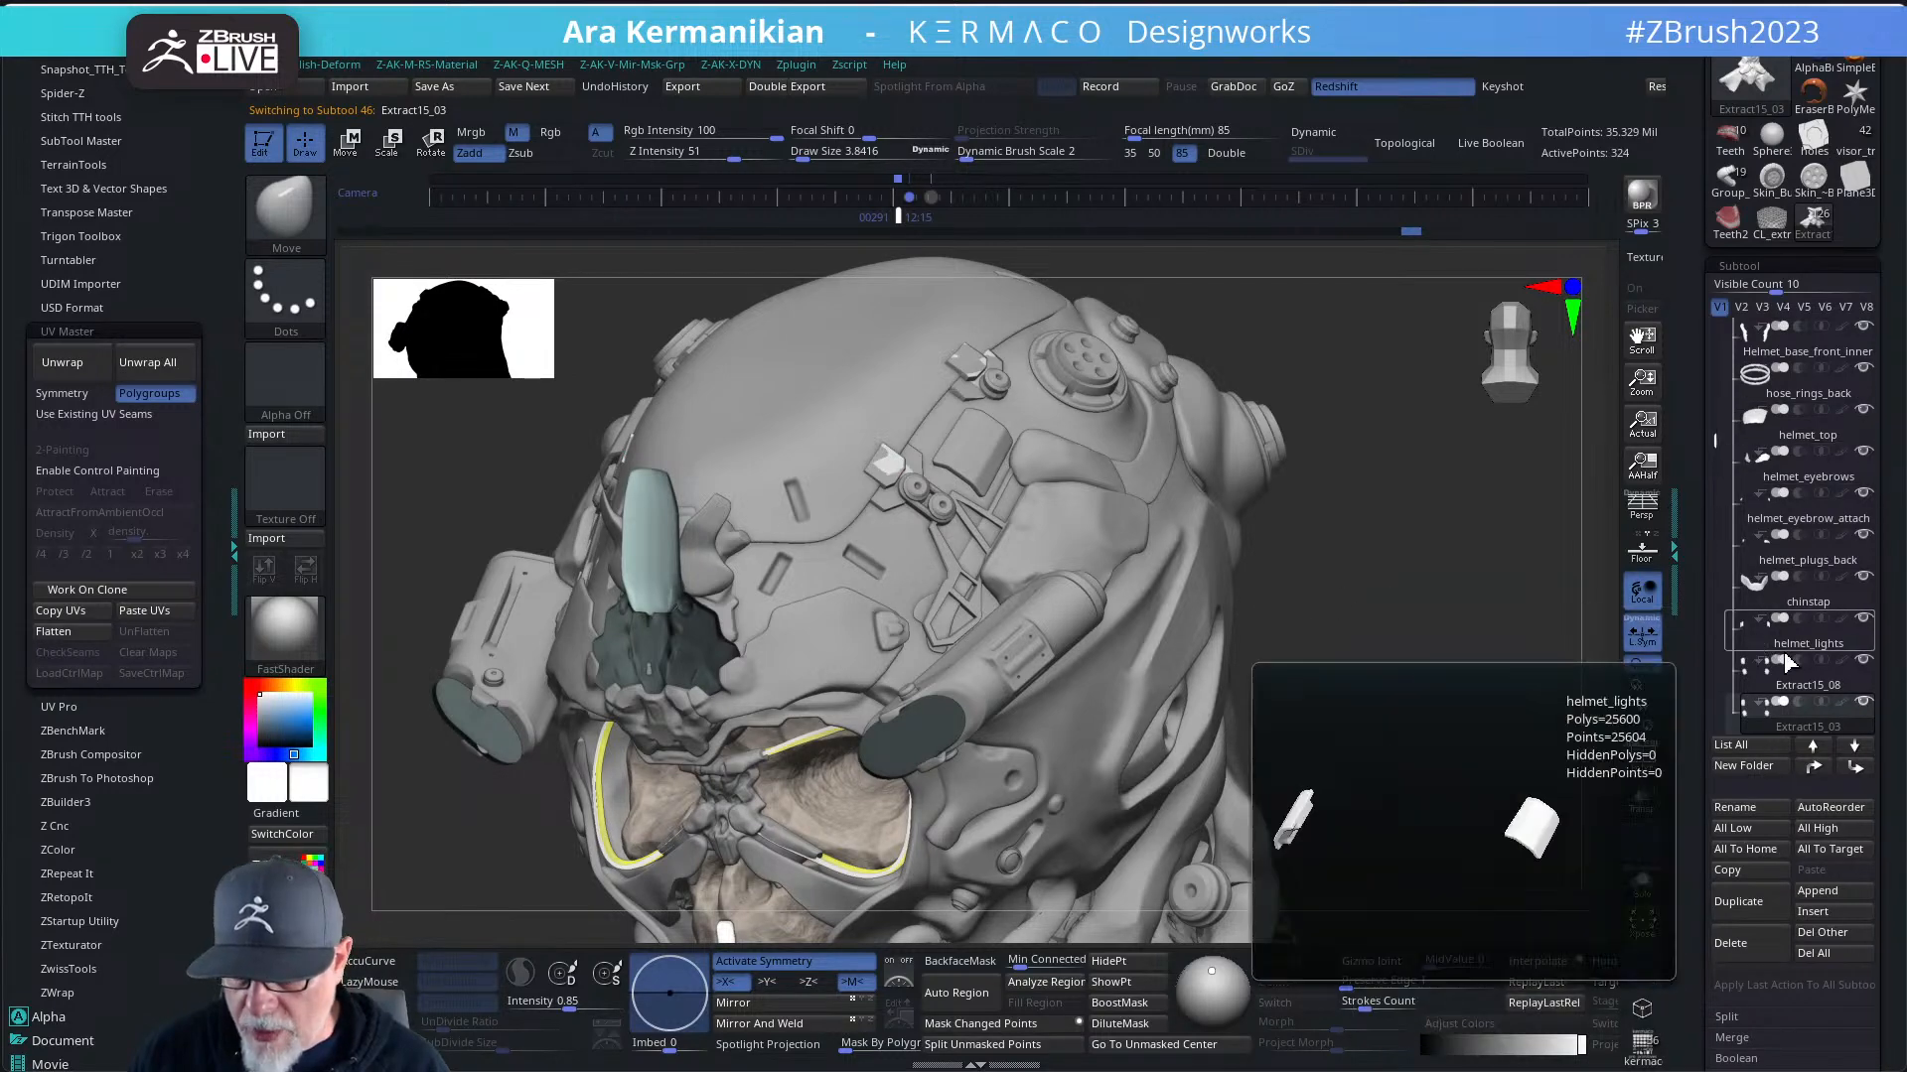
left_click(1809, 698)
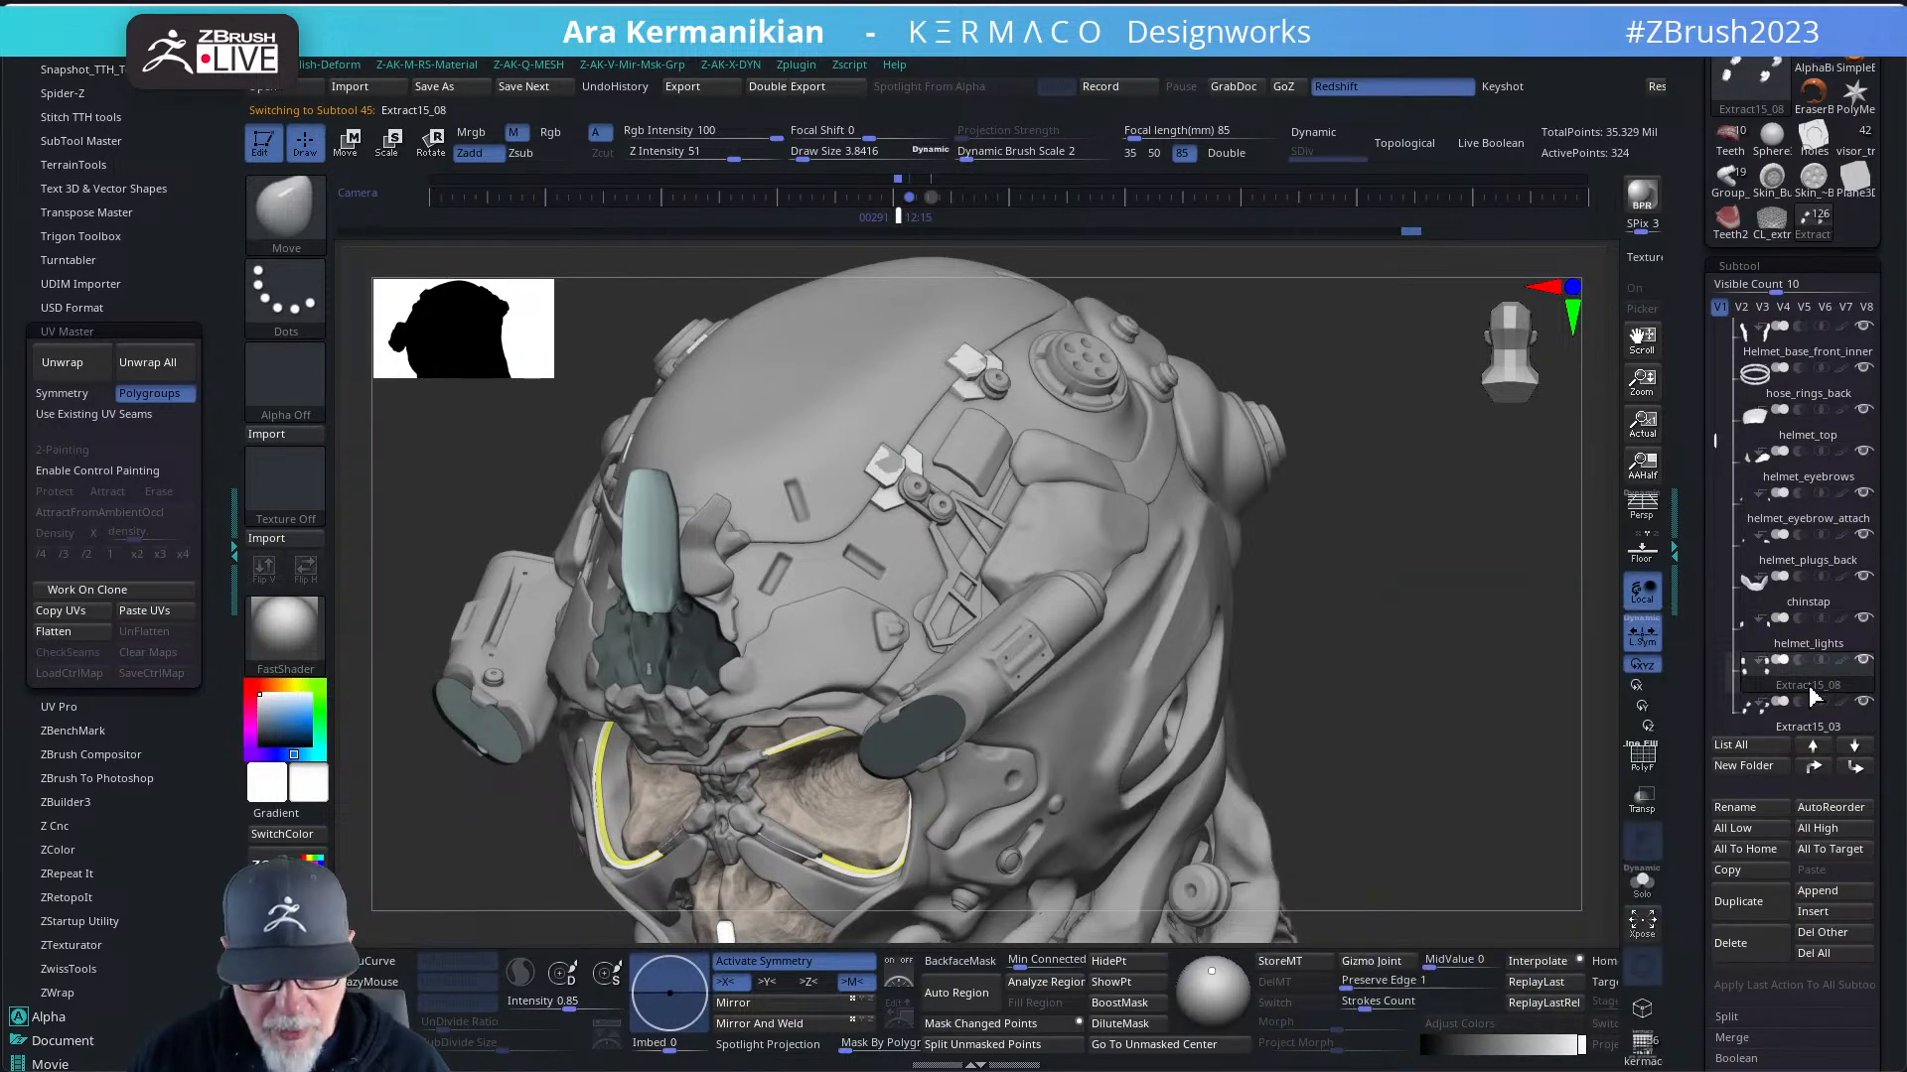
left_click(1810, 741)
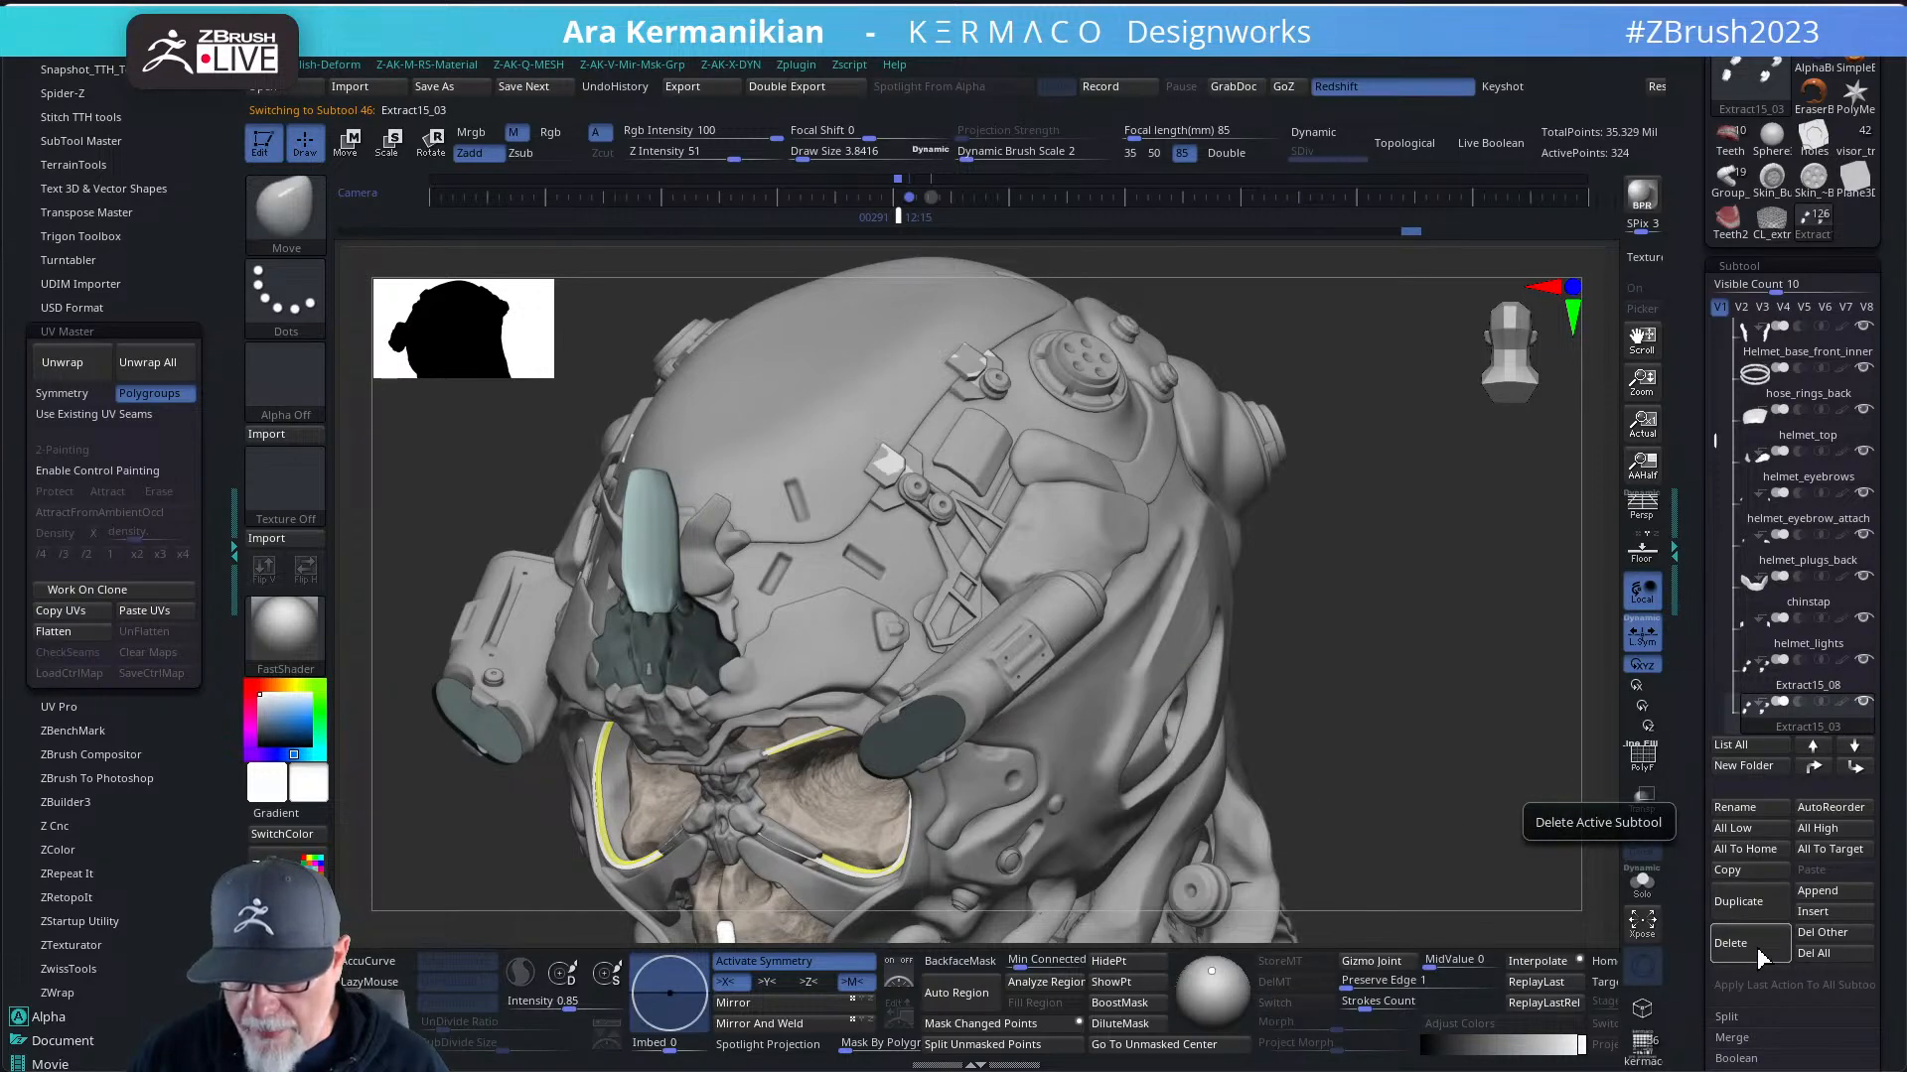
mouse_move(1793, 738)
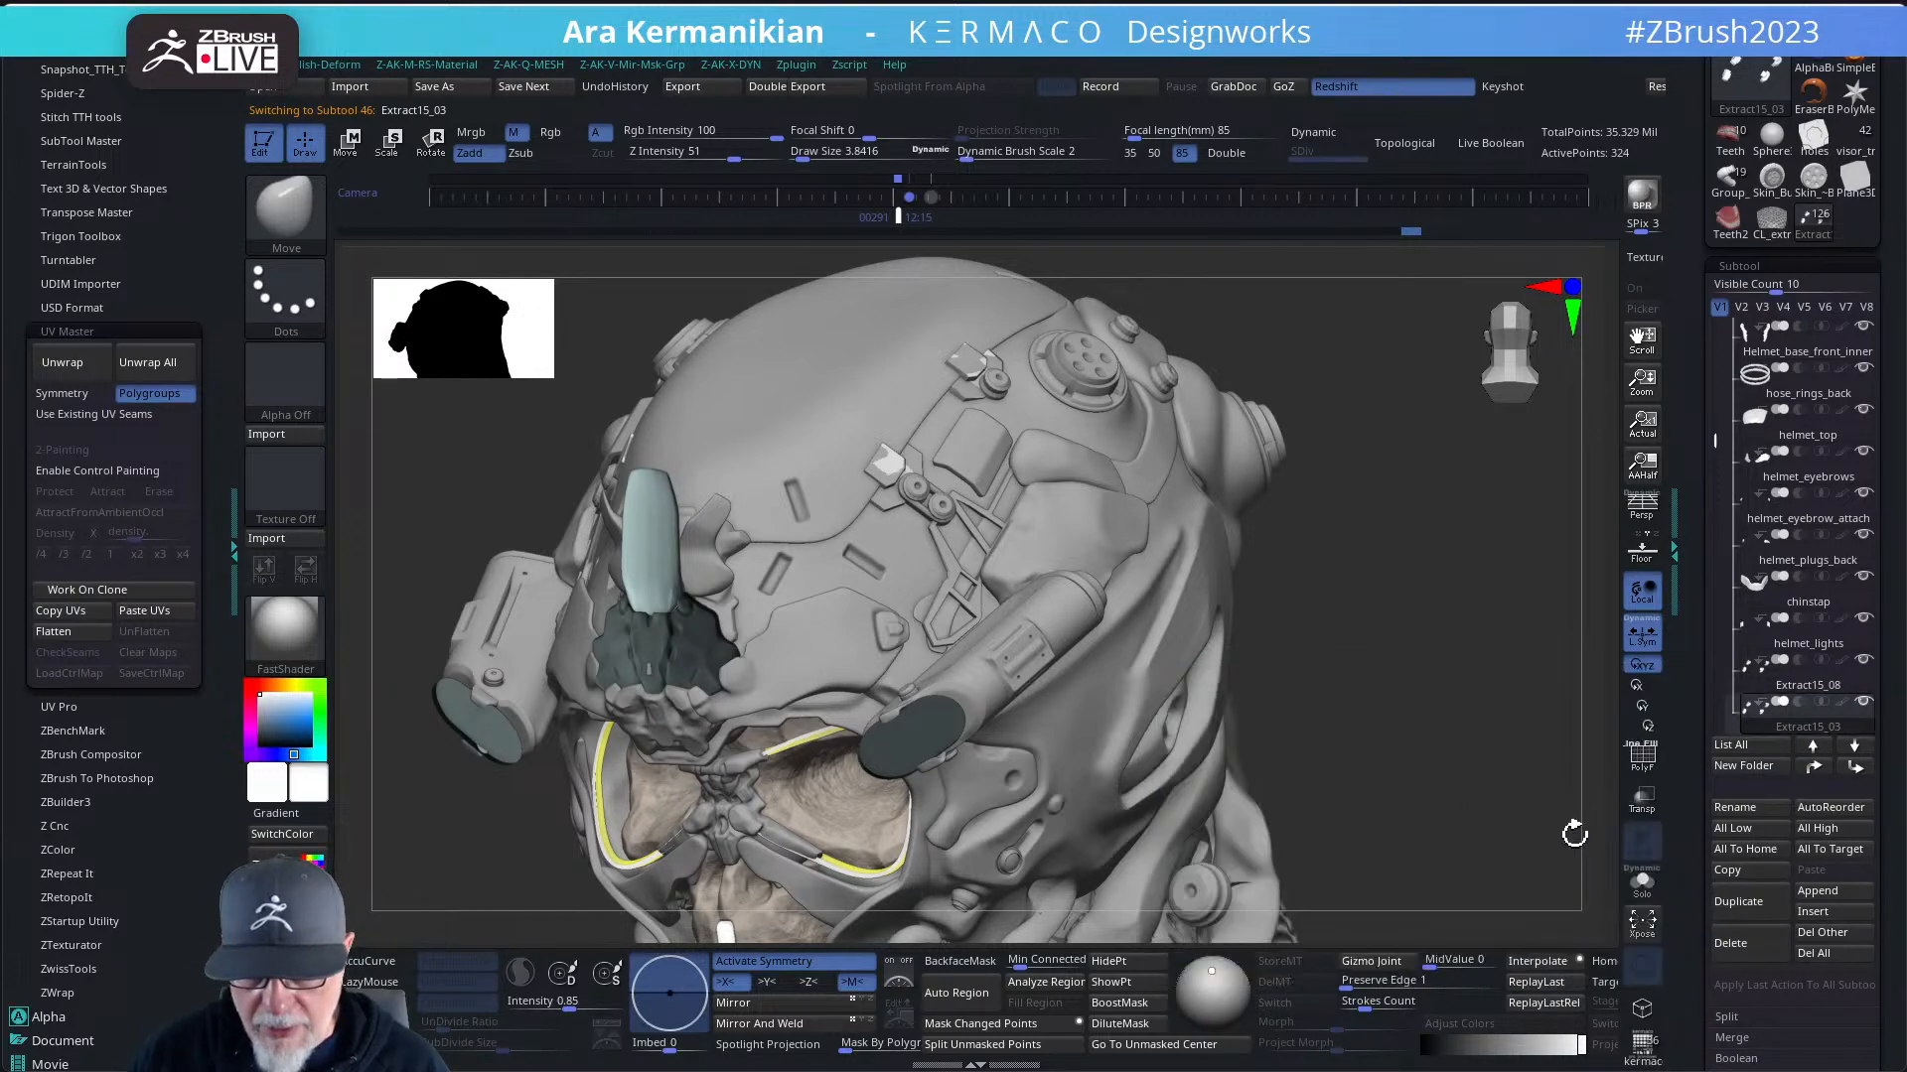
left_click_drag(1434, 692, 1499, 724)
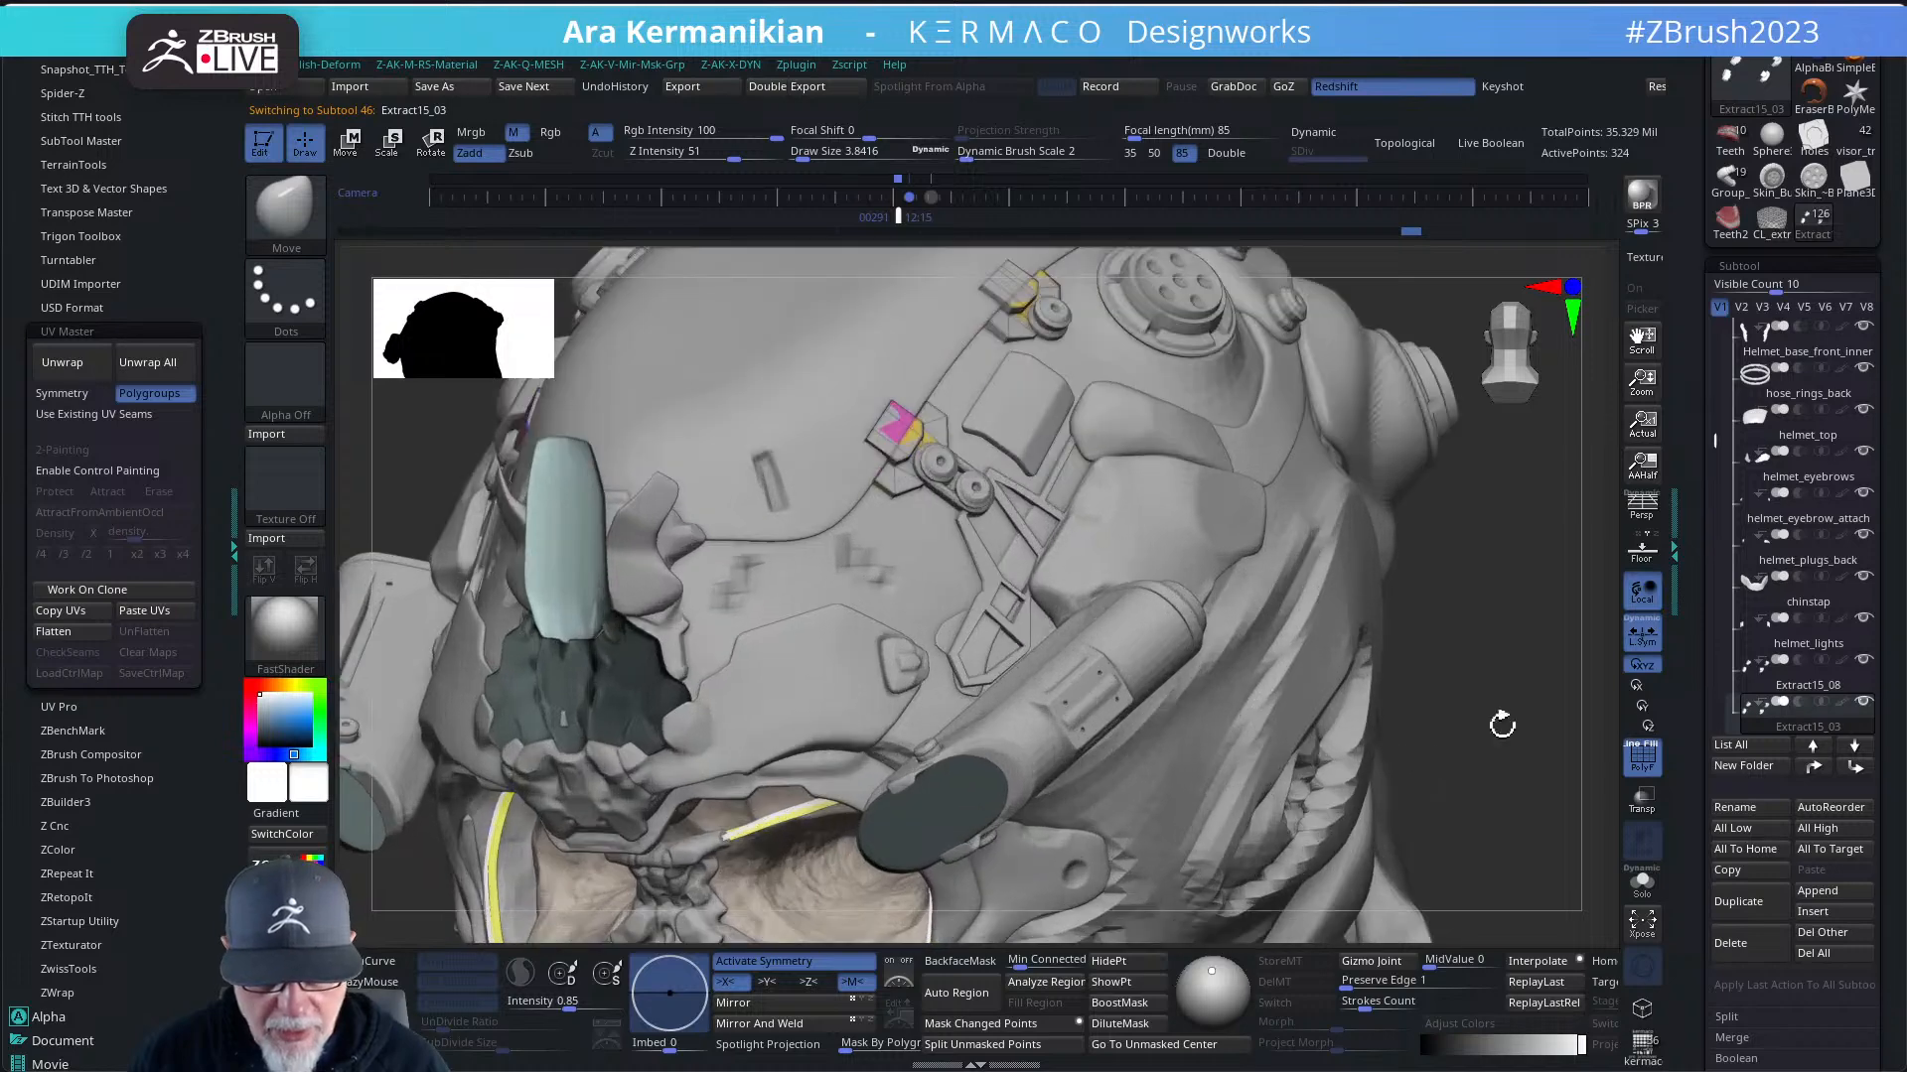
mouse_move(1793, 692)
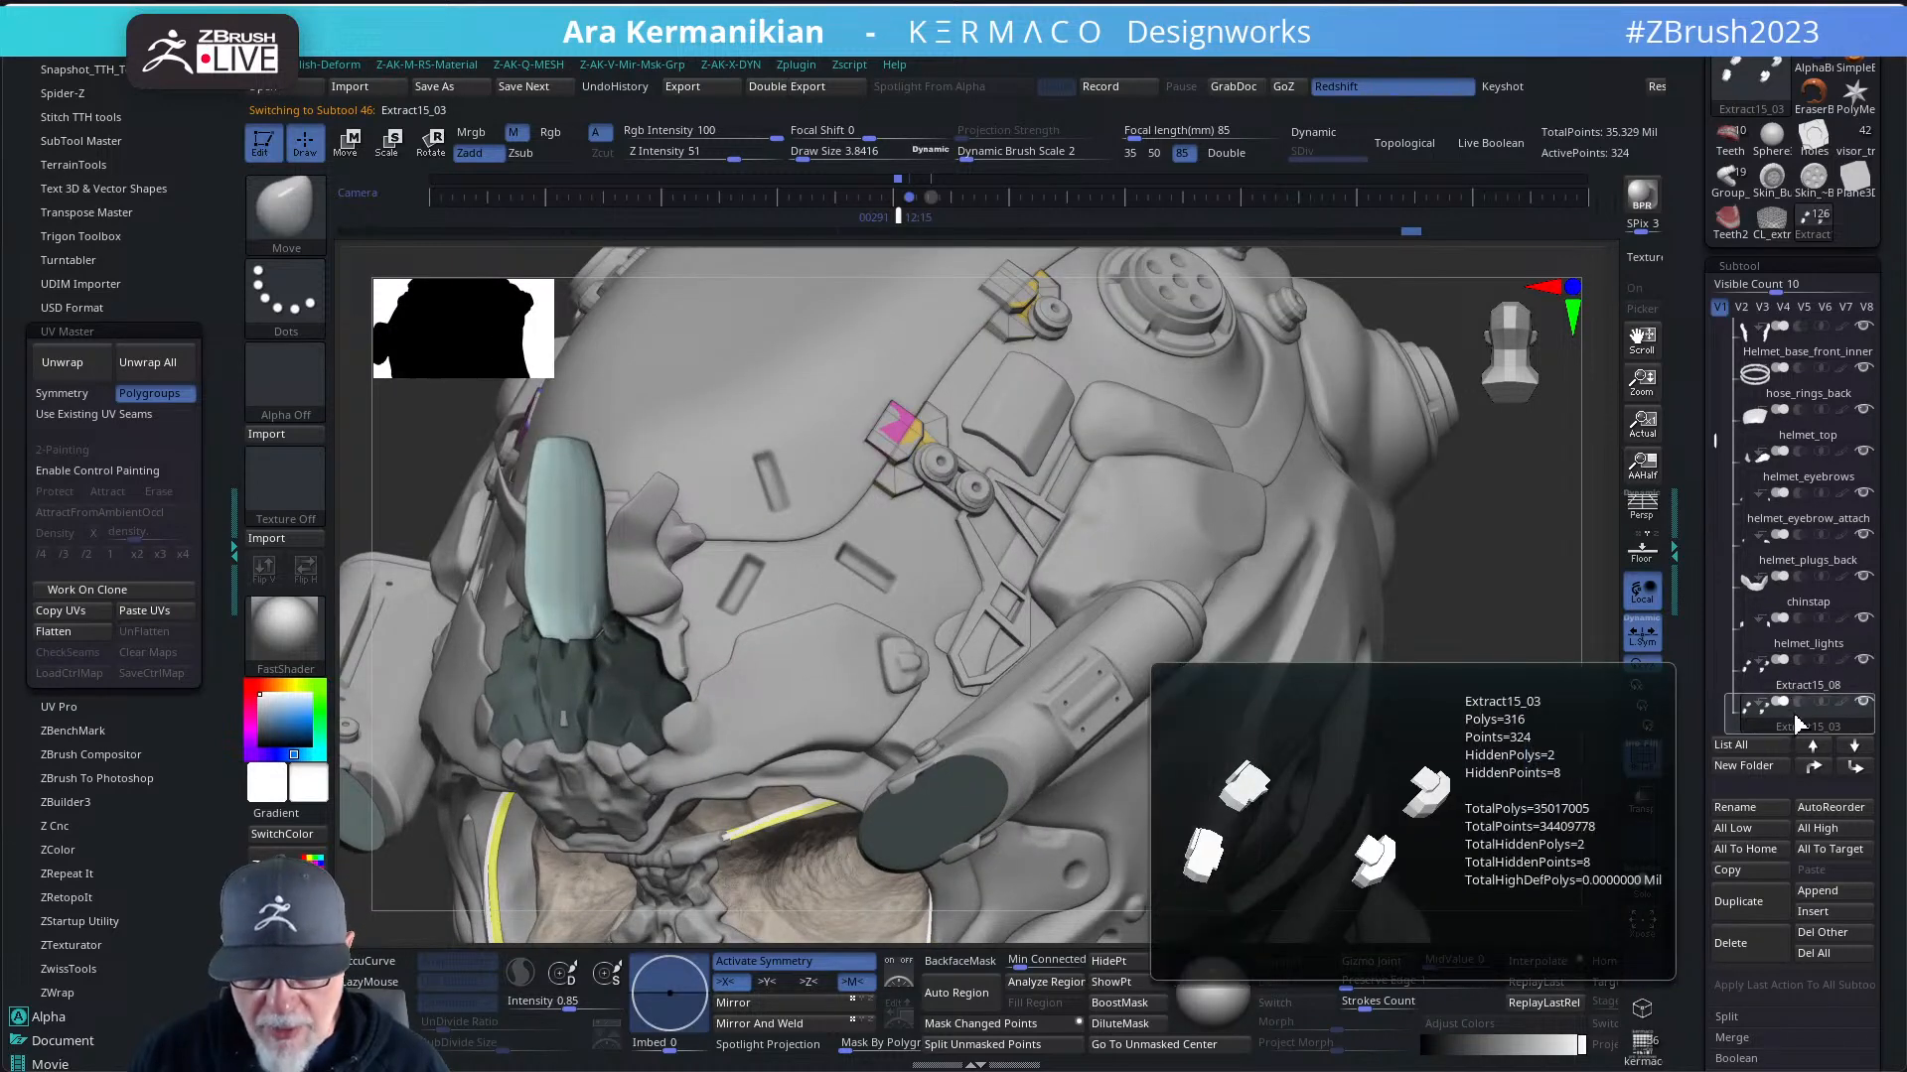
left_click(1799, 695)
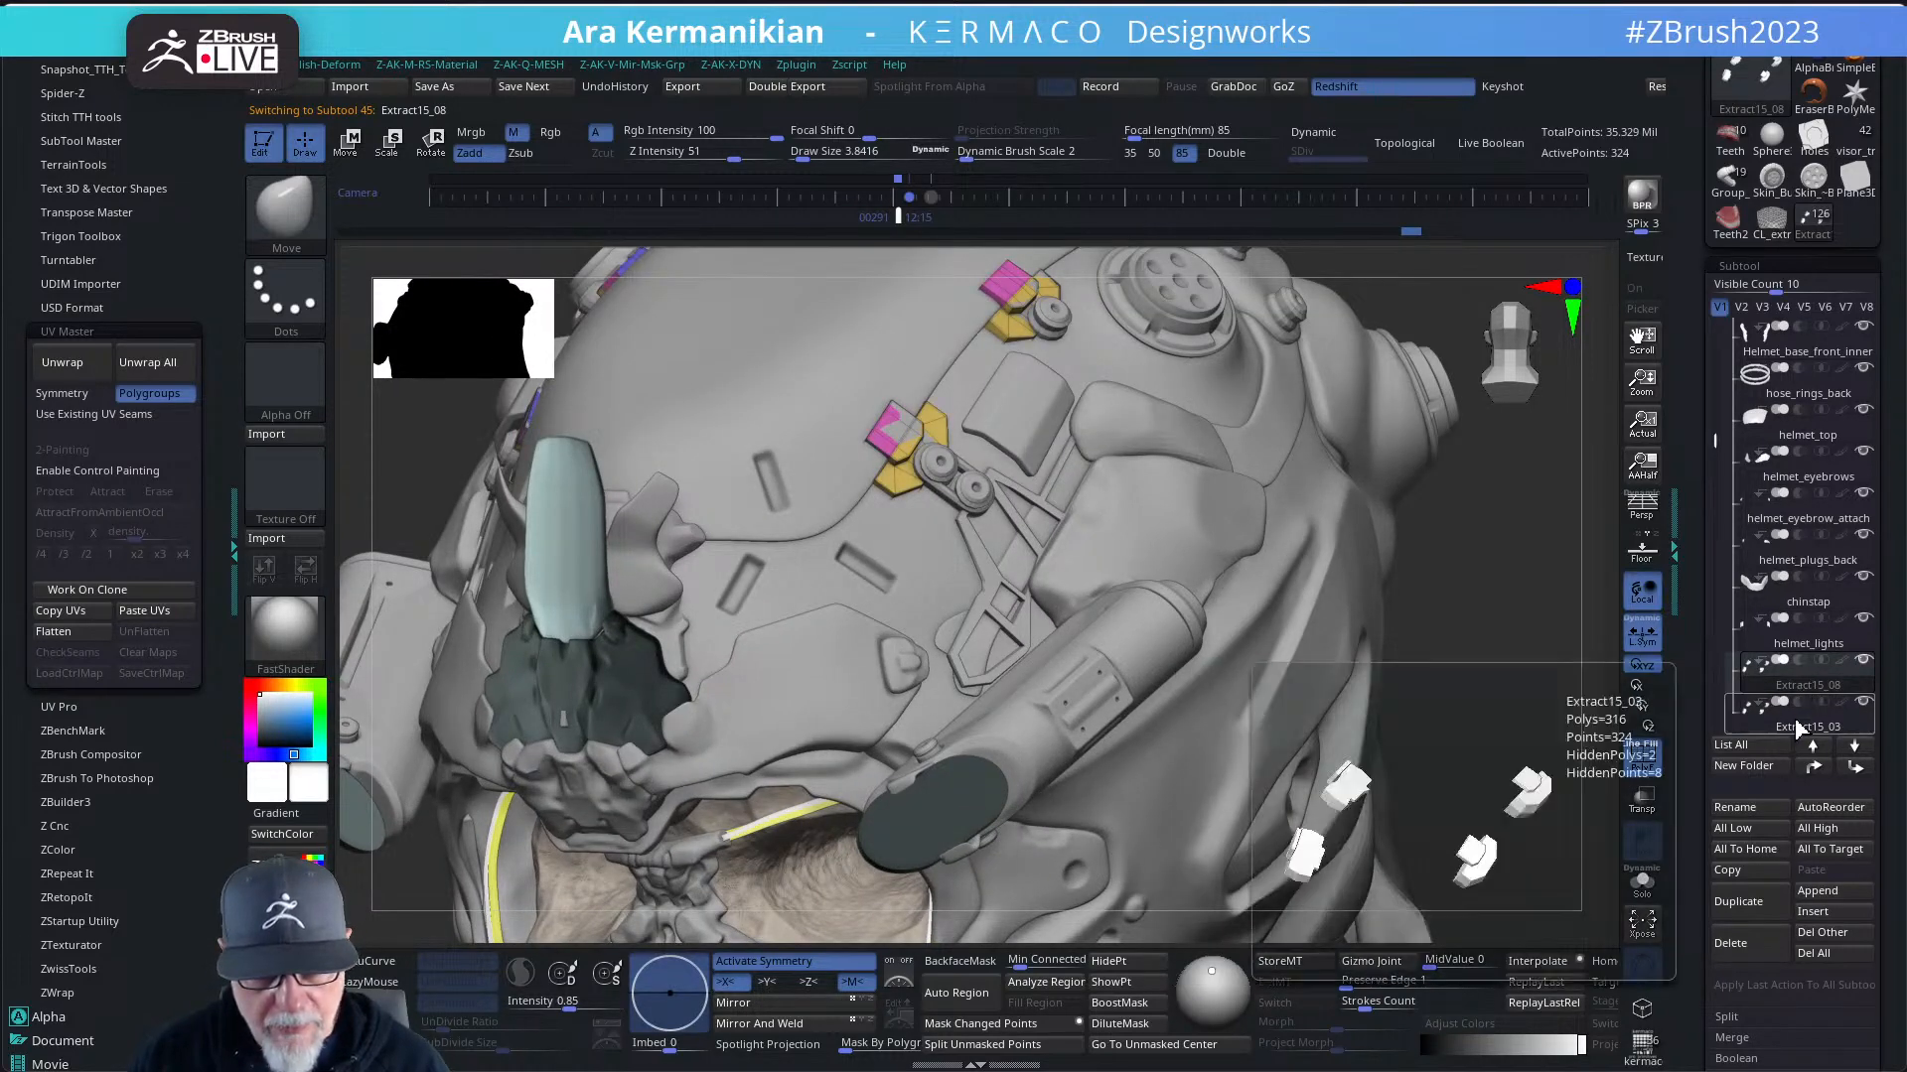
left_click(1803, 732)
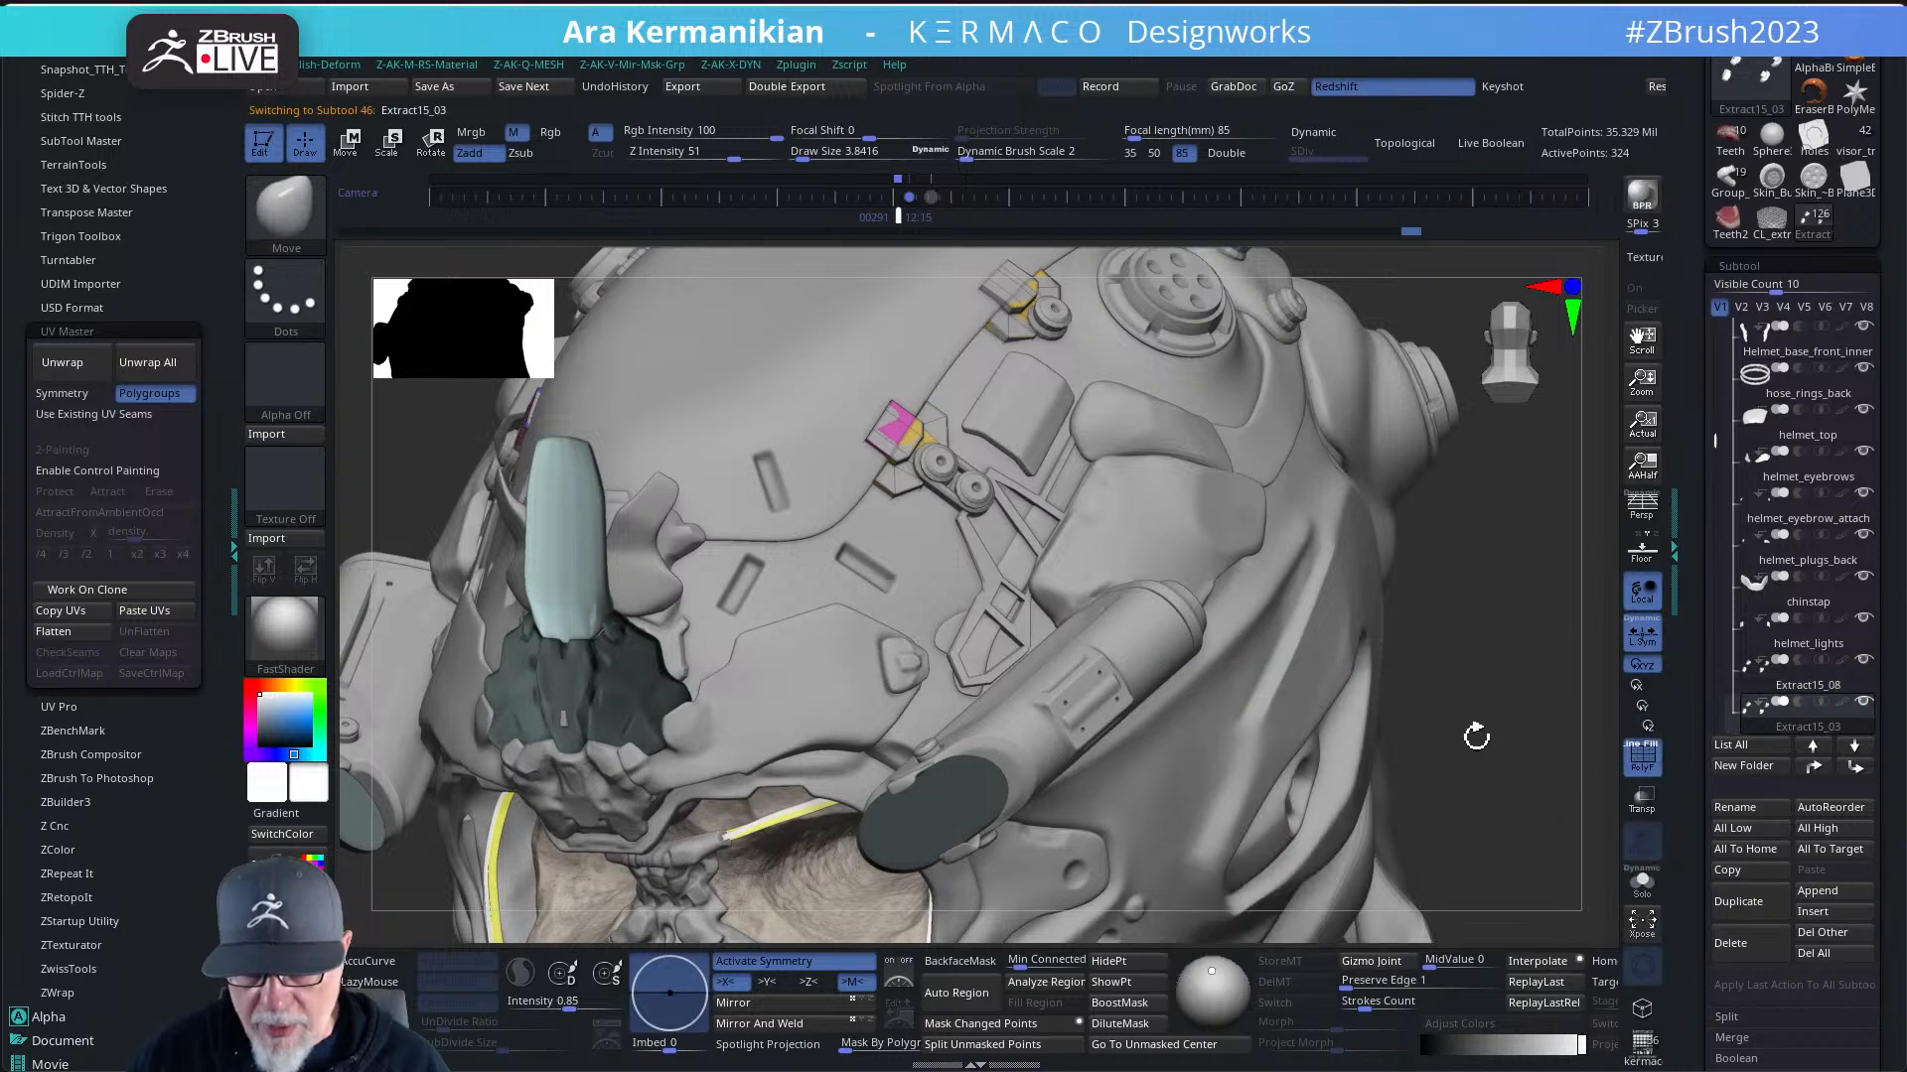
left_click(1639, 874)
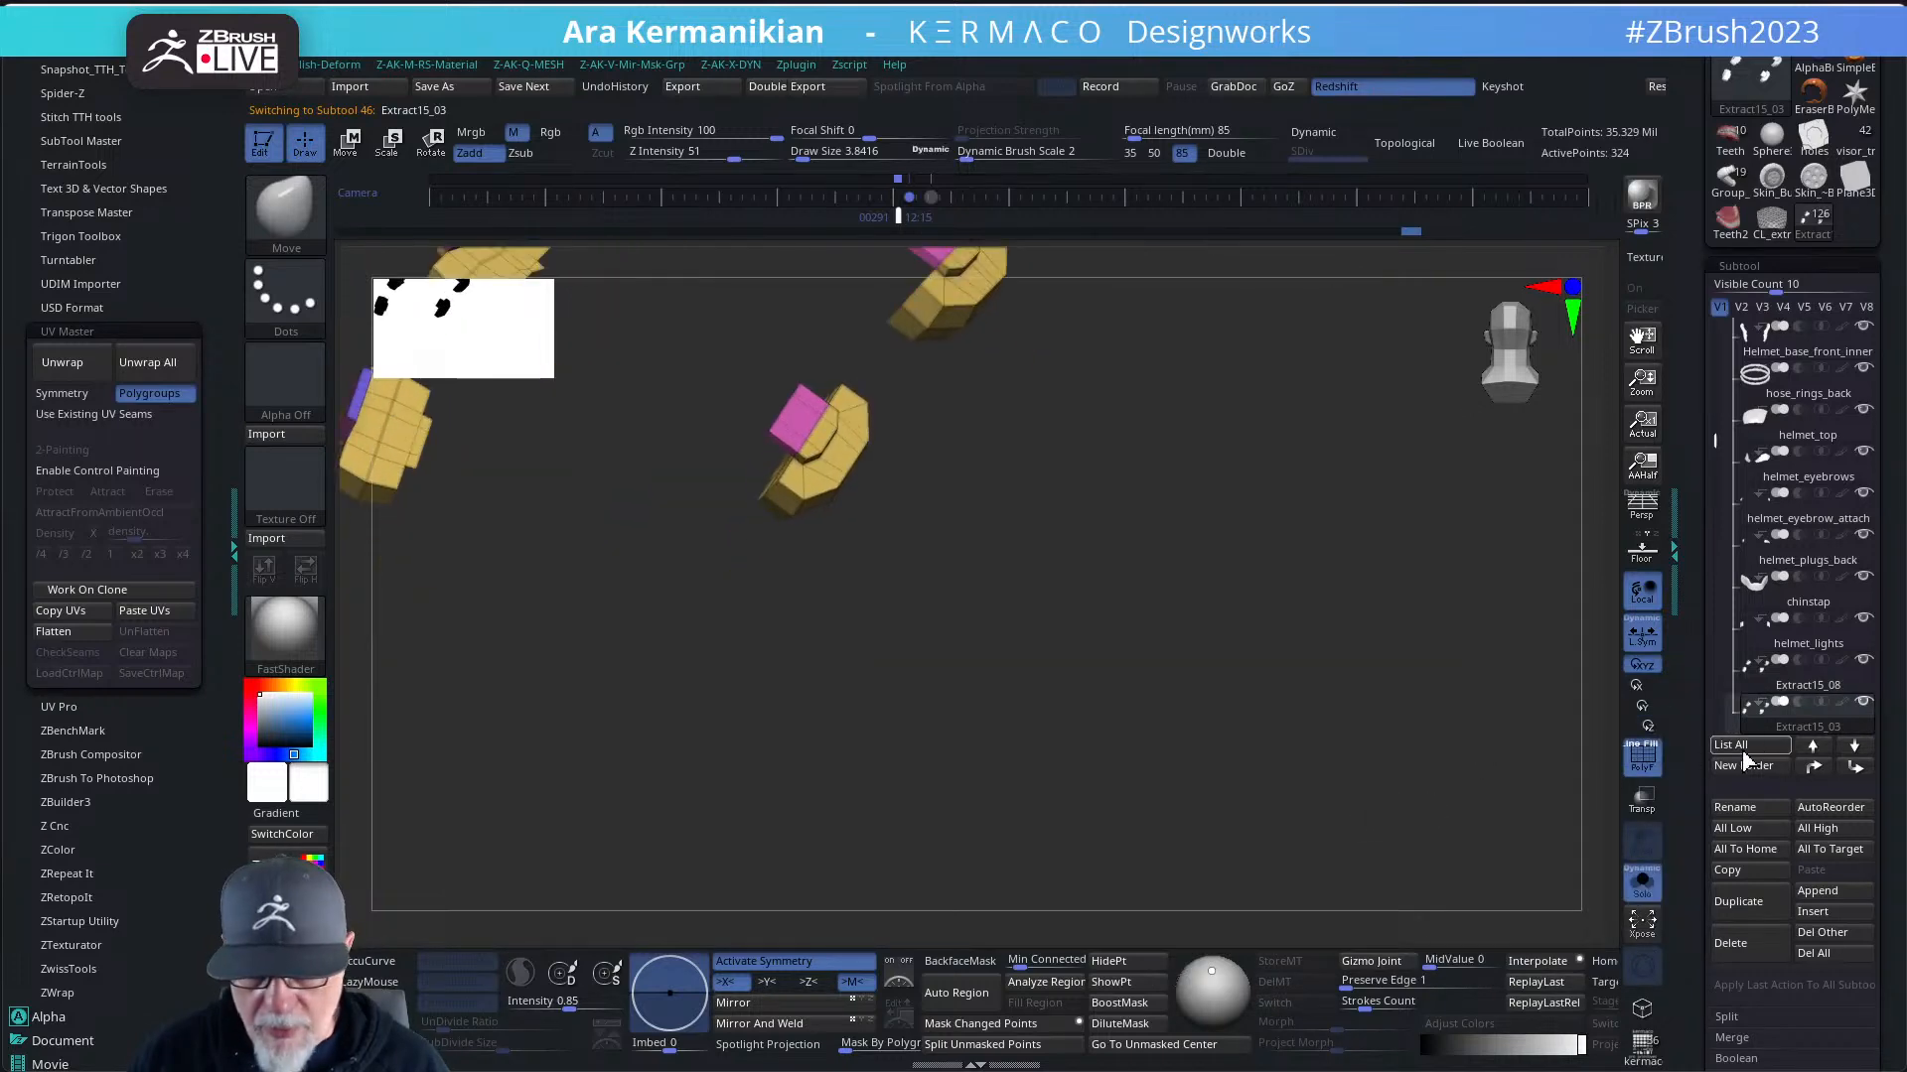
left_click(1778, 690)
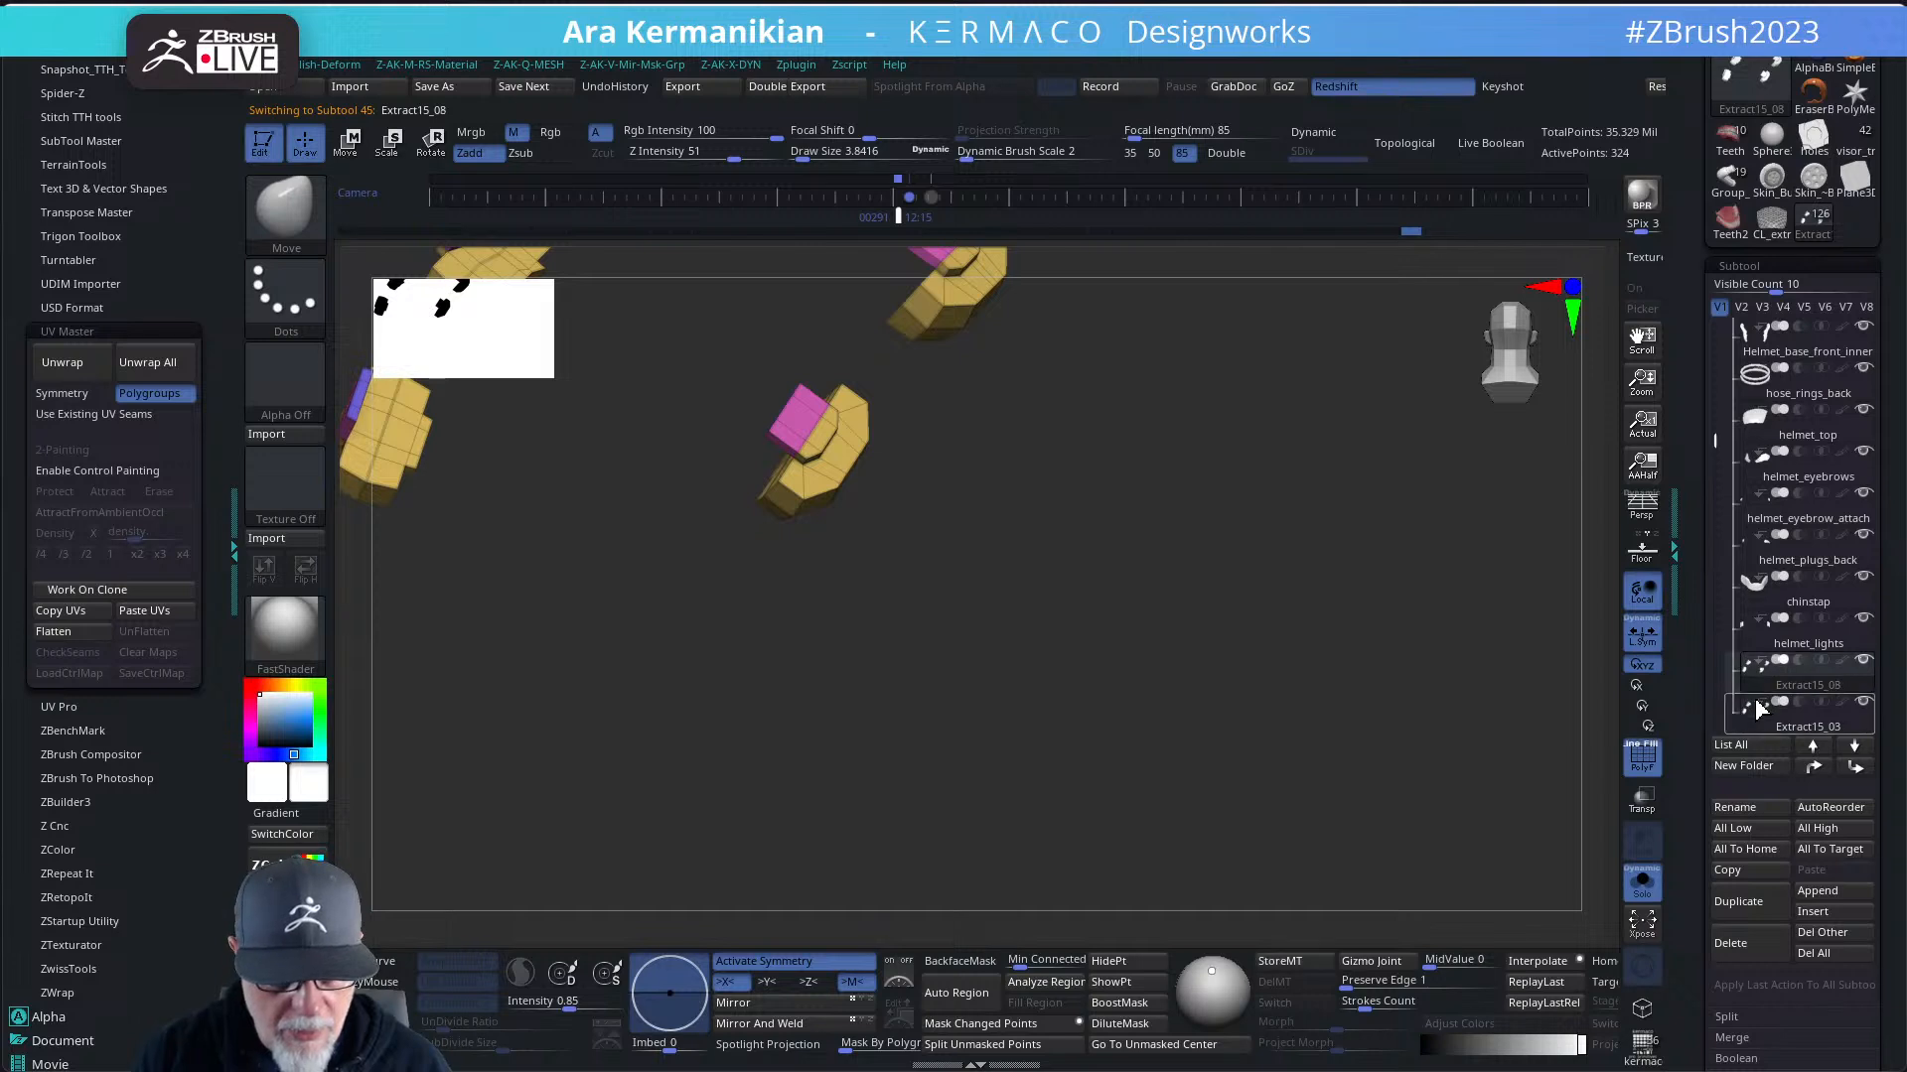
left_click(1753, 948)
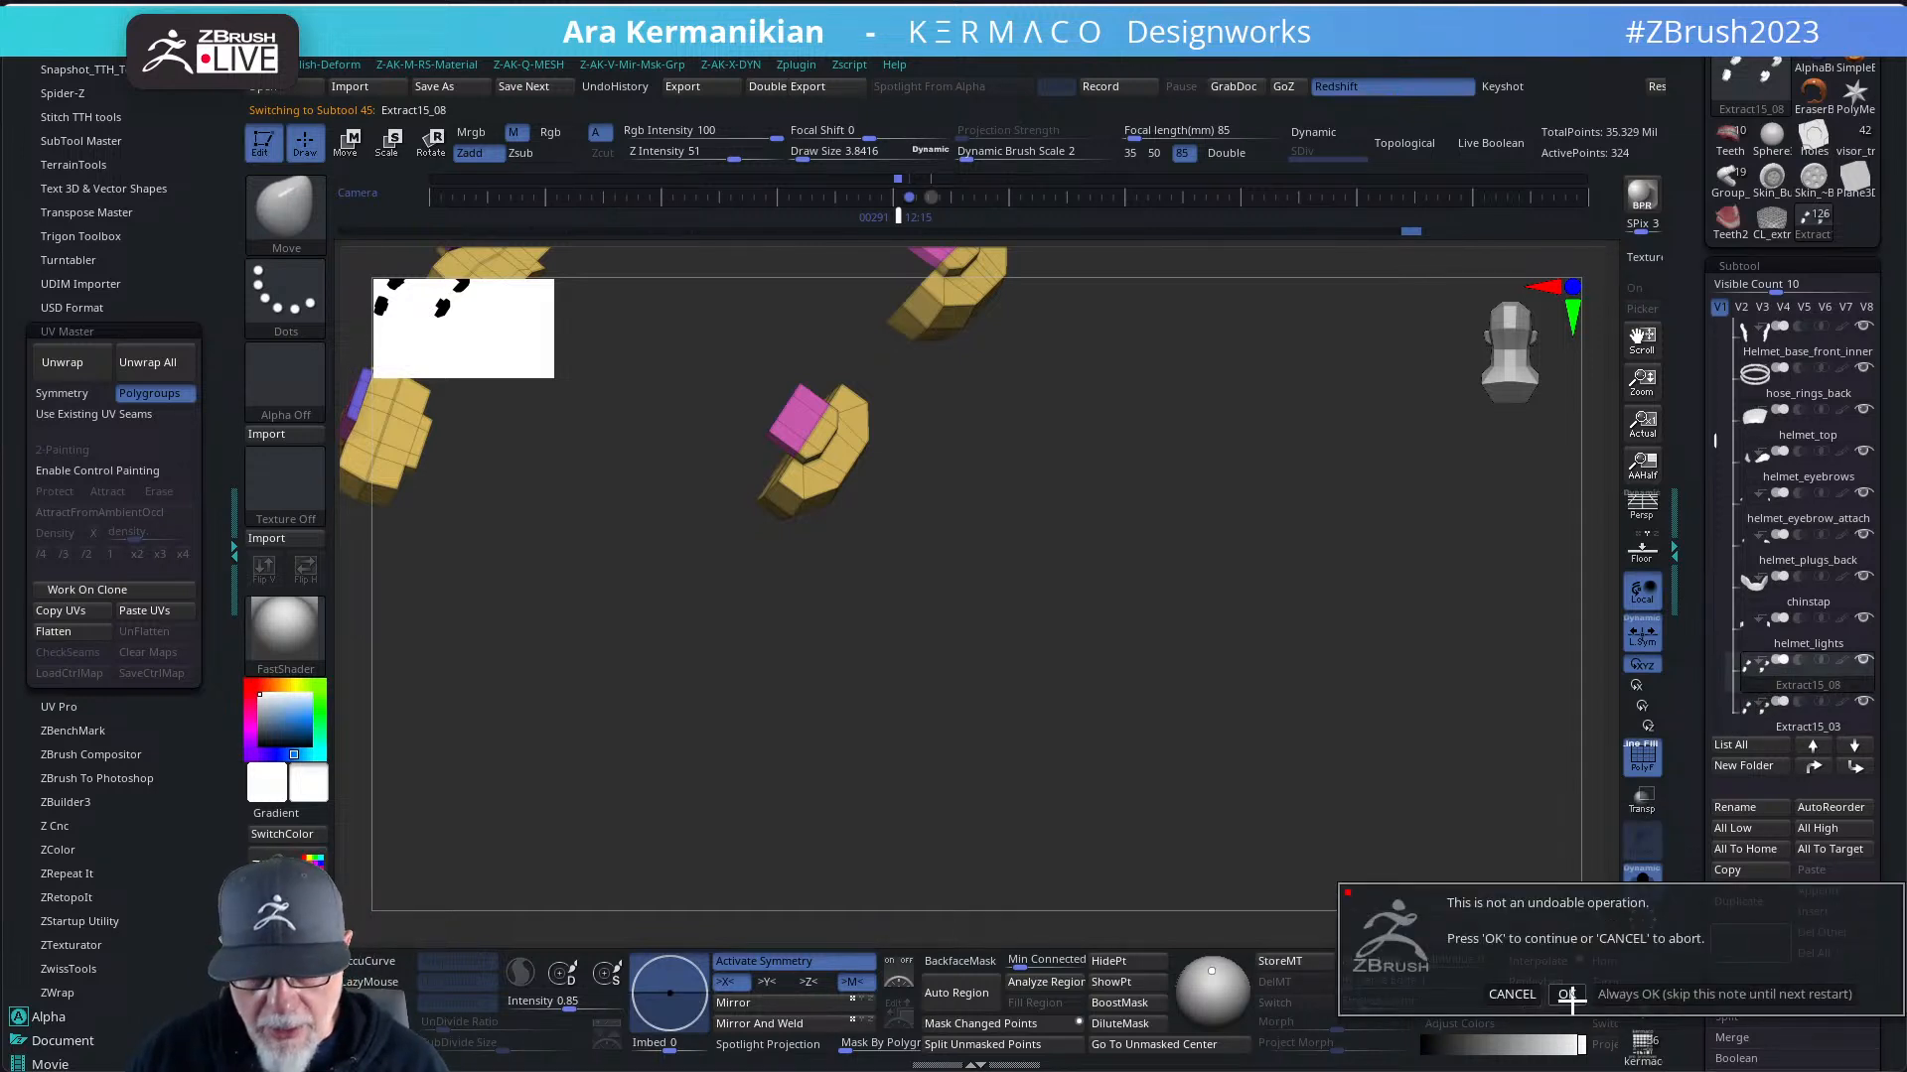
left_click(1527, 1001)
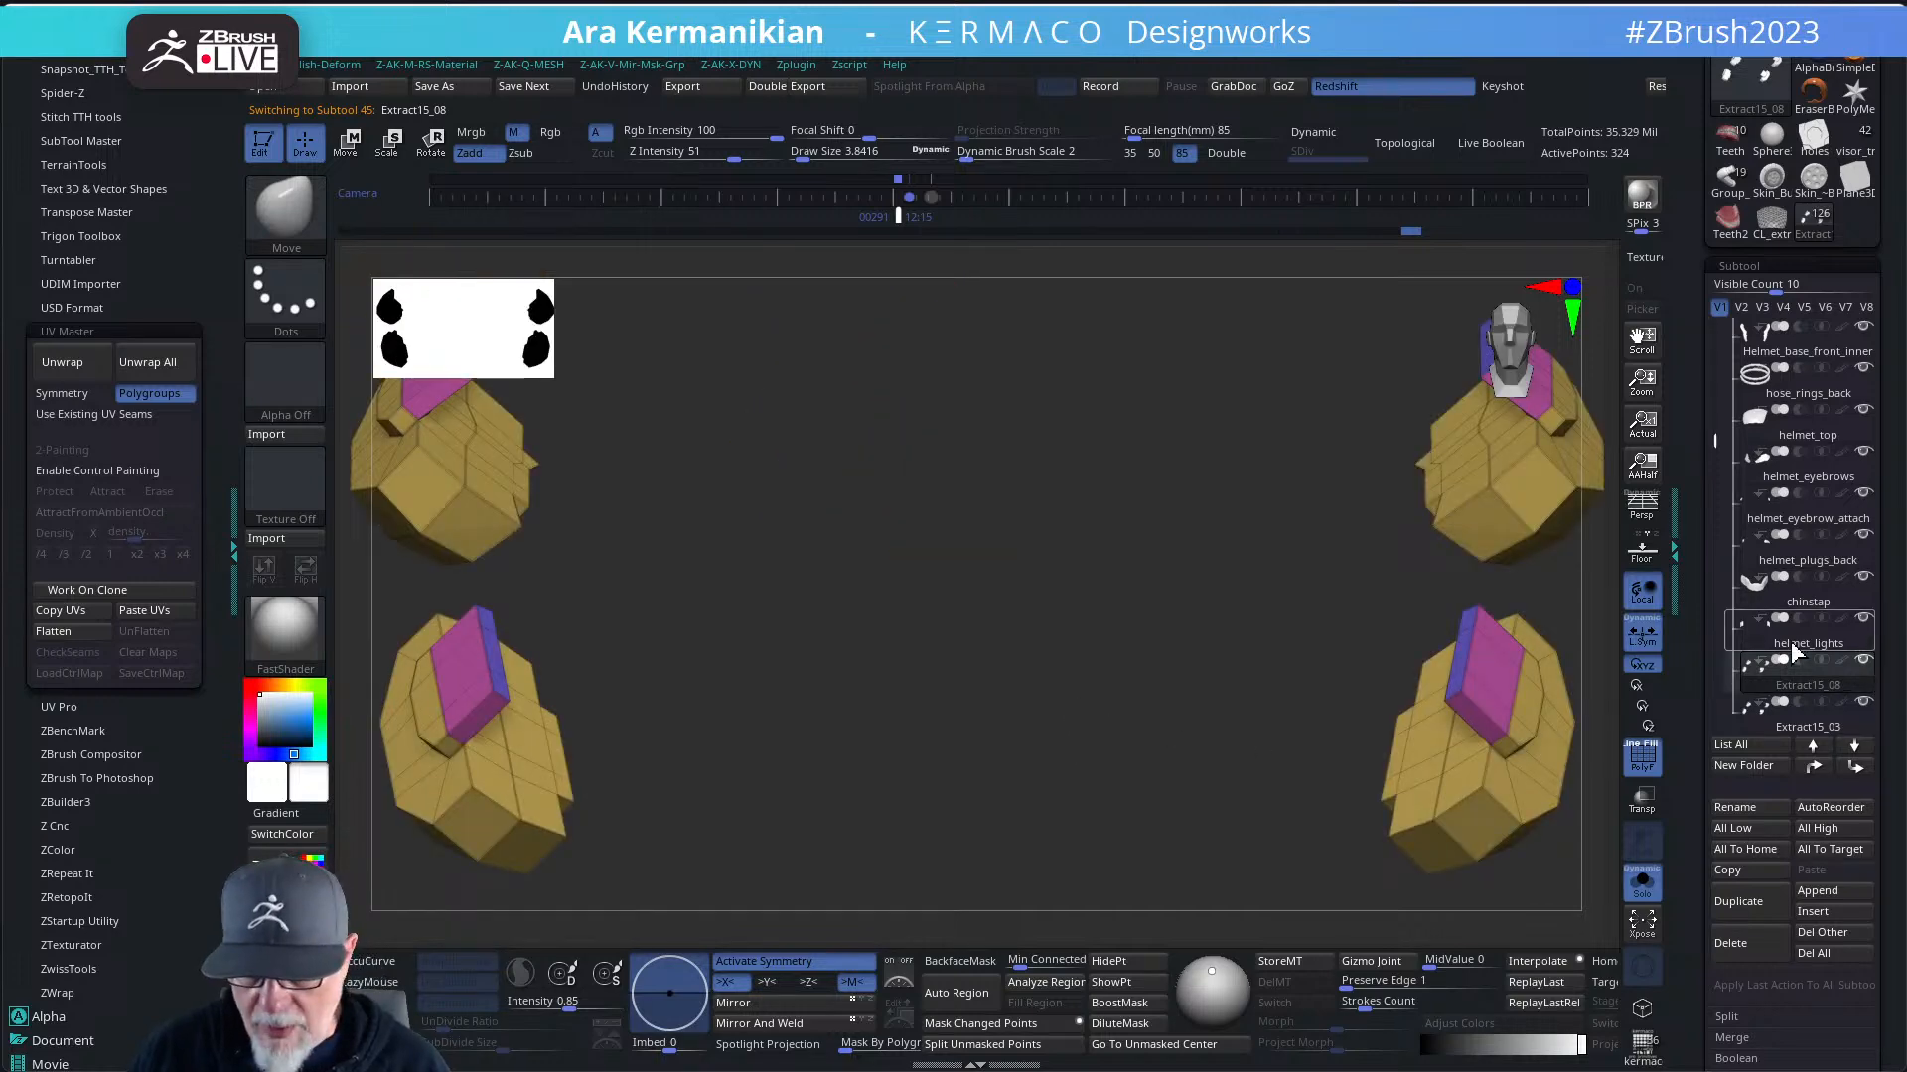
- Delete the duplicate Extract15_03 subtool from the helmet
left_click(1778, 729)
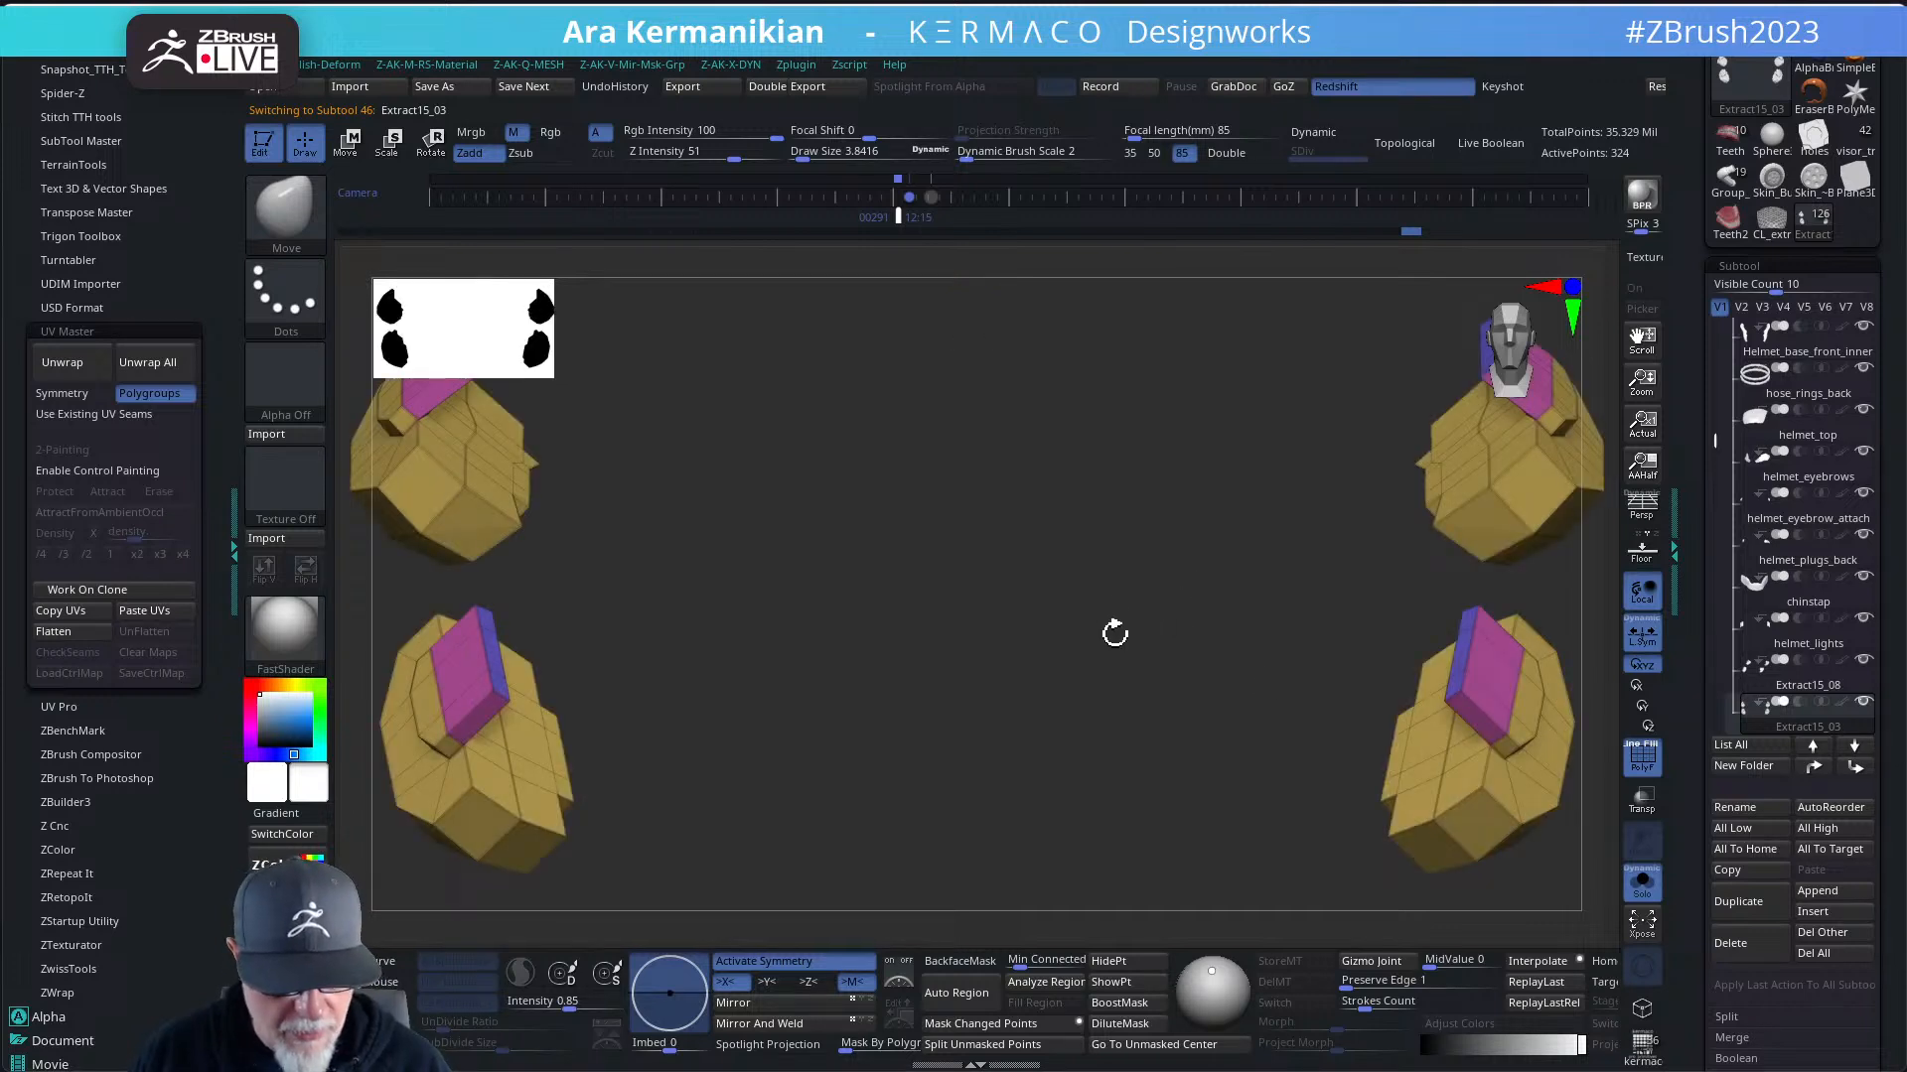
left_click(1755, 941)
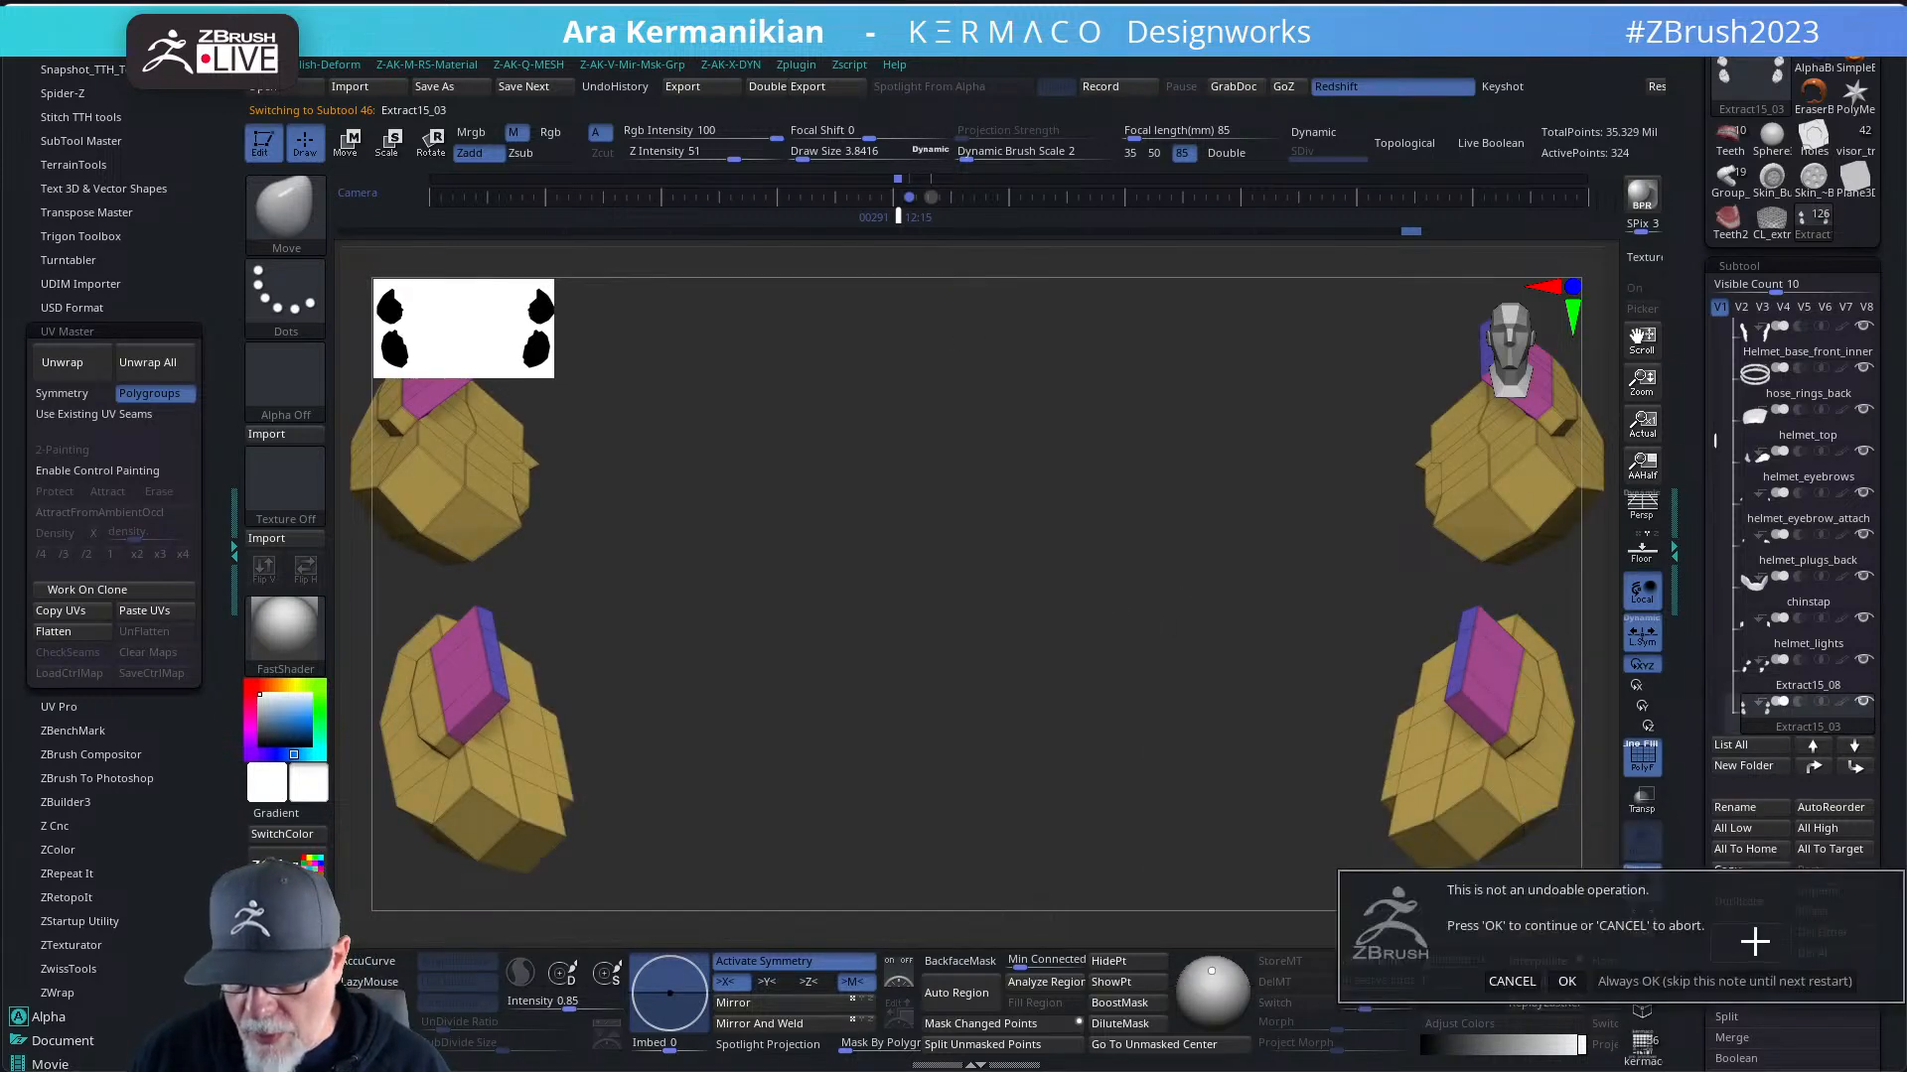
left_click(1569, 982)
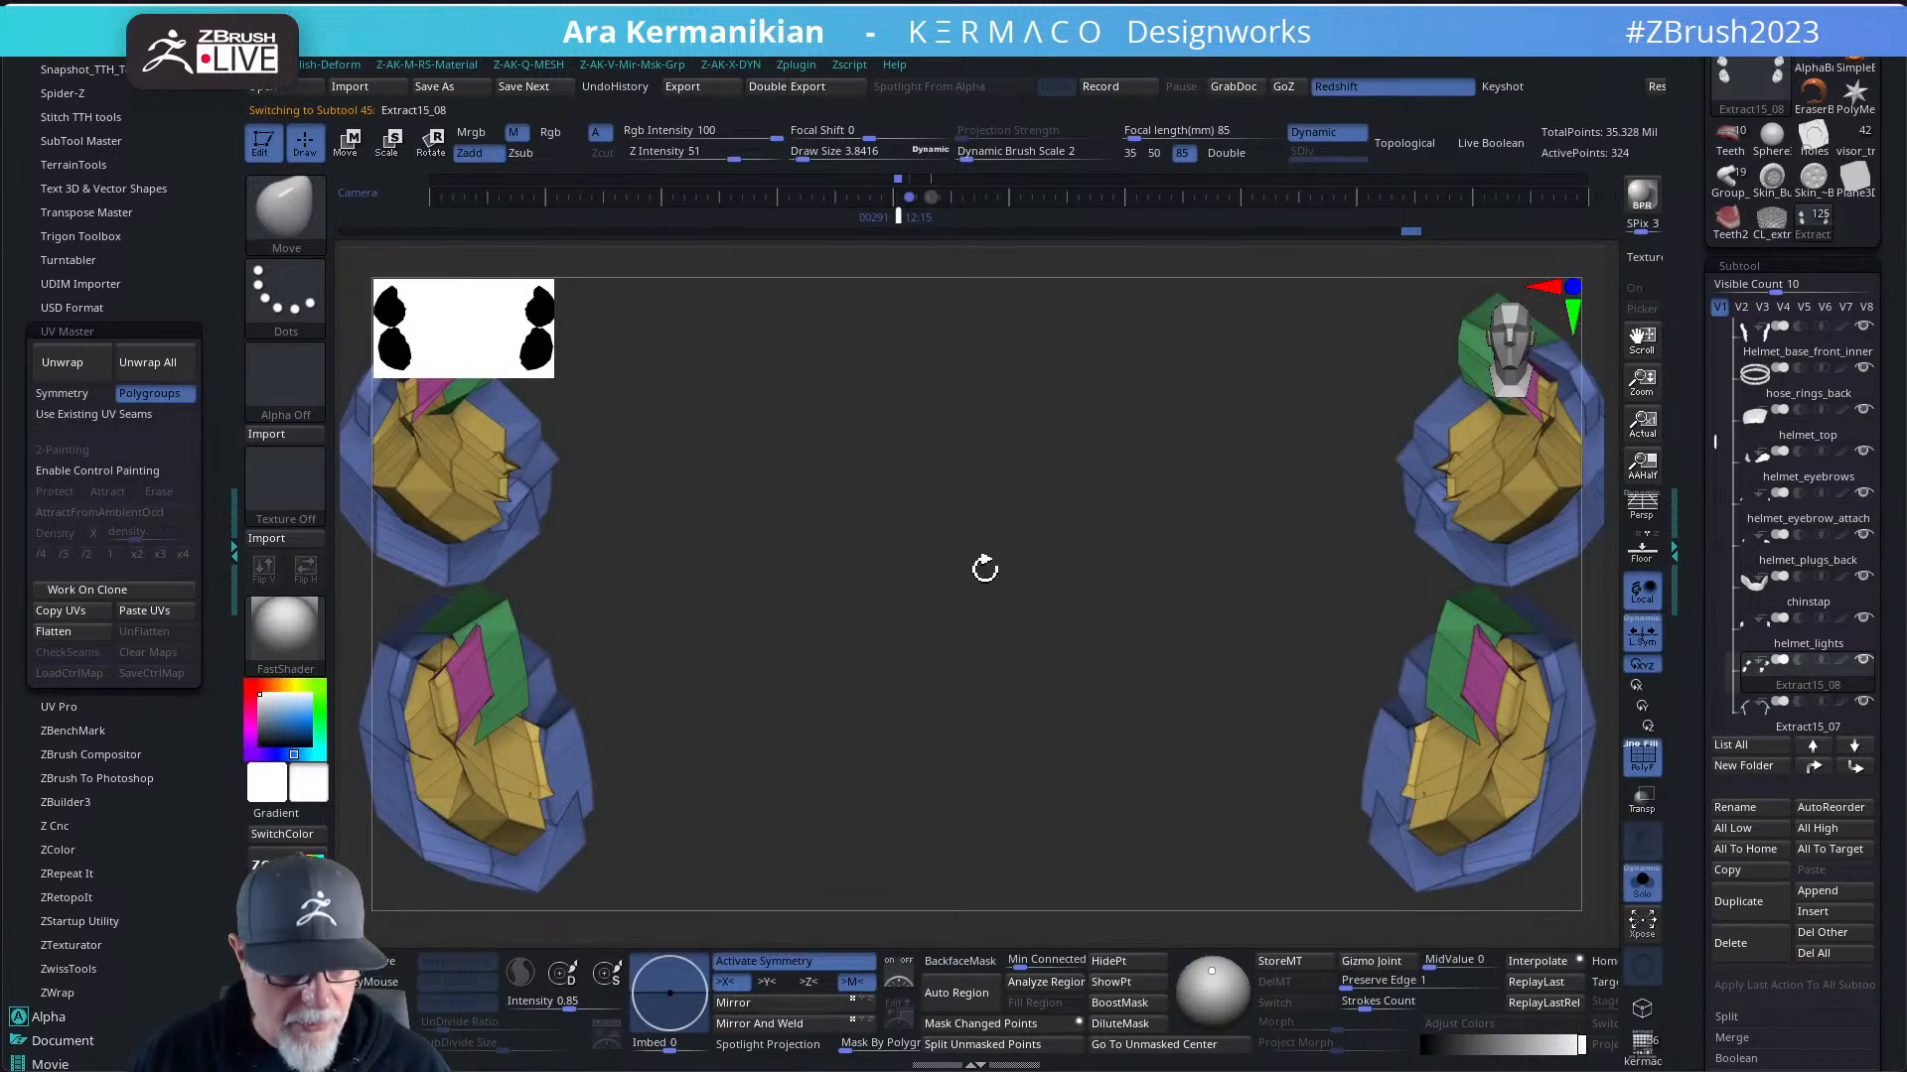
- Turn off dynamic subdivision on the Extract15_08 clips and save the project
key("shift+d")
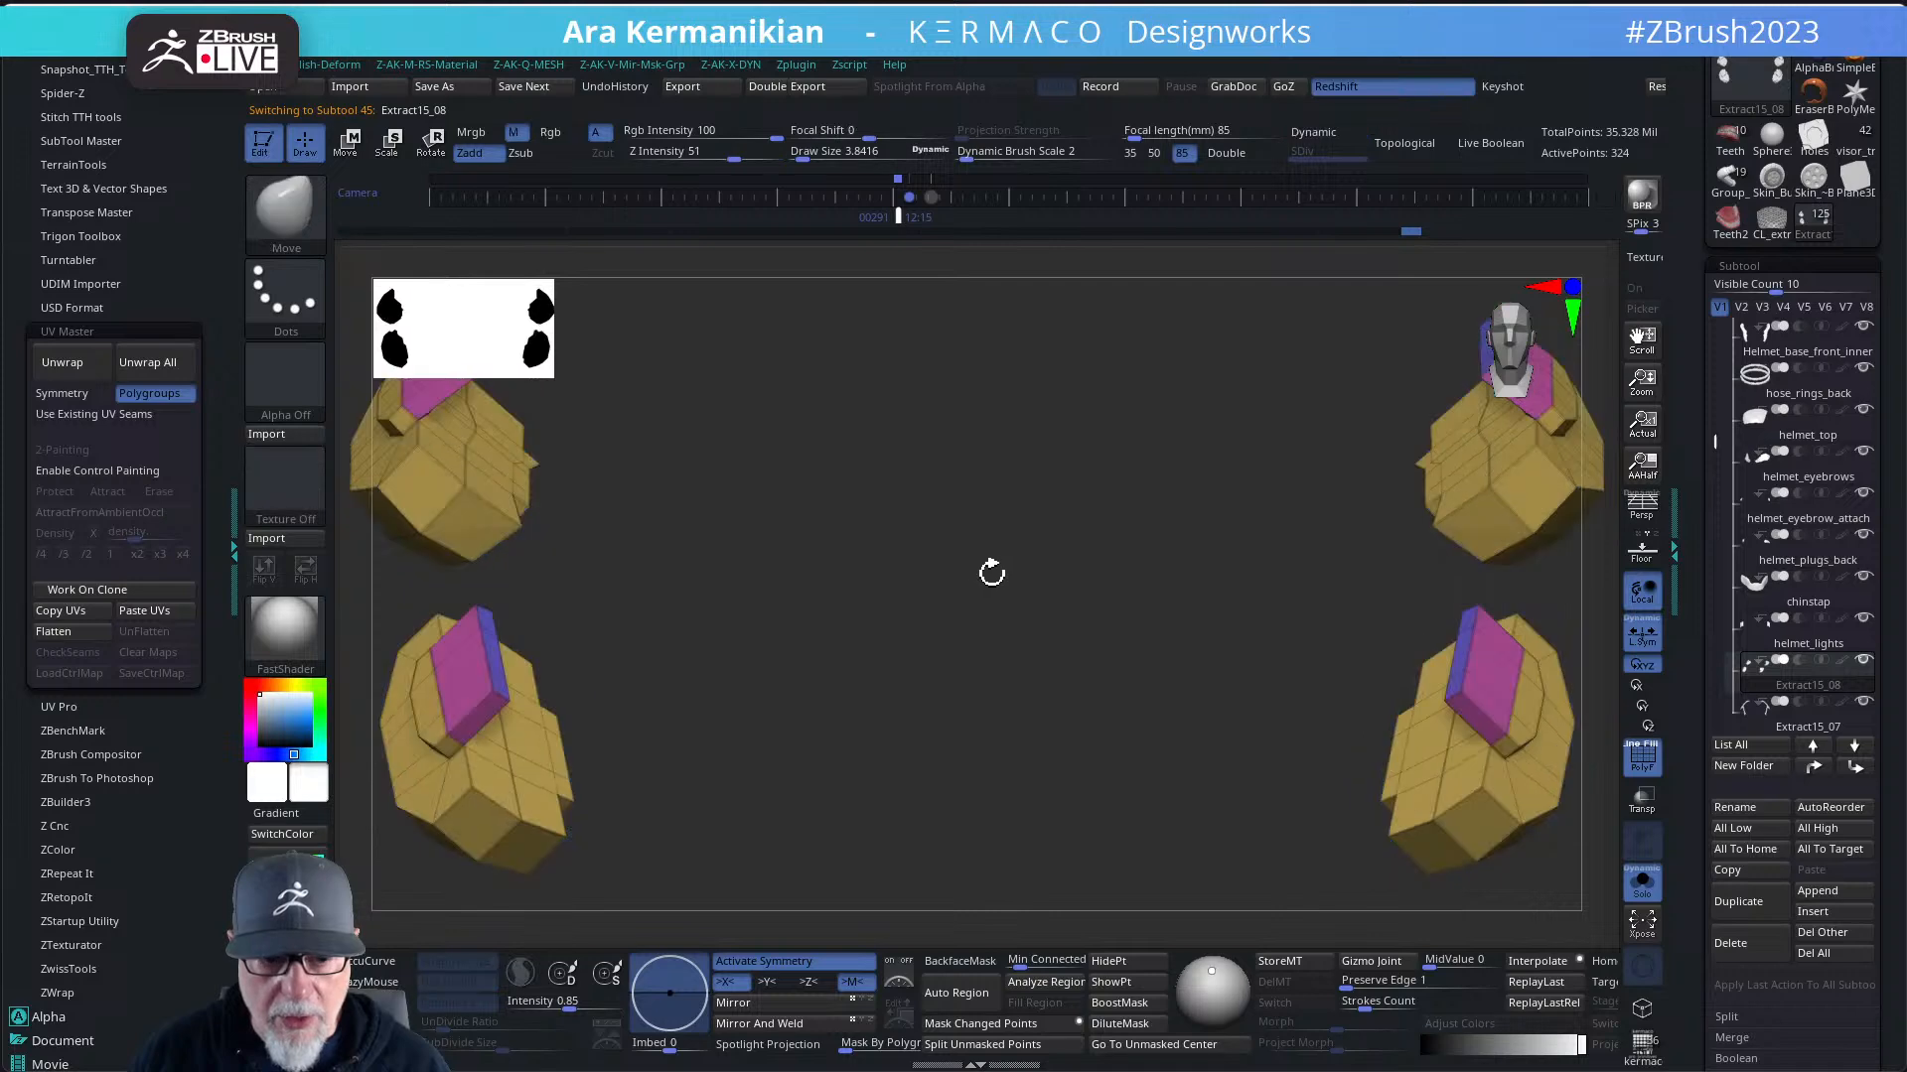
left_click_drag(1023, 581, 954, 509, "alt")
key("shift+d")
key("shift+d")
left_click_drag(954, 509, 854, 471)
left_click(457, 86)
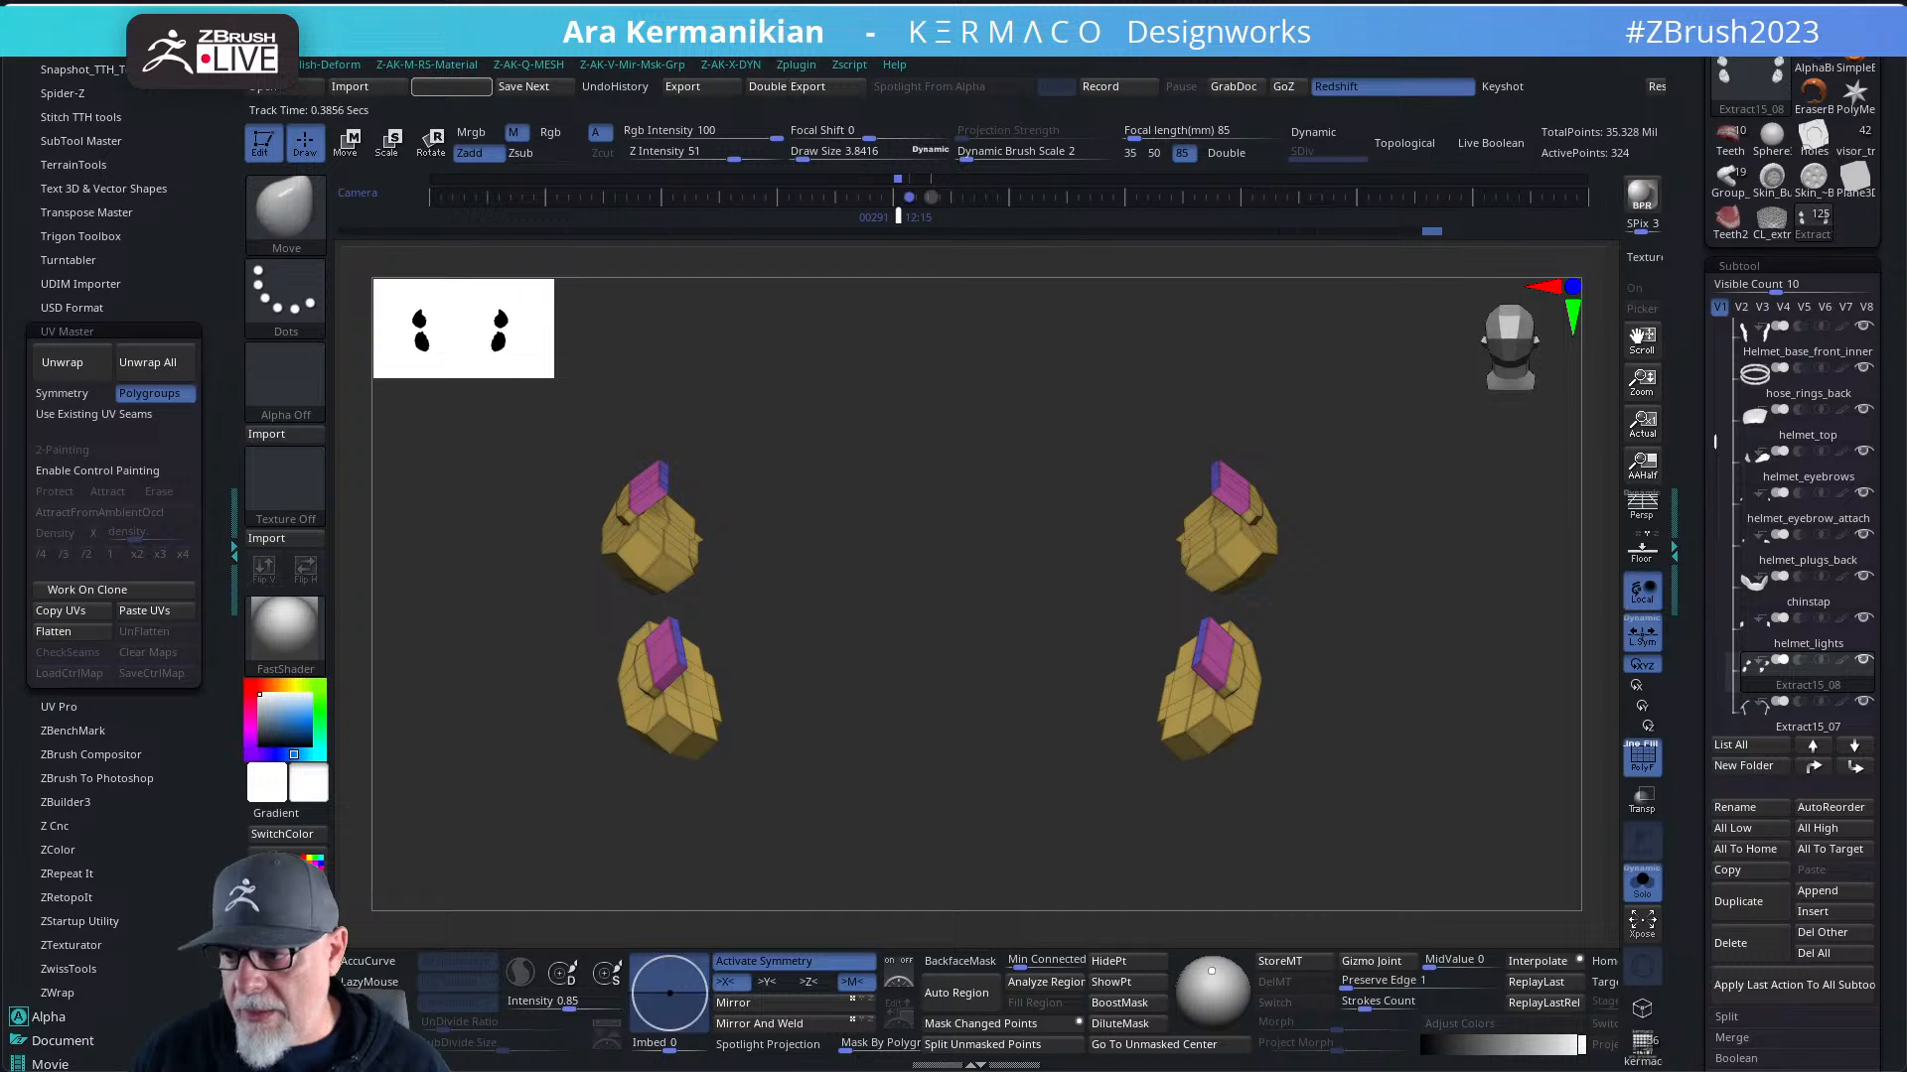
left_click(531, 86)
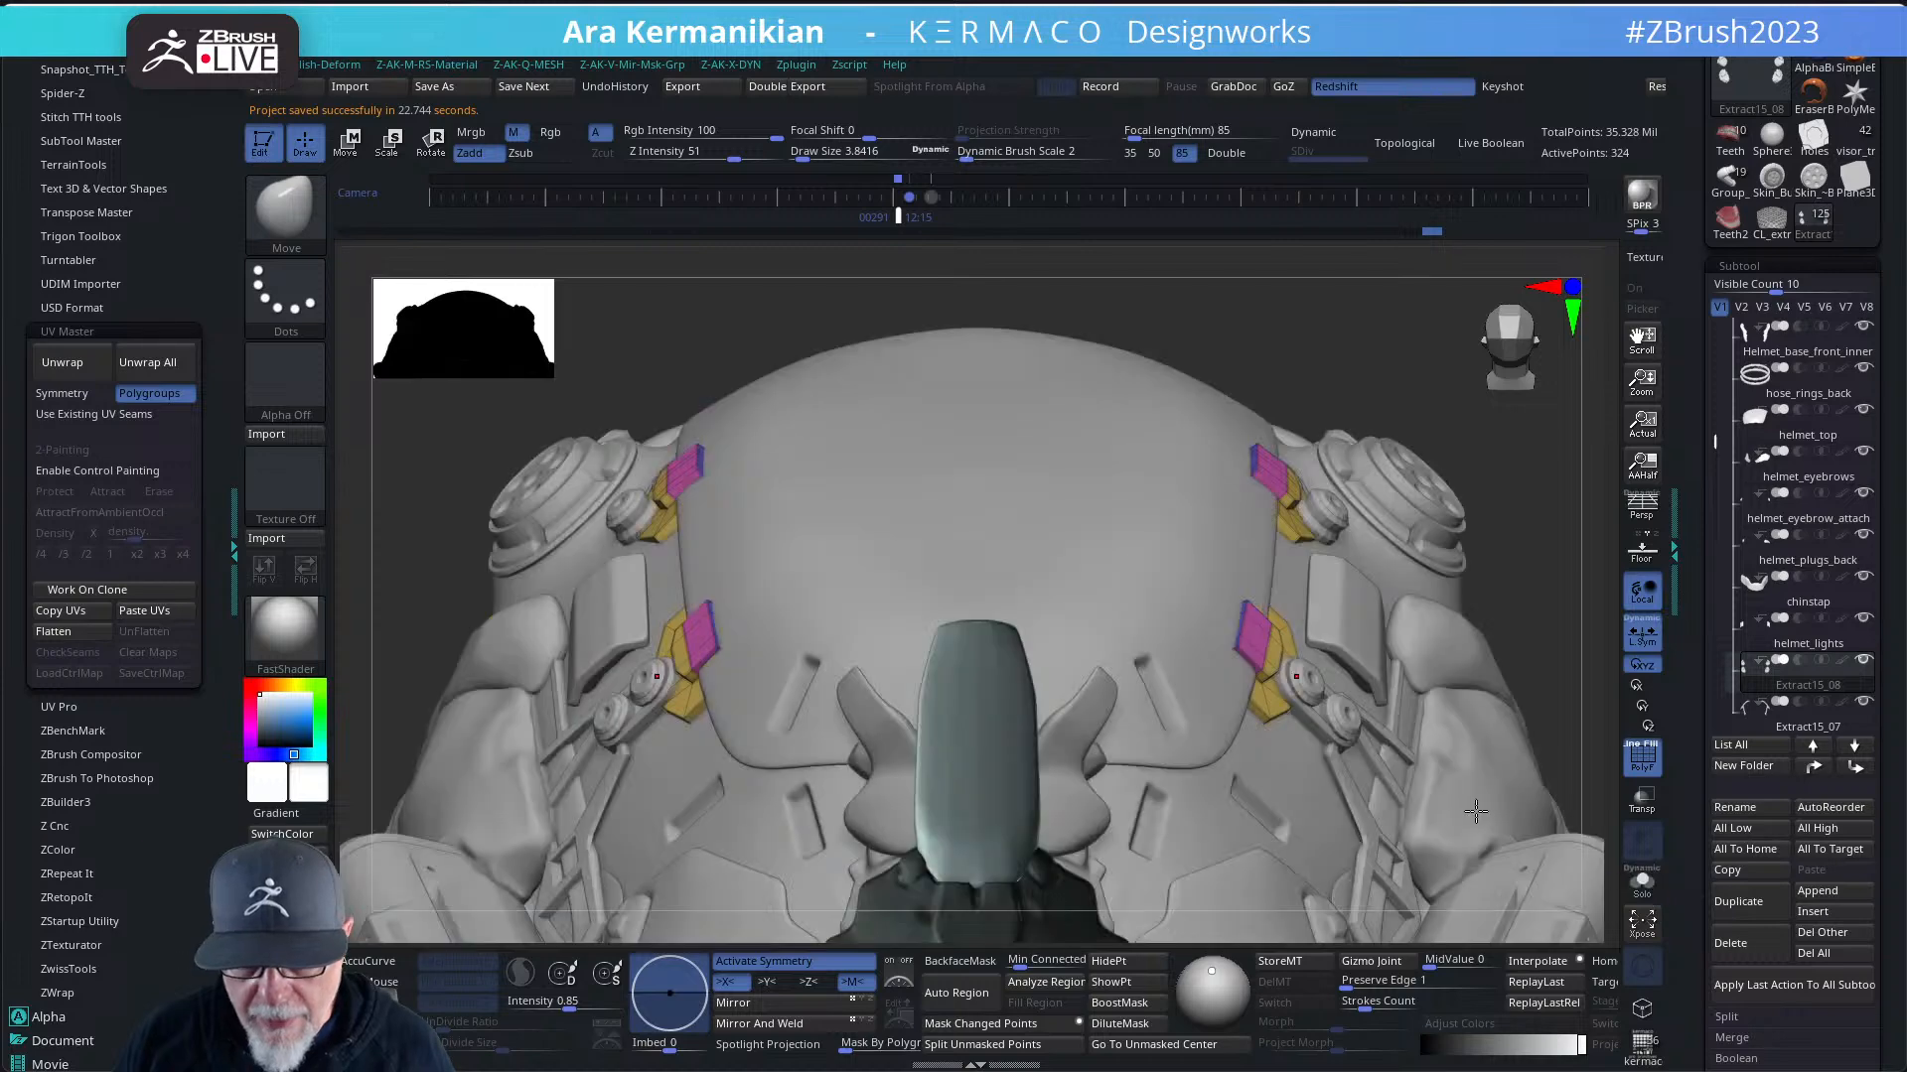
- Try dividing the Extract15_08 clips to subdivision level 3, and restore the undivided mesh in isolated view
left_click_drag(1534, 638, 1526, 665)
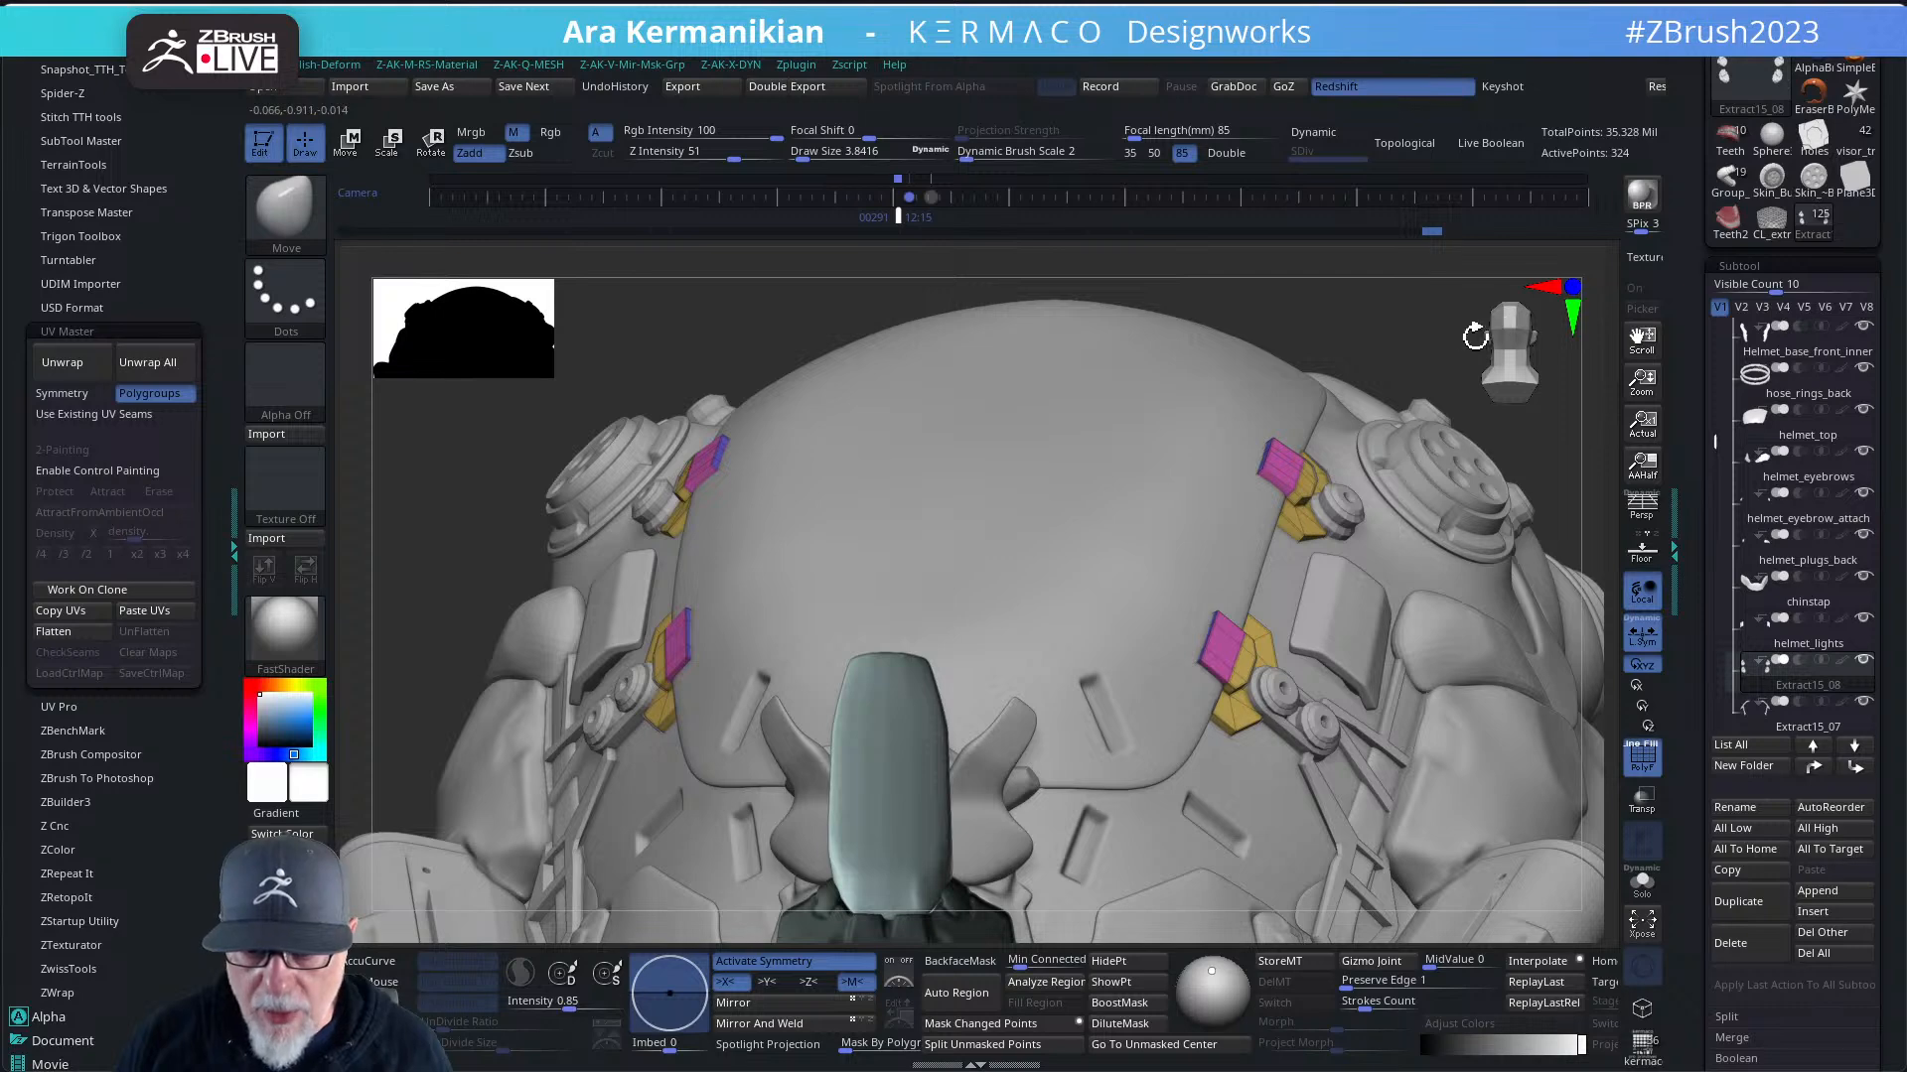
left_click_drag(1427, 326, 1417, 375)
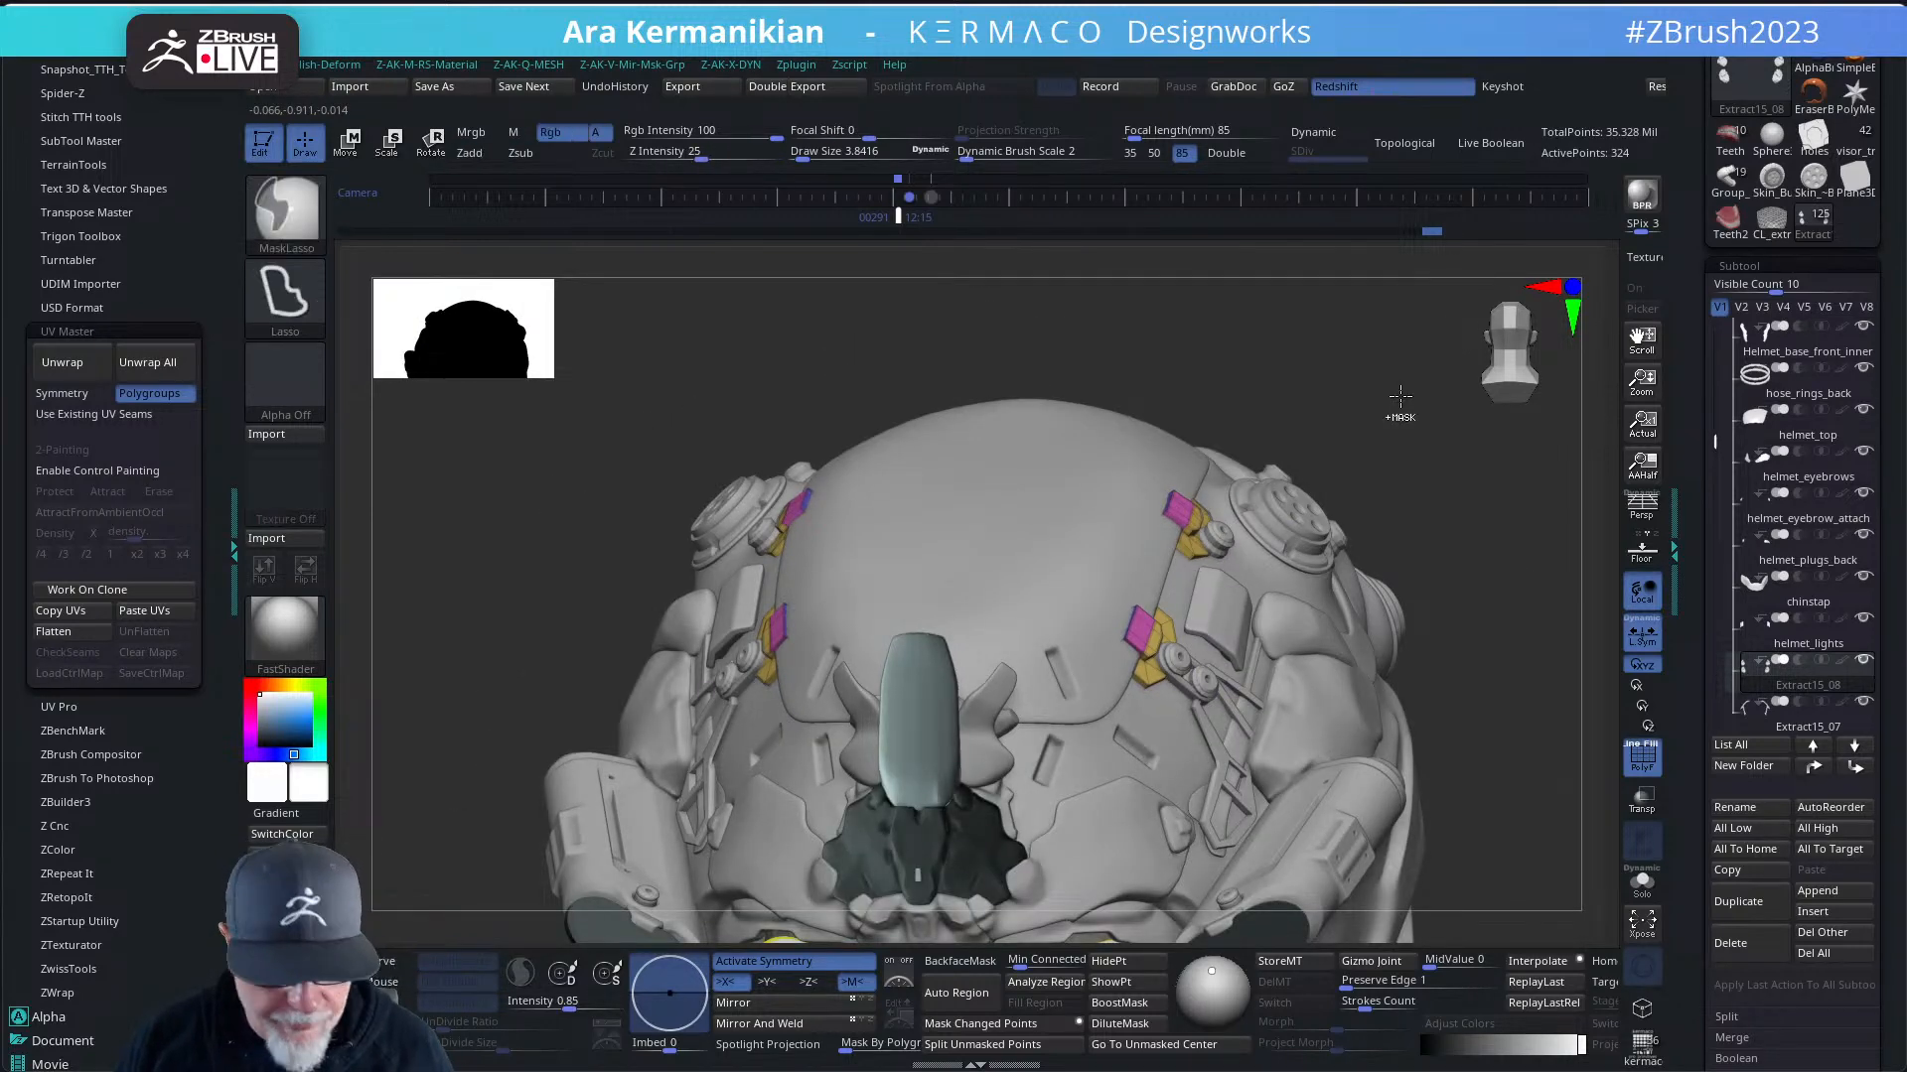
key("ctrl+d")
left_click_drag(1401, 345, 1349, 562)
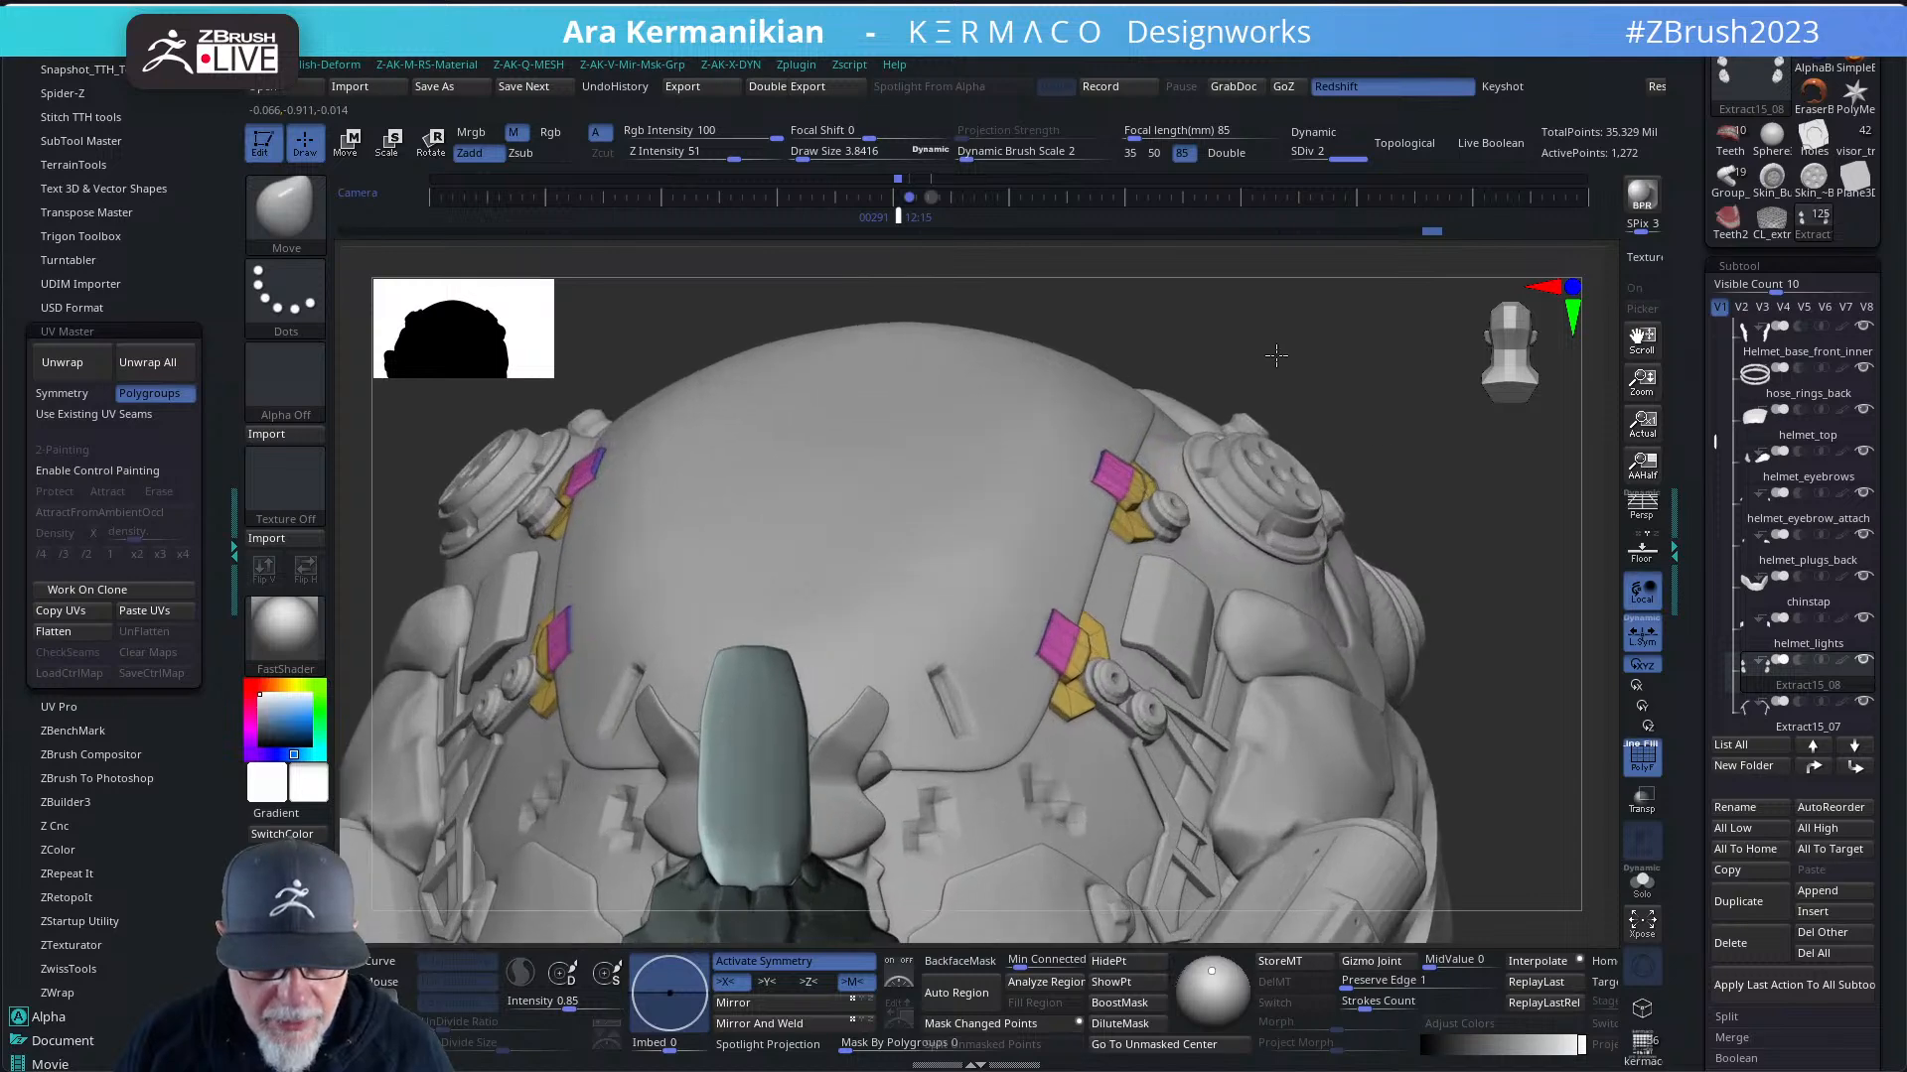
key("ctrl+d")
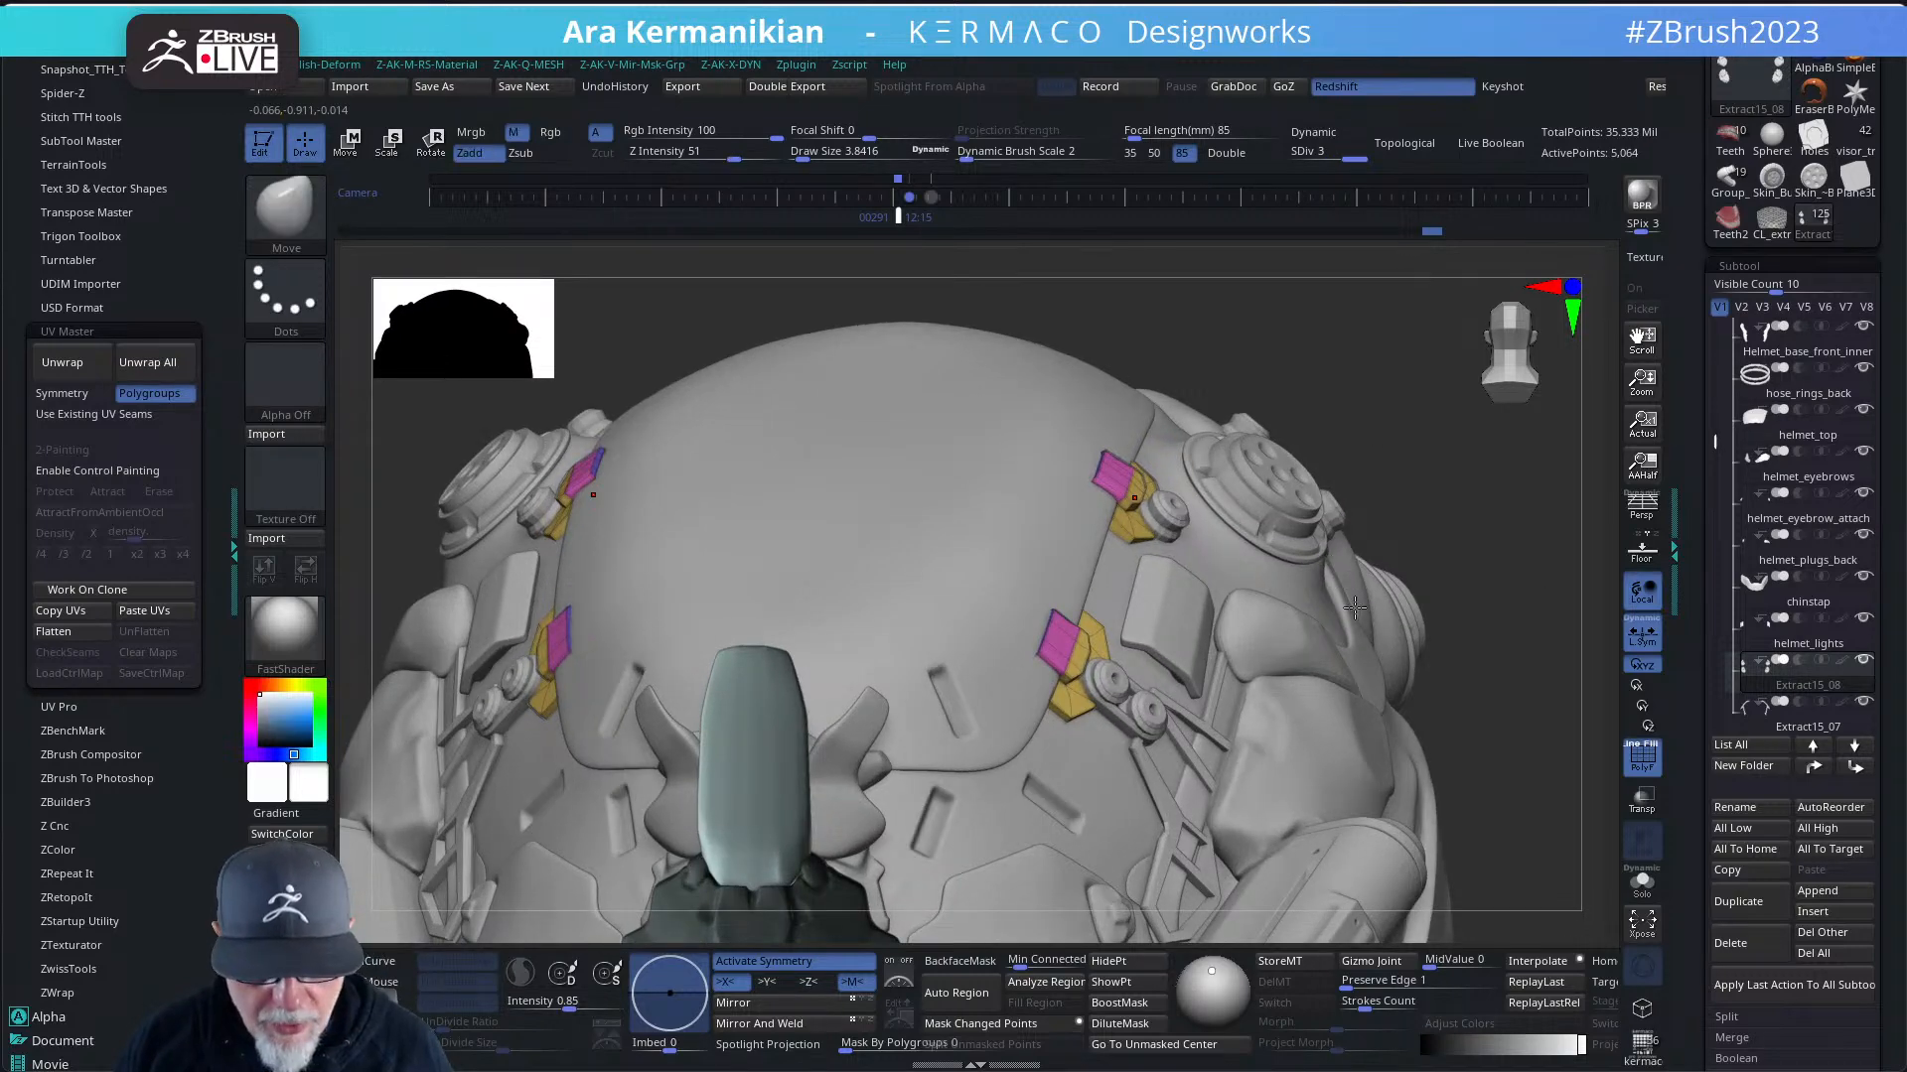
left_click(1642, 880)
mouse_move(1441, 734)
left_mouse_down()
mouse_move(1388, 698)
mouse_move(1476, 703)
mouse_move(1404, 706)
left_mouse_up()
key("shift+d")
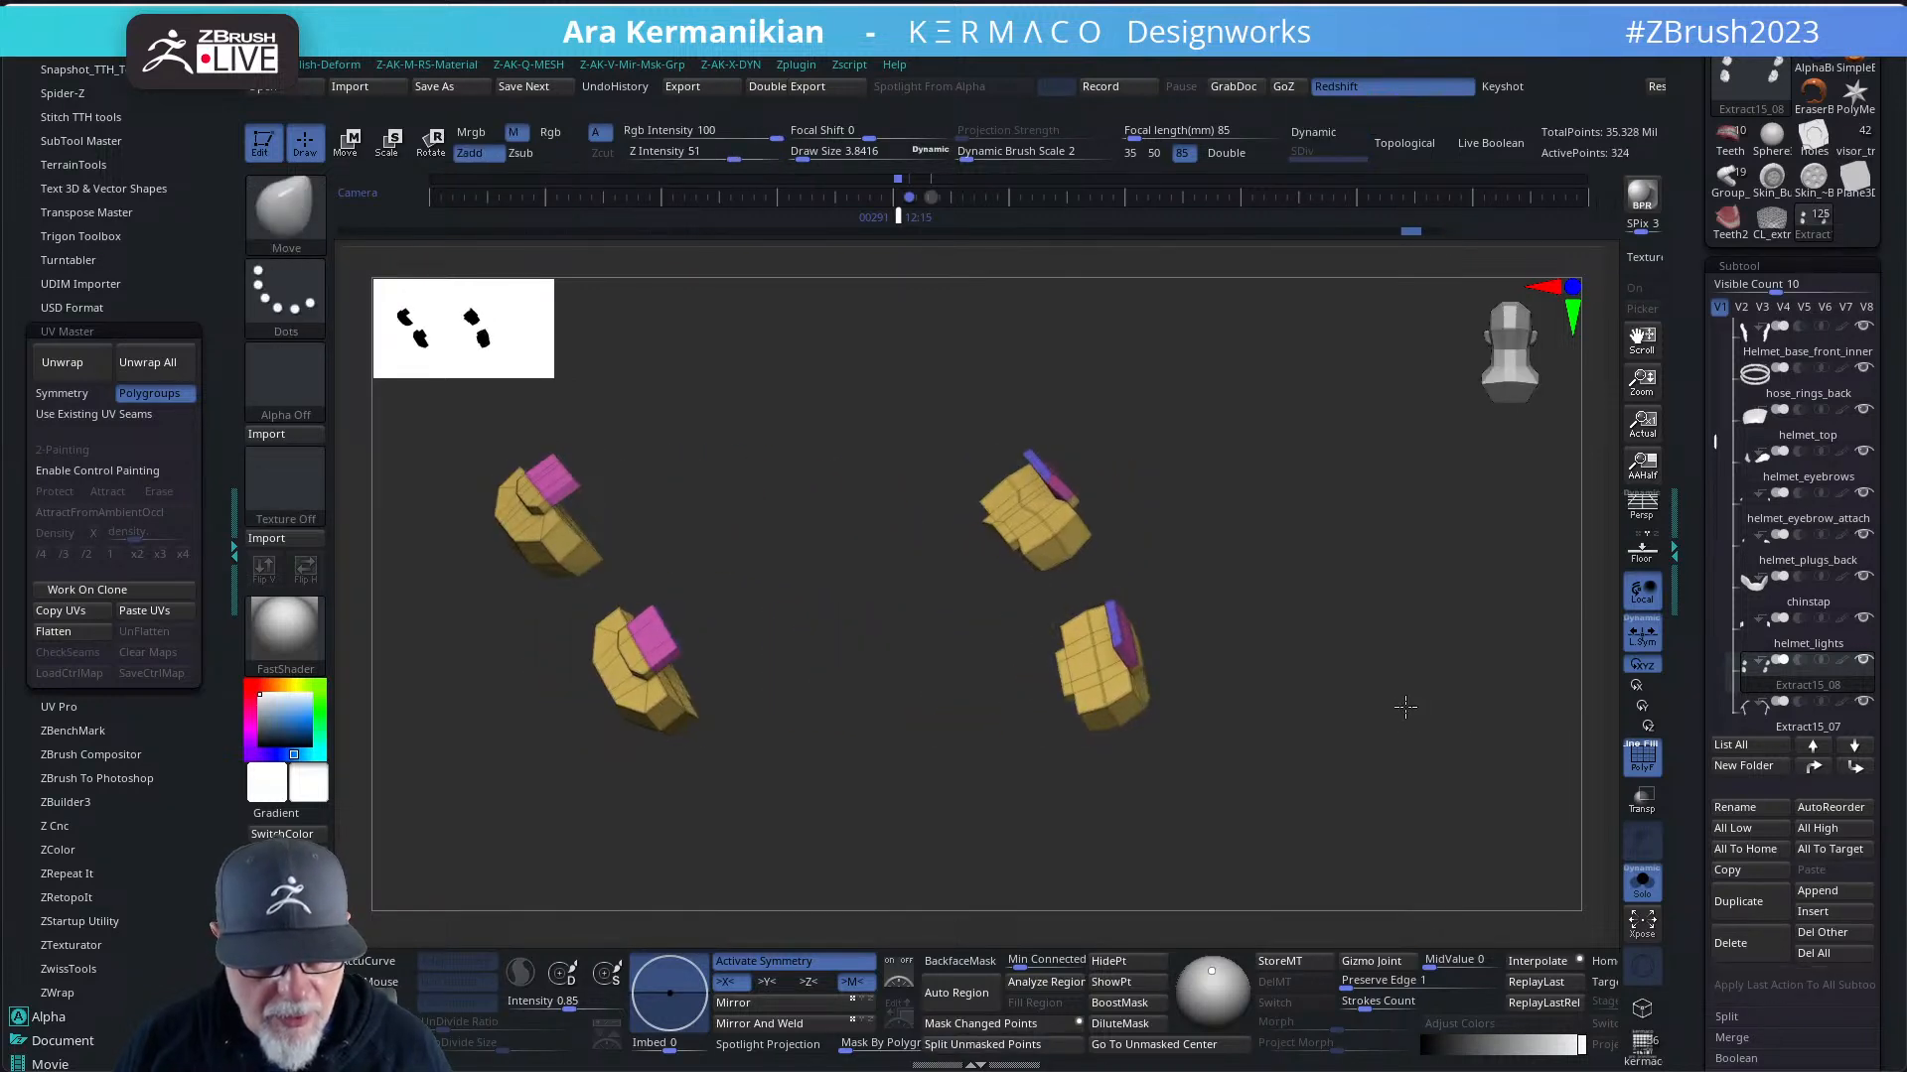
- Turn on dynamic subdivision for the isolated Extract15_08 clips, with a thickness of 0 and smooth subdivision added
key("shift+m")
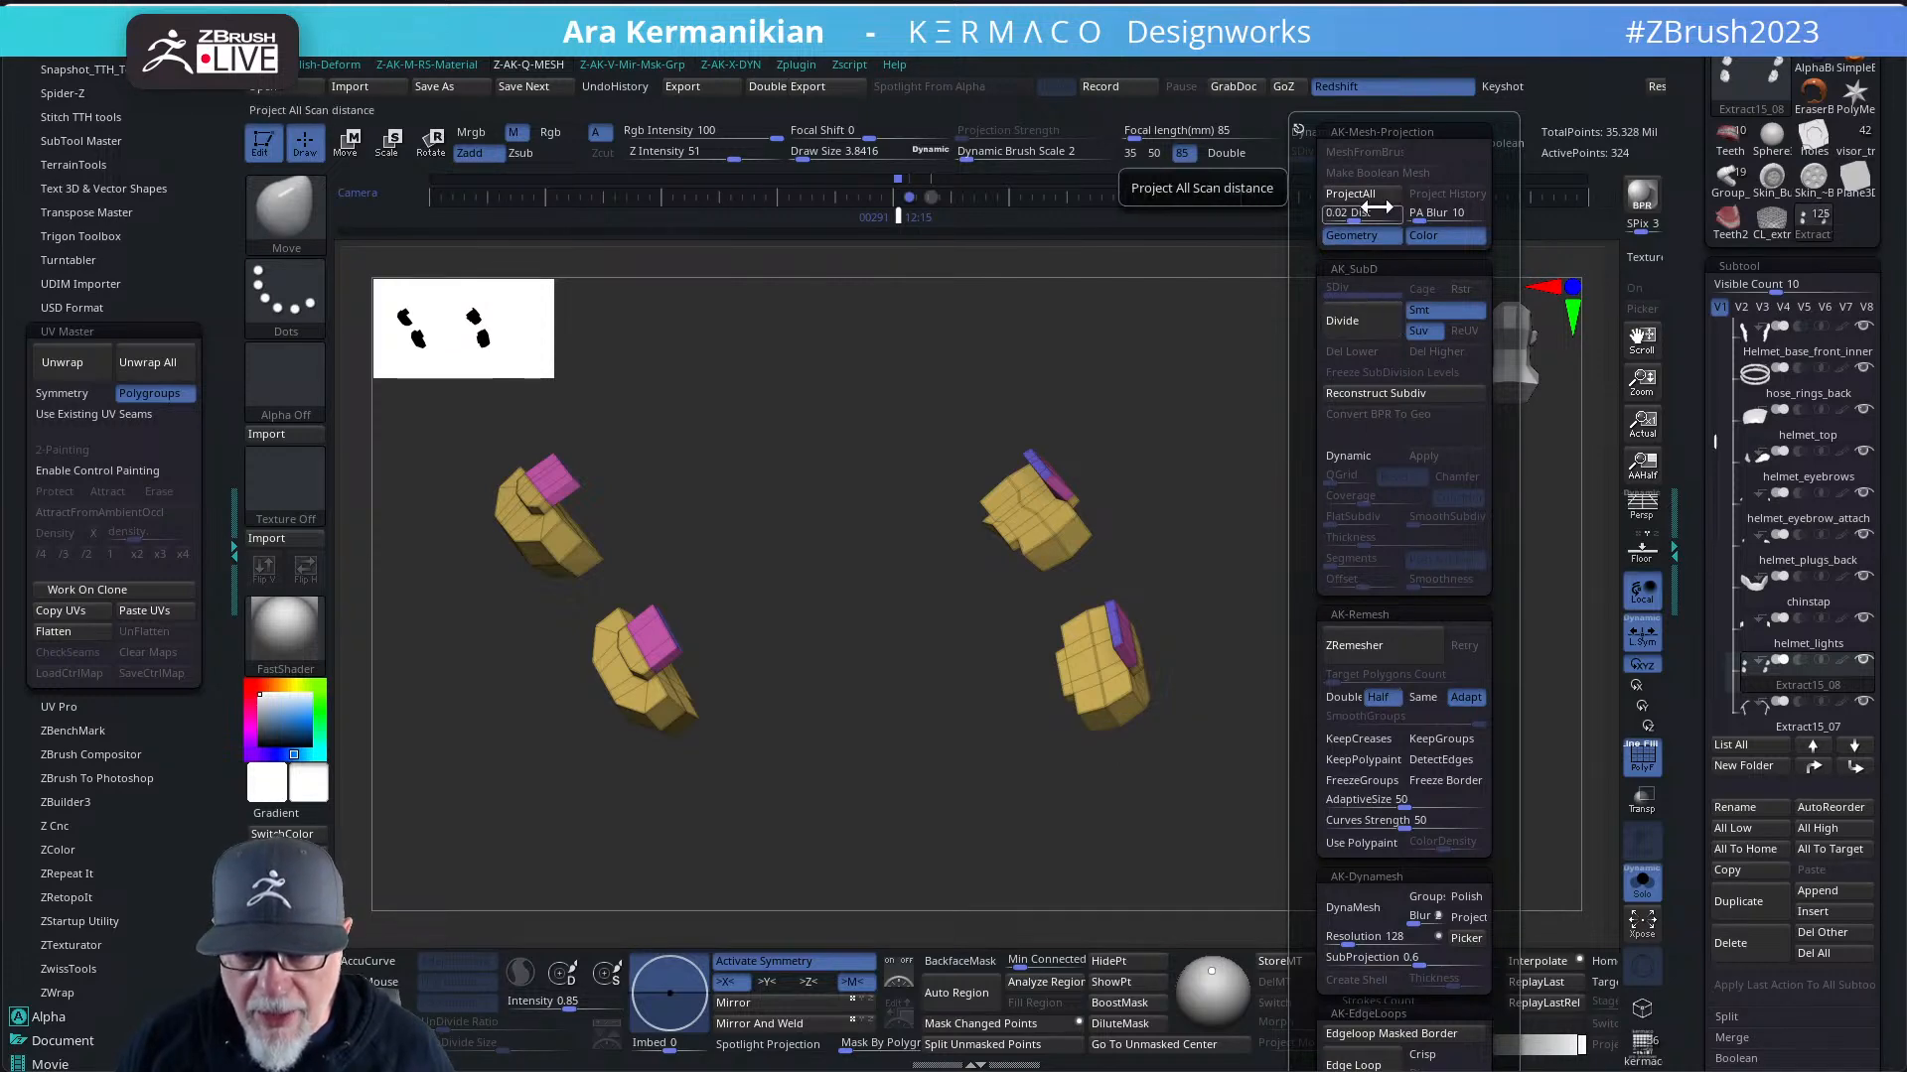
left_click(1376, 648)
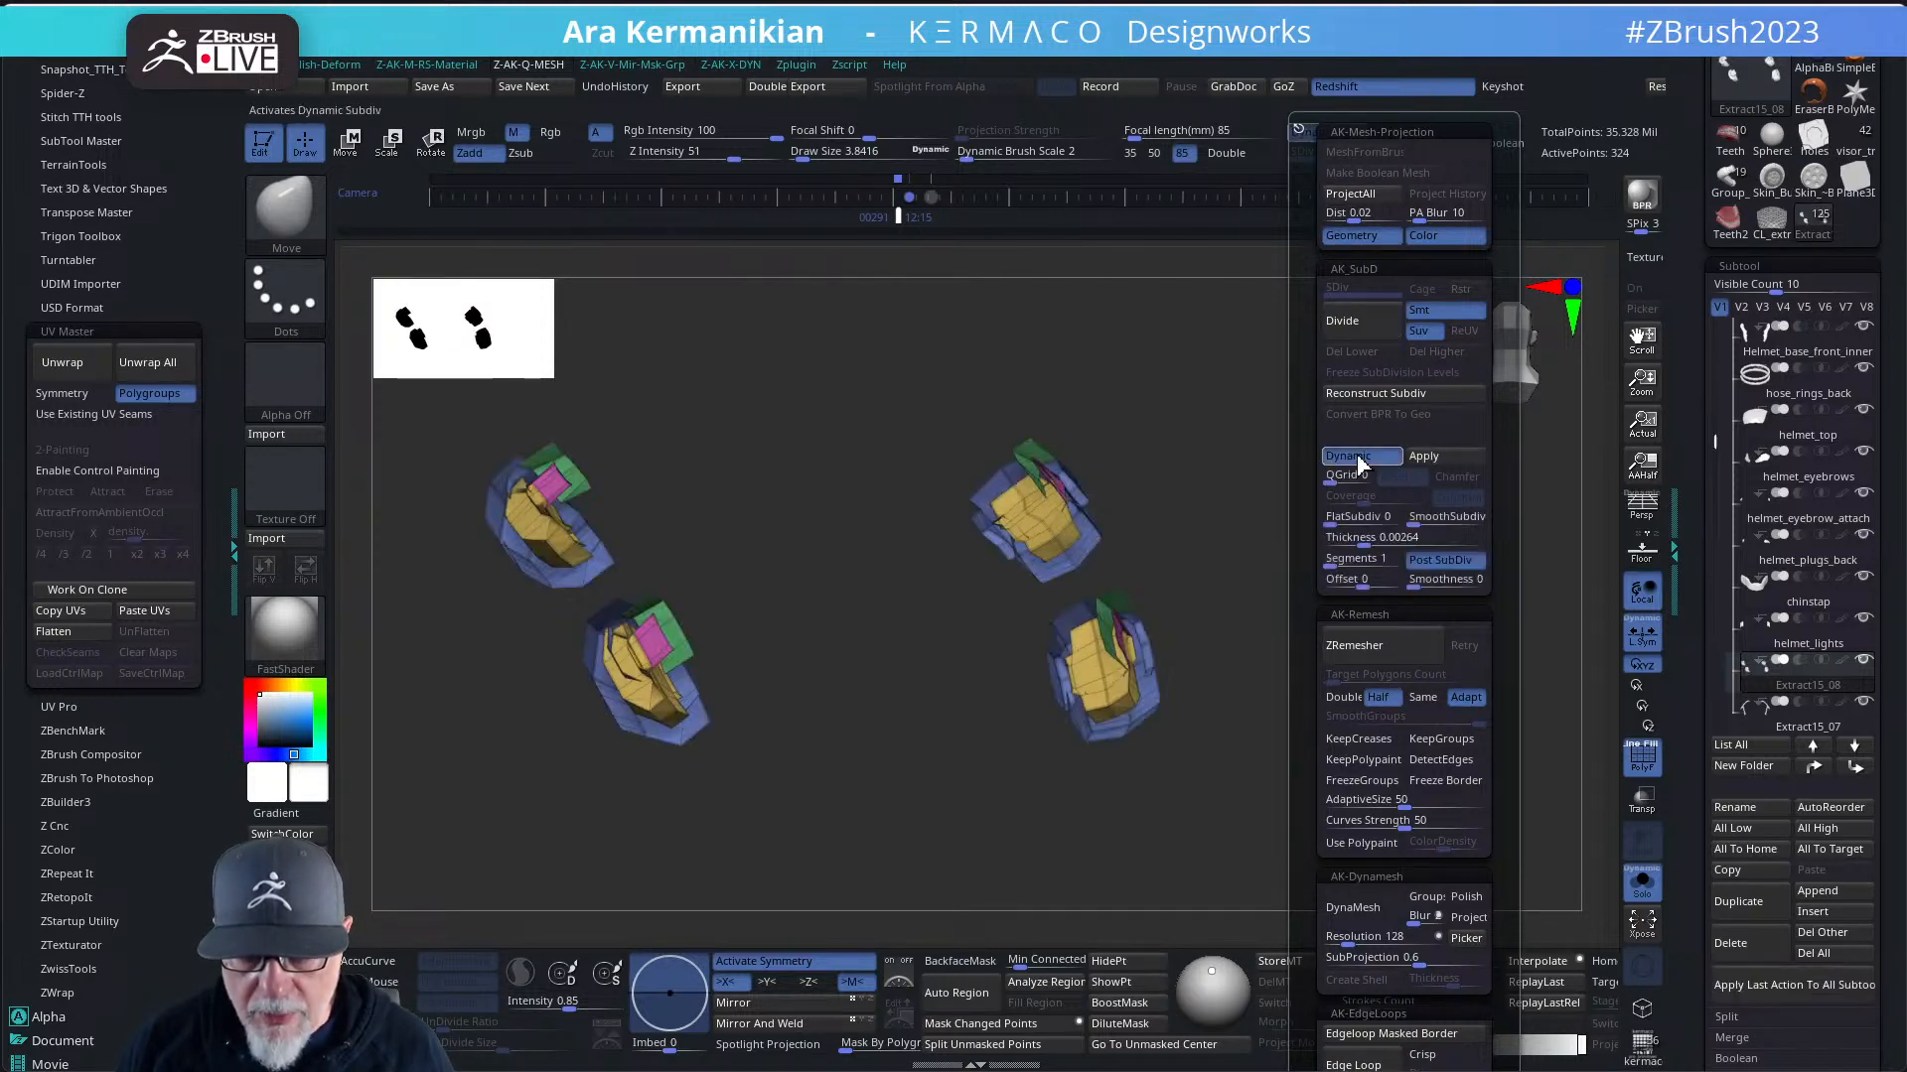
key("ctrl+q")
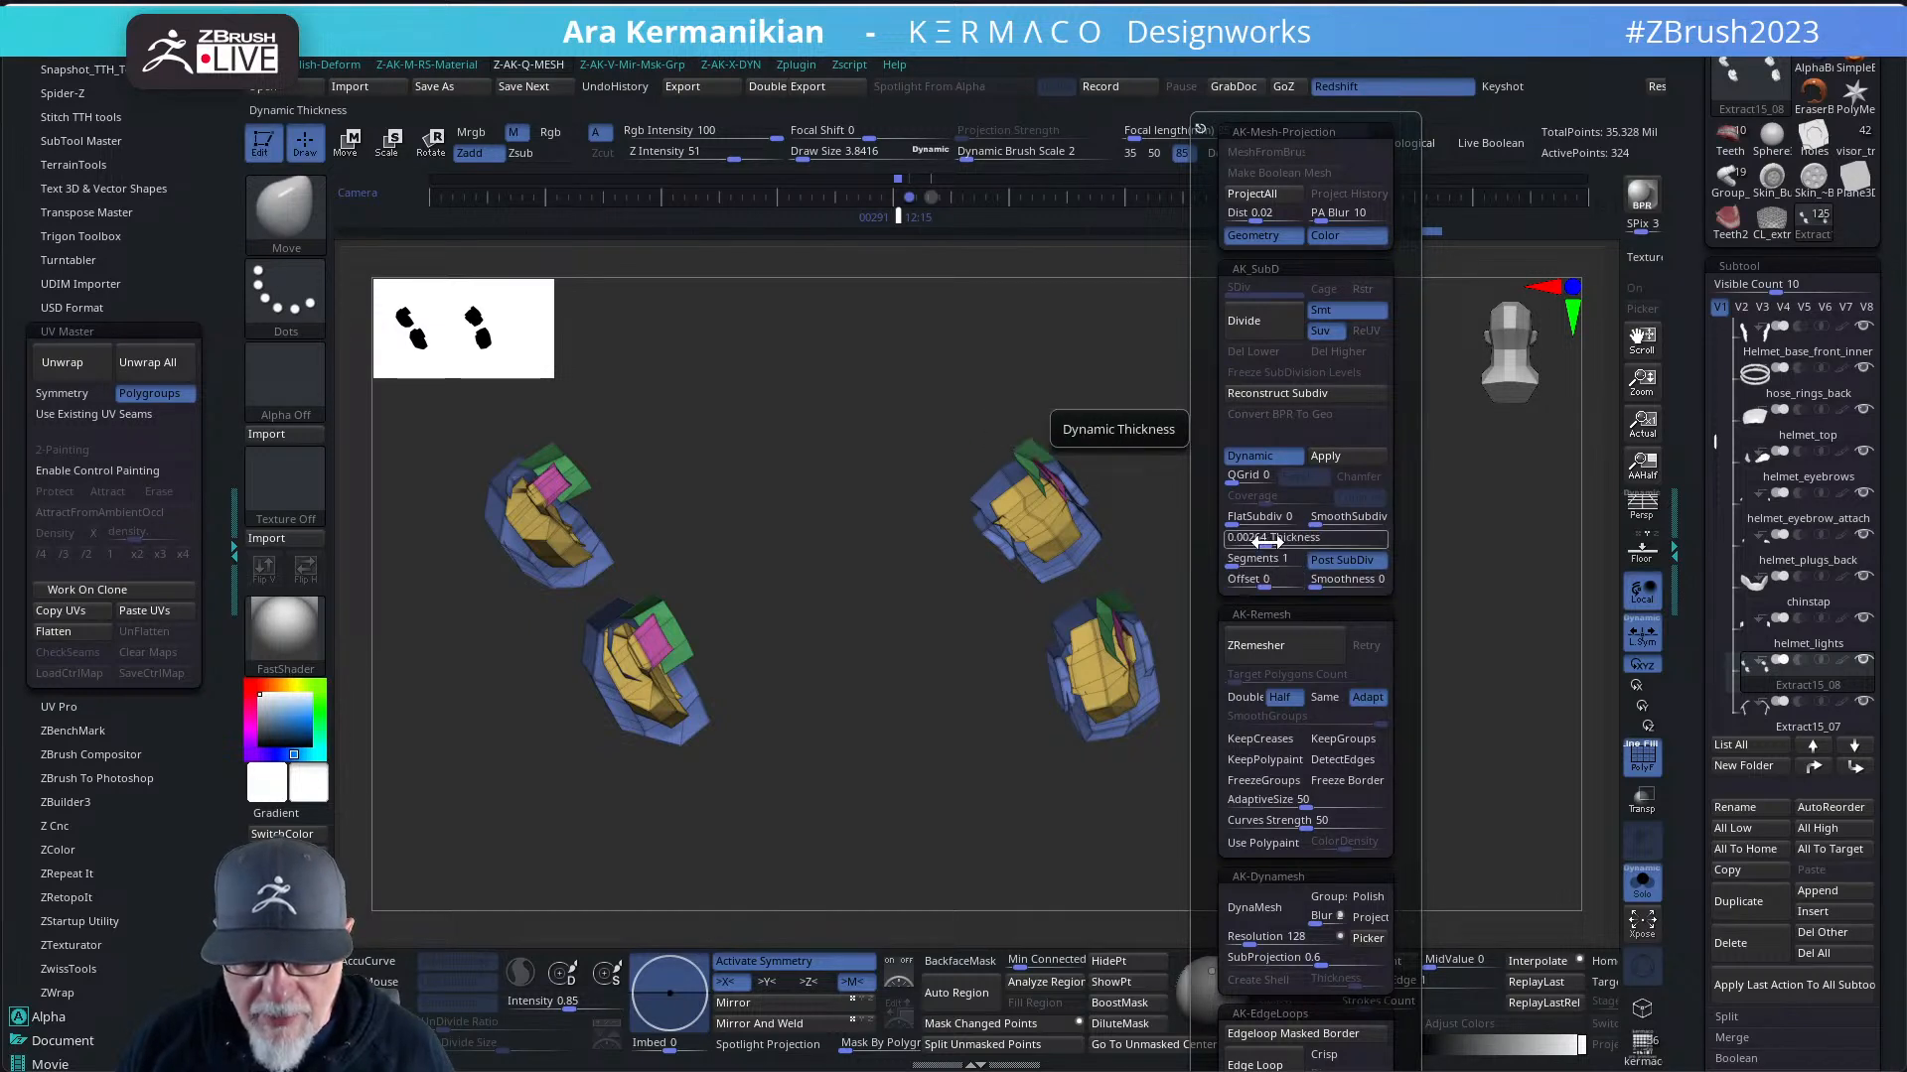
left_click_drag(1269, 545, 1328, 527)
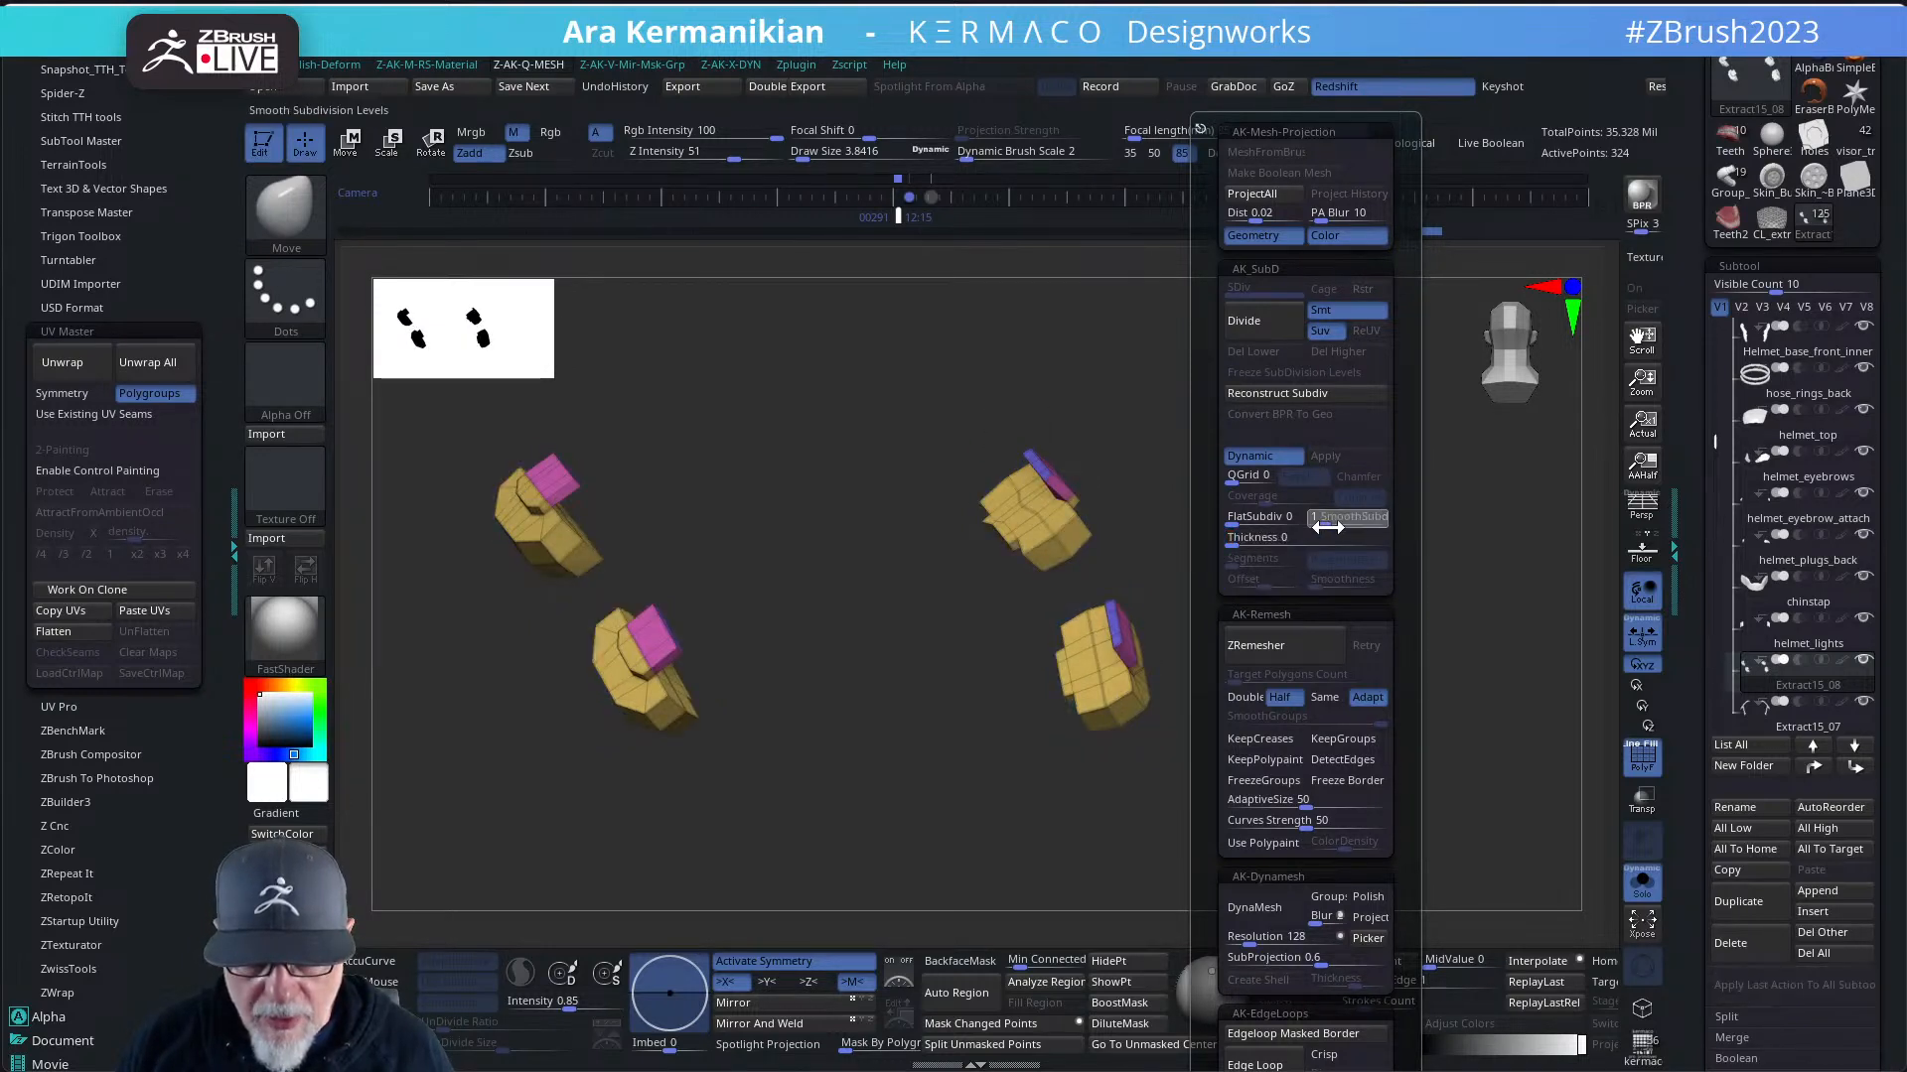
left_click_drag(1464, 630, 1426, 643)
- Set the Extract15_08 clips' flat subdivision to 2, lower the smooth subdivision, and inspect the clips up close
key("ctrl")
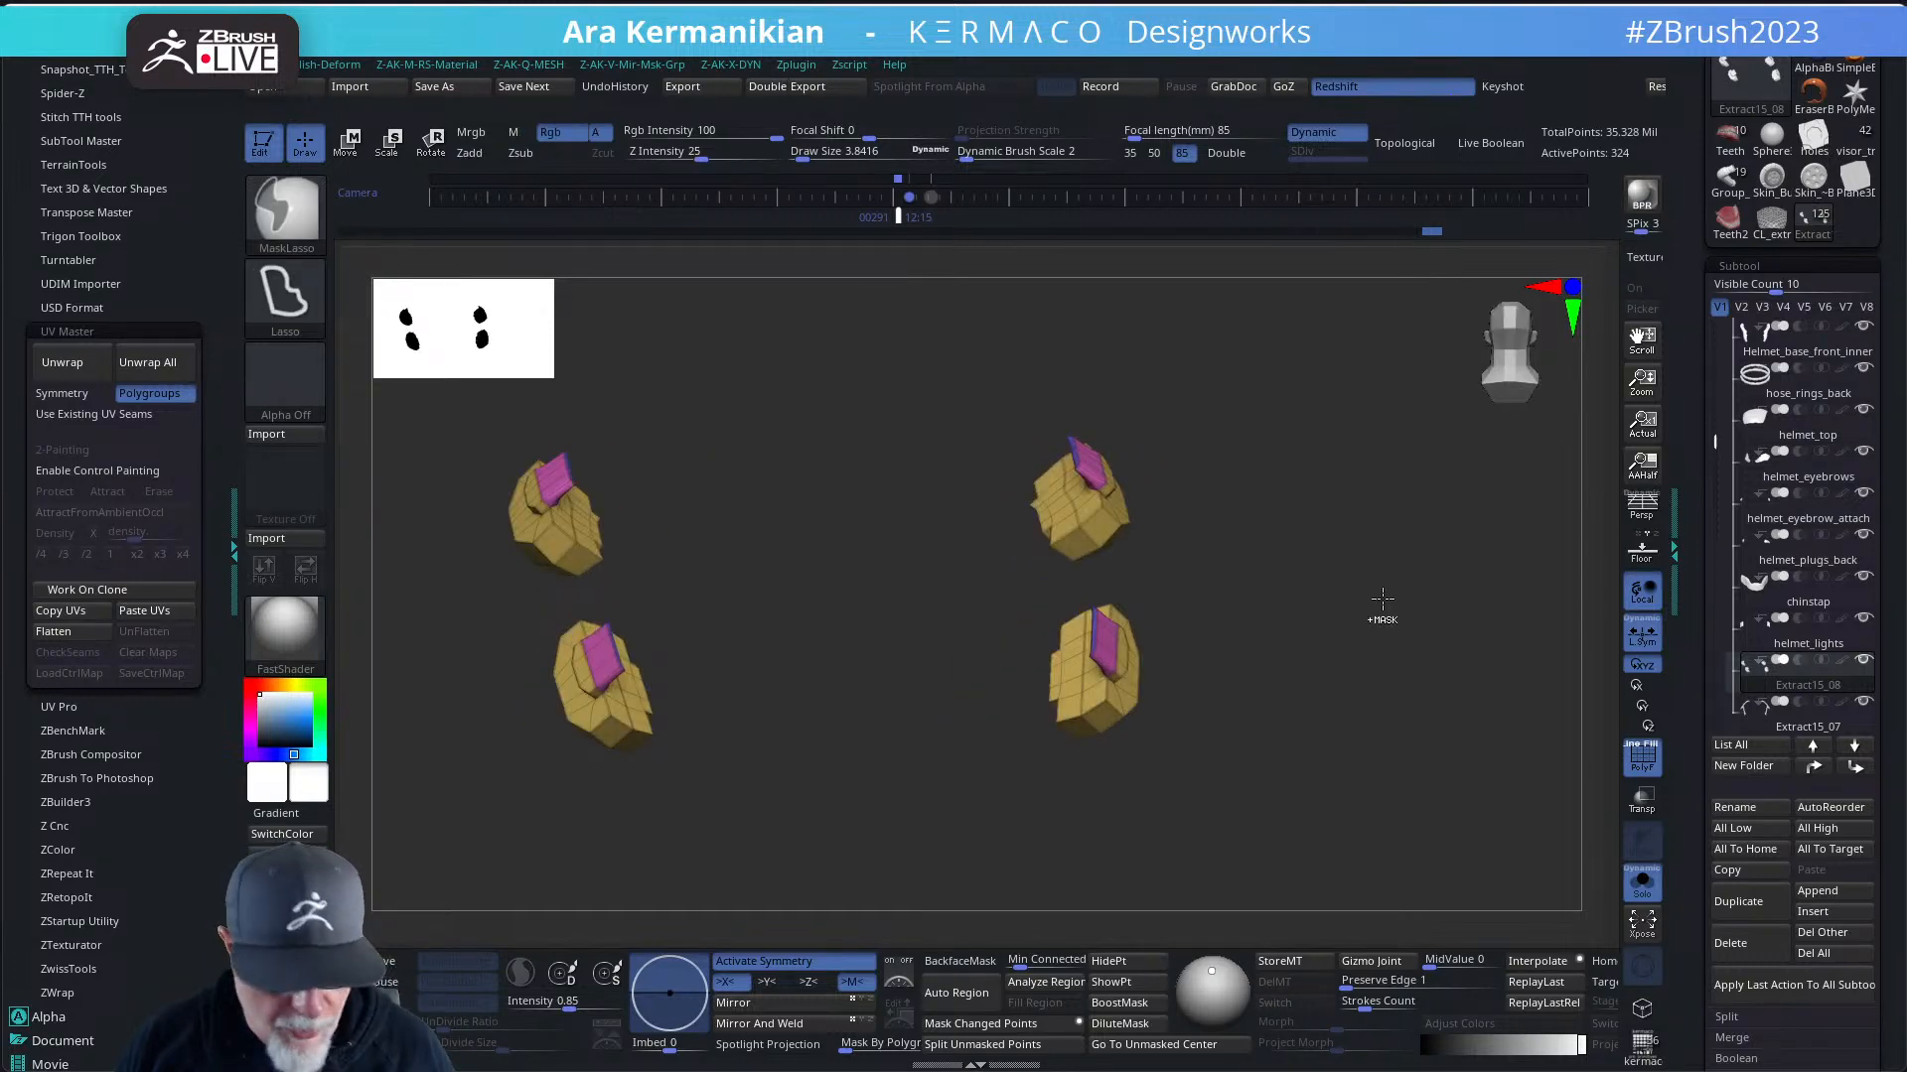
key("ctrl+v")
key("ctrl+q")
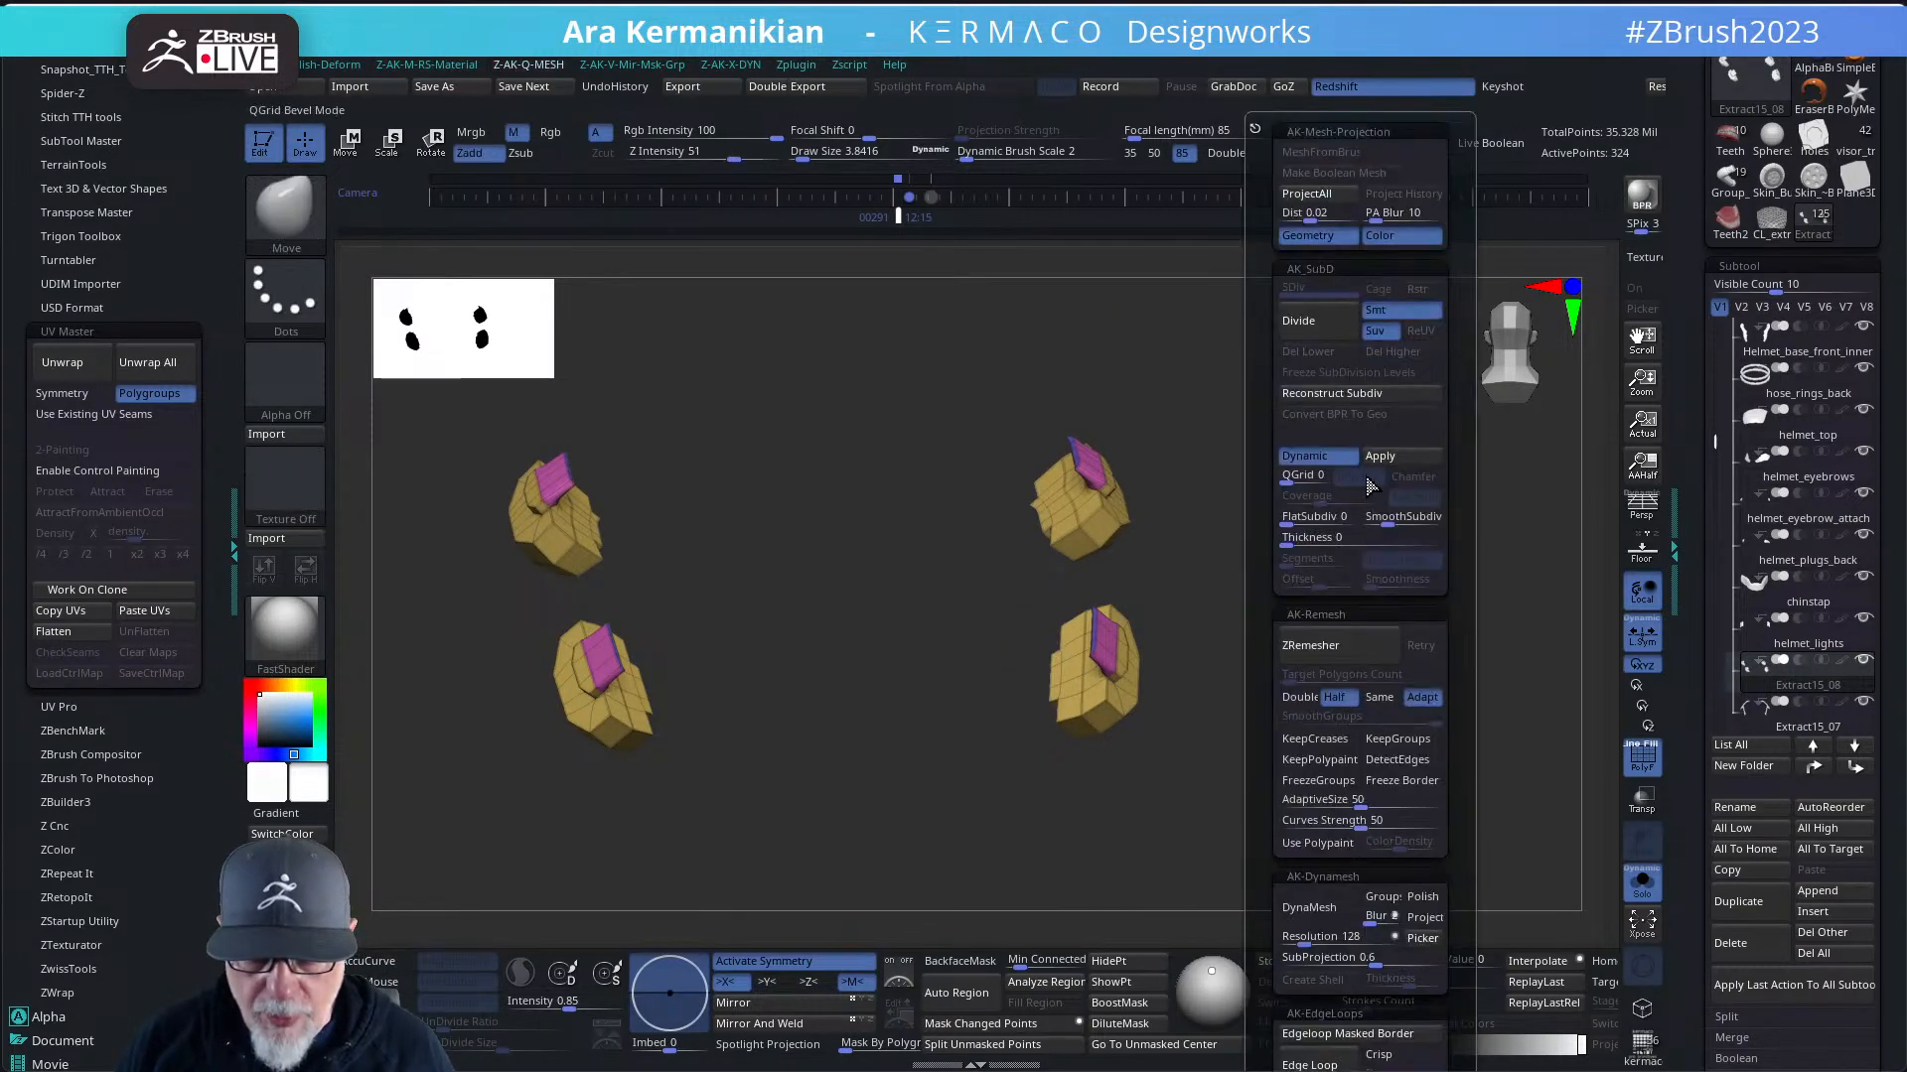
left_click(1317, 519)
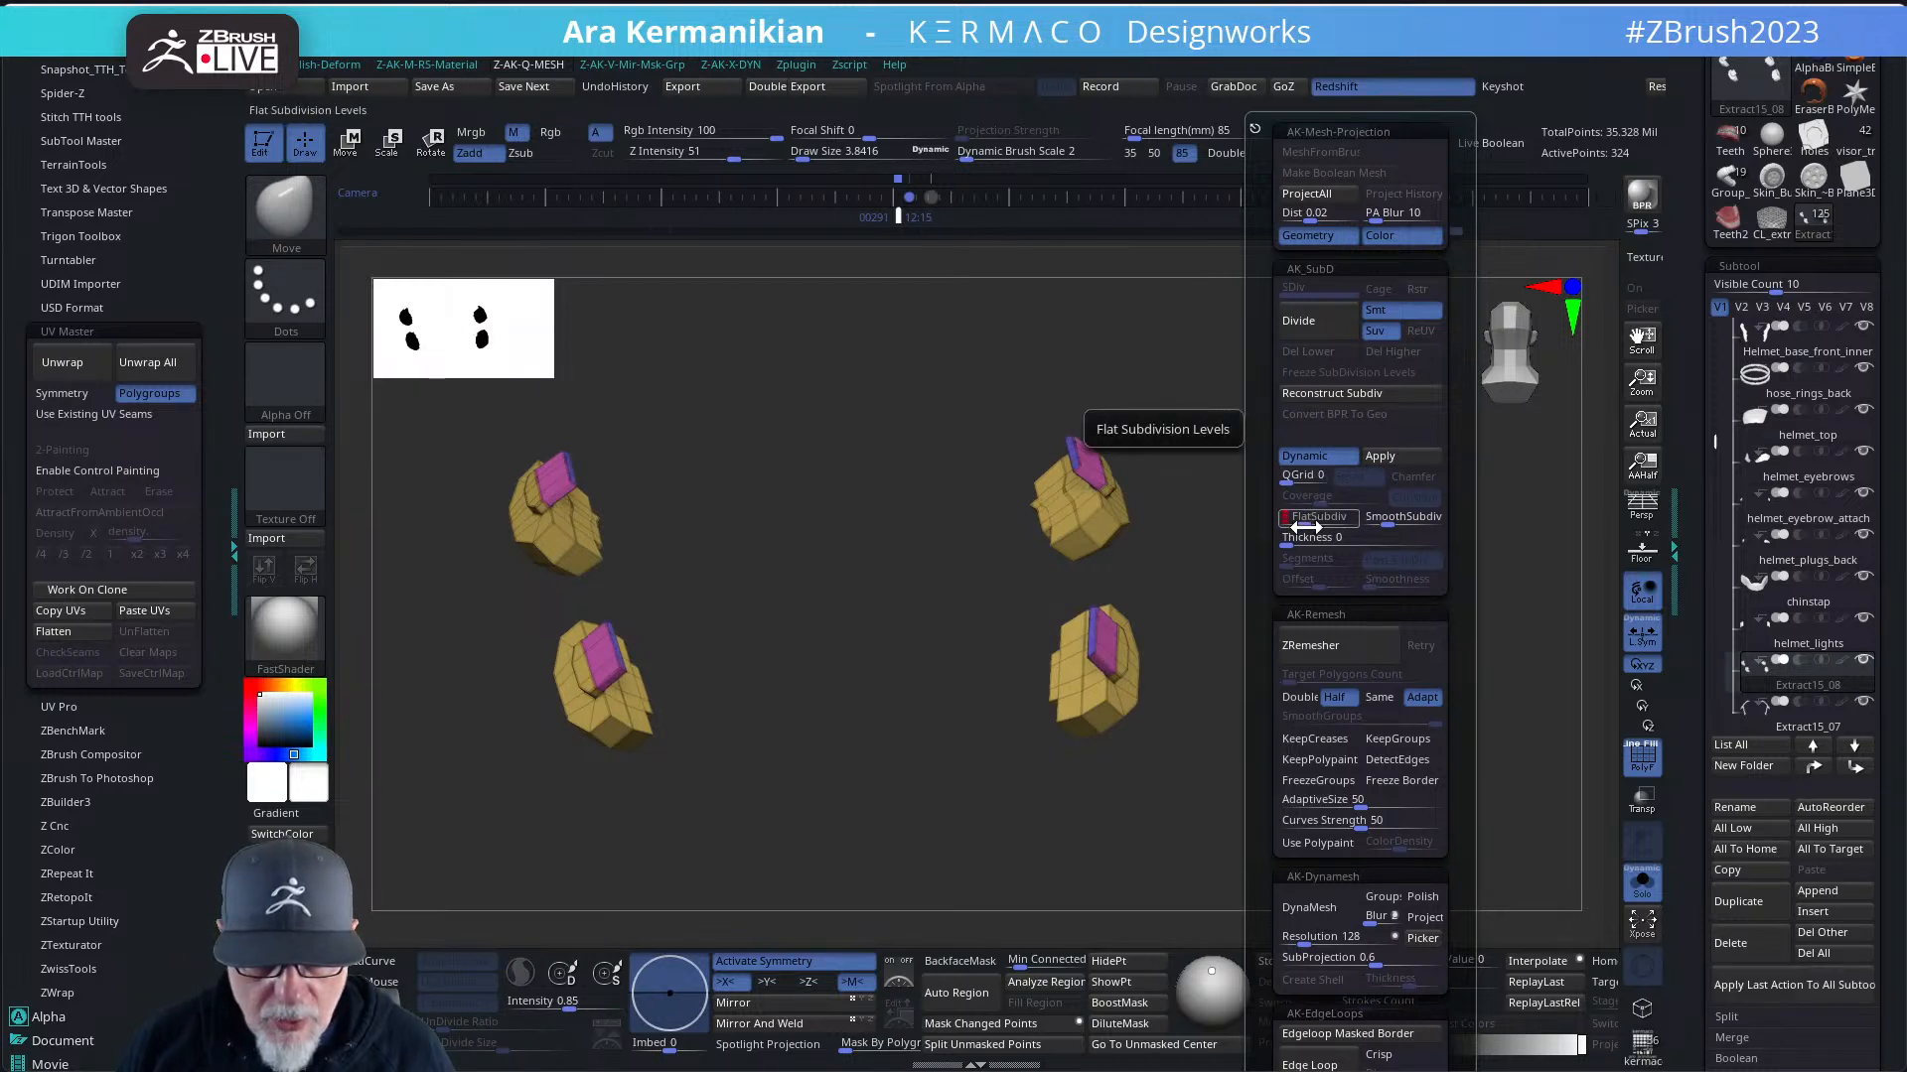
left_click(1307, 537)
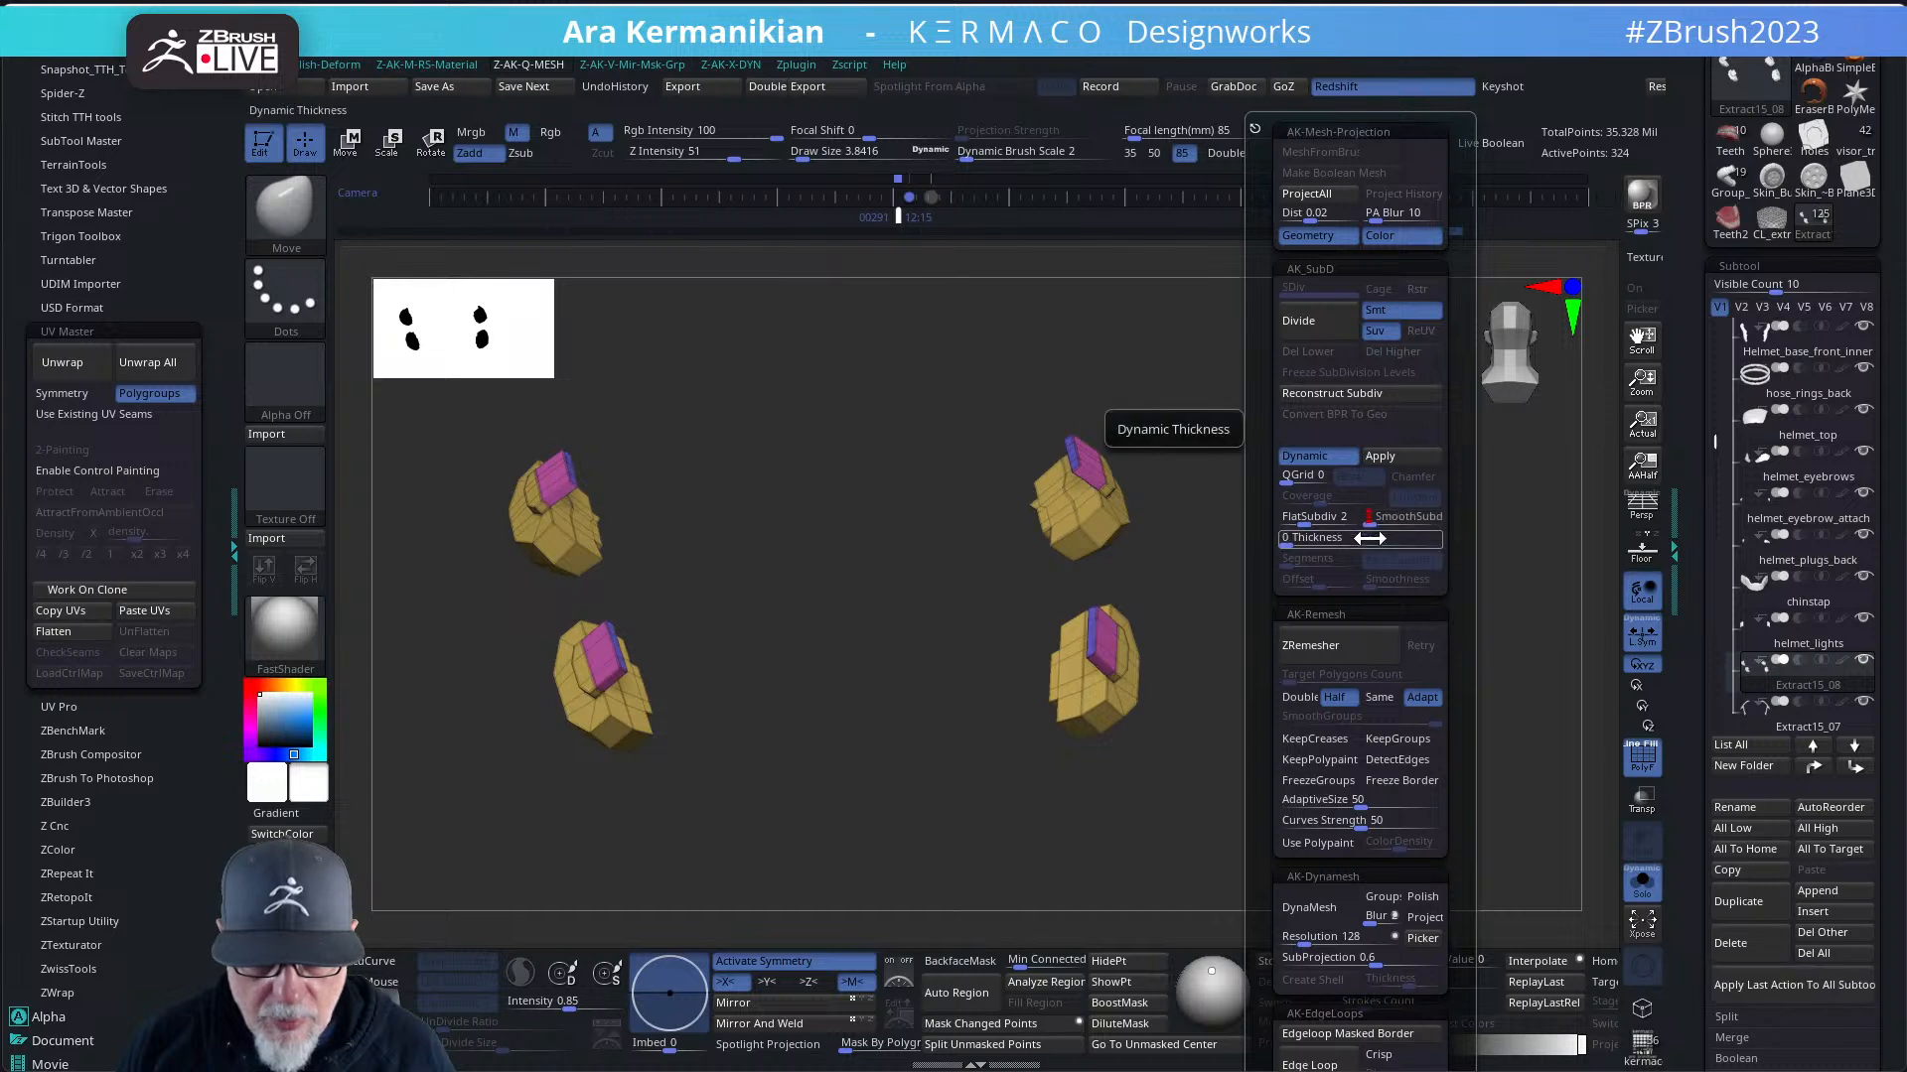
left_click(1309, 476)
left_click(1395, 458)
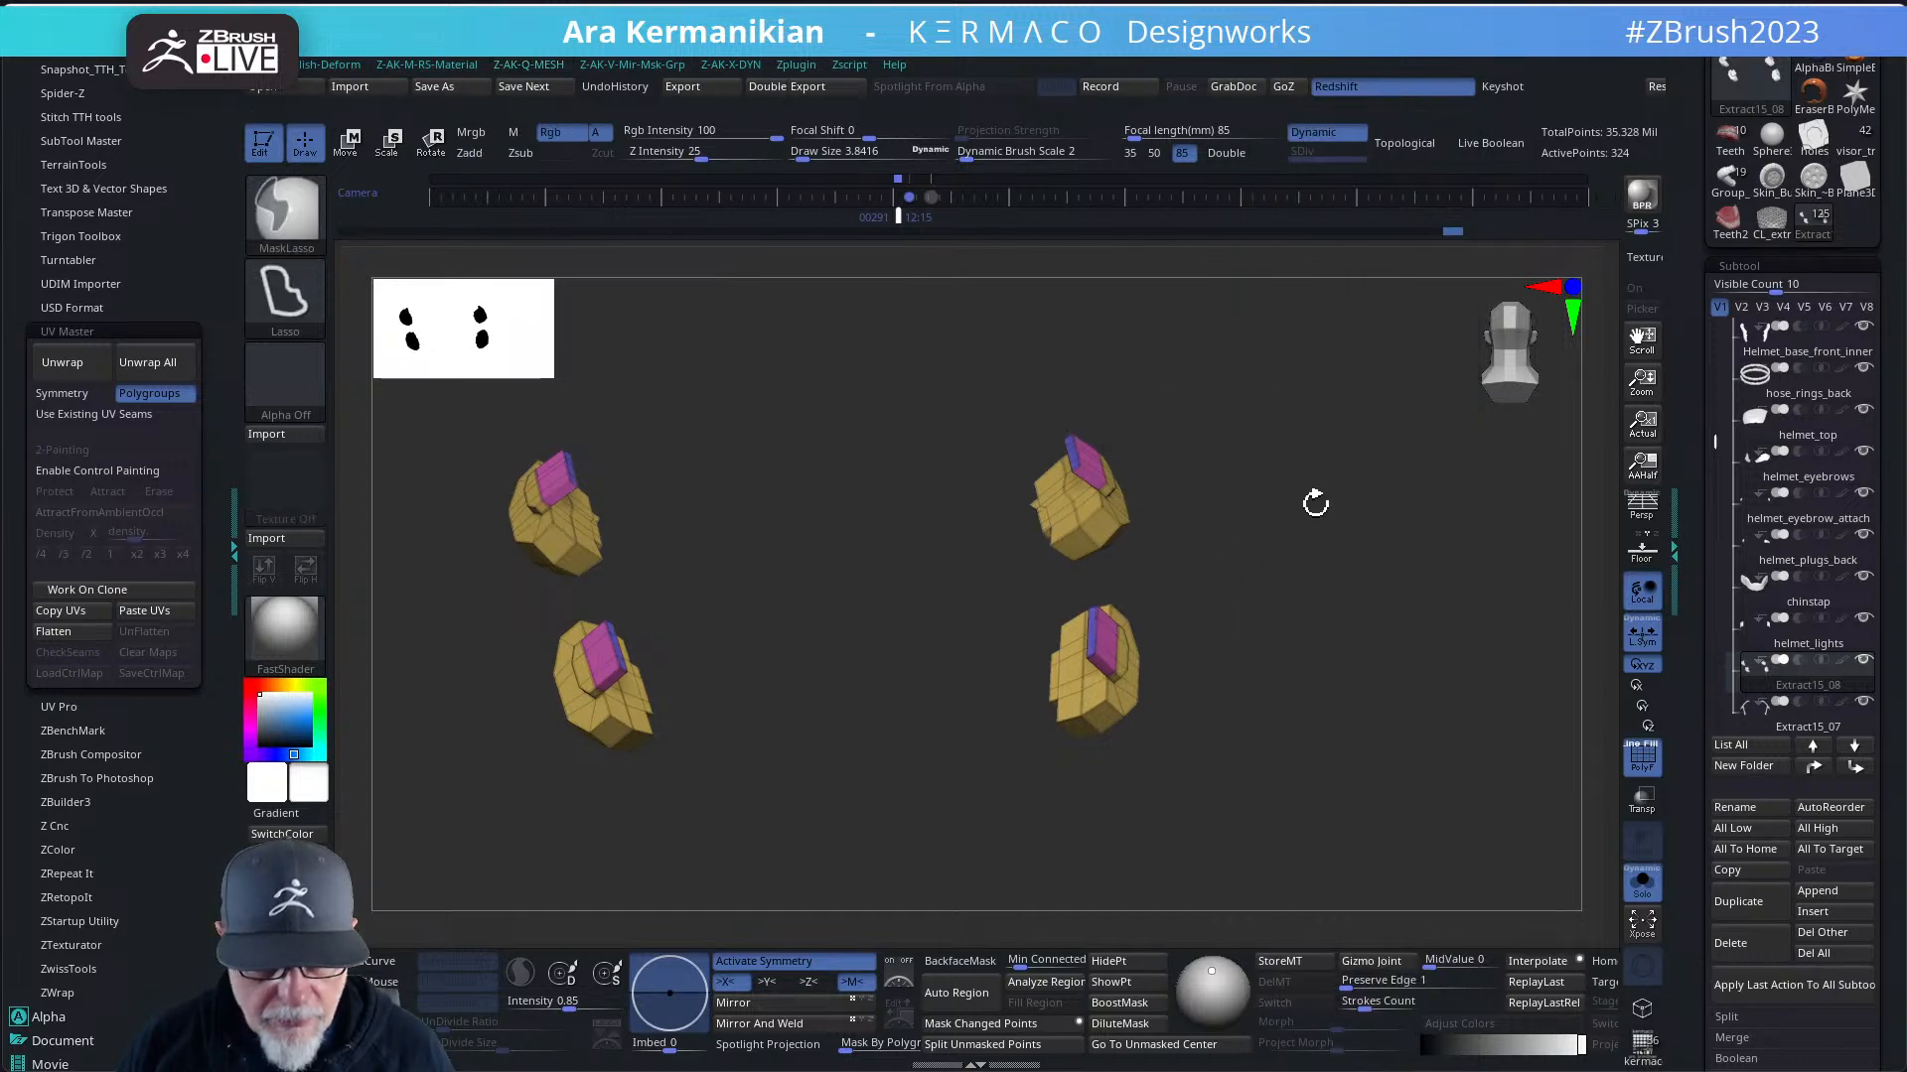
left_click_drag(1315, 503, 1354, 745)
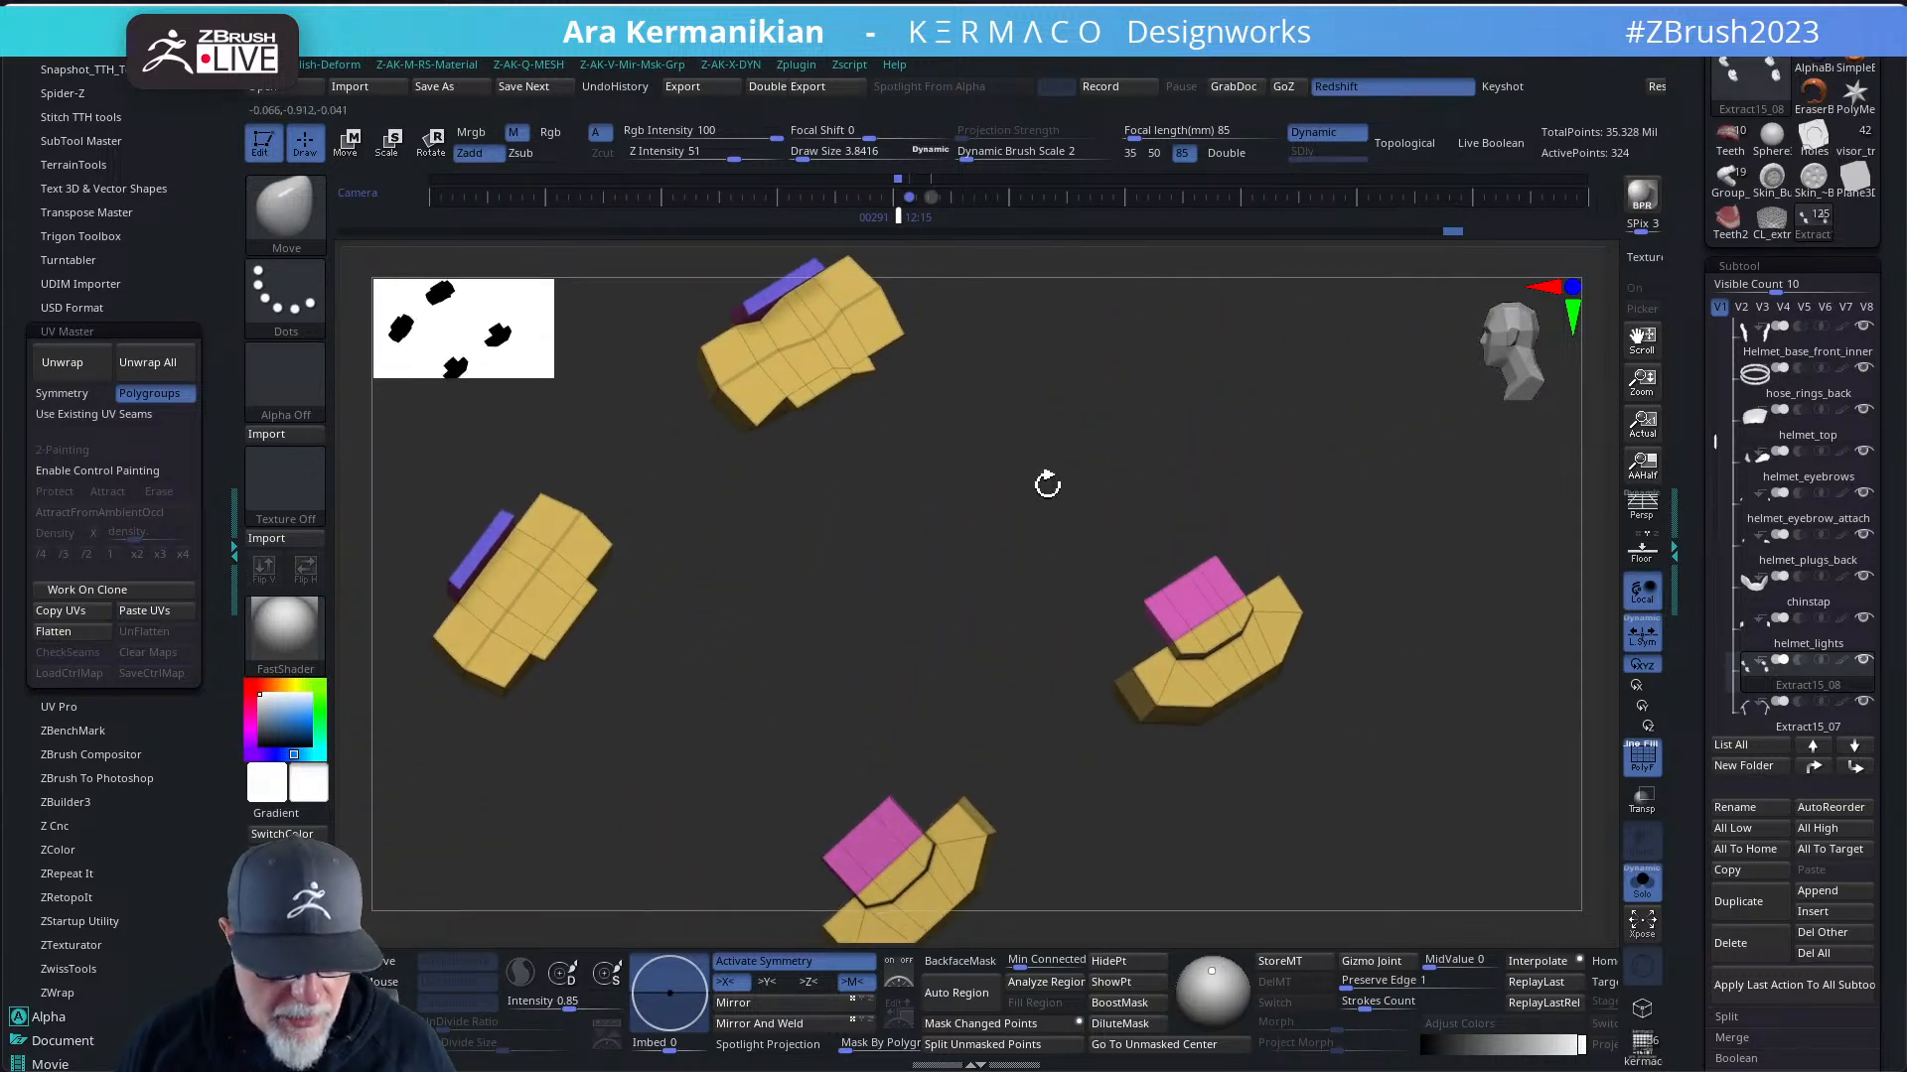
left_click_drag(1046, 480, 1117, 730, "alt")
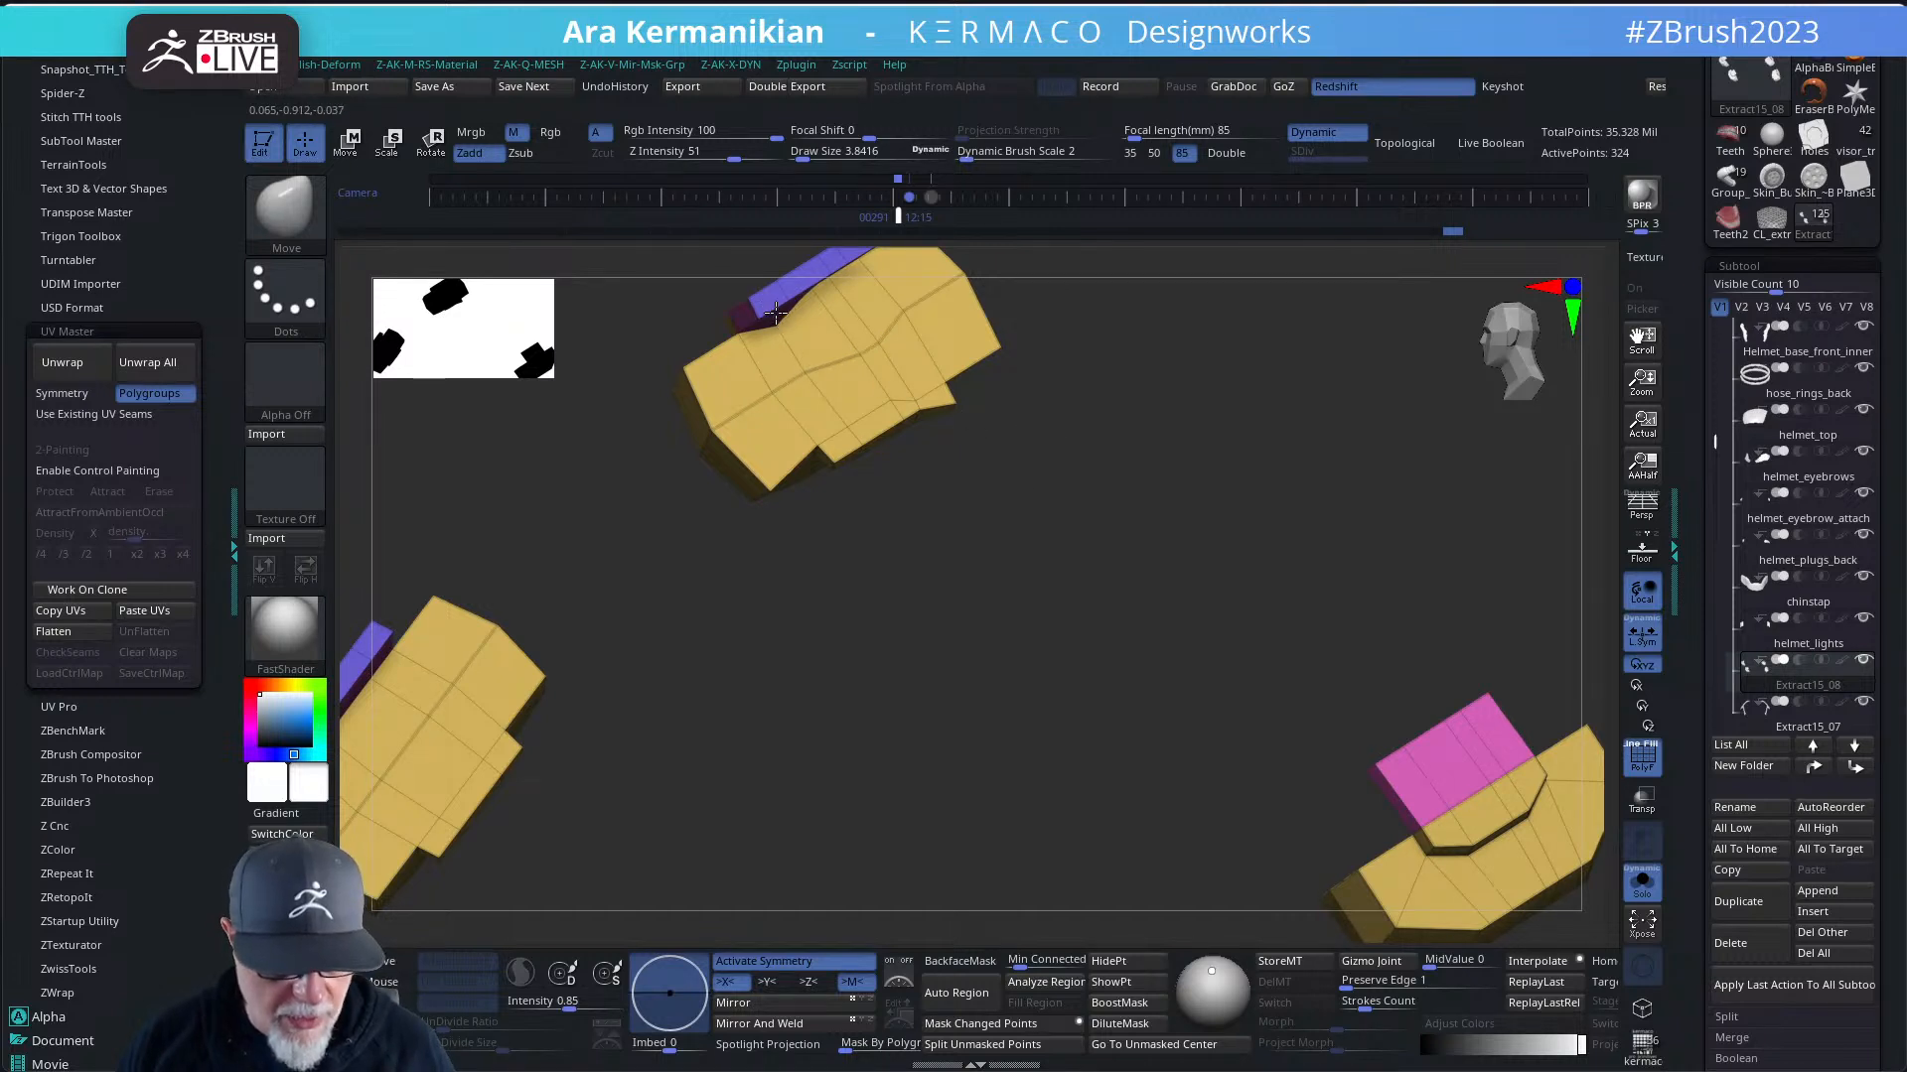
- Set the Move brush's draw size to about 76 and undo the last change to the isolated clips
key("s")
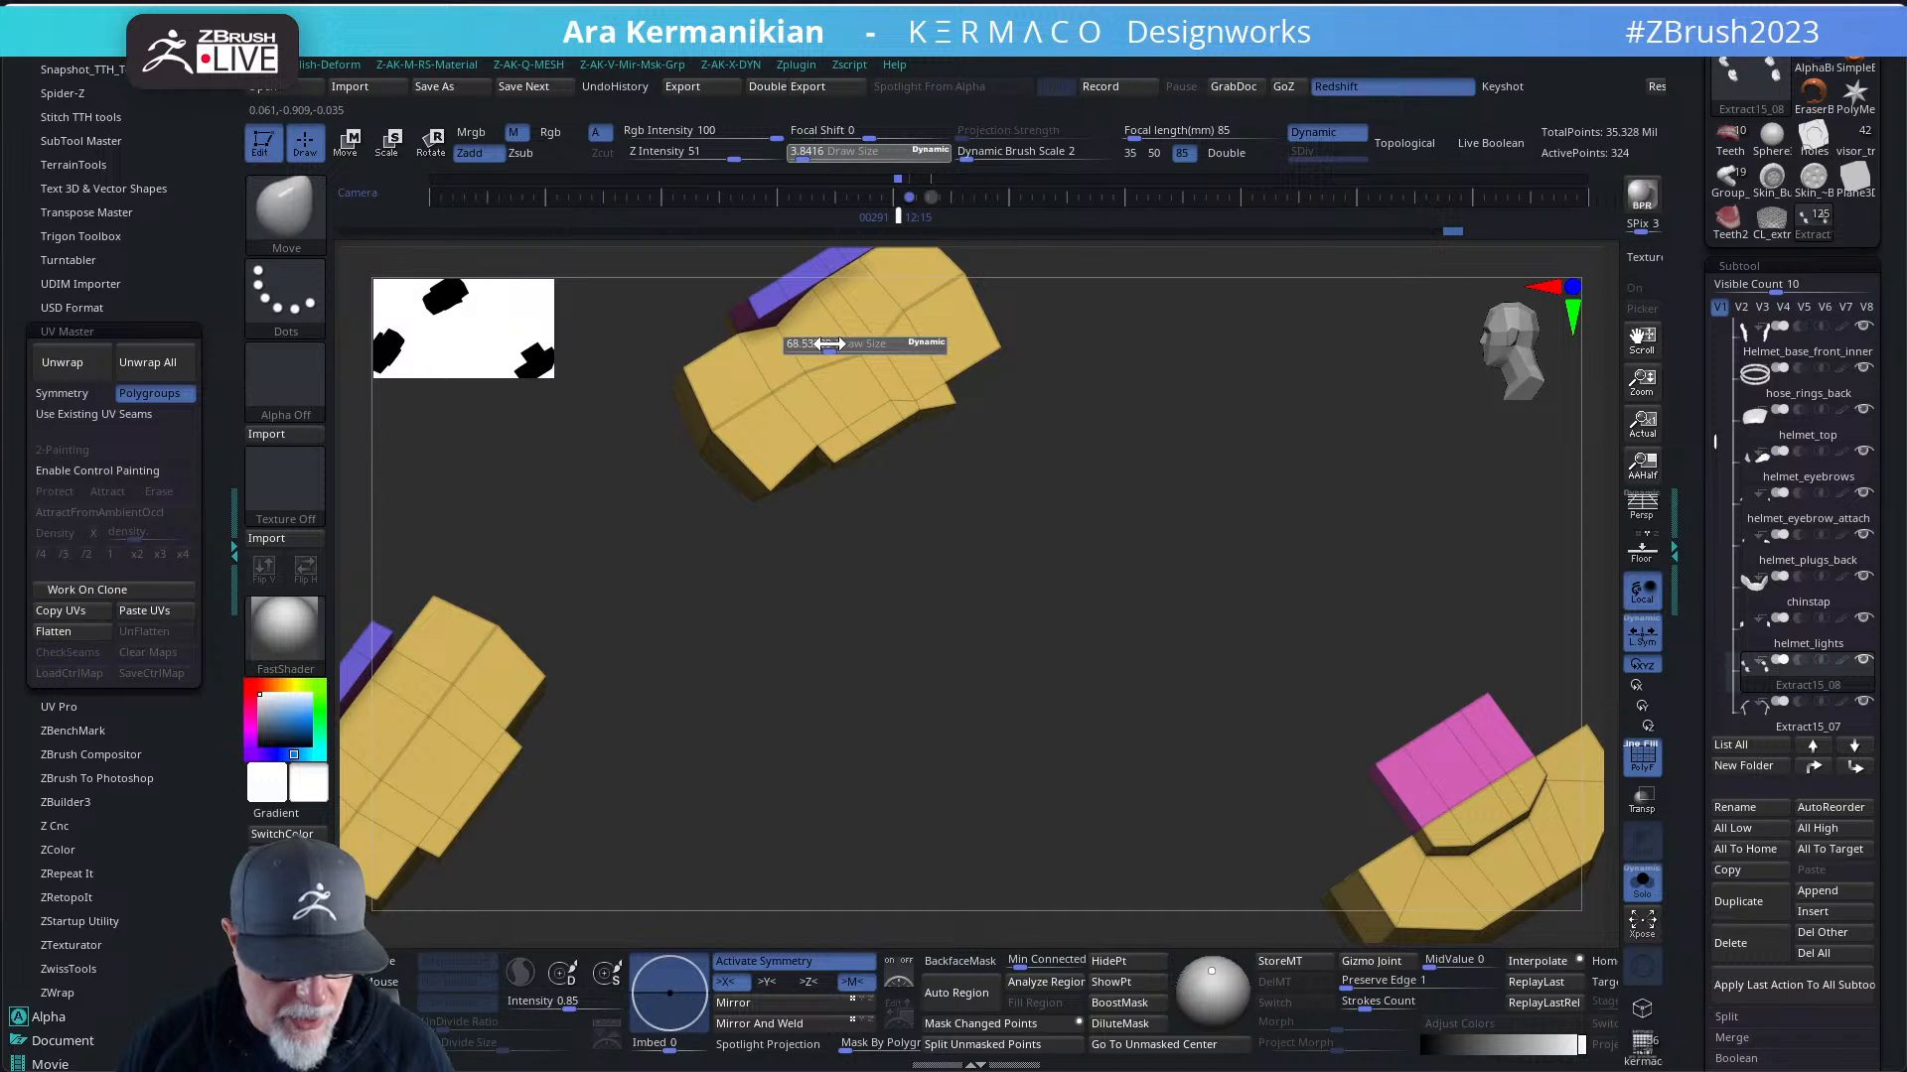
left_click_drag(829, 344, 844, 344)
left_click_drag(1008, 481, 1128, 656)
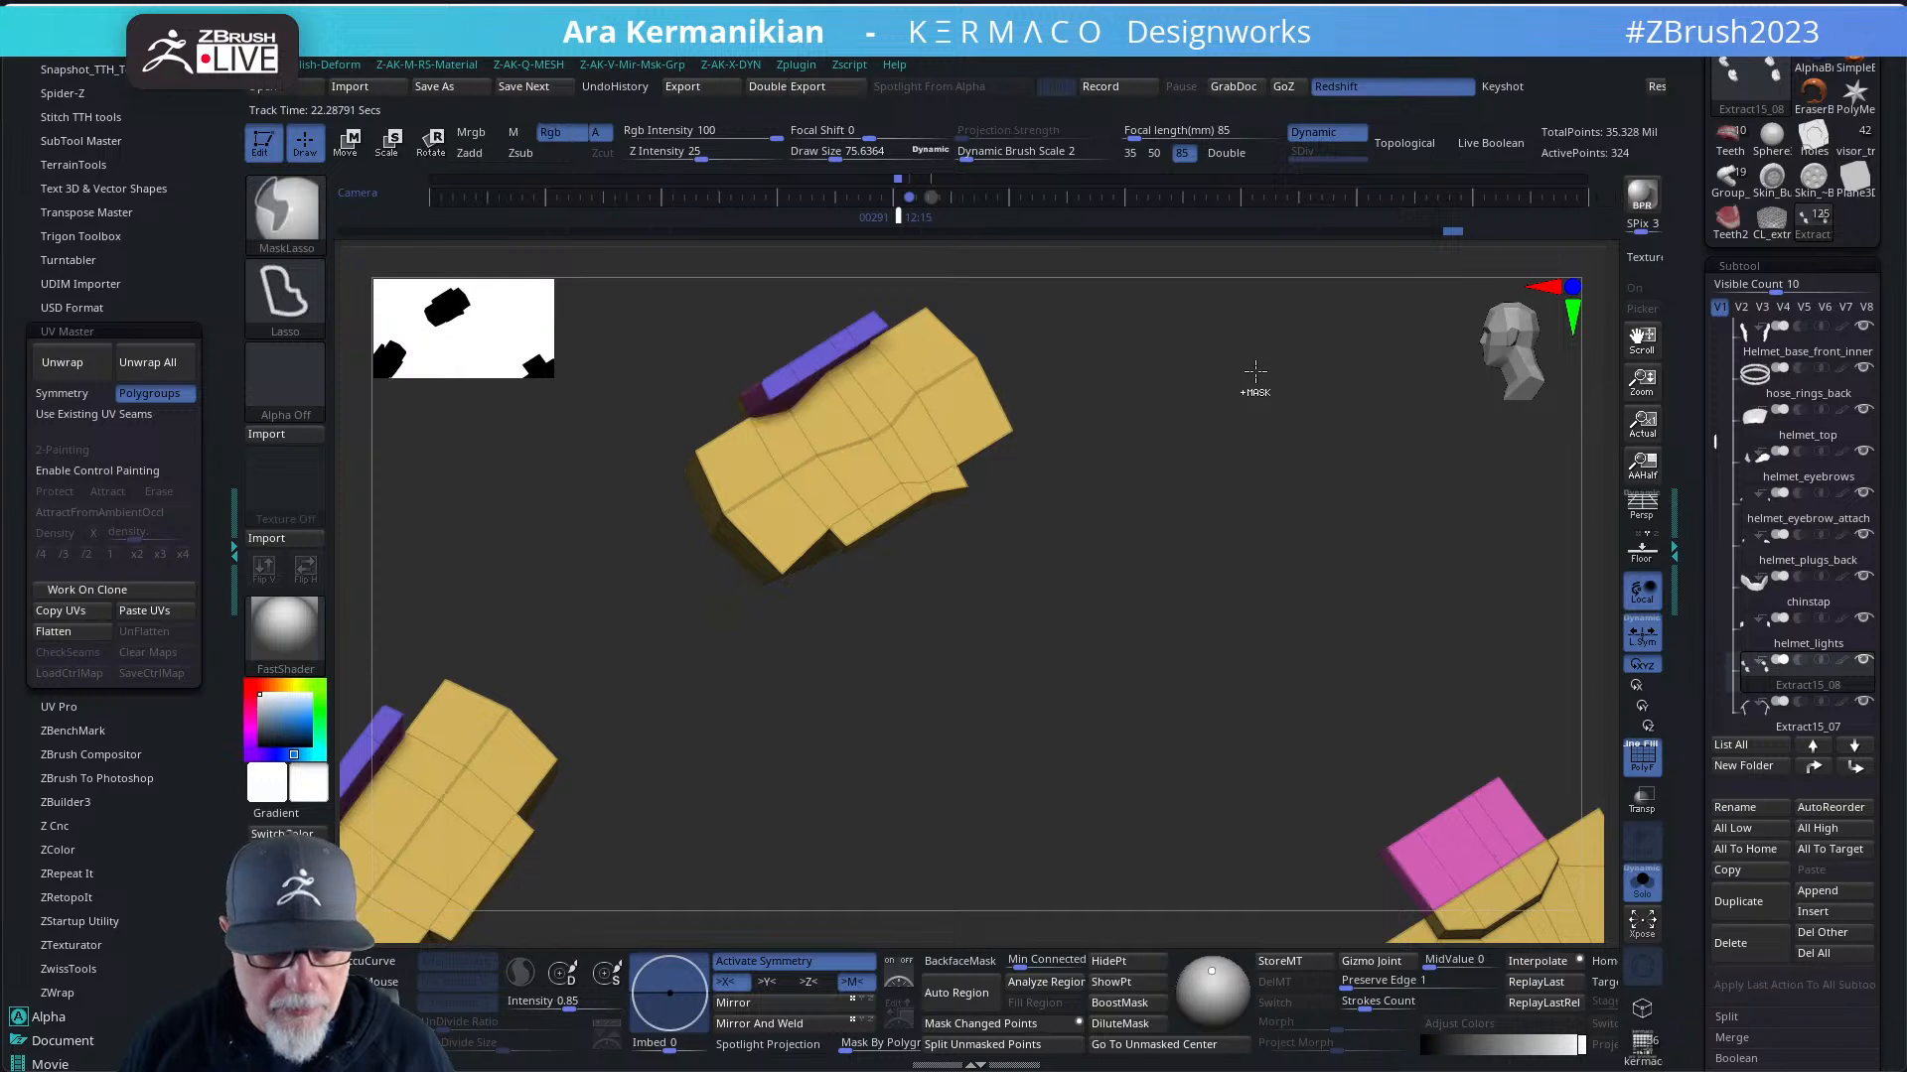
key("ctrl+z")
left_click_drag(1243, 474, 1052, 387)
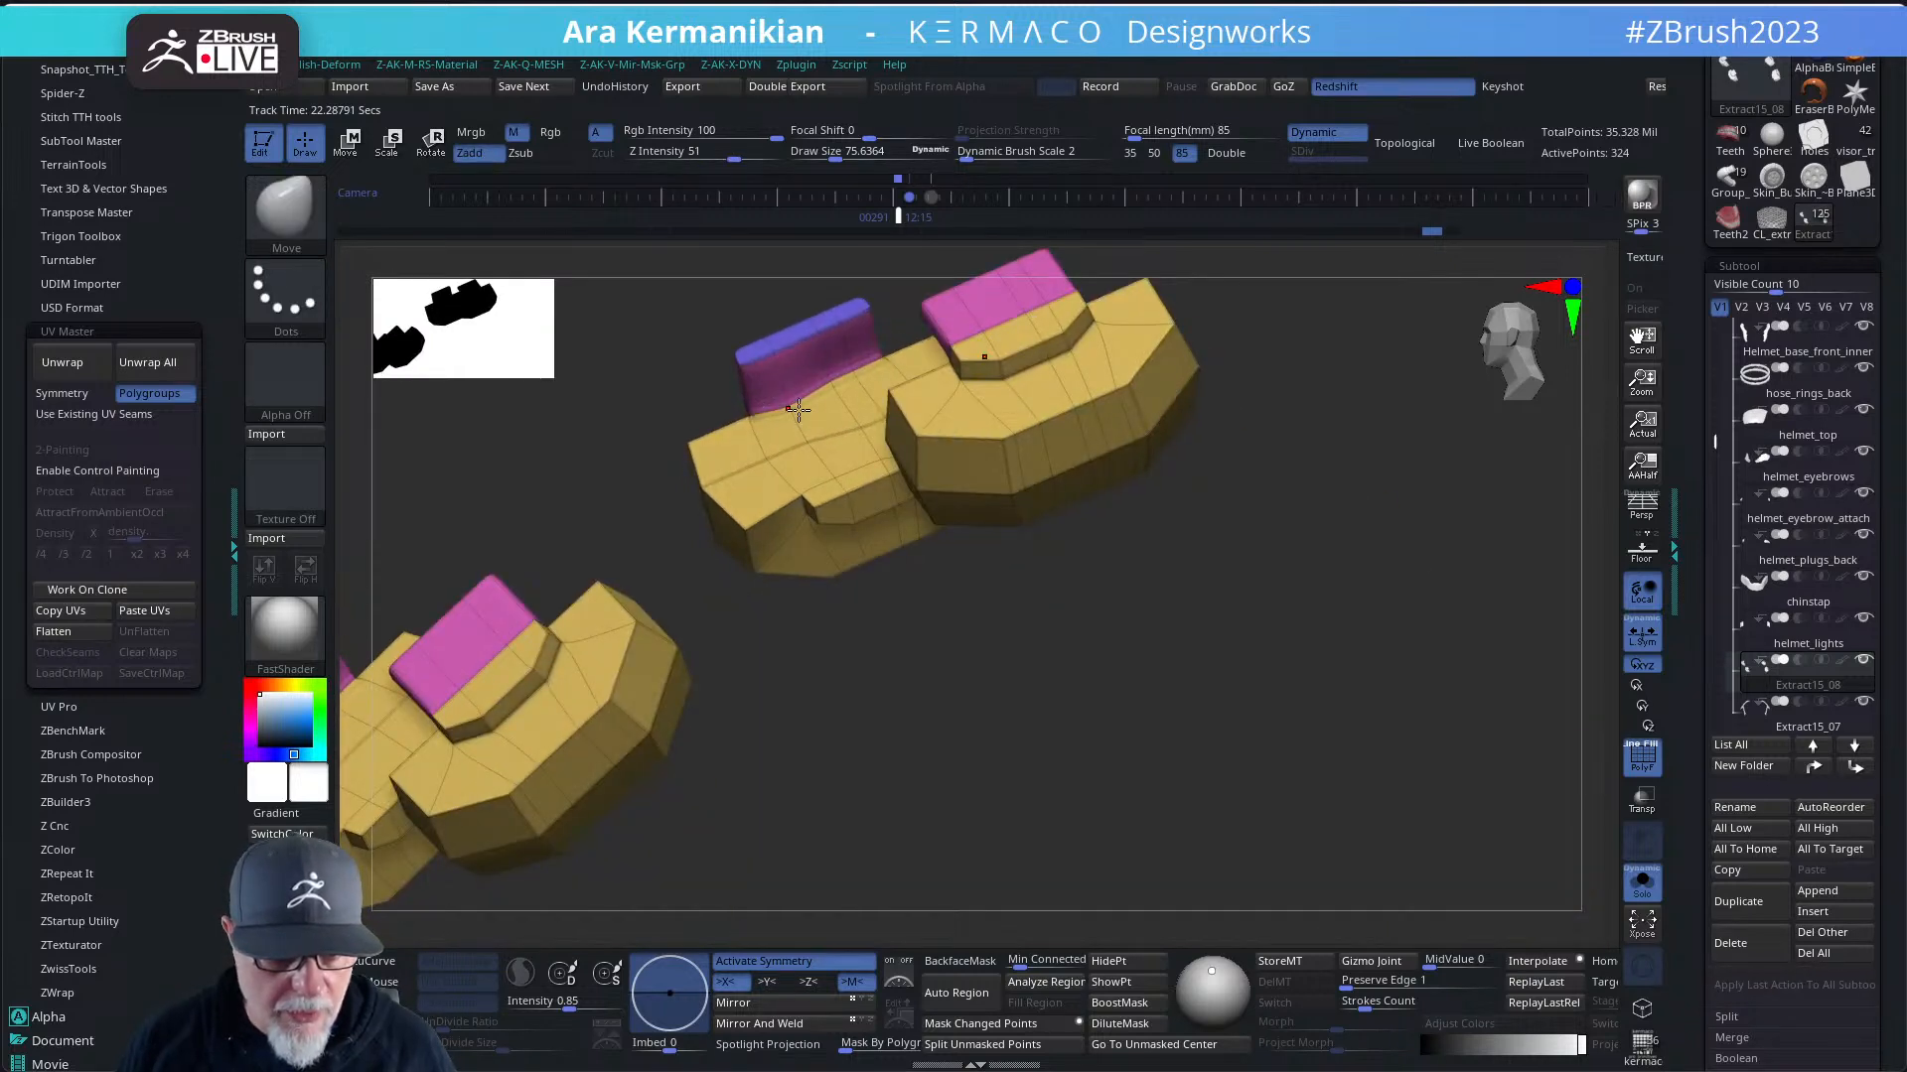
- Set the Move brush's draw size to about 79 while checking the clip's surface near its raised tab
key("s")
left_click(797, 414)
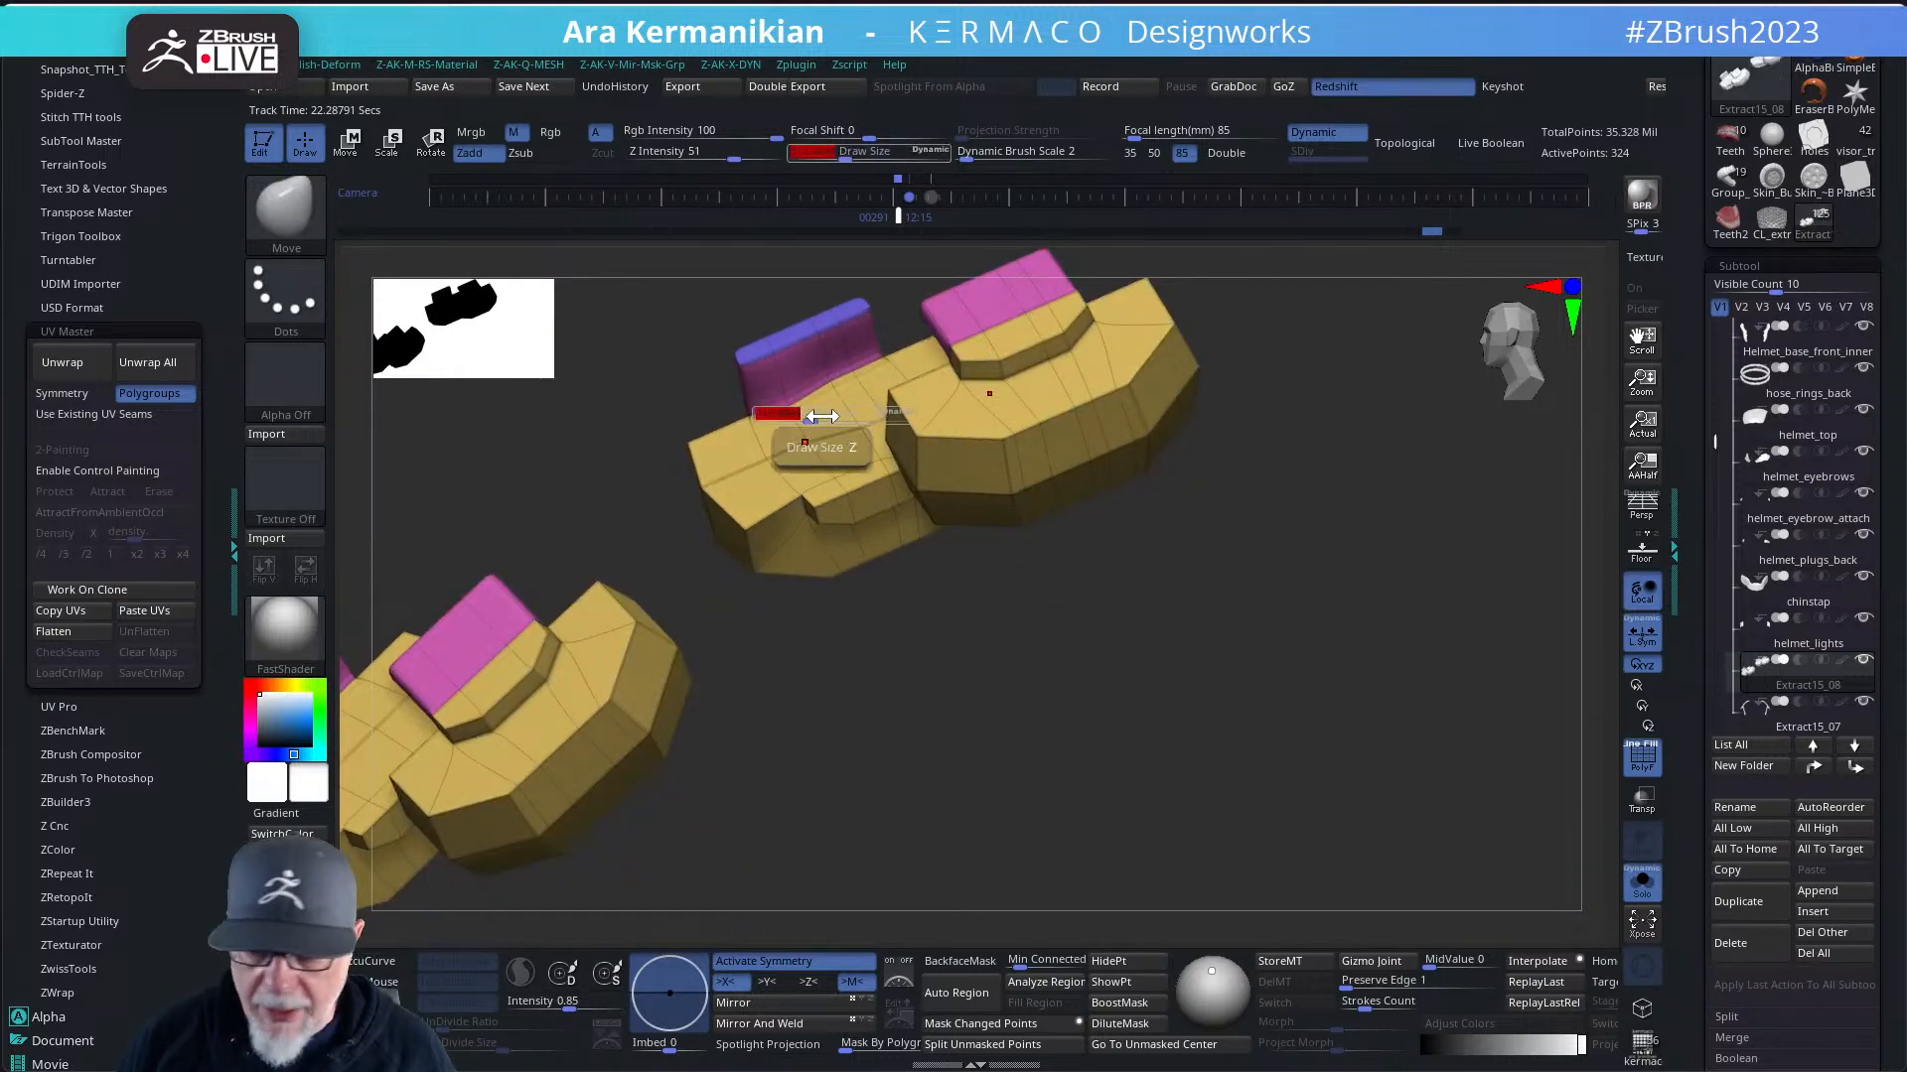
mouse_move(944, 586)
left_mouse_down()
mouse_move(1029, 554)
mouse_move(1021, 603)
mouse_move(991, 606)
left_mouse_up()
key("z")
mouse_move(1038, 593)
left_mouse_down("alt")
mouse_move(1017, 711)
mouse_move(956, 623)
left_mouse_up("alt")
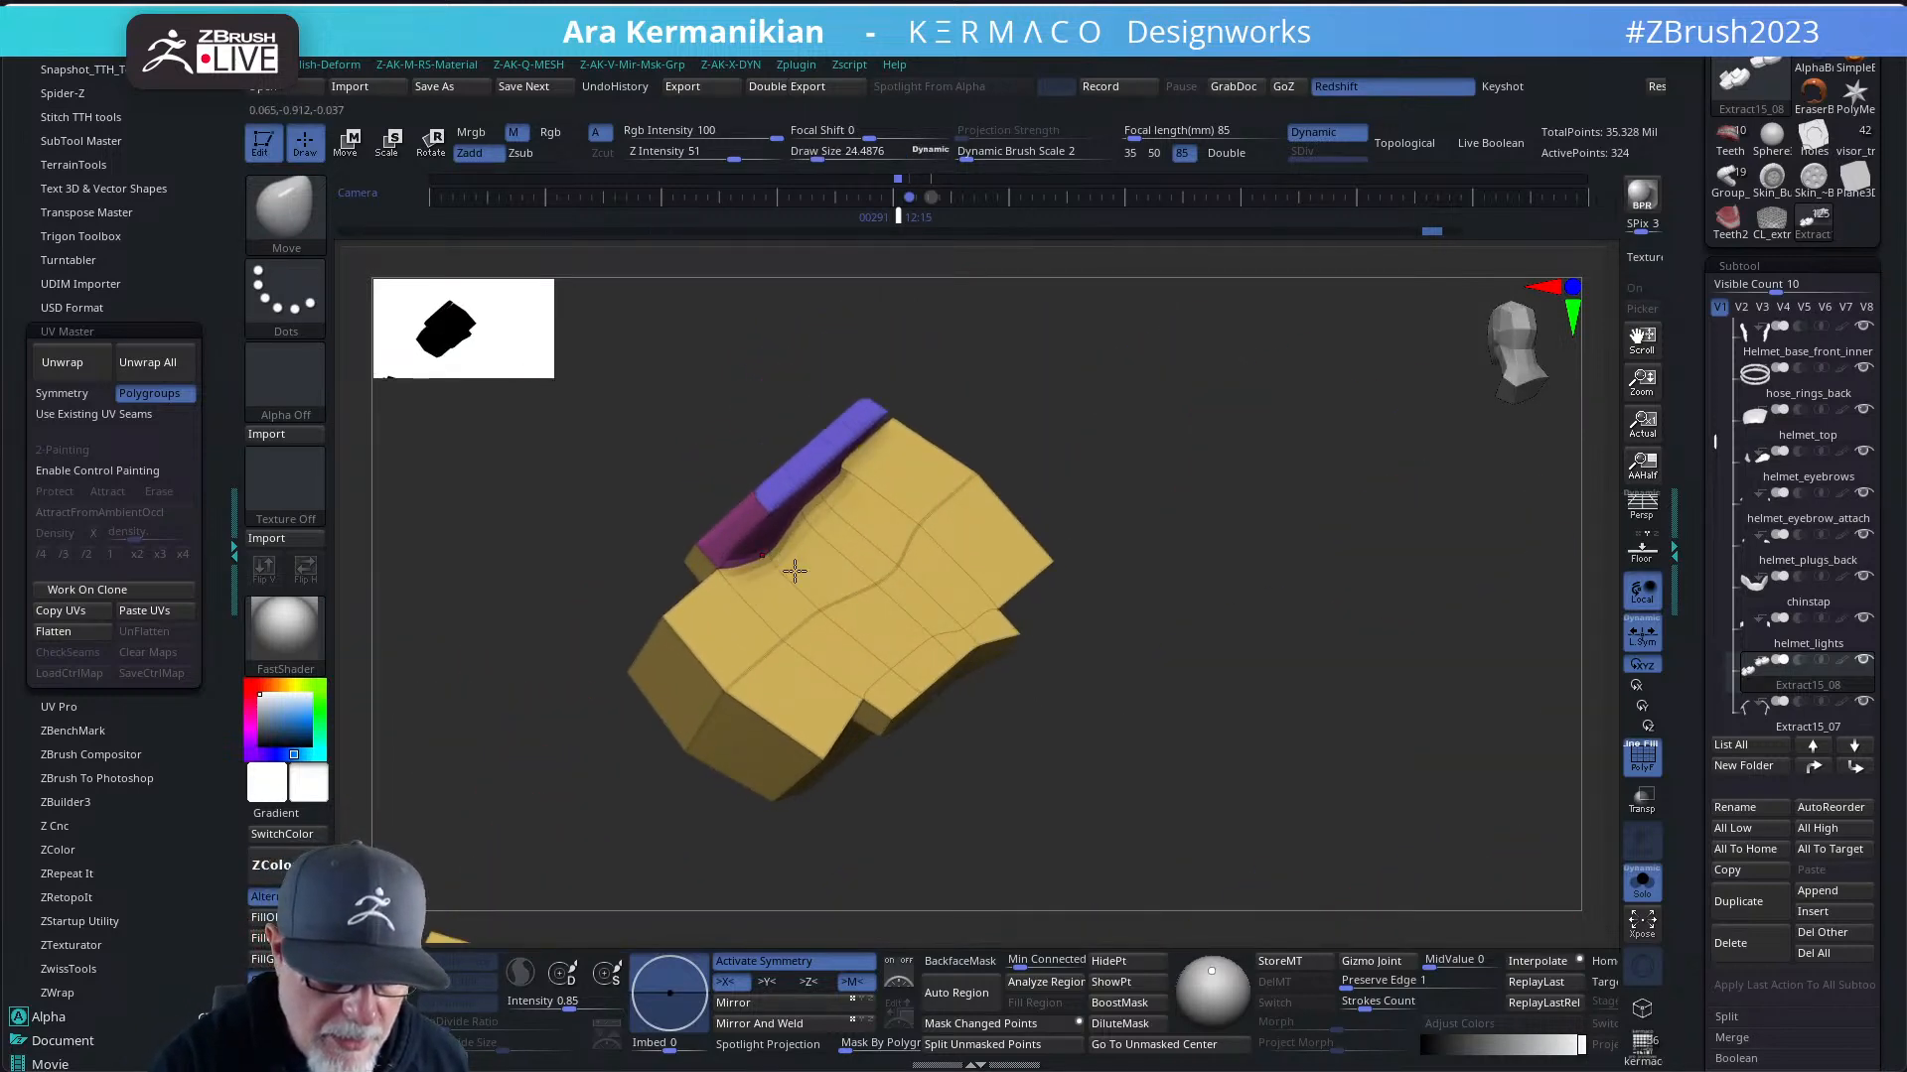
key("z")
left_click_drag(871, 615, 889, 616)
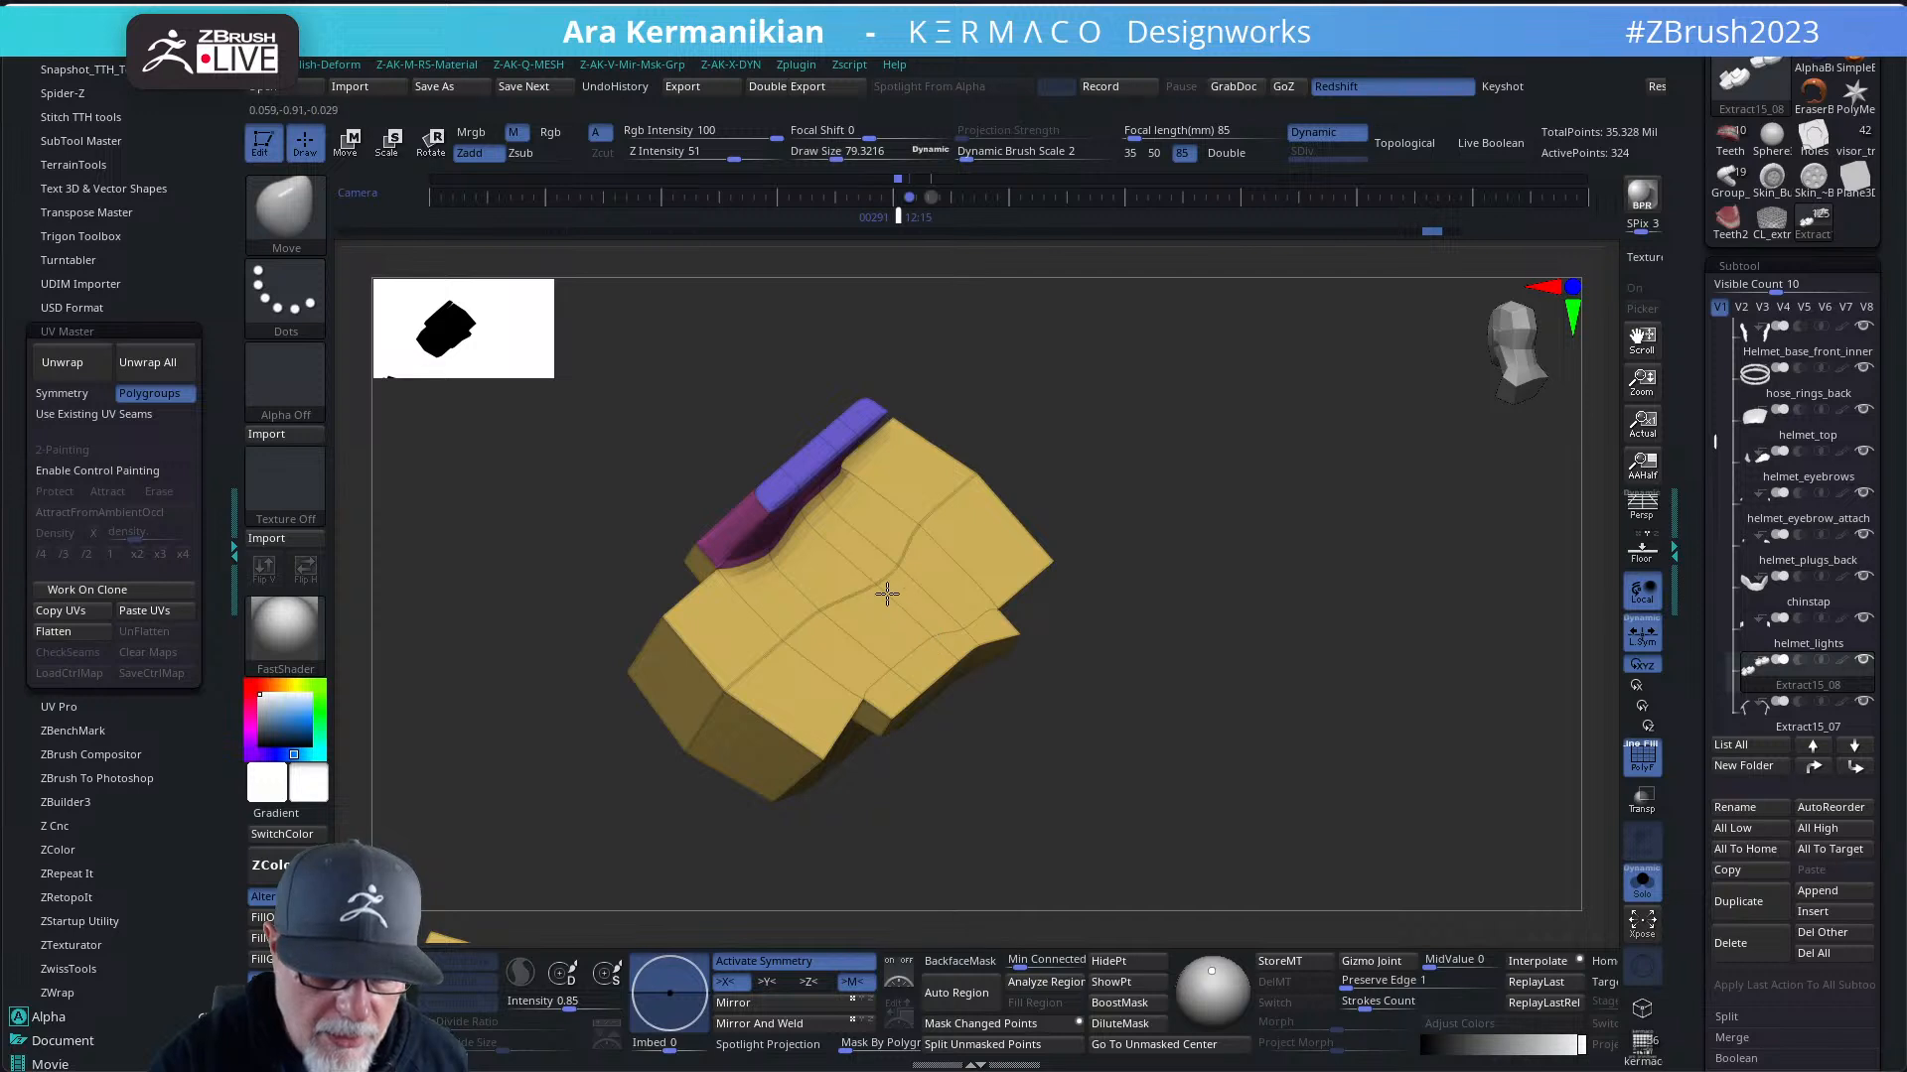
left_click_drag(1125, 612, 1049, 606, "alt")
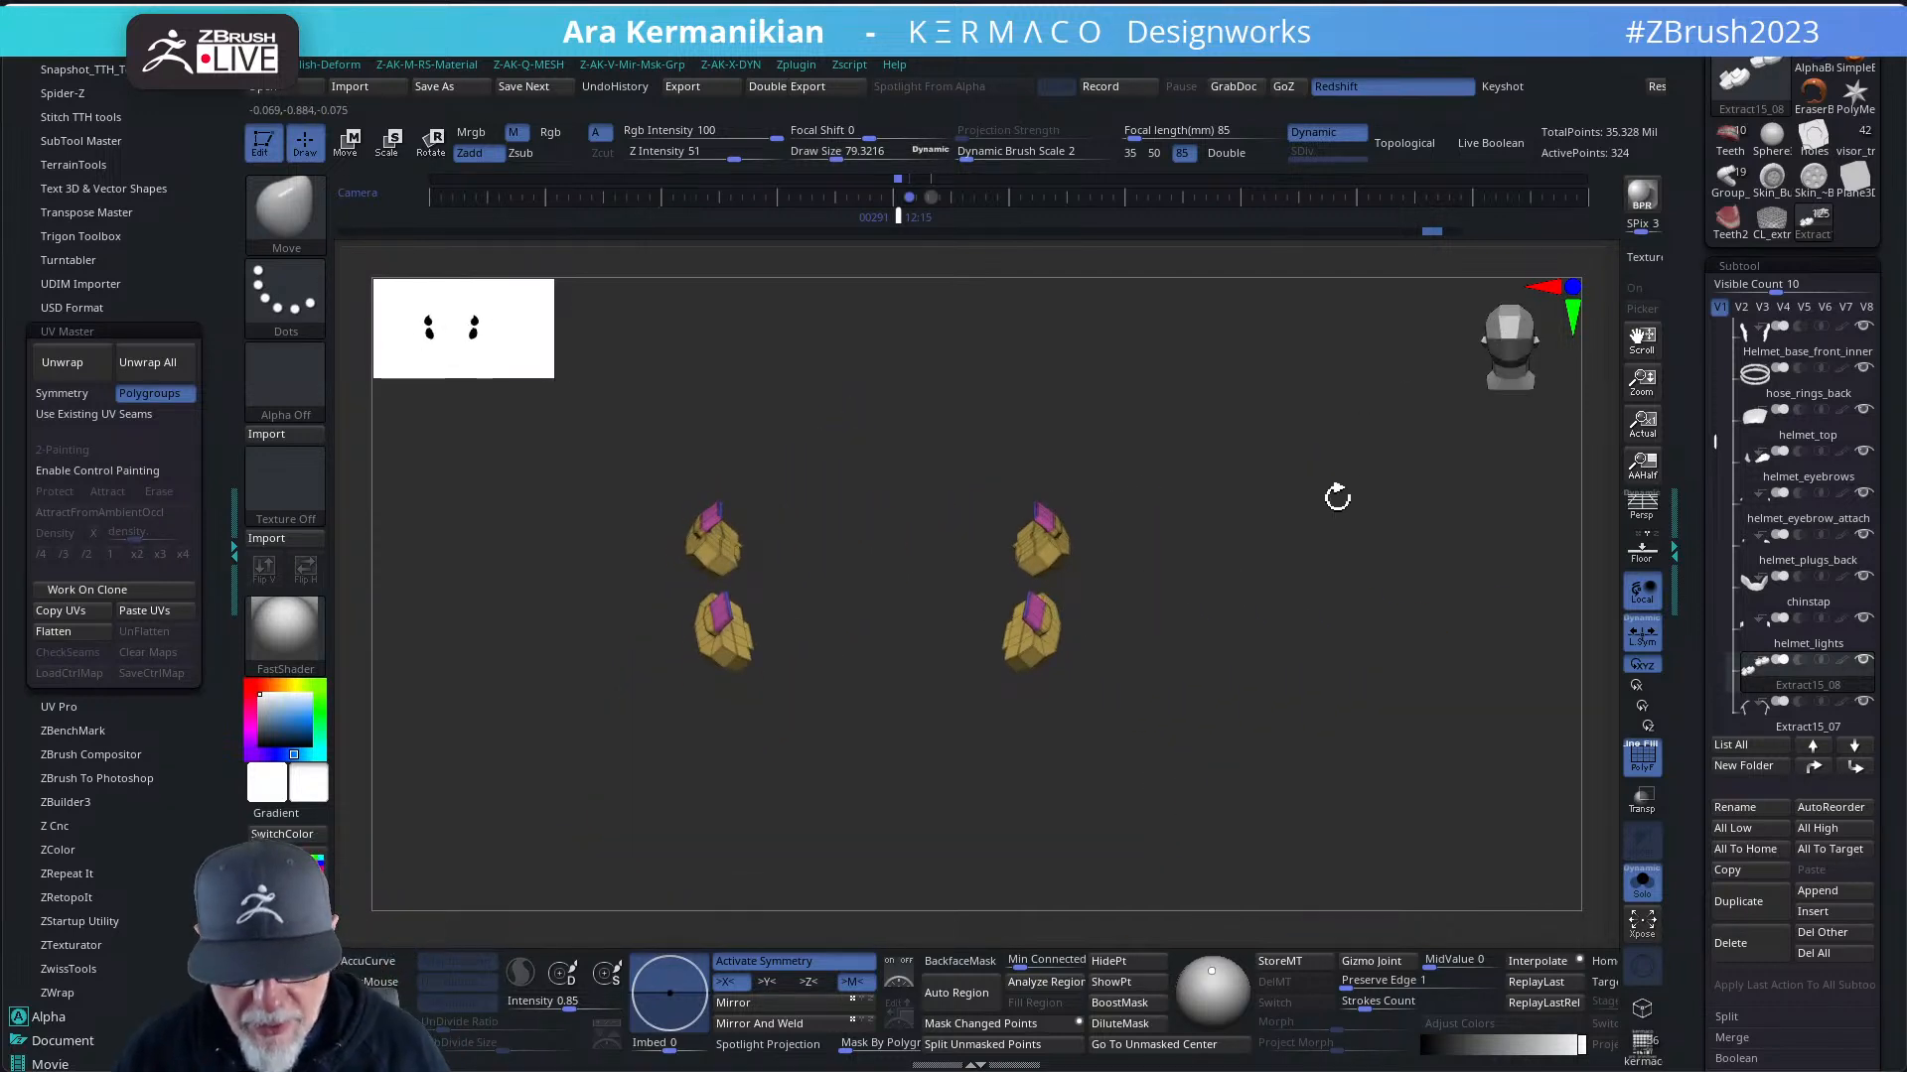
- Duplicate the Extract15_08 clips subtool and make the original Extract15_08 active again
left_click_drag(1296, 539, 1400, 580, "alt")
left_click_drag(1126, 503, 945, 616, "alt")
left_click_drag(1272, 882, 1399, 752)
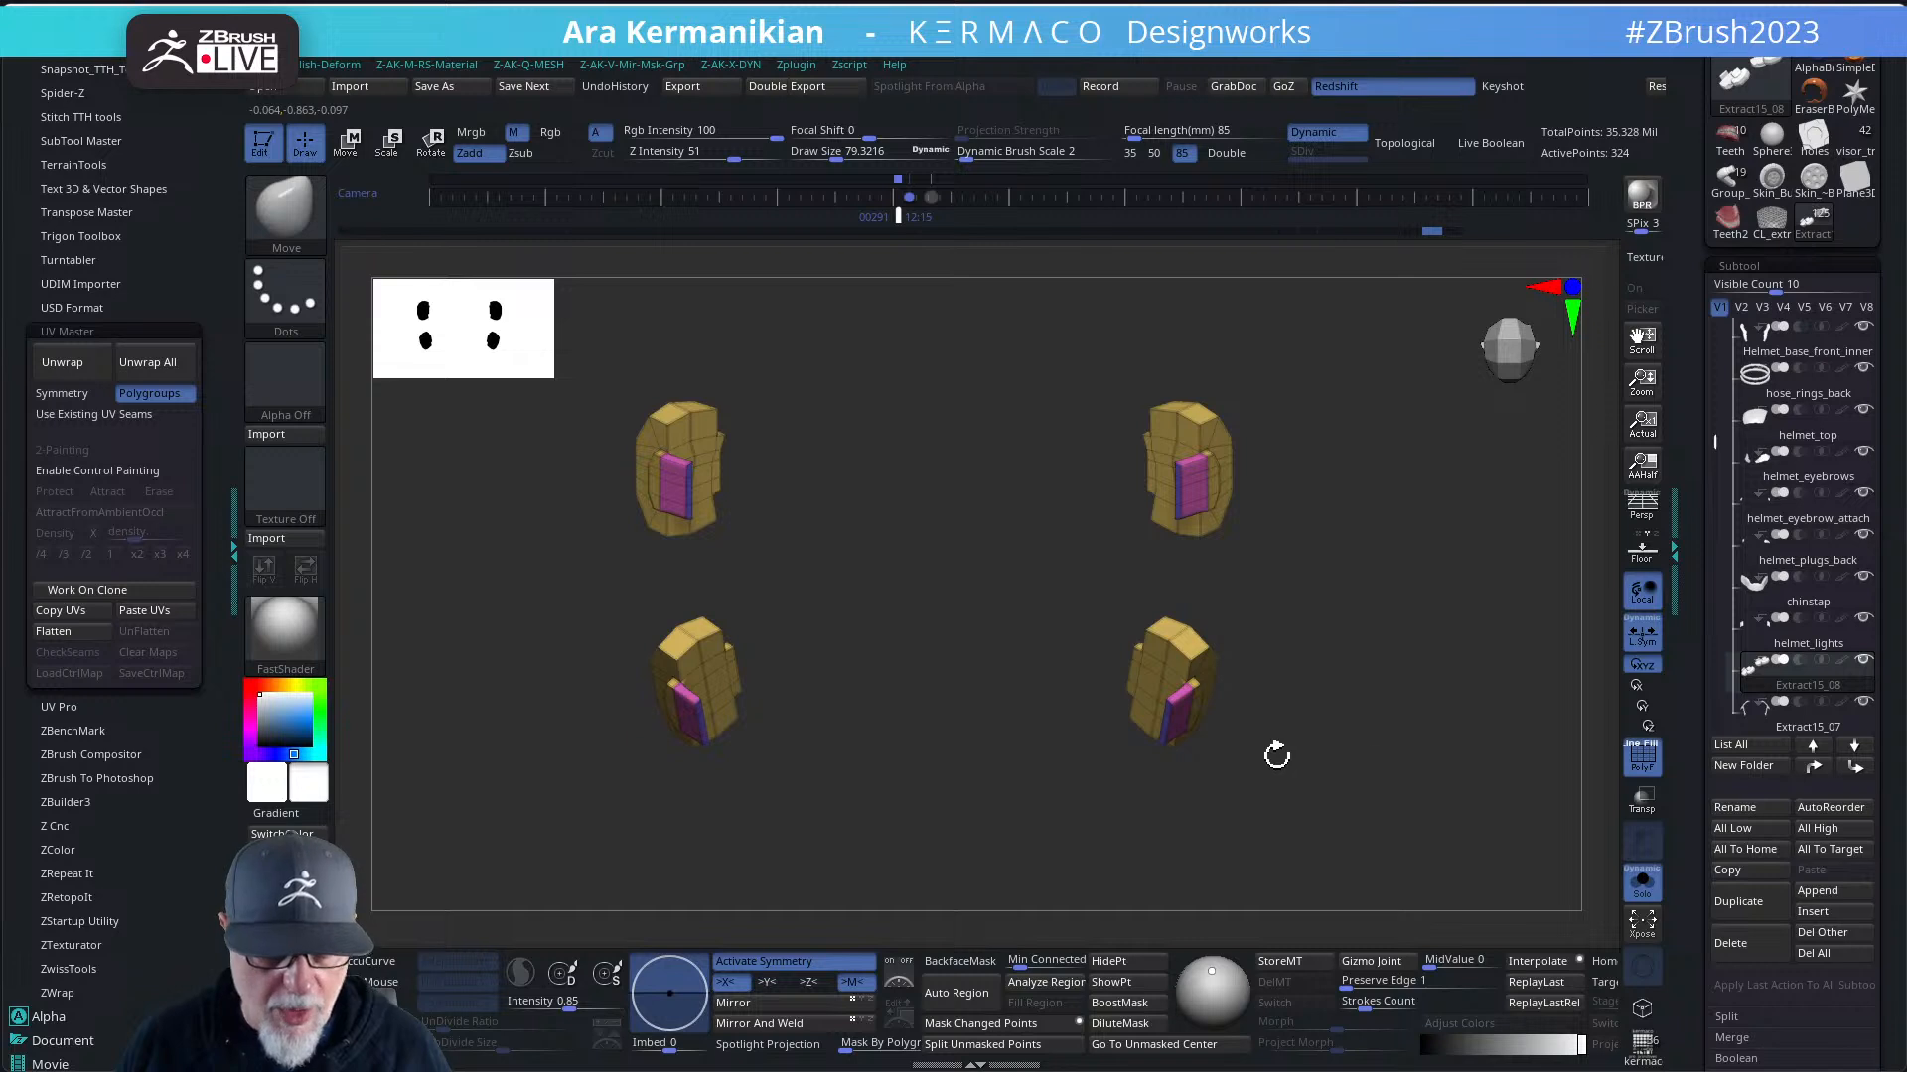
left_click(1738, 901)
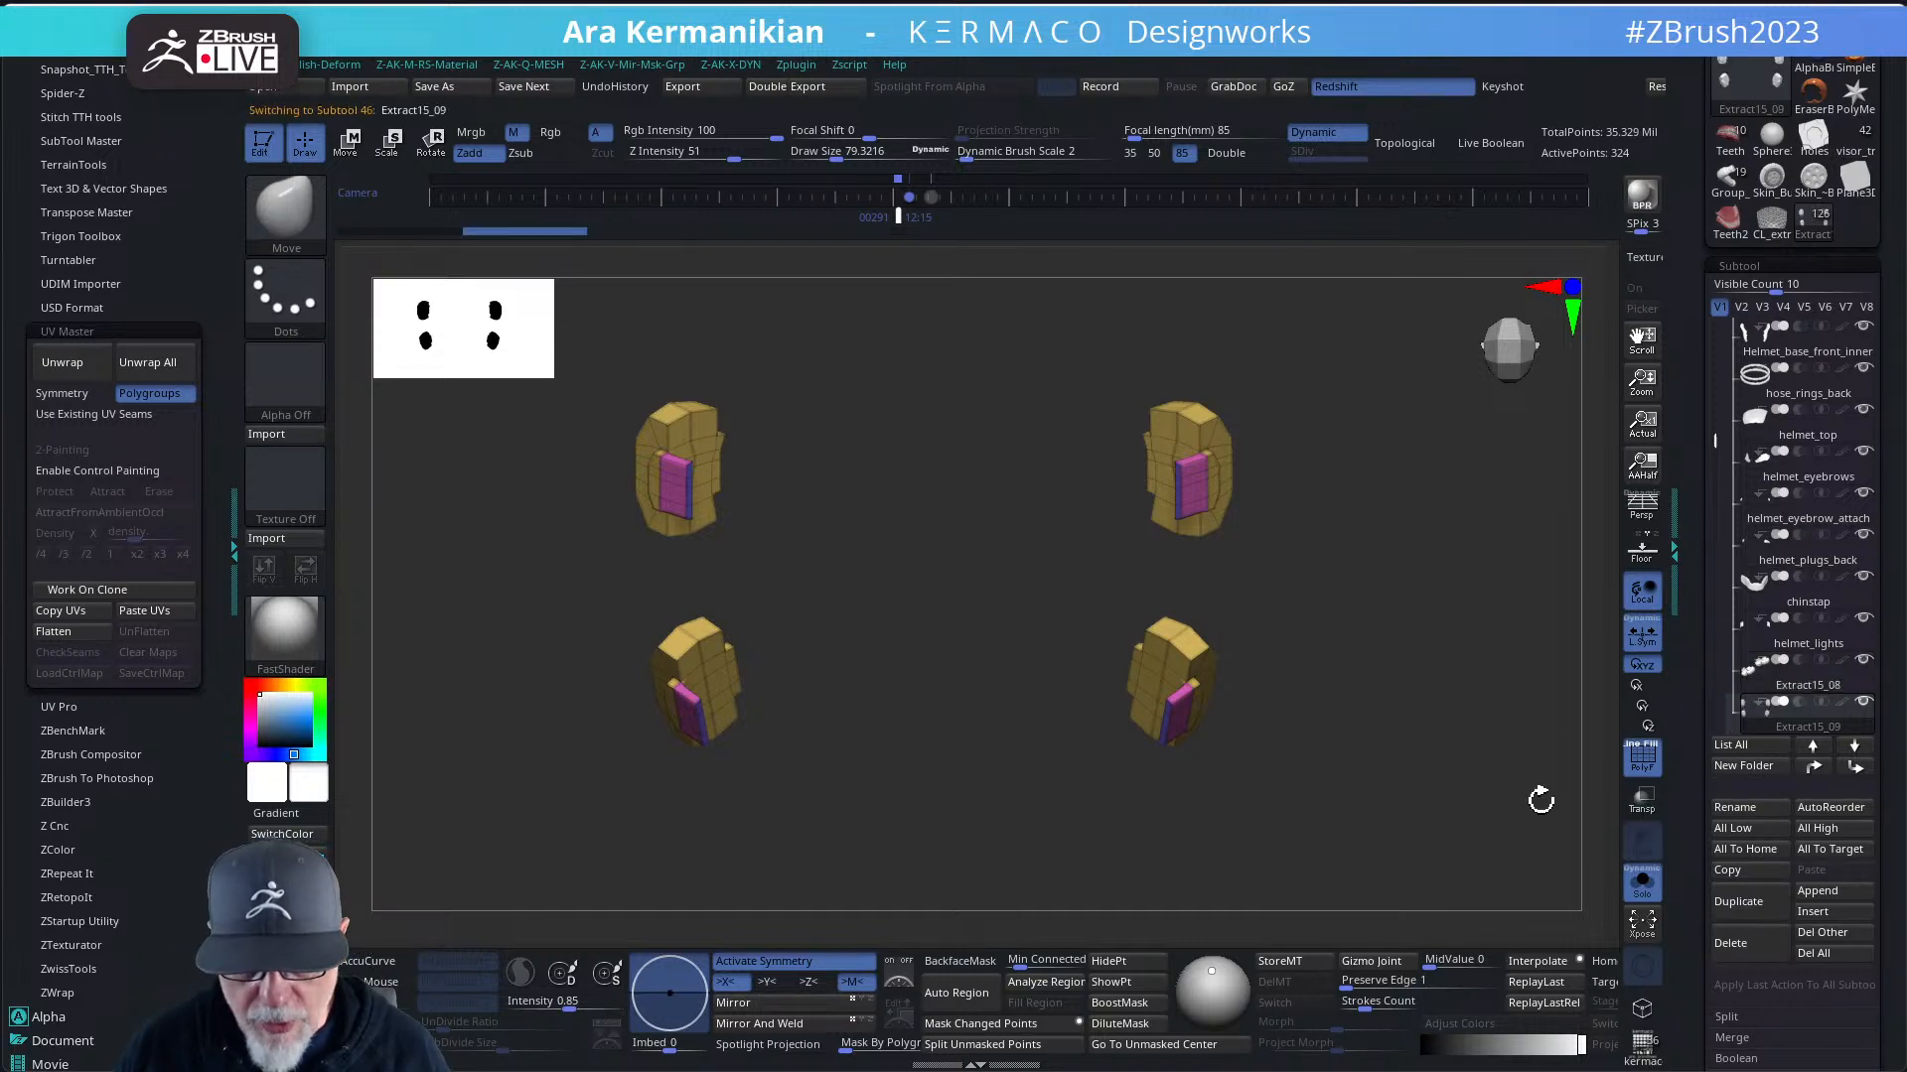
key("Up")
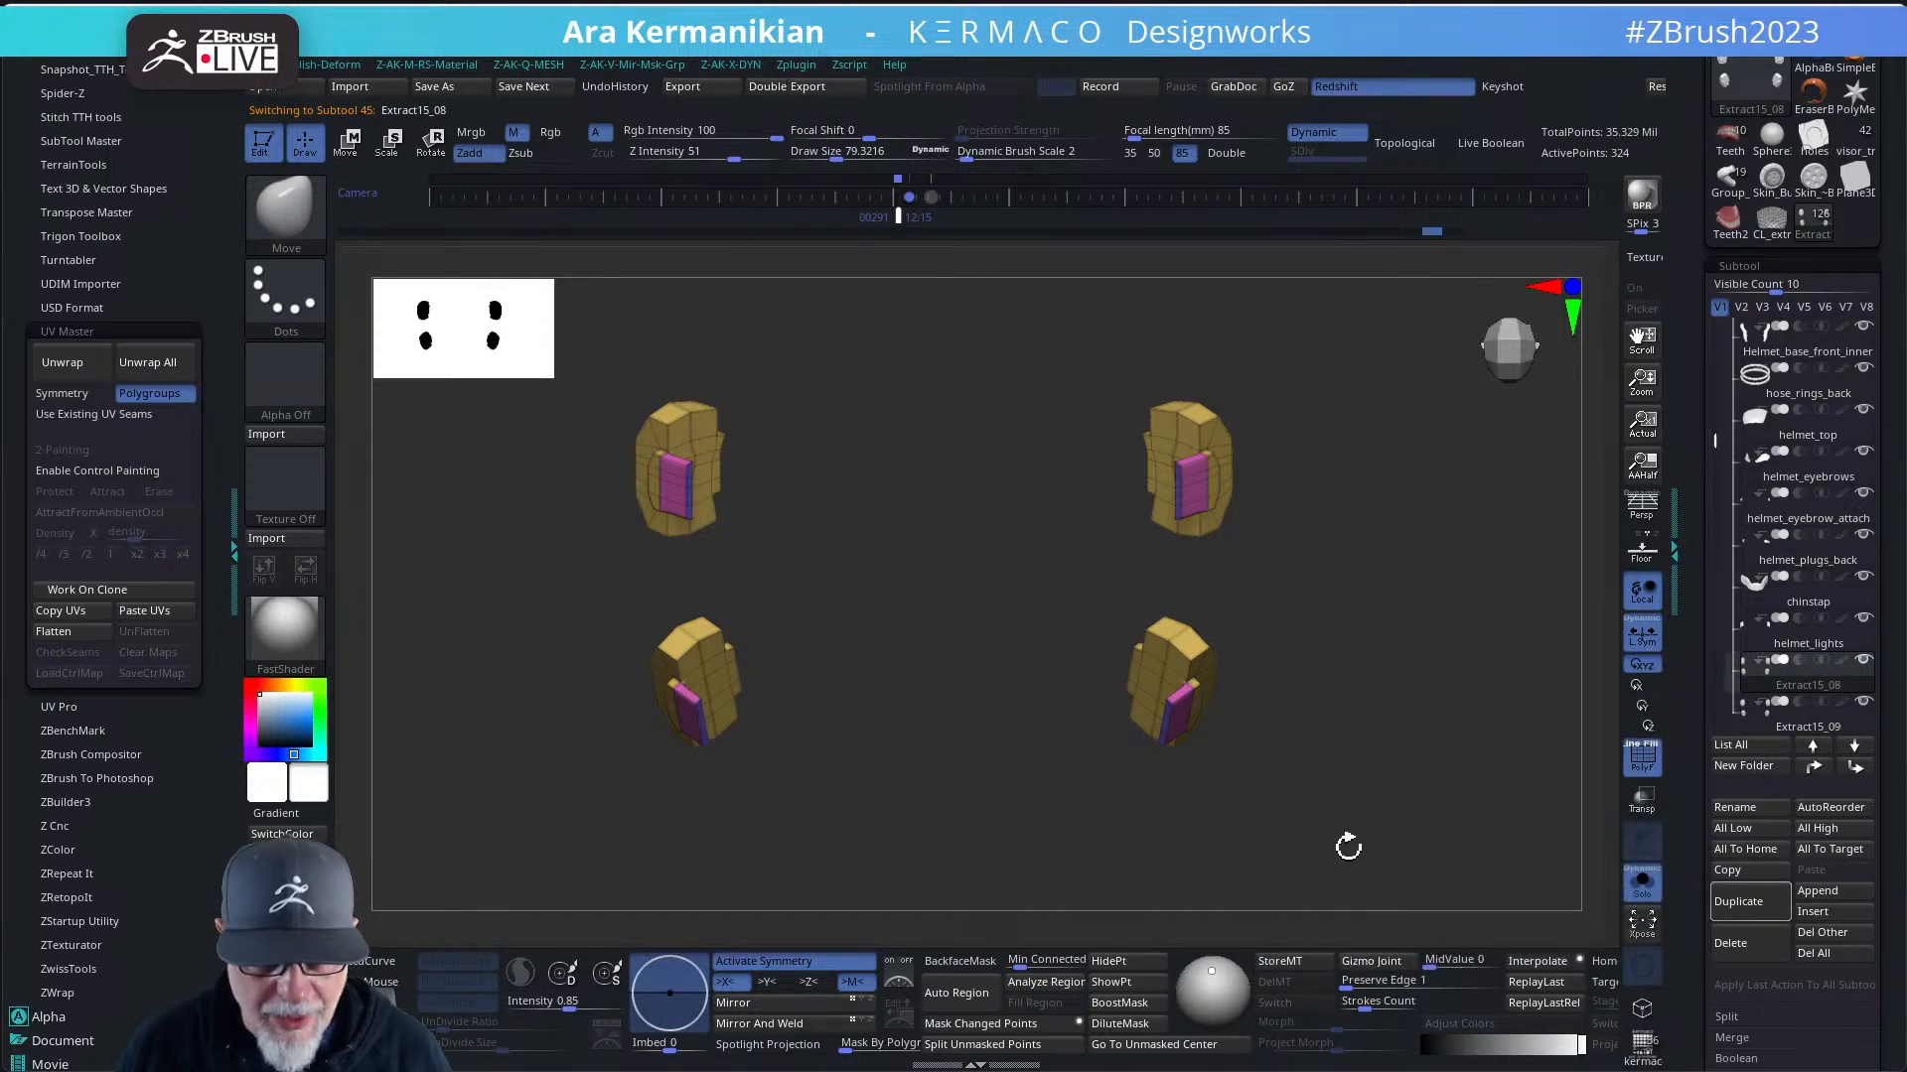
- Isolate the lower pair of clips in Extract15_08 and delete the hidden upper pair
left_click_drag(1348, 851, 549, 570, "ctrl+shift")
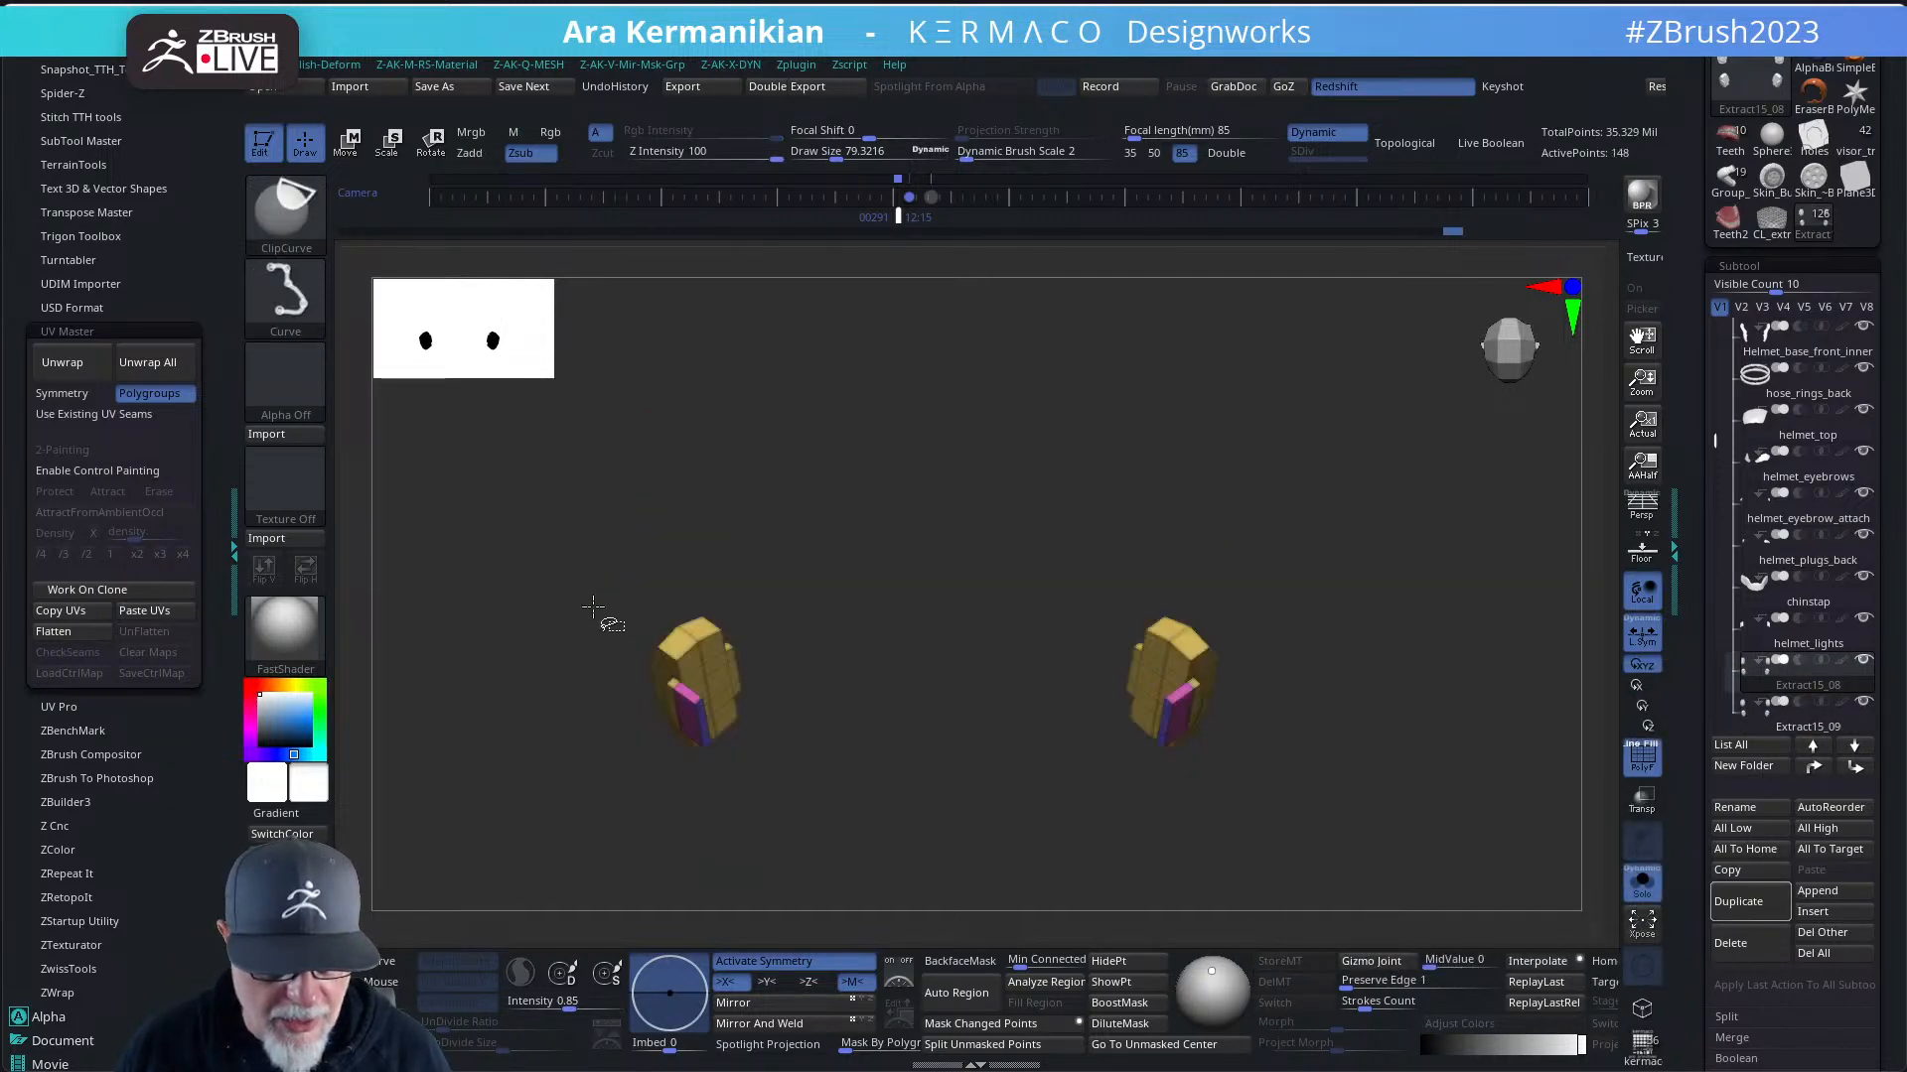
key("q")
key("q")
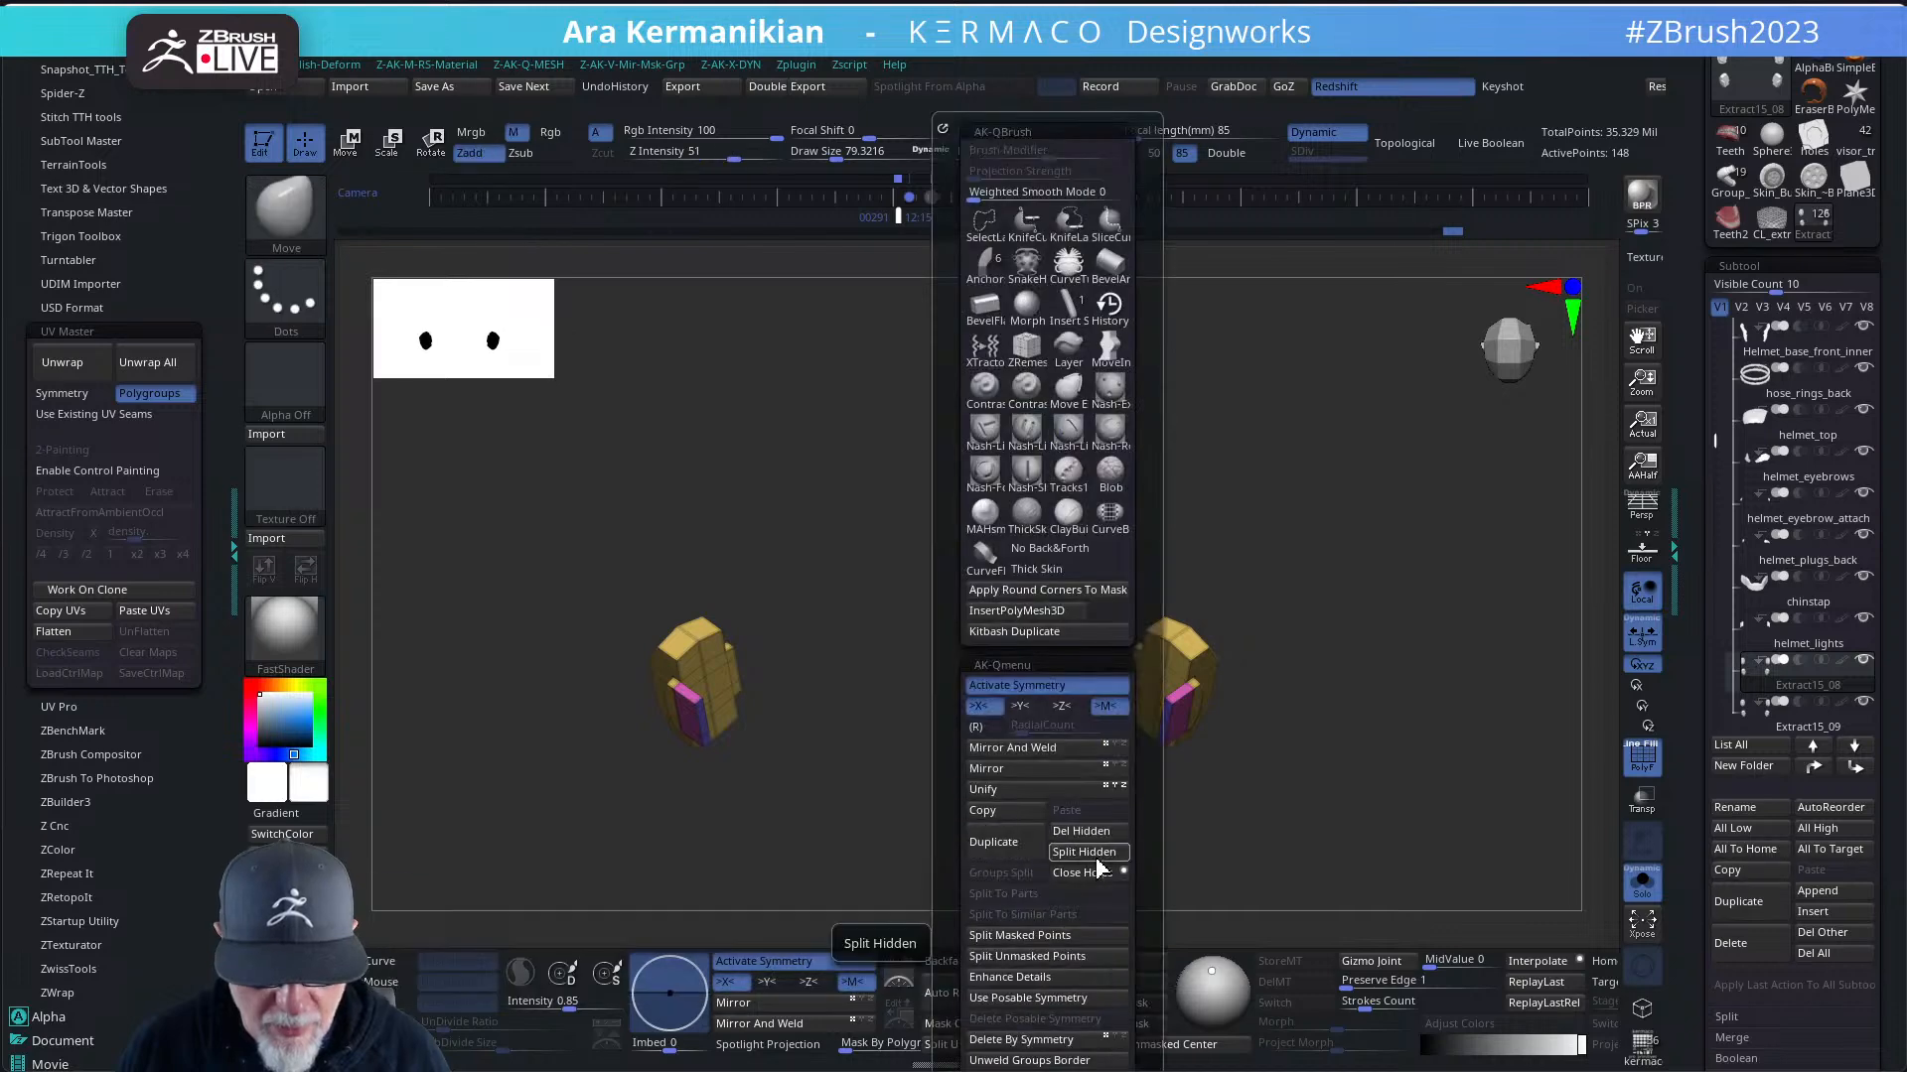
left_click(1091, 836)
left_click_drag(1417, 823, 1406, 705)
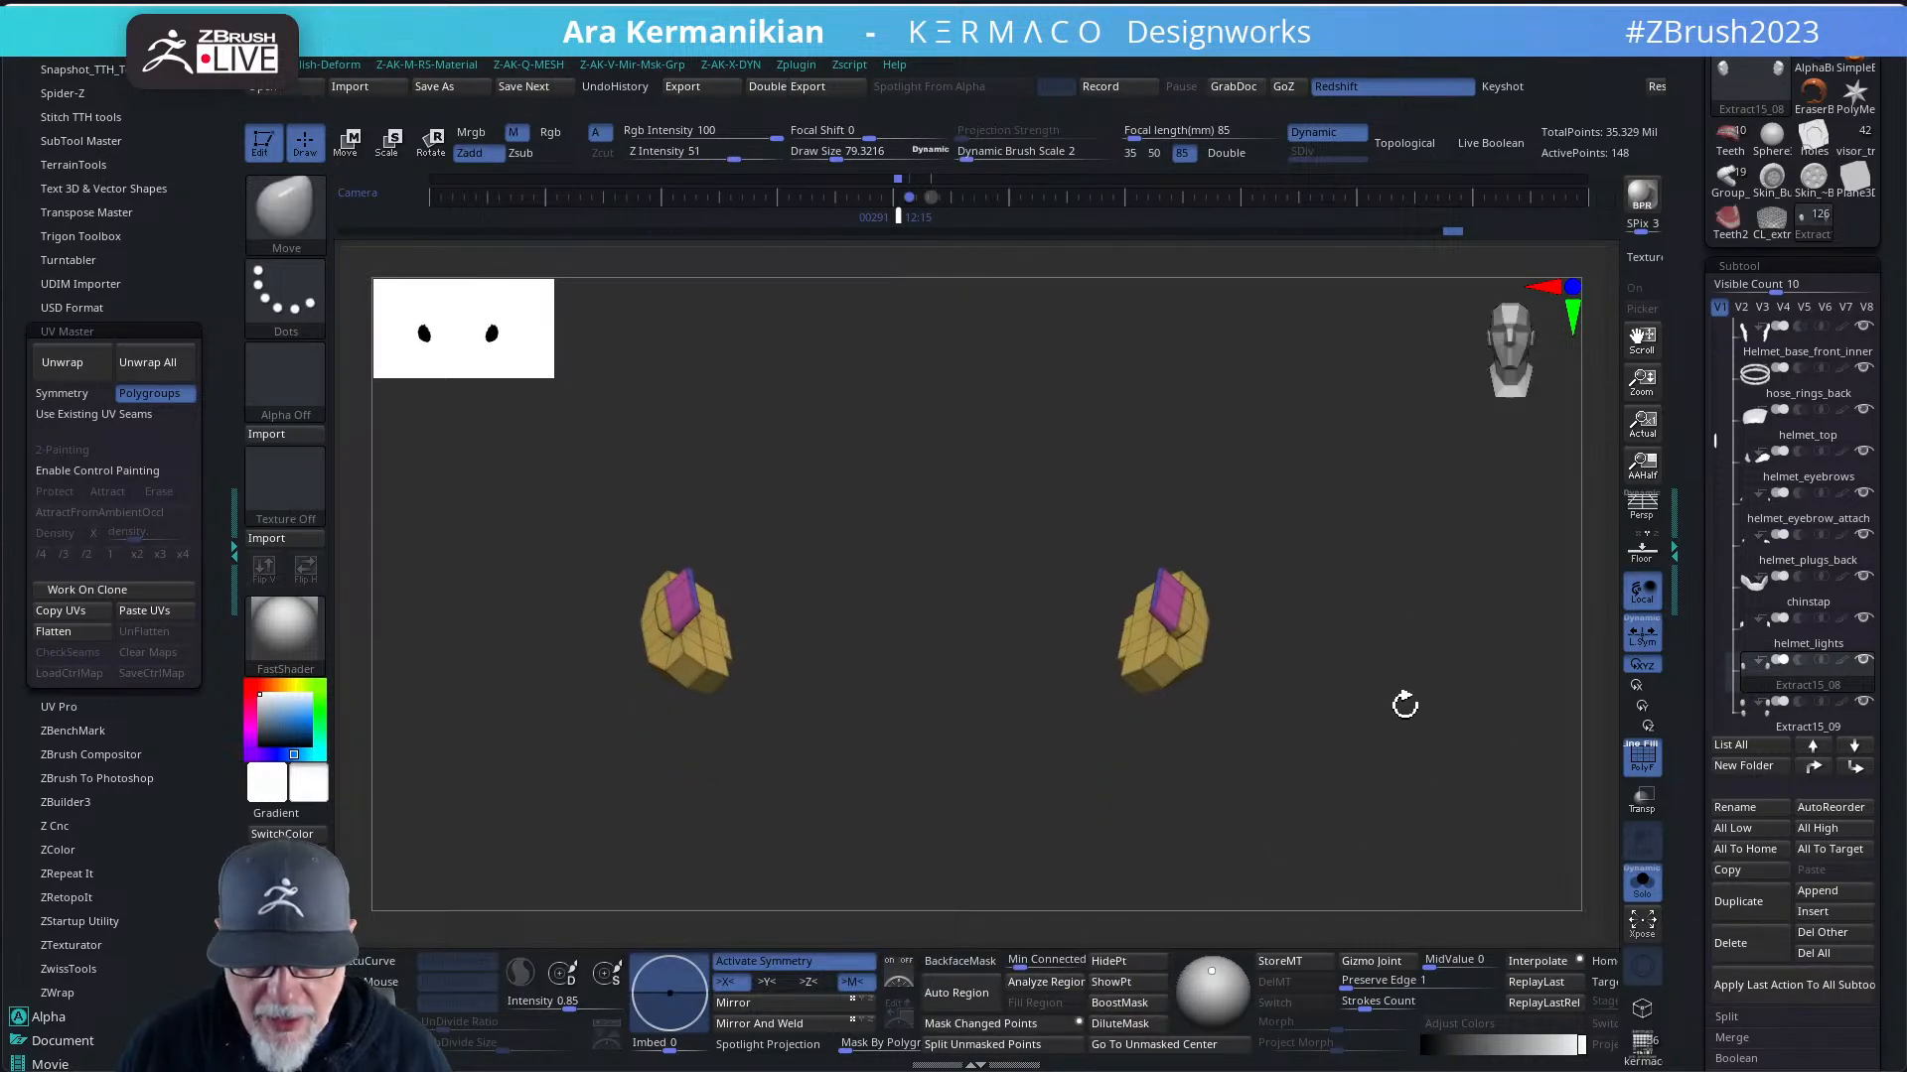
- Switch to visibility set V3, show the Extract15_09 duplicate, and turn off solo mode with Extract15_08 active
left_click(1762, 308)
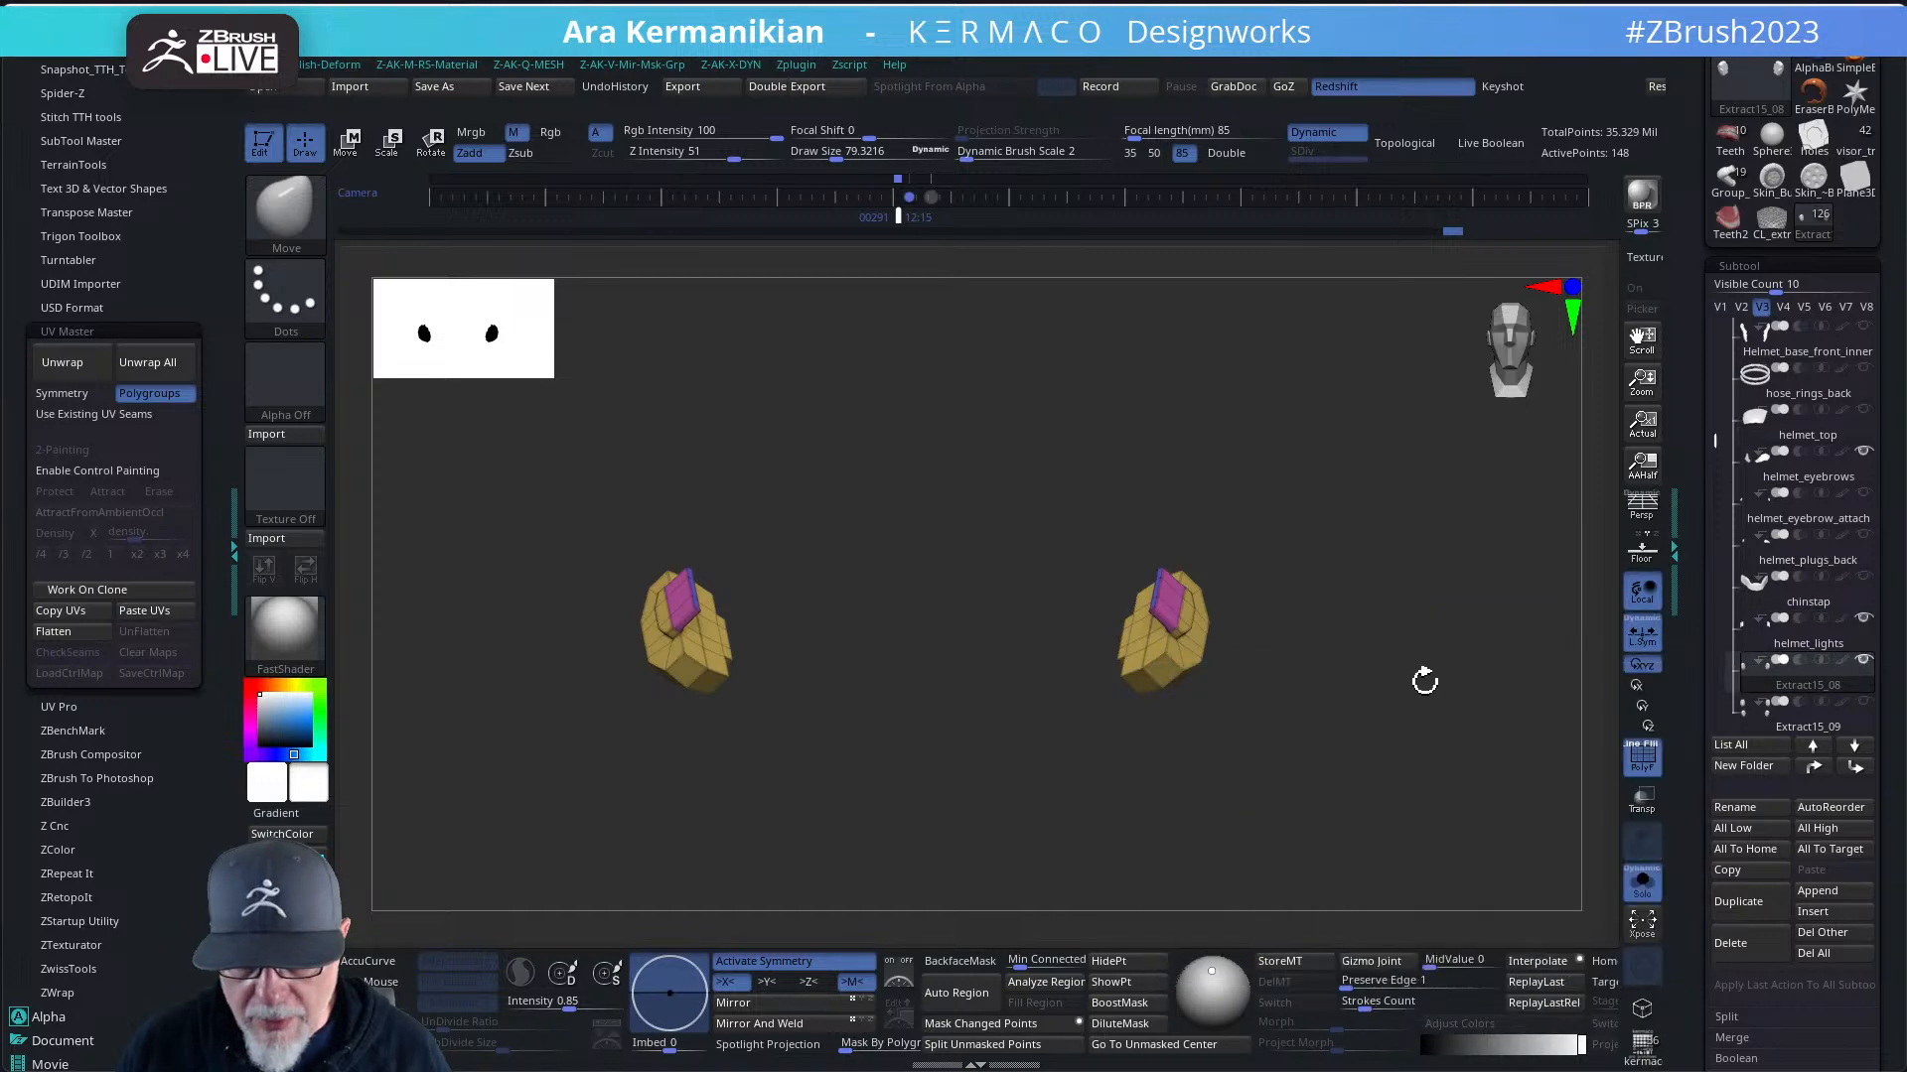
left_click(1832, 590)
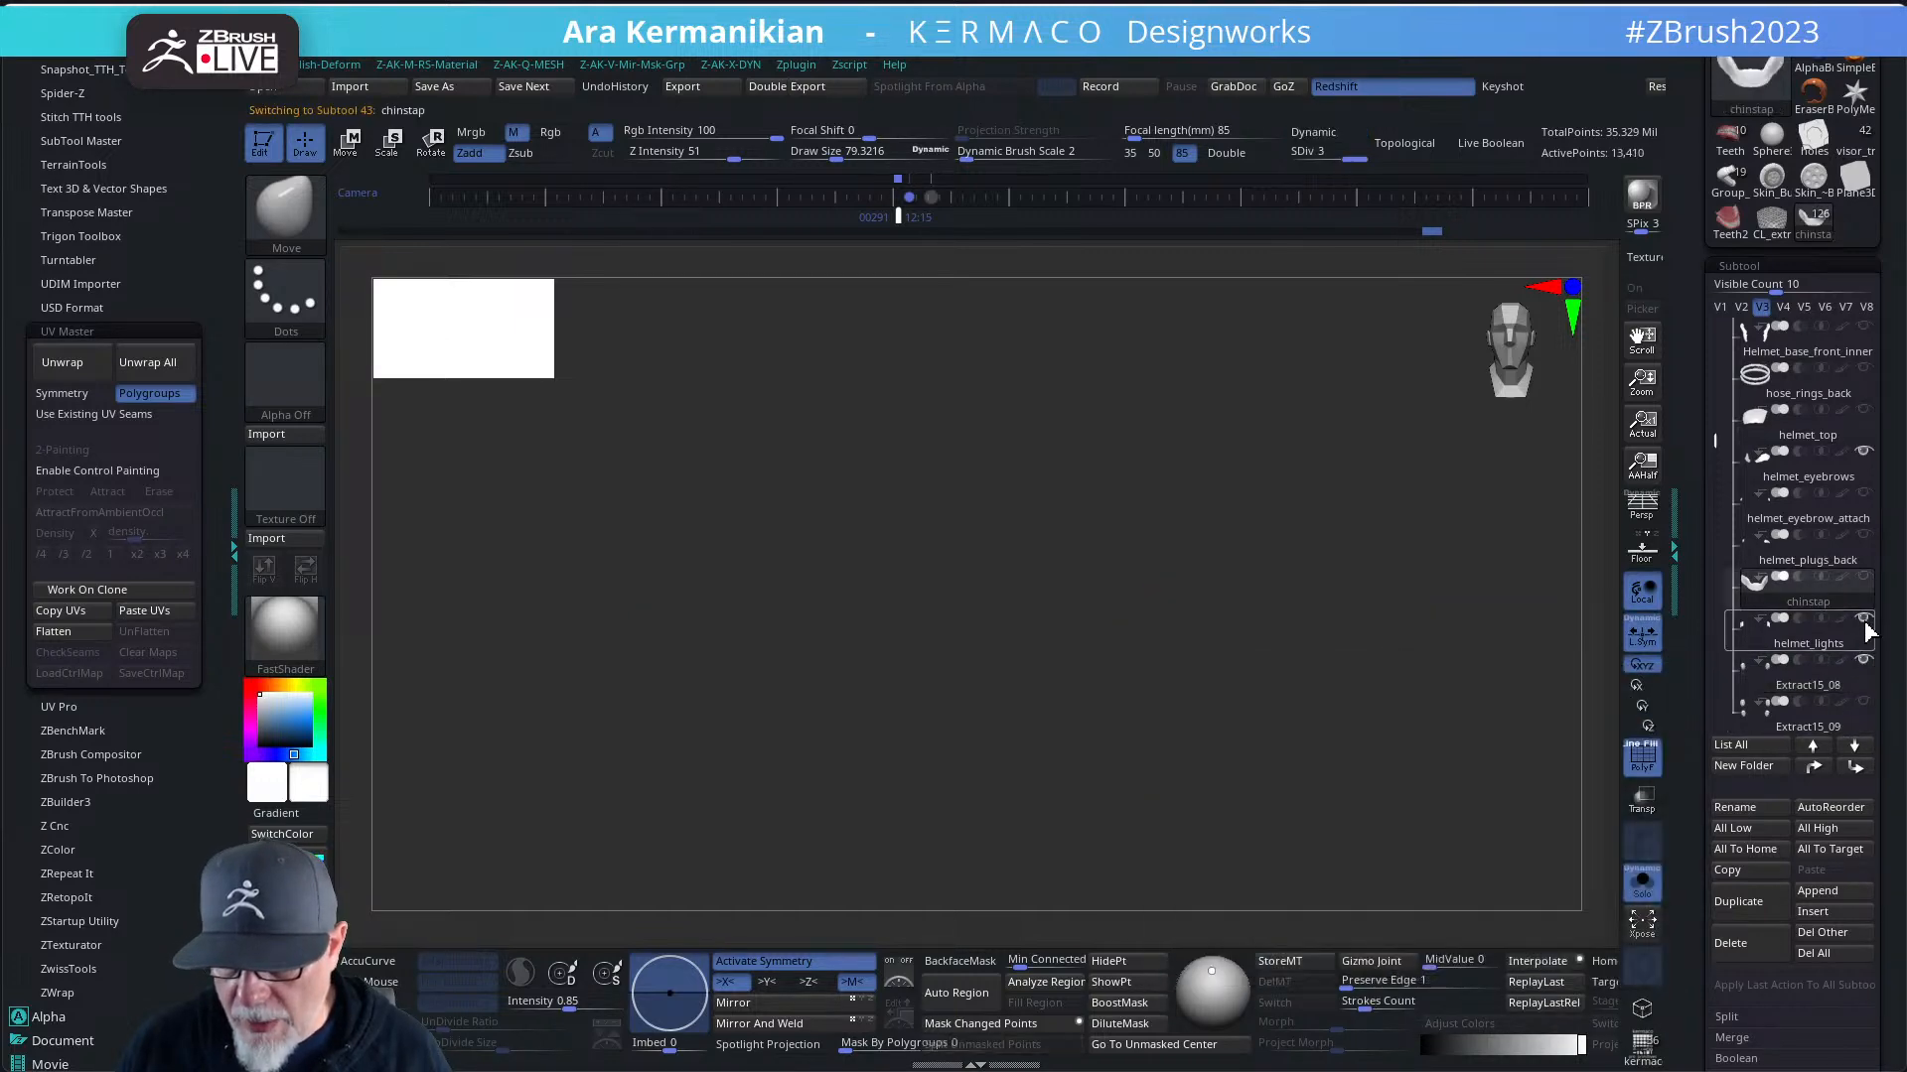
left_click(1827, 677)
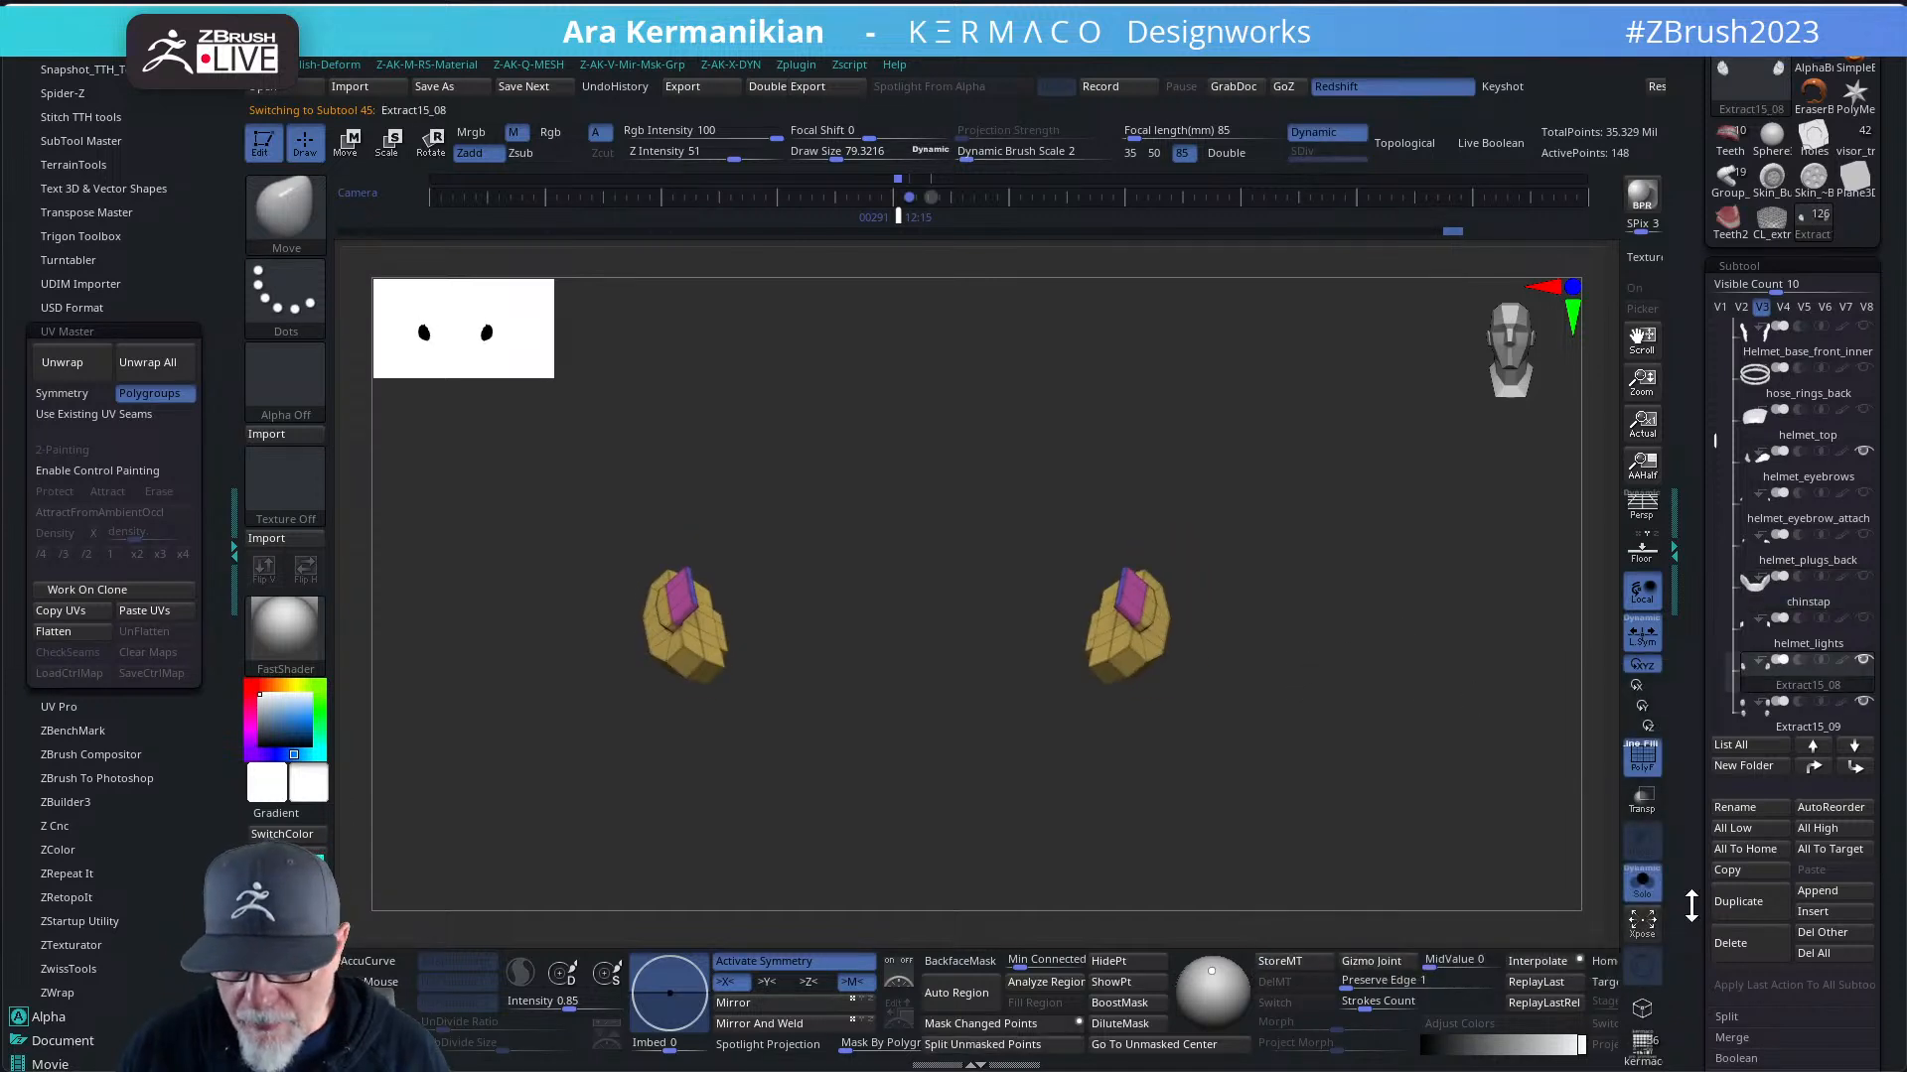
left_click(1641, 881)
left_click_drag(1374, 741, 1090, 570)
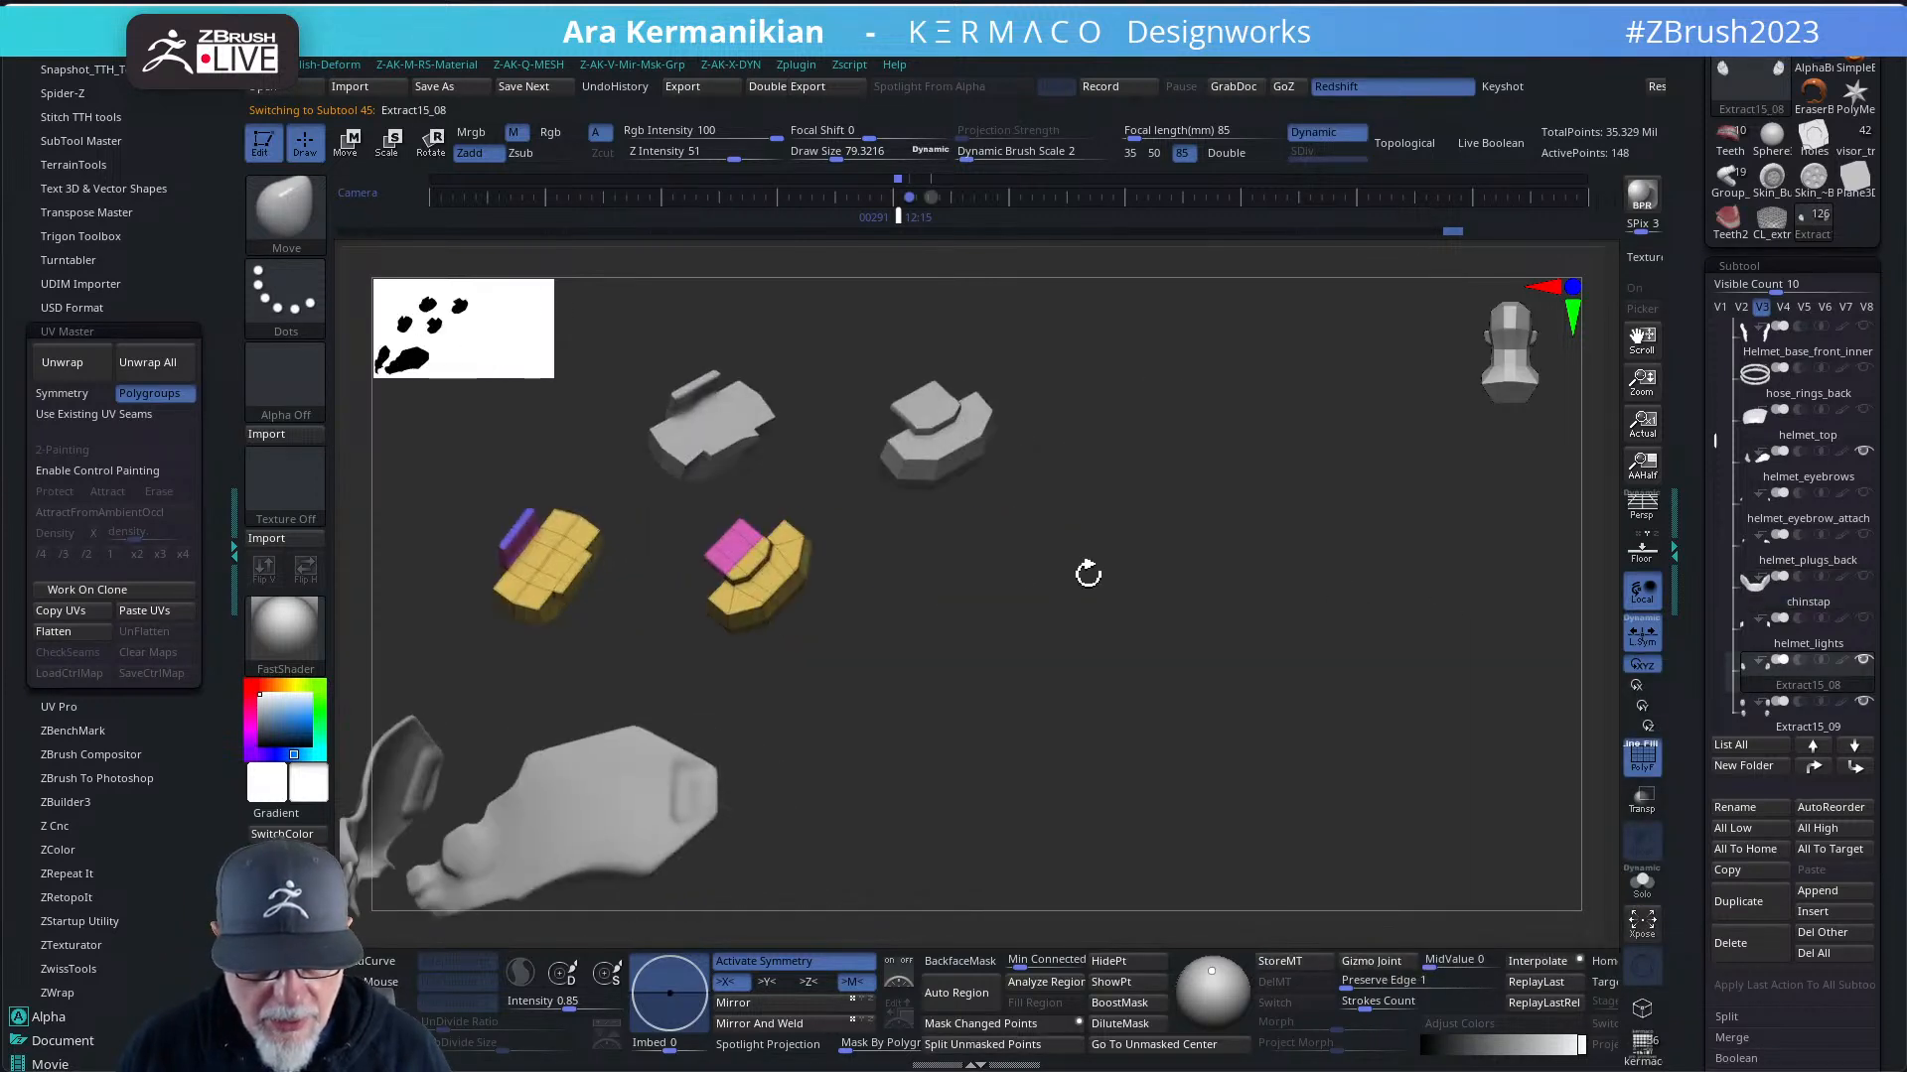
- Center the transform gizmo on a lower clip and move a symmetric copy toward the grey Extract15_09 clips above
key("w")
left_click_drag(851, 566, 689, 711)
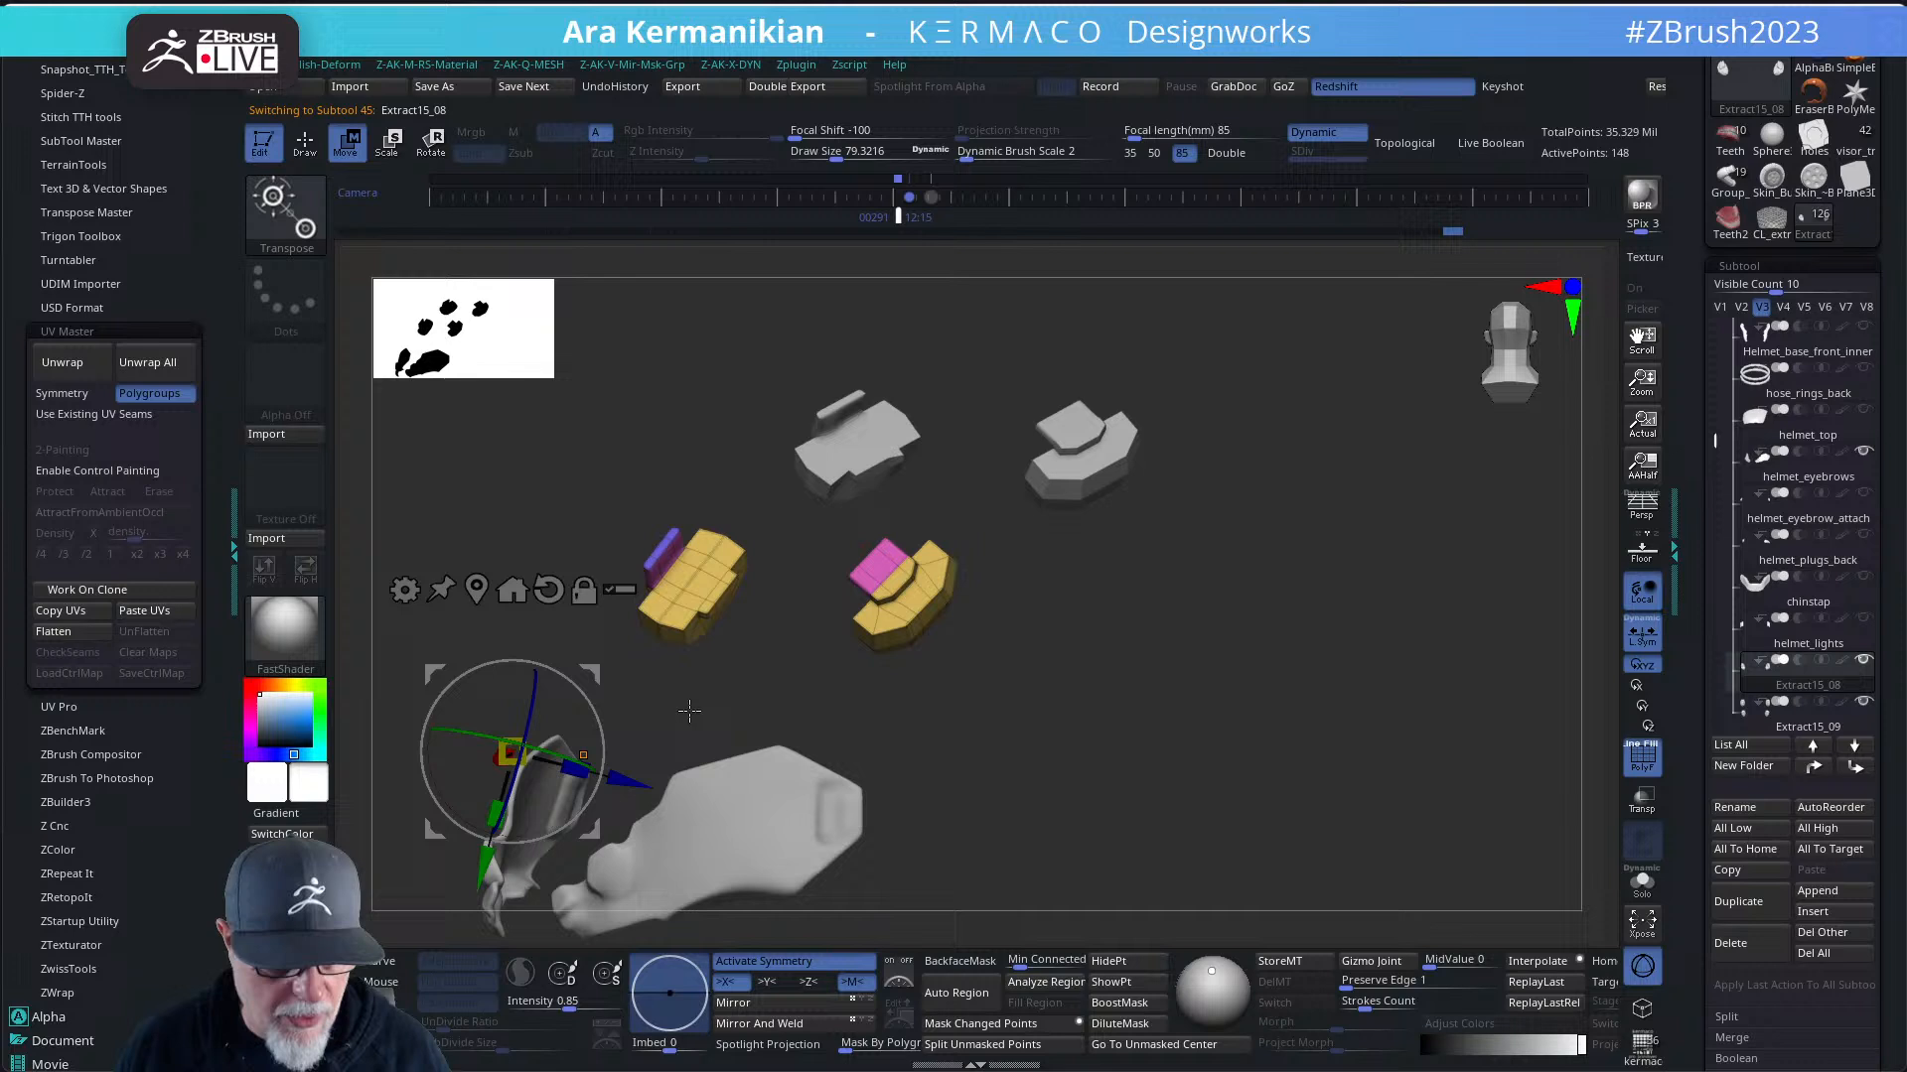
left_click(691, 570)
left_click_drag(715, 586, 730, 594)
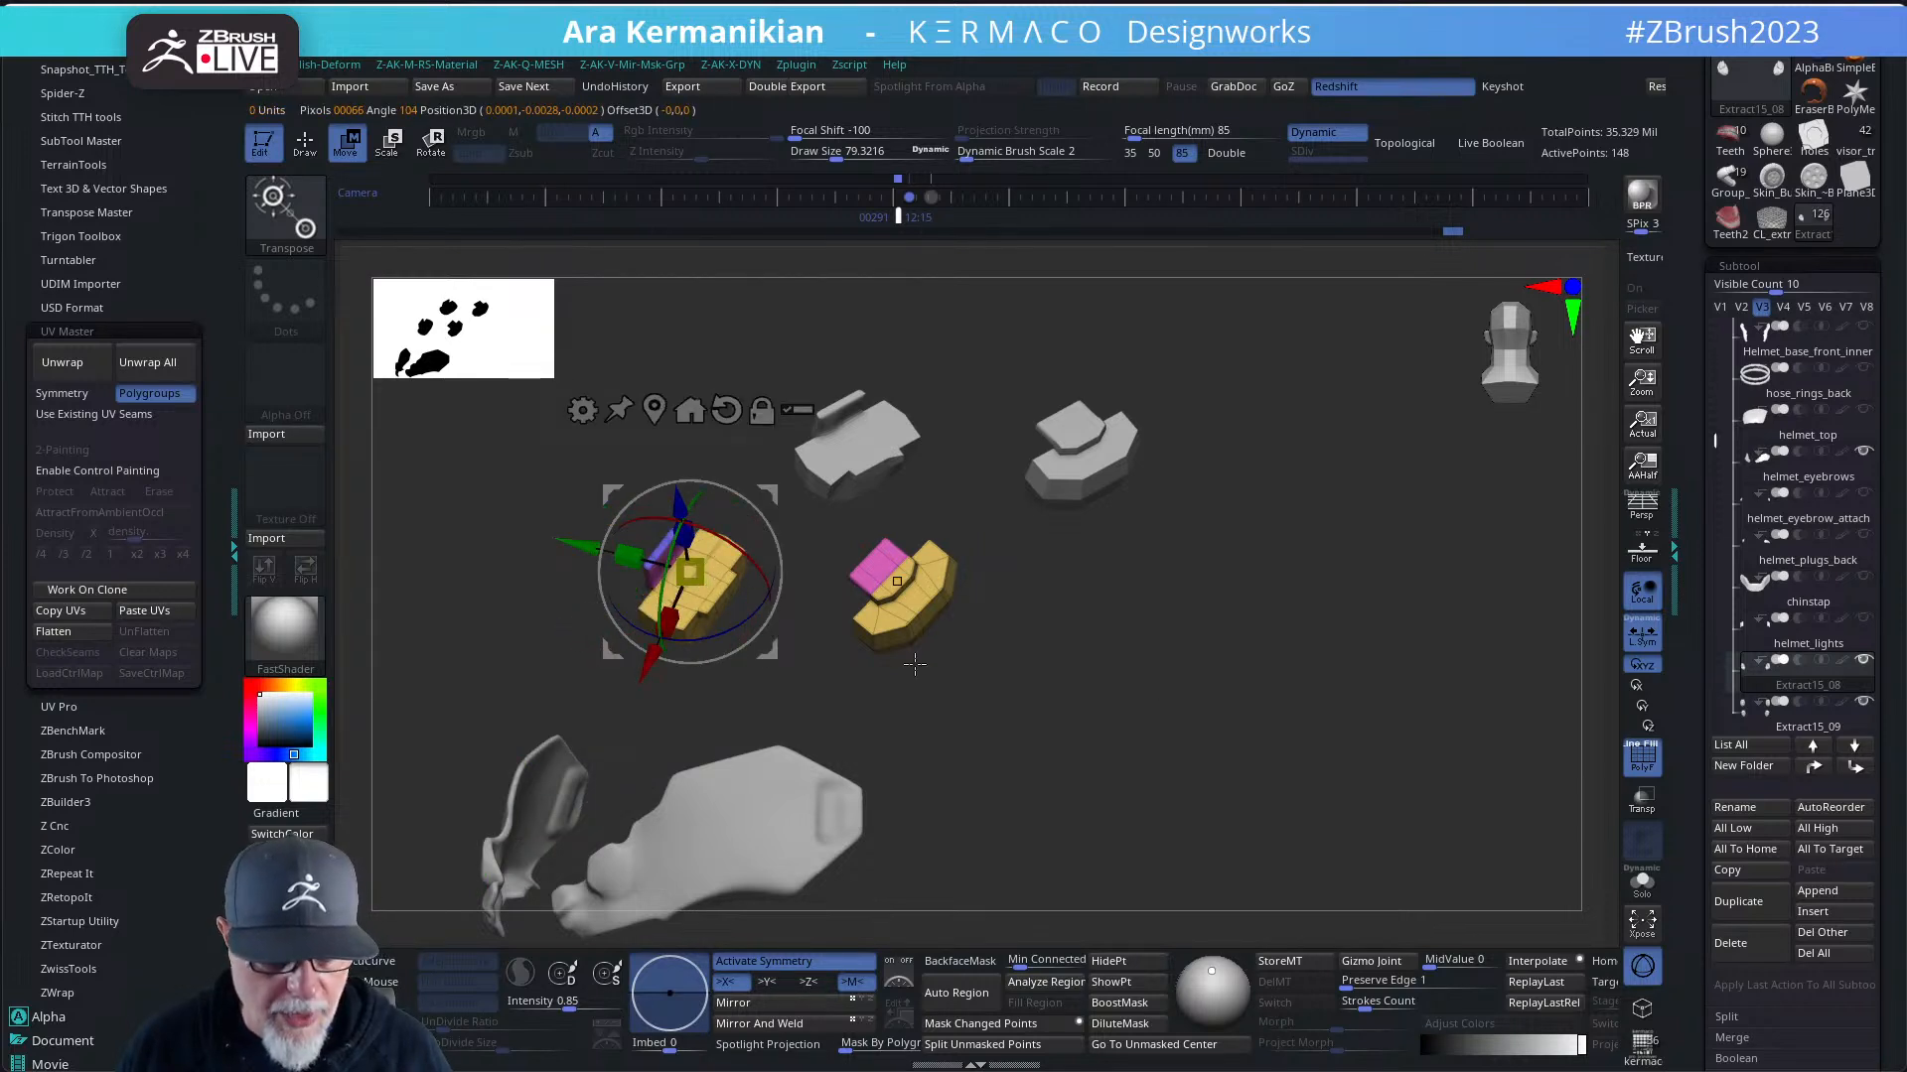
left_click_drag(899, 581, 981, 429, "ctrl")
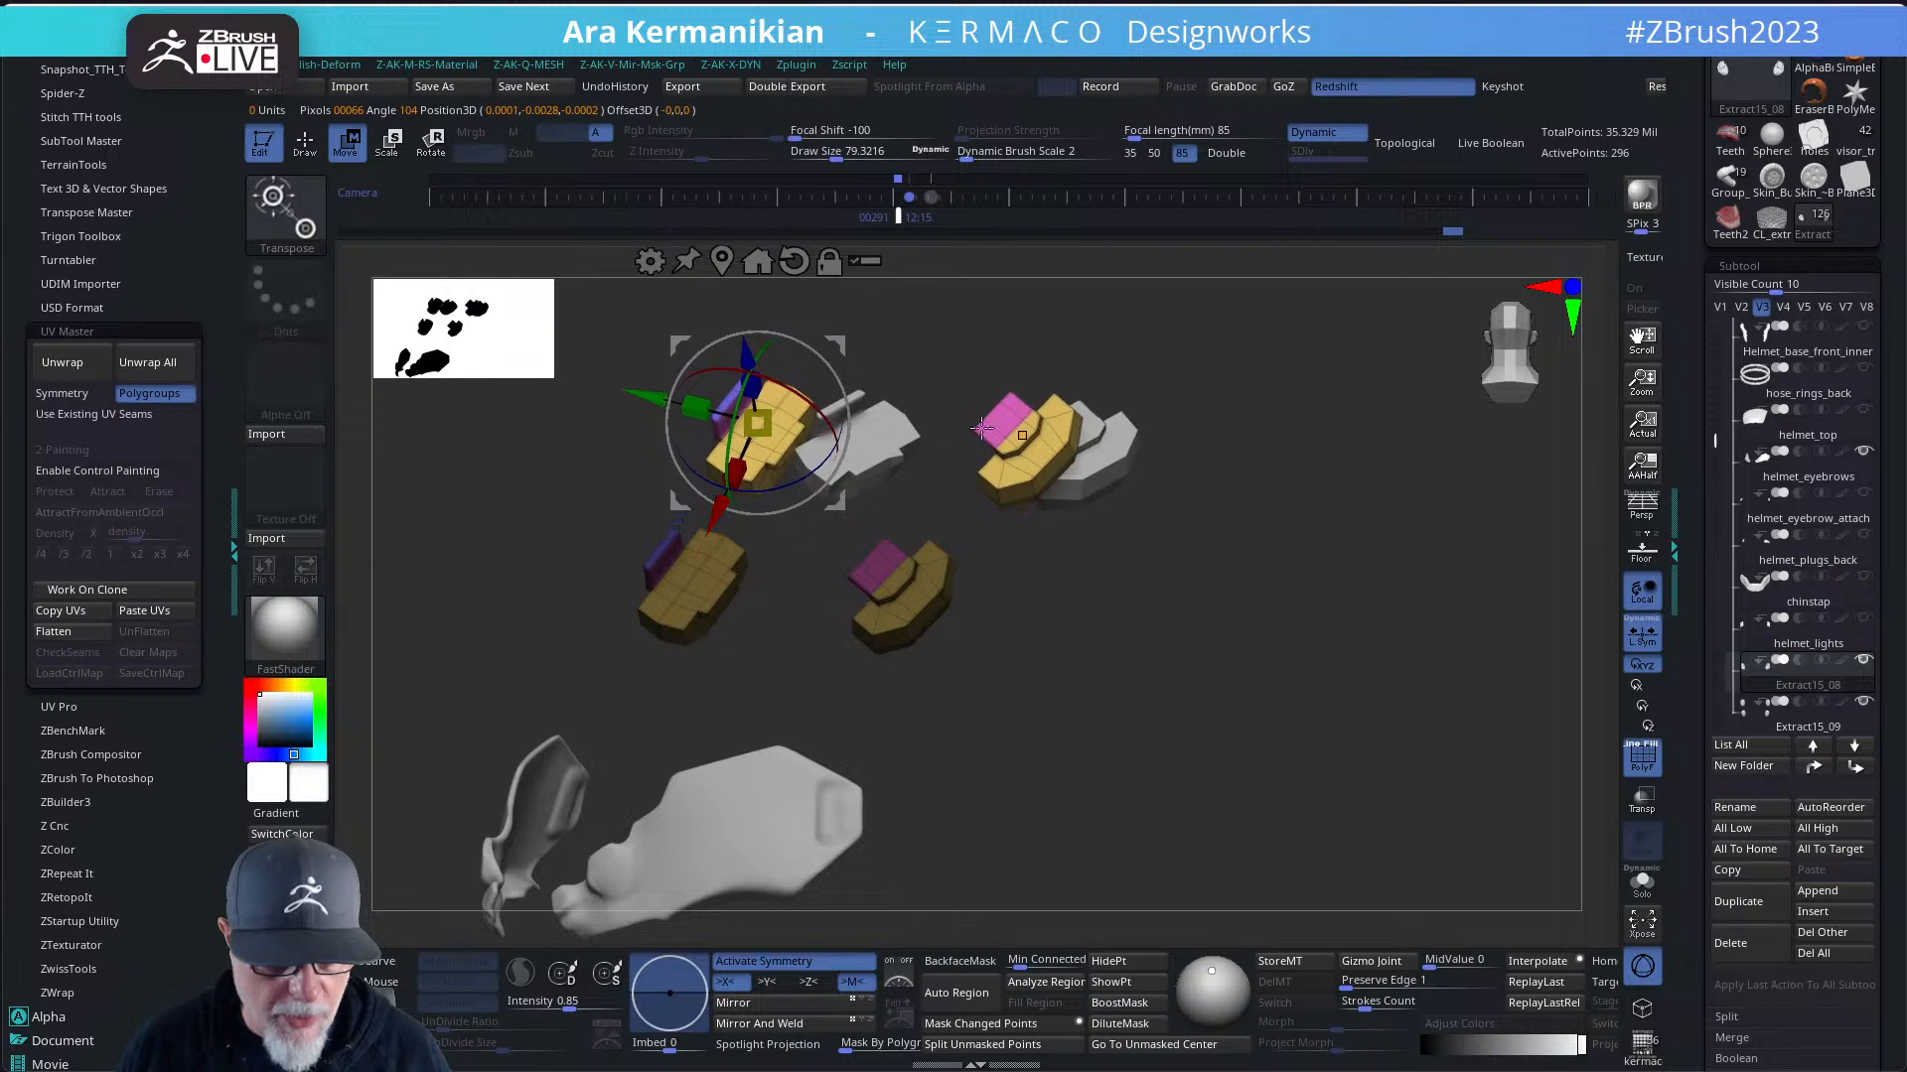
- Move and rotate the copied clip onto the matching upper clip of Extract15_09
left_click_drag(1307, 434, 993, 497)
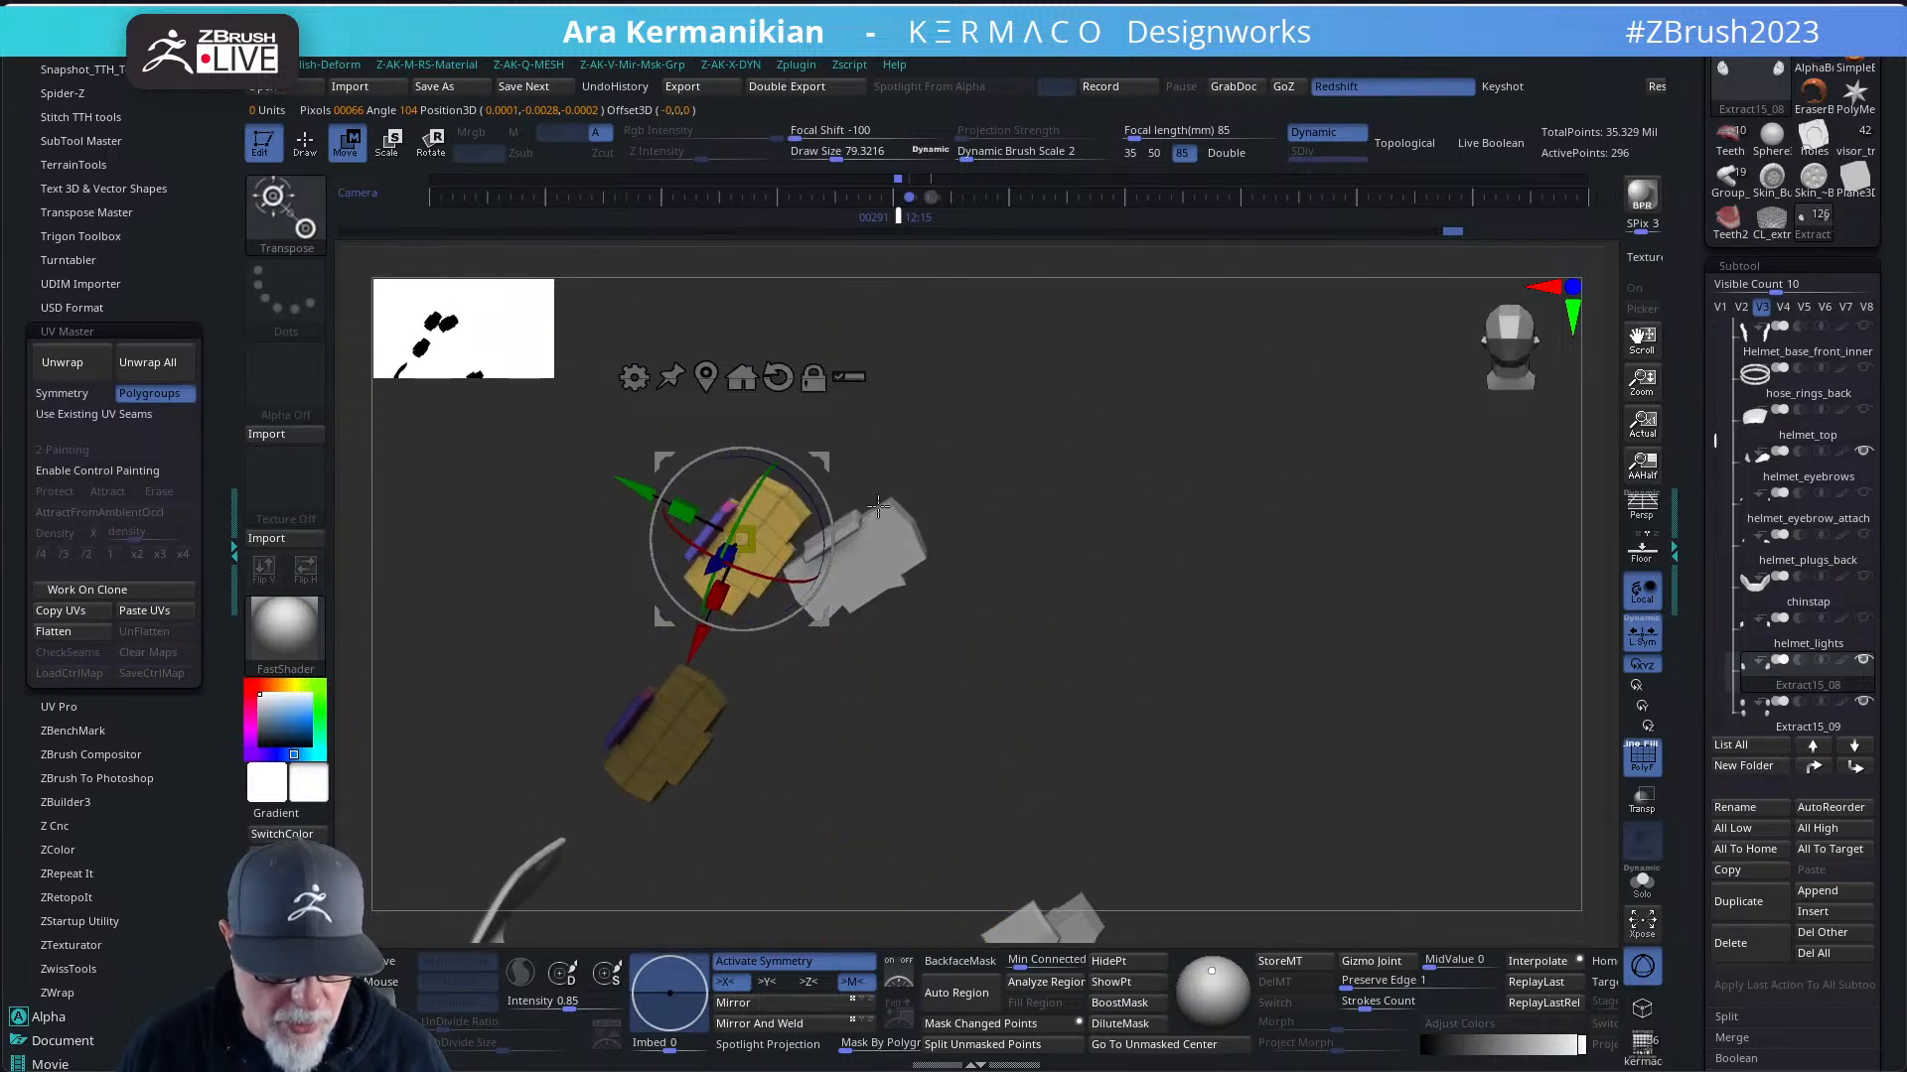
left_click_drag(805, 489, 798, 467)
left_click_drag(928, 504, 1092, 609)
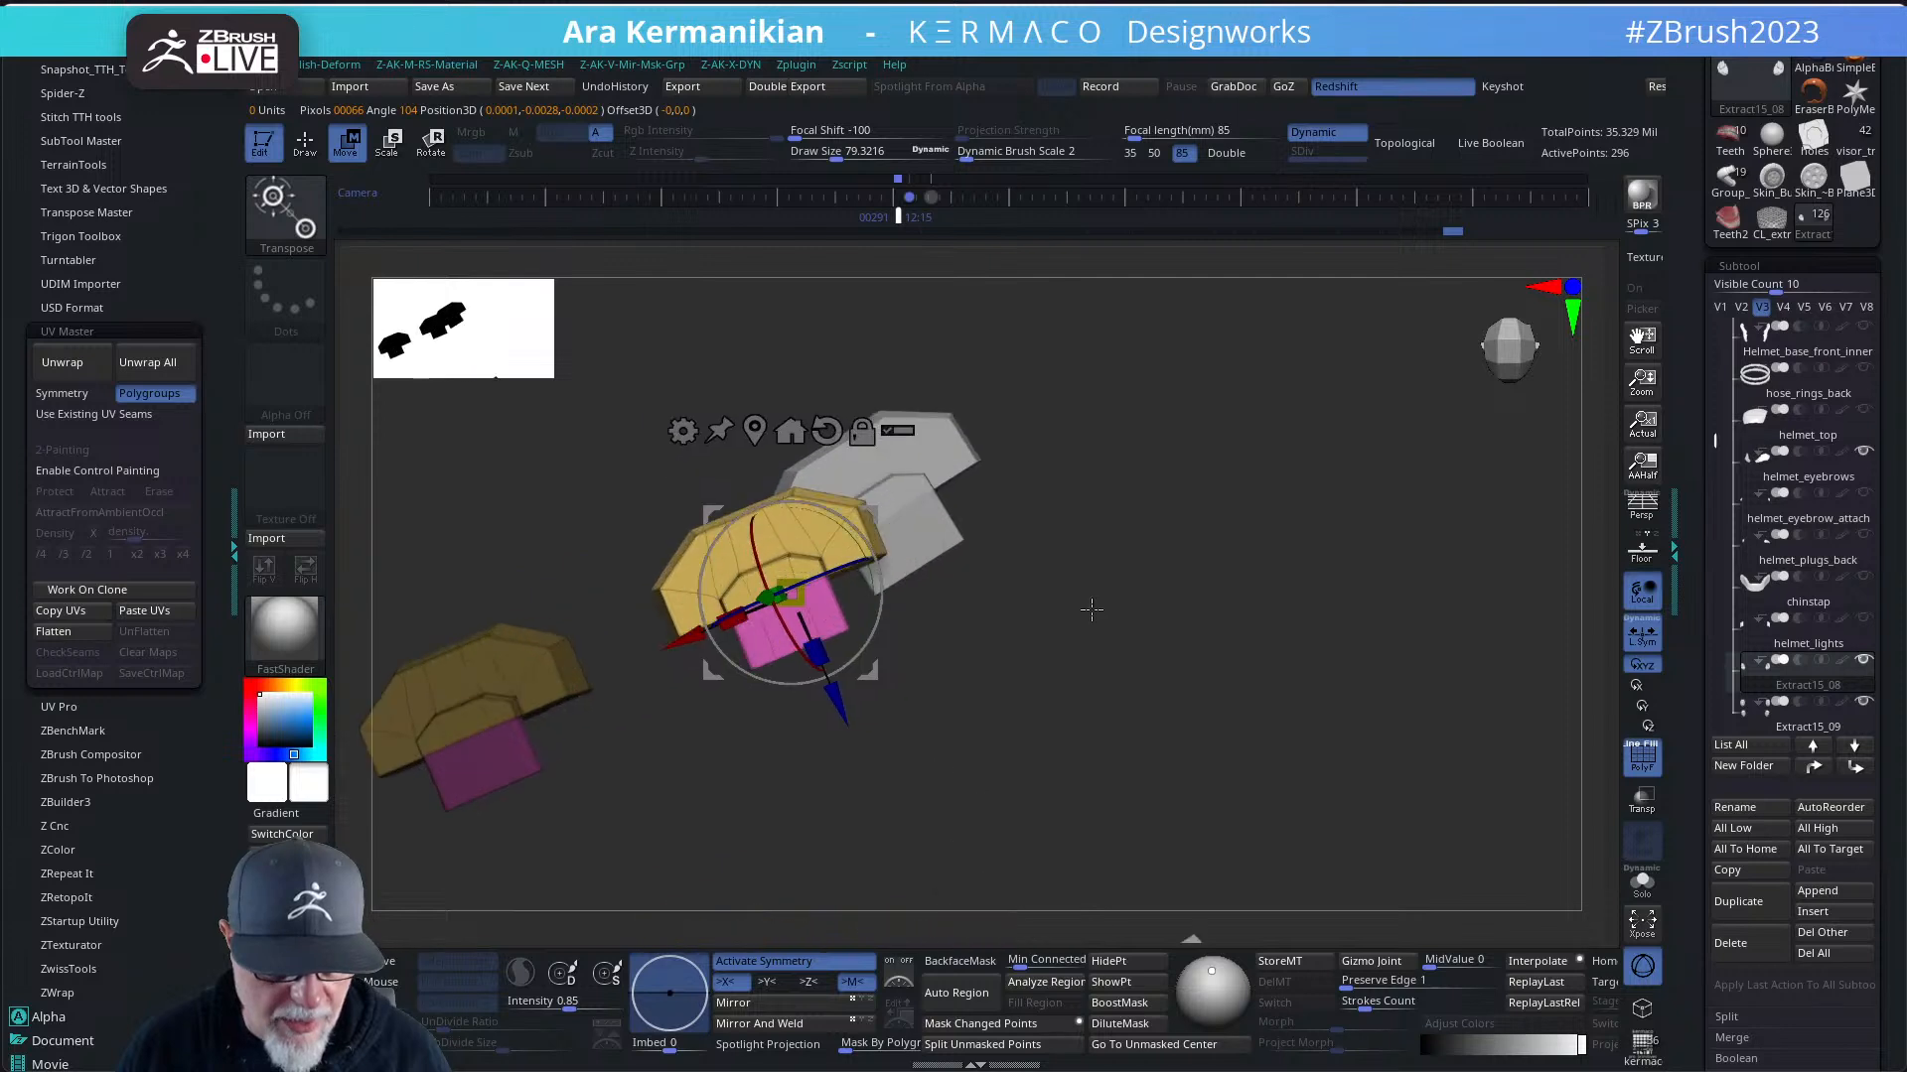
left_click_drag(874, 603, 1119, 510)
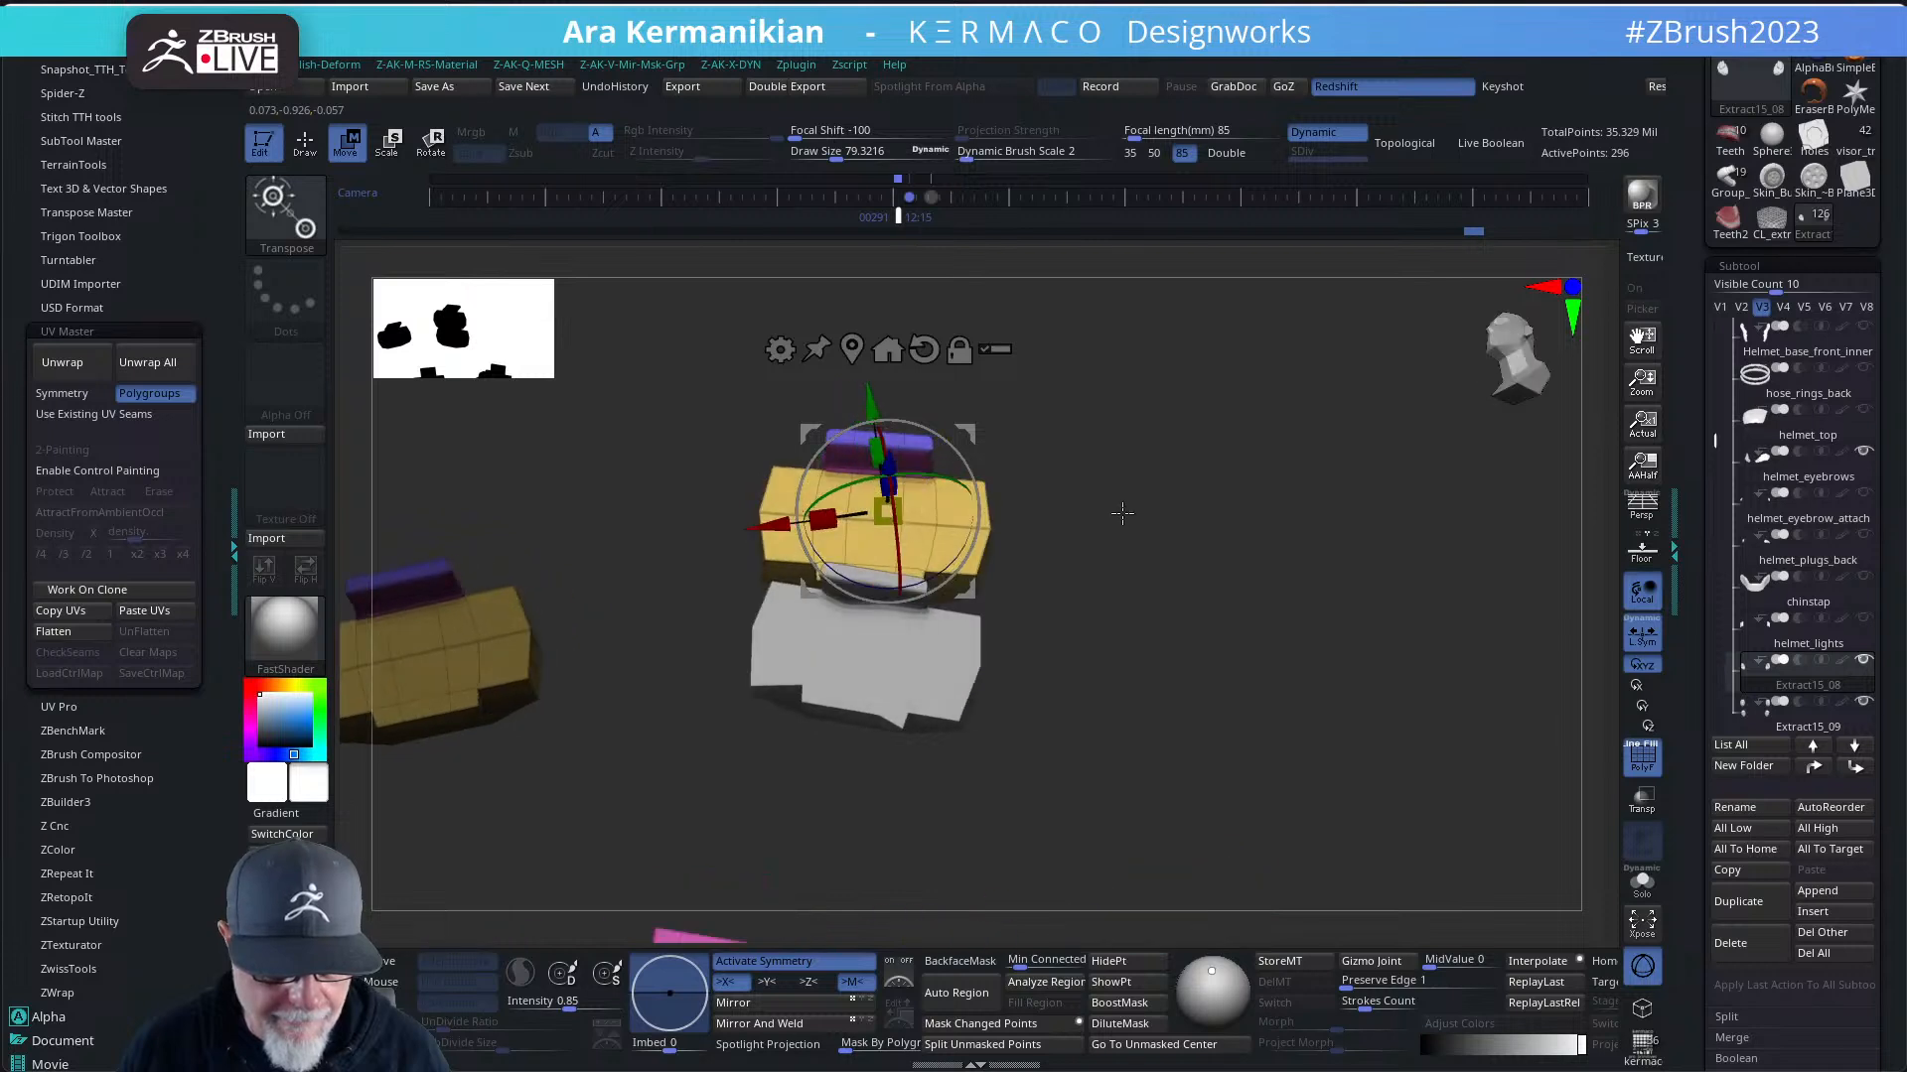
left_click_drag(953, 561, 966, 554)
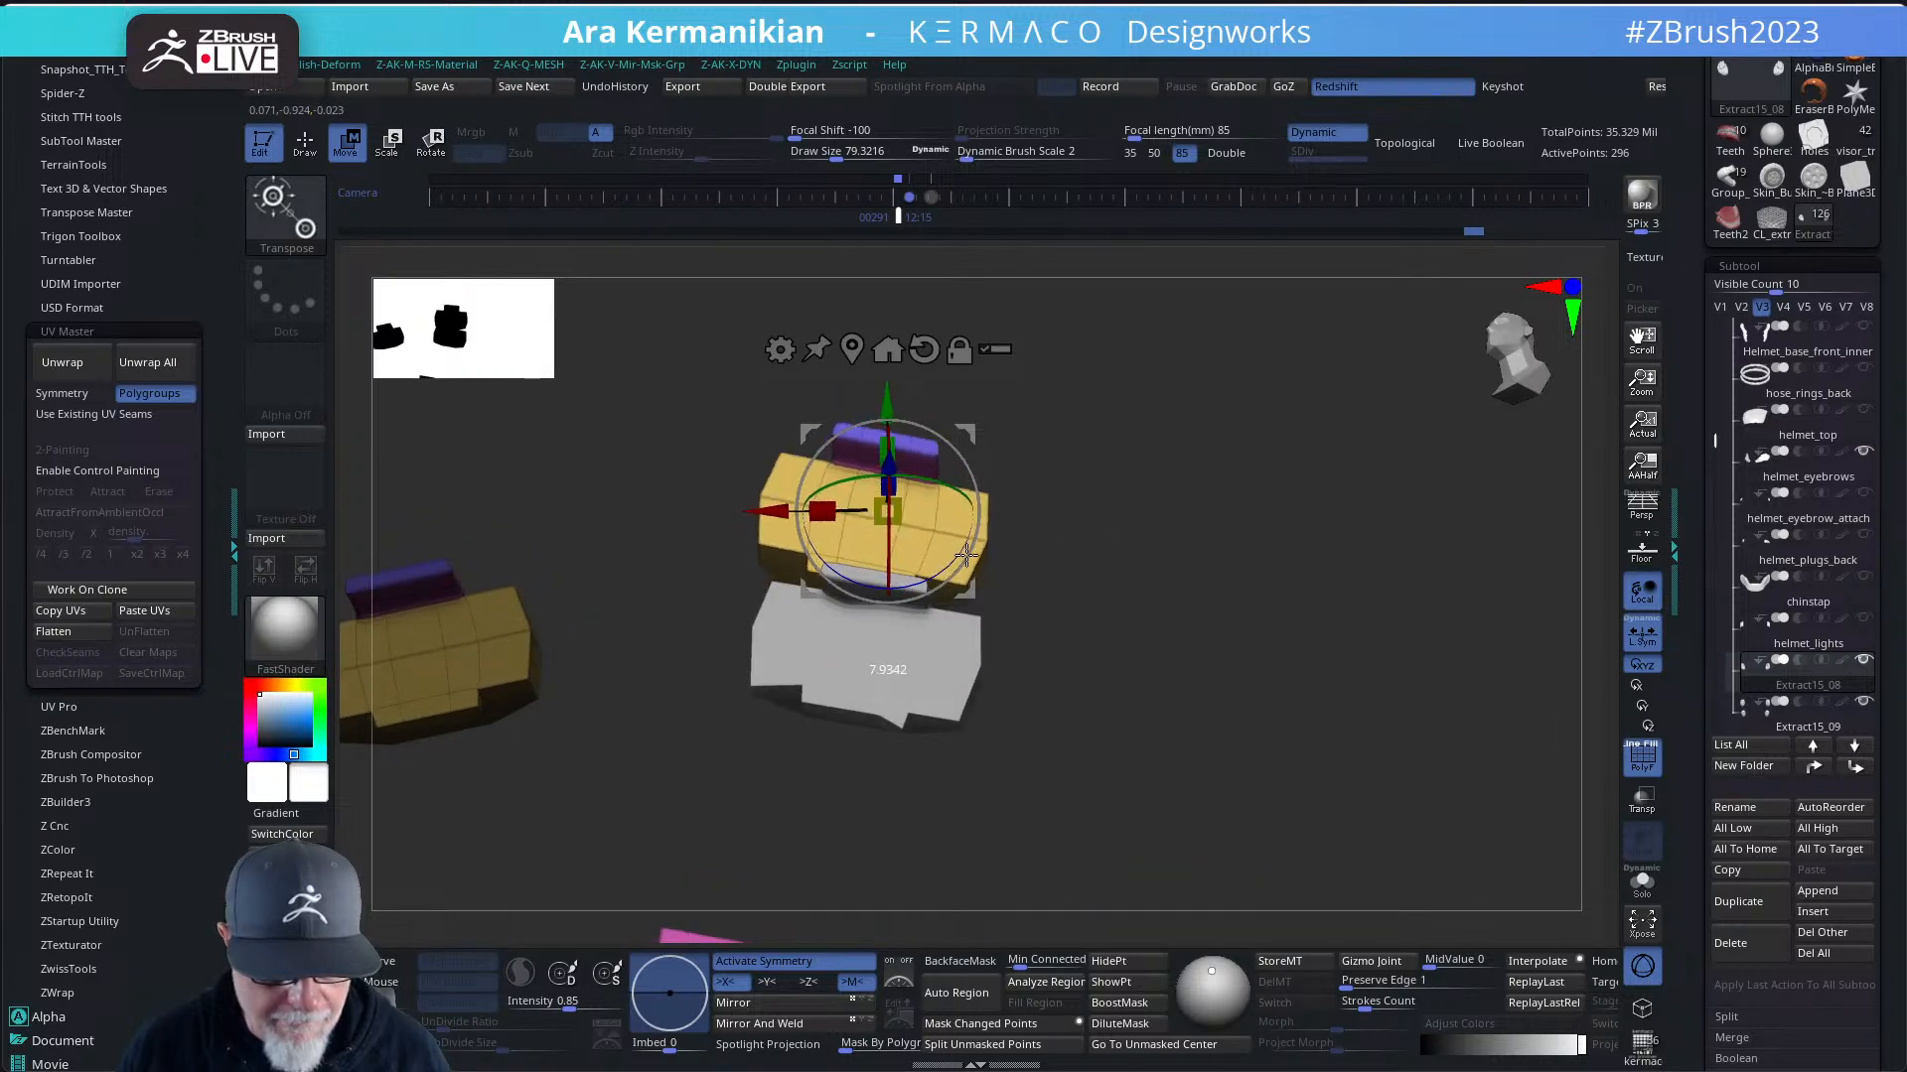
left_click_drag(964, 431, 966, 573)
- Refine the copied clip's position and tilt from several angles so it overlaps the grey reference clip
left_click_drag(1065, 610, 859, 695)
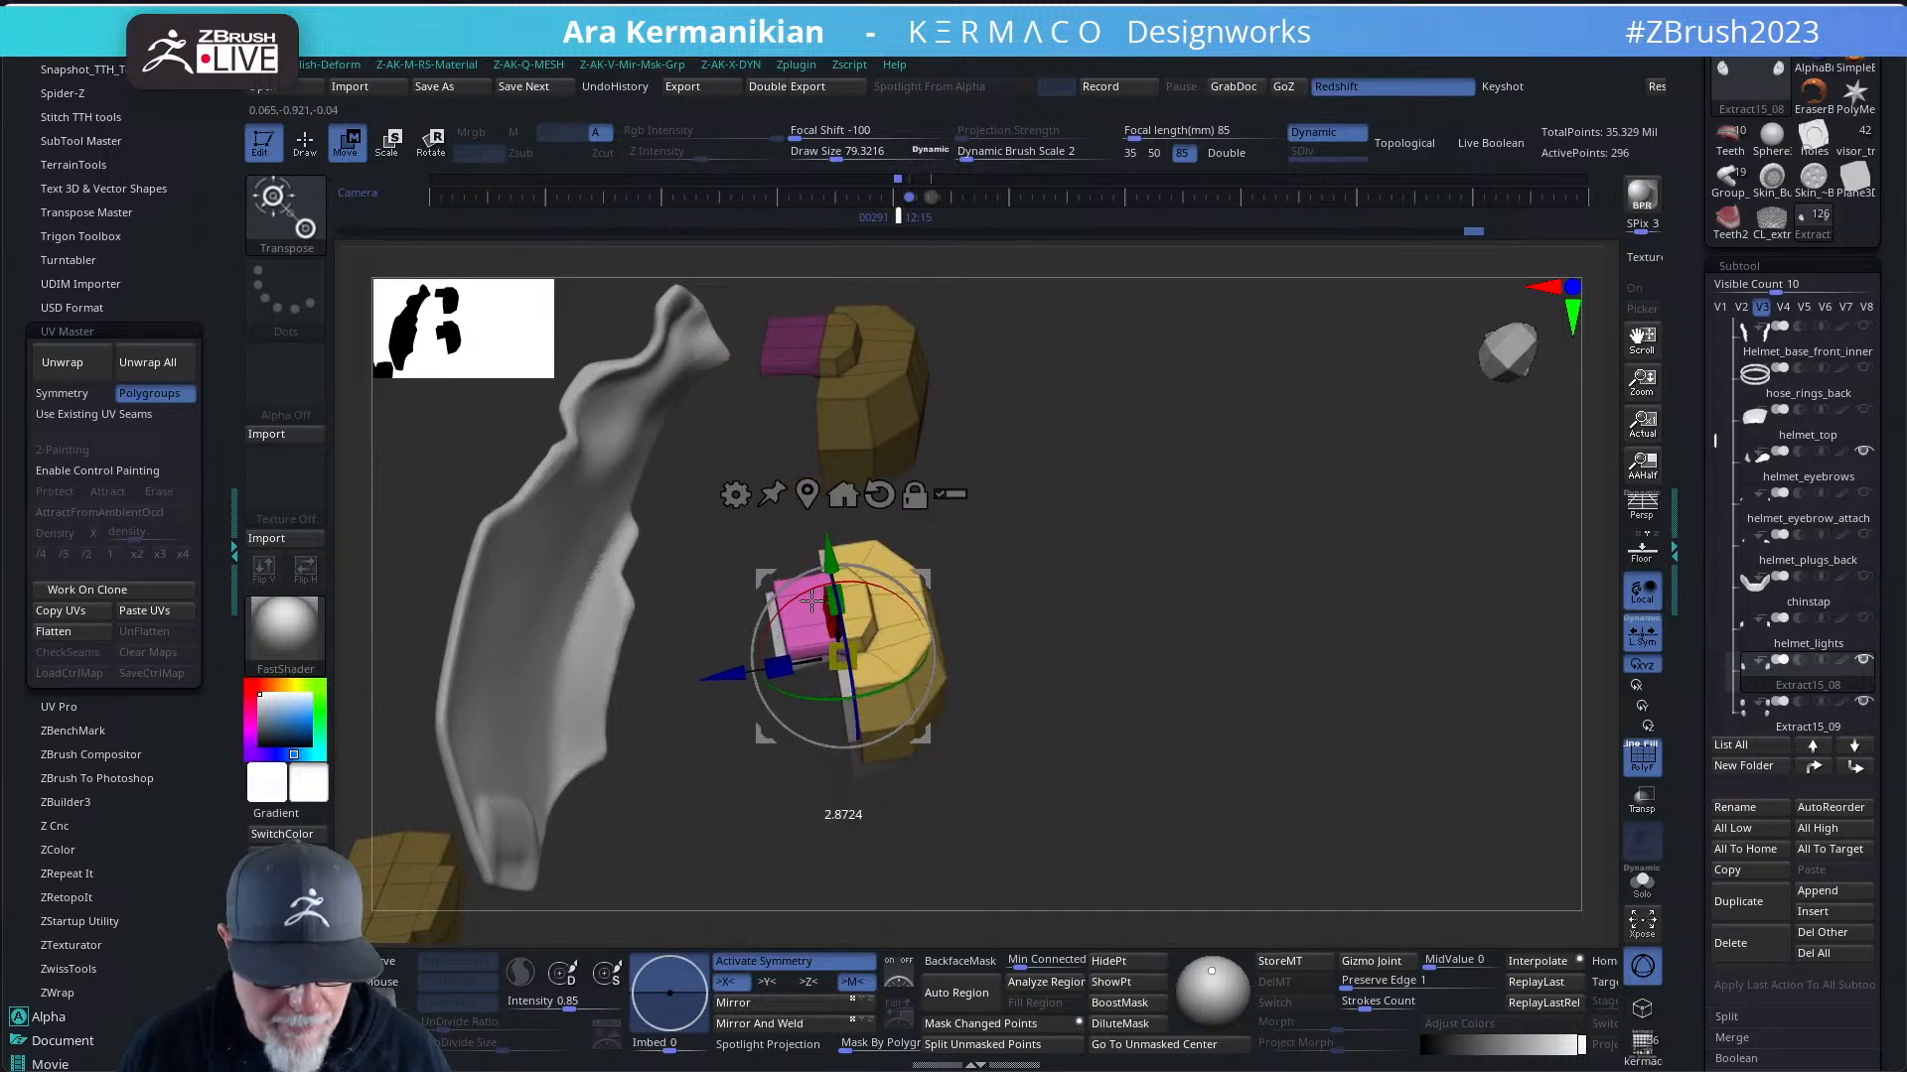
left_click_drag(1043, 675, 1188, 645)
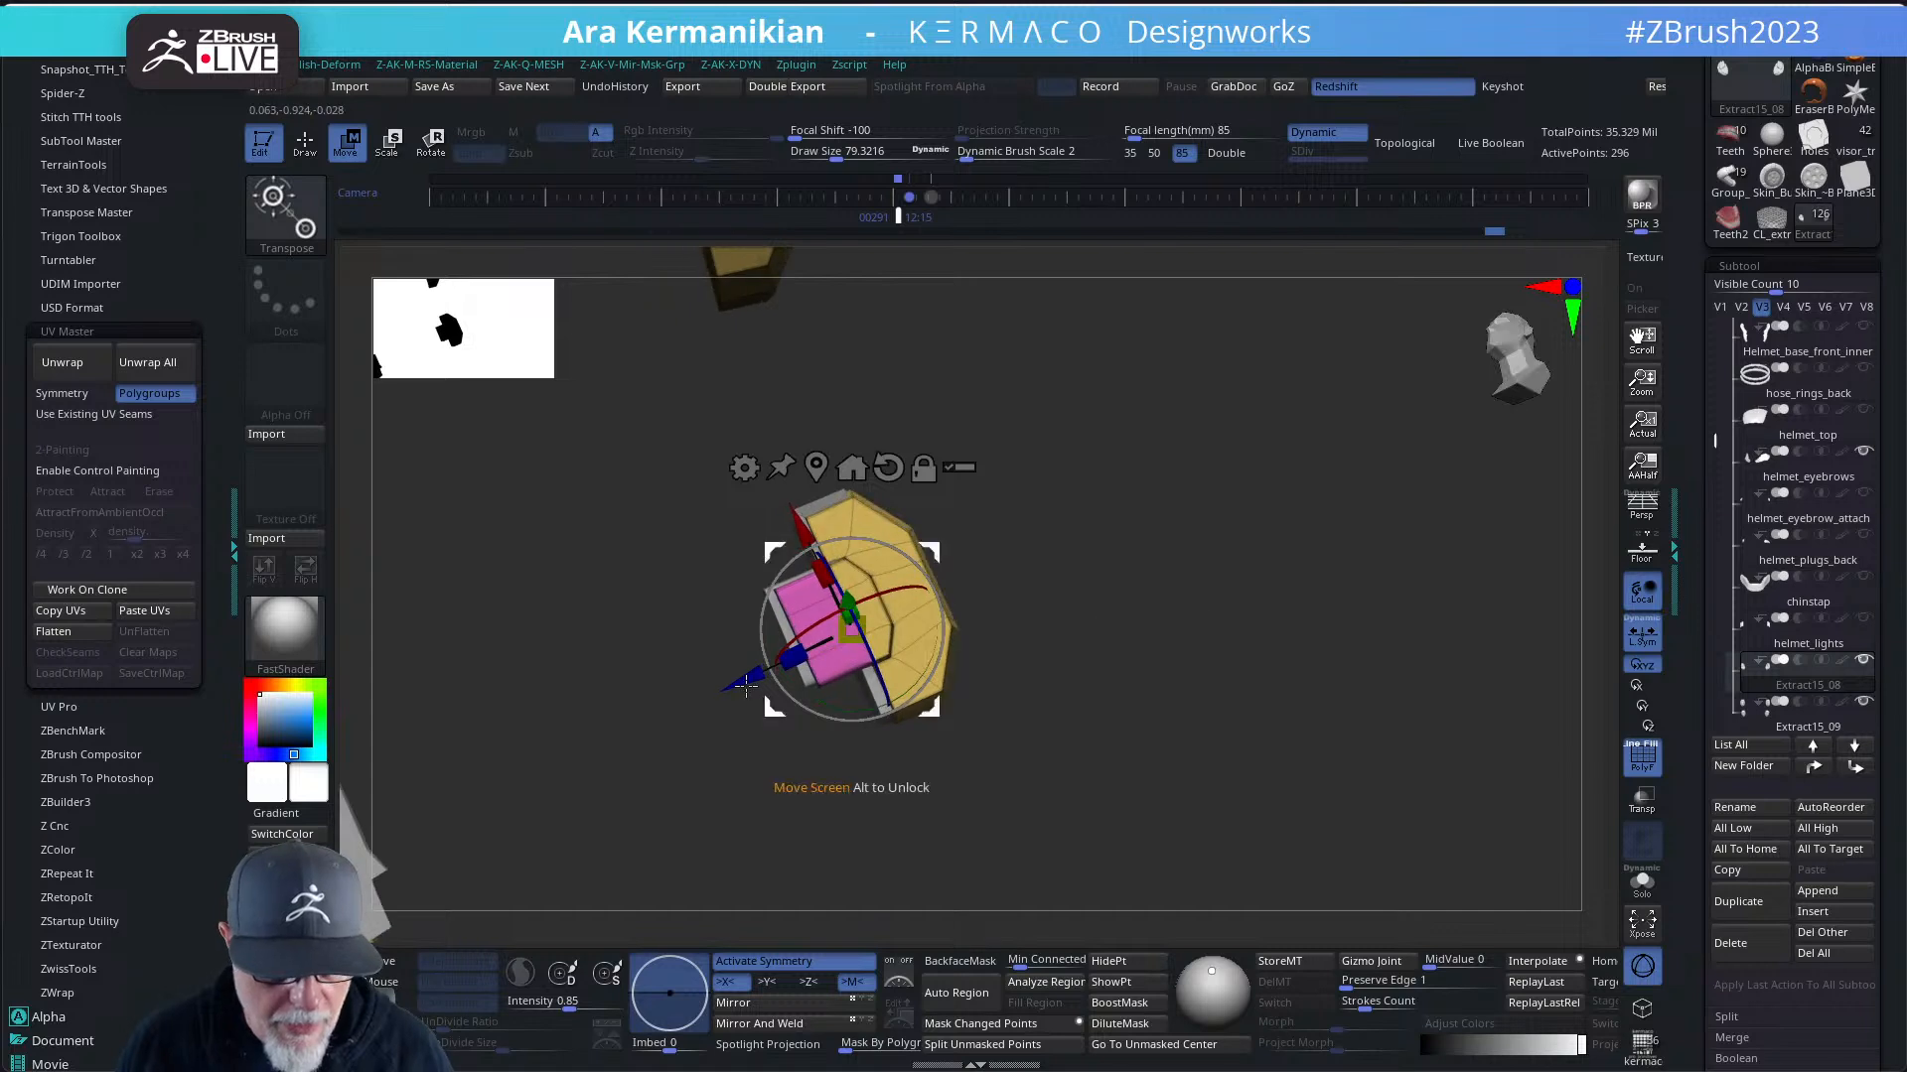
left_click_drag(732, 673, 735, 675)
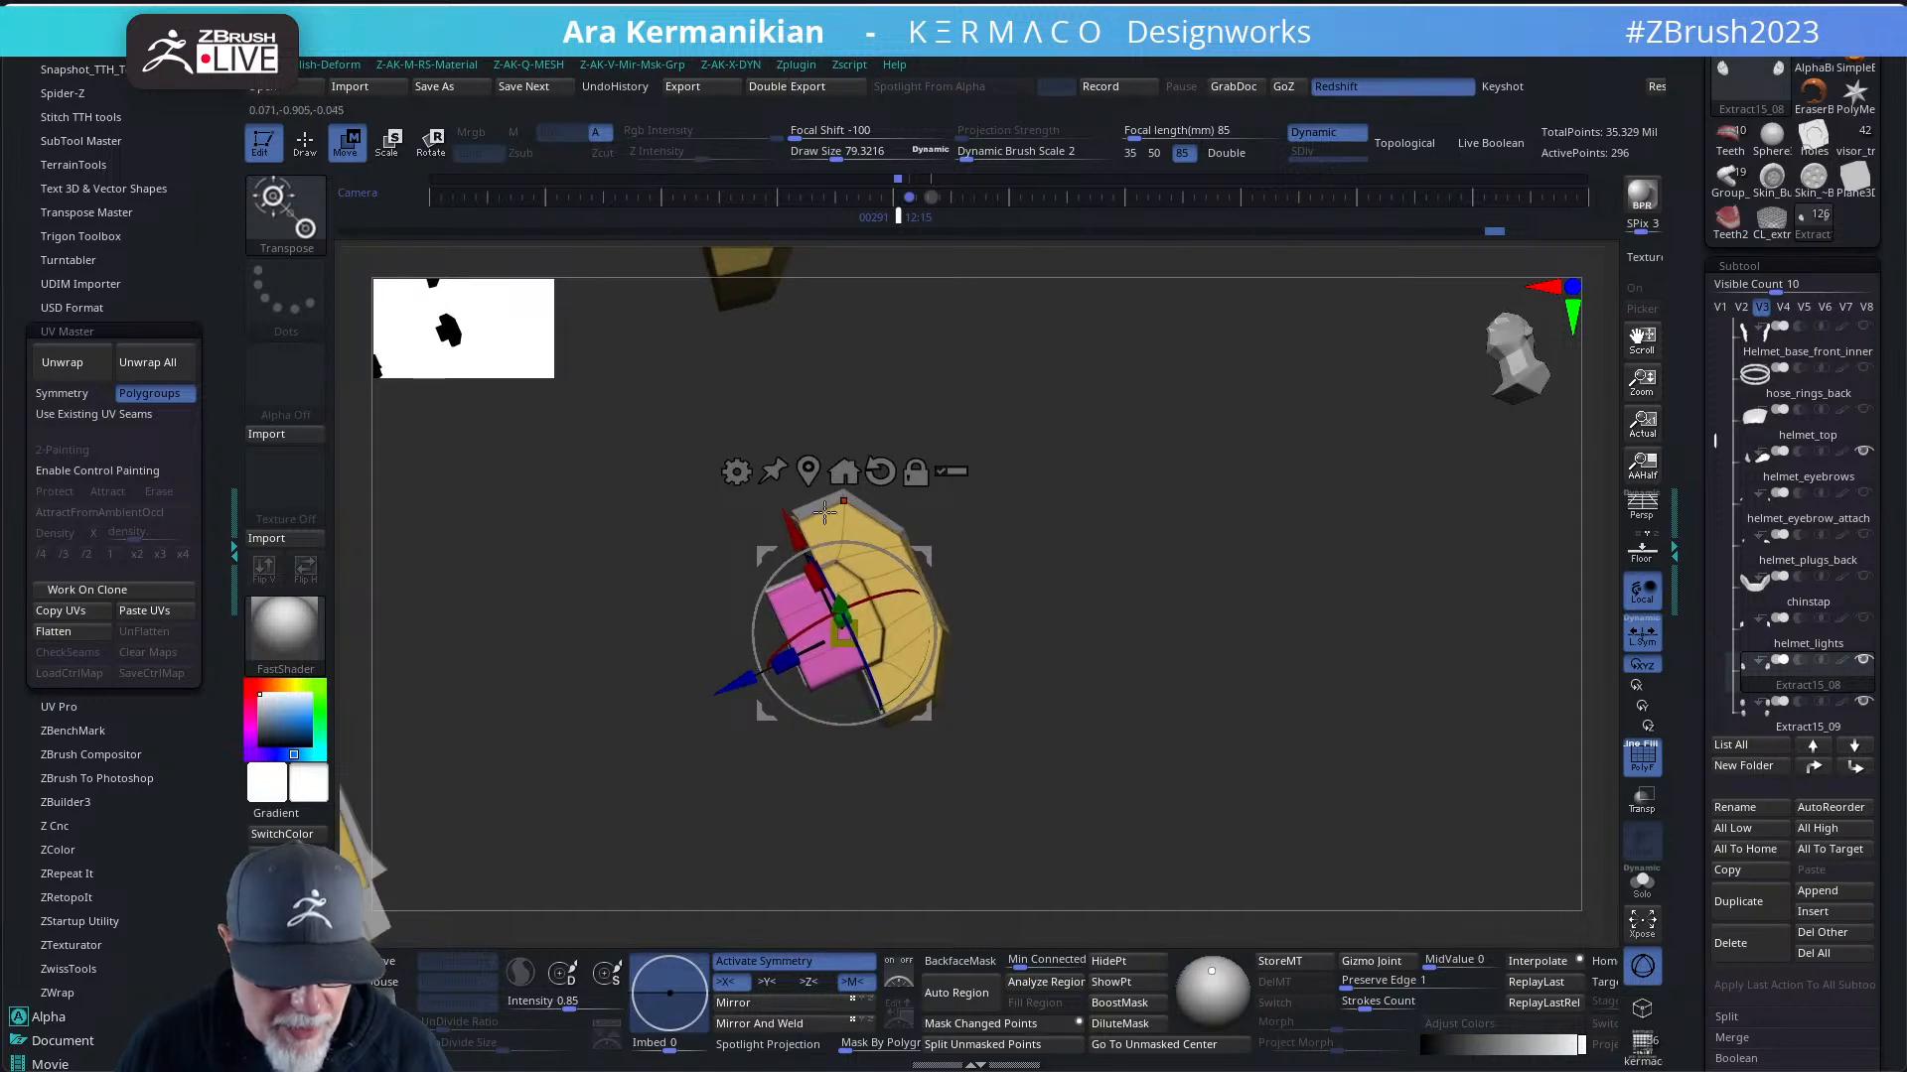
left_click_drag(801, 543, 799, 539)
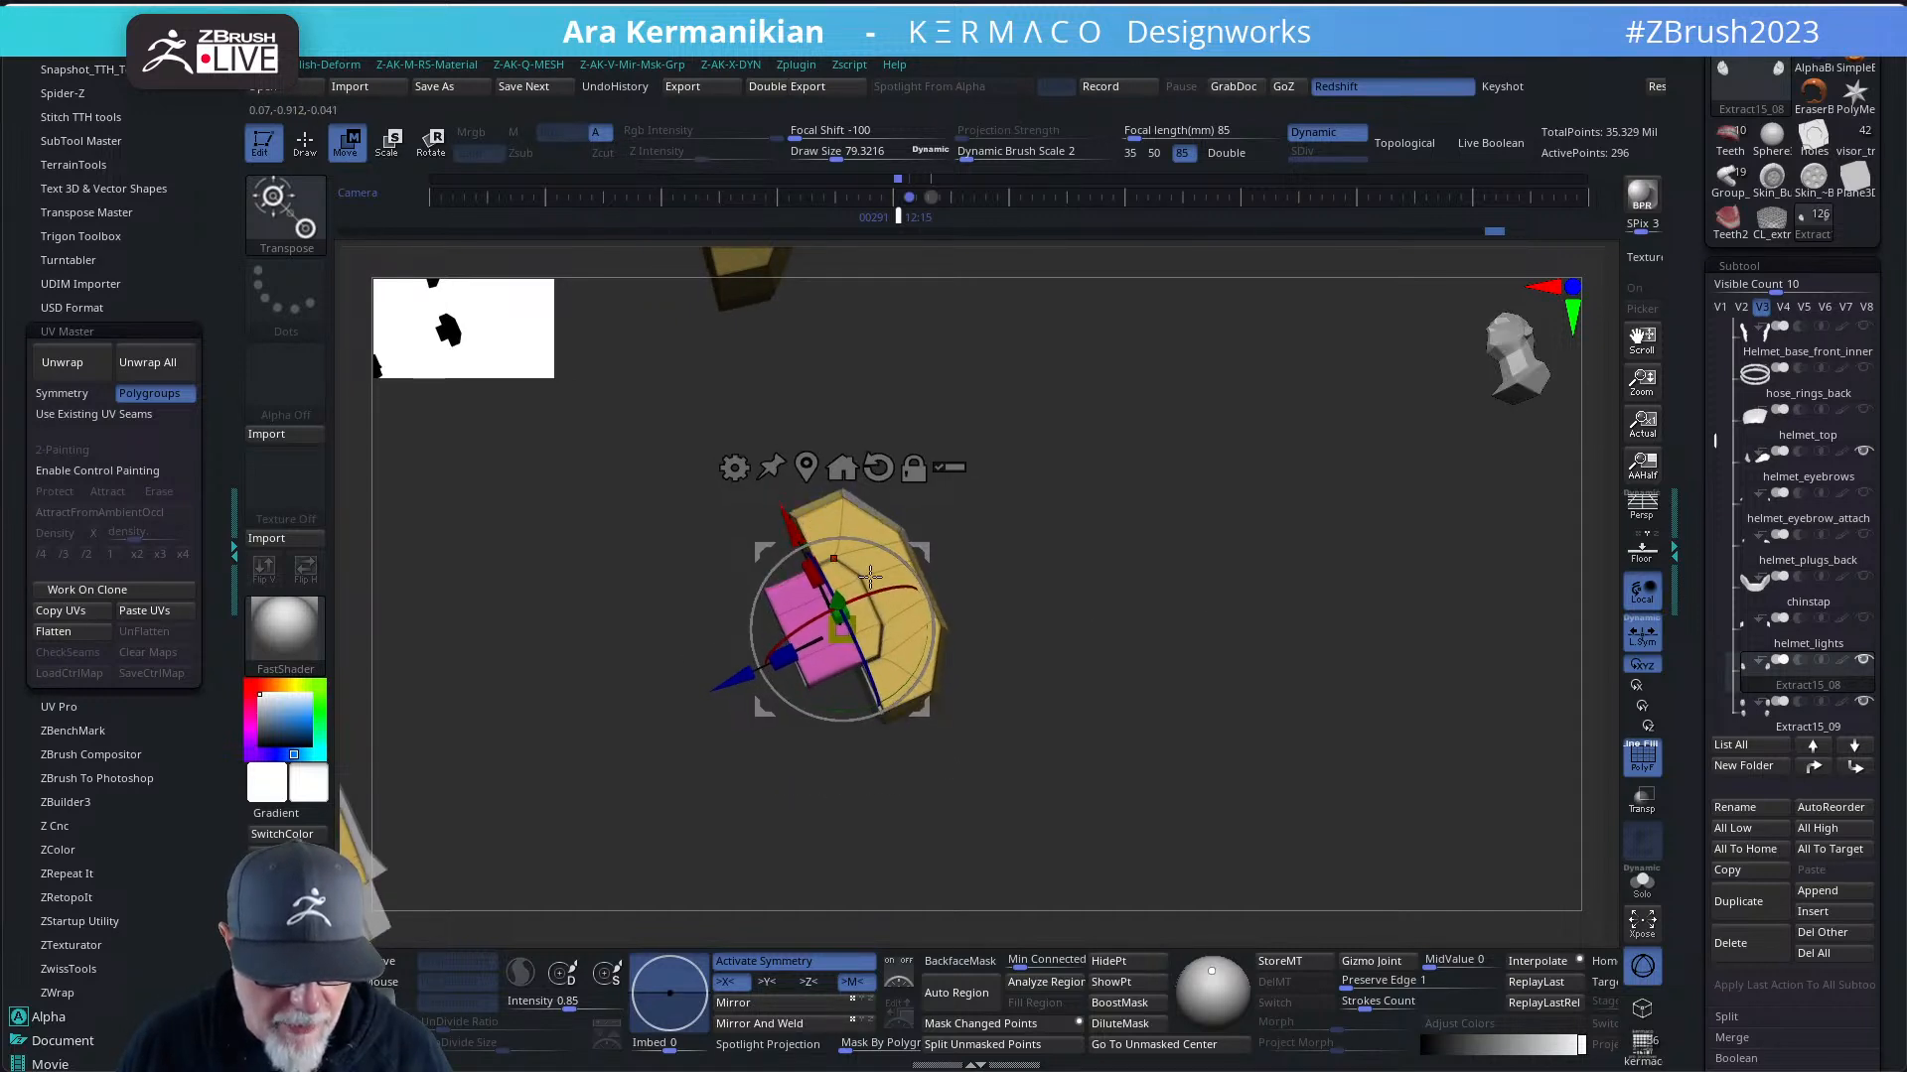
left_click_drag(926, 654, 925, 660)
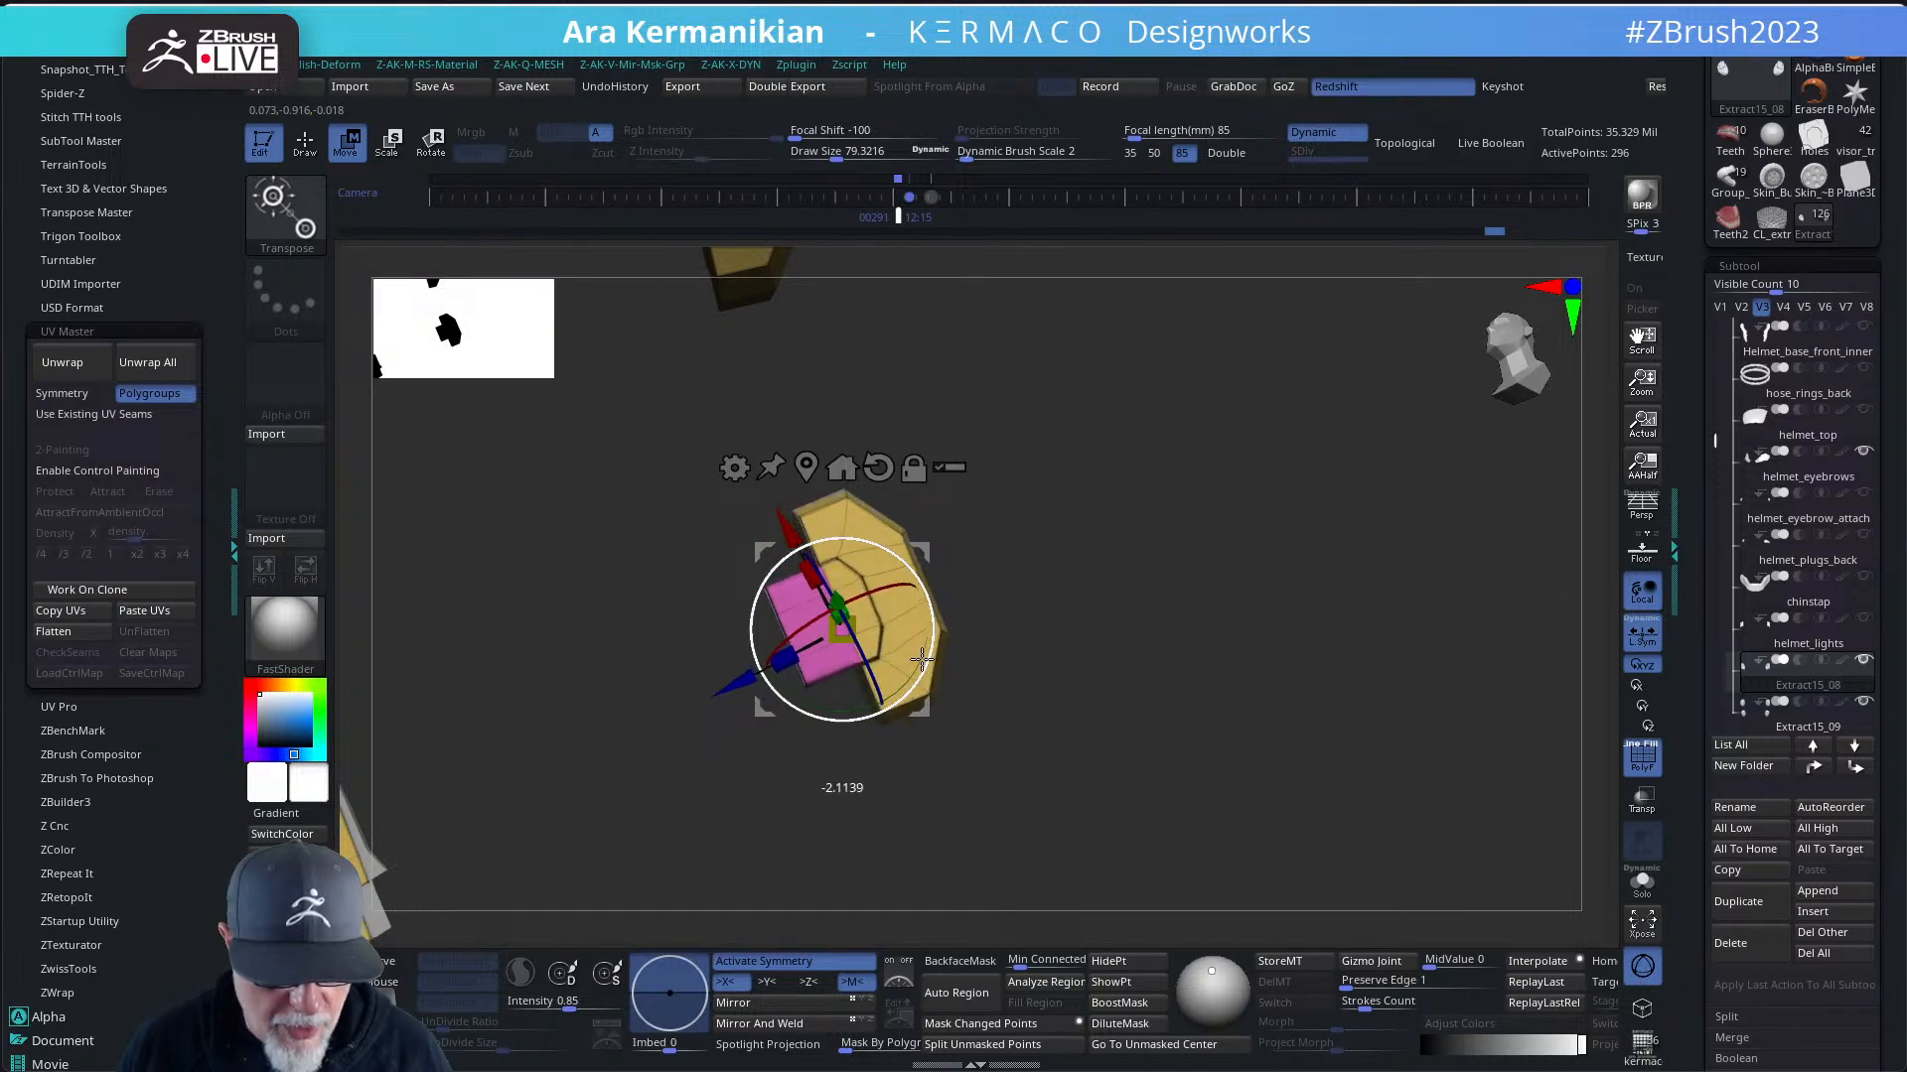
left_click_drag(1028, 739, 1170, 536)
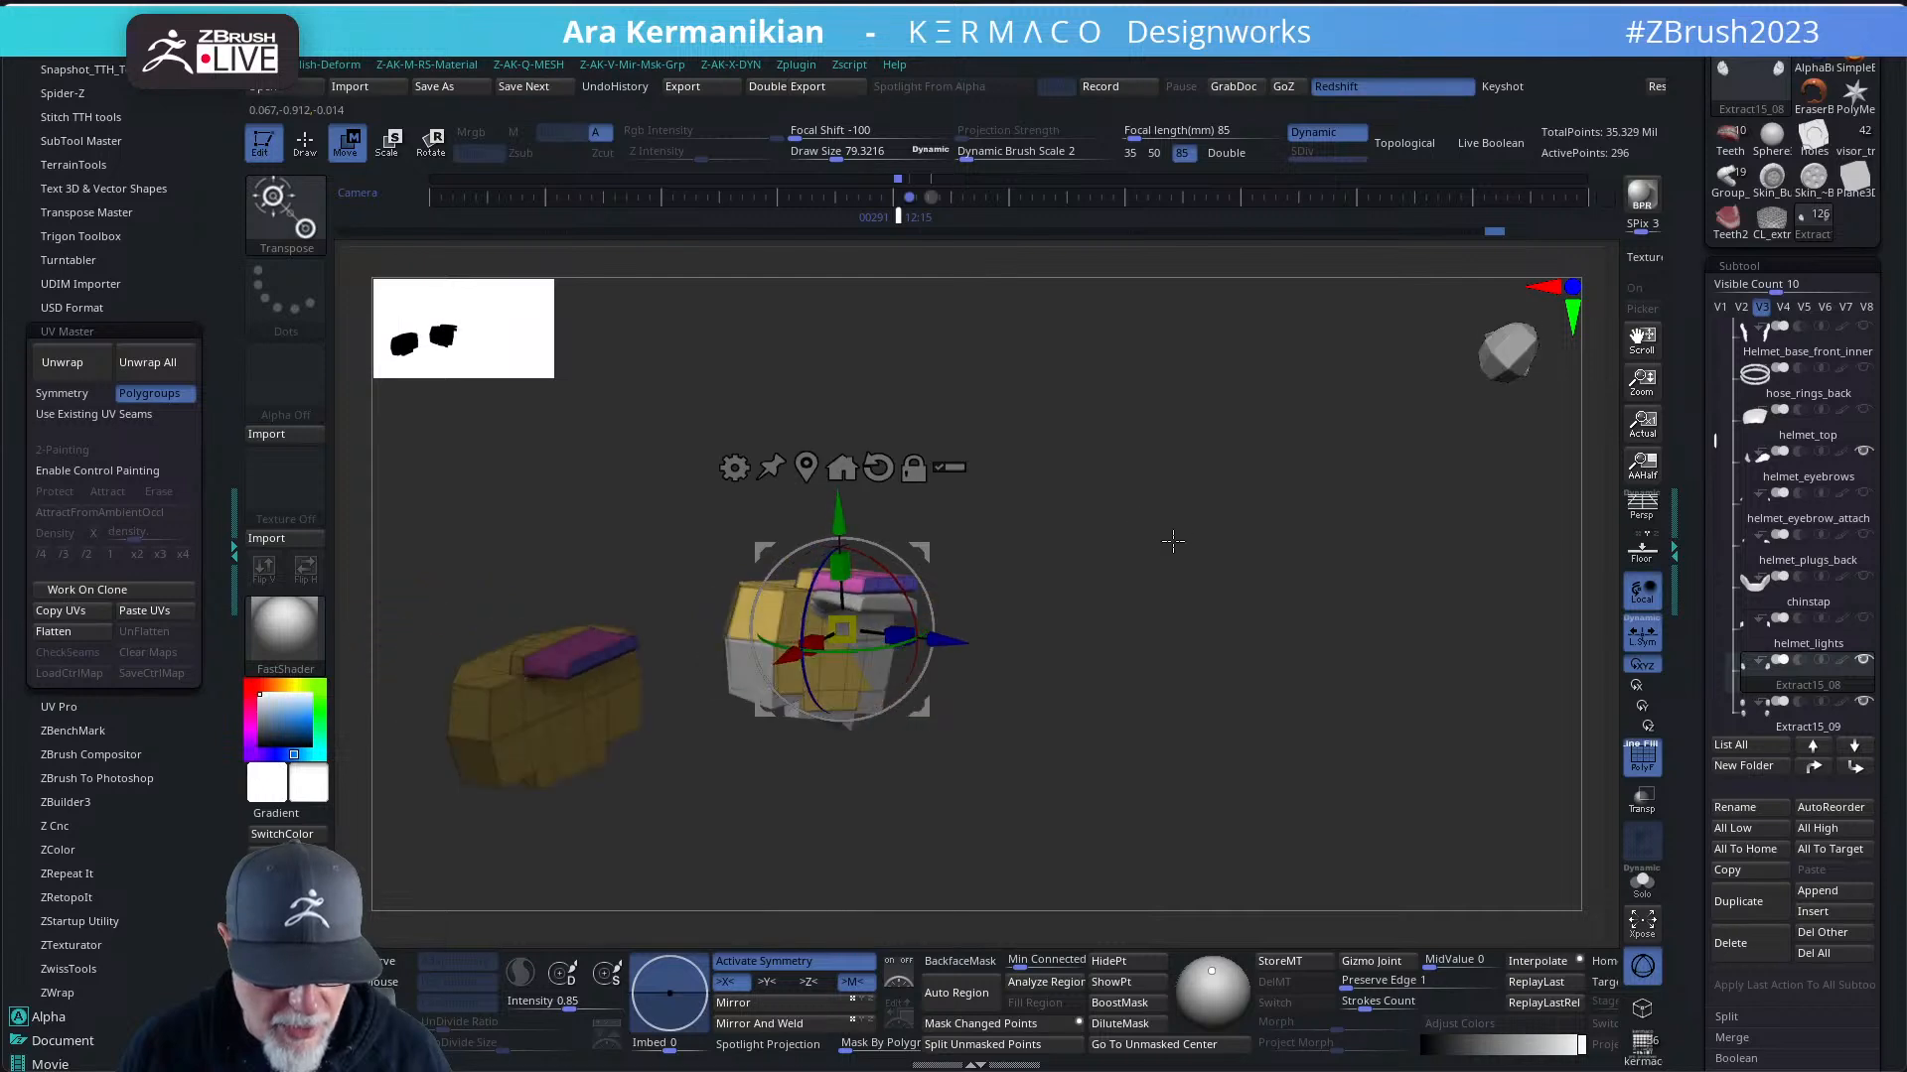
left_click_drag(845, 518, 847, 521)
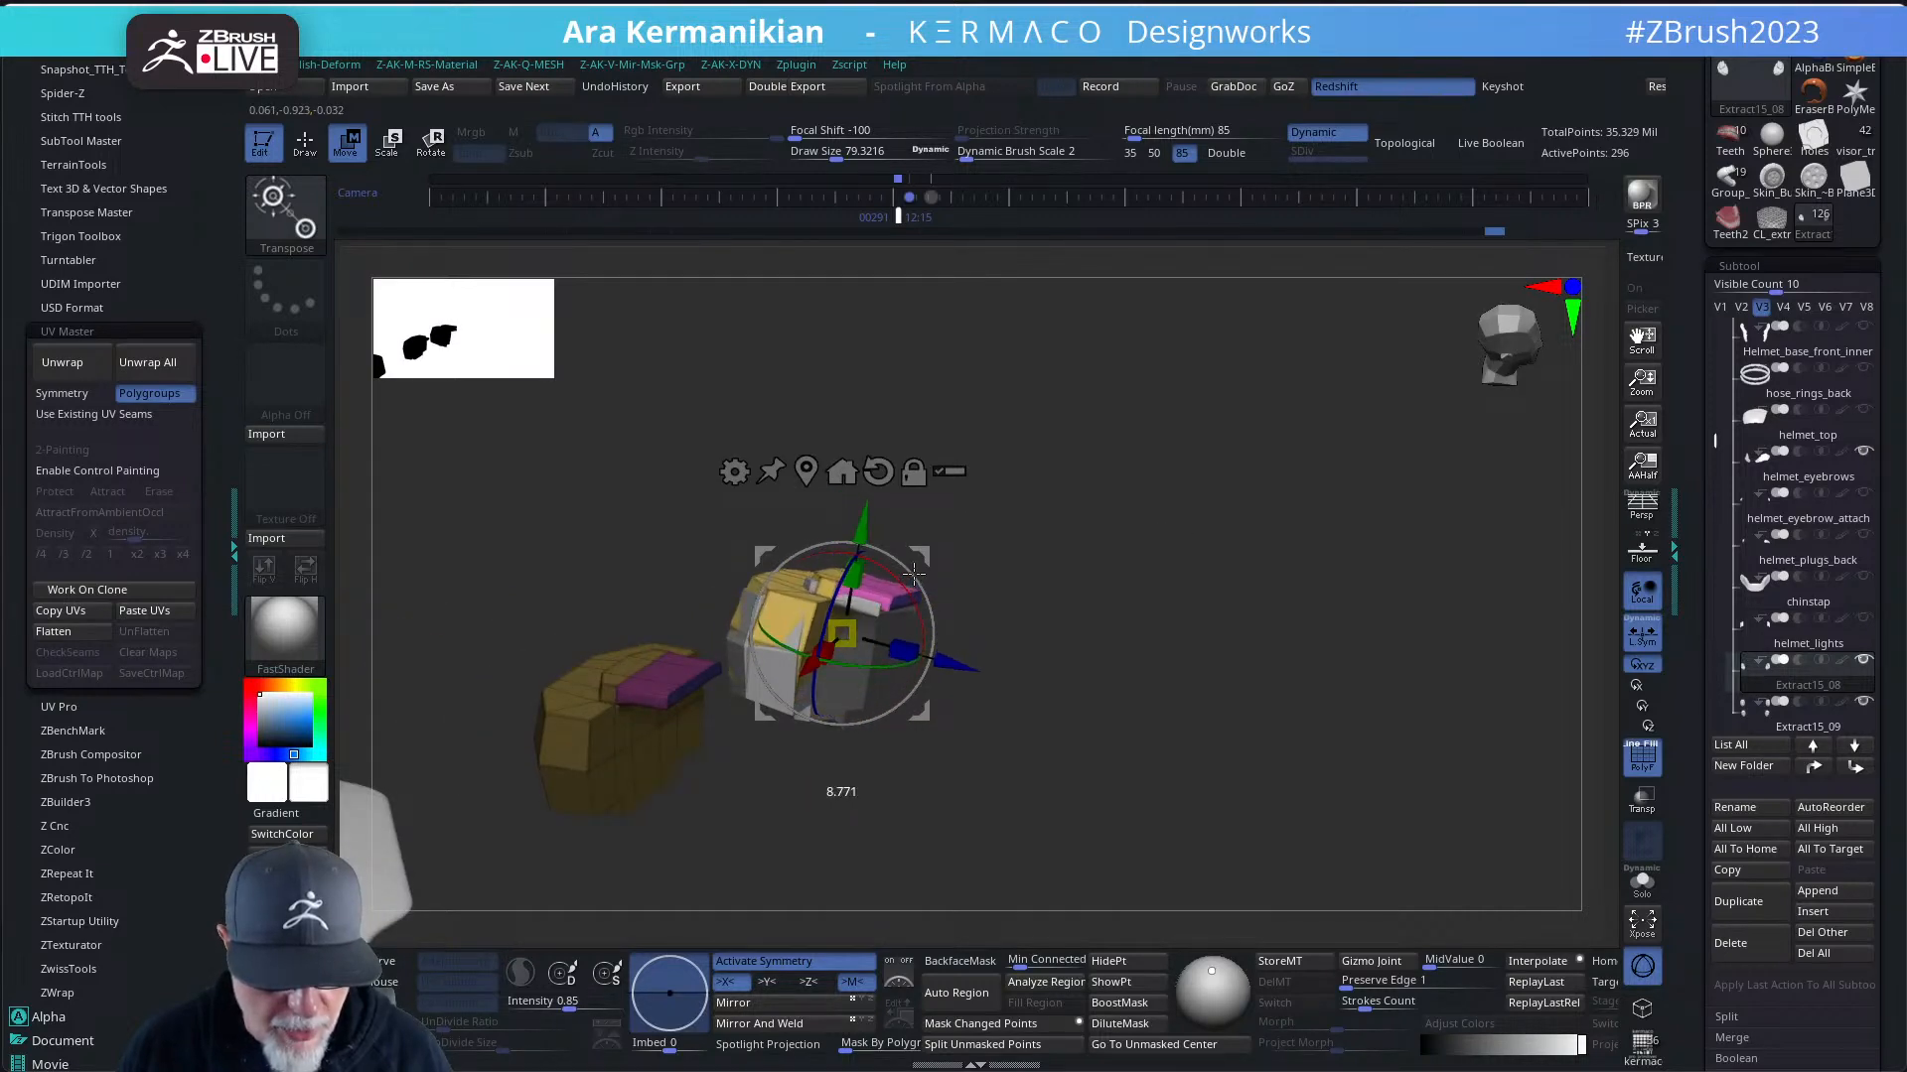
- Rotate the copied clip slightly and shift it along its local X axis to line up with the grey Extract15_09 clip
left_click_drag(1102, 695, 1150, 553)
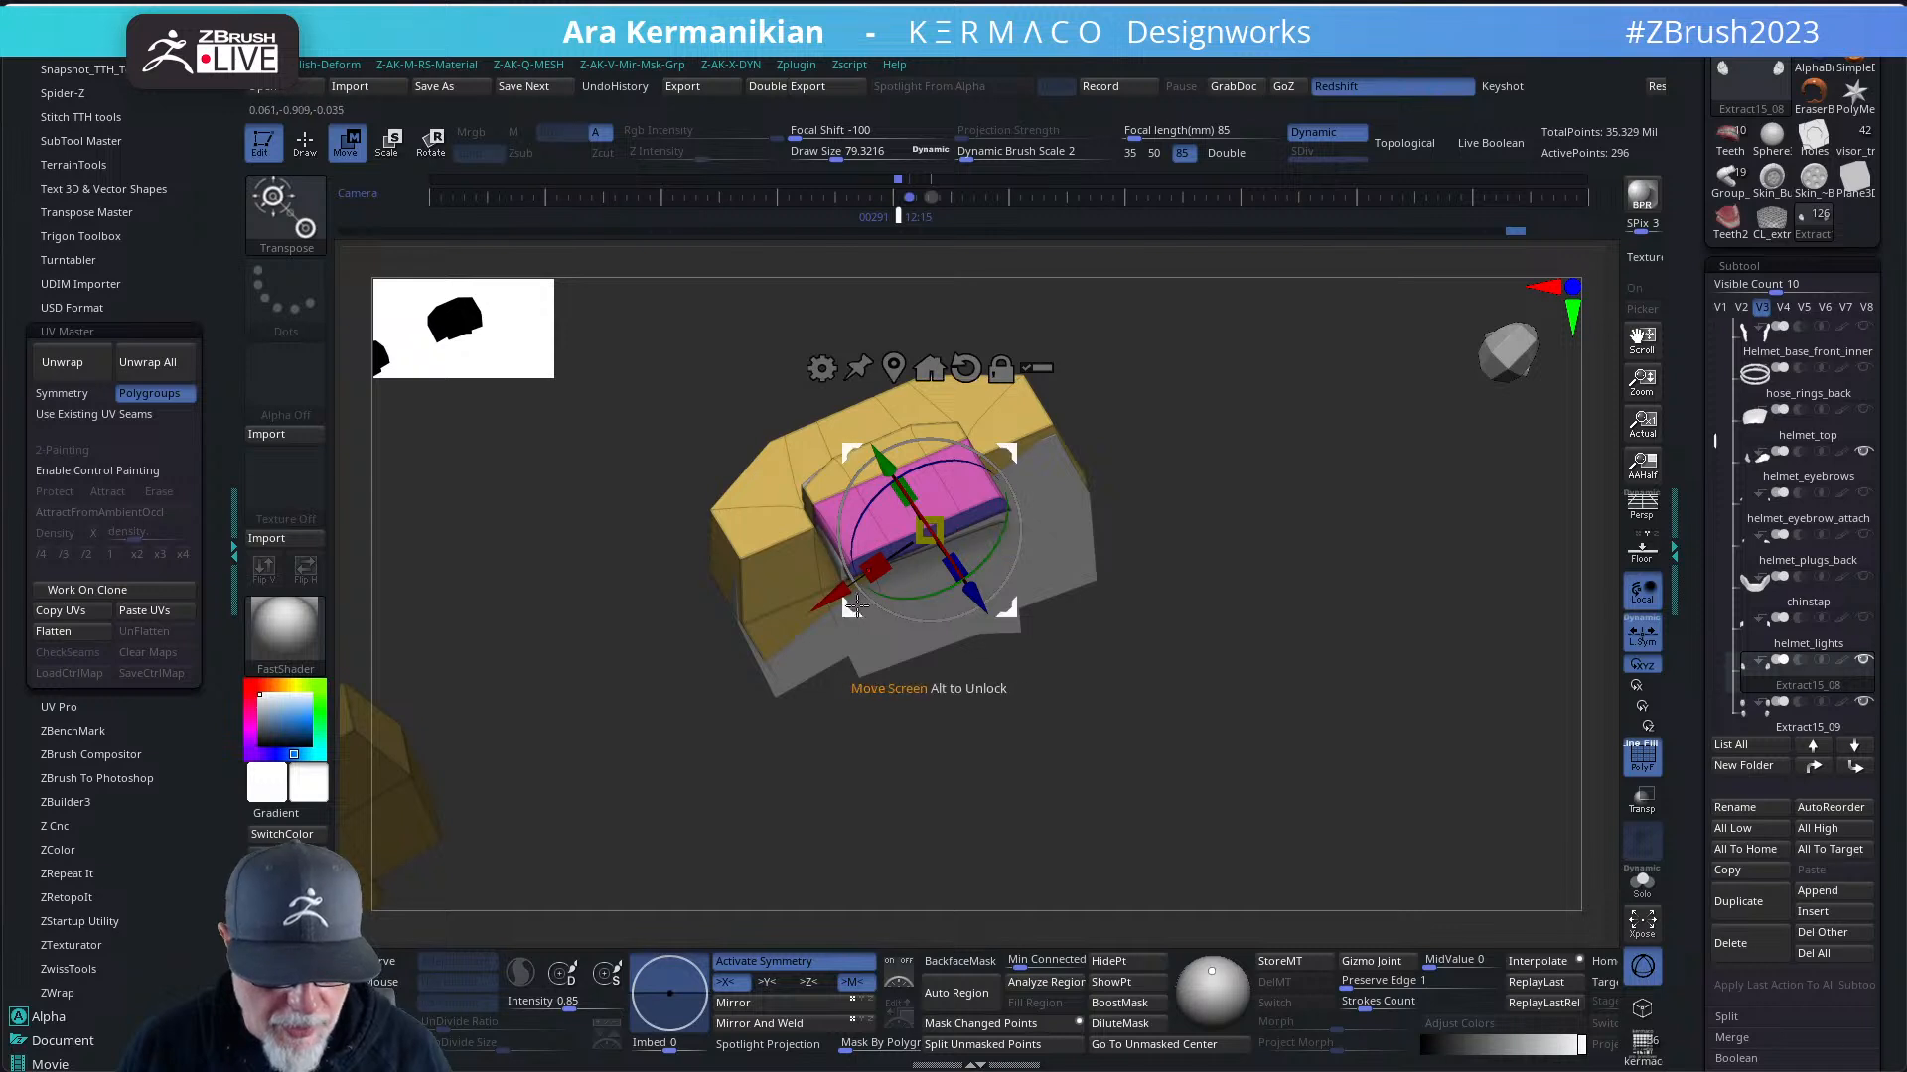
left_click_drag(824, 601, 834, 606)
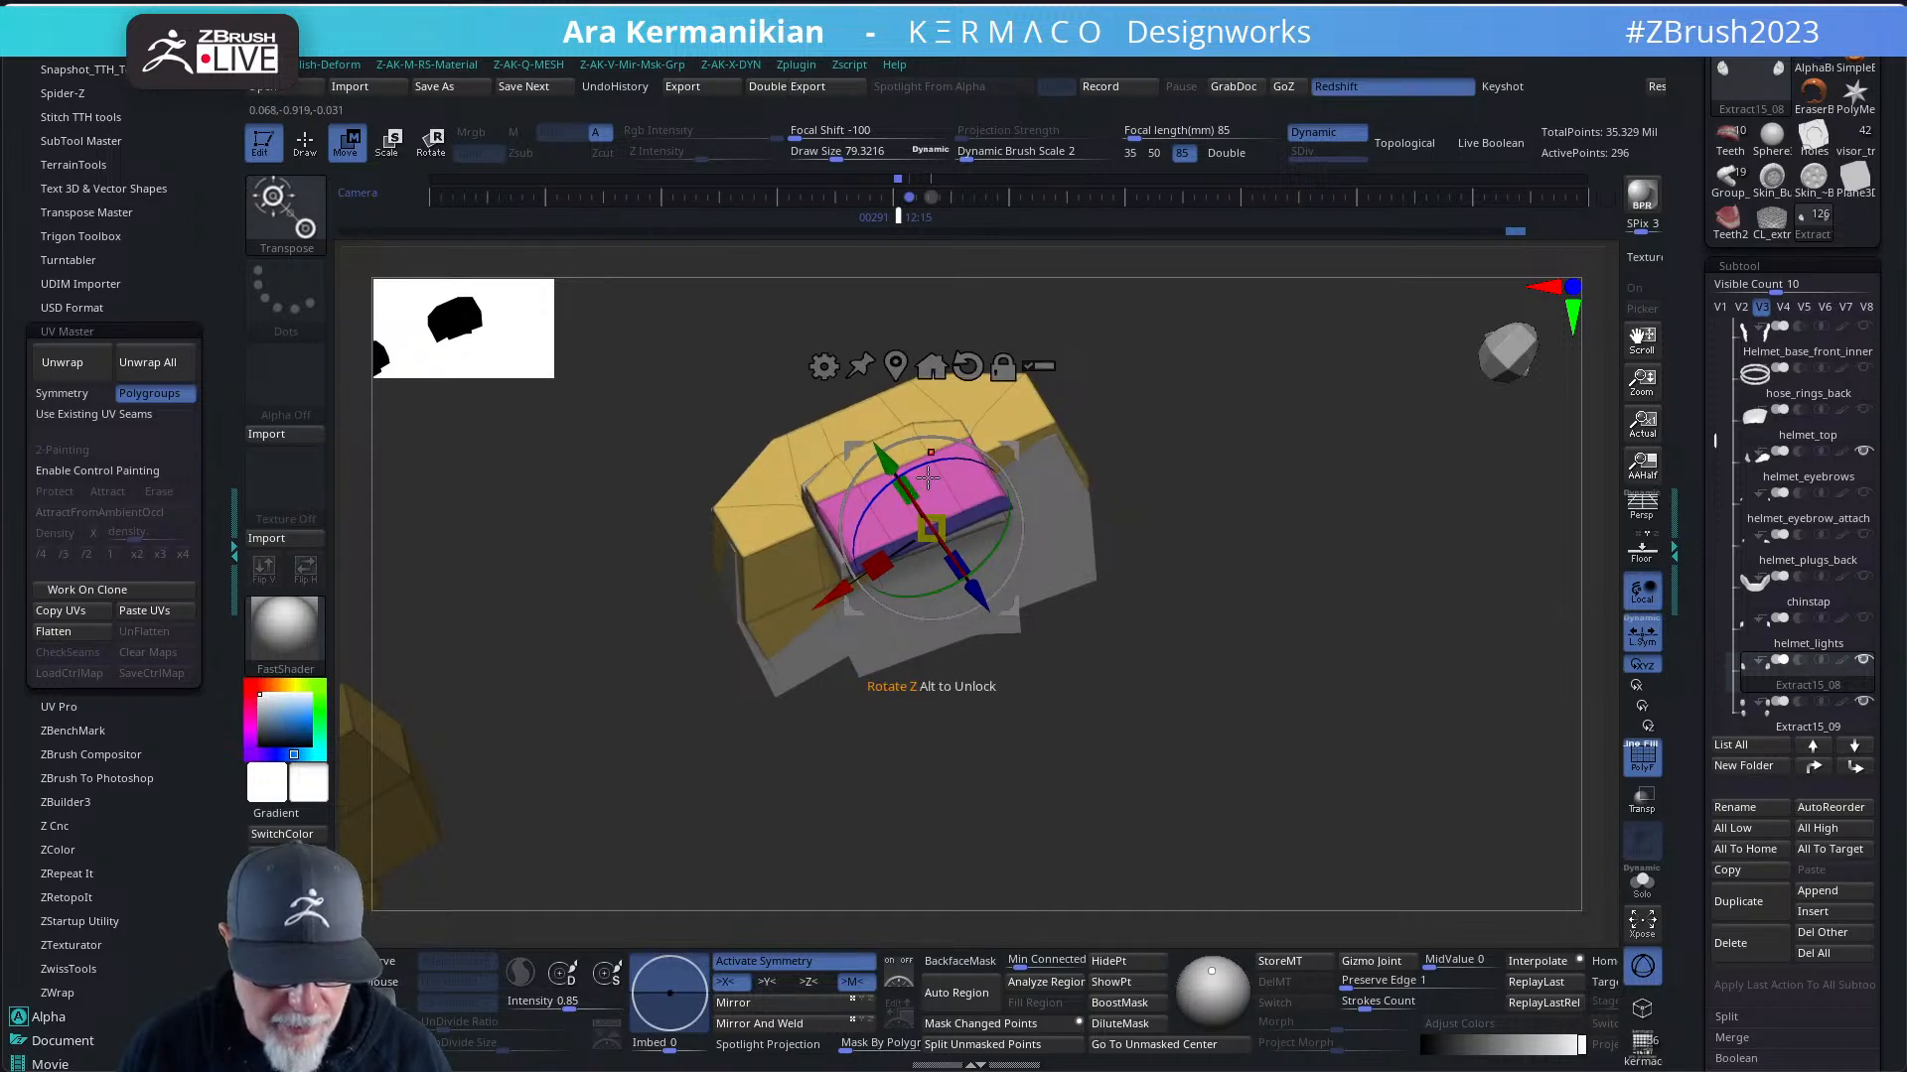
left_click_drag(943, 457, 940, 452)
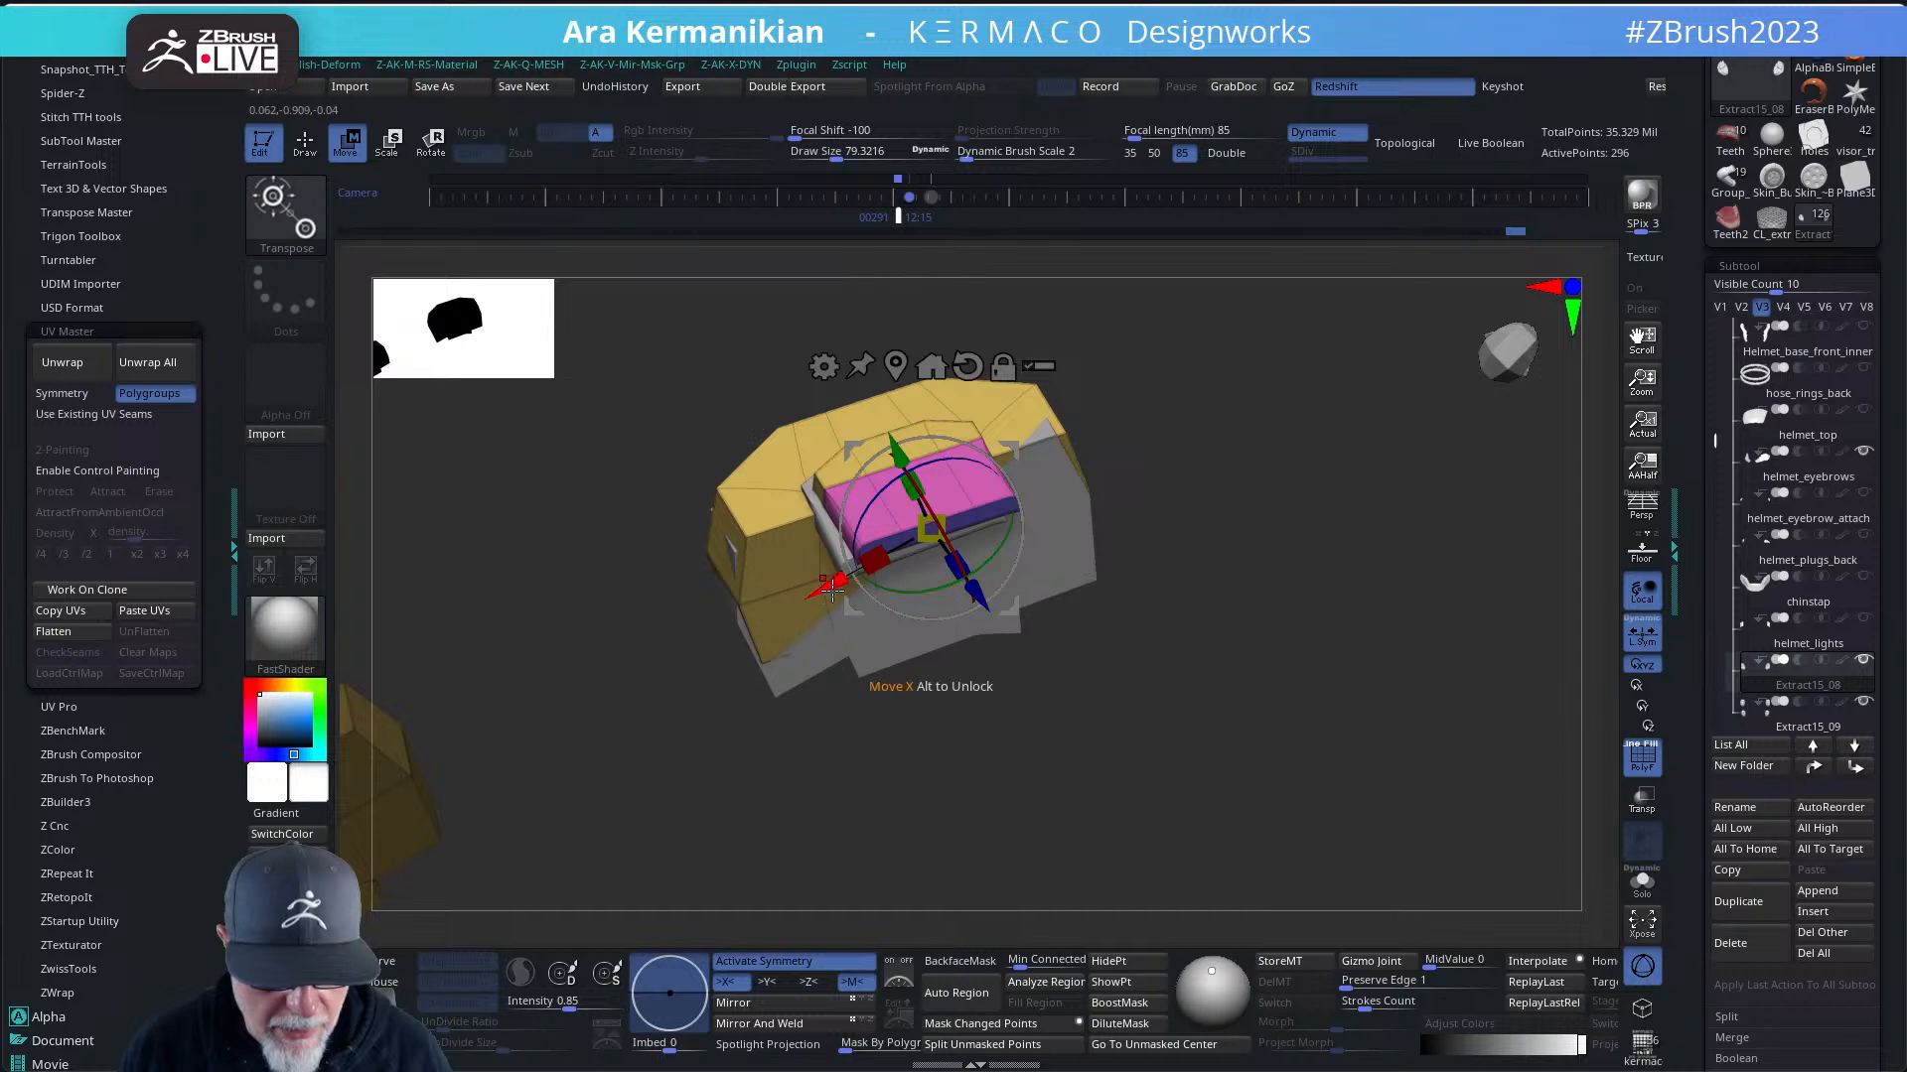
left_click_drag(832, 588, 822, 596)
left_click_drag(1298, 723, 1298, 767)
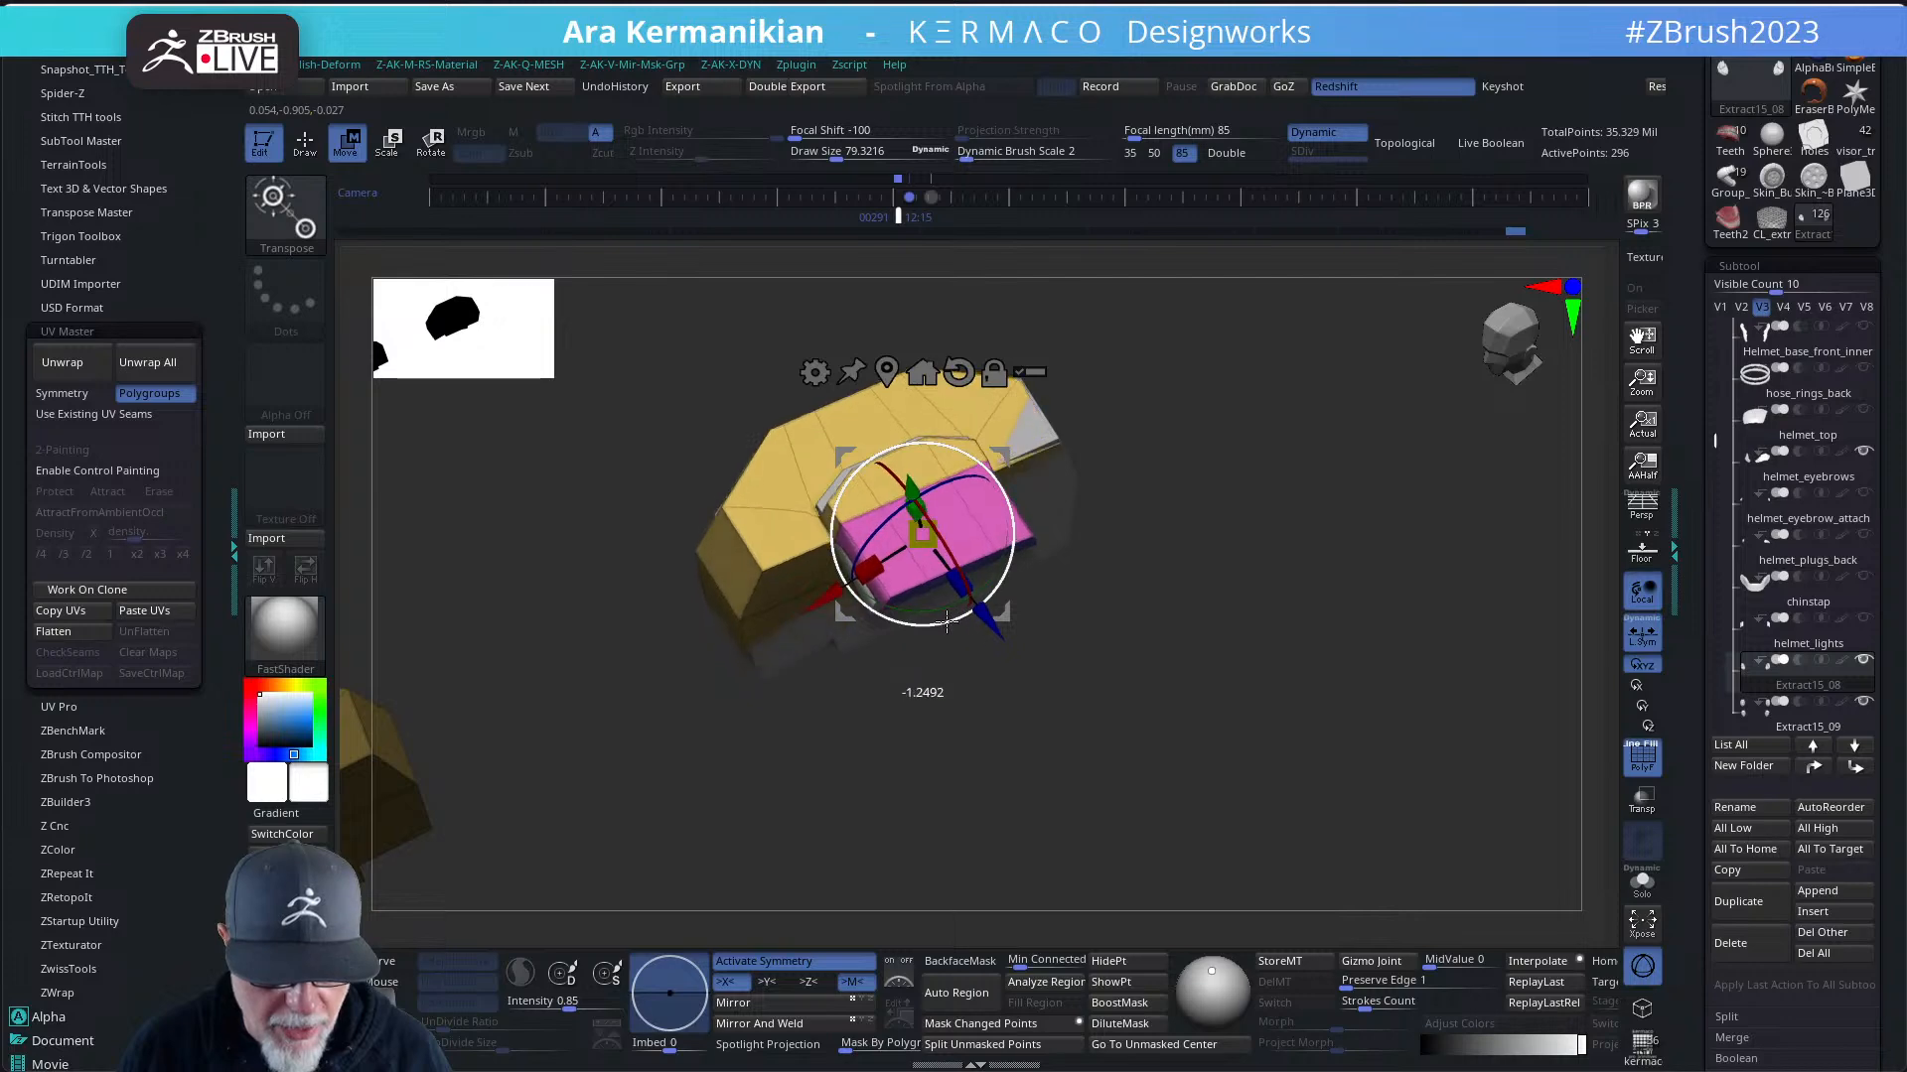
left_click_drag(1031, 660, 893, 571)
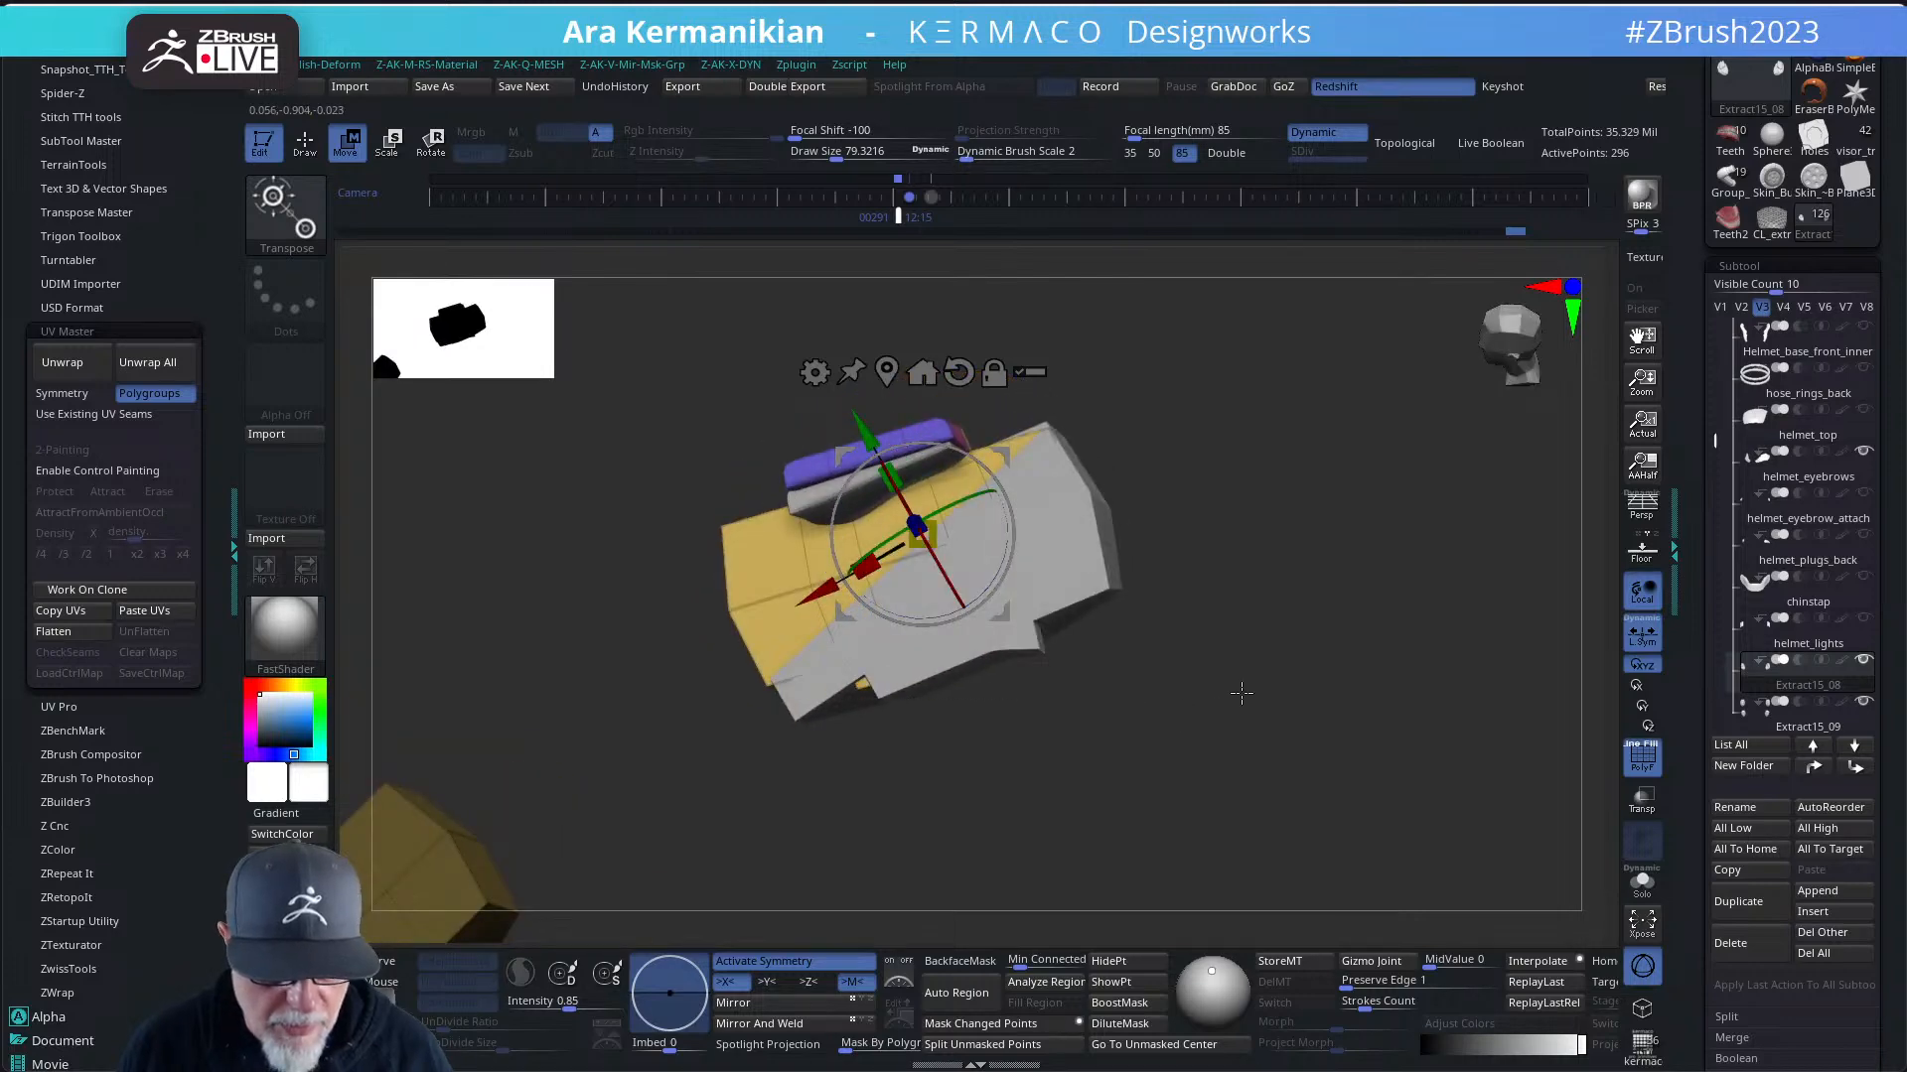
- Correct the copied clip's tilt along its long face and nudge it along its local Z axis onto the reference clip
left_click_drag(1241, 692, 1379, 638)
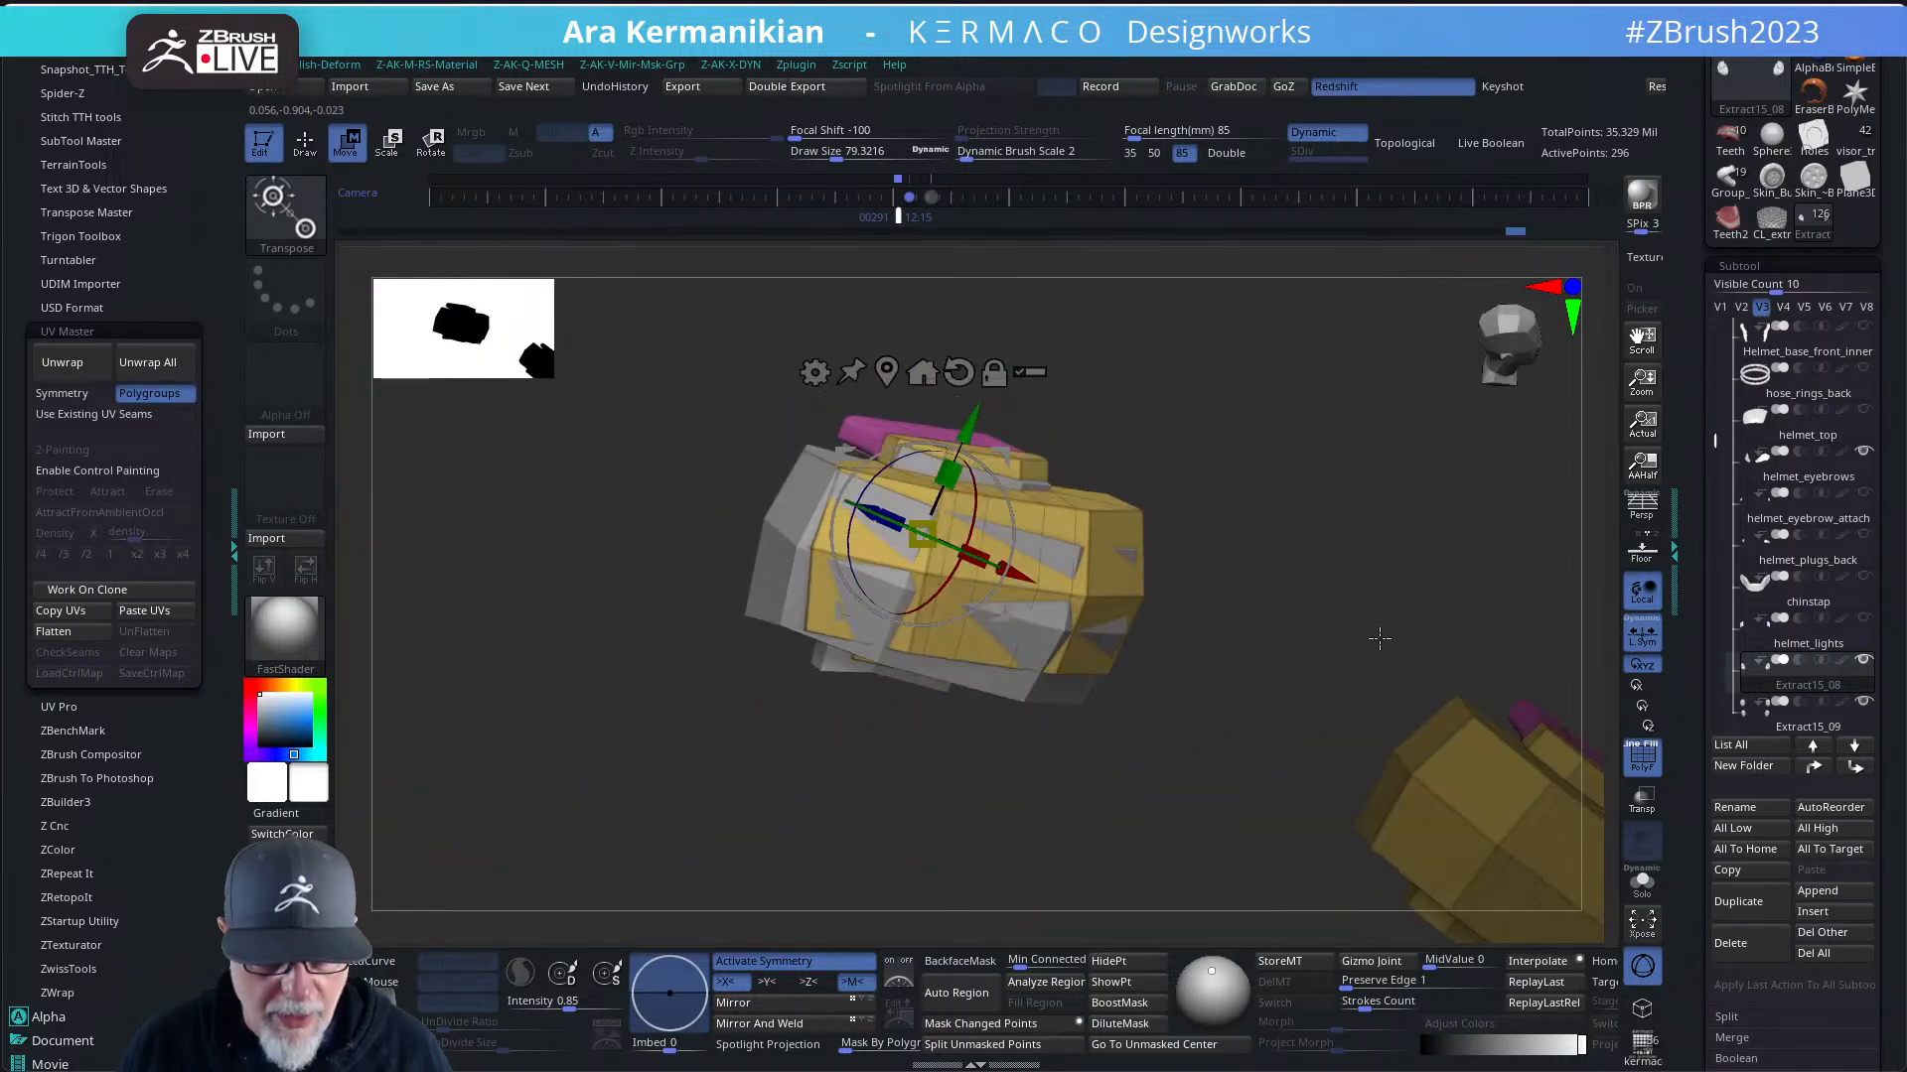
left_click_drag(1361, 510, 1262, 526)
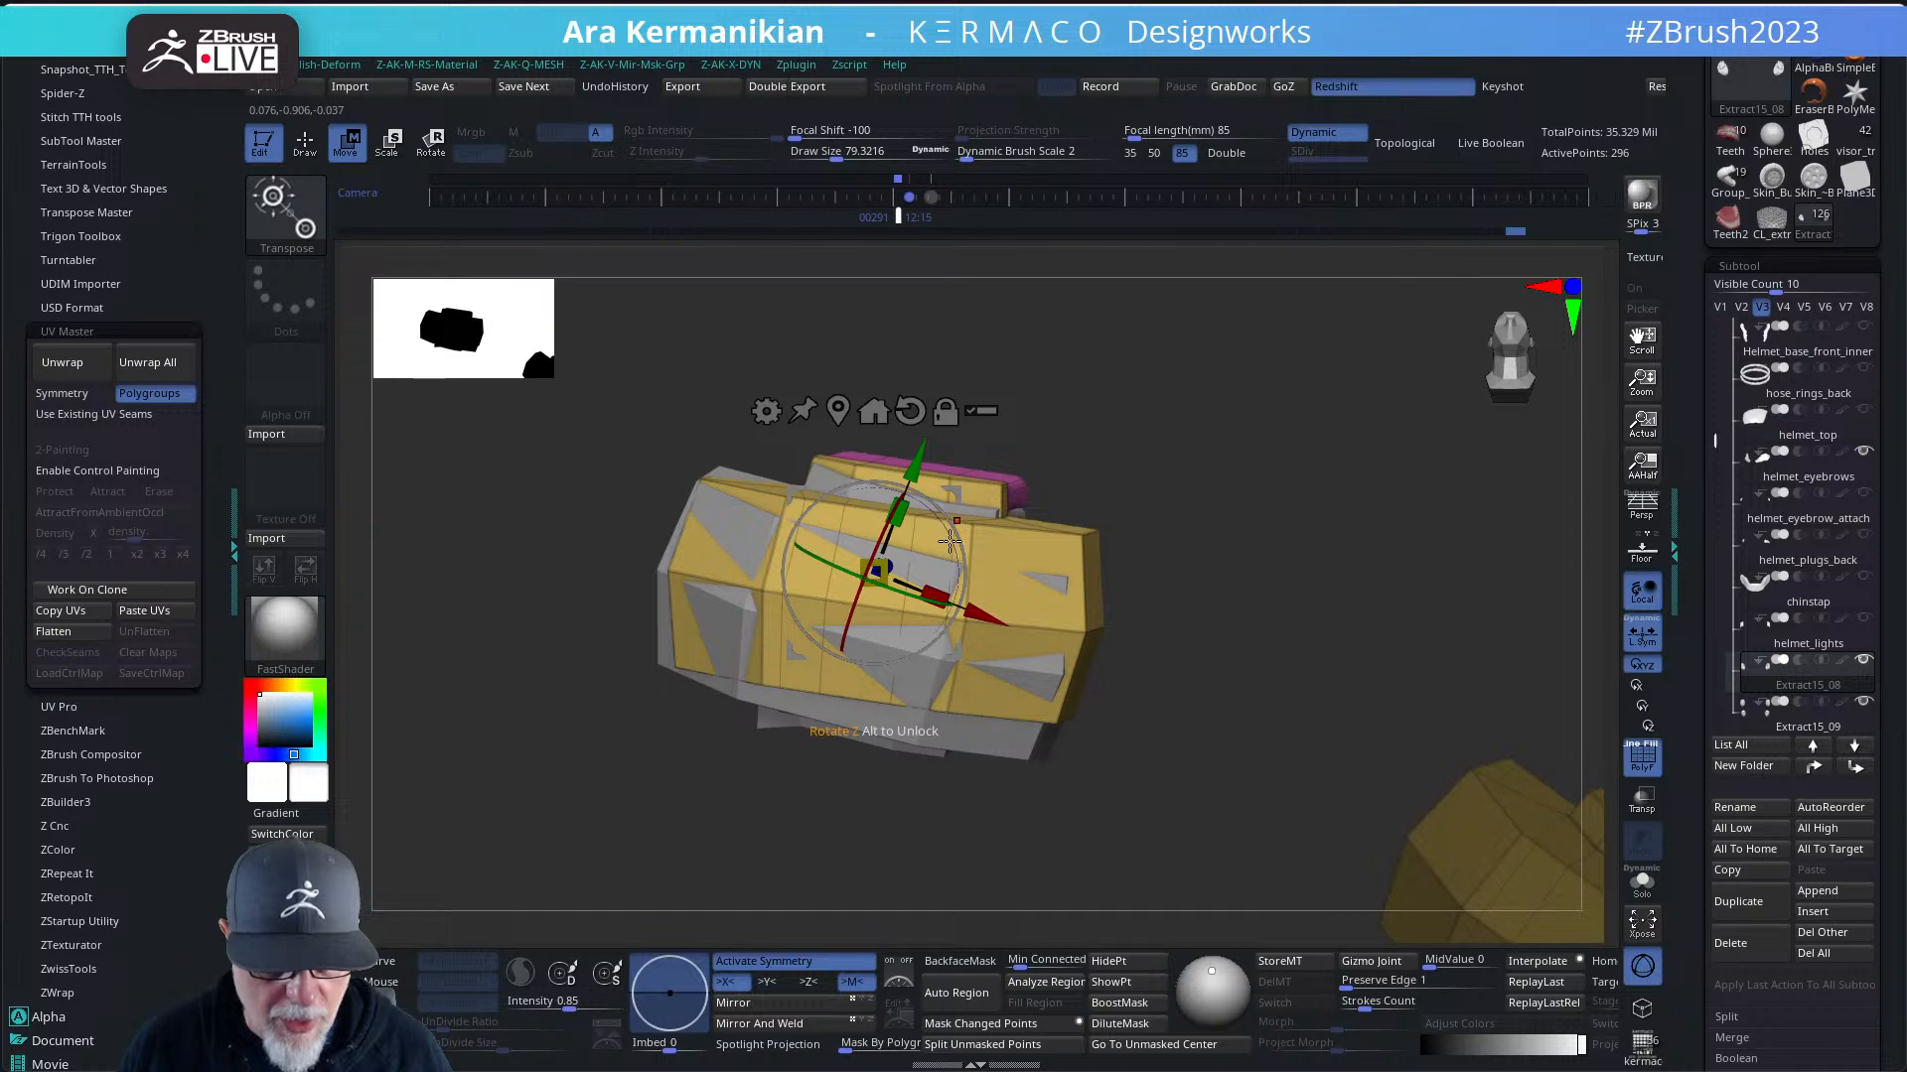
mouse_move(950, 539)
left_mouse_down()
mouse_move(919, 551)
mouse_move(939, 500)
mouse_move(937, 533)
left_mouse_up()
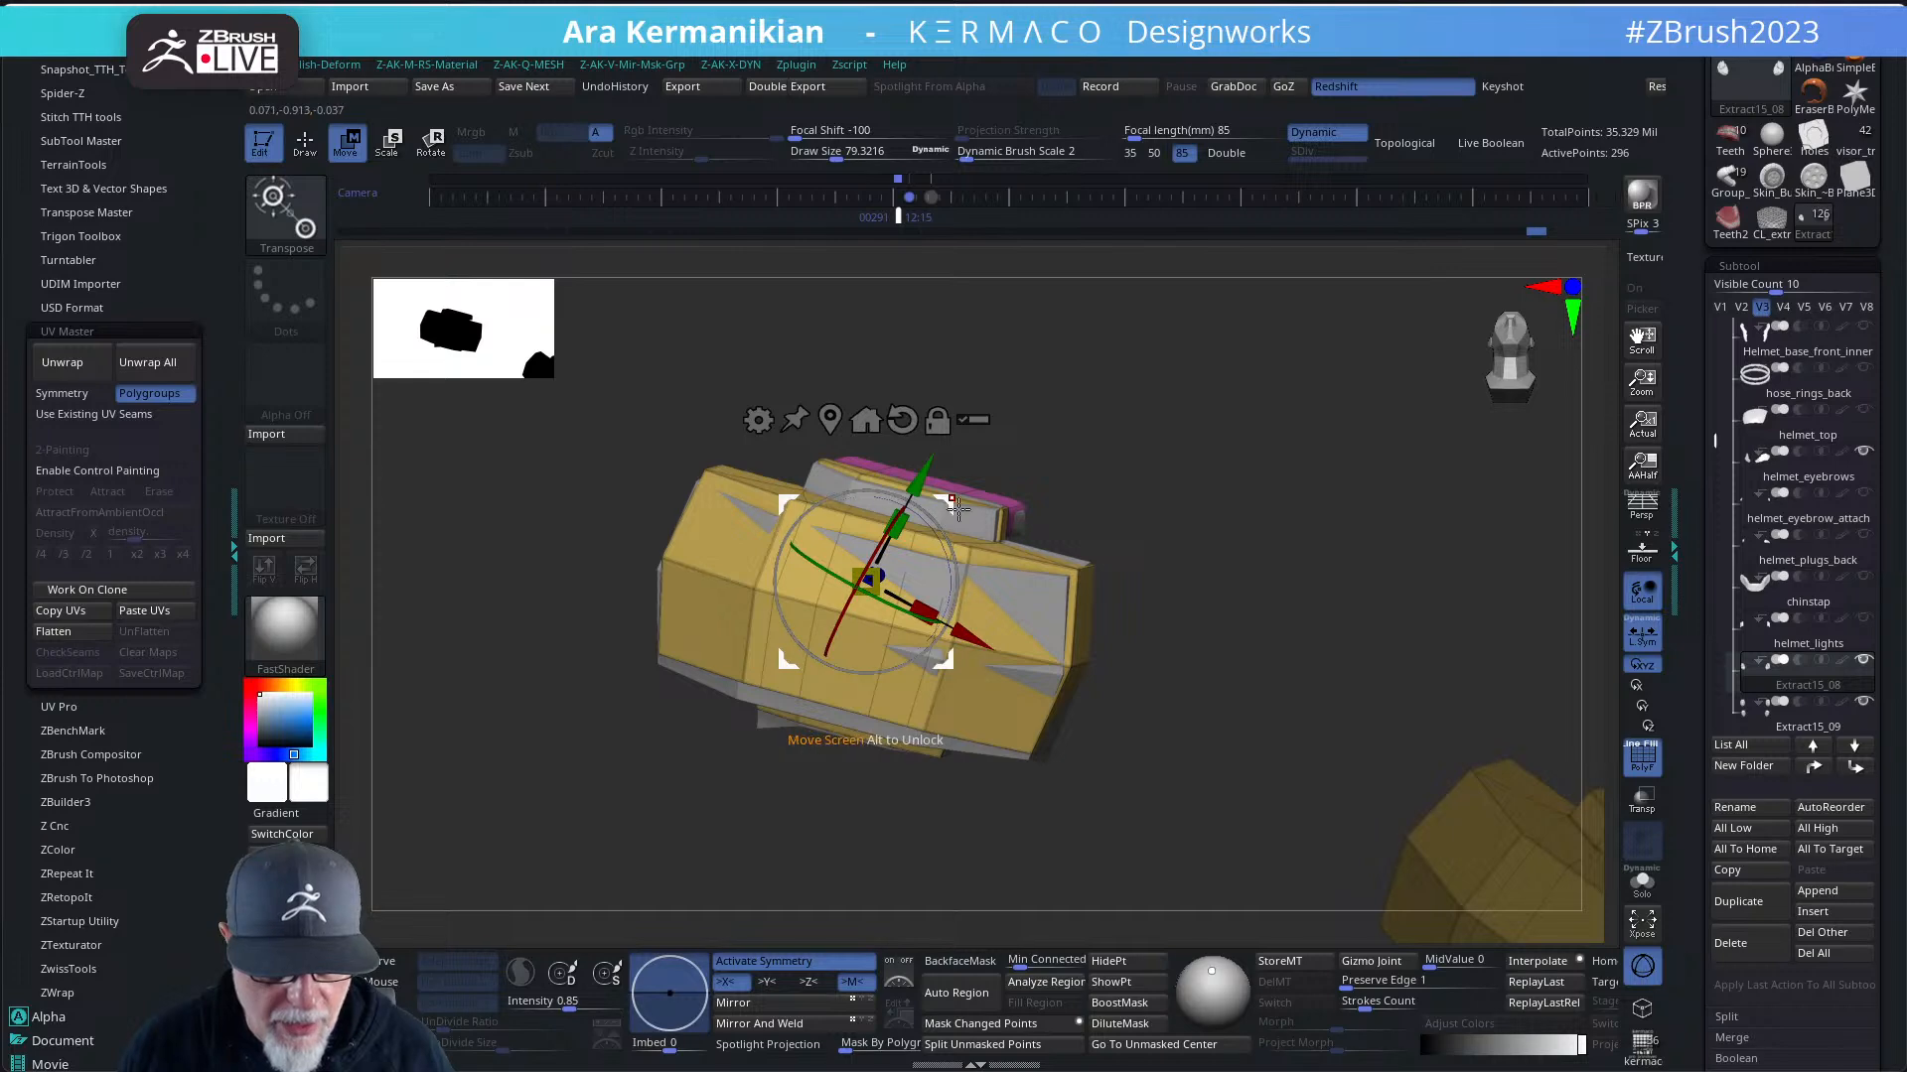
left_click_drag(1251, 548, 1163, 601)
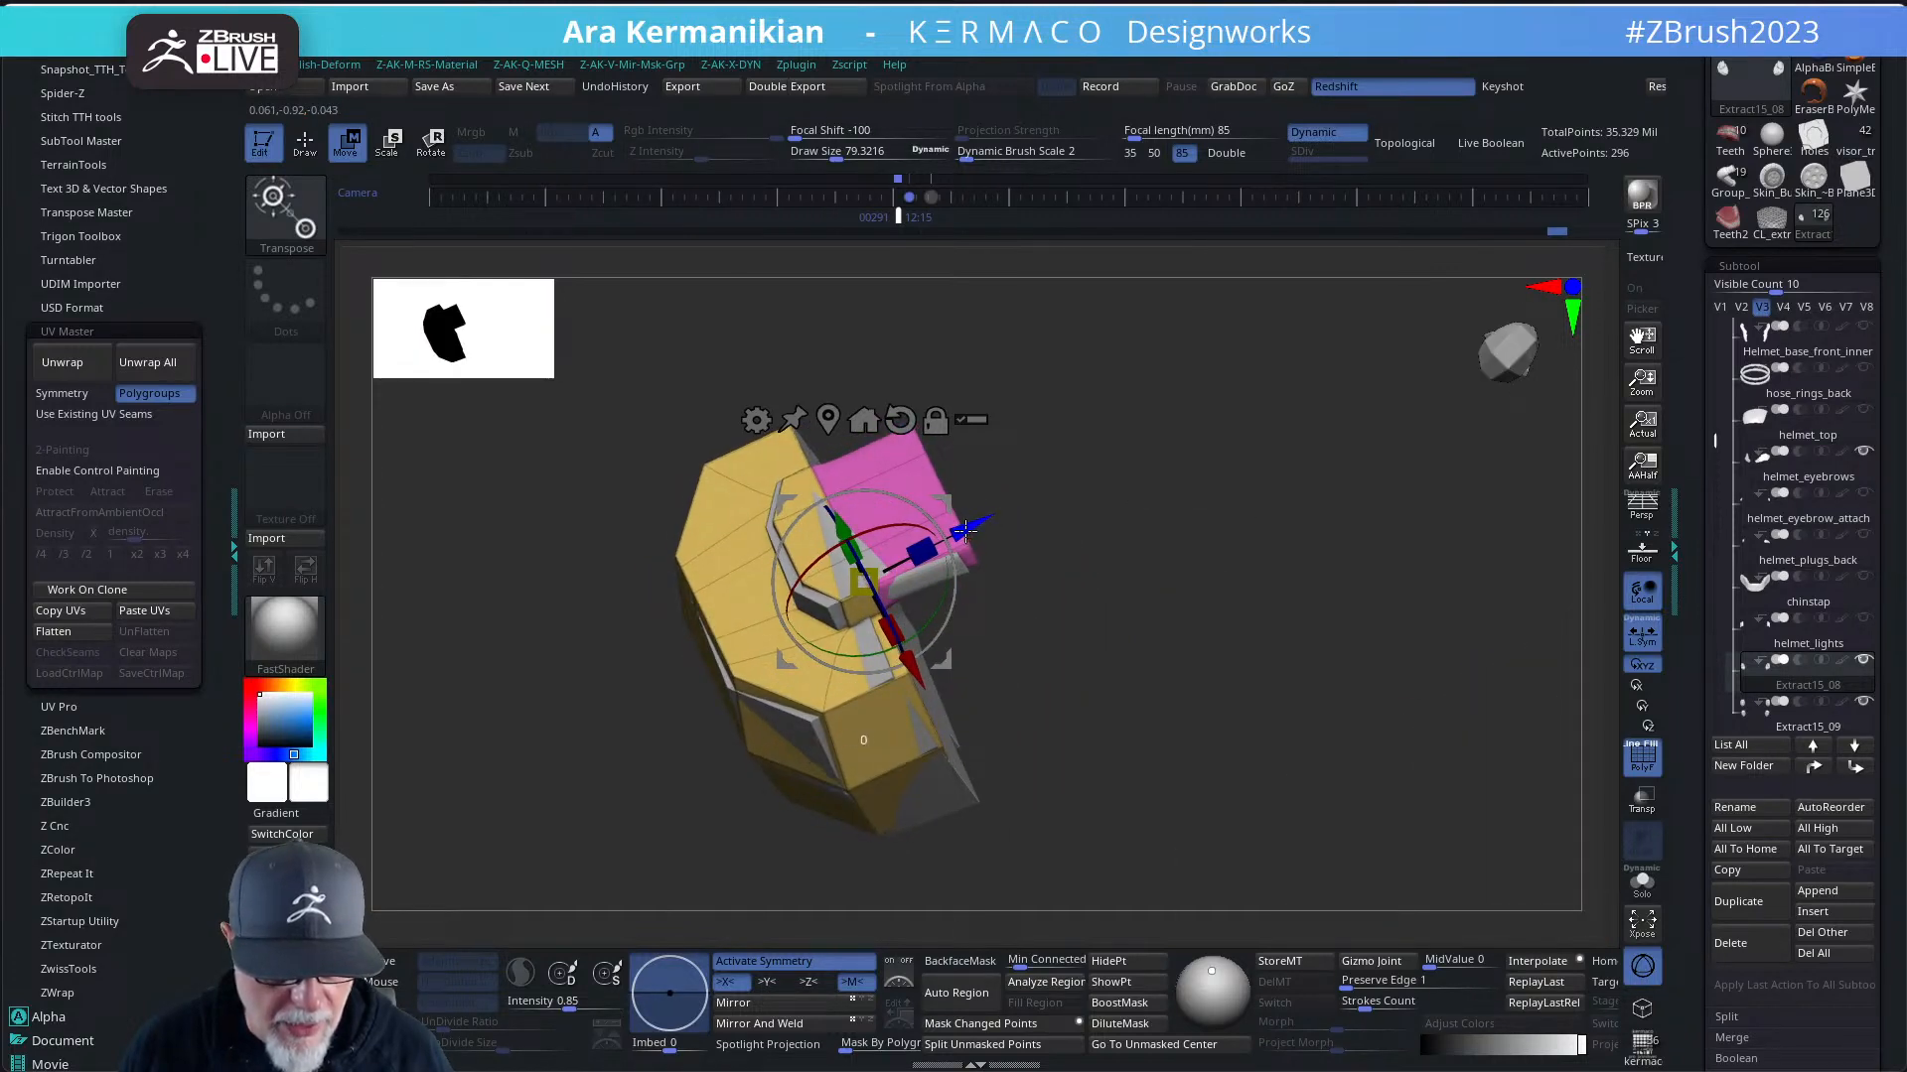
left_click_drag(945, 600, 969, 533)
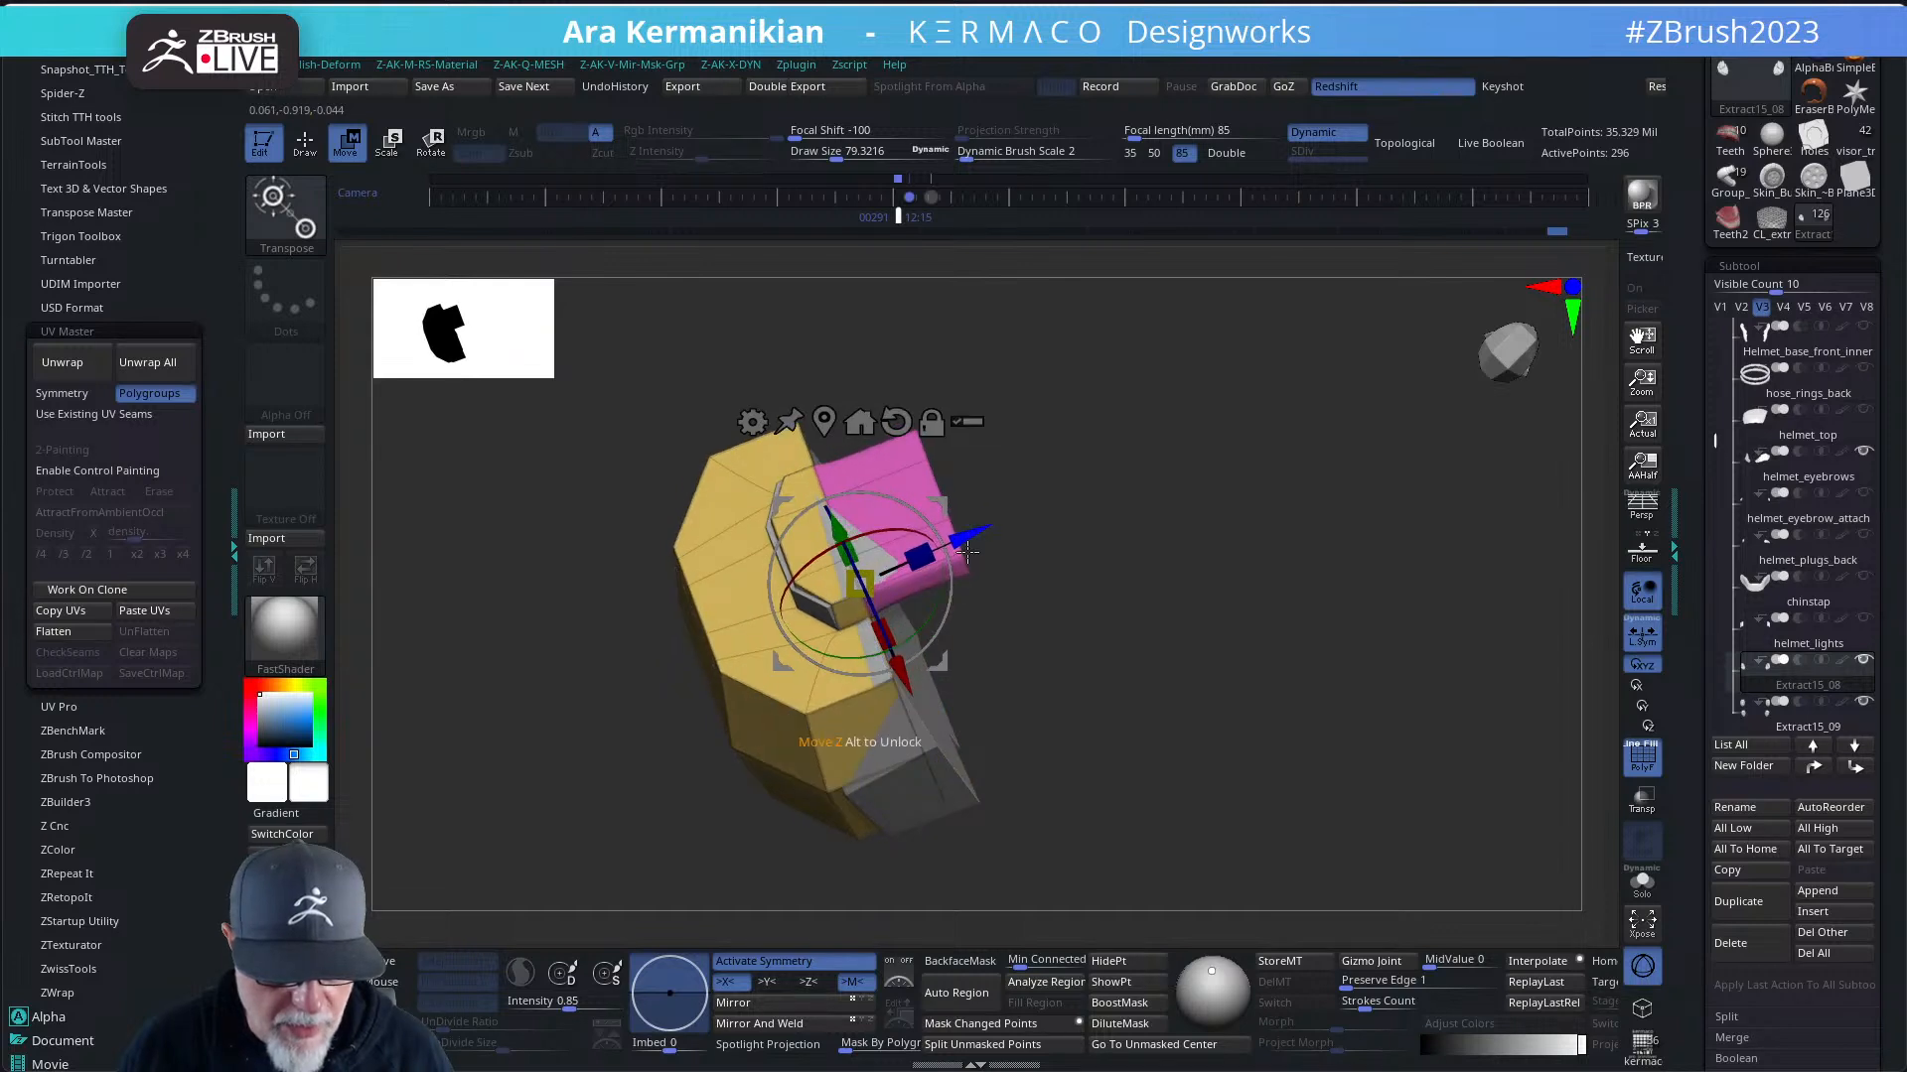
left_click_drag(931, 609, 926, 614)
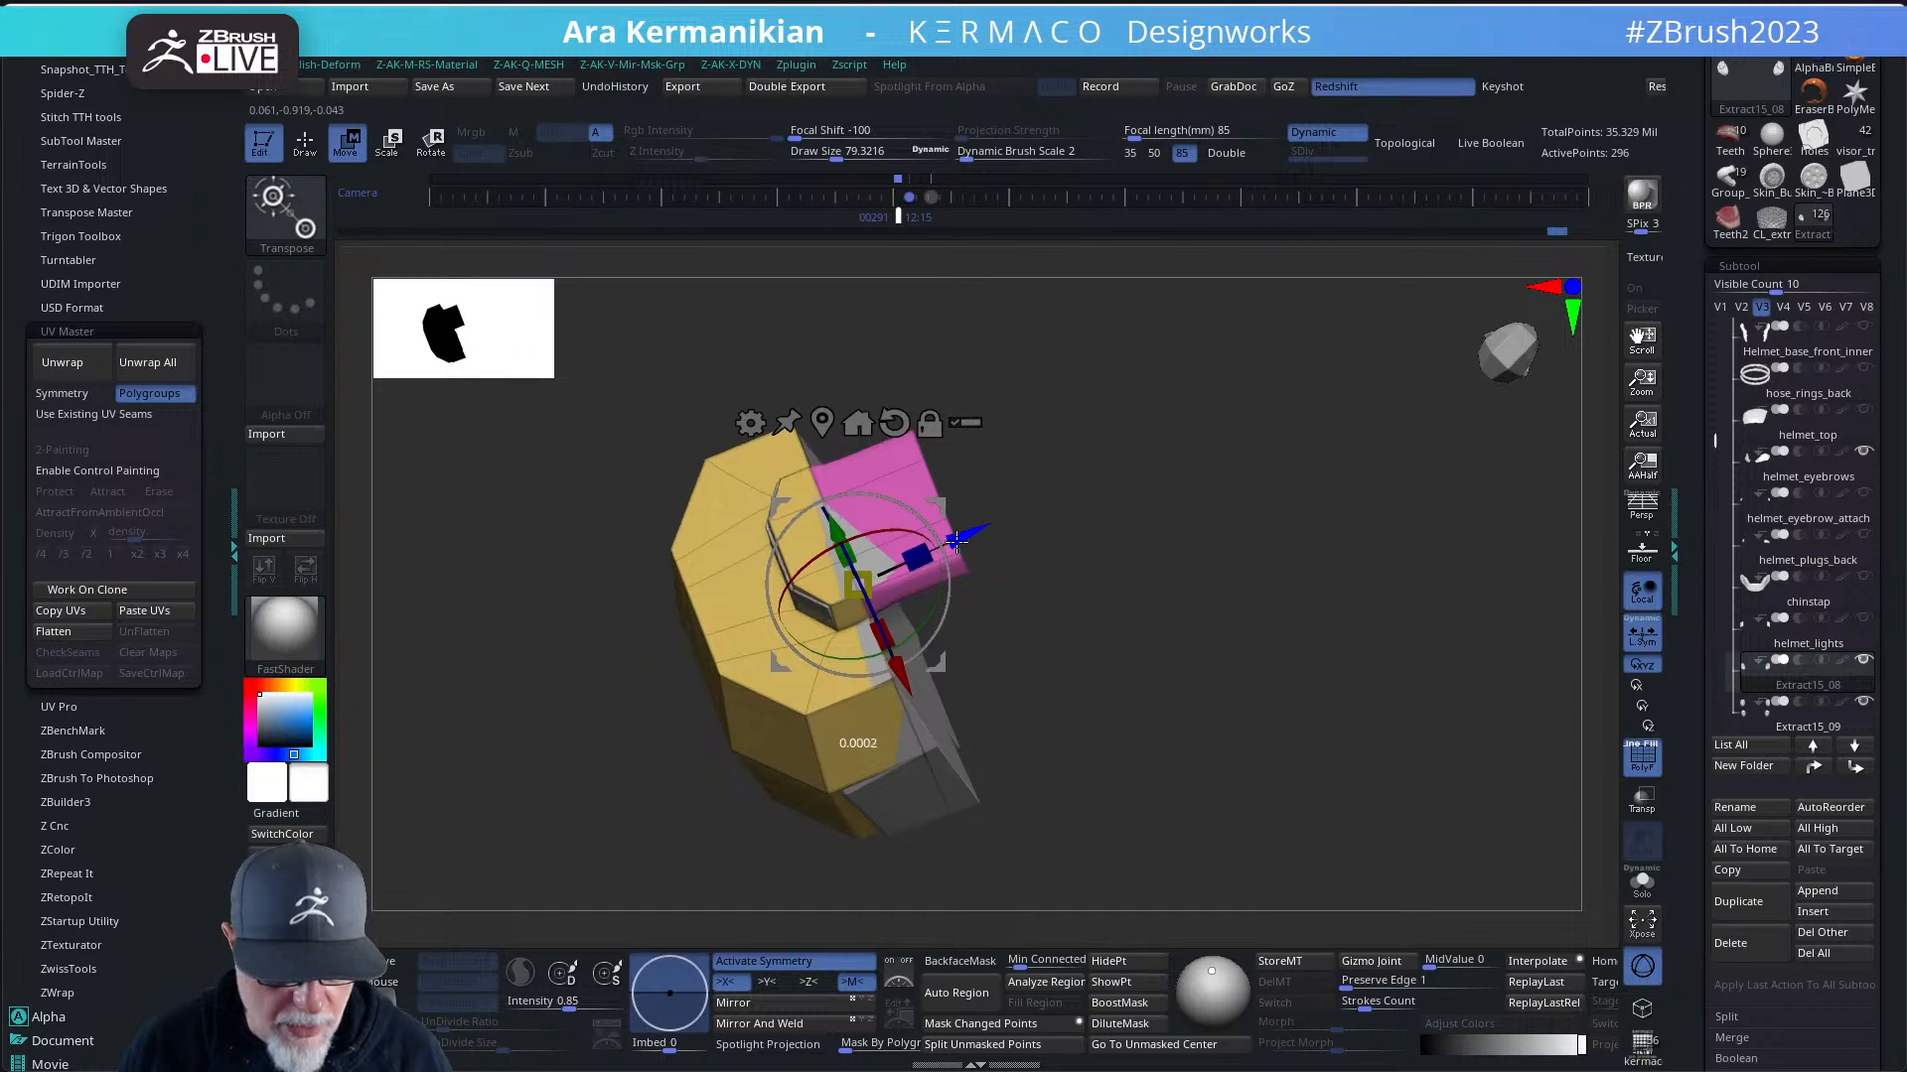
- Fine-tune the copied clip's rotation, depth and height in profile so it seats over the grey reference clip
left_click_drag(1119, 639, 1247, 454)
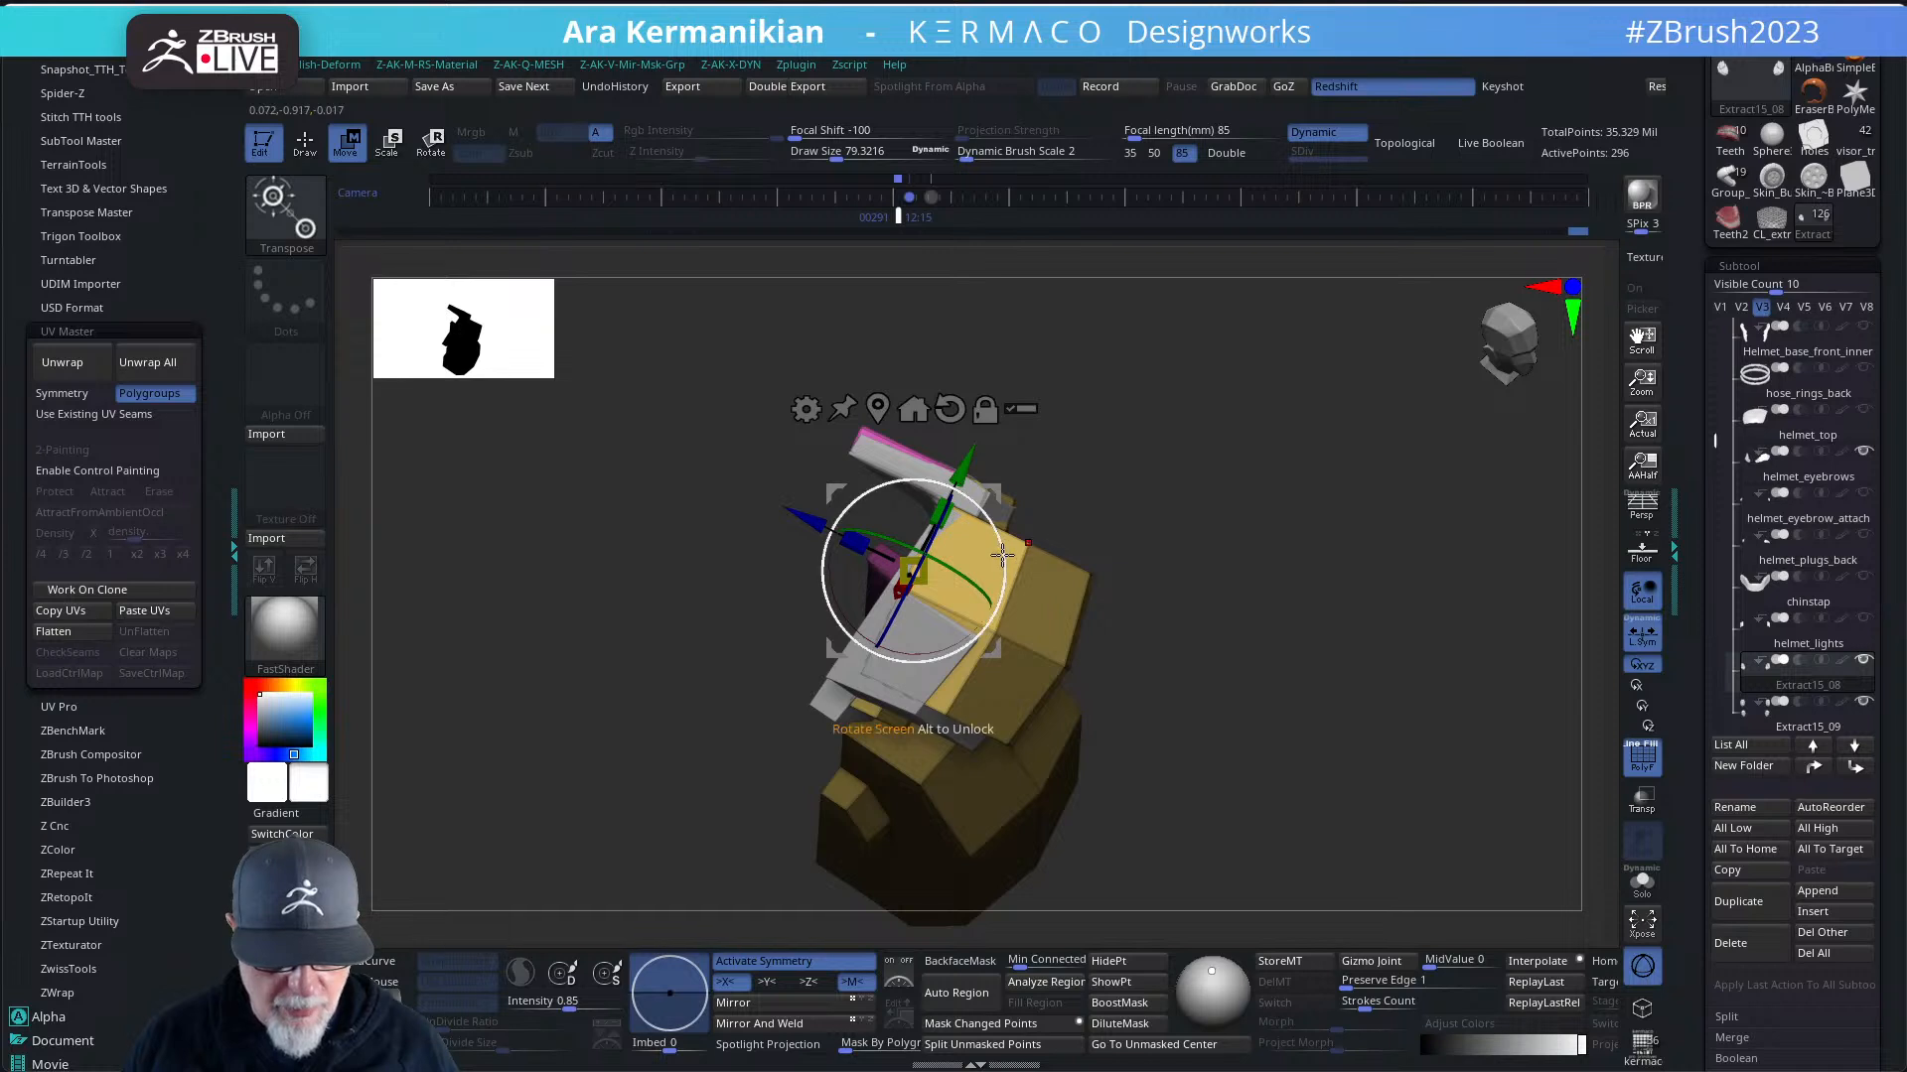
left_click_drag(1003, 555, 1003, 563)
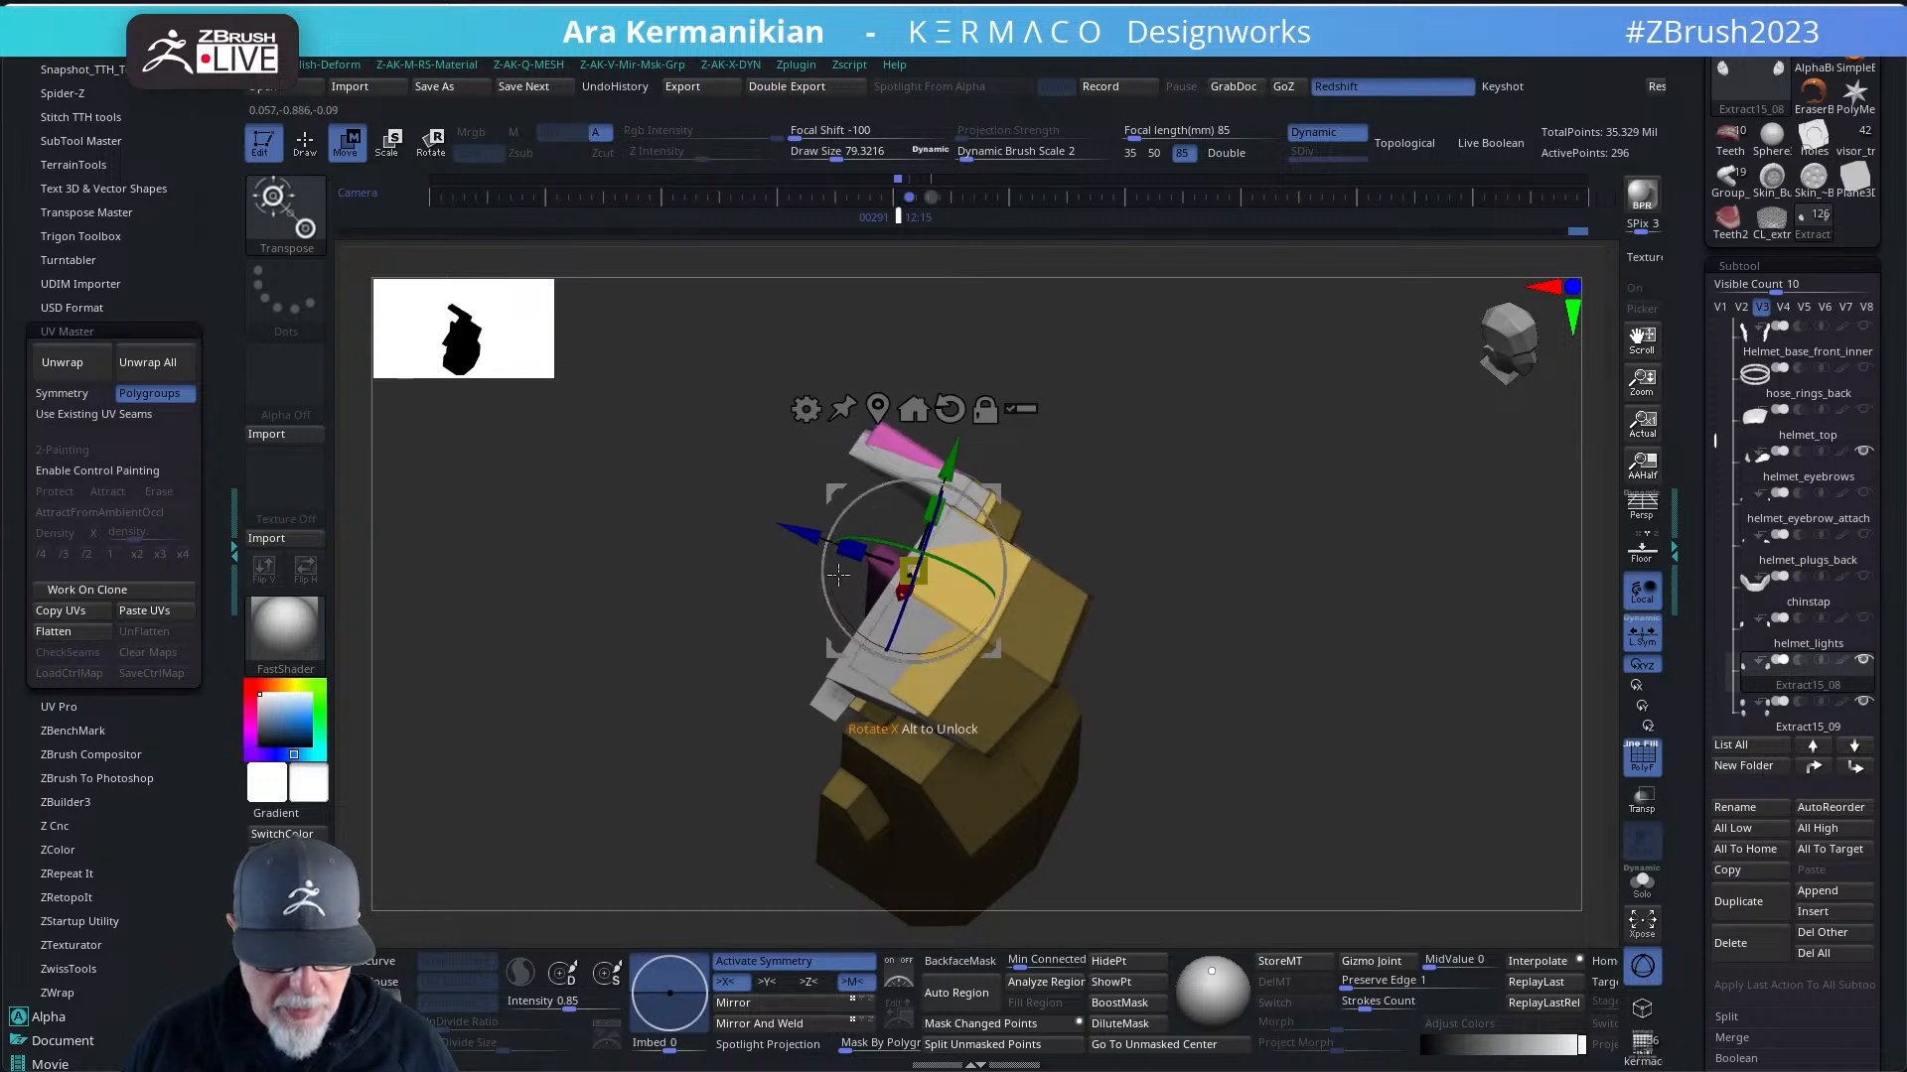
left_click_drag(799, 533, 792, 531)
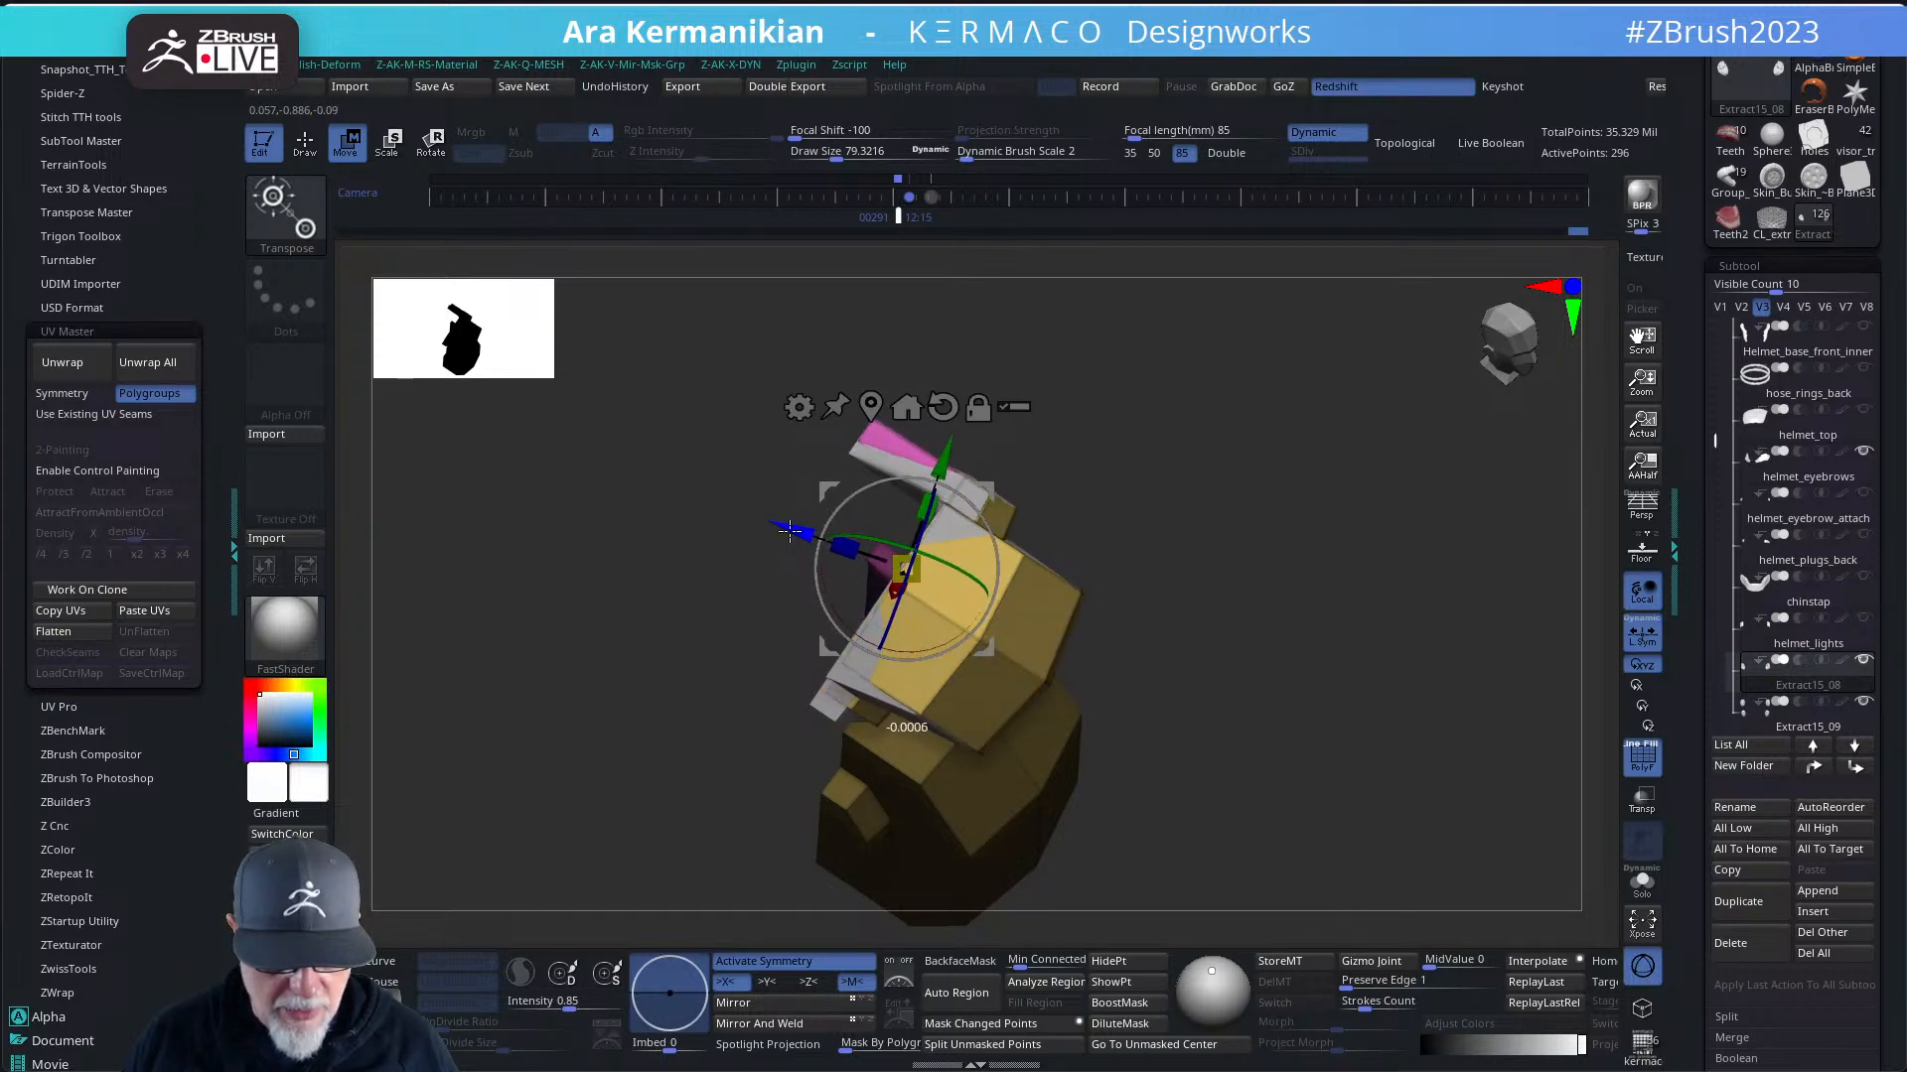
left_click_drag(942, 449, 946, 455)
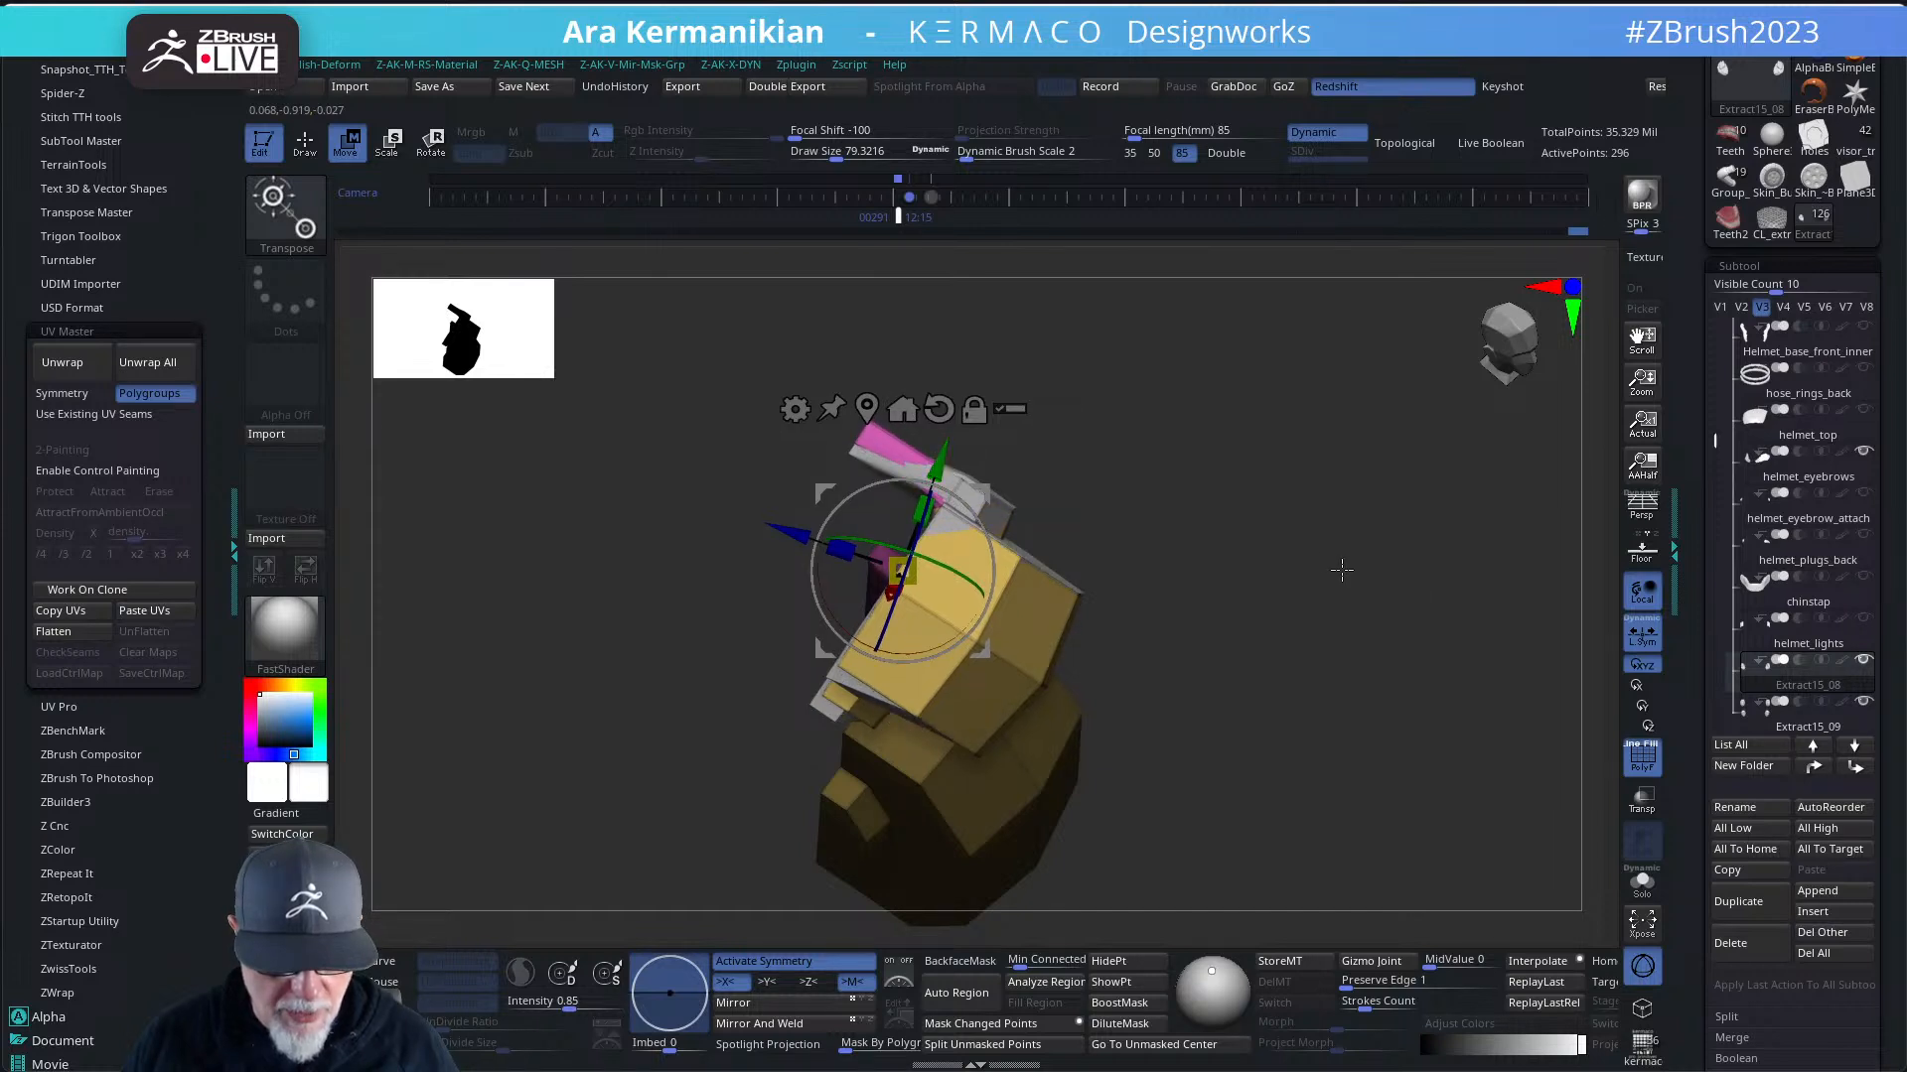
- Select the Extract15_09 reference subtool and delete it, confirming the deletion
left_click_drag(1340, 568, 1260, 563)
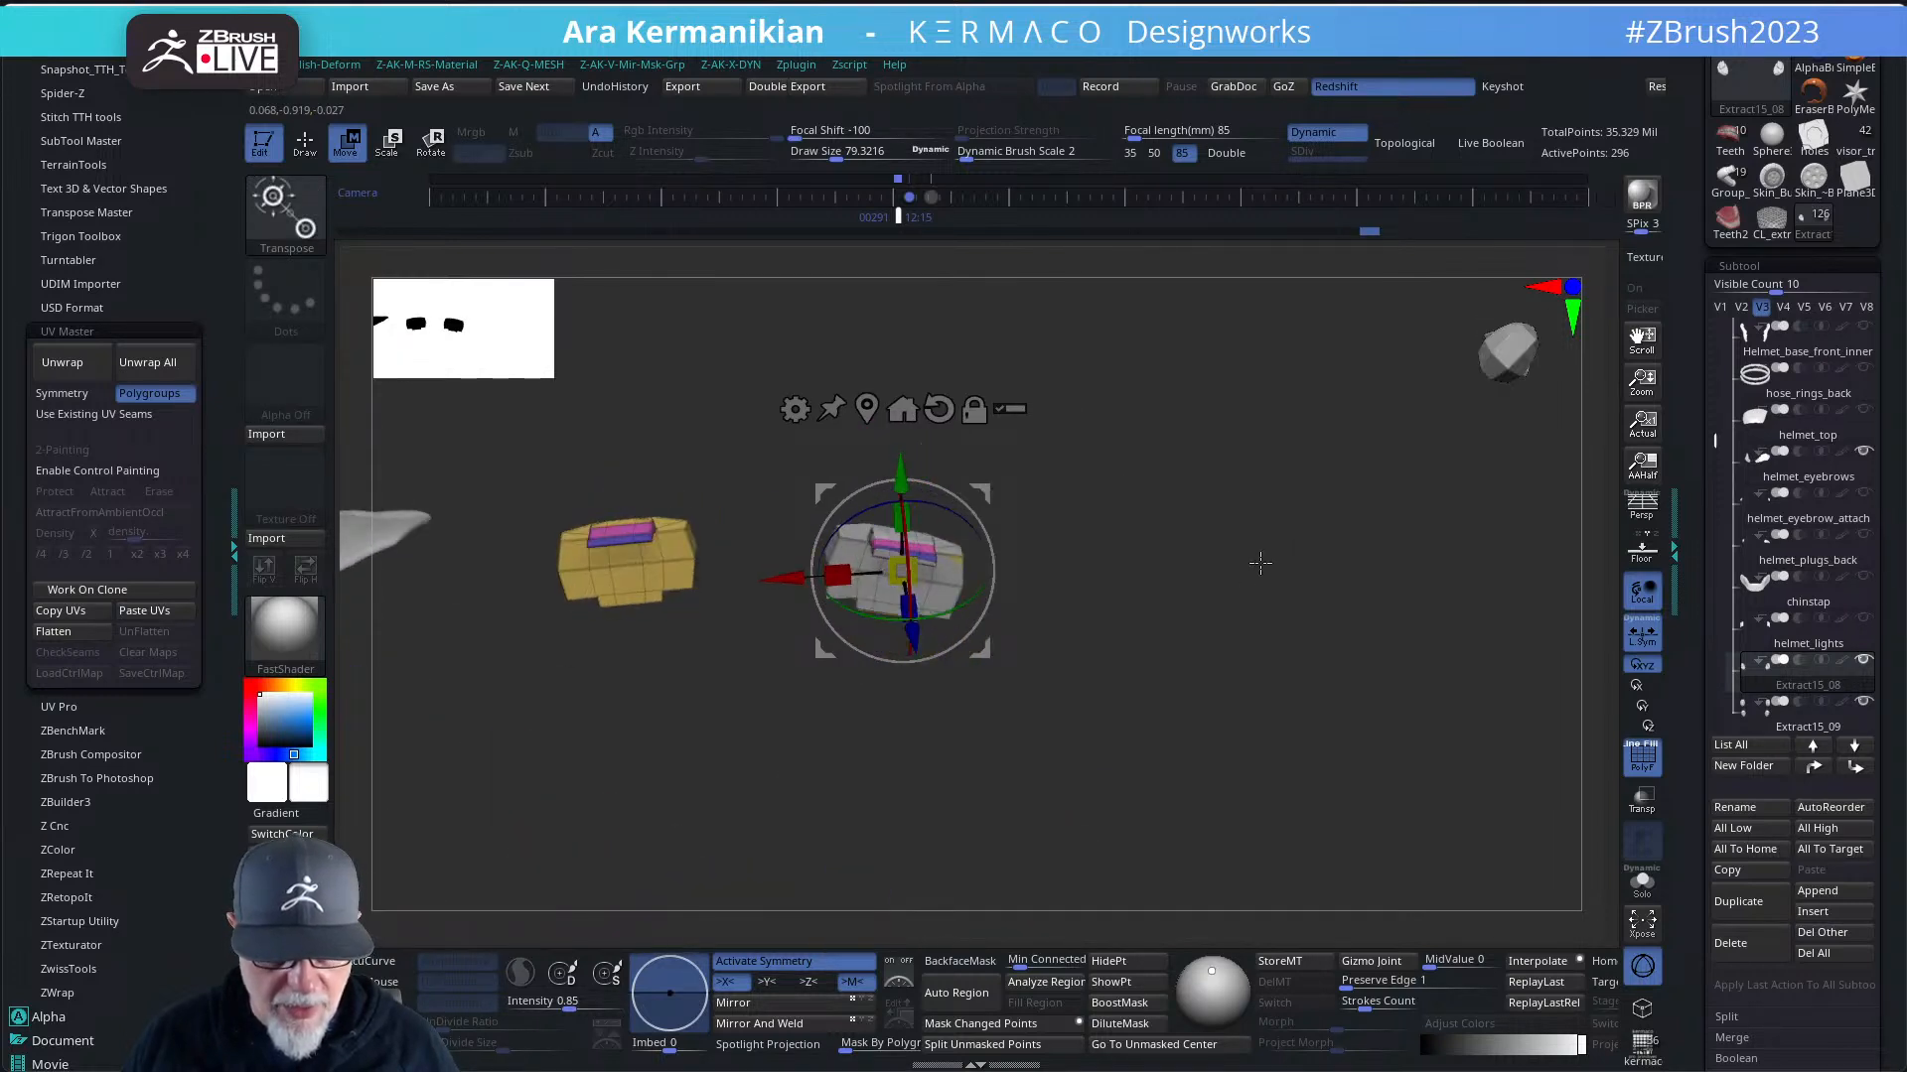
left_click(1802, 731)
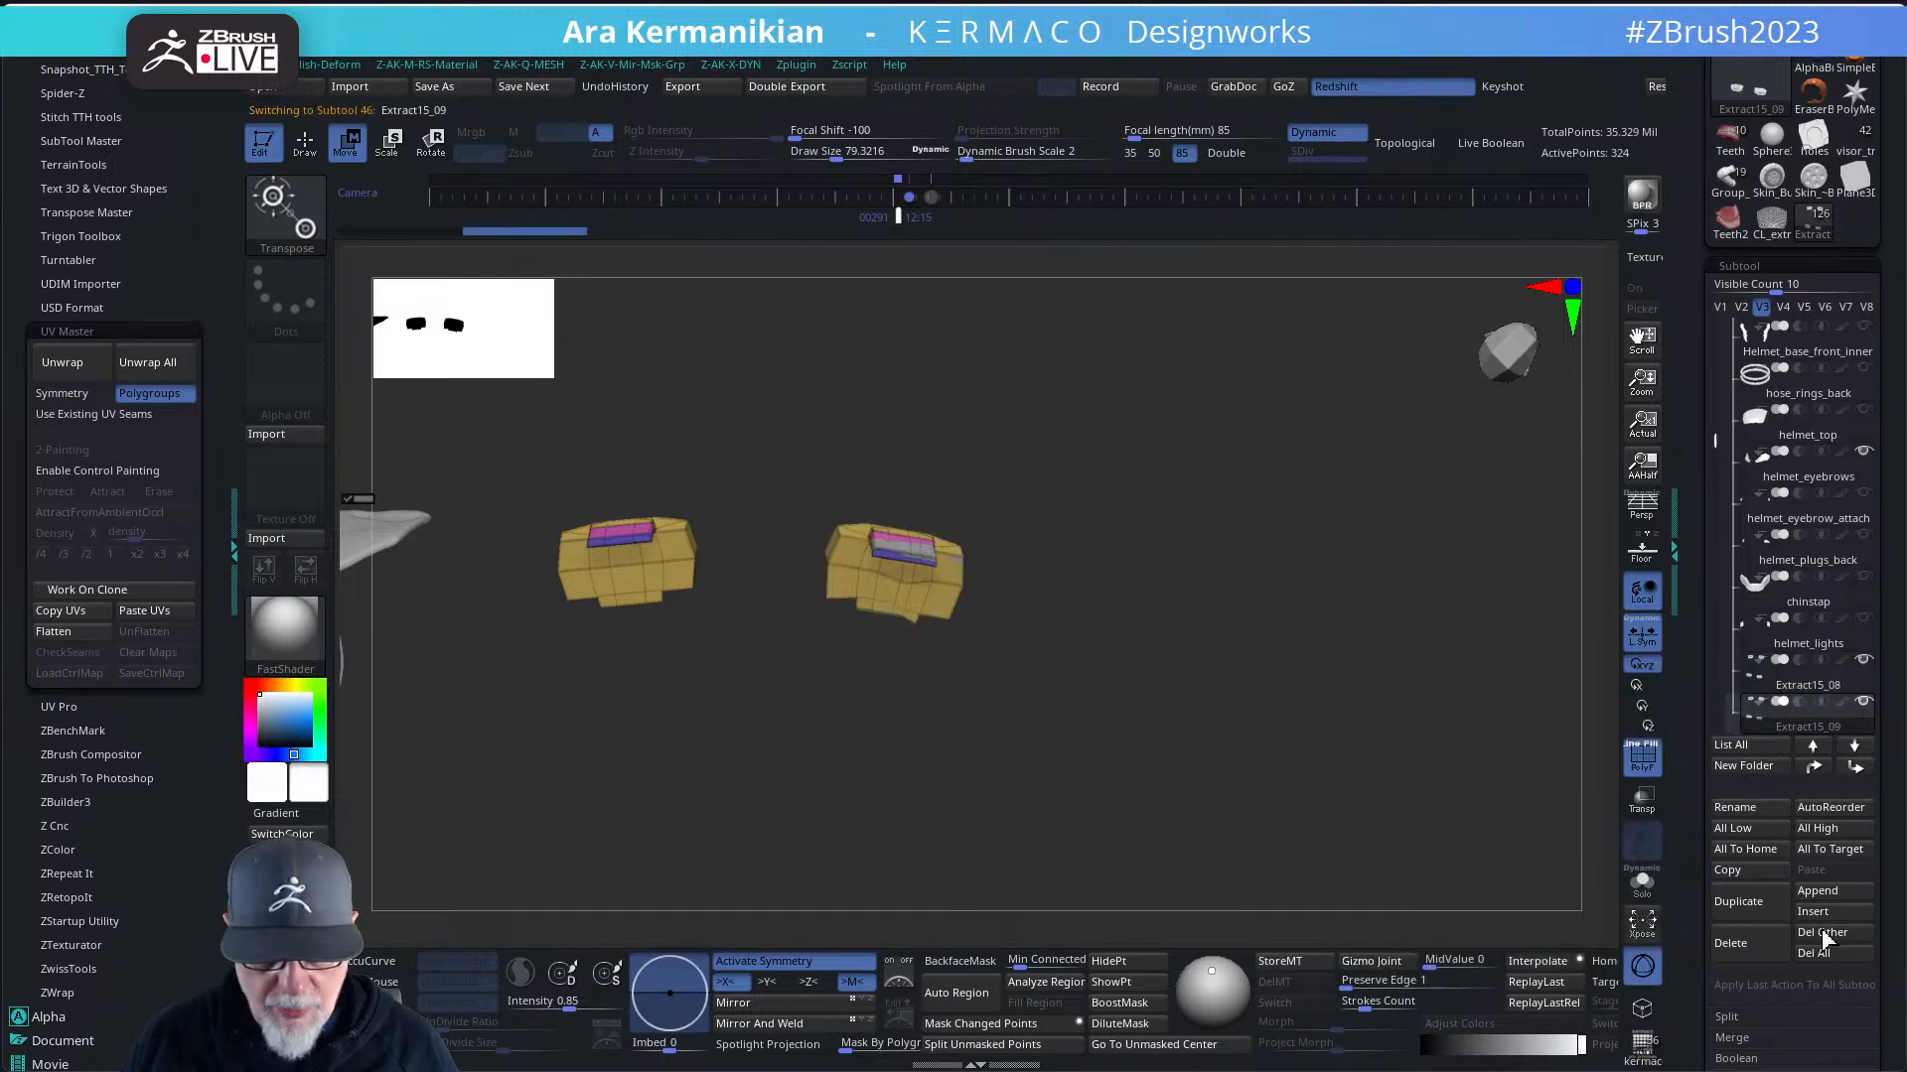
left_click(1735, 944)
left_click(1563, 979)
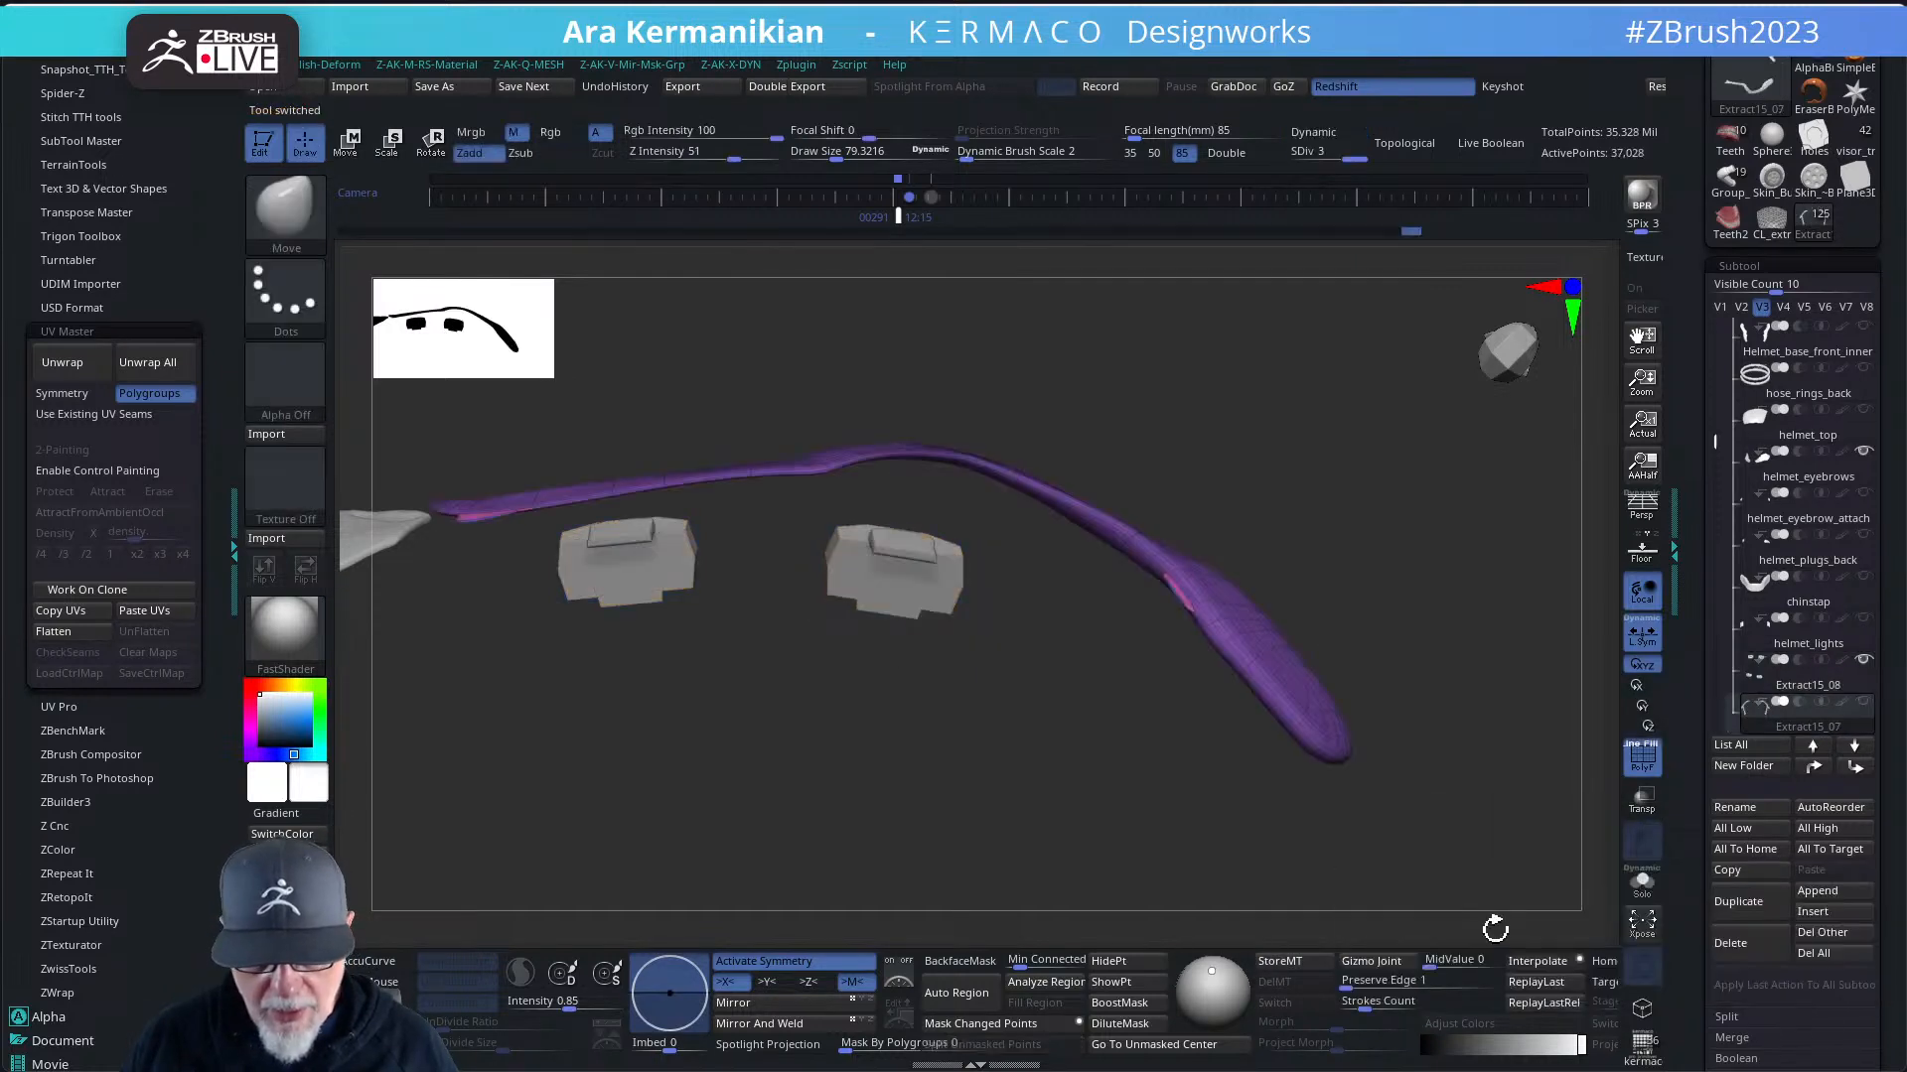
- Turn off the polyframe display and switch to visibility set V1 to show the full character
left_click_drag(1464, 740, 1387, 605)
left_click(1640, 761)
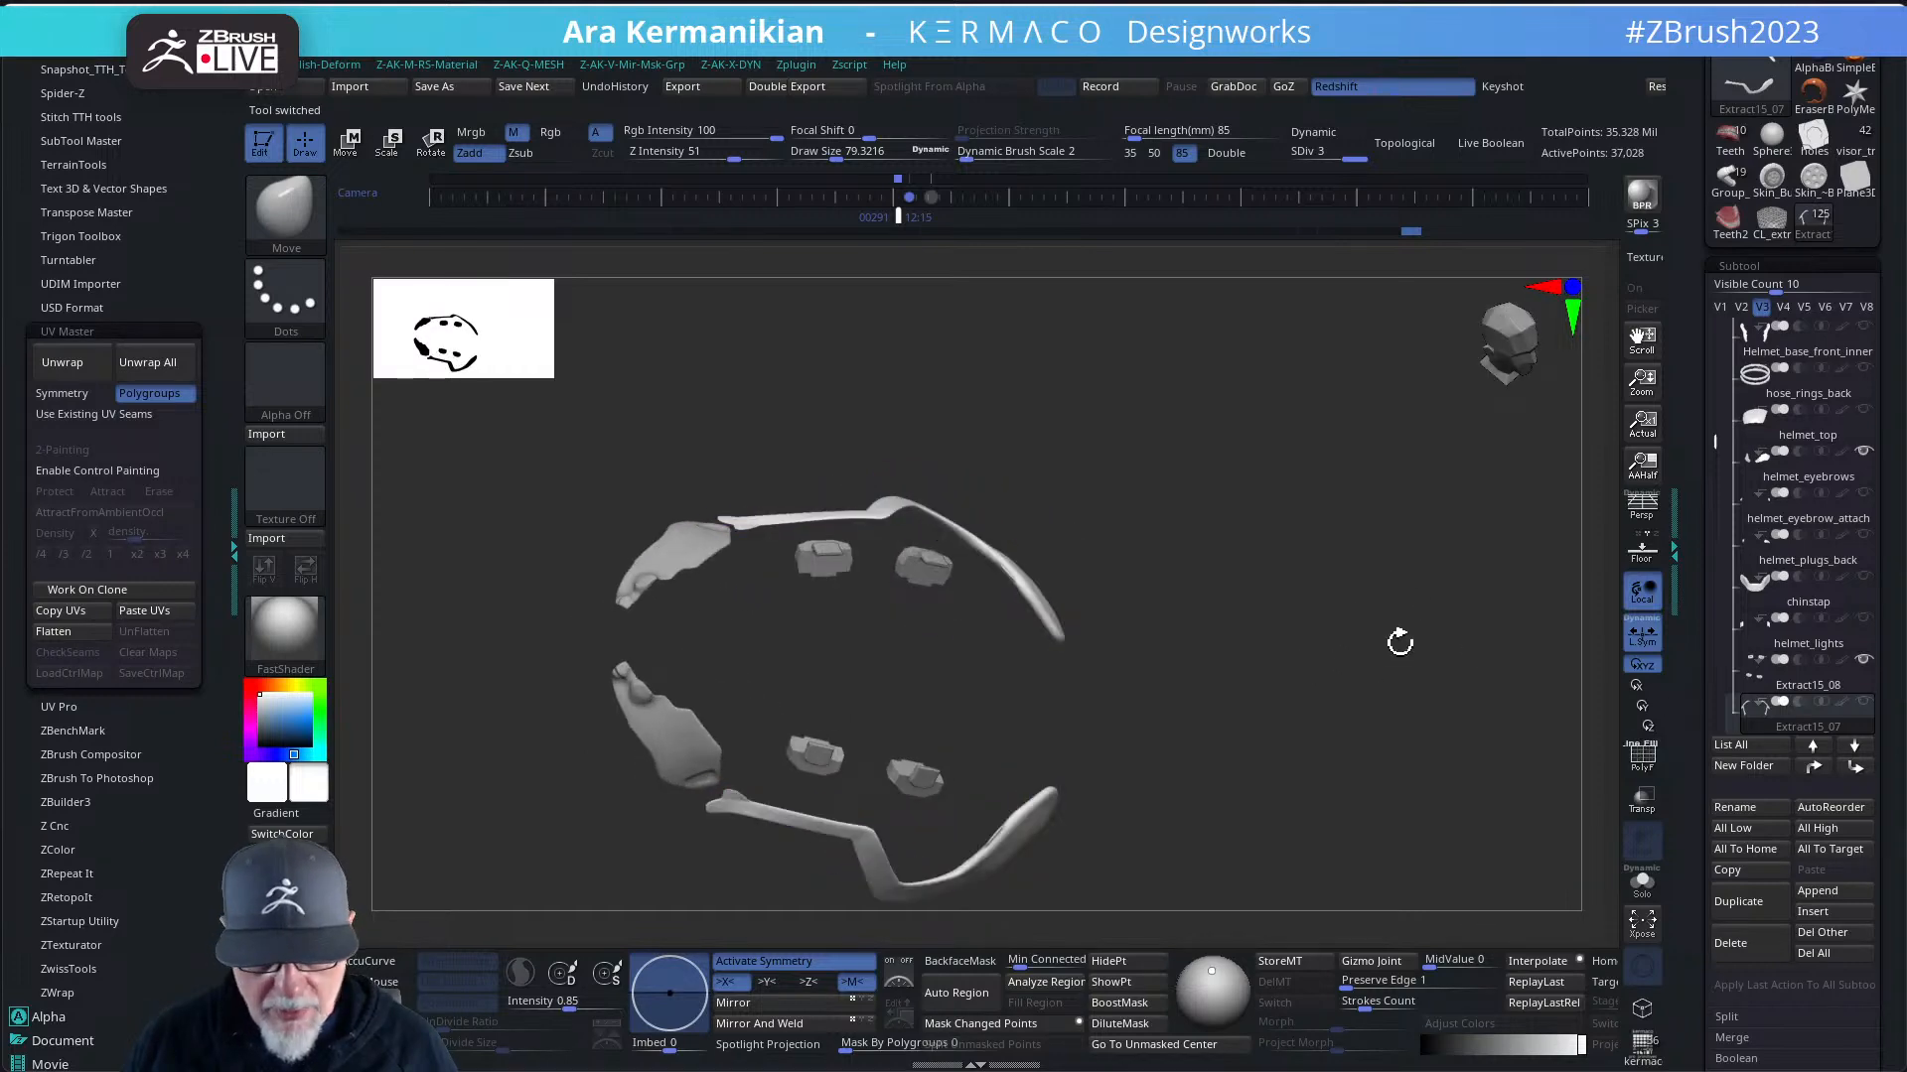
left_click(1721, 308)
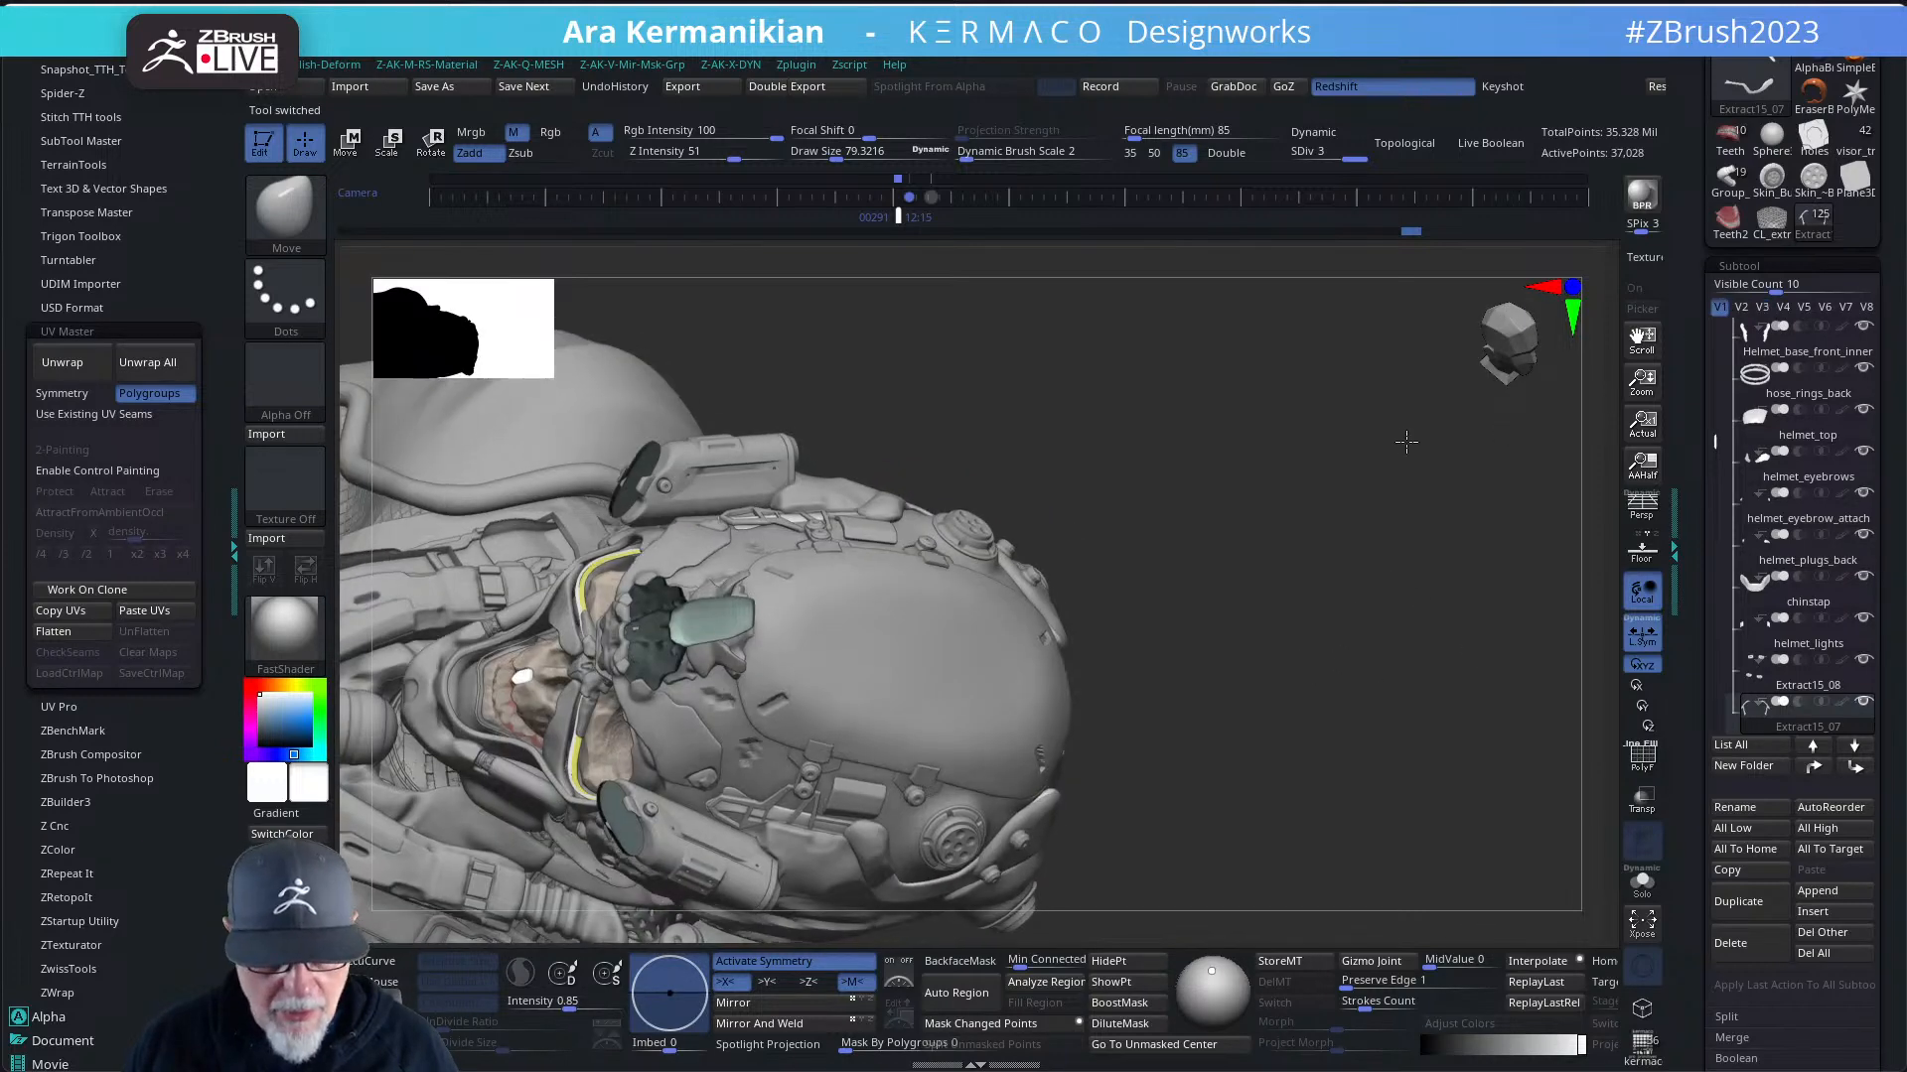
left_click_drag(1368, 377, 1347, 392)
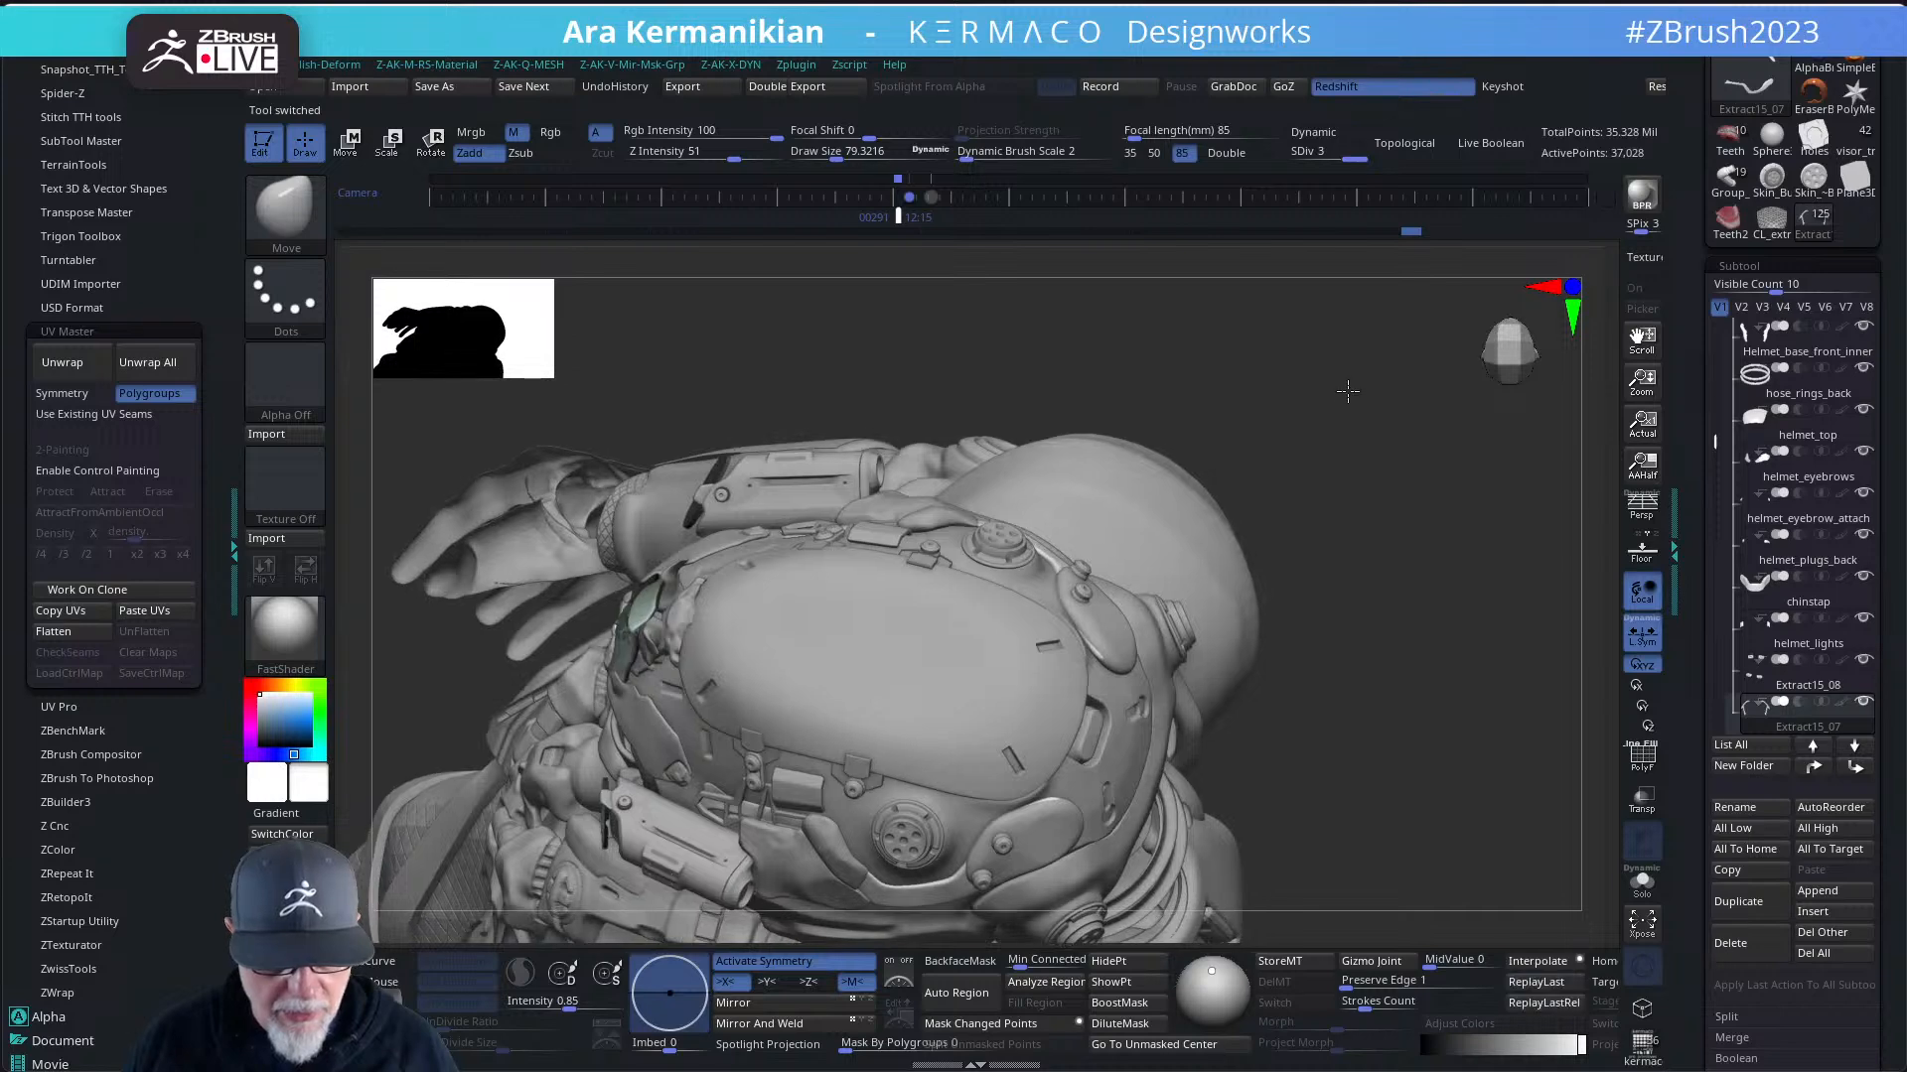
- Make the Extract15_08 clips active with the Move gizmo and check their fit on the helmet from several angles
key("w")
left_click(925, 563, "alt")
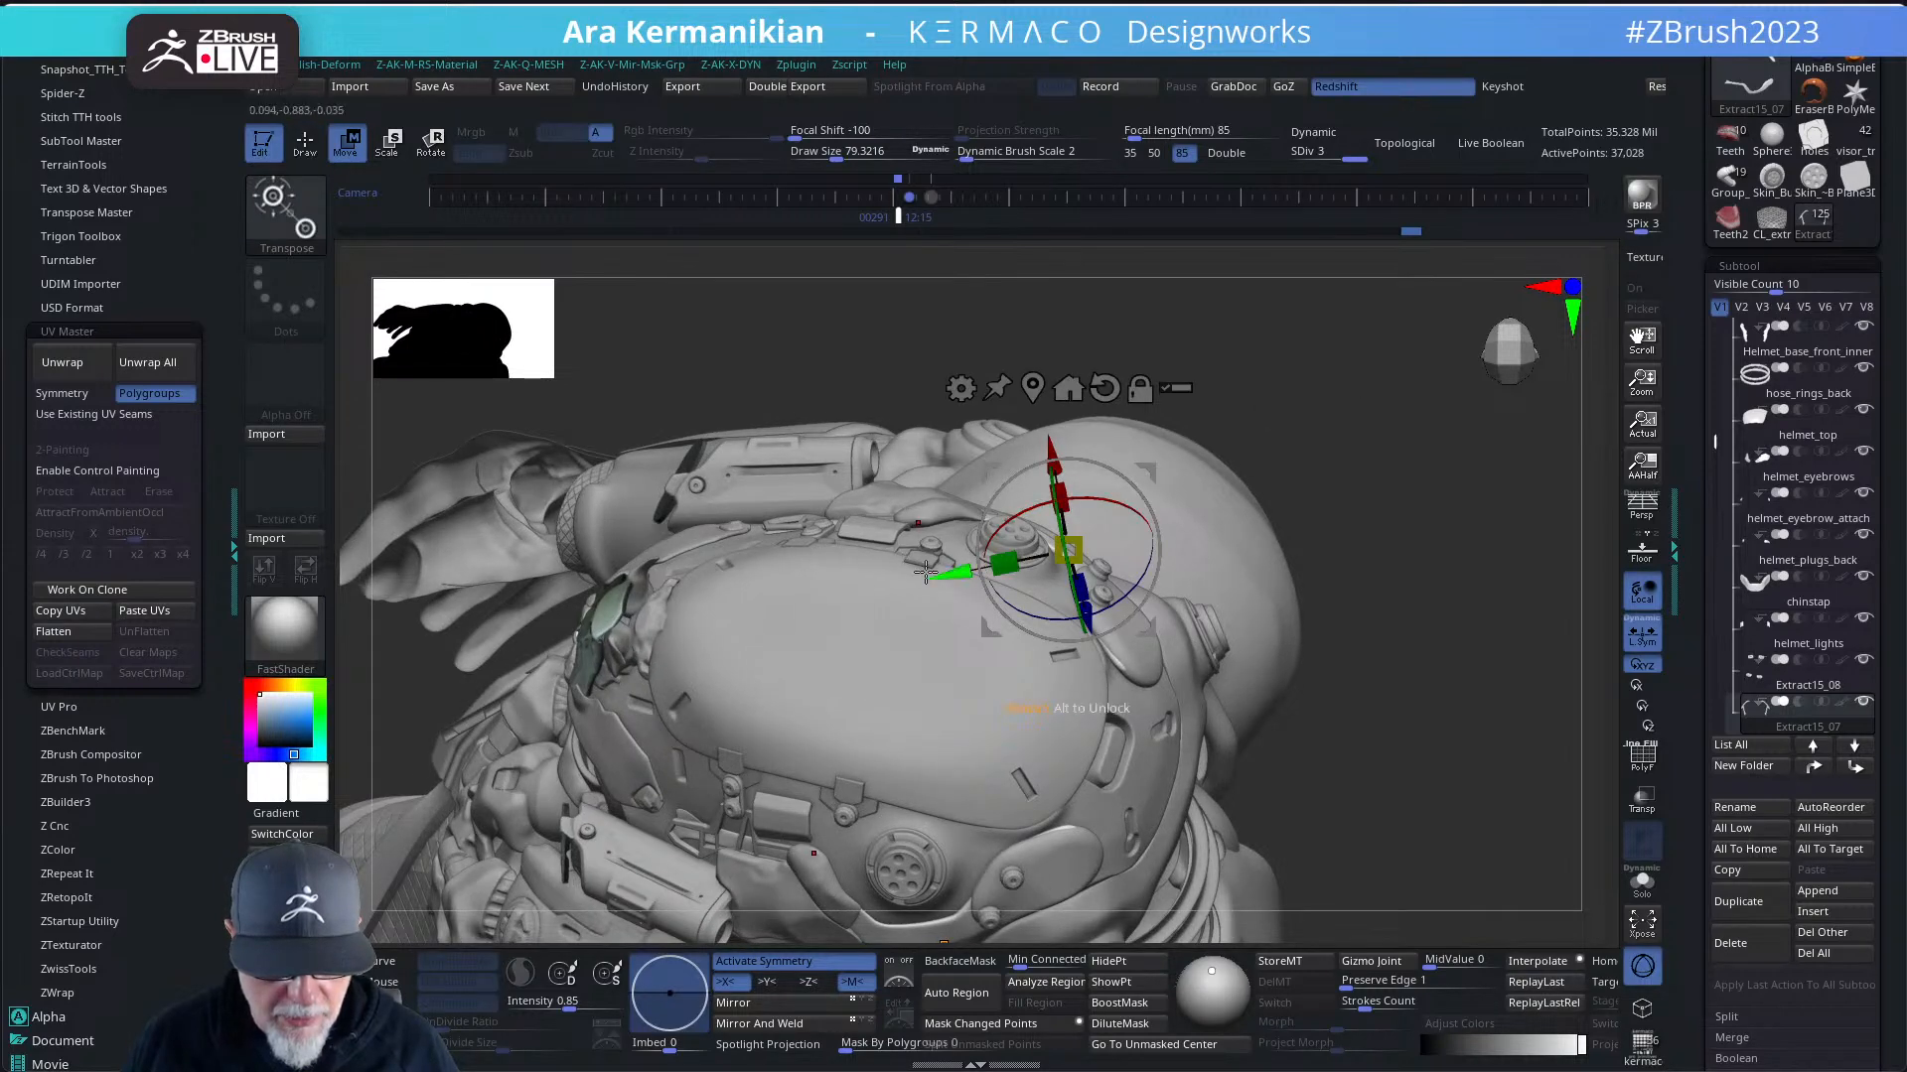
left_click_drag(1418, 537, 1452, 635, "alt")
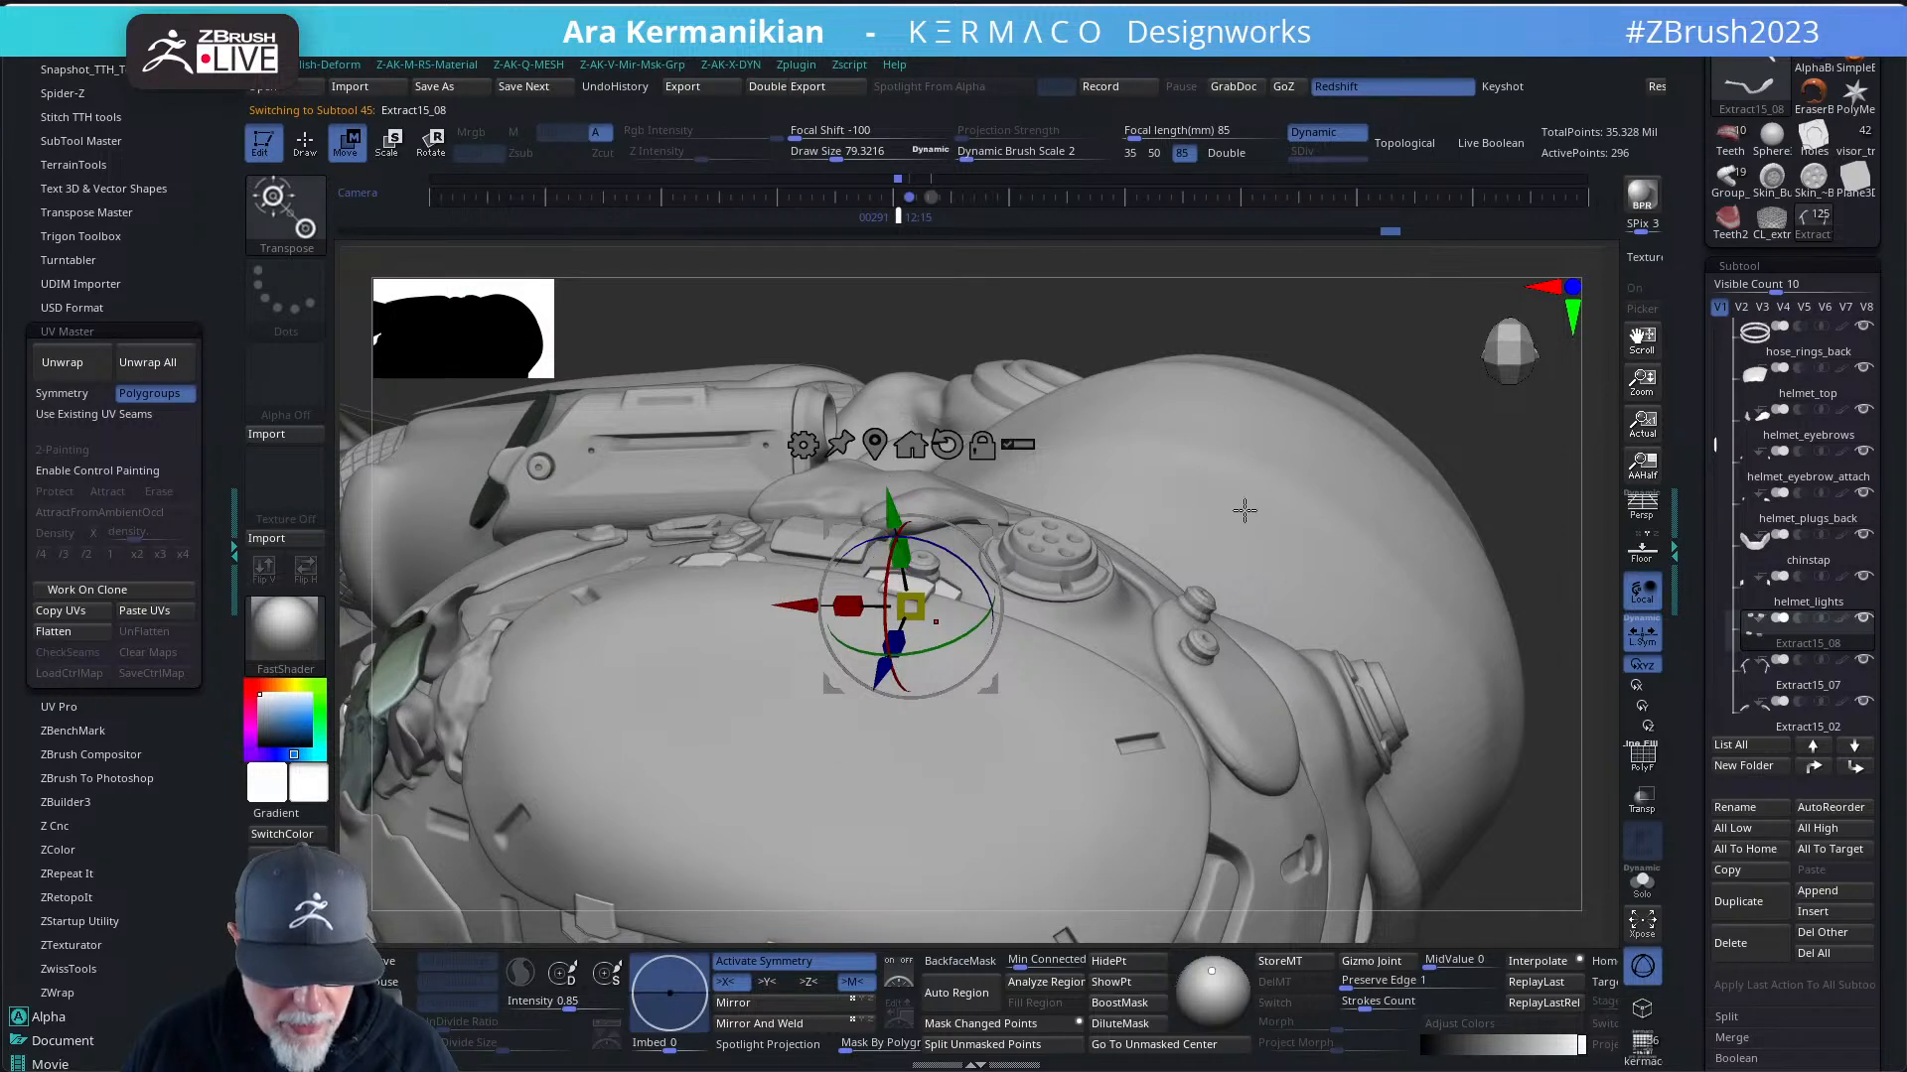
left_click_drag(1556, 466, 1297, 449)
left_click_drag(1383, 601, 1440, 578, "alt")
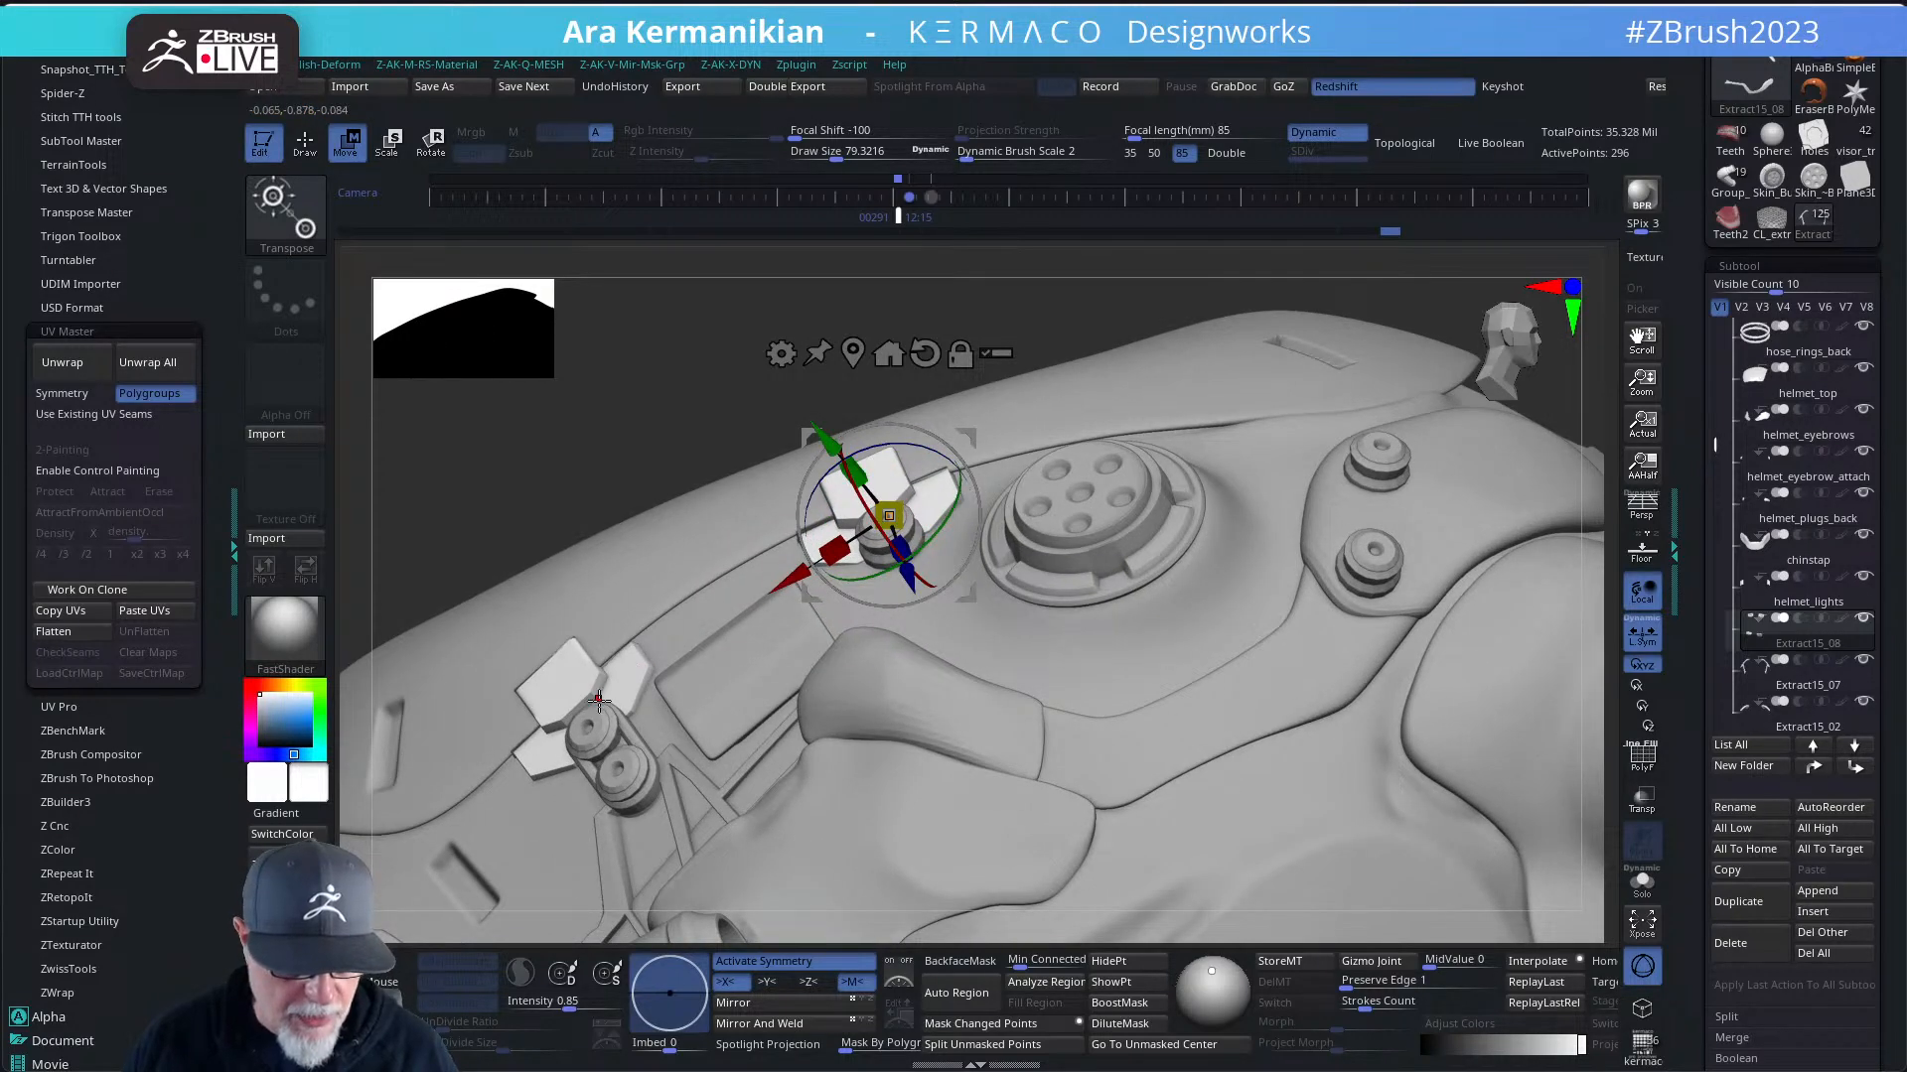
left_click_drag(527, 441, 631, 388)
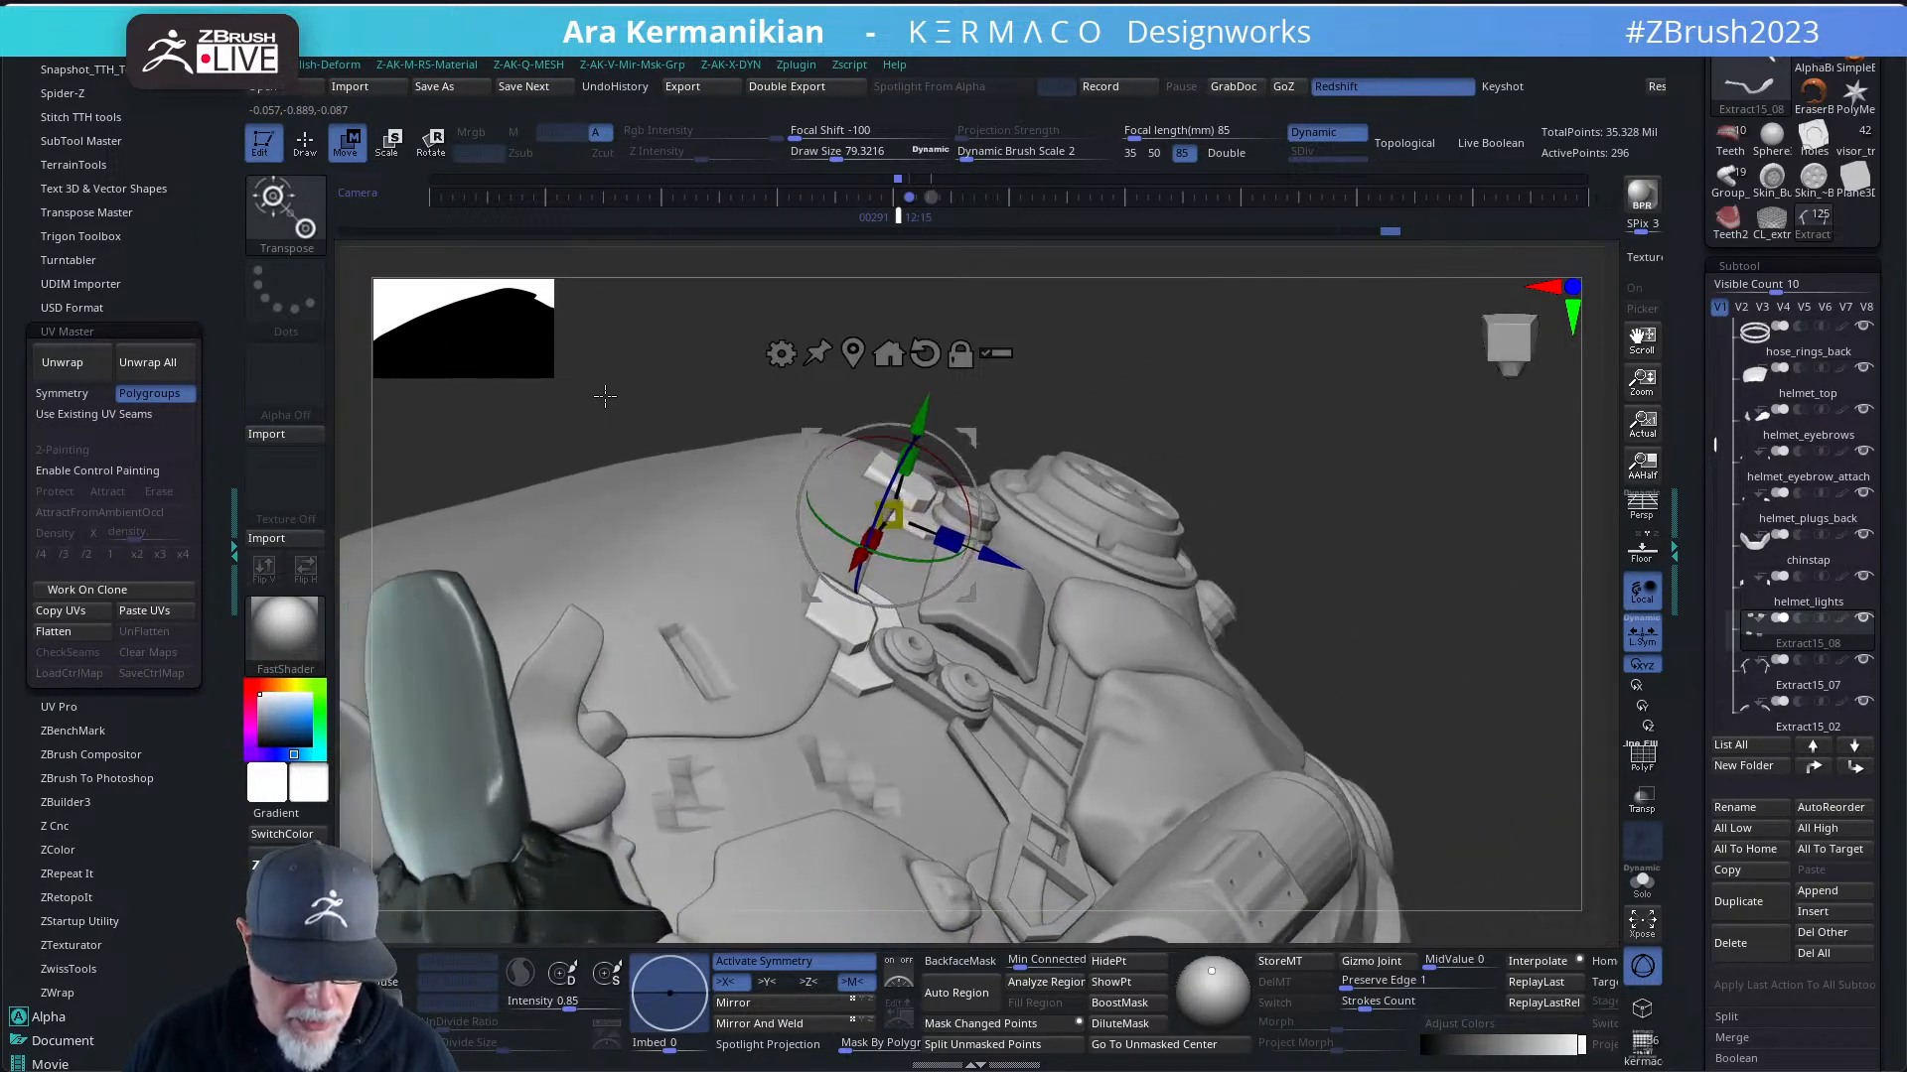
- Switch to visibility set V5, try flipping the normals of the Extract15_08 clips, and flip them back
left_click(1806, 309)
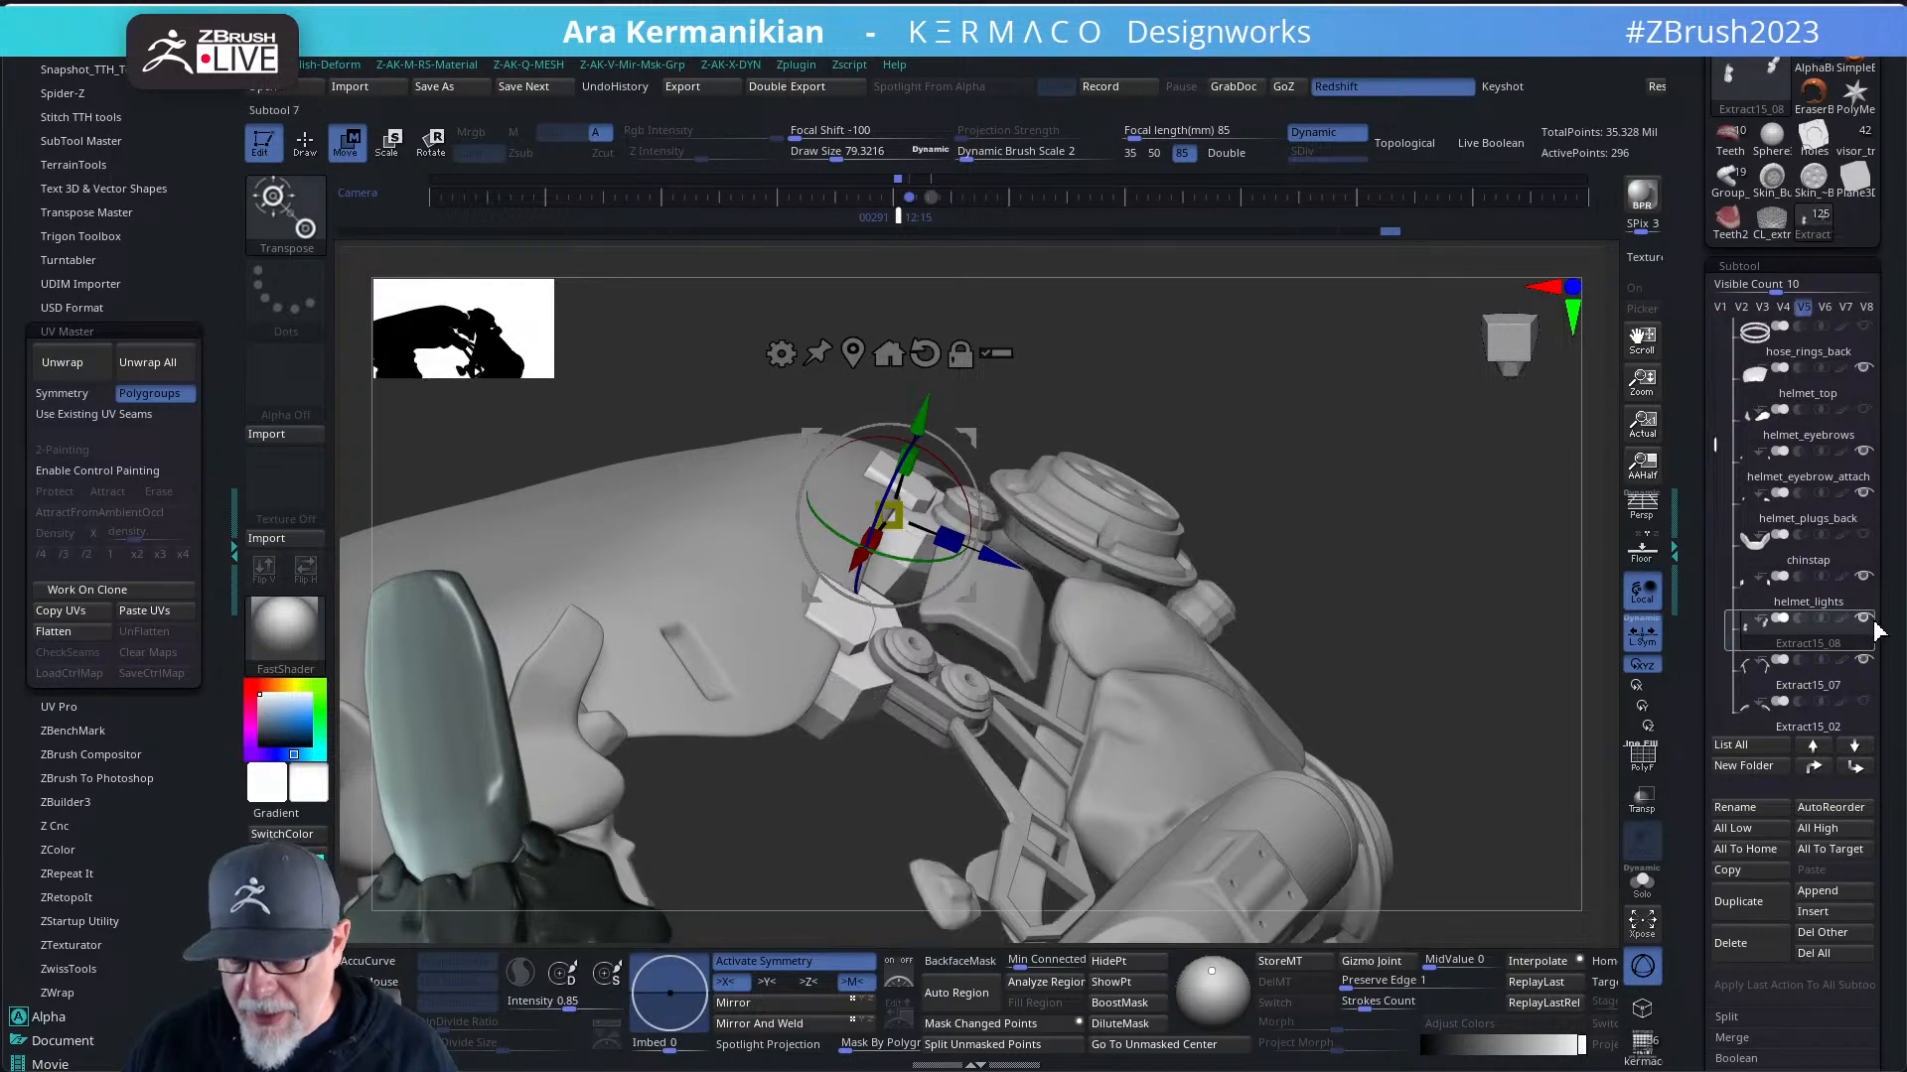
left_click_drag(1682, 892, 1678, 675)
scroll(1874, 799, "down", 5)
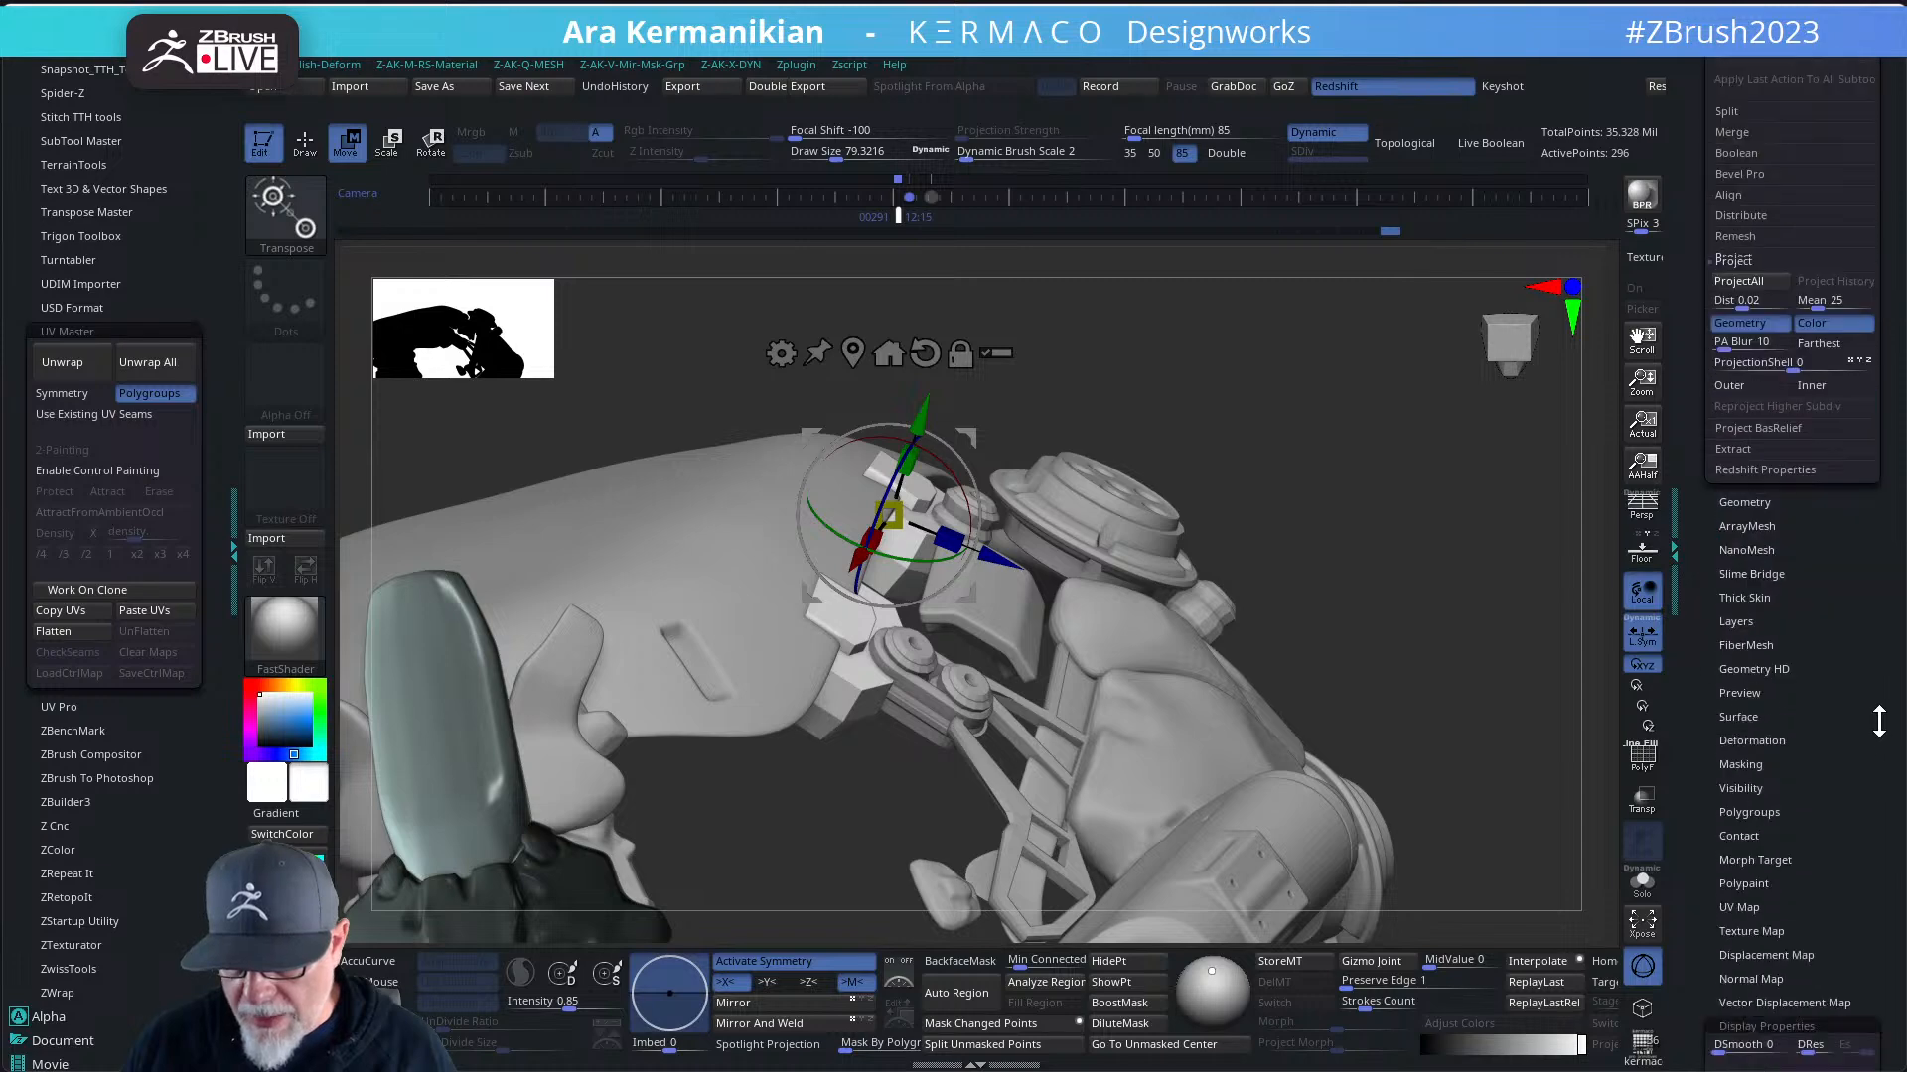
left_click(1808, 858)
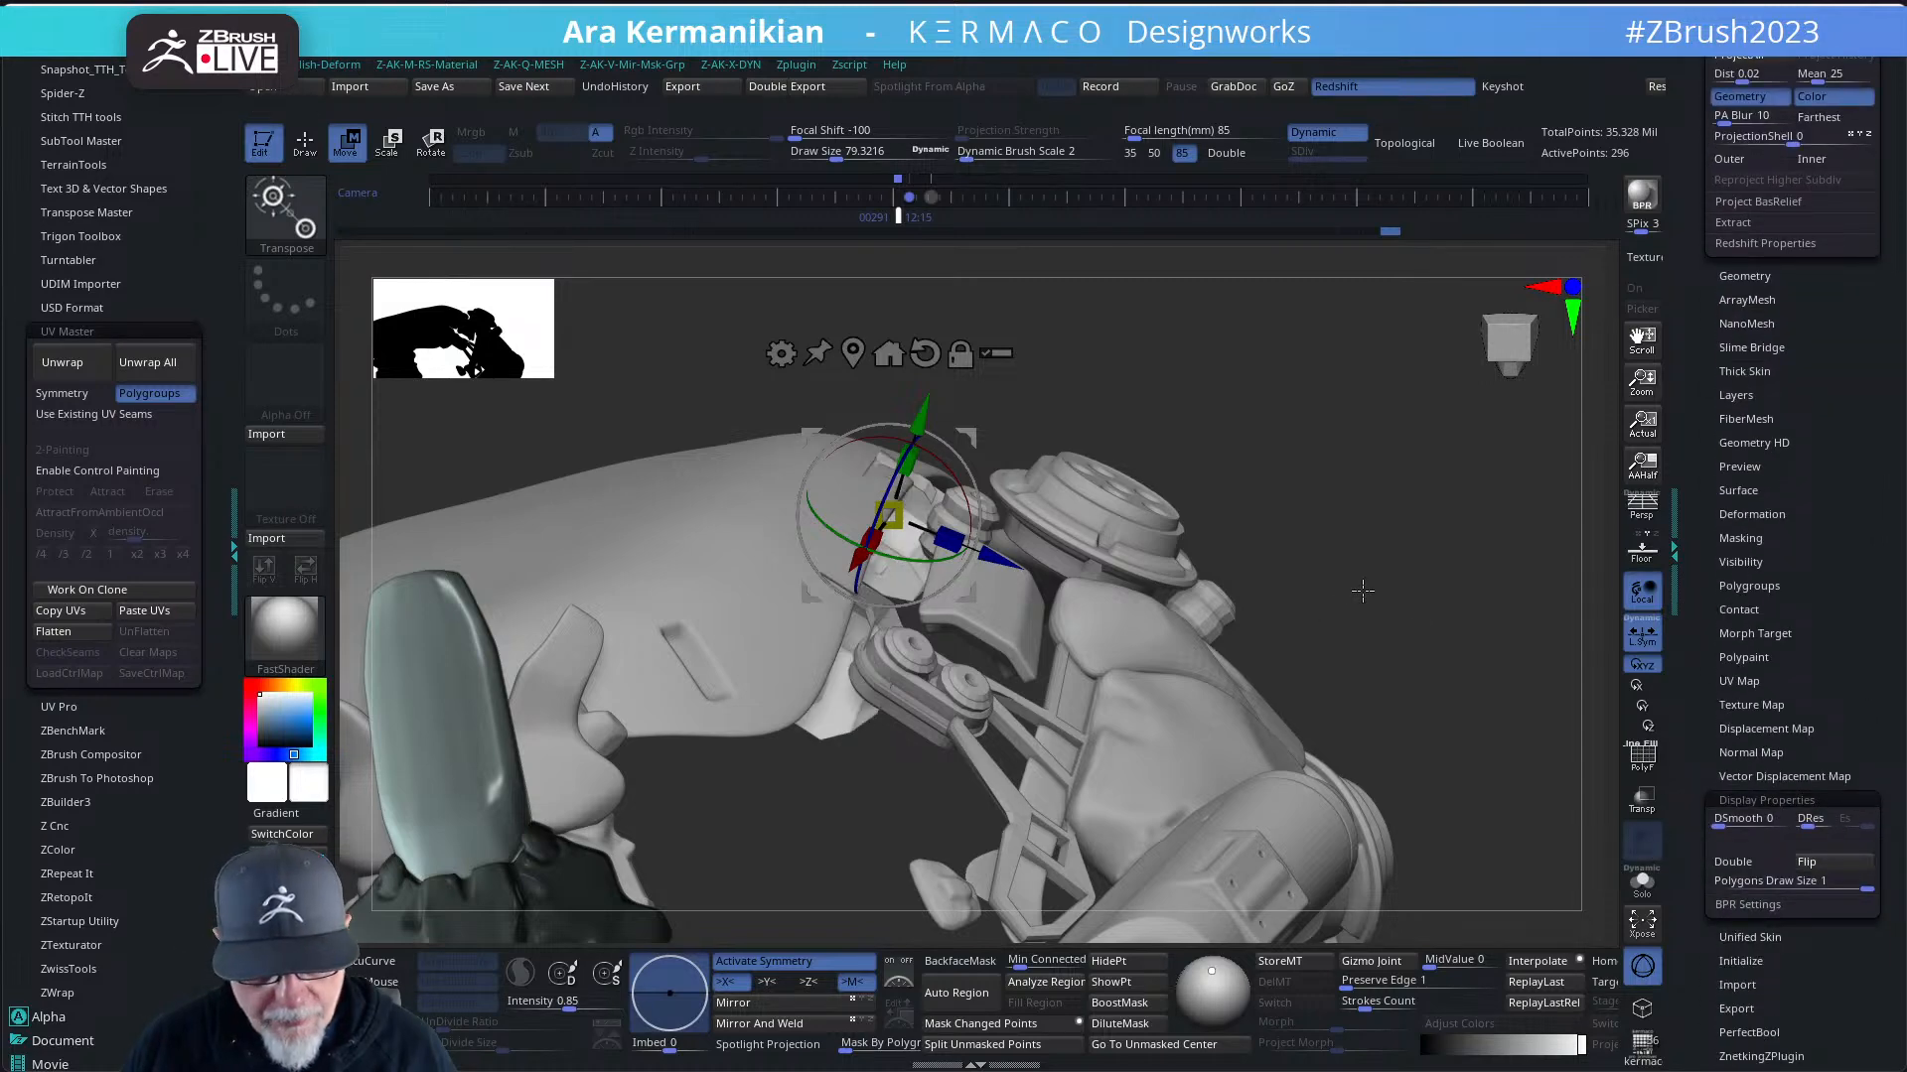
left_click_drag(1415, 634, 1509, 642)
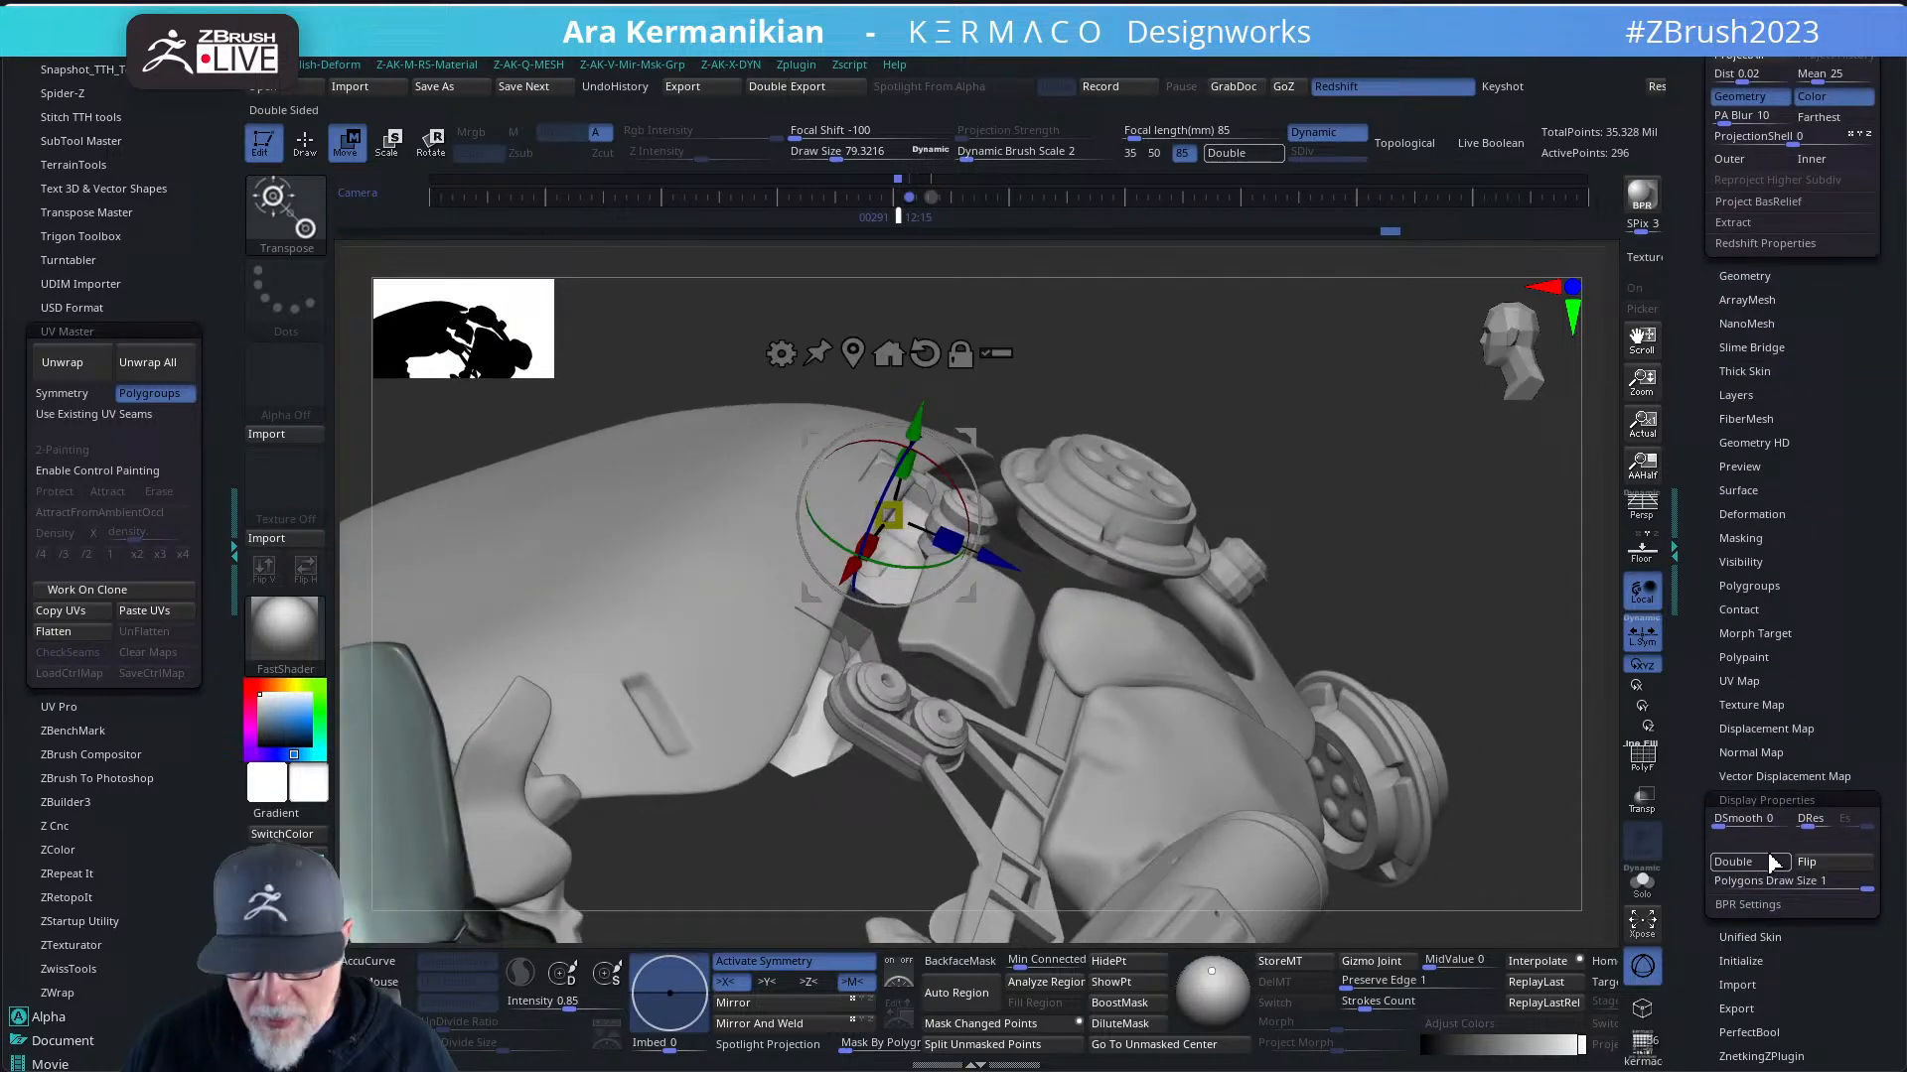
left_click(1834, 866)
- Isolate the Extract15_08 clips in solo mode to examine their surfaces, and show the surrounding parts again
left_click(1647, 880)
left_click_drag(1426, 701, 1379, 666)
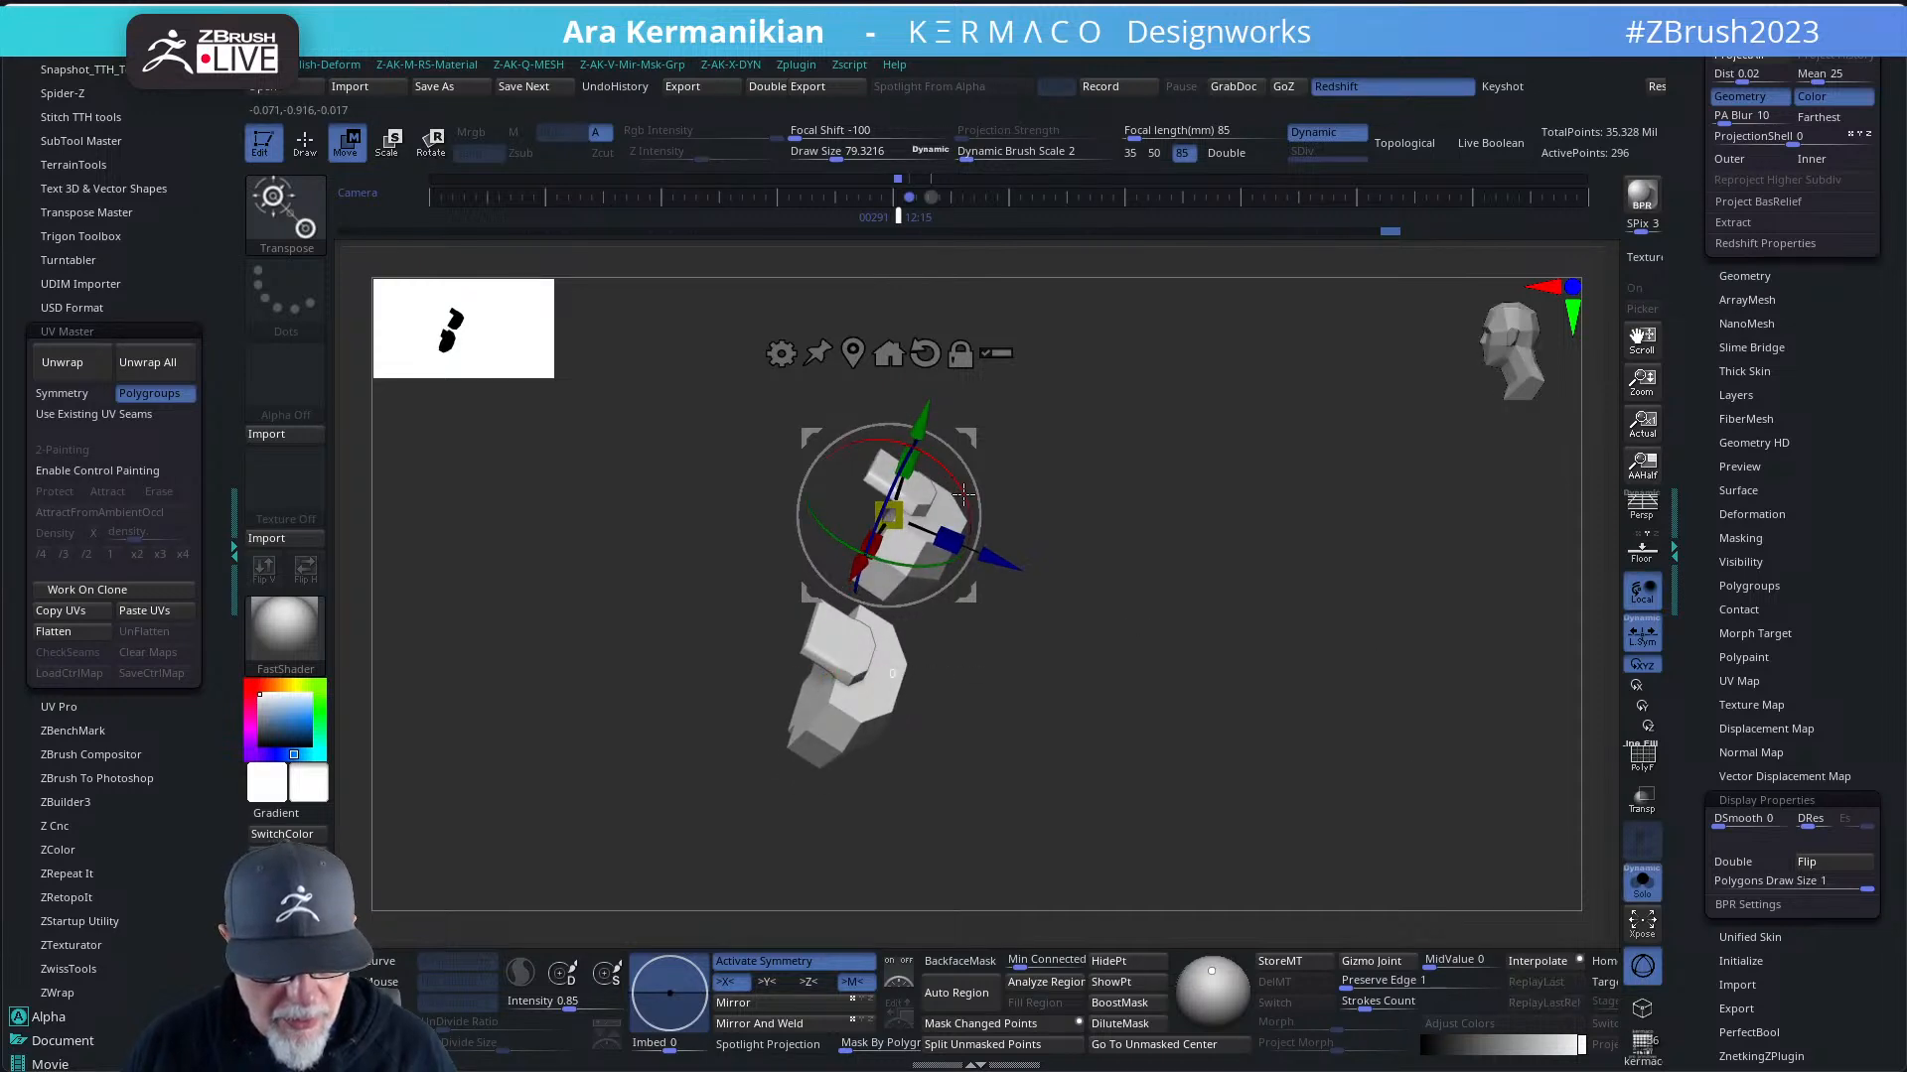
left_click_drag(960, 497, 959, 488)
left_click_drag(1419, 720, 1408, 707, "alt")
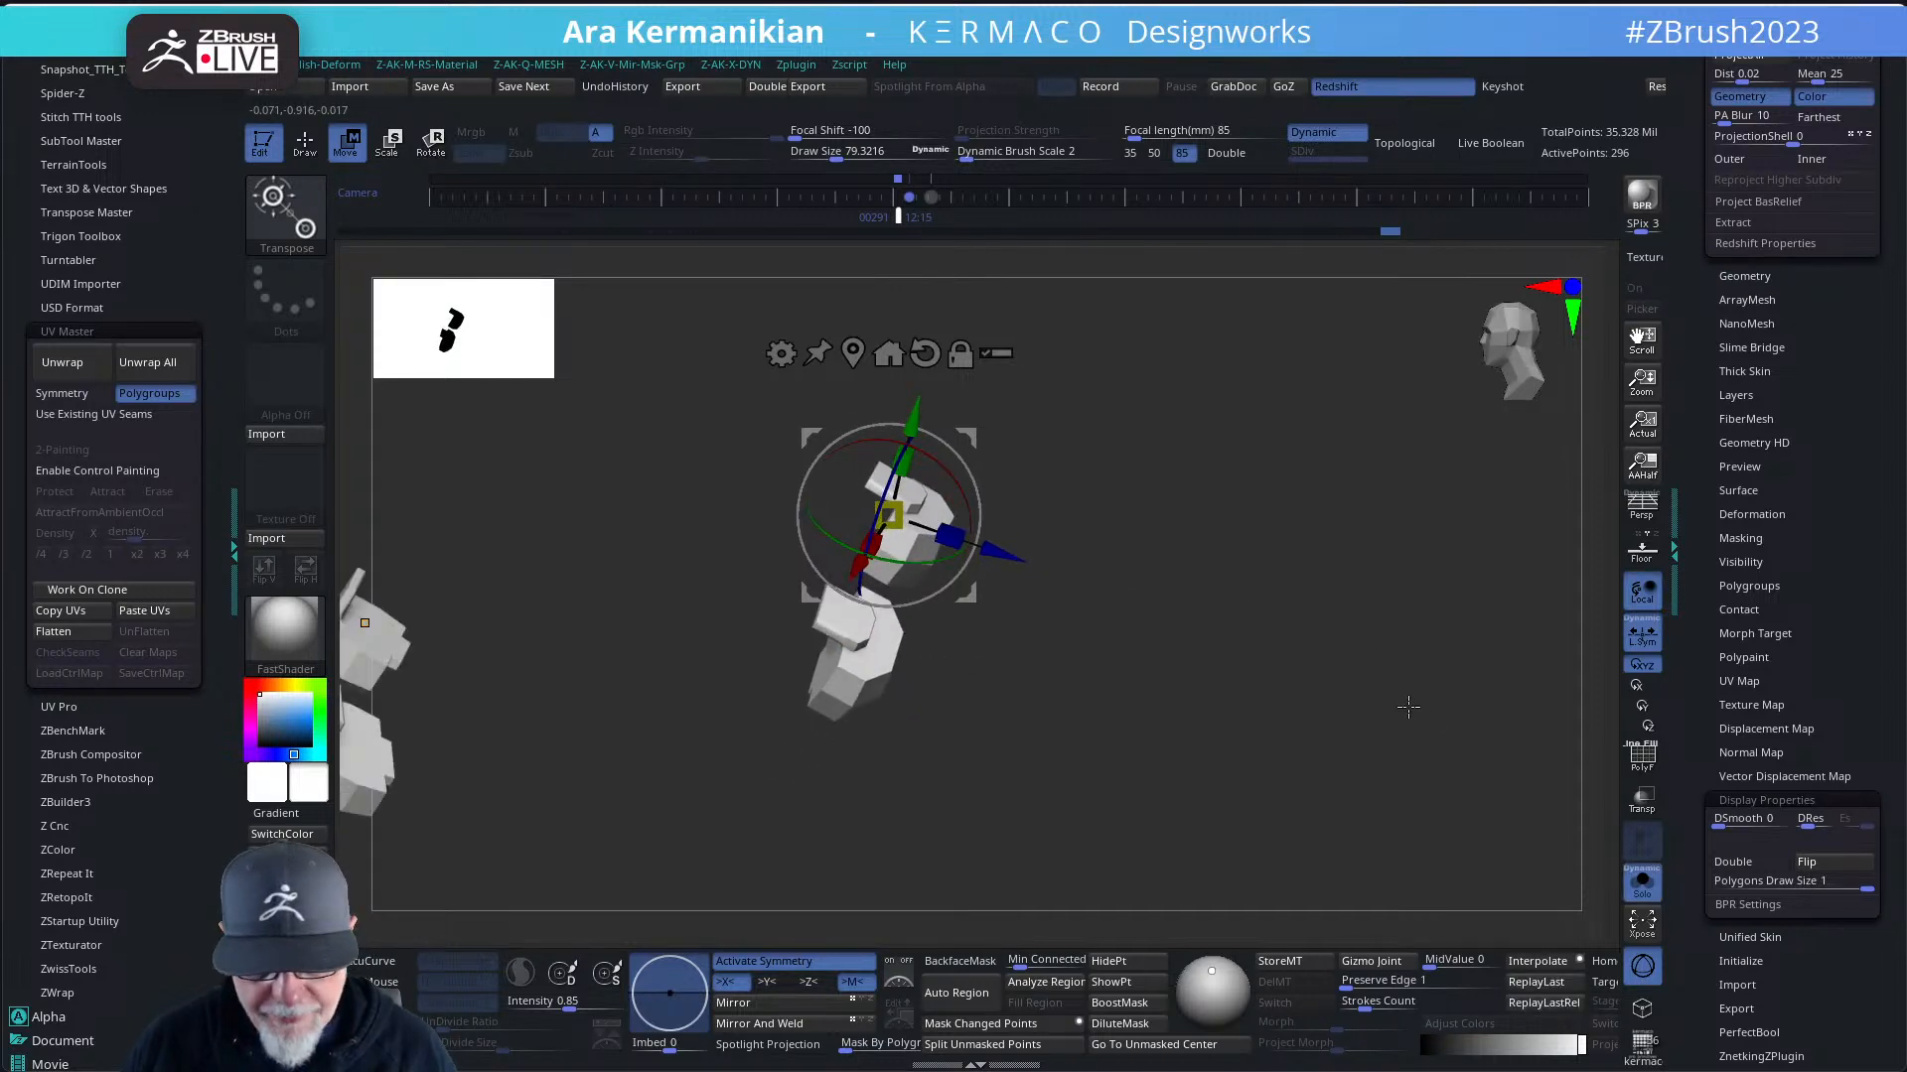
left_click(1643, 884)
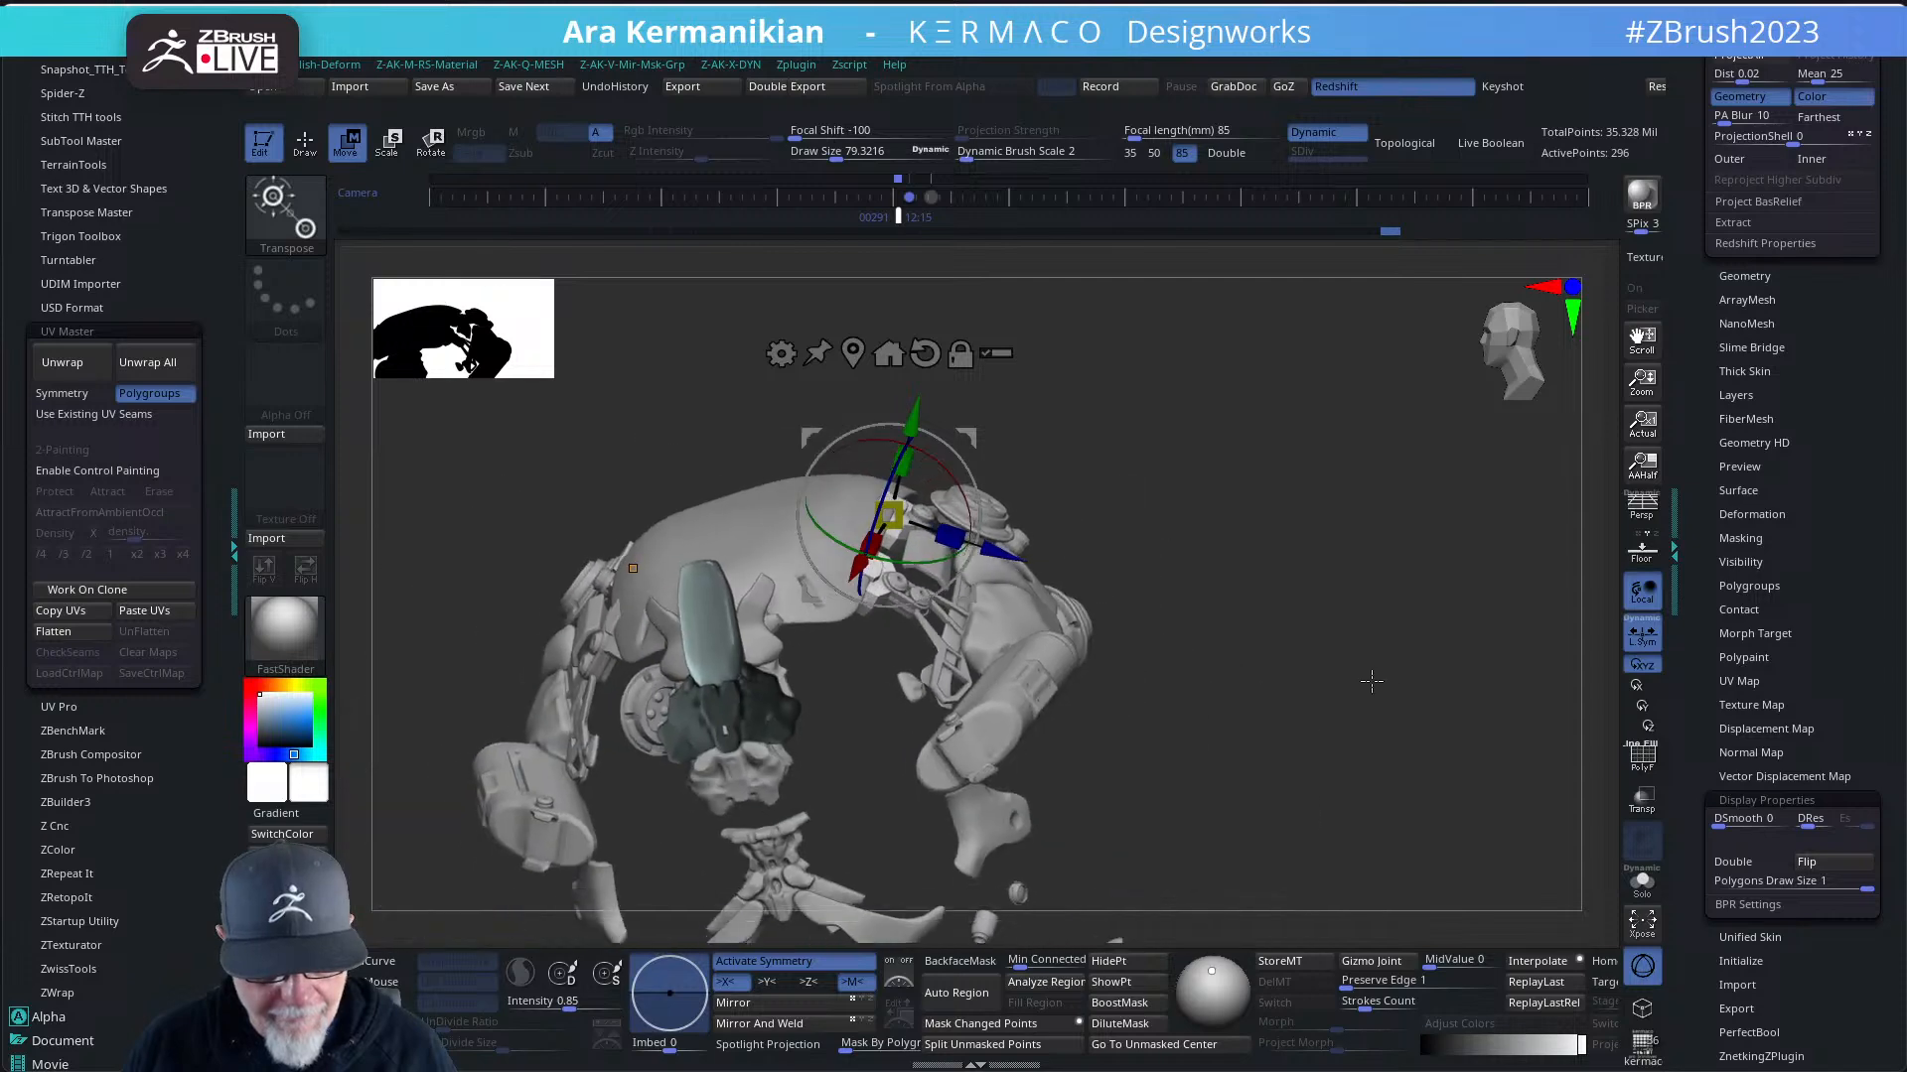
left_click_drag(1339, 692, 1375, 640)
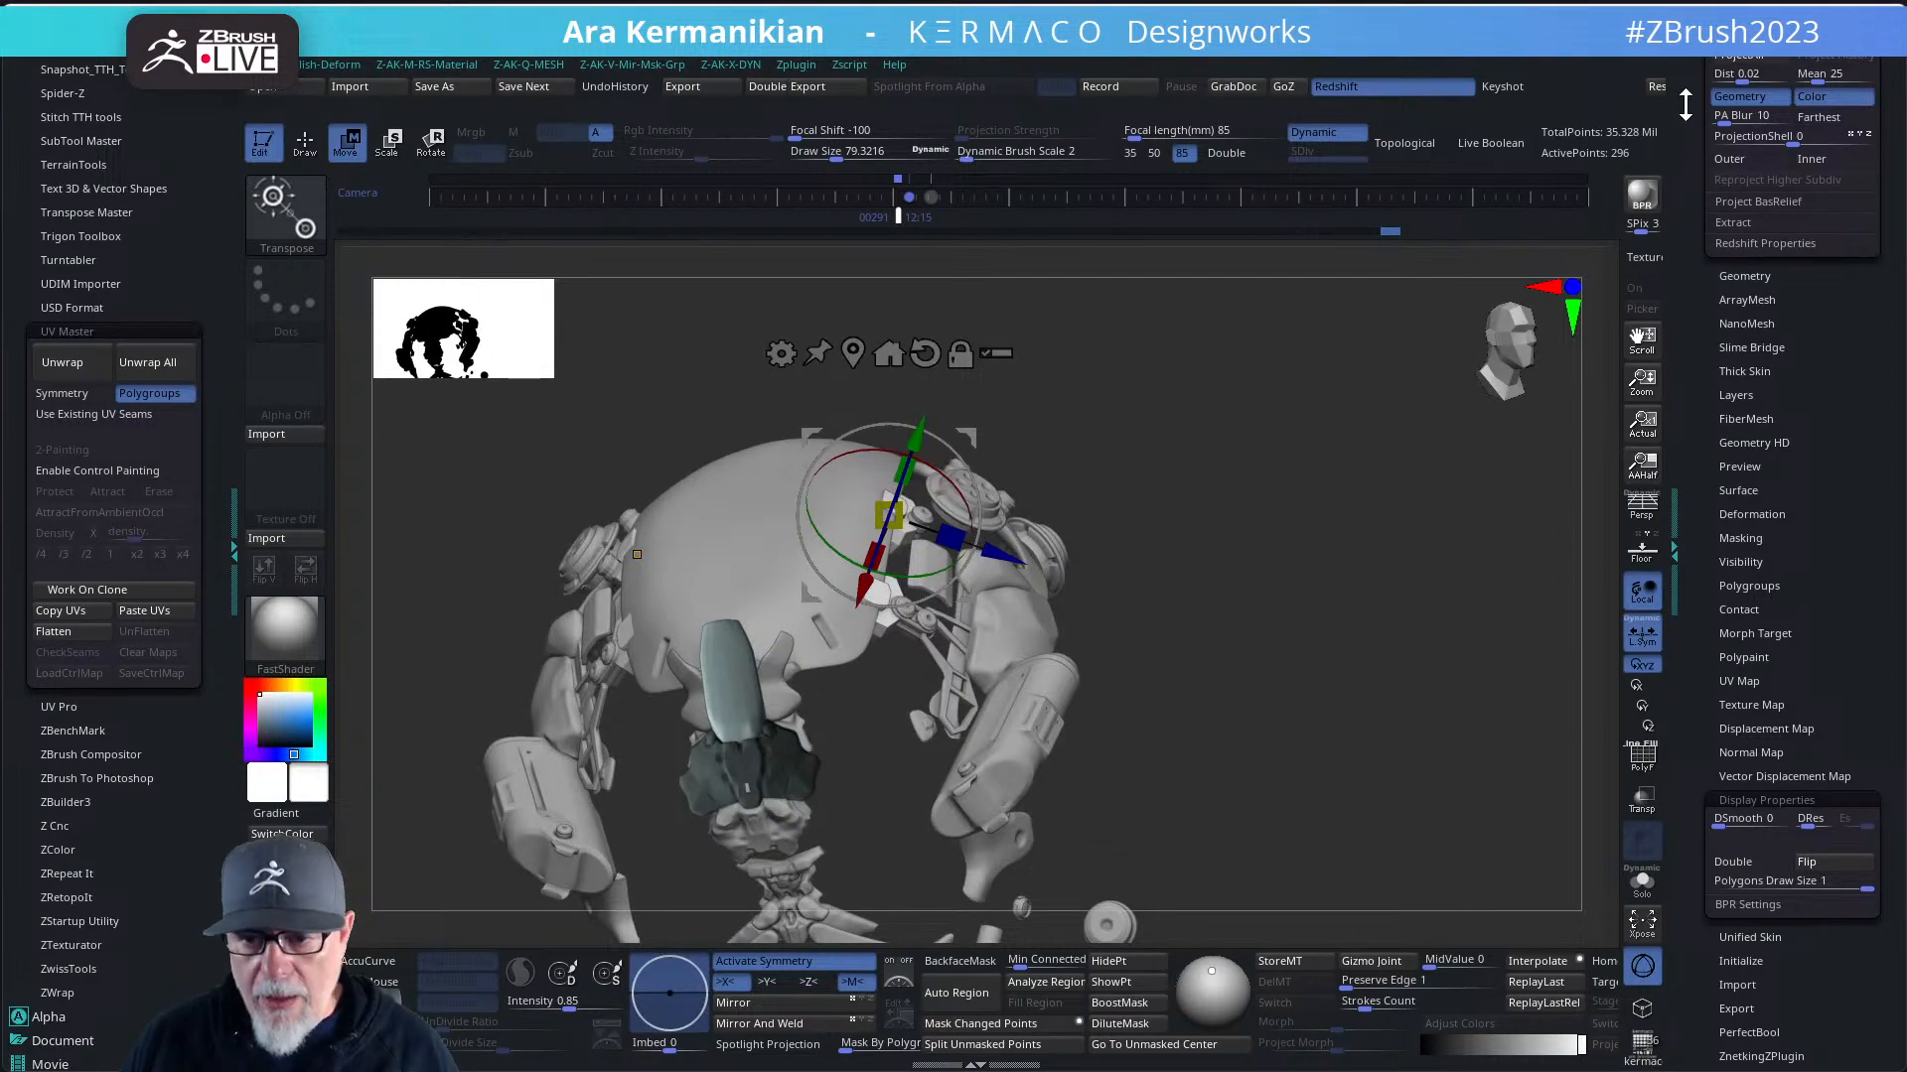
- Restore visibility set V1 and return to Draw mode with a close view of the helmet clips
left_click_drag(1685, 105, 1690, 302)
left_click_drag(1700, 208, 1699, 665)
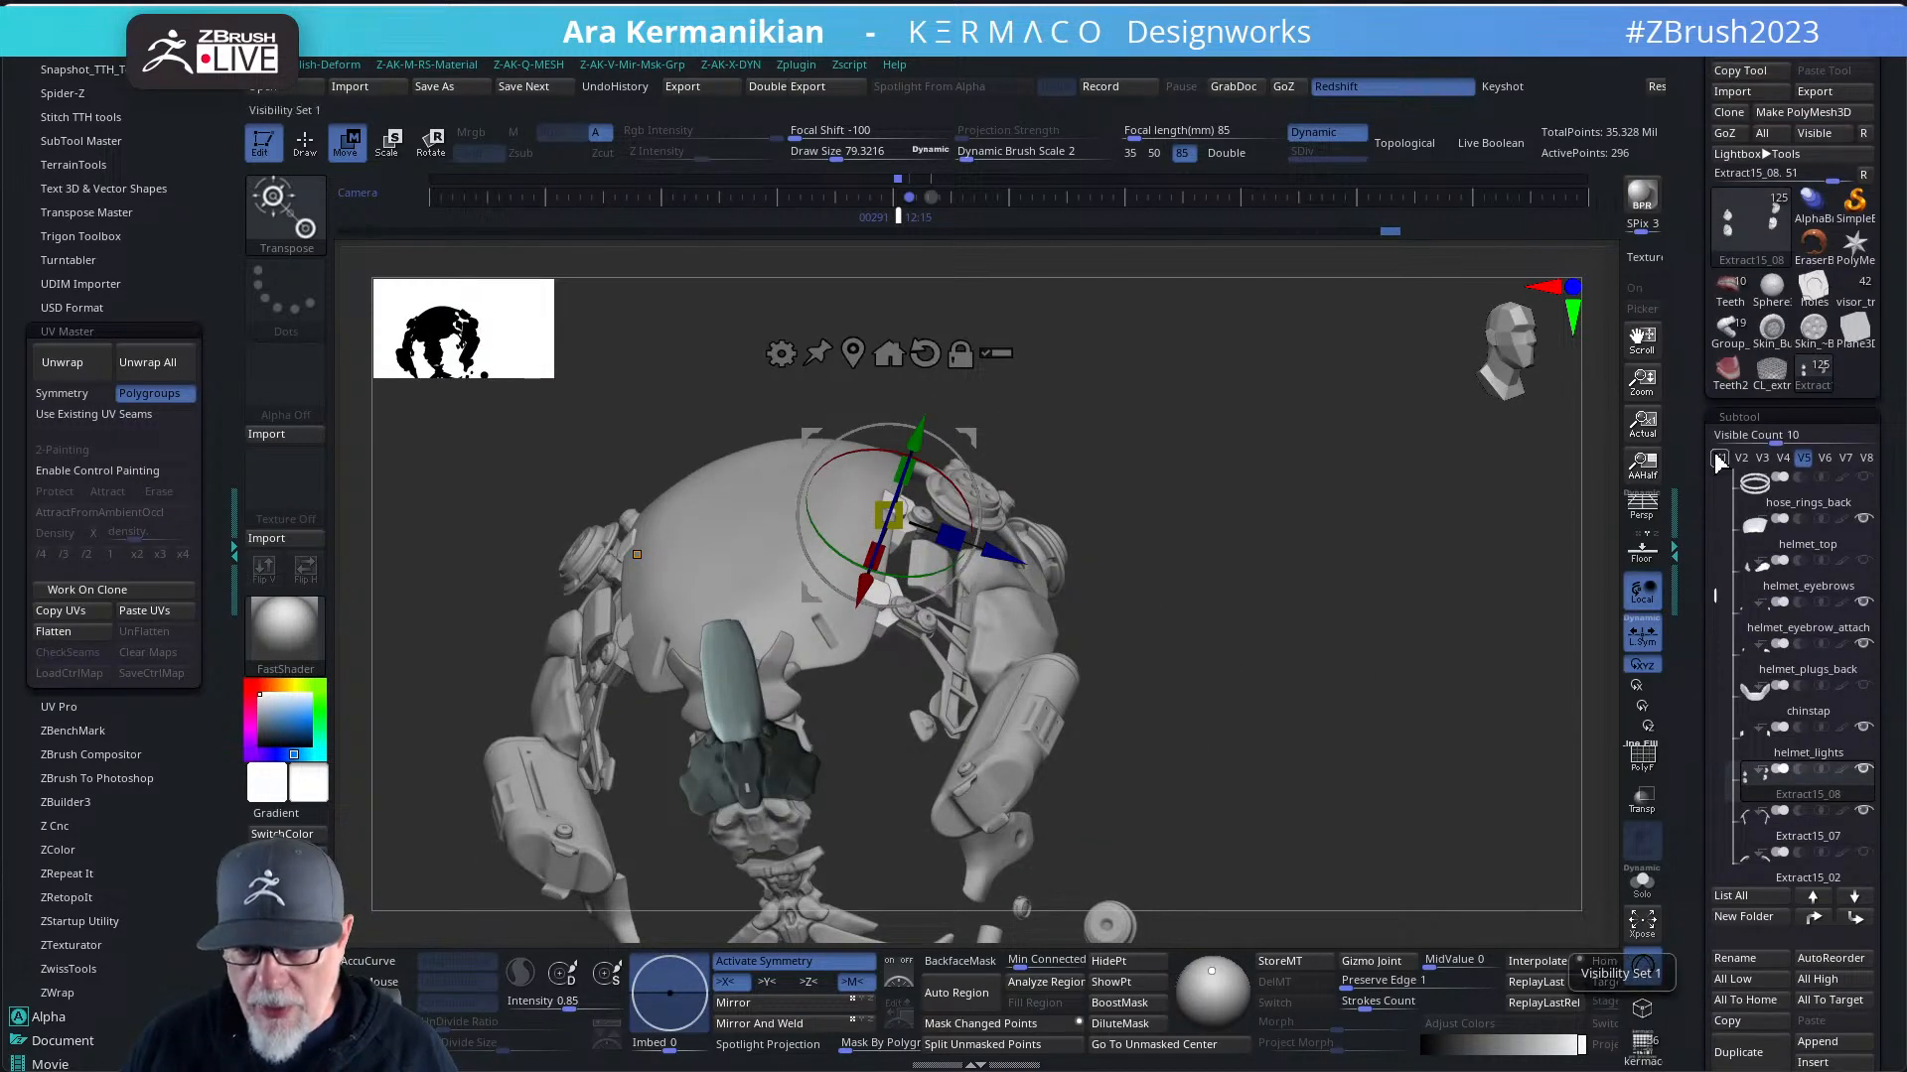
key("q")
mouse_move(1360, 588)
left_mouse_down()
mouse_move(1331, 588)
mouse_move(1345, 515)
mouse_move(1298, 506)
mouse_move(1273, 558)
mouse_move(1192, 526)
mouse_move(1306, 451)
mouse_move(1272, 532)
mouse_move(1389, 582)
mouse_move(1513, 681)
mouse_move(1438, 598)
mouse_move(1218, 527)
left_mouse_up()
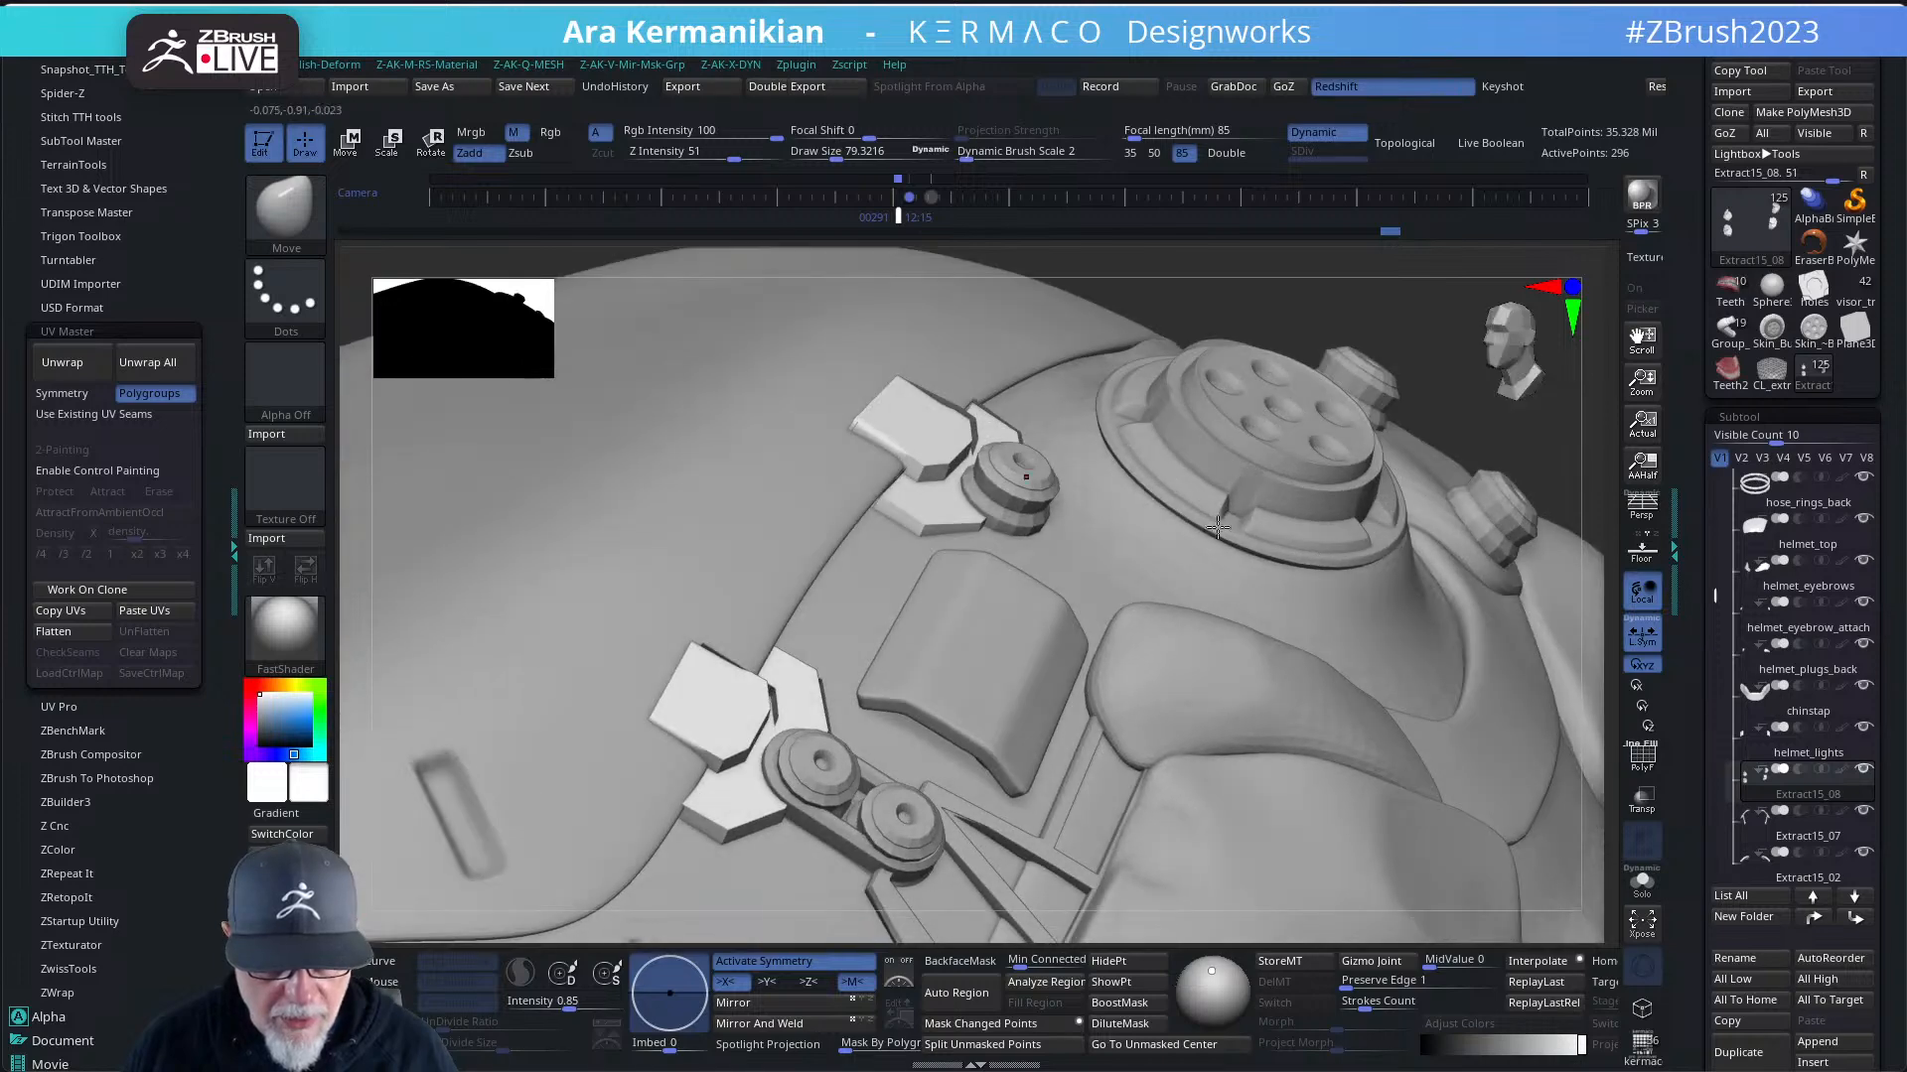
- Make the Extract15_04 clips active and isolate them in solo mode to examine their surfaces on both sides of the helmet
mouse_move(1764, 749)
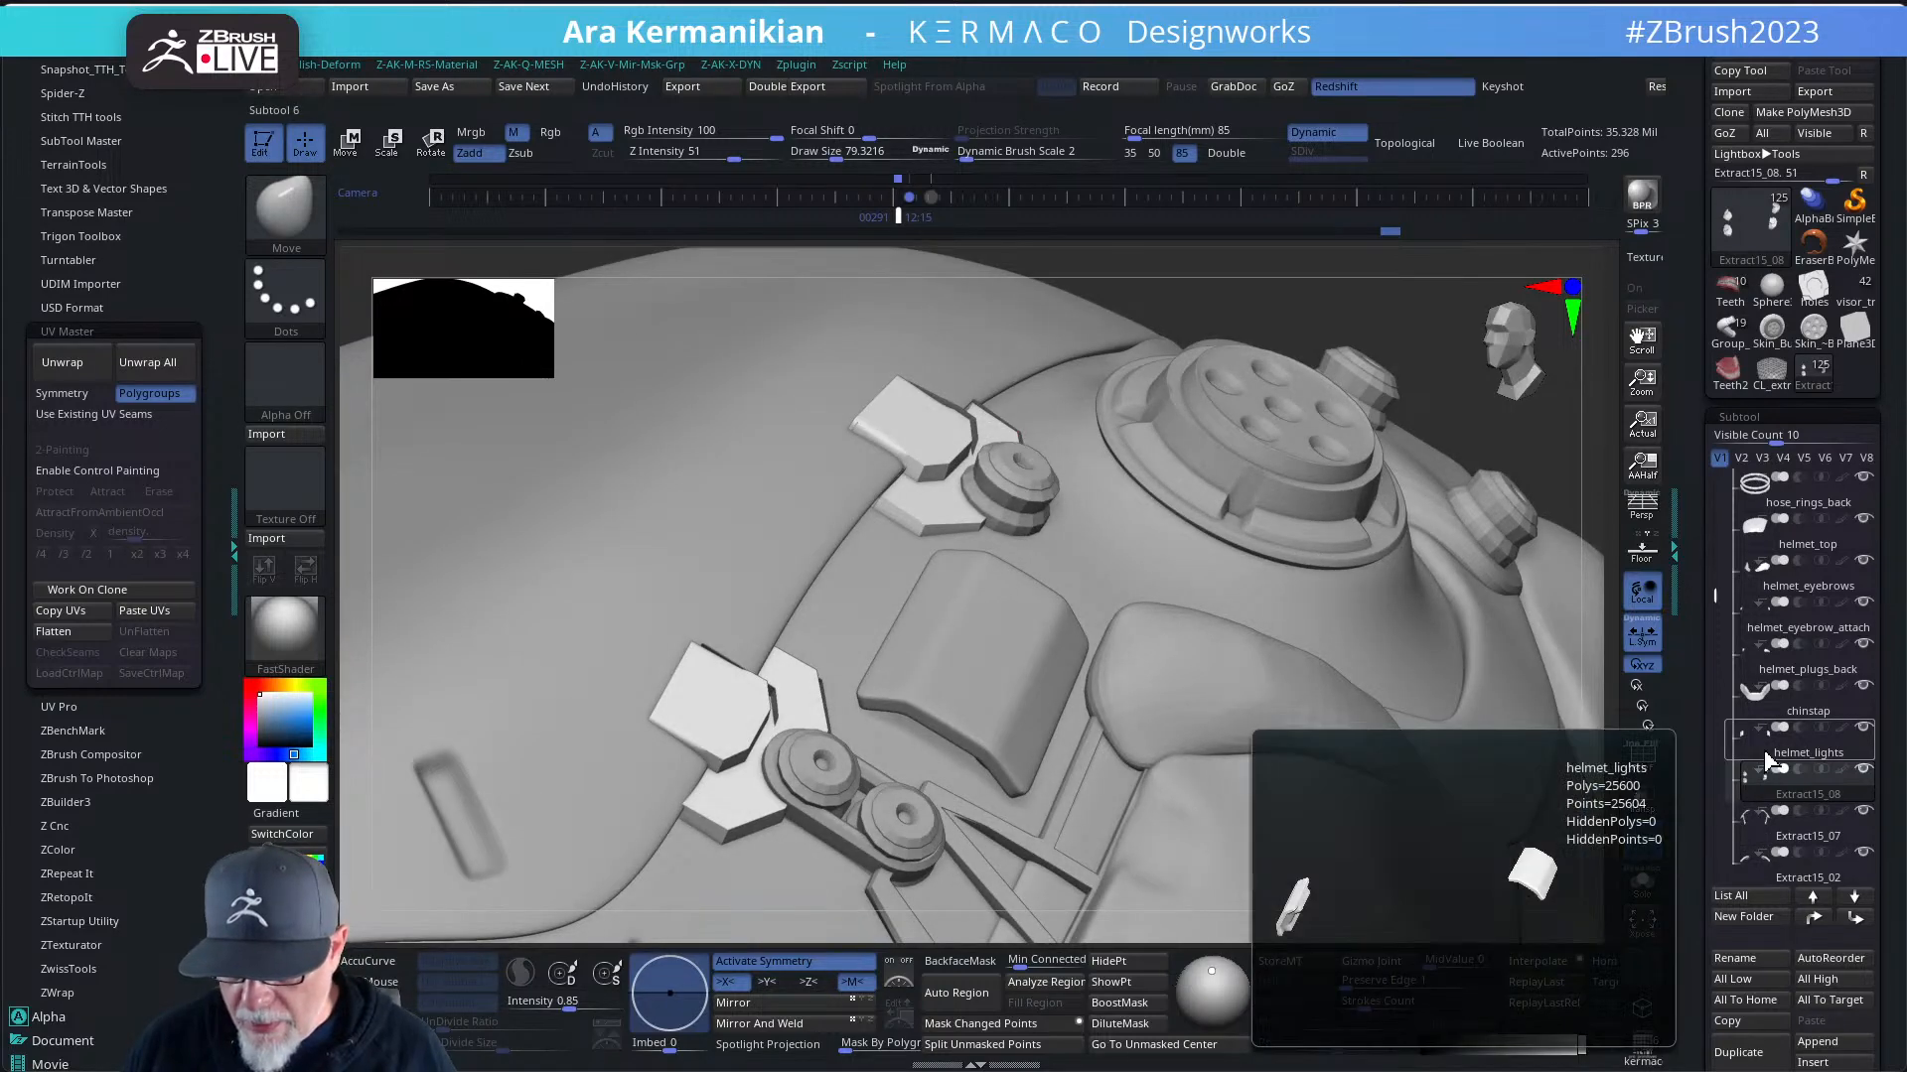
left_click_drag(1281, 290, 1102, 363)
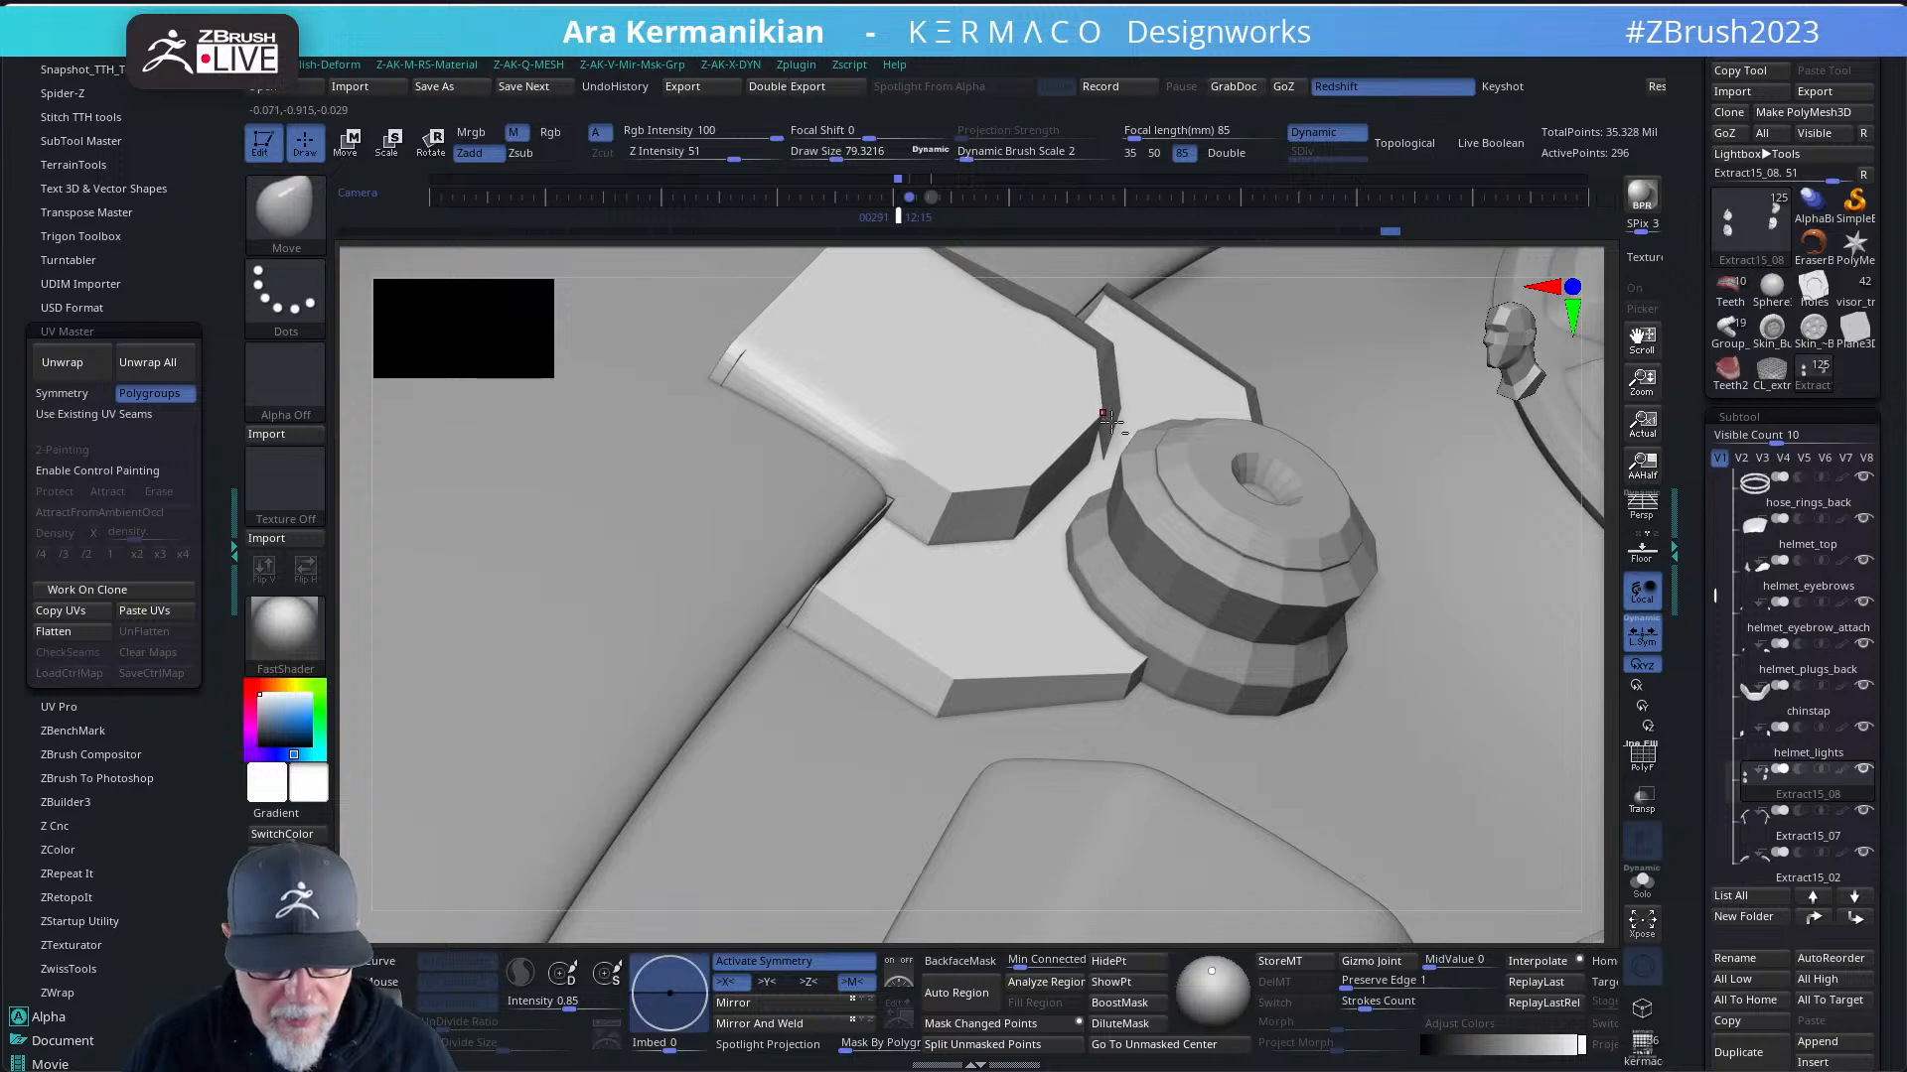
left_click(1110, 406, "alt")
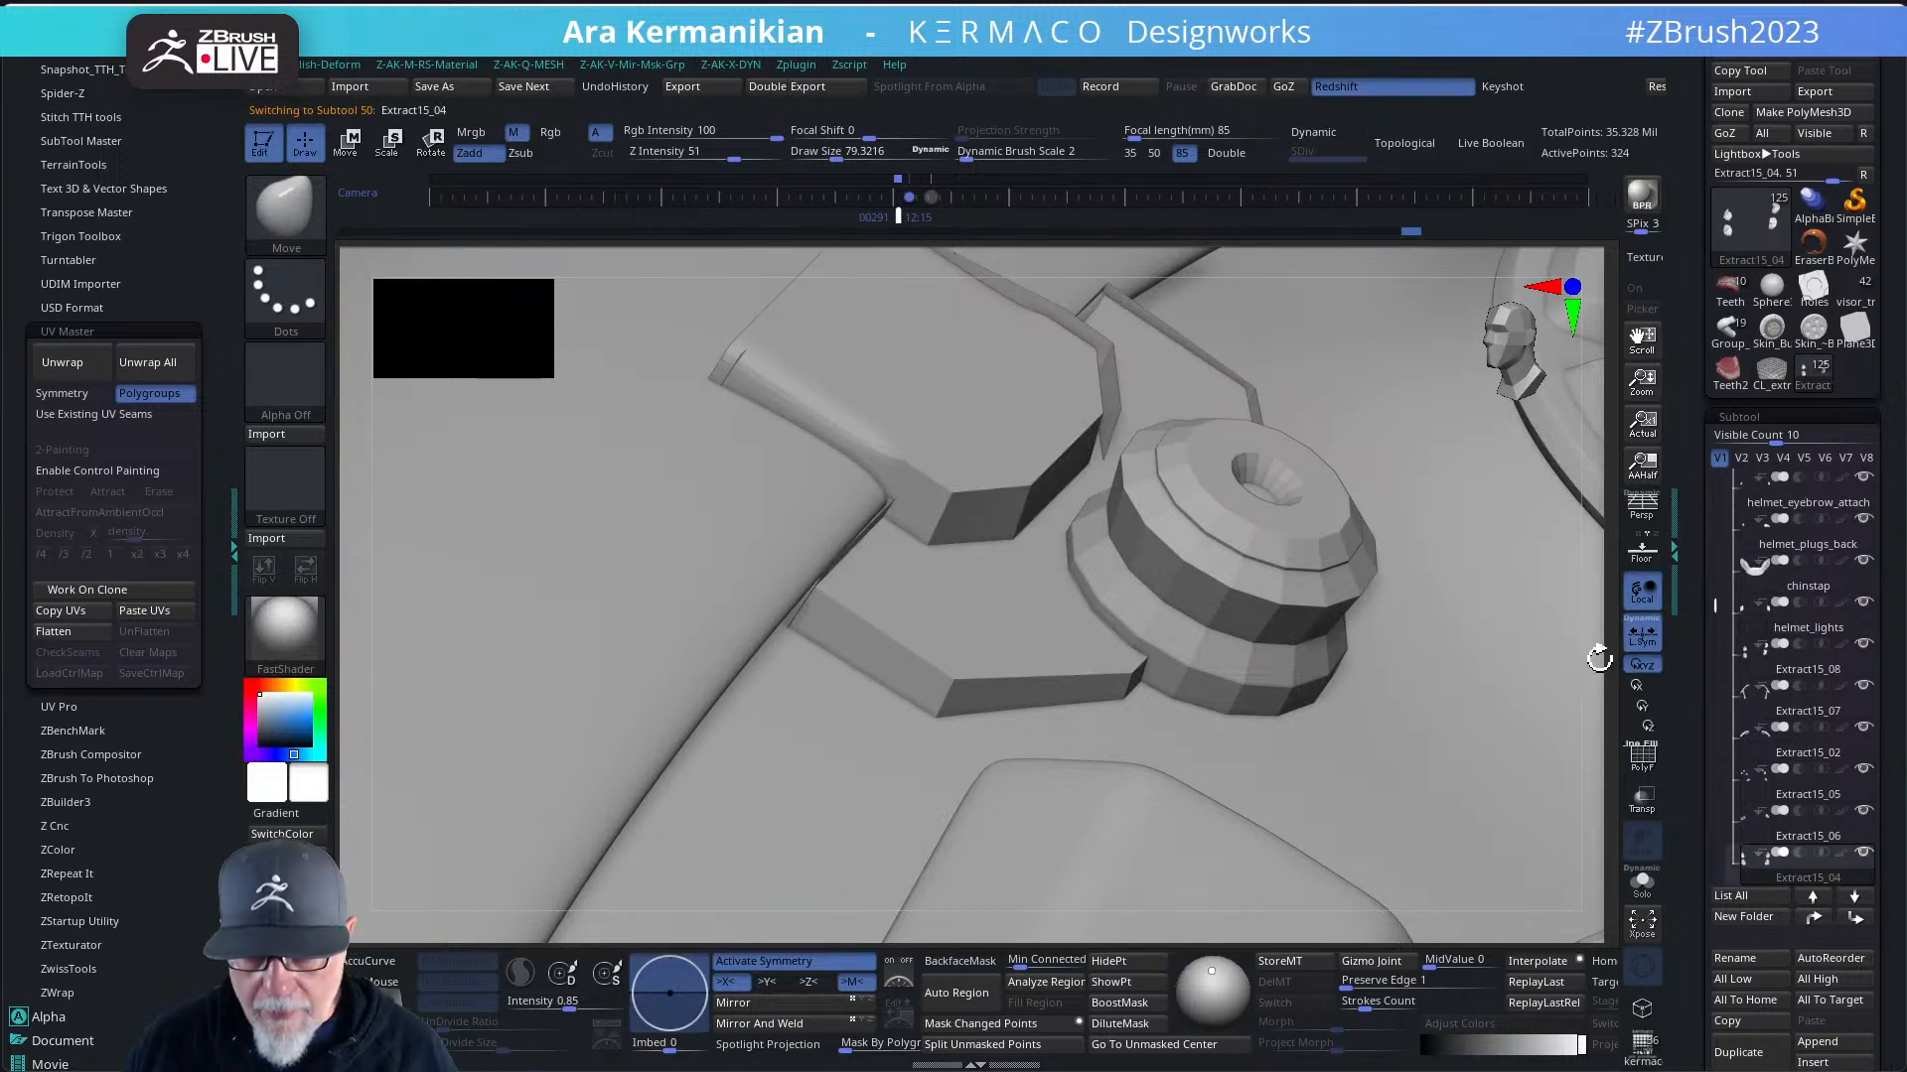
mouse_move(1718, 877)
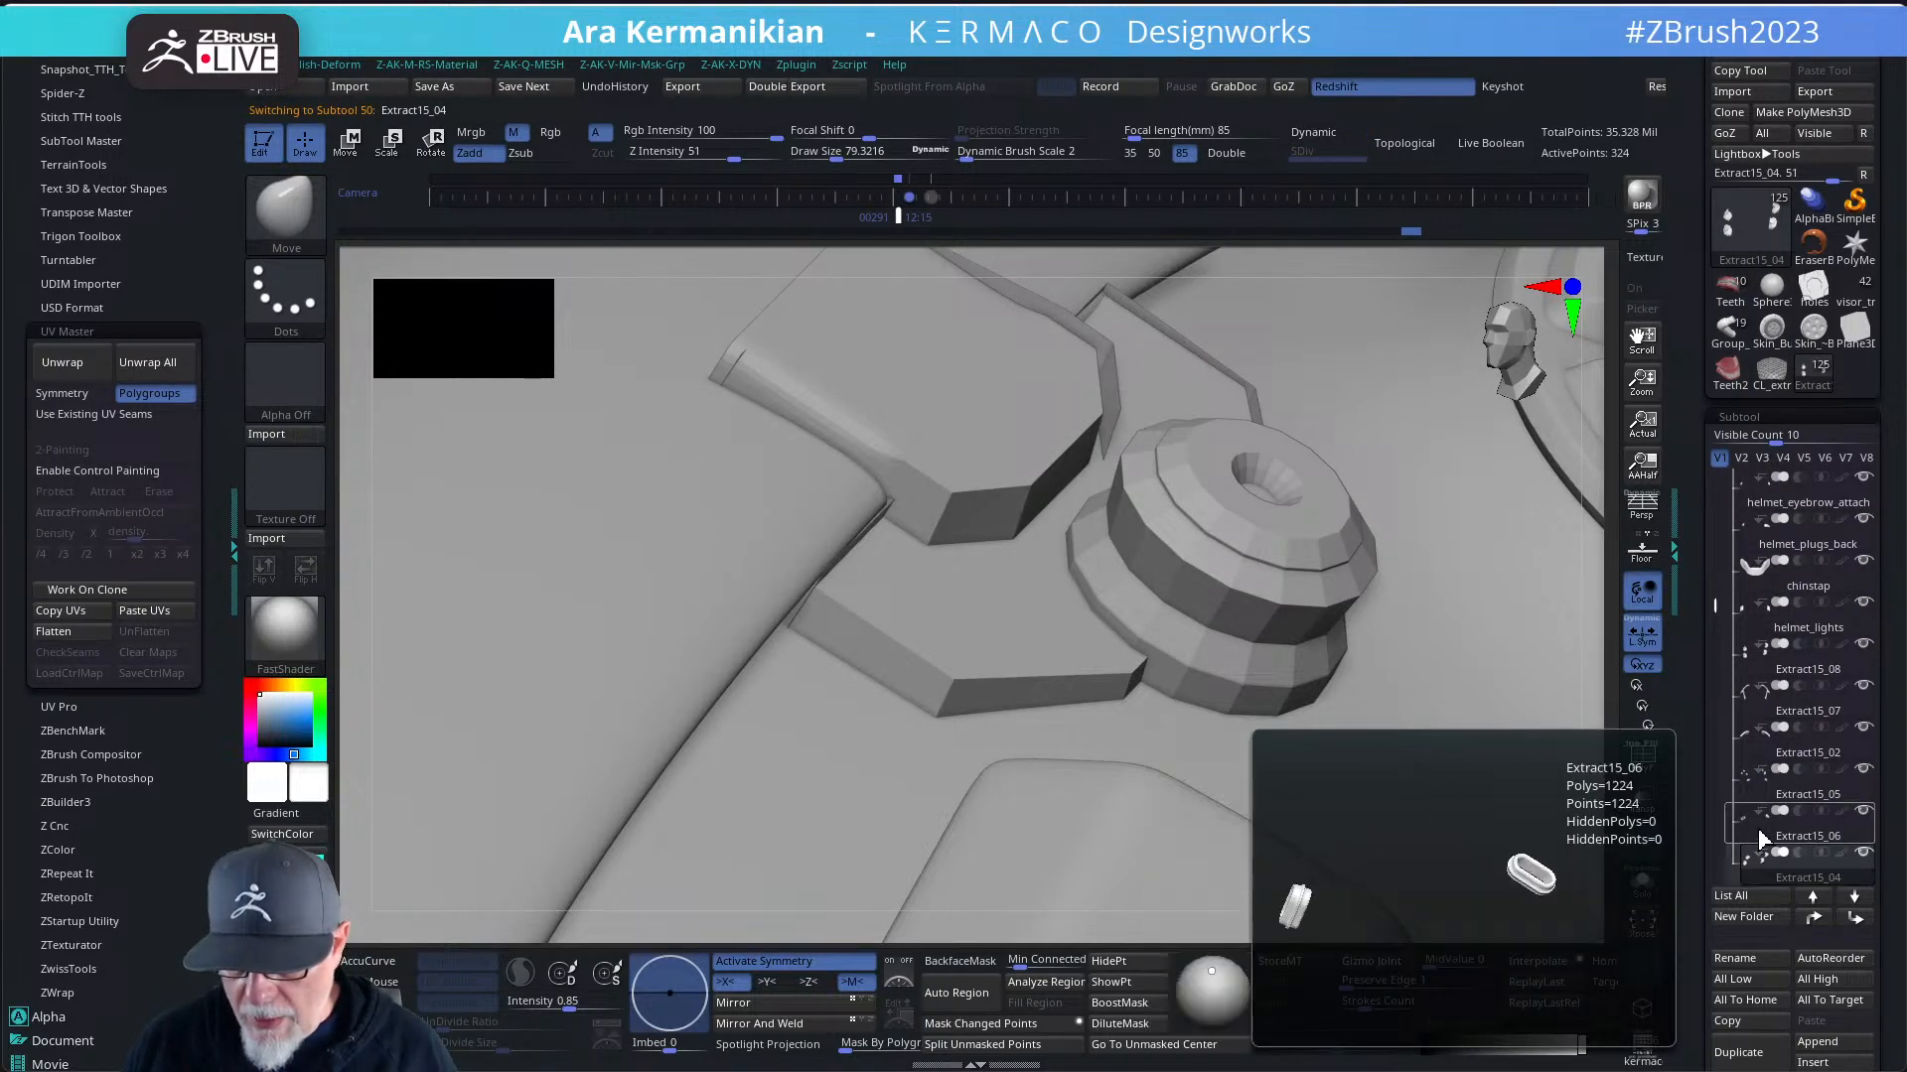
left_click(1643, 882)
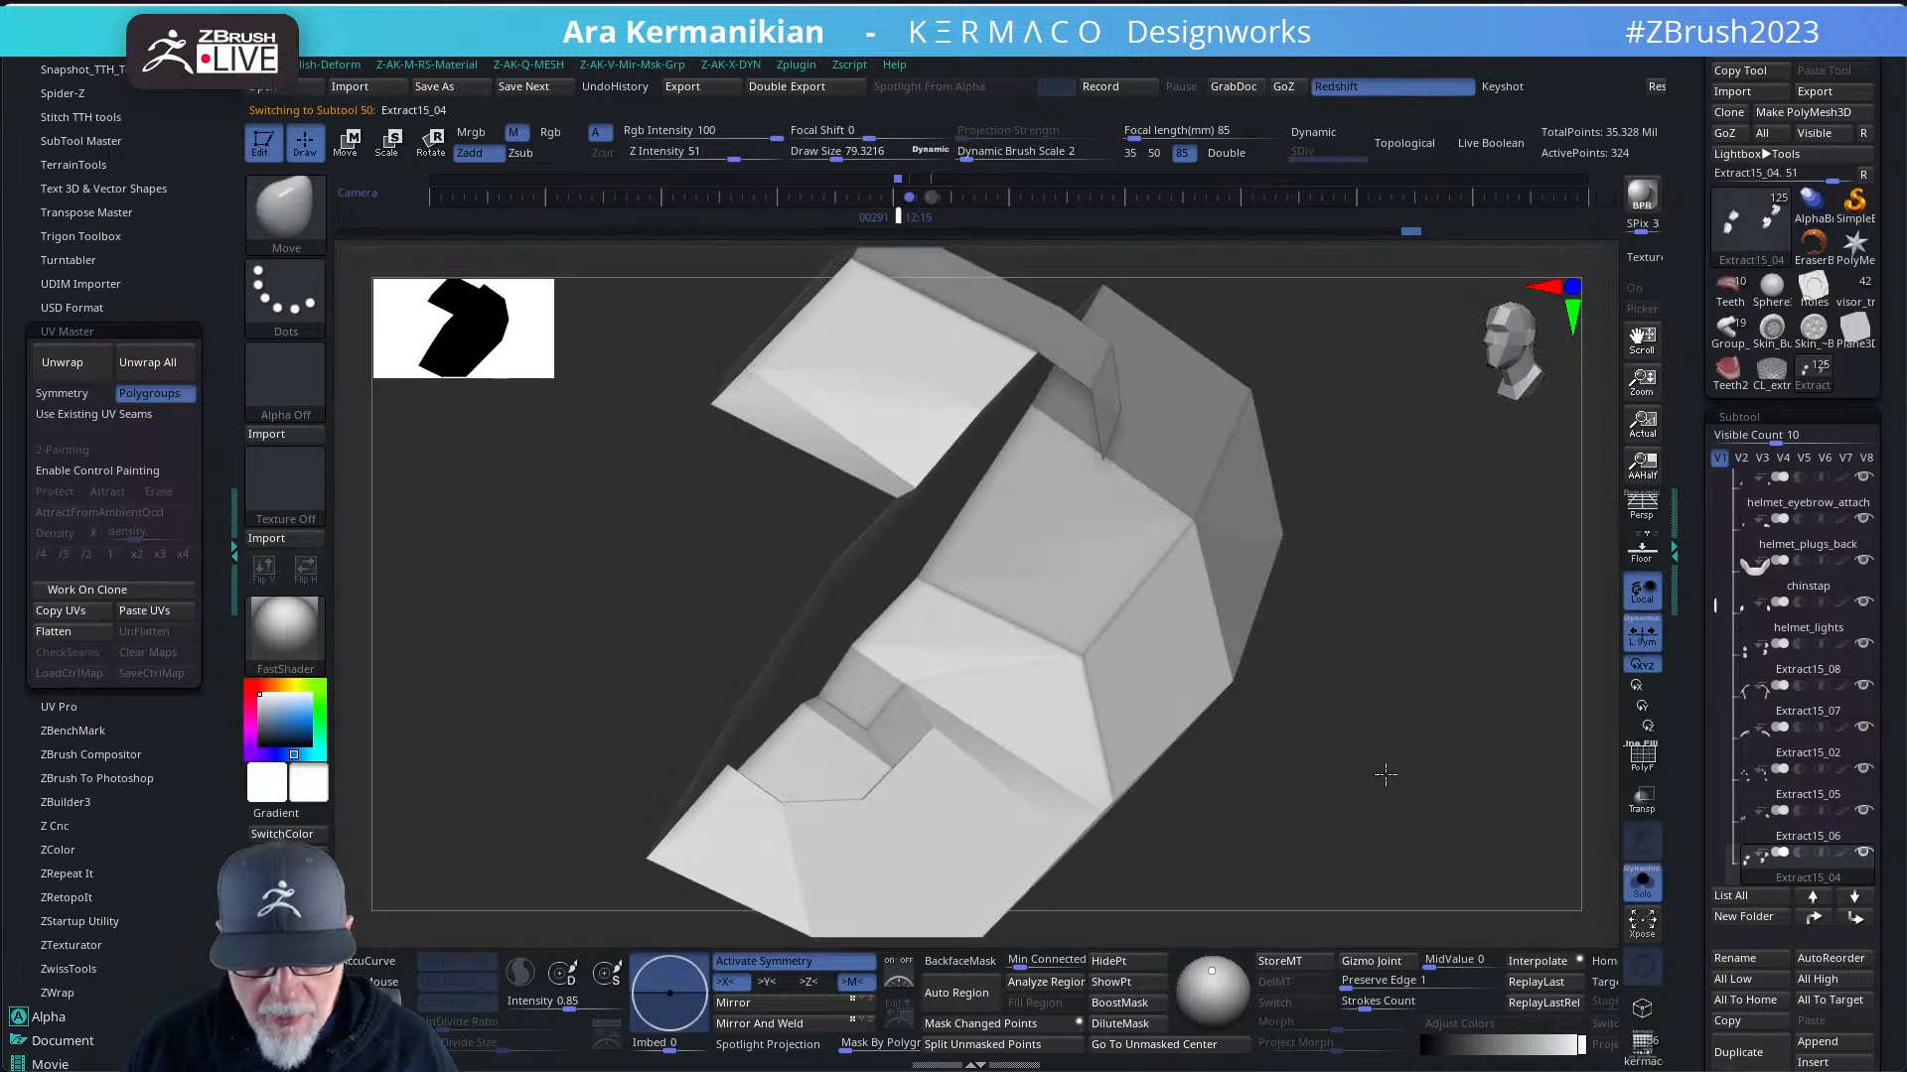
left_click_drag(1425, 711, 1461, 749)
mouse_move(1409, 614)
left_mouse_down("alt")
mouse_move(1404, 568)
mouse_move(1400, 624)
left_mouse_up("alt")
mouse_move(1783, 844)
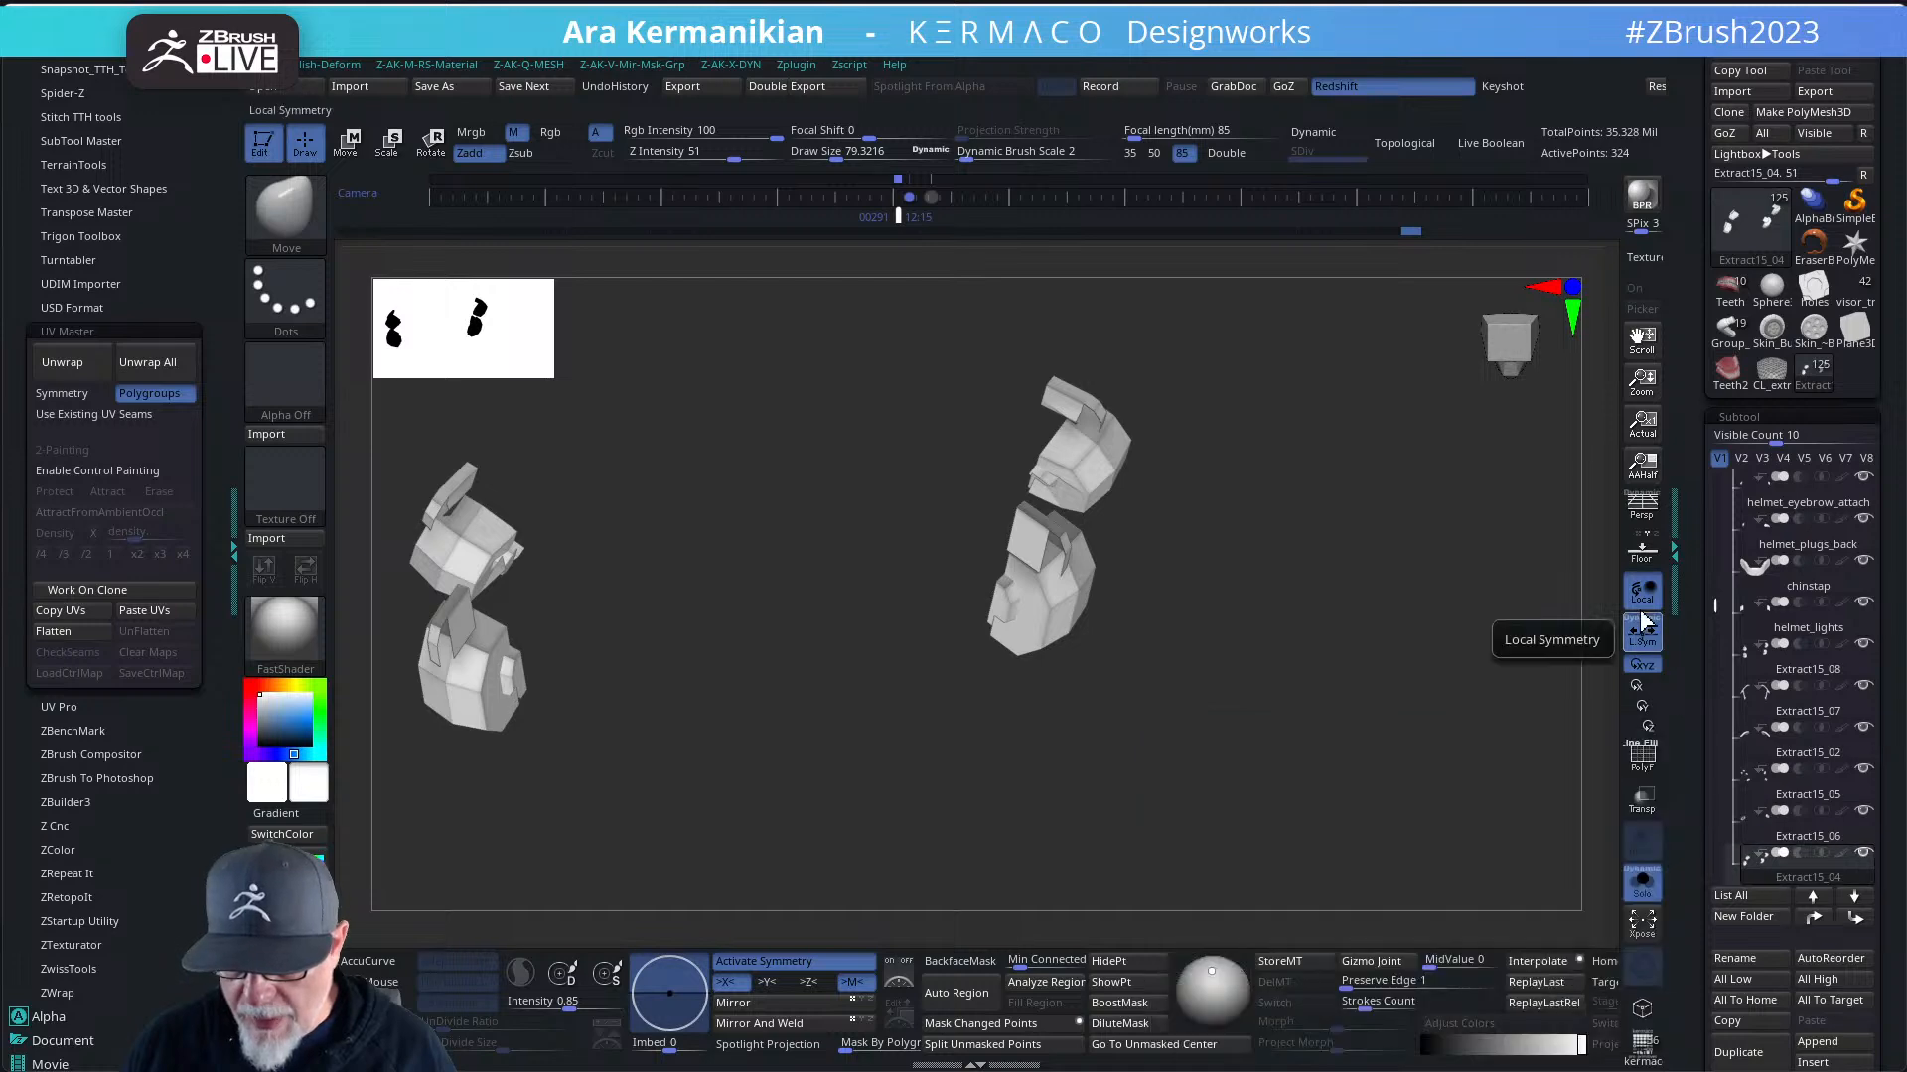
- Flip the normals of the isolated Extract15_04 clips and check their shading from another angle
scroll(1777, 675, "down", 4)
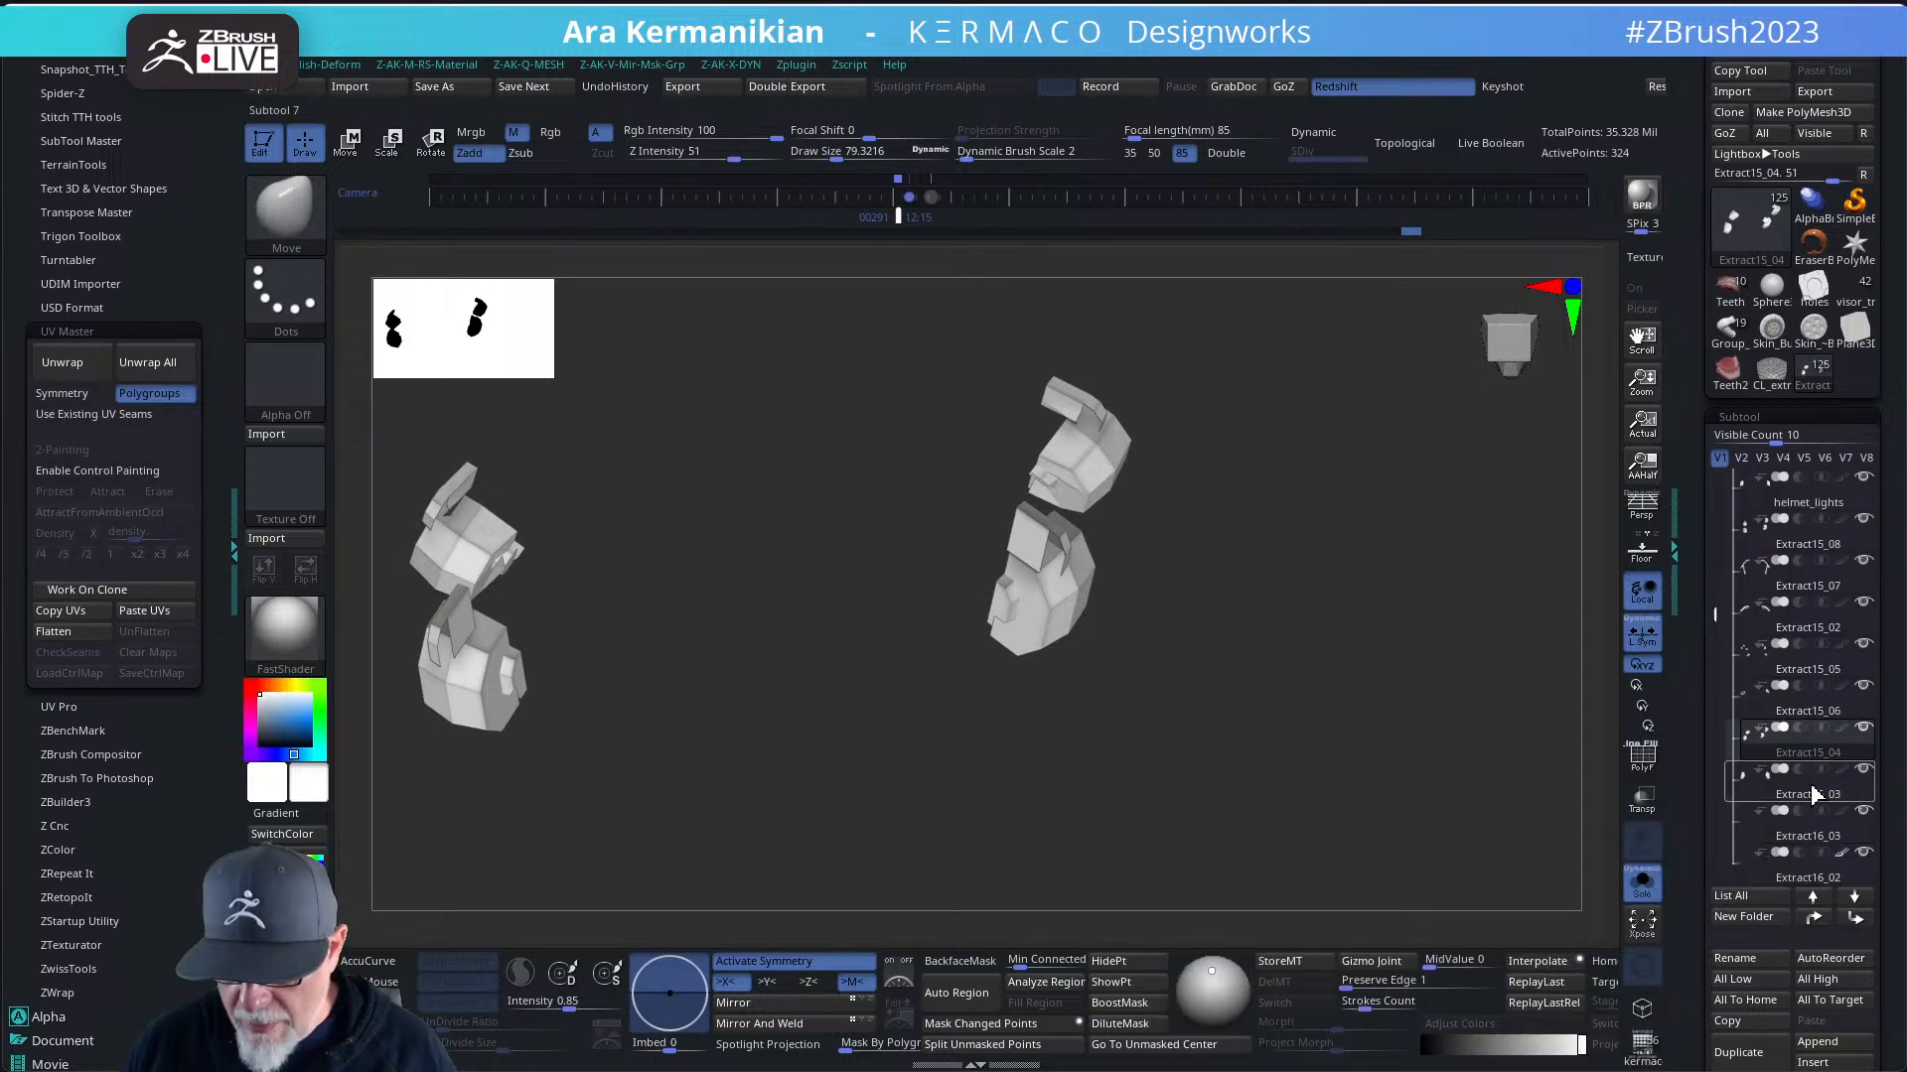
left_click(1768, 770)
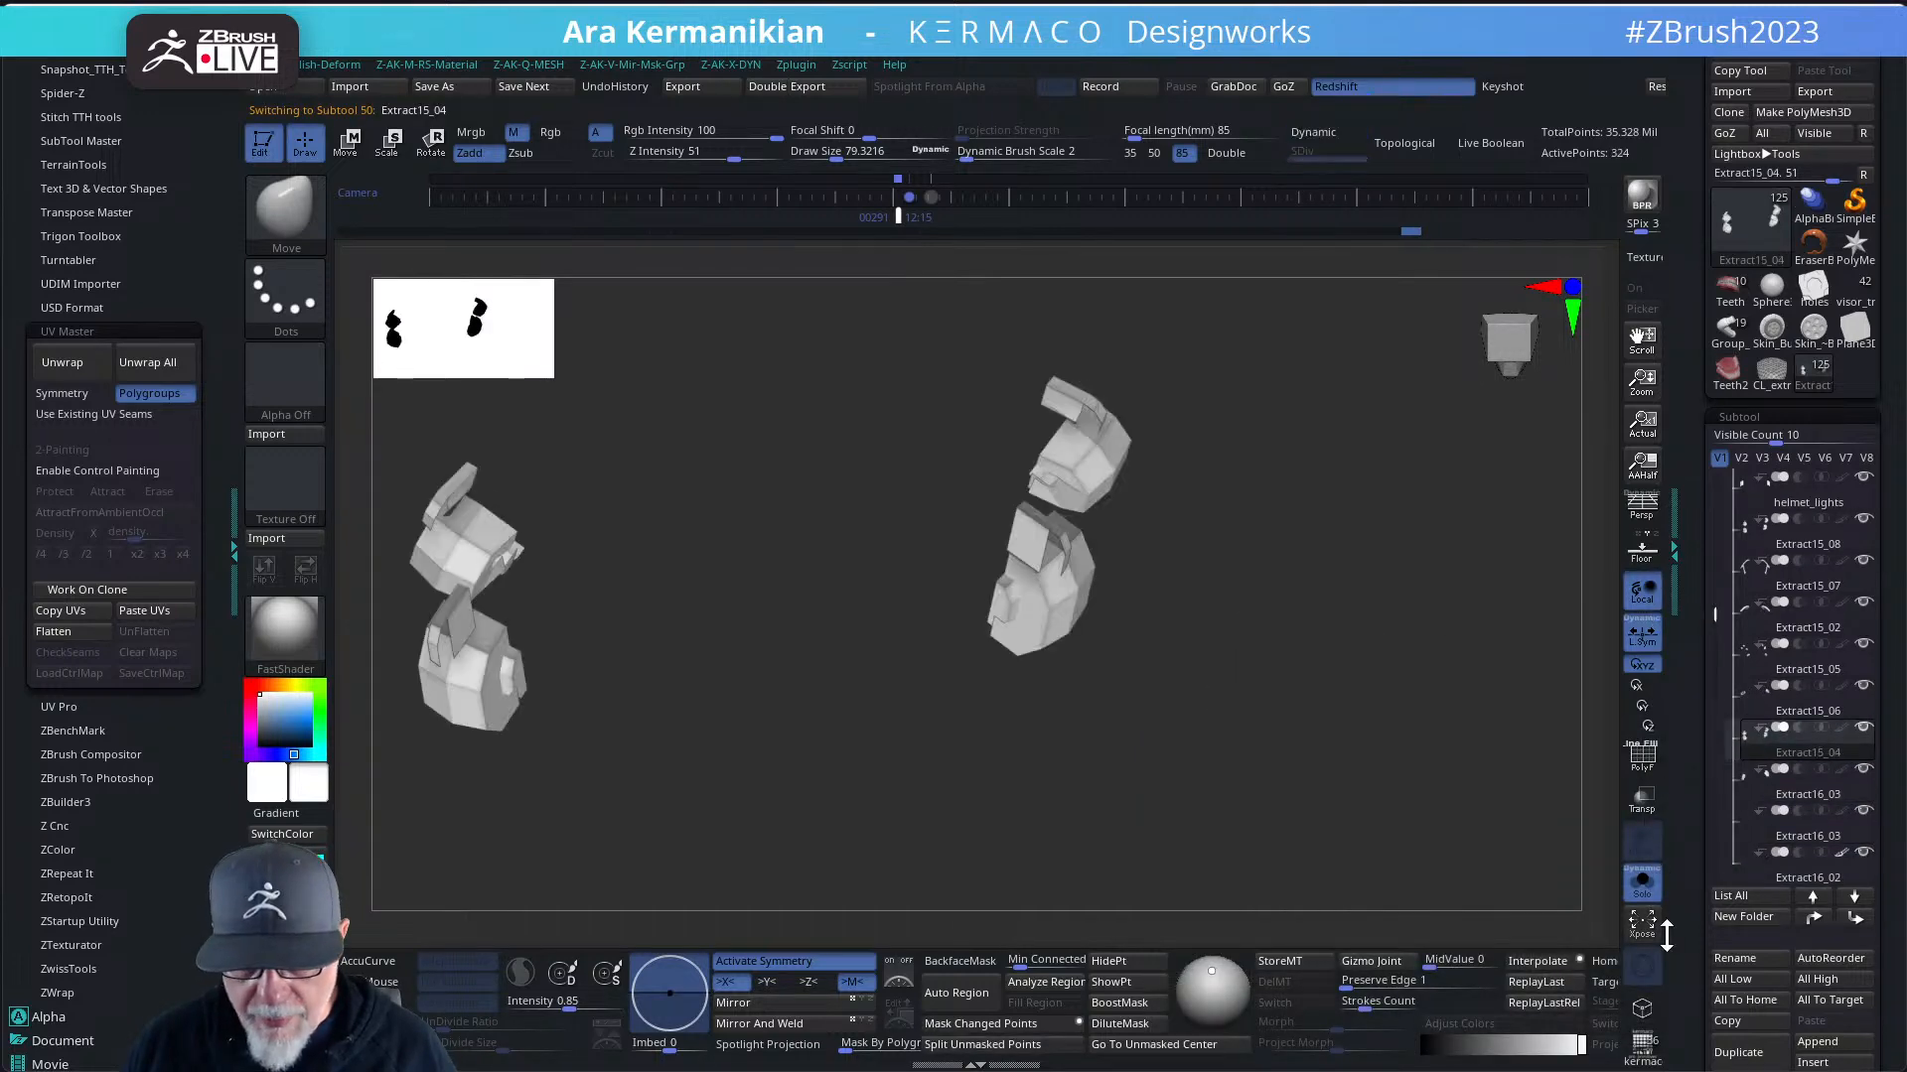
left_click_drag(1705, 996, 1709, 782)
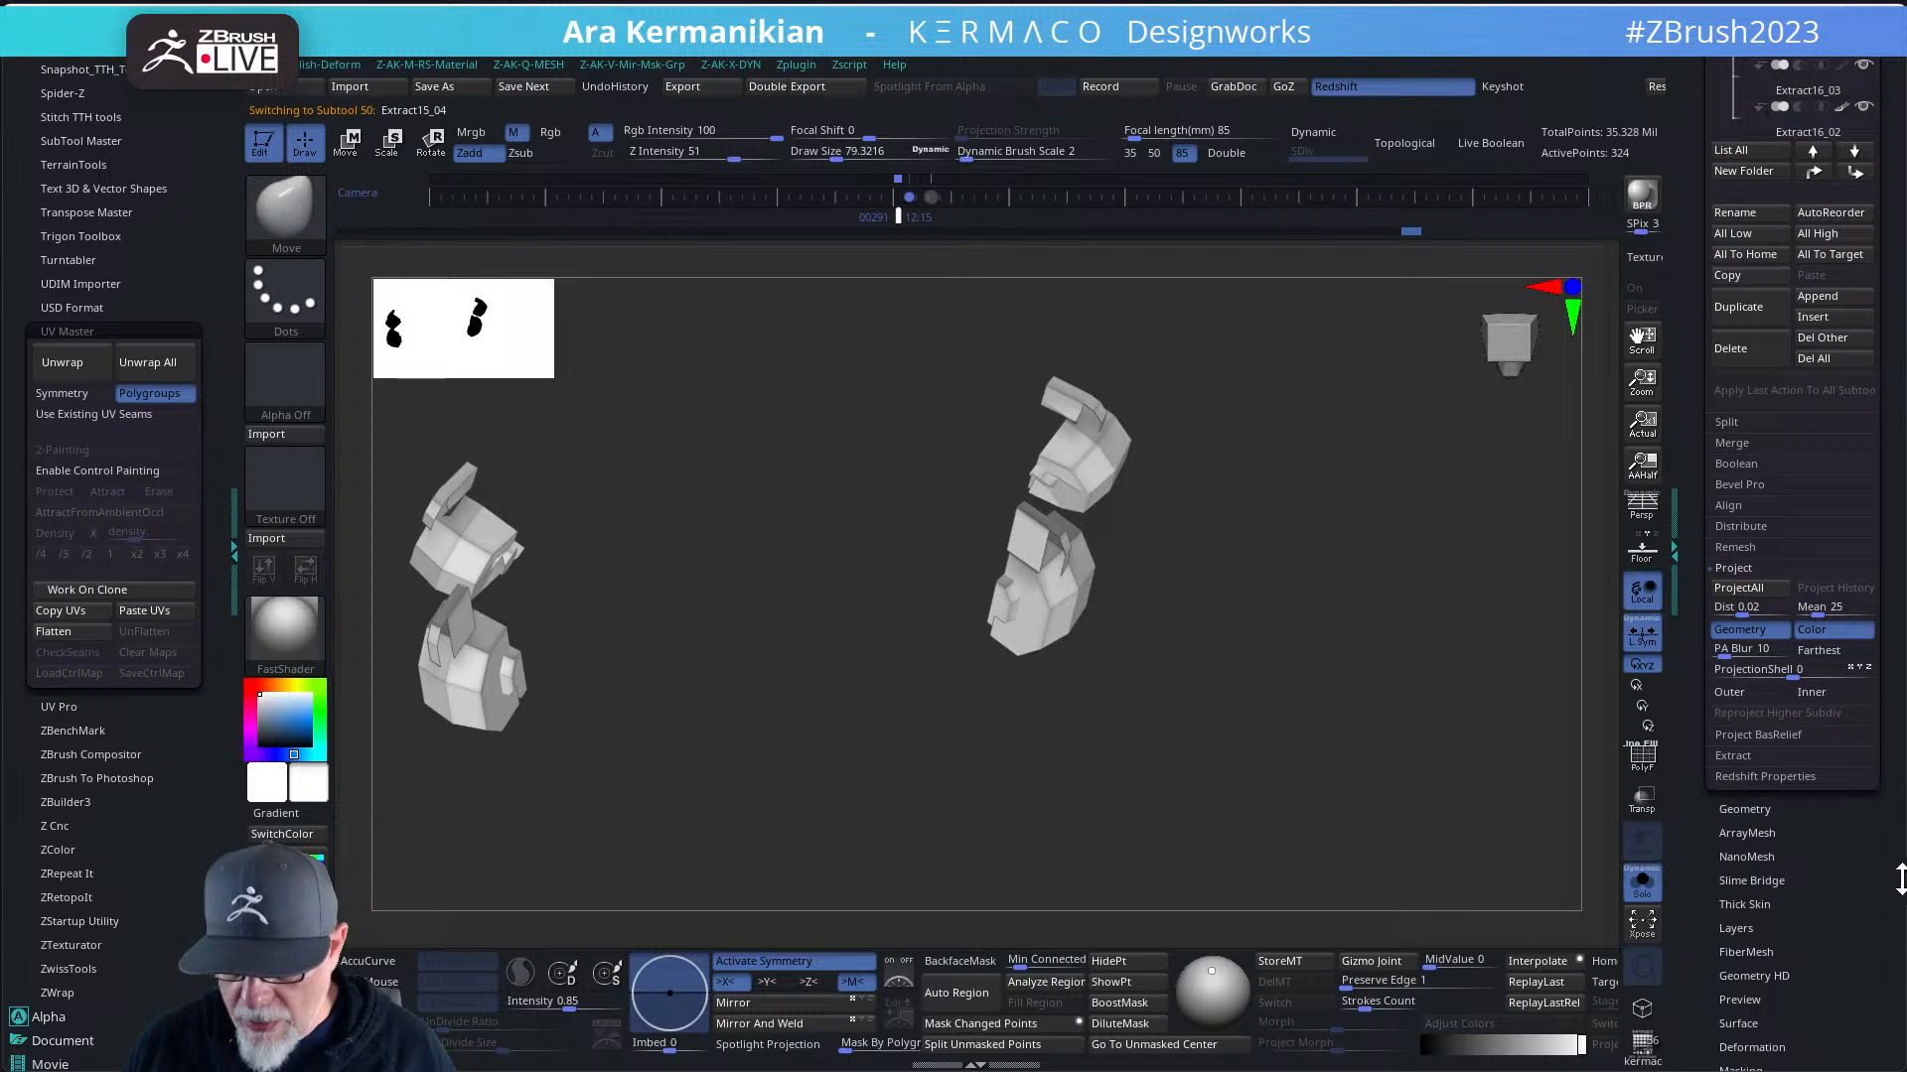
scroll(1900, 879, "down", 5)
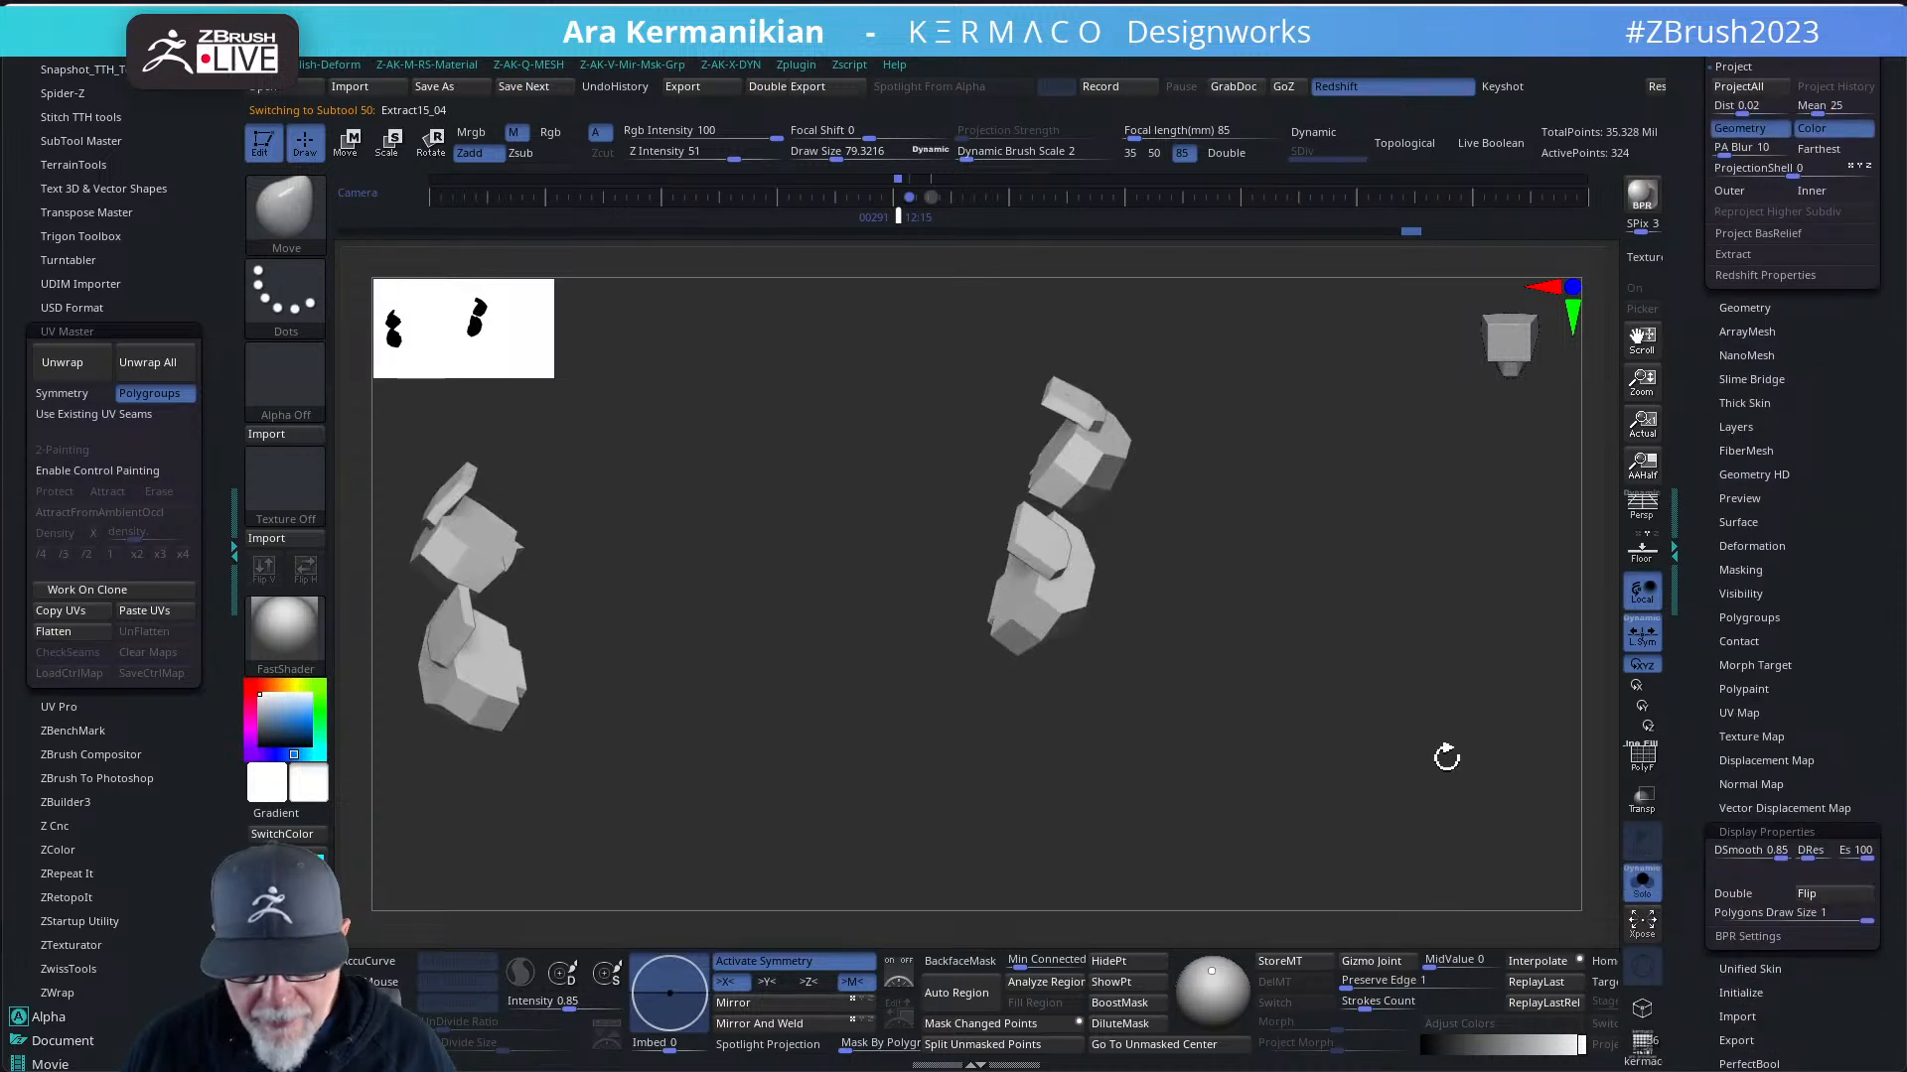
left_click_drag(1446, 757, 1389, 703)
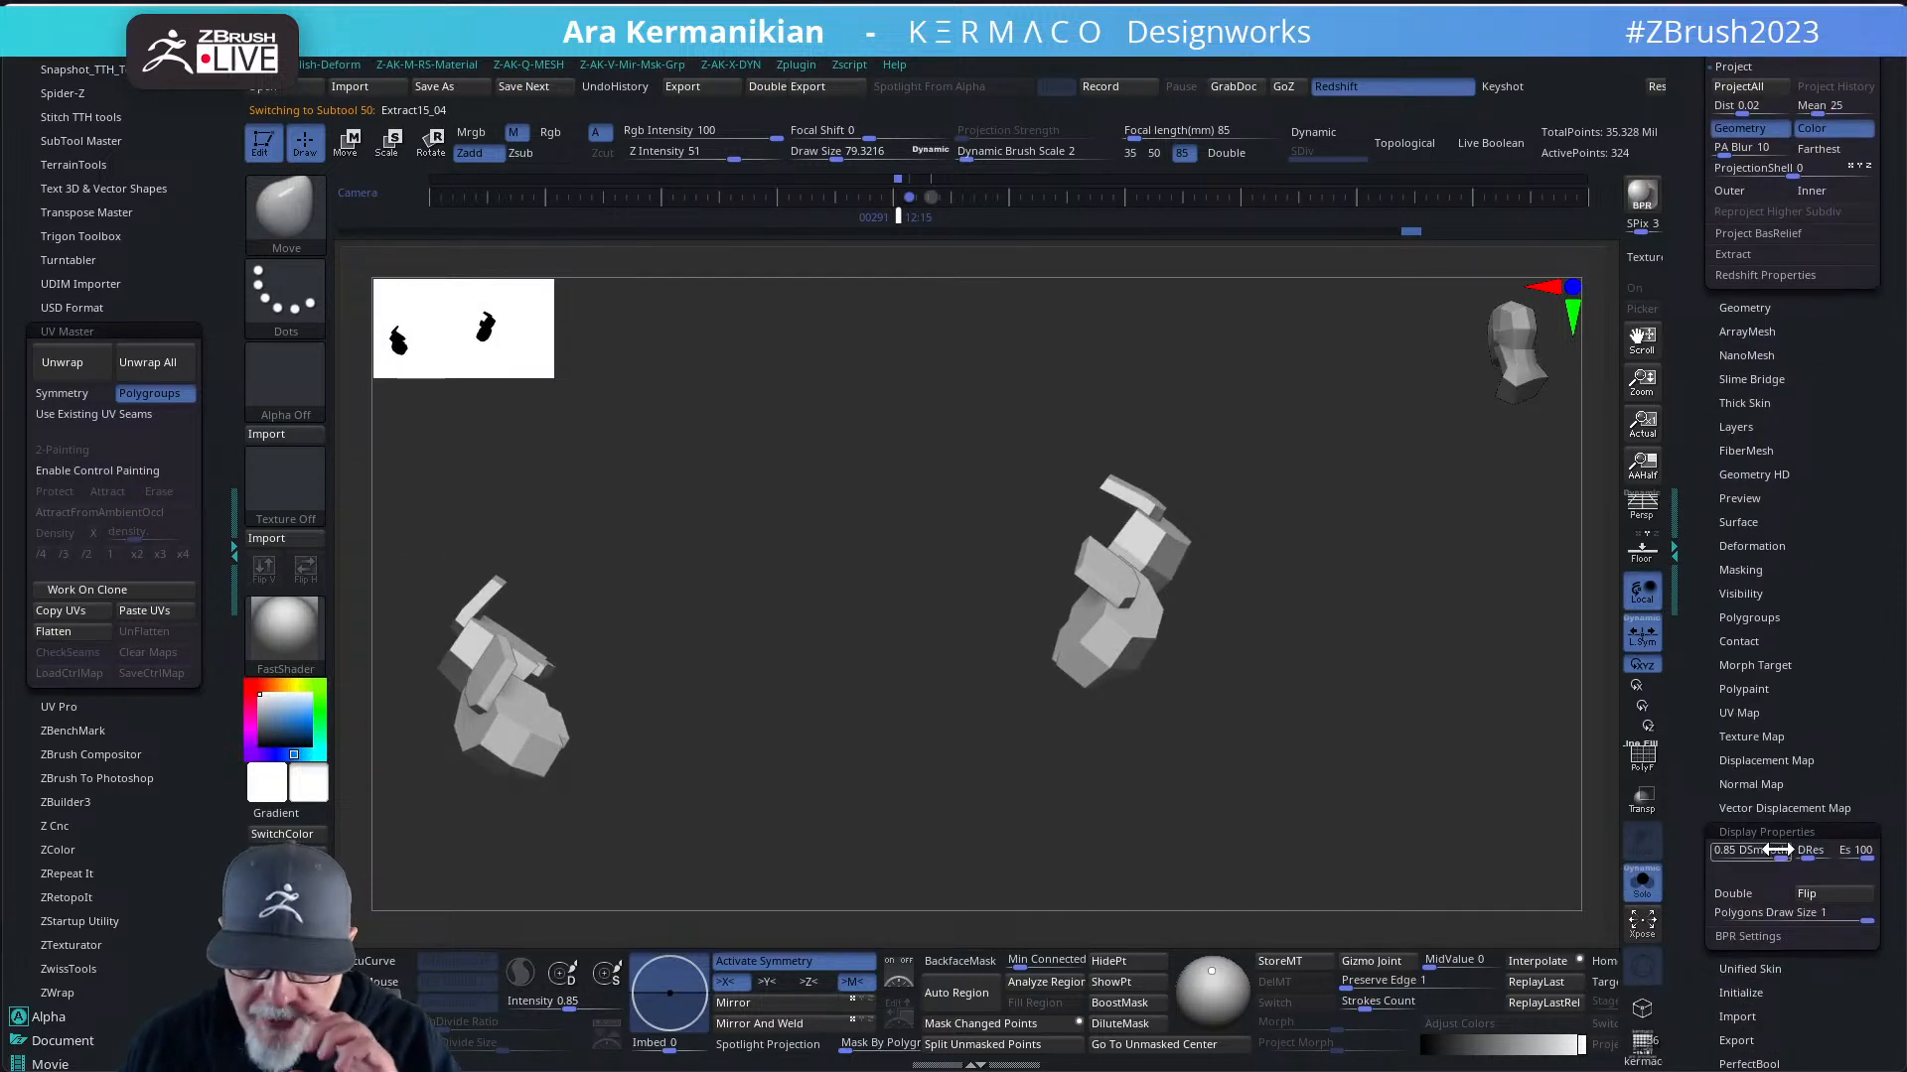
left_click_drag(1681, 191, 1692, 563)
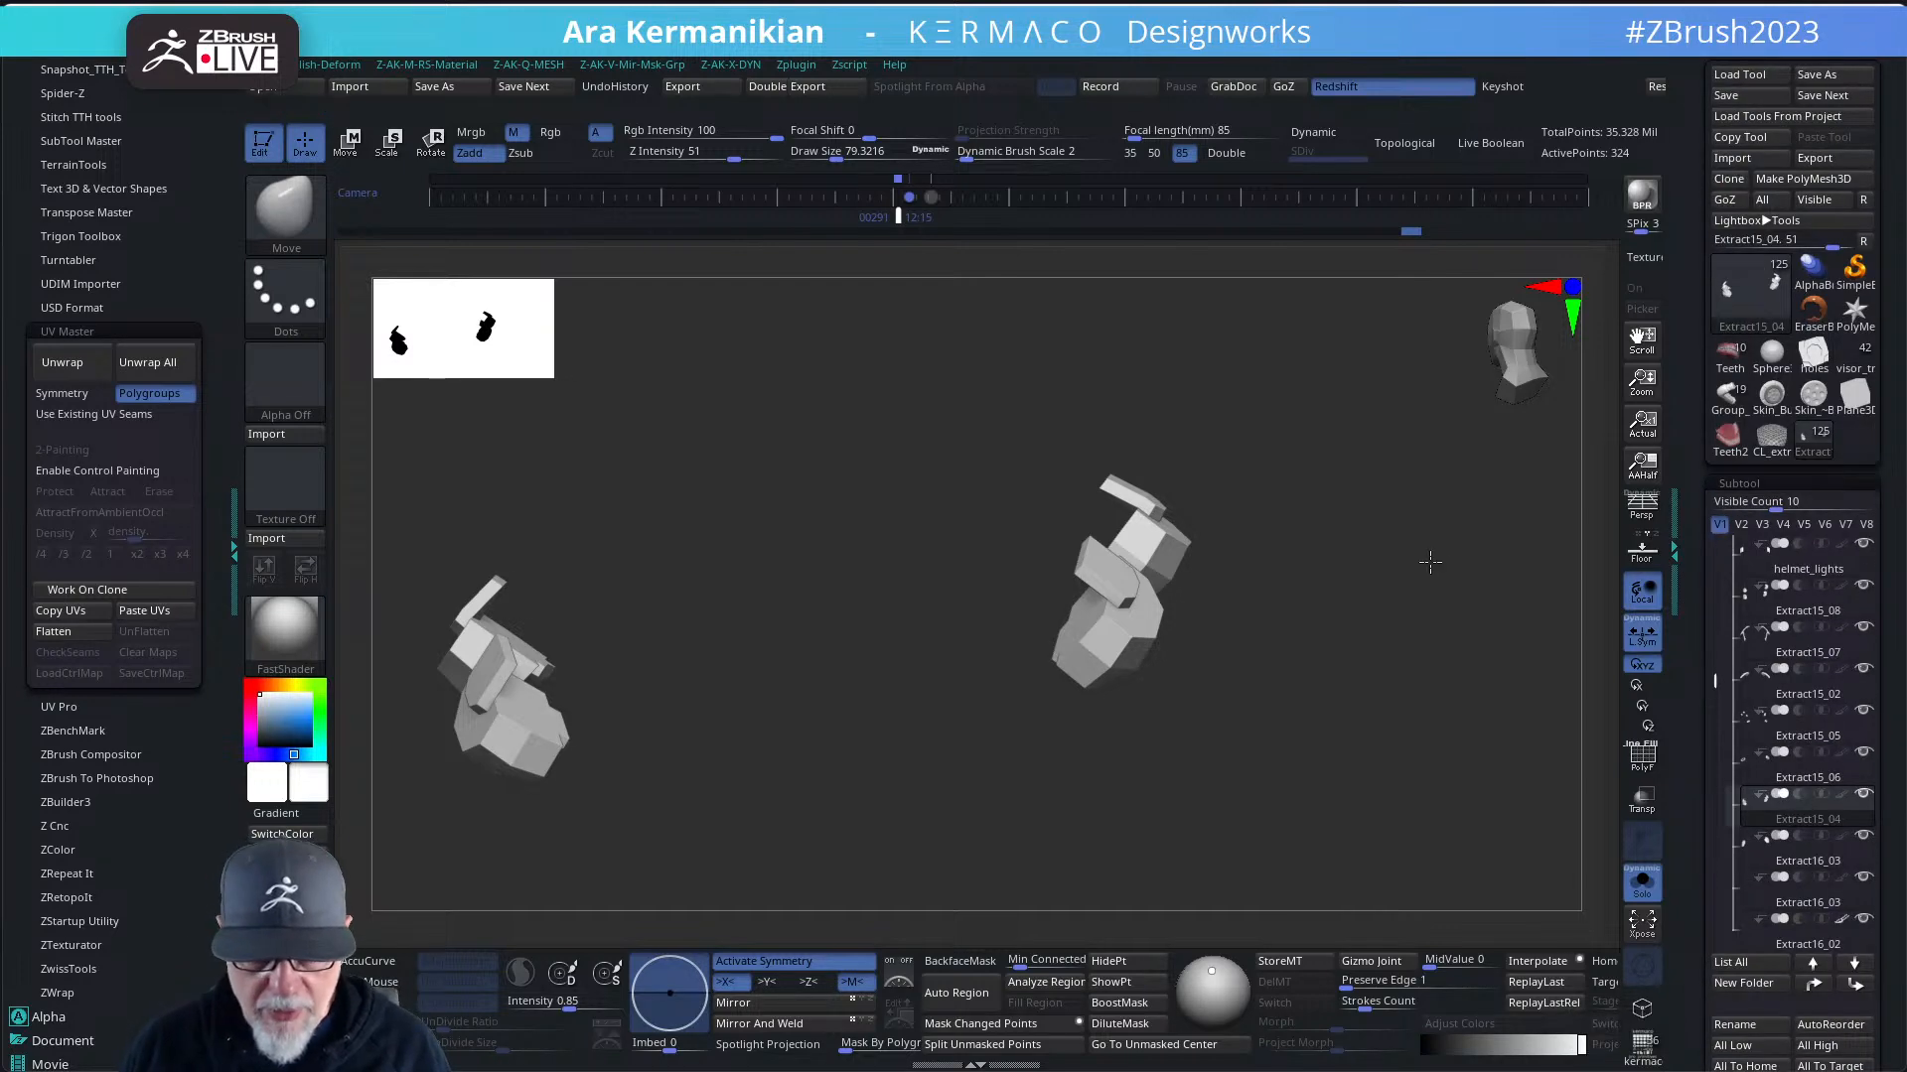
- Compare the Extract15_04 clips with the surrounding helmet parts, and isolate them again
left_click_drag(1430, 559, 1459, 547, "alt")
left_click(1639, 880)
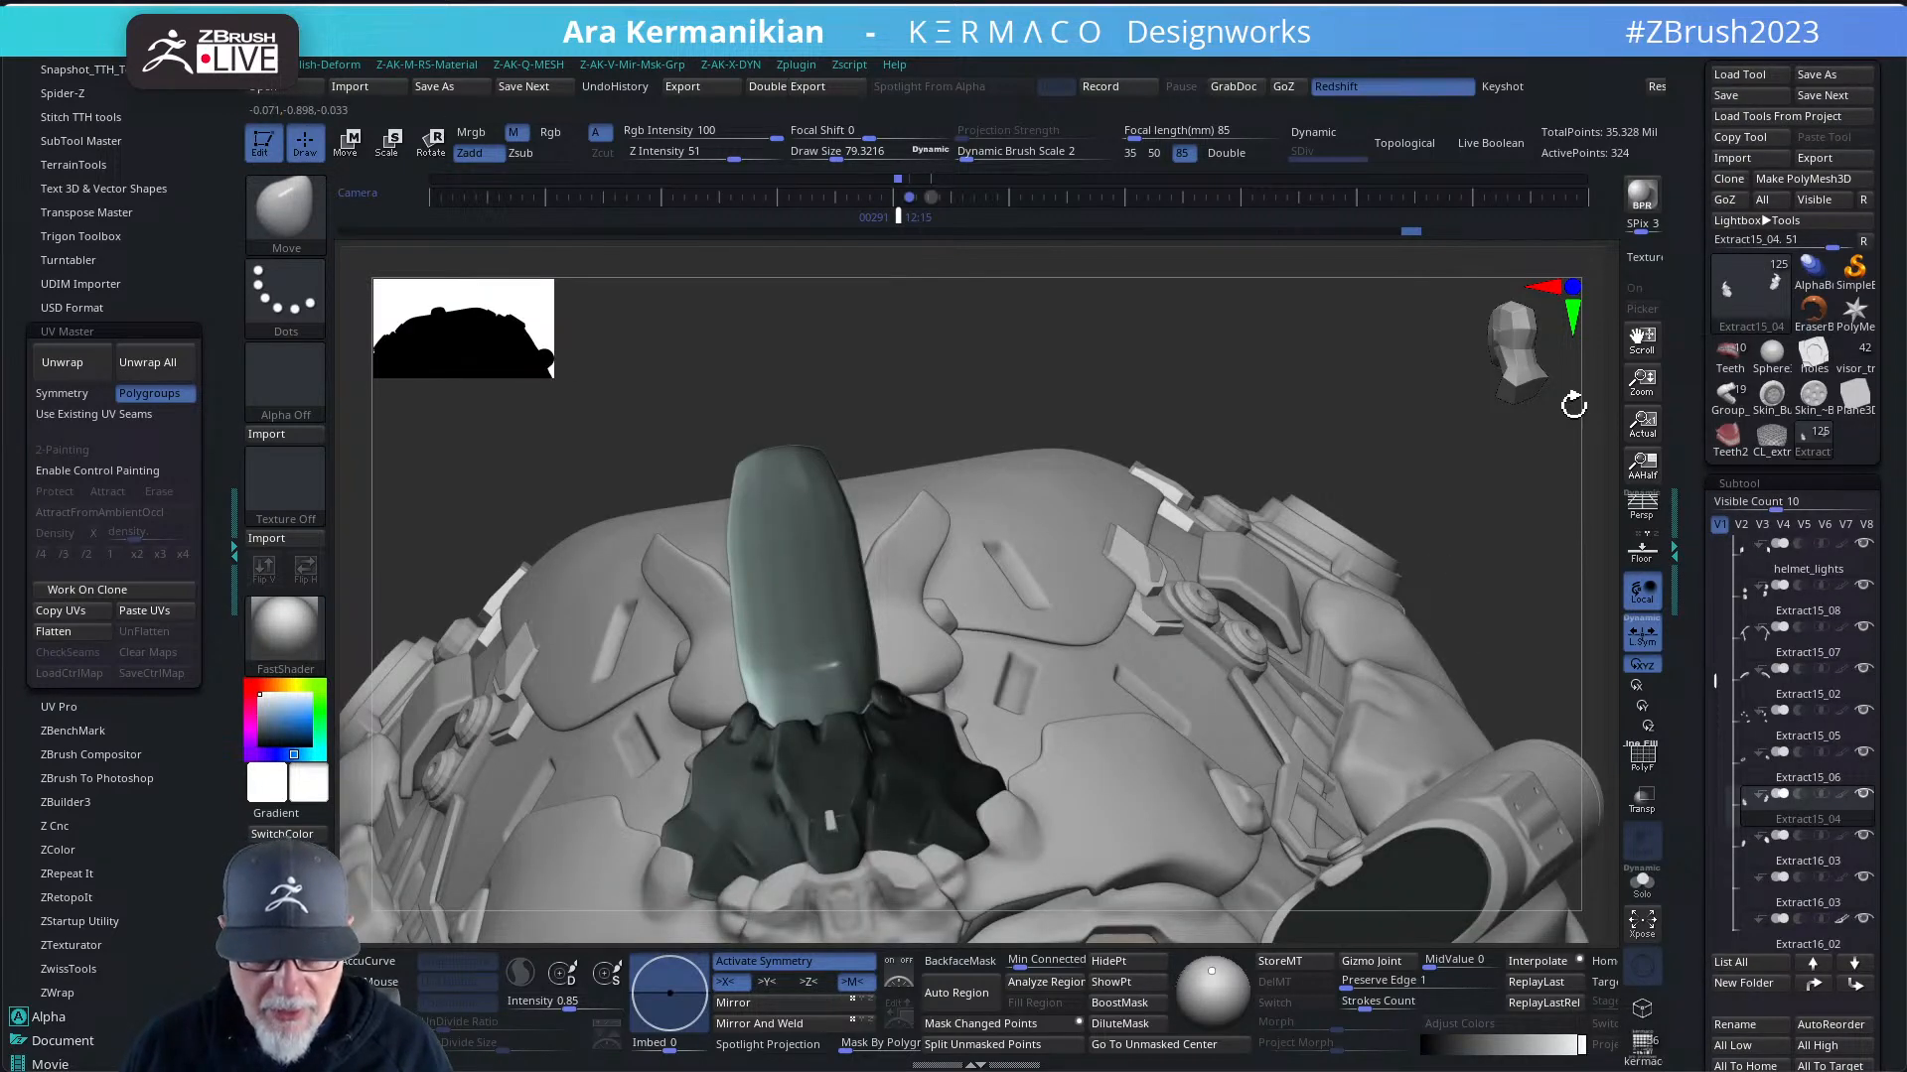
left_click_drag(1573, 405, 1328, 504)
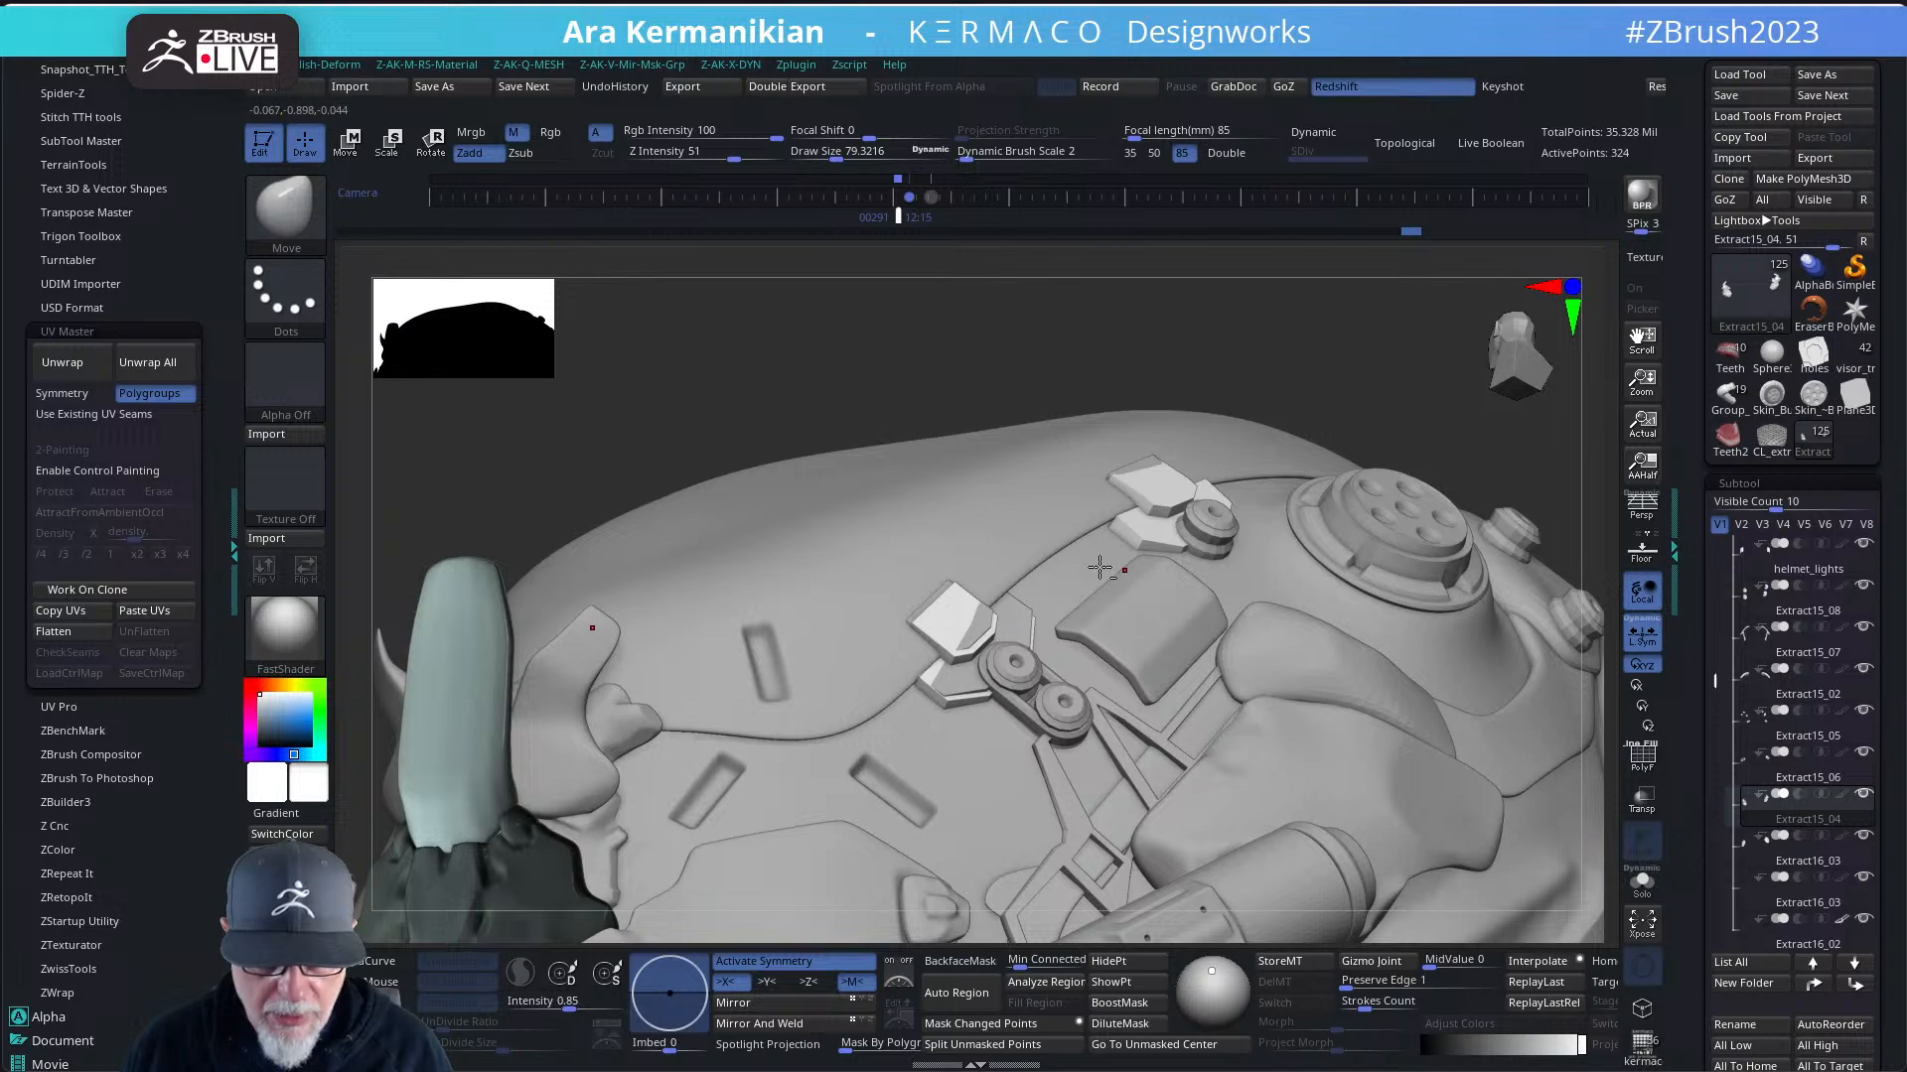
left_click(1641, 880)
mouse_move(1235, 608)
left_mouse_down()
mouse_move(1357, 633)
mouse_move(1231, 596)
left_mouse_up()
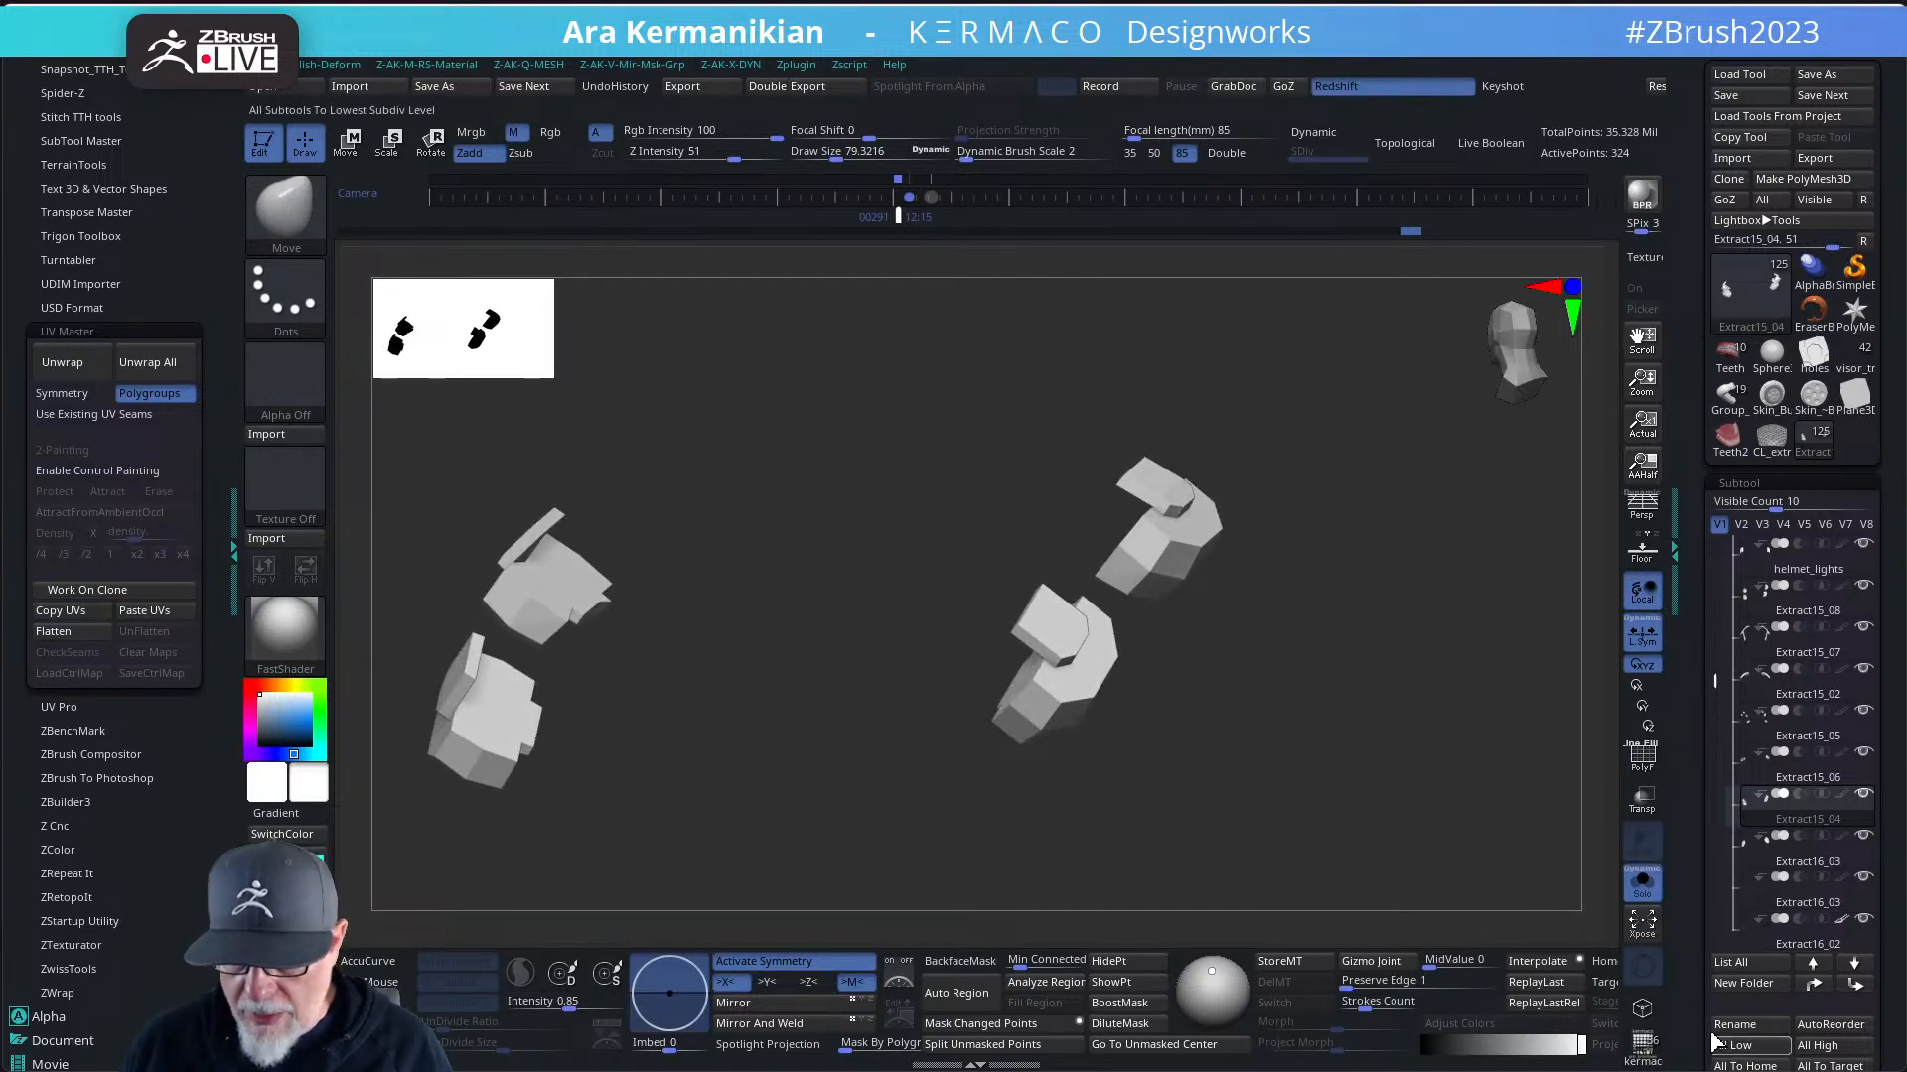
- Delete the Extract15_04 subtool, and show the whole bust from the front with solo mode off
left_click_drag(1697, 974, 1697, 677)
left_click(1732, 866)
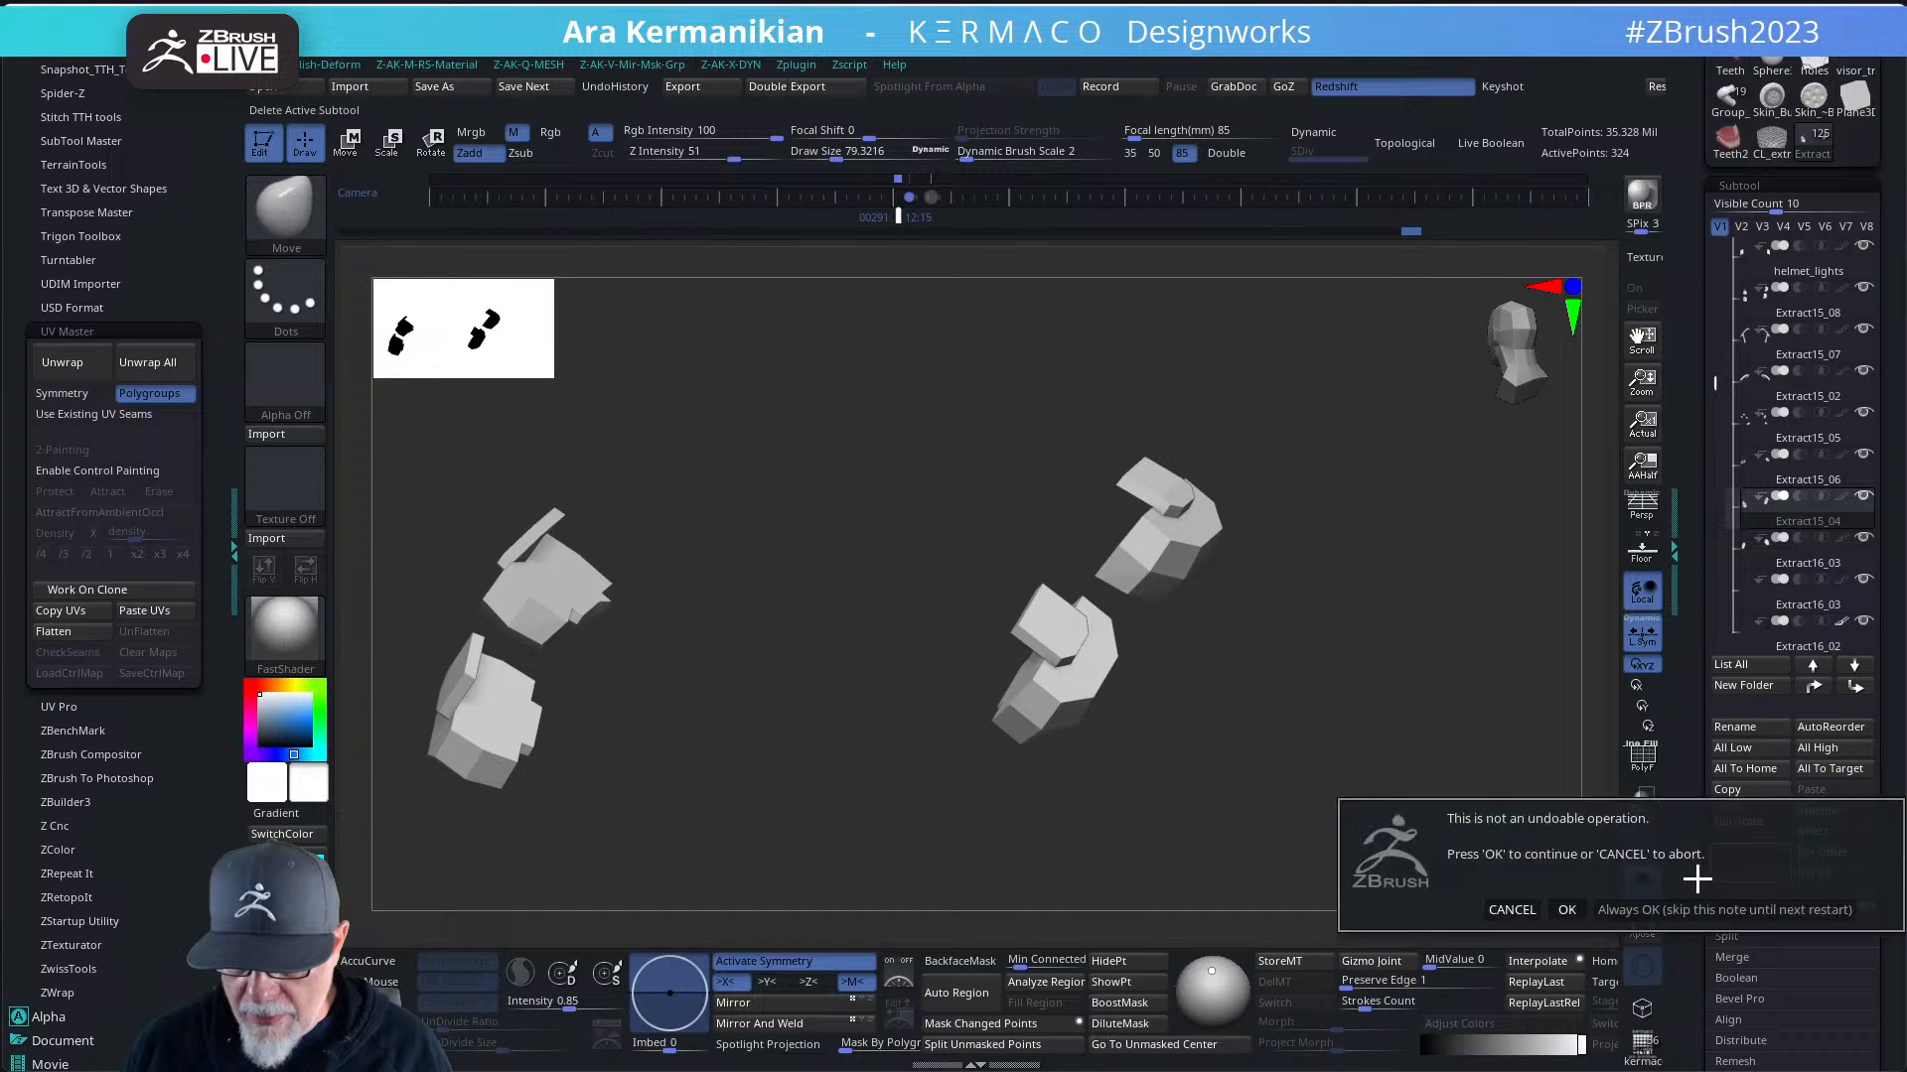
left_click(1563, 911)
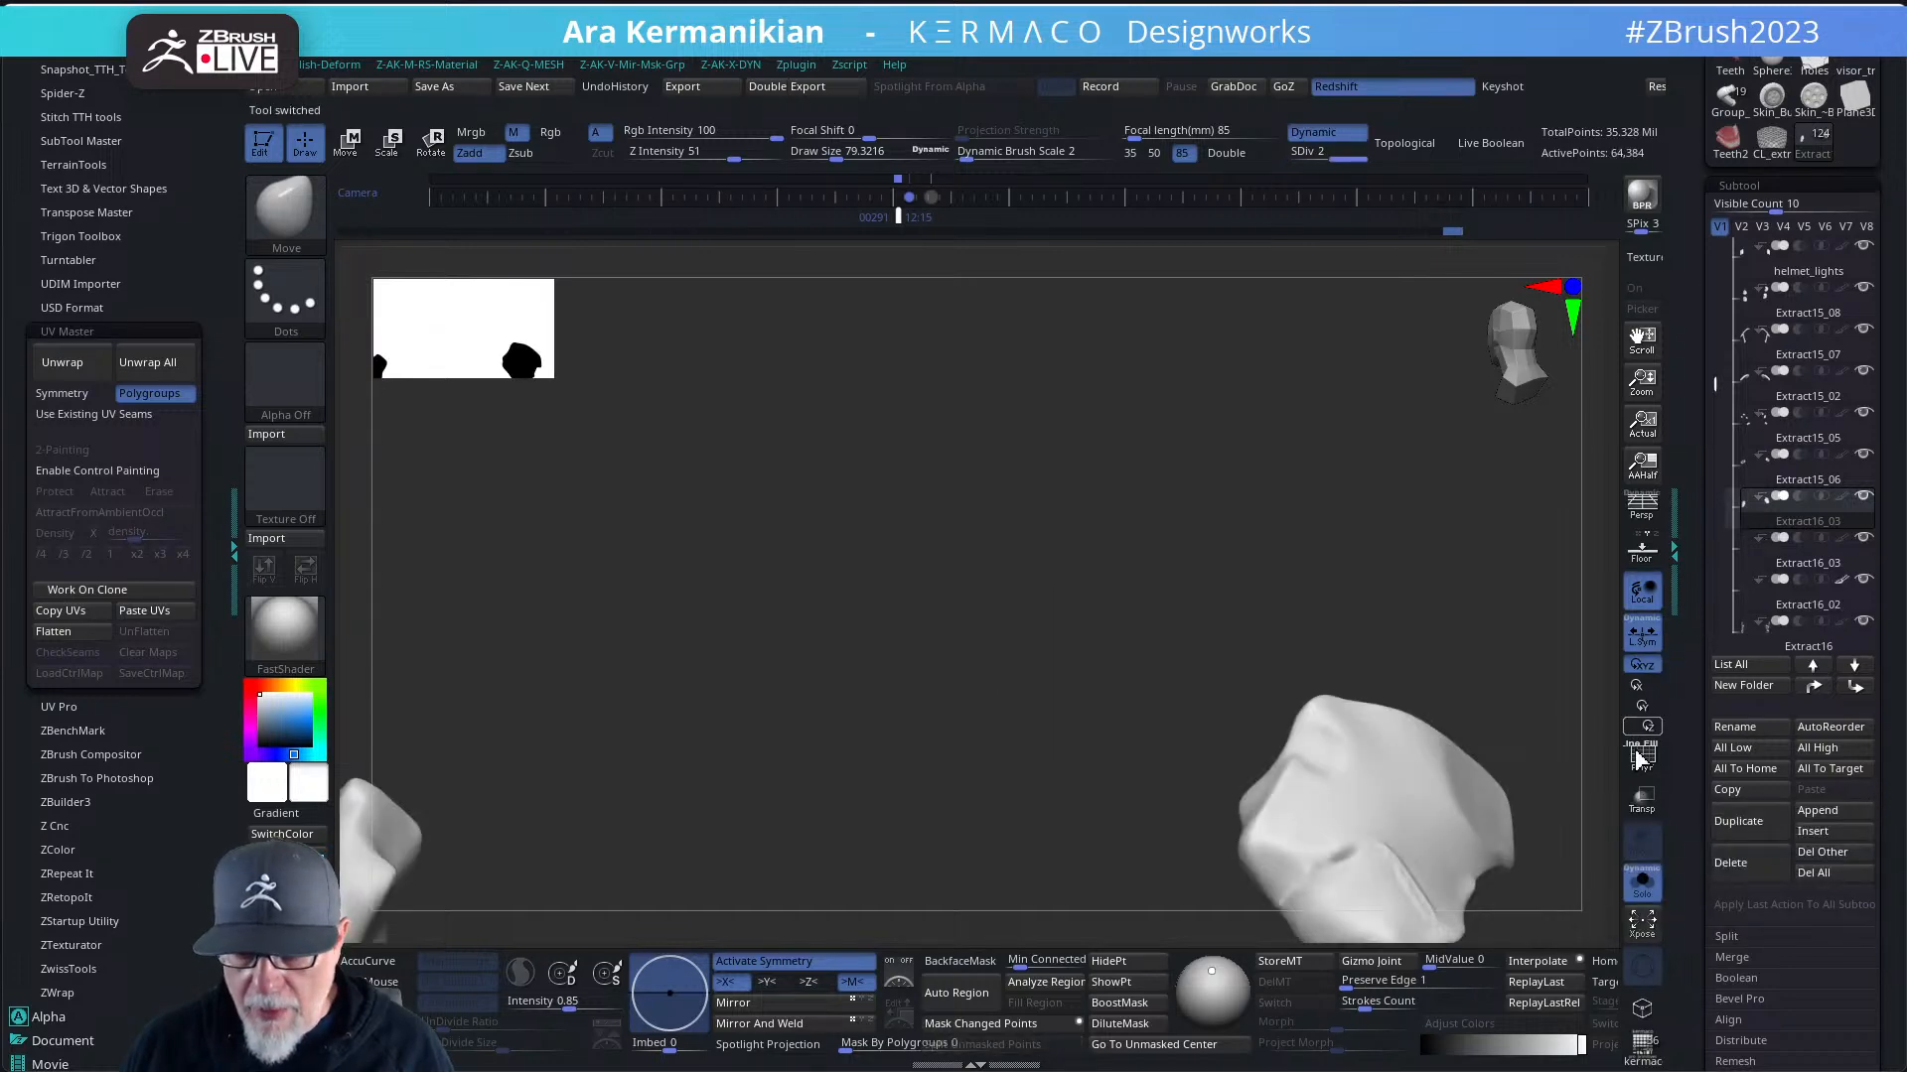
left_click(1650, 889)
left_click_drag(1547, 436, 1404, 438)
- Find the Extract15_08 clips among the subtools and rename them helmet_top_braces
mouse_move(1806, 571)
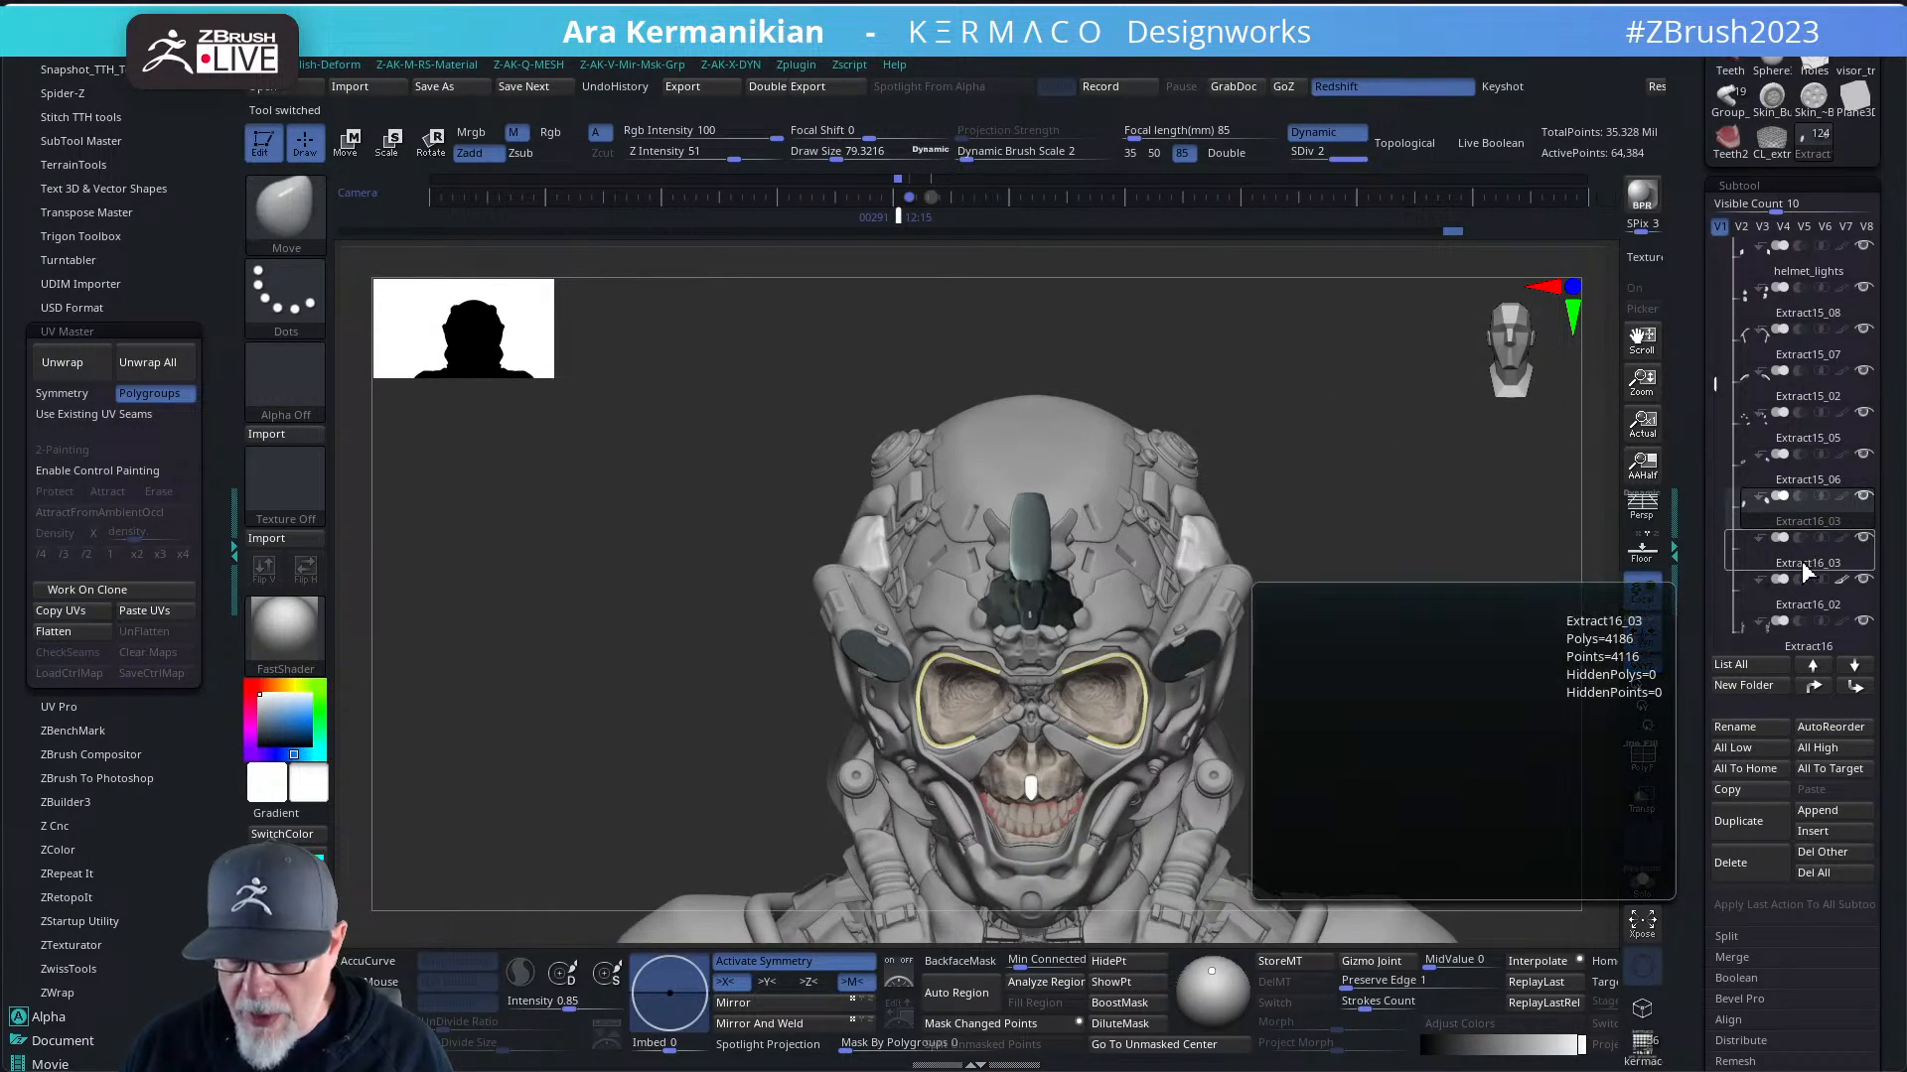
mouse_move(1804, 492)
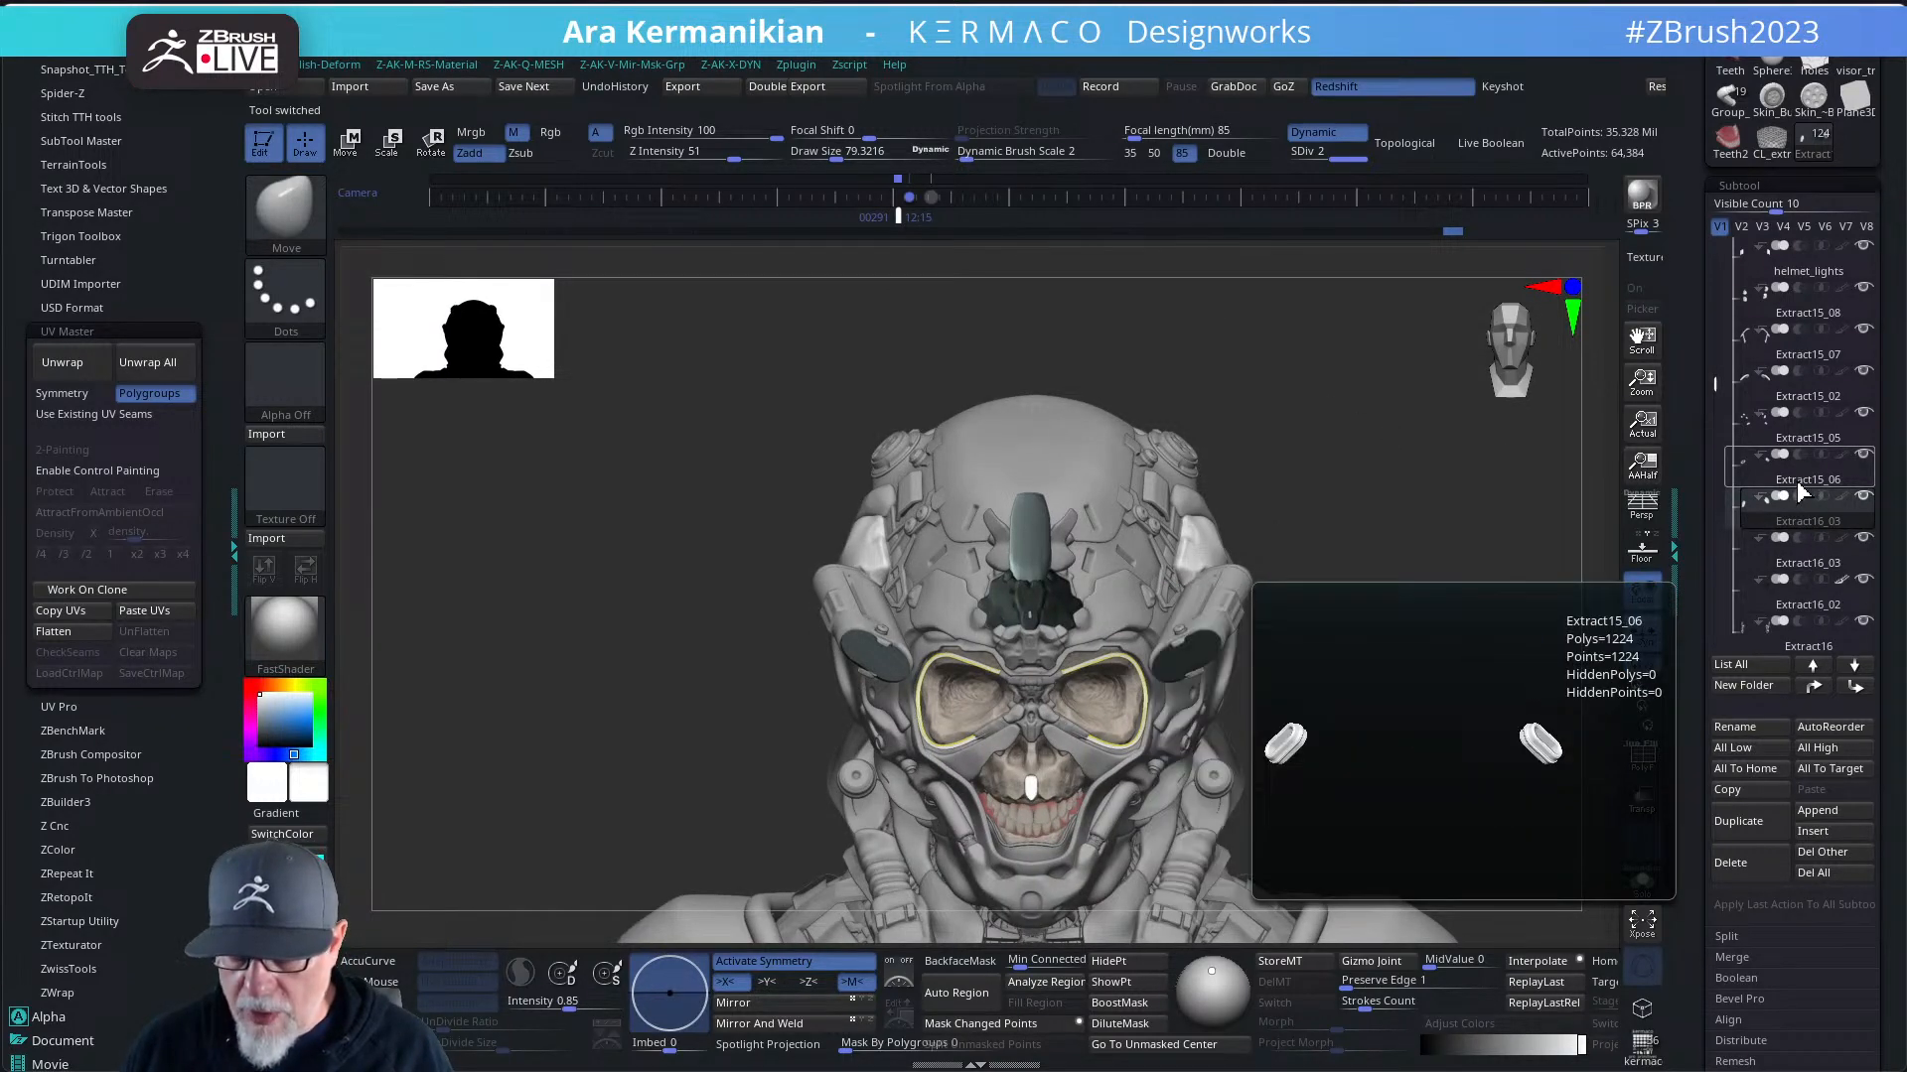
mouse_move(1788, 312)
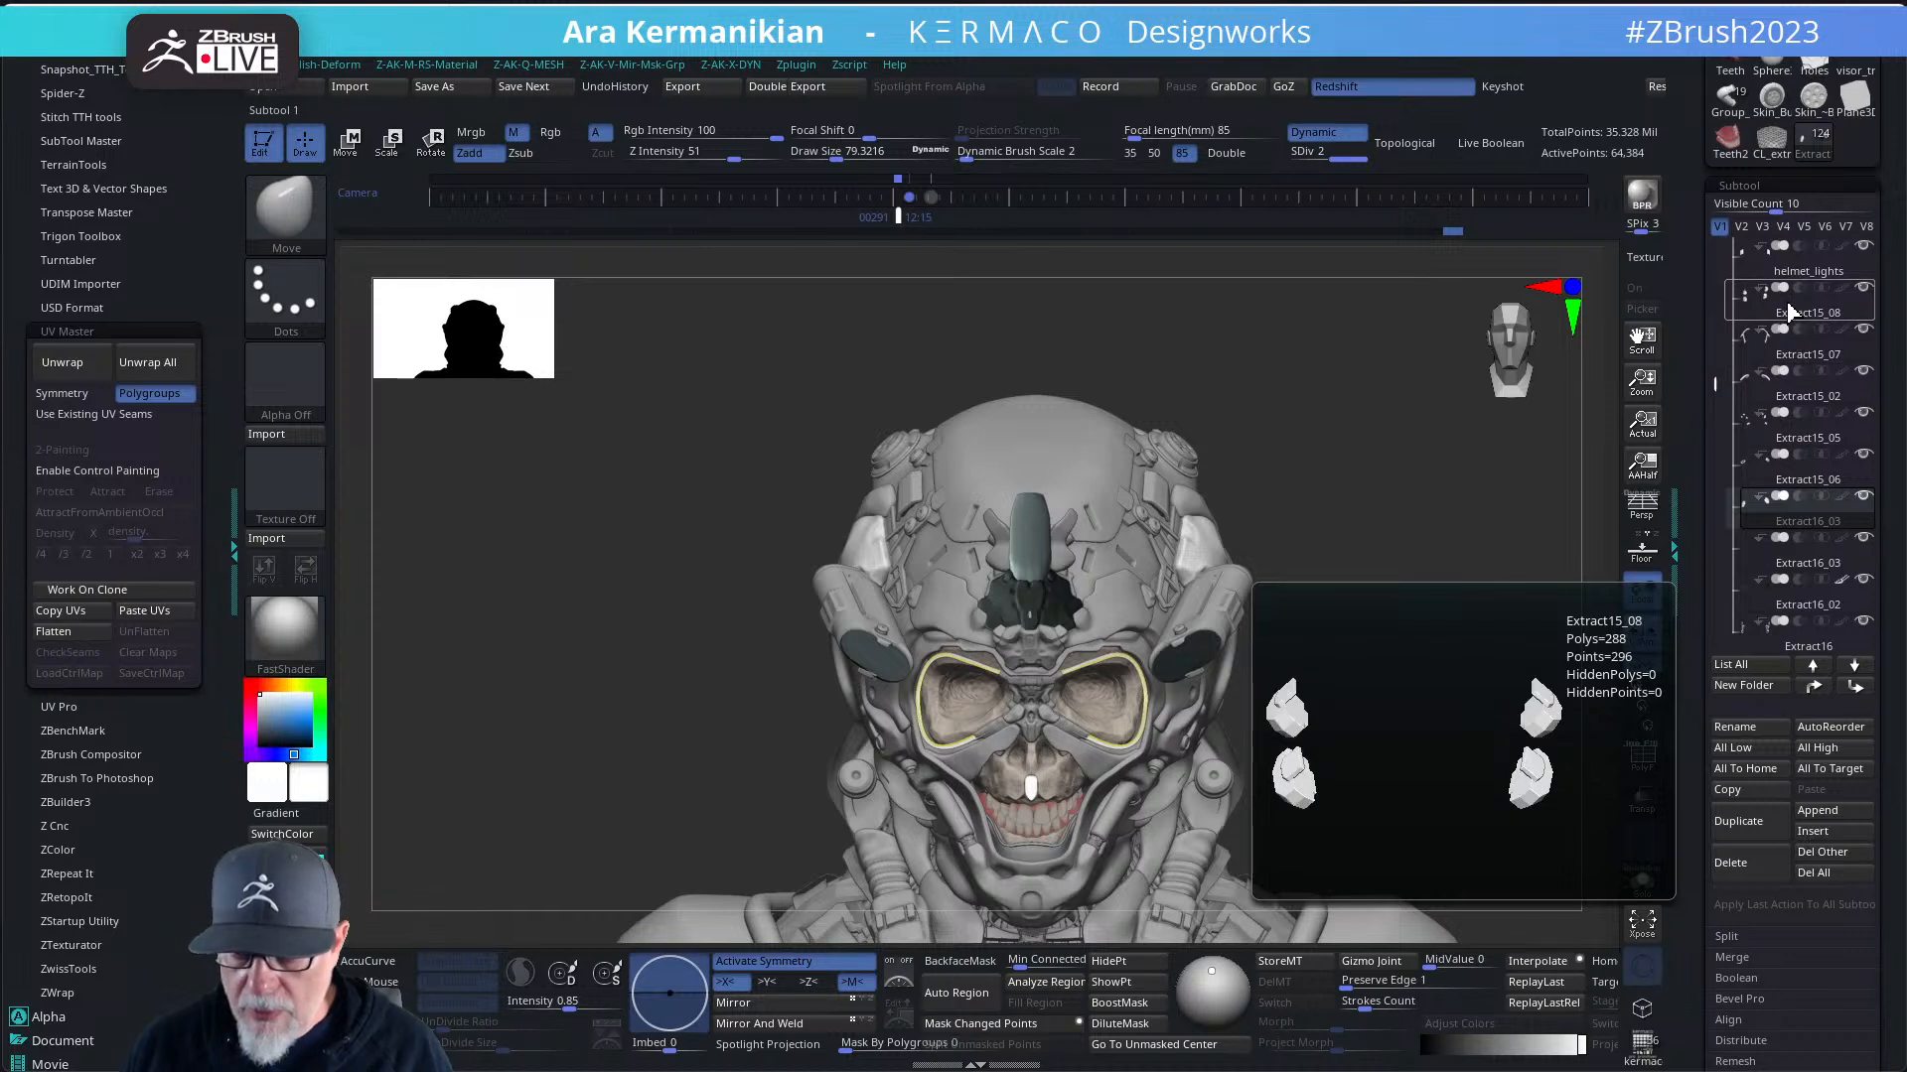
left_click(1808, 327)
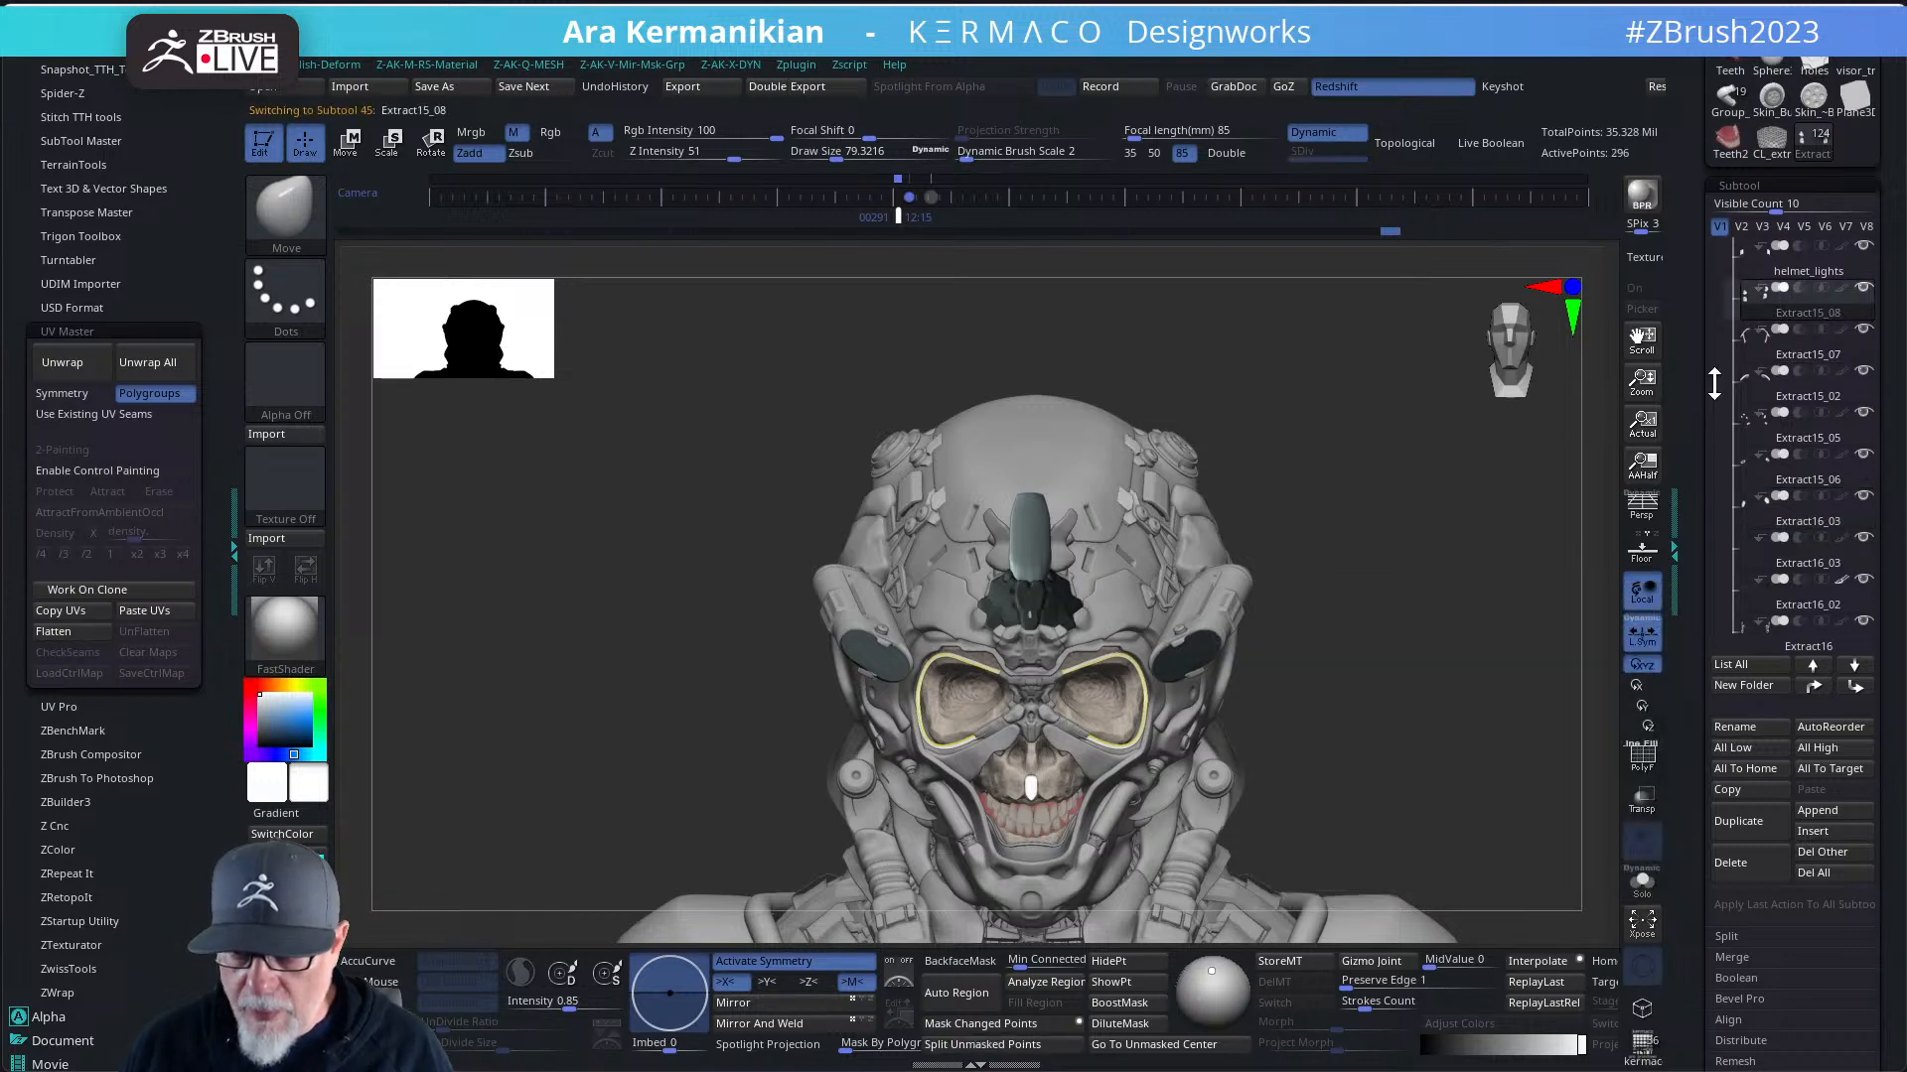
left_click_drag(1716, 383, 1722, 354)
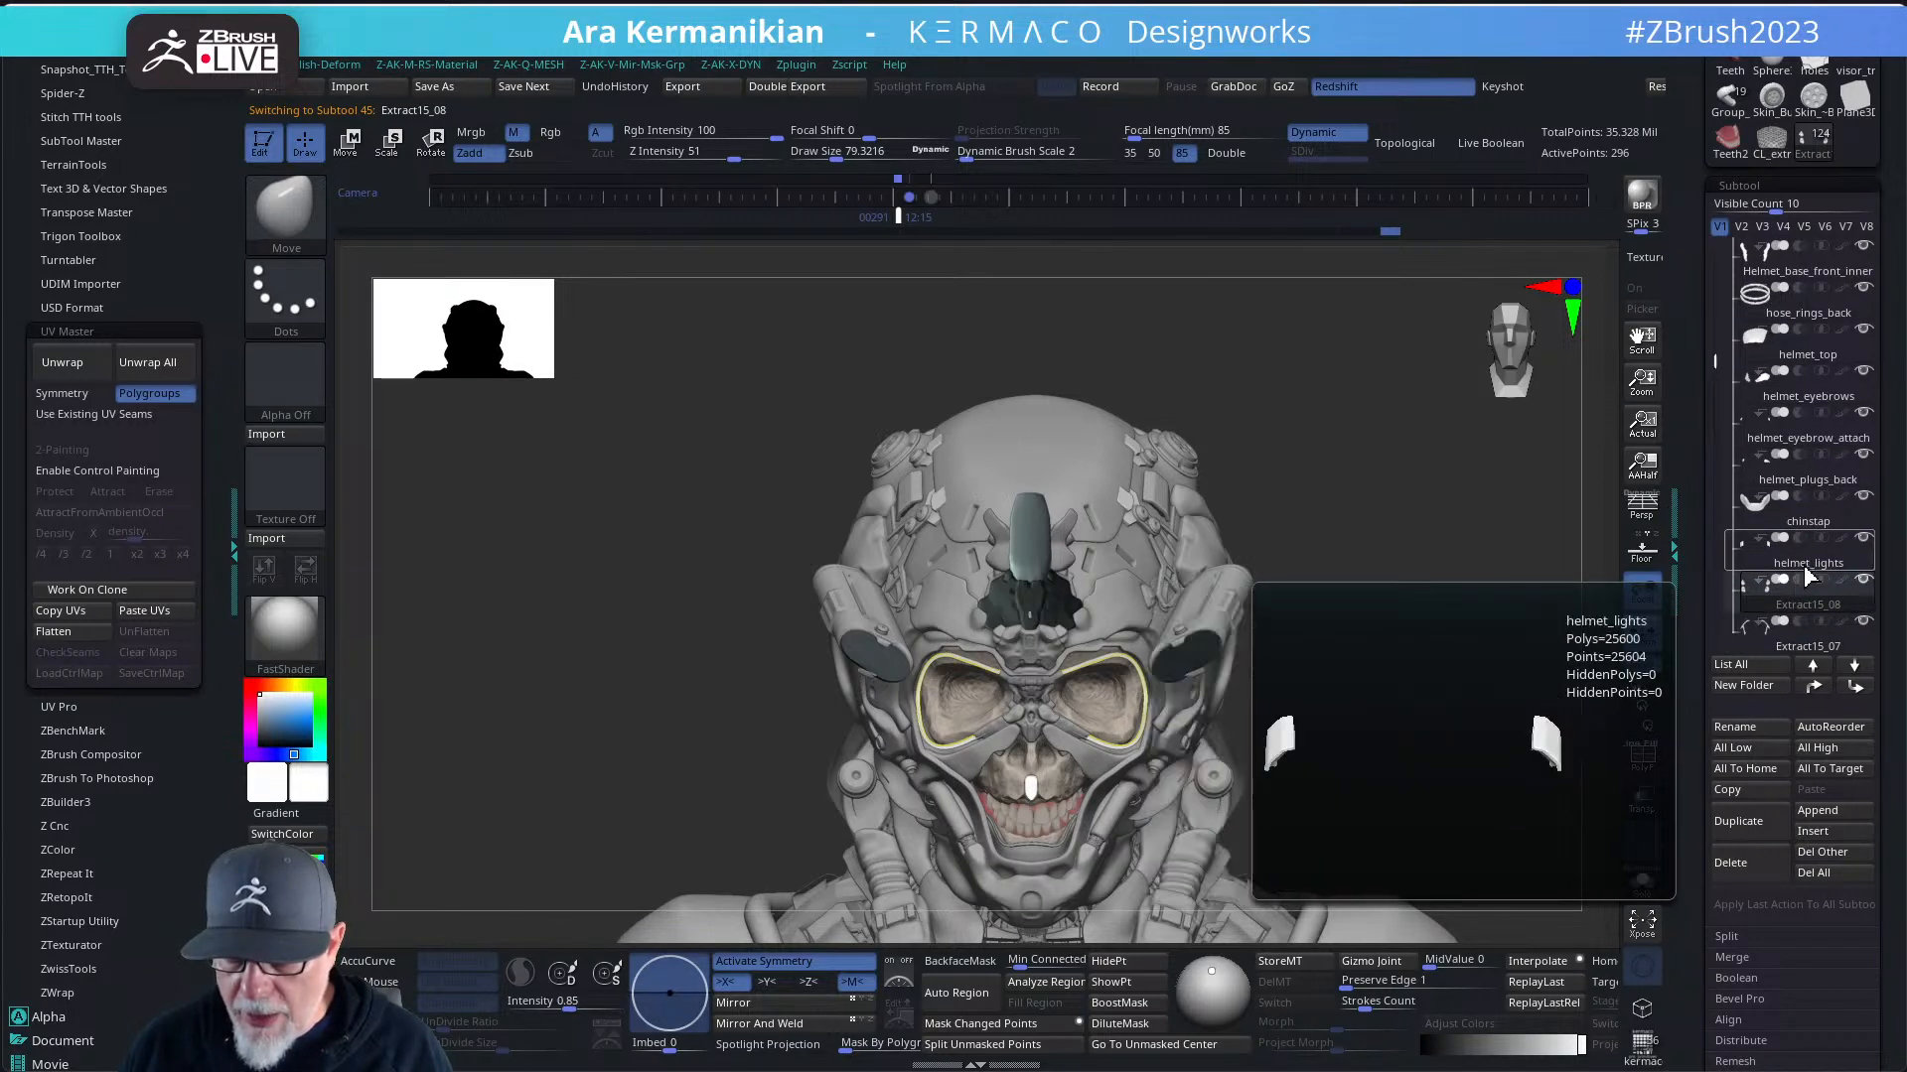
left_click(1752, 728)
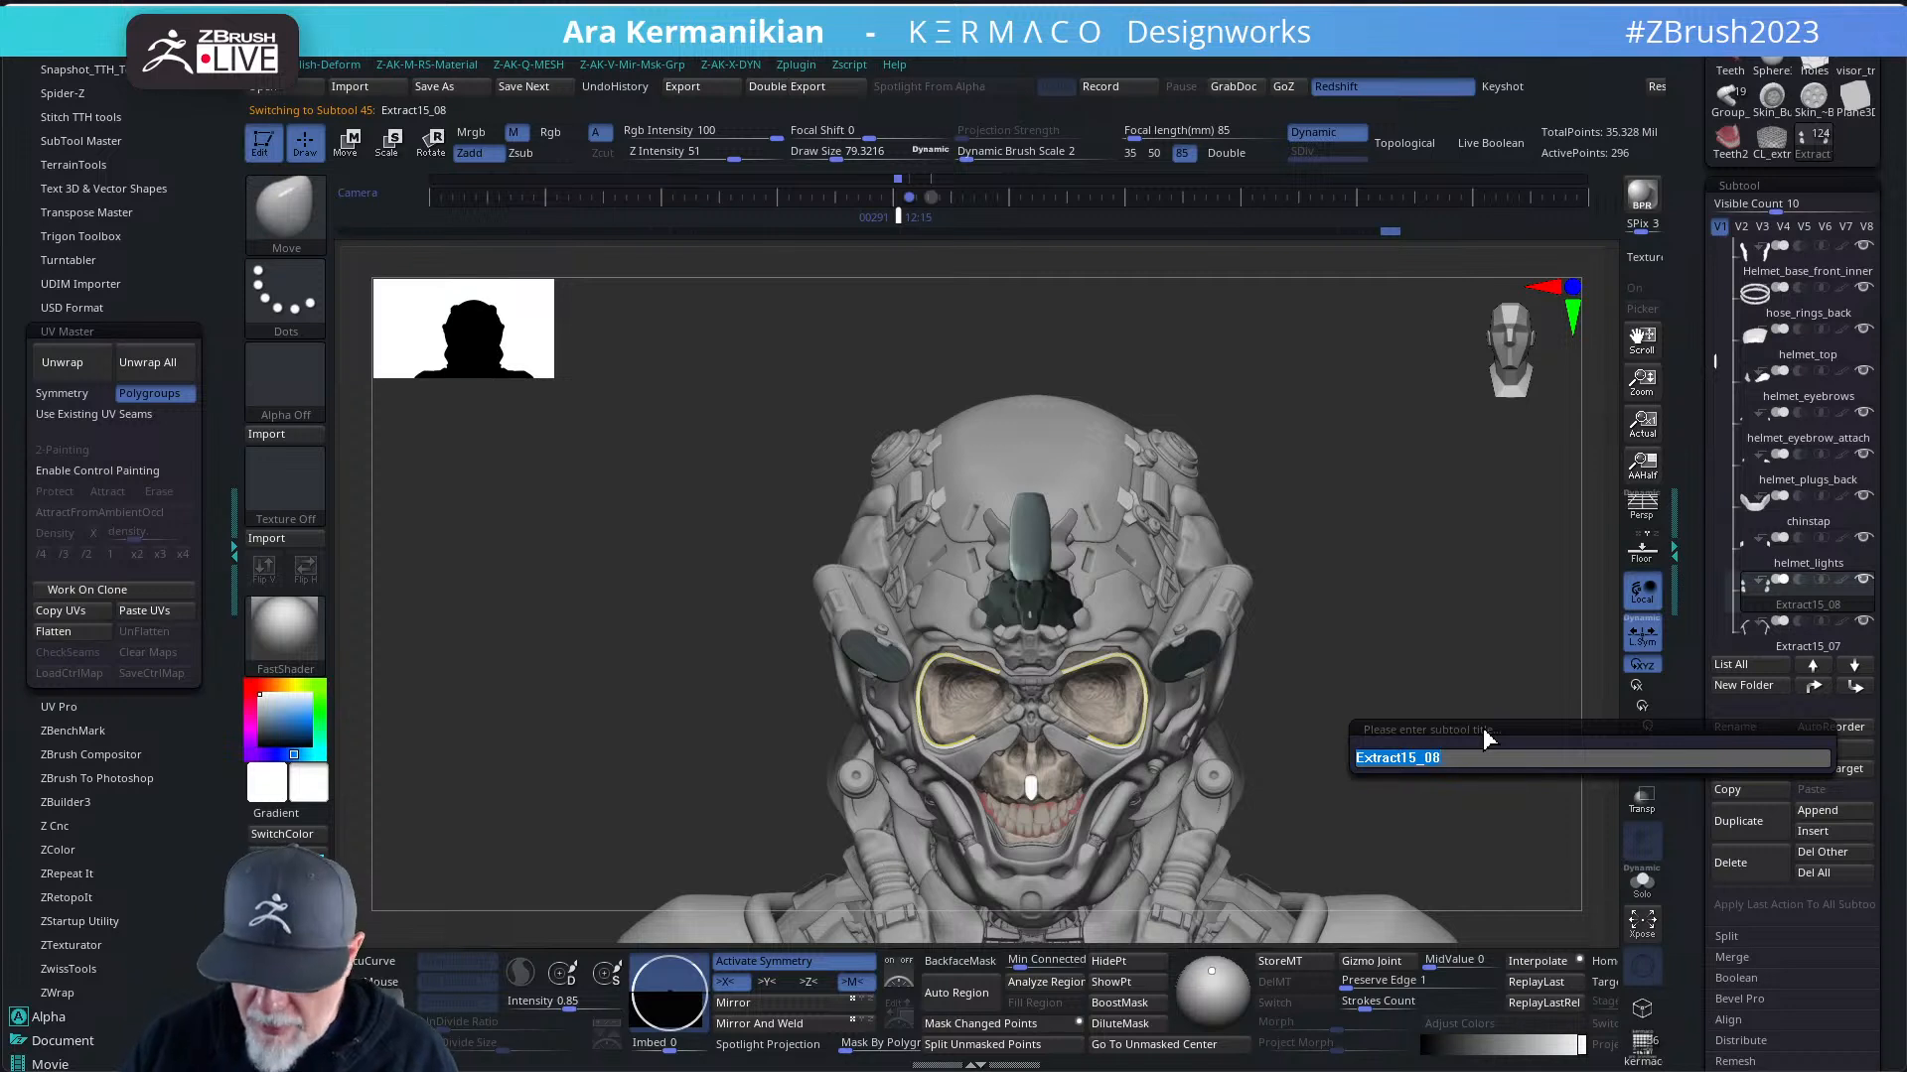
type("helme")
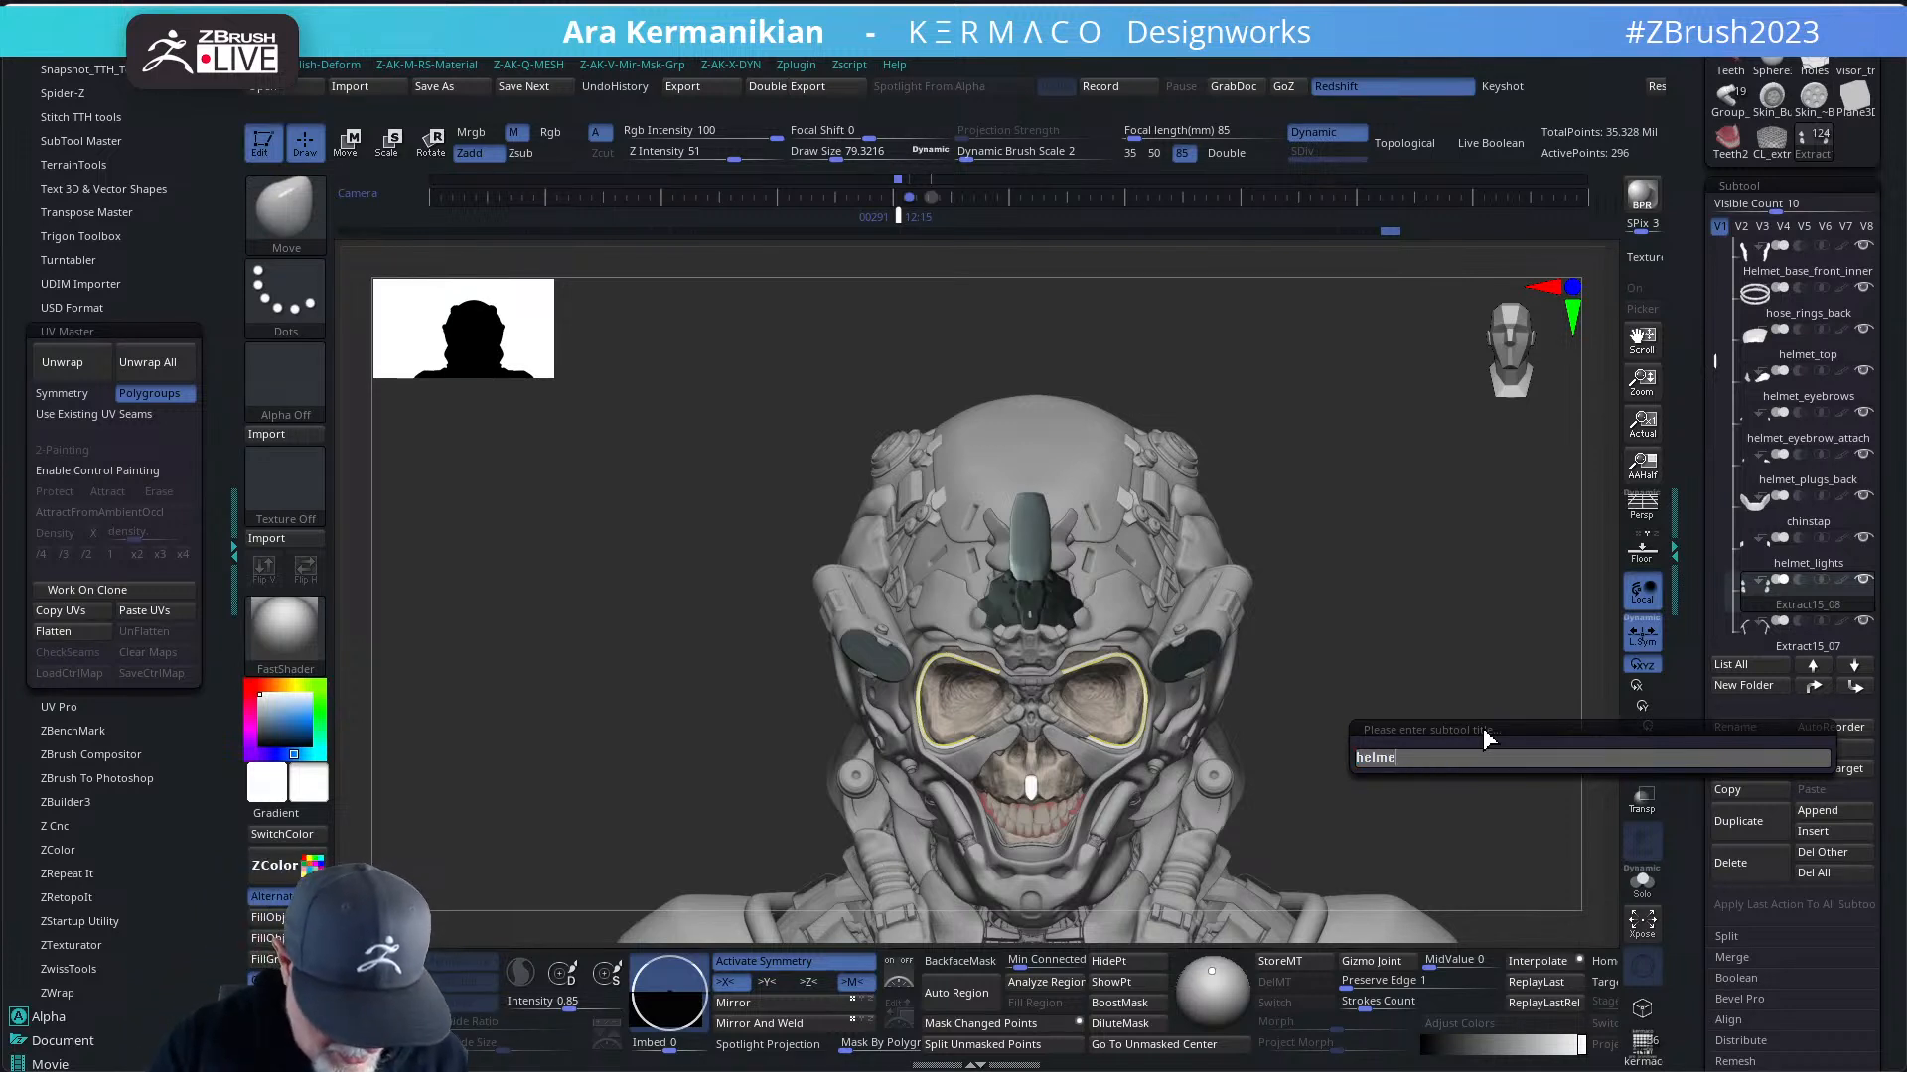
type("t_")
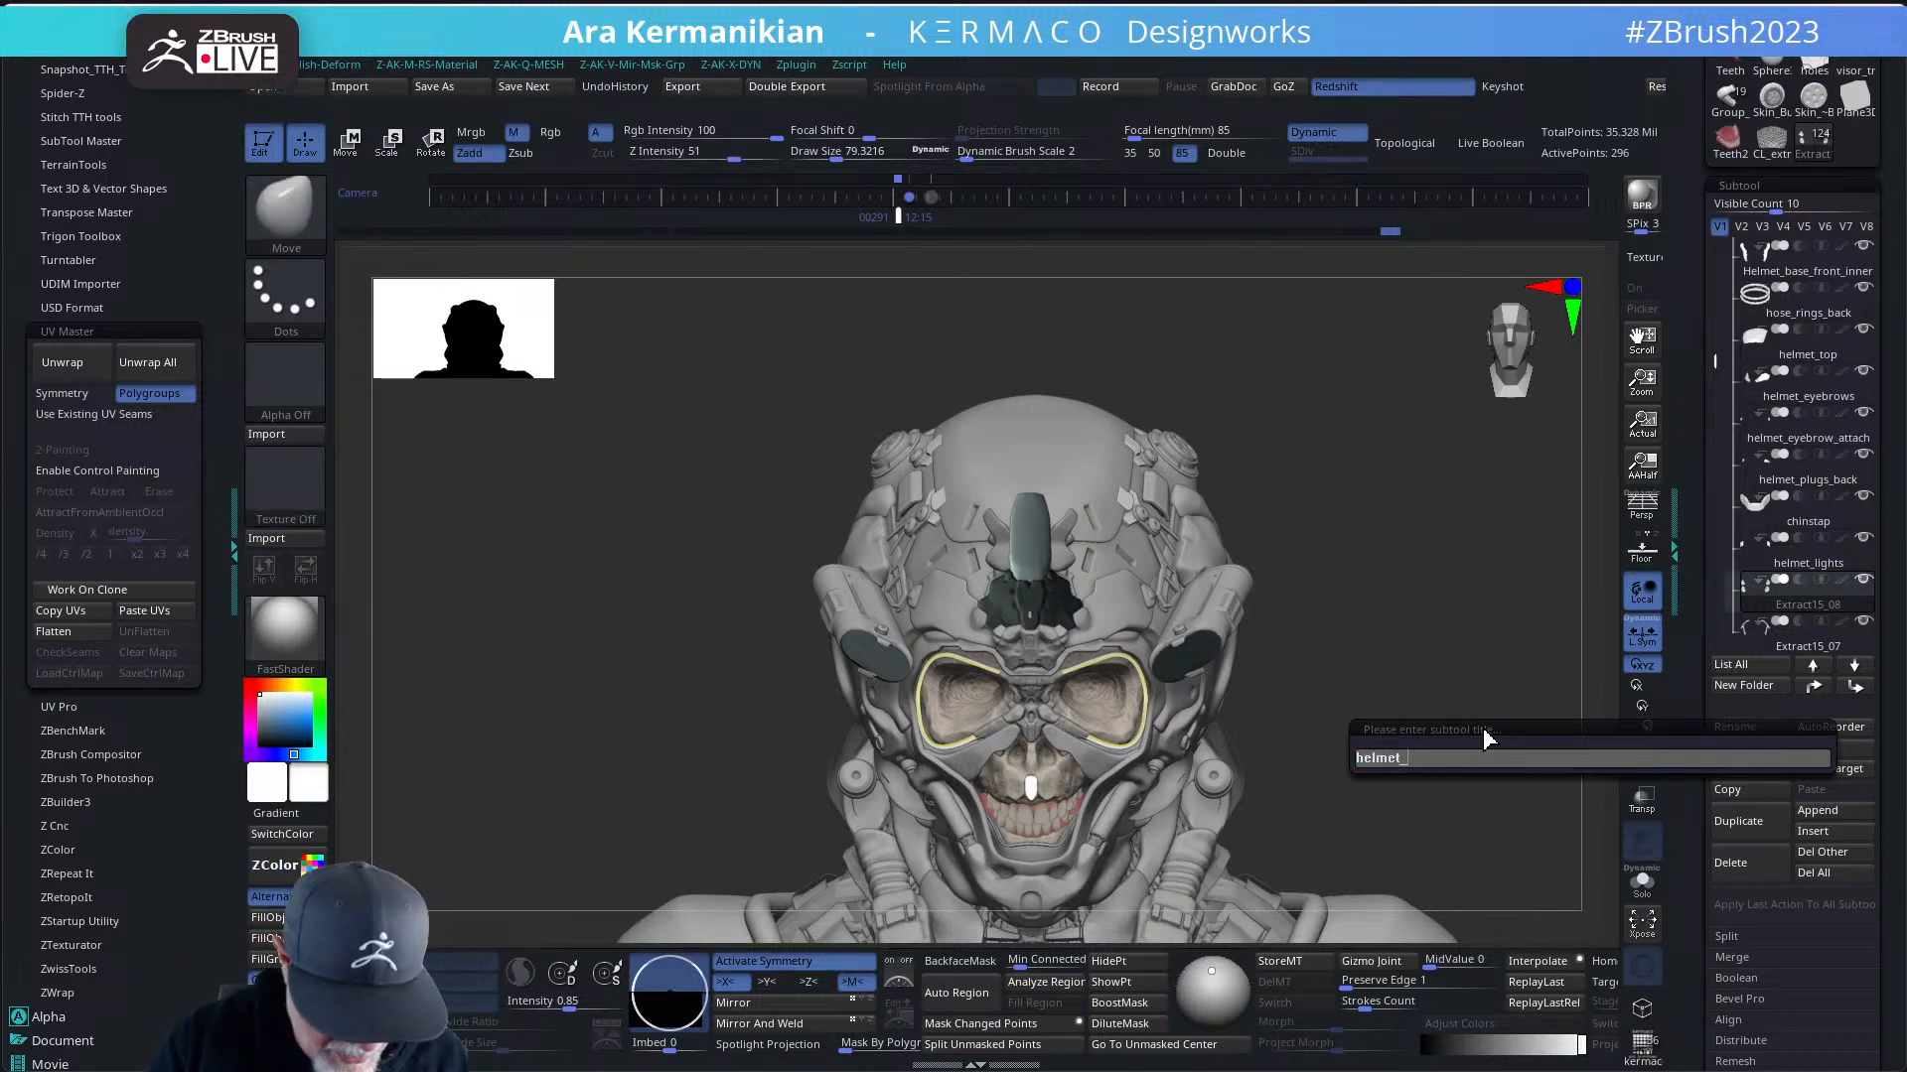
type("top")
key("shift")
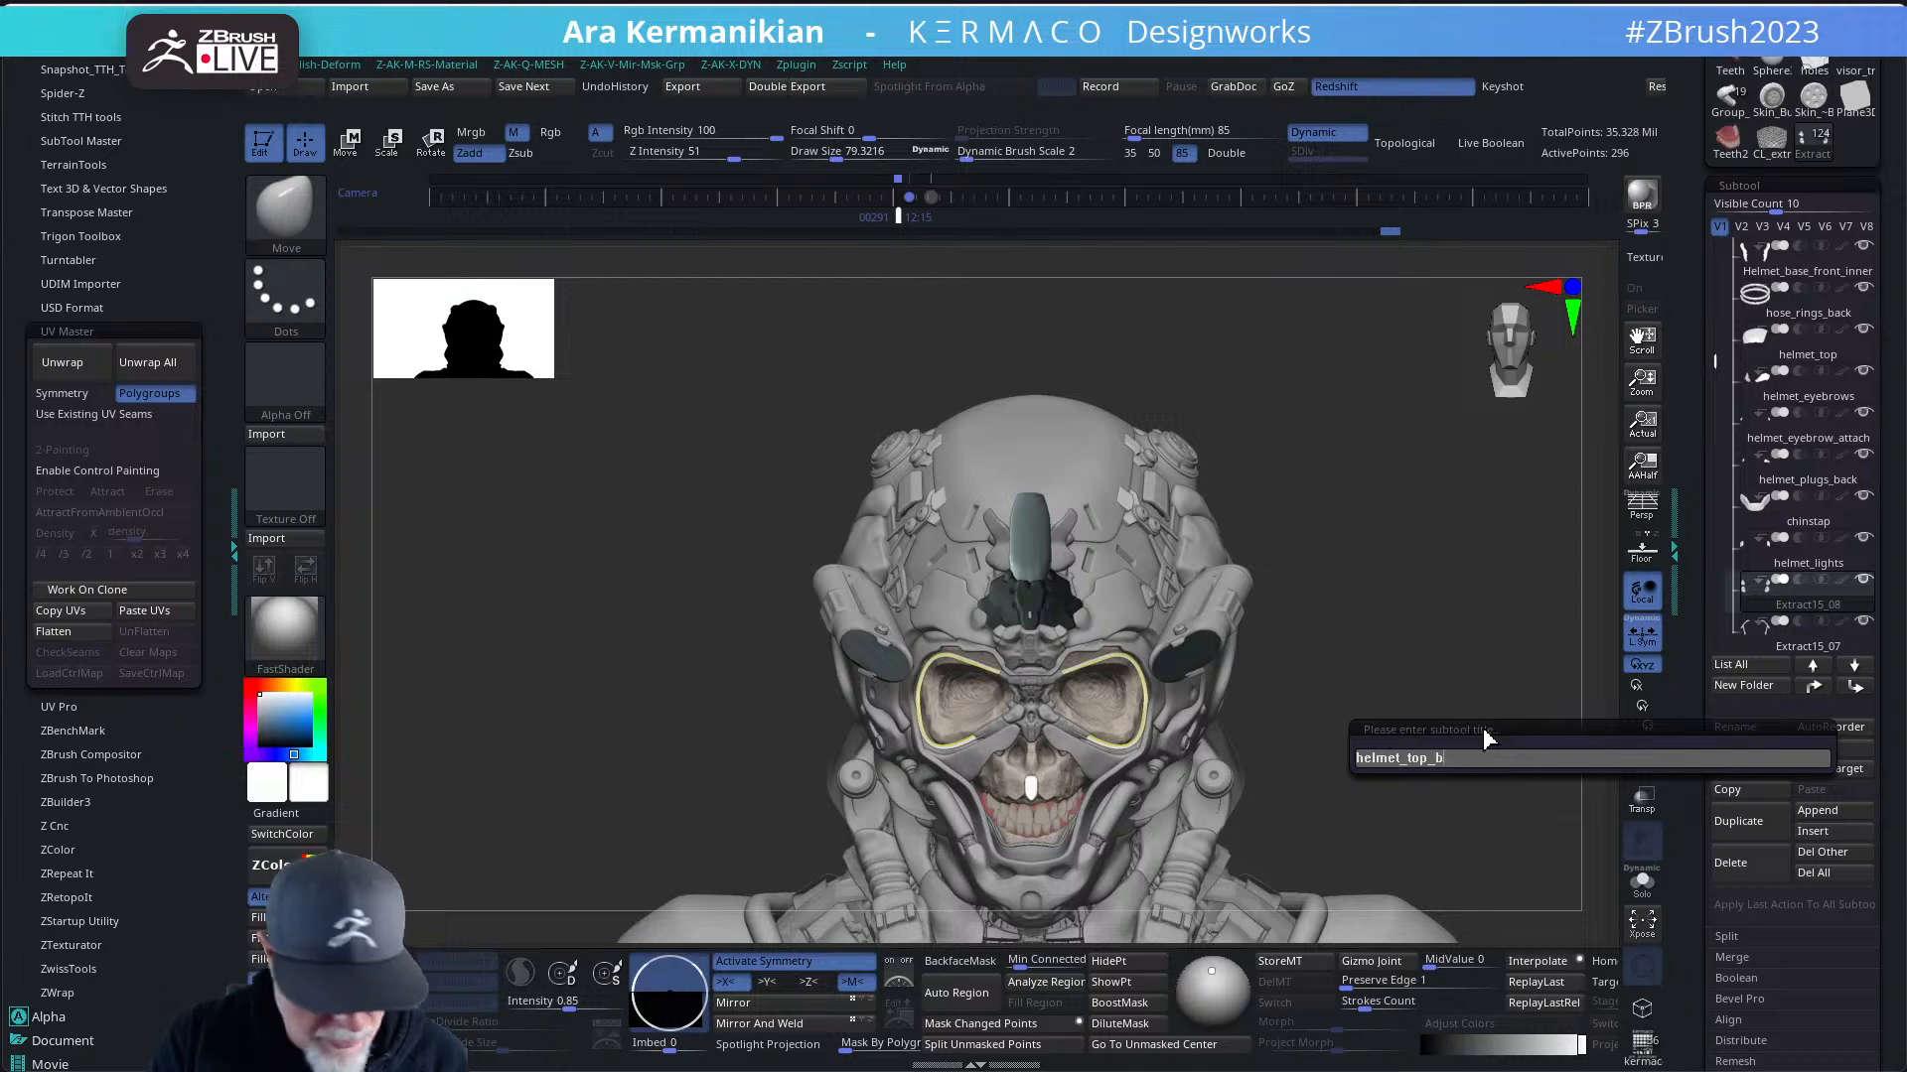
type("_braces")
key("Return")
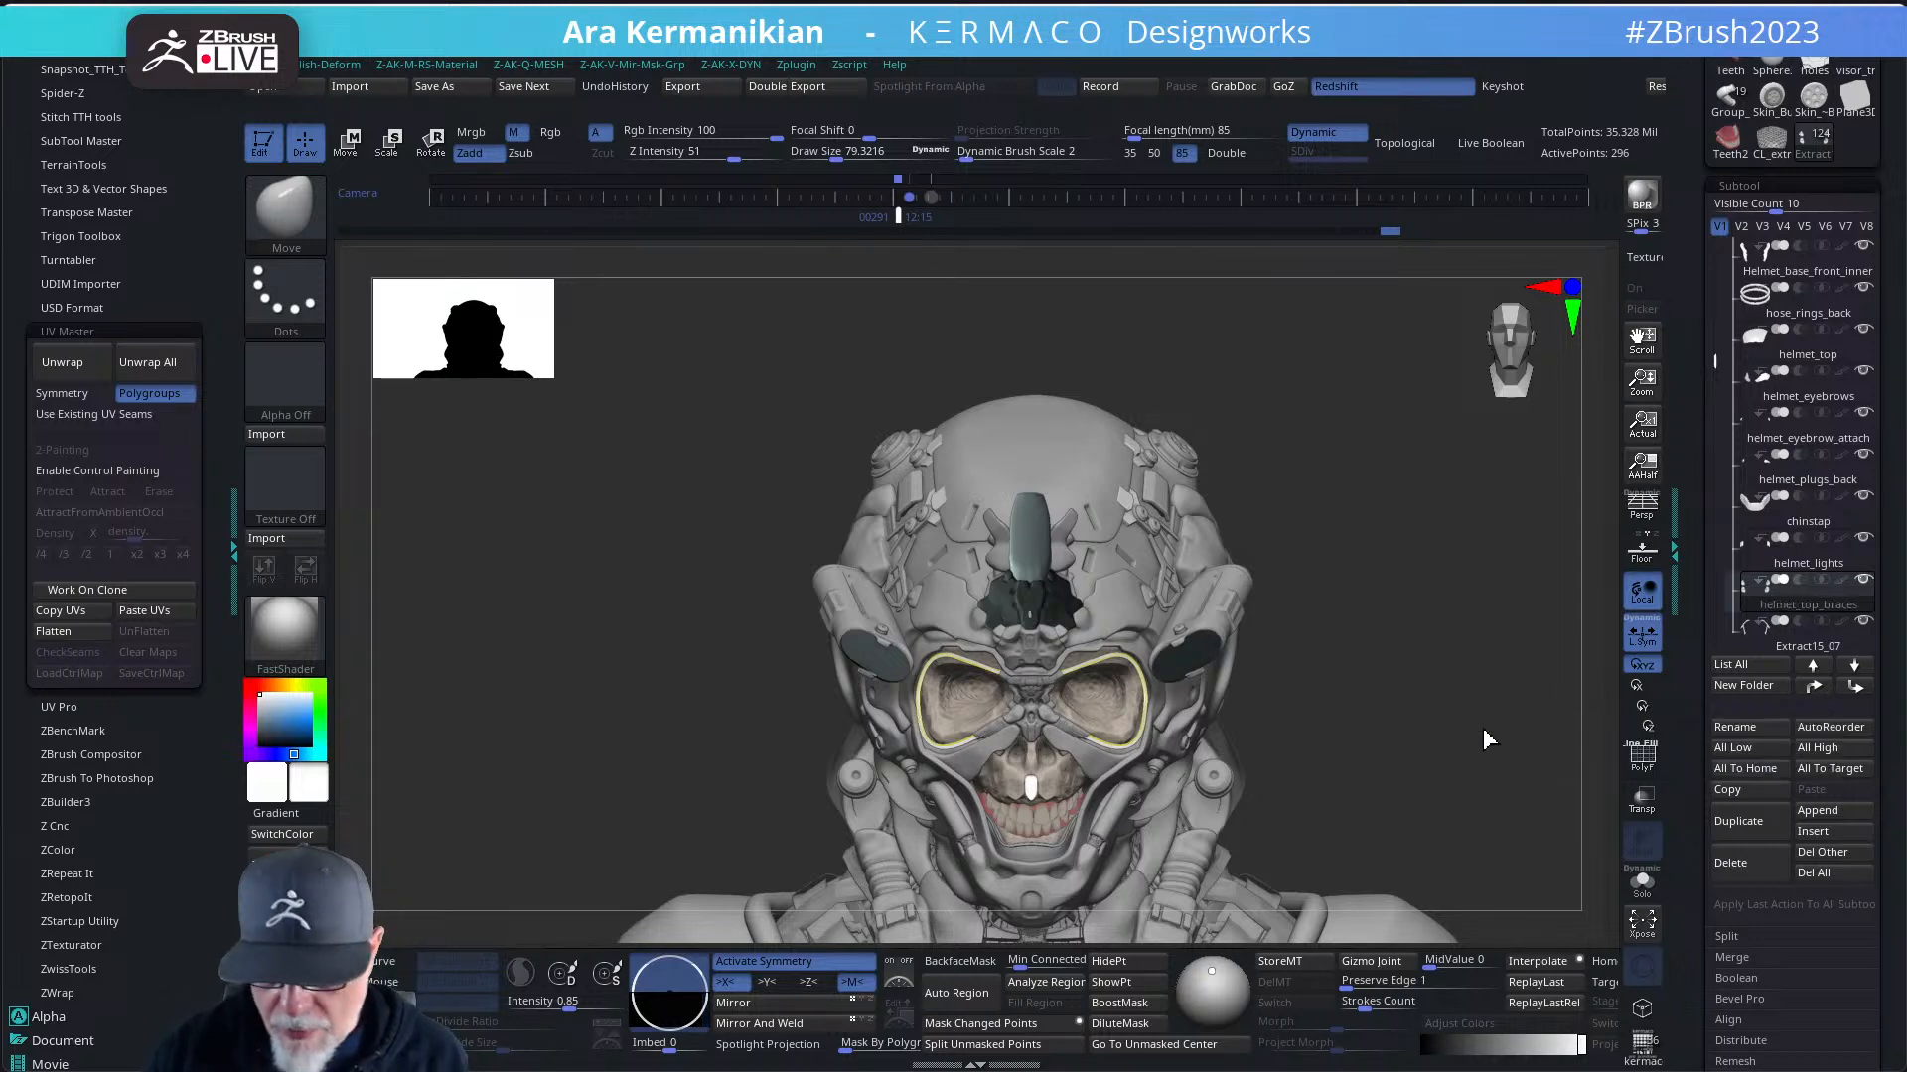
- Make the Extract15_07 strips active and examine their shape both isolated and in place on the side of the helmet
left_click(1774, 651)
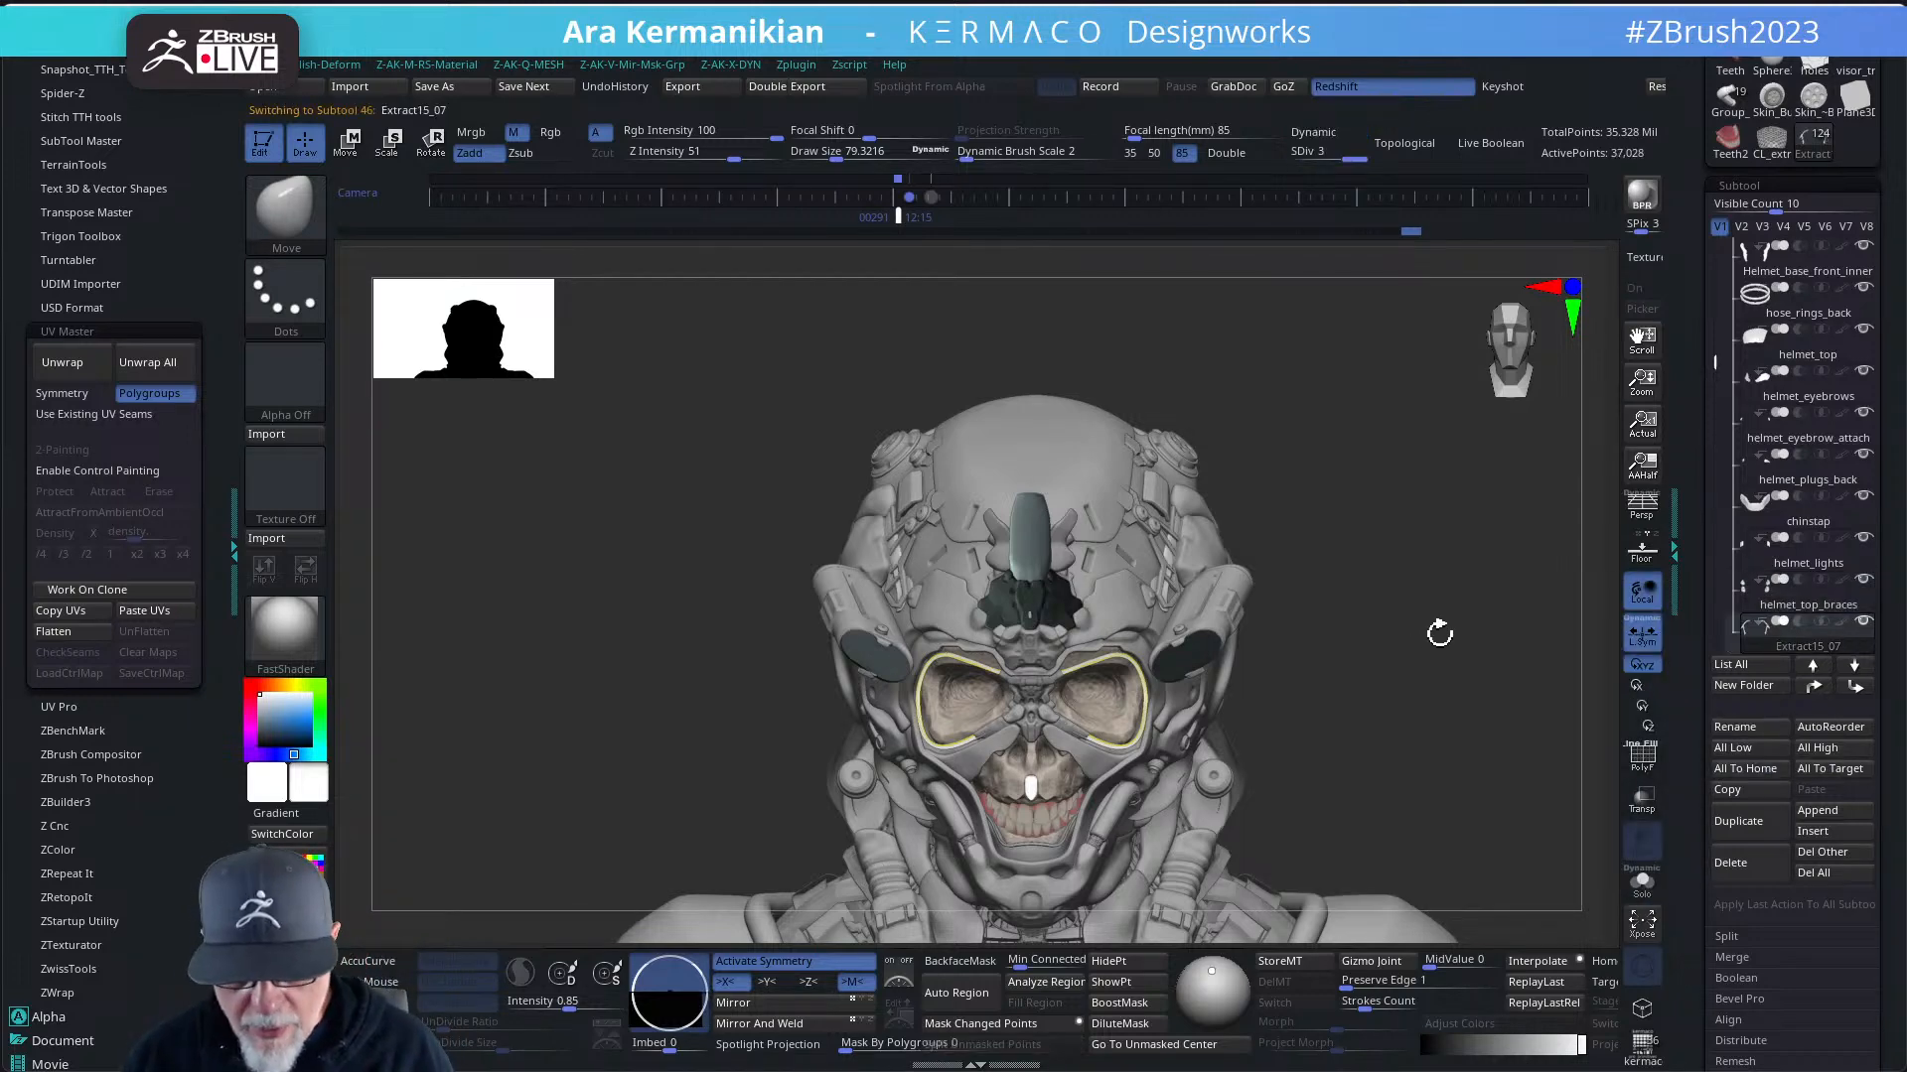
left_click_drag(1439, 630, 1341, 519)
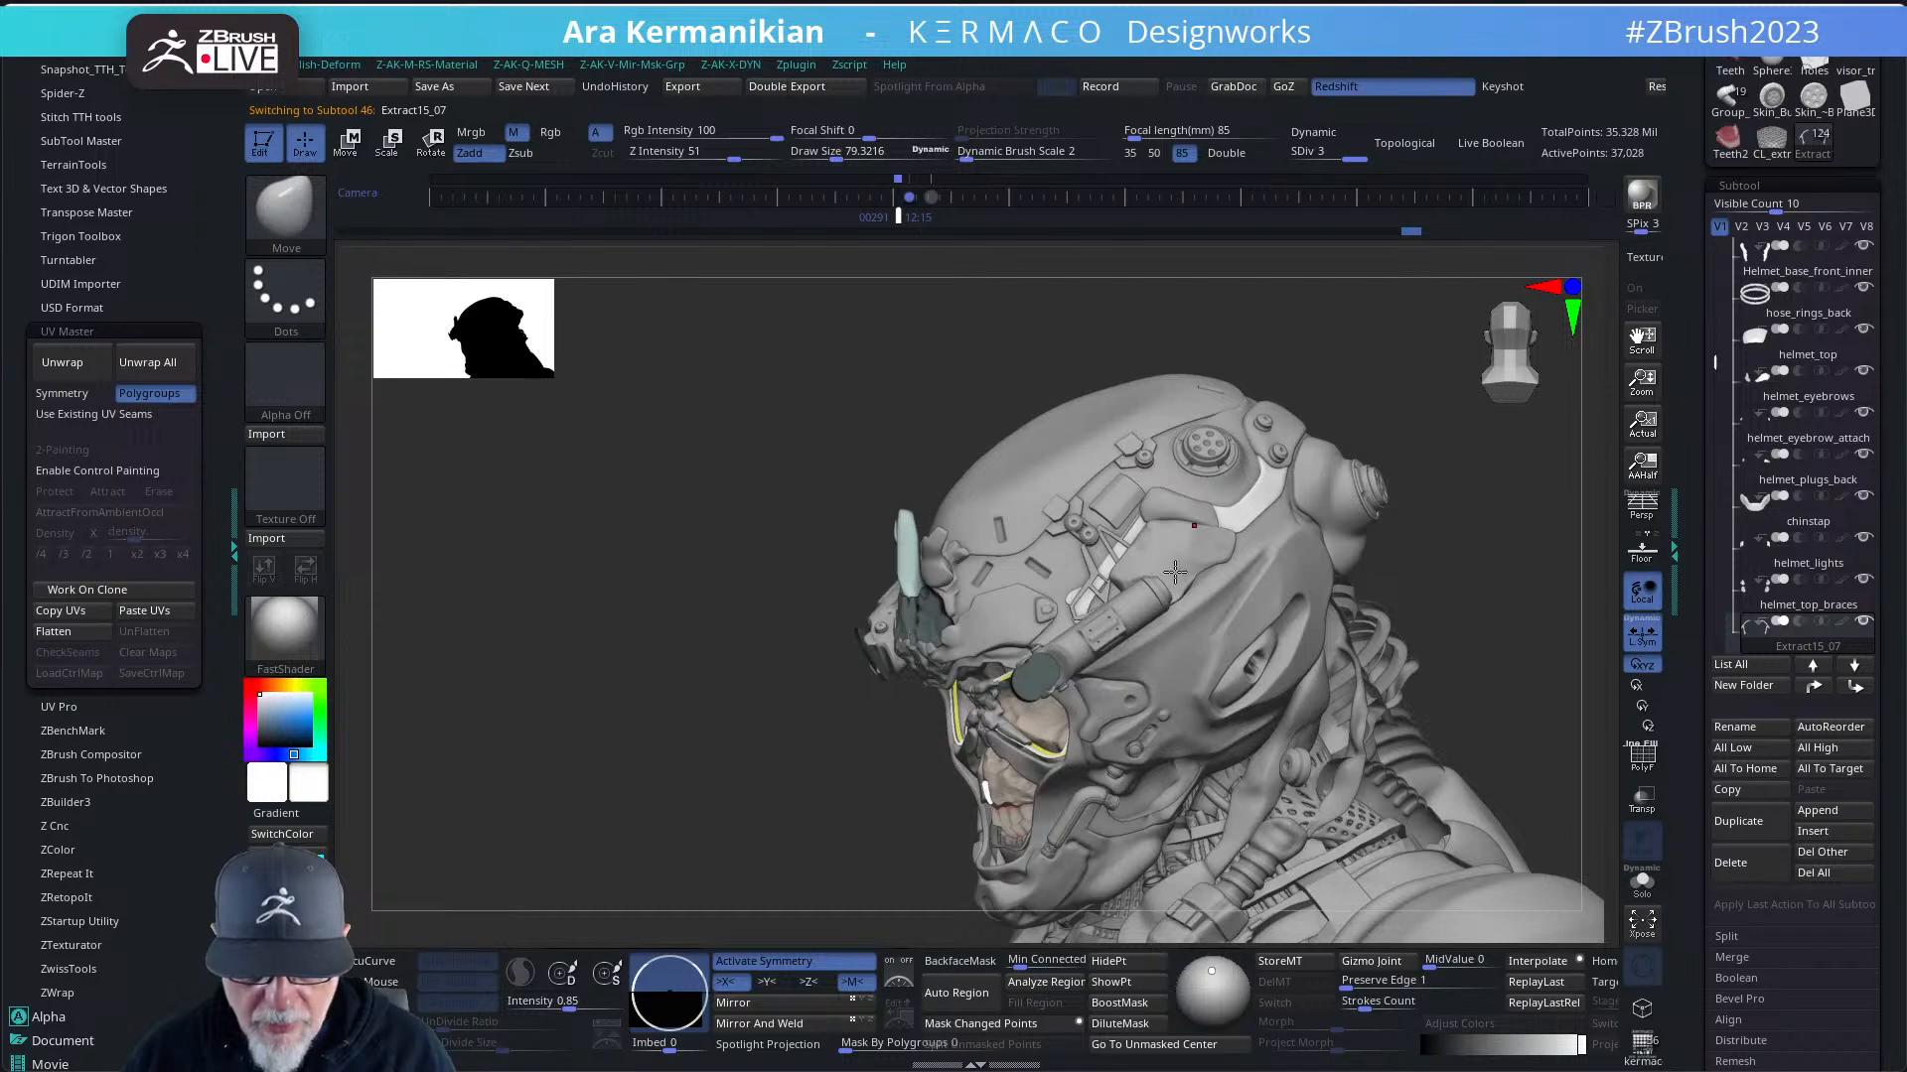
left_click_drag(1494, 663, 1500, 668)
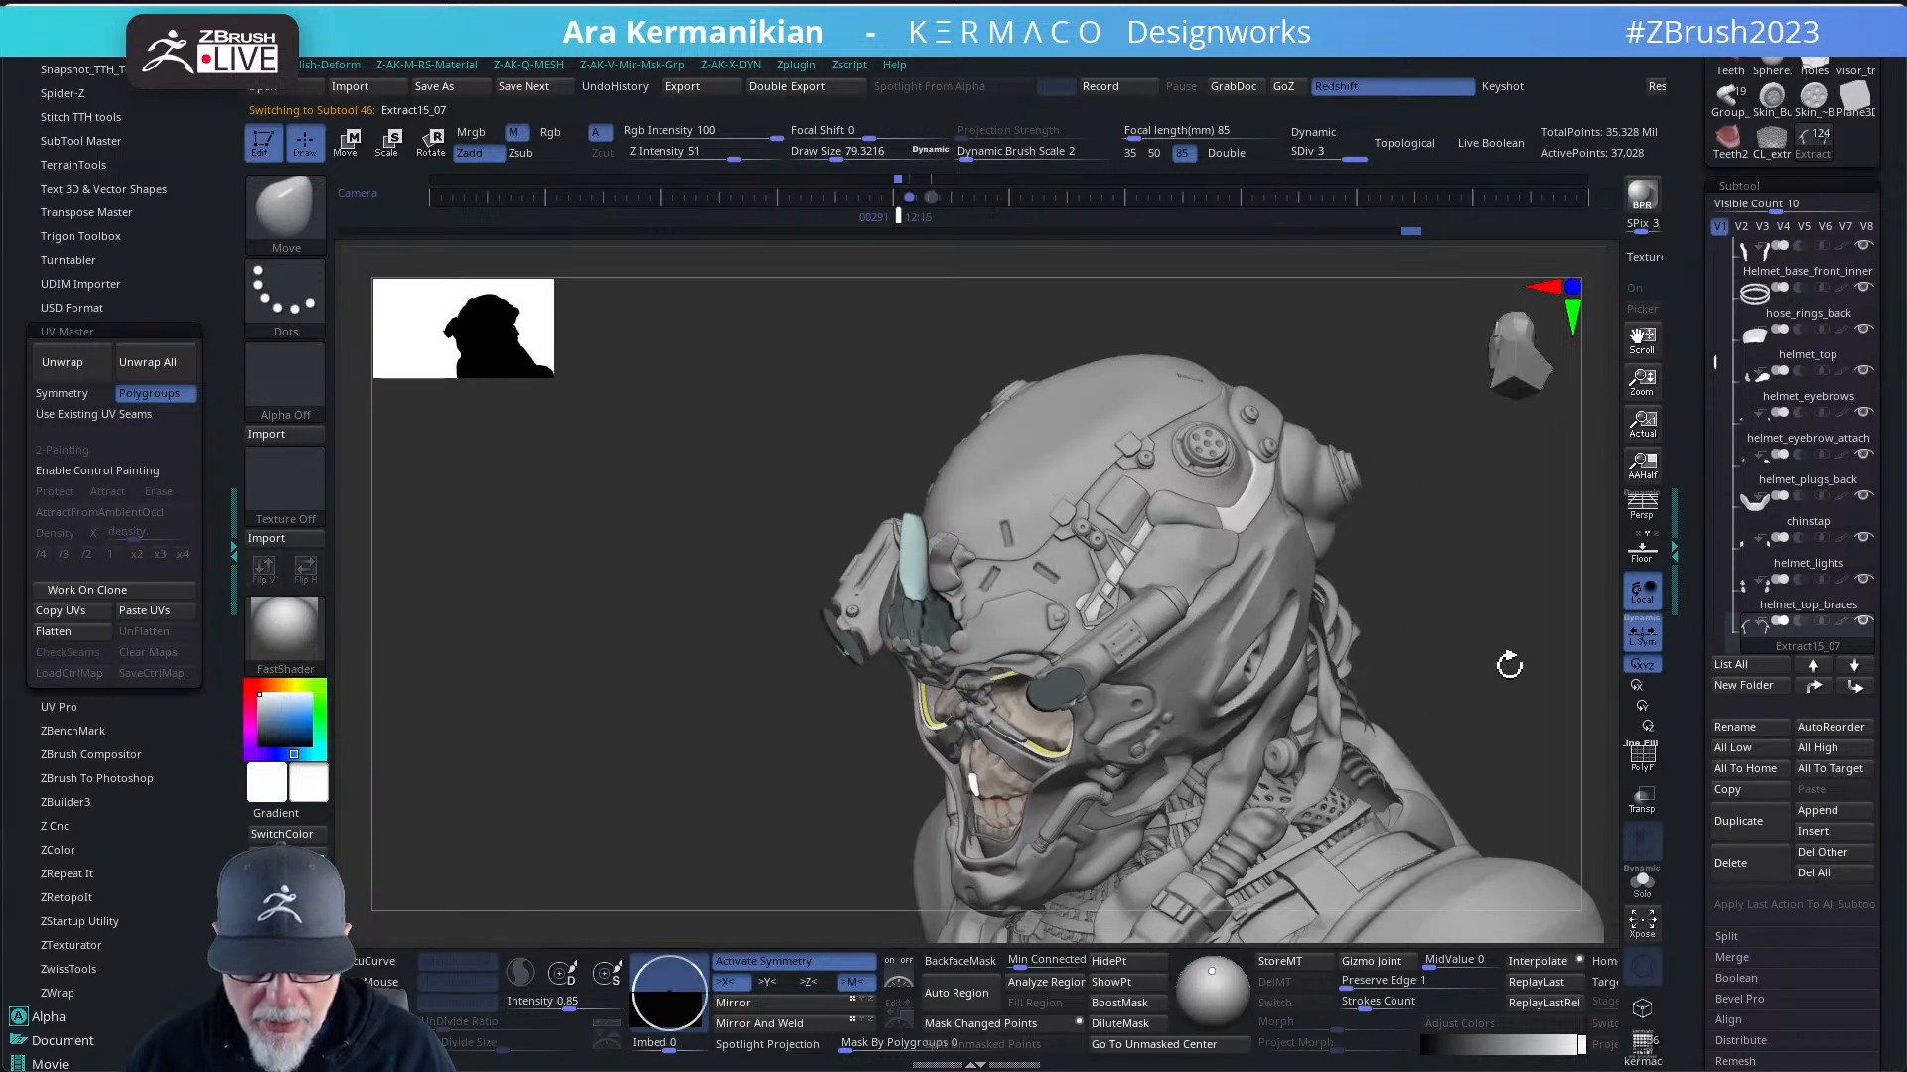
left_click(1641, 881)
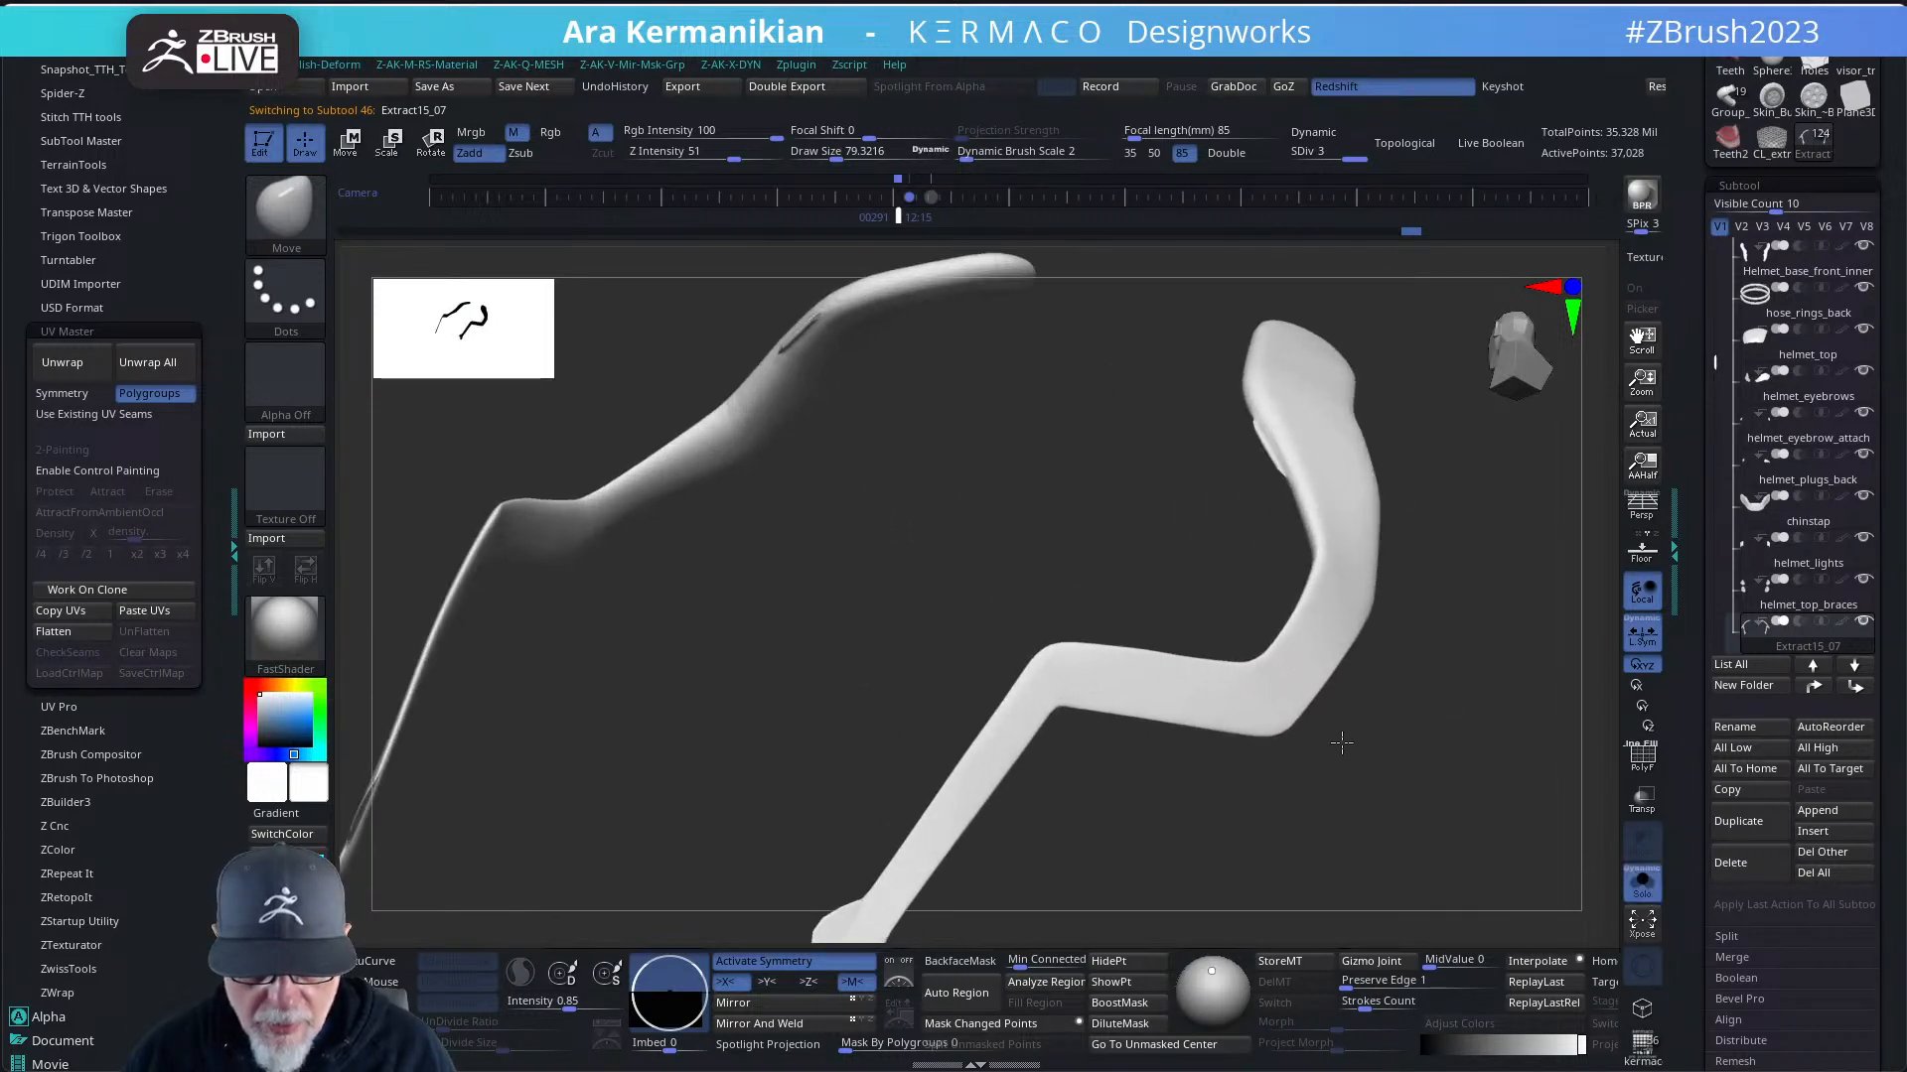
left_click_drag(1195, 533, 1211, 466)
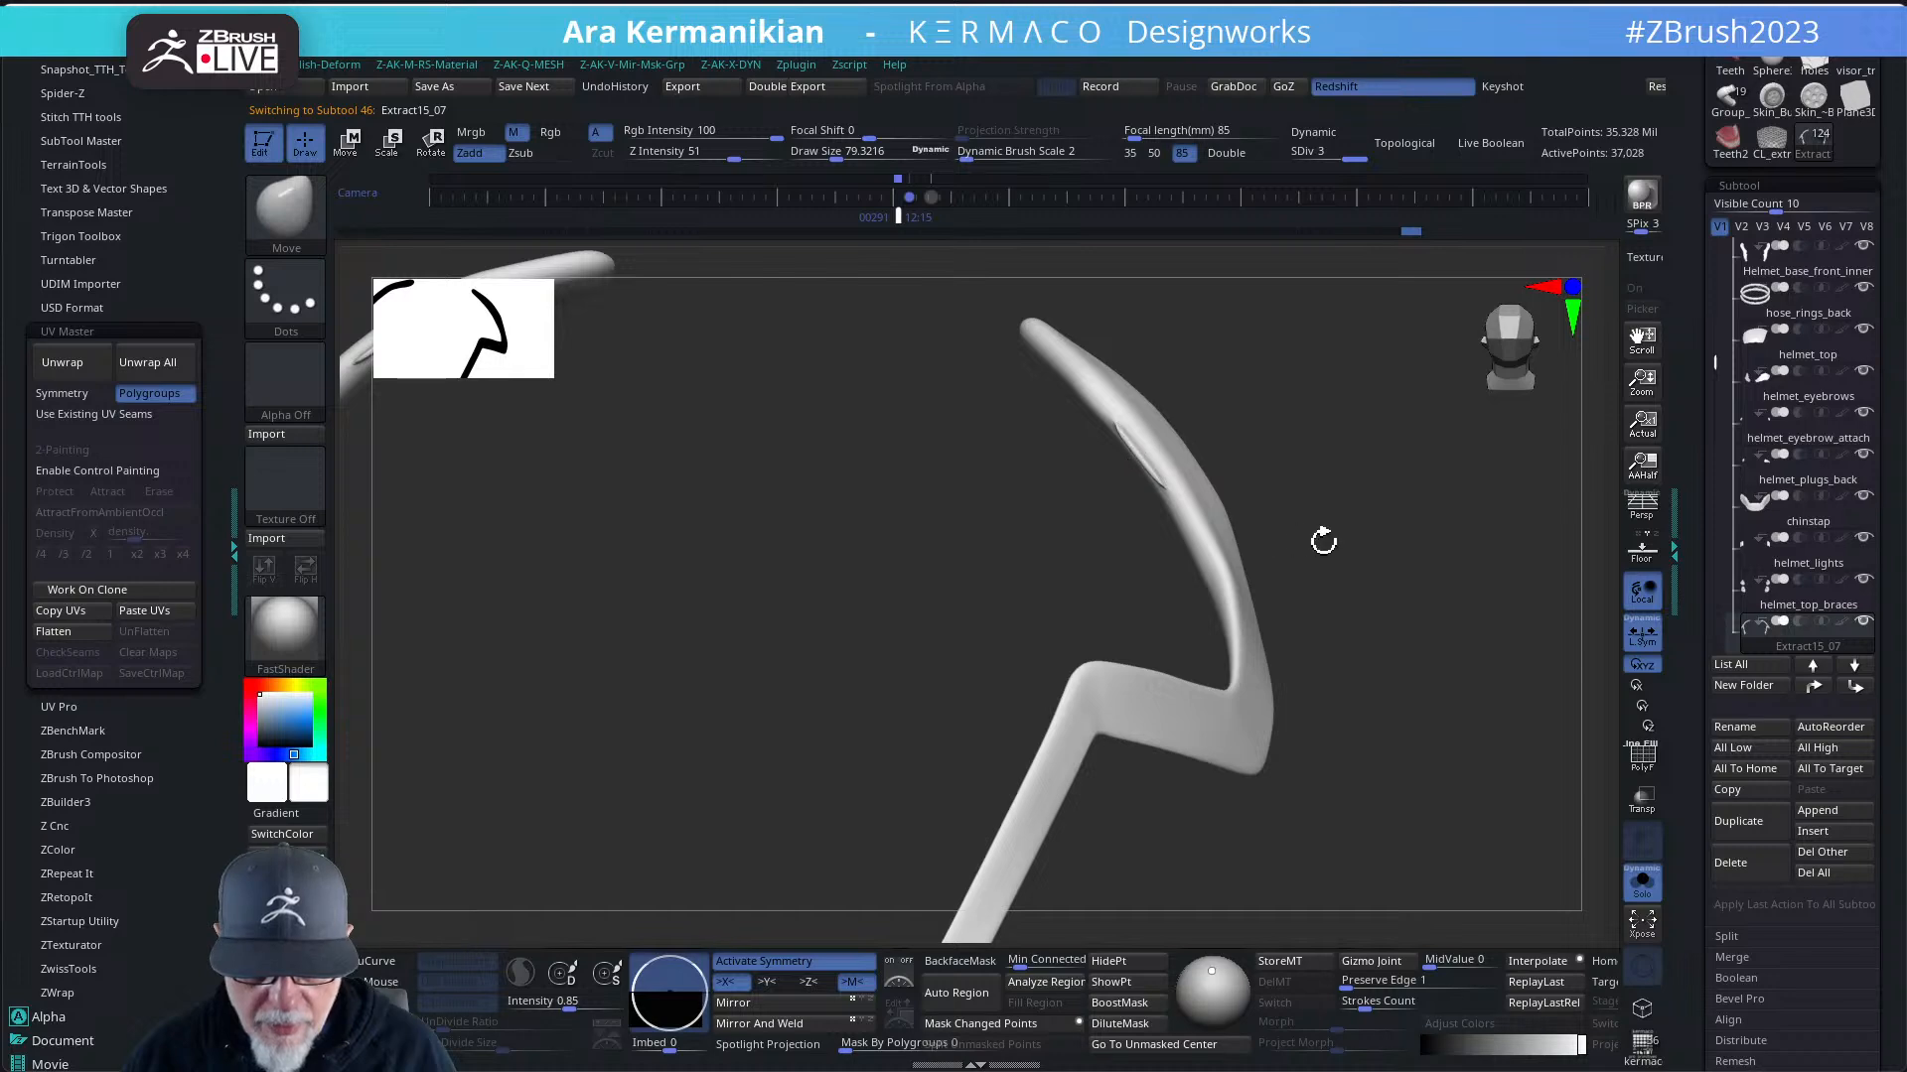
key("f")
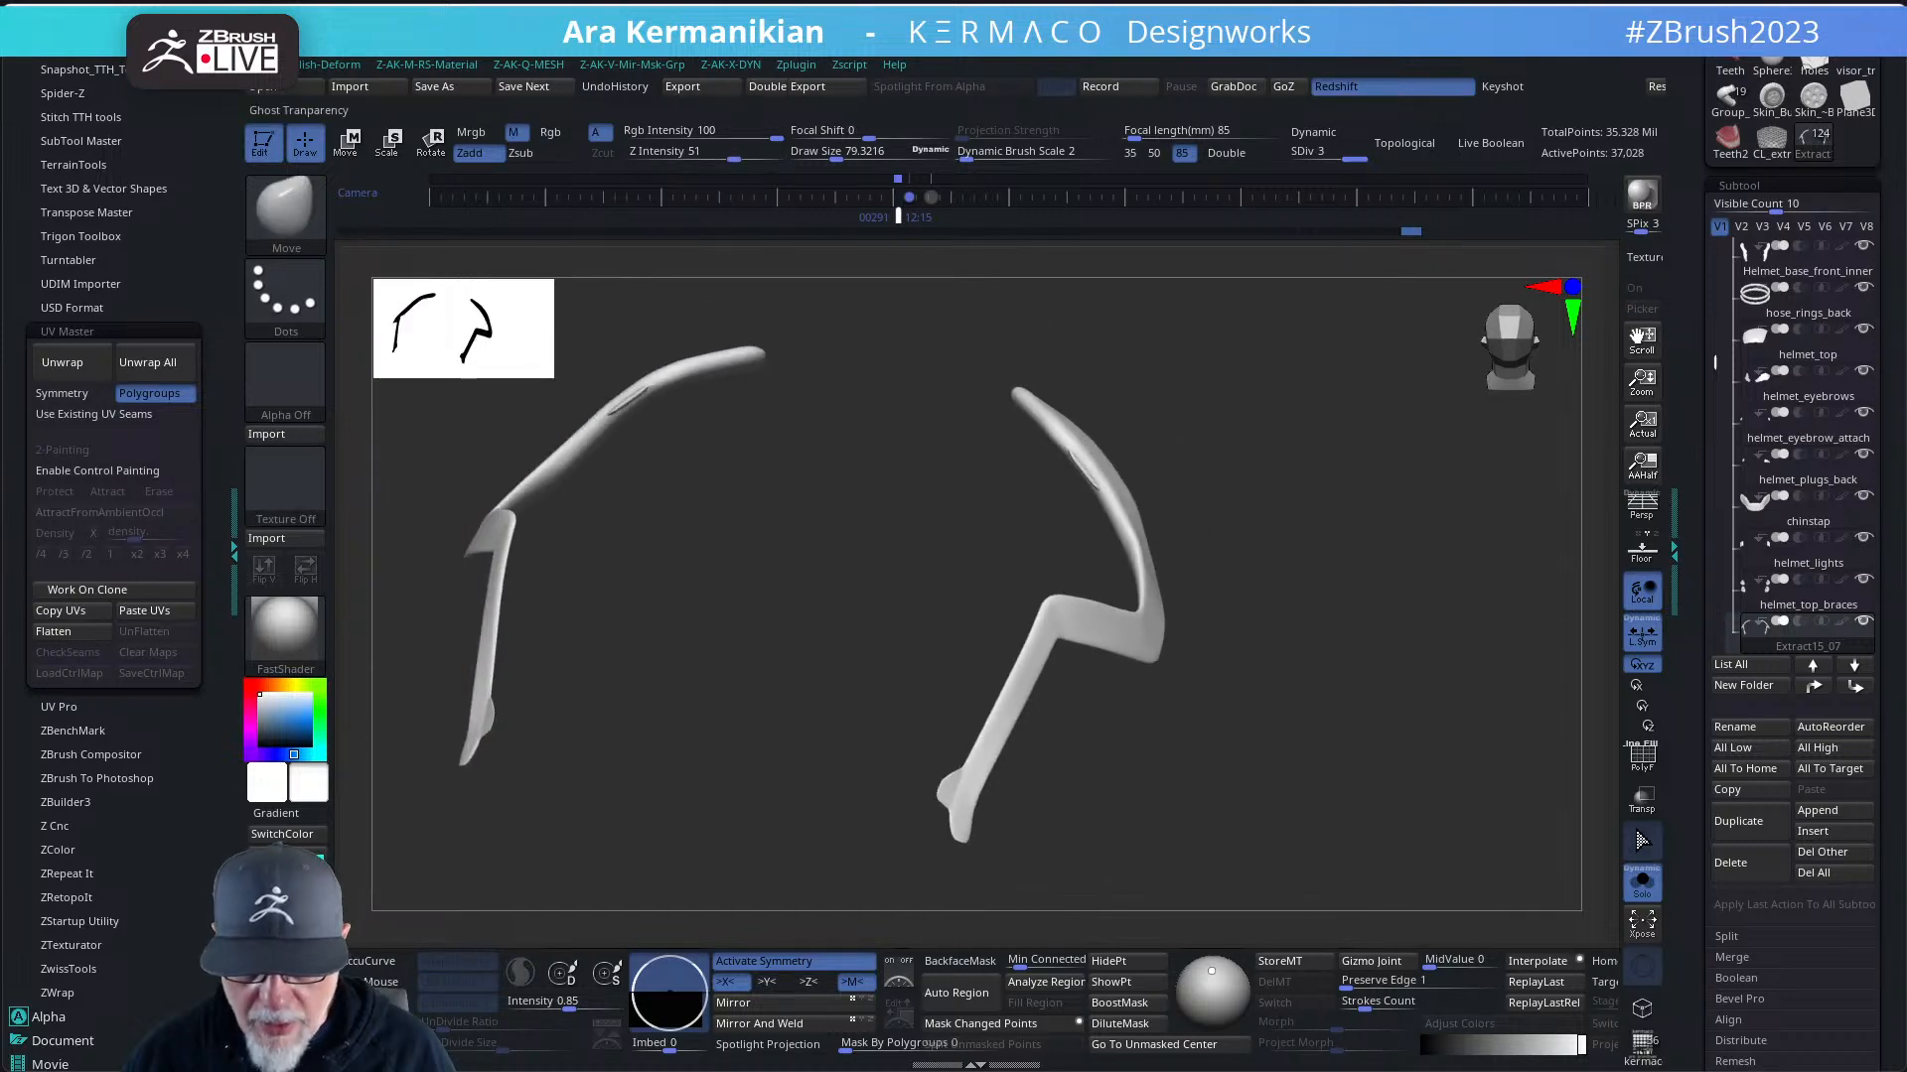
left_click(1641, 881)
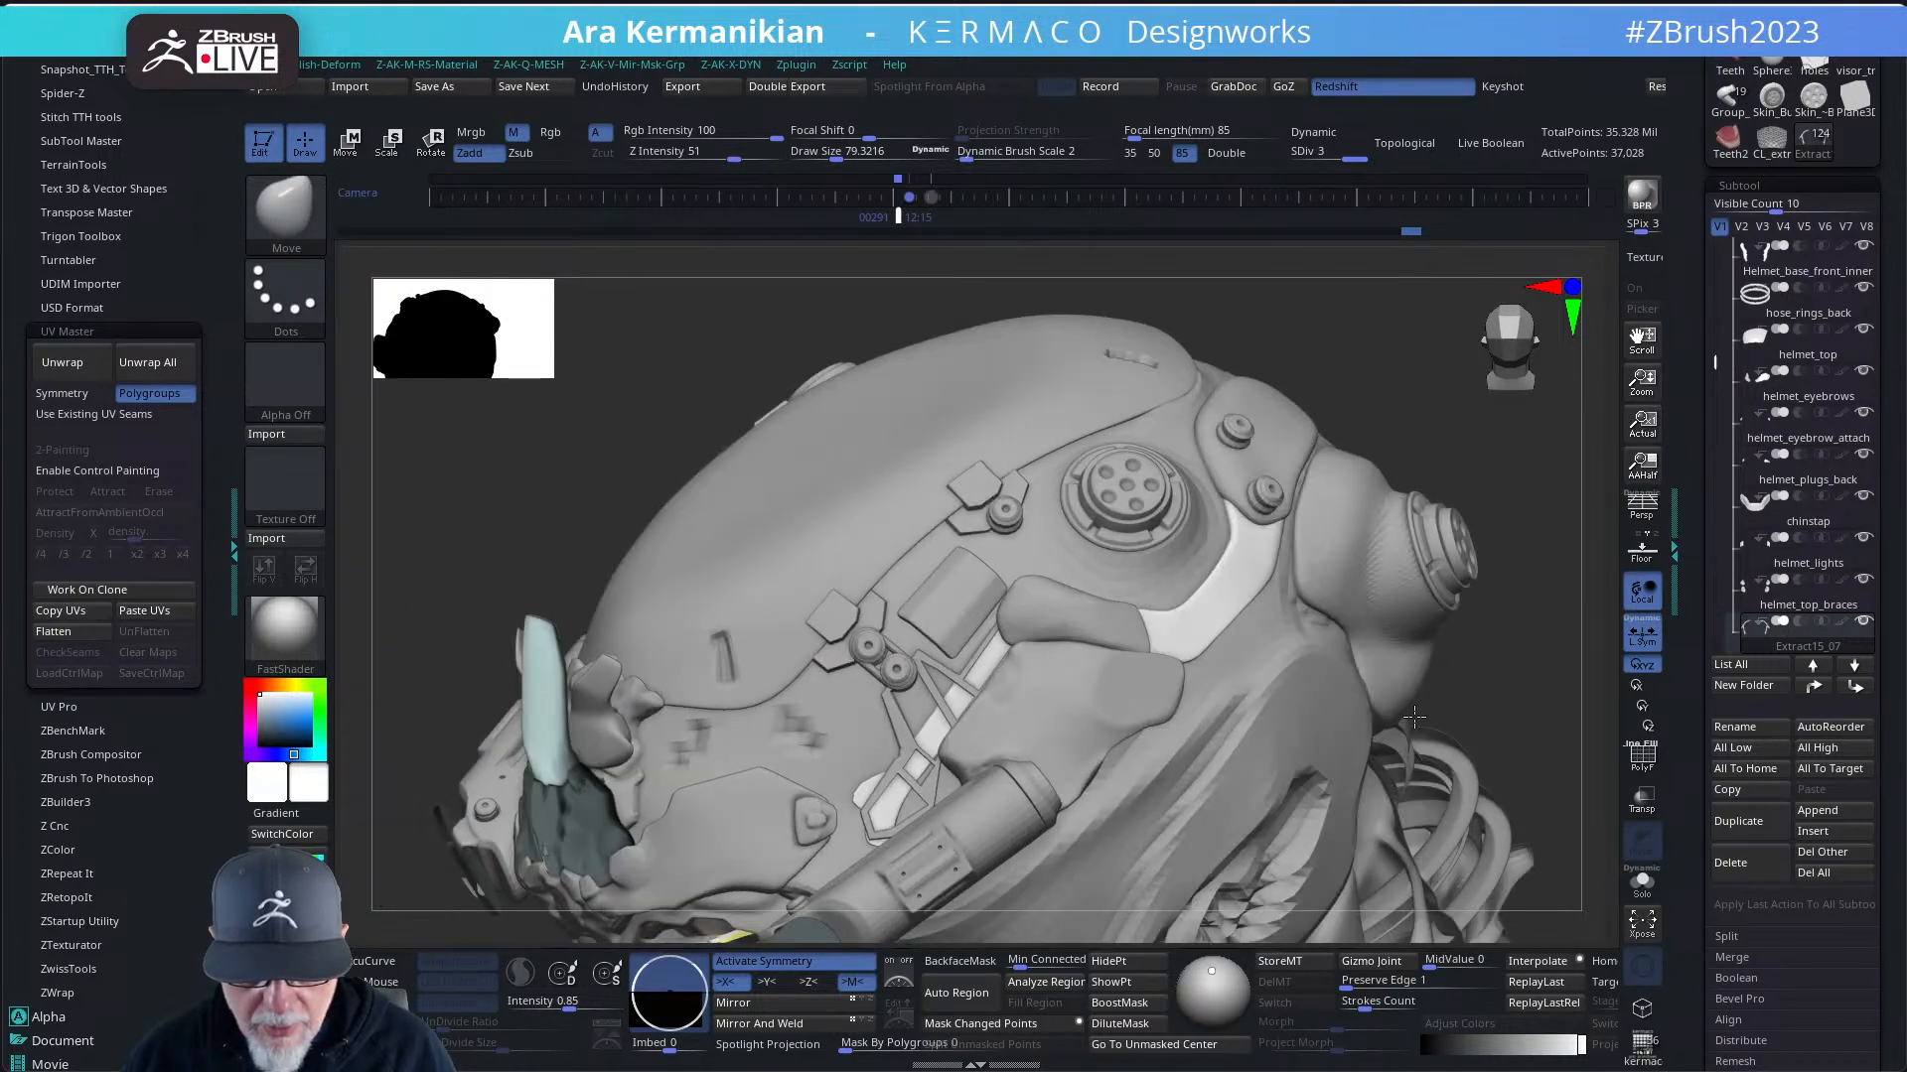
left_click_drag(1414, 717, 1545, 793)
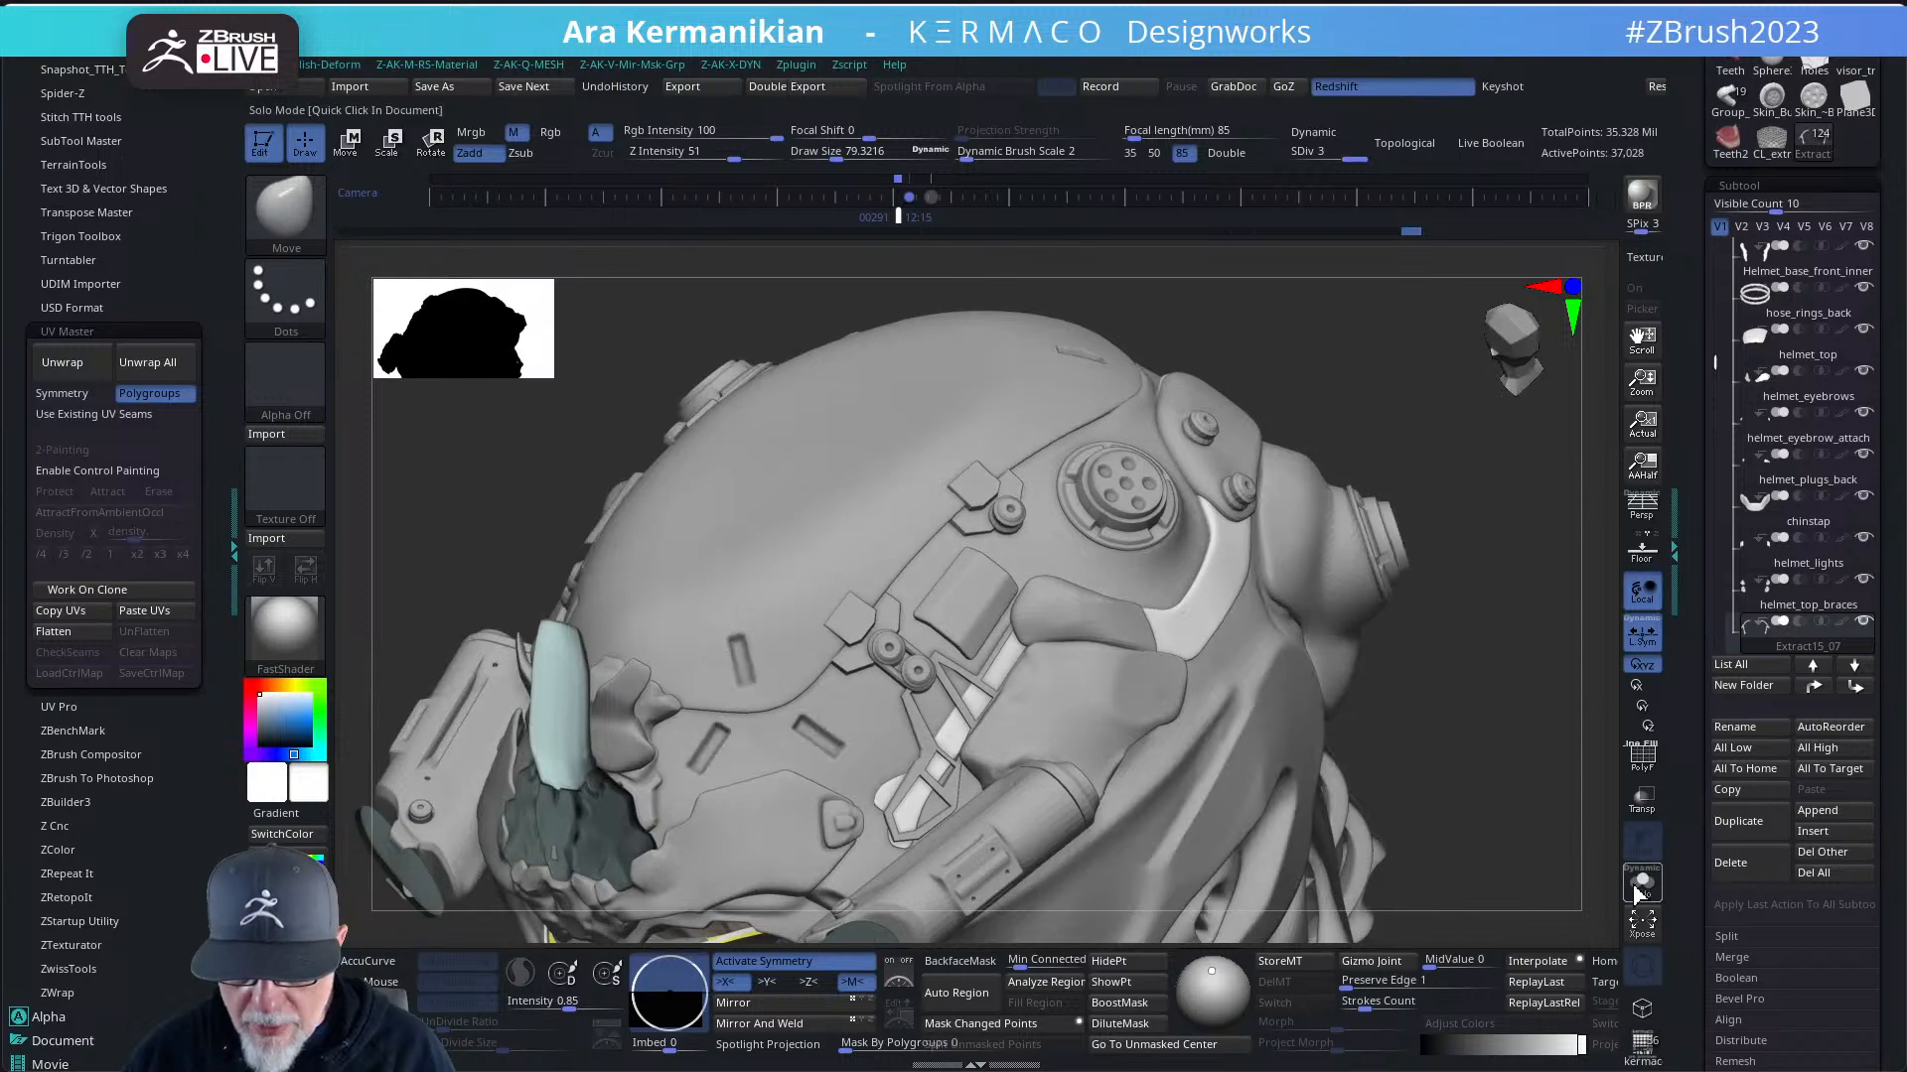
- Isolate the Extract15_07 strips, show their polyframe, and set them to subdivision level 1
left_click(1637, 891)
left_click_drag(1464, 744, 1617, 742, "alt")
left_click(1639, 757)
left_click_drag(1294, 593, 1194, 533)
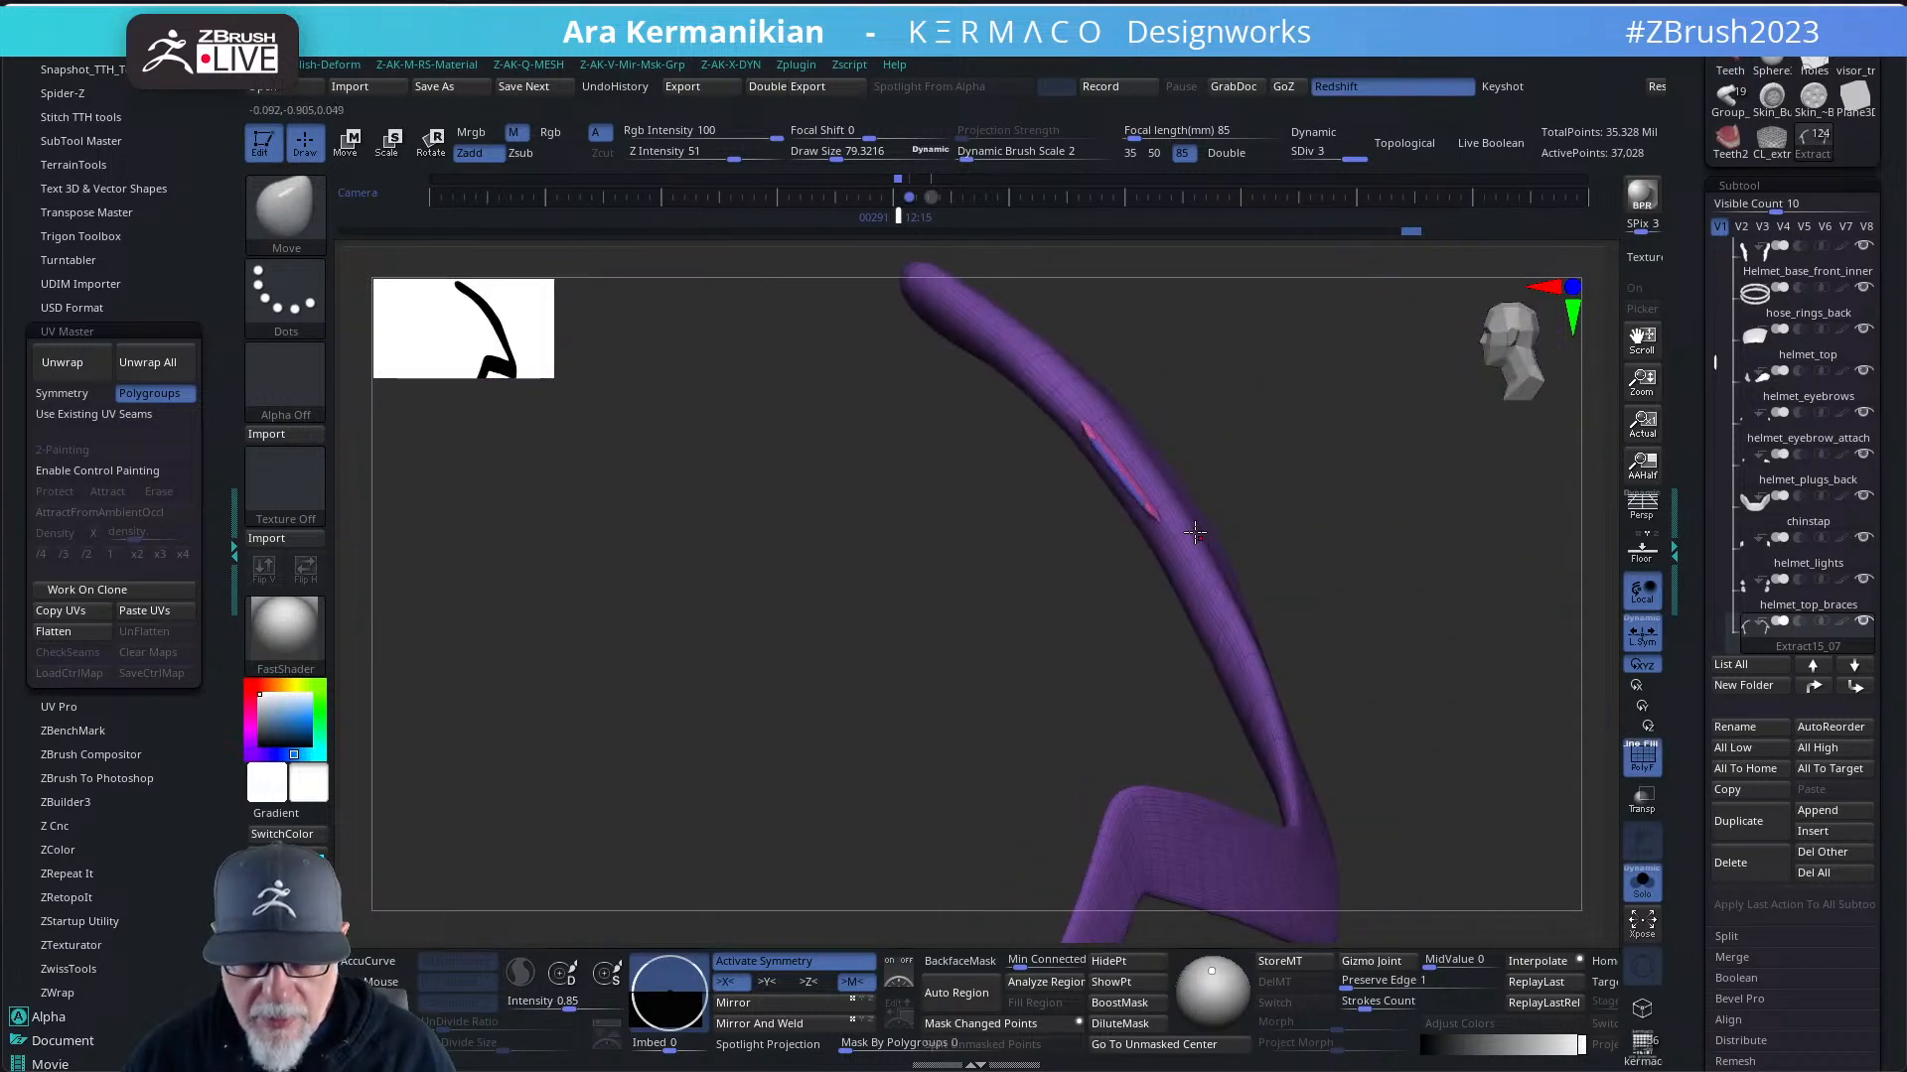
left_click_drag(1301, 157, 1274, 164)
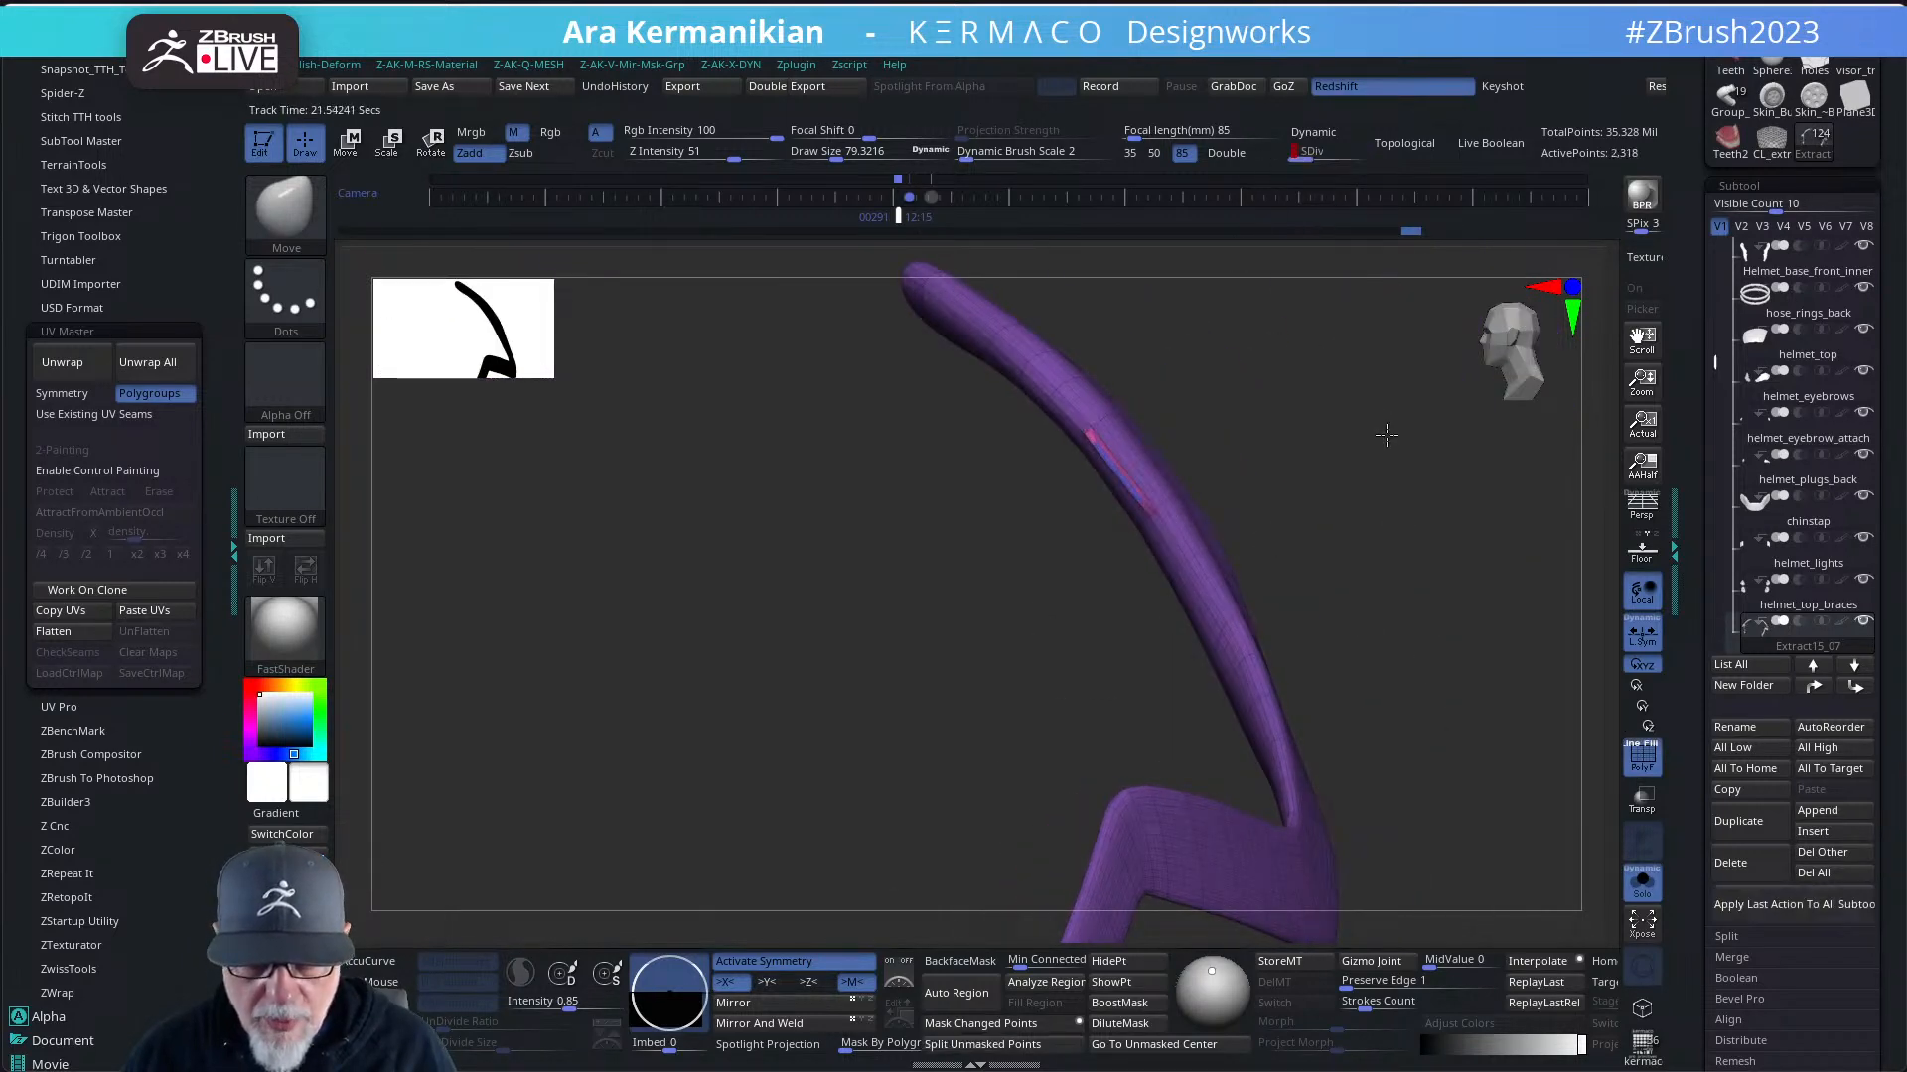
- Combine the Extract15_07 strips into a single polygroup and bring the forked lower end into close view
left_click_drag(1383, 434, 1121, 562, "alt")
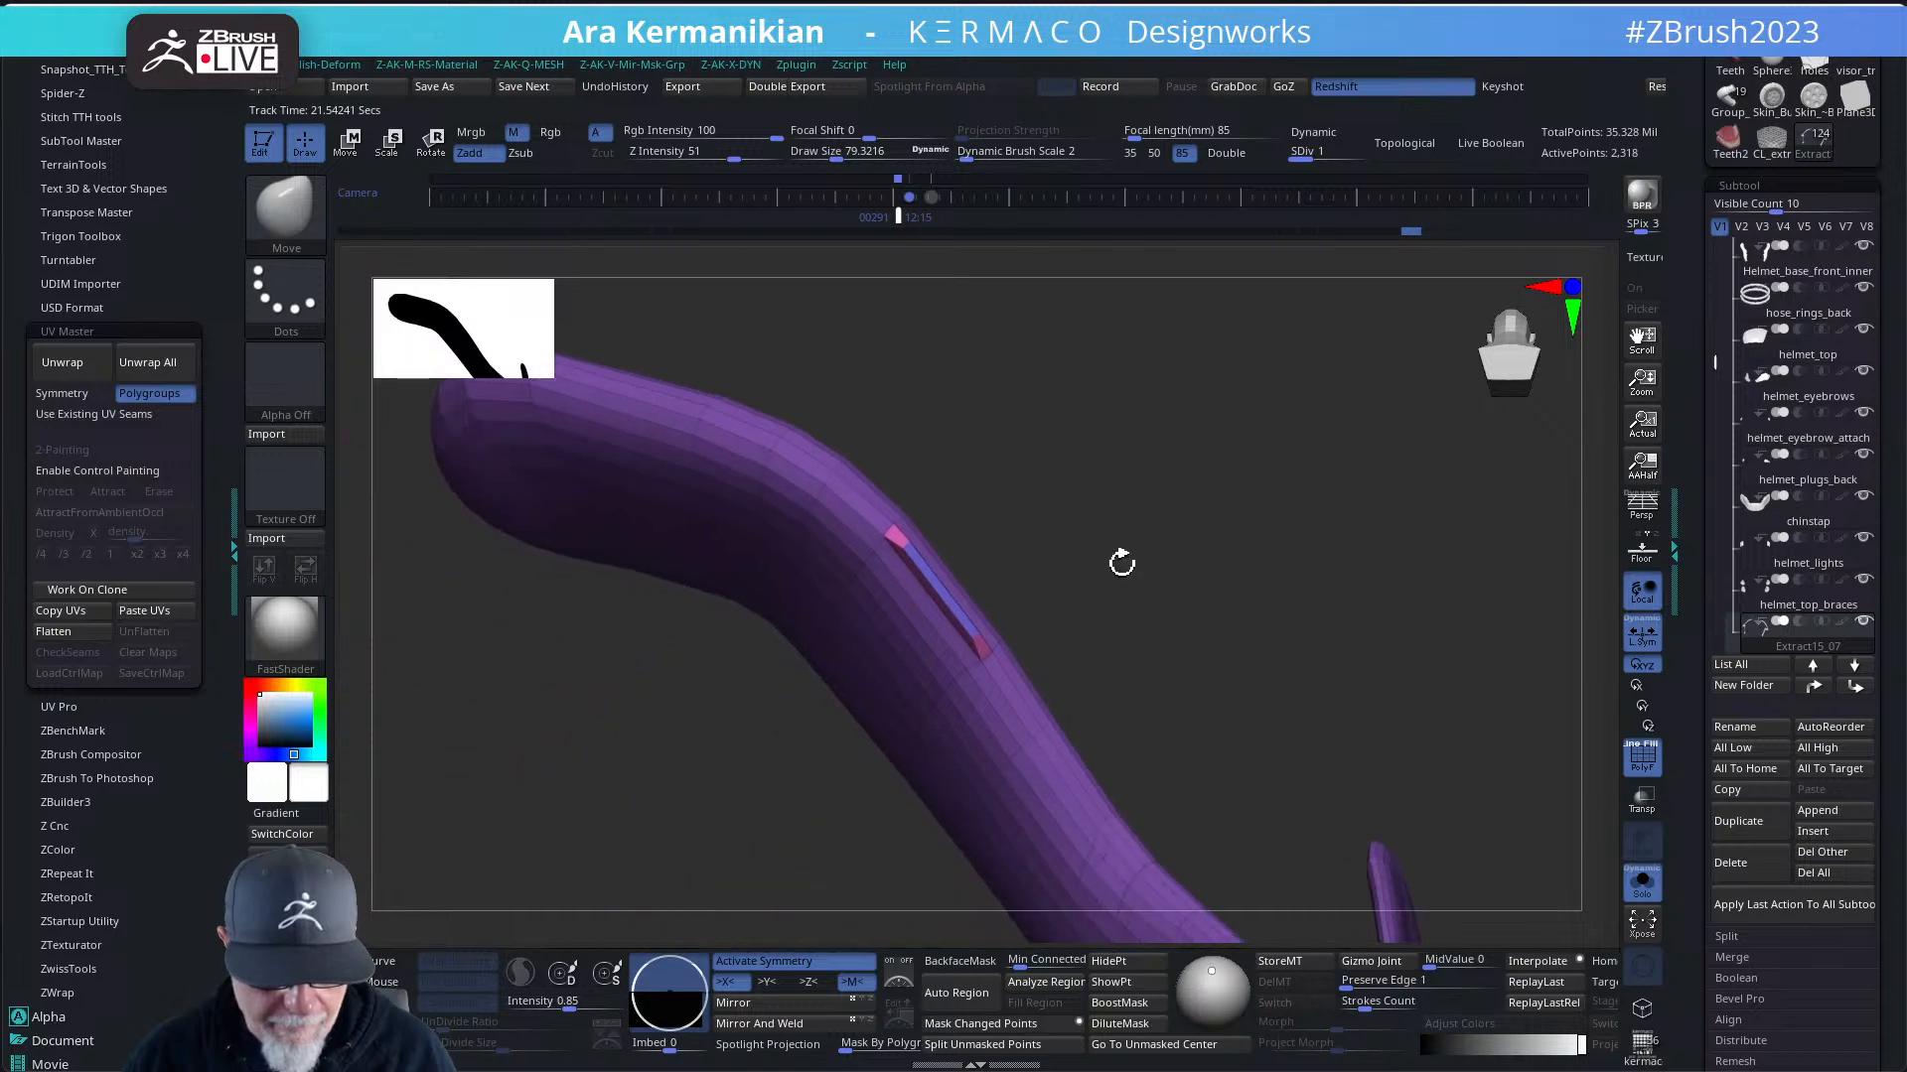
mouse_move(1283, 688)
left_mouse_down("alt")
mouse_move(1190, 636)
mouse_move(1272, 820)
left_mouse_up("alt")
key("ctrl+w")
mouse_move(1082, 722)
left_mouse_down("alt")
mouse_move(1143, 708)
mouse_move(1209, 777)
left_mouse_up("alt")
left_click_drag(1136, 868, 1178, 644)
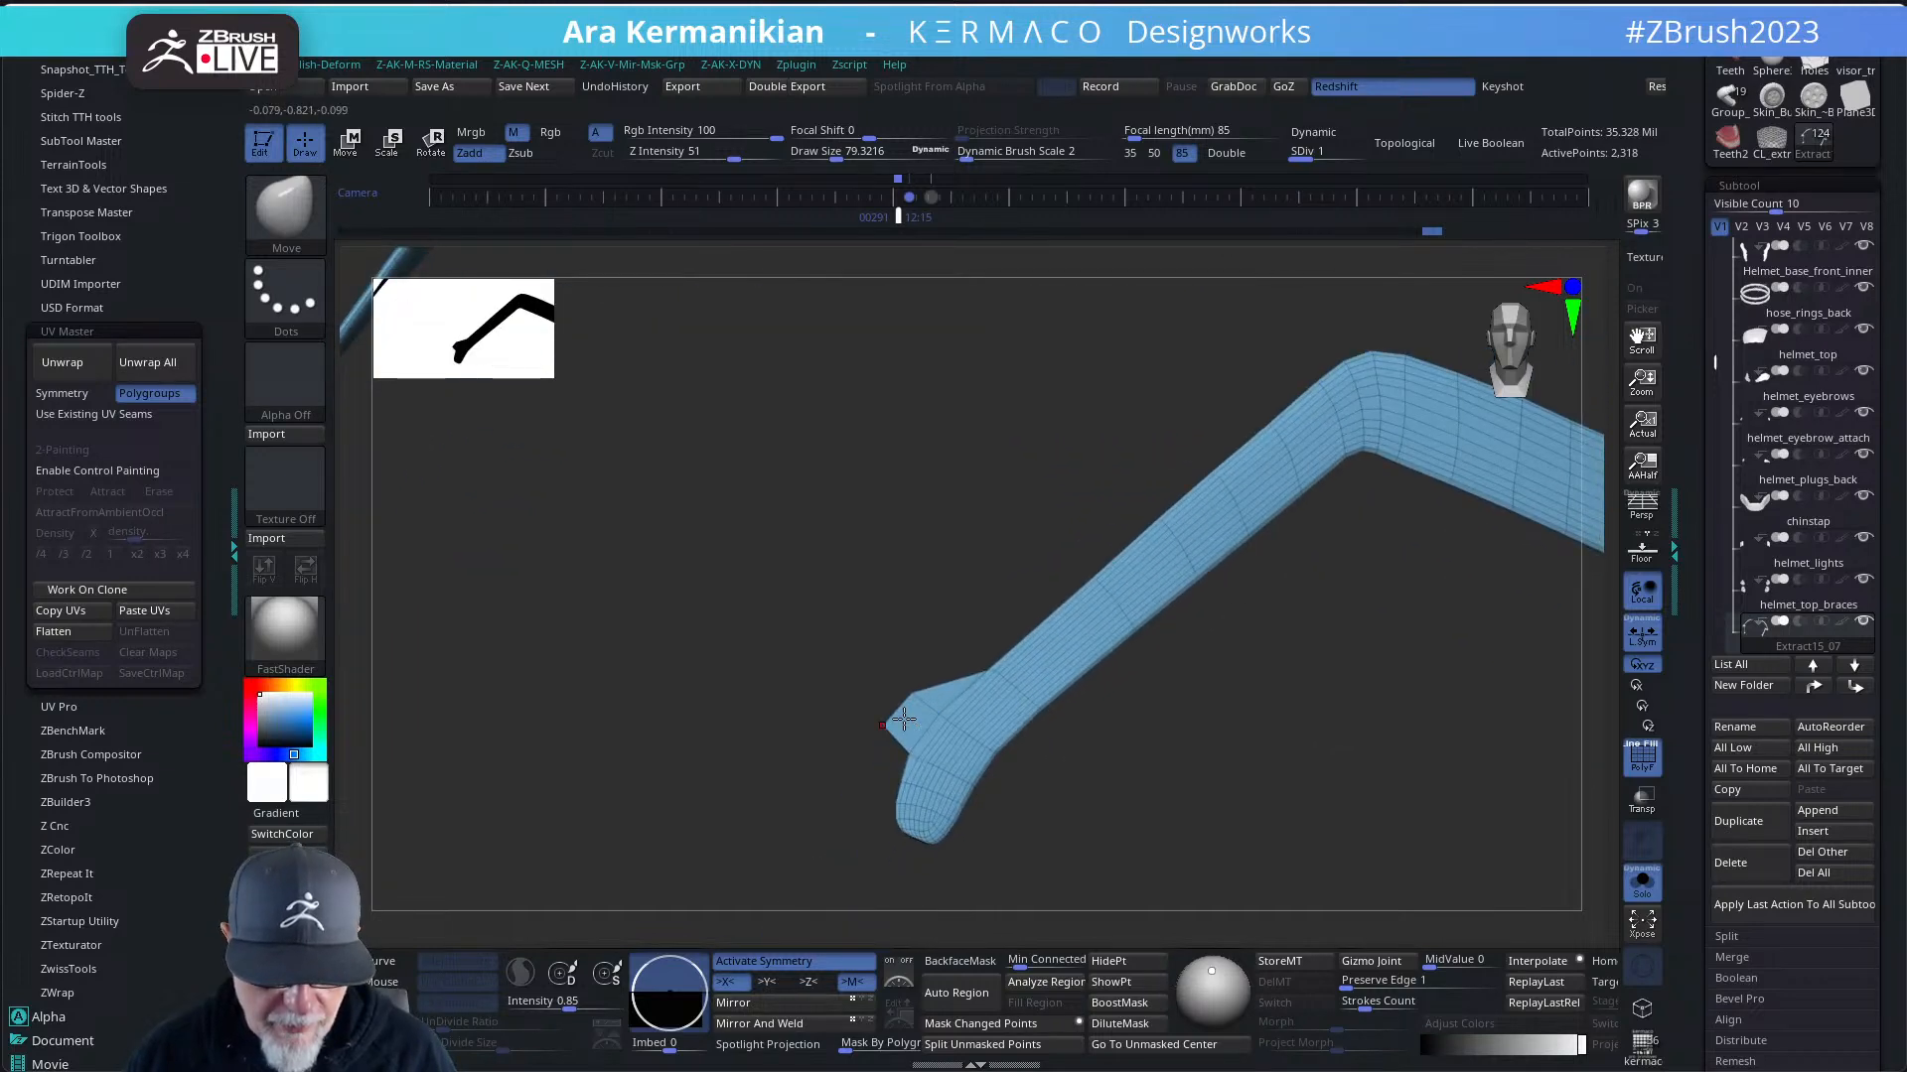
- Switch to the ZModeler brush and delete the strips' higher subdivision levels
key("b")
key("z")
key("m")
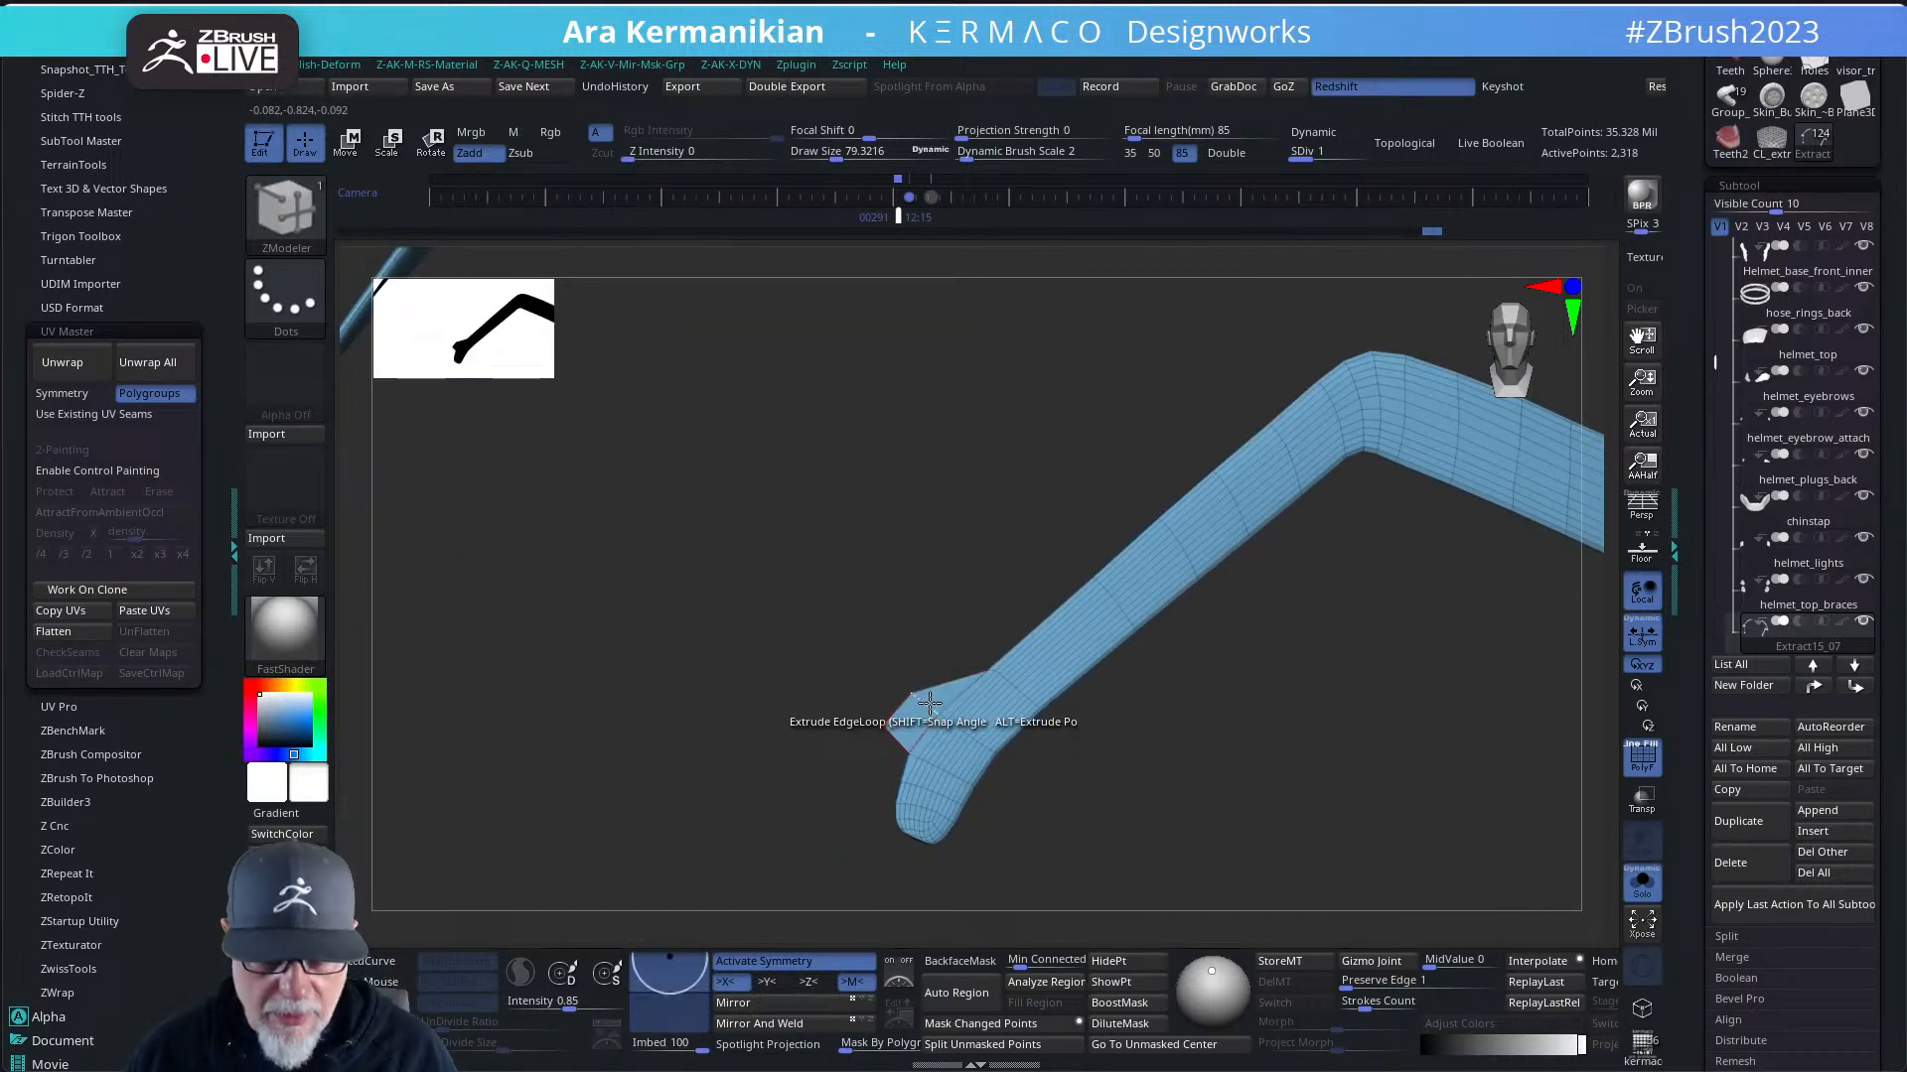
key("ctrl+q")
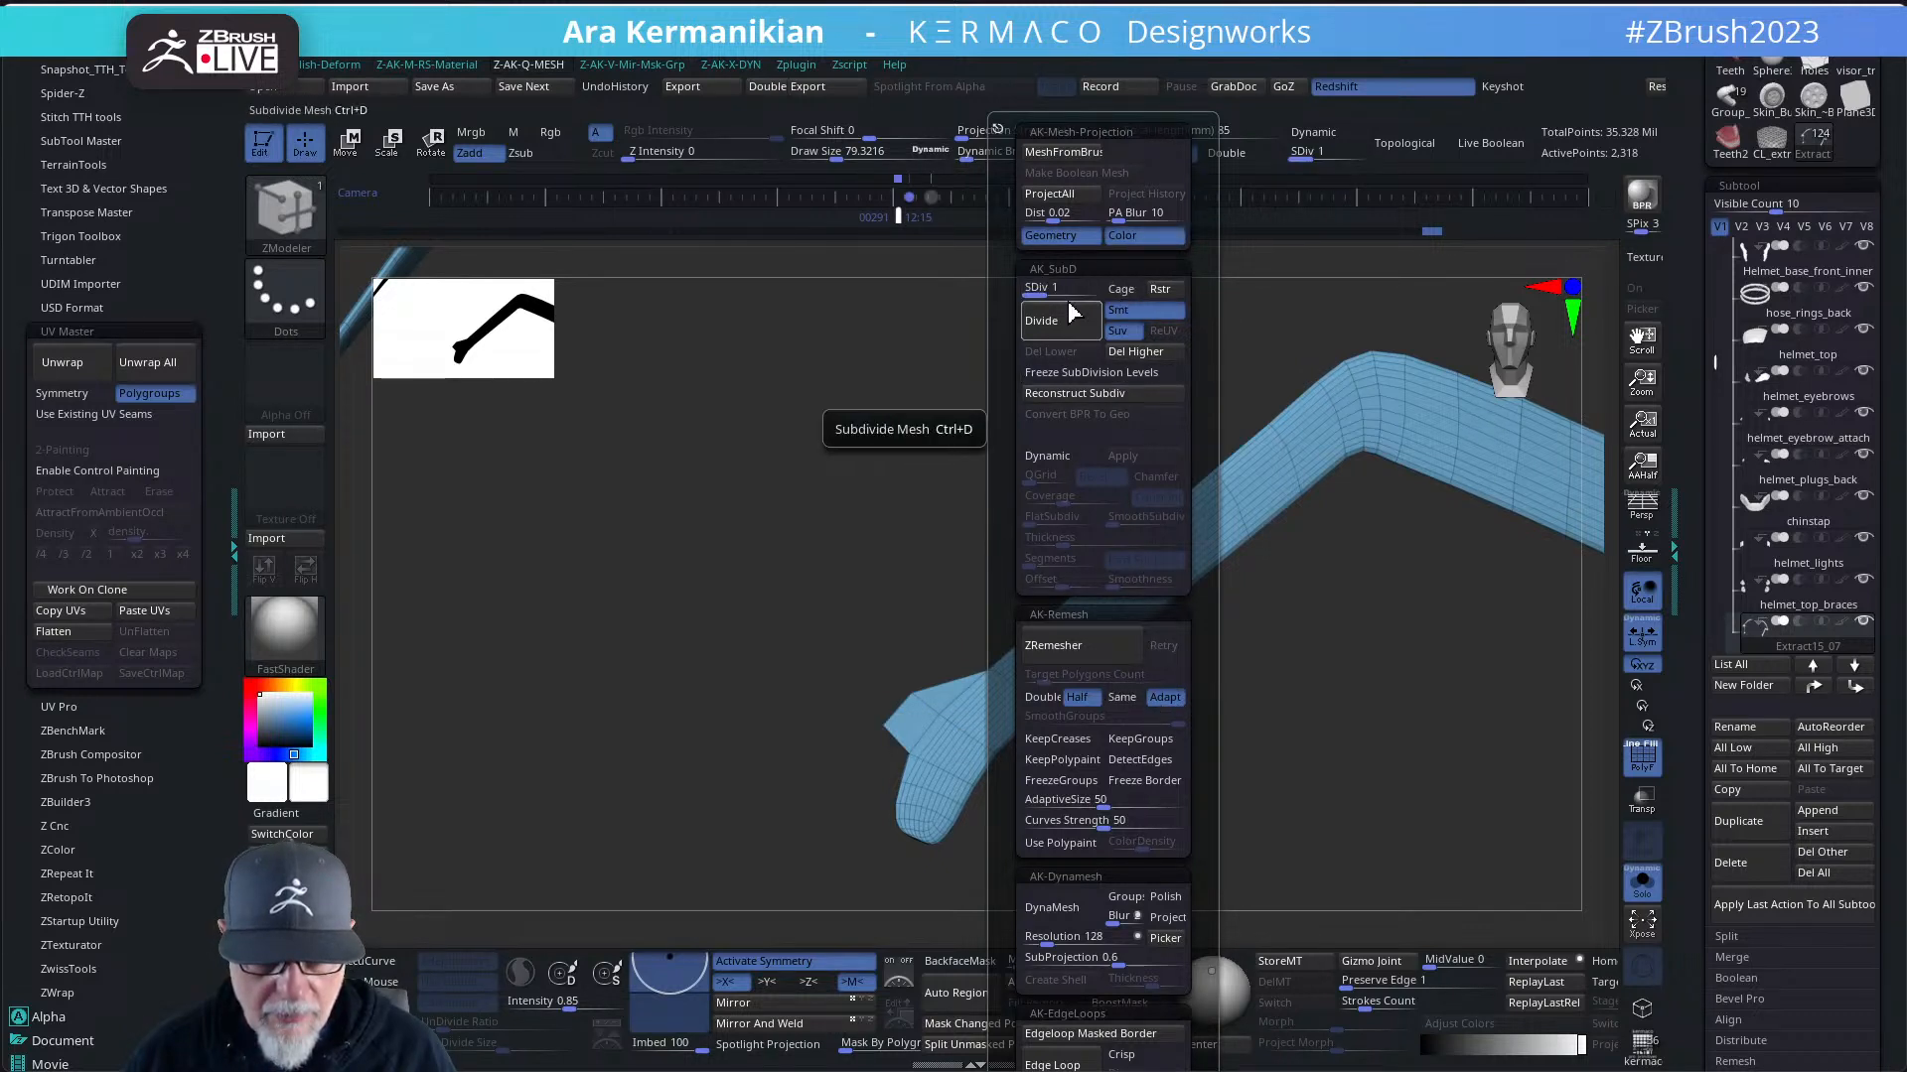
left_click(1133, 352)
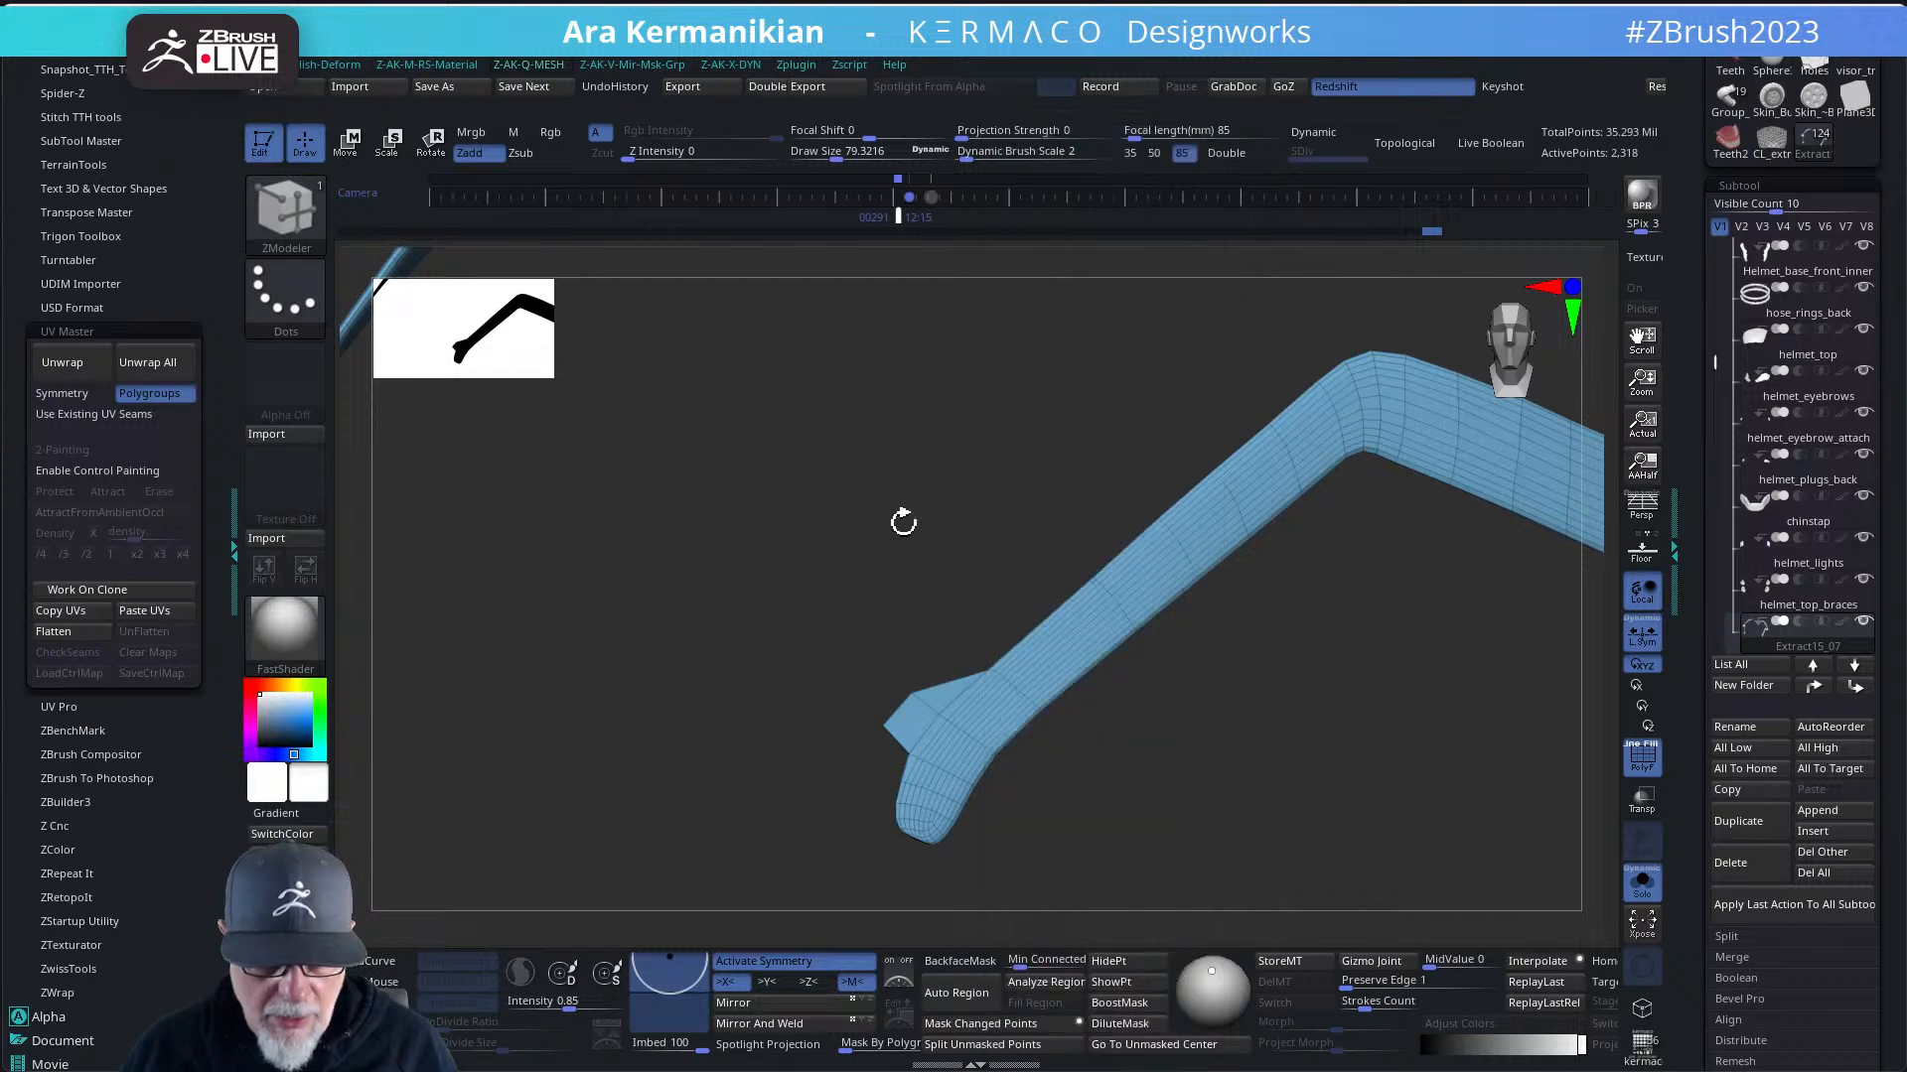
- Set the ZModeler edge action to Insert and add edge loops through the forked end of the strip
left_click_drag(903, 524, 923, 678)
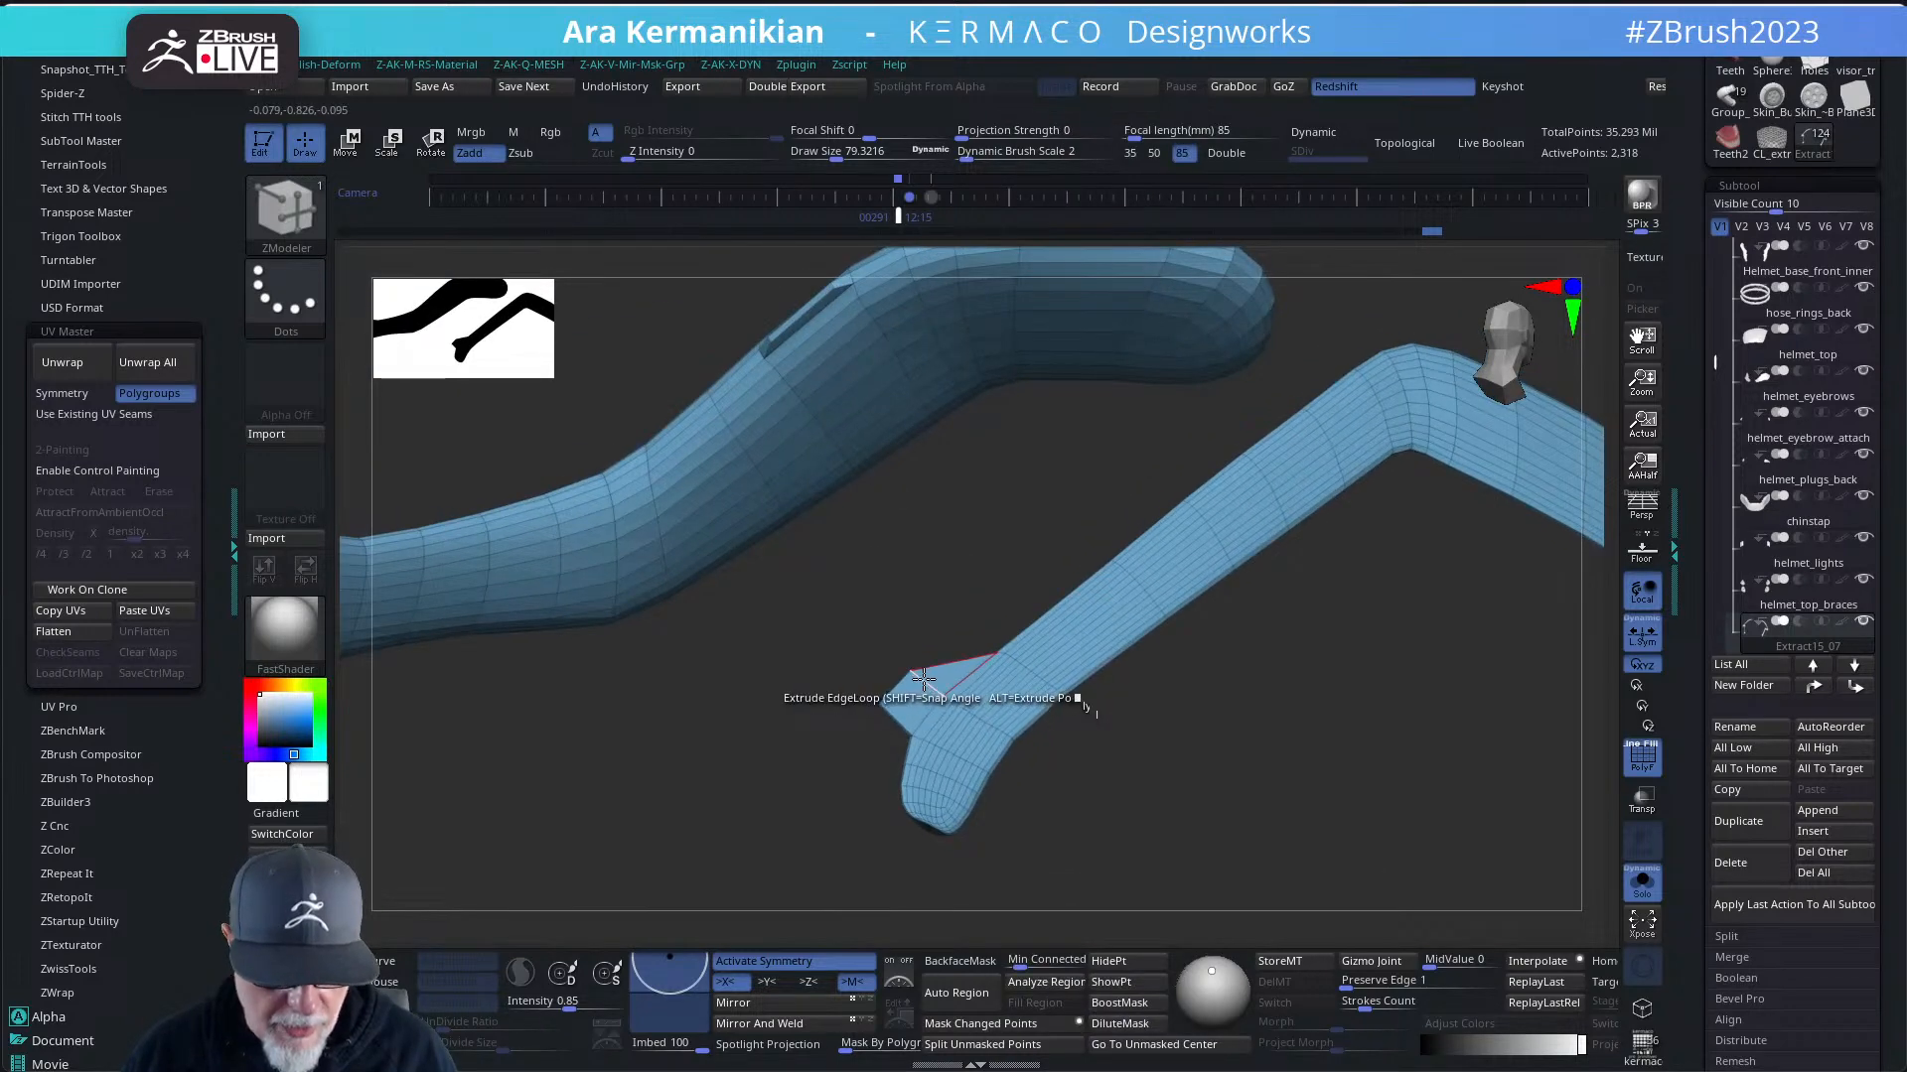
key("space")
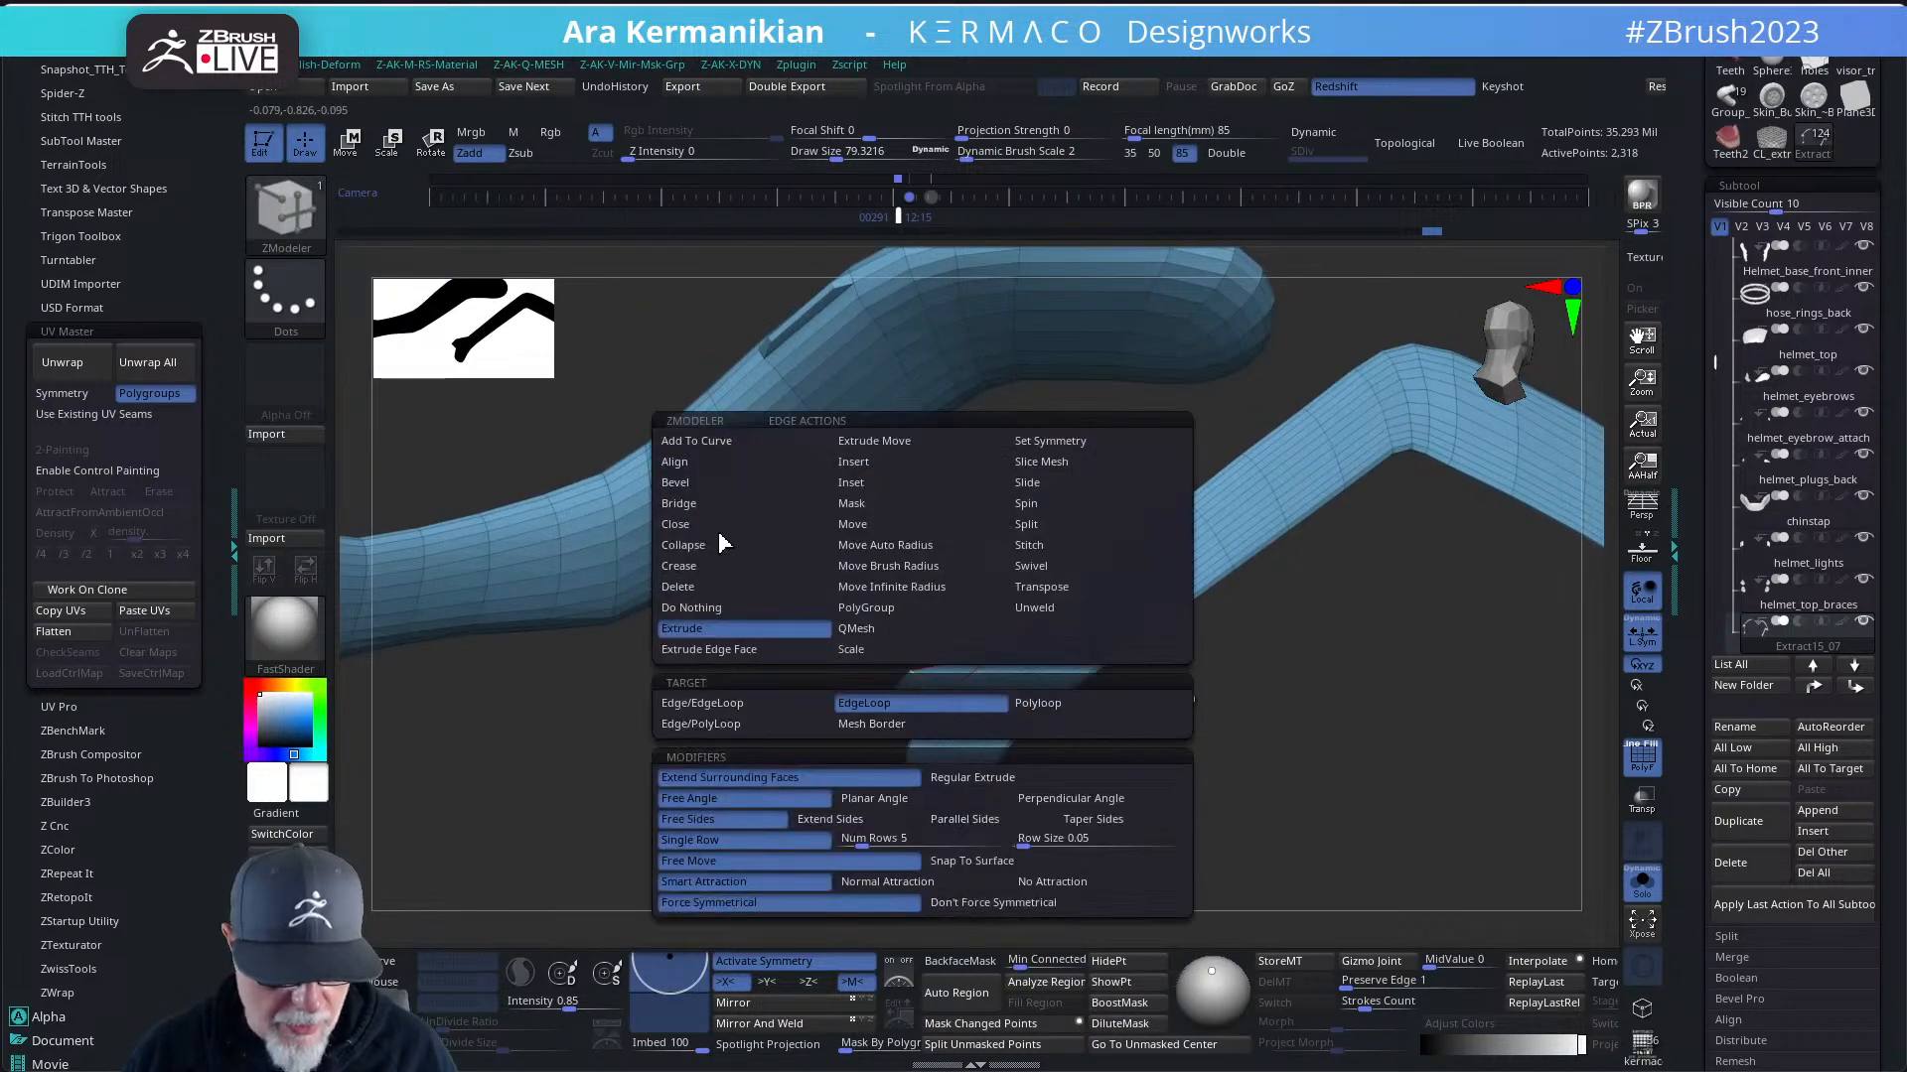
left_click(854, 462)
left_click(770, 707)
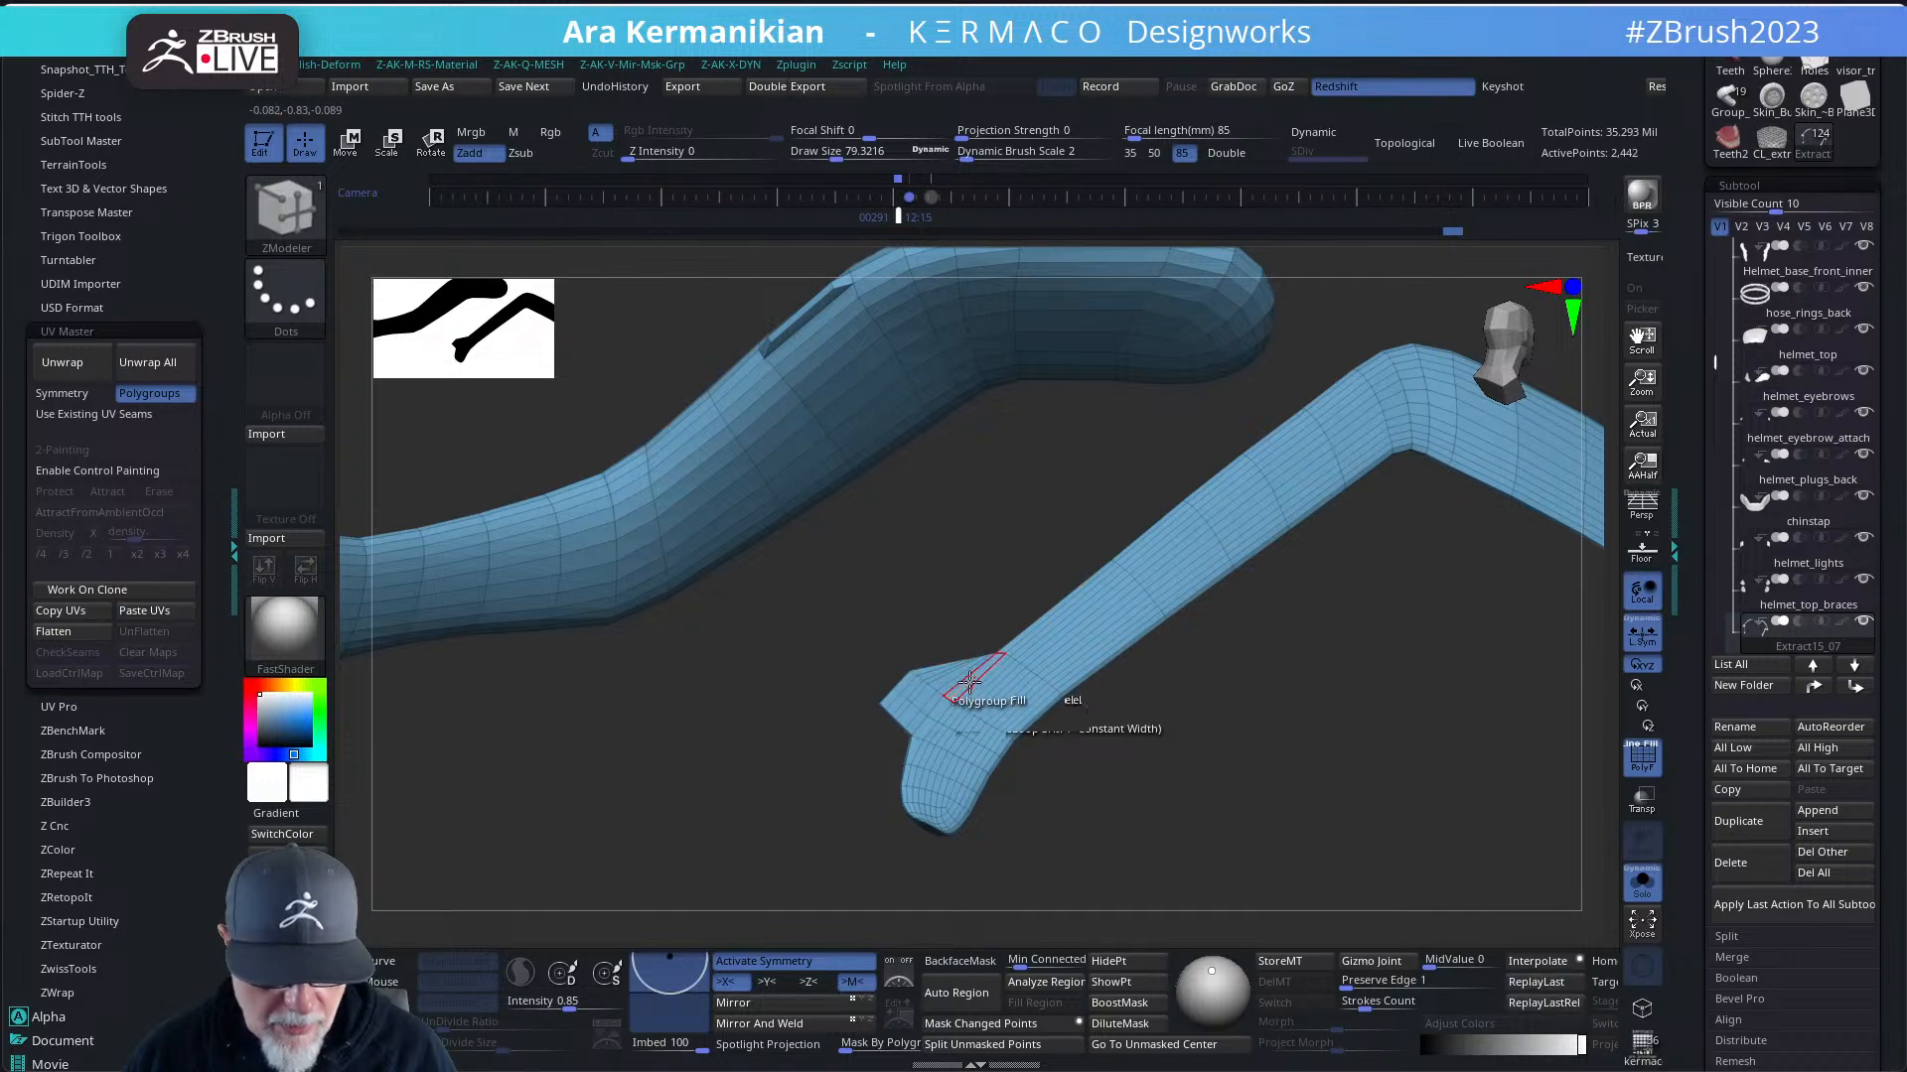
left_click_drag(954, 603, 1003, 675)
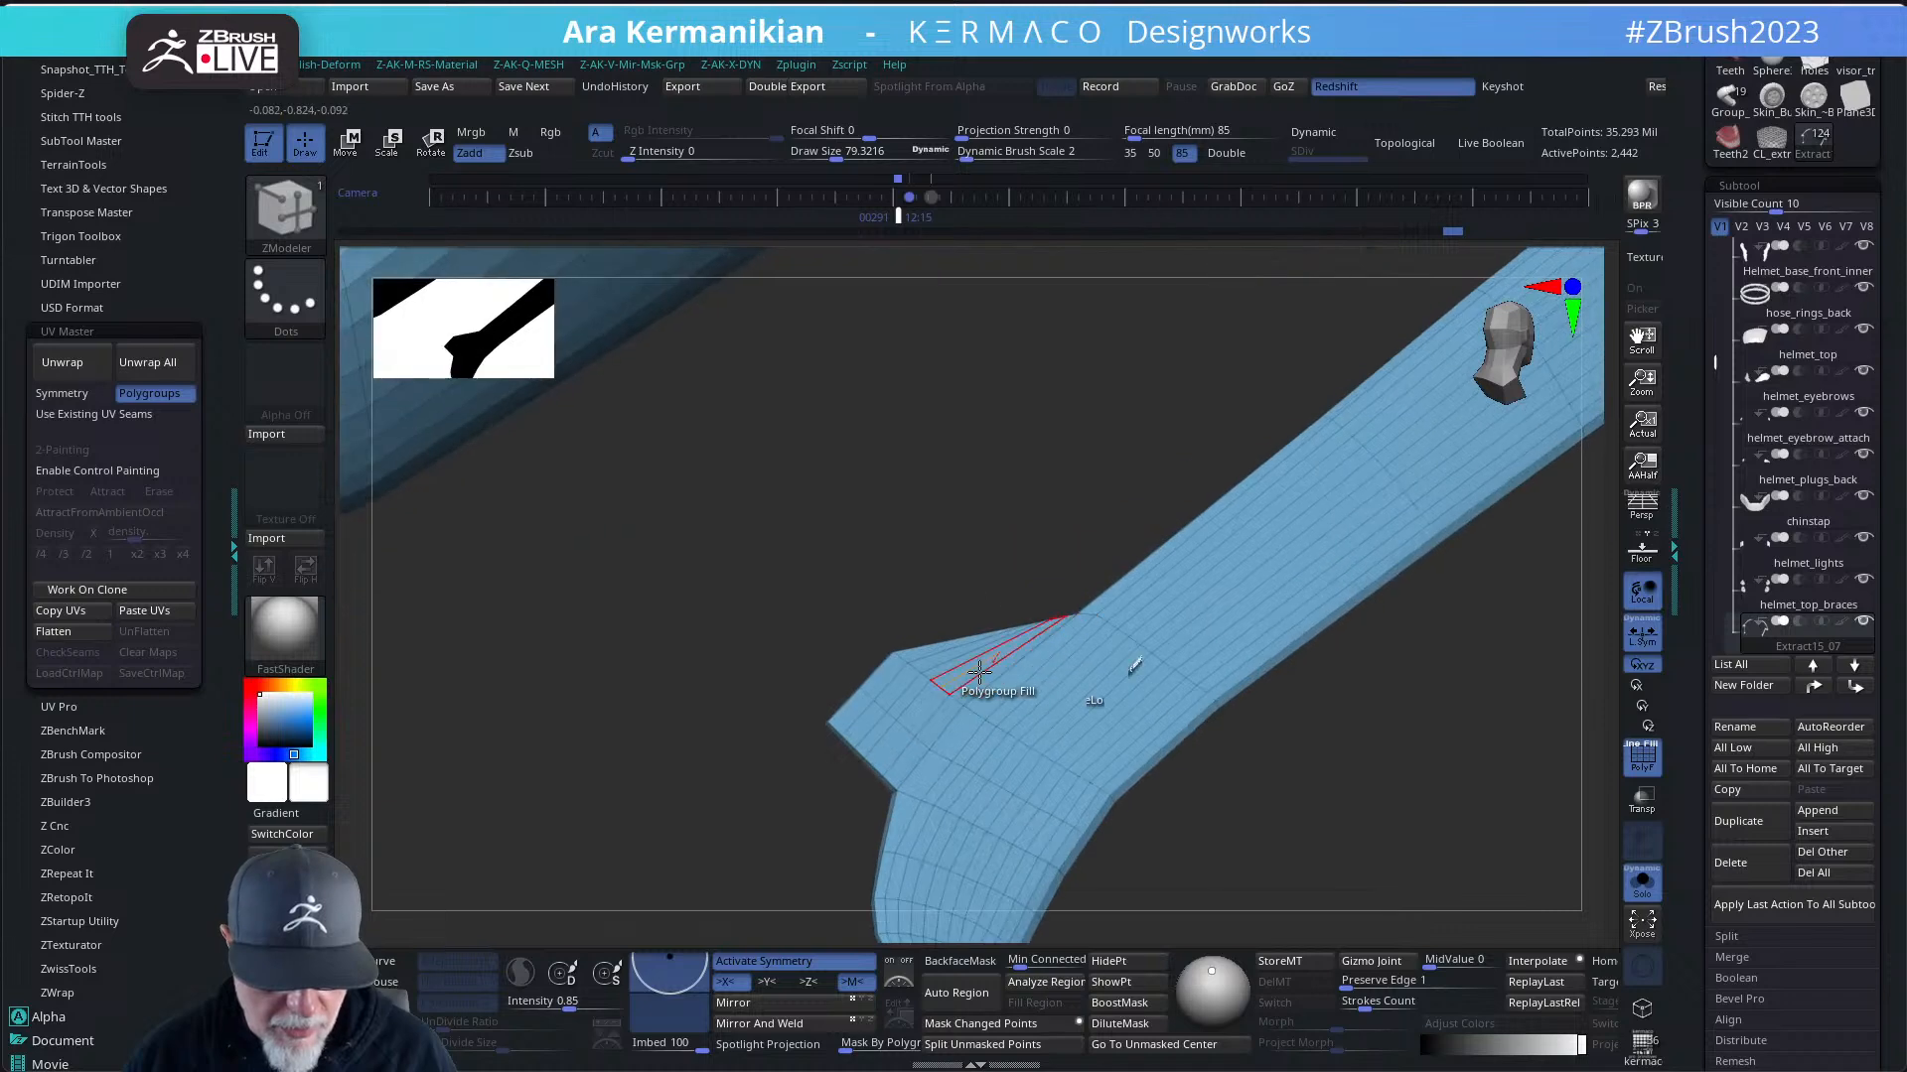
left_click(985, 677)
left_click_drag(1335, 855, 1301, 783)
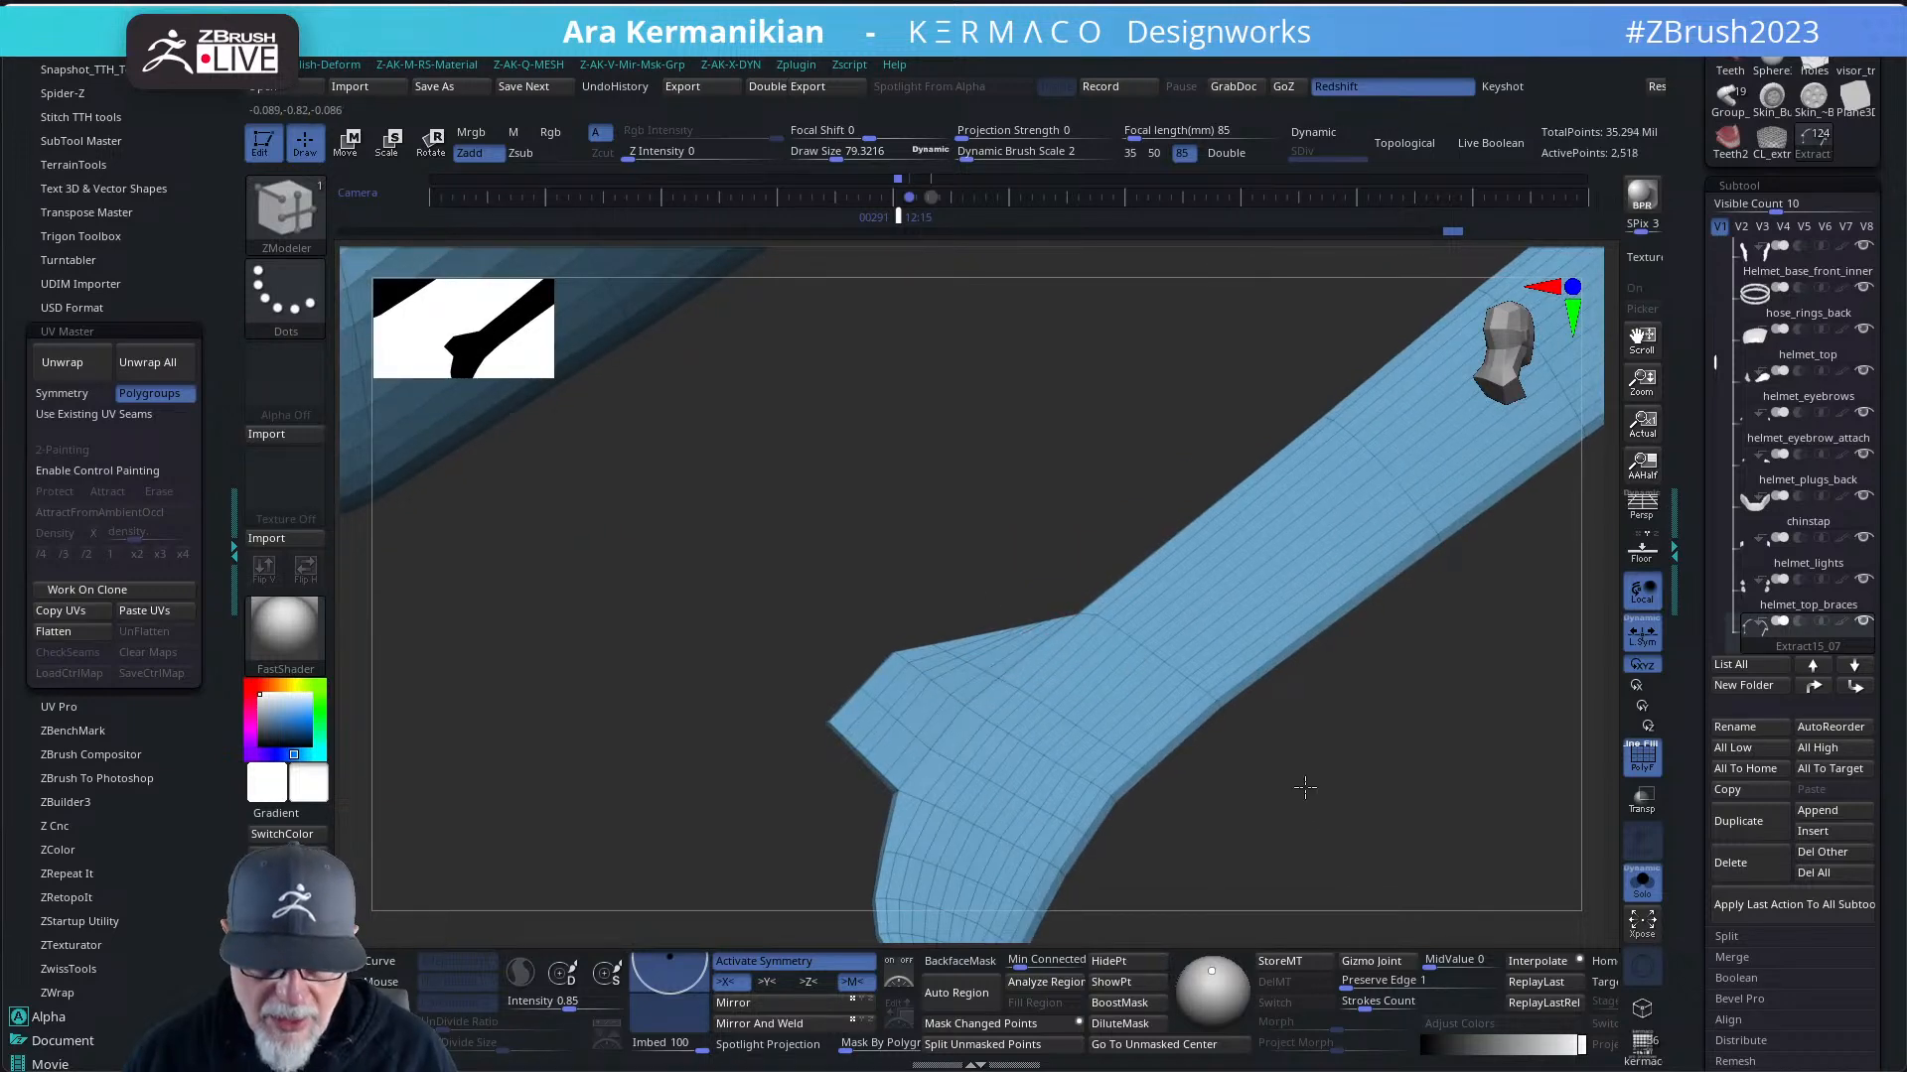
- Set the ZModeler point action to Stitch and weld the points at the lower end of the slit in the strip's upper section
key("f")
left_click_drag(1141, 366, 990, 414, "alt")
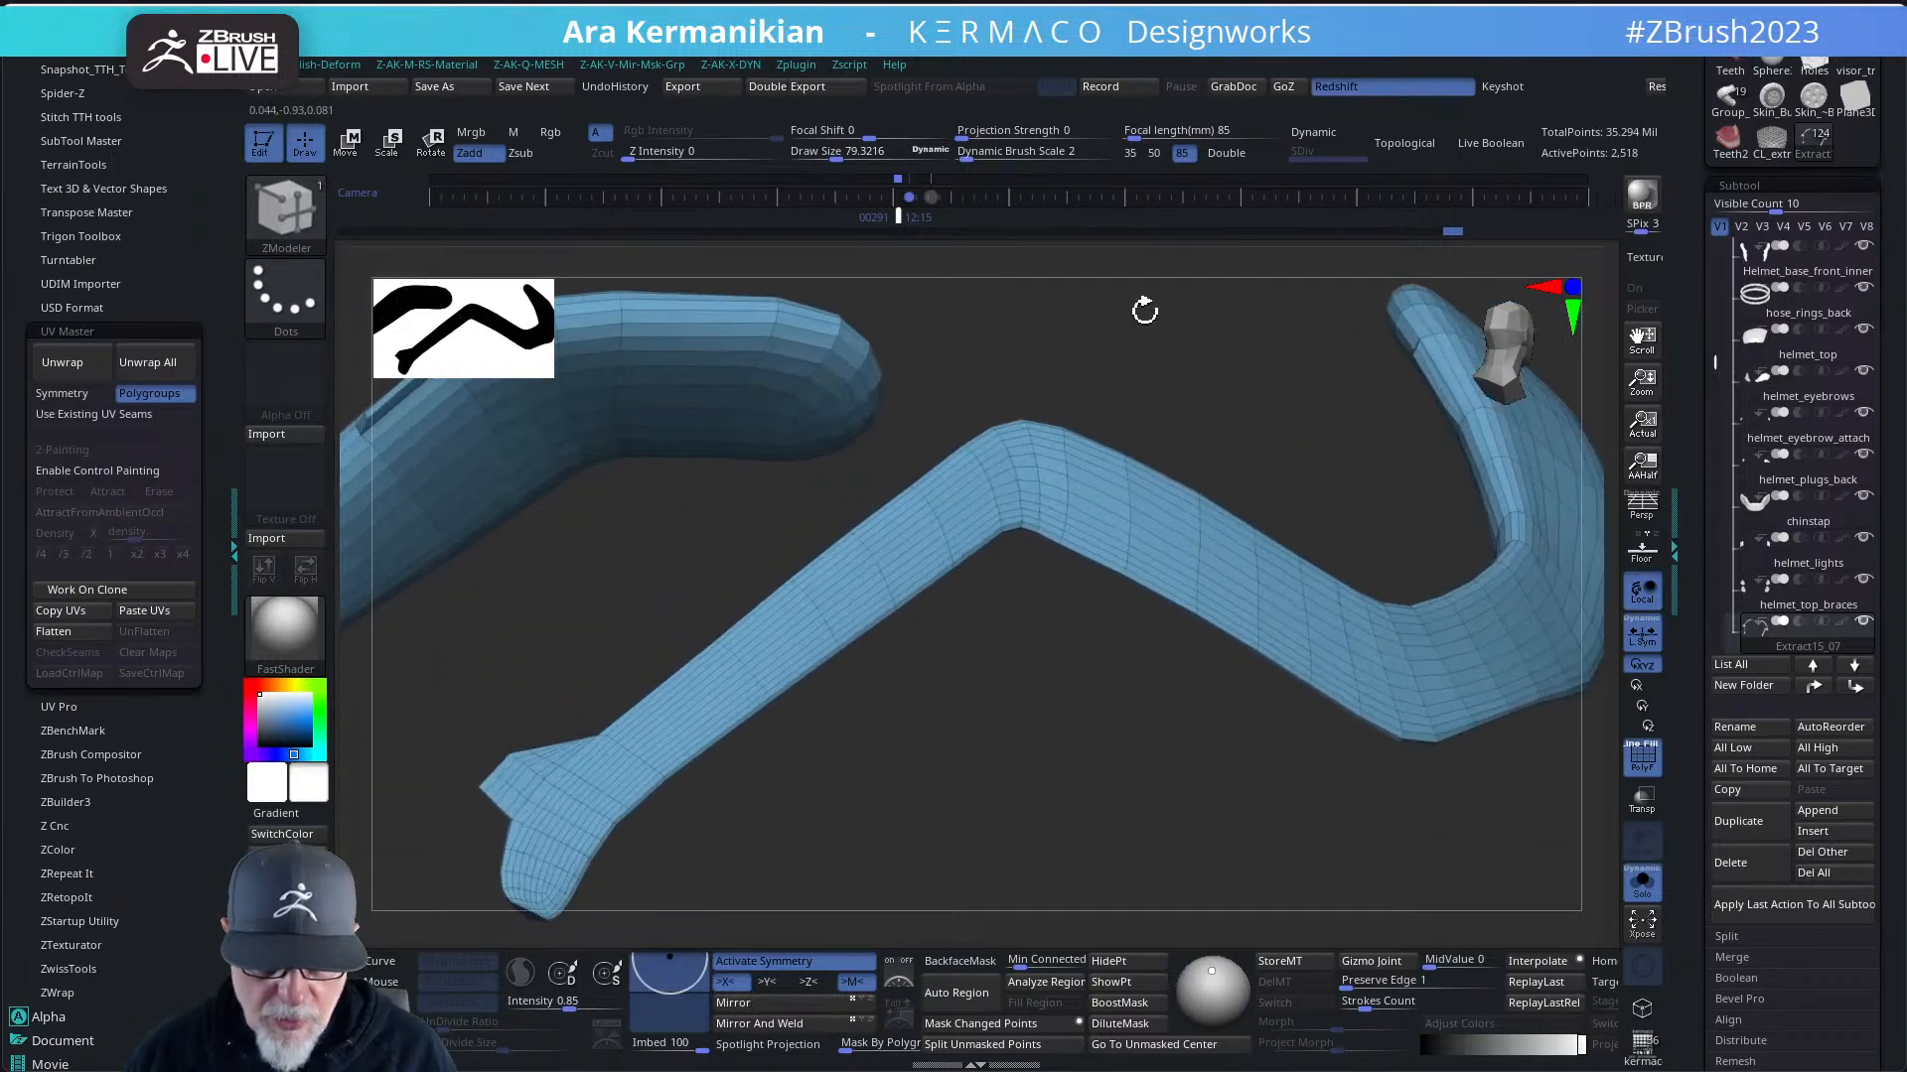
left_click_drag(1145, 311, 1186, 567, "alt")
left_click_drag(1380, 409, 487, 606, "alt")
left_click_drag(1112, 646, 1490, 612)
left_click_drag(1321, 625, 1400, 634)
left_click_drag(1225, 596, 1527, 604, "alt")
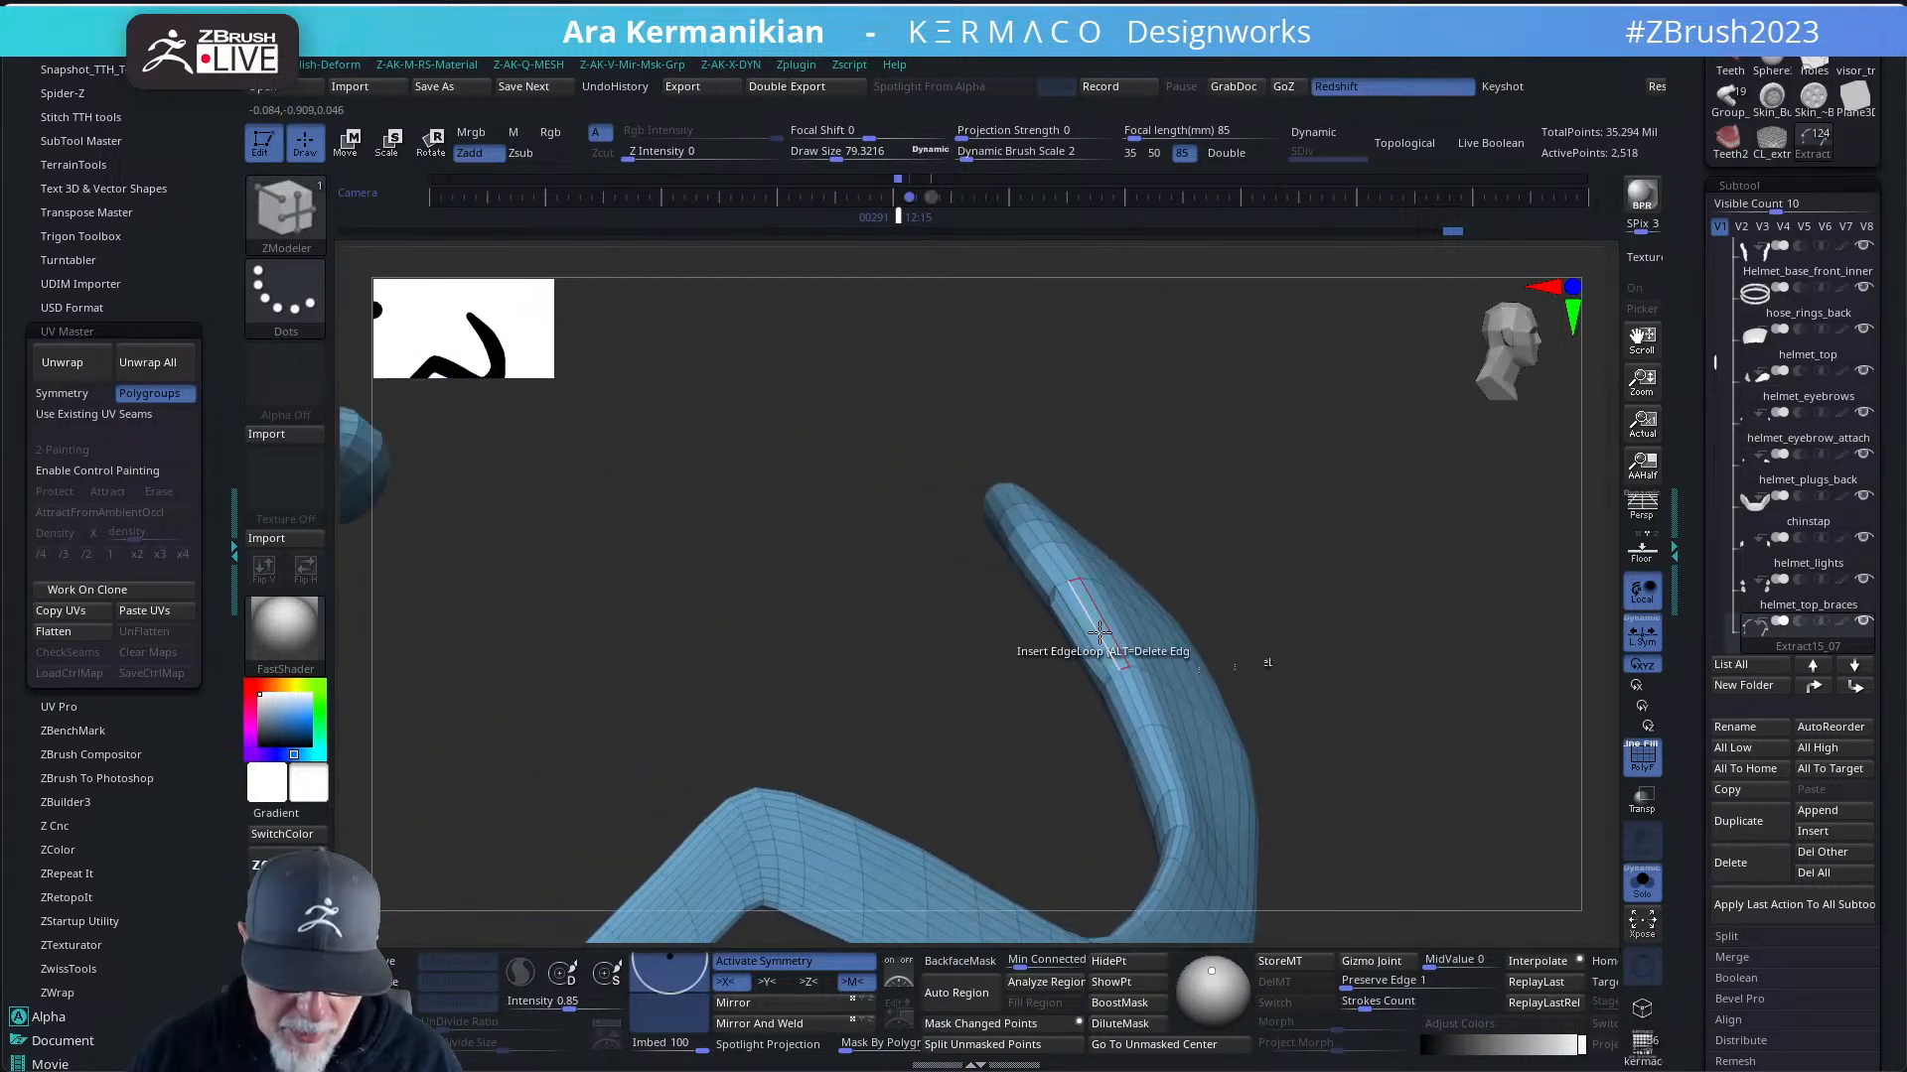
left_click_drag(1402, 625, 1324, 660, "alt")
left_click_drag(1088, 594, 864, 704, "alt")
key("space")
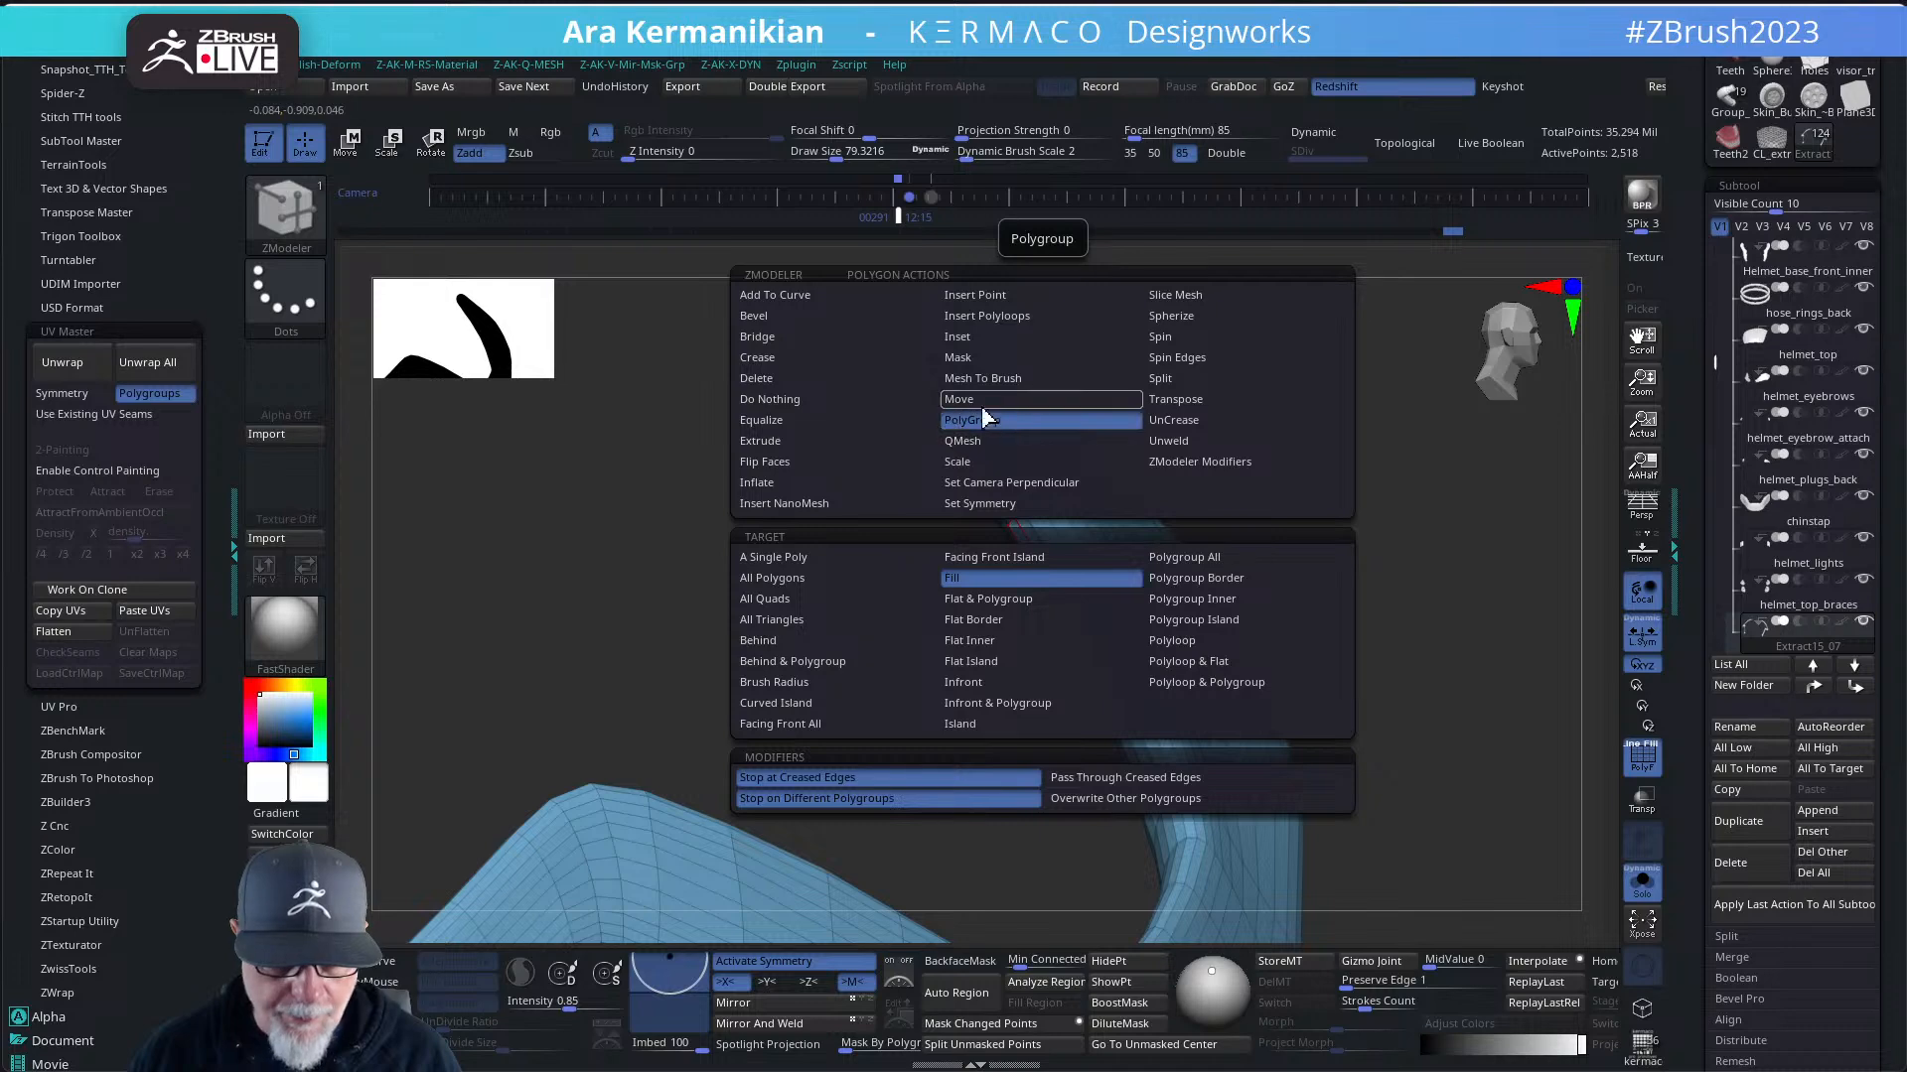
left_click_drag(1451, 618, 1328, 711, "alt")
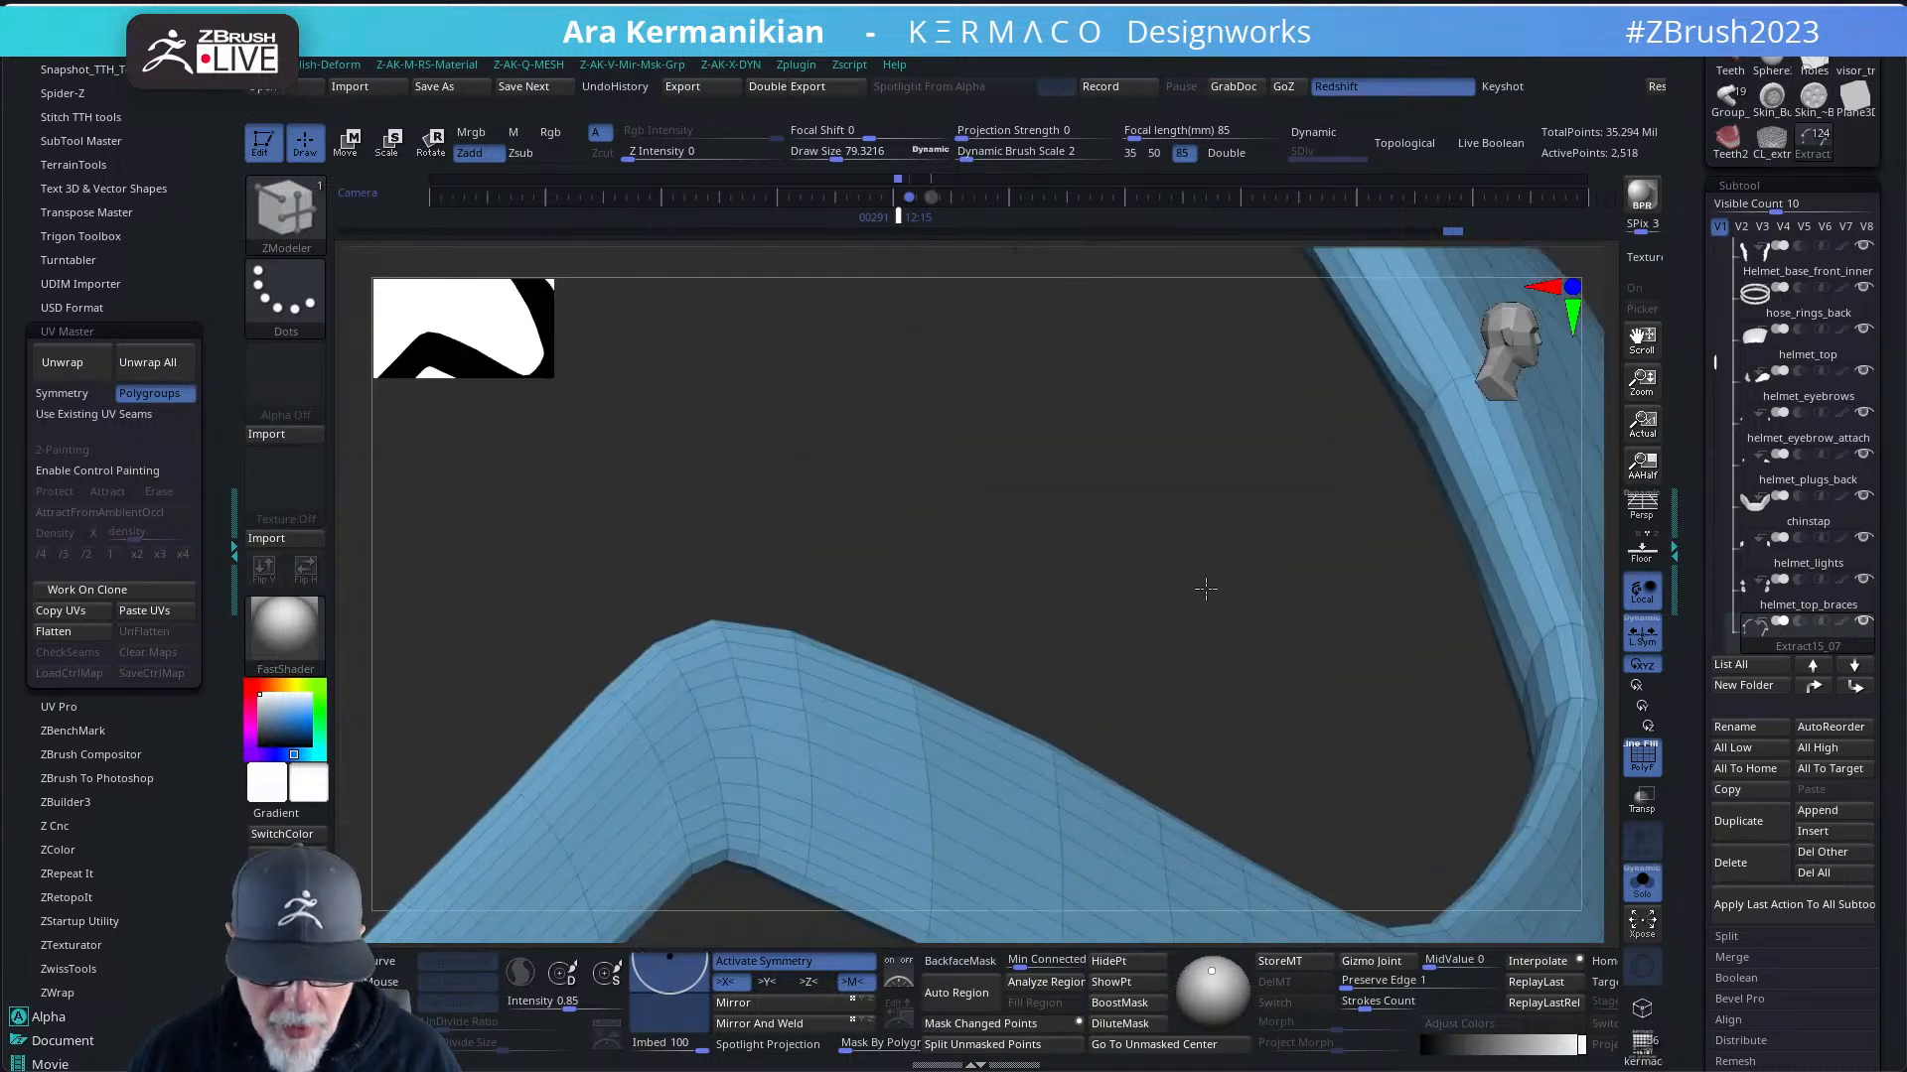
left_click_drag(1206, 590, 1004, 622, "alt")
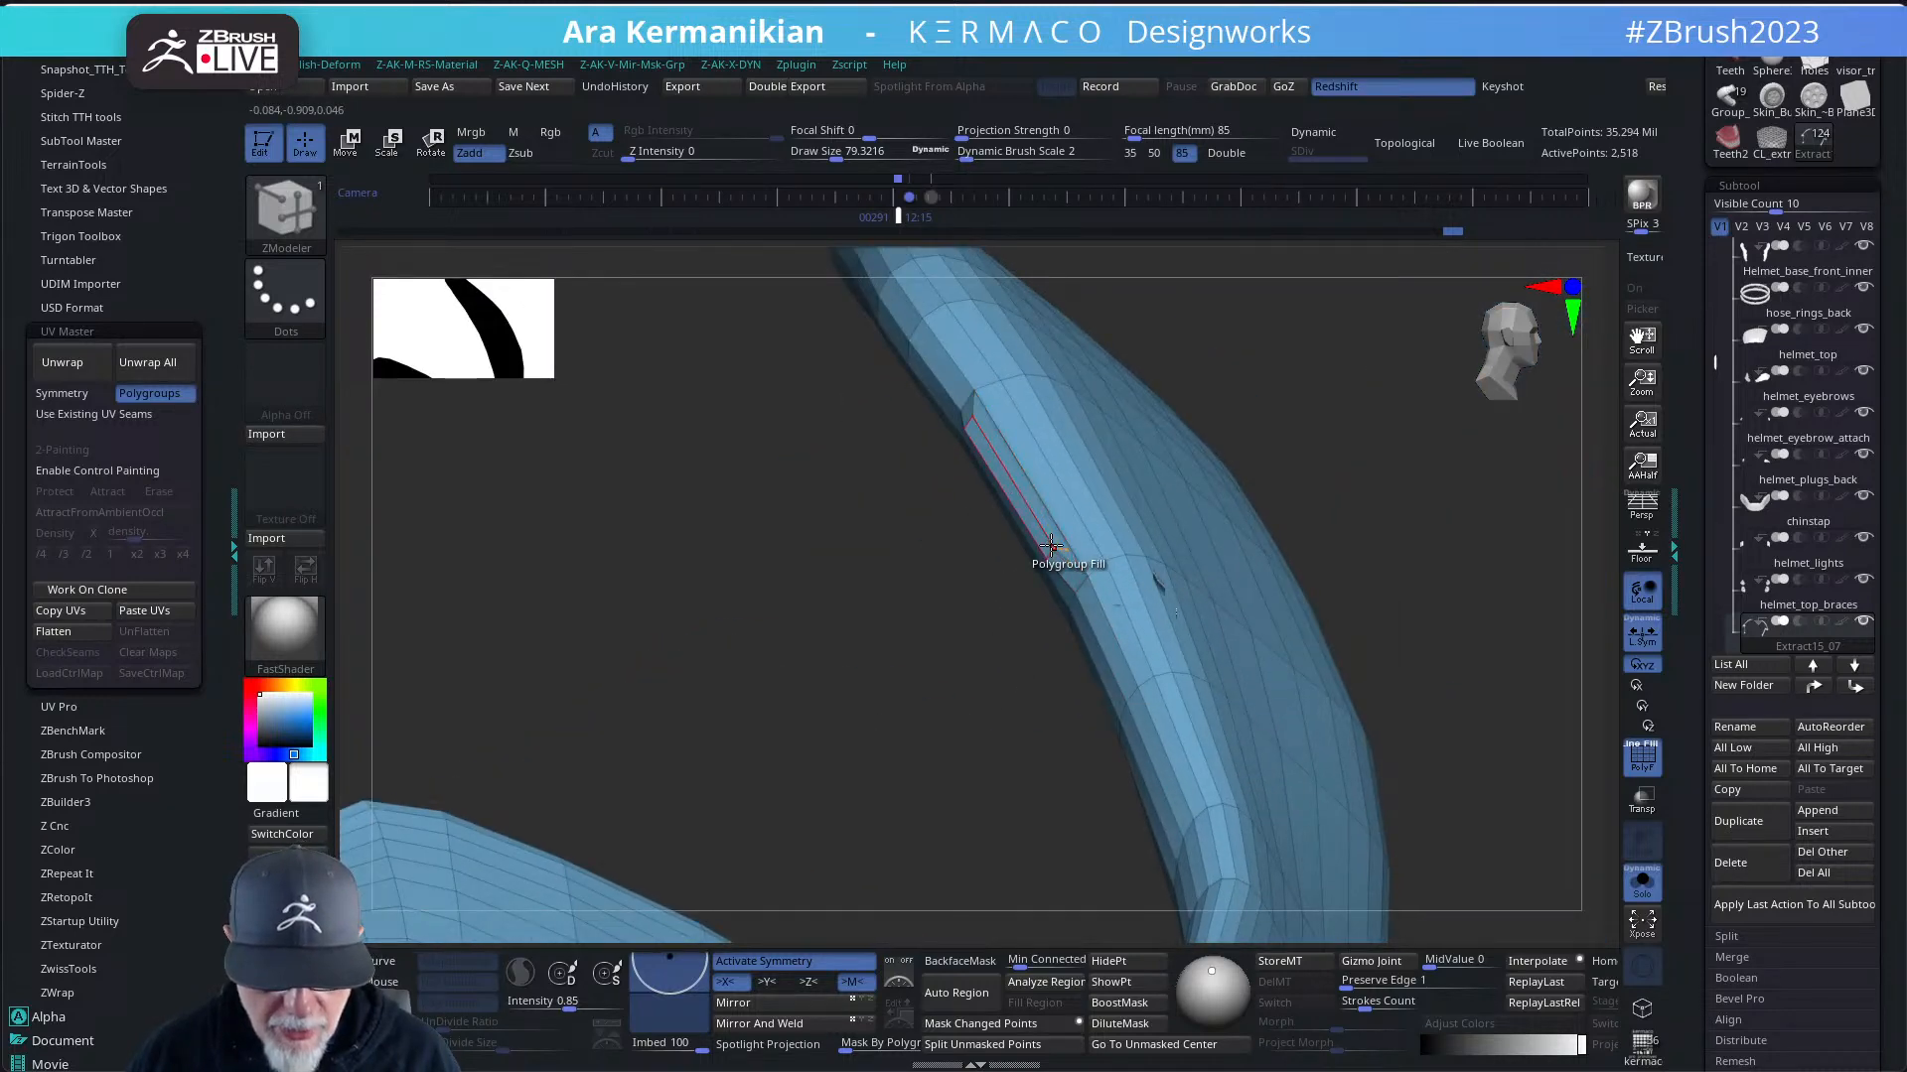
key("space")
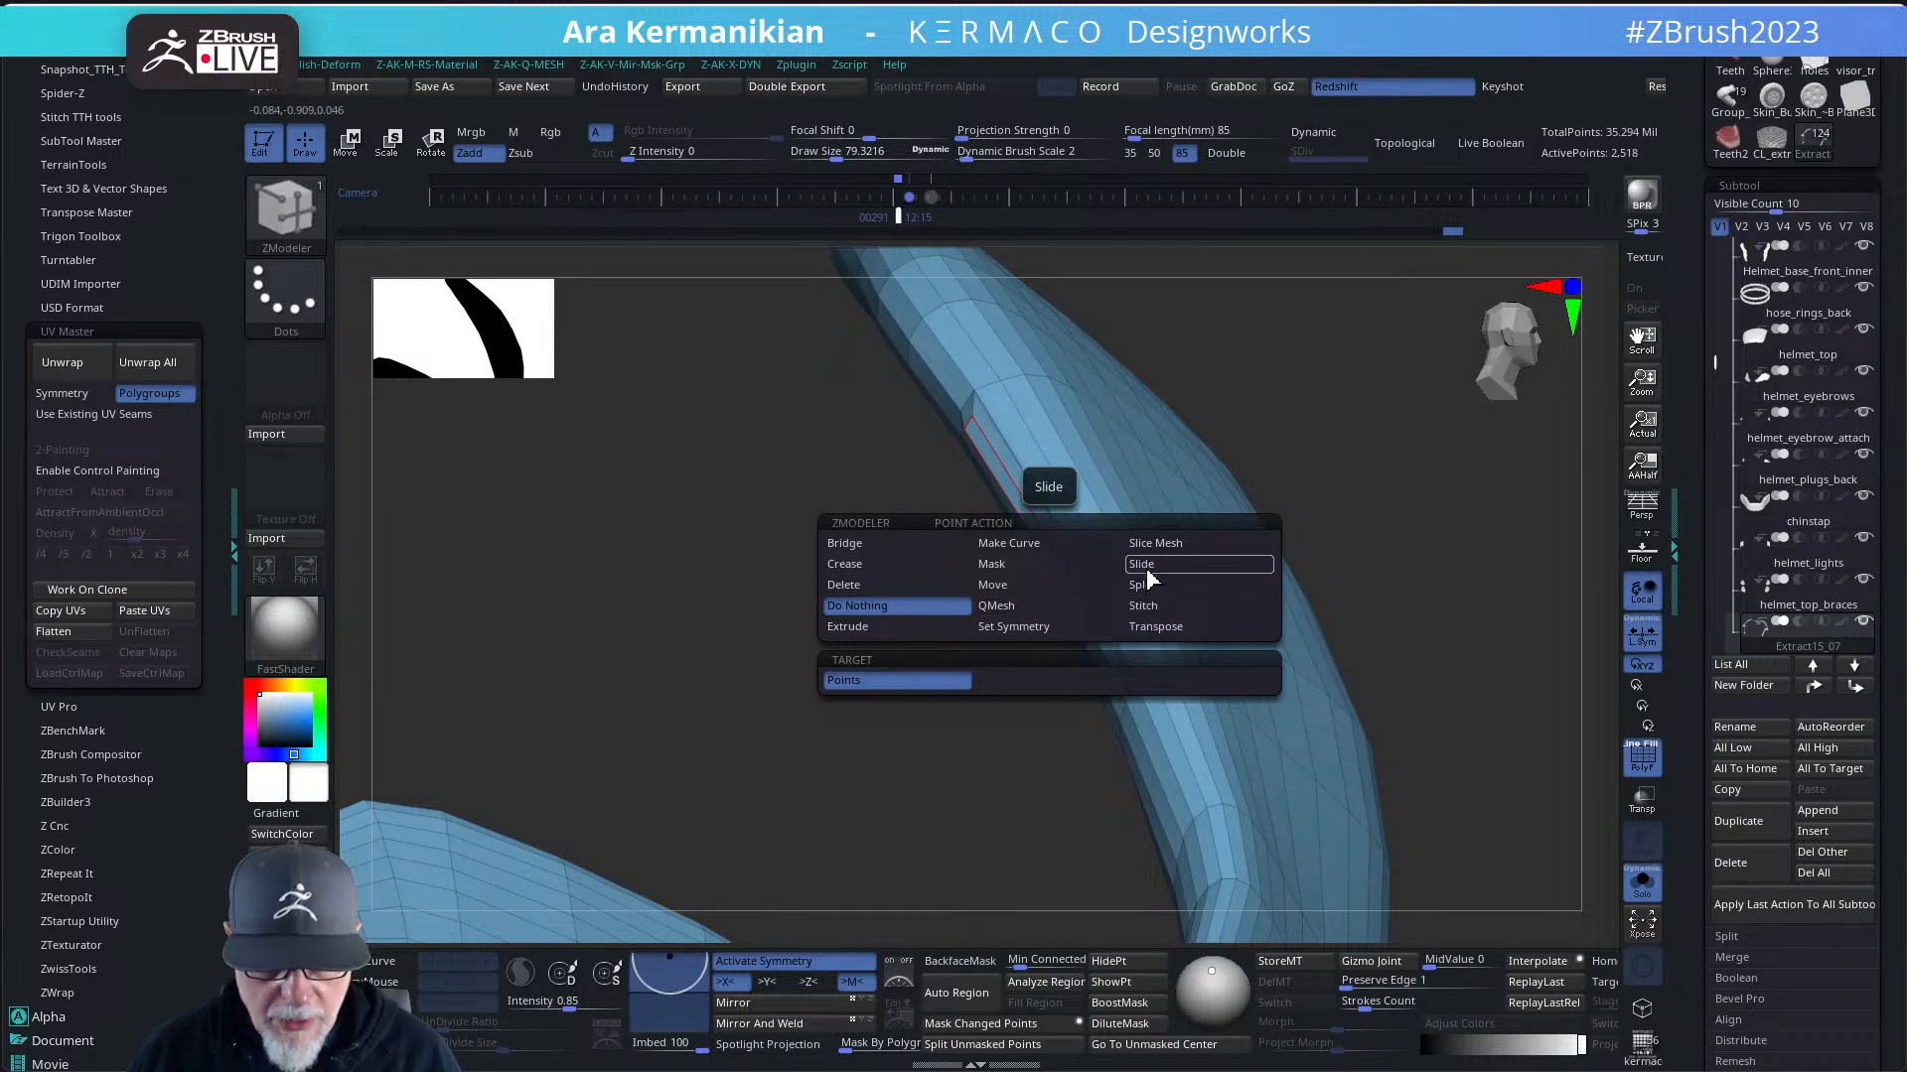
left_click(1144, 607)
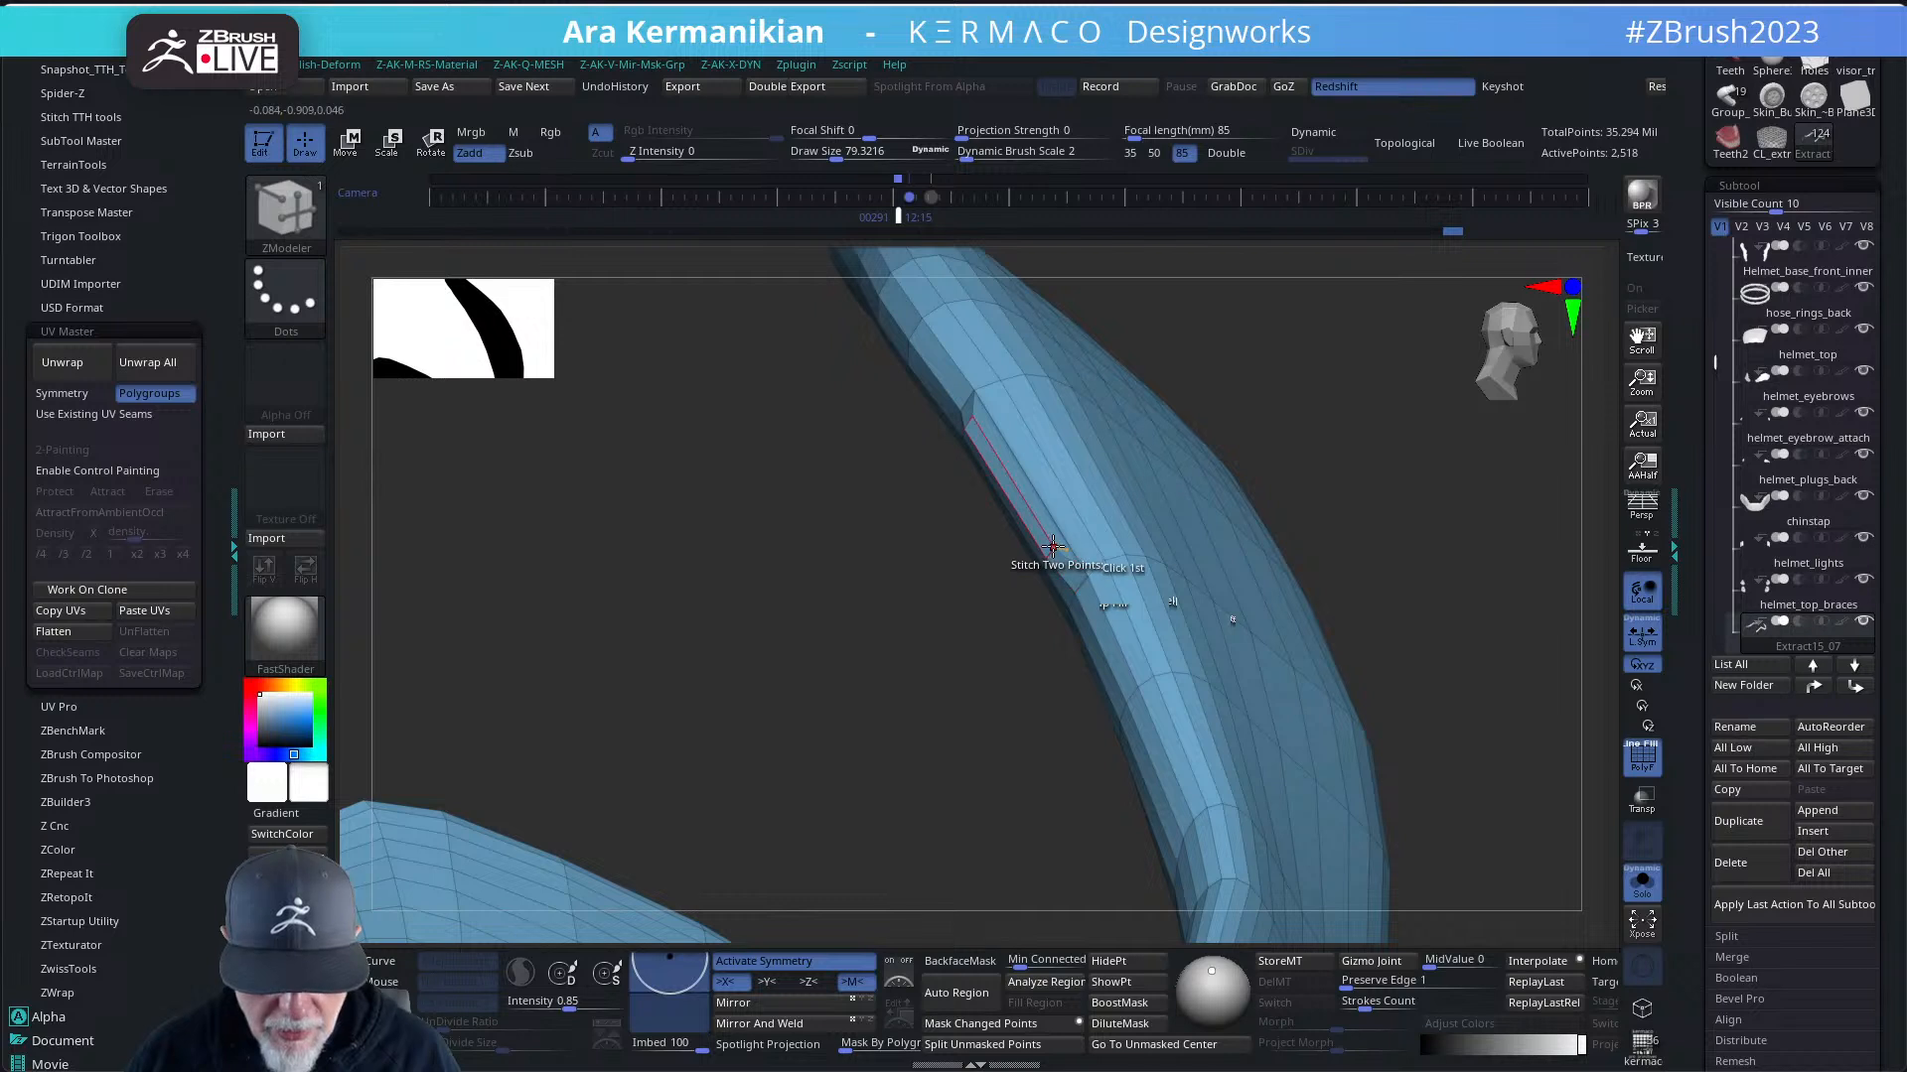
left_click(1086, 576)
left_click(1061, 560)
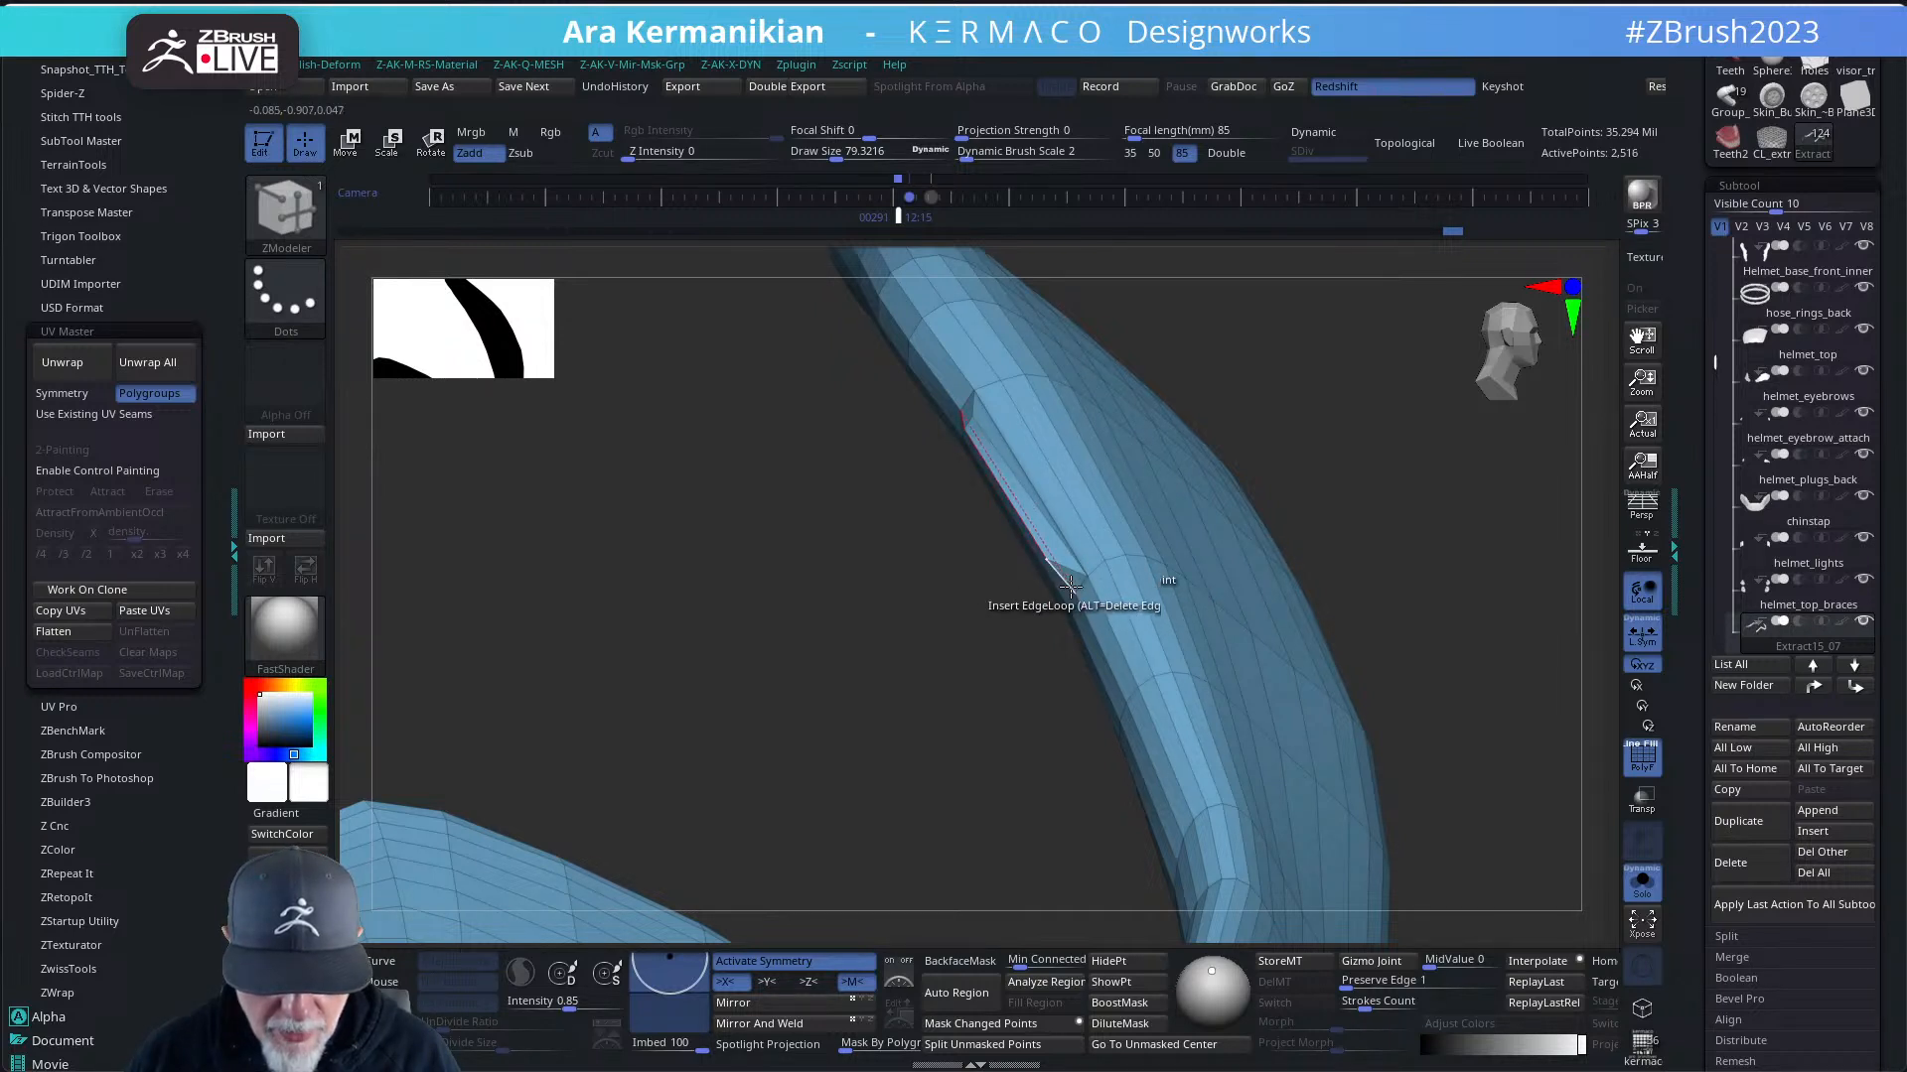
left_click(1073, 590)
left_click_drag(1299, 524, 1310, 581)
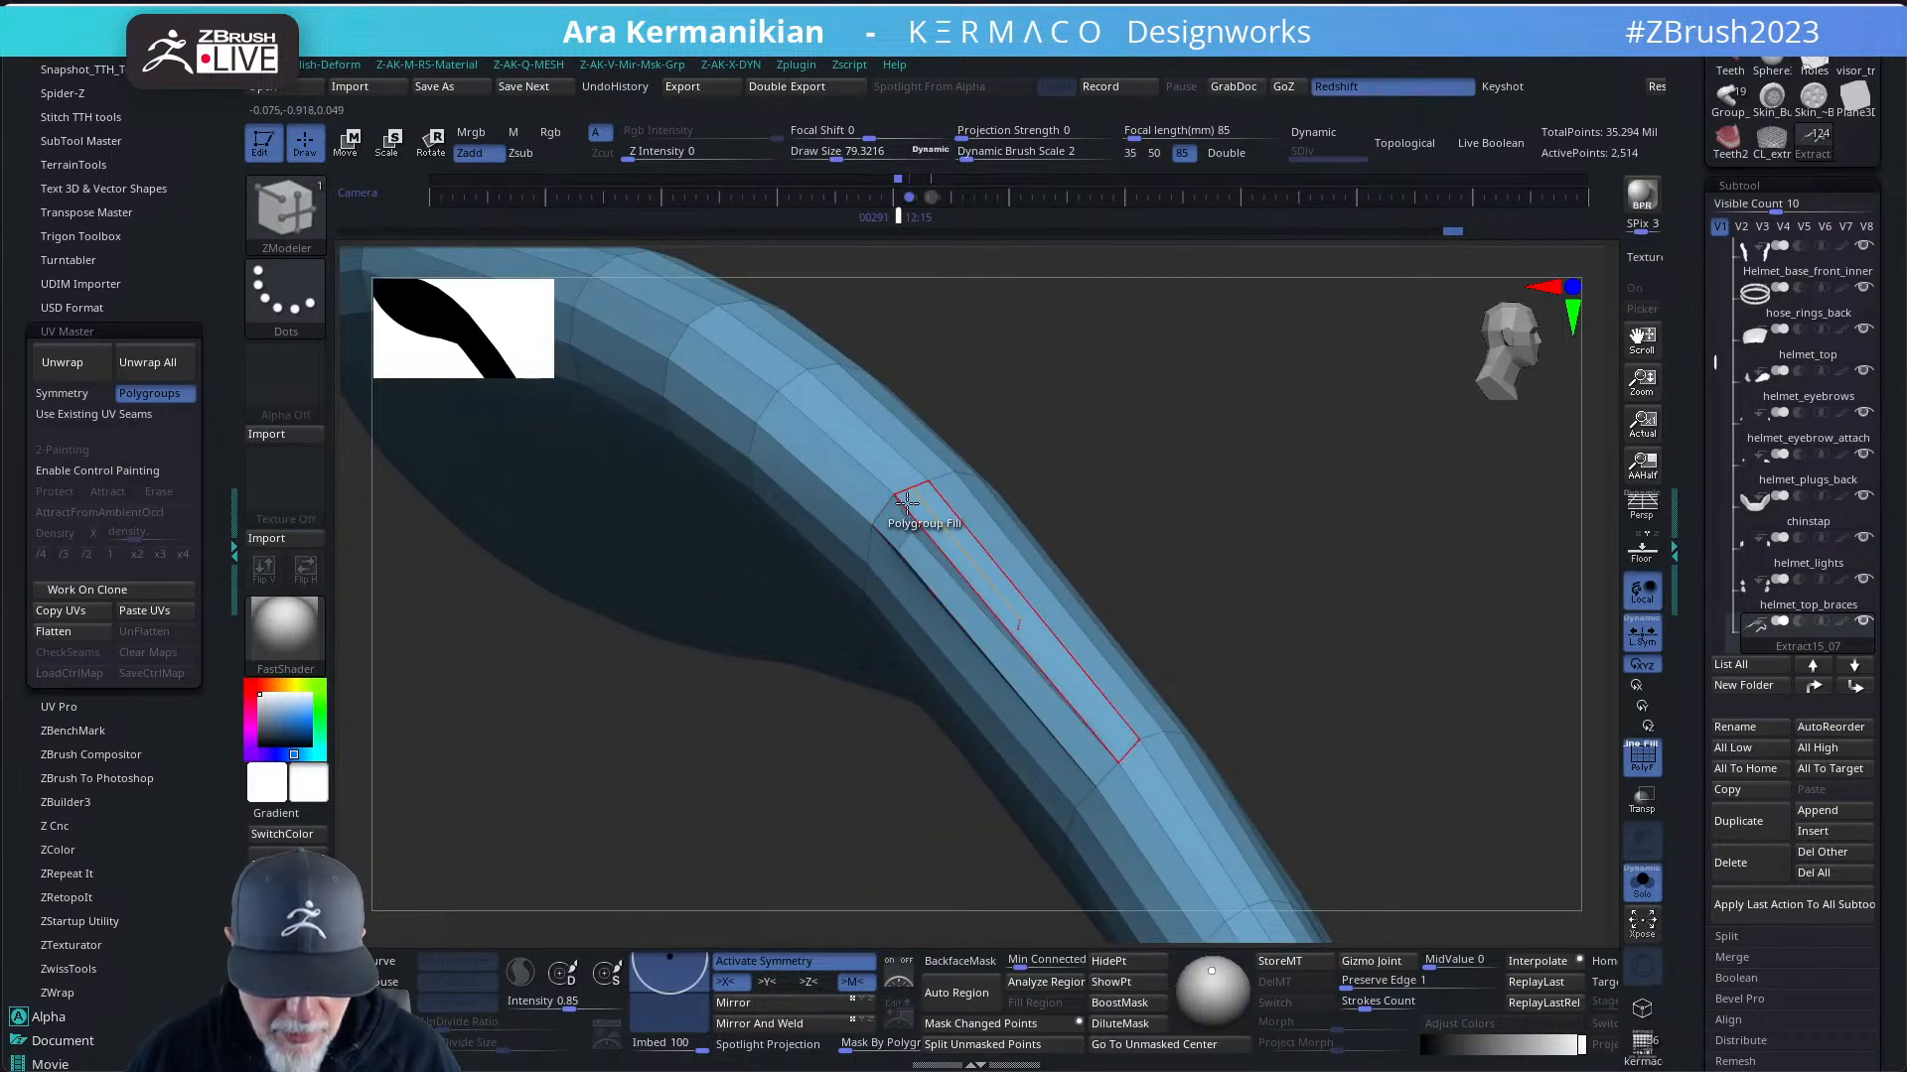
- Stitch the remaining points at the upper end of the slit to close the opening in the strip
left_click(904, 548)
left_click_drag(1070, 528, 1123, 519)
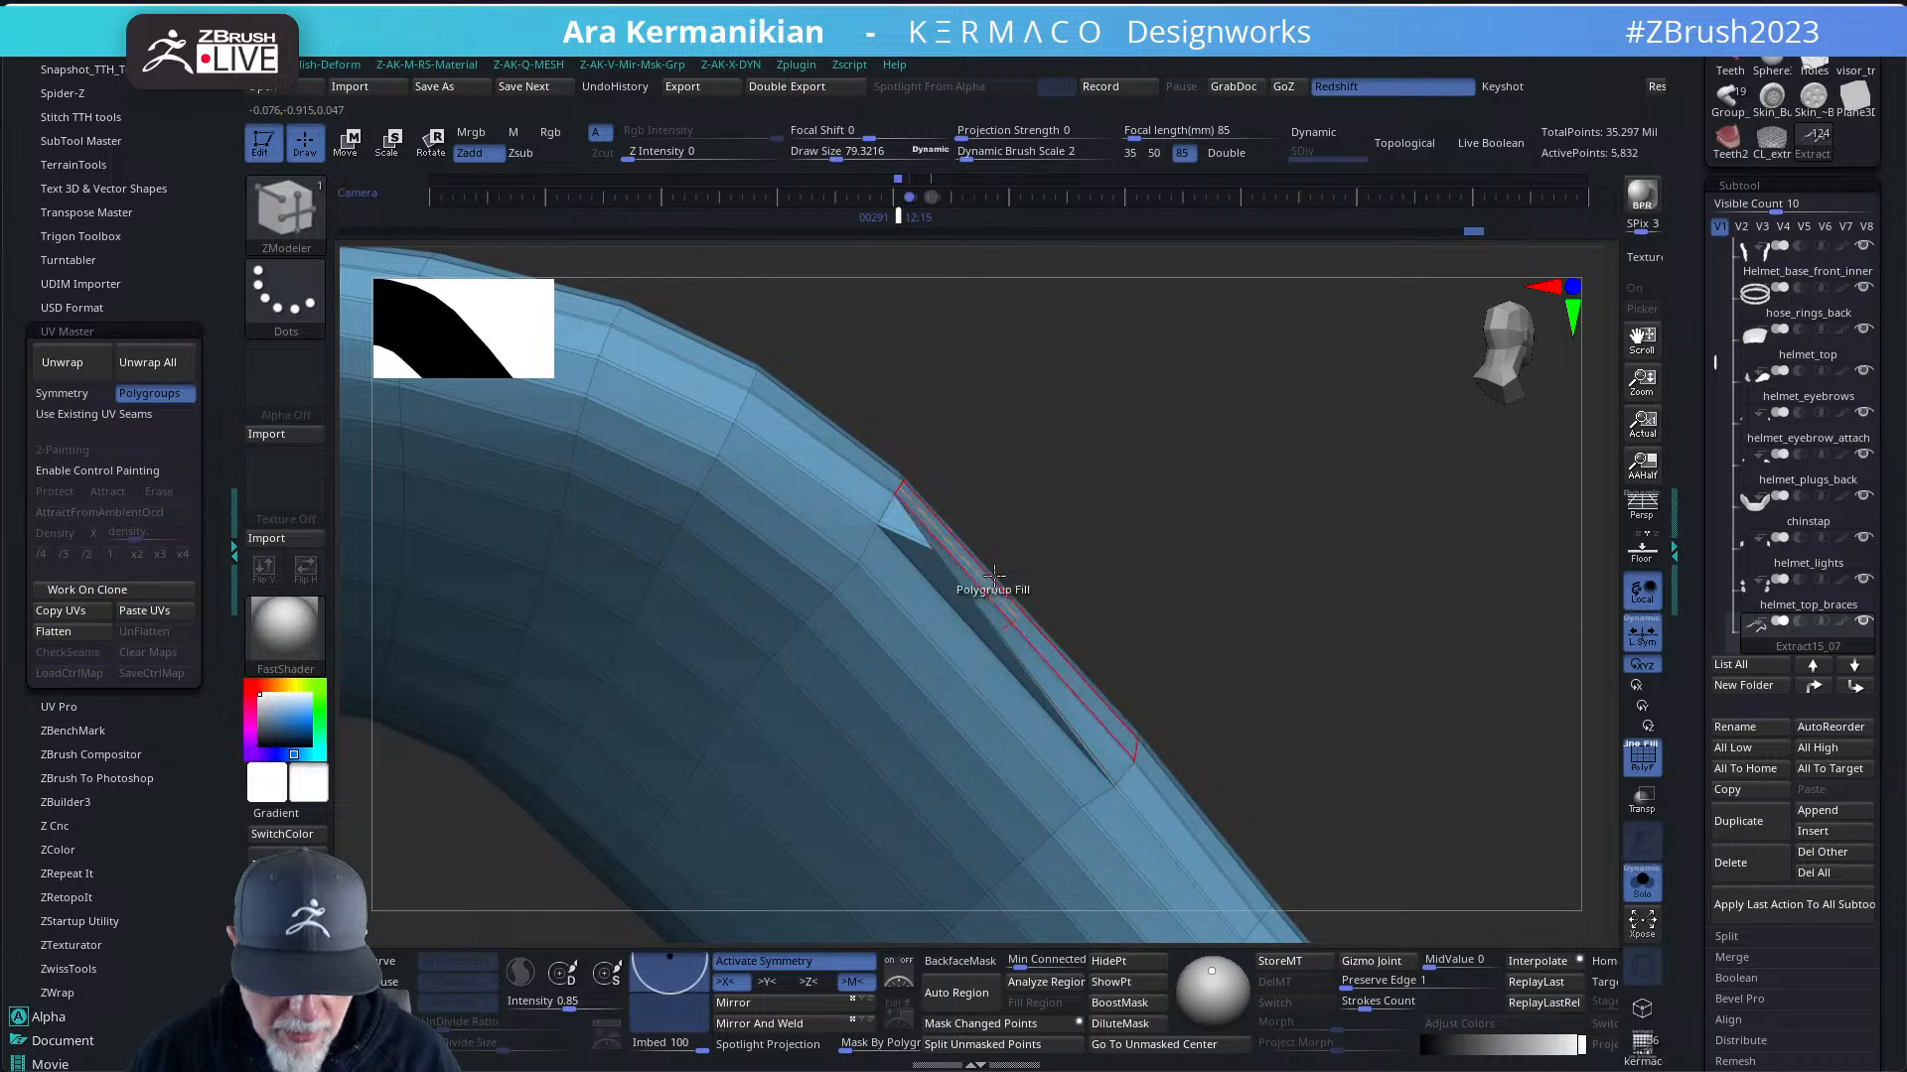
left_click(932, 549)
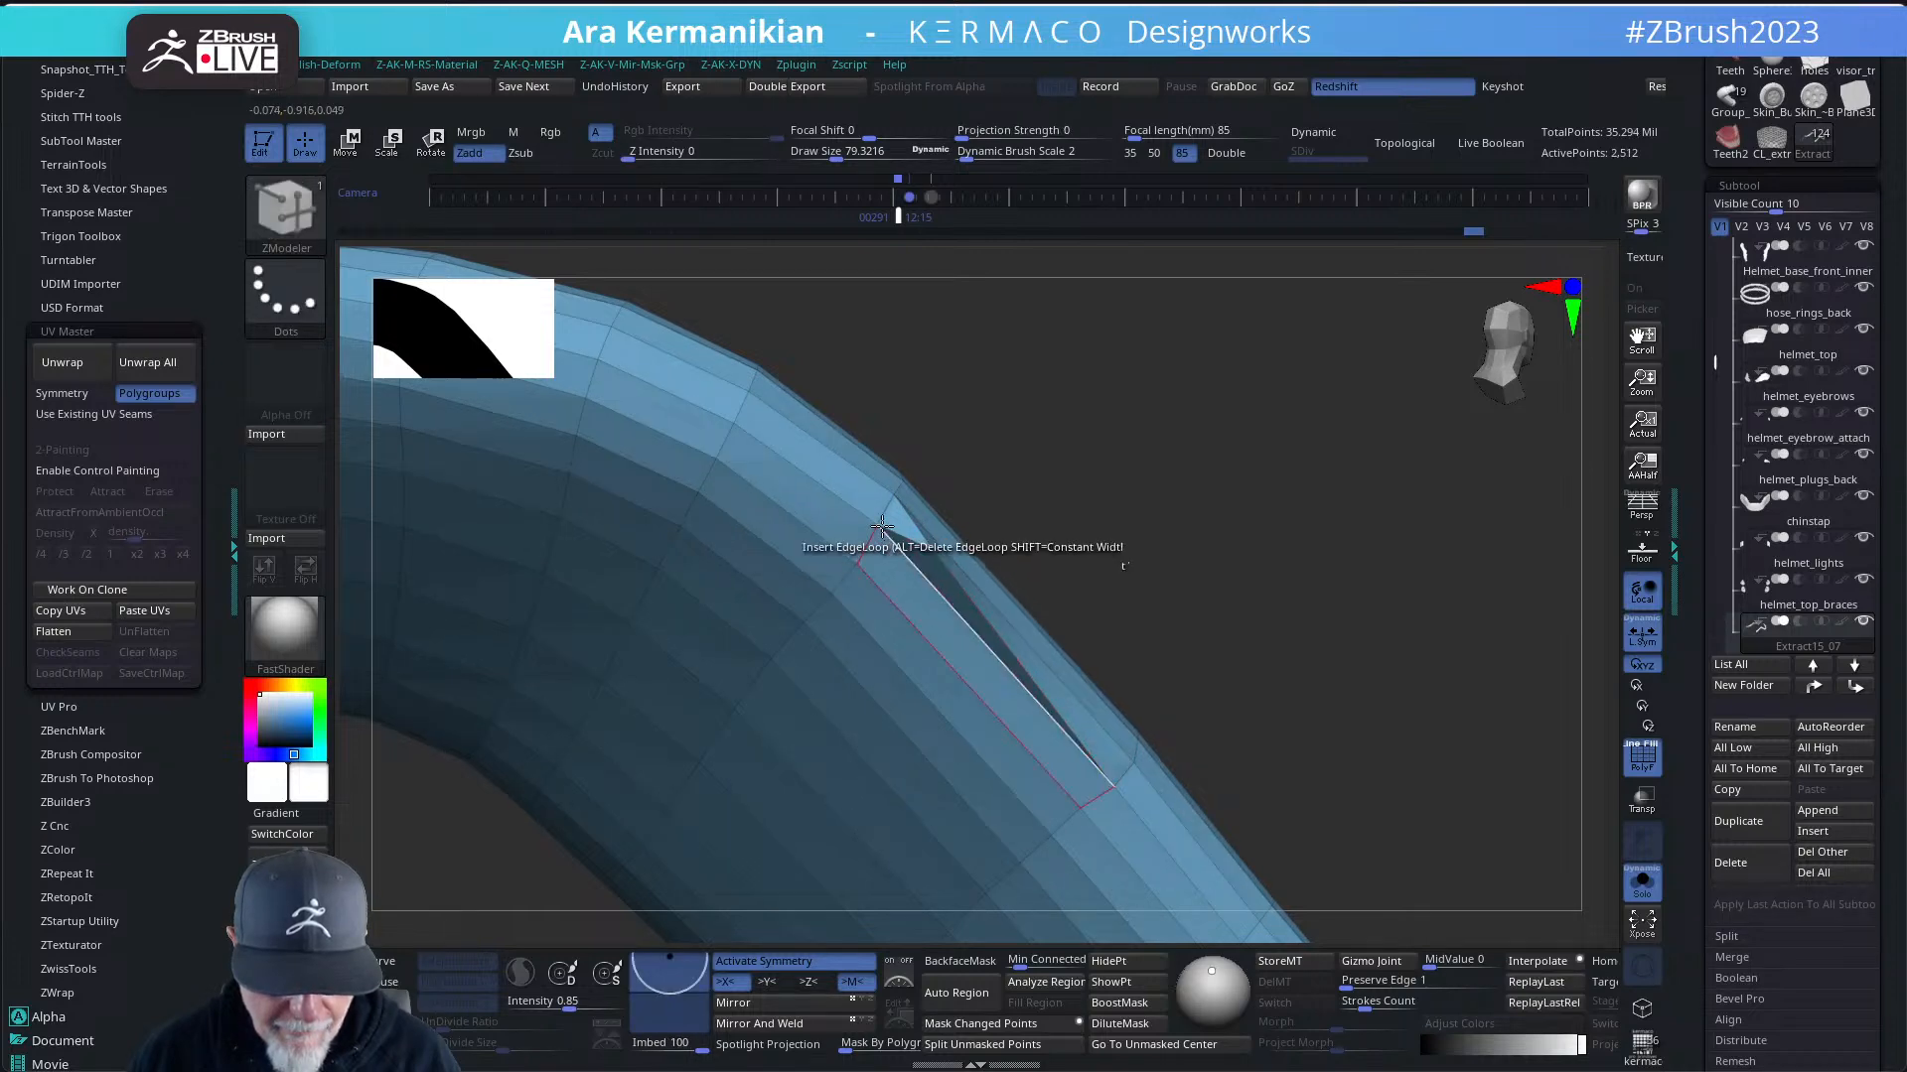
left_click(879, 525)
left_click_drag(1192, 541, 1185, 701, "alt")
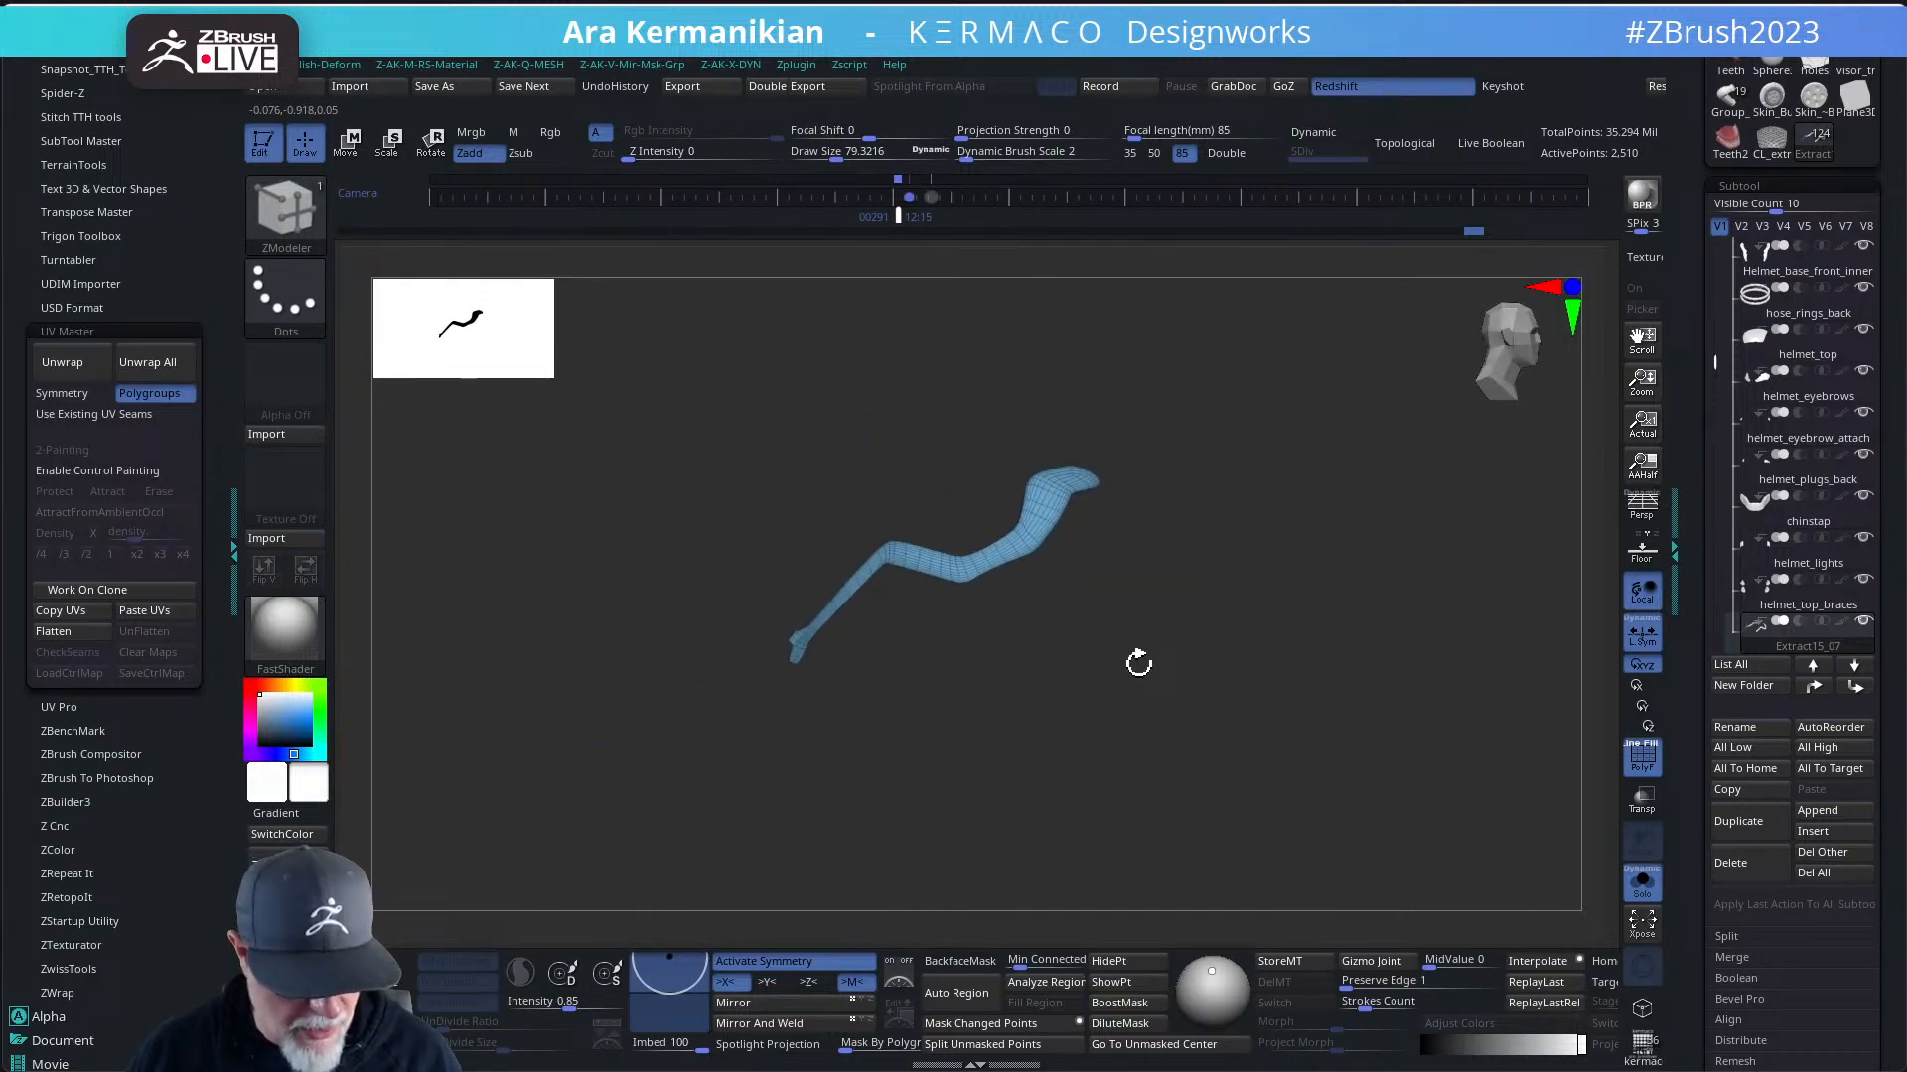
- Subdivide the repaired strips to level 3 and check their smooth surface with the polyframe hidden
key("ctrl")
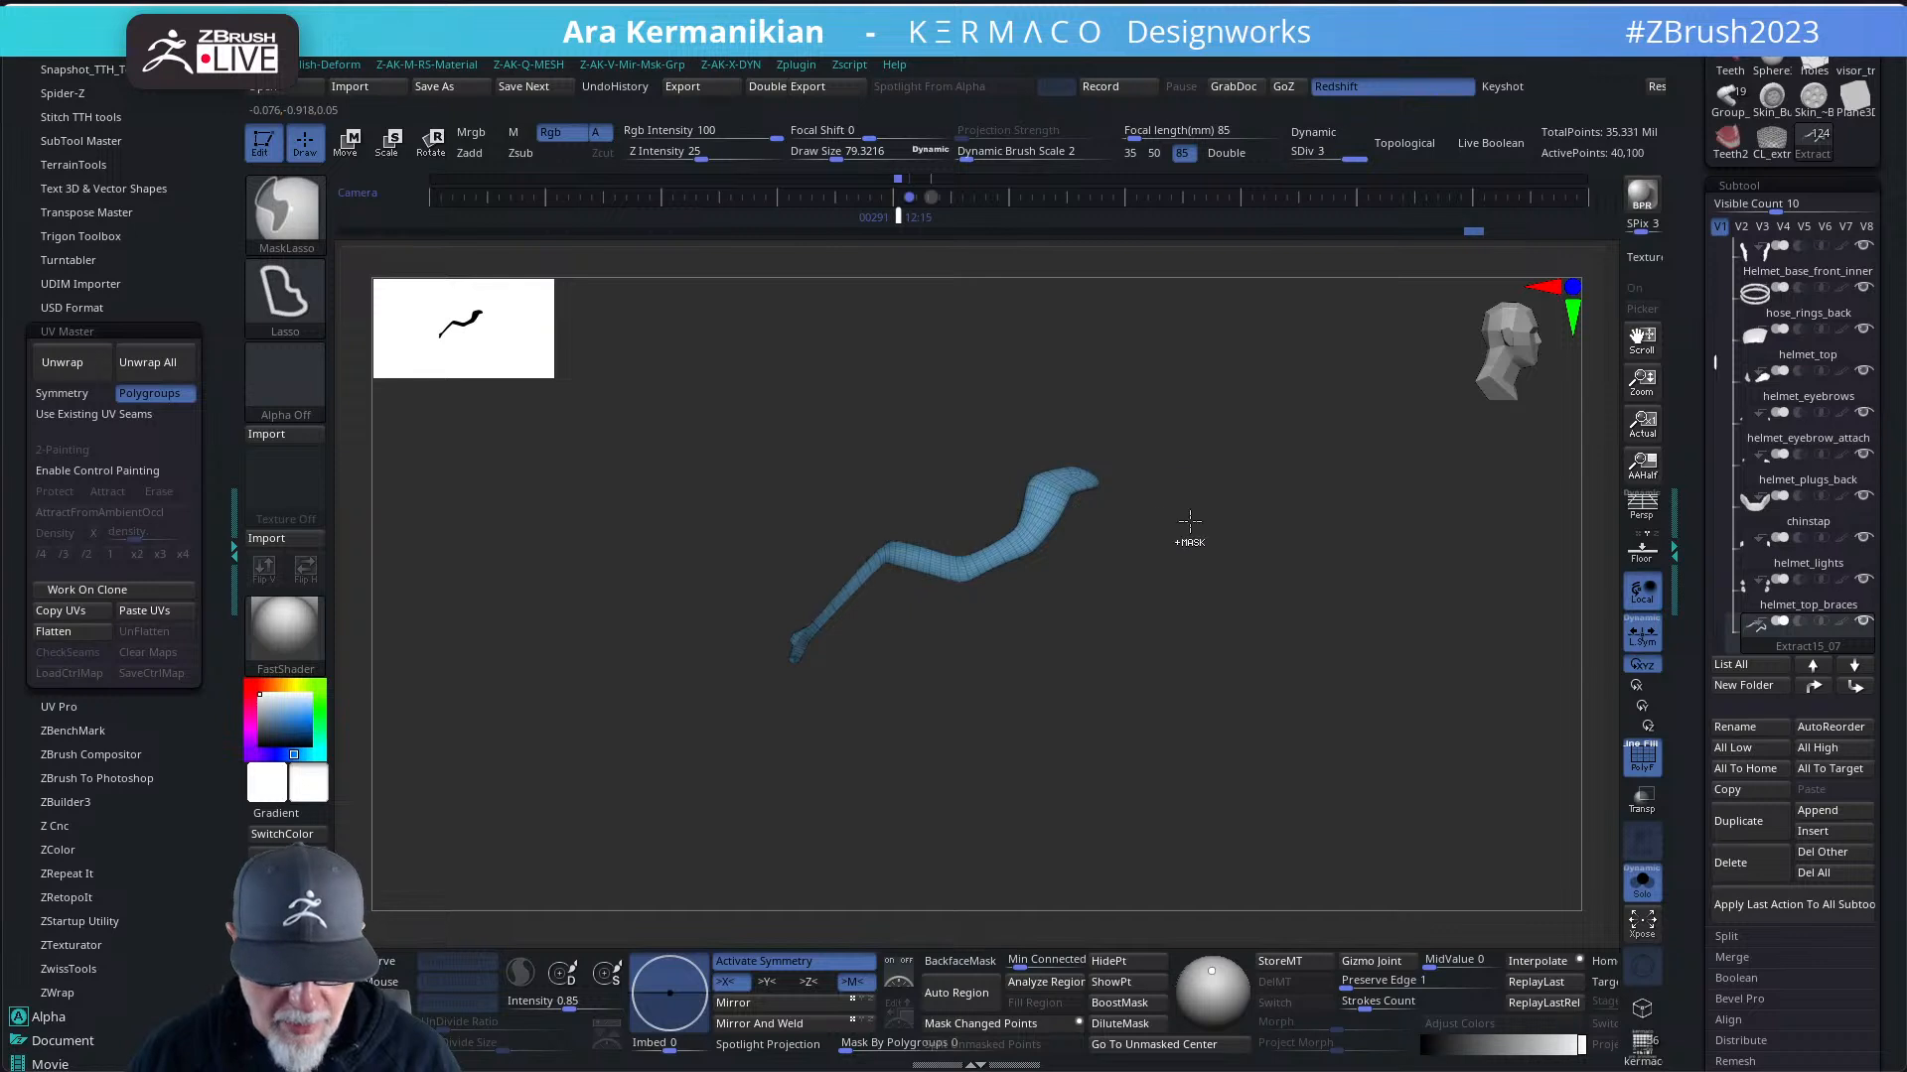
left_click(1642, 761)
mouse_move(1519, 723)
left_mouse_down()
mouse_move(1398, 673)
mouse_move(1424, 688)
left_mouse_up()
left_click_drag(1298, 527, 1315, 527)
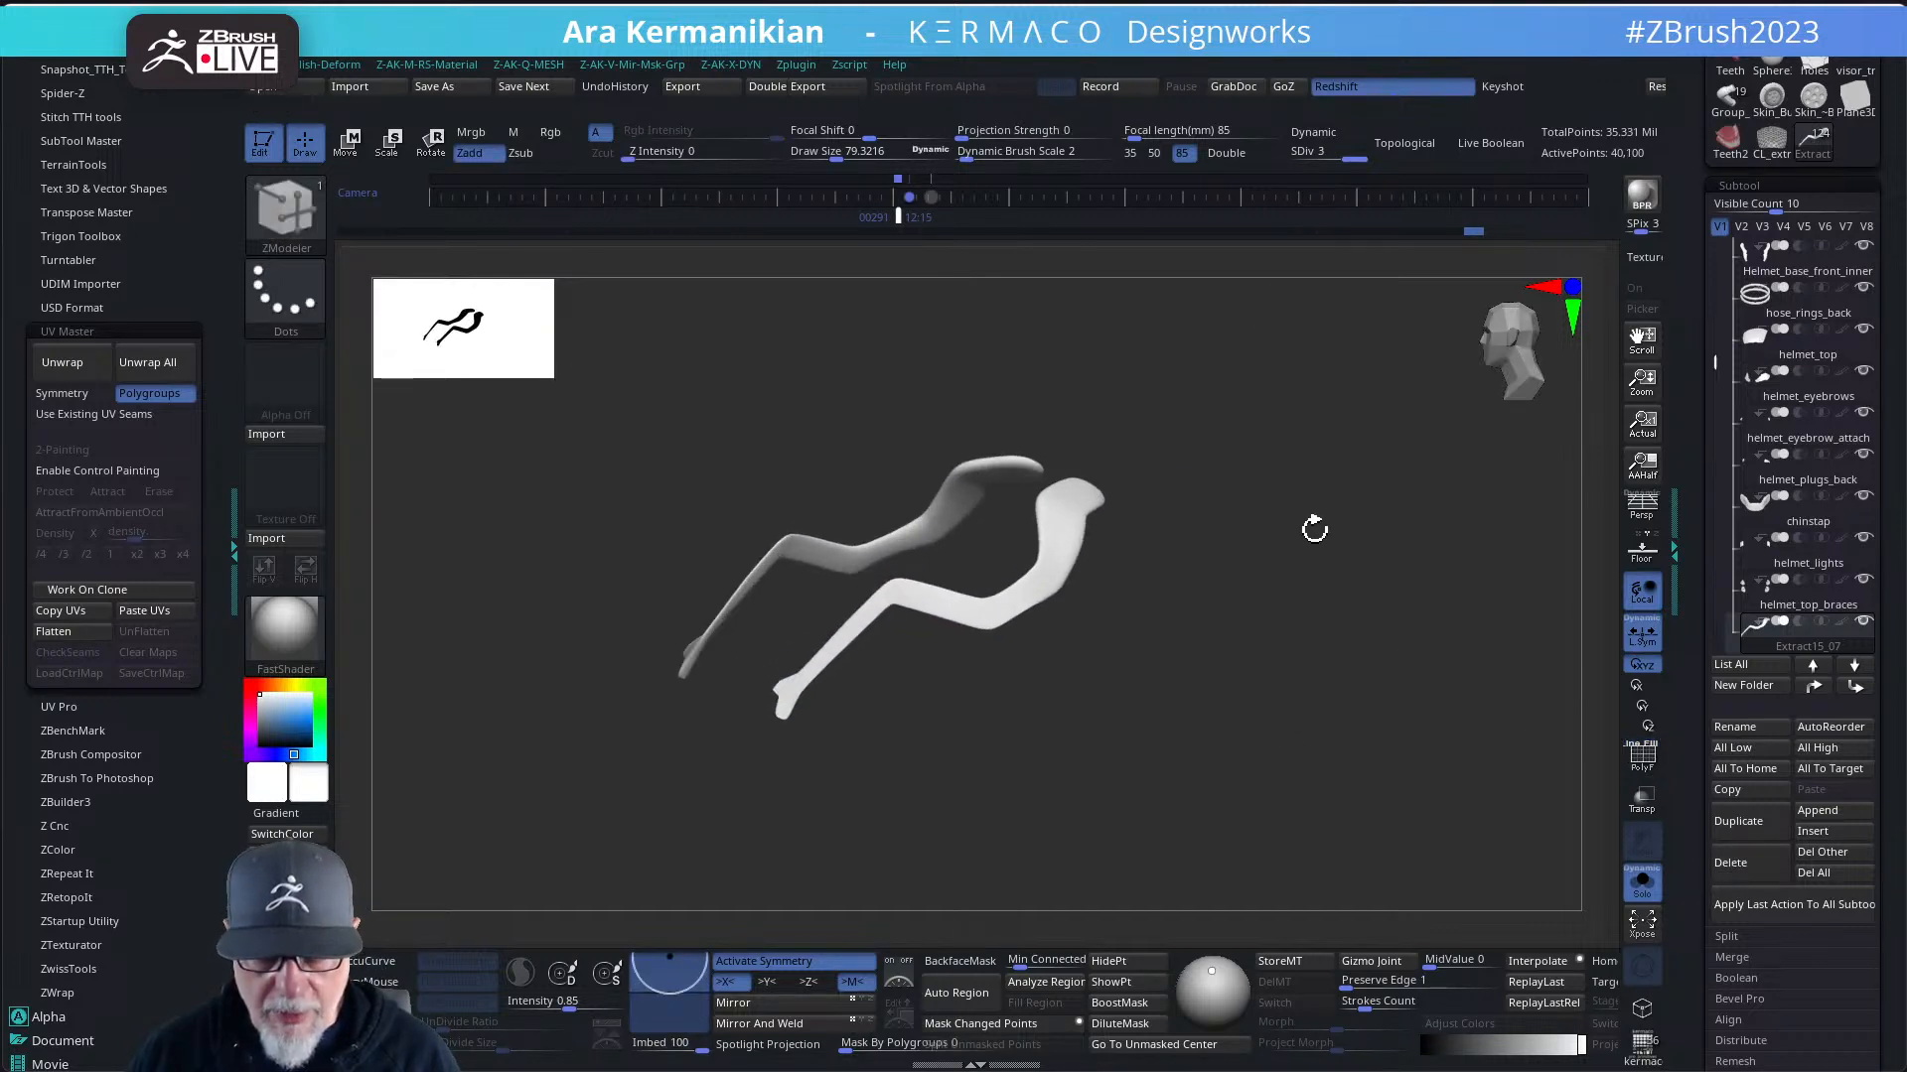
- Unwrap the strips' UVs with UV Master at subdivision level 1, and apply Texture 19 as their texture map
left_click(1288, 159)
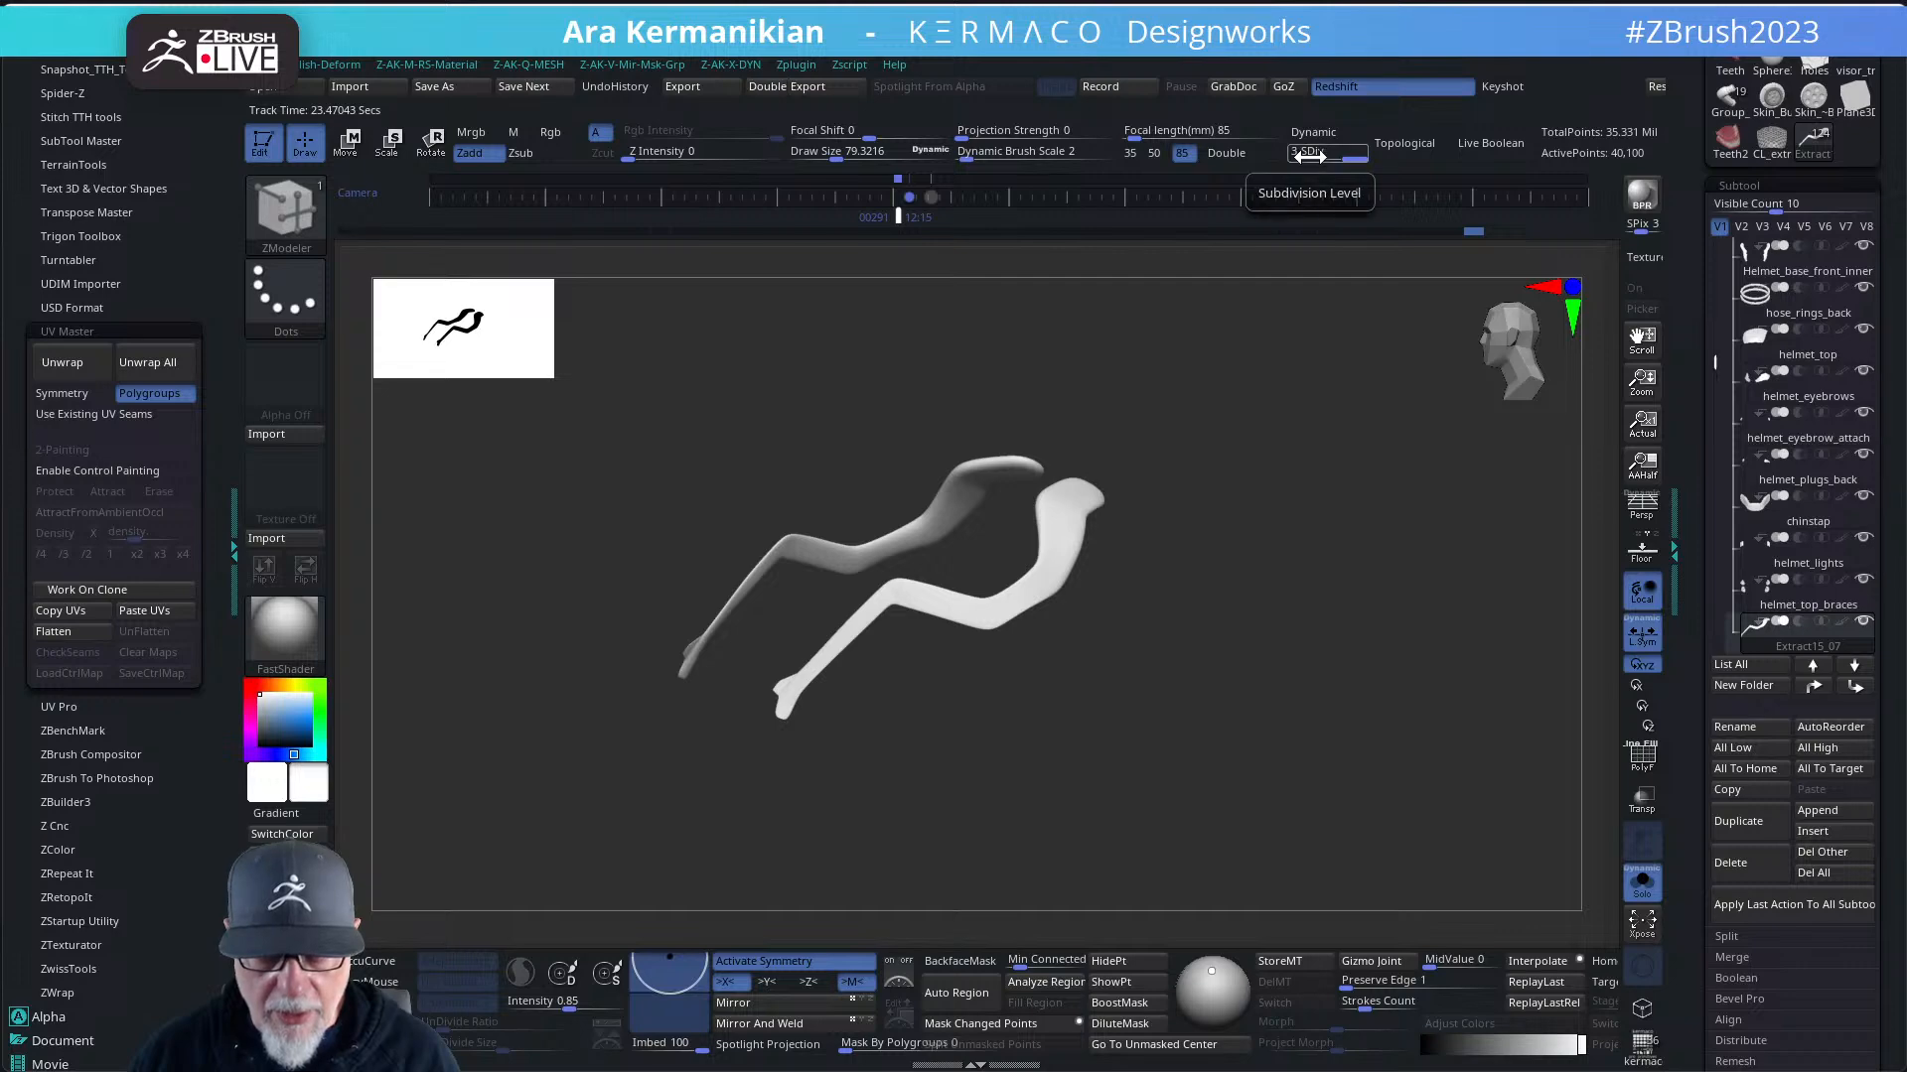
left_click(61, 363)
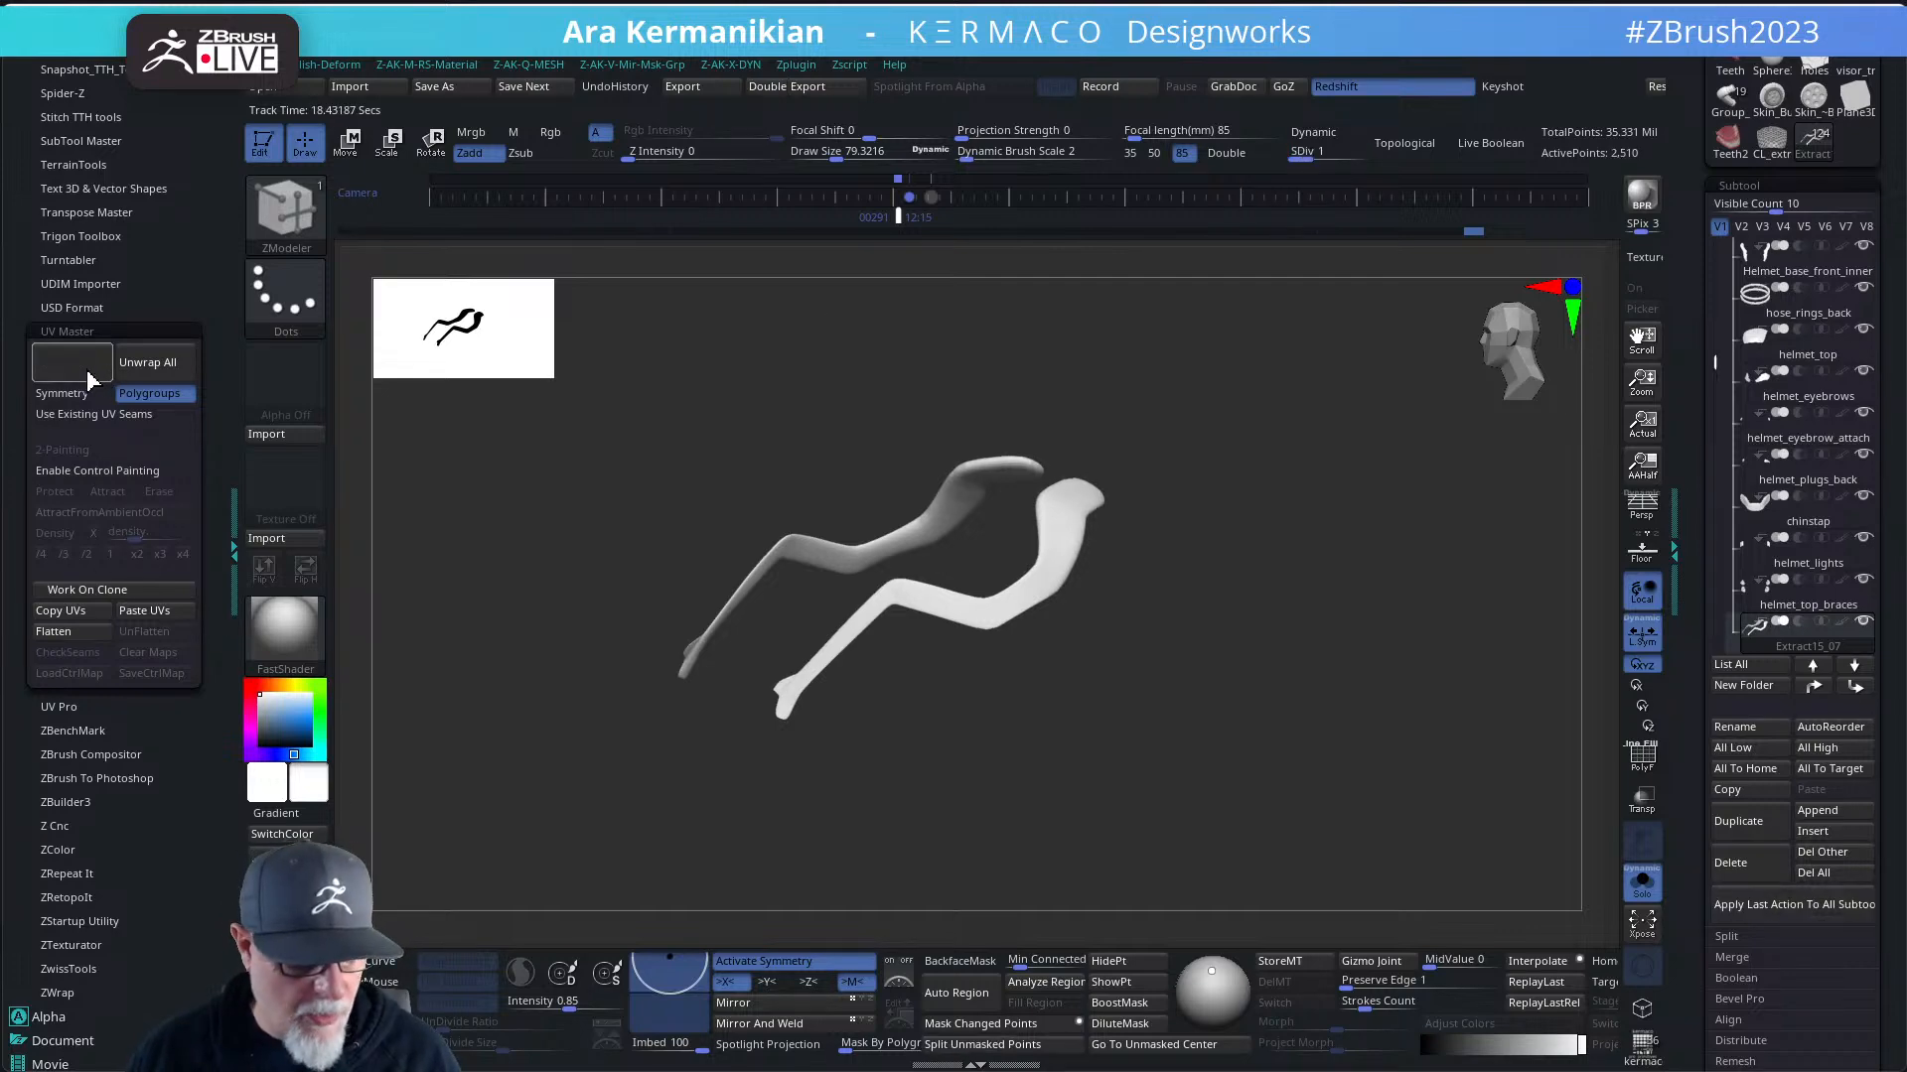
left_click_drag(1694, 843, 1678, 651)
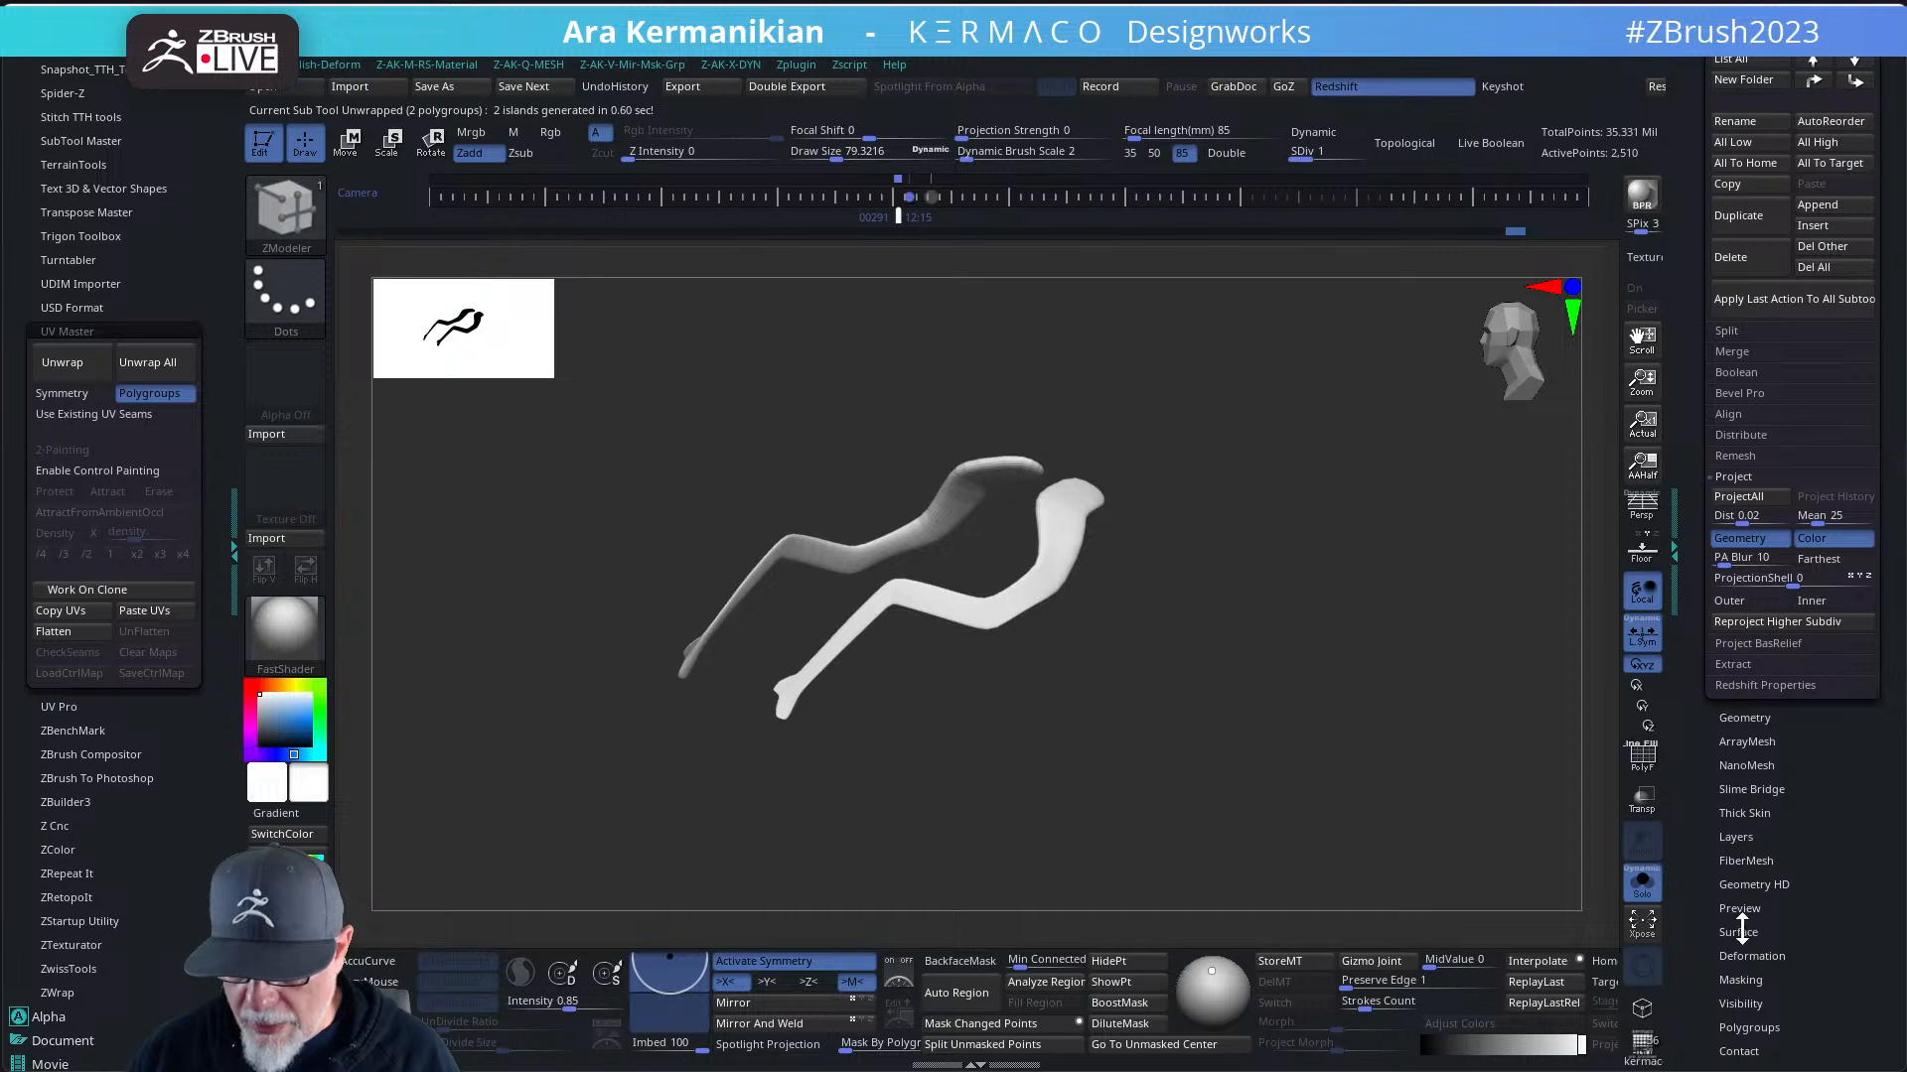
left_click_drag(1819, 997, 1817, 847)
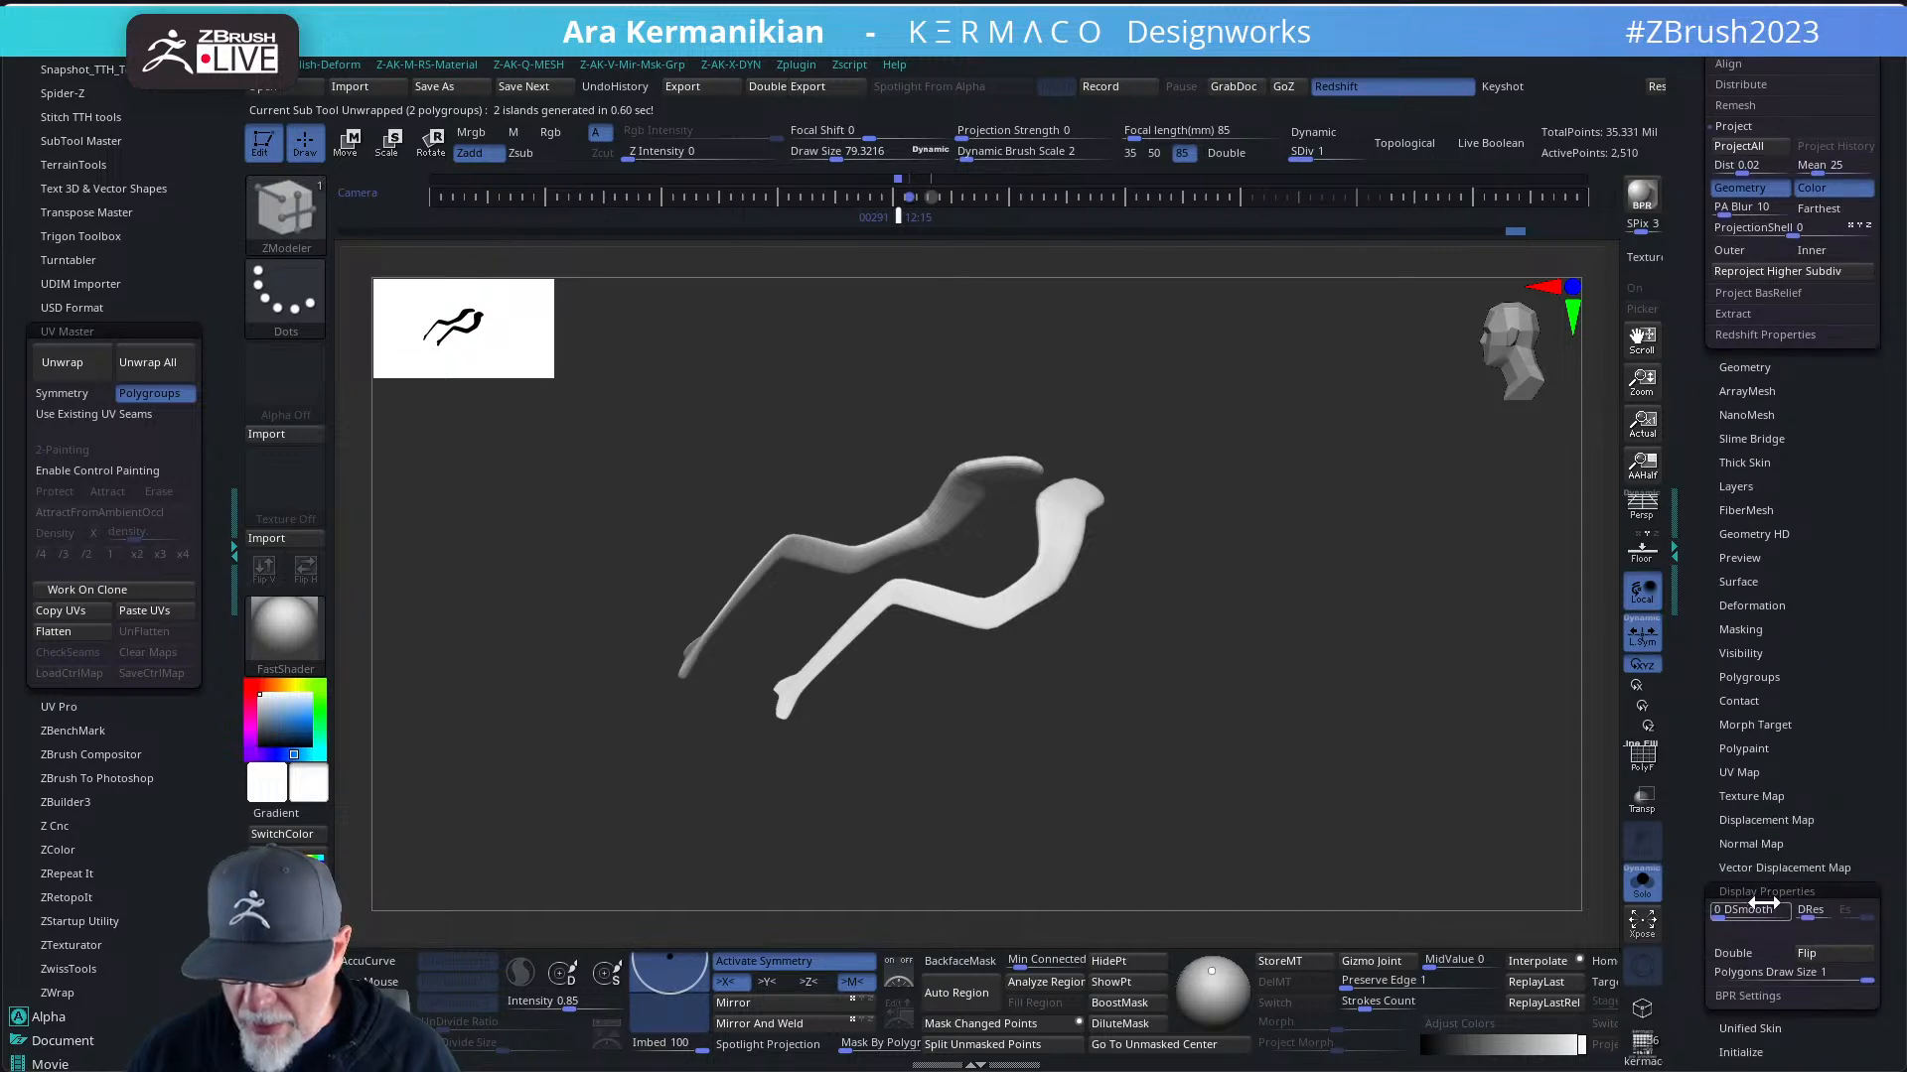
left_click_drag(1847, 744, 1736, 881)
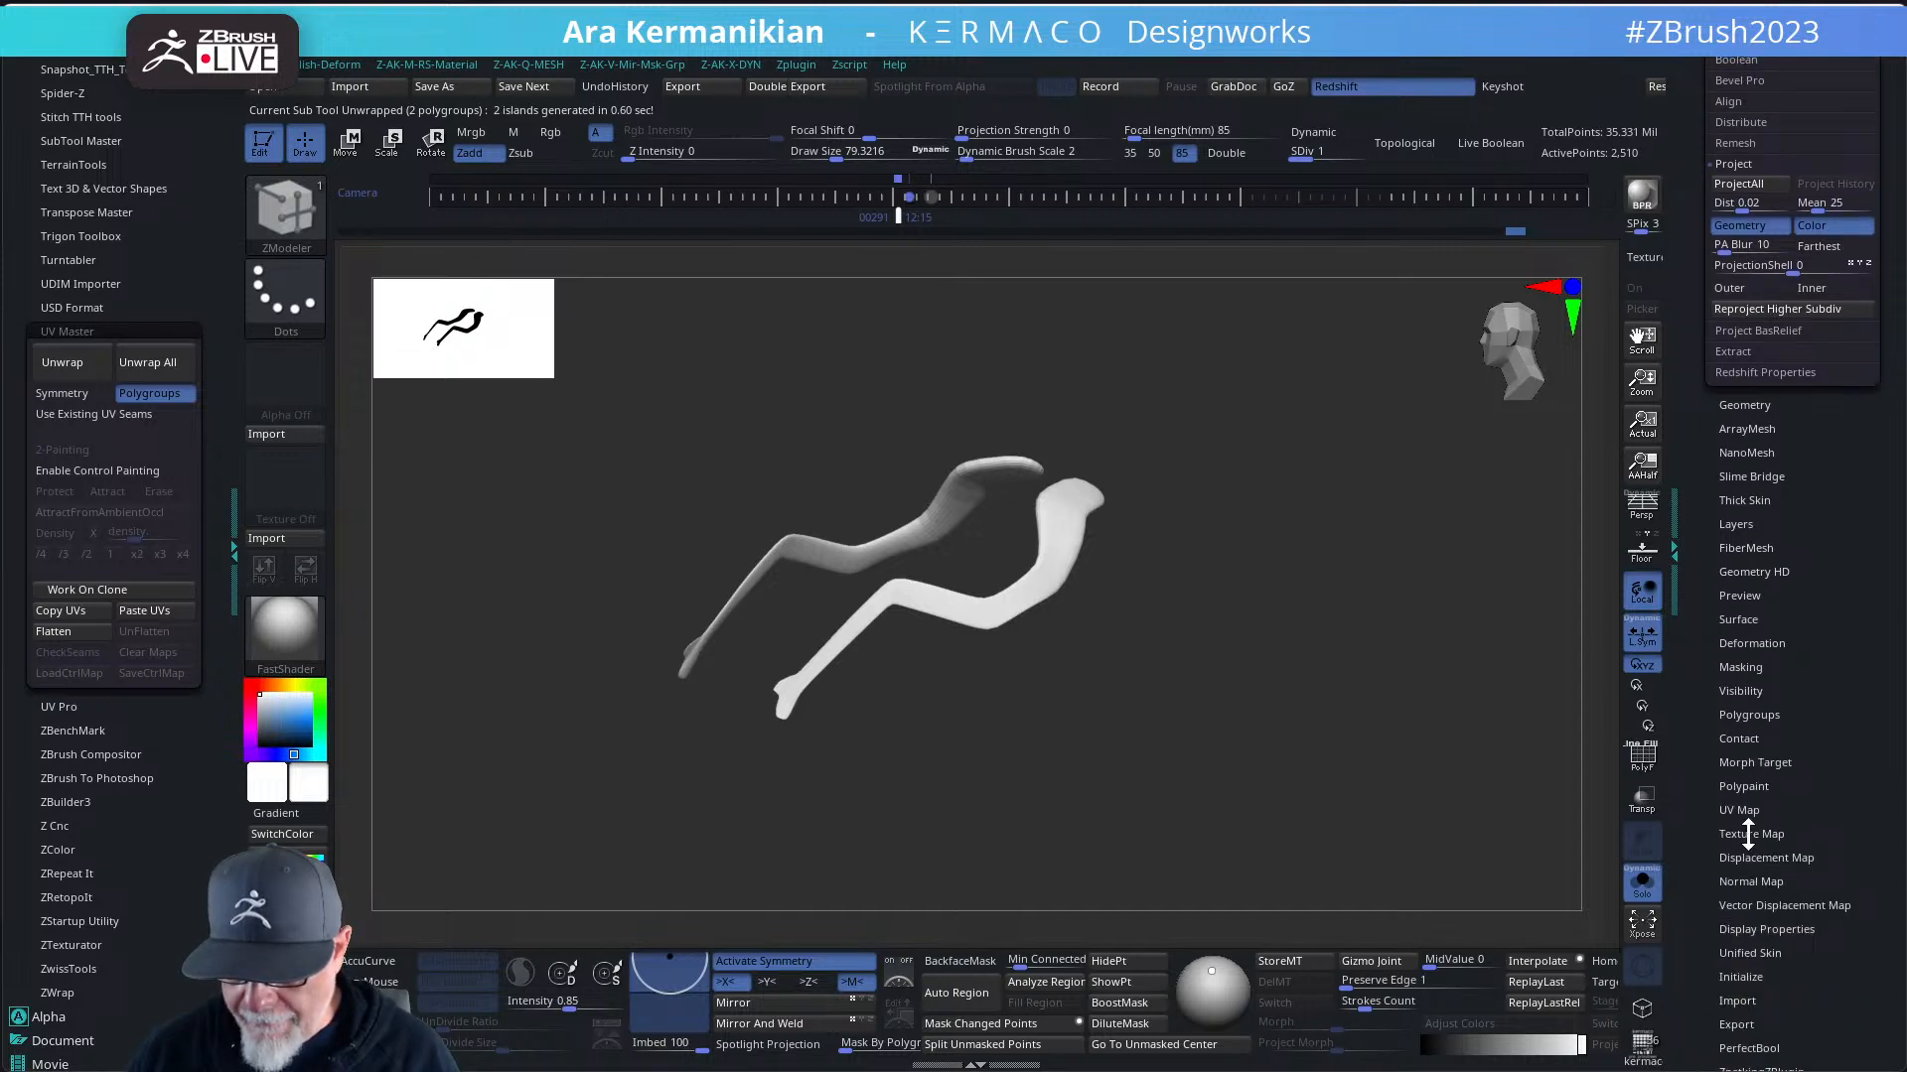
left_click(1747, 834)
left_click(1747, 541)
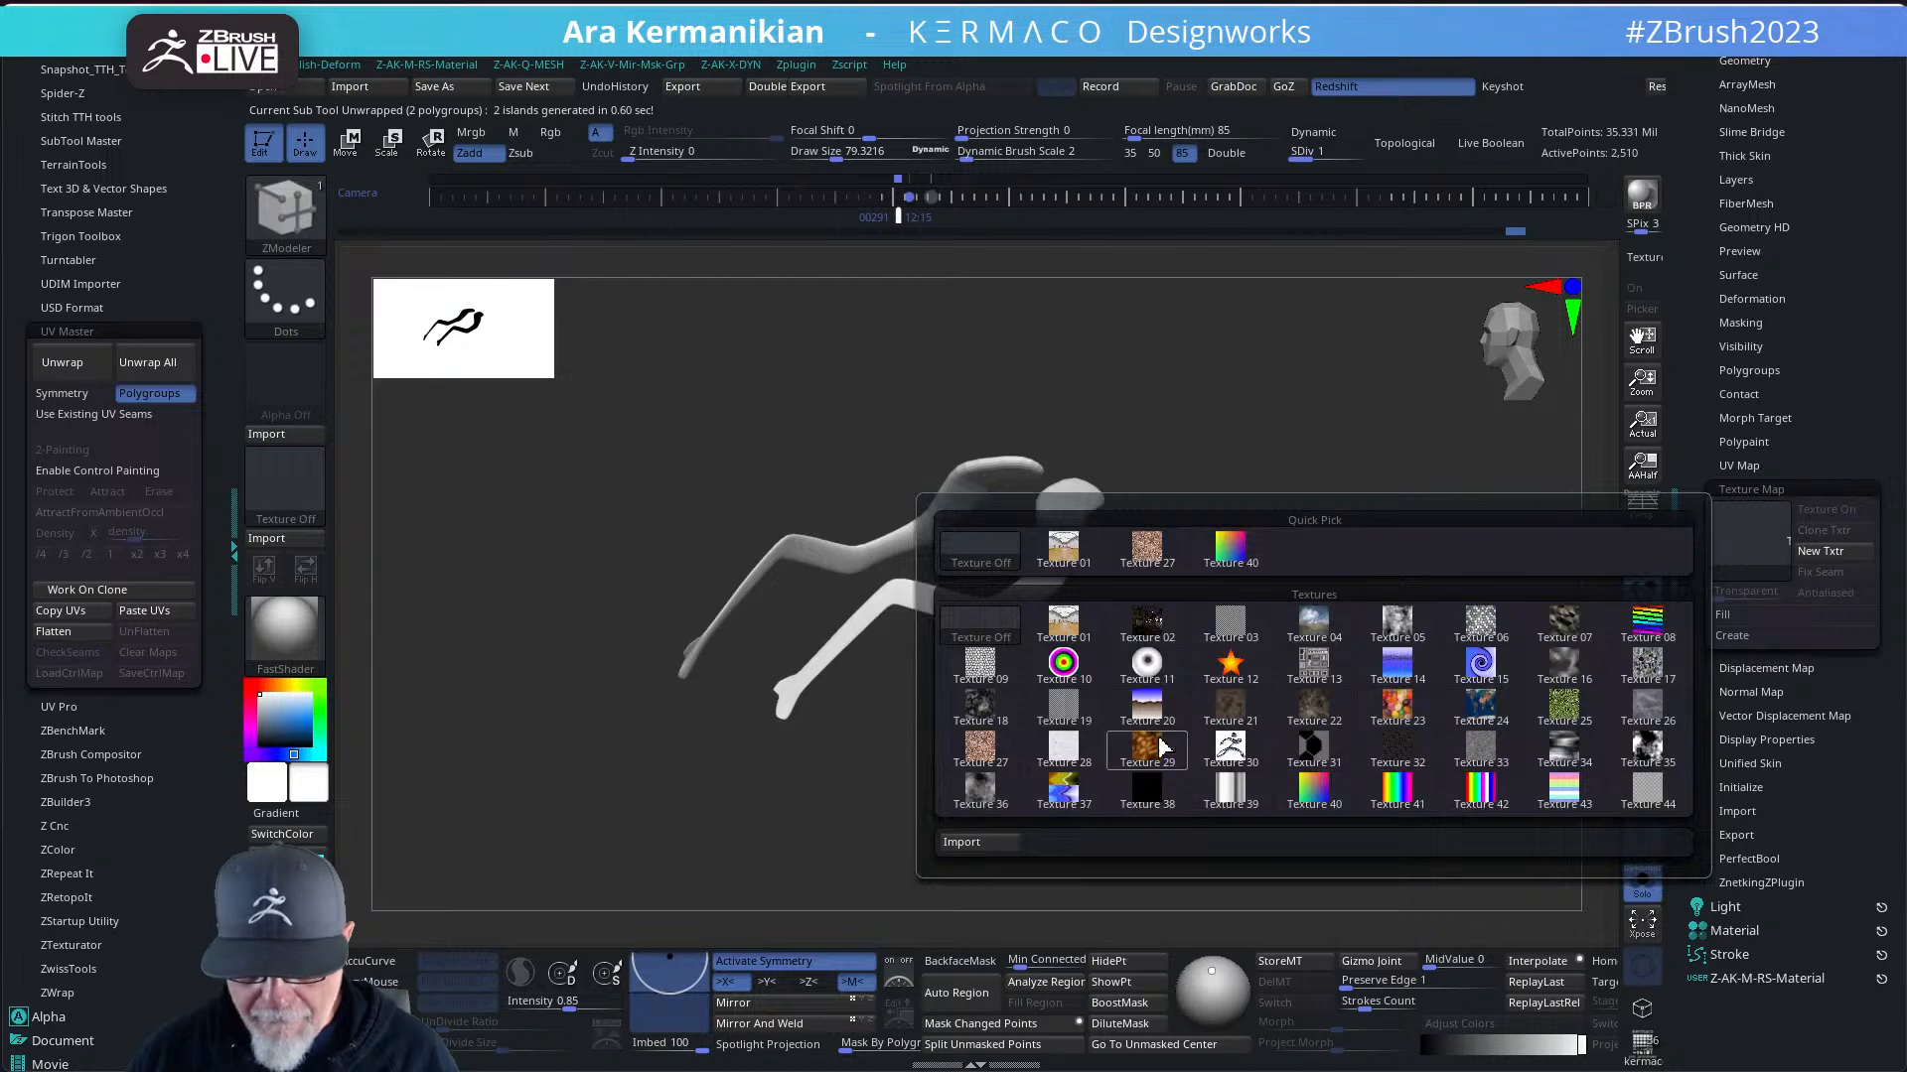
left_click(1064, 707)
left_click_drag(1123, 723, 1396, 708)
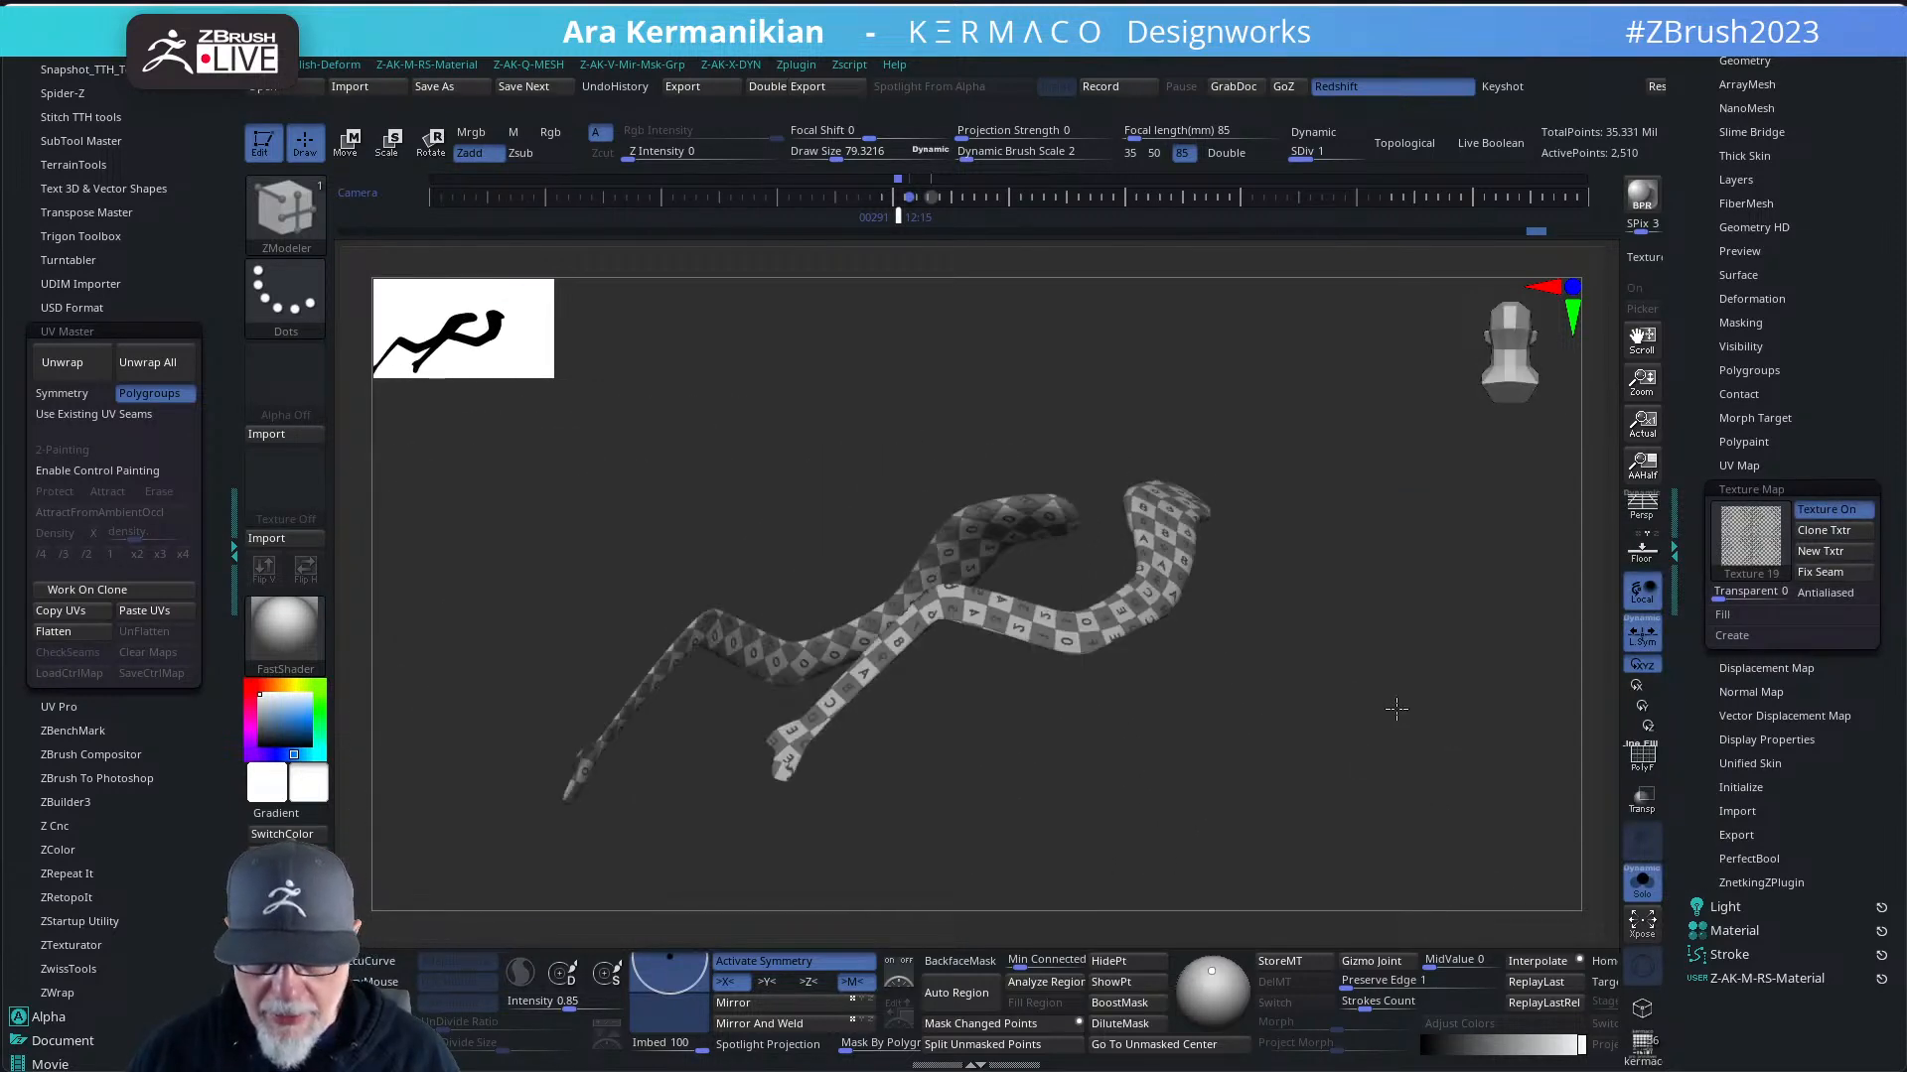
- Check the polygon and point counts of the Extract15_07 tool
scroll(1396, 708, "down", 3)
scroll(1694, 288, "up", 5)
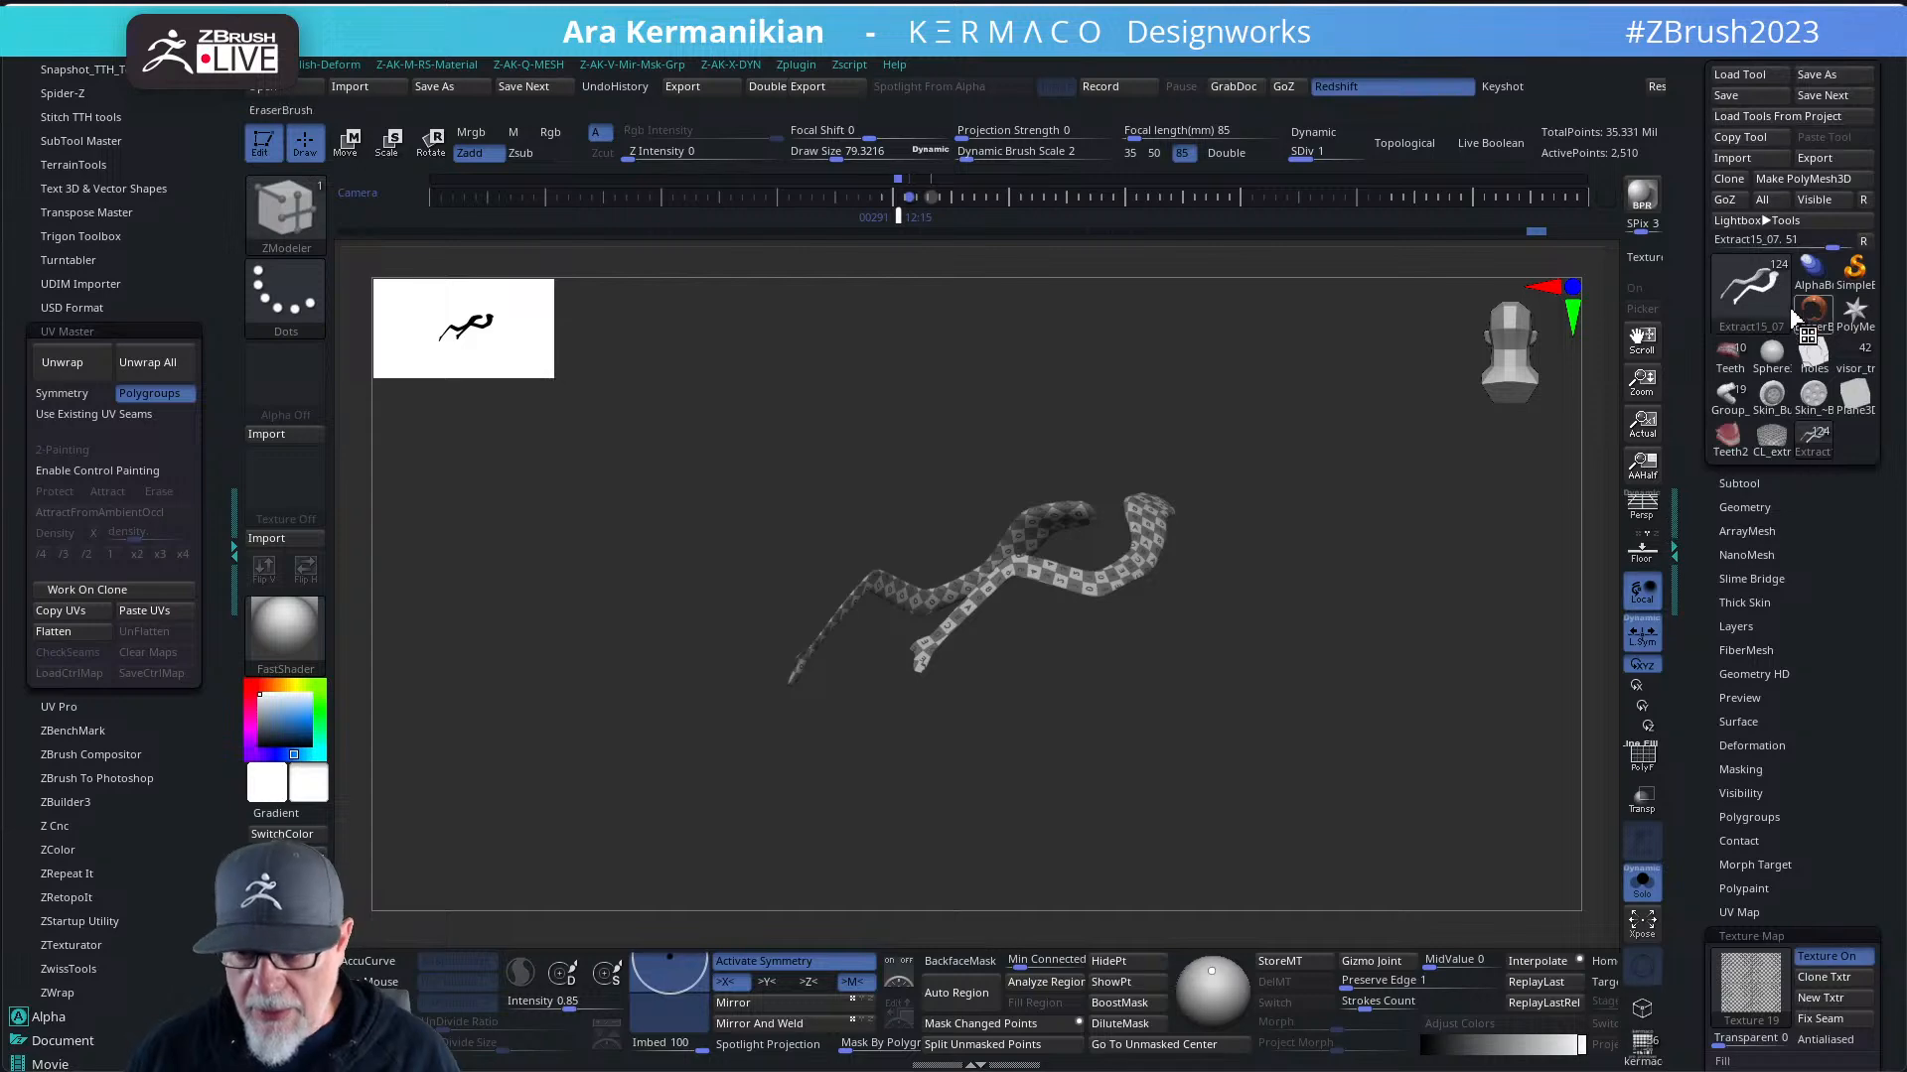
mouse_move(1772, 283)
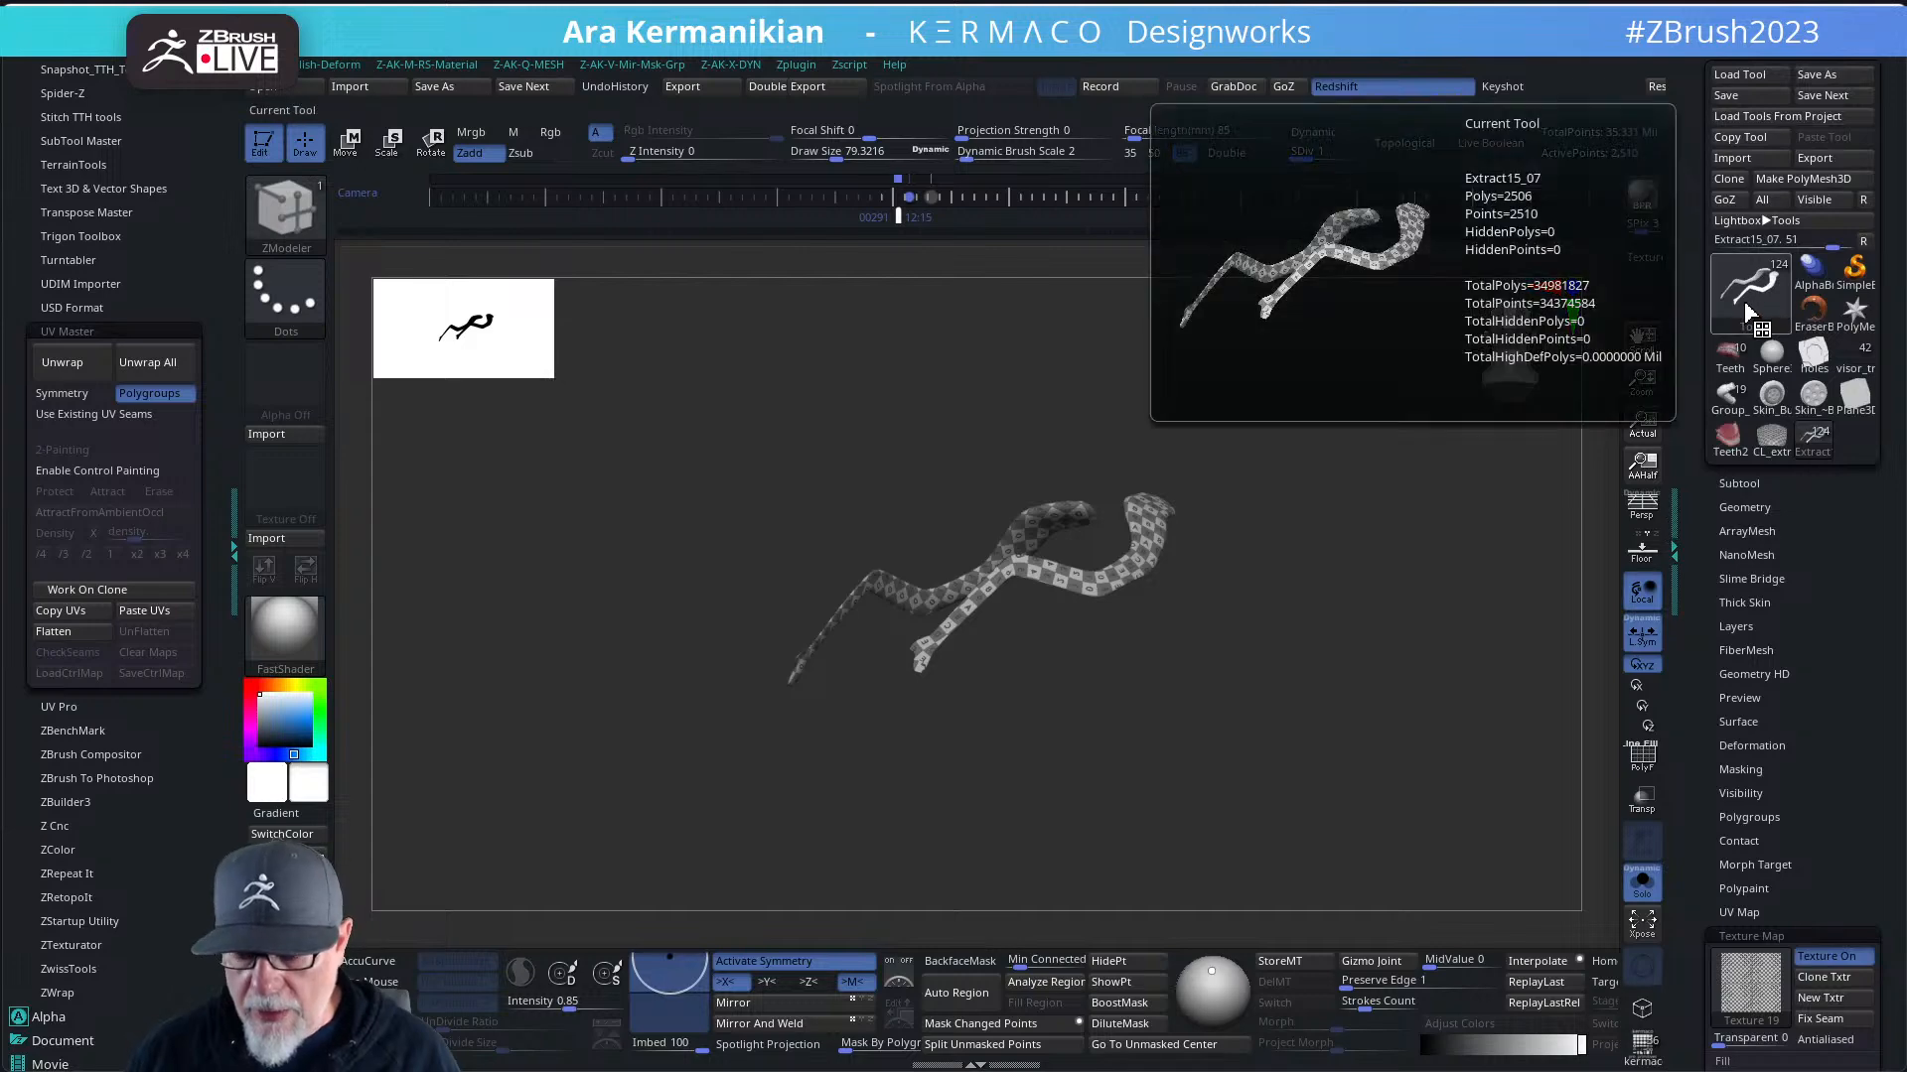
- Leave solo mode and view the strips in place on the whole helmet
left_click(1739, 484)
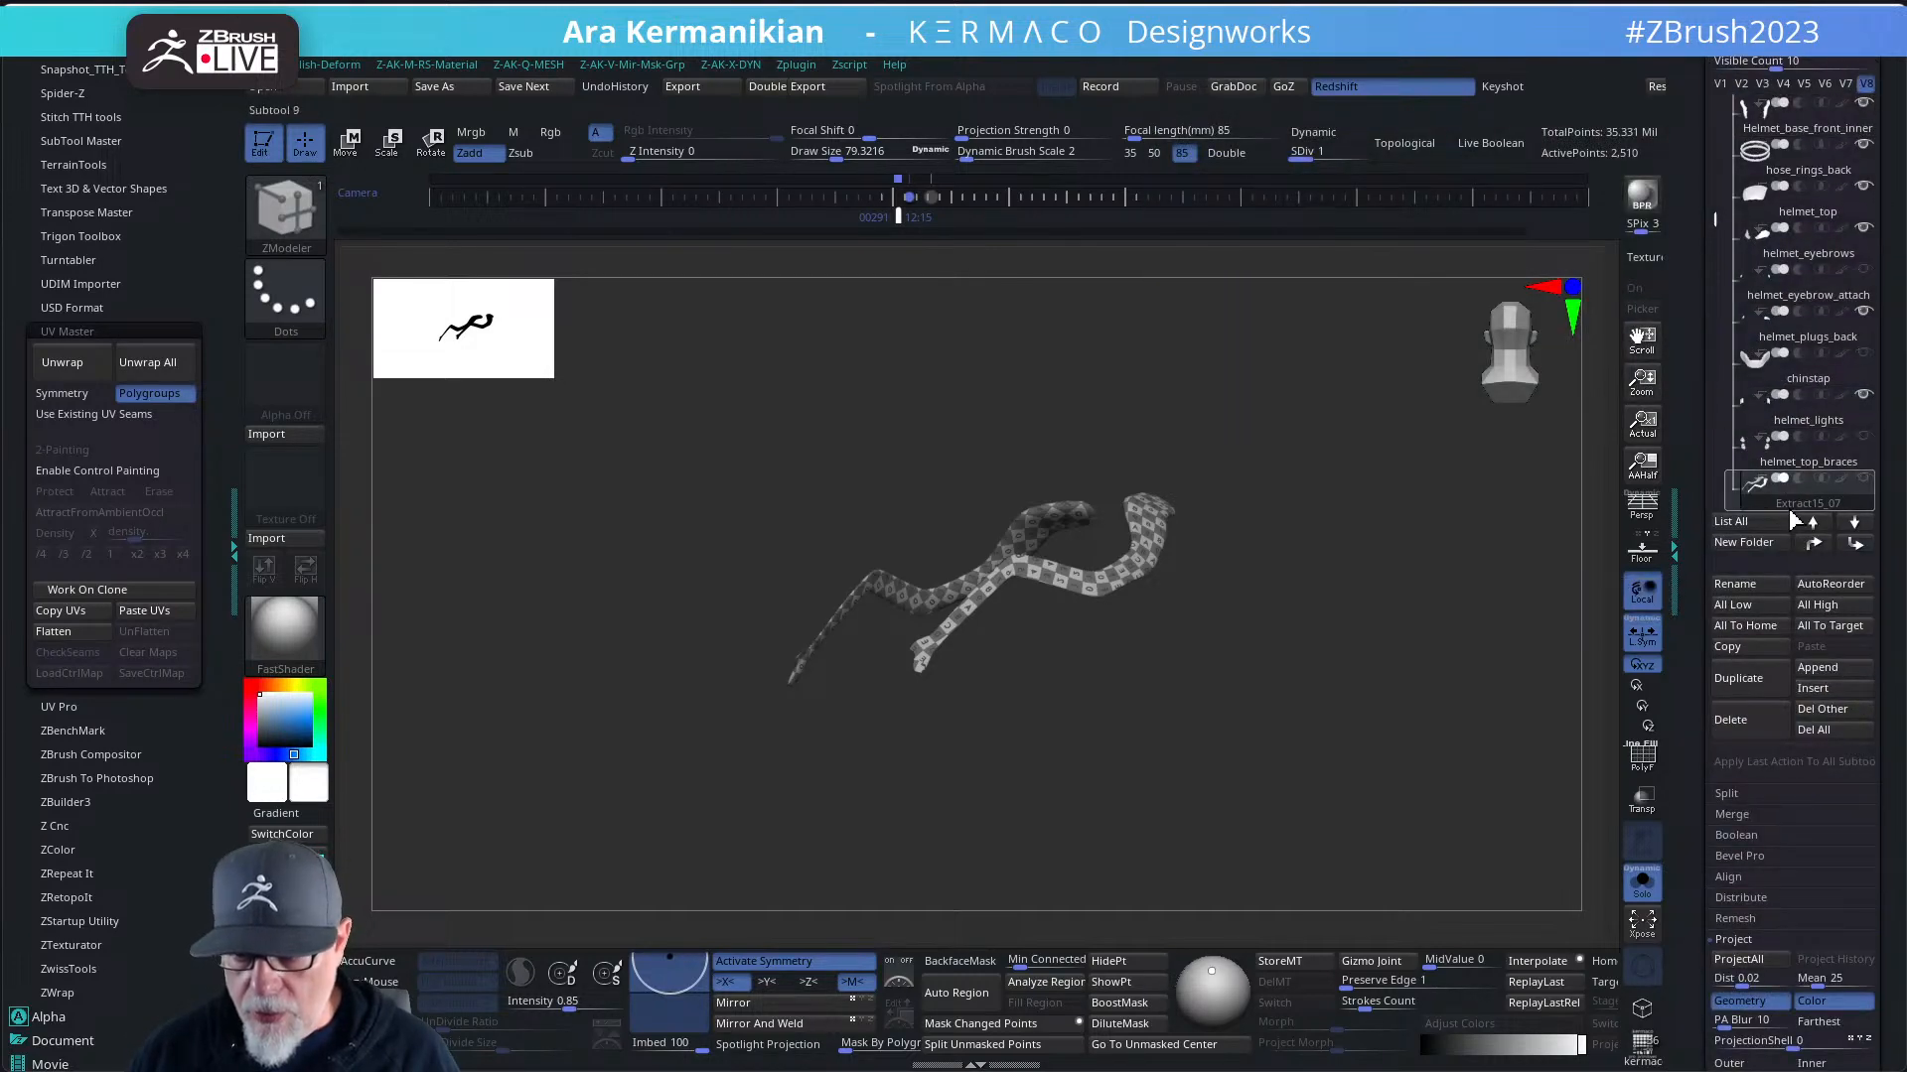
mouse_move(1865, 493)
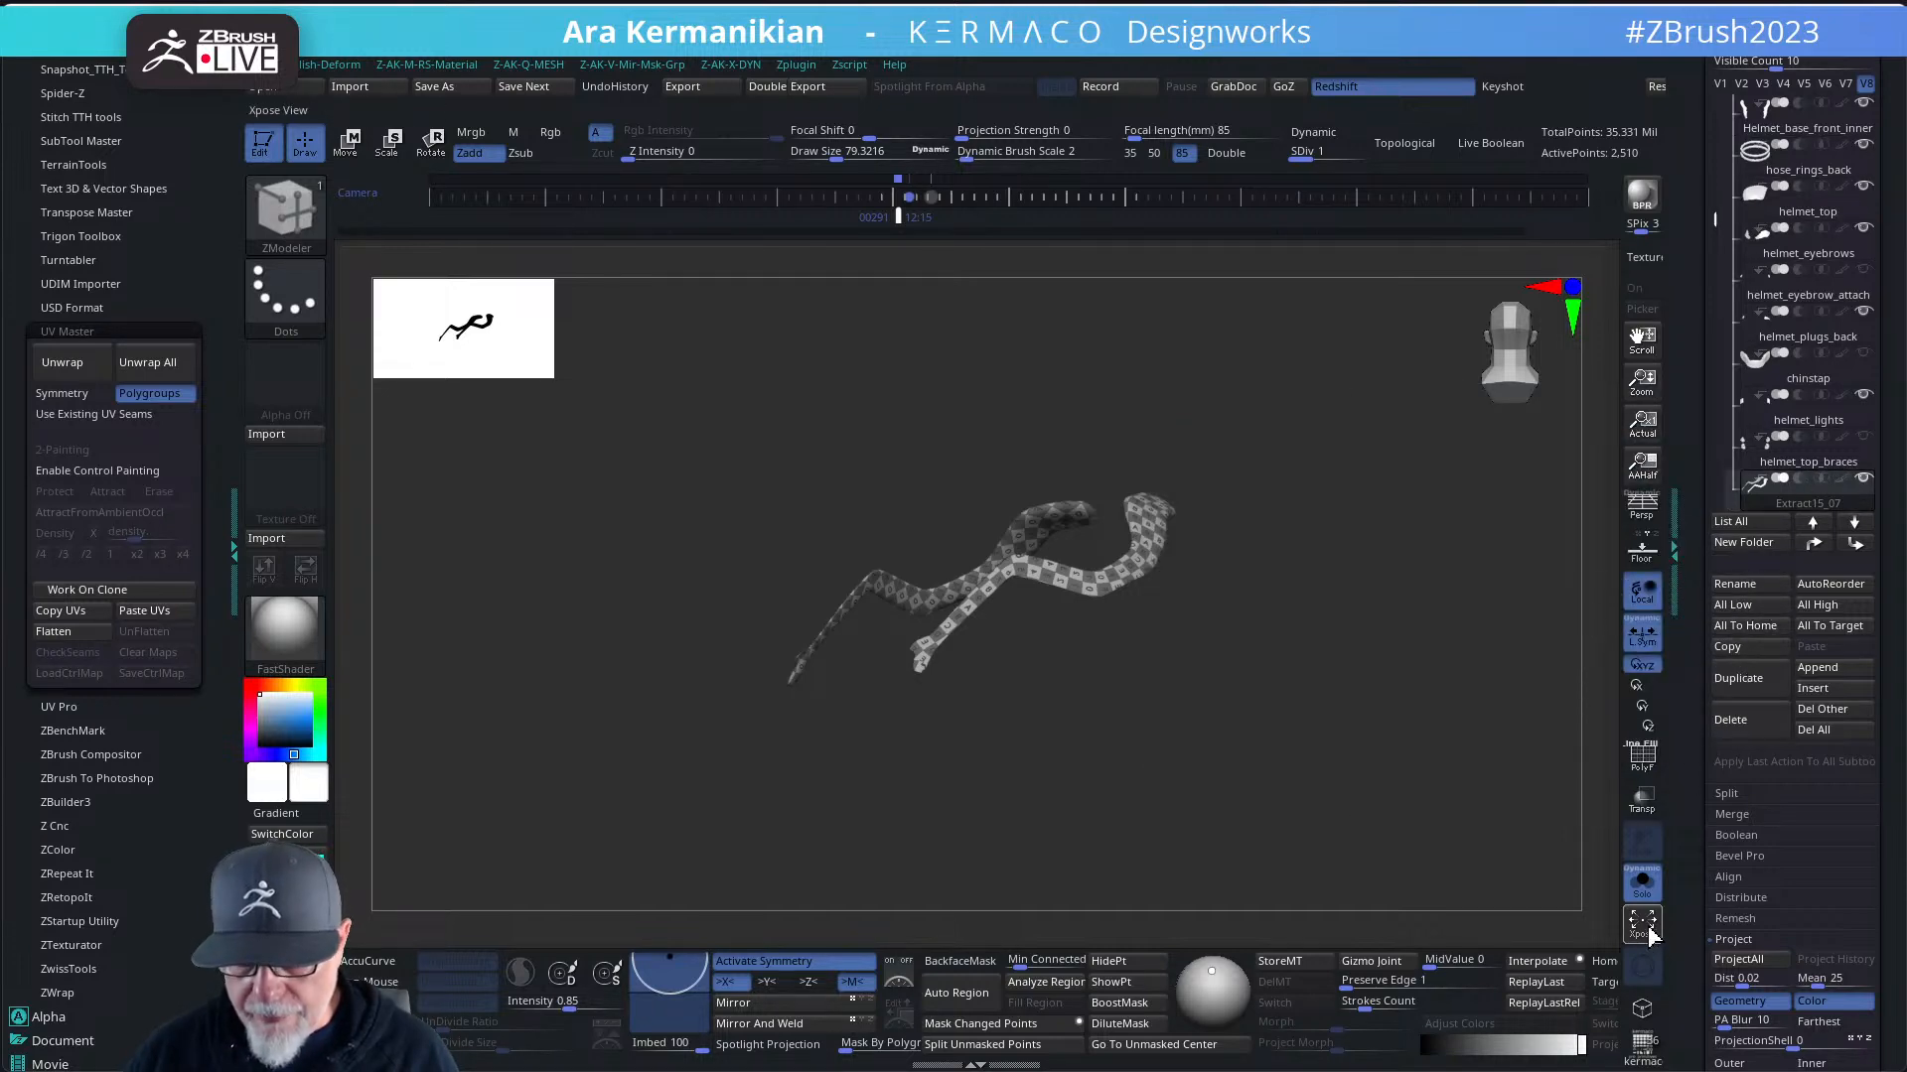
left_click(1642, 881)
left_click_drag(1410, 711, 1355, 641)
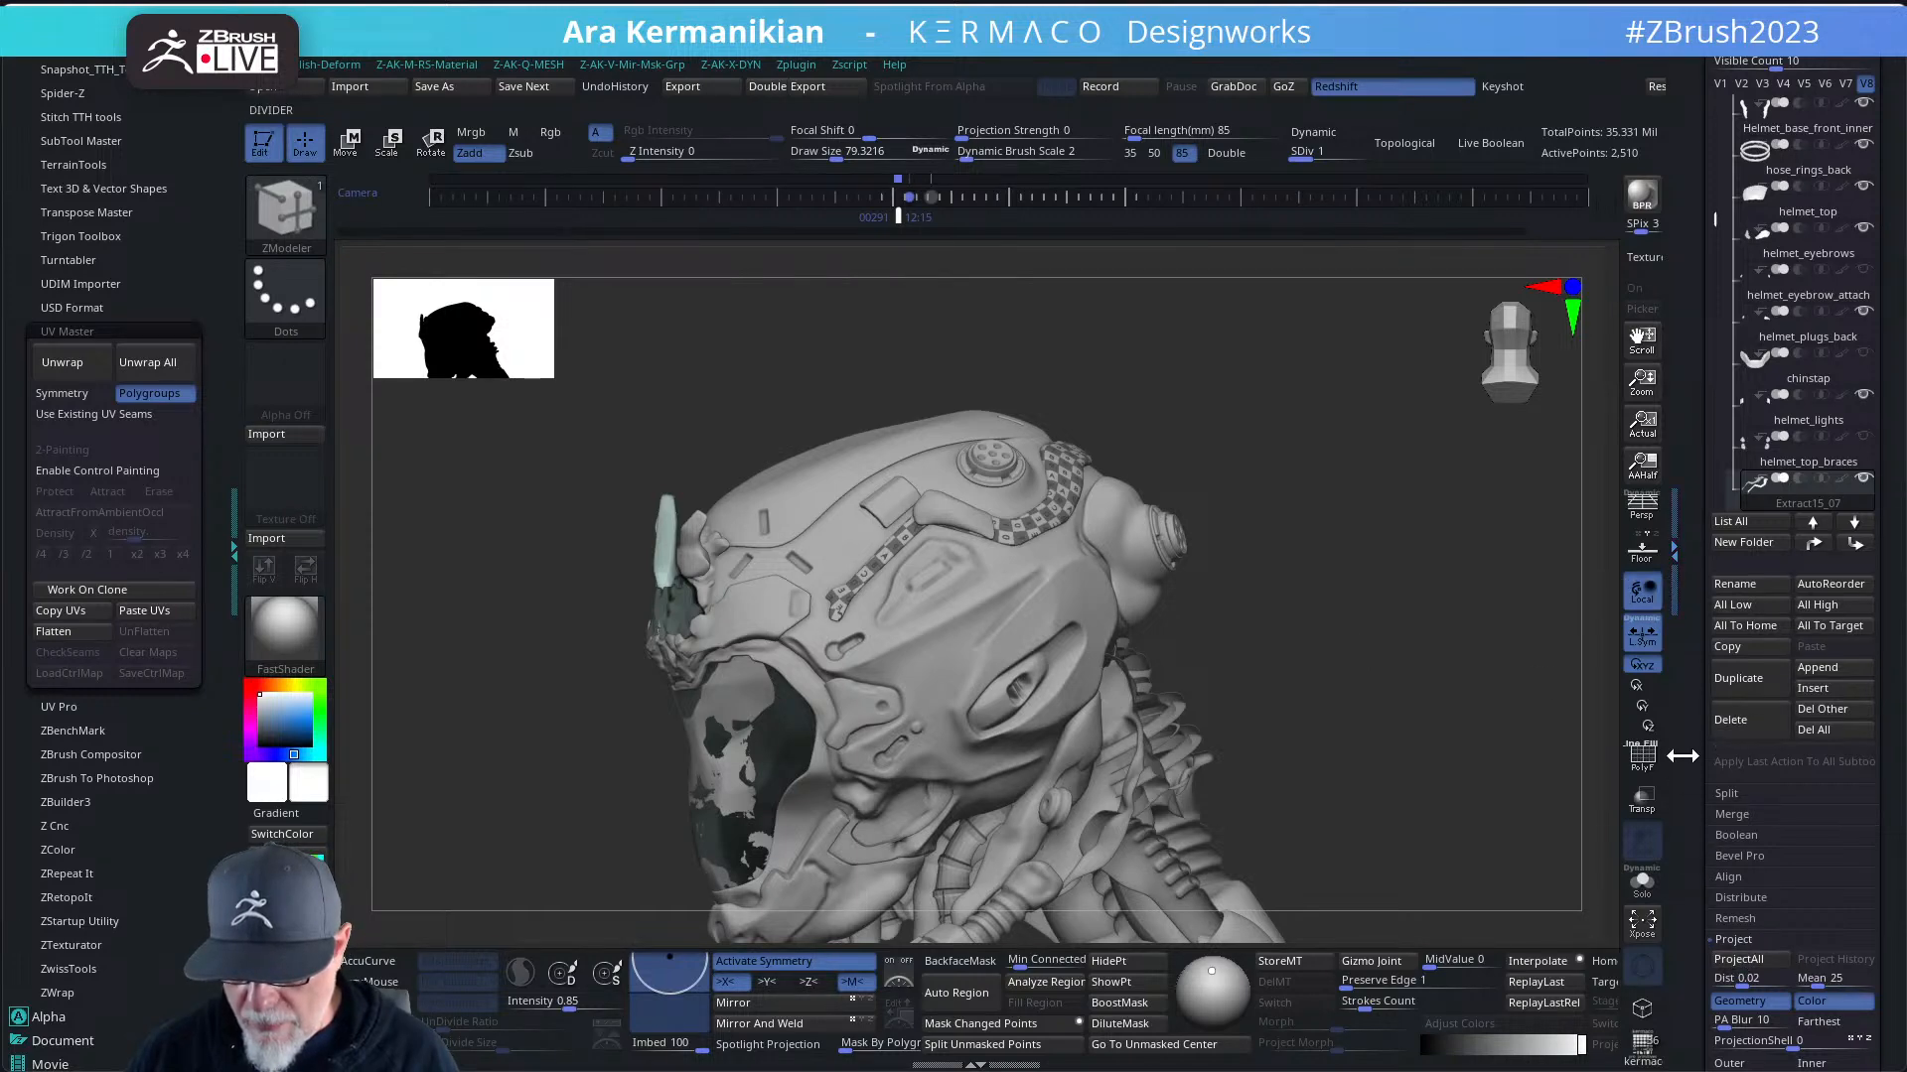
- Rename the Extract15_07 subtool to helmet_conduit
left_click_drag(1695, 799, 1715, 708)
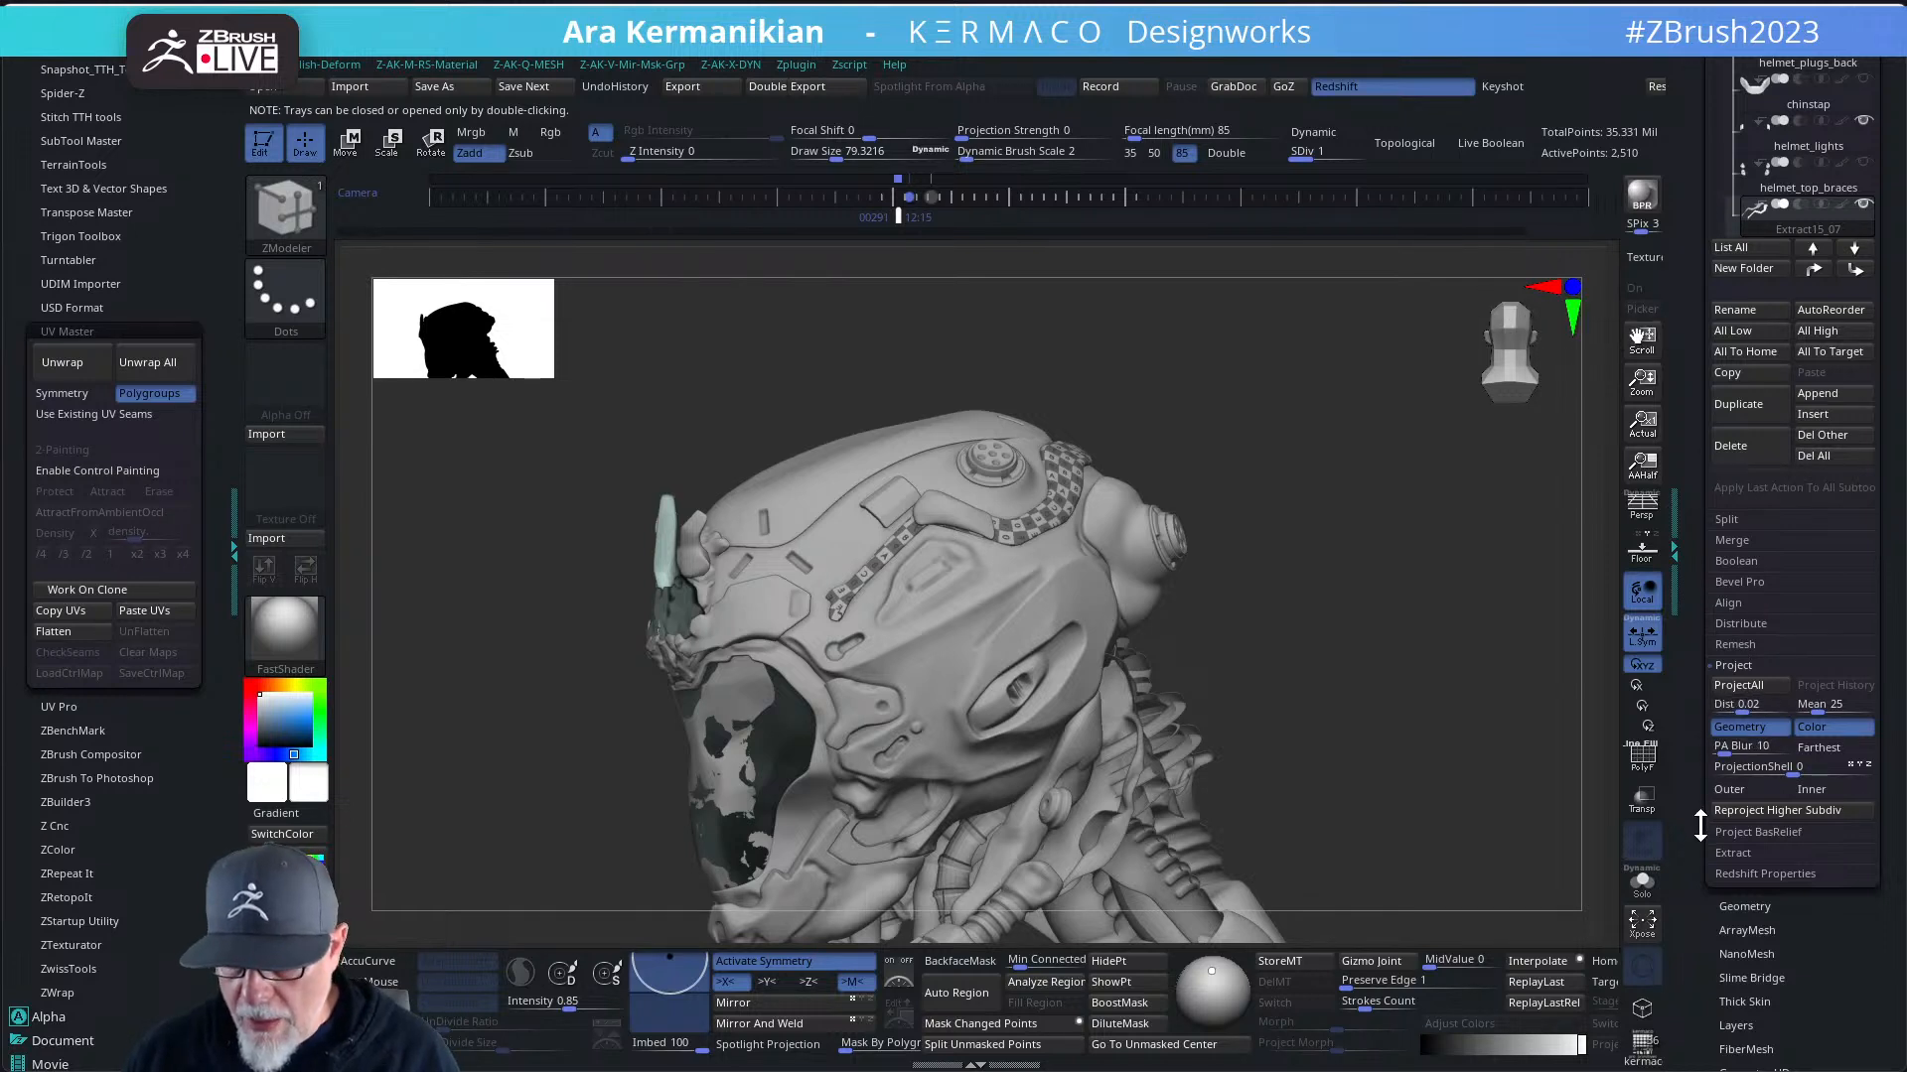
scroll(1700, 825, "down", 3)
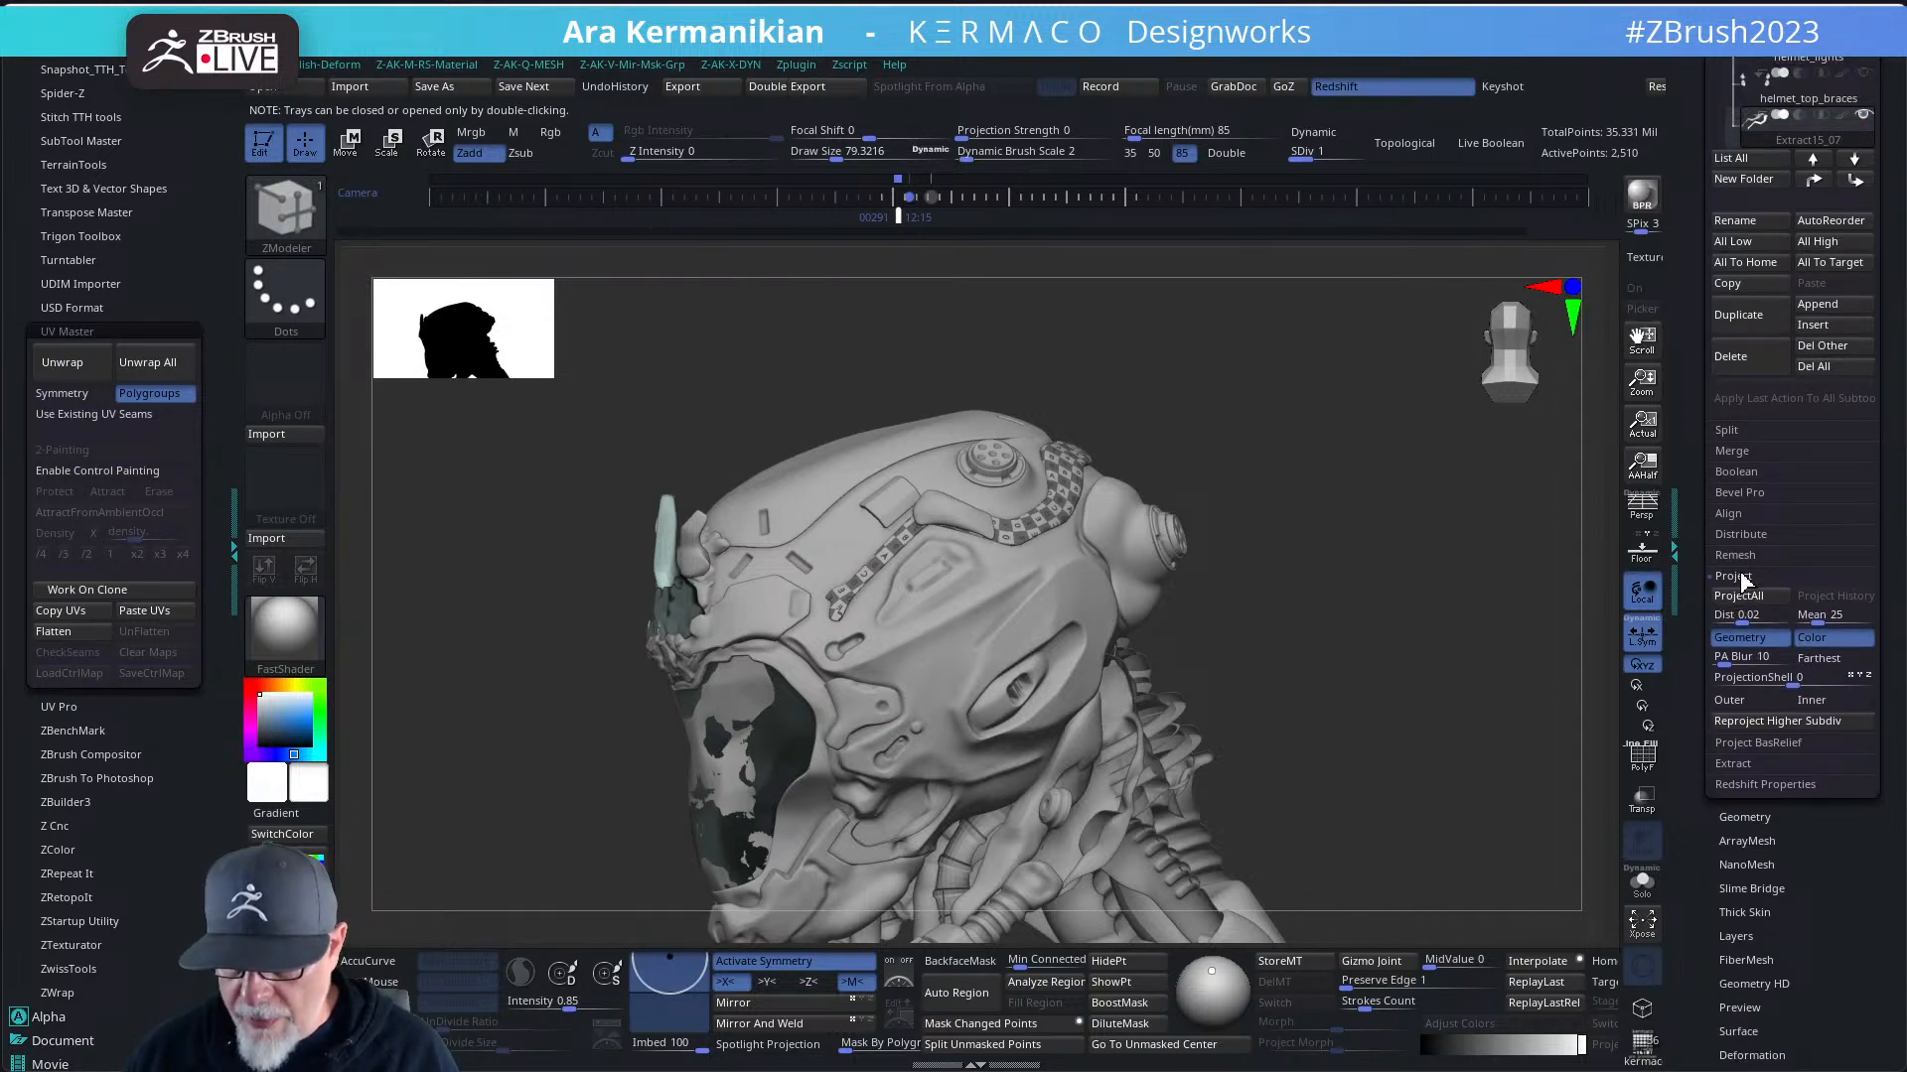
left_click(1738, 577)
scroll(1838, 797, "down", 5)
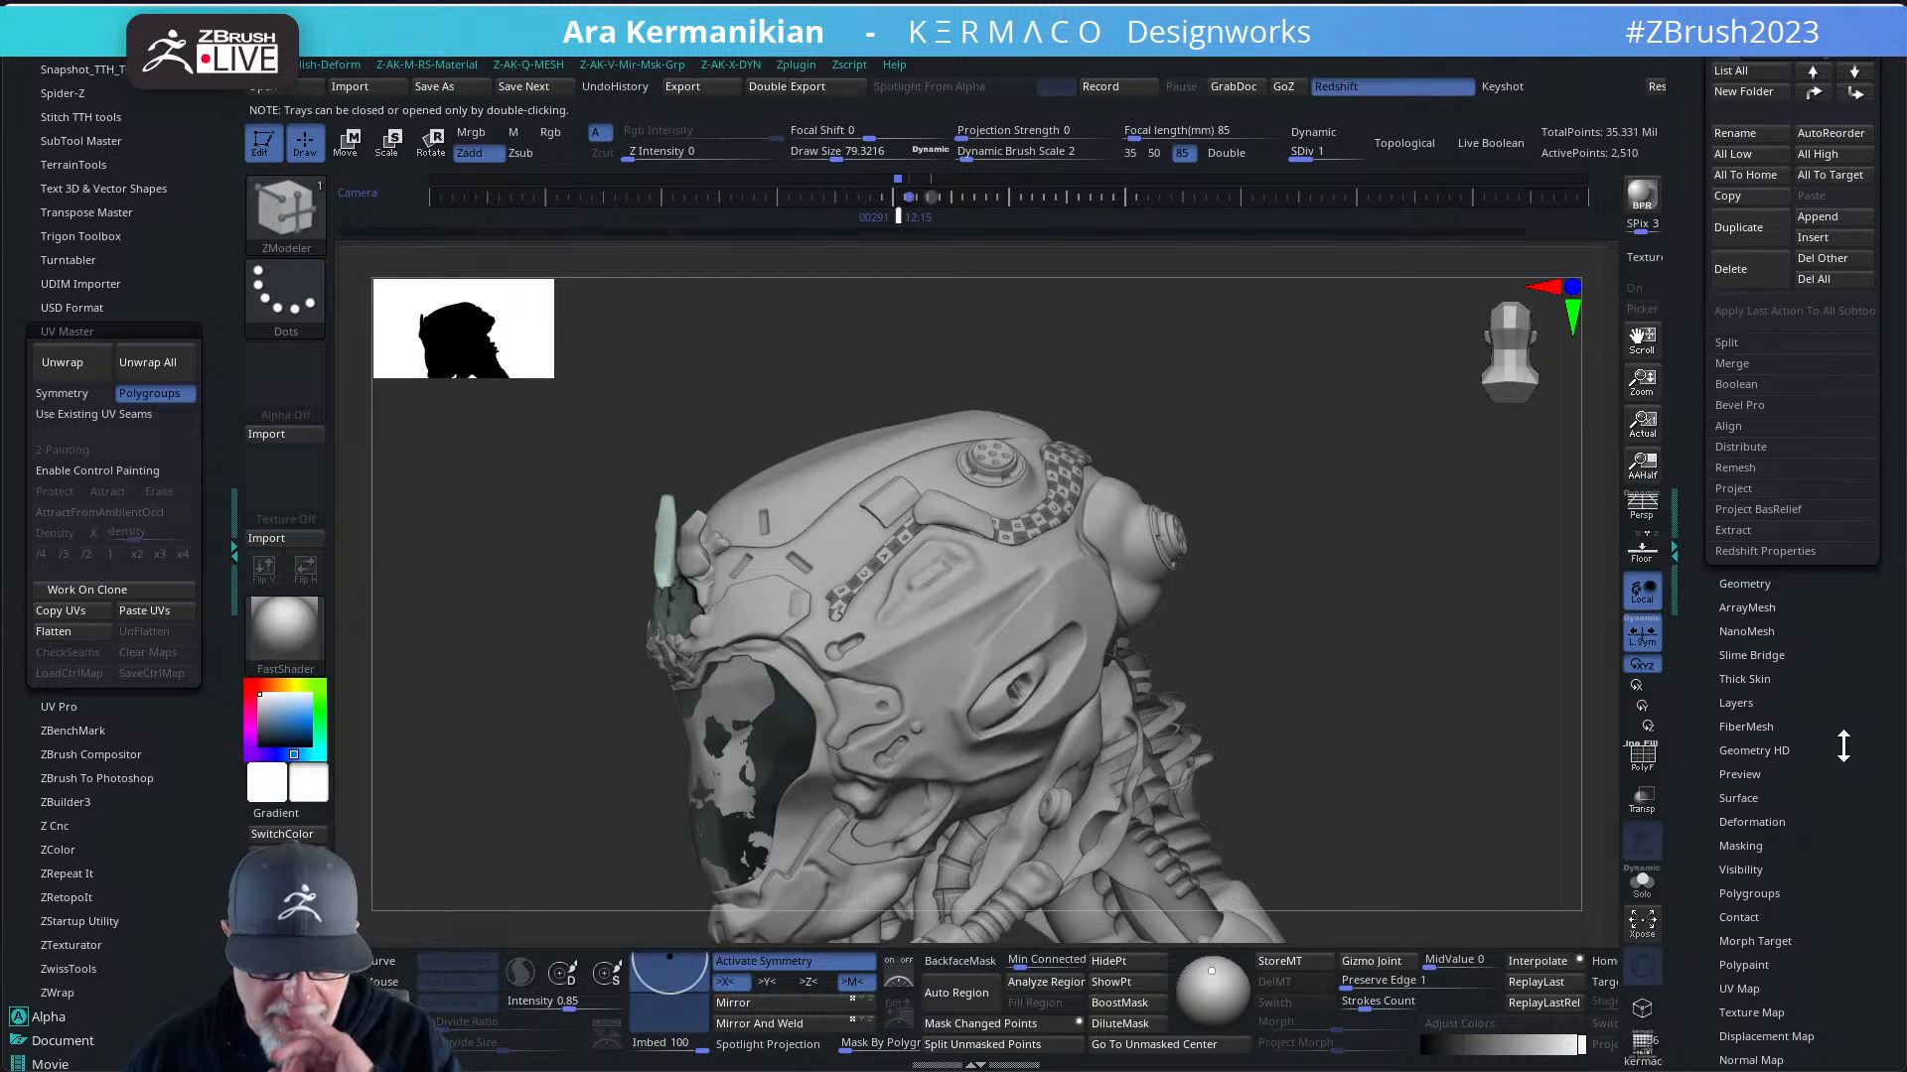
left_click_drag(1837, 780, 1825, 785)
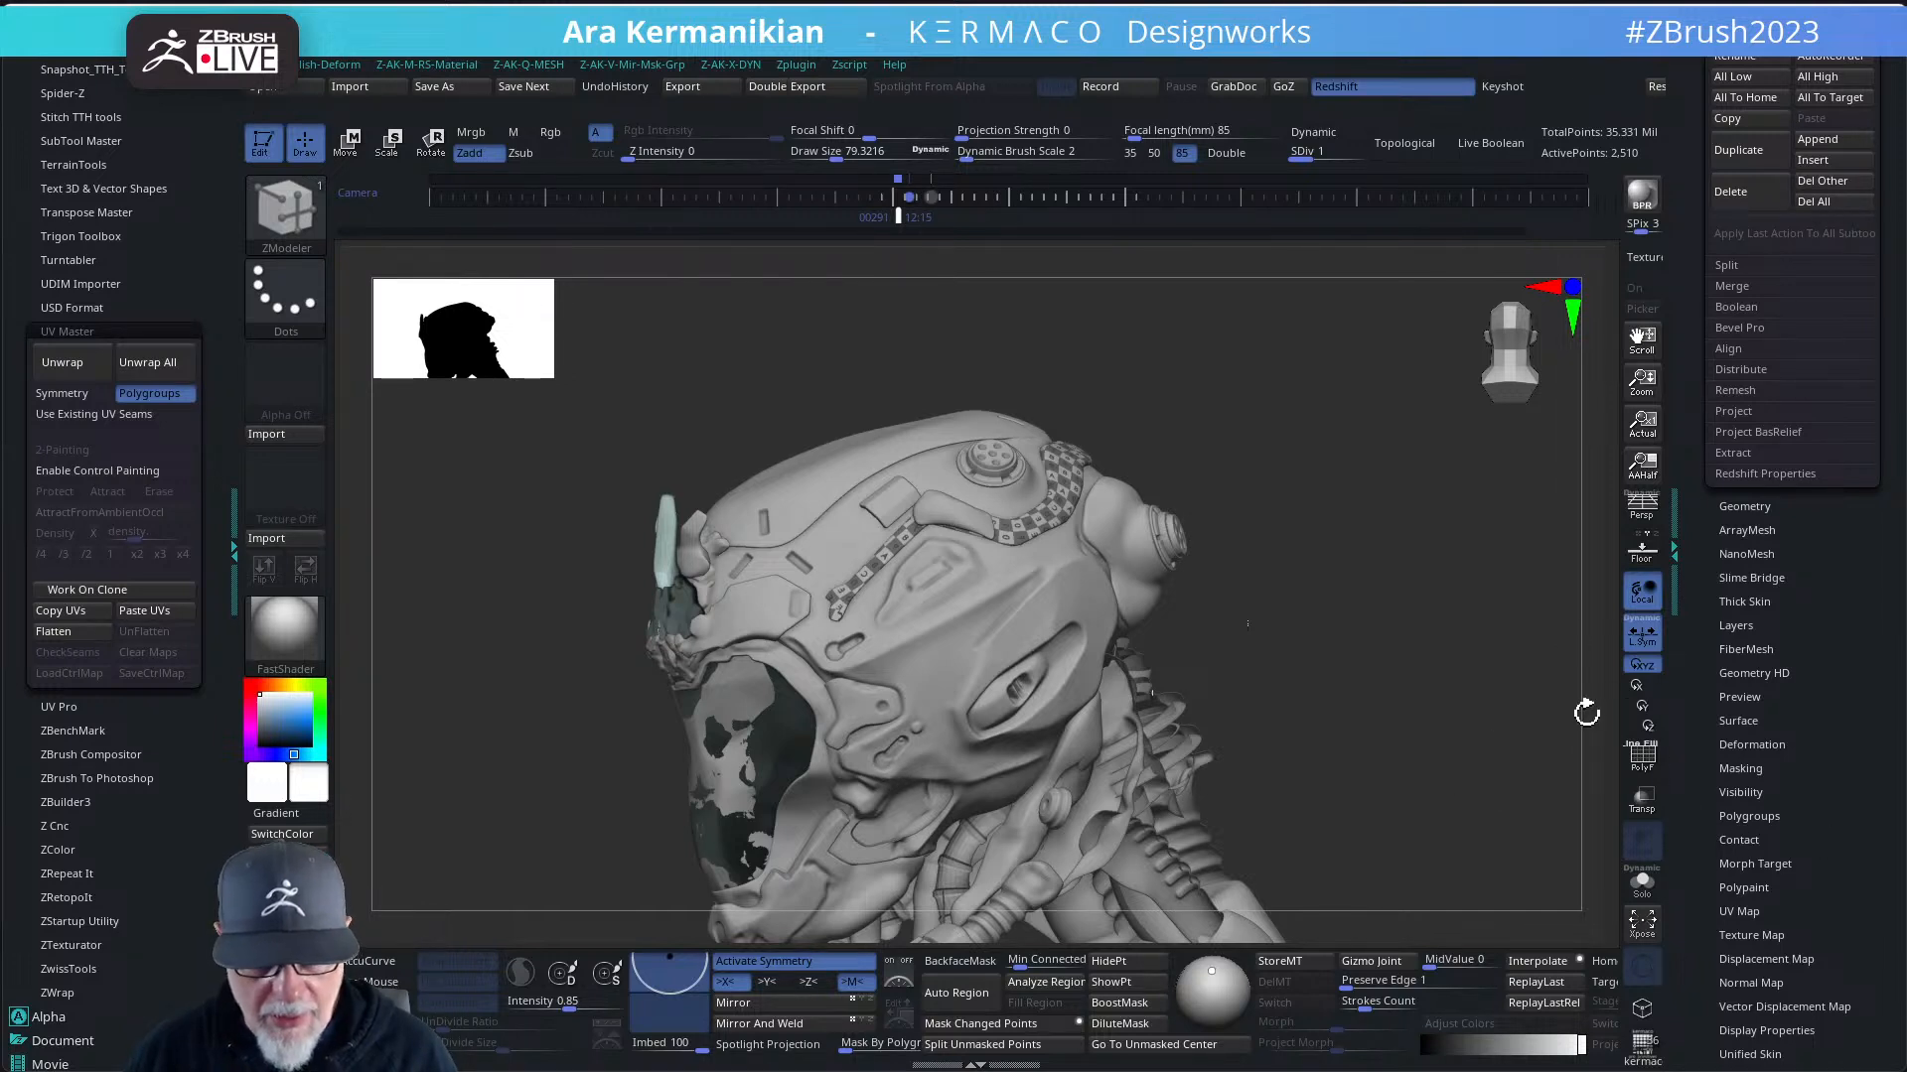
left_click_drag(1847, 933, 1847, 883)
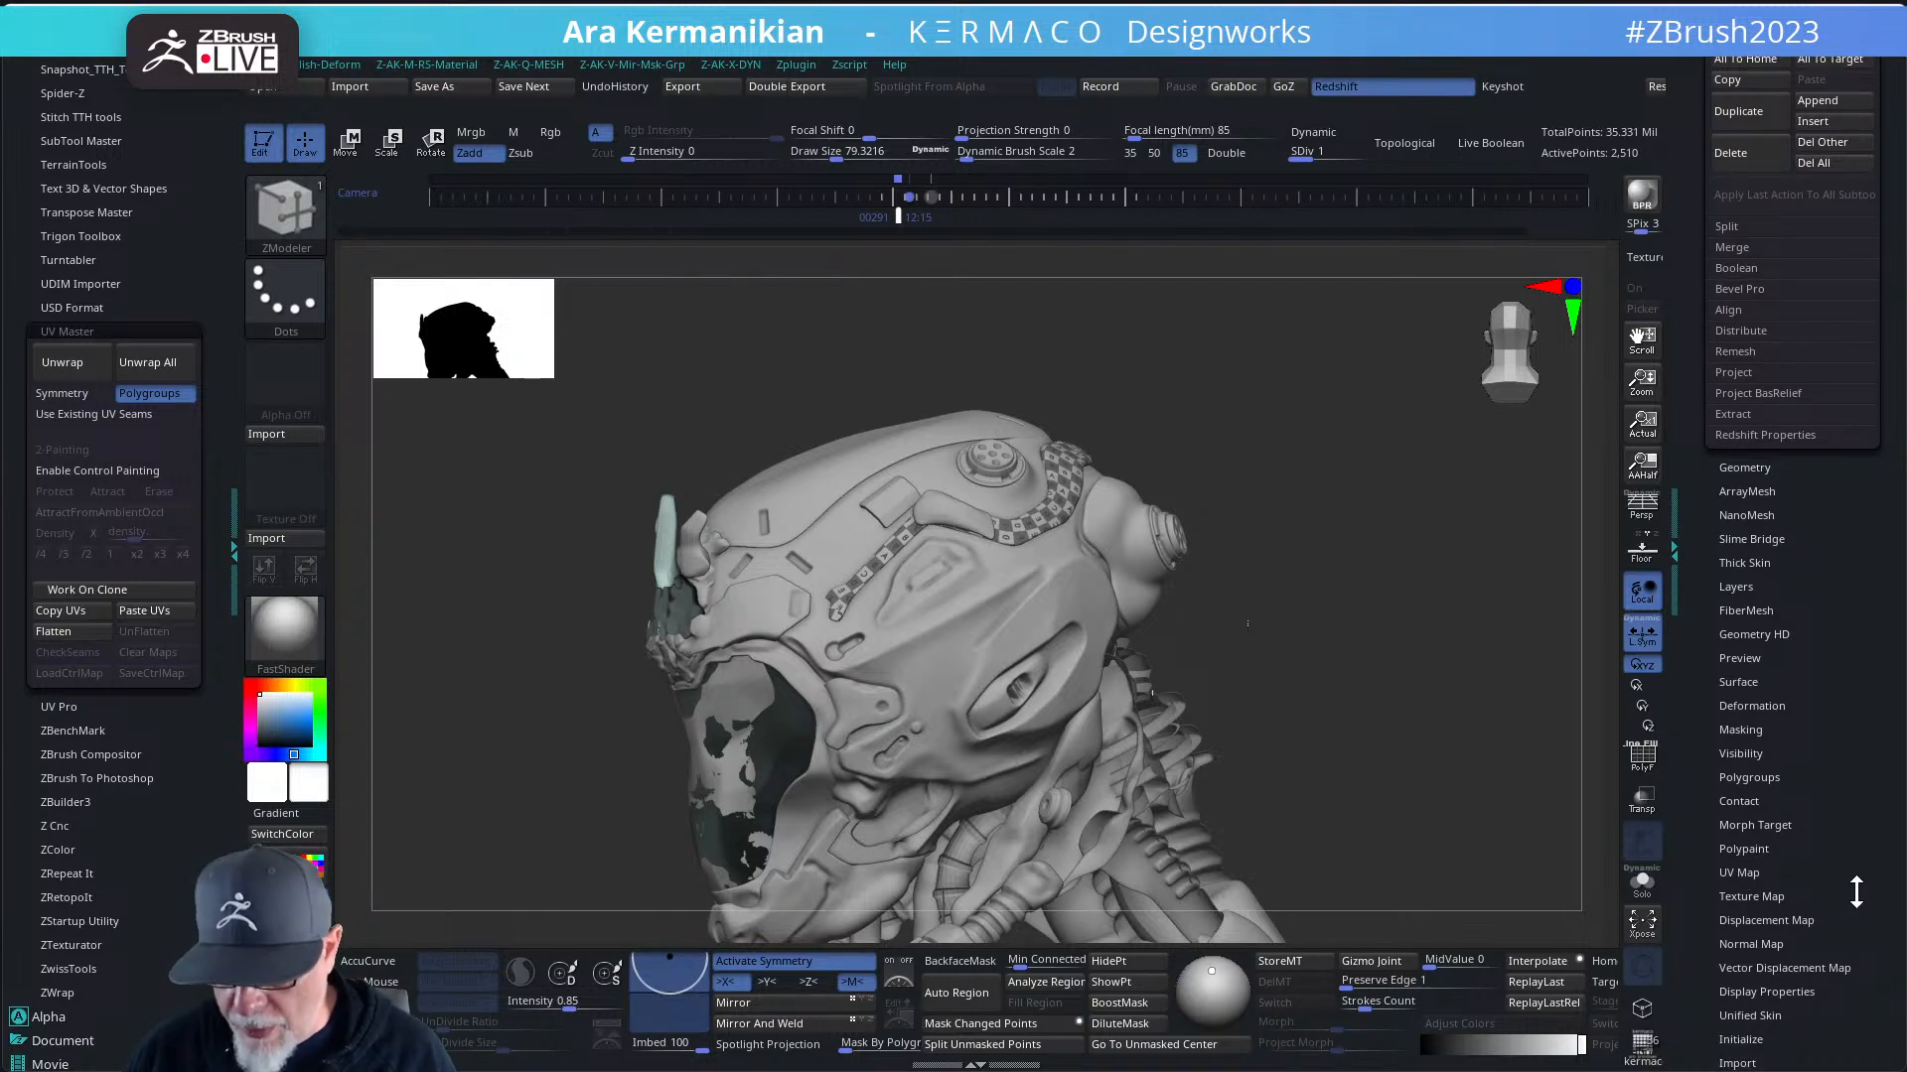
scroll(1845, 885, "down", 3)
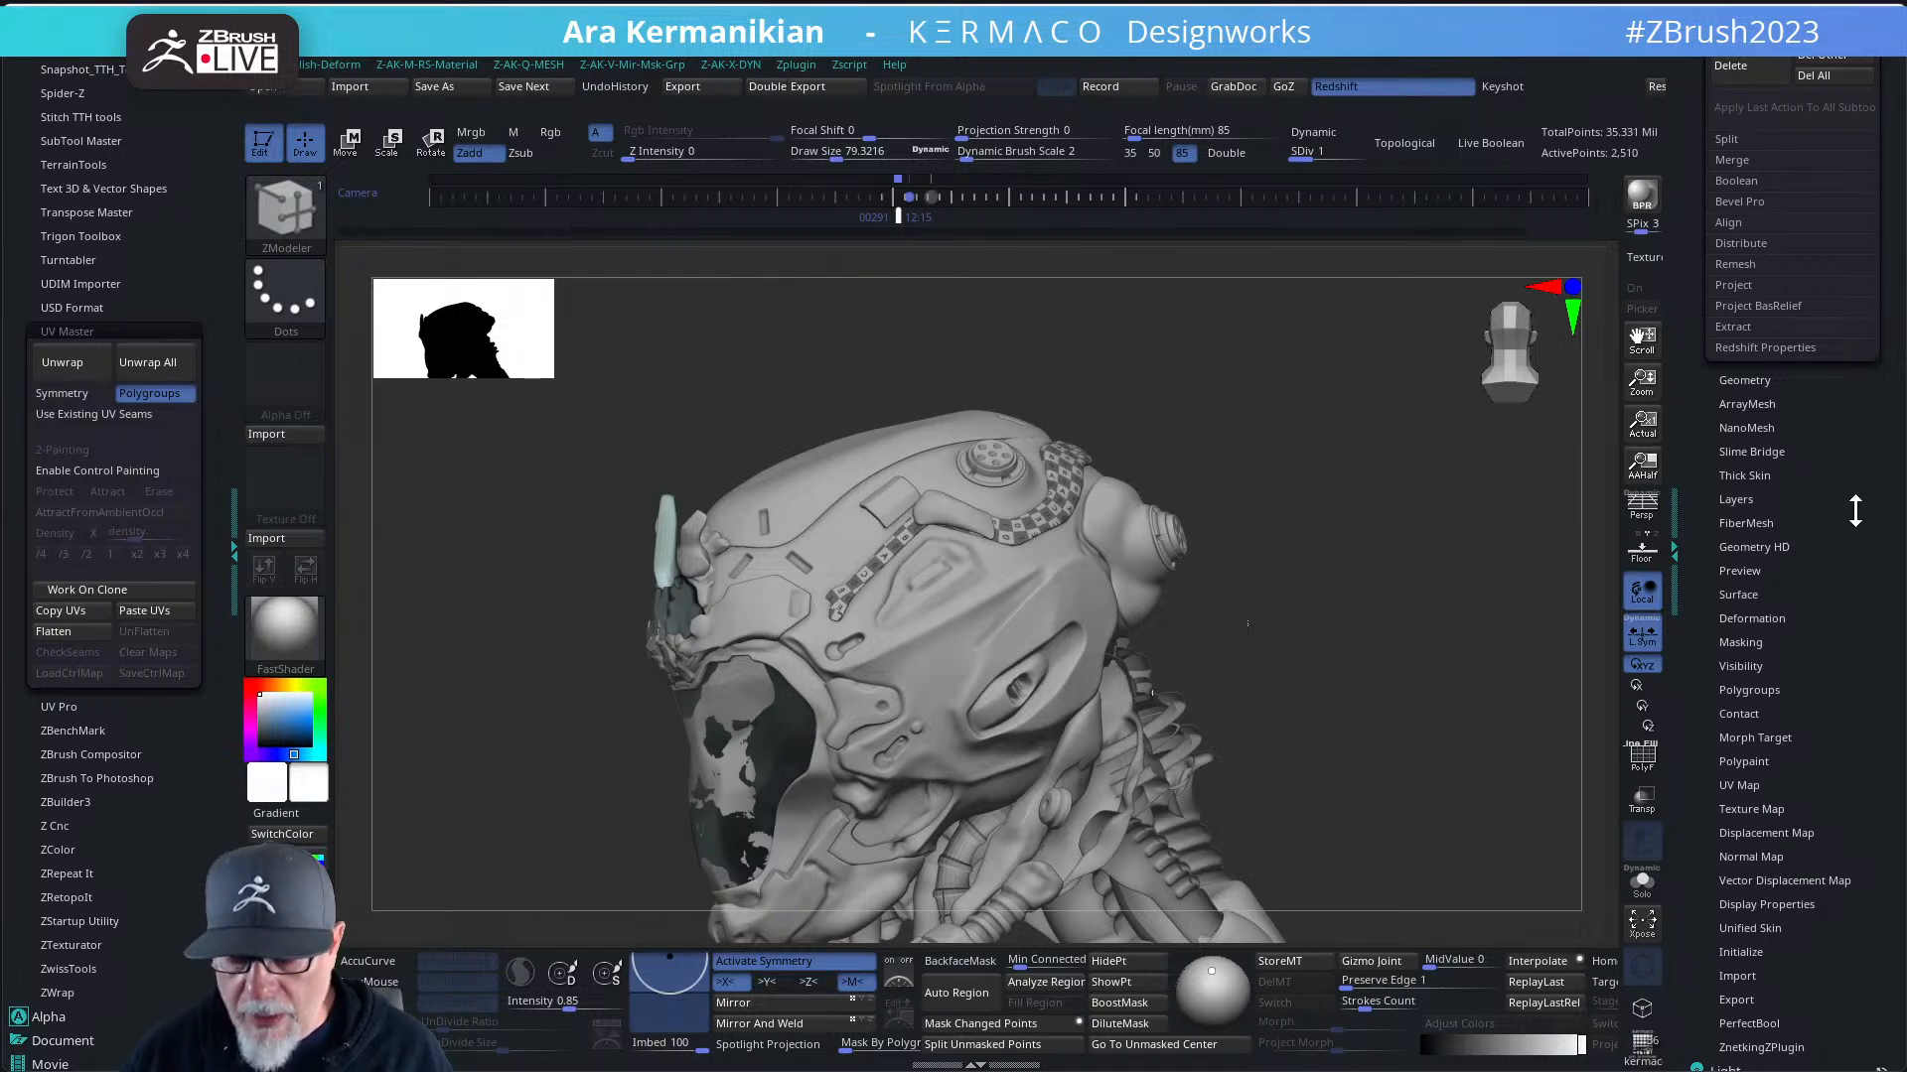
left_click_drag(1855, 511, 1853, 688)
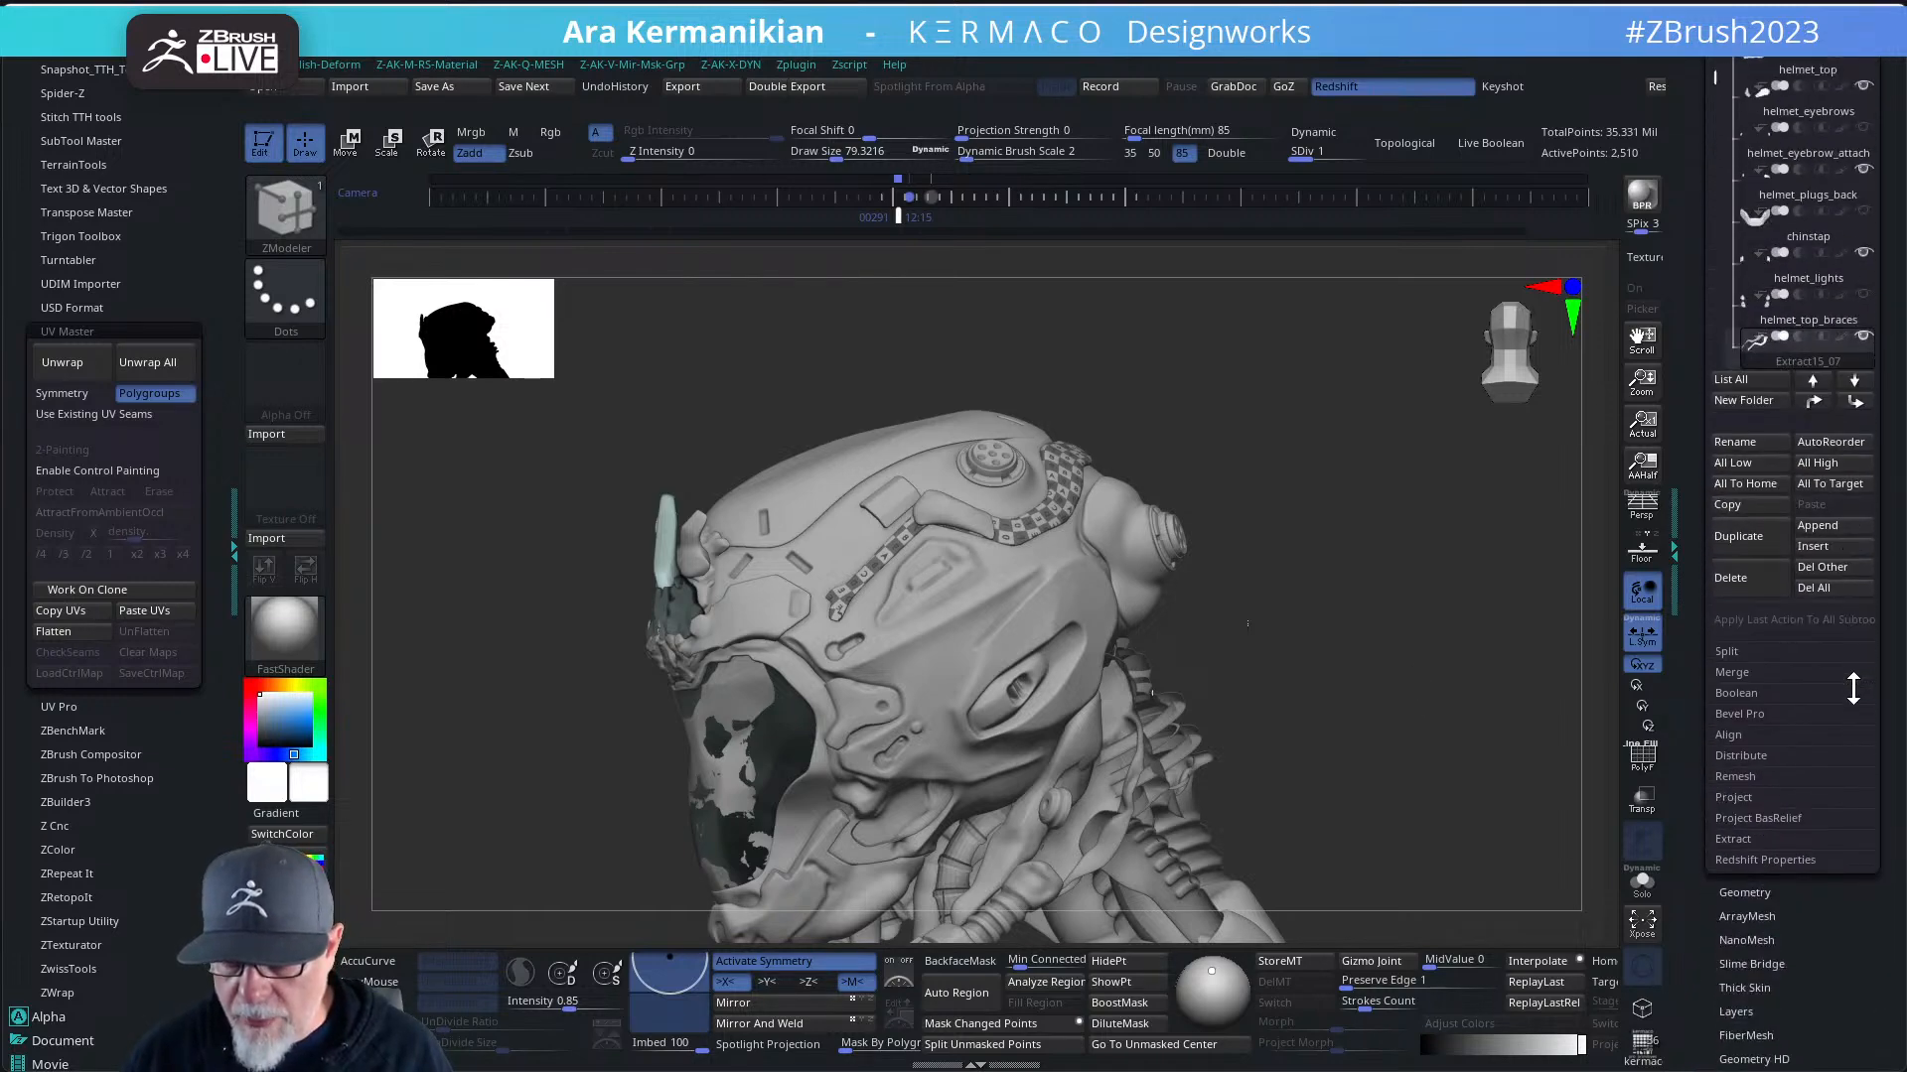
left_click(1734, 442)
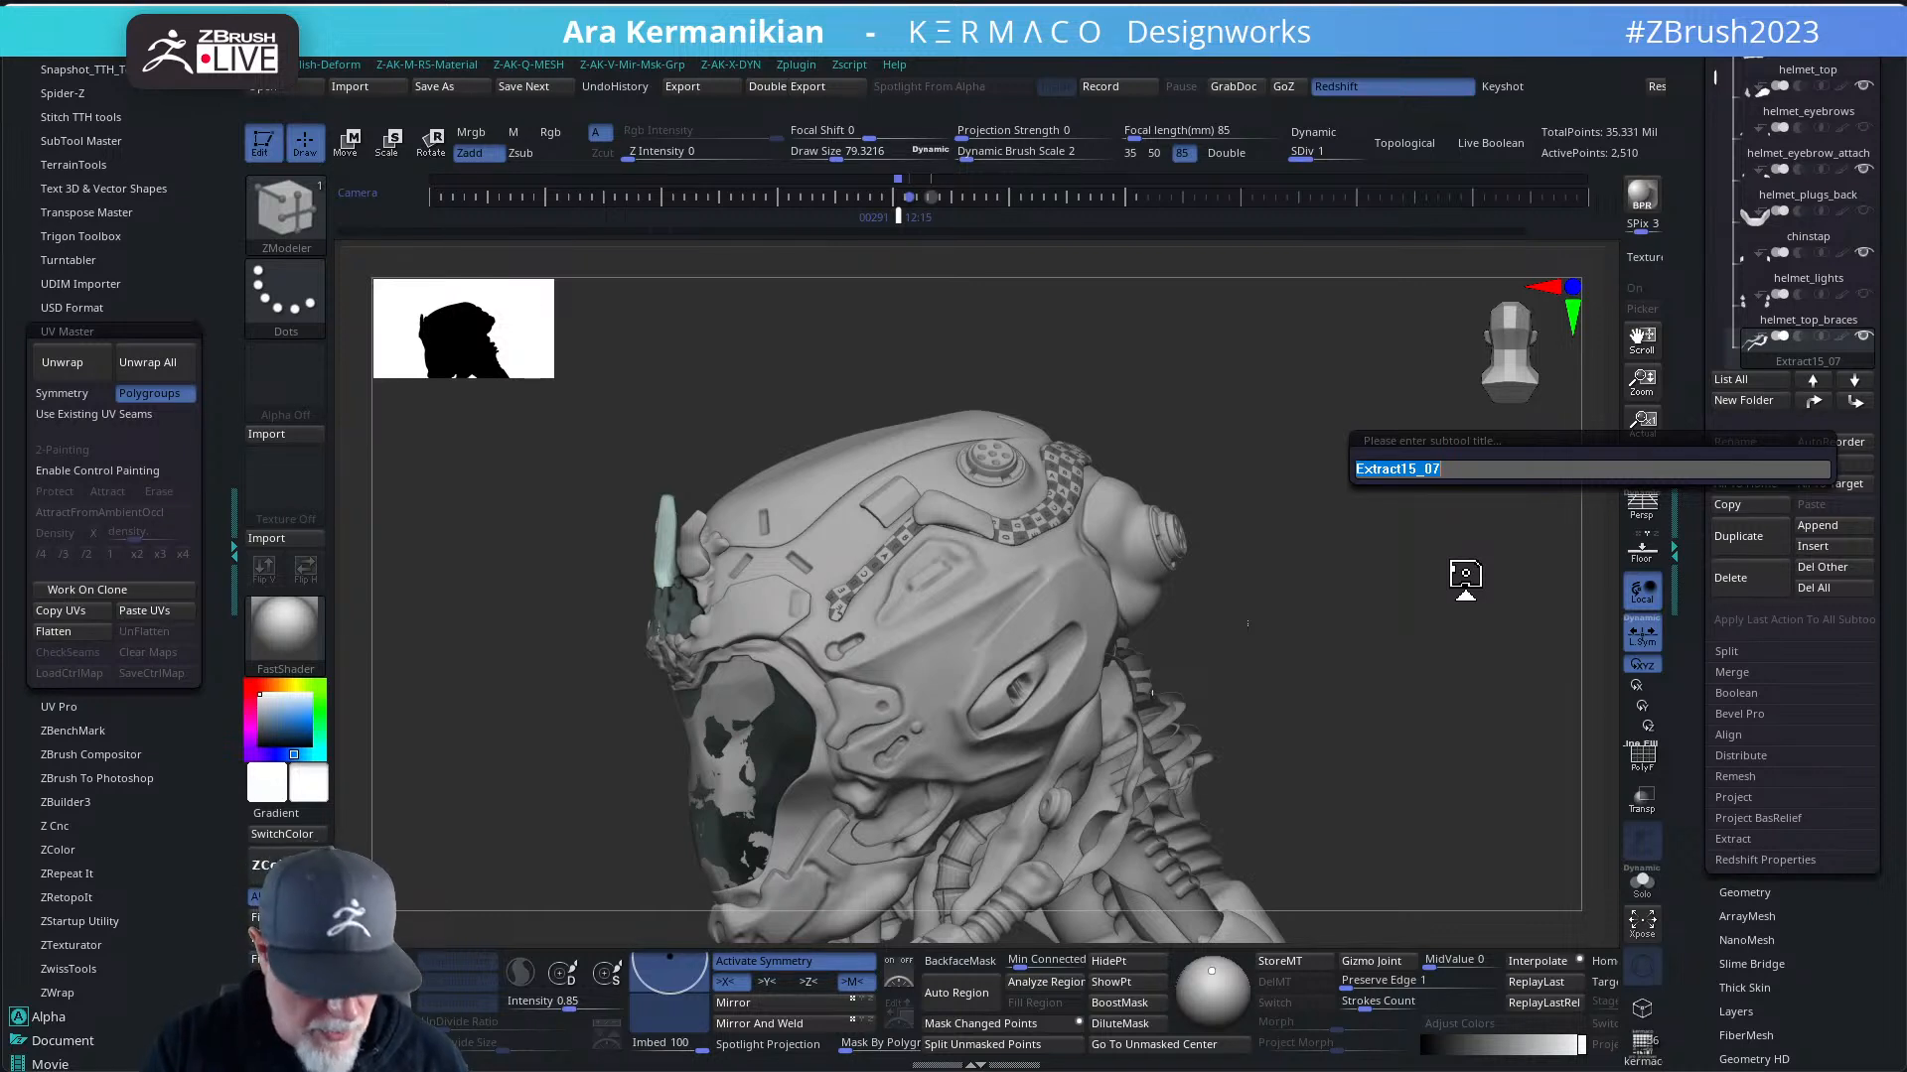
type("lmet_")
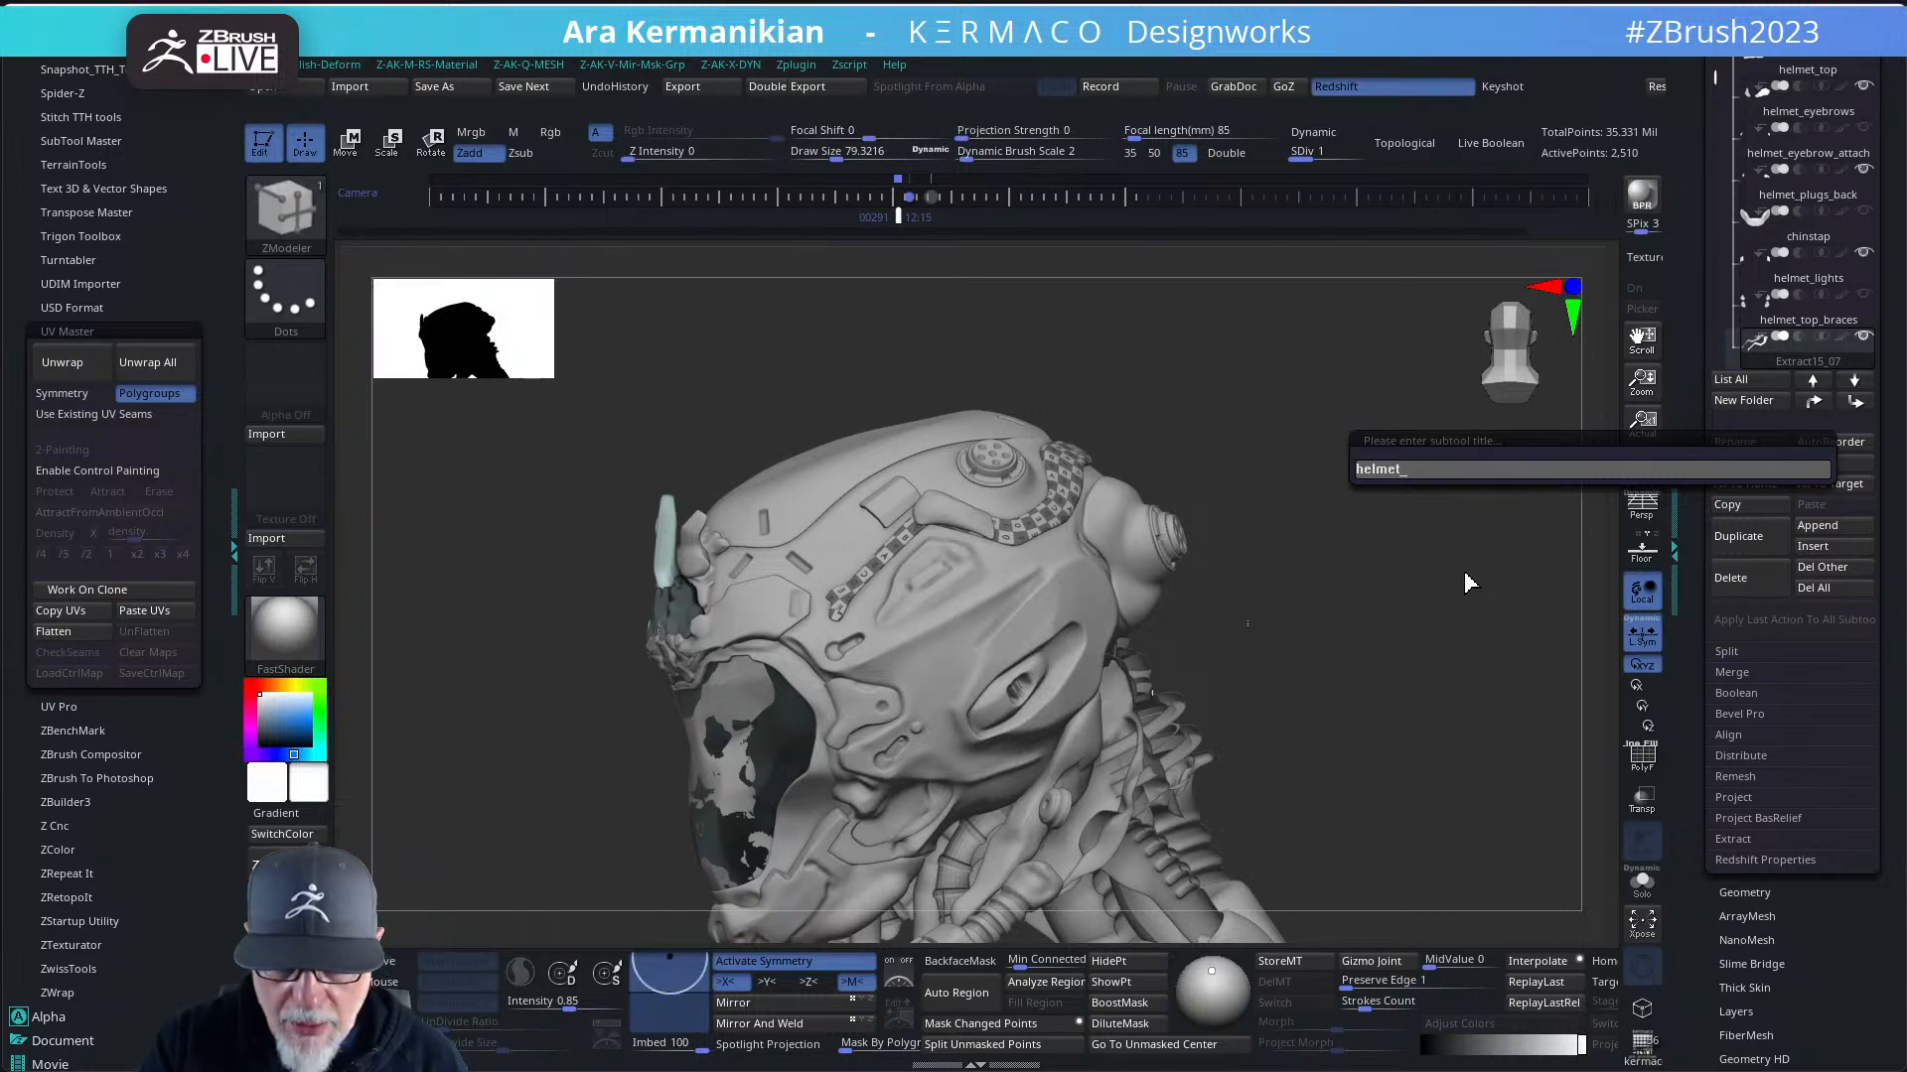
type("coduit")
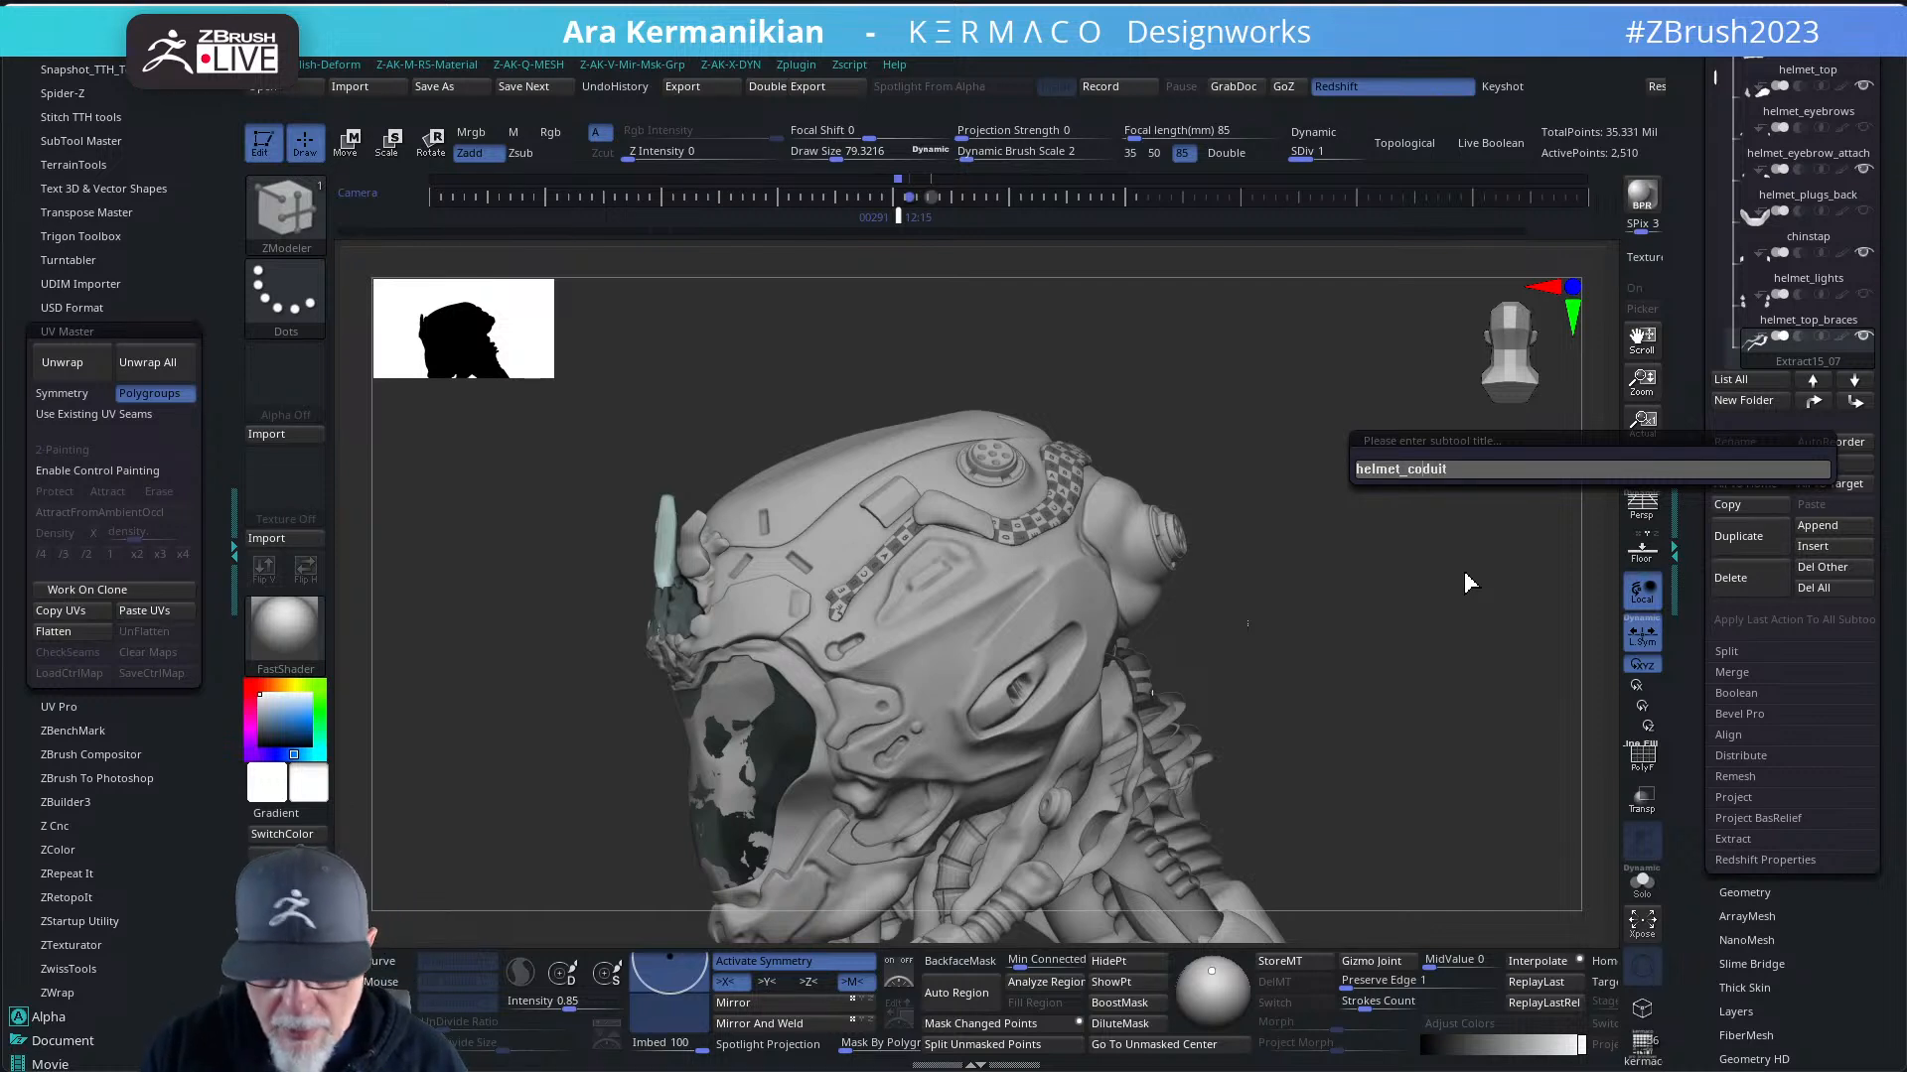
type("n")
key("Return")
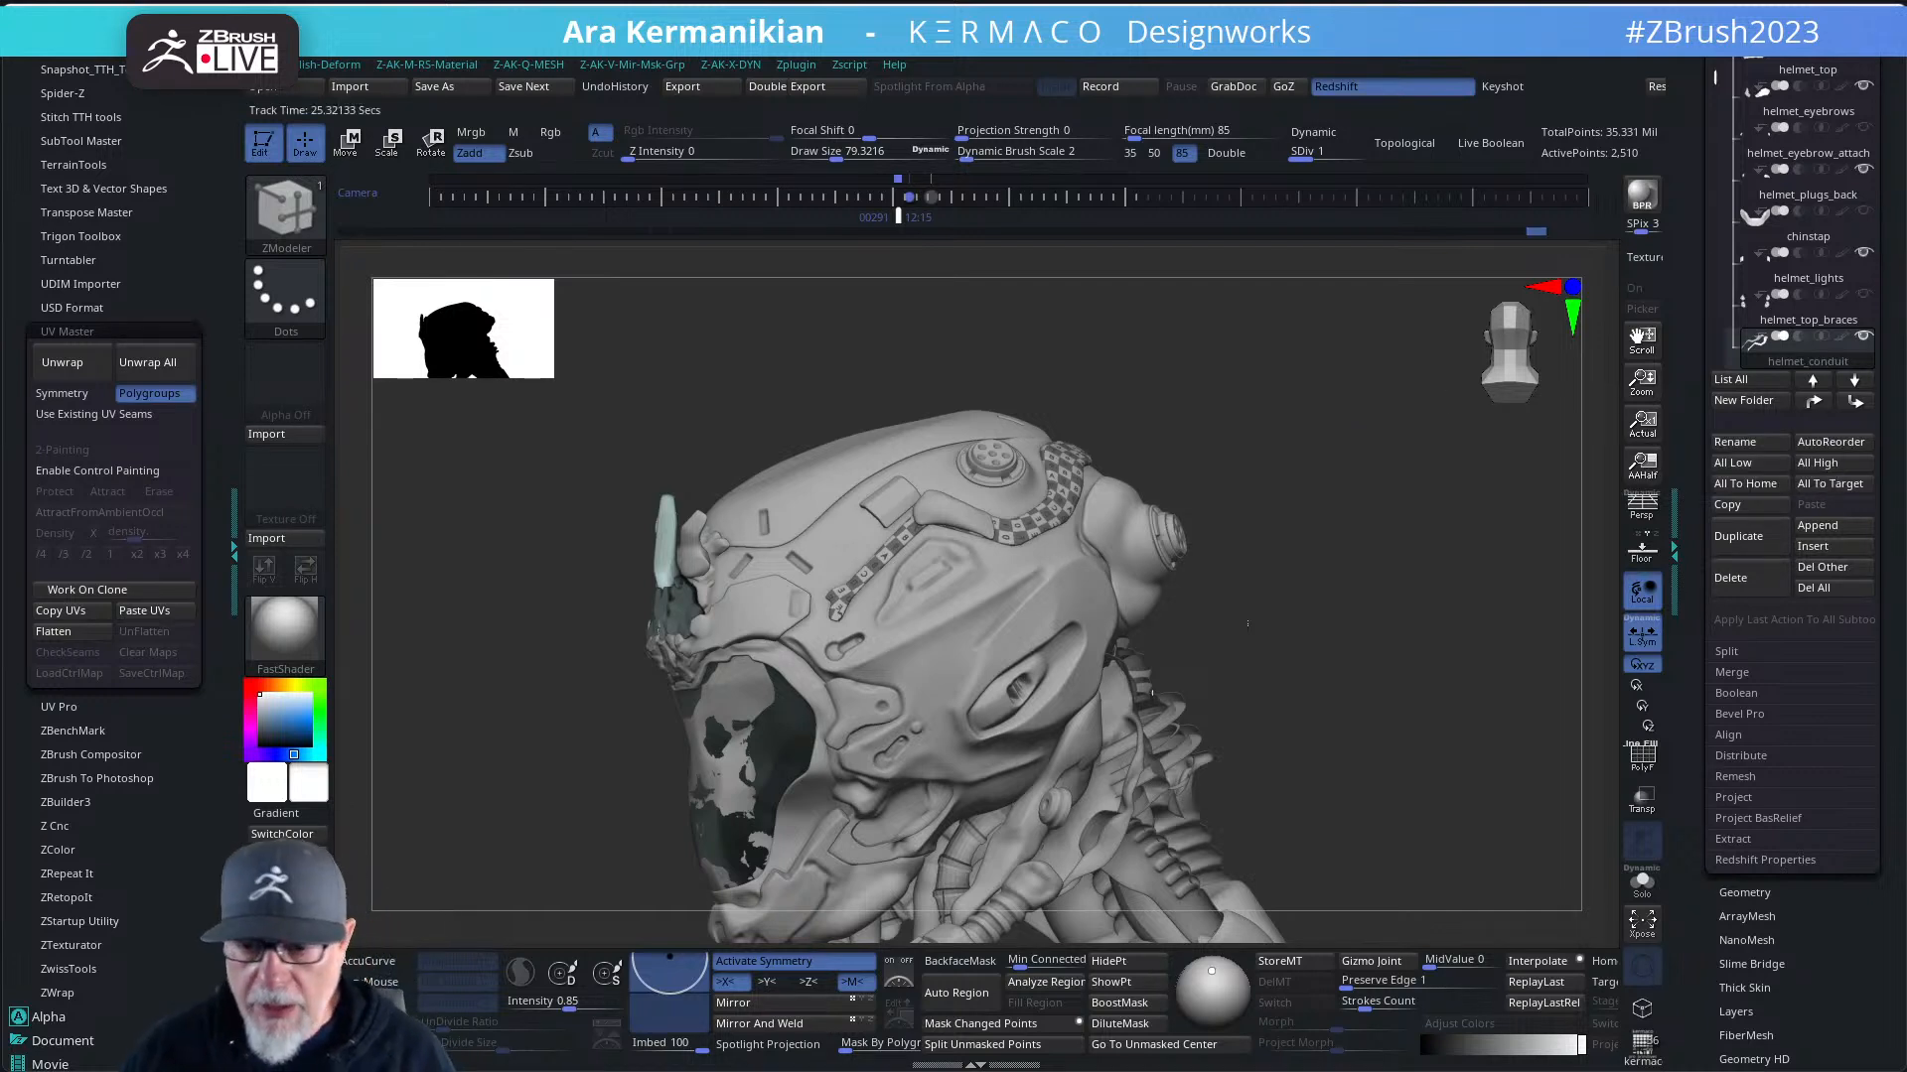
- Select the hose_rings_back subtool and make it visible in visibility set V5
left_click_drag(1430, 711, 1258, 733)
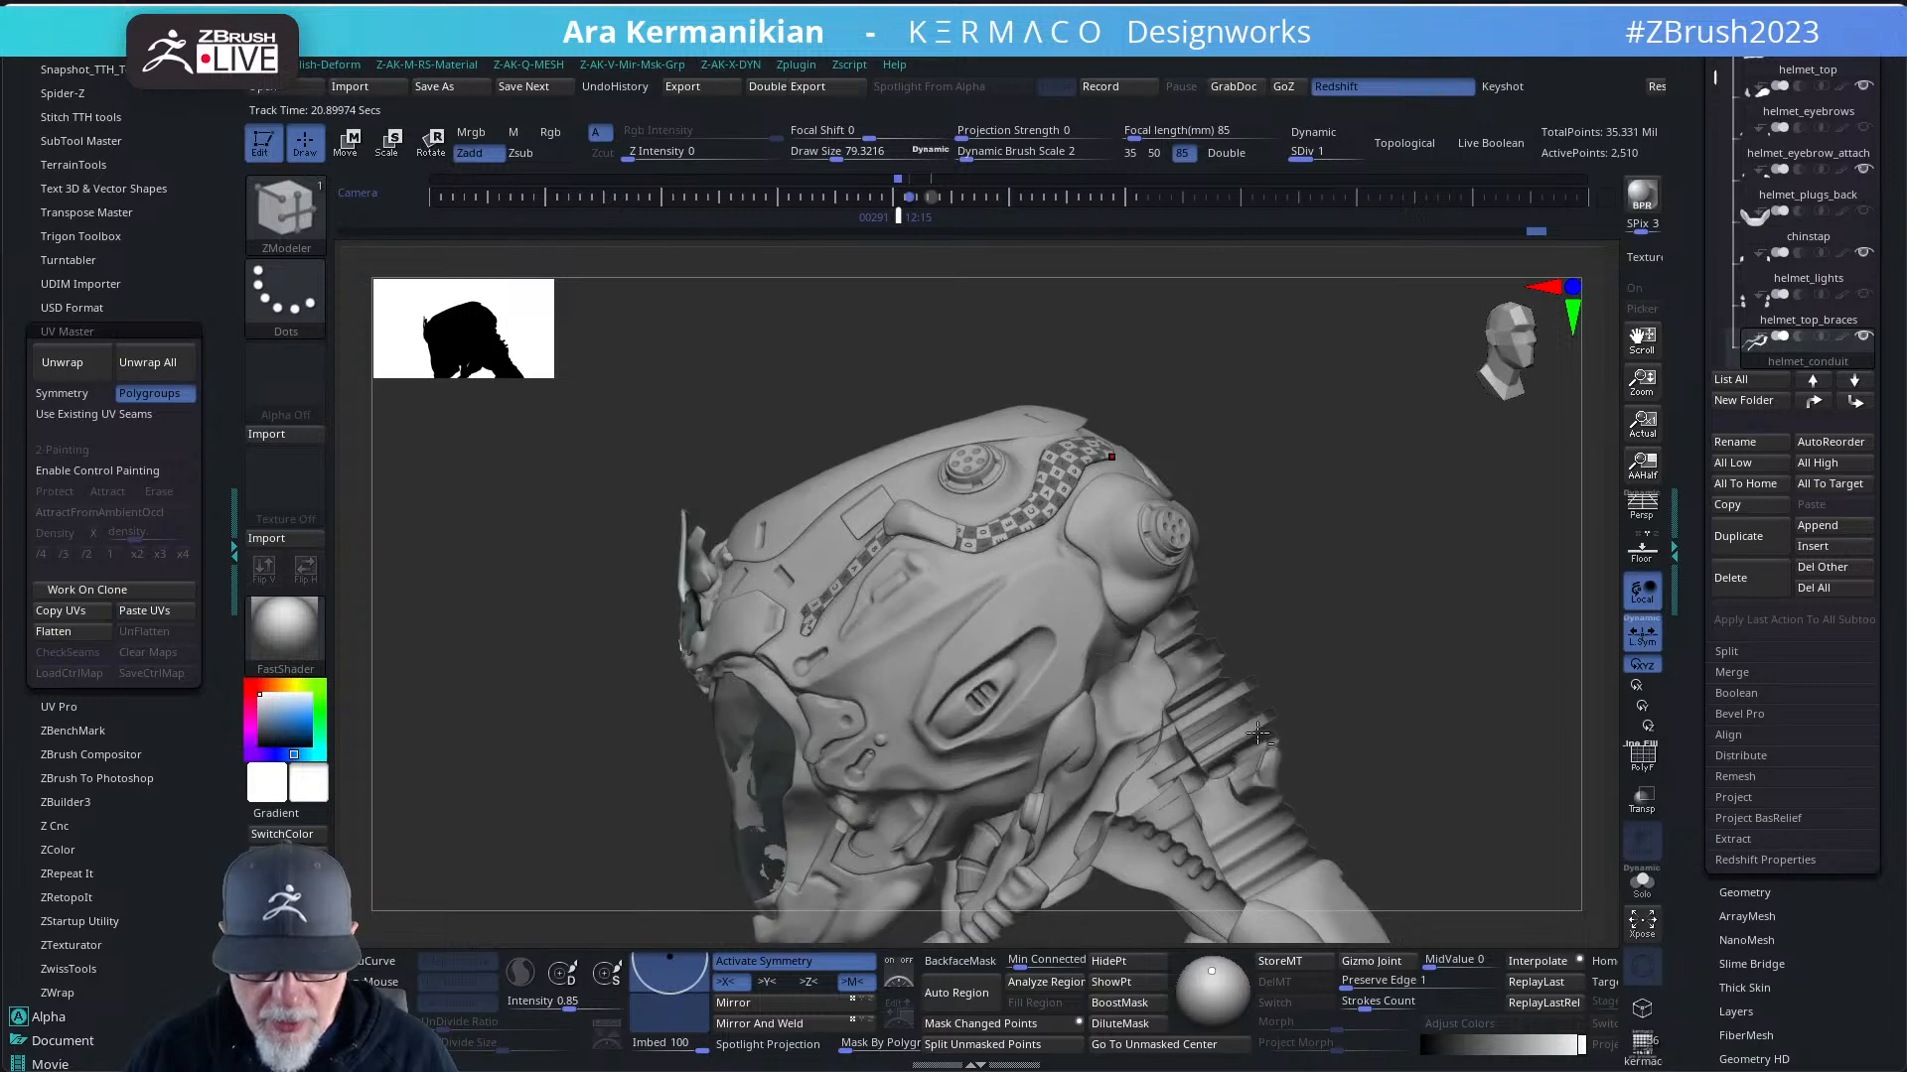
left_click(1266, 723, "alt")
left_click_drag(1520, 711, 1589, 581)
left_click_drag(1699, 456, 1693, 638)
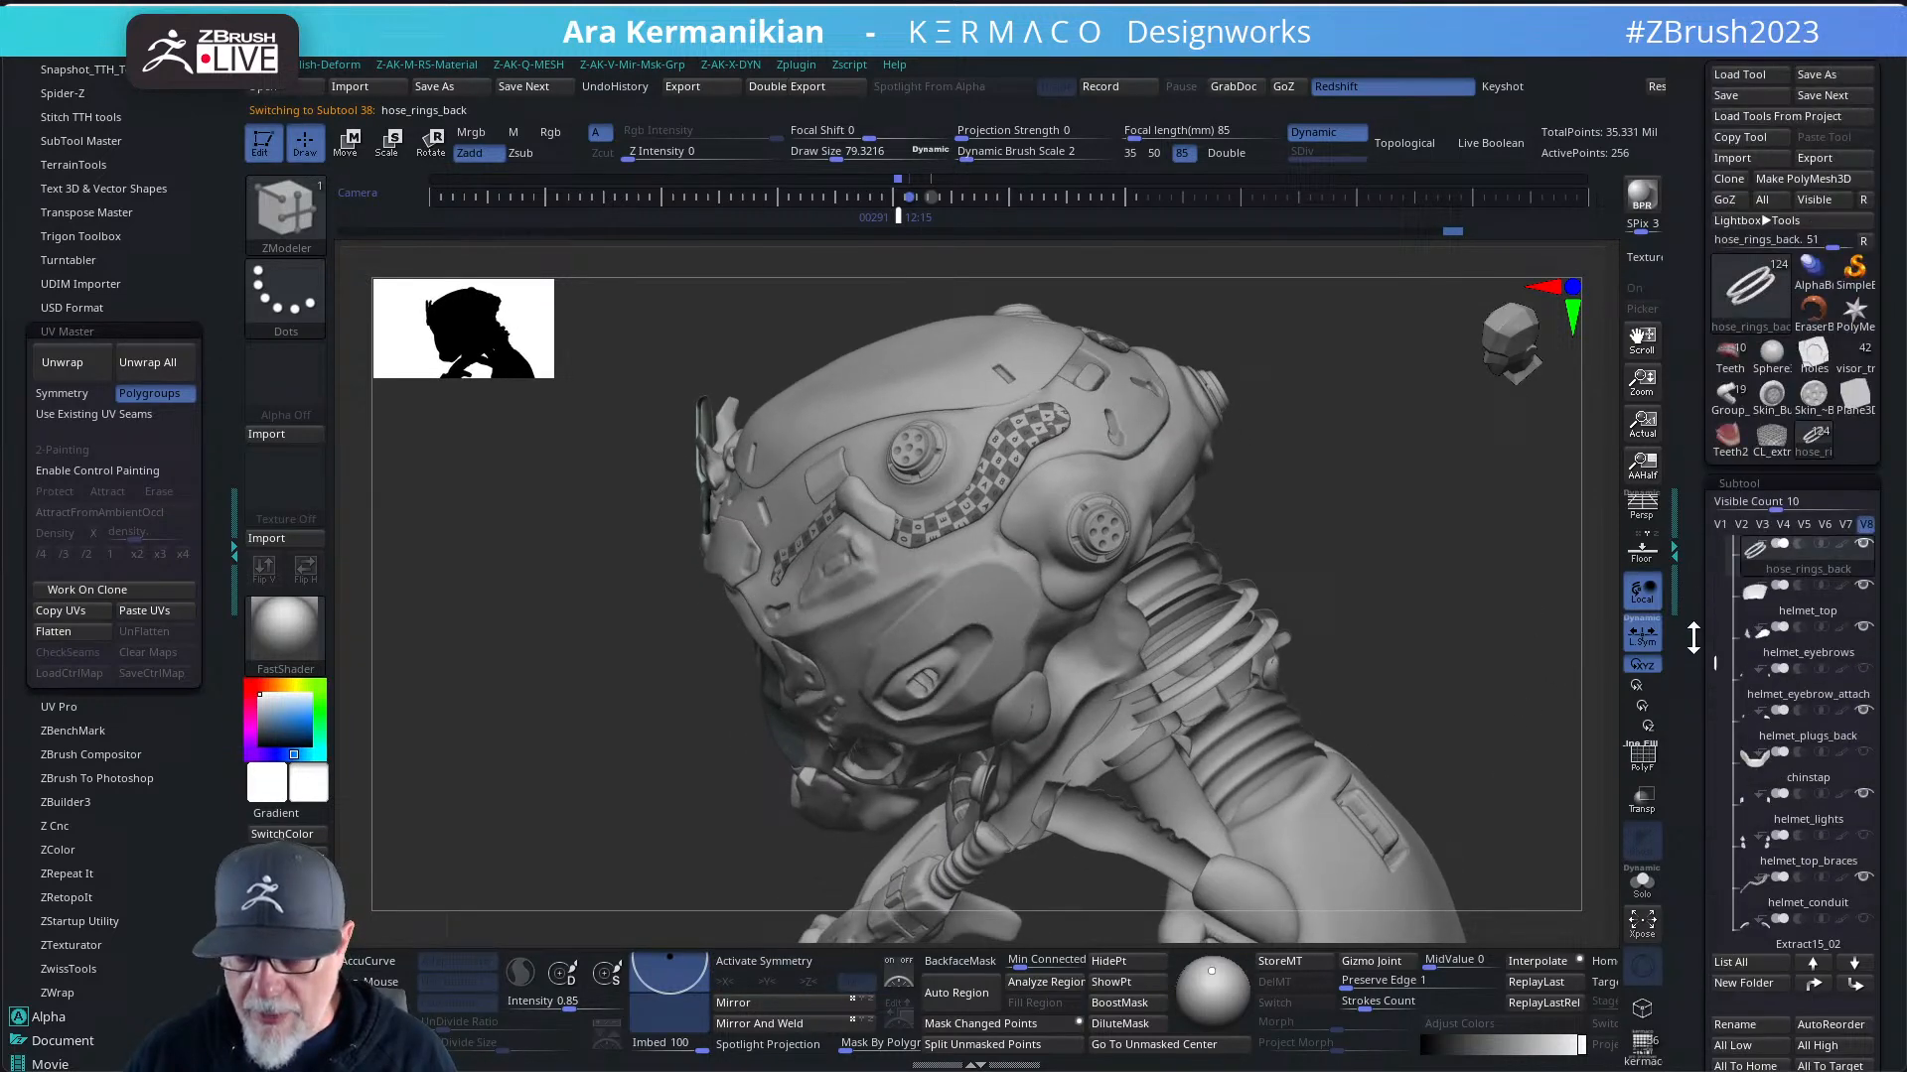
left_click(1803, 524)
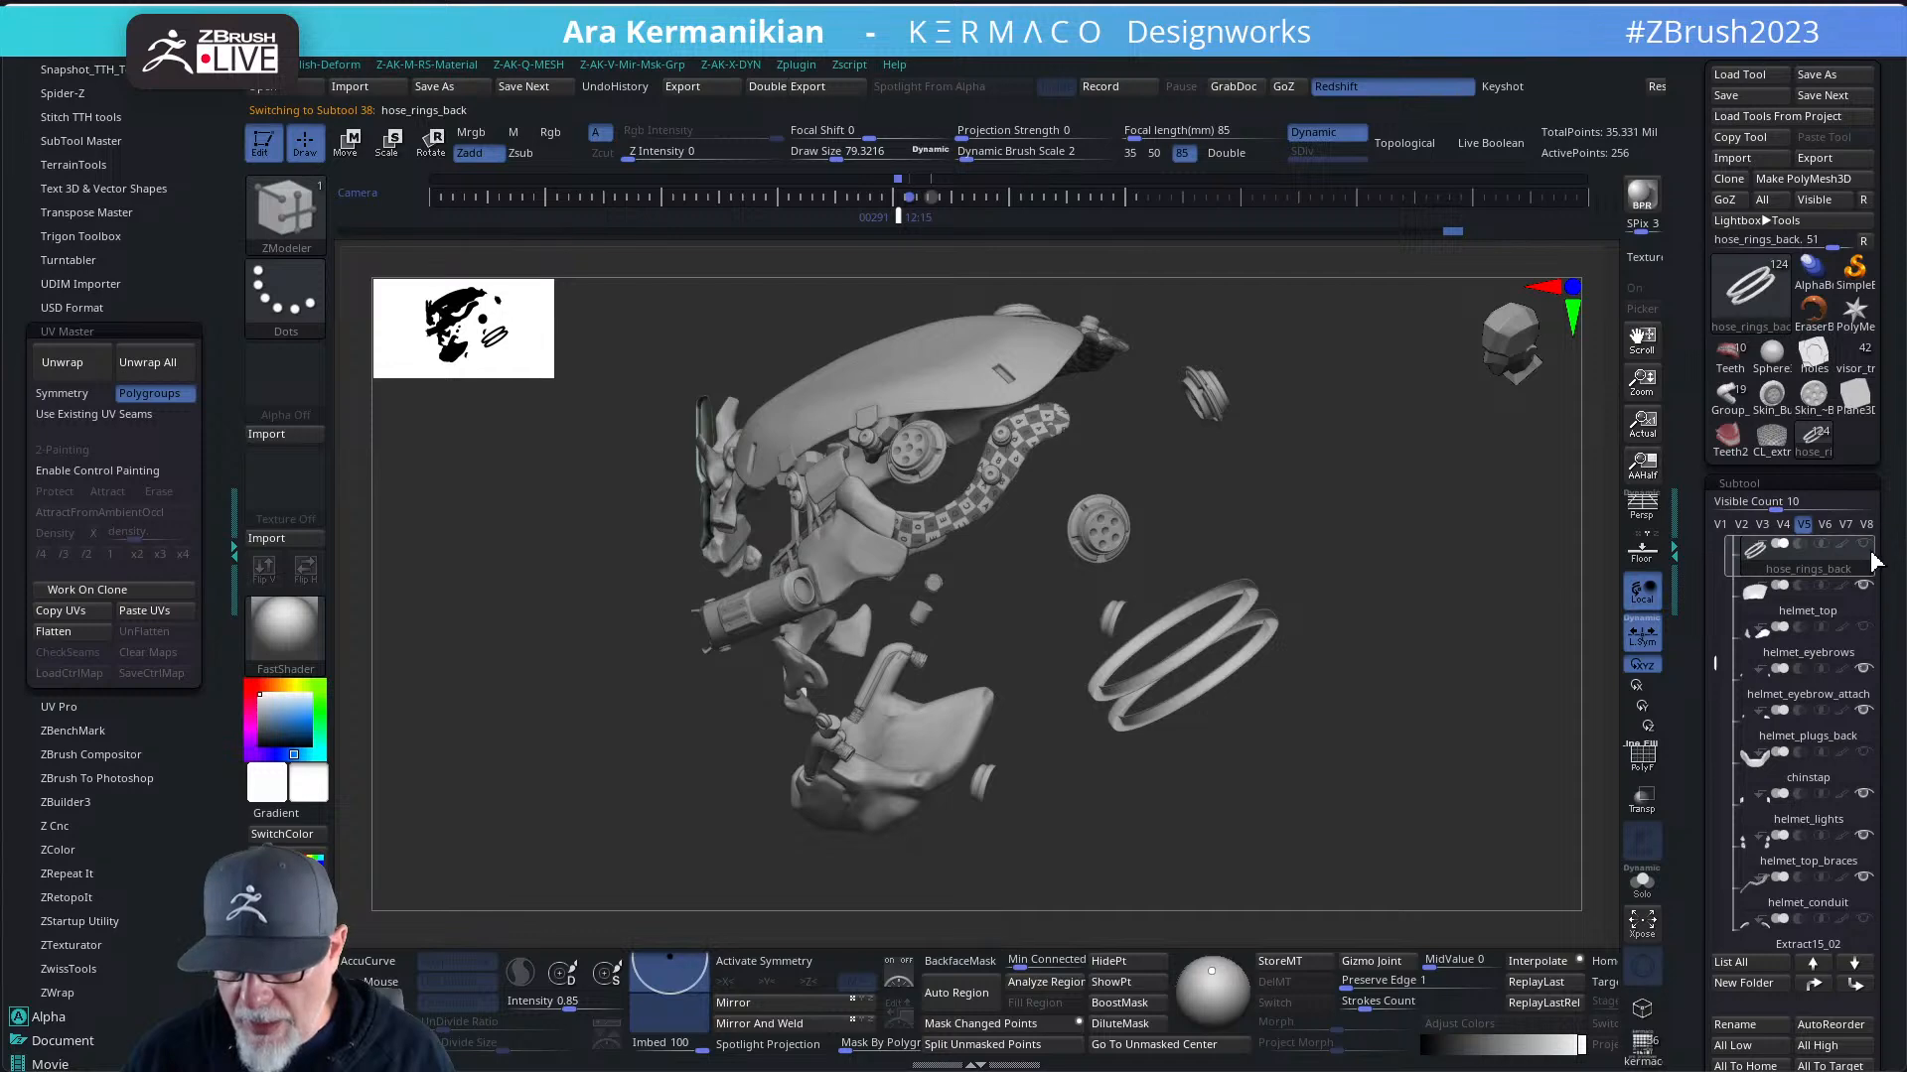
- Flip the face display of the back hose rings in the Display Properties and check them from the side
left_click_drag(1706, 840, 1706, 651)
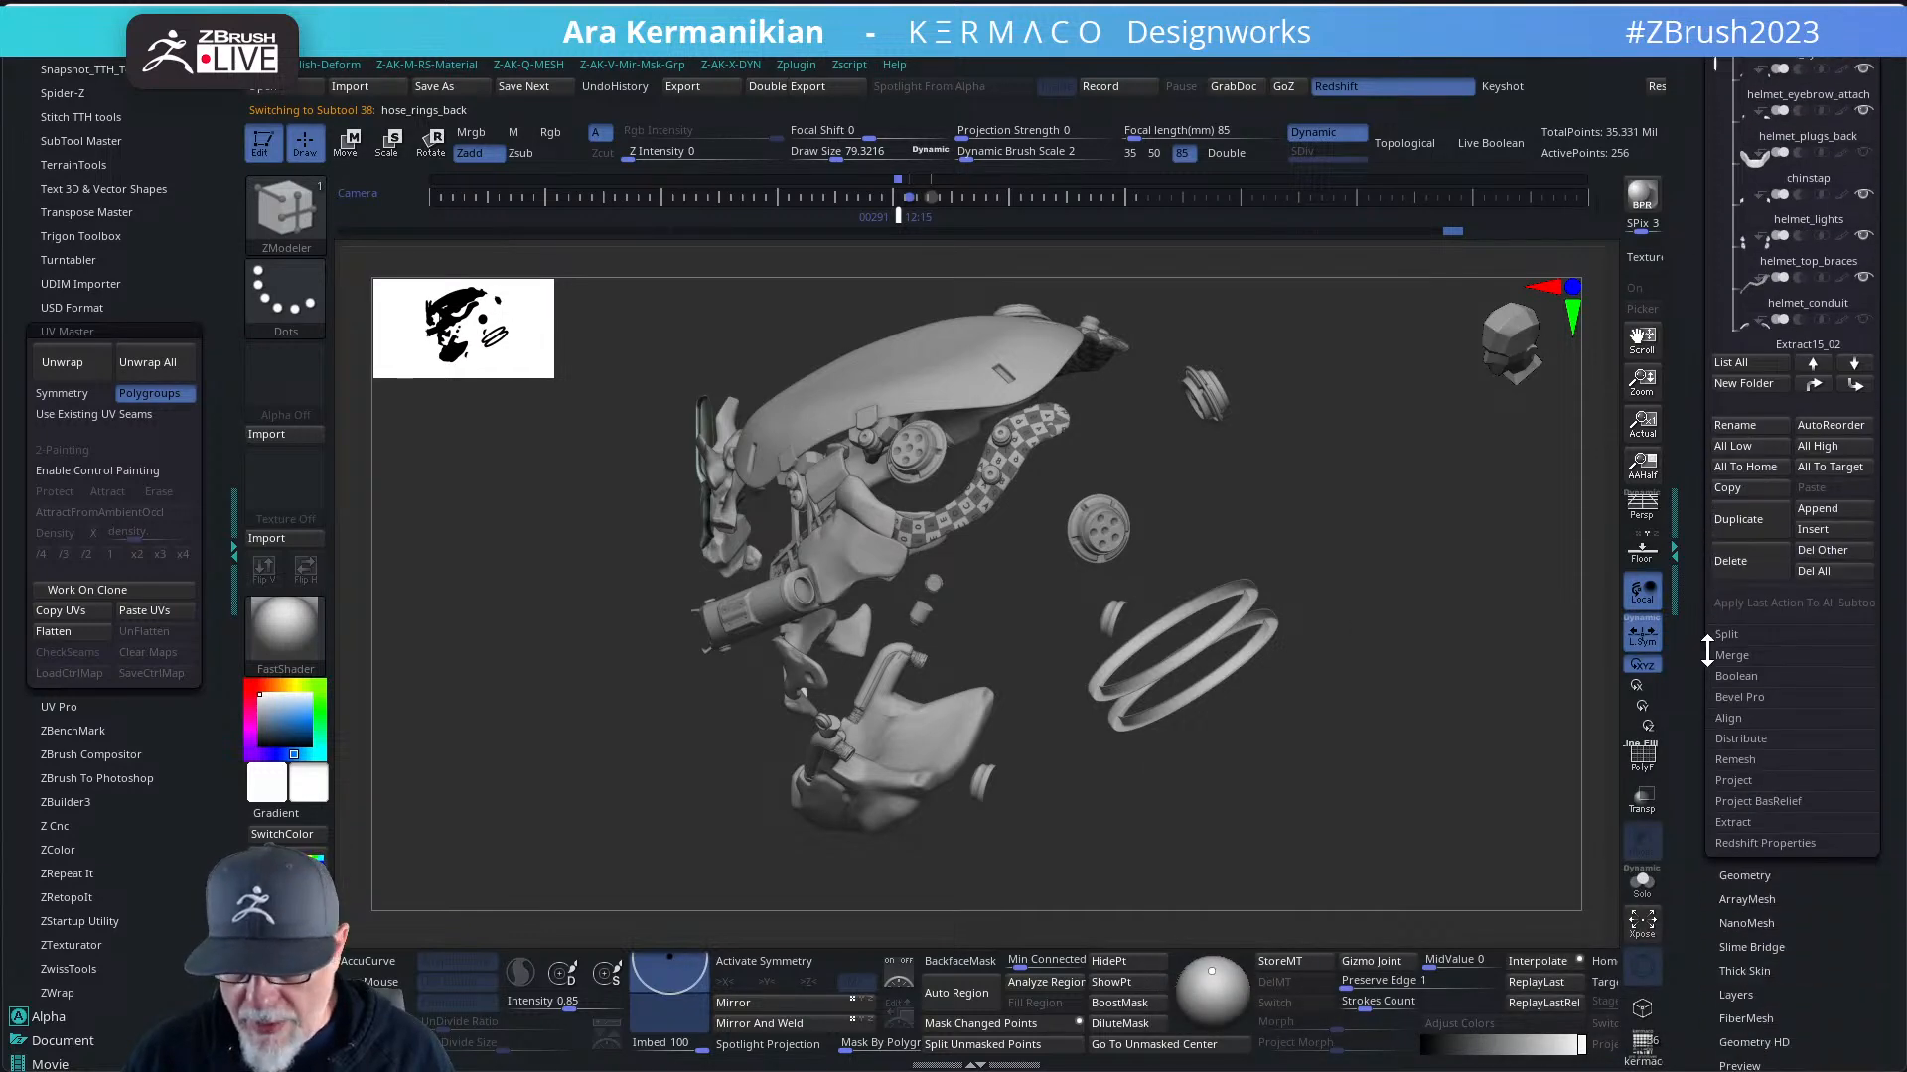
left_click_drag(1842, 946, 1845, 751)
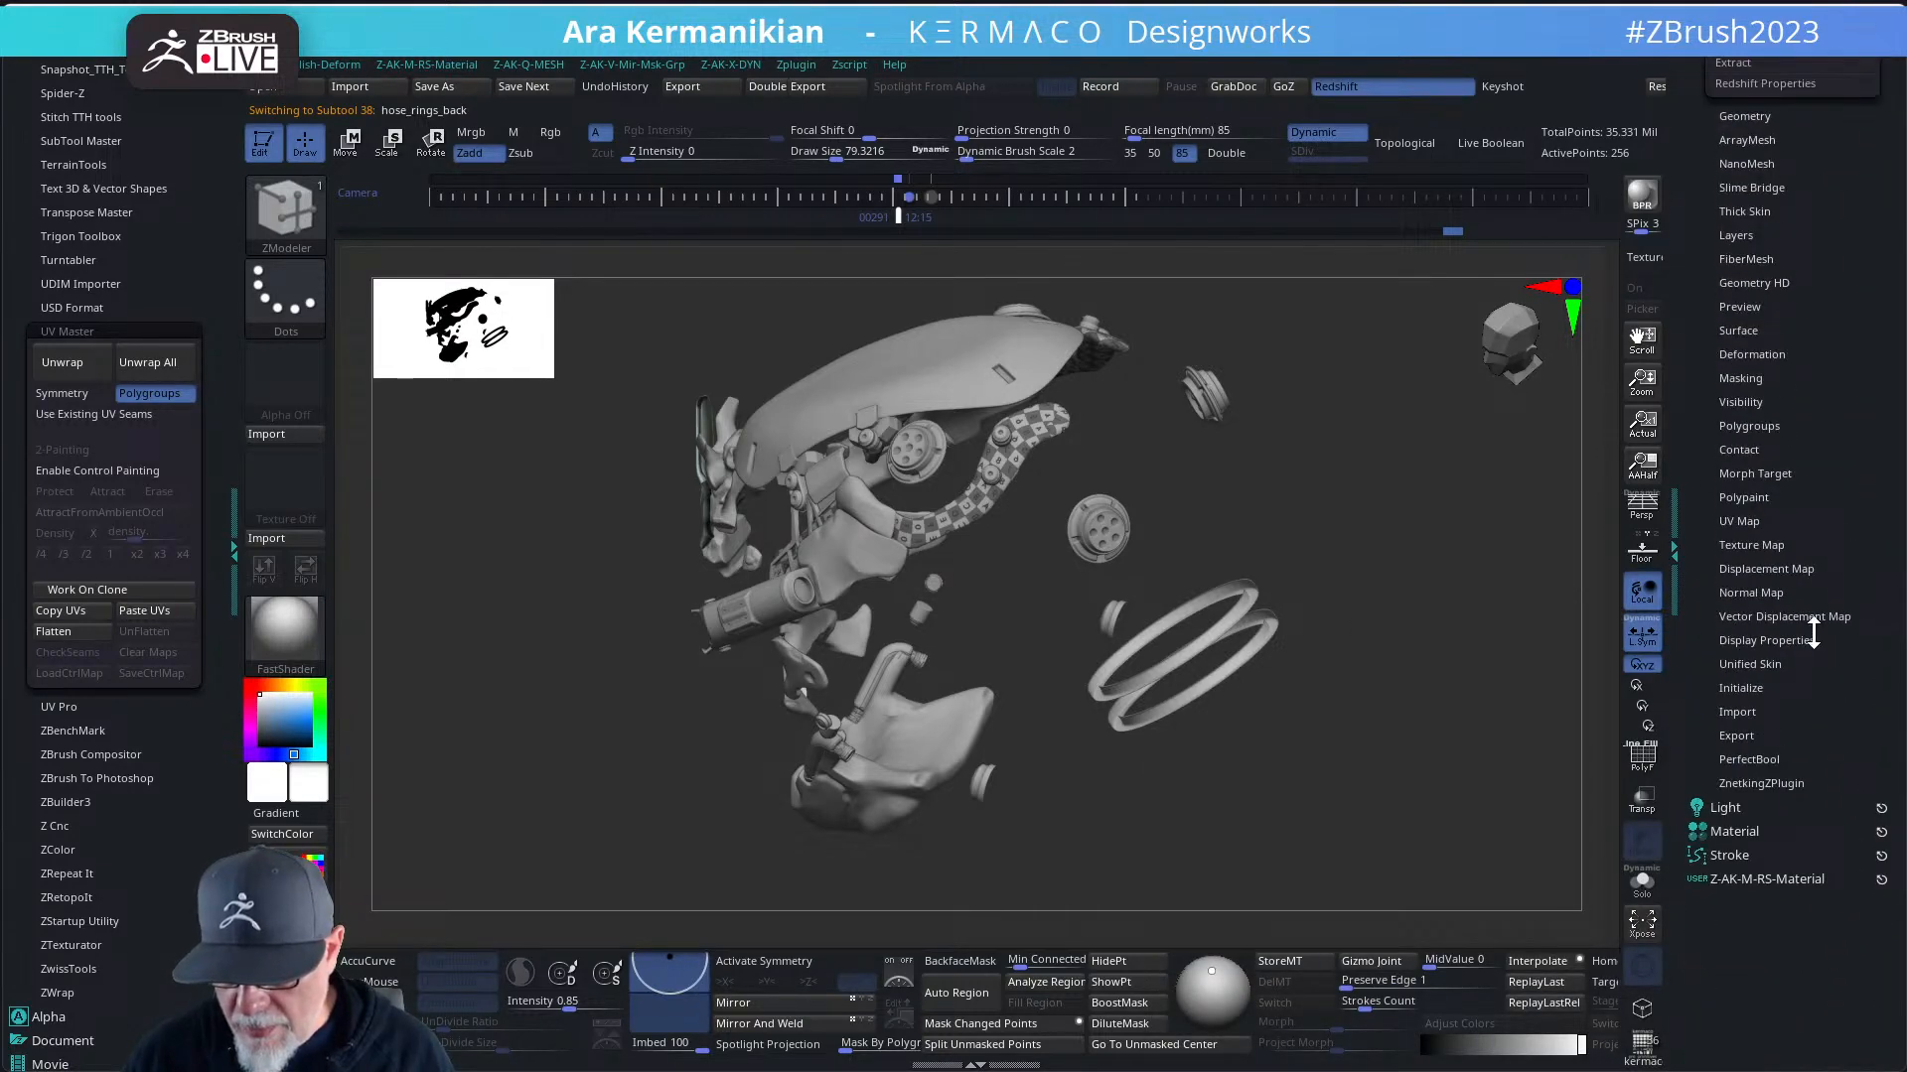
left_click(1759, 640)
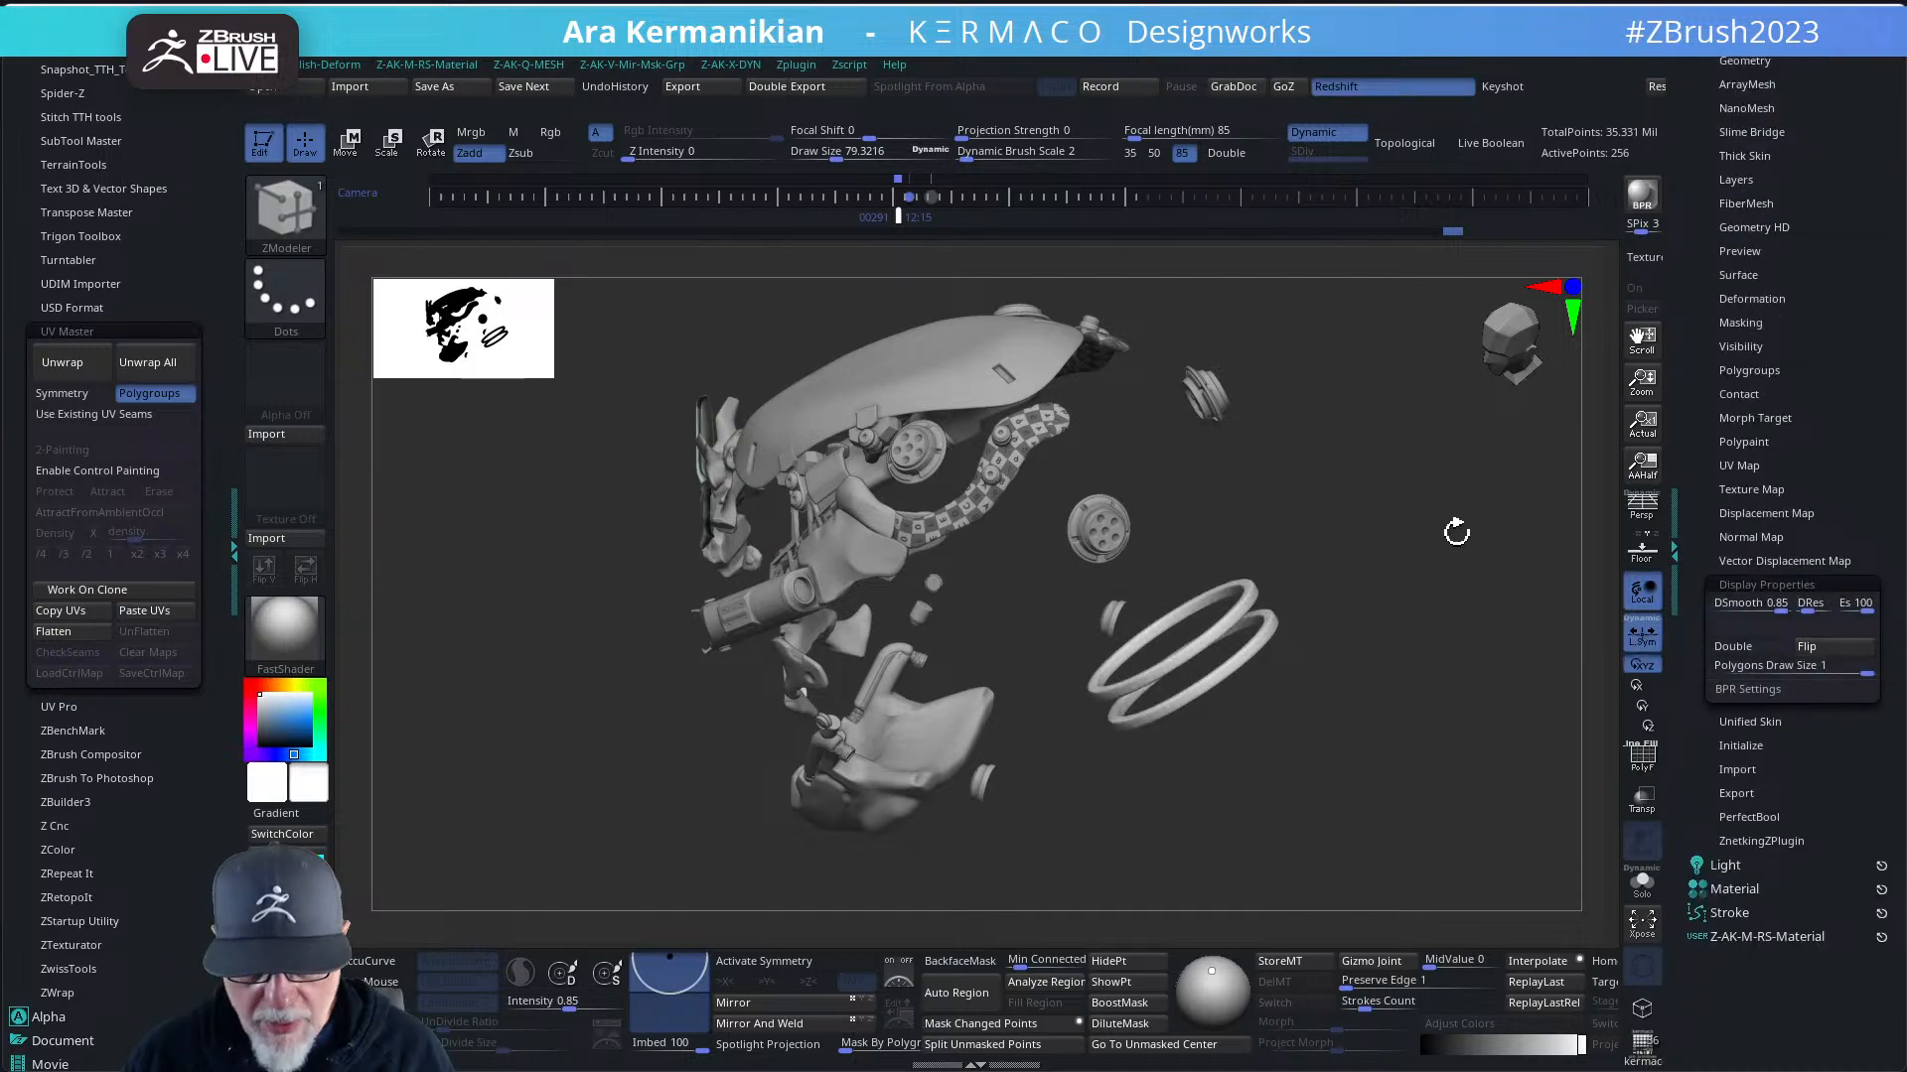
left_click_drag(1406, 541, 1480, 556)
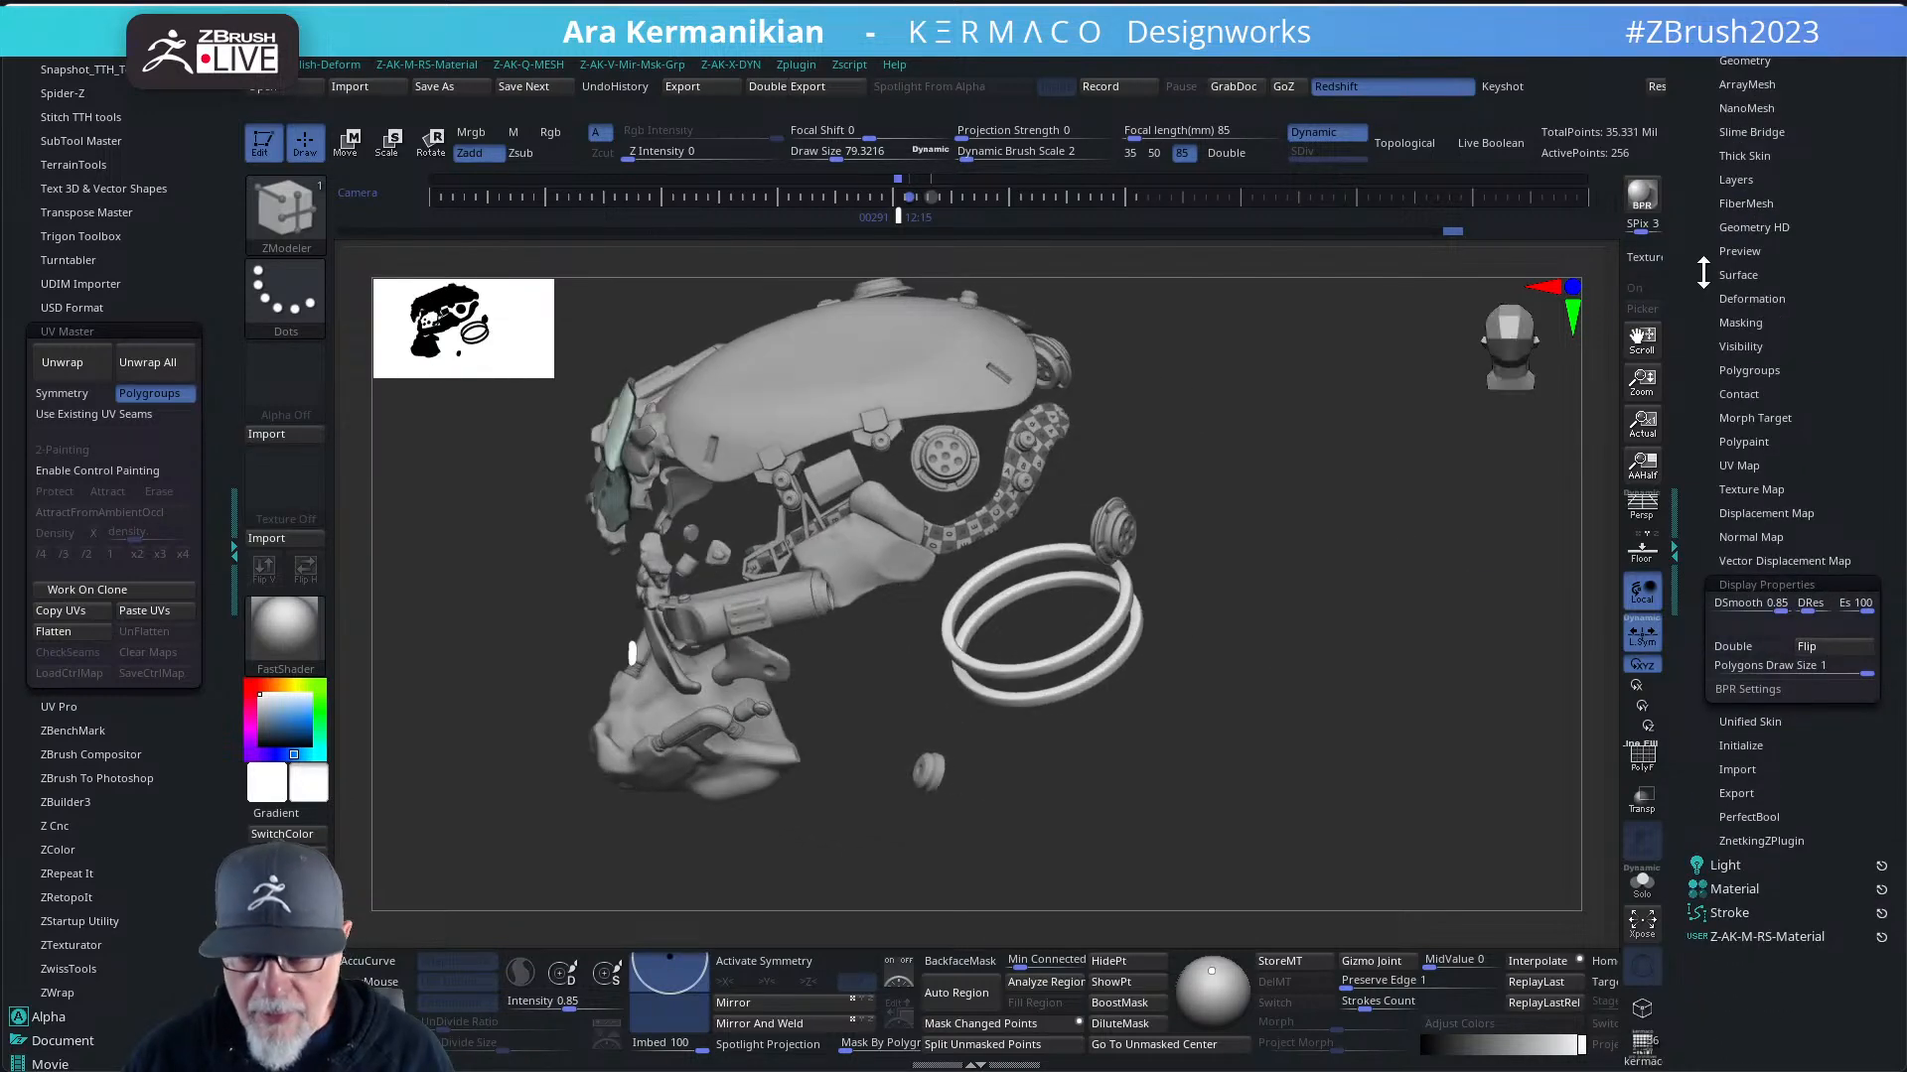
- Check the hose_rings_back subtool's entry and switch back to visibility set V1 to show the whole character
left_click_drag(1703, 272, 1681, 592)
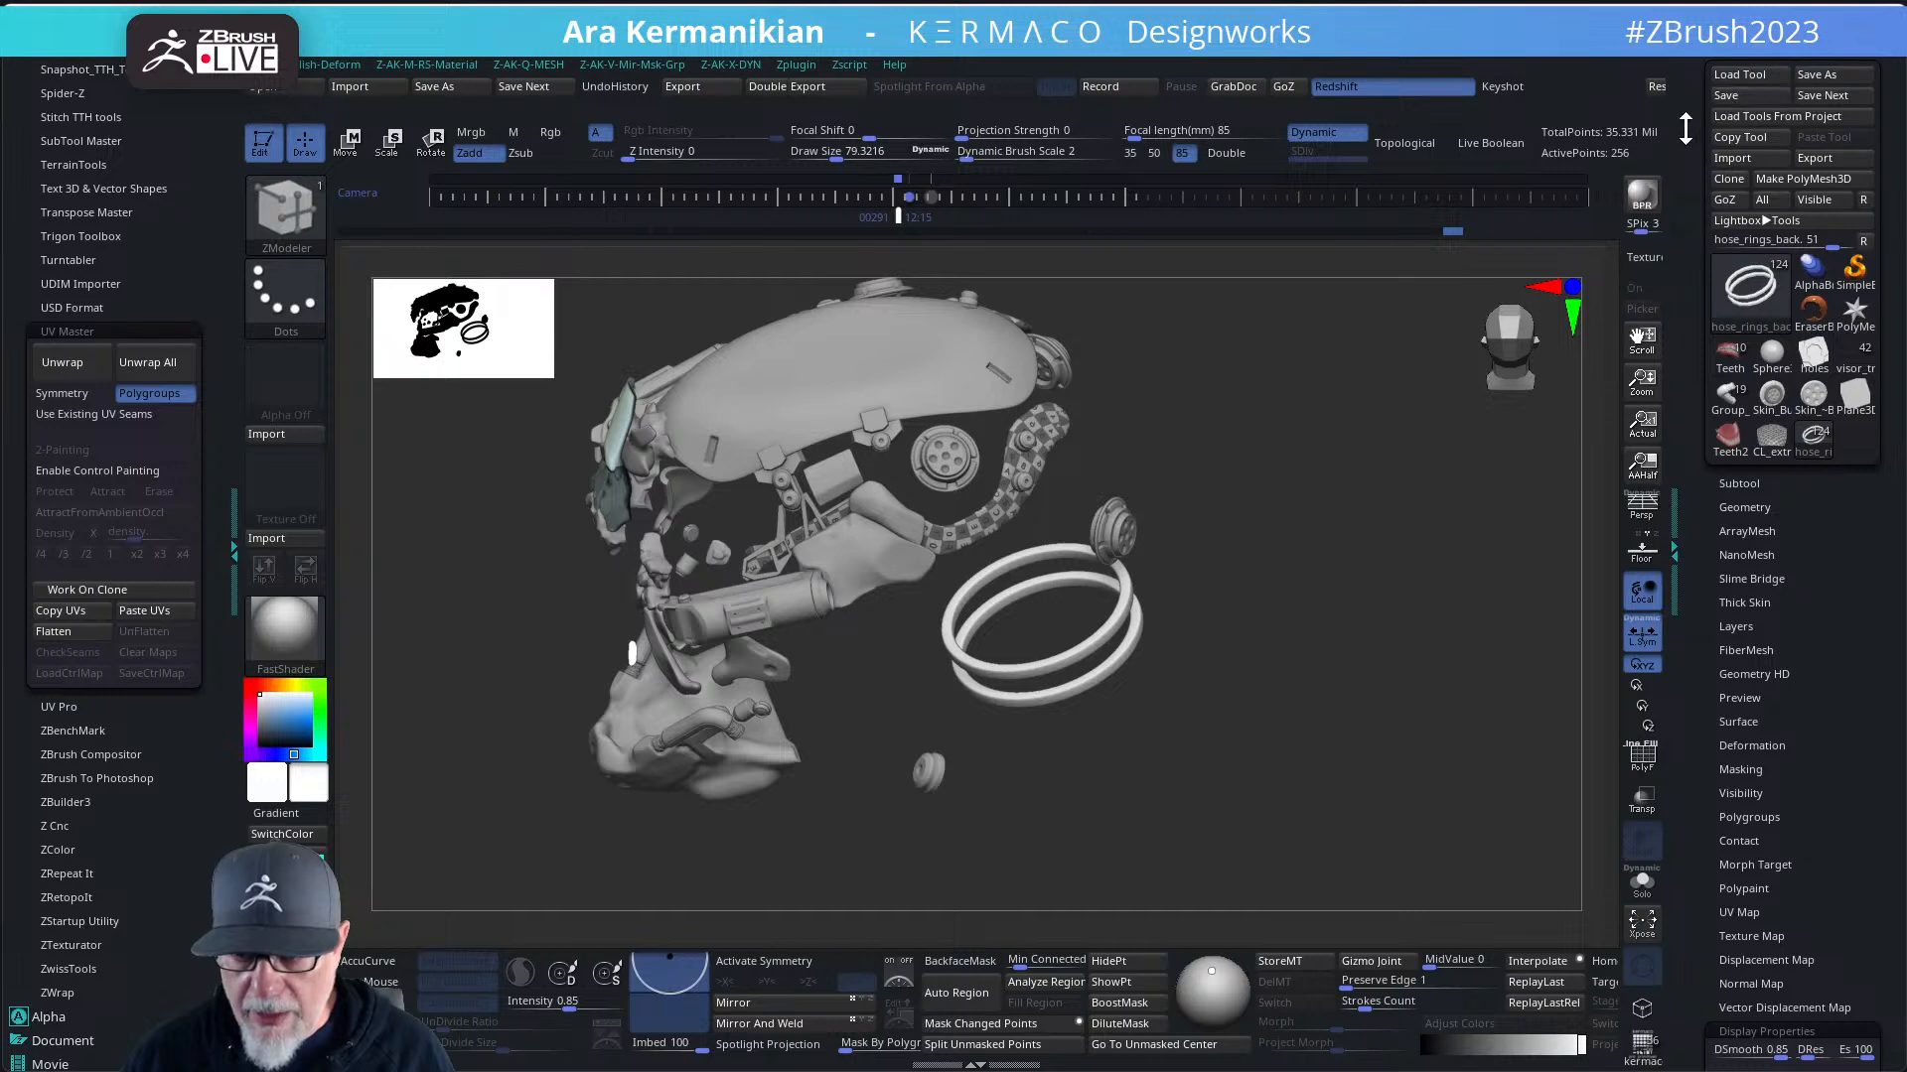
left_click(1748, 484)
mouse_move(1788, 181)
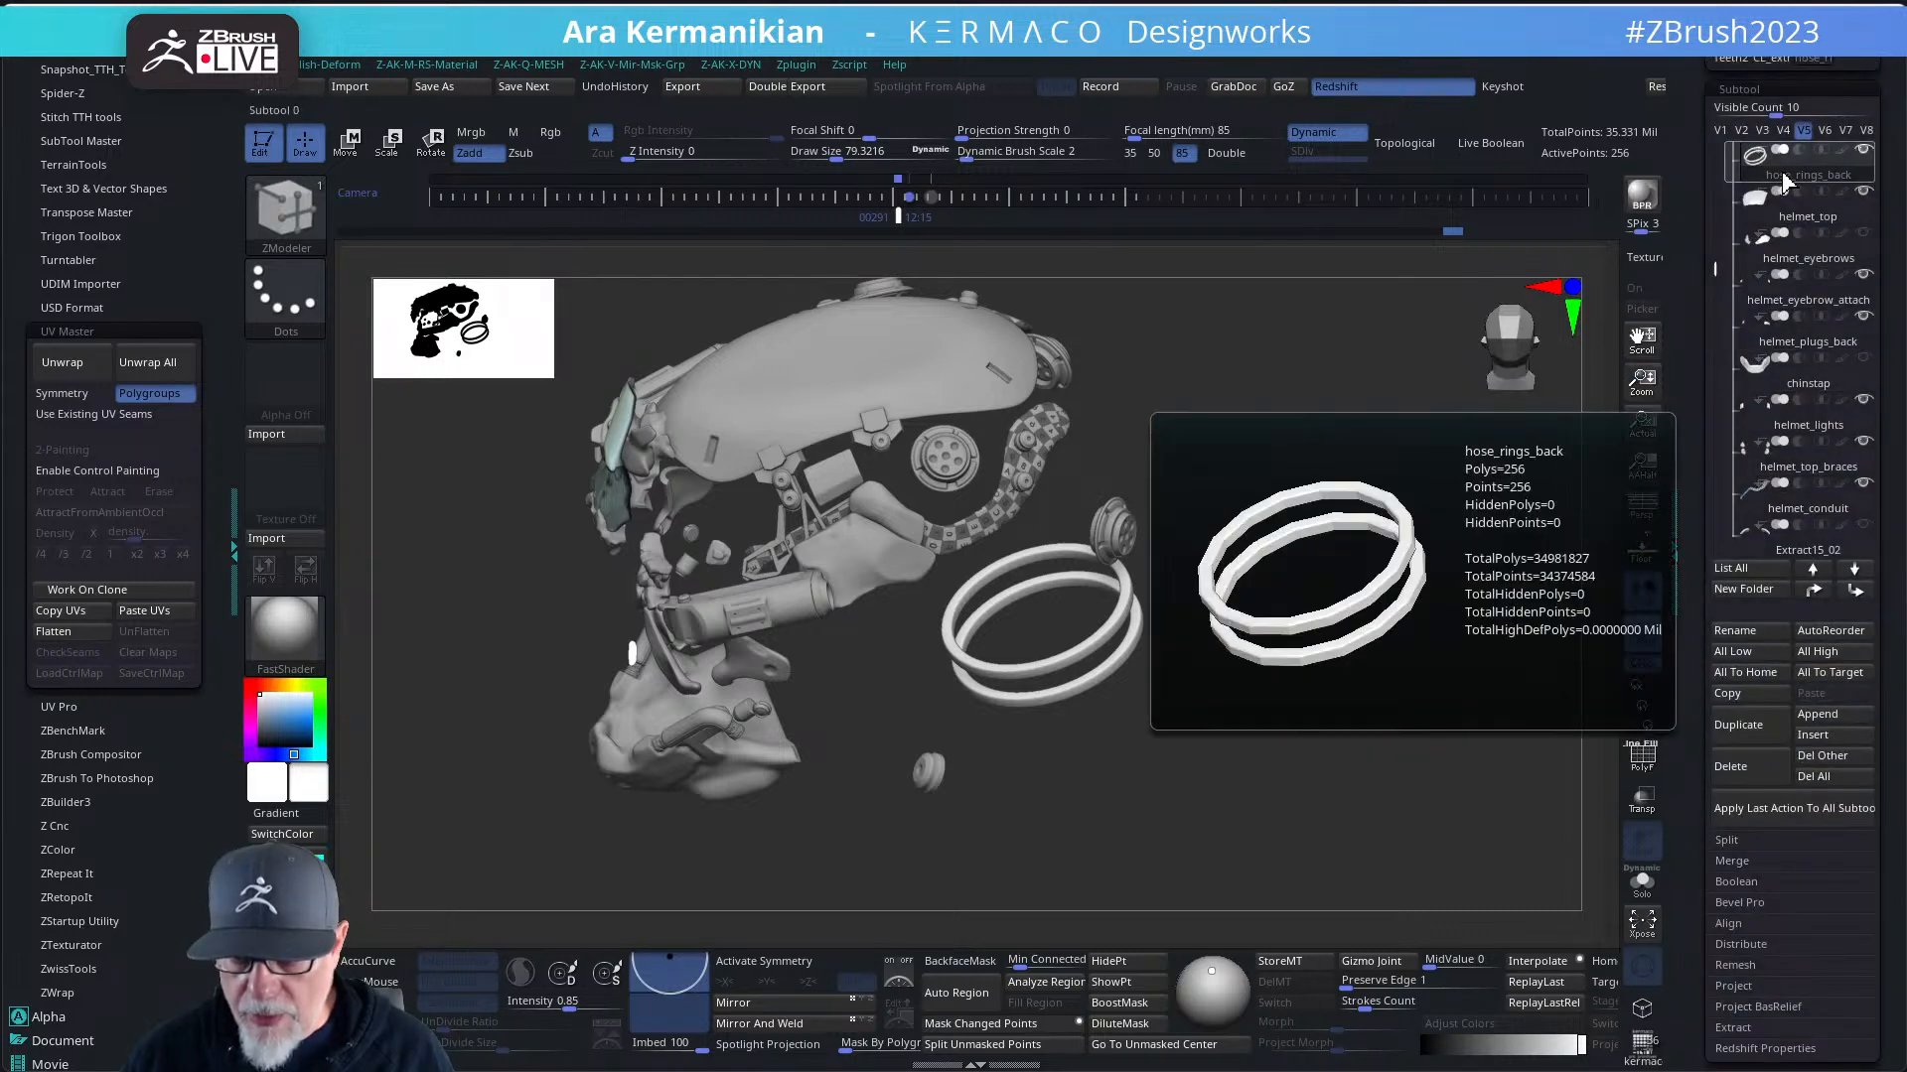
scroll(1718, 228, "up", 6)
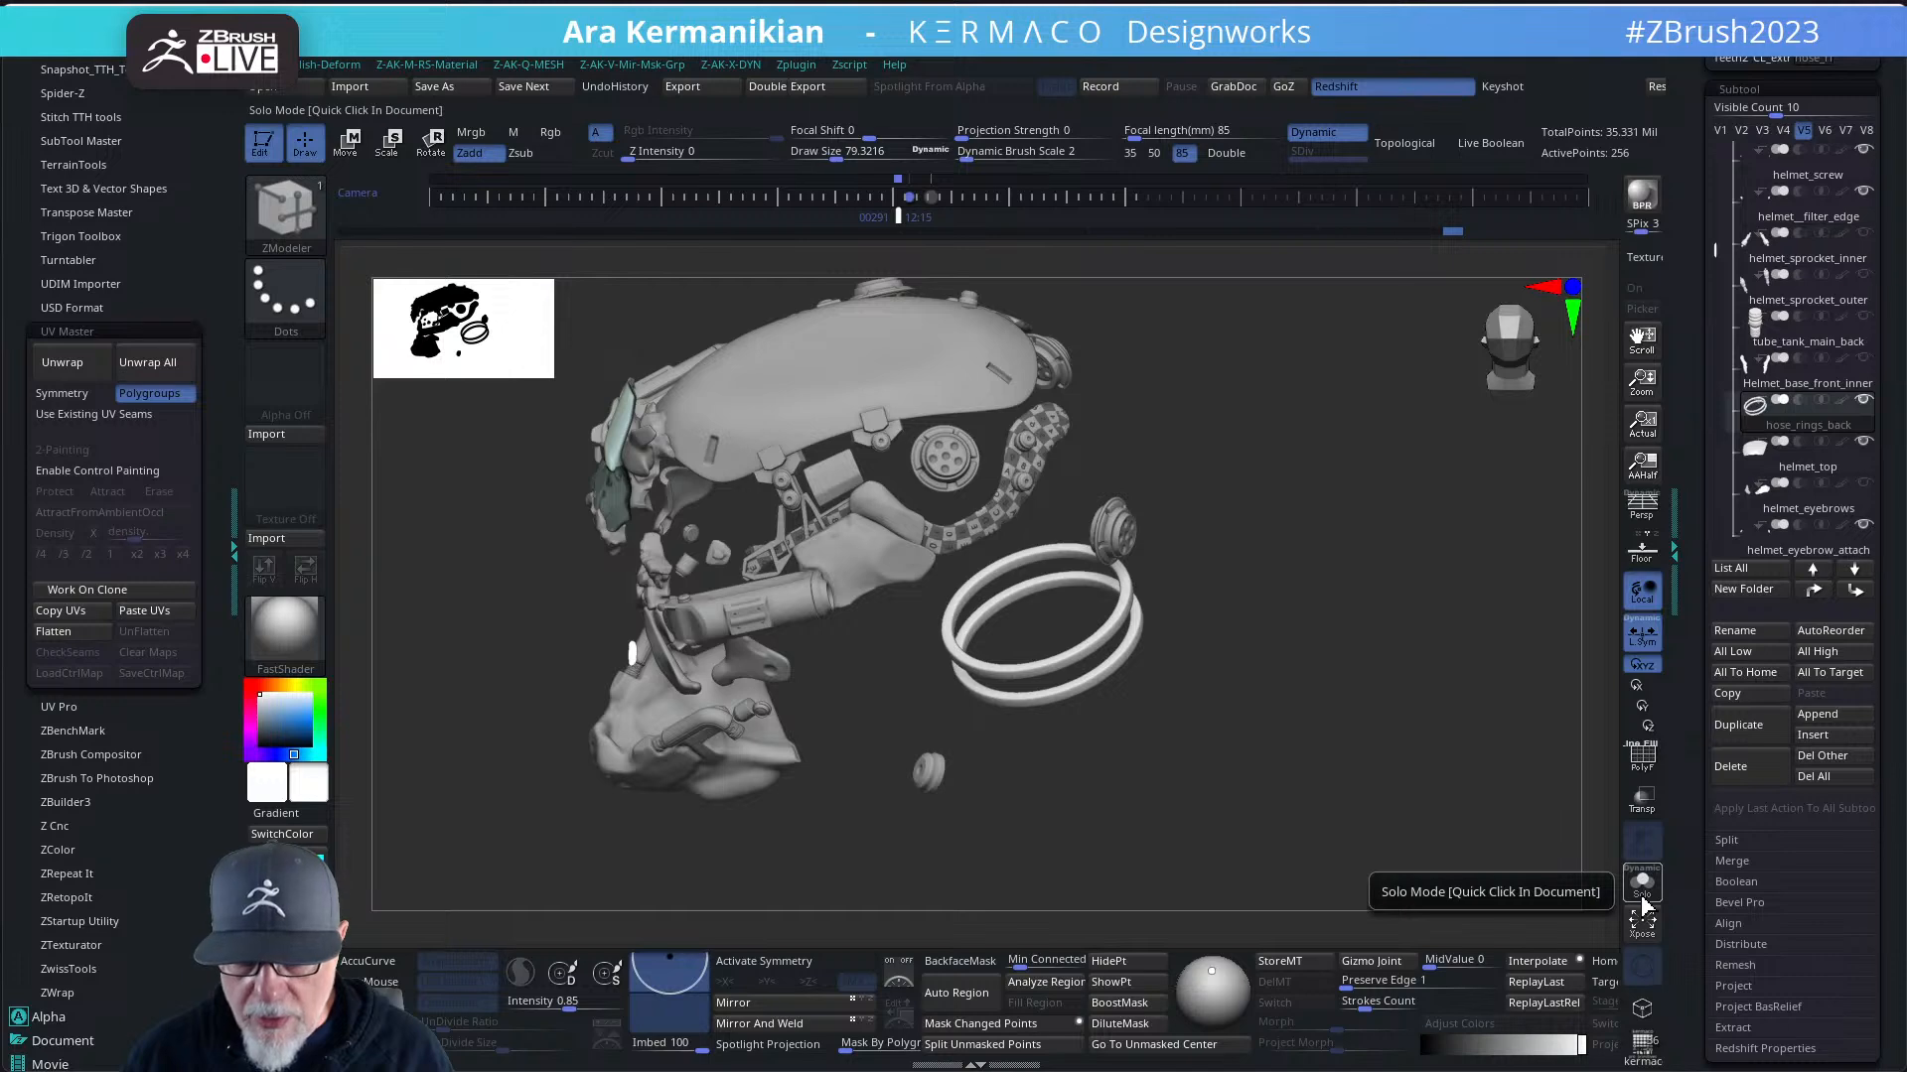
left_click(1719, 130)
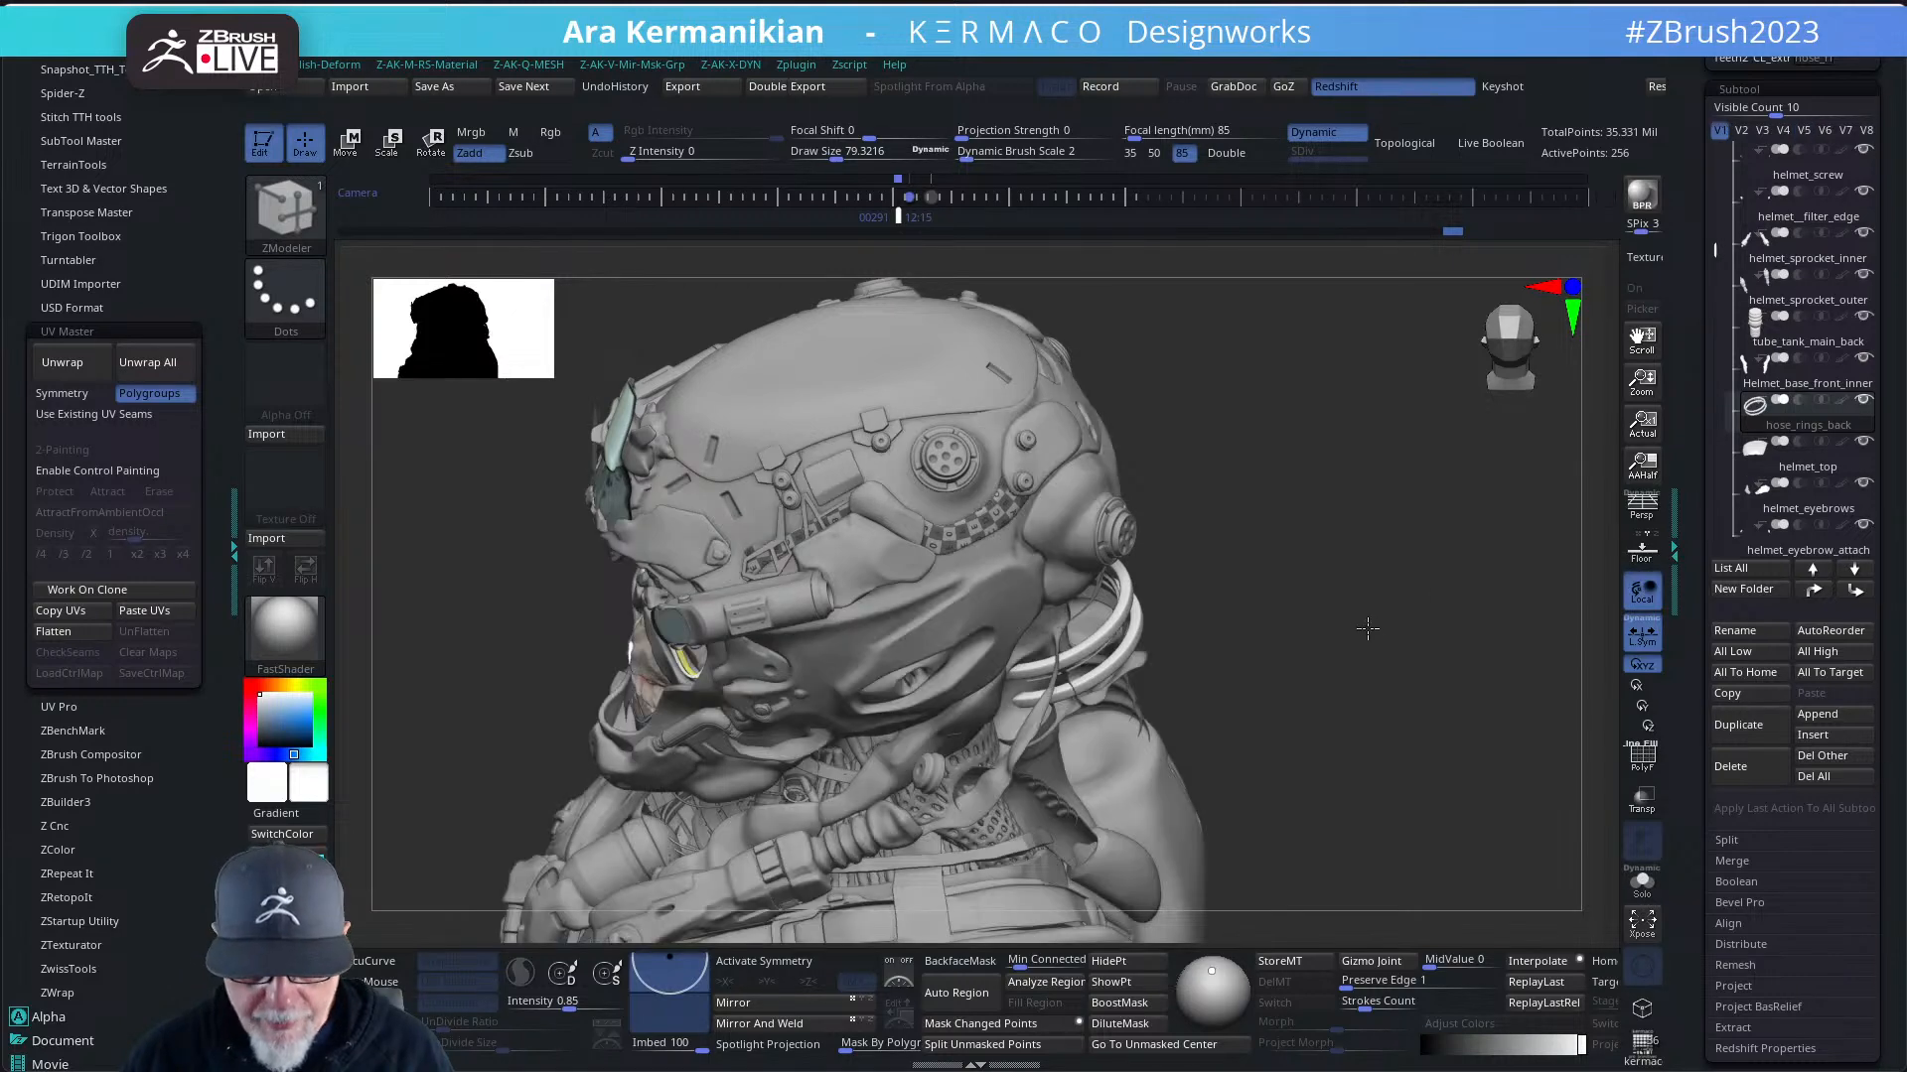
- Select the tube_tank_main_back subtool at the neck and make it visible in visibility set V5
left_click_drag(1367, 628, 1162, 785)
left_click(1182, 770, "alt")
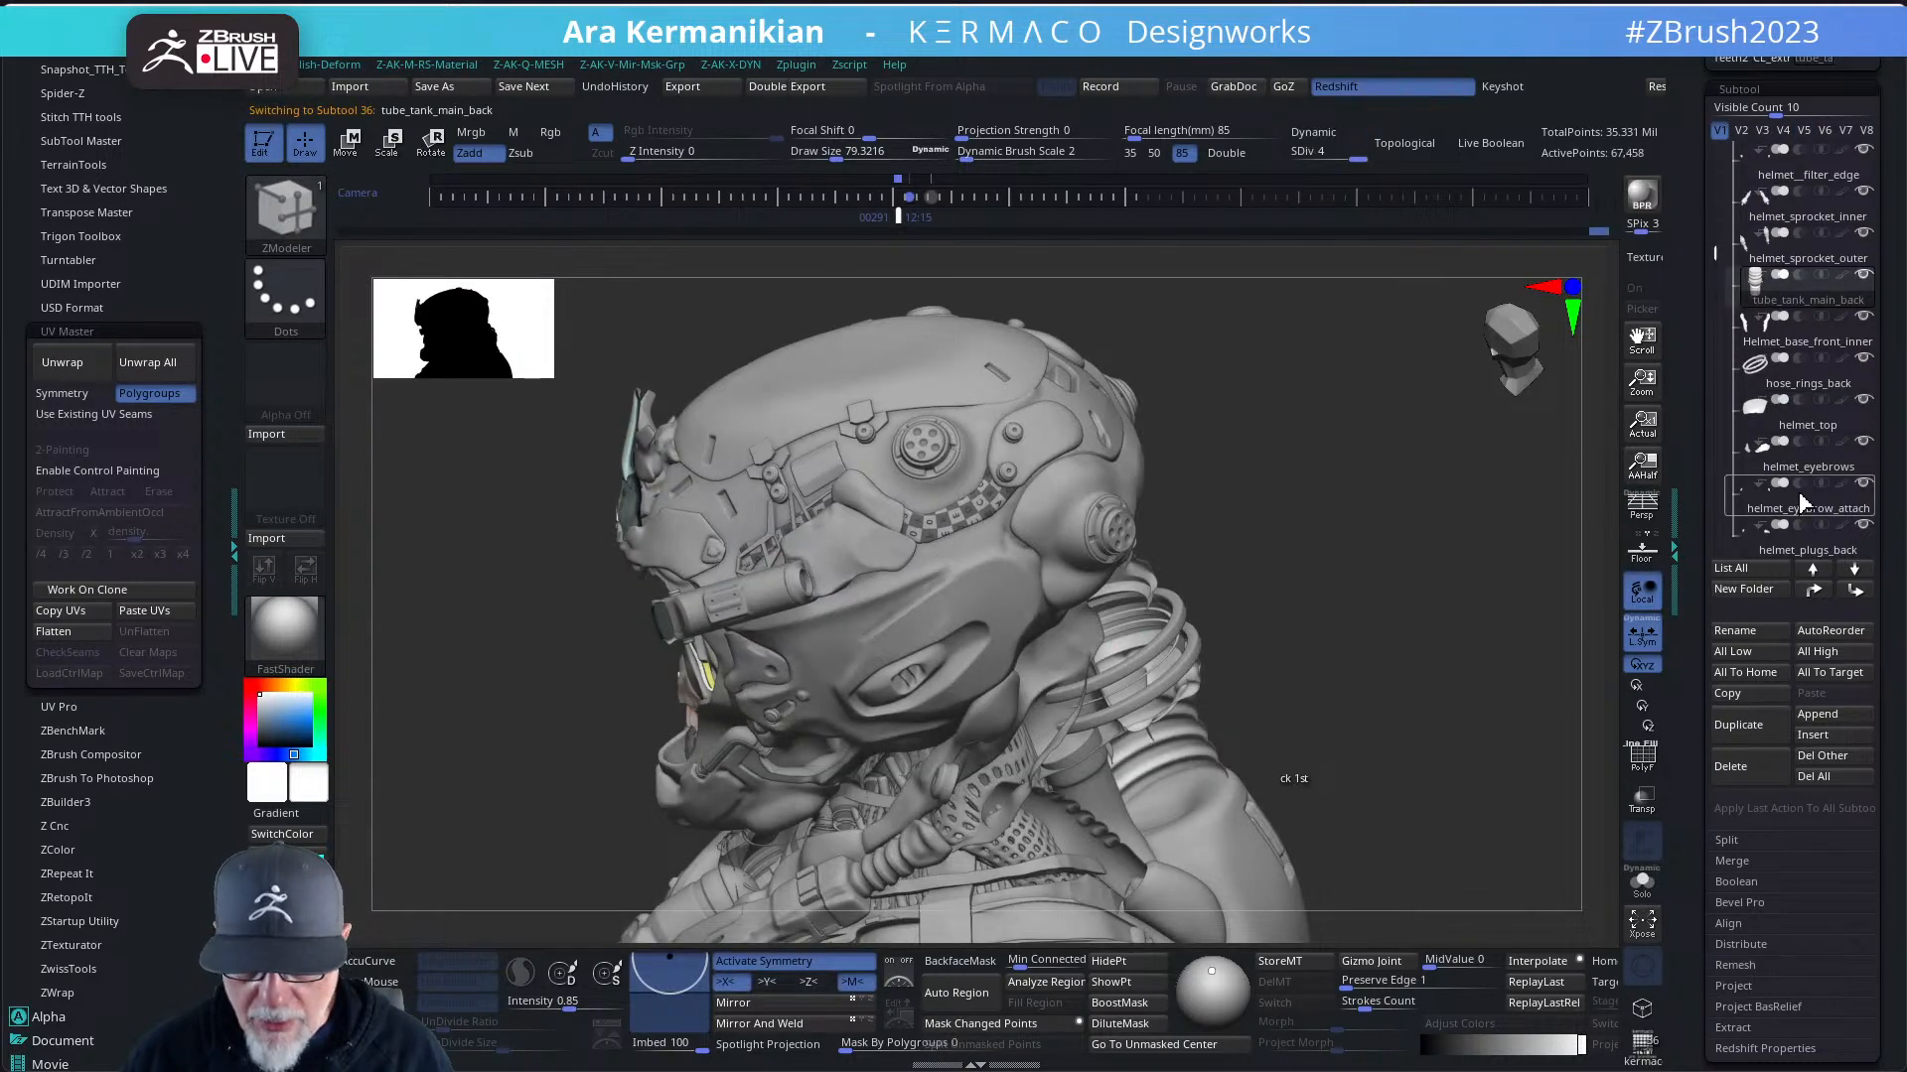
left_click(1803, 131)
left_click(1860, 279)
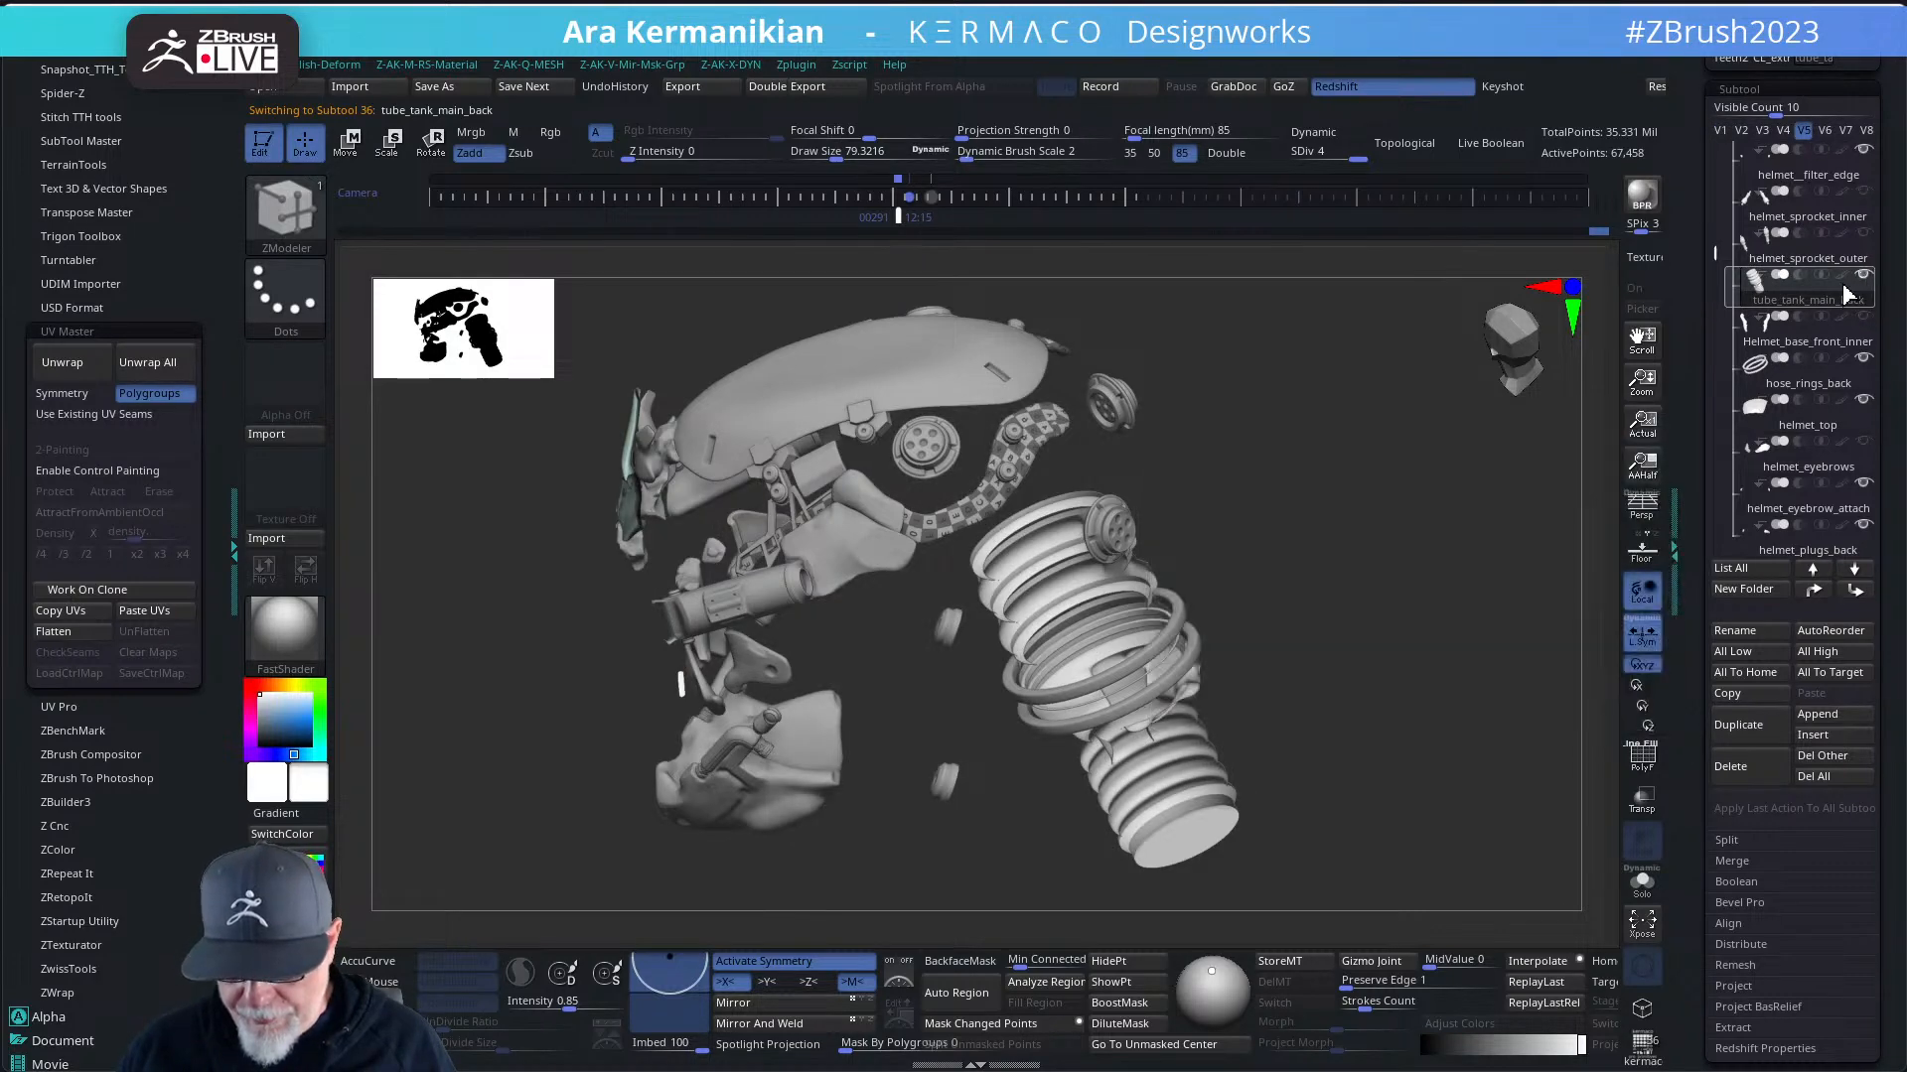
- Flip the inside-out faces of the back tube tank in the Display Properties and inspect the corrected surface
left_click_drag(1690, 232, 1796, 539)
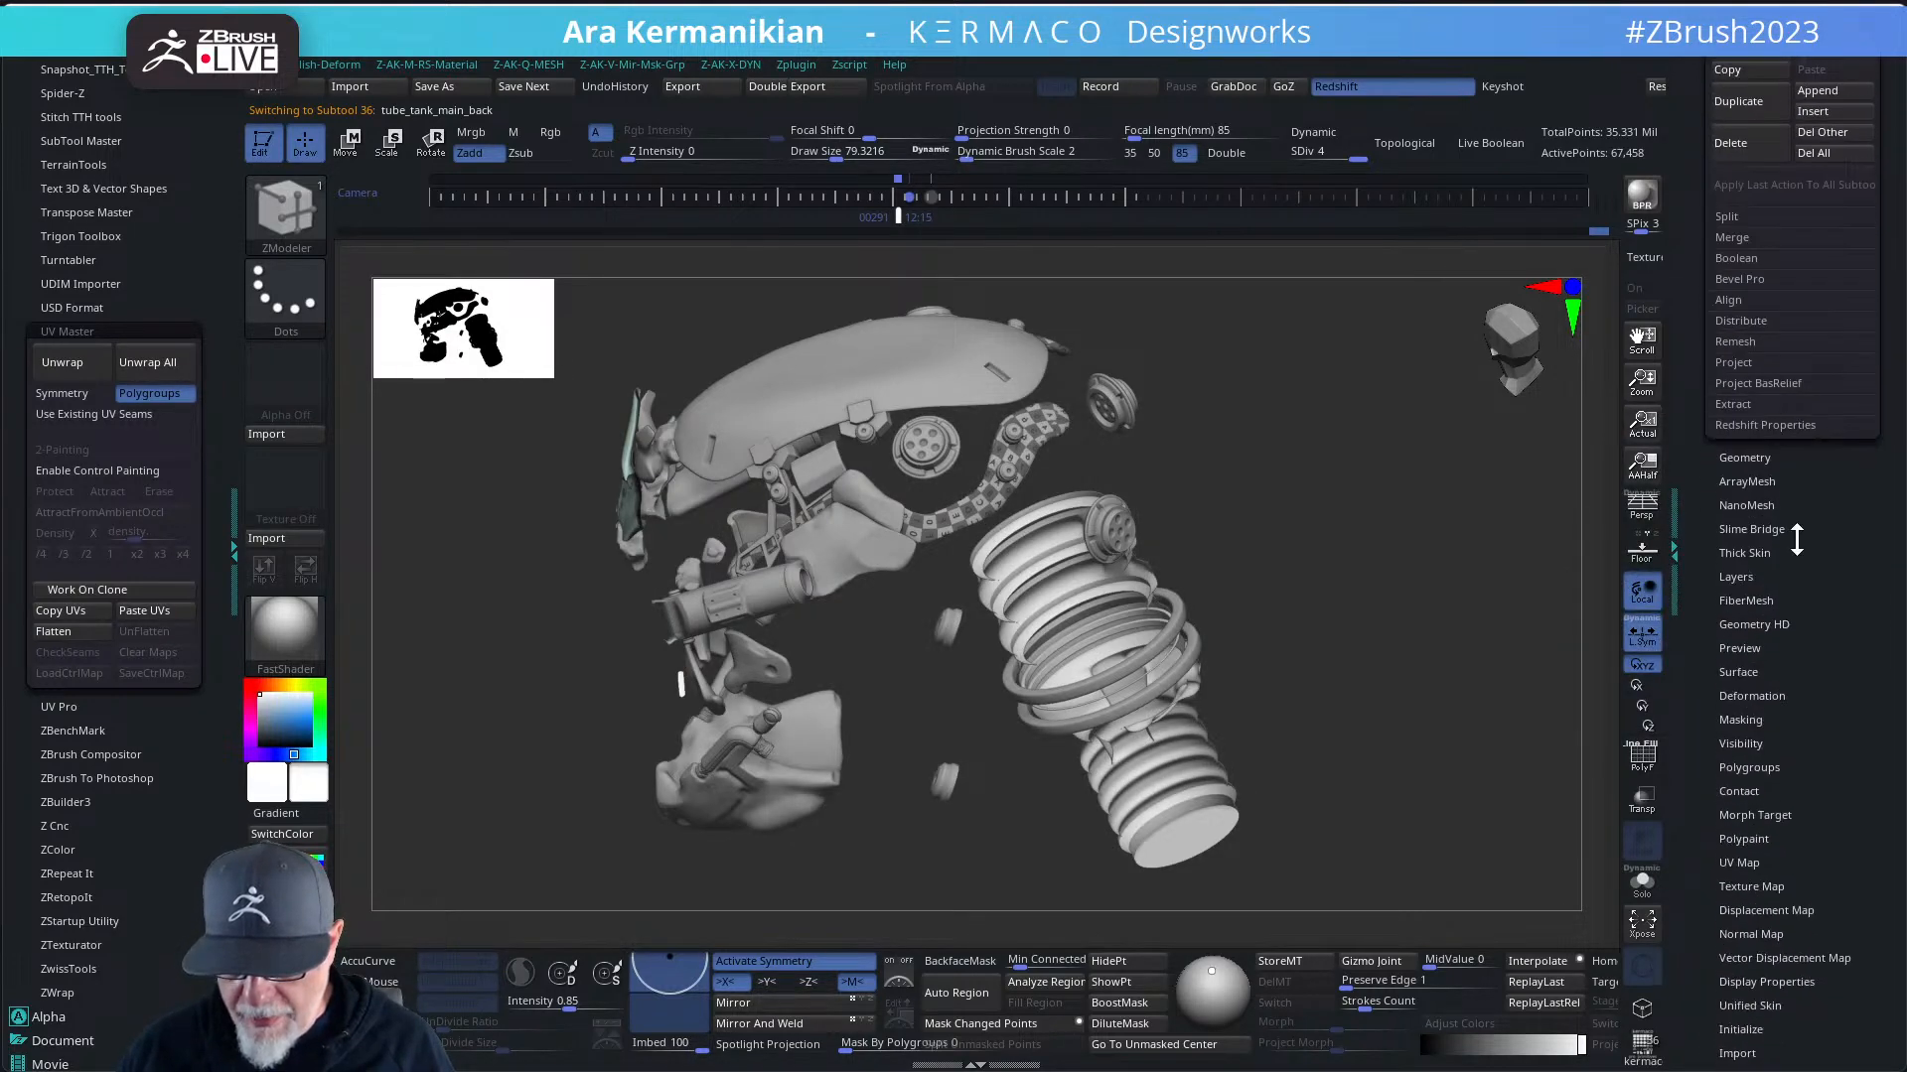
mouse_move(1872, 787)
left_mouse_down()
mouse_move(1863, 546)
mouse_move(1764, 560)
left_mouse_up()
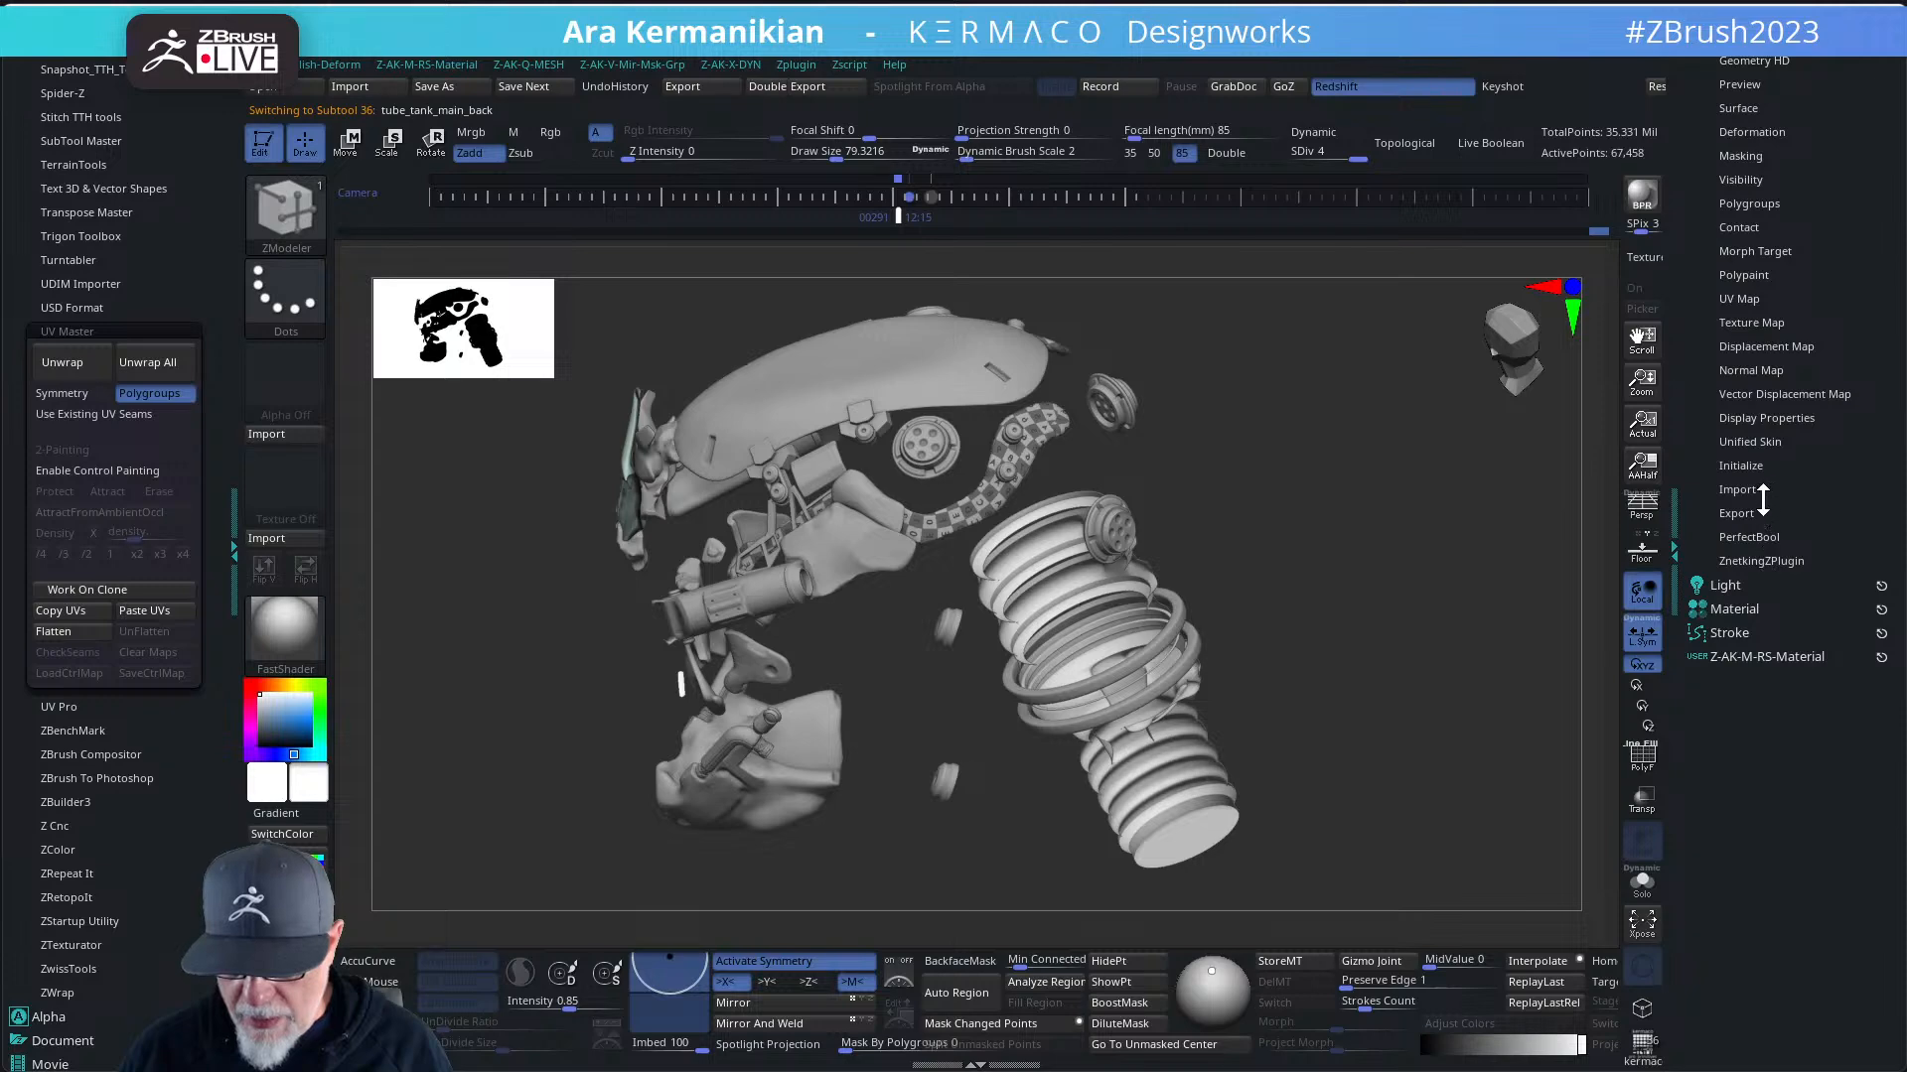
left_click(1766, 420)
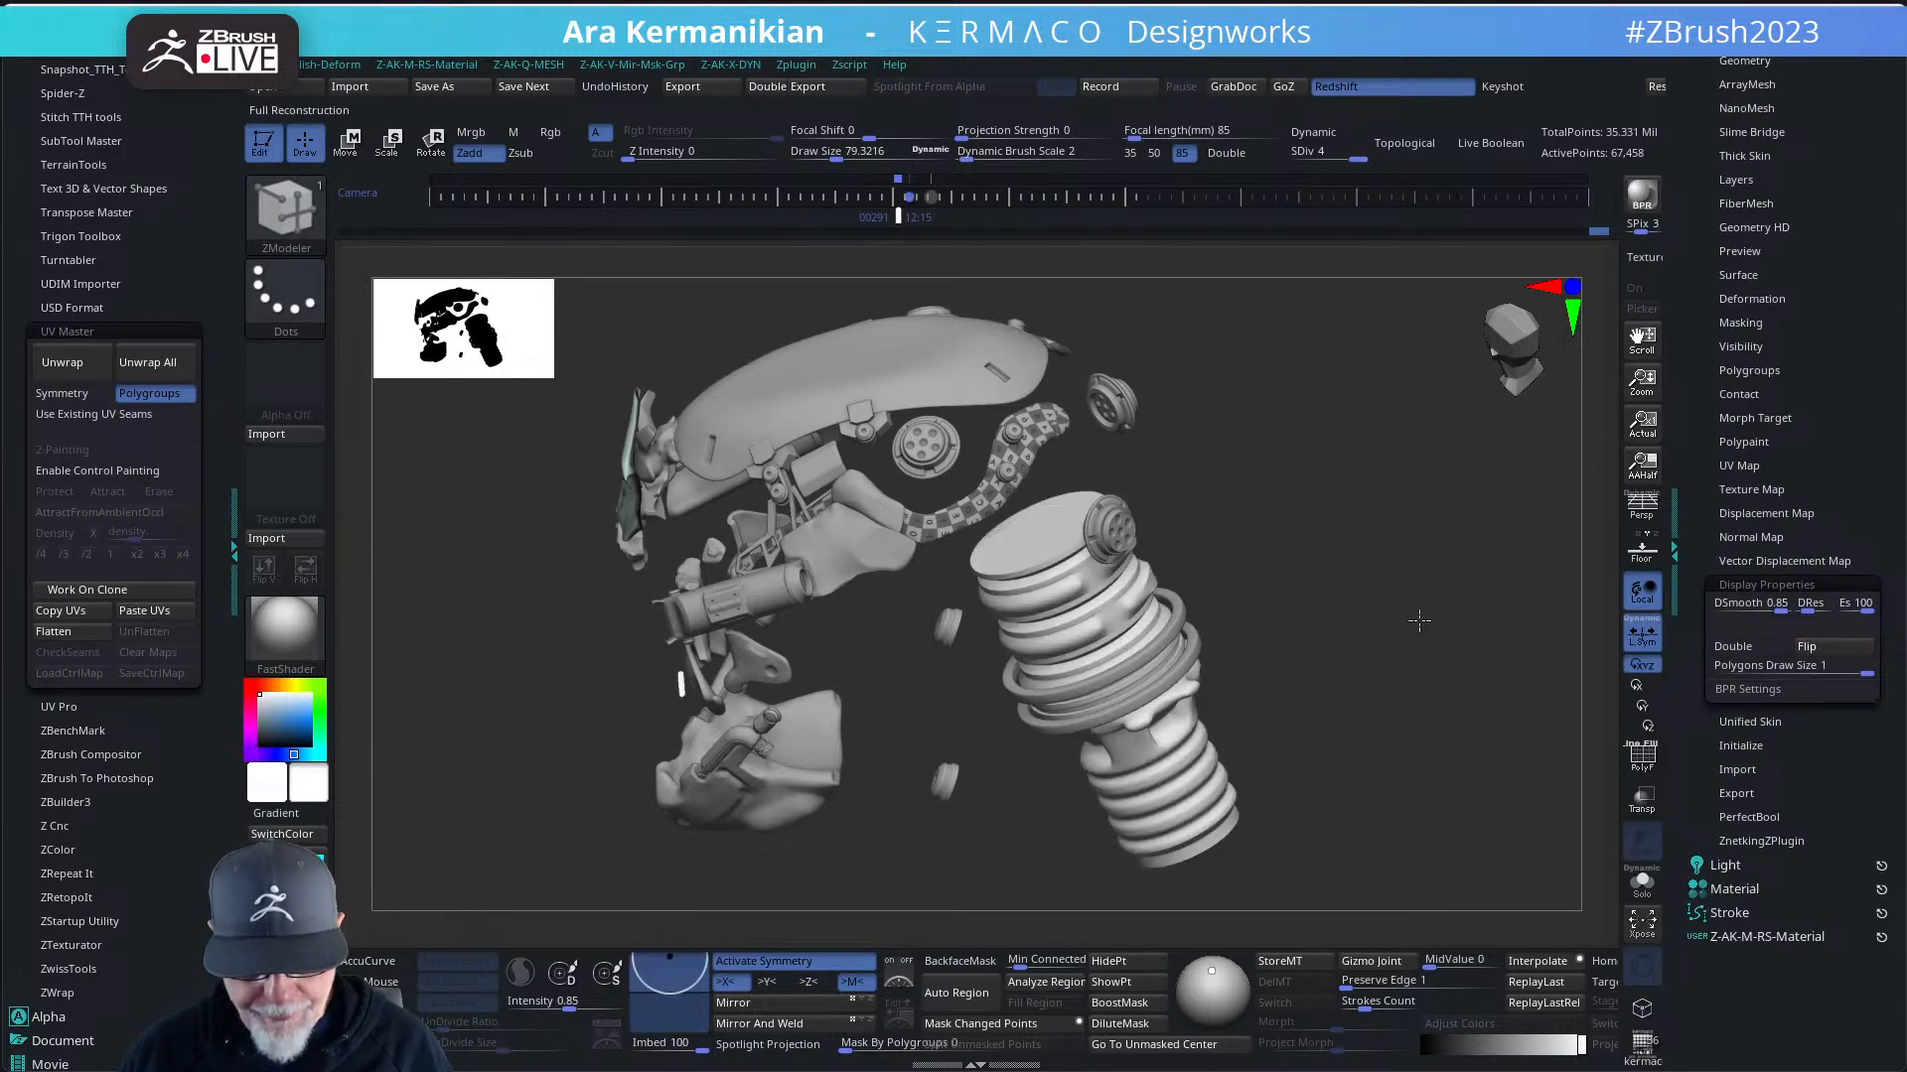
left_click_drag(1519, 634, 1435, 601)
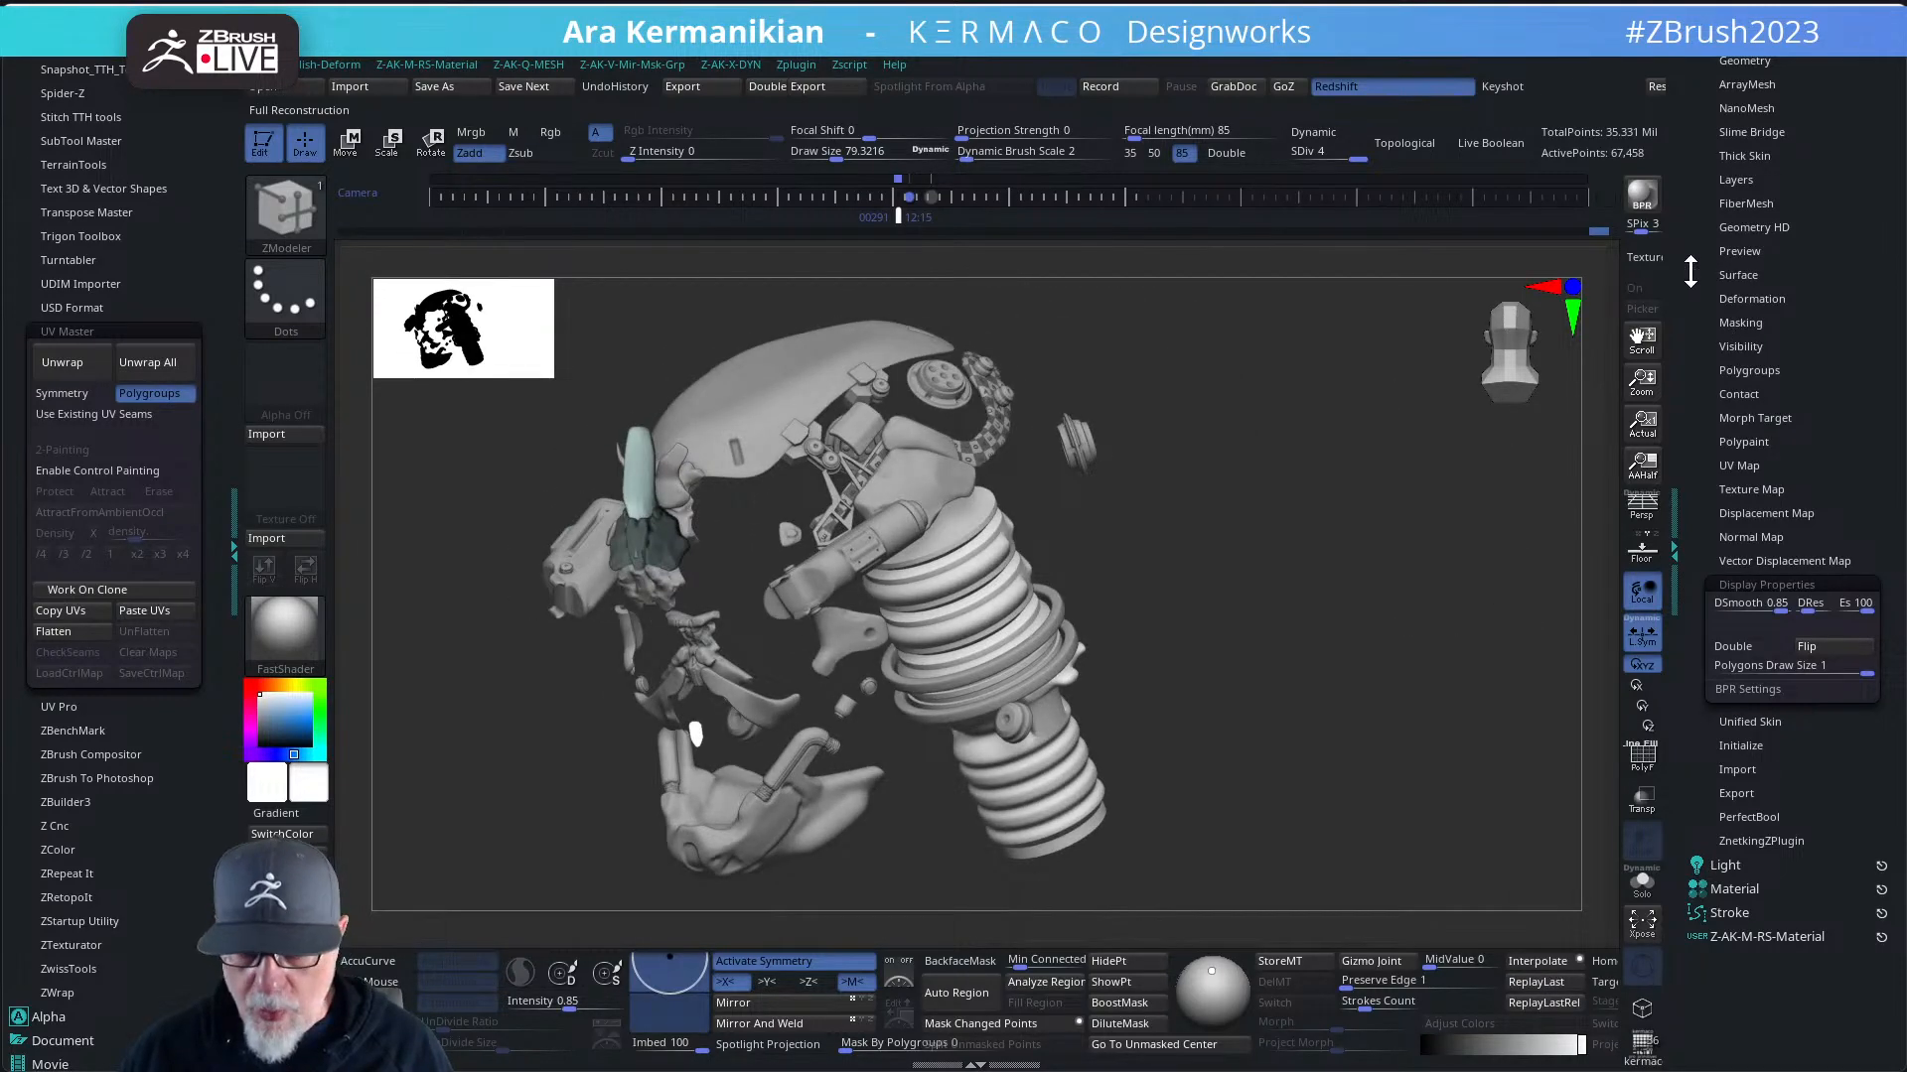
- Return to visibility set V1 and examine the whole character's helmet and upper body
left_click_drag(1690, 270, 1682, 481)
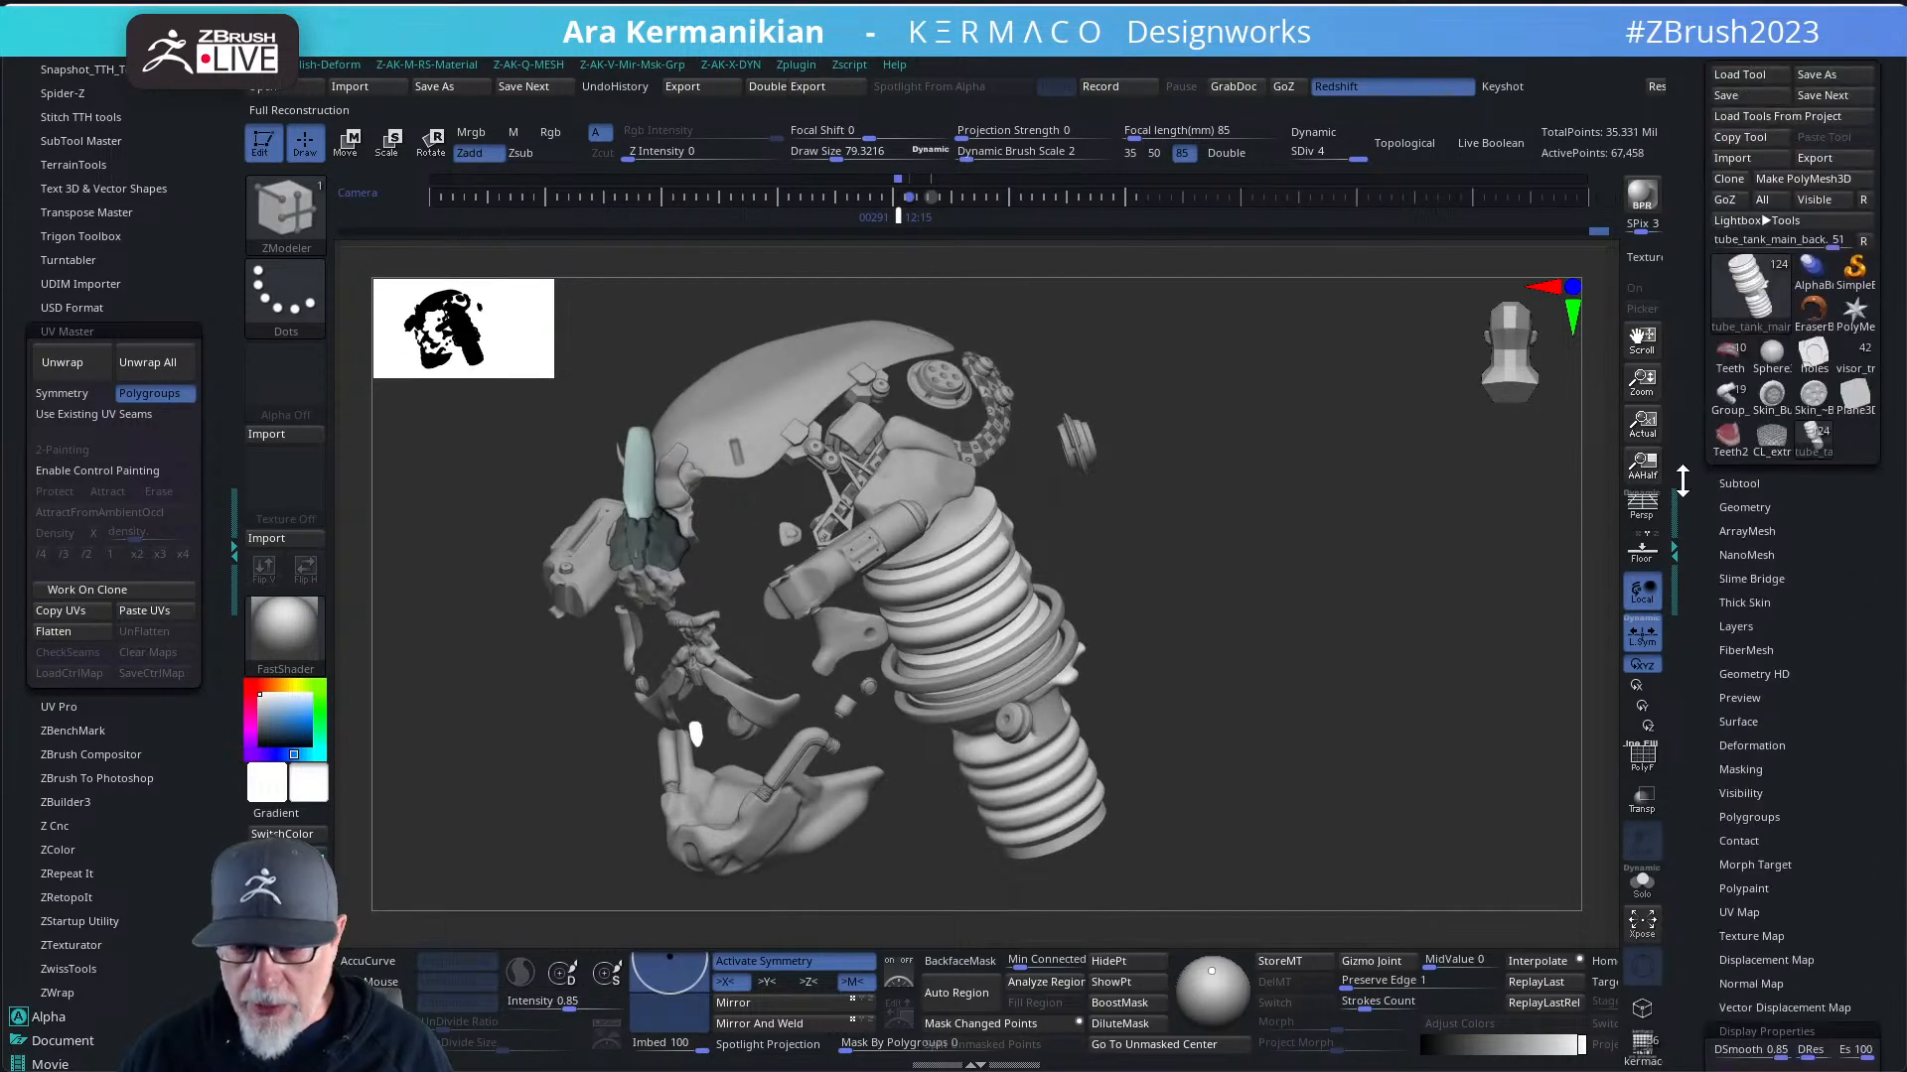
left_click(1752, 484)
left_click(1716, 131)
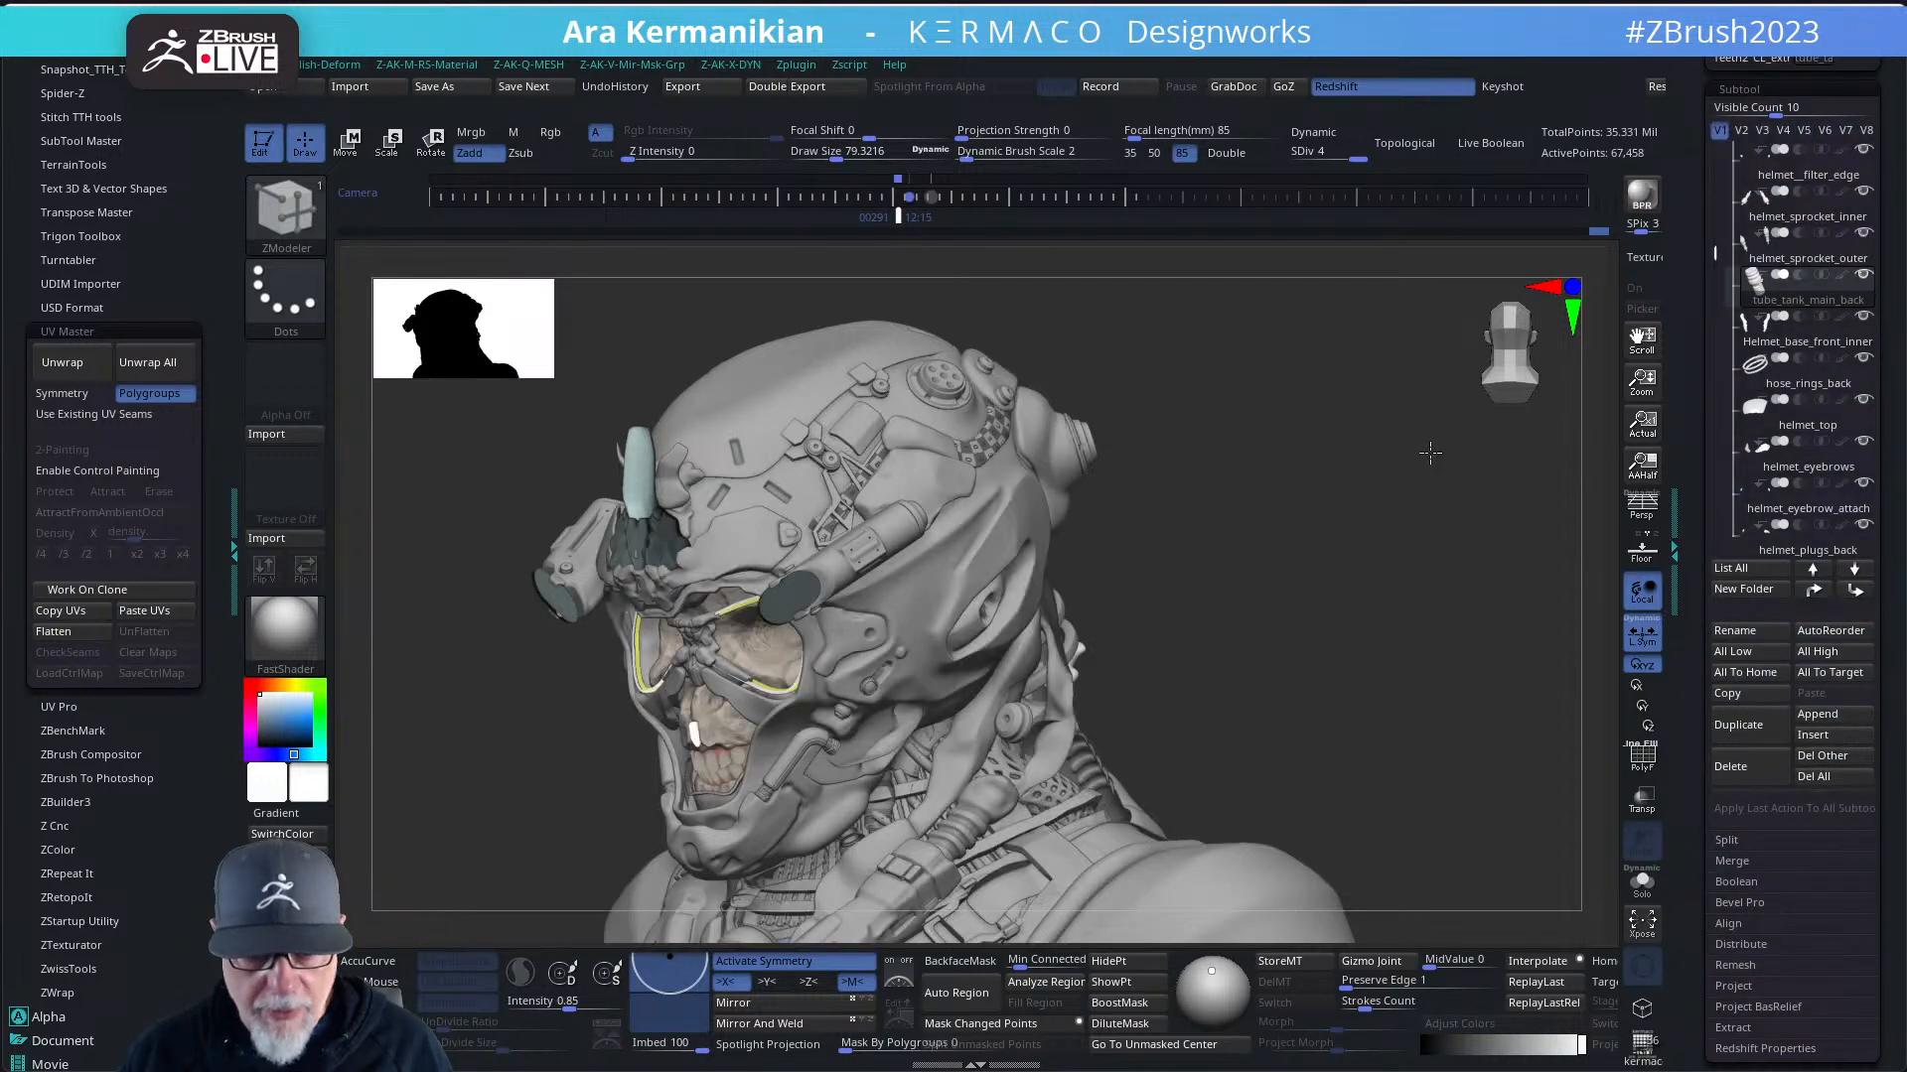
left_click_drag(1430, 452, 1527, 489)
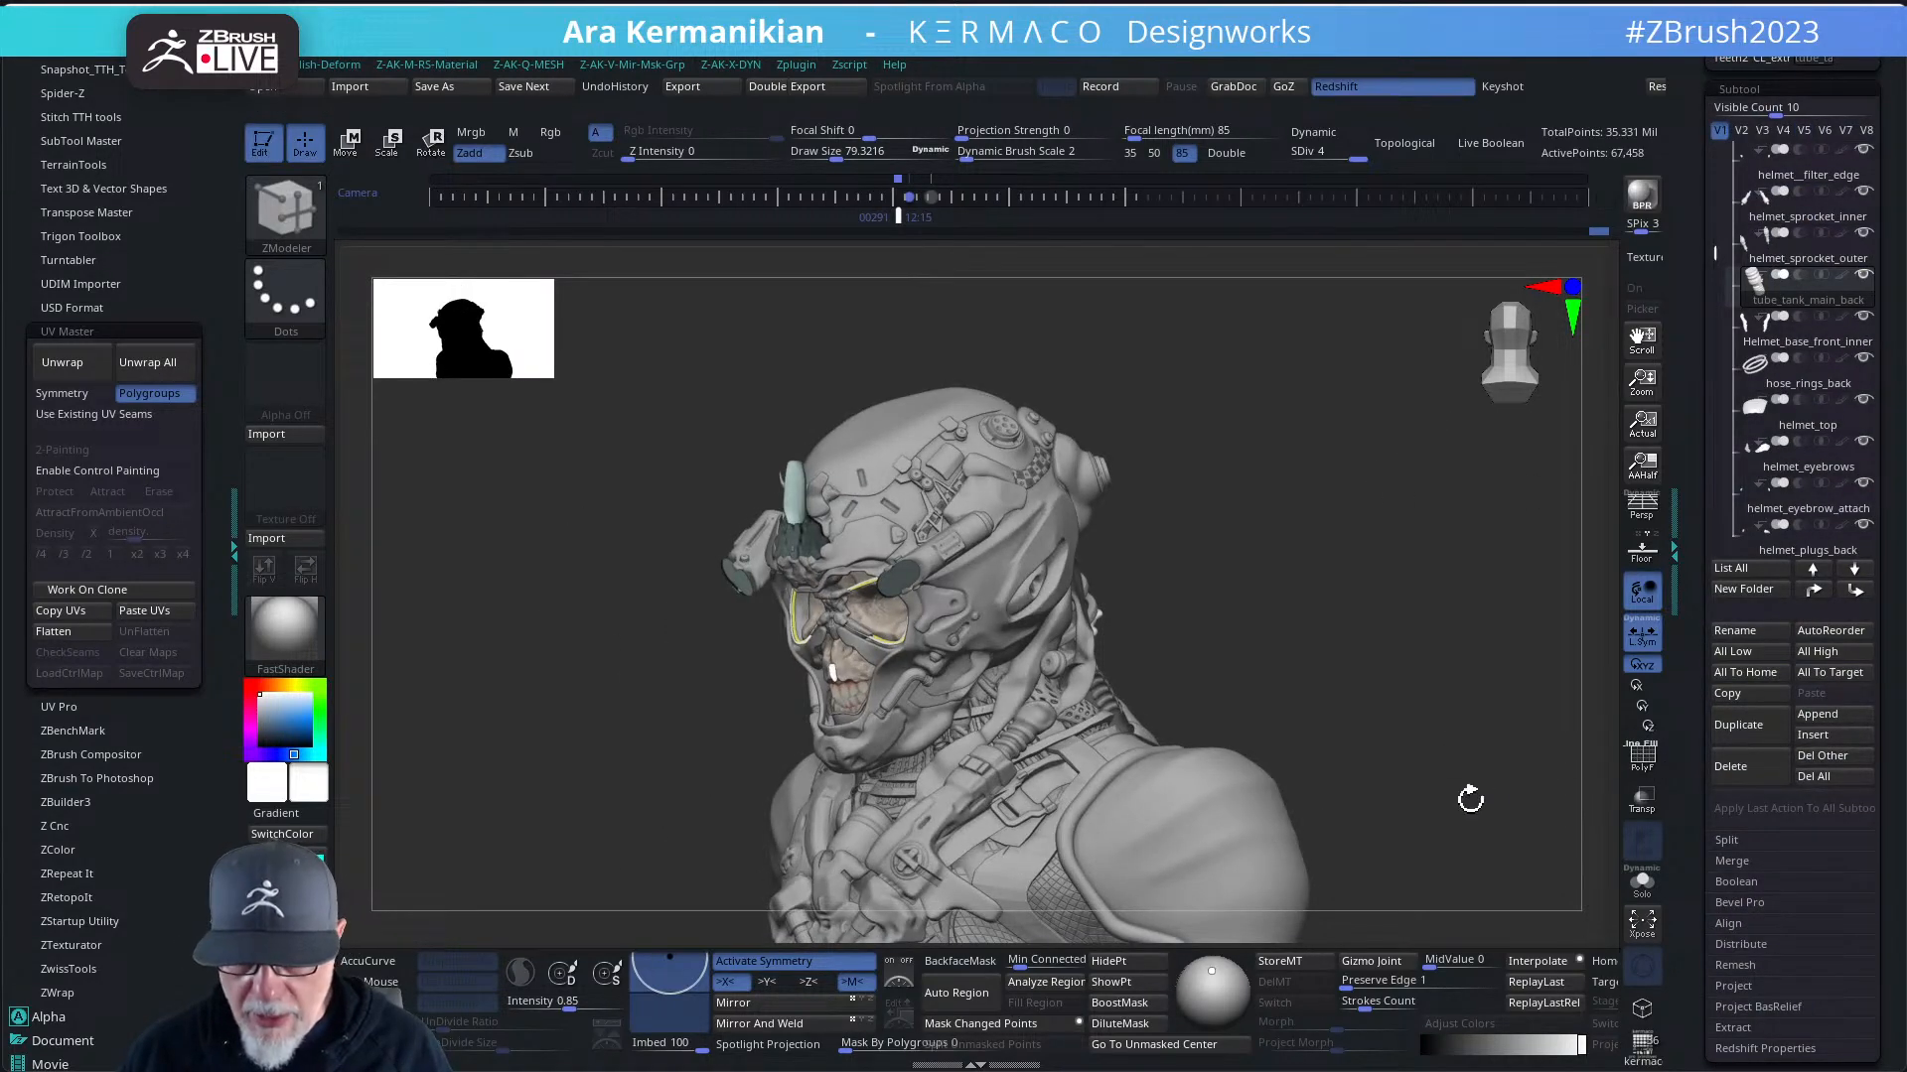
left_click_drag(1471, 799, 1441, 684, "alt")
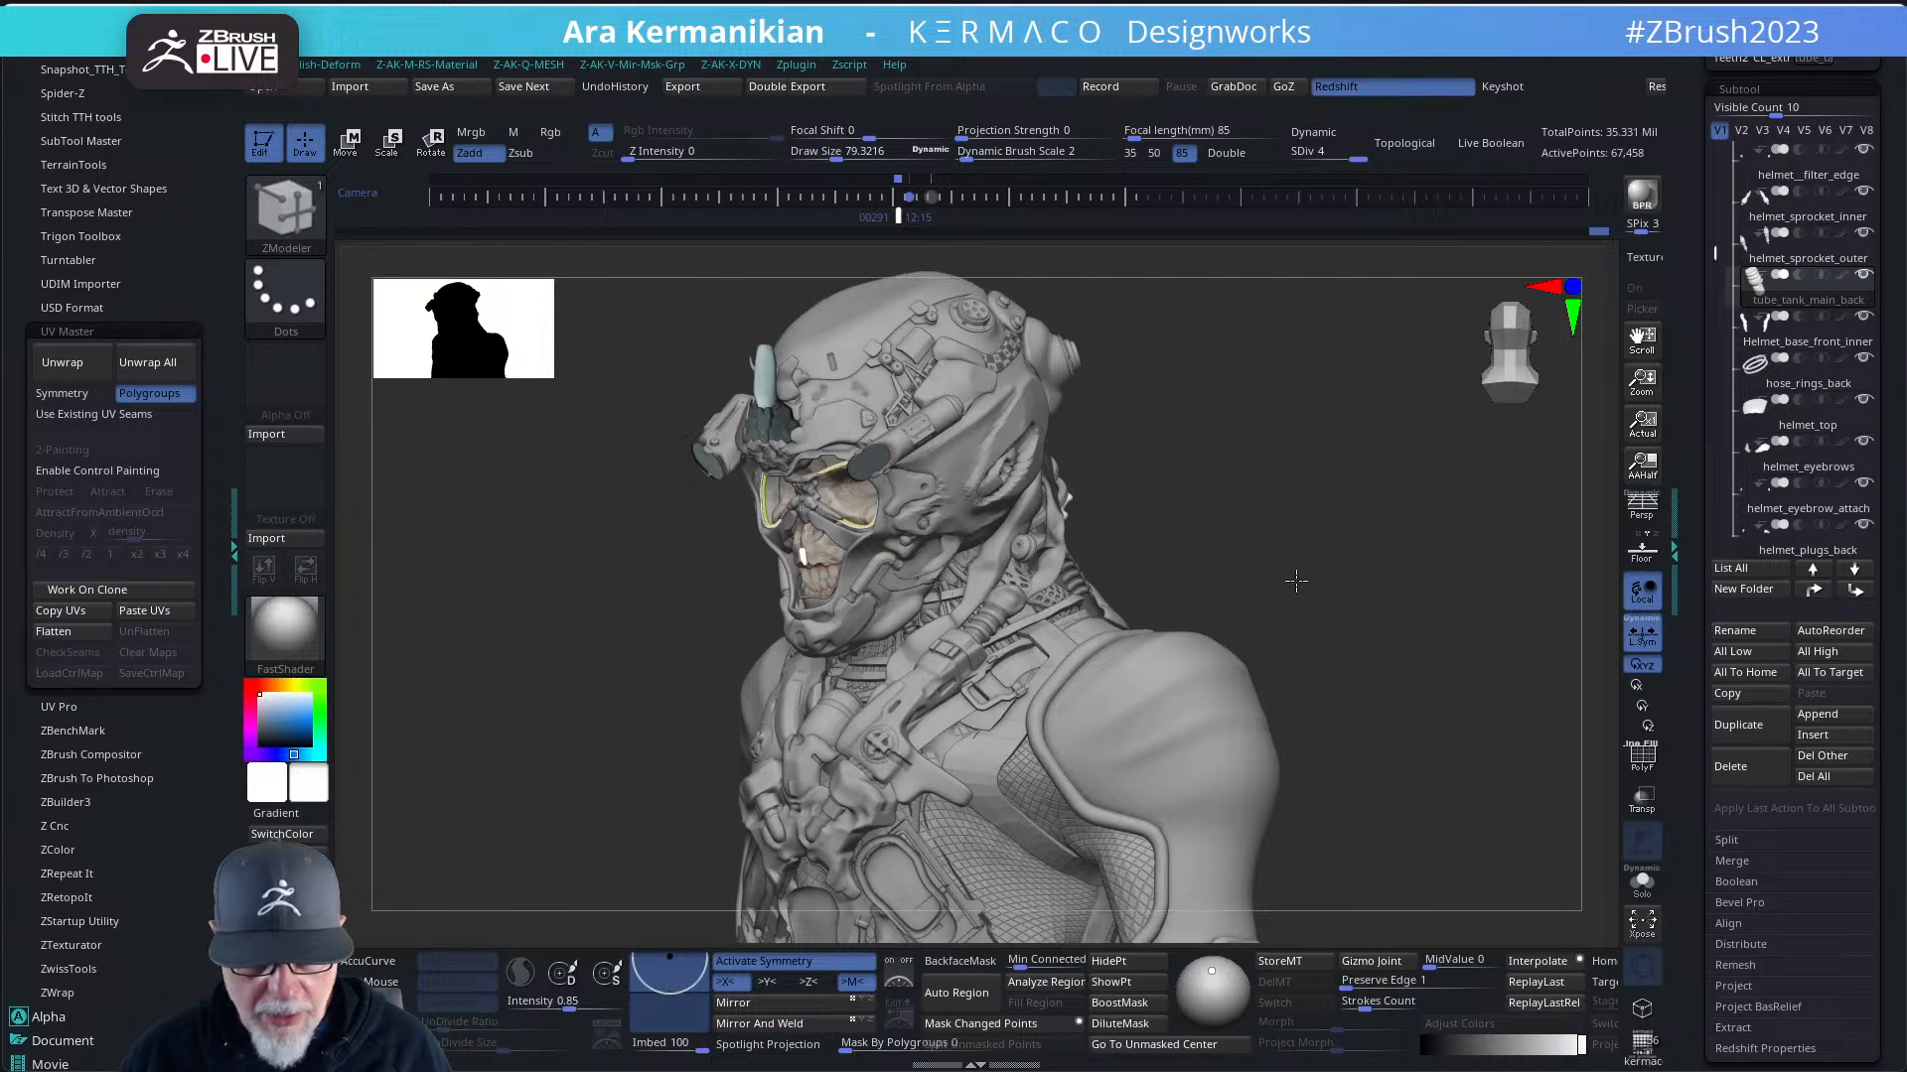
- Switch to the Move brush and select the helmet_conduit subtool on the helmet's upper side
left_click_drag(1296, 581, 1307, 508, "alt")
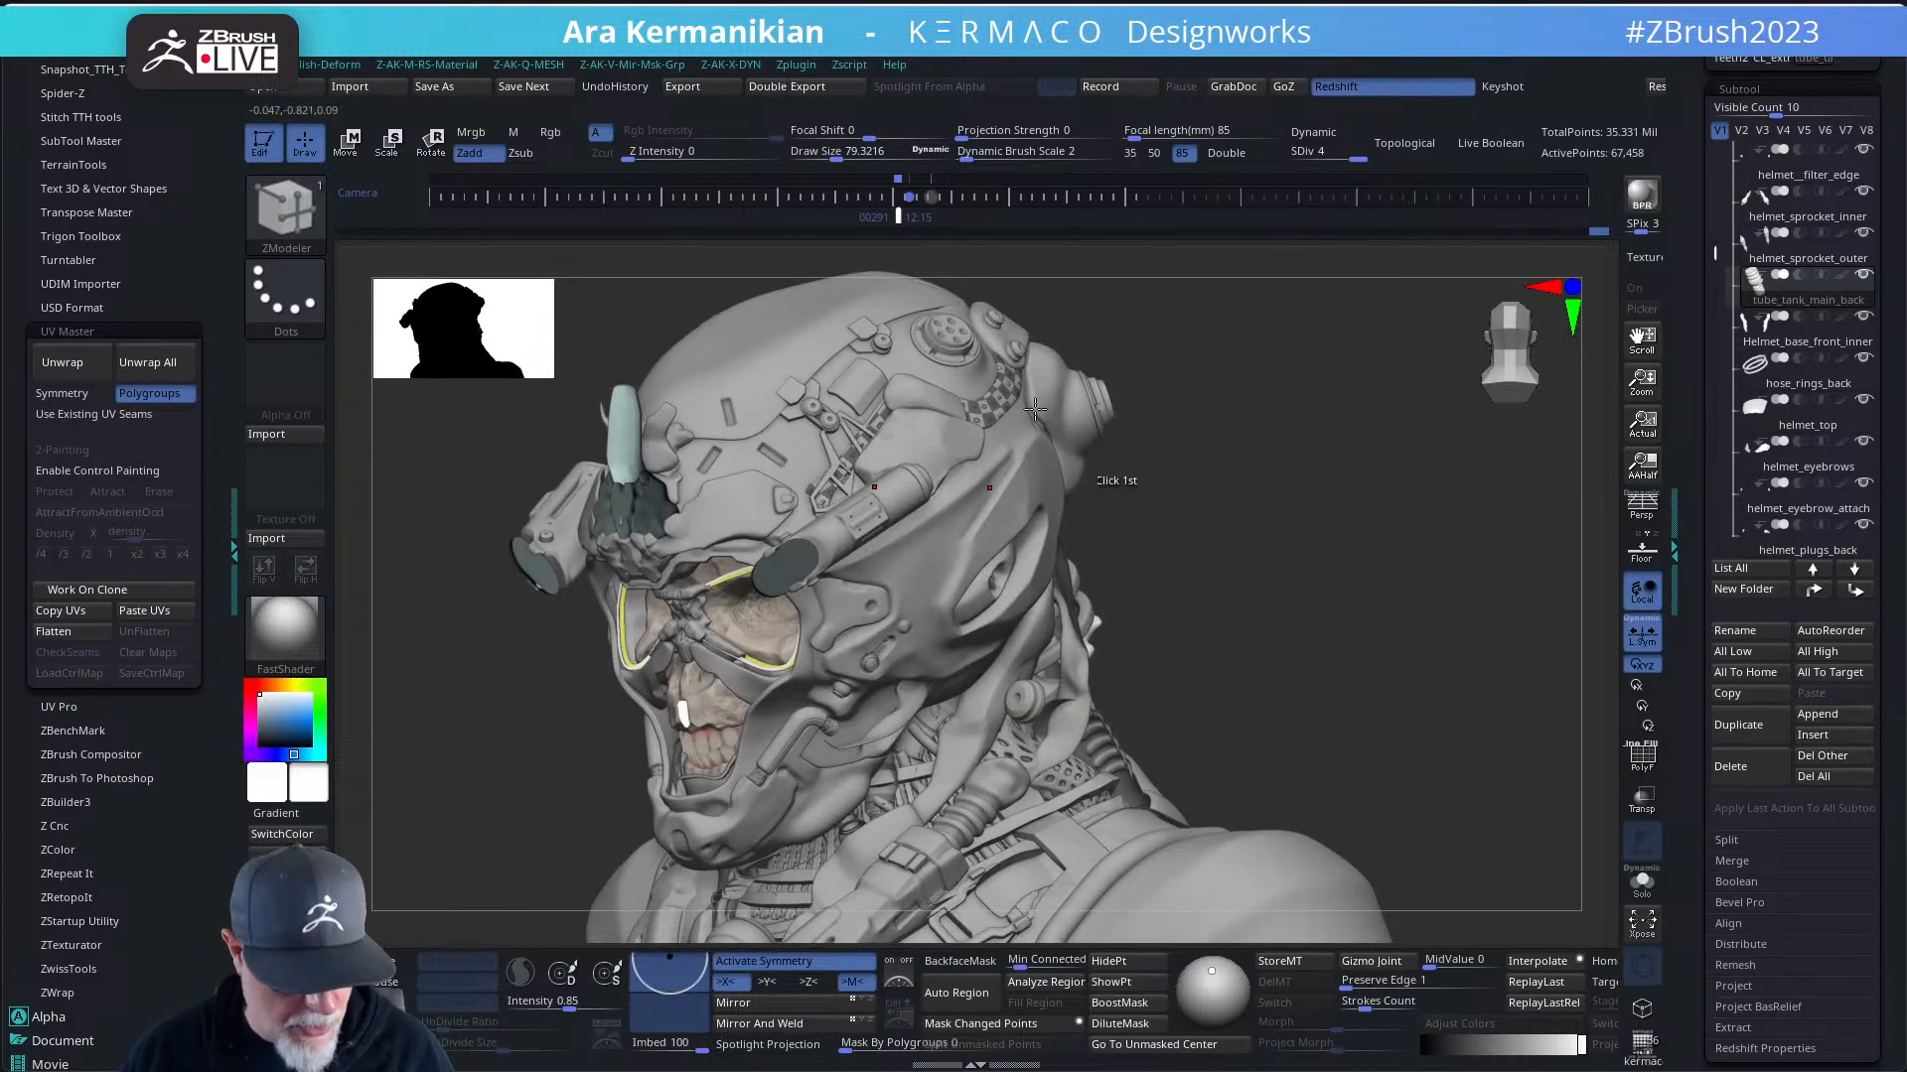
key("b")
key("m")
key("v")
left_click(994, 397, "alt")
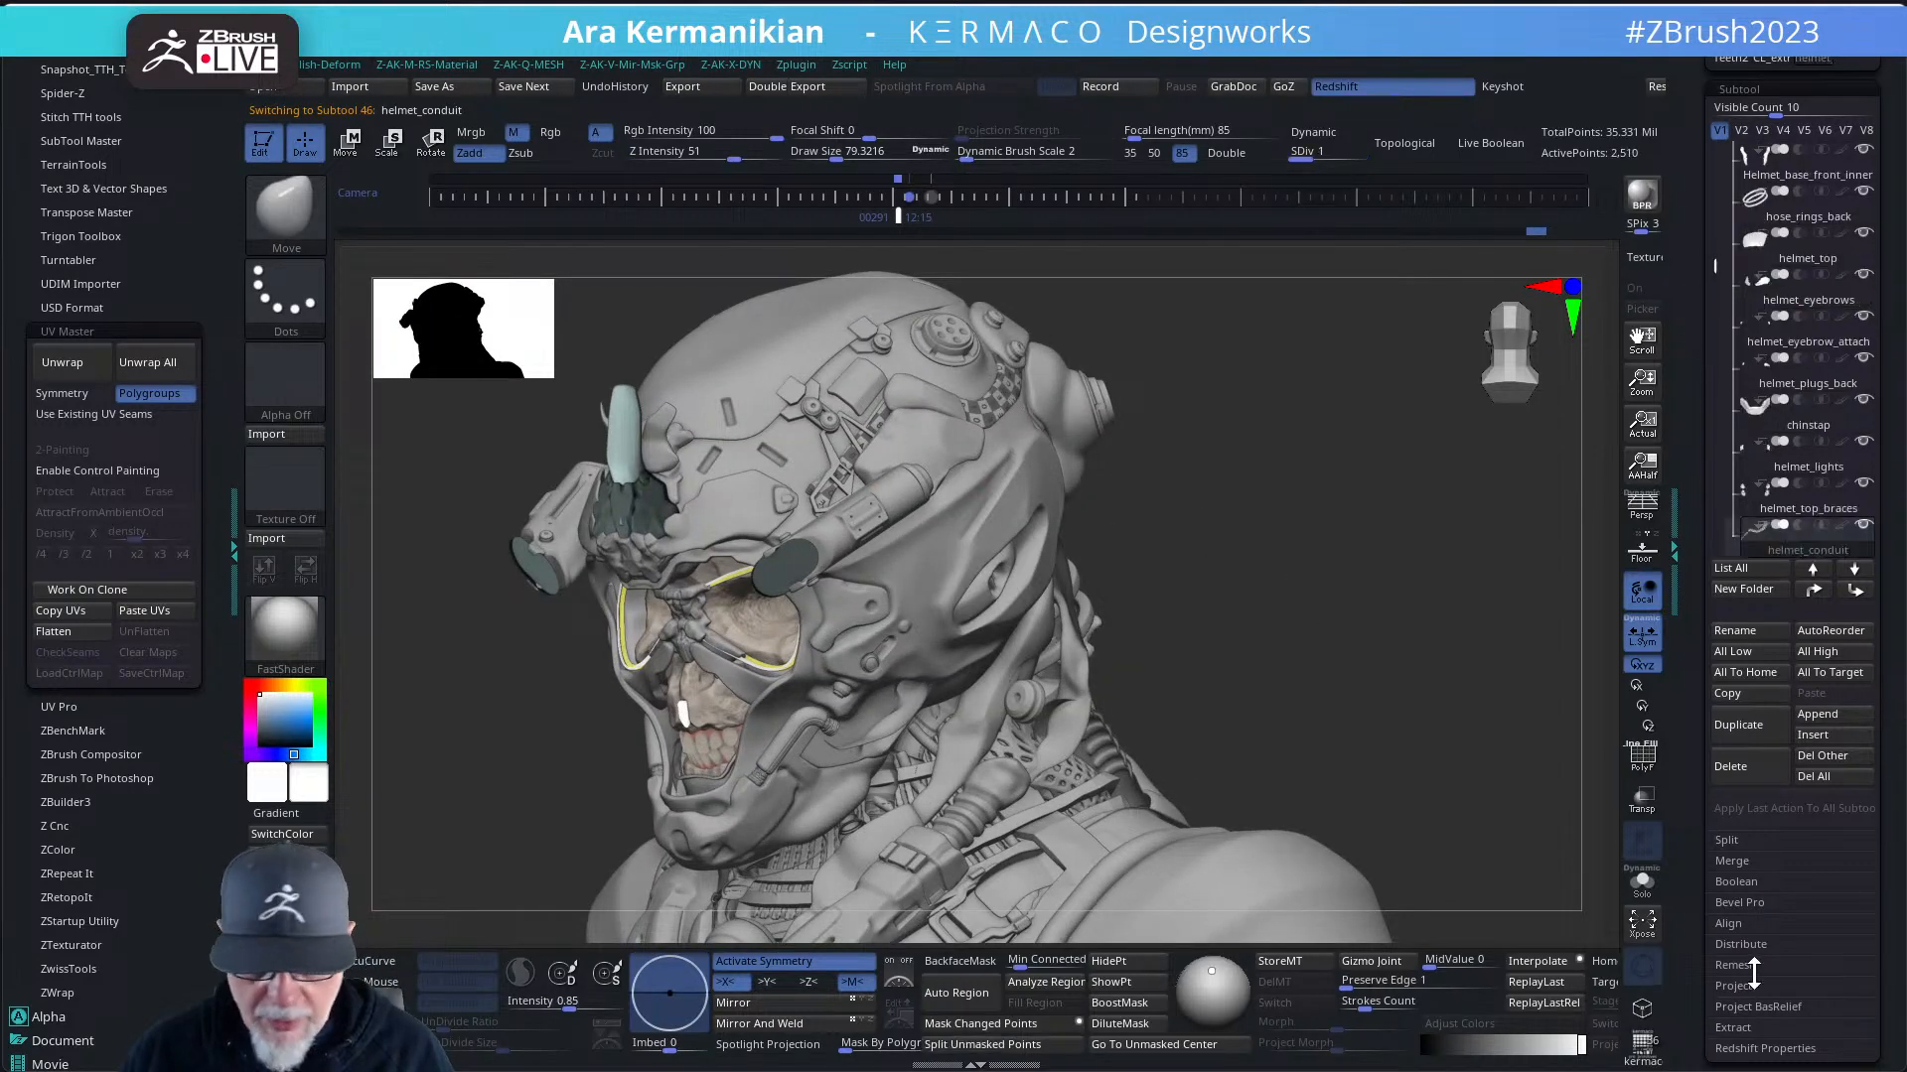
- Turn off the texture map on the helmet conduit and check it from the front
scroll(1691, 978, "down", 6)
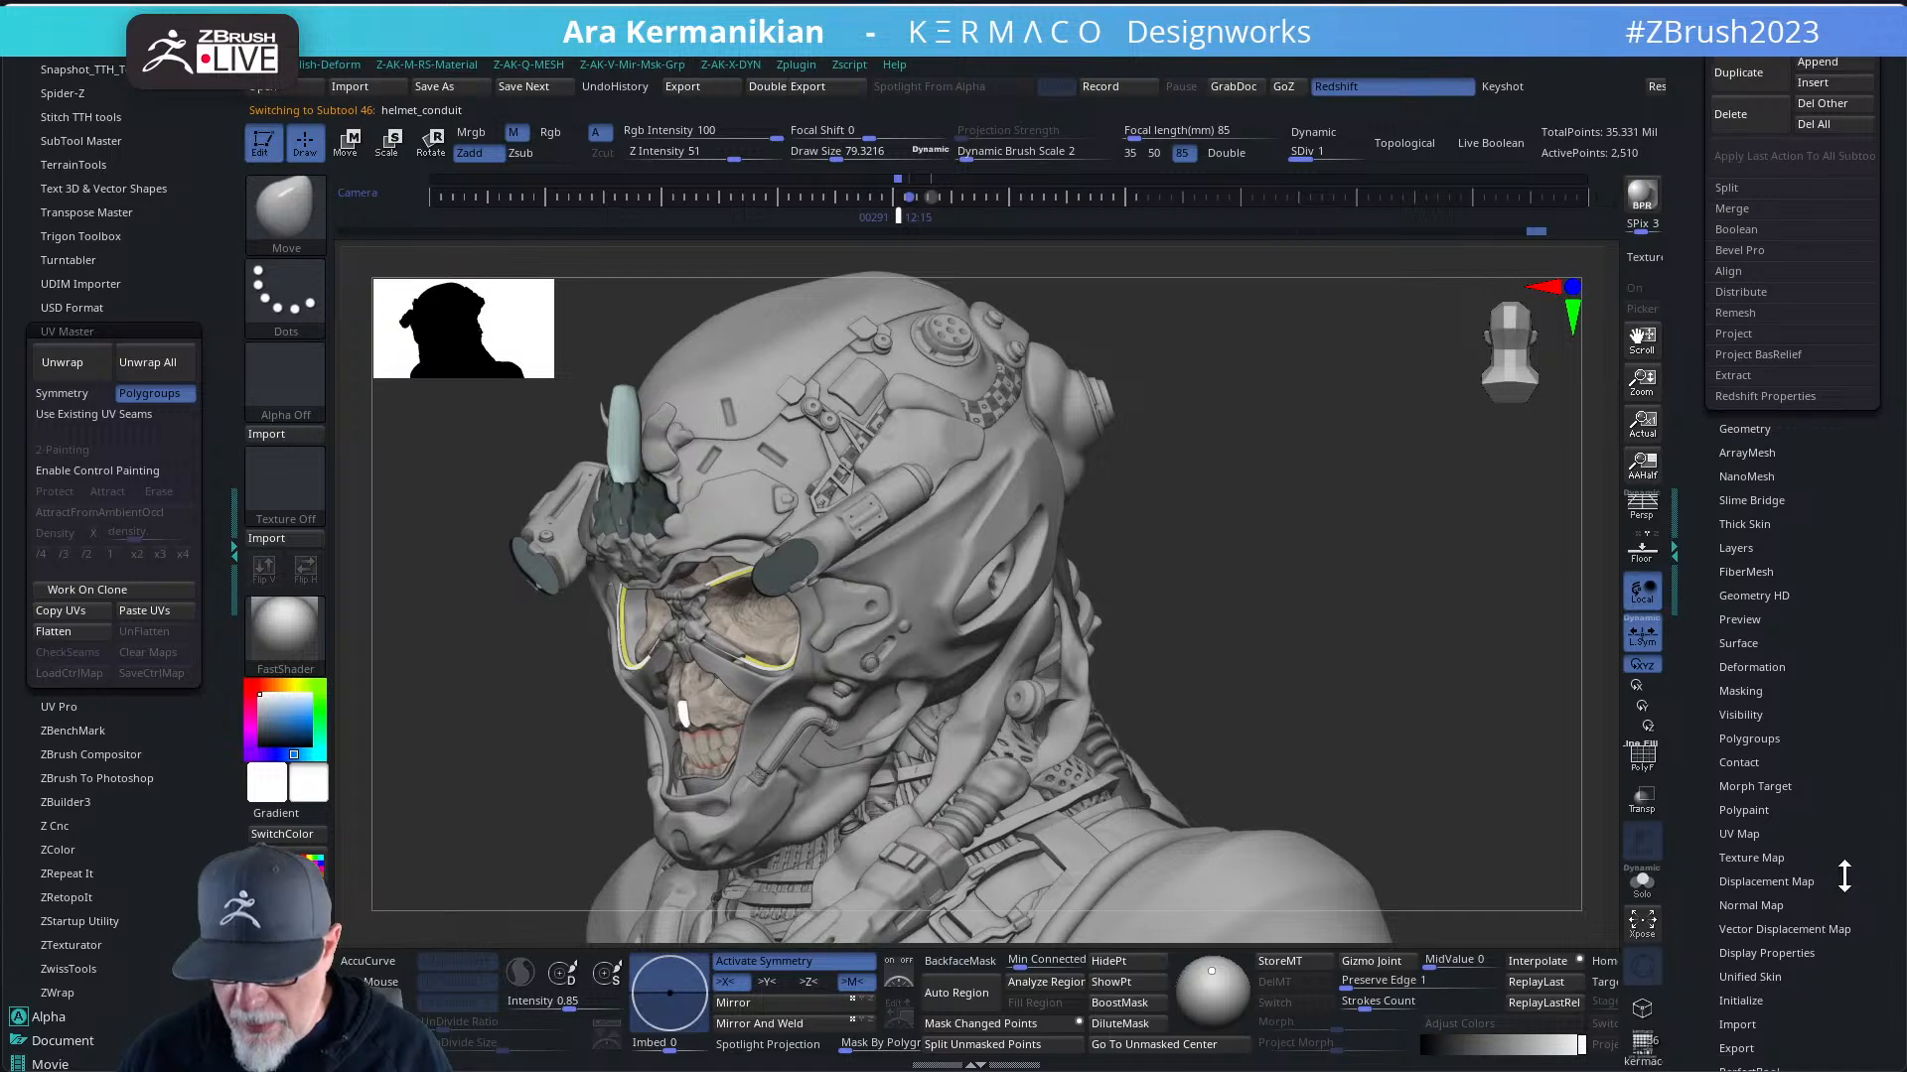
left_click(1733, 854)
left_click(1748, 536)
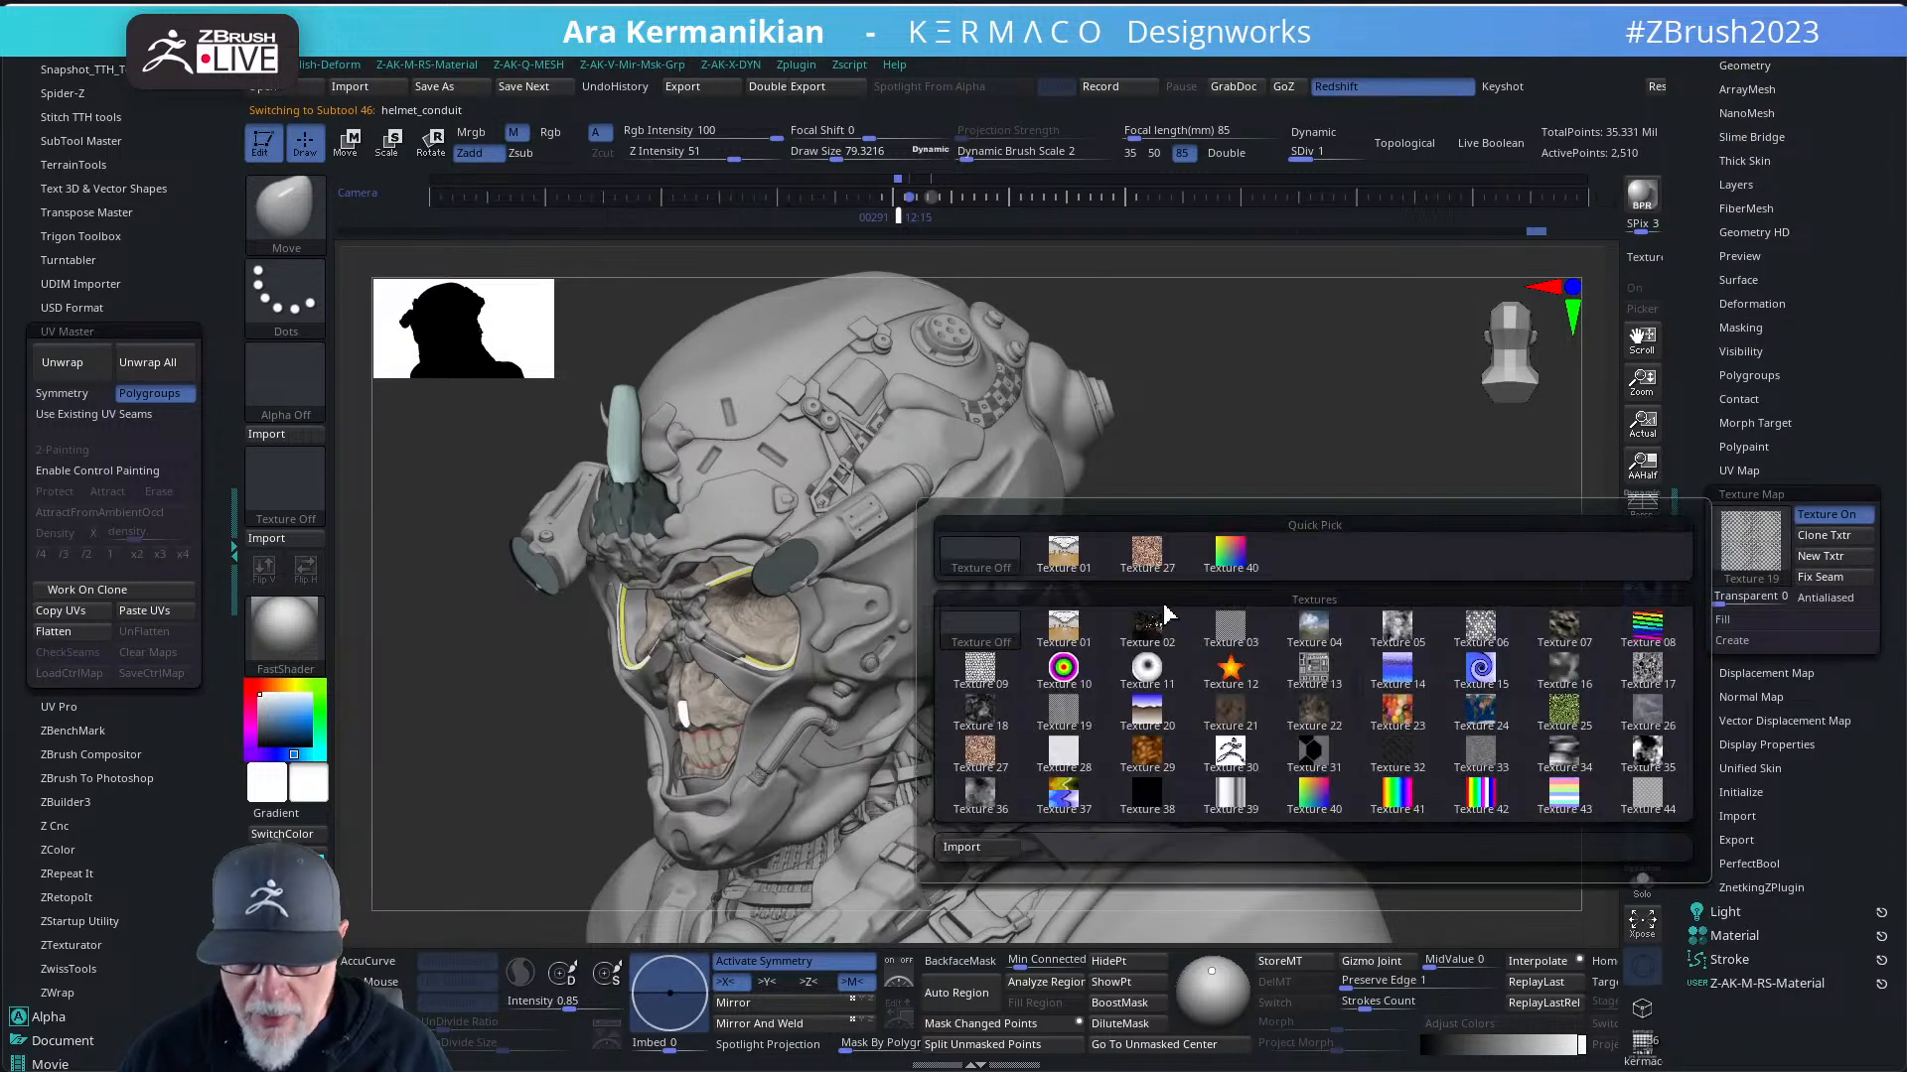
left_click(1007, 629)
left_click_drag(1367, 605, 1544, 538)
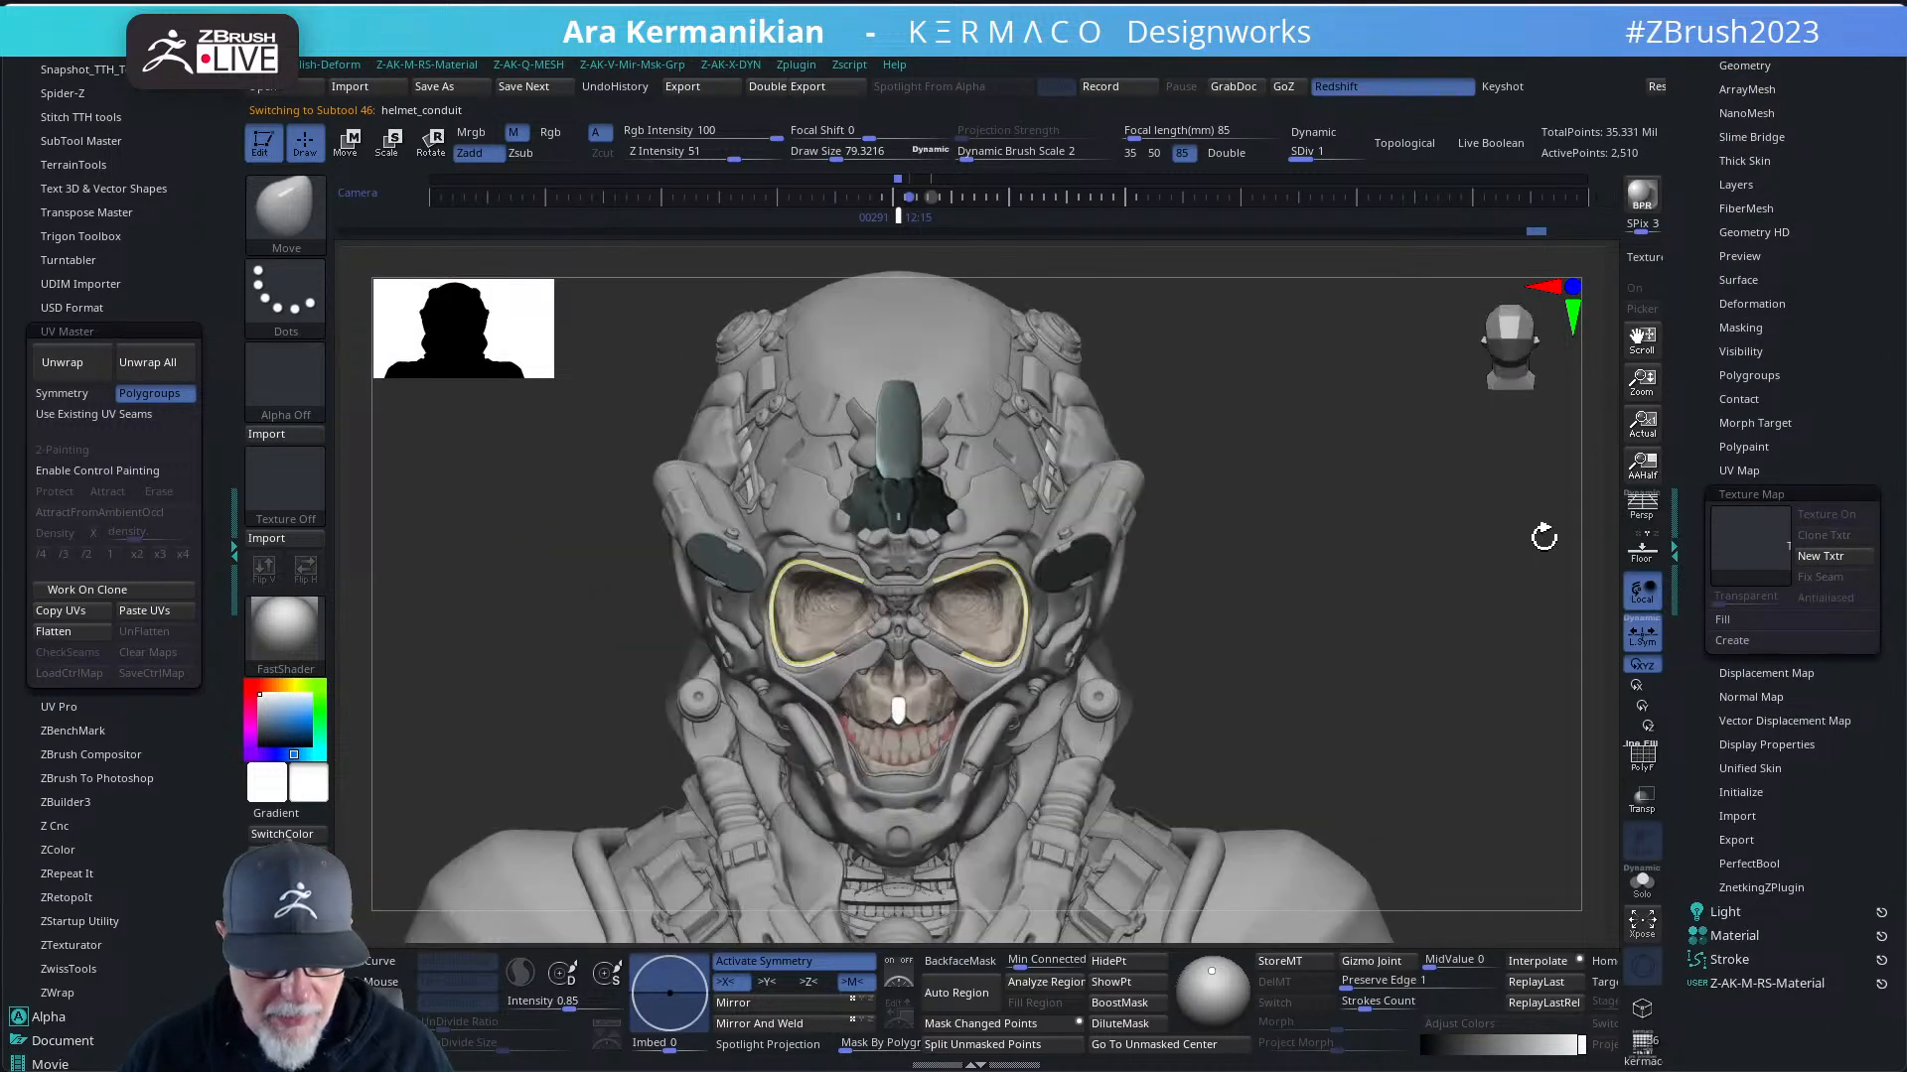
- Find the Extract15_02 subtool below helmet_conduit in the subtool list and select it
scroll(1718, 447, "up", 4)
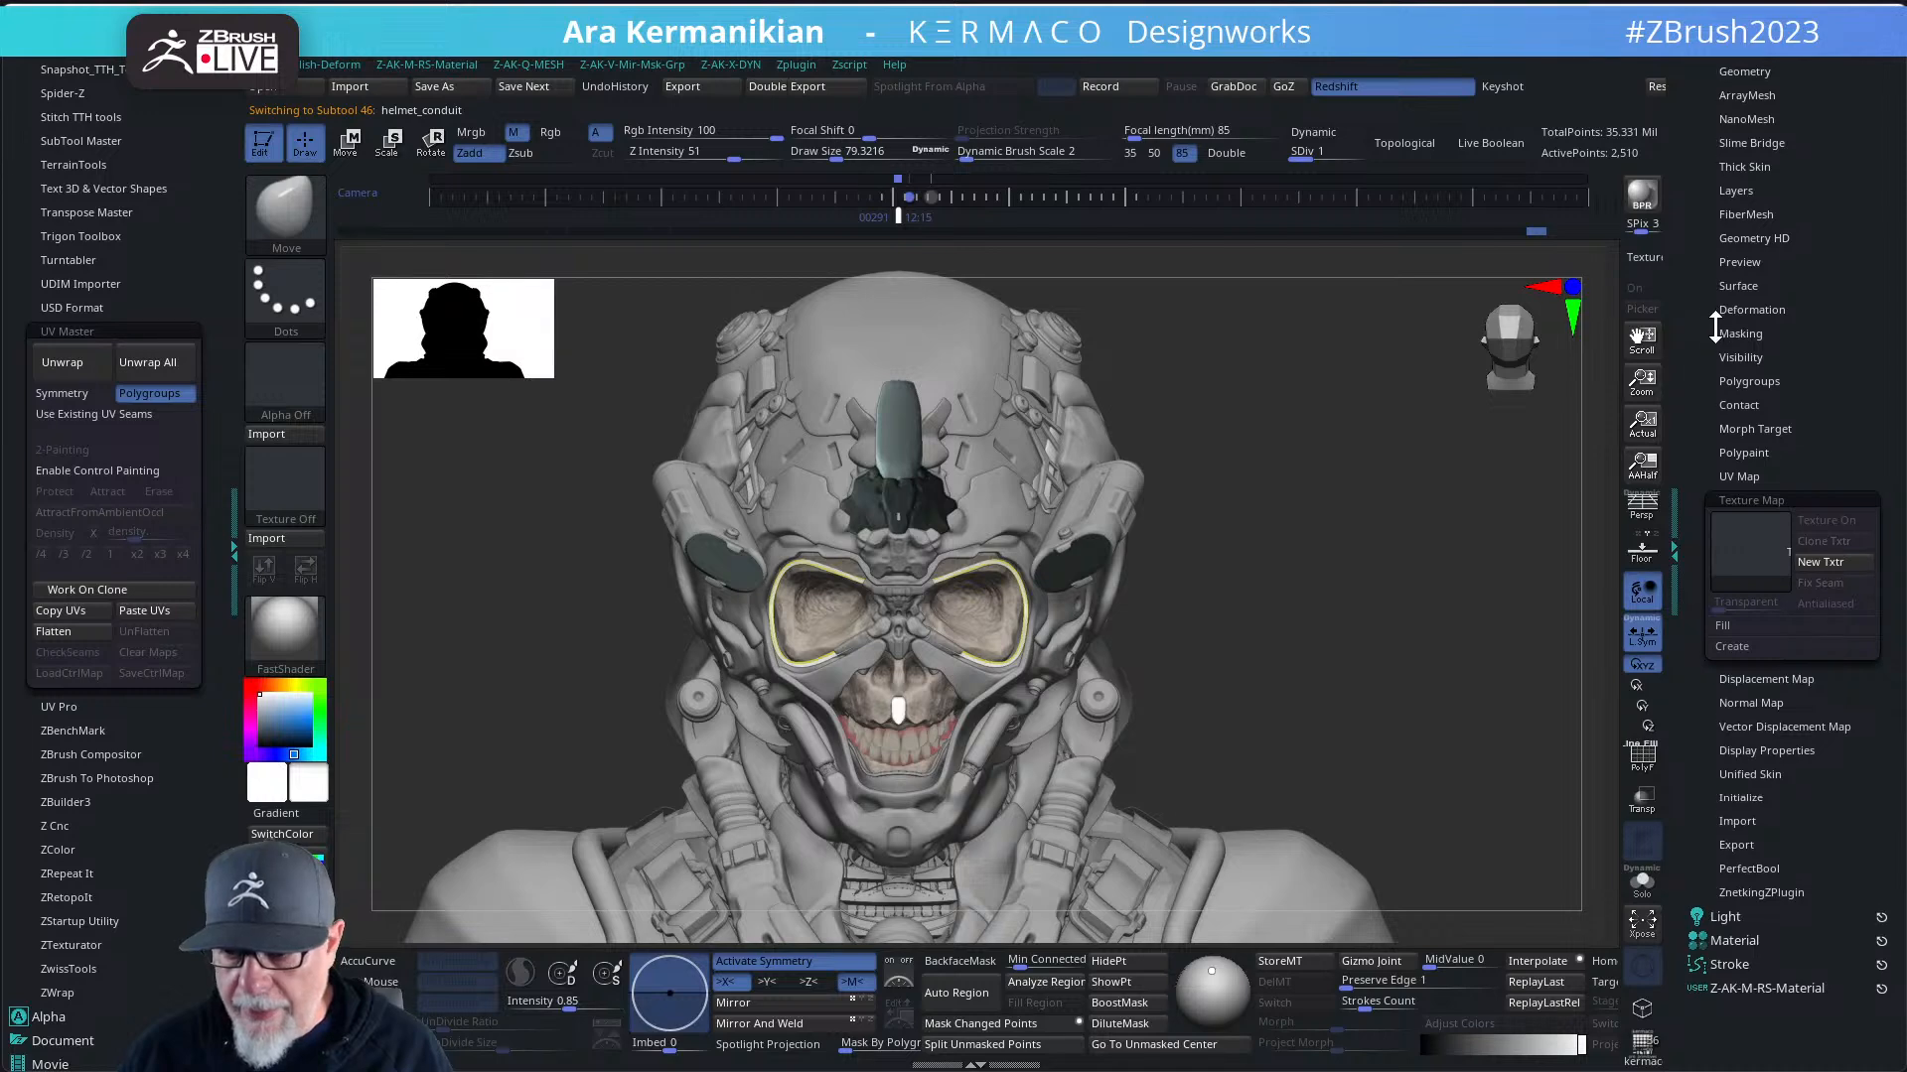
scroll(1721, 484, "down", 1)
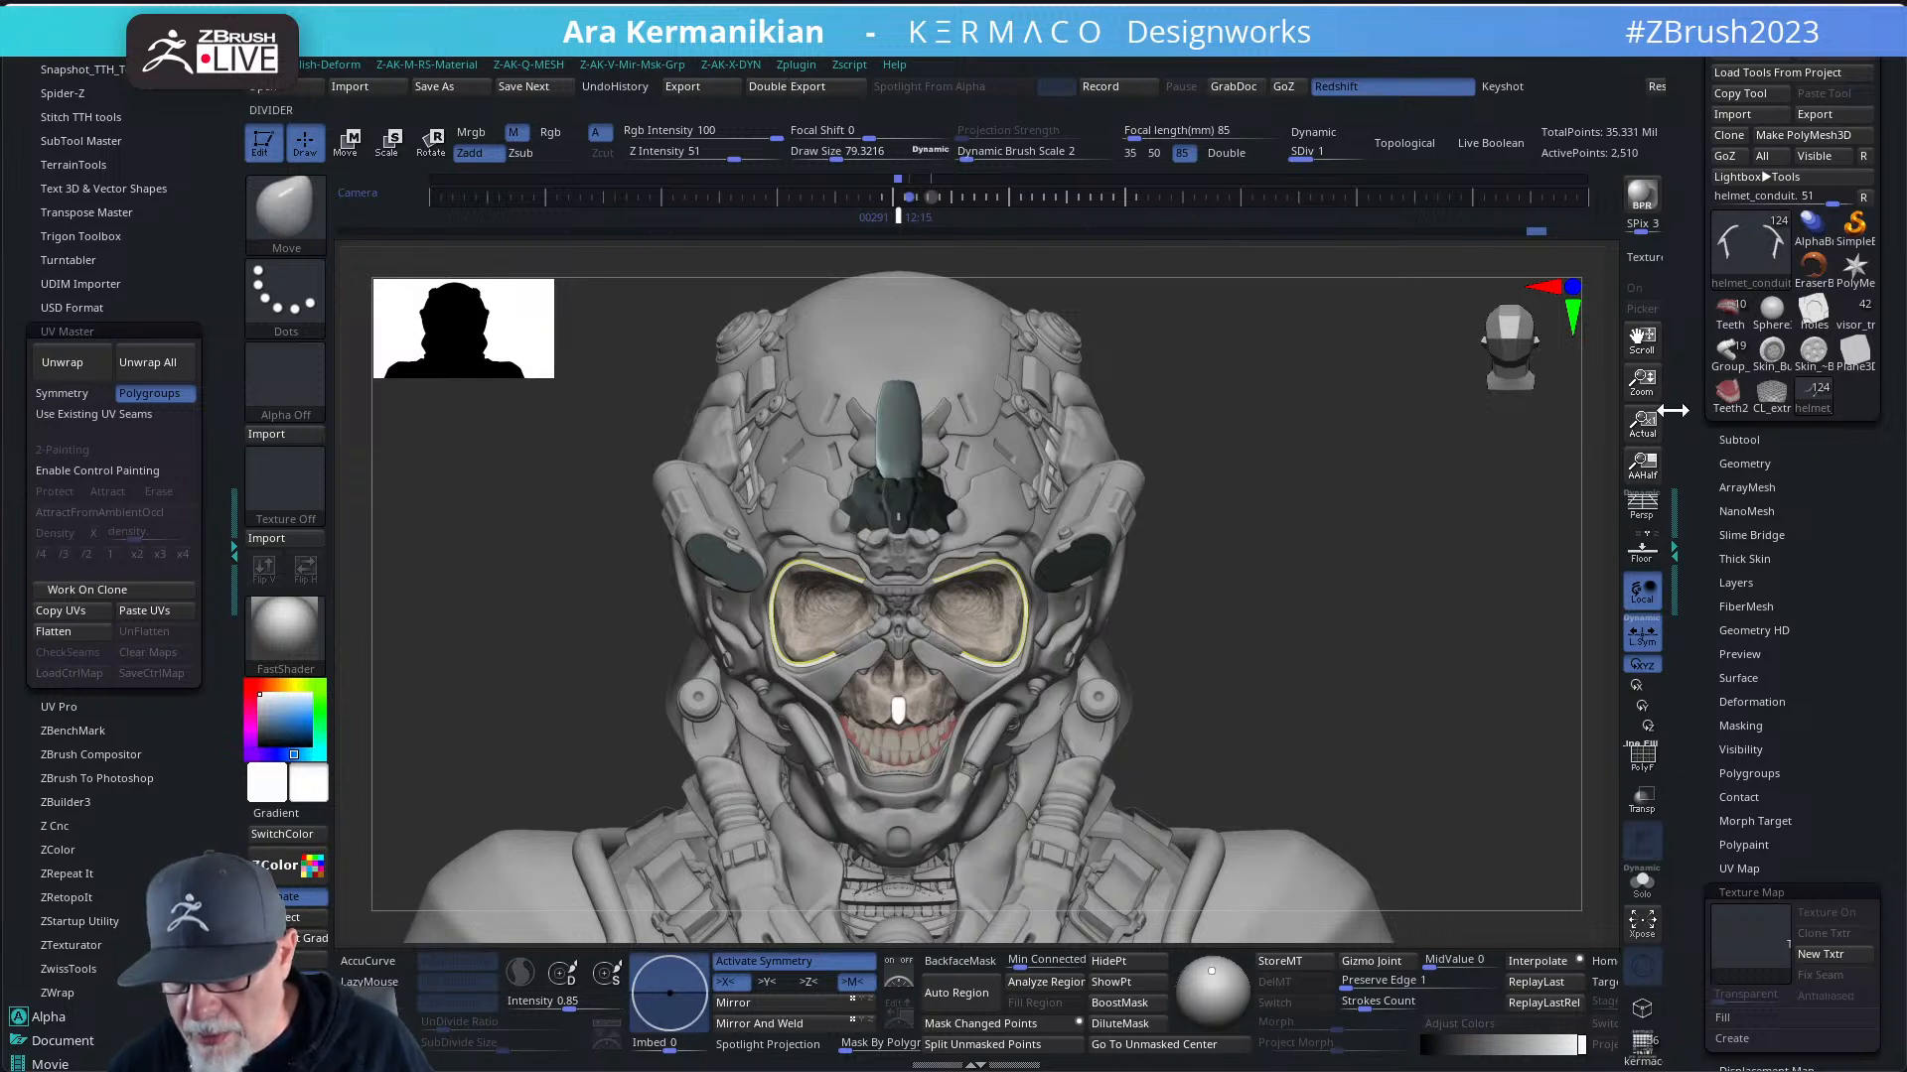
left_click(1744, 464)
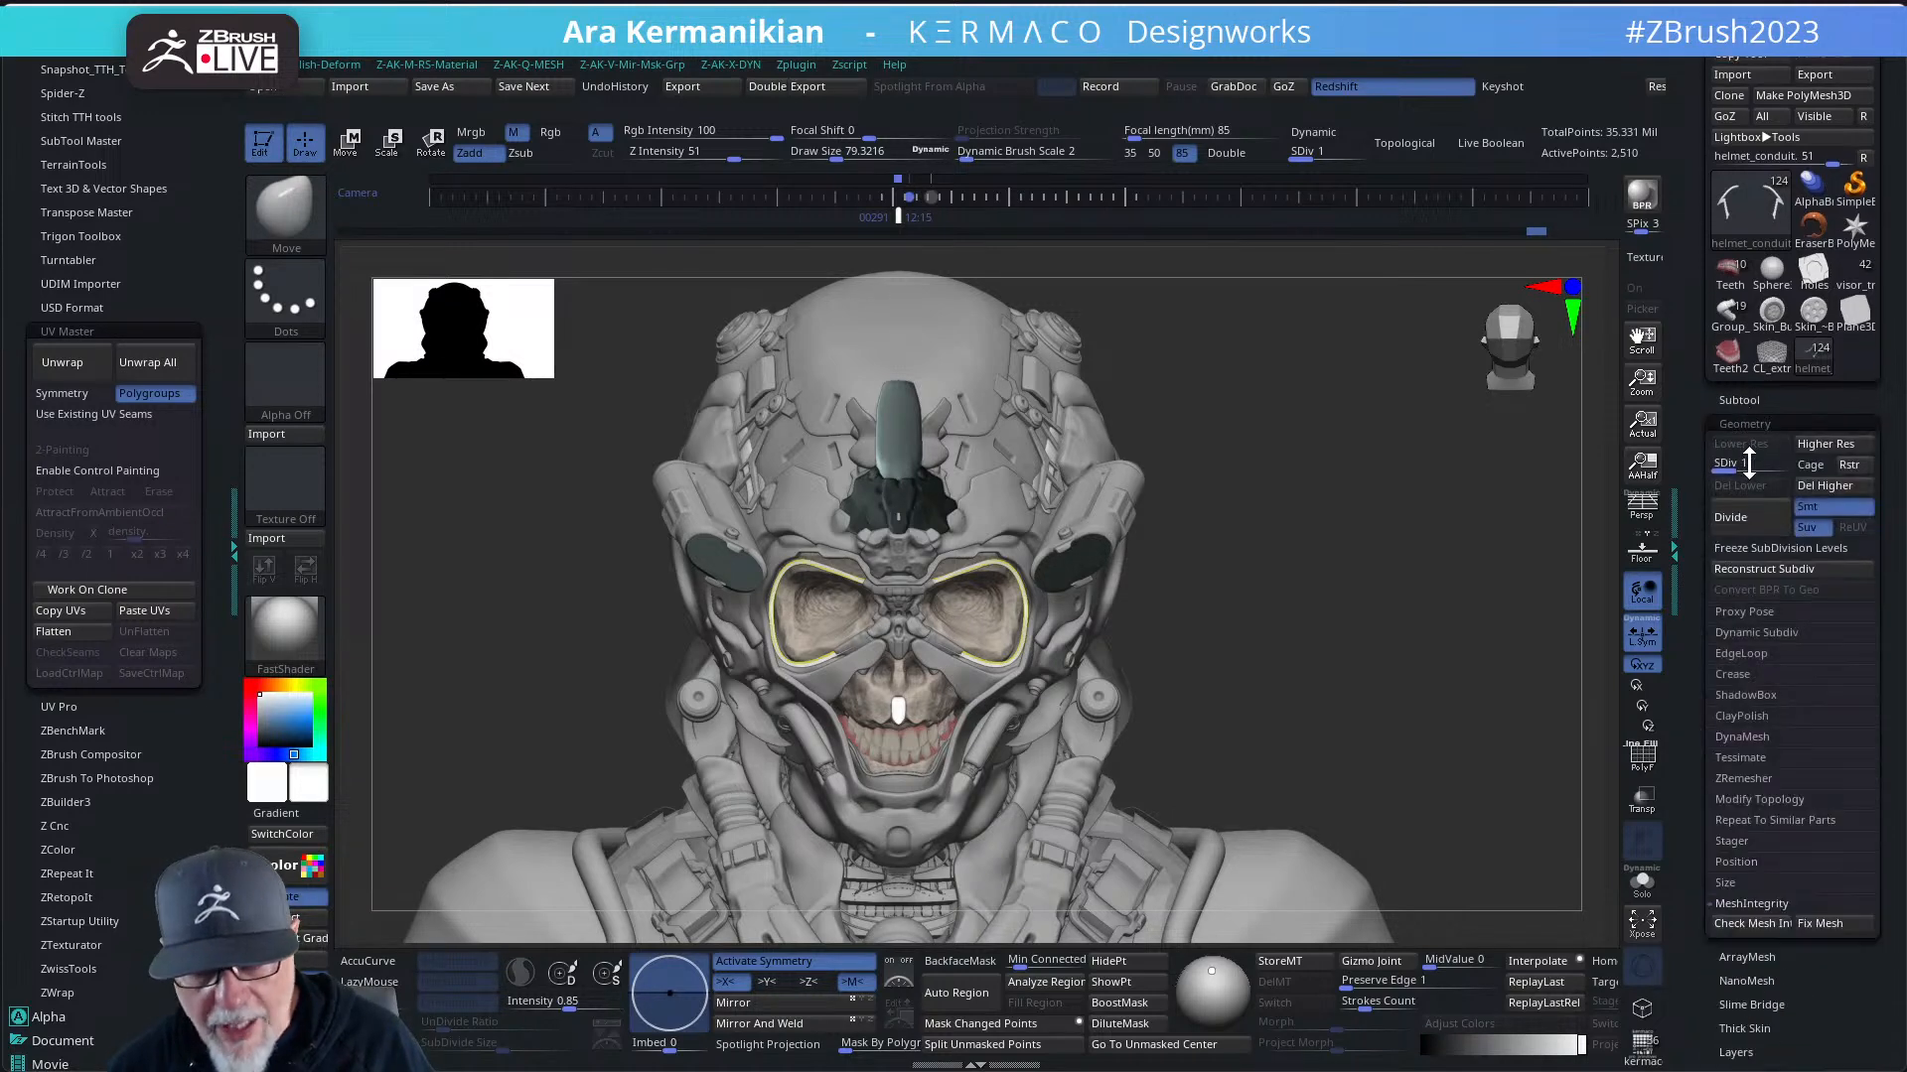
left_click(1751, 399)
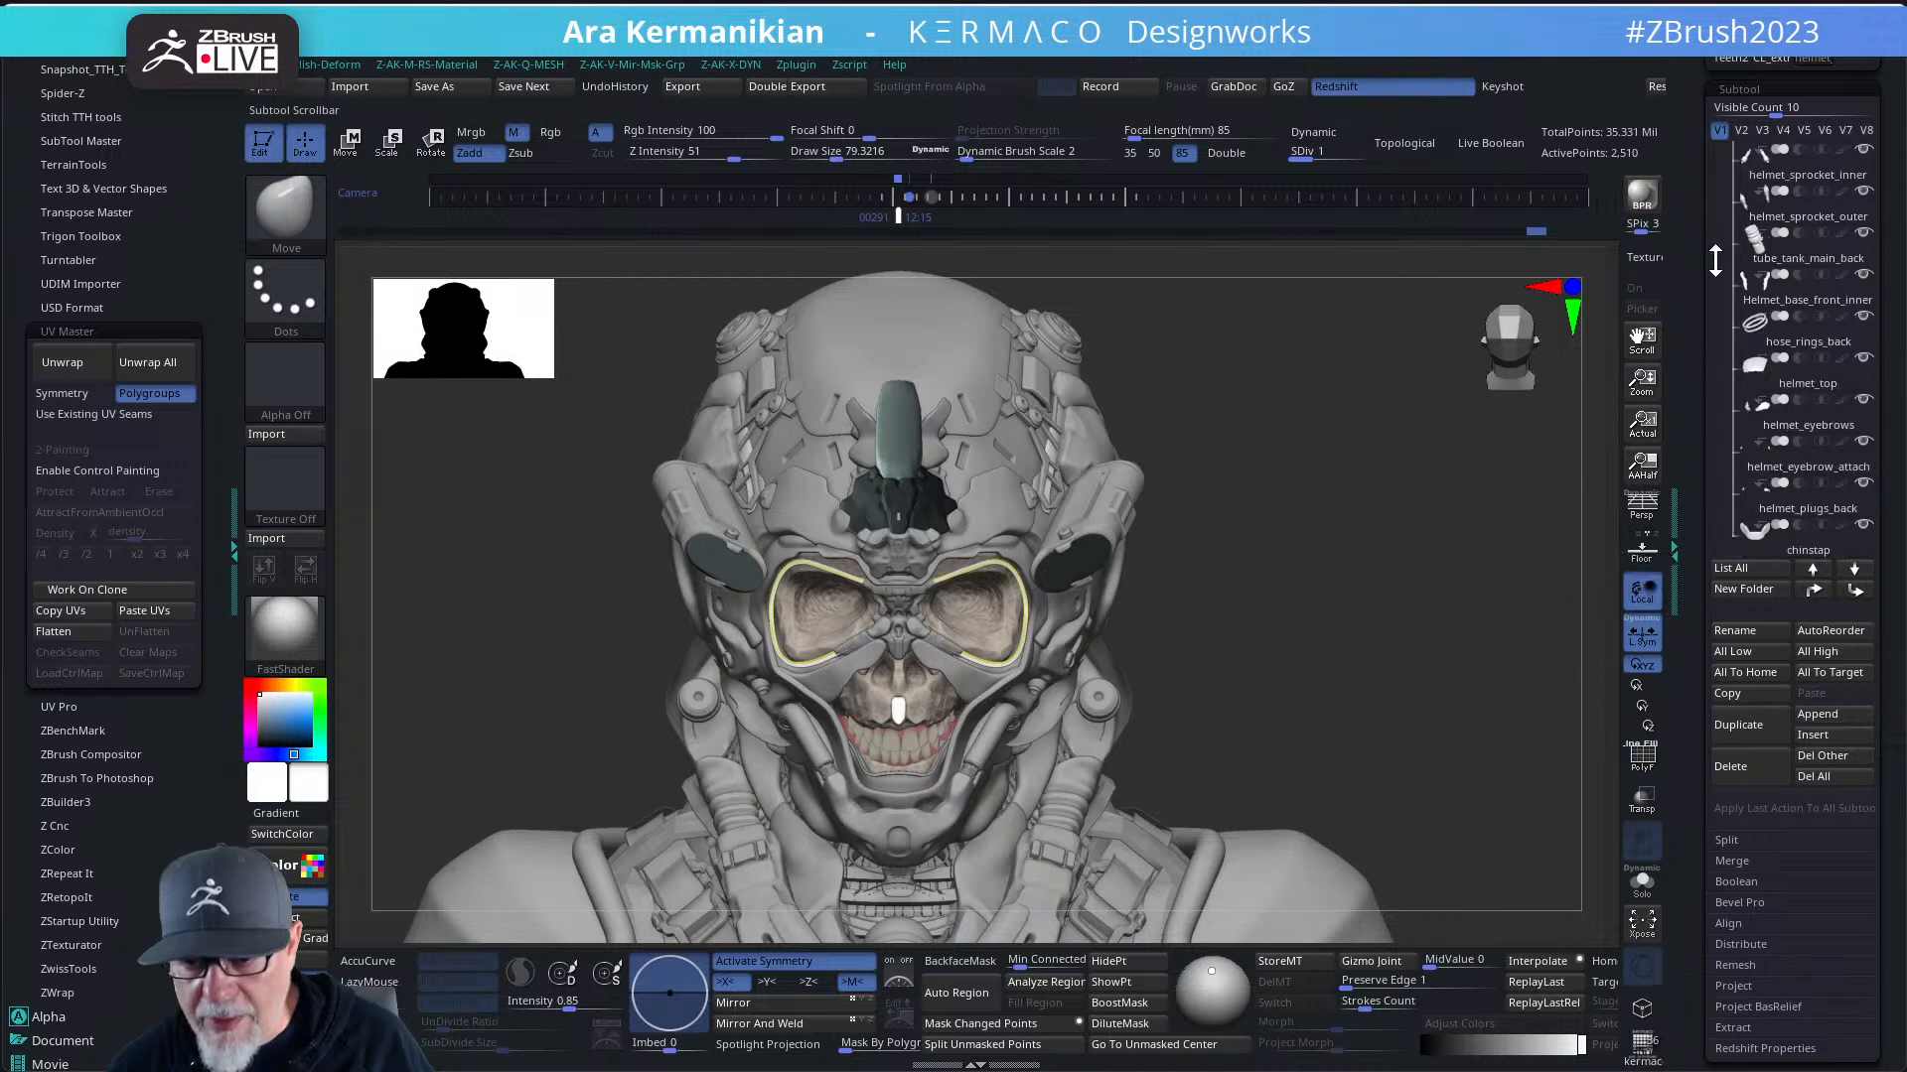
left_click_drag(1715, 261, 1715, 284)
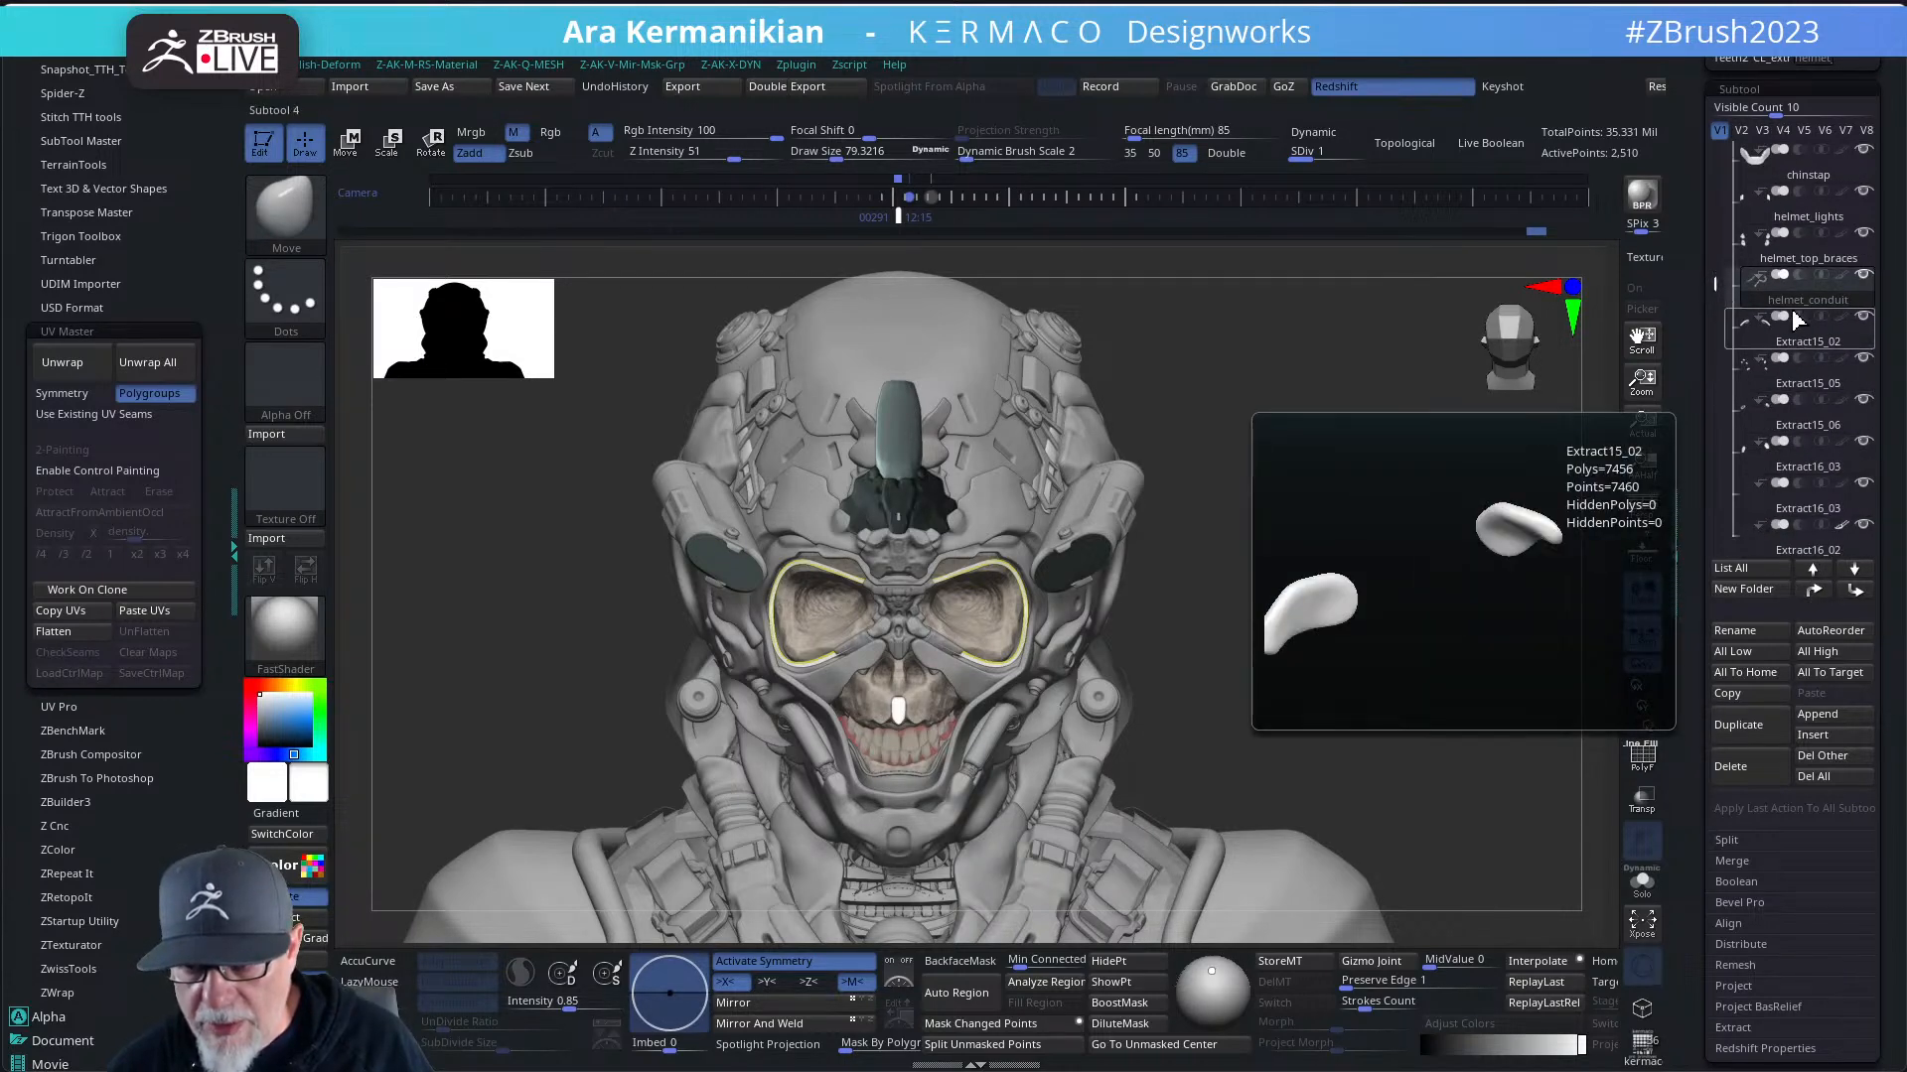
left_click(1802, 342)
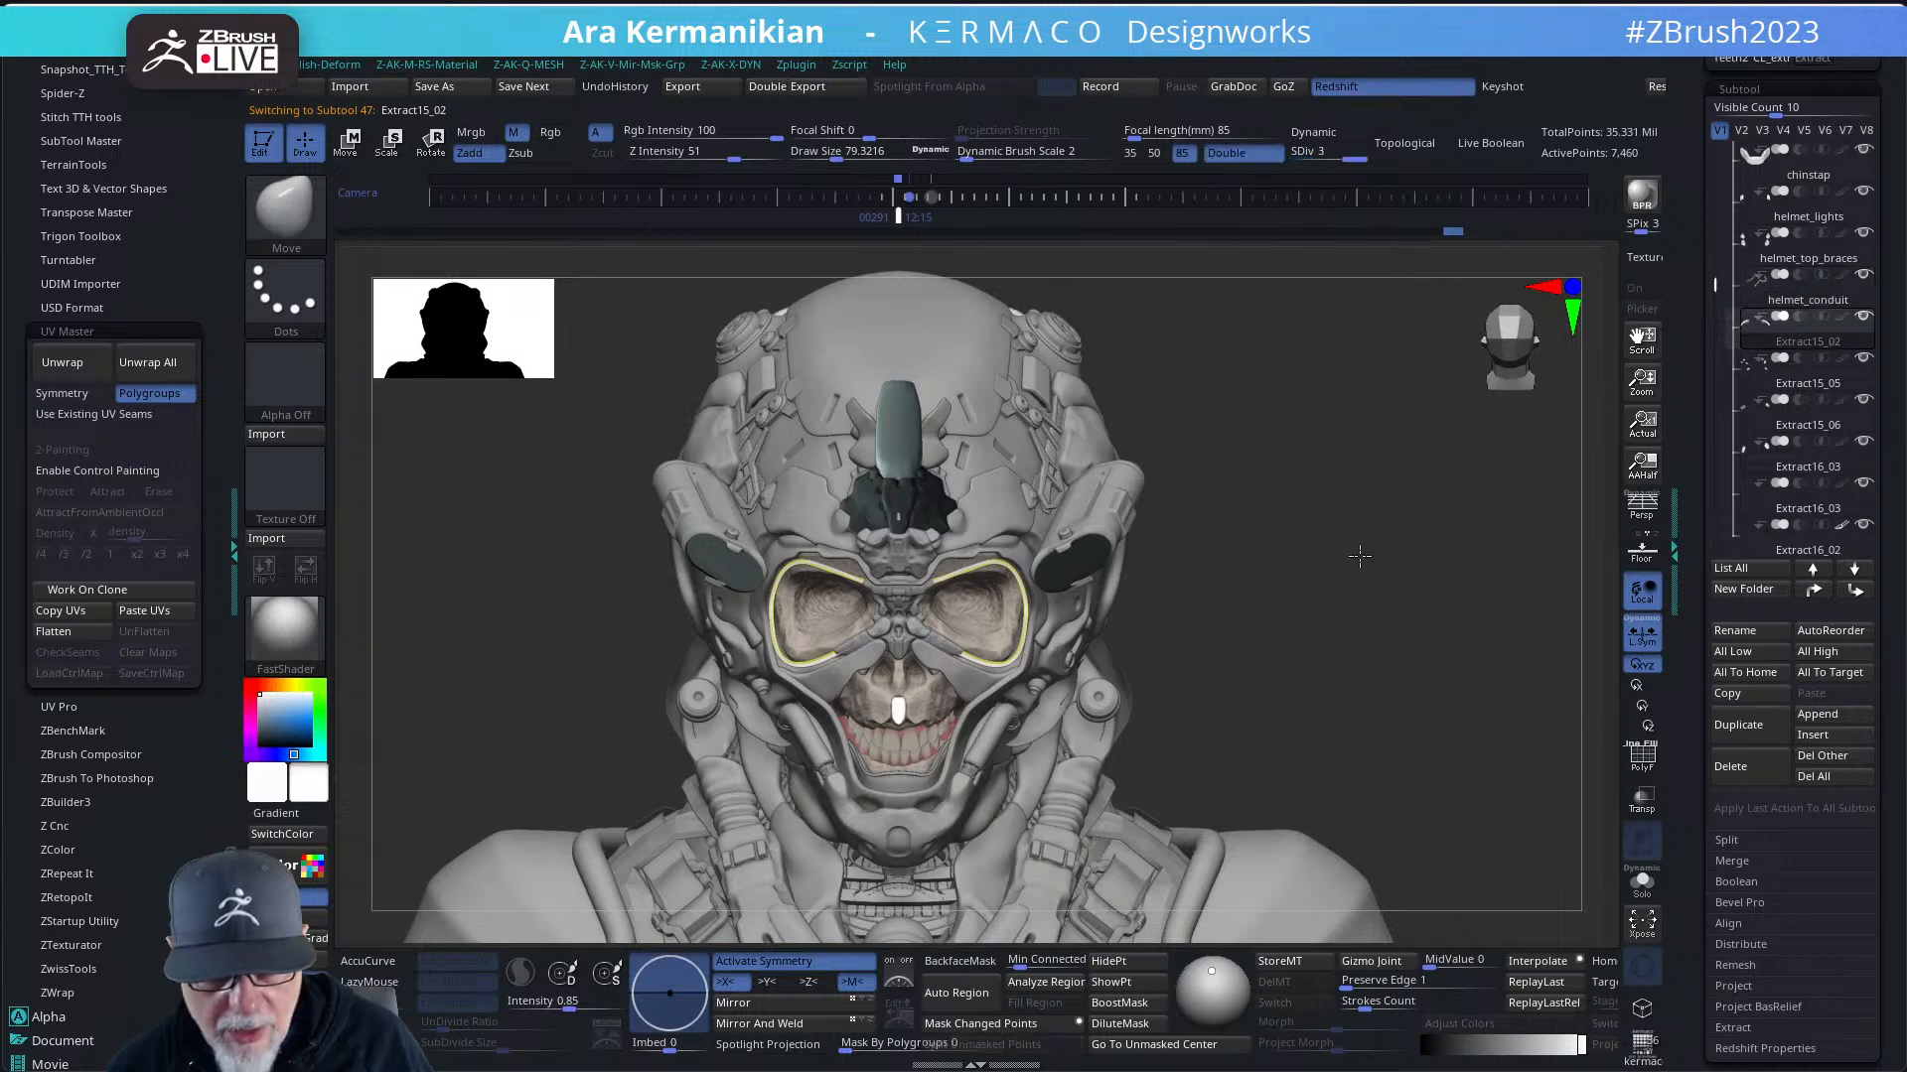
- Show the rear helmet plate's polygroups, unwrap its UVs at the lowest subdivision level and restore subdivision level 3
left_click_drag(1357, 545, 1529, 538)
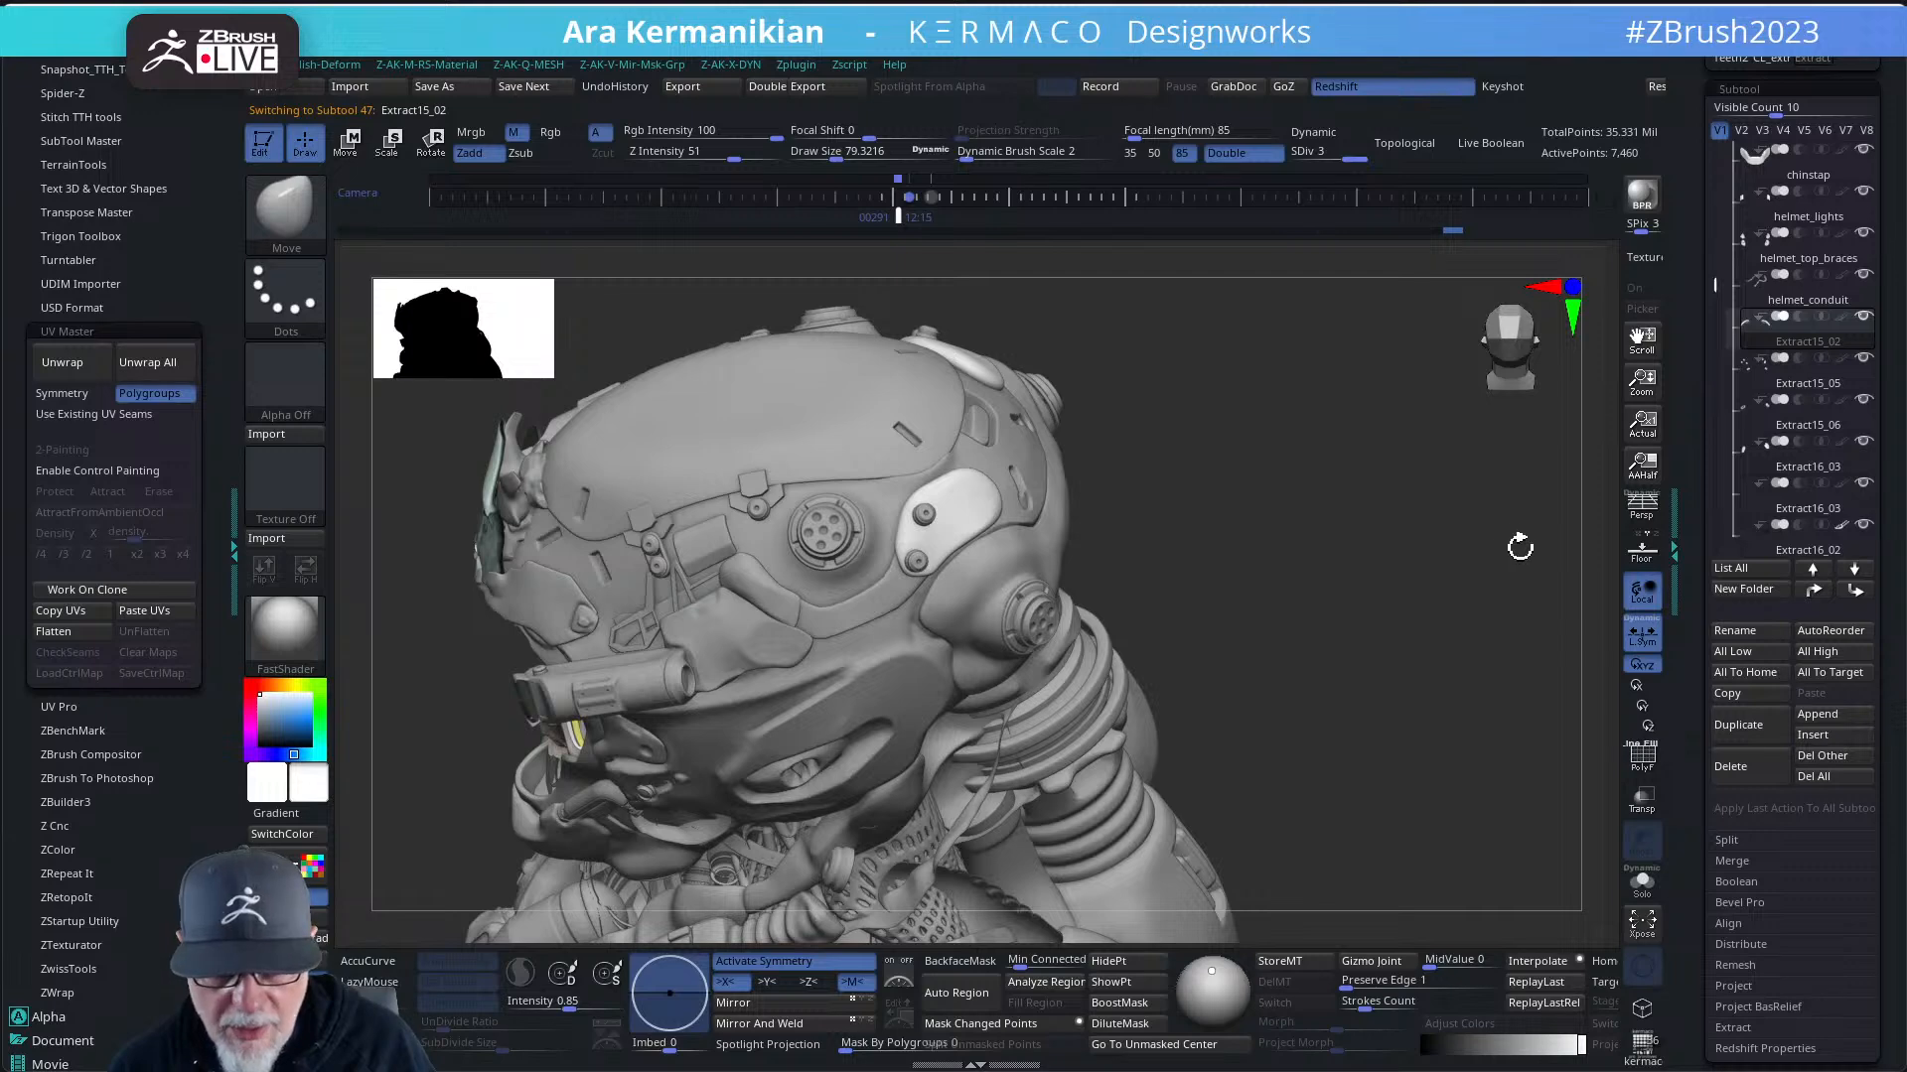
left_click(1652, 759)
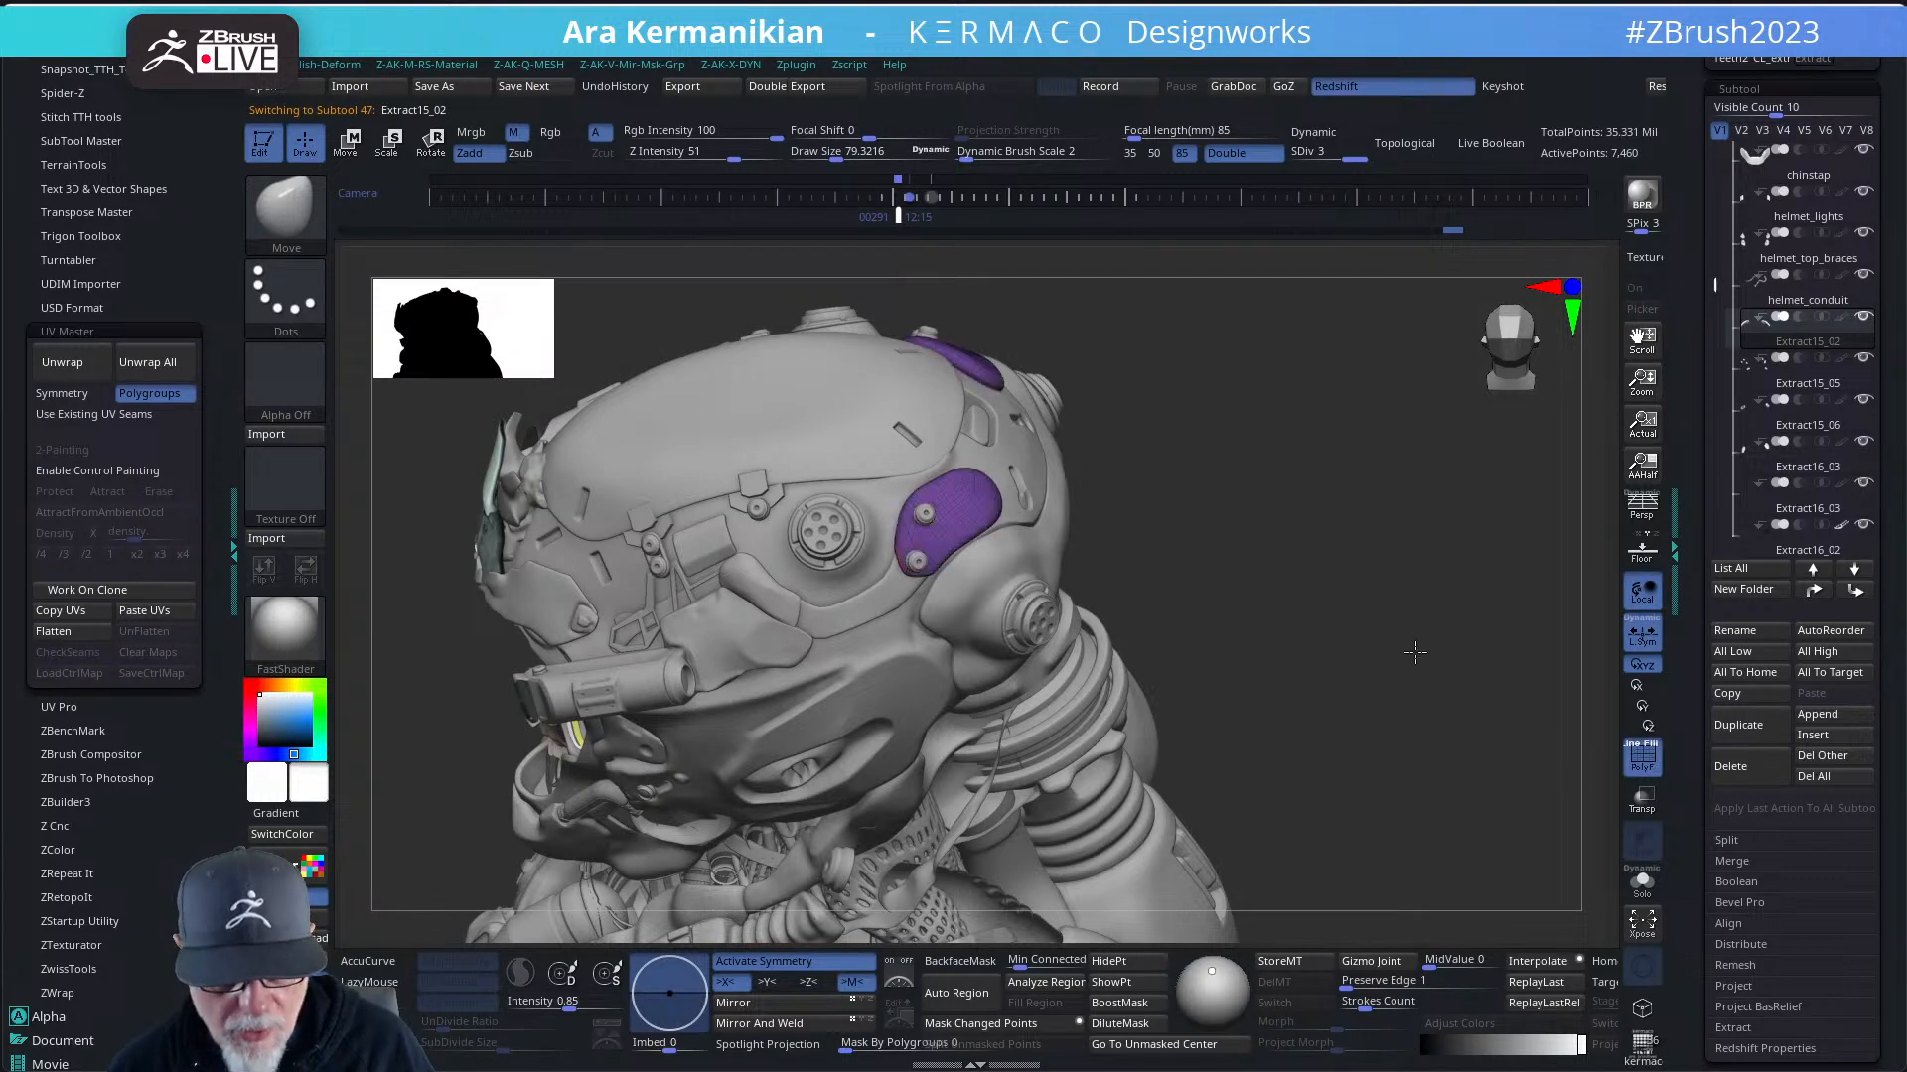
mouse_move(1415, 652)
left_mouse_down("alt")
mouse_move(1396, 689)
mouse_move(1416, 702)
mouse_move(1430, 638)
left_mouse_up("alt")
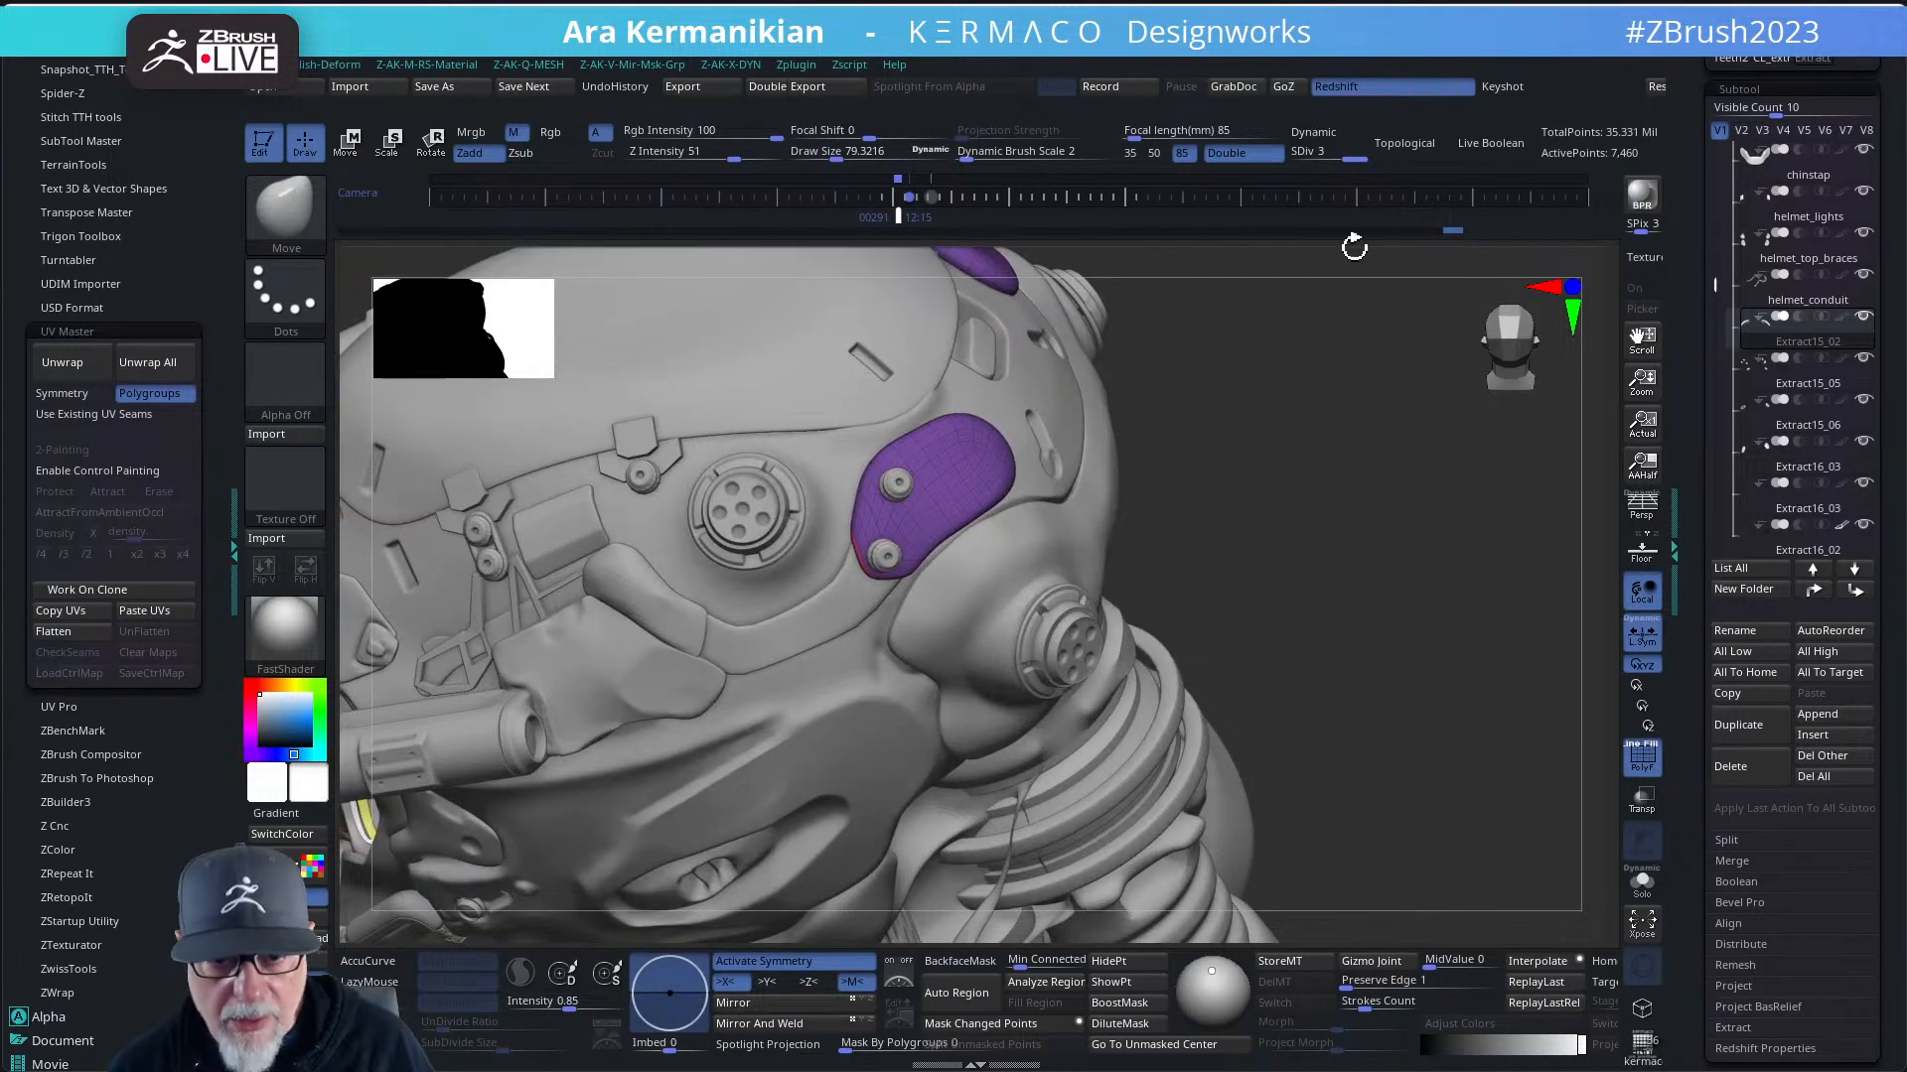
left_click_drag(1331, 154, 1292, 155)
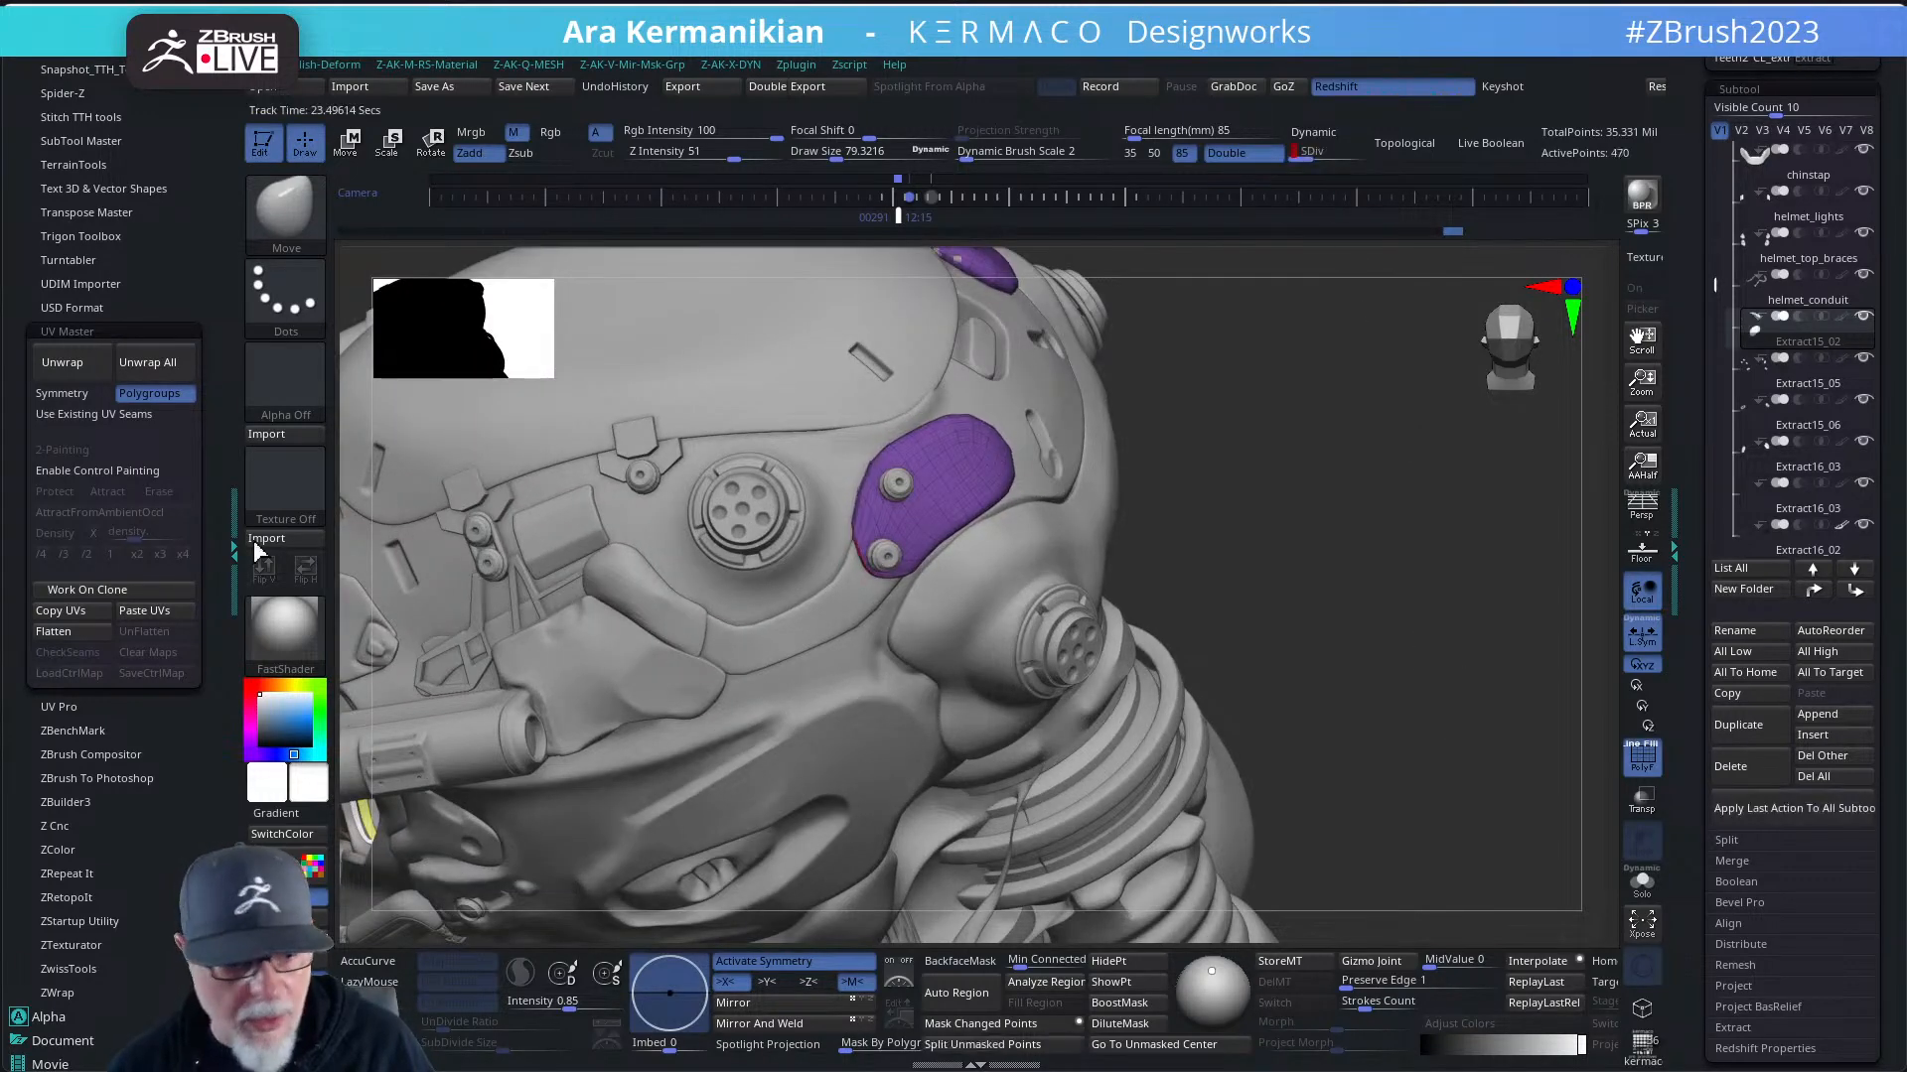
left_click(62, 363)
left_click_drag(1318, 156, 1369, 156)
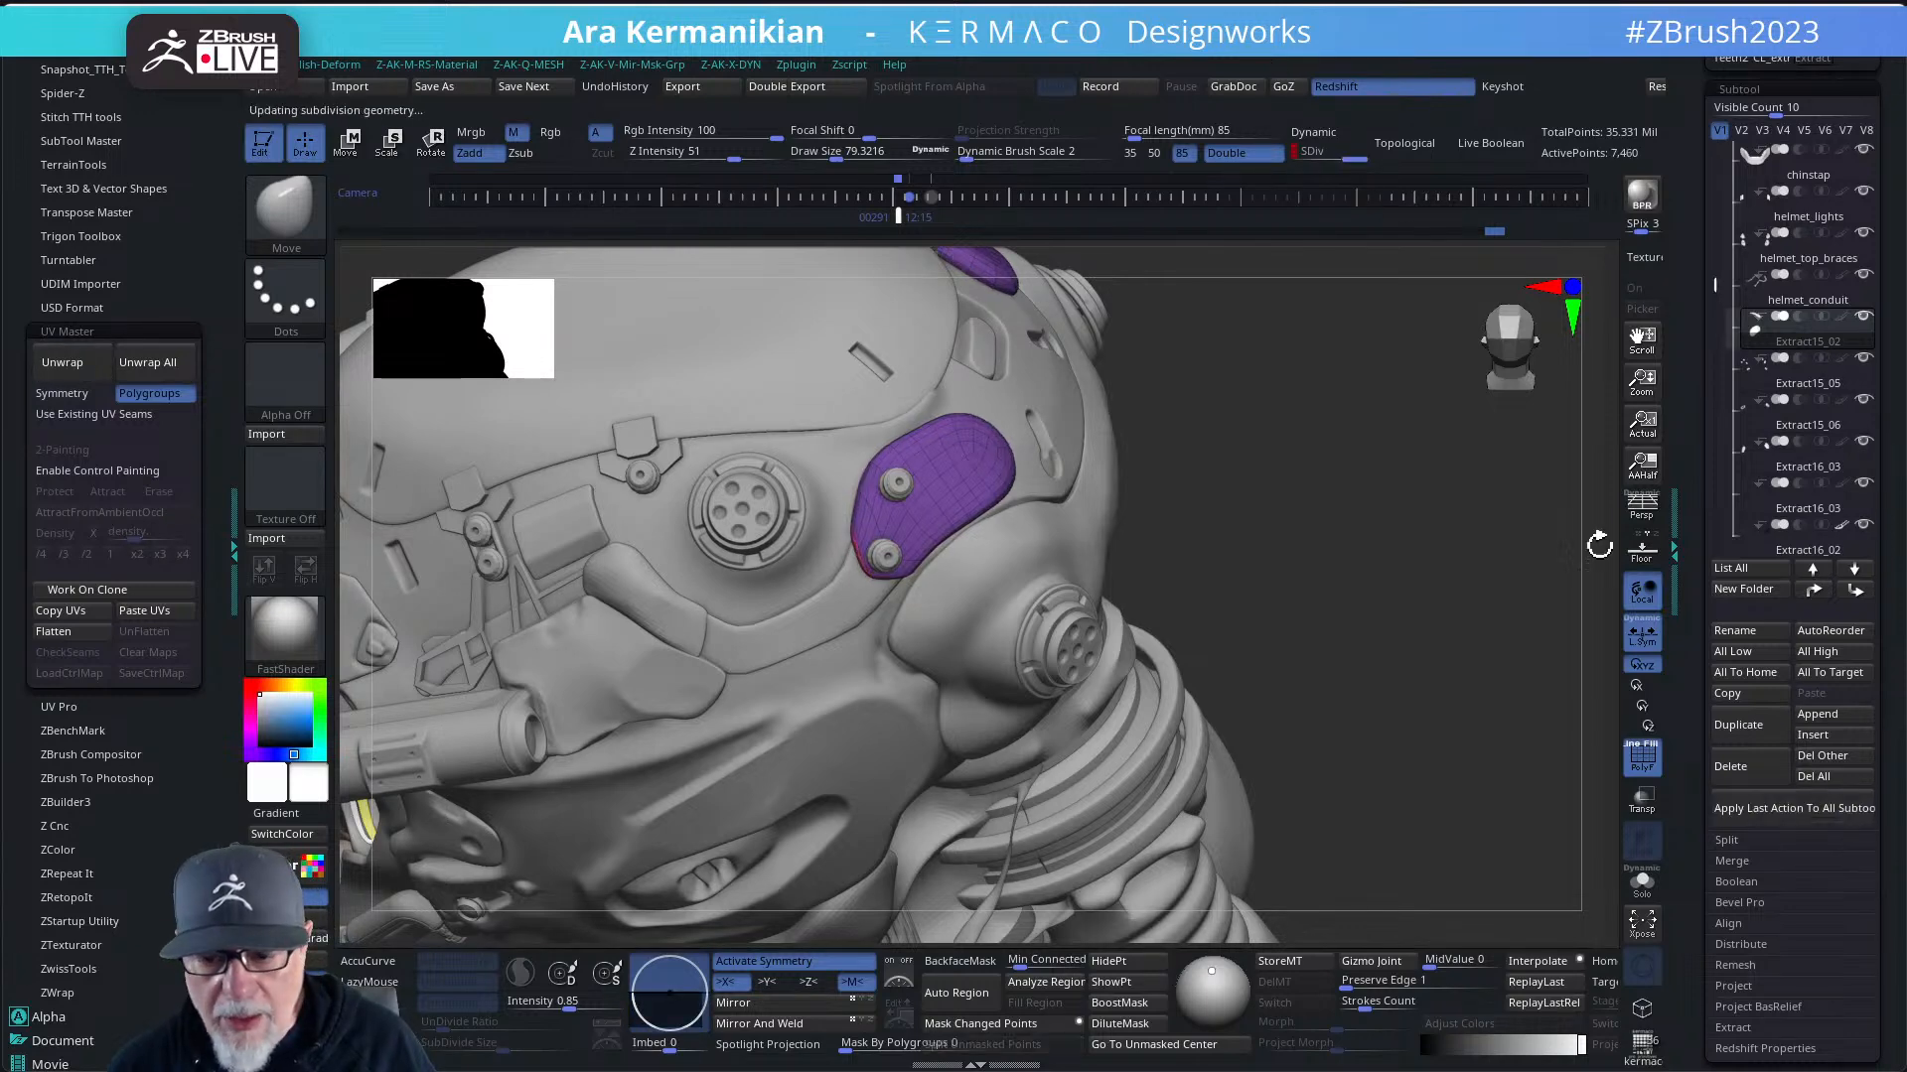
- Hide the polyframe, check the rear helmet plate's UVs with Texture 19 and turn the texture off again
left_click_drag(1692, 837, 1694, 681)
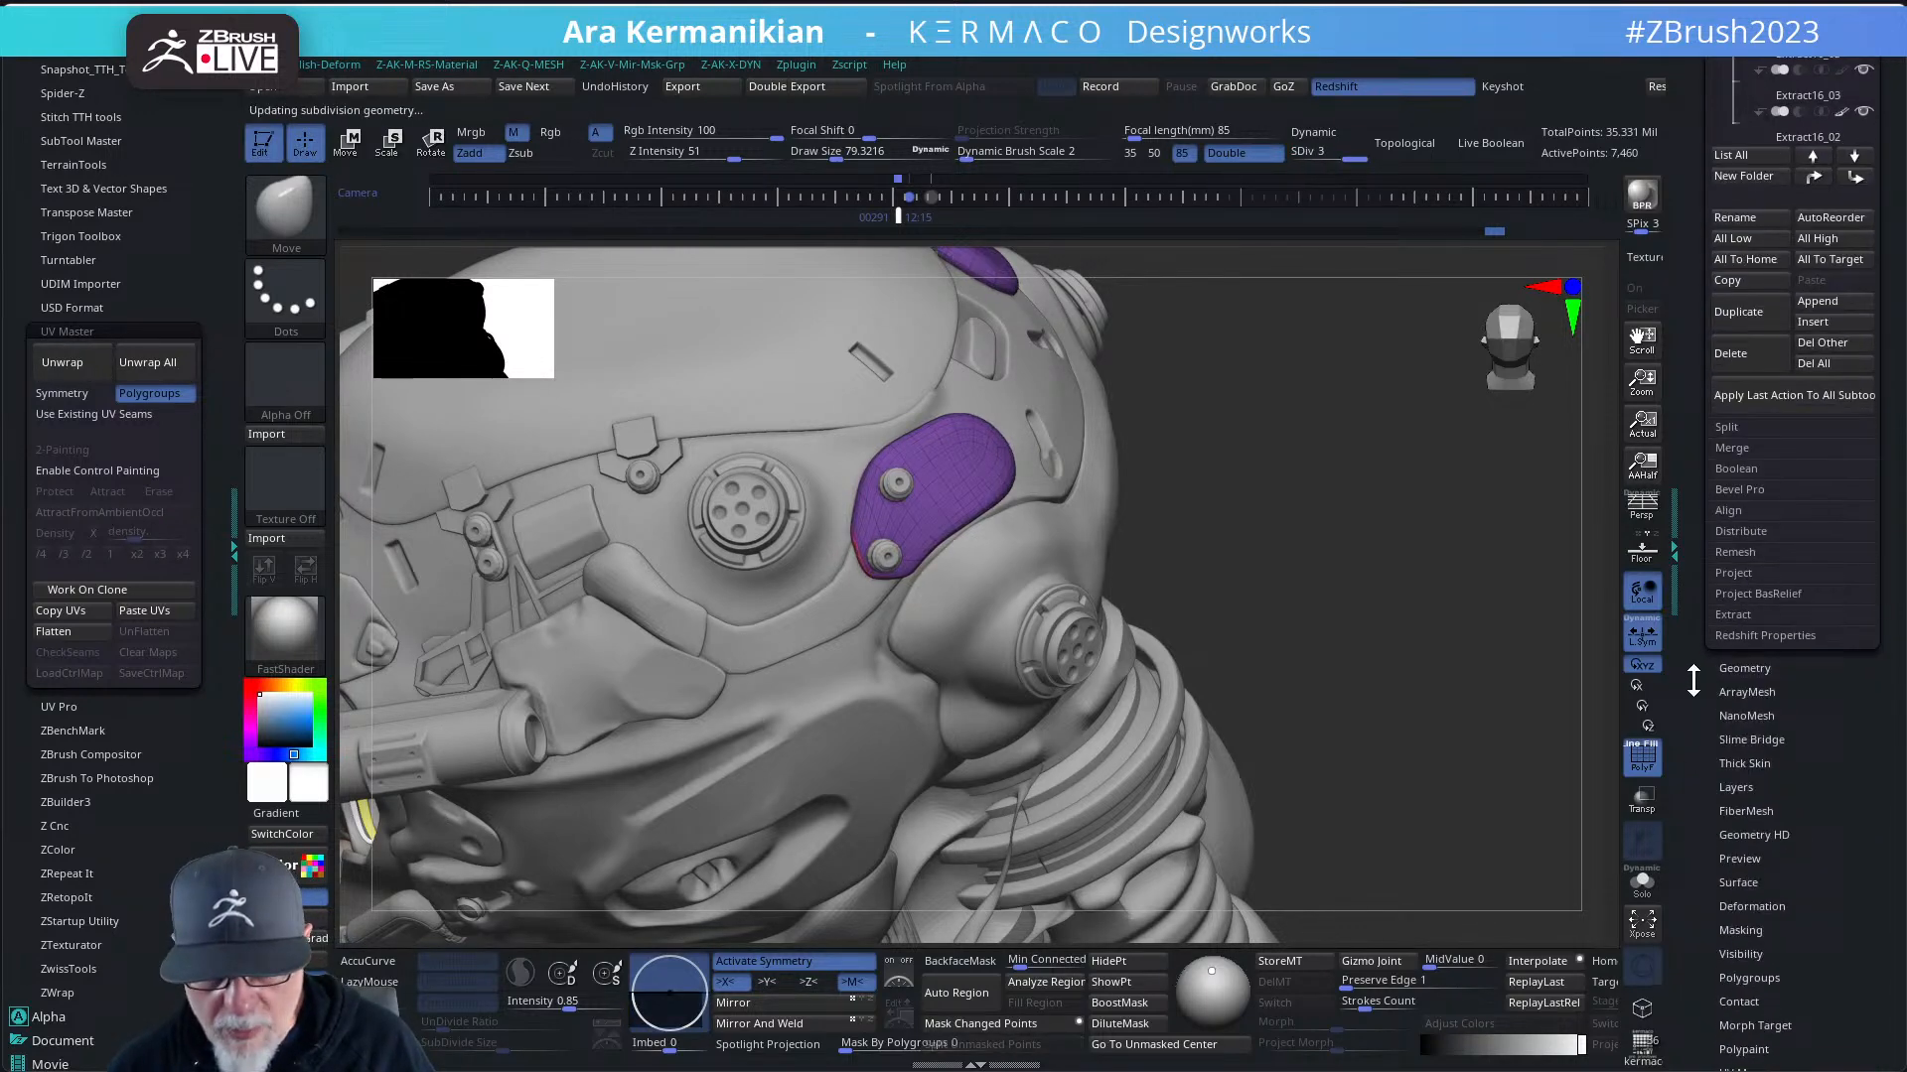
left_click(1643, 763)
left_click_drag(1873, 901, 1853, 766)
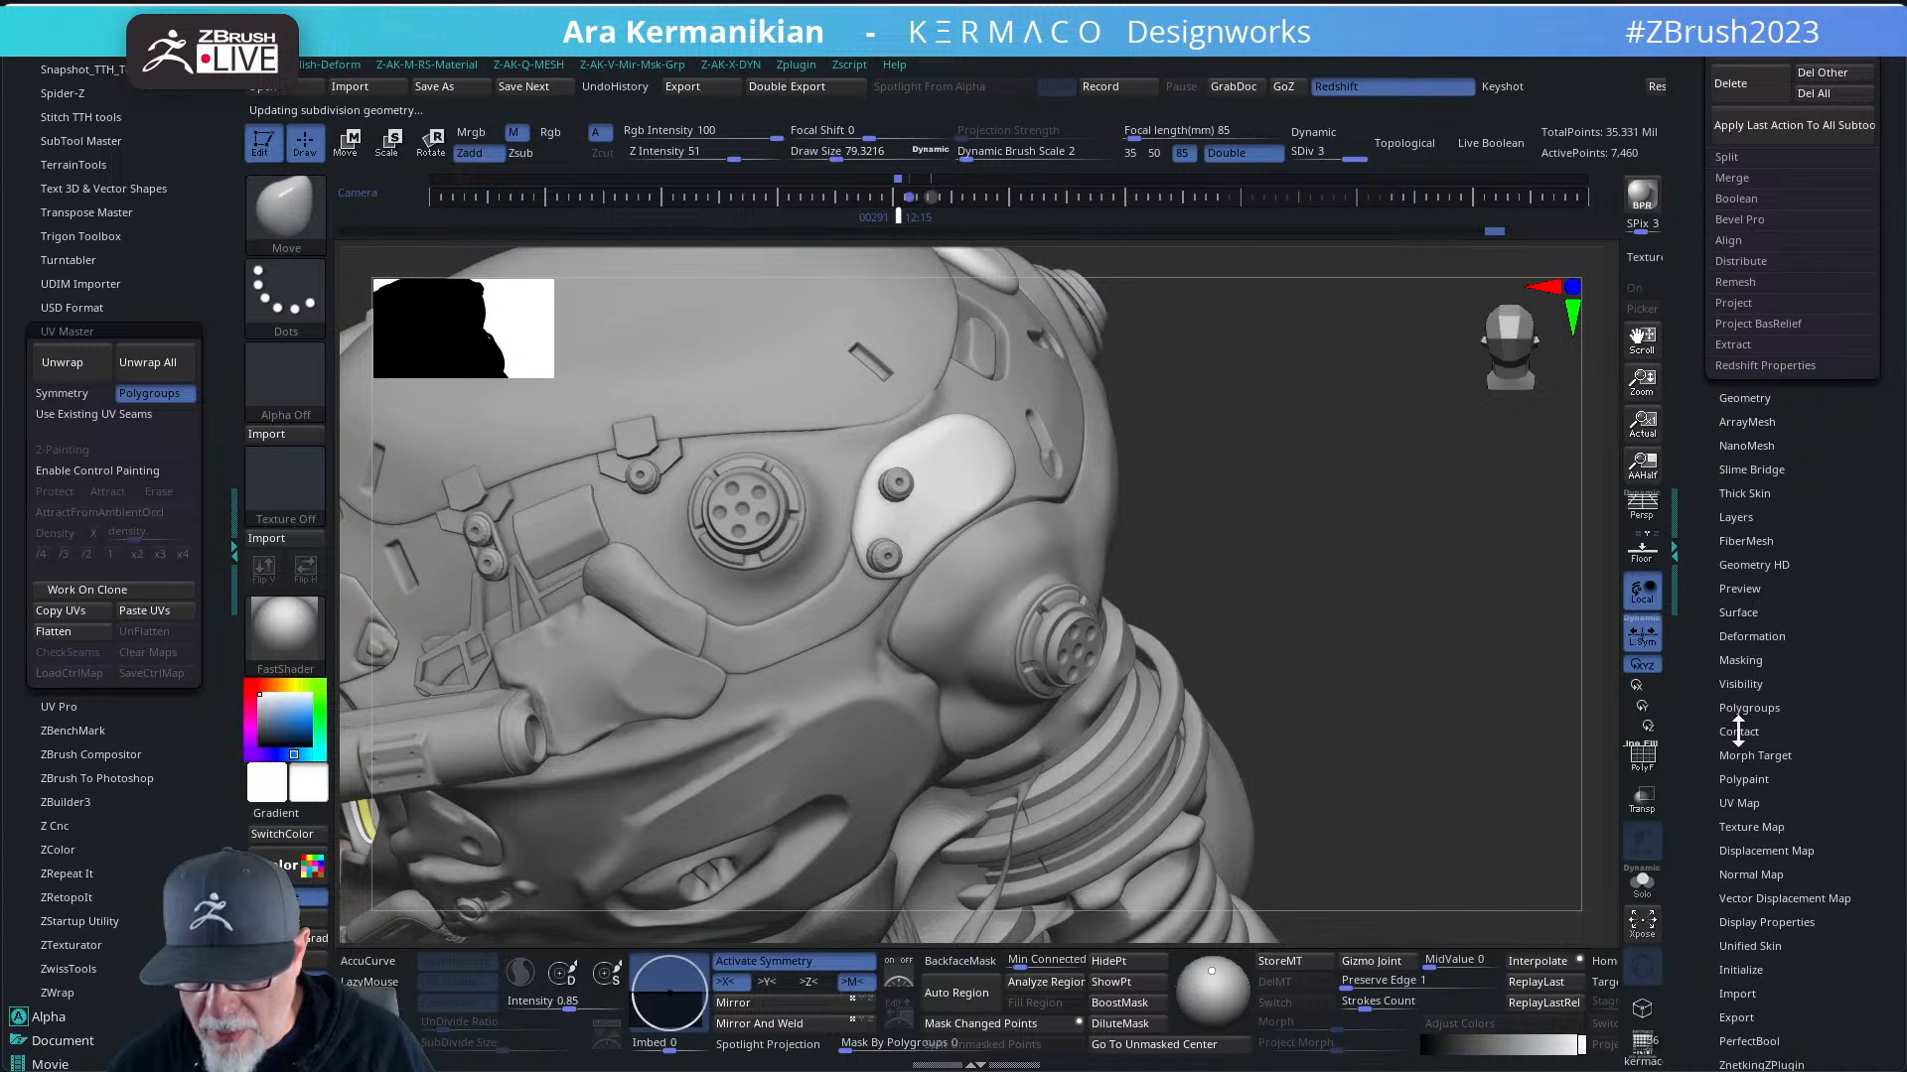
left_click(1745, 827)
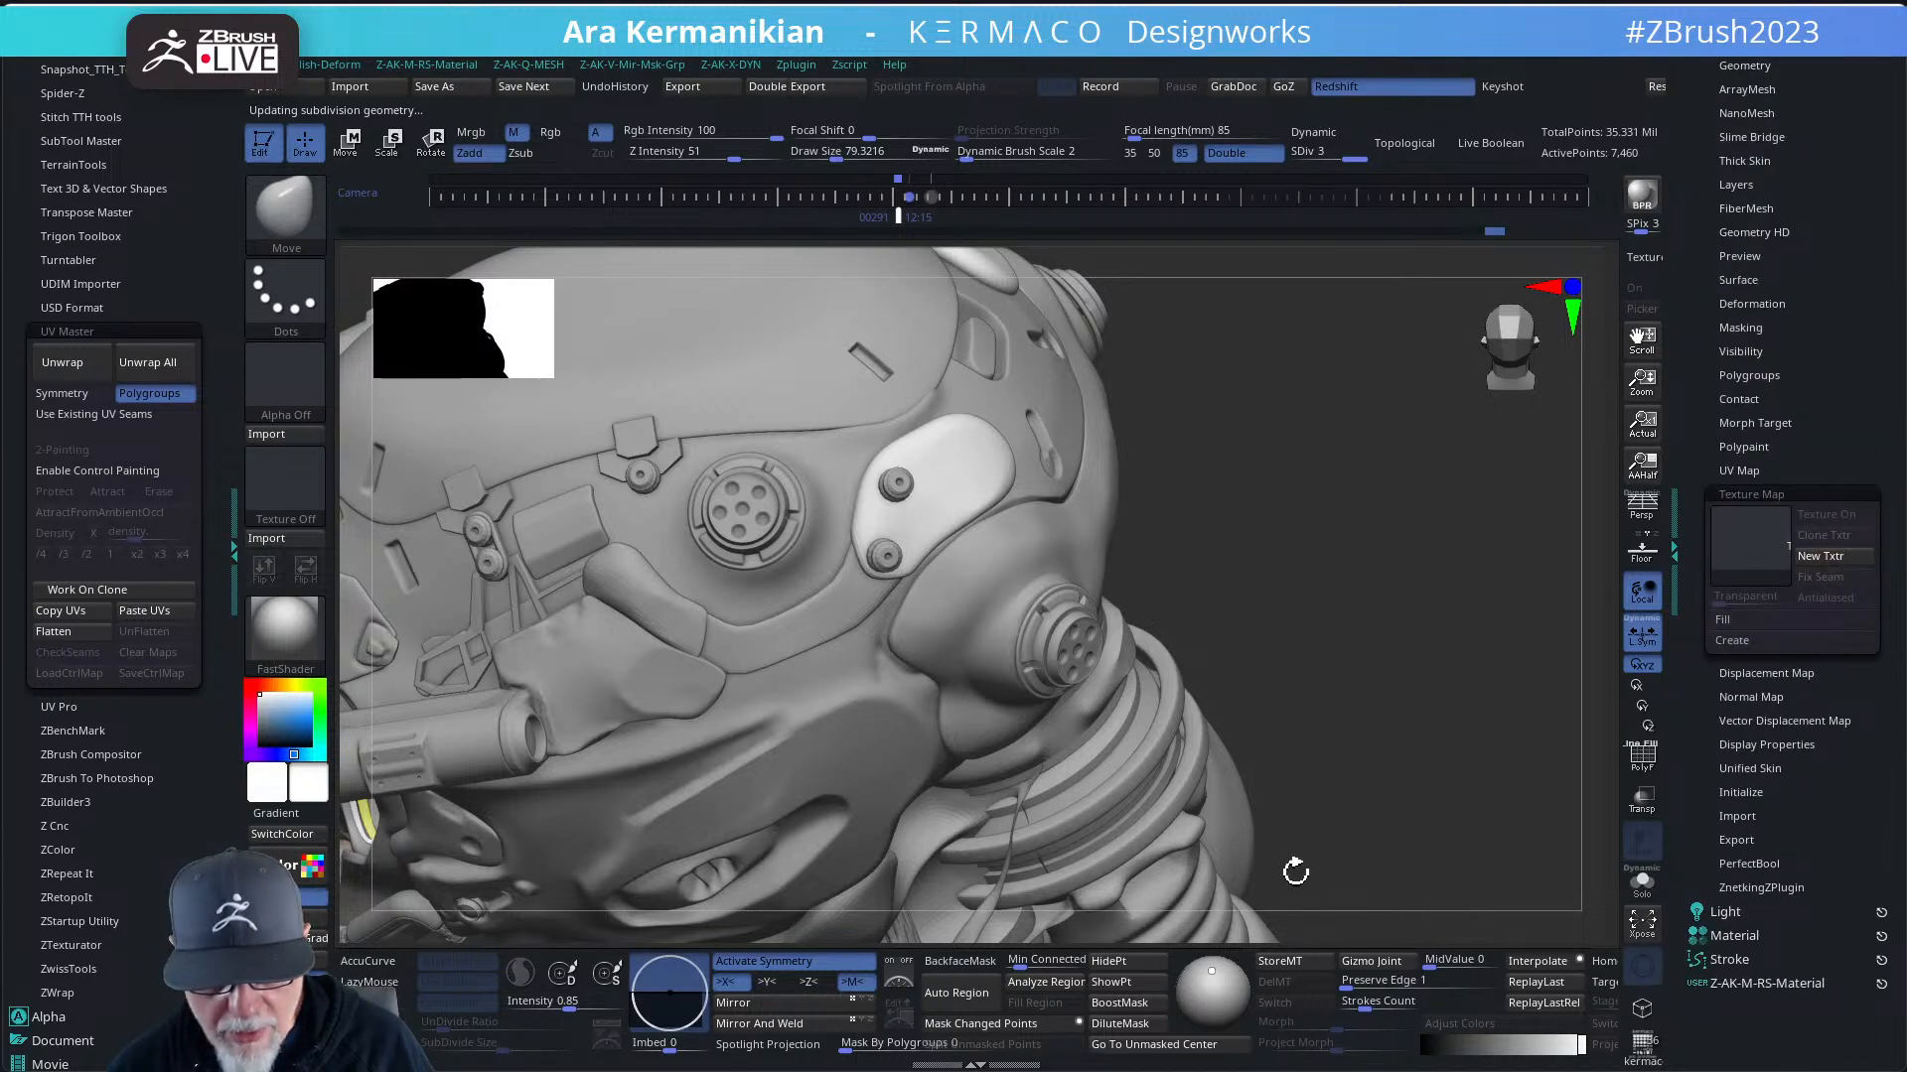
left_click(1747, 549)
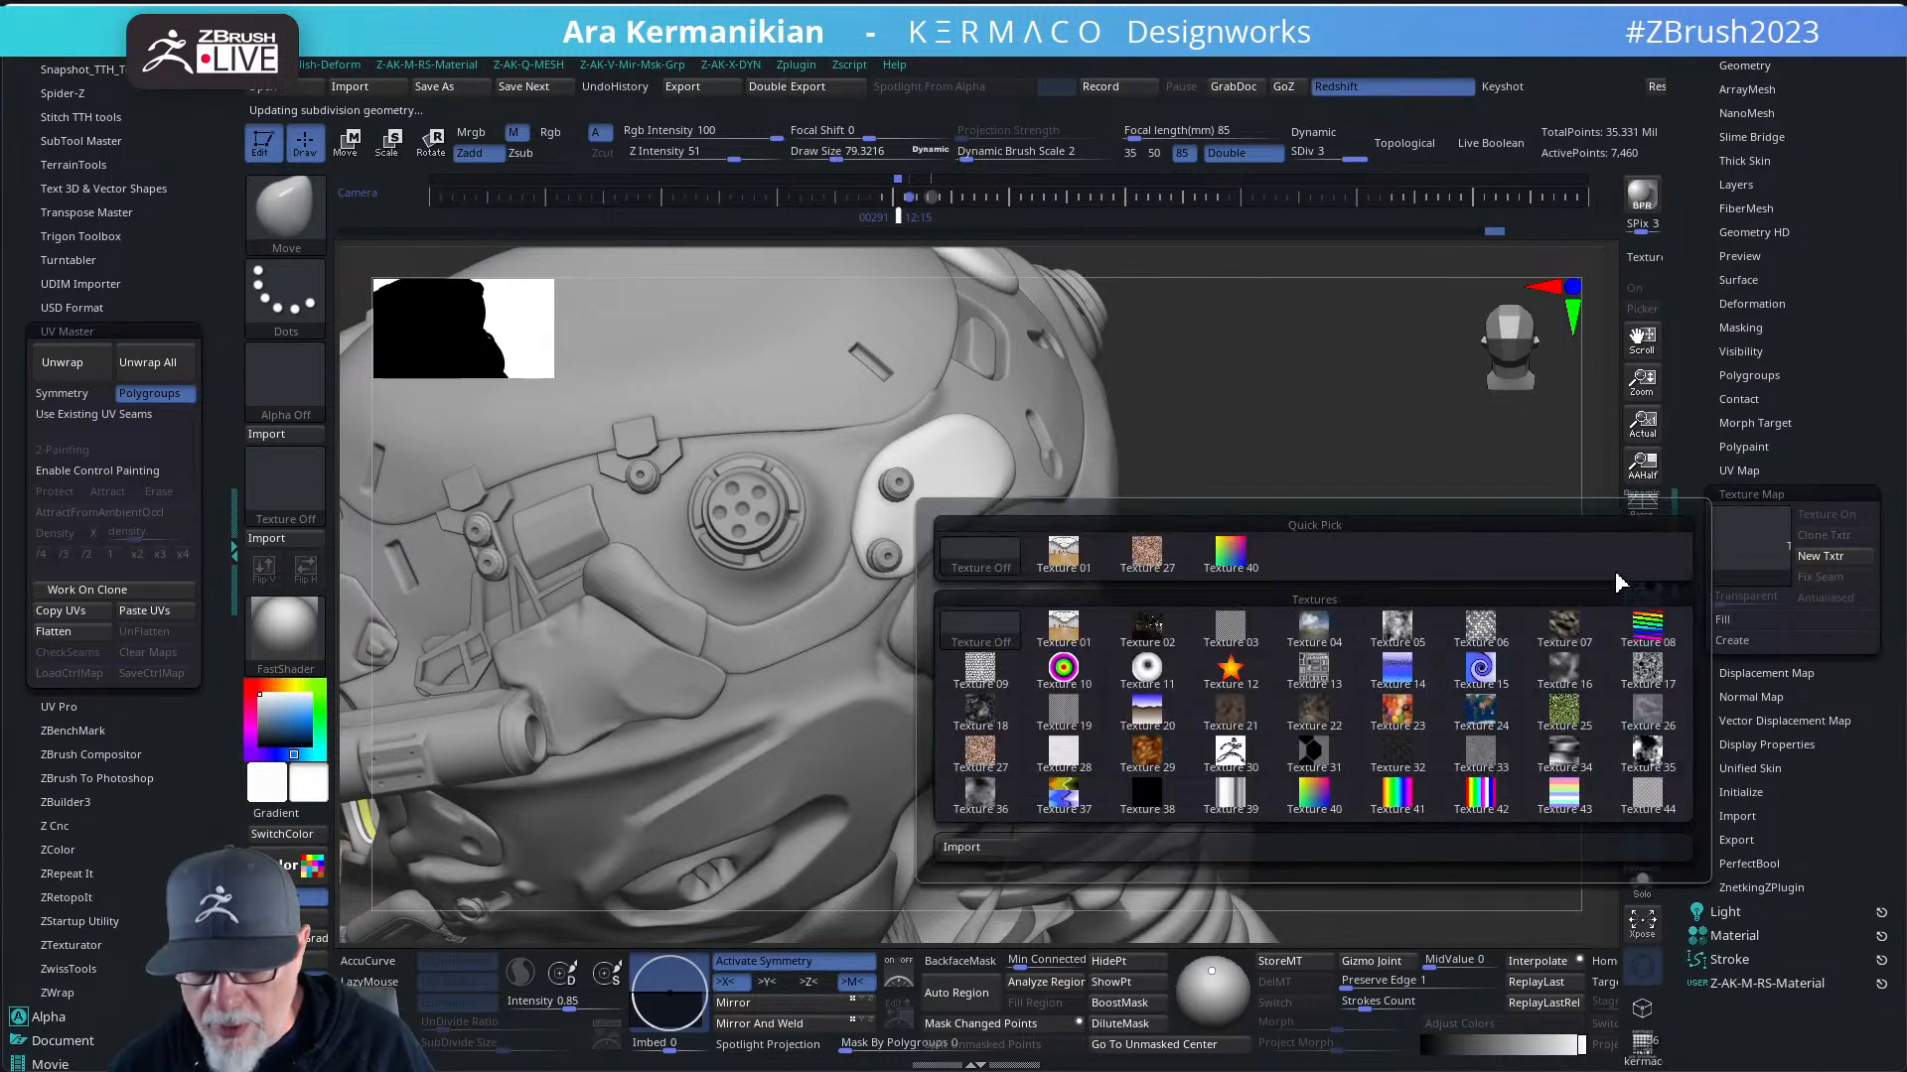
left_click(1064, 708)
left_click(1766, 562)
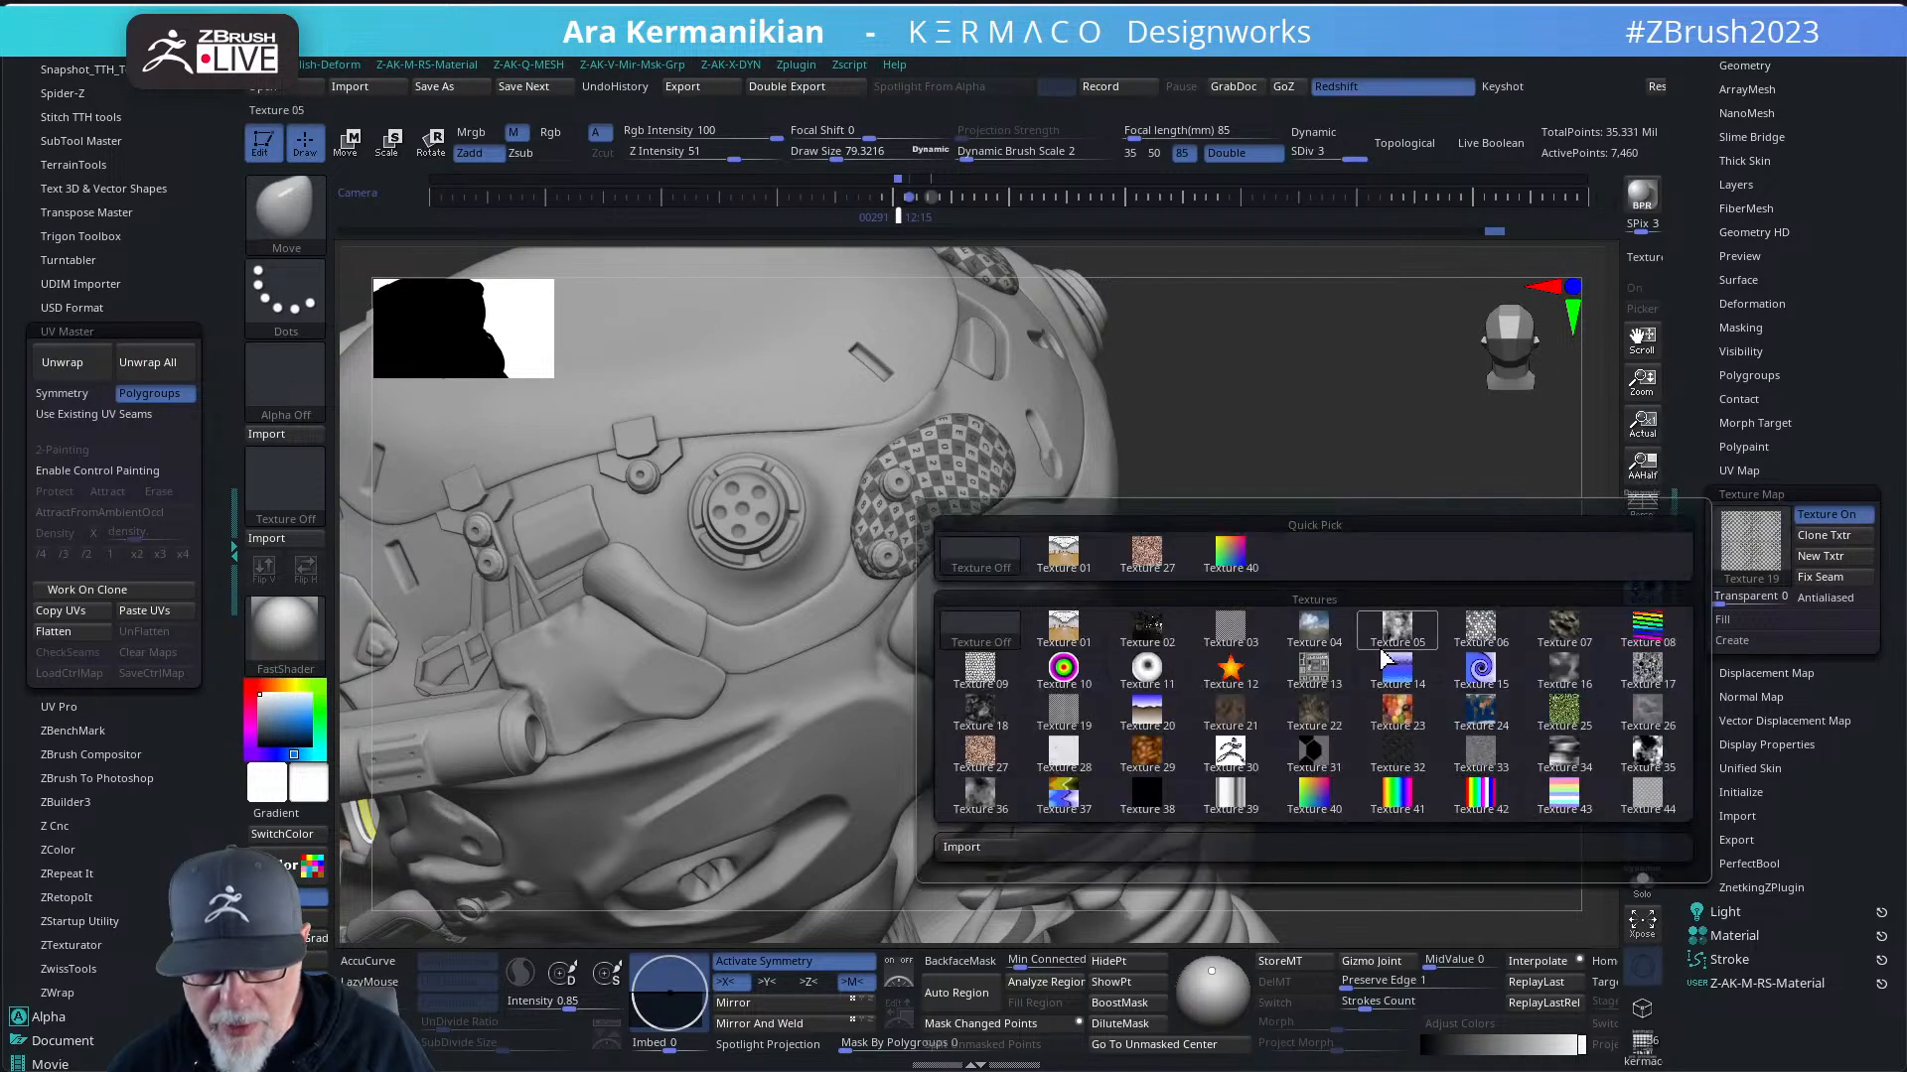
left_click(994, 641)
left_click_drag(1380, 620, 1340, 545, "alt")
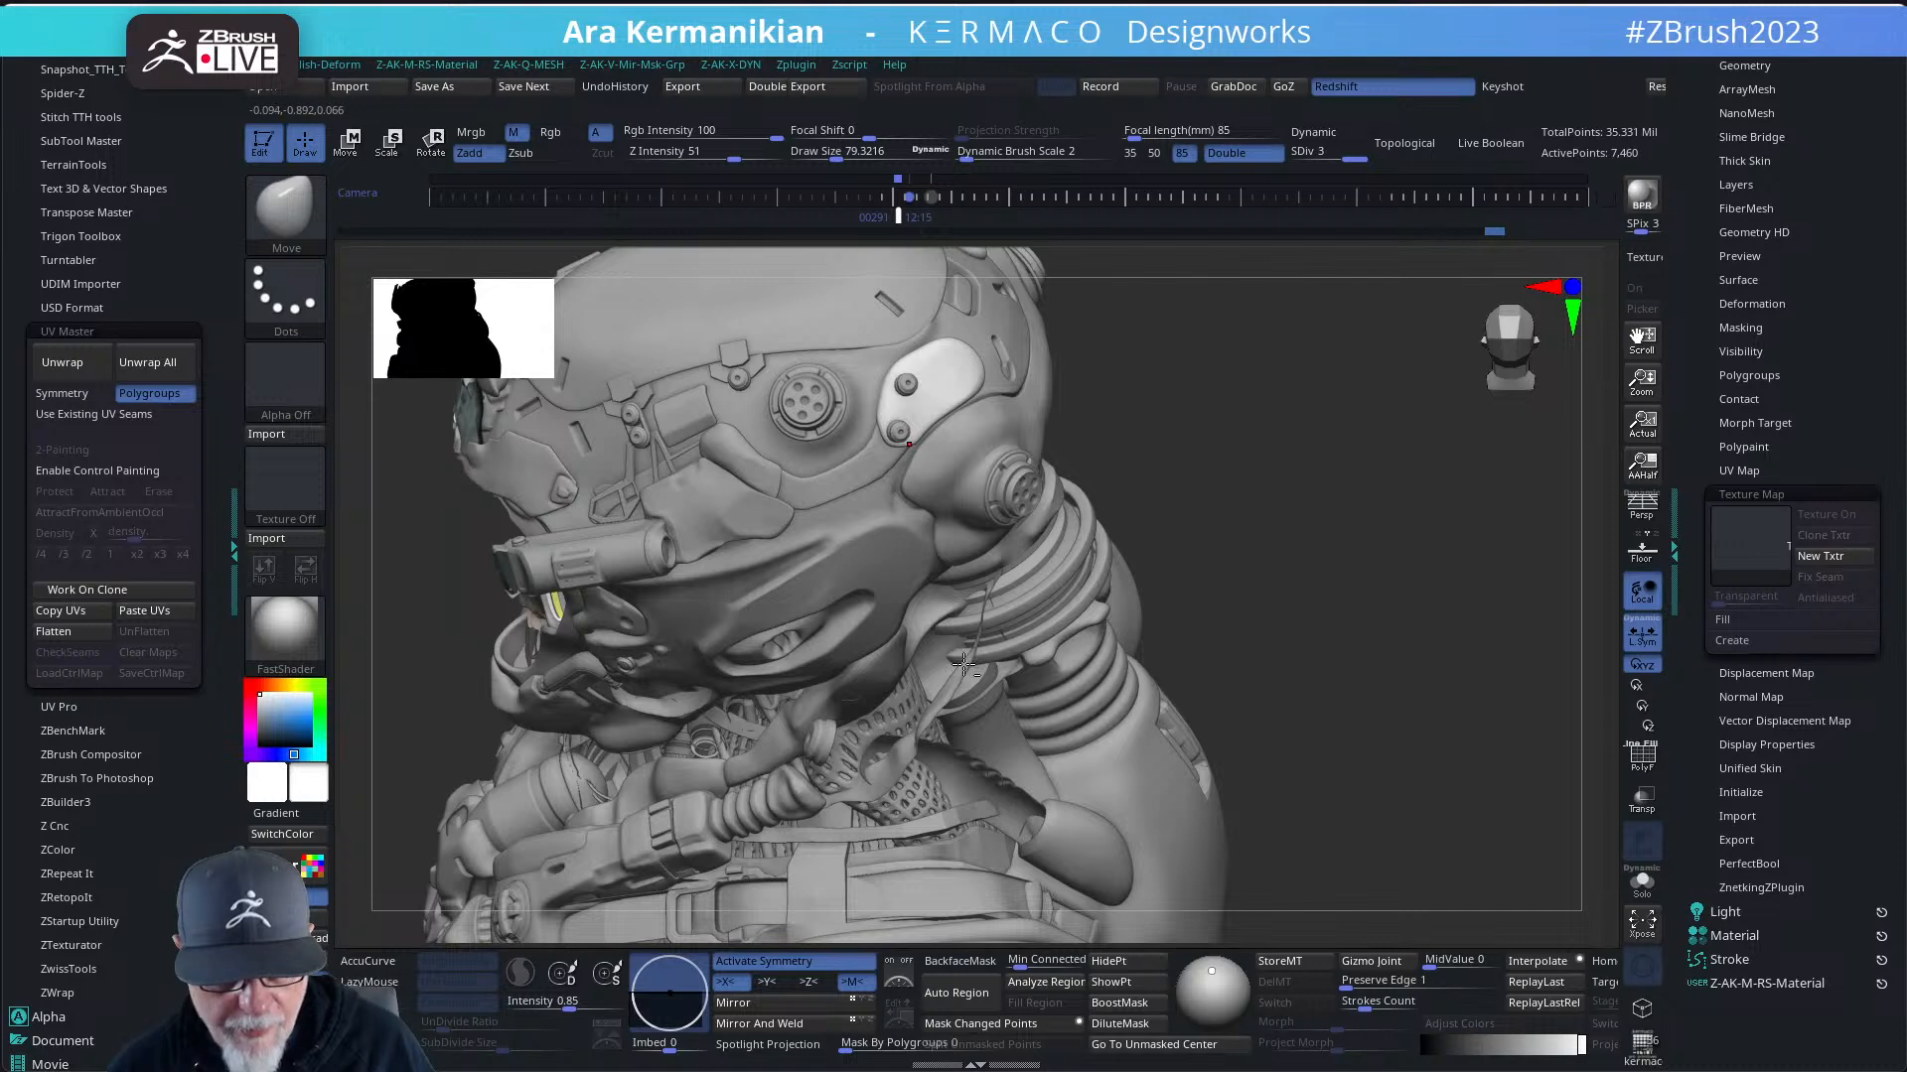
- Select the tube_attachment_back subtool at the neck and make it visible in visibility set V5
left_click(964, 663, "alt")
left_click_drag(1688, 84, 1686, 526)
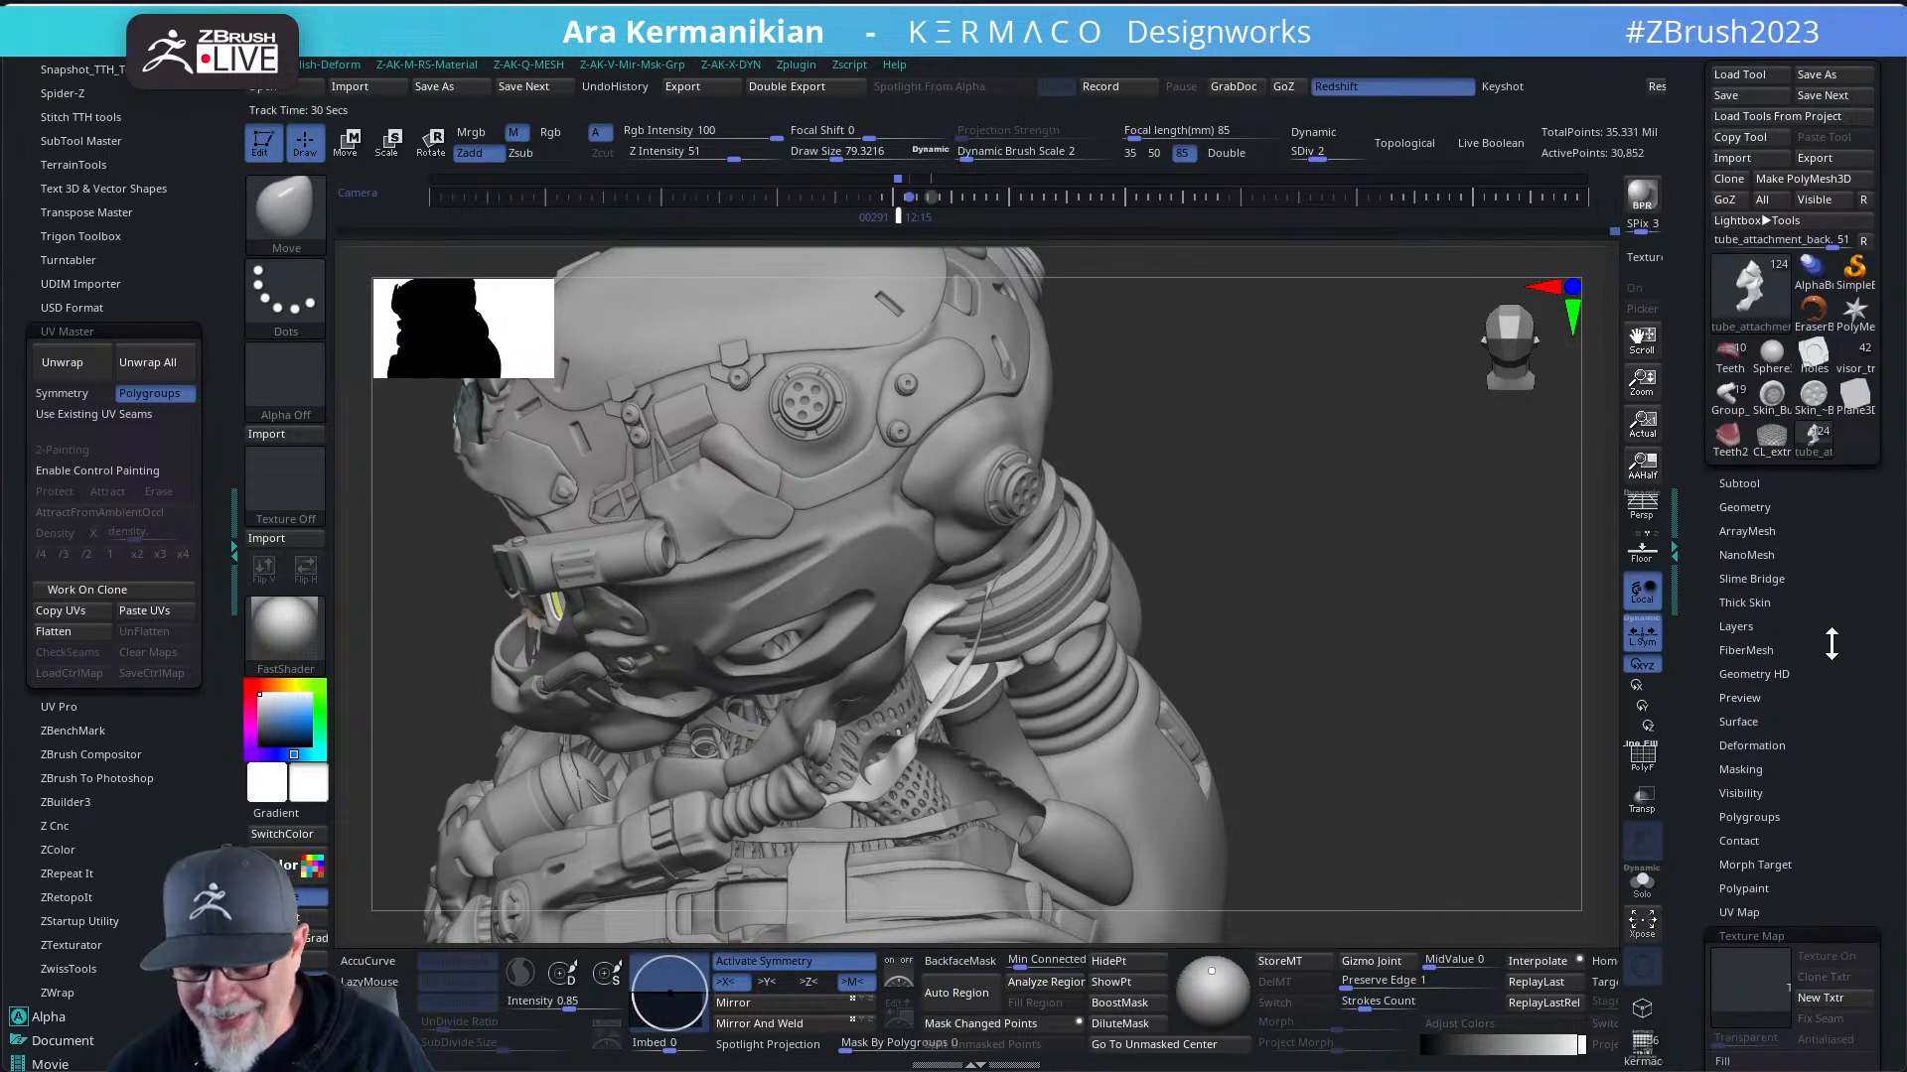
left_click(1740, 484)
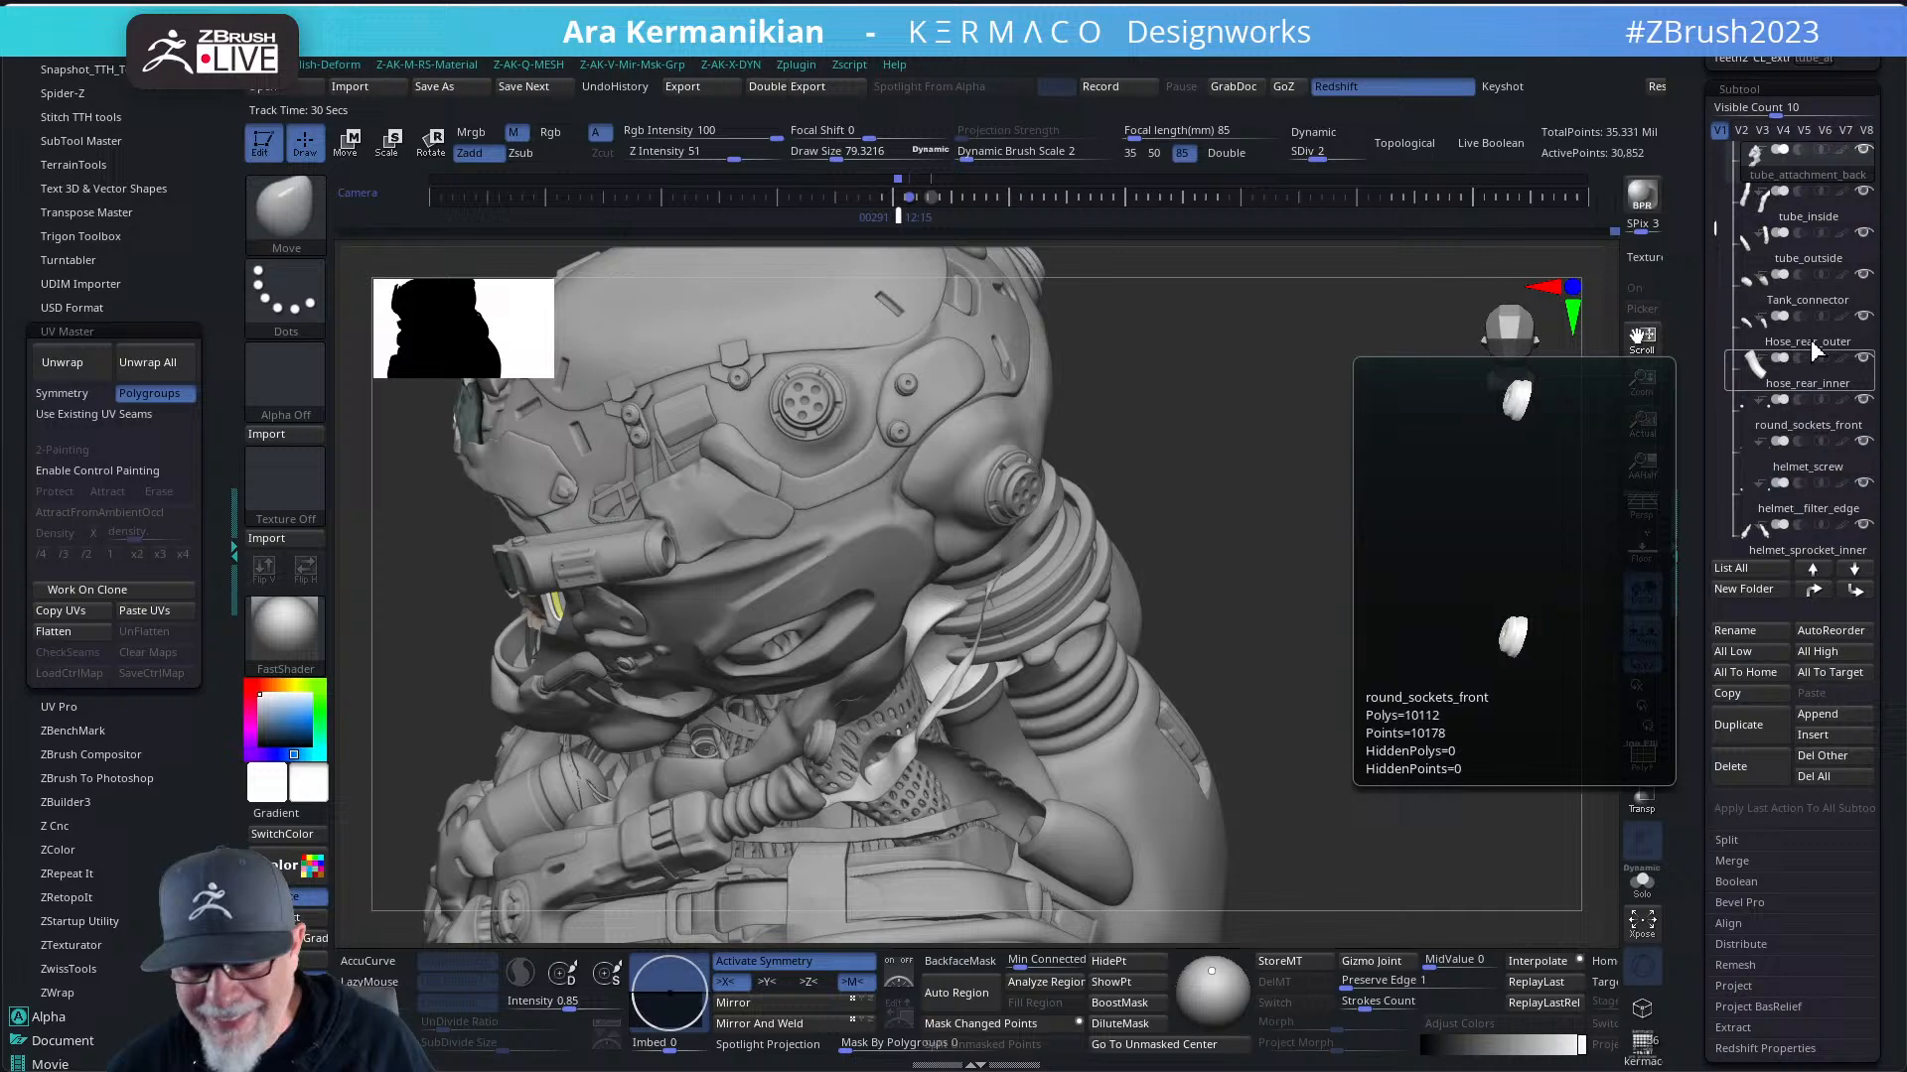
left_click(1801, 130)
left_click(1863, 149)
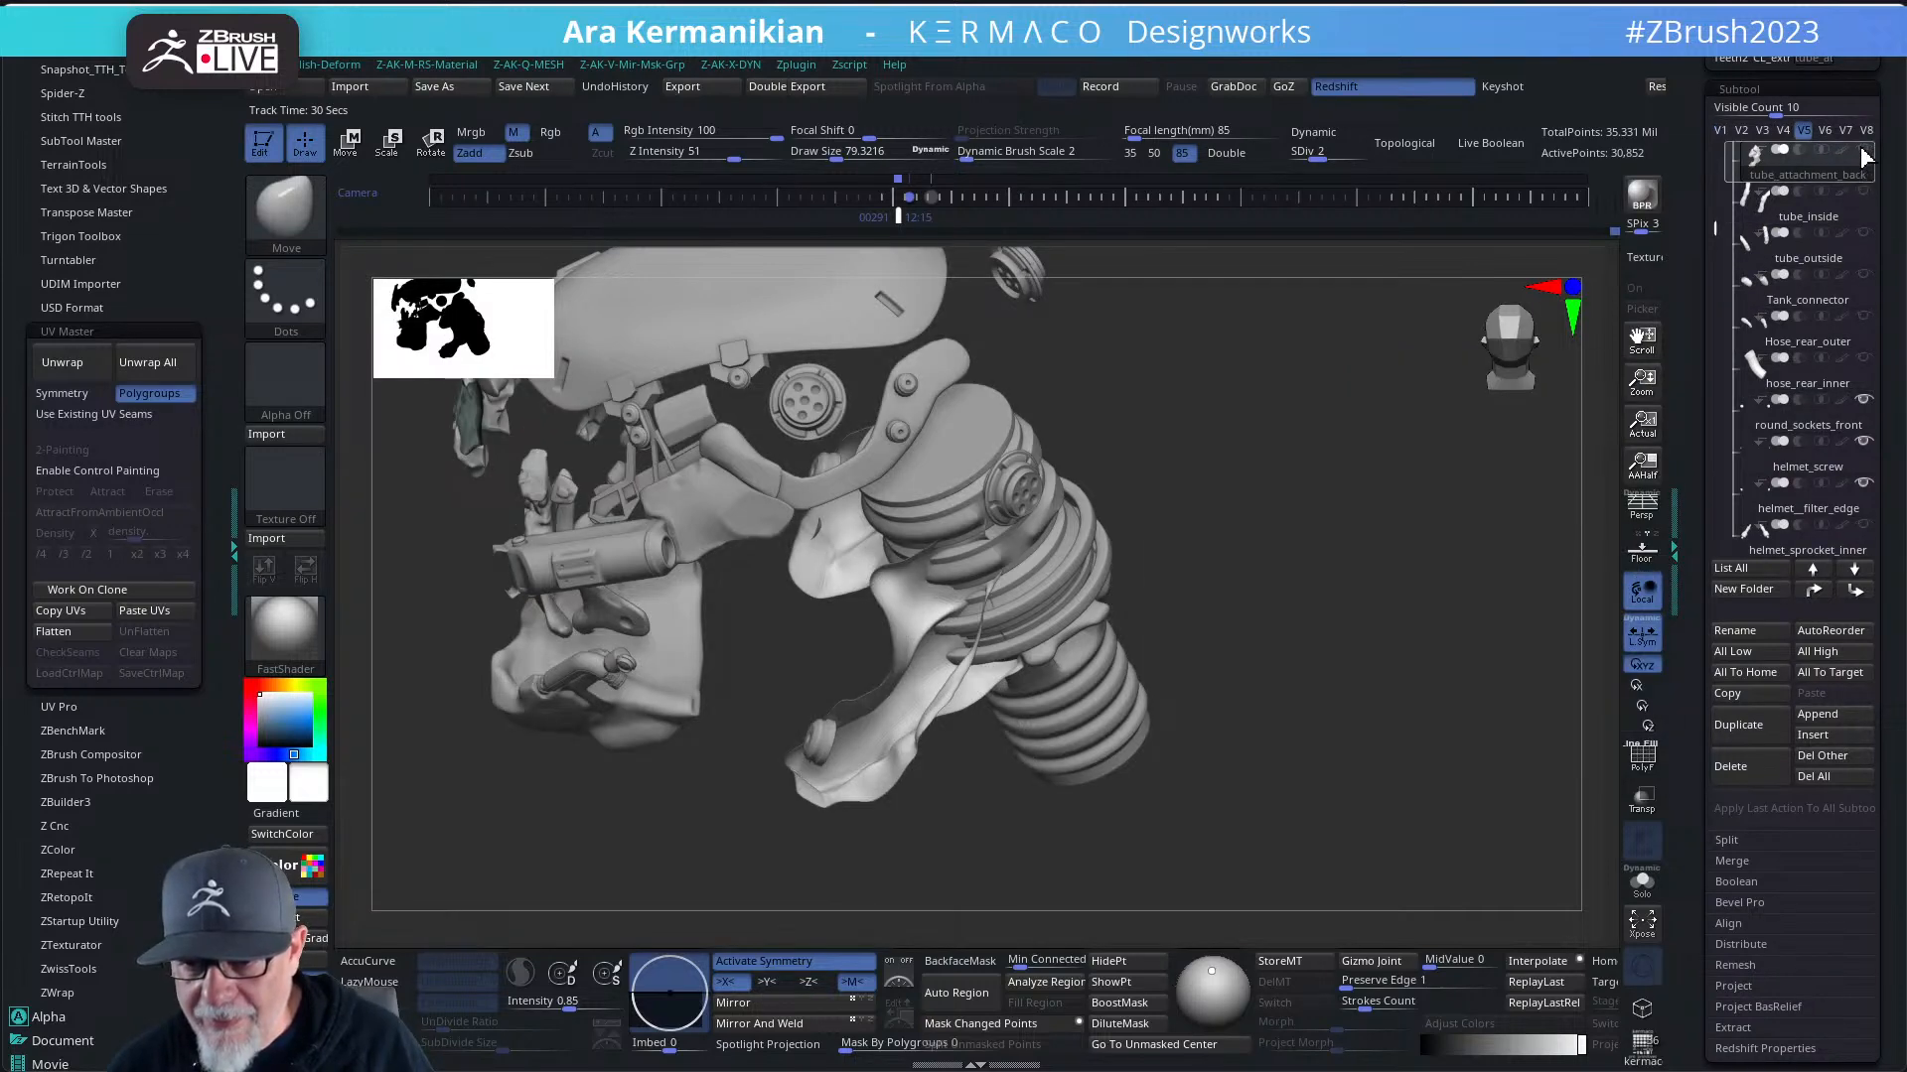
left_click_drag(1347, 544, 1514, 790)
- Try to flip the back tube attachment's normals and raise the subtool to subdivision level 4
left_click_drag(1703, 887, 1694, 701)
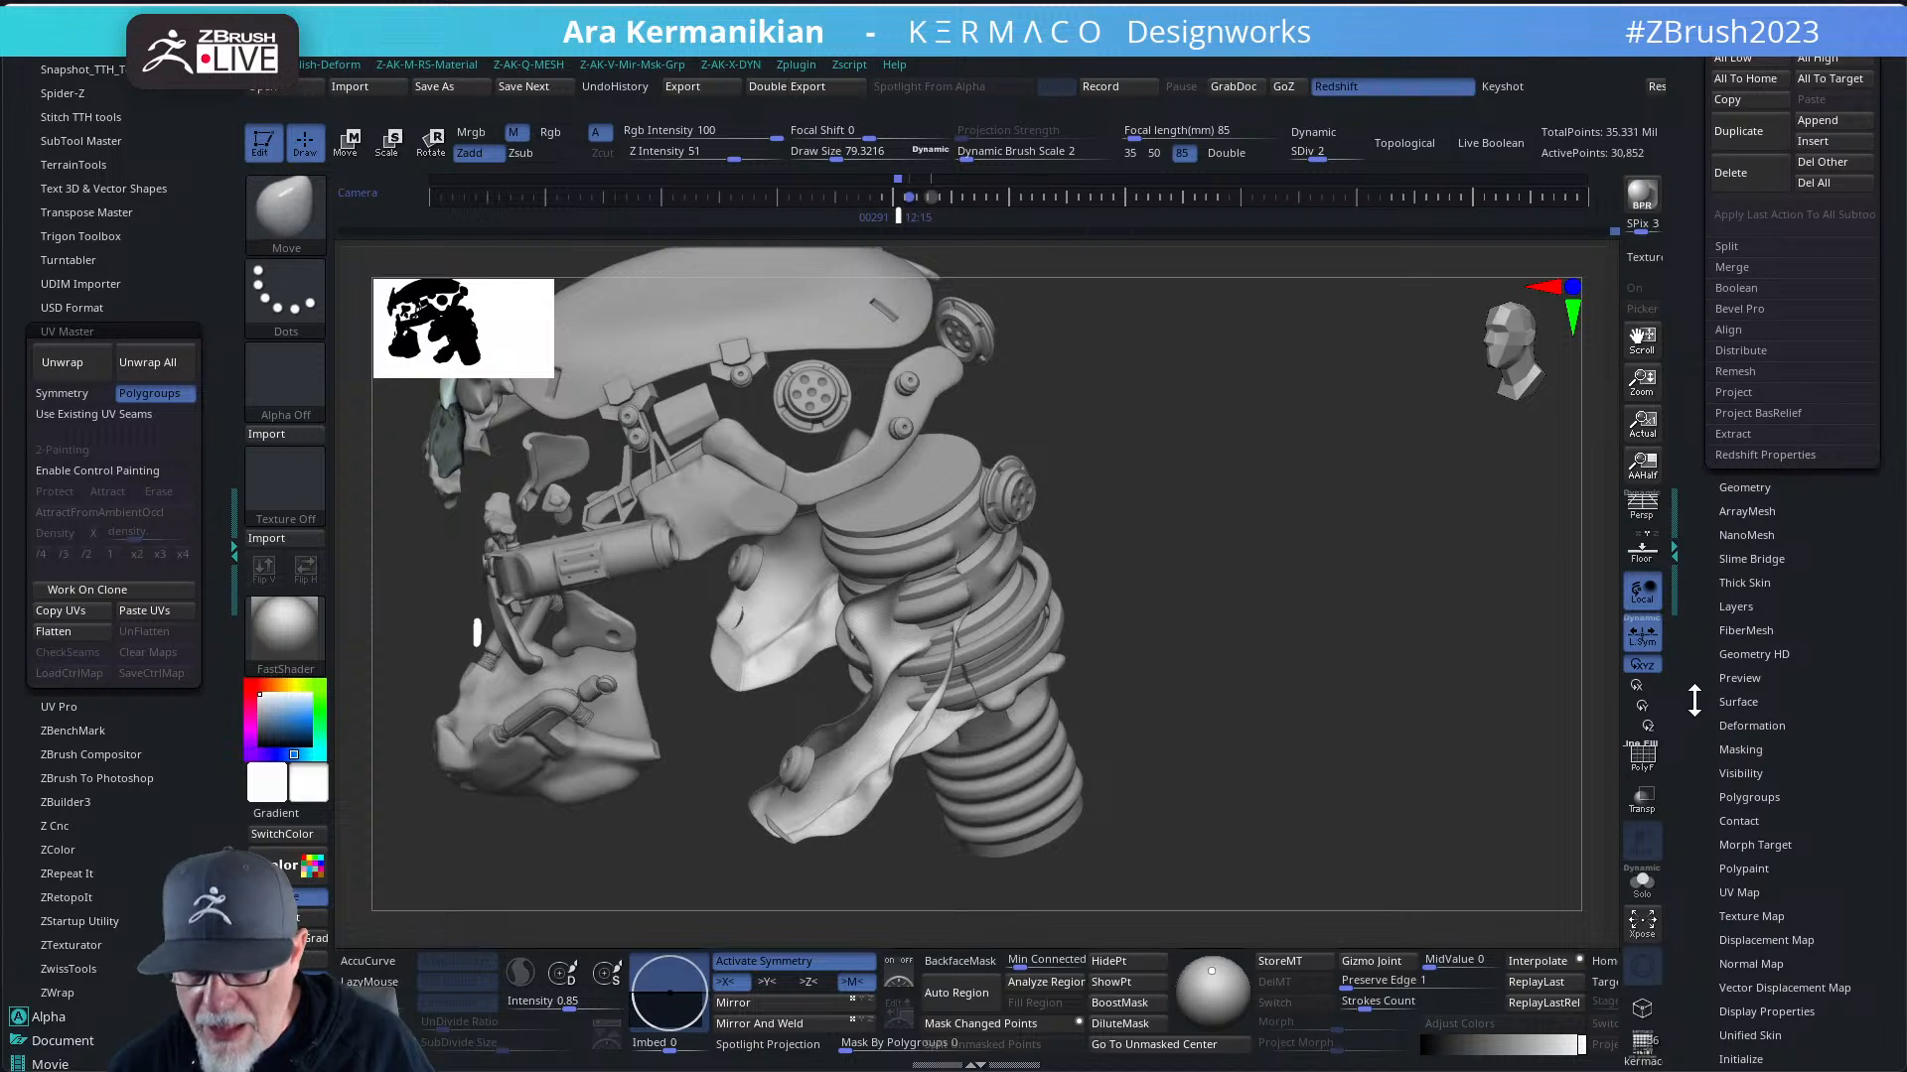
left_click(1751, 916)
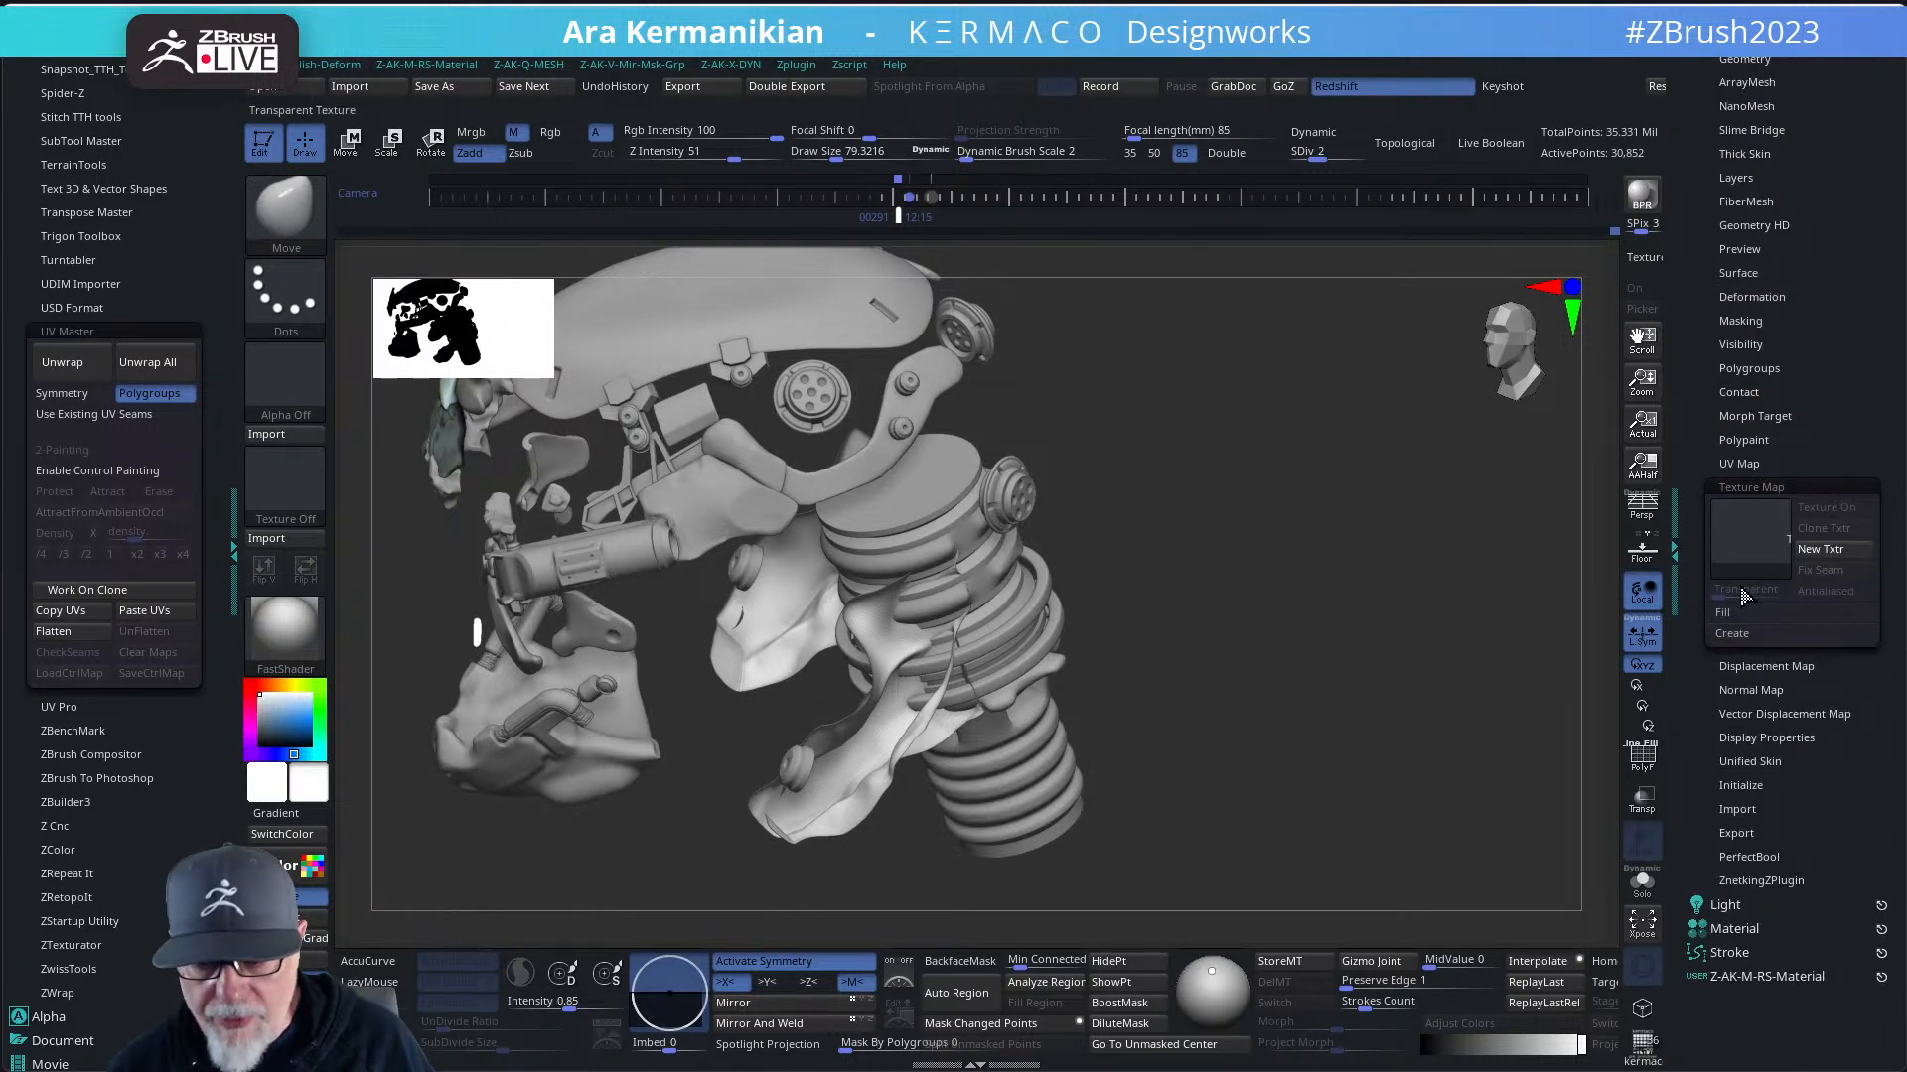
left_click(1753, 736)
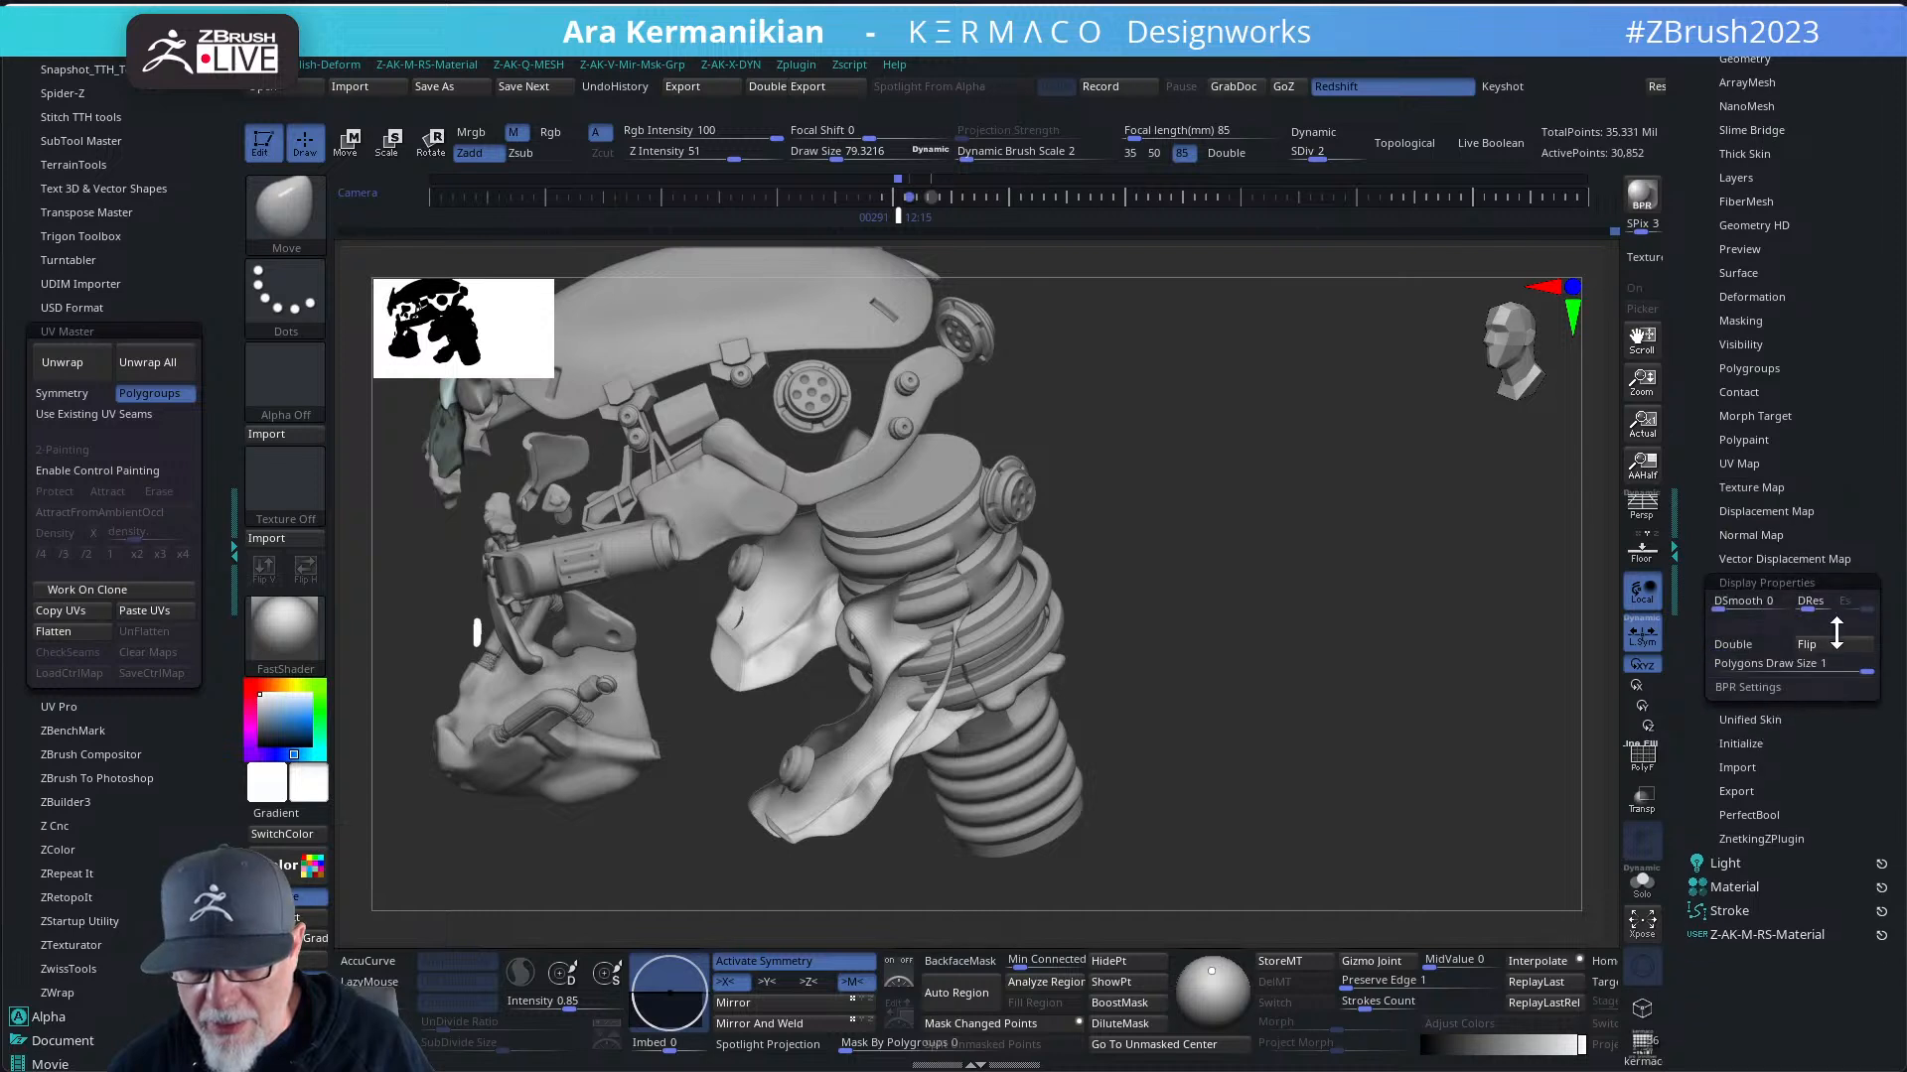
left_click(1835, 650)
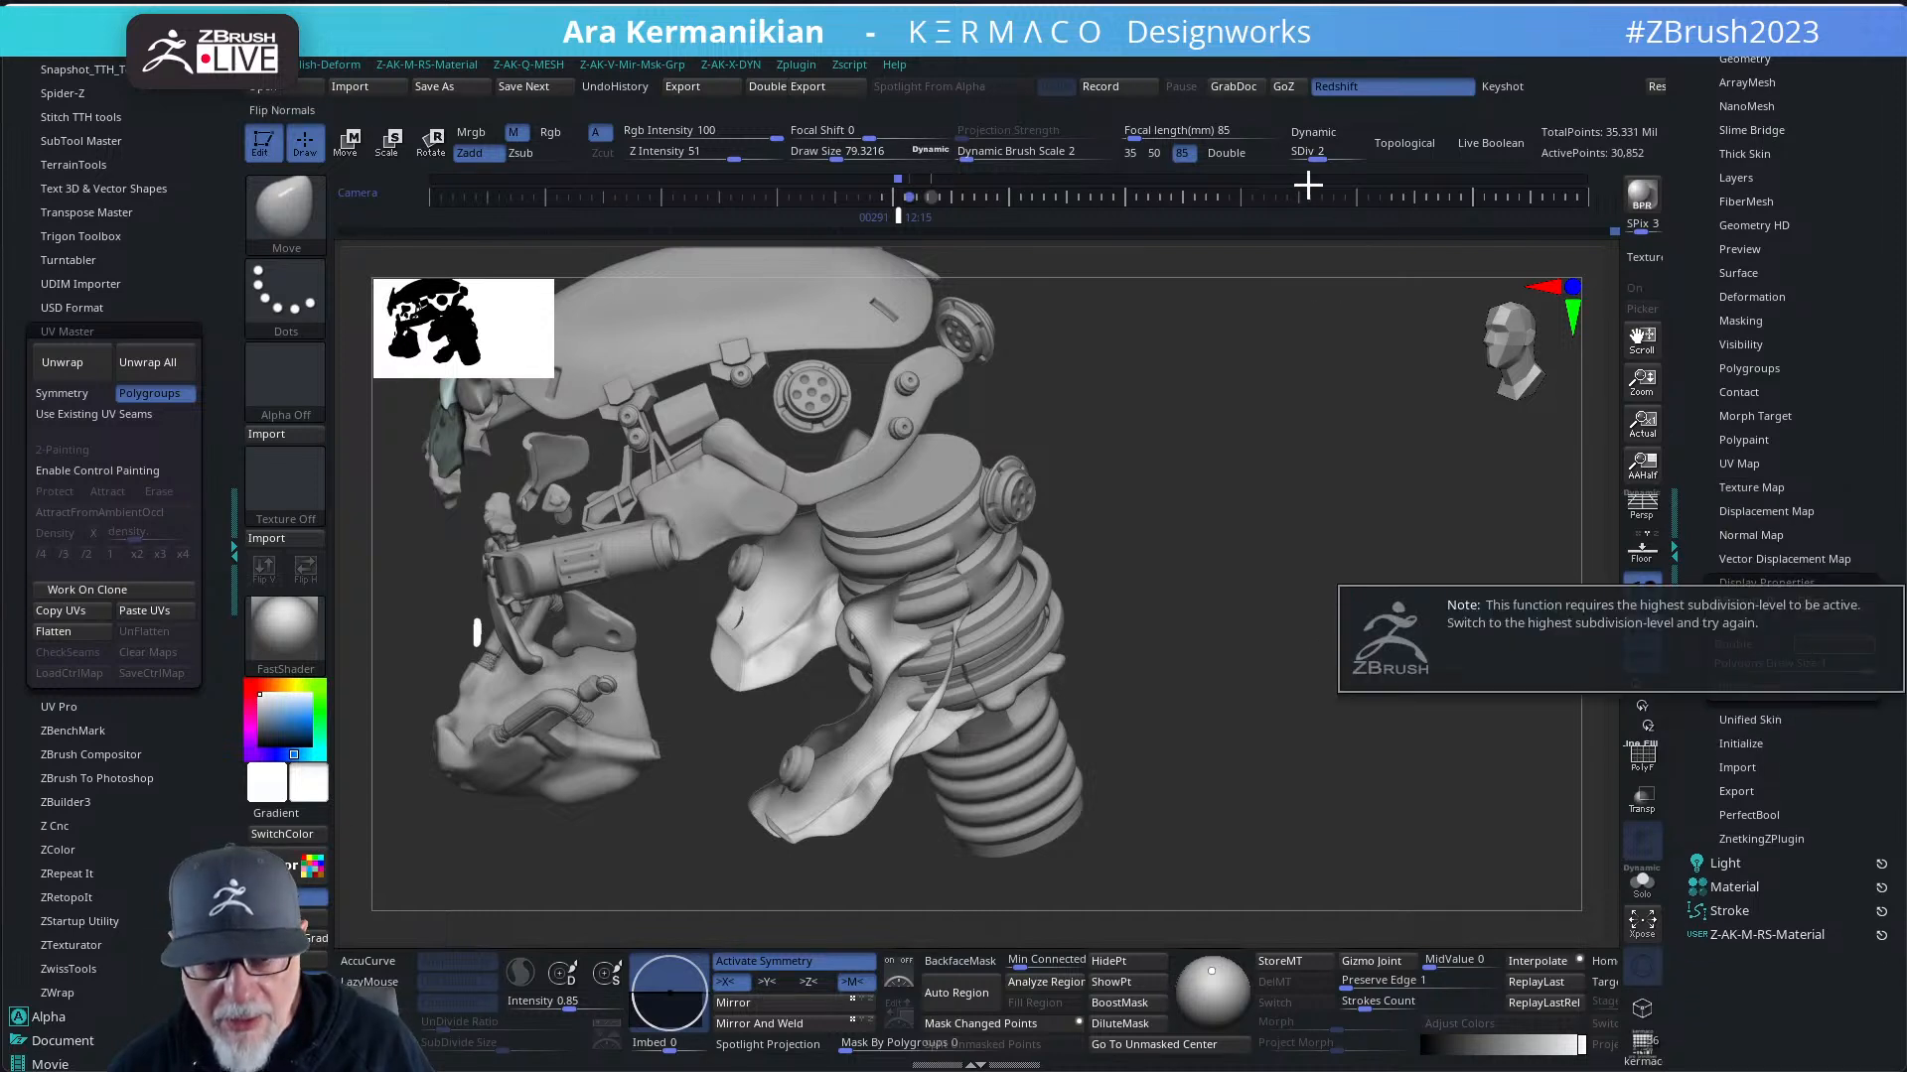
left_click_drag(1326, 156, 1361, 156)
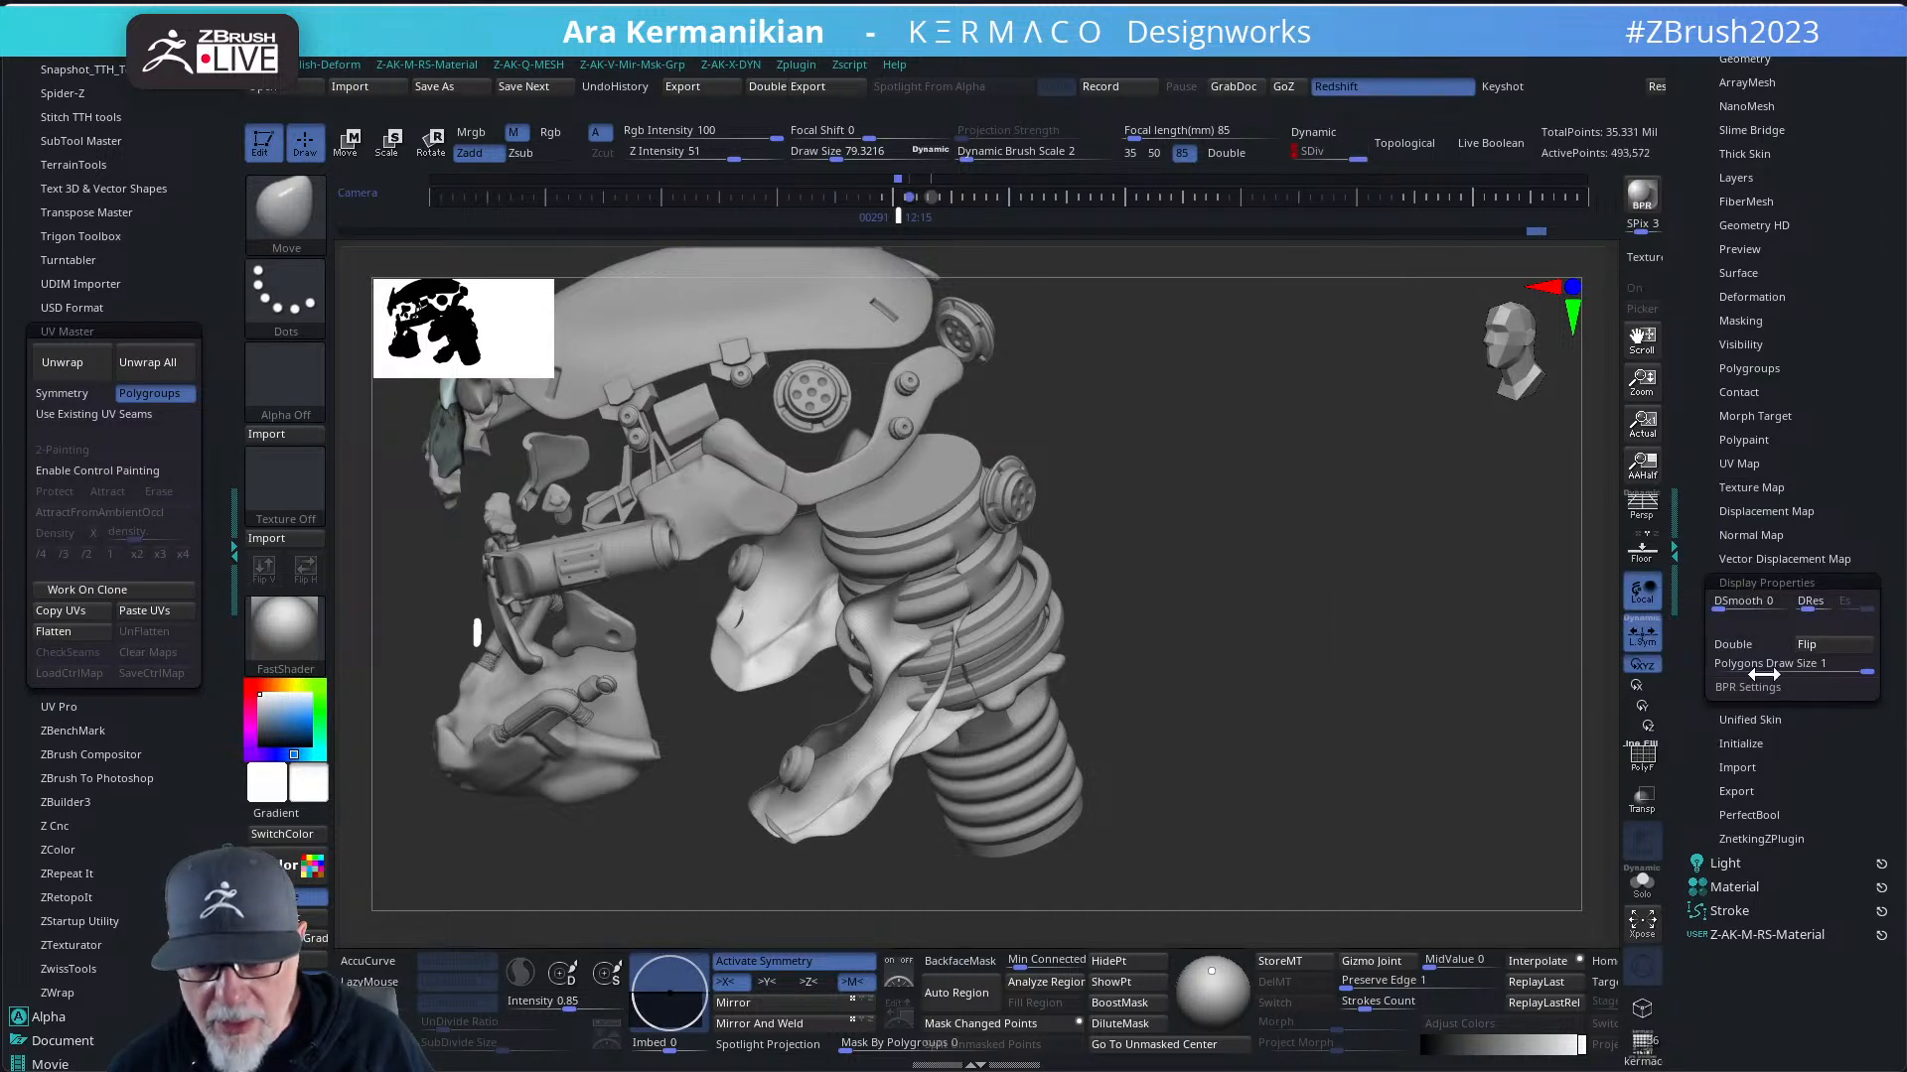
left_click_drag(1455, 688, 1314, 669)
- Return to visibility set V1 and examine the side and rear of the full helmet
scroll(1767, 489, "up", 5)
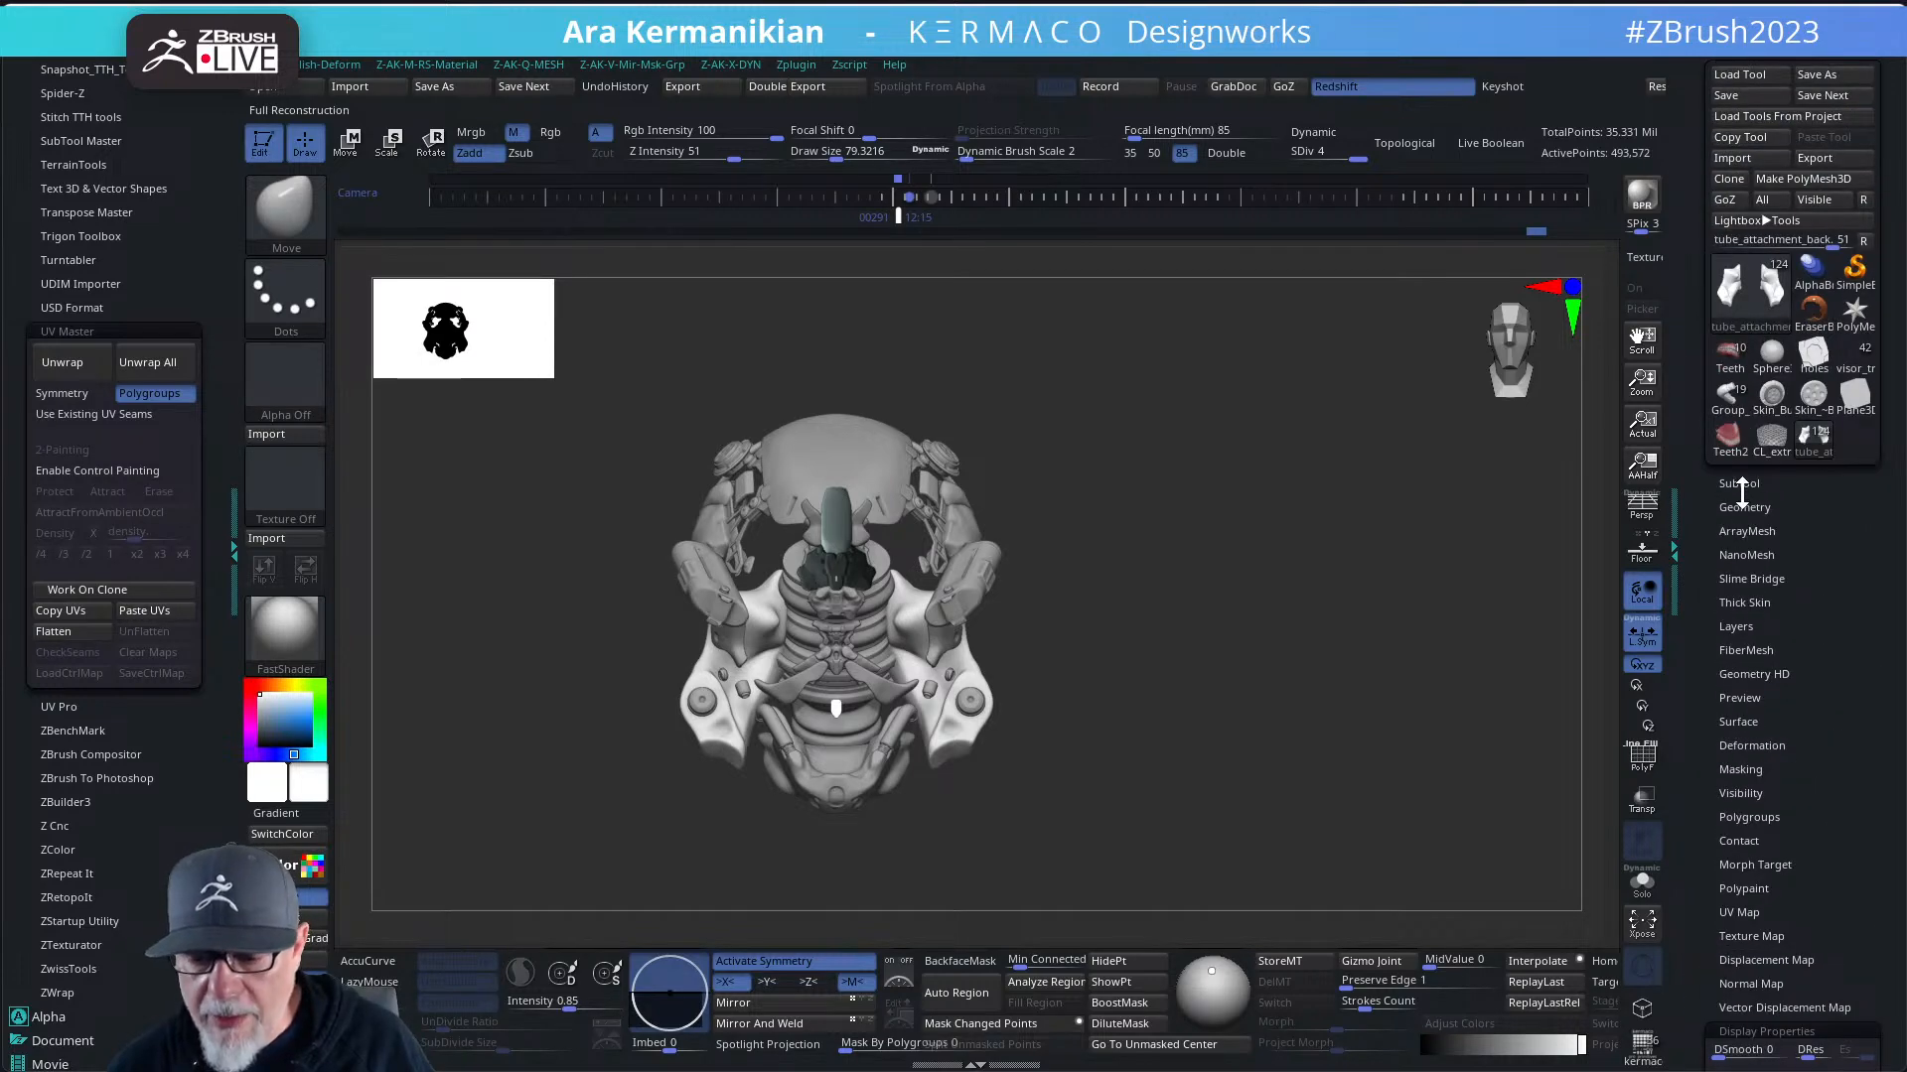
left_click(1739, 483)
left_click(1720, 130)
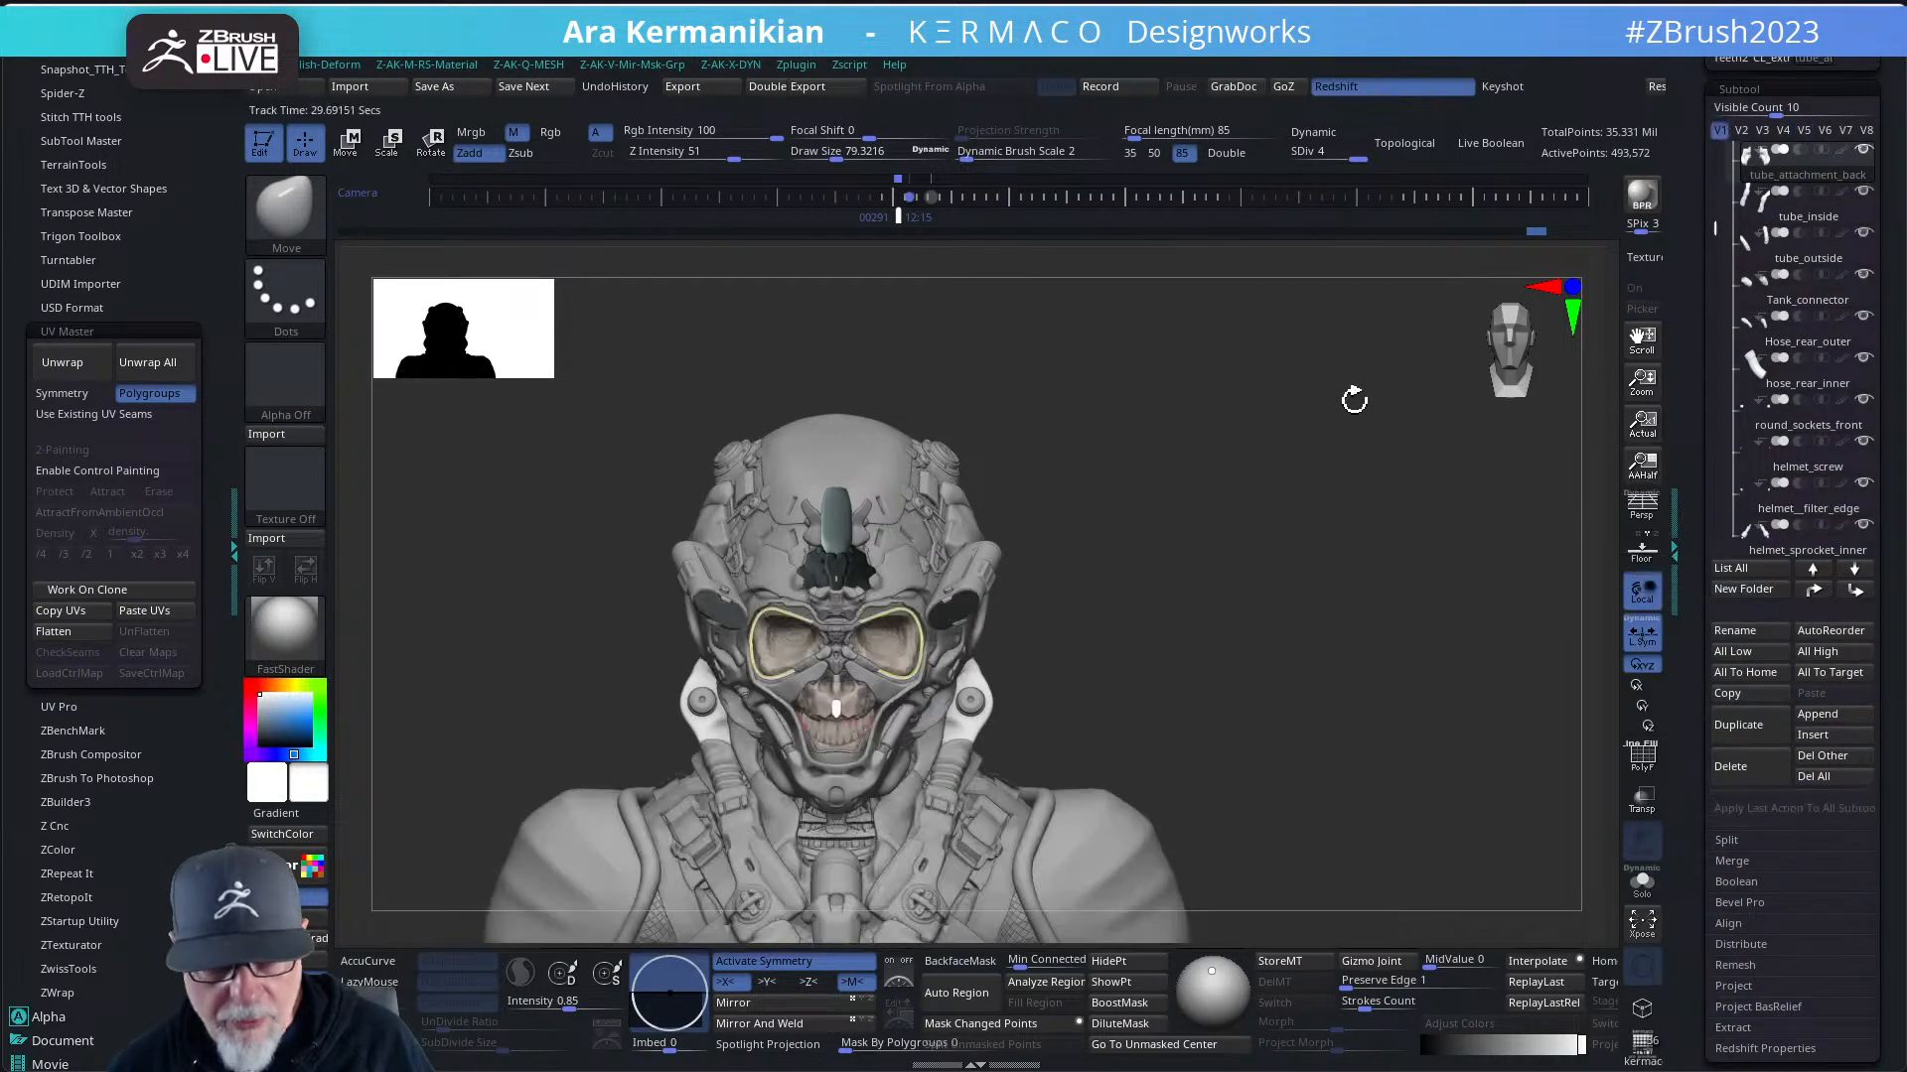
left_click_drag(1353, 396, 1355, 607)
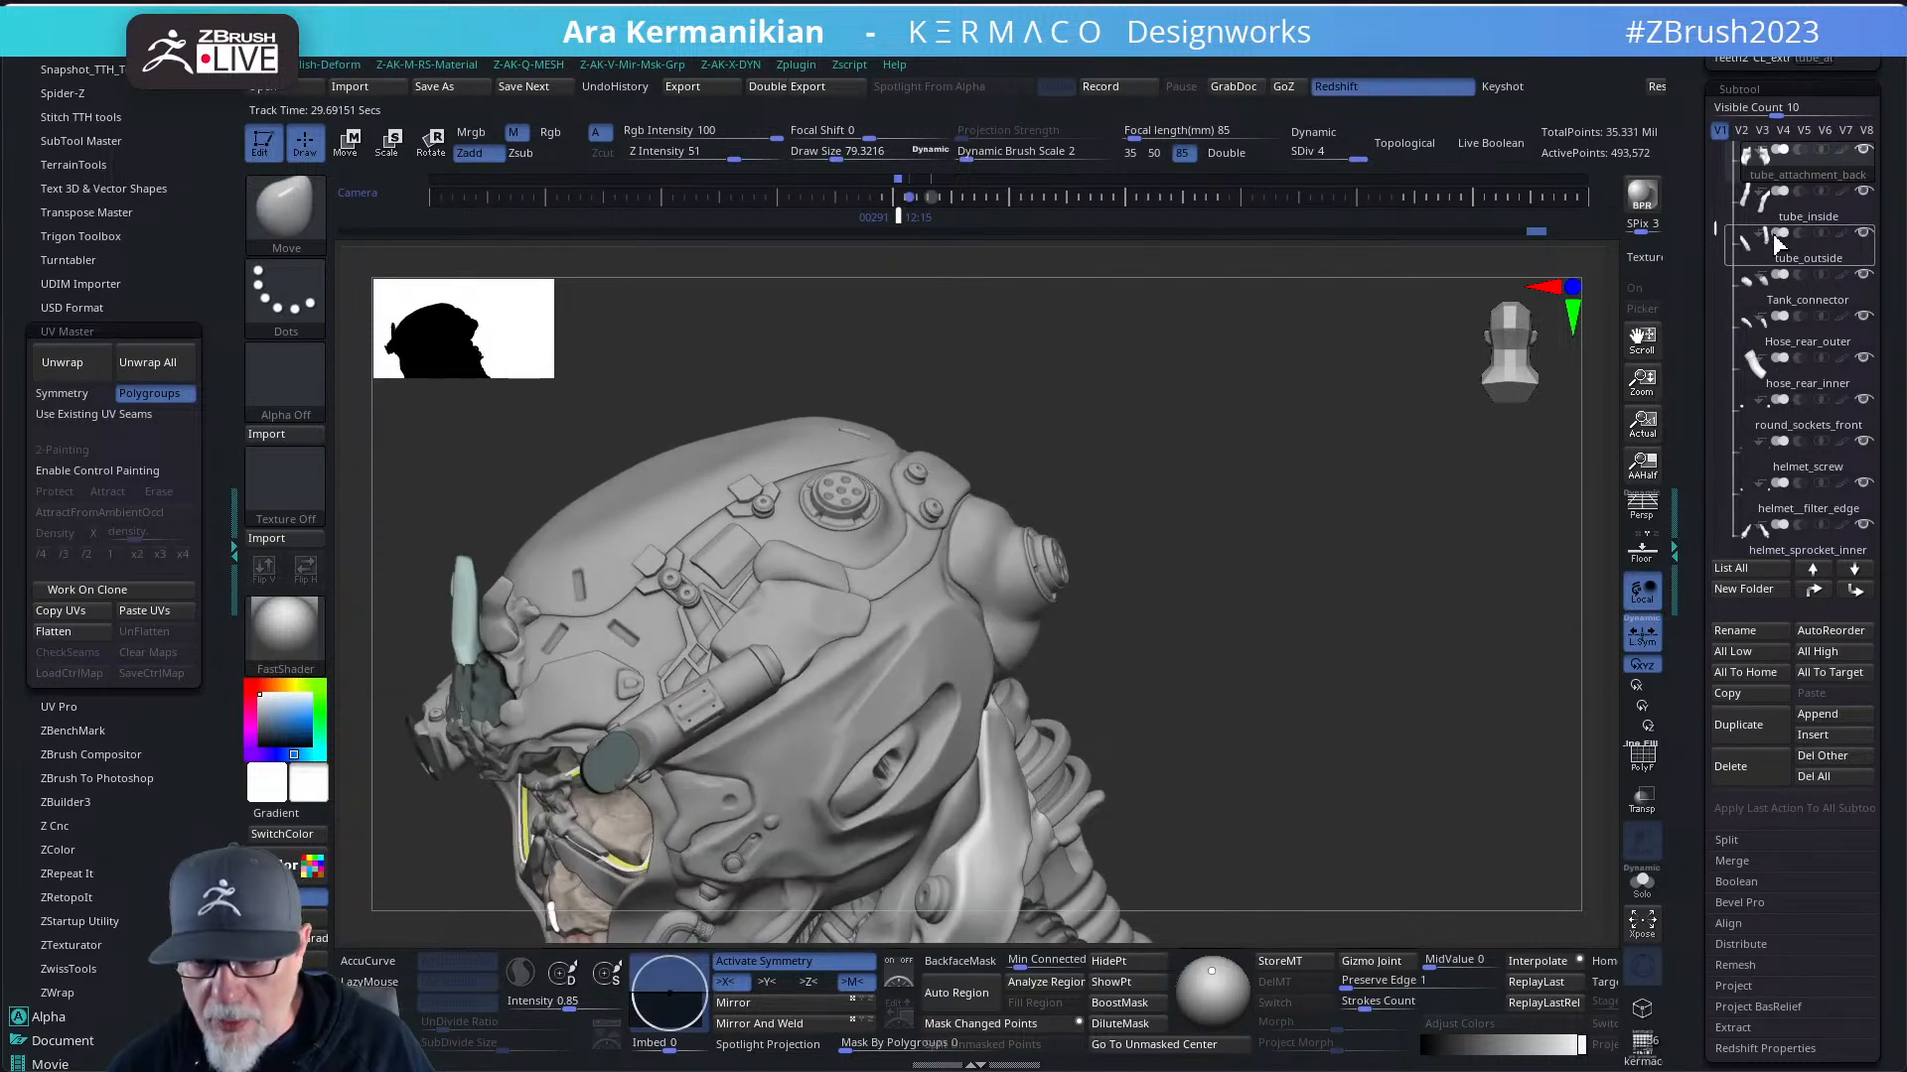
- Rename the Extract15_02 subtool at the rear of the helmet as helmet_conduit_back
left_click_drag(1716, 228, 1726, 285)
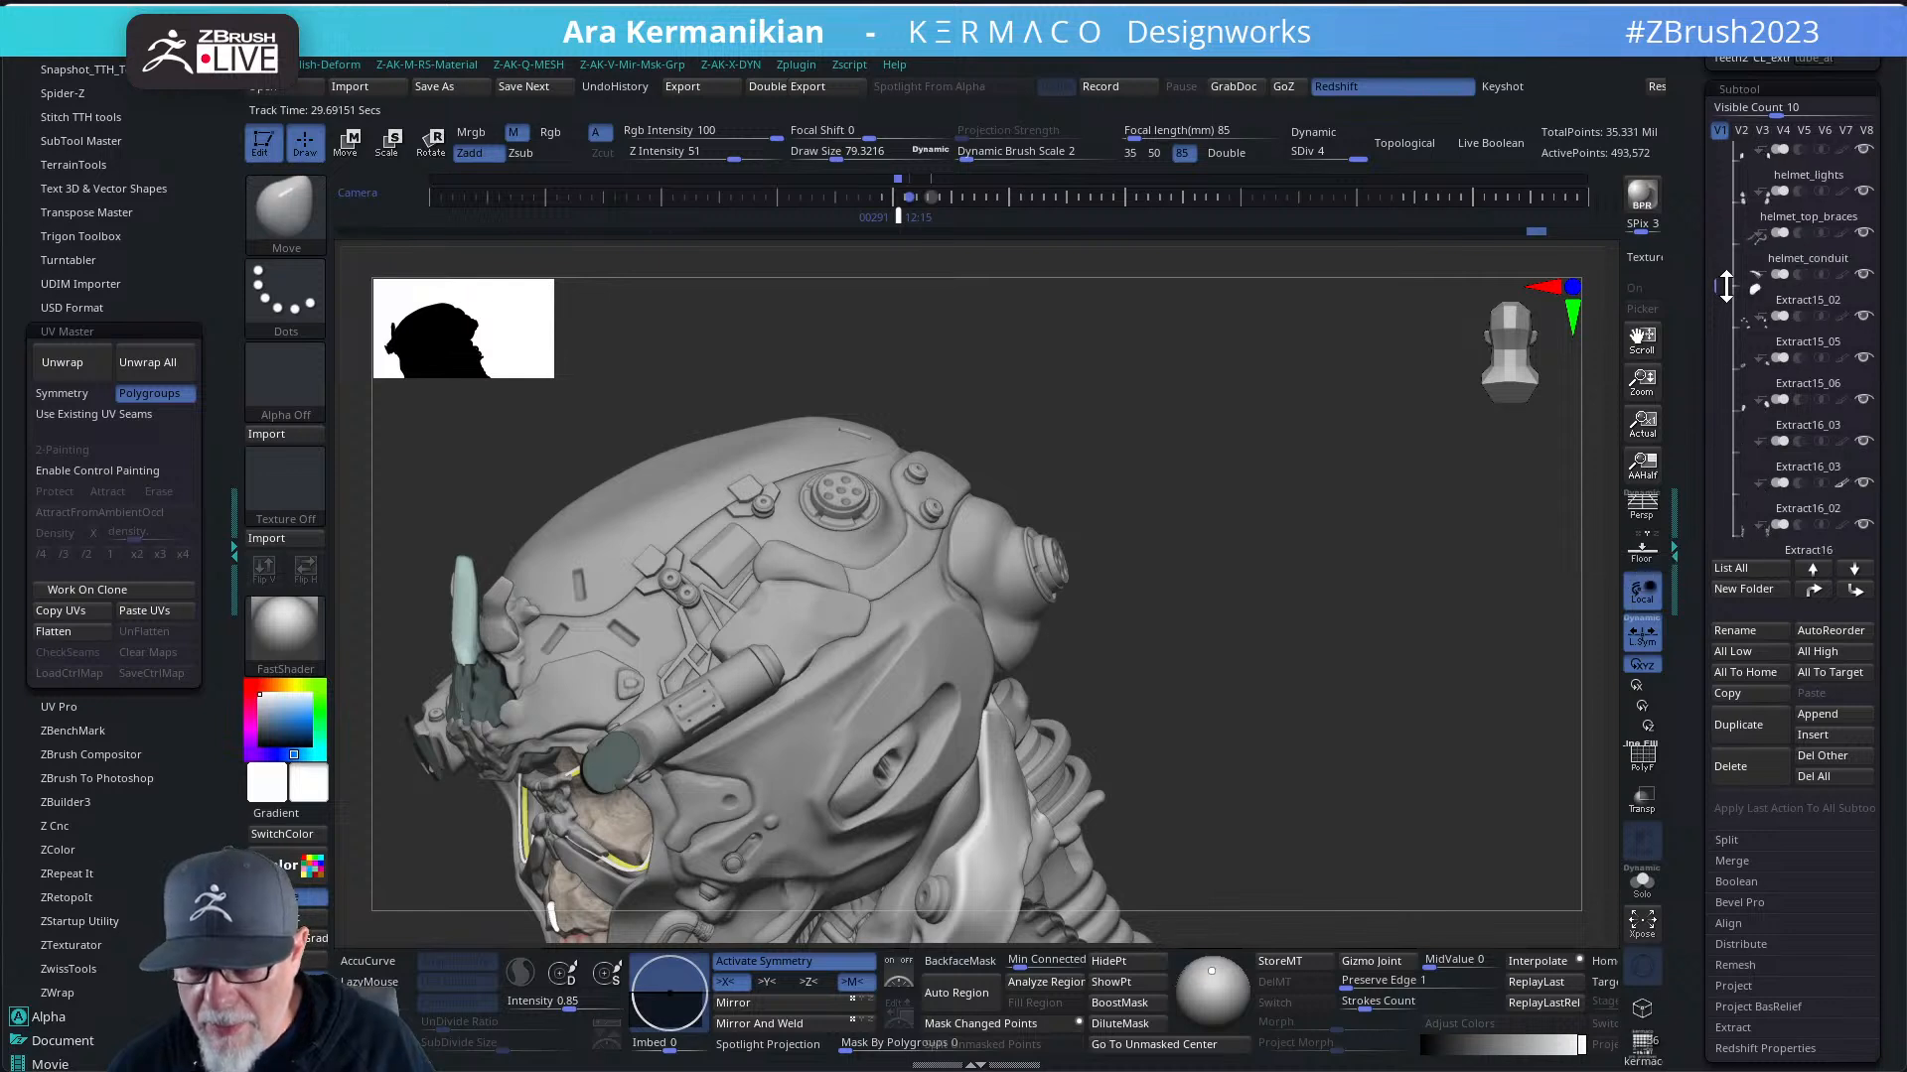
left_click(1804, 308)
left_click(1766, 638)
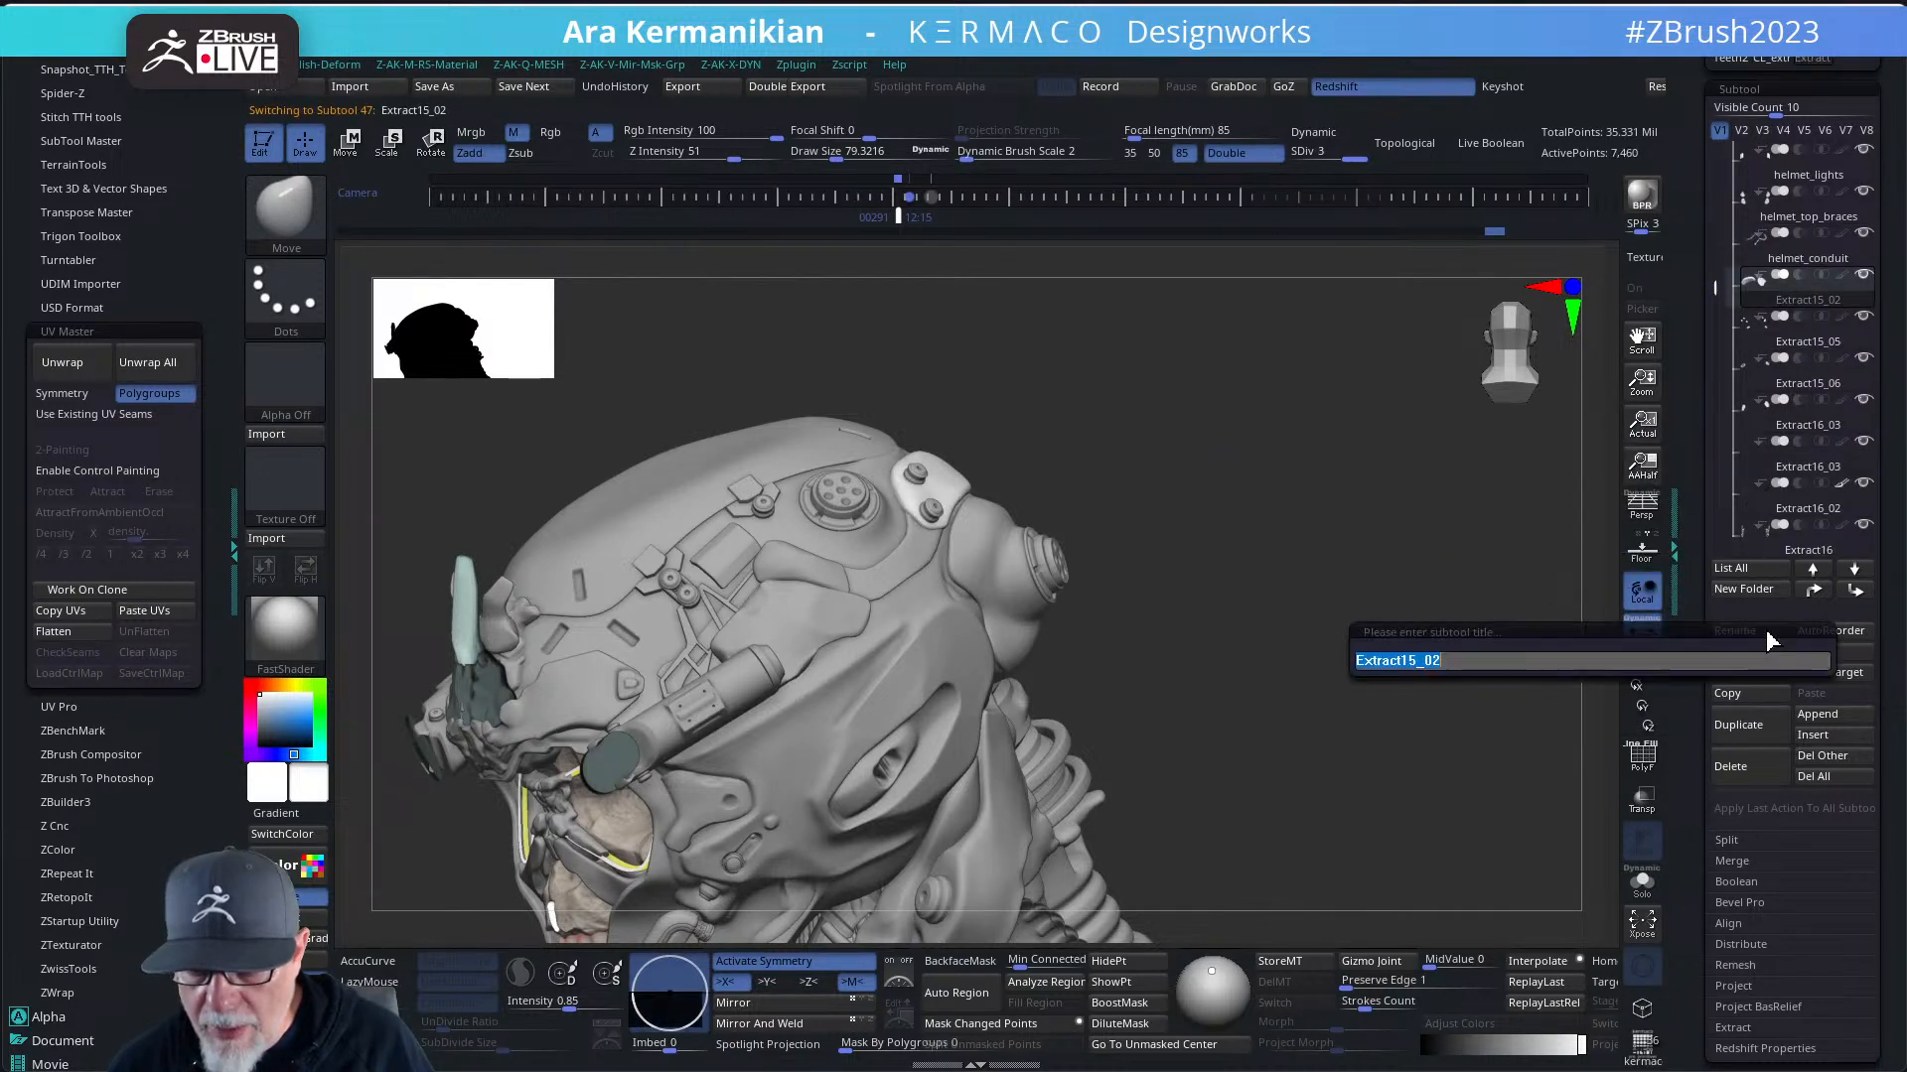
type("helme")
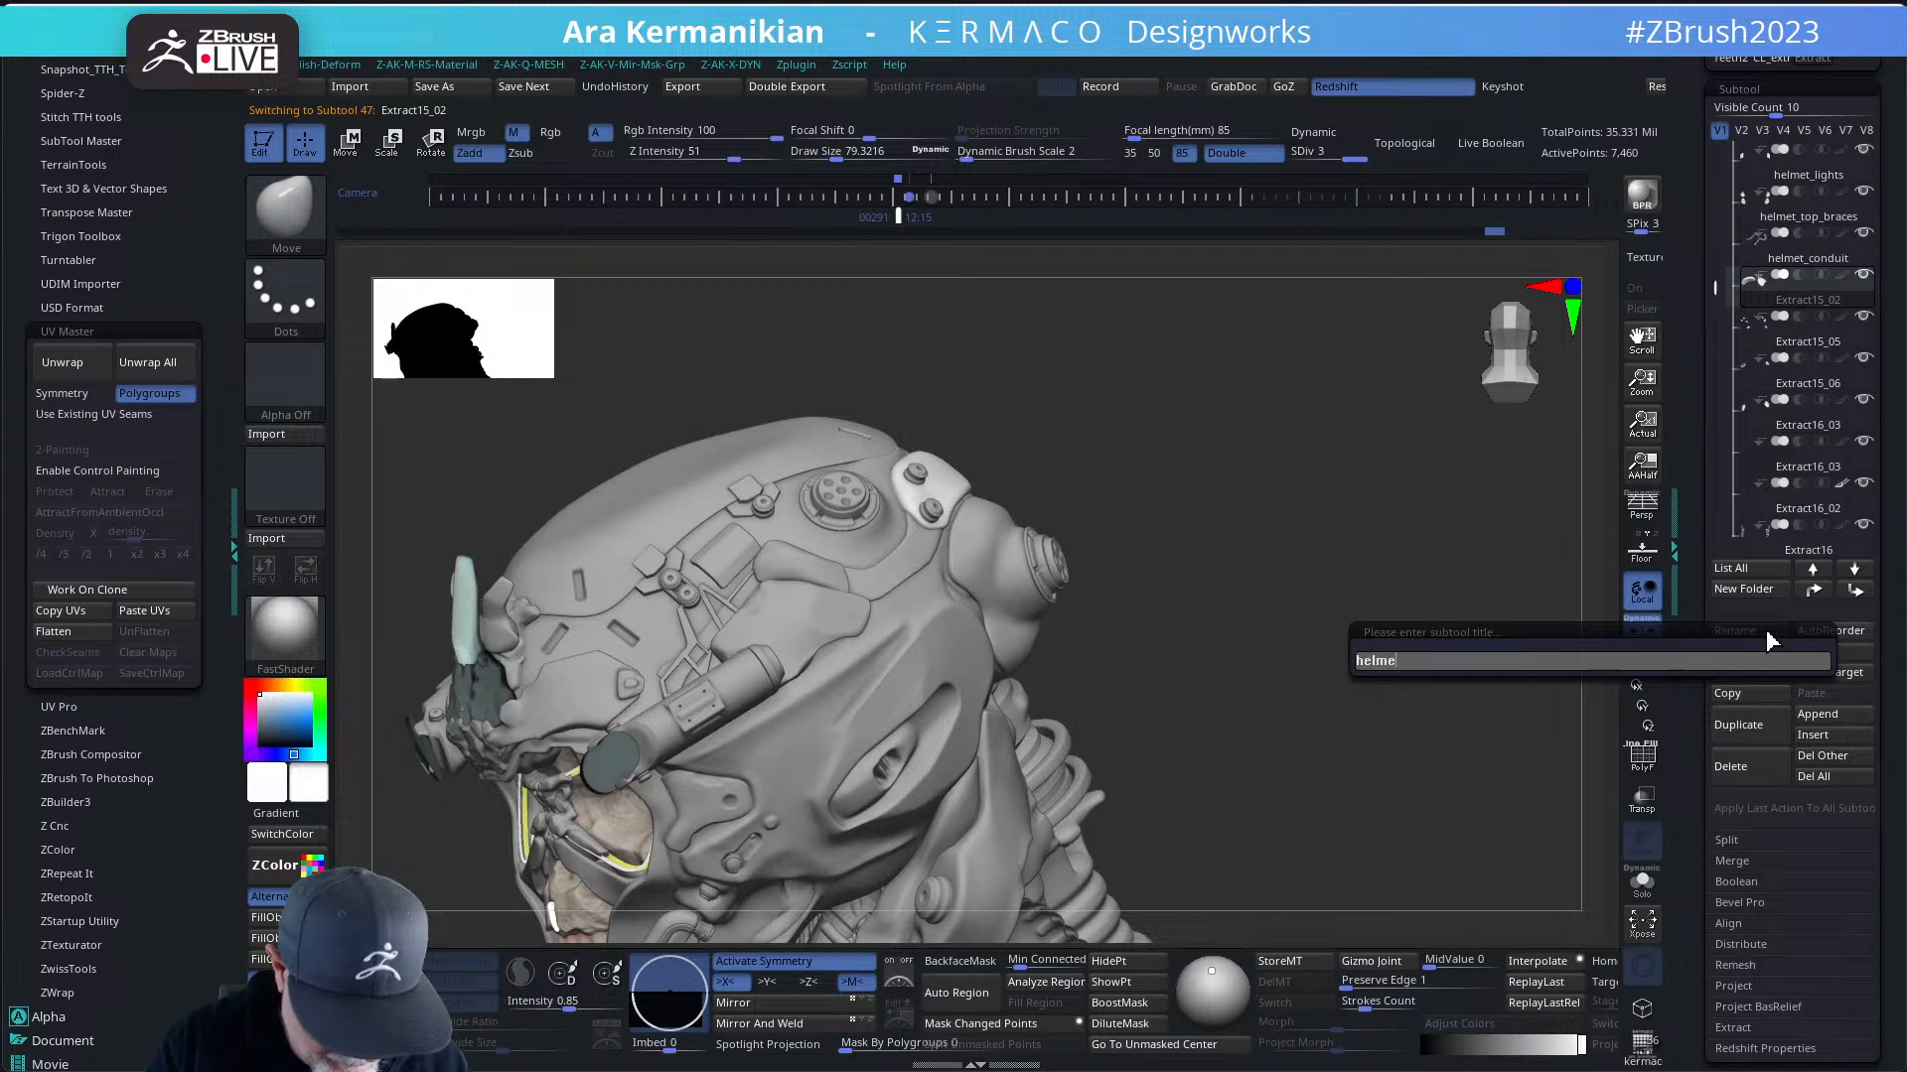
type("t_cond")
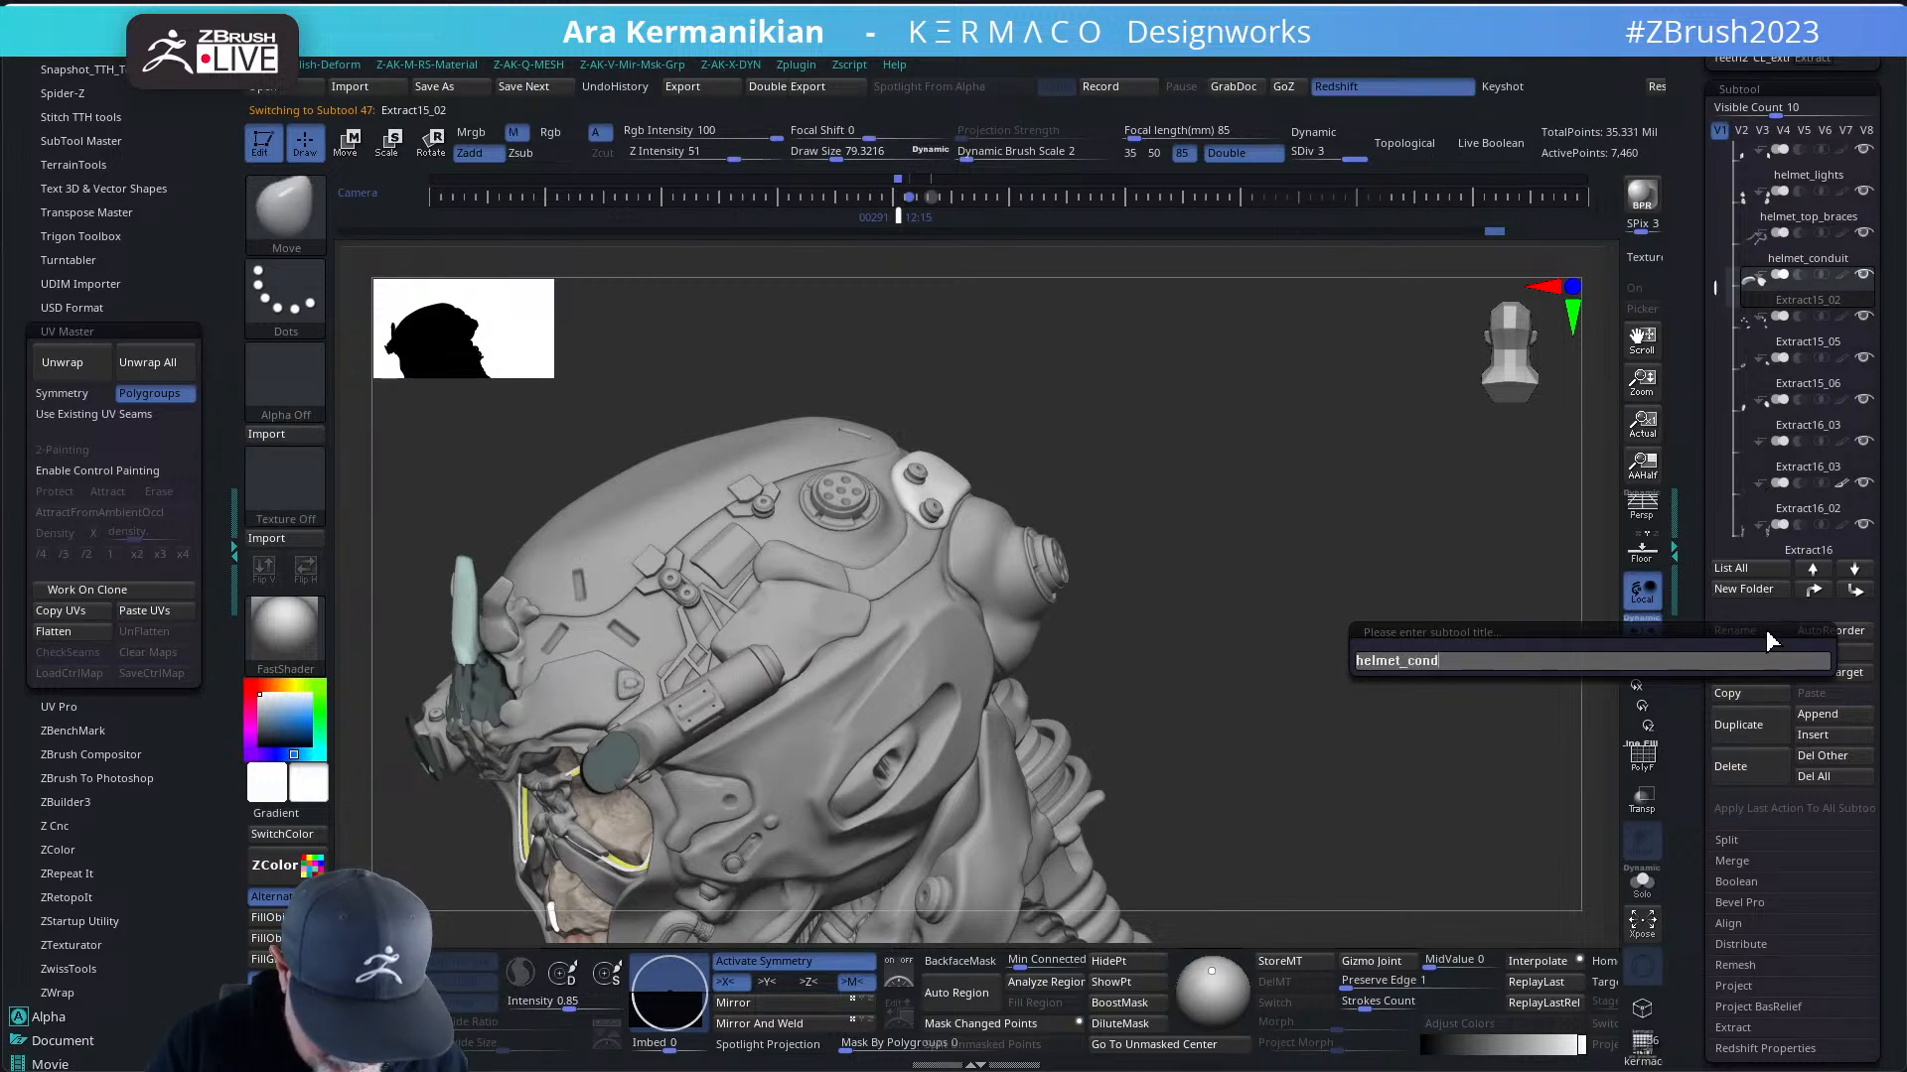
type("uit_back")
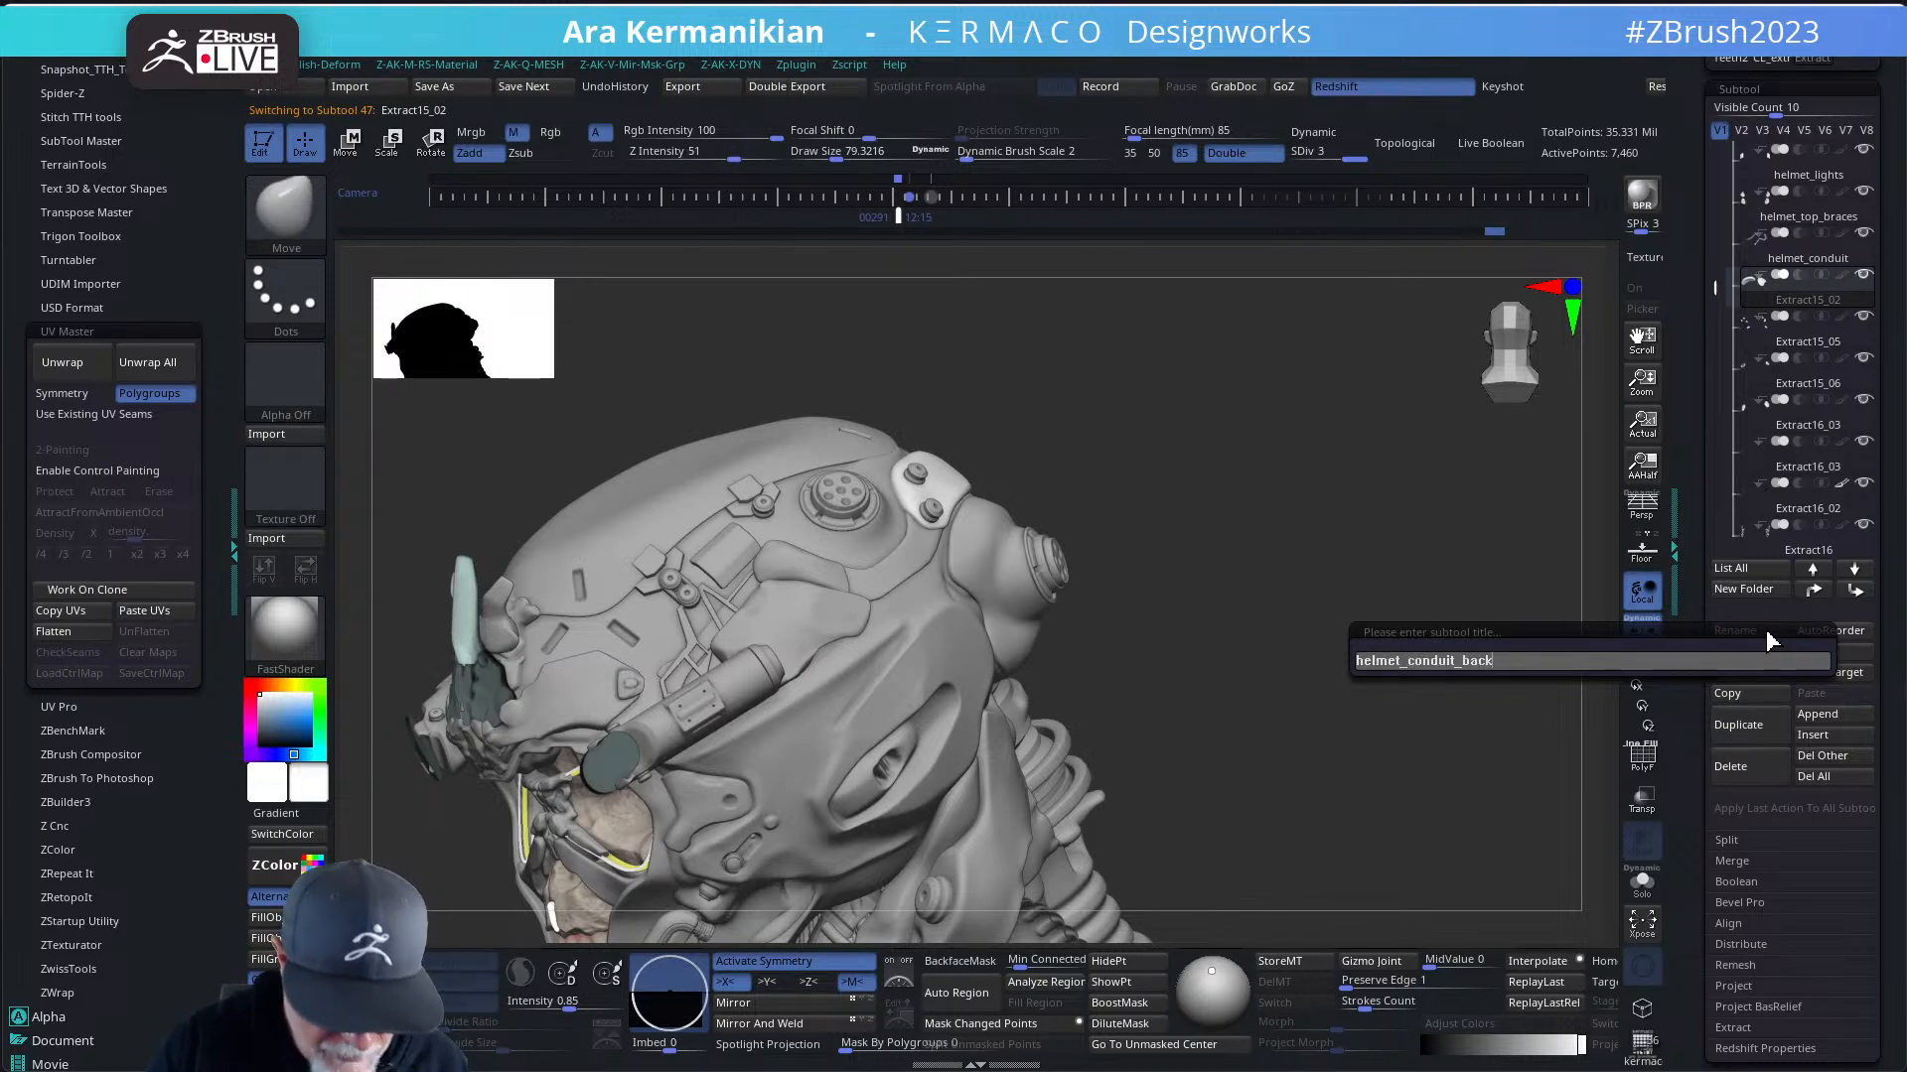
key("Return")
- Select the Extract15_05 screws subtool and subdivide its geometry to a denser mesh
left_click(1807, 338)
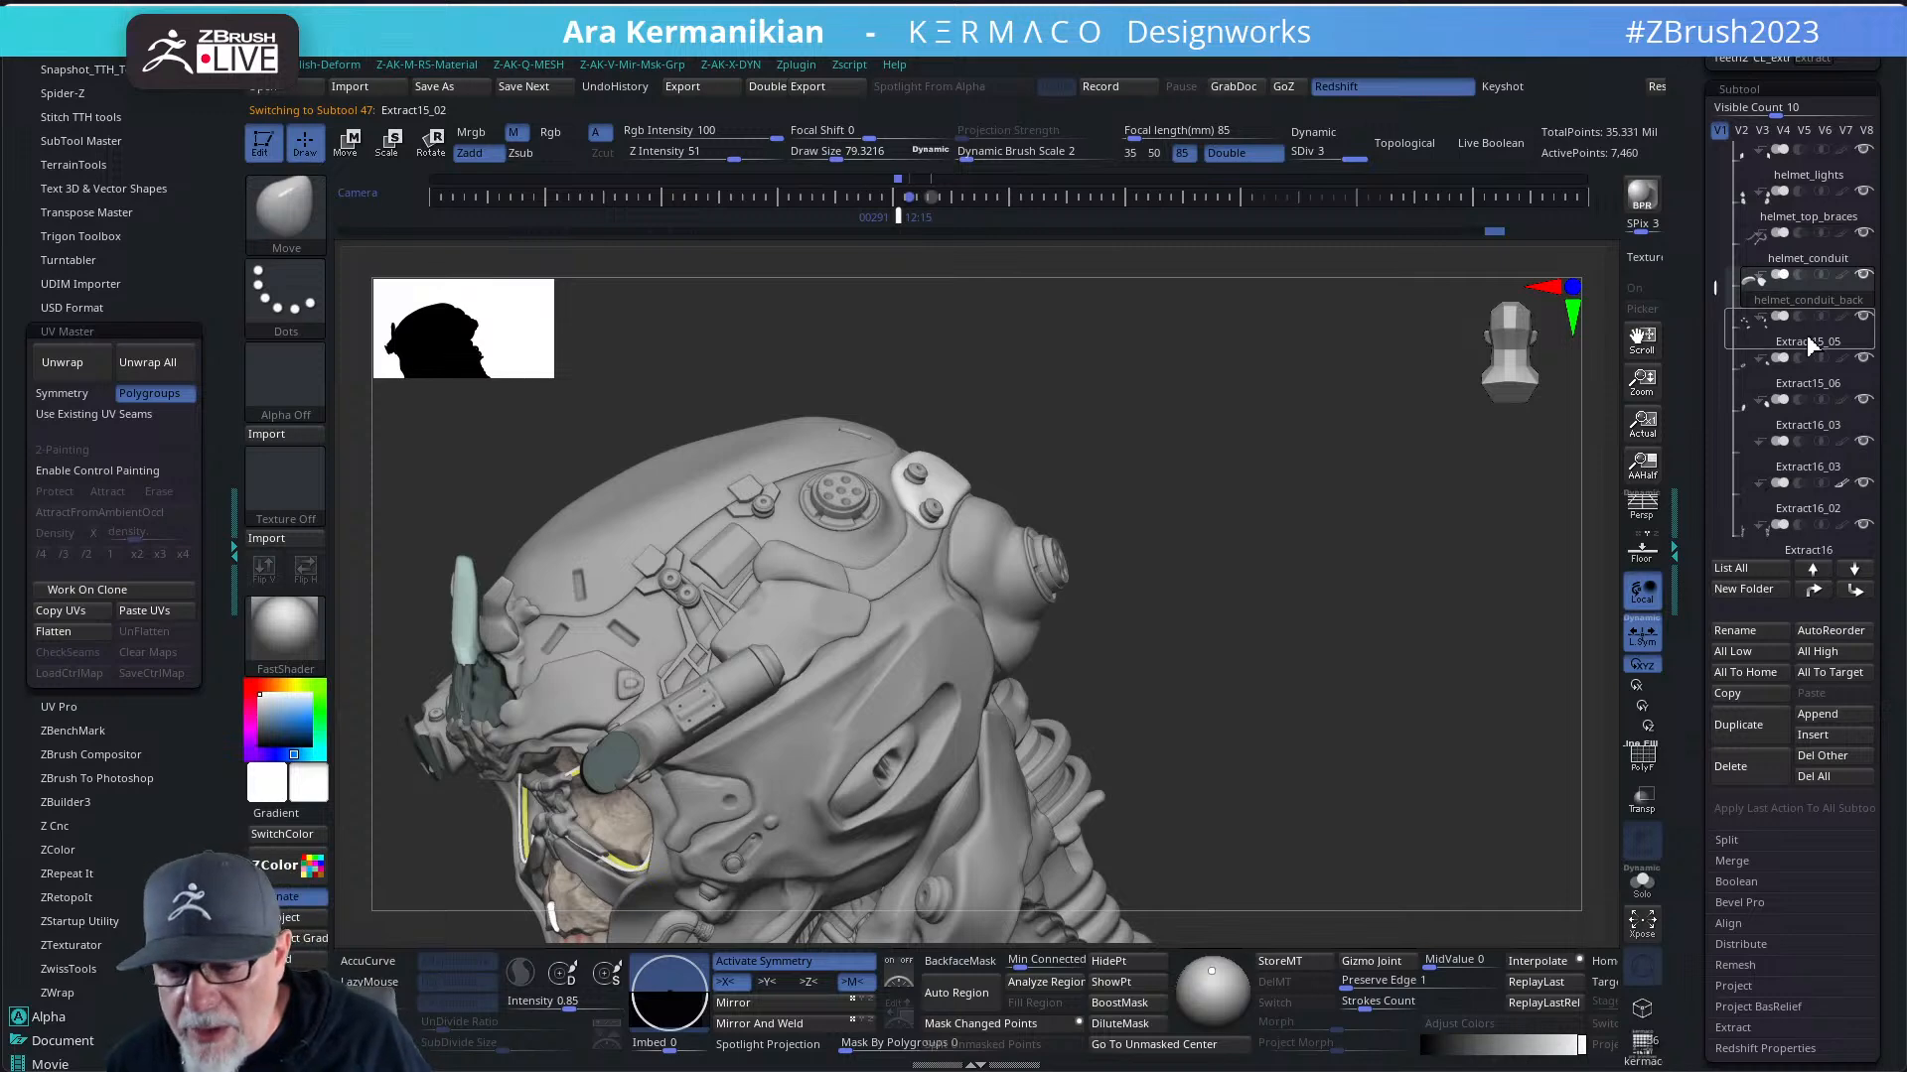
mouse_move(1330, 501)
left_mouse_down()
mouse_move(1316, 564)
mouse_move(1353, 600)
mouse_move(1355, 476)
left_mouse_up()
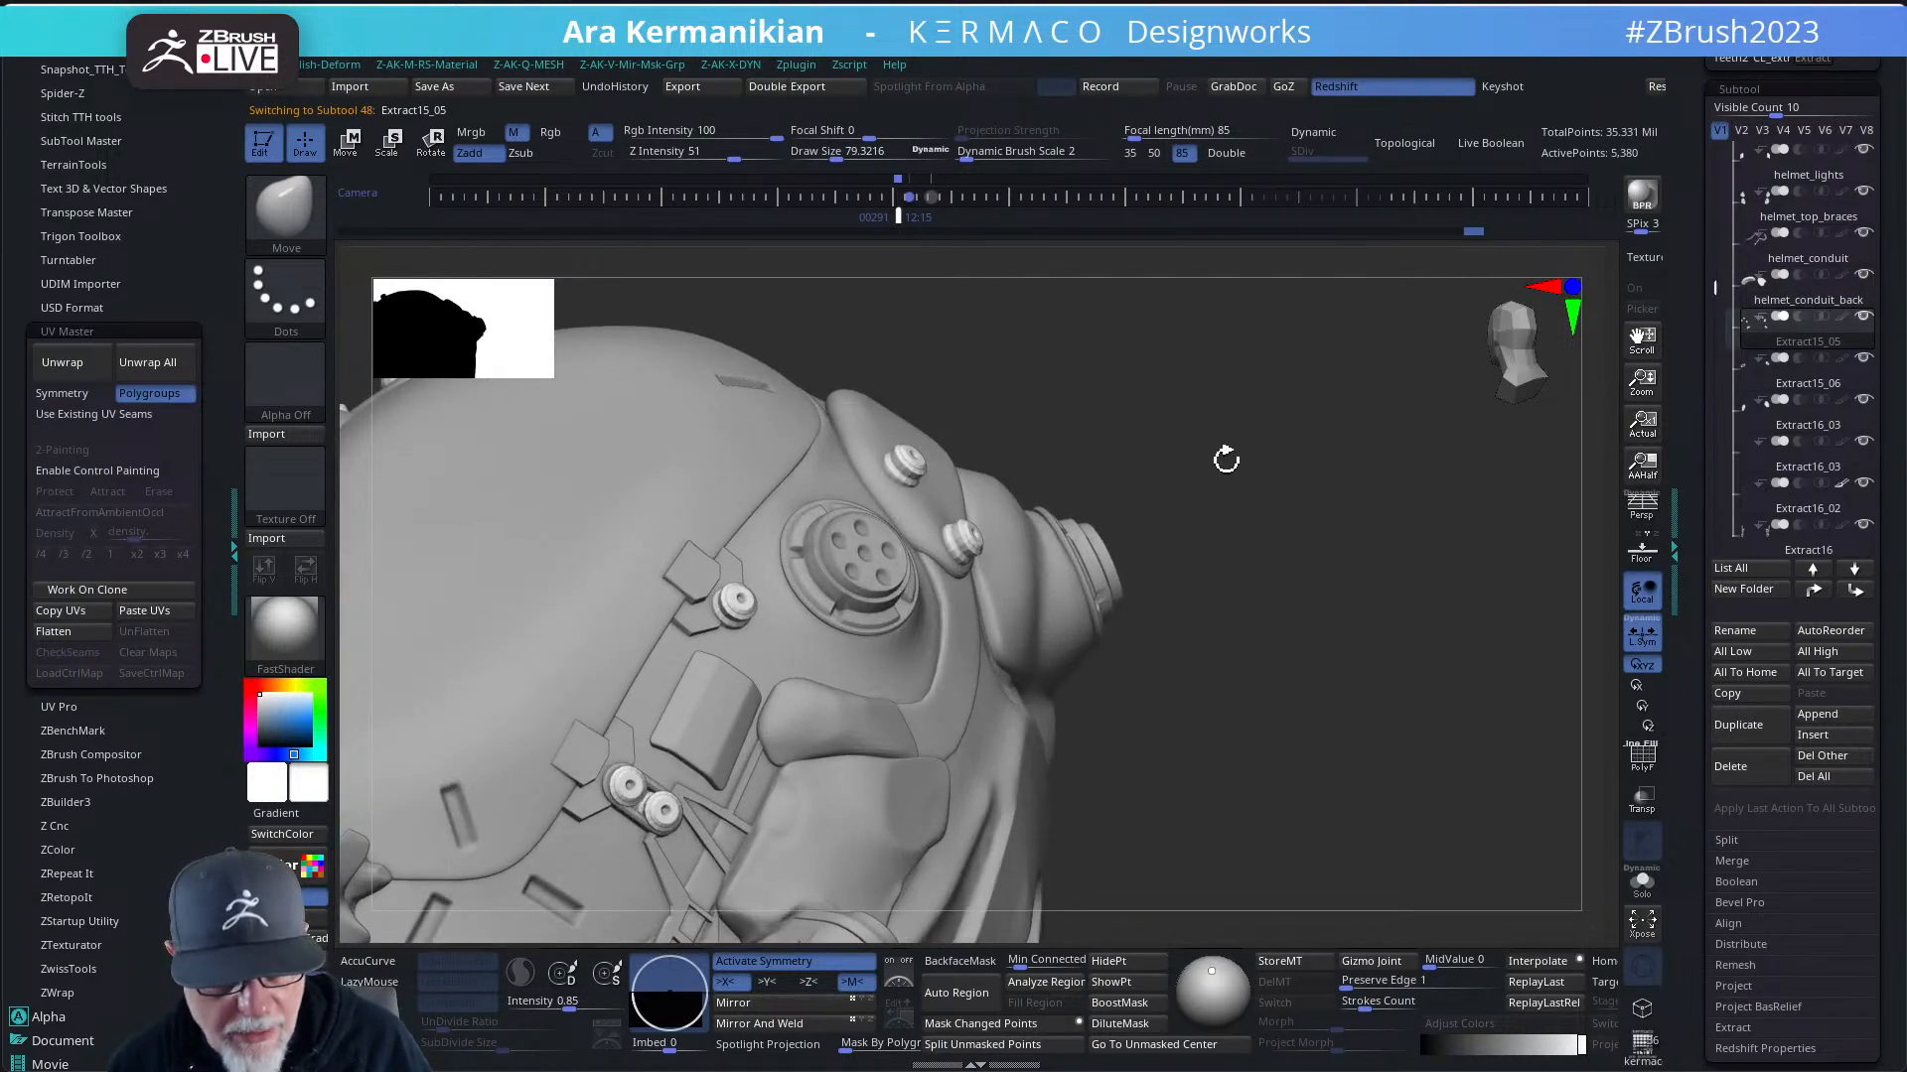
key("ctrl")
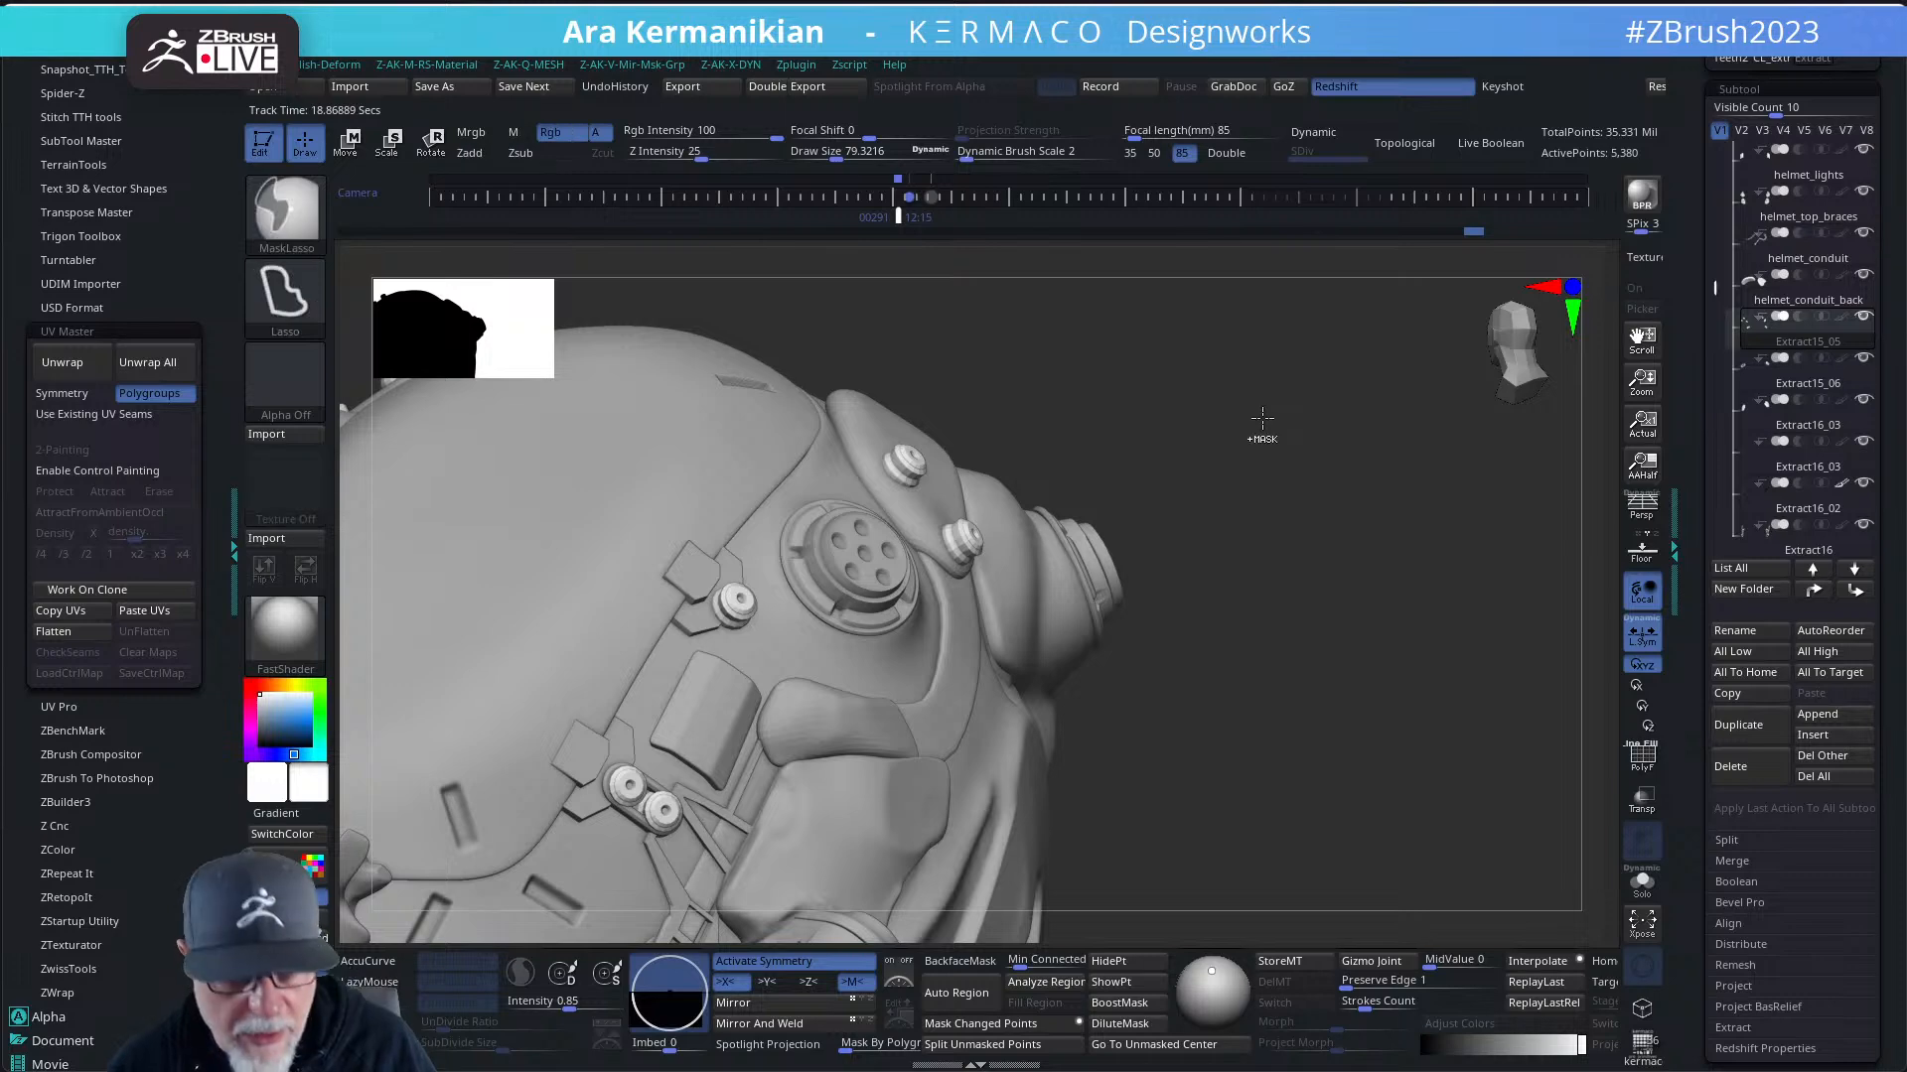
left_click_drag(1248, 476, 1549, 566)
key("d")
- Rename the Extract15_05 subtool as helmet_screws
left_click(1800, 379)
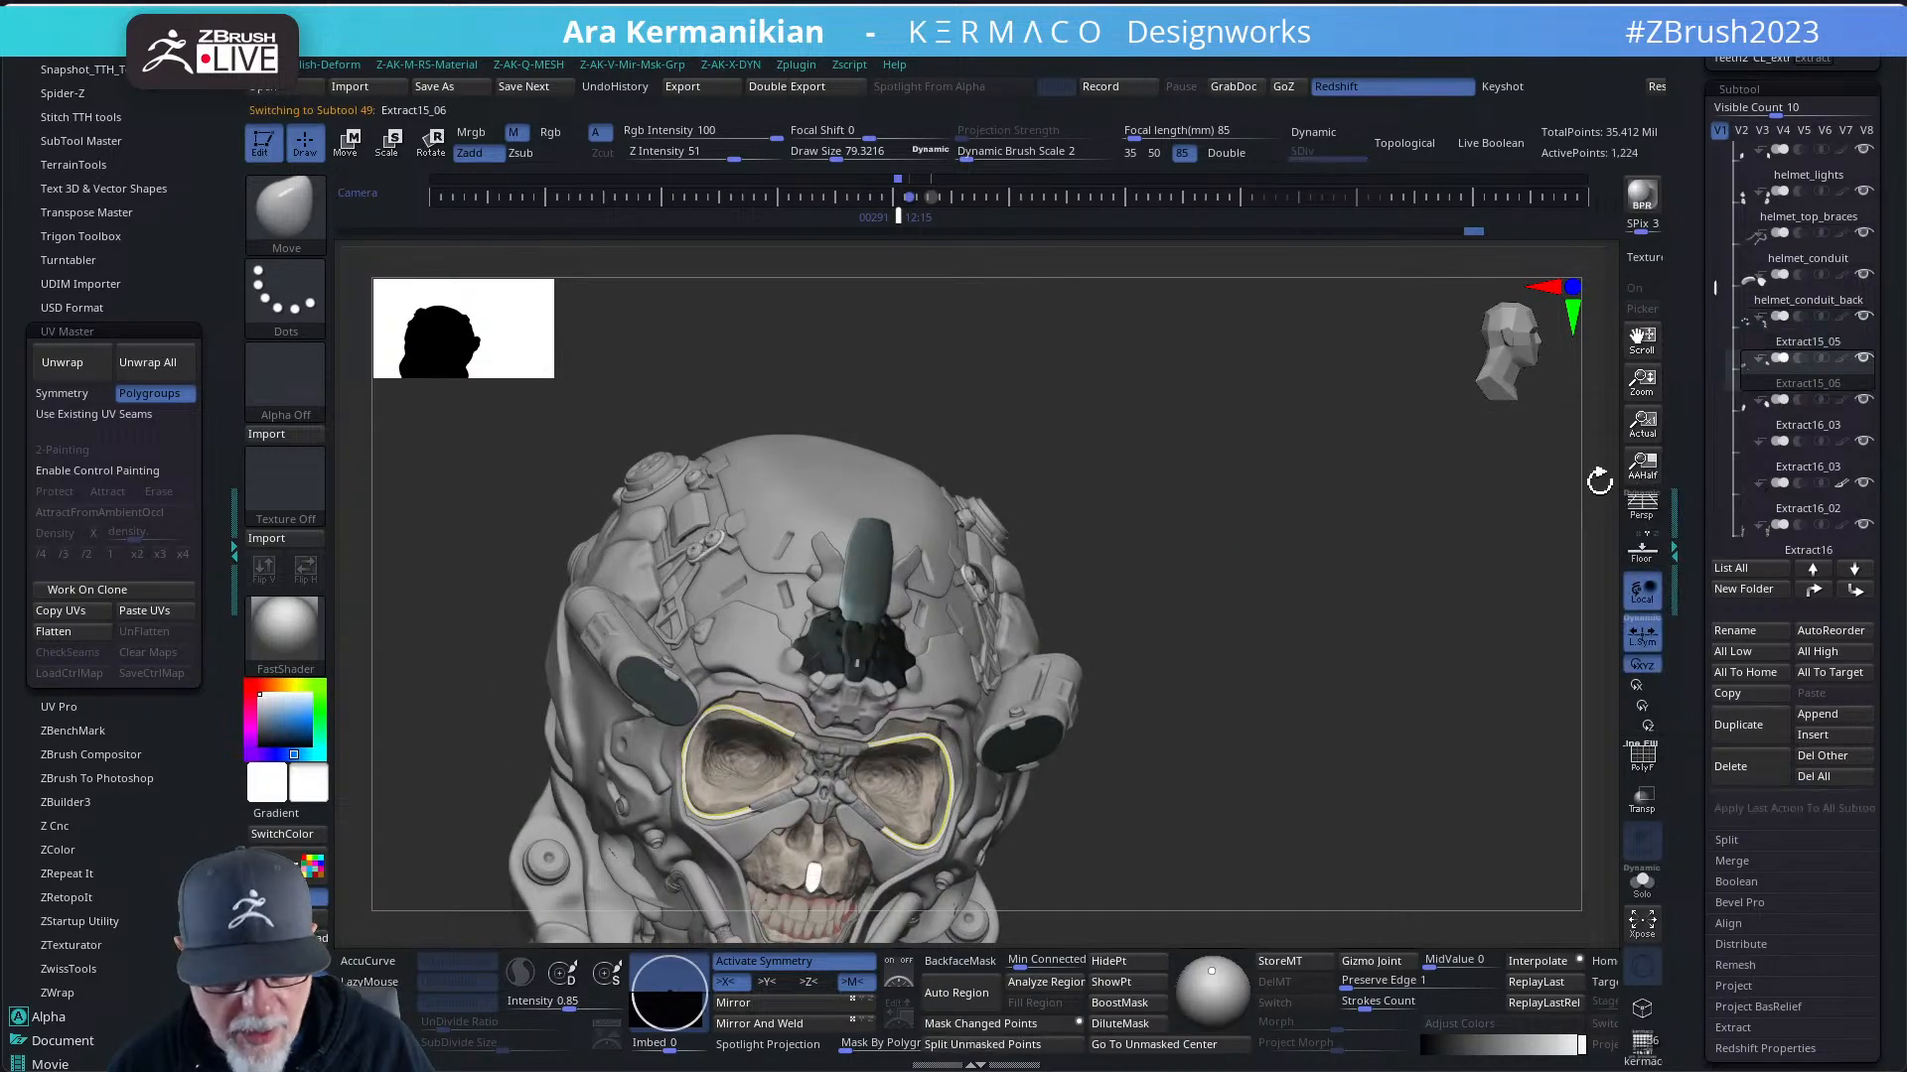
left_click(1799, 329)
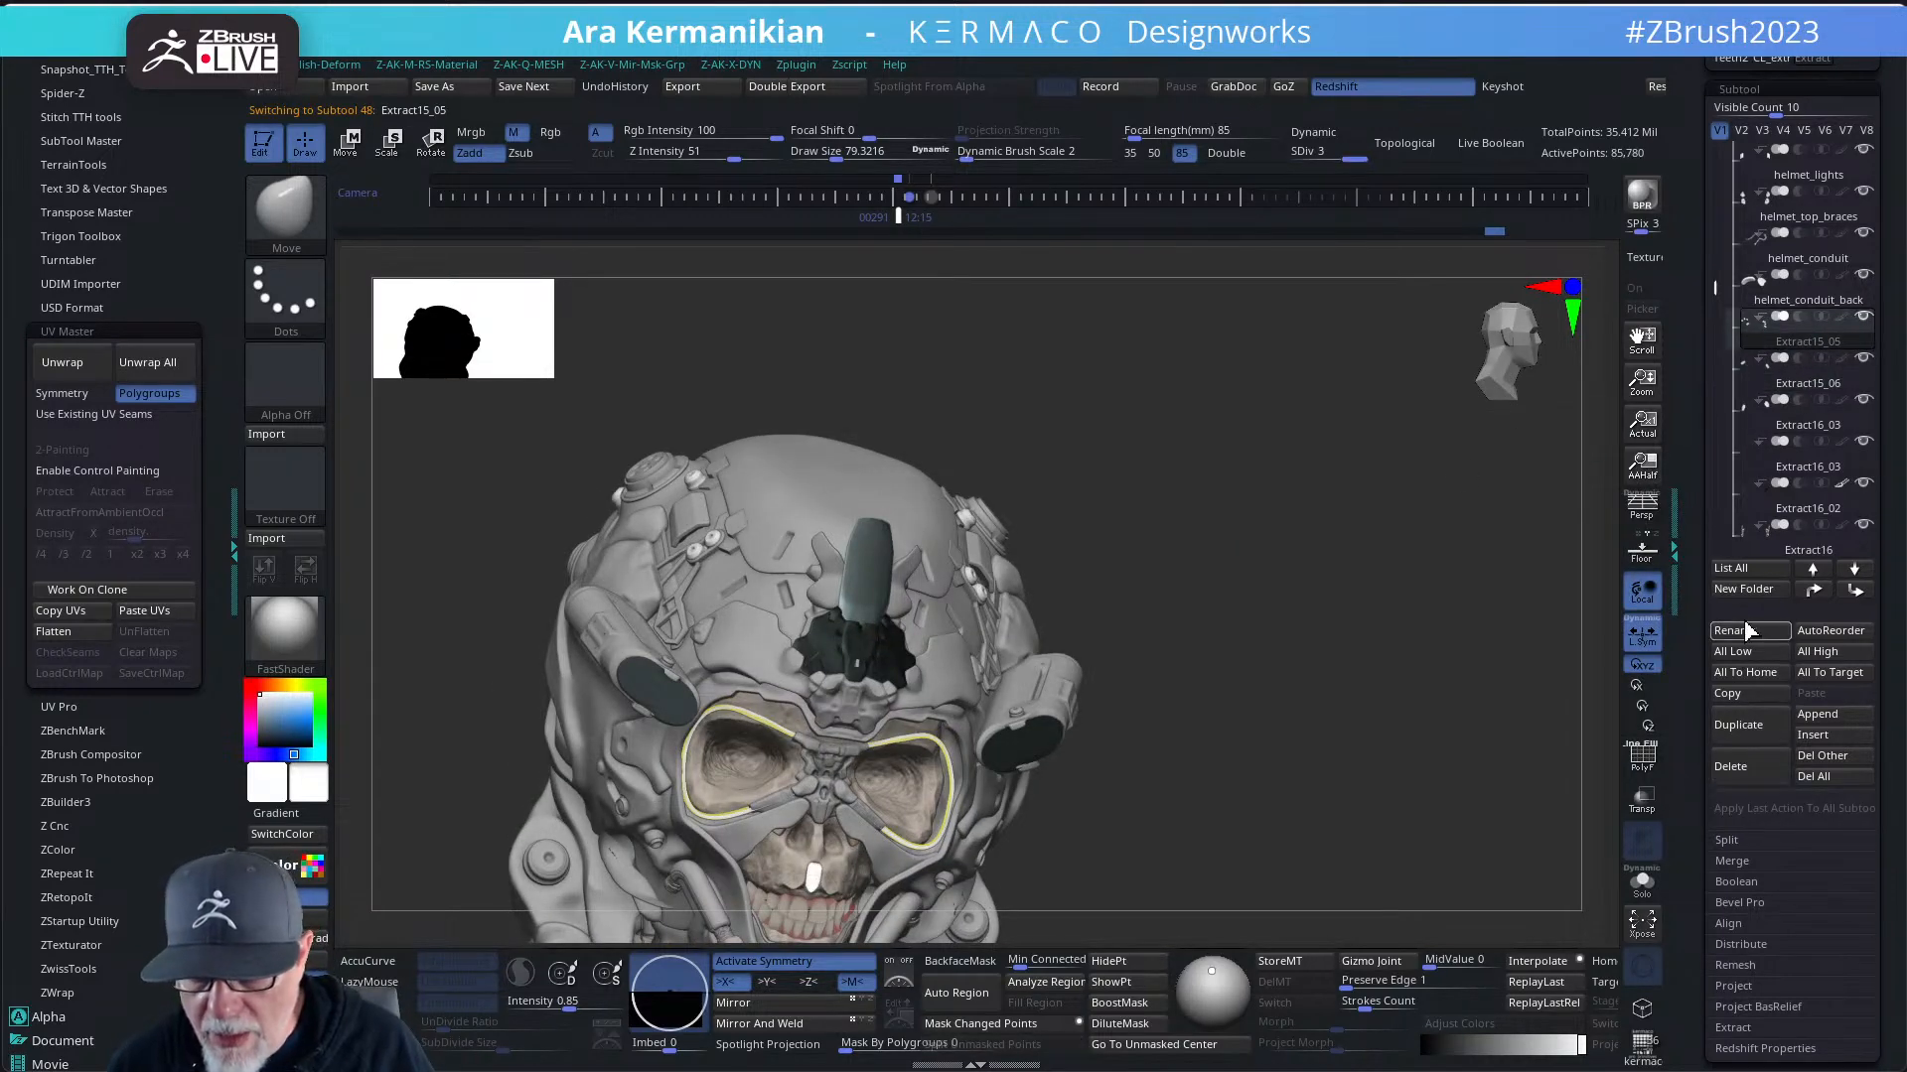
left_click(1760, 638)
type("h")
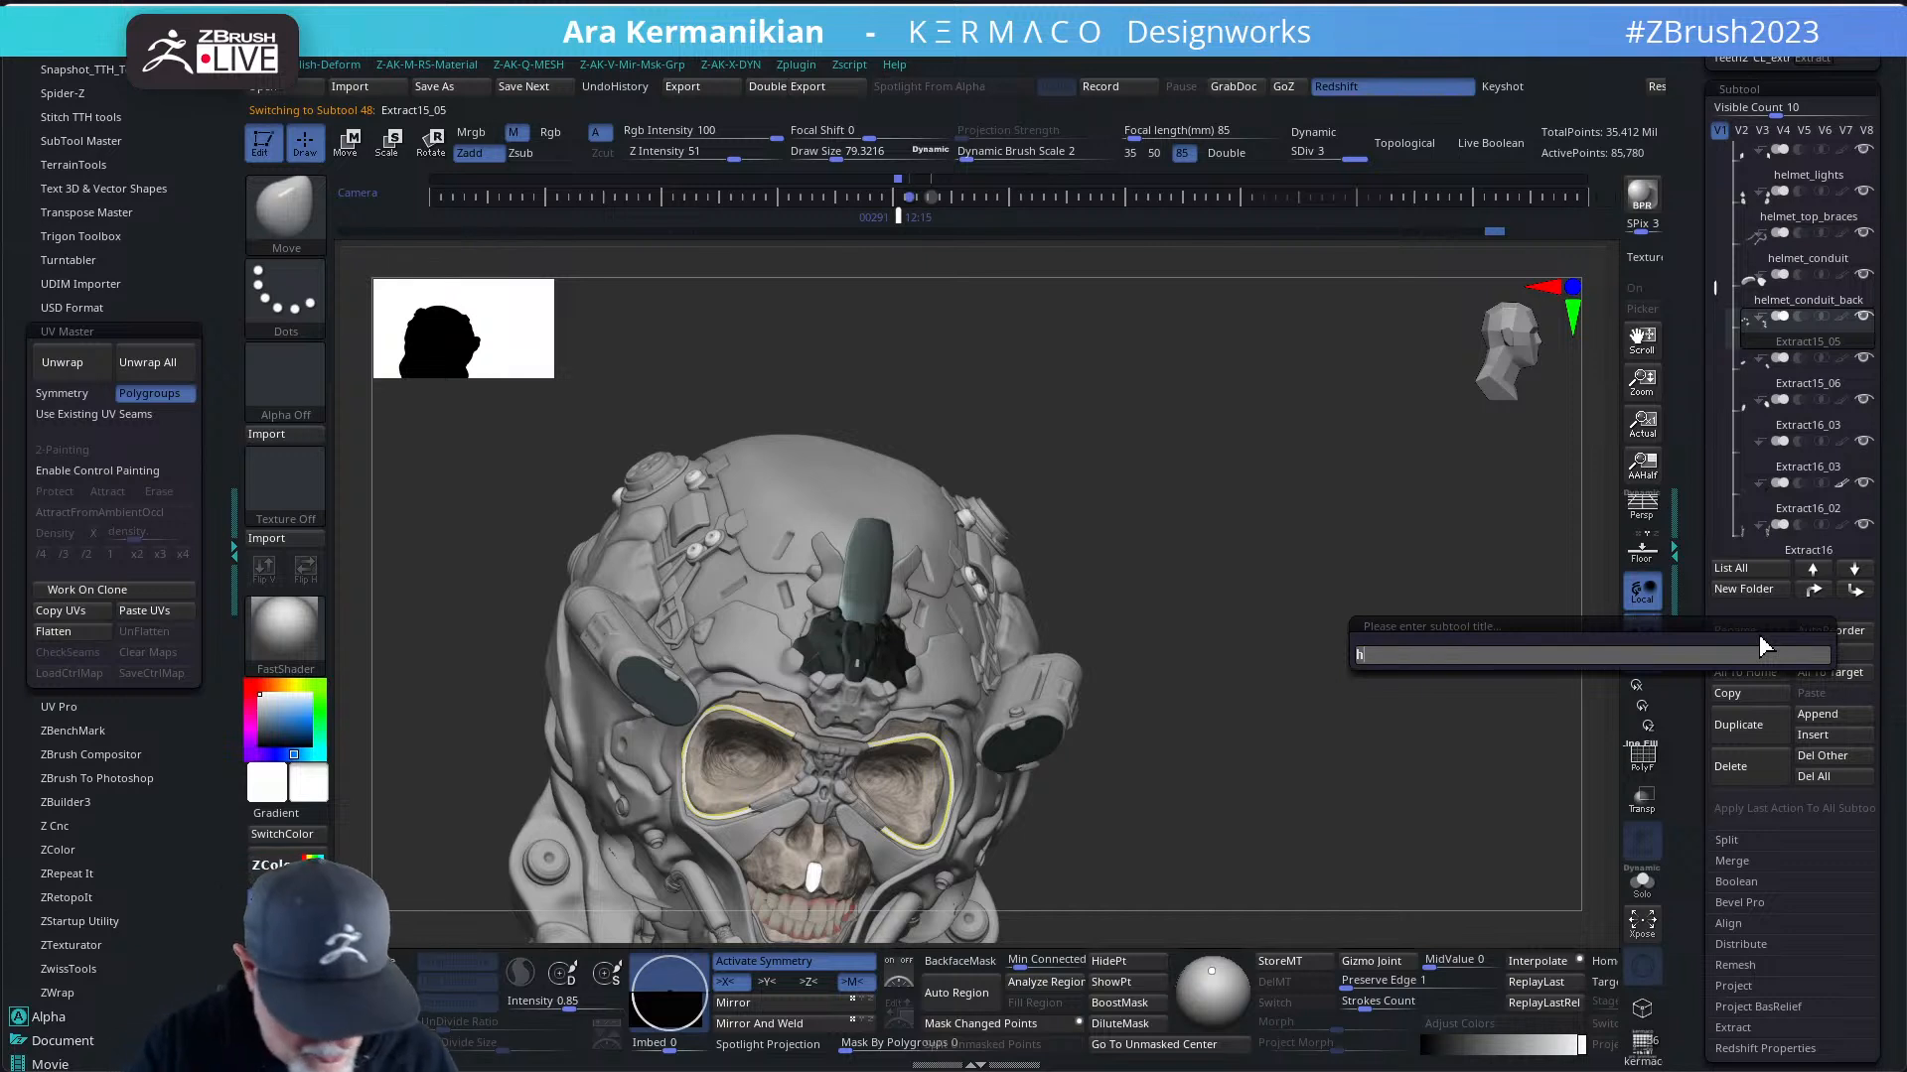
type("elmet_")
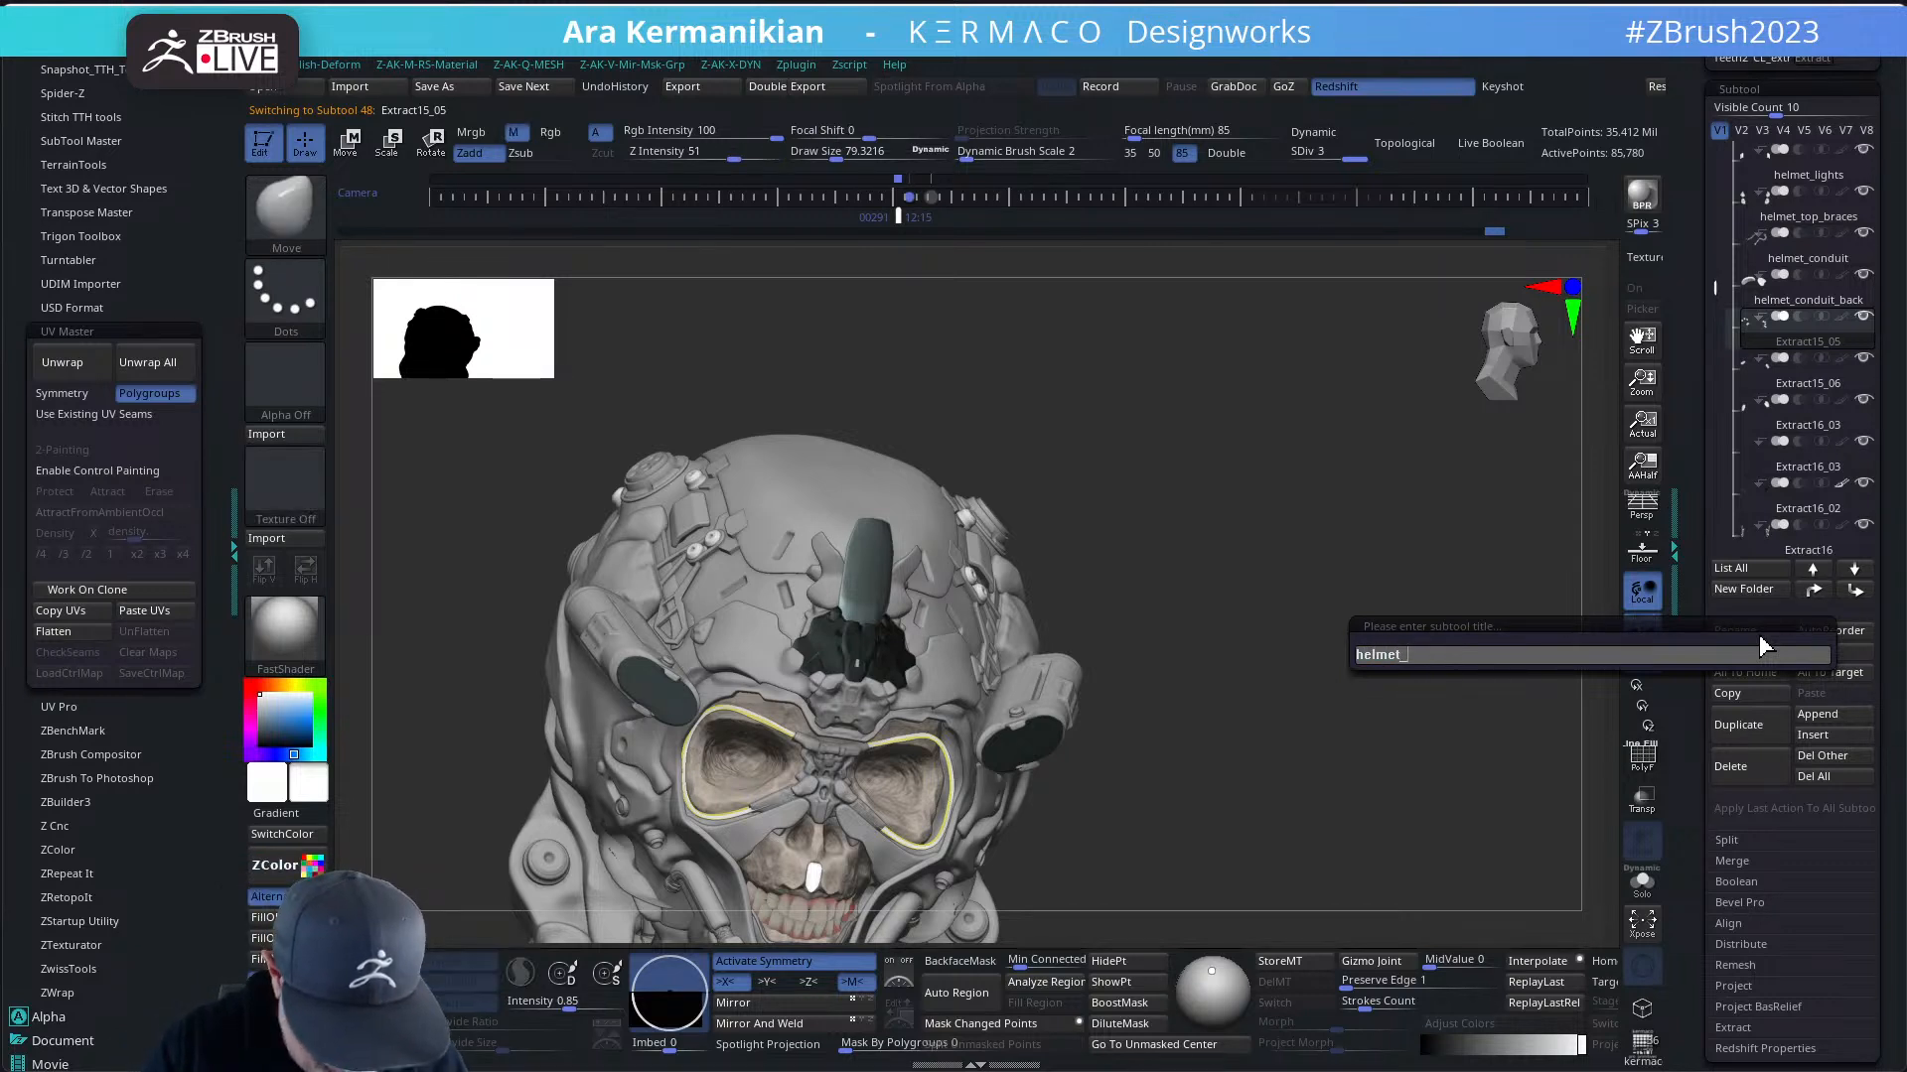
type("screws")
key("Return")
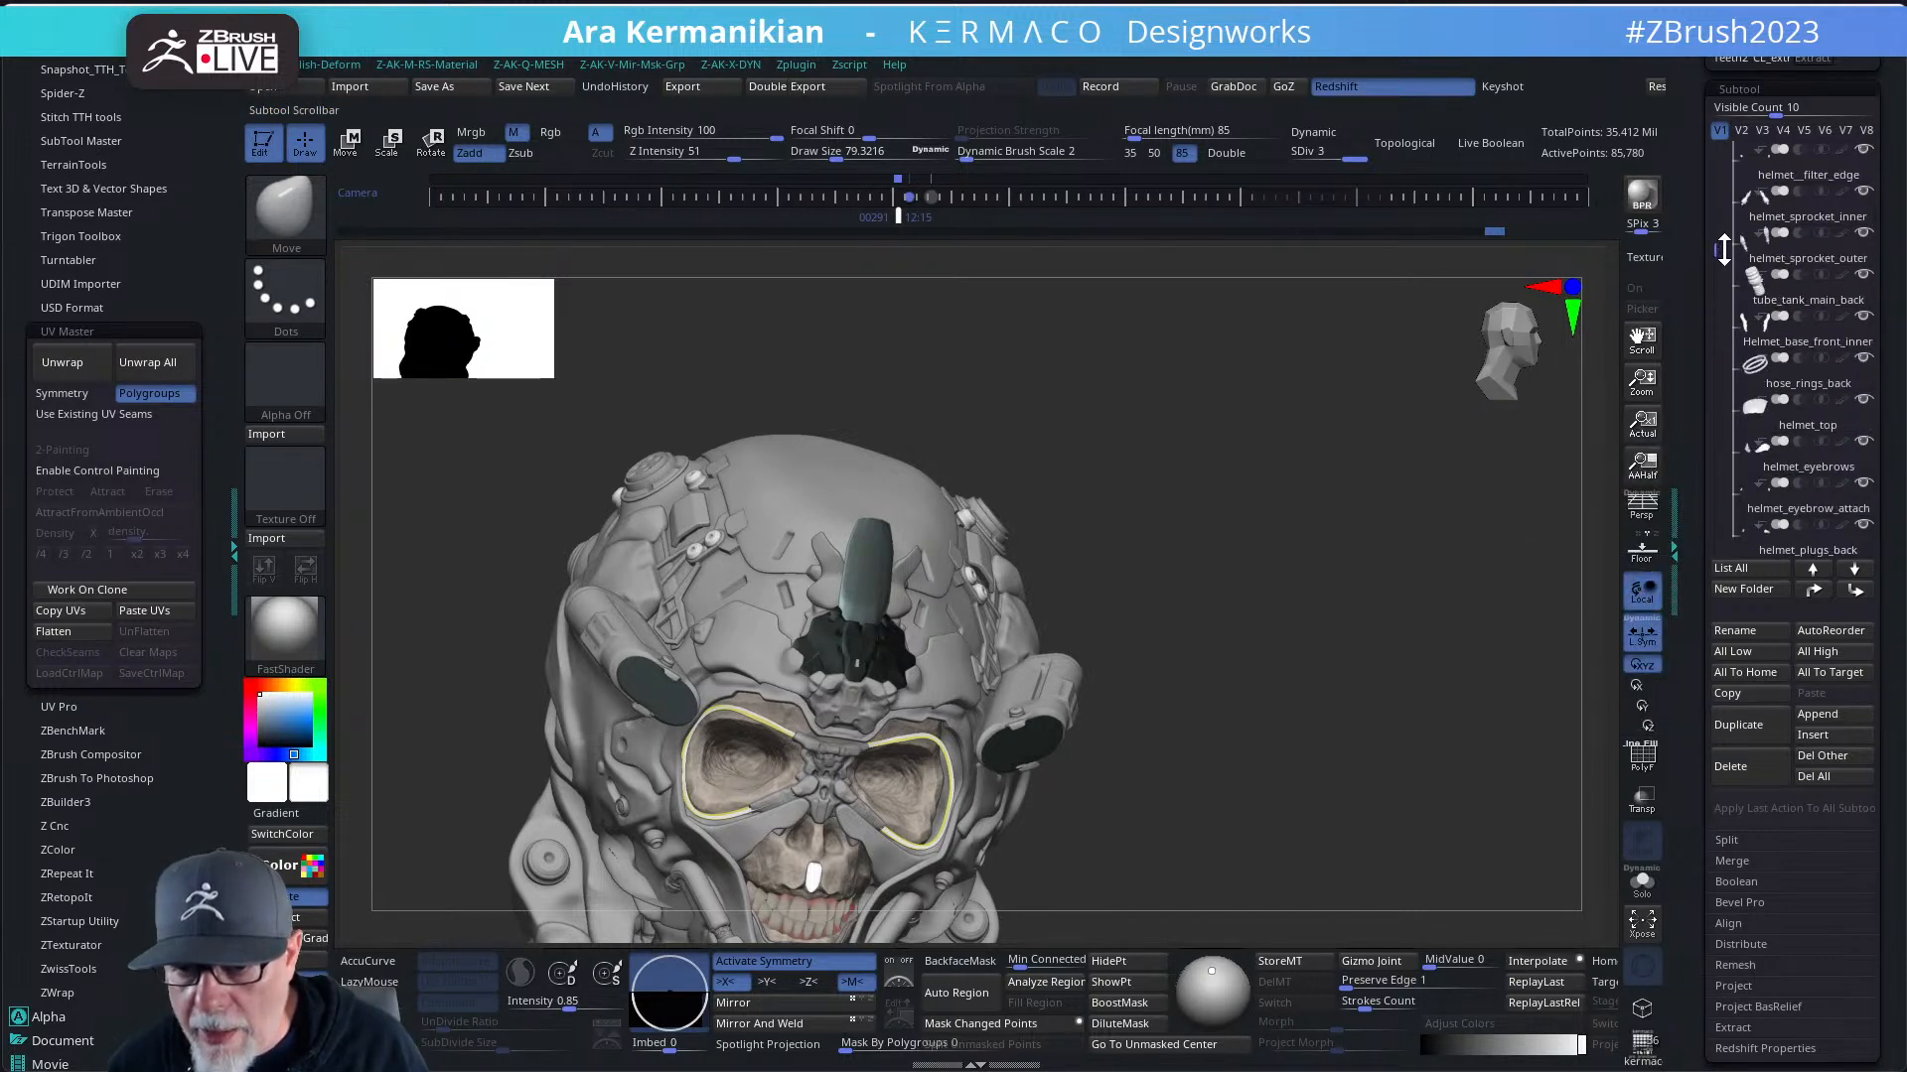
- Rename the Extract15_06 subtool, the small plates under the helmet screws, as helmet_screw_braces
left_click_drag(1714, 303, 1761, 139)
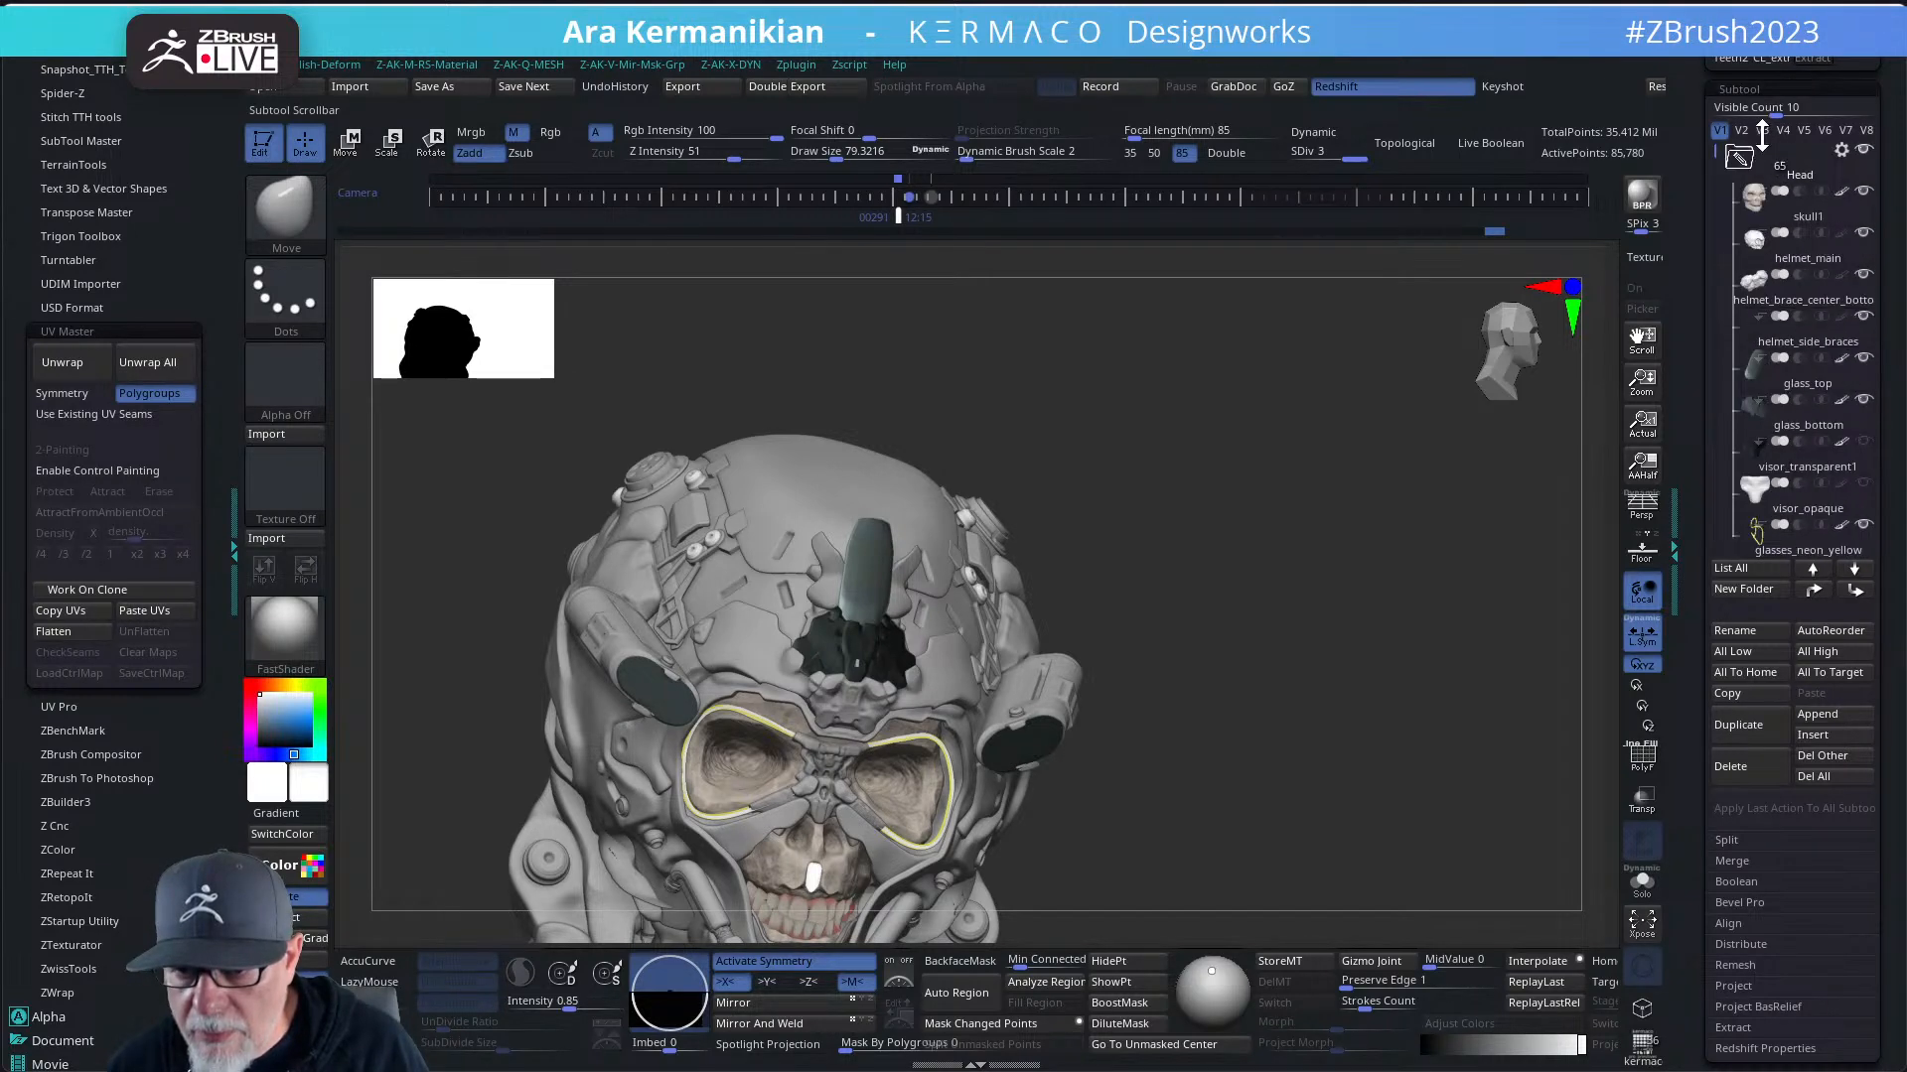
left_click_drag(1718, 149, 1731, 286)
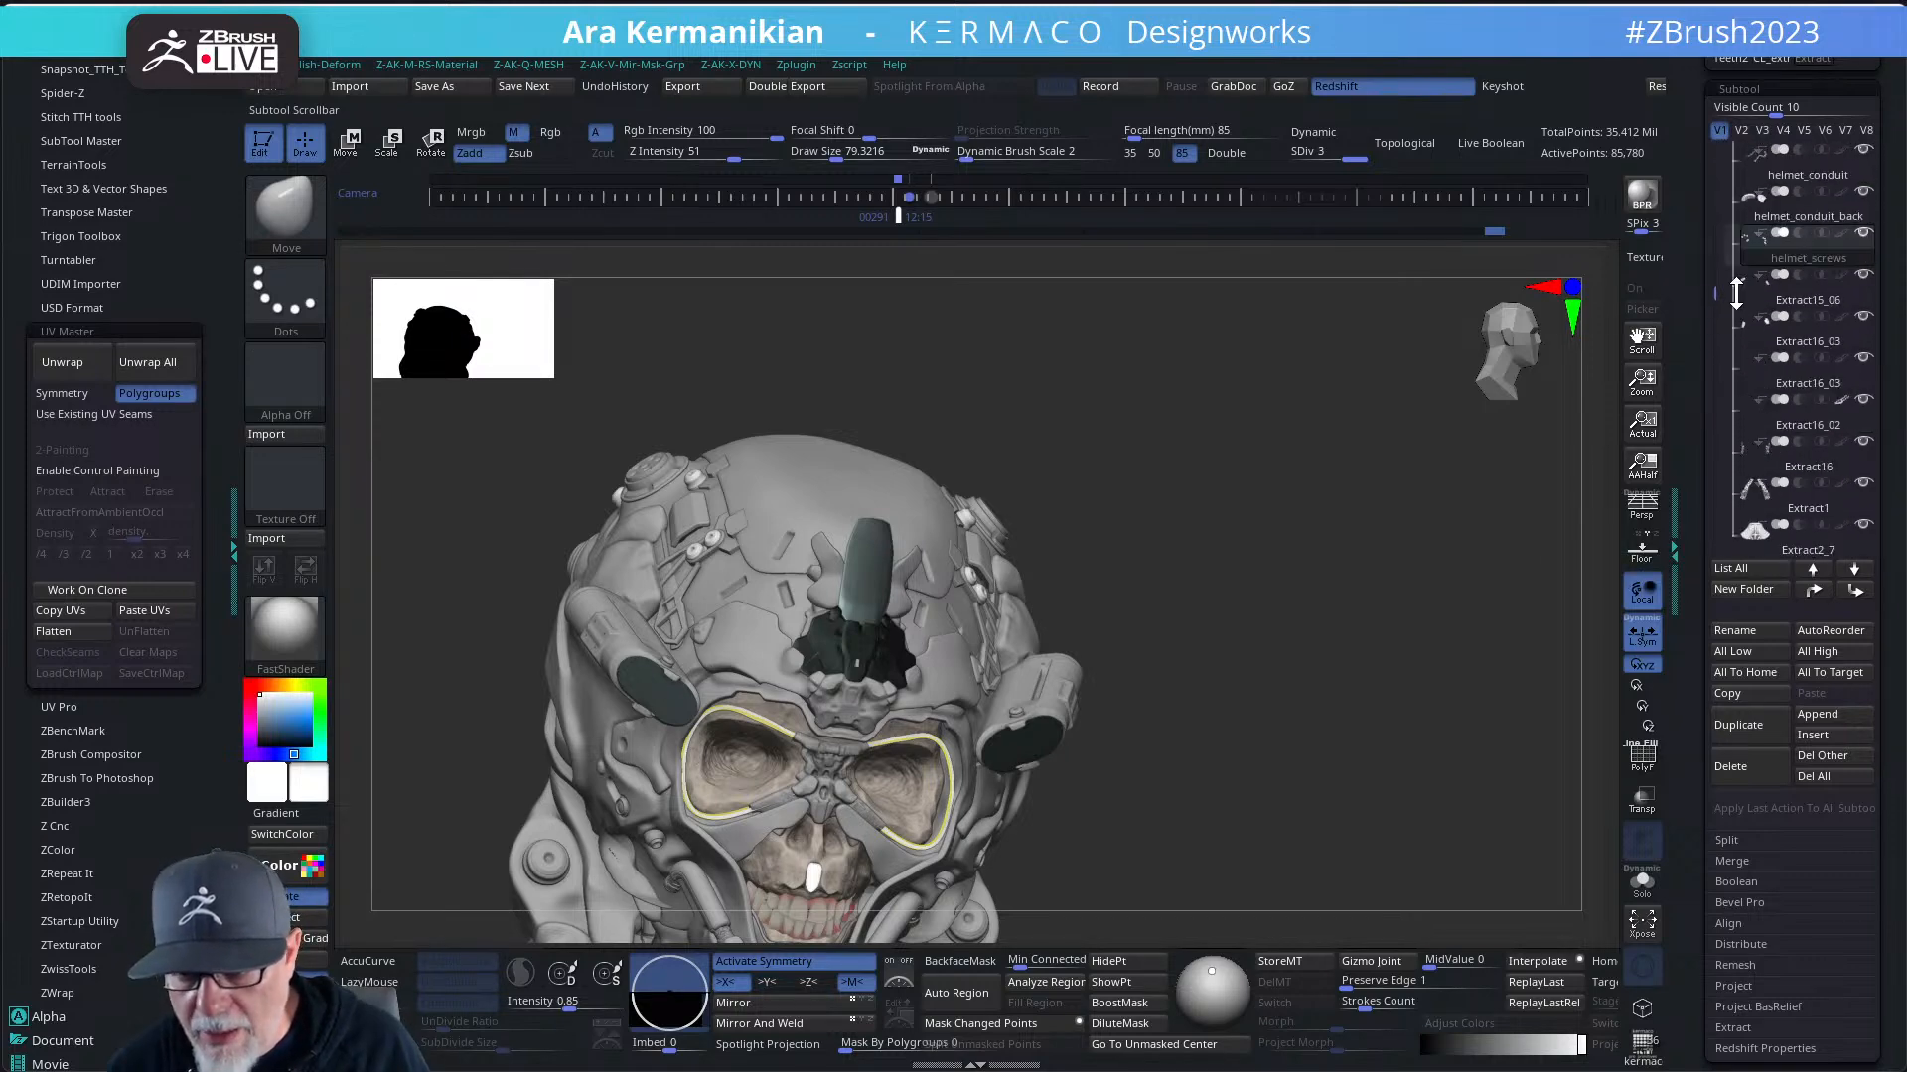
left_click(1823, 316)
left_click_drag(1460, 467, 1460, 538)
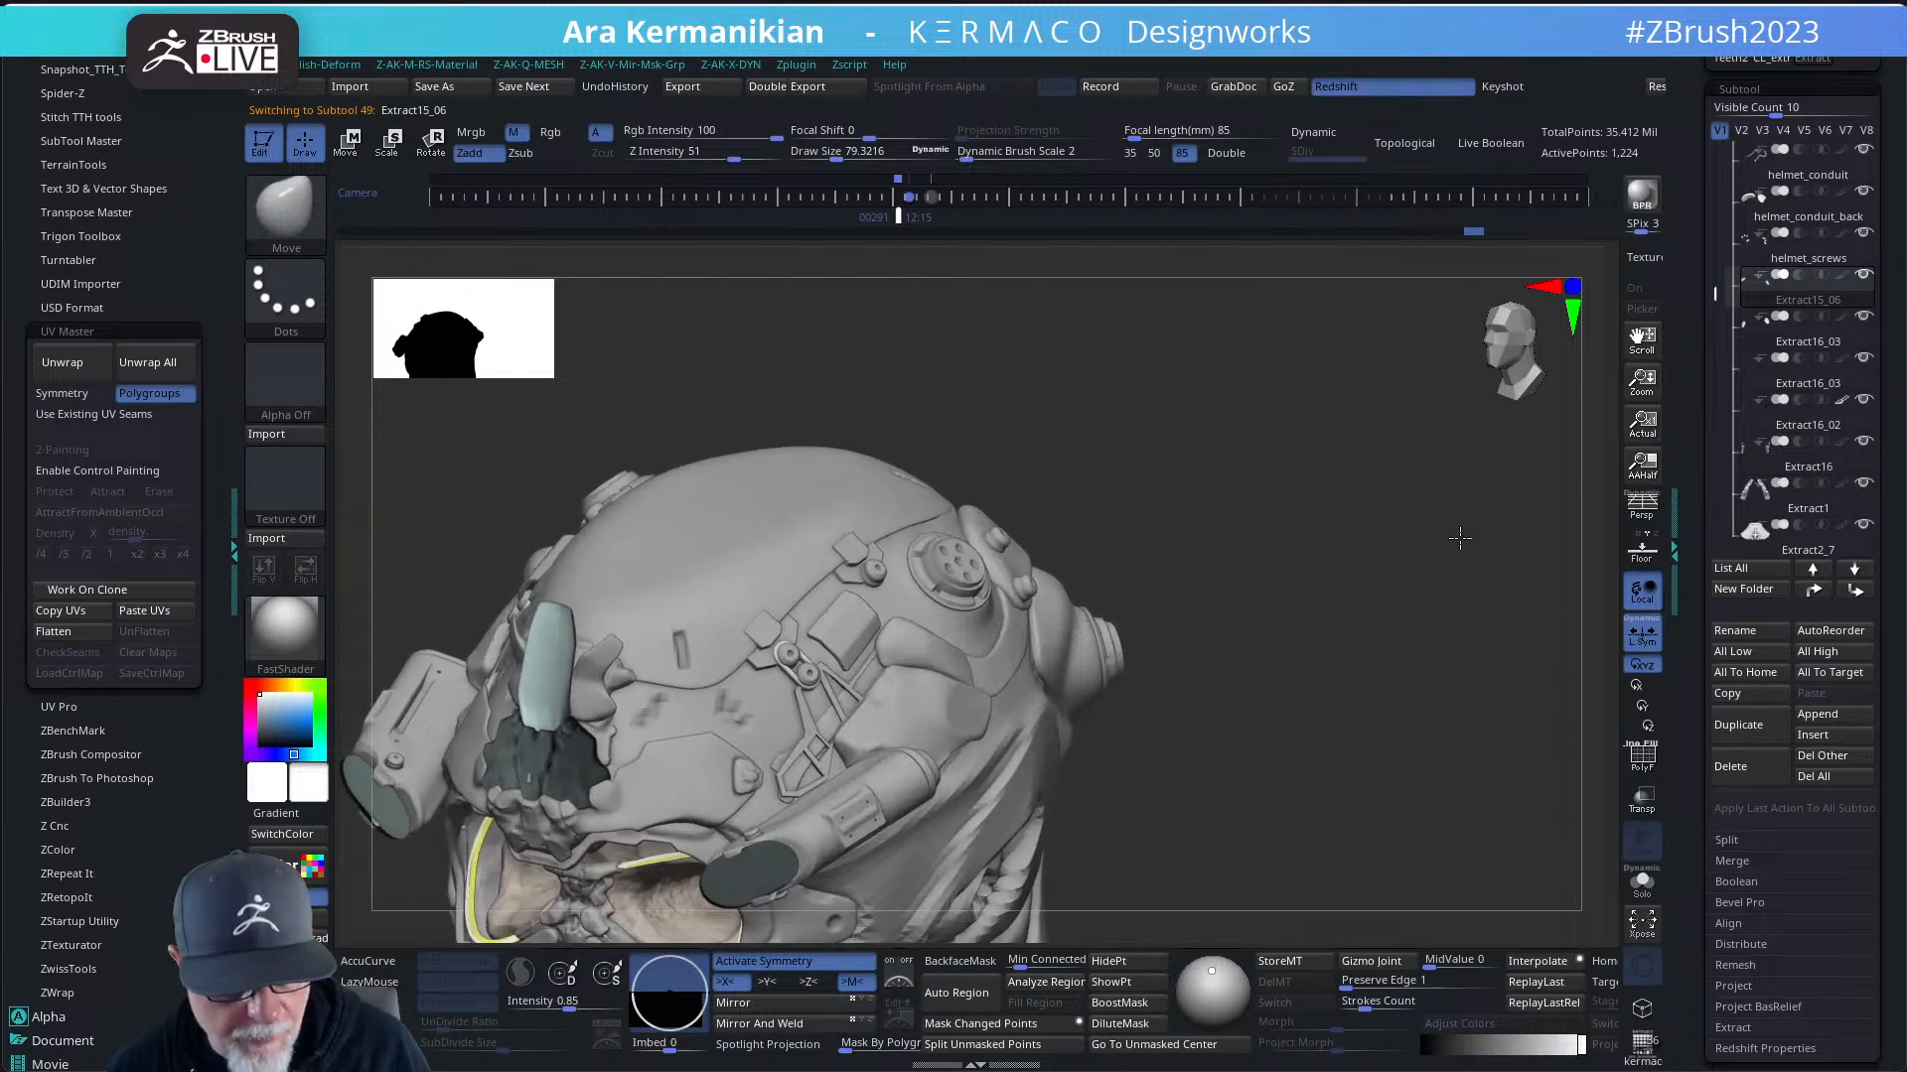
mouse_move(1787, 396)
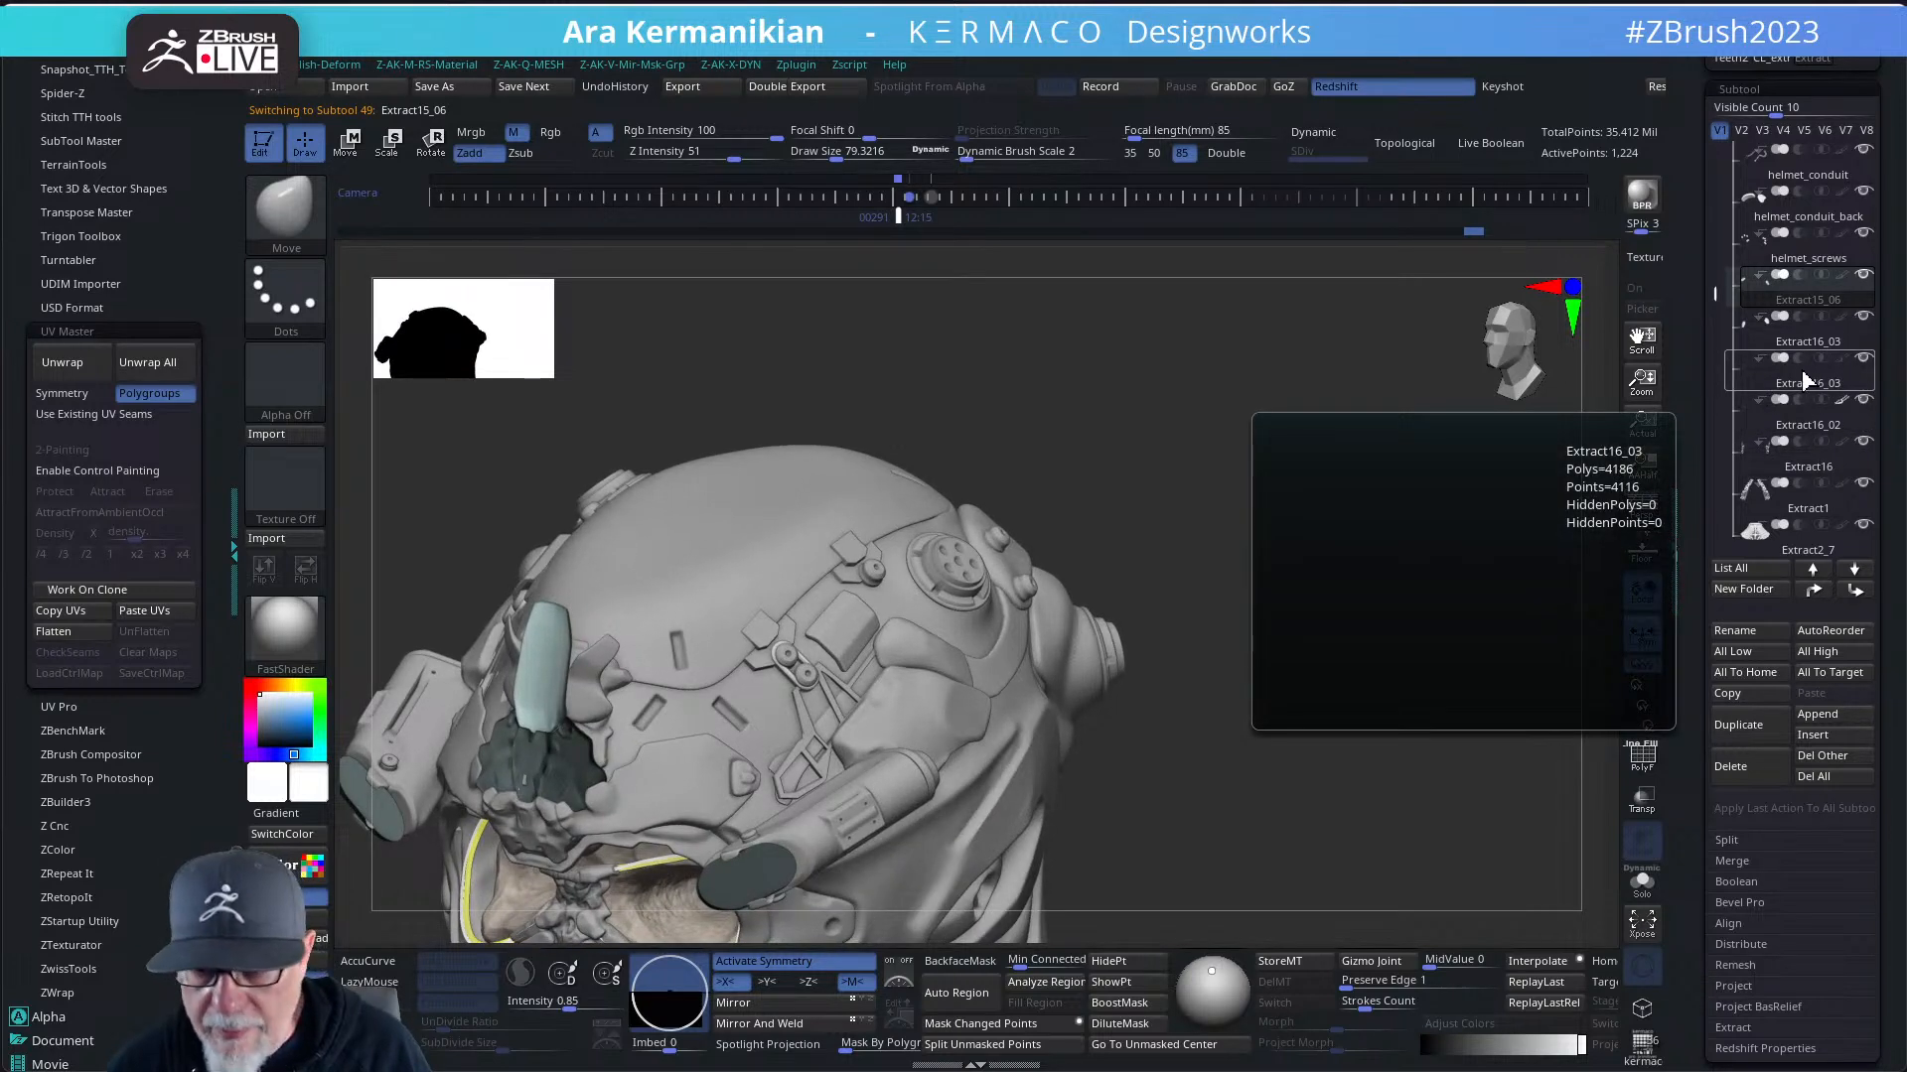
left_click(1745, 634)
type("he")
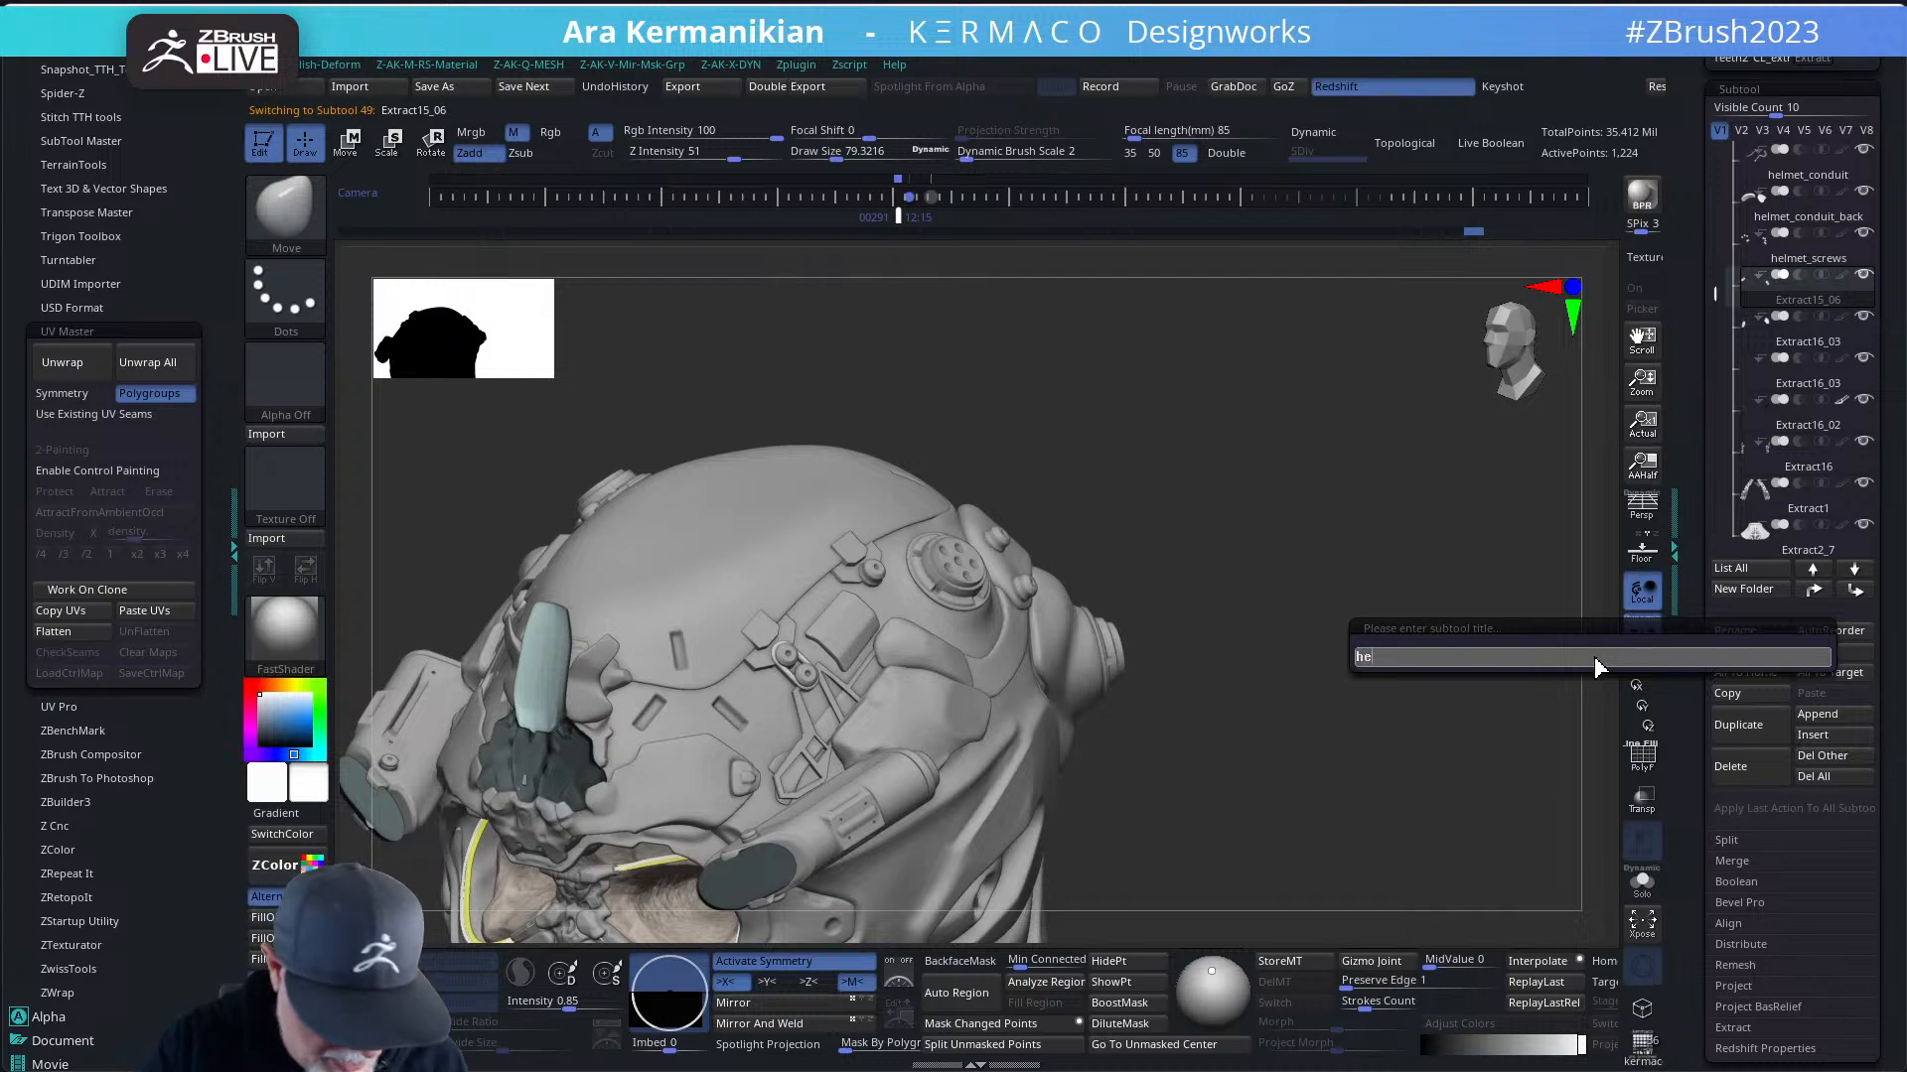
type("lmet_")
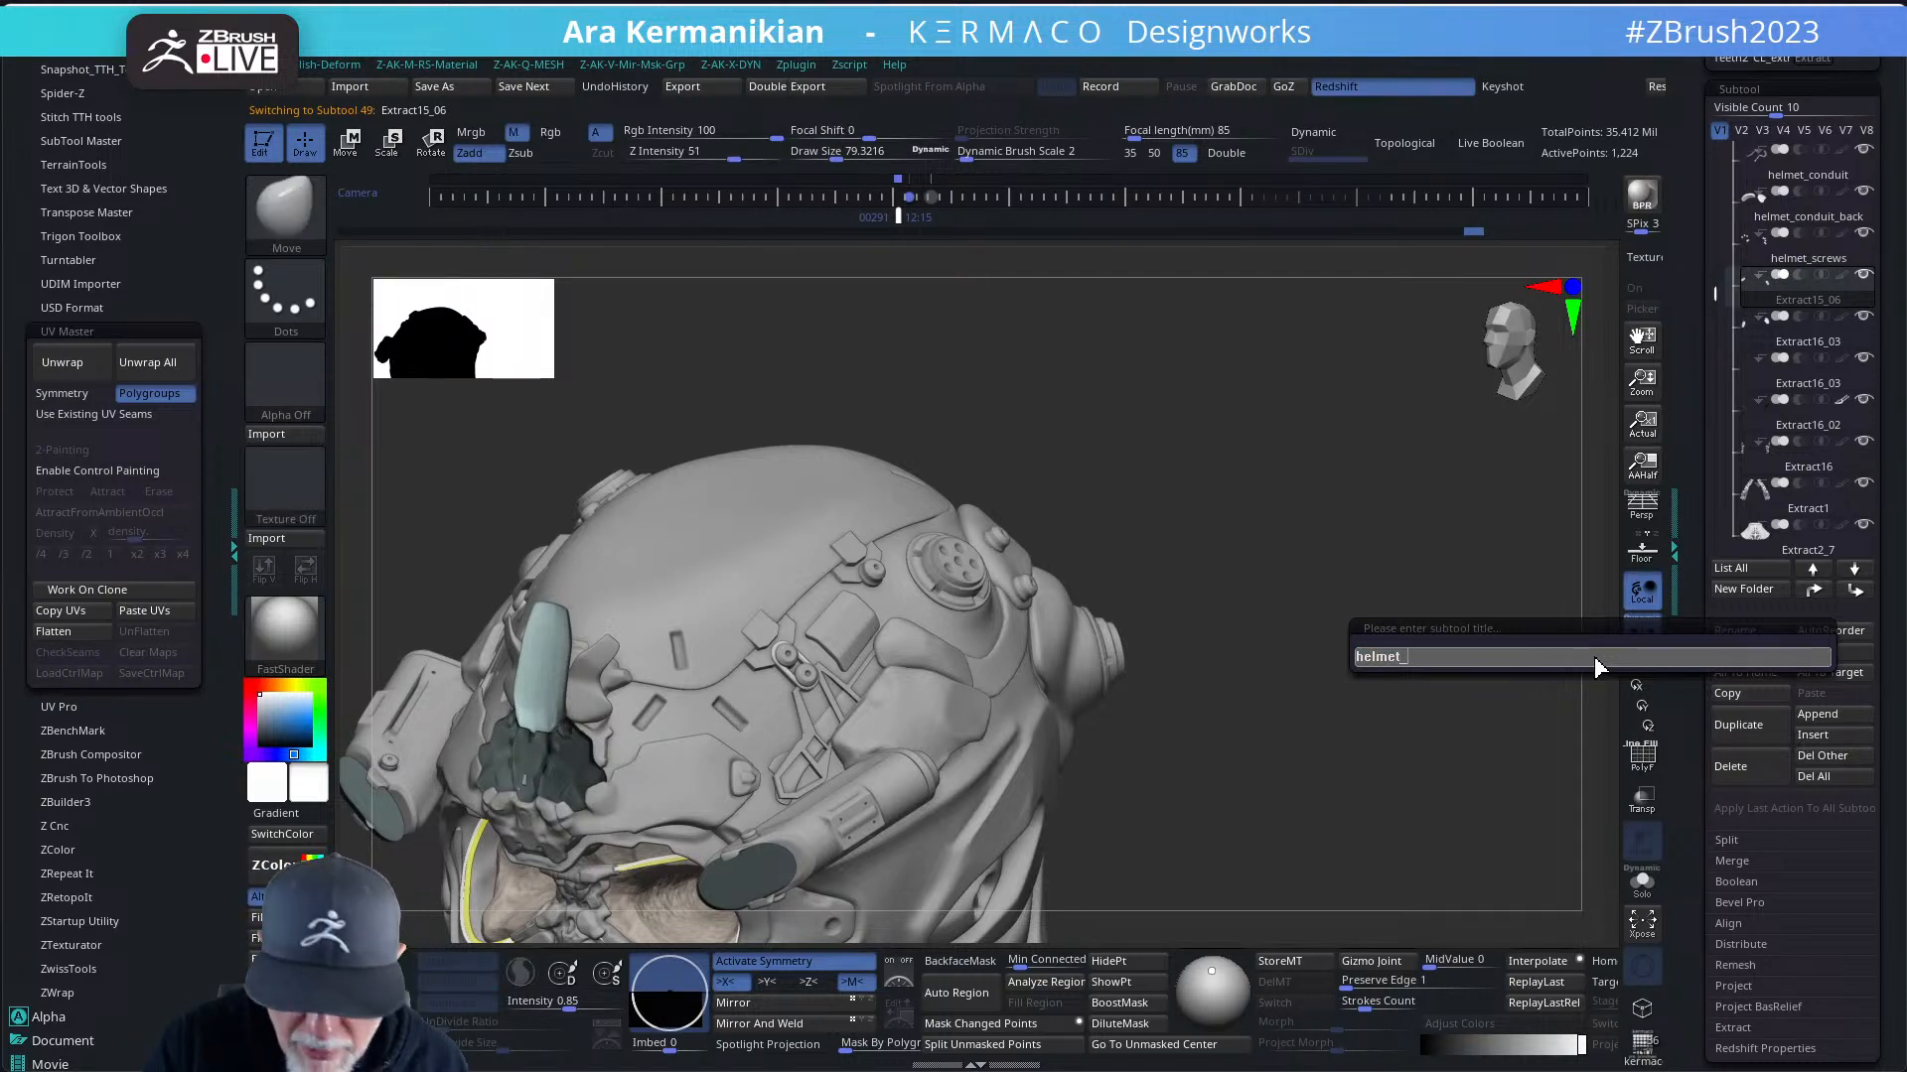
type("screw")
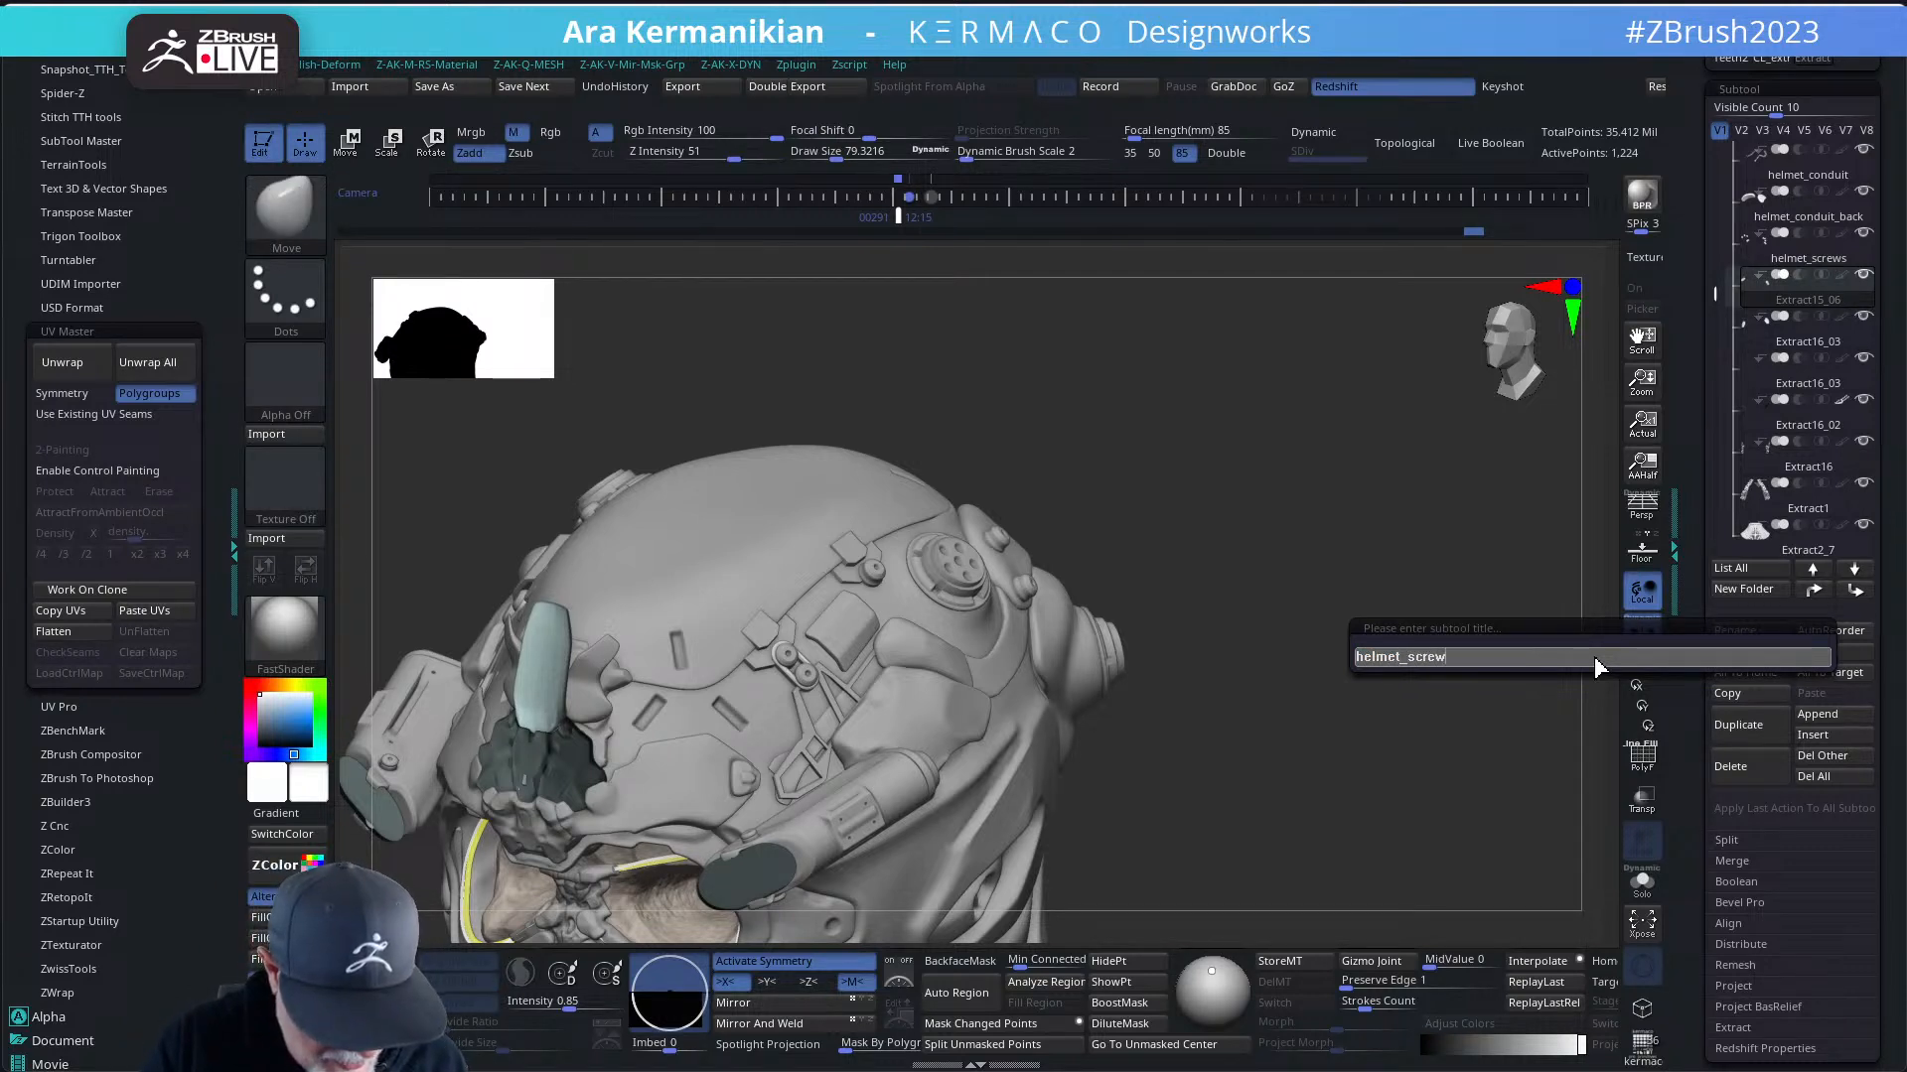
type("_bre")
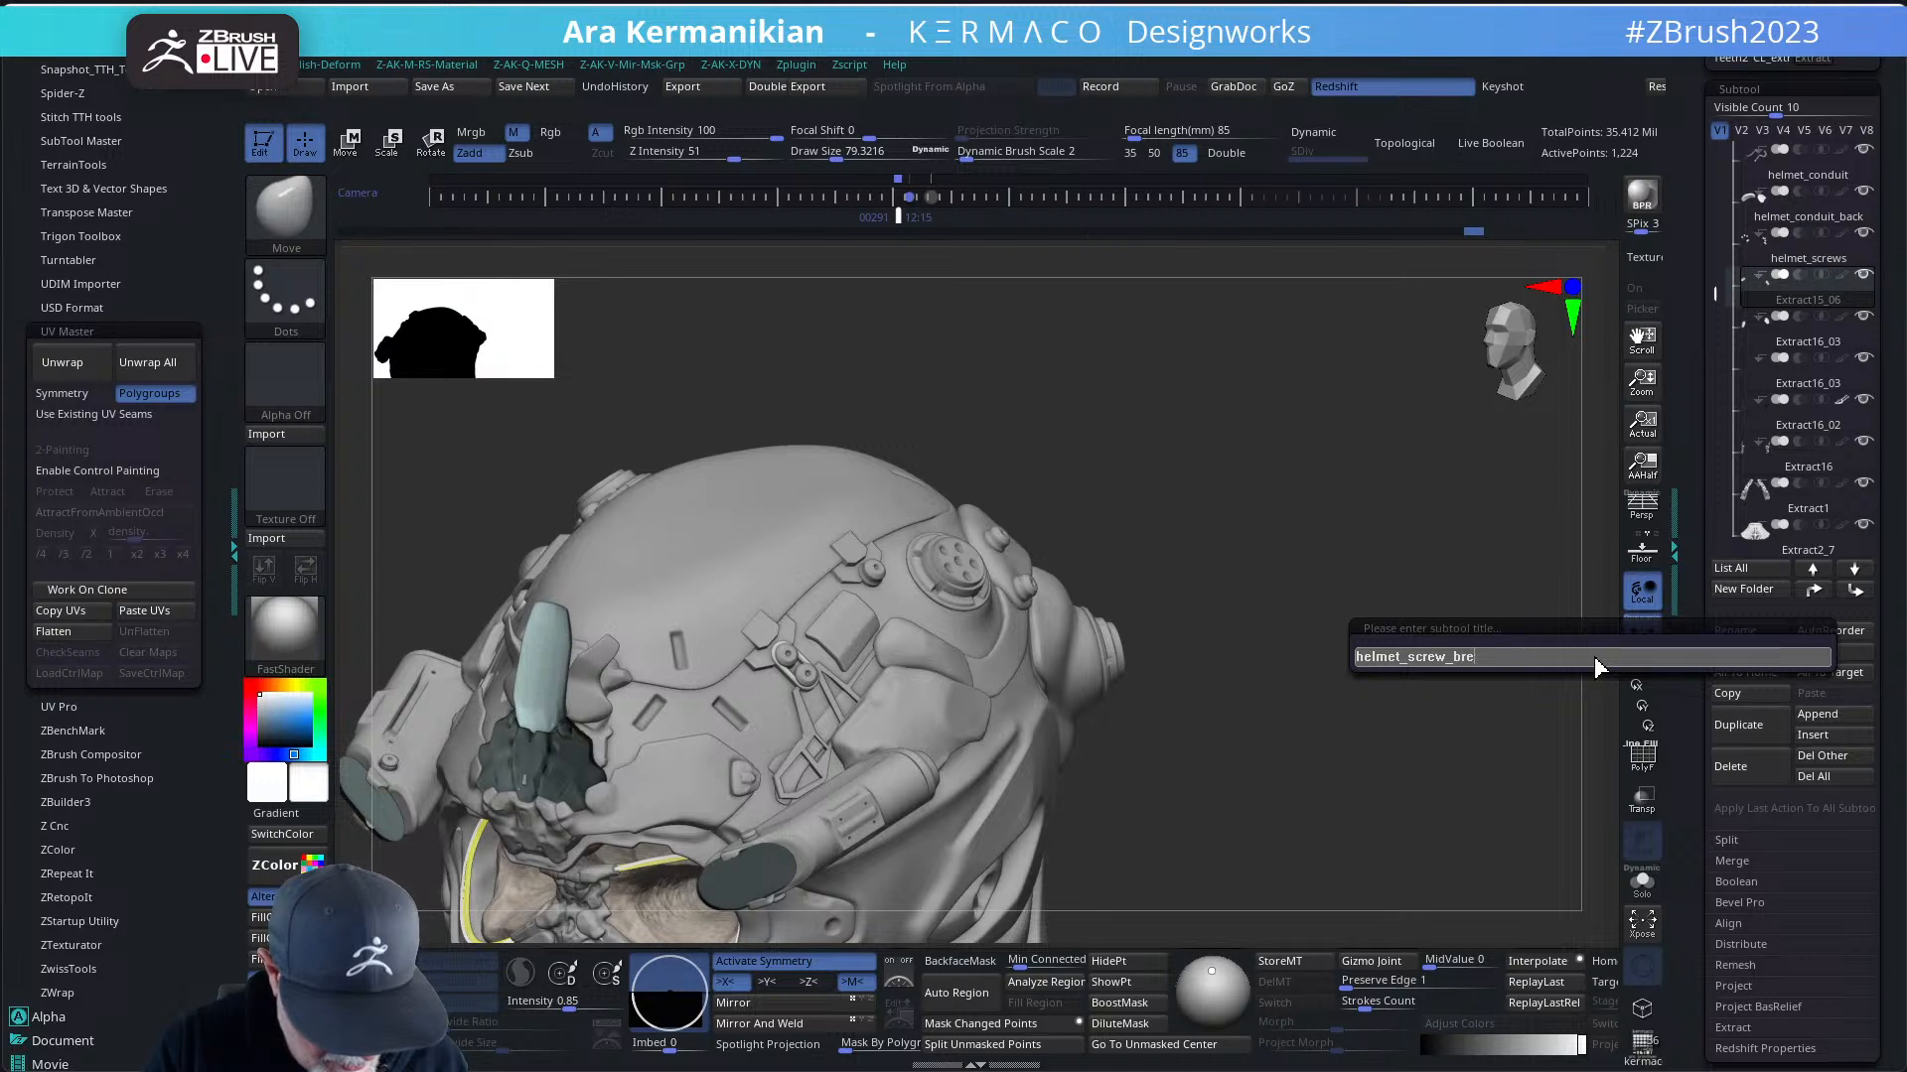
key("BackSpace")
type("aces")
key("Return")
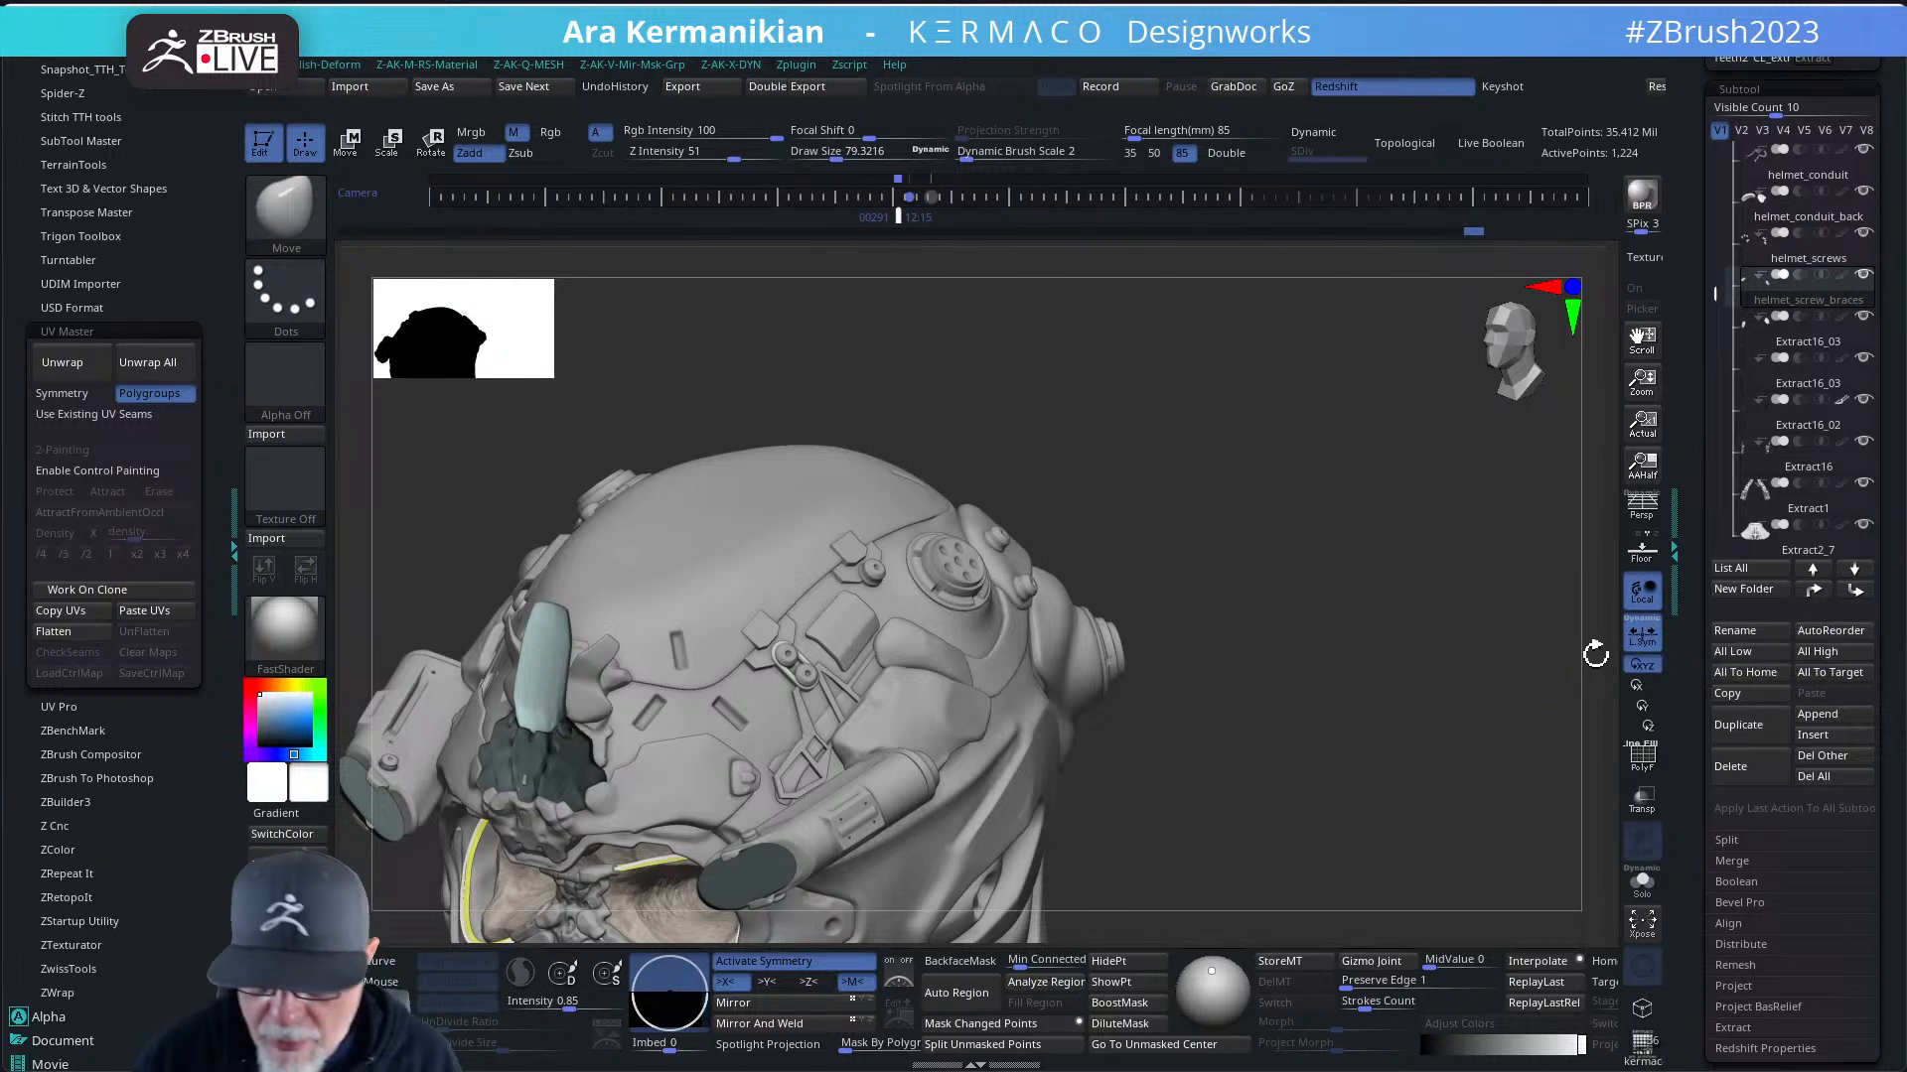
- Select the first Extract16_03 subtool, the panel behind the side lamp, and turn on its dynamic subdivision
left_click(1775, 327)
key("d")
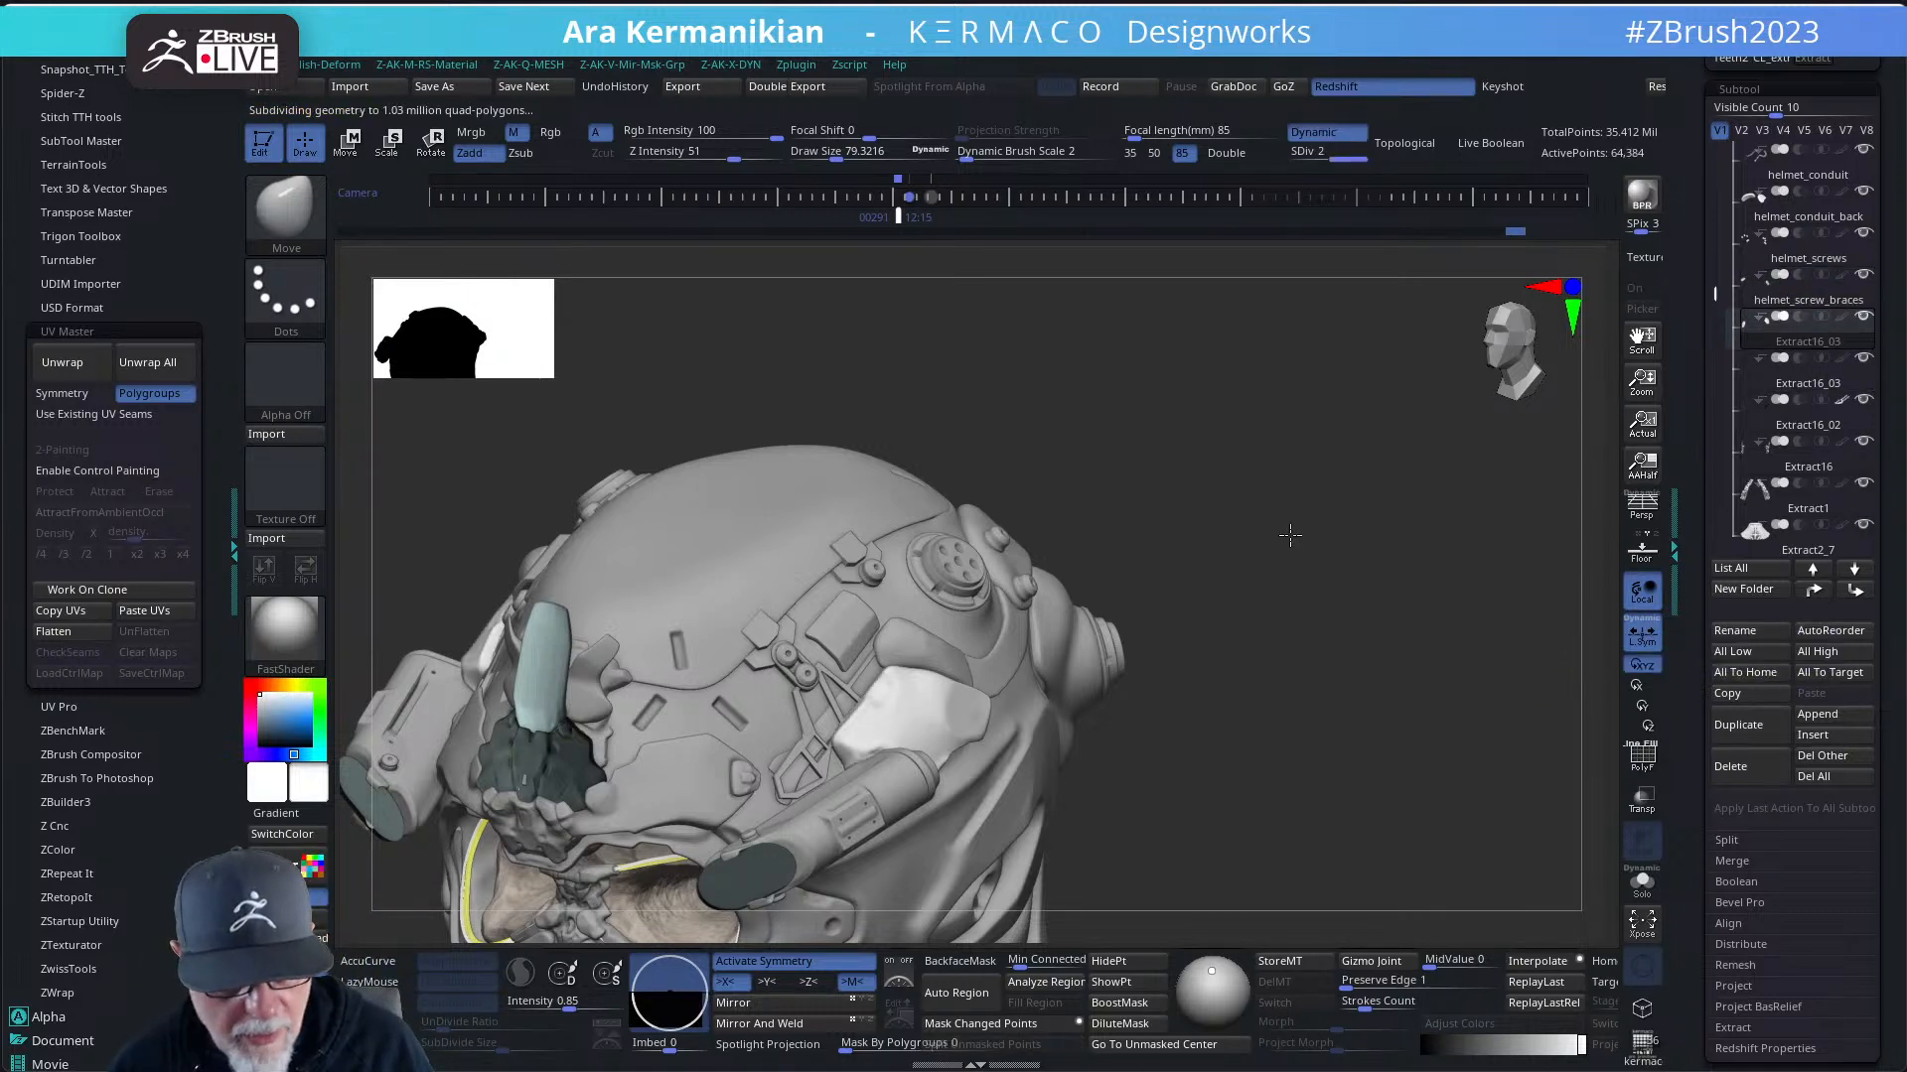
left_click_drag(1290, 535, 1150, 533)
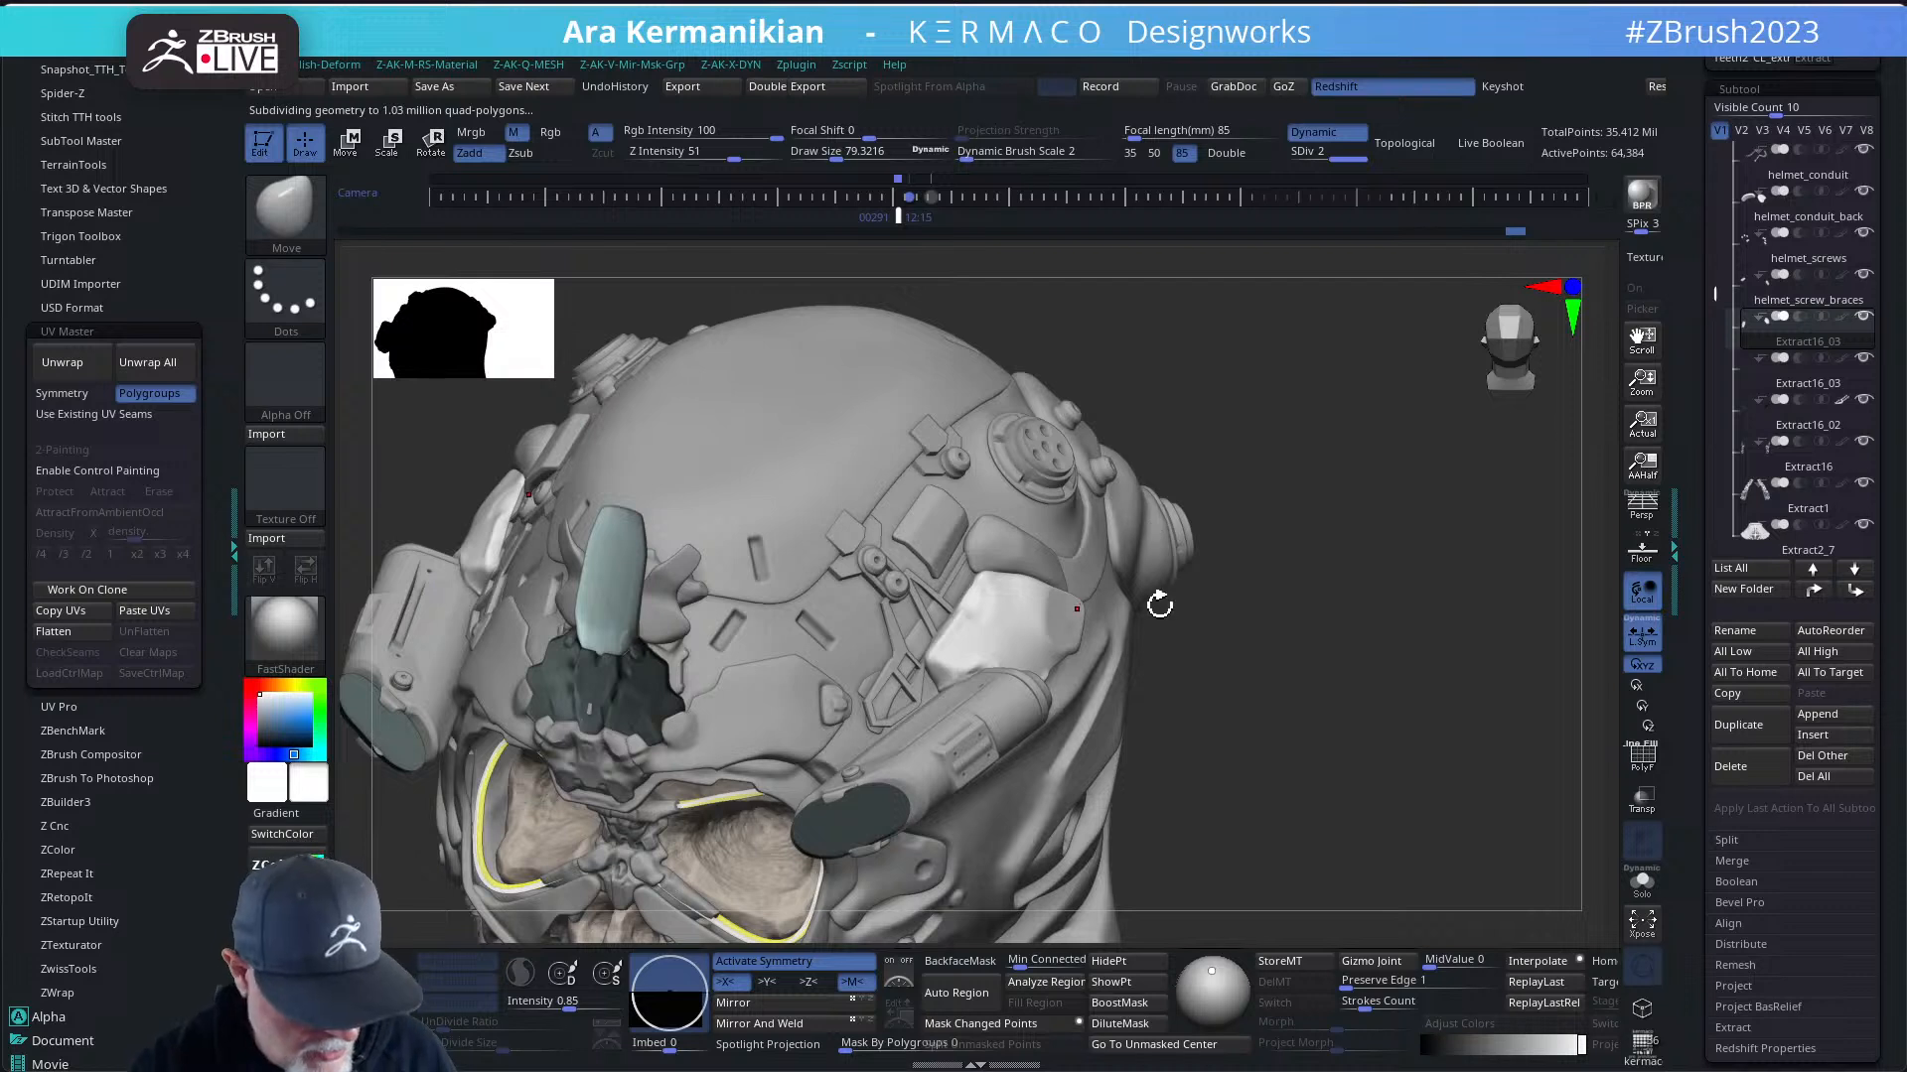
- Polish the rear edge of the side panel with the hPolish brush at a draw size of about 103
key("b")
key("h")
key("p")
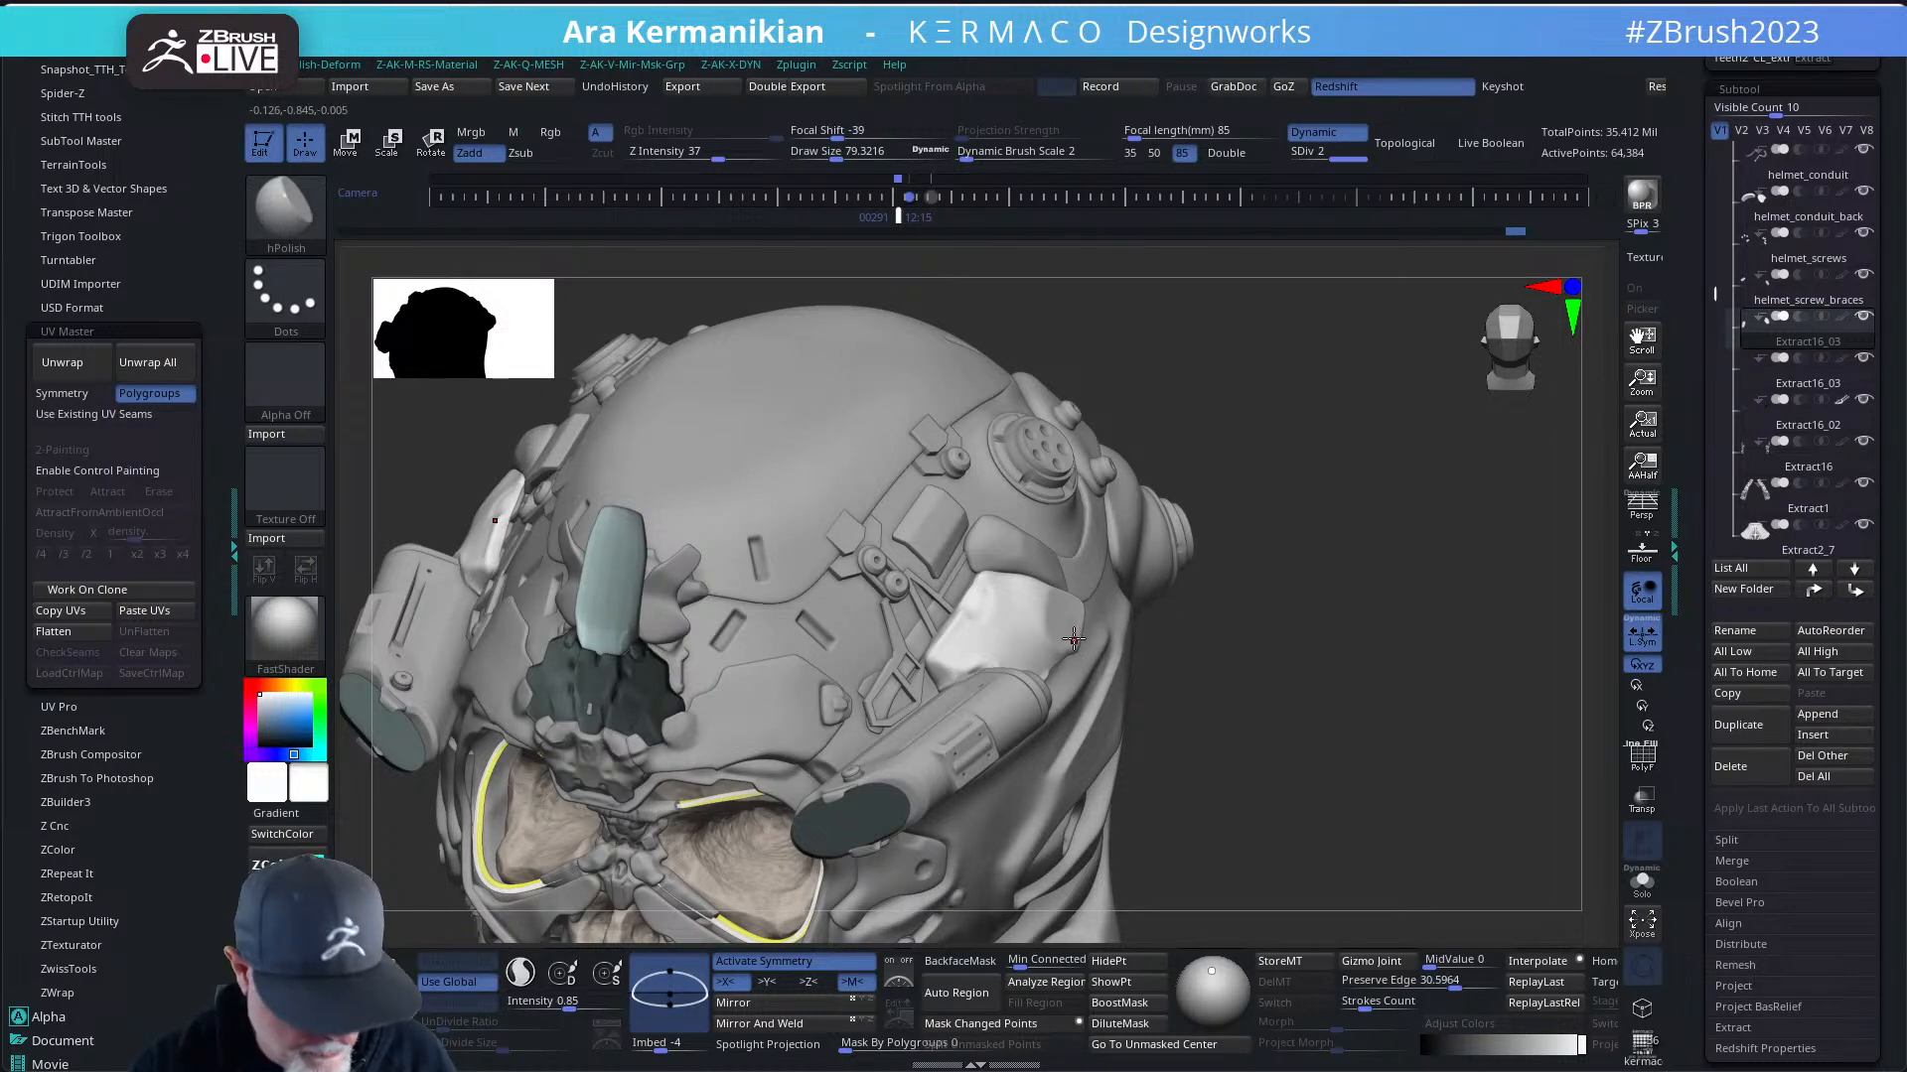
key("s")
left_click_drag(1083, 636, 1070, 649)
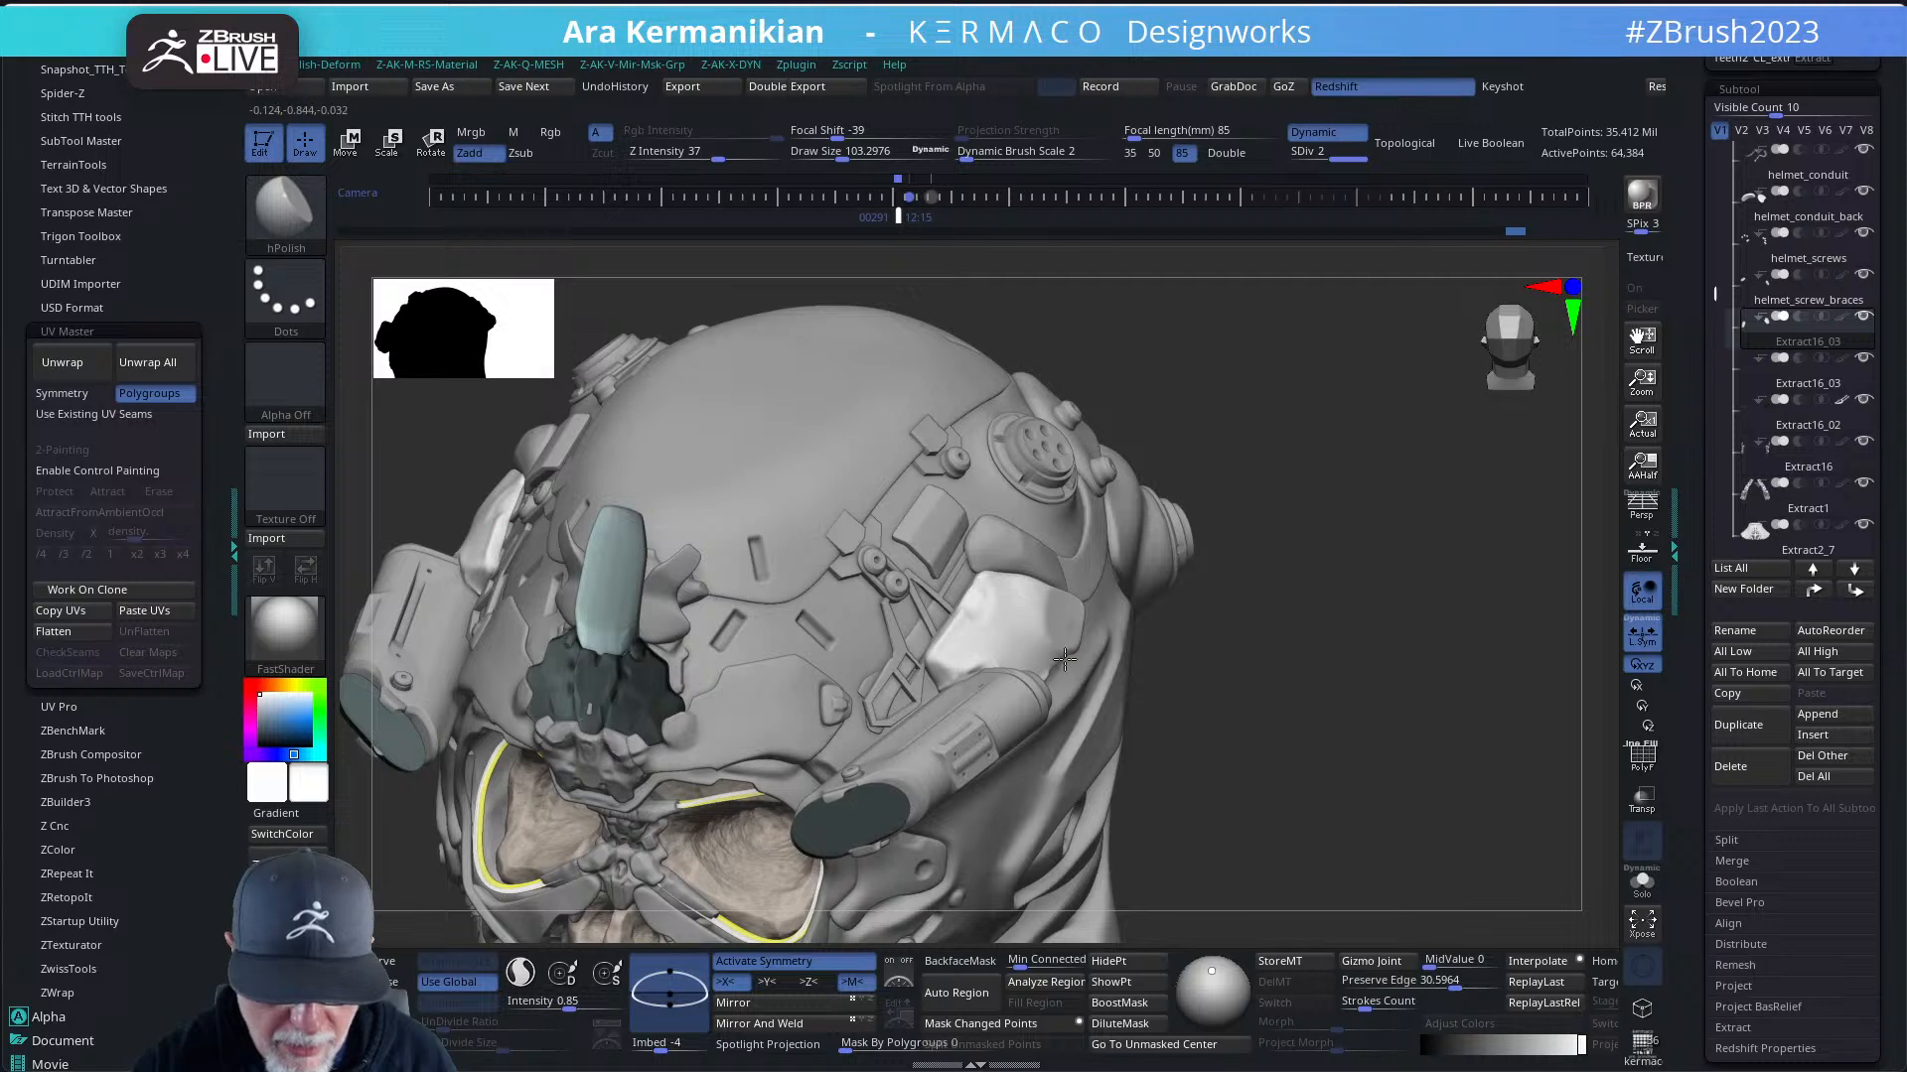
left_click_drag(1291, 608, 1093, 625)
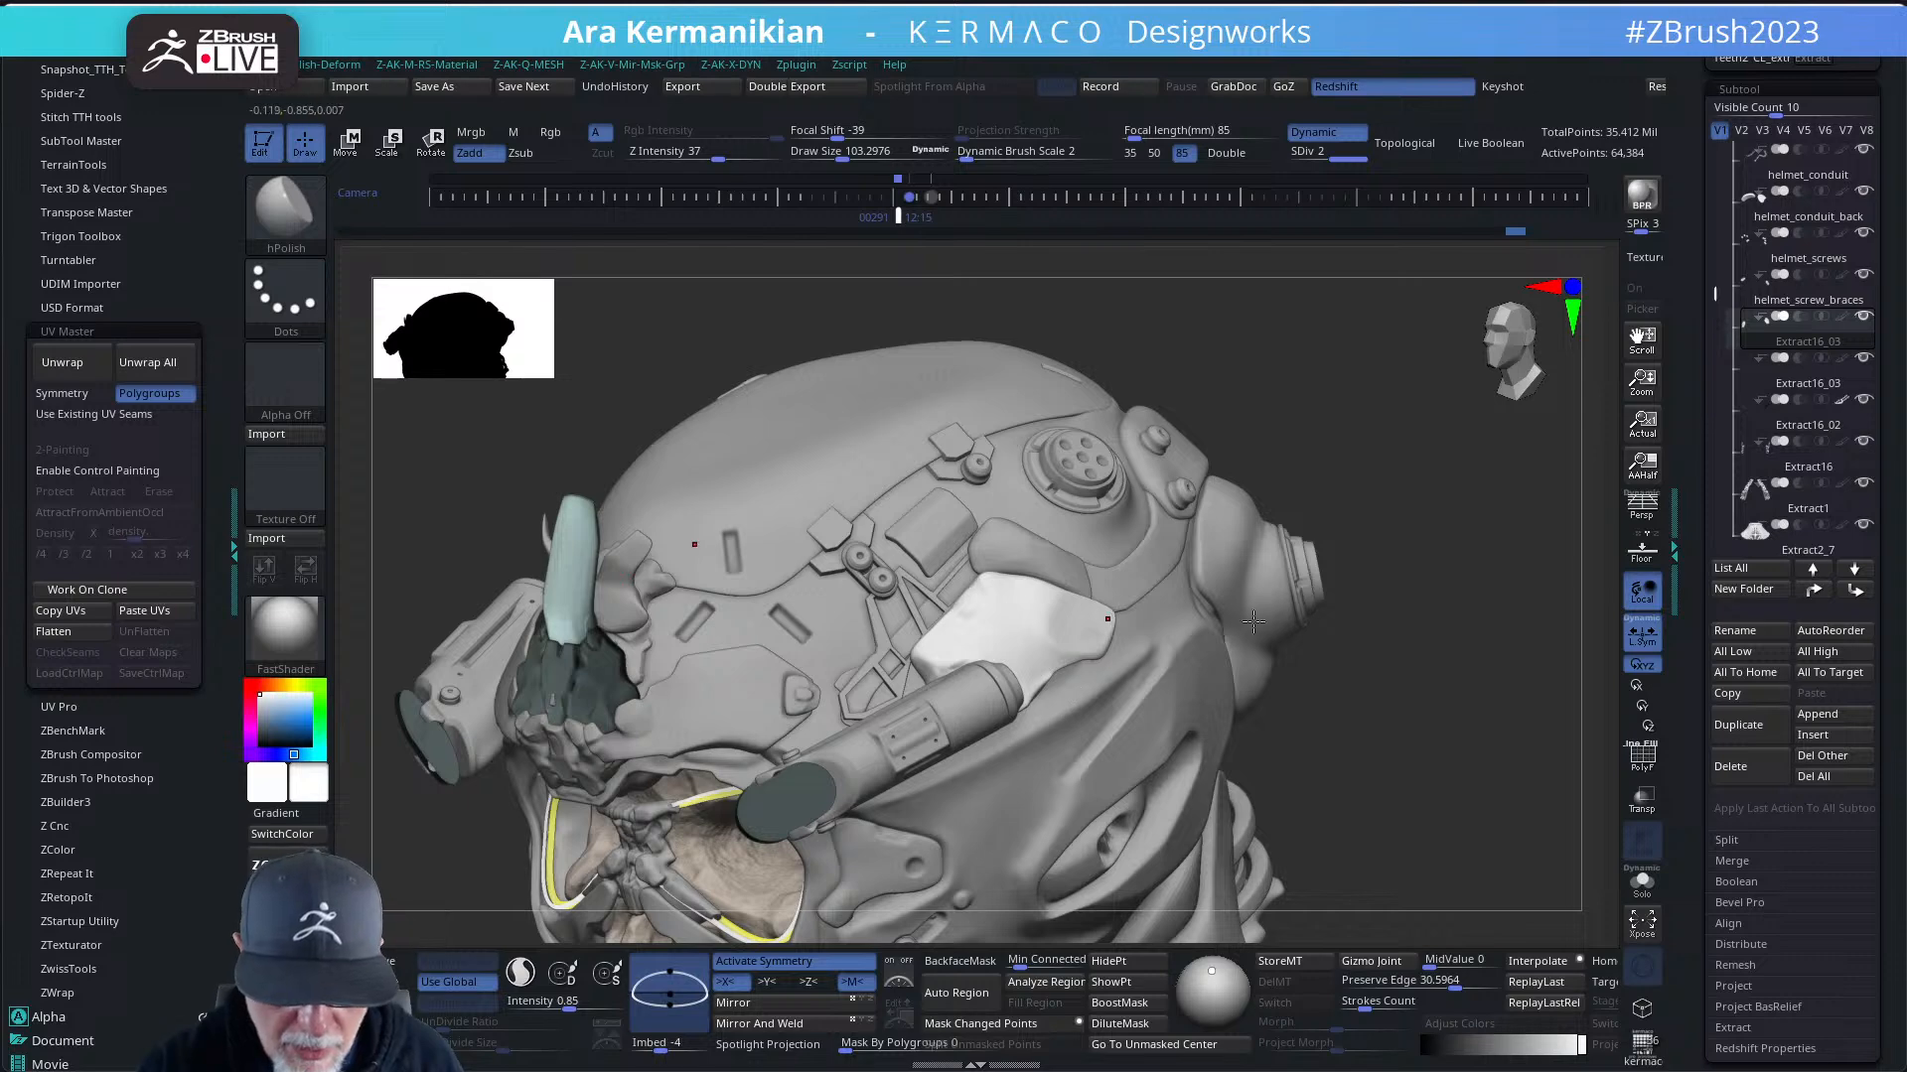
left_click_drag(1404, 577, 1420, 625)
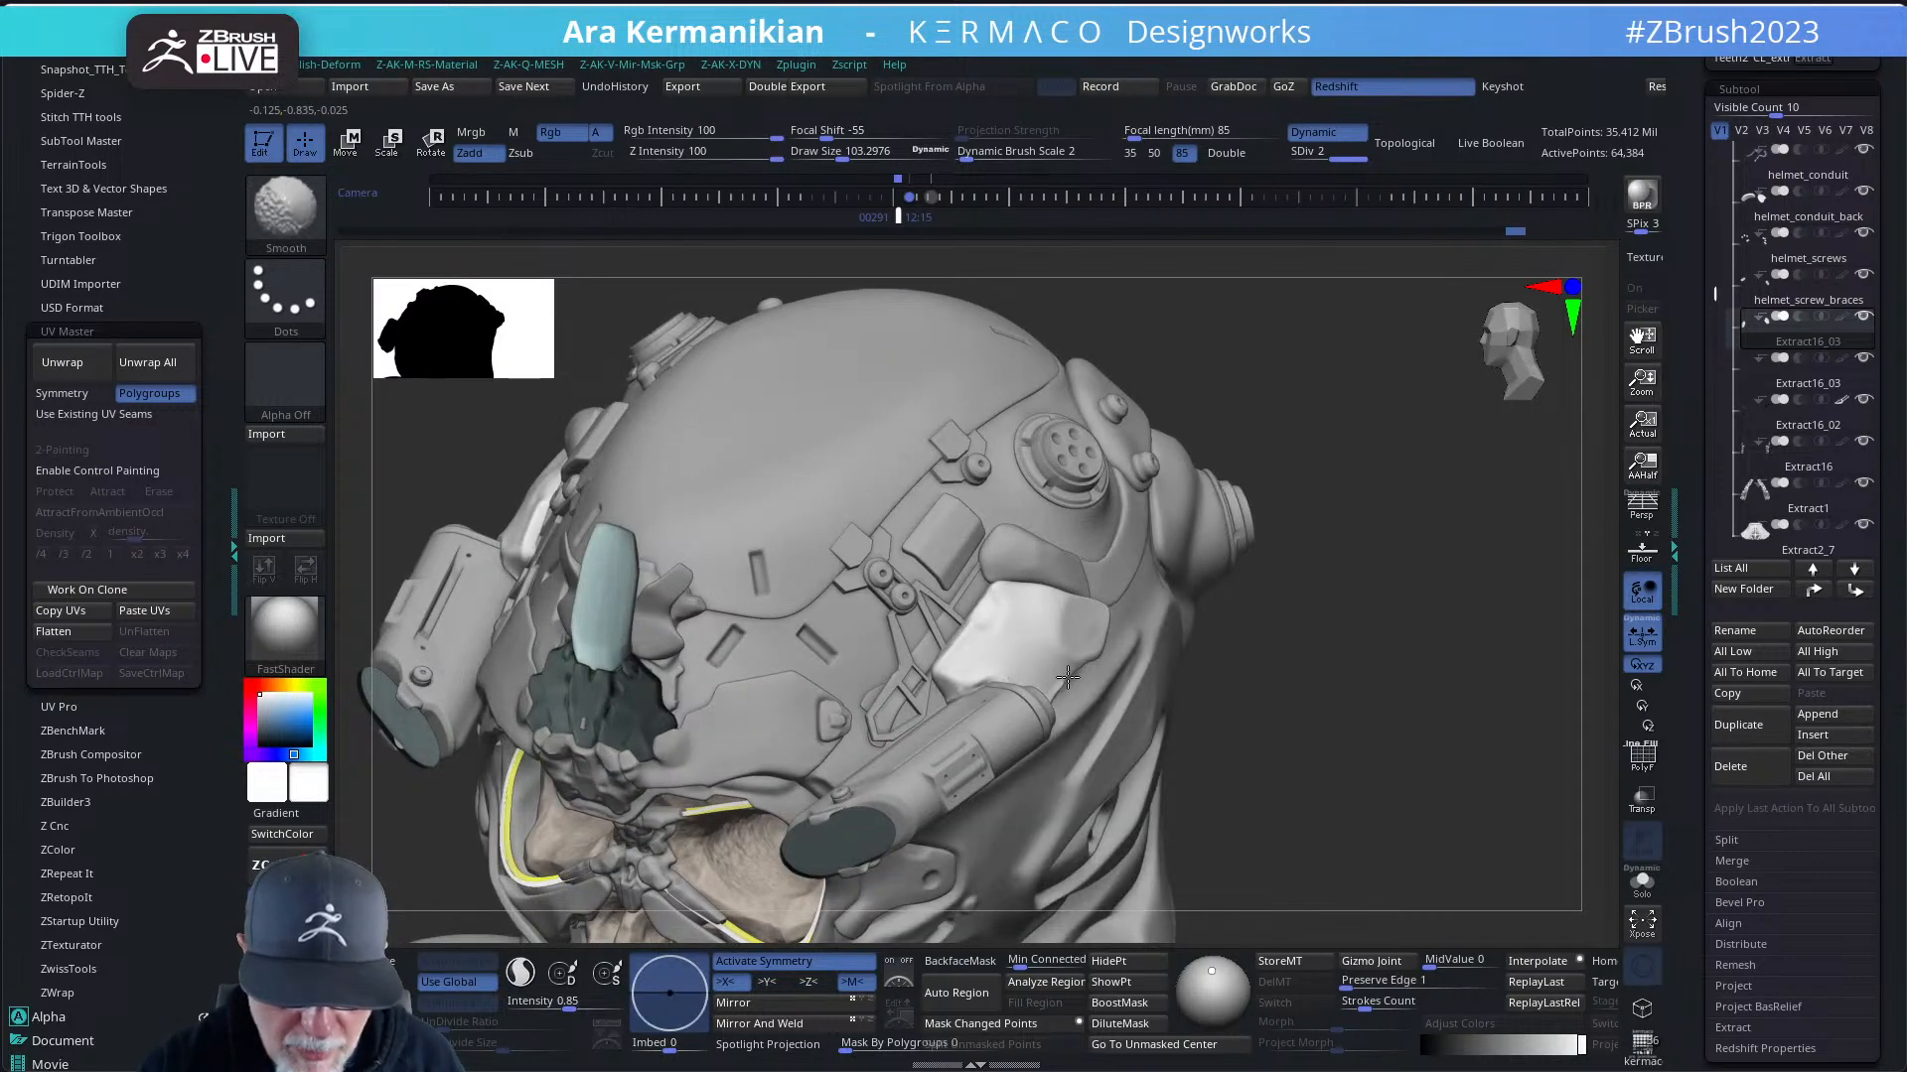
- Frame the whole bust from the front and save the project as the next incremental version
left_click_drag(1279, 566, 1242, 534, "alt")
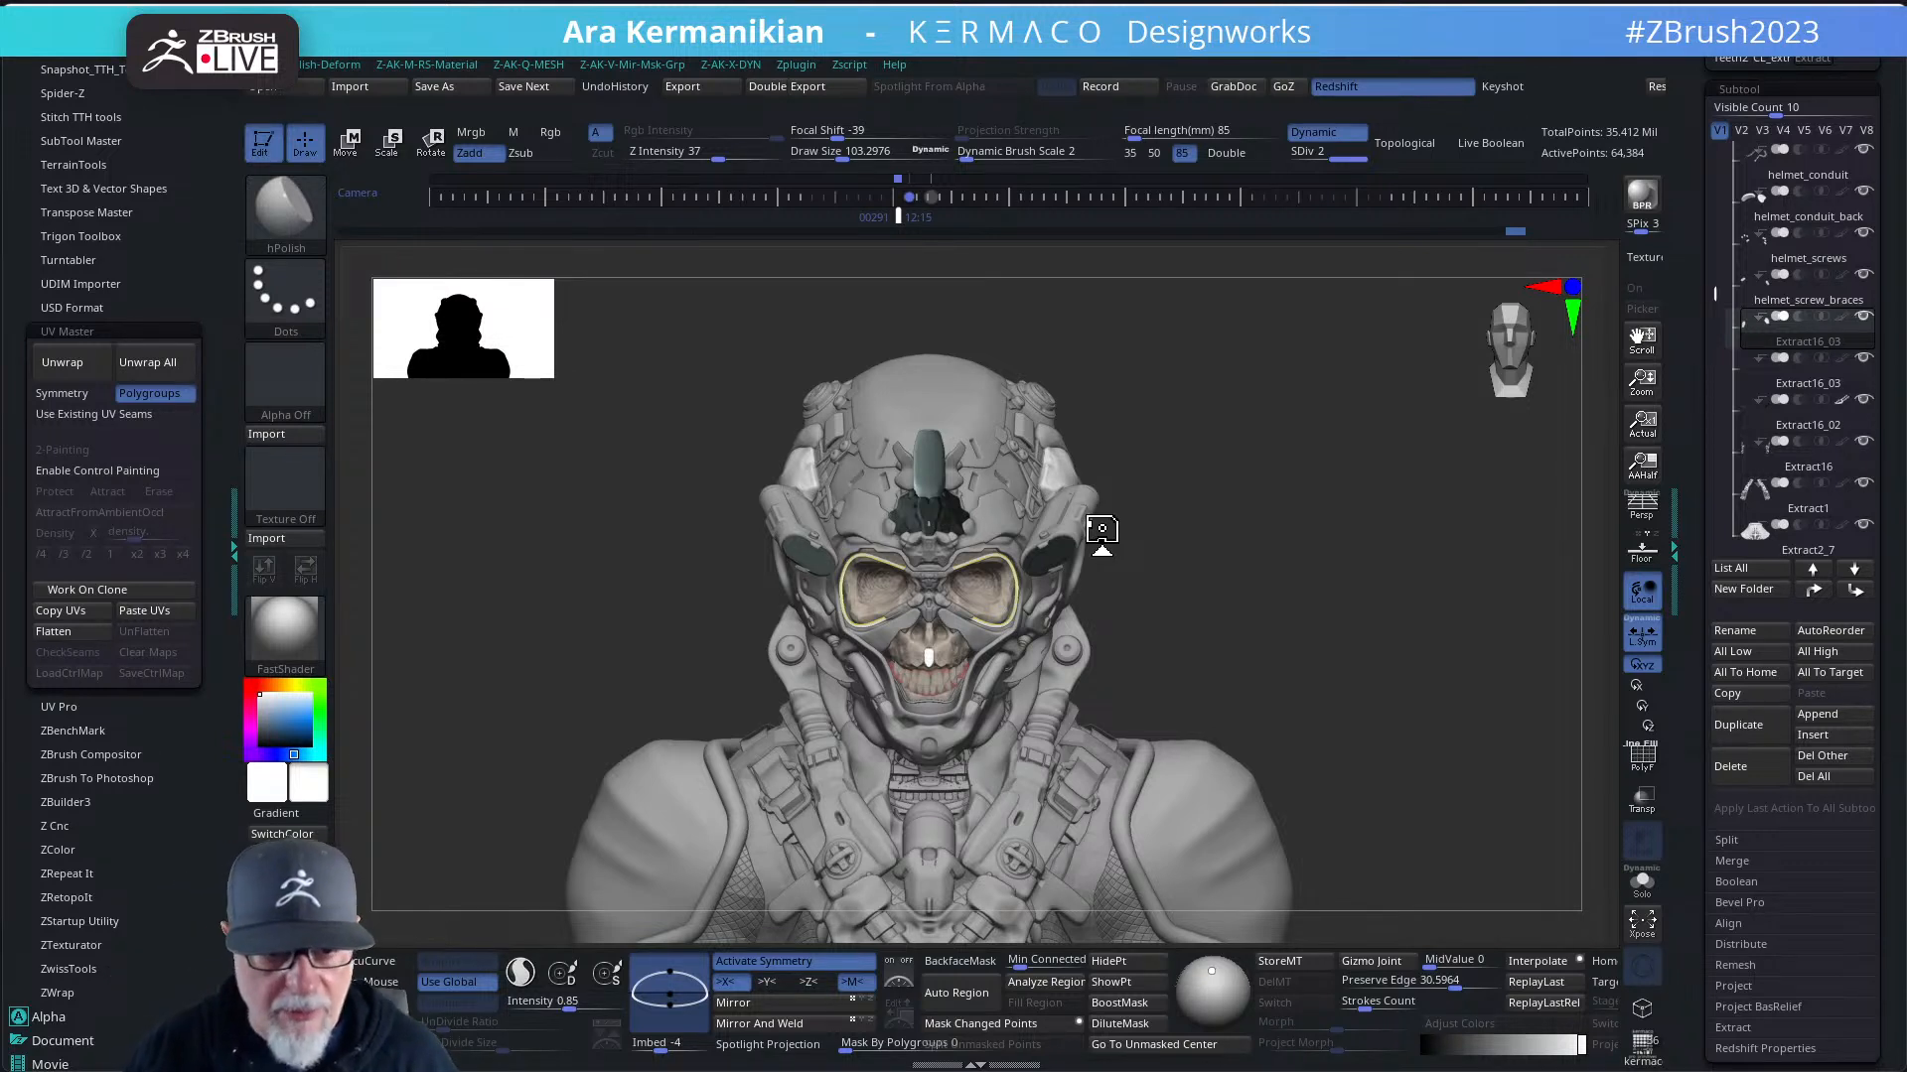
left_click(542, 90)
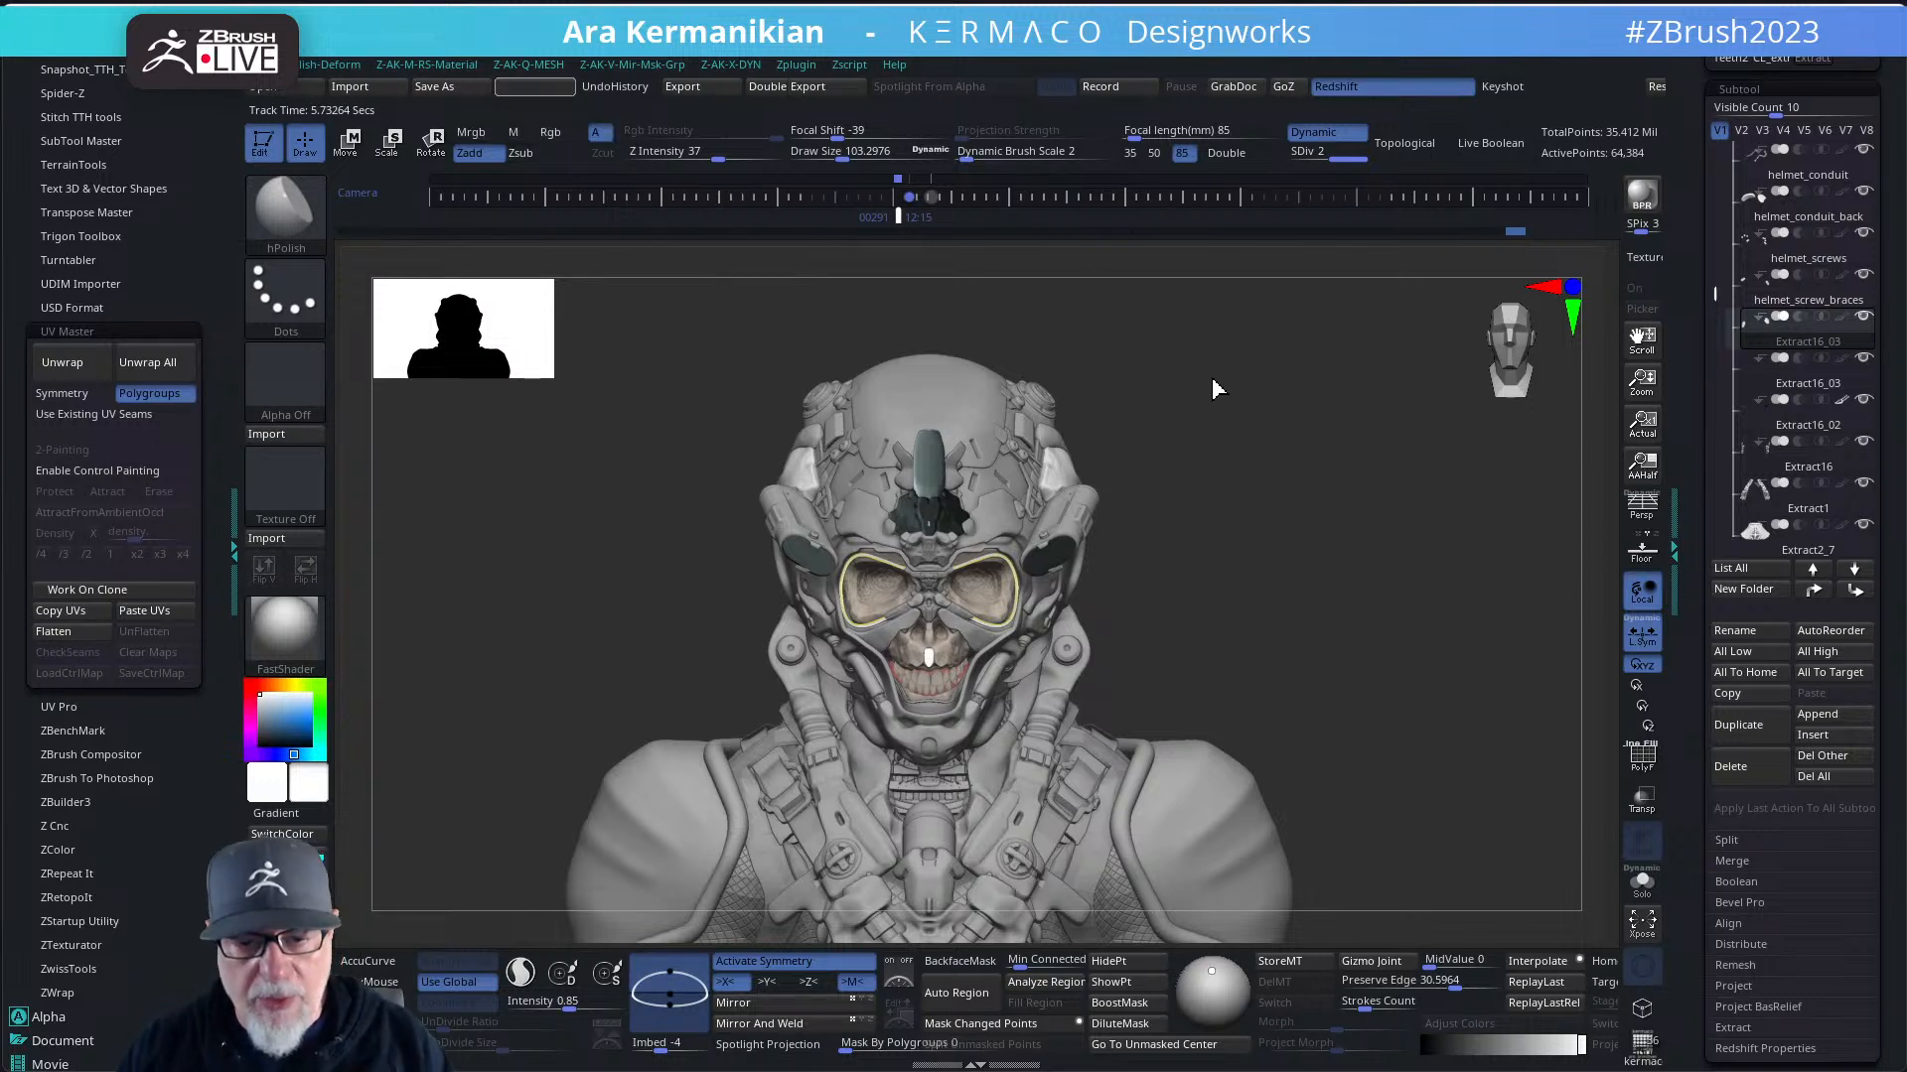
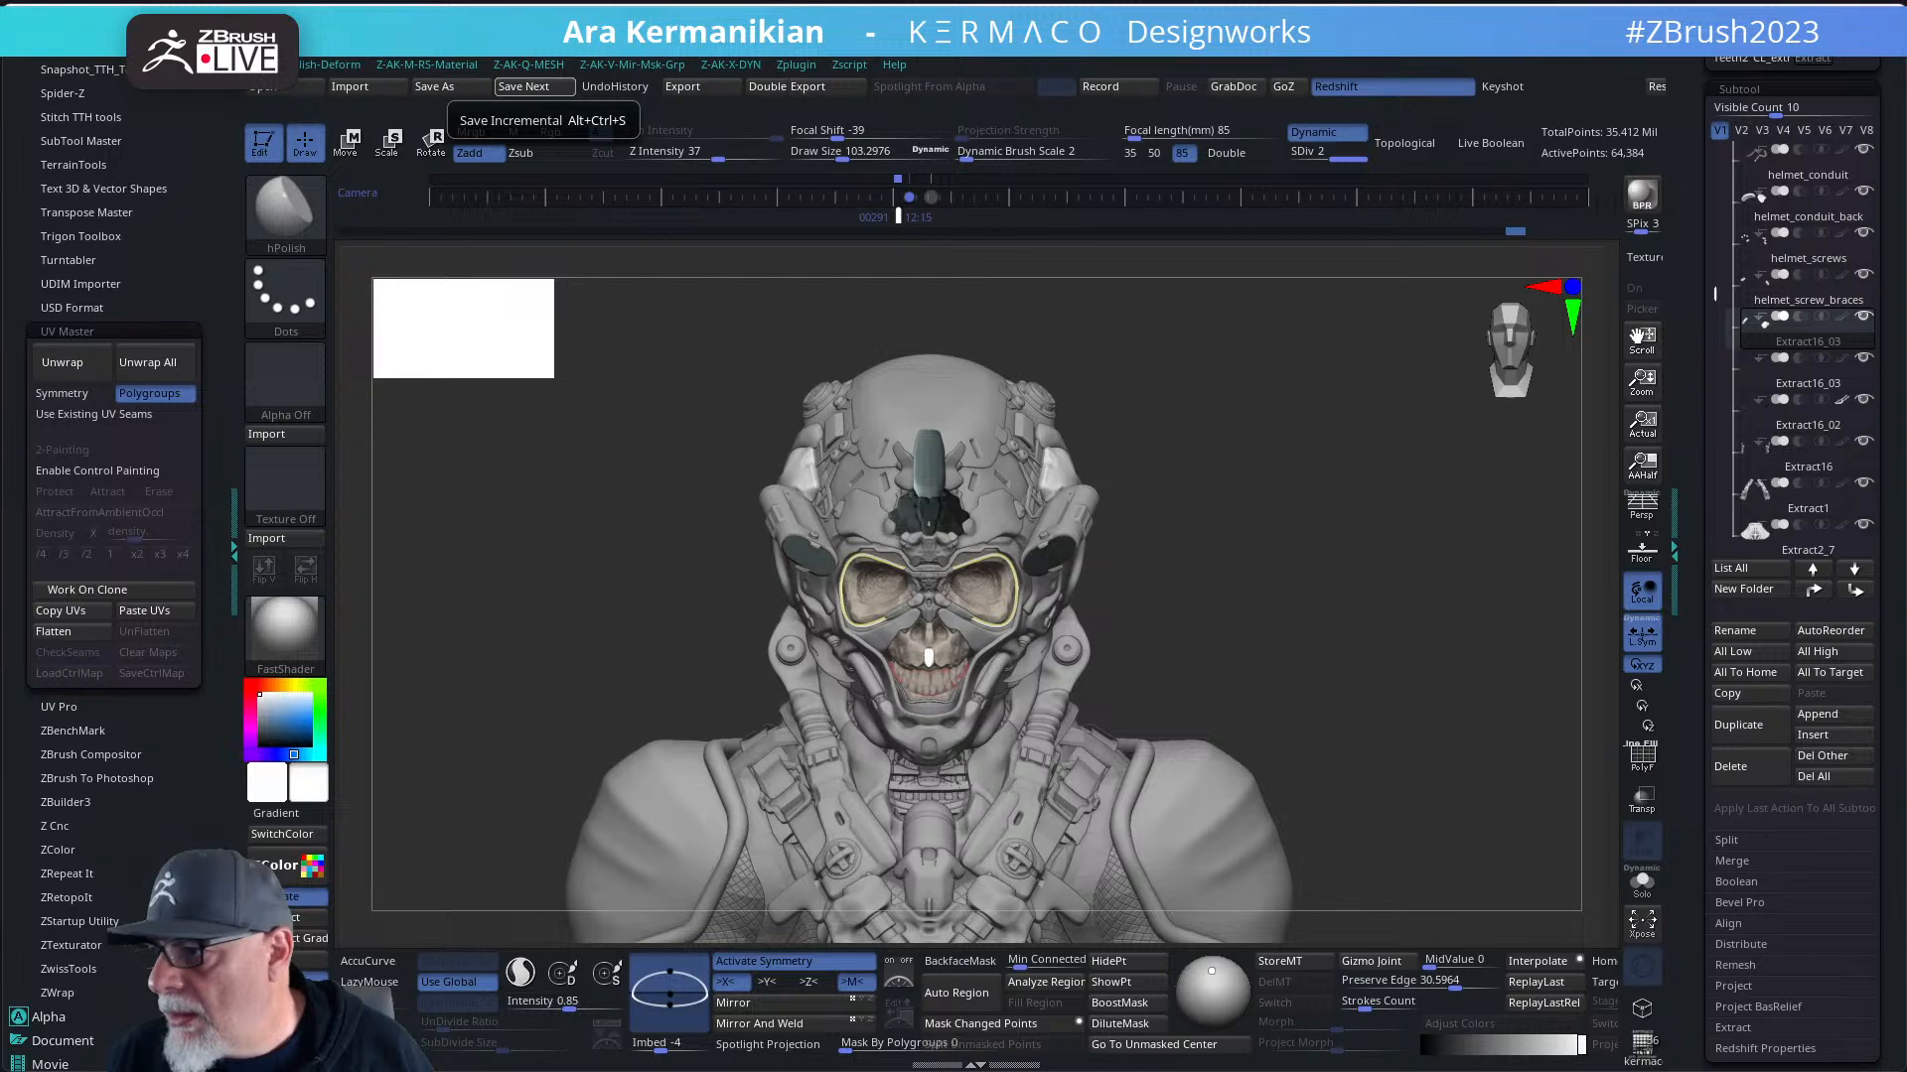
- Switch to the web browser, open the kermaco Instagram profile and look through its posts
key("alt+Tab")
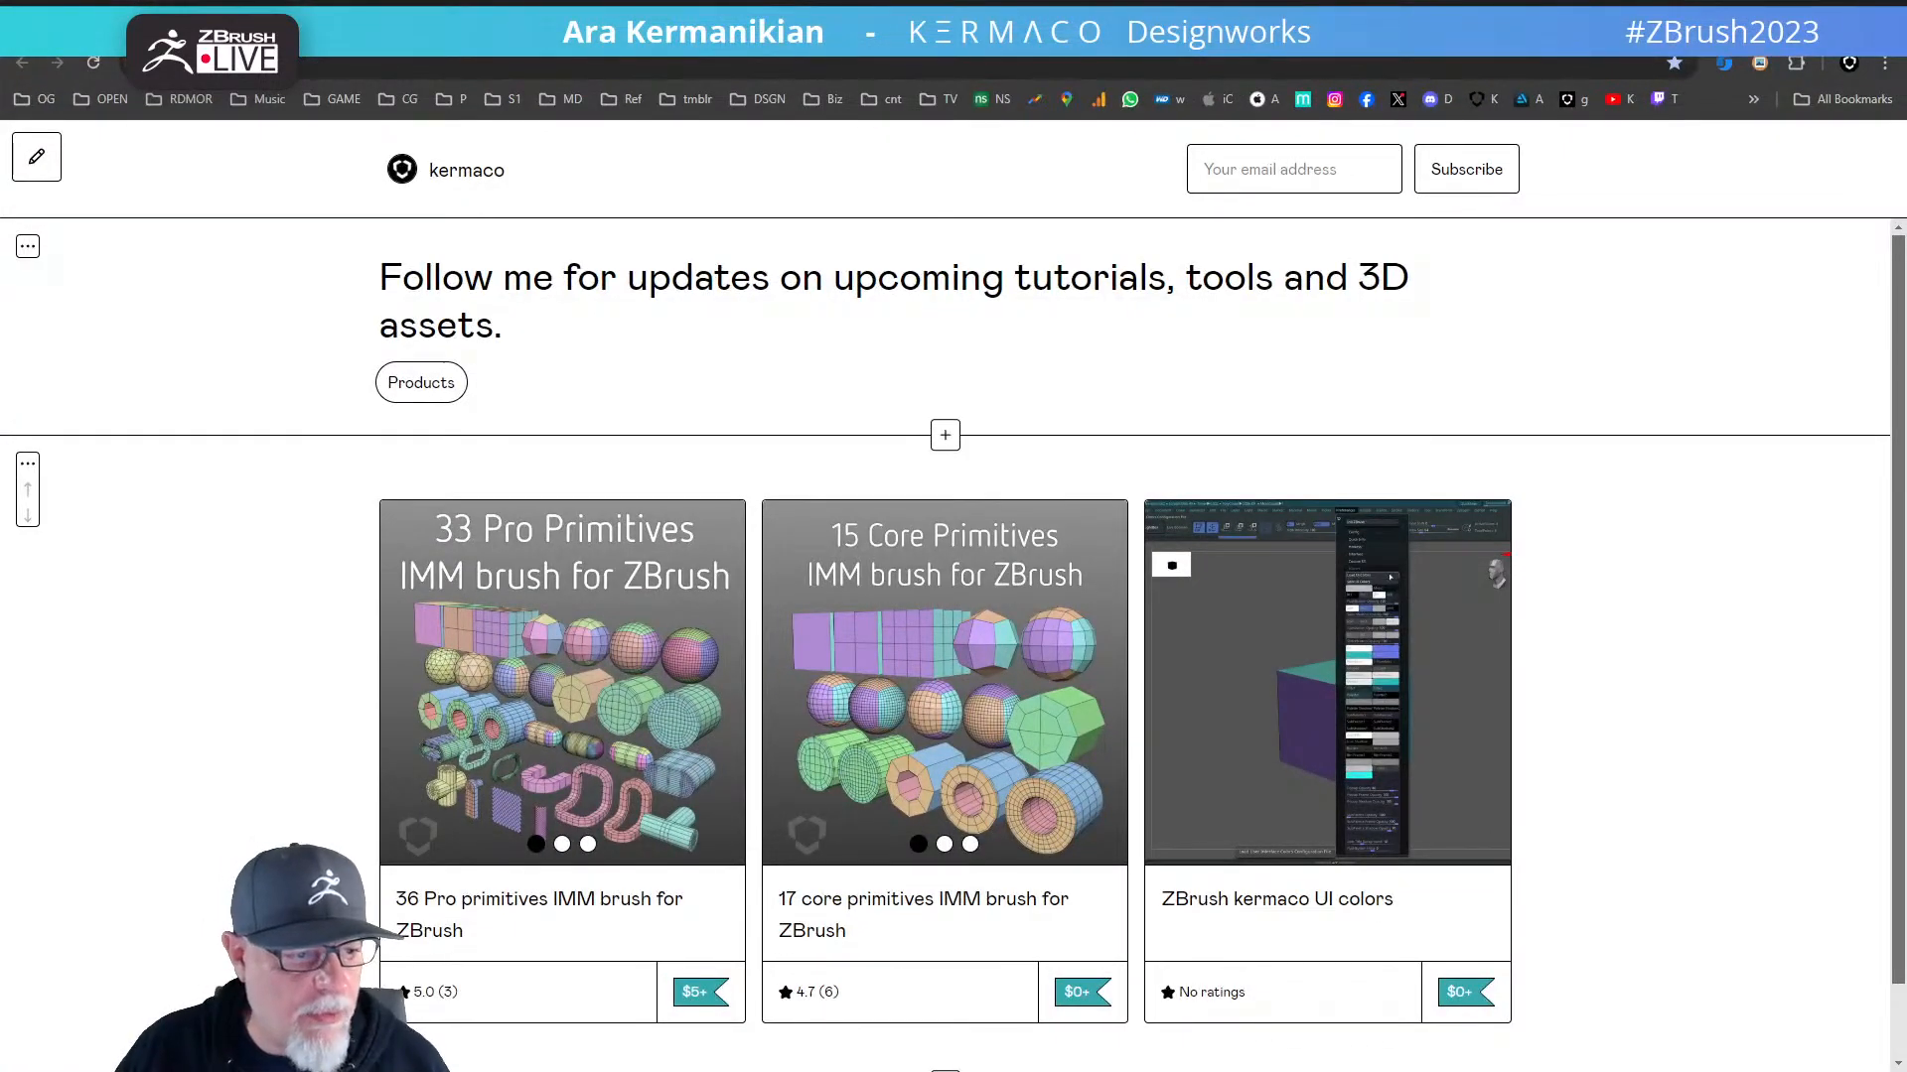
left_click(1334, 99)
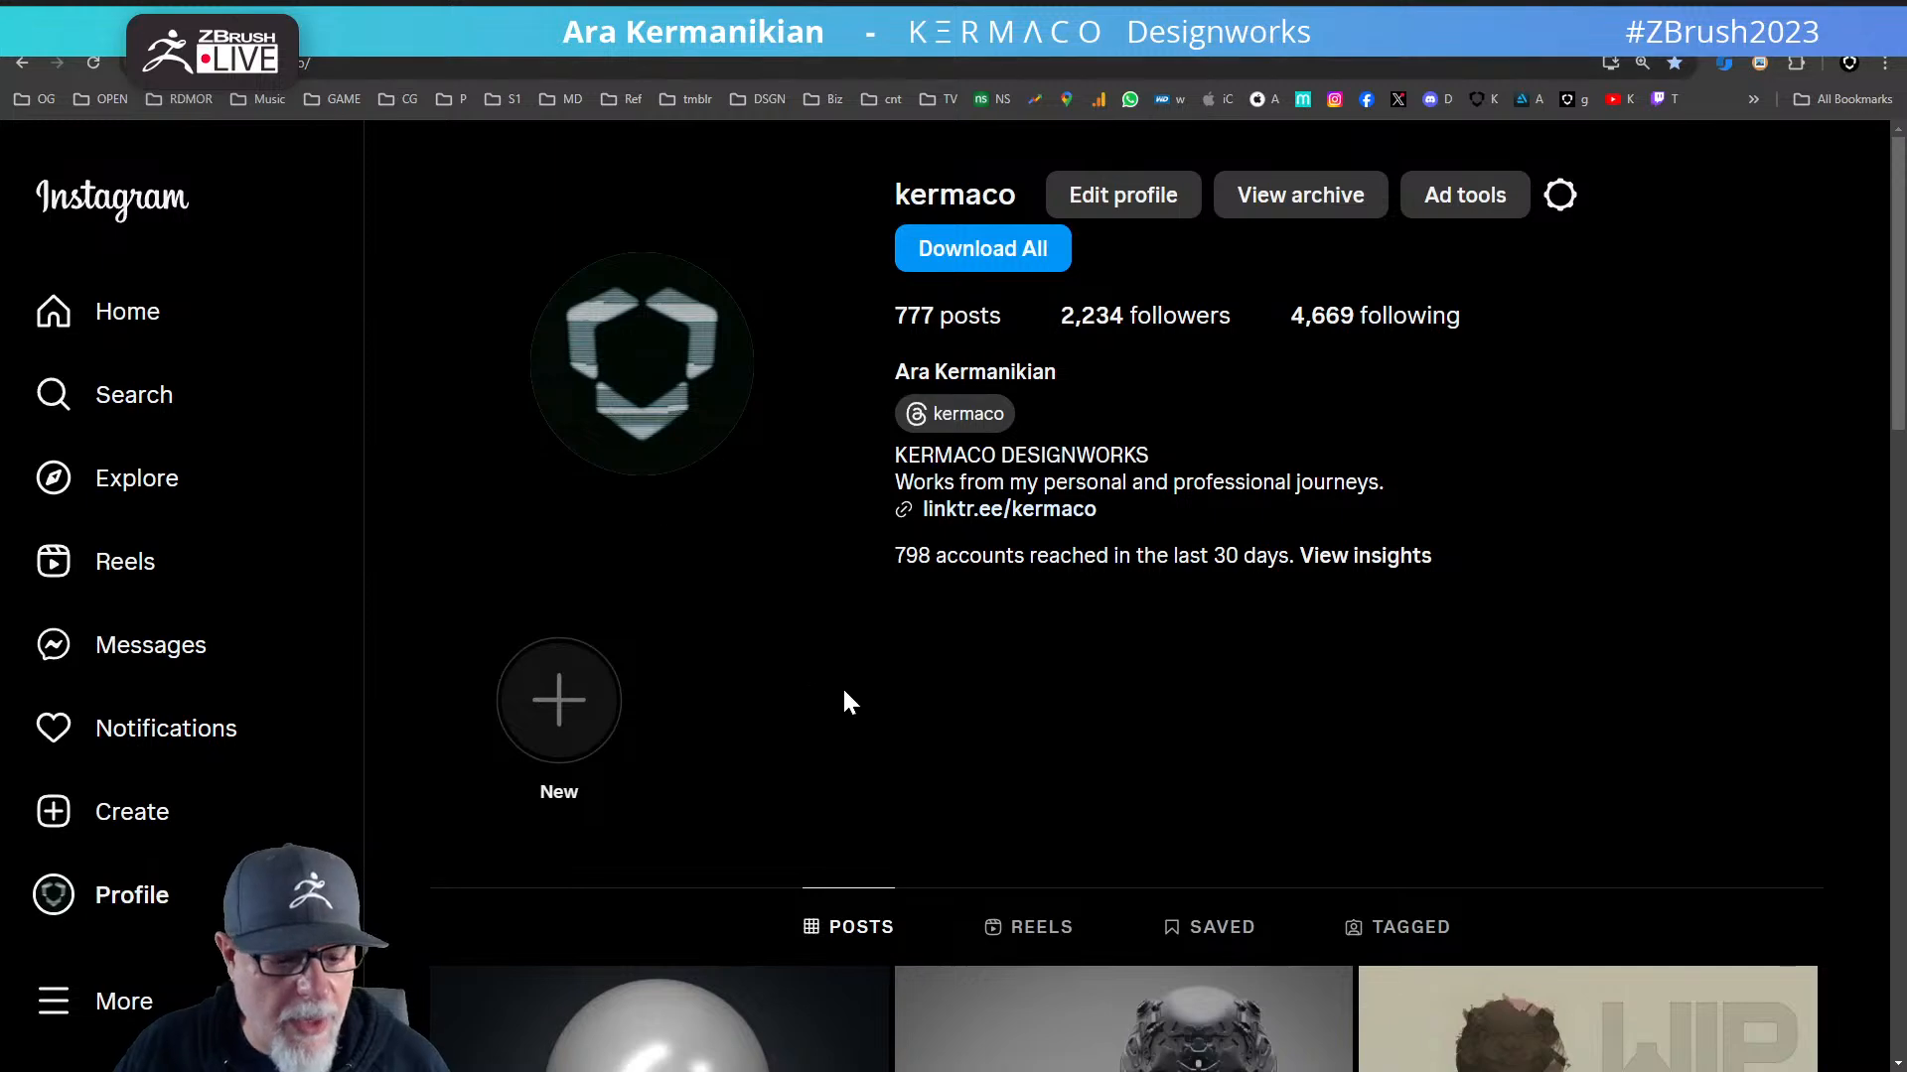
scroll(846, 702, "down", 1)
scroll(981, 675, "down", 1, "ctrl")
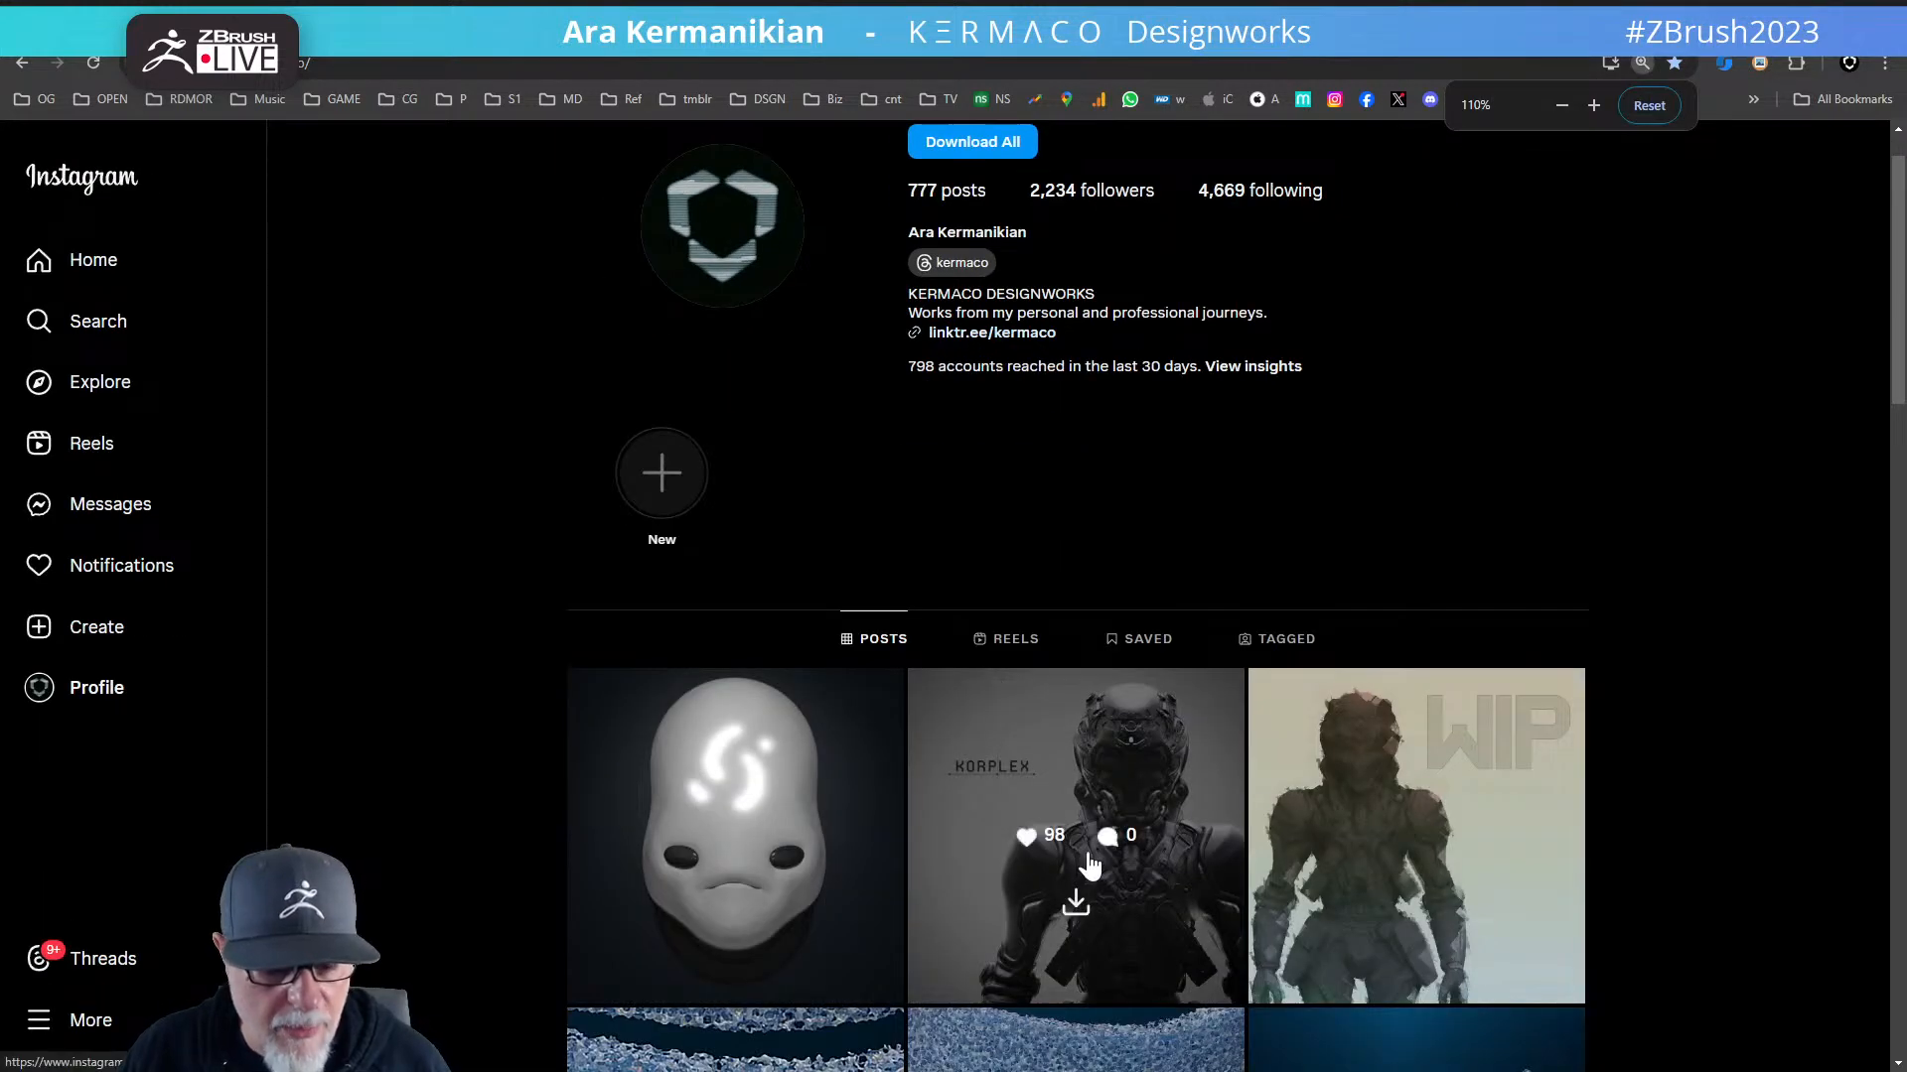
scroll(1087, 868, "up", 1)
scroll(1390, 834, "down", 1)
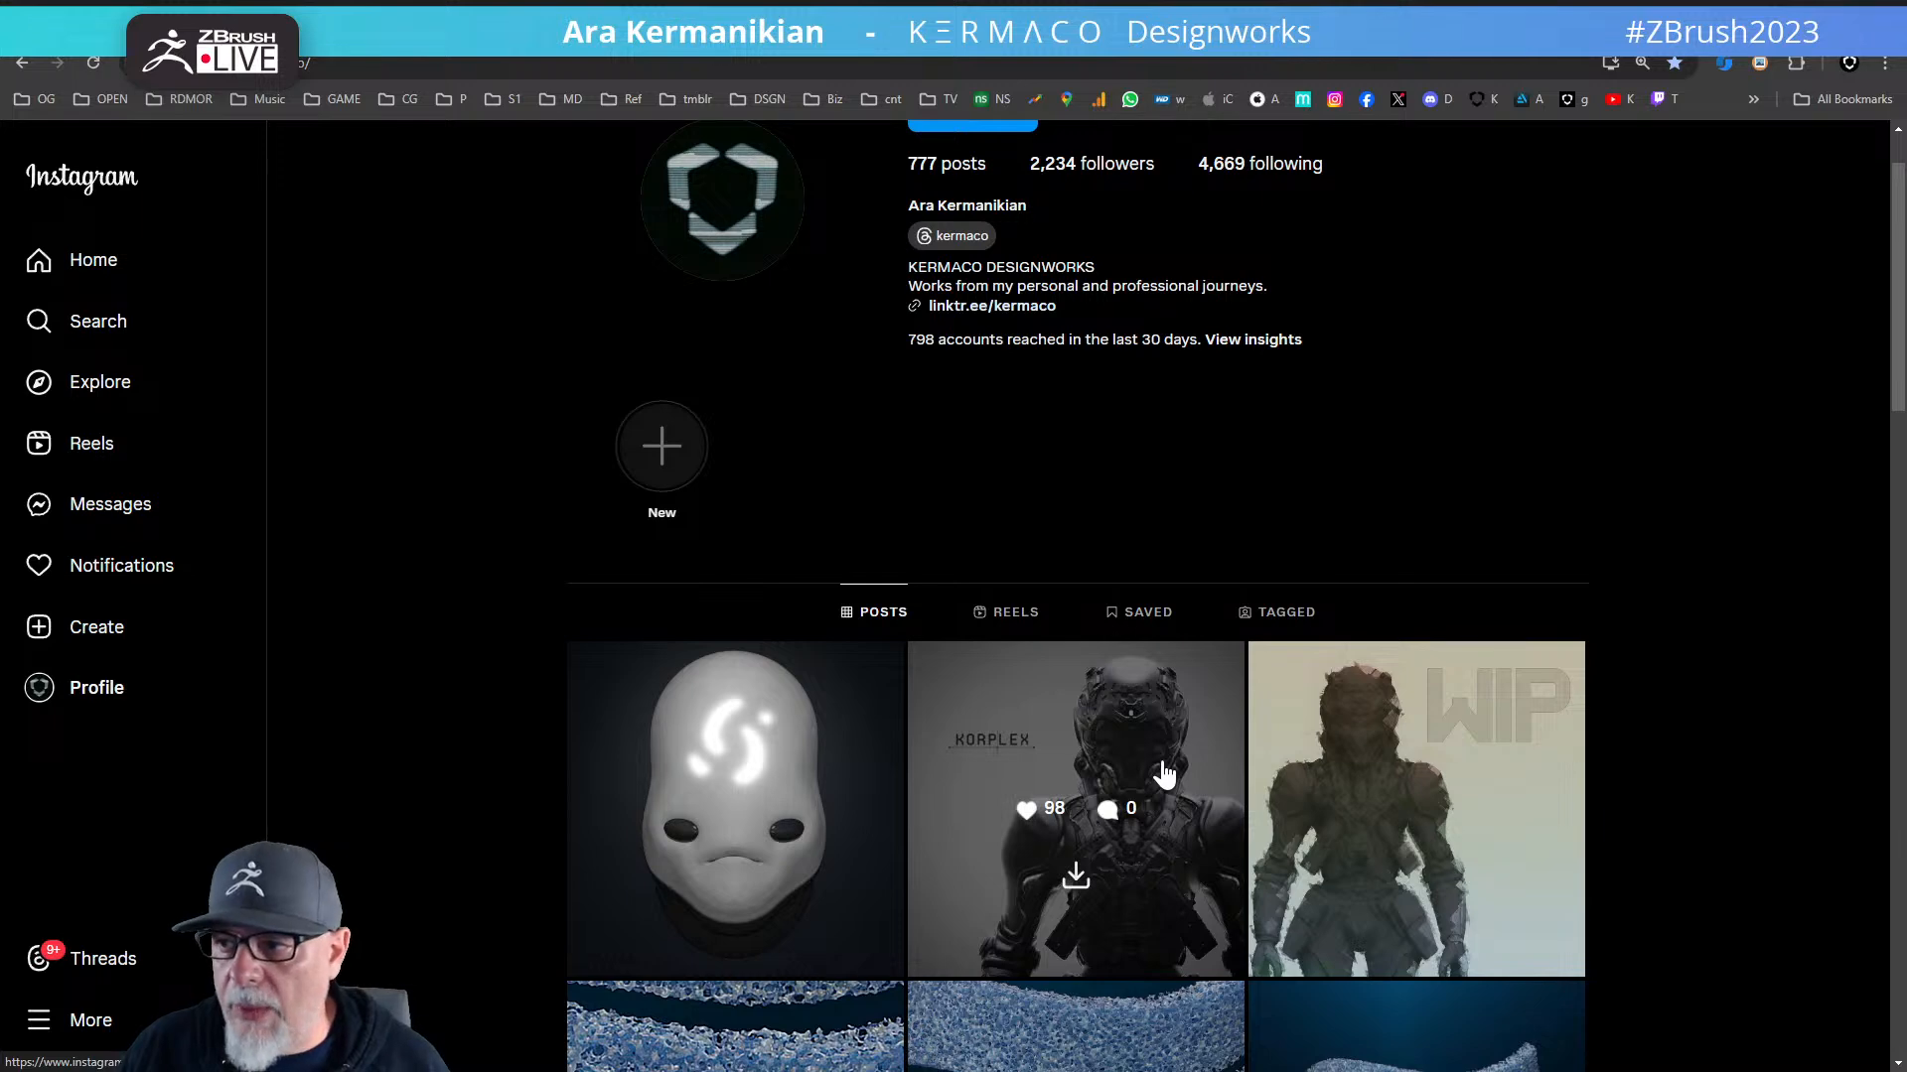
- View the Three Strikes post with the blue porous ribbons and its two enhance close-up posts, closing each one
scroll(1077, 794, "down", 2)
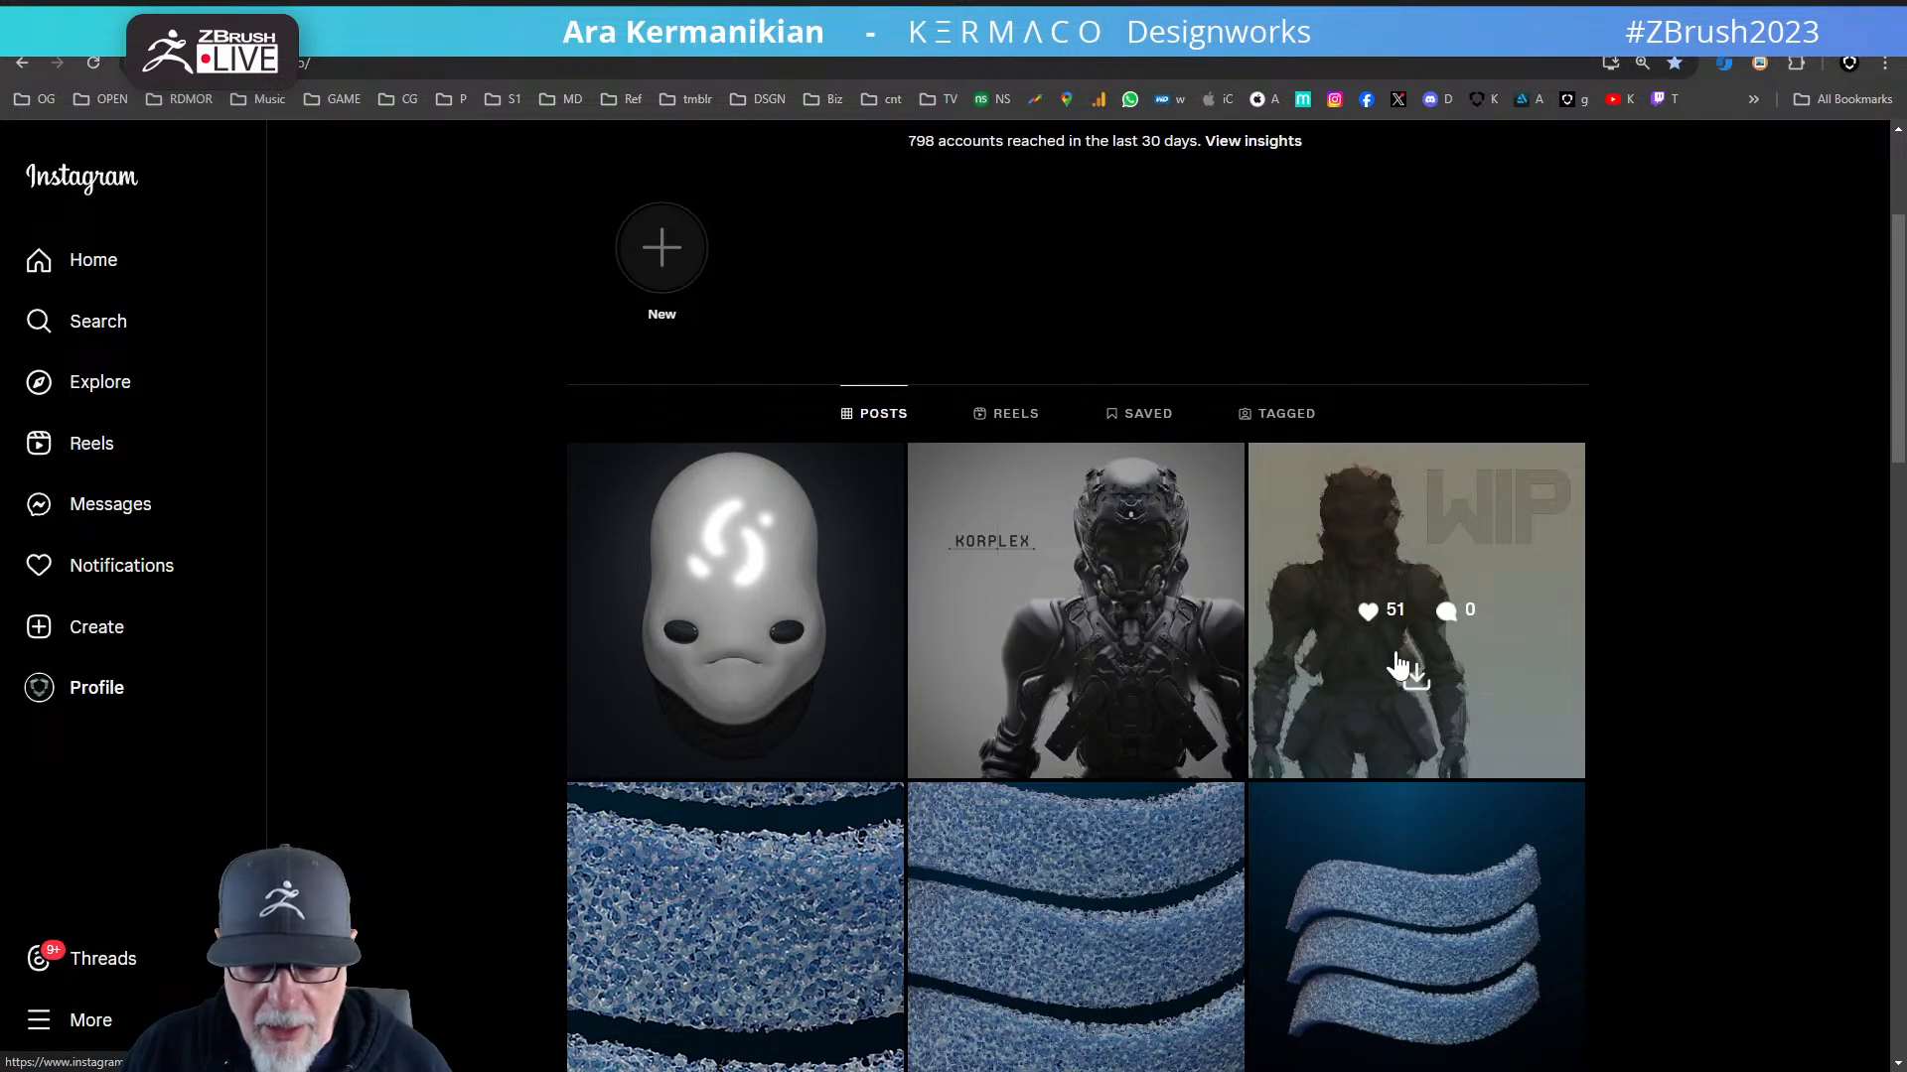
scroll(1337, 755, "down", 1)
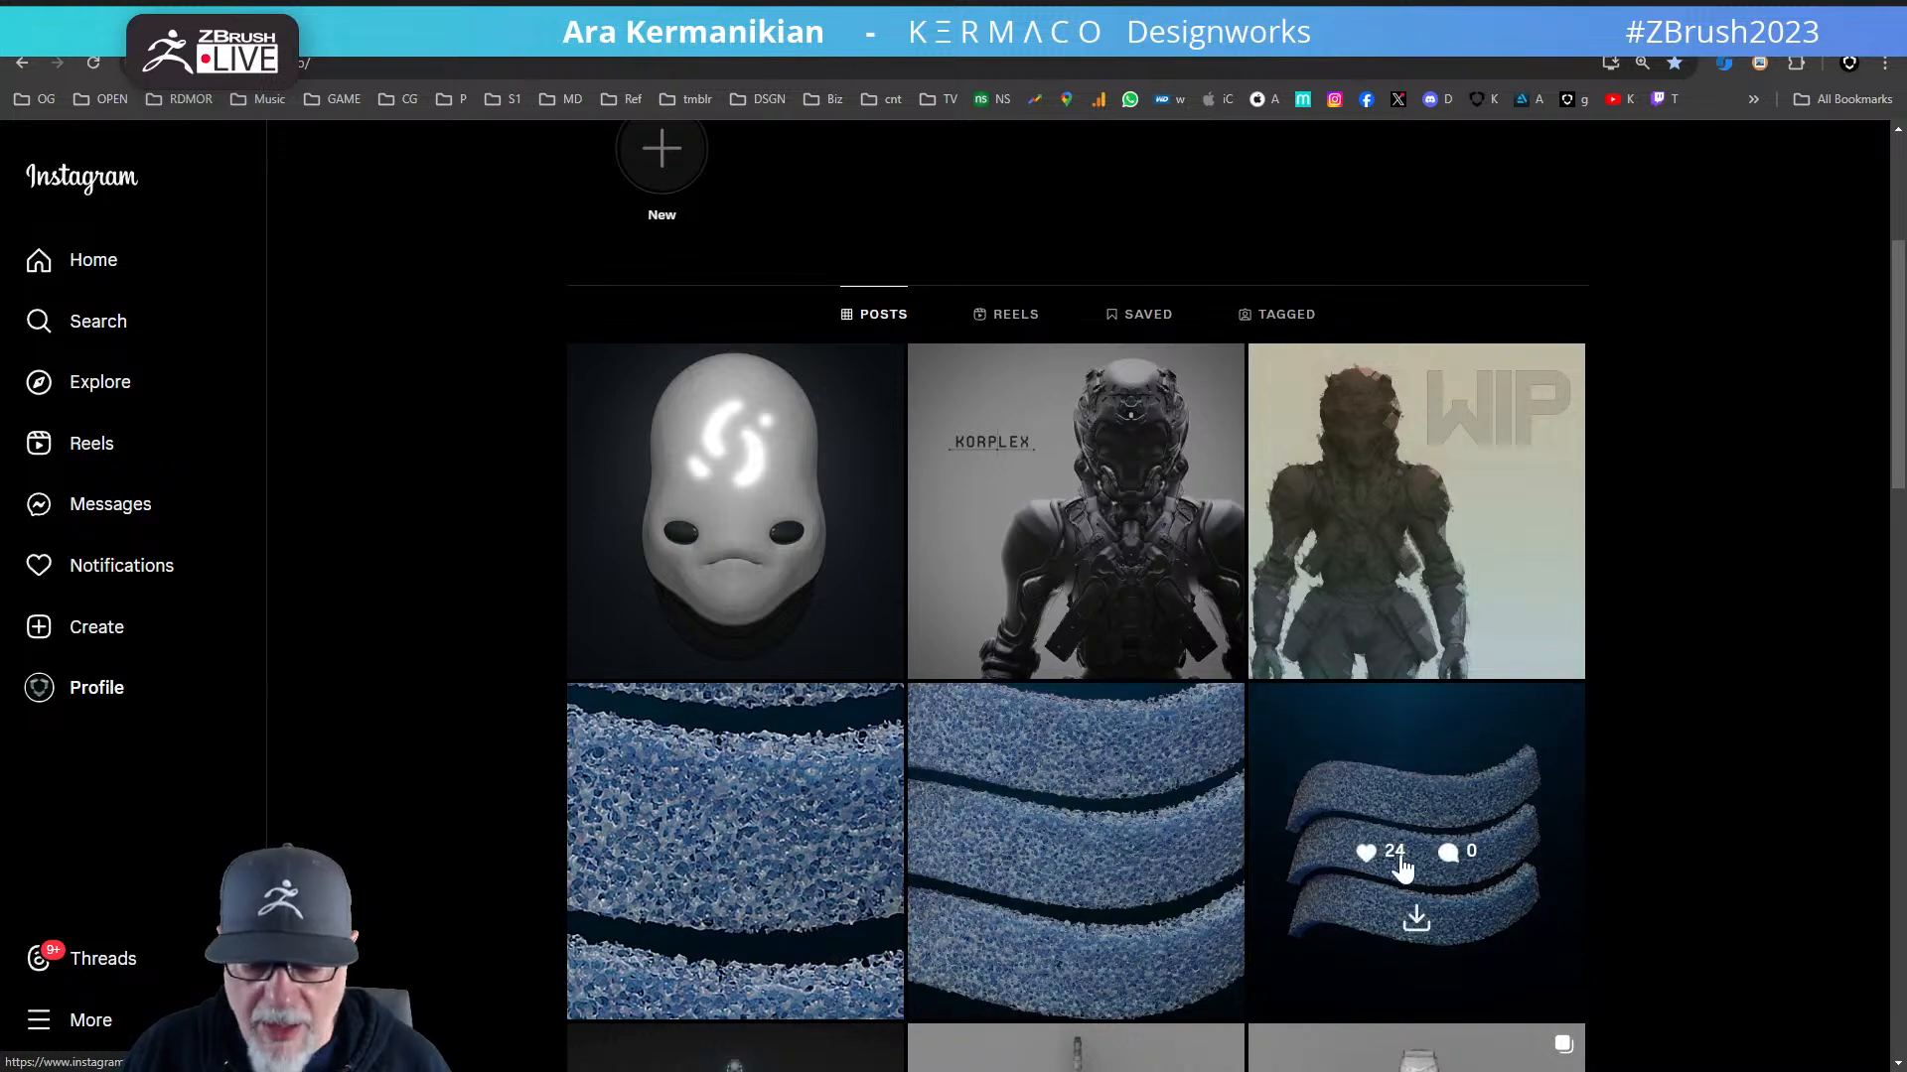
left_click(1422, 802)
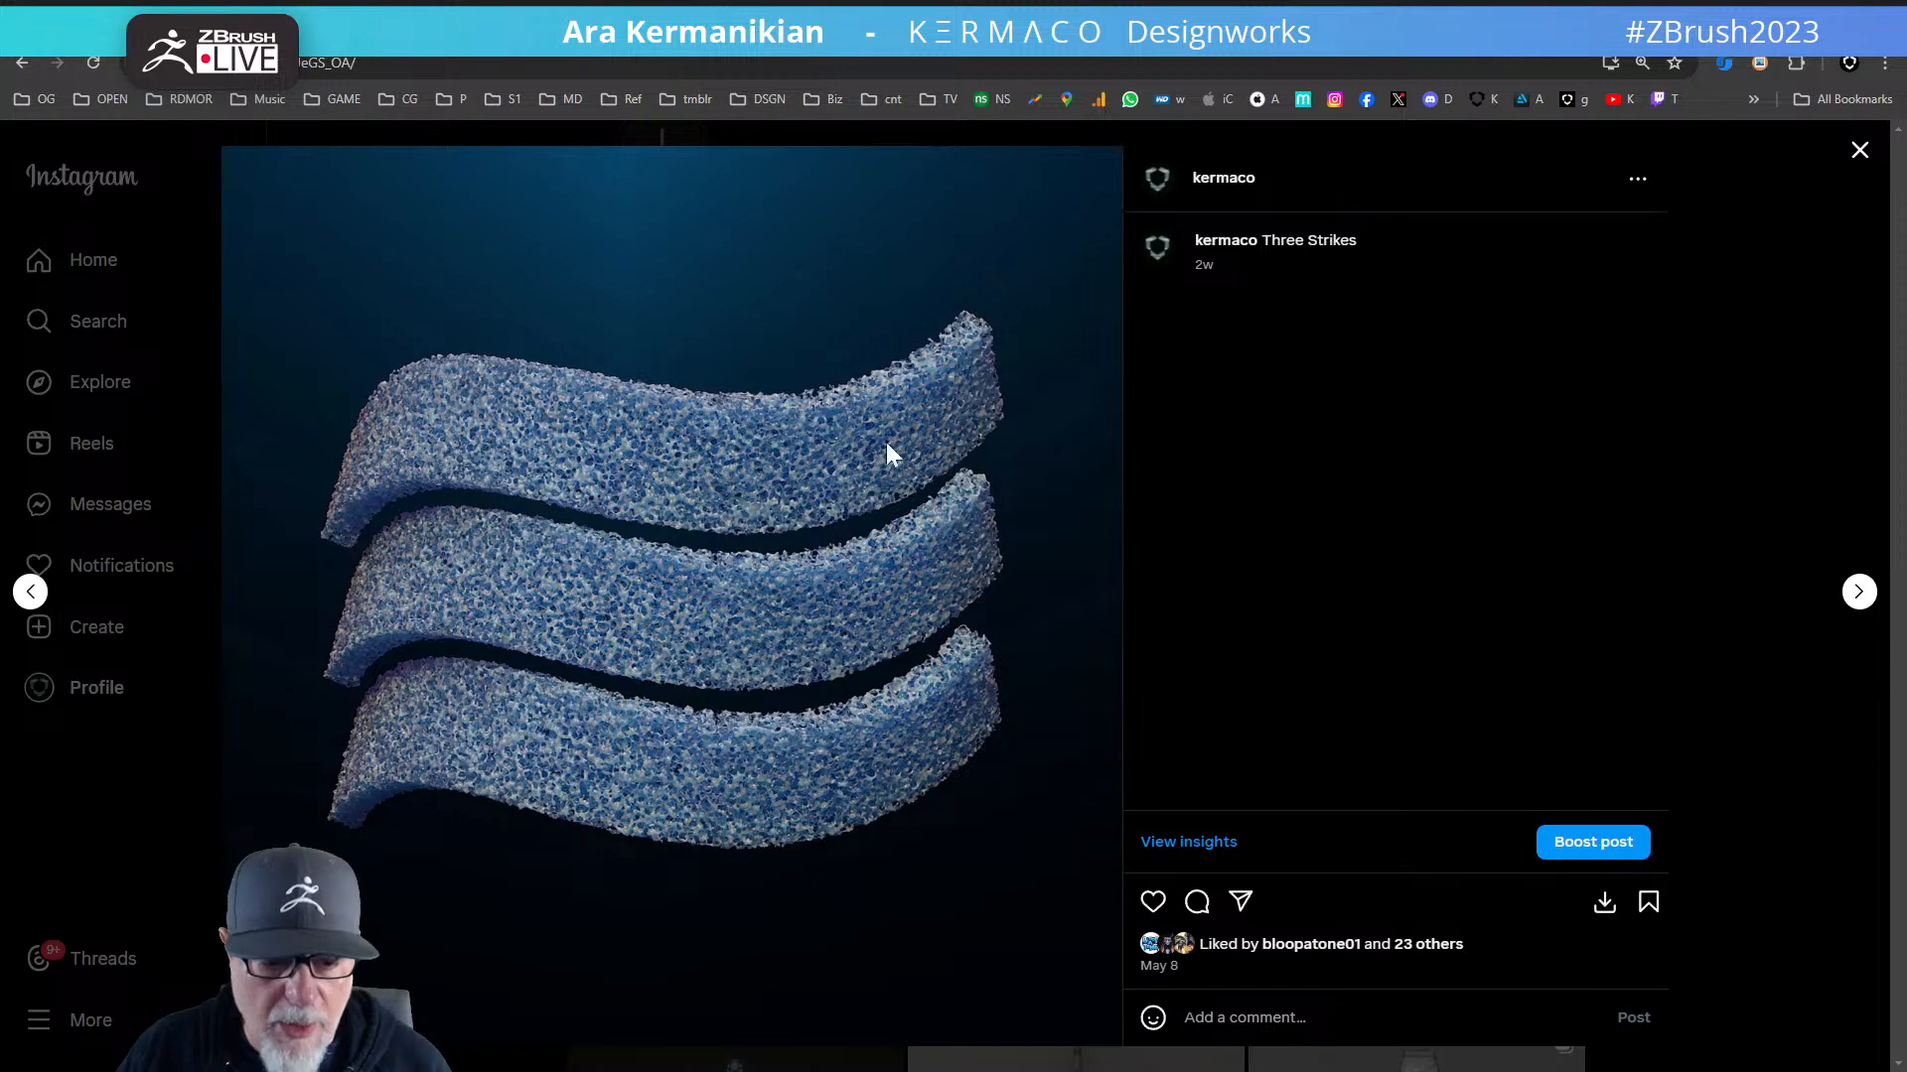
left_click(1857, 151)
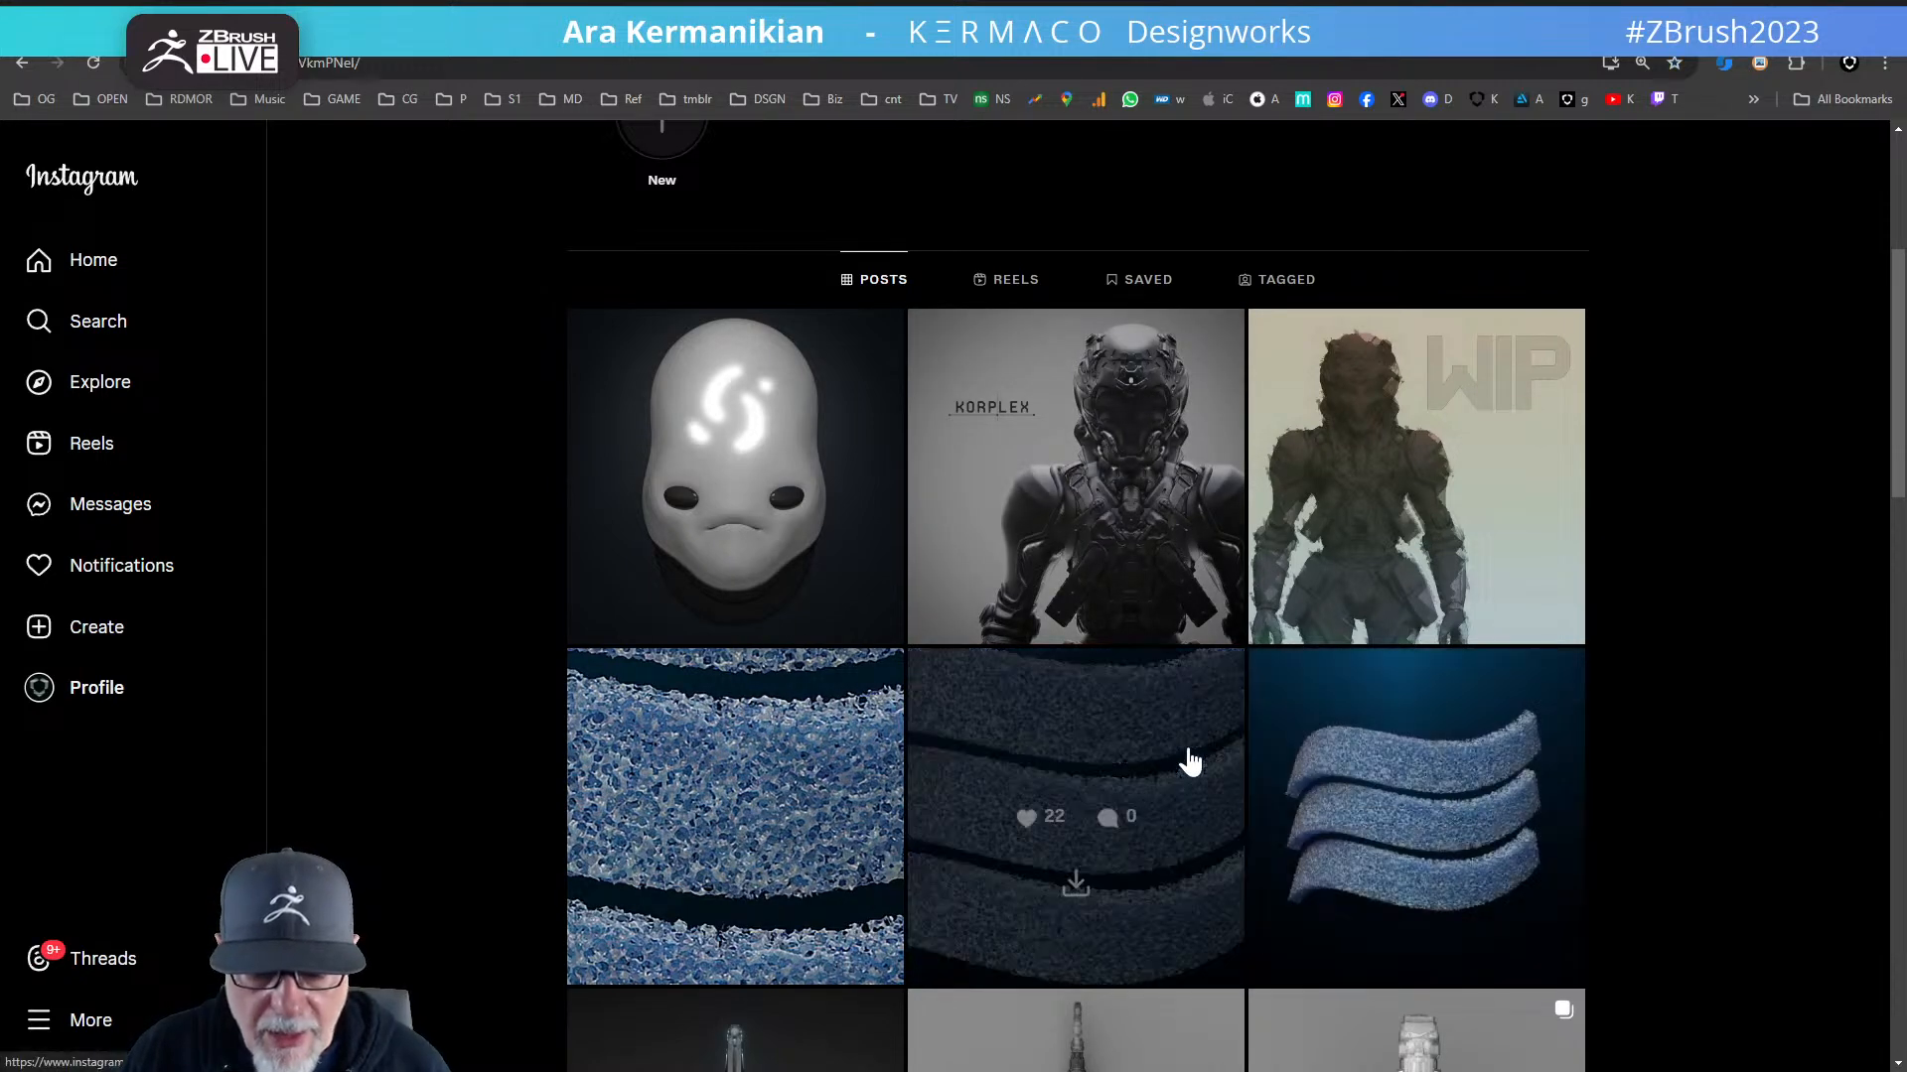
left_click(1189, 764)
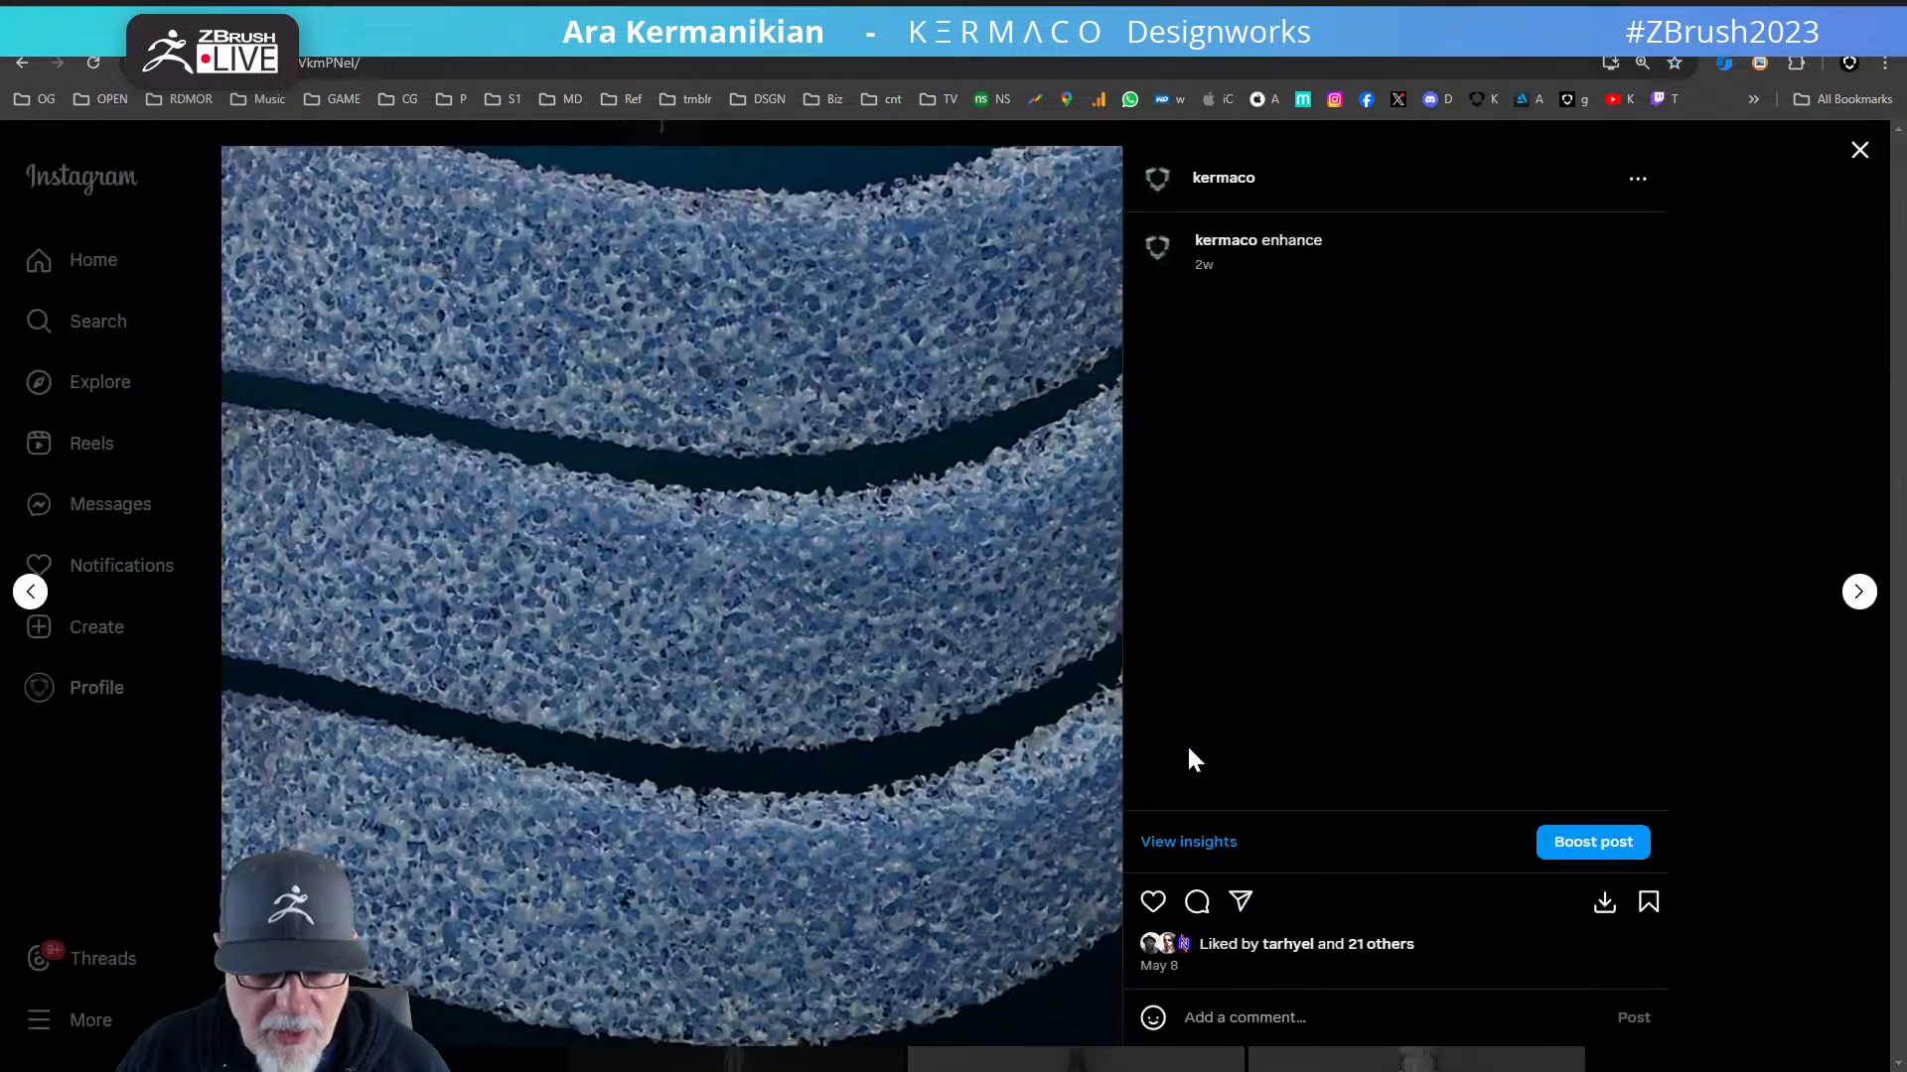
left_click(1857, 151)
left_click(778, 753)
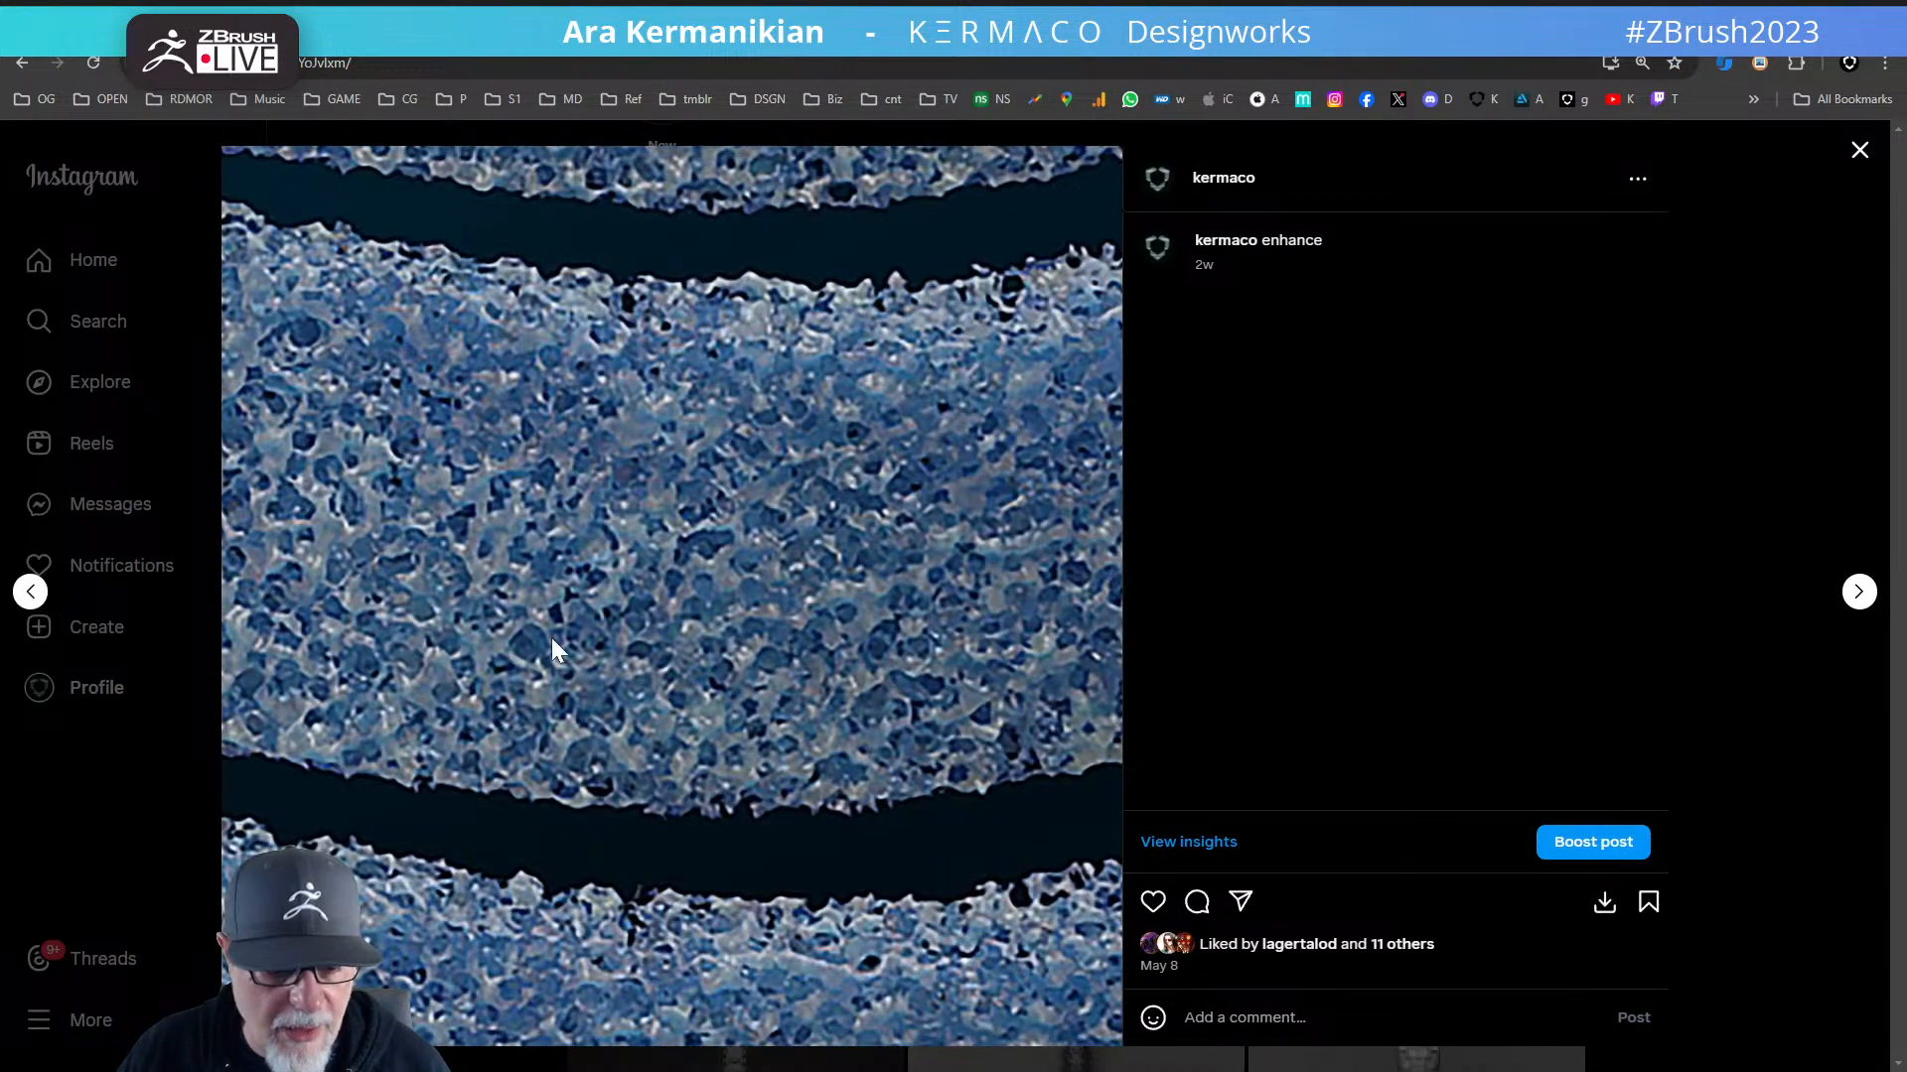
left_click(1858, 154)
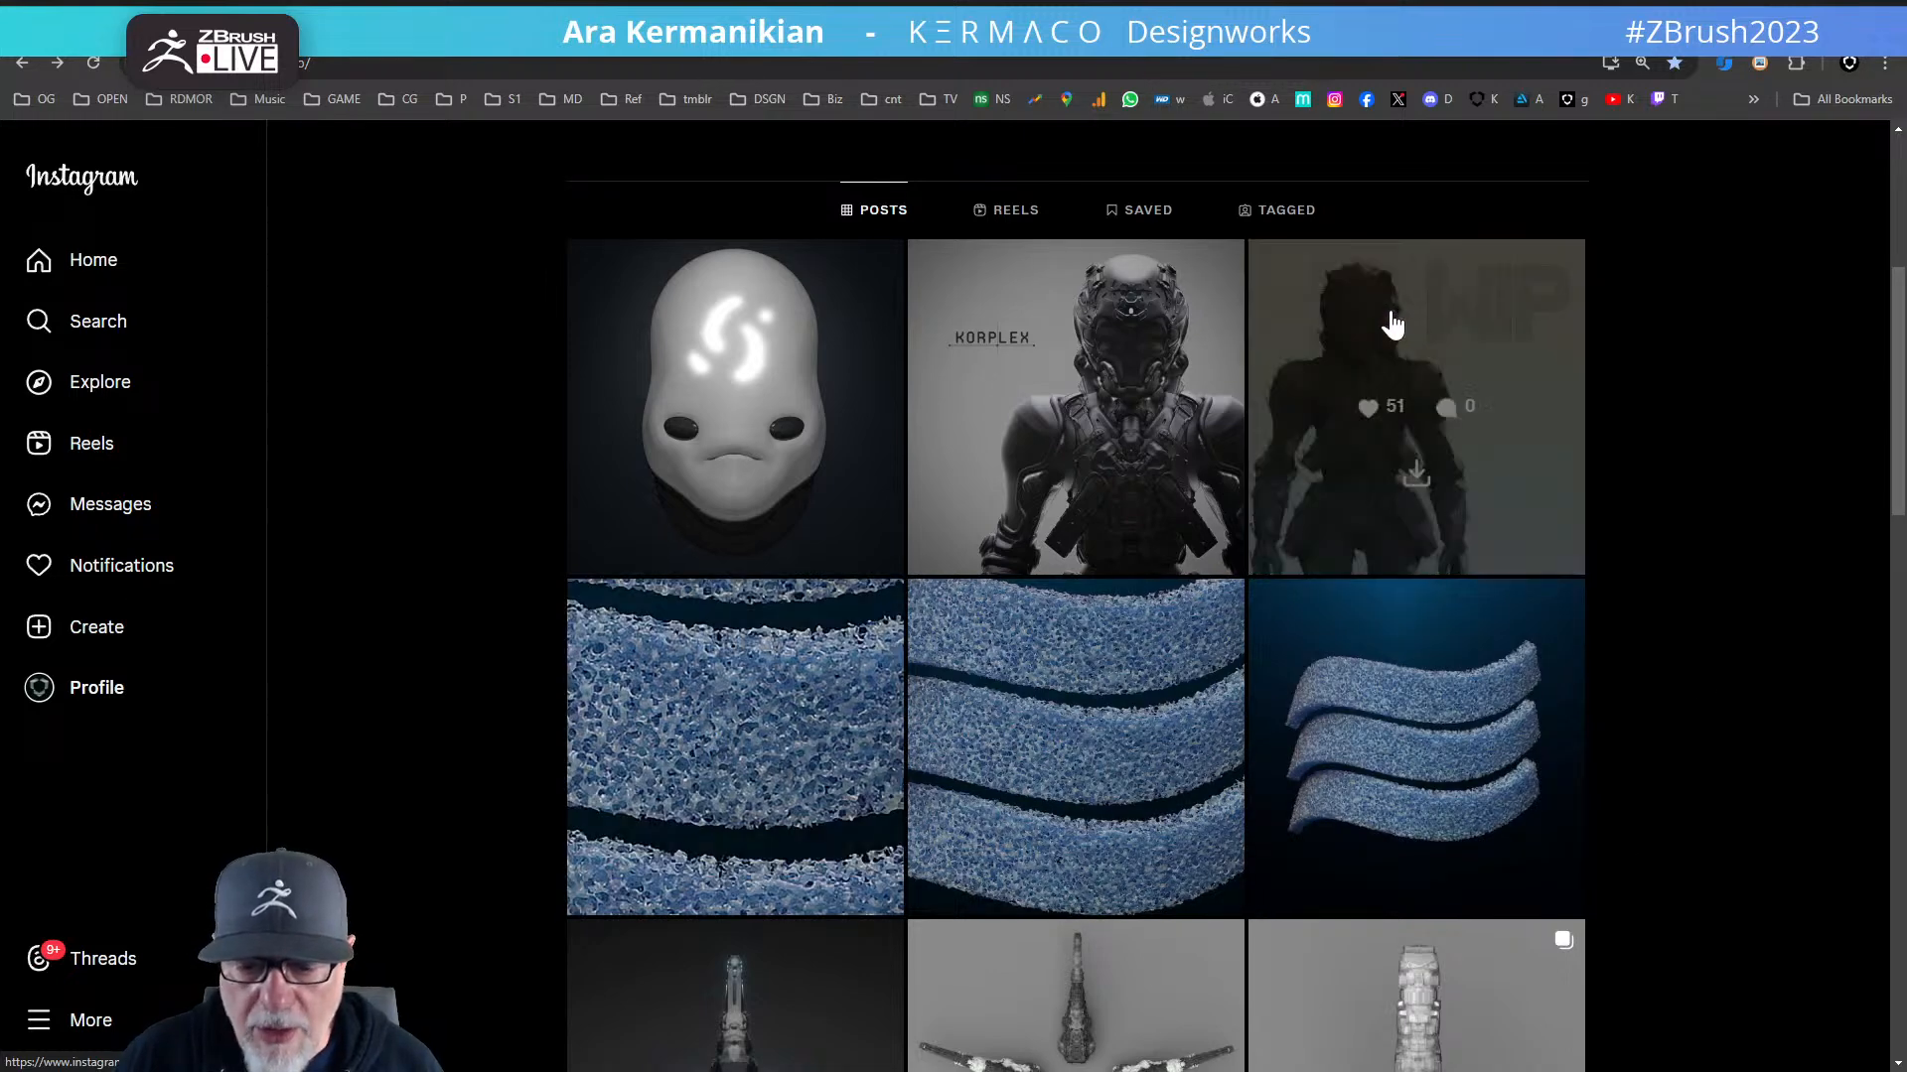
- View the WIP character, KORPLEX and Hollow posts on the kermaco profile, closing each one
left_click(1387, 319)
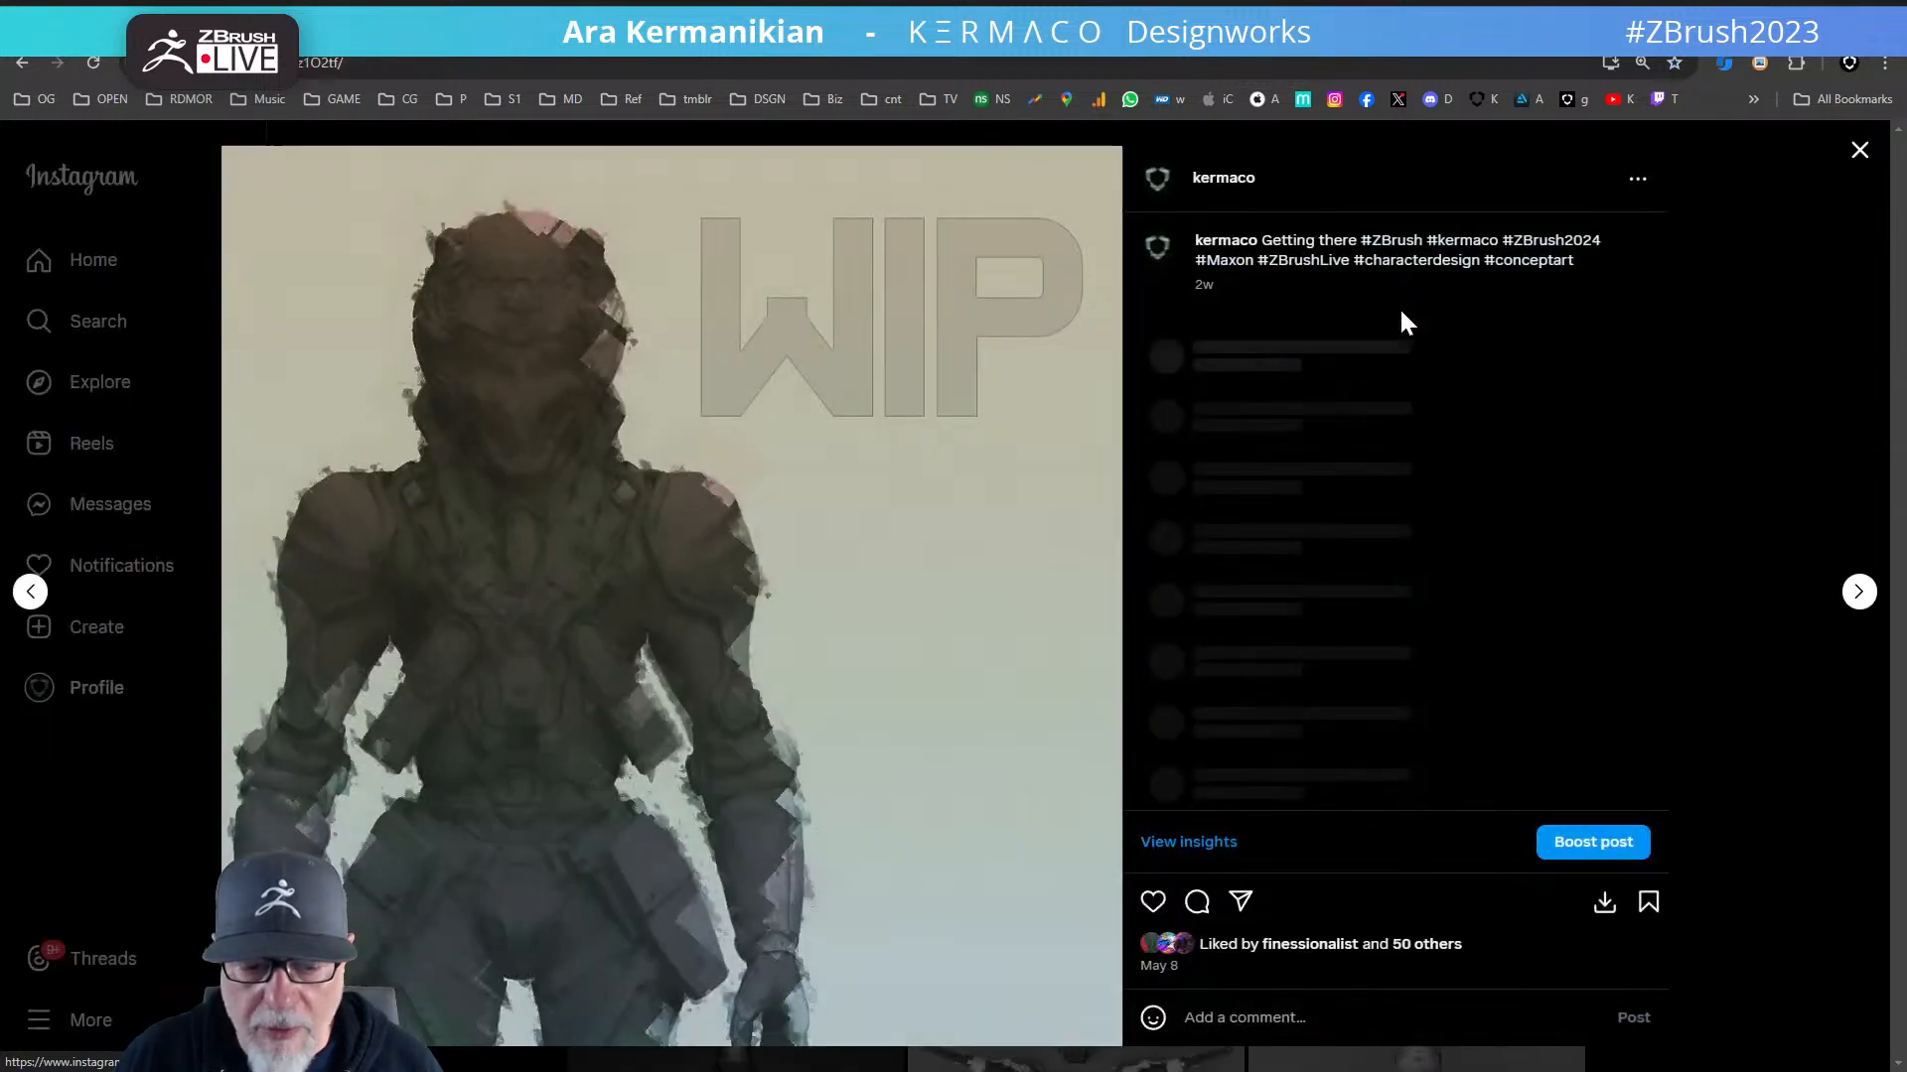
left_click(1859, 153)
left_click(1097, 343)
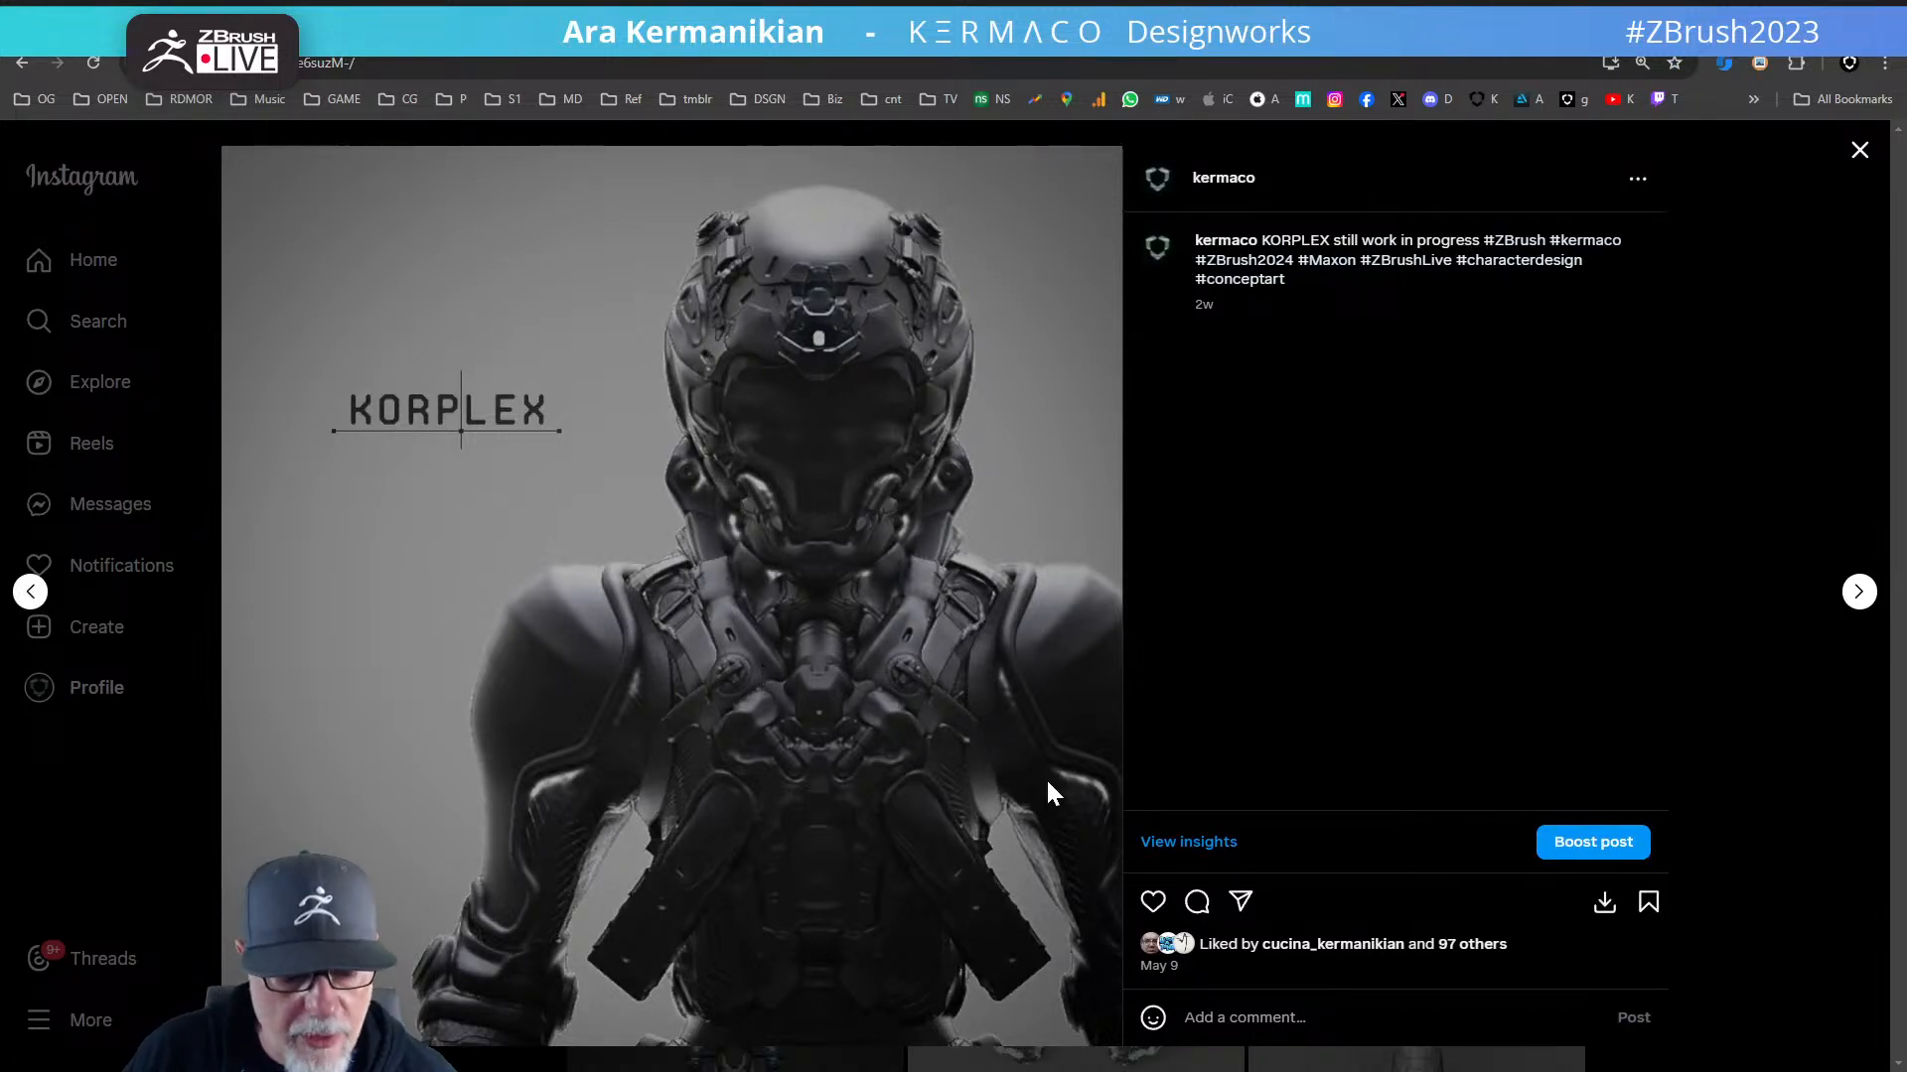
left_click(1860, 151)
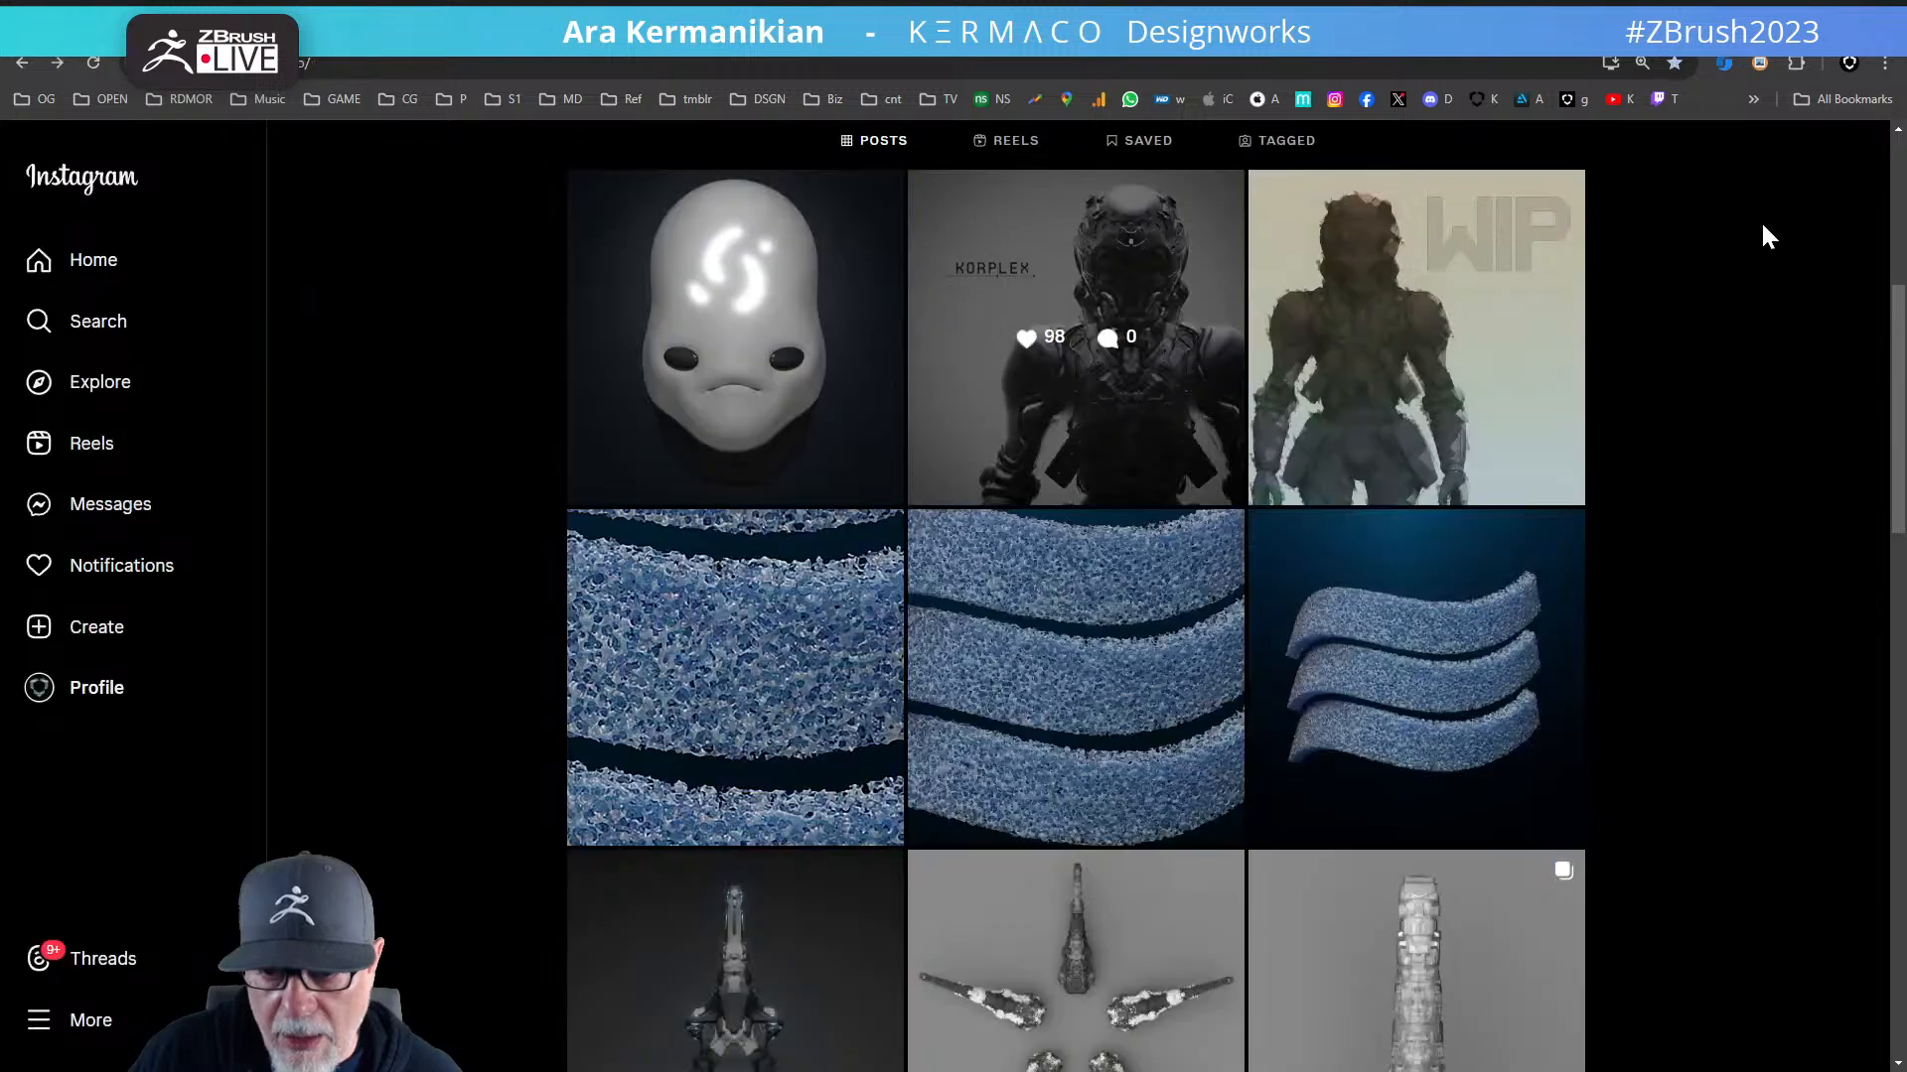
scroll(1175, 624, "up", 5)
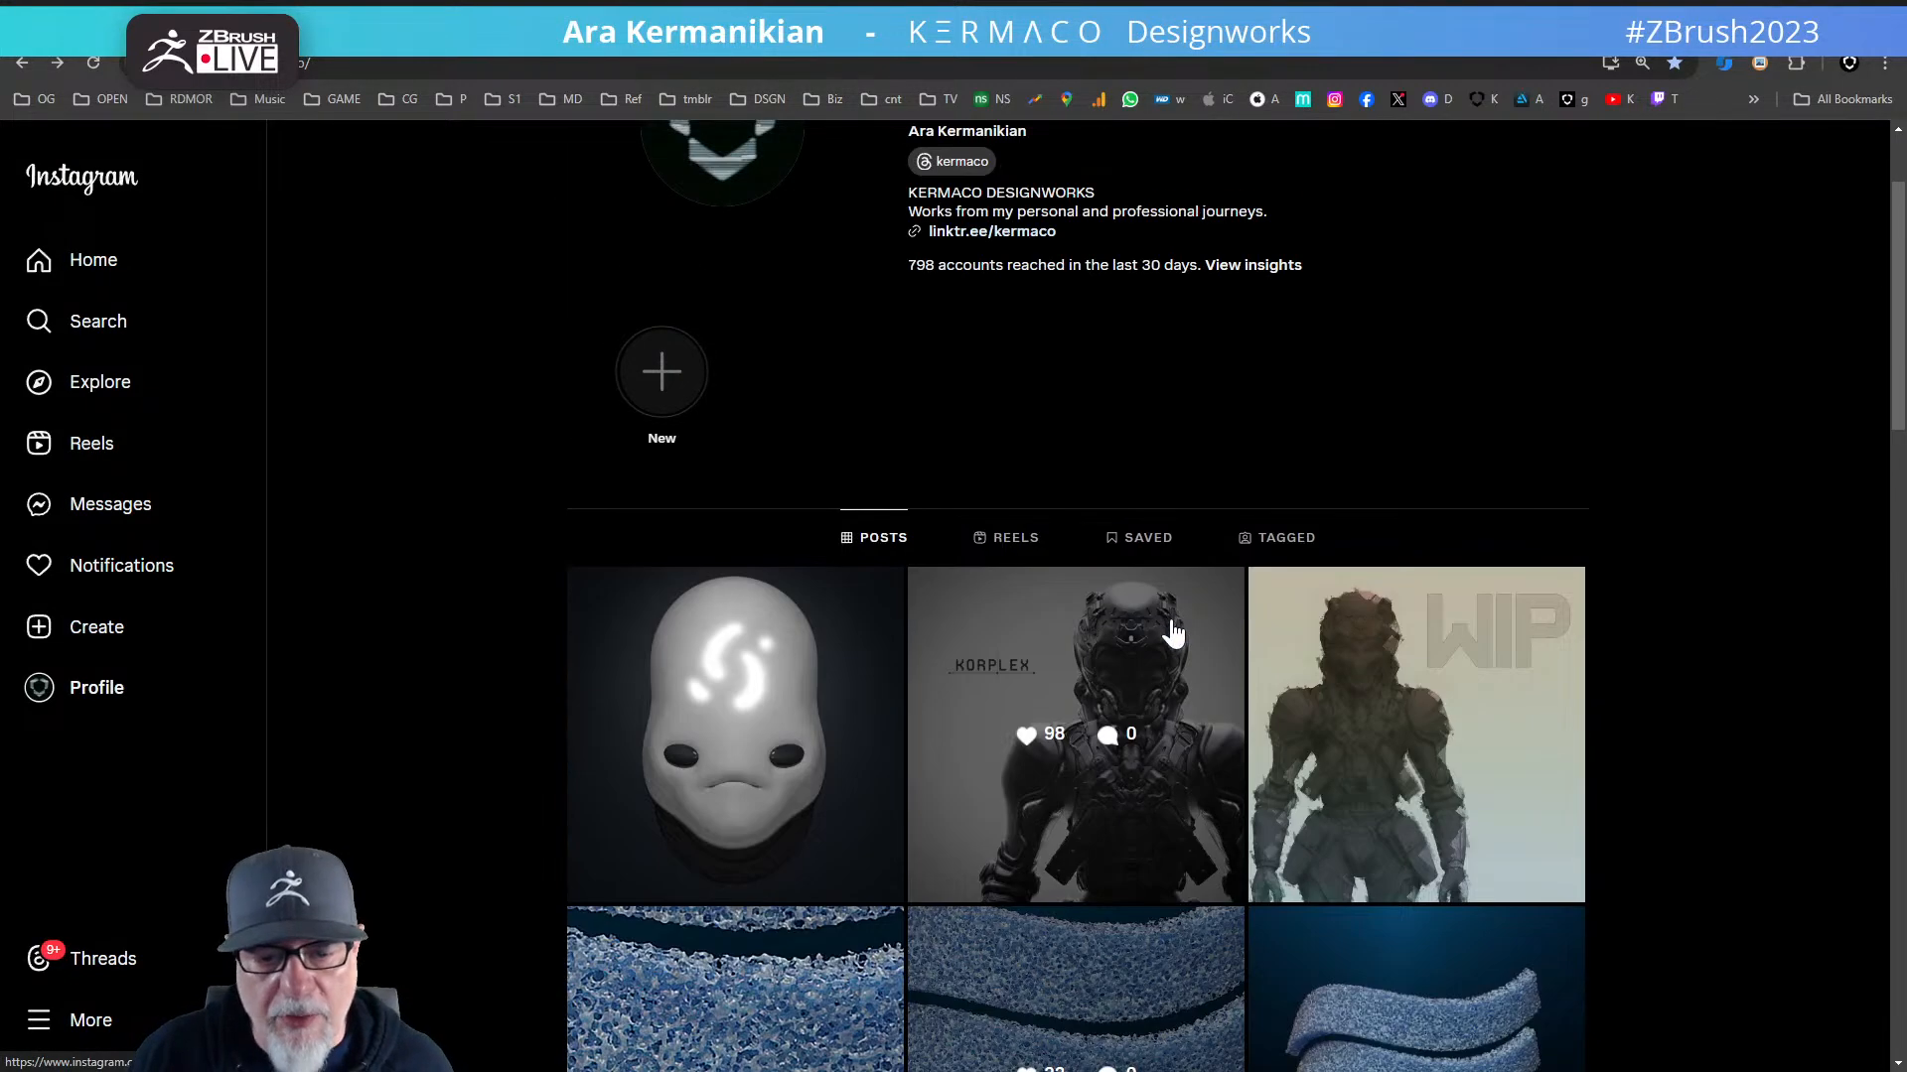
scroll(1152, 638, "down", 3)
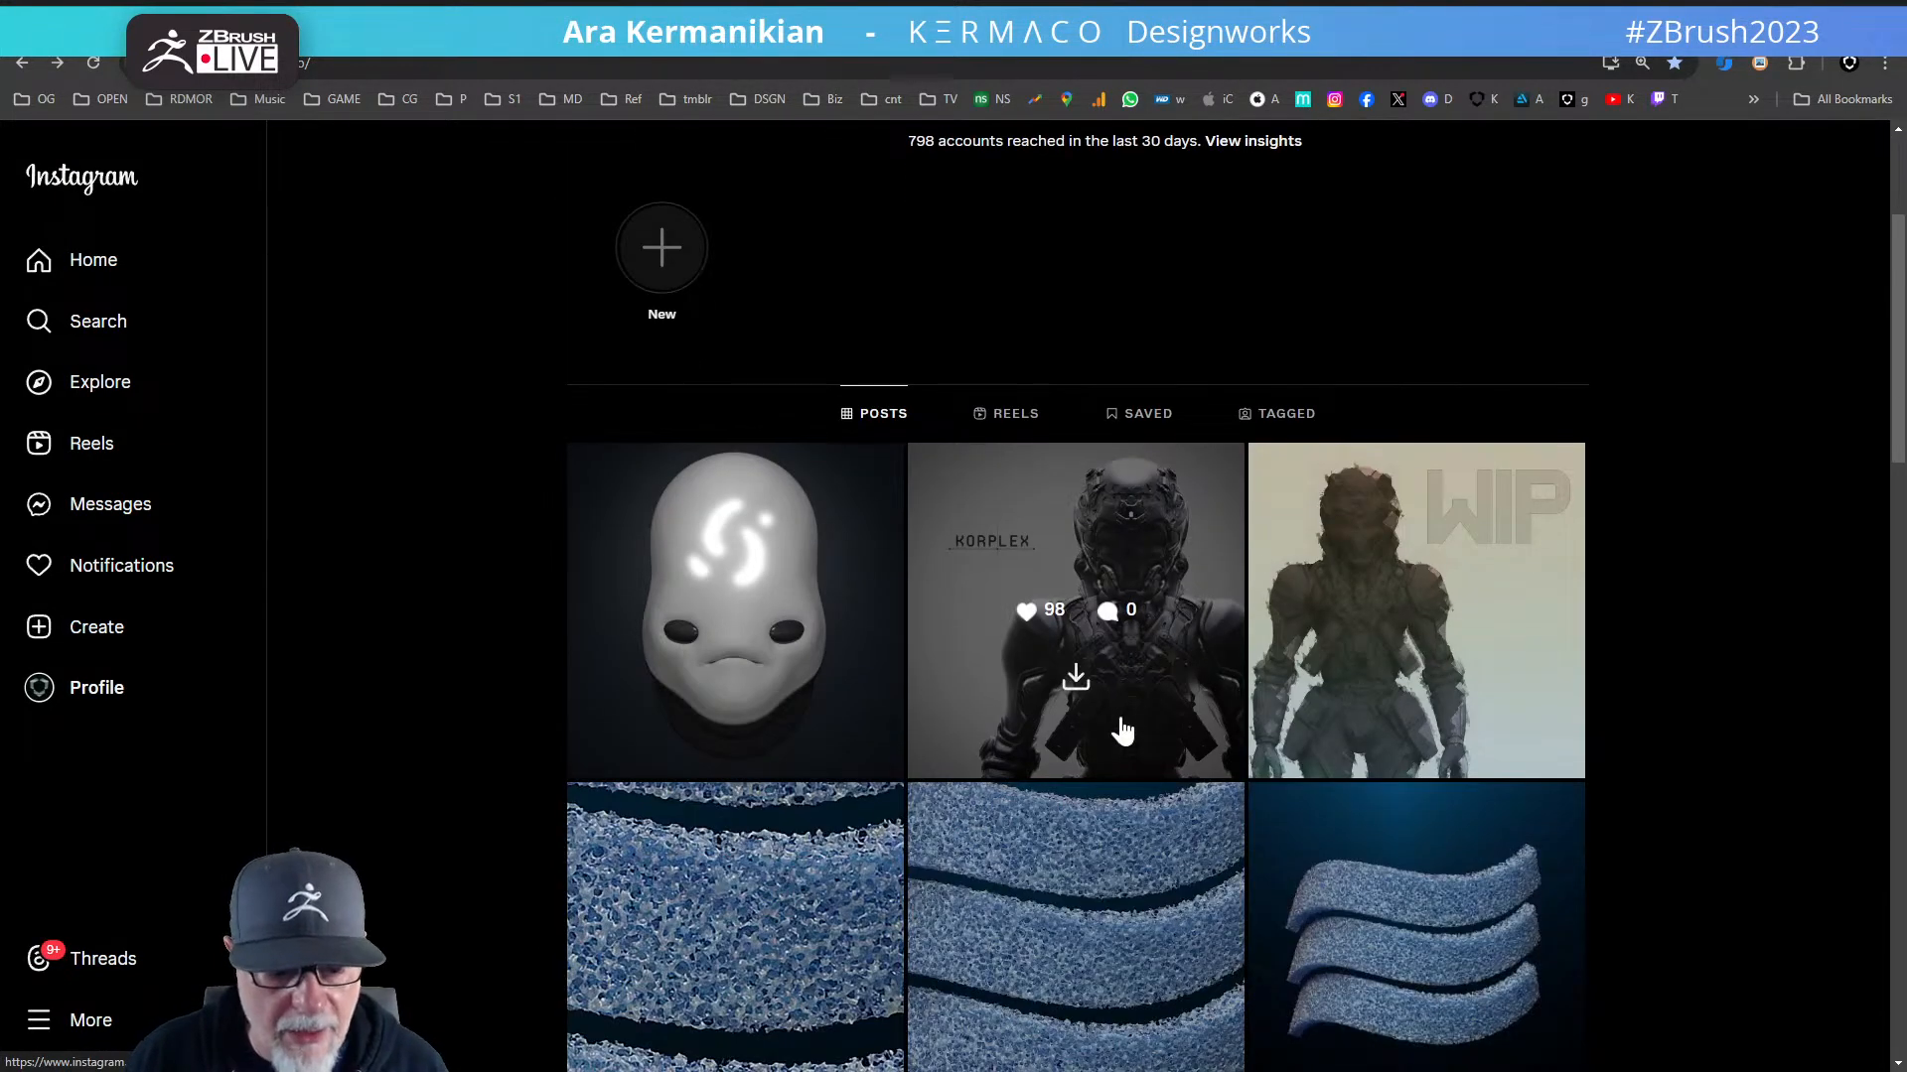
left_click(798, 727)
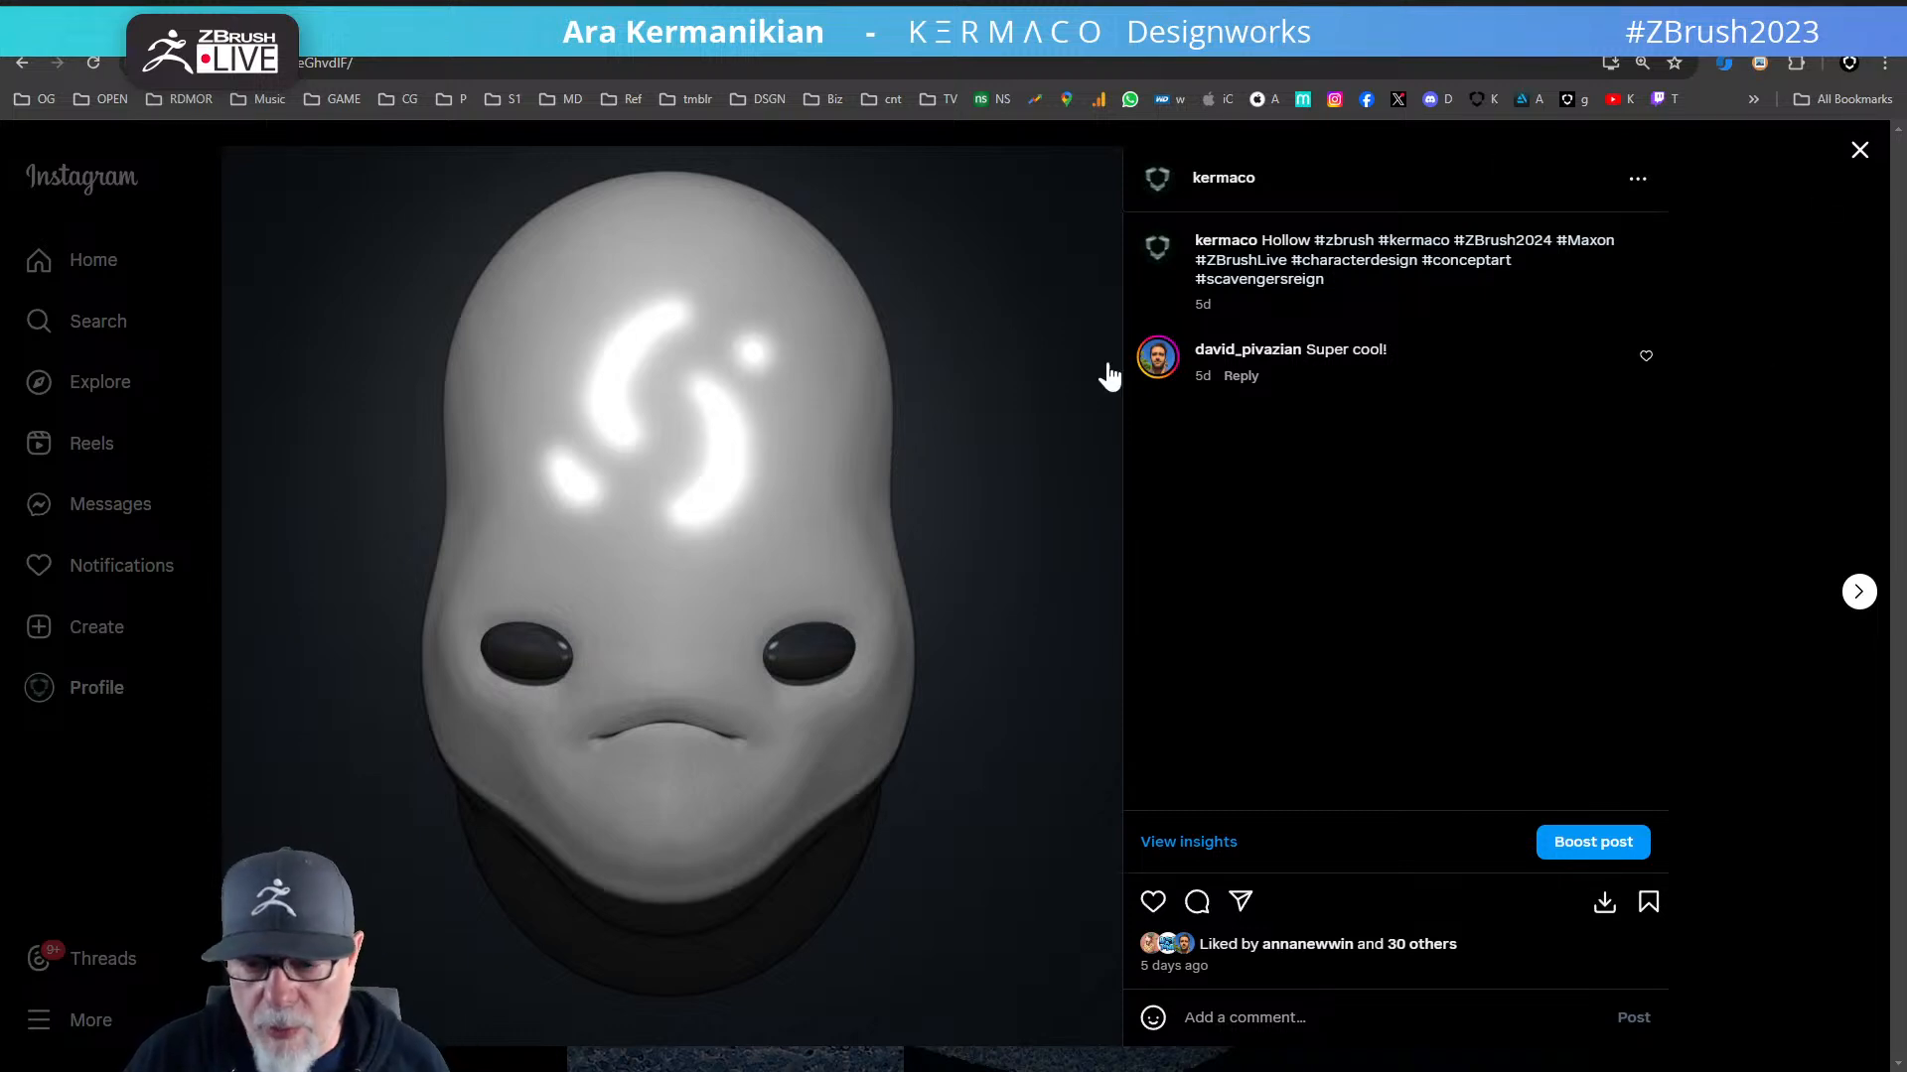
left_click(1859, 152)
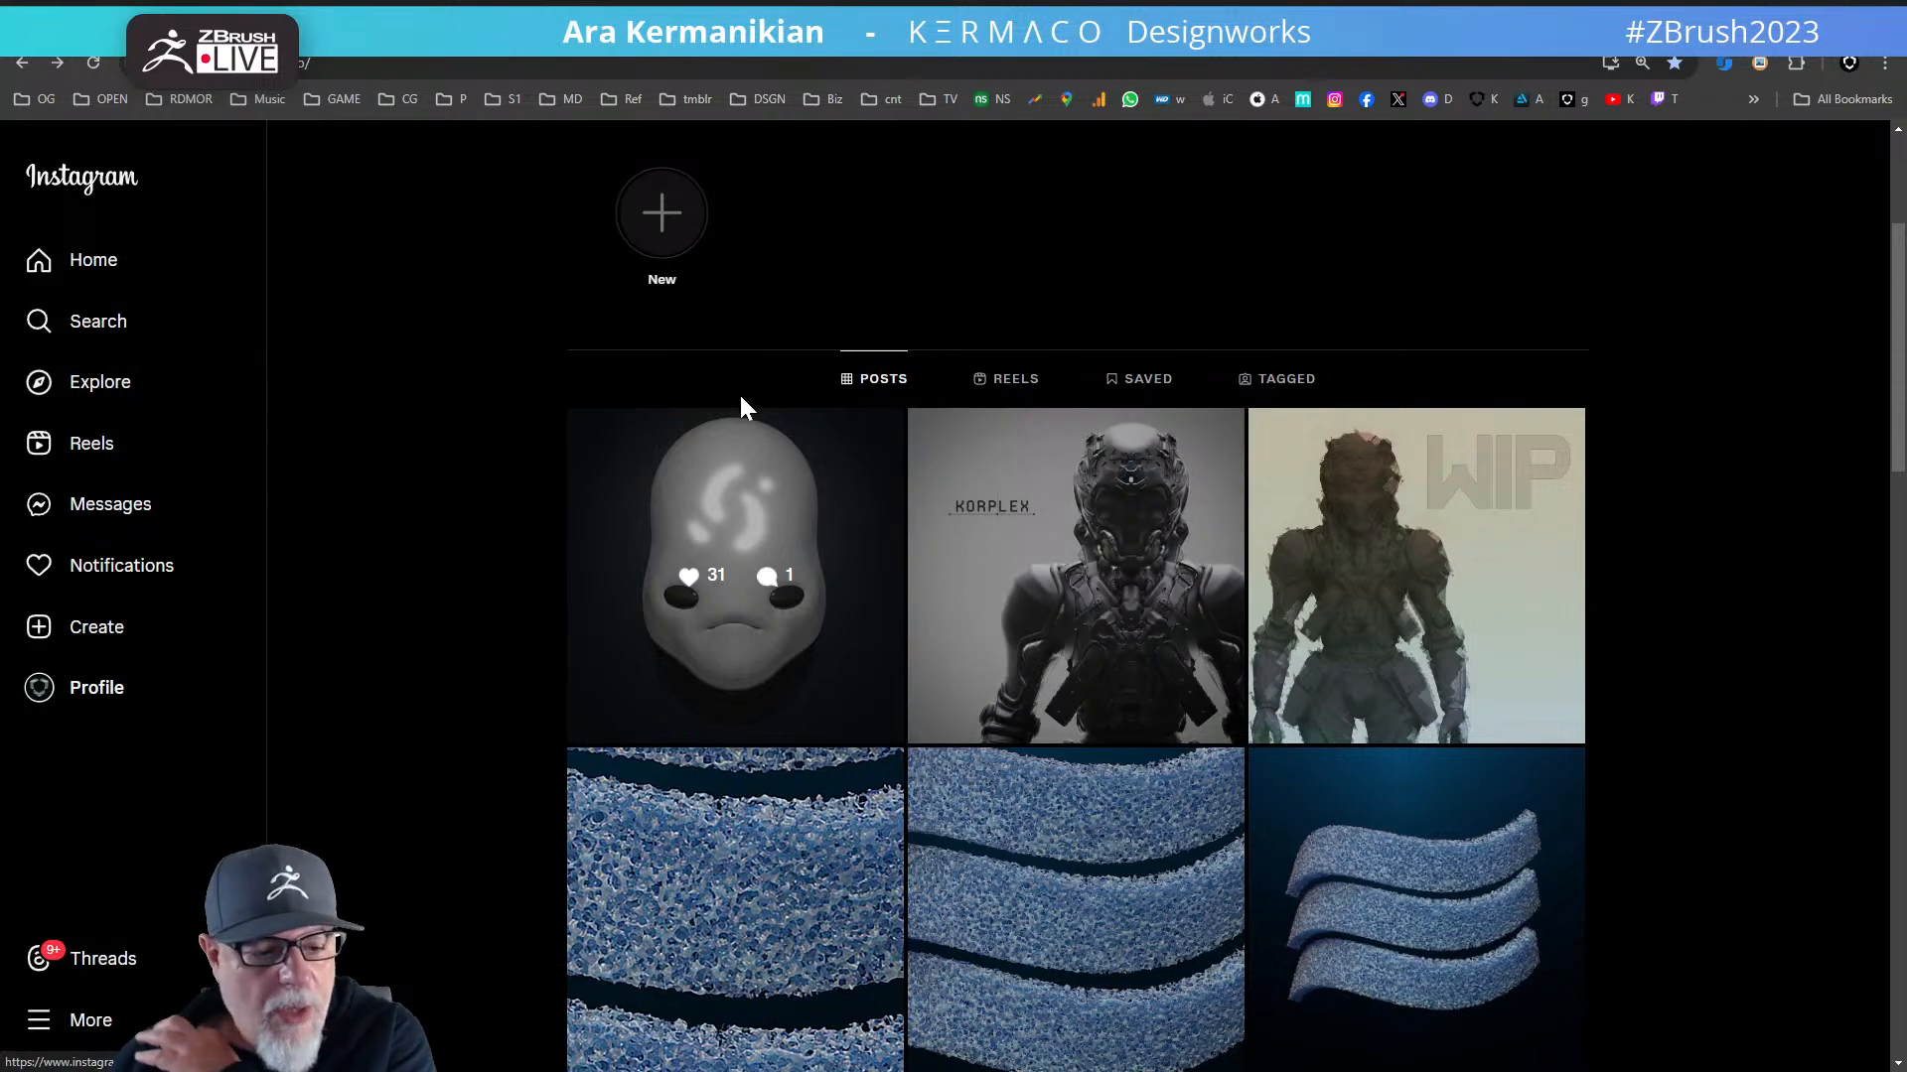
- Follow the linktr.ee/kermaco link in the profile bio through to the Linktree page
scroll(931, 536, "up", 2)
scroll(931, 536, "up", 2)
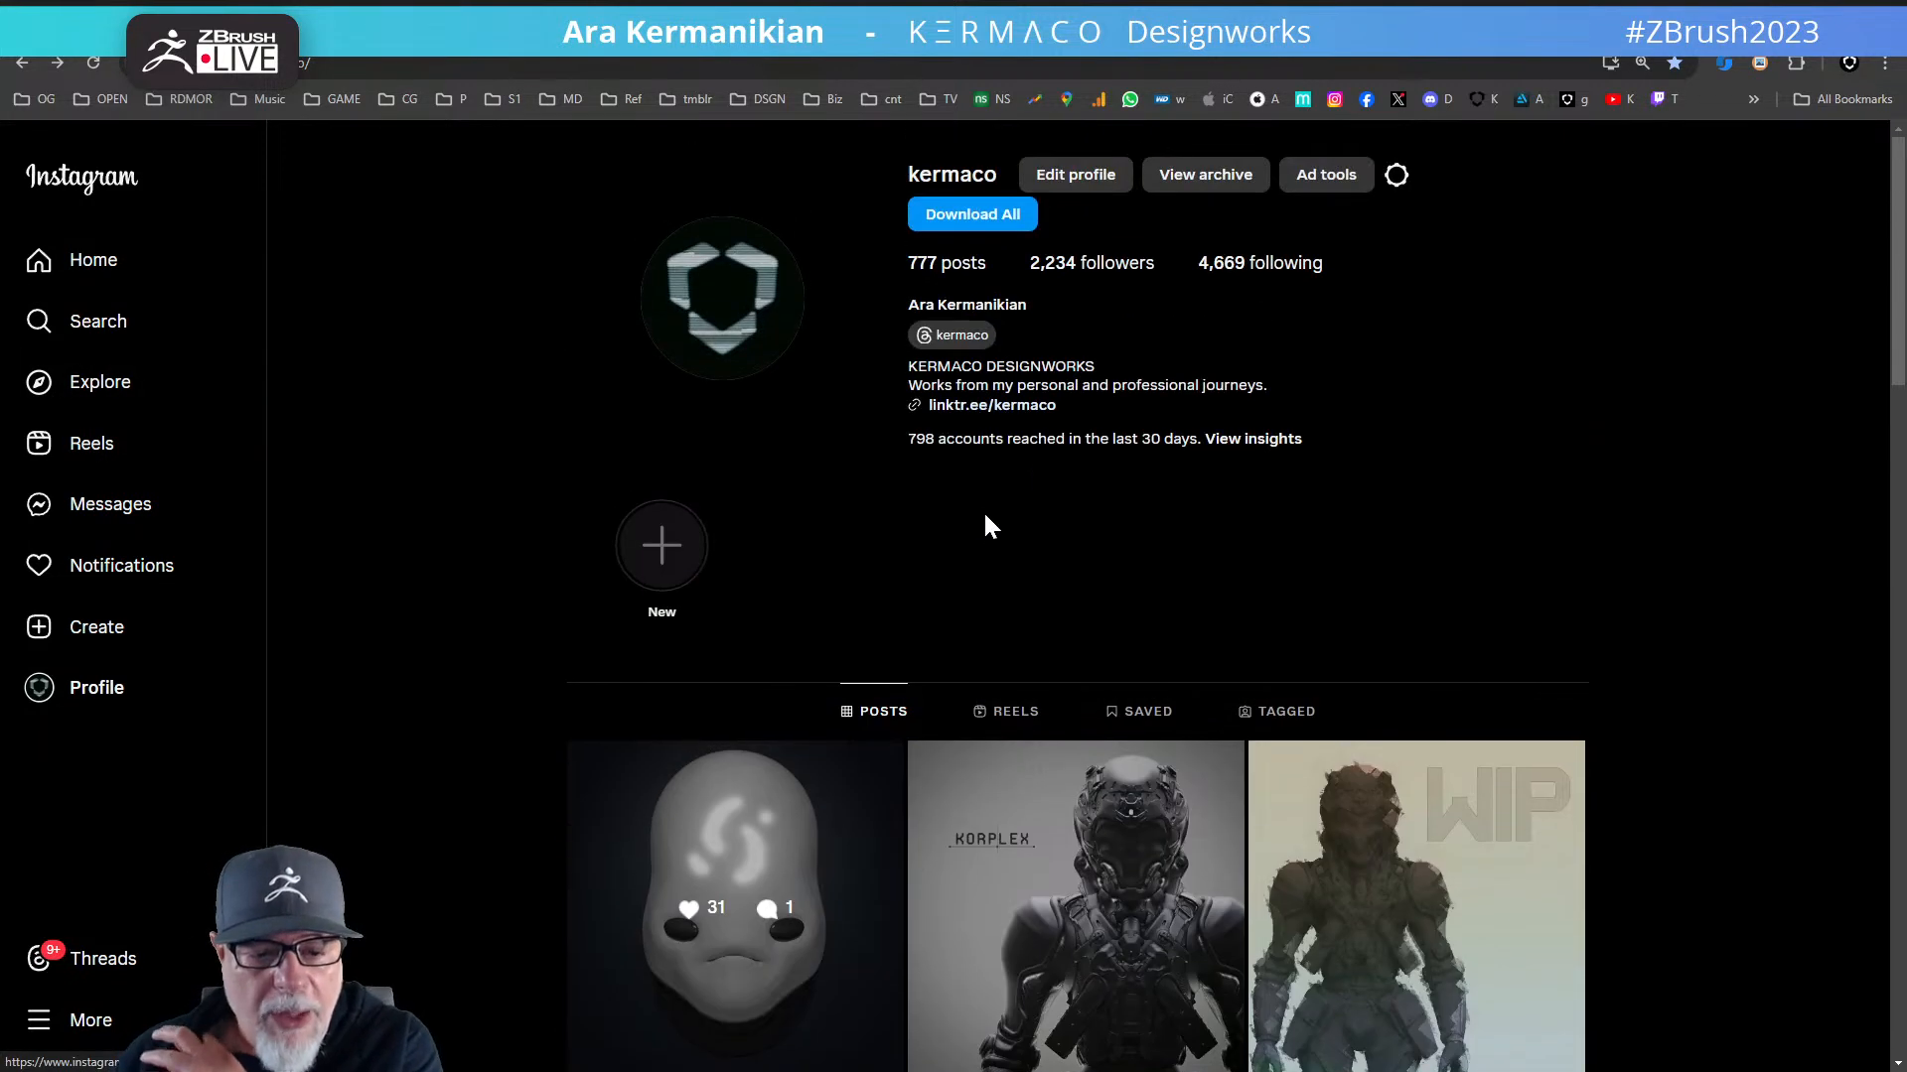
left_click(993, 407)
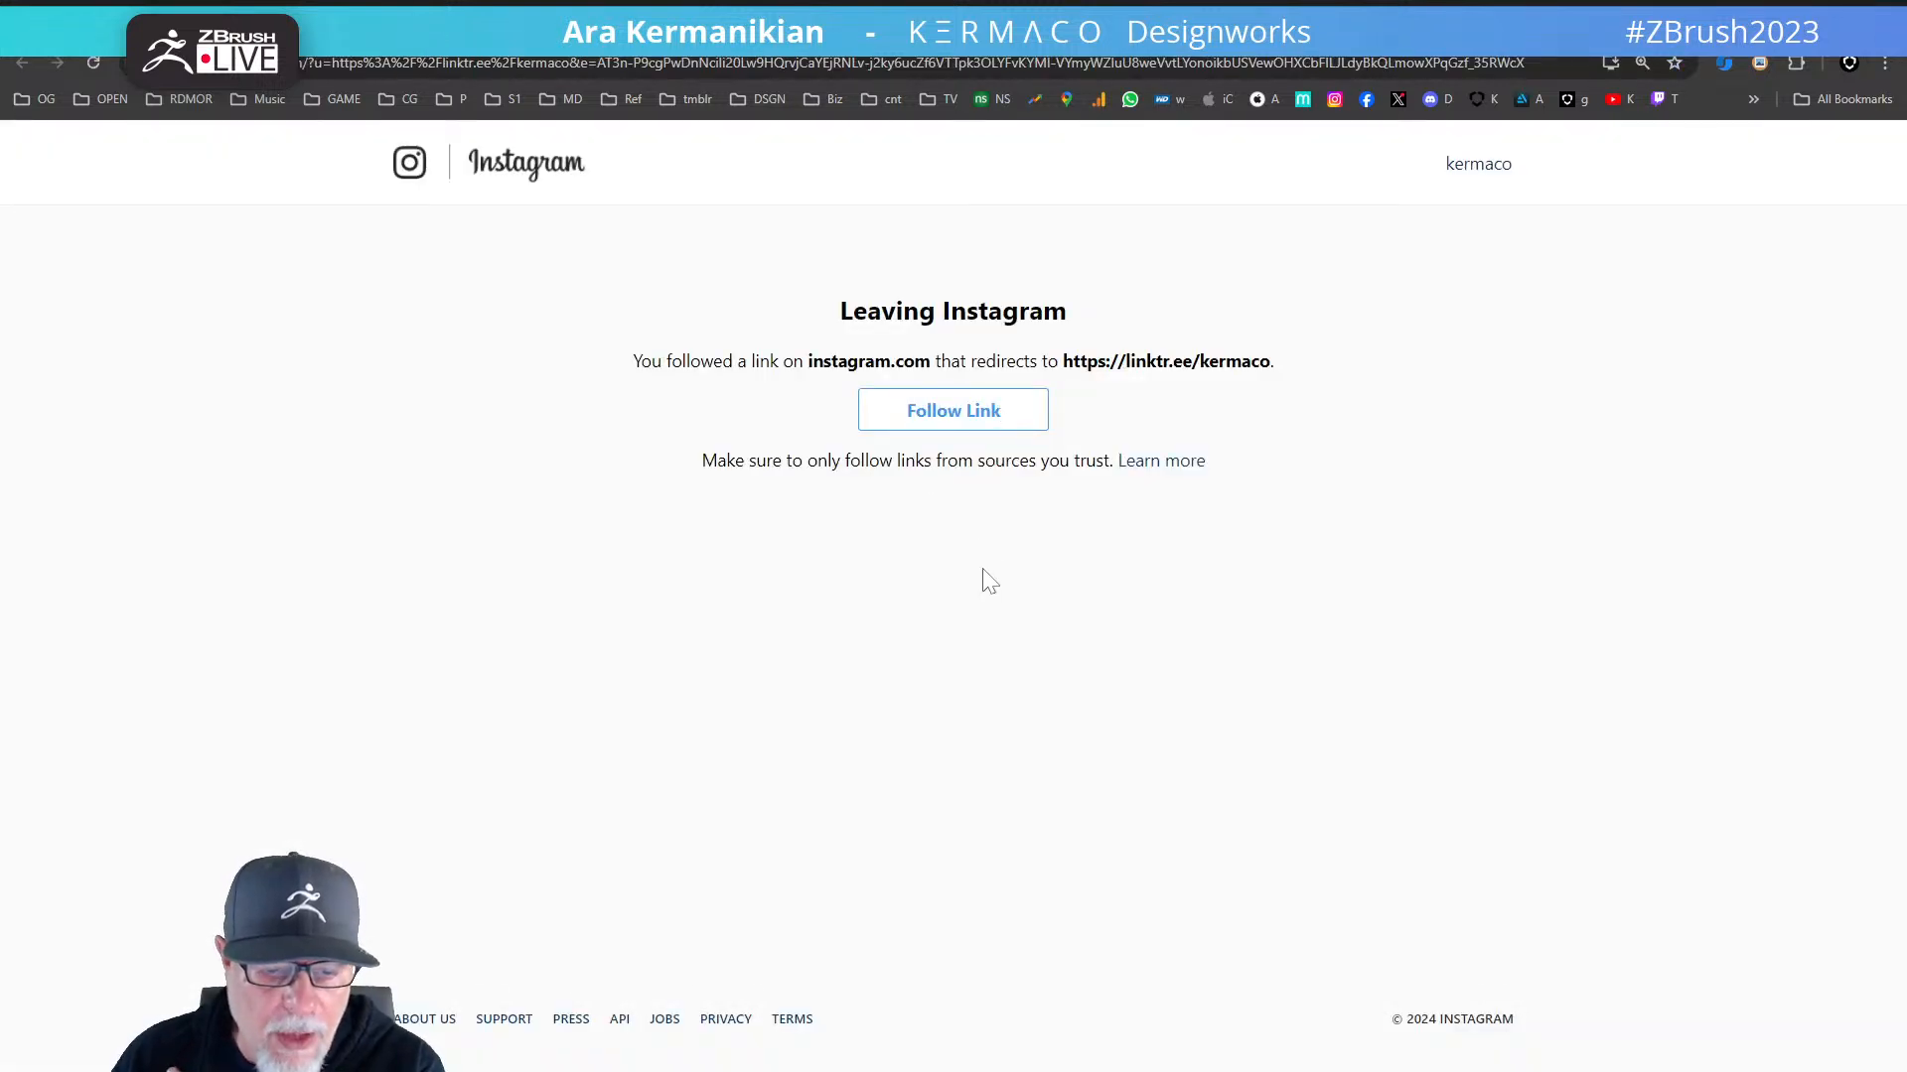
left_click(940, 419)
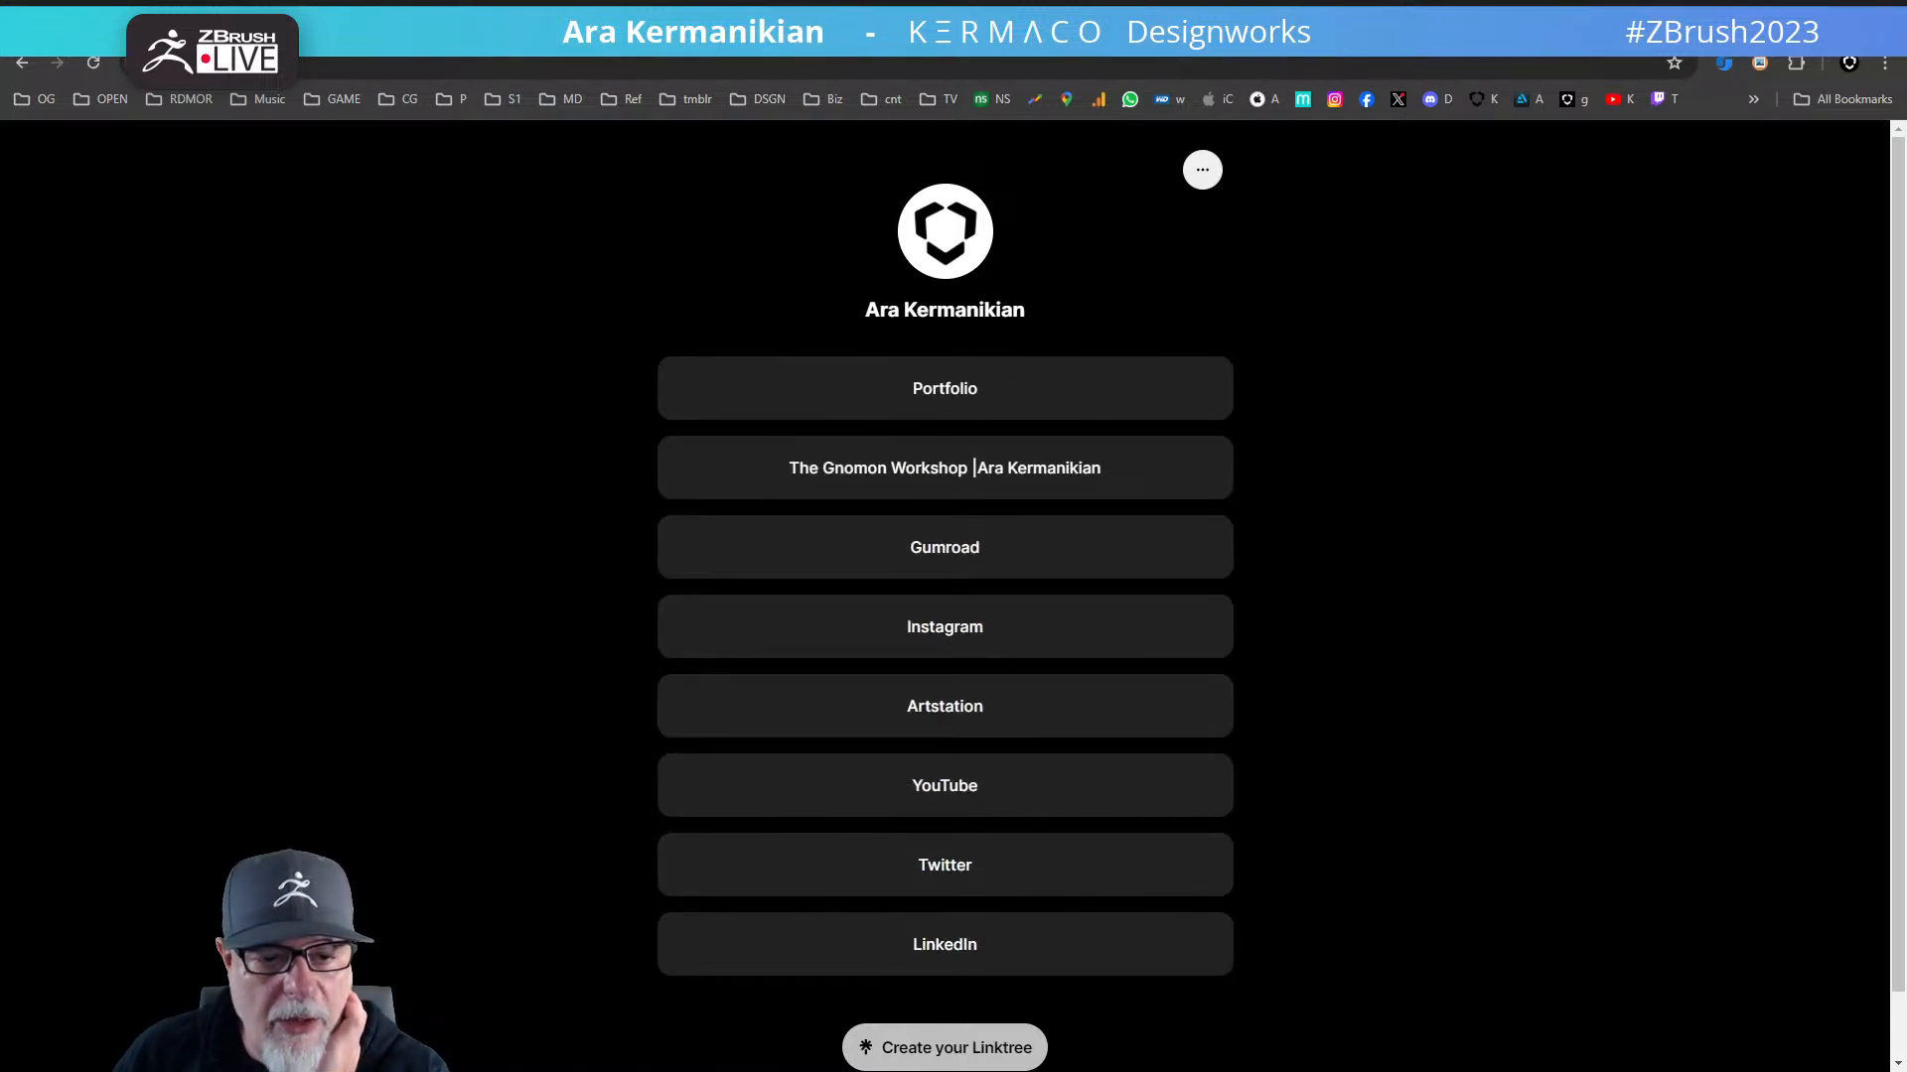
- Switch to the KERMACO portfolio website and look over the artwork gallery on its home page
left_click(1033, 37)
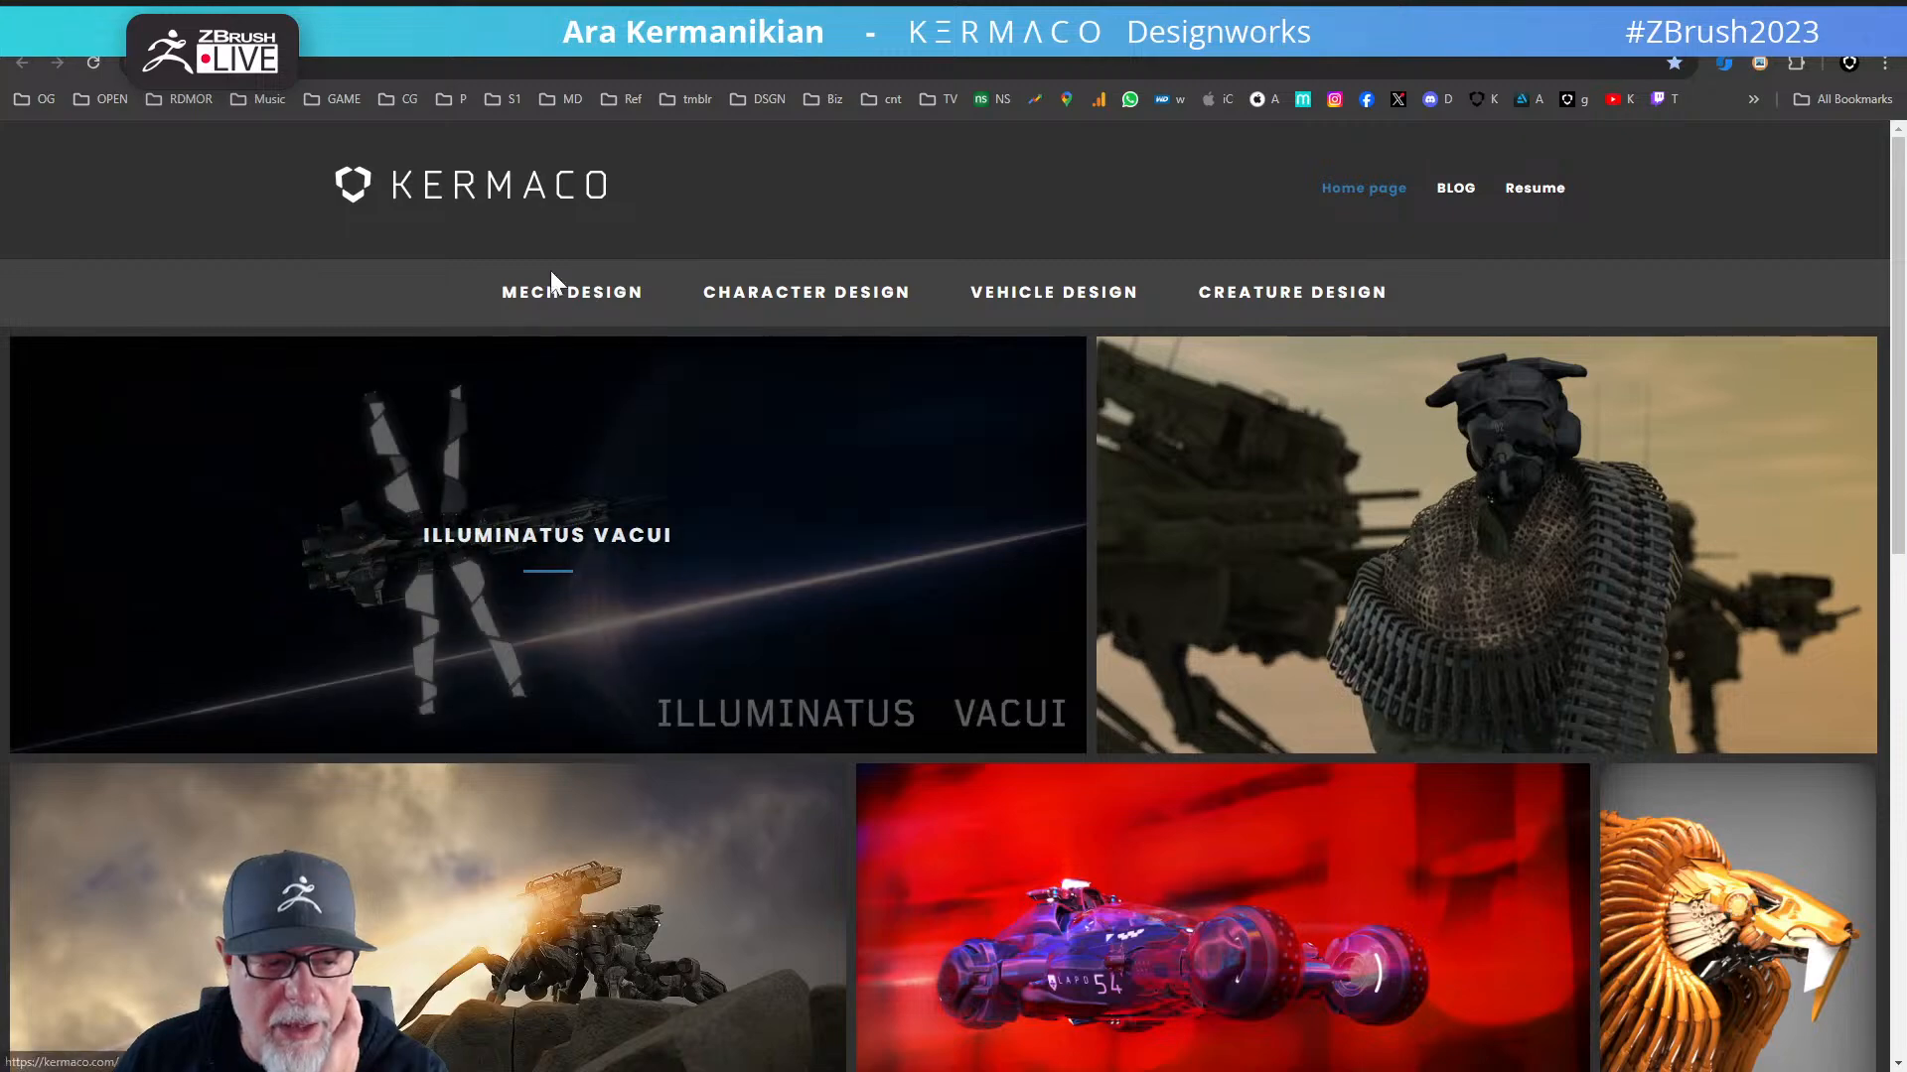
scroll(726, 683, "down", 7)
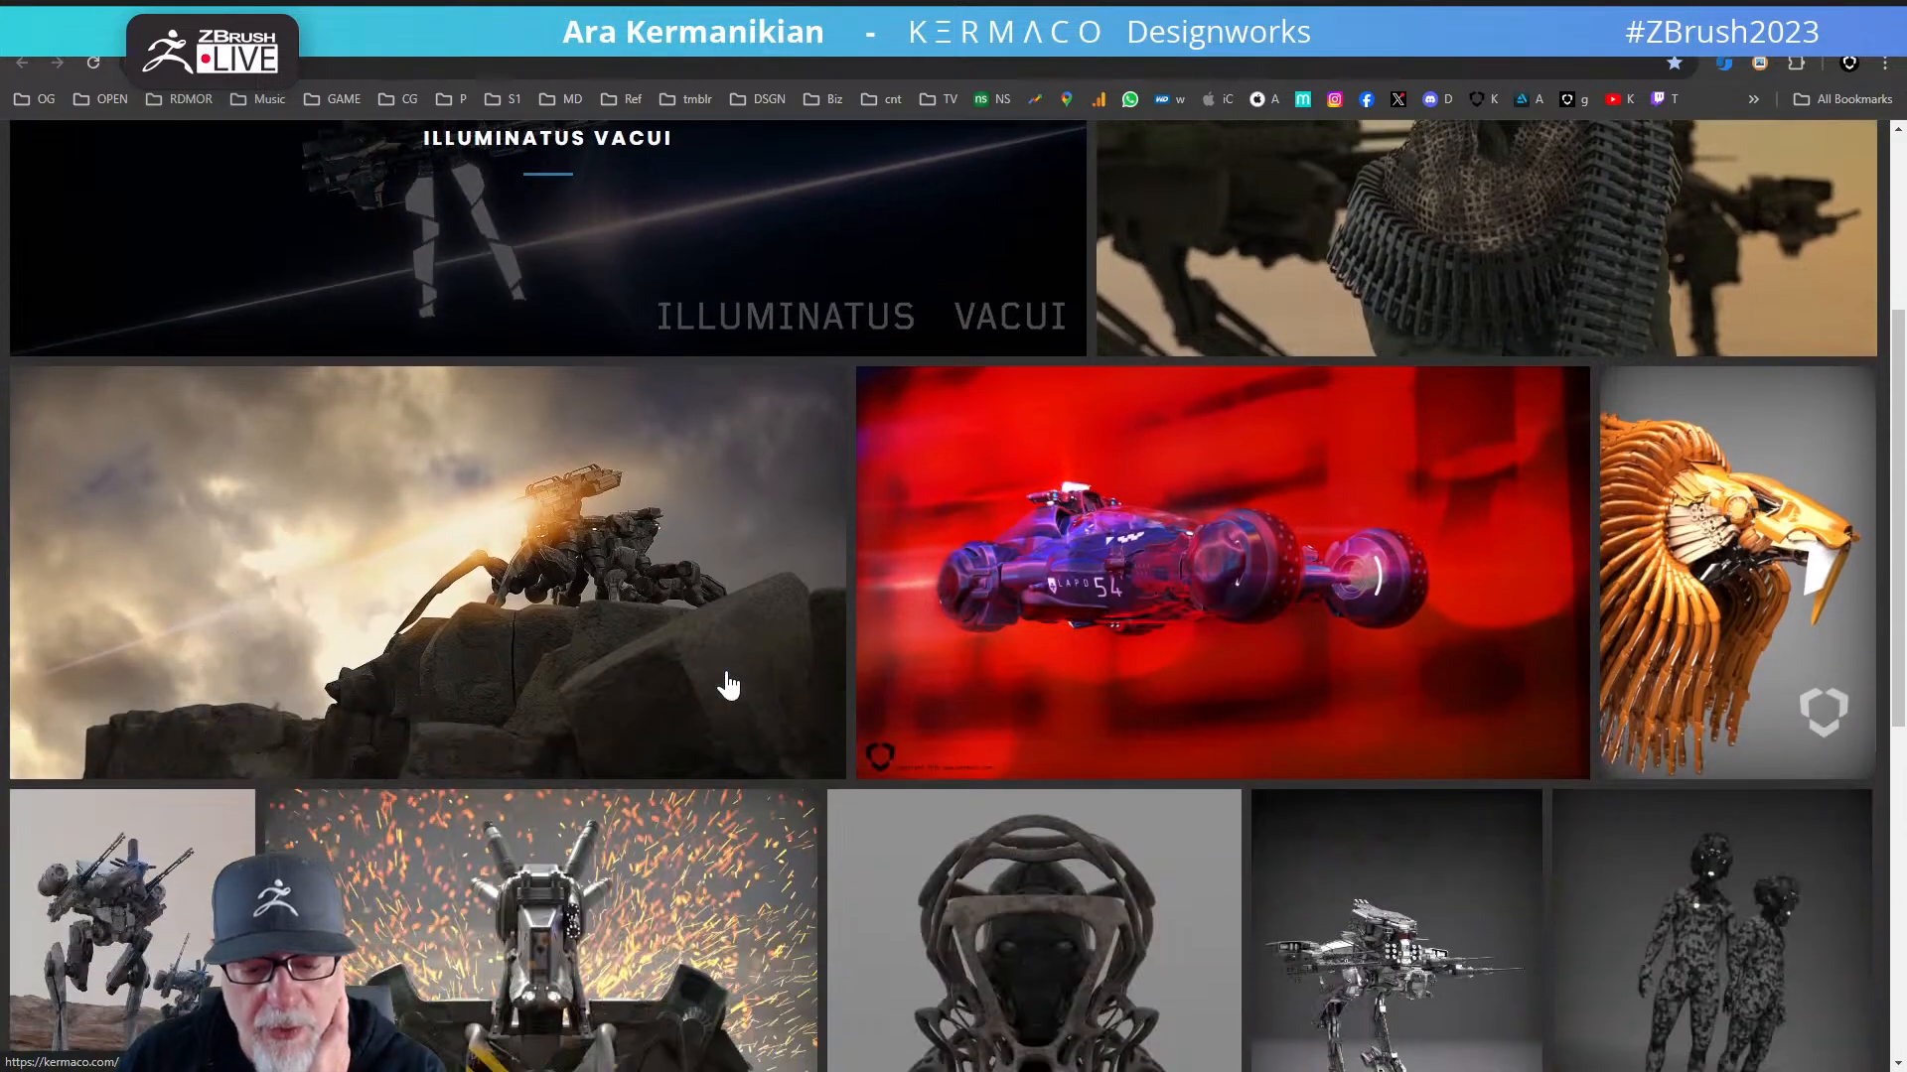
scroll(724, 681, "up", 8)
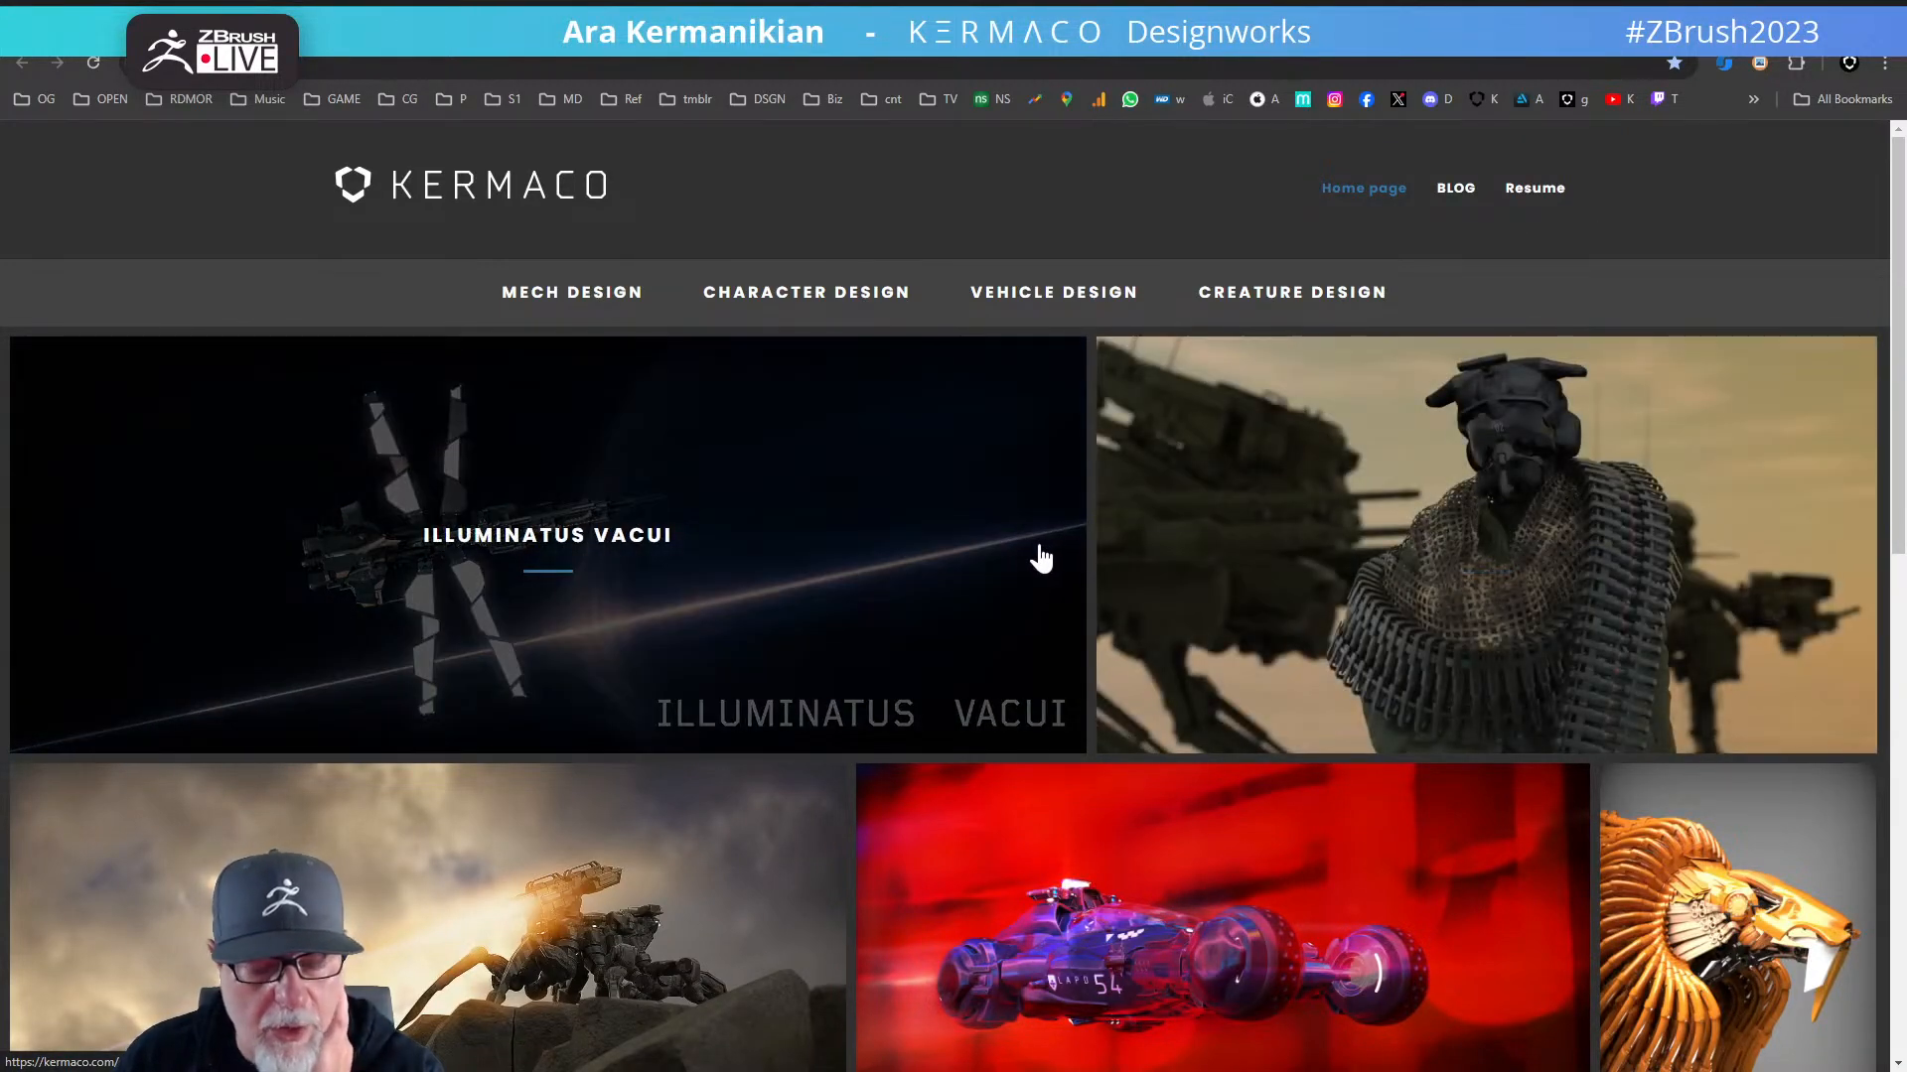
scroll(1033, 551, "down", 1)
scroll(1023, 546, "up", 1)
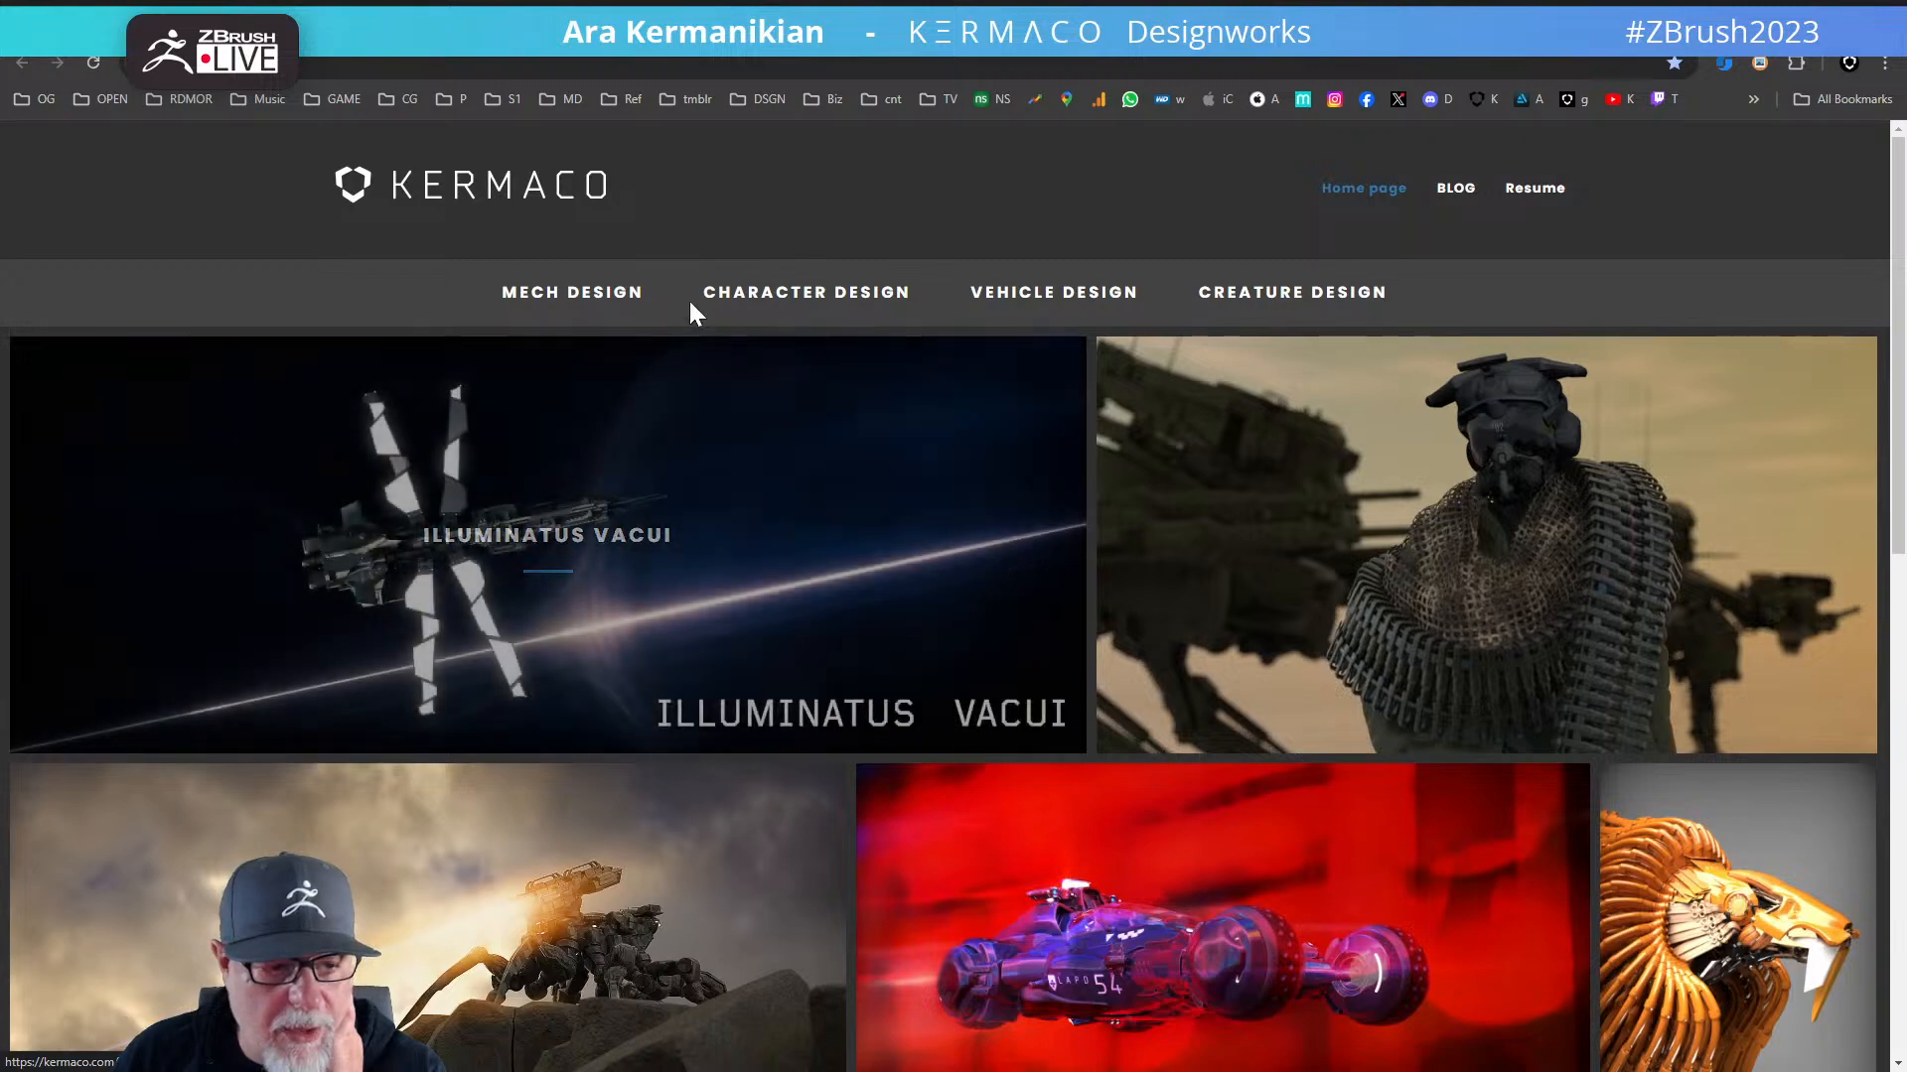
- Open the portfolio site's blog and look through the Adventures in AI article and its images
left_click(1456, 189)
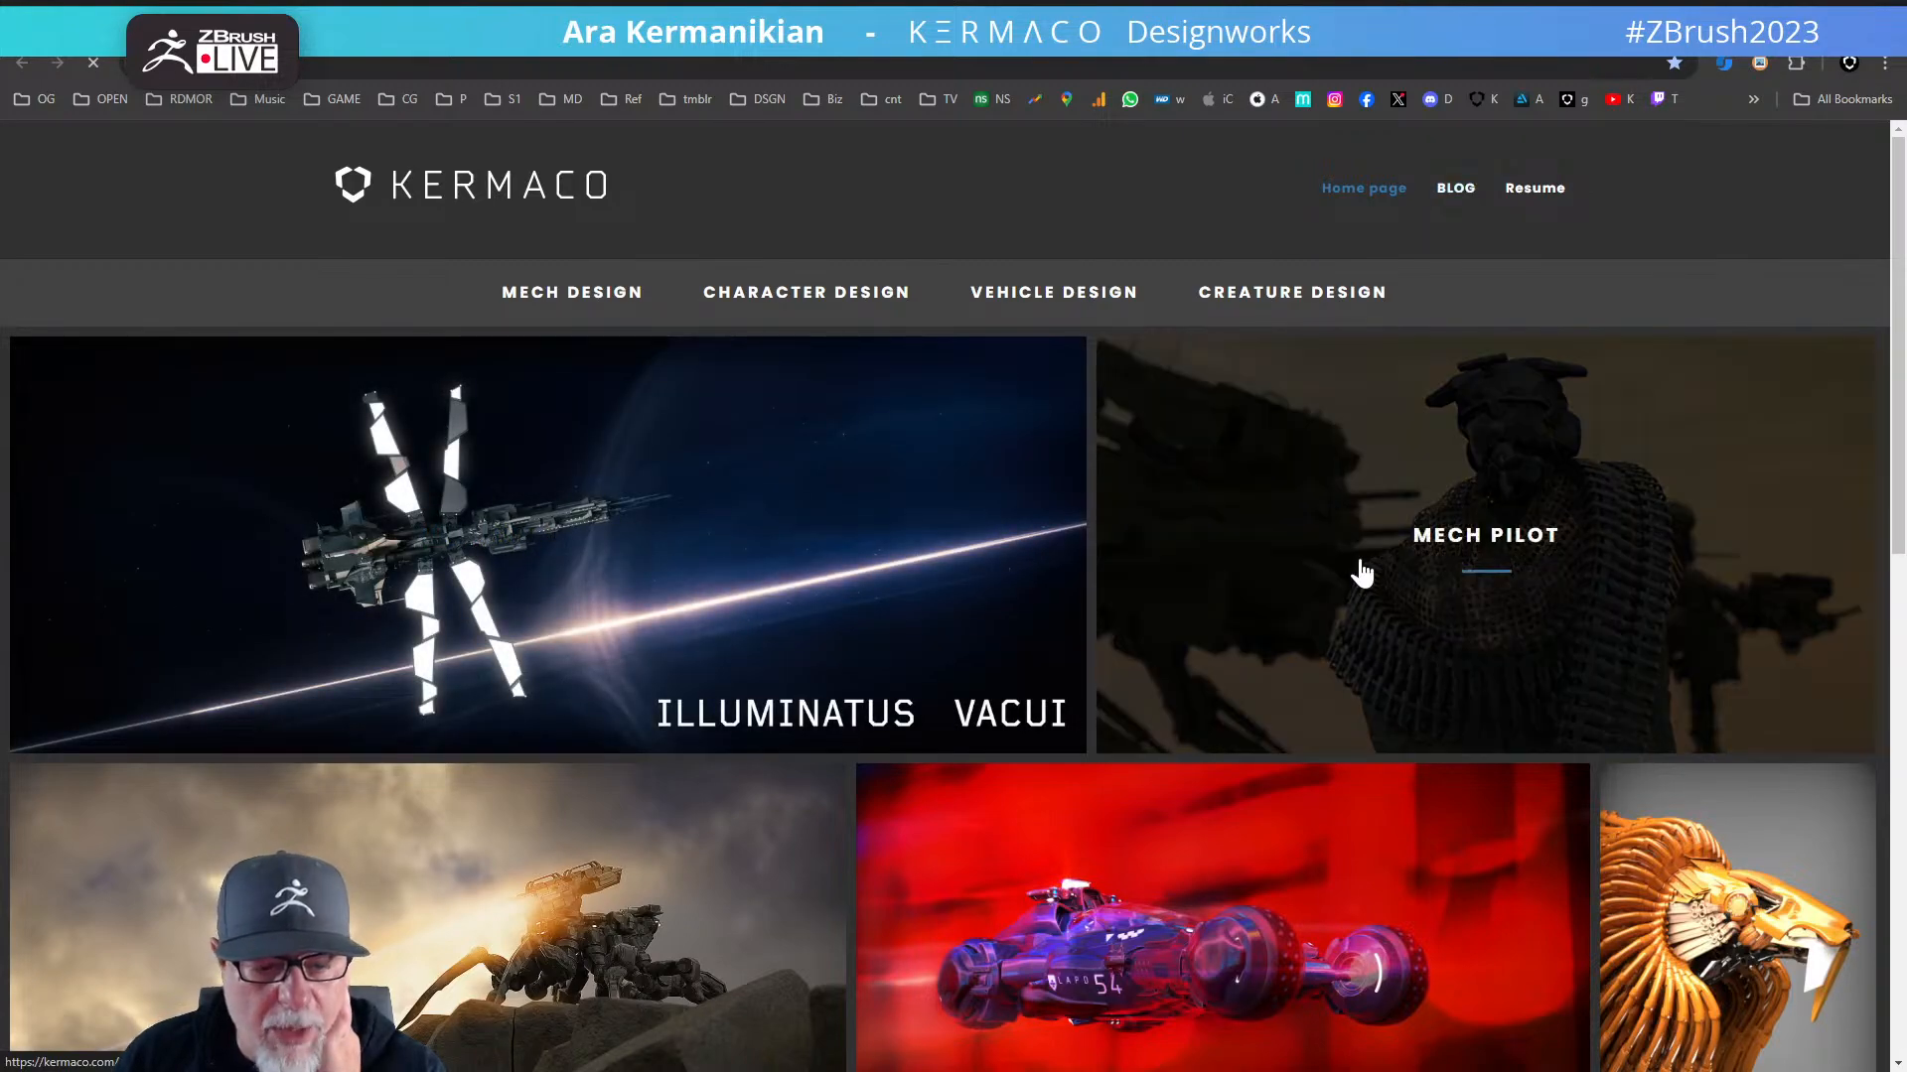
scroll(1359, 566, "down", 10)
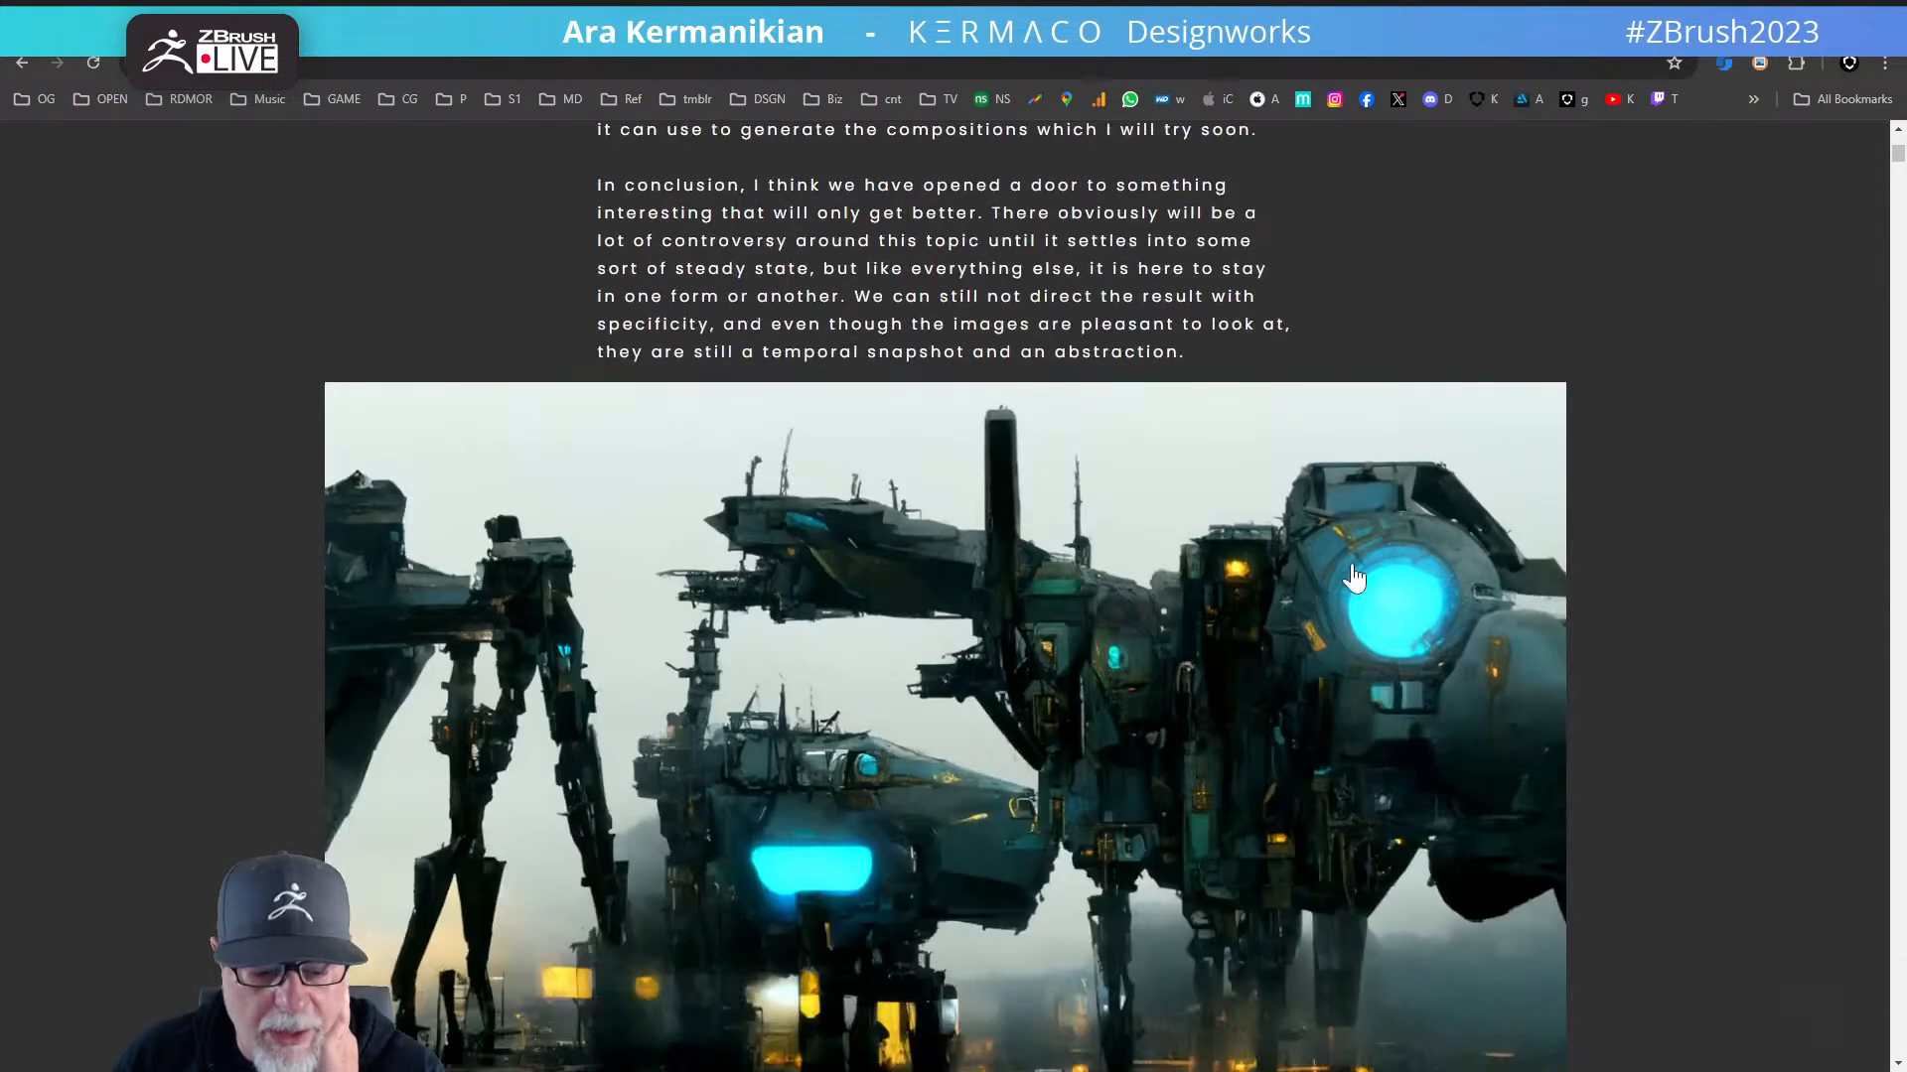
scroll(1348, 576, "down", 8)
scroll(1291, 516, "up", 20)
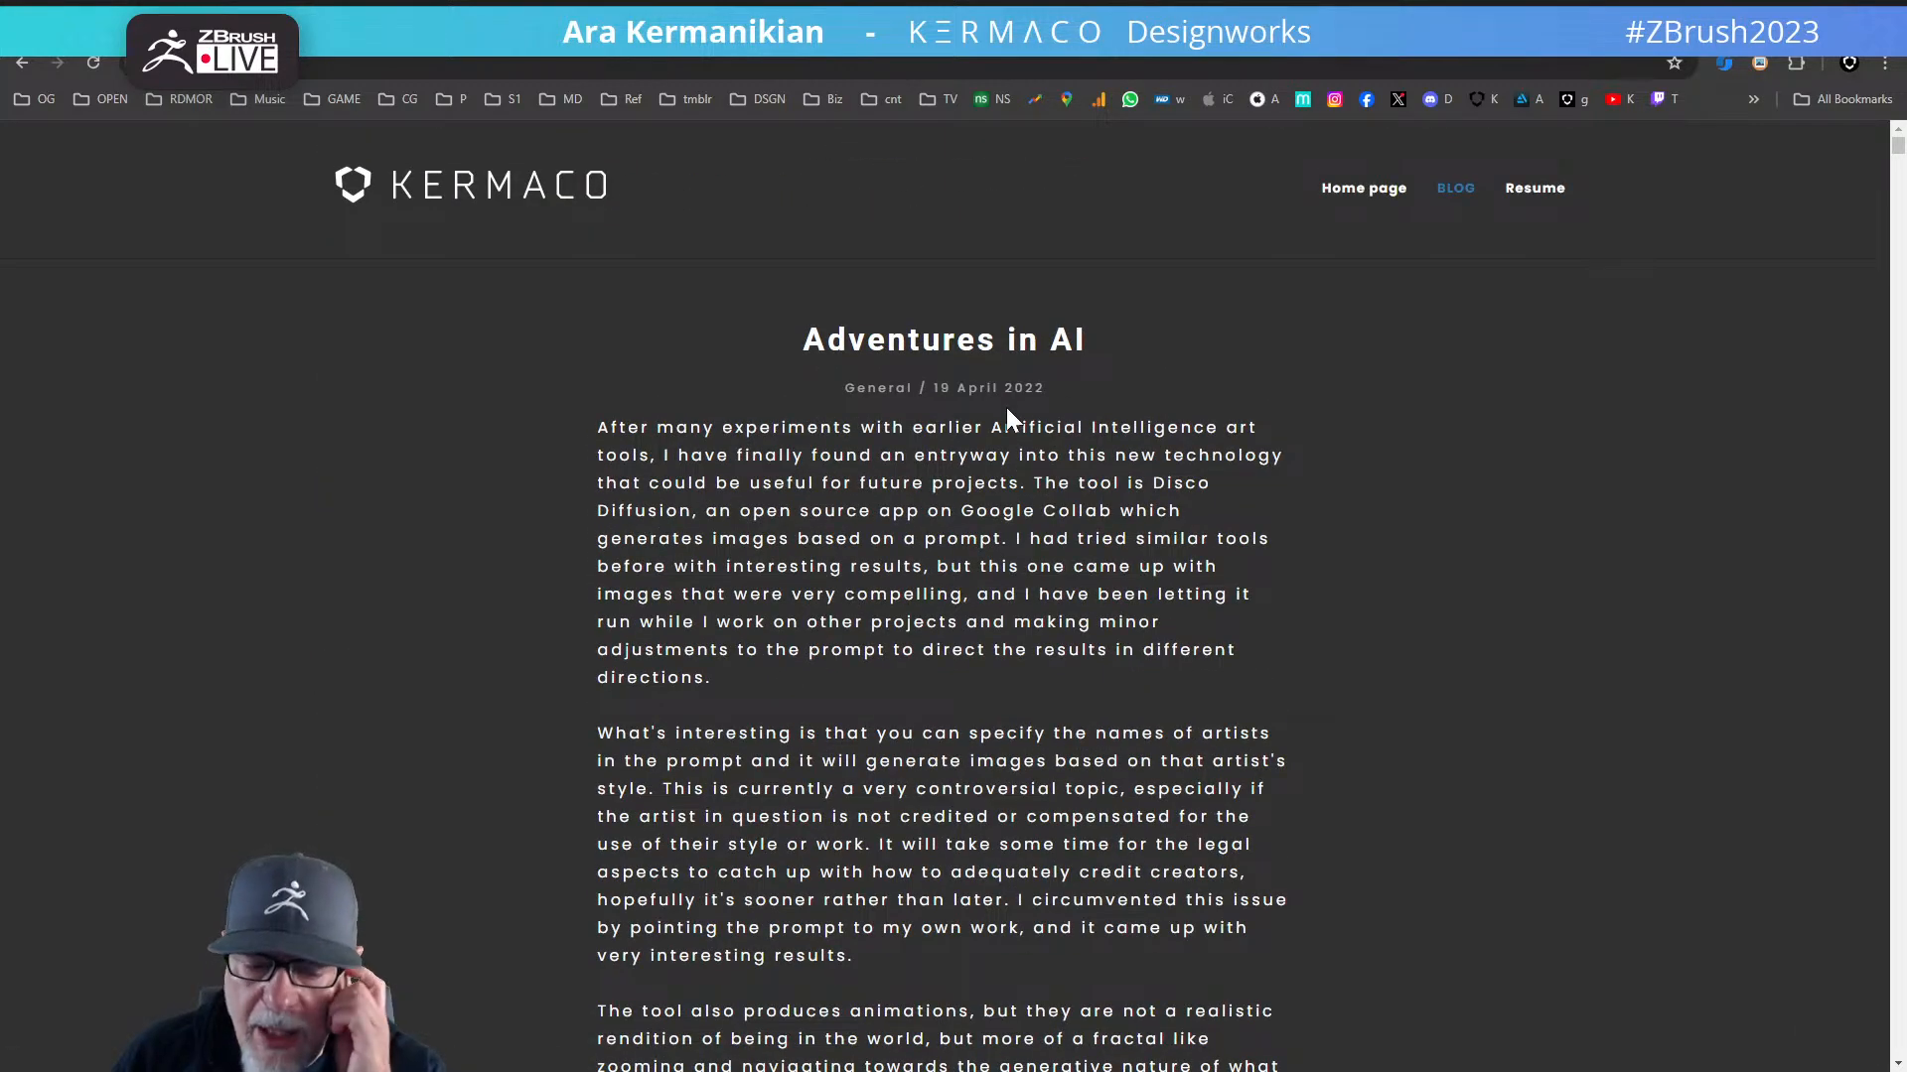
scroll(1191, 601, "down", 15)
scroll(1190, 601, "down", 17)
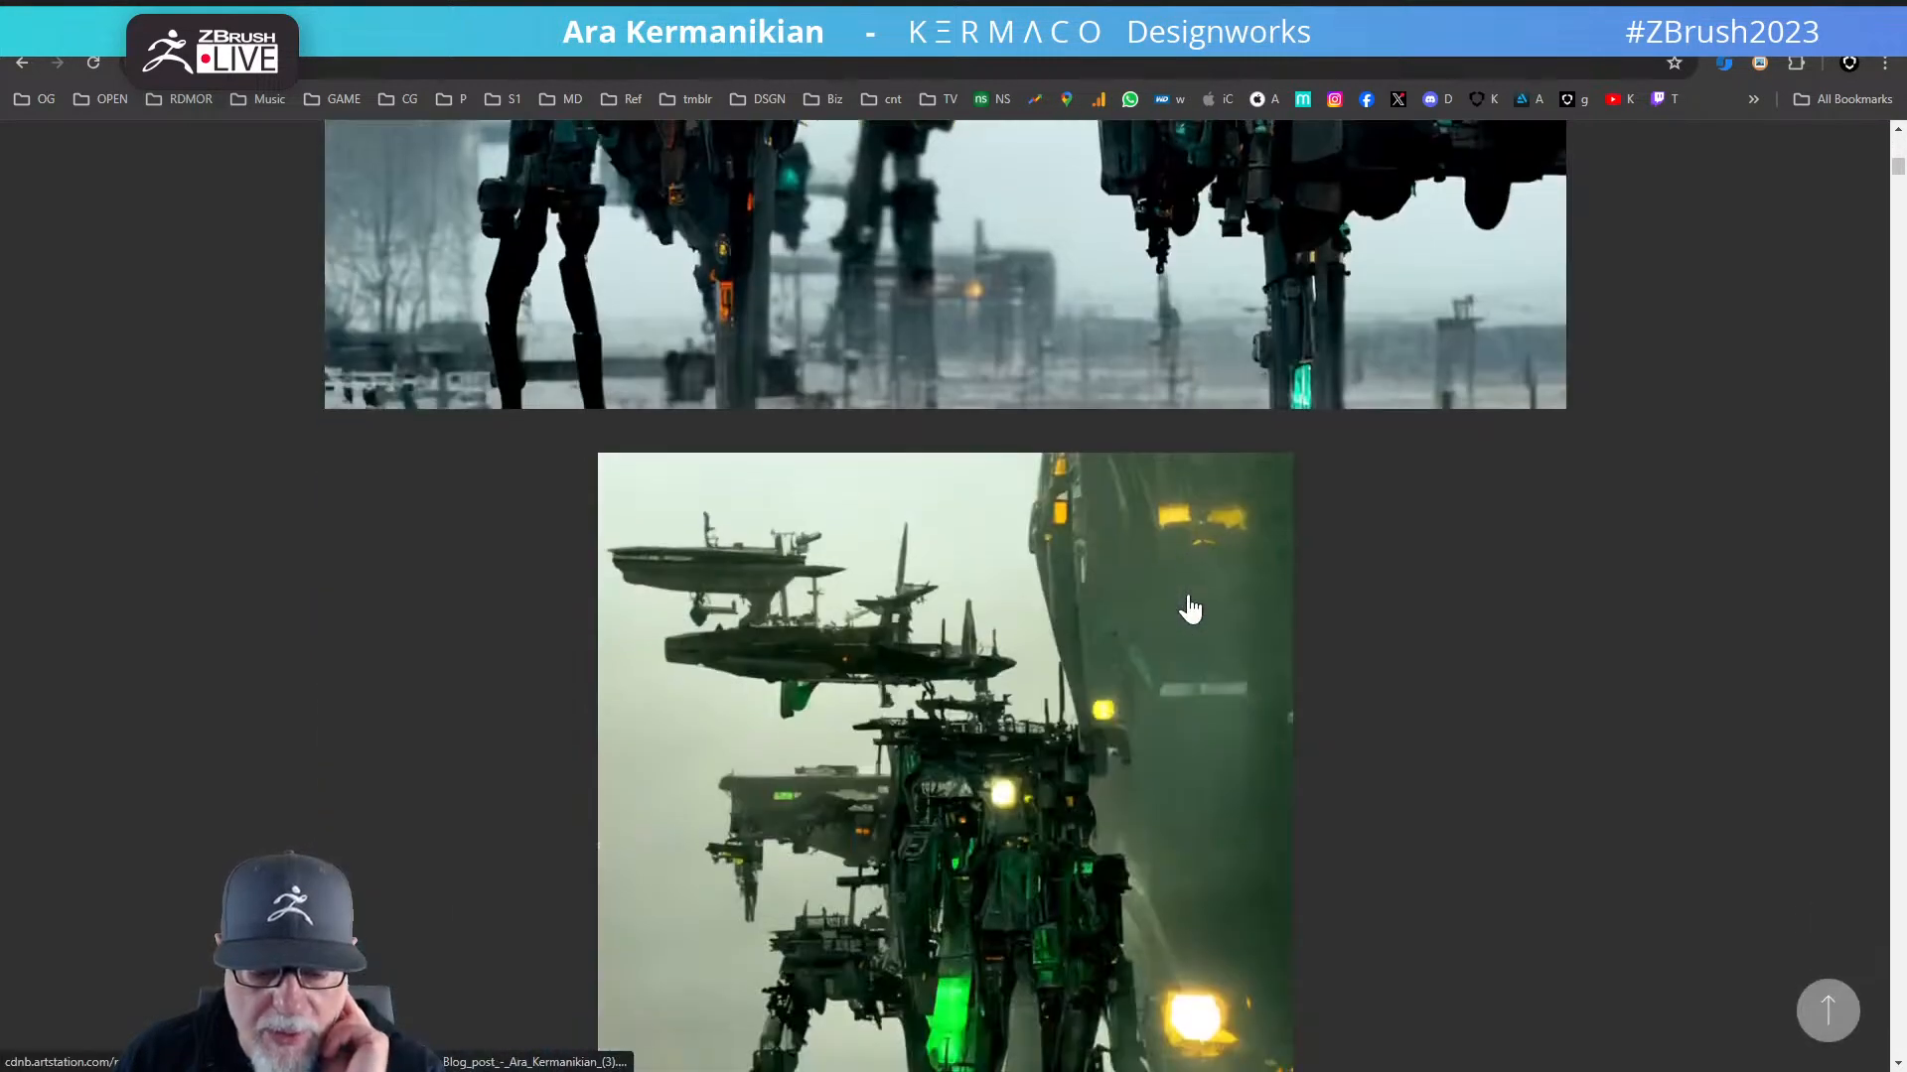
scroll(1181, 601, "up", 18)
scroll(1171, 601, "up", 15)
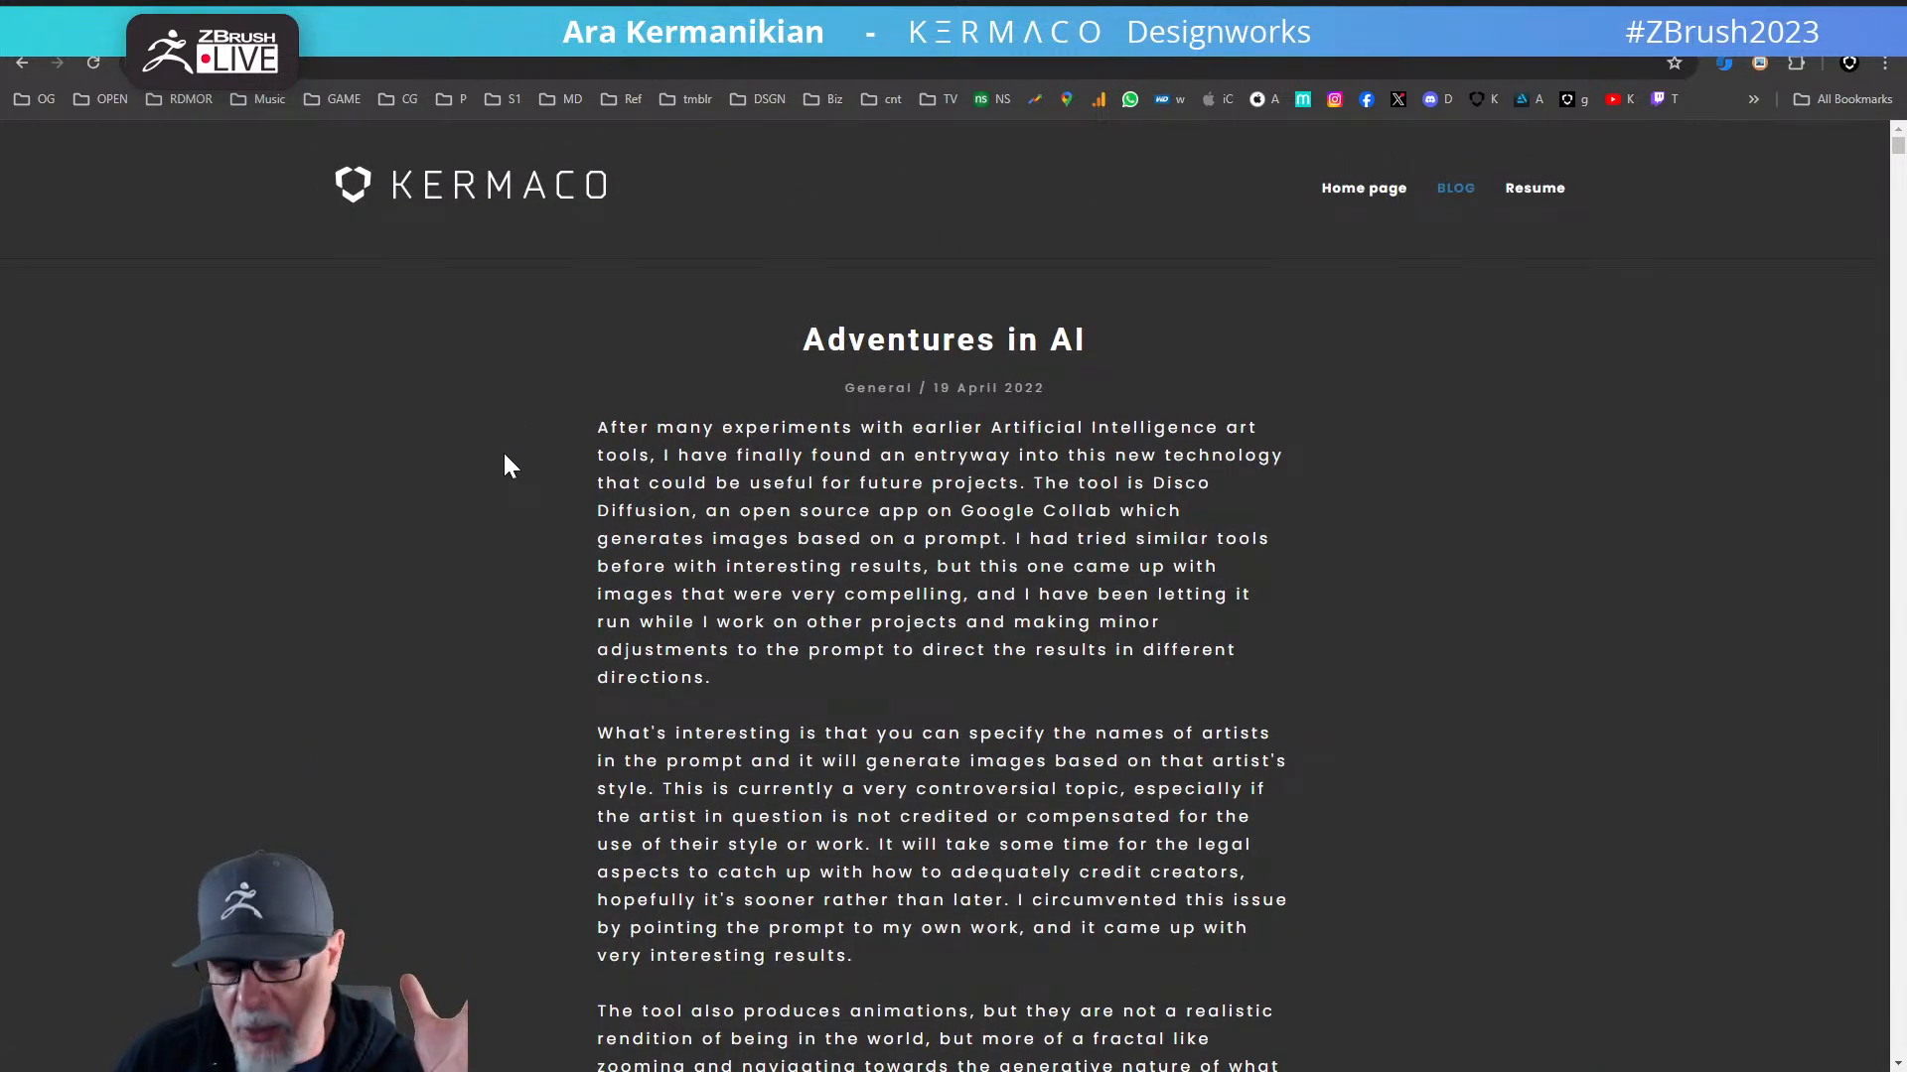
- Return to the portfolio home page, look through its gallery, and reduce the page zoom to fit more artworks
key("alt+Left")
scroll(647, 491, "down", 4)
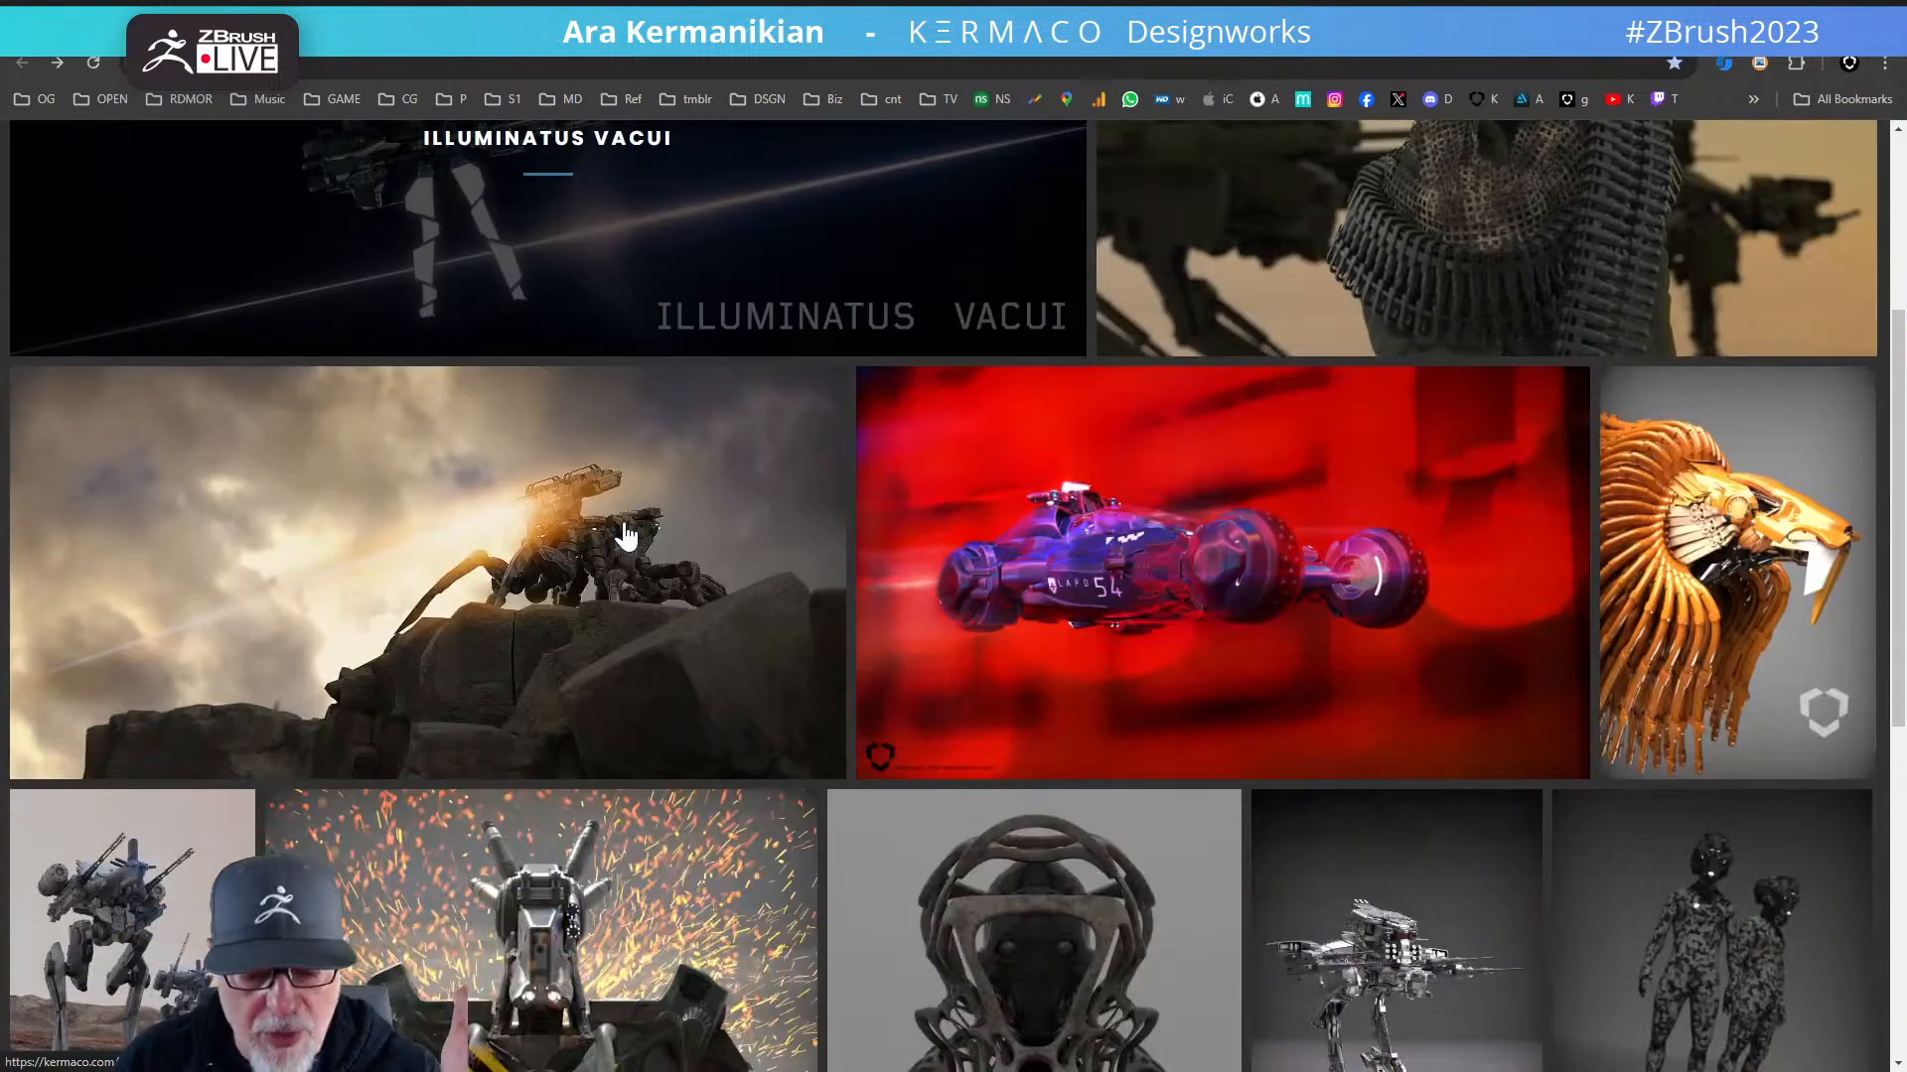
scroll(626, 536, "up", 4)
scroll(626, 536, "down", 4)
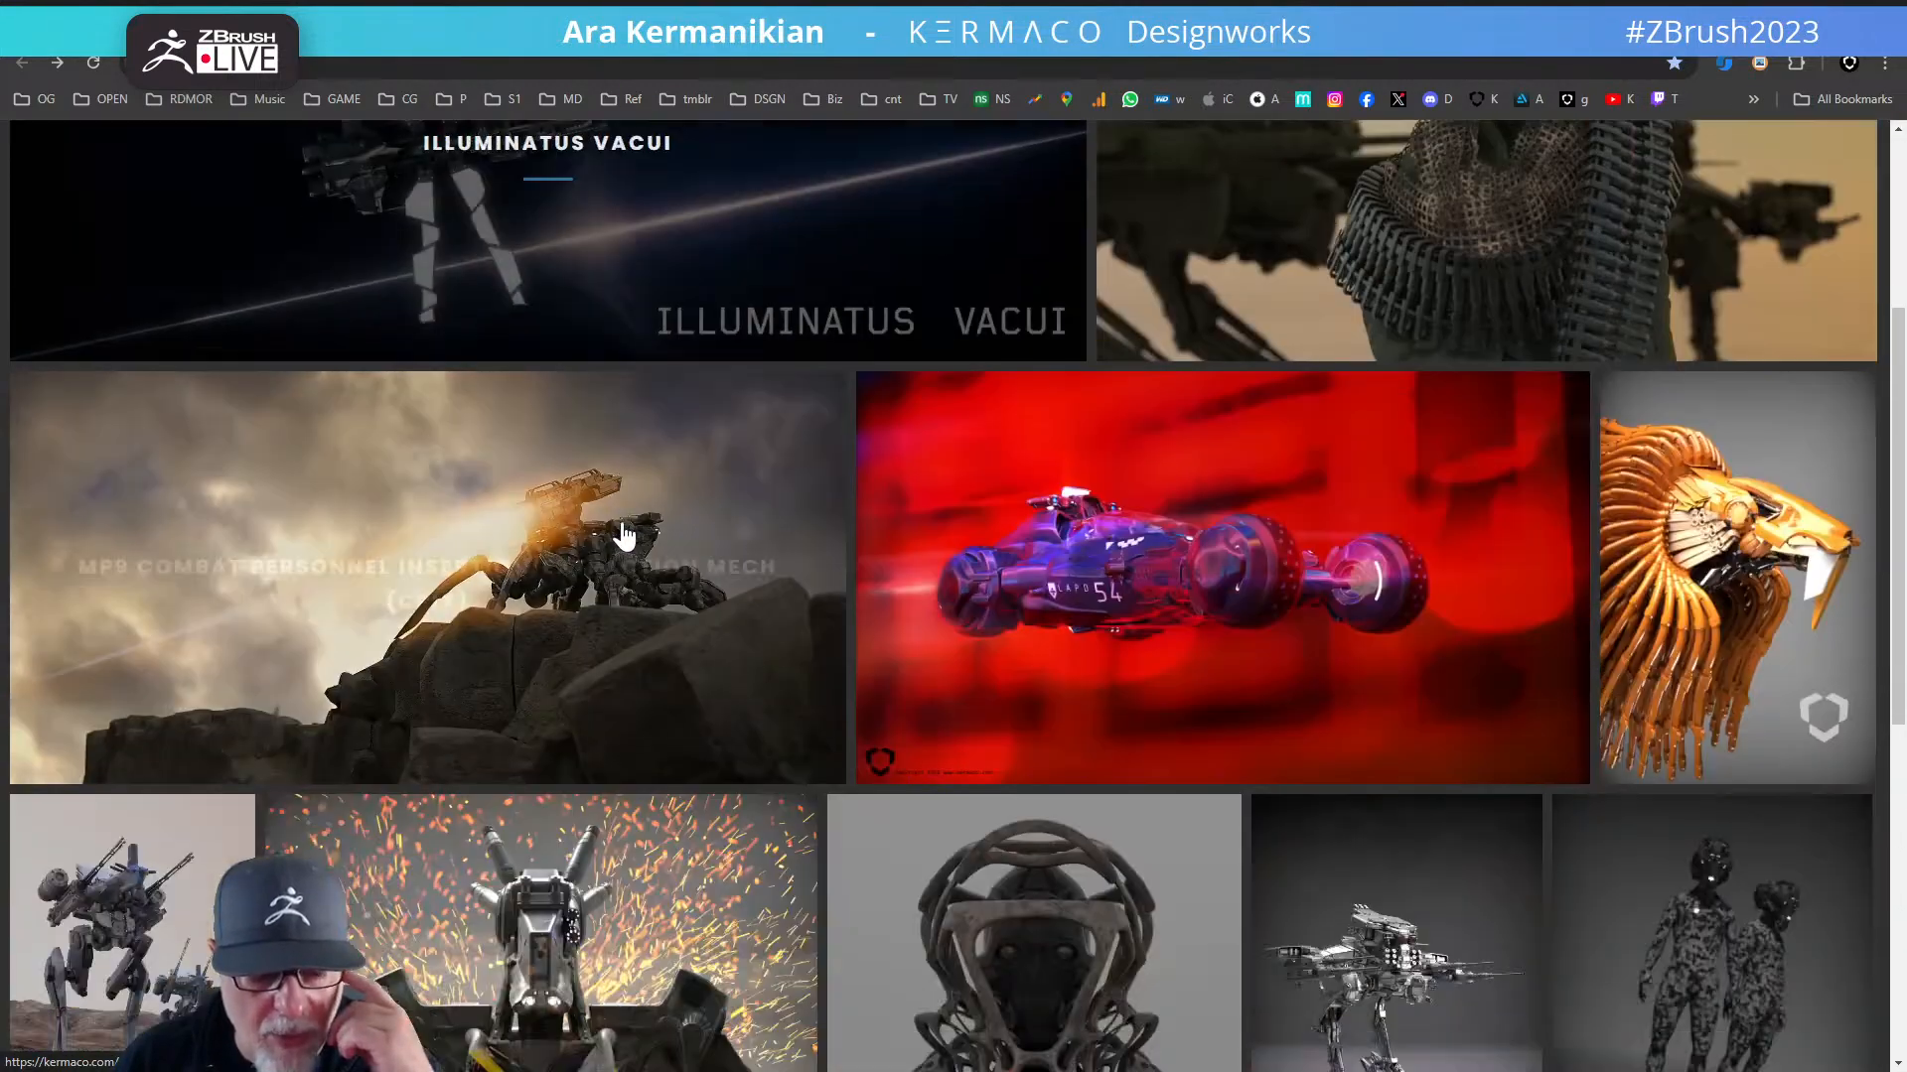
scroll(1175, 640, "down", 1)
scroll(1177, 640, "down", 7)
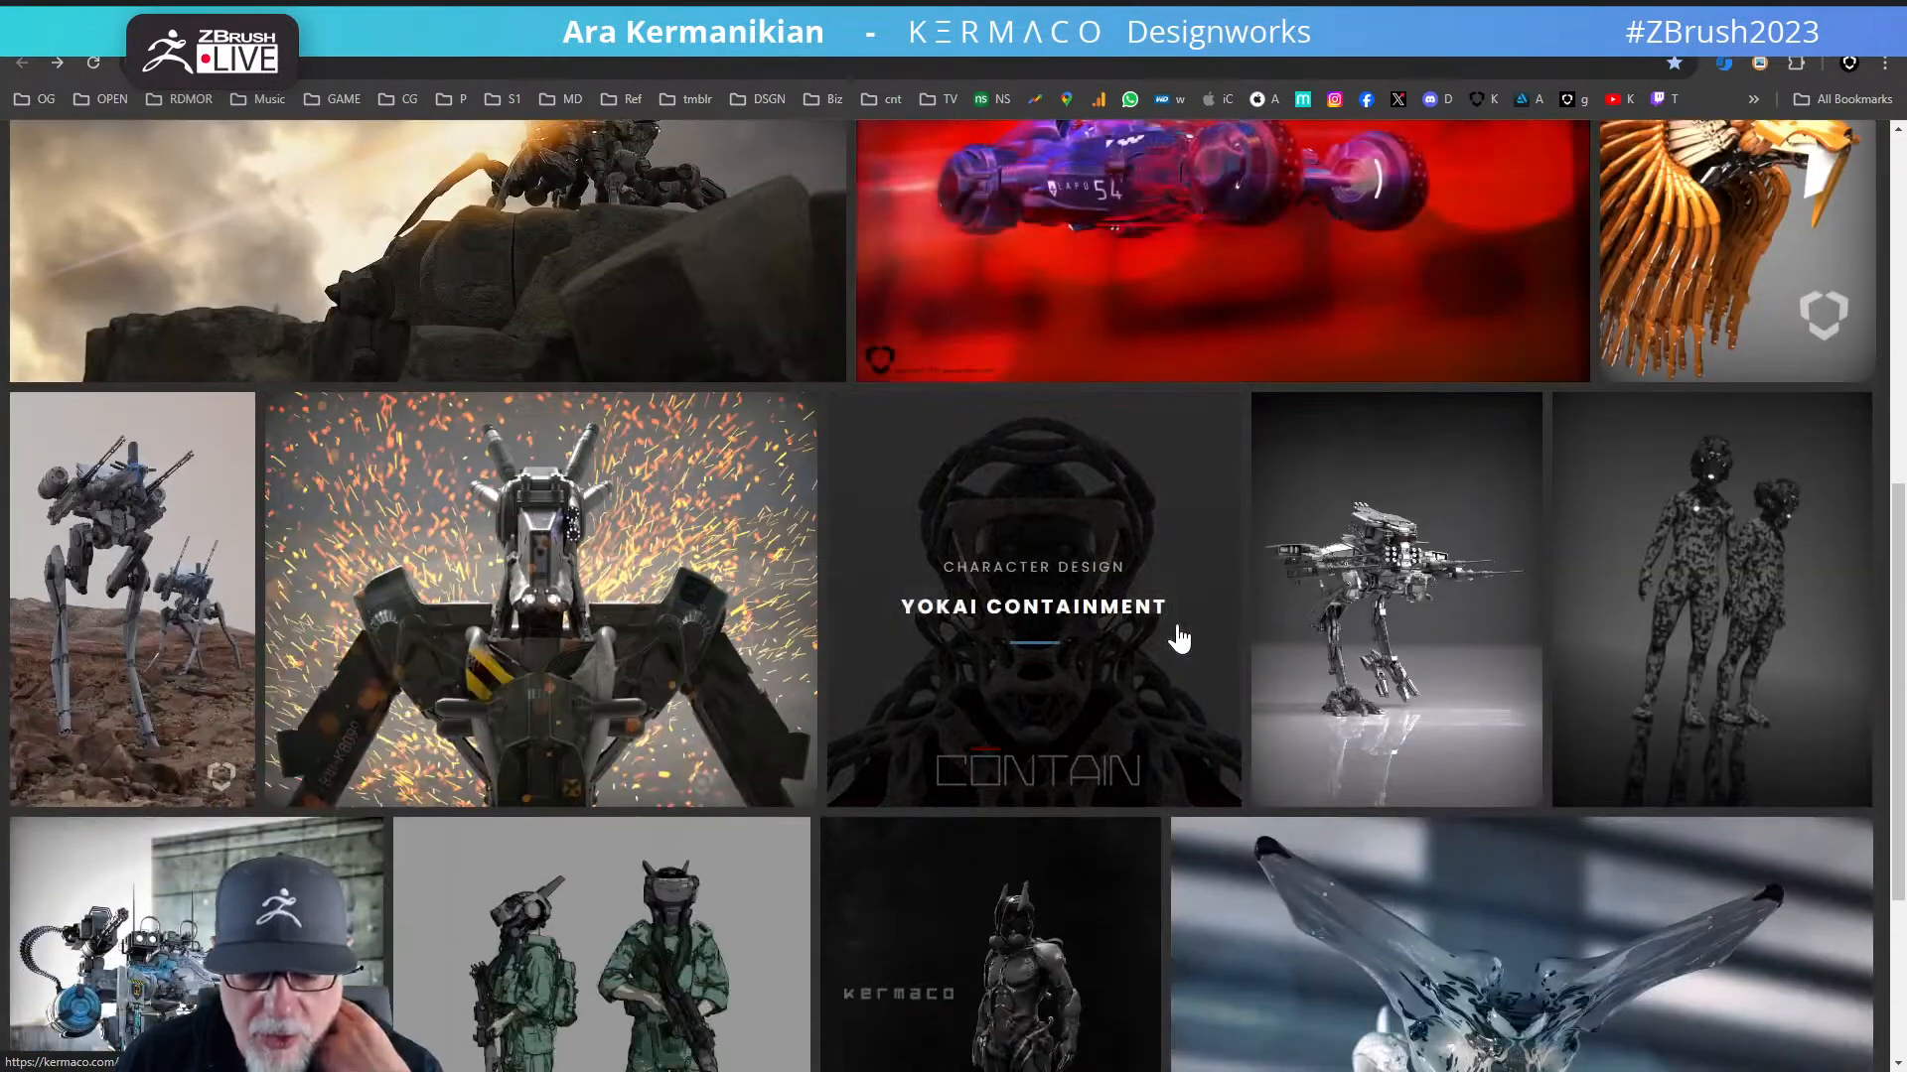
scroll(1171, 639, "up", 9)
scroll(1172, 640, "up", 3)
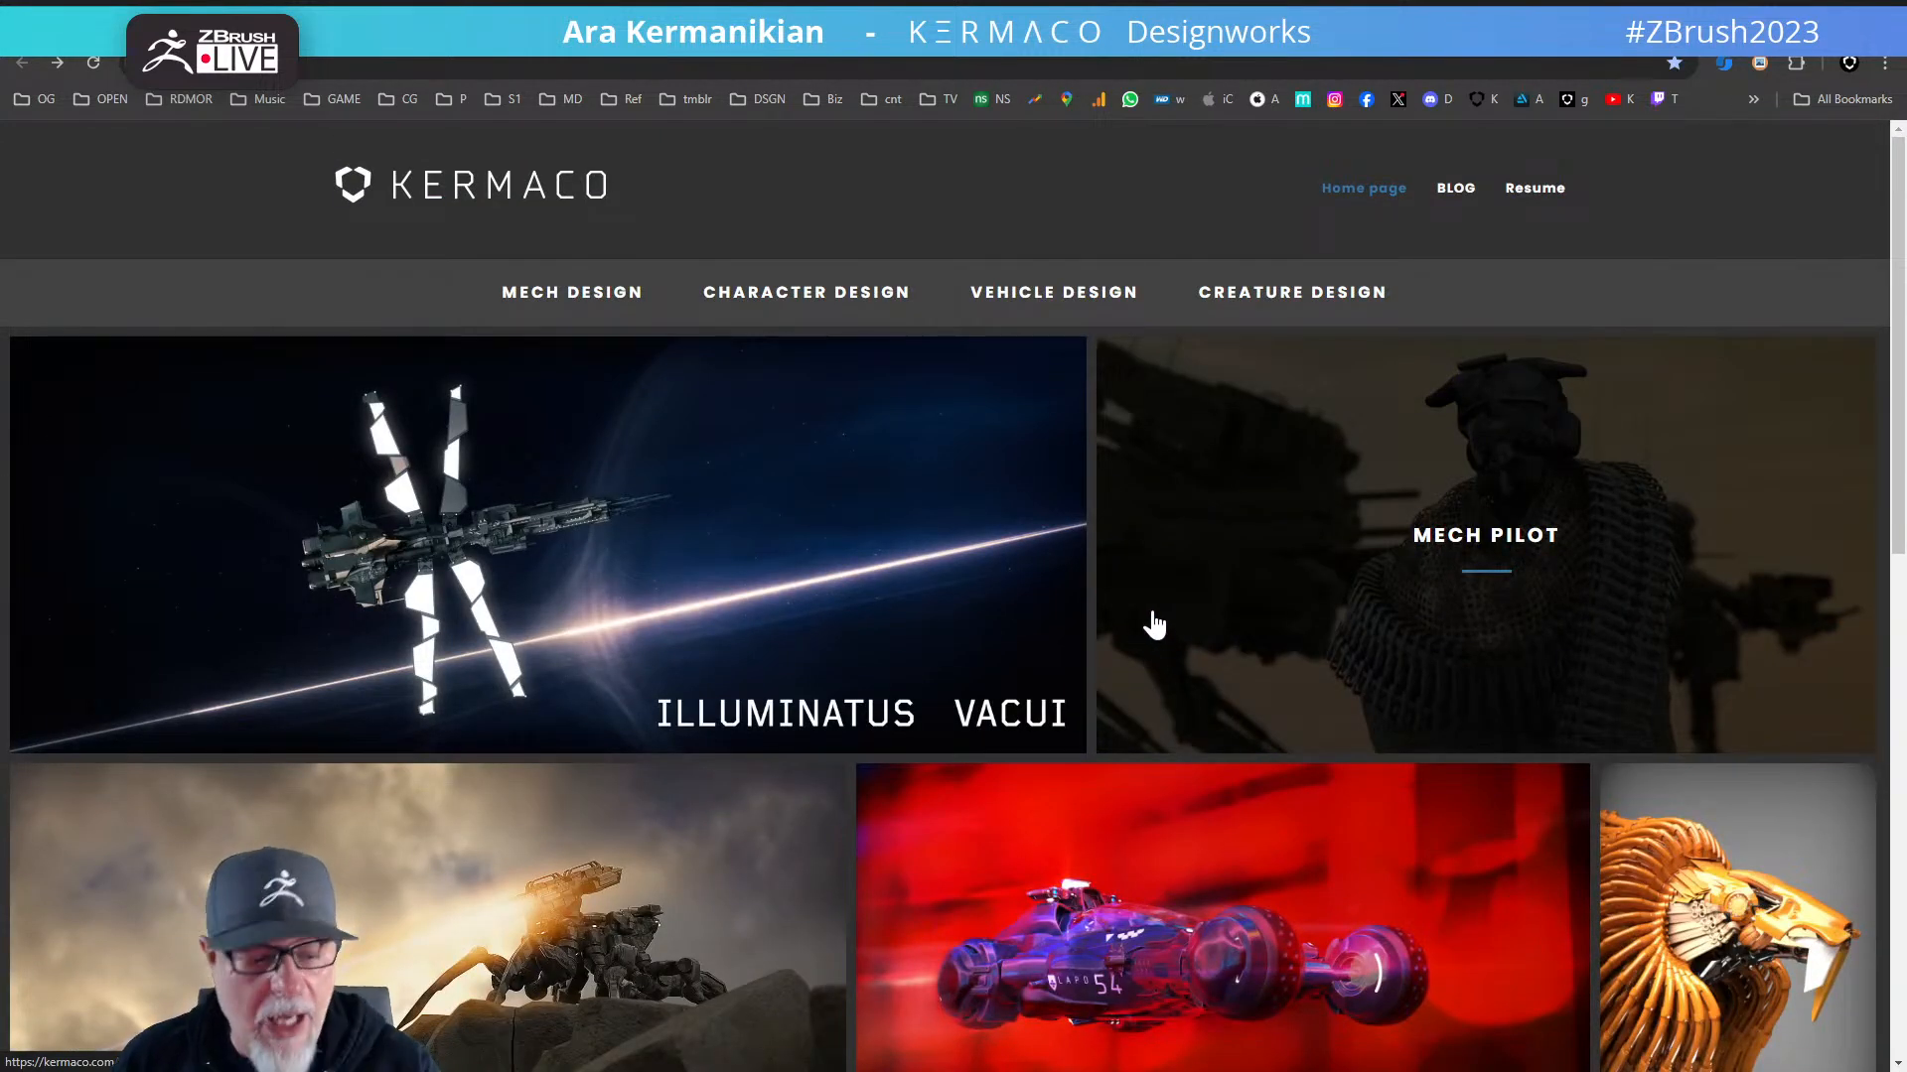
scroll(1169, 596, "down", 3, "ctrl")
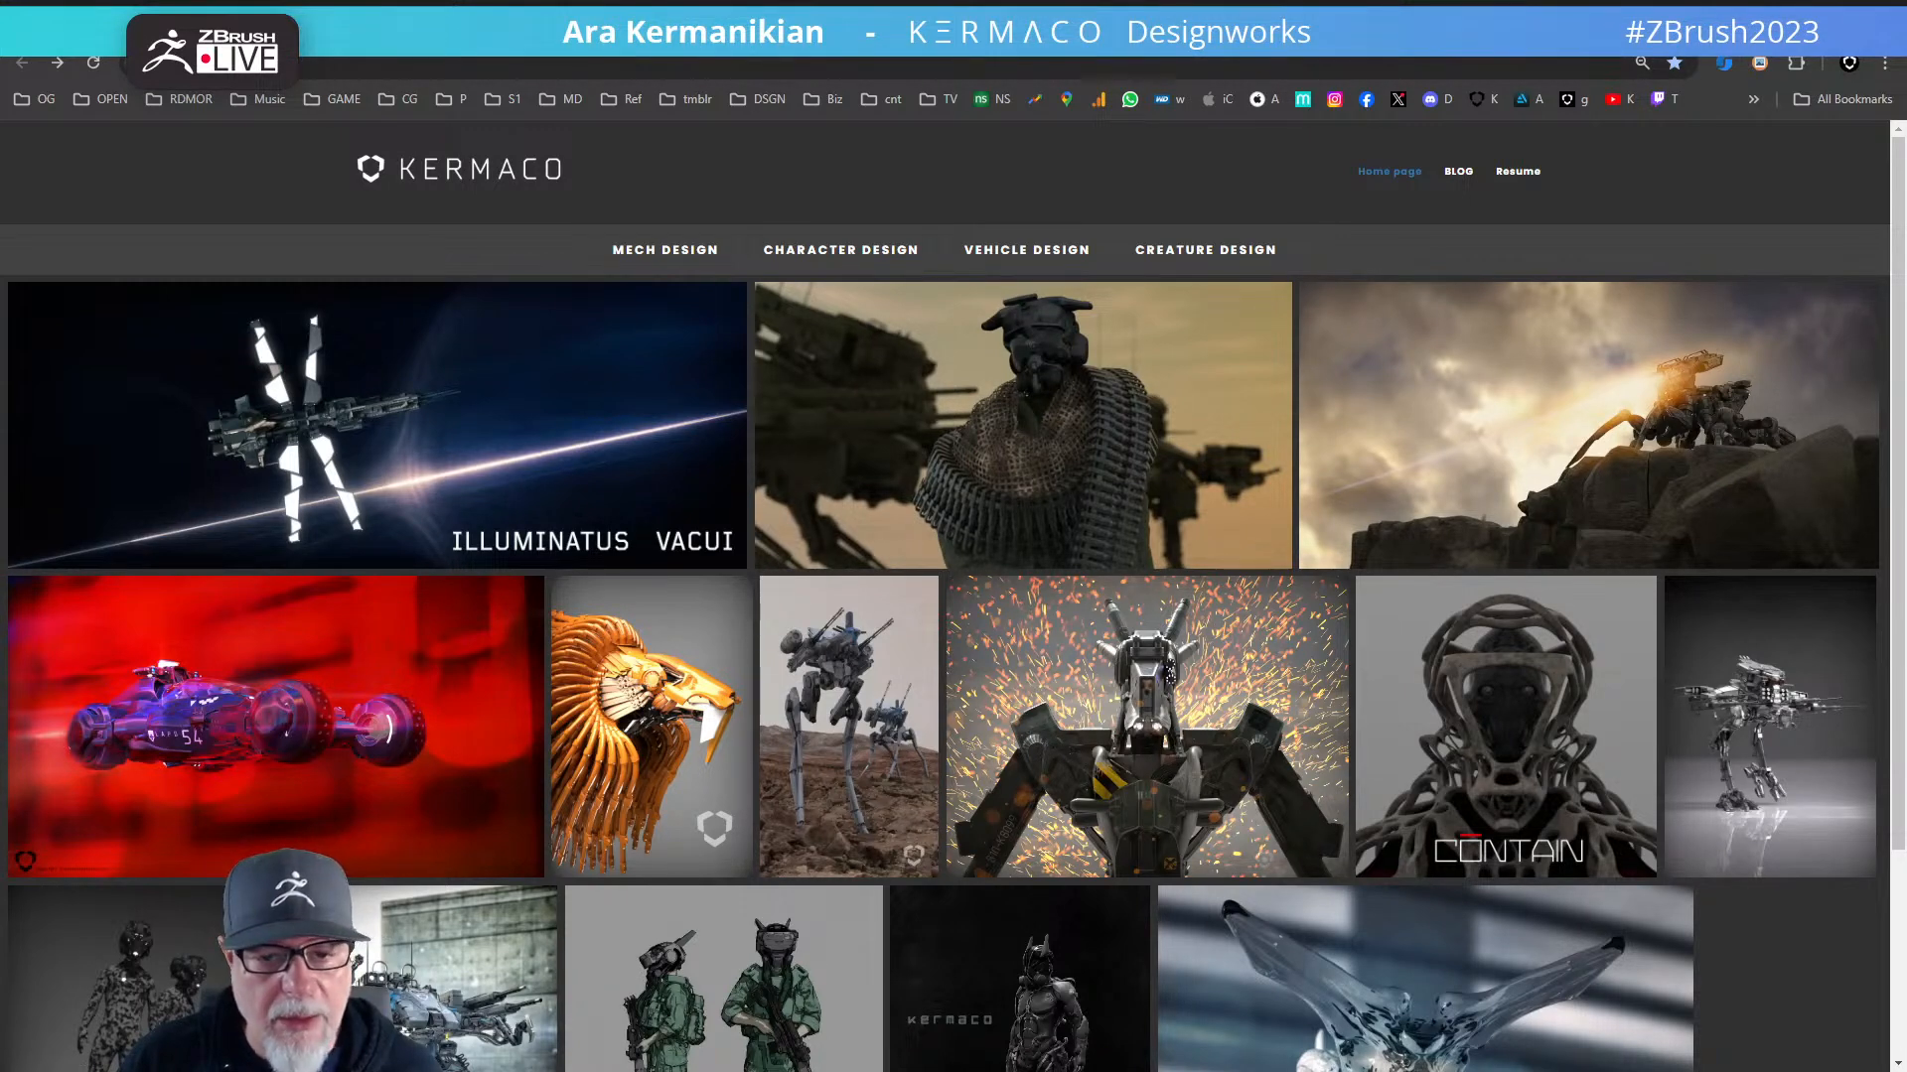
- Look over the ZBrush IMM brushes and UI colors in the kermaco Gumroad store, and return to the Linktree page
left_click(636, 30)
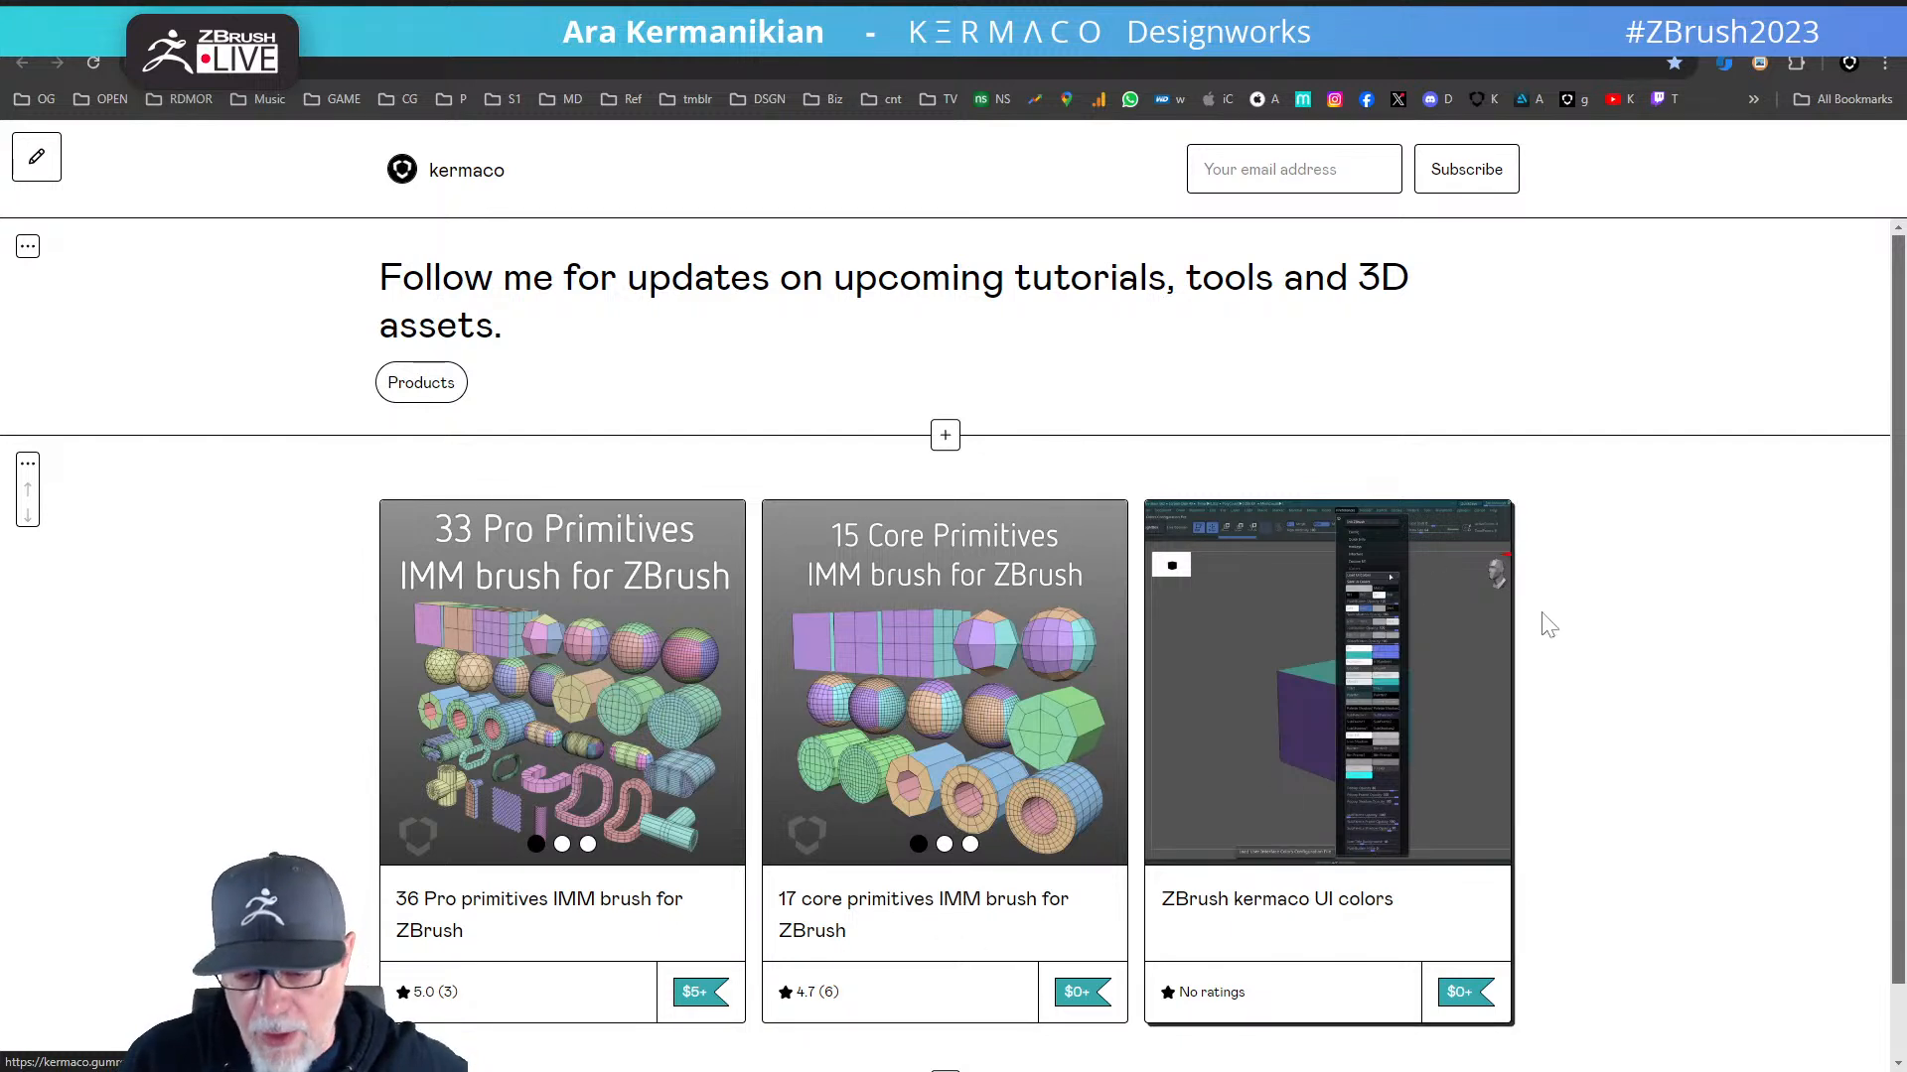
scroll(1333, 712, "down", 1)
scroll(1334, 712, "down", 1)
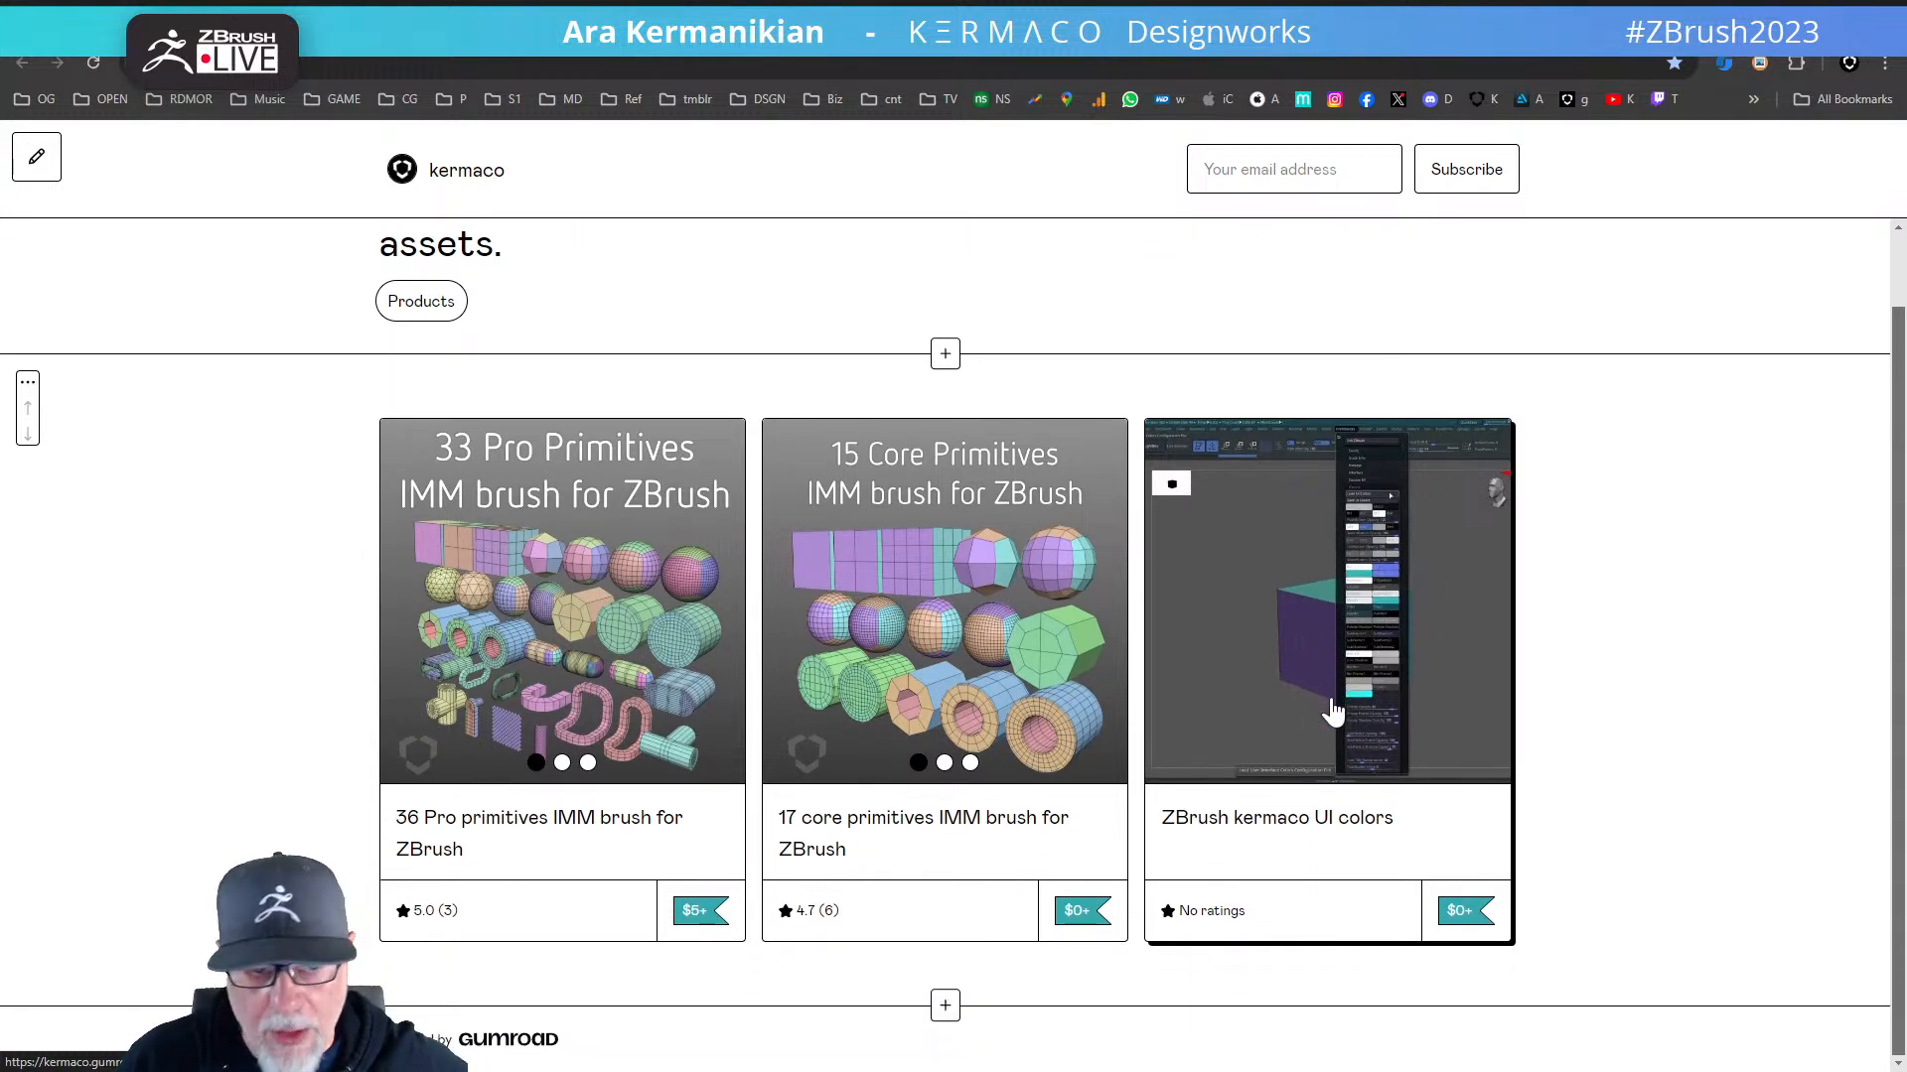
scroll(1332, 706, "up", 1)
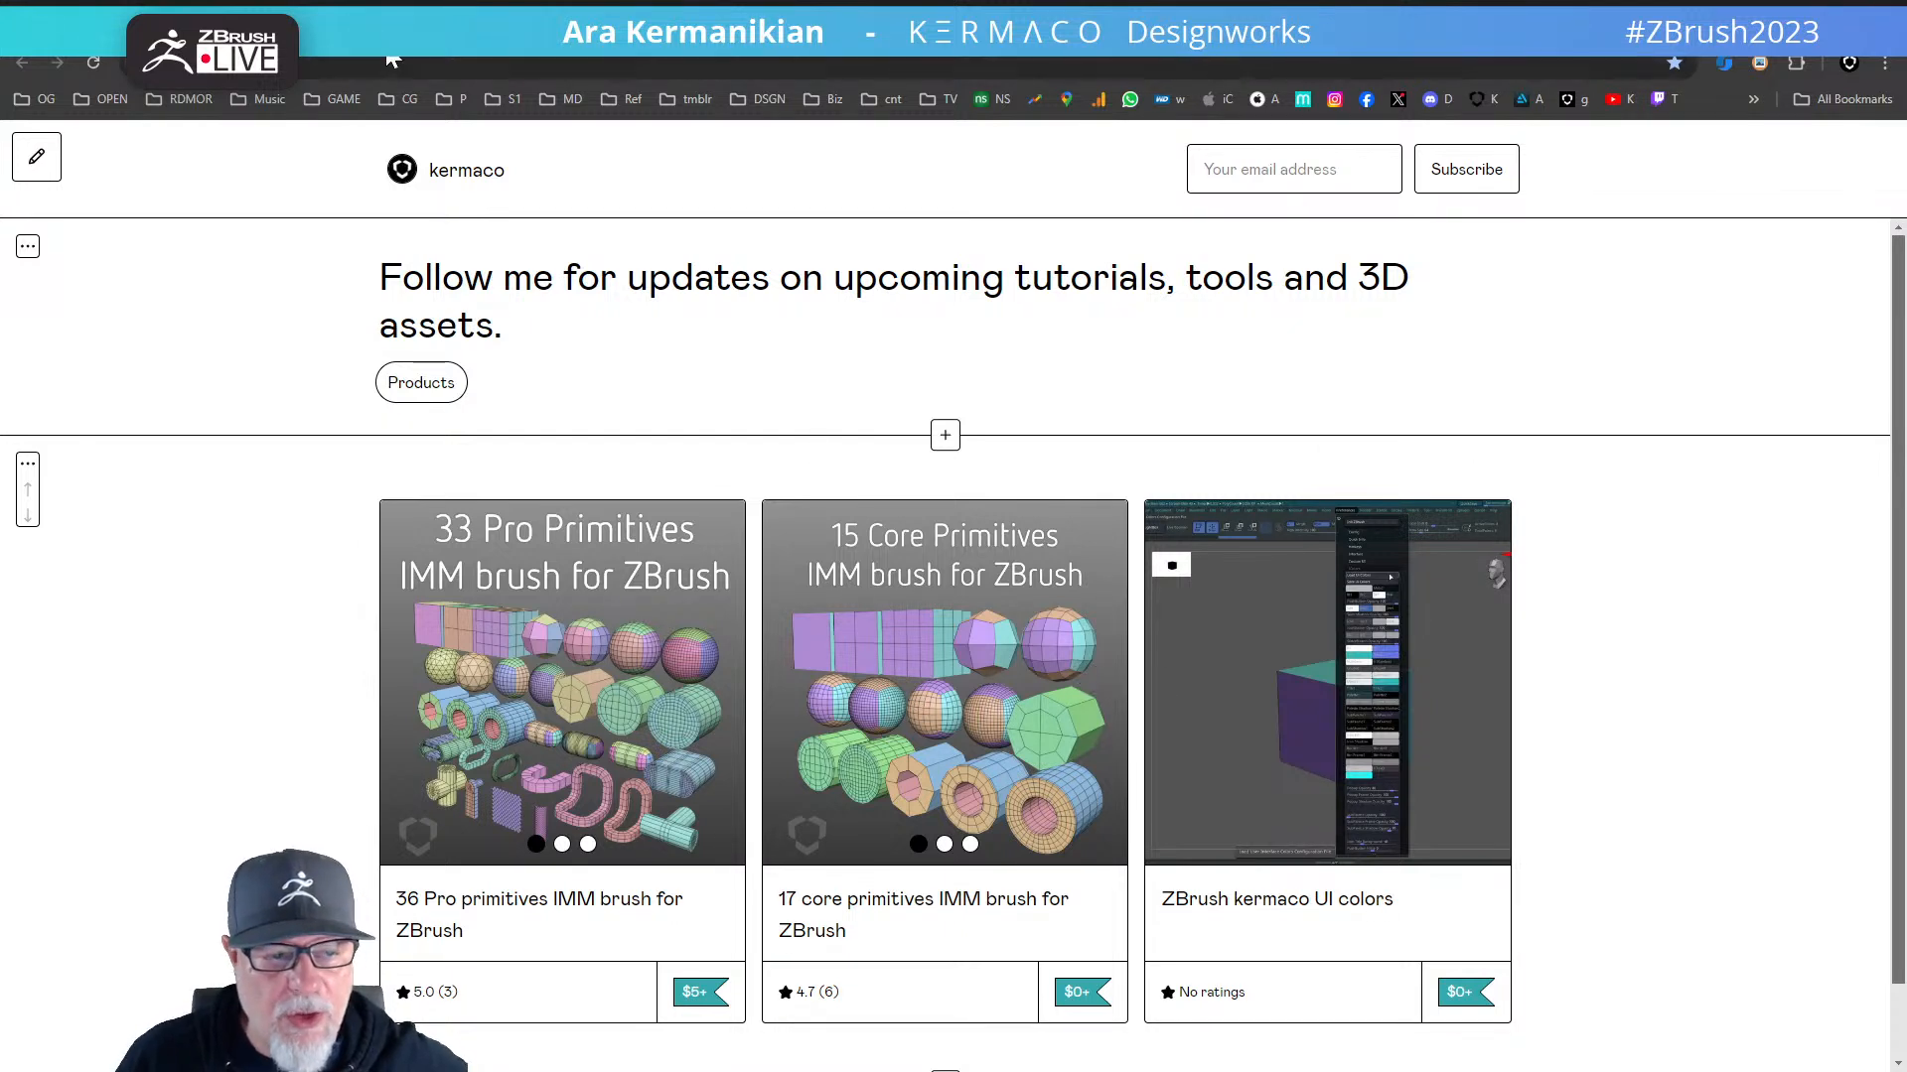
left_click(22, 62)
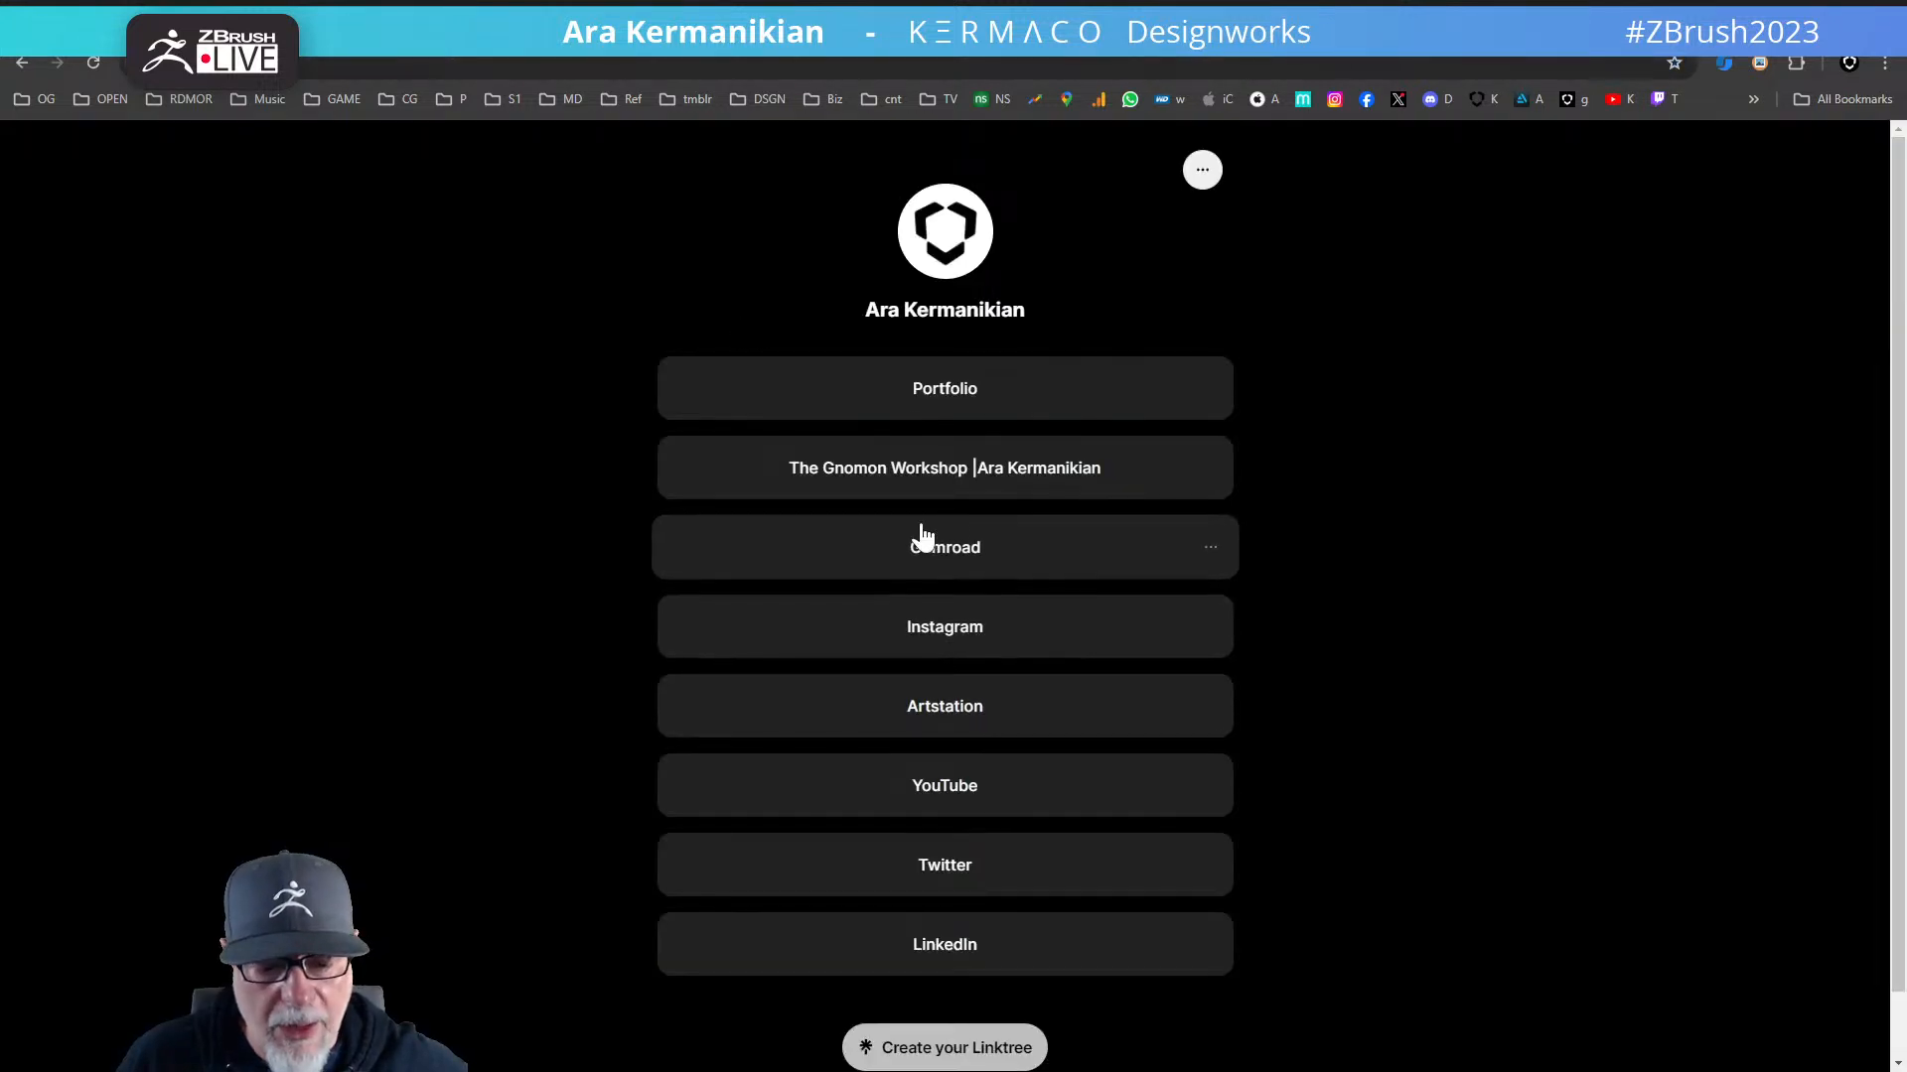
- Open the artist's Gnomon Workshop instructor page from the Linktree, dismiss the discount offer, and look over the listed workshops
left_click(983, 468)
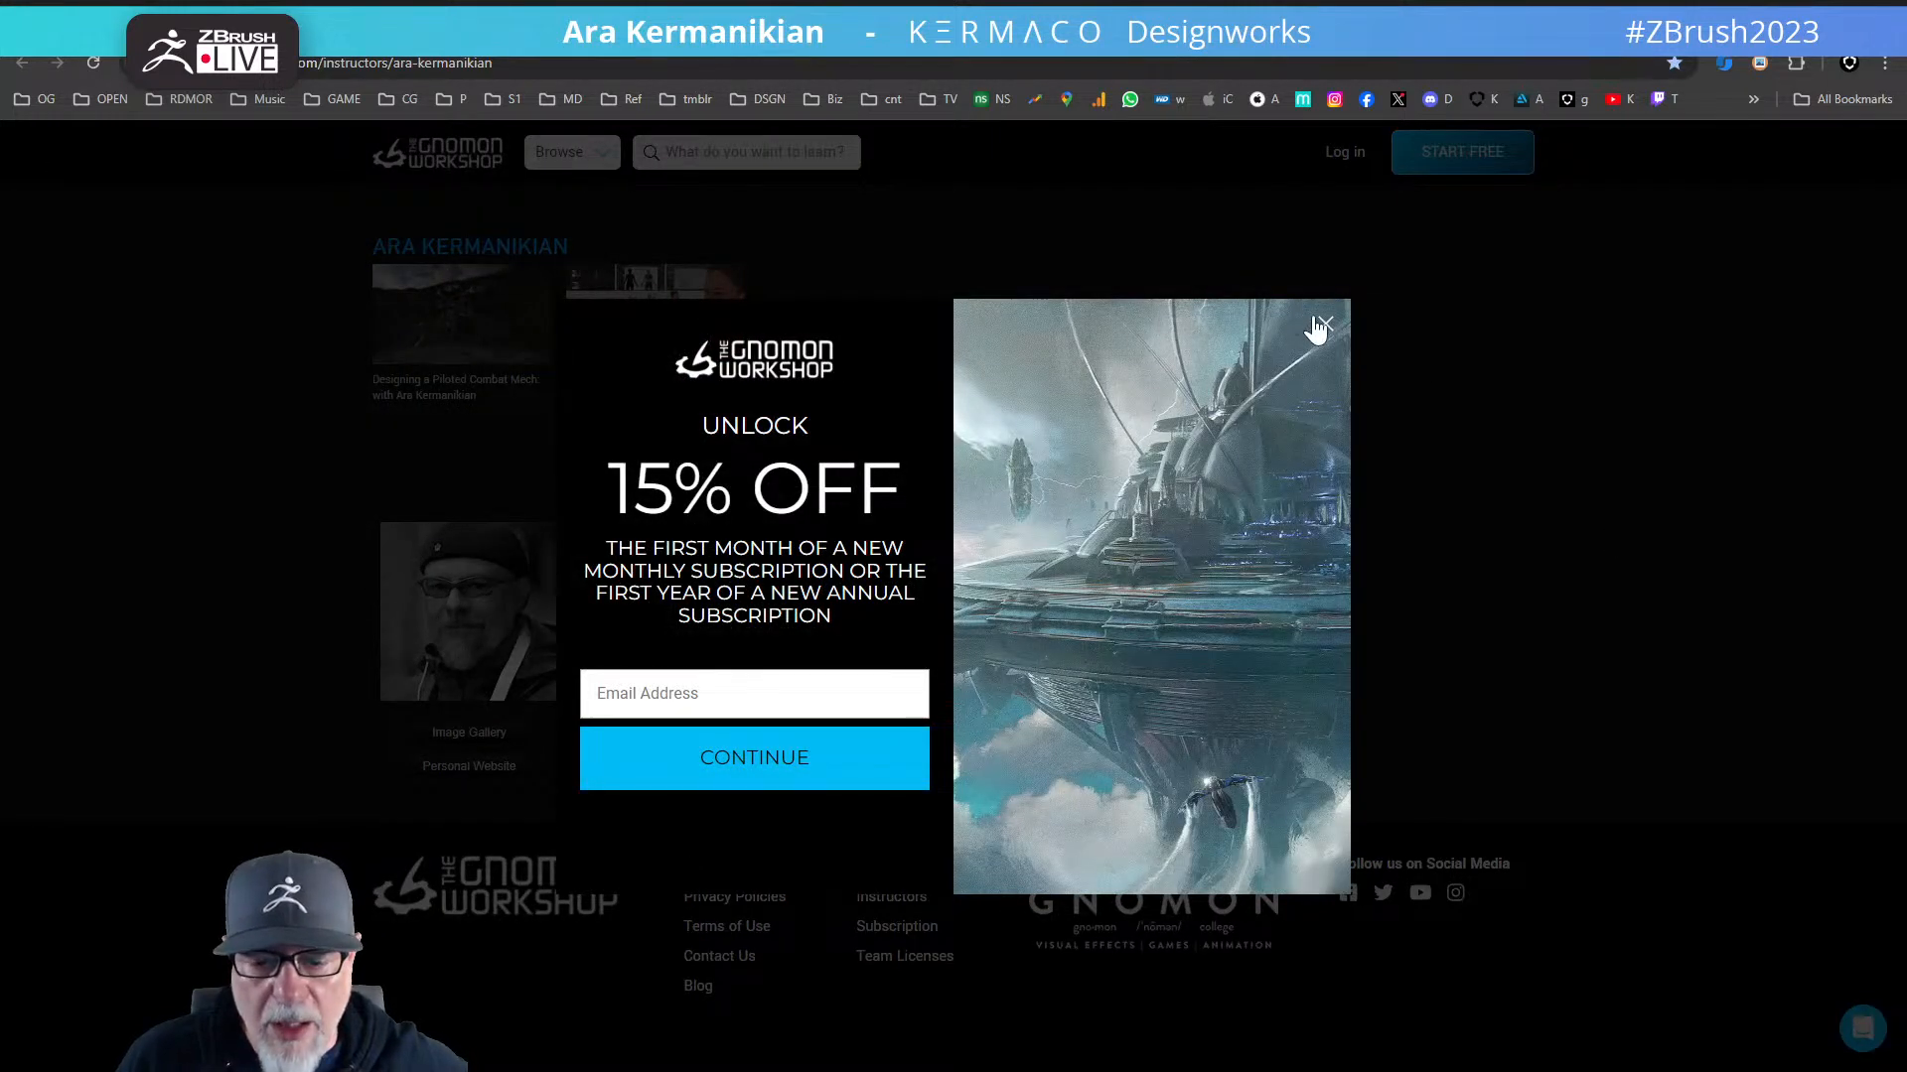
left_click(1327, 328)
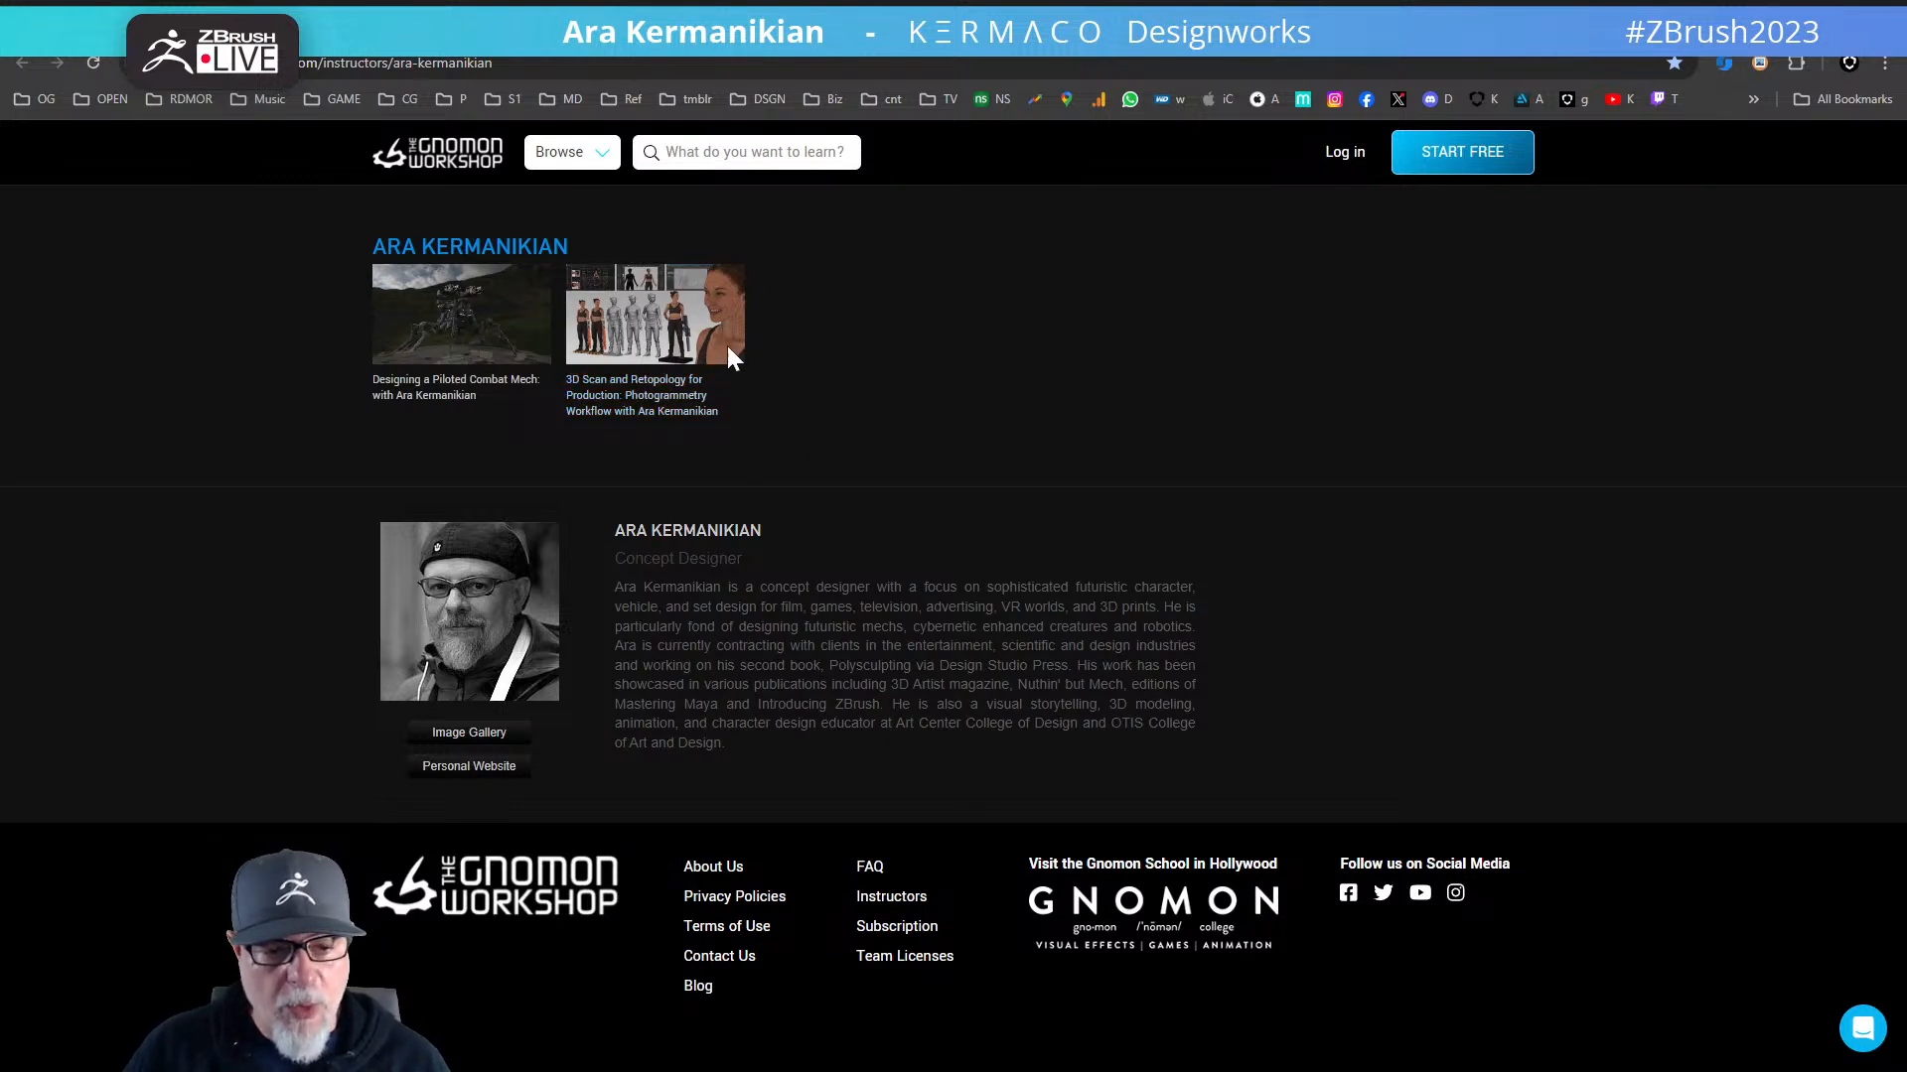
- From the Gnomon Workshop home page, browse the instructors under I - L and open the artist's instructor page
left_click(455, 155)
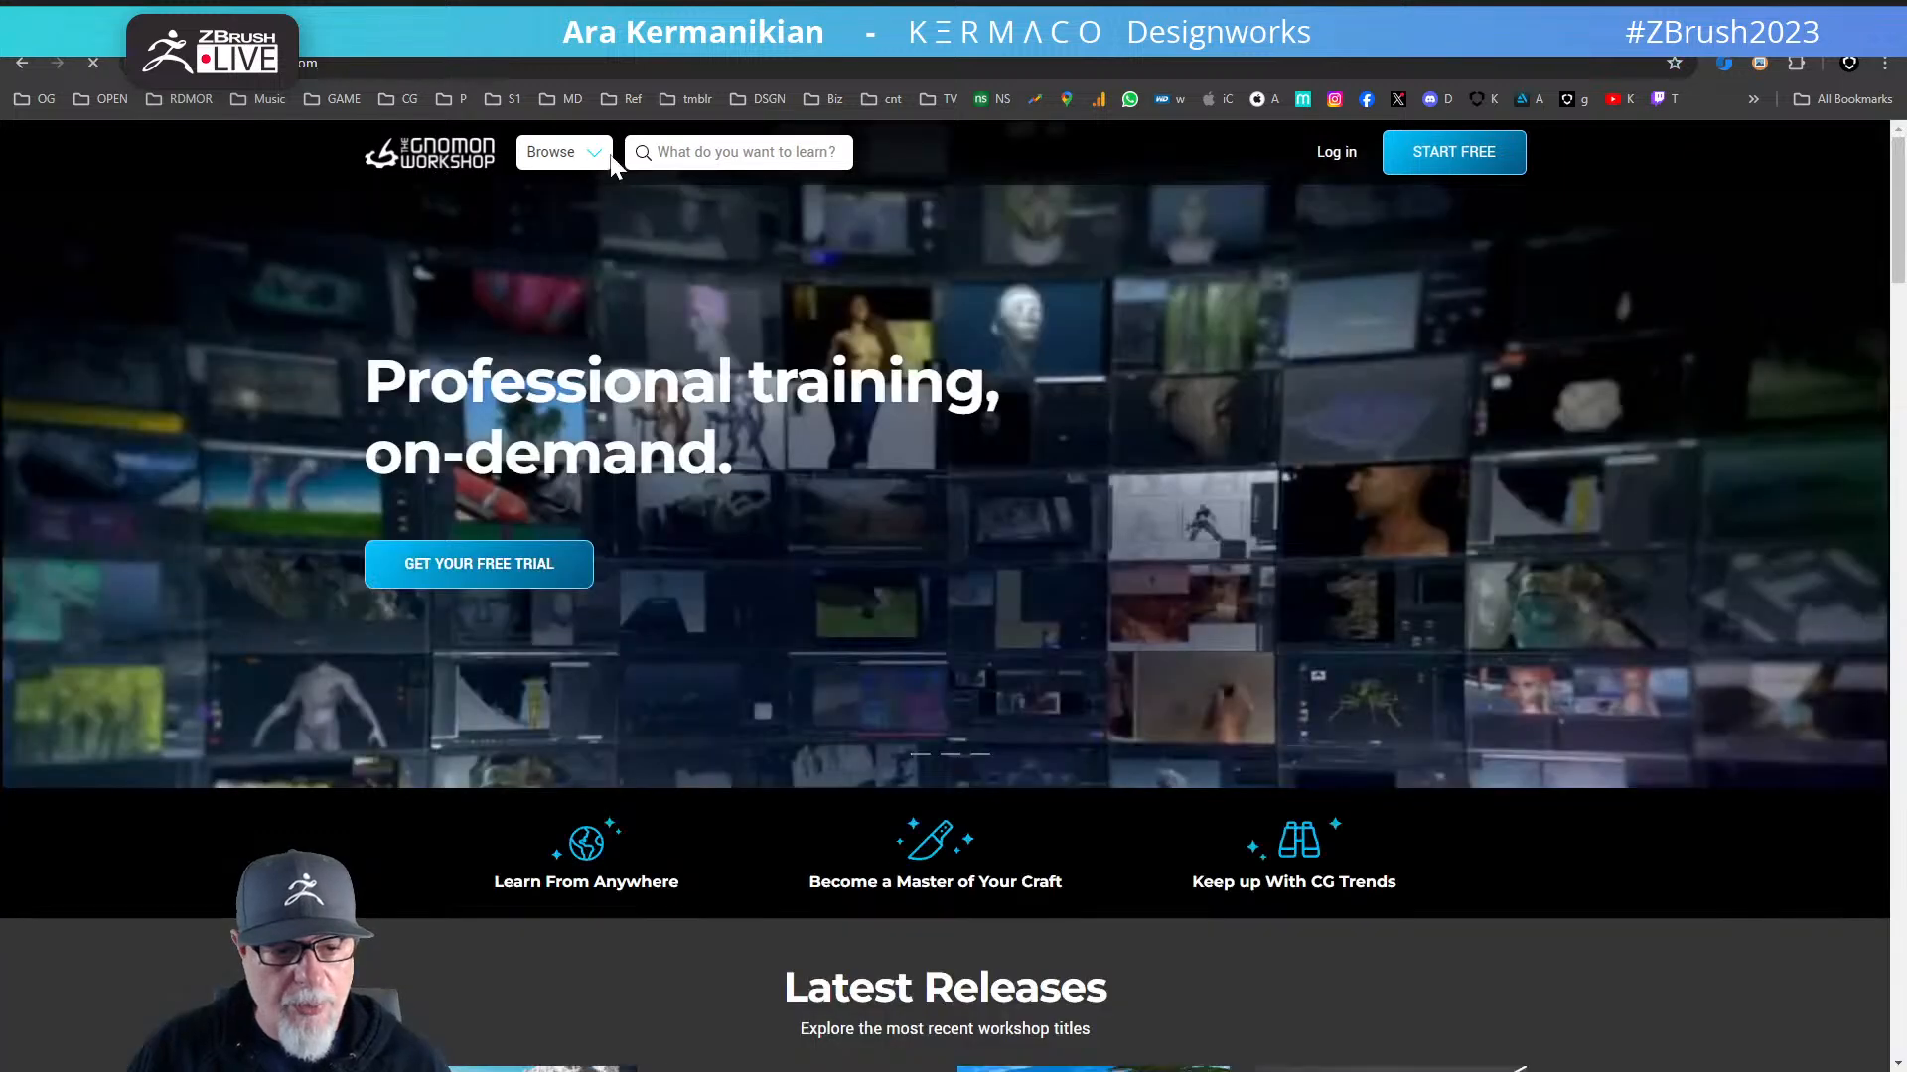
mouse_move(585, 157)
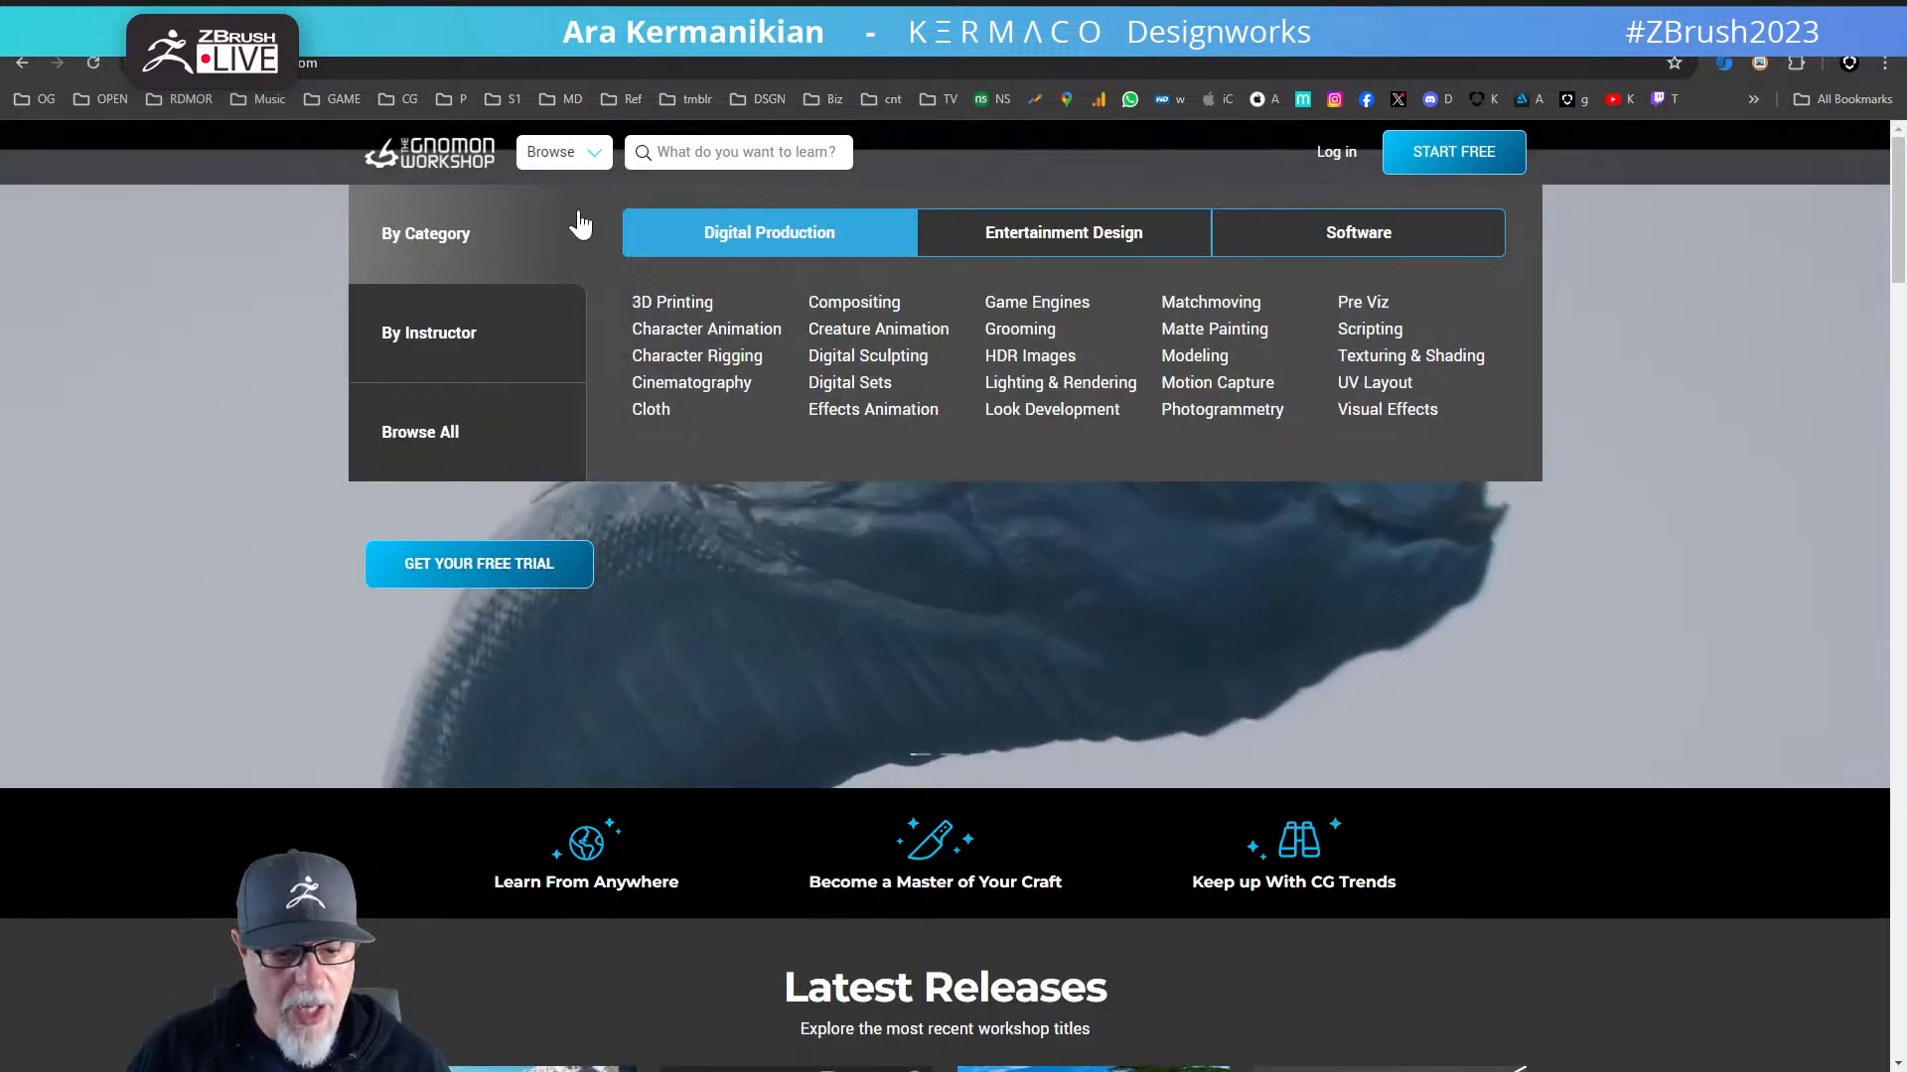
mouse_move(446, 320)
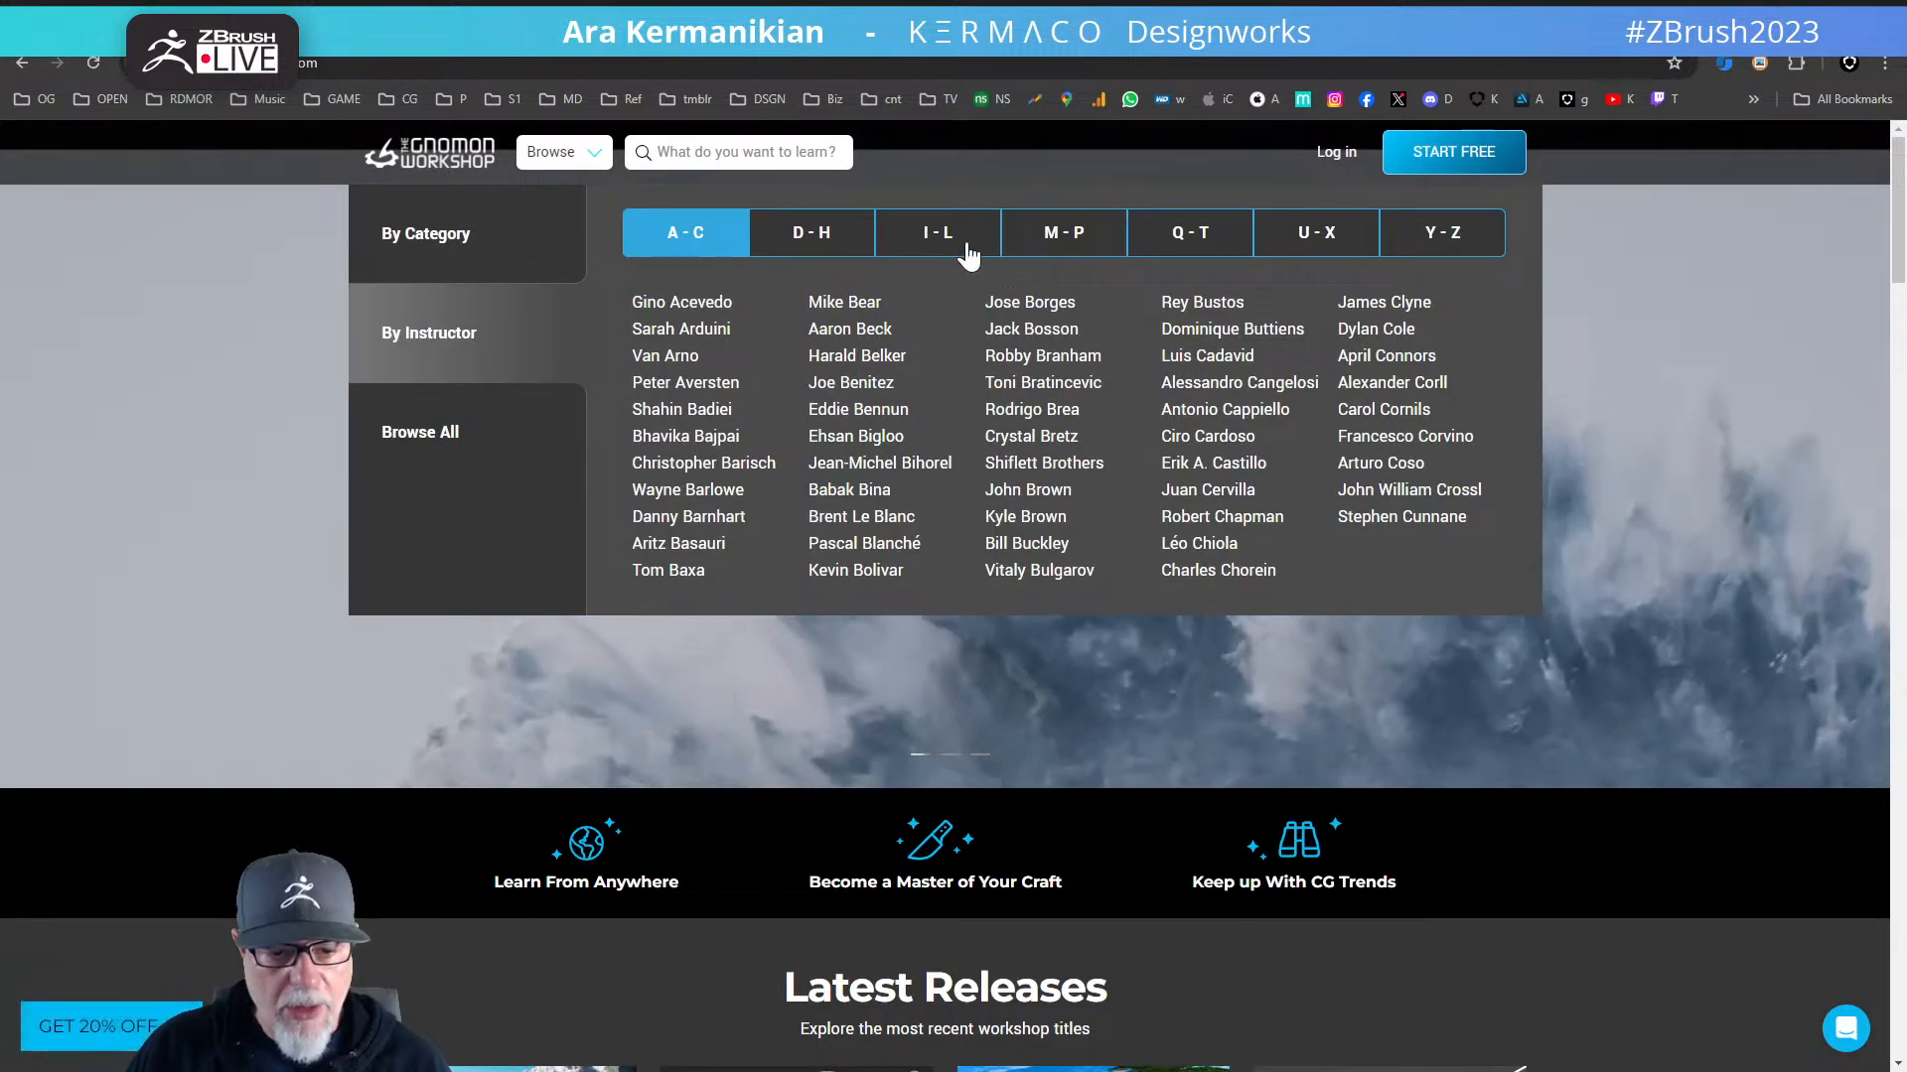
left_click(956, 243)
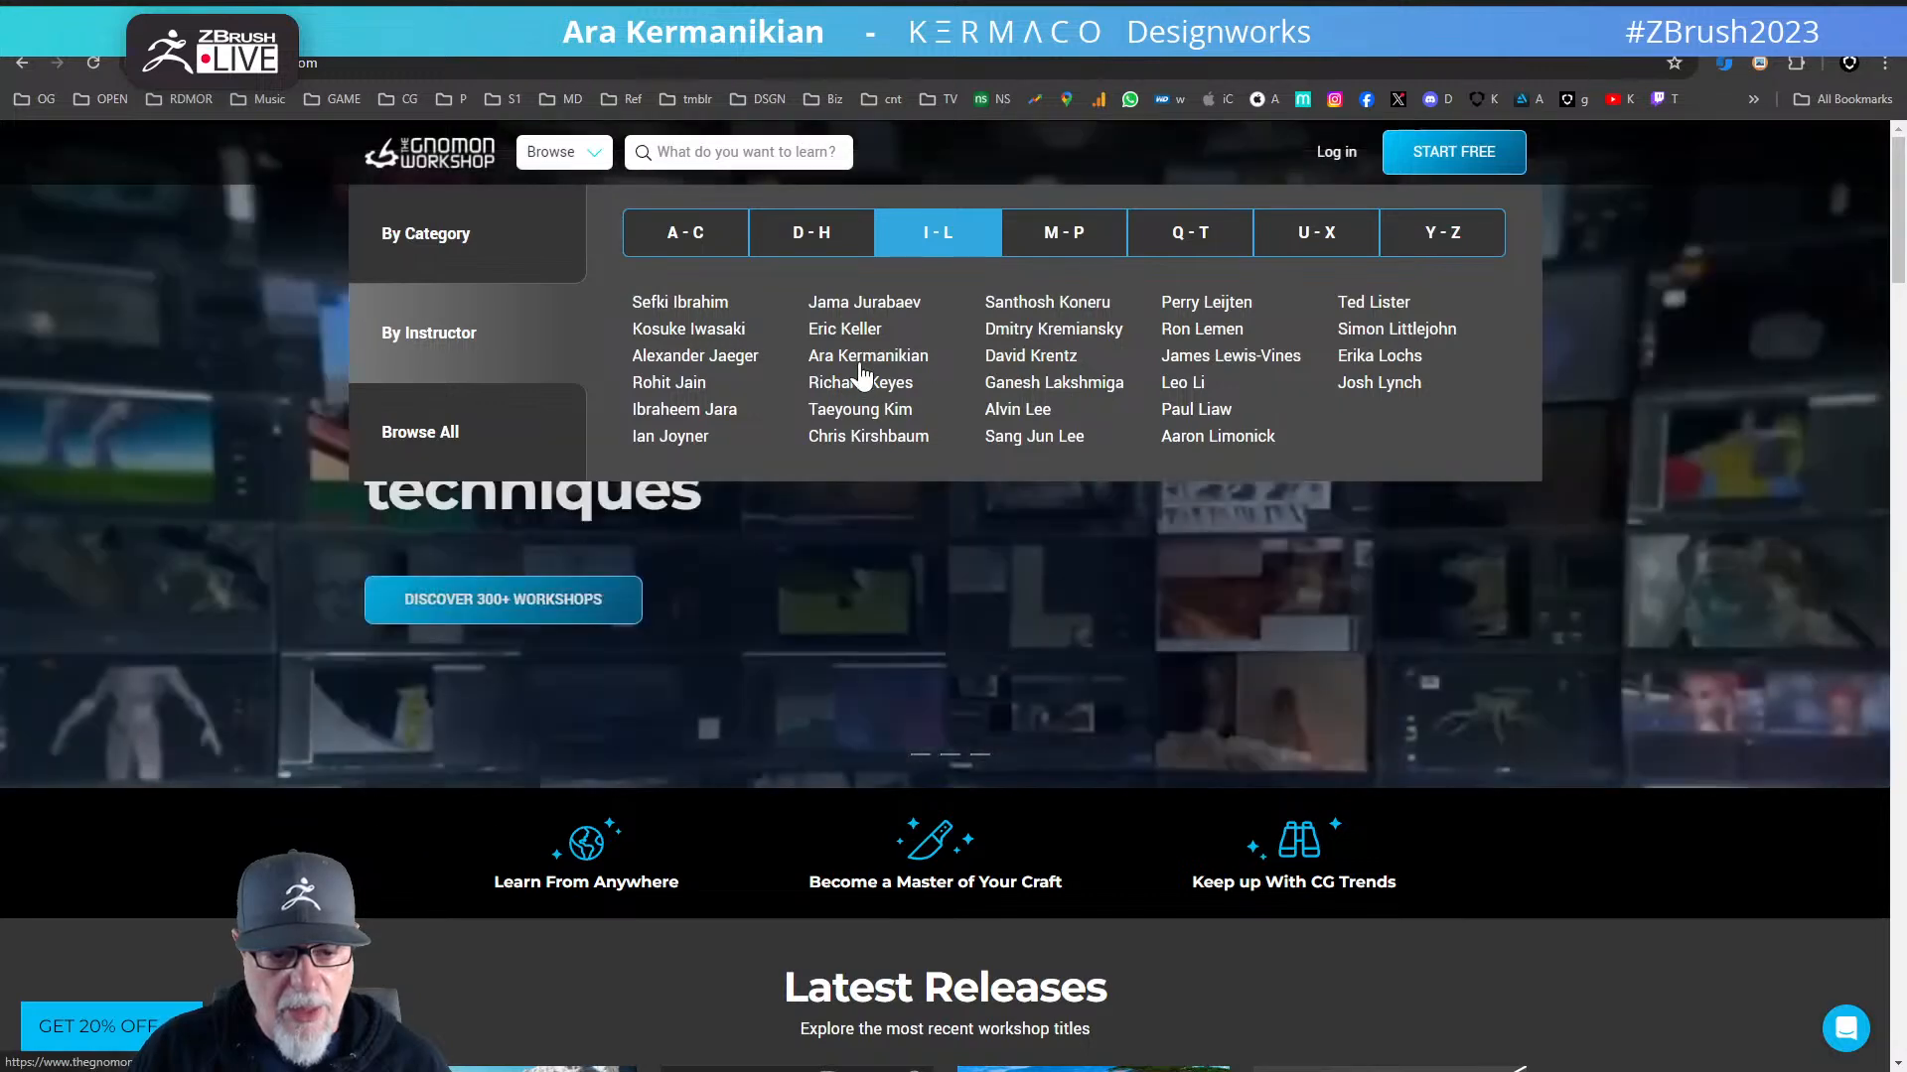
left_click(868, 363)
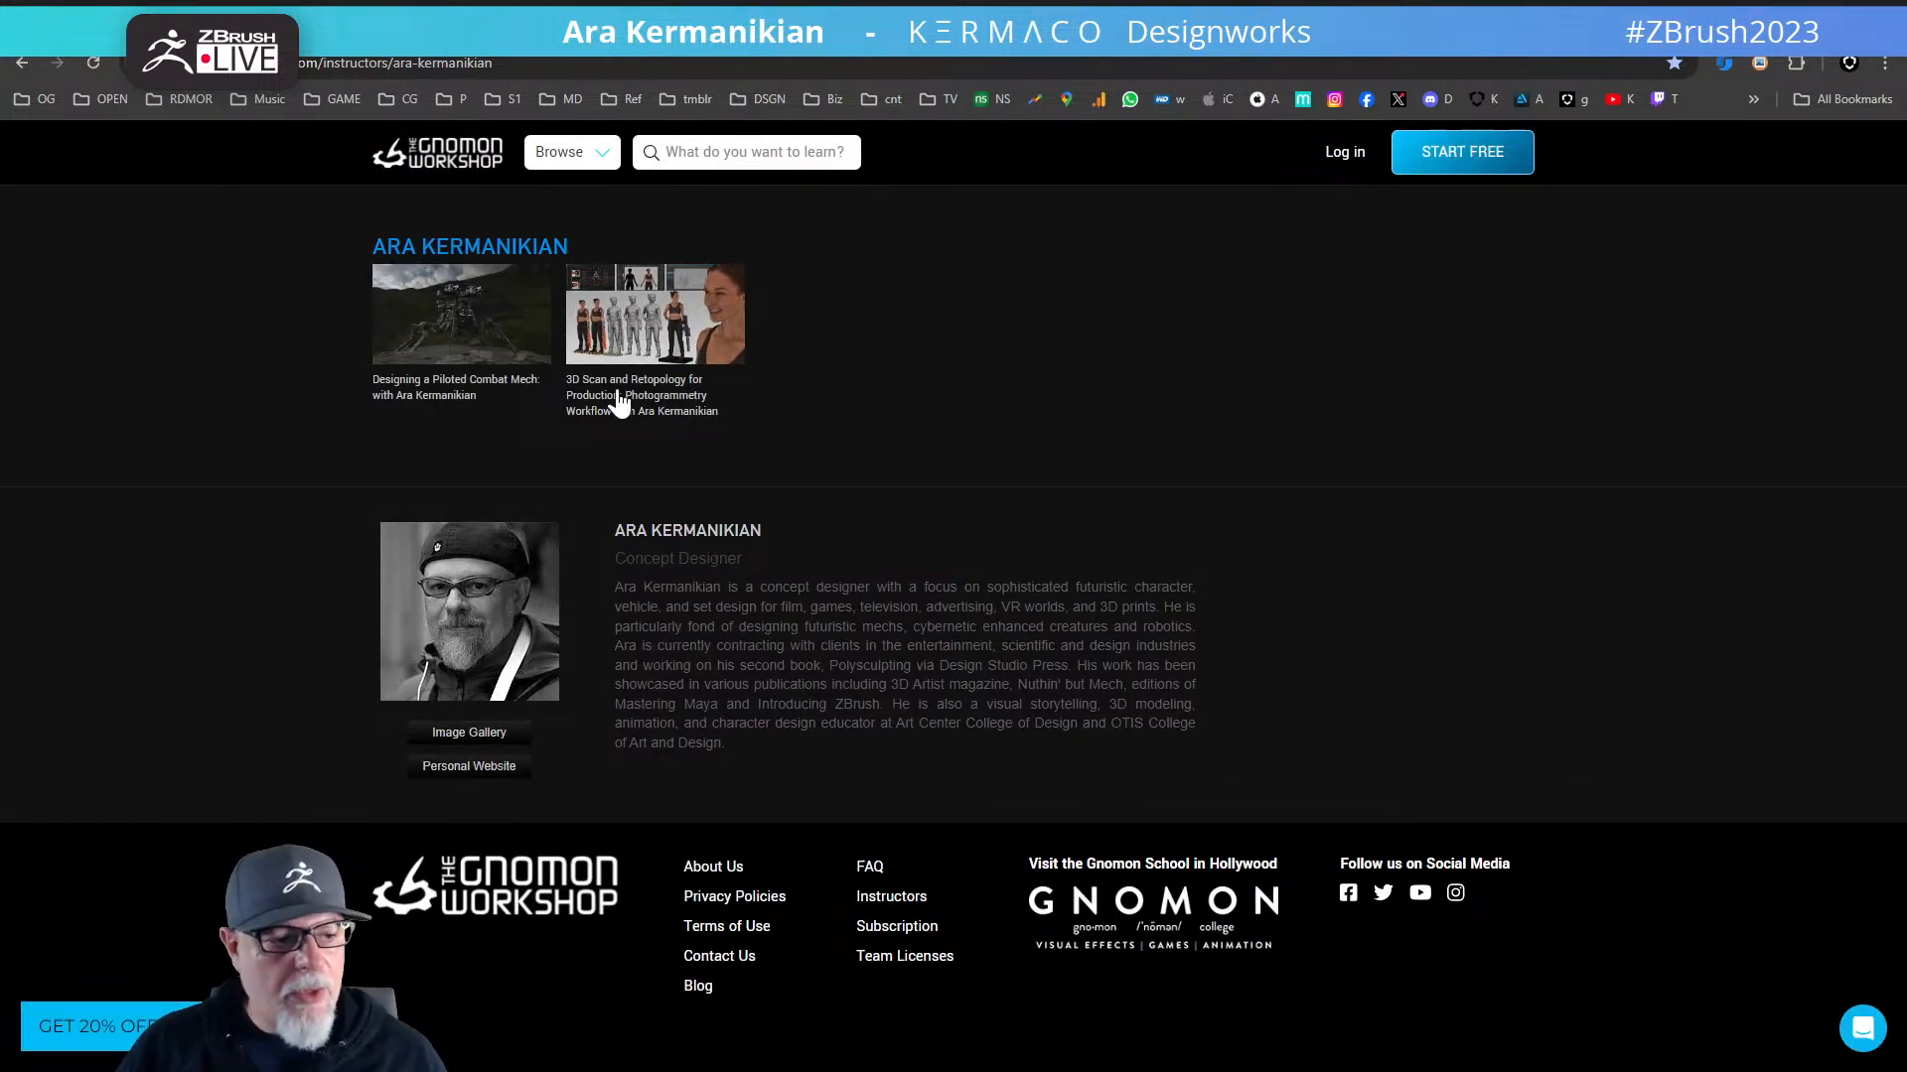
- Switch back to ZBrush and turn the helmet bust to face the front
left_click(144, 5)
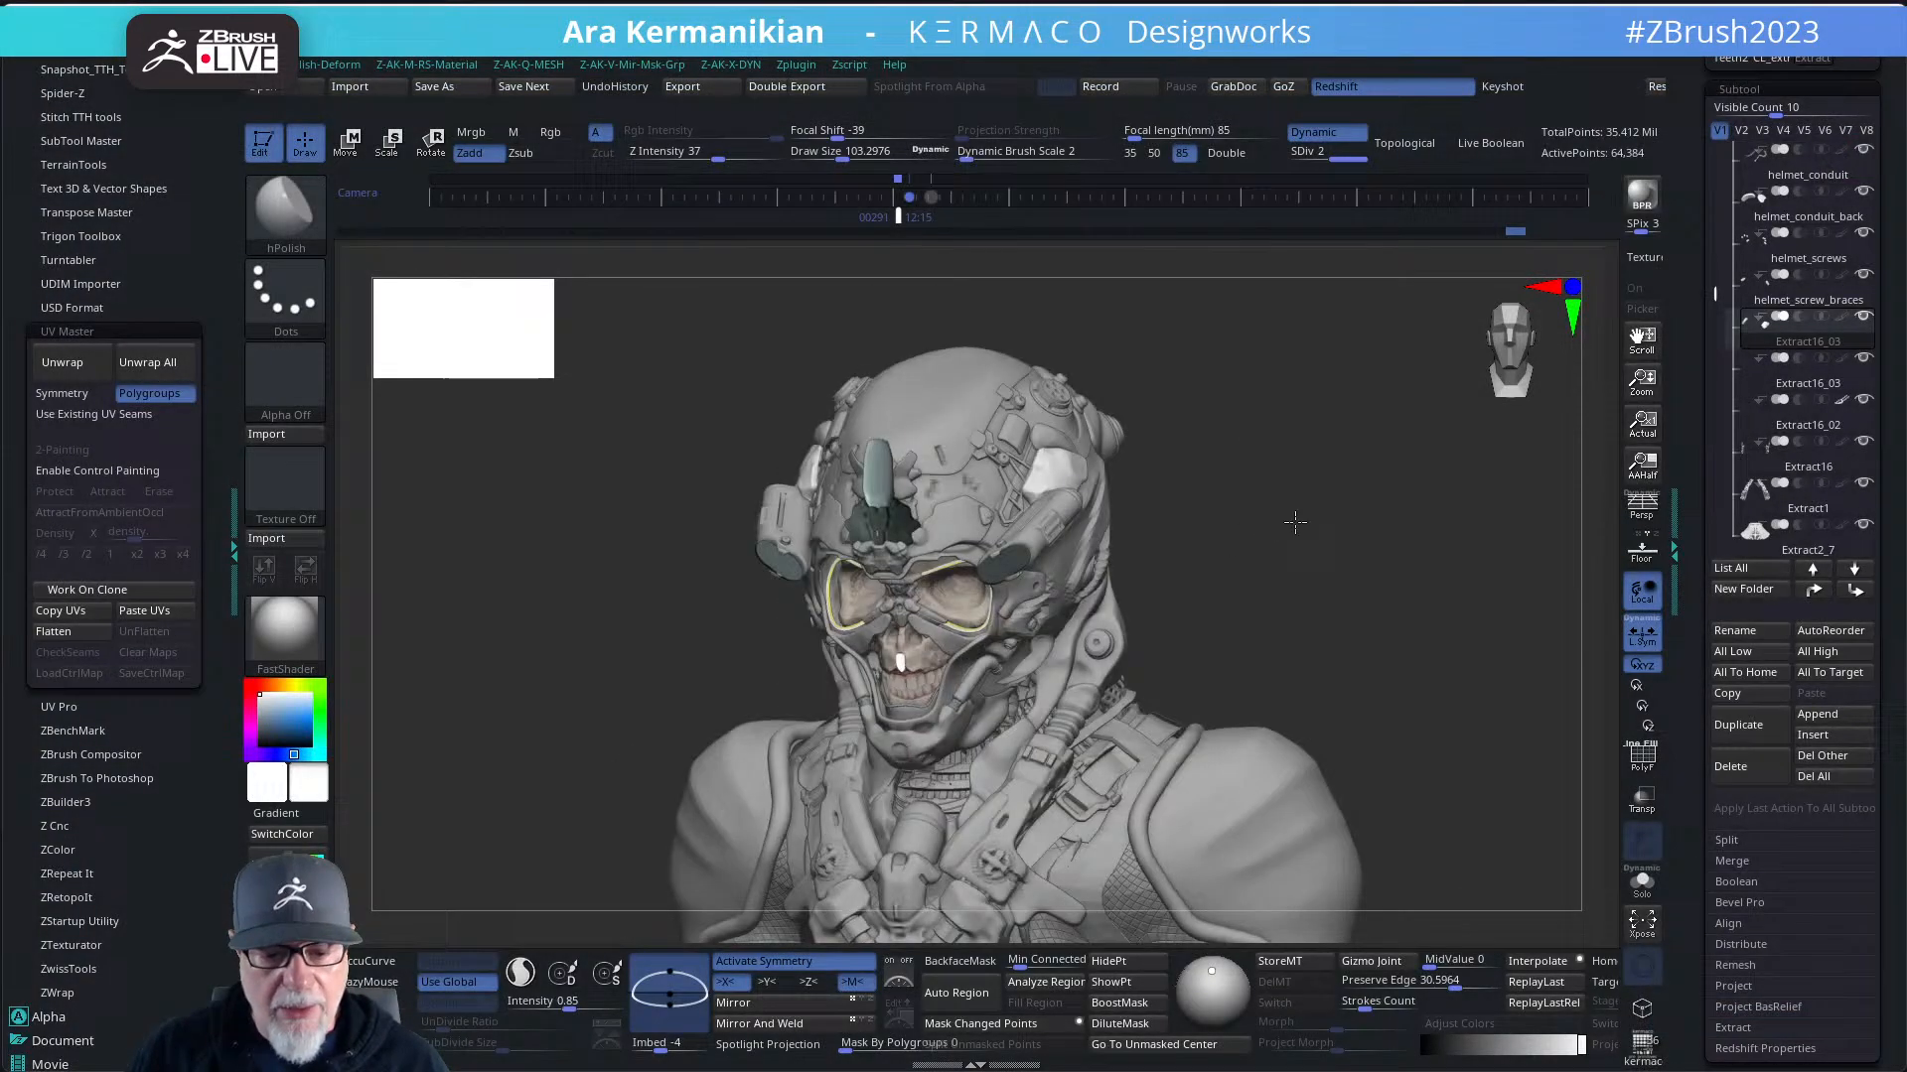
mouse_move(1295, 521)
left_mouse_down()
mouse_move(1332, 503)
mouse_move(1320, 562)
mouse_move(1357, 573)
left_mouse_up()
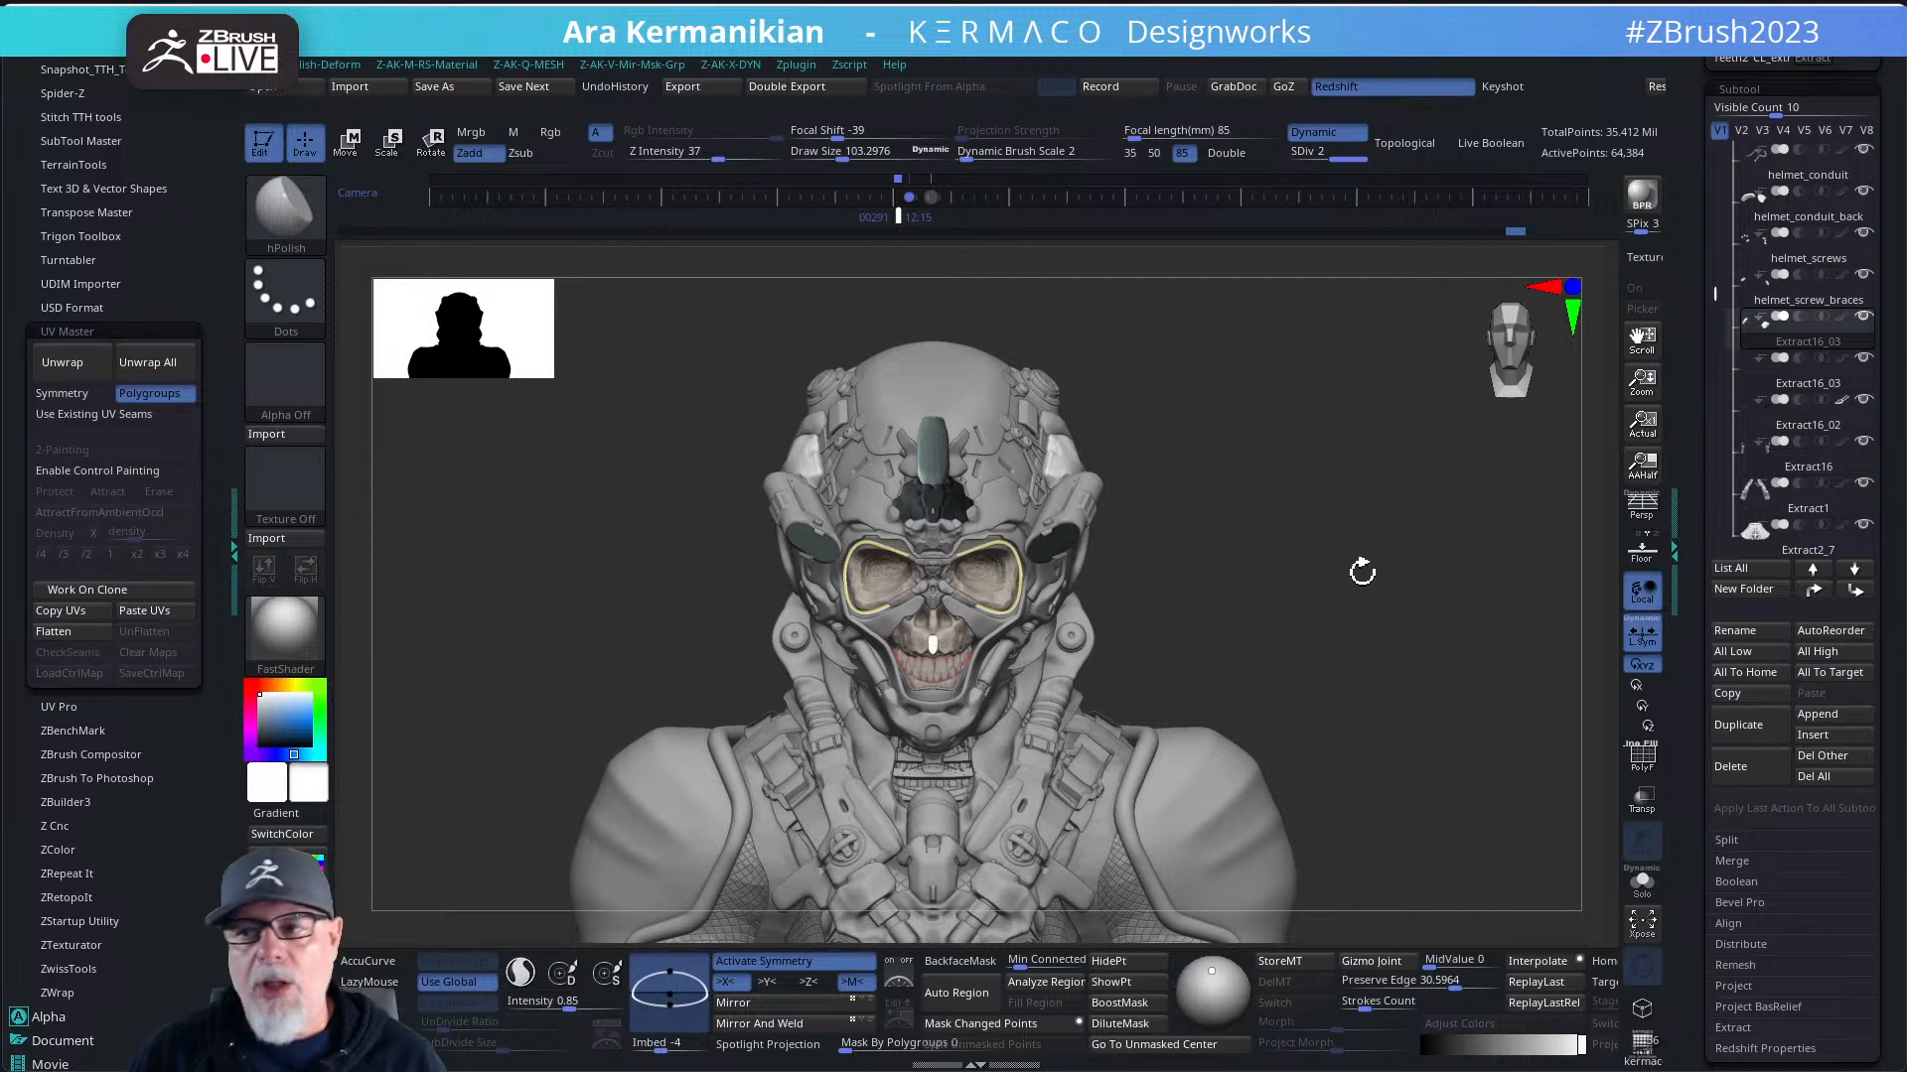